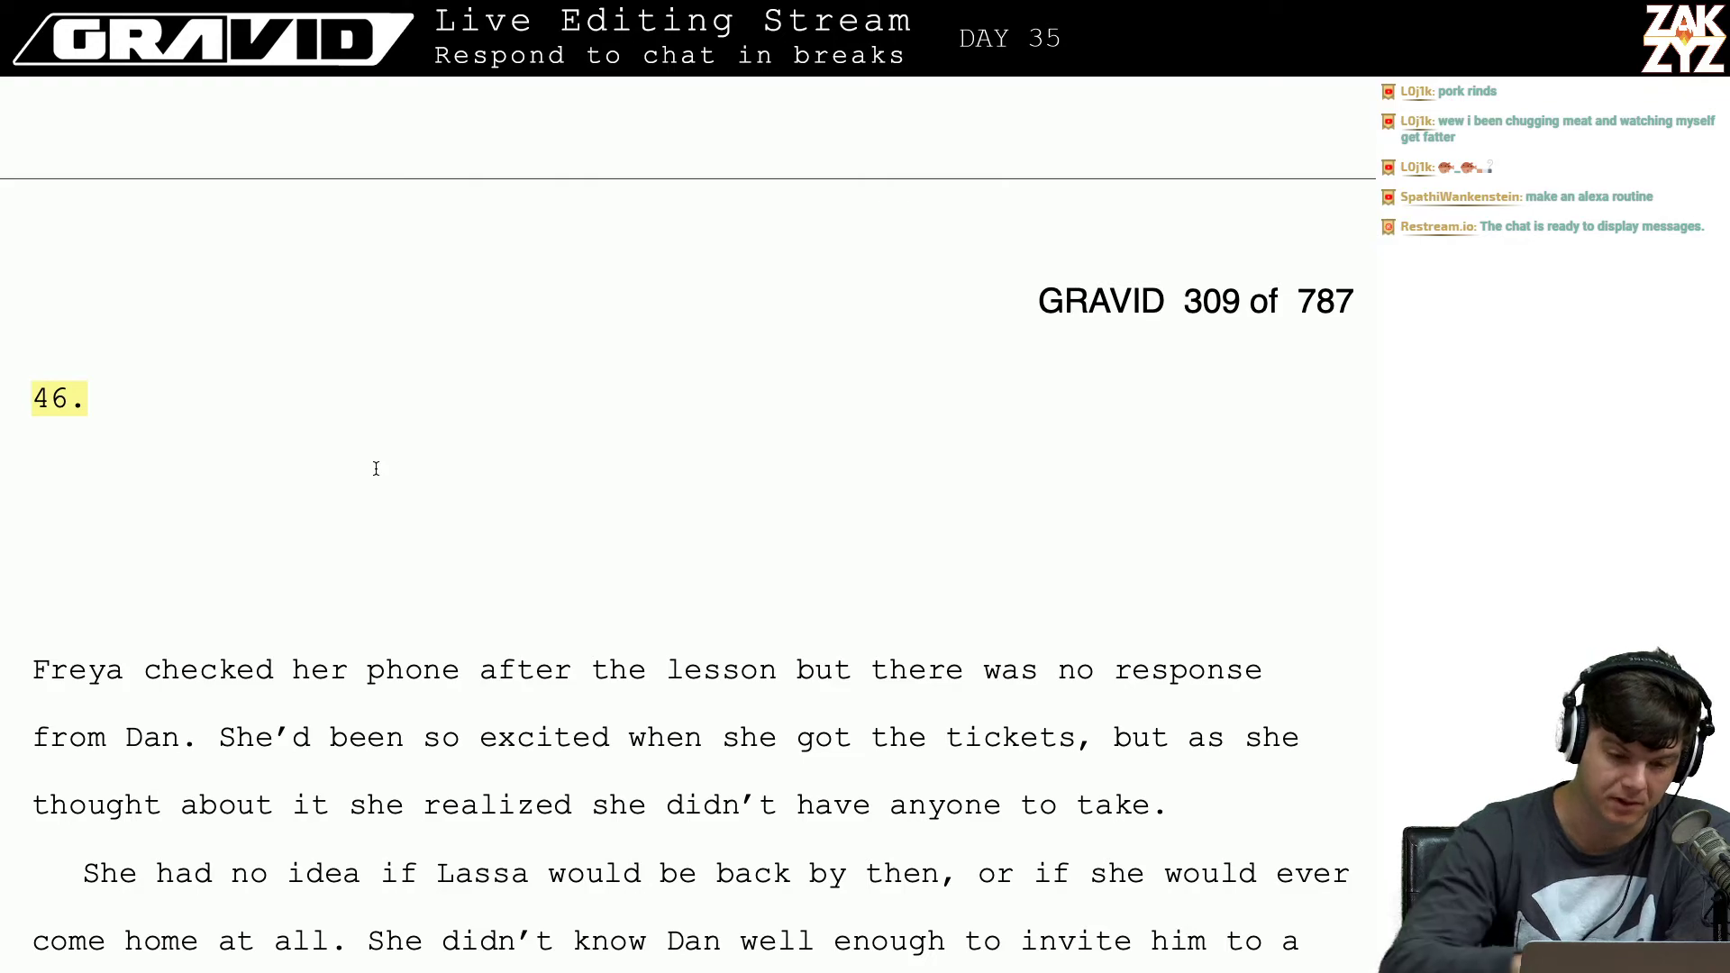
Step: Switch to the browser and view the Wikipedia article on Micromégas
key("ctrl+Left")
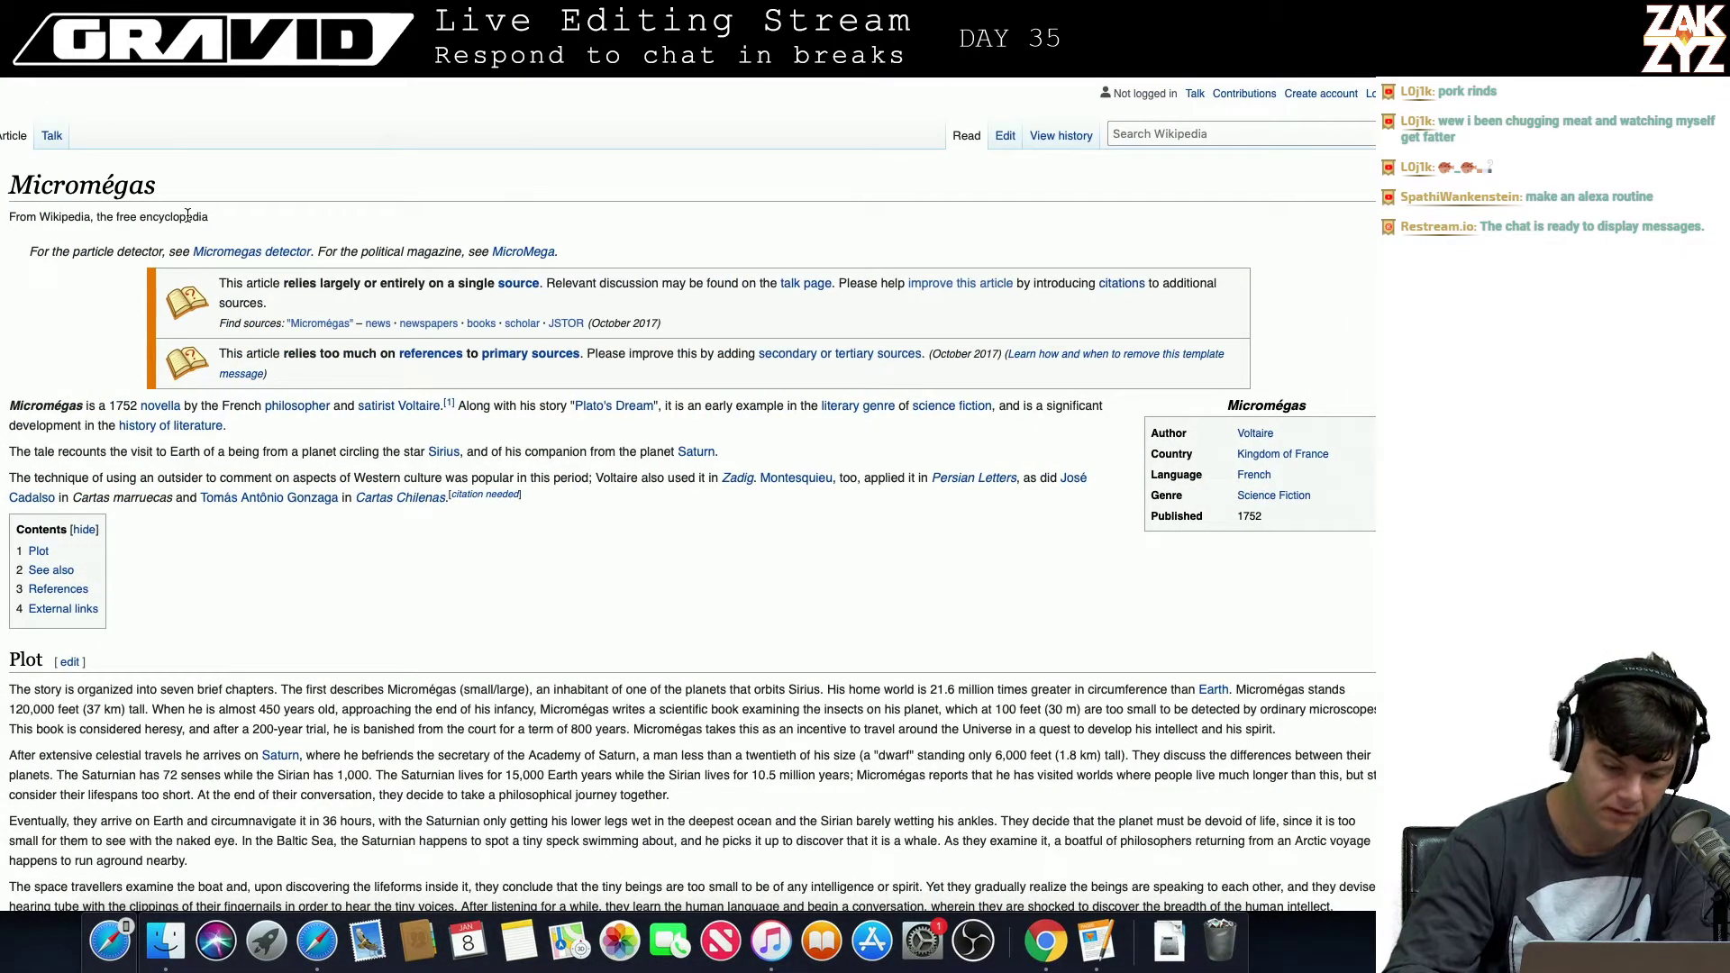
scroll(586, 602, "down", 1)
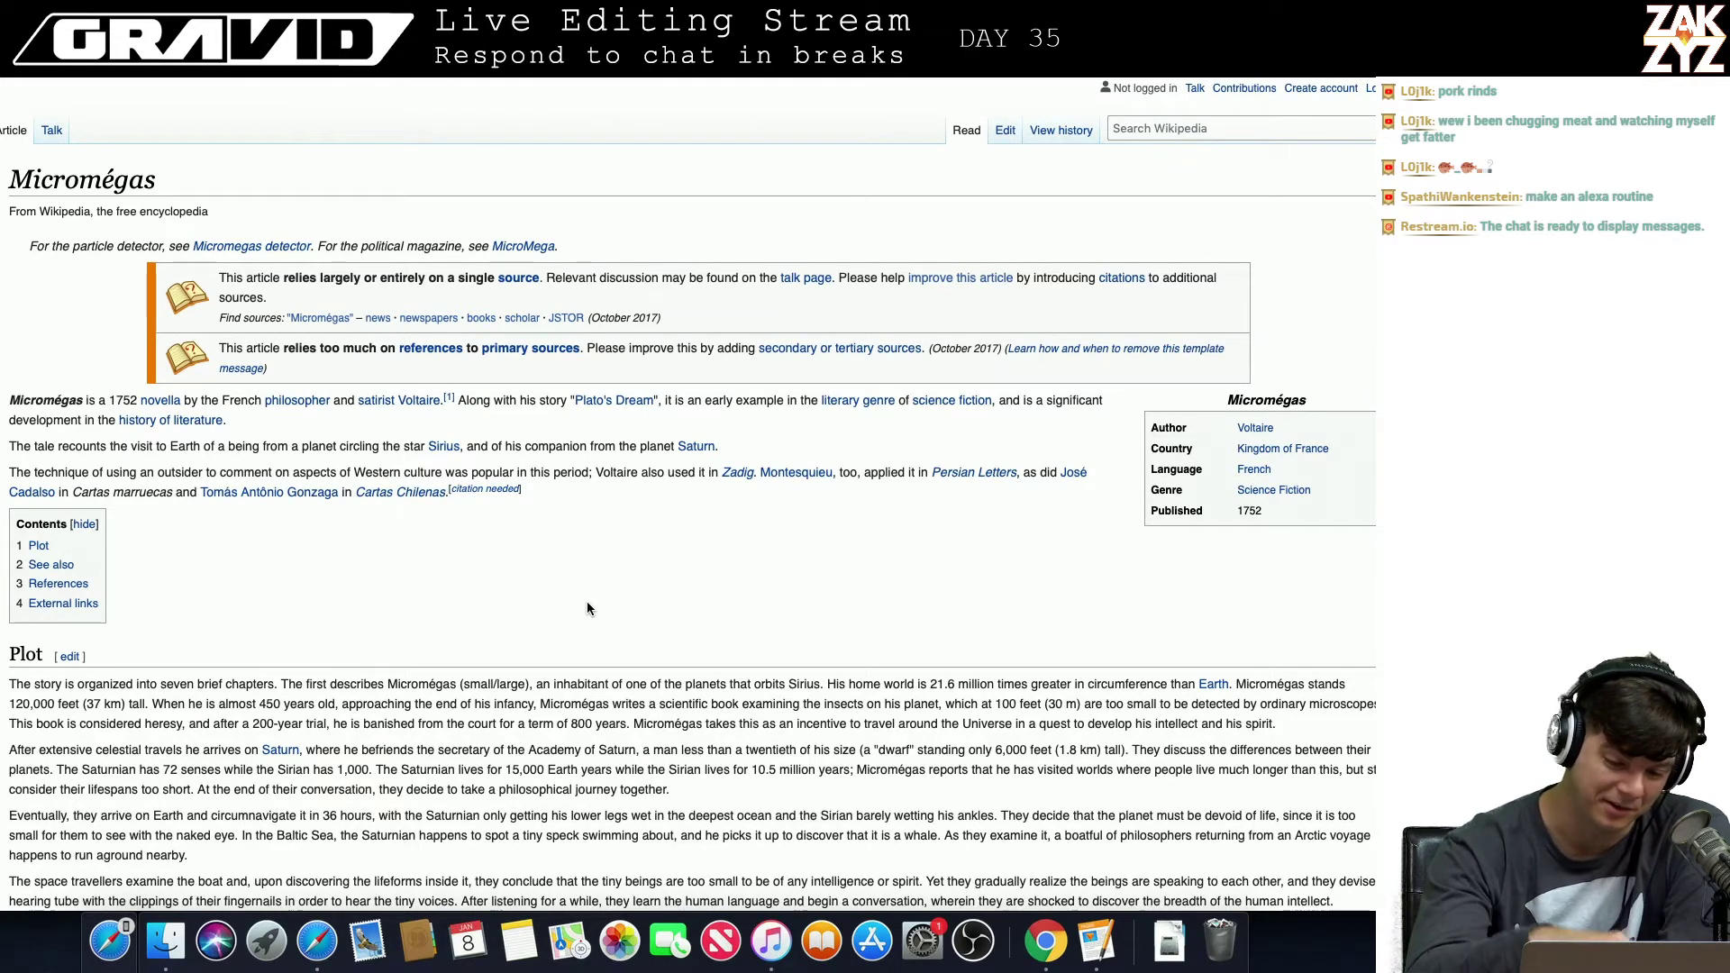
Step: Return to the manuscript in Pages and read the editor's comment attached to the chapter 46 heading
key("super+Tab")
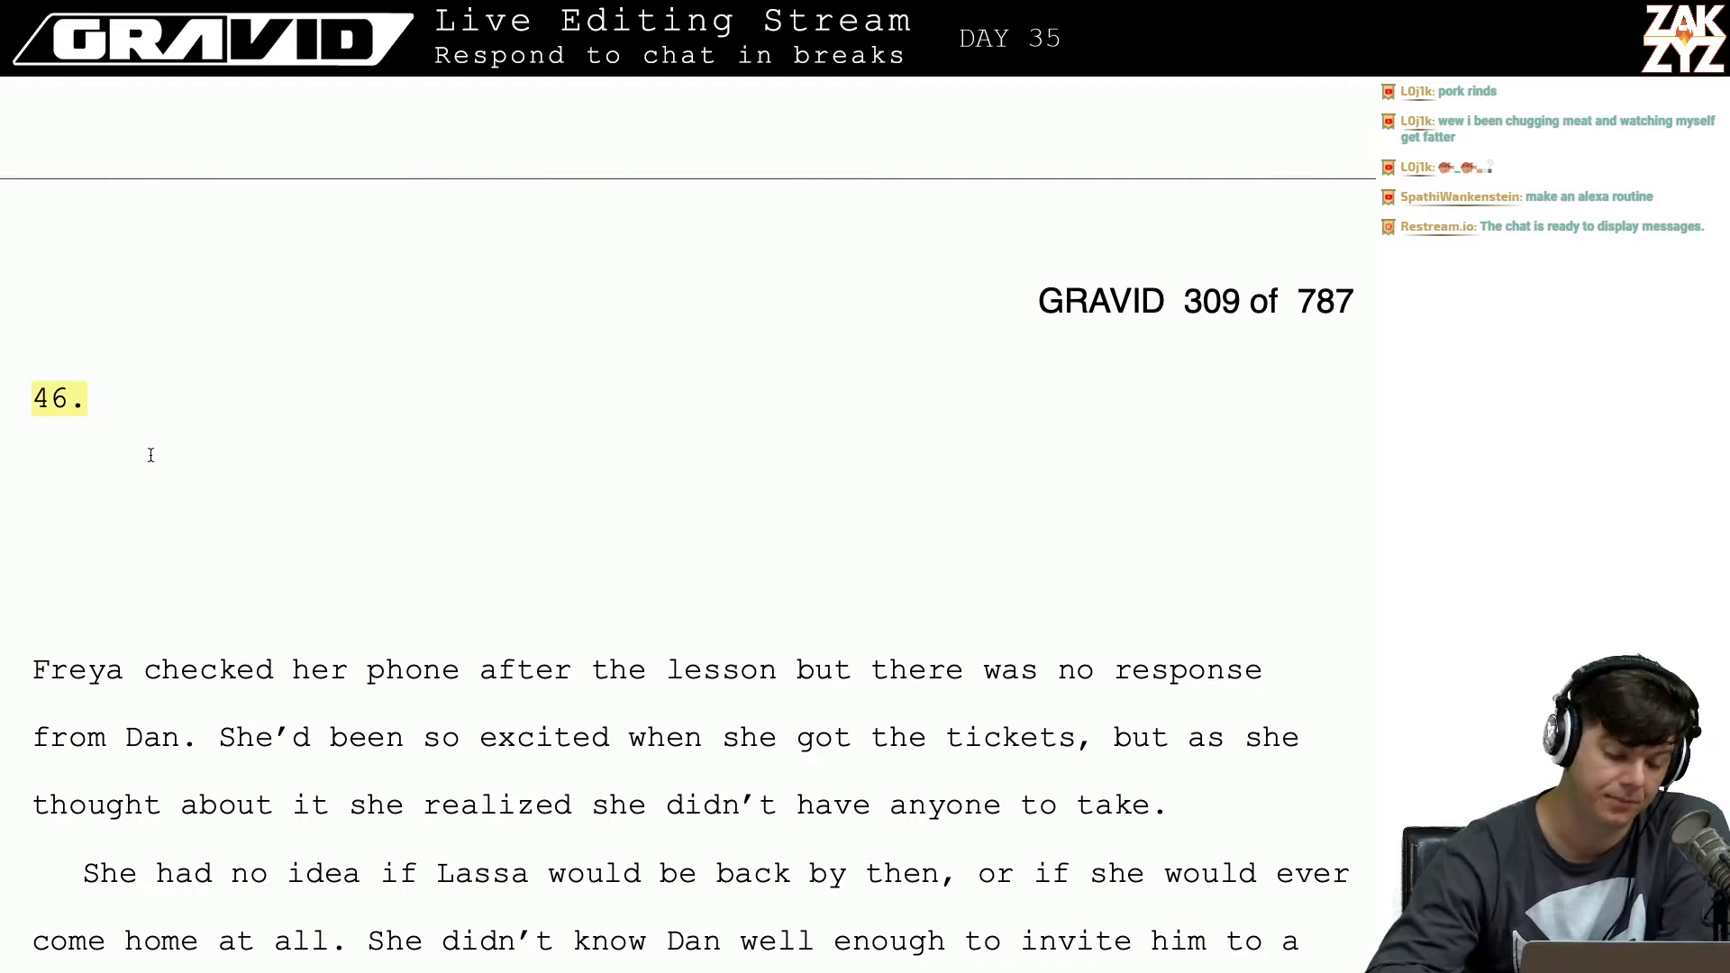
scroll(131, 414, "down", 1)
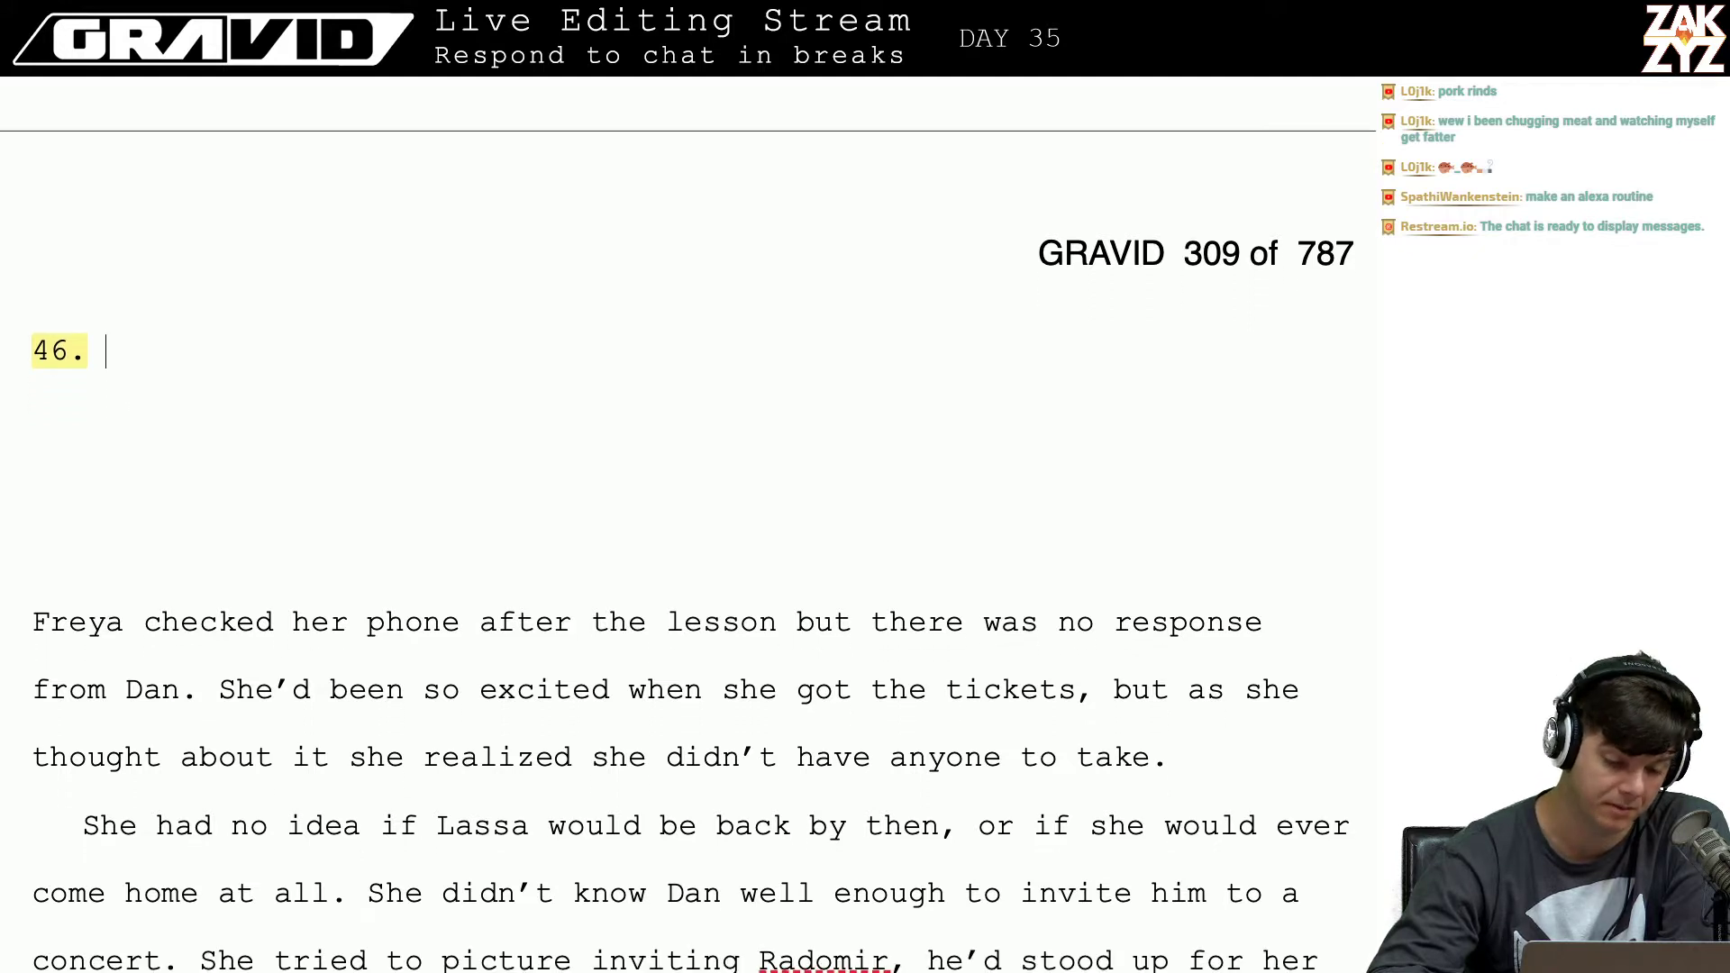
left_click(41, 350)
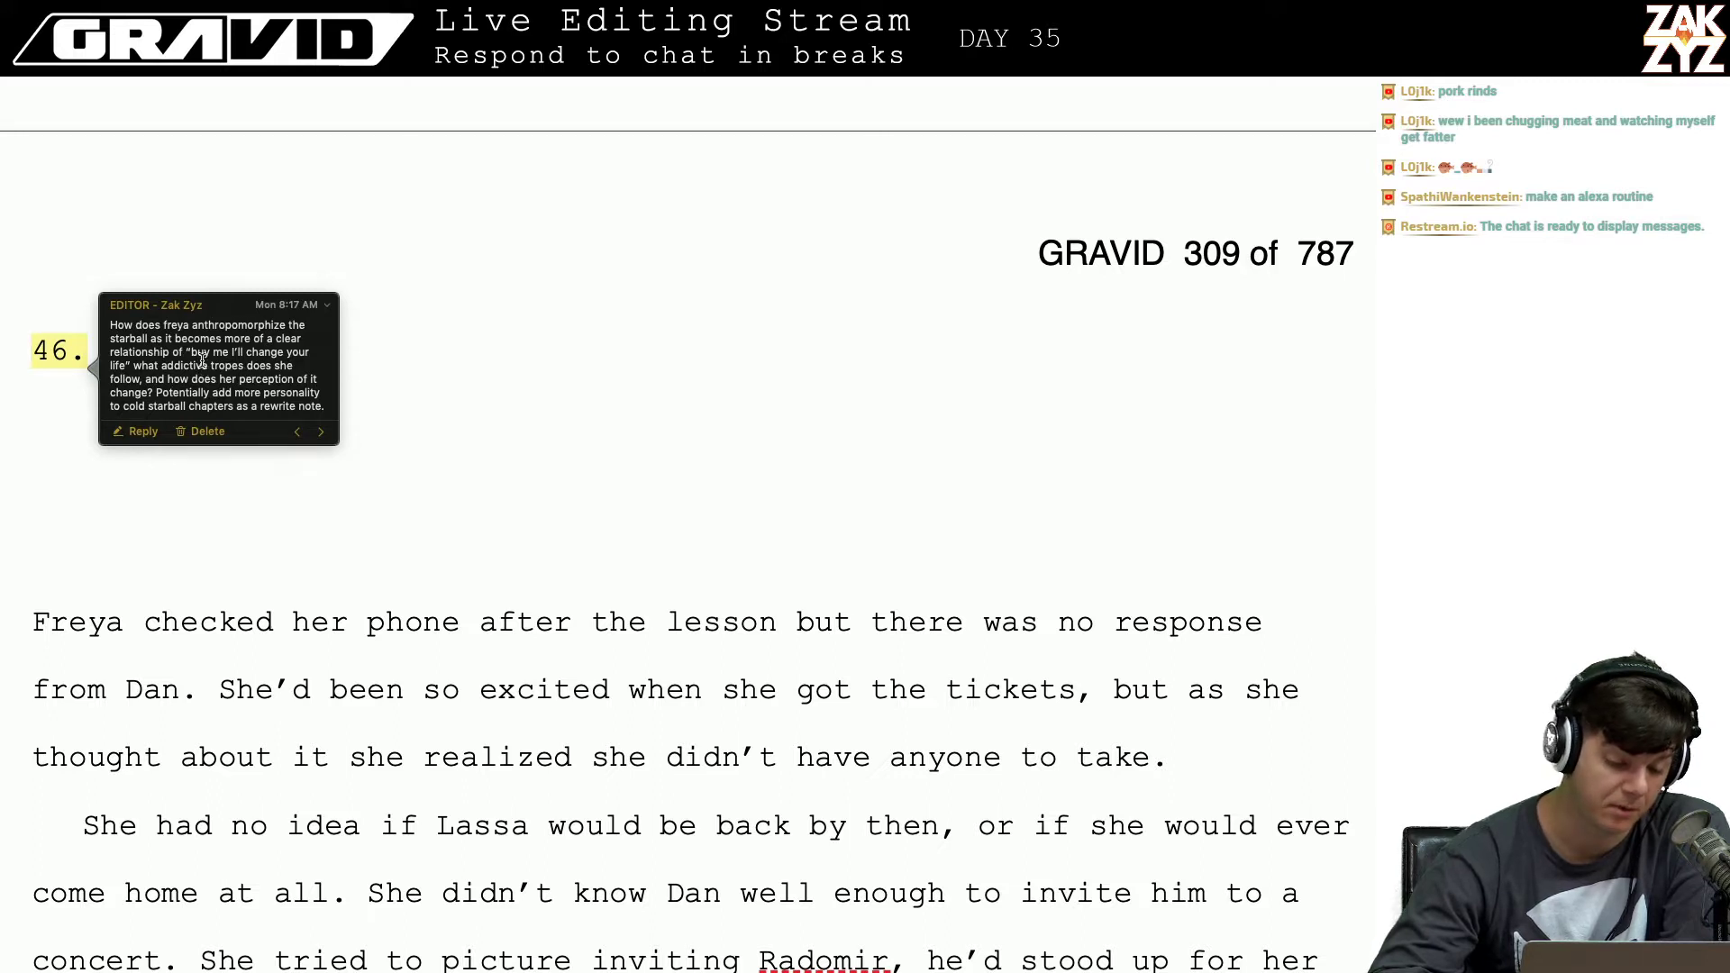
left_click(515, 433)
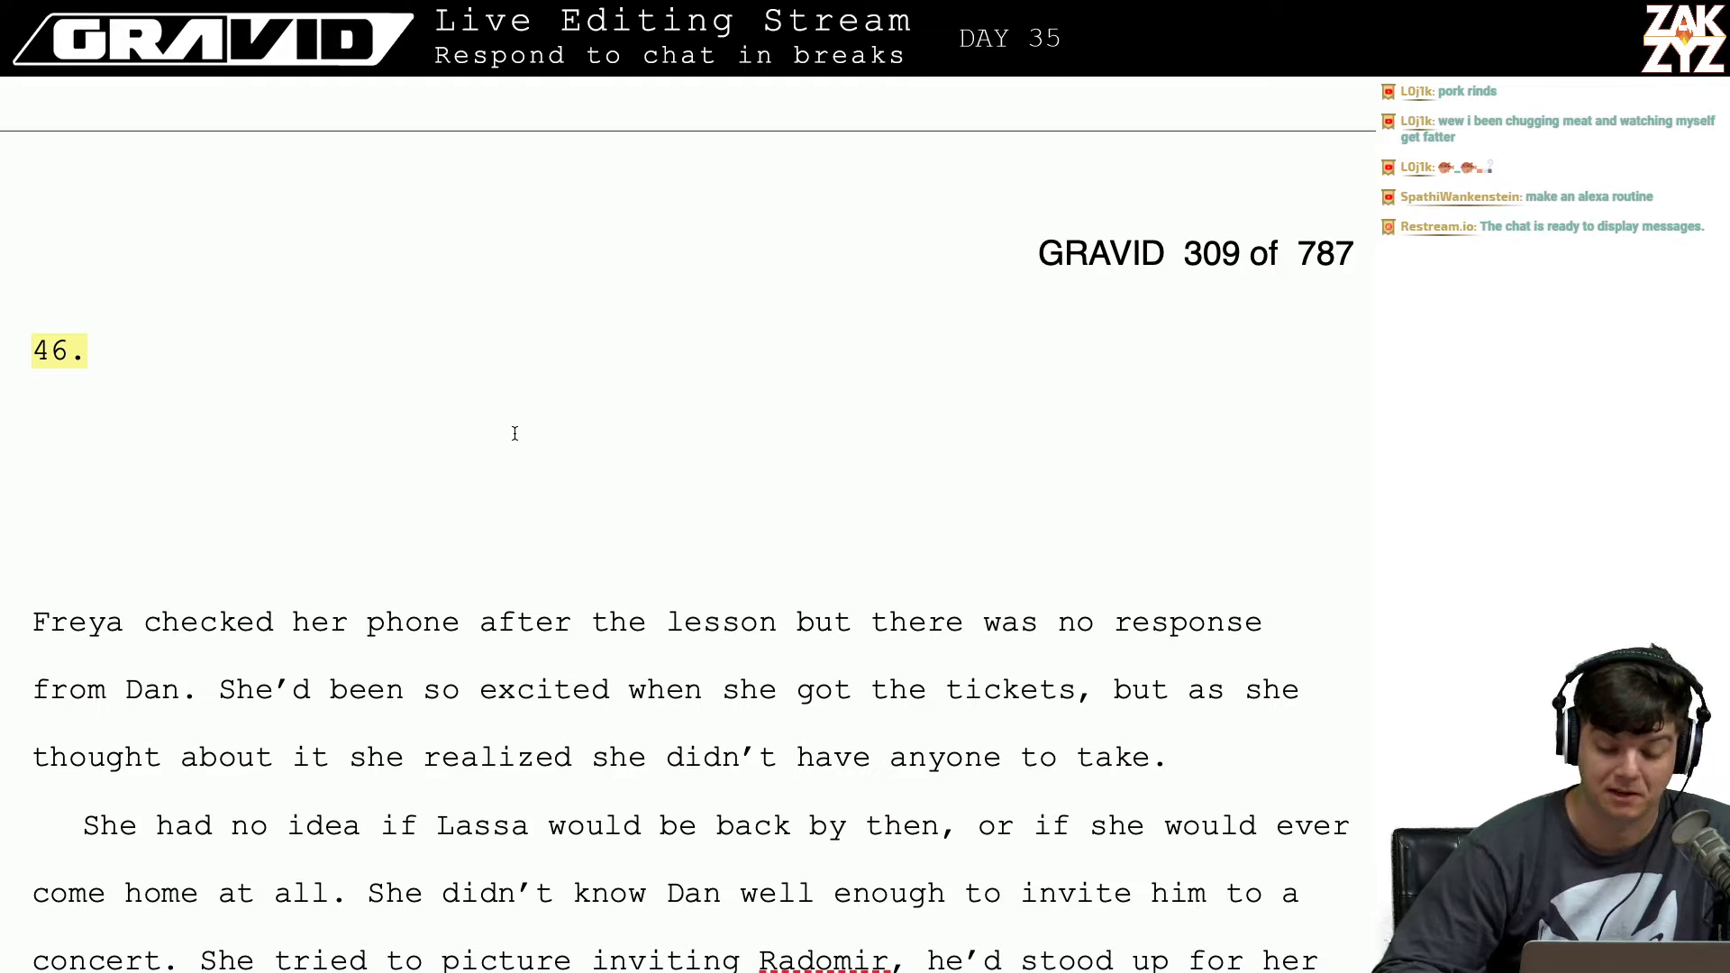
Step: Insert the word "guitar" before "lesson" in the first sentence of chapter 46
scroll(515, 433, "down", 2)
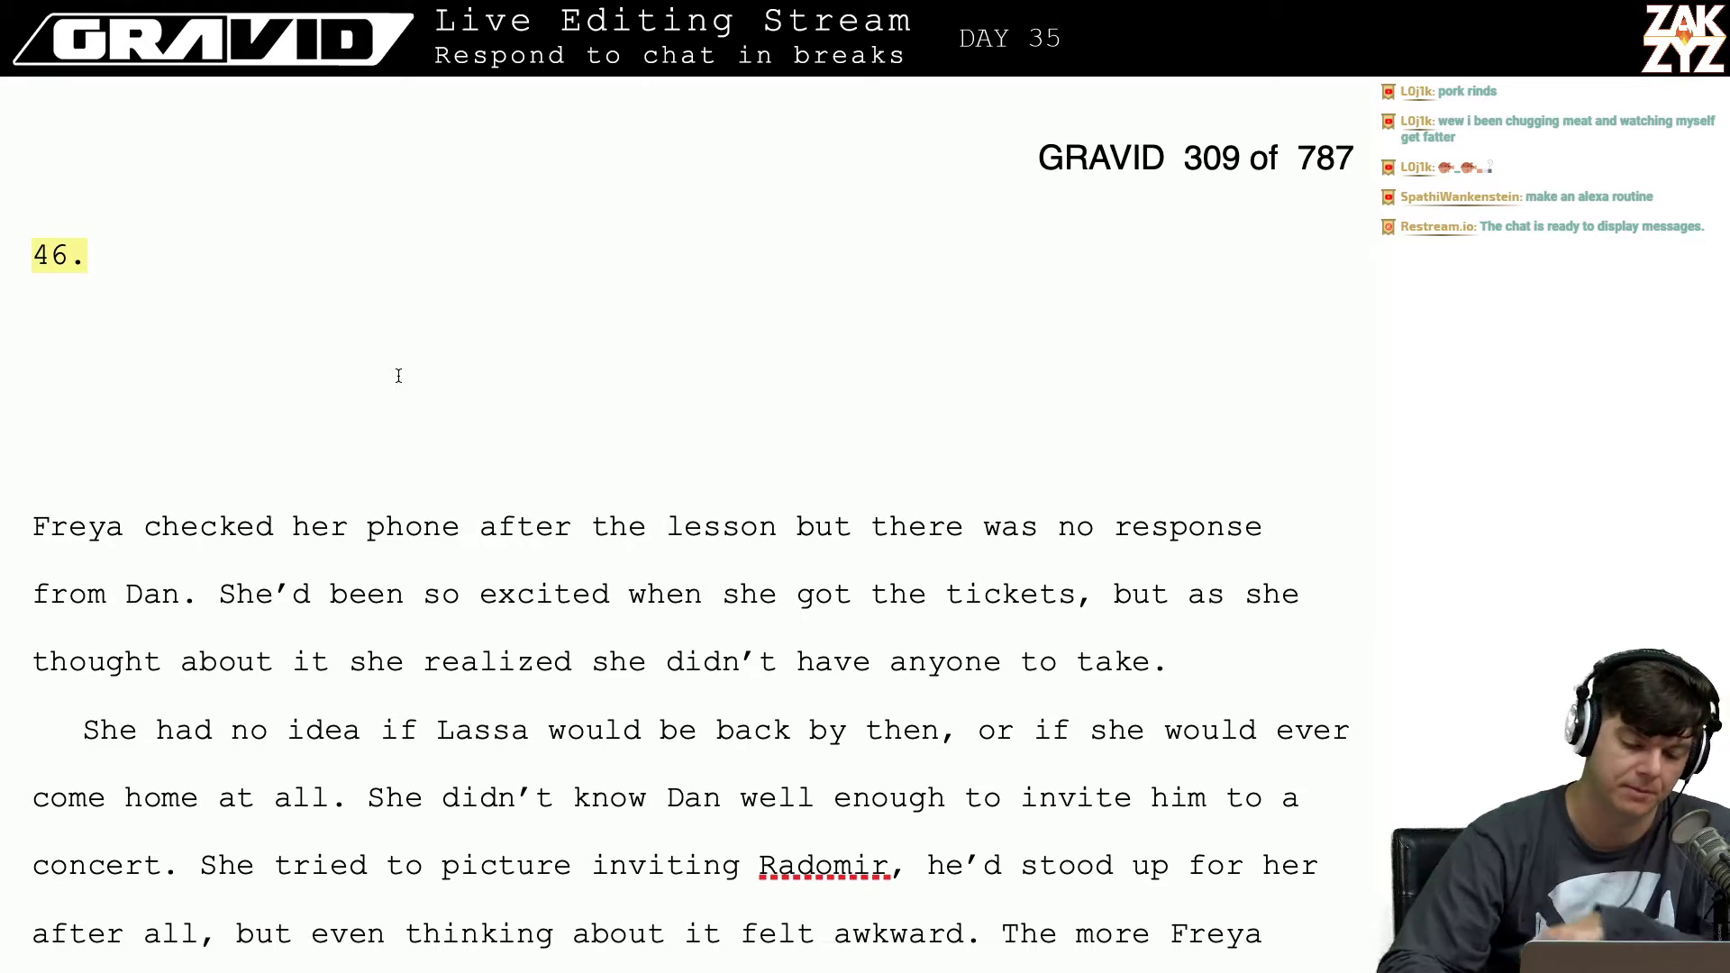
scroll(259, 410, "down", 5)
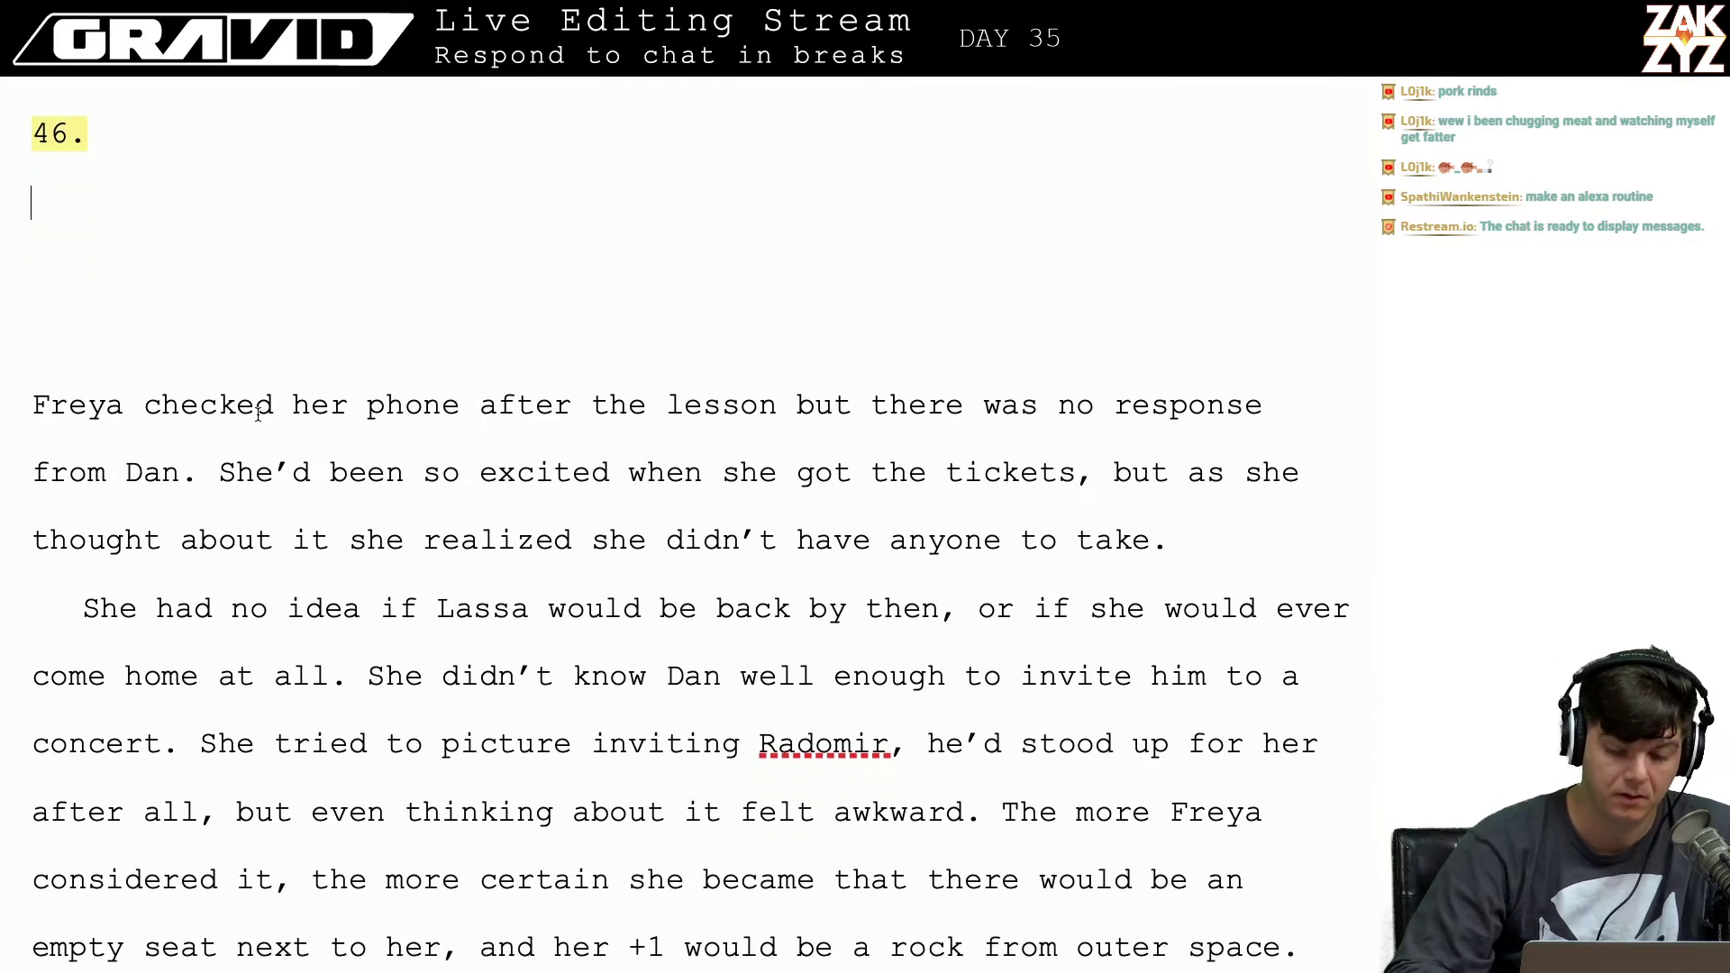
scroll(259, 414, "up", 1)
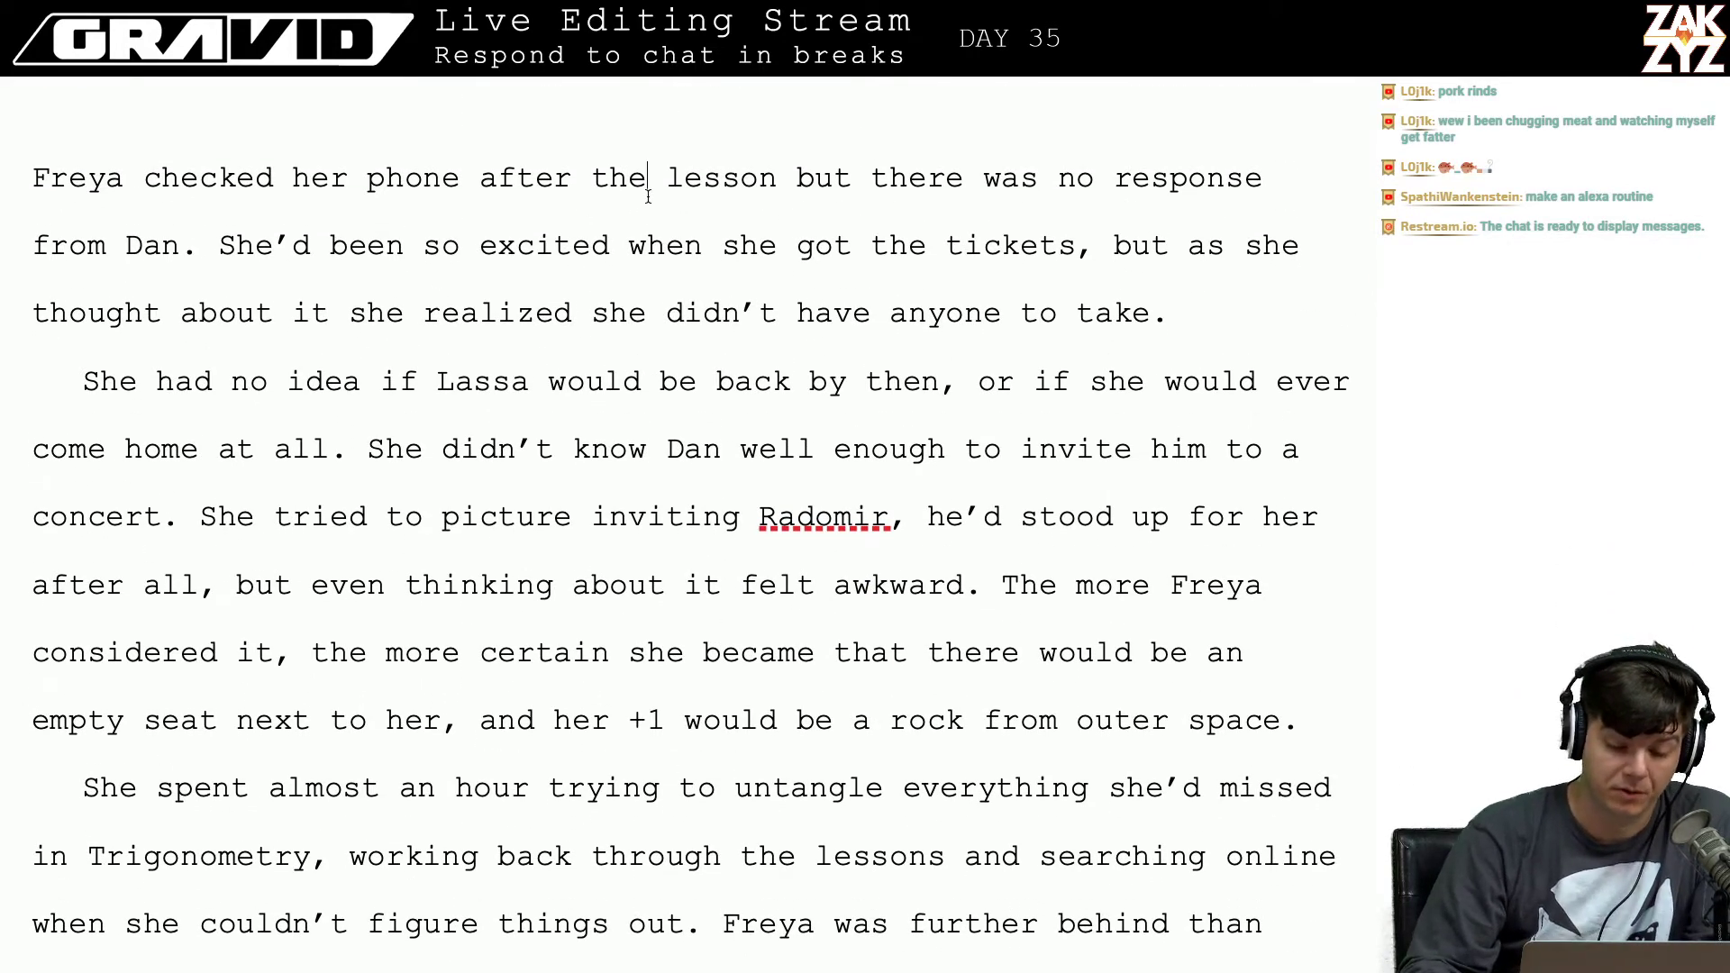
key("Right")
type("guti")
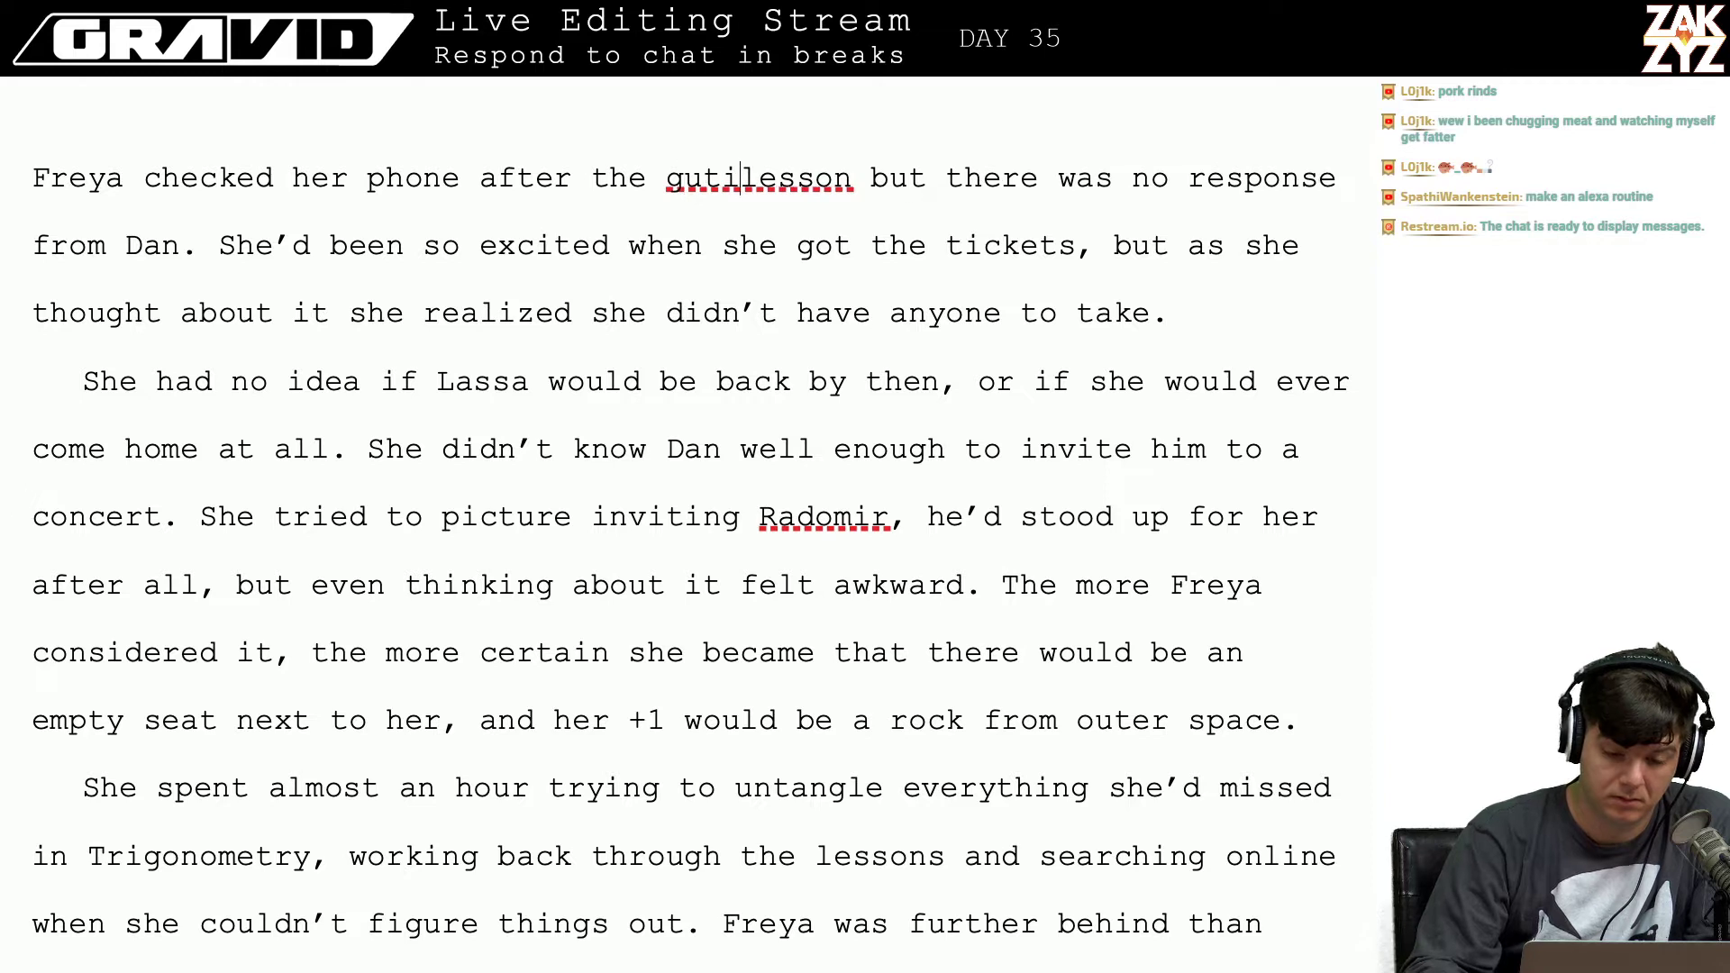
key("BackSpace")
key("BackSpace")
type("itar")
Step: Replace "the" with "her" before "guitar lesson" in the chapter's first sentence
key("Left")
key("Left")
key("Left")
key("Left")
key("Left")
key("Left")
key("Left")
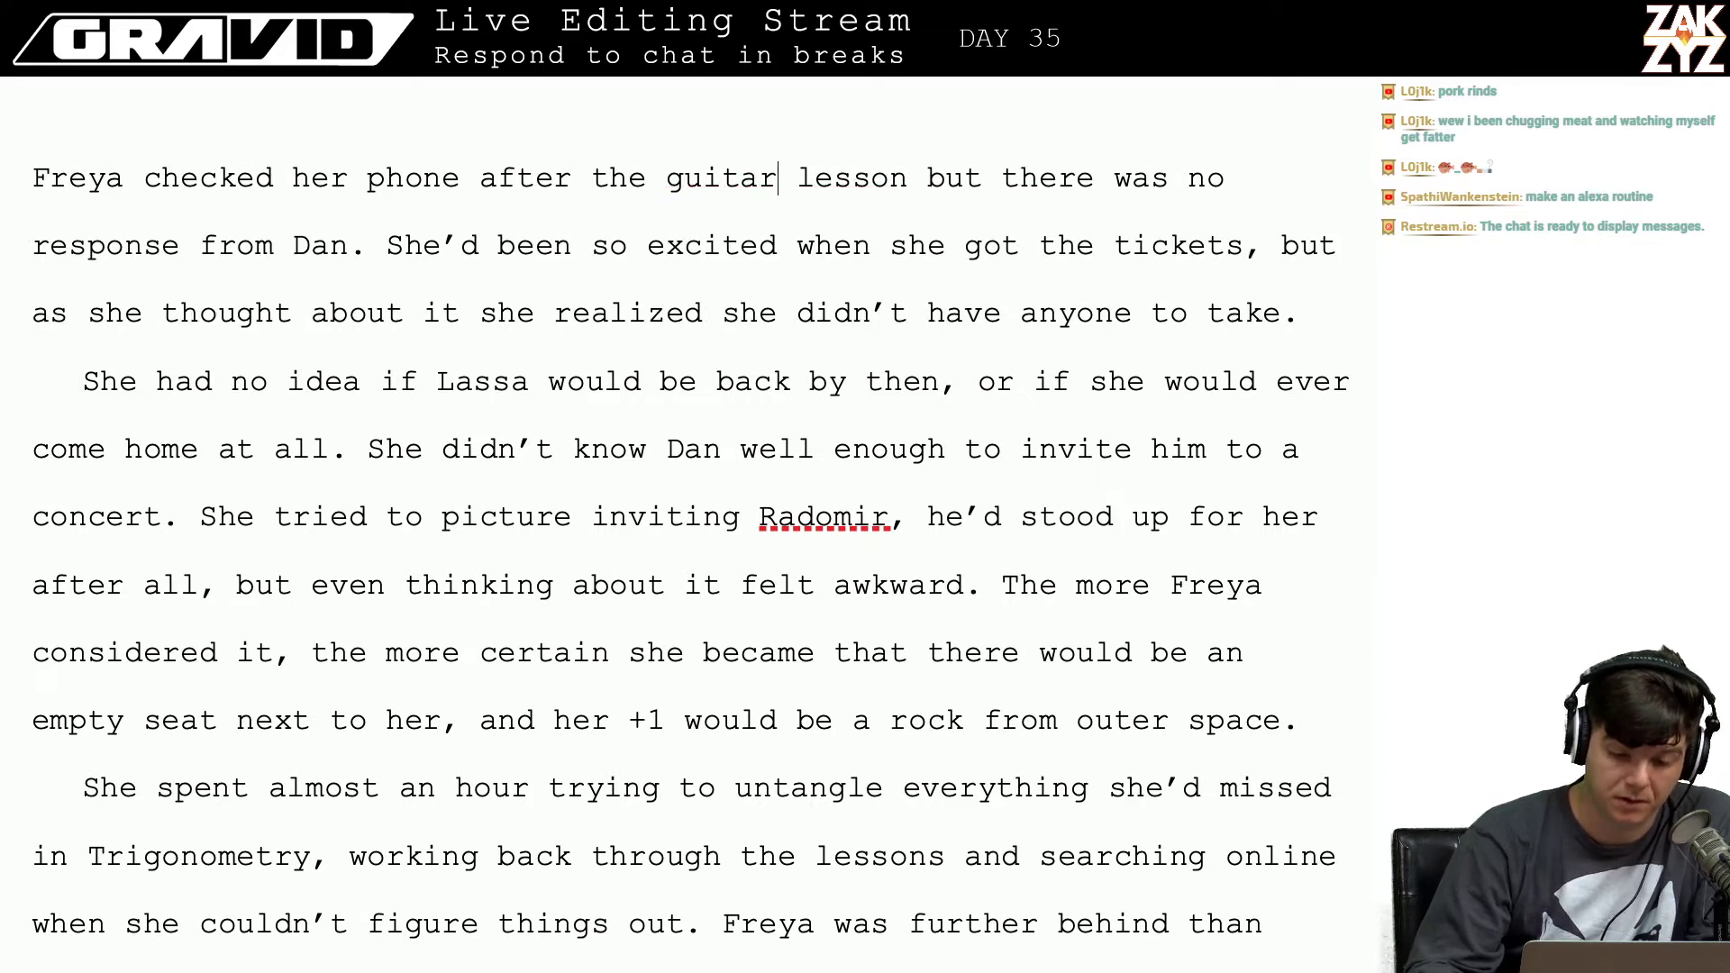
key("BackSpace")
key("BackSpace")
key("BackSpace")
key("BackSpace")
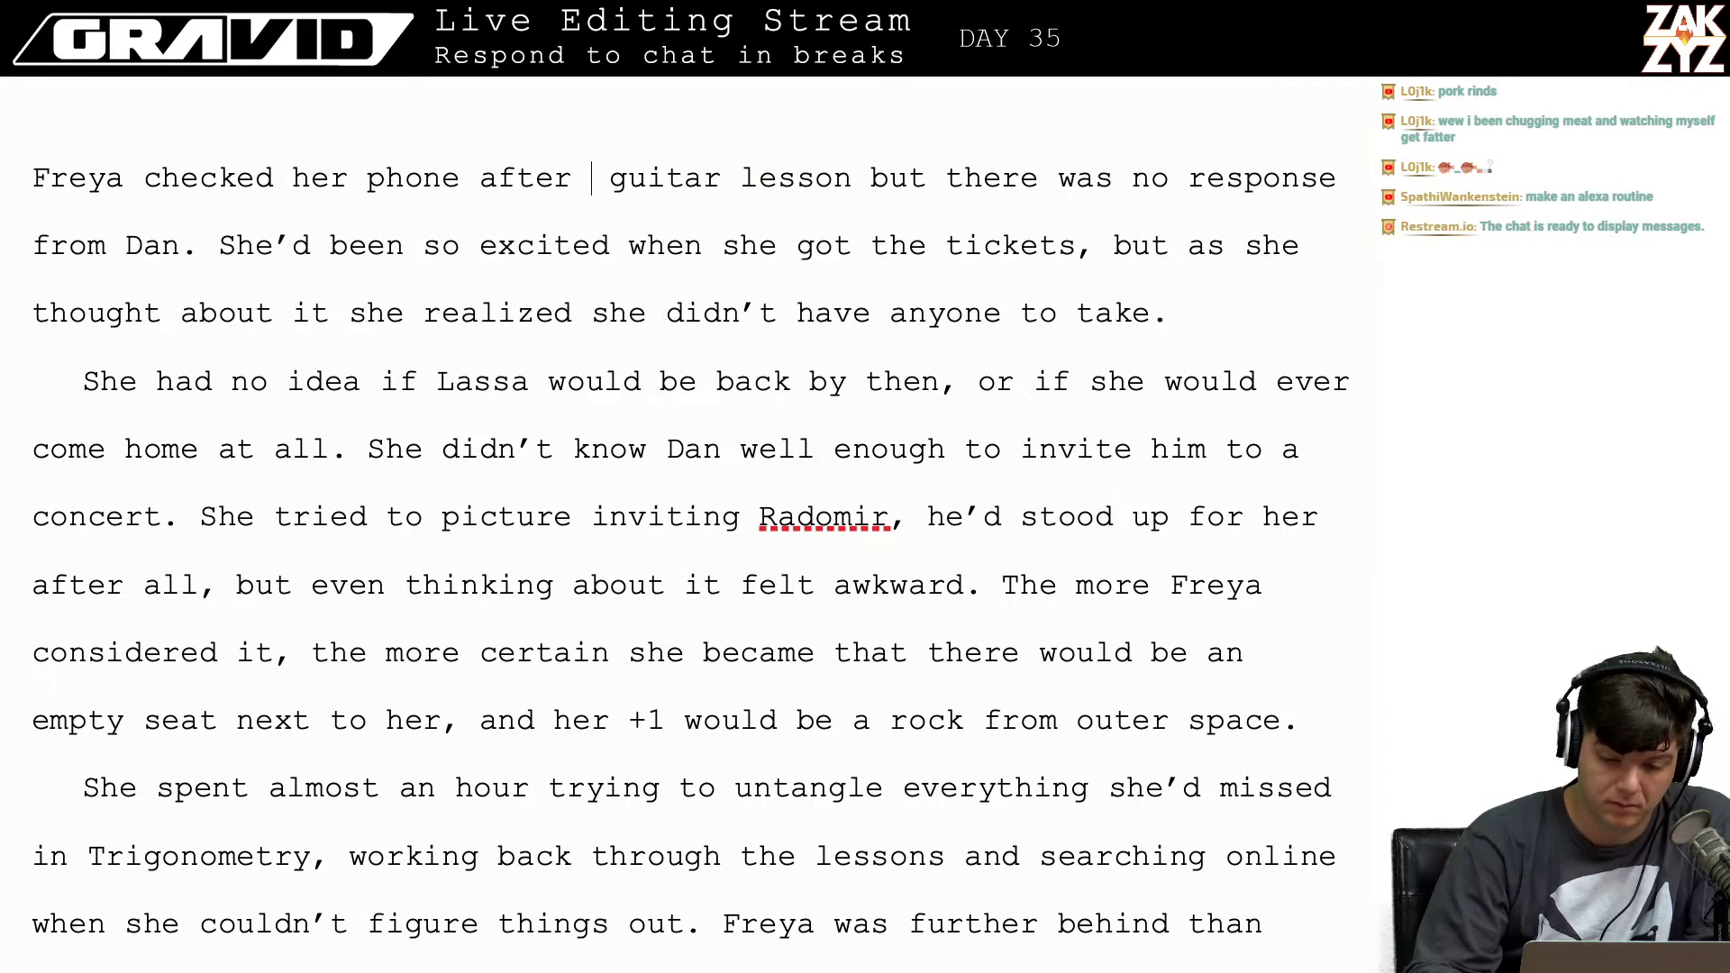
type("her")
Step: Try a comma after "guitar lesson" in the first sentence and remove it again
key("Right")
key("Right")
key("Right")
key("Right")
key("Right")
key("Right")
key("Right")
key("Right")
key("Right")
key("Right")
key("Right")
key("Right")
key("Right")
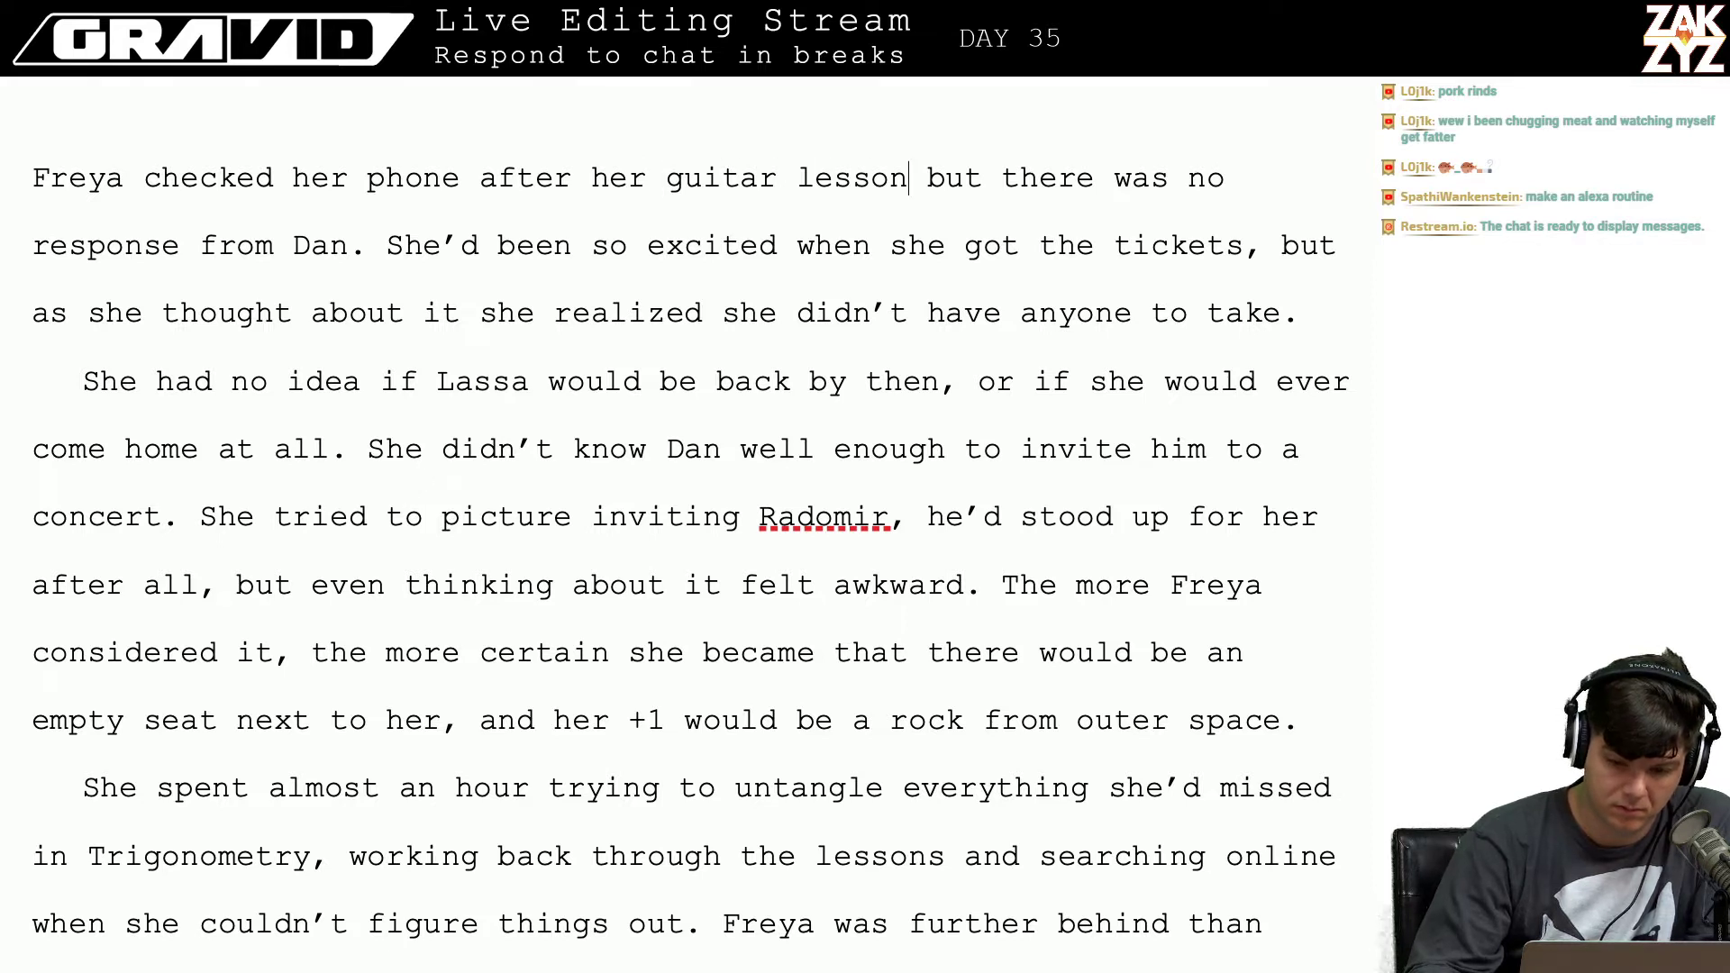
type(",")
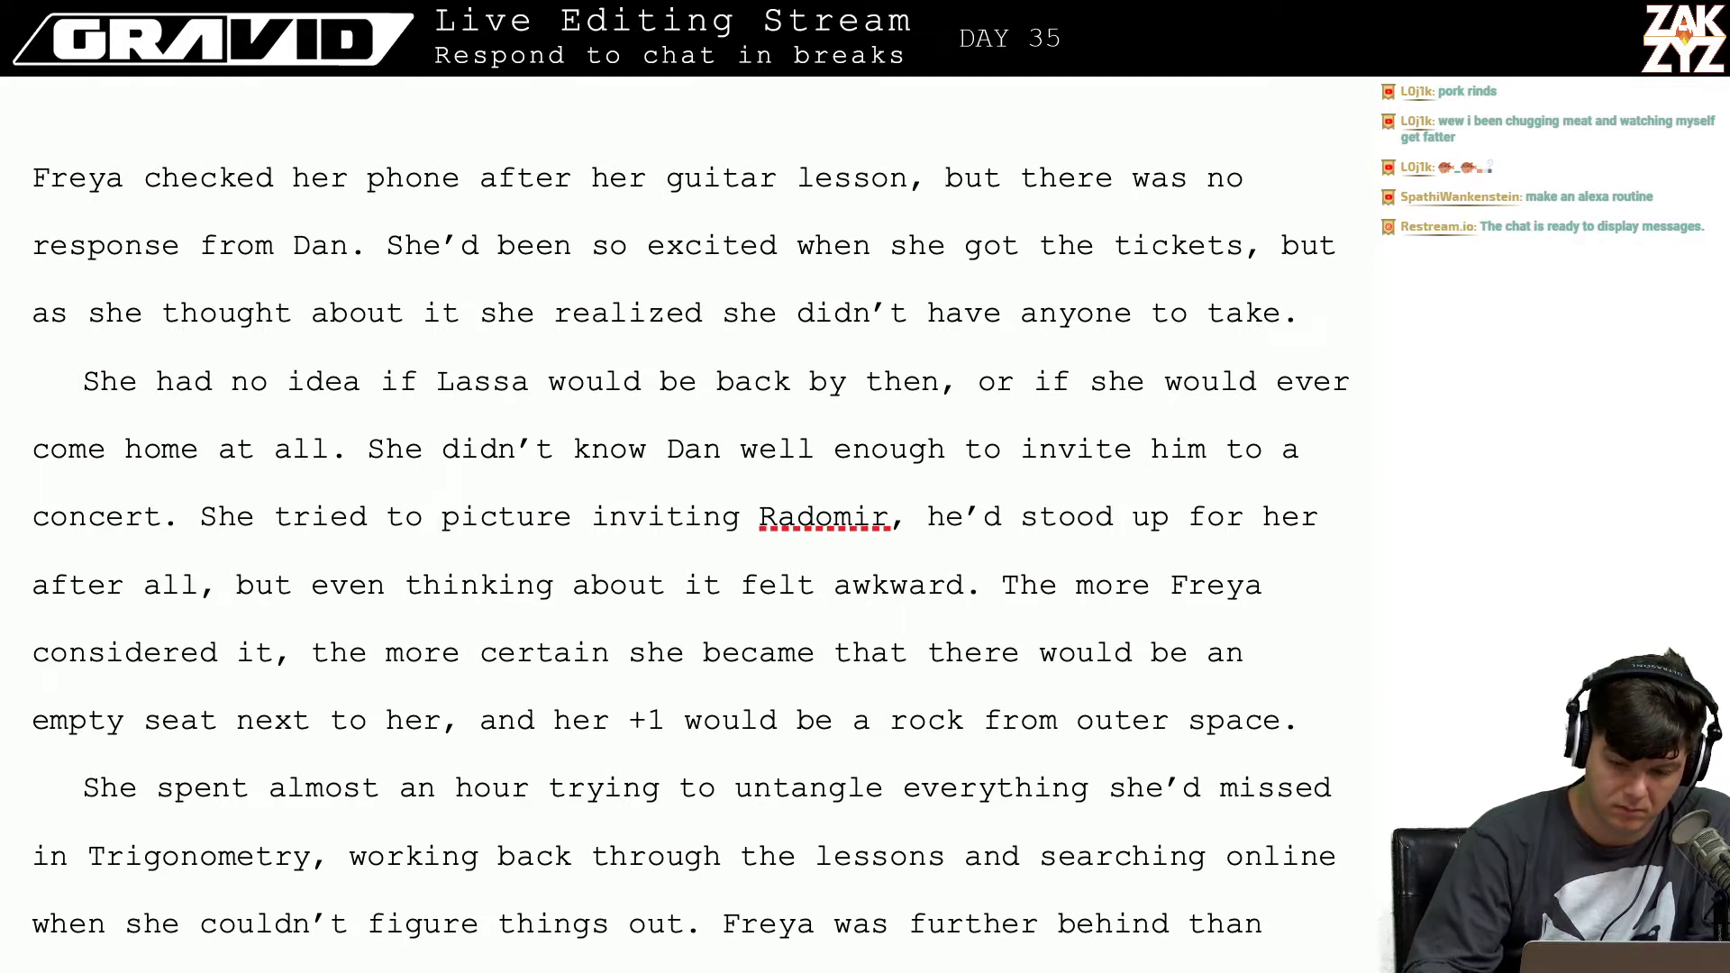
key("Right")
key("BackSpace")
Step: Insert a comma after "but" in the chapter's first sentence
key("Right")
key("Right")
key("Right")
key("Right")
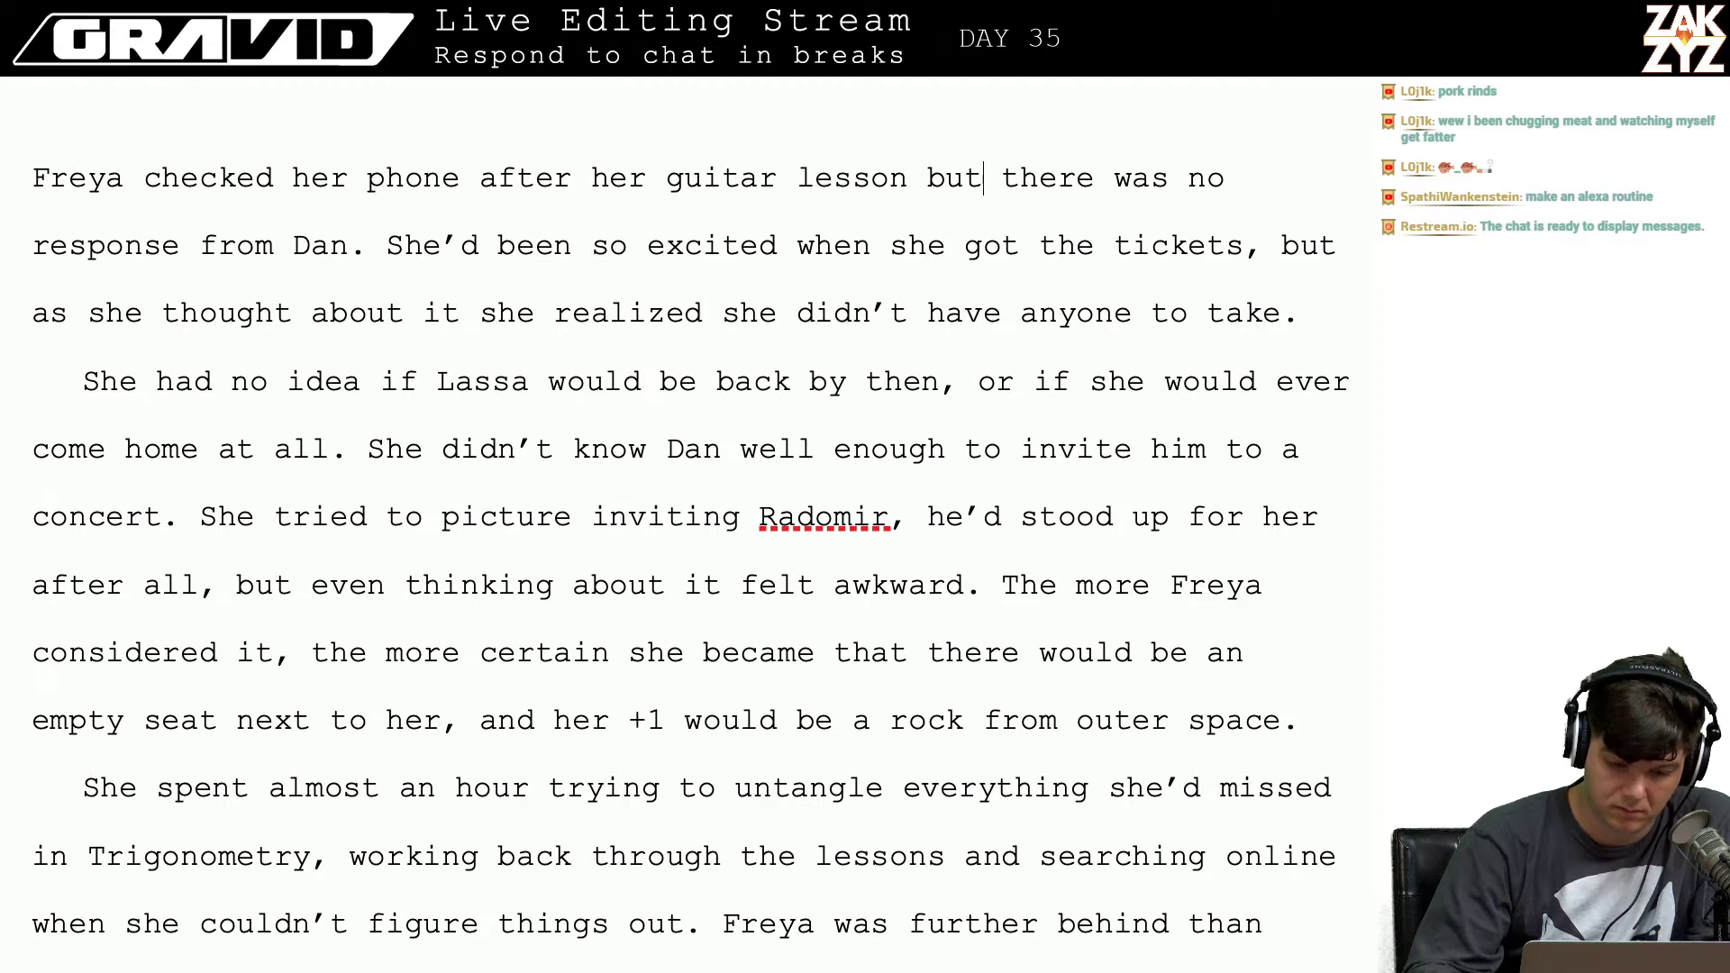
type(",")
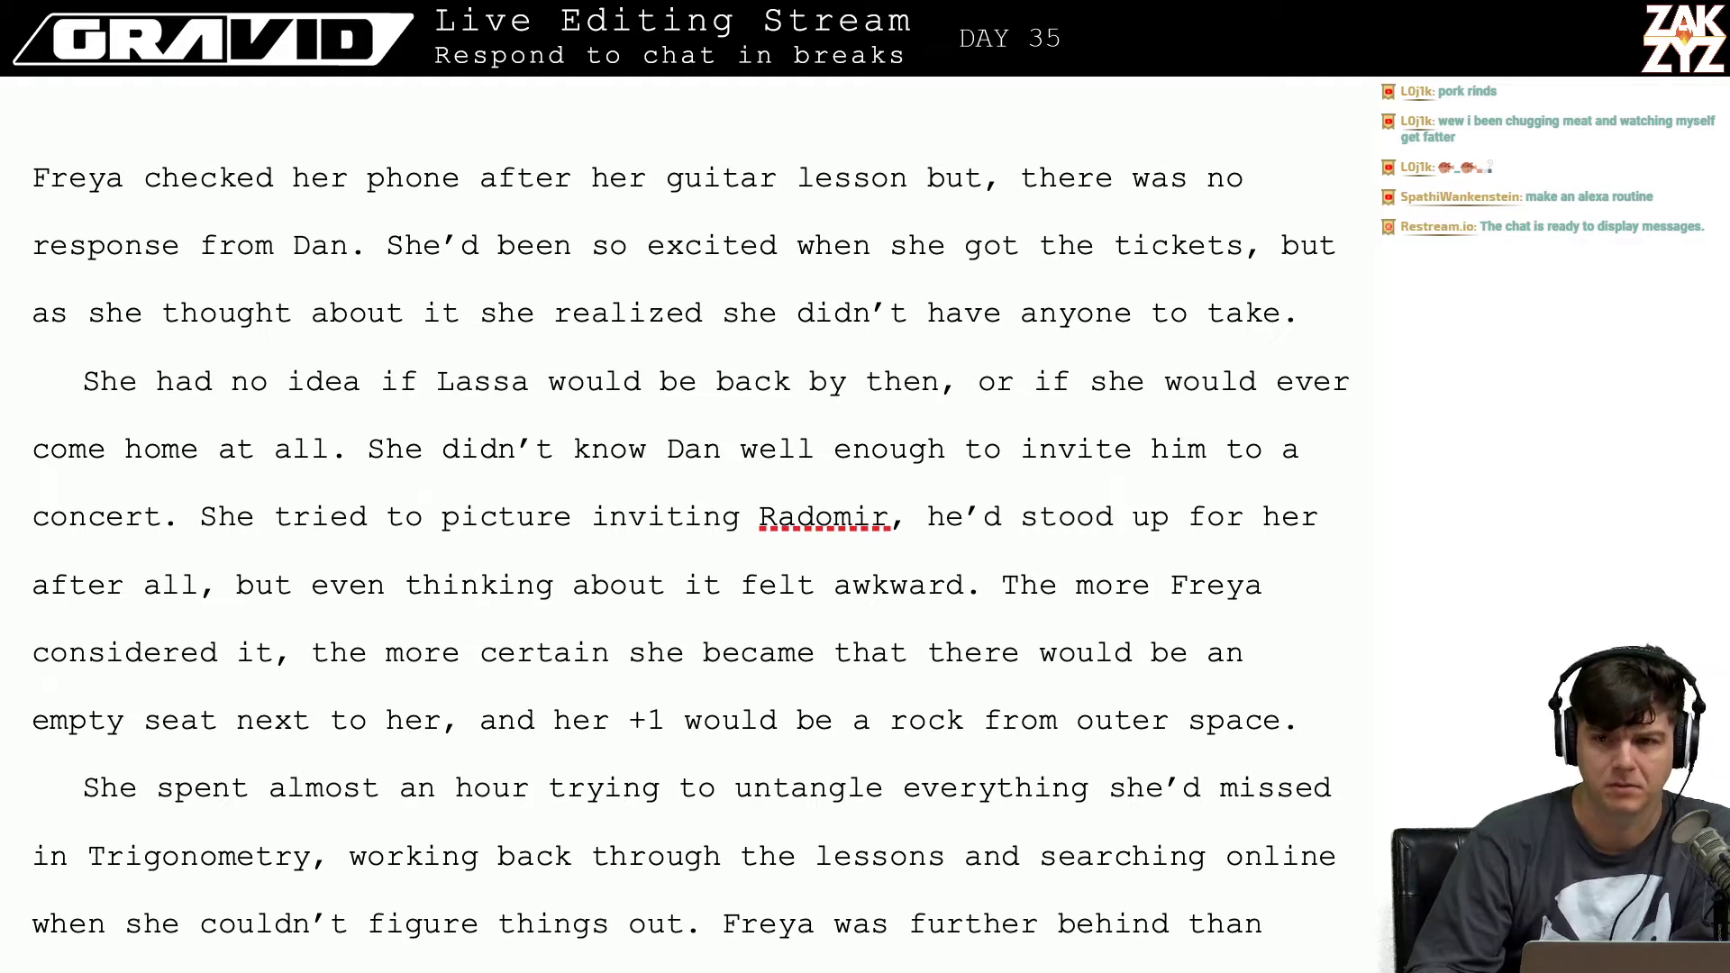
key("Right")
key("Right")
key("Right")
key("Right")
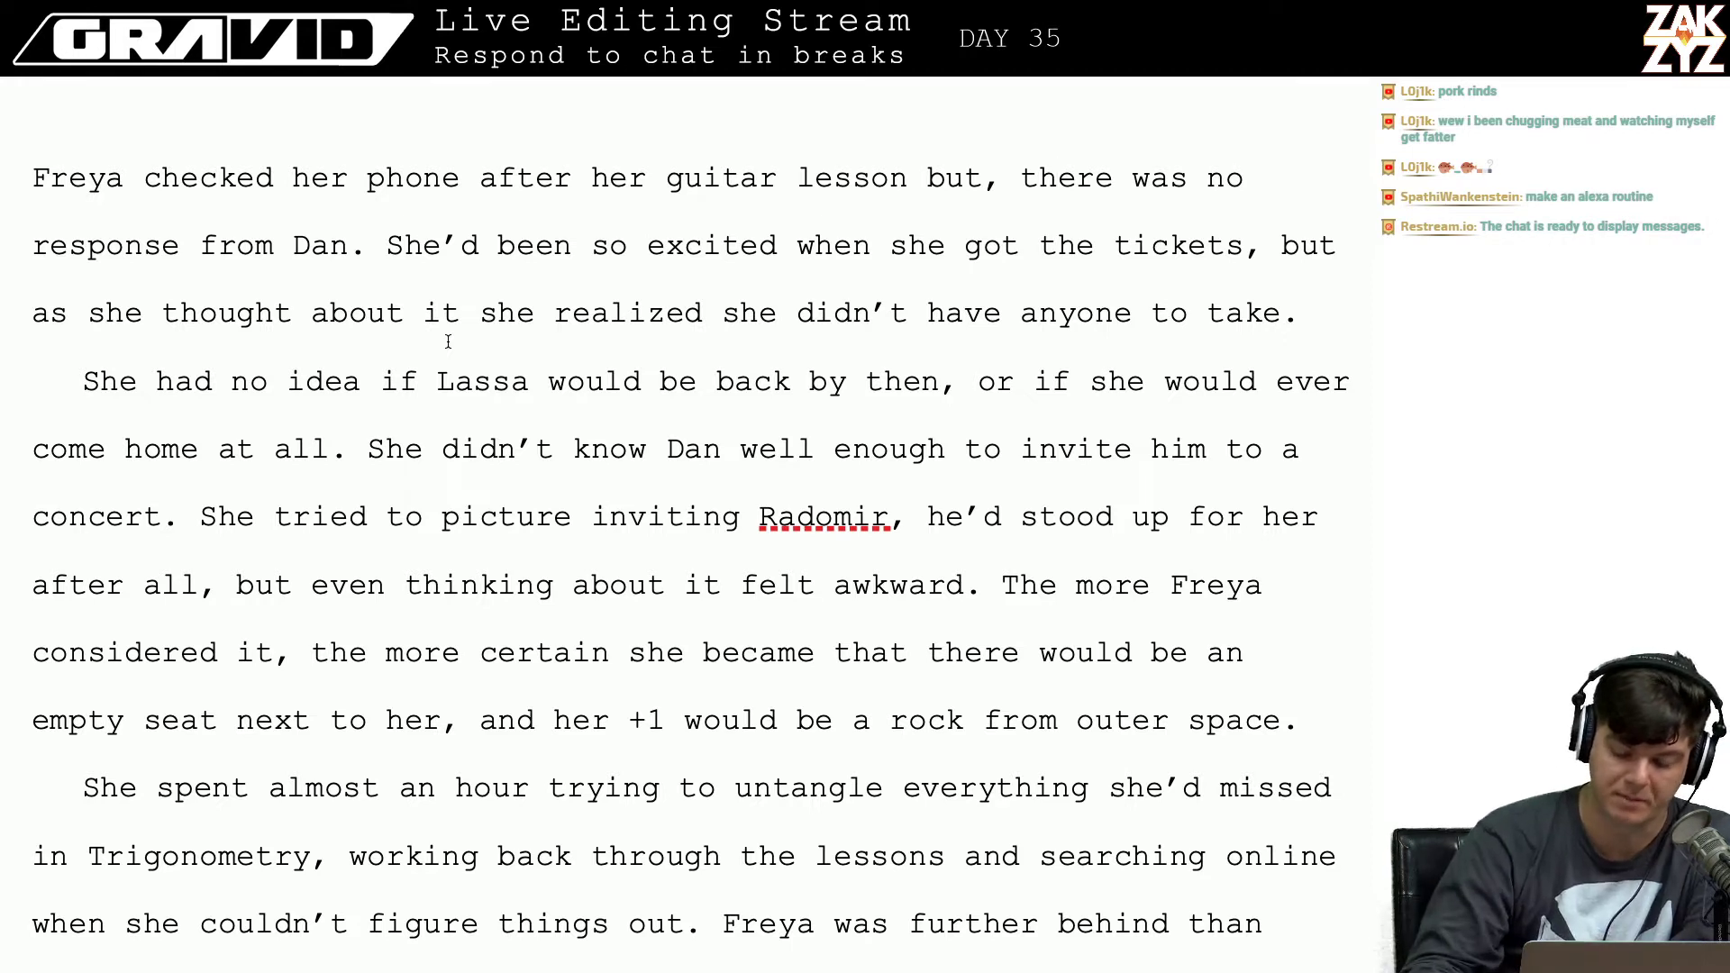
key("Left")
key("Left")
key("Left")
key("Left")
key("Left")
key("Left")
key("Left")
key("Left")
key("Left")
key("Left")
key("Left")
key("Left")
key("Left")
key("Left")
key("Left")
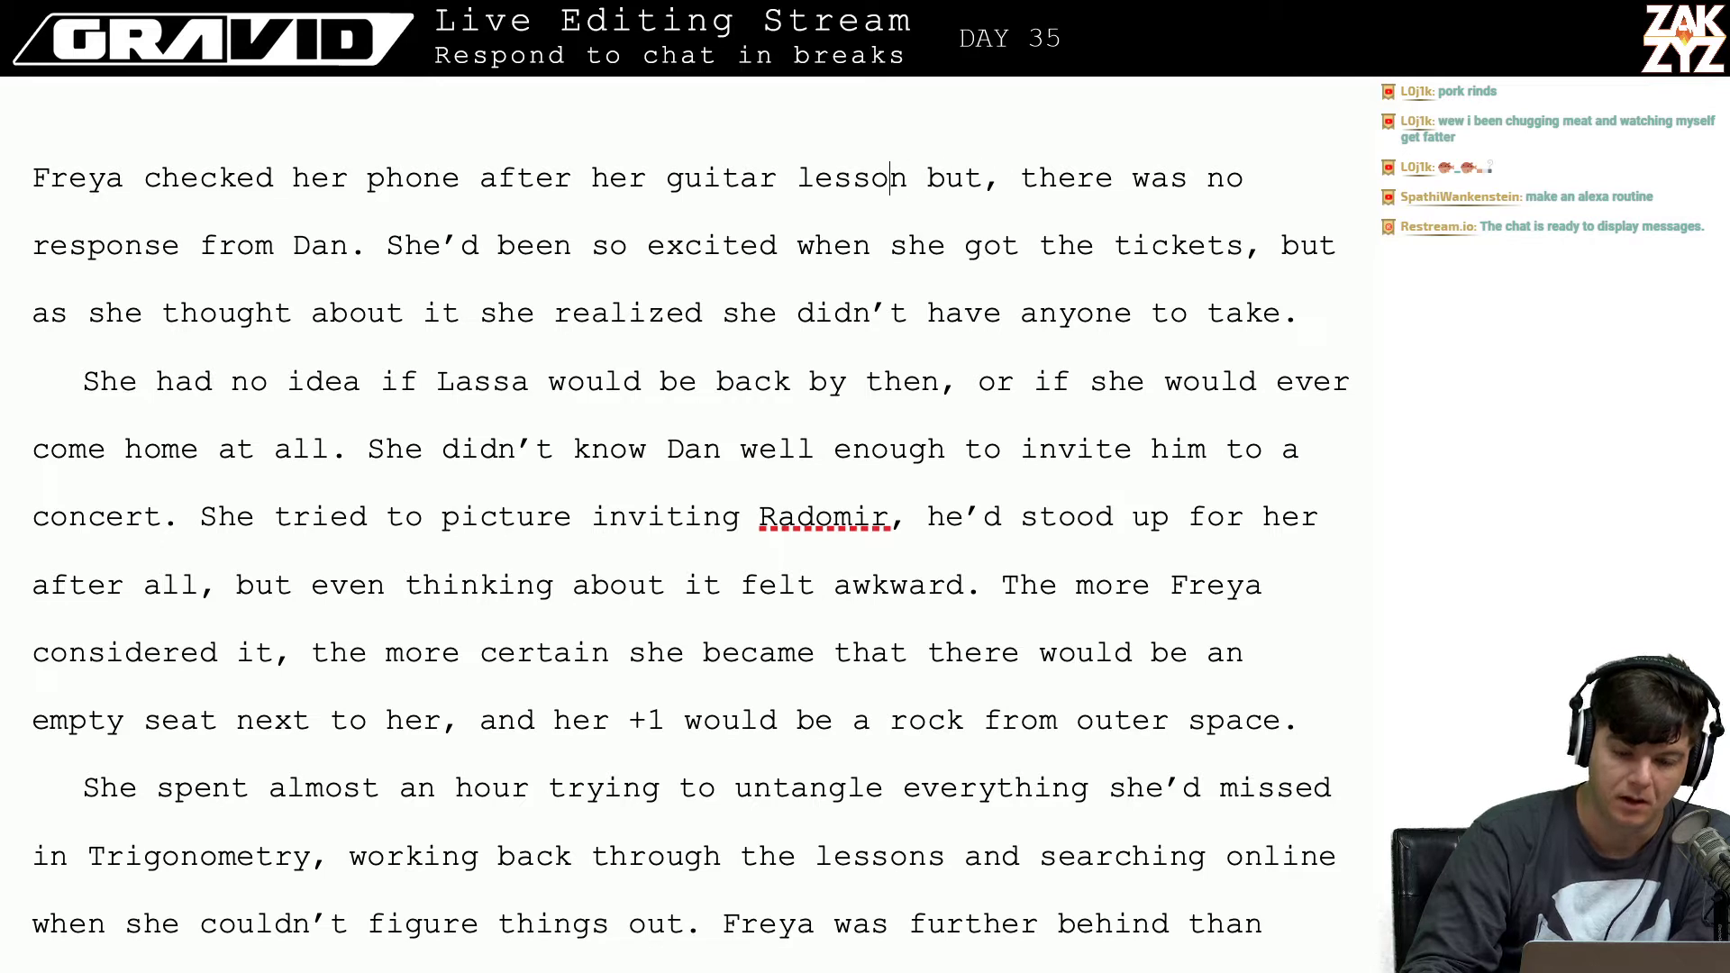
key("Left")
key("Left")
key("Left")
key("Left")
key("Left")
key("Left")
key("Left")
key("Left")
key("Left")
key("Left")
key("Left")
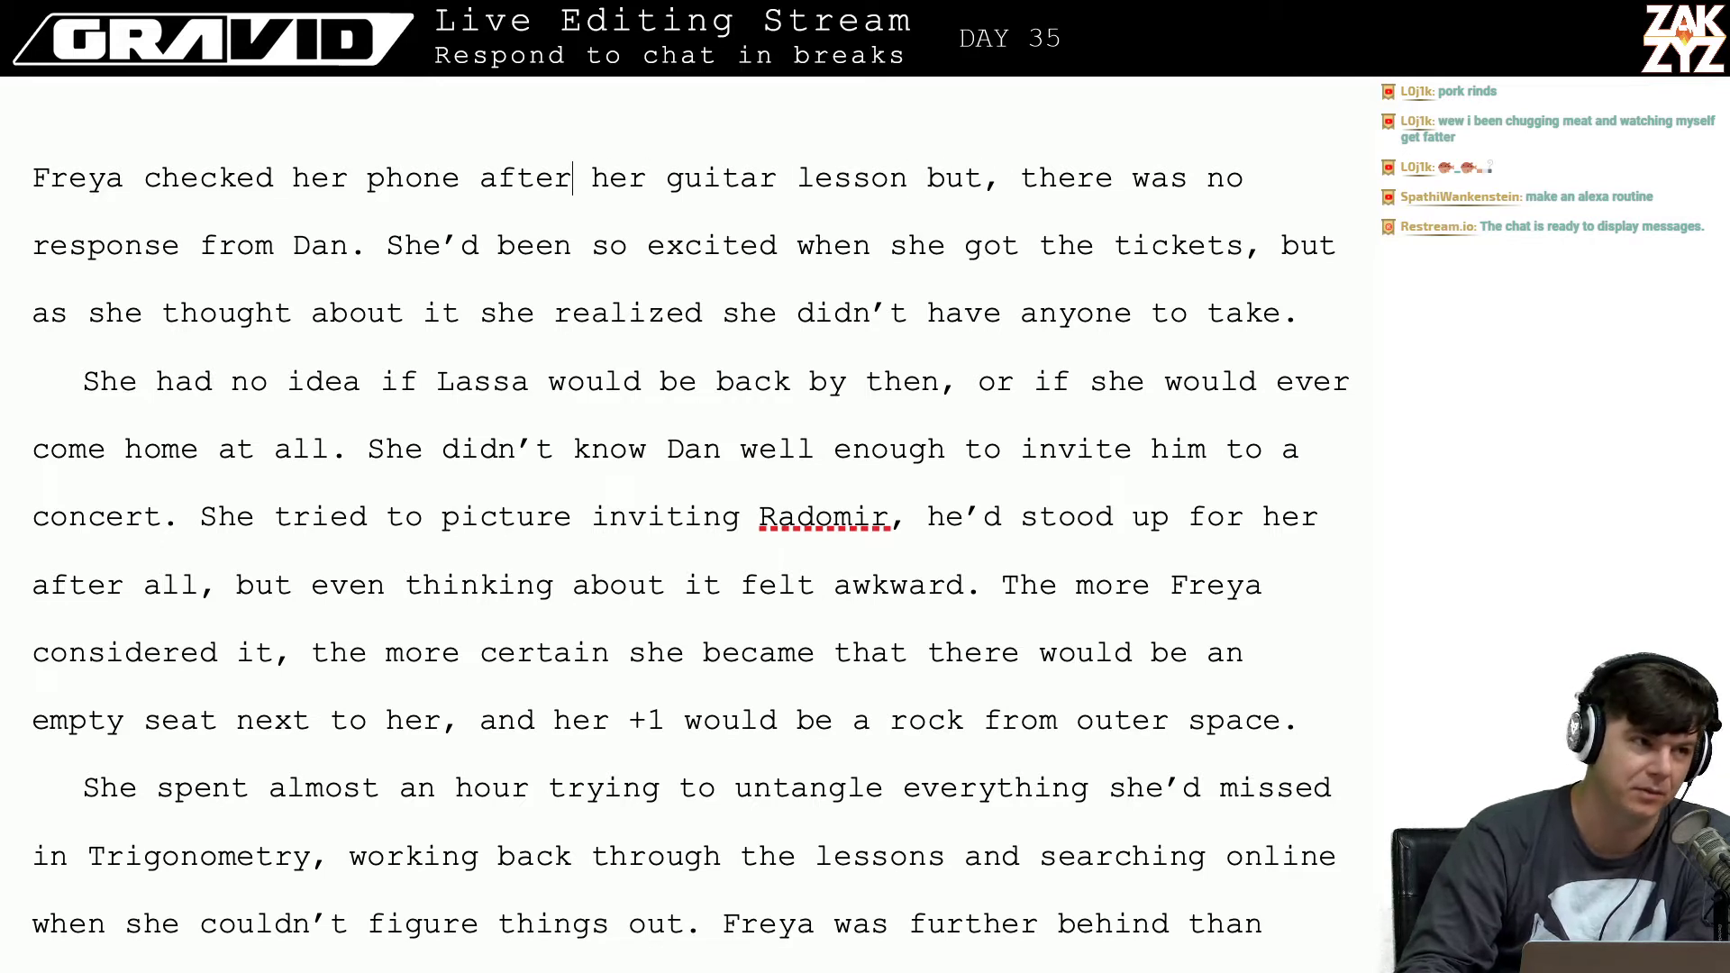
key("Left")
key("Right")
key("Right")
key("Right")
key("Right")
key("Right")
key("Right")
key("Right")
key("Right")
key("Right")
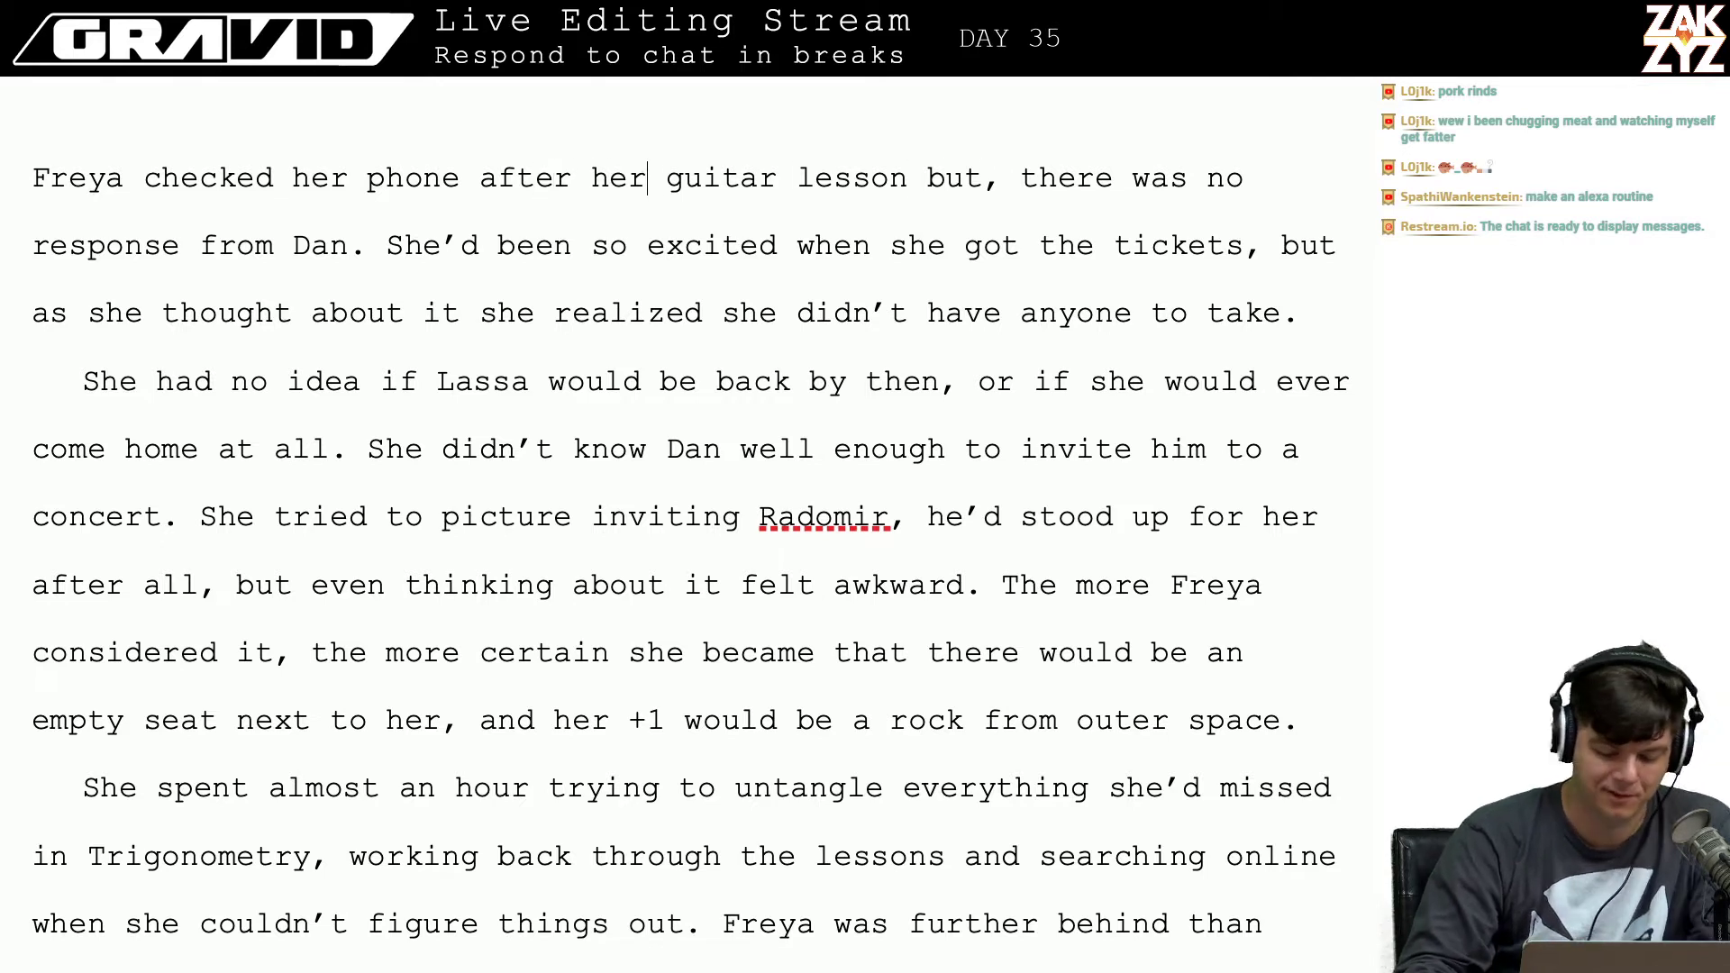
Step: Switch to the browser and search the web for "clause" in a new page
key("super+Tab")
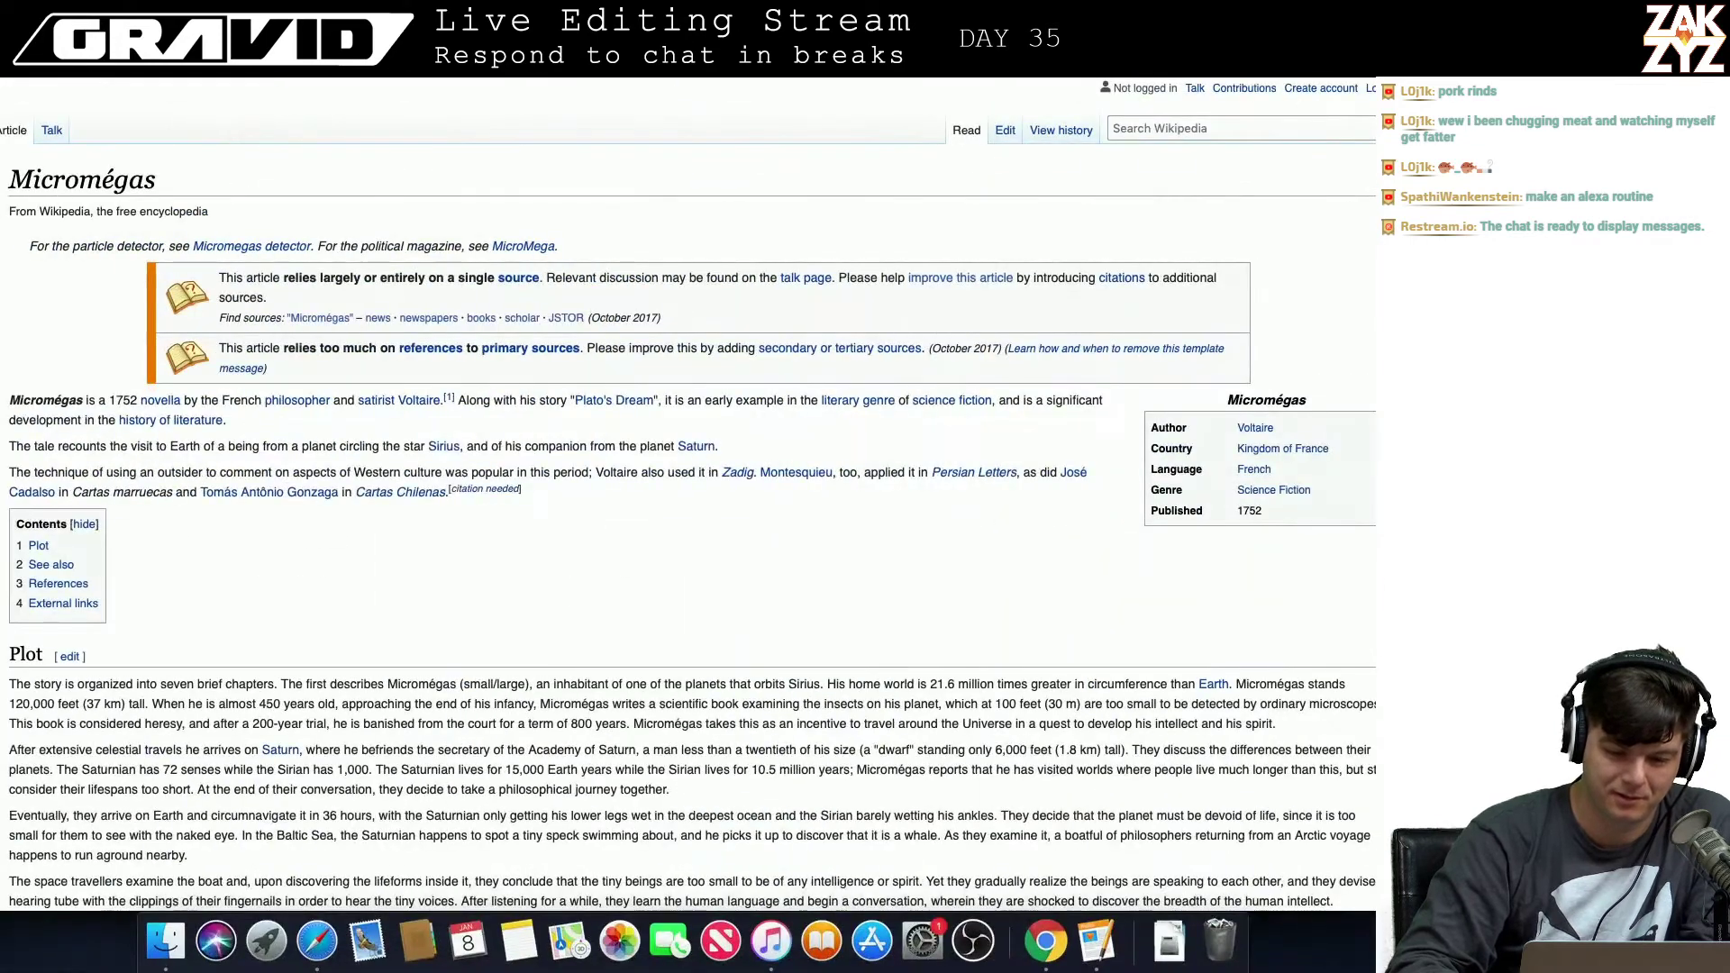
key("ctrl+Tab")
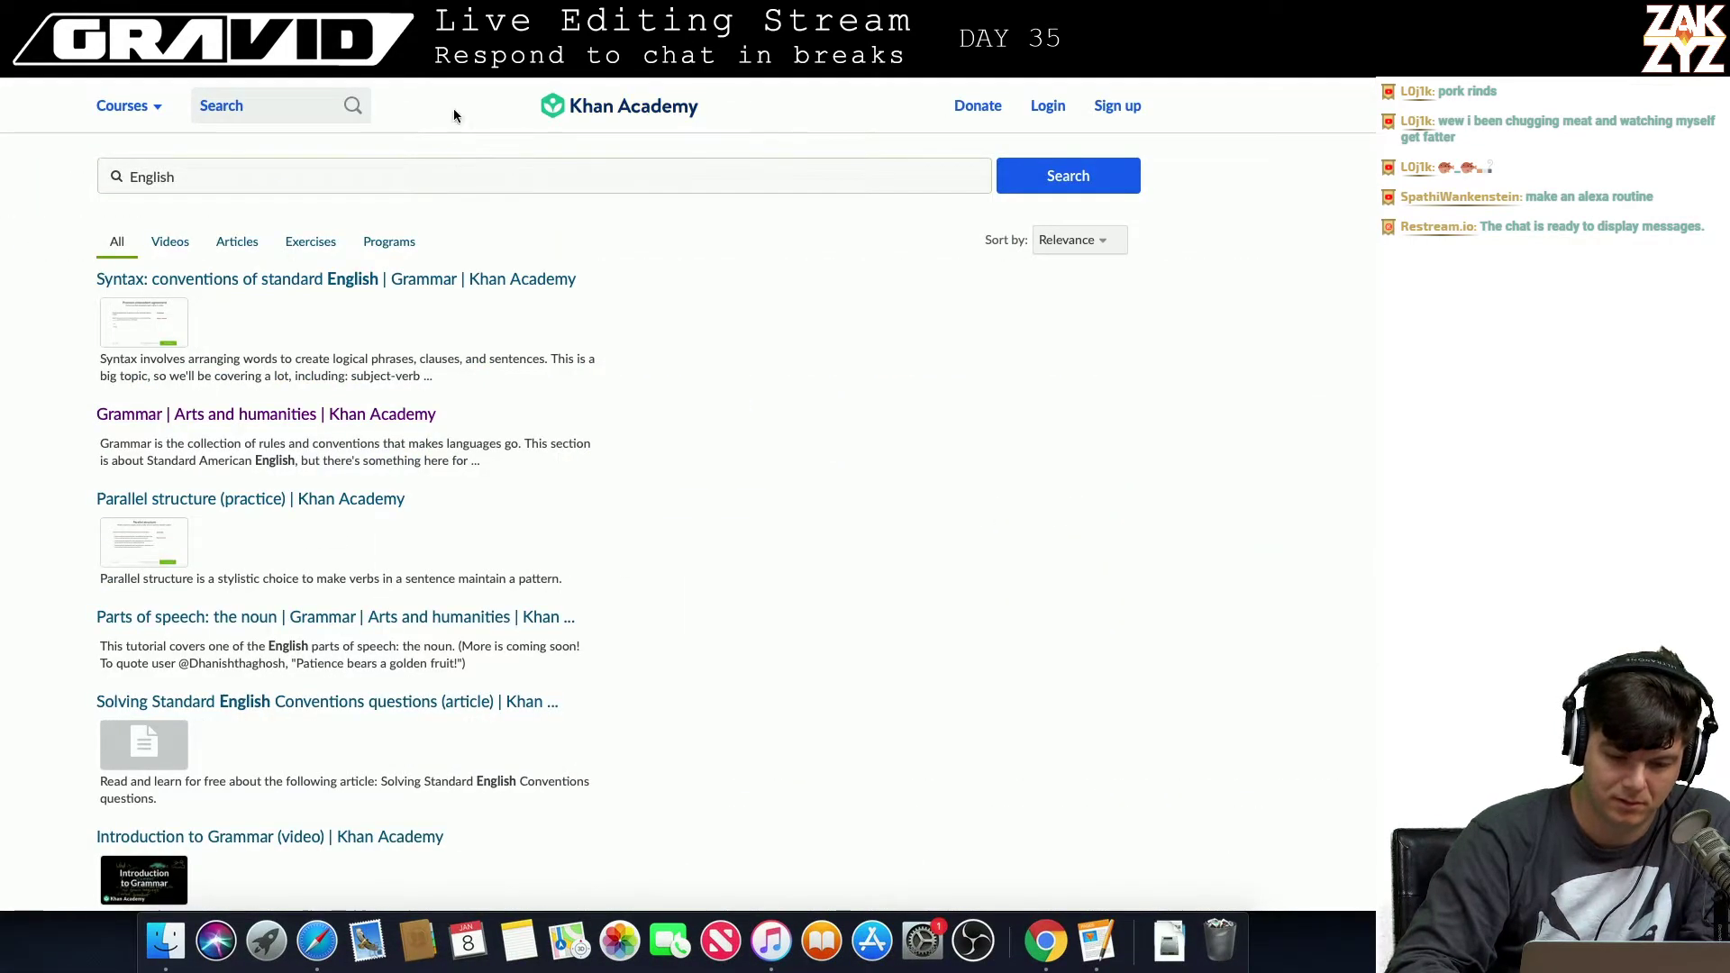
key("ctrl+Tab")
key("super+l")
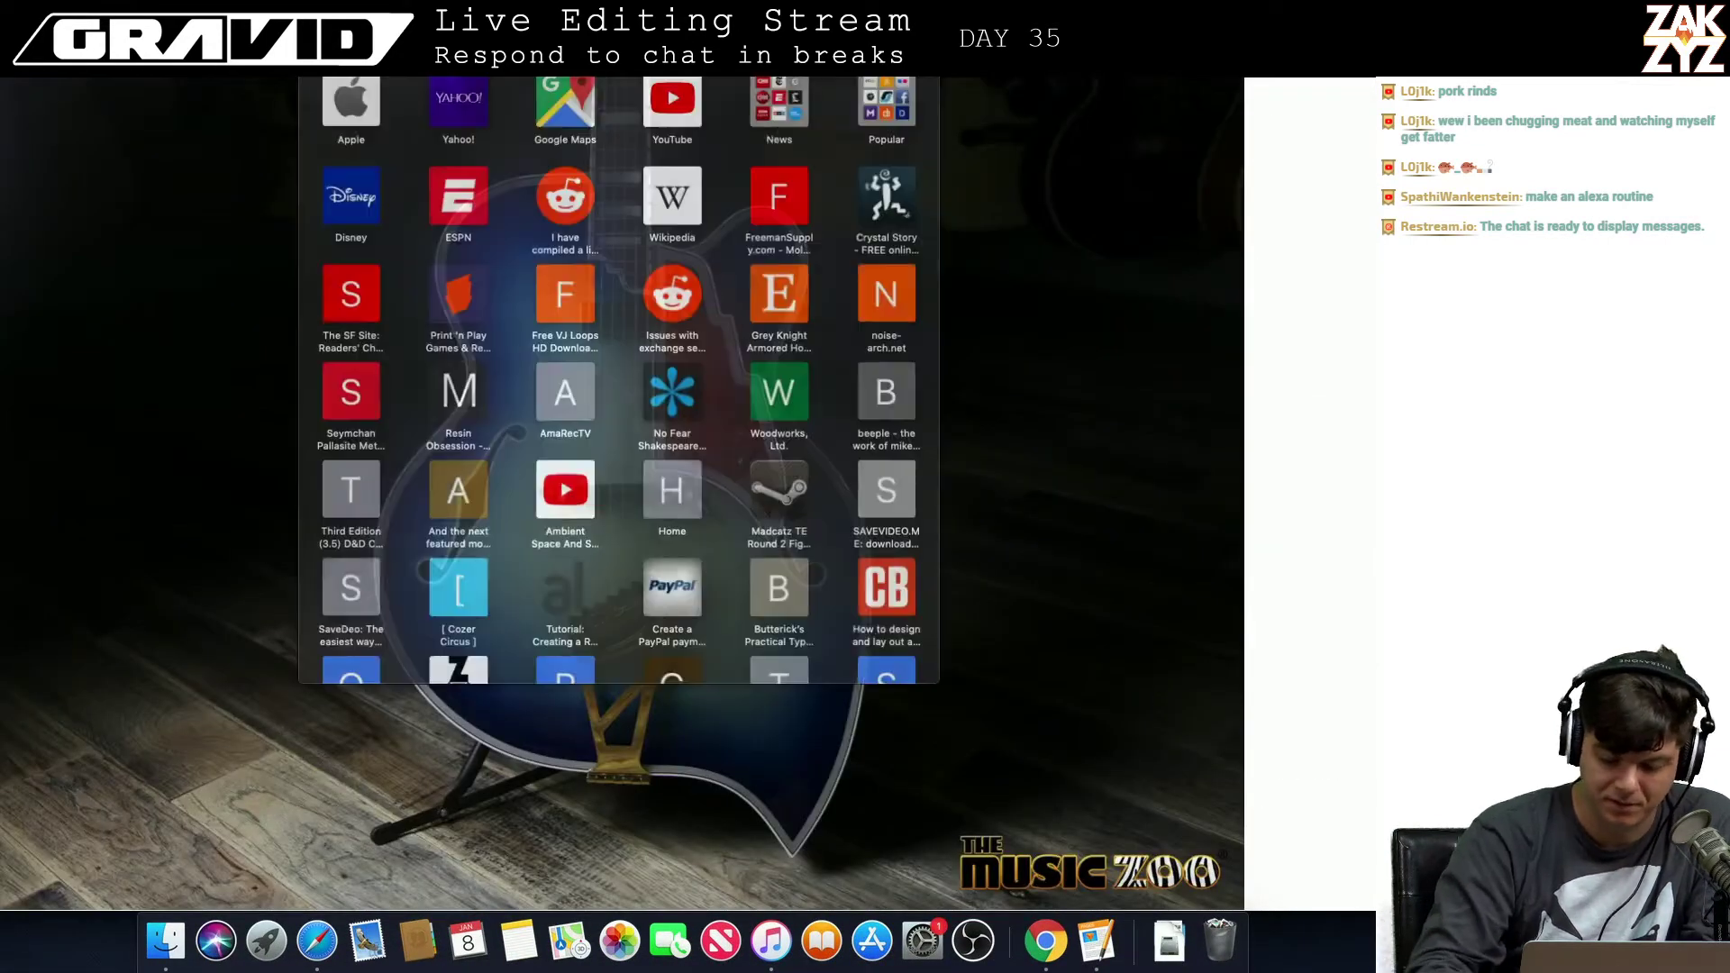
type("clau")
key("Escape")
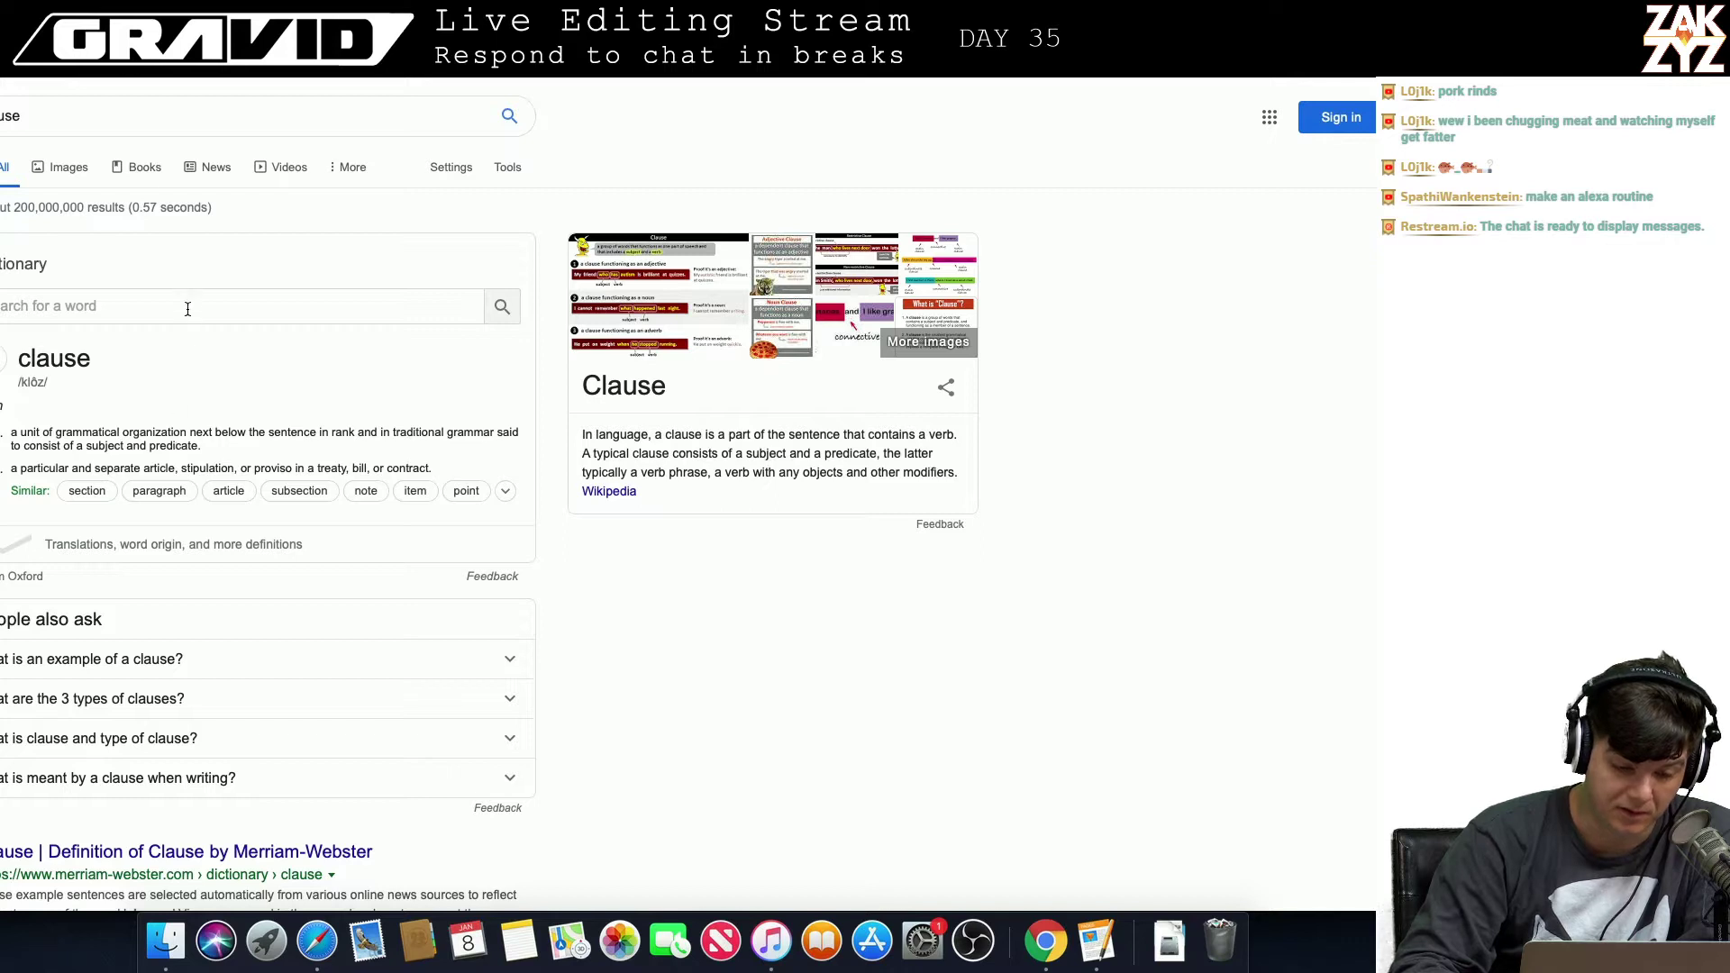
Step: Look up the word "predicate" in the dictionary on the search results page
left_click(162, 319)
type("predicate")
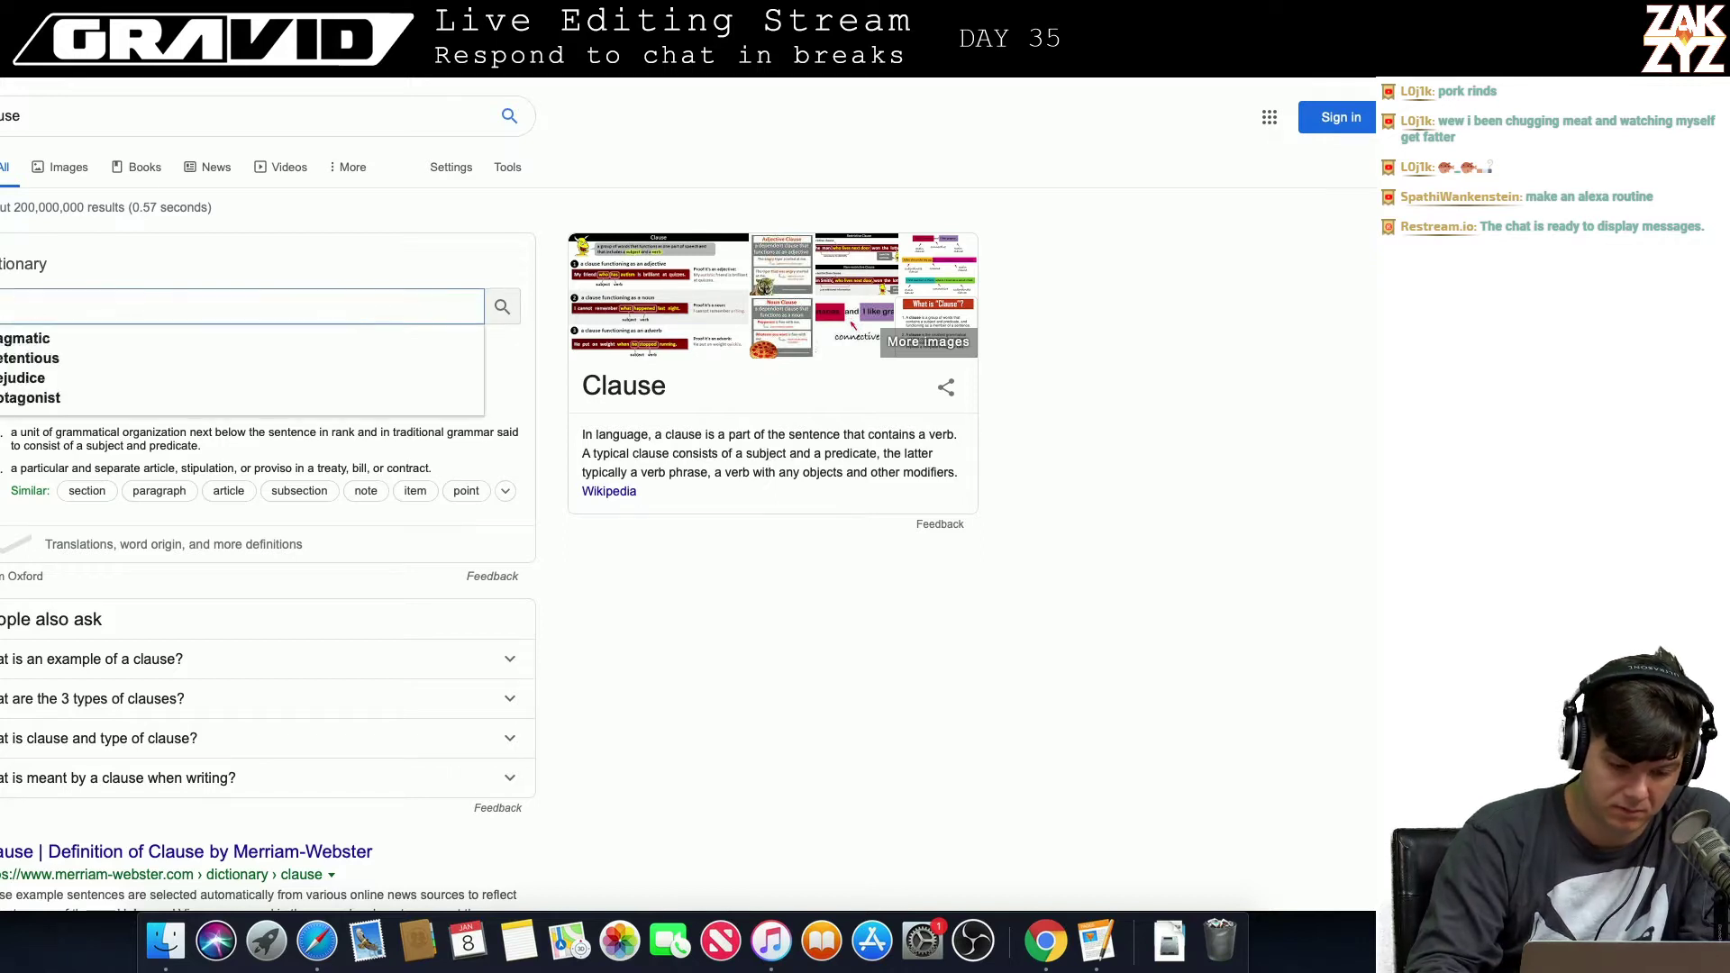
key("Return")
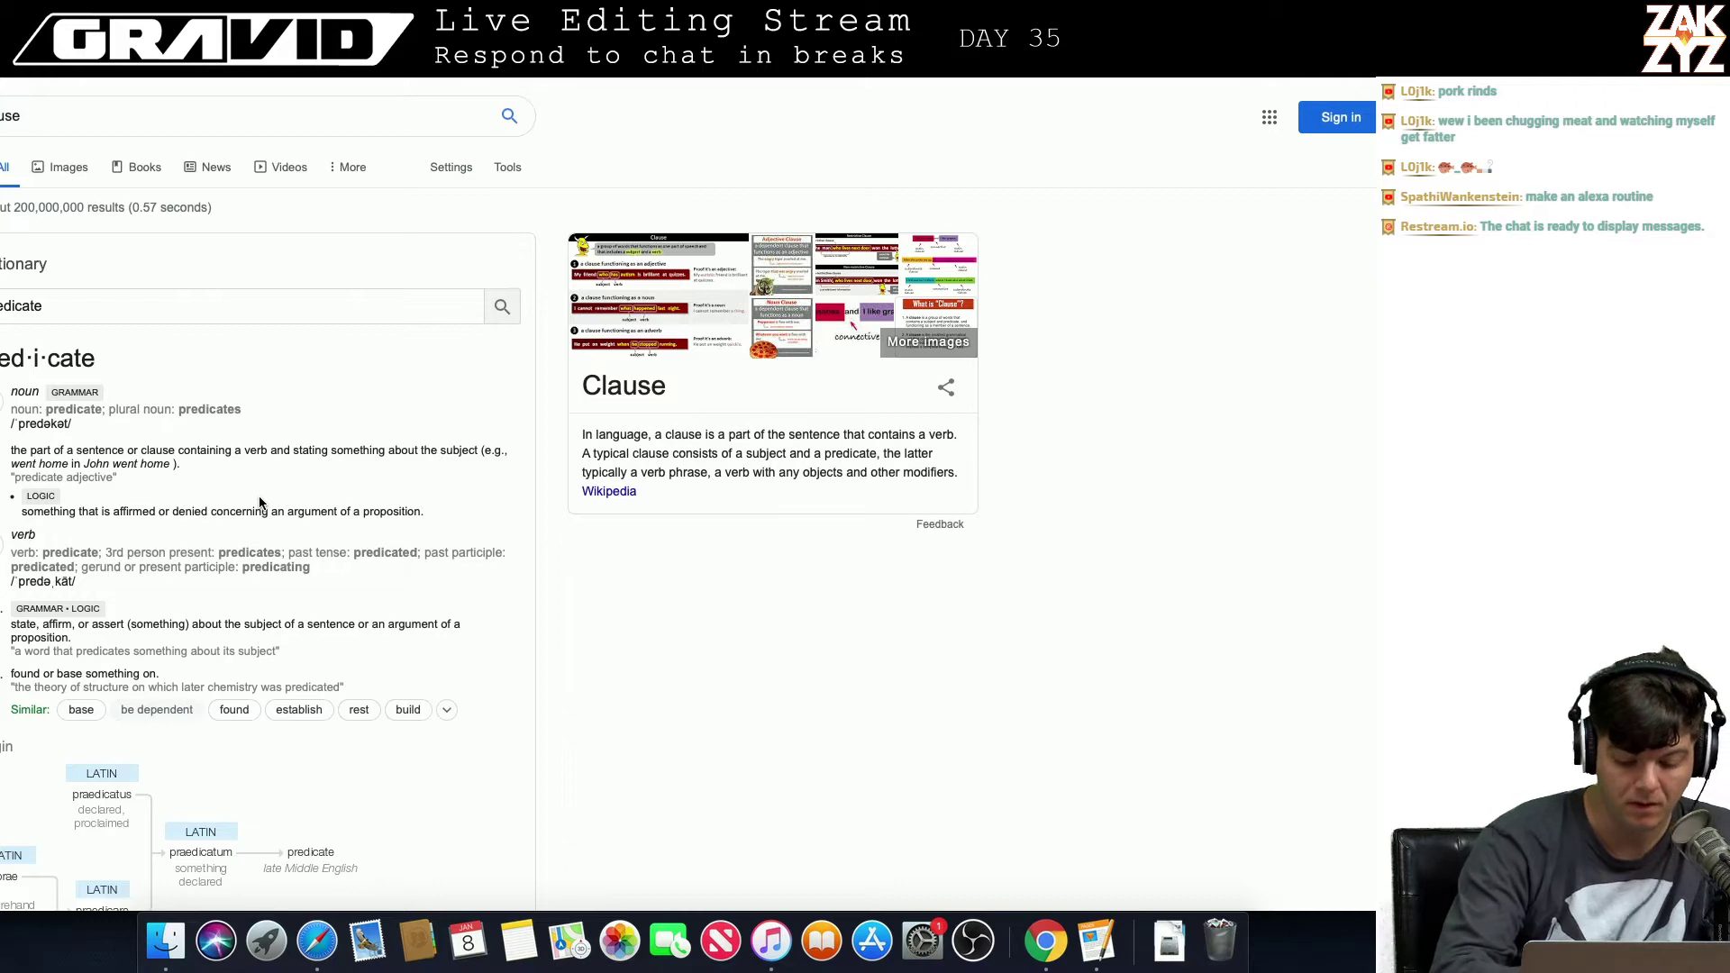
Step: Switch back to the manuscript and return to the opening of chapter 46
key("super+Tab")
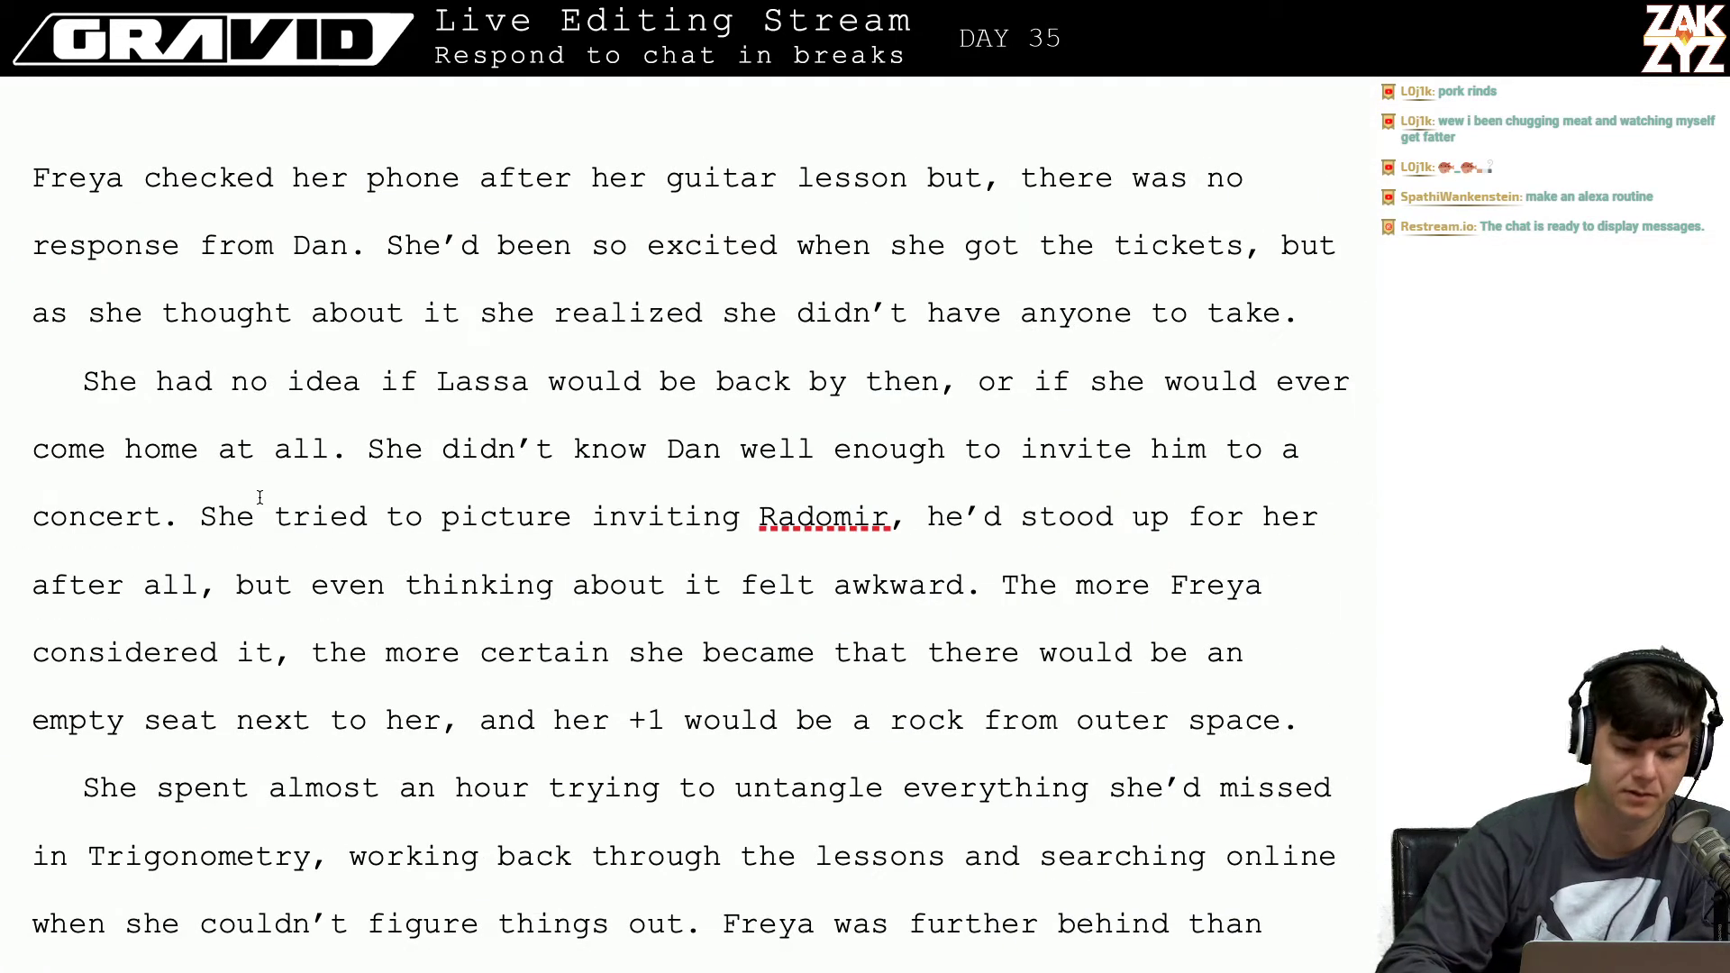
scroll(659, 532, "down", 1)
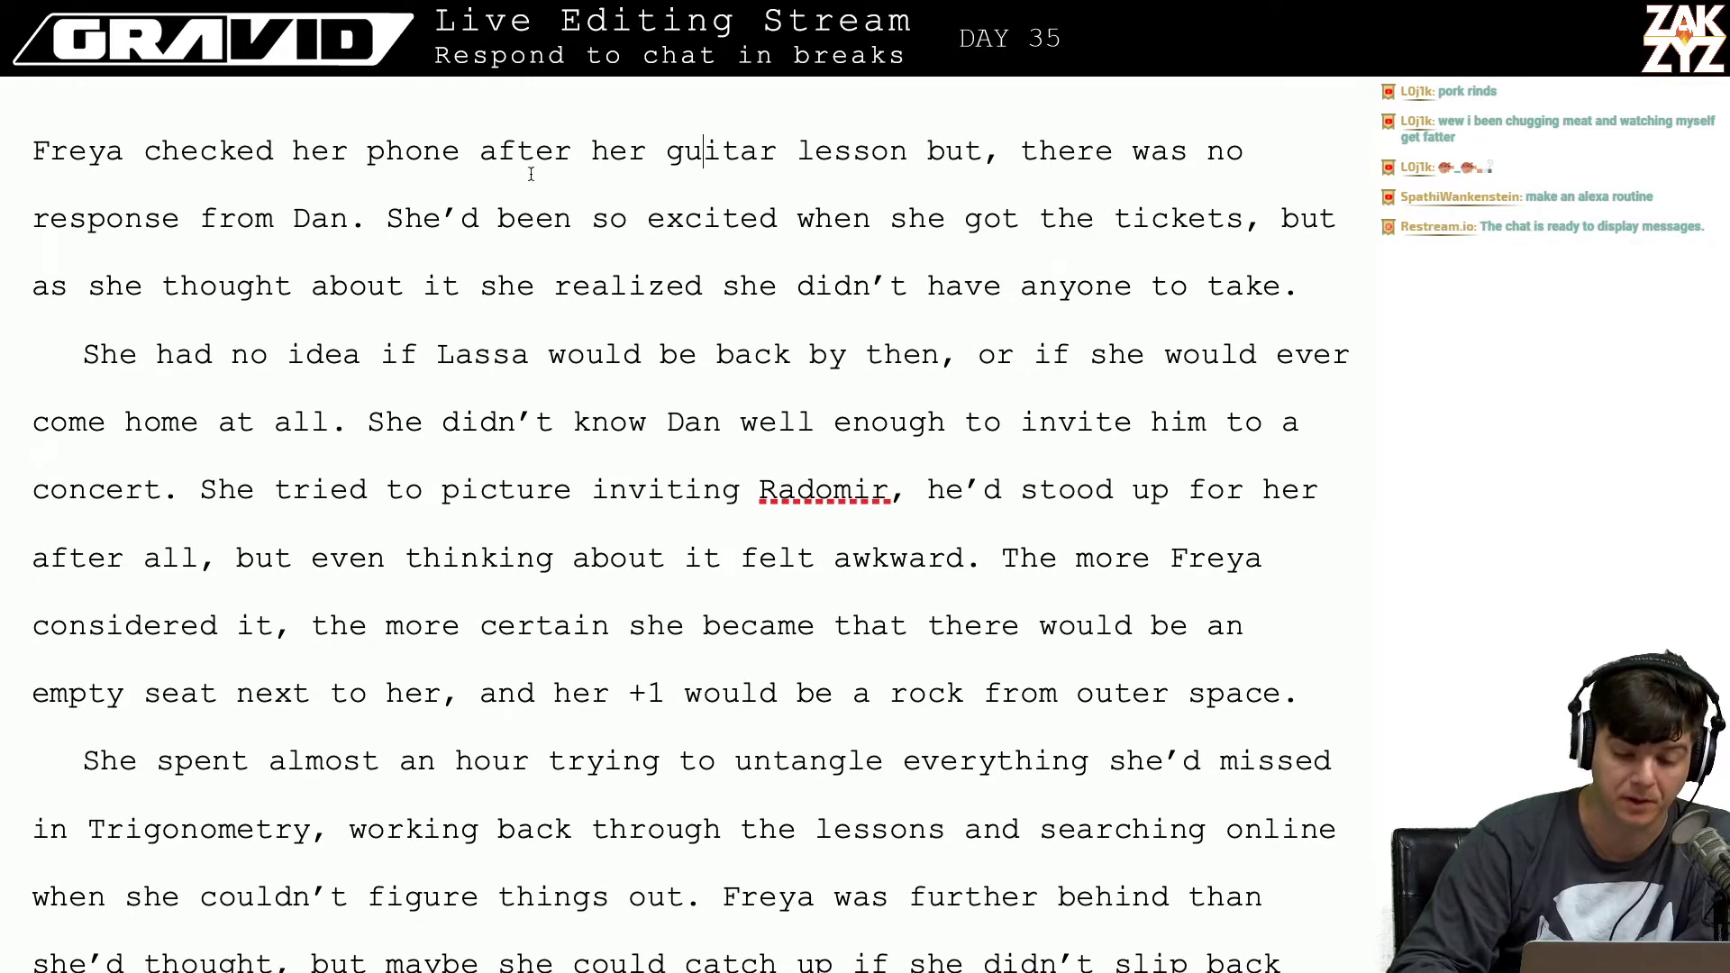
scroll(537, 186, "down", 1)
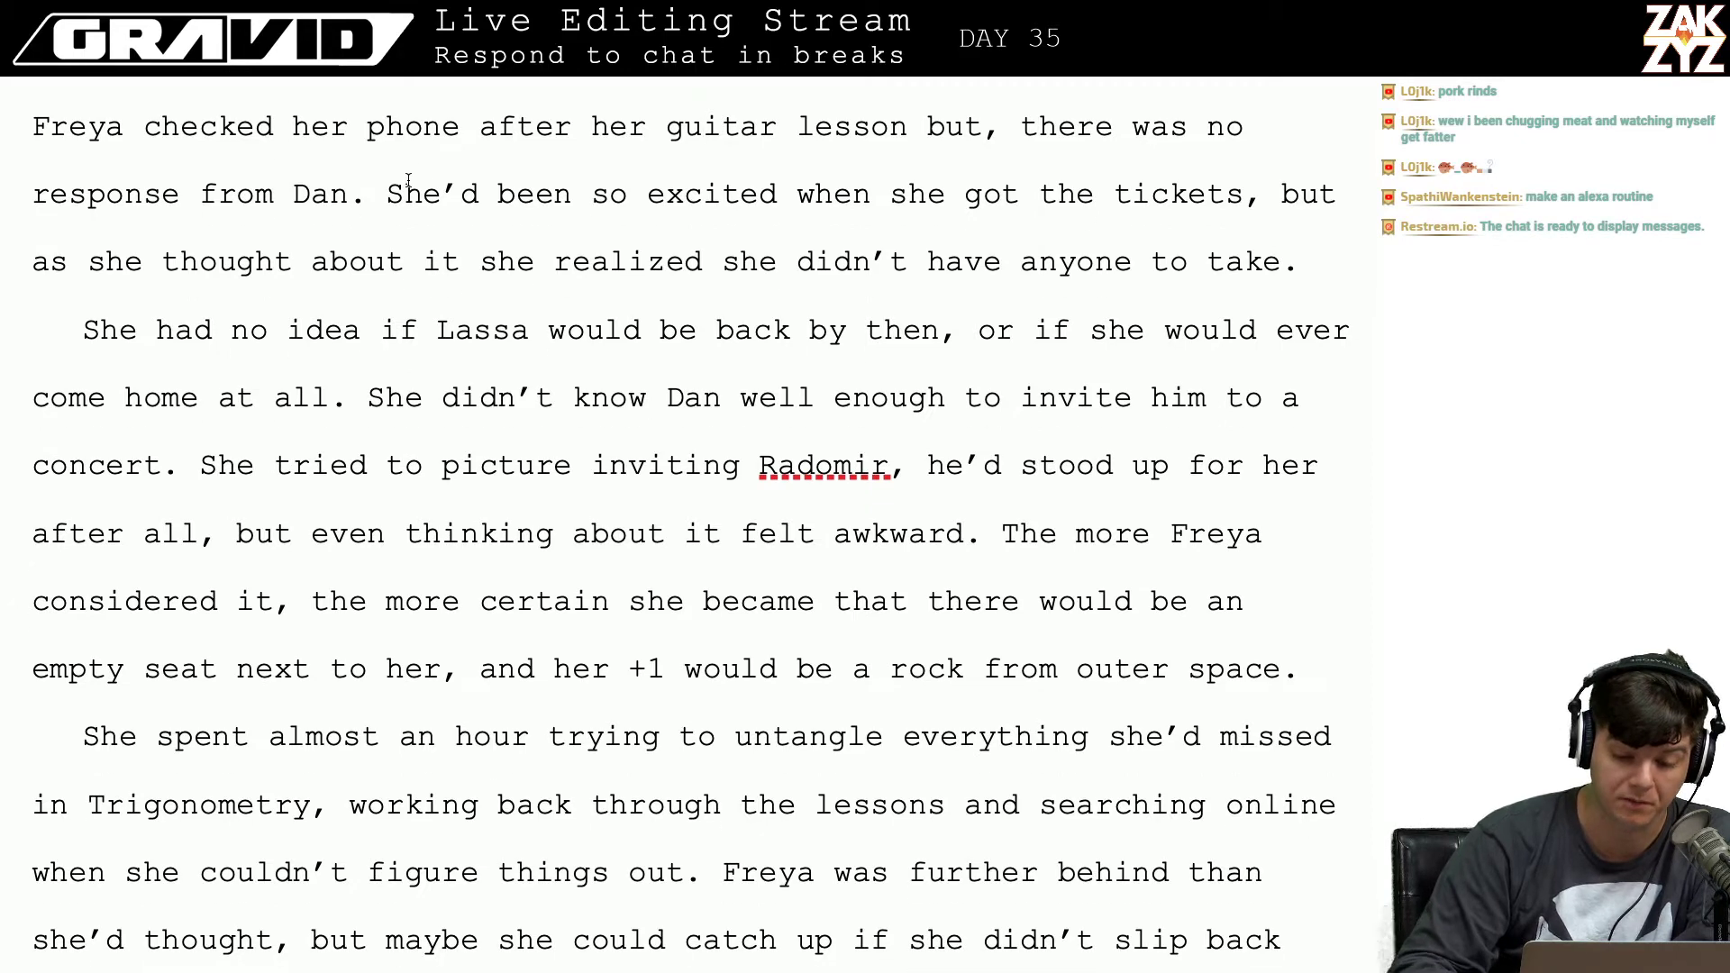
scroll(459, 196, "up", 8)
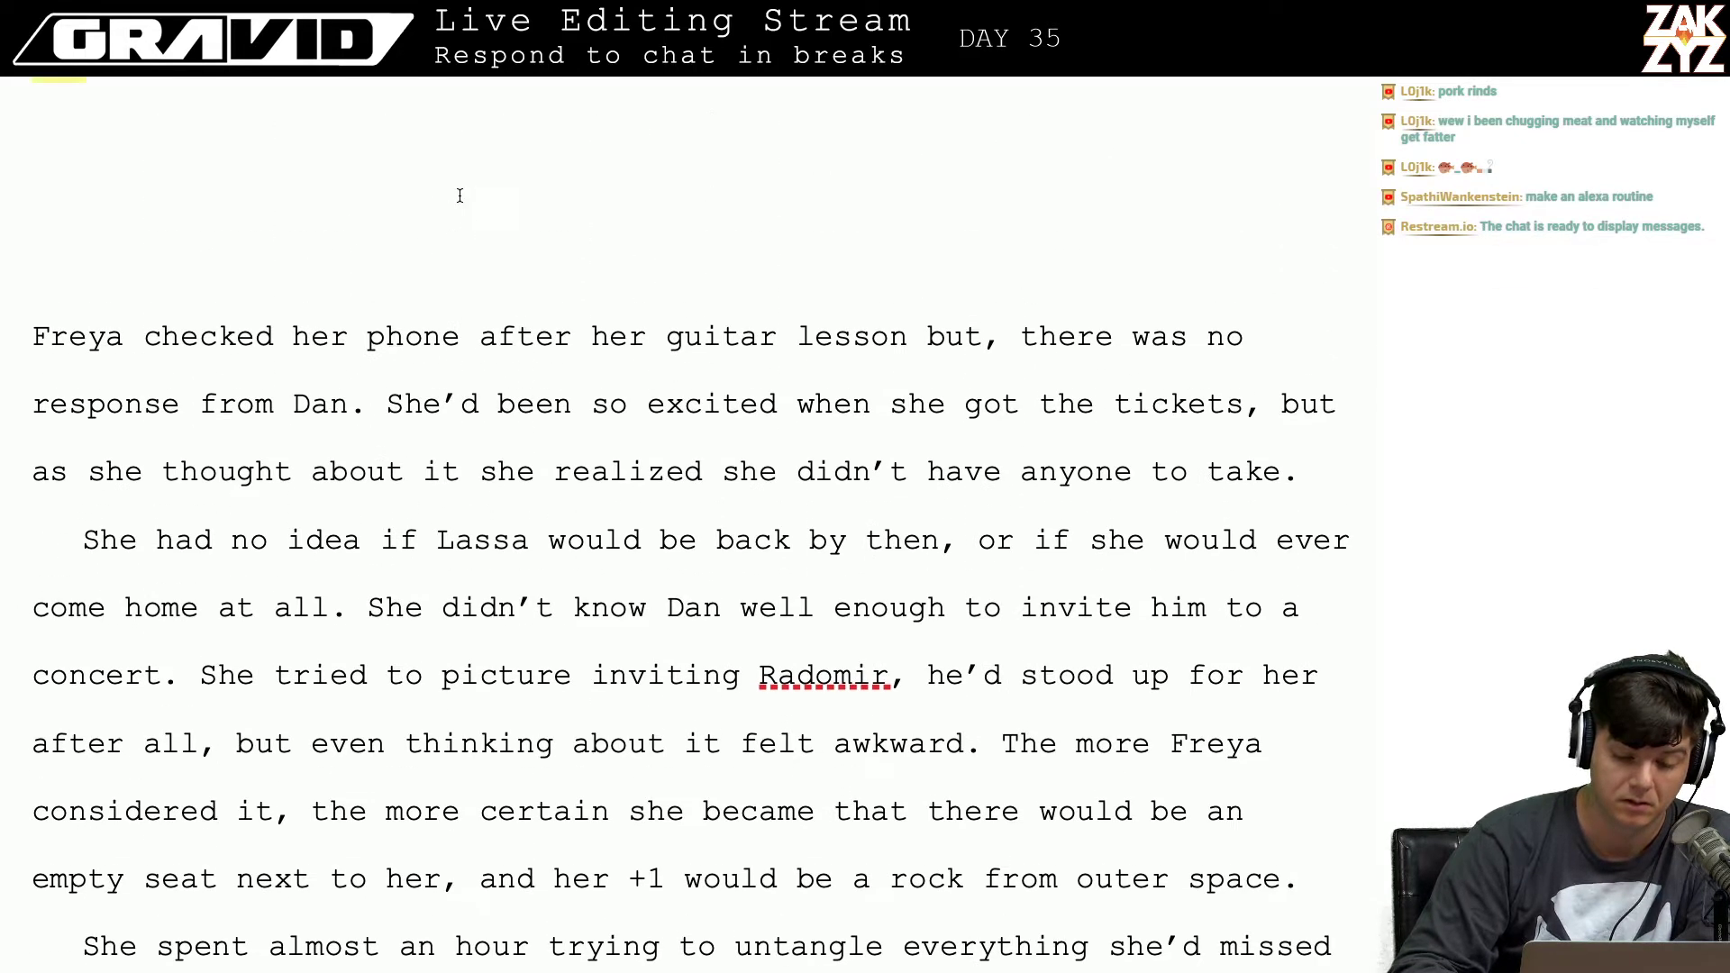
scroll(460, 196, "up", 5)
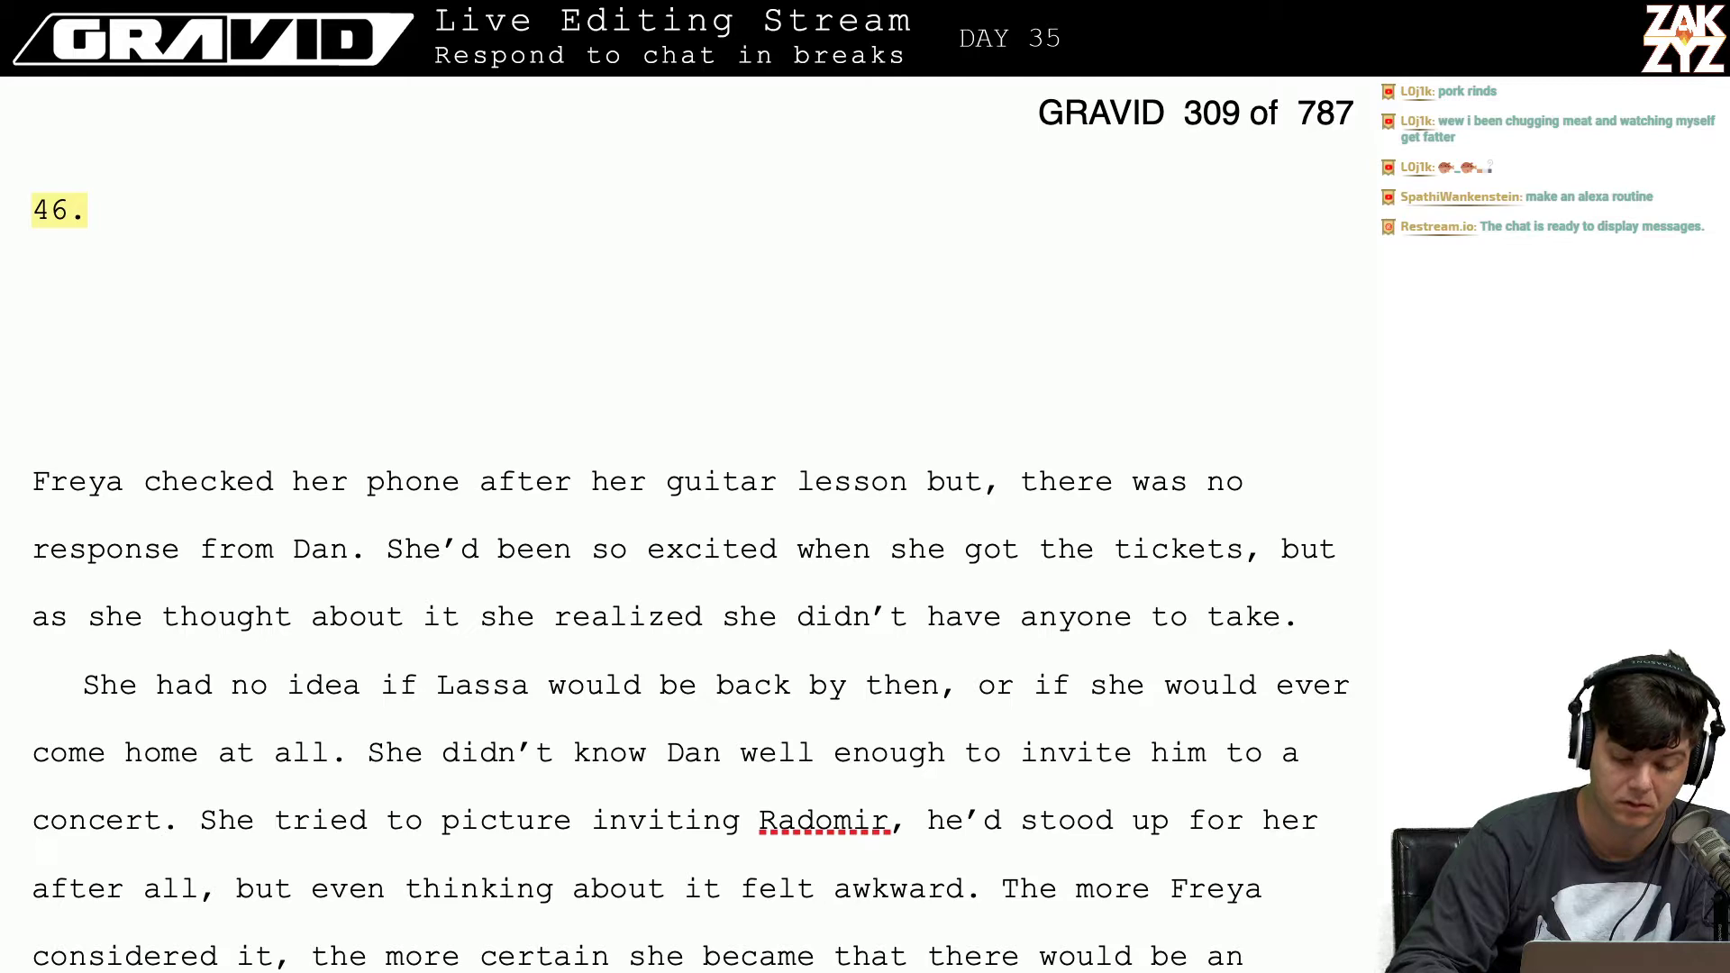
Step: Try starting the chapter with "There was no" ahead of "Freya checked her phone" and delete the added words again
left_click(11, 509)
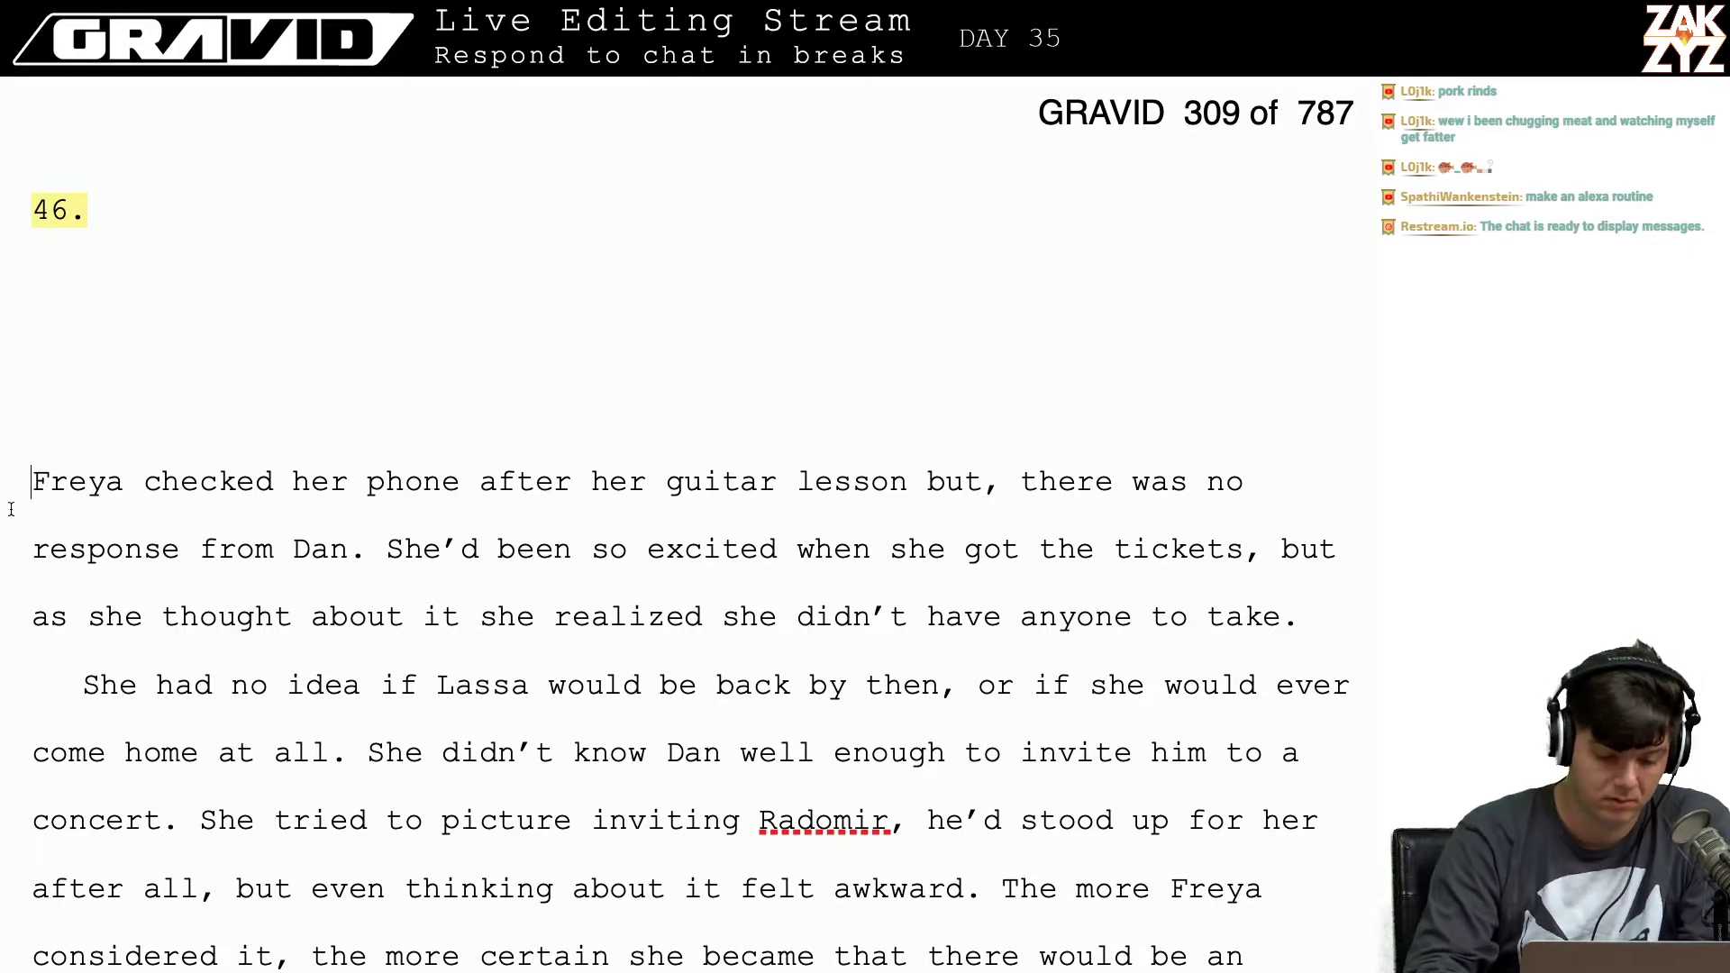
type("Ther ew")
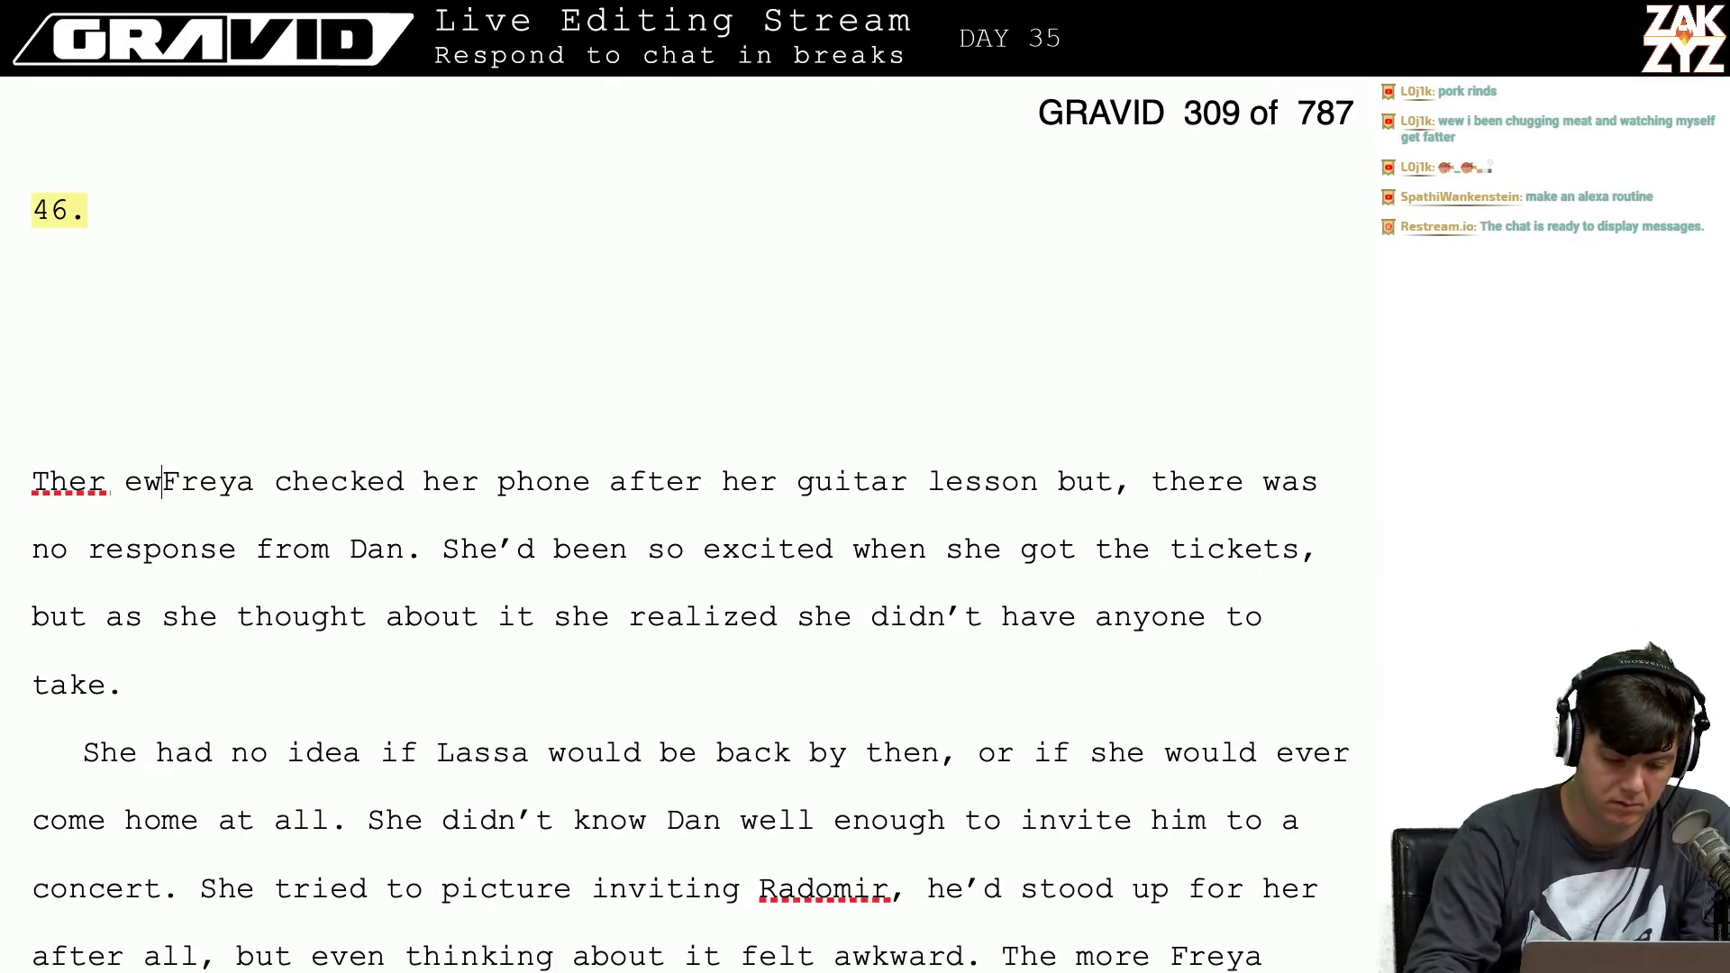
key("BackSpace")
key("BackSpace")
key("BackSpace")
type("e was no ")
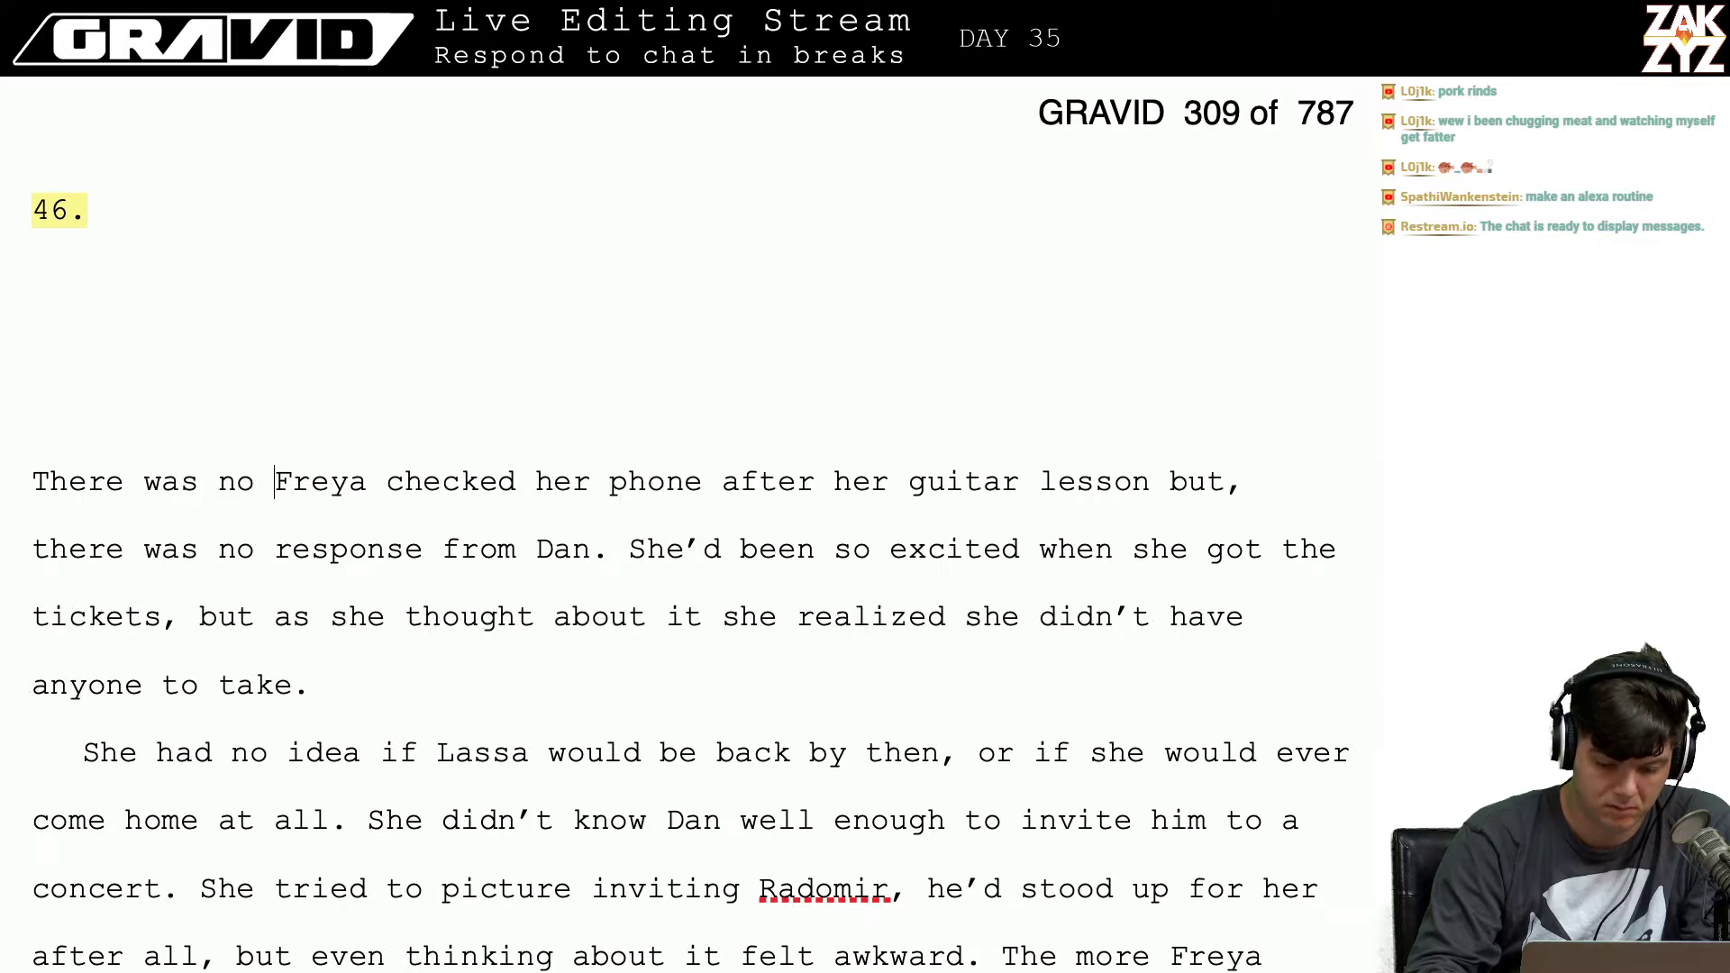
type("res")
key("BackSpace")
key("BackSpace")
key("BackSpace")
key("BackSpace")
key("BackSpace")
key("BackSpace")
key("BackSpace")
key("BackSpace")
key("BackSpace")
key("BackSpace")
key("BackSpace")
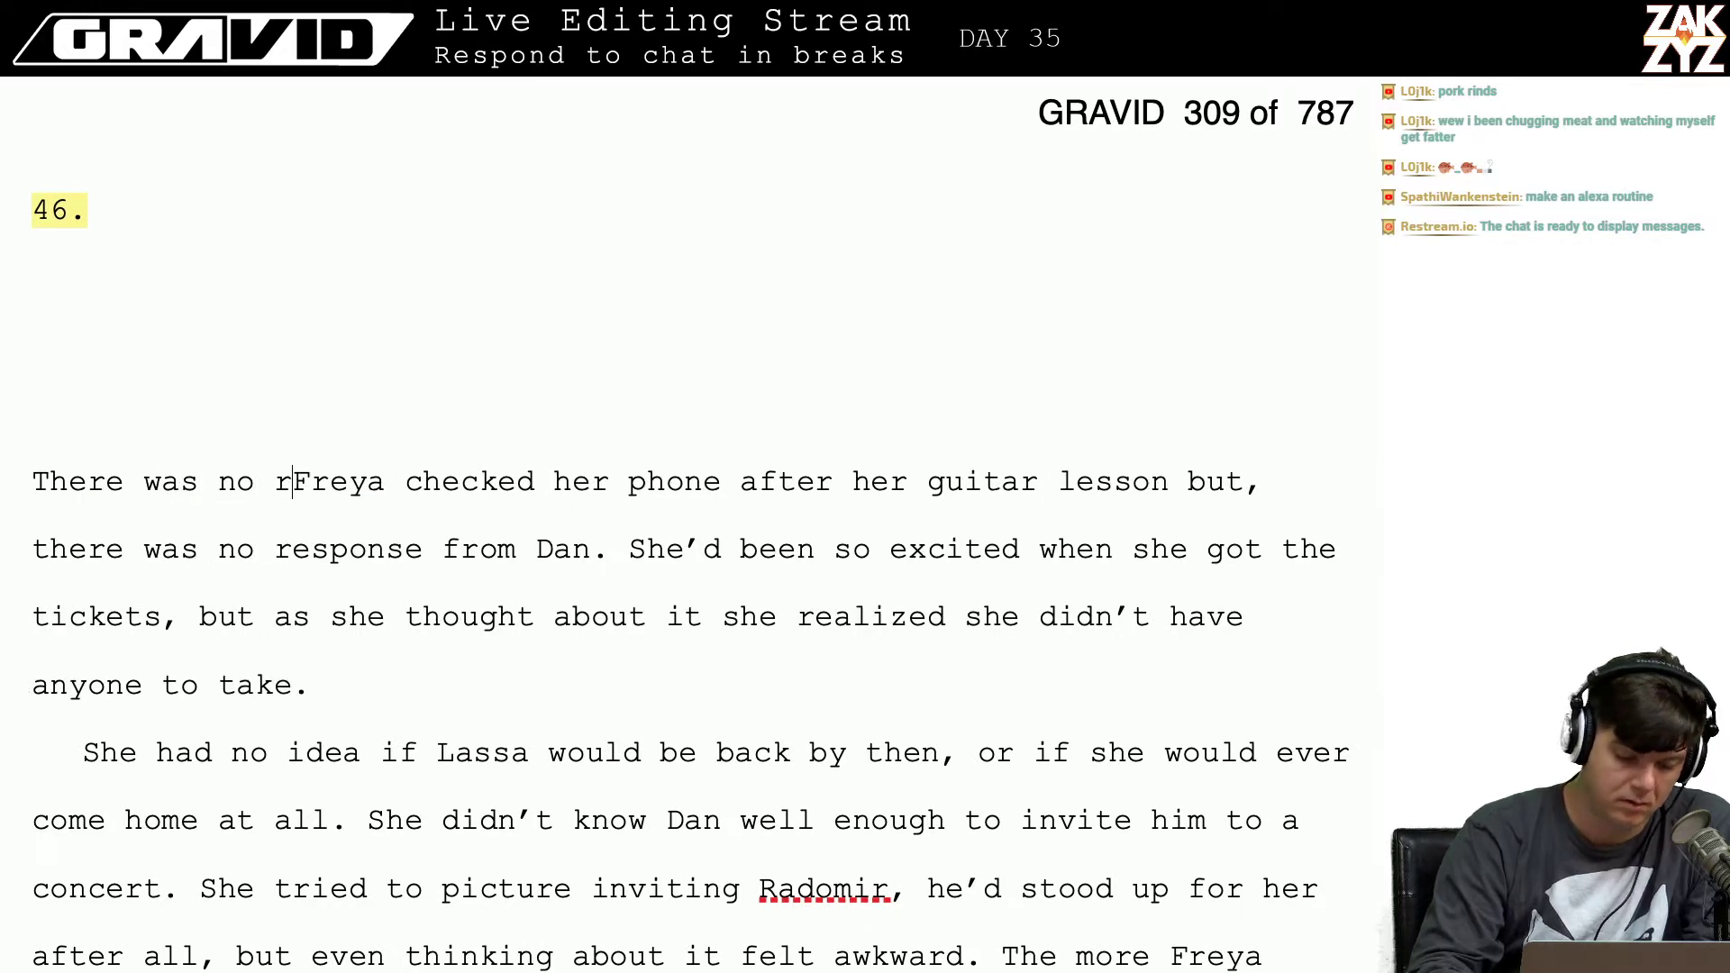
key("BackSpace")
key("BackSpace")
key("BackSpace")
key("BackSpace")
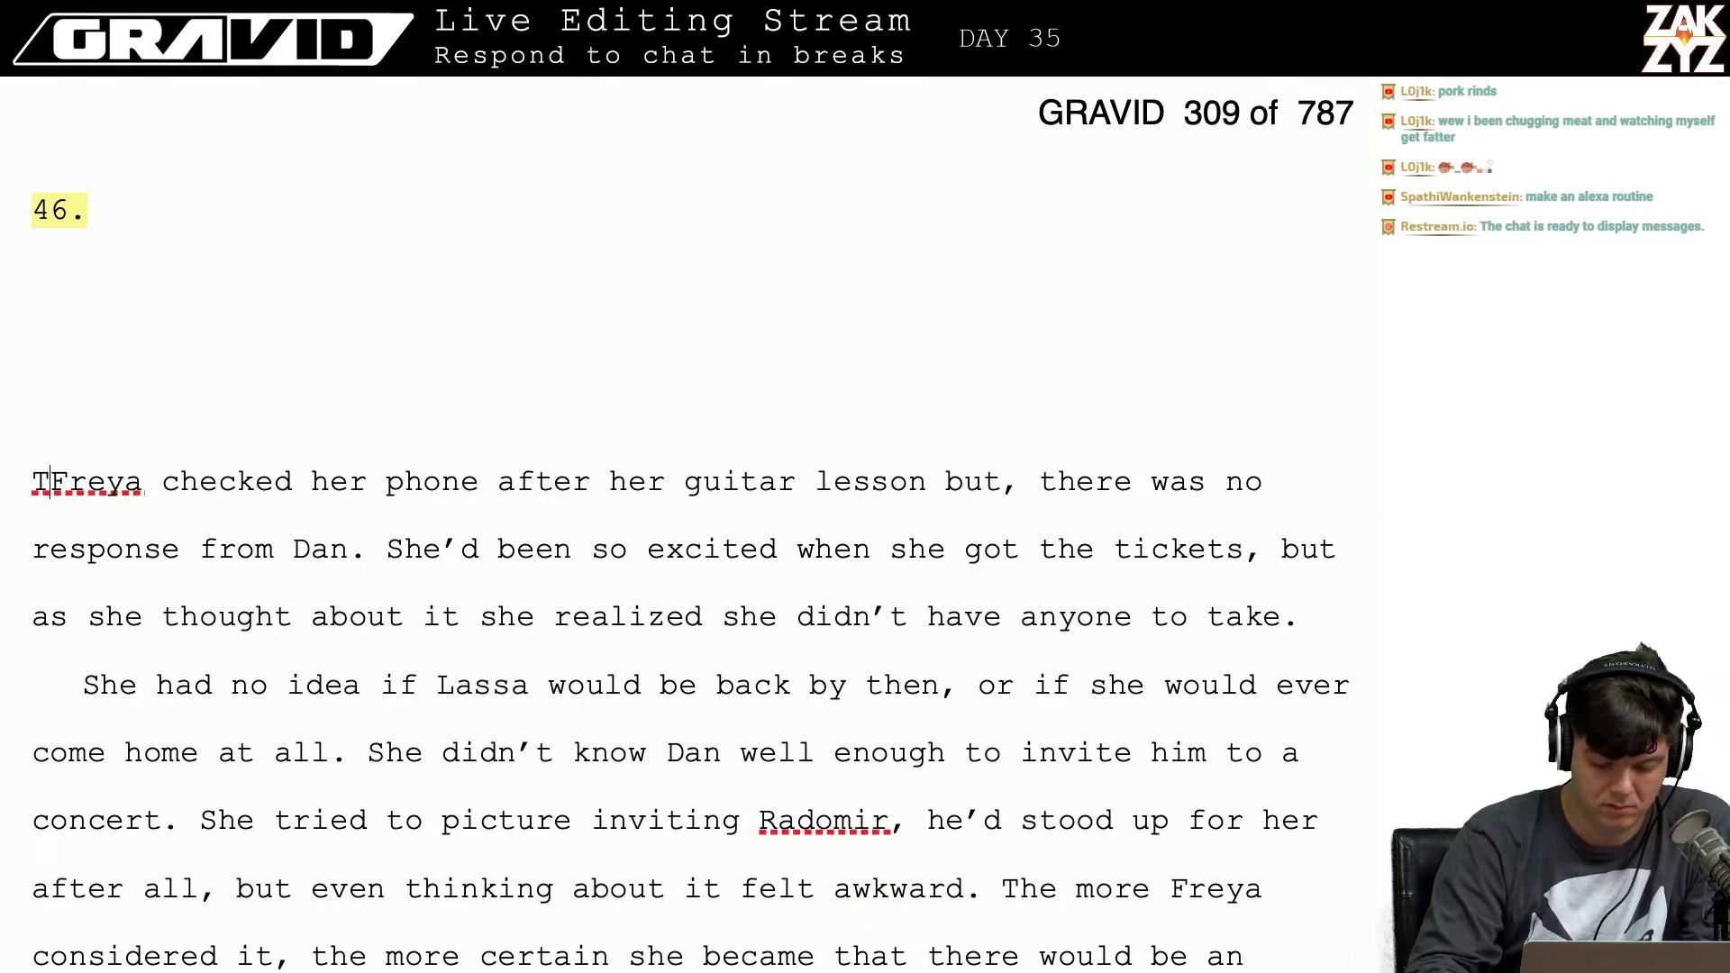
Step: Try "The guitar lesson was over, but" as a new chapter opening and delete it again
type("he guitar les")
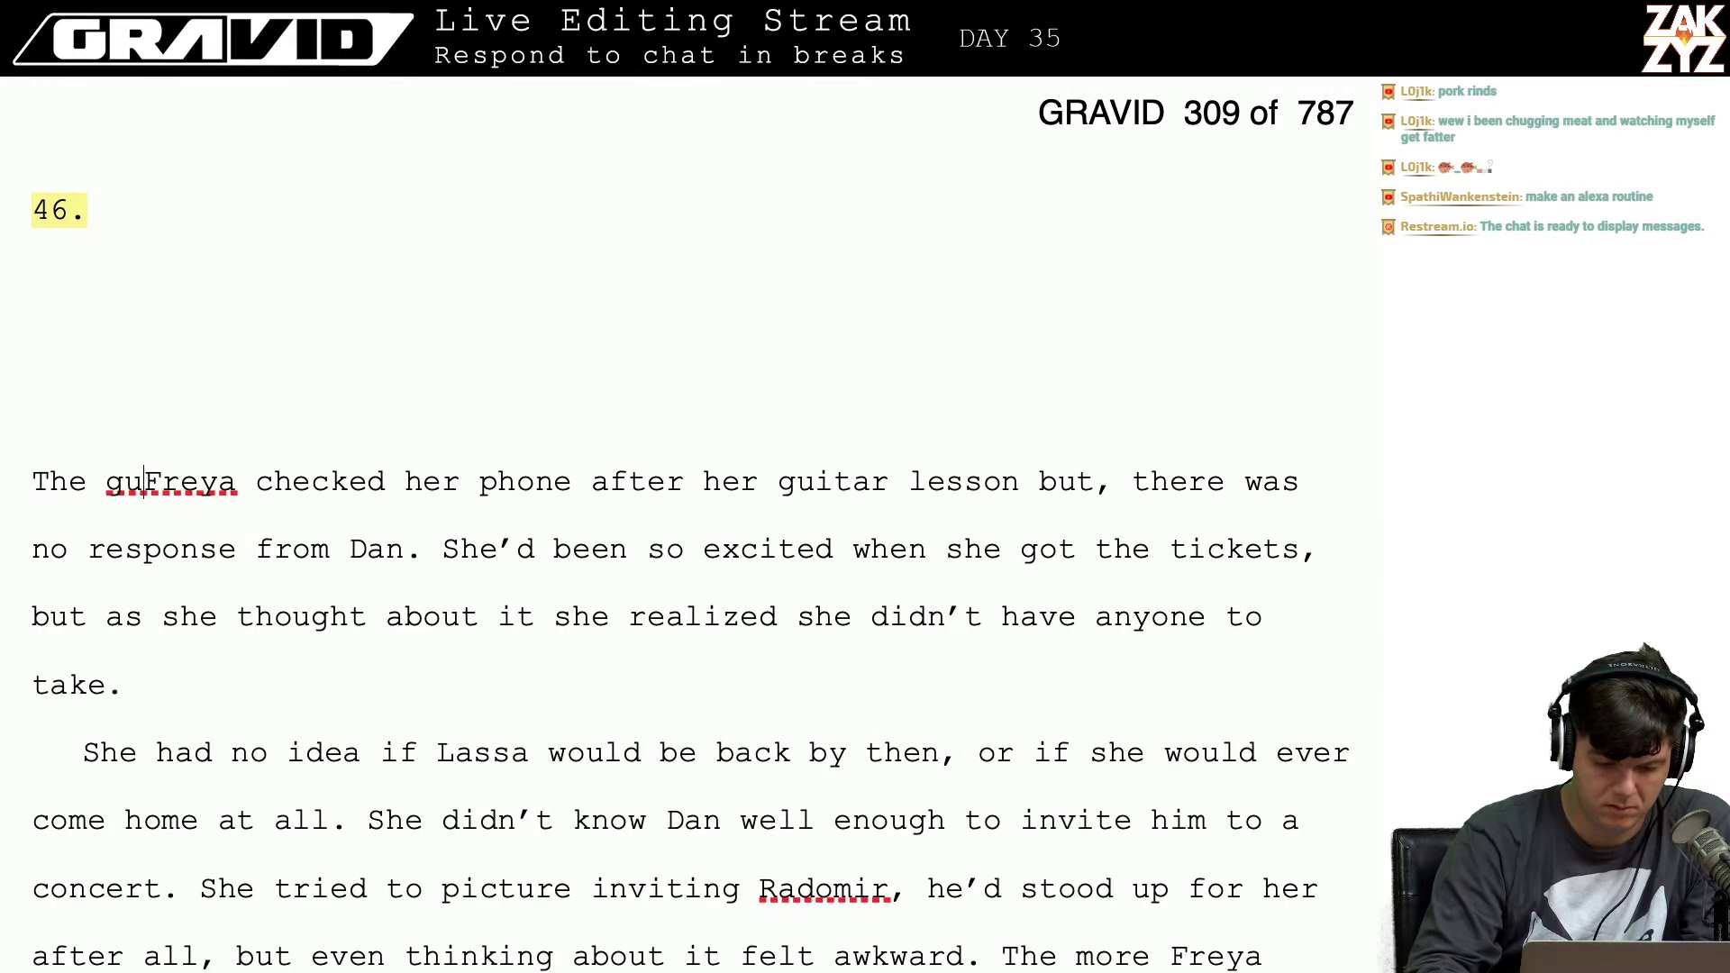
type("son was over,")
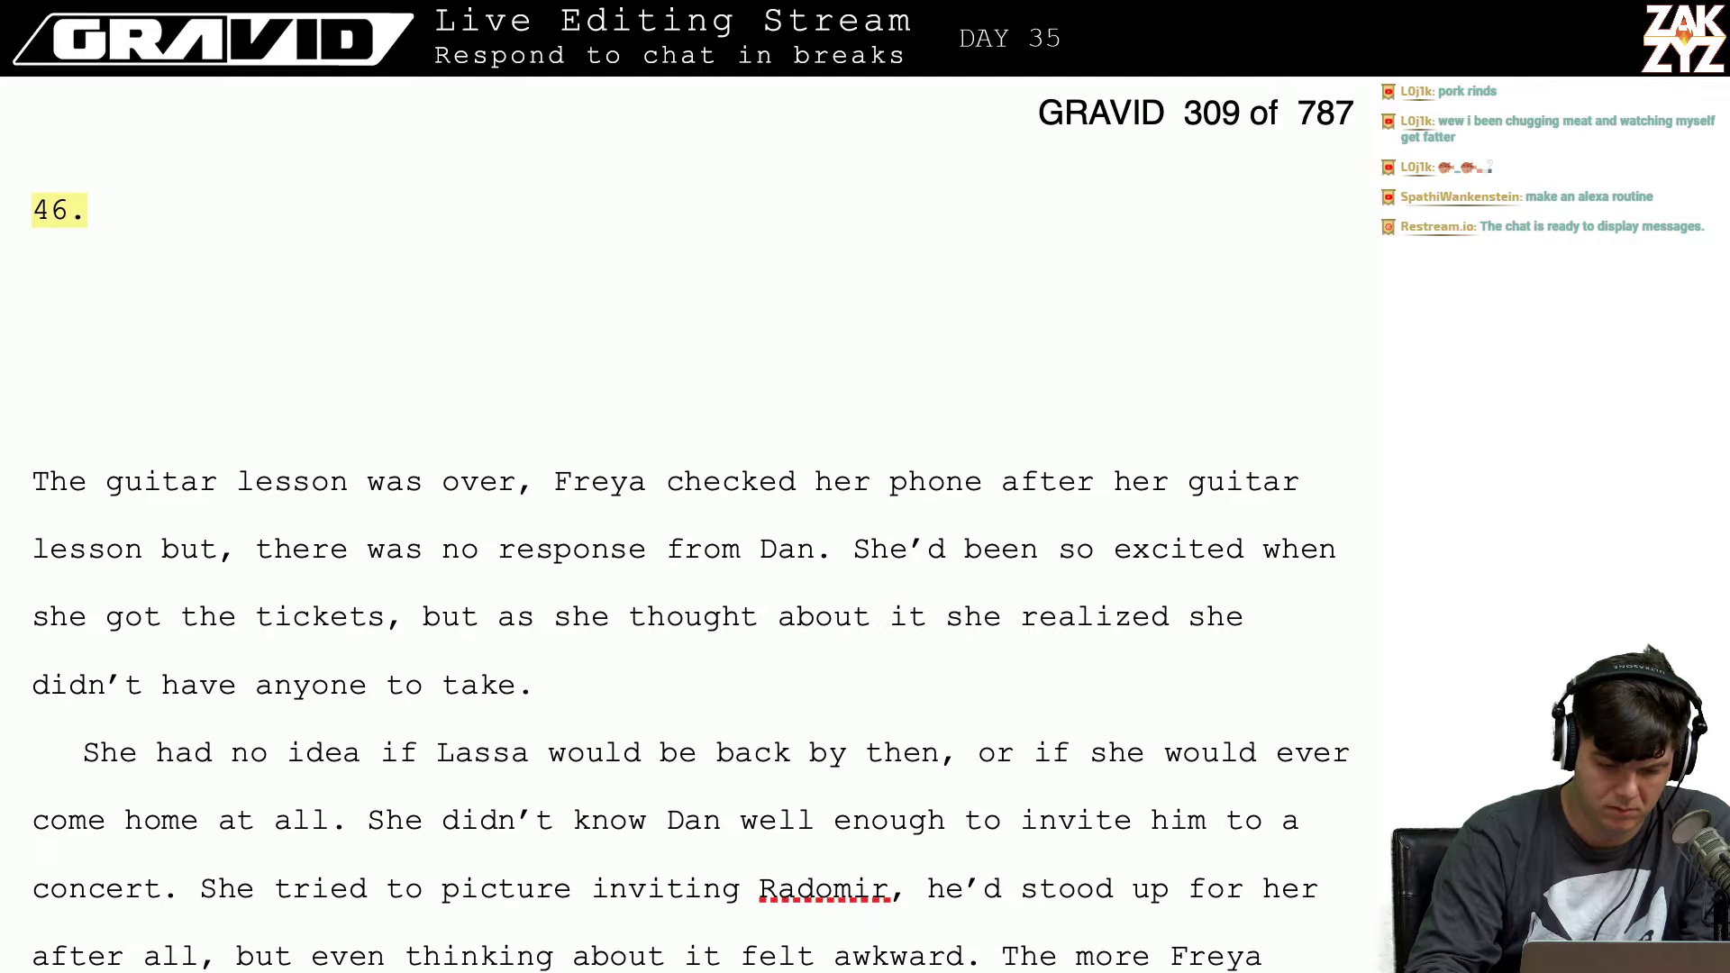
type(" but")
key("BackSpace")
key("BackSpace")
key("BackSpace")
key("BackSpace")
key("BackSpace")
key("BackSpace")
key("BackSpace")
key("BackSpace")
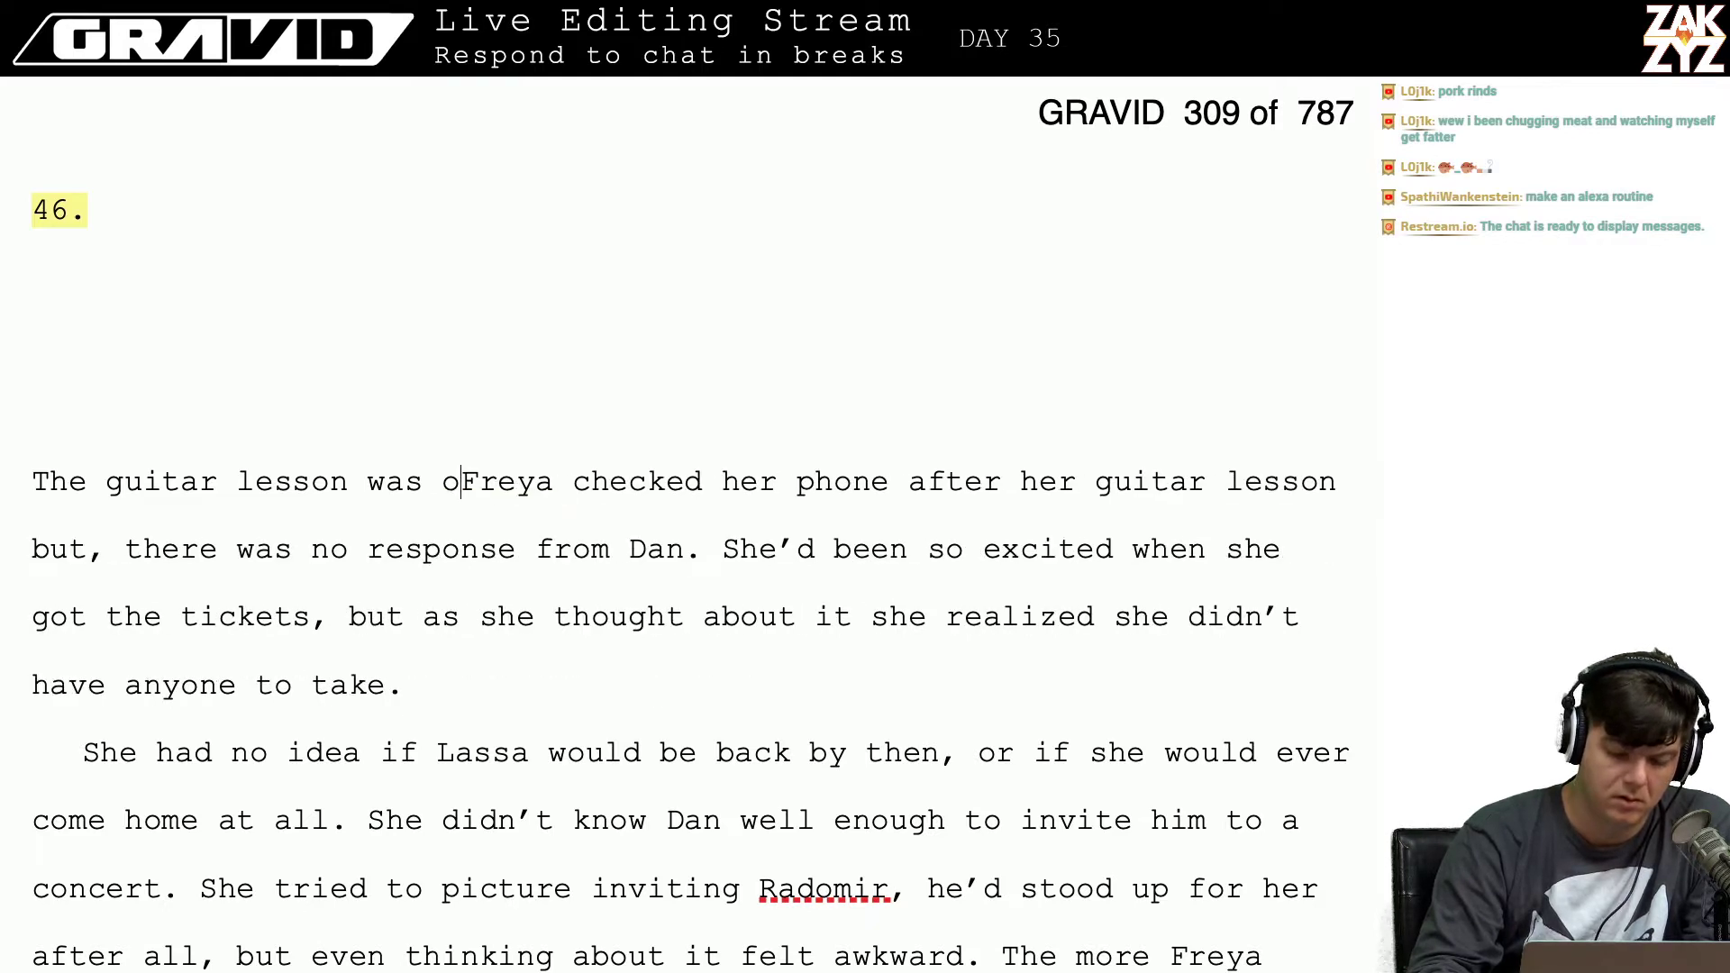
key("BackSpace")
key("BackSpace")
key("BackSpace")
key("BackSpace")
key("BackSpace")
key("BackSpace")
key("BackSpace")
key("BackSpace")
key("BackSpace")
key("BackSpace")
key("BackSpace")
key("BackSpace")
key("BackSpace")
key("BackSpace")
key("BackSpace")
key("BackSpace")
key("BackSpace")
key("BackSpace")
key("BackSpace")
key("BackSpace")
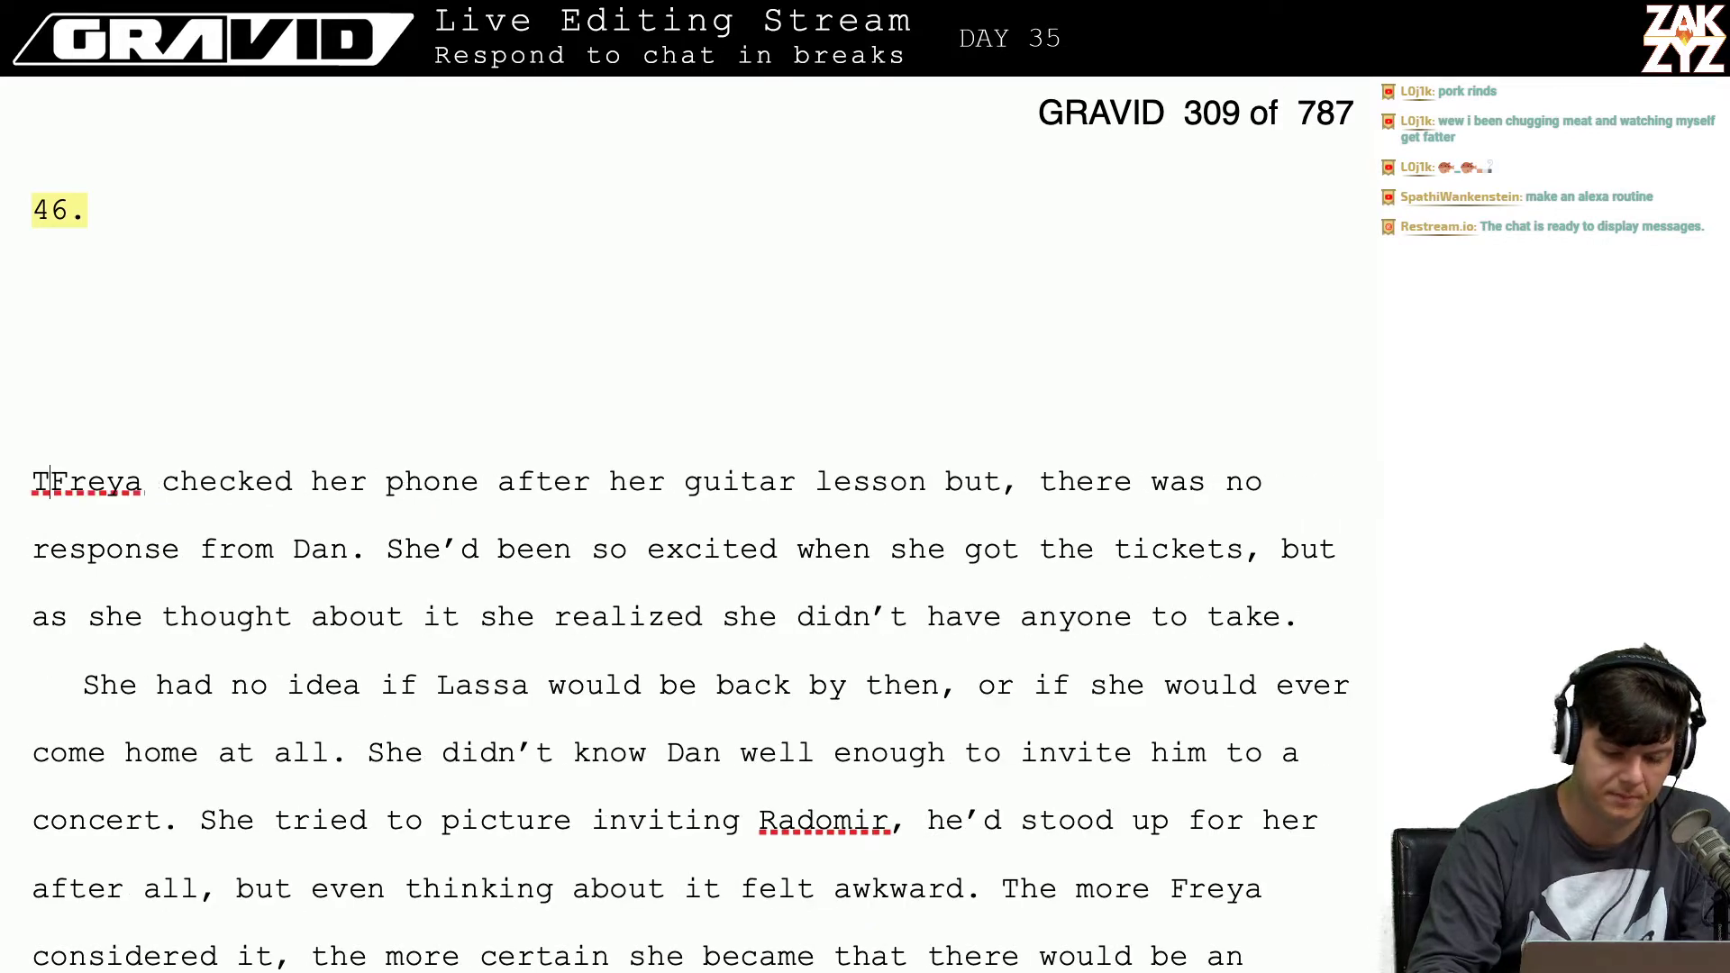
key("BackSpace")
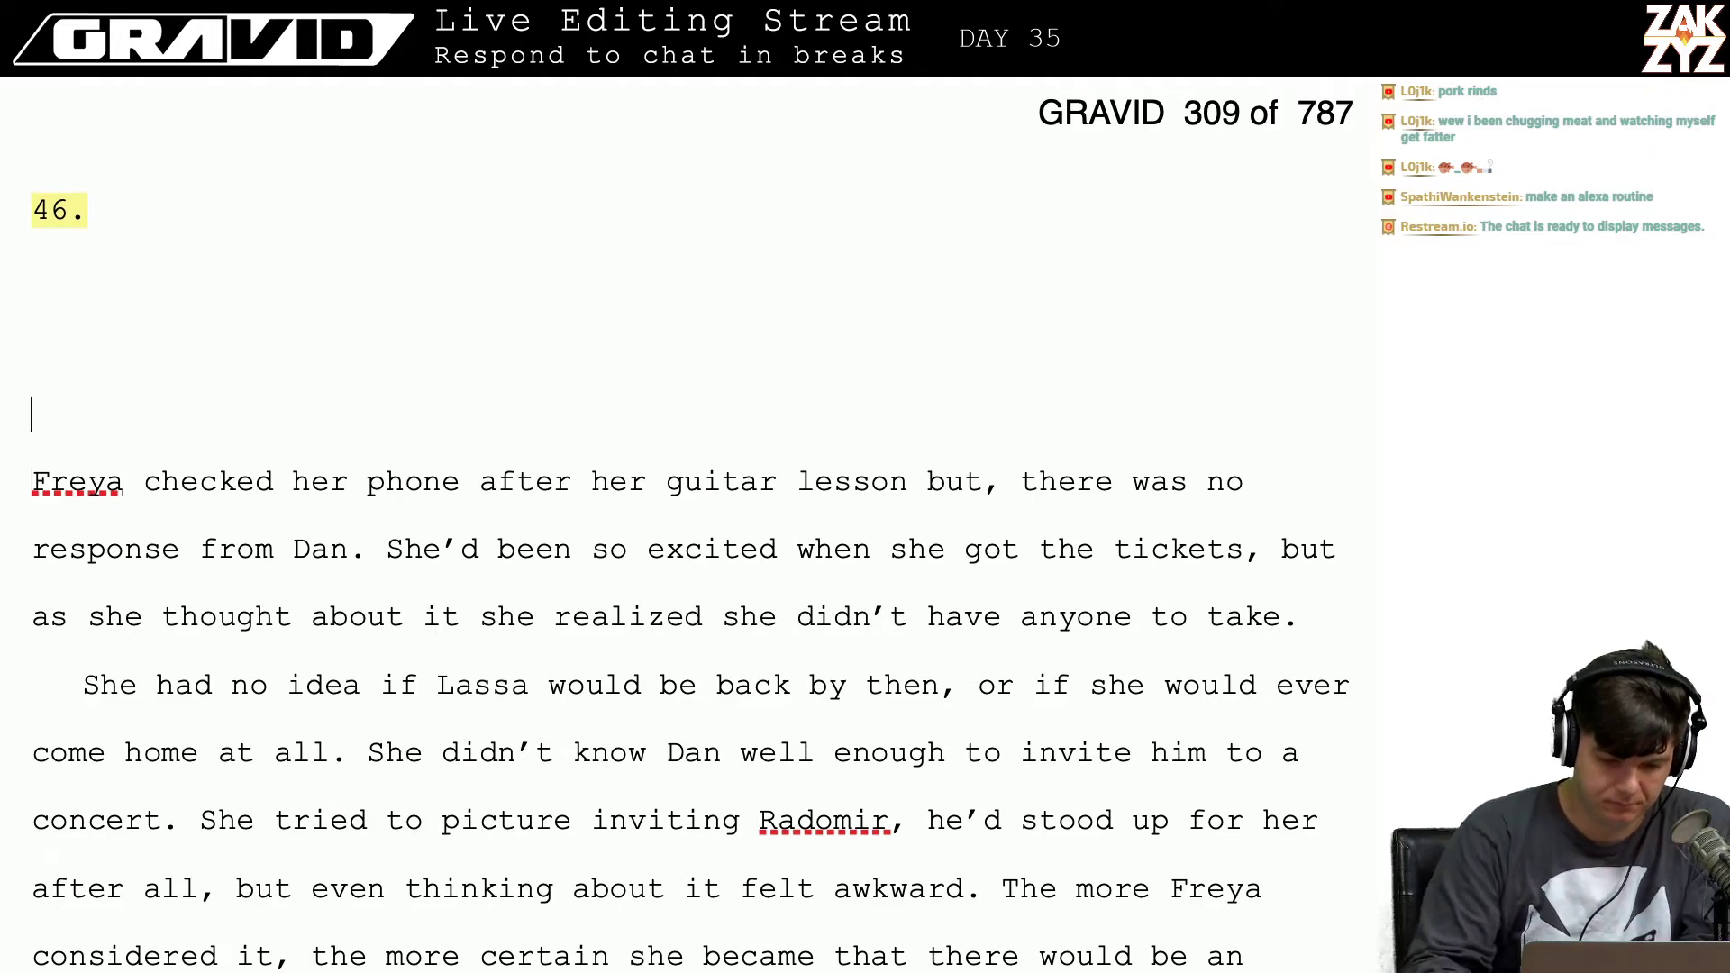
Step: Review the guitar lesson scene and the events before it in the preceding chapter for continuity with chapter 46's opening
scroll(692, 531, "up", 15)
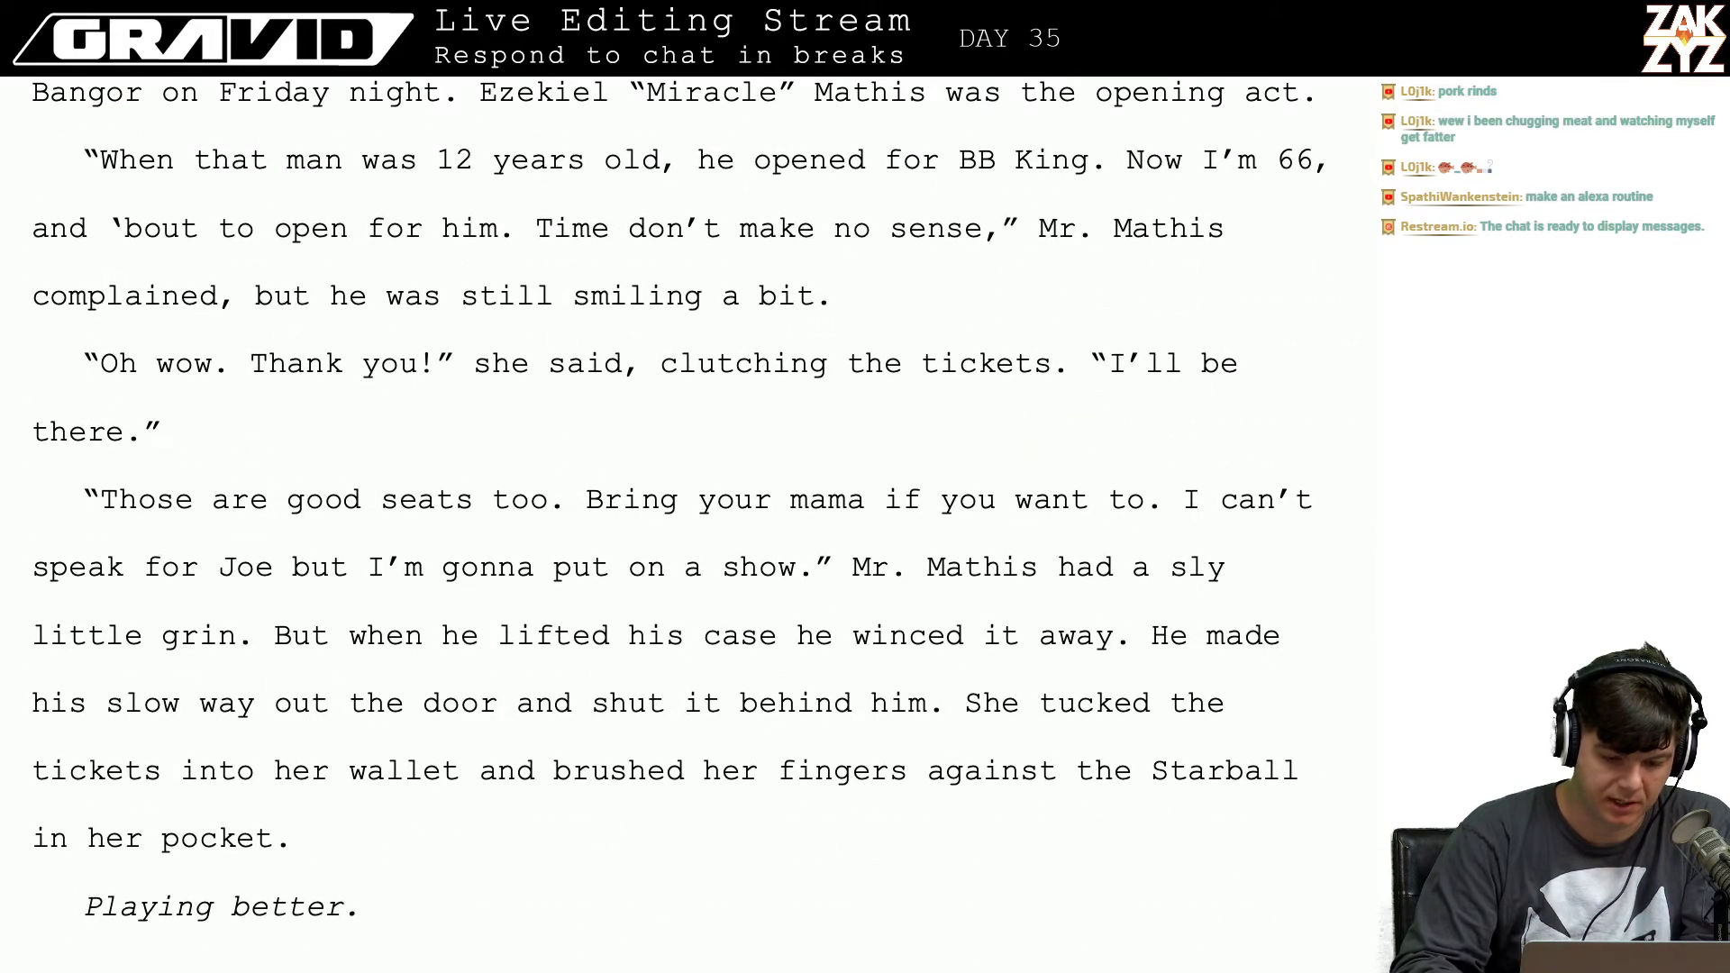
scroll(692, 531, "up", 20)
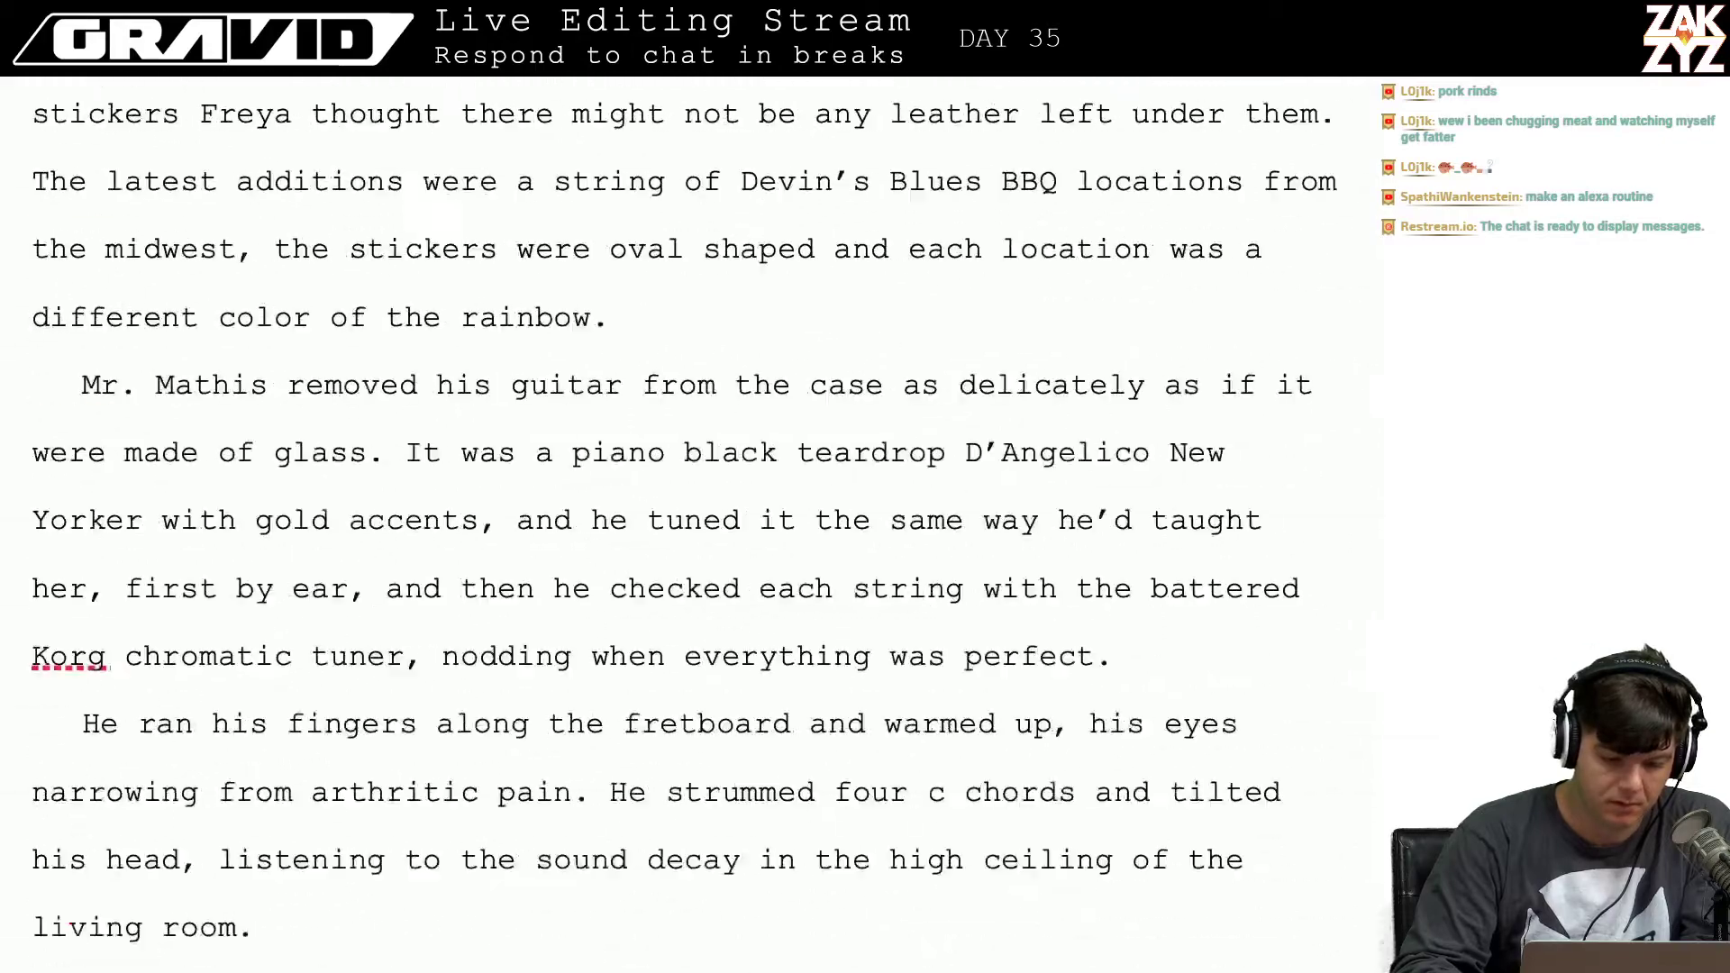
scroll(11, 509, "up", 10)
scroll(11, 509, "down", 5)
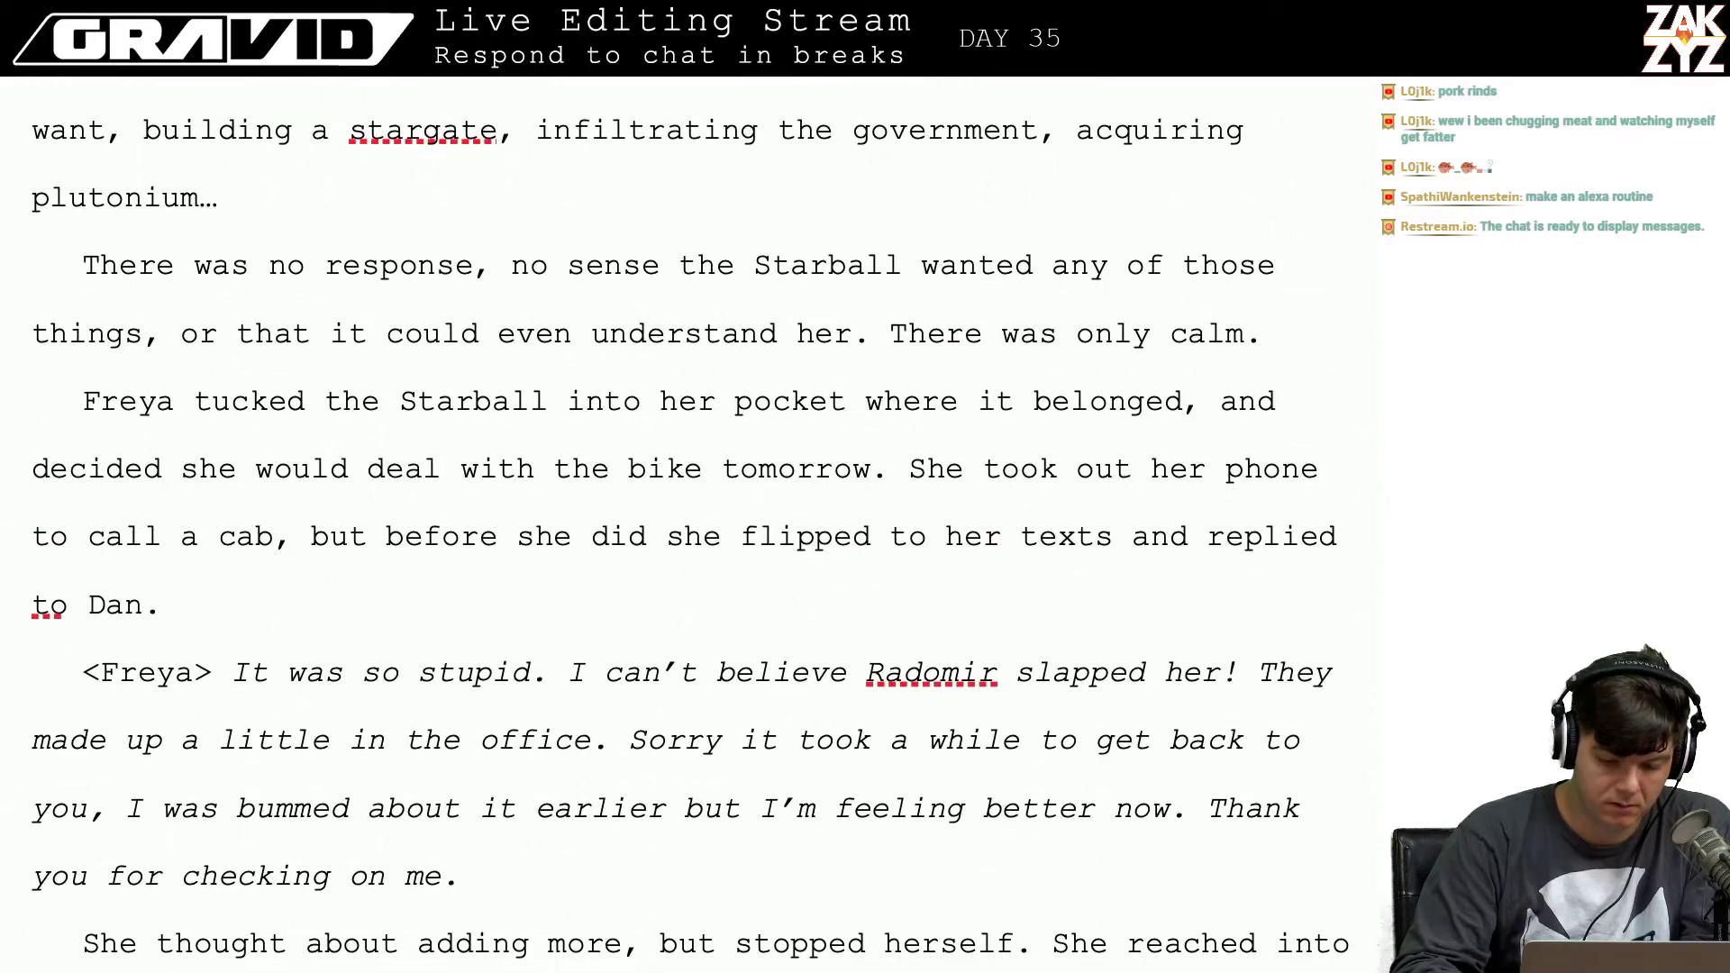
scroll(11, 509, "down", 15)
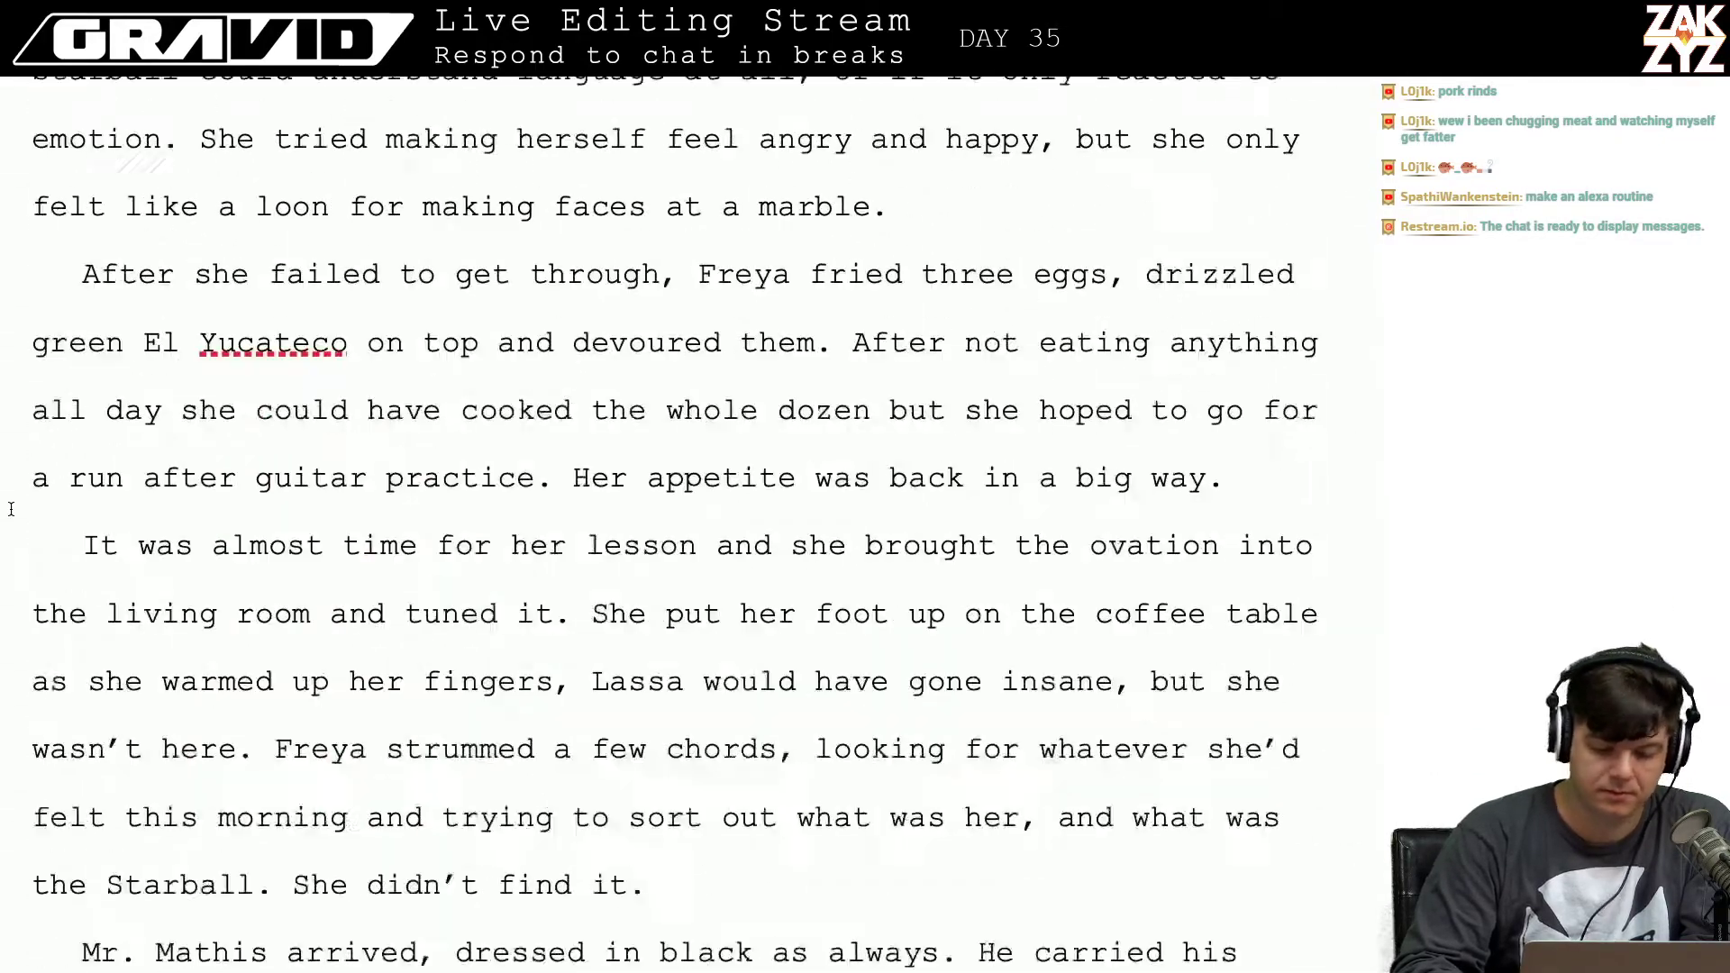
scroll(11, 509, "down", 20)
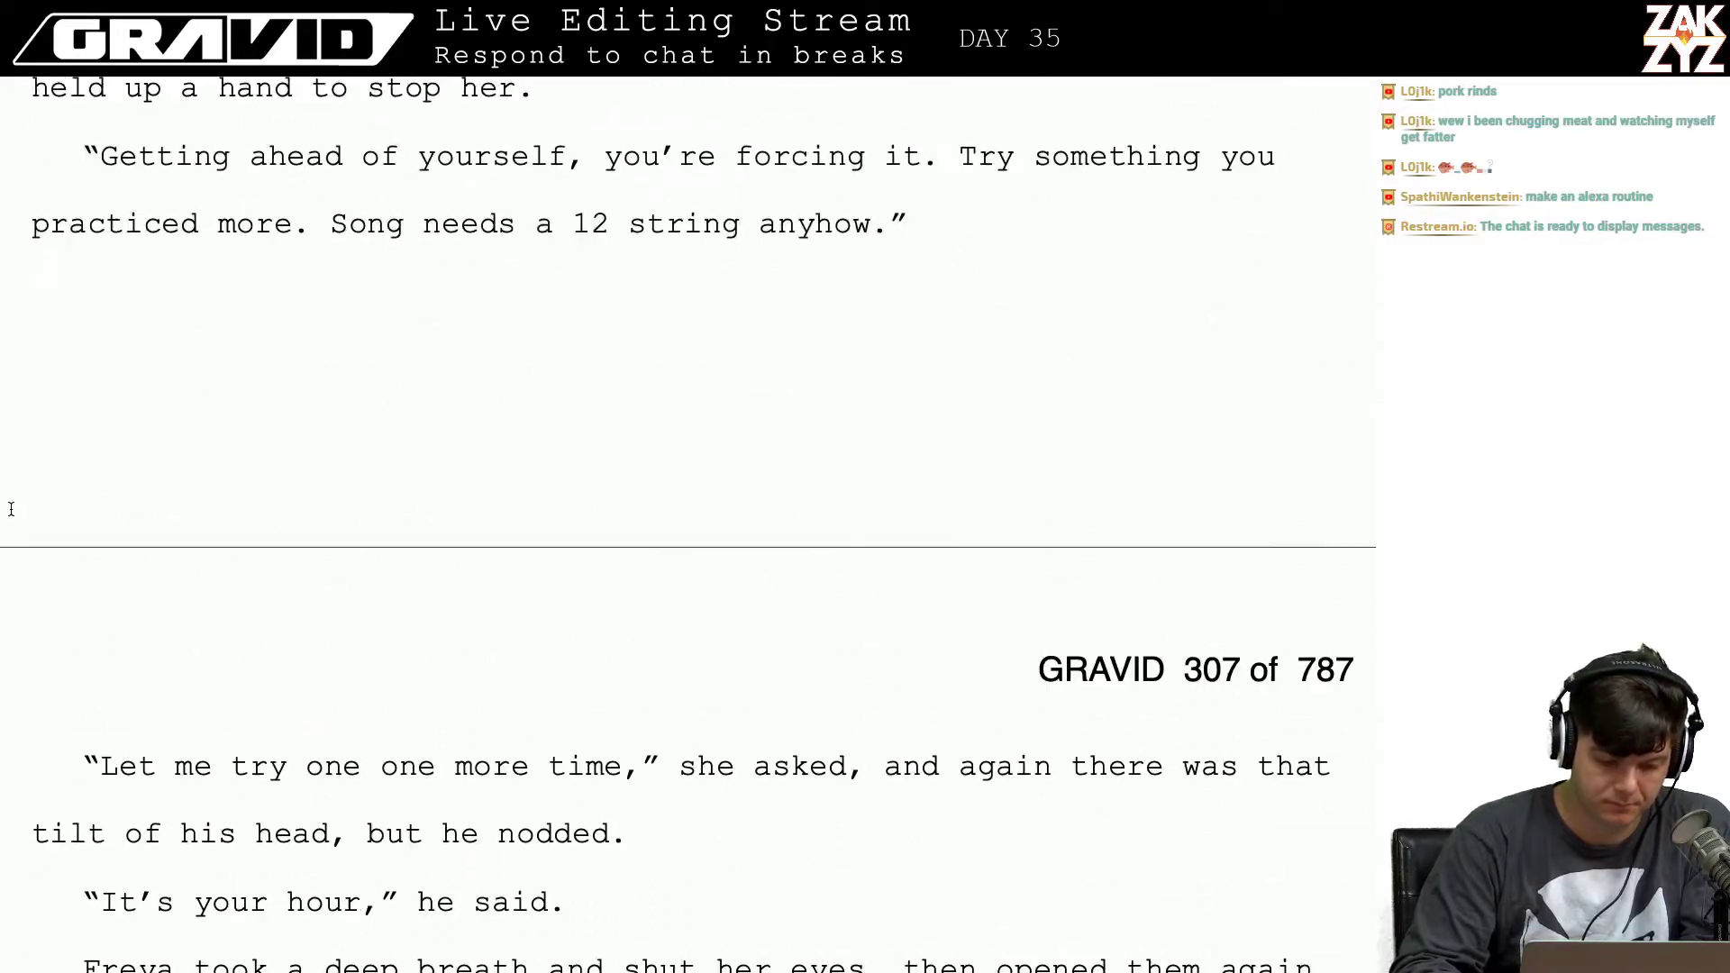
scroll(11, 512, "down", 20)
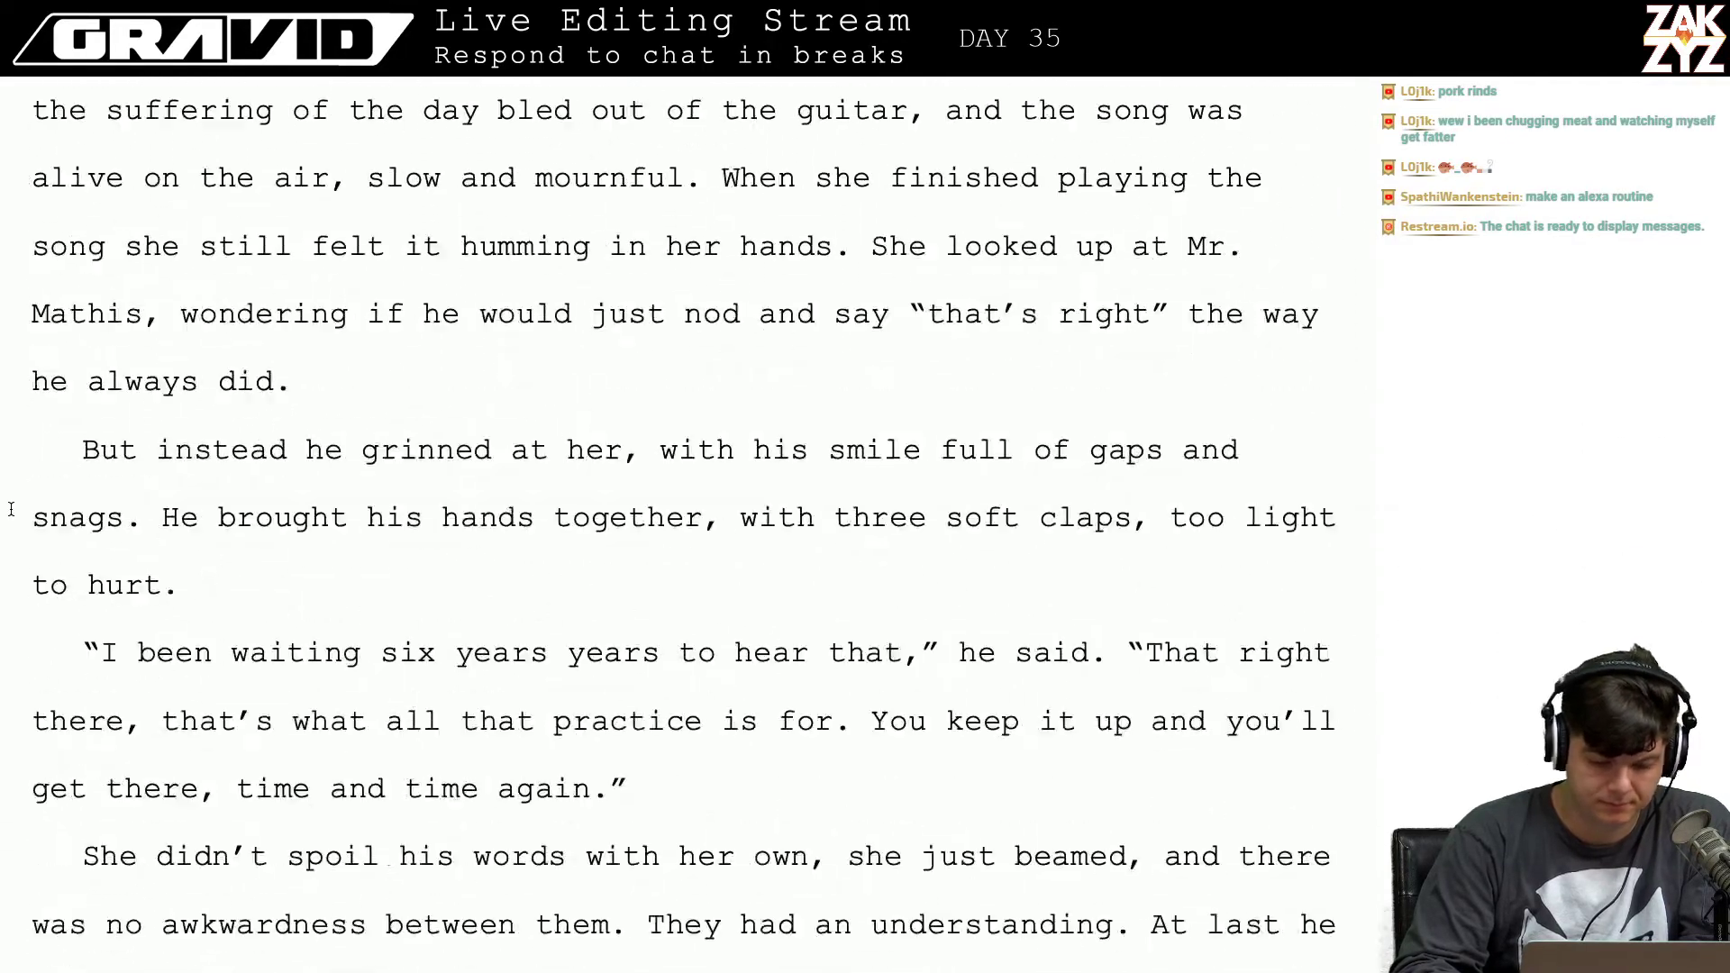
scroll(11, 510, "down", 15)
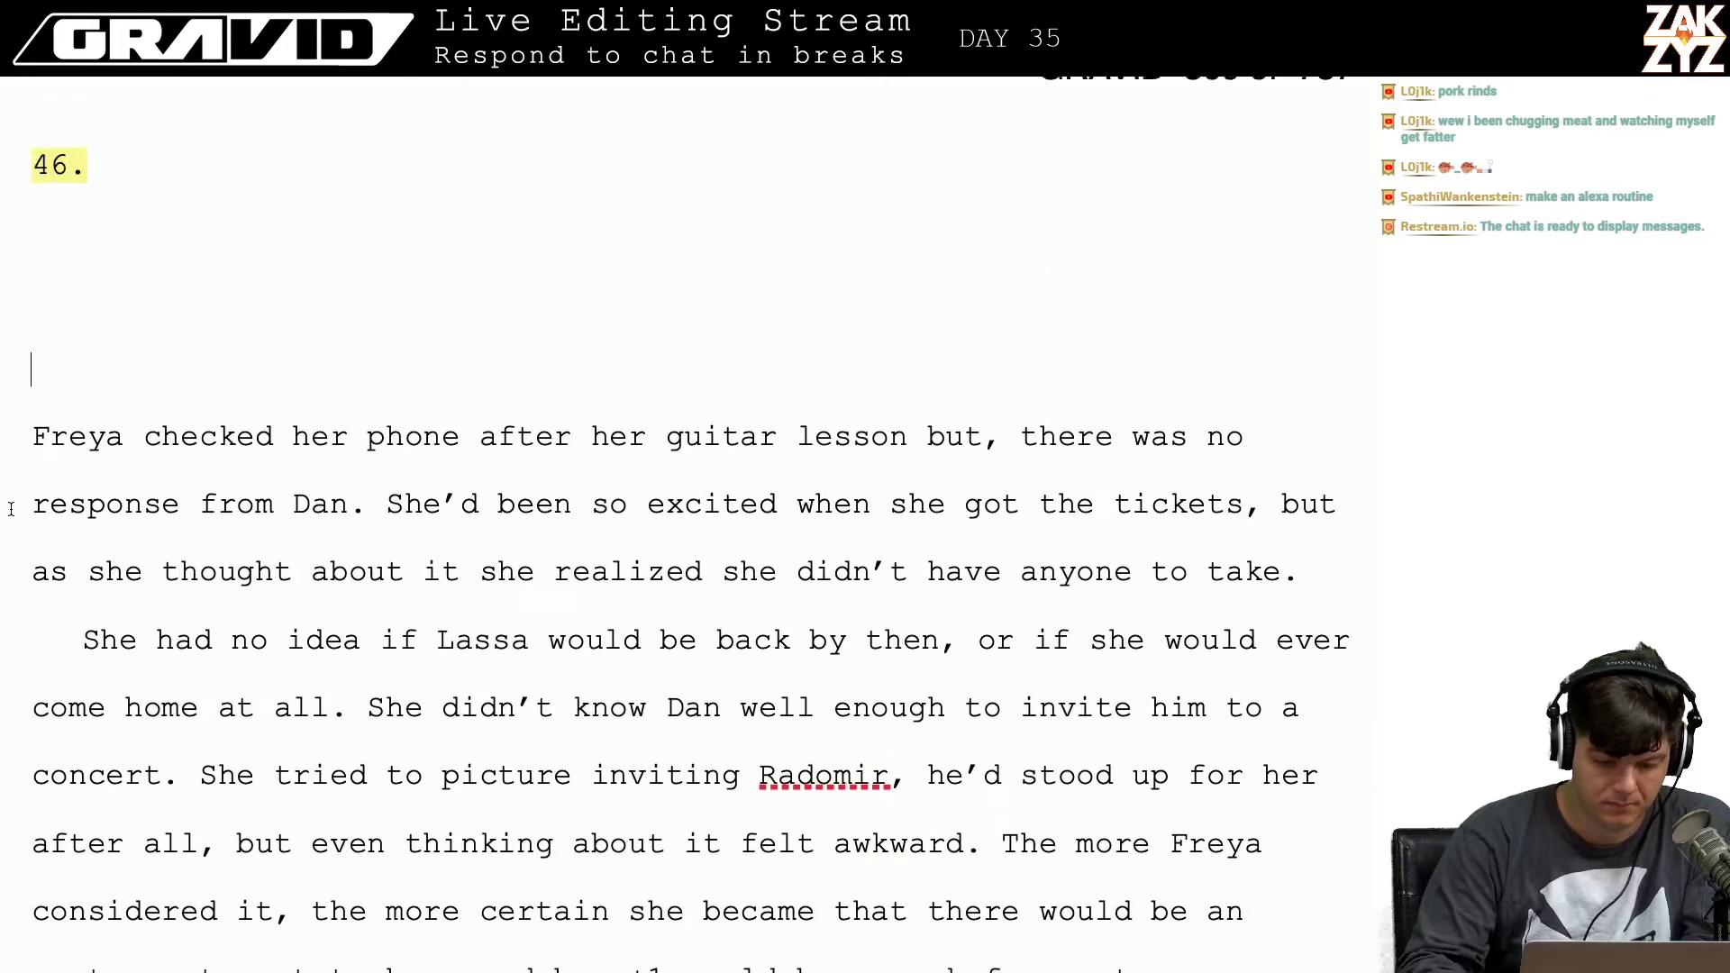
Step: Begin a new opening sentence with "The guitar lesson was over and" directly before "Freya checked her phone"
key("Down")
type("The guitar l")
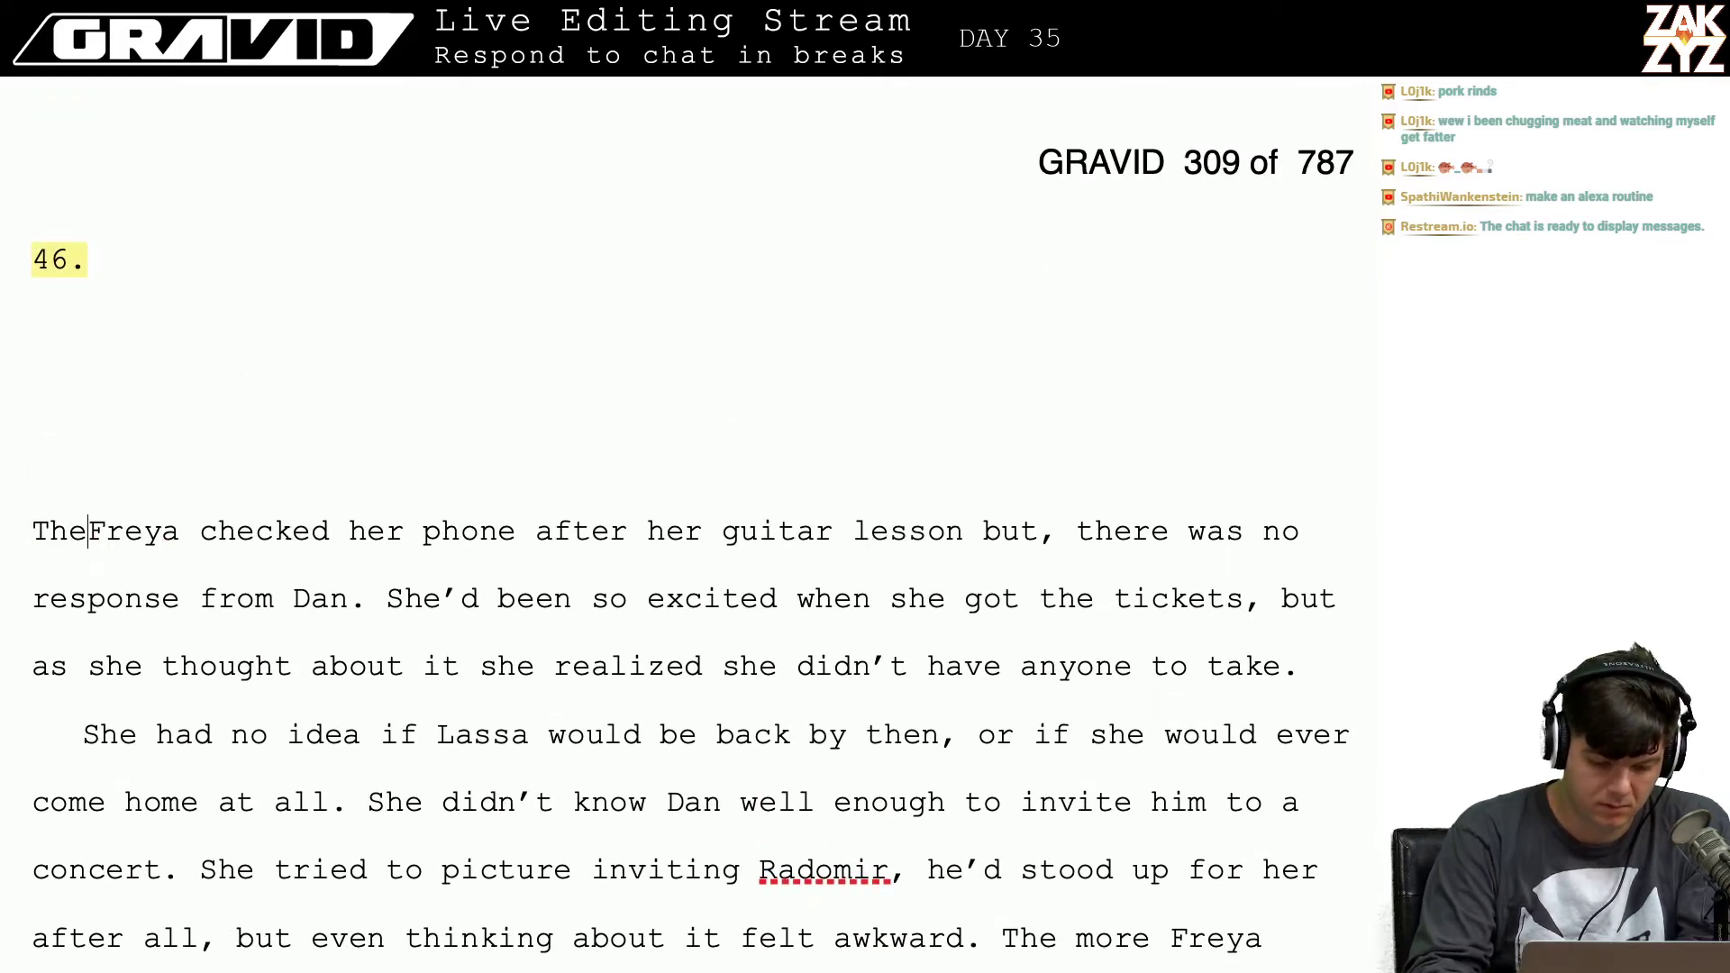
type("esson was over nd")
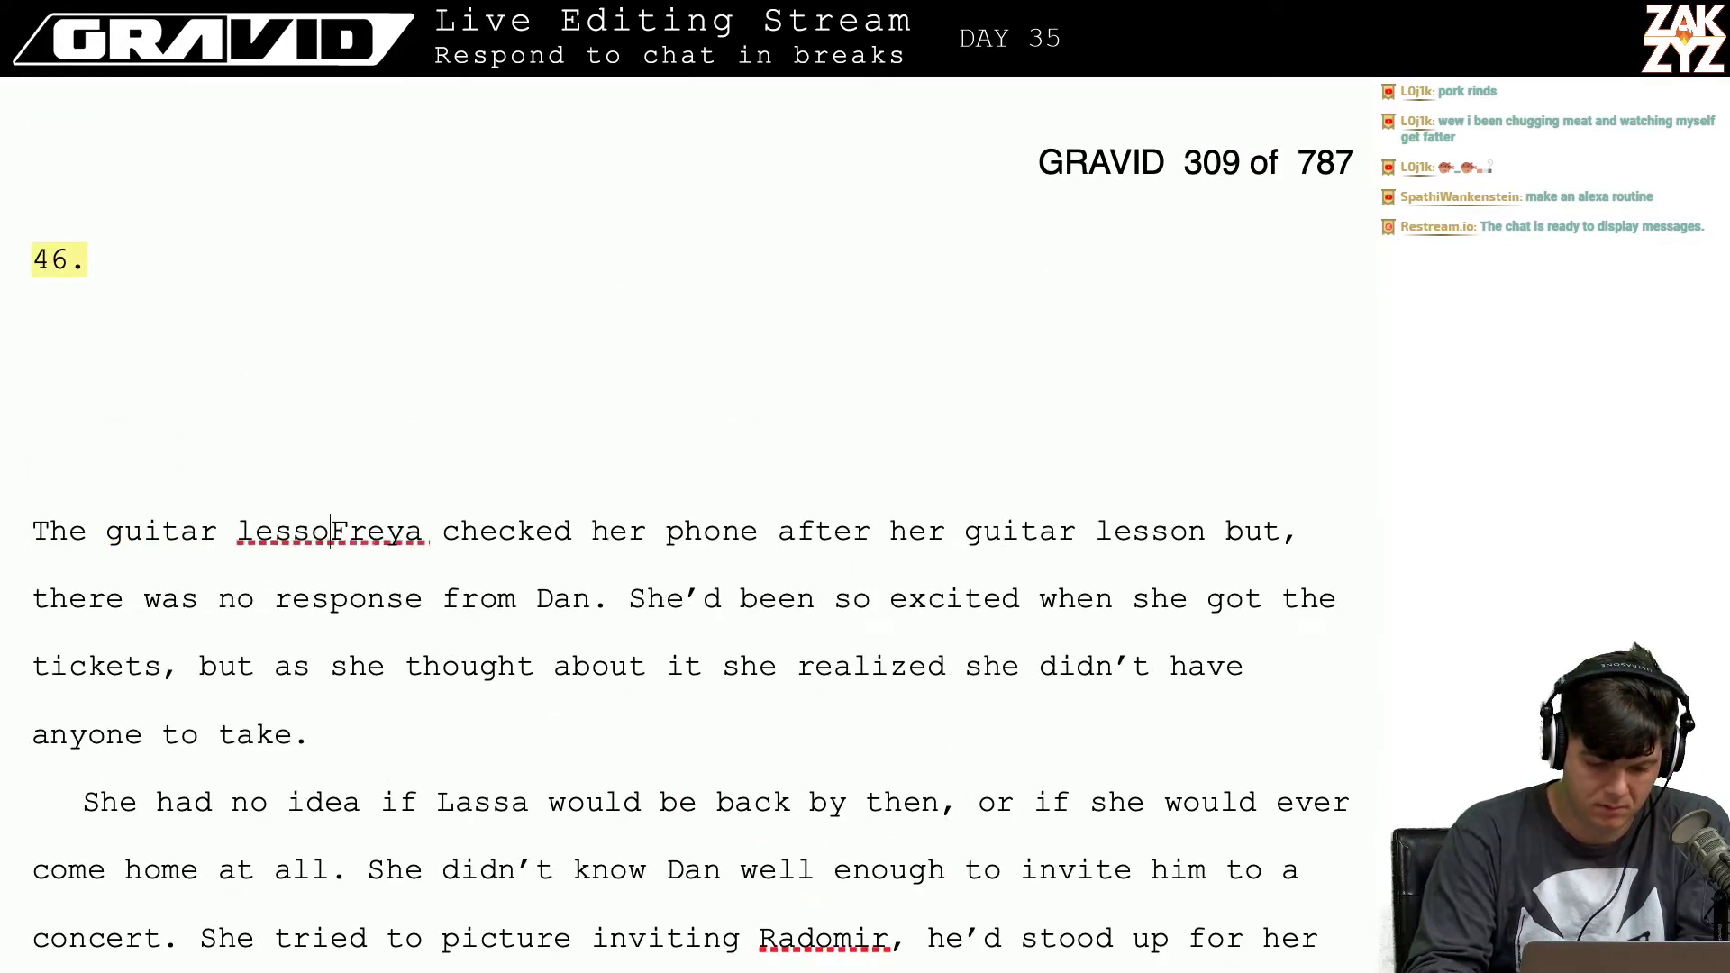
key("BackSpace")
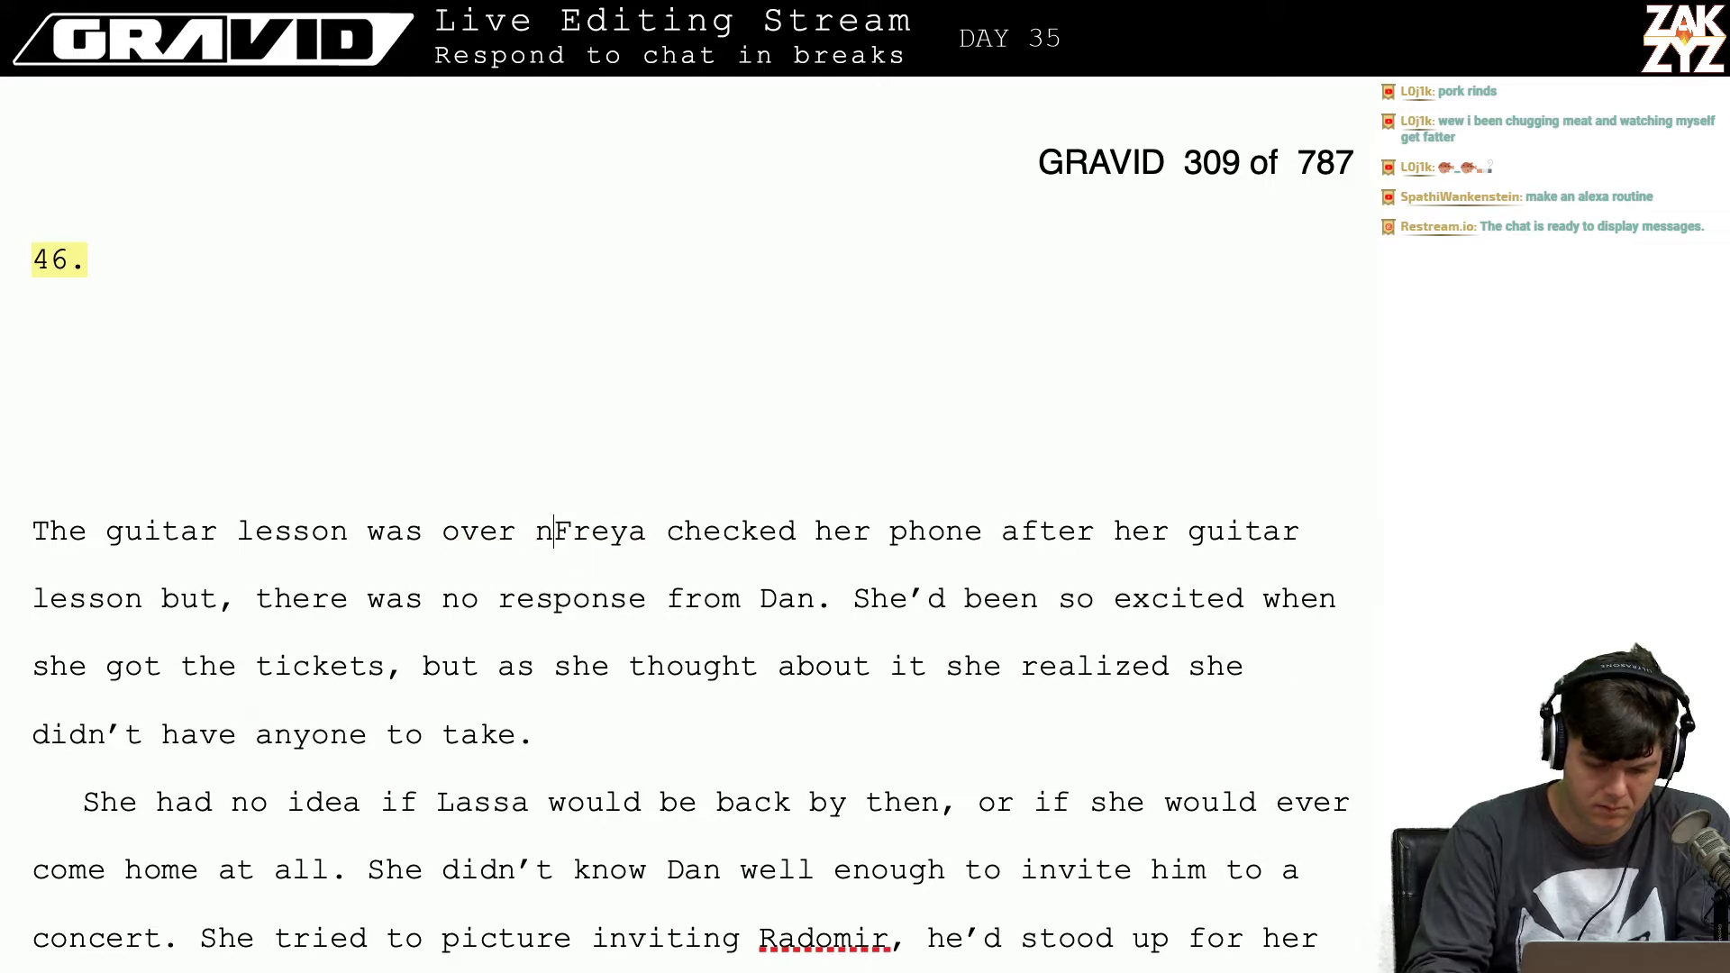
key("BackSpace")
type("and")
scroll(685, 523, "up", 10)
scroll(685, 522, "up", 2)
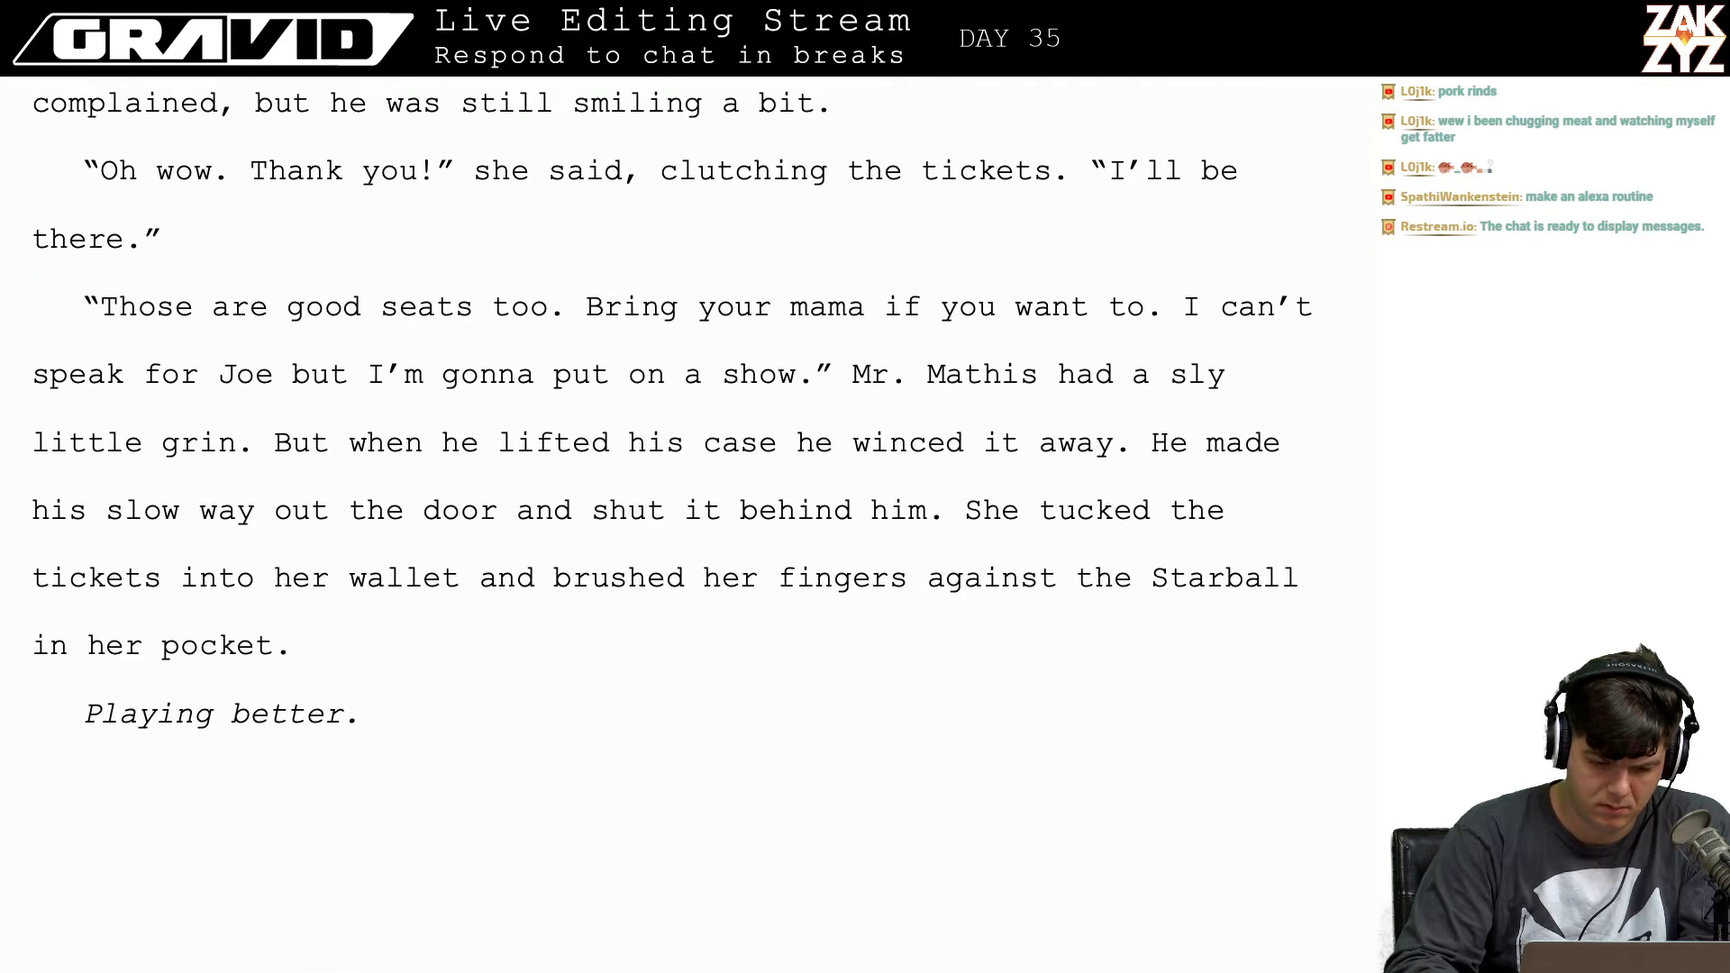
scroll(684, 523, "down", 8)
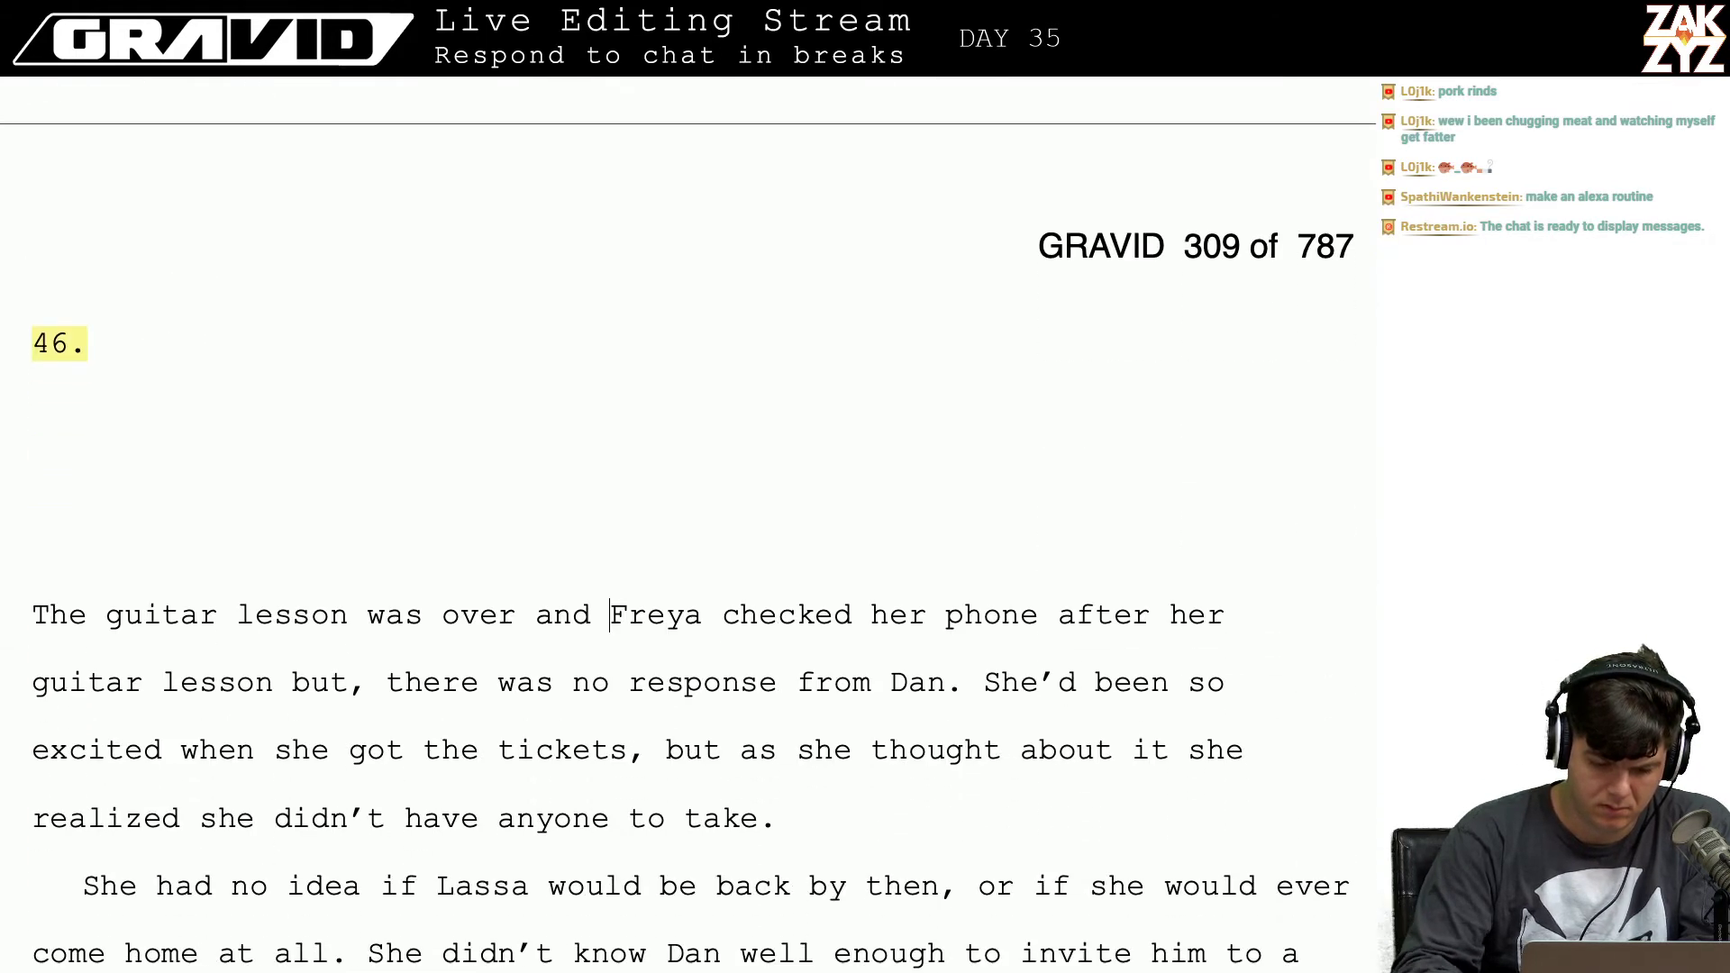
Step: Complete the new opening sentence with "Mr. Mathis was gone, there was still no response from Dan."
type("Mr. Mathis ")
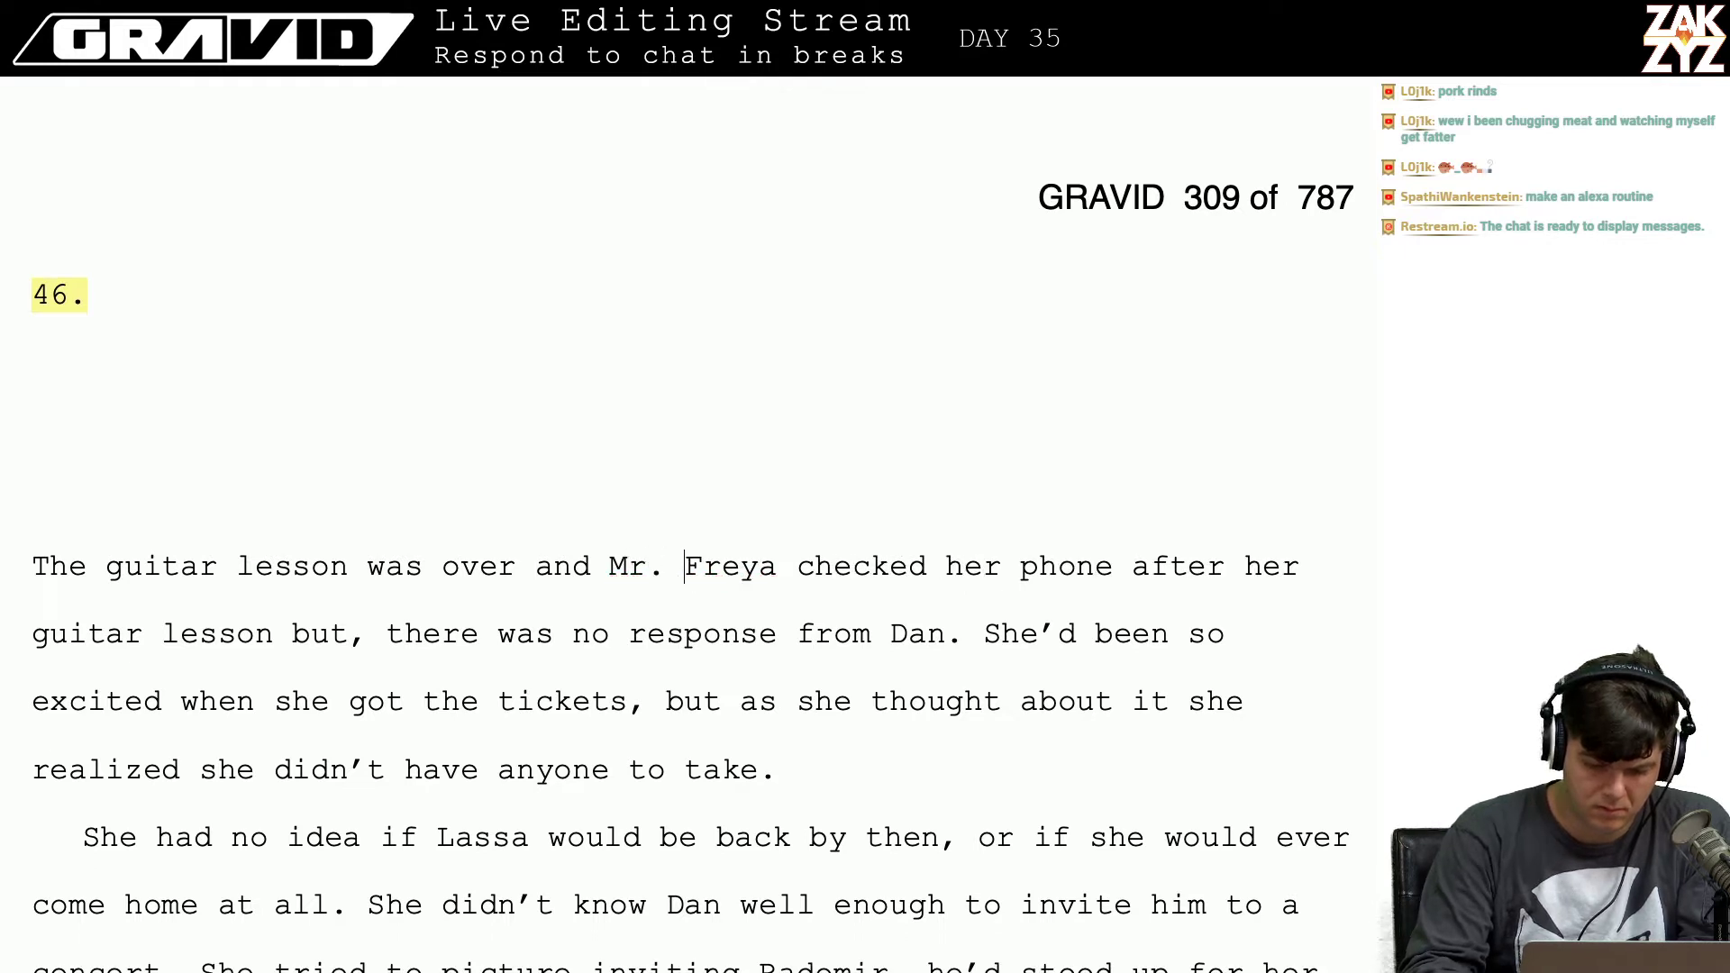
type("was gone, ")
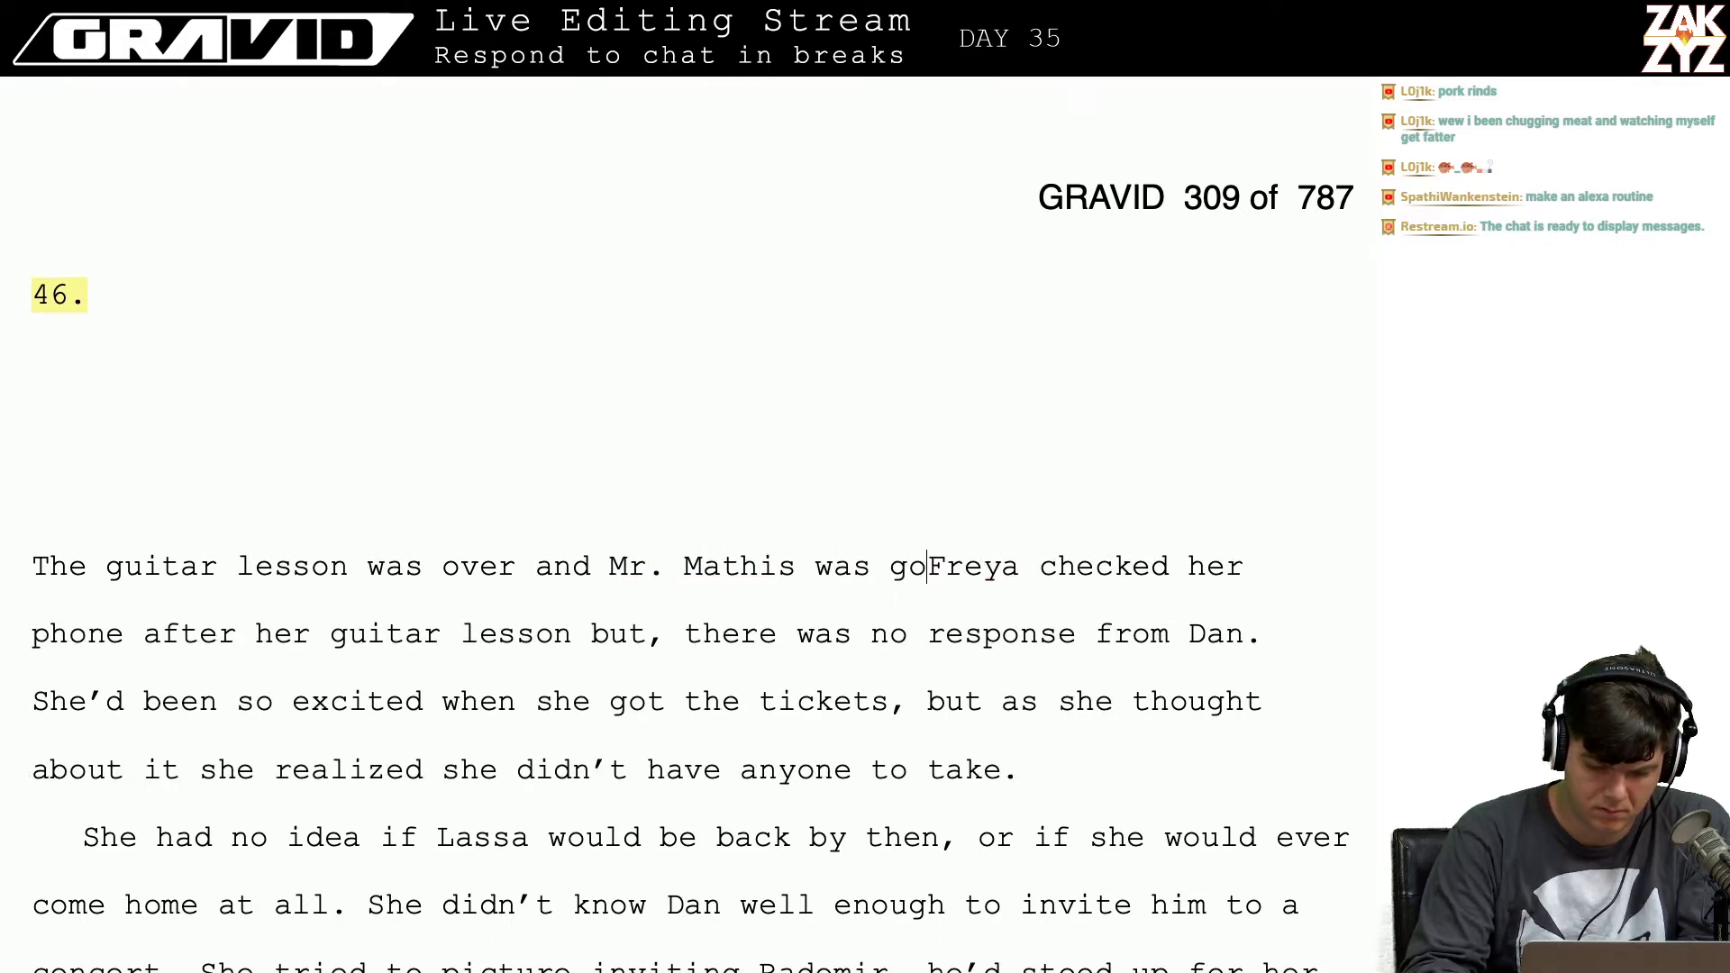
type("there was still ")
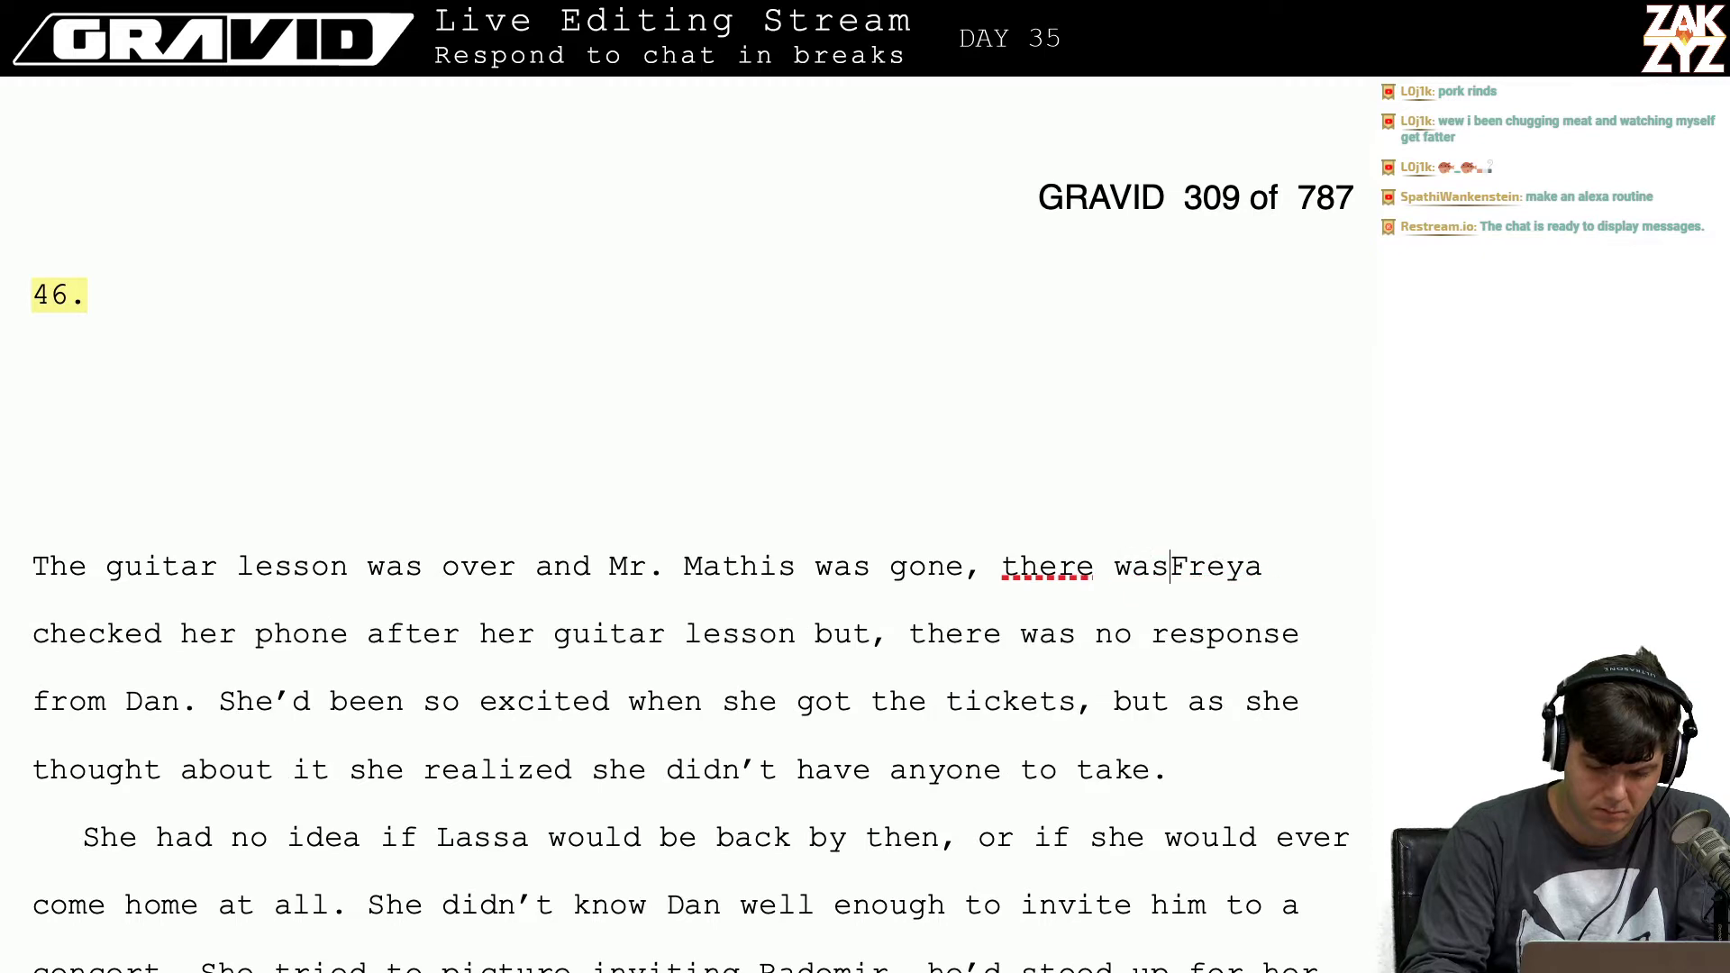
type("no respone")
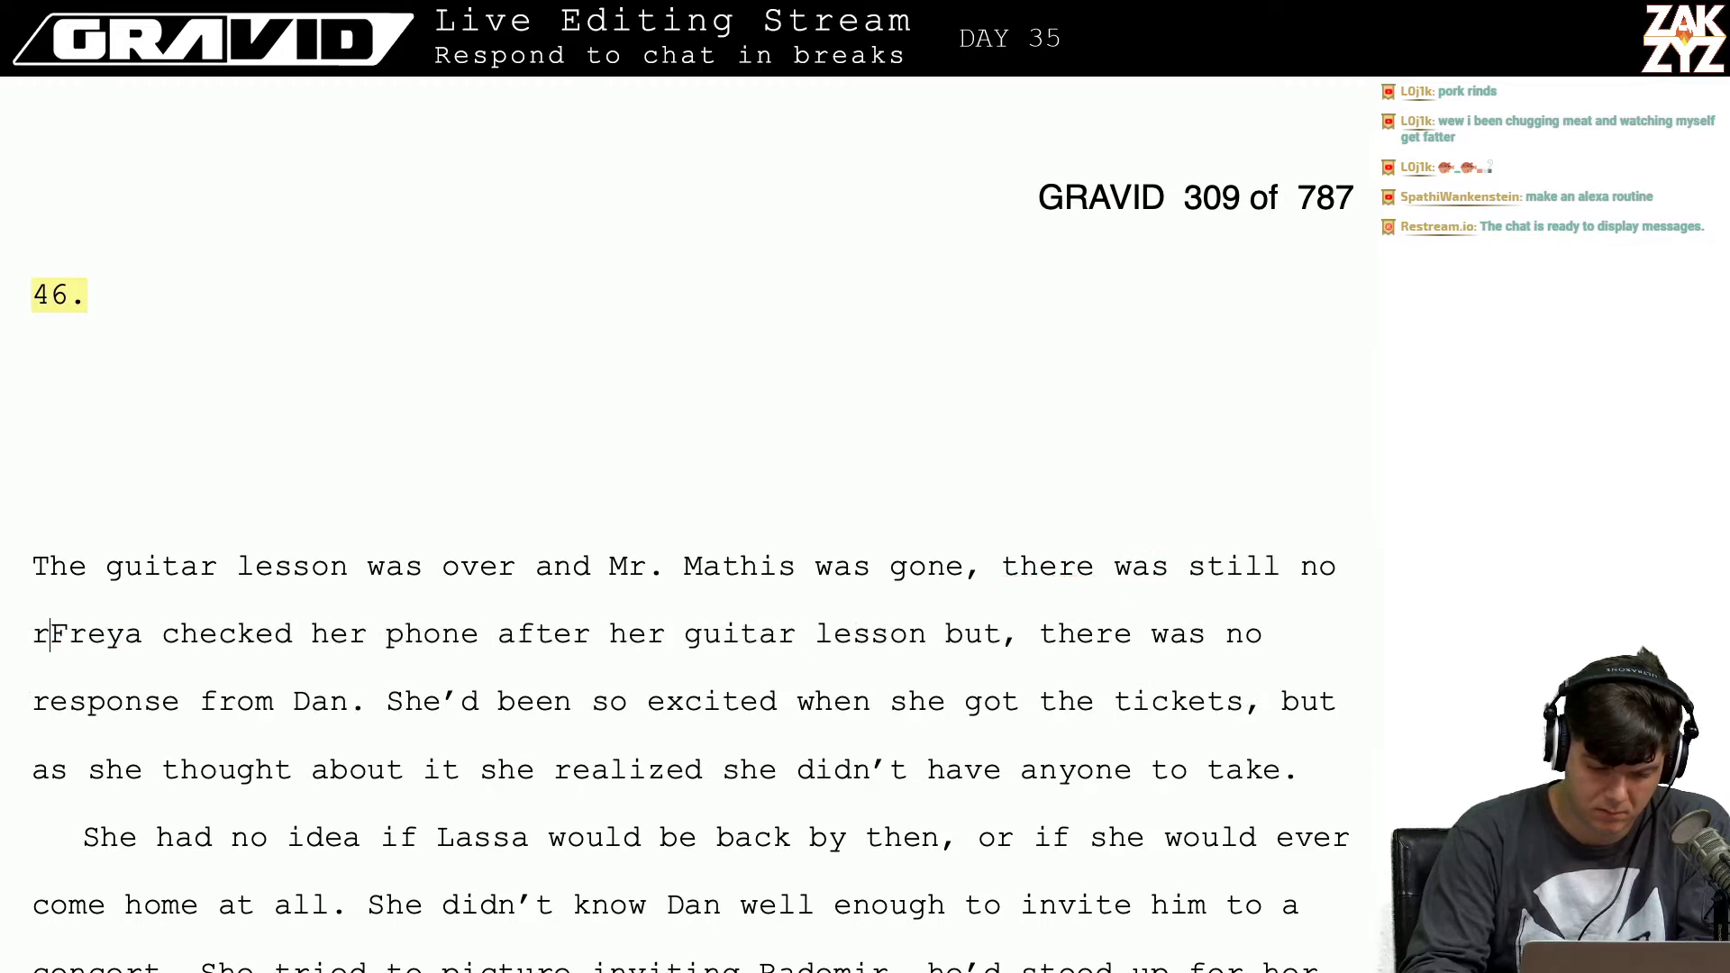
key("BackSpace")
type("s")
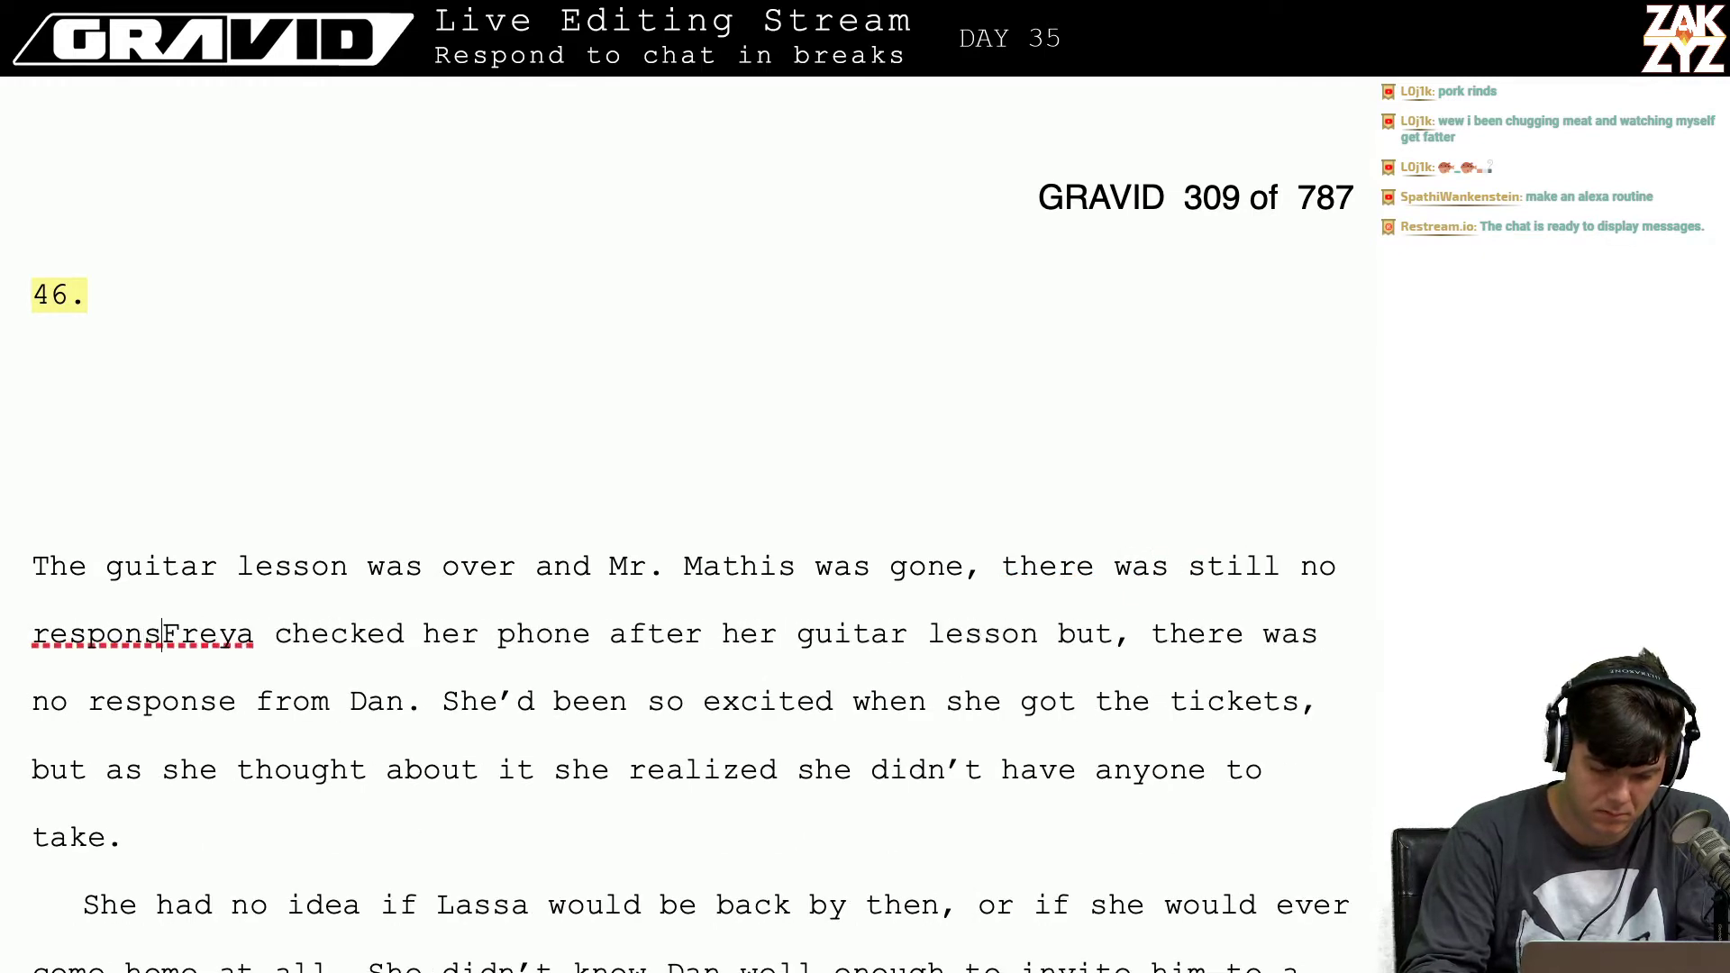
type("e from Dan.")
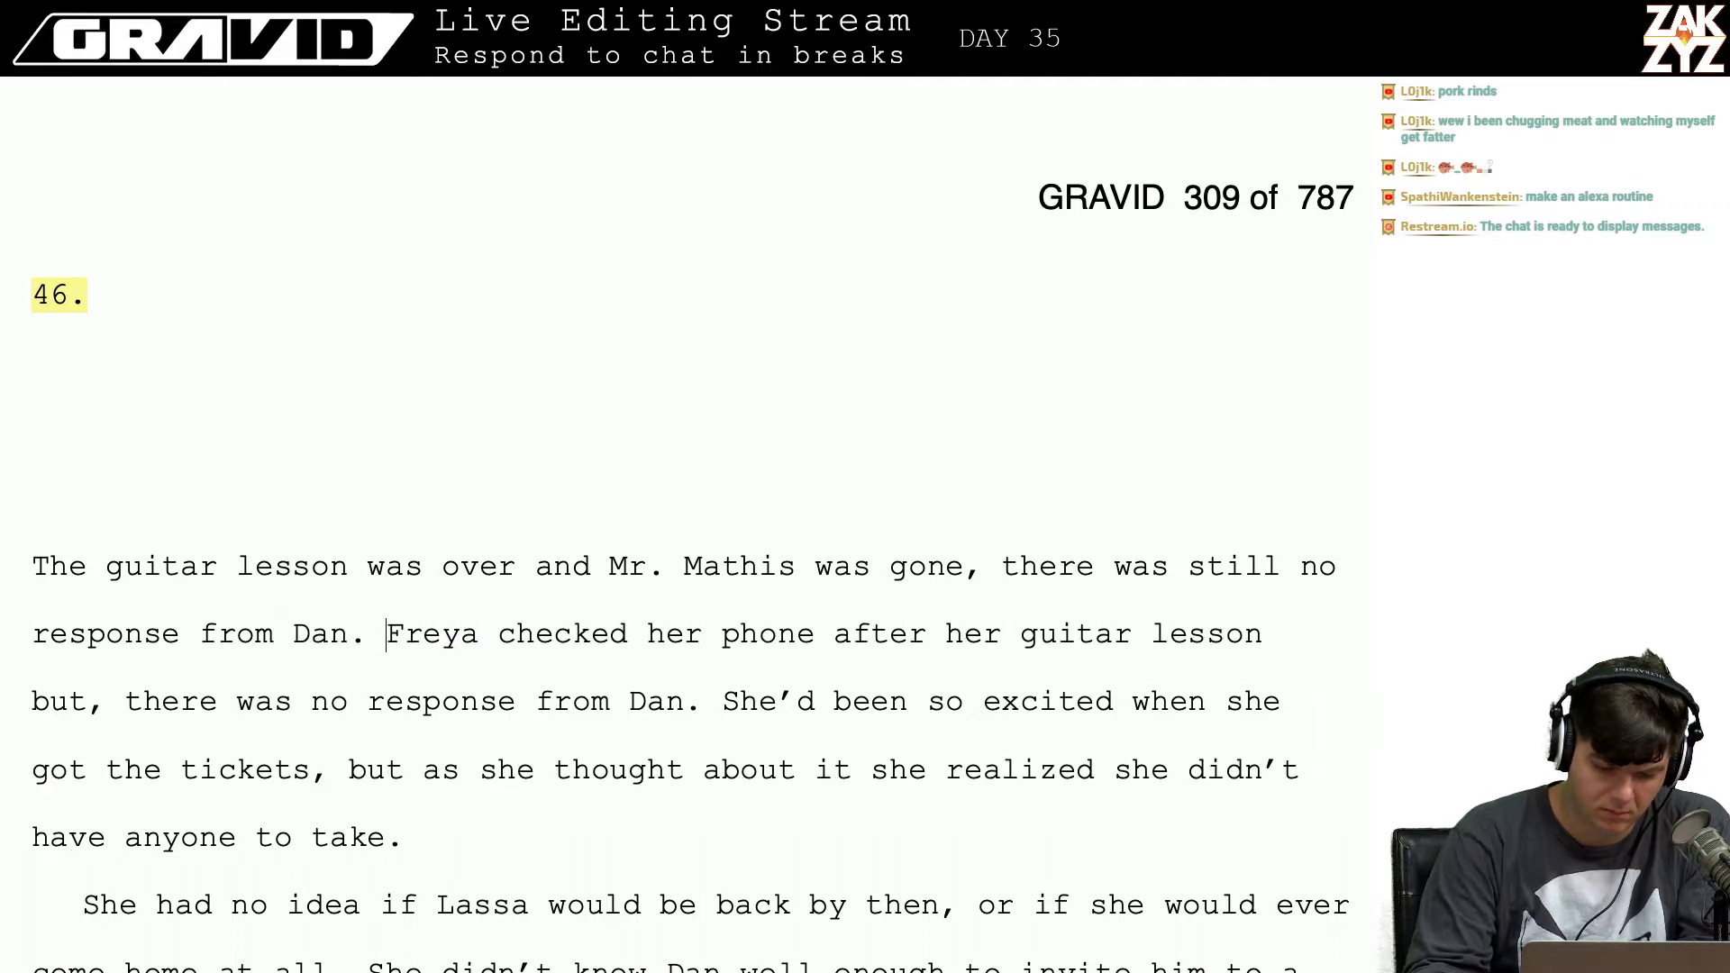
Step: Replace the old opening, from "Freya checked her phone" through "She'd", with "Freya had" before "been so excited when she got the tickets"
key("shift+Down")
key("shift+Right")
key("shift+Right")
key("shift+Right")
key("shift+Right")
key("shift+Right")
key("shift+Right")
key("shift+Right")
key("shift+Right")
key("shift+Right")
key("shift+Right")
key("shift+Right")
key("shift+Right")
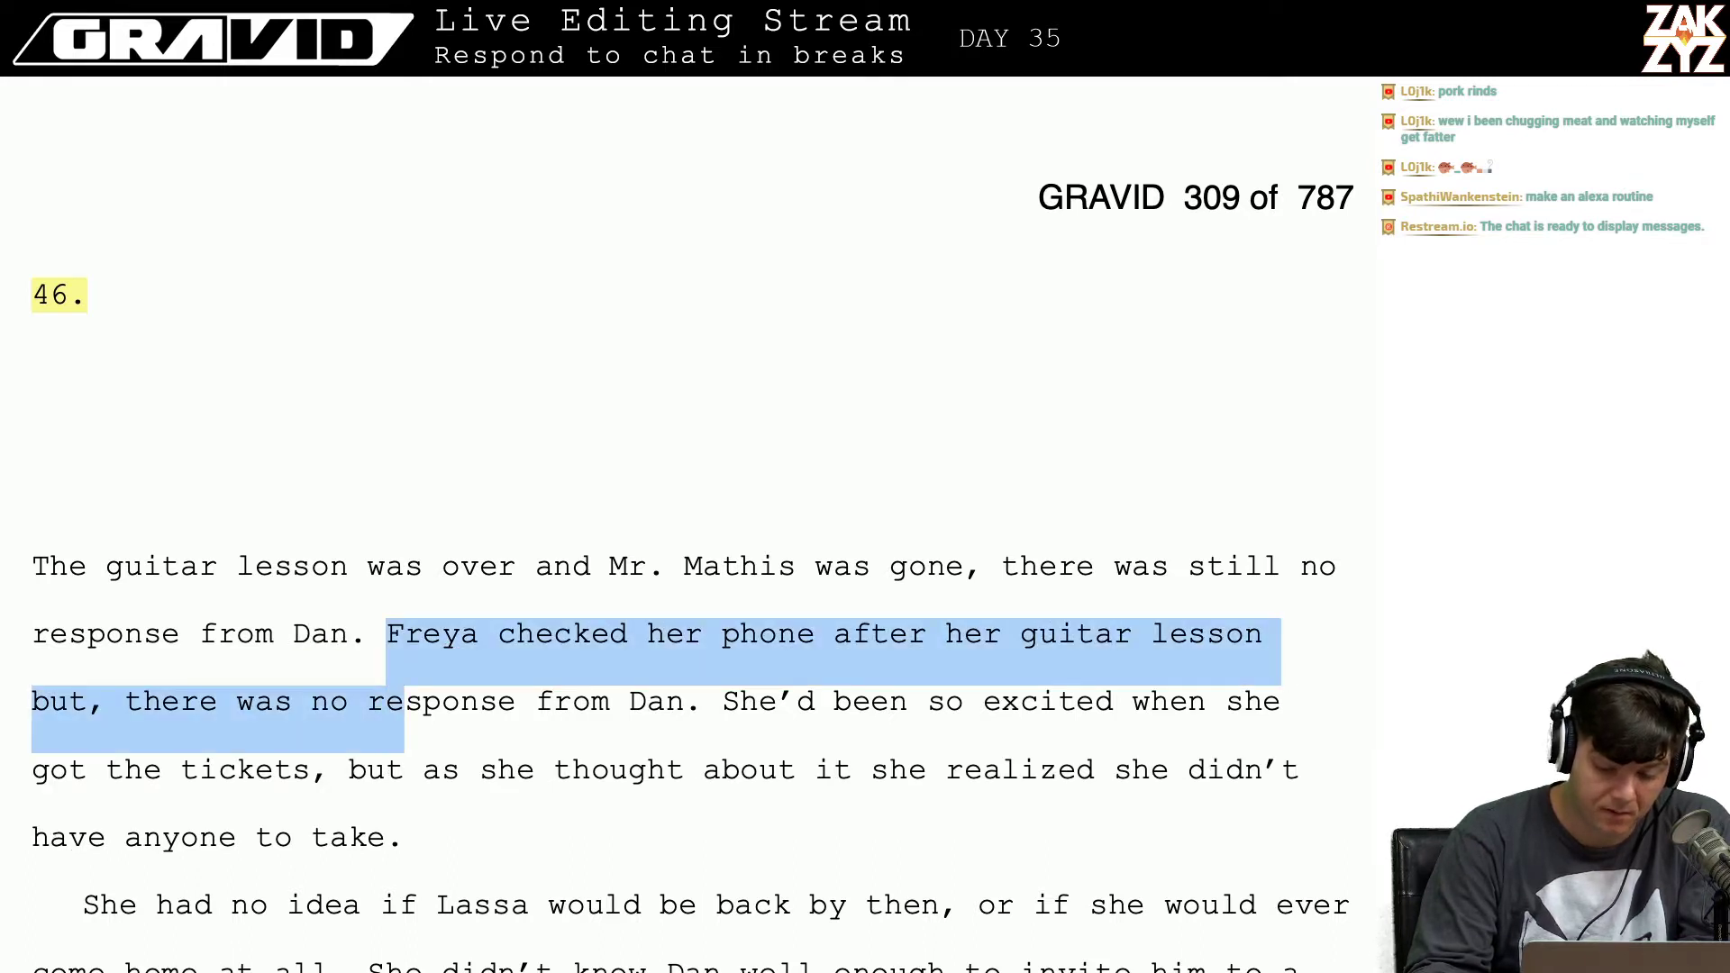
key("shift+Right")
key("shift+Right")
key("shift+Right")
key("shift+Right")
key("shift+Right")
key("shift+Right")
key("shift+Right")
key("shift+Right")
key("shift+Right")
key("shift+Right")
key("shift+Right")
key("shift+Right")
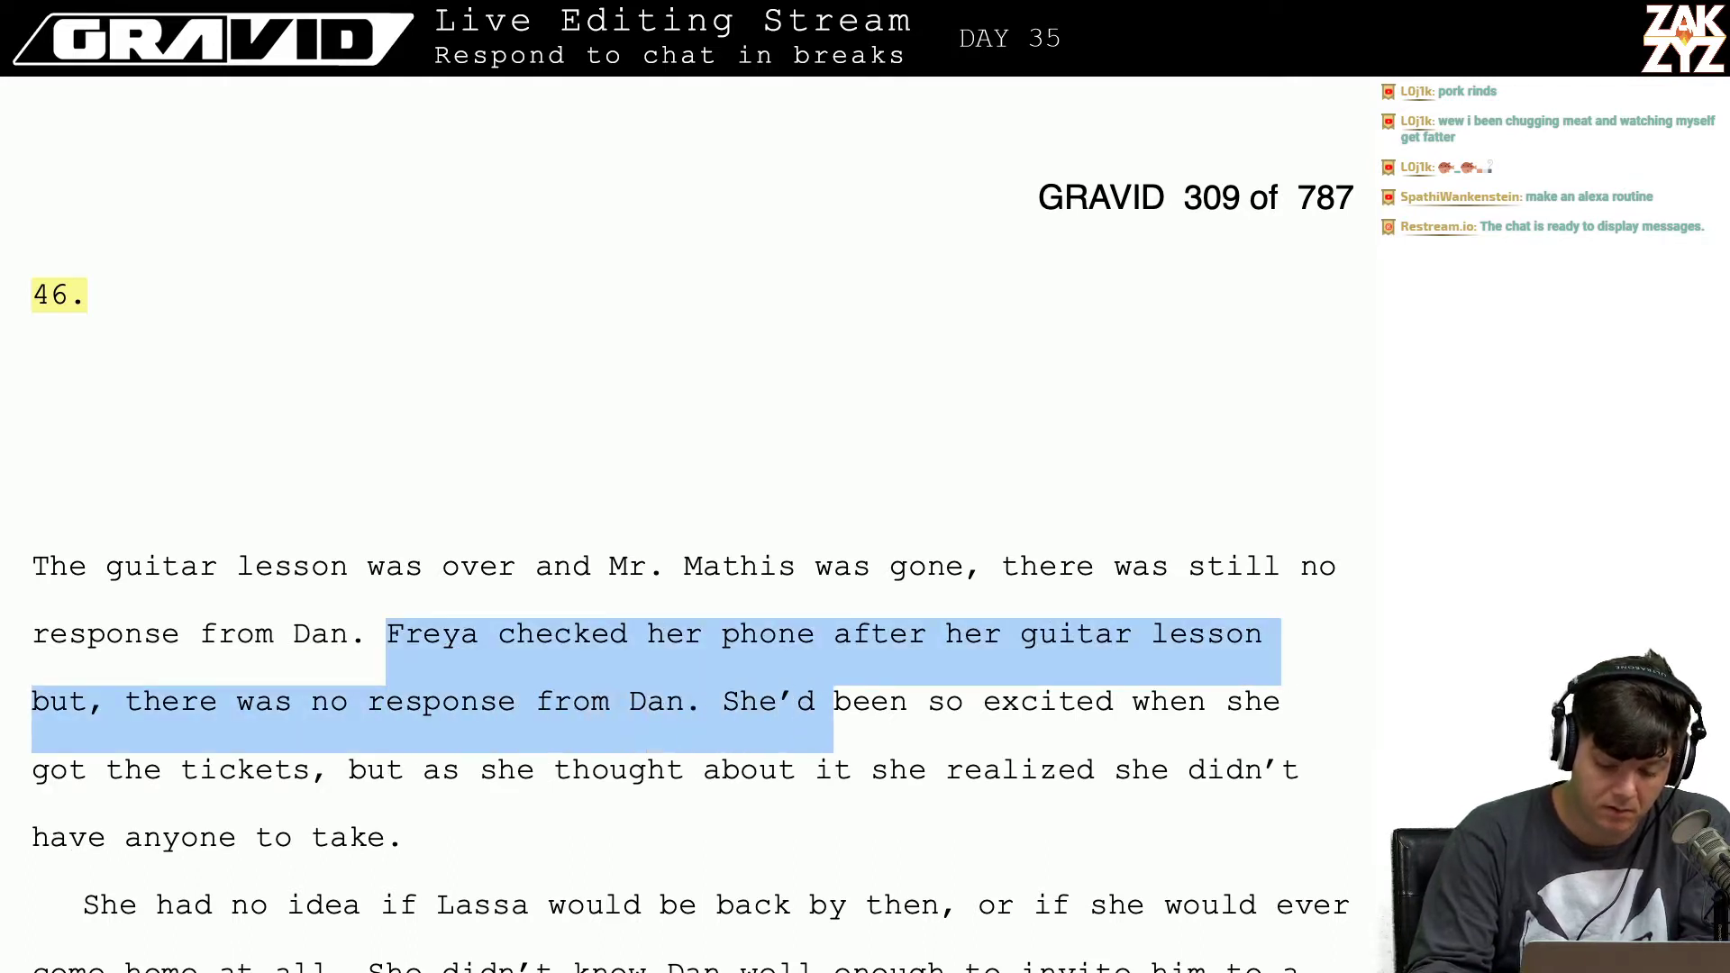
key("shift+Left")
type("Freya had")
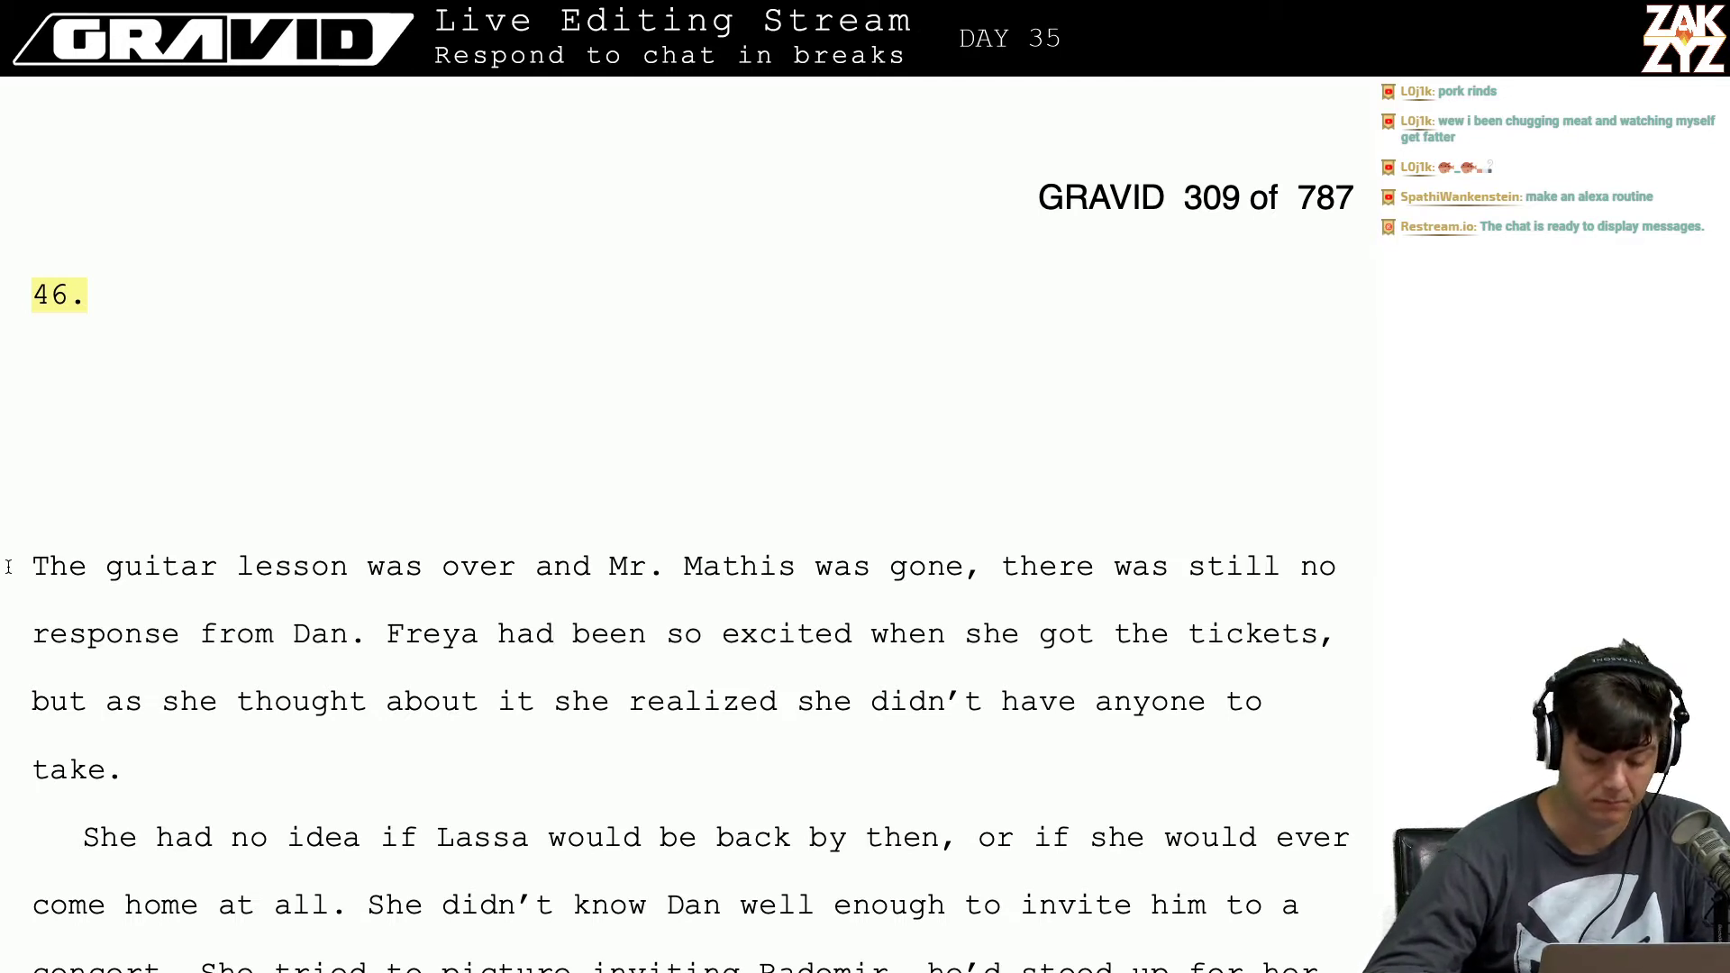
Step: Replace "She" with "Freya" at the start of the sentence "She didn't know Dan well enough to invite him to a concert."
scroll(102, 649, "down", 3)
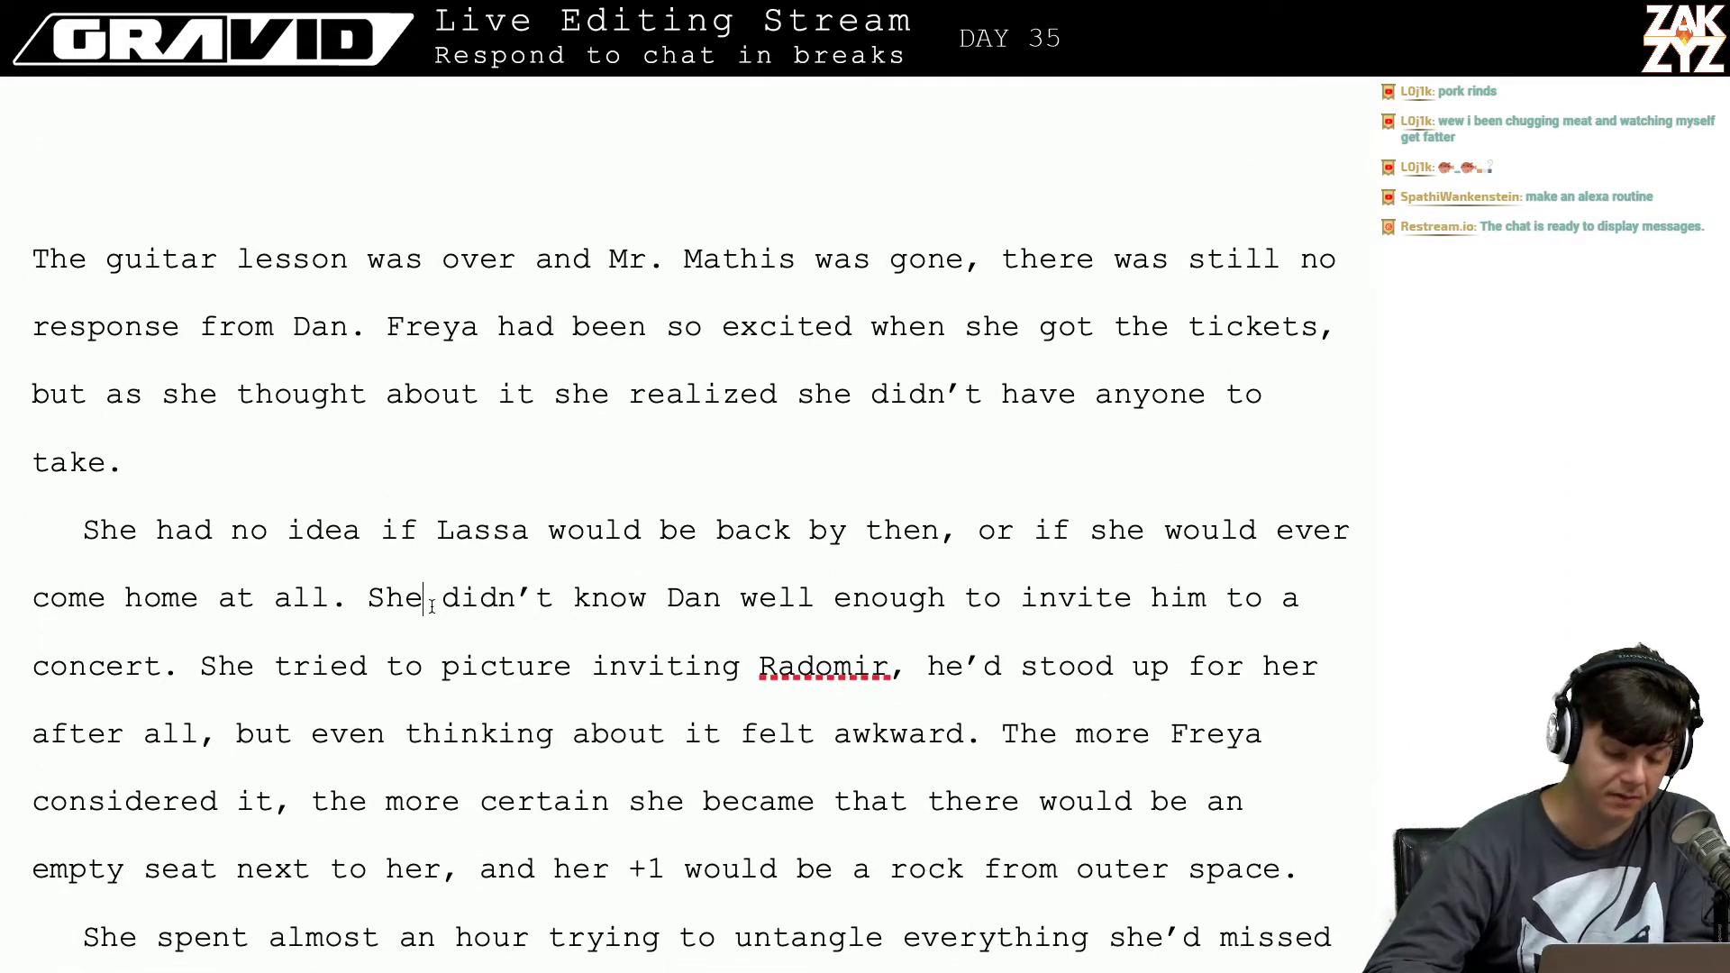
key("BackSpace")
key("BackSpace")
key("BackSpace")
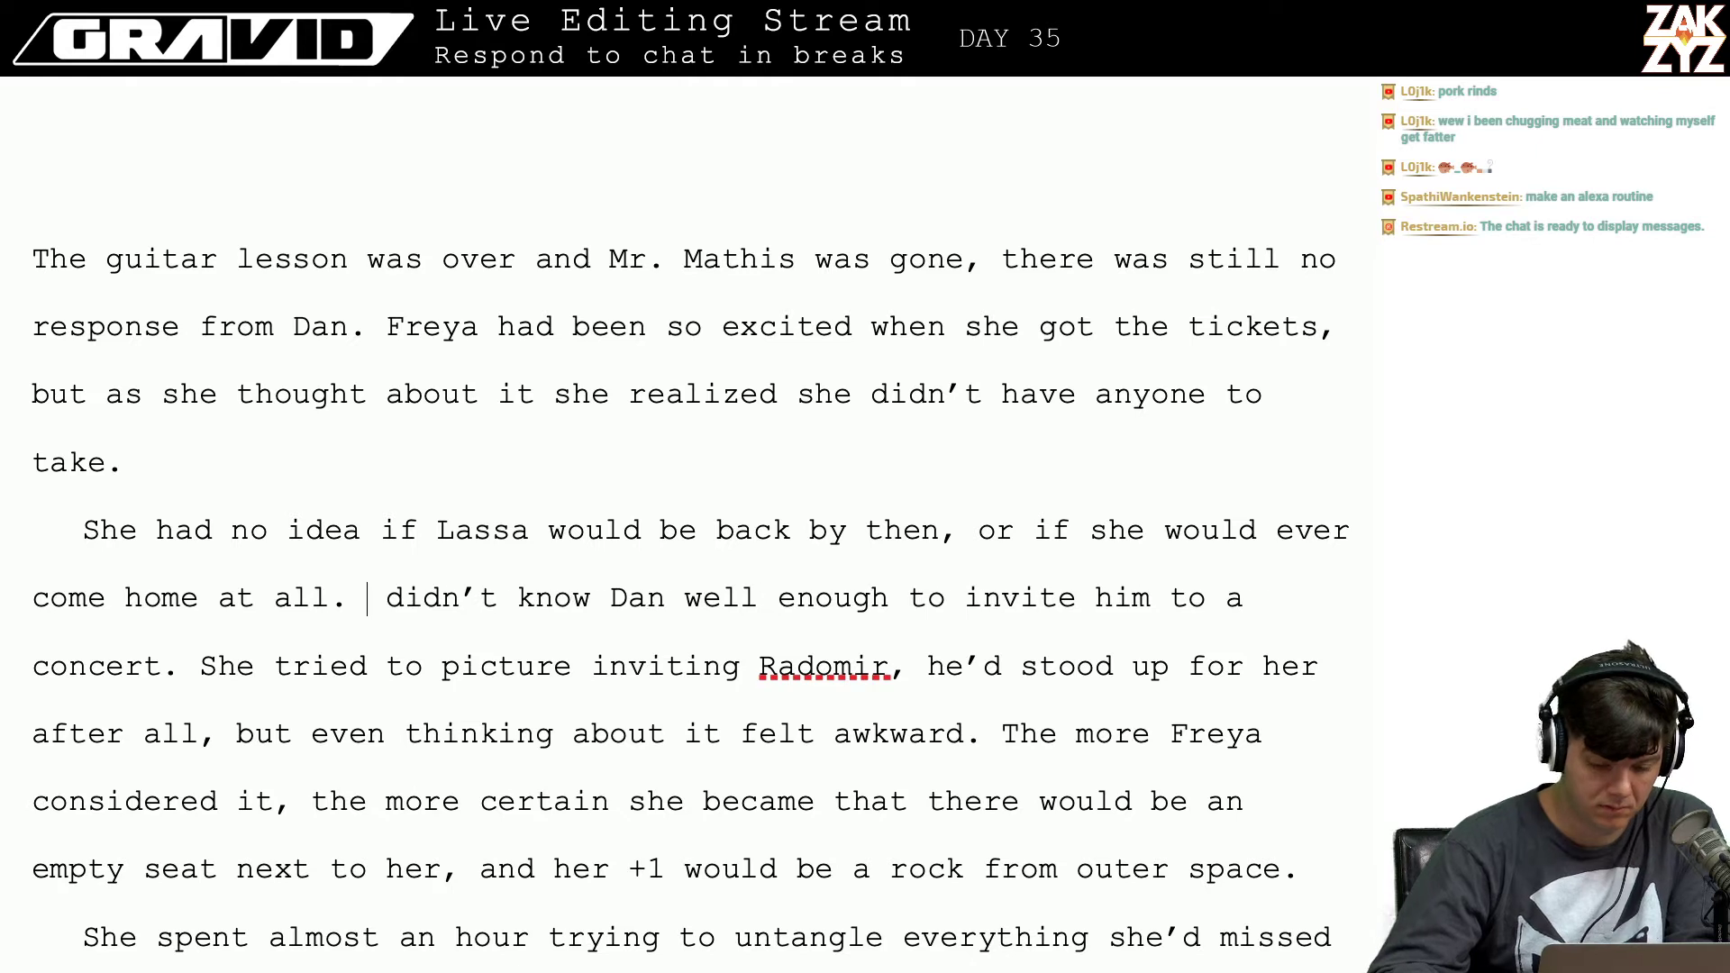
type("Freya")
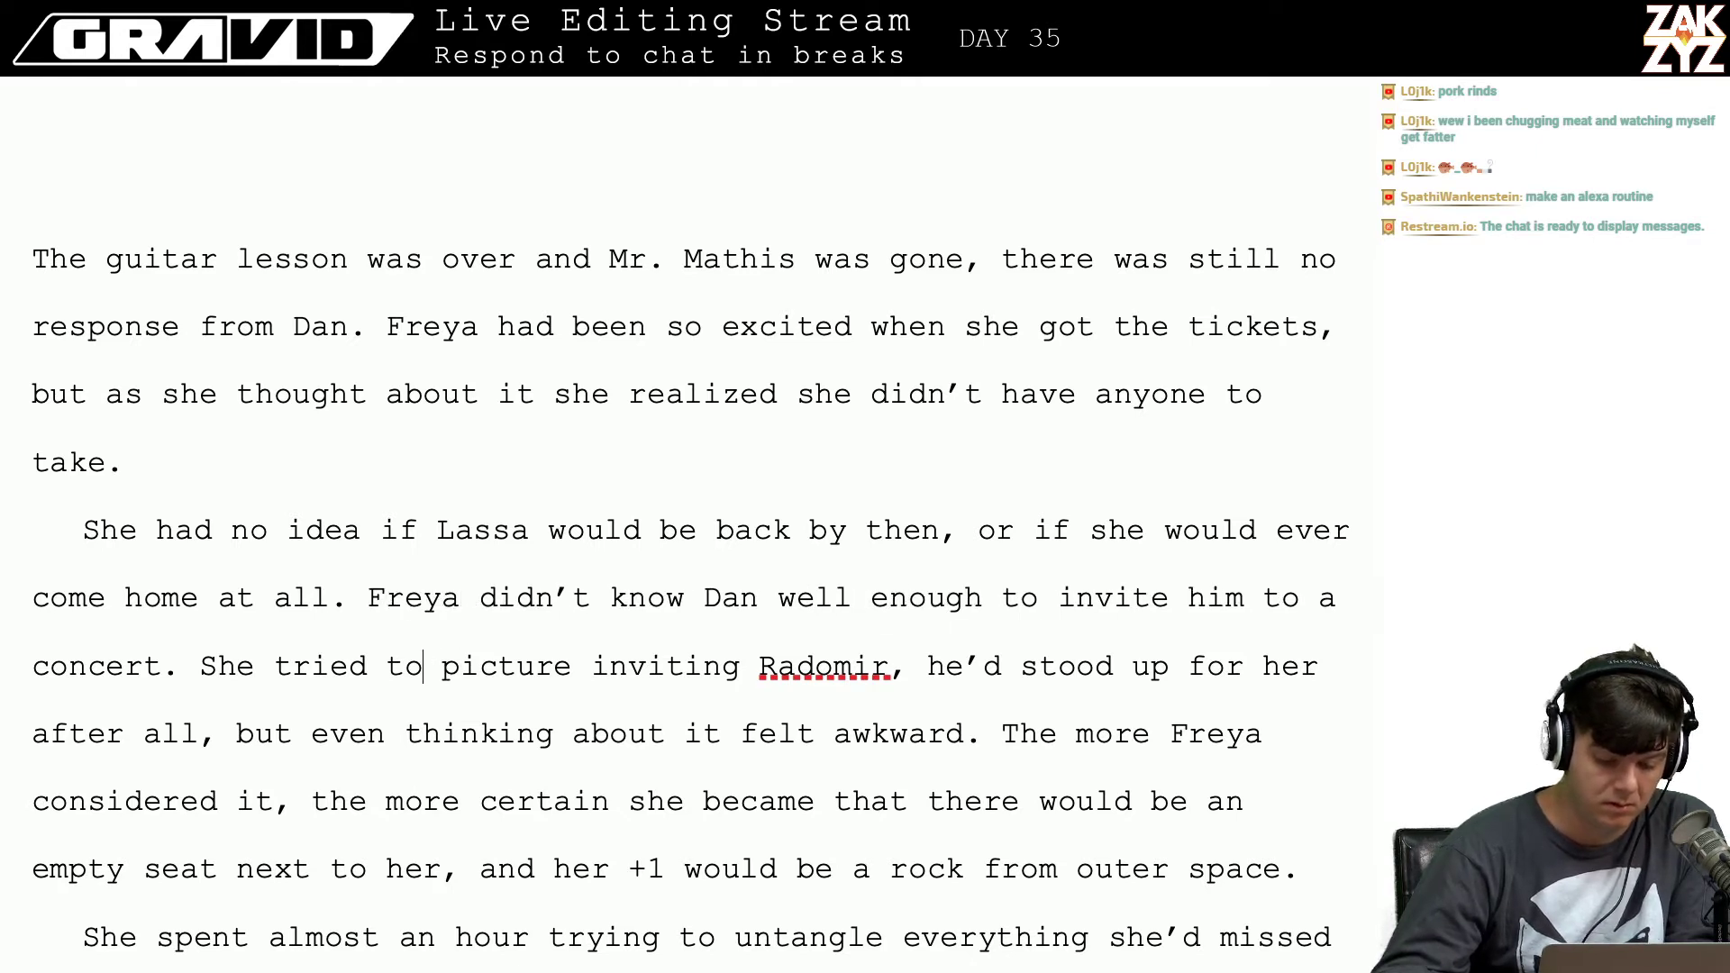
key("alt+Right")
key("alt+Right")
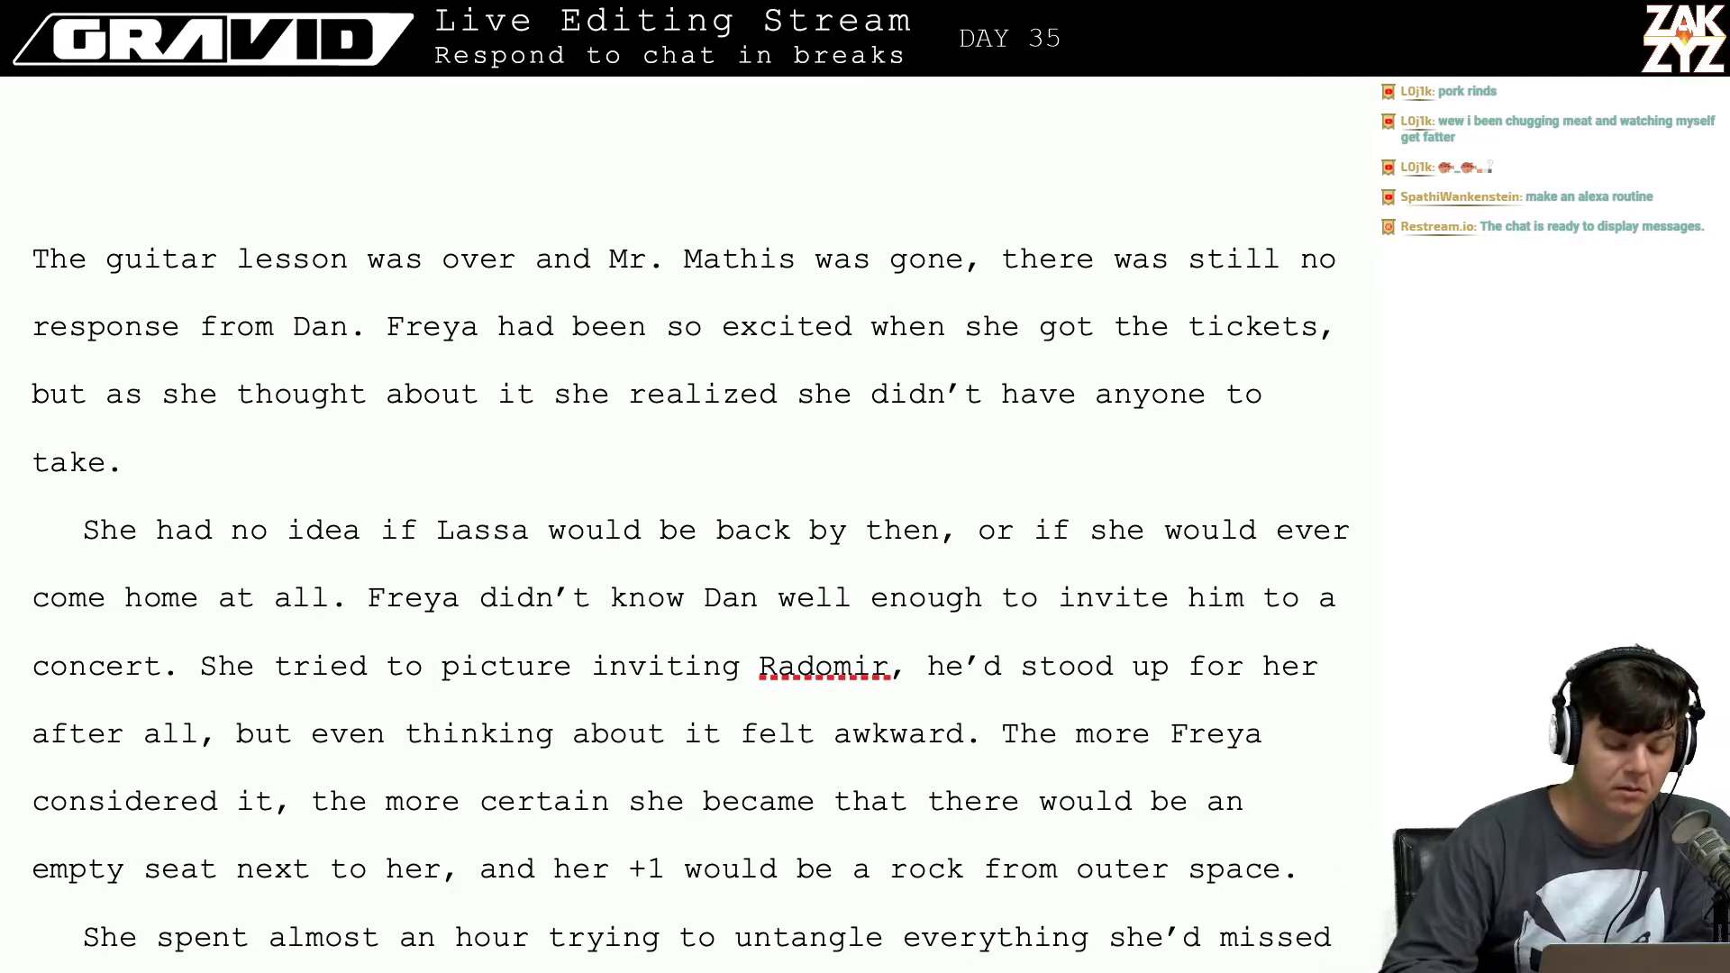
Step: End the Trigonometry sentence after "working back through the lessons" and add "She had to search online for help often."
scroll(689, 595, "down", 3)
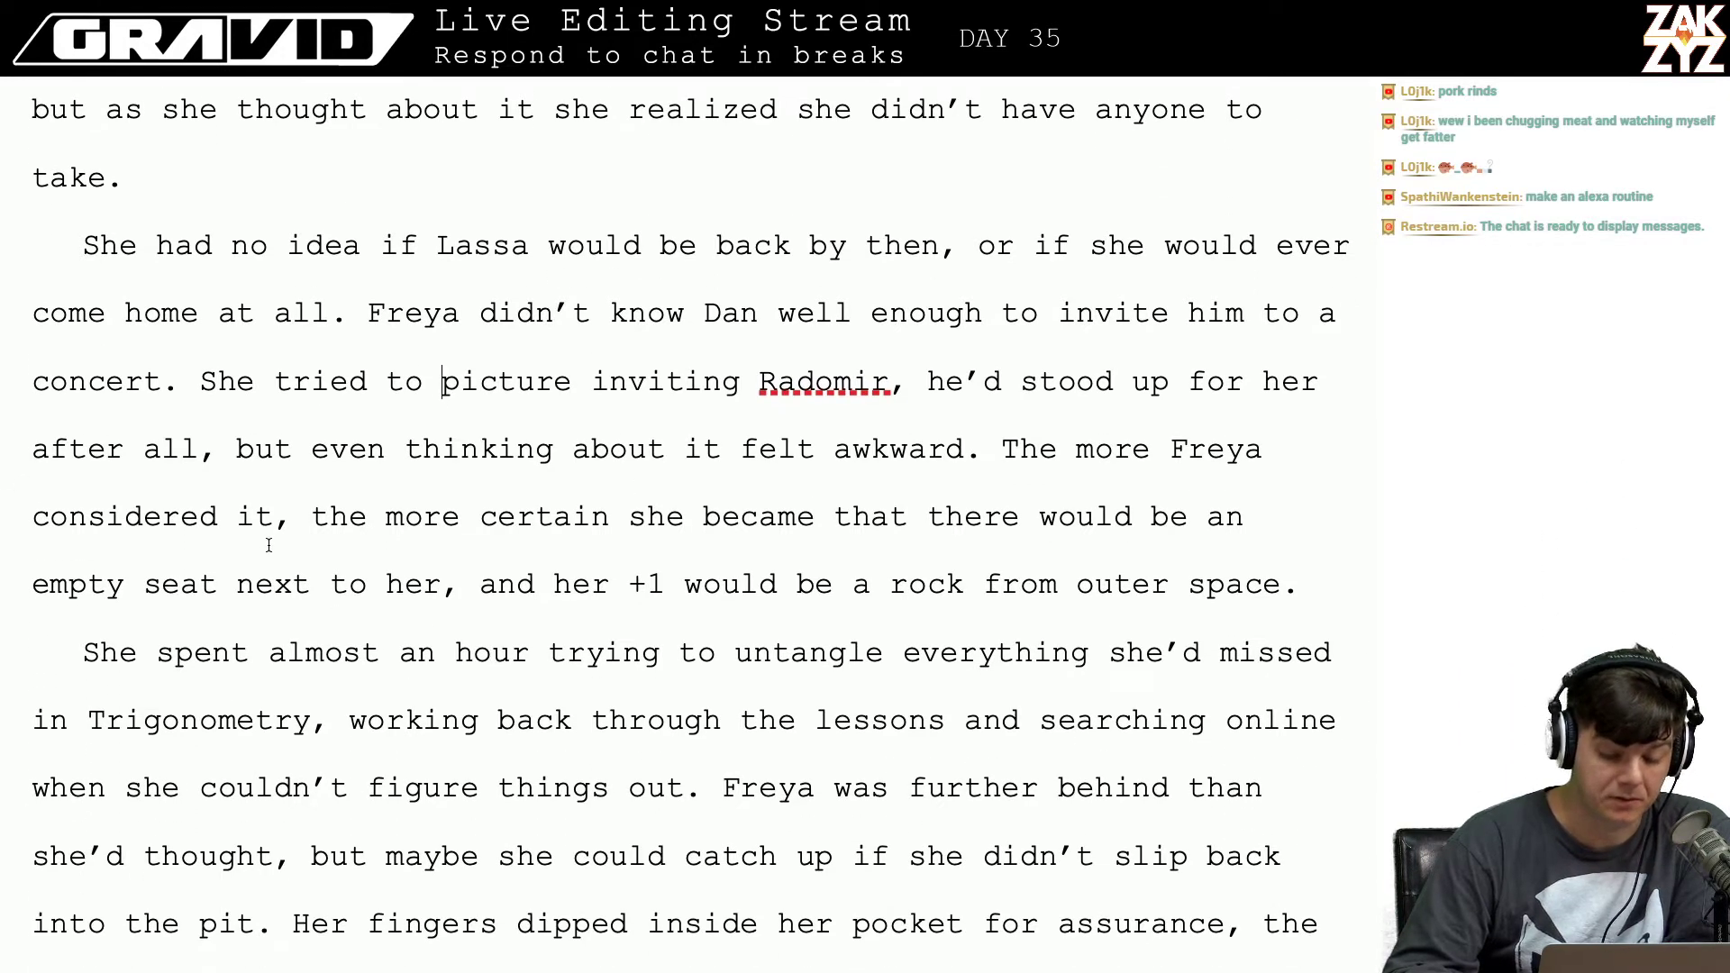
scroll(484, 558, "down", 3)
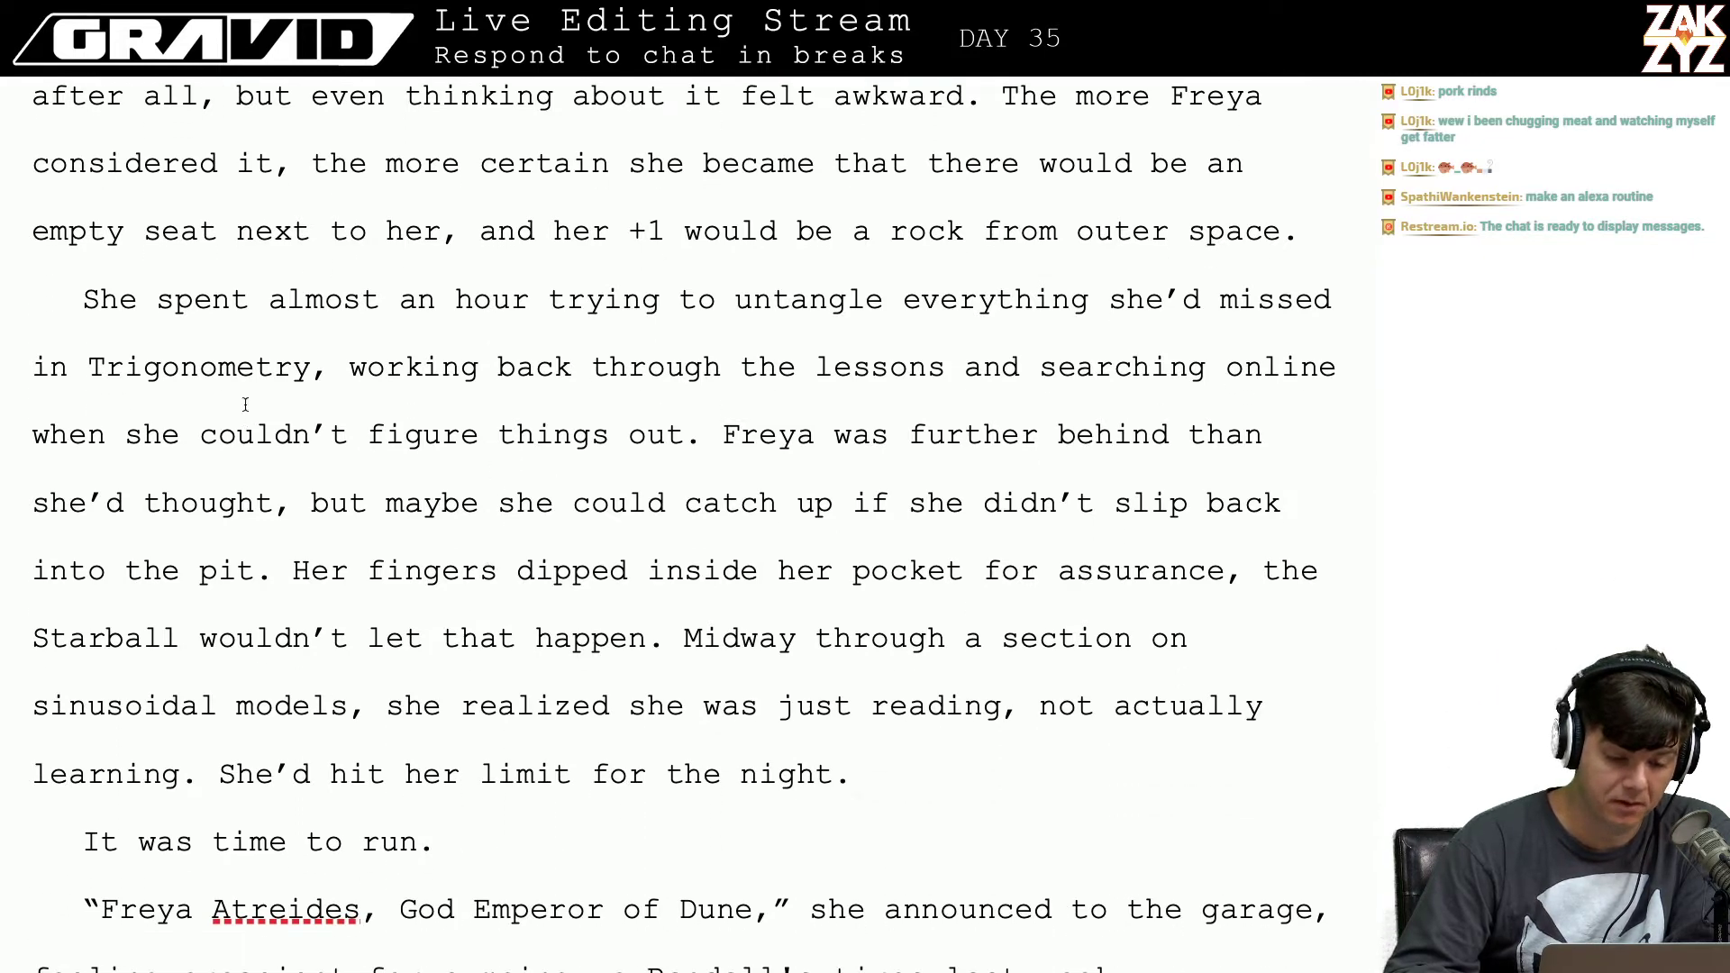
scroll(399, 214, "down", 1)
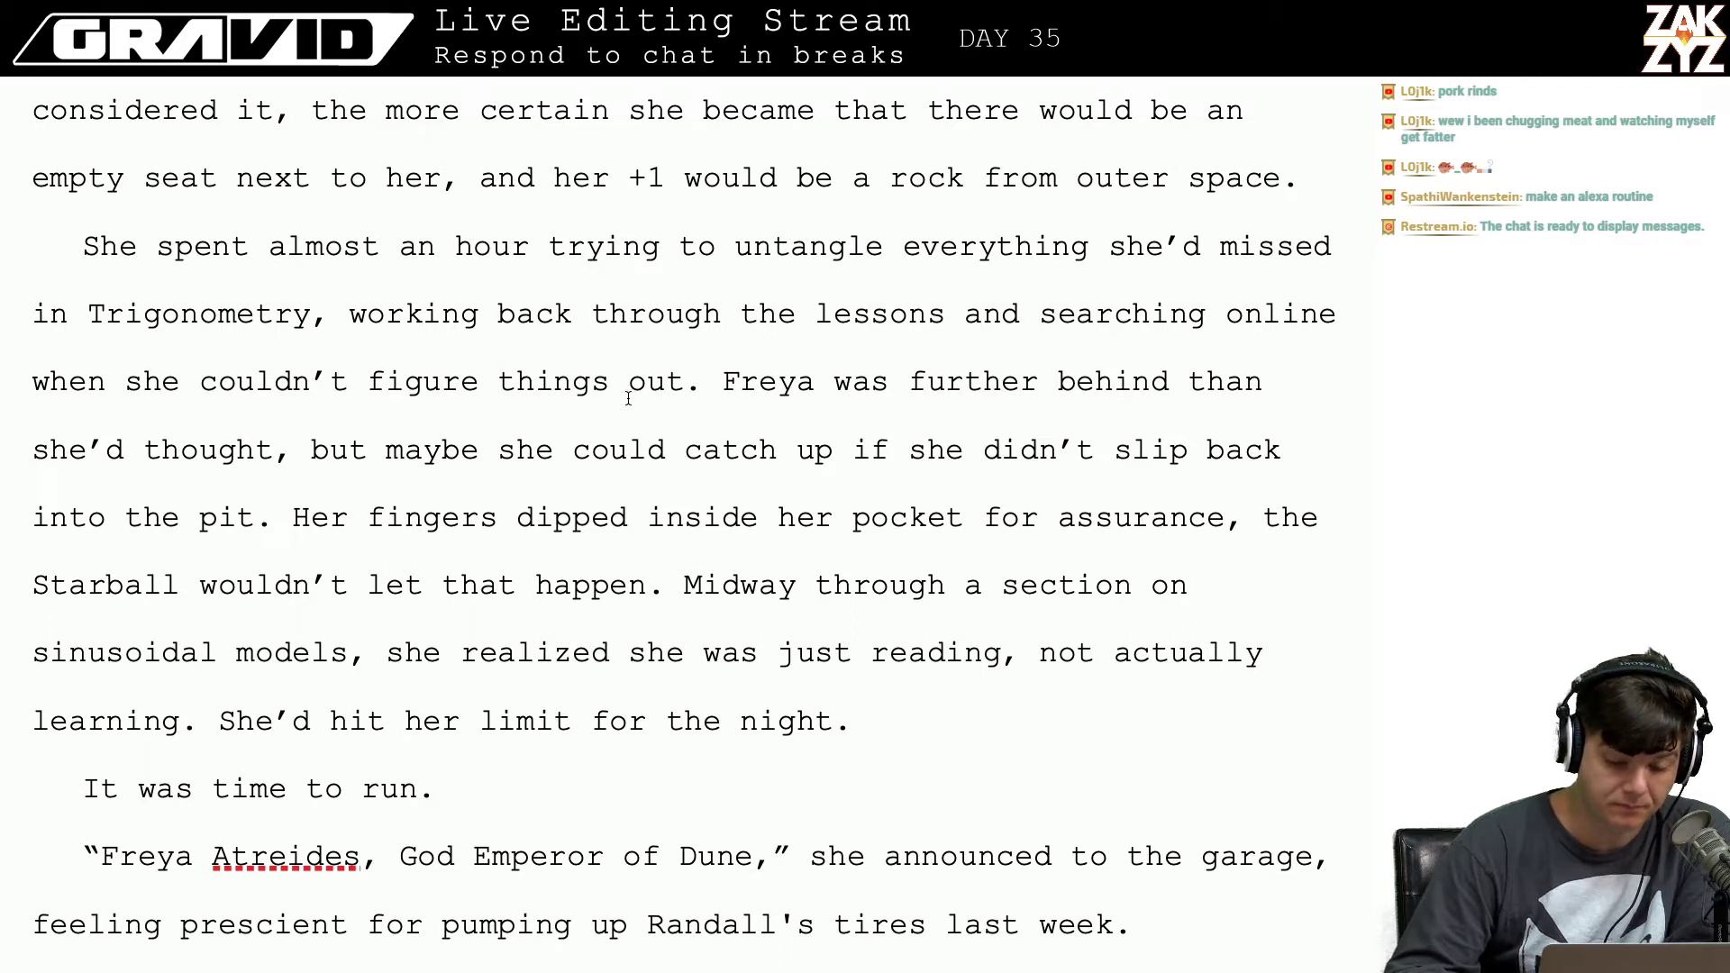
left_click(340, 333)
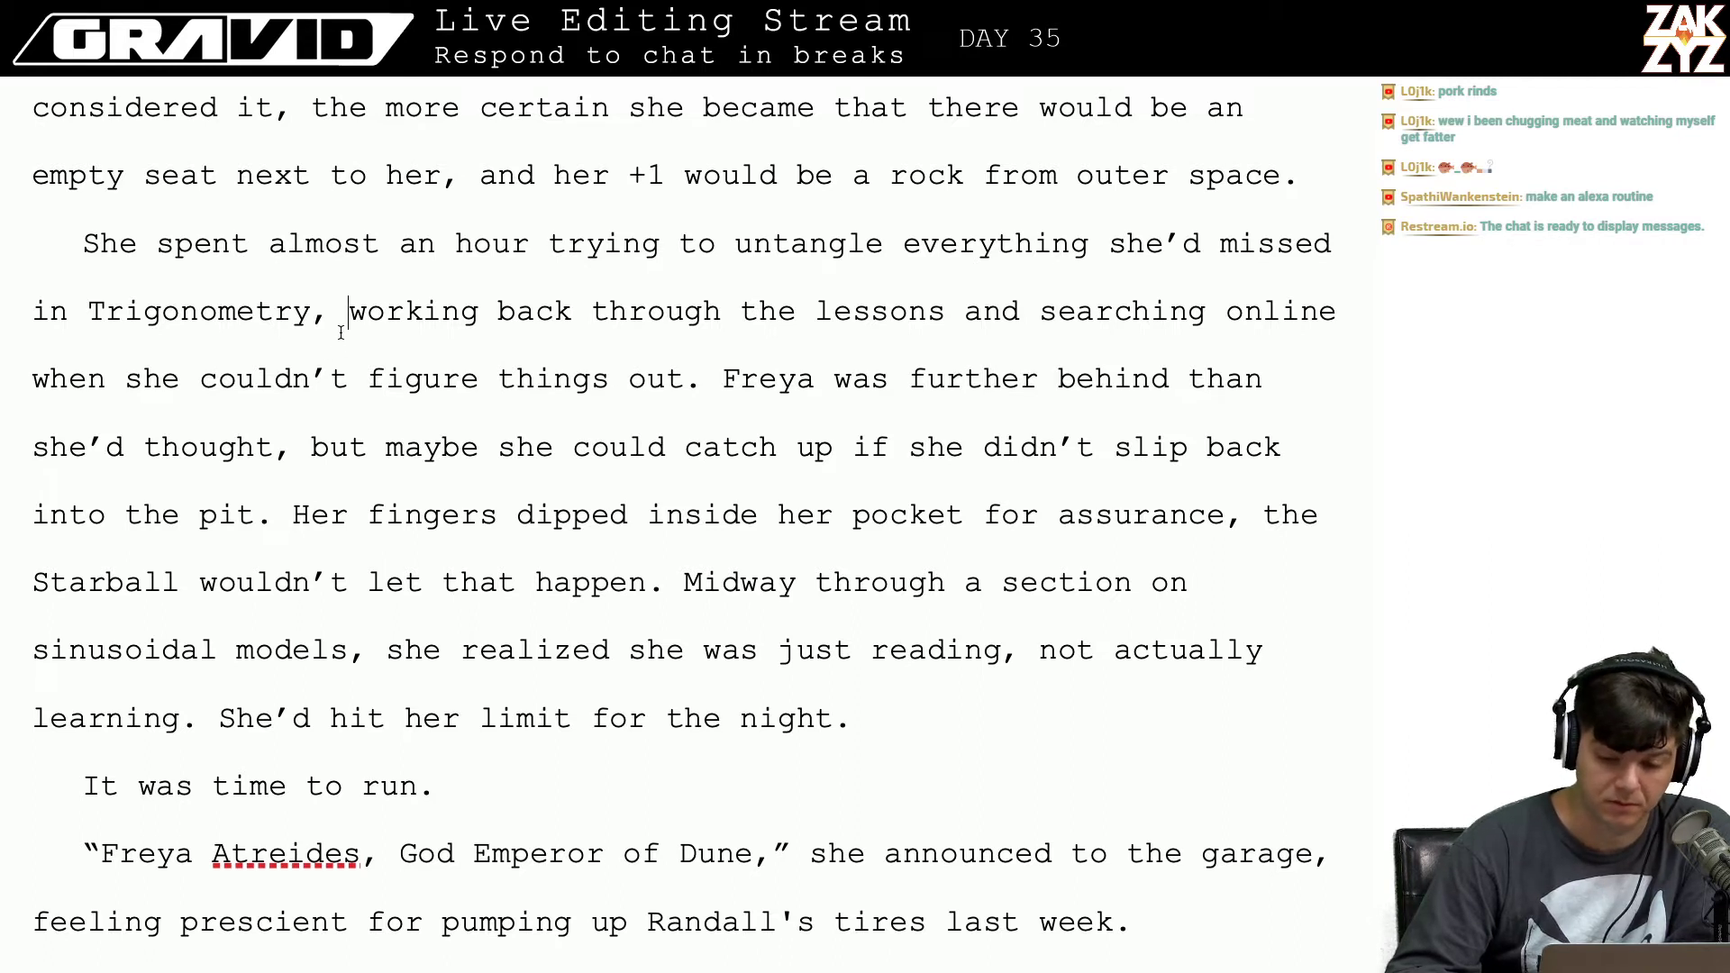
scroll(430, 369, "down", 1)
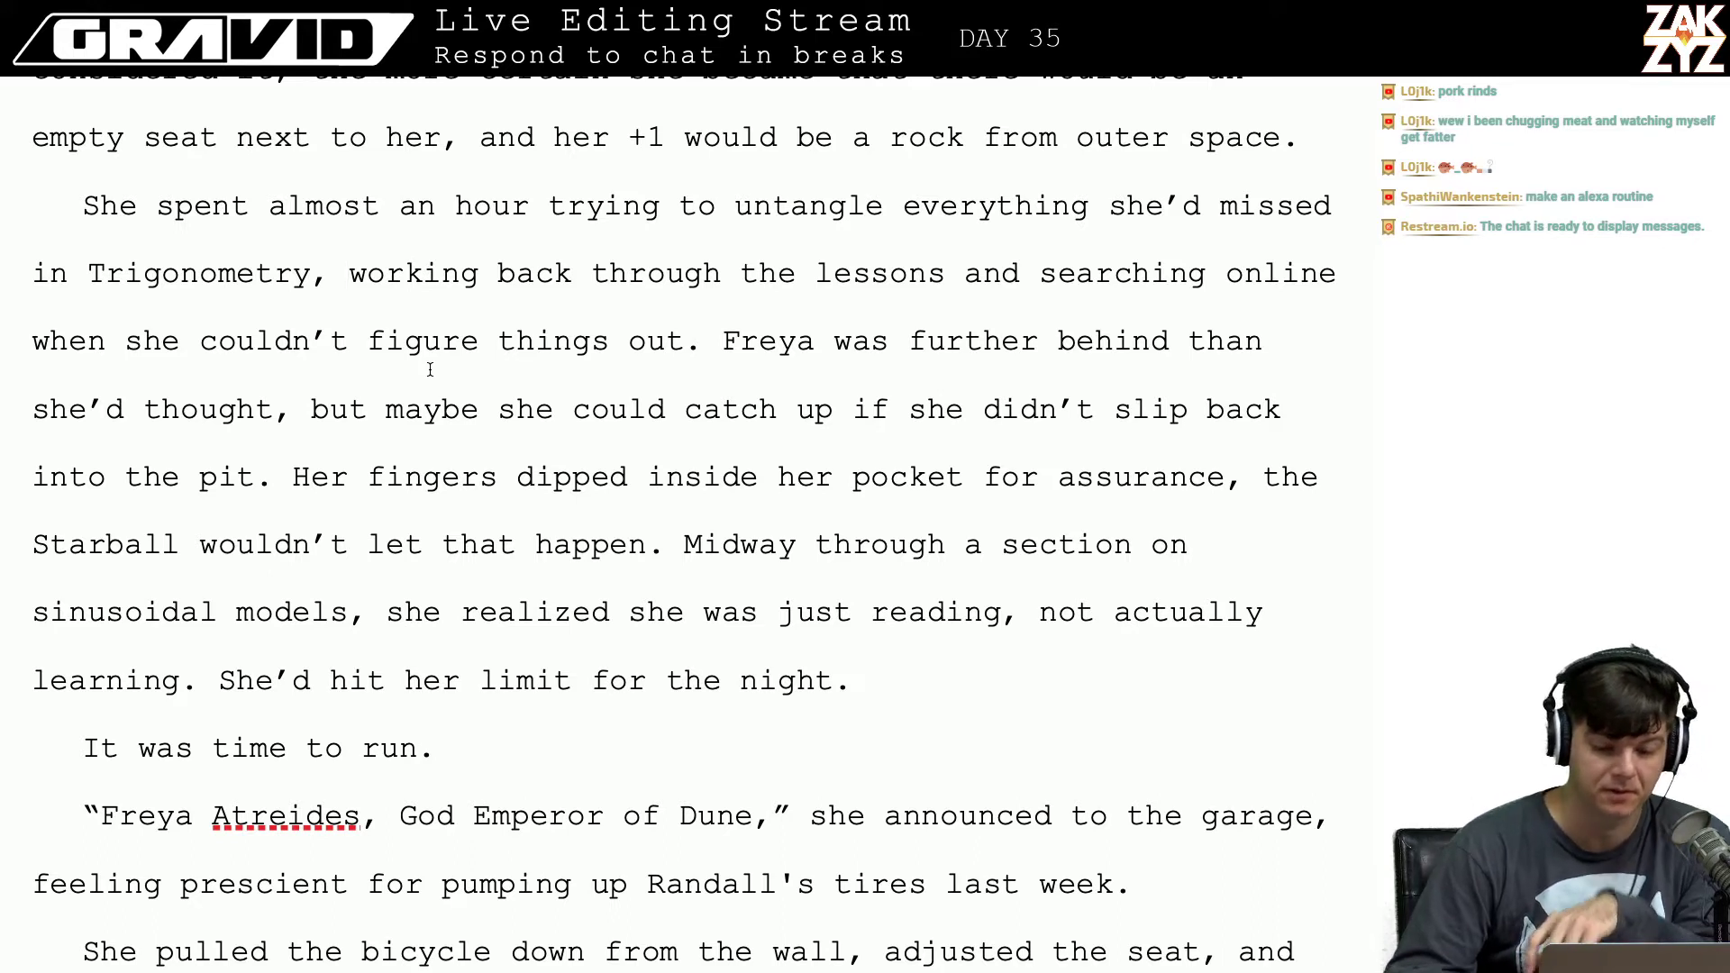
scroll(430, 369, "down", 1)
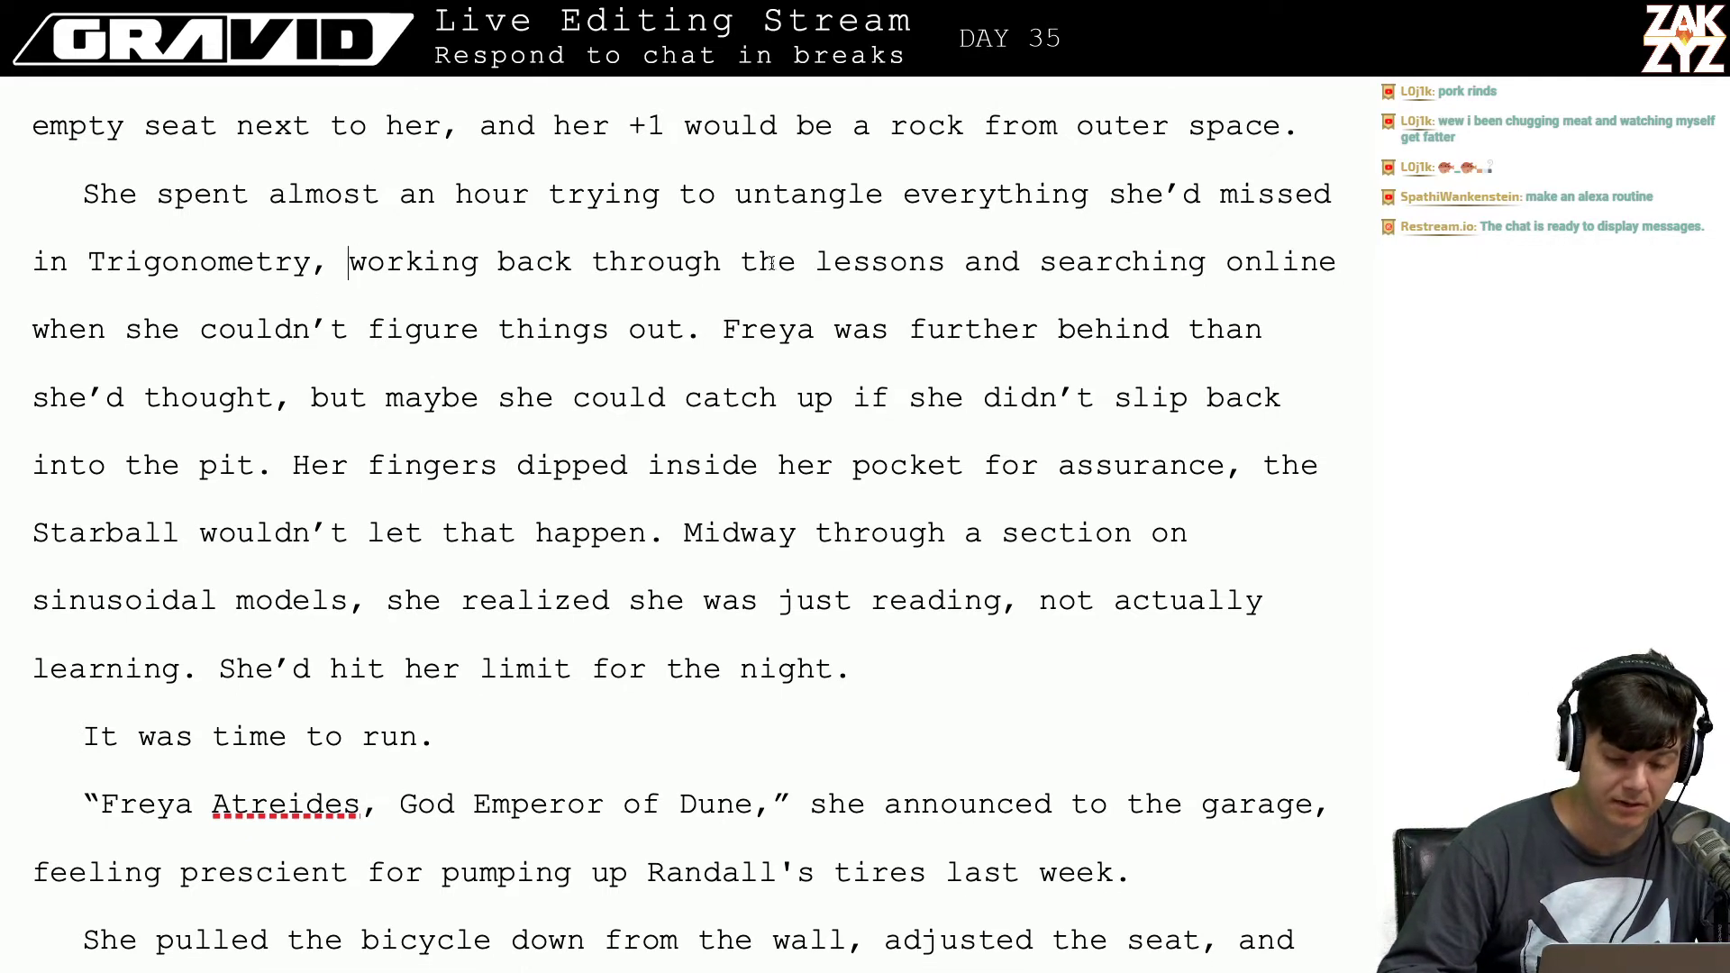
left_click(332, 263)
key("Right")
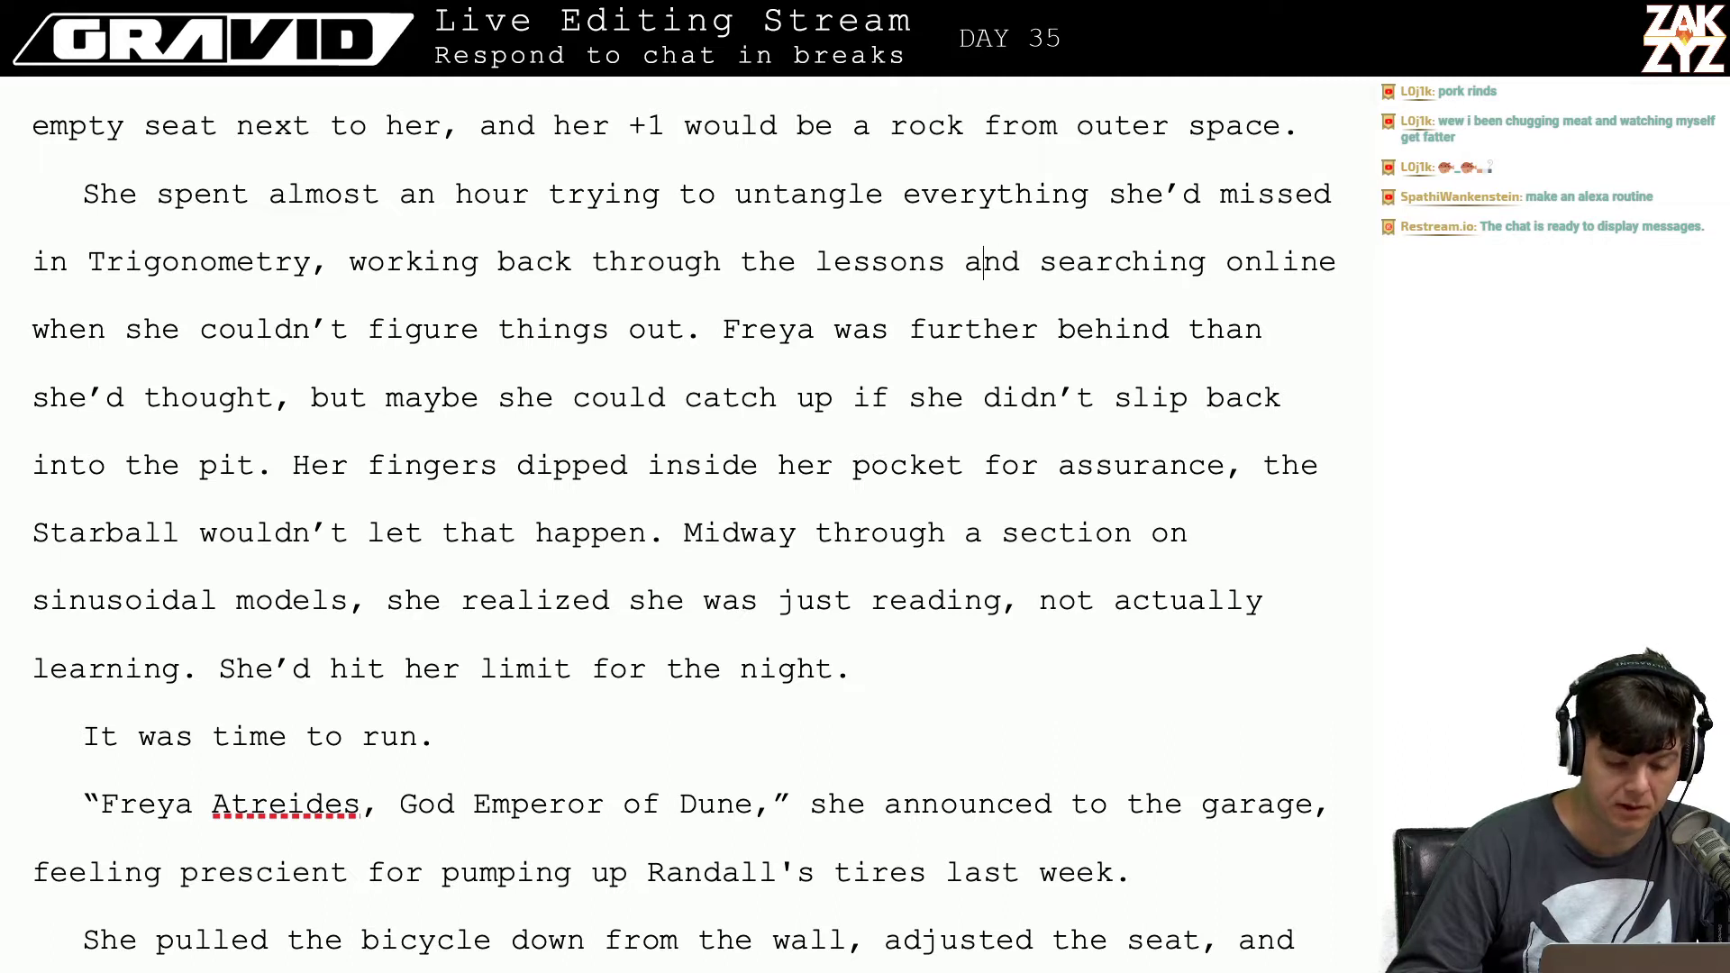
left_click(704, 261)
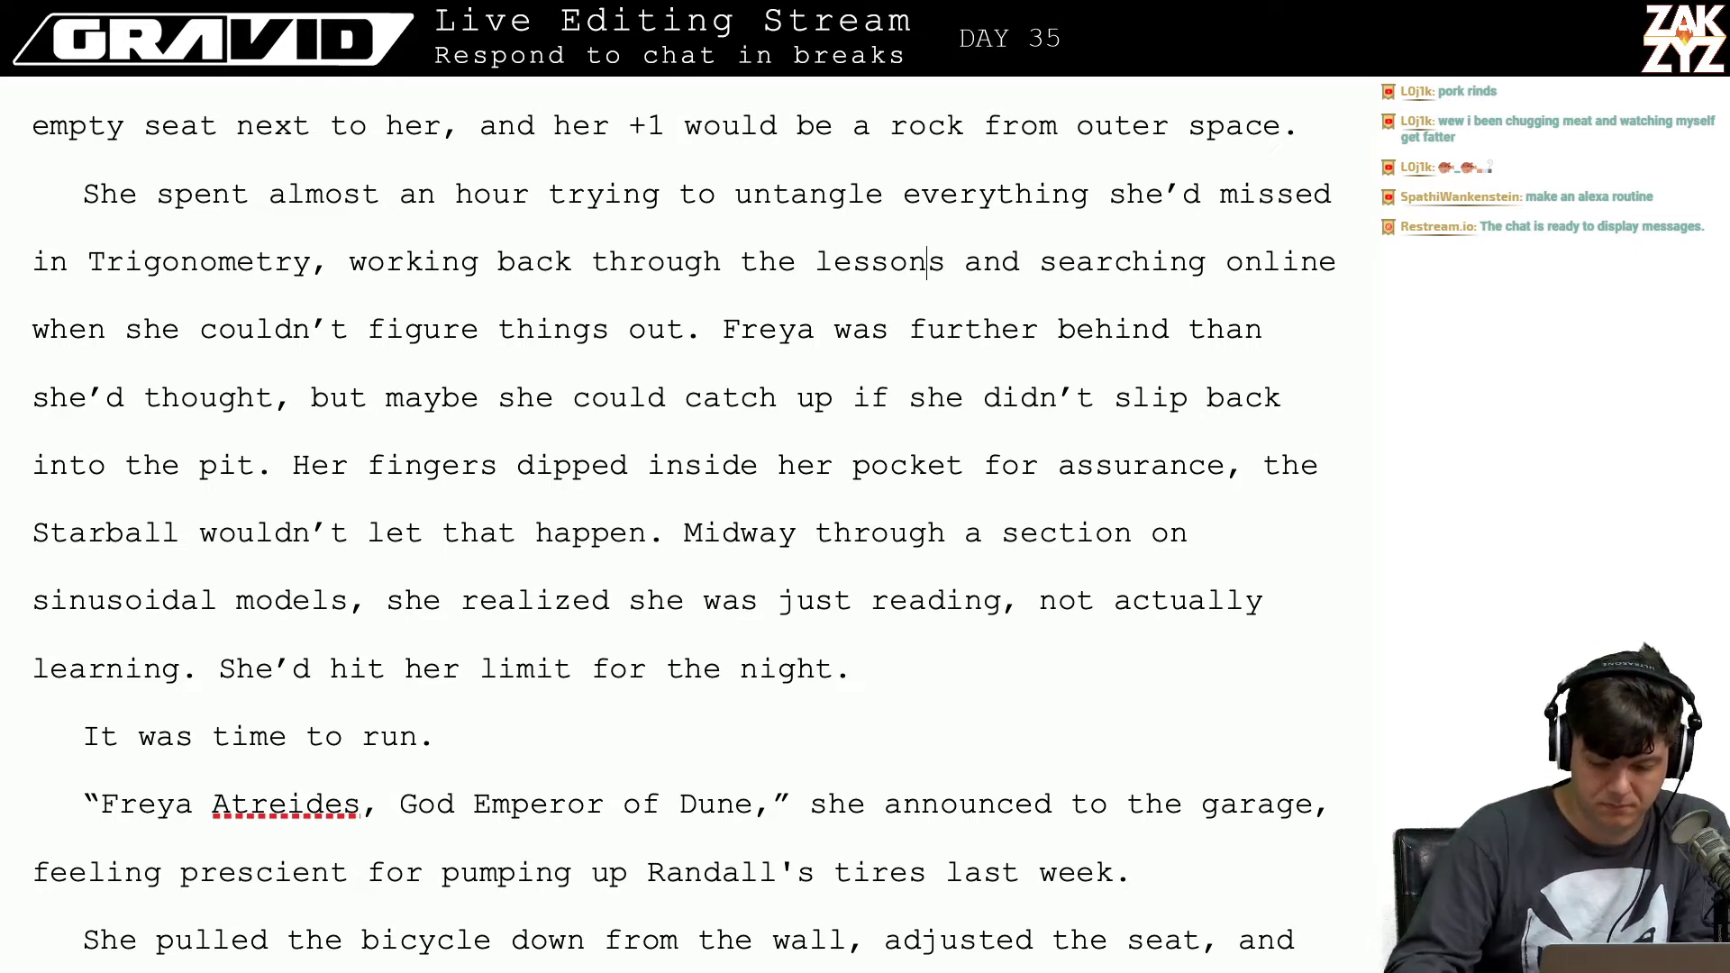
type(". She had to ")
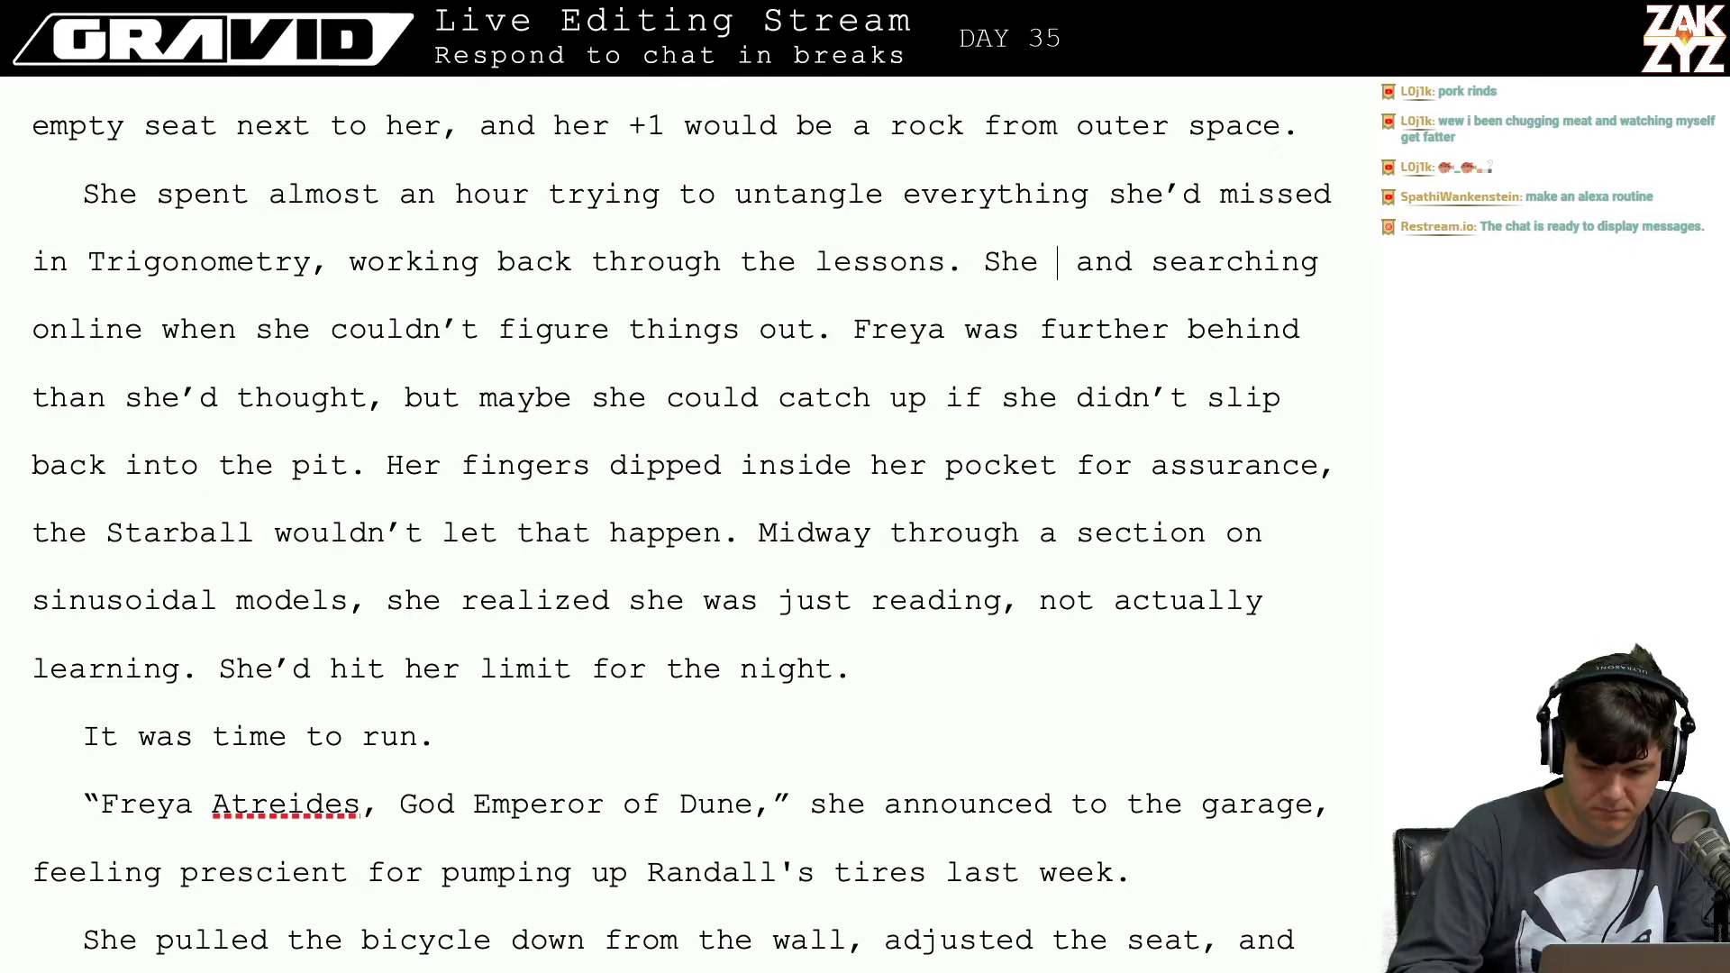
type("search")
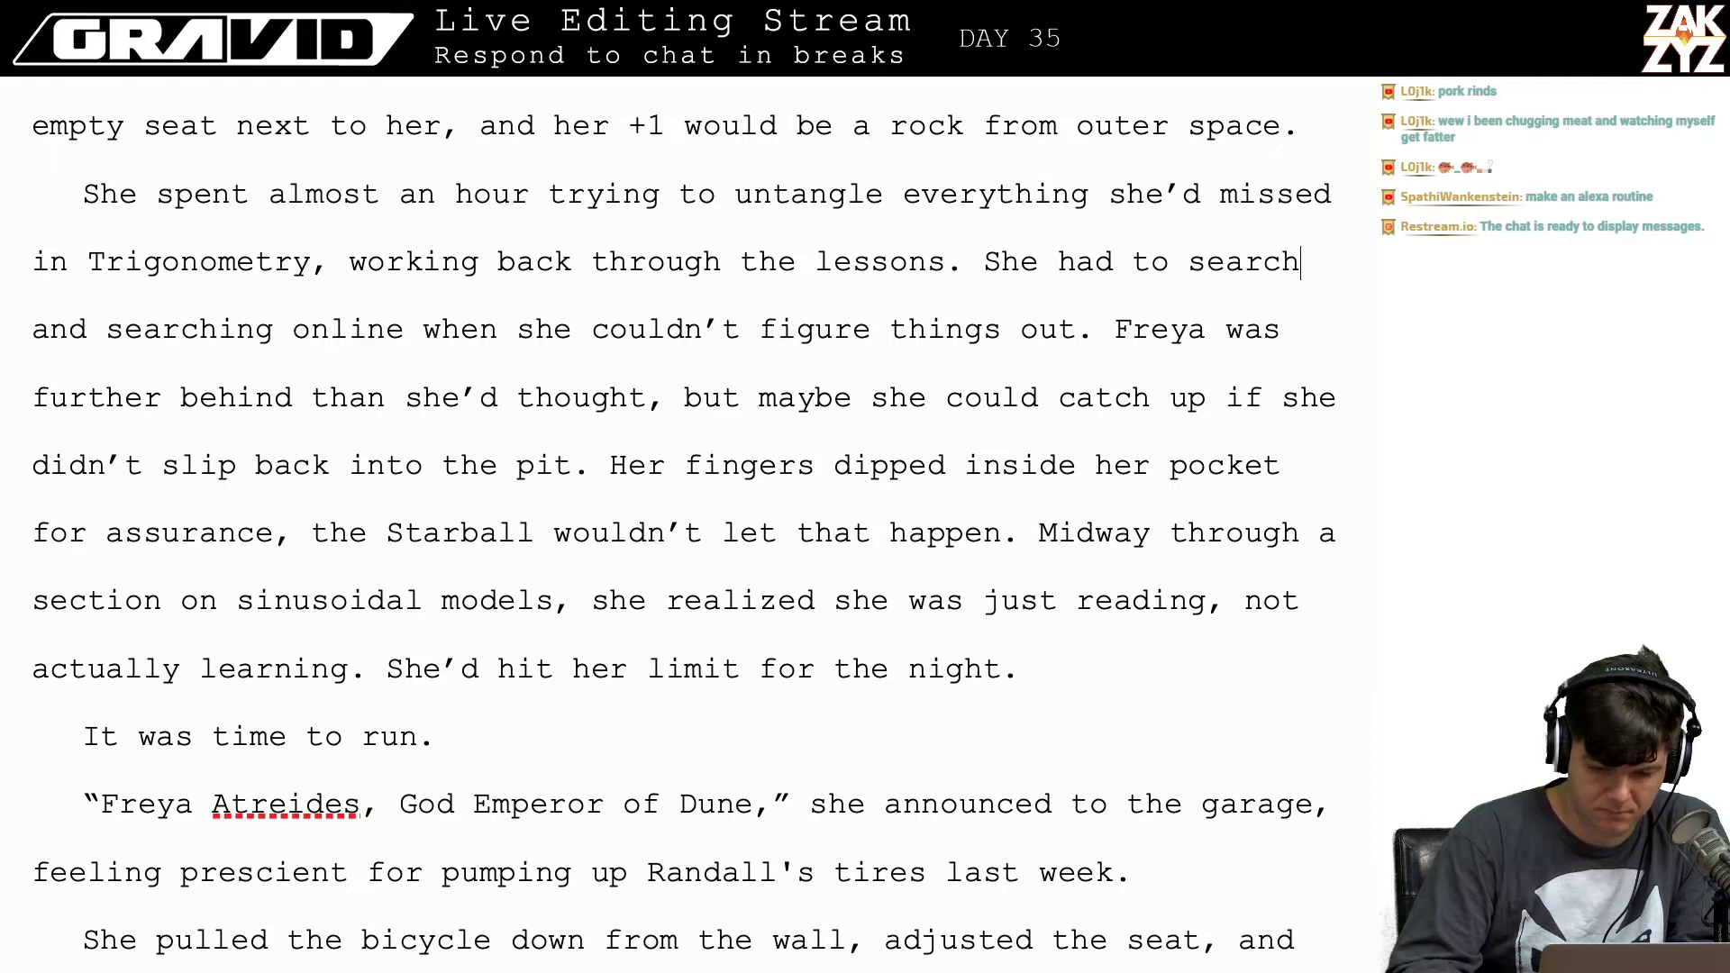
type(" online for help often")
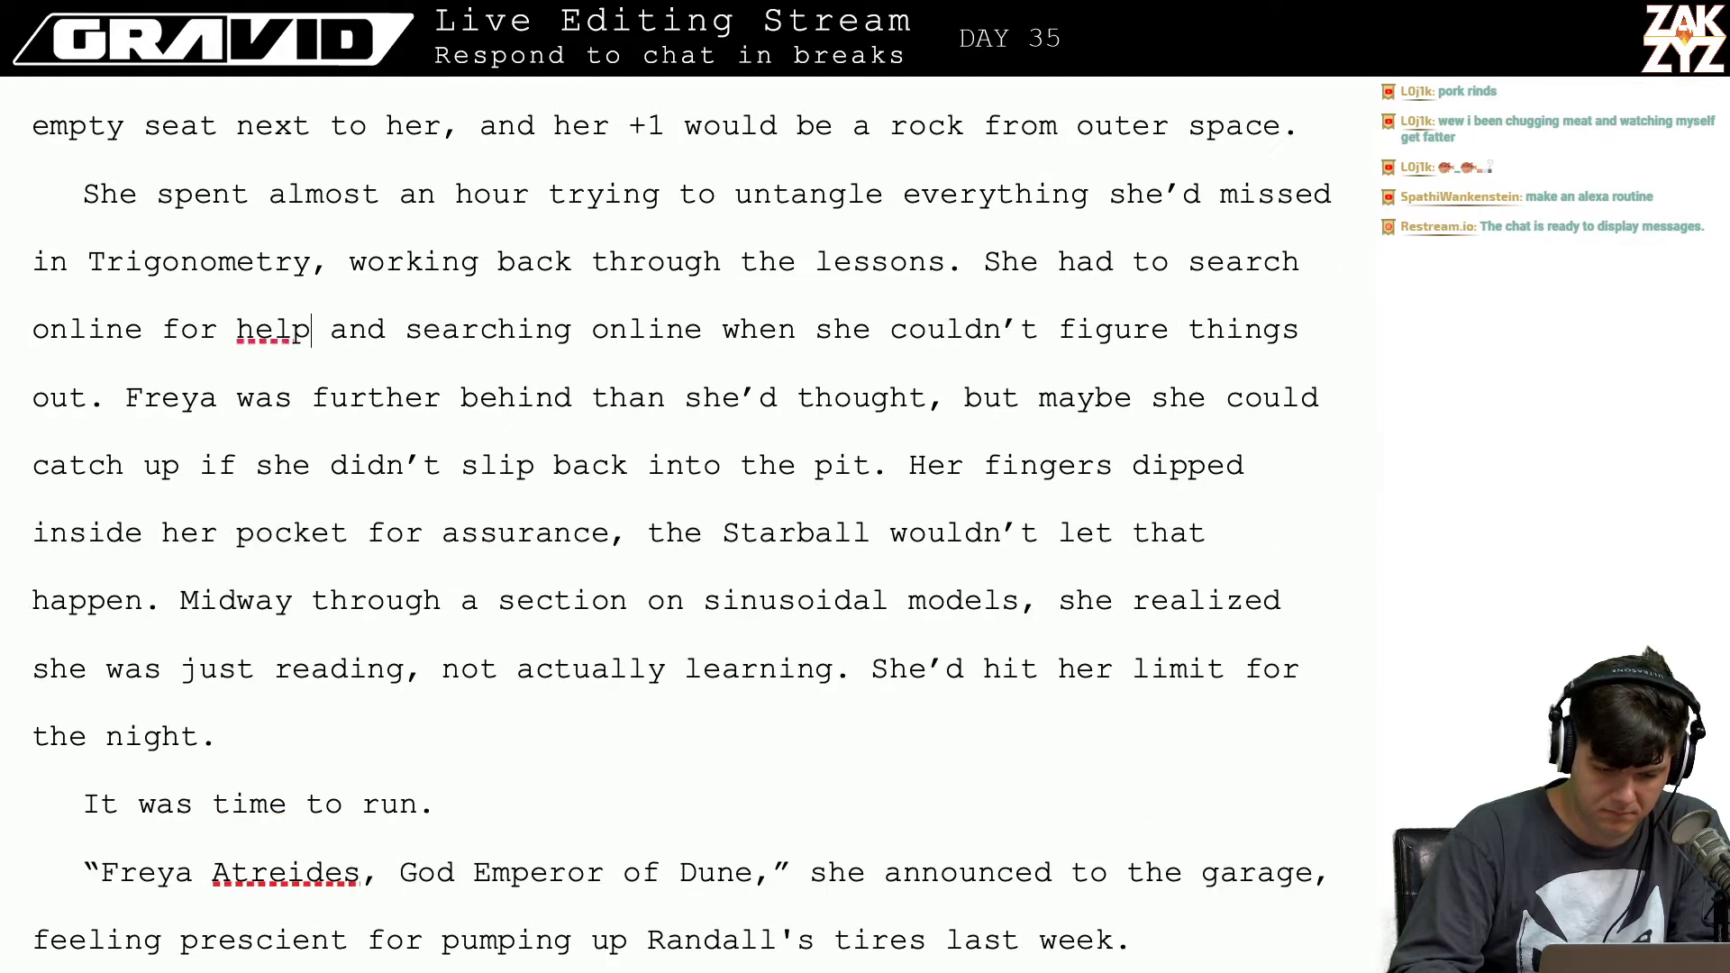
type(".")
Step: Delete the leftover clause "and searching online when she couldn't figure things out." before "Freya was further behind"
key("shift+Down")
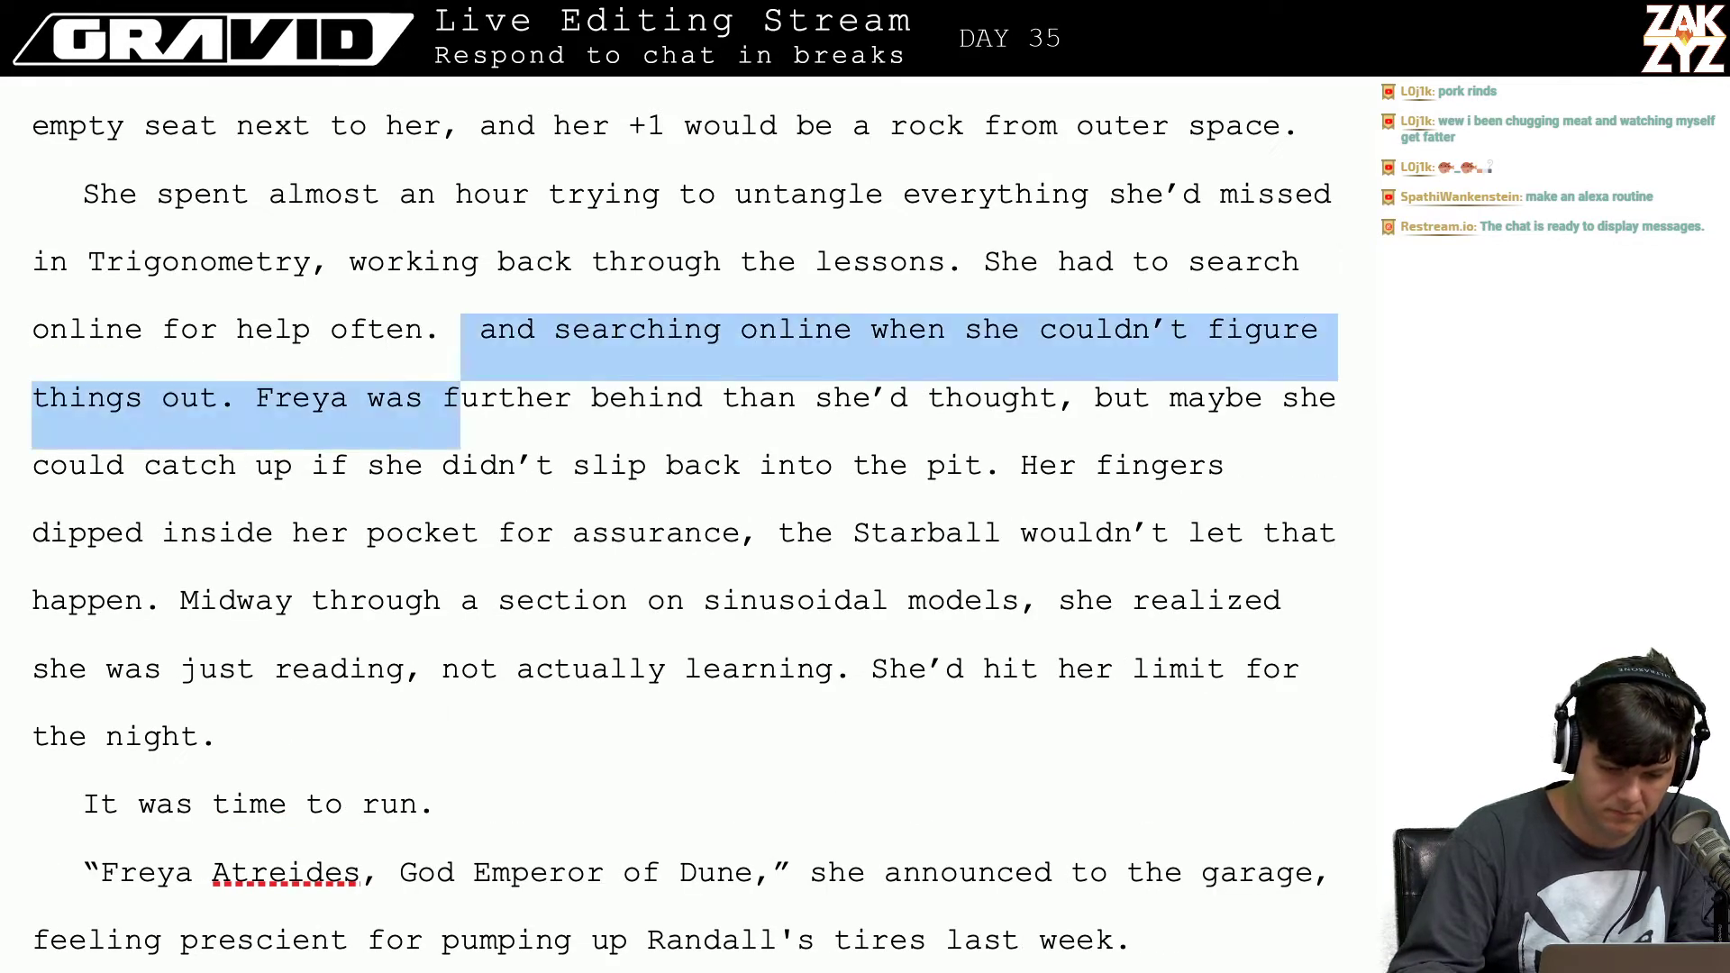
key("shift+Left")
key("shift+Left")
key("shift+Left")
key("shift+Left")
key("shift+Left")
key("shift+Left")
key("shift+Left")
key("shift+Left")
key("shift+Left")
key("shift+Left")
key("shift+Left")
key("shift+Left")
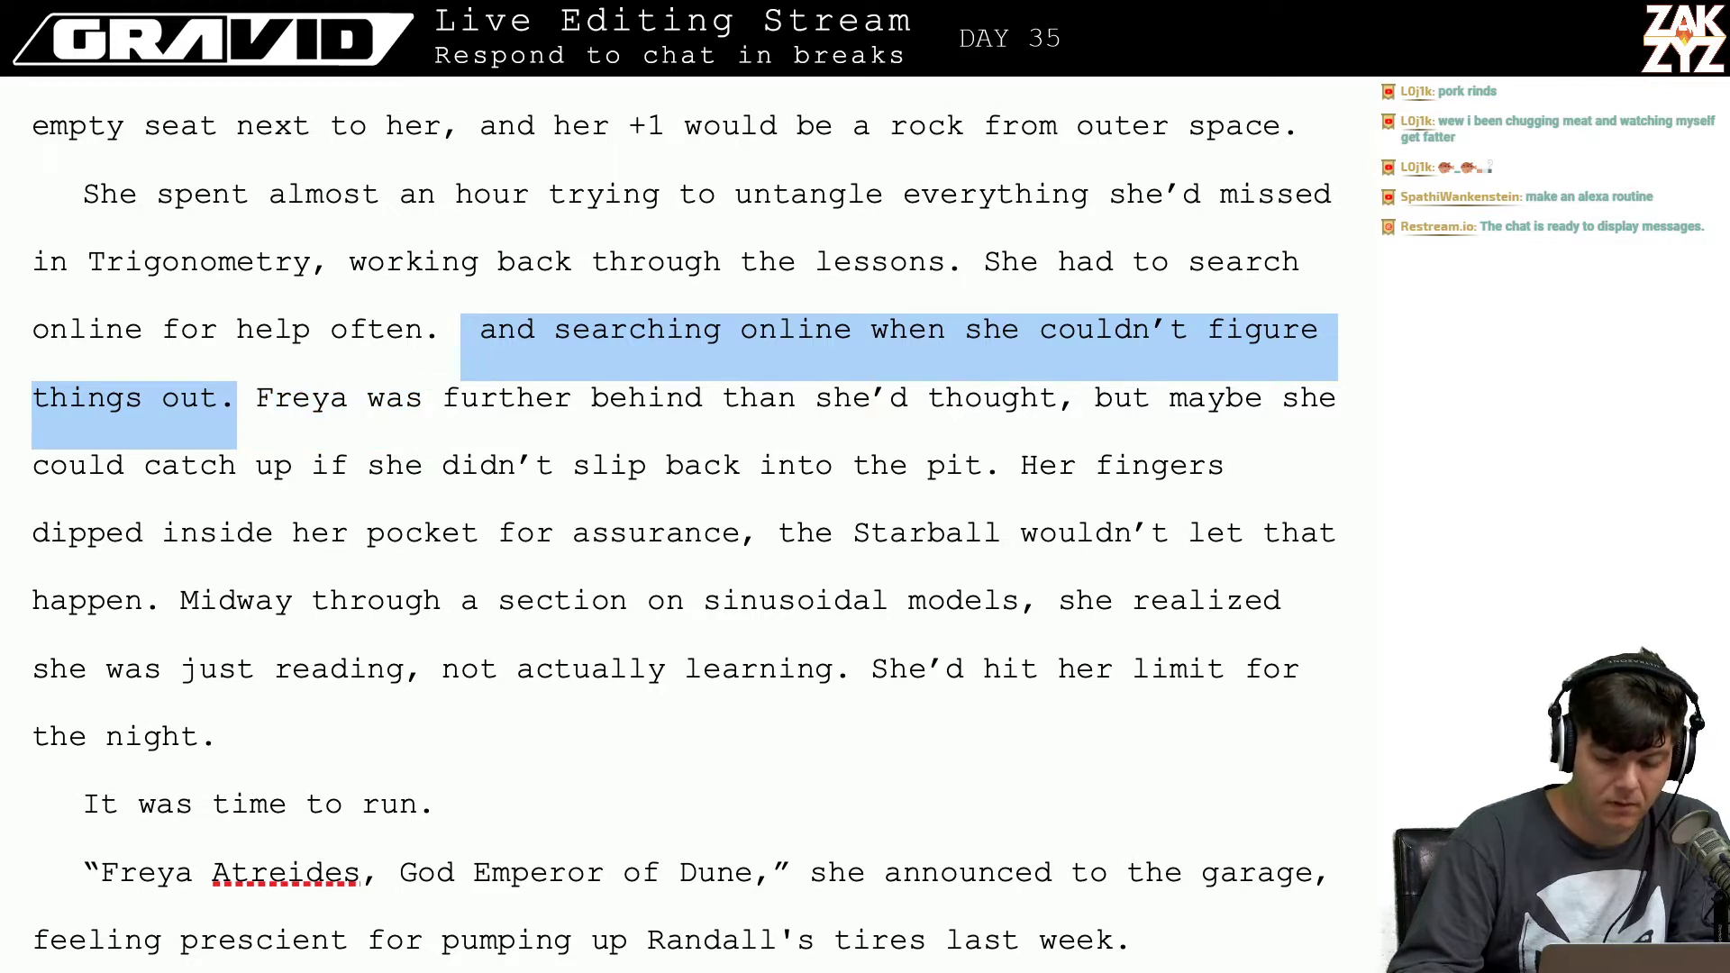
key("BackSpace")
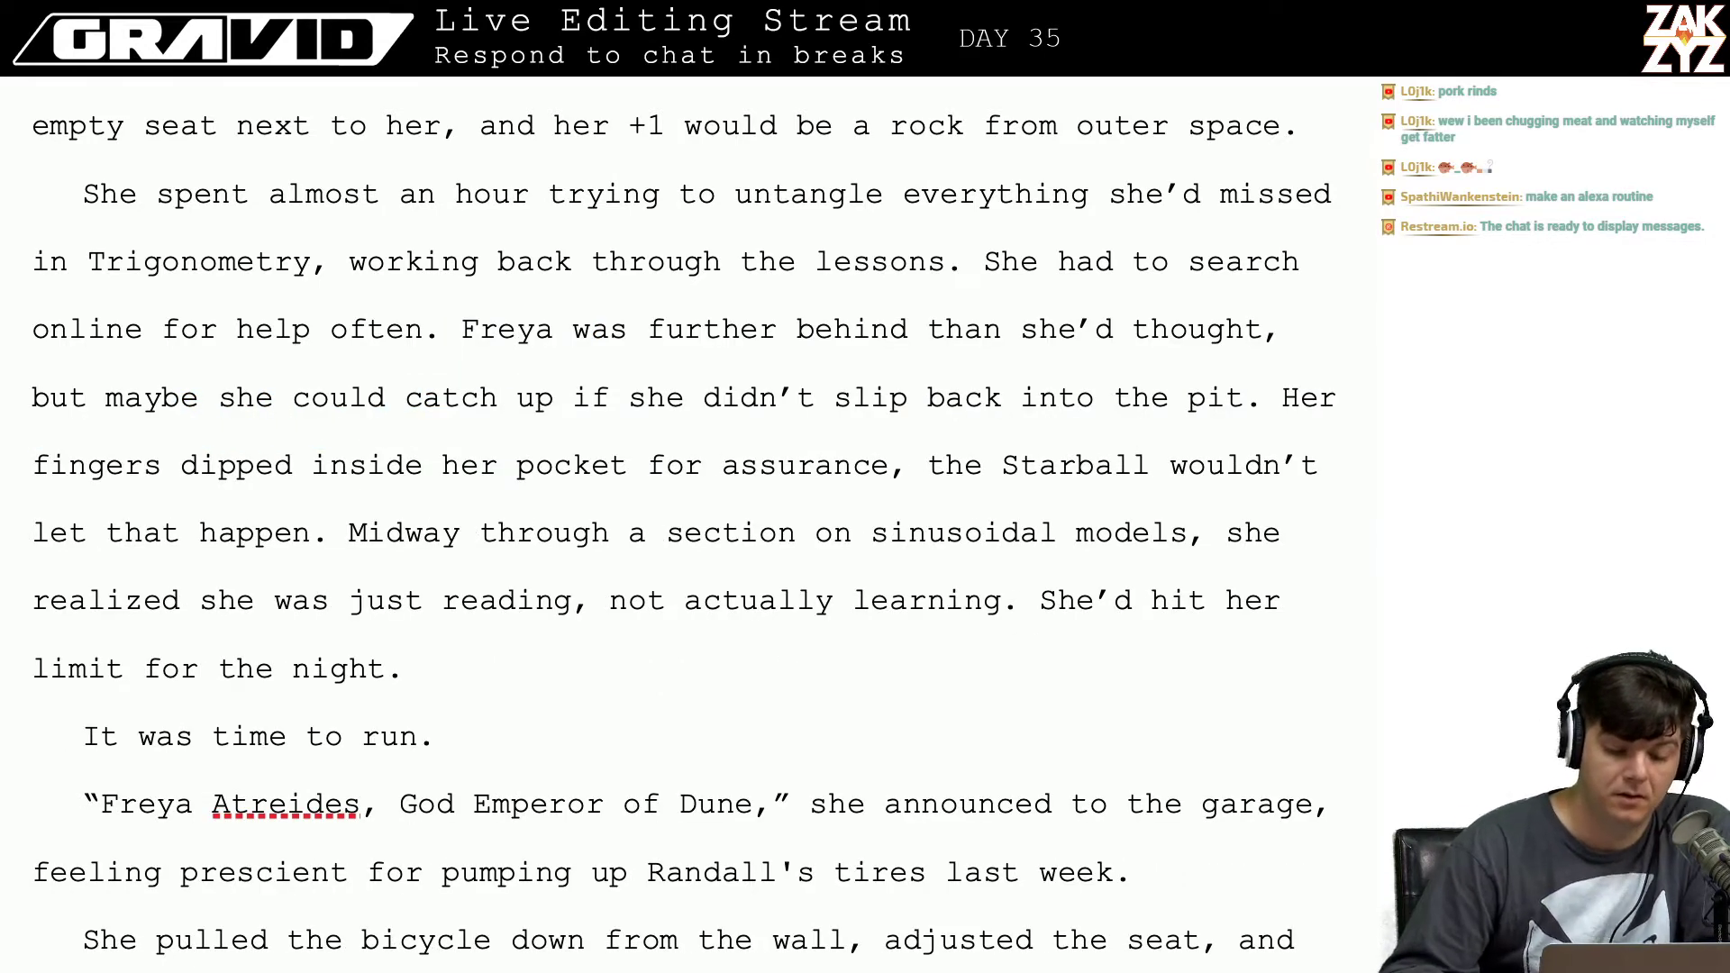
Step: Remove "often" after "search online for help" and try "every" and "on" as alternative wordings in its place
scroll(682, 530, "down", 1)
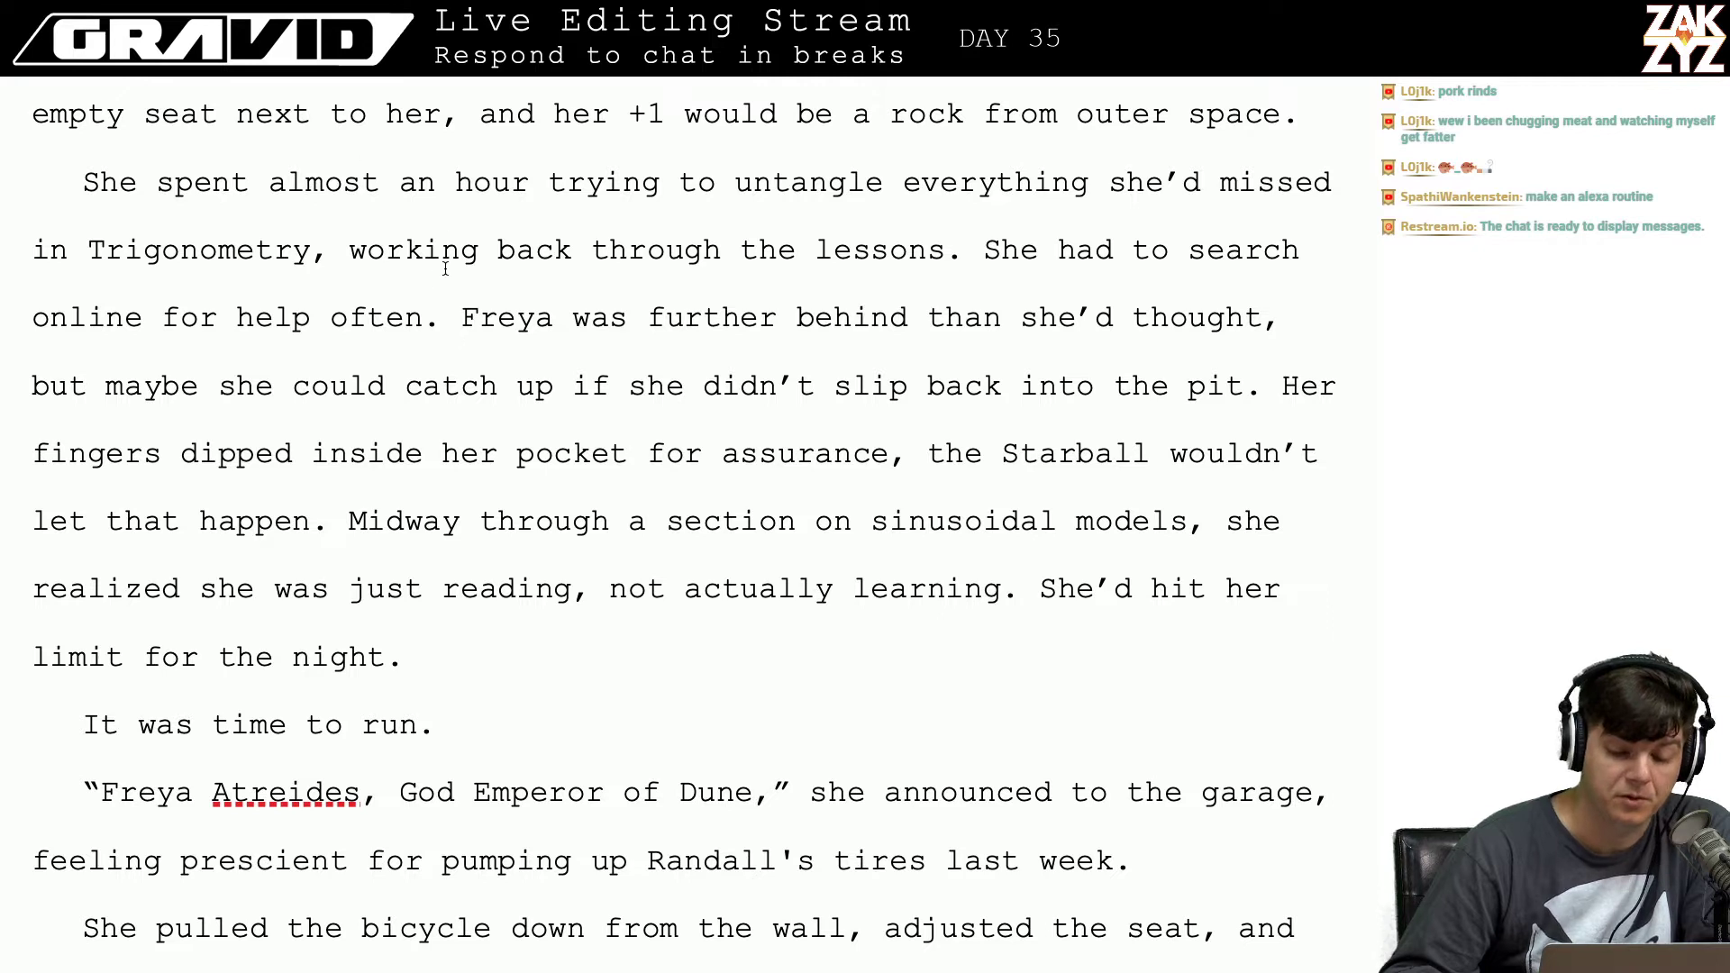
scroll(428, 287, "down", 1)
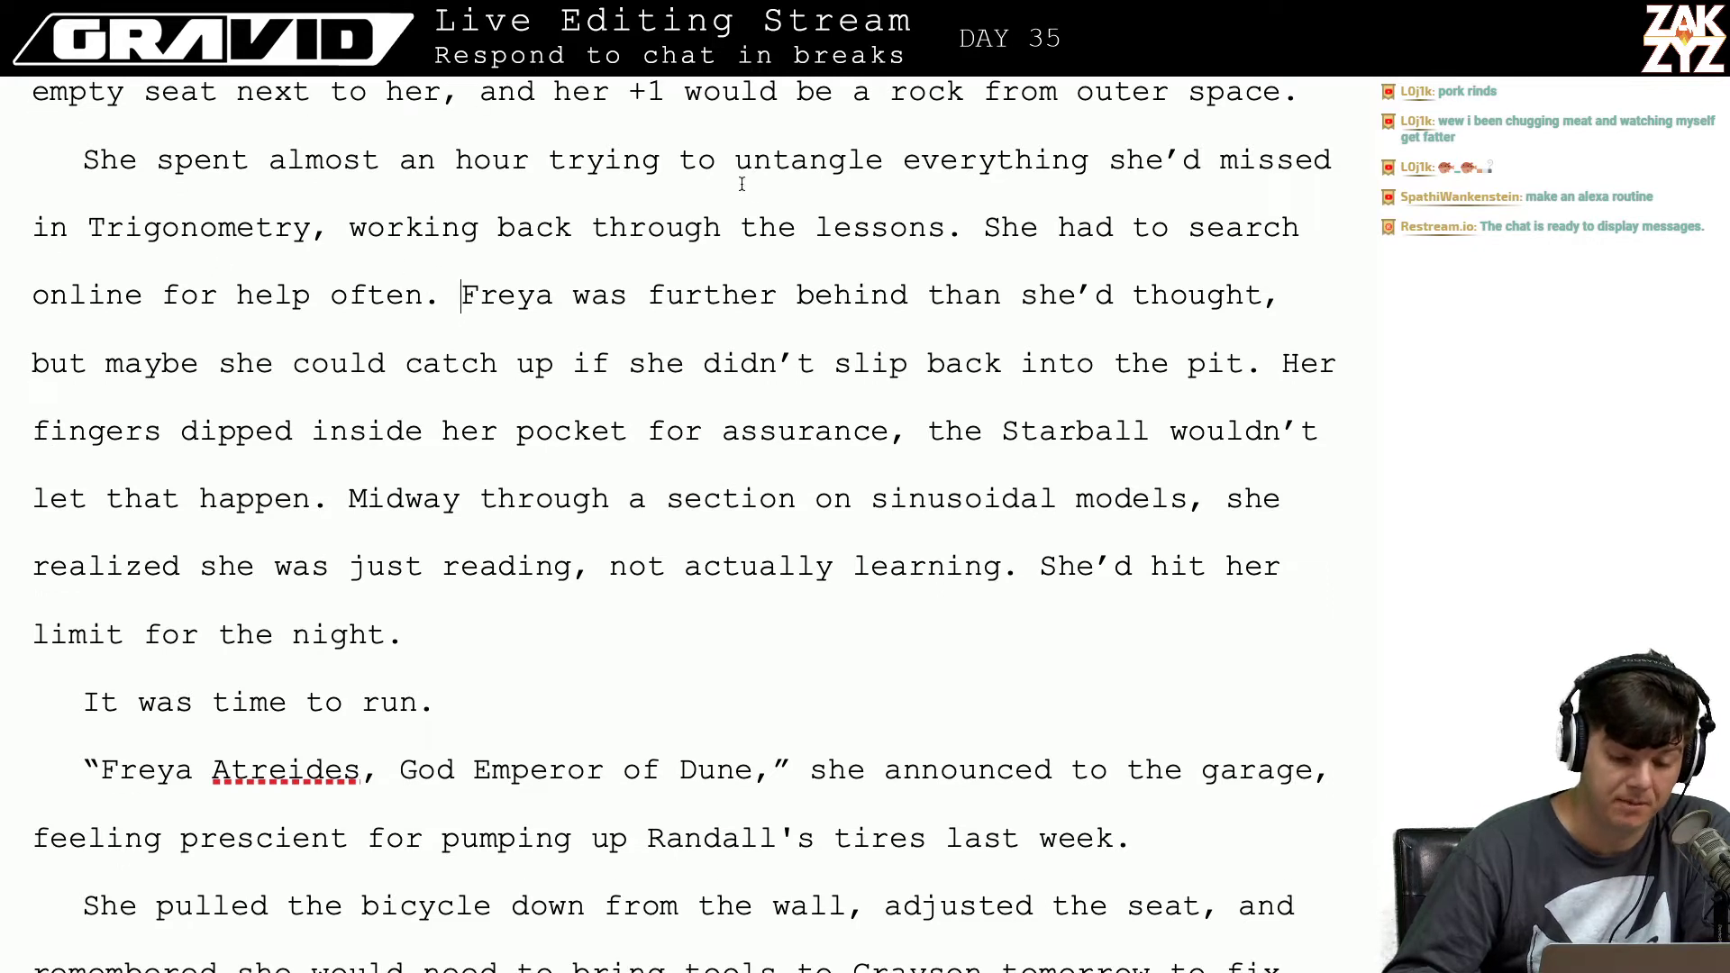
scroll(685, 275, "down", 1)
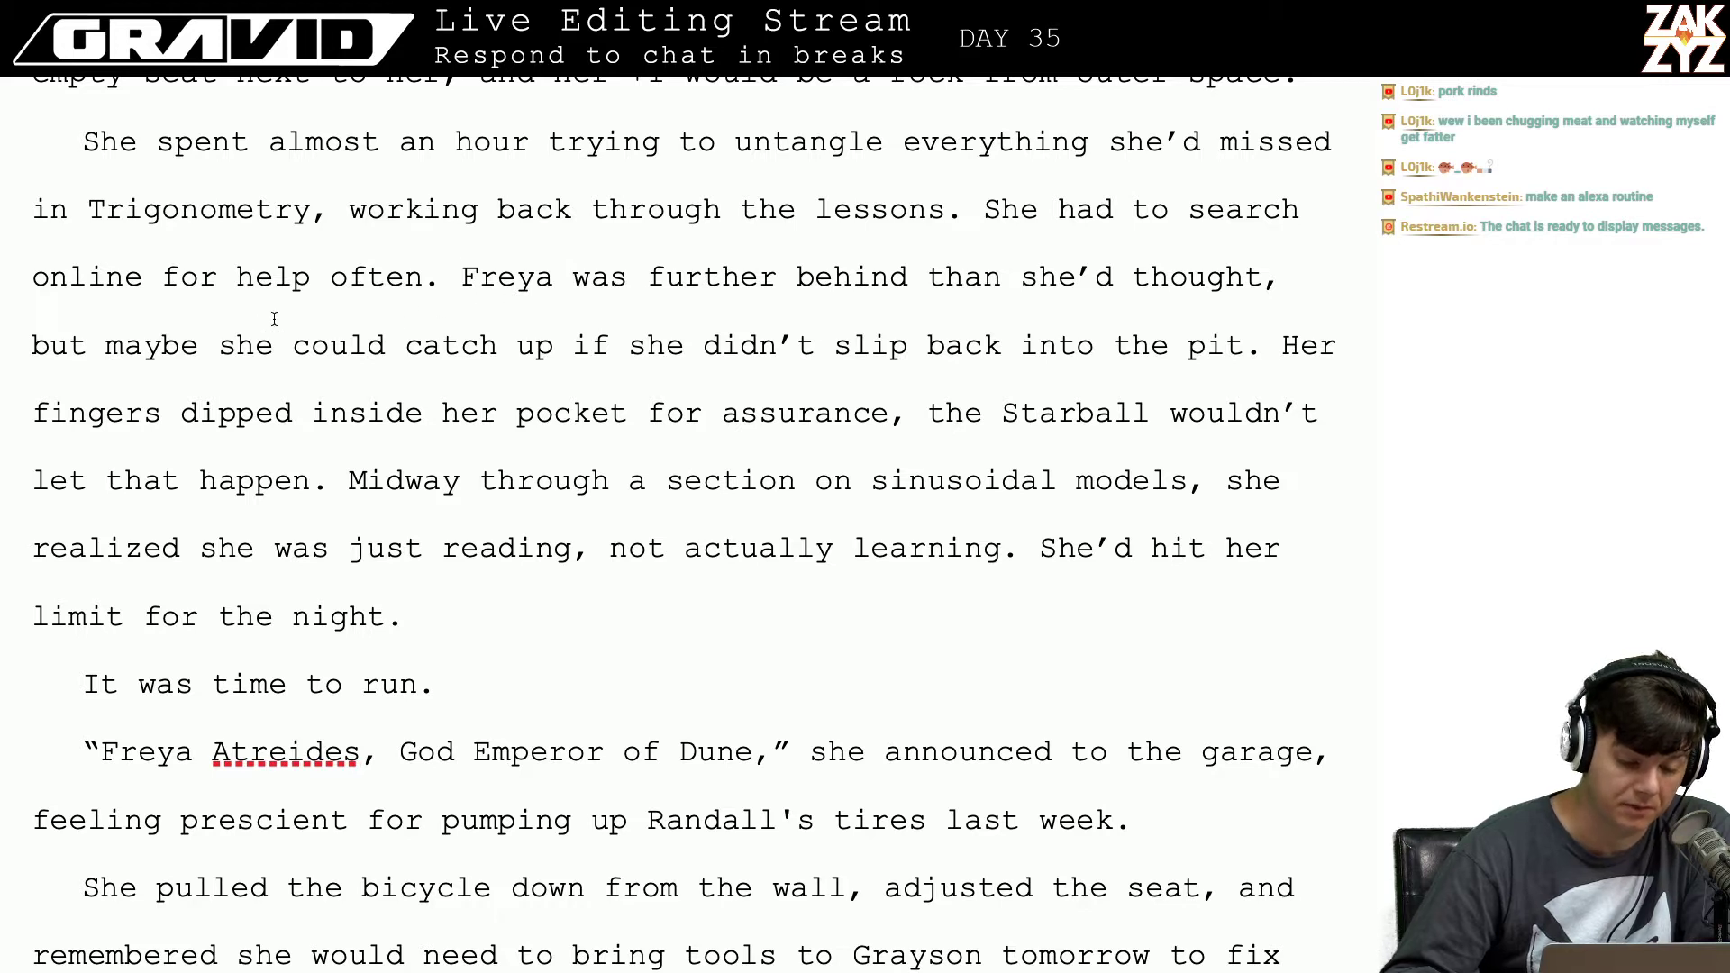
scroll(537, 491, "down", 1)
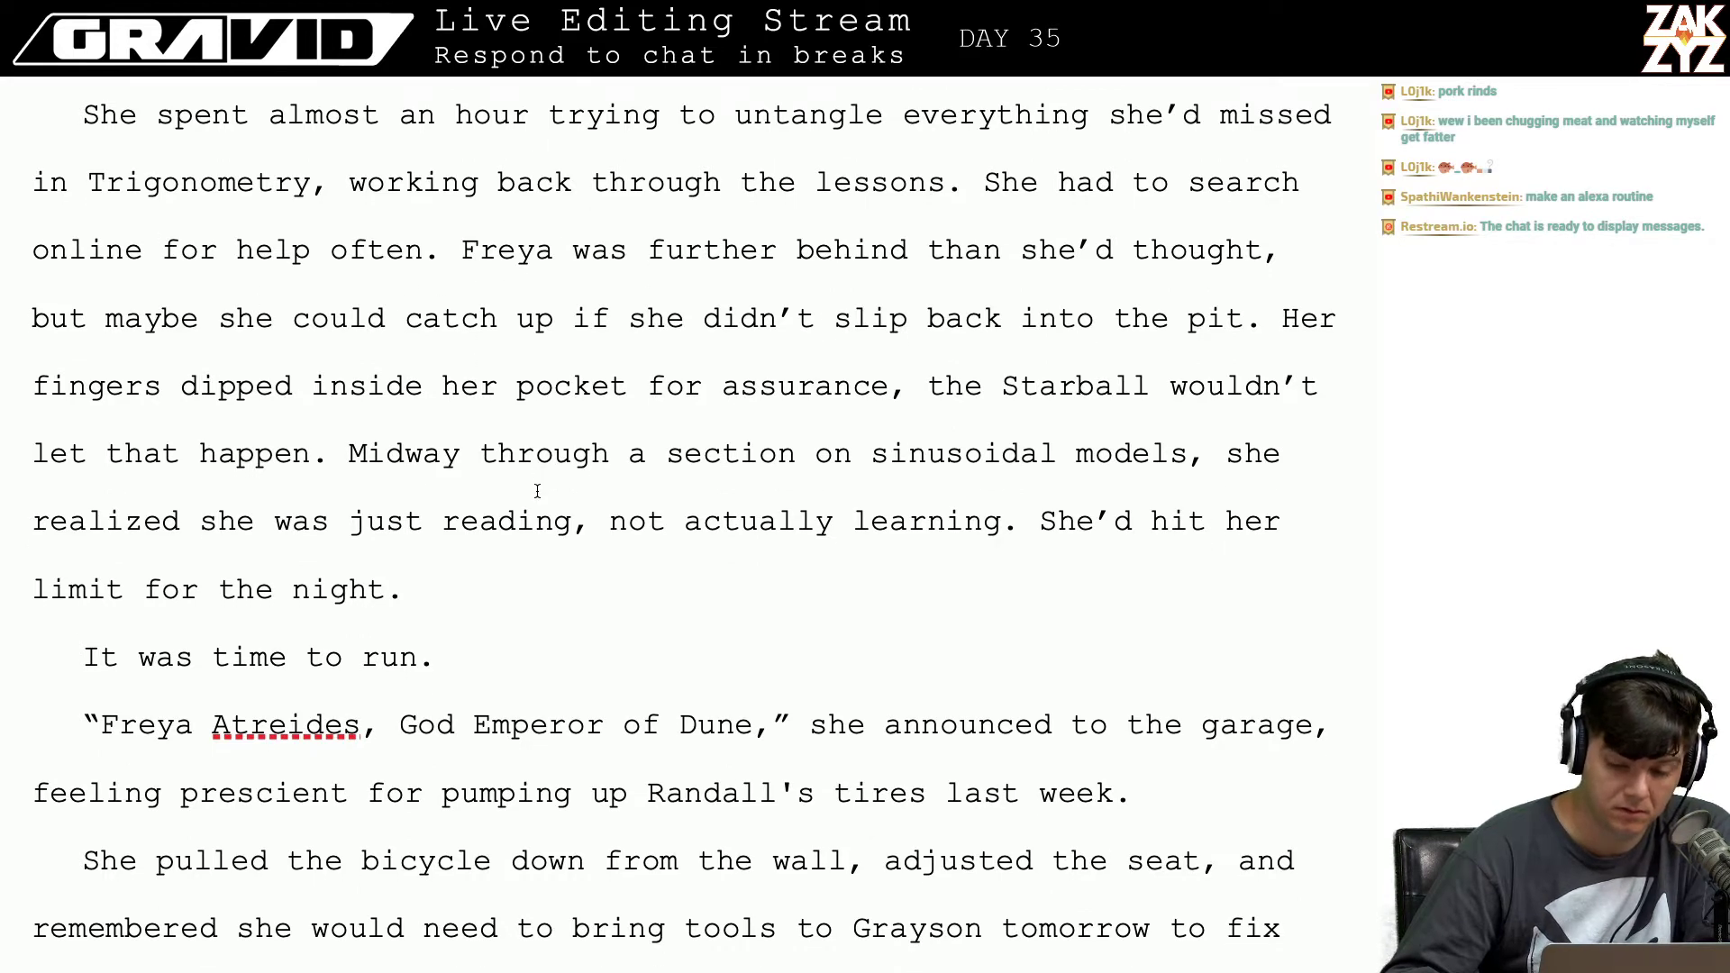
left_click(404, 255)
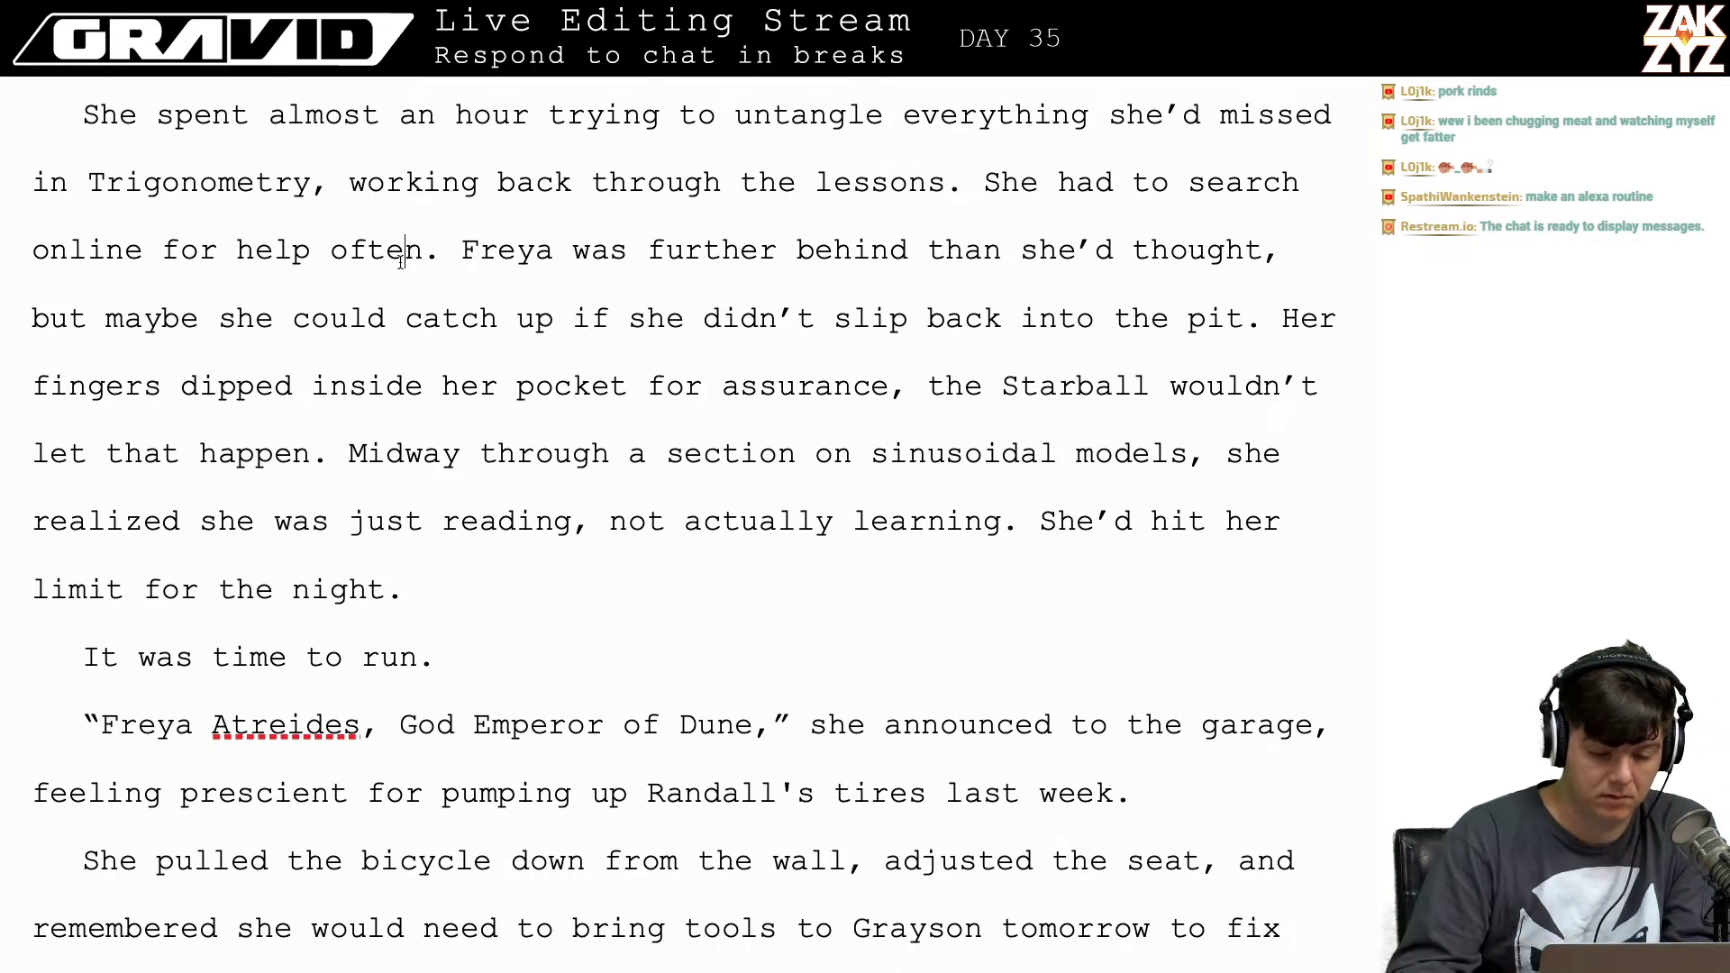
key("Right")
key("BackSpace")
key("BackSpace")
key("BackSpace")
key("BackSpace")
key("BackSpace")
type("e")
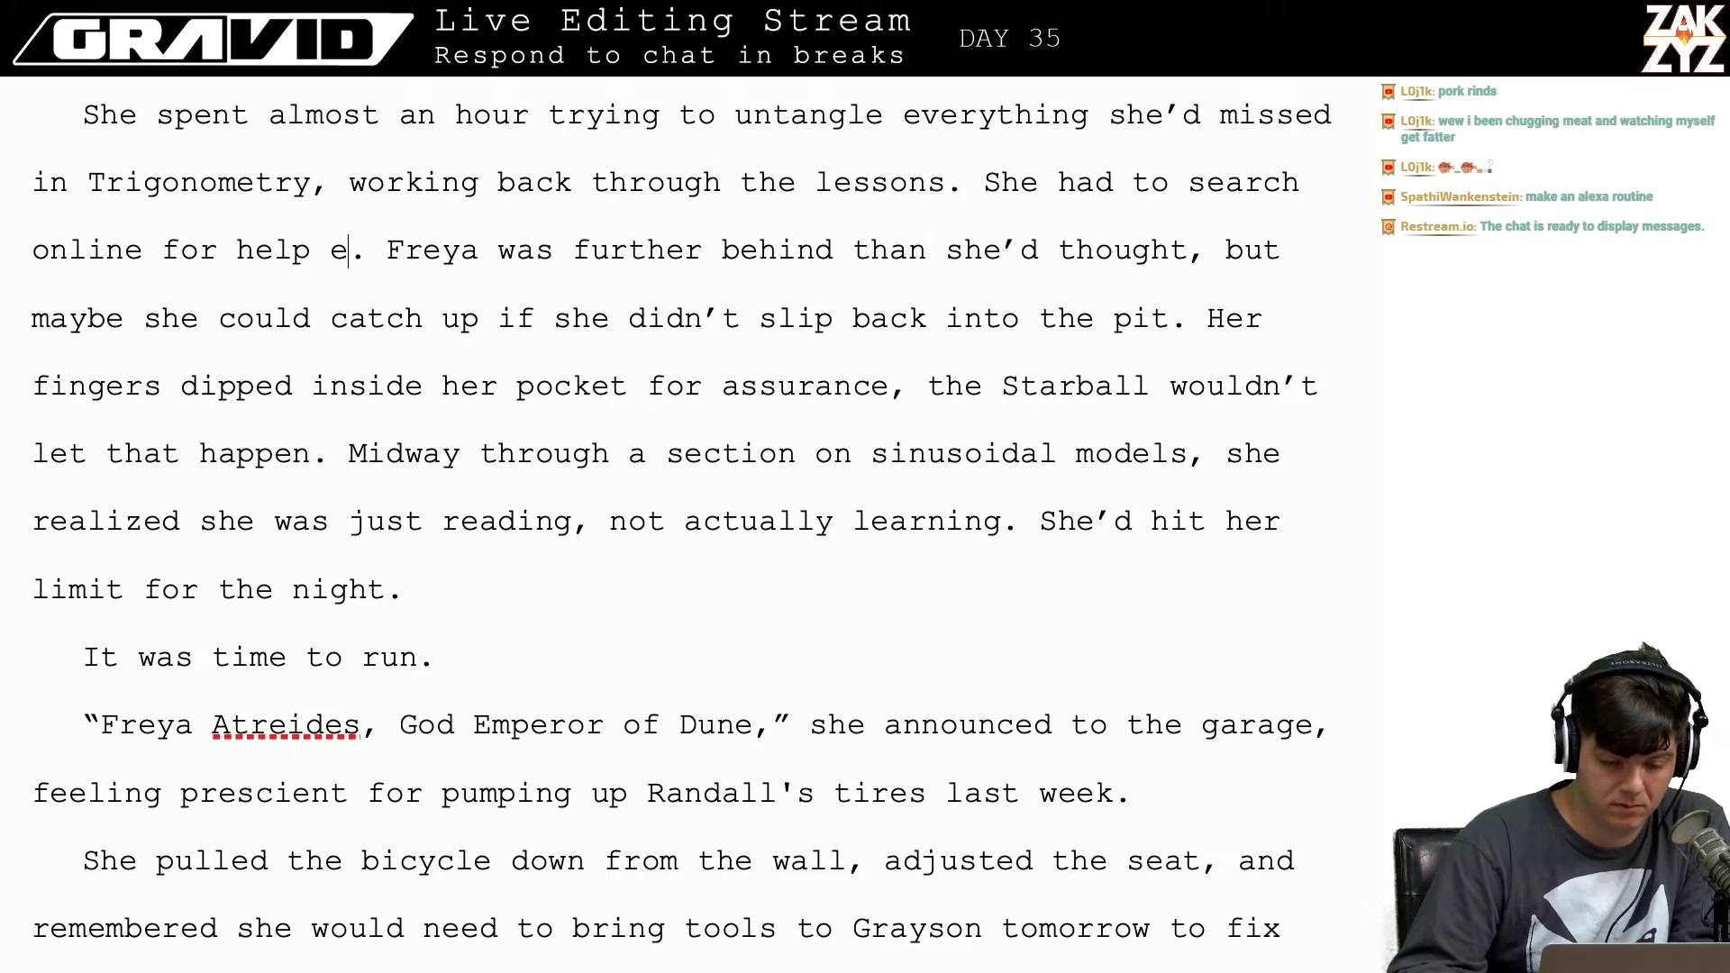
type("very f")
key("BackSpace")
key("BackSpace")
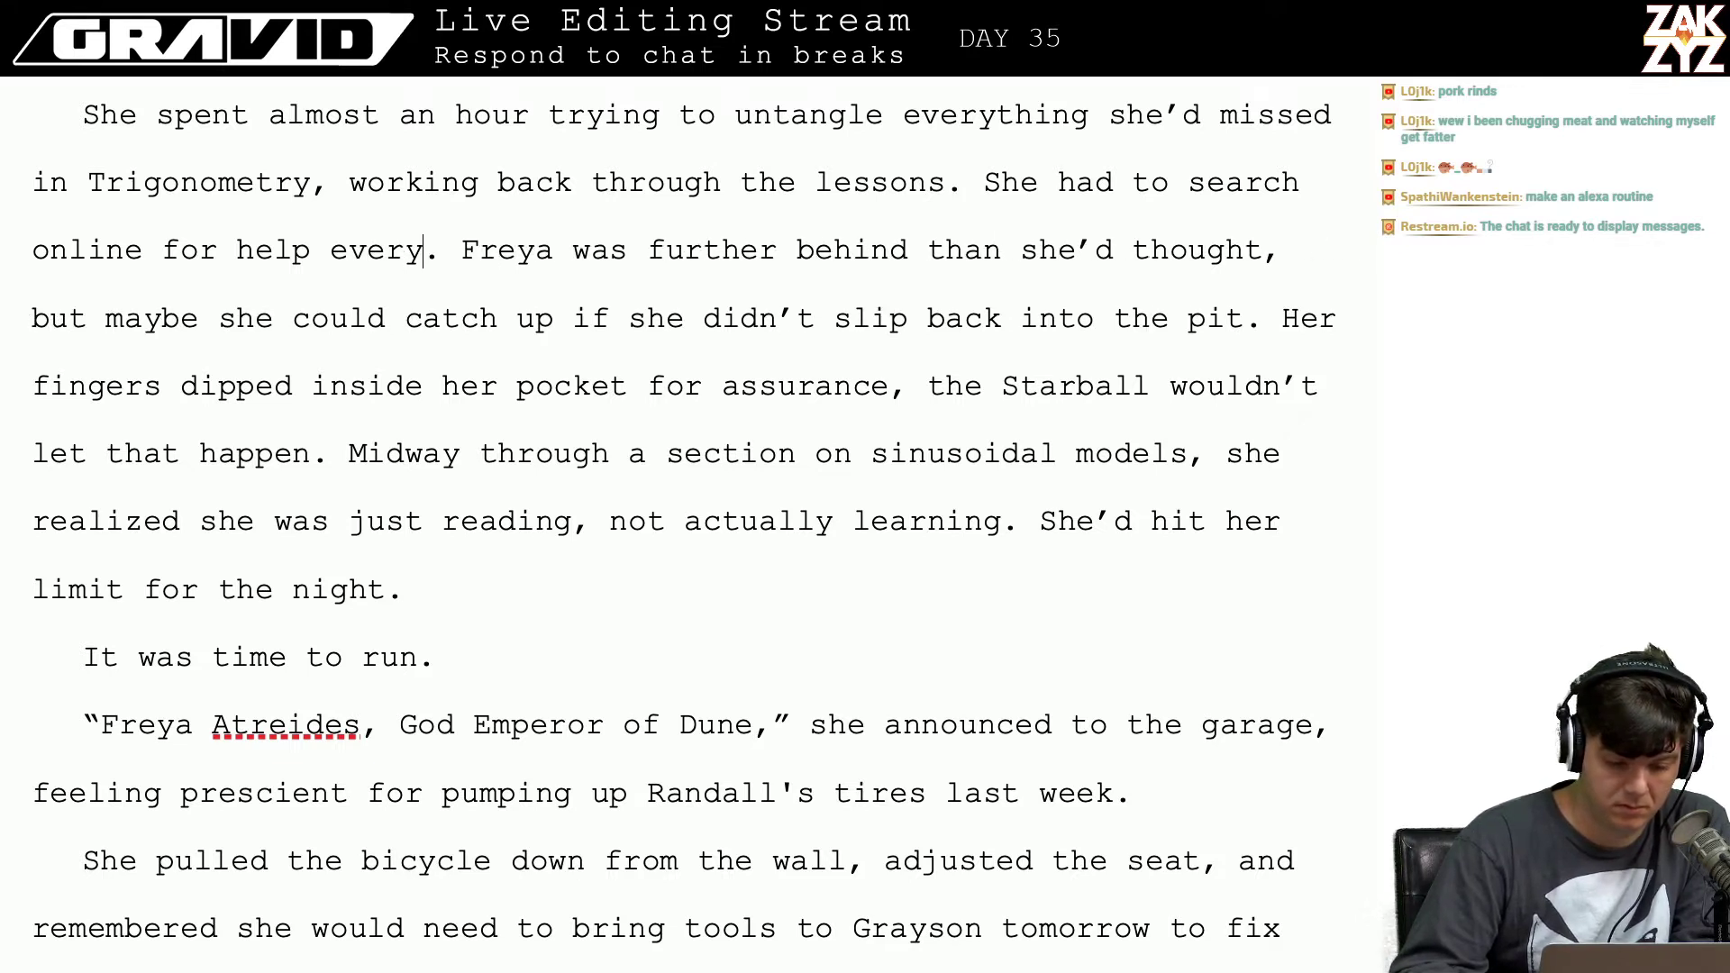
key("BackSpace")
key("BackSpace")
key("BackSpace")
key("BackSpace")
key("BackSpace")
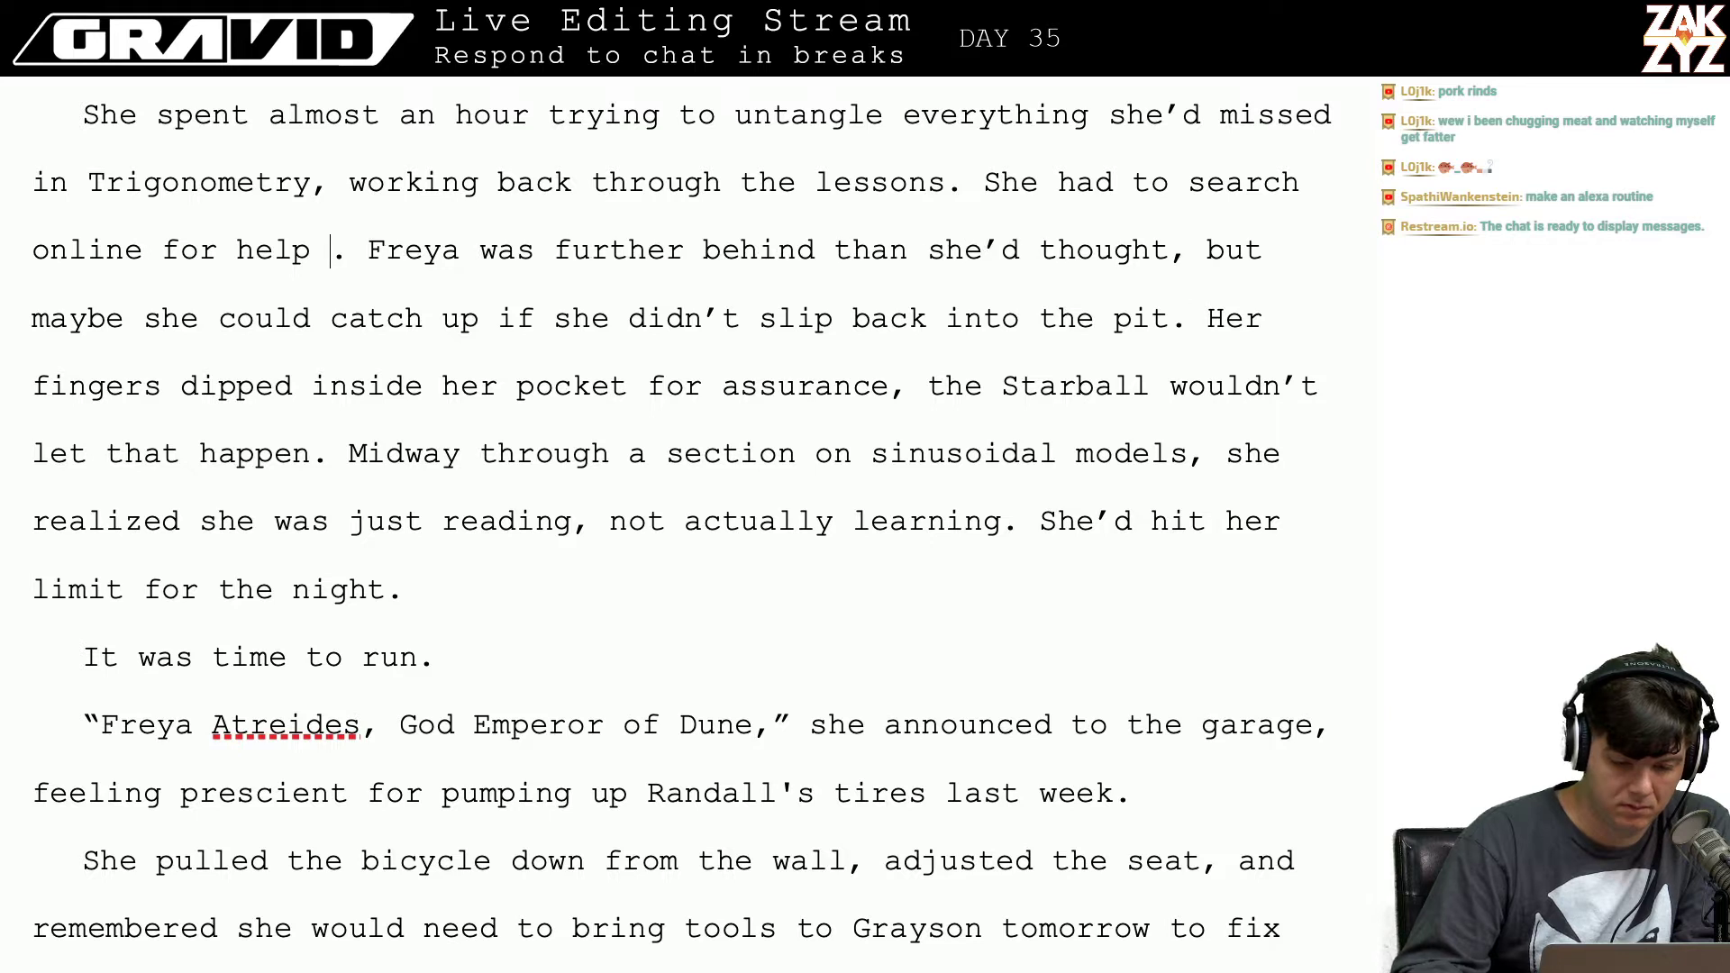
type("on")
key("BackSpace")
key("BackSpace")
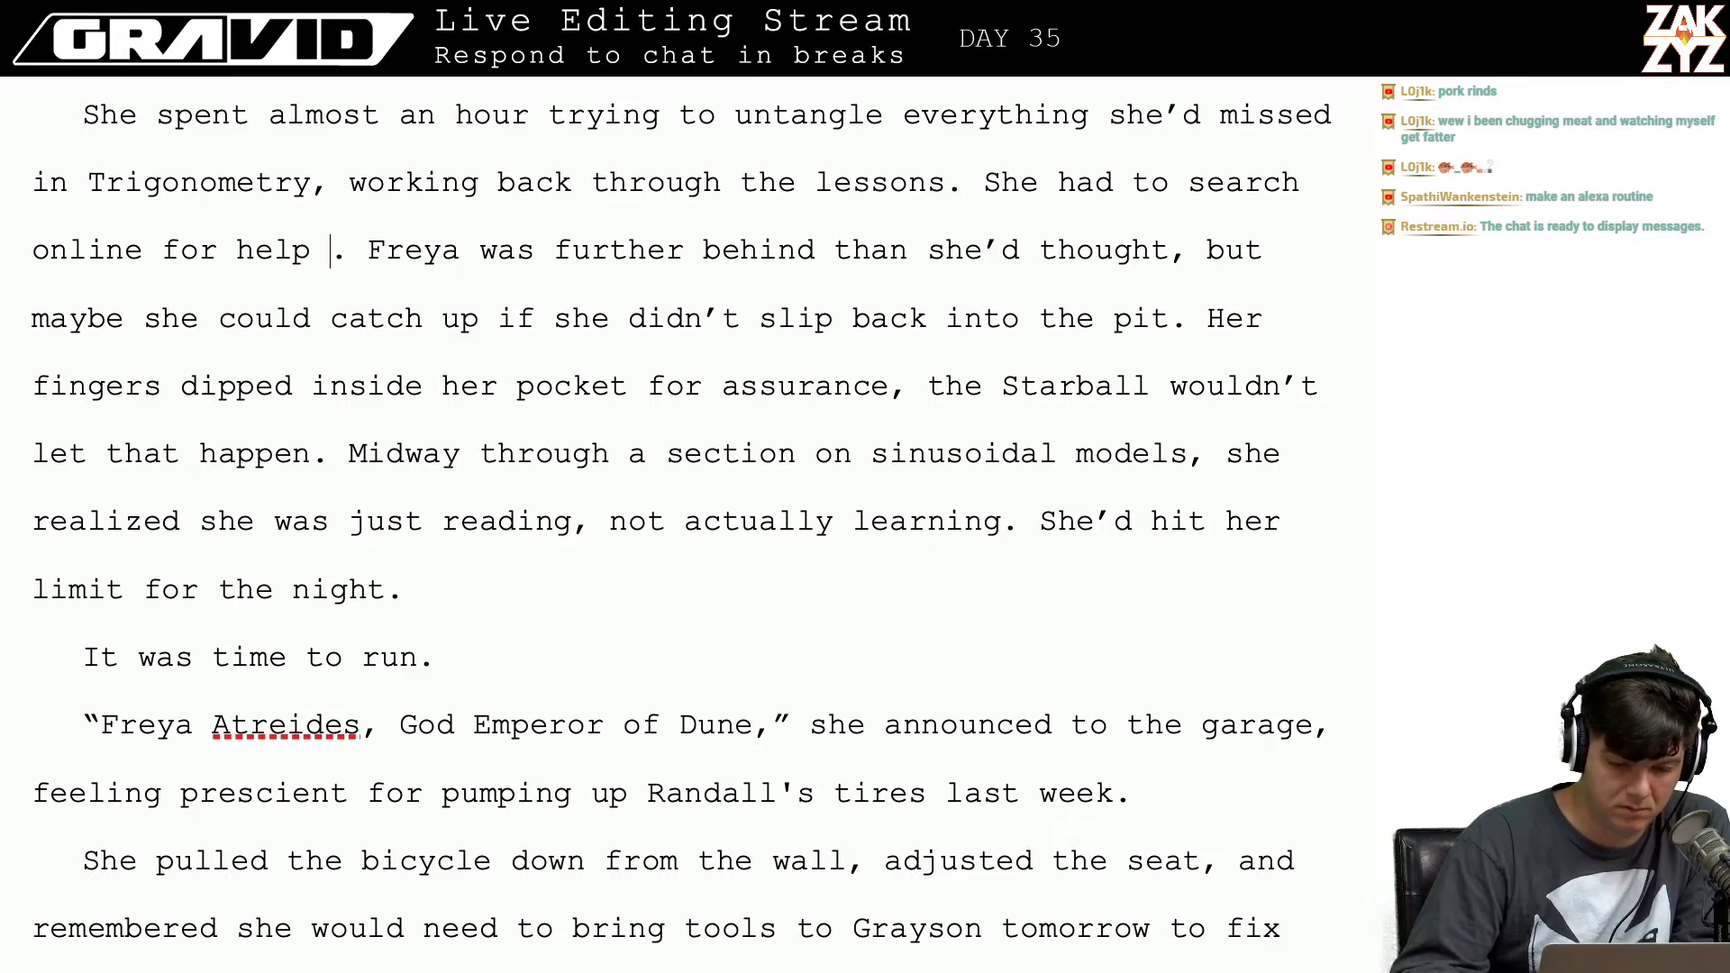
Step: Delete the added sentence "She had to search online for help" after "working back through the lessons"
key("BackSpace")
key("BackSpace")
key("BackSpace")
key("BackSpace")
key("BackSpace")
key("BackSpace")
key("BackSpace")
key("BackSpace")
key("BackSpace")
key("BackSpace")
key("BackSpace")
key("BackSpace")
key("BackSpace")
key("BackSpace")
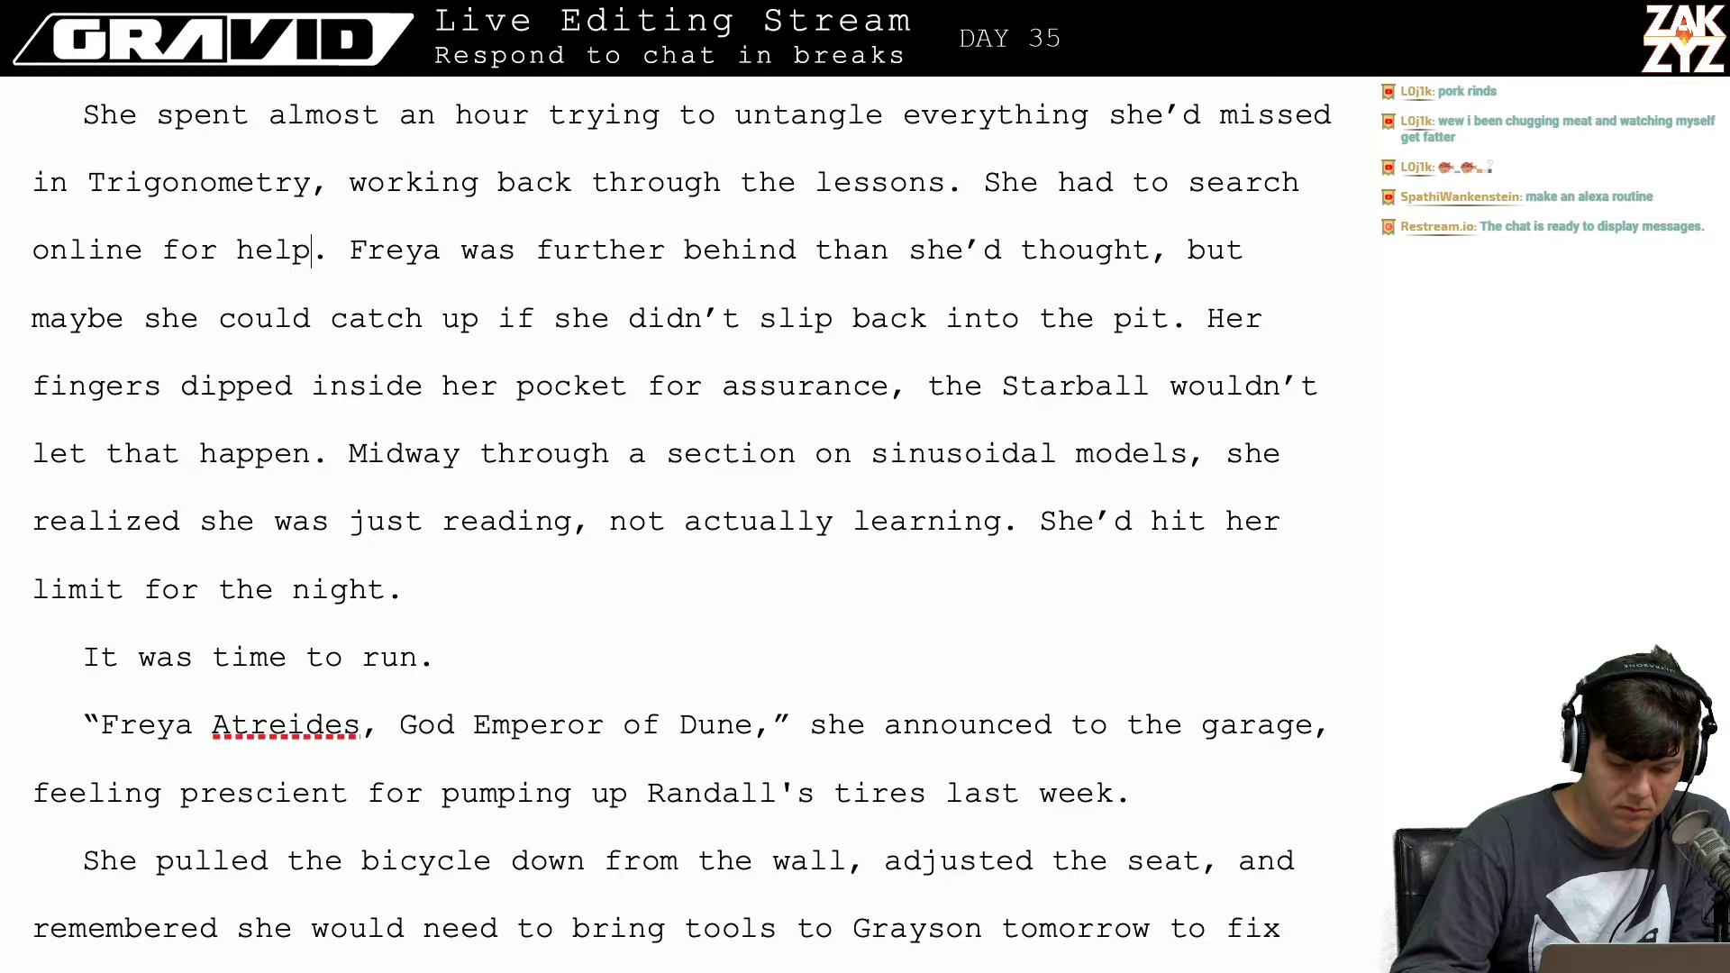
key("BackSpace")
key("BackSpace")
key("BackSpace")
key("BackSpace")
key("BackSpace")
key("BackSpace")
key("BackSpace")
key("BackSpace")
key("BackSpace")
key("BackSpace")
key("BackSpace")
key("BackSpace")
key("BackSpace")
key("BackSpace")
key("BackSpace")
key("BackSpace")
key("BackSpace")
key("BackSpace")
key("BackSpace")
key("BackSpace")
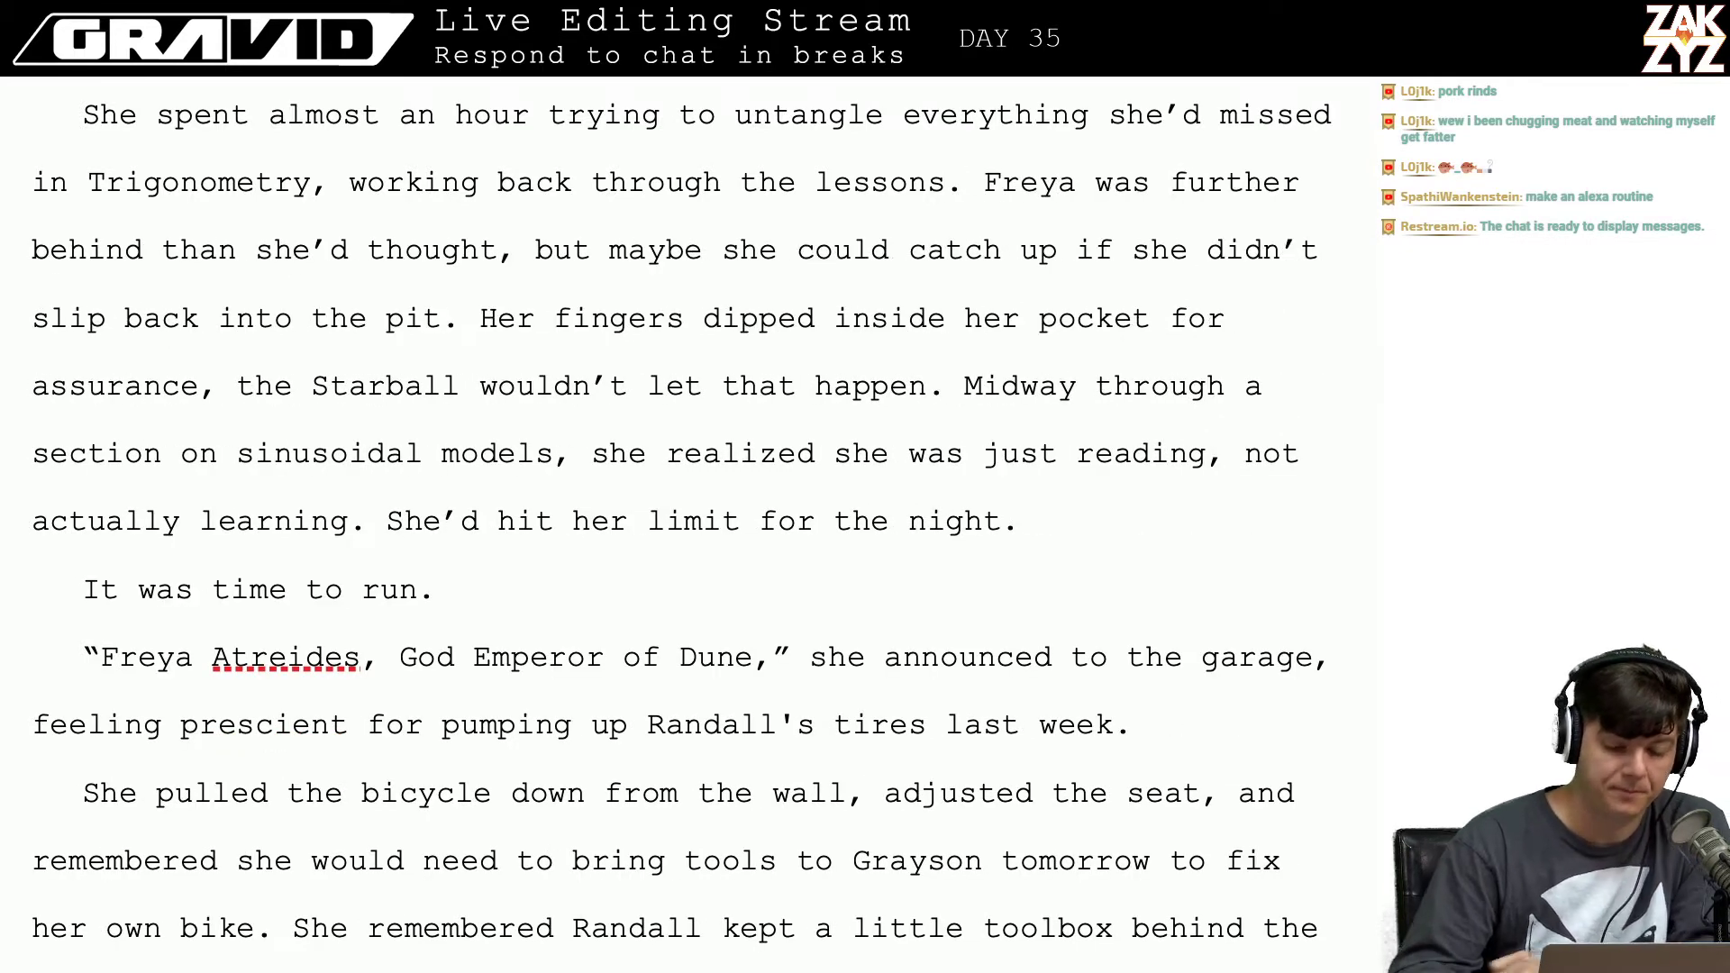
Step: Reread the transition from "working back through the lessons." to "Freya was further behind" for flow
key("Right")
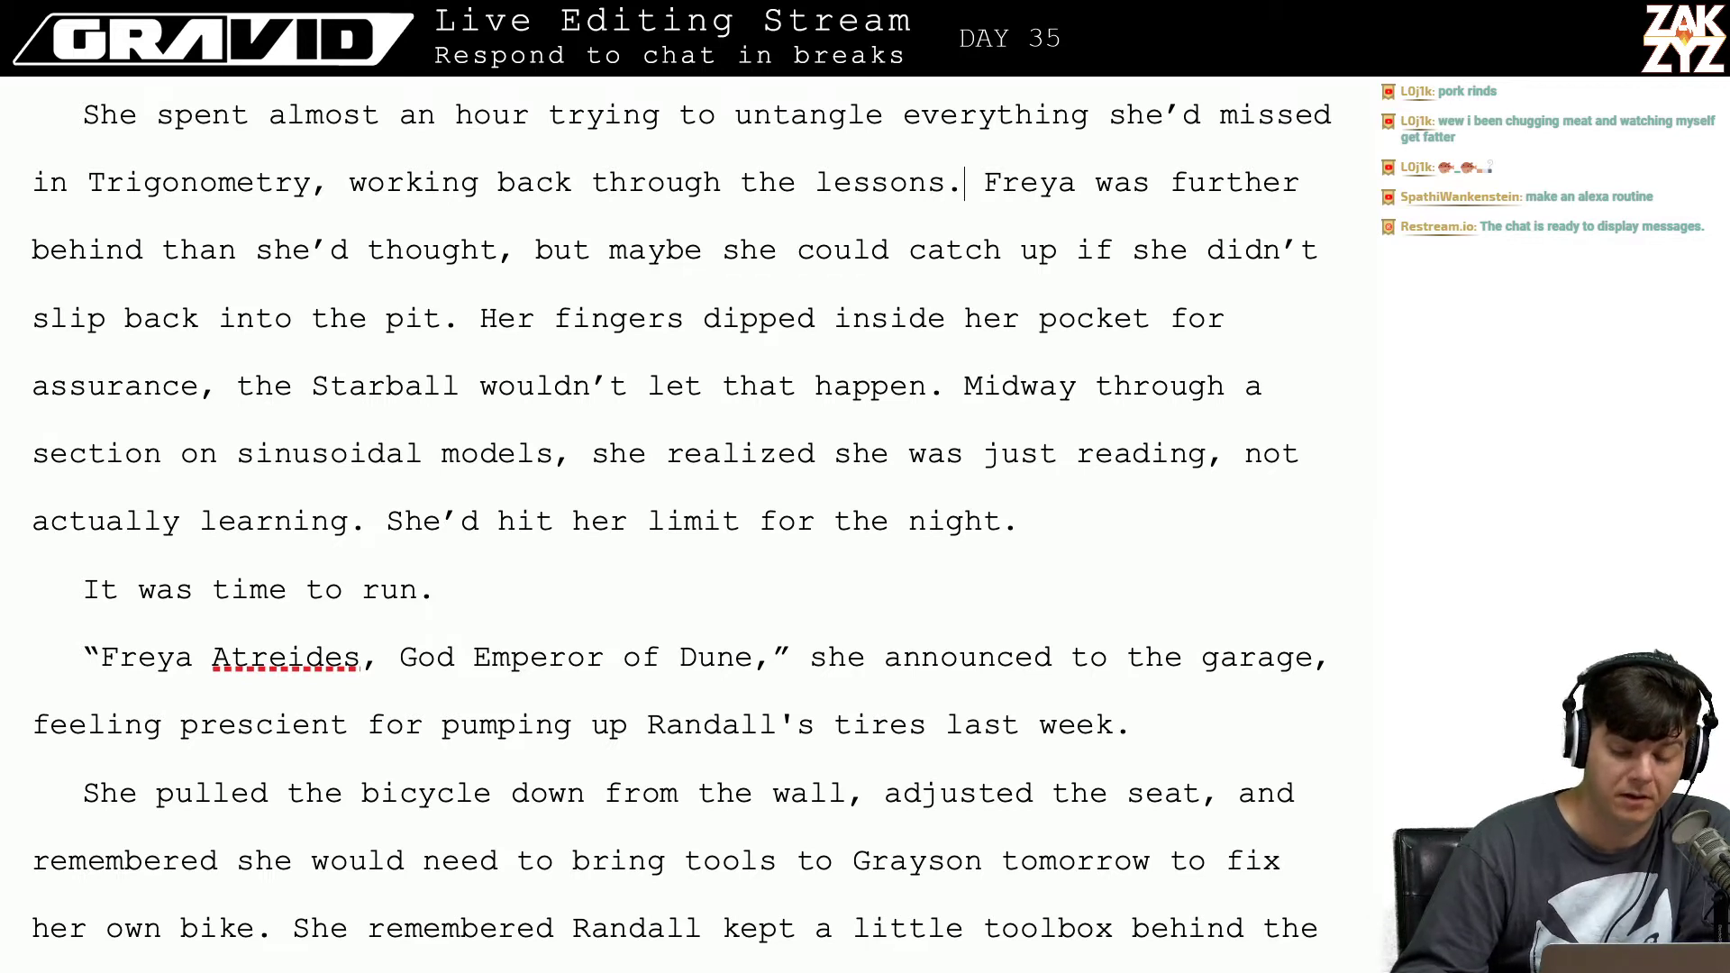
key("Left")
key("Right")
key("Right")
key("Right")
key("Right")
key("Right")
key("Right")
key("Right")
key("Right")
key("Right")
key("Right")
key("Right")
key("Right")
key("Right")
key("Right")
key("Right")
key("Right")
key("Right")
key("Right")
key("Right")
key("Right")
key("Right")
key("Right")
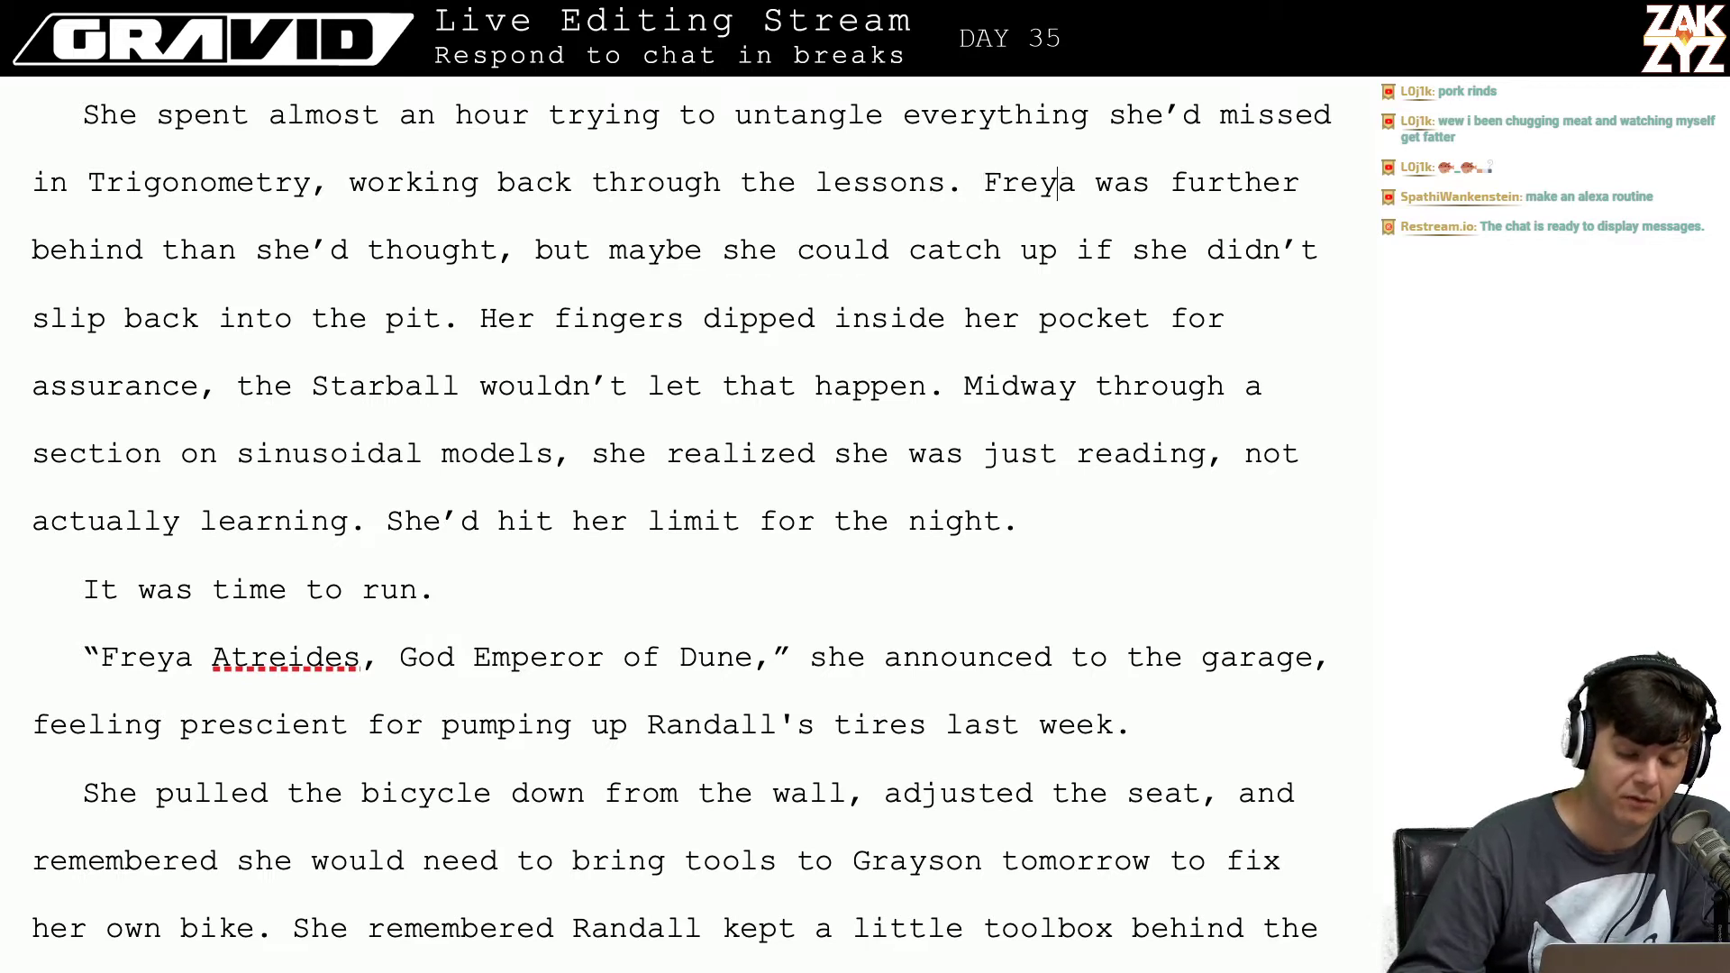
Step: Reread the sentence from "Freya was further behind than she'd thought" through "slip back into the pit." for wording and flow
key("Right")
key("Right")
key("Right")
key("Right")
key("Right")
key("Right")
key("Right")
key("Right")
key("Right")
key("Right")
key("Right")
key("Right")
key("Right")
key("Right")
key("Right")
key("Right")
key("Right")
key("Right")
key("Right")
key("Right")
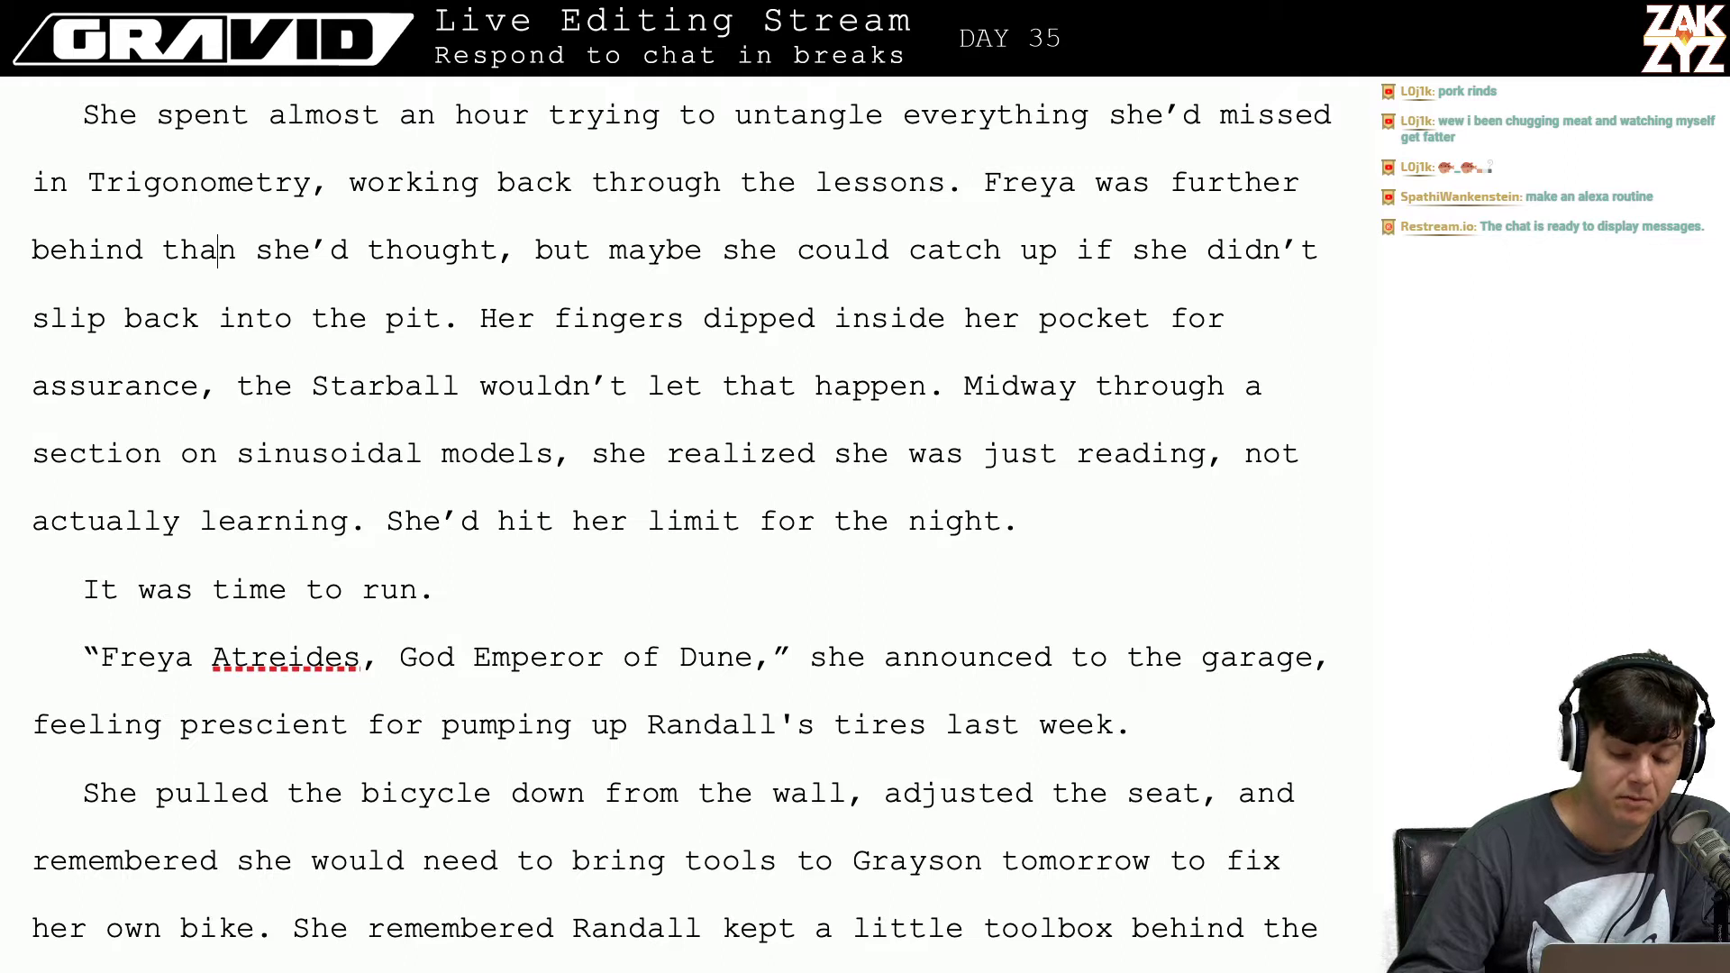
key("Left")
key("Left")
key("Left")
key("Left")
key("Left")
key("Left")
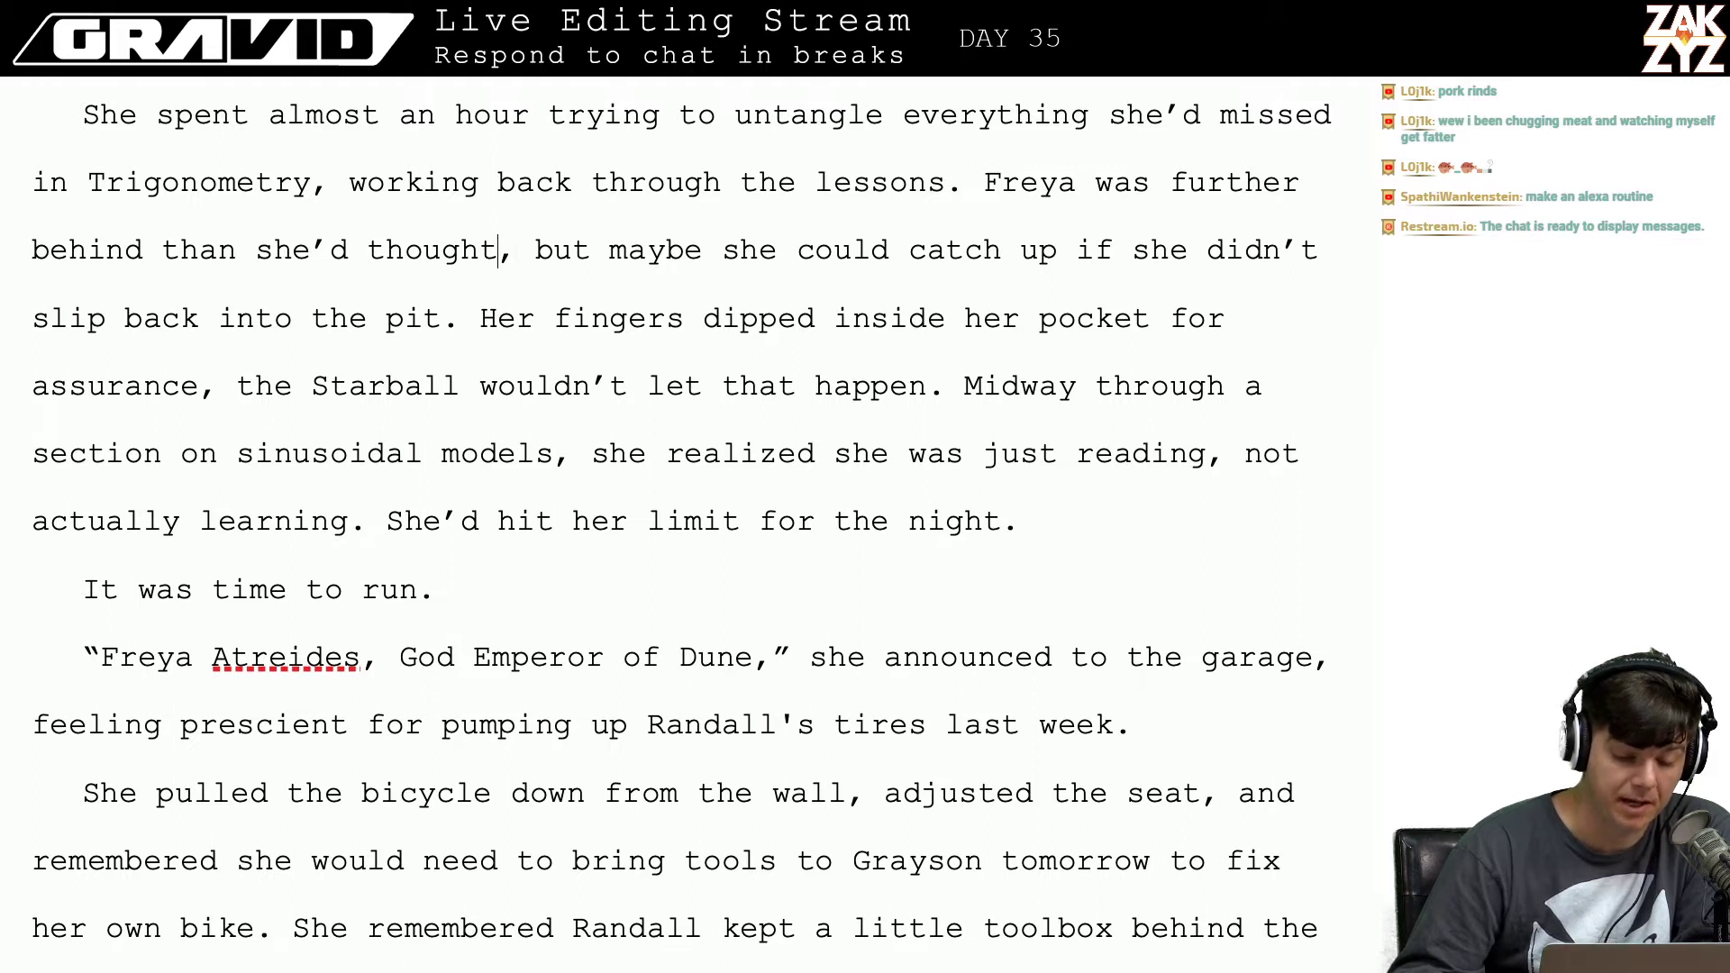
key("Down")
key("Right")
key("Right")
key("Right")
key("Right")
key("Right")
key("Right")
key("Right")
key("Right")
key("Right")
key("Right")
key("Right")
key("Right")
key("Right")
key("Right")
key("Right")
key("Right")
key("Right")
key("Right")
key("Right")
key("Right")
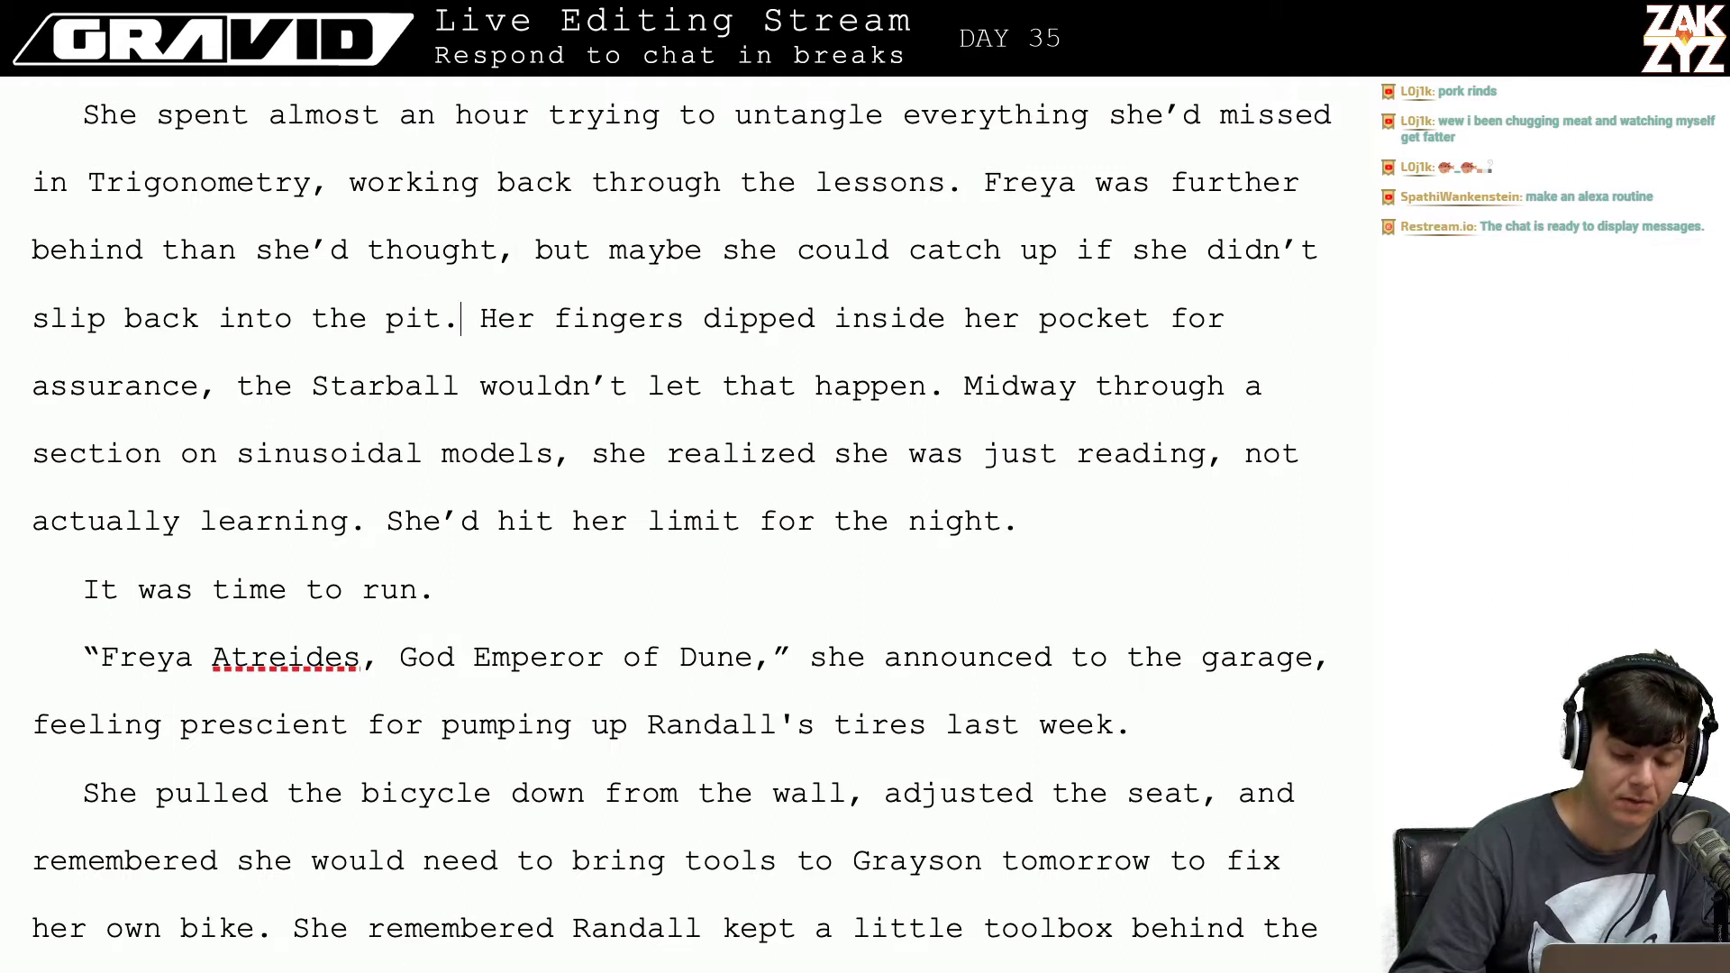
Step: Examine the wording and comma join of "Her fingers dipped inside her pocket for assurance, the Starball wouldn't let that happen."
key("Right")
key("Right")
key("Right")
key("Right")
key("Right")
key("Right")
key("Right")
key("Right")
key("Right")
key("Right")
key("Right")
key("Right")
key("Right")
key("Right")
key("Right")
key("Right")
key("Right")
key("Right")
key("Right")
key("Right")
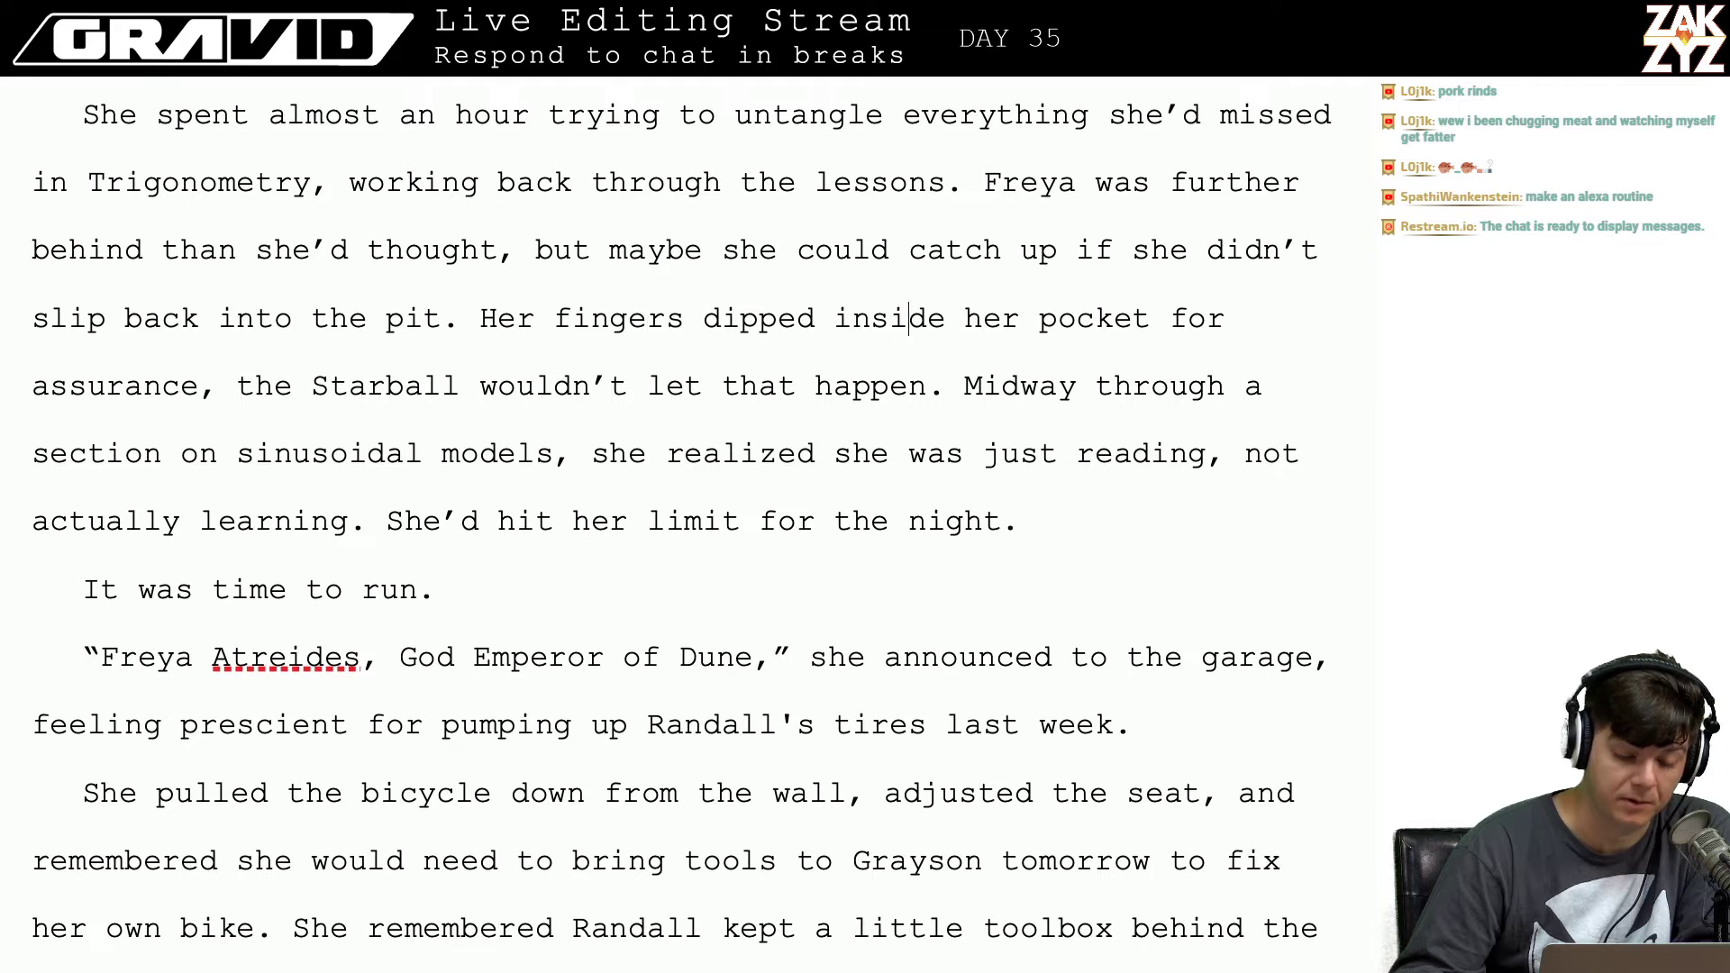
key("Right")
key("Right")
key("Right")
key("Right")
key("Right")
key("Right")
key("Right")
key("Right")
key("Right")
key("Right")
key("Right")
key("Right")
key("Right")
key("Right")
key("Right")
key("Right")
key("Right")
key("Right")
key("Right")
key("Right")
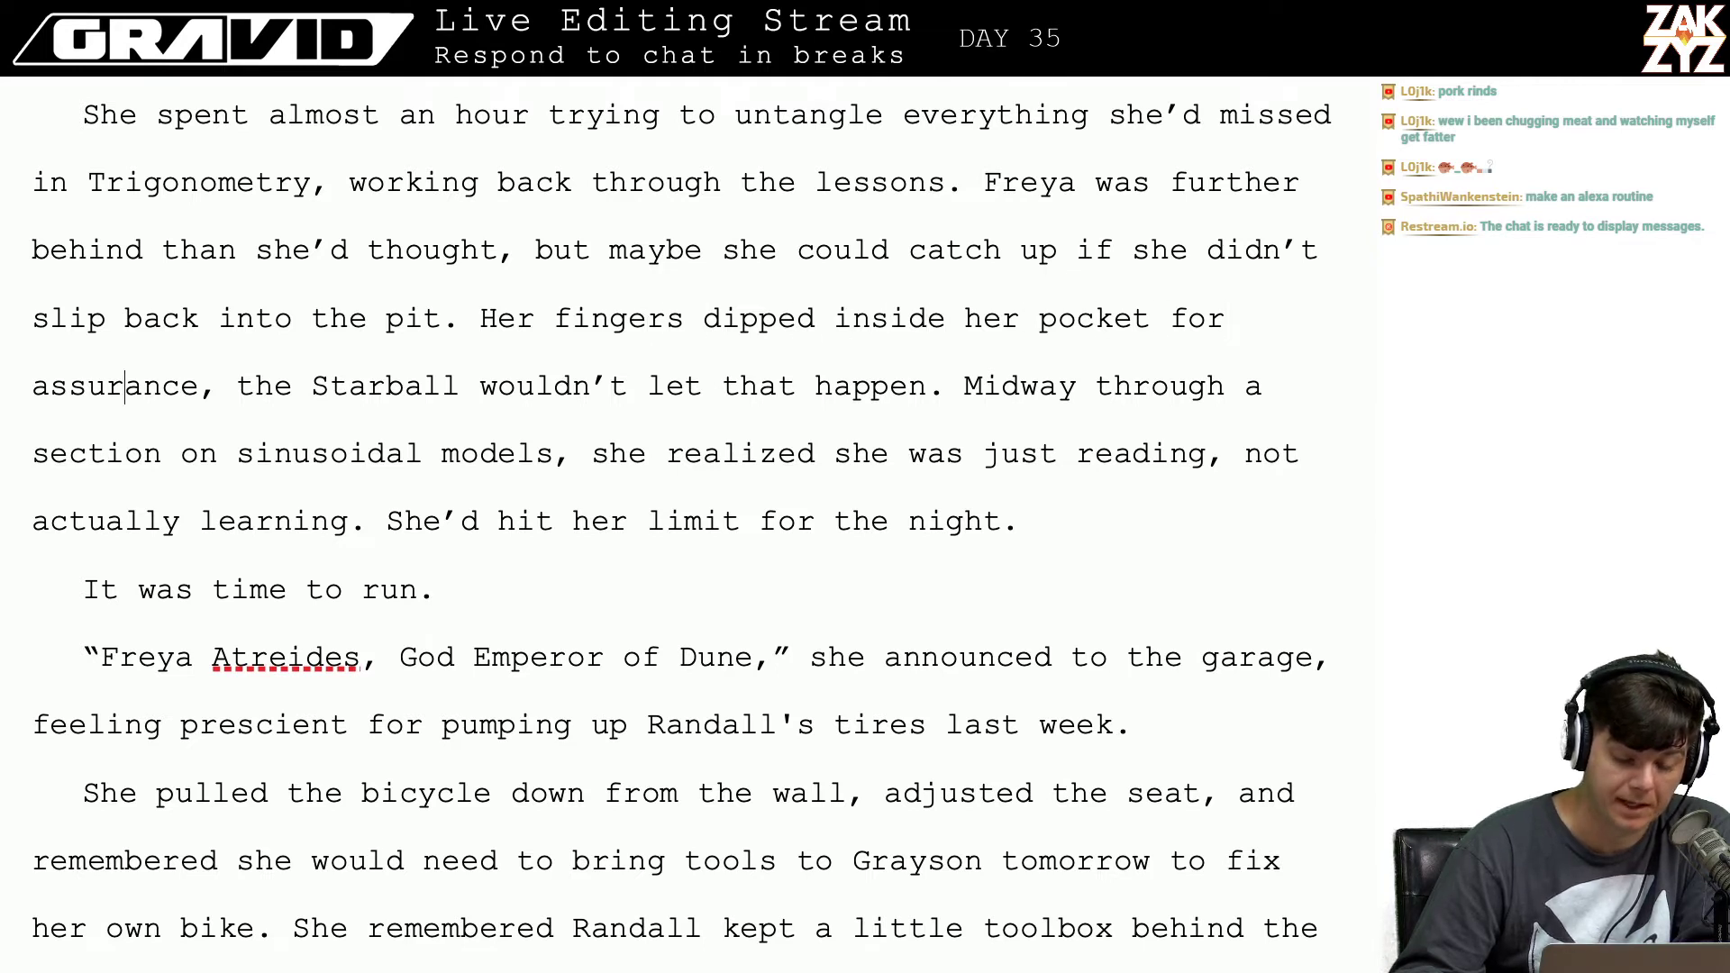
key("Left")
key("Left")
key("Left")
key("Left")
key("Left")
key("Left")
key("Left")
key("Left")
key("Left")
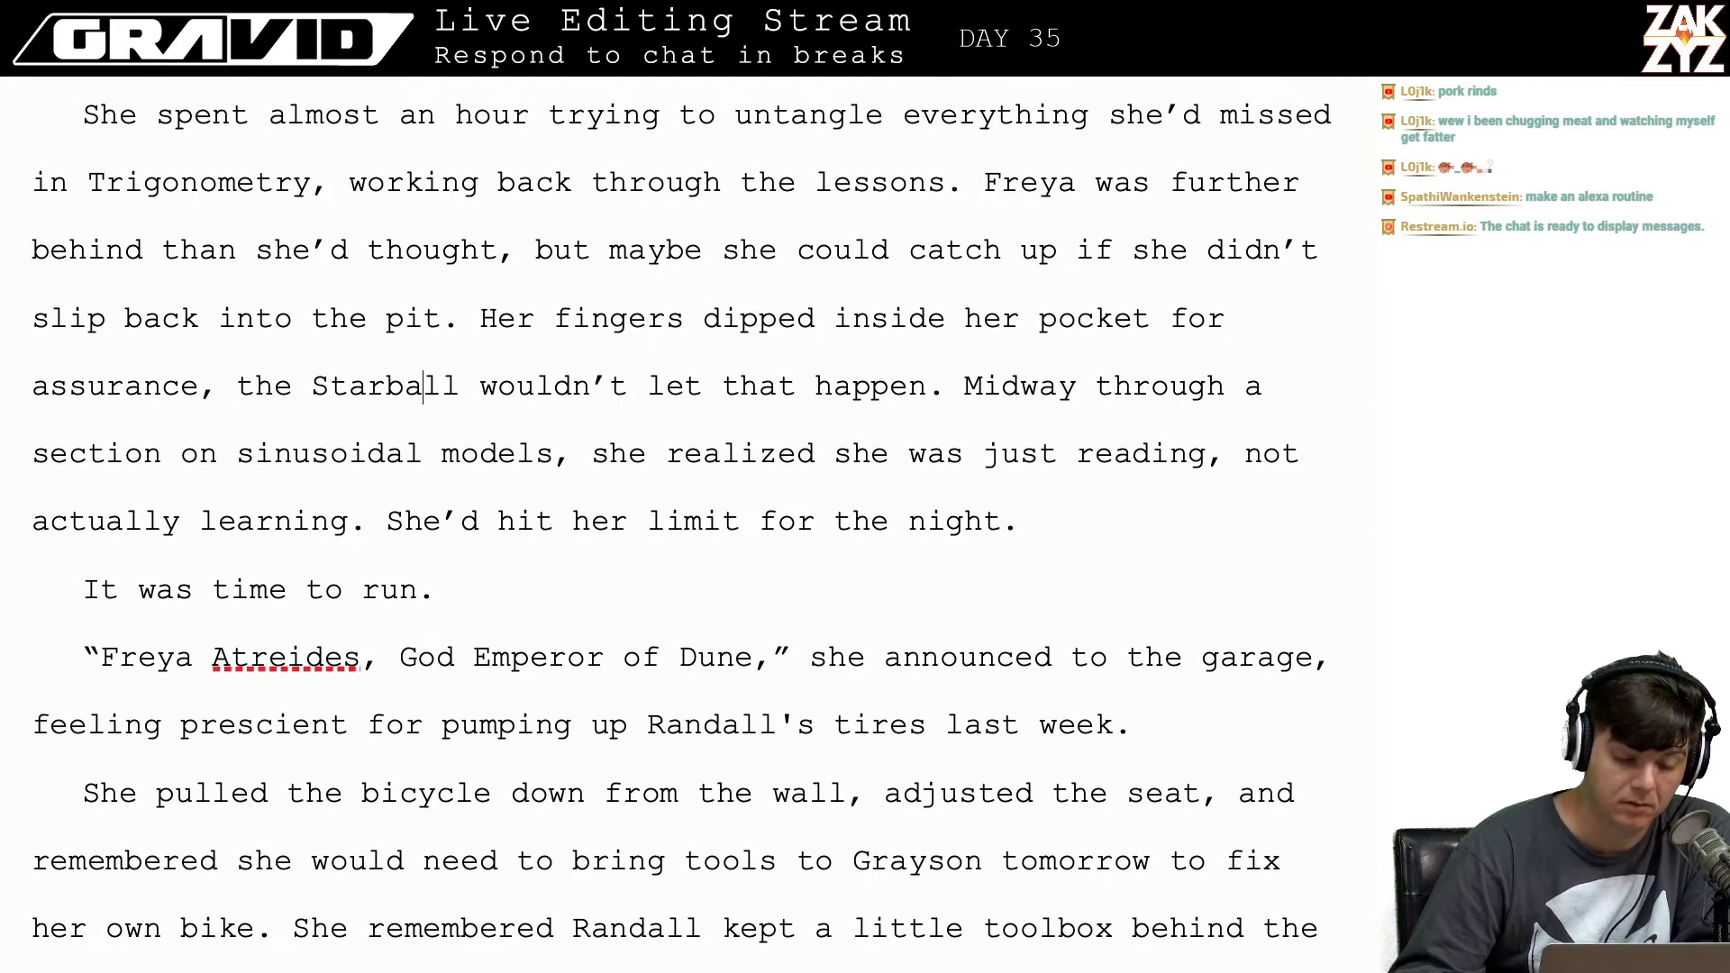
key("Down")
key("Left")
key("Left")
key("Left")
key("Left")
key("Left")
key("Up")
key("Right")
key("Right")
key("Right")
key("Right")
key("Right")
key("Right")
key("Right")
key("Right")
key("Right")
key("Right")
key("Right")
key("Right")
key("Right")
key("Right")
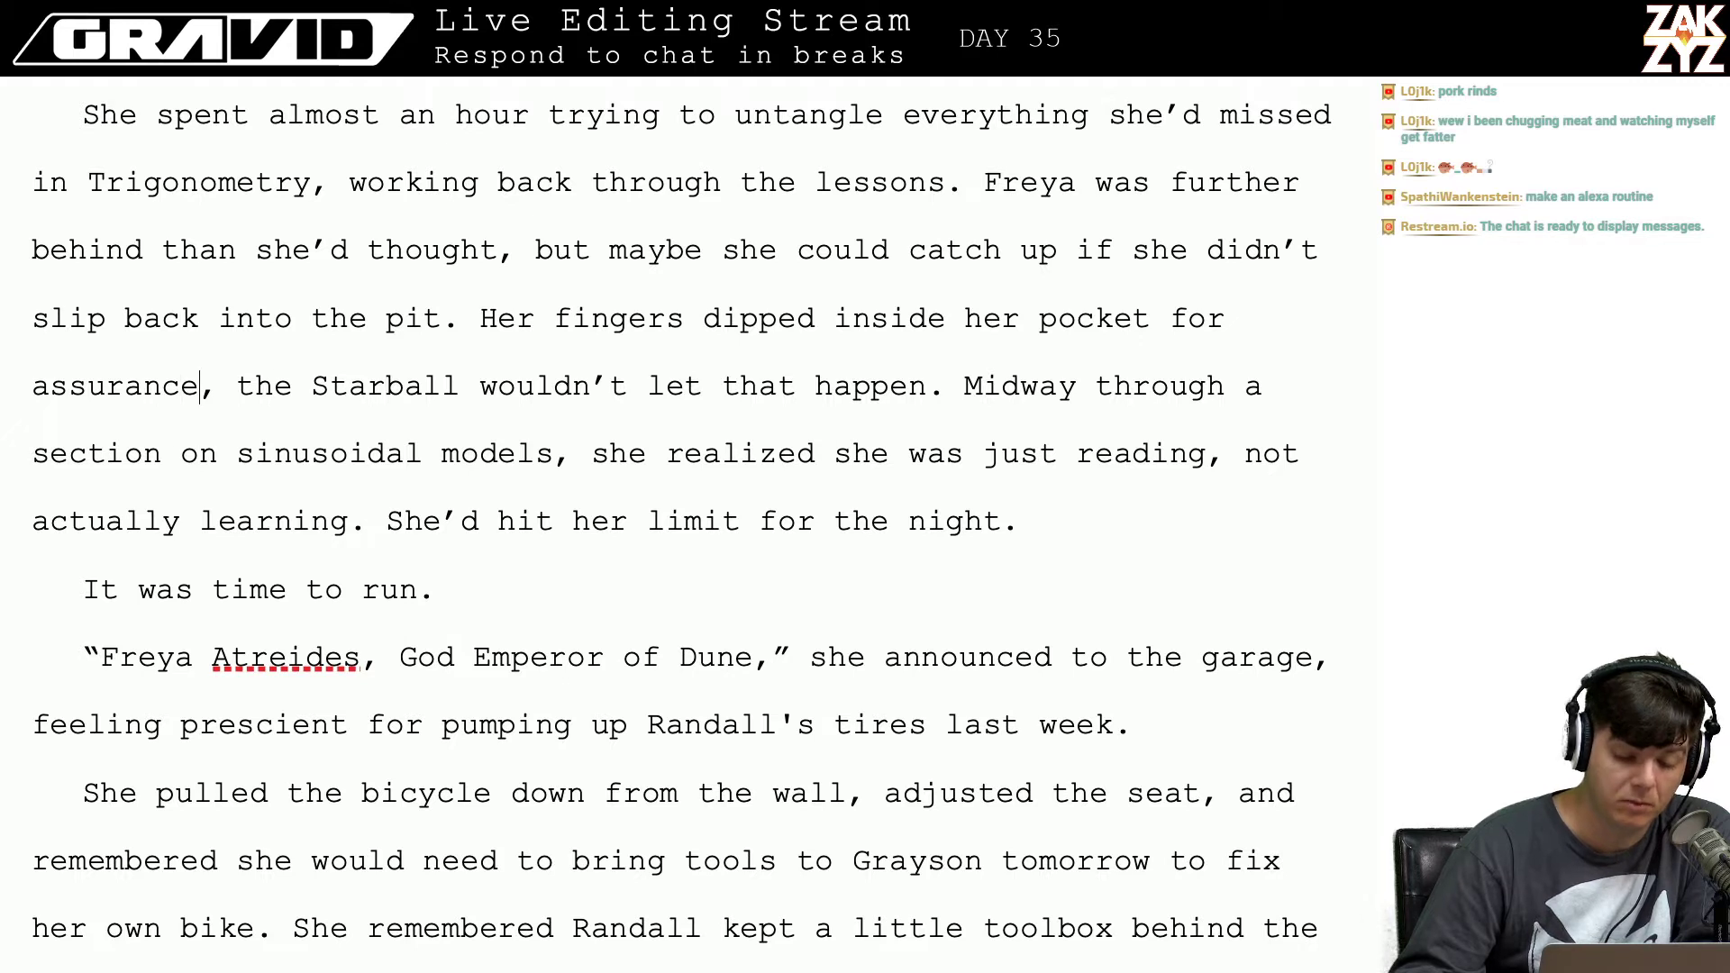
key("Right")
key("Right")
key("Right")
key("Right")
key("Right")
key("Right")
key("Right")
key("Right")
key("Right")
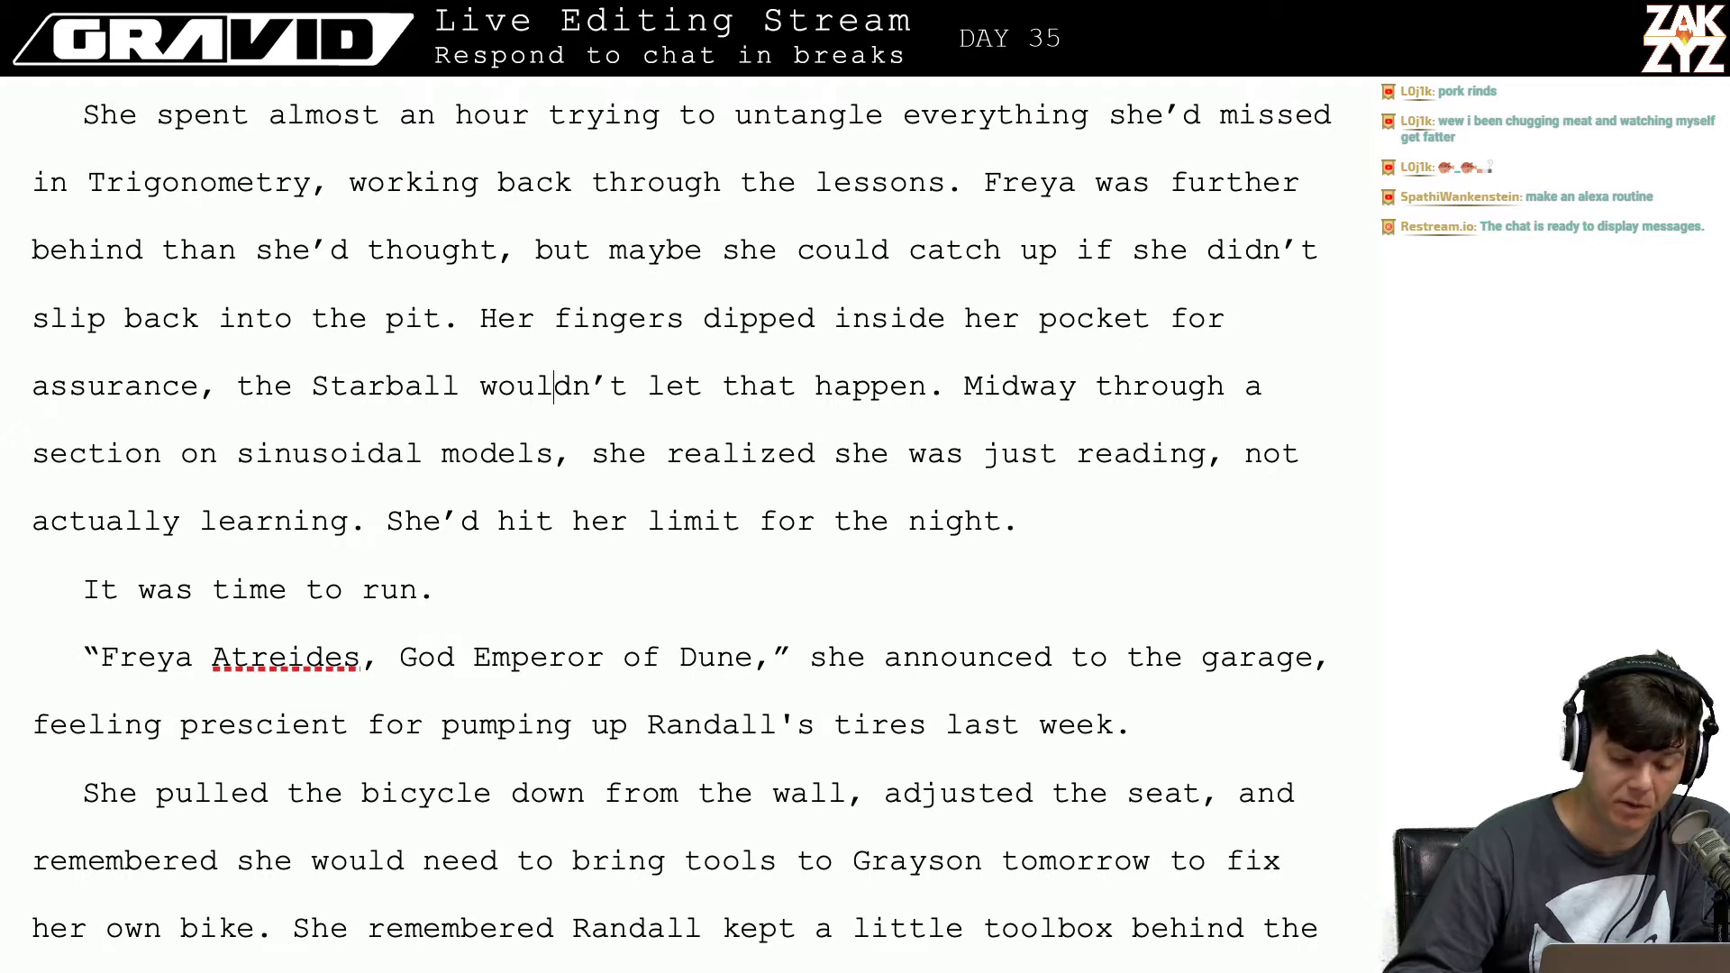
Step: Read on from the Starball sentence through the garage passage ending "Randall's tires last week" for wording and flow
scroll(363, 322, "down", 1)
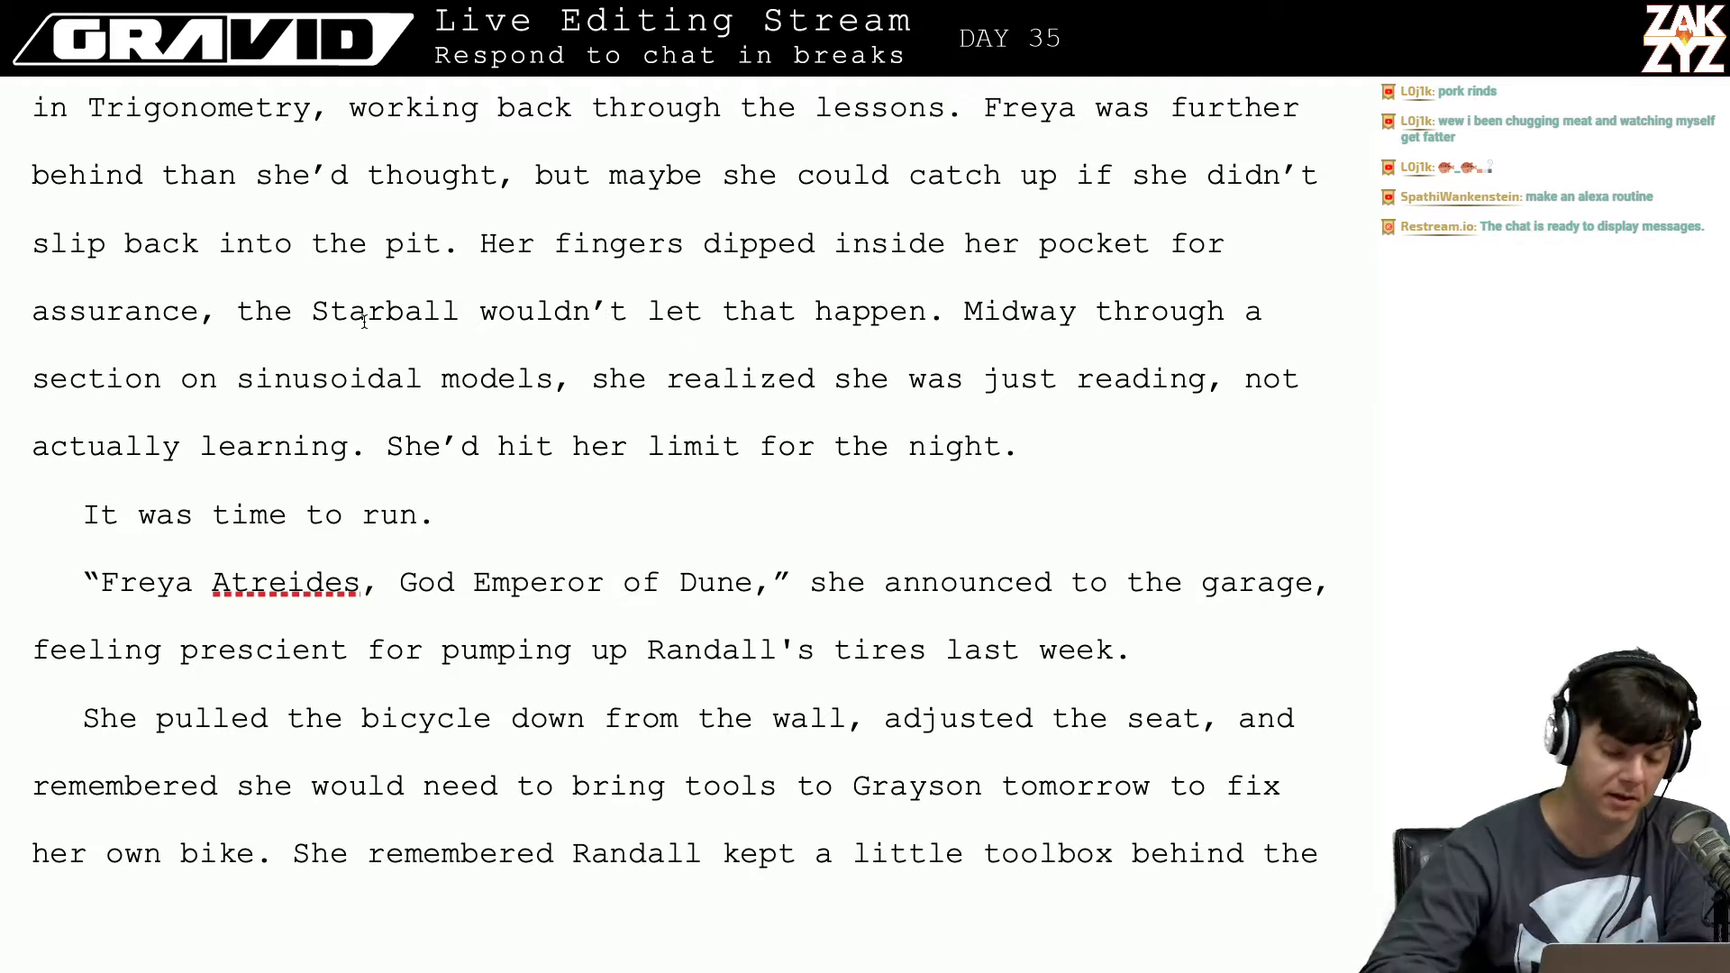
scroll(364, 322, "down", 2)
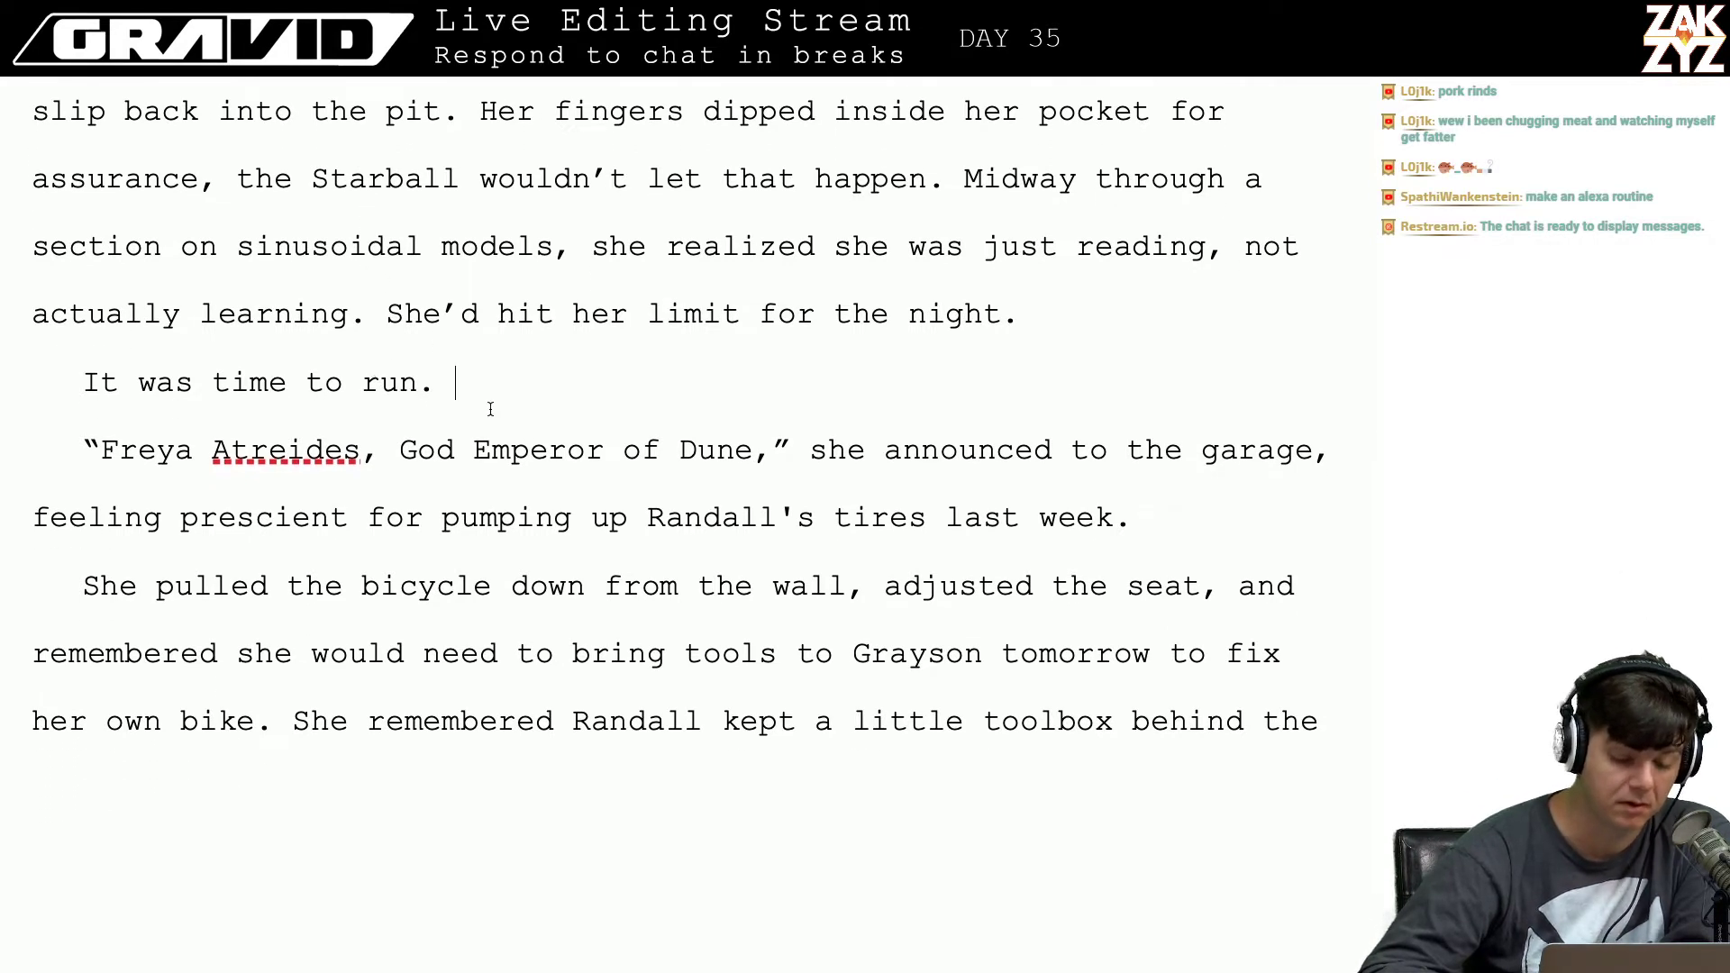
scroll(491, 409, "down", 3)
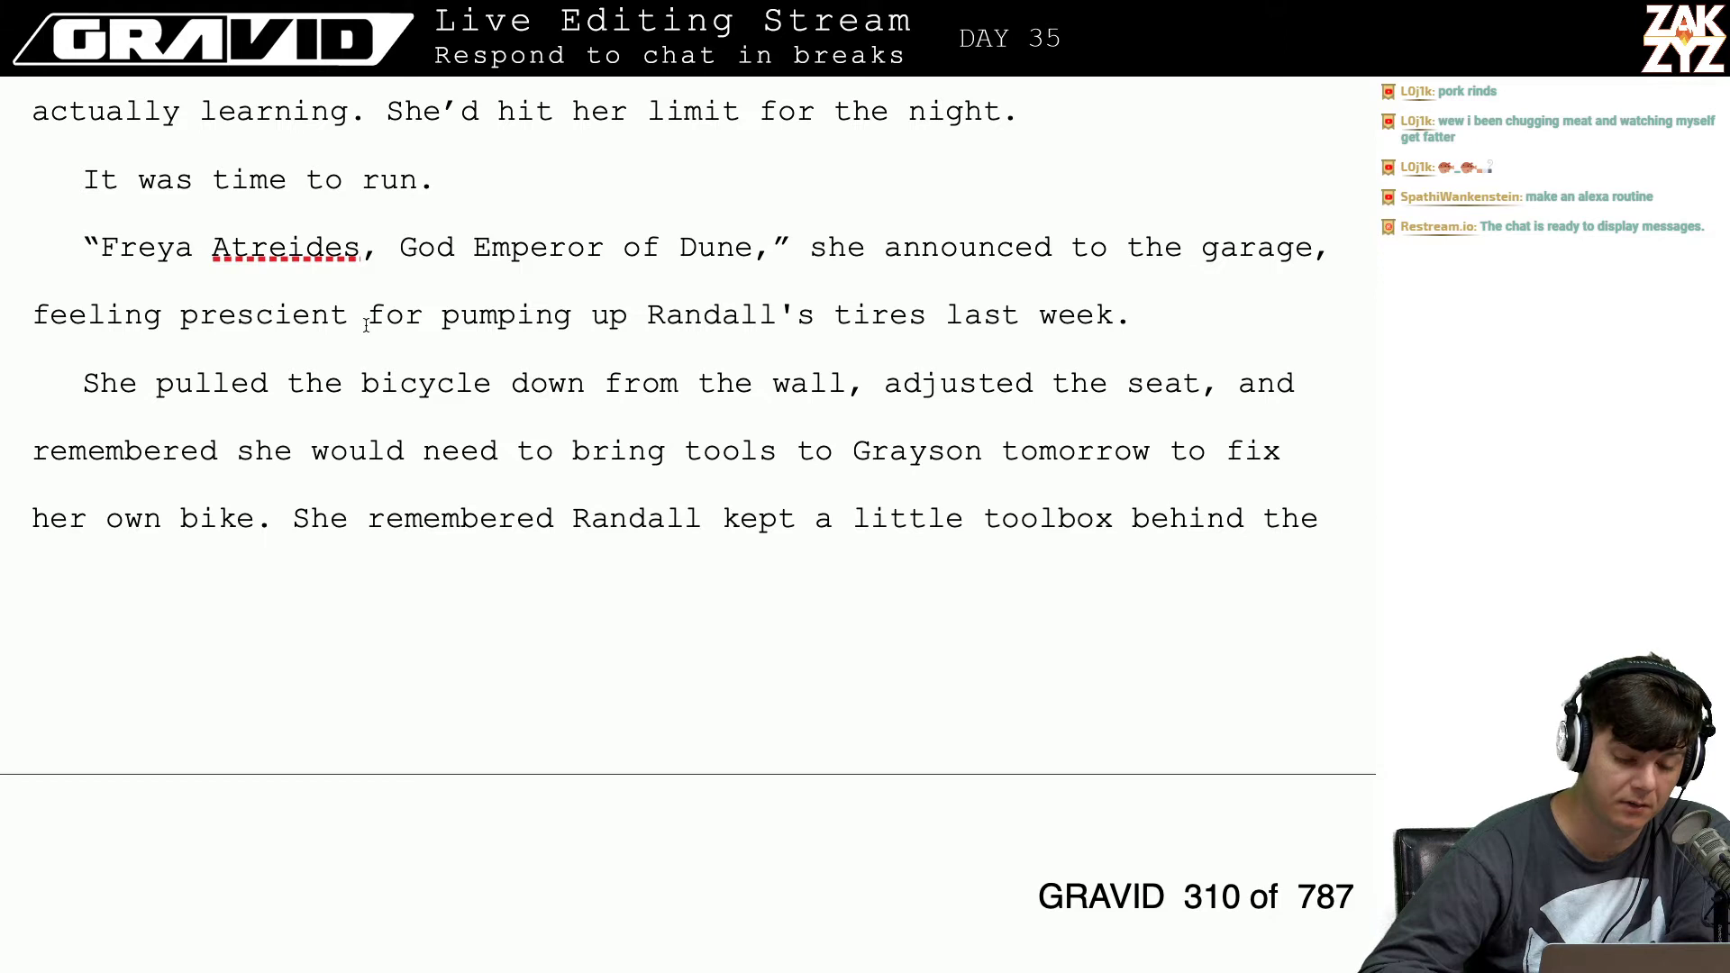
scroll(502, 317, "down", 1)
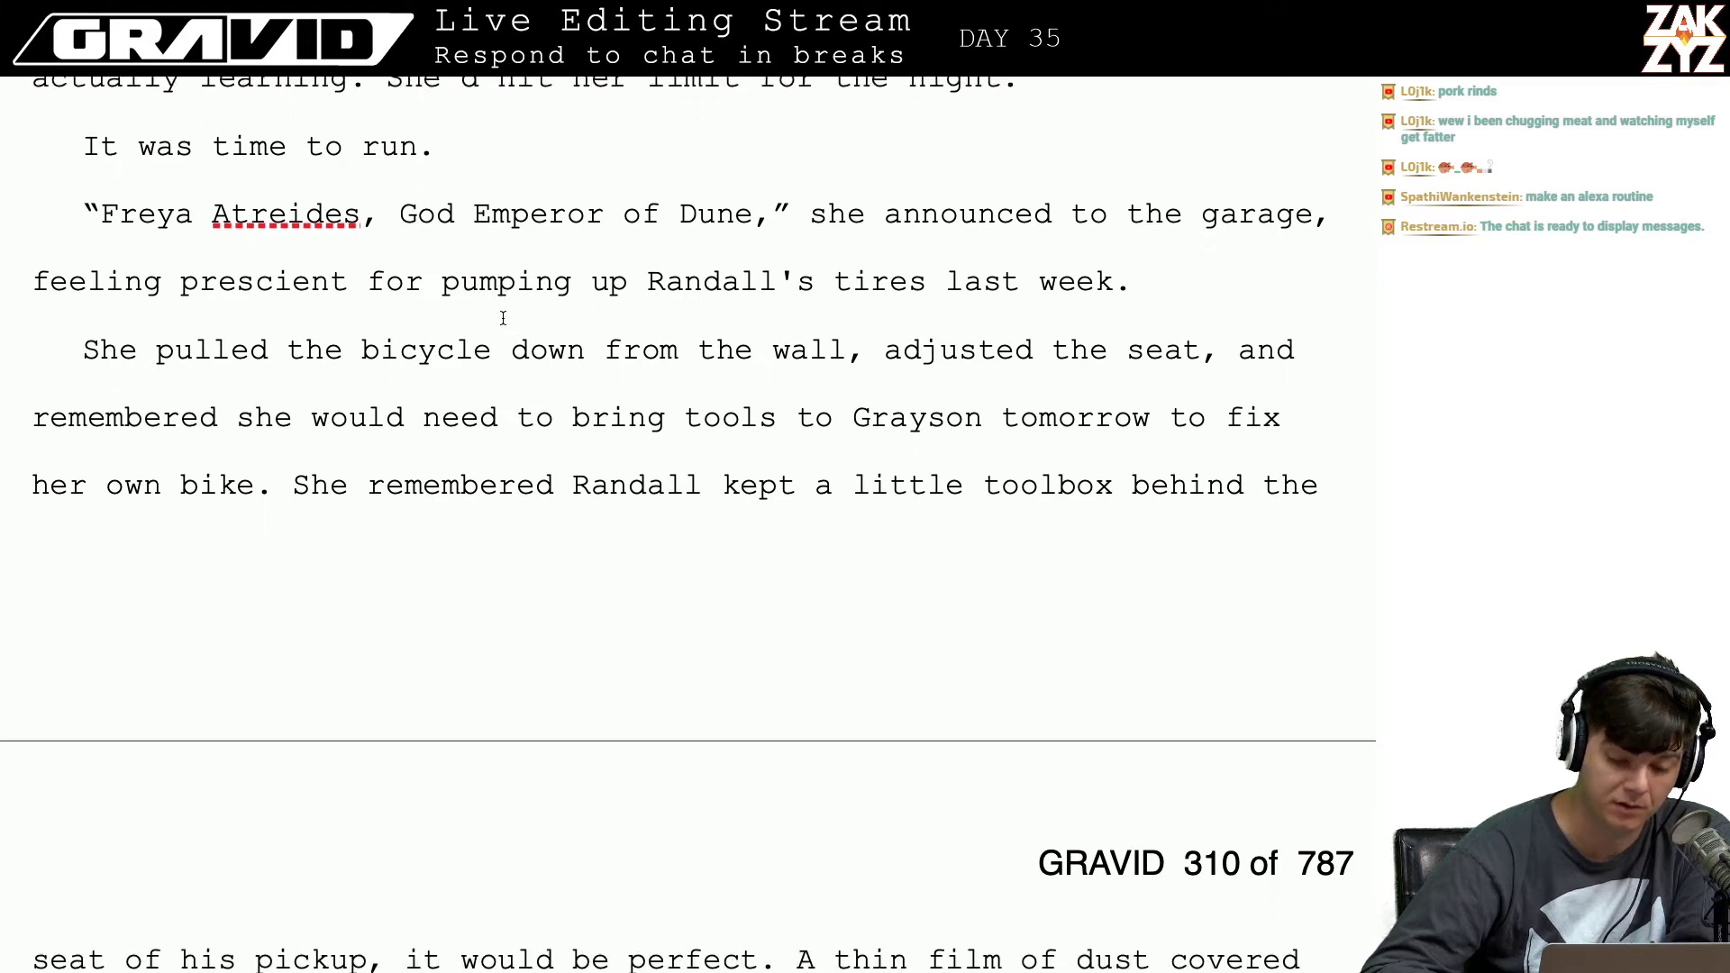
scroll(504, 316, "down", 1)
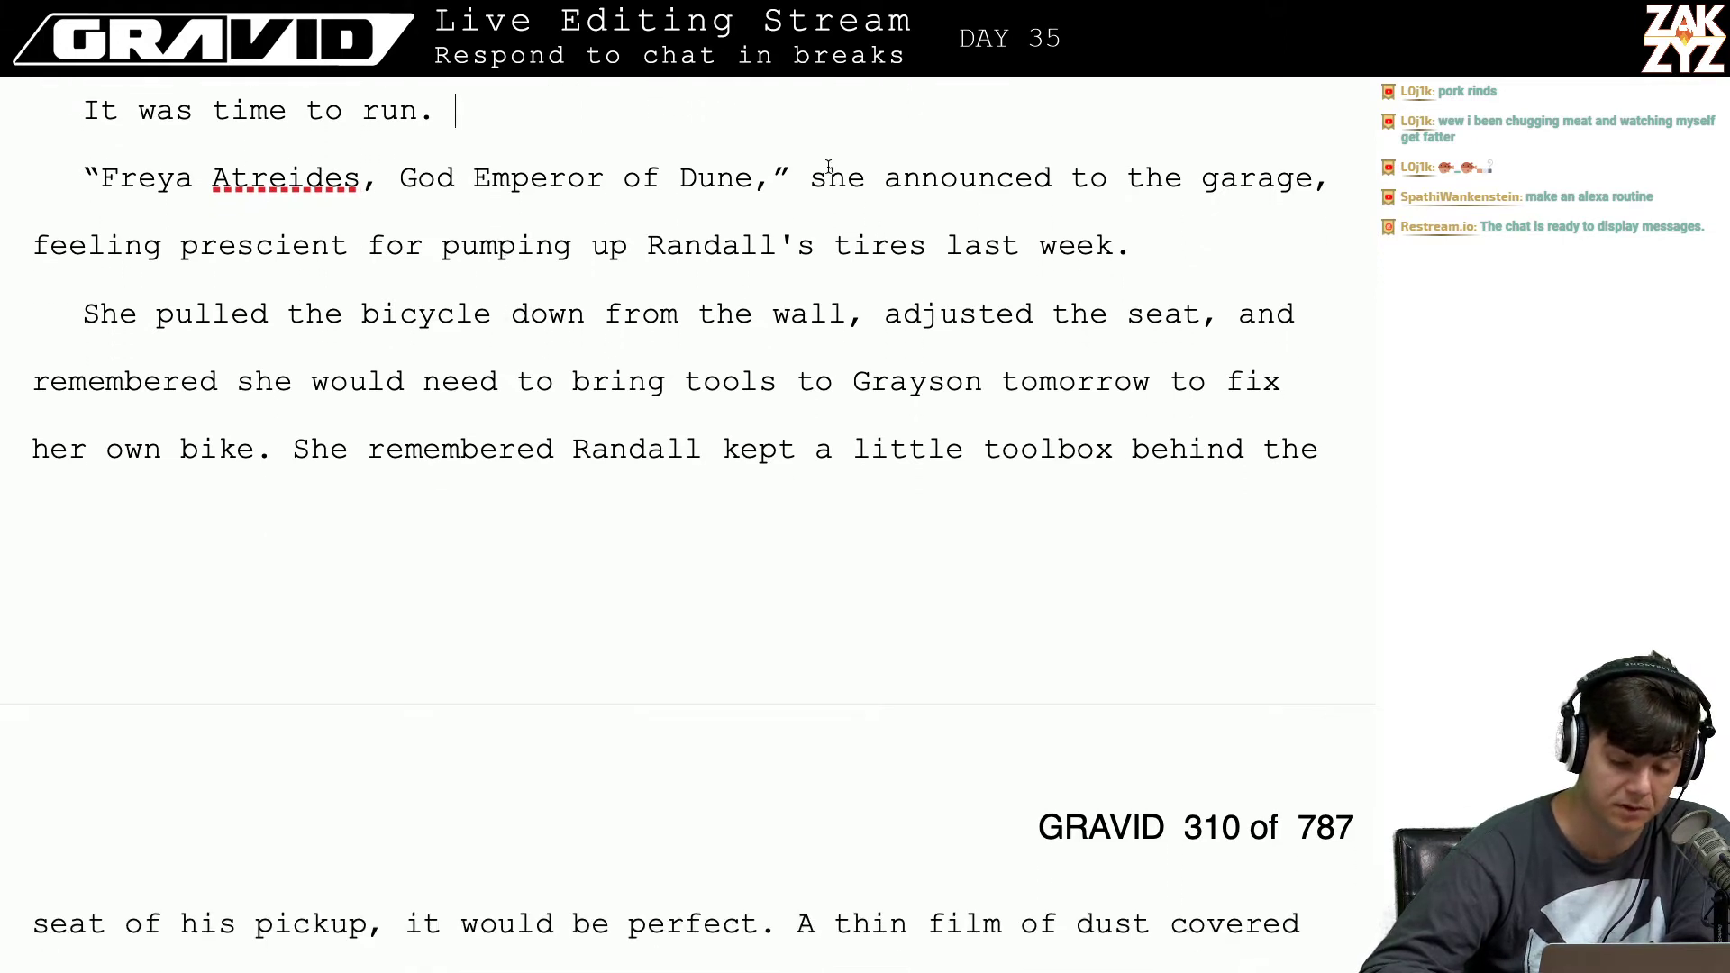
scroll(828, 166, "down", 1)
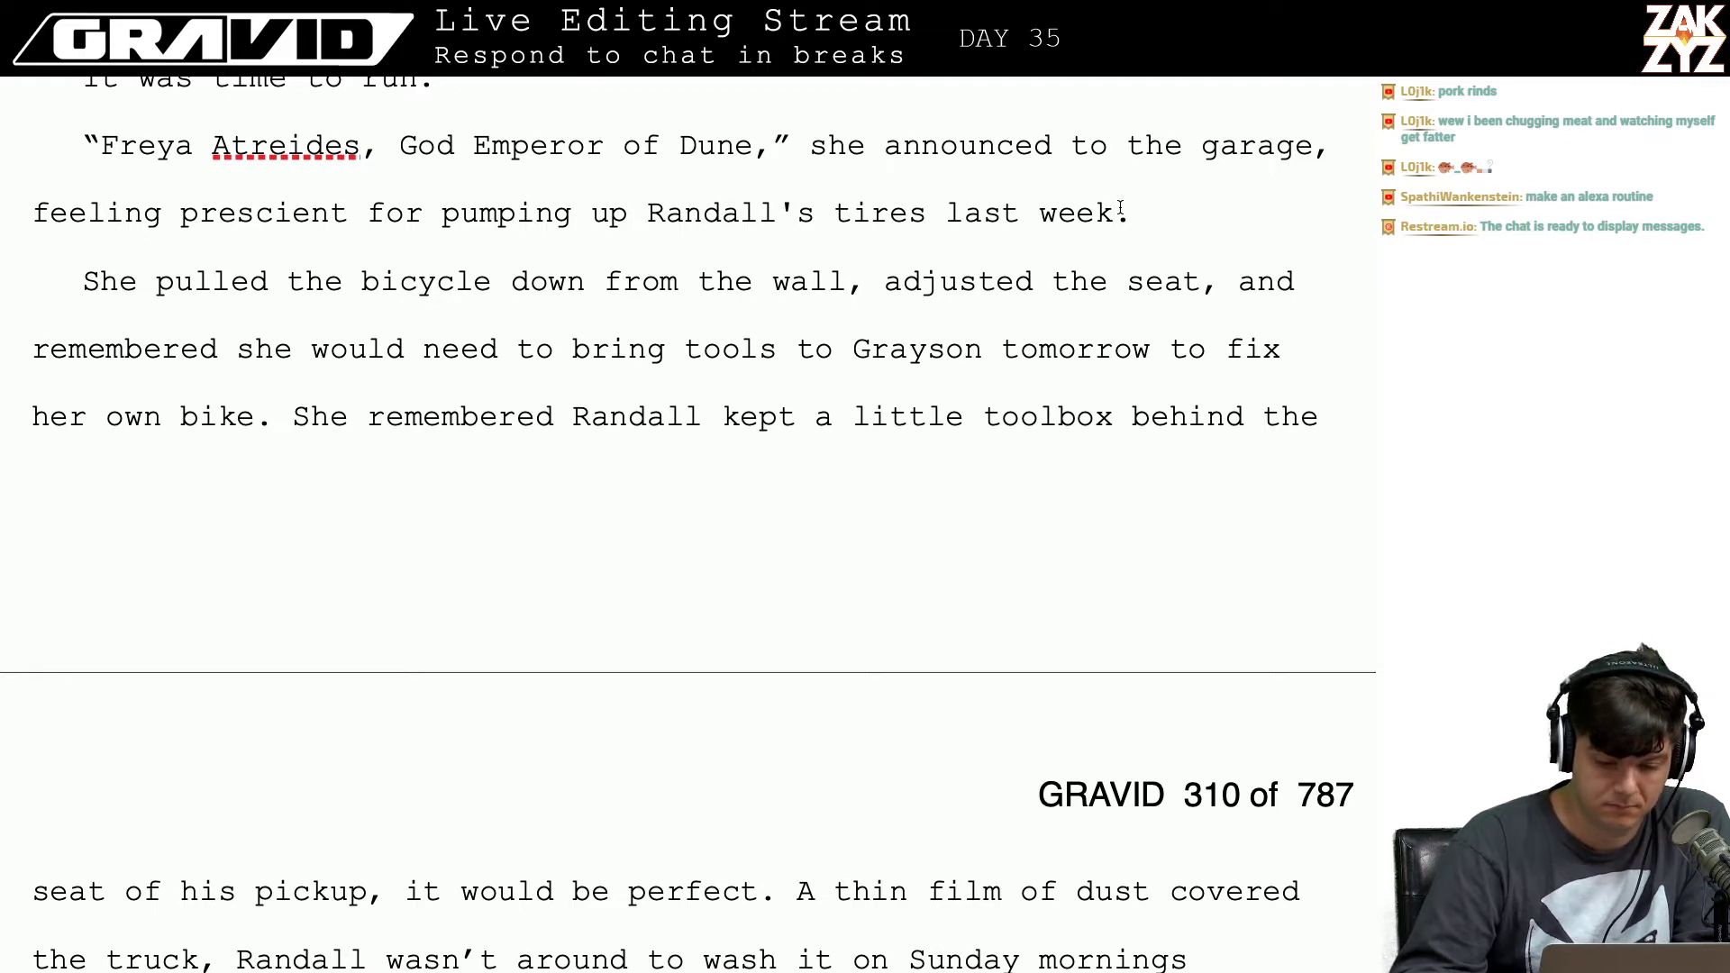
left_click(365, 216)
key("Down")
key("Left")
key("Up")
key("Right")
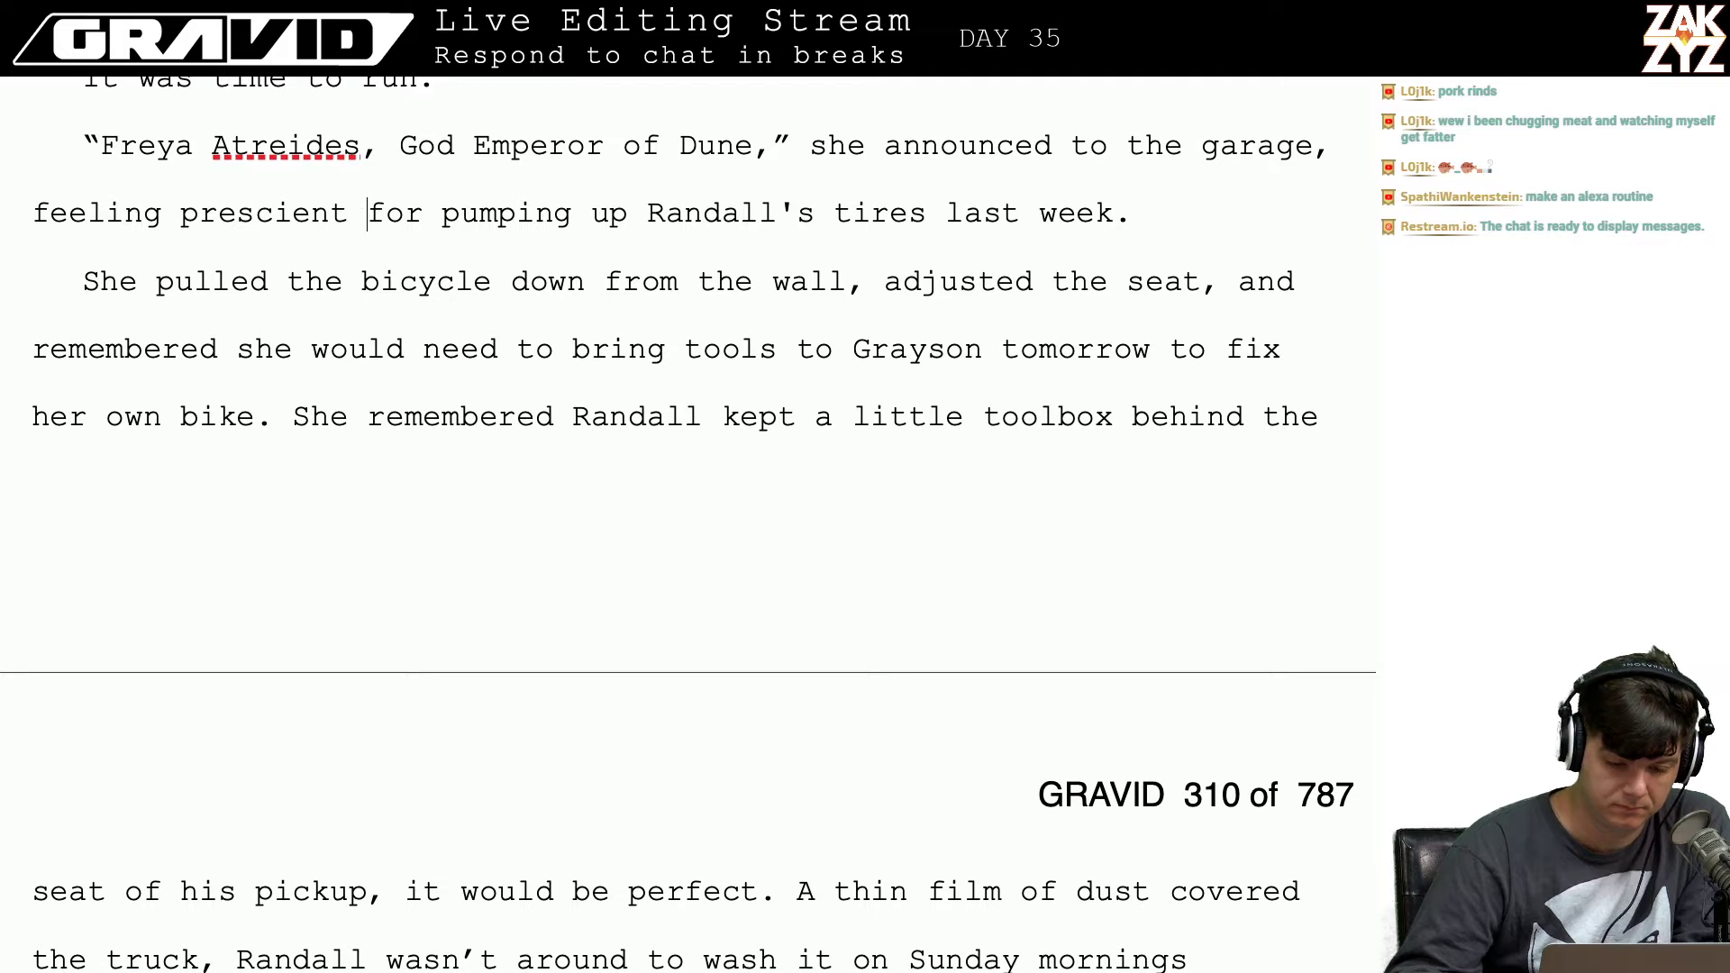
Step: Add "on a whim" after "pumping up Randall's tires last week" at the end of the garage announcement paragraph
key("Right")
key("Right")
key("Right")
key("Right")
key("Right")
key("Left")
key("Right")
key("Right")
key("Right")
key("Right")
key("Right")
key("Right")
key("Right")
key("Right")
key("Right")
key("Right")
key("Right")
key("Right")
key("Right")
key("Right")
key("Right")
key("Right")
key("Right")
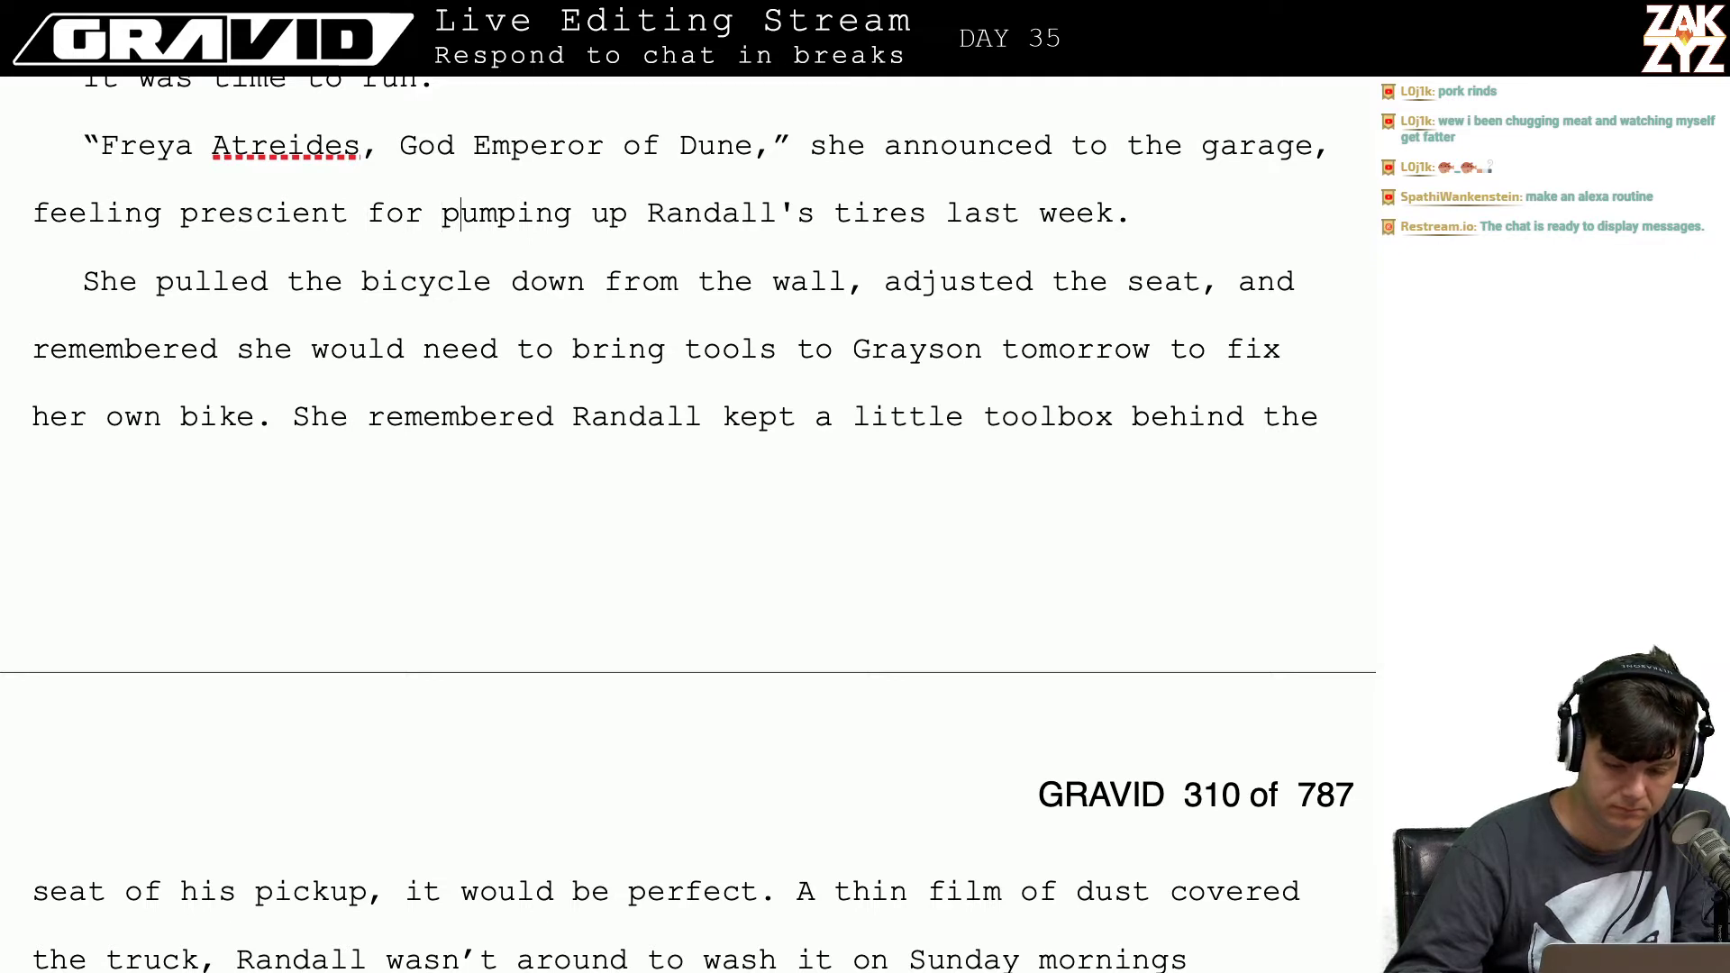
key("Right")
key("Right")
key("Right")
key("Right")
key("Right")
key("Right")
key("Right")
key("Right")
key("Right")
key("Right")
key("Right")
key("Right")
key("Right")
key("Right")
key("Right")
key("Right")
key("Right")
key("Right")
key("Right")
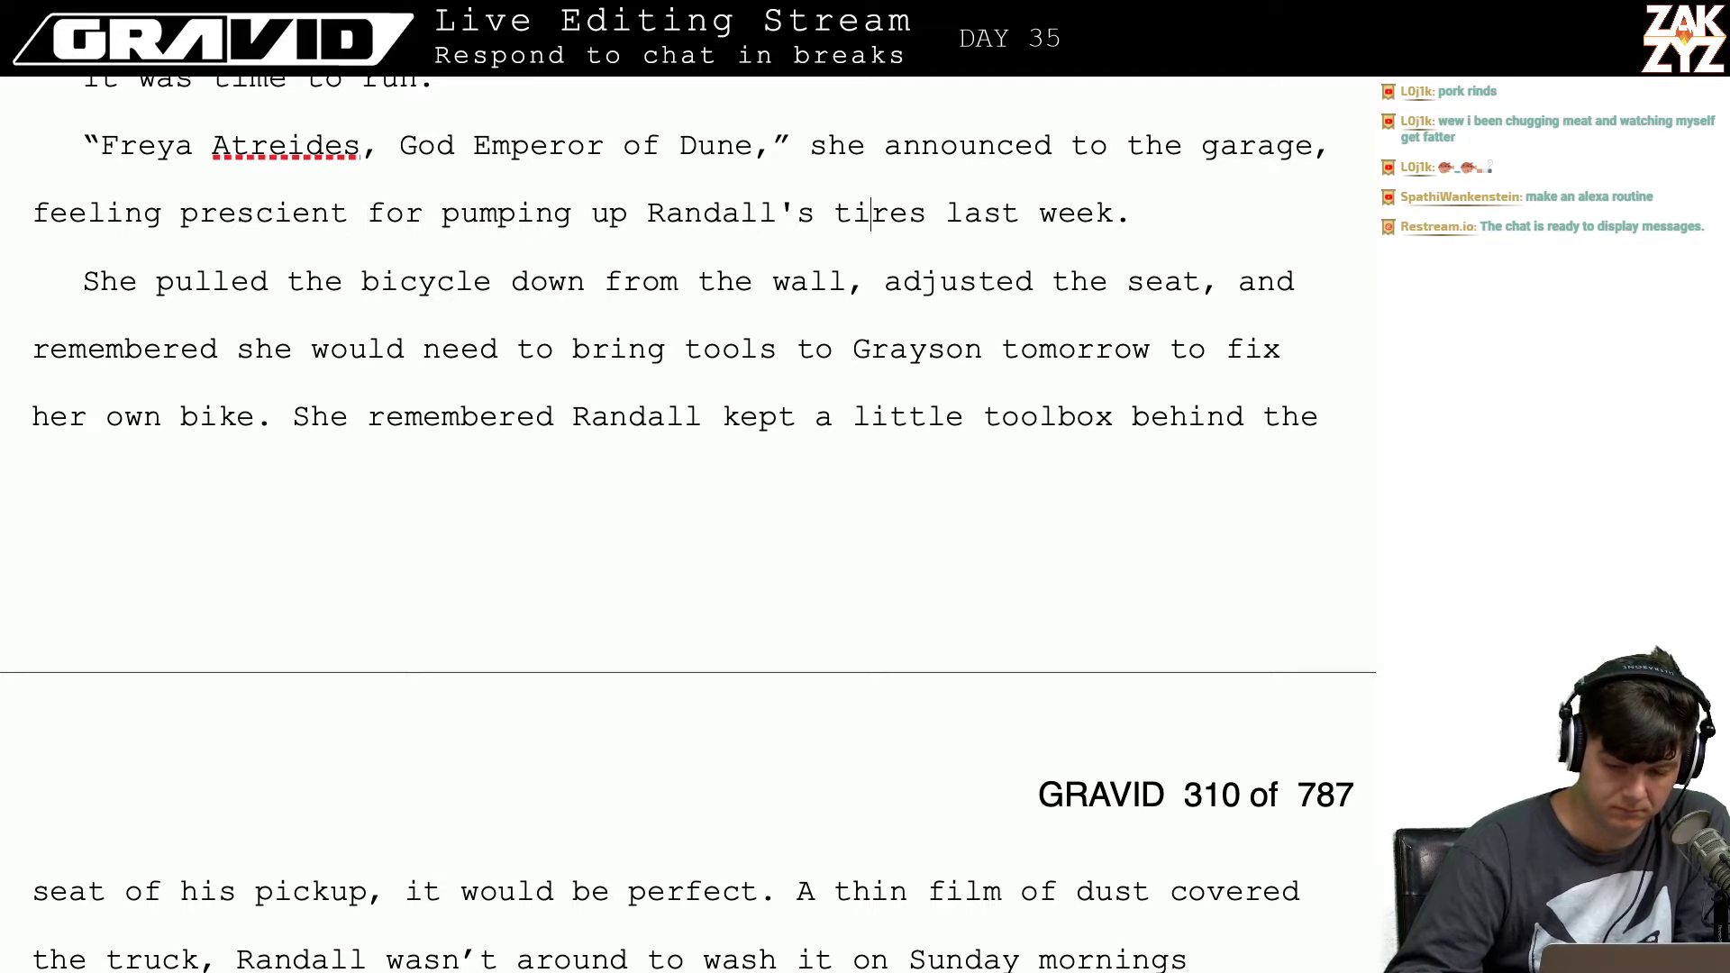
type("on a whim")
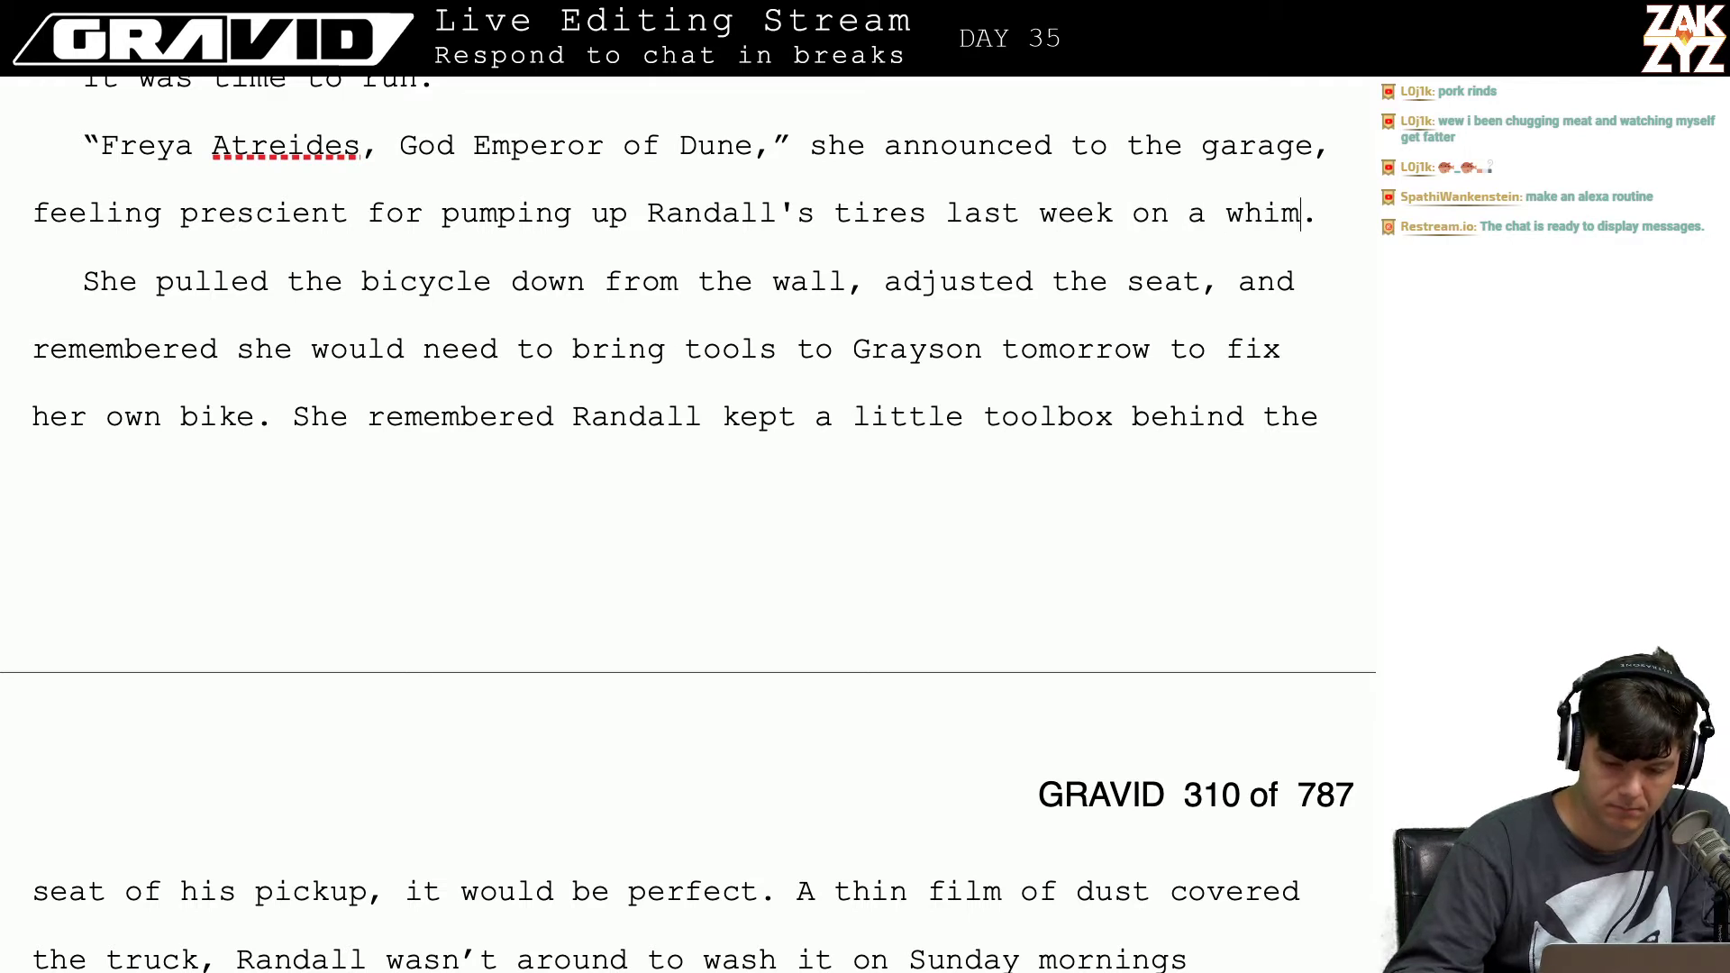
type(" nd")
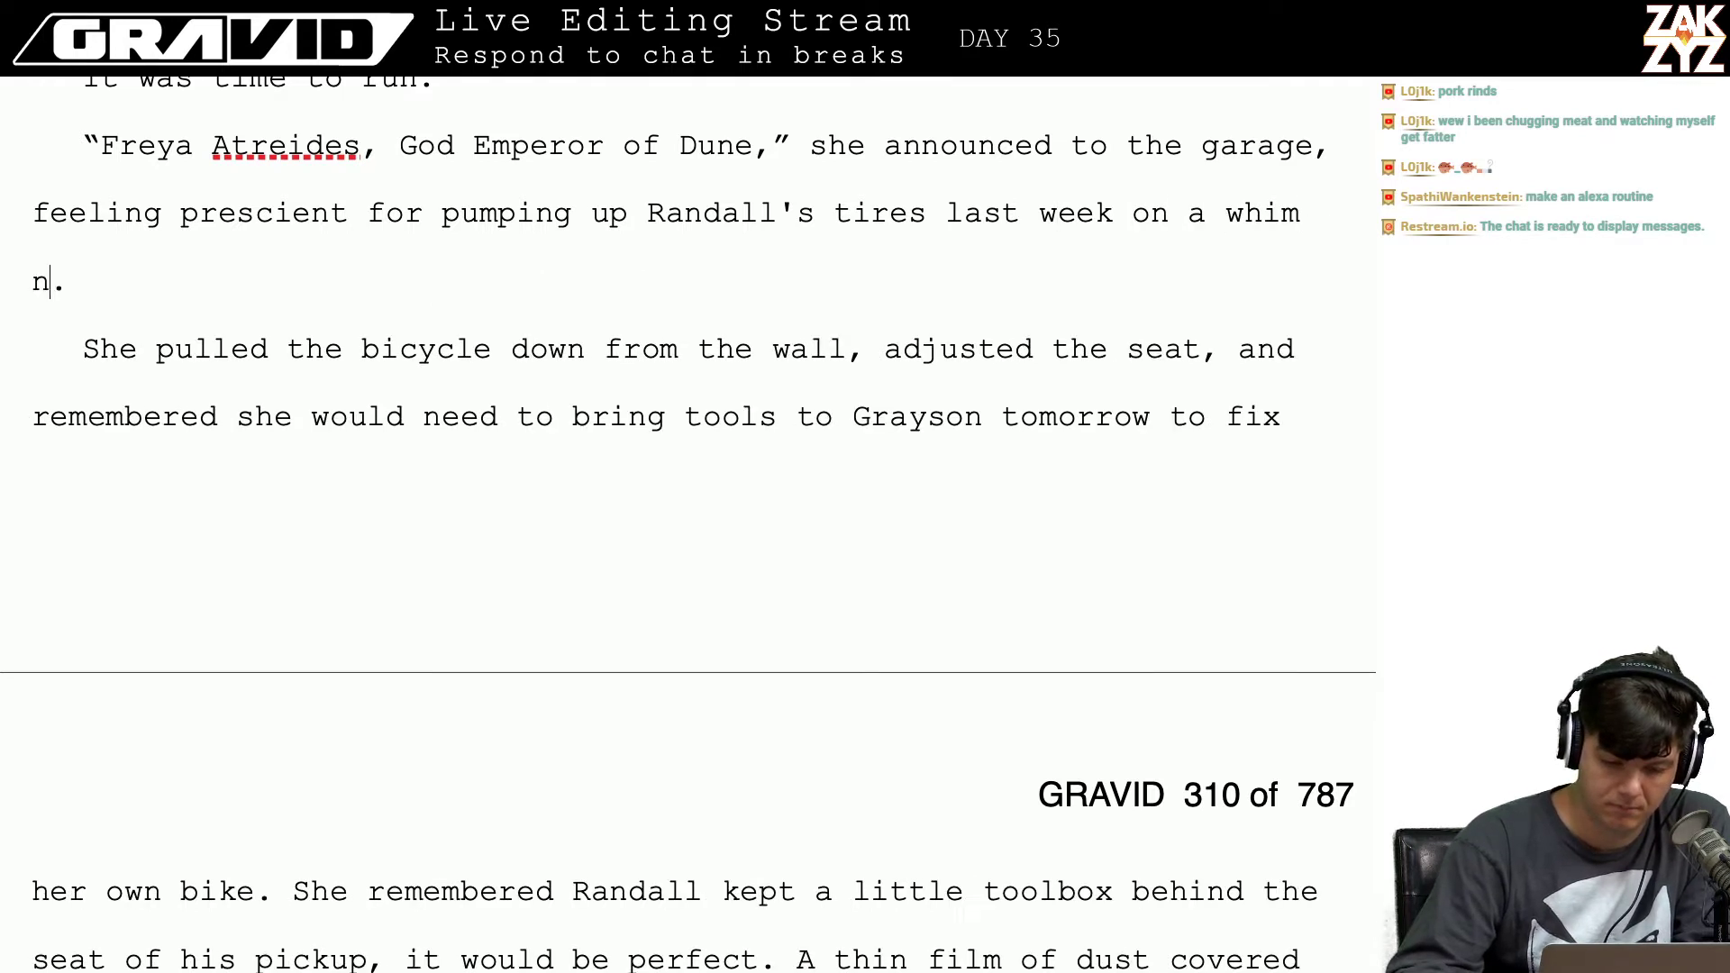
key("BackSpace")
key("BackSpace")
key("BackSpace")
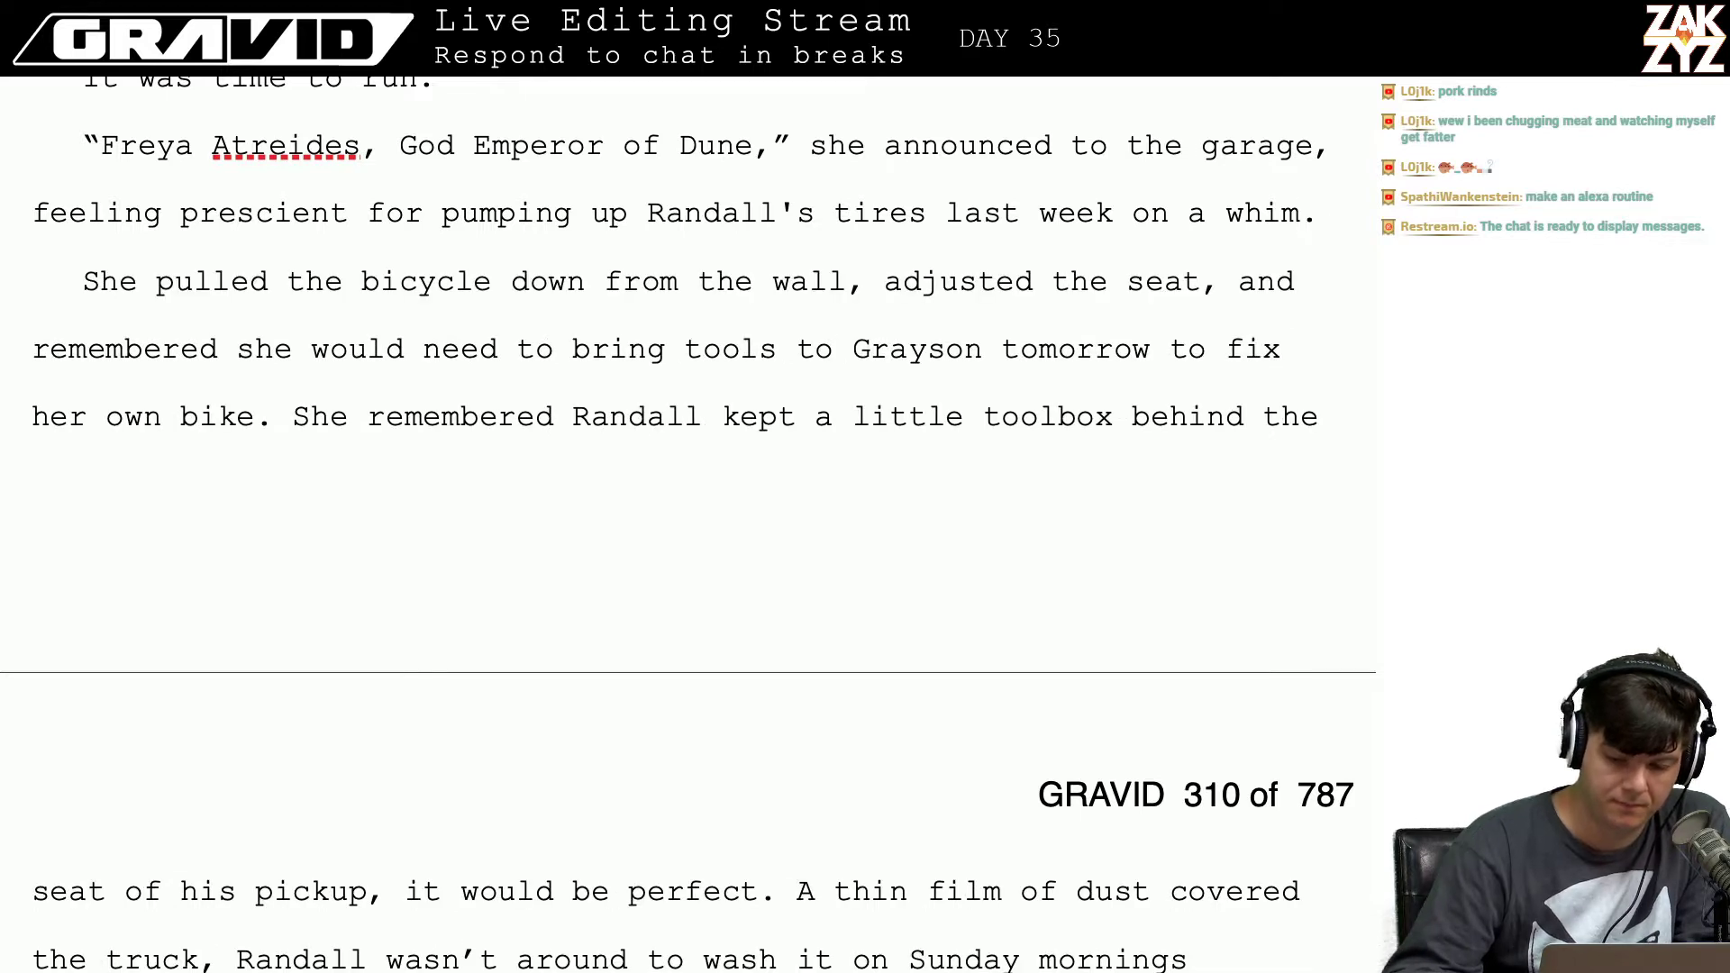
Step: Reread the lines from "It was time to run." to the end of the garage announcement paragraph
key("Right")
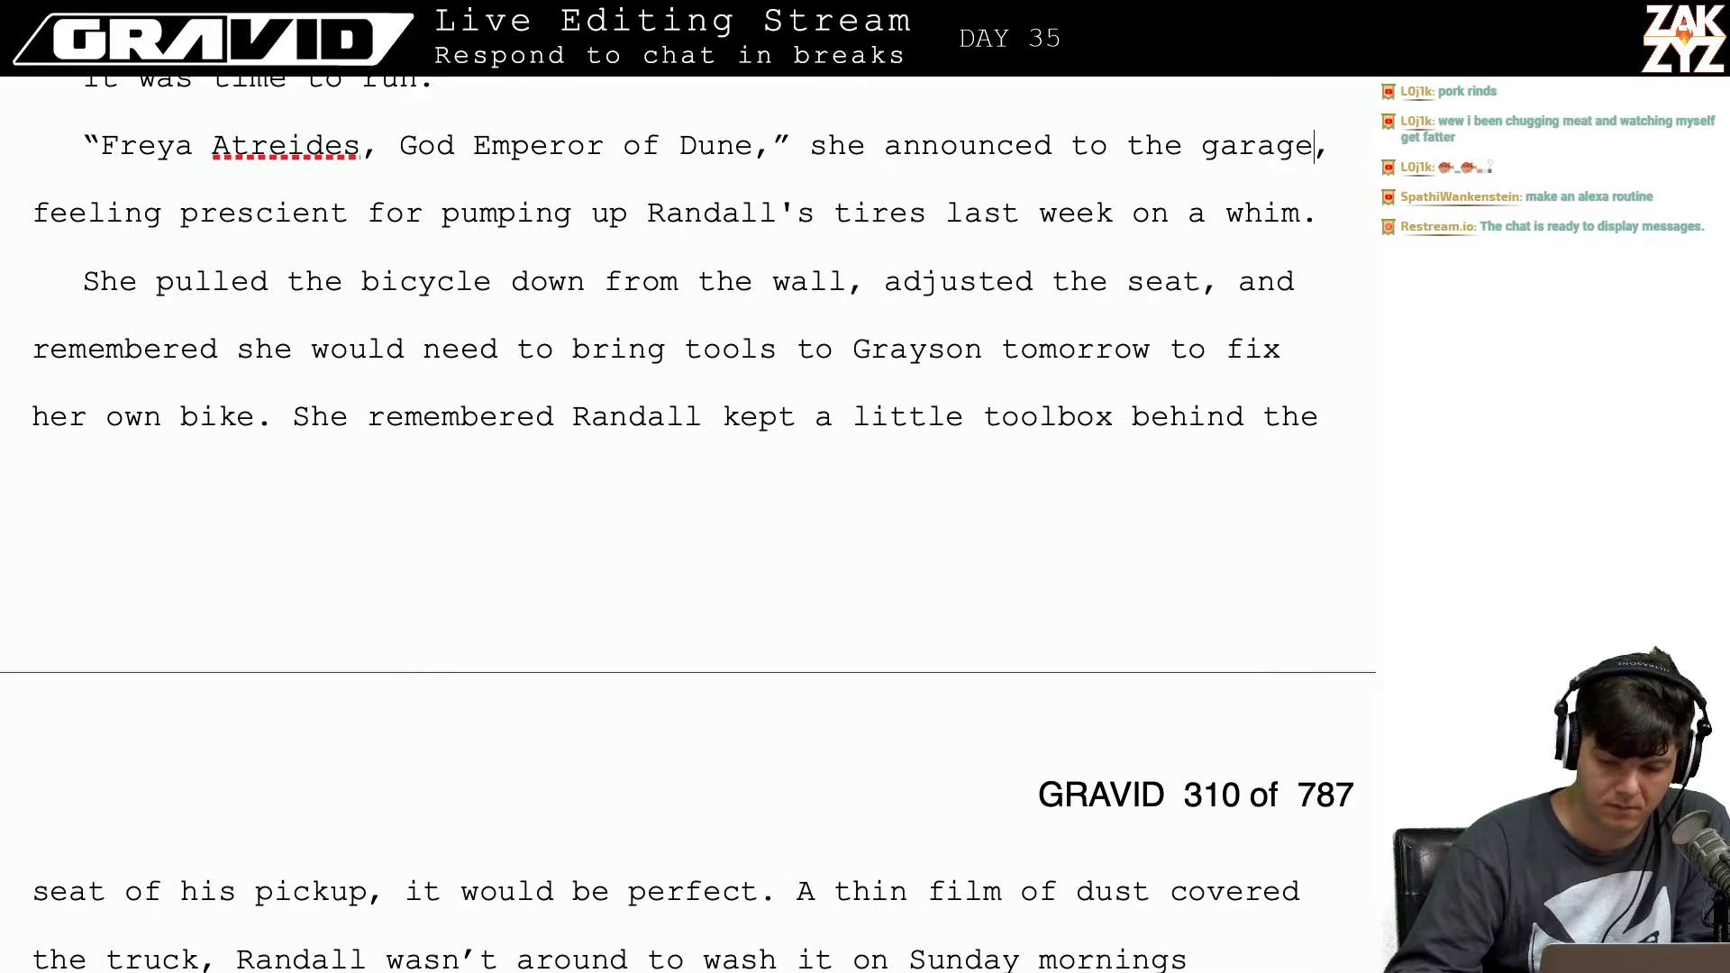
key("Right")
key("Right")
key("Right")
key("Left")
key("Left")
key("Down")
key("Left")
key("Right")
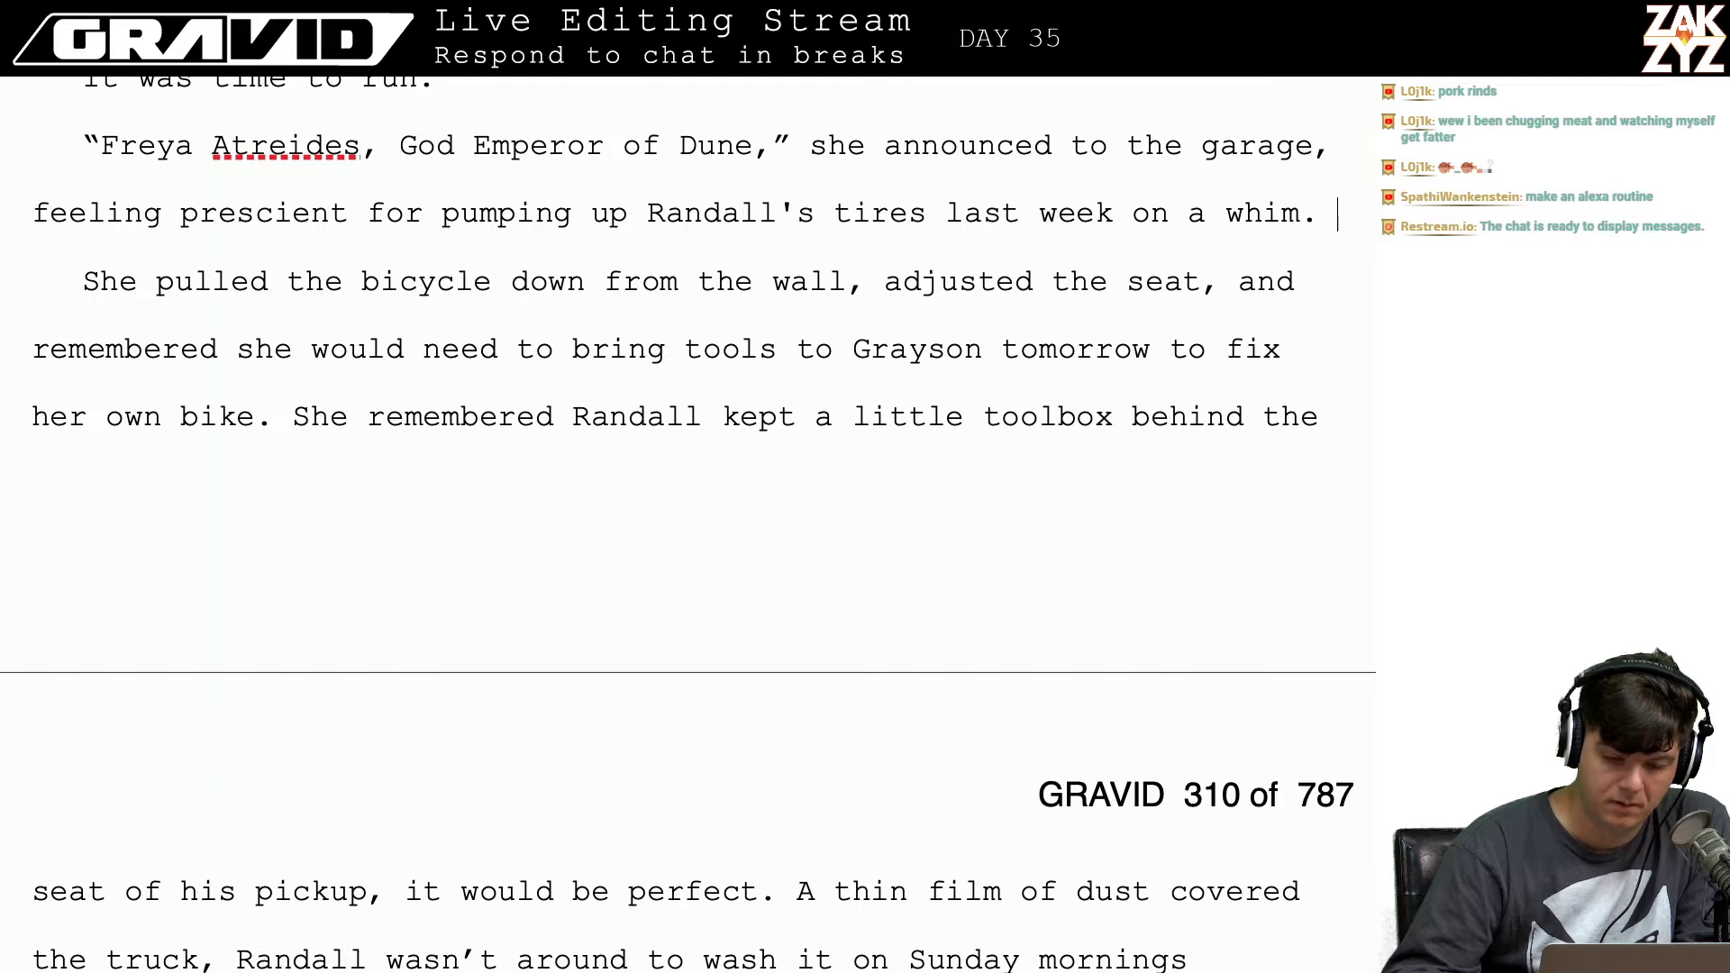
key("Right")
key("Right")
key("Right")
key("Right")
key("Up")
key("Right")
key("Up")
key("Up")
key("Up")
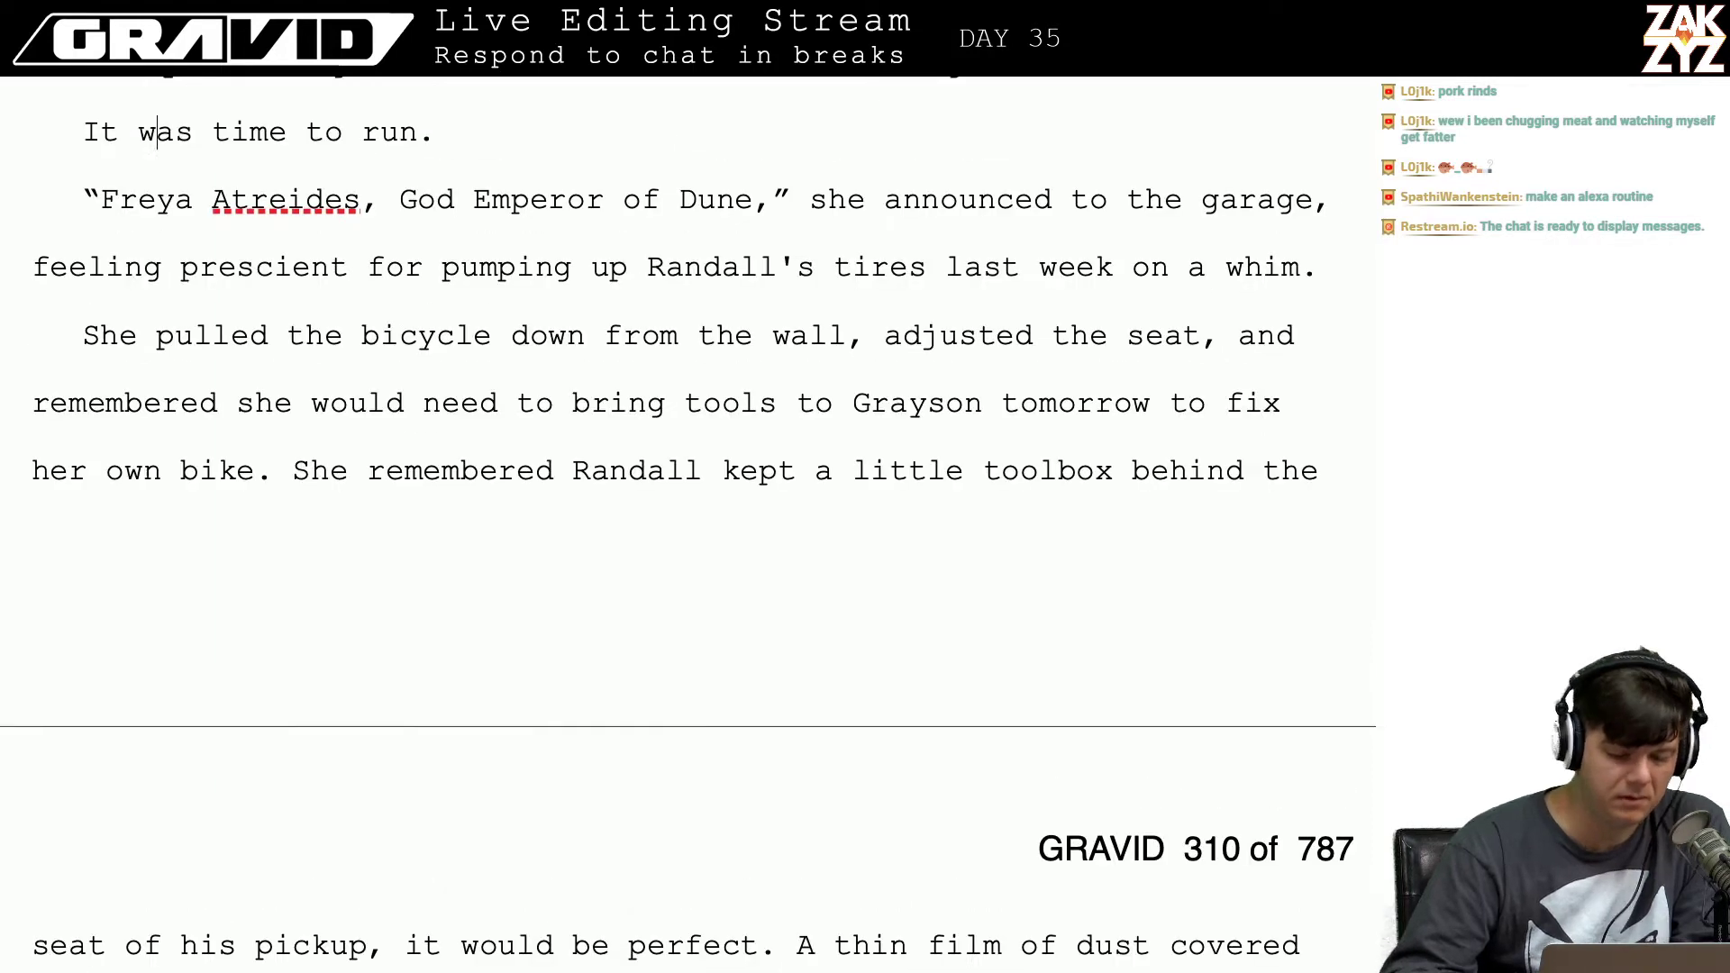
key("Down")
key("Down")
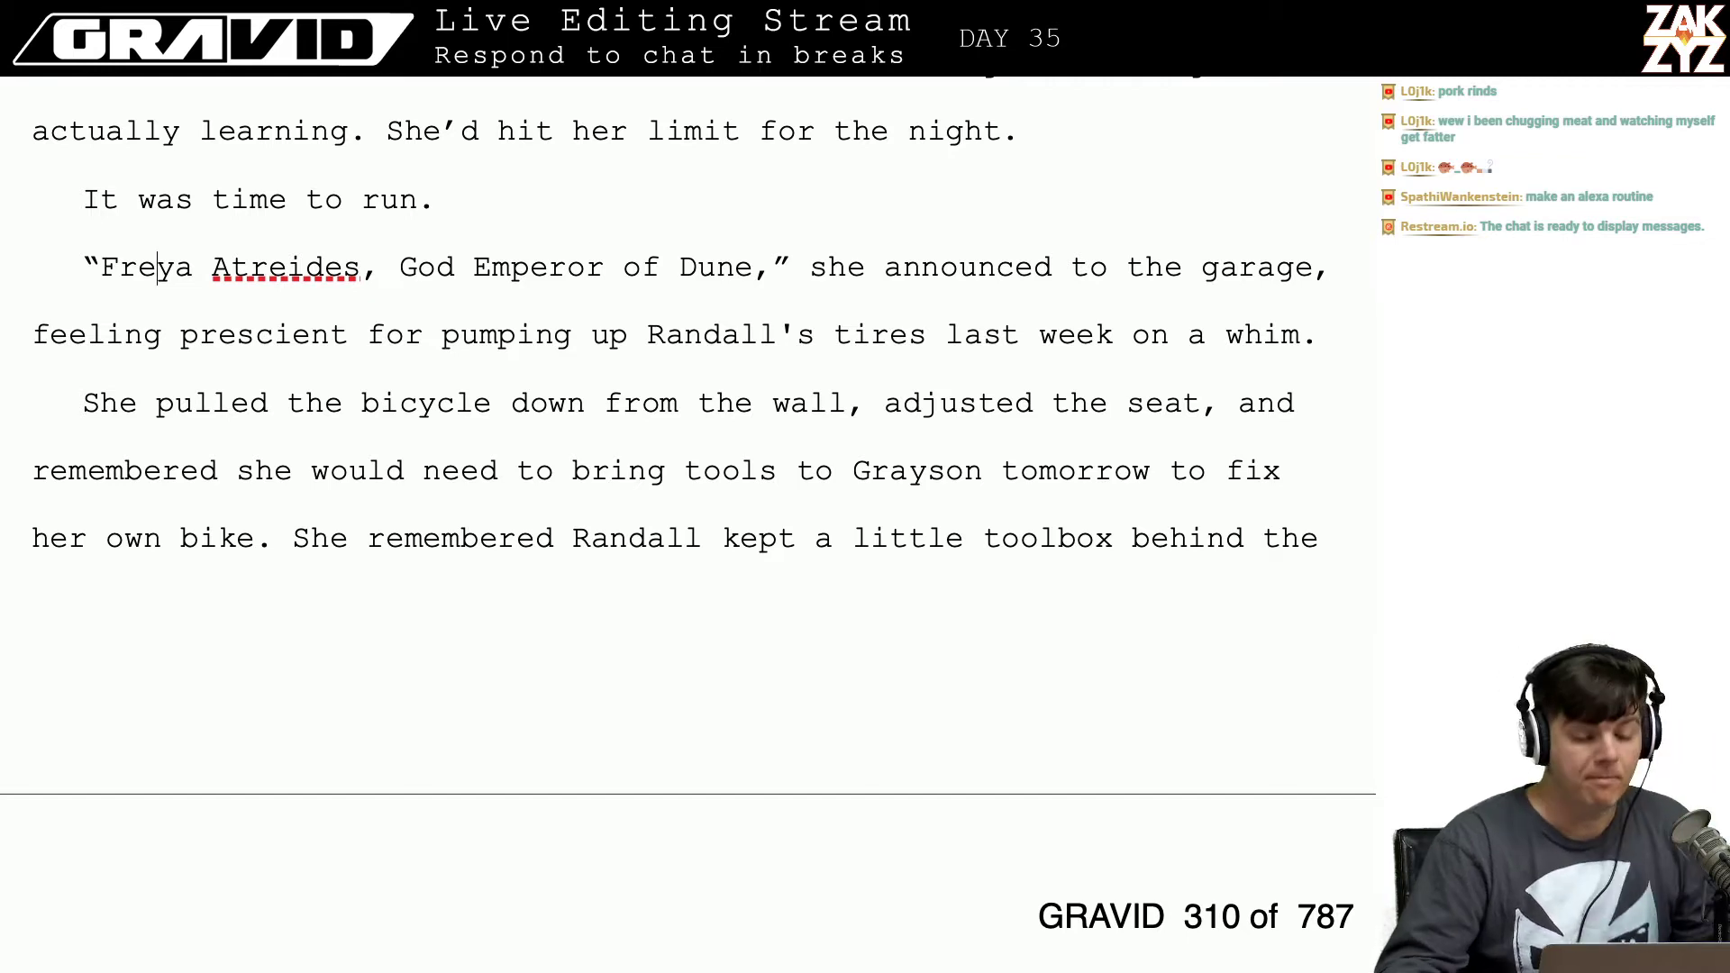
key("Right")
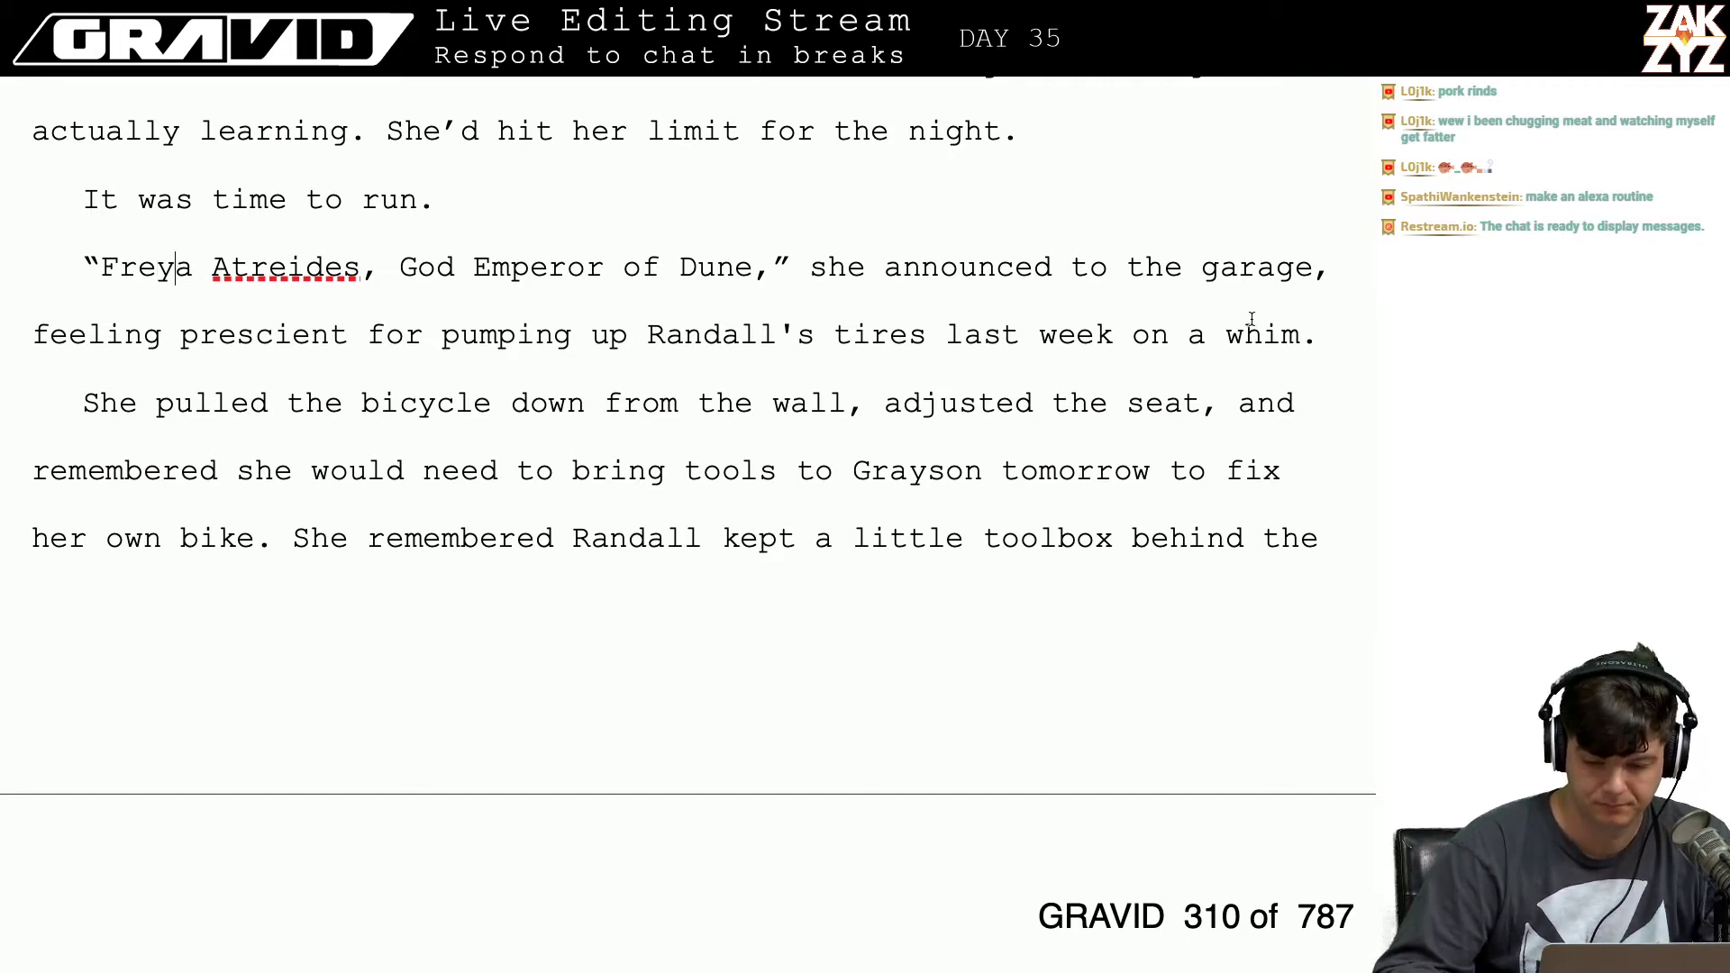
Step: Extend the garage announcement sentence with "and needing it today" after "on a whim"
left_click(1325, 281)
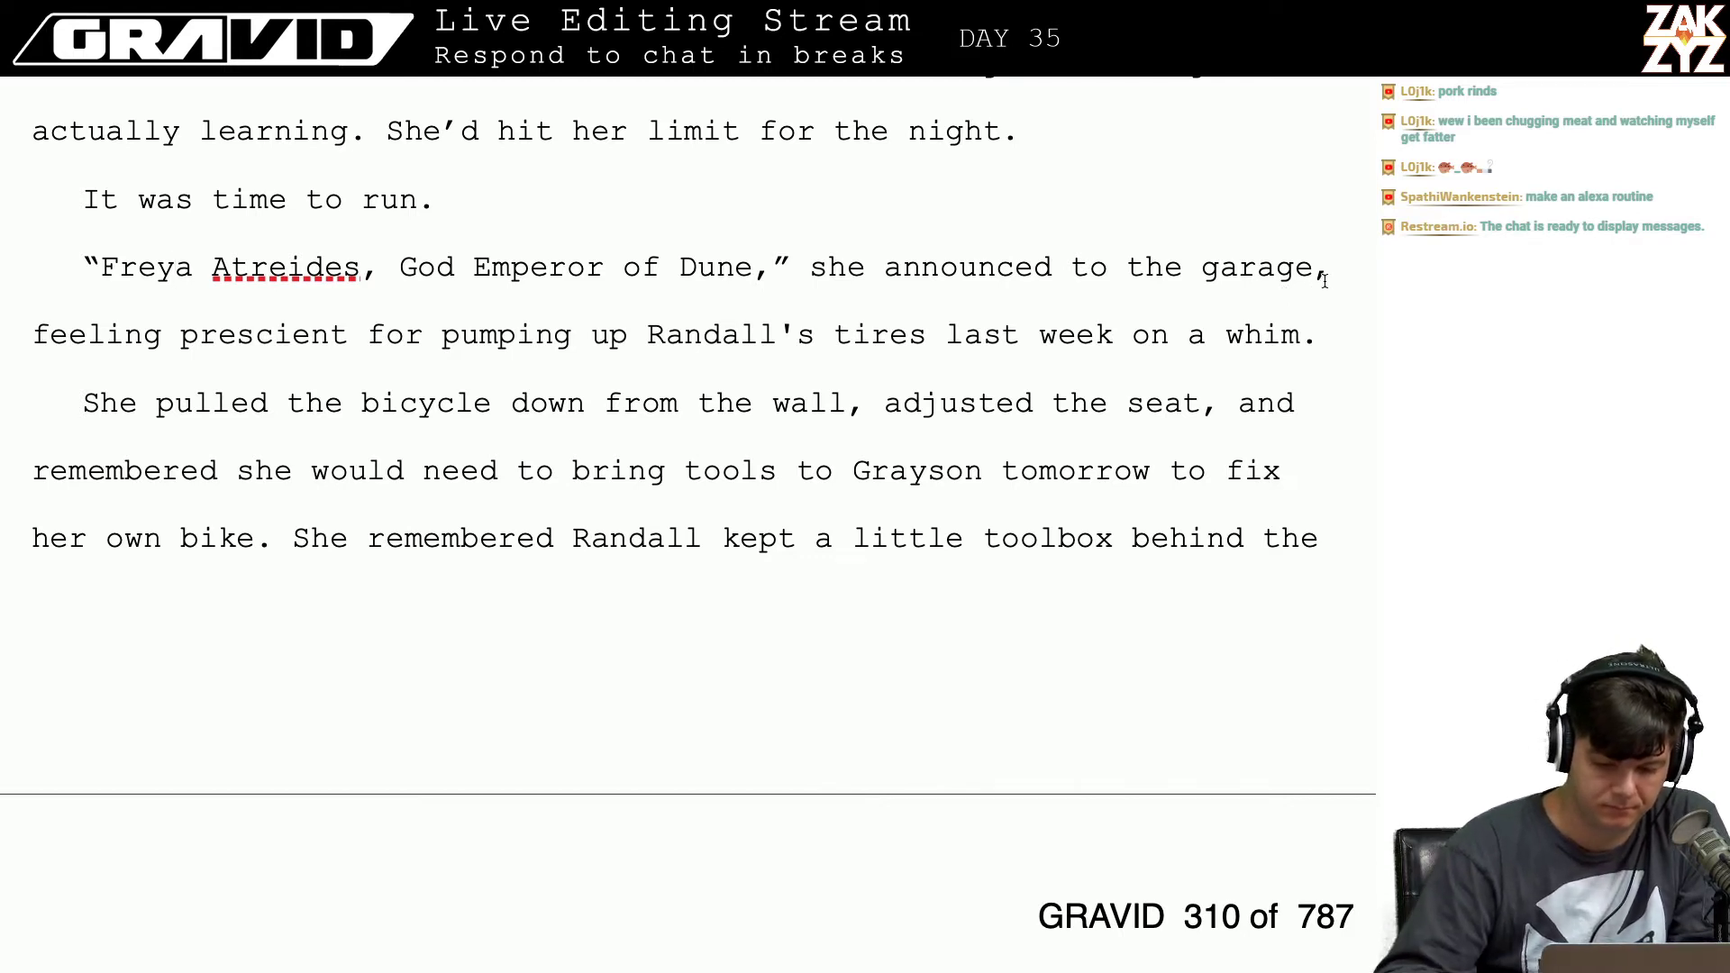
type("and needing ")
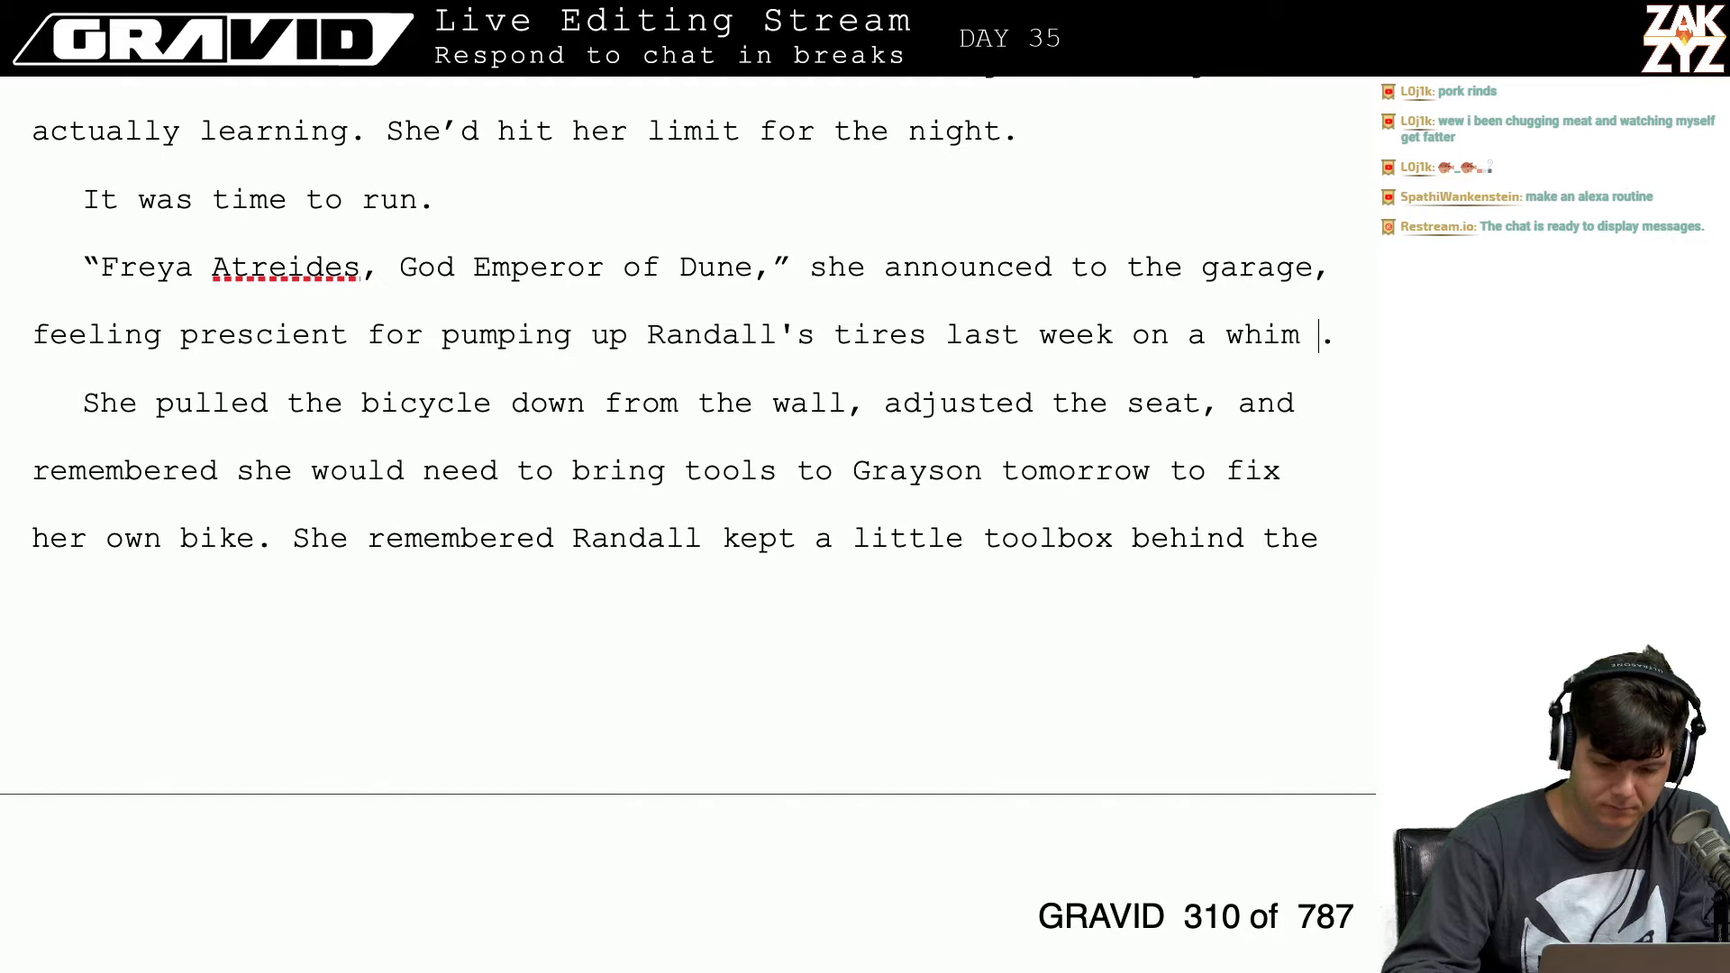
type("it tod")
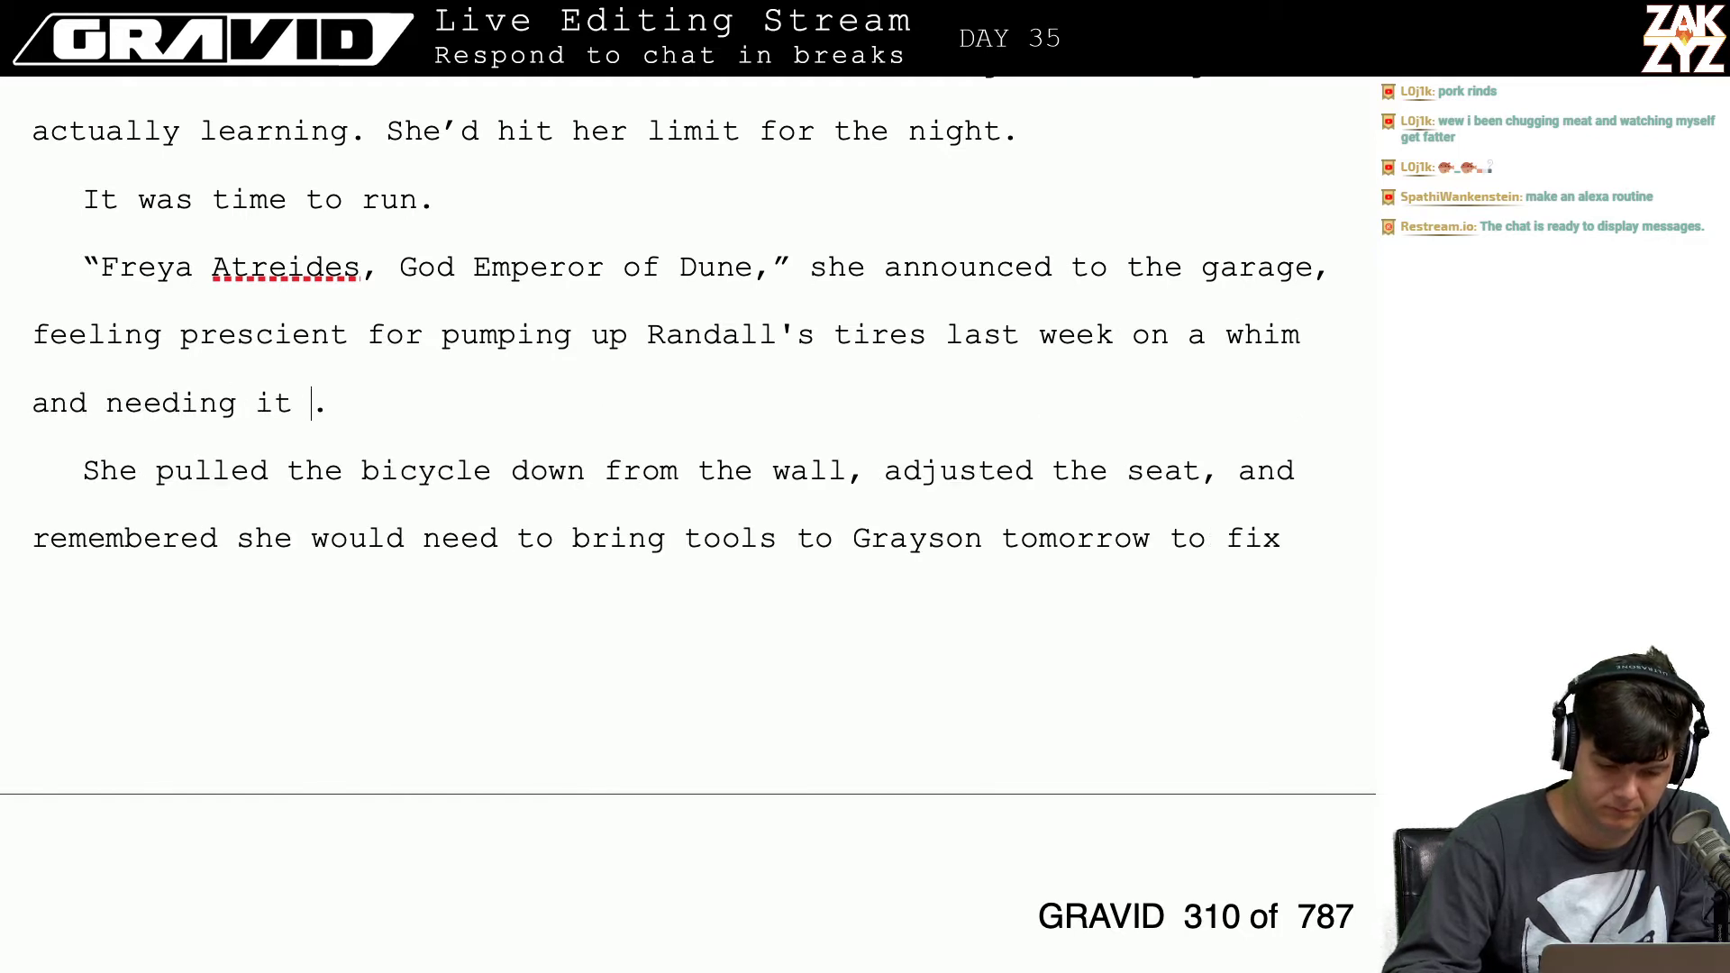
type("ay")
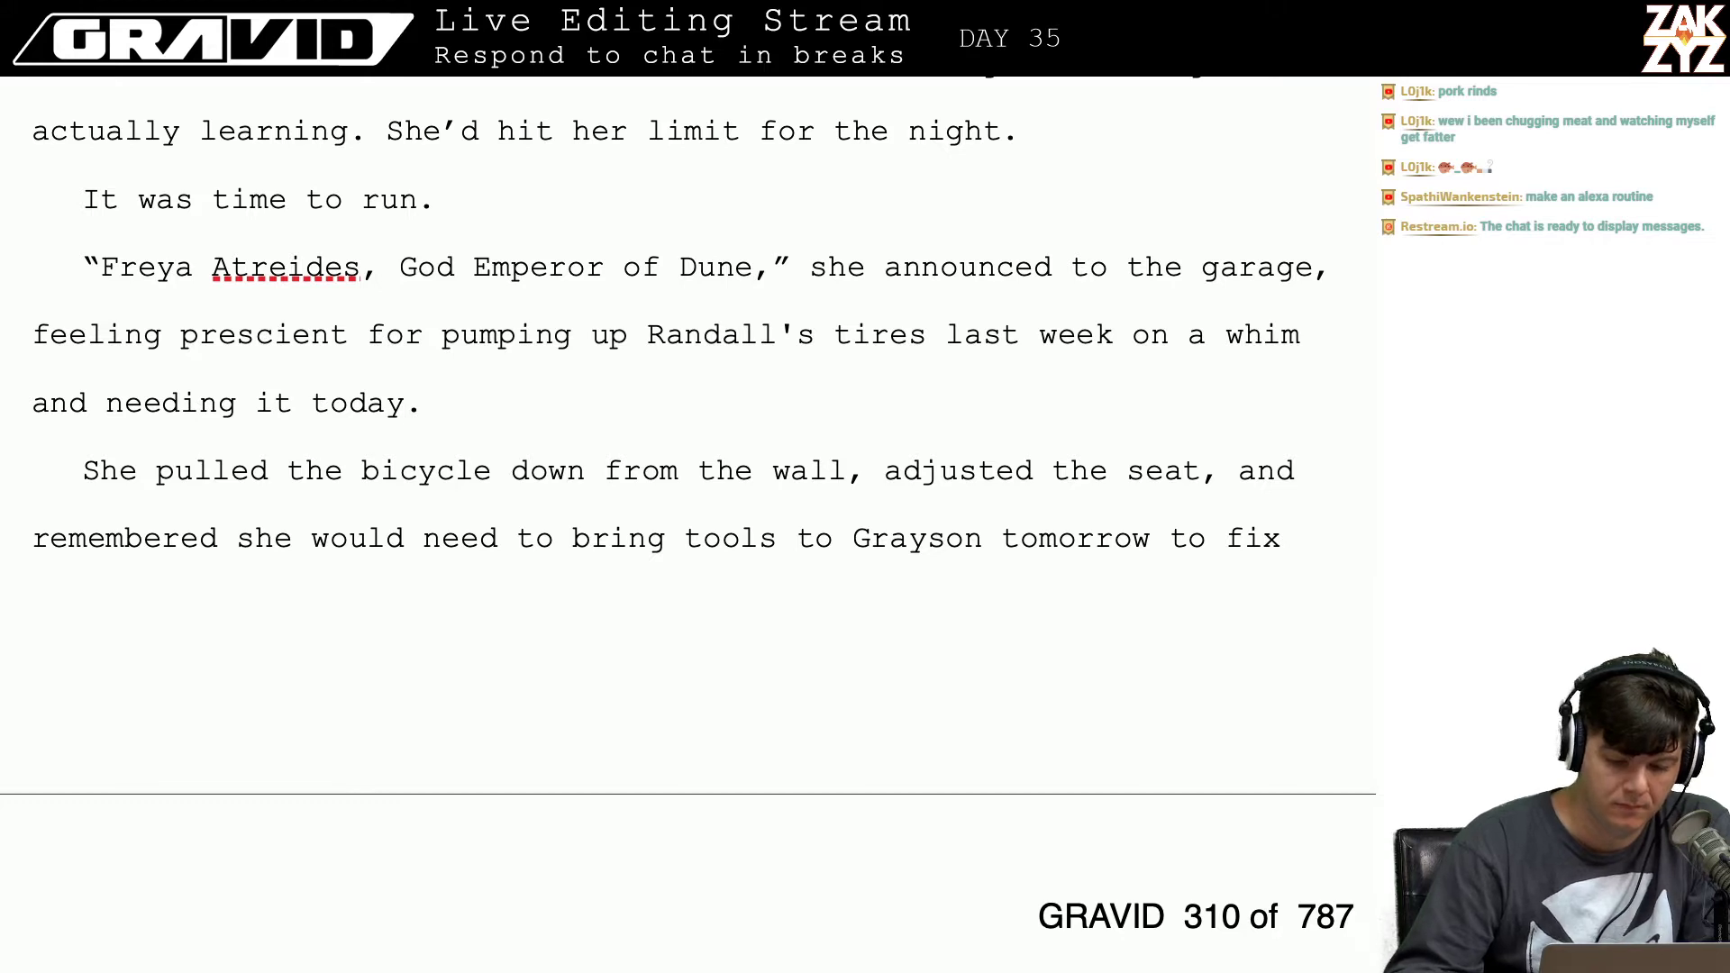
Step: Cut the added ending "and needing it today" back to "and needin"
key("Up")
key("Right")
key("Down")
key("Left")
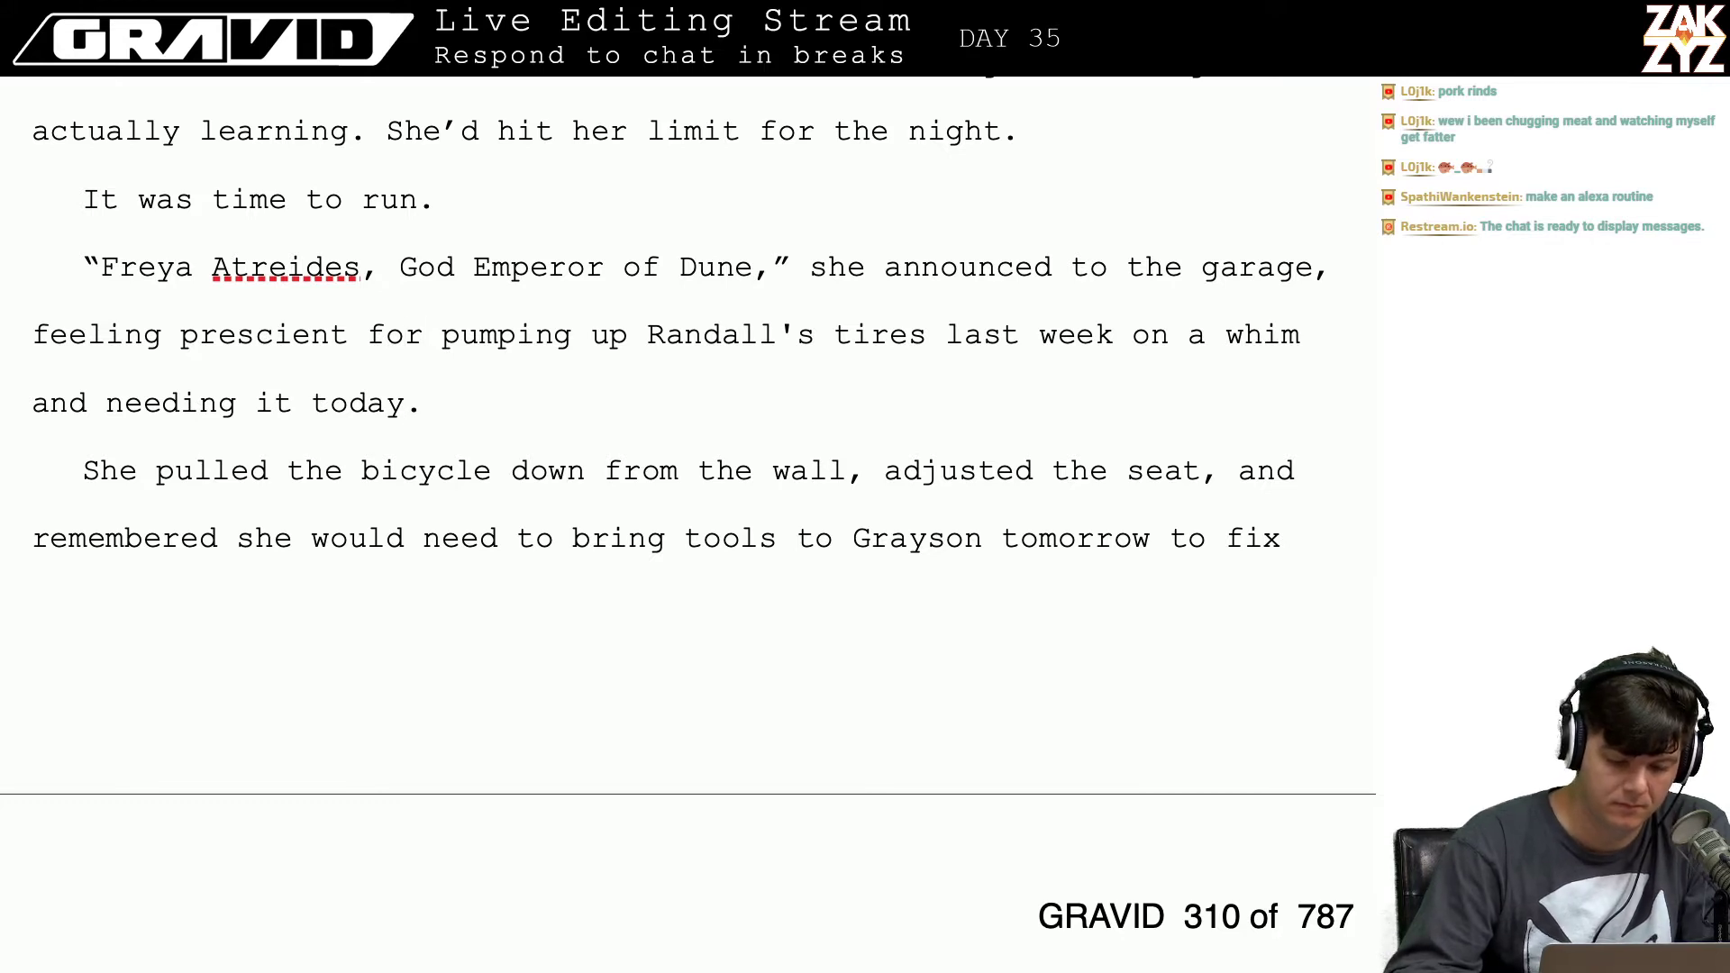
key("BackSpace")
key("BackSpace")
key("BackSpace")
key("BackSpace")
key("BackSpace")
key("BackSpace")
key("BackSpace")
key("BackSpace")
key("BackSpace")
key("BackSpace")
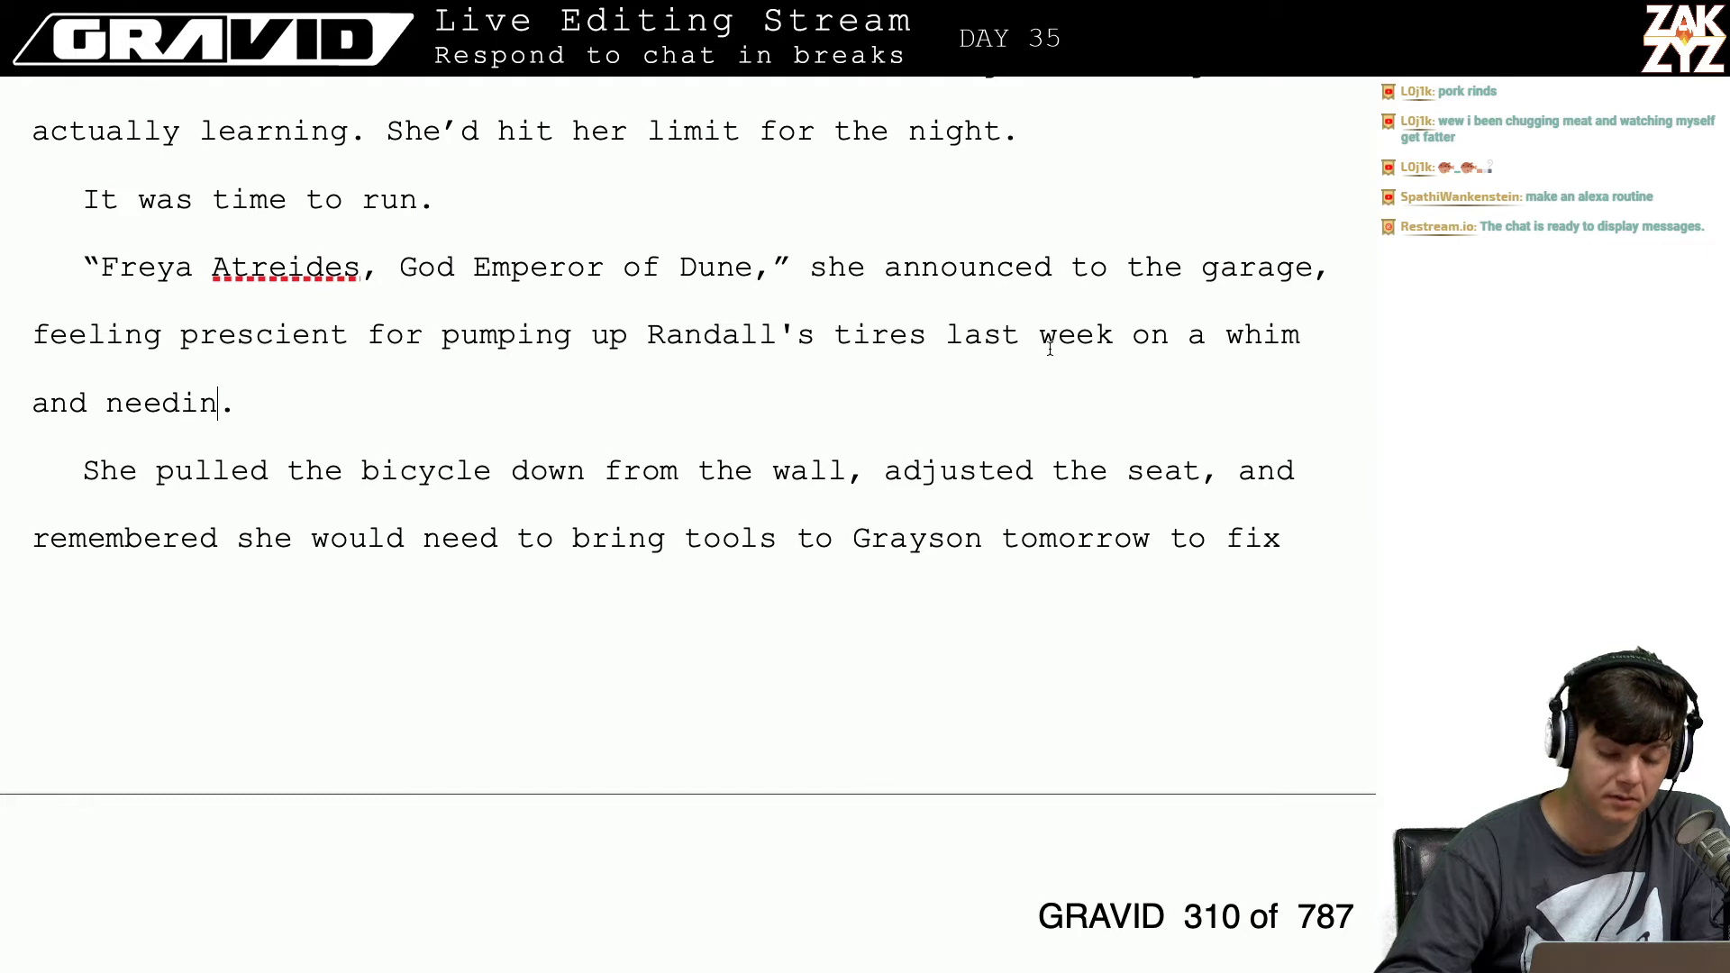
Step: End the sentence at "feeling prescient" and add "Last week she'd pumped up Randall's tires on a whim, and today she needed the bike."
left_click(360, 359)
key("Left")
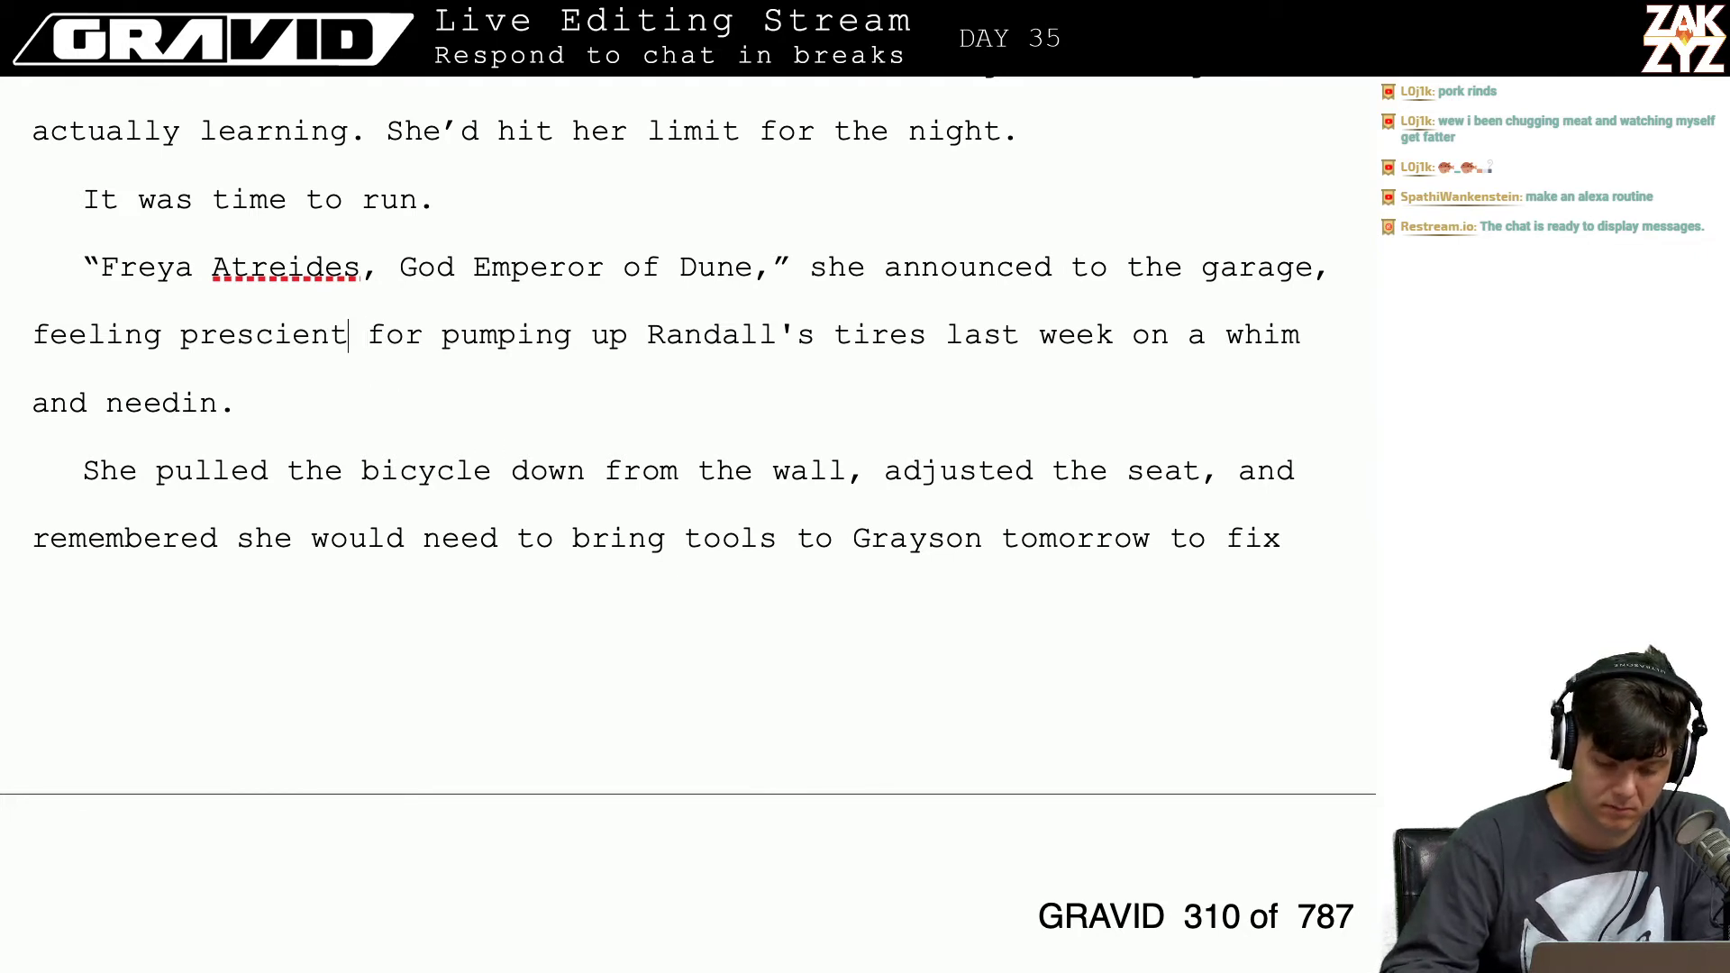
type(". Las")
type("t week she'd p")
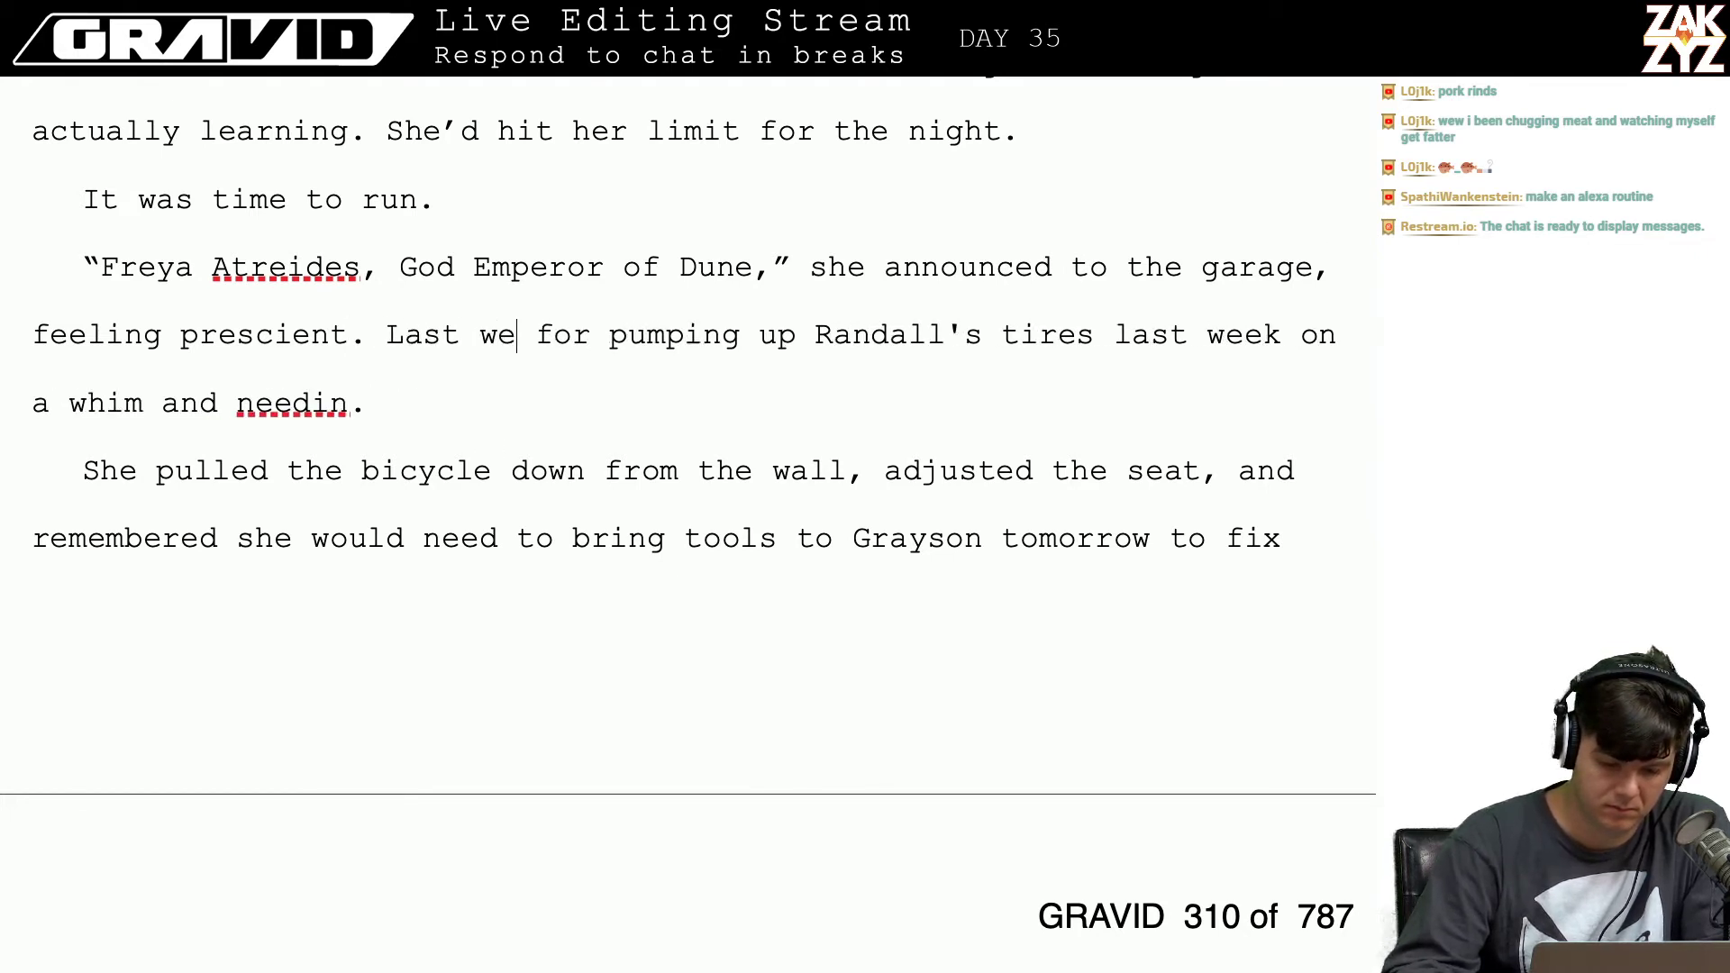
type("umped up R")
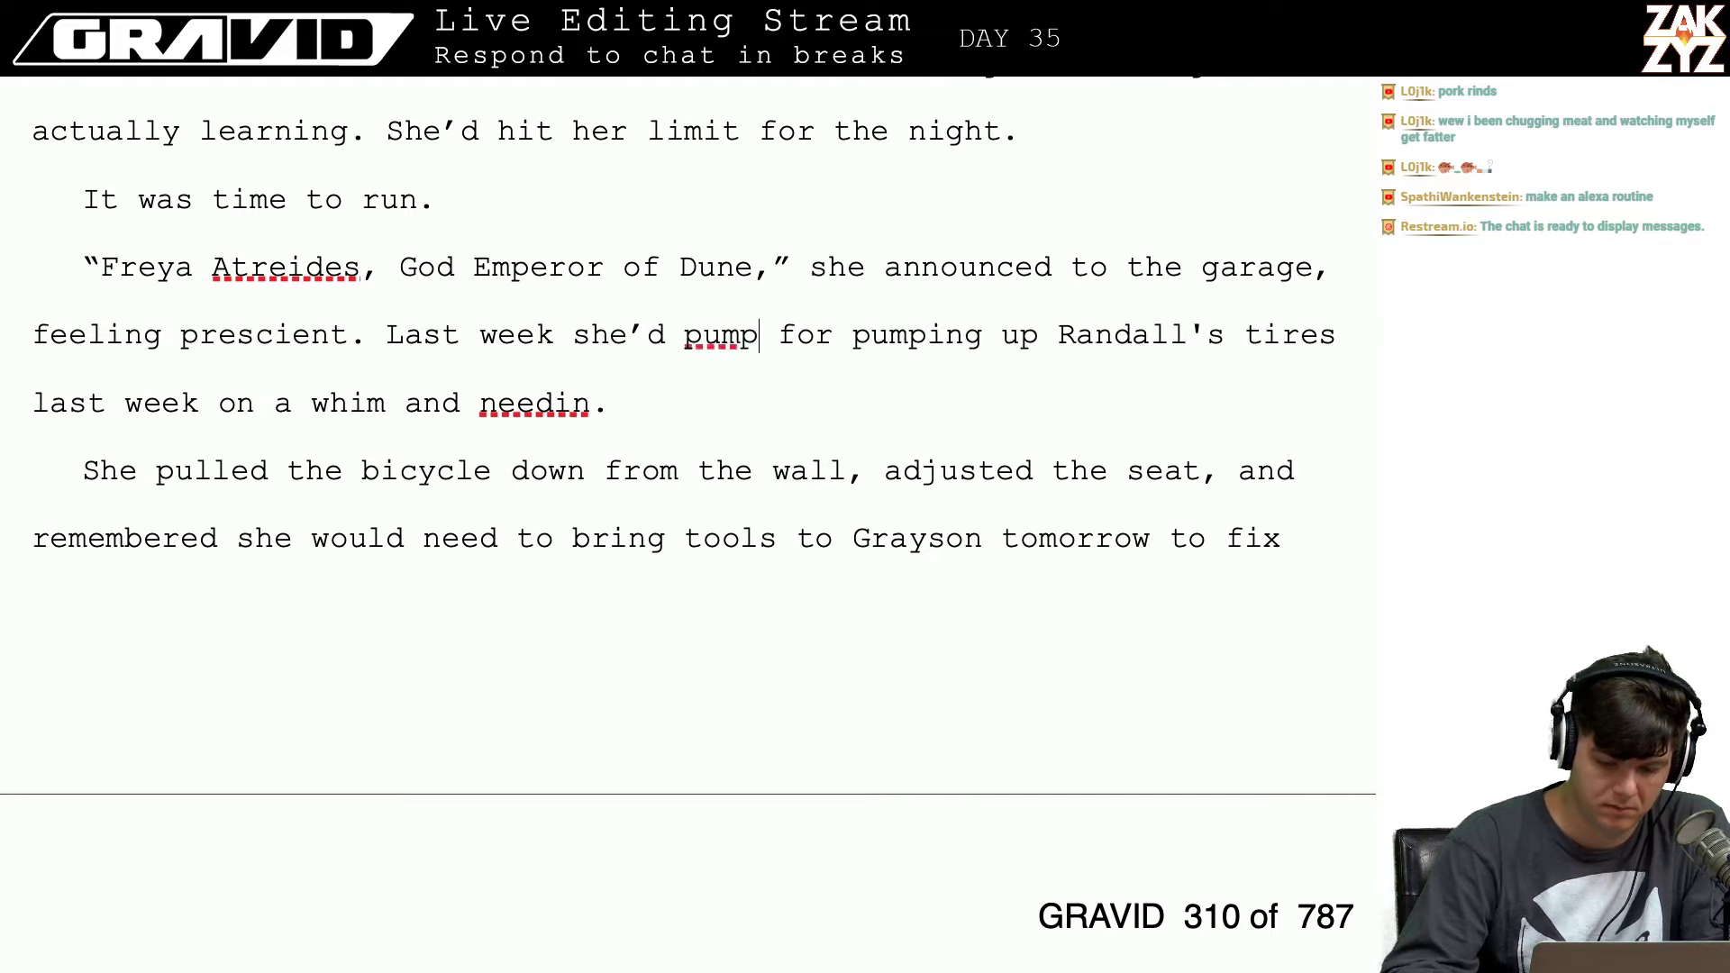
type("an")
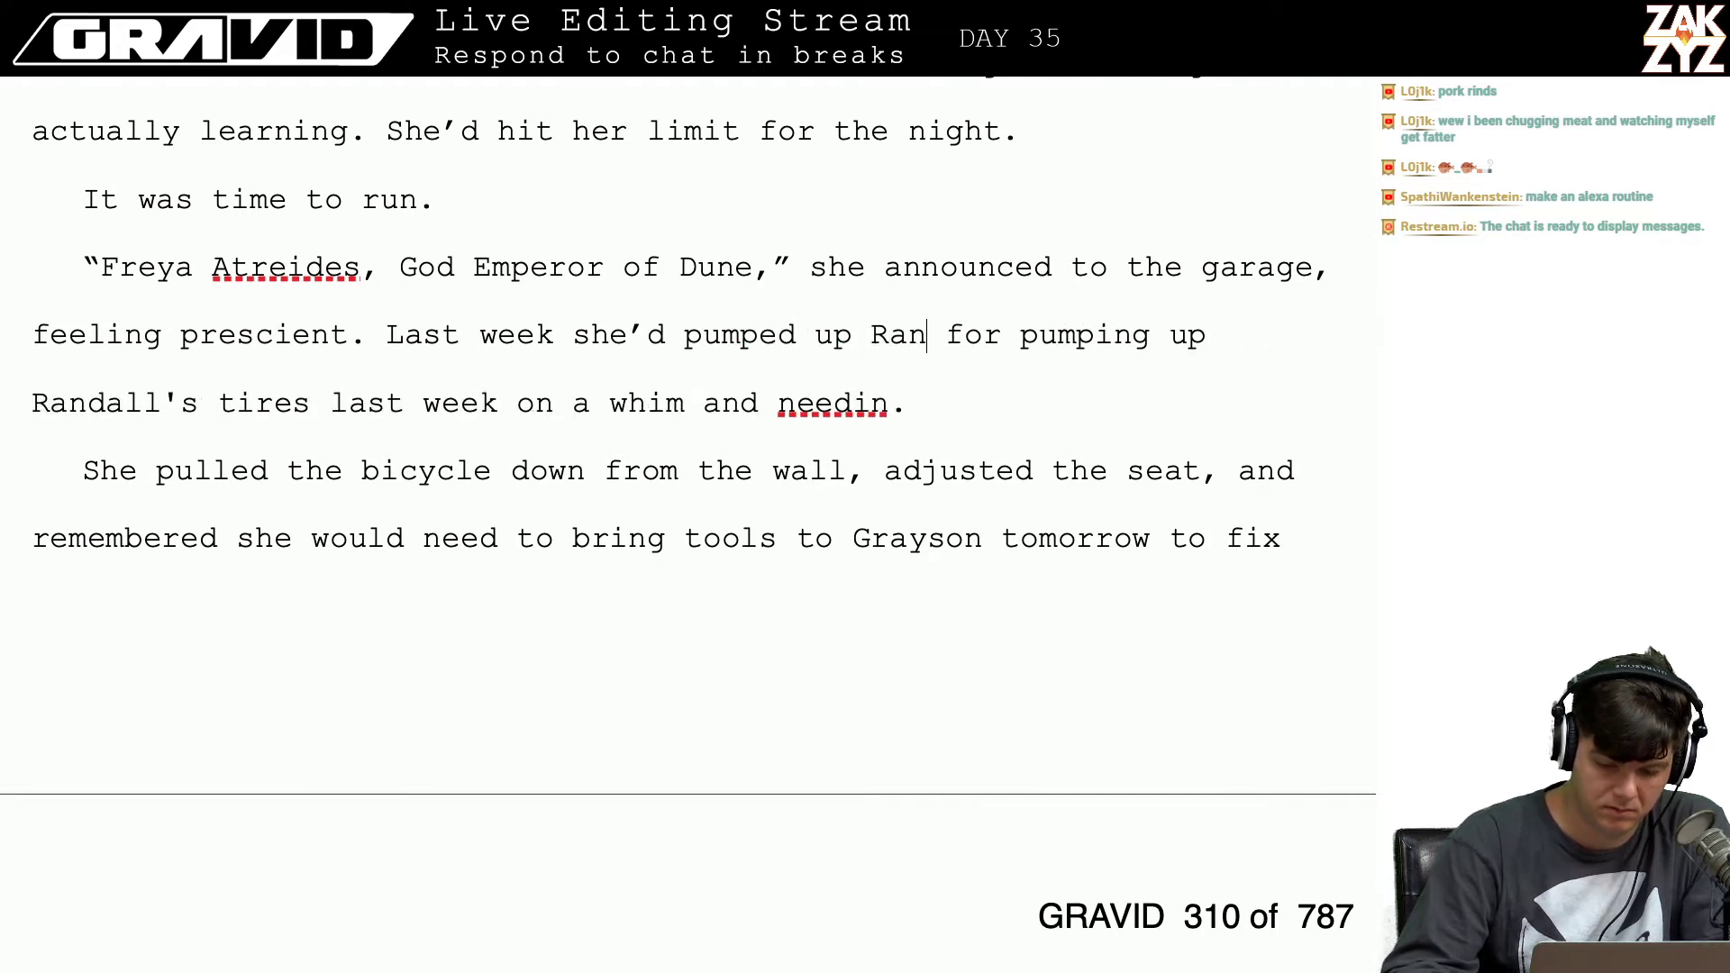
key("BackSpace")
key("BackSpace")
key("BackSpace")
type("ra")
key("BackSpace")
key("BackSpace")
type("Randall's tires ")
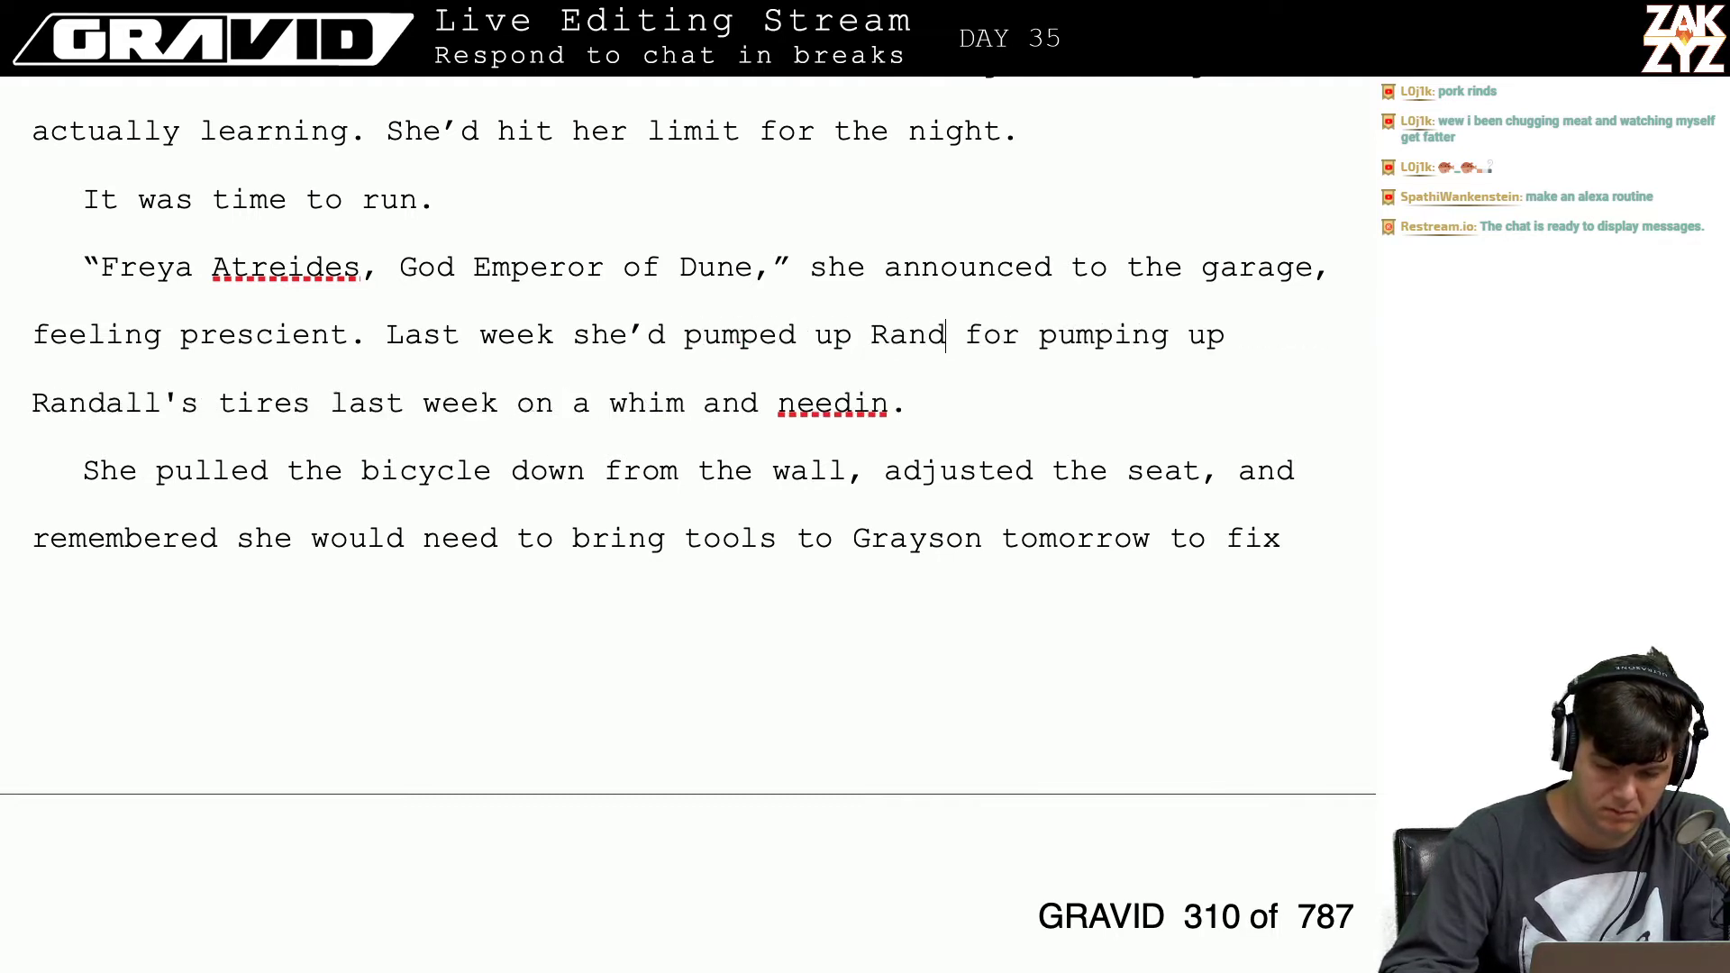
type("on a whim, an")
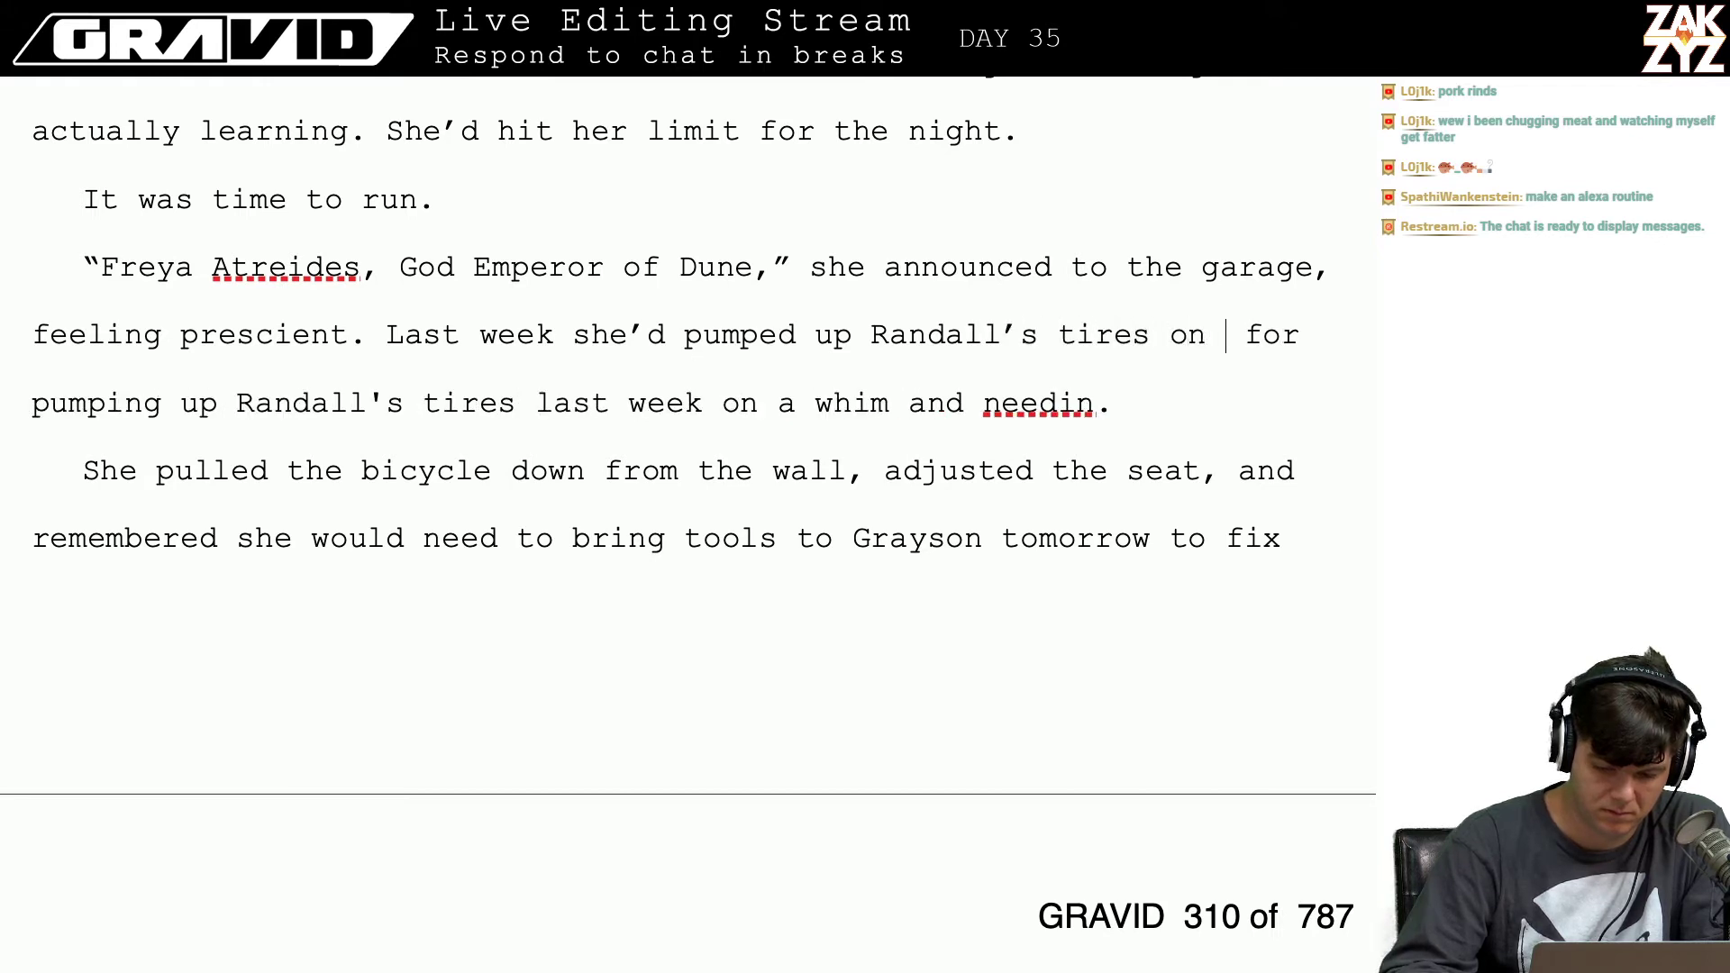
type("d today she ne")
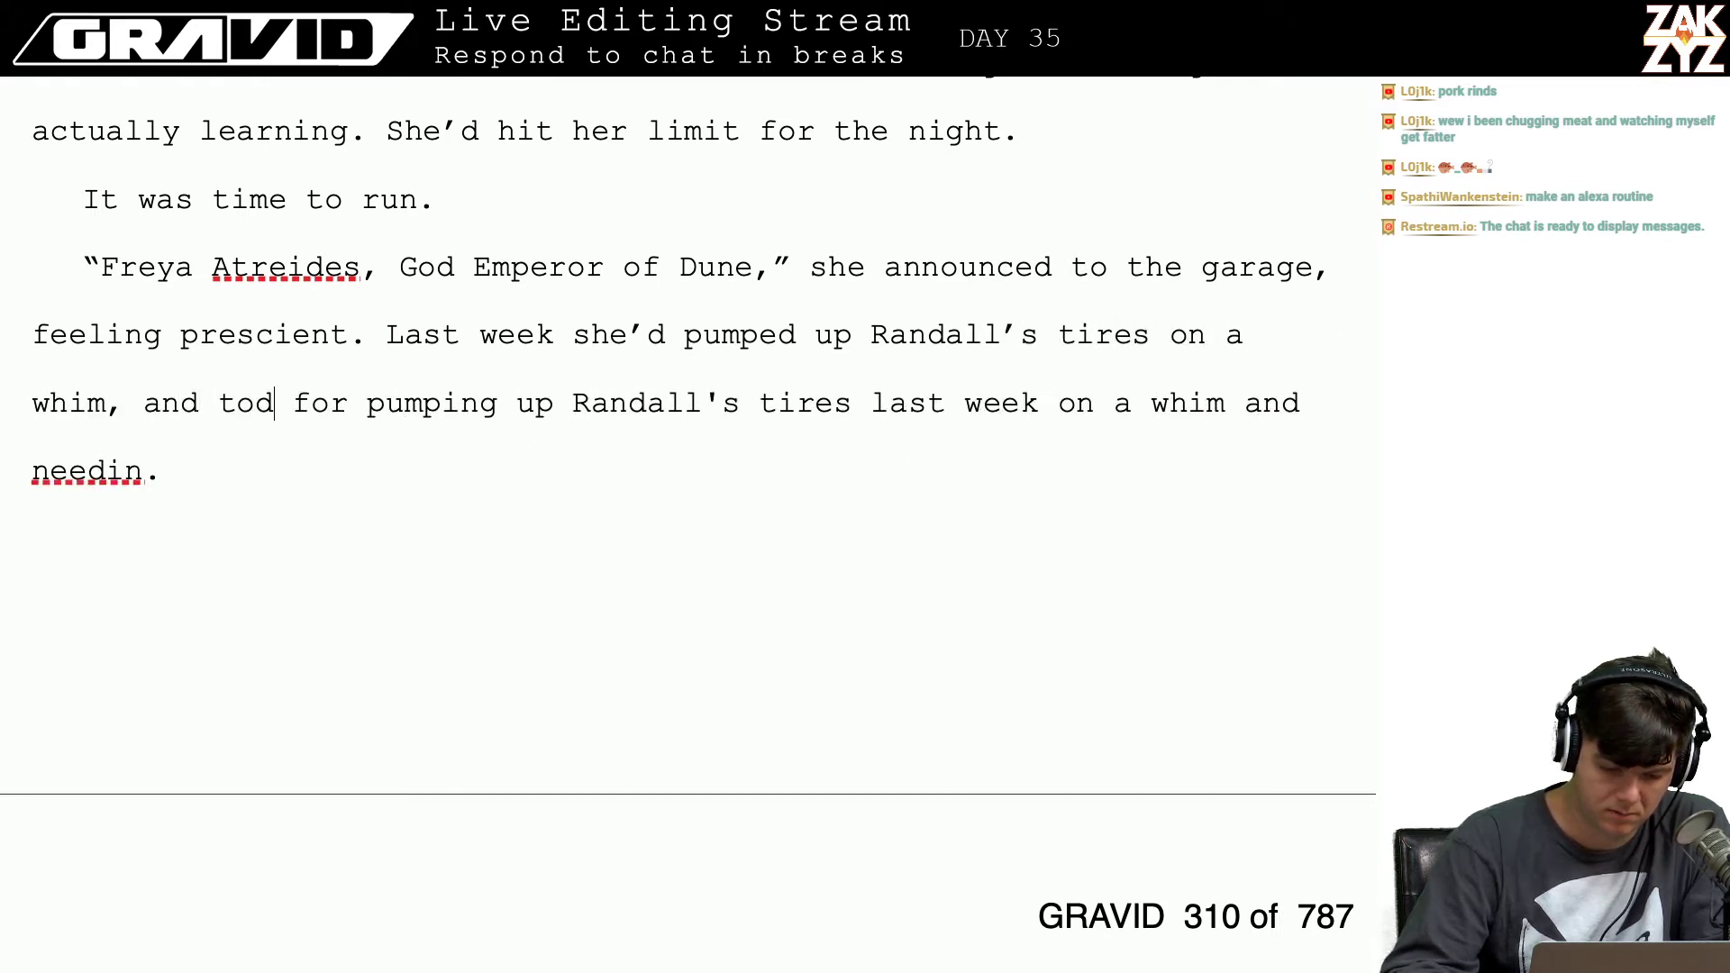
type("eded the bike.")
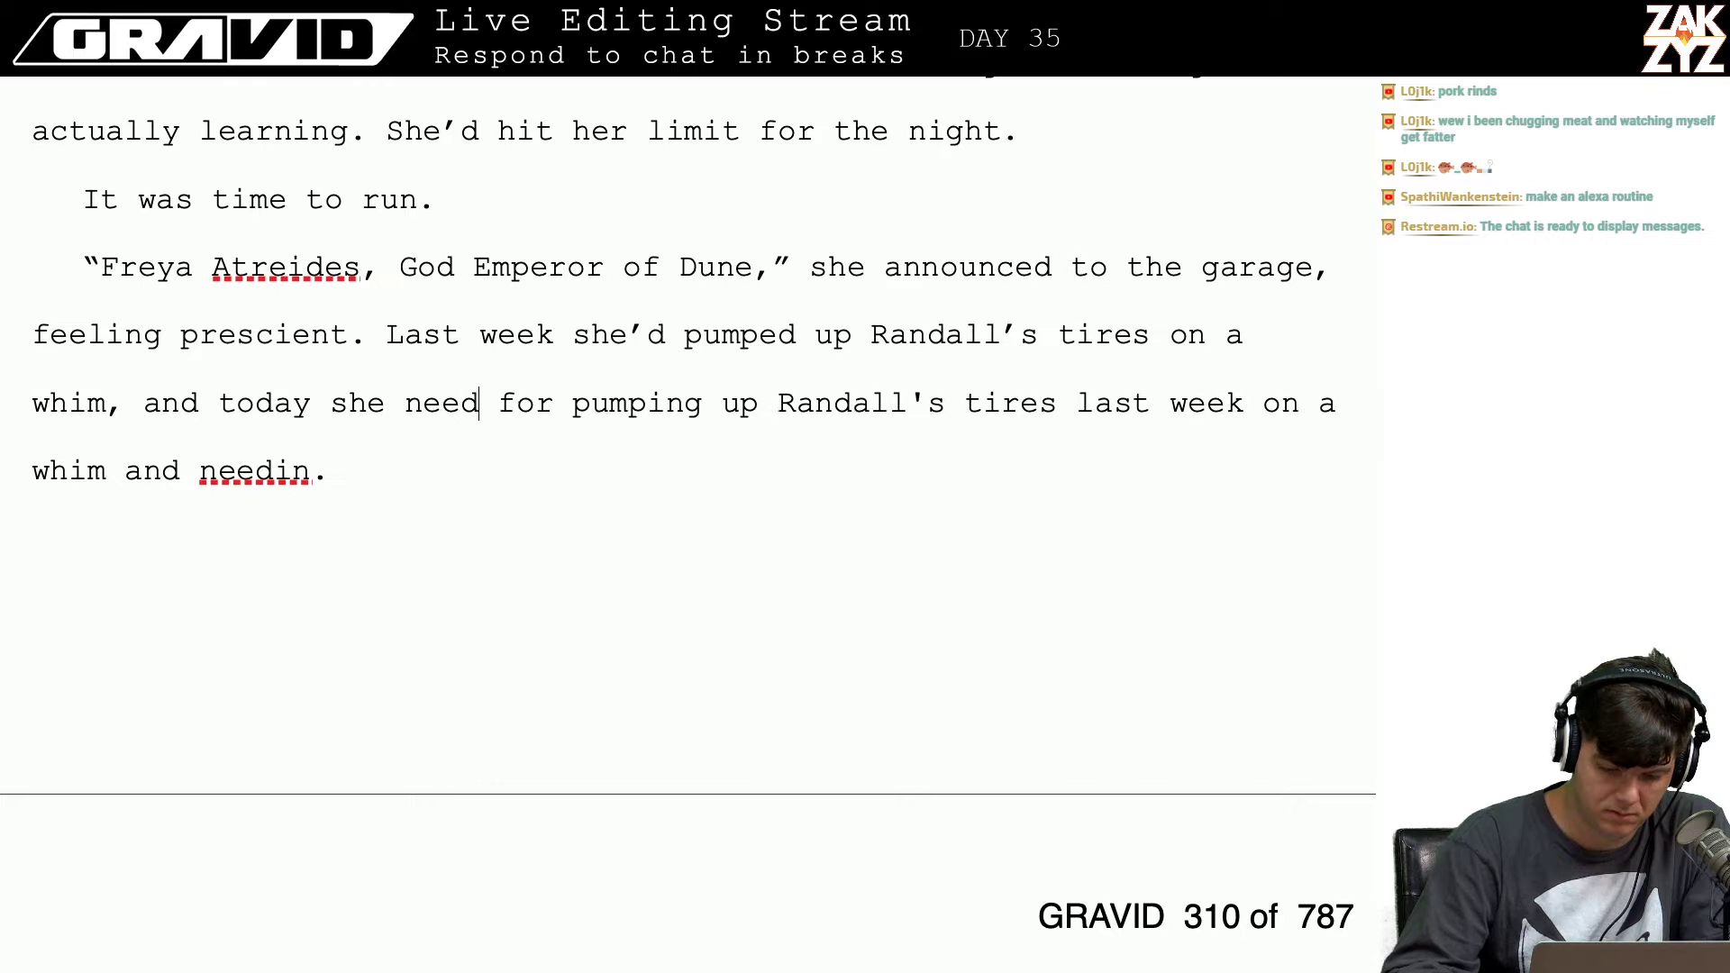
Step: Delete the leftover "for pumping up Randall's tires last week on a whim and needin." after the new sentence
key("shift+Down")
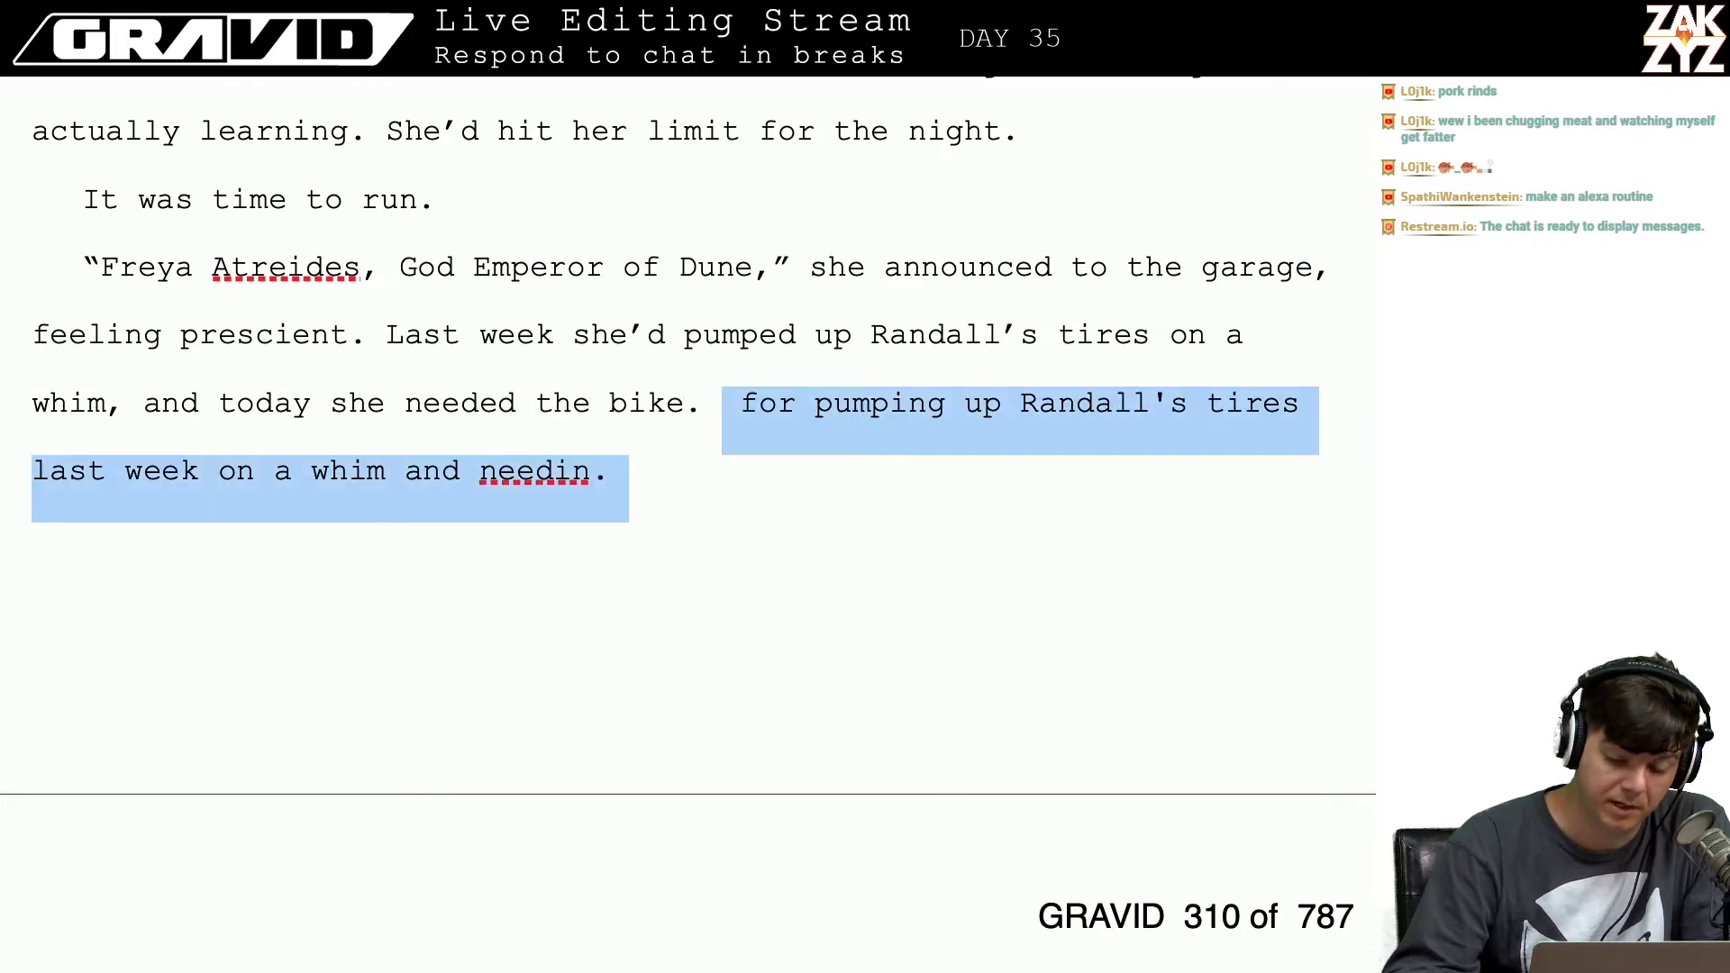
key("BackSpace")
key("BackSpace")
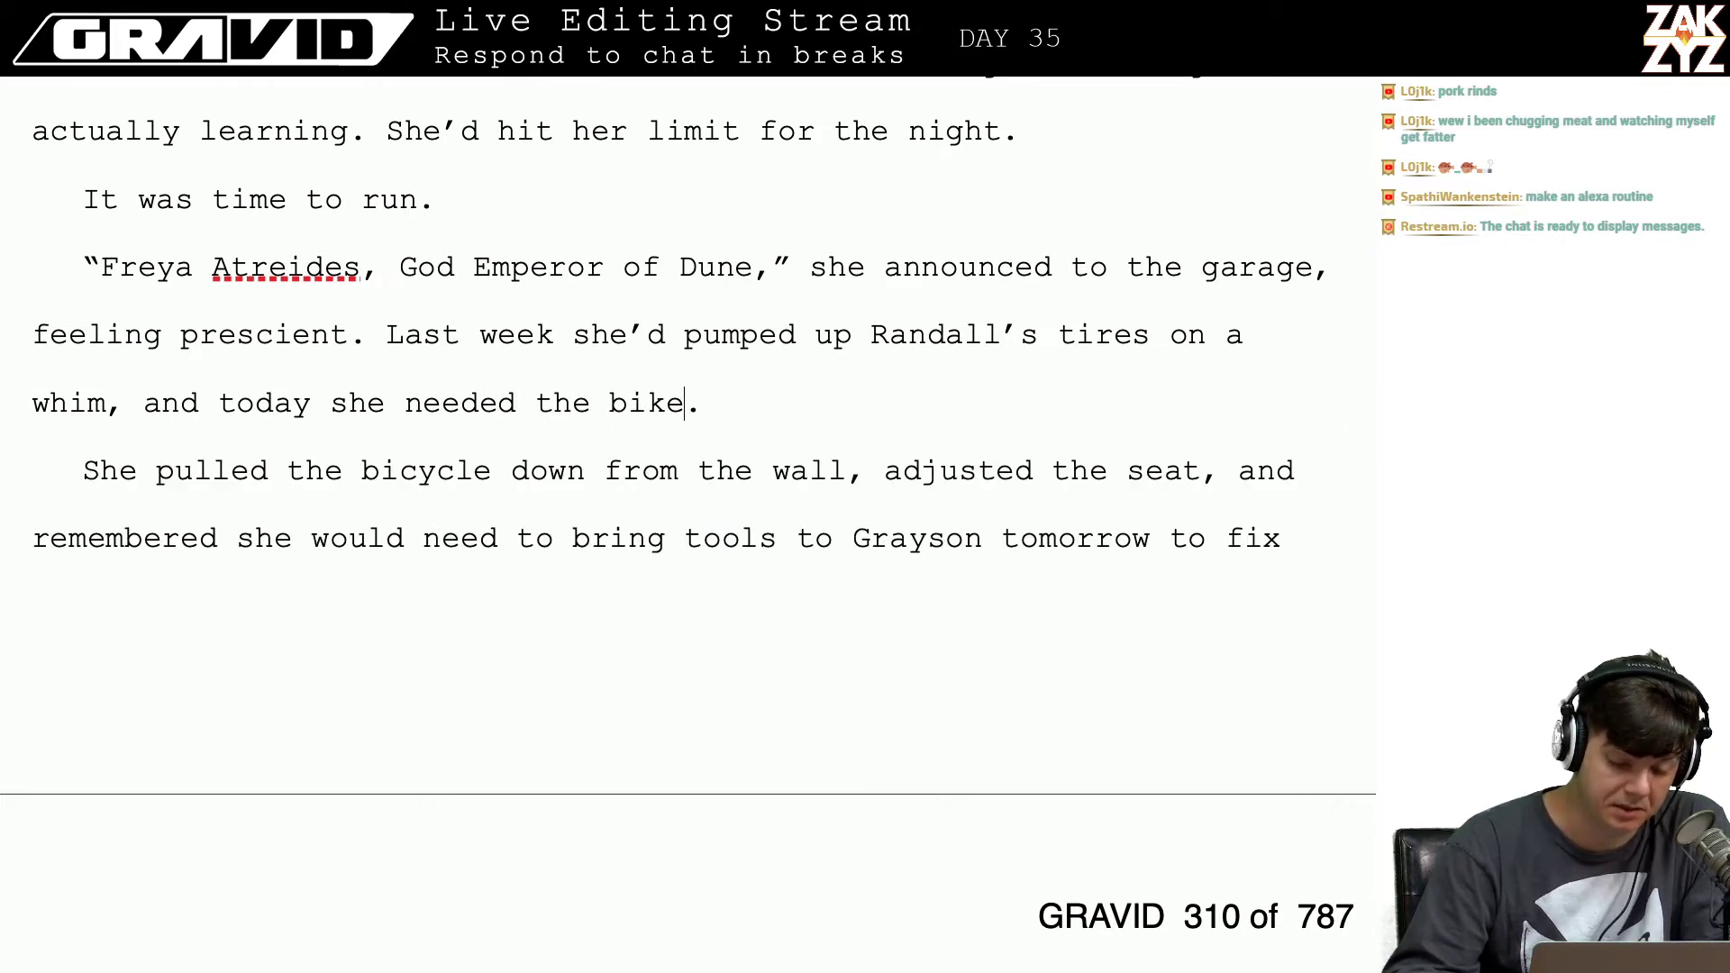
Step: Delete "the bike" after "and today she needed" at the end of the sentence about Randall's tires
key("Left")
key("Left")
key("Left")
key("Left")
key("Left")
key("Left")
key("Left")
key("Right")
key("Right")
key("Right")
key("Right")
key("Right")
key("Right")
key("Right")
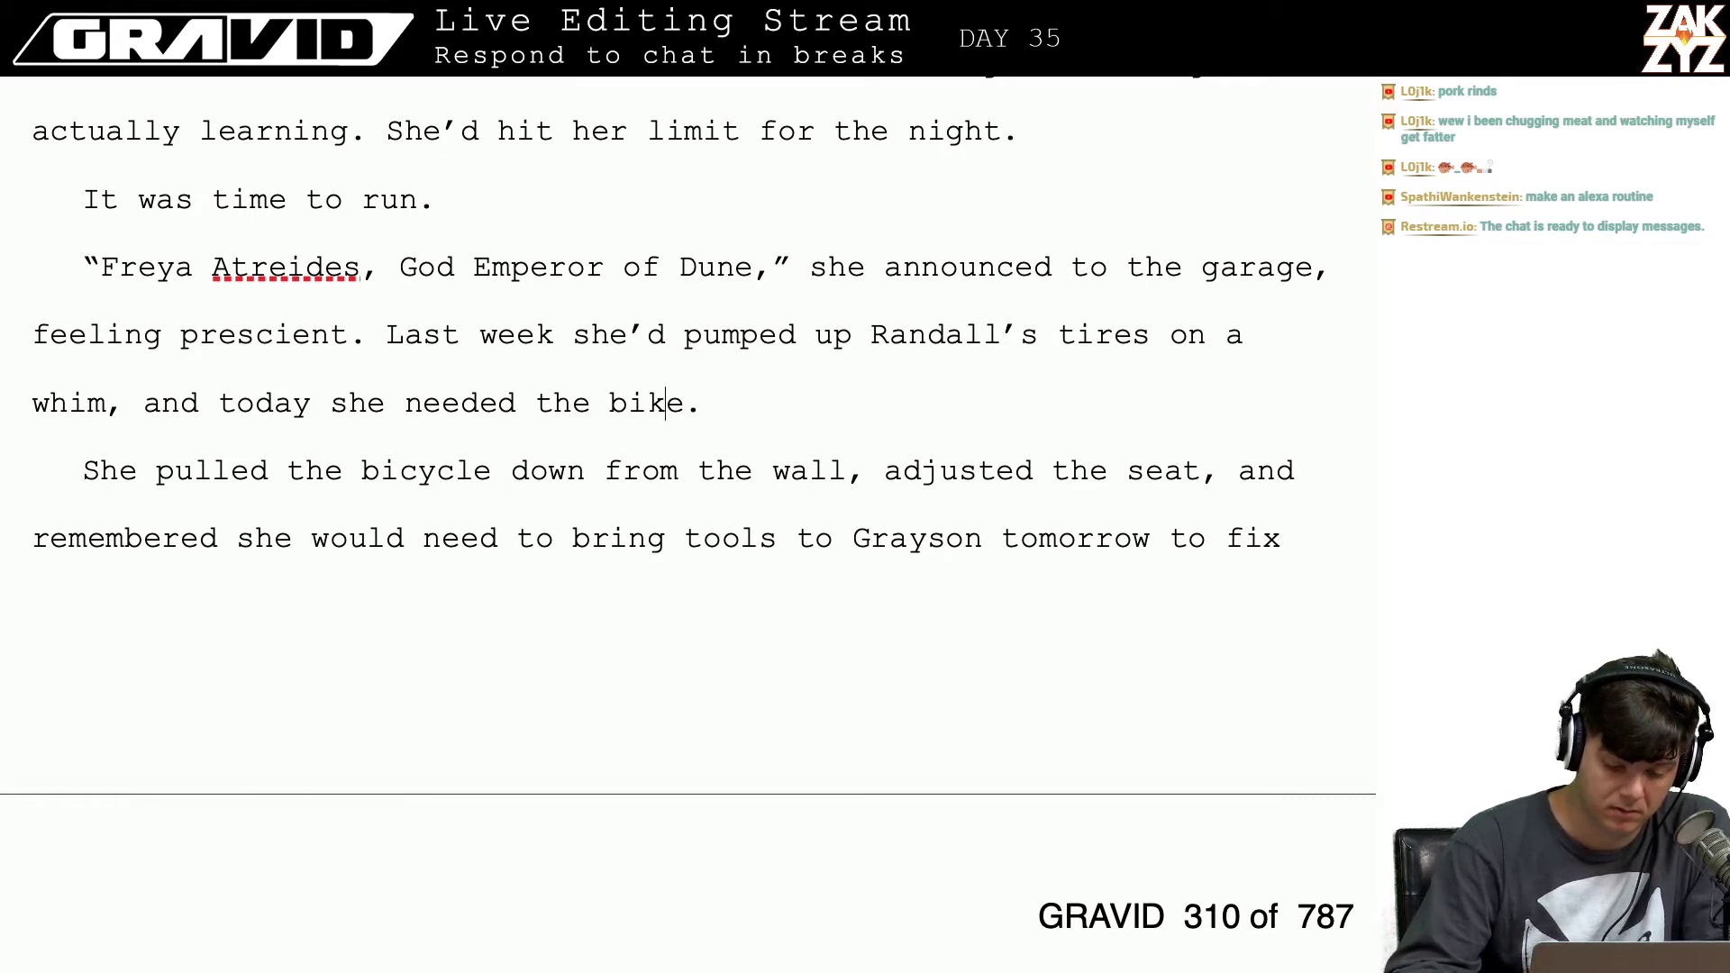
key("Right")
key("BackSpace")
key("BackSpace")
key("BackSpace")
key("BackSpace")
key("BackSpace")
key("BackSpace")
key("BackSpace")
key("BackSpace")
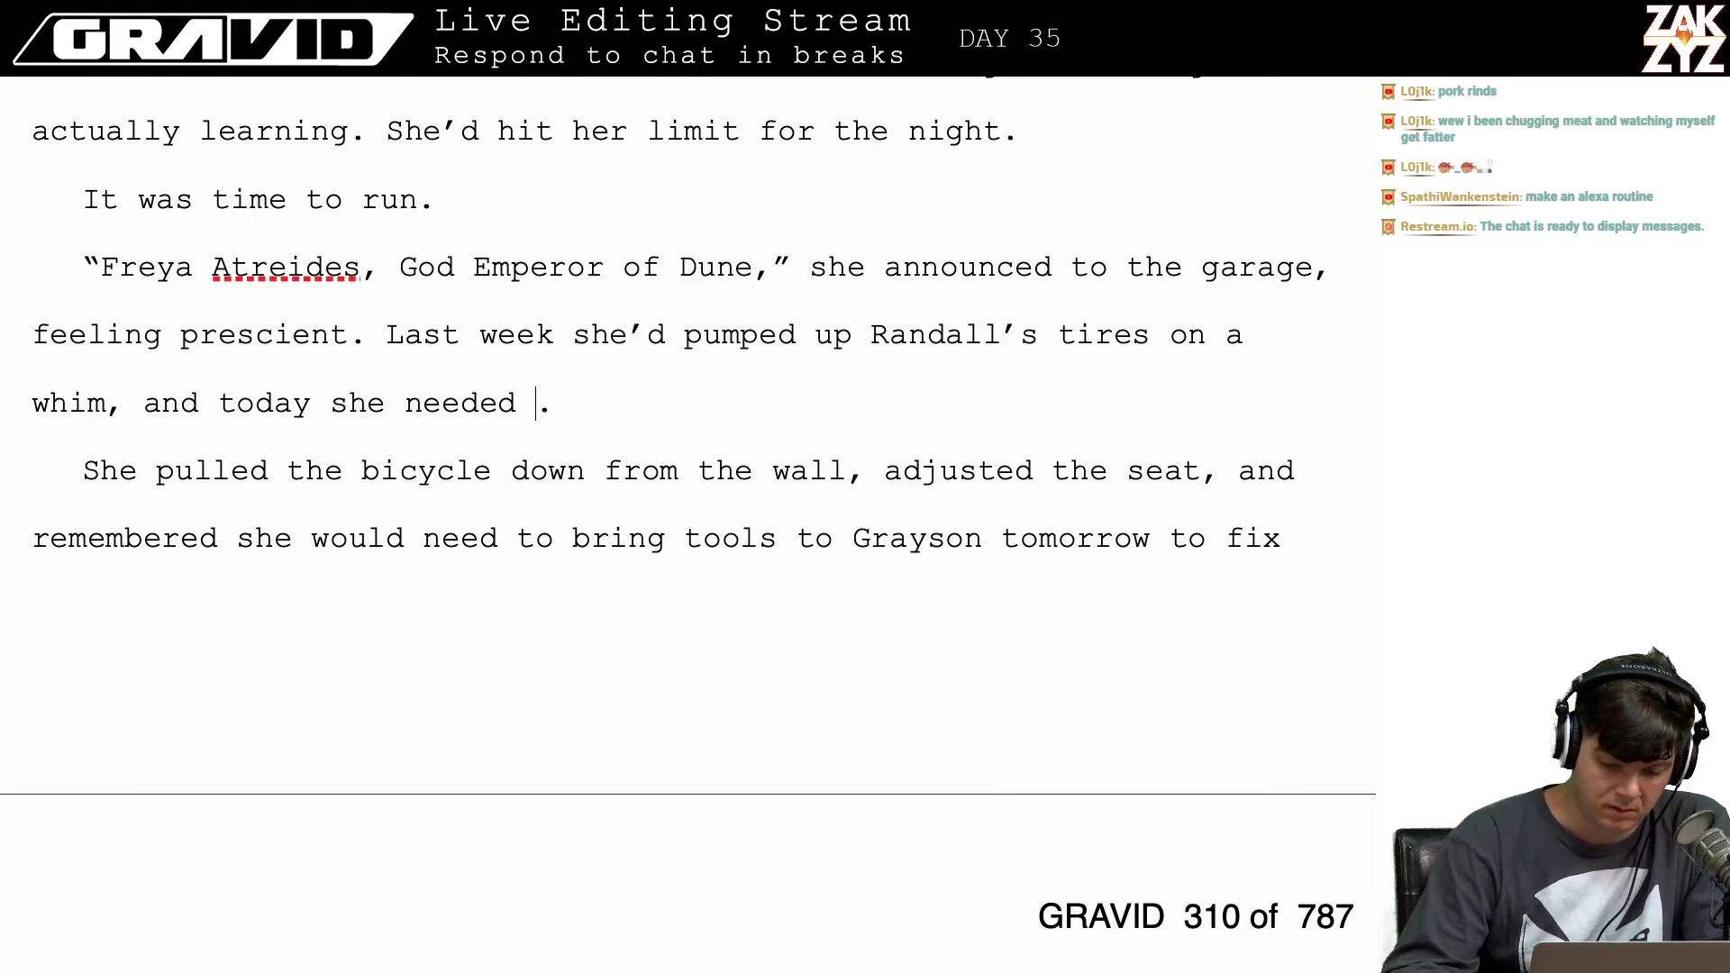
Step: Try continuing the sentence after "and today she needed" with "to use his bicy"
type("his")
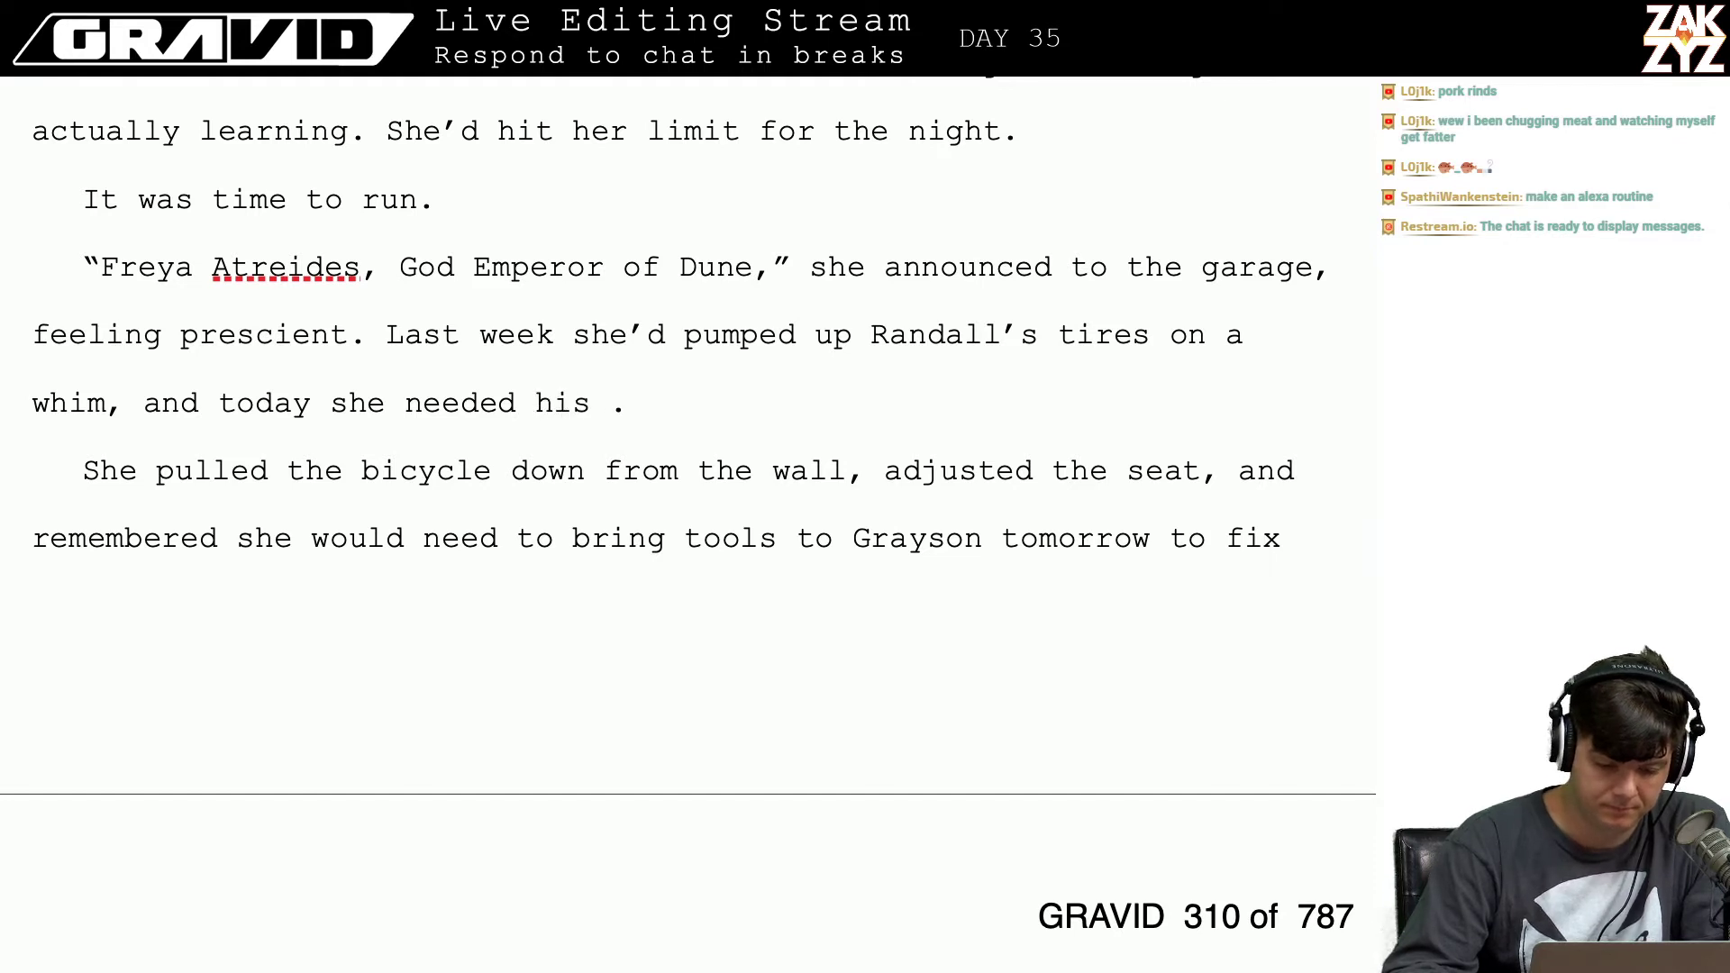
key("BackSpace")
key("BackSpace")
key("BackSpace")
key("BackSpace")
type("to use ")
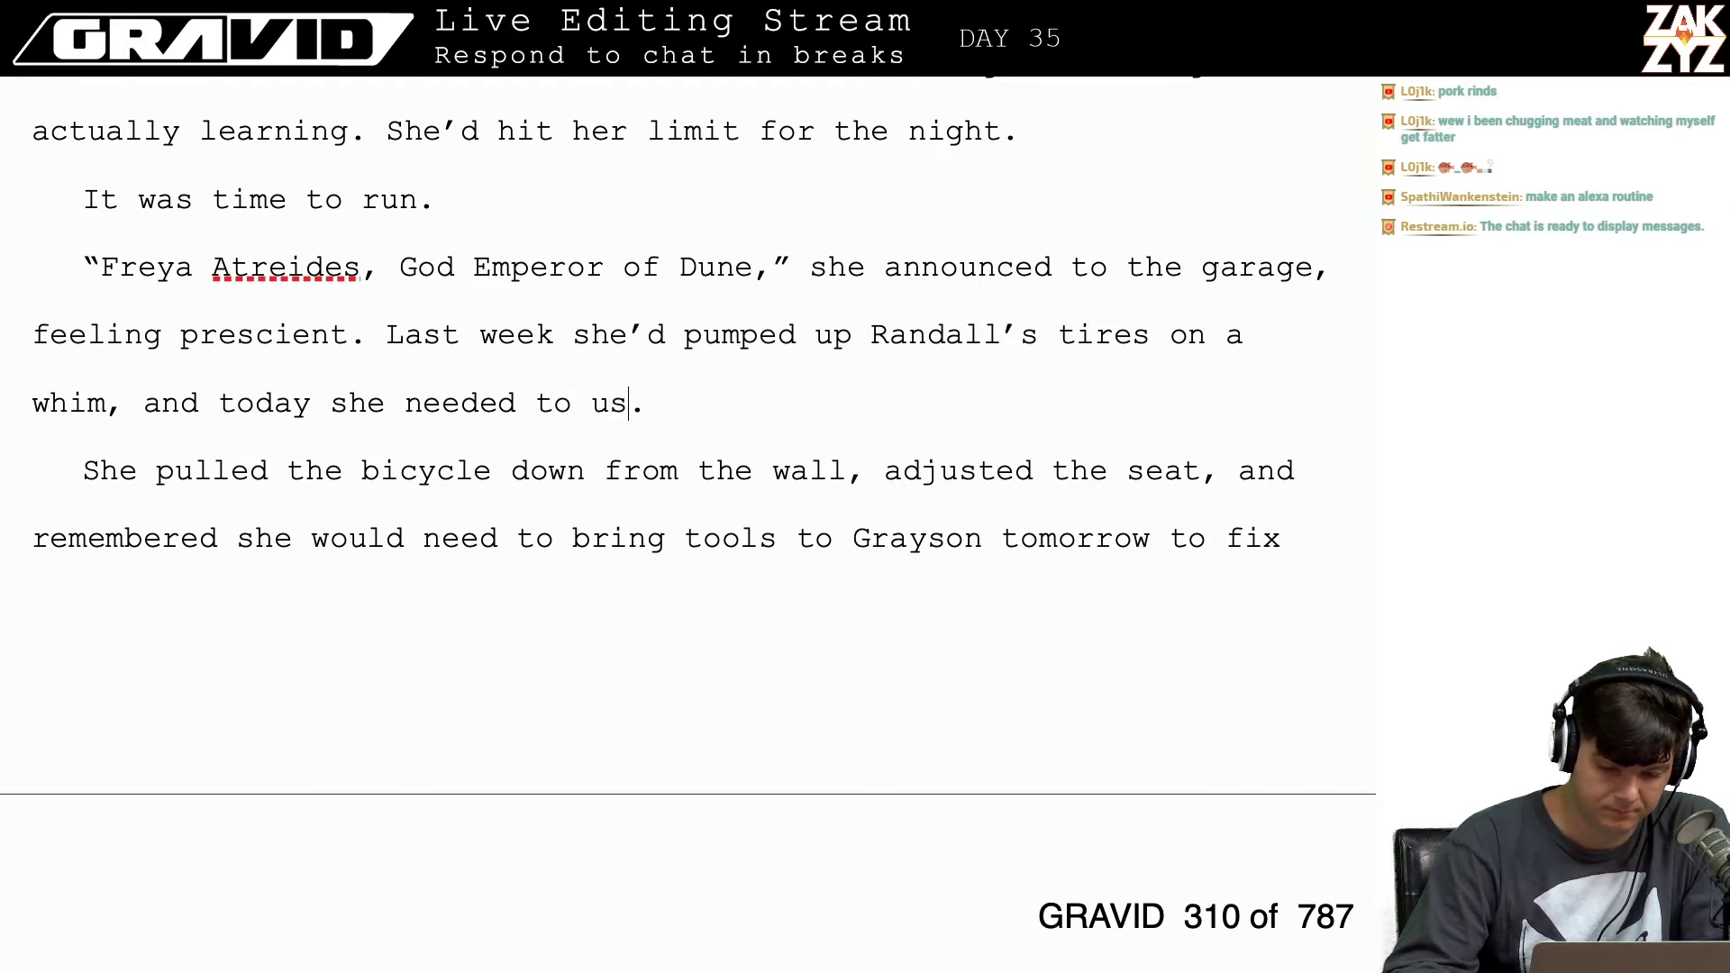
type("his bicy")
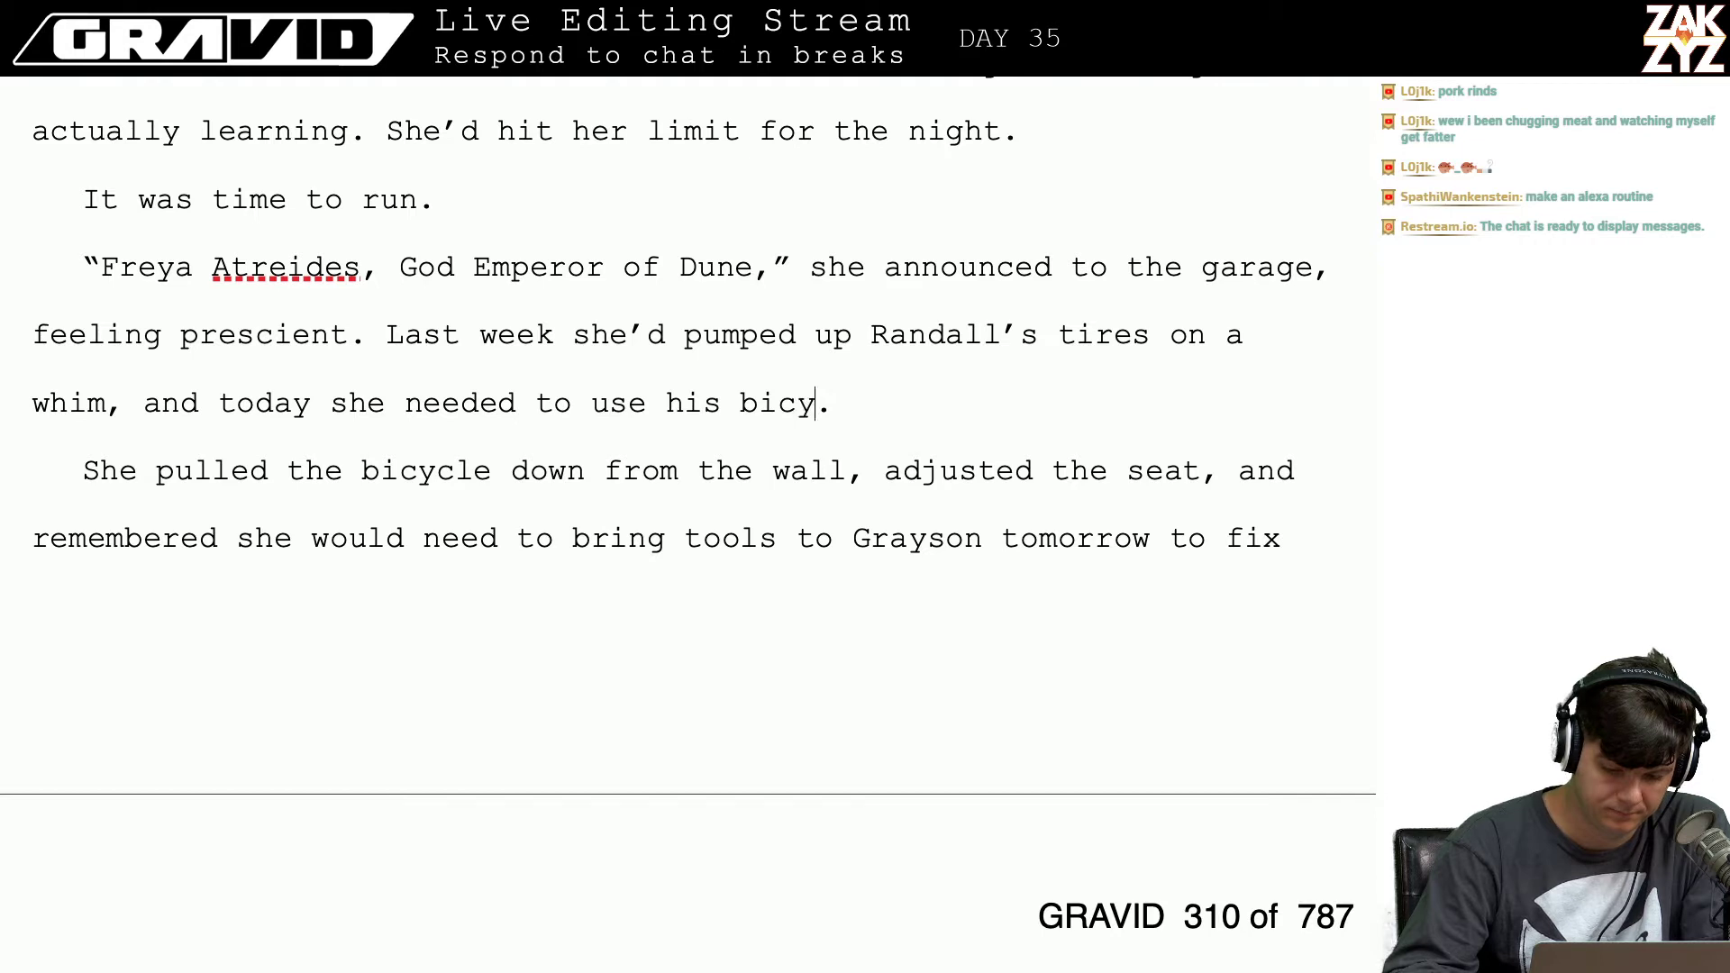
Step: Delete "she needed to use his bicy" after "and today", keeping the final period
key("BackSpace")
key("BackSpace")
key("BackSpace")
key("BackSpace")
key("BackSpace")
key("BackSpace")
key("BackSpace")
key("BackSpace")
key("BackSpace")
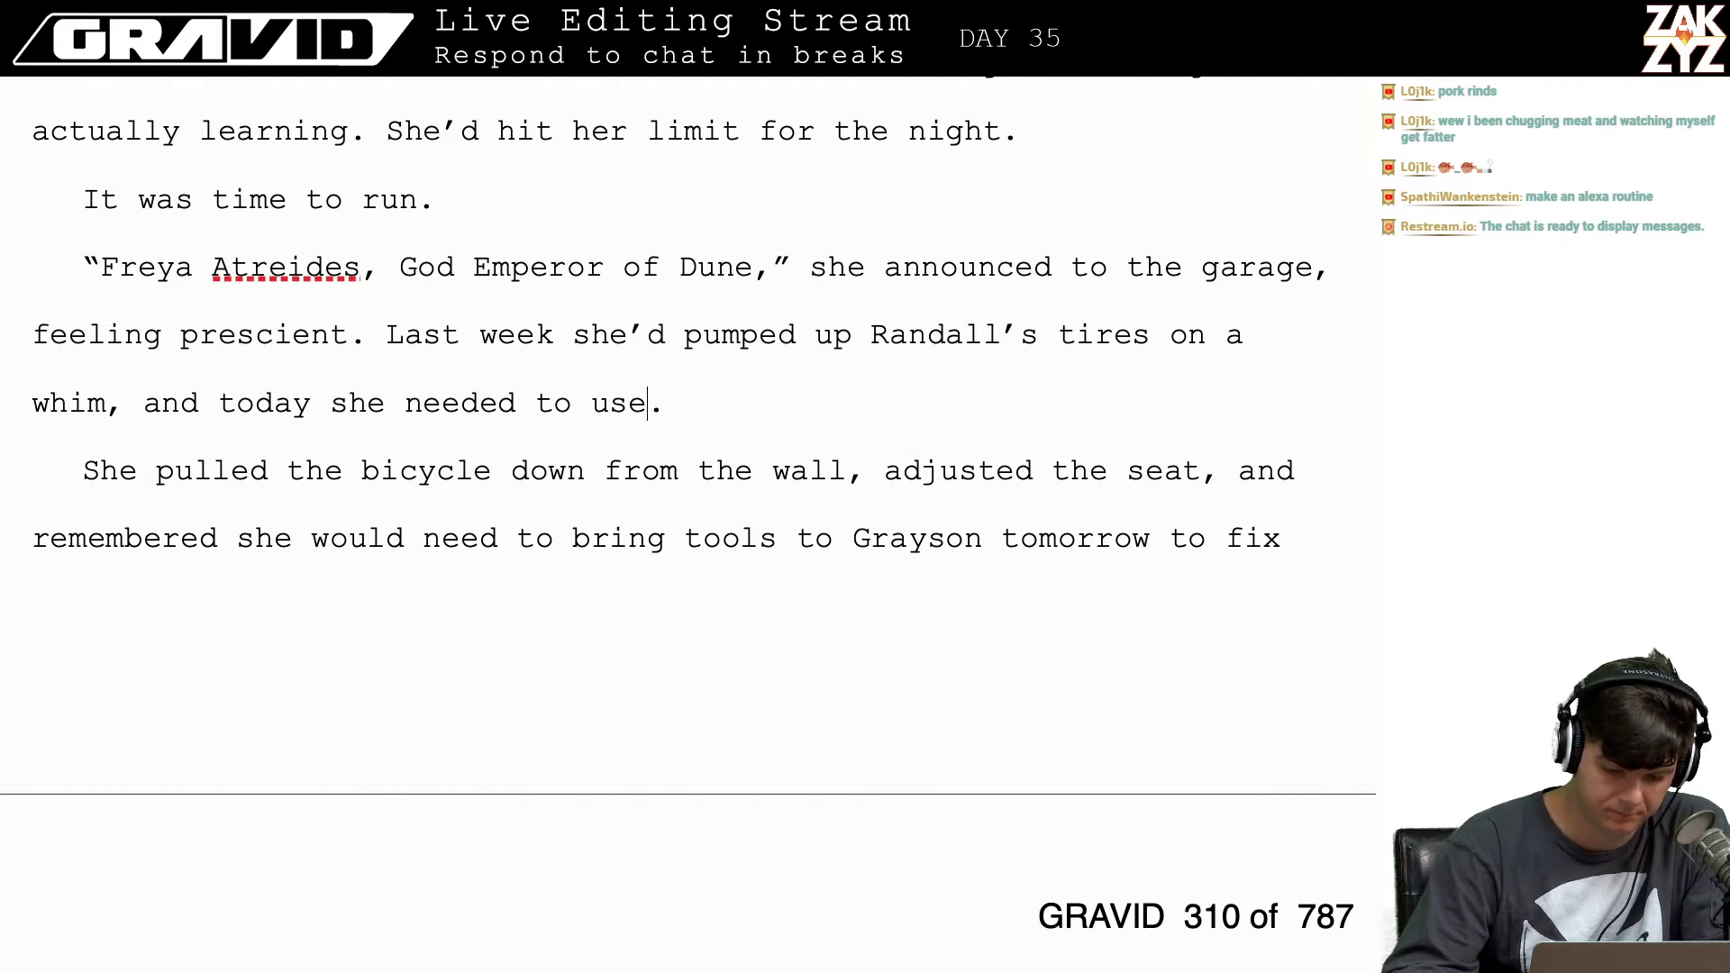
key("BackSpace")
key("BackSpace")
key("BackSpace")
key("BackSpace")
key("BackSpace")
key("BackSpace")
key("BackSpace")
key("BackSpace")
key("BackSpace")
key("BackSpace")
key("BackSpace")
key("BackSpace")
key("BackSpace")
key("BackSpace")
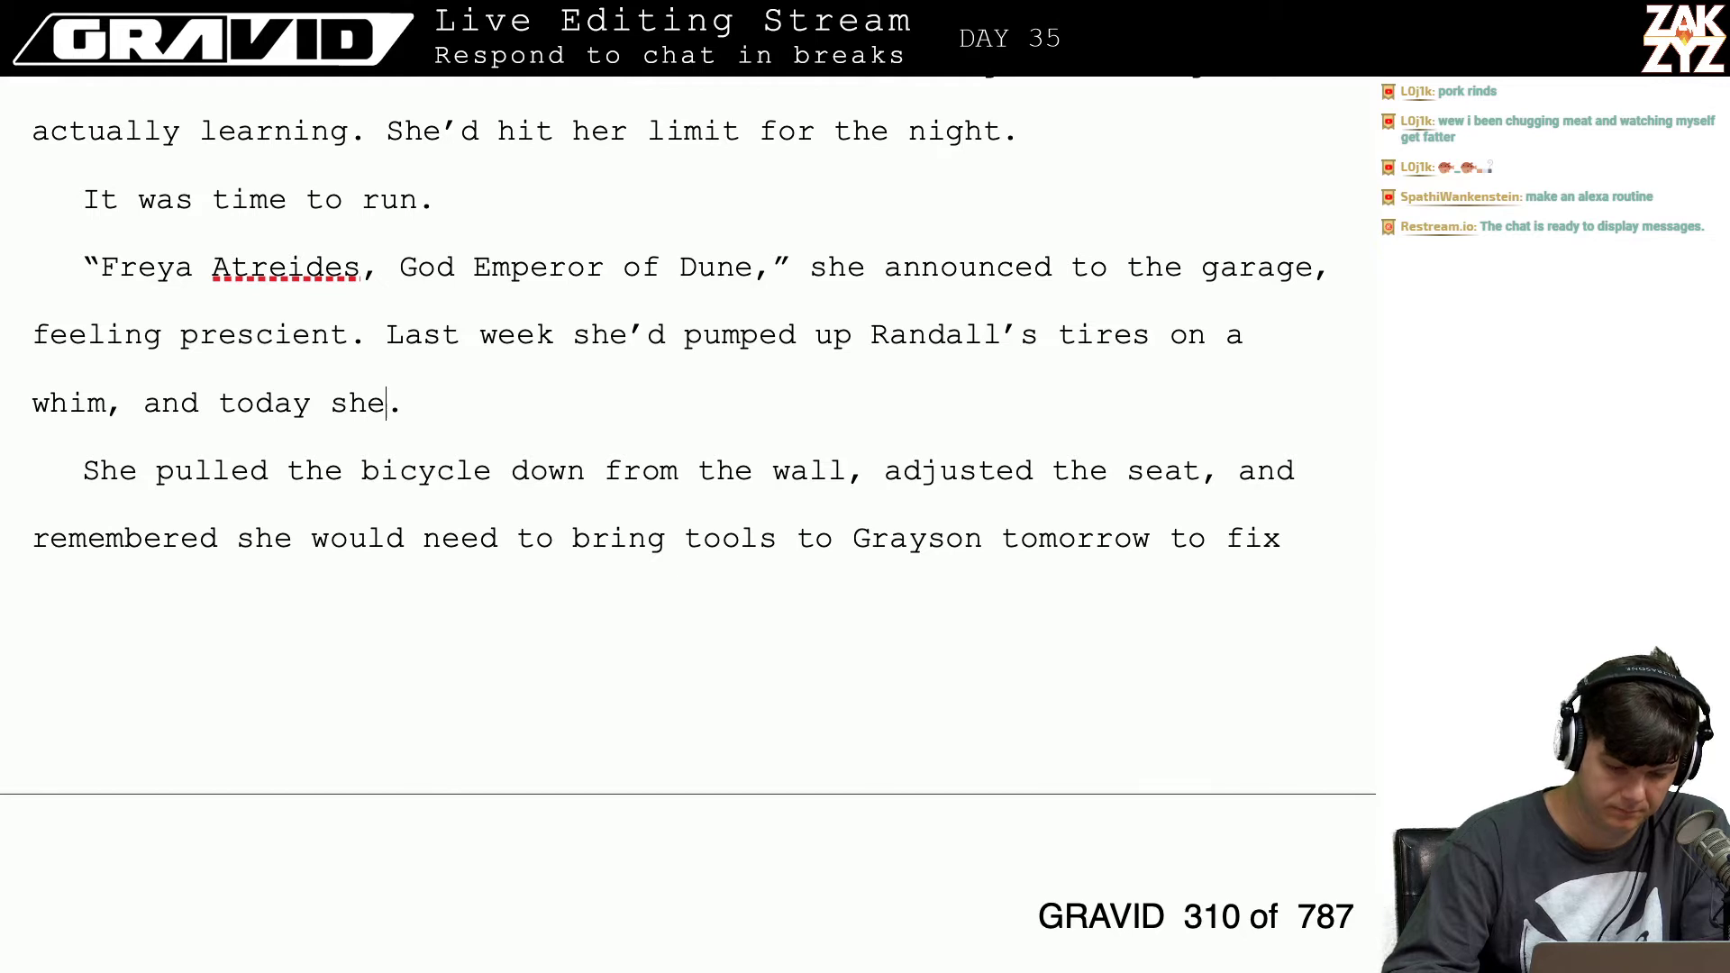
key("BackSpace")
key("BackSpace")
key("BackSpace")
Step: Finish the sentence after "and today" with "it was paying off"
type("it")
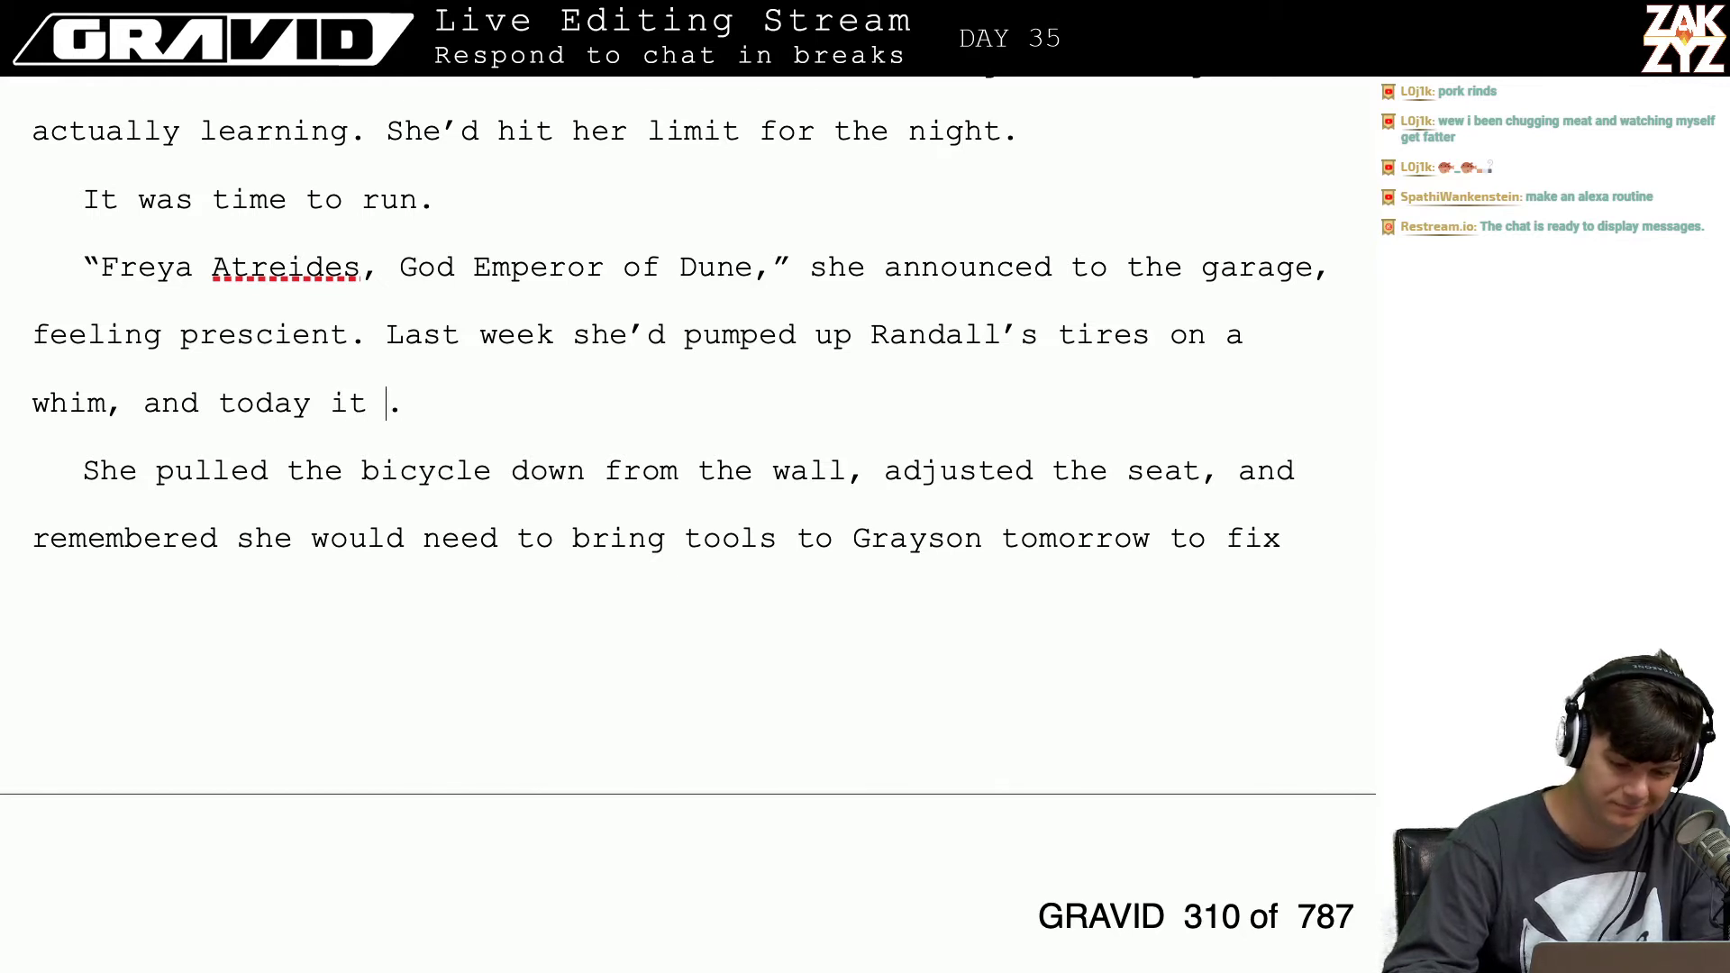
key("BackSpace")
key("BackSpace")
key("BackSpace")
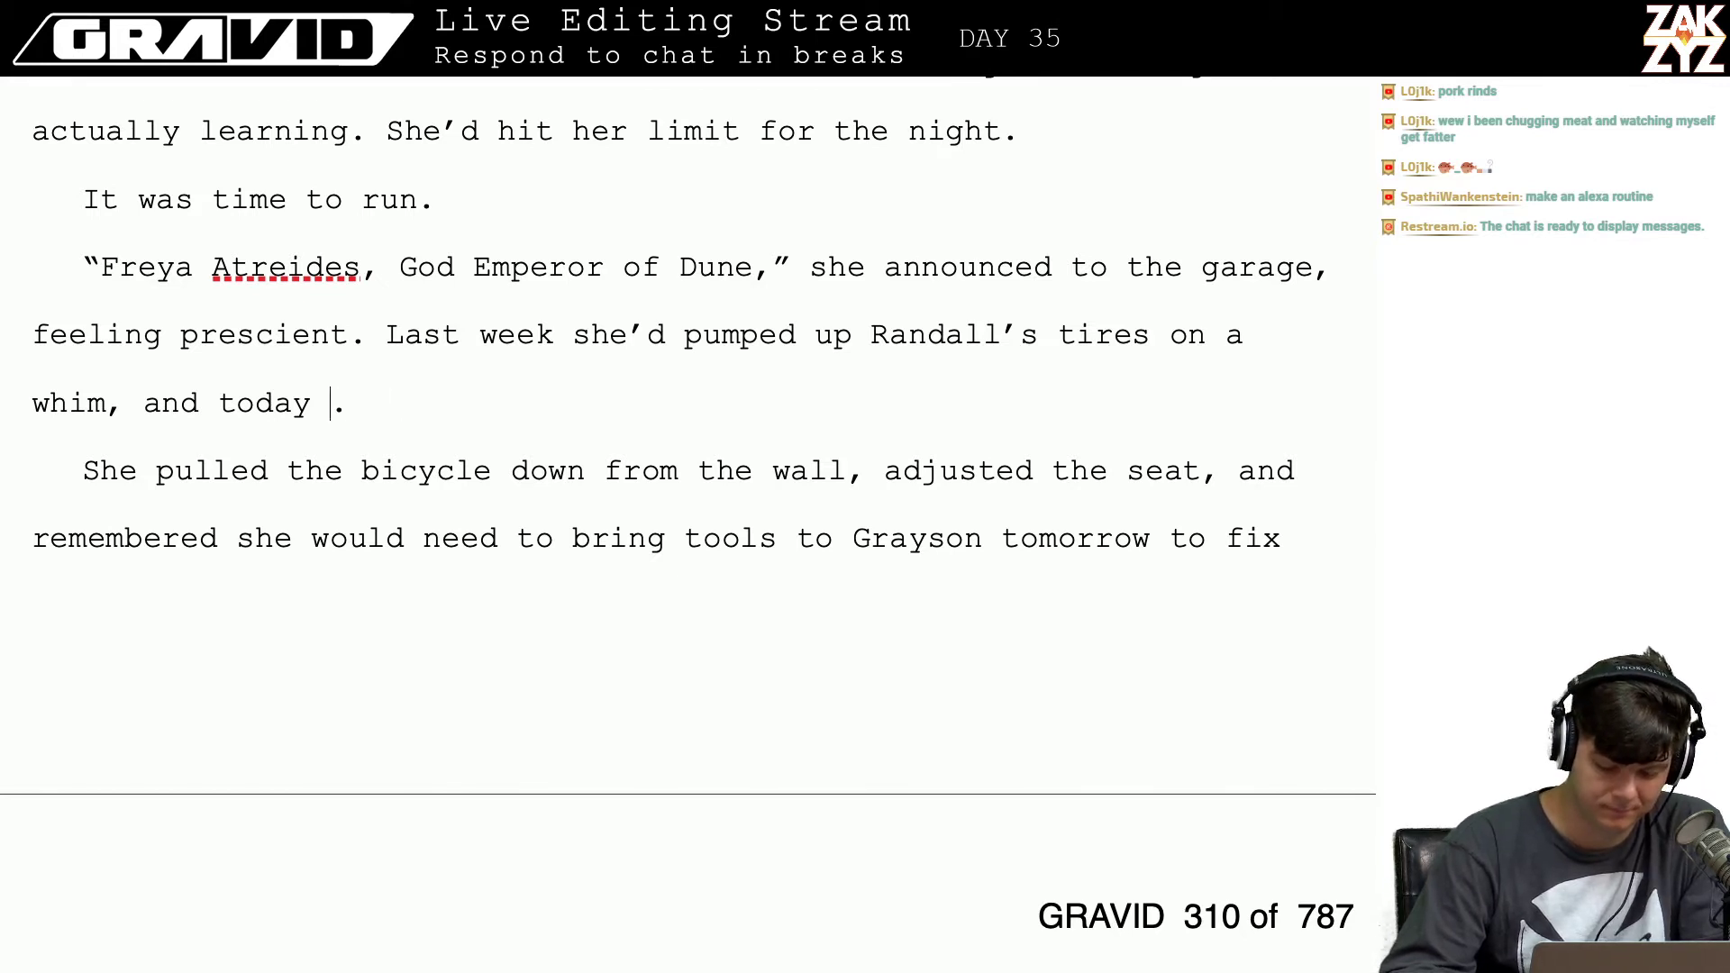
type("it was payin")
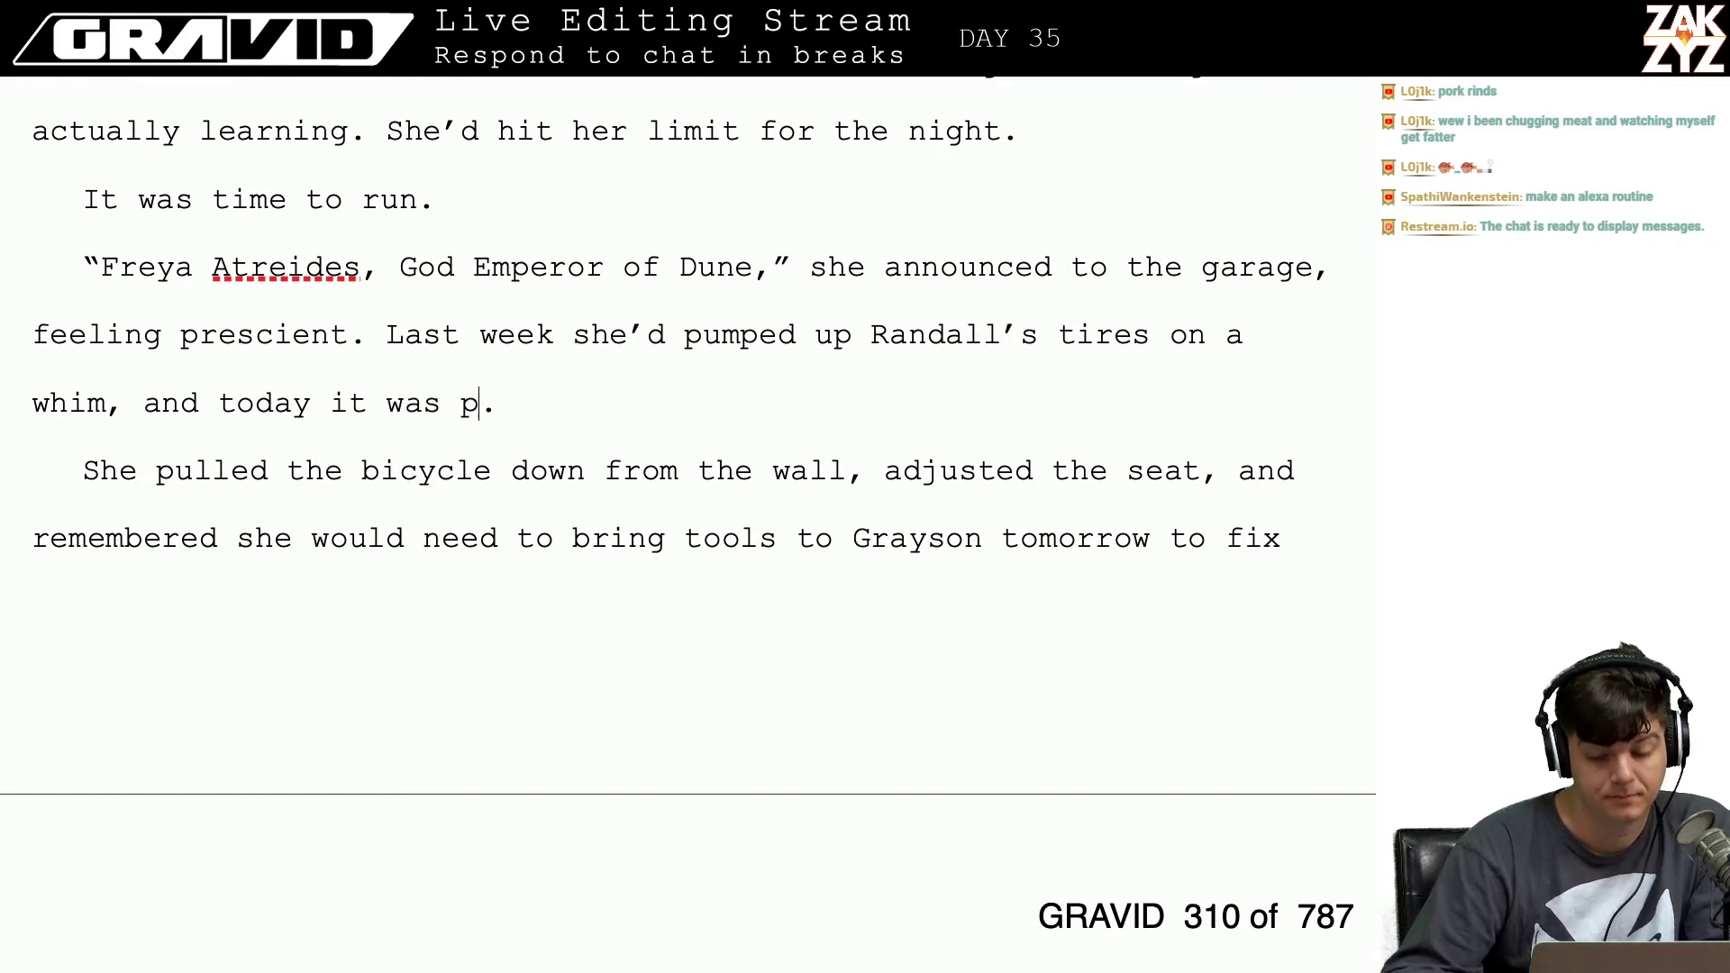
type("g off")
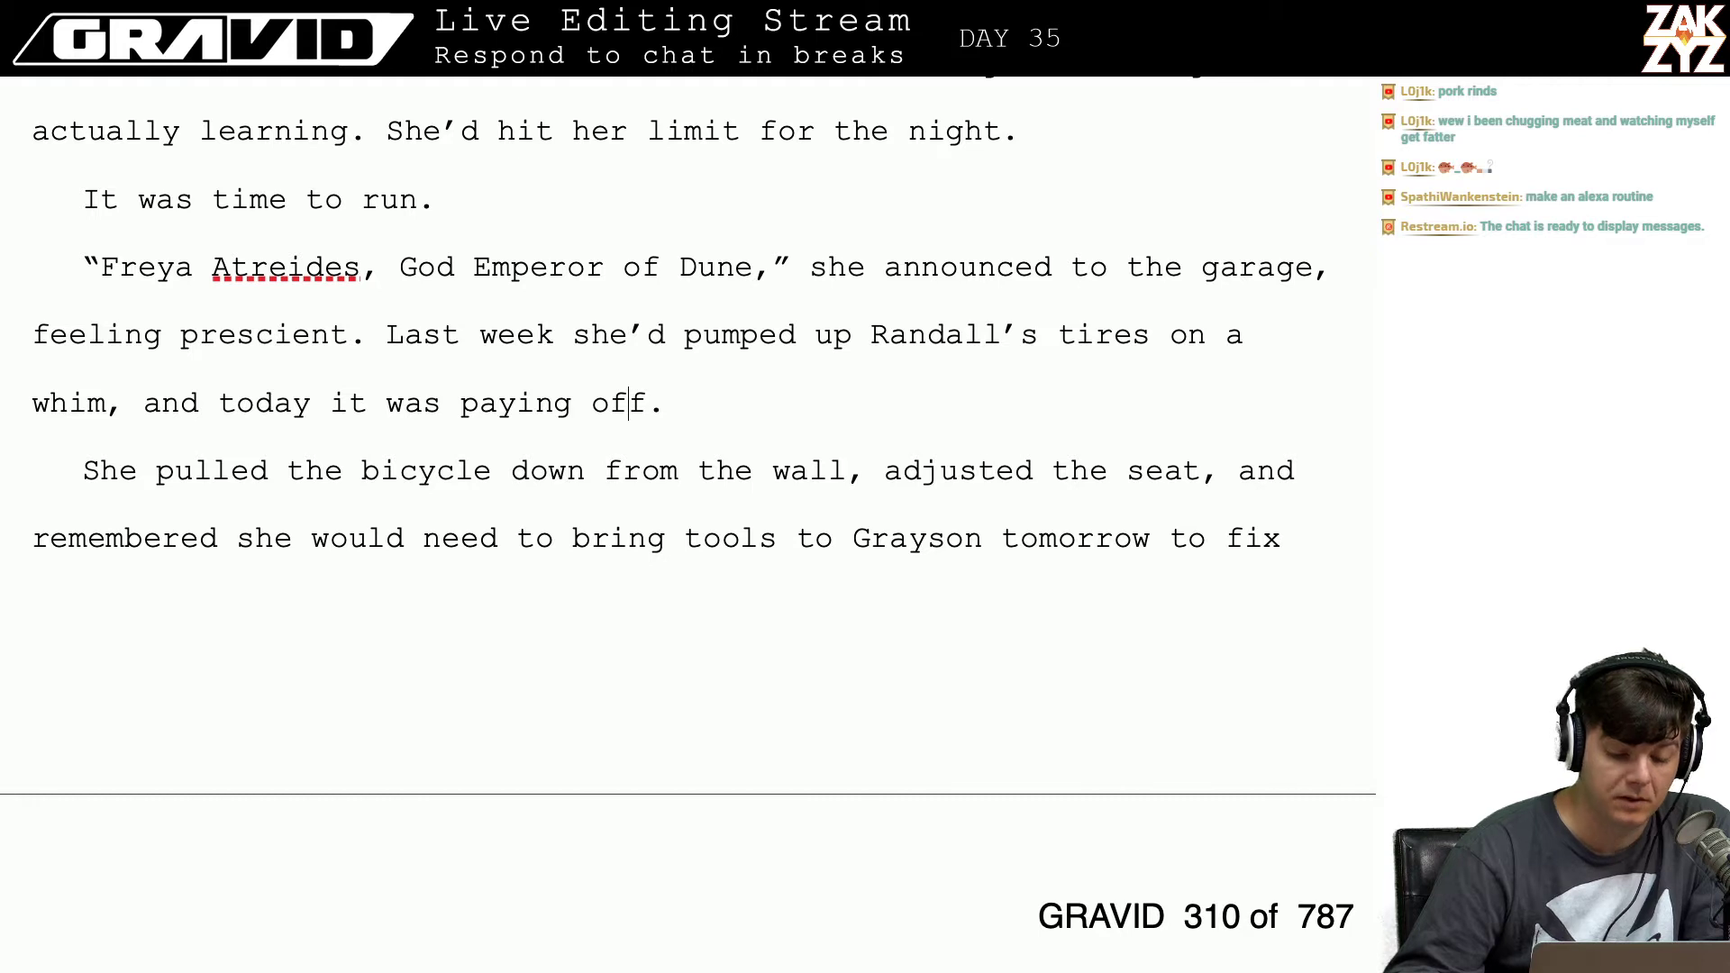
Step: Reread the reworded sentence about pumping up Randall's tires, from its new ending back to its opening
key("Left")
key("Left")
key("Left")
key("Left")
key("Left")
key("Left")
key("Left")
key("Left")
key("Left")
key("Left")
key("Left")
key("Left")
key("Left")
key("Left")
key("Left")
key("Left")
key("Left")
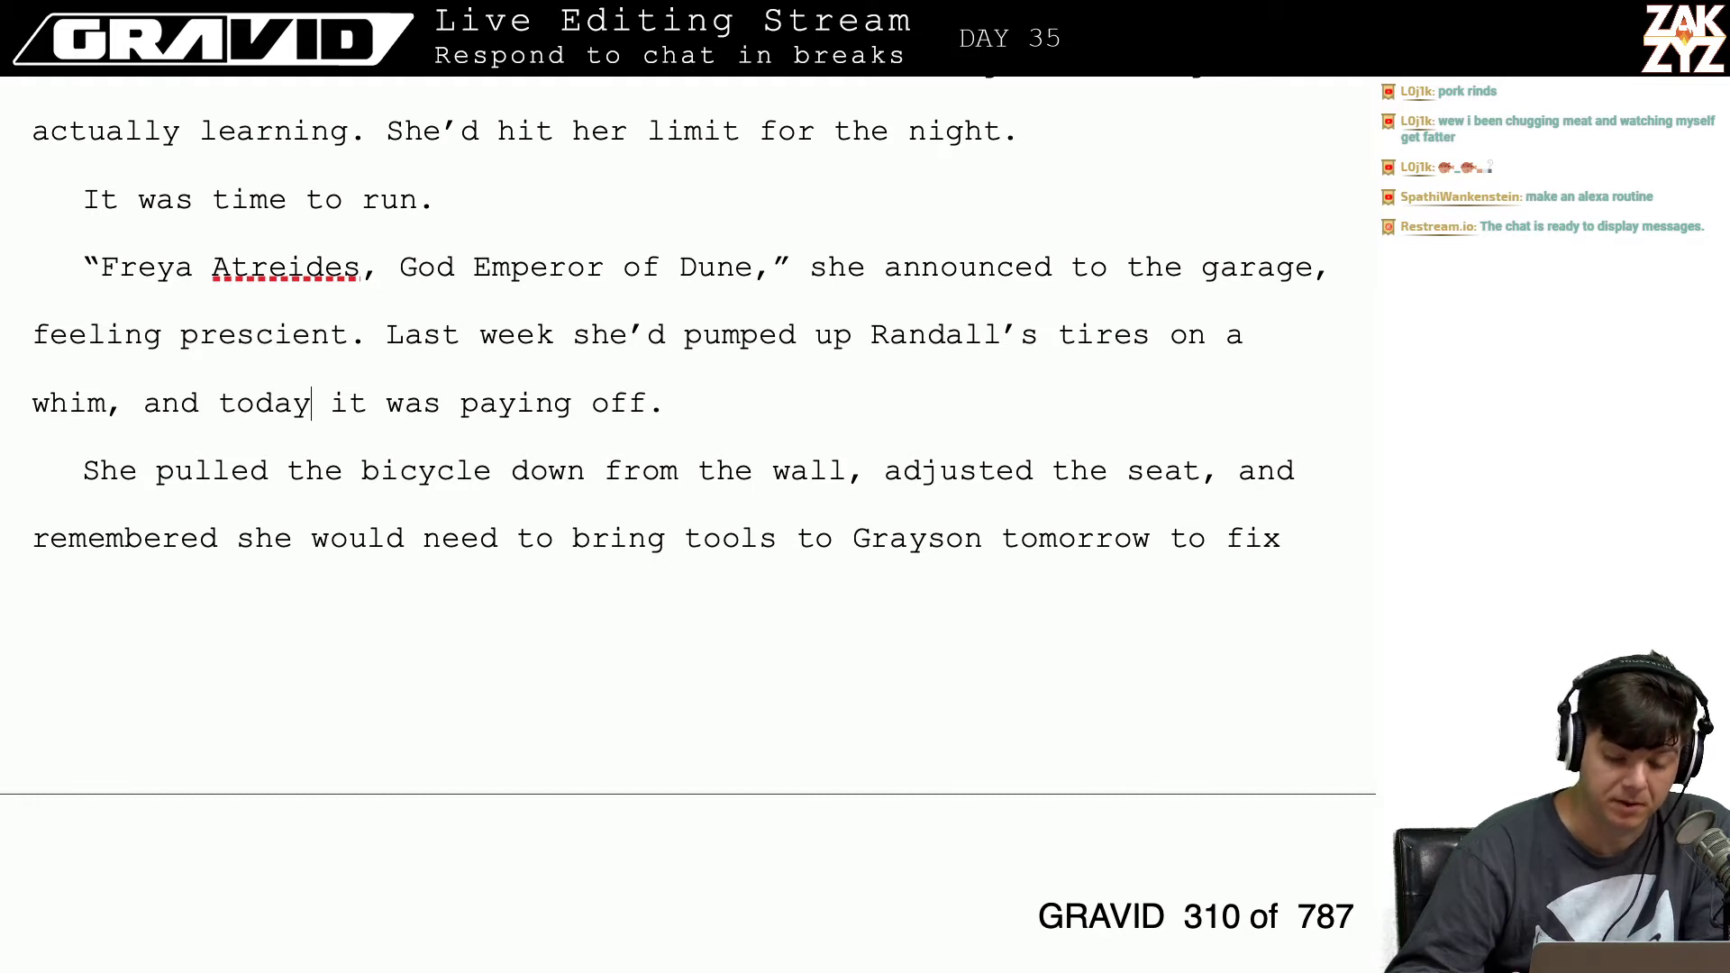
key("Up")
key("Right")
key("Right")
key("Right")
key("Right")
key("Right")
key("Right")
key("Right")
key("Right")
key("Right")
key("Left")
key("Left")
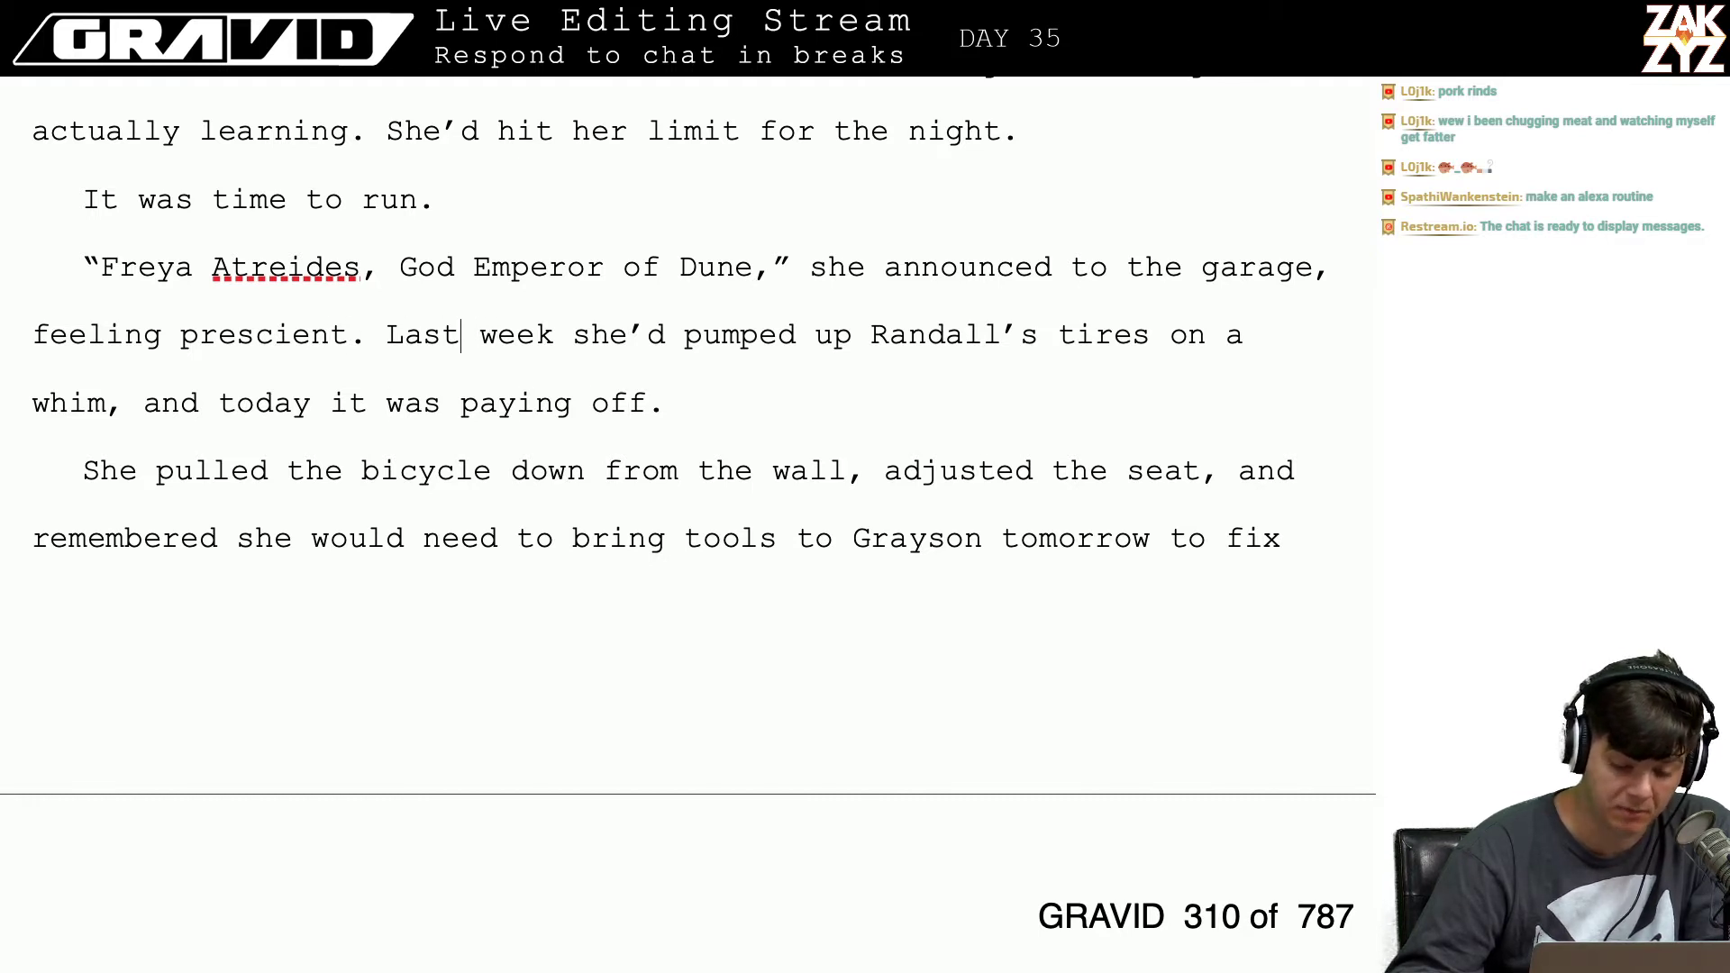
key("Left")
key("Left")
key("Left")
key("Left")
key("Left")
key("Left")
Step: Read through the following paragraph about the bicycle, the tools for Grayson, and Randall's toolbox and dusty truck
key("Down")
key("Down")
key("Down")
key("Down")
key("Down")
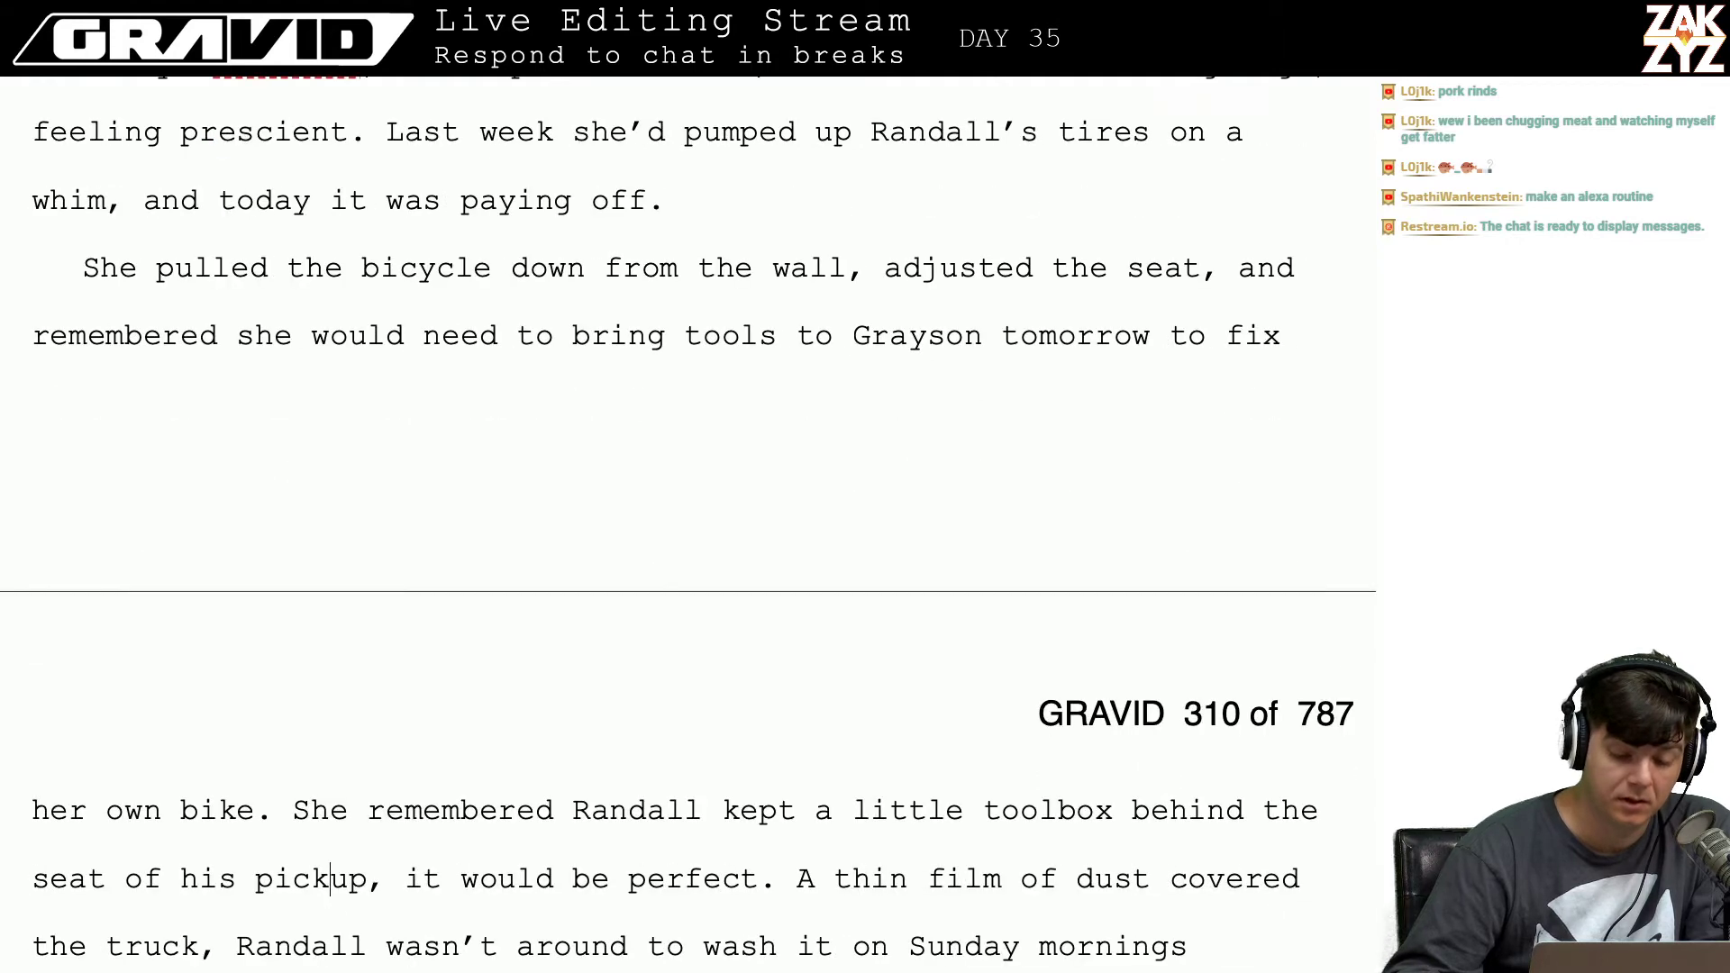
key("Up")
key("Up")
key("Up")
key("Up")
key("Down")
key("Right")
key("Down")
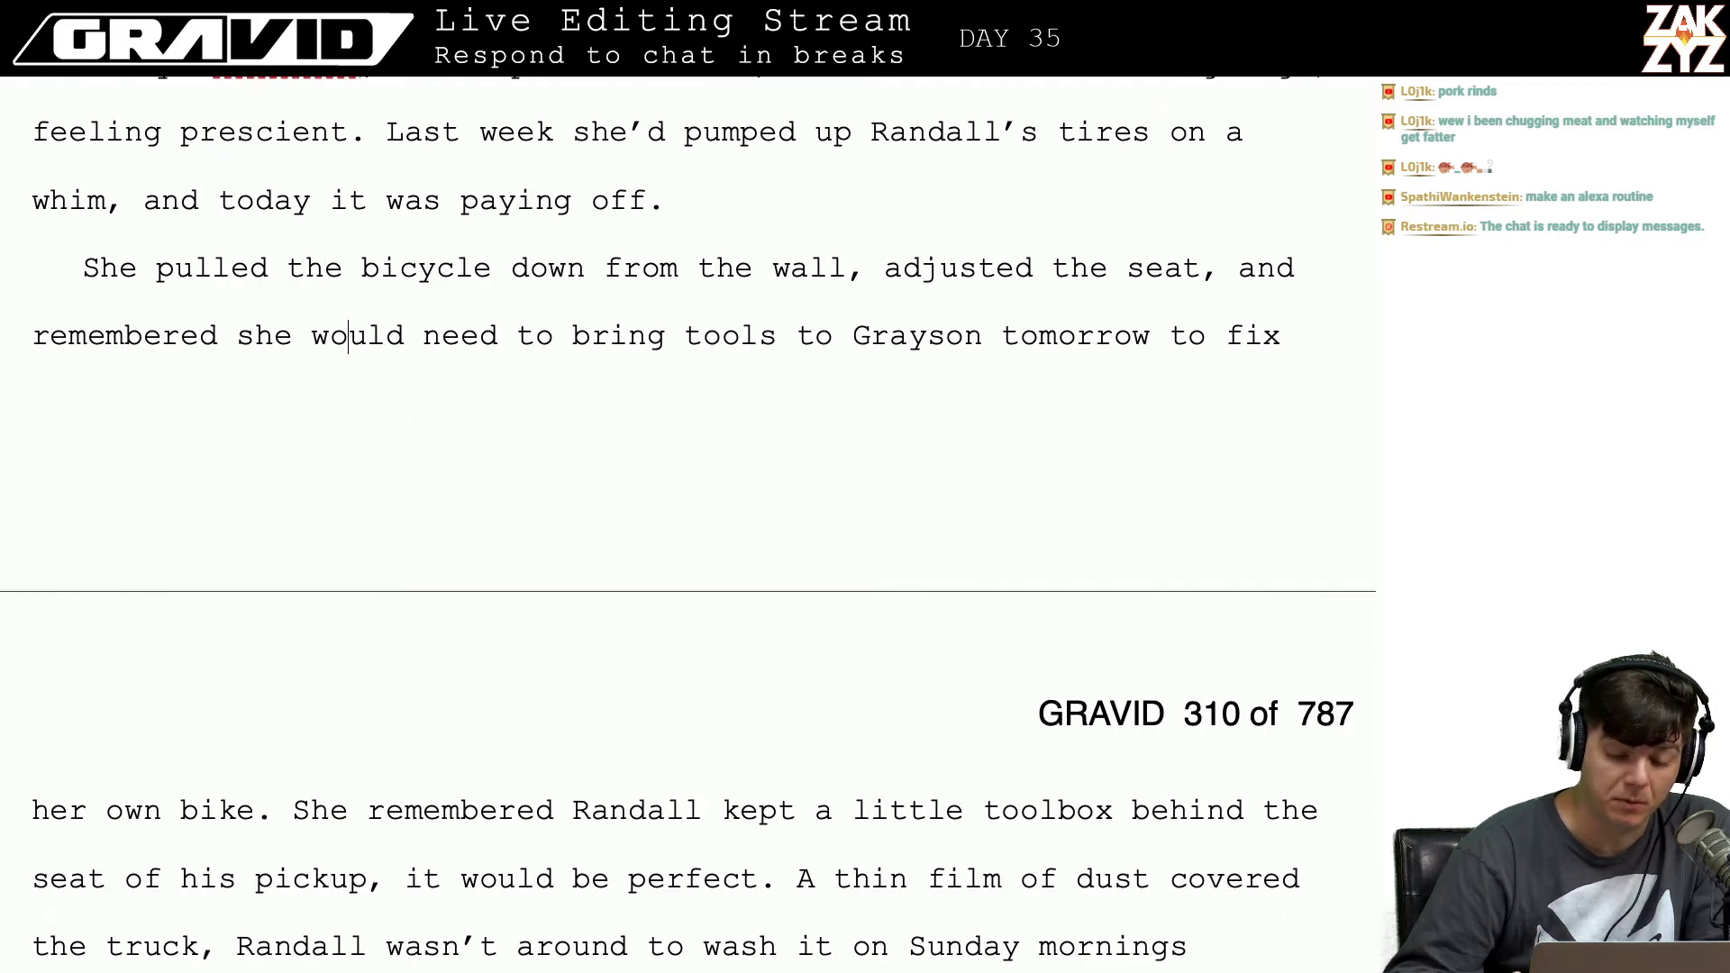
key("Right")
key("Right")
key("Right")
key("Right")
key("Right")
key("Right")
key("Right")
key("Right")
key("Right")
key("Right")
key("Right")
key("Right")
key("Right")
key("Right")
key("Right")
key("Right")
key("Right")
key("Right")
key("Right")
key("Right")
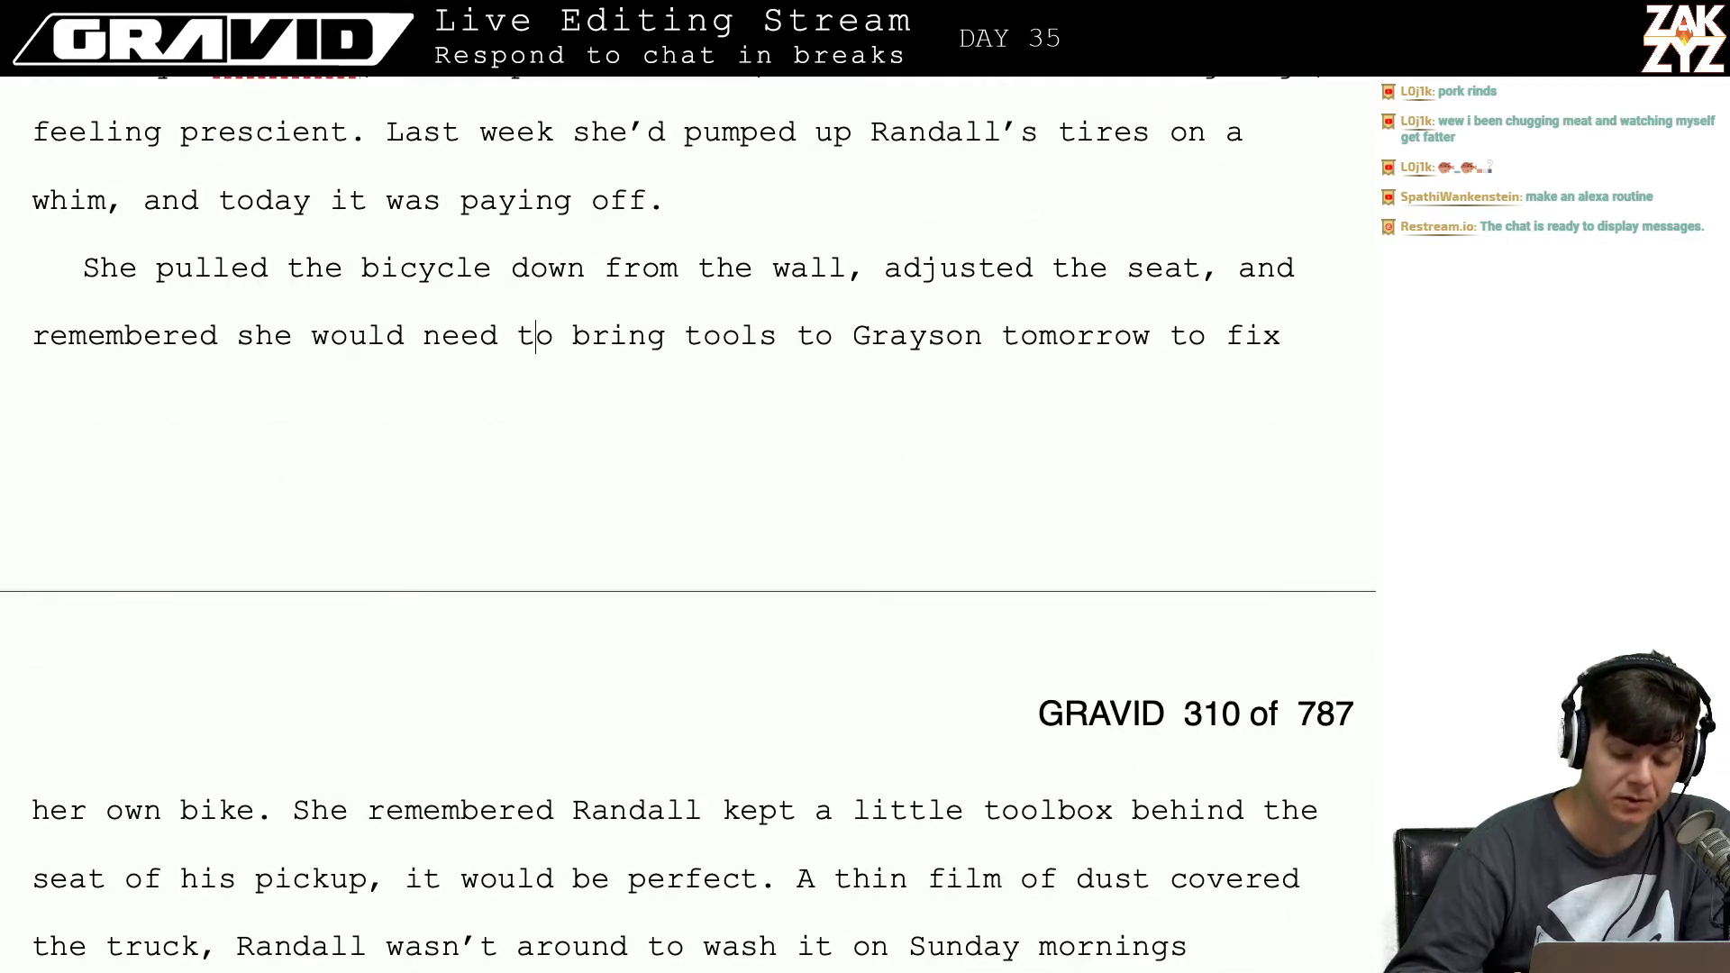
key("Right")
key("Right")
key("Right")
key("Right")
key("Right")
key("Right")
key("Right")
key("Right")
key("Right")
key("Right")
key("Right")
key("Right")
key("Right")
key("Right")
key("Right")
key("Right")
key("Right")
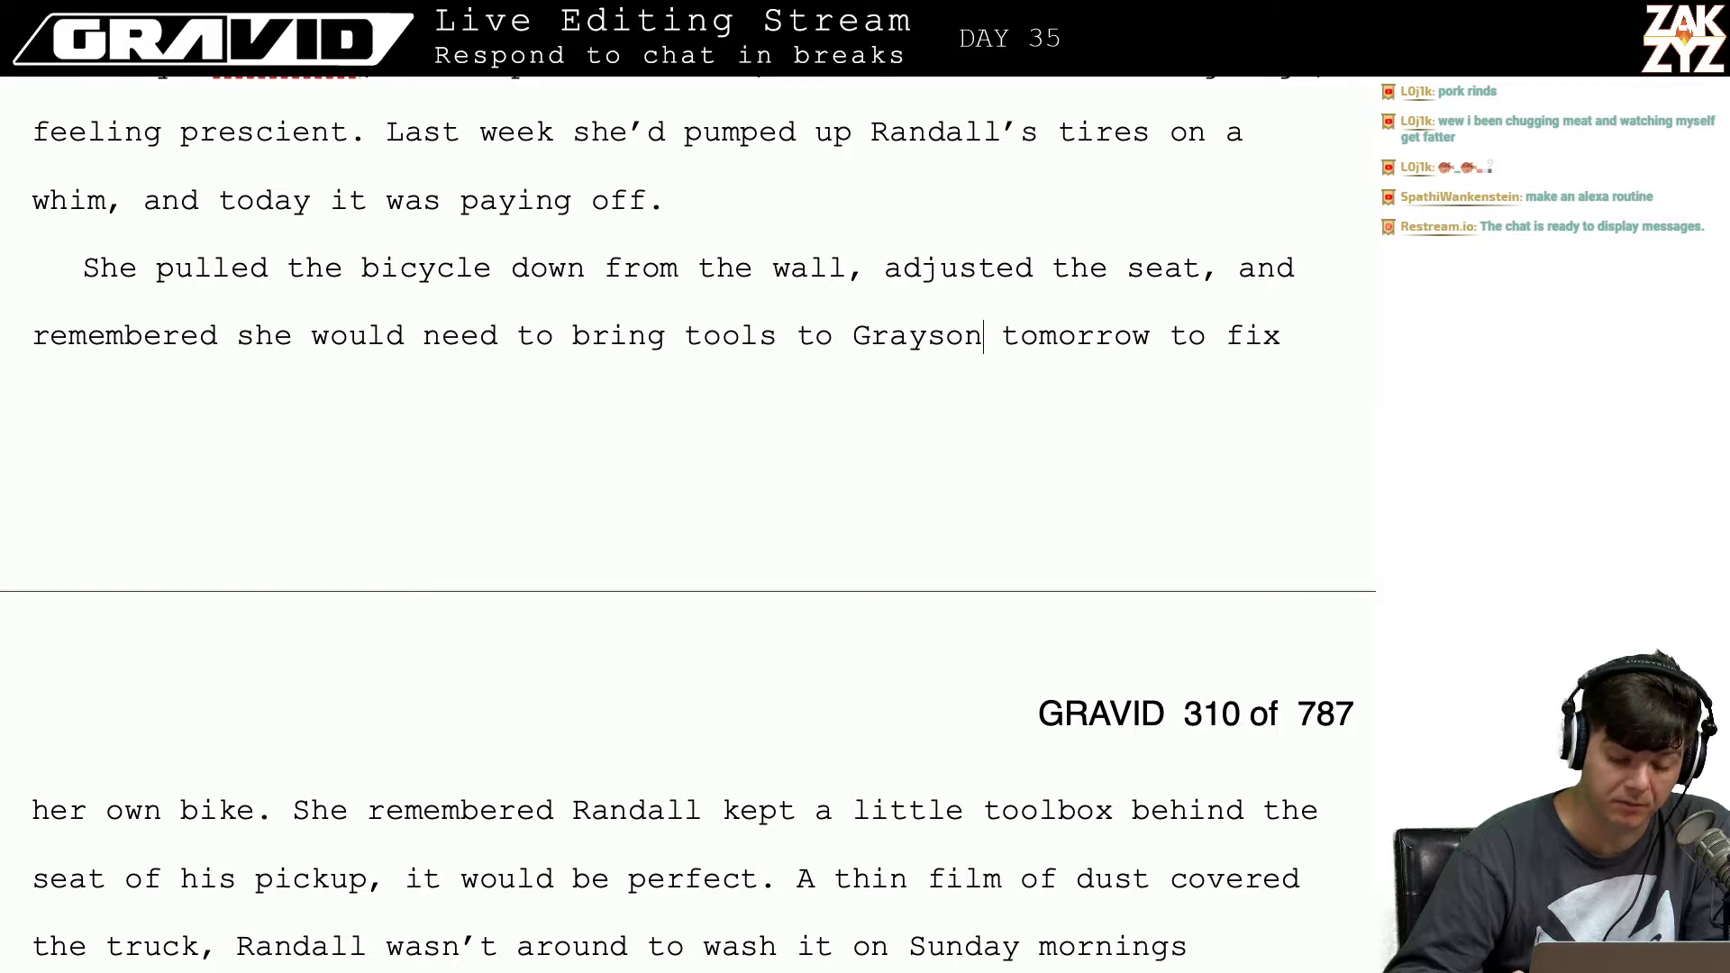
key("Down")
key("Down")
key("Down")
key("Down")
key("Up")
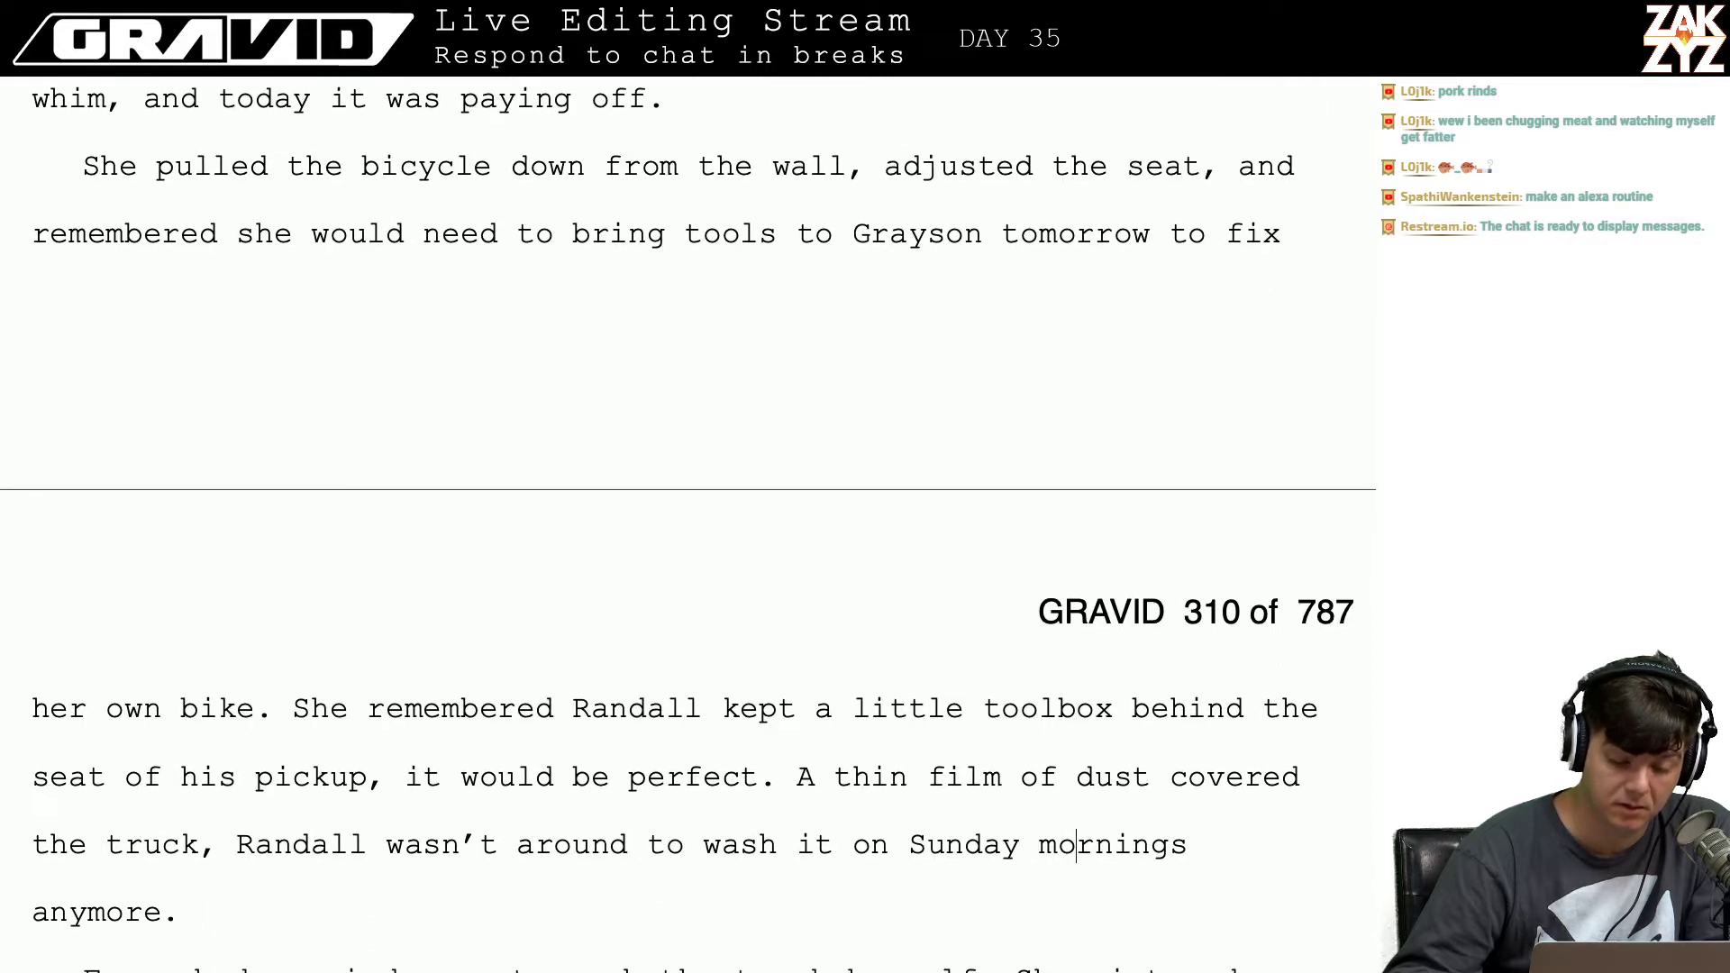
Step: Reread the sentence about the dusty truck and Randall's Sunday morning washes, back from "mornings" and on to its end
key("Left")
key("Left")
key("Left")
key("Left")
key("Left")
key("Left")
key("Left")
key("Left")
key("Left")
key("Left")
key("Left")
key("Left")
key("Left")
key("Left")
key("Left")
key("Left")
key("Left")
key("Left")
key("Left")
key("Left")
key("Left")
key("Left")
key("Left")
key("Left")
key("Left")
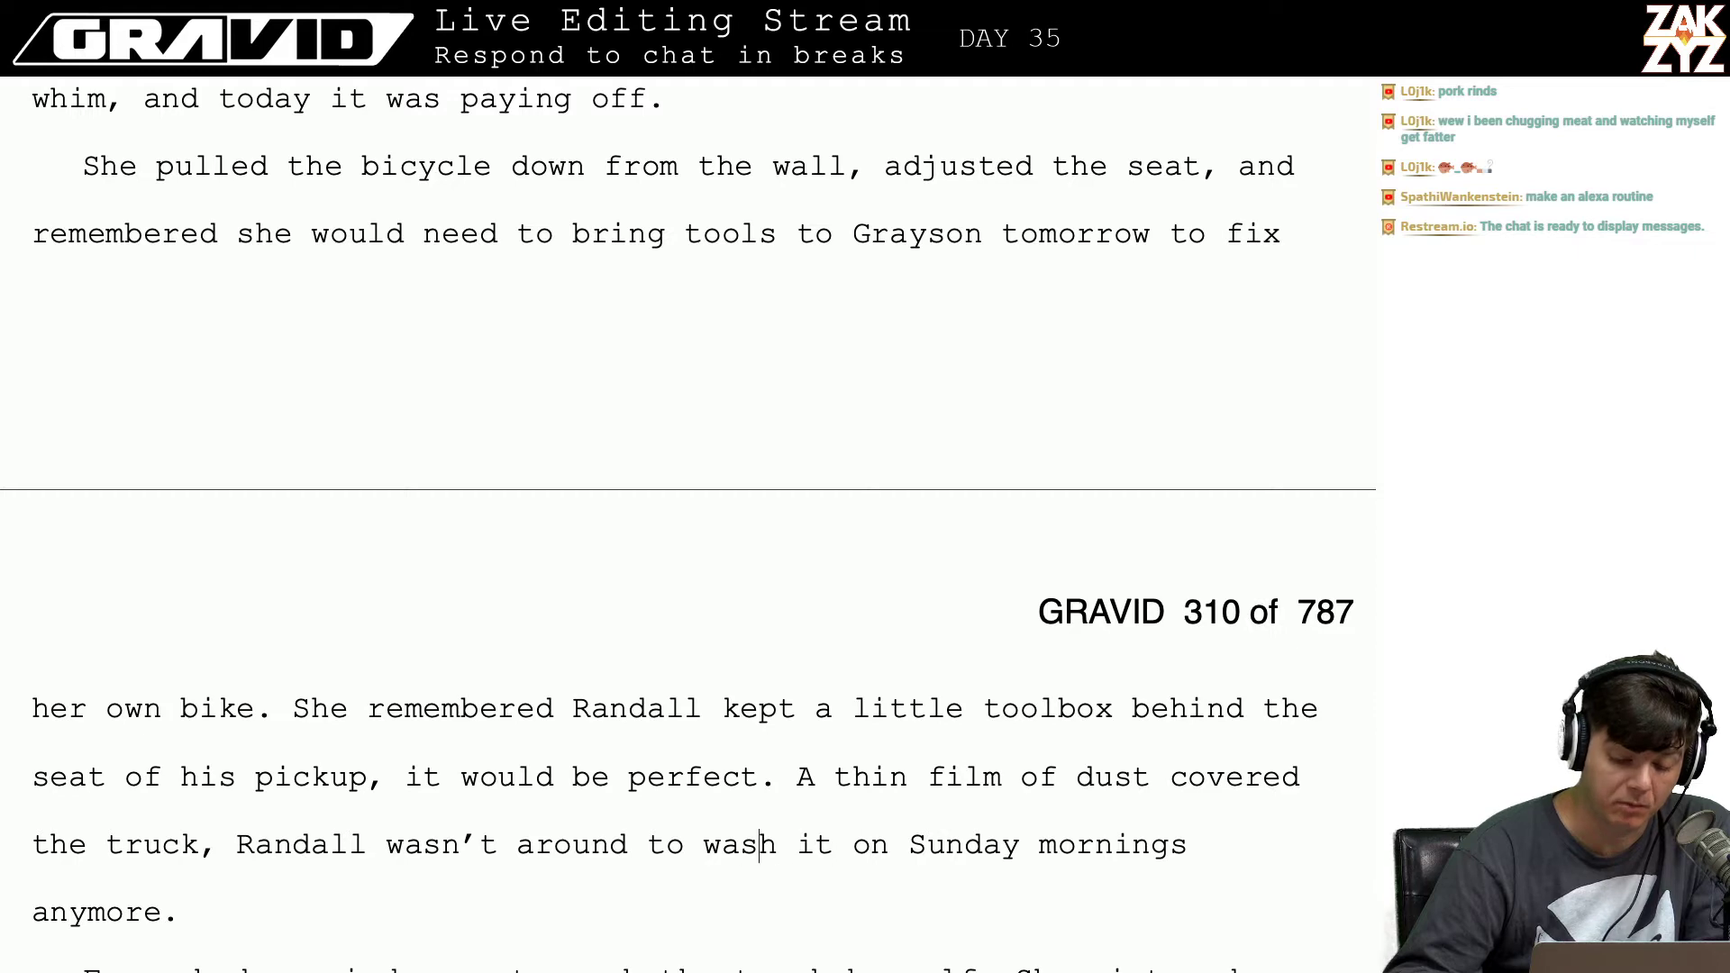
key("Left")
key("Left")
key("Left")
key("Left")
key("Left")
key("Left")
key("Left")
key("Left")
key("Left")
key("Down")
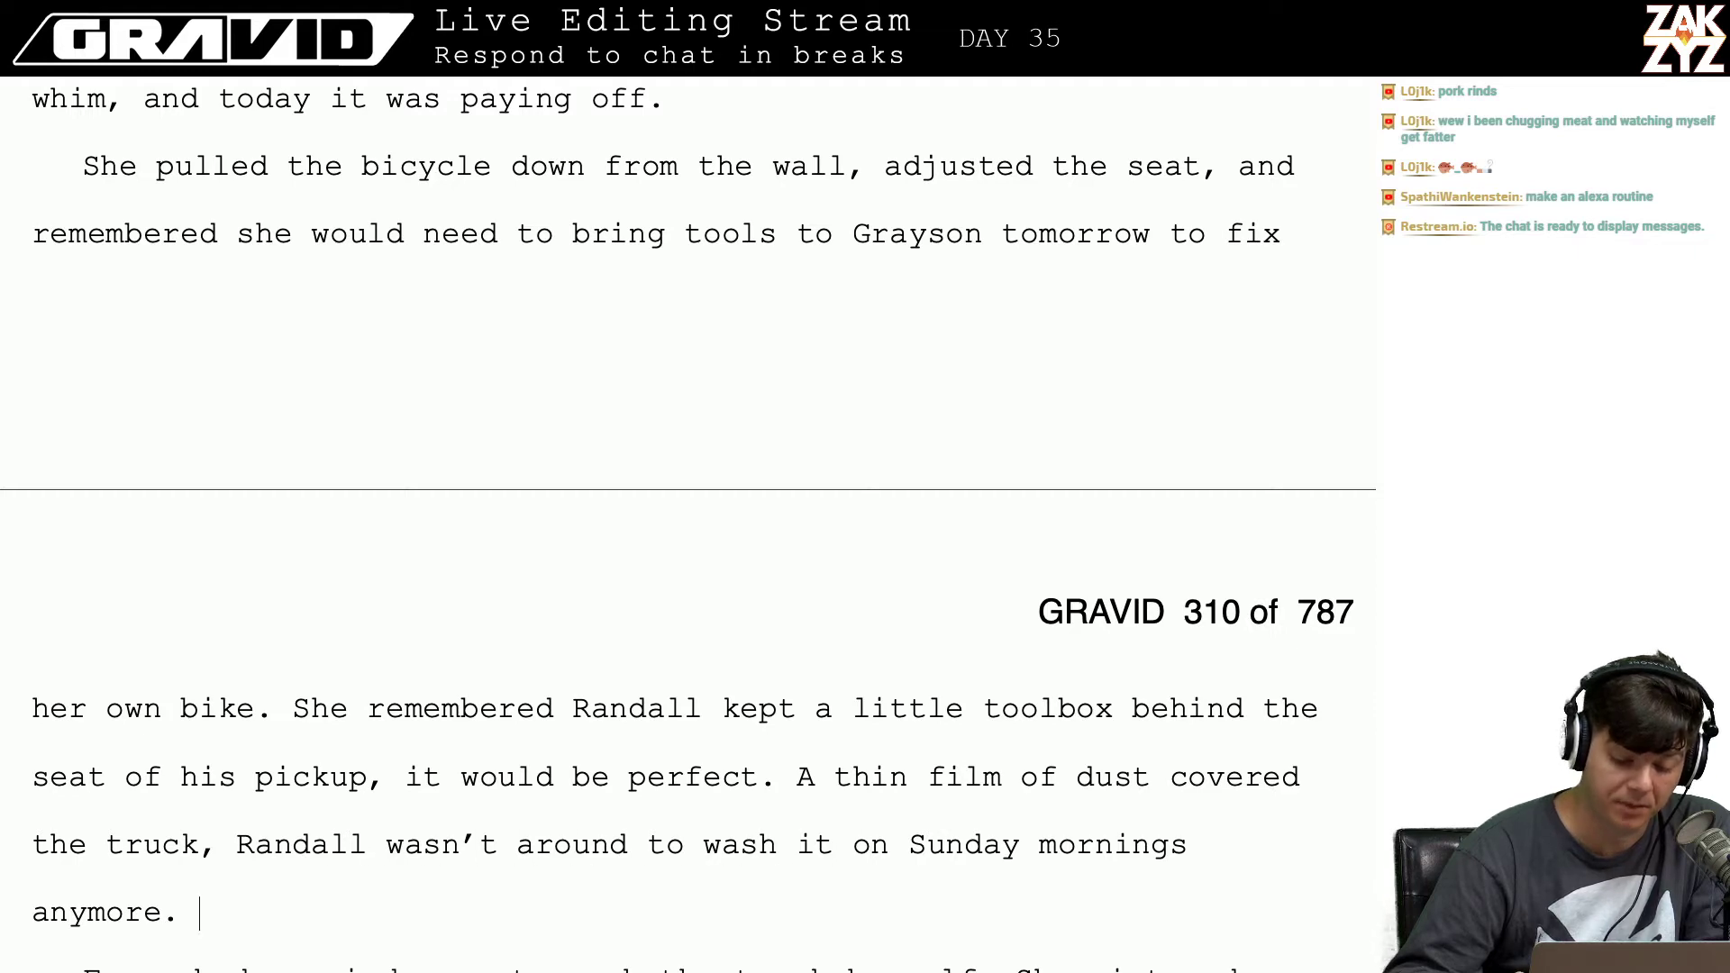
Step: Read through the next paragraph, about Freya's urge to wash the truck, her license and her driving lessons
key("Down")
key("Down")
key("Down")
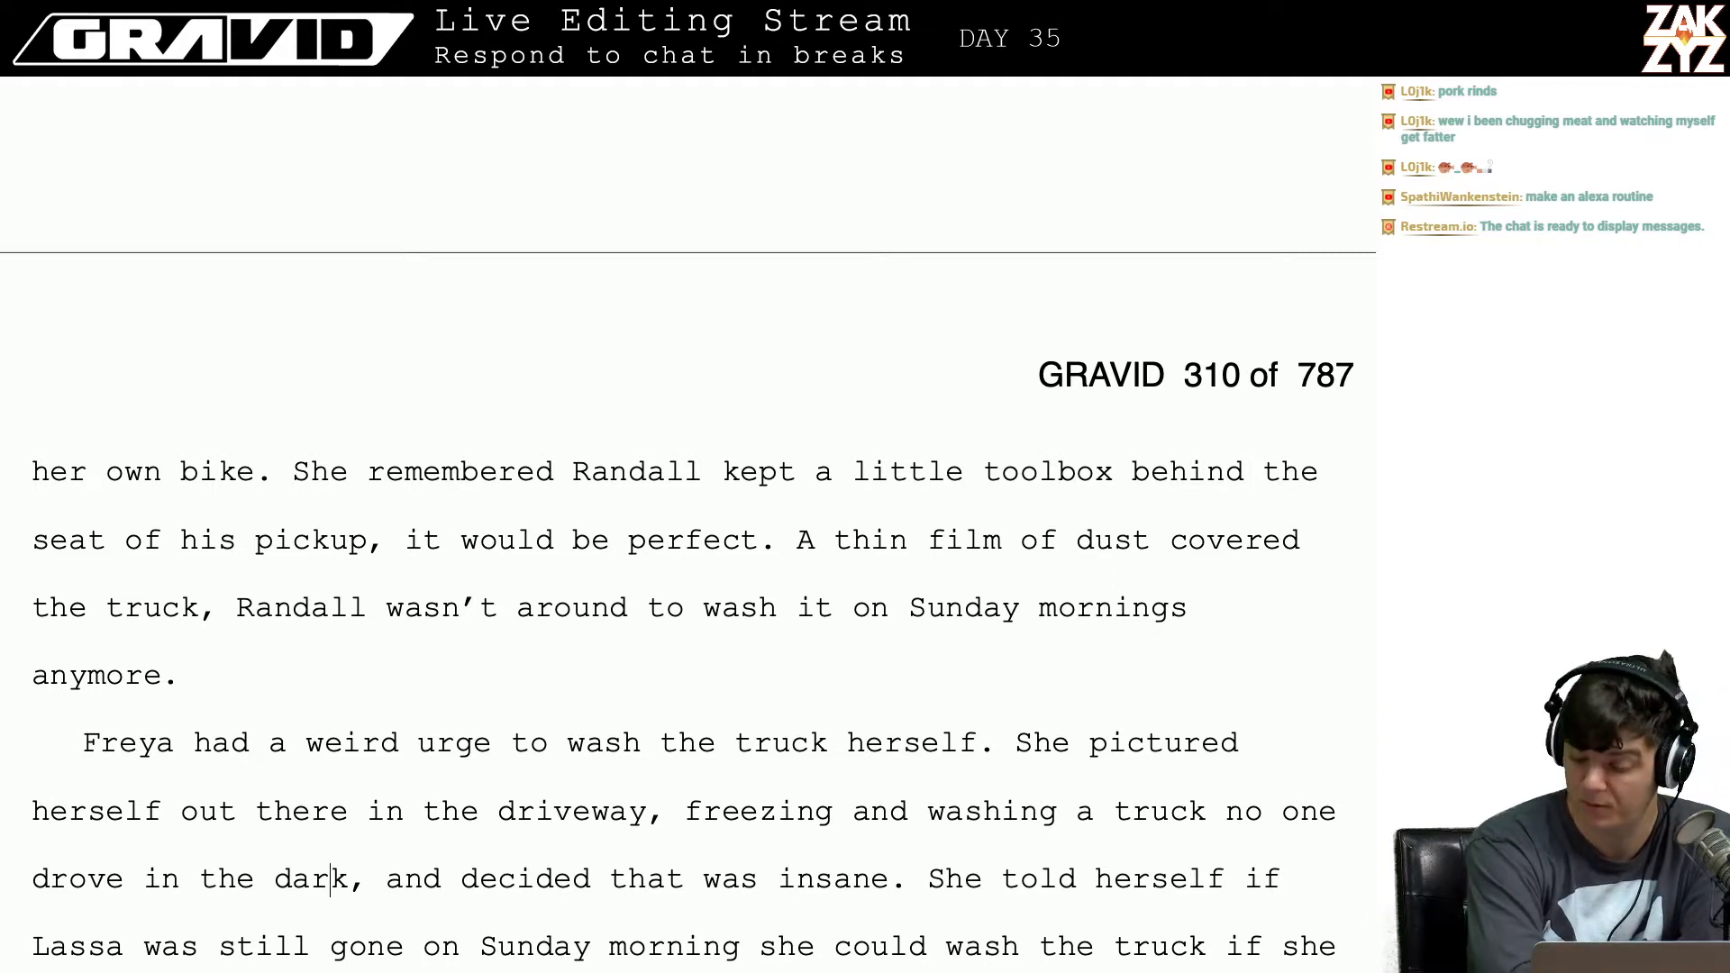
scroll(349, 133, "down", 5)
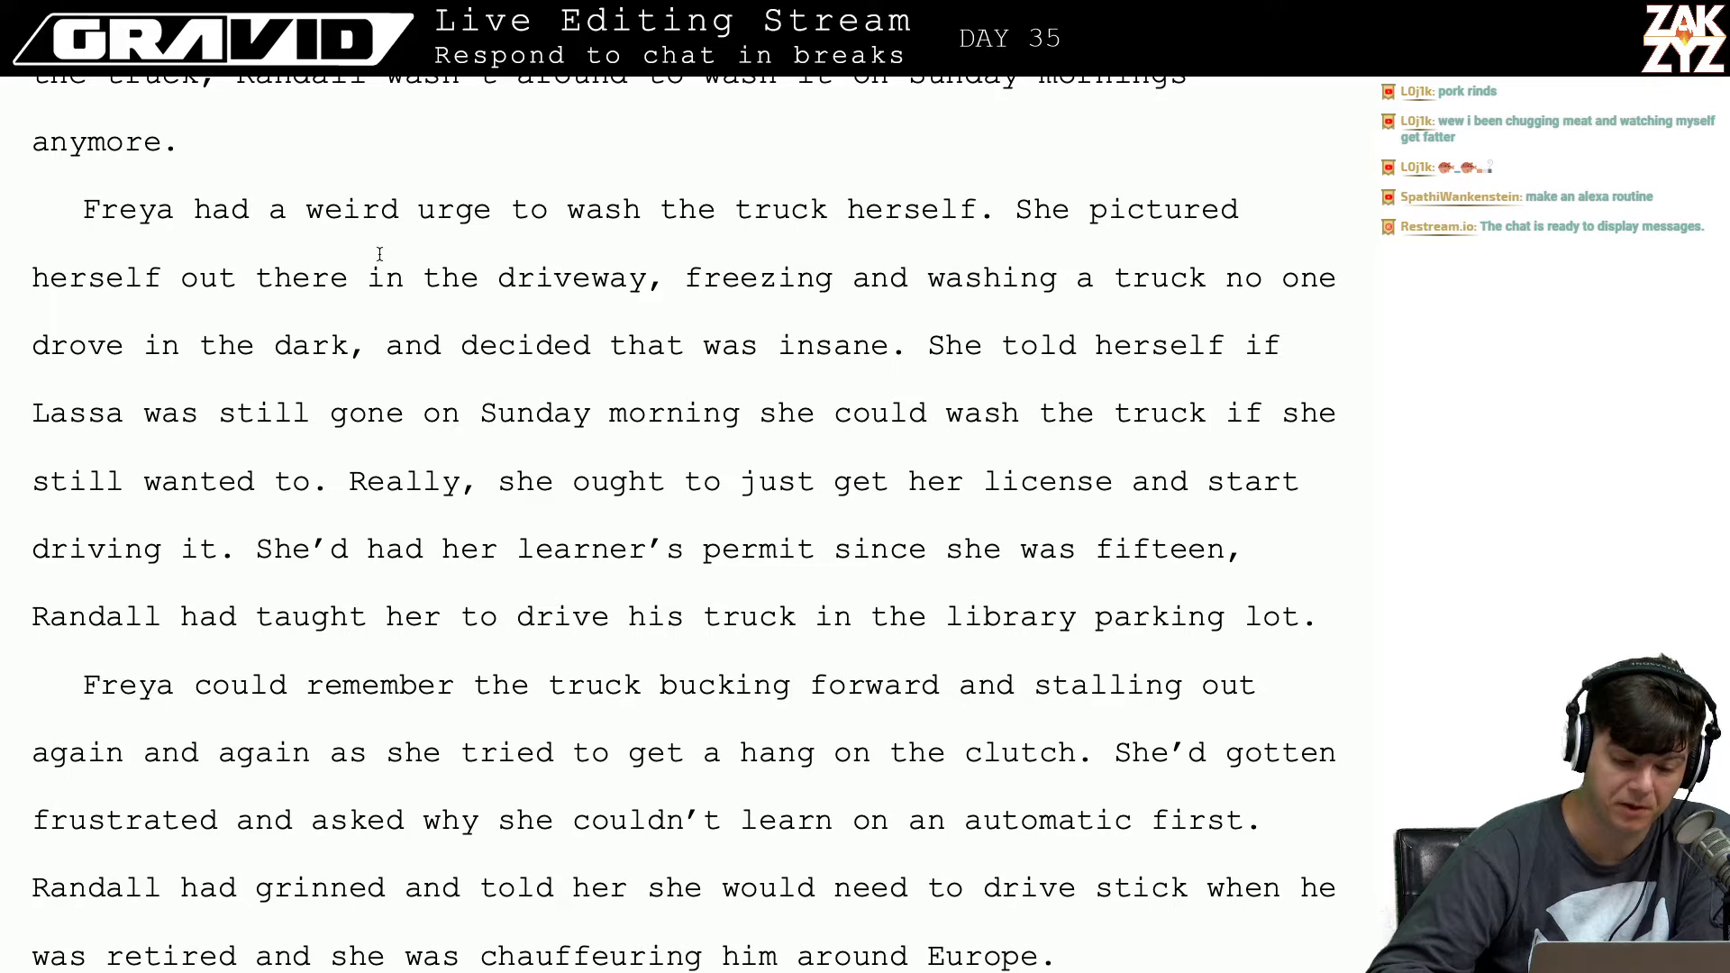
scroll(713, 338, "down", 2)
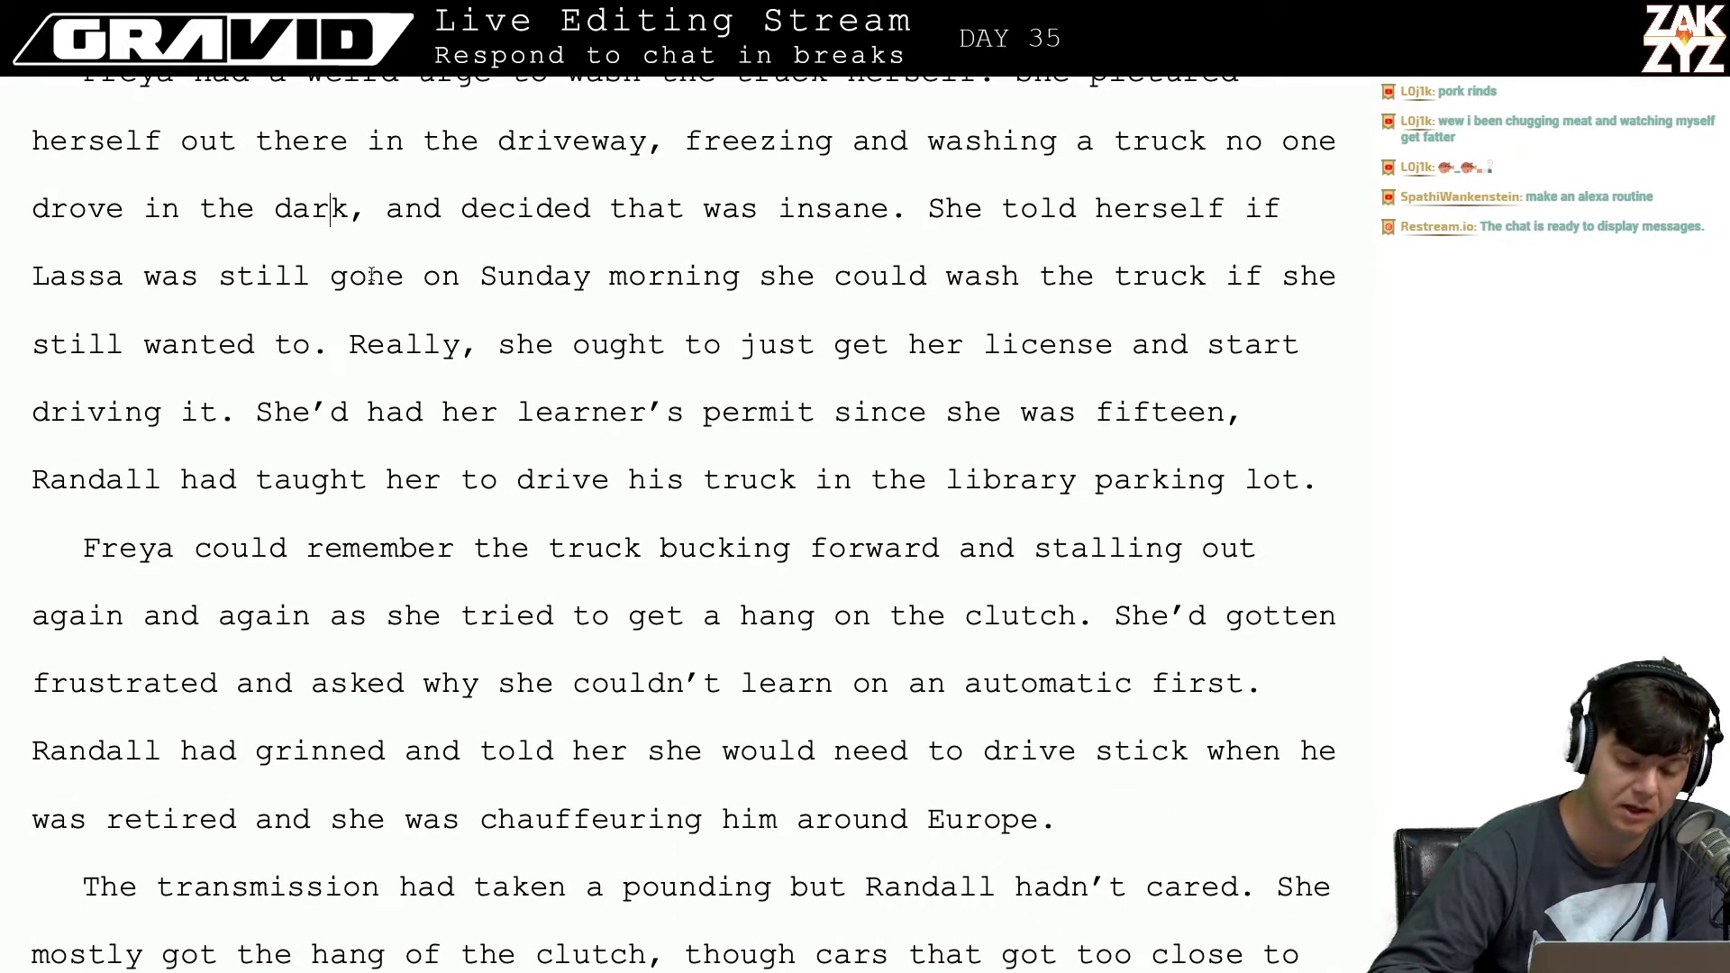
scroll(412, 337, "down", 1)
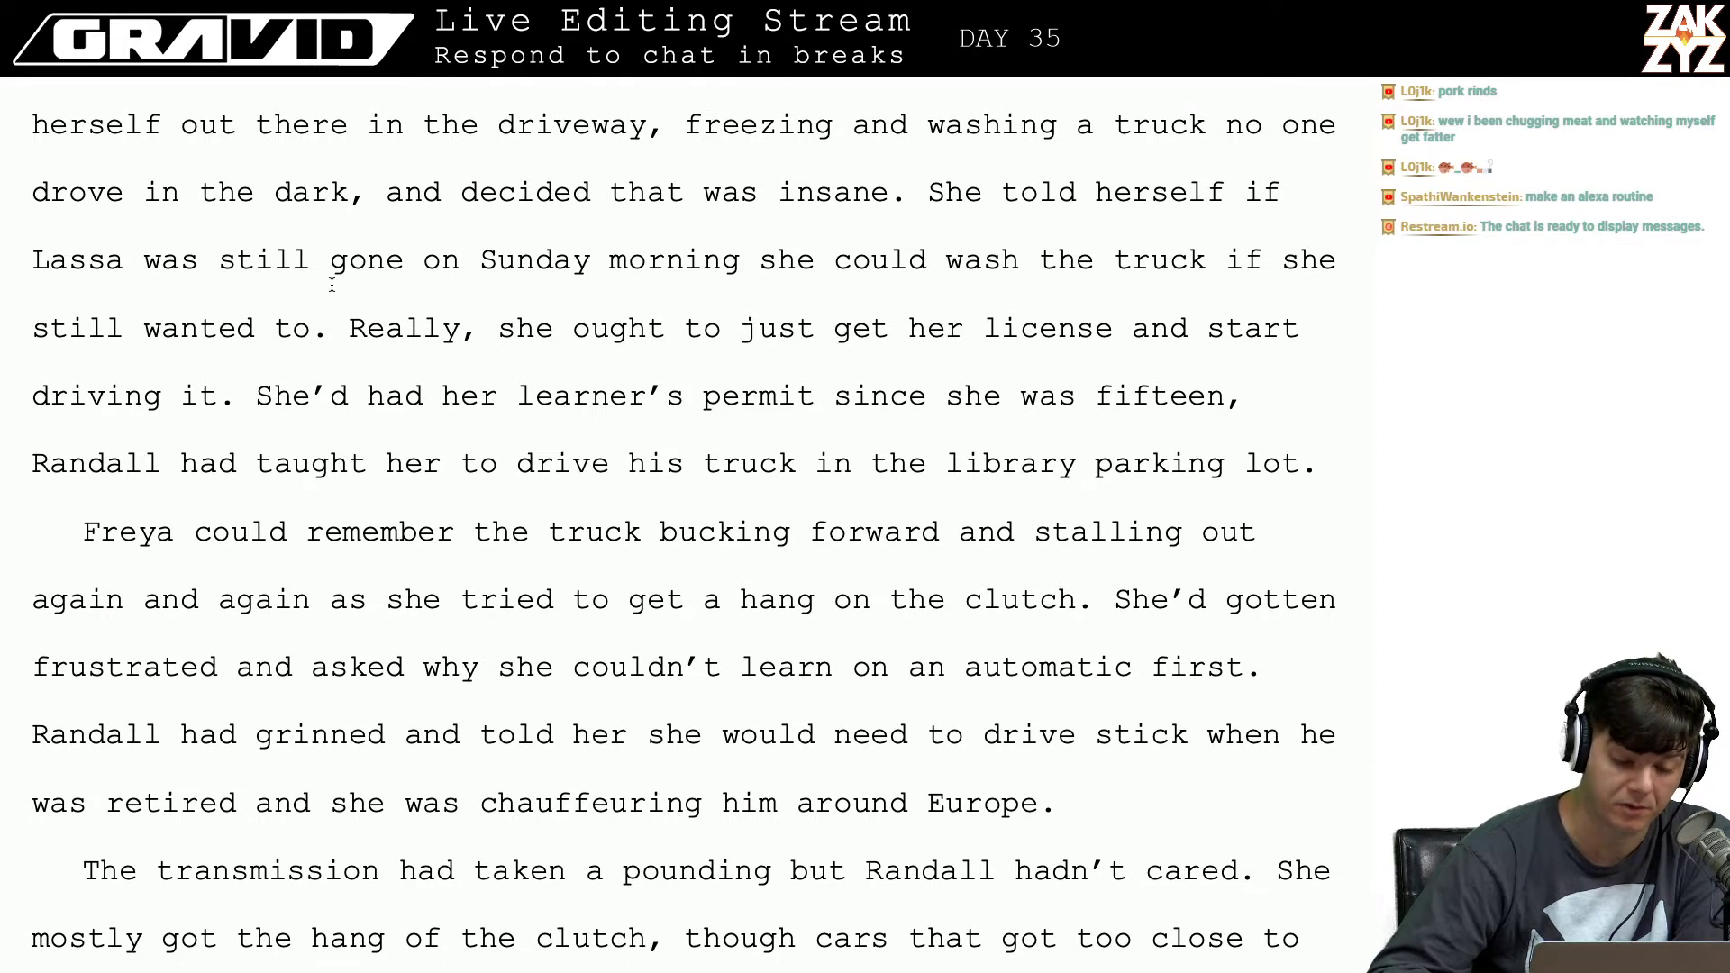
scroll(595, 298, "down", 1)
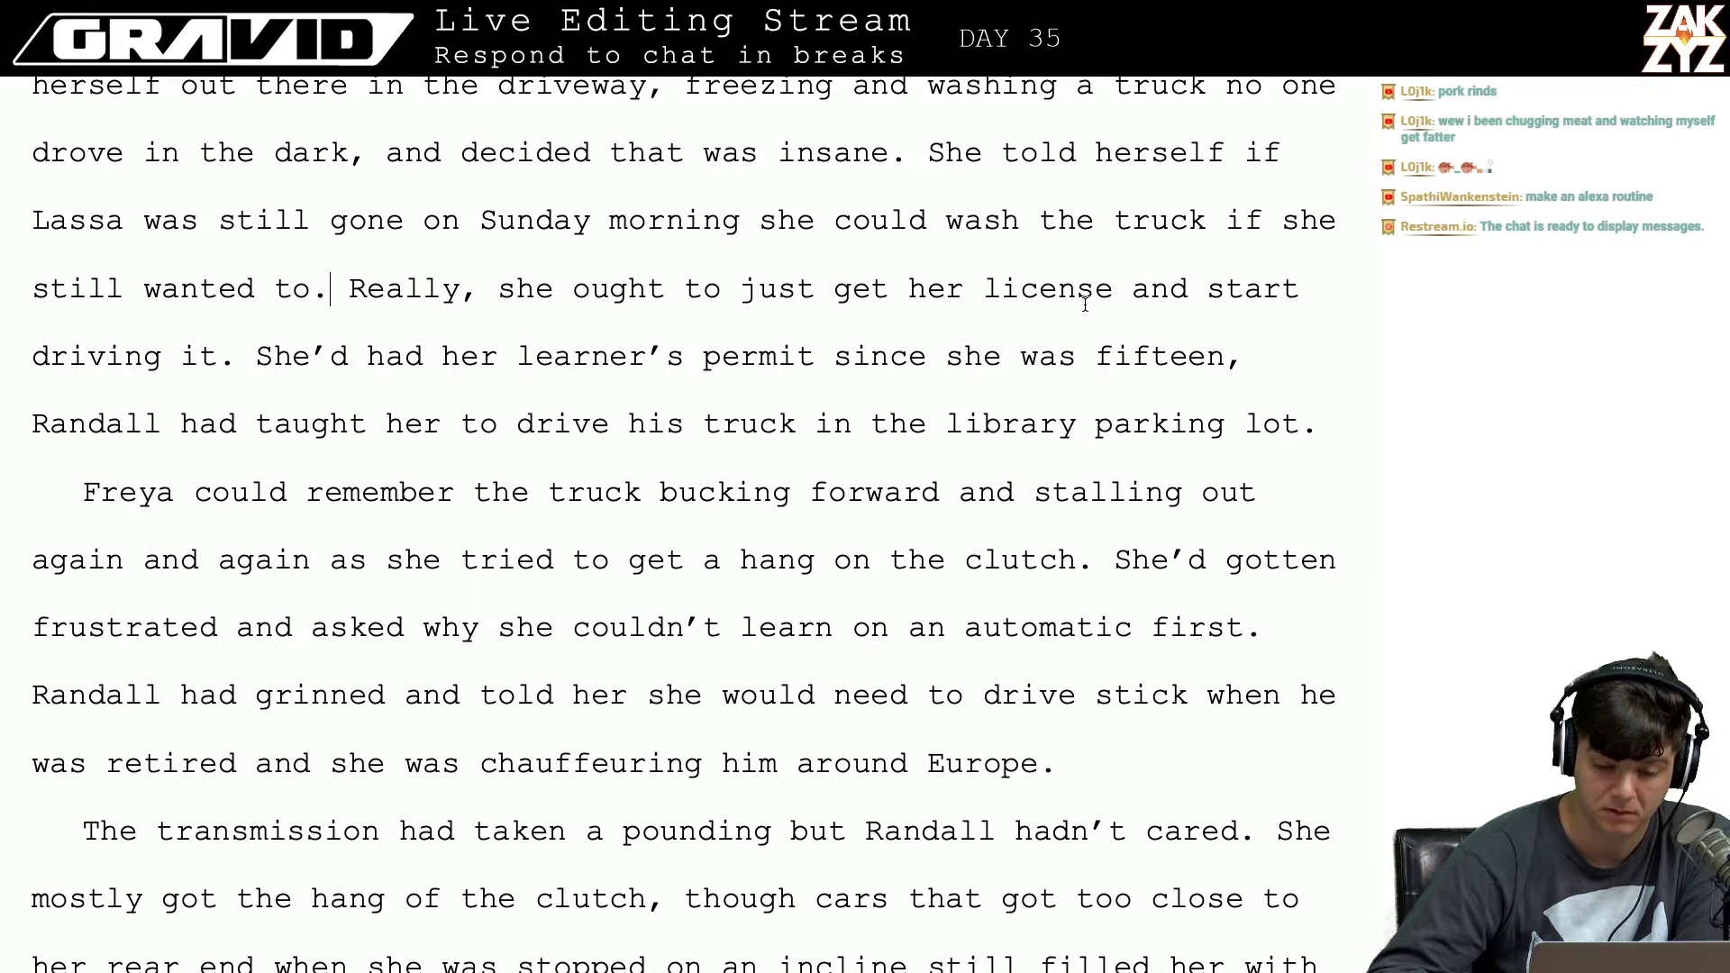
Step: Break the paragraph before "could wash the truck" in the Sunday morning sentence, leaving room to rewrite after "morning she"
left_click(849, 243)
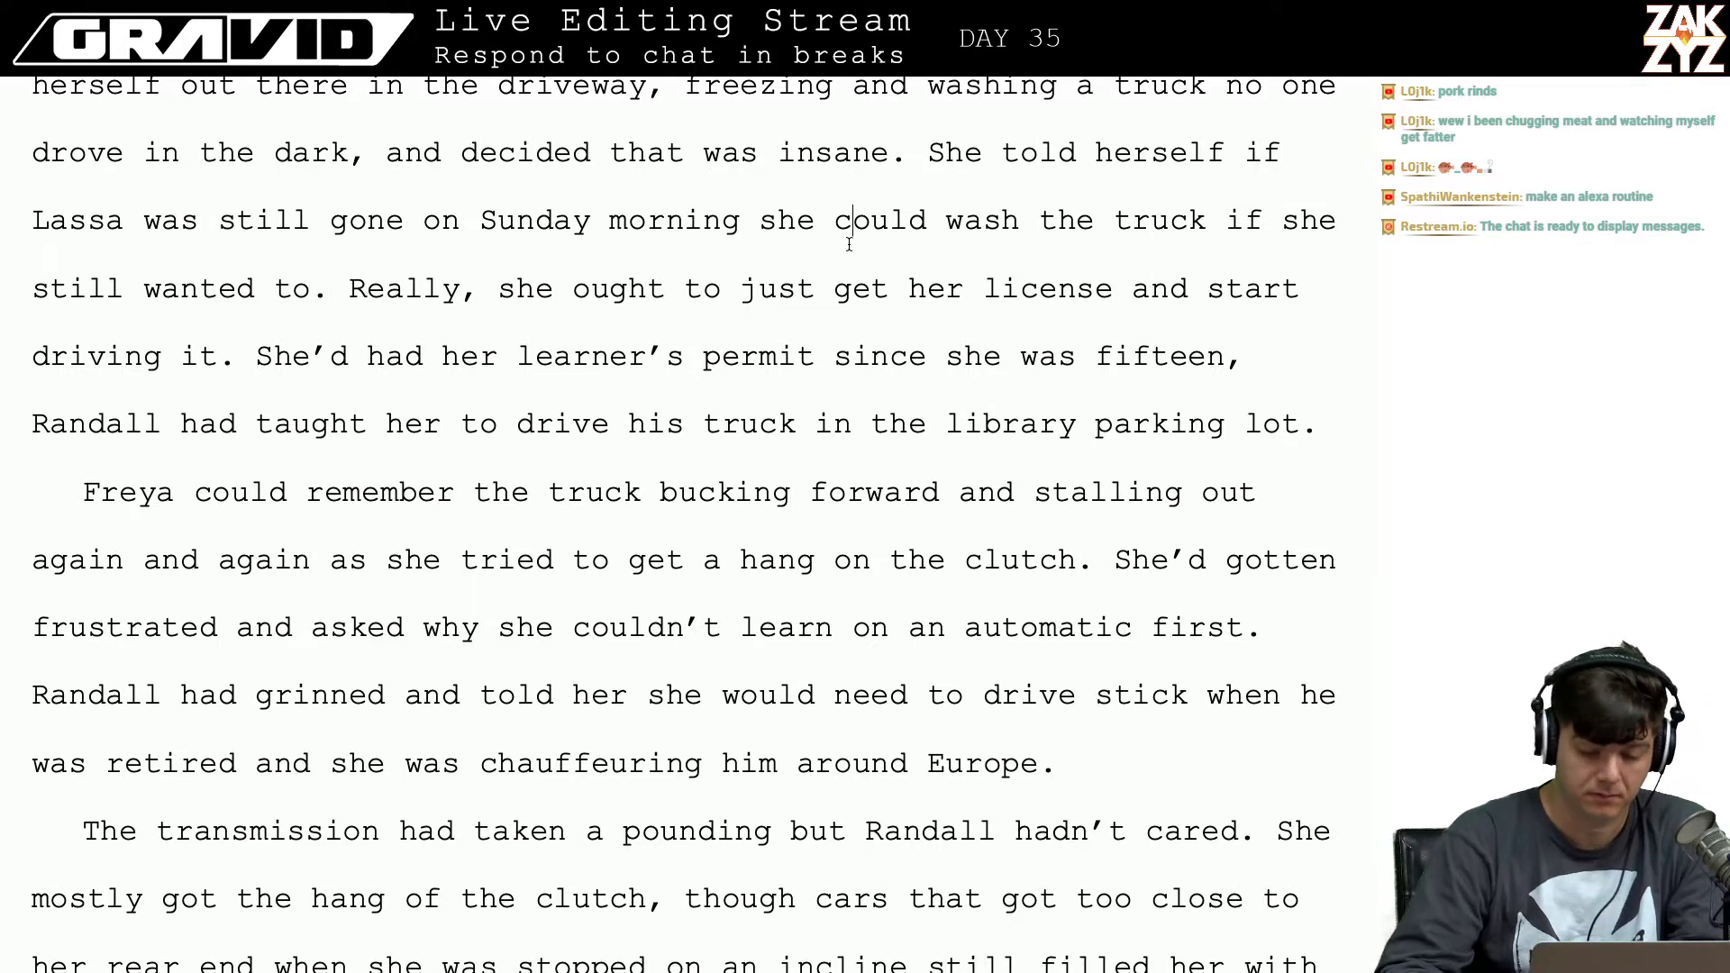
key("Left")
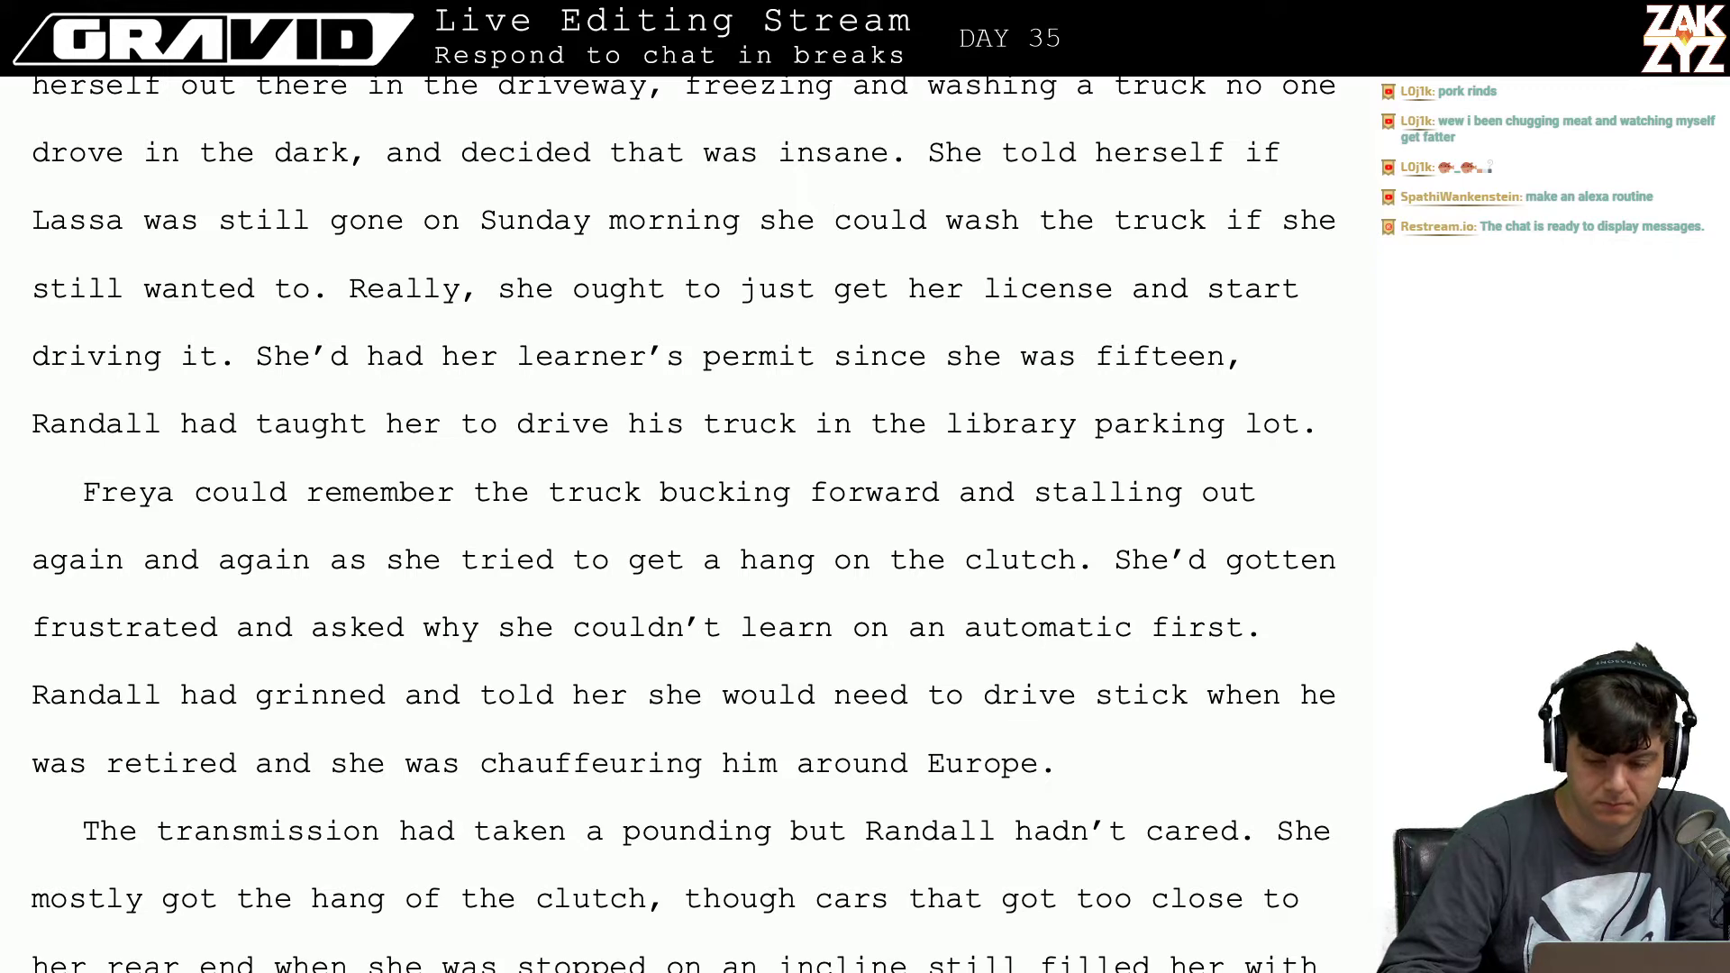
key("Return")
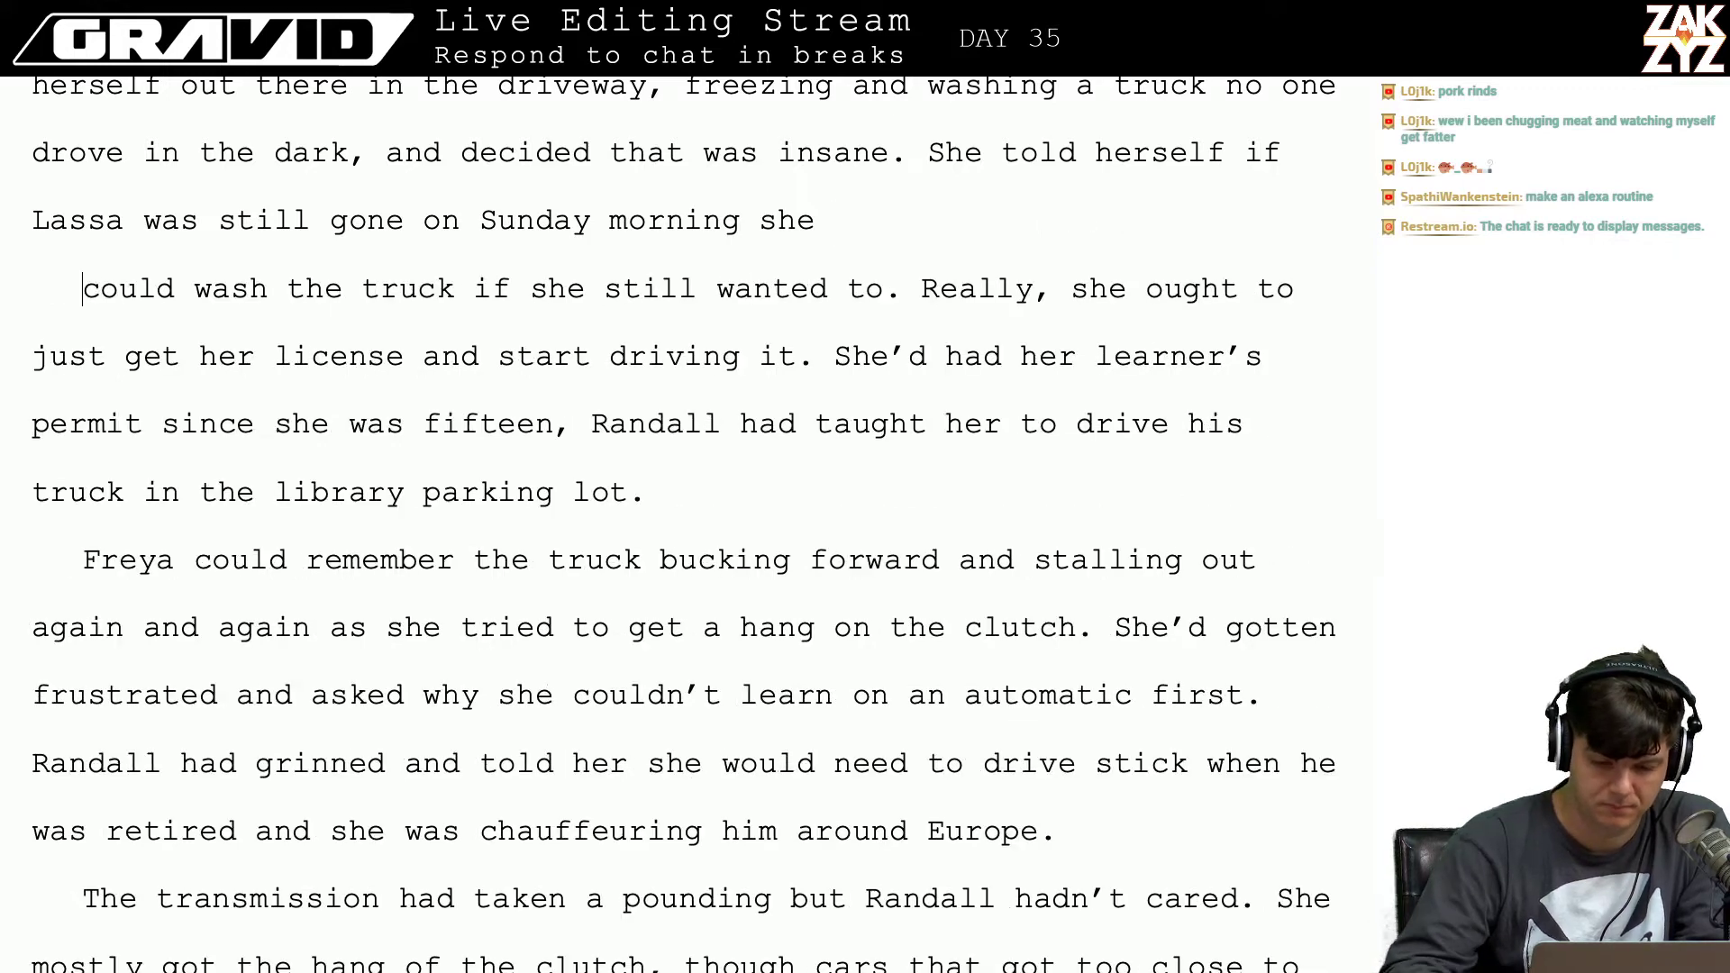
key("Left")
type("could")
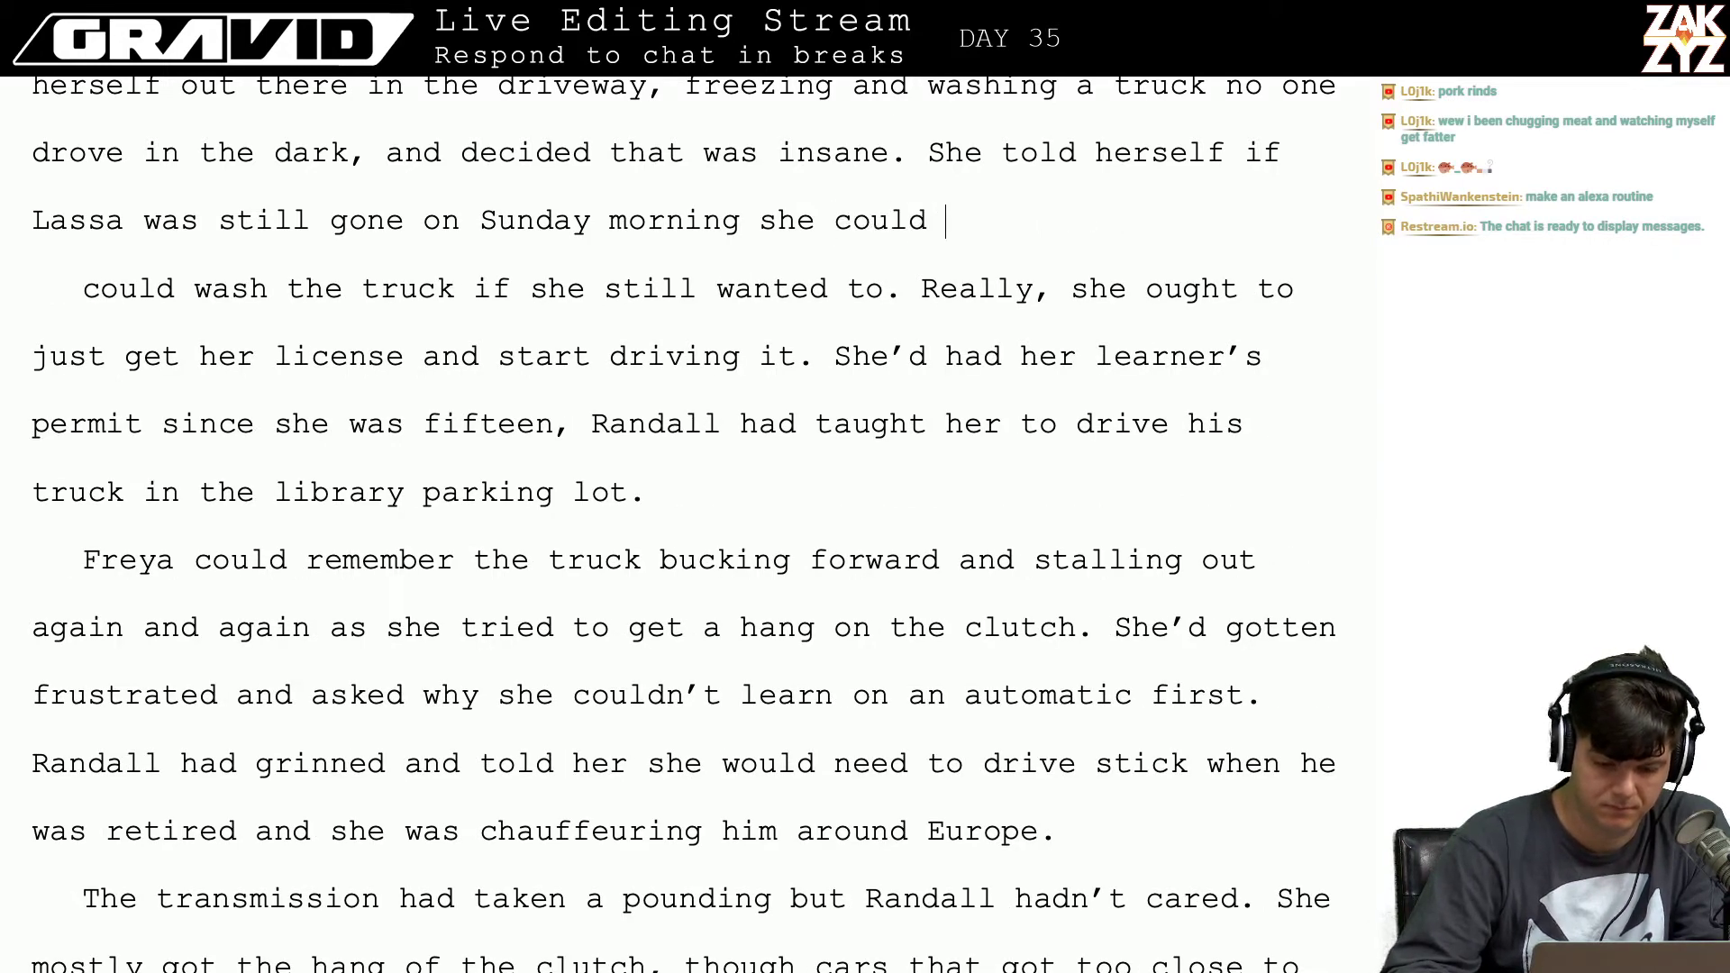
type(" hose the truc")
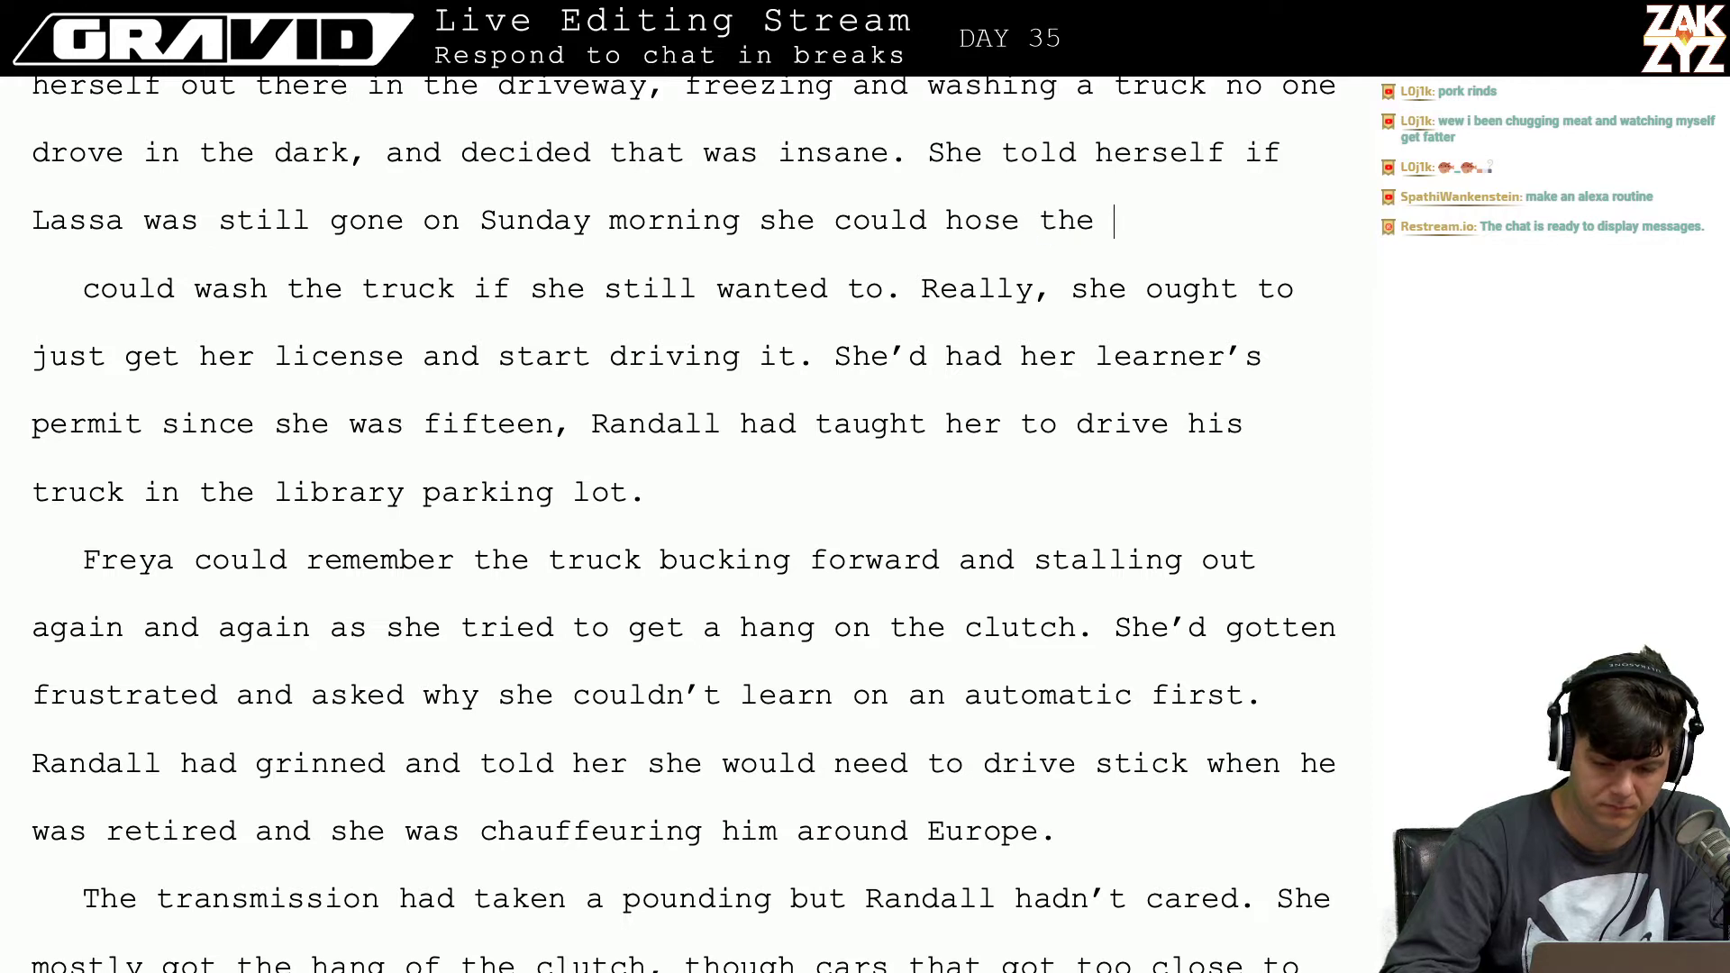
key("BackSpace")
key("BackSpace")
key("BackSpace")
key("BackSpace")
key("BackSpace")
key("BackSpace")
key("BackSpace")
key("BackSpace")
key("BackSpace")
key("BackSpace")
key("BackSpace")
key("BackSpace")
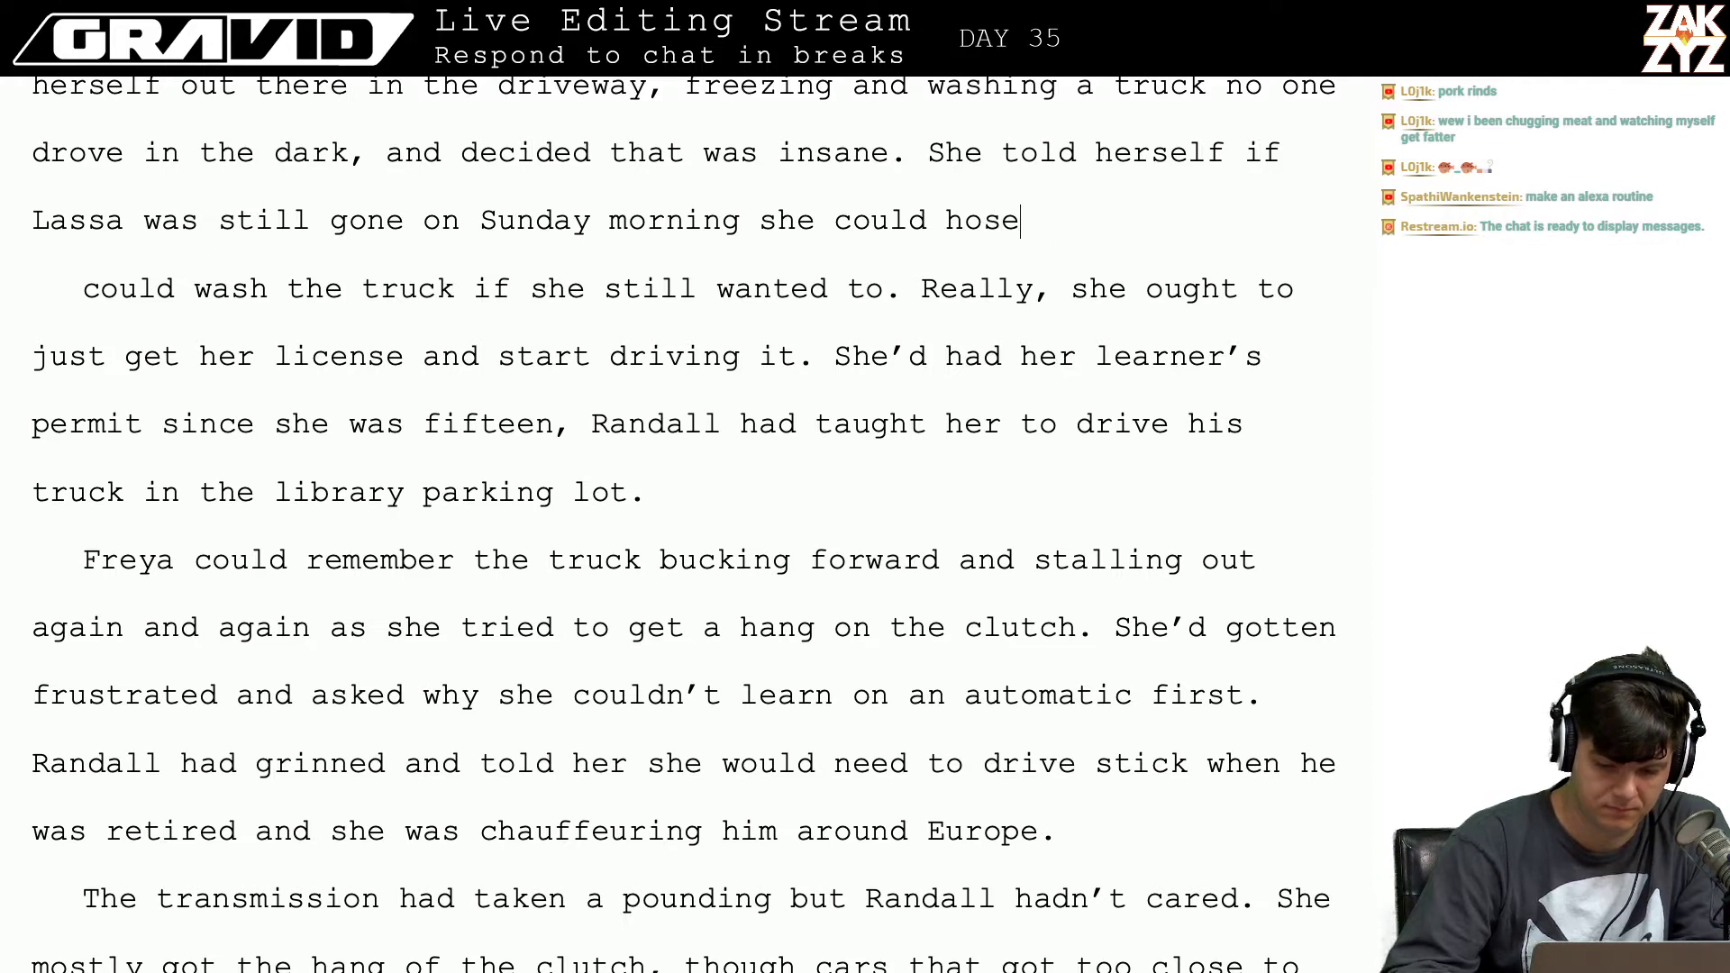
key("BackSpace")
type("wash ")
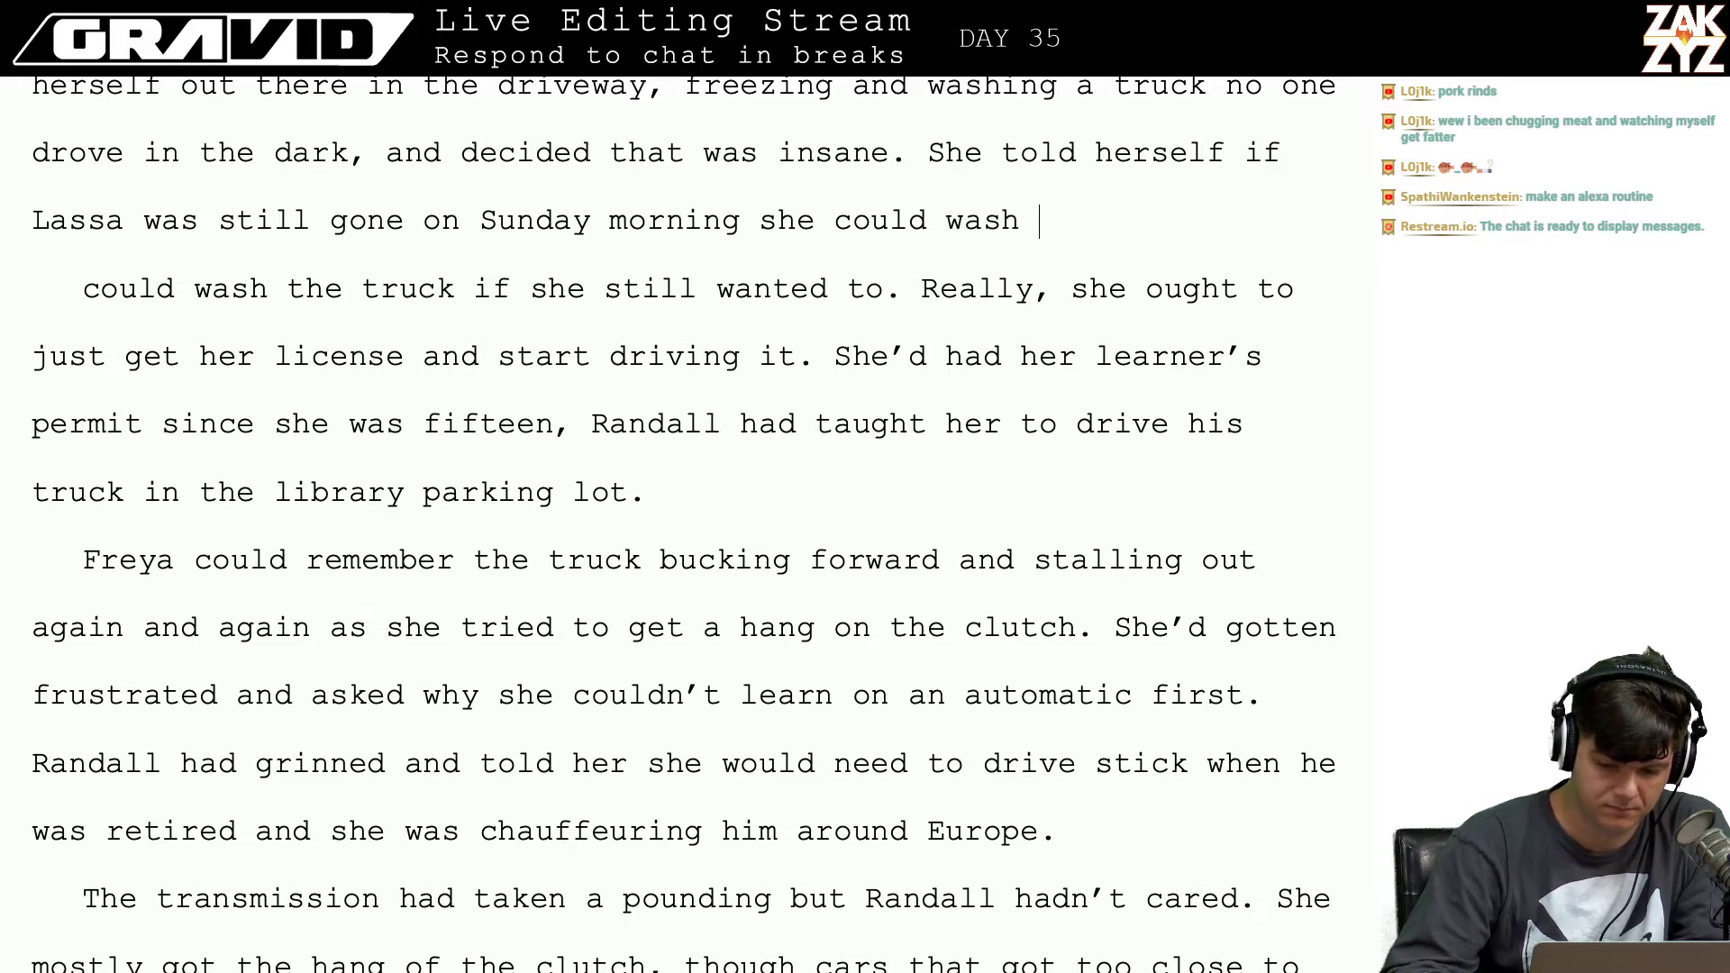
type("the truck.")
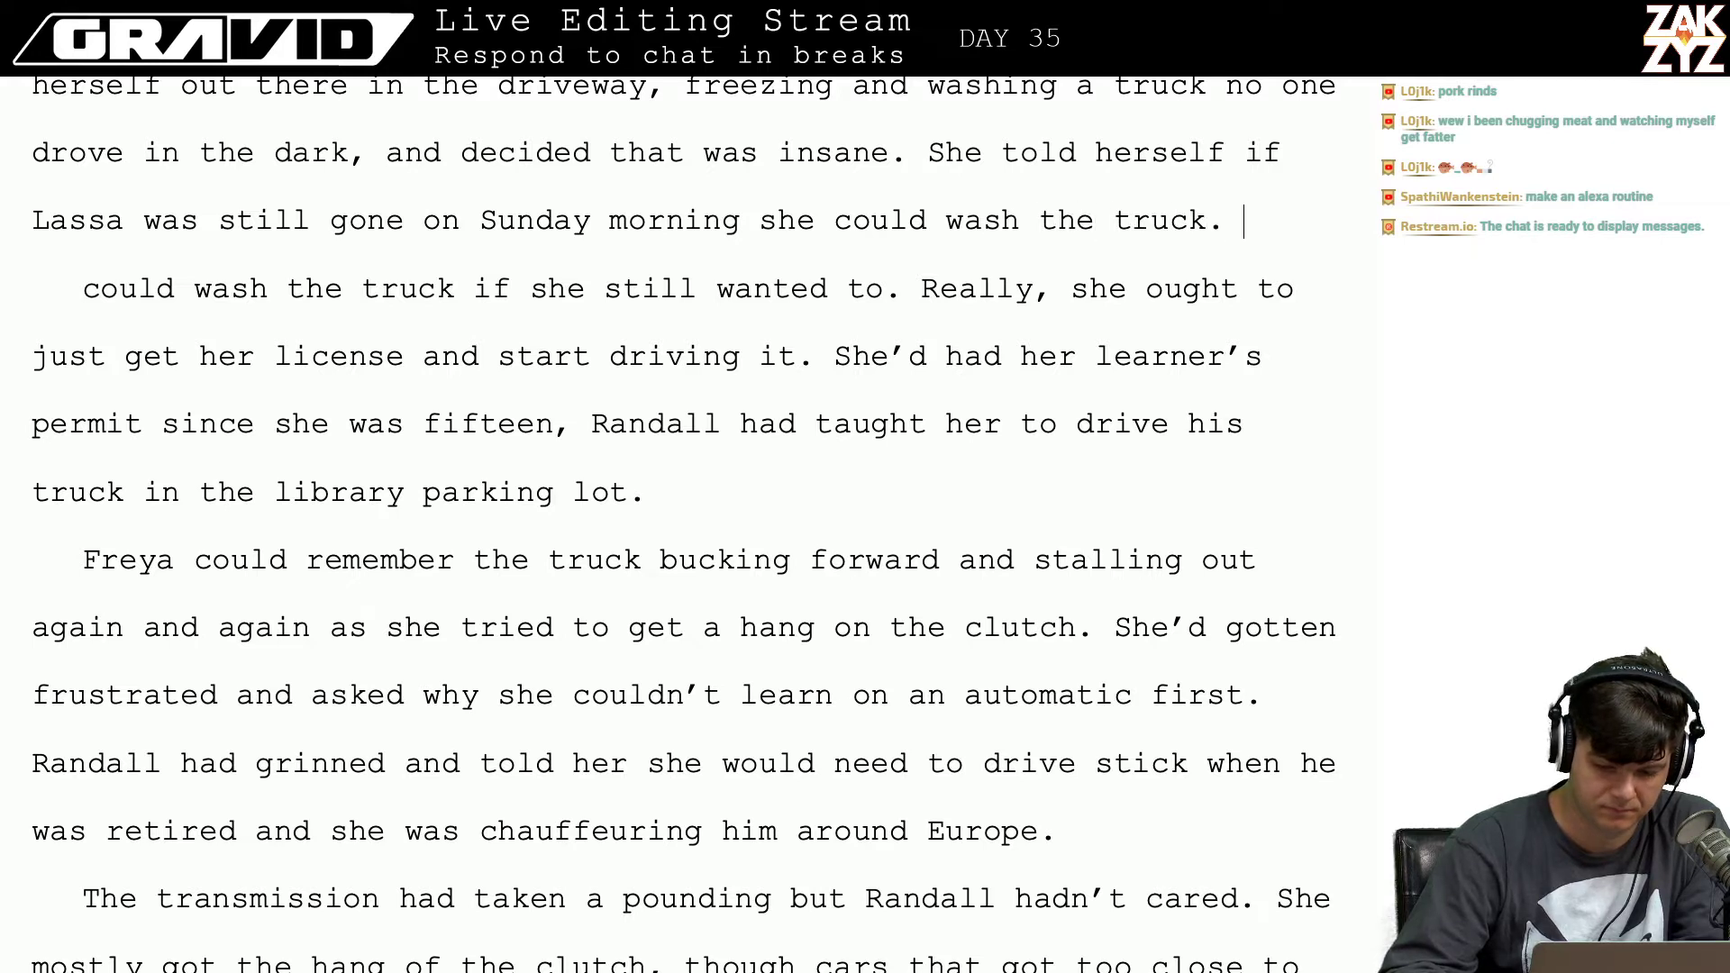
key("BackSpace")
key("BackSpace")
key("BackSpace")
key("BackSpace")
key("BackSpace")
key("BackSpace")
key("BackSpace")
key("BackSpace")
key("BackSpace")
key("BackSpace")
key("BackSpace")
key("BackSpace")
key("BackSpace")
key("BackSpace")
key("BackSpace")
key("BackSpace")
key("BackSpace")
key("BackSpace")
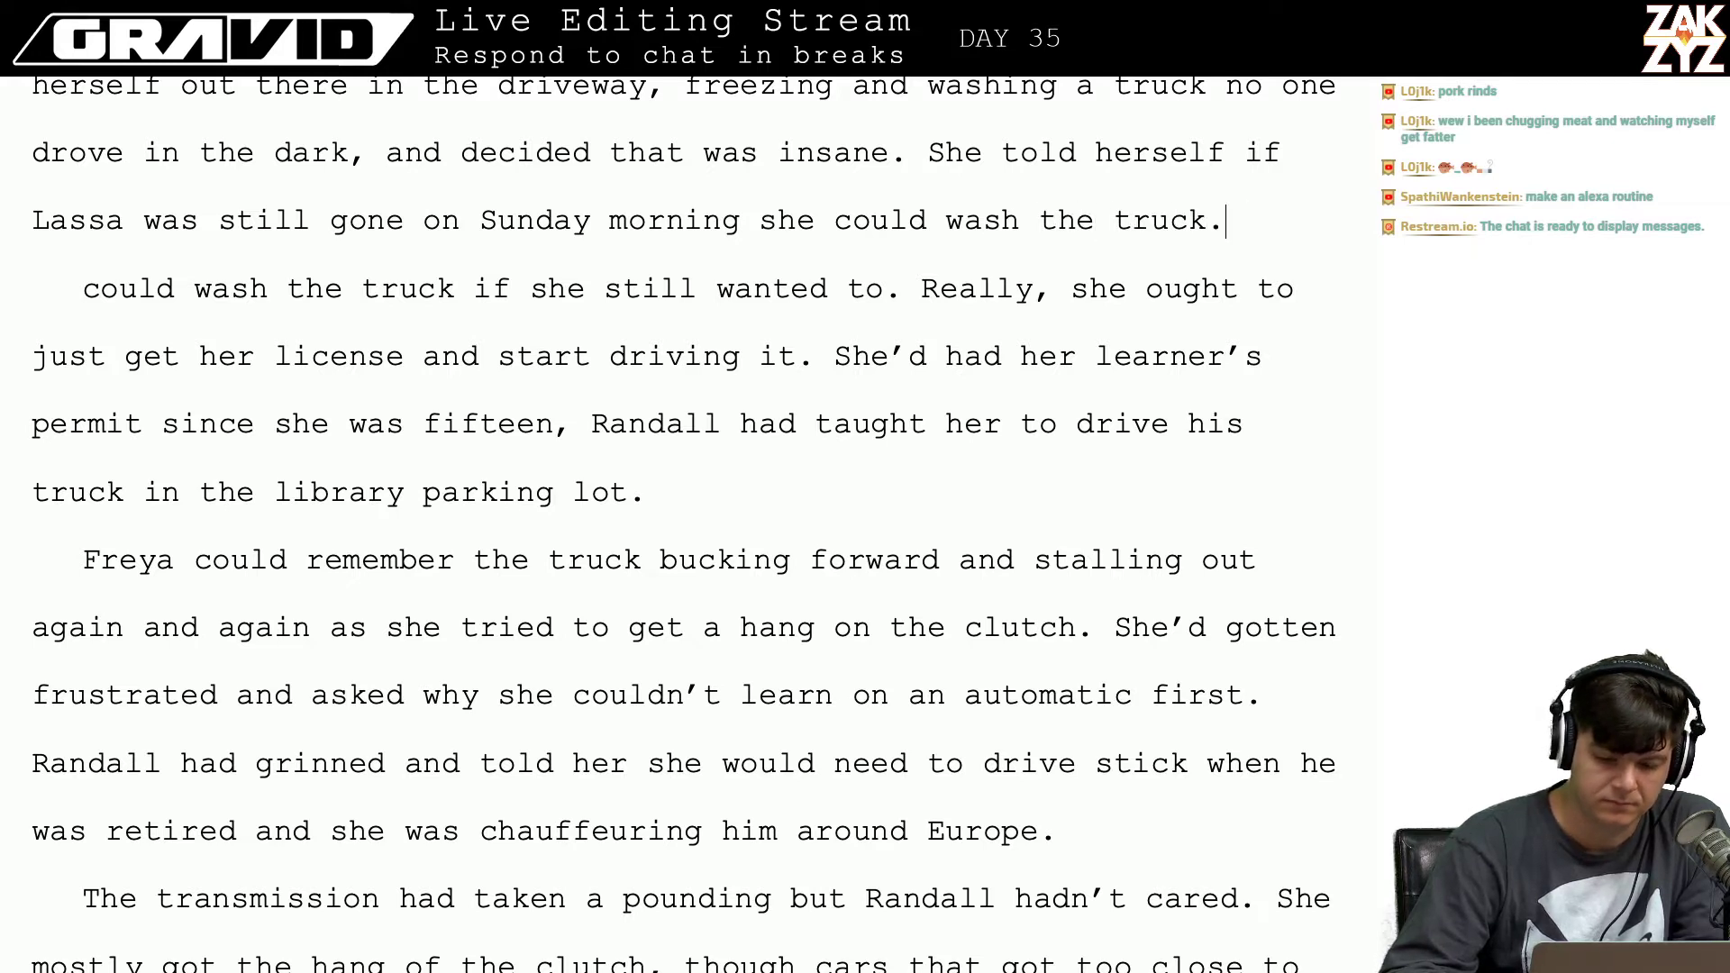
key("BackSpace")
key("BackSpace")
key("BackSpace")
key("BackSpace")
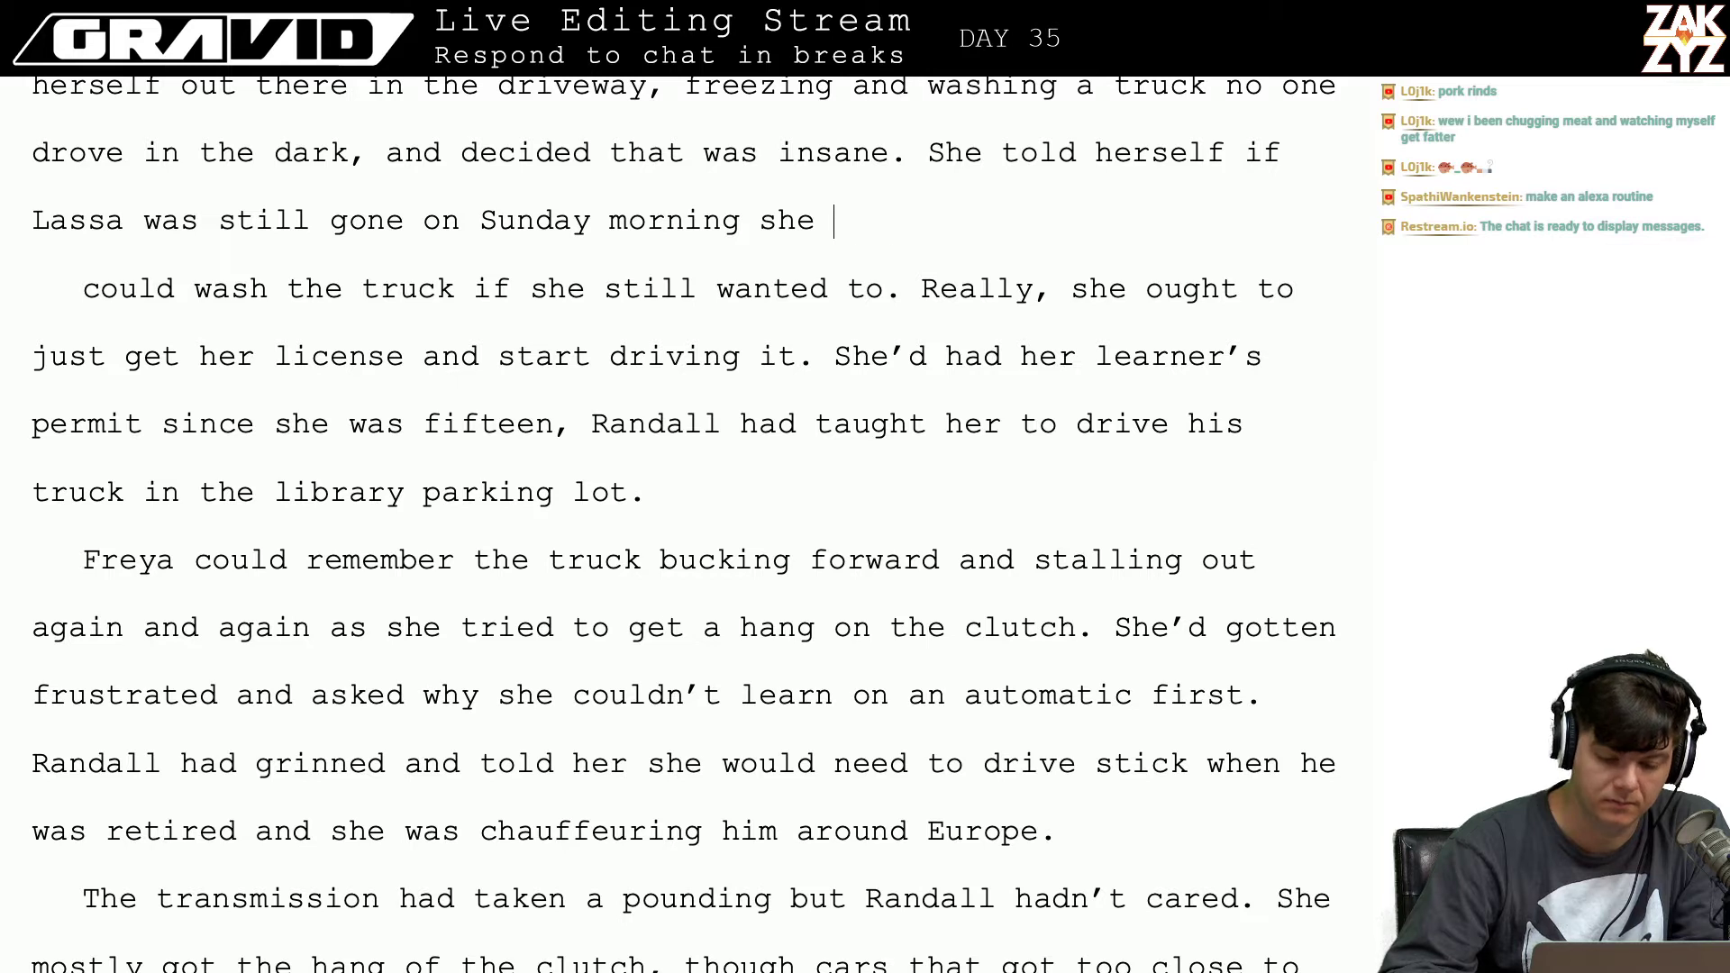
Step: End the Sunday morning sentence with "could wash the truck." and delete the leftover "could wash the truck if she still wanted to."
type("could")
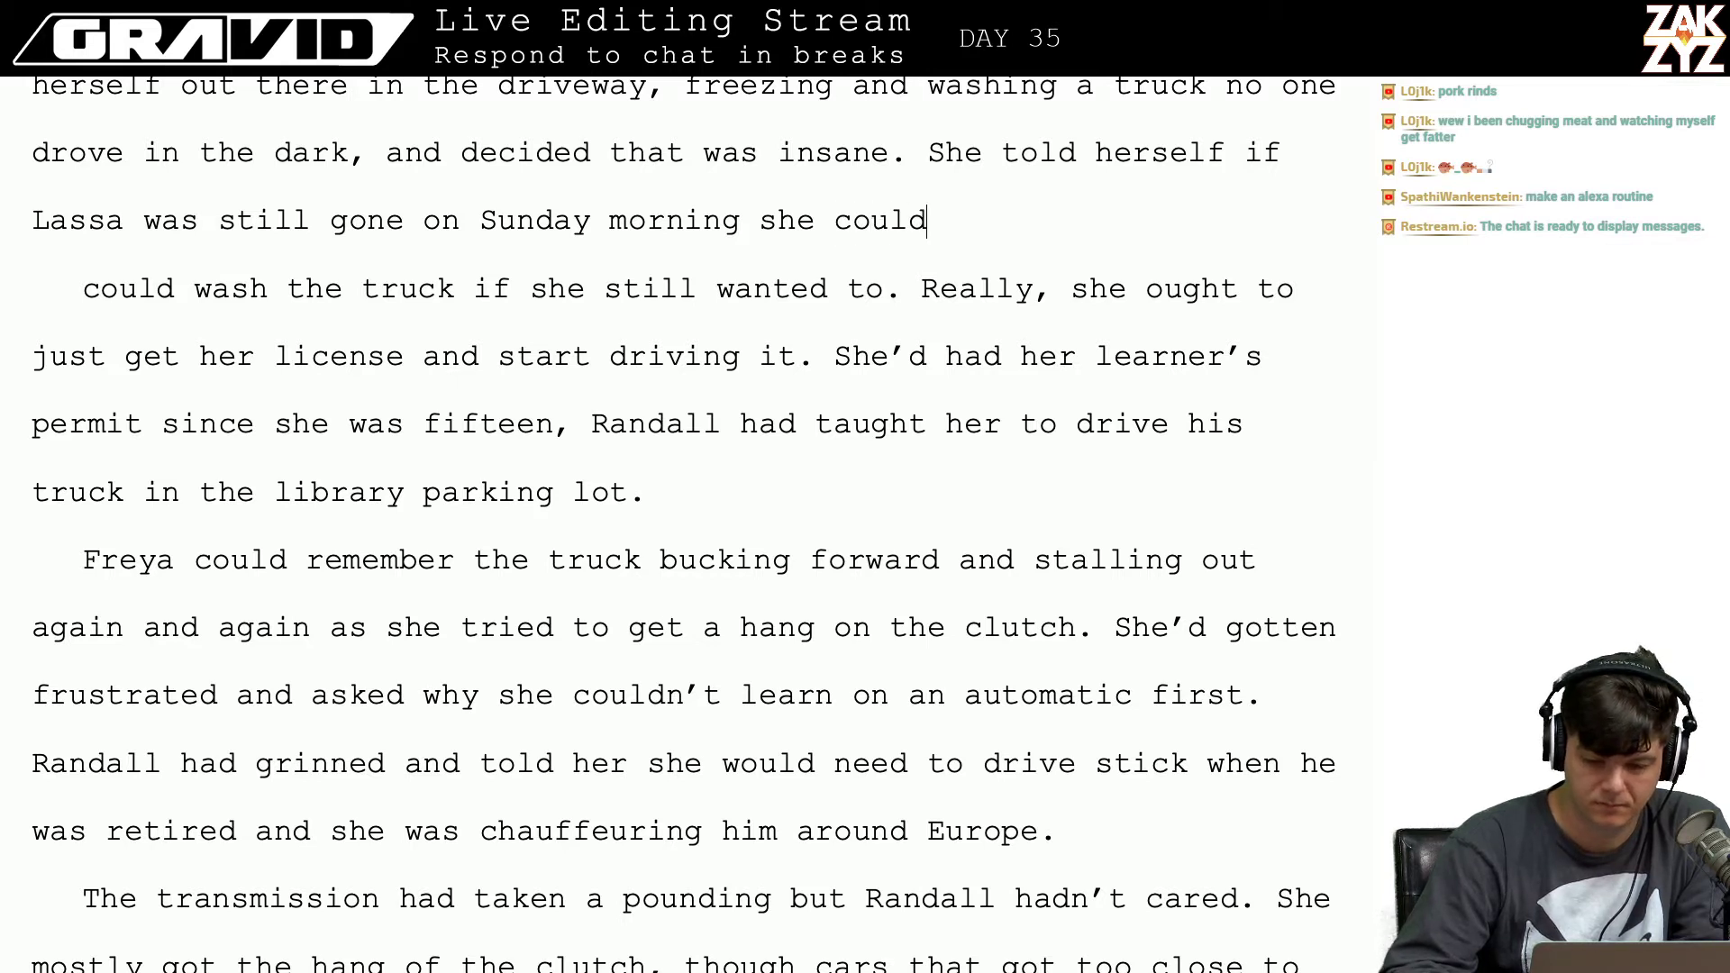
type(" wash the truck.")
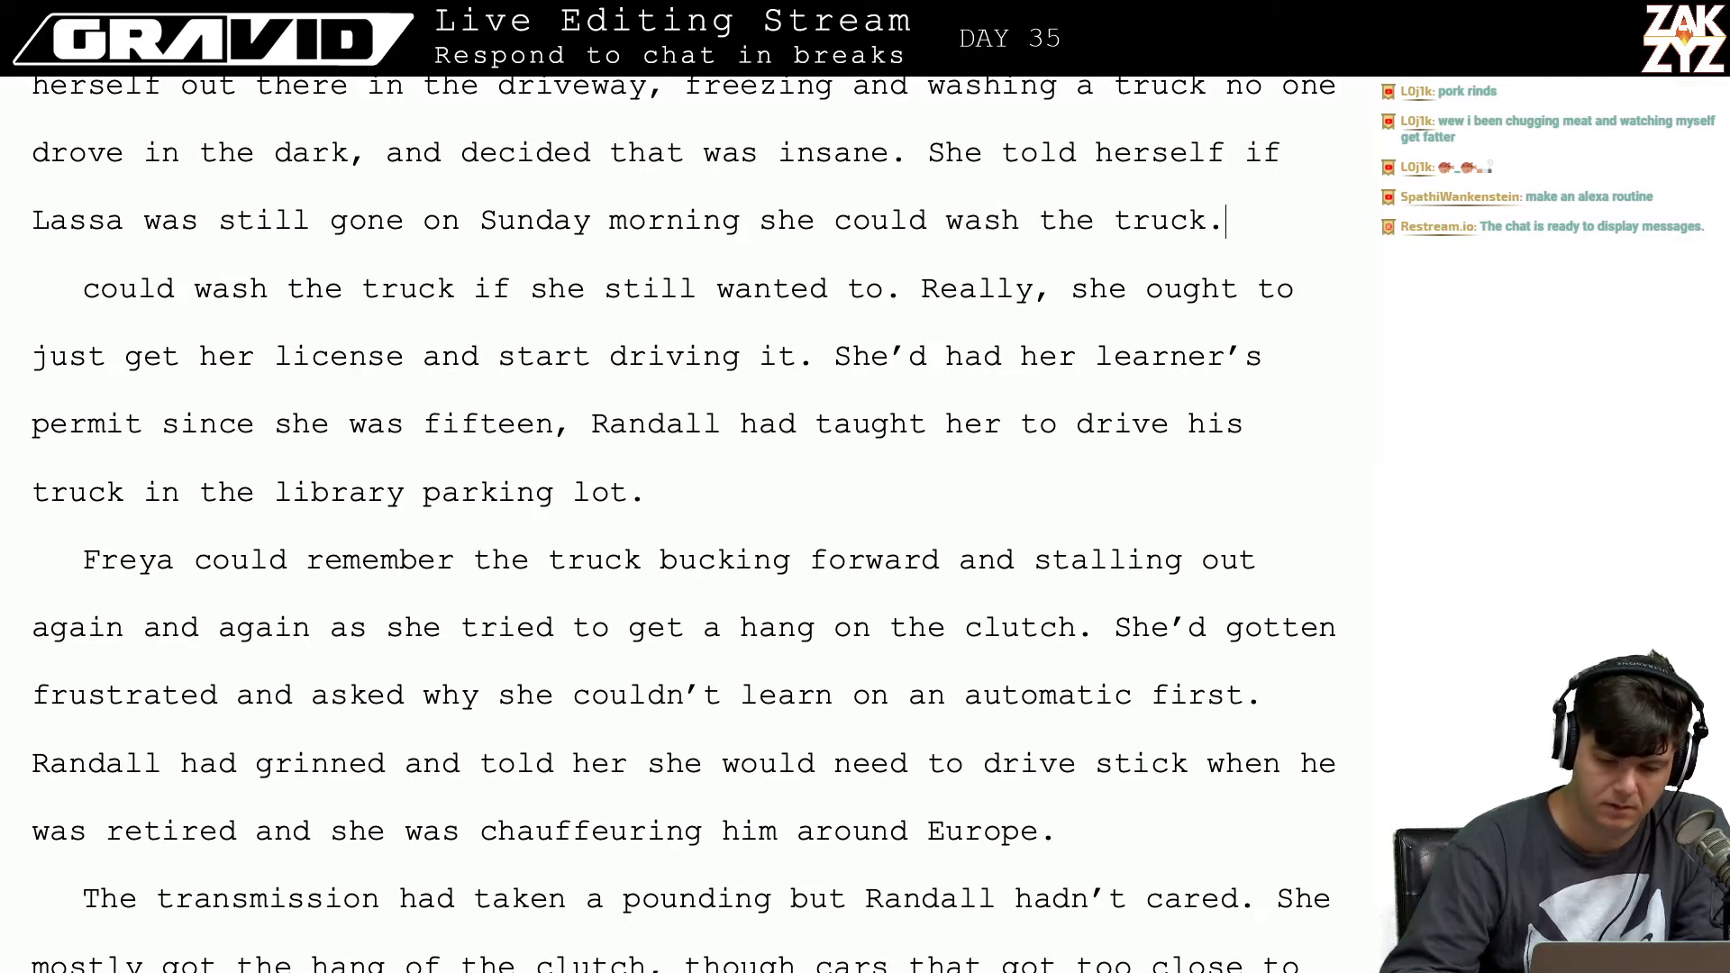
key("shift+Right")
key("shift+Right")
key("shift+Right")
key("shift+Right")
key("shift+Right")
key("shift+Right")
key("shift+Right")
key("shift+Right")
key("shift+Right")
key("shift+Right")
key("shift+Right")
key("shift+Right")
key("shift+Right")
key("shift+Right")
key("shift+Right")
key("shift+Right")
key("shift+Right")
key("shift+Right")
key("shift+Right")
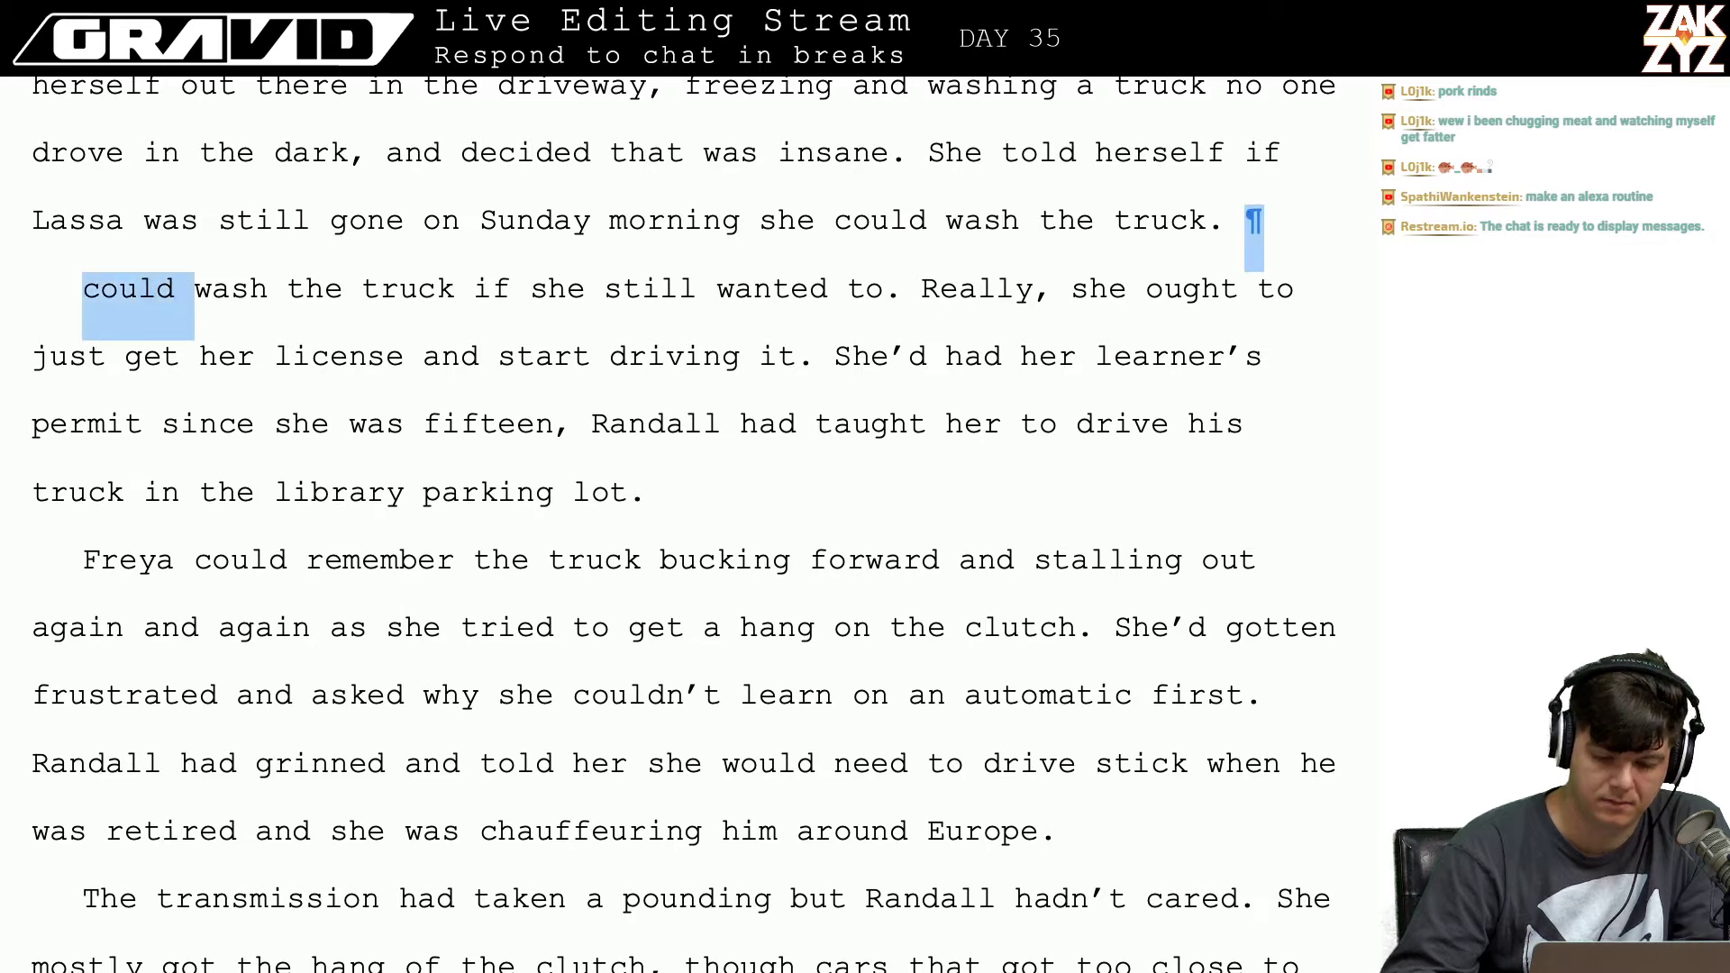
key("shift+Right")
key("shift+Right")
key("shift+Right")
key("shift+Right")
key("shift+Right")
key("shift+Right")
key("shift+Right")
key("shift+Right")
key("shift+Right")
key("shift+Right")
key("shift+Right")
key("shift+Right")
key("shift+Right")
key("shift+Right")
key("shift+Right")
key("shift+Right")
key("shift+Right")
key("shift+Right")
key("shift+Right")
key("shift+Right")
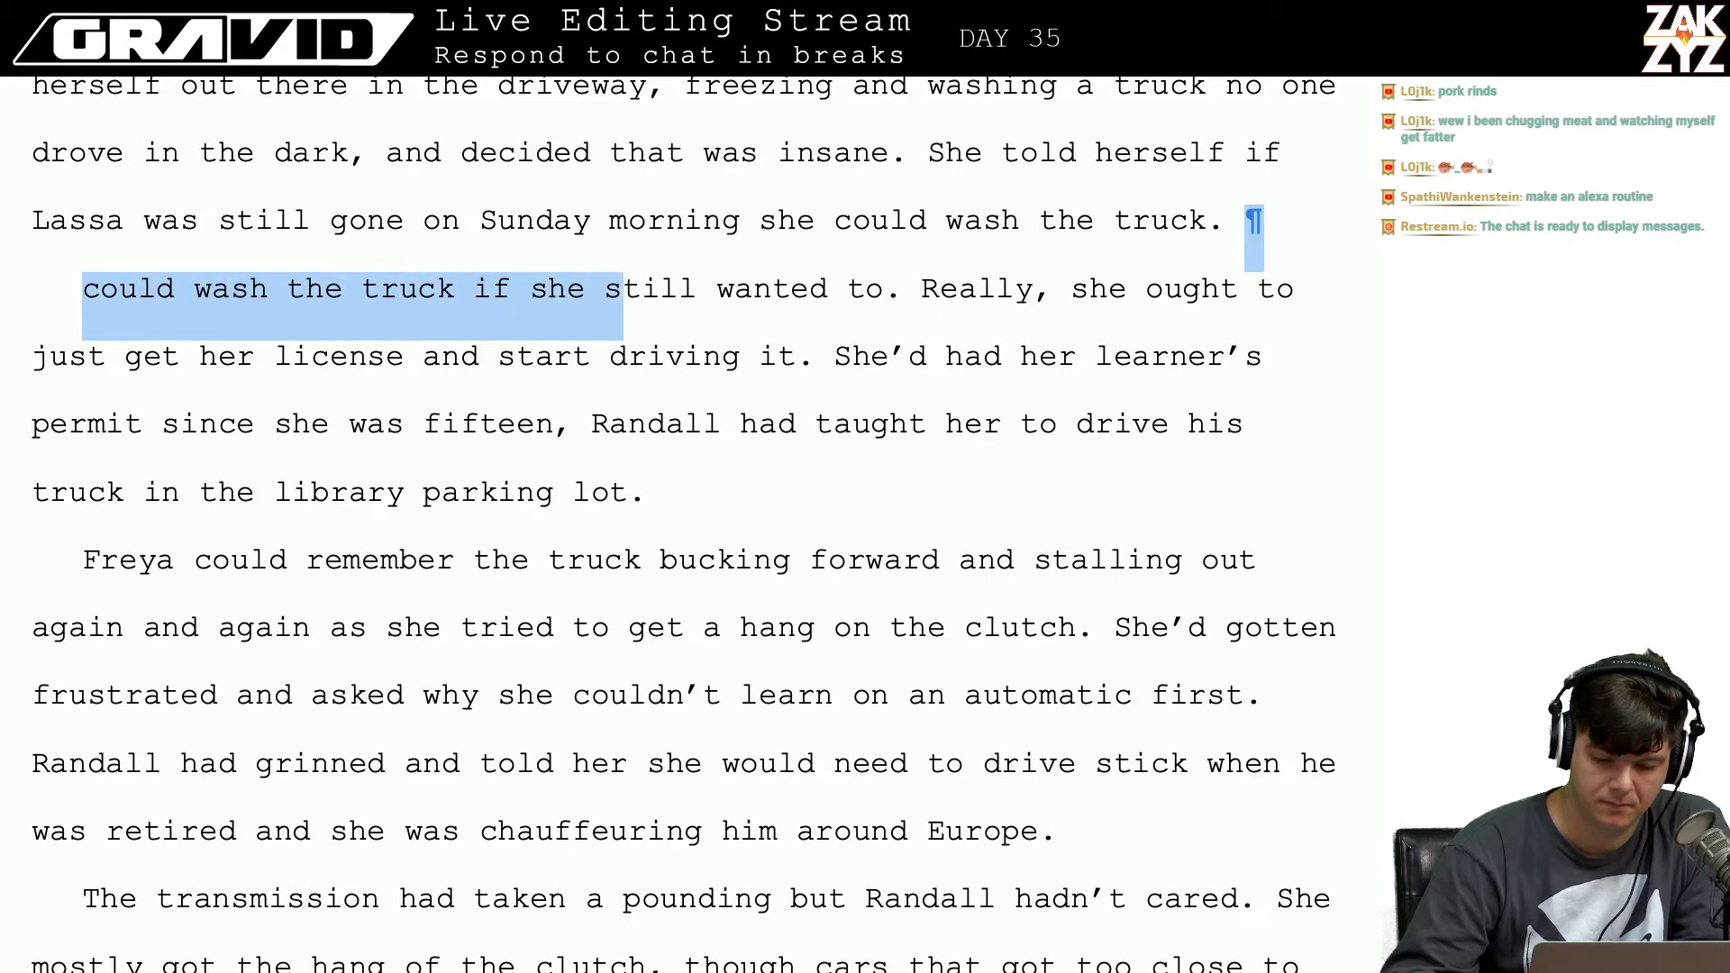
key("shift+Right")
key("shift+Right")
key("shift+Right")
key("shift+Right")
key("Delete")
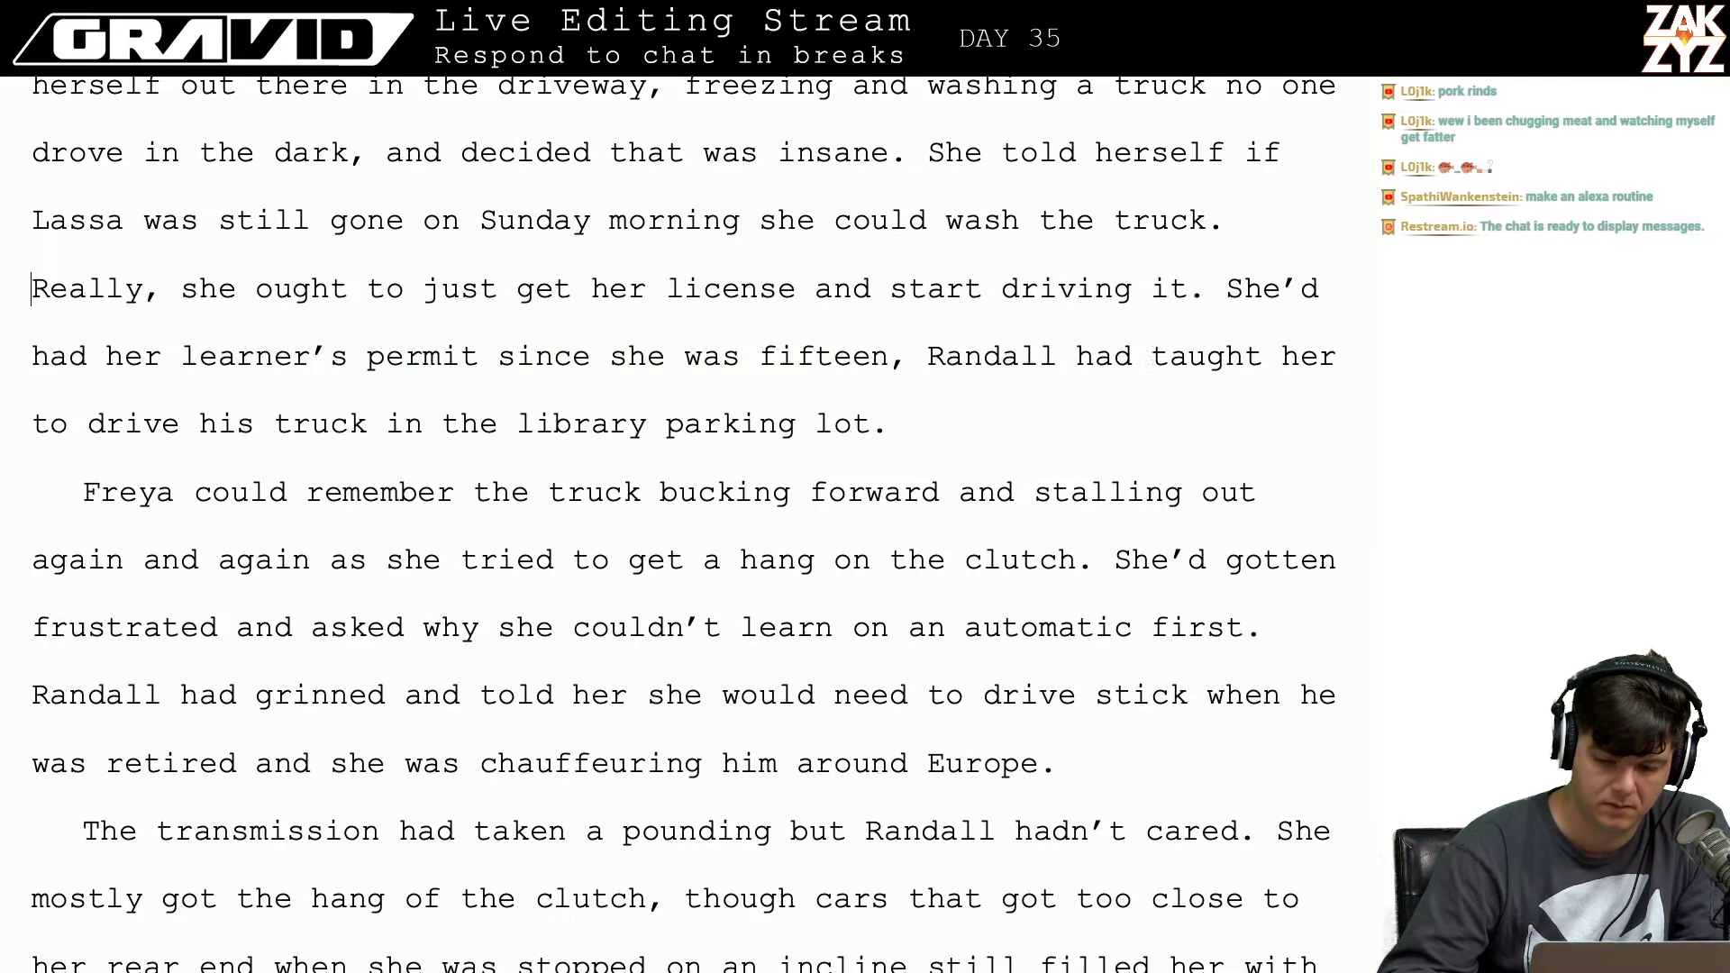
Step: Break the paragraph before "wash the truck" and end the Sunday morning sentence with "do it then."
key("Left")
key("Left")
key("Left")
key("Left")
key("Left")
key("Left")
key("Left")
key("Left")
key("Left")
key("Left")
key("Left")
key("Left")
key("Left")
key("Left")
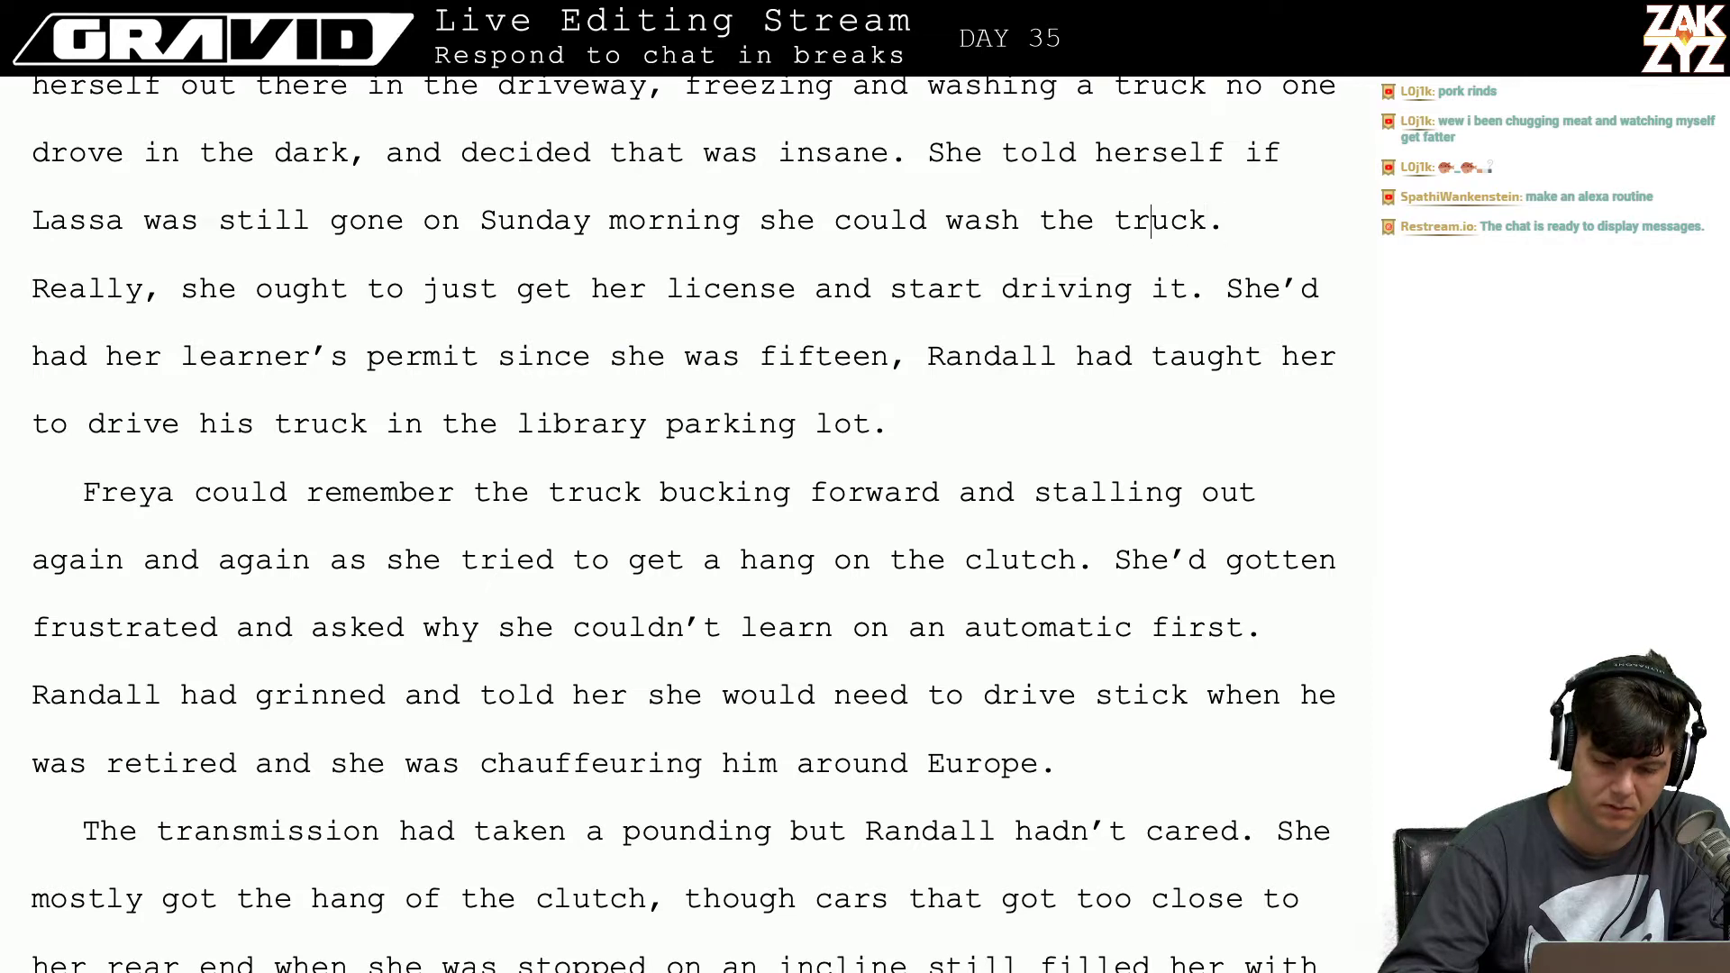
key("Left")
key("Return")
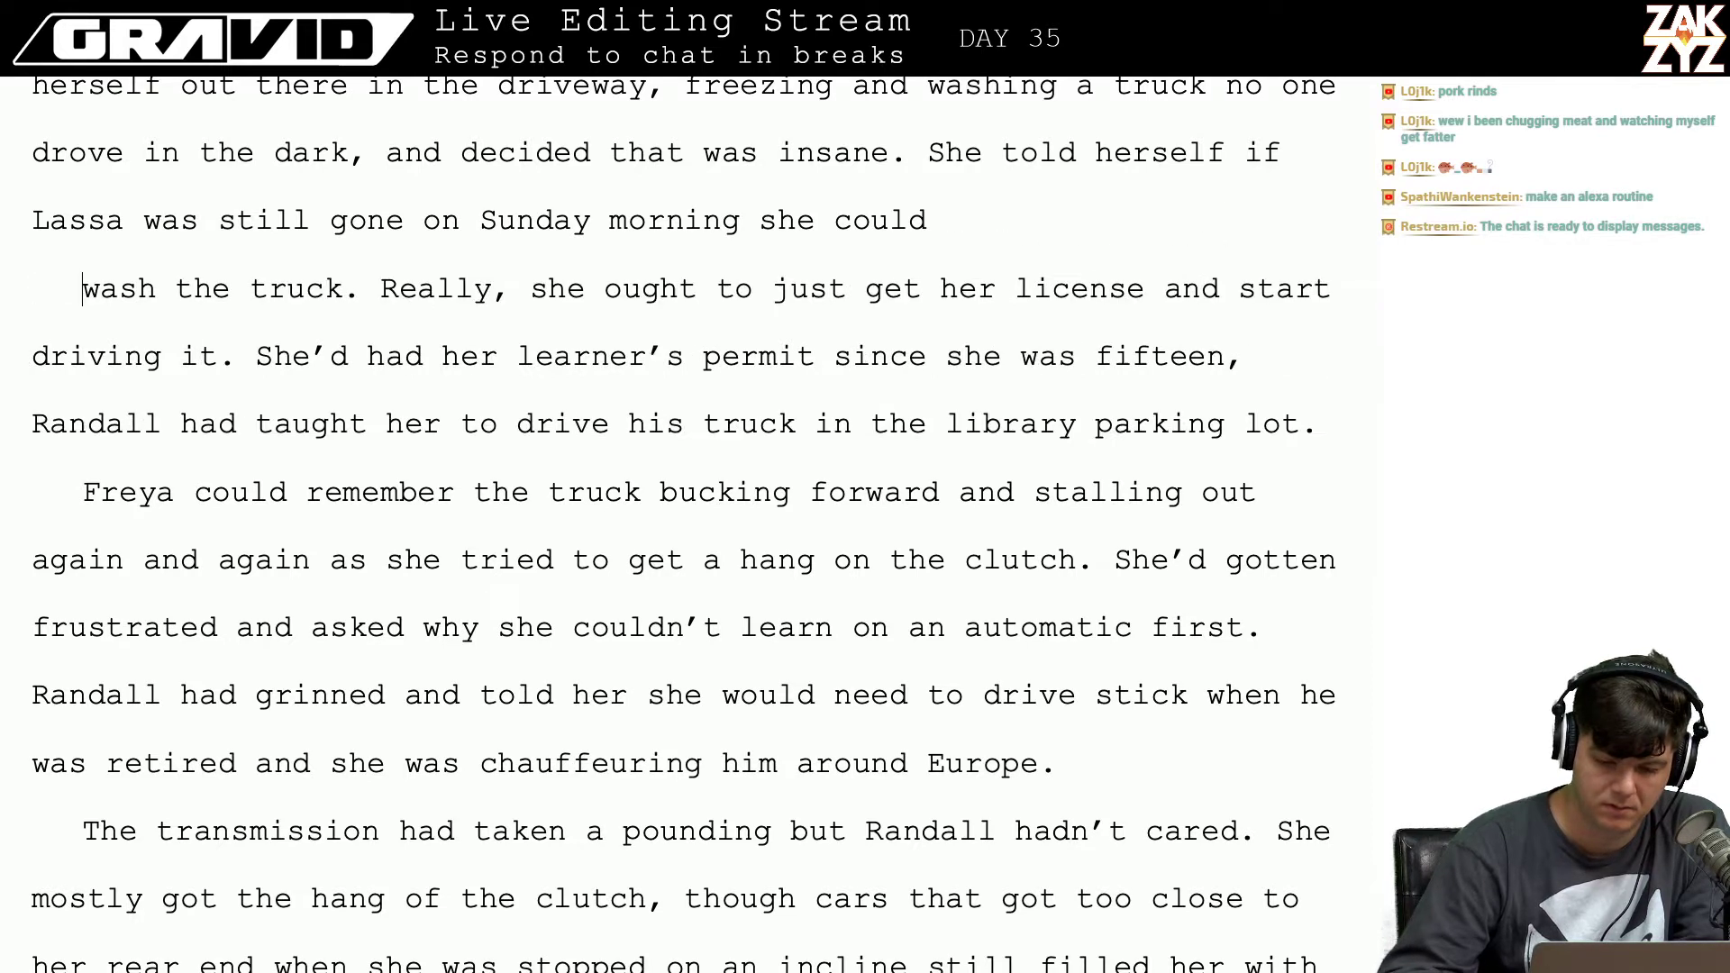
key("Left")
type("do it then.")
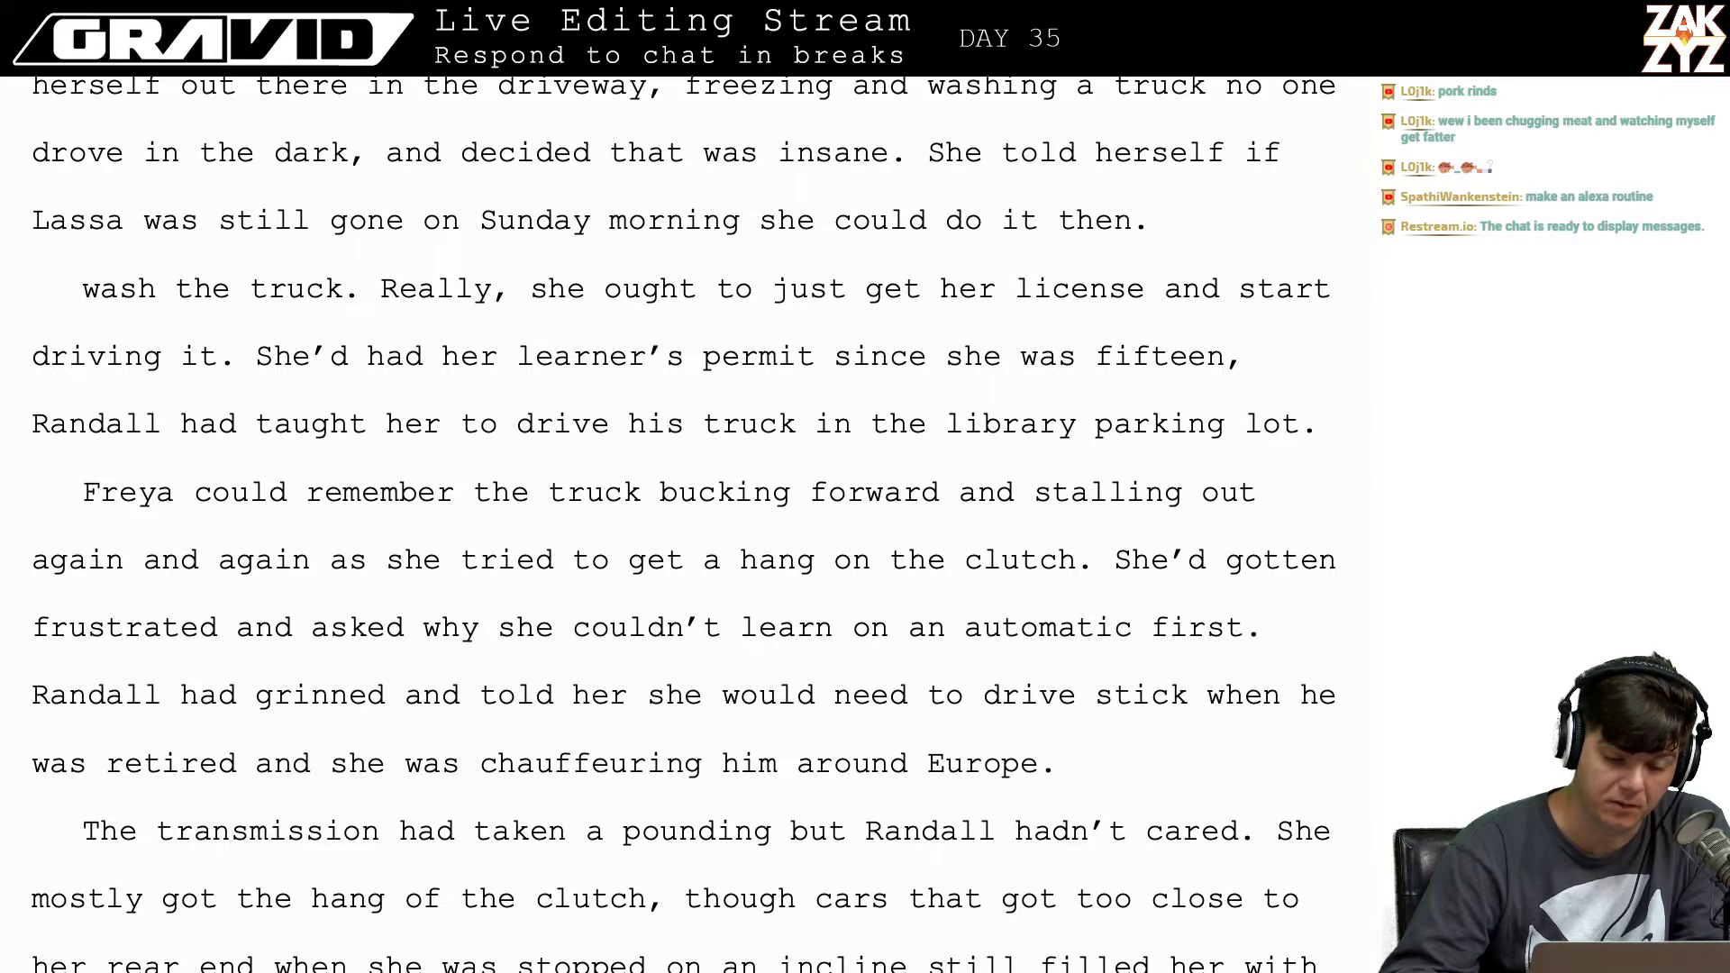
Step: Reread the paragraph about washing the truck, from Freya's urge down to the reworded Sunday morning sentence
key("Left")
key("Up")
key("Up")
key("Up")
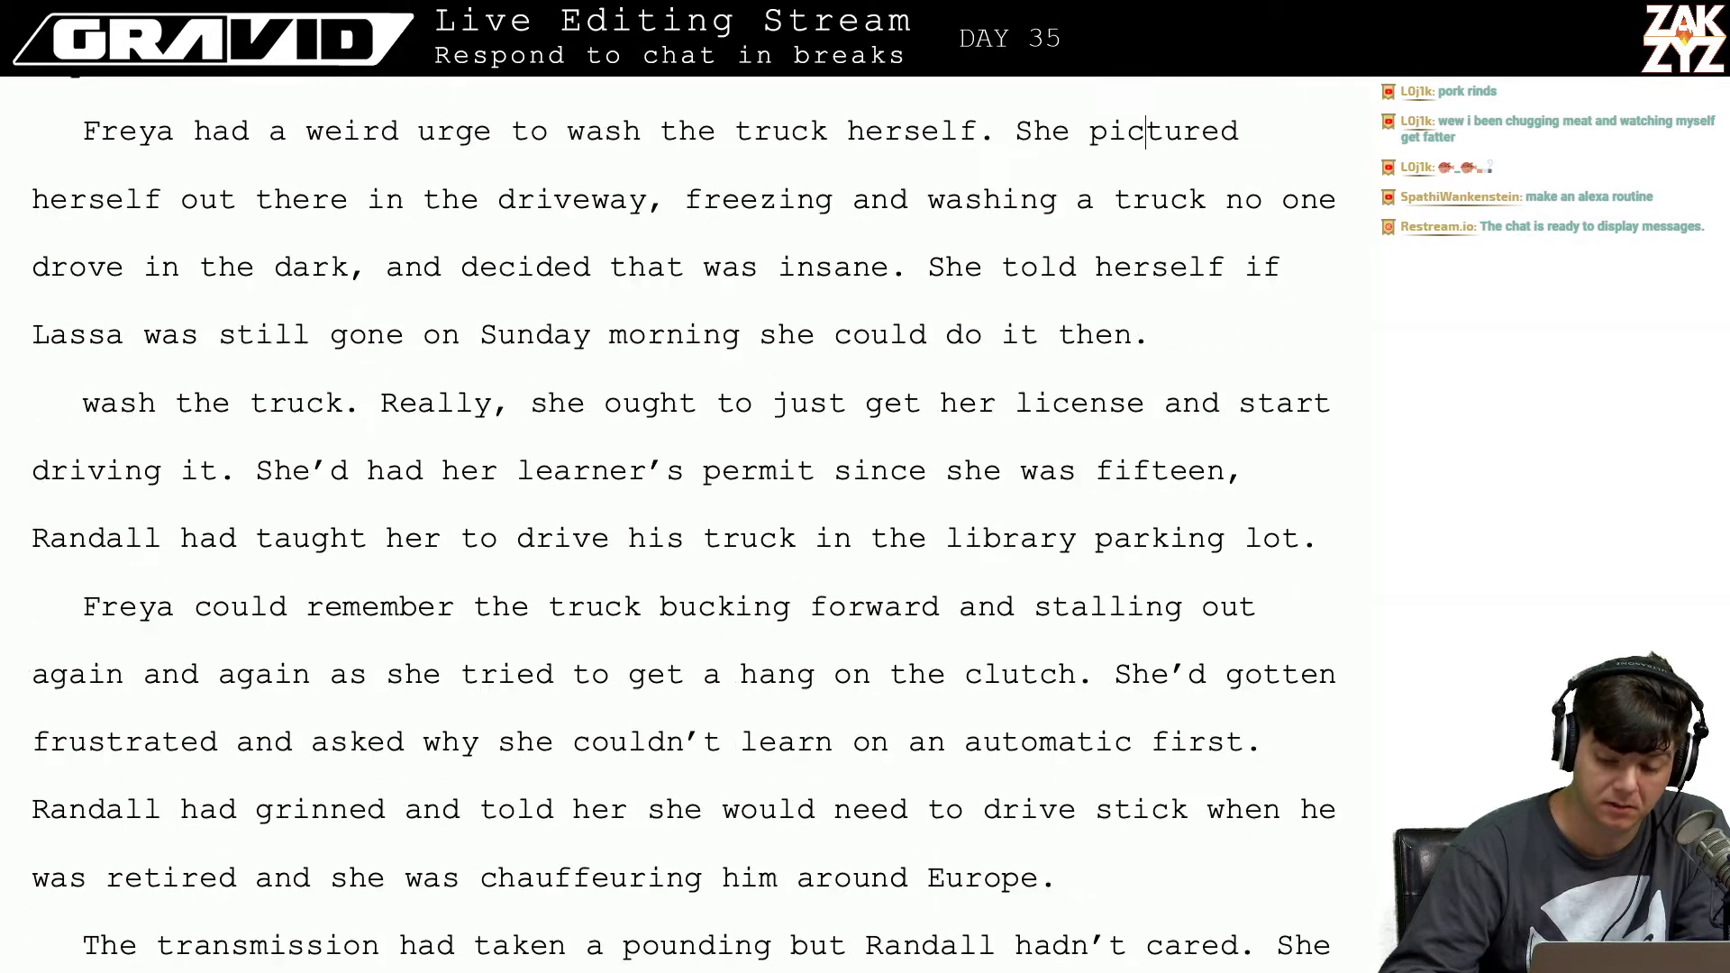
key("Down")
key("Down")
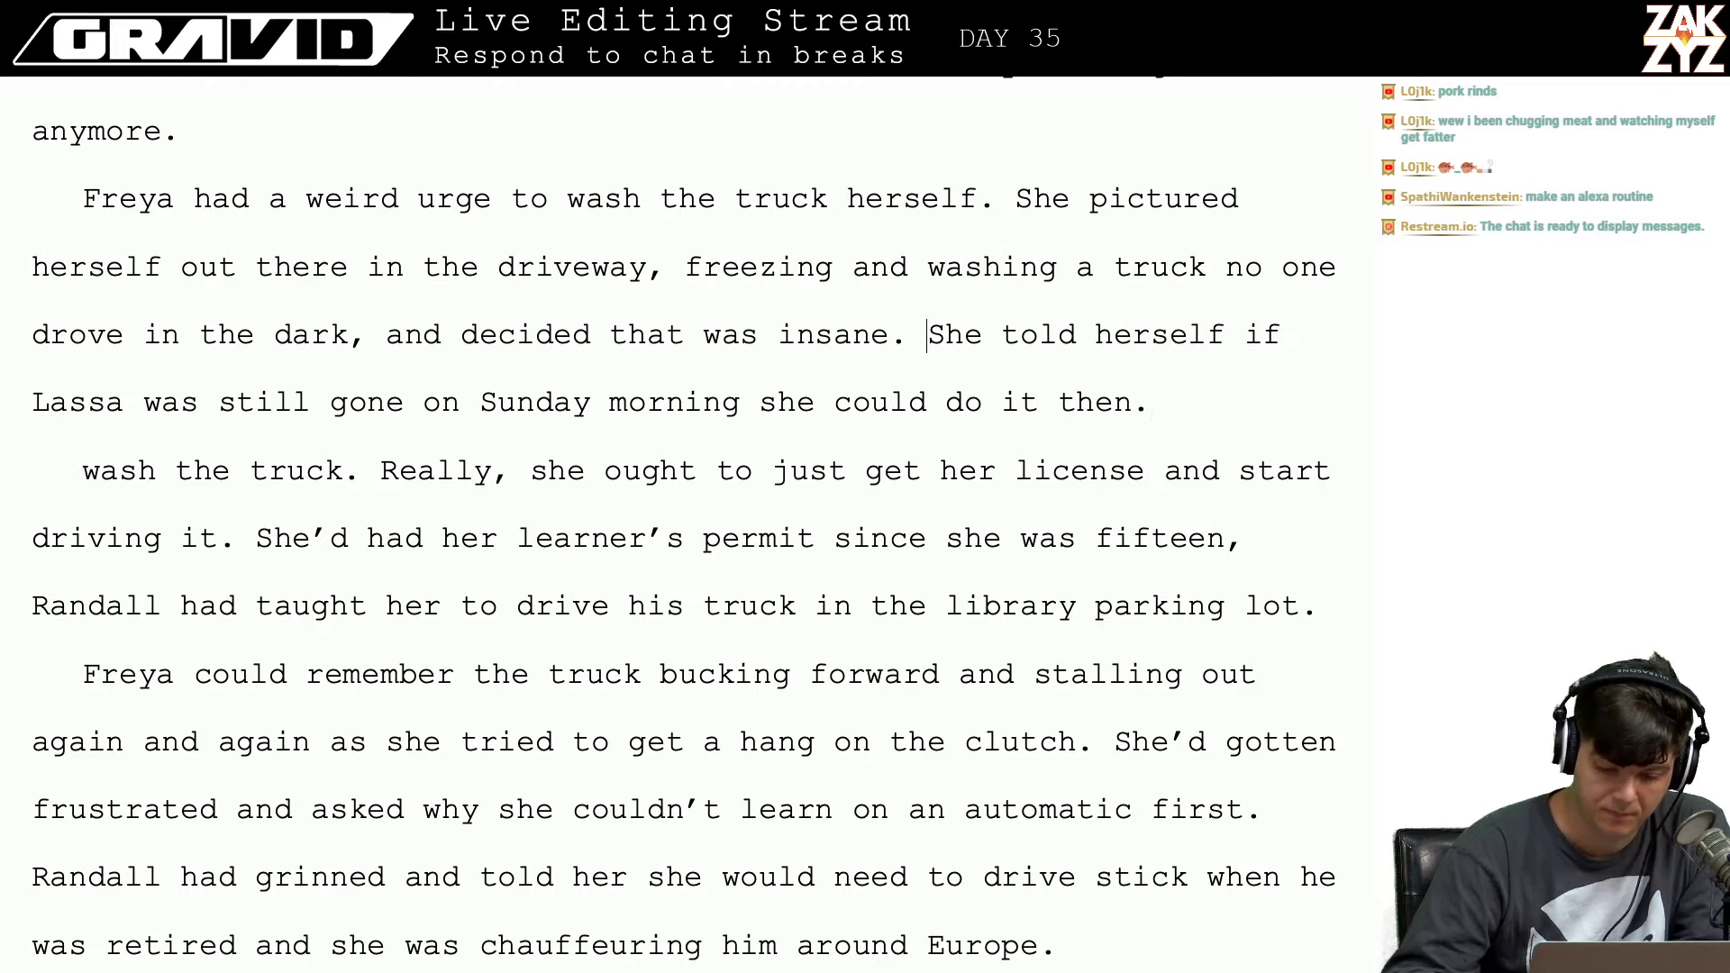
Step: Delete the sentence "She told herself if Lassa was still gone on Sunday morning she could do it then."
key("shift+Down")
key("shift+Right")
key("shift+Right")
key("shift+Right")
key("shift+Right")
key("shift+Right")
key("shift+Right")
key("shift+Right")
key("shift+Right")
key("shift+Right")
key("shift+Right")
key("shift+Right")
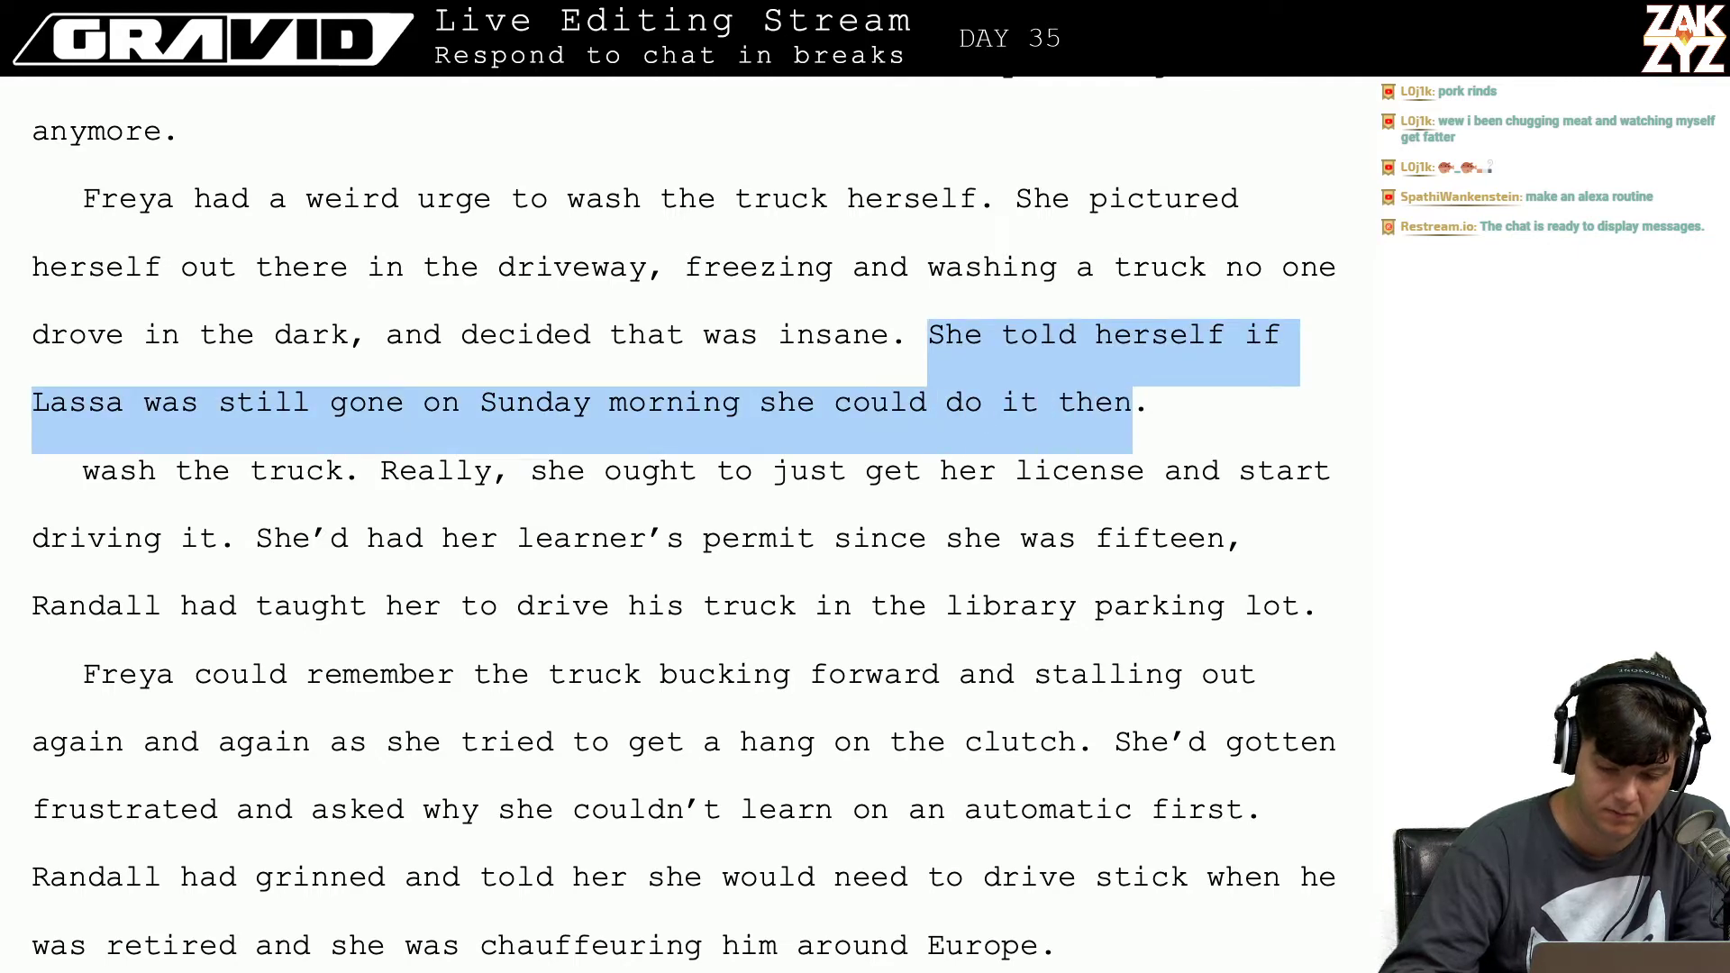
key("shift+Right")
key("BackSpace")
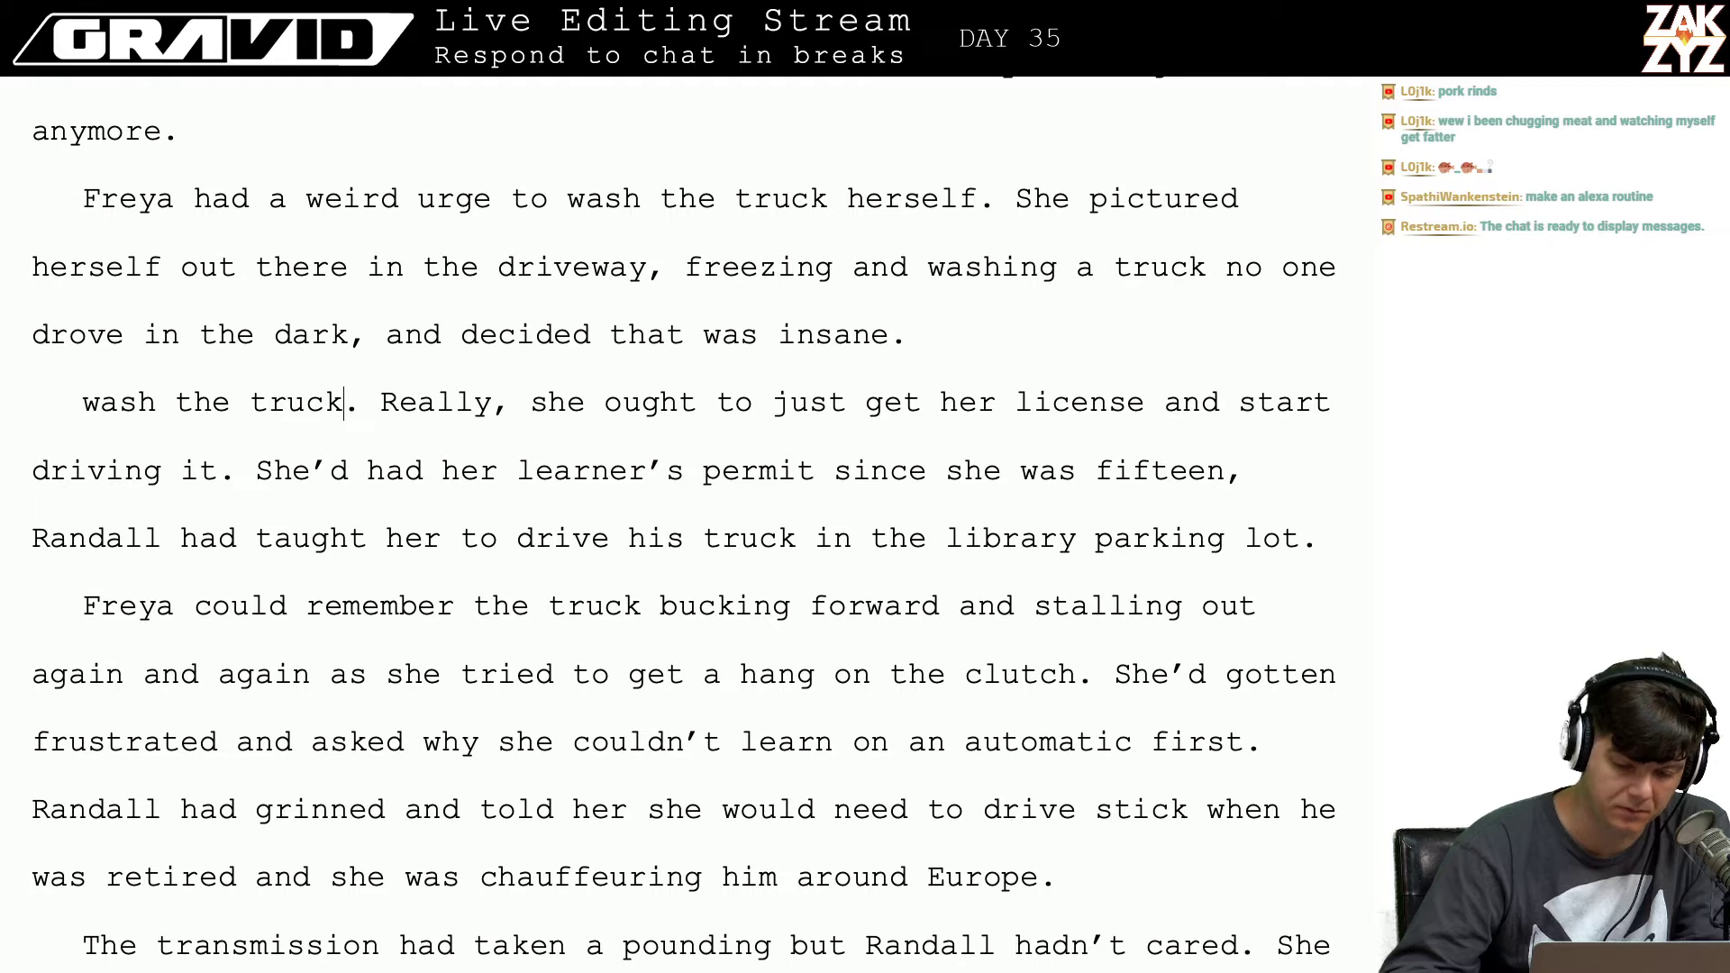
Step: Delete the leftover "wash the truck." so the next paragraph starts with "Really, she ought to just get her license"
key("BackSpace")
key("BackSpace")
key("BackSpace")
key("BackSpace")
key("BackSpace")
key("BackSpace")
key("BackSpace")
key("BackSpace")
key("BackSpace")
key("BackSpace")
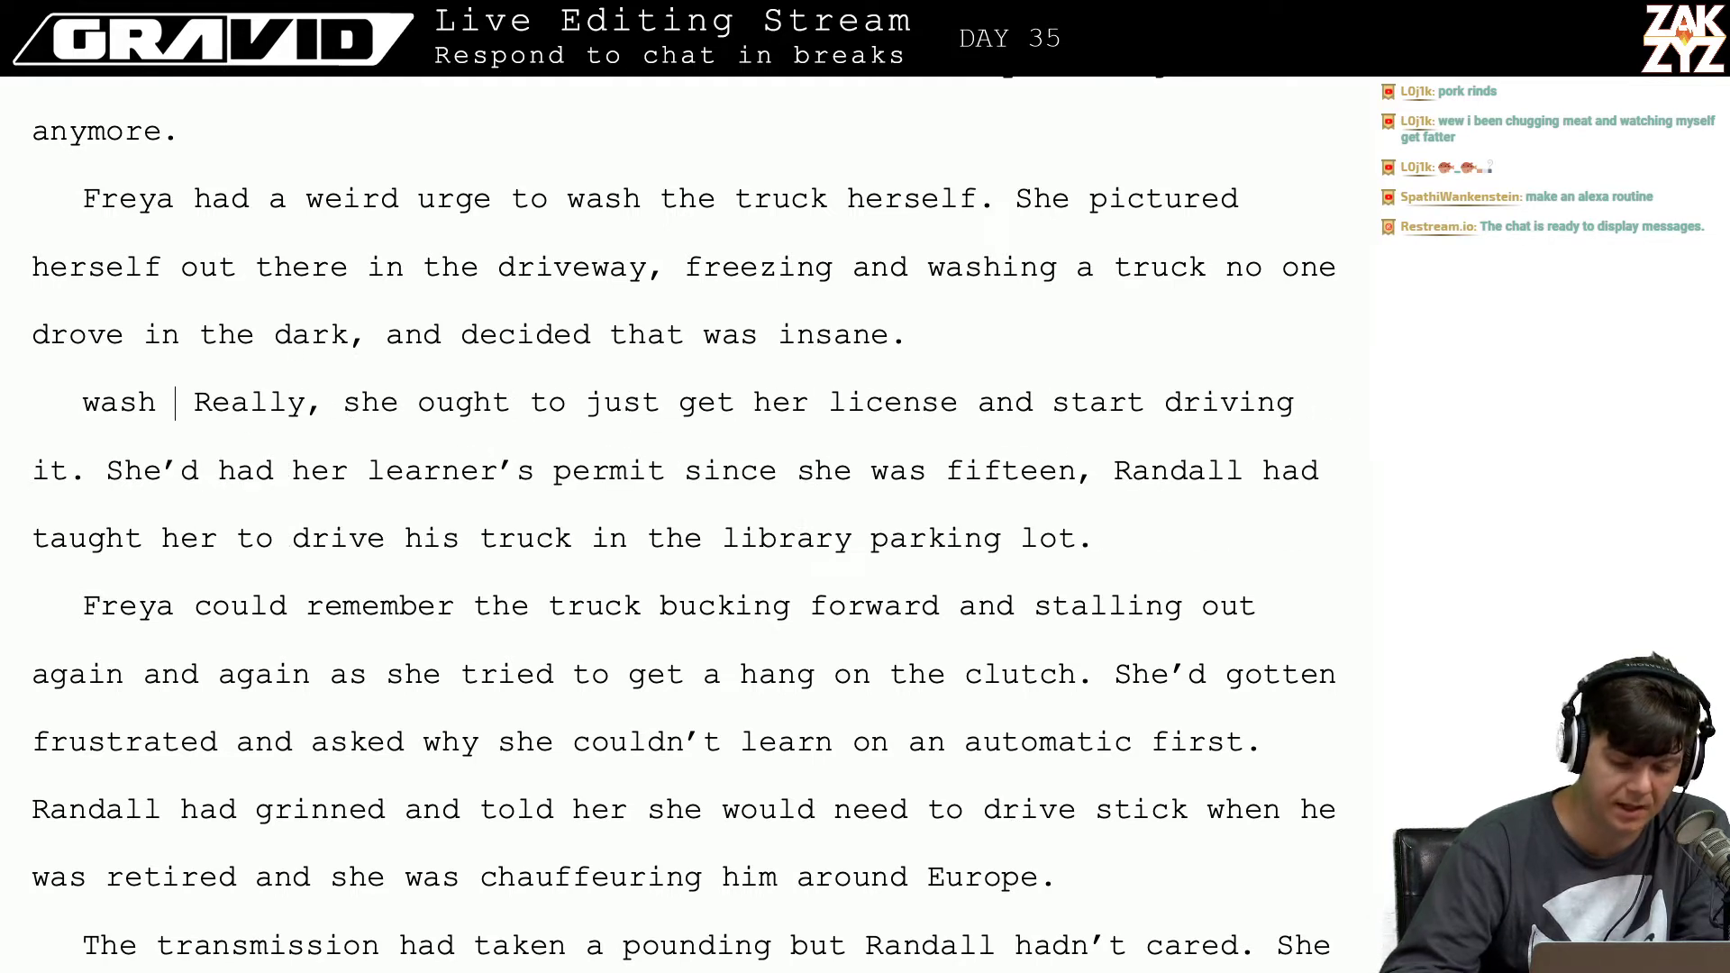
key("BackSpace")
key("BackSpace")
key("BackSpace")
key("BackSpace")
key("BackSpace")
key("BackSpace")
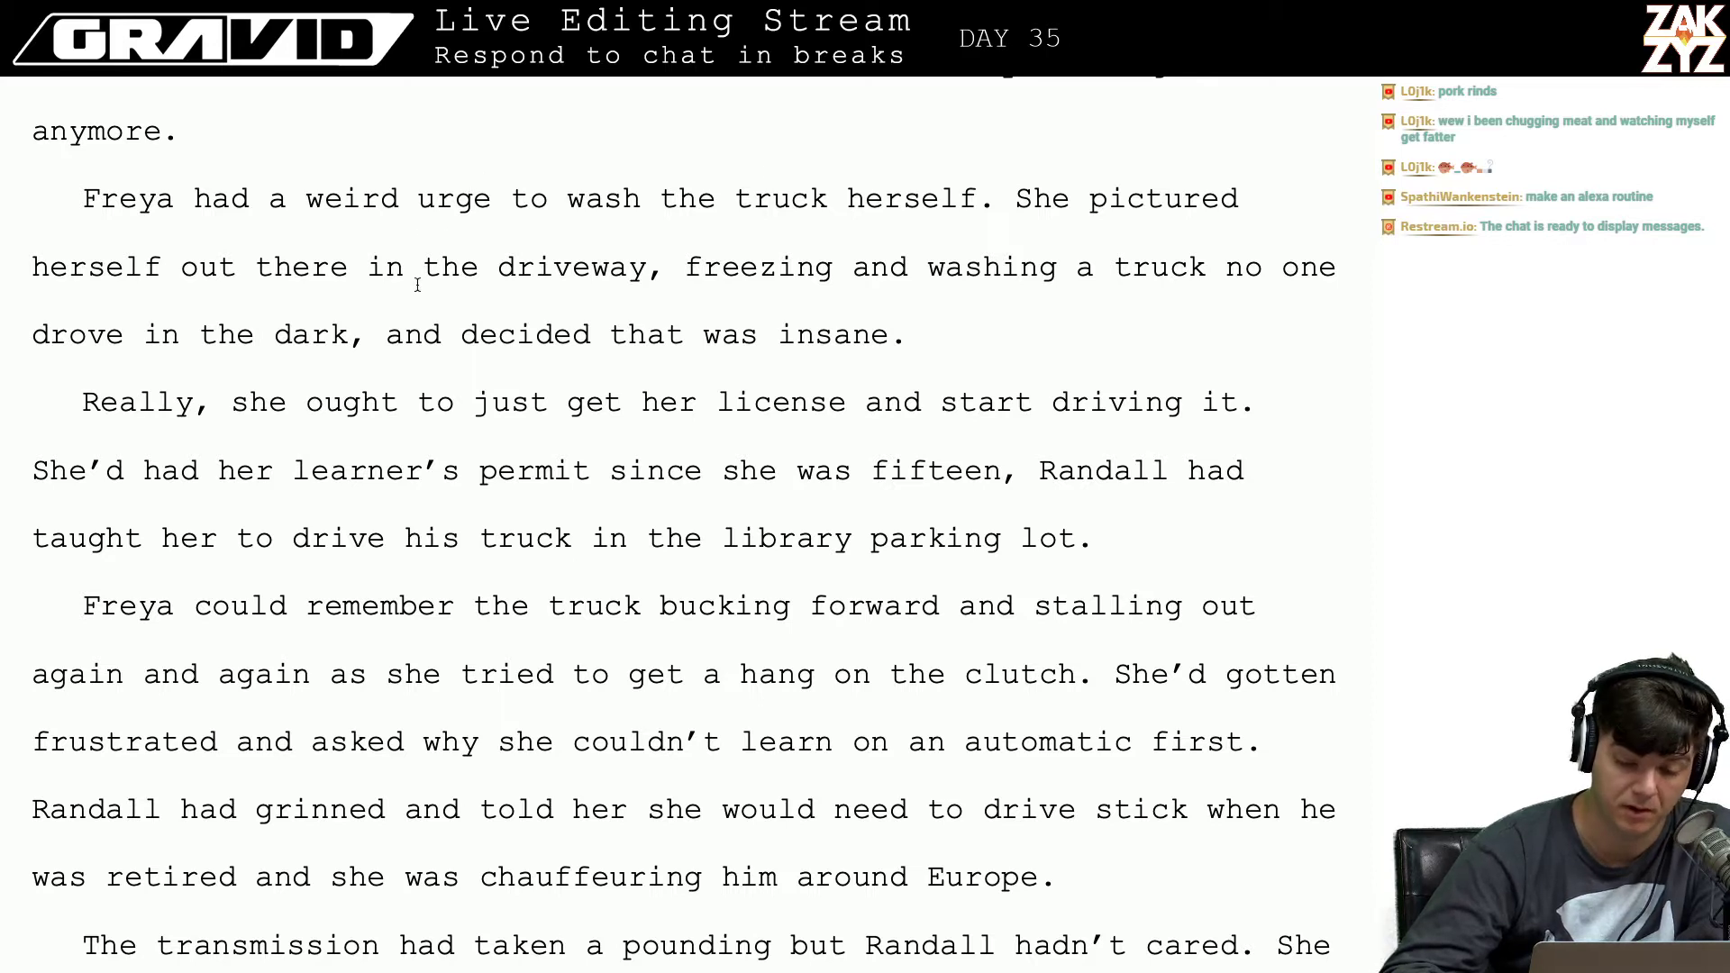
Step: Insert "cold" after "freezing" in the driveway sentence
scroll(565, 296, "down", 1)
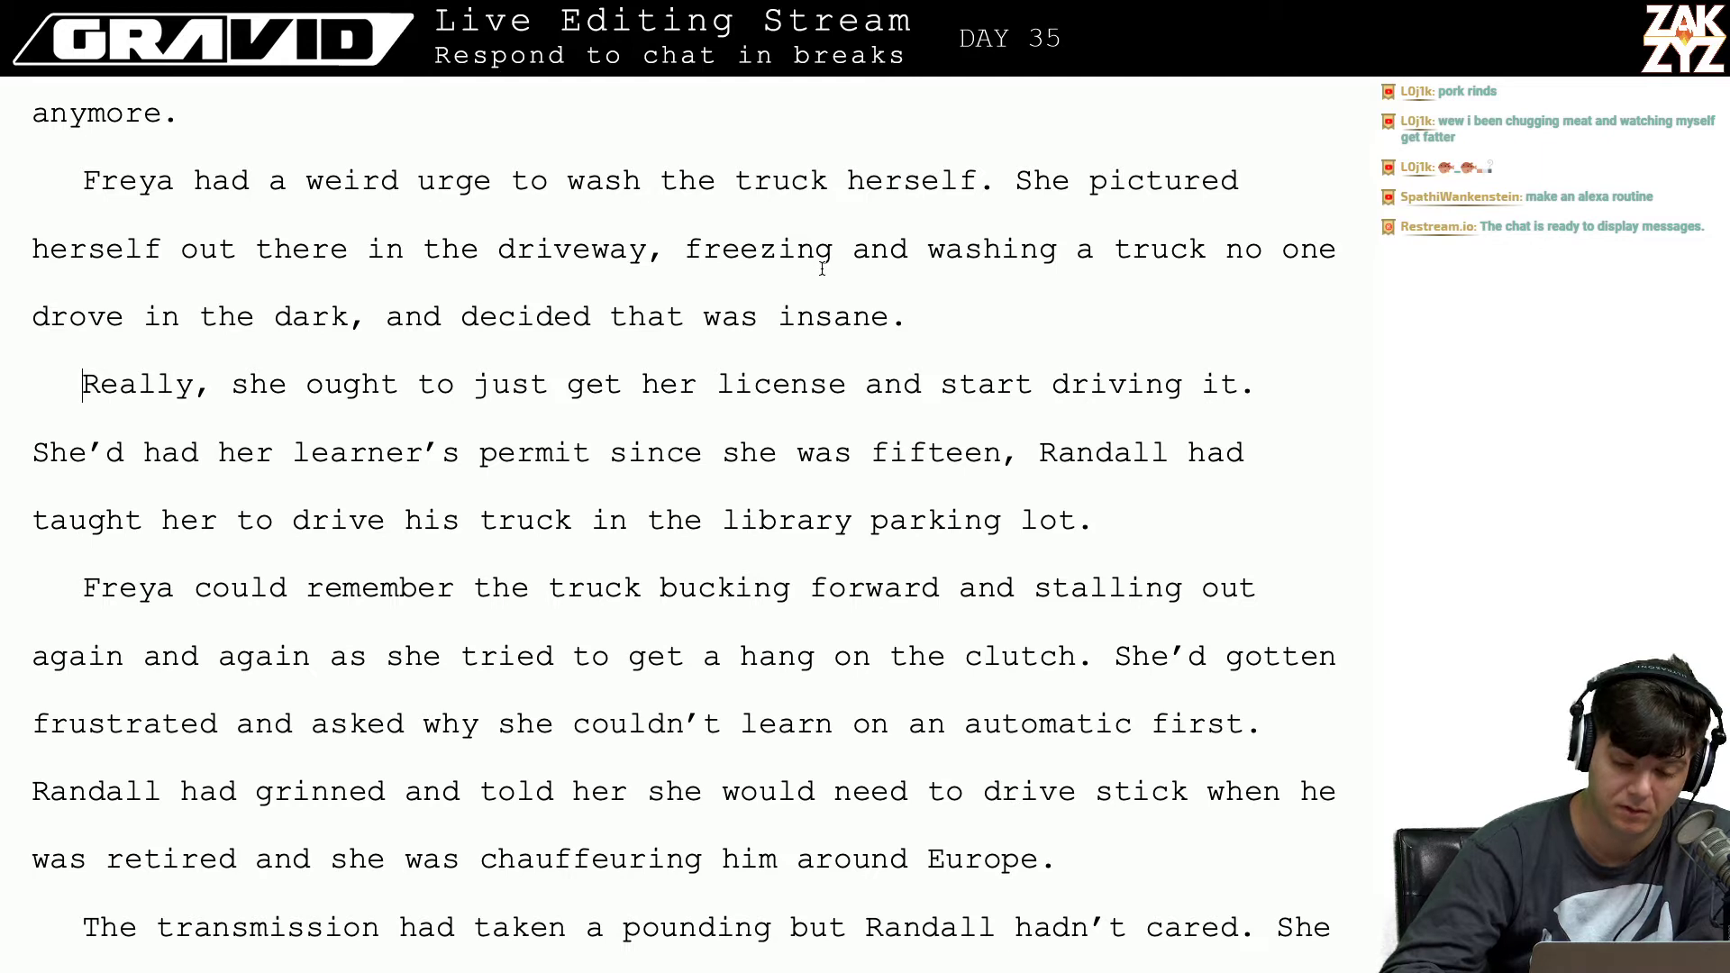
key("Right")
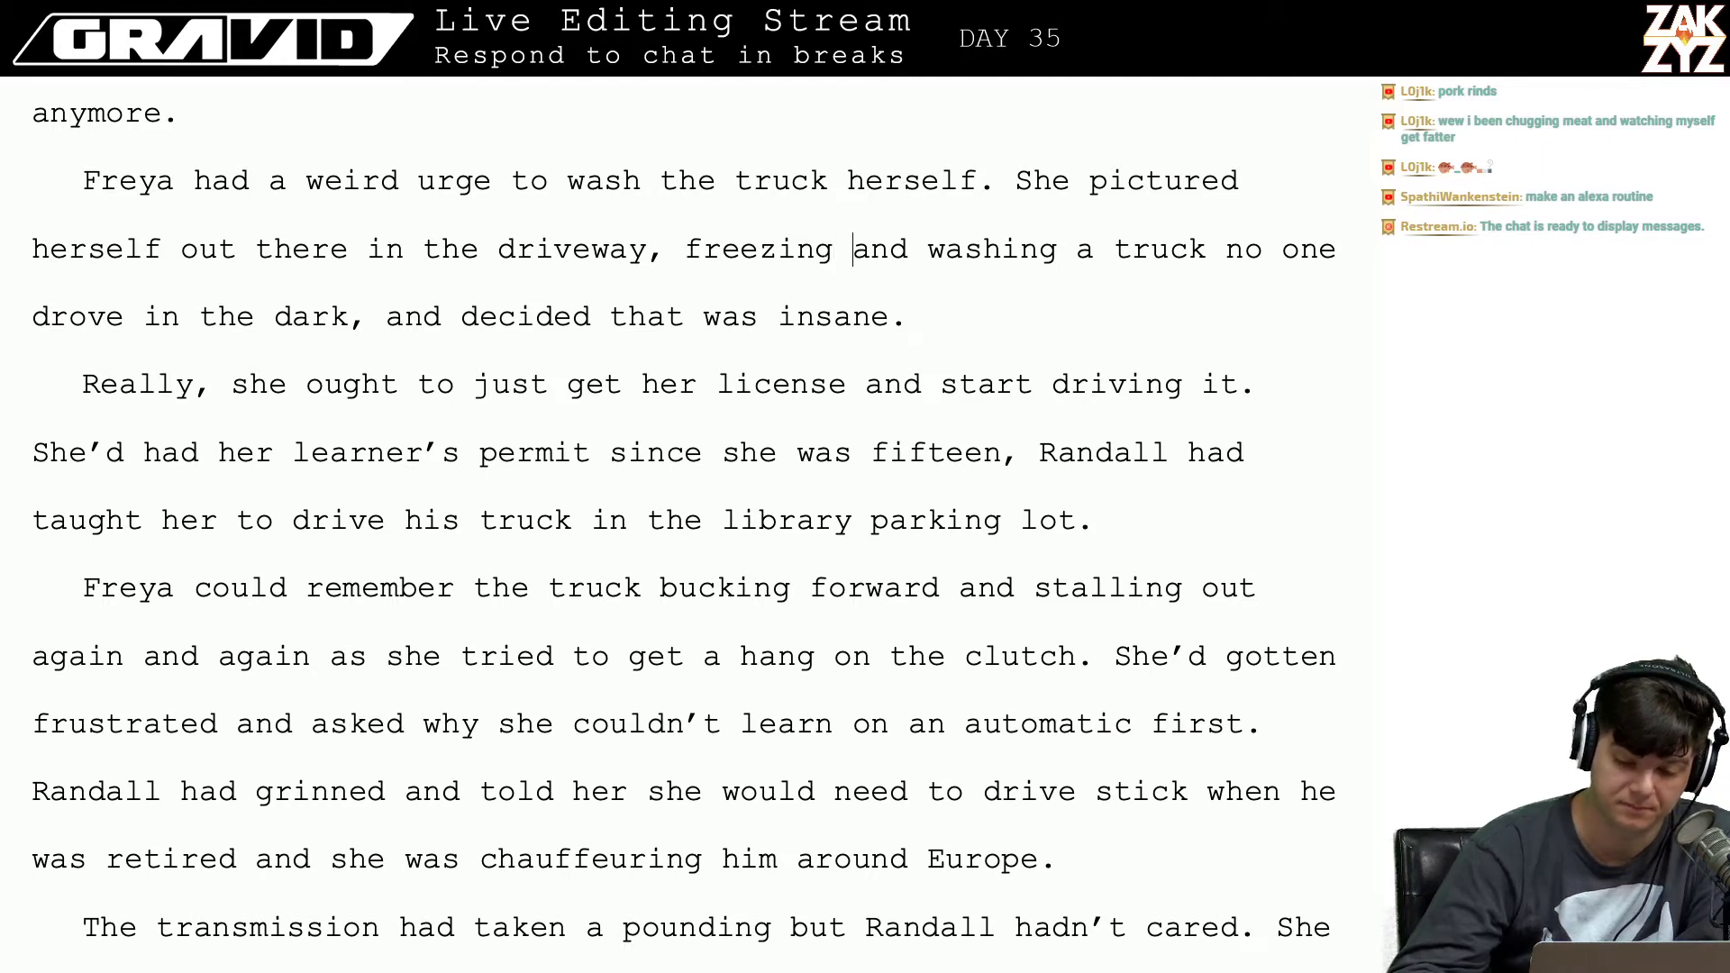
type("cold")
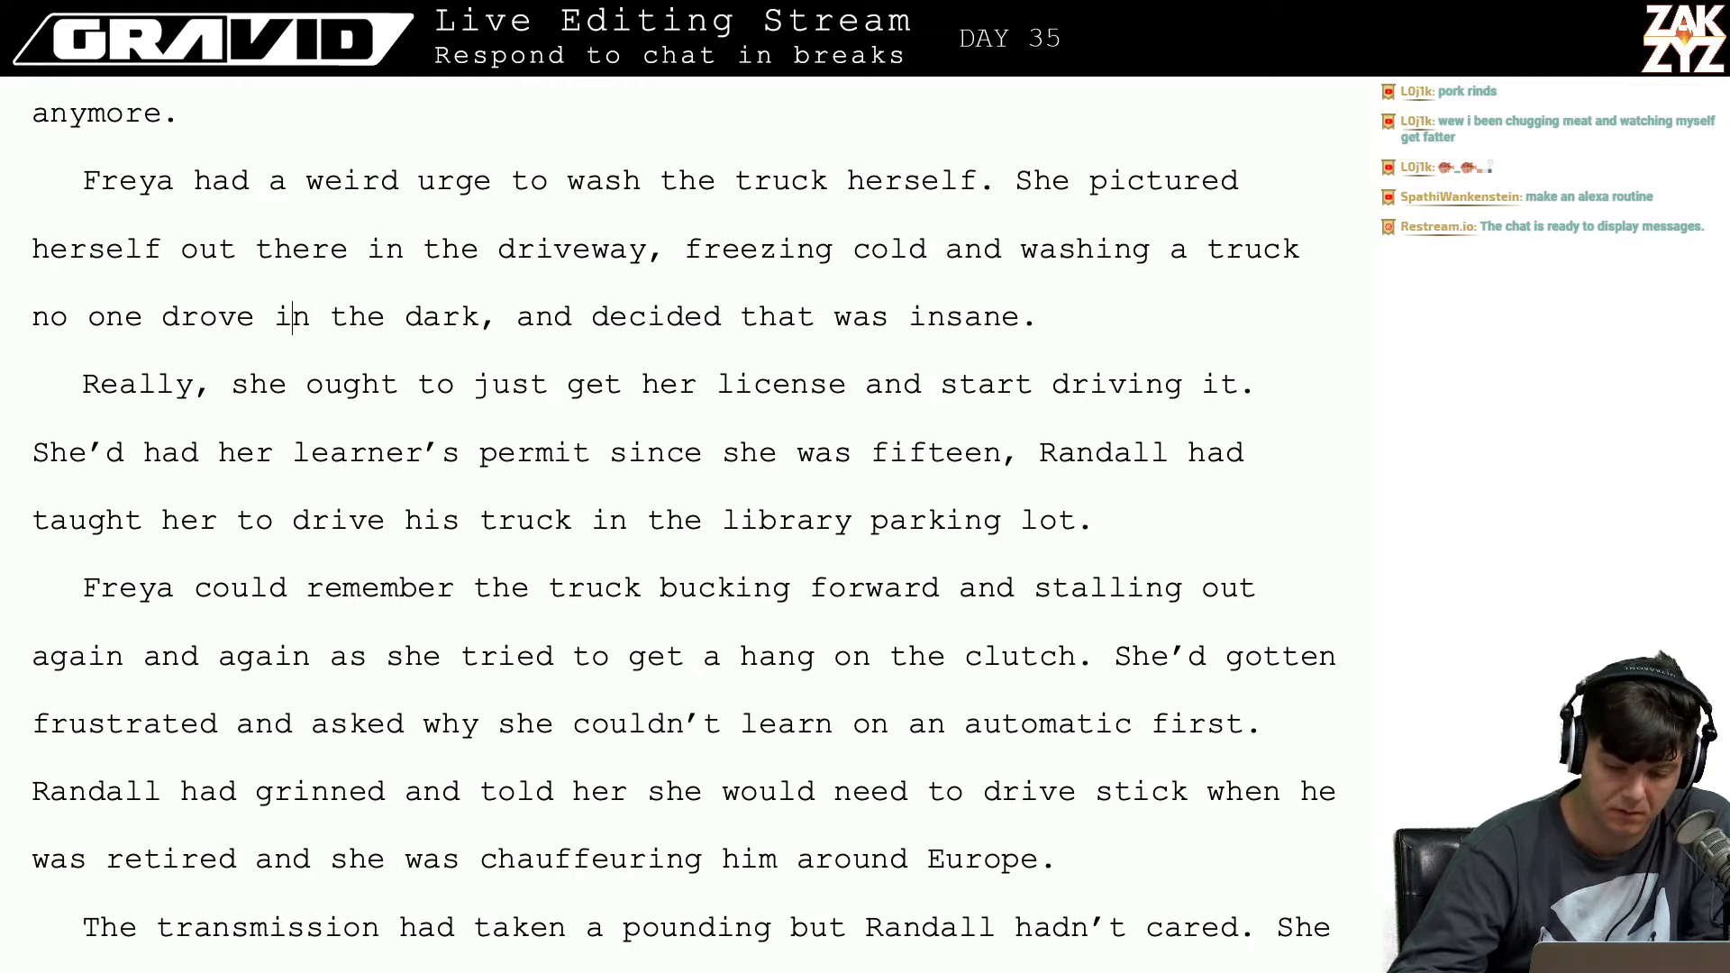
Step: Try an "in" phrase after "freezing cold", and replace it with a comma before "and washing a truck"
key("Left")
key("Left")
key("Left")
key("Left")
key("Left")
key("Left")
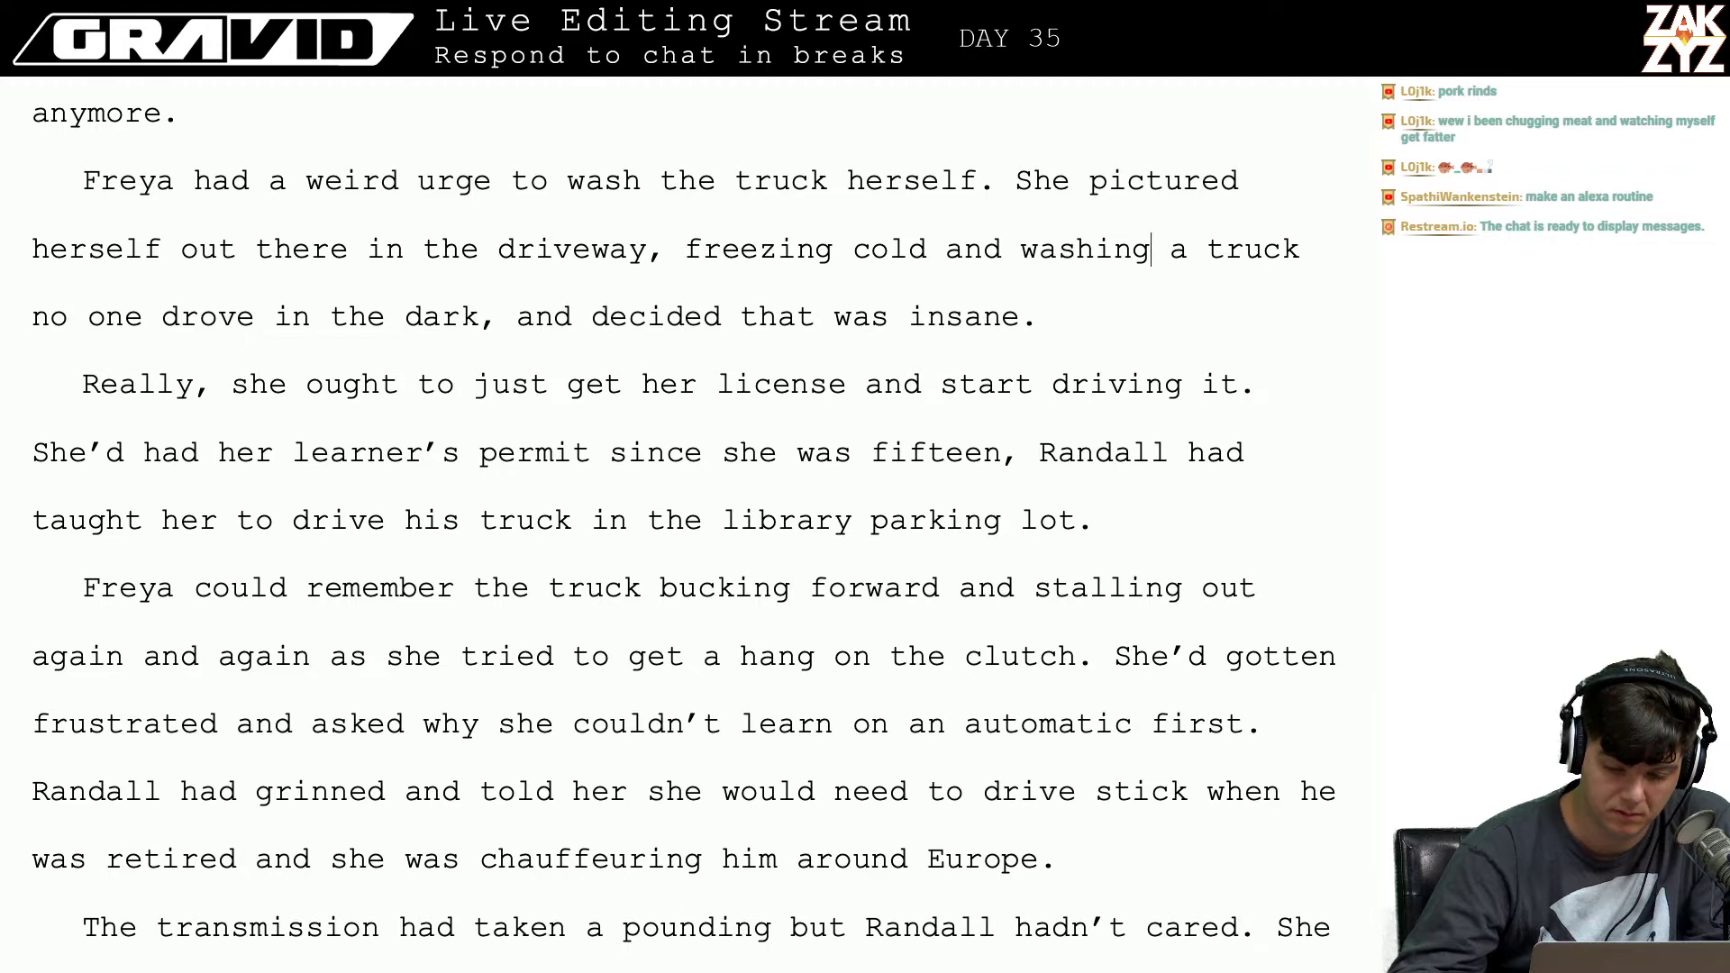
key("Left")
type("in the")
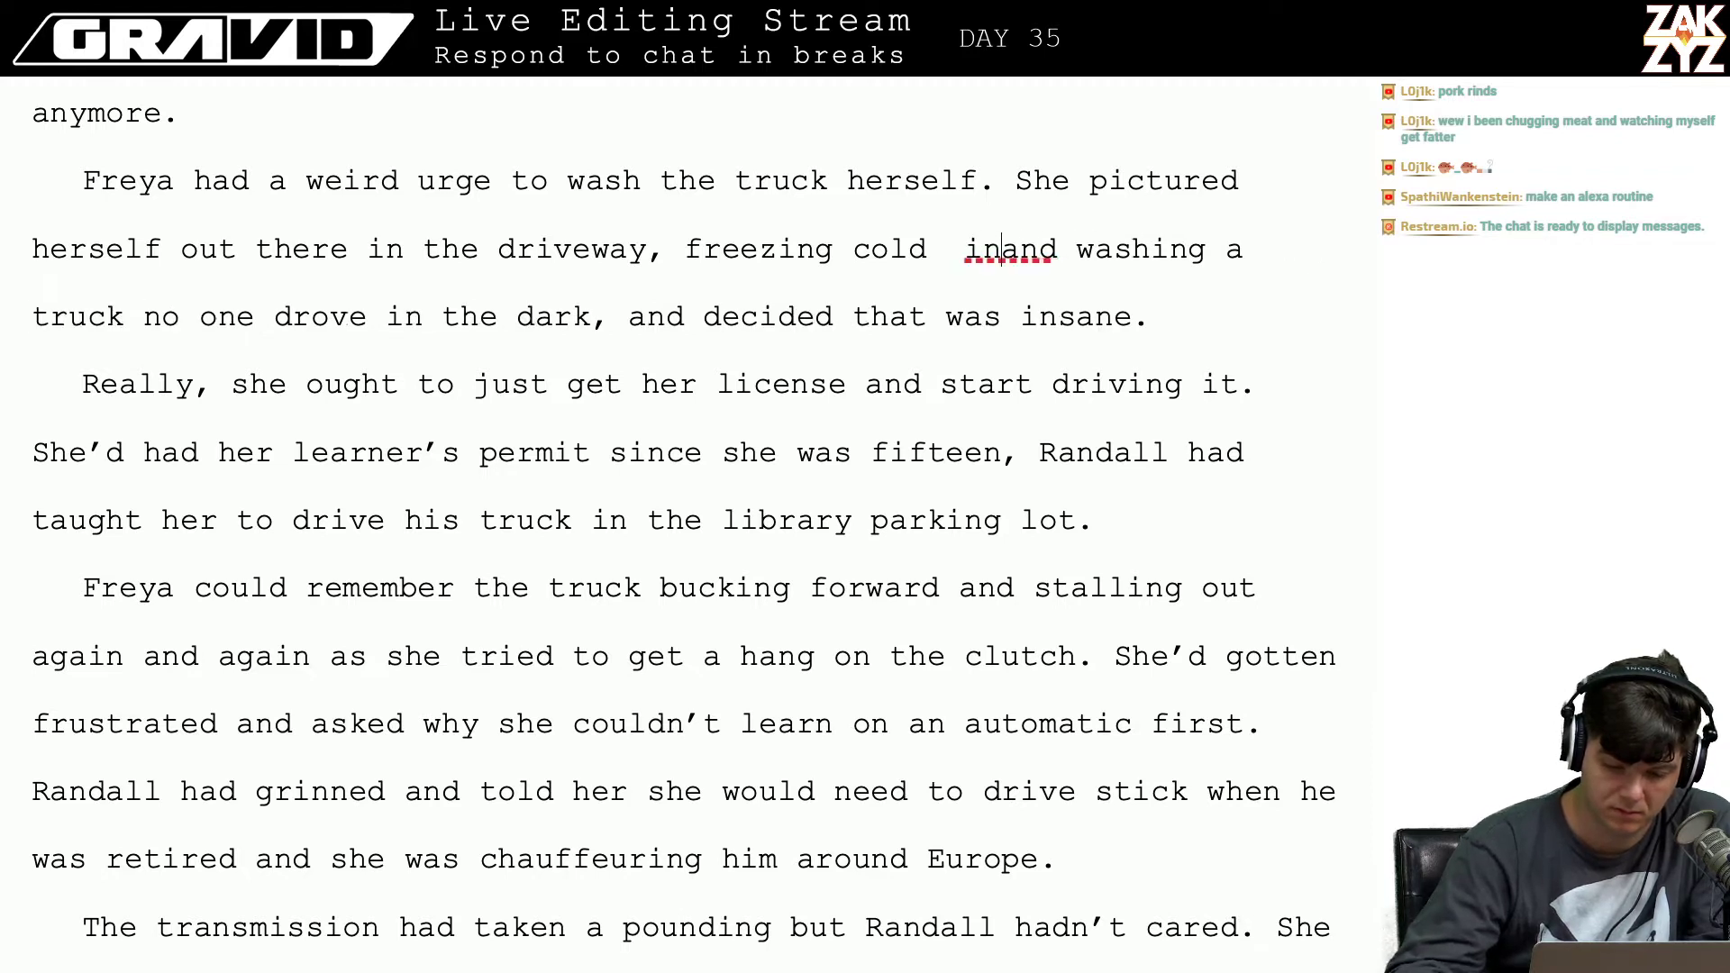
key("BackSpace")
key("BackSpace")
key("BackSpace")
key("BackSpace")
key("BackSpace")
key("BackSpace")
key("BackSpace")
key("BackSpace")
key("BackSpace")
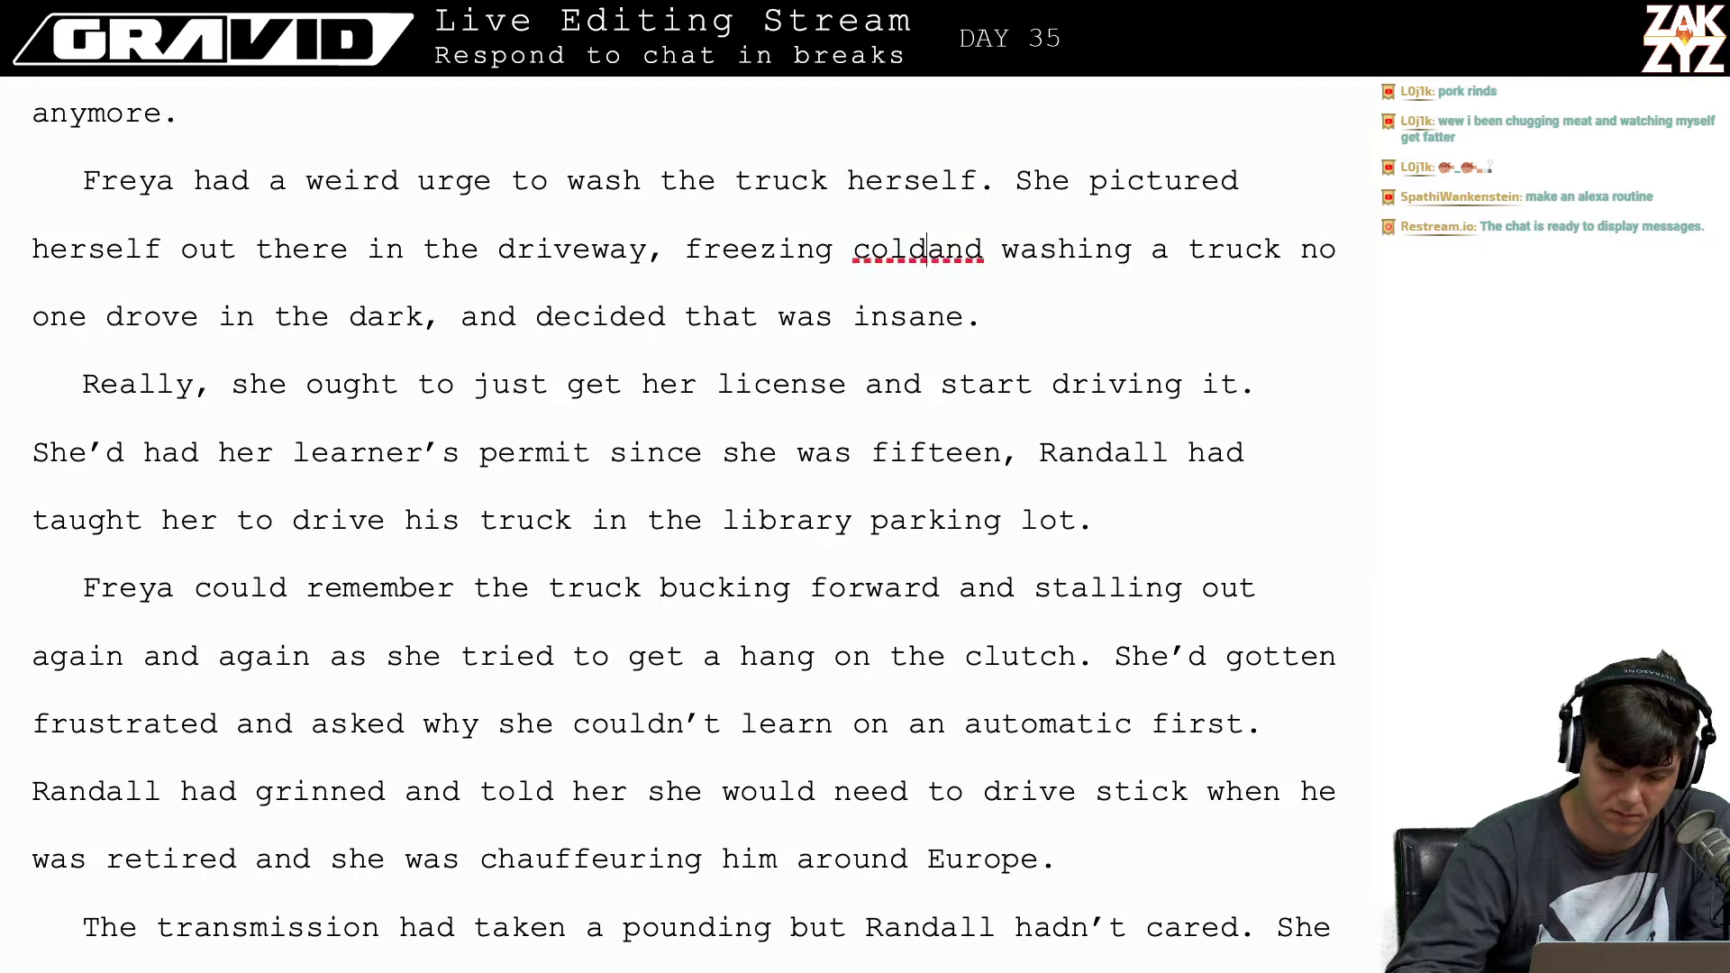
type("d,")
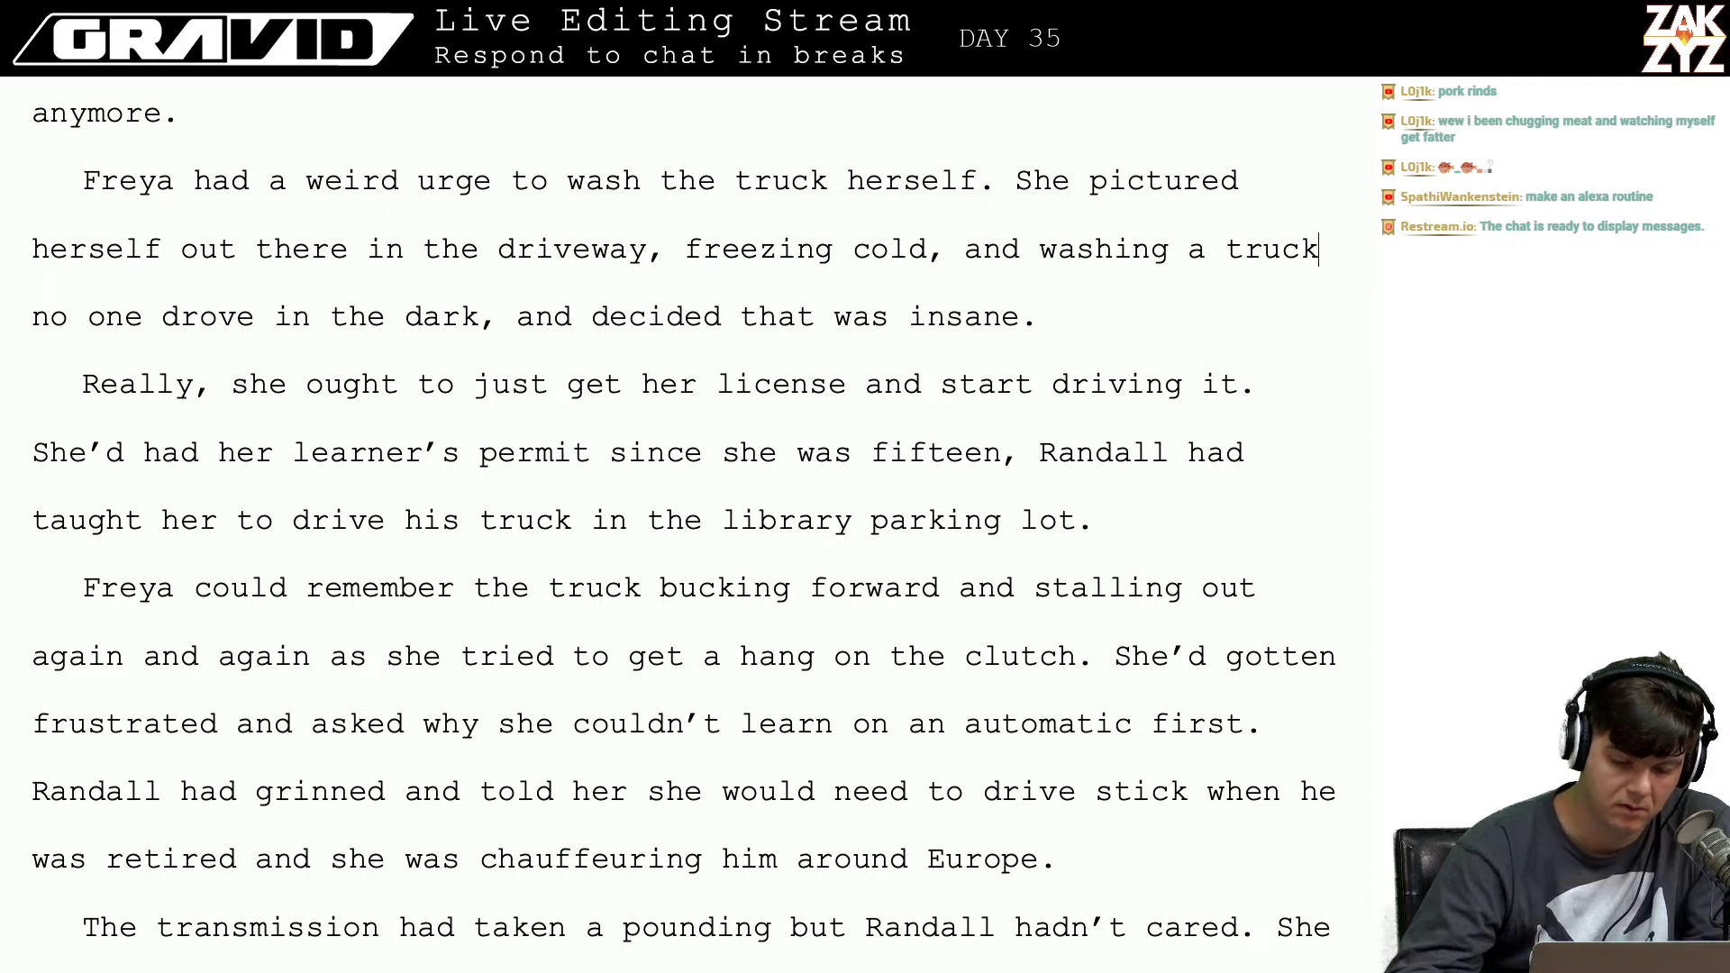
Step: Replace the comma after "freezing cold" with "in the dark", so it reads "freezing cold in the dark and washing"
key("shift+Right")
key("shift+Right")
key("shift+Right")
key("shift+Right")
key("shift+Right")
key("shift+Right")
key("shift+Right")
key("shift+Right")
key("shift+Right")
key("shift+Right")
key("shift+Right")
key("shift+Right")
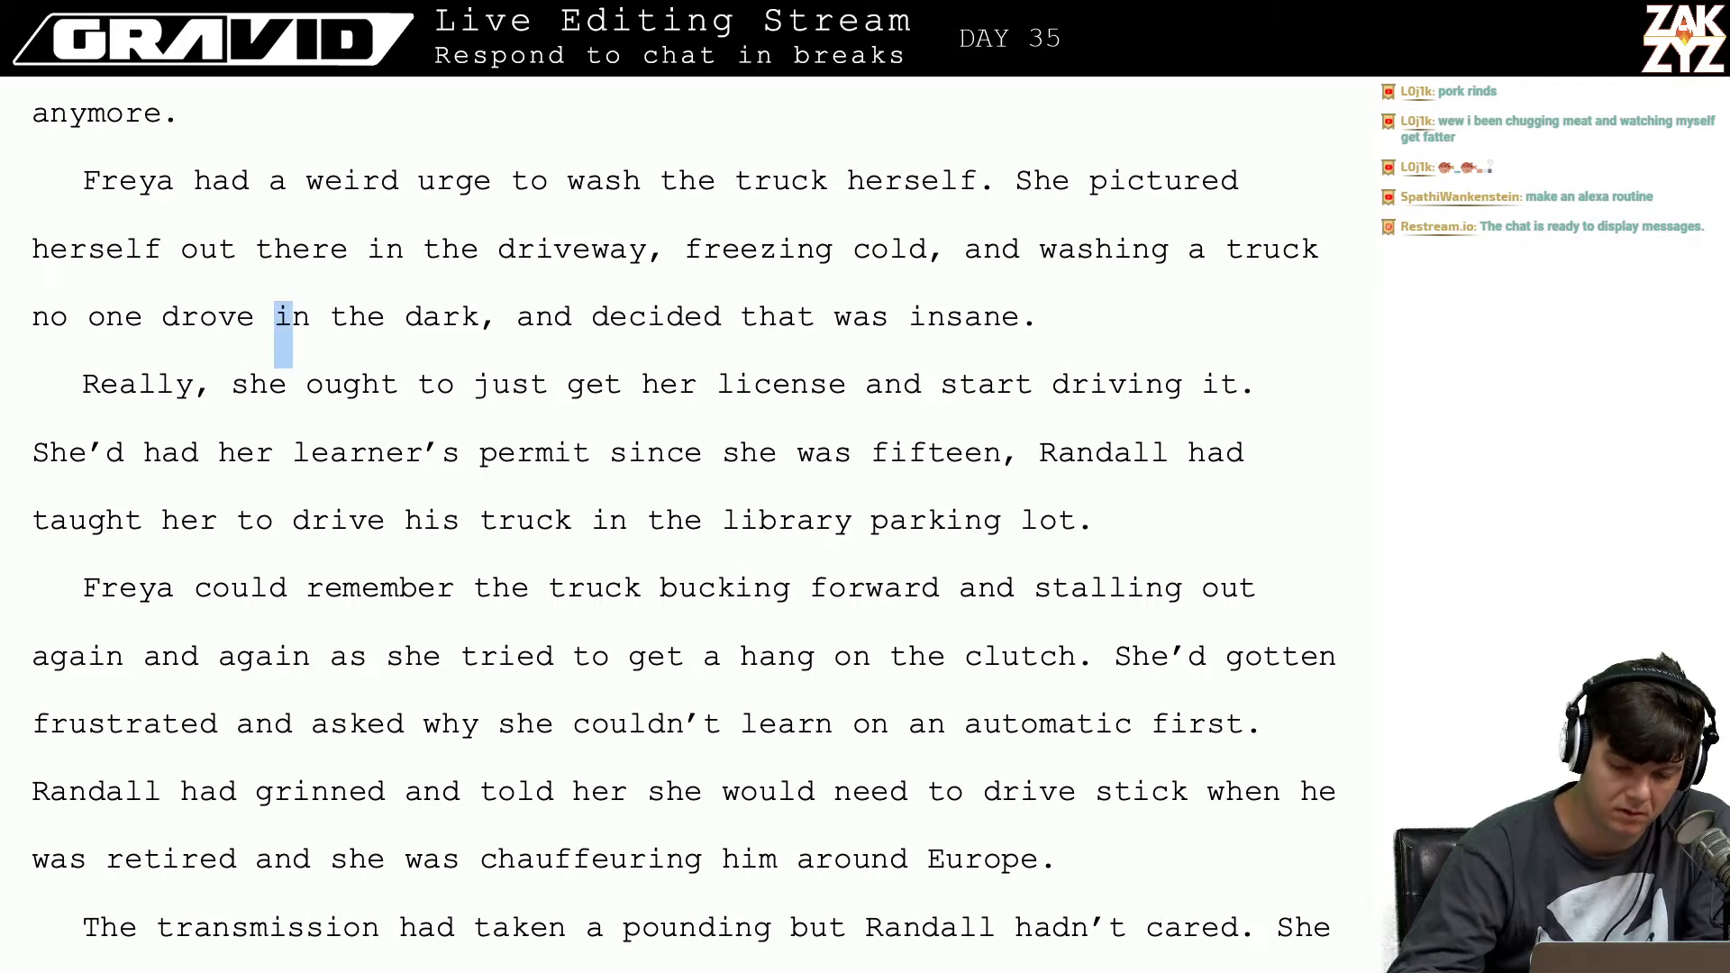
key("shift+Left")
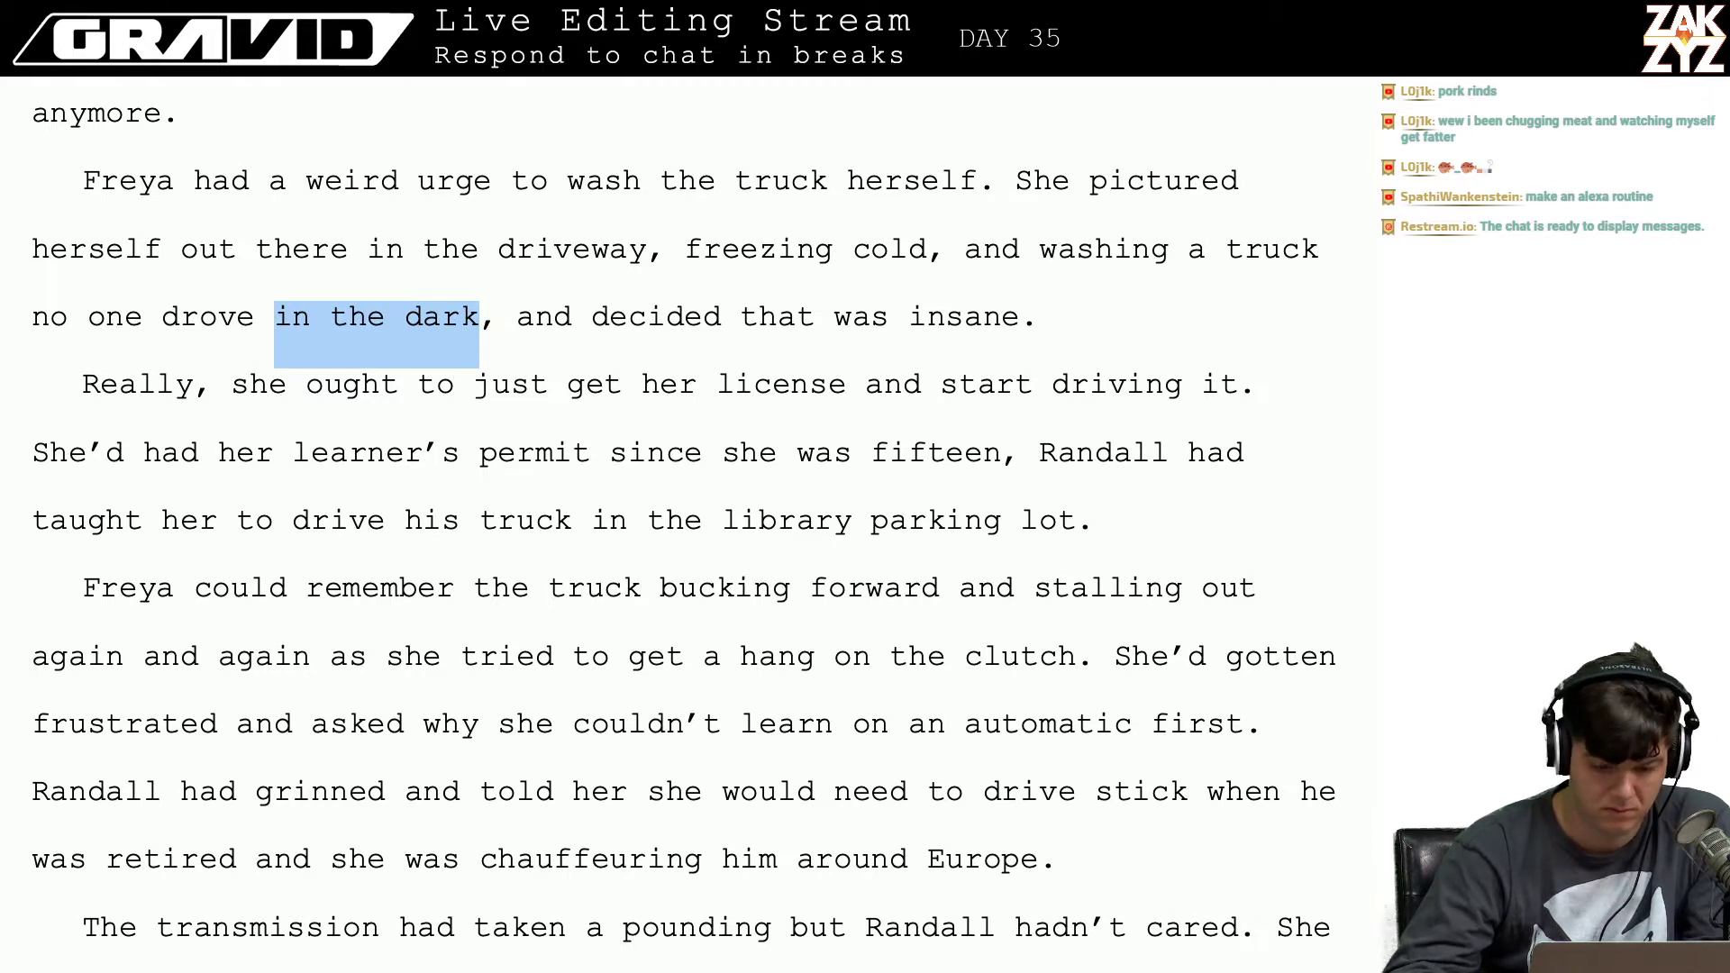
left_click(965, 248)
key("BackSpace")
key("BackSpace")
key("BackSpace")
type("dark")
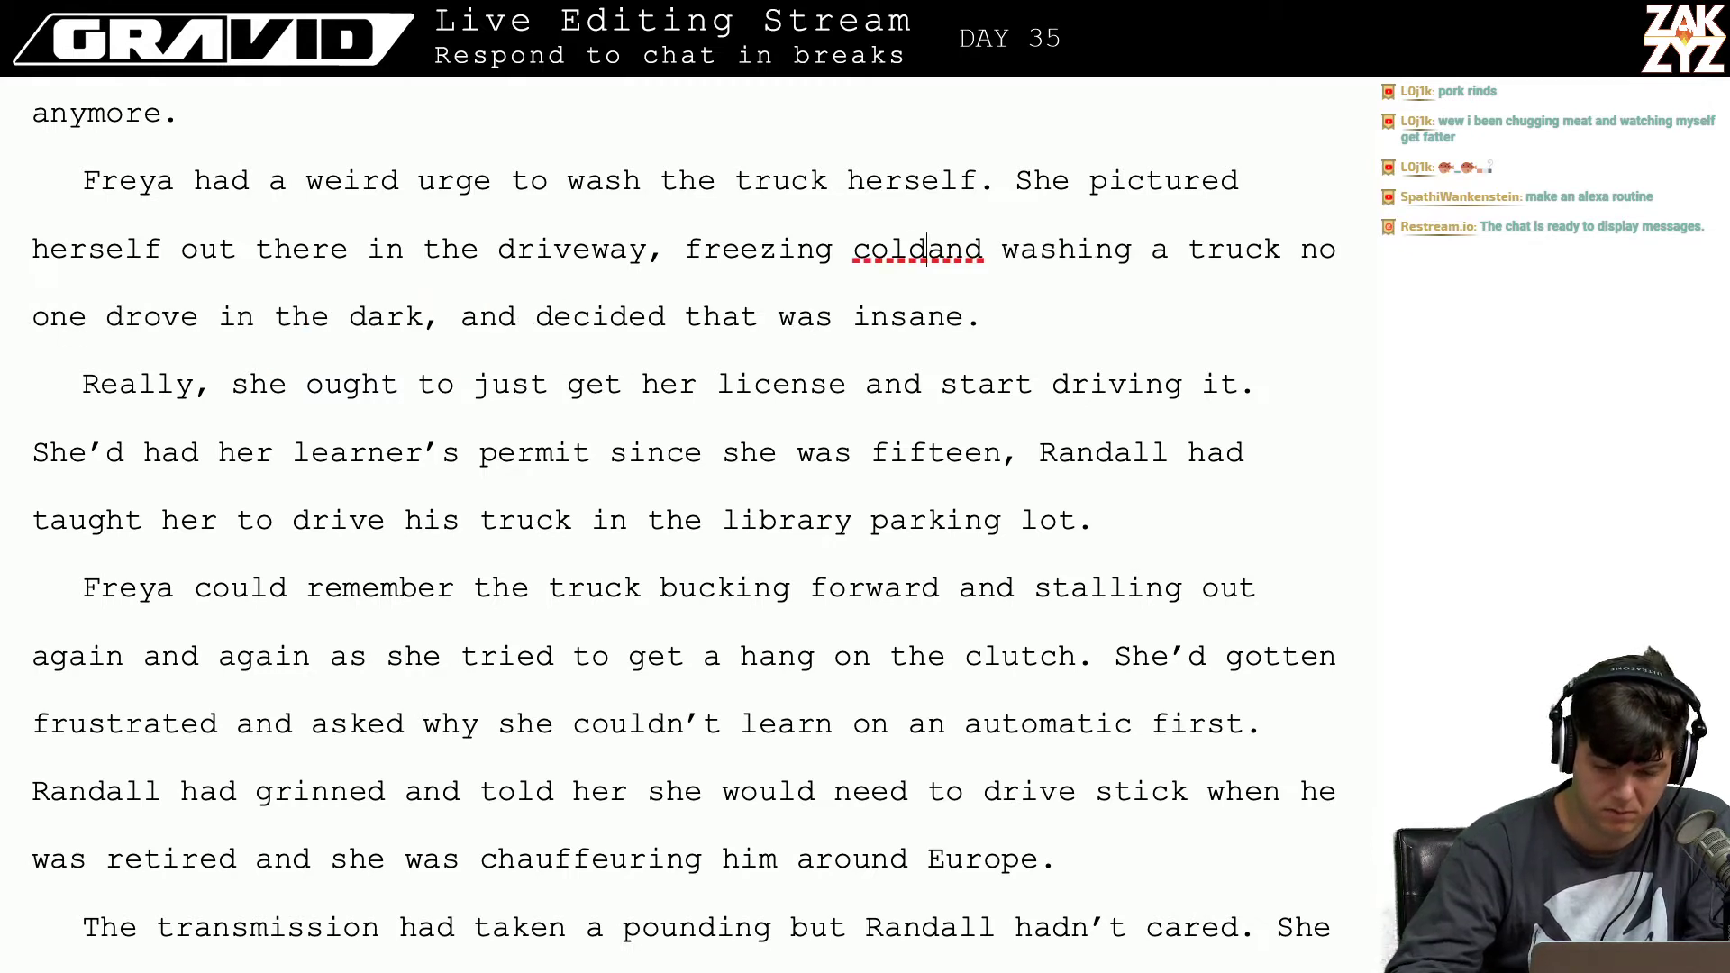
type(",")
key("BackSpace")
key("BackSpace")
type("in the dark.")
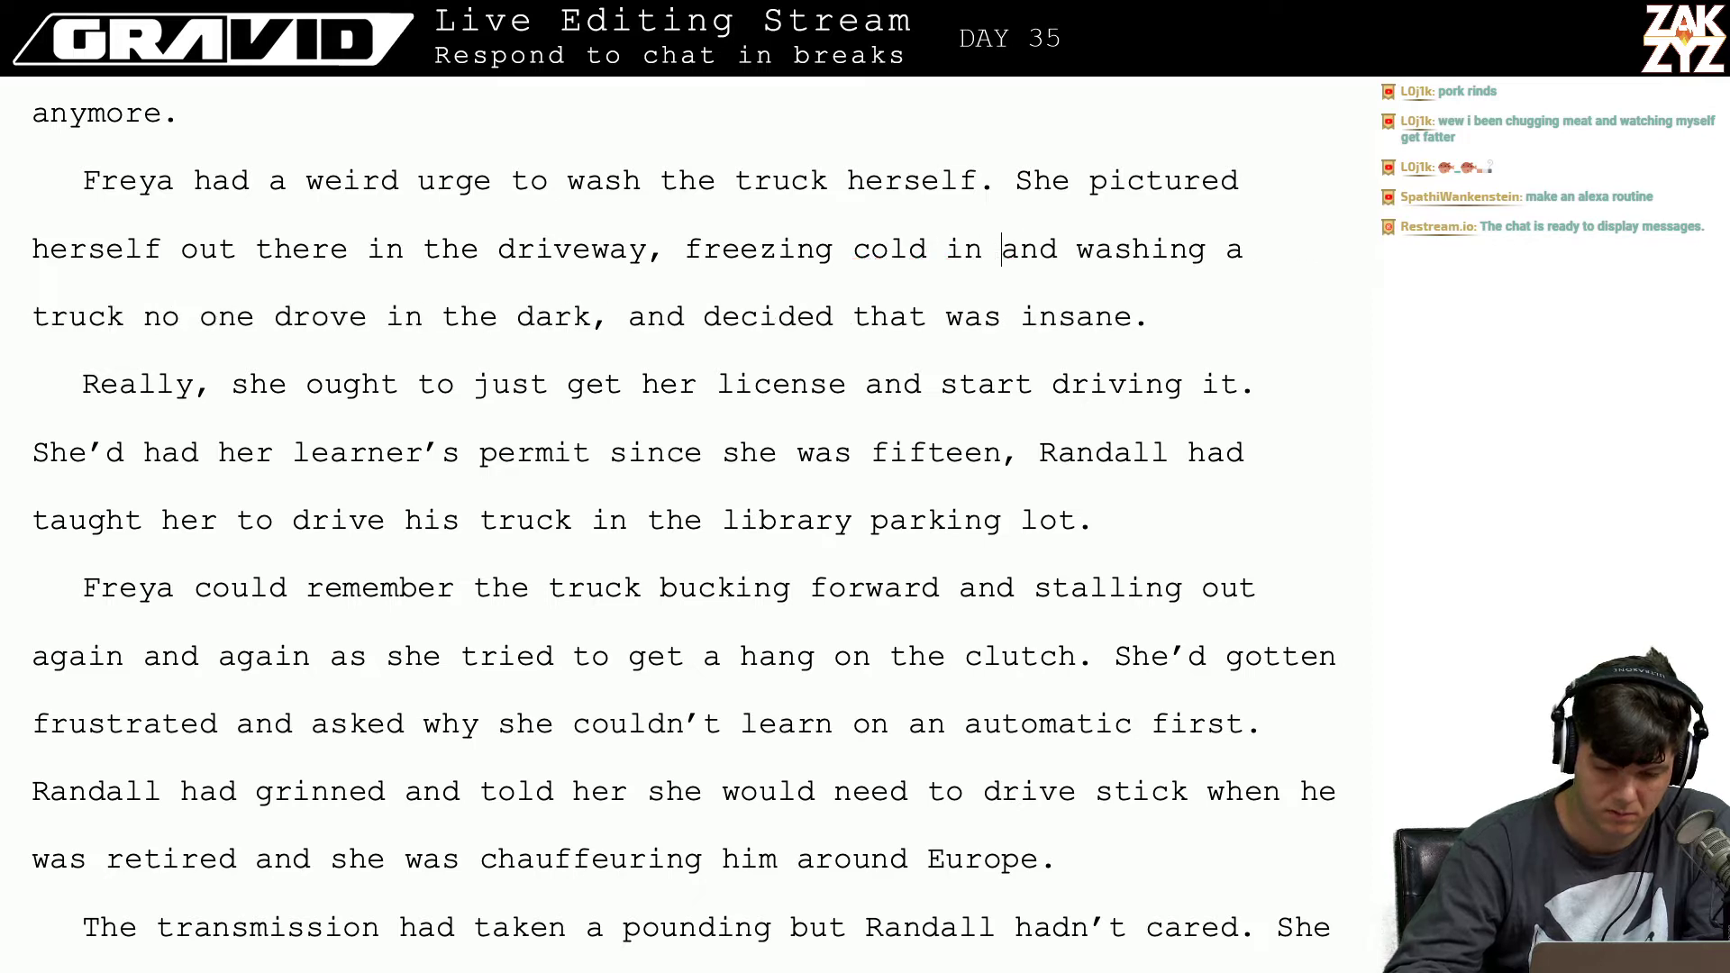
key("BackSpace")
key("BackSpace")
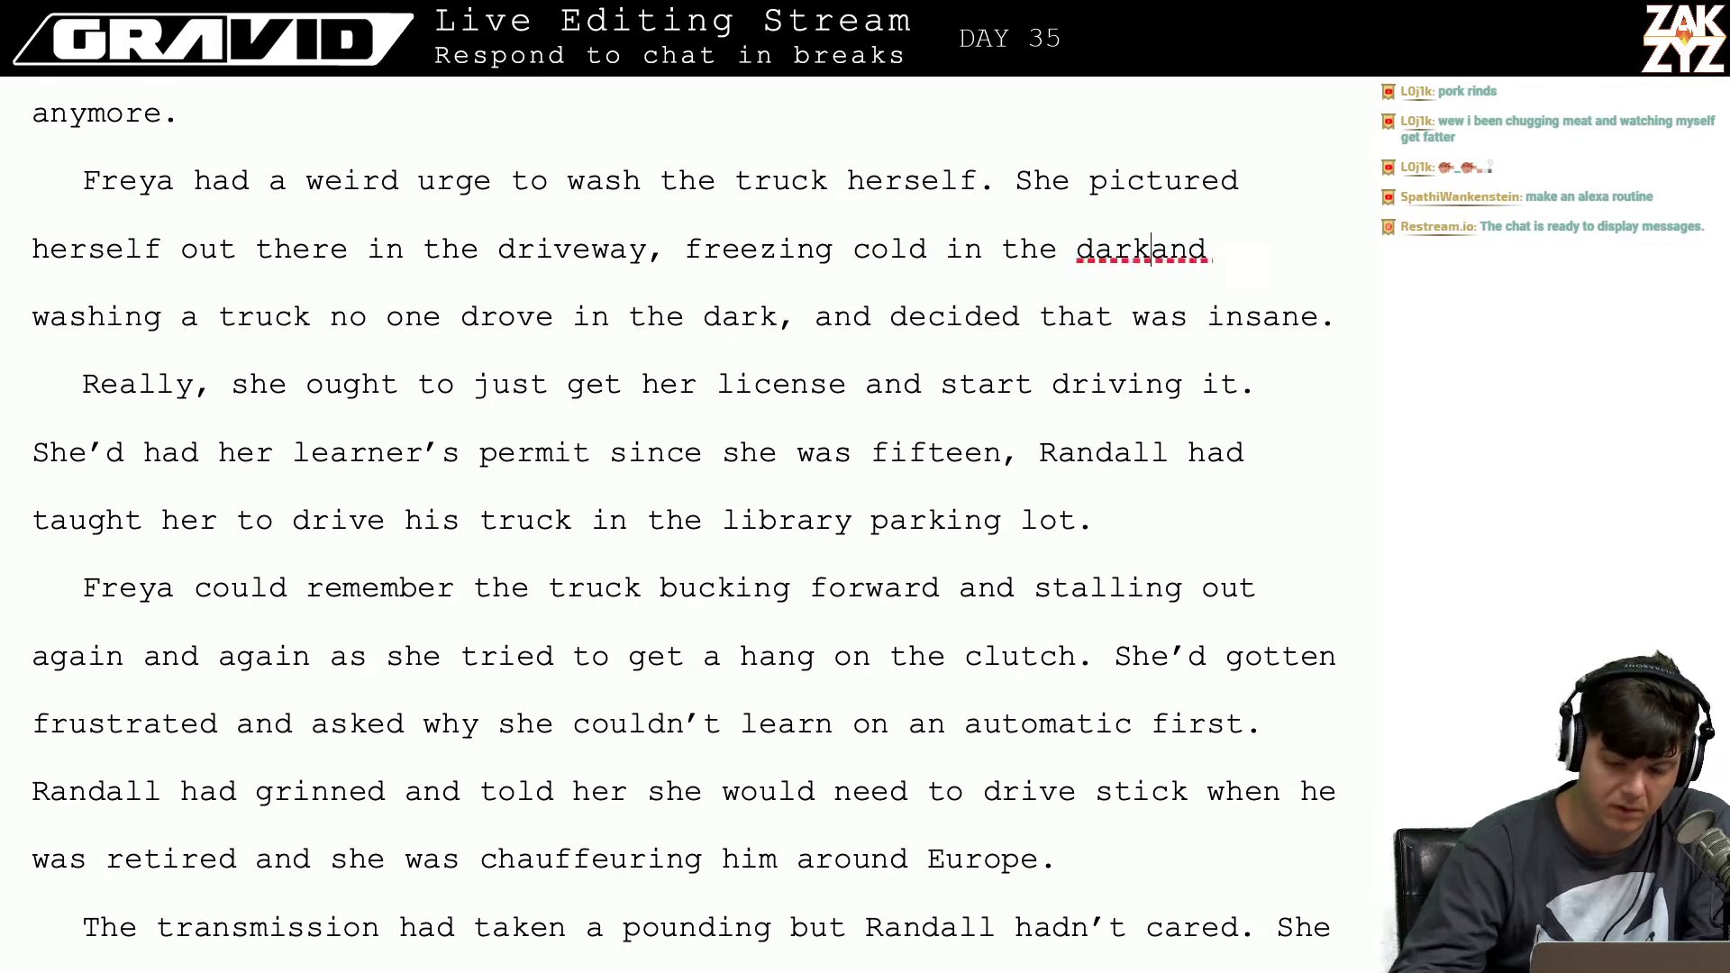
Step: End the driveway sentence at "no one drove." and replace "in the dark, and" with "She" before "decided that was insane"
key("Right")
key("Right")
key("Right")
key("Right")
key("Right")
key("Right")
key("Right")
key("Right")
key("Right")
key("Right")
key("Right")
key("Right")
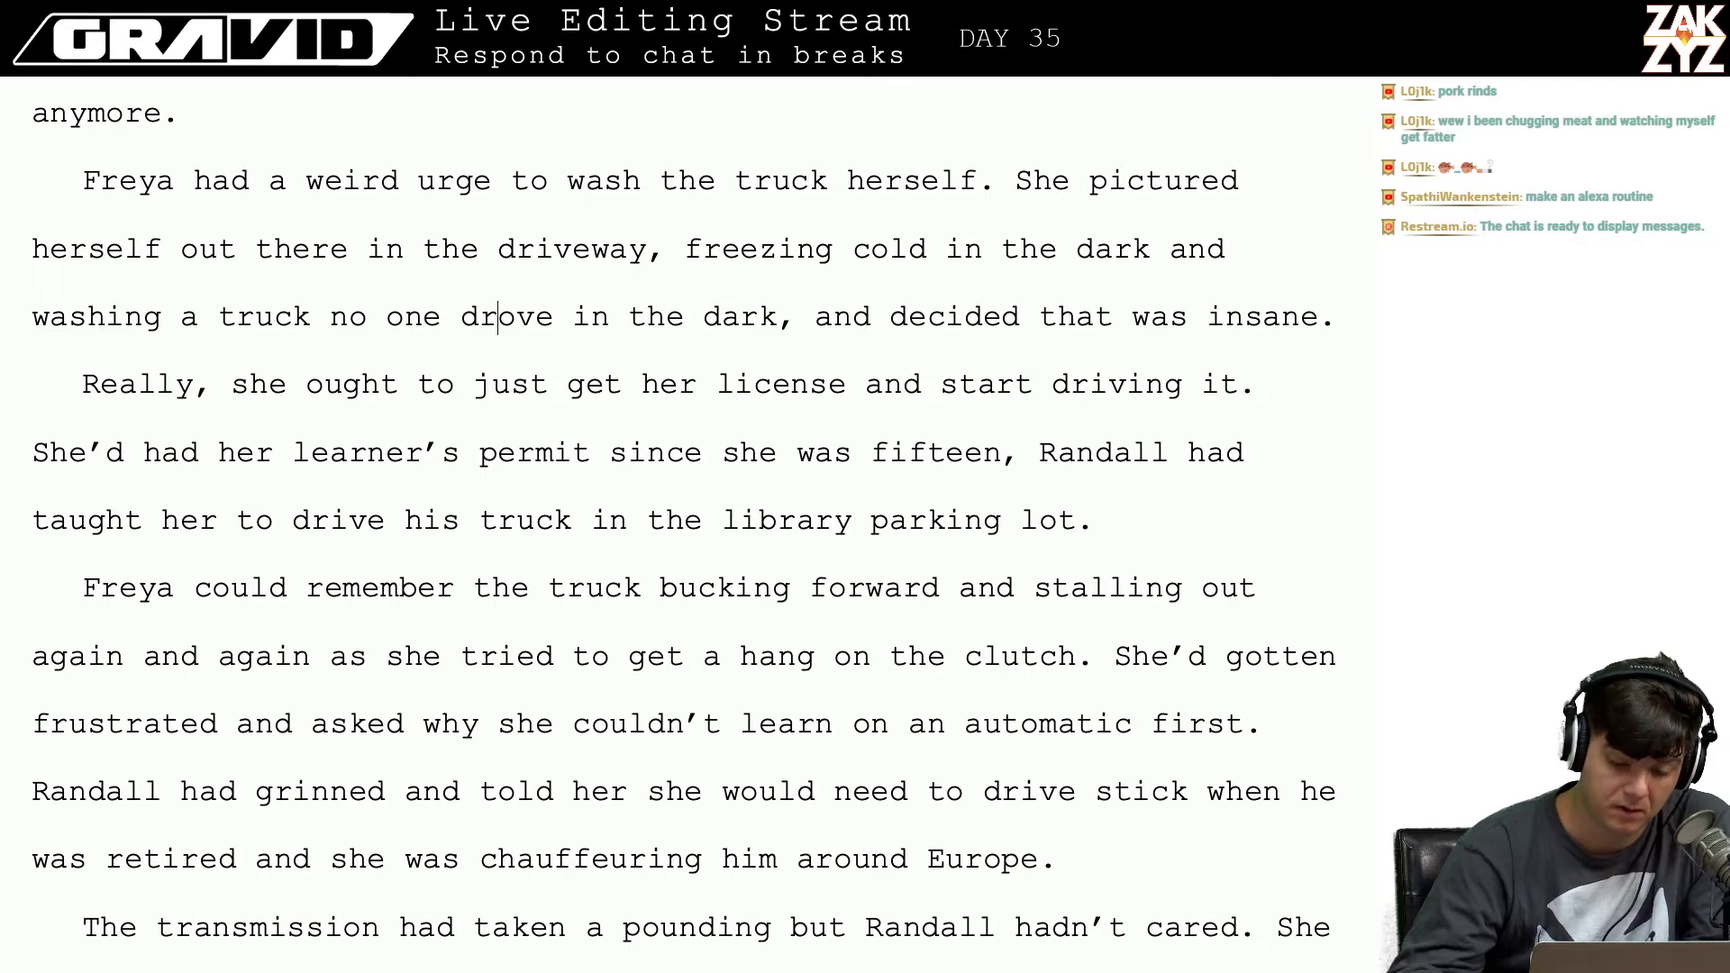
type(".")
key("shift+Right")
key("shift+Right")
key("shift+Right")
key("shift+Right")
key("shift+Right")
key("shift+Right")
key("shift+Right")
key("shift+Right")
key("shift+Right")
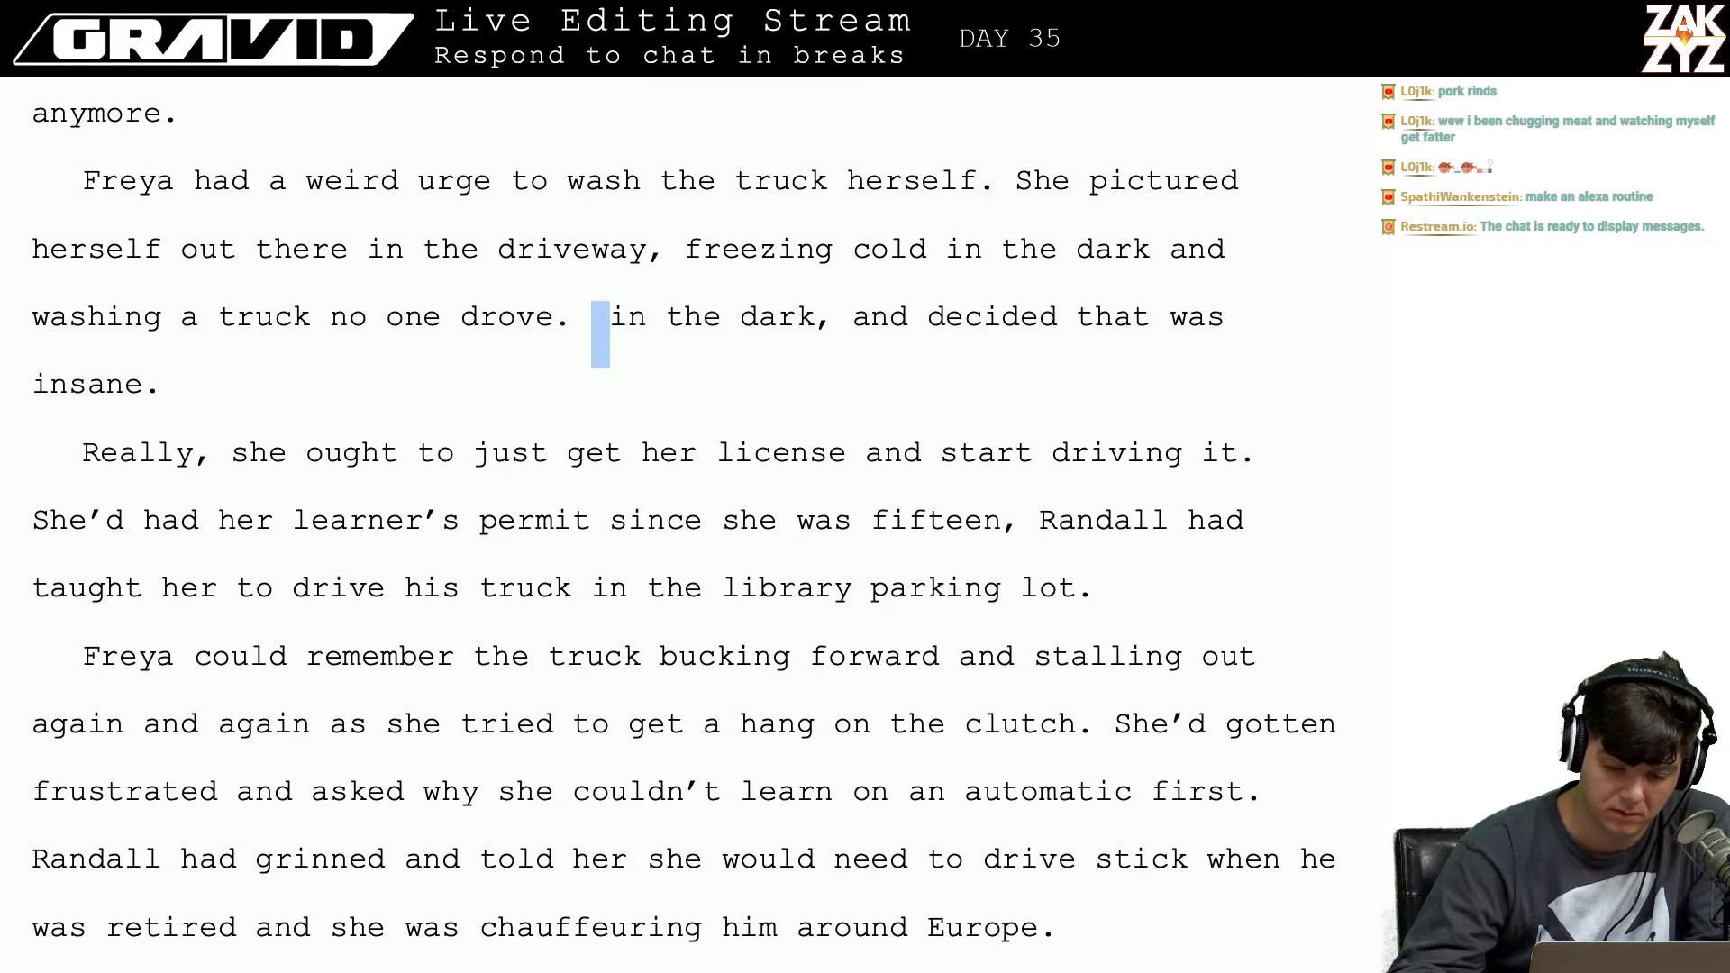
key("shift+Right")
key("shift+Right")
key("shift+Right")
key("shift+Right")
key("shift+Right")
key("shift+Right")
key("shift+Right")
key("shift+Right")
key("shift+Right")
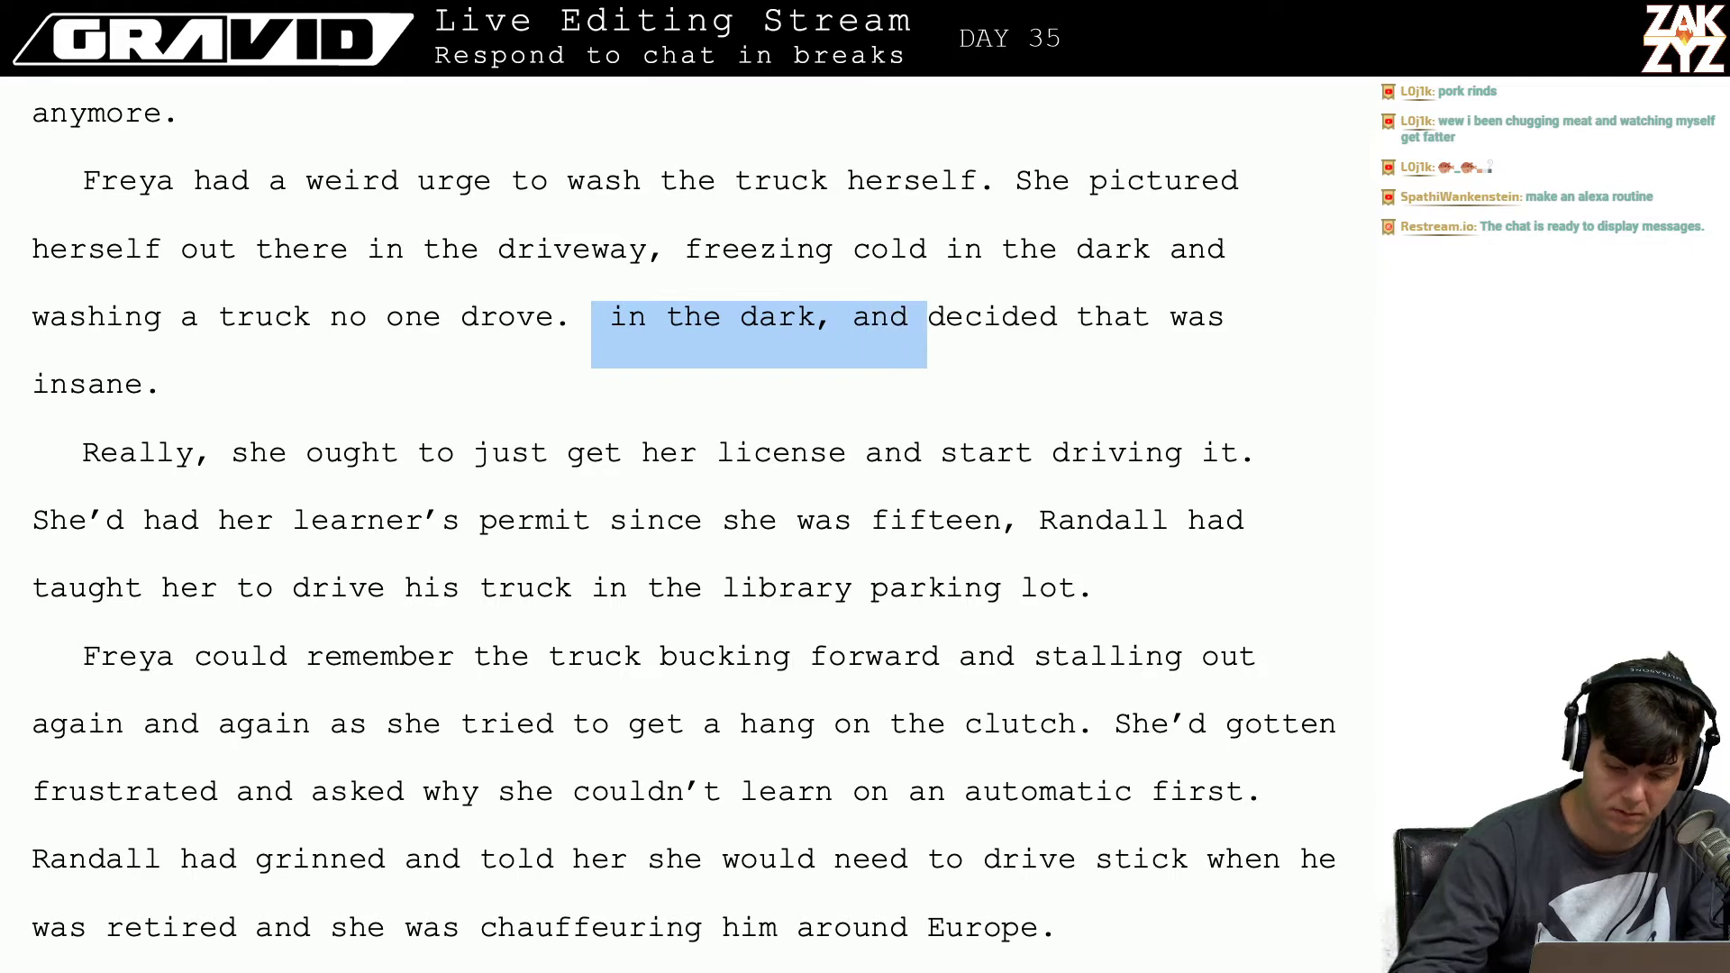
key("shift+Left")
type("She")
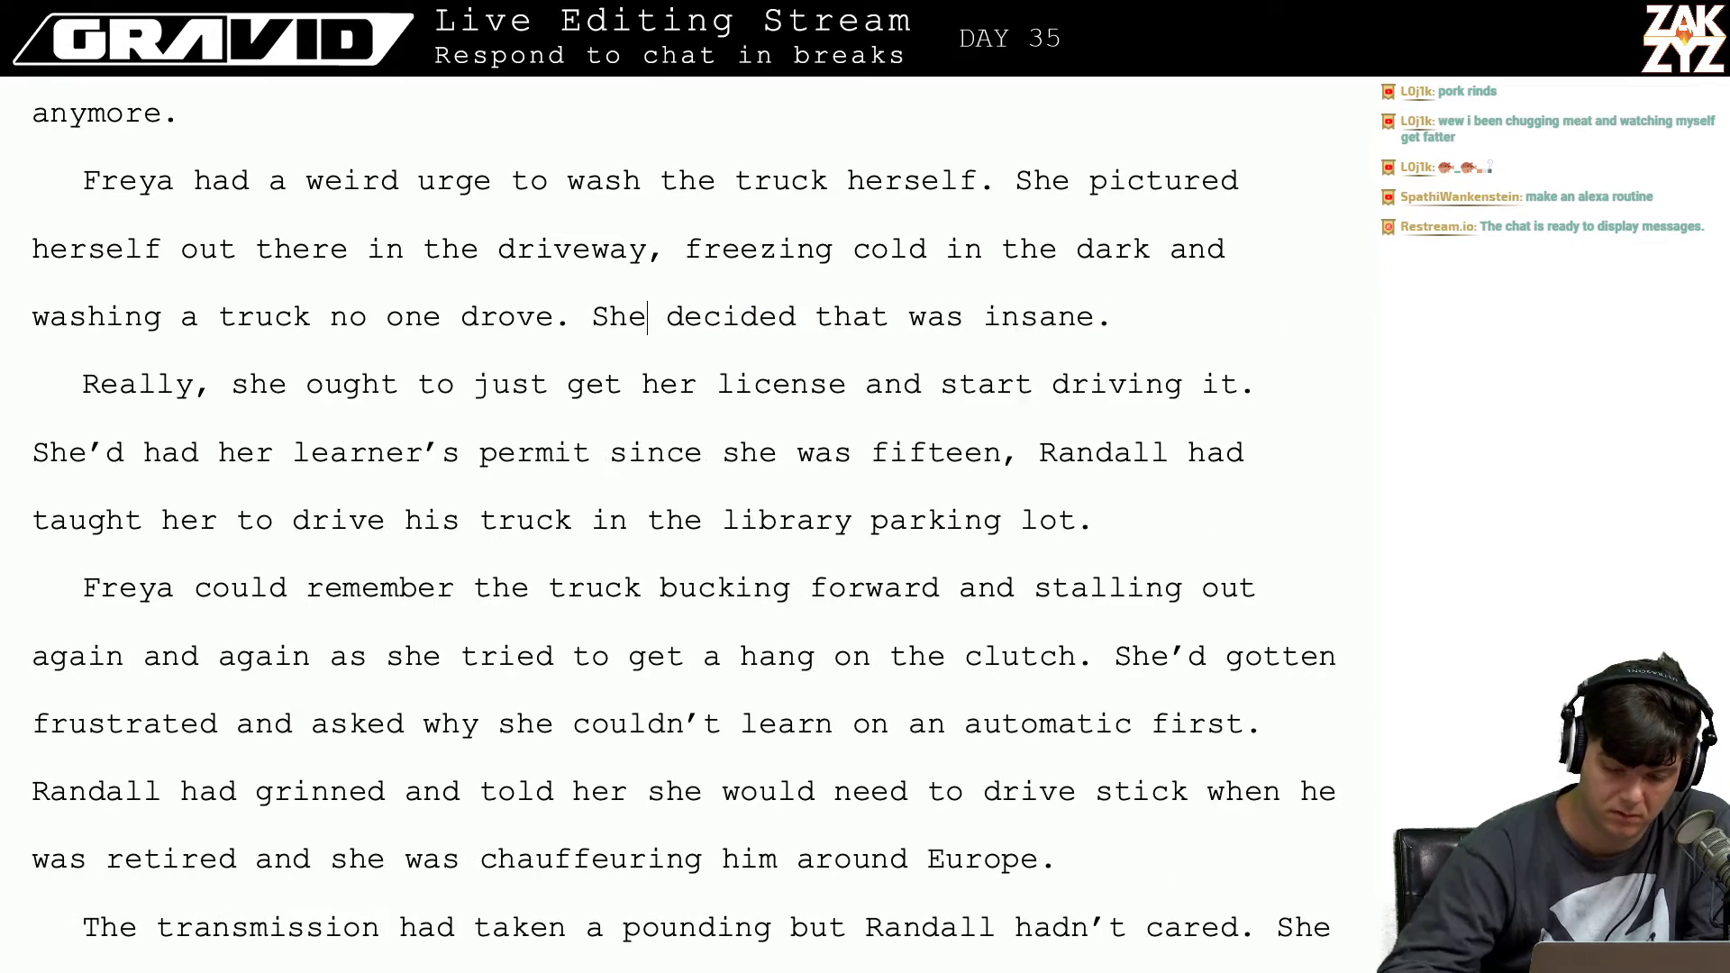
Step: Continue the sentence after "She decided that was insane" with ", but the desire to wash it remain"
double_click(1111, 290)
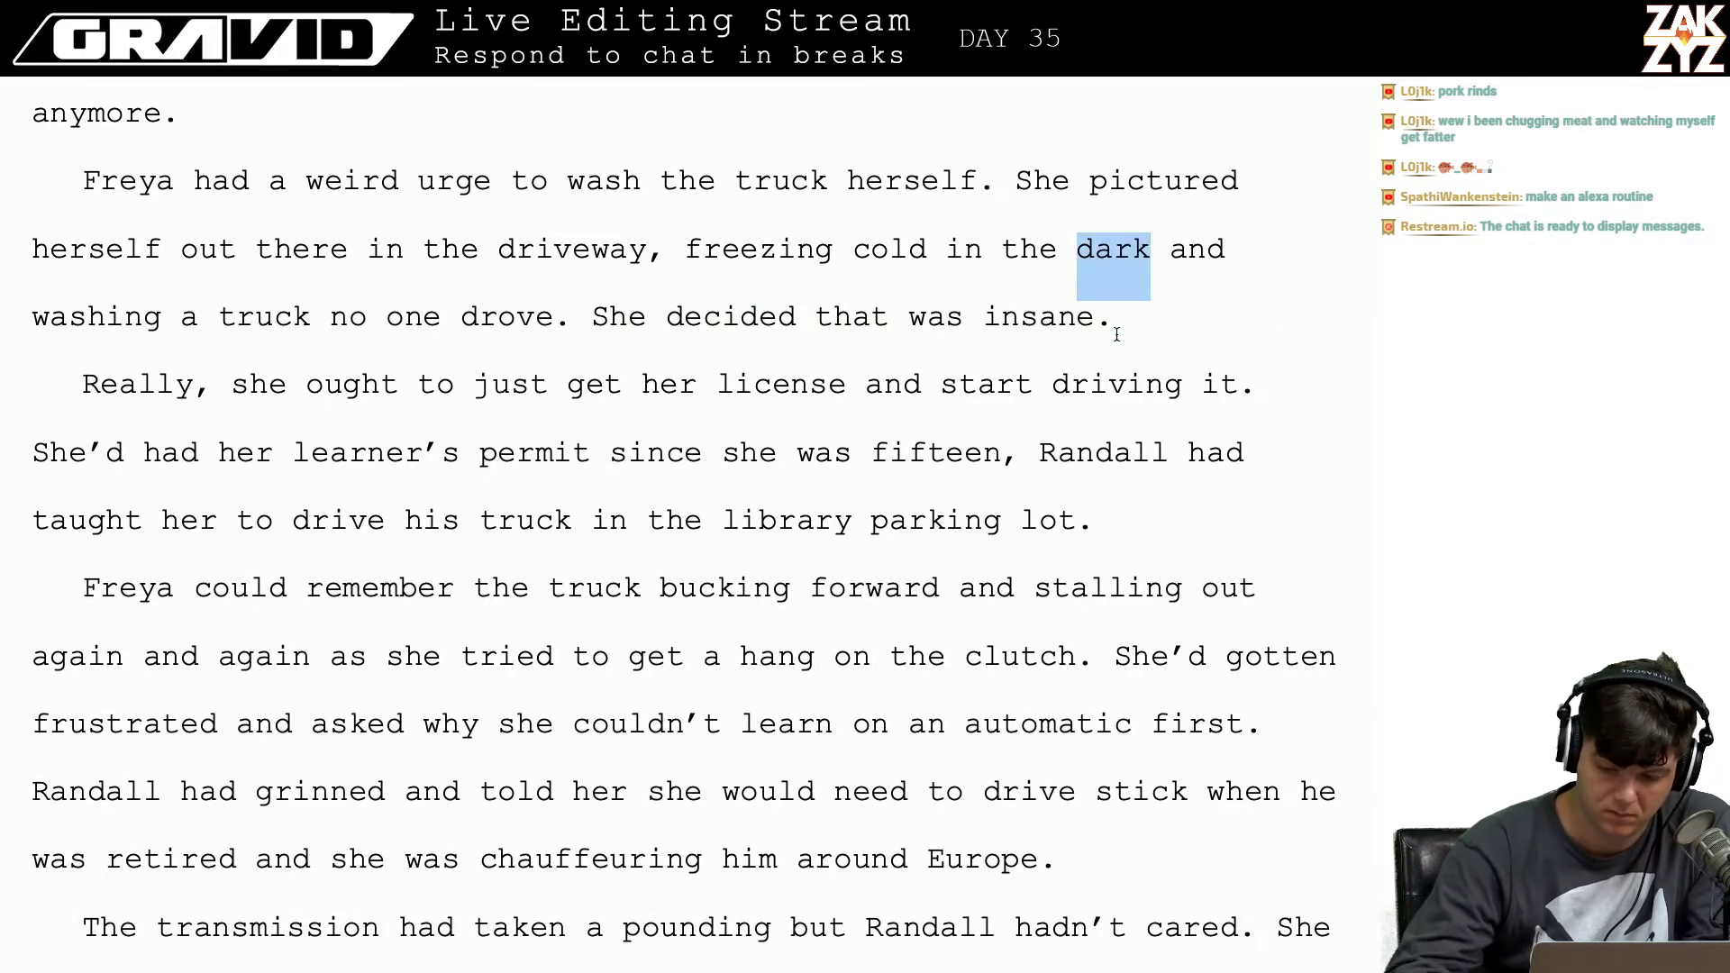
left_click(1117, 334)
key("BackSpace")
type(", but the d")
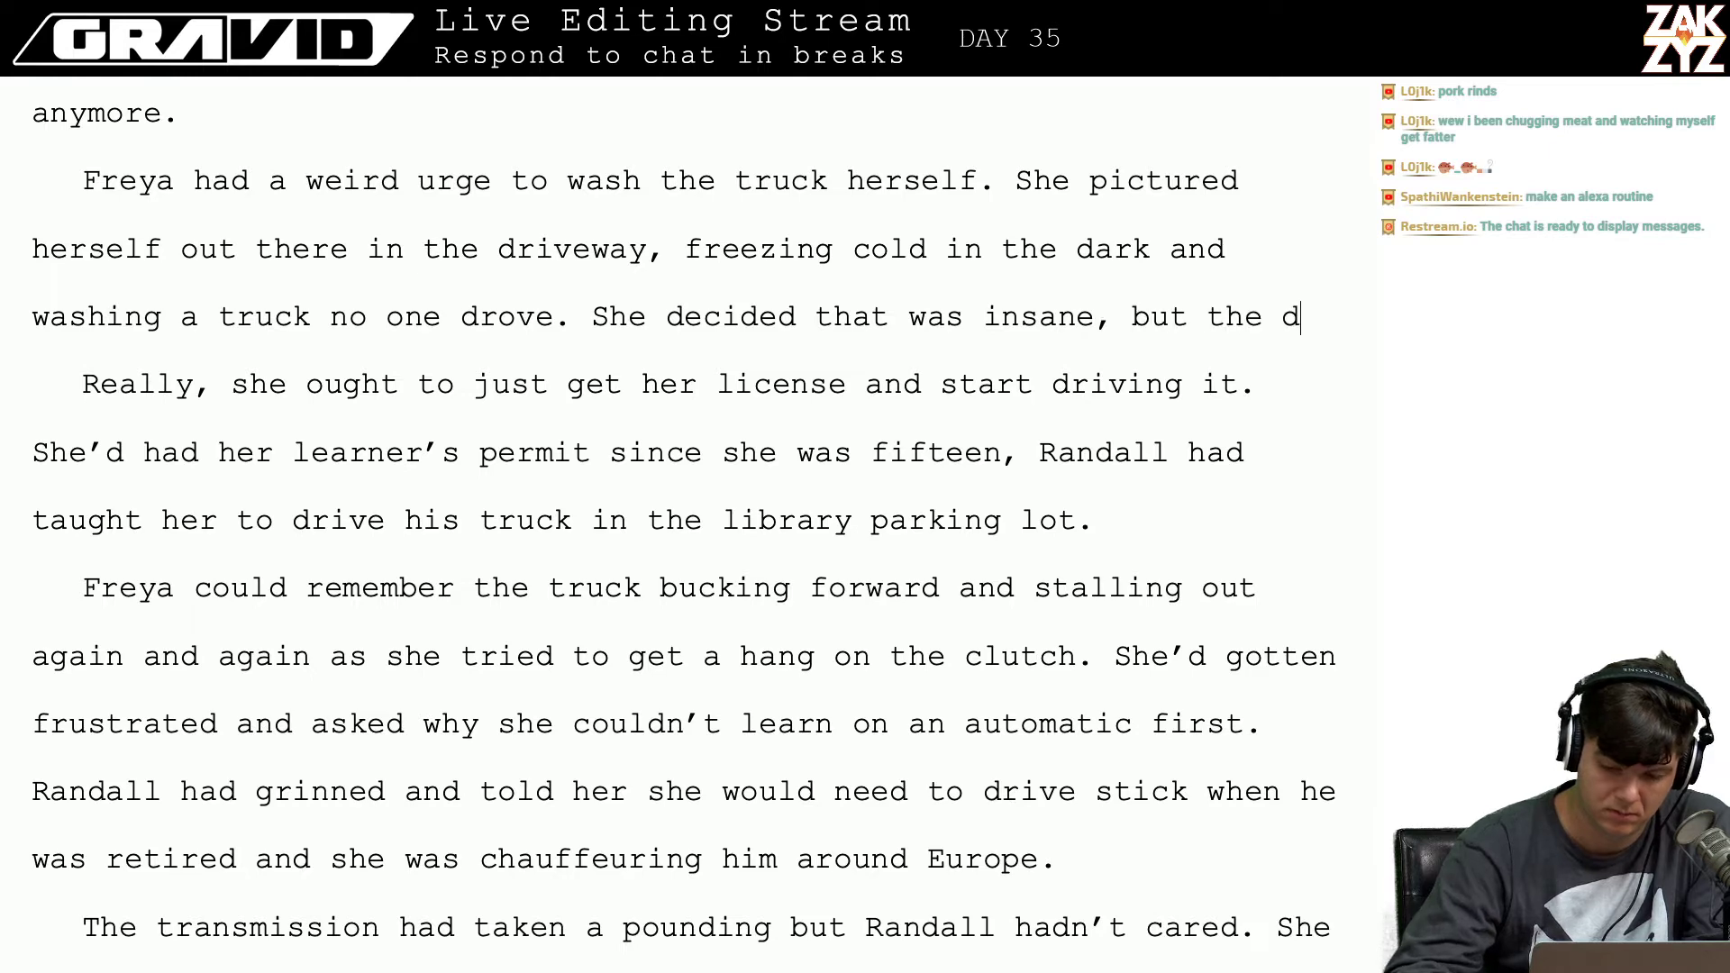
type("esire to wash ")
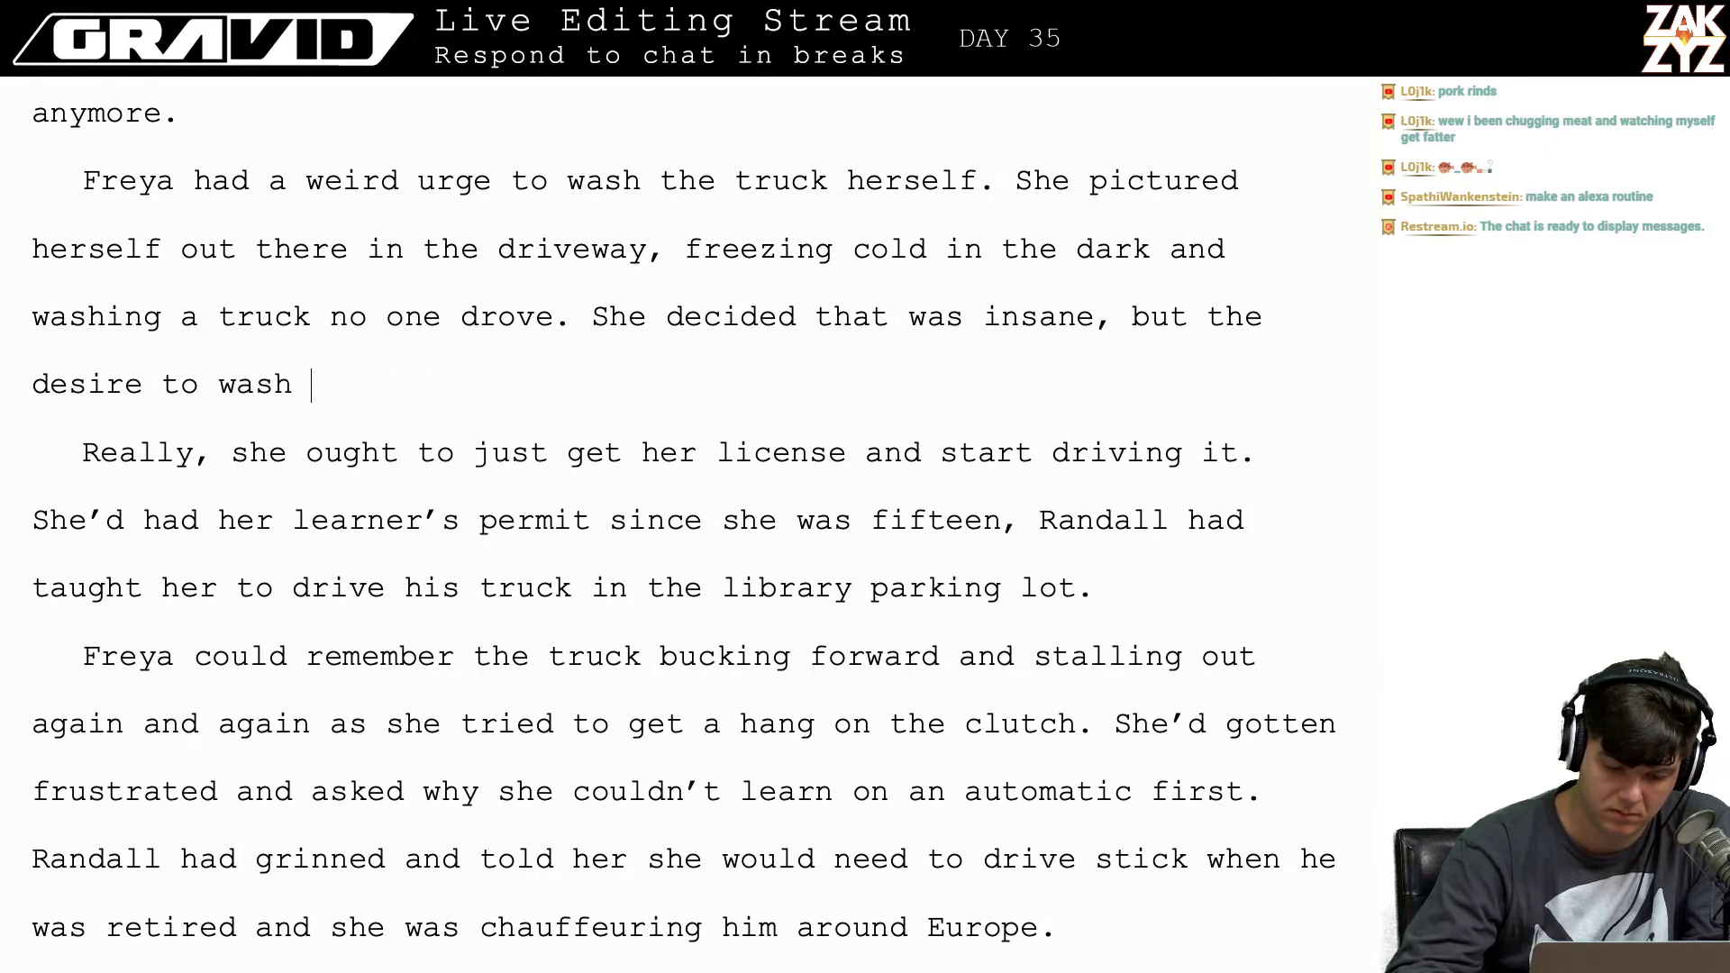
type("it remain")
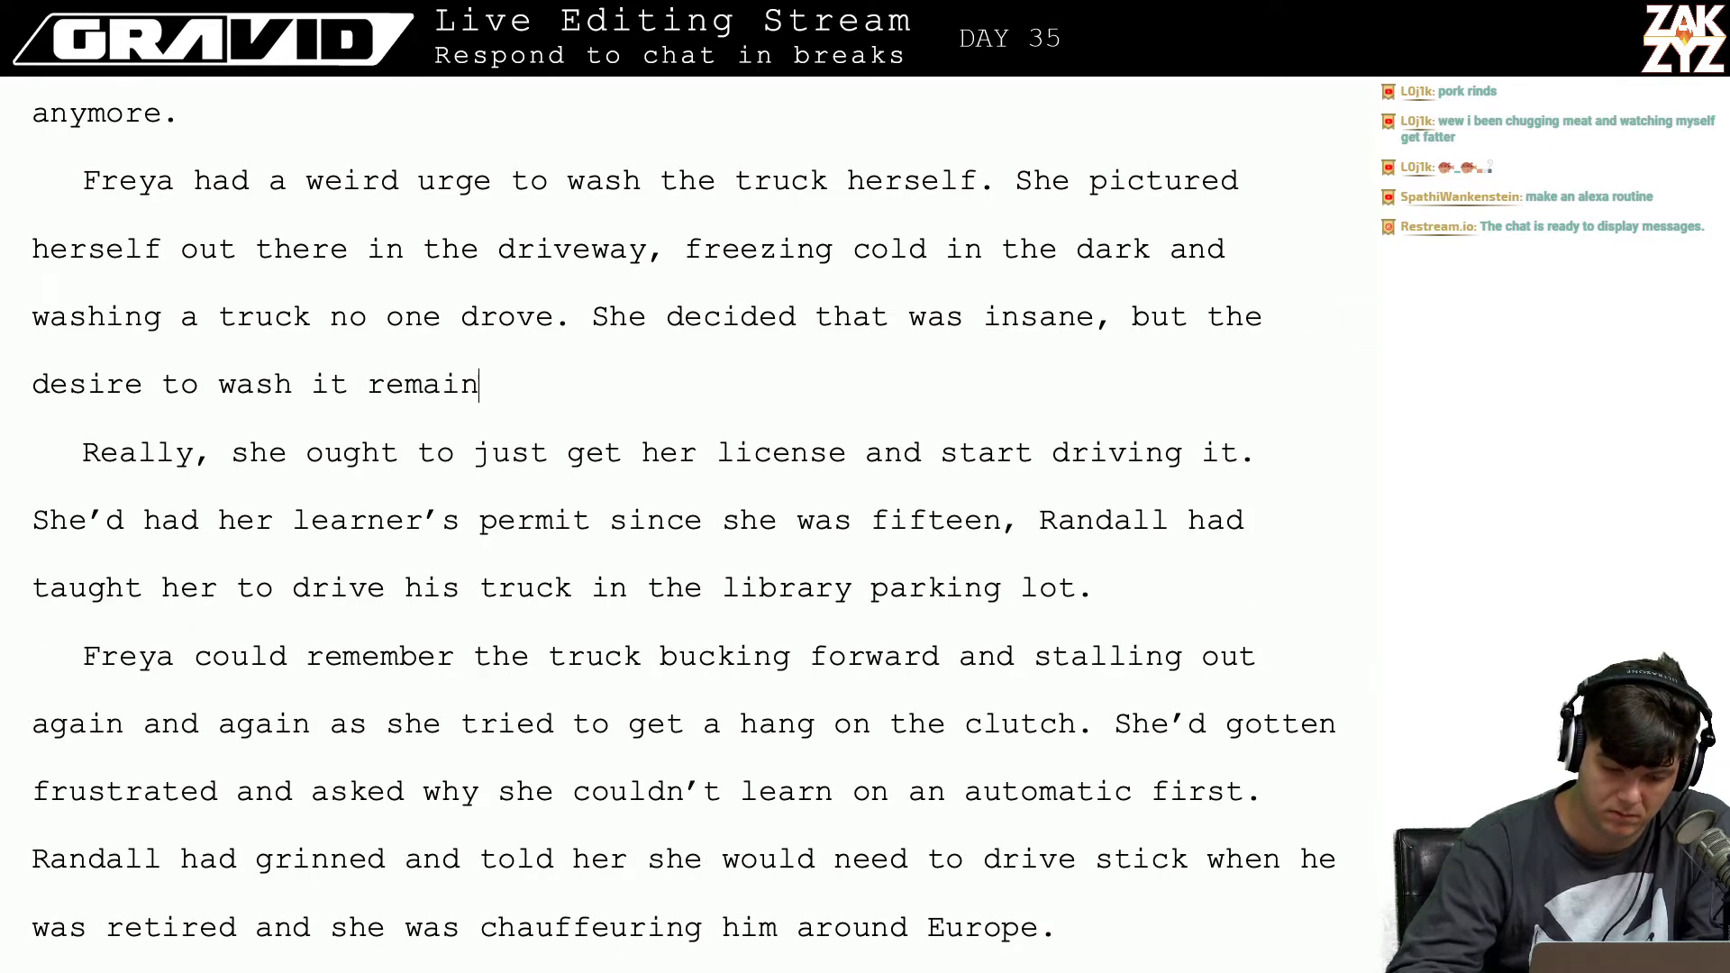
Step: Replace "the desire to wash it remain" after "but" with "she still sort of wanted to do it."
key("BackSpace")
key("BackSpace")
key("BackSpace")
key("BackSpace")
key("BackSpace")
key("BackSpace")
key("BackSpace")
key("BackSpace")
key("BackSpace")
key("BackSpace")
key("BackSpace")
key("BackSpace")
key("BackSpace")
key("BackSpace")
key("BackSpace")
key("BackSpace")
key("BackSpace")
key("BackSpace")
key("BackSpace")
key("BackSpace")
key("BackSpace")
key("BackSpace")
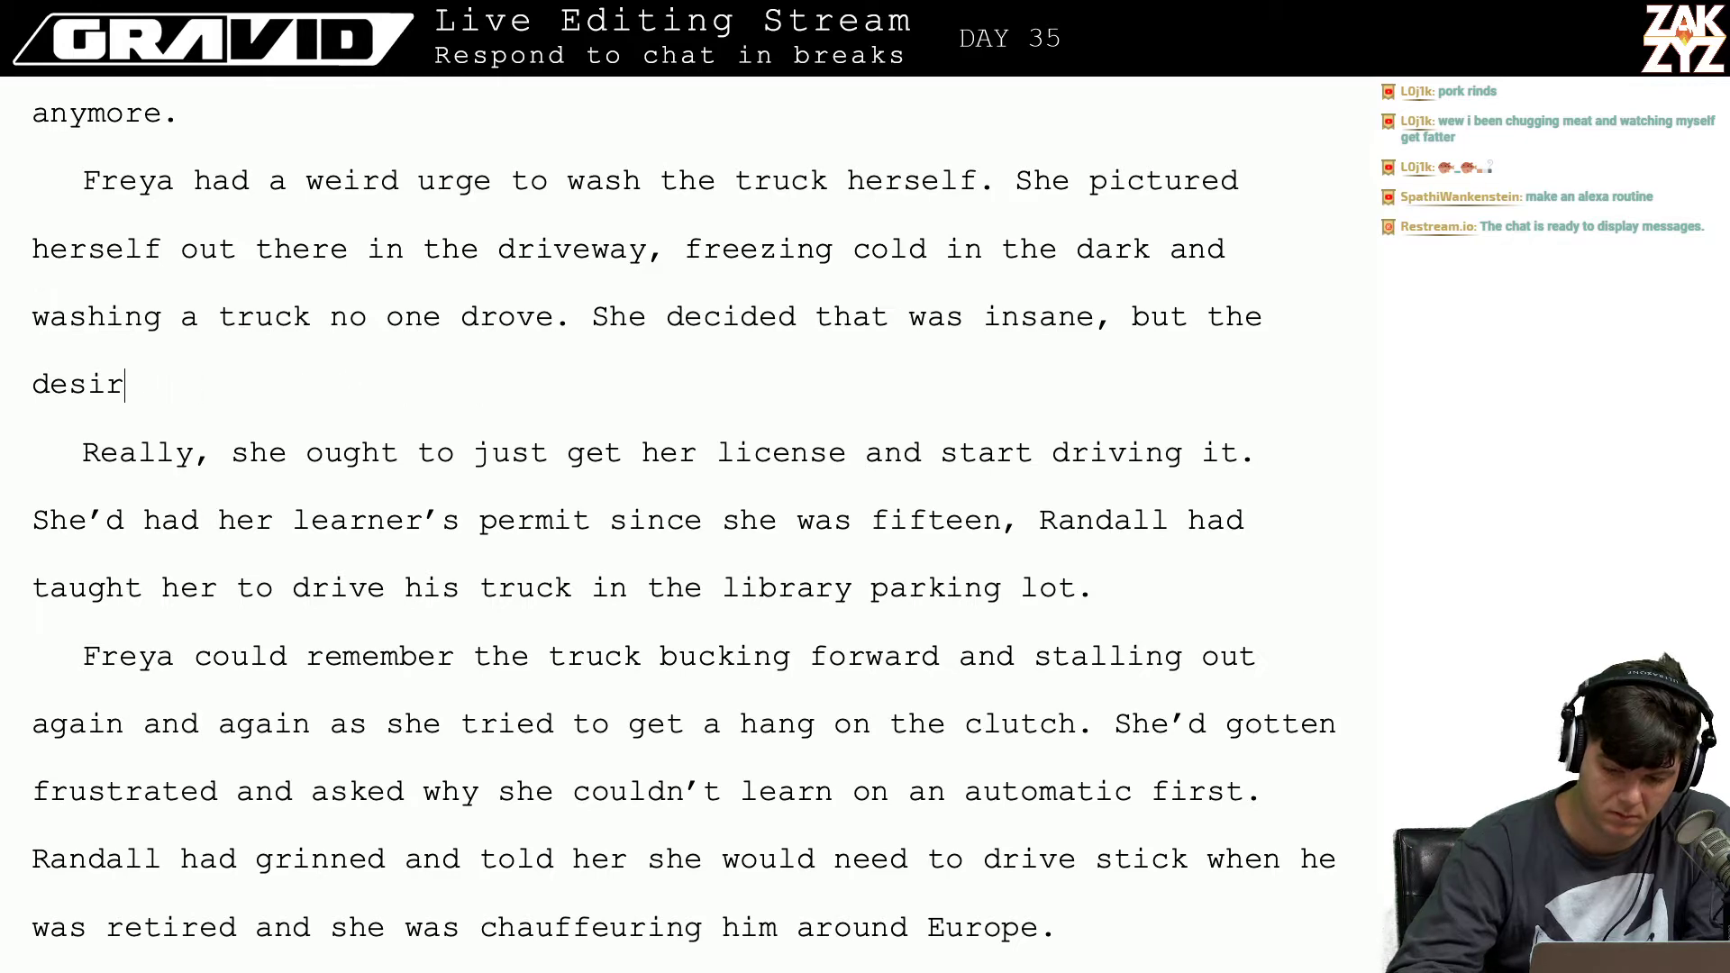
key("BackSpace")
key("BackSpace")
key("BackSpace")
type("she stil")
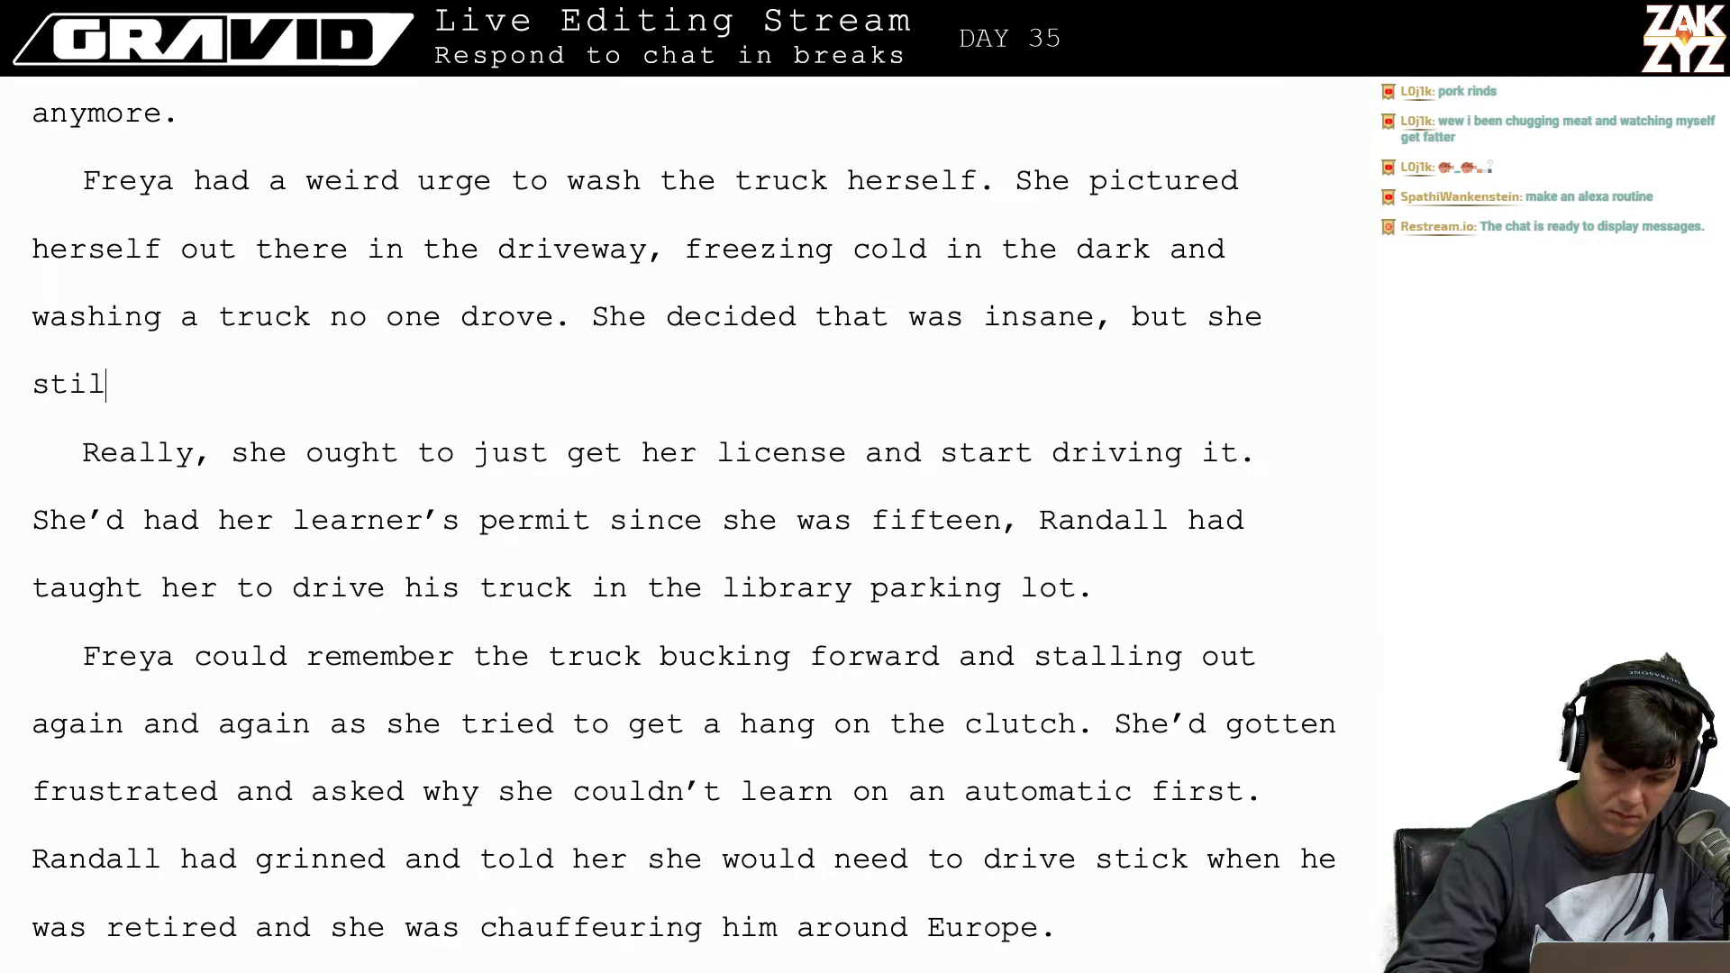
type("l sort of wanted to")
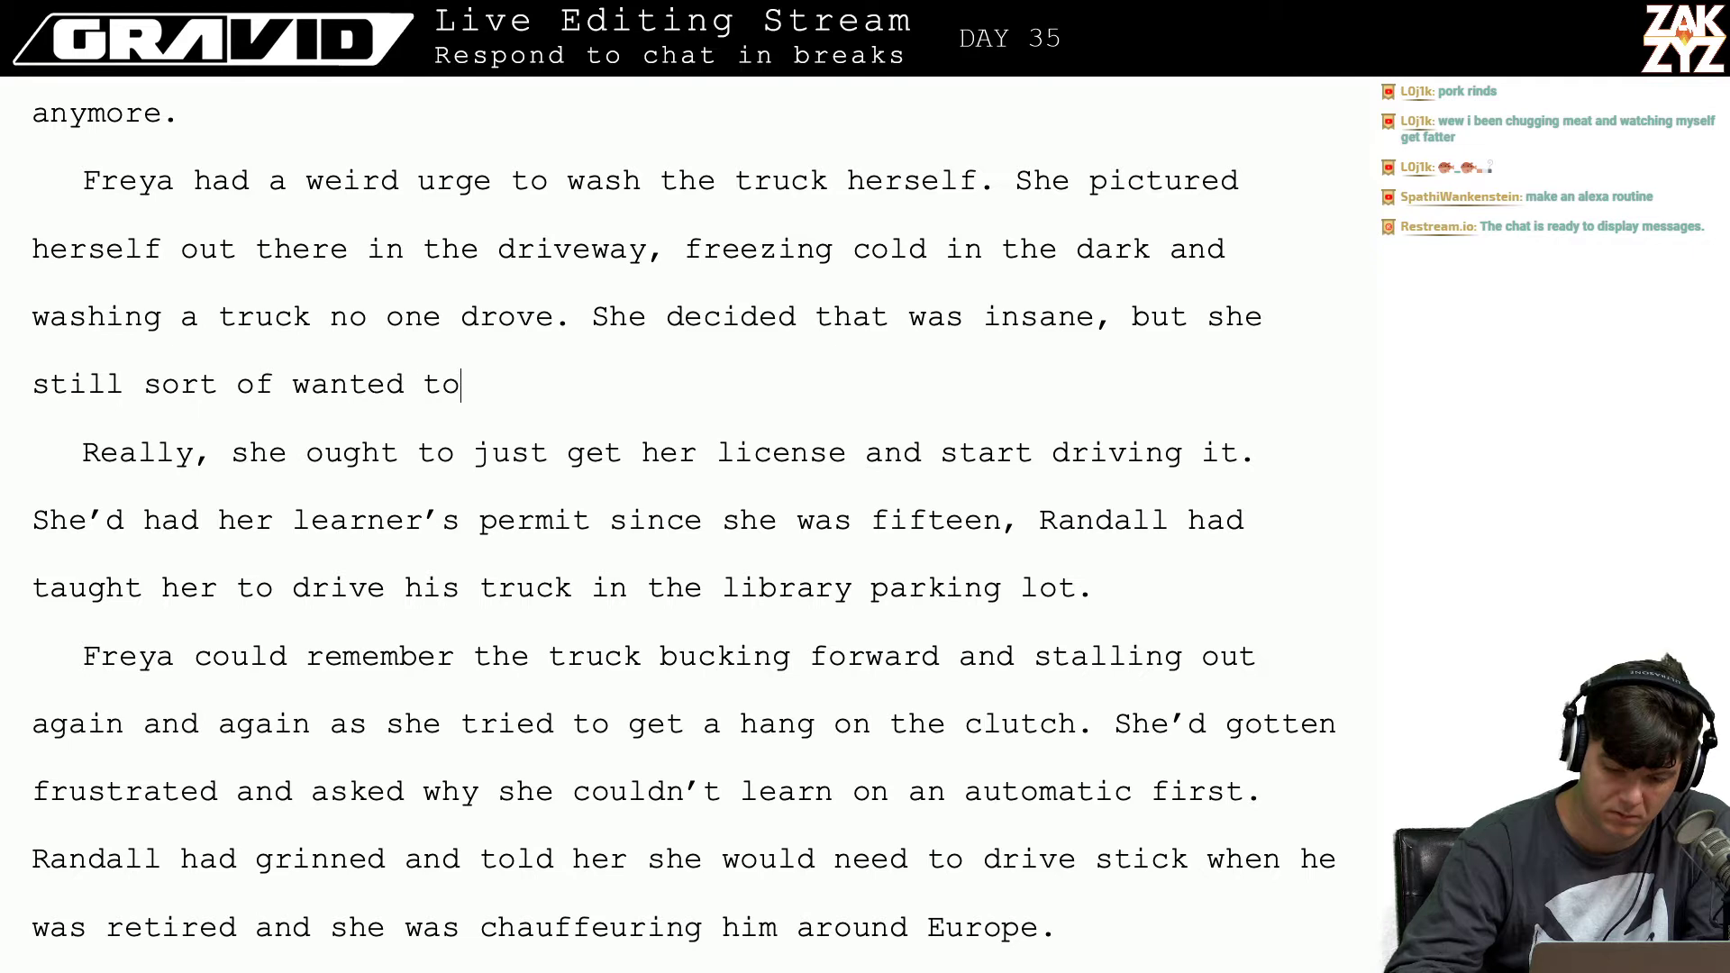
type(" do it. ")
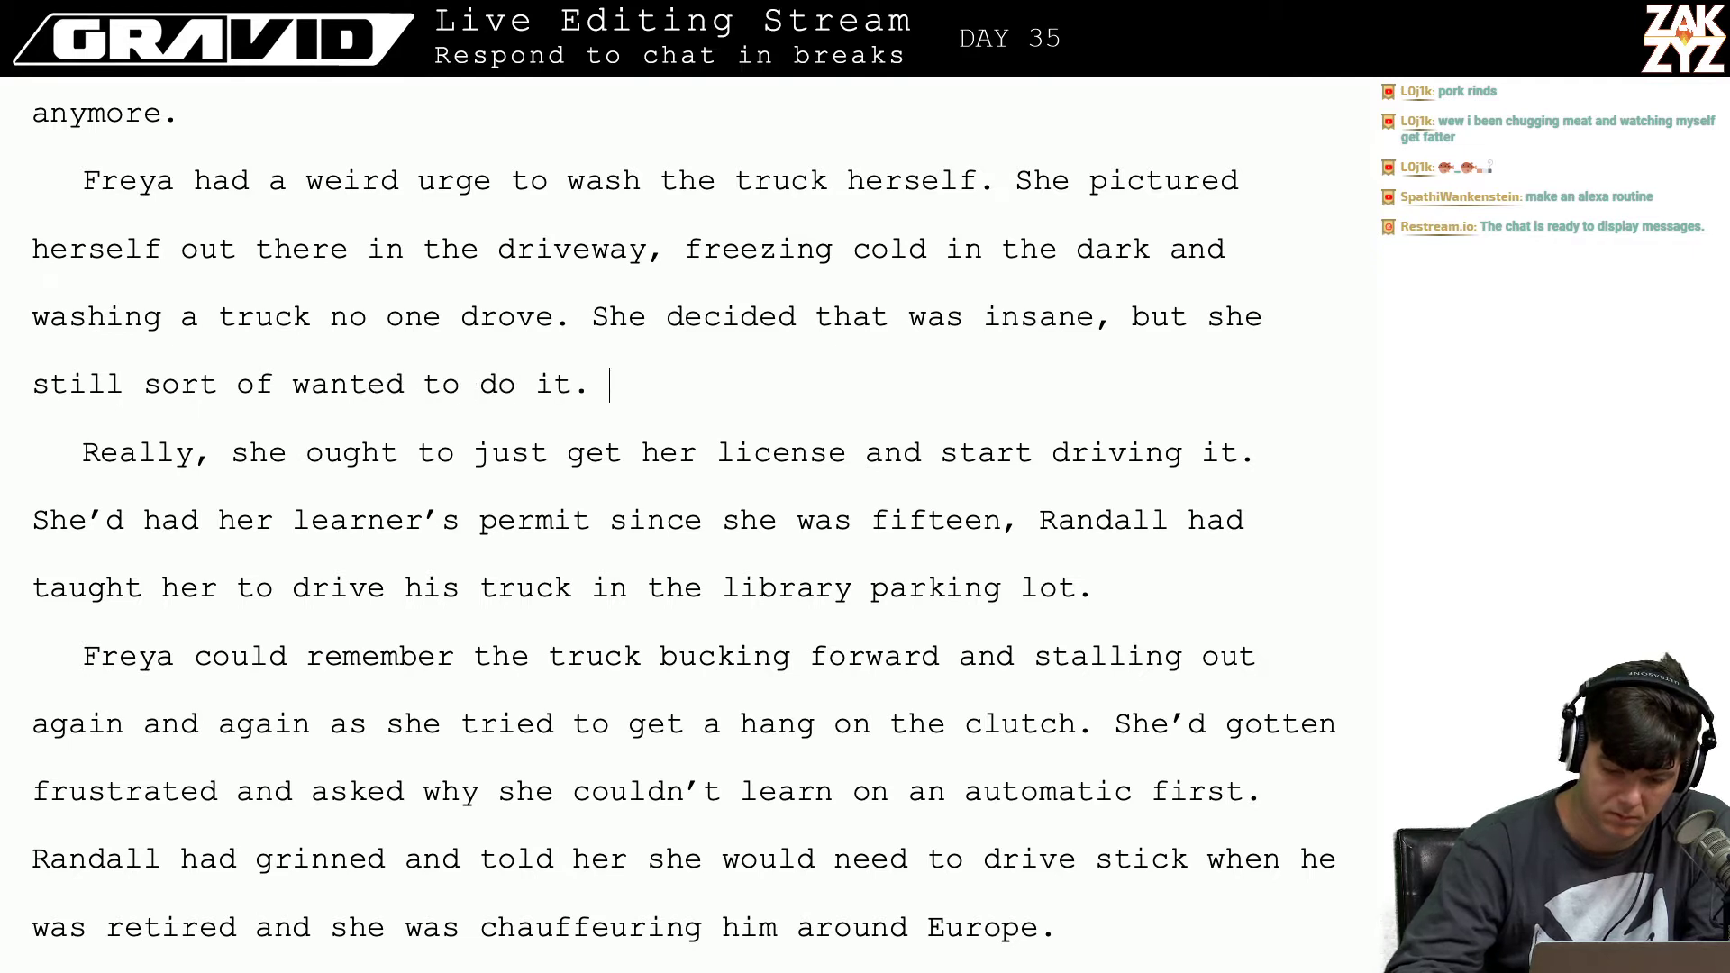
Step: Begin a new sentence after "wanted to do it." reading "She promised herself if Lassa wasn't back by sunday"
type("She promised h")
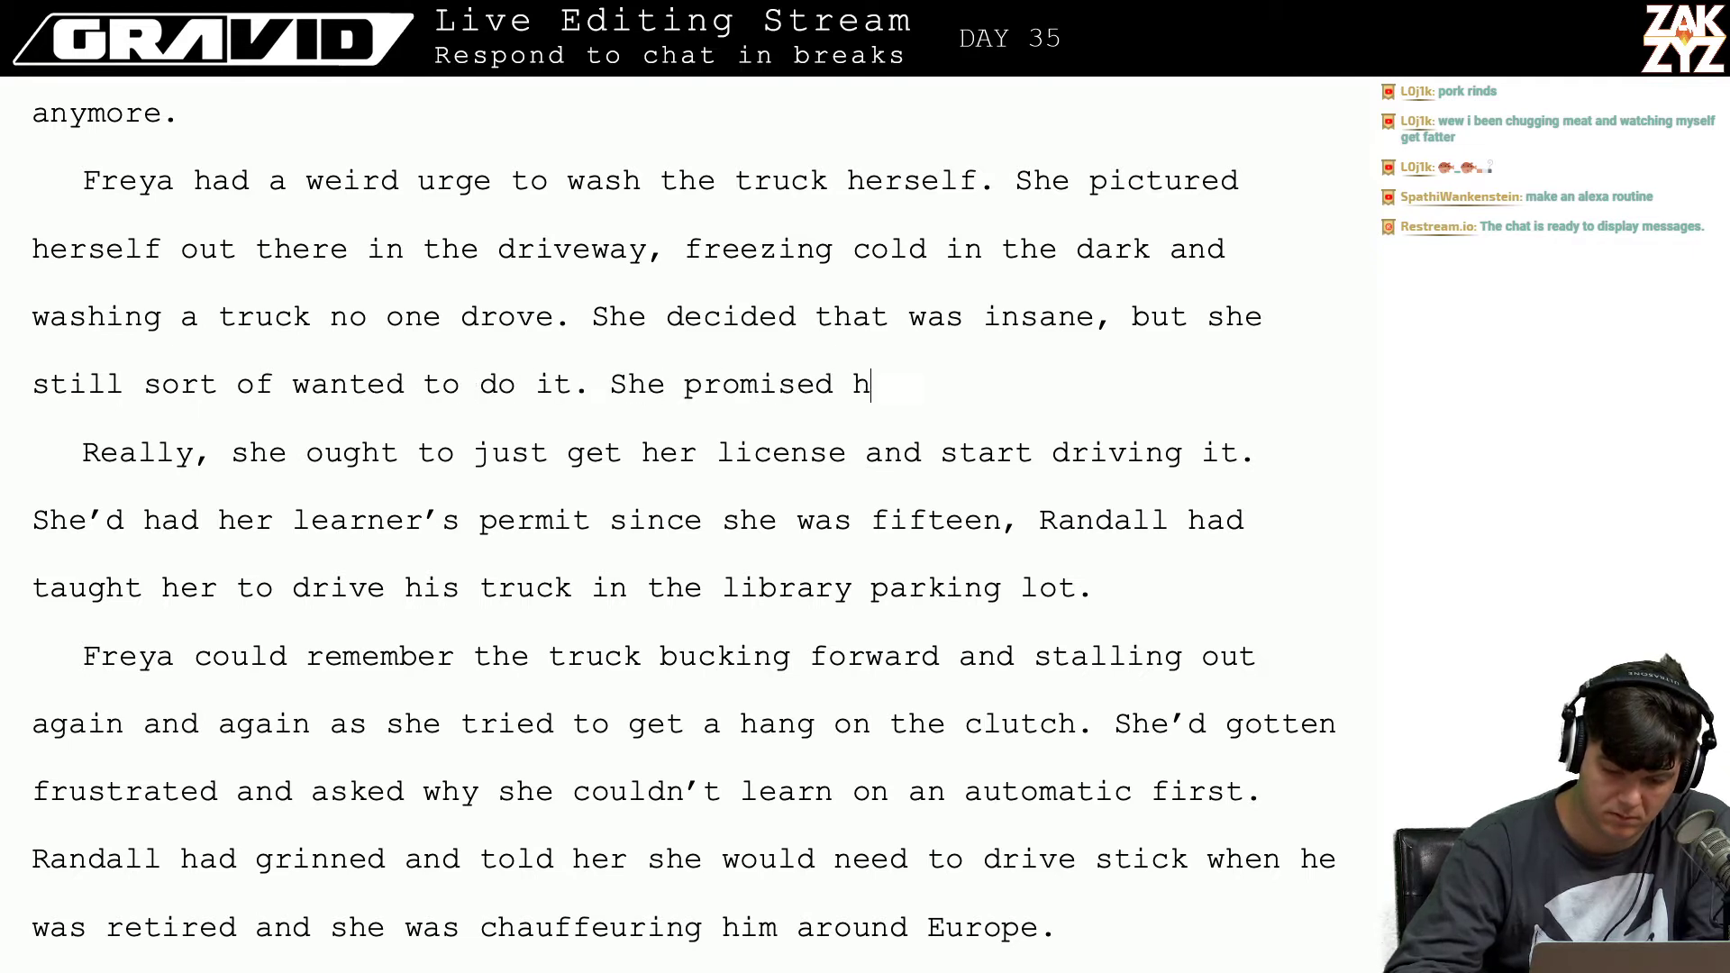
type("erself i f")
key("BackSpace")
key("BackSpace")
key("BackSpace")
type("if")
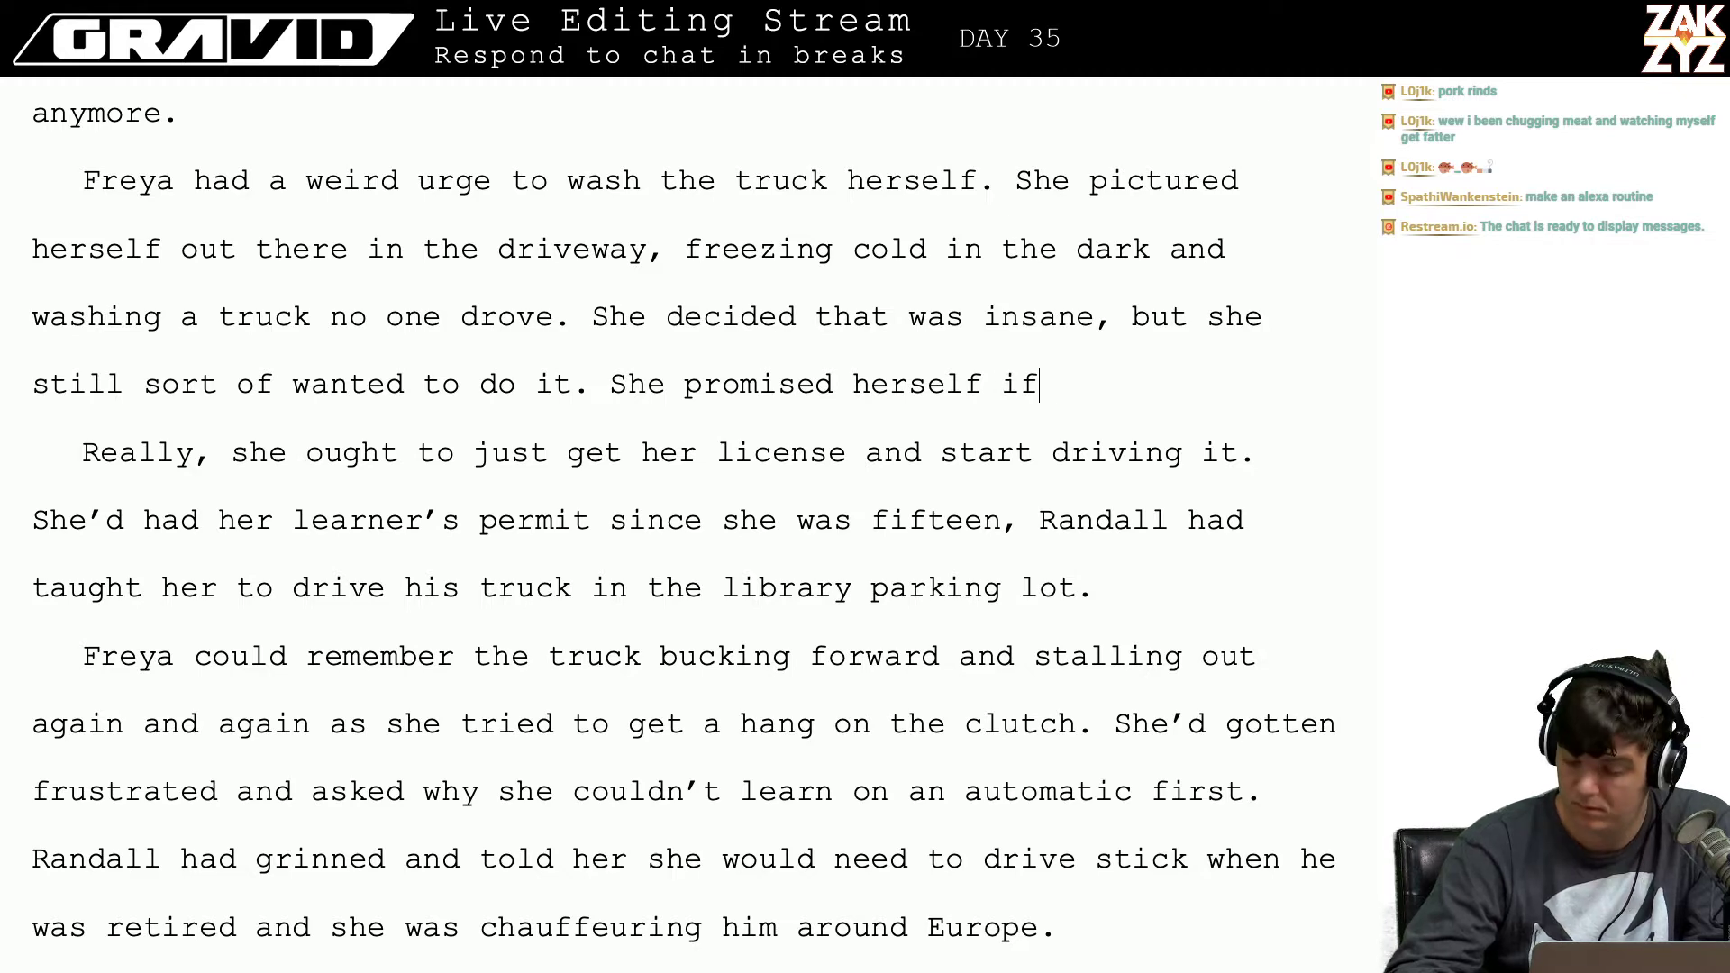
type(" Lassa wasn'")
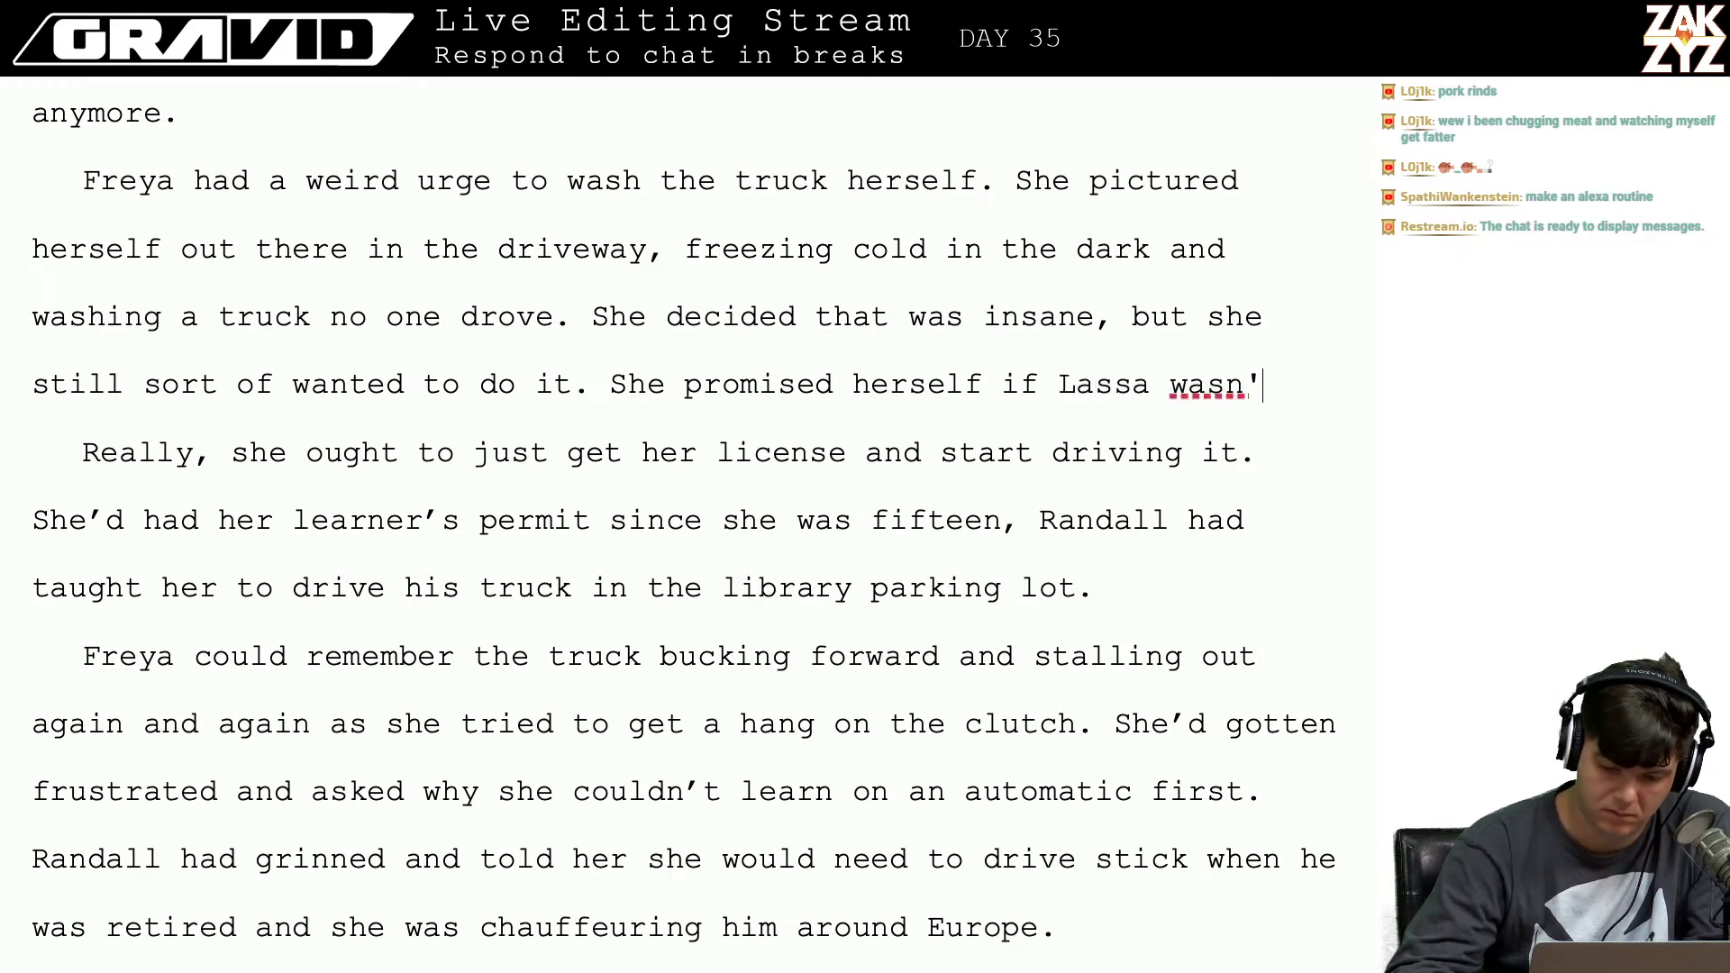
type("t back by sunday")
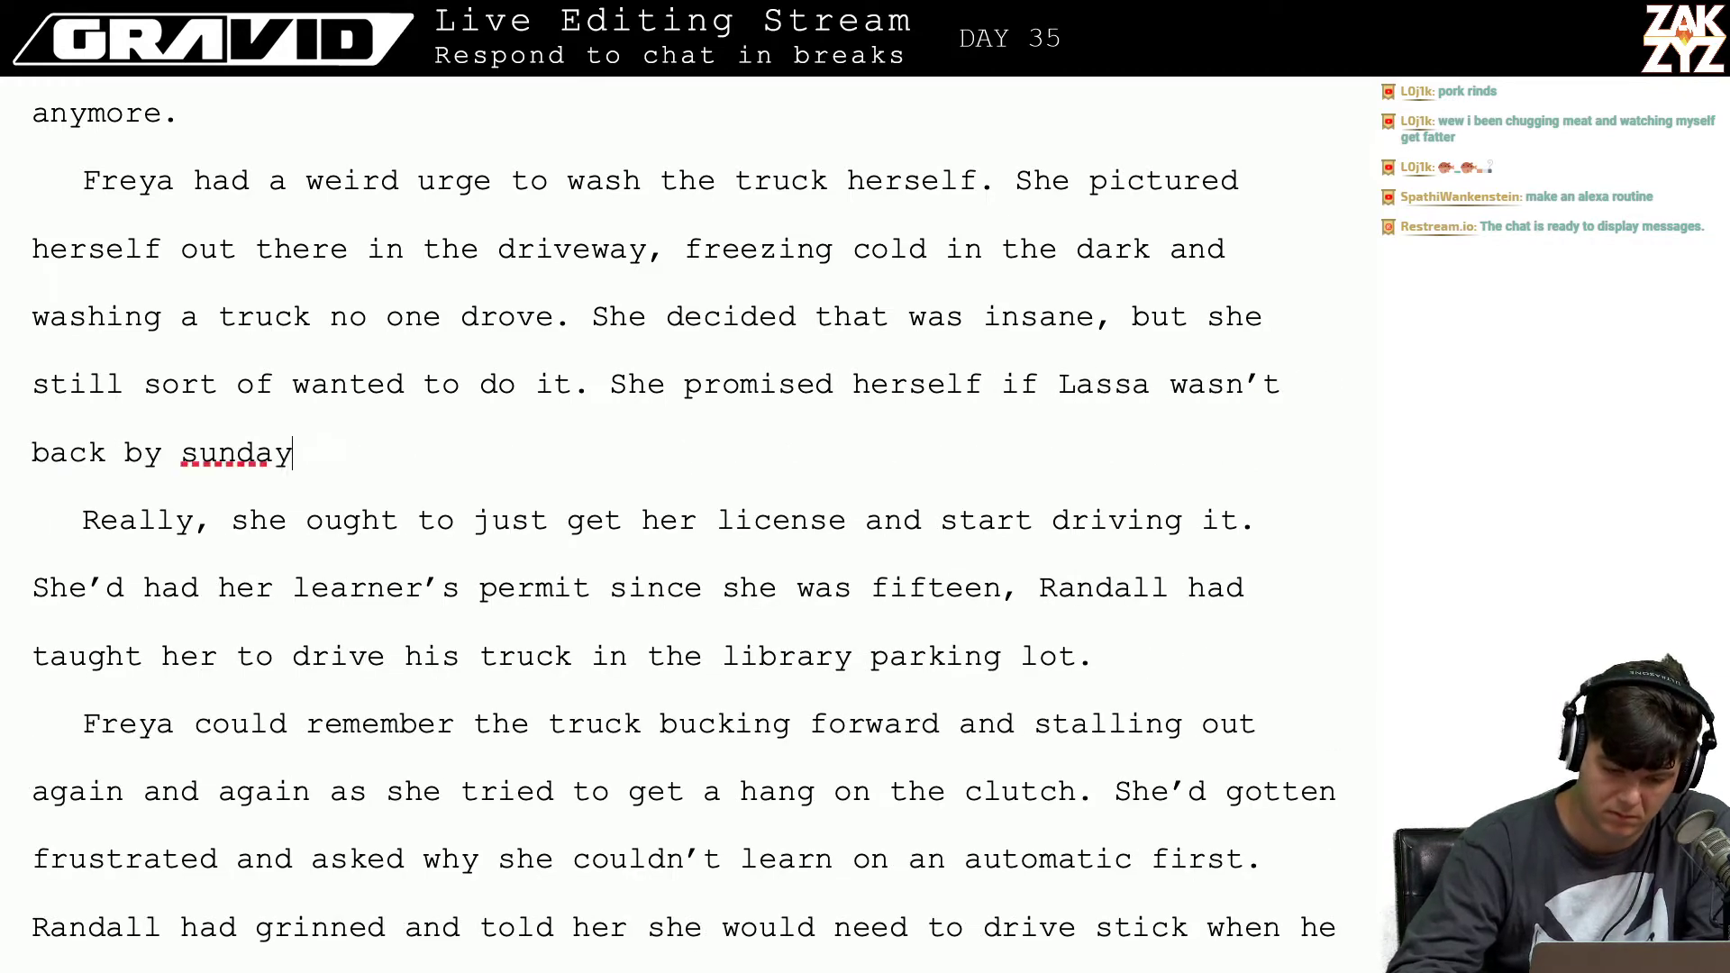
Step: Capitalize the day name in the new sentence so it reads "back by Sunday"
type(", sh")
key("BackSpace")
key("BackSpace")
key("BackSpace")
key("BackSpace")
key("BackSpace")
key("BackSpace")
key("BackSpace")
key("BackSpace")
key("BackSpace")
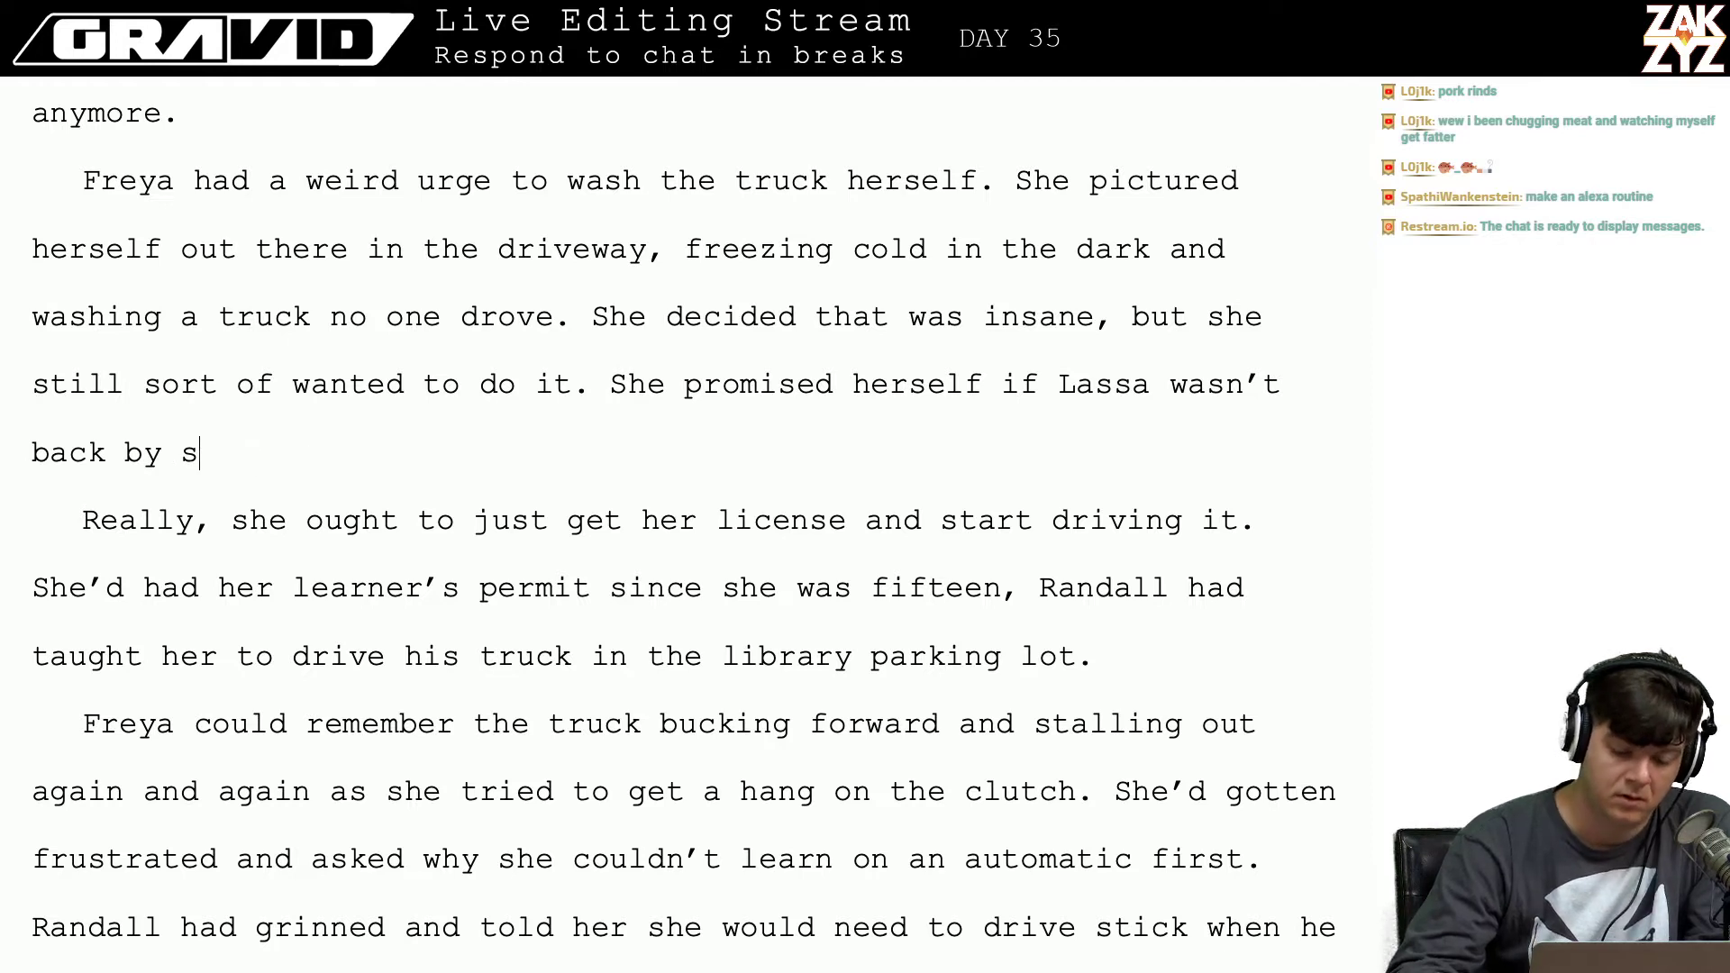
key("BackSpace")
type("Sunday, s")
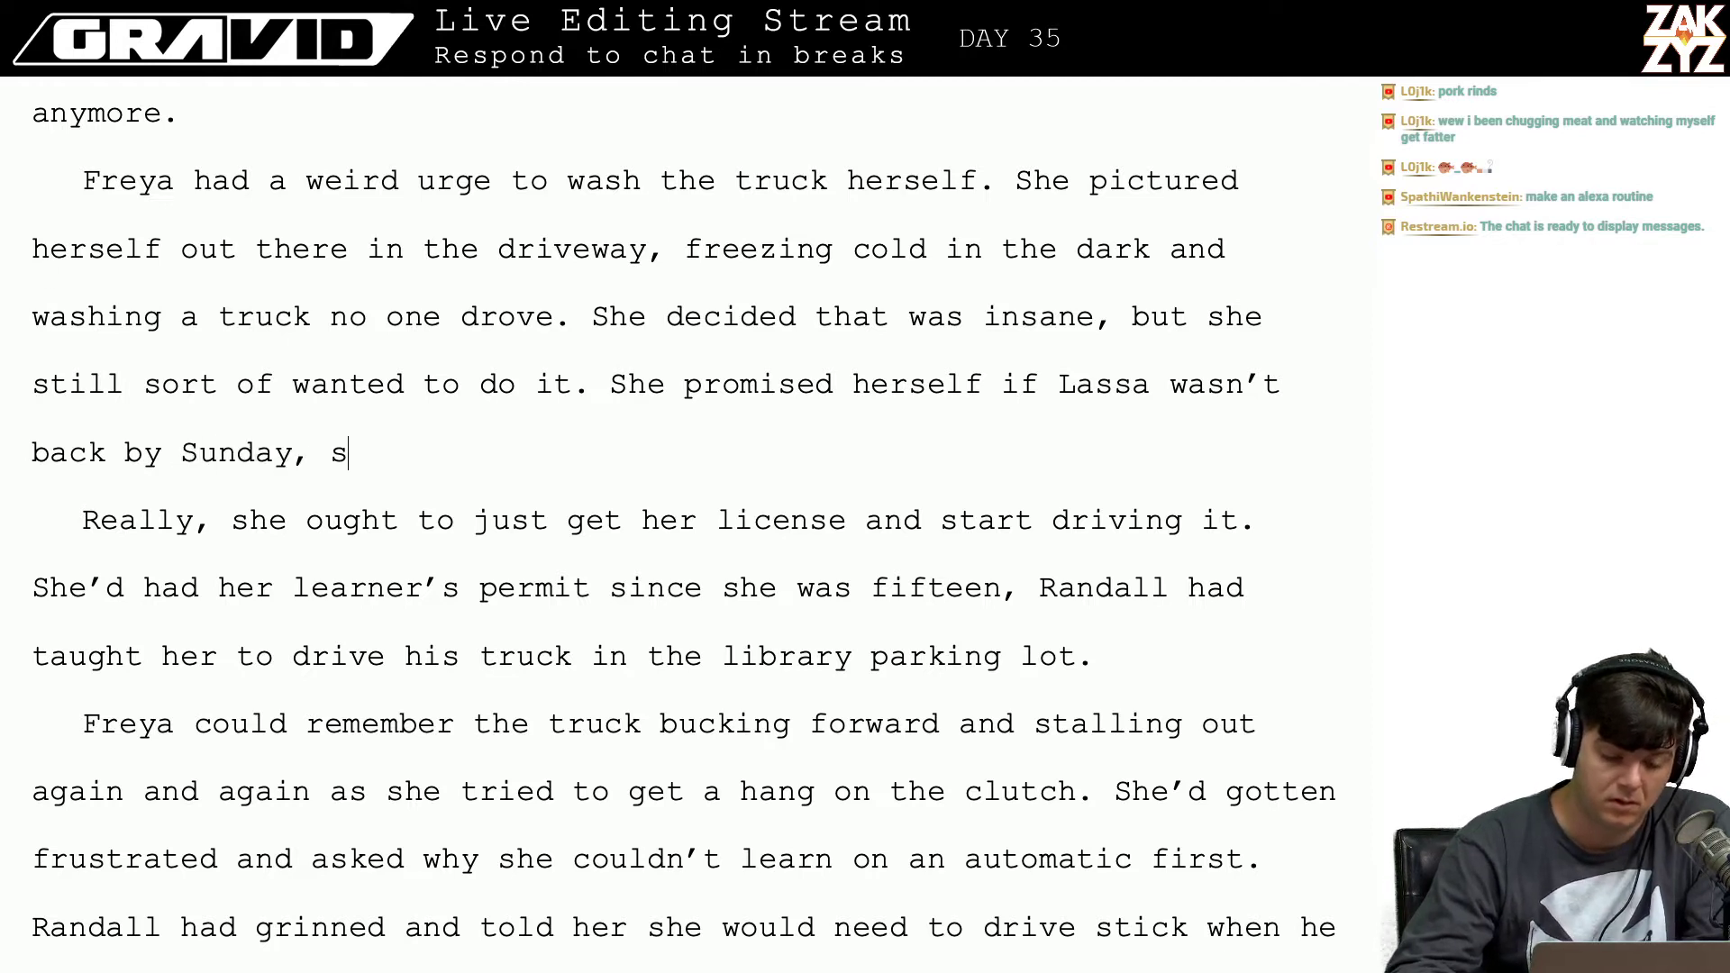
Step: Finish the sentence after "Sunday" with "morning, she would wash the truck."
type("he co")
key("BackSpace")
key("BackSpace")
key("BackSpace")
key("BackSpace")
key("BackSpace")
key("BackSpace")
key("BackSpace")
key("BackSpace")
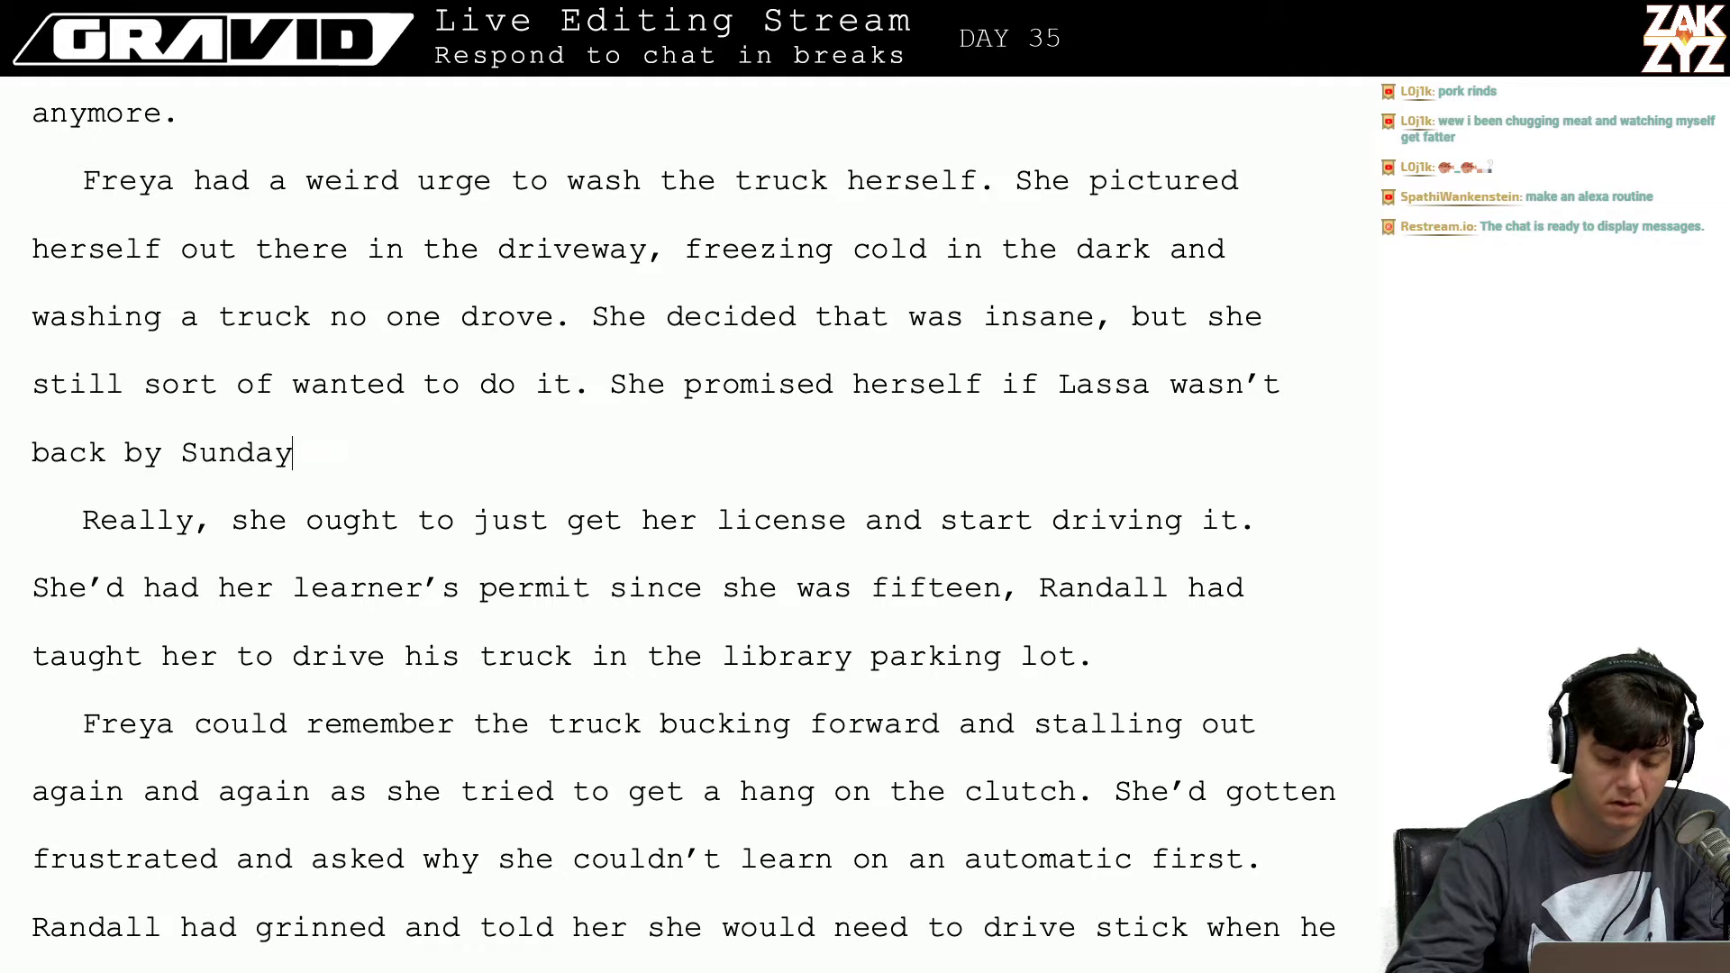
type("morning, she")
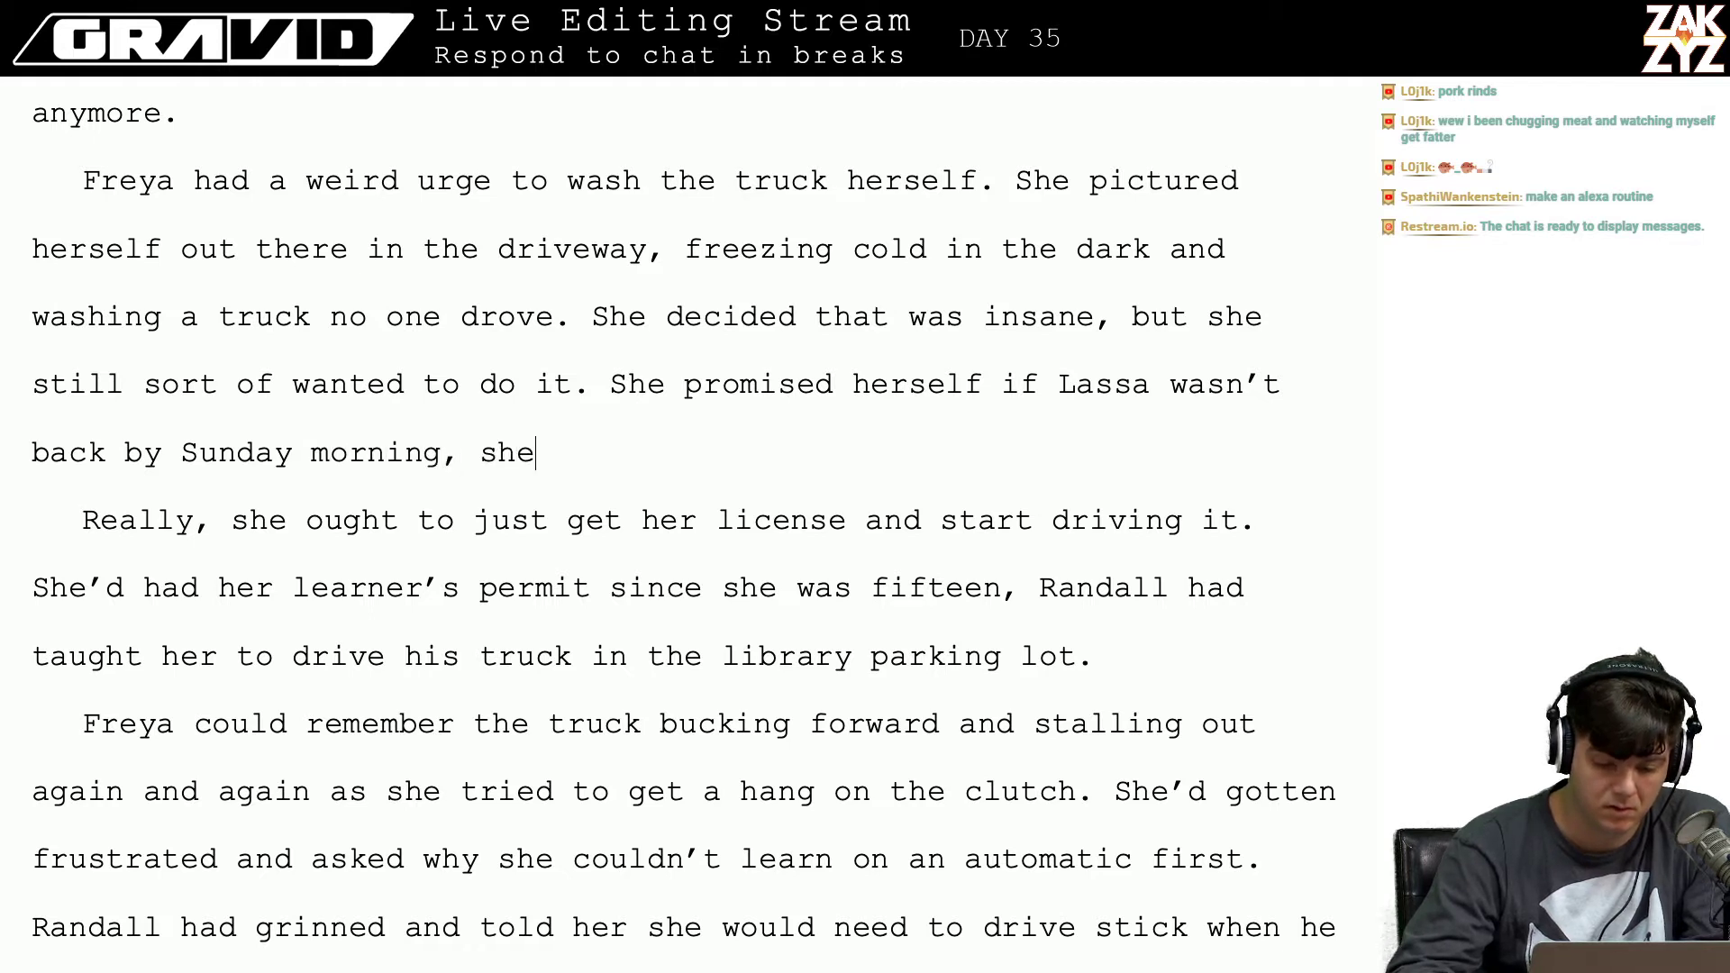
type(" s")
key("BackSpace")
type("wou")
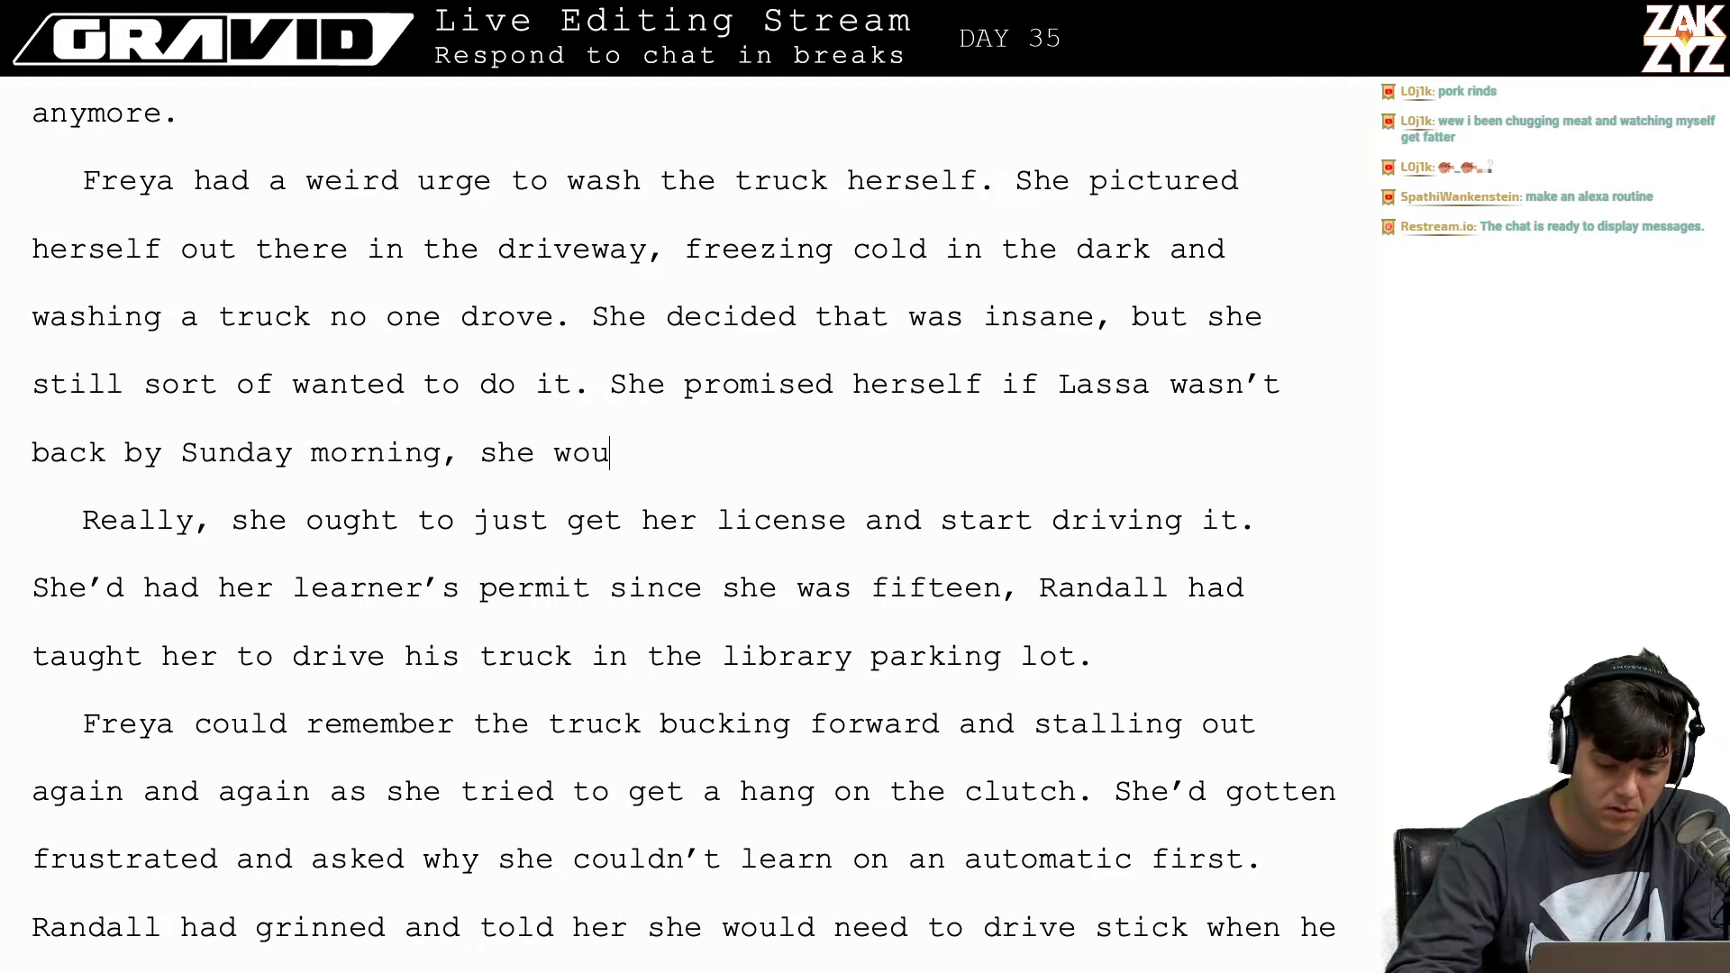
type("ld wash the truck.")
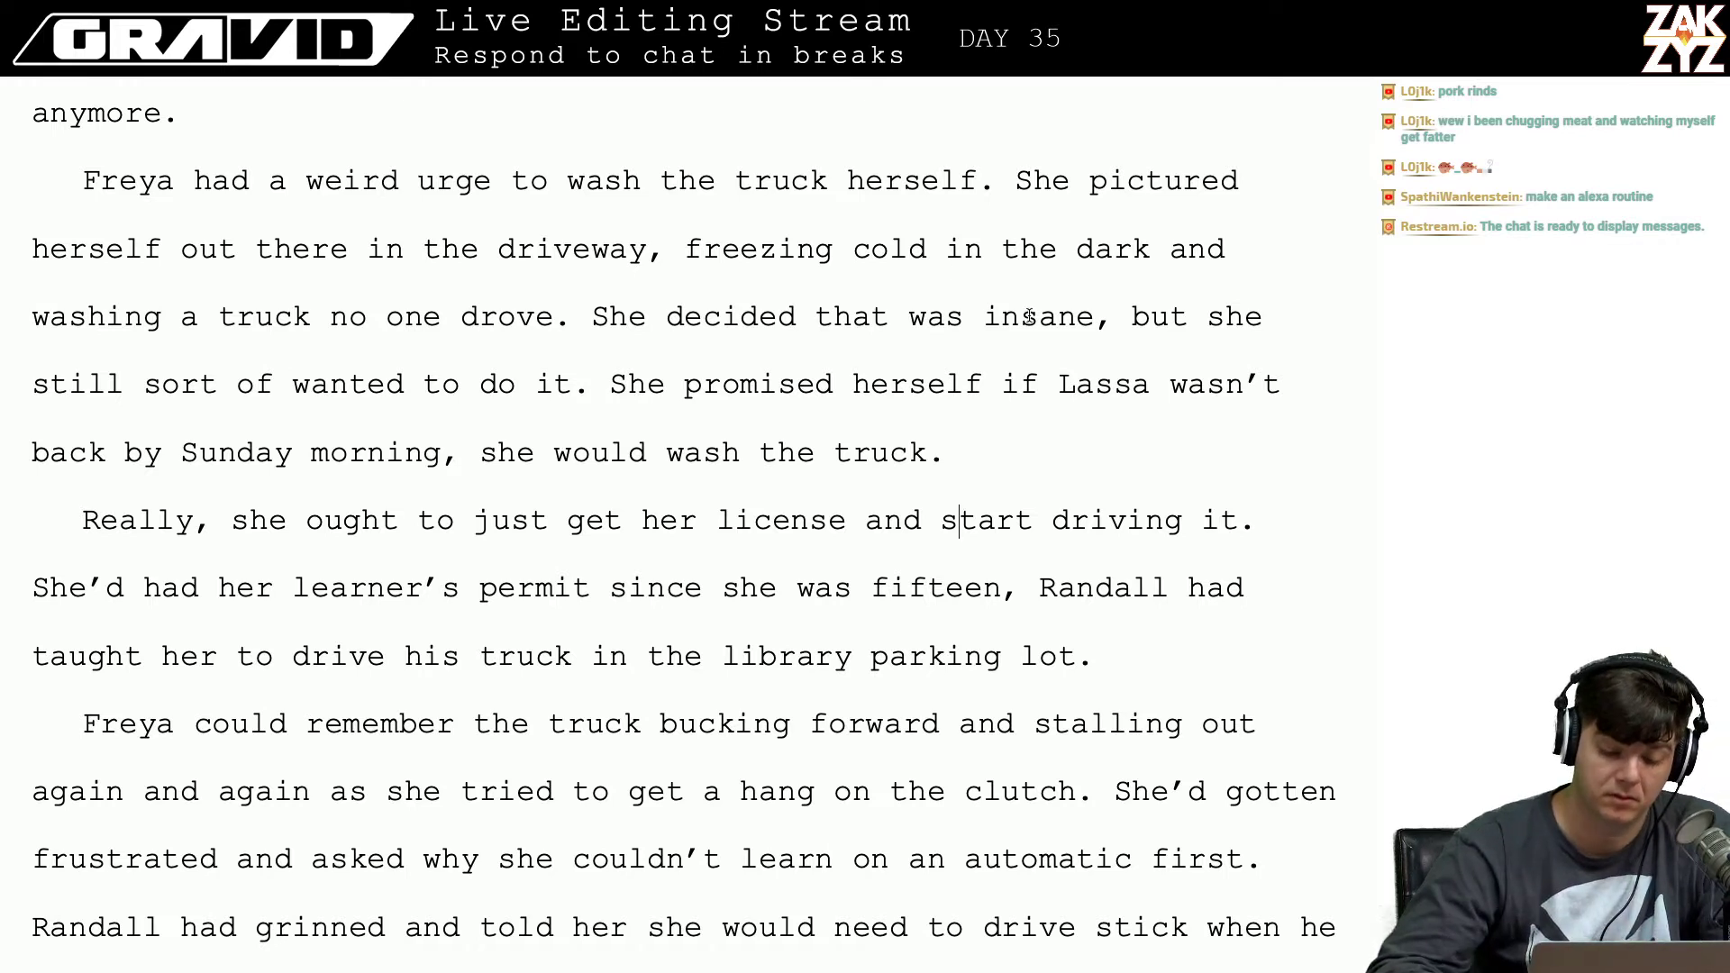
Step: Replace "She" with "Freya" at the start of the sentence "She promised herself if Lassa wasn't back"
left_click(664, 385)
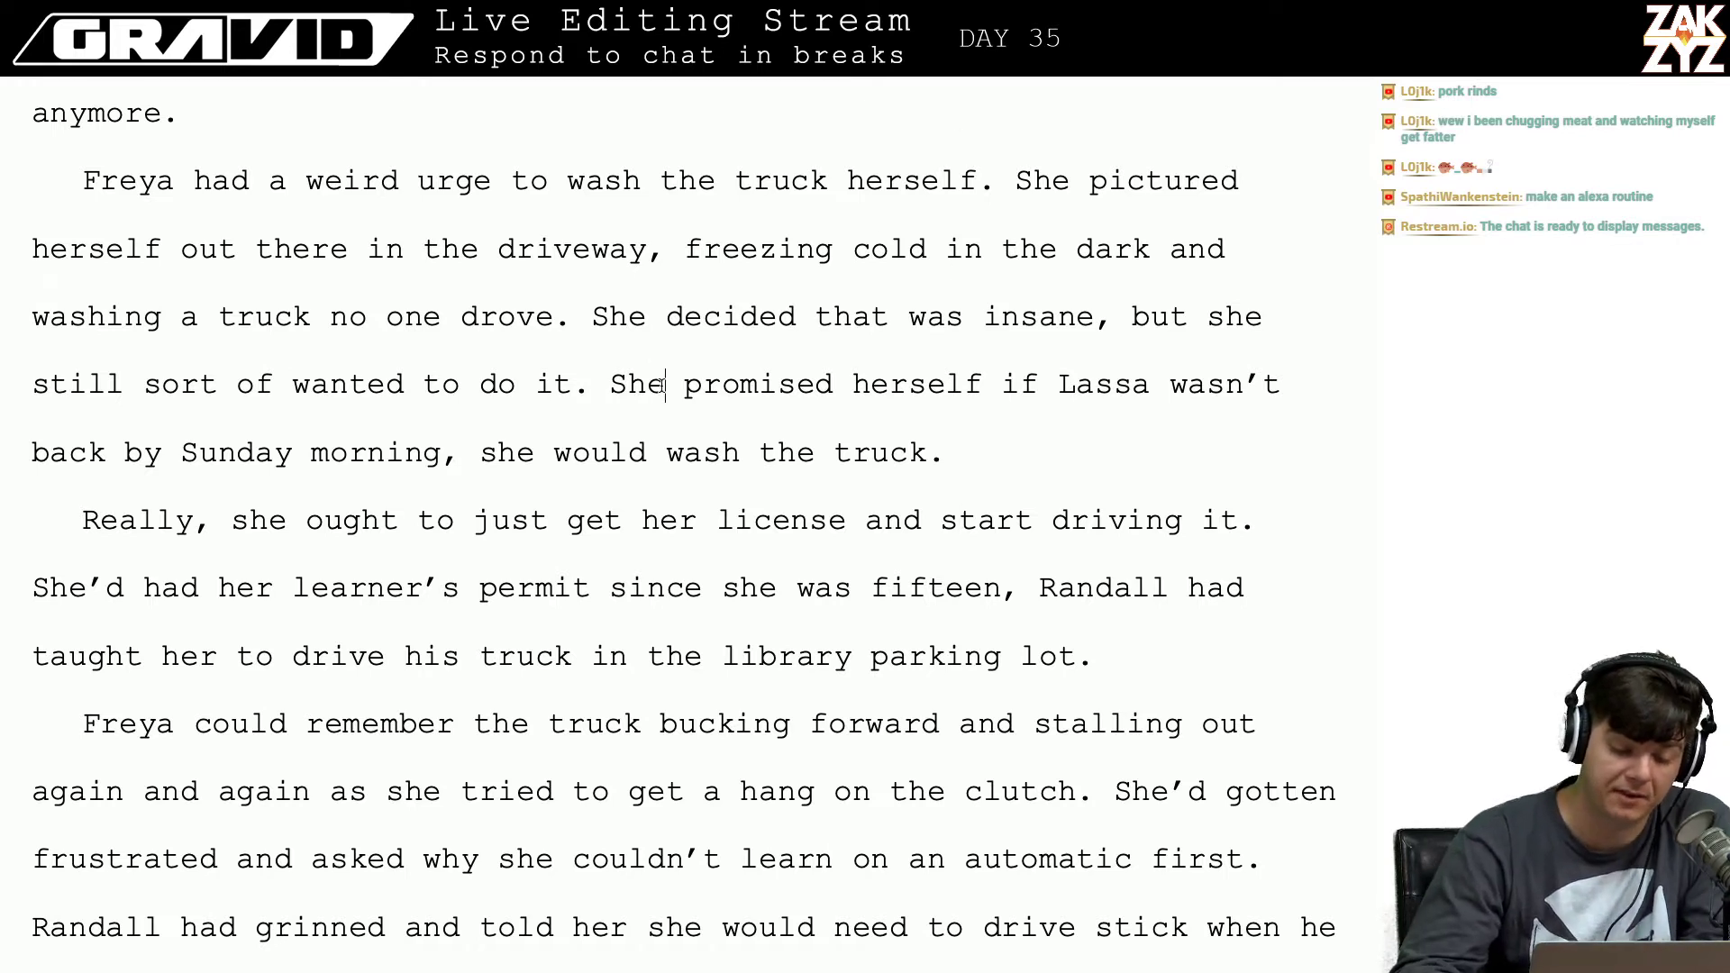
key("BackSpace")
key("BackSpace")
key("BackSpace")
type("F")
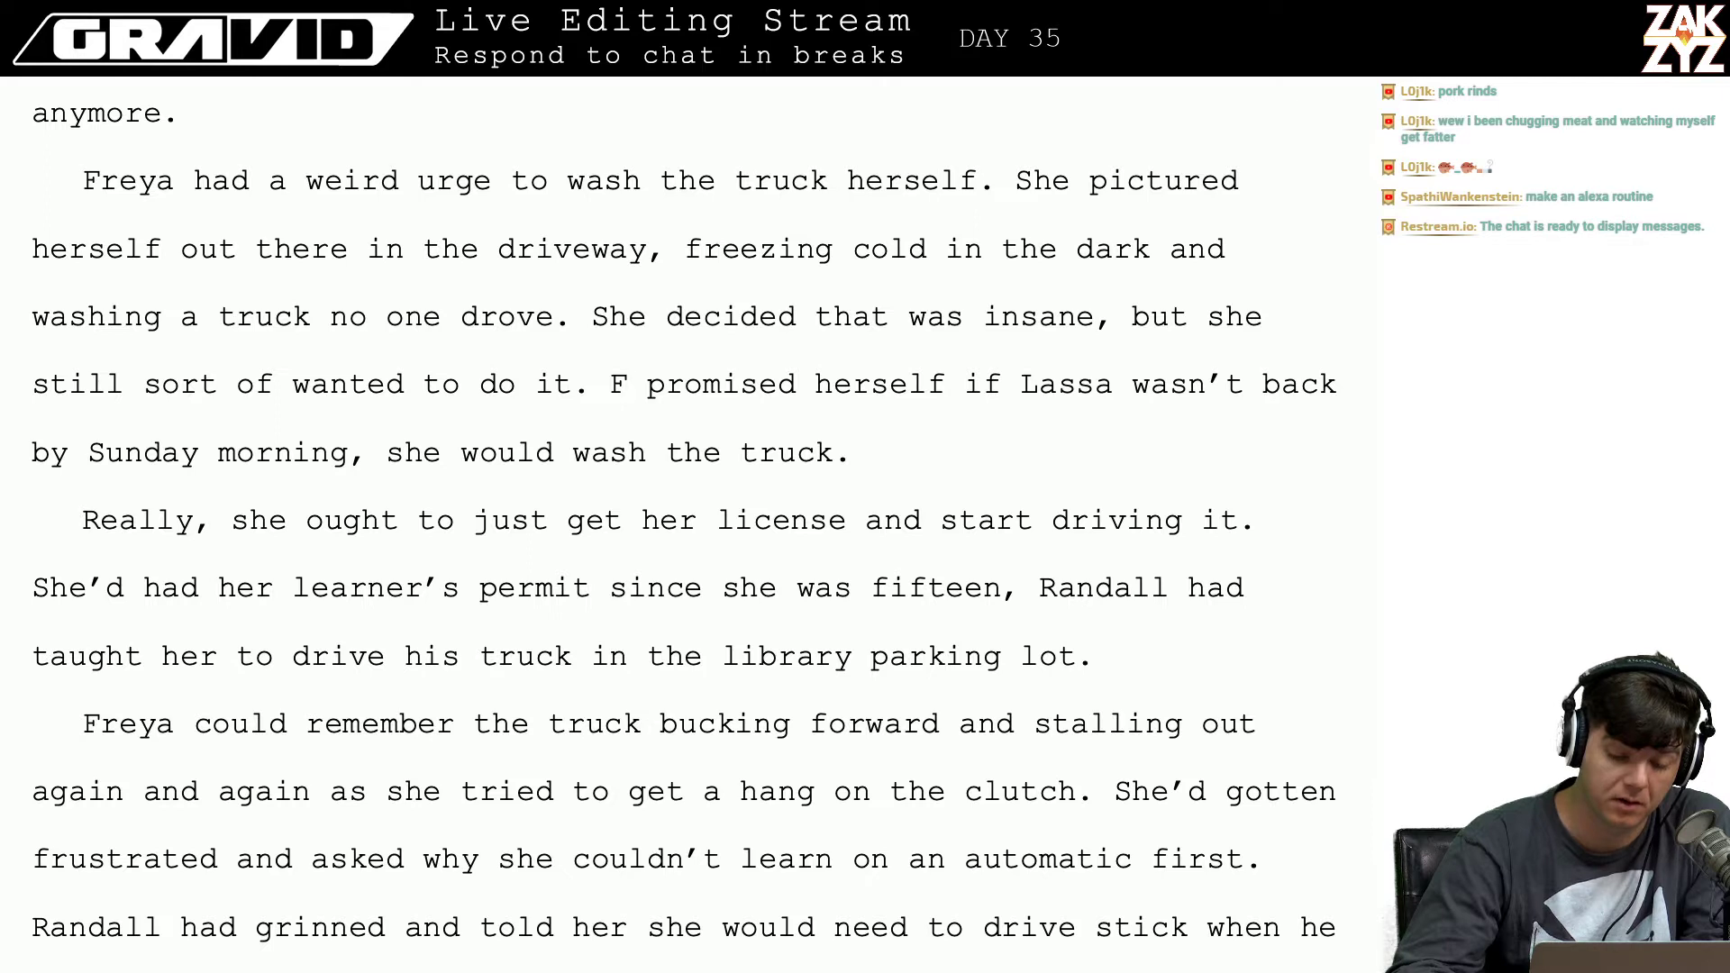
type("reya")
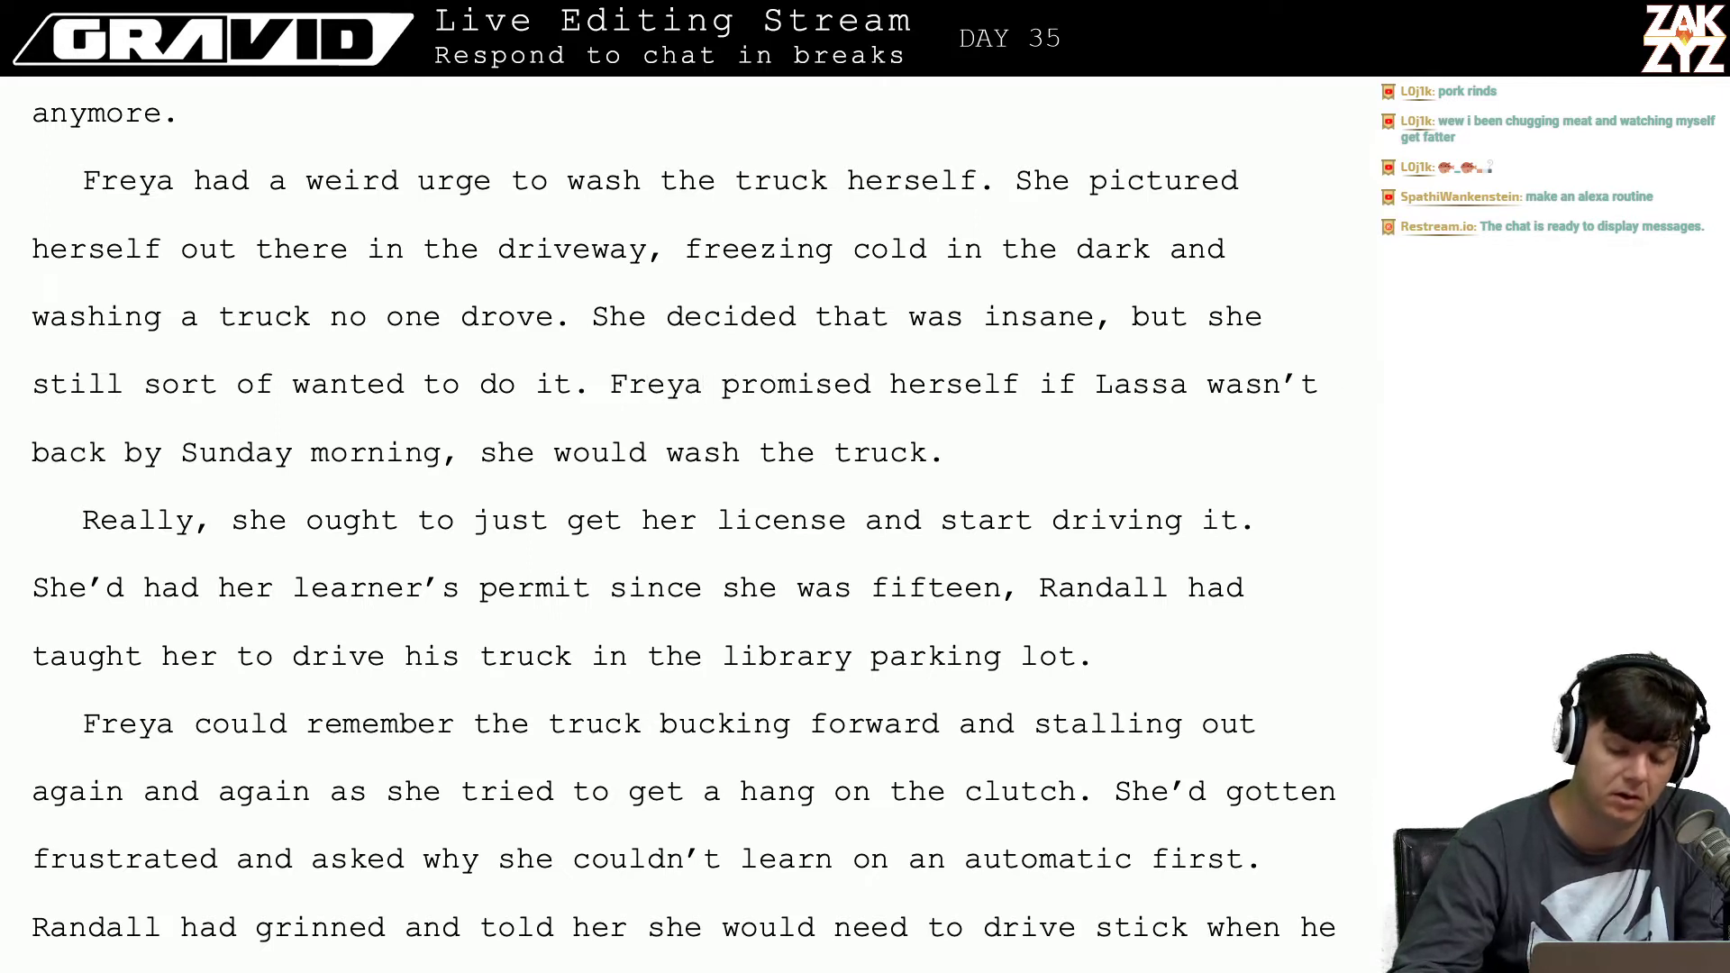
key("Down")
key("Down")
key("Down")
key("Down")
key("Down")
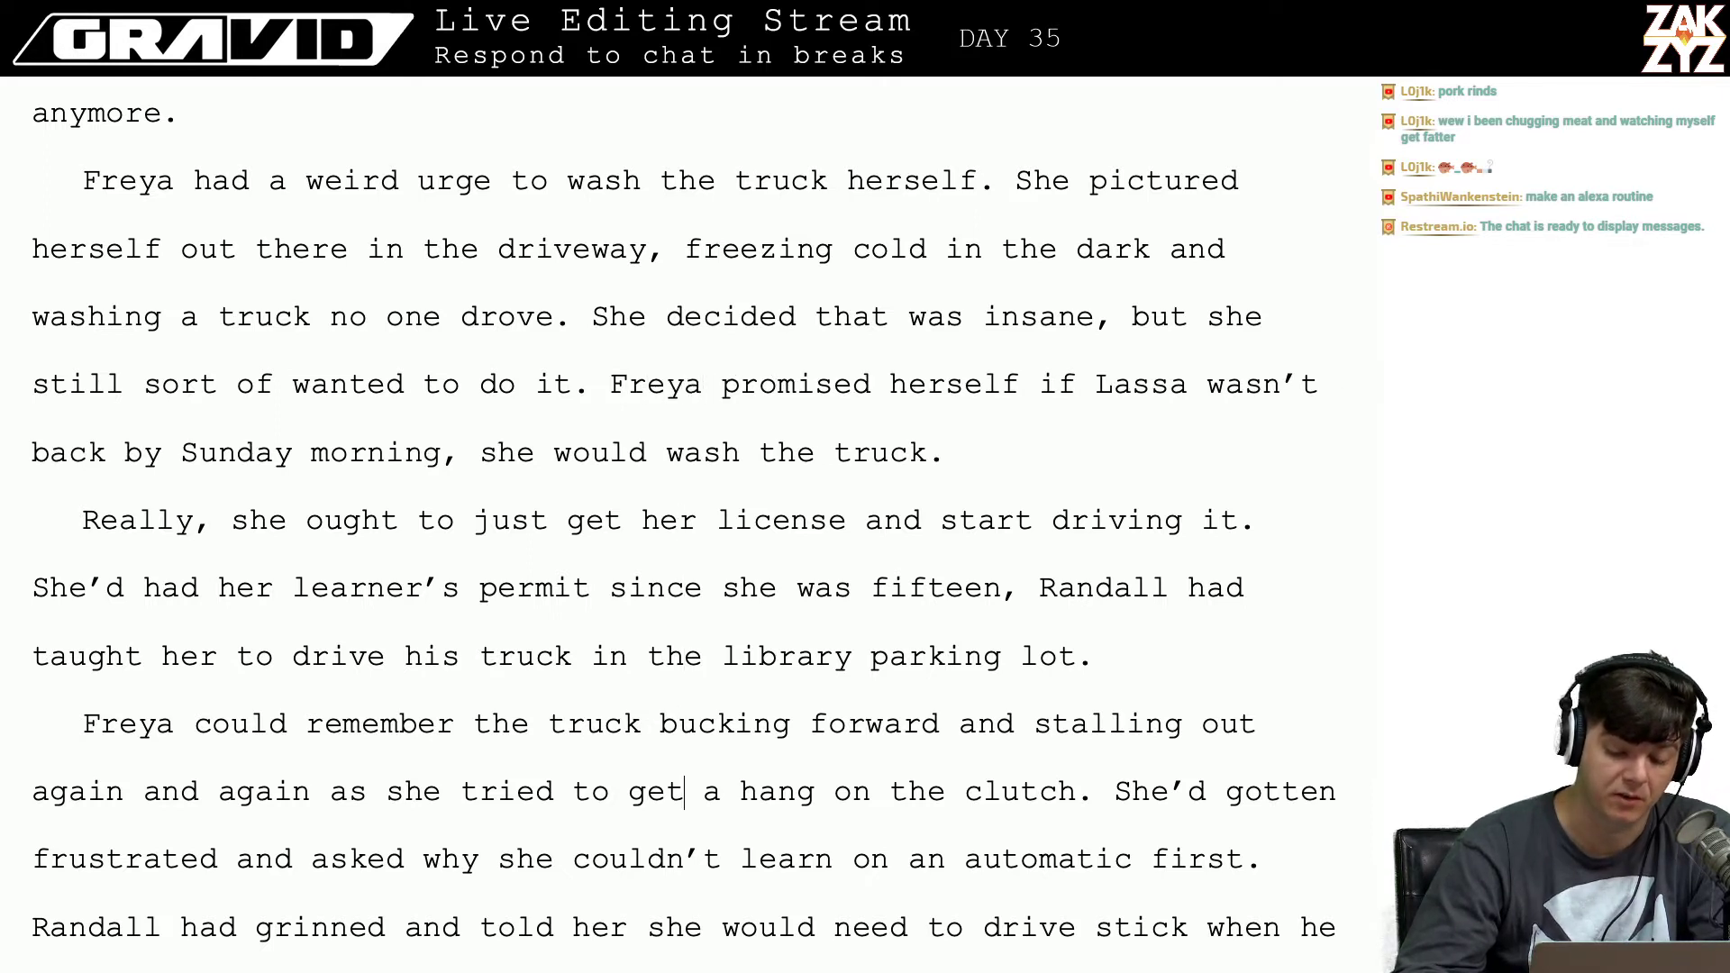
key("Up")
key("Left")
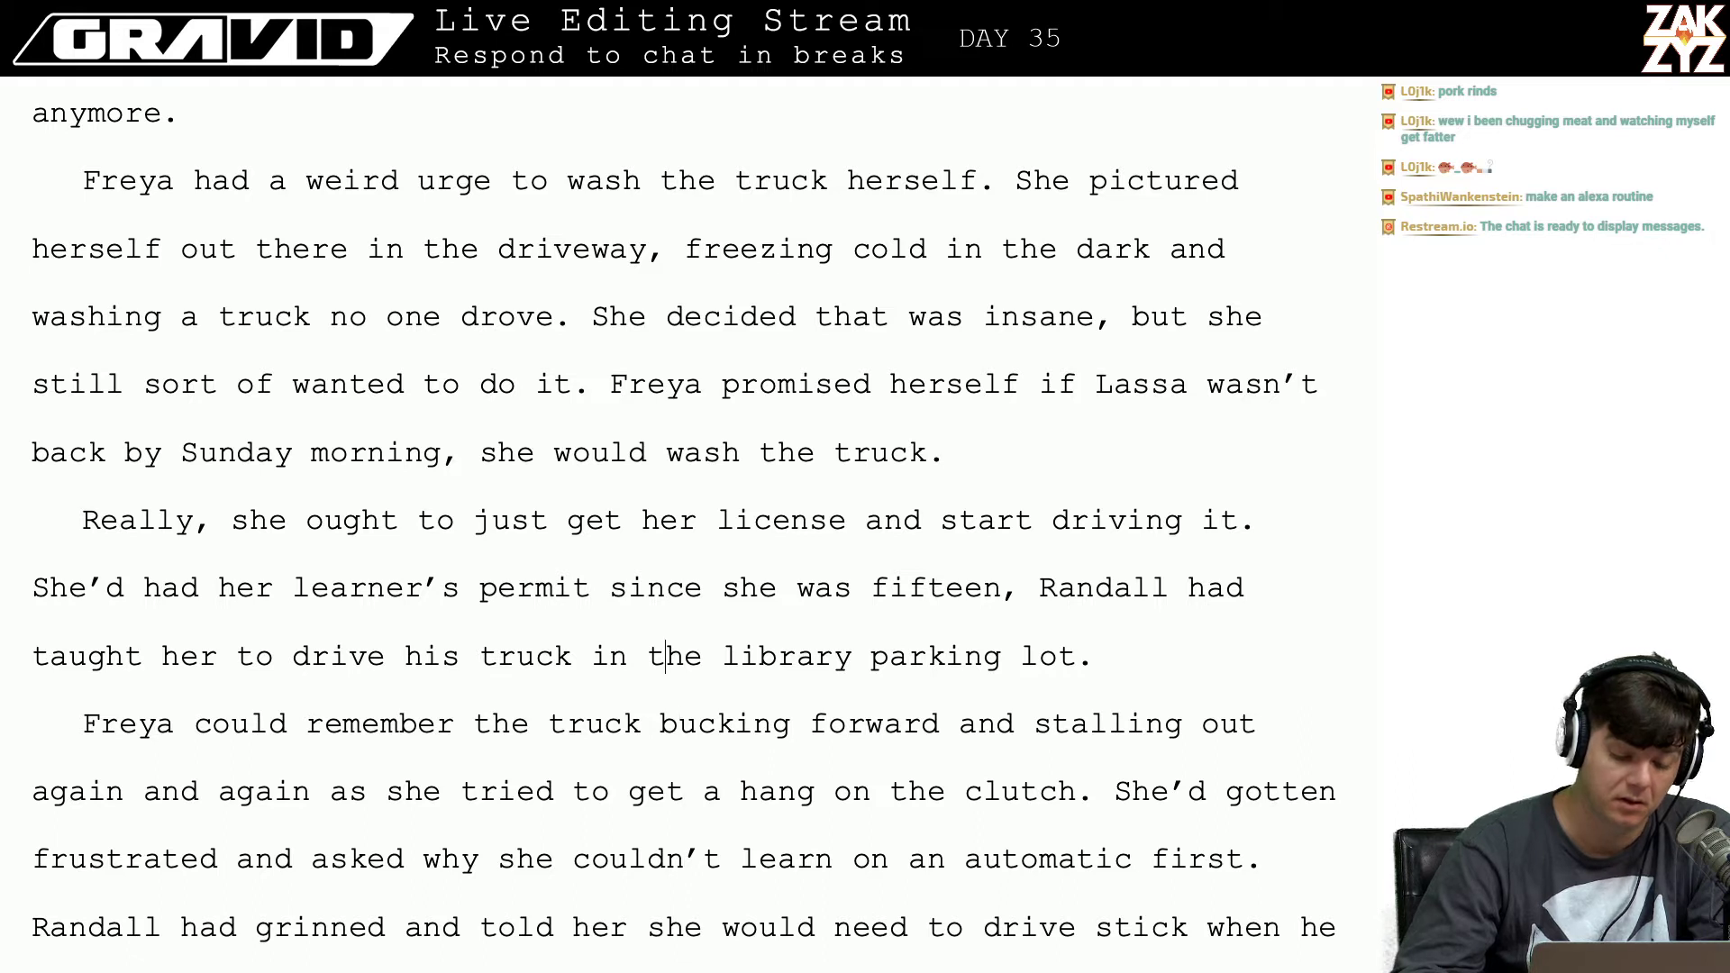
key("Up")
key("Down")
key("Down")
key("Down")
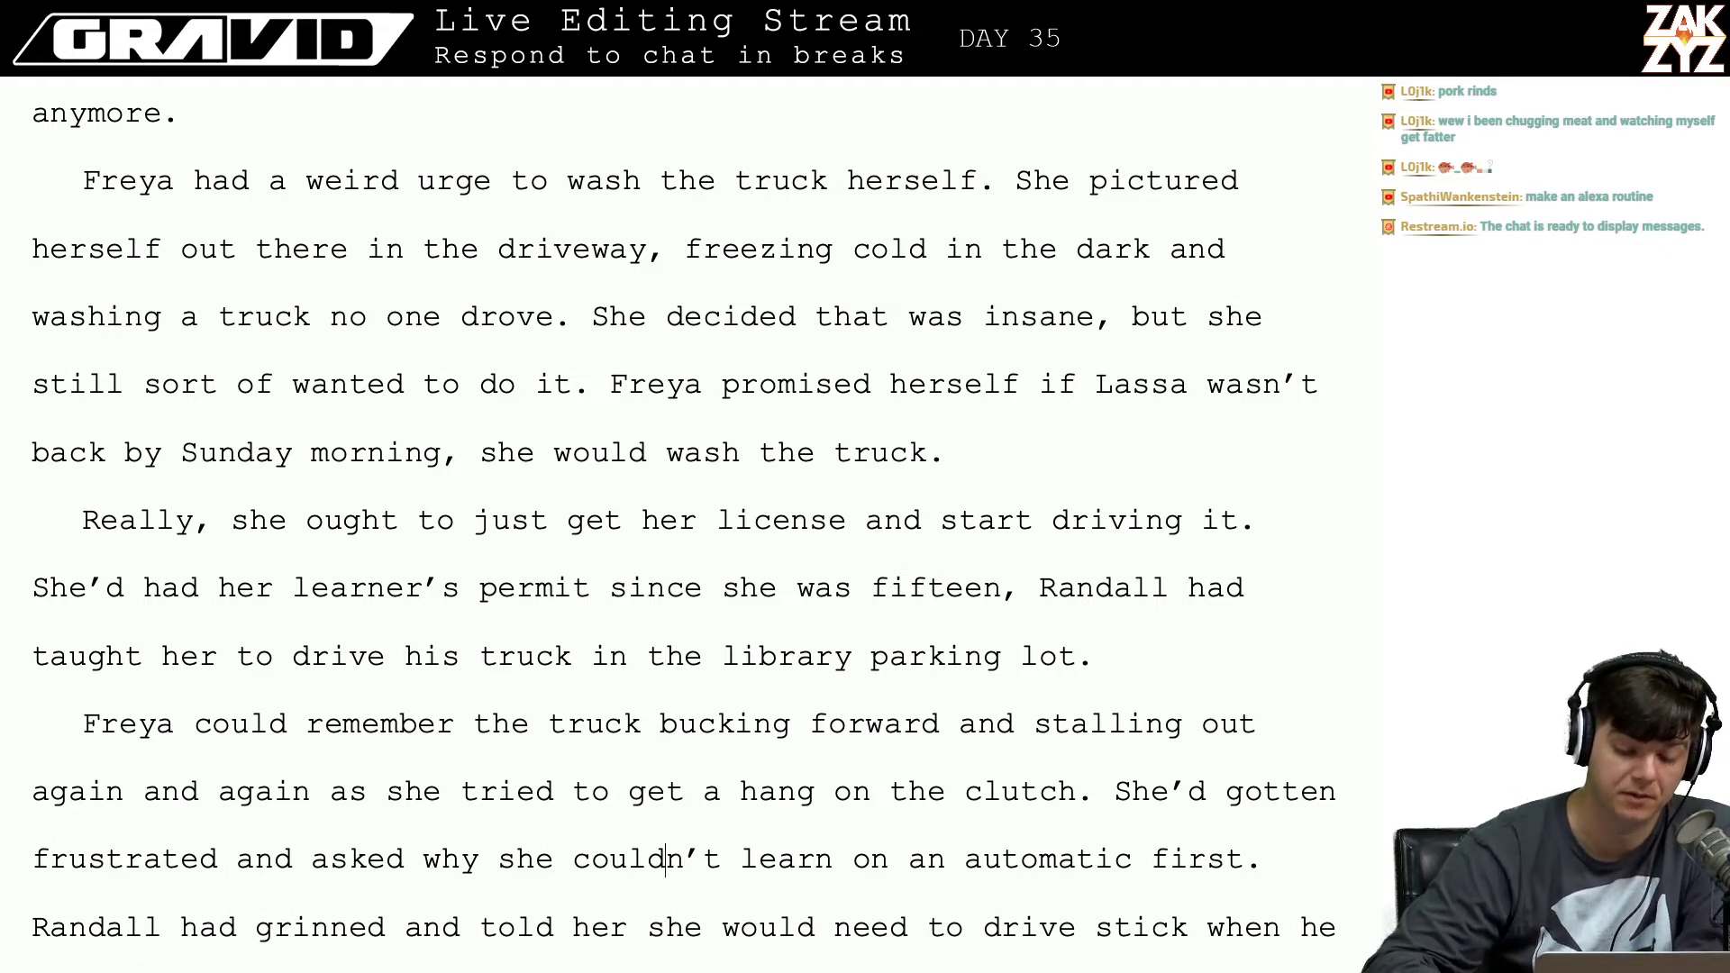
Step: Replace "his truck" with "the pickup in the" in the sentence about Randall teaching her to drive
scroll(550, 552, "down", 1)
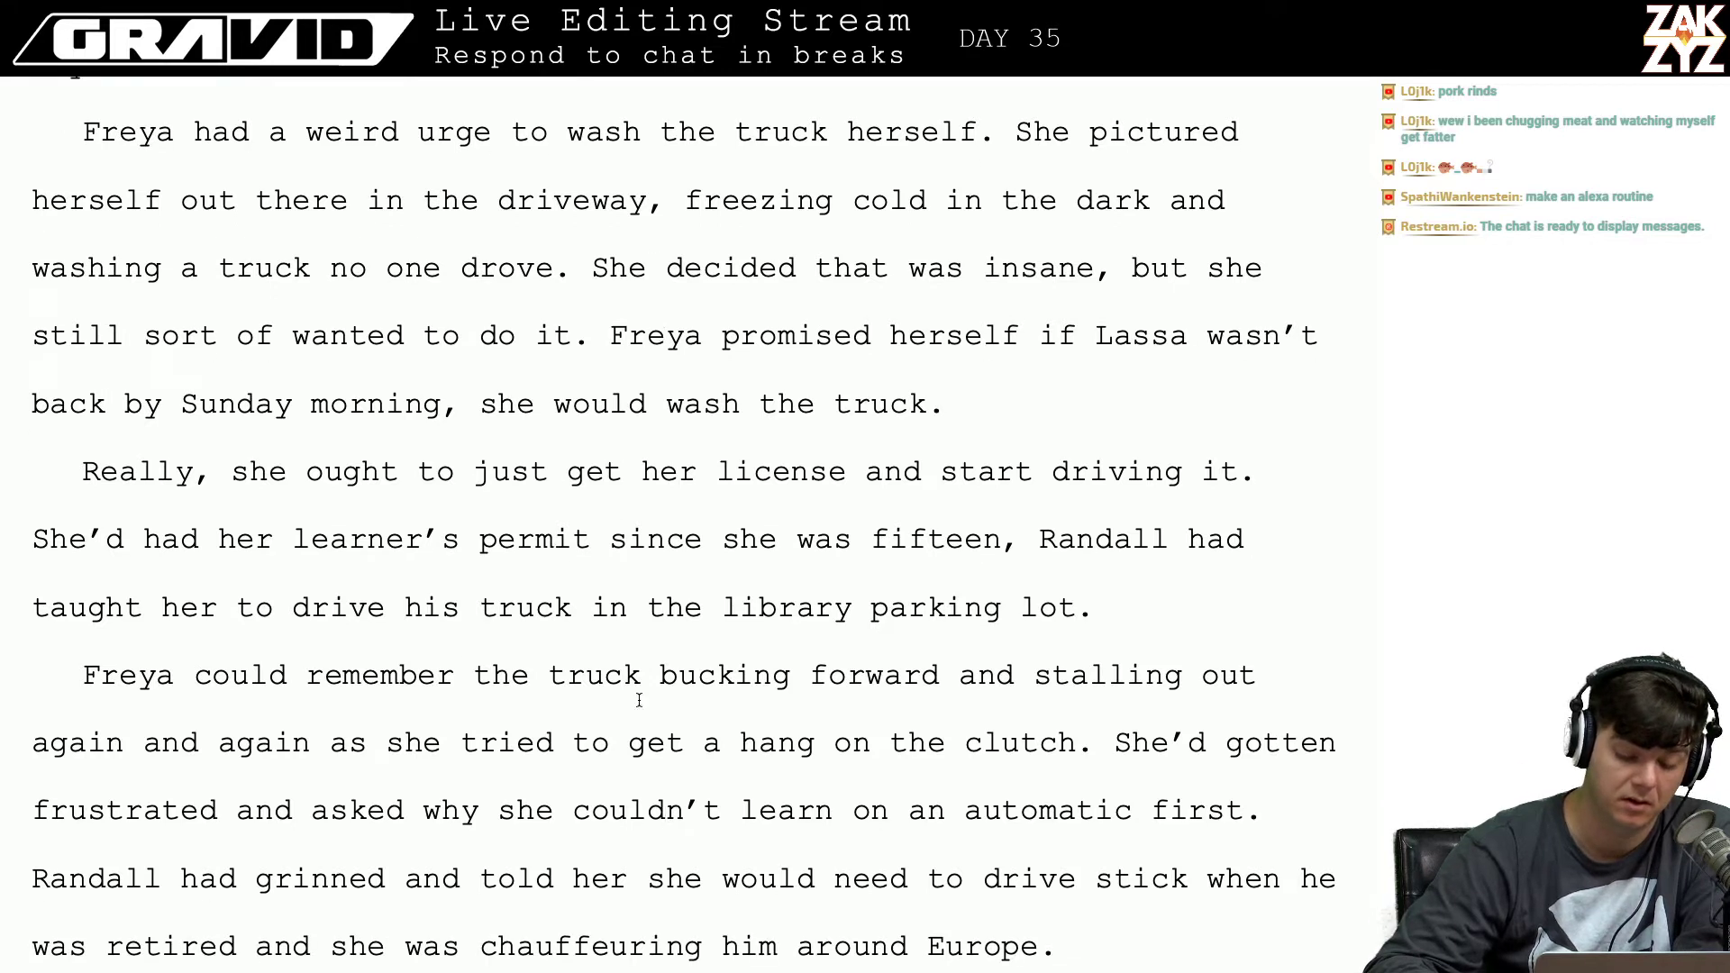
left_click(575, 639)
key("BackSpace")
key("BackSpace")
key("BackSpace")
key("BackSpace")
key("BackSpace")
key("BackSpace")
key("BackSpace")
key("BackSpace")
key("BackSpace")
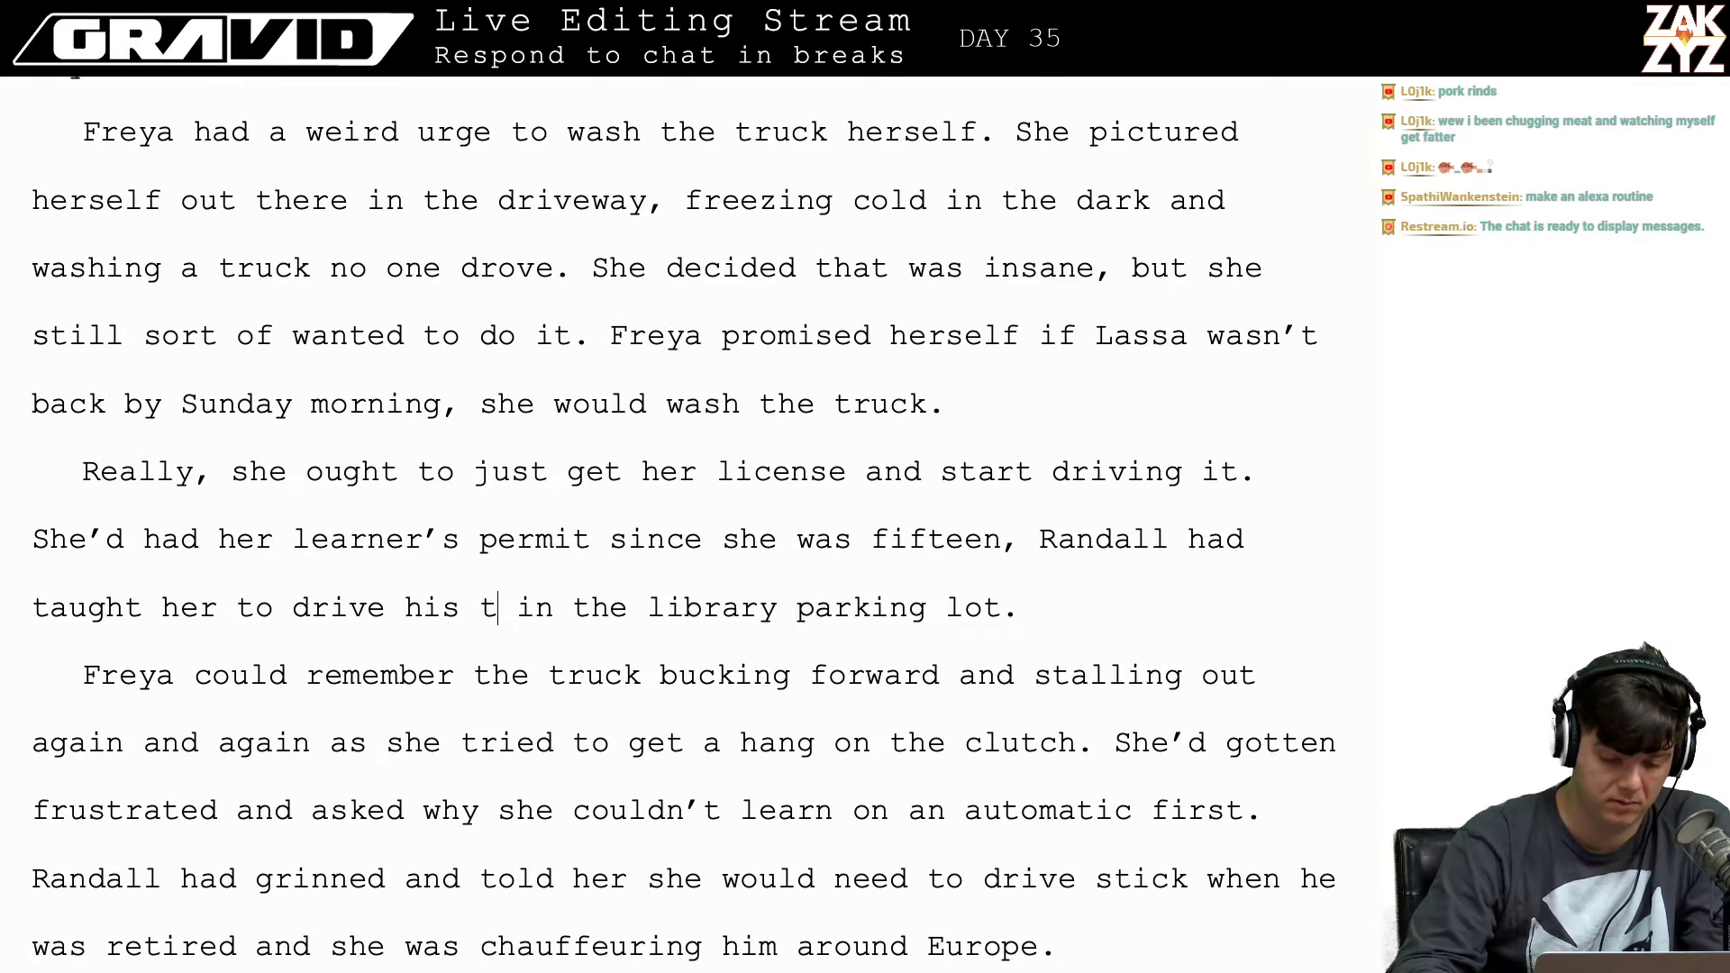
type("the")
type("ckup in the par")
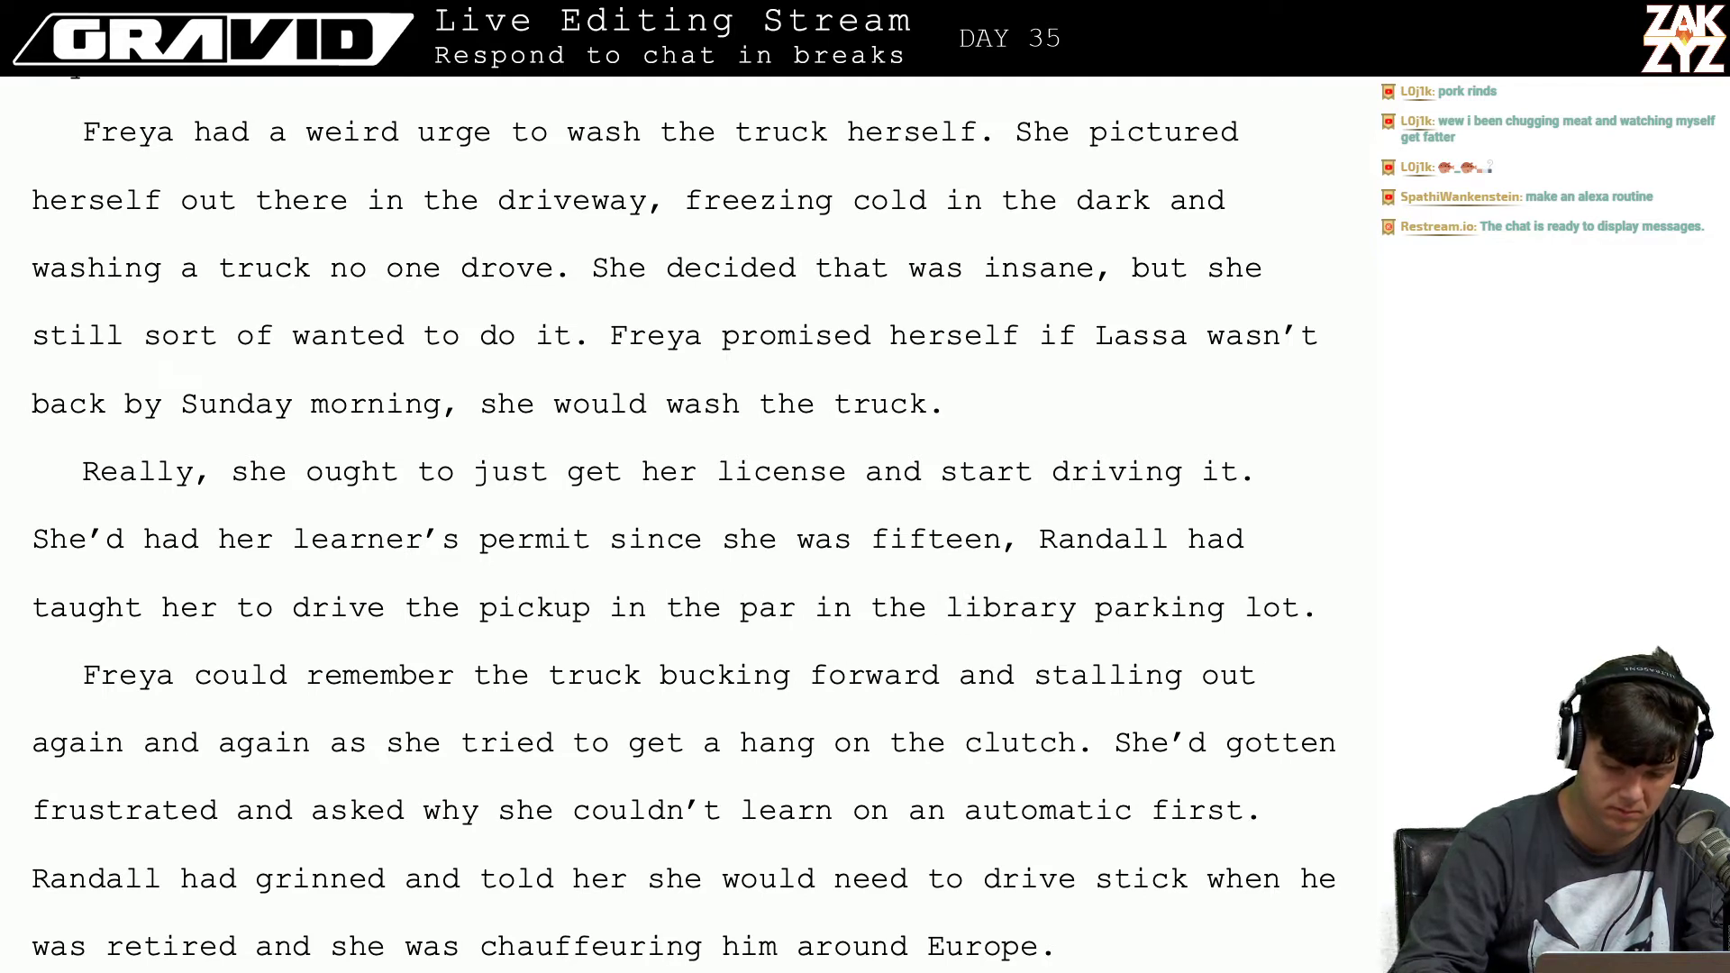
key("BackSpace")
key("BackSpace")
key("BackSpace")
type("par")
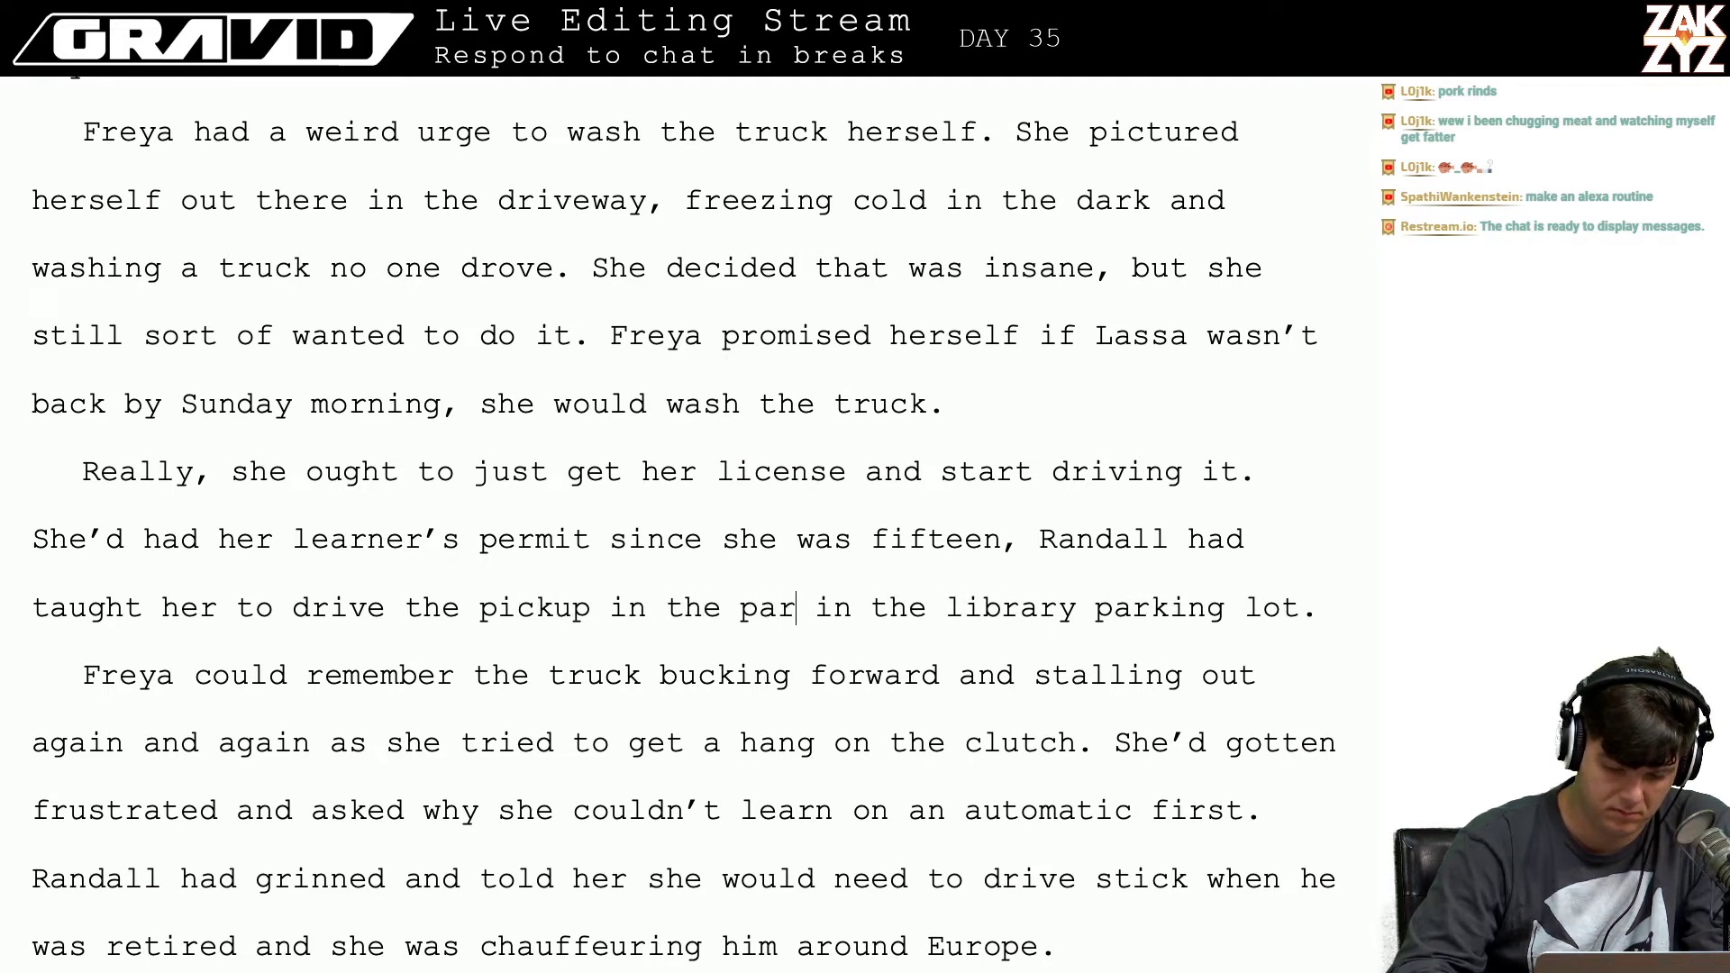
type("king lo")
key("BackSpace")
key("BackSpace")
key("BackSpace")
key("BackSpace")
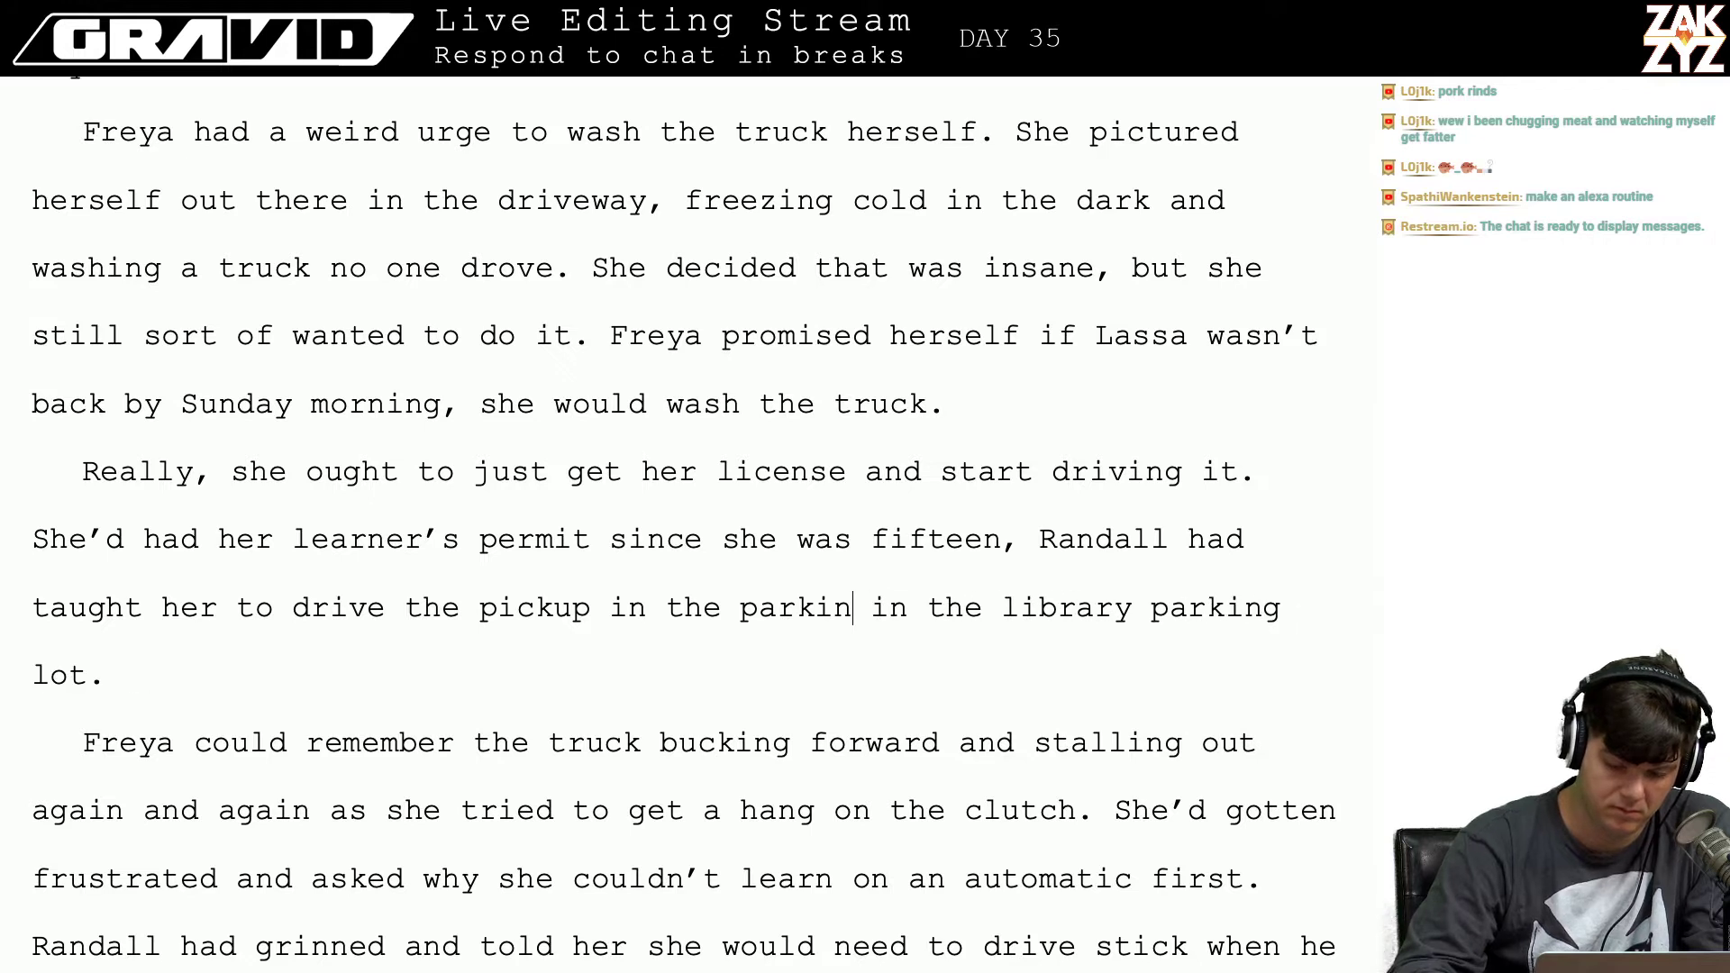
type("g log of  in ")
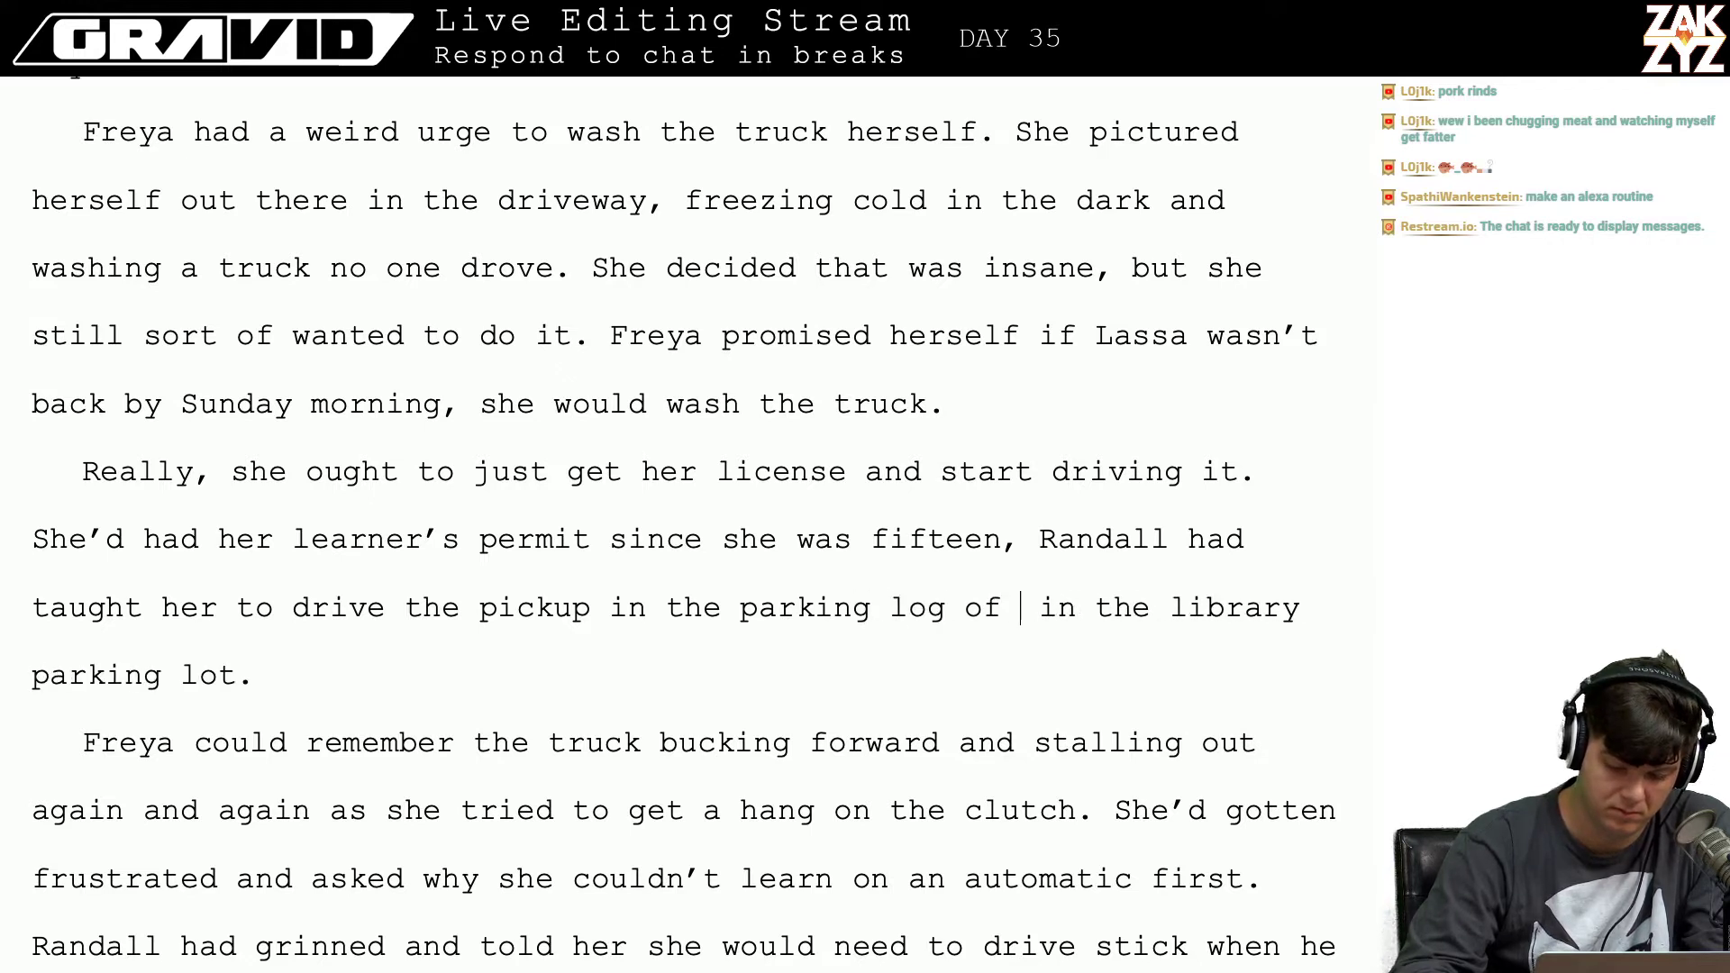
type("the")
key("BackSpace")
key("BackSpace")
key("BackSpace")
key("BackSpace")
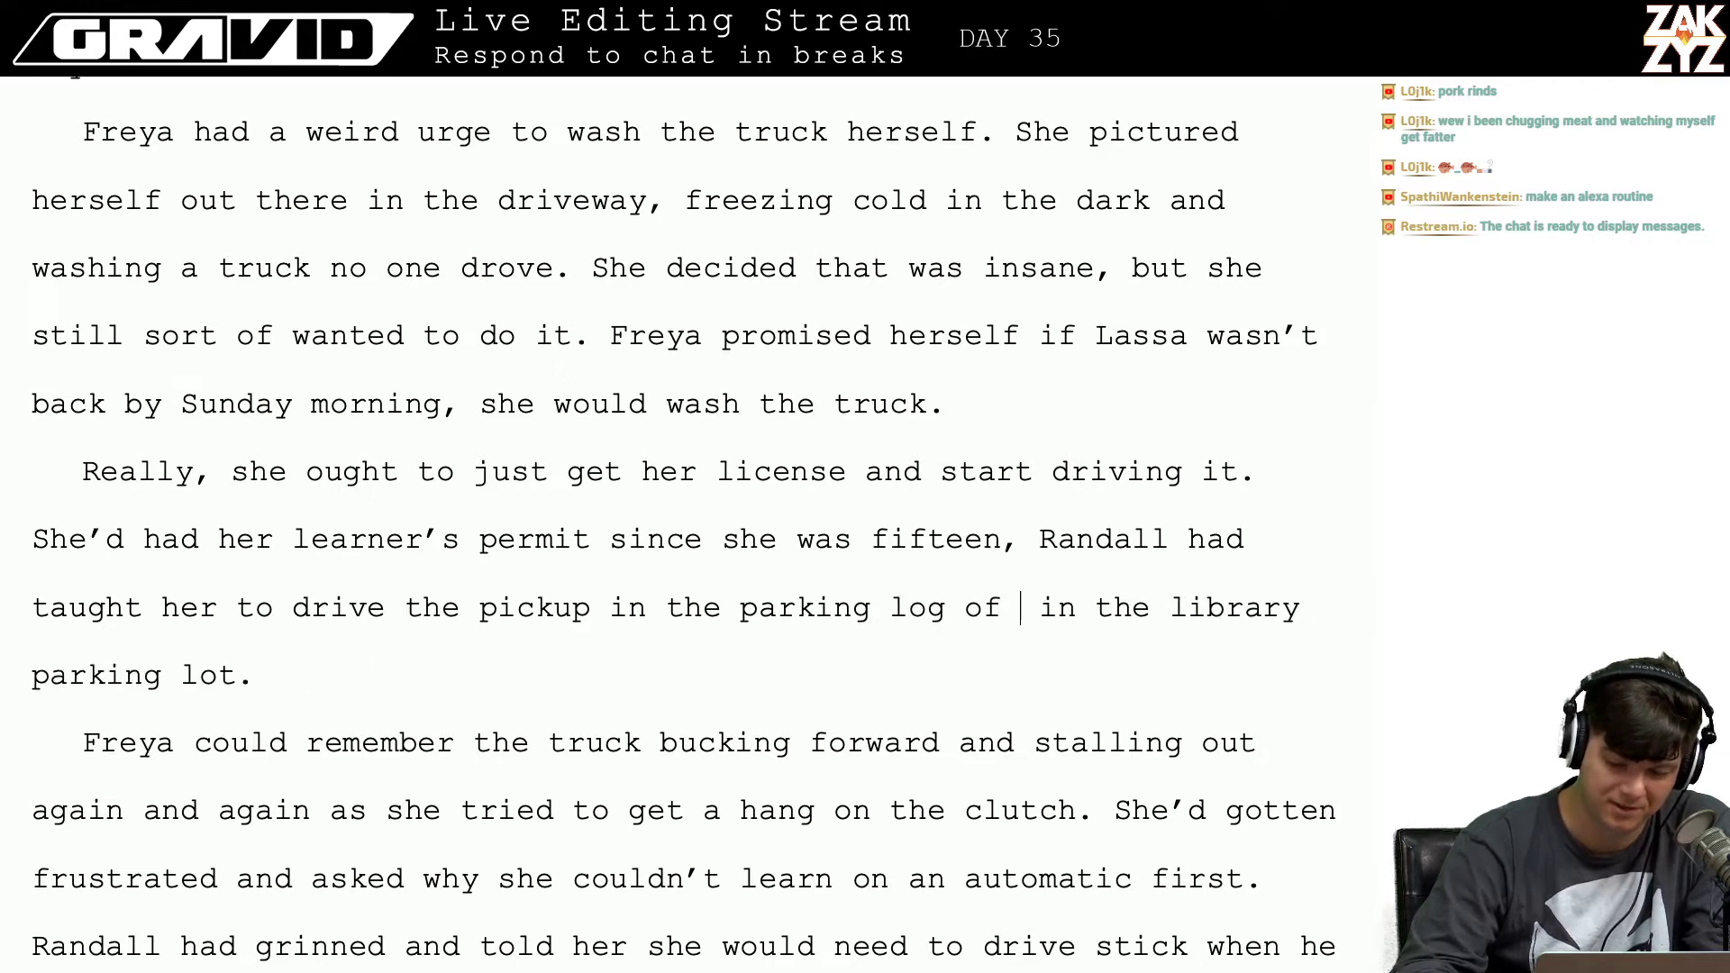
key("BackSpace")
key("BackSpace")
key("BackSpace")
key("BackSpace")
key("BackSpace")
key("BackSpace")
key("BackSpace")
key("BackSpace")
key("BackSpace")
key("BackSpace")
key("BackSpace")
key("BackSpace")
key("BackSpace")
key("BackSpace")
key("BackSpace")
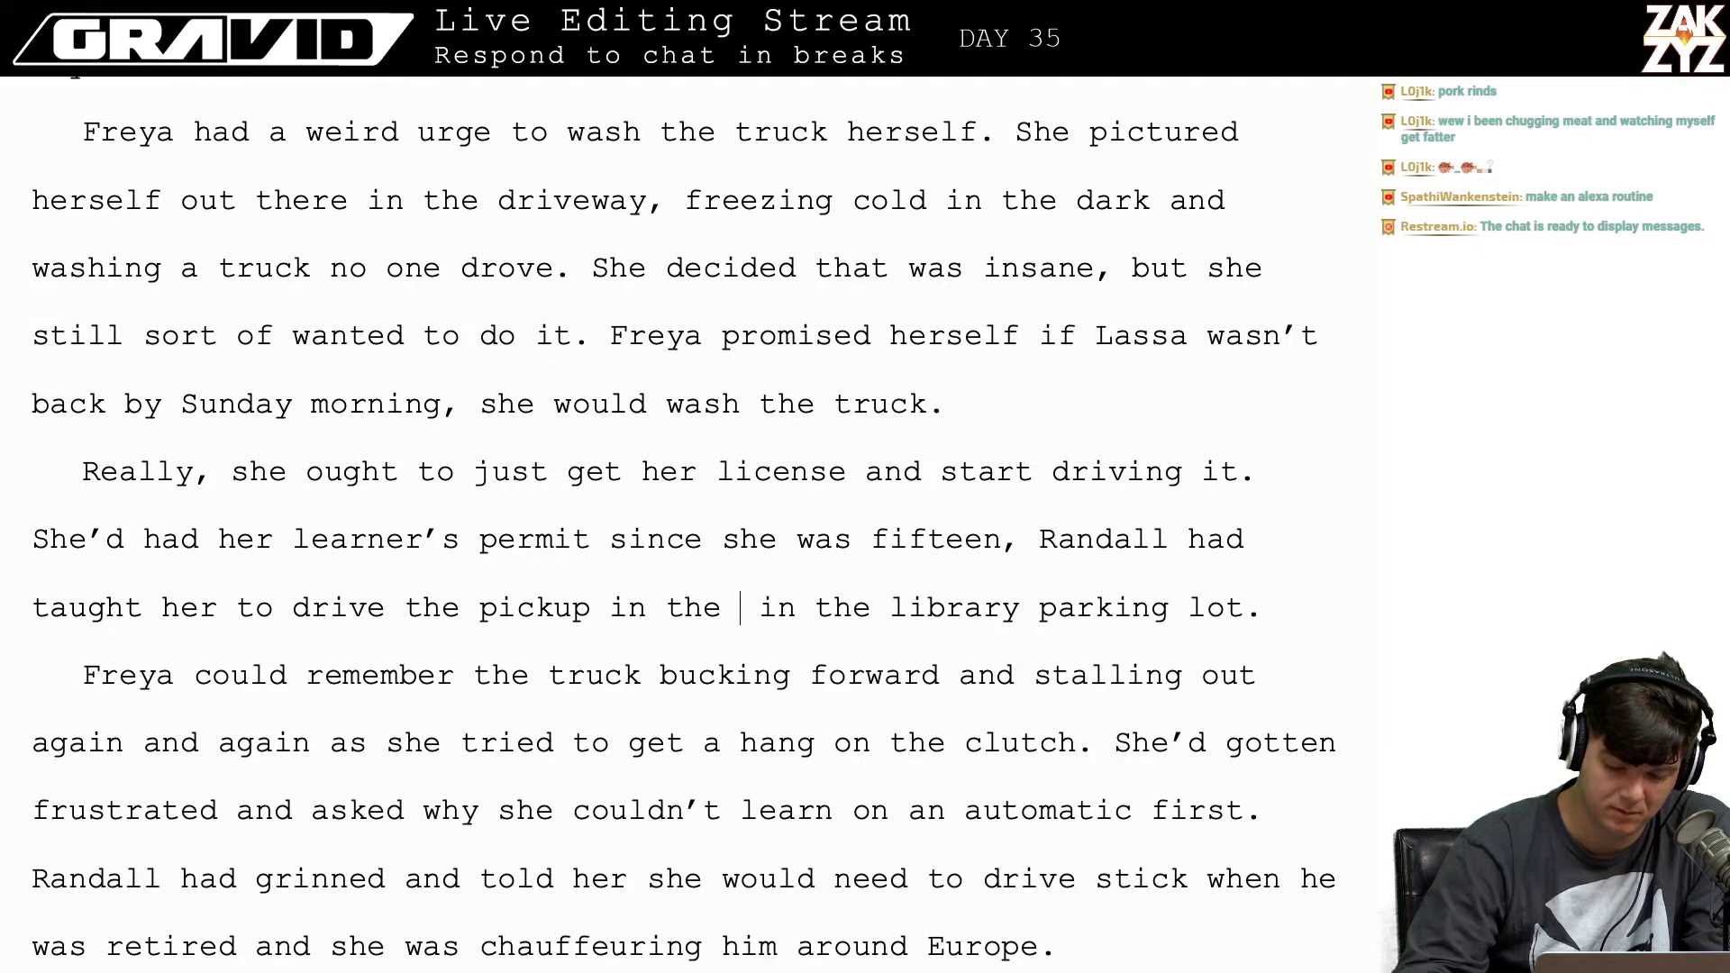
Step: Delete the duplicate "in the" before "library" so the sentence reads "drive the pickup in the library parking lot."
key("shift+Right")
key("shift+Right")
key("shift+Right")
key("shift+Right")
key("shift+Right")
key("shift+Right")
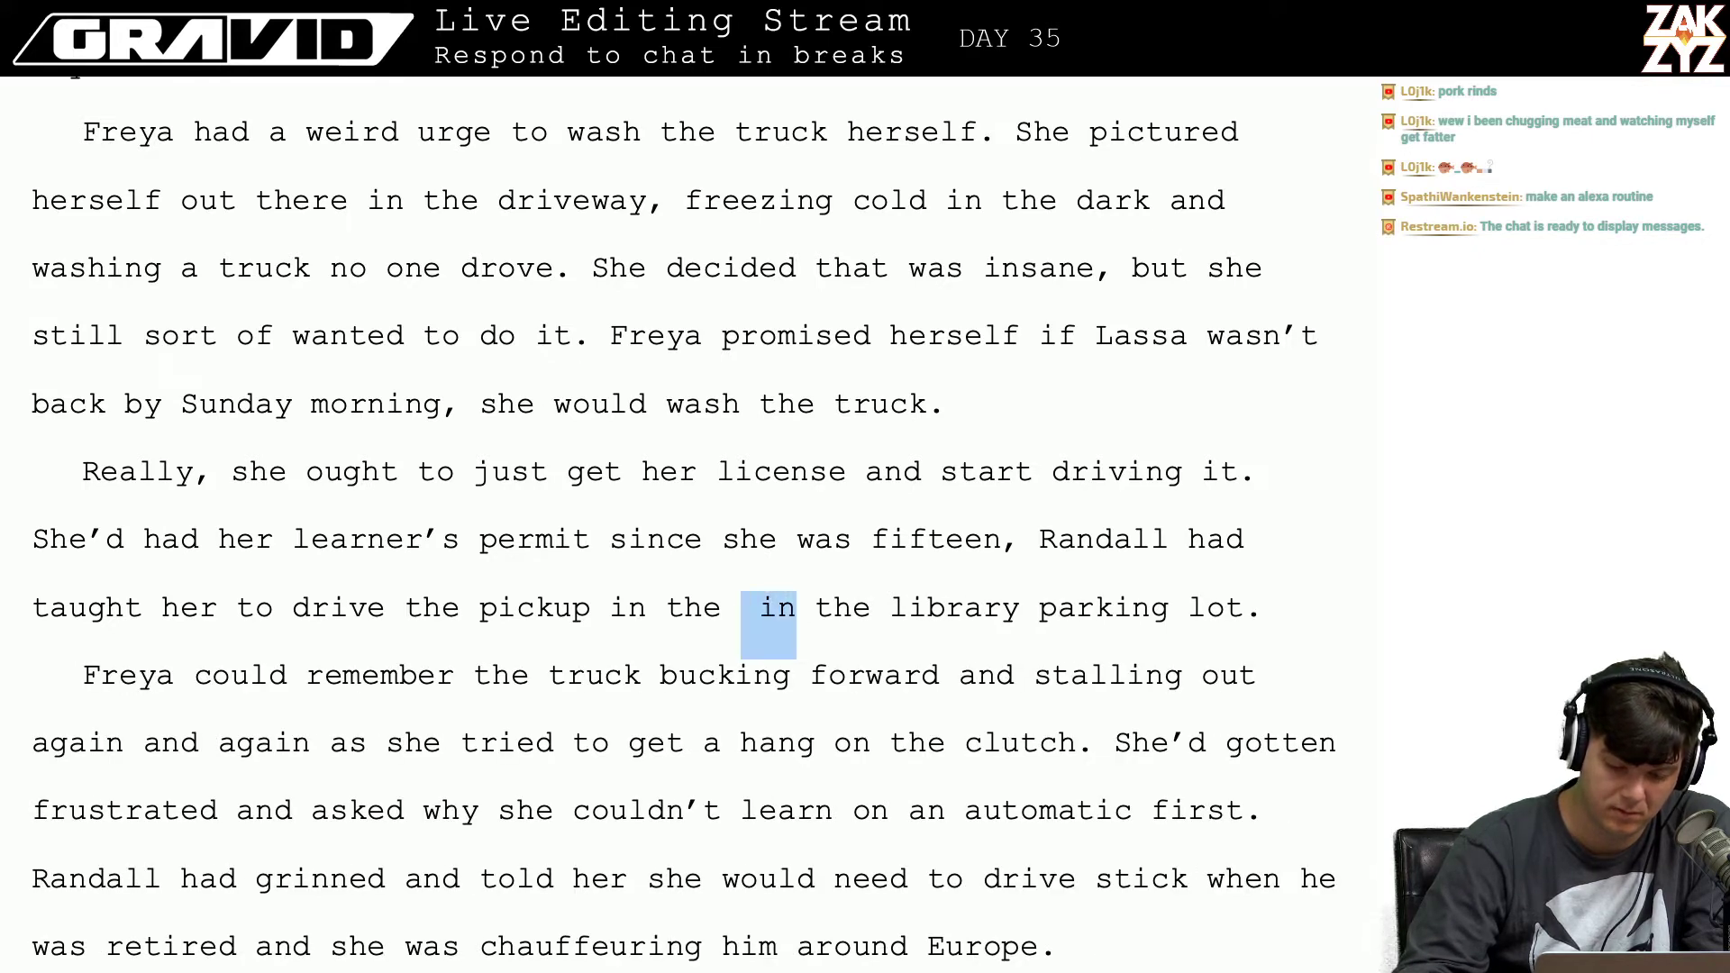
key("shift+Right")
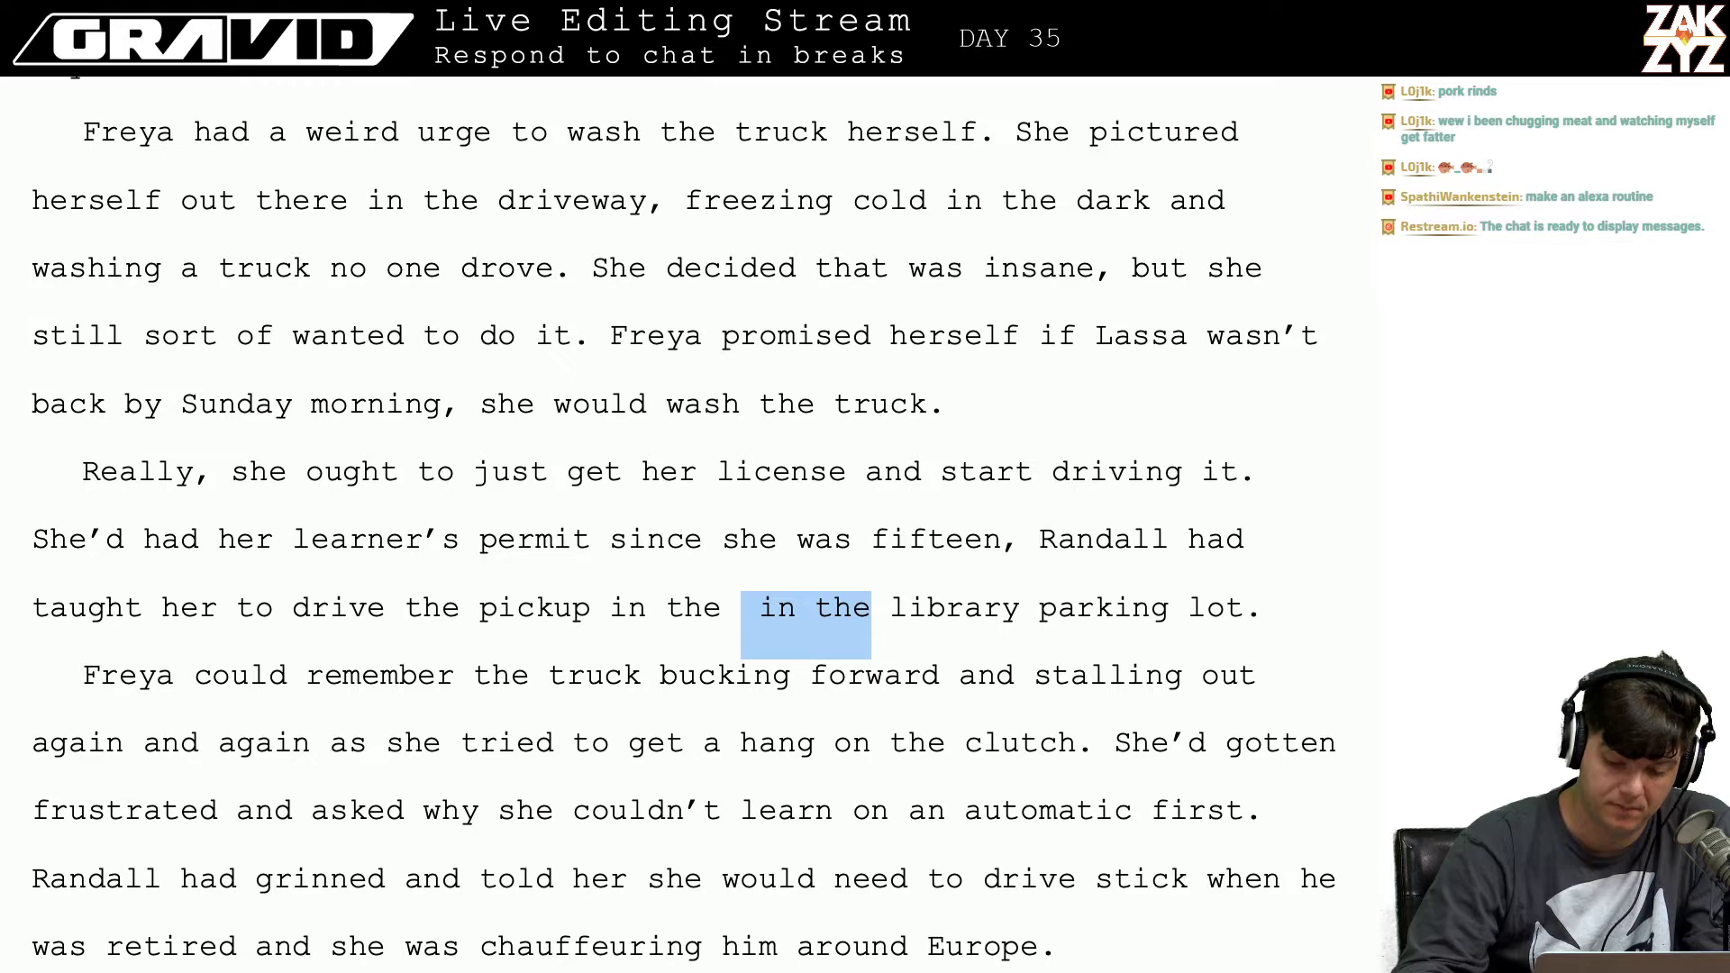
key("shift+Right")
key("BackSpace")
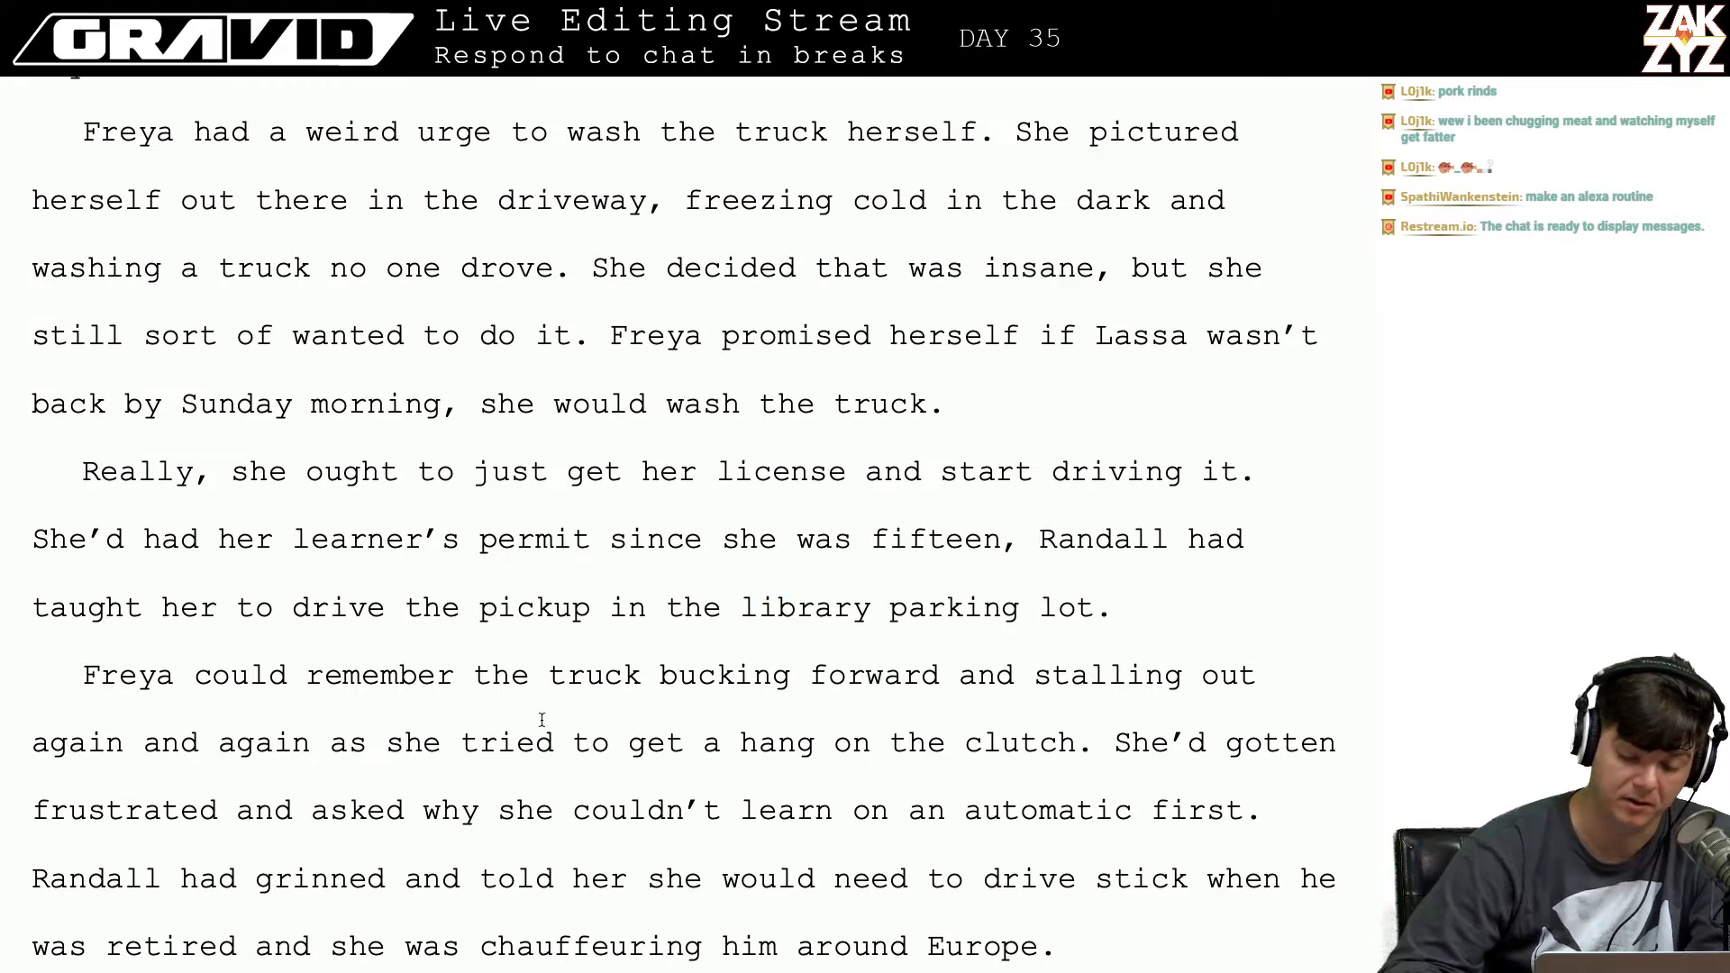
Step: Change "a hang" to "the hang" in the sentence about Freya learning the clutch
scroll(541, 726, "down", 1)
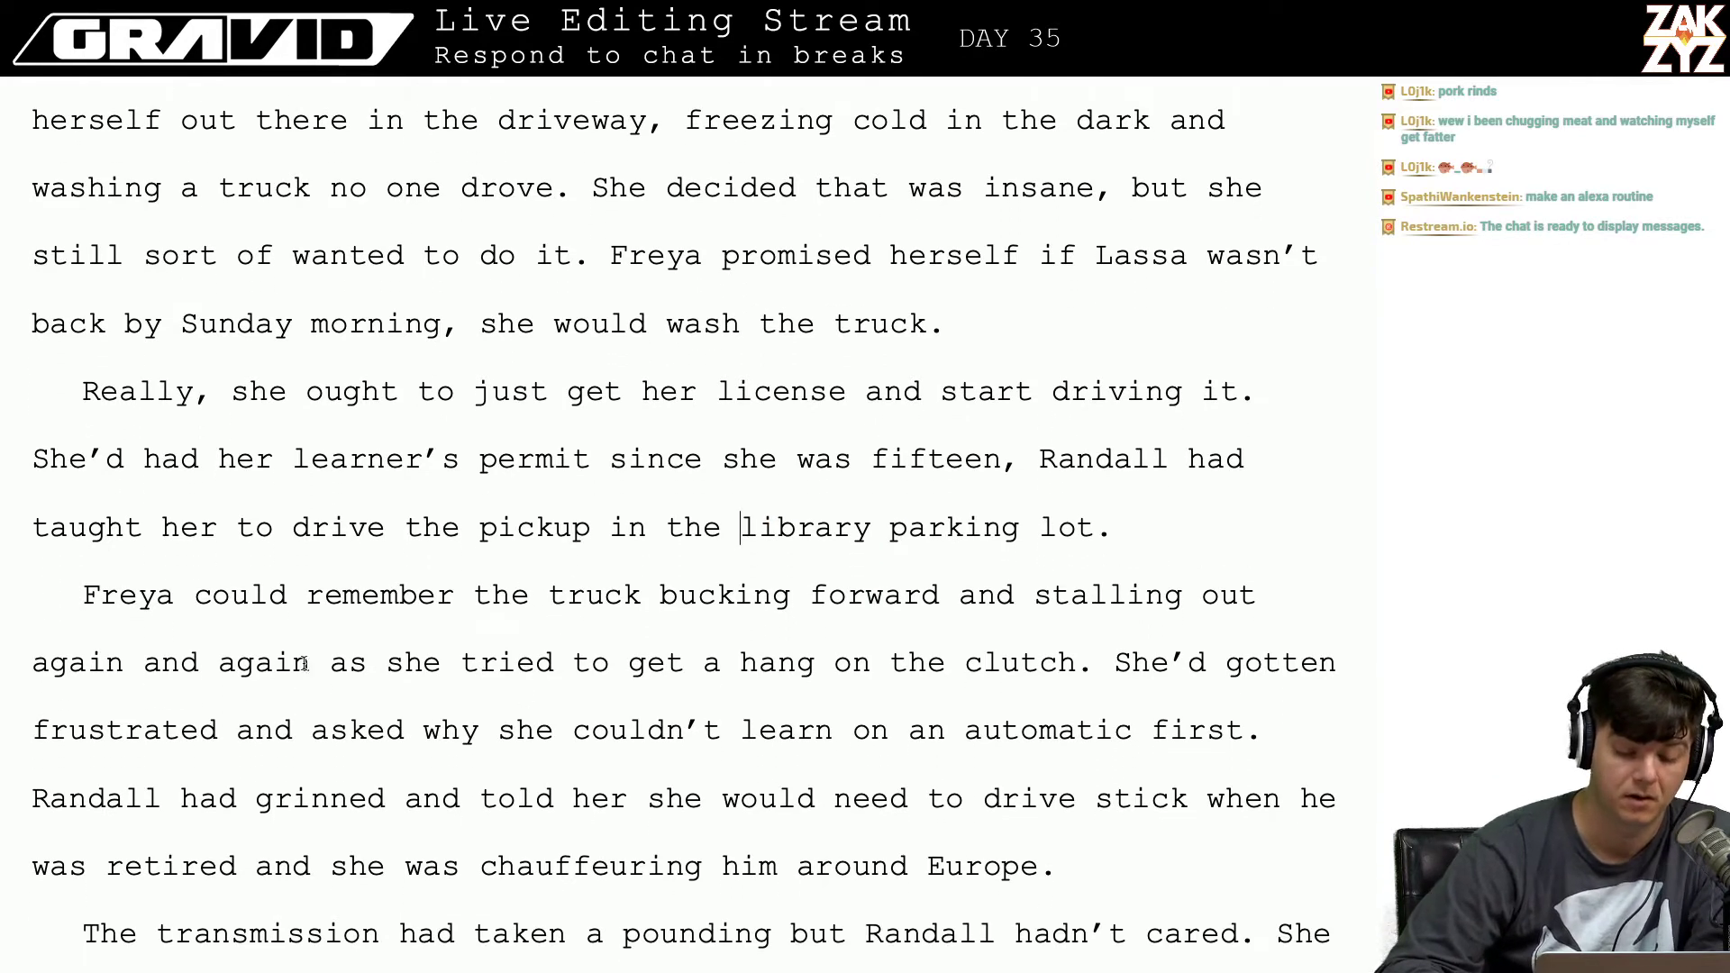
scroll(350, 569, "down", 3)
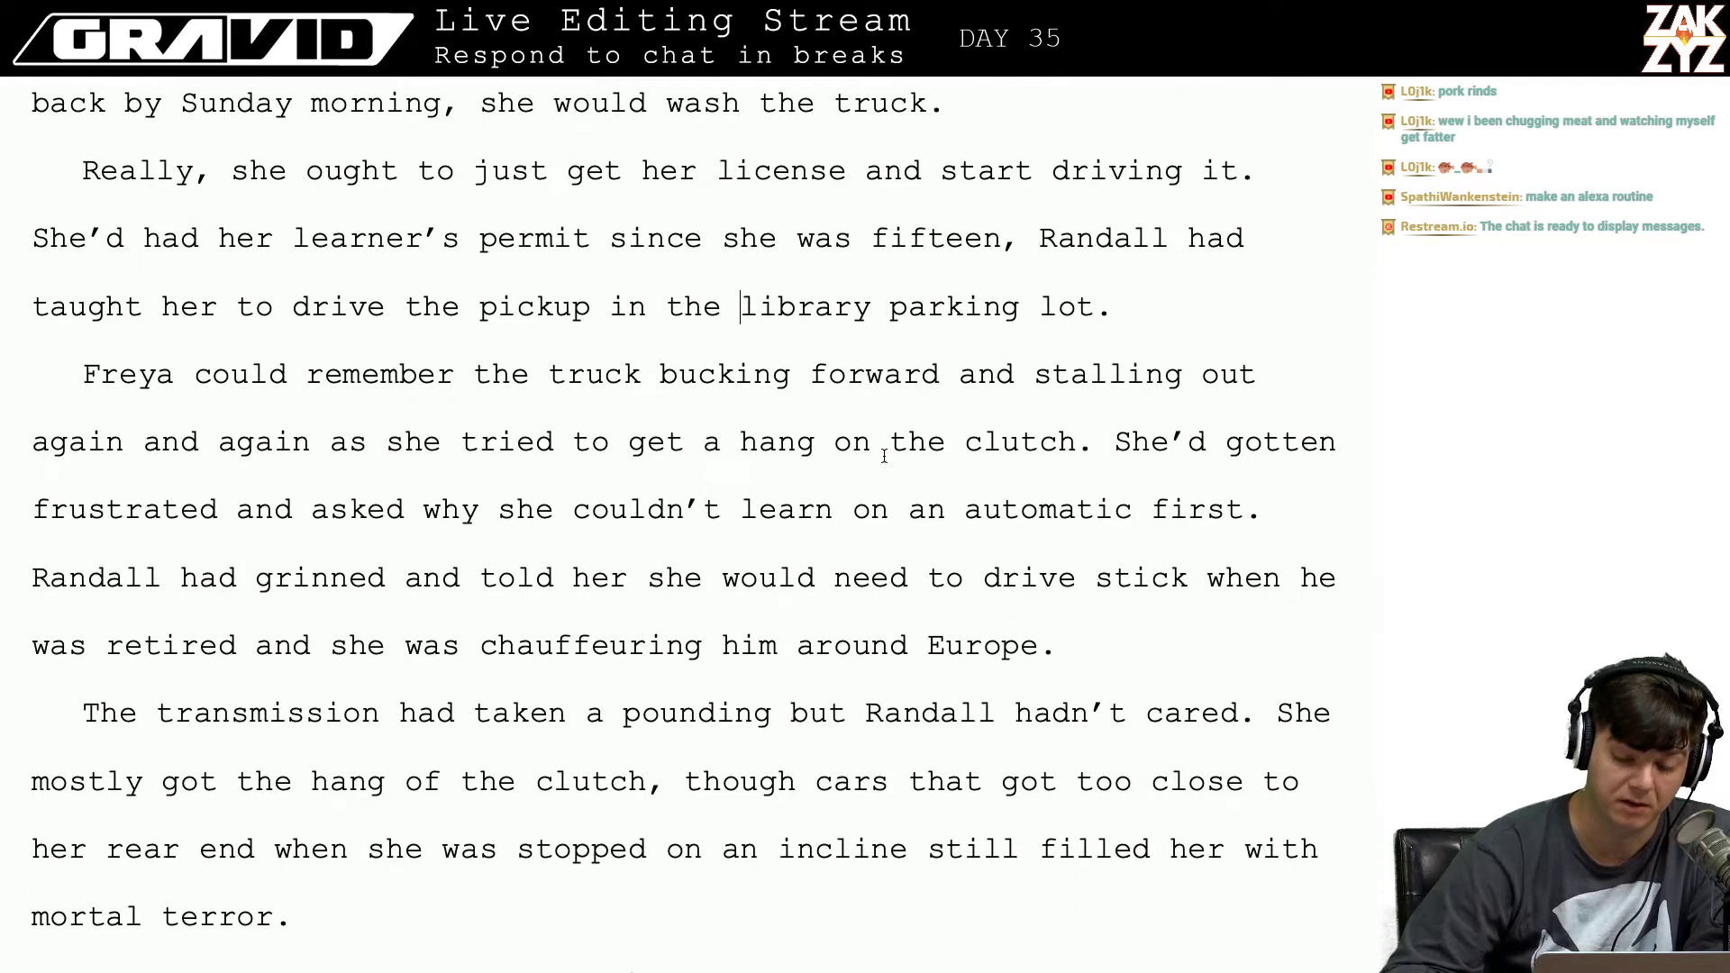
scroll(939, 379, "down", 1)
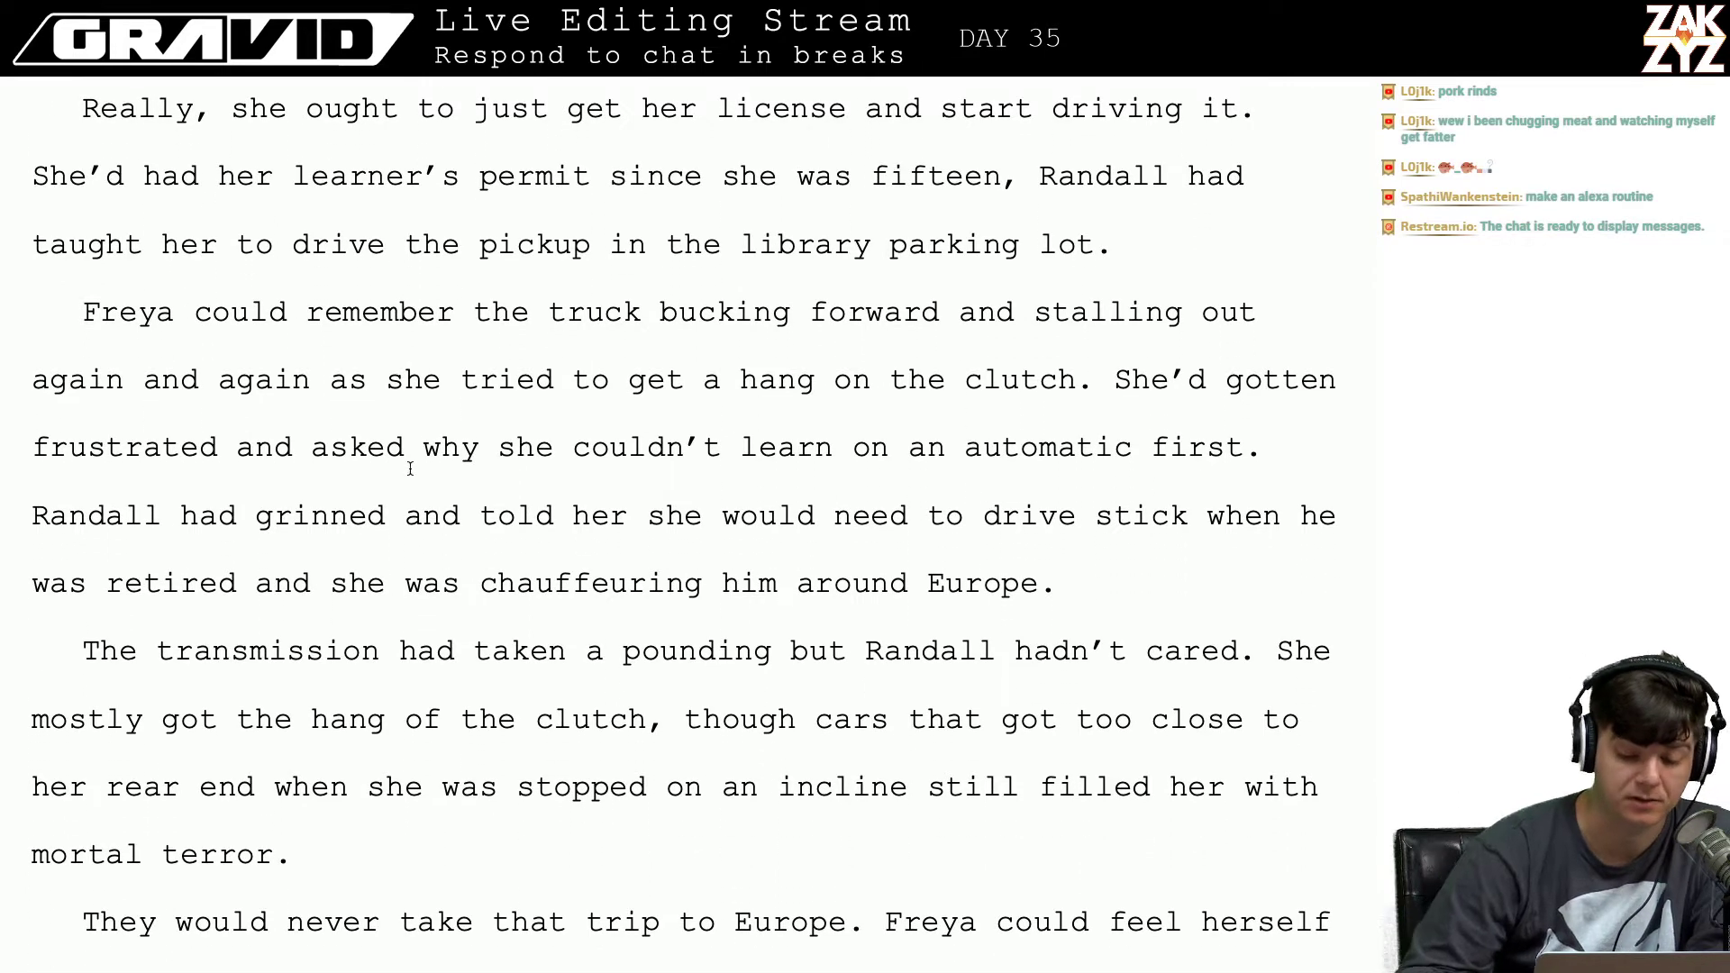
left_click(876, 387)
key("Left")
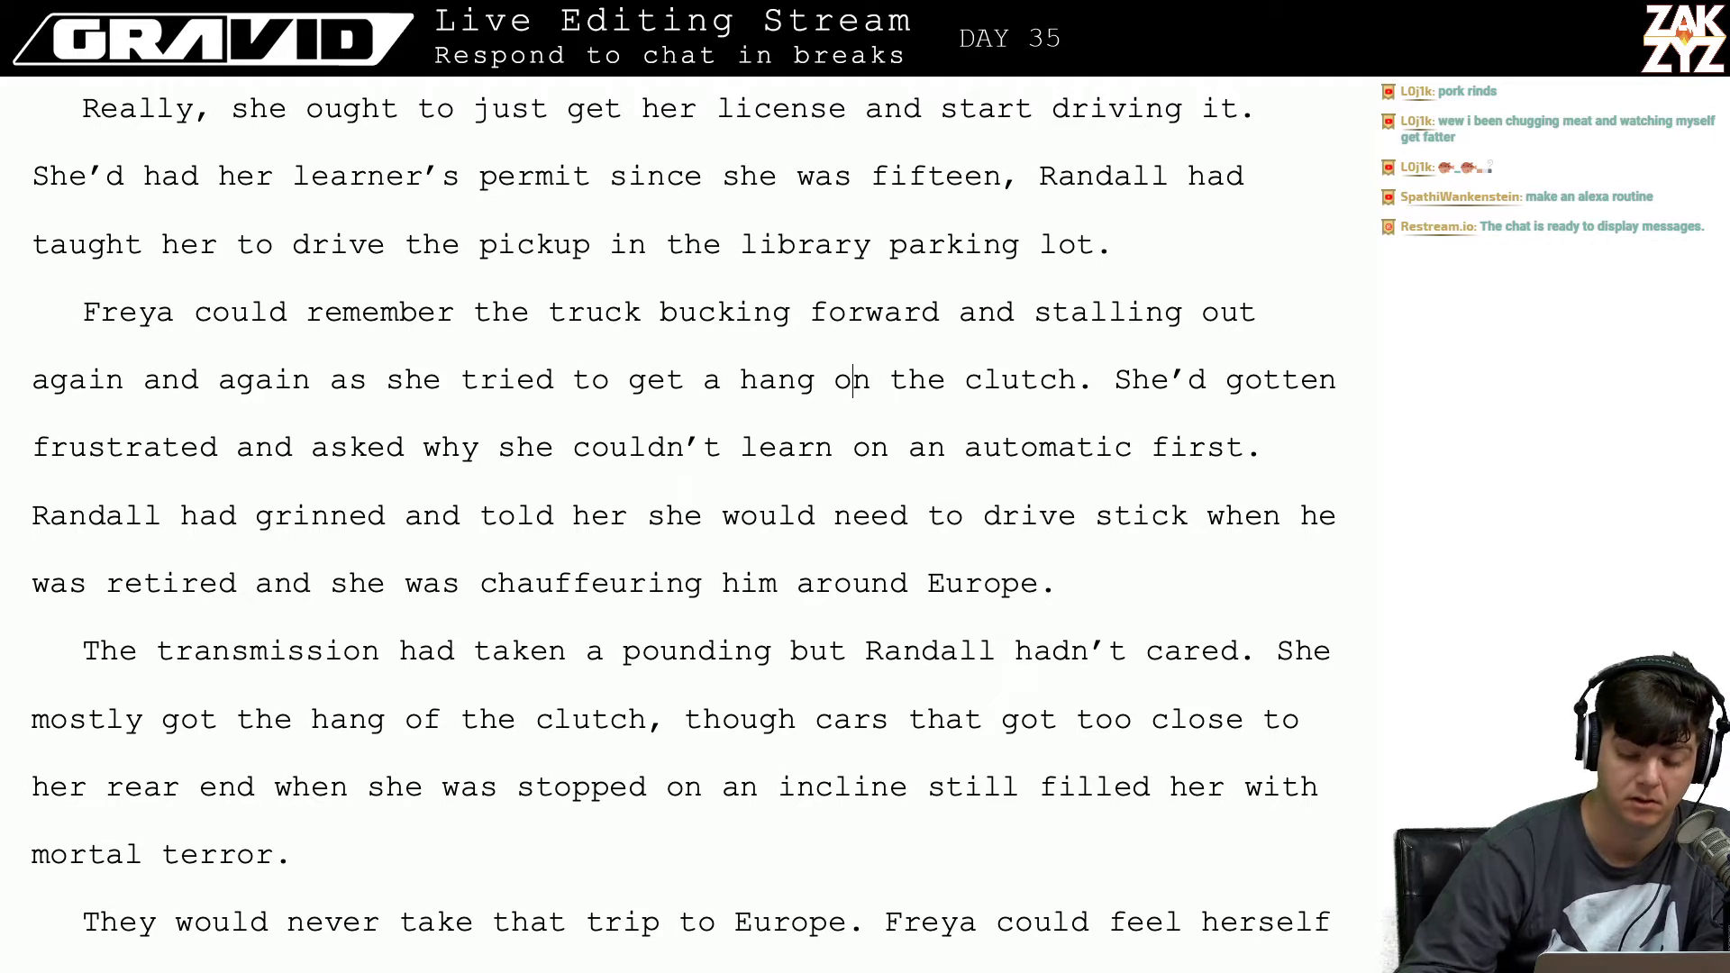
key("Right")
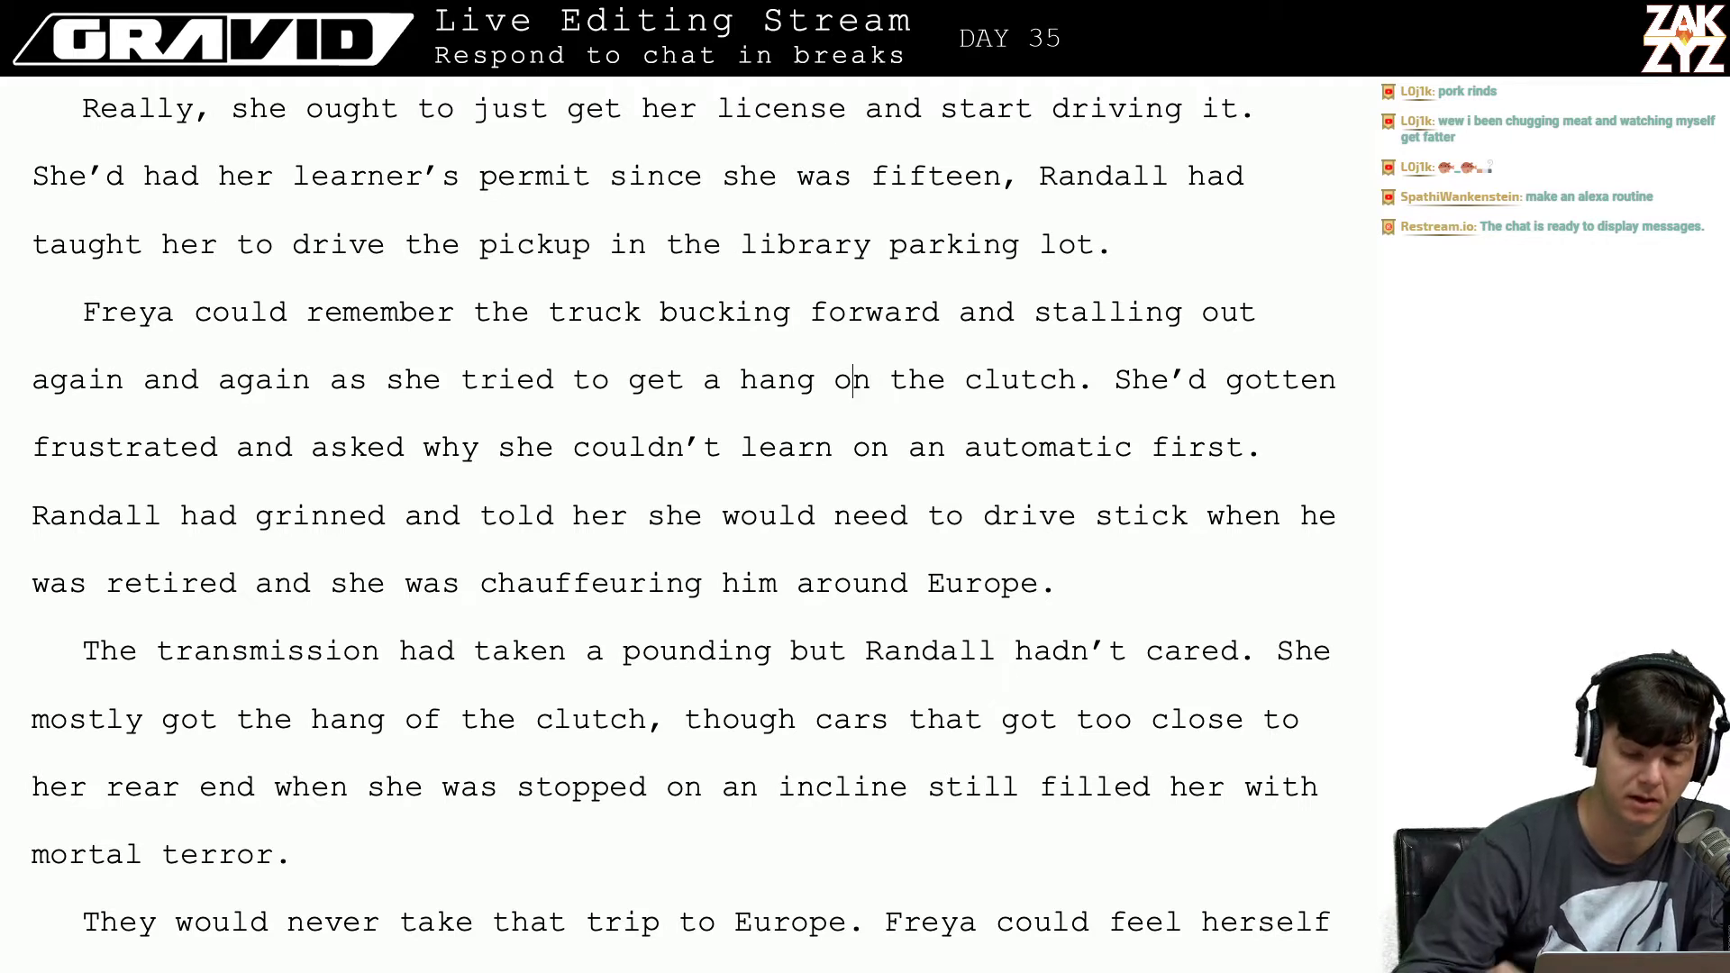
key("Left")
key("Left")
key("Left")
key("Left")
key("Left")
key("Left")
key("Left")
key("Left")
key("Right")
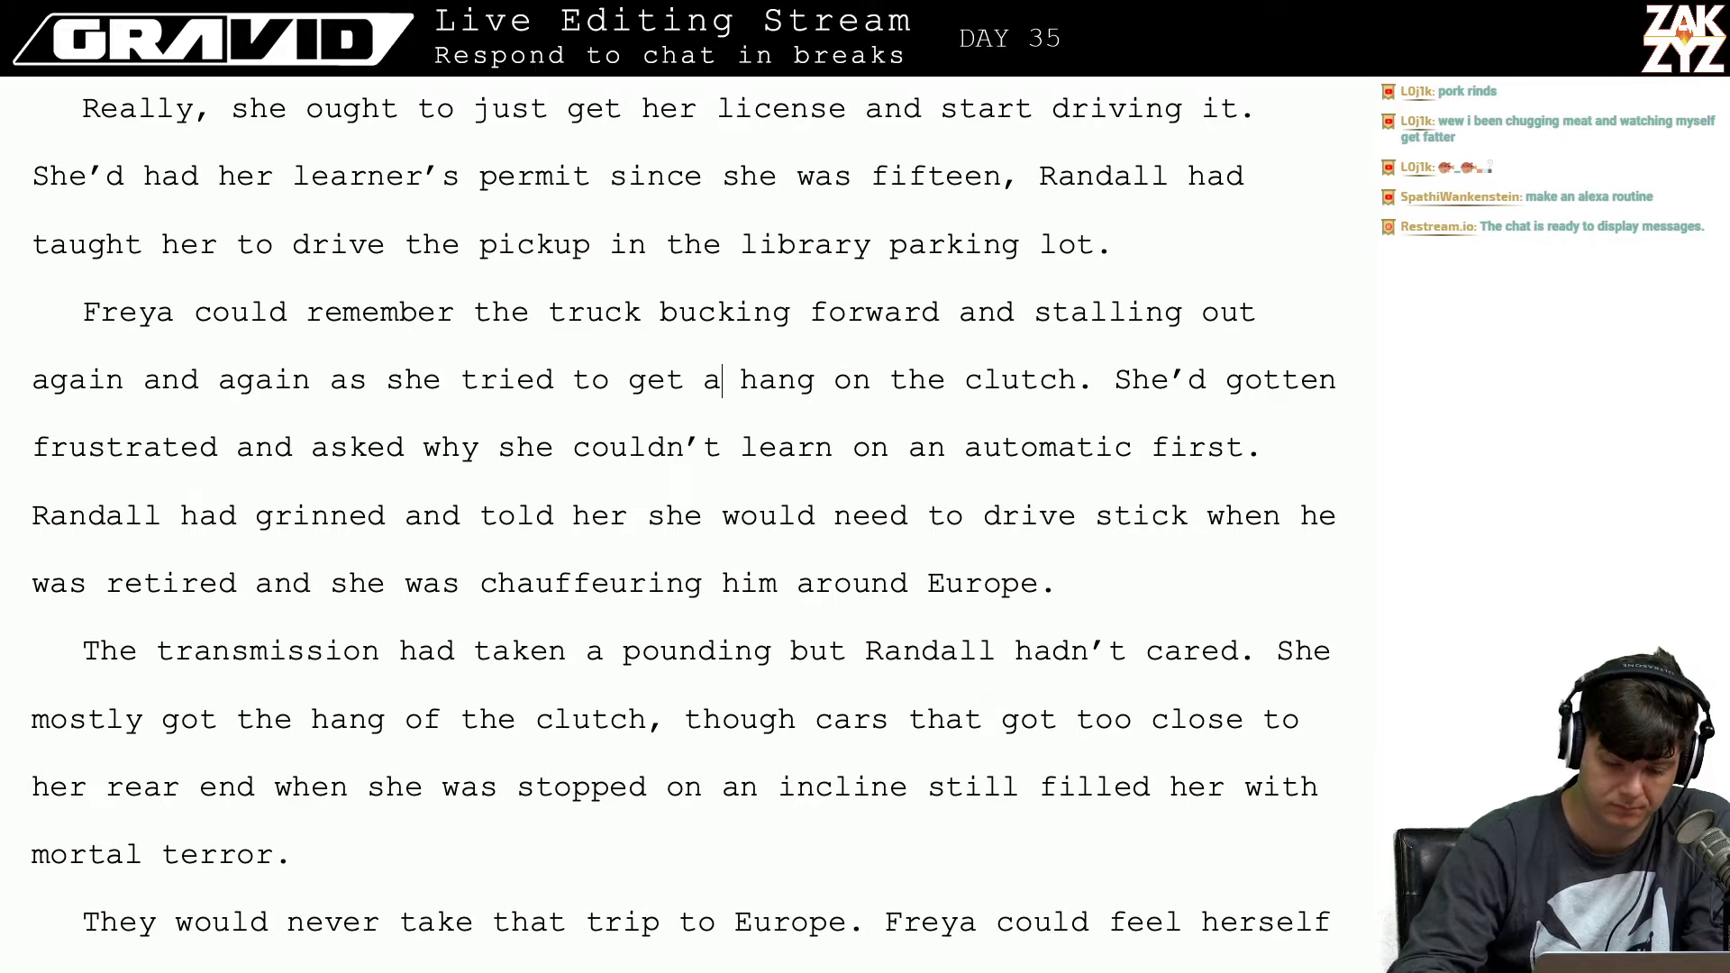
key("BackSpace")
type("te")
key("BackSpace")
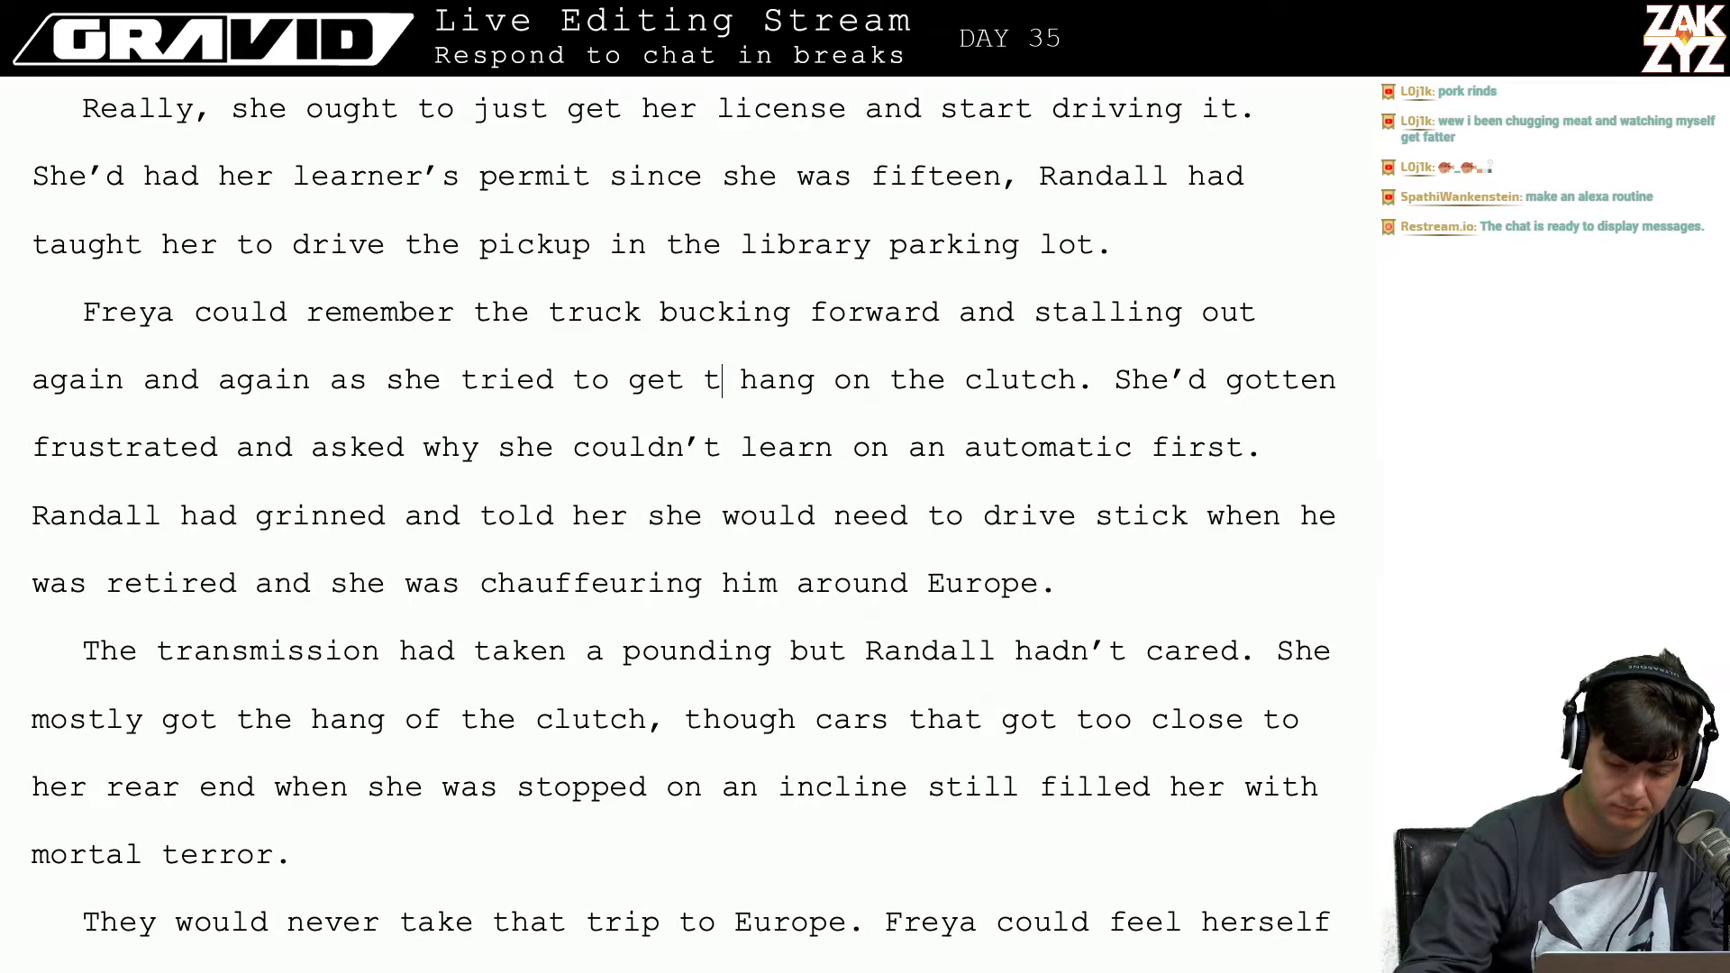
type("he")
Step: Change "hang on the clutch" to "hang of the clutch" in the sentence about the truck bucking forward and stalling out
key("Right")
key("Right")
key("Right")
key("Right")
key("Right")
key("Right")
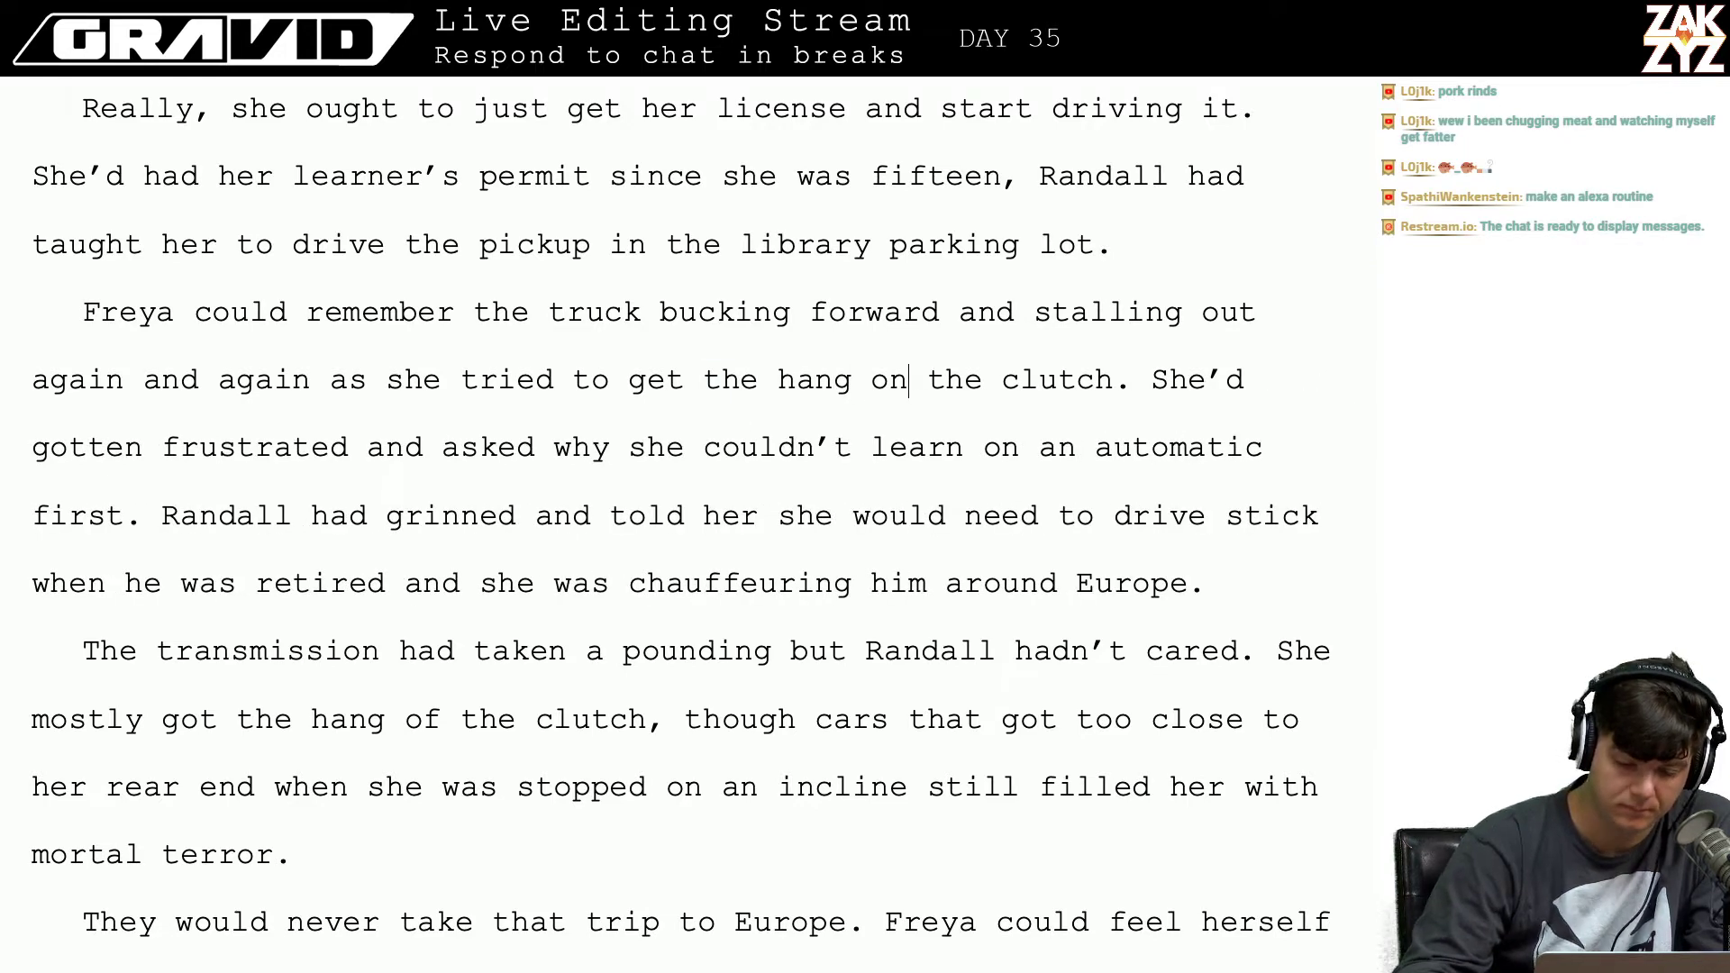
key("BackSpace")
type("f")
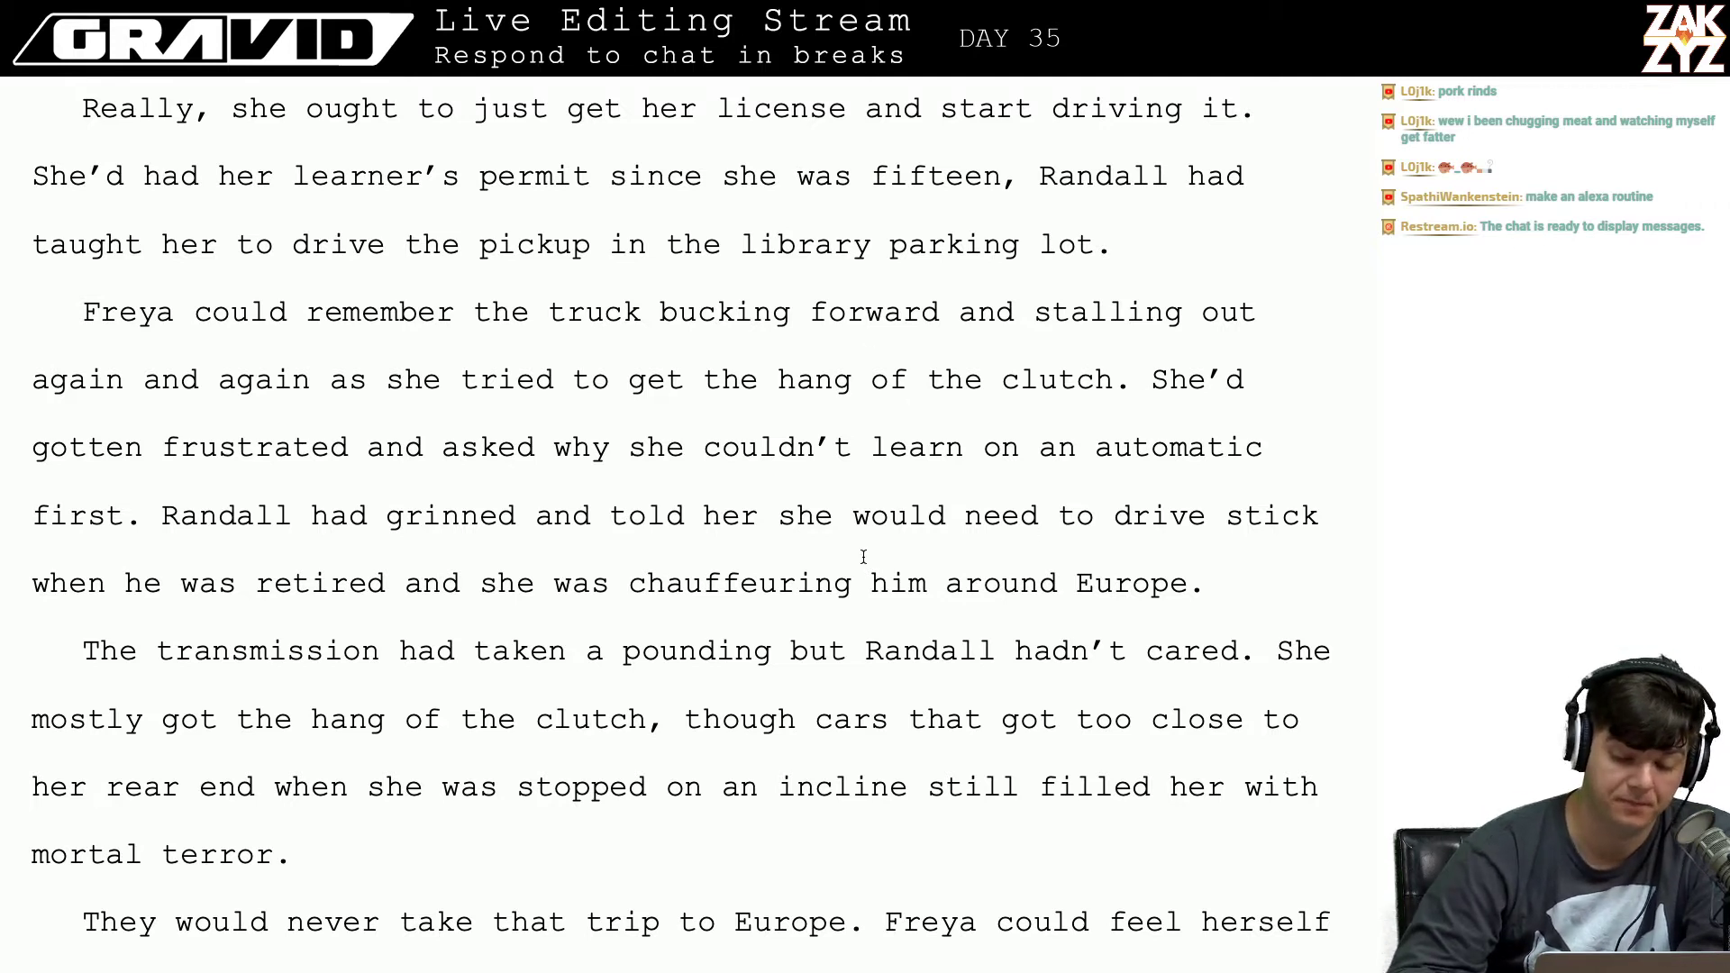
Step: Read through the passage about Freya's frustration with the clutch and Randall's answer about chauffeuring him around Europe
scroll(803, 577, "down", 1)
scroll(429, 456, "down", 1)
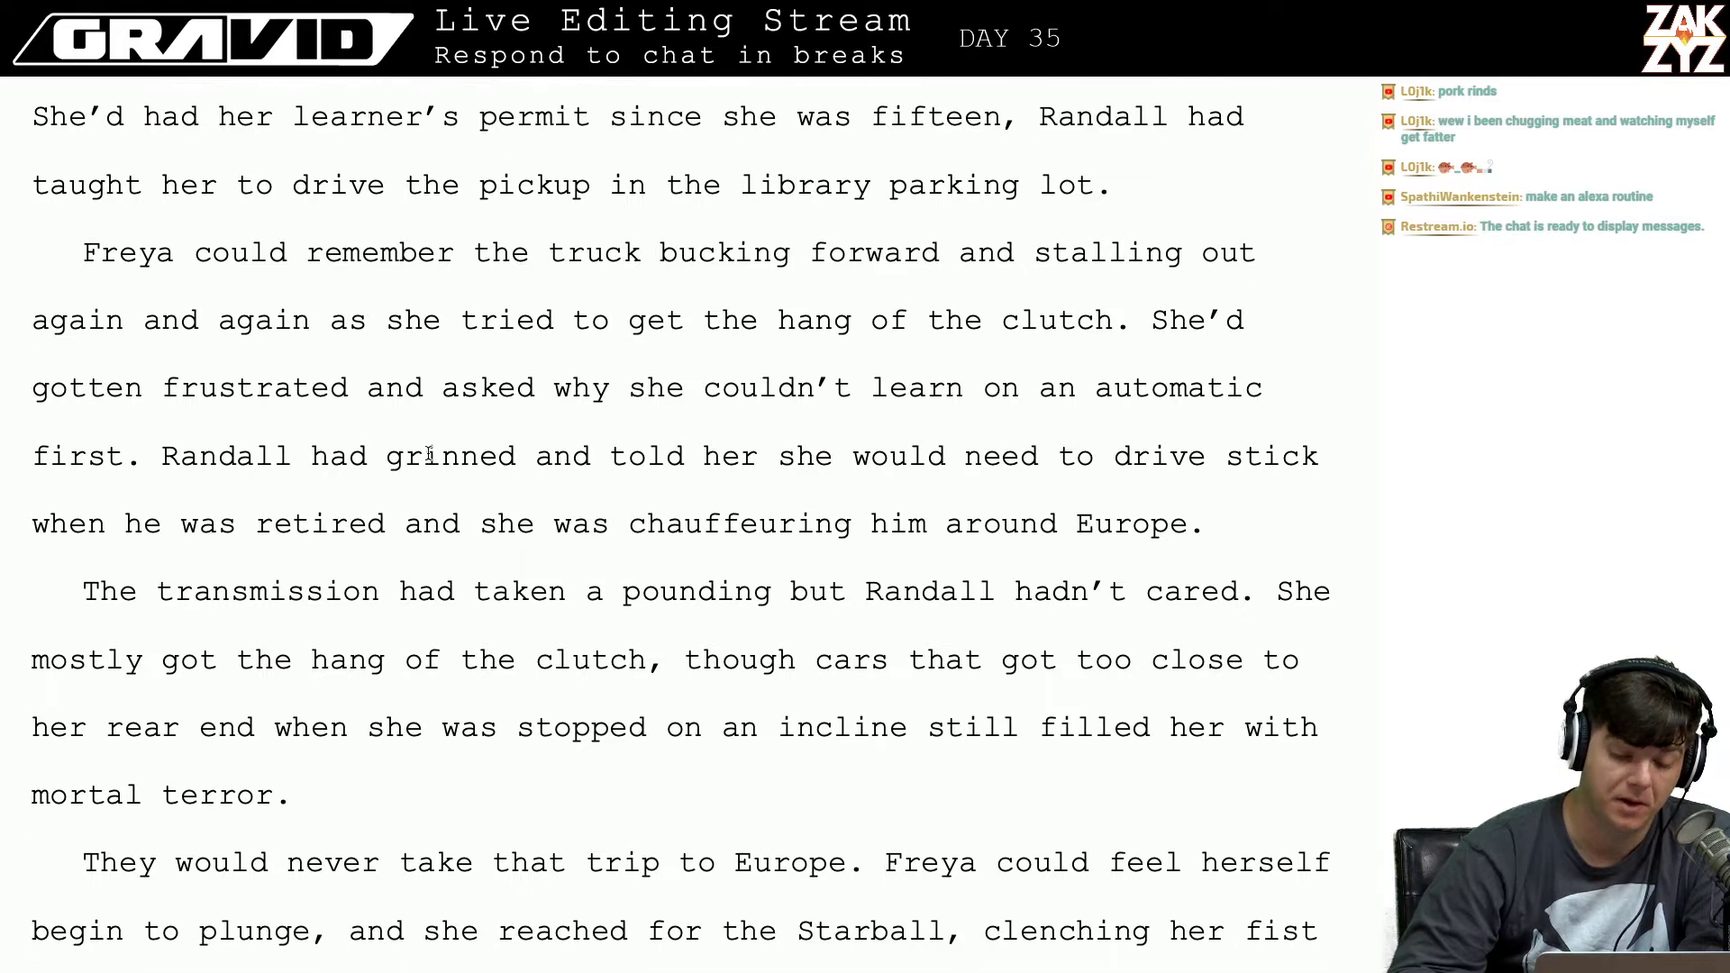
scroll(524, 340, "down", 1)
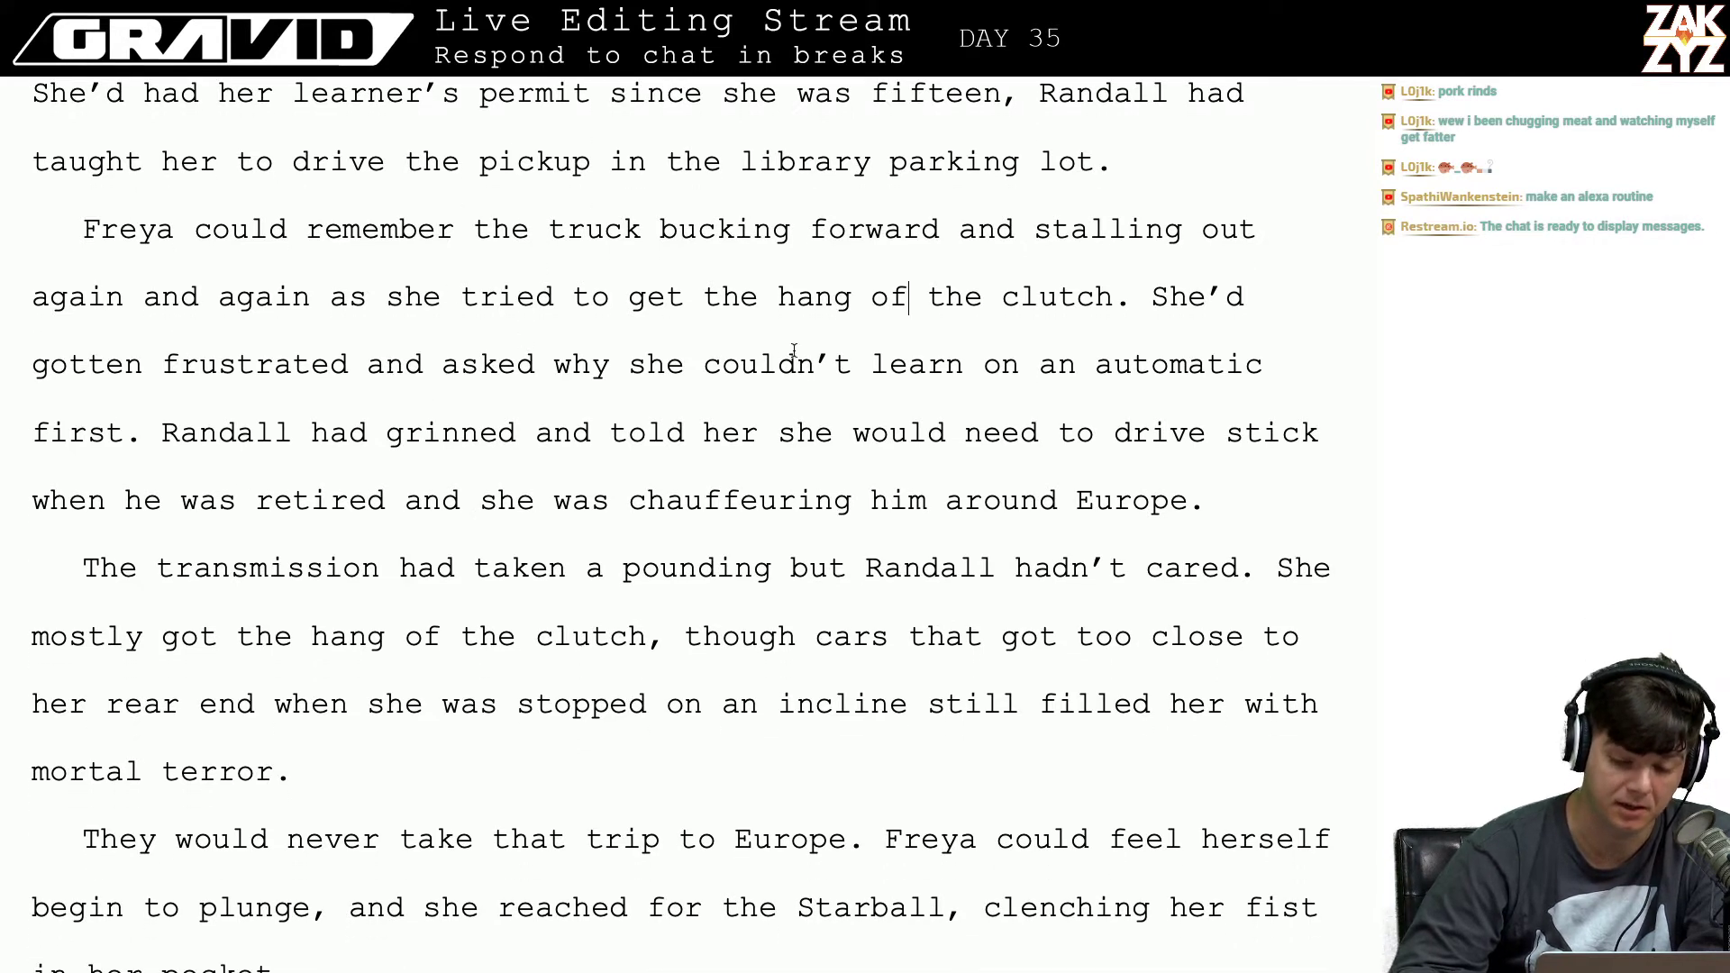
scroll(793, 354, "down", 1)
left_click(260, 379)
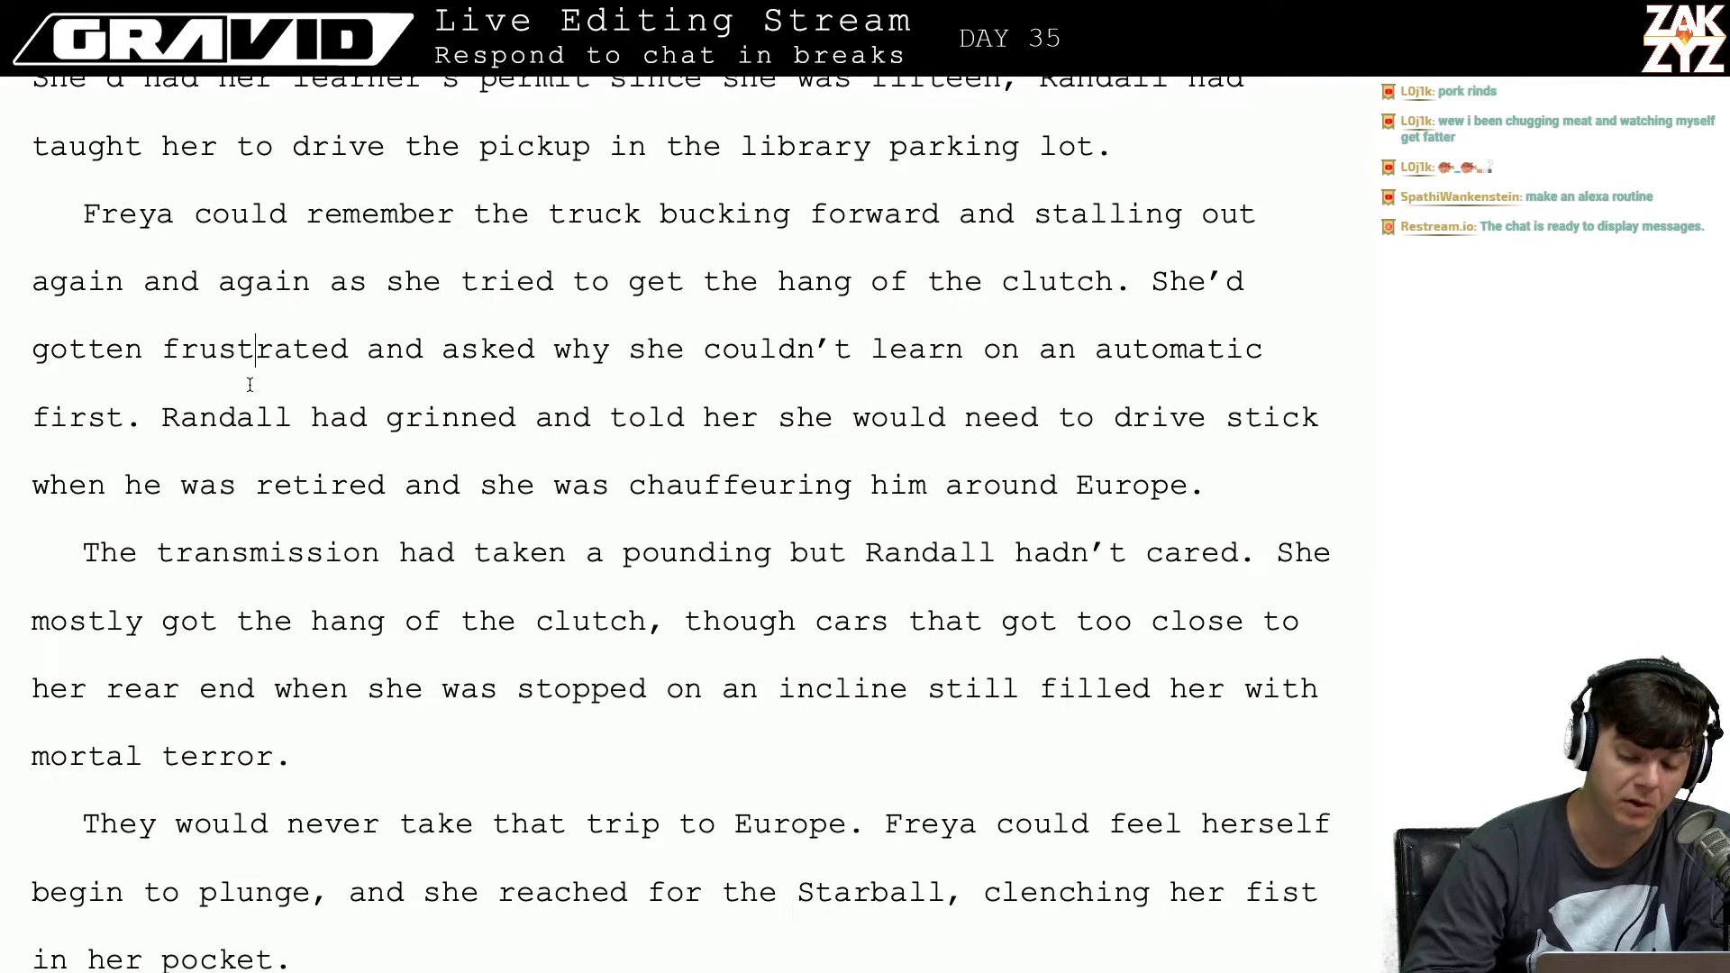
left_click(427, 351)
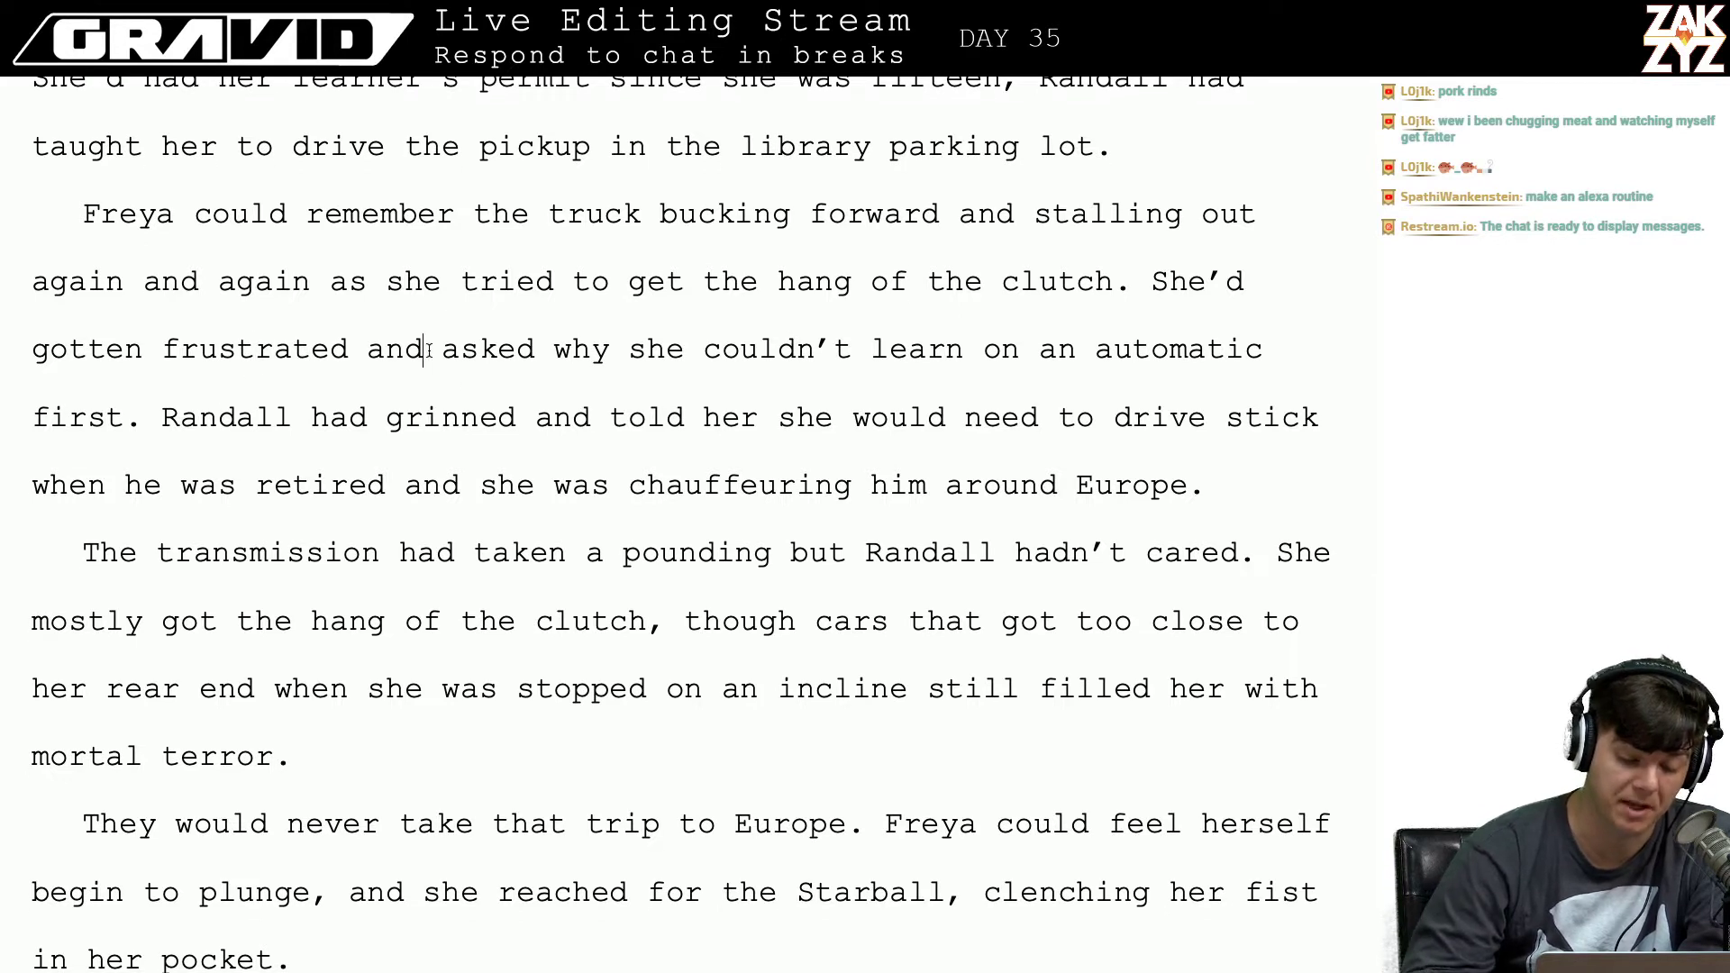
key("Down")
key("Down")
key("Left")
key("Up")
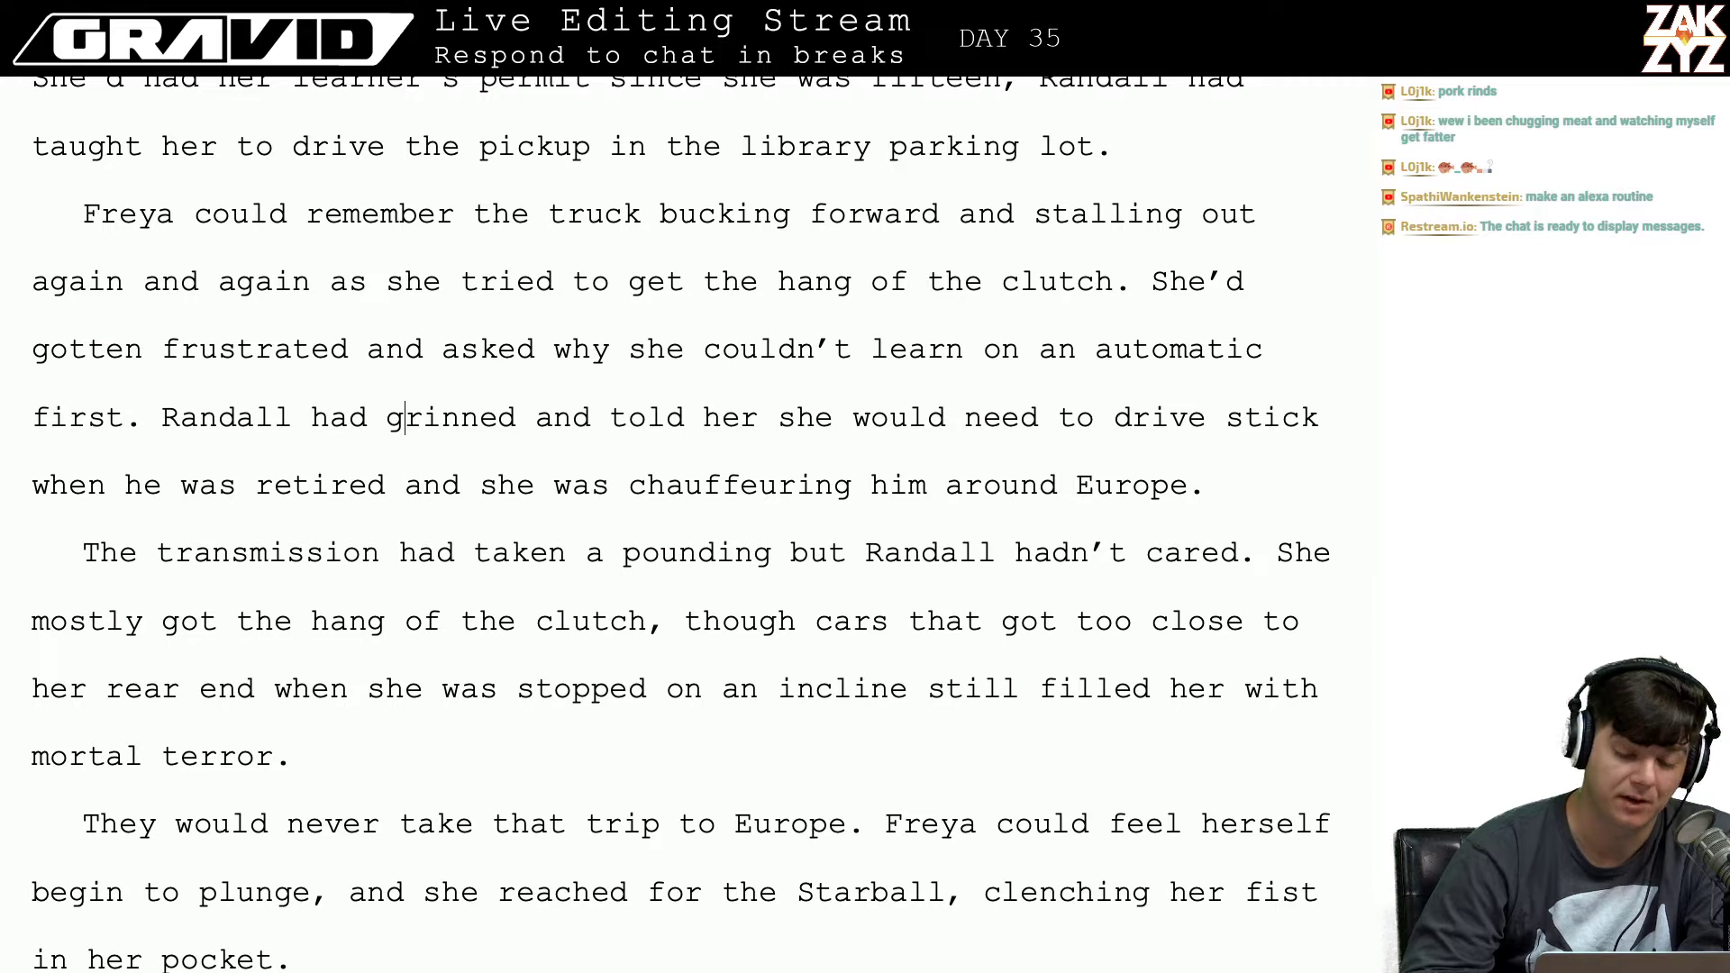
key("Right")
key("Right")
key("Right")
key("Right")
key("Right")
key("Right")
key("Right")
key("Right")
key("Right")
key("Right")
key("Right")
key("Right")
key("Right")
key("Right")
key("Right")
key("Right")
key("Right")
key("Right")
key("Right")
key("Right")
key("Right")
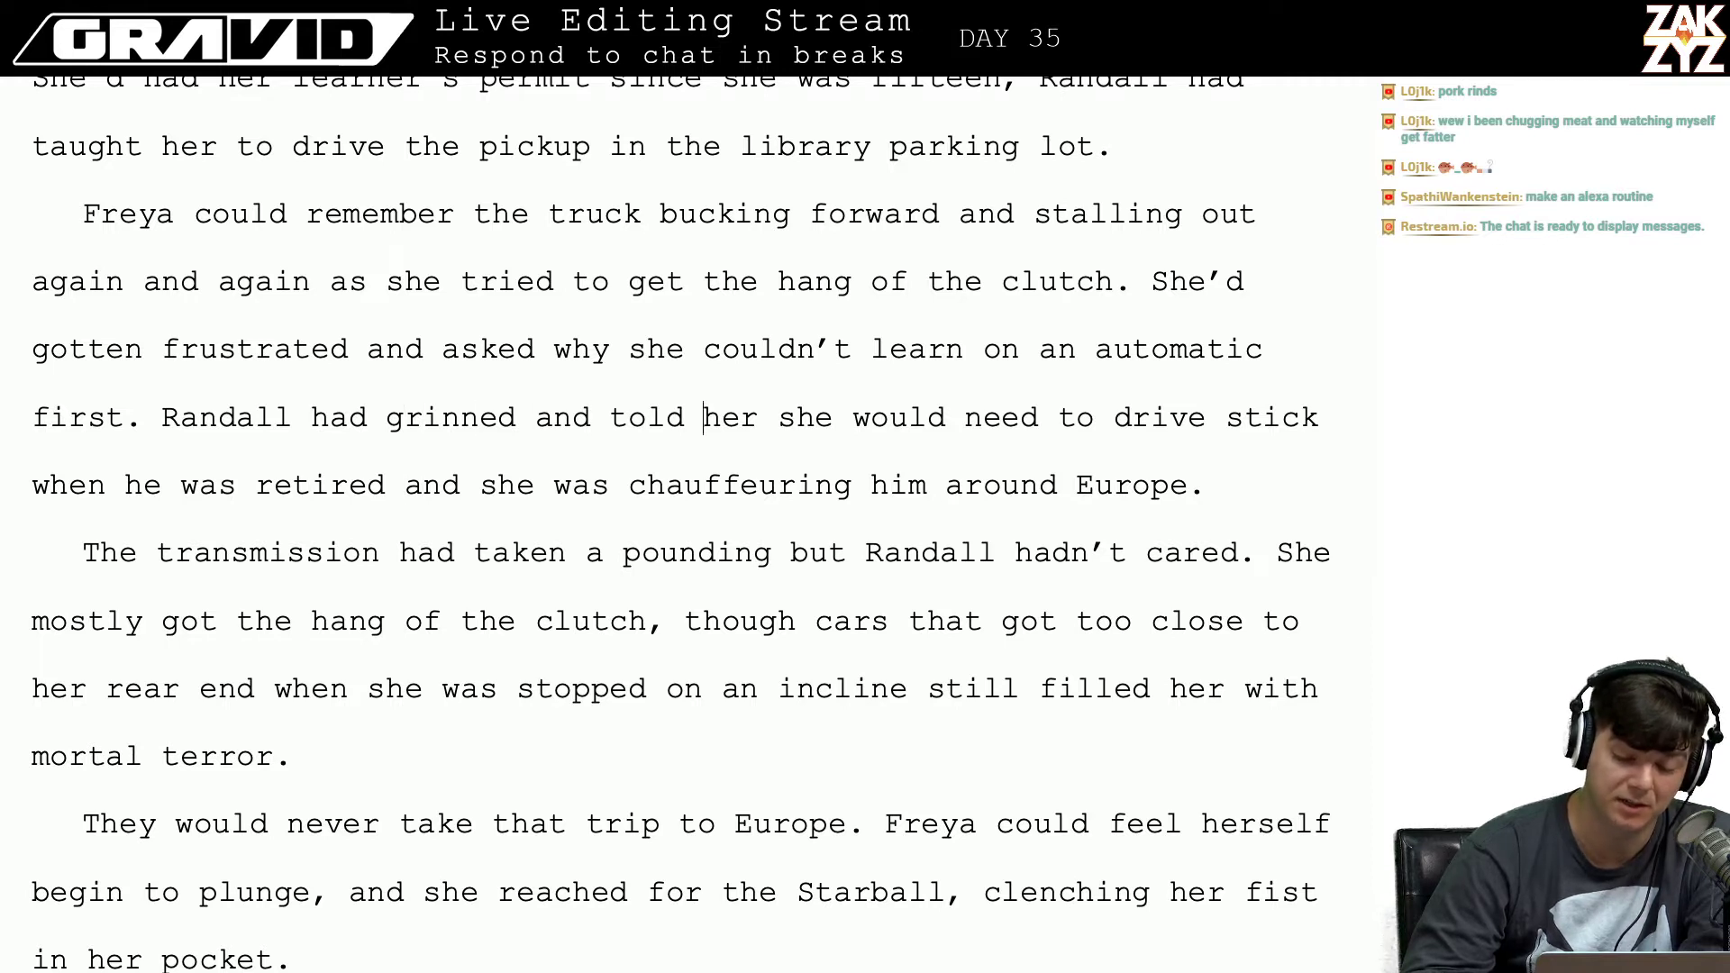
key("Right")
key("Right")
key("Right")
key("Right")
key("Right")
key("Right")
key("Right")
key("Right")
key("Right")
key("Right")
key("Right")
key("Right")
key("Right")
key("Right")
key("Right")
key("Right")
key("Right")
key("Right")
key("Right")
key("Right")
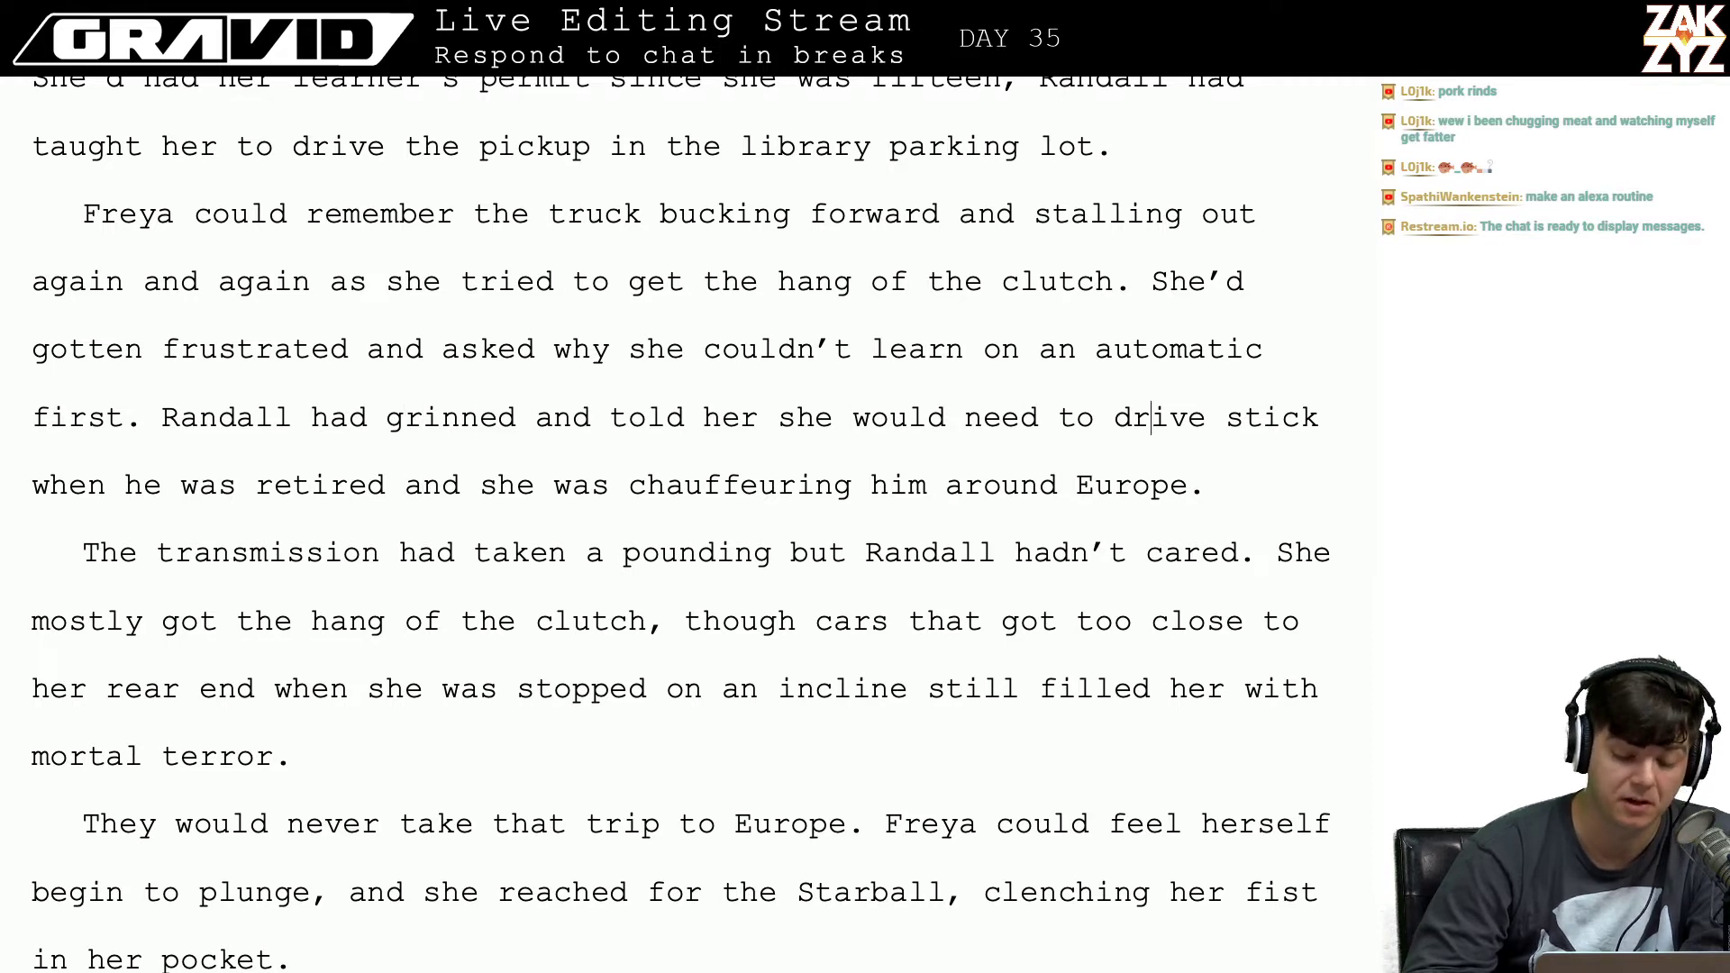
key("Right")
key("Right")
key("Right")
key("Right")
key("Right")
key("Right")
key("Right")
key("Right")
key("Right")
key("Right")
key("Right")
key("Right")
key("Right")
key("Right")
key("Right")
key("Right")
key("Right")
key("Right")
key("Right")
key("Right")
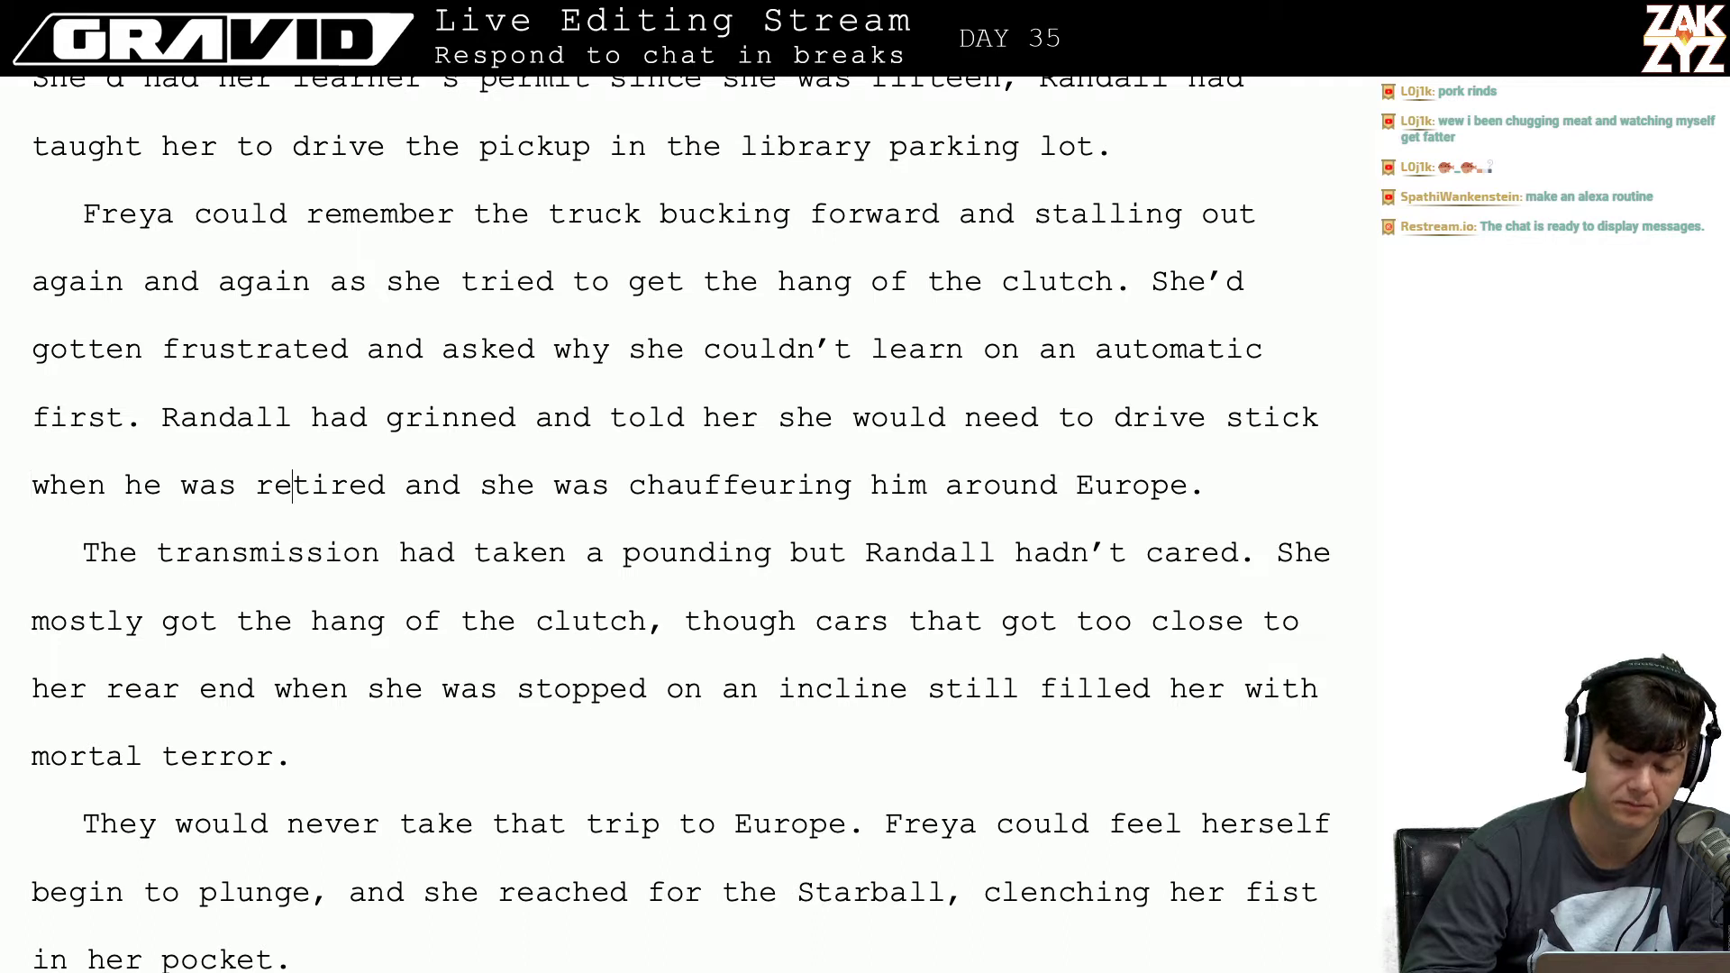
key("Right")
key("Right")
key("Right")
key("Right")
key("Right")
key("Right")
key("Right")
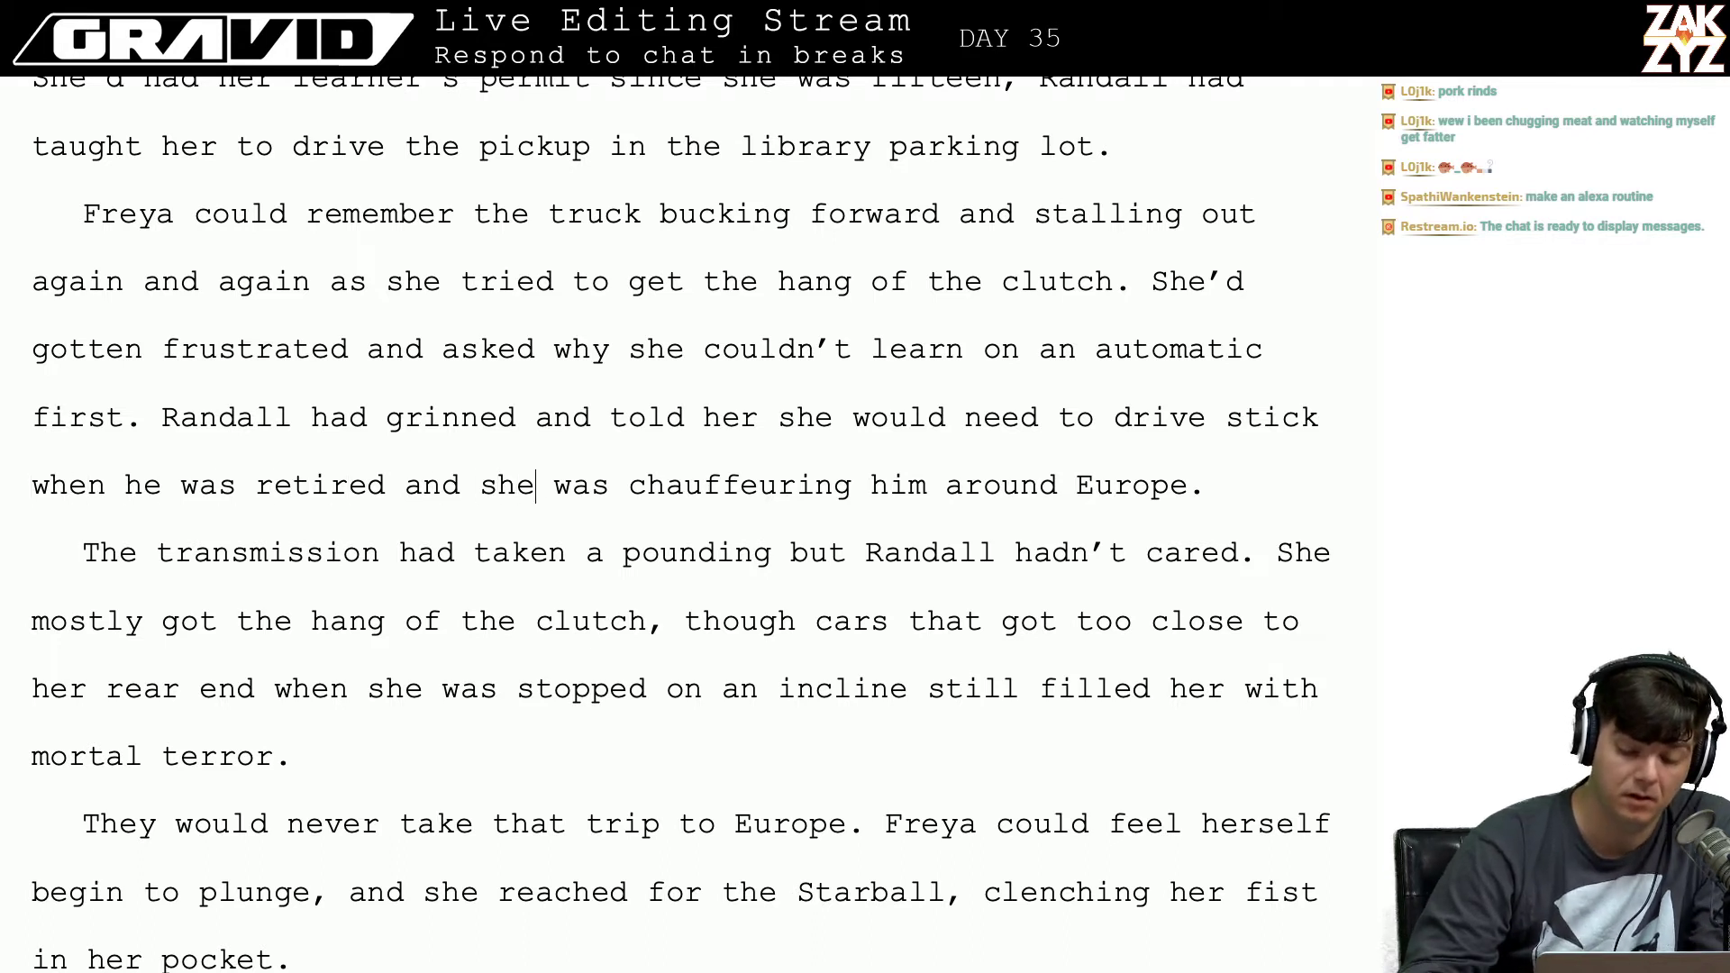
key("BackSpace")
key("BackSpace")
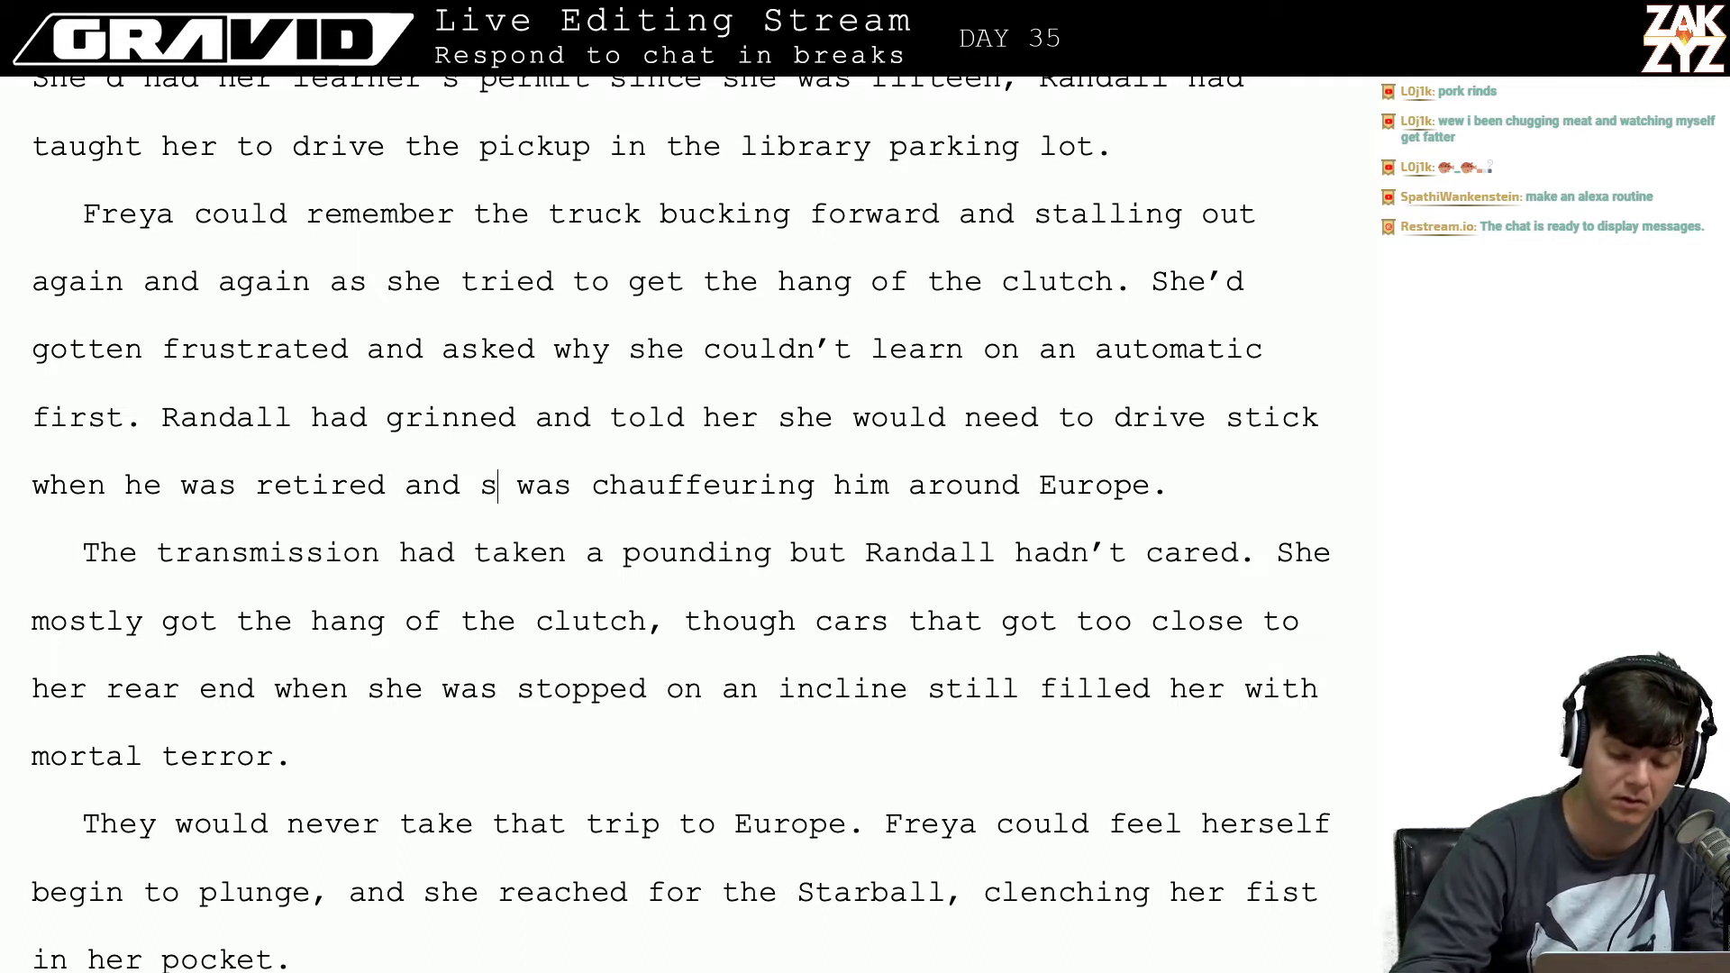
type("he")
Step: Replace "her" with "Freya" after "Randall had grinned and told"
key("Right")
key("Right")
key("Right")
key("Right")
key("Right")
key("Right")
key("Right")
key("Right")
key("Right")
key("Right")
key("Right")
key("Right")
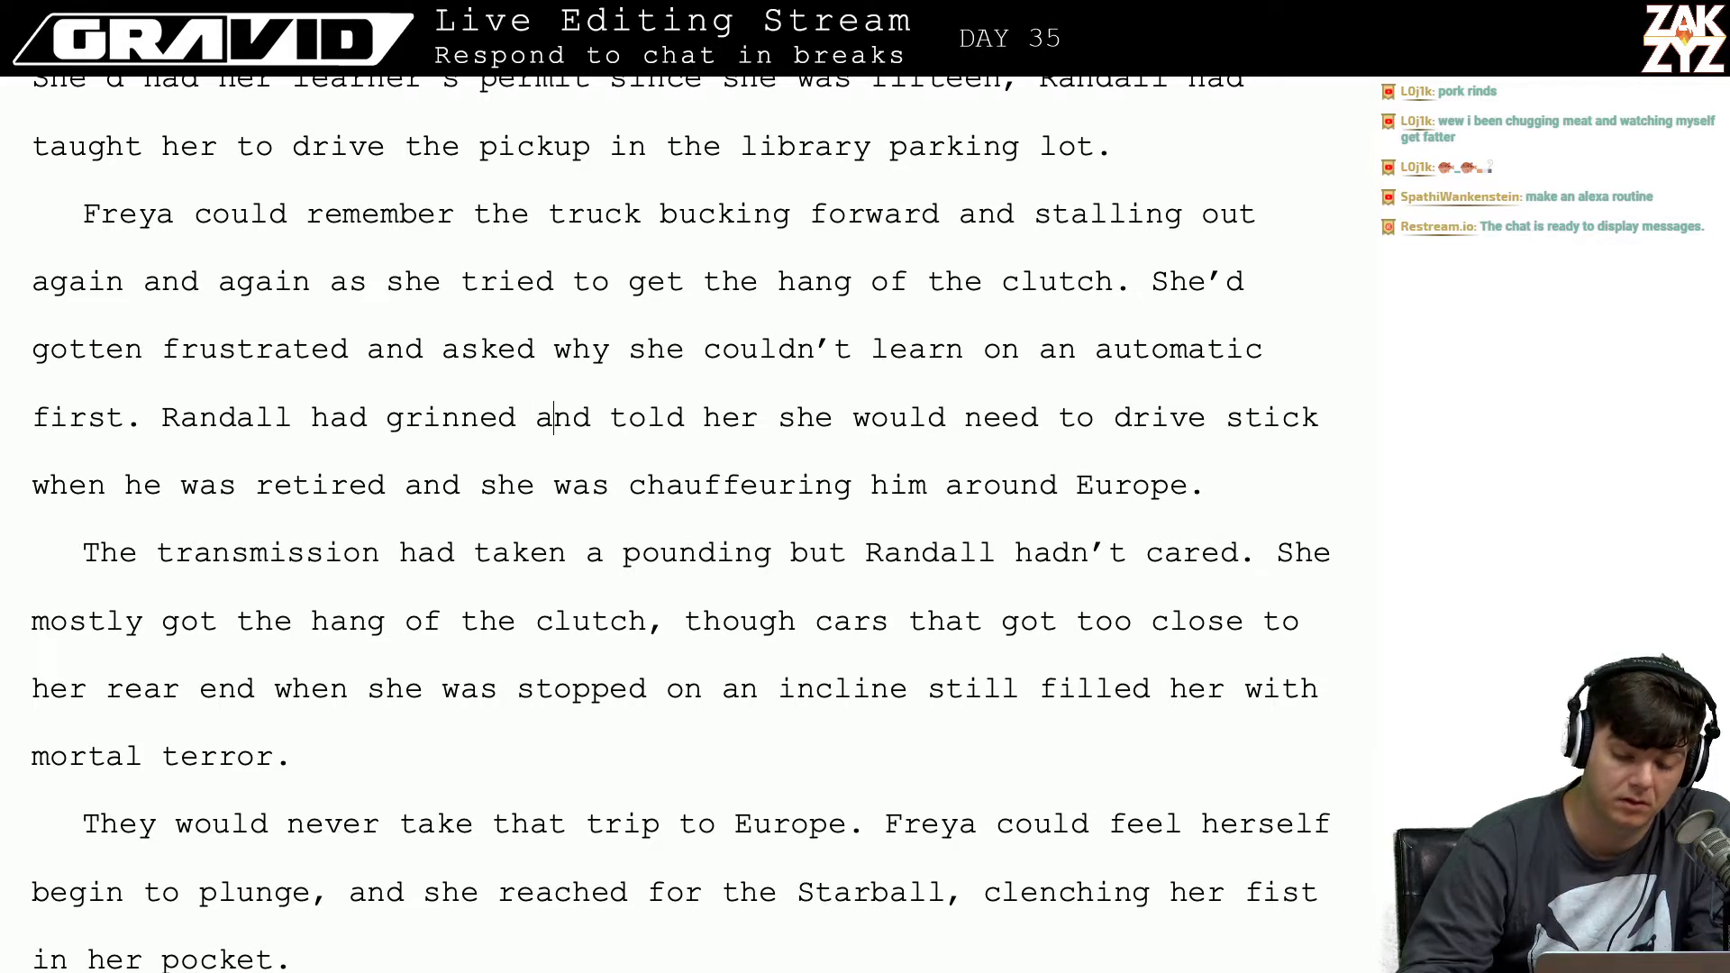
key("BackSpace")
key("BackSpace")
key("BackSpace")
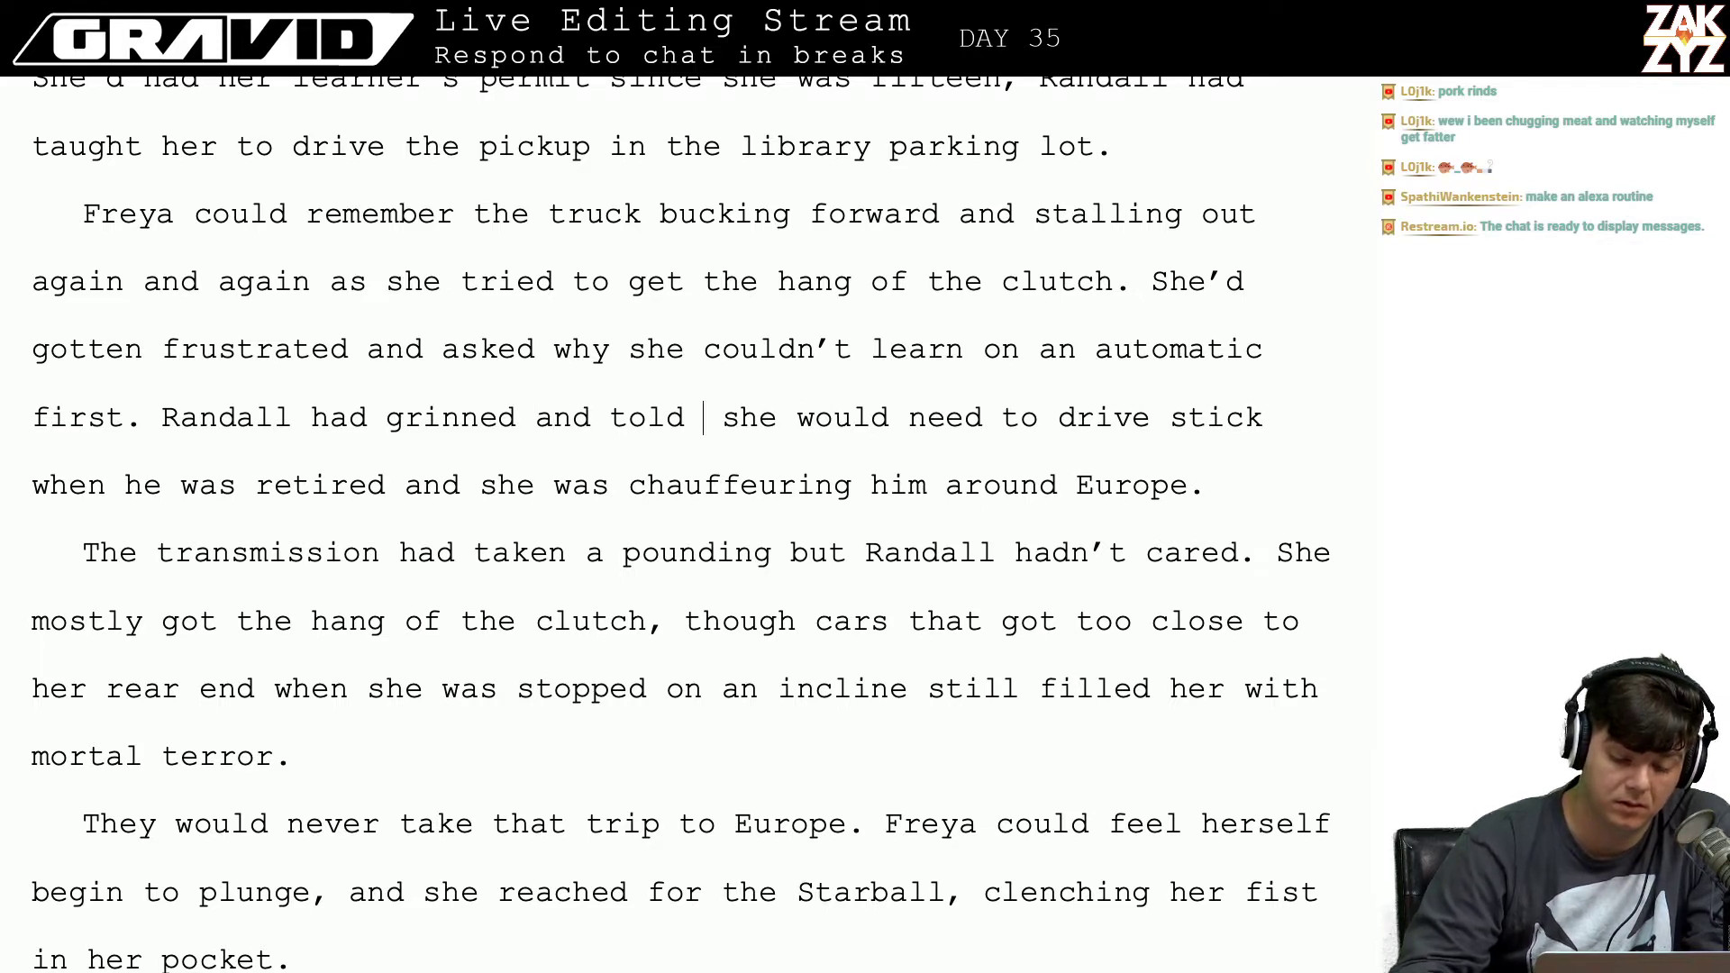
type("Freya")
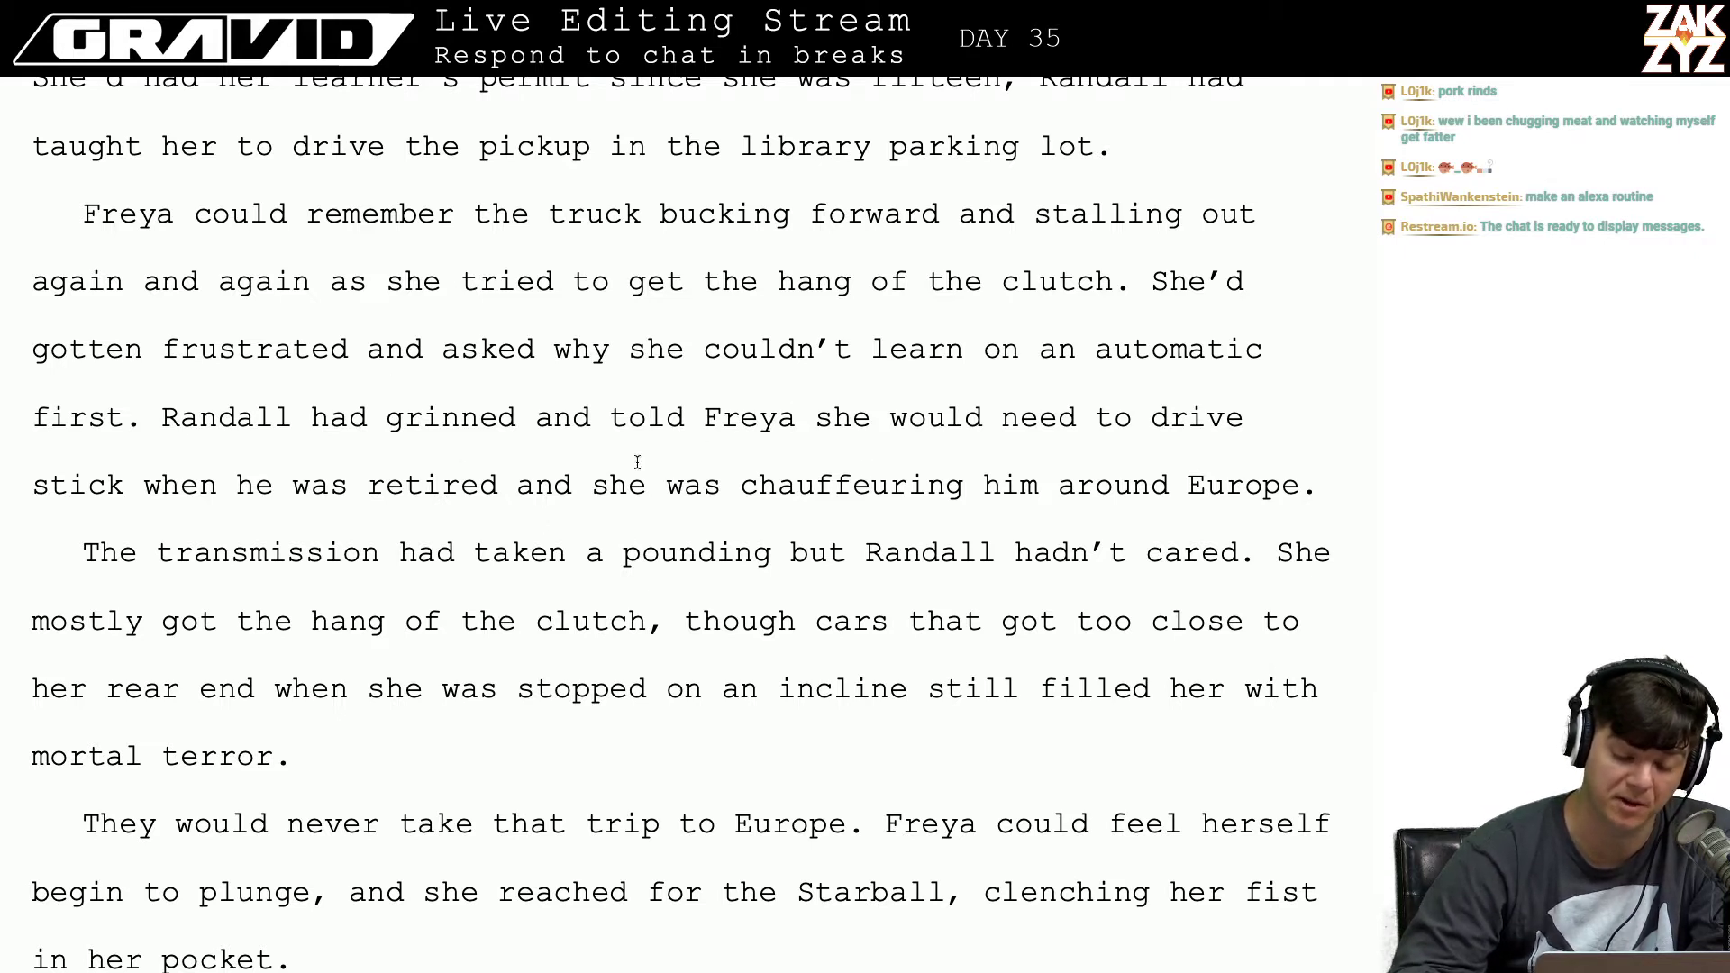
Step: Review the paragraph about the transmission taking a pounding and Freya mostly getting the hang of the clutch
scroll(400, 474, "down", 2)
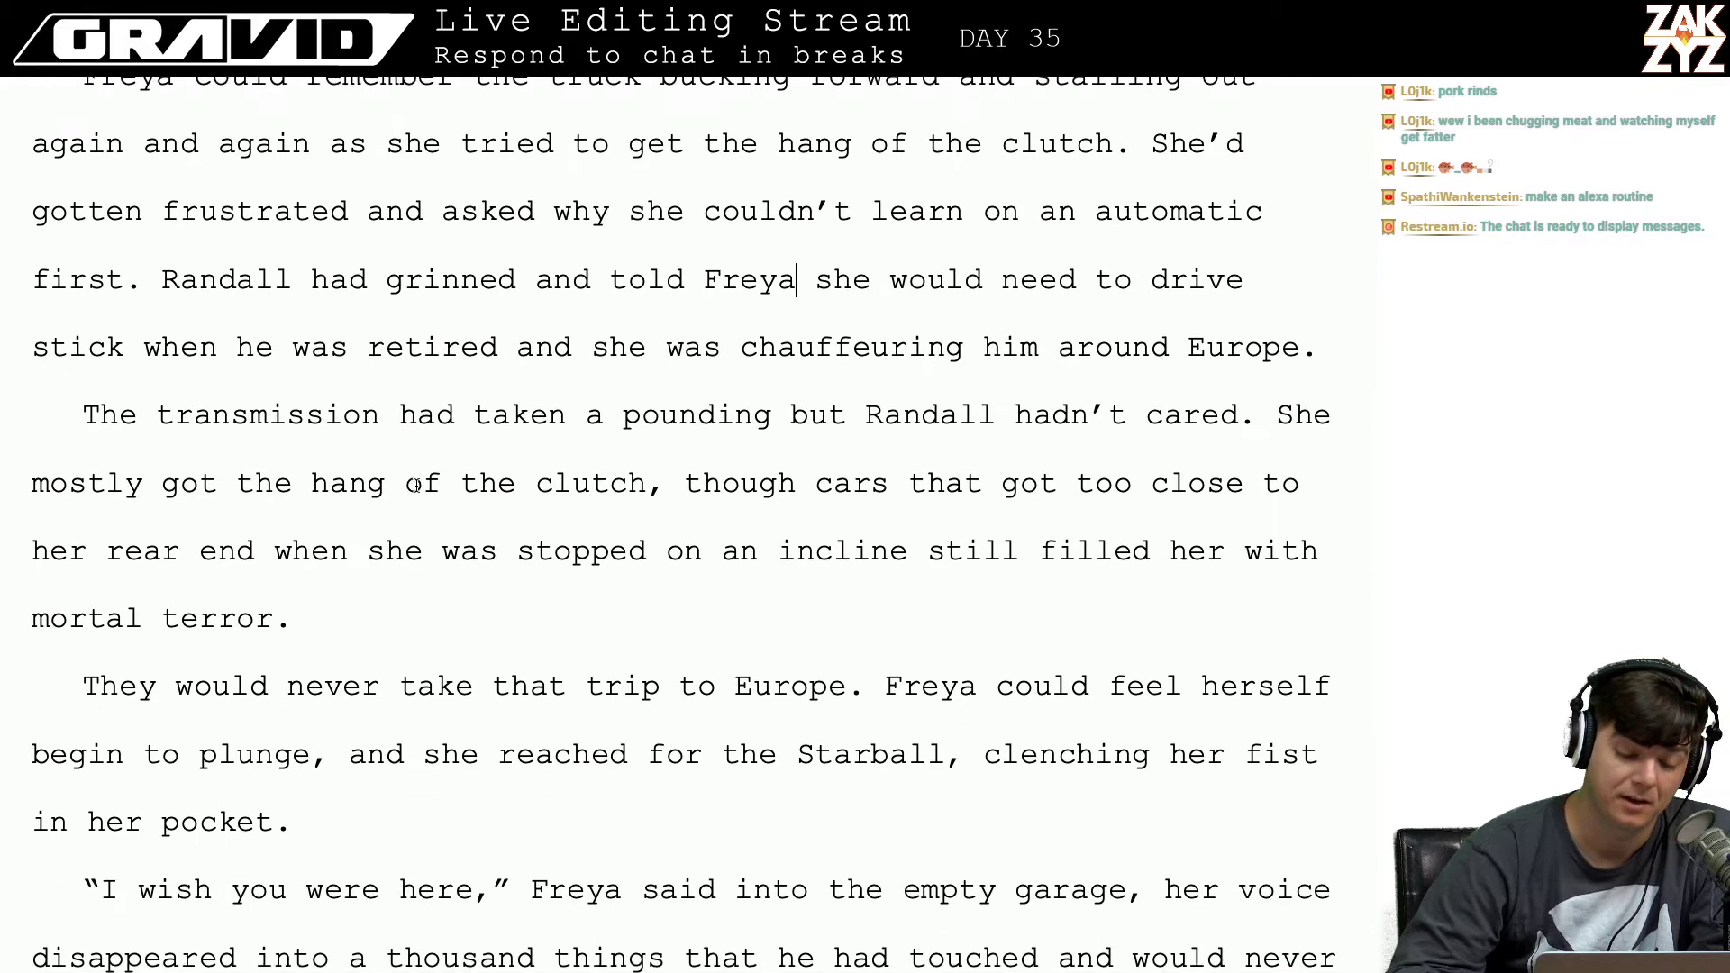
left_click(417, 368)
key("Right")
key("Right")
key("Right")
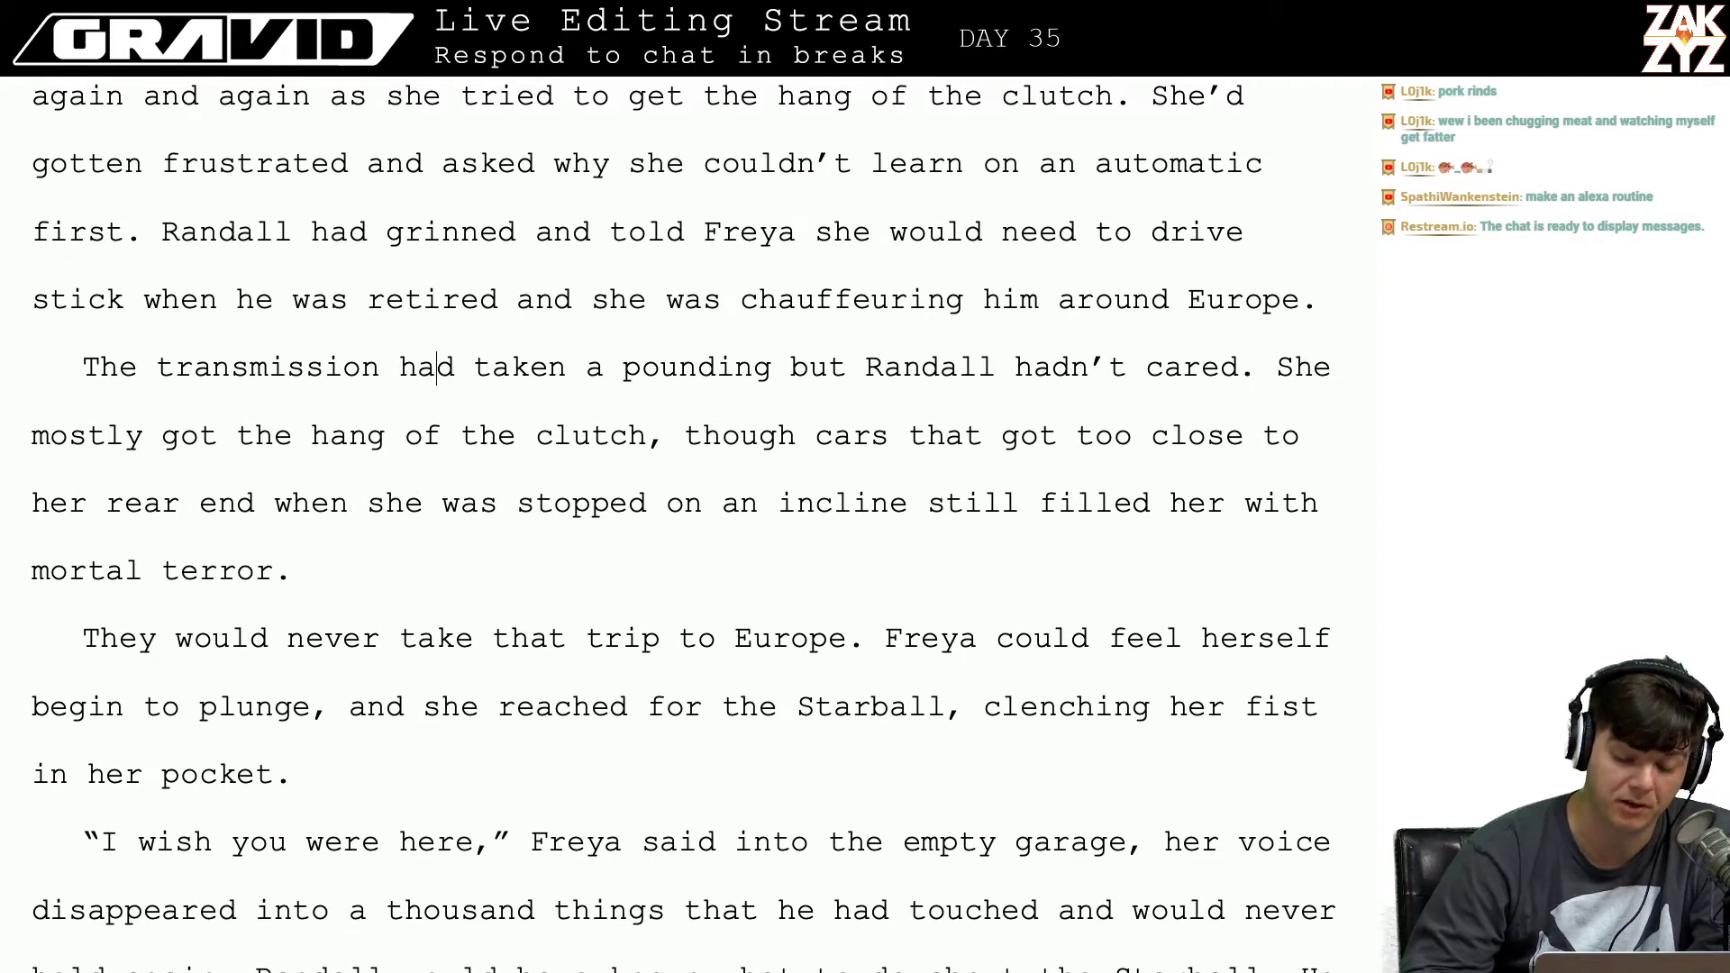
key("ctrl+Right")
key("ctrl+Right")
key("Down")
key("Left")
key("Left")
key("Left")
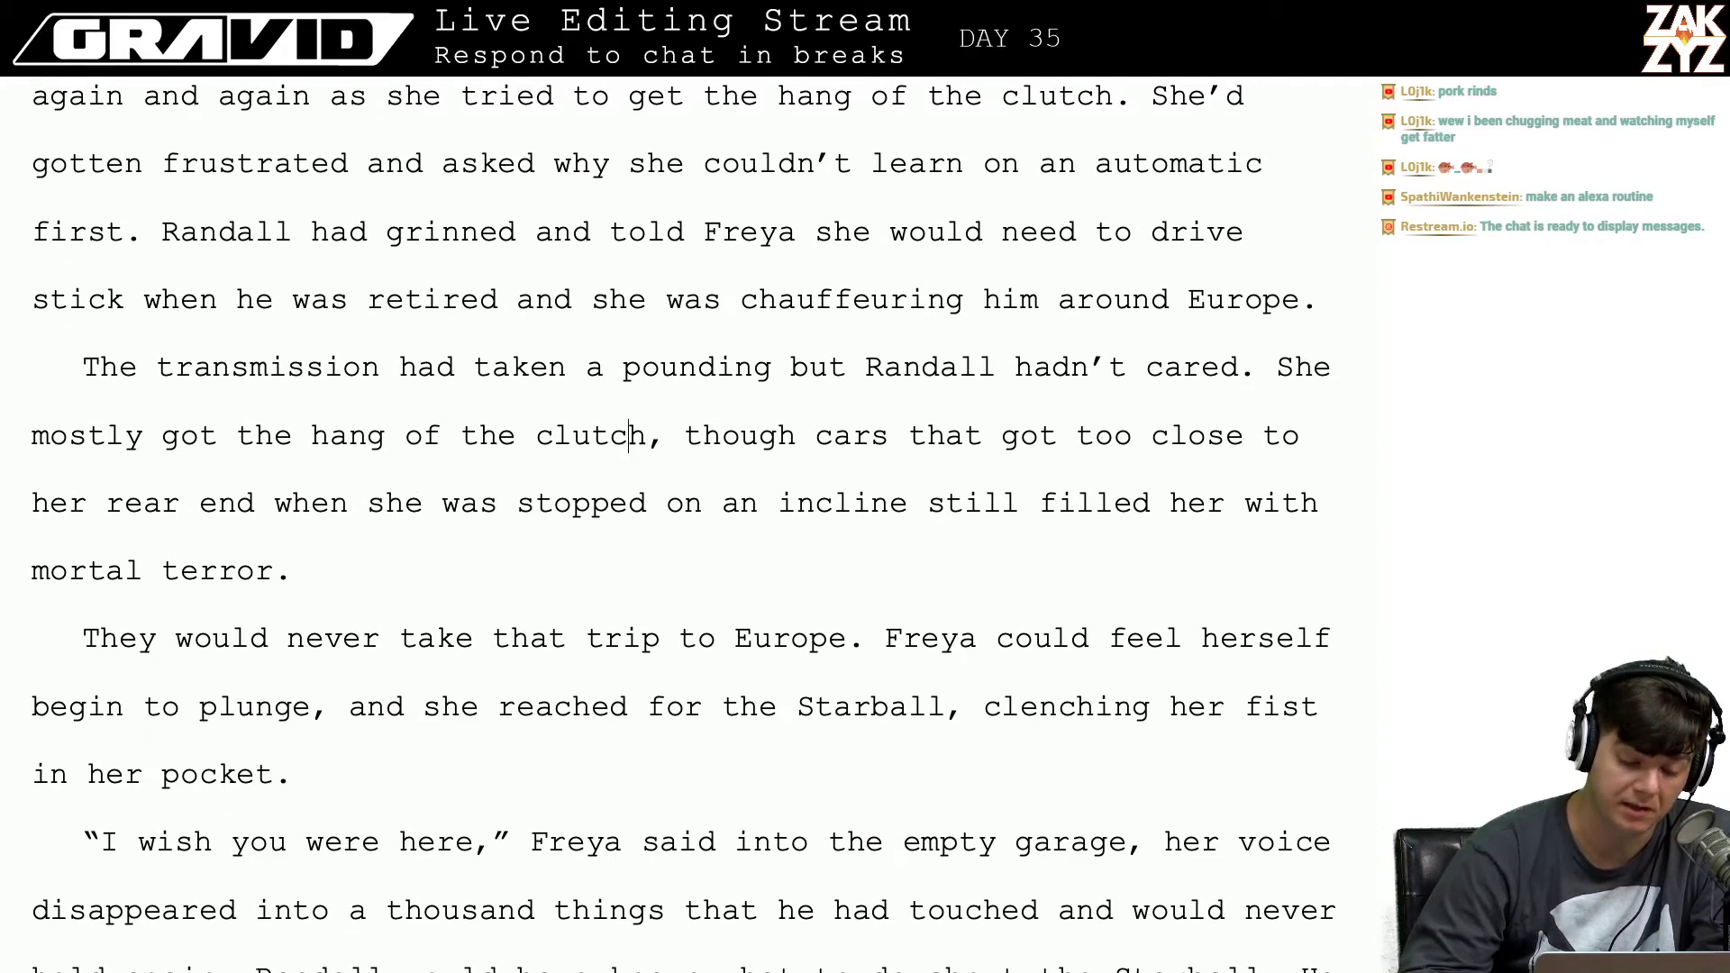
key("Left")
key("Left")
key("Left")
key("Left")
key("Left")
key("Right")
key("Left")
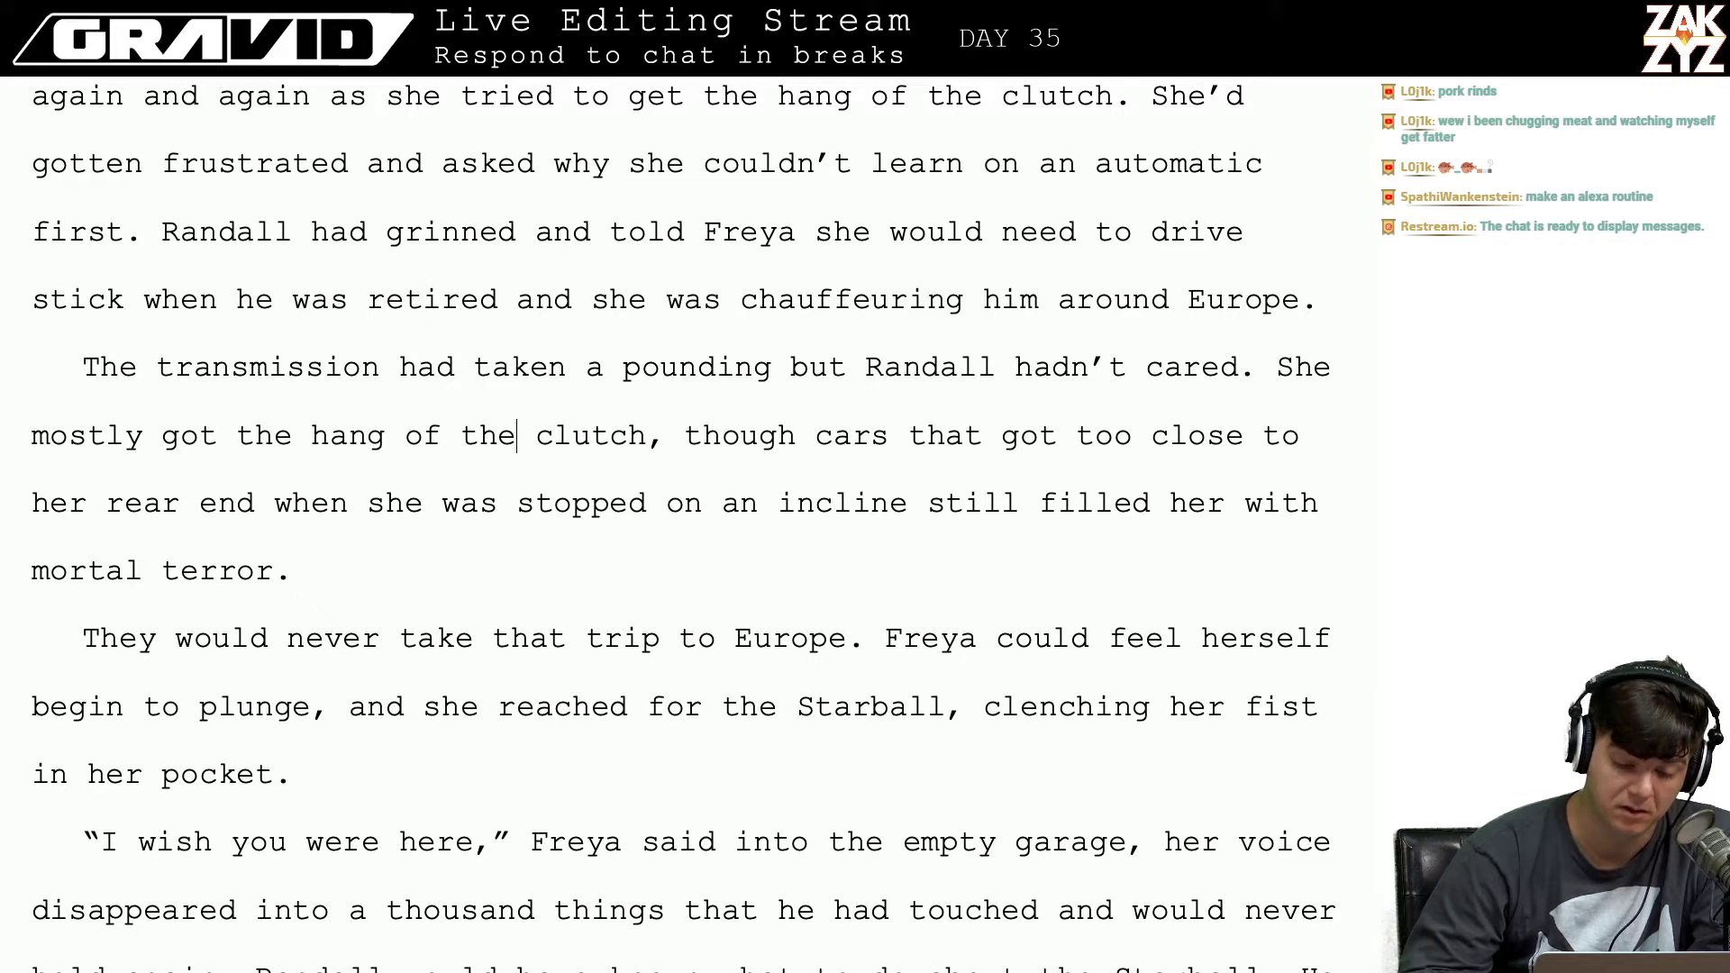
key("Right")
key("Left")
key("Up")
key("Left")
key("Left")
key("Left")
key("Left")
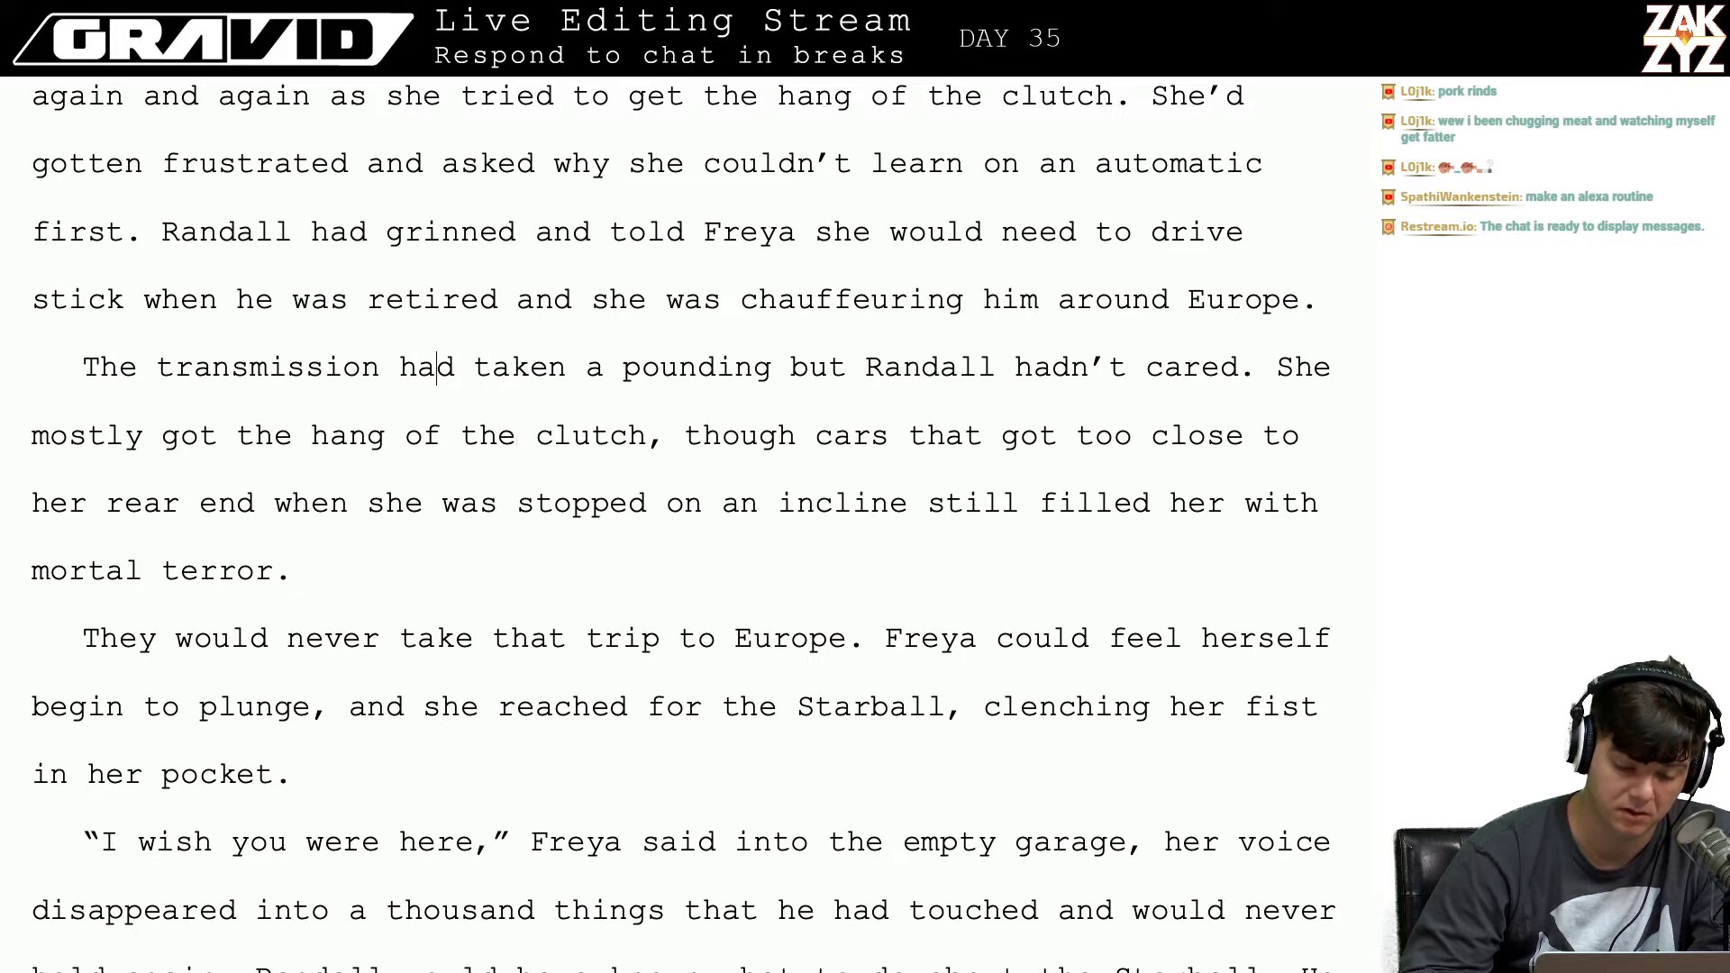
key("Left")
key("Left")
key("Left")
key("Left")
key("Left")
key("Left")
key("Left")
key("Left")
key("Left")
key("Down")
key("Left")
key("Left")
key("Left")
key("Left")
key("Left")
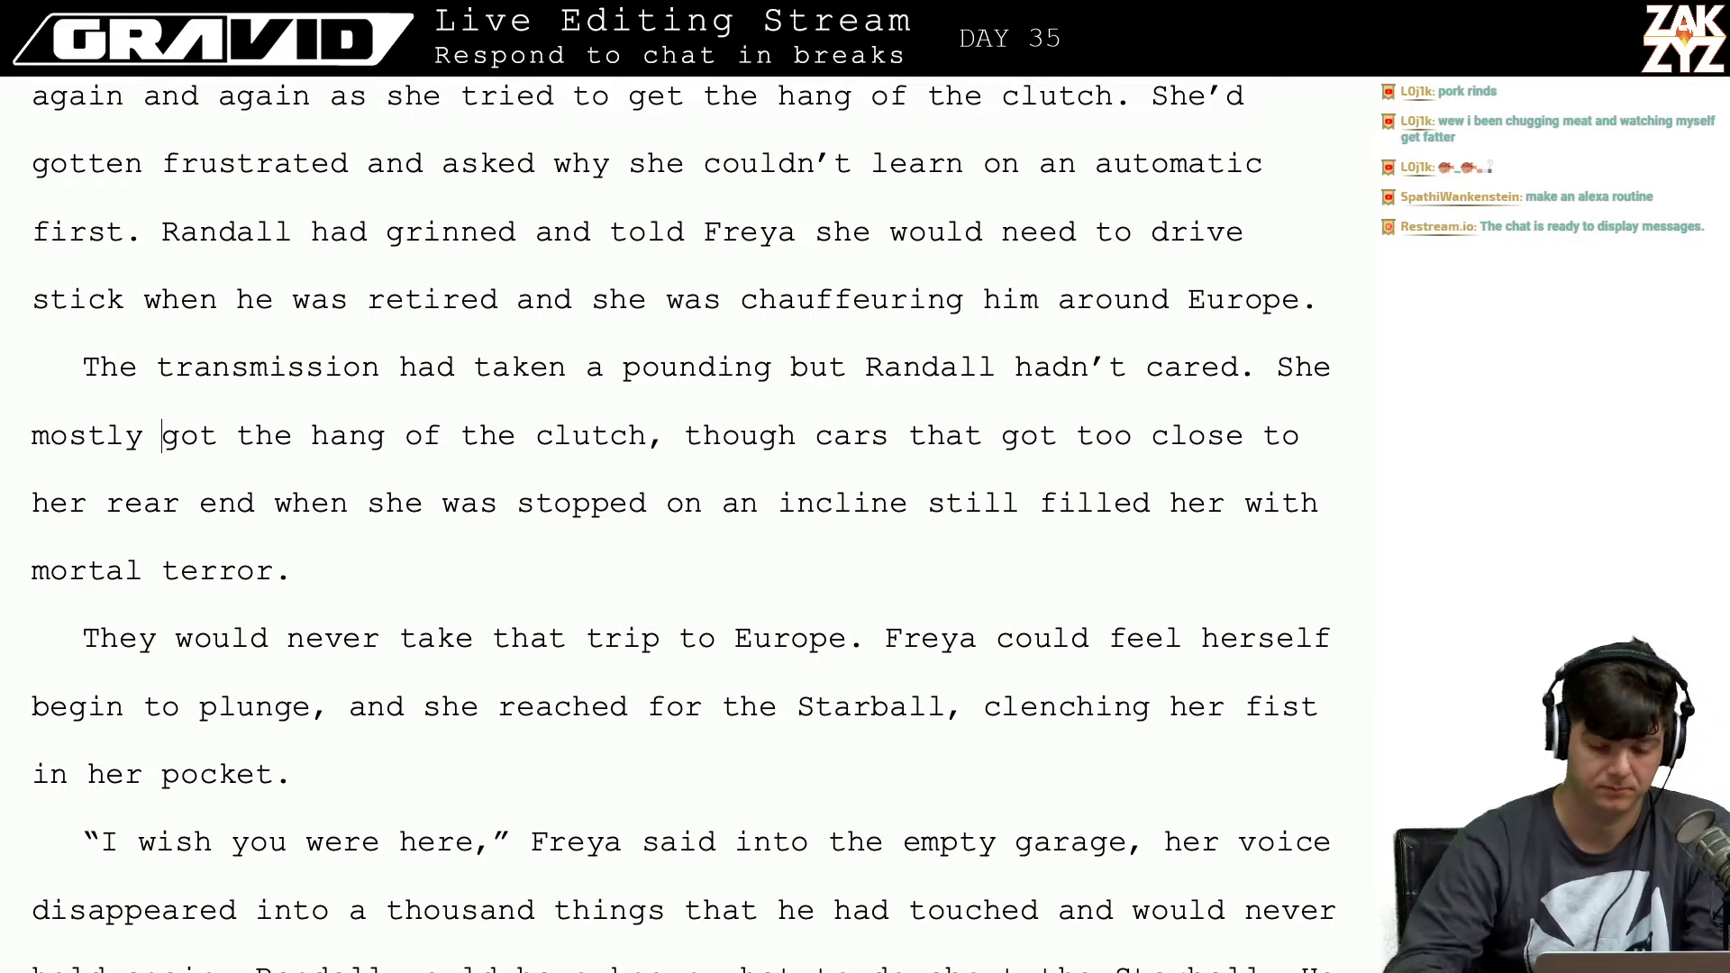
type("go")
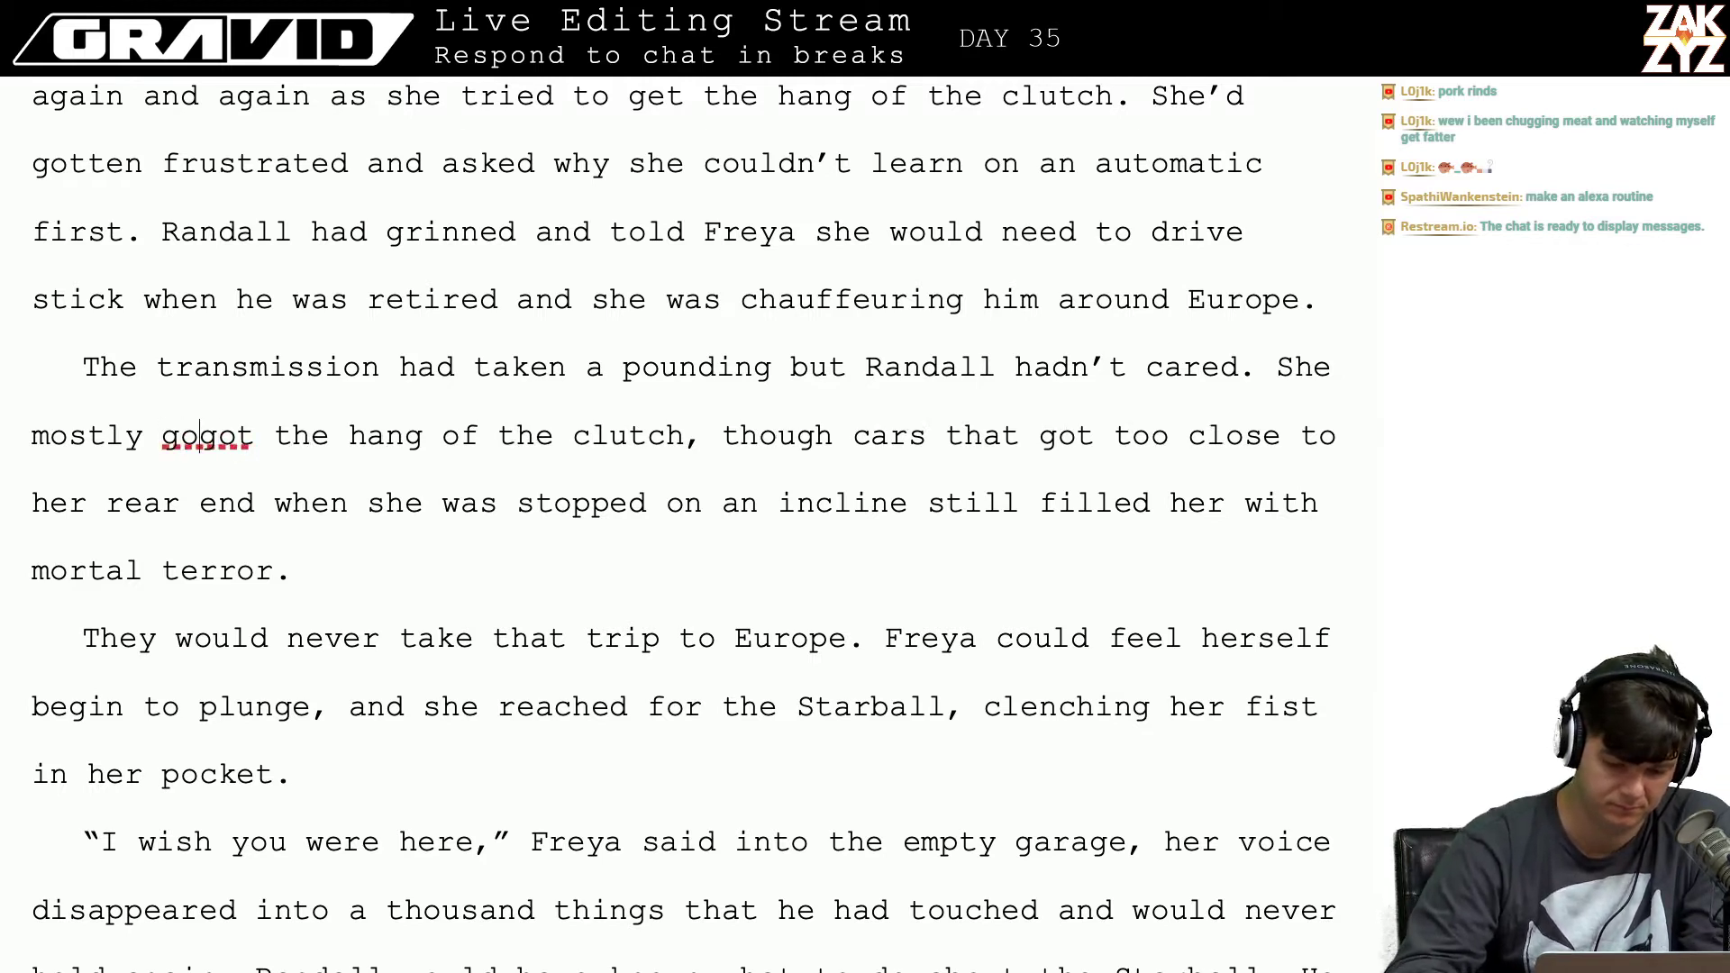
key("BackSpace")
key("BackSpace")
type("learne")
type("d to drive")
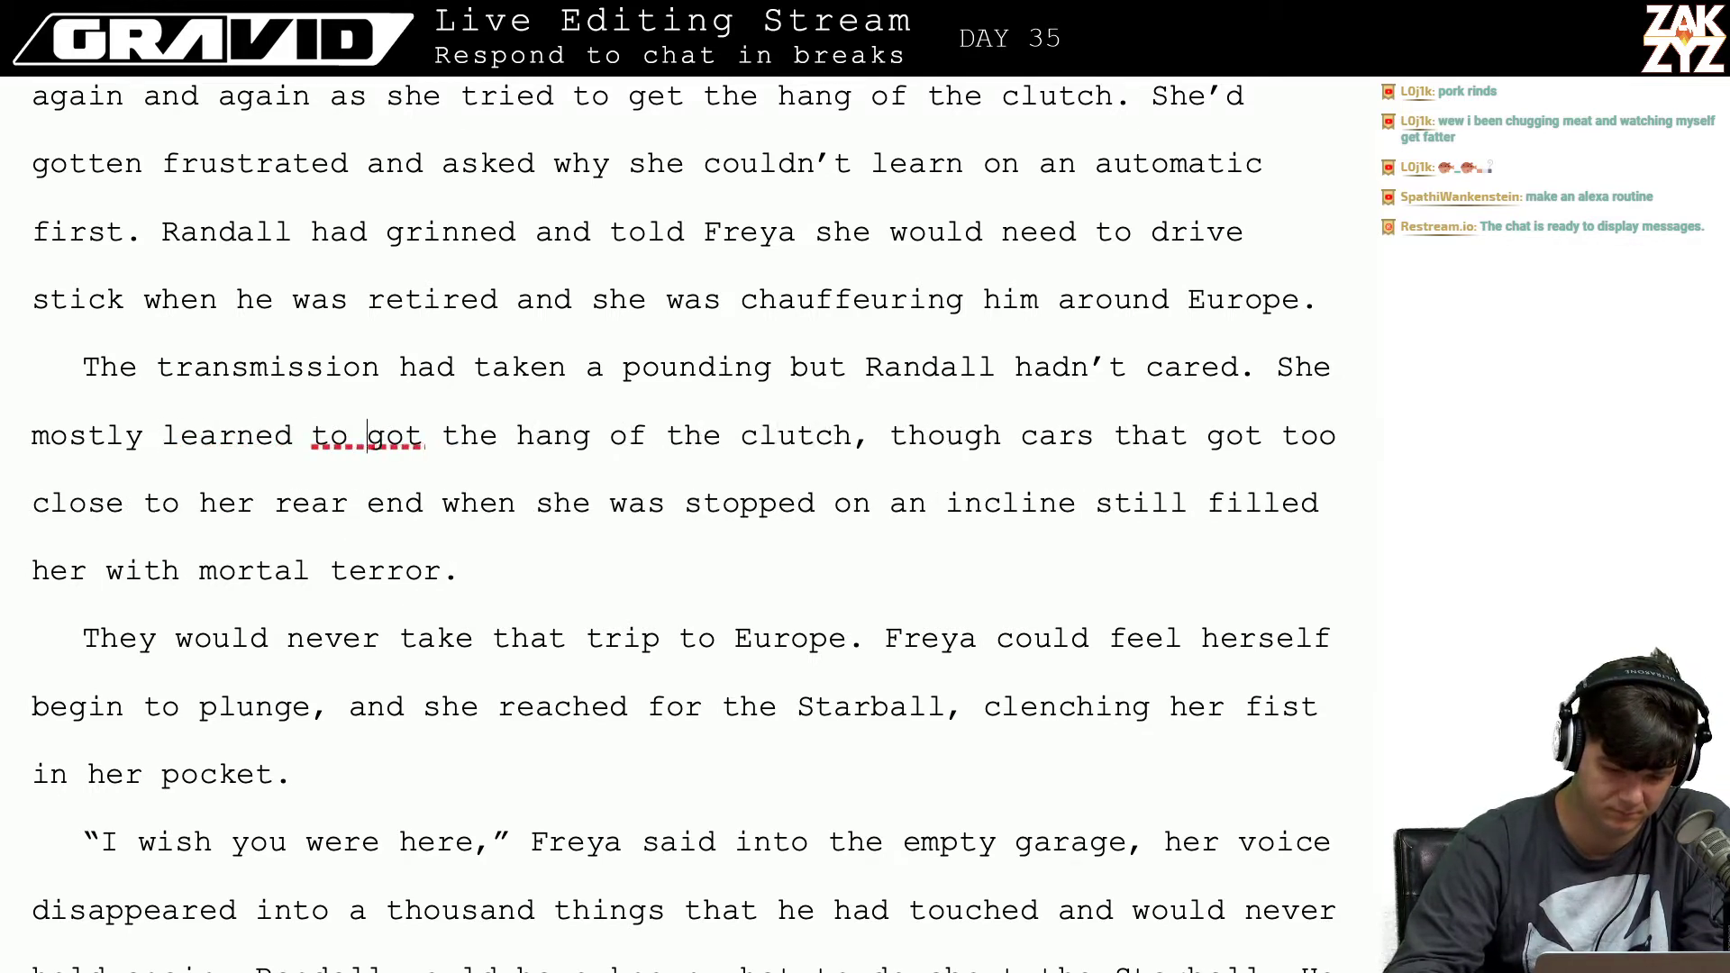
key("BackSpace")
key("BackSpace")
key("BackSpace")
key("BackSpace")
key("BackSpace")
key("BackSpace")
key("BackSpace")
key("BackSpace")
key("BackSpace")
key("BackSpace")
key("BackSpace")
key("BackSpace")
key("BackSpace")
key("BackSpace")
key("BackSpace")
key("BackSpace")
key("BackSpace")
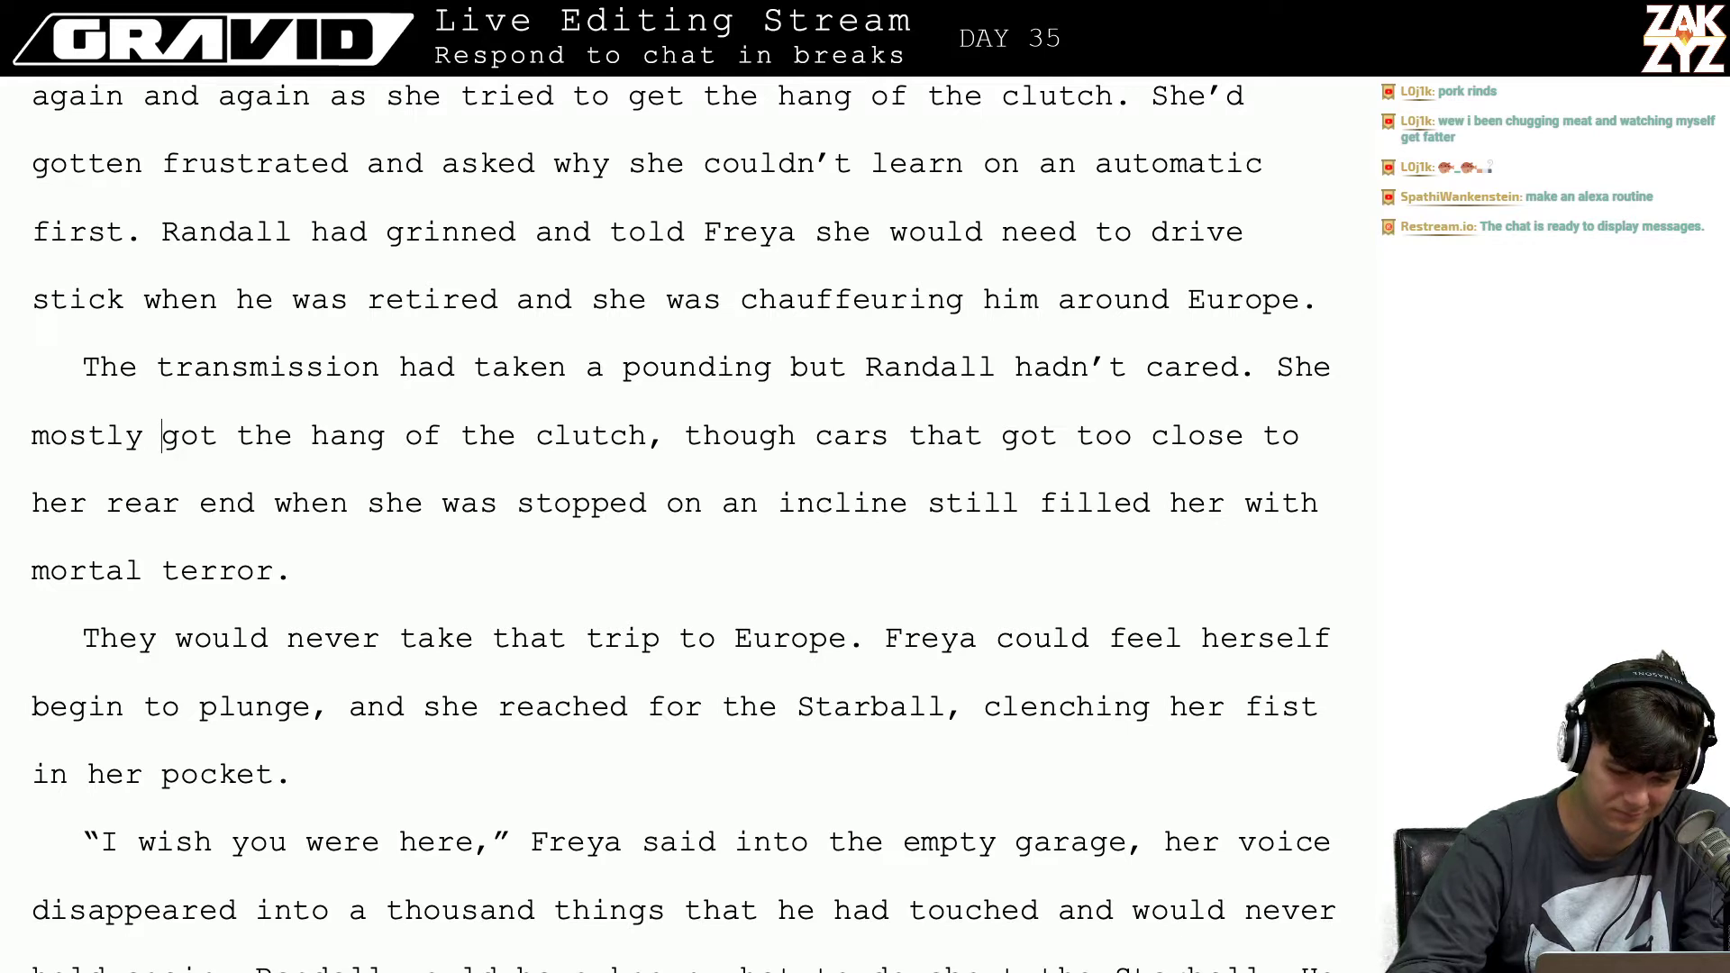
Step: Reread the lines from Freya's frustration with learning on an automatic down to her mostly getting the hang of the clutch
key("Right")
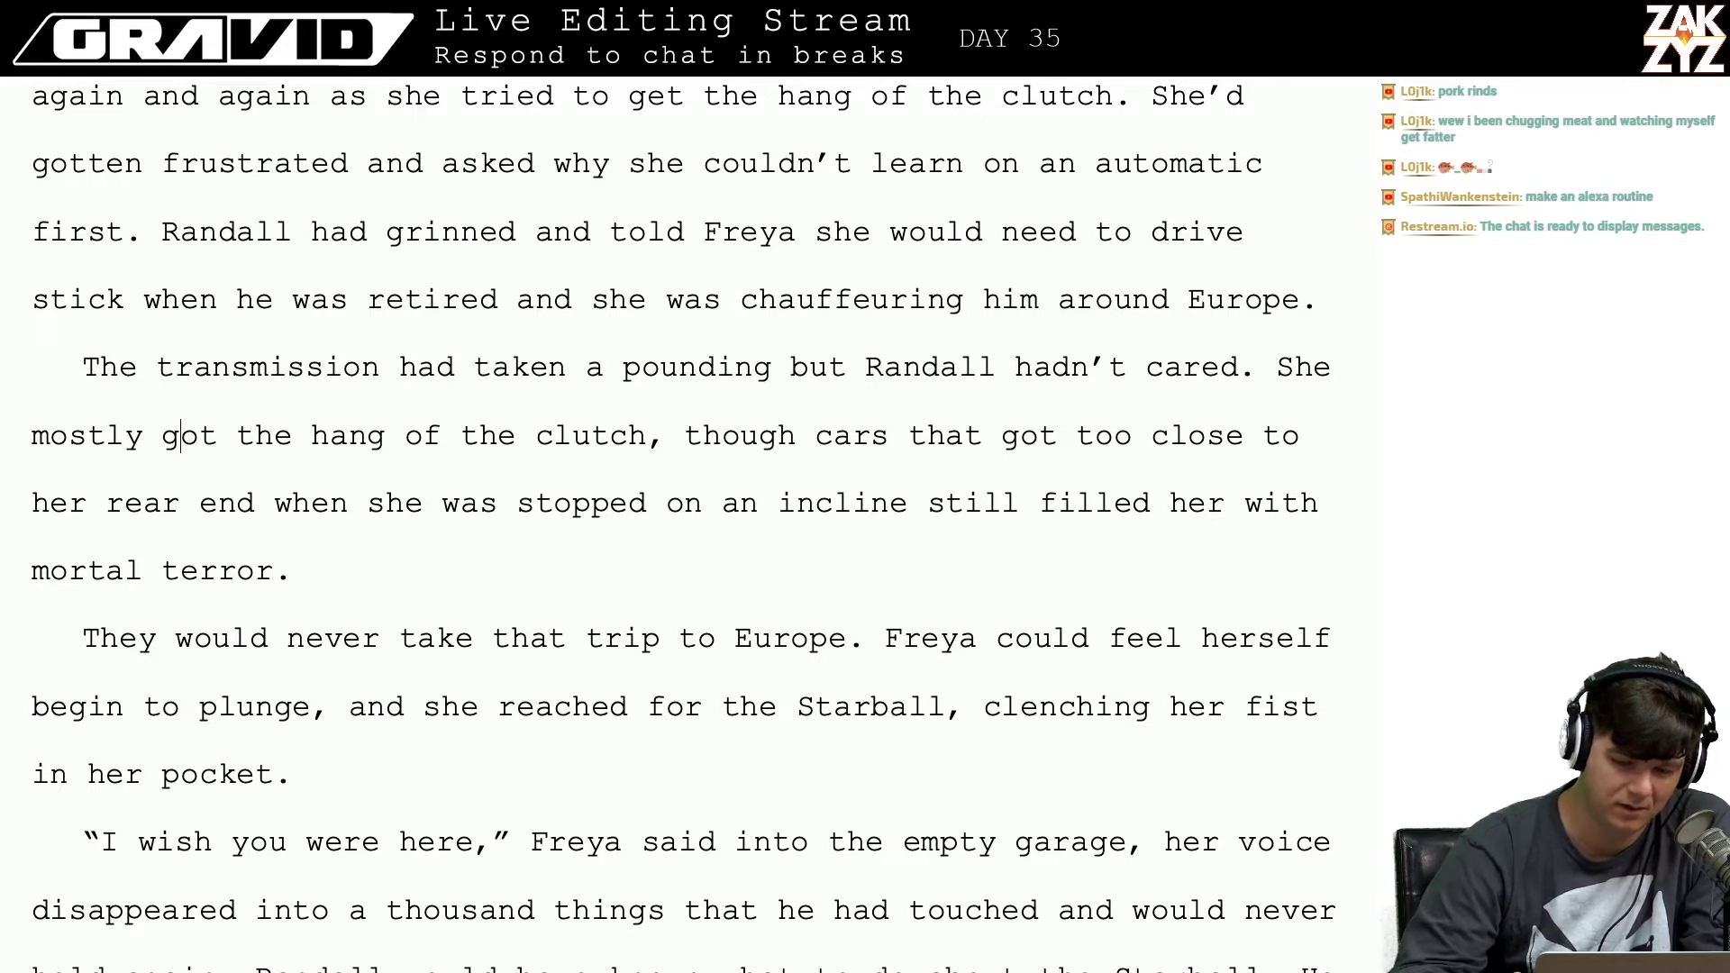
key("Up")
key("Up")
key("Up")
key("Up")
key("Down")
key("Down")
key("Down")
key("Right")
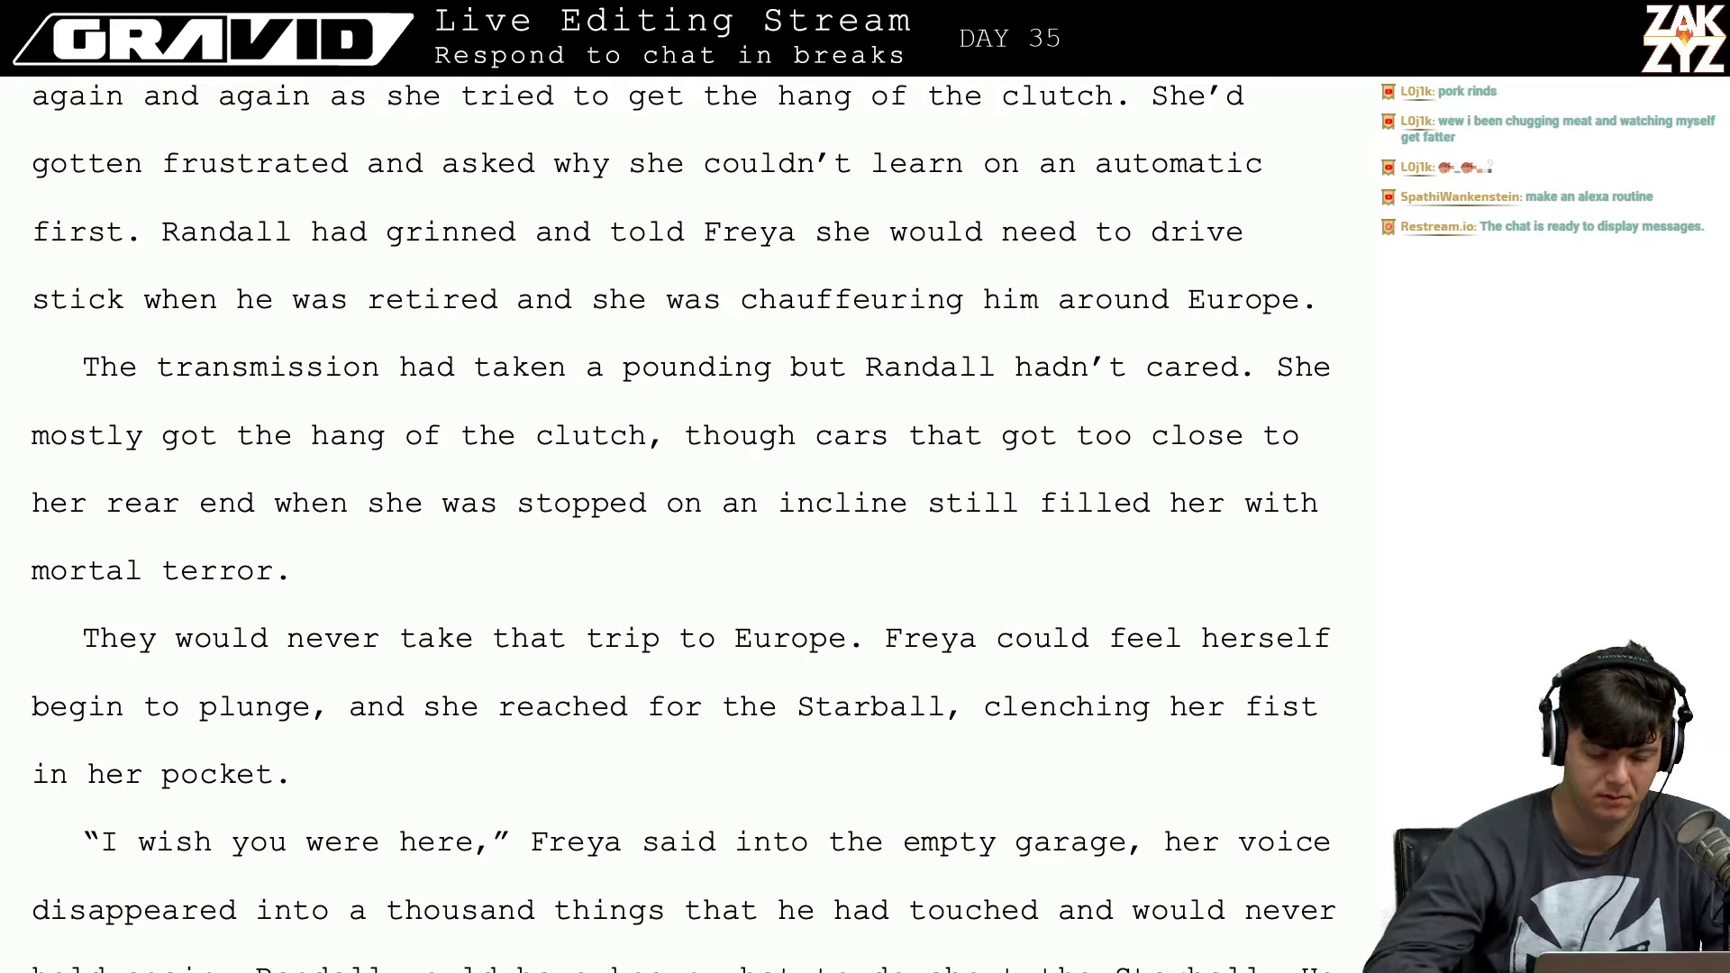
Step: Insert "finally managed to" after "She" in the sentence following "Randall hadn't cared."
left_click(1324, 396)
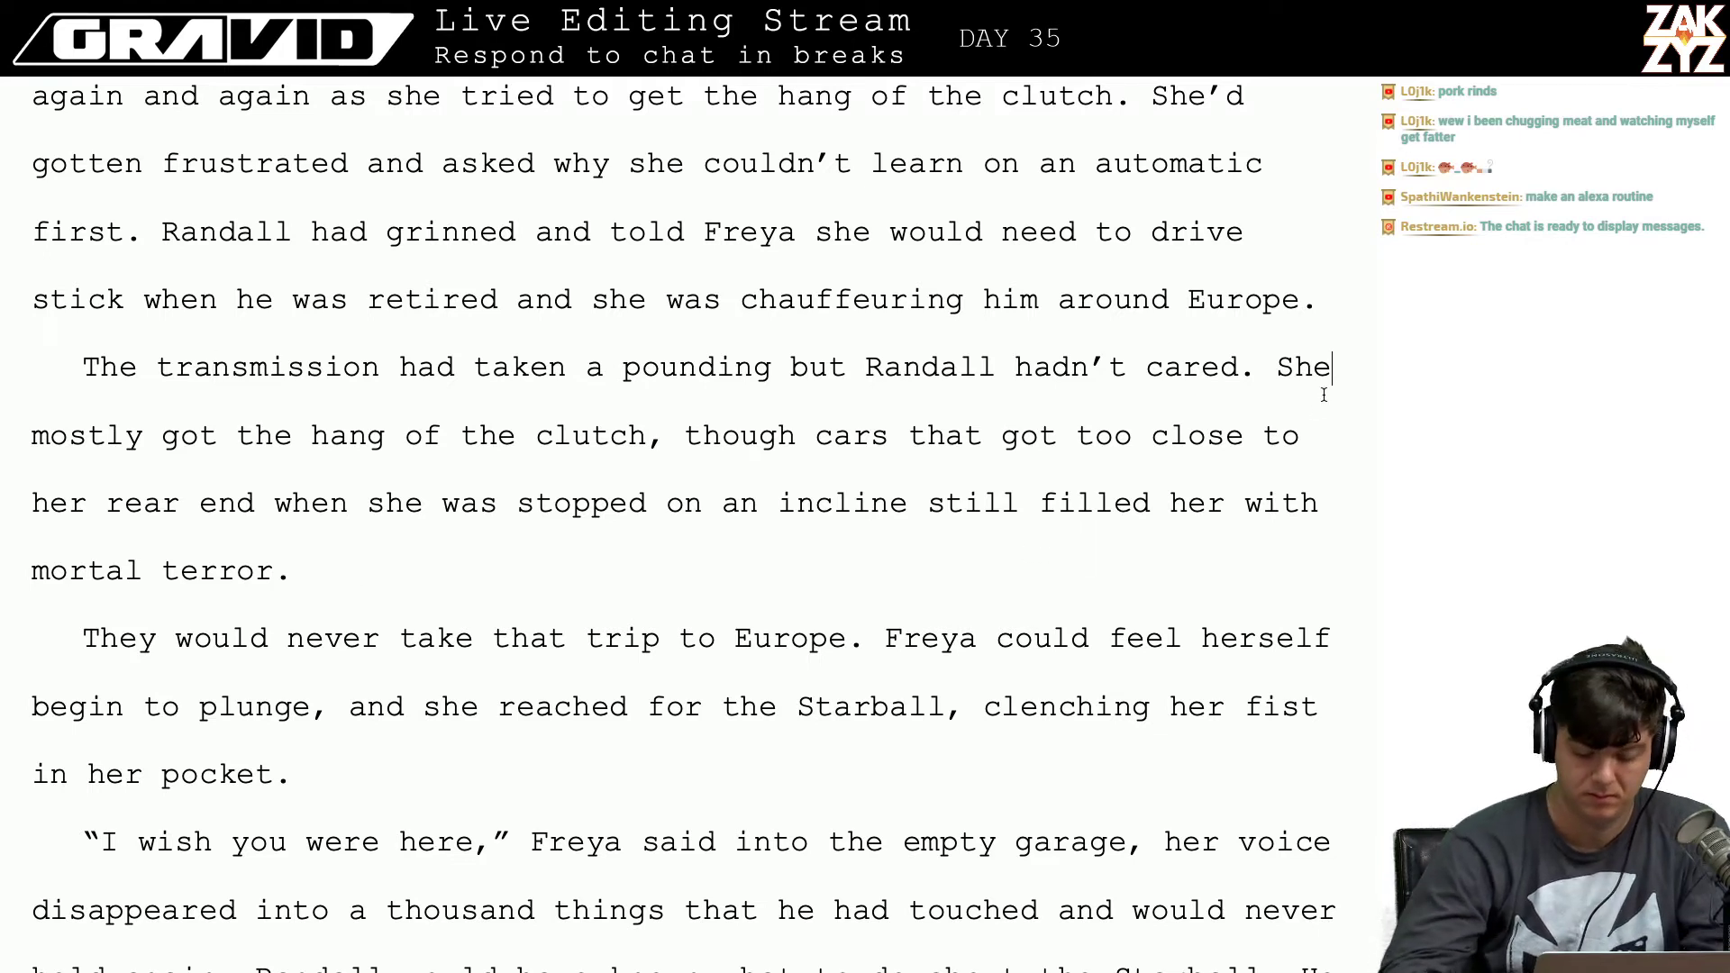
key("End")
type("finally manage")
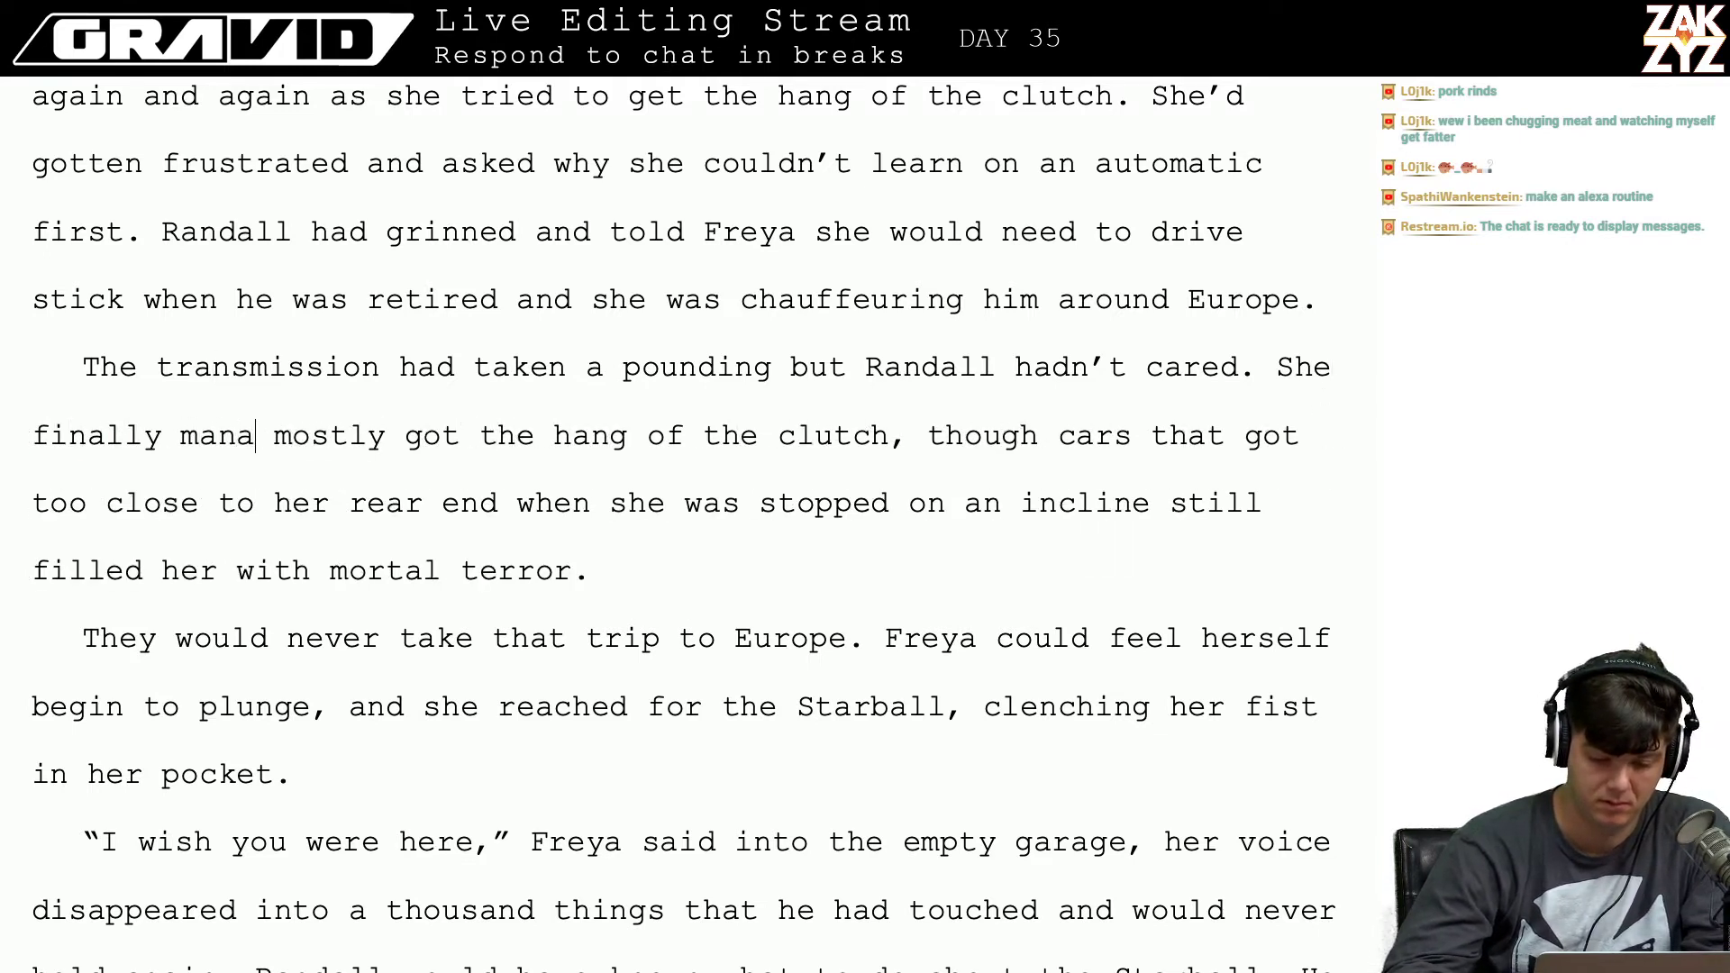
type("d to")
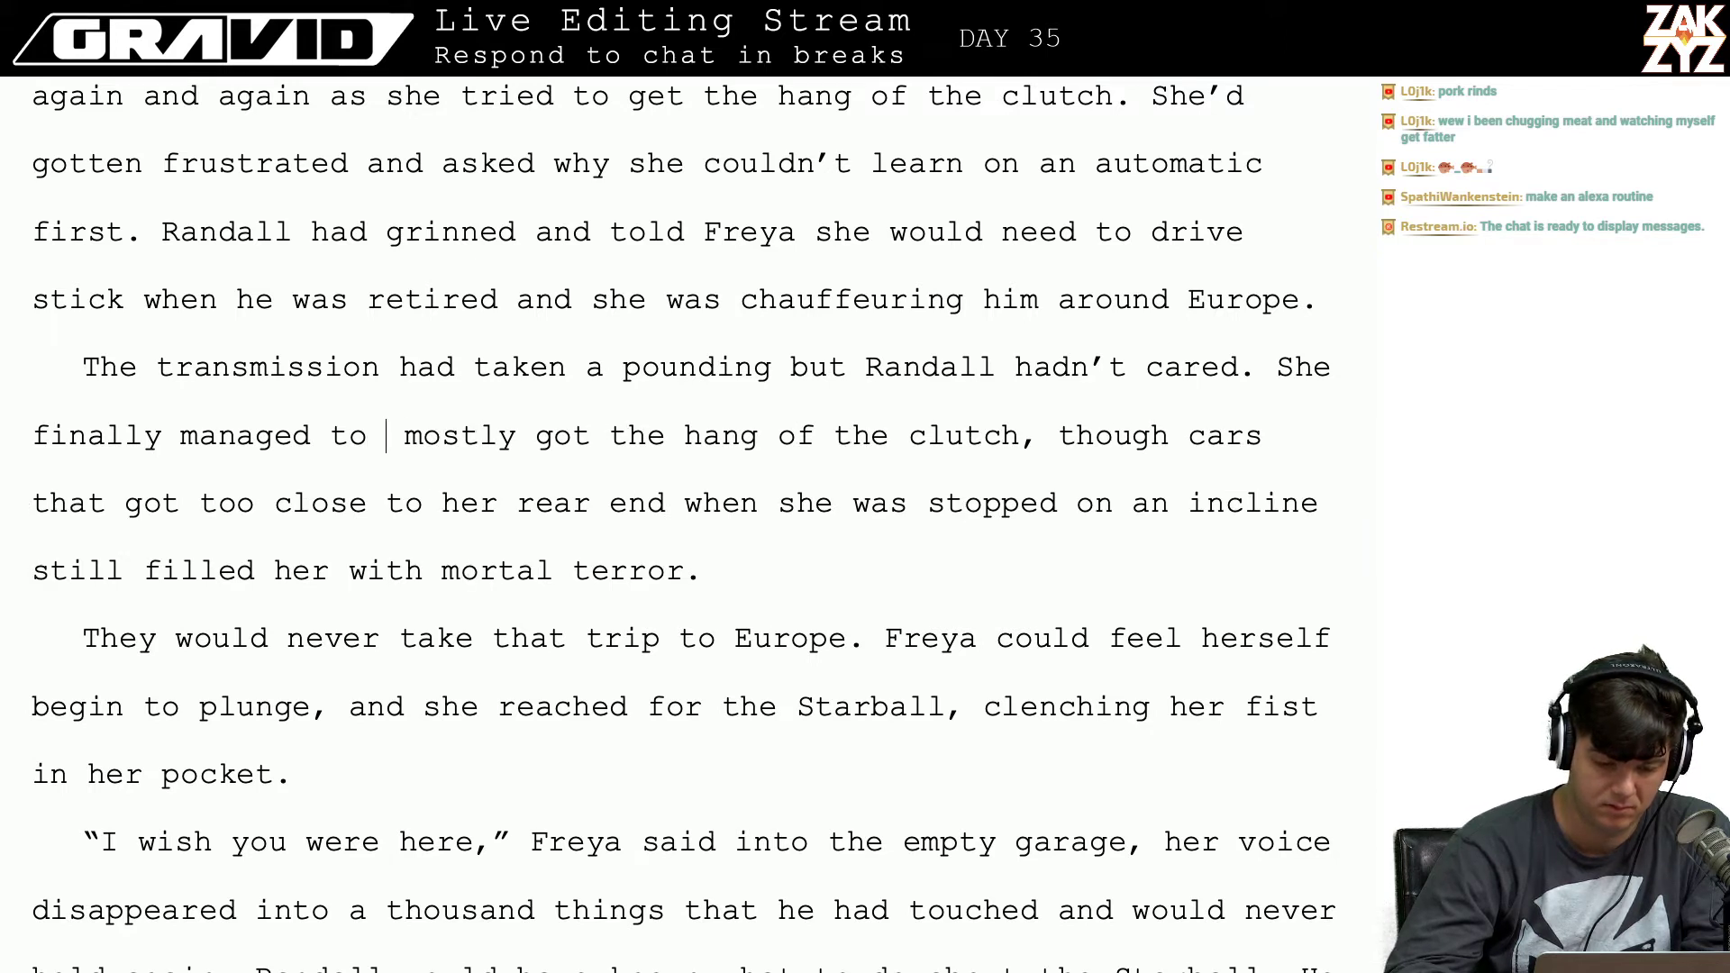
Step: Try "got a handle on the clutch" in place of "managed to" after "She finally"
key("BackSpace")
key("BackSpace")
key("BackSpace")
key("BackSpace")
key("BackSpace")
key("BackSpace")
key("BackSpace")
key("BackSpace")
key("BackSpace")
key("BackSpace")
key("BackSpace")
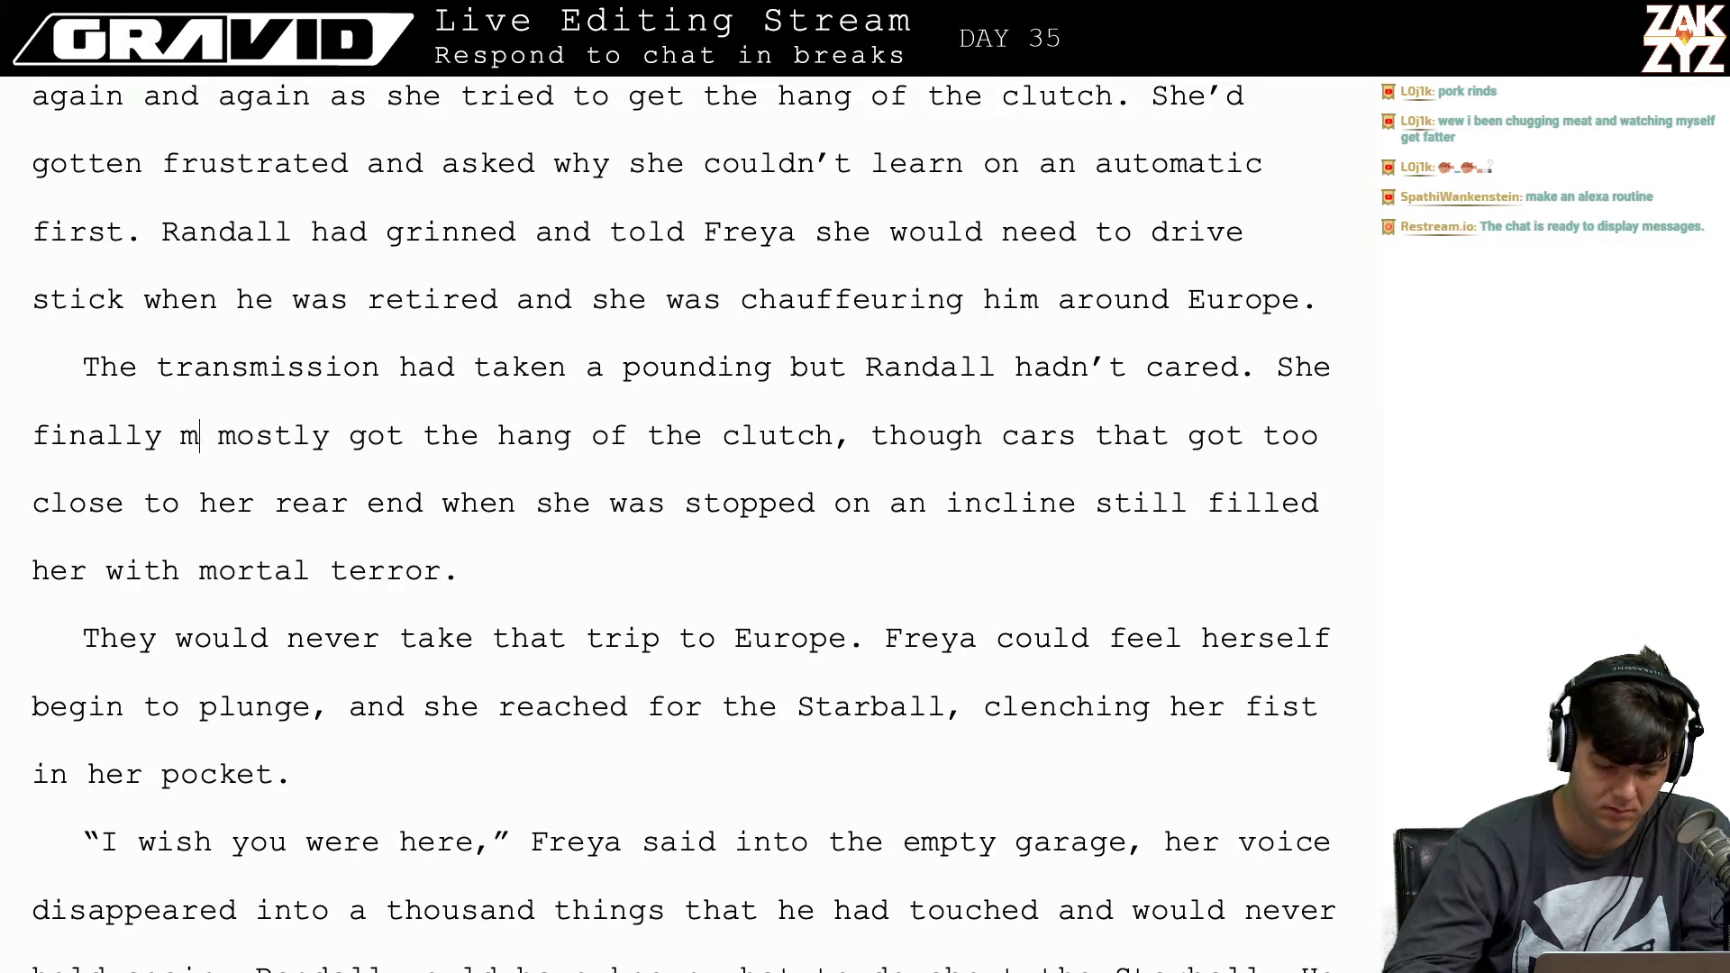
type("got a handle on the cl")
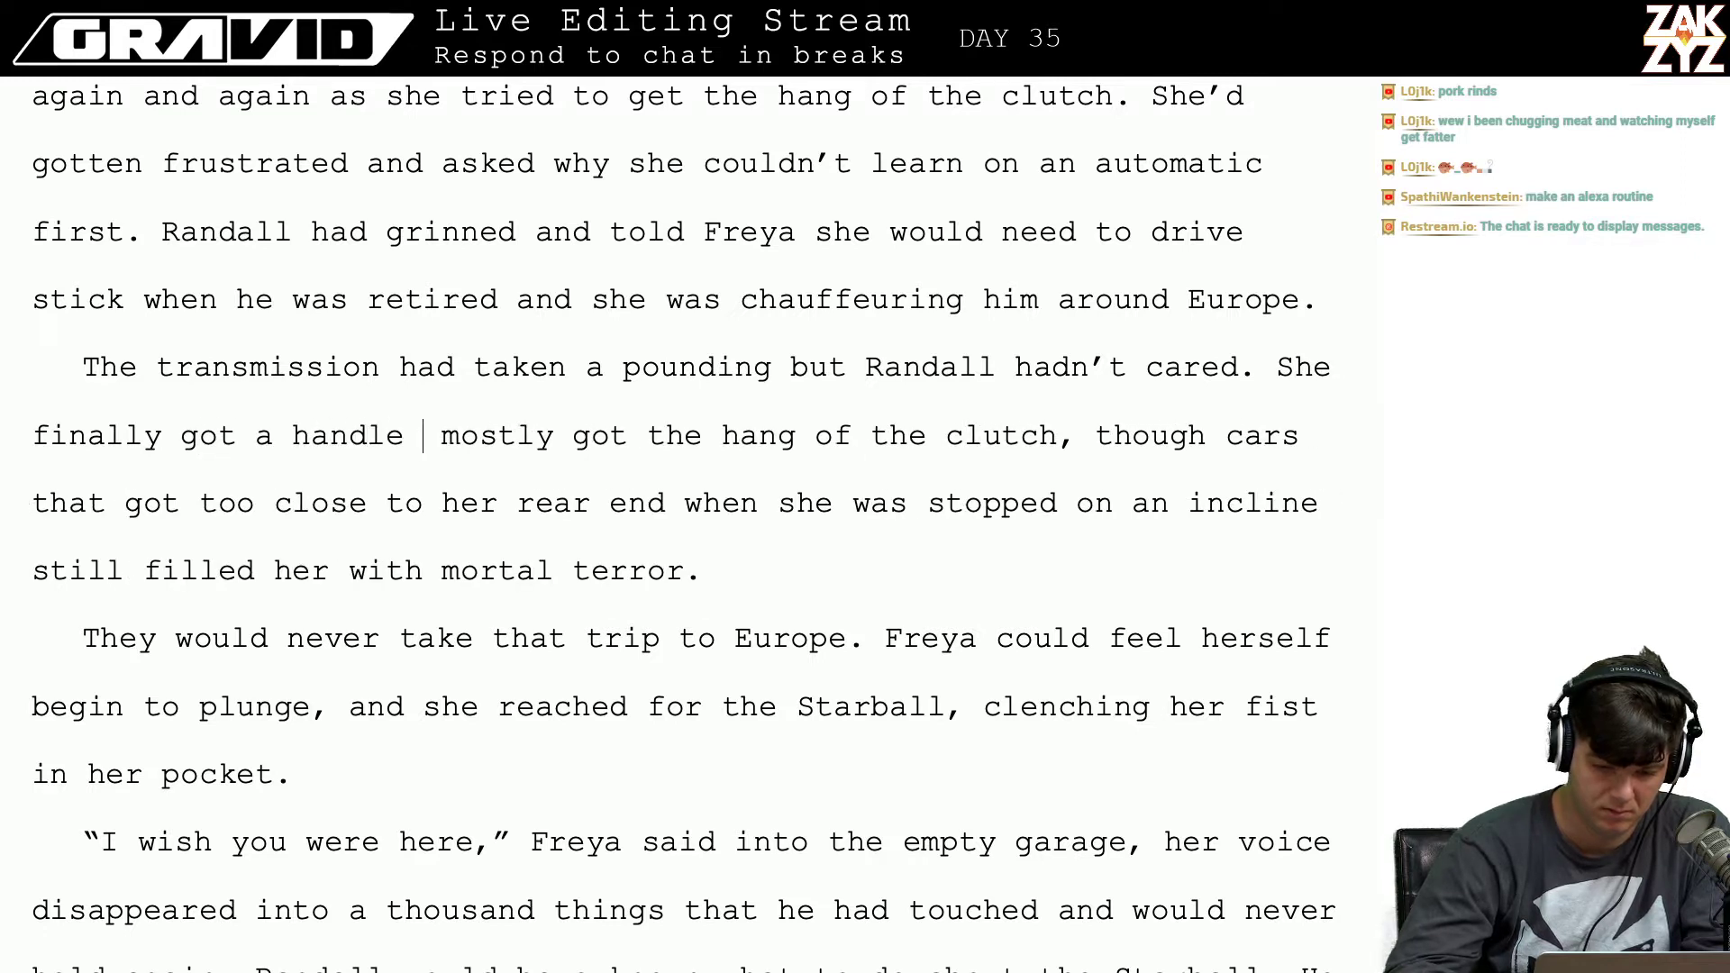
type("uth")
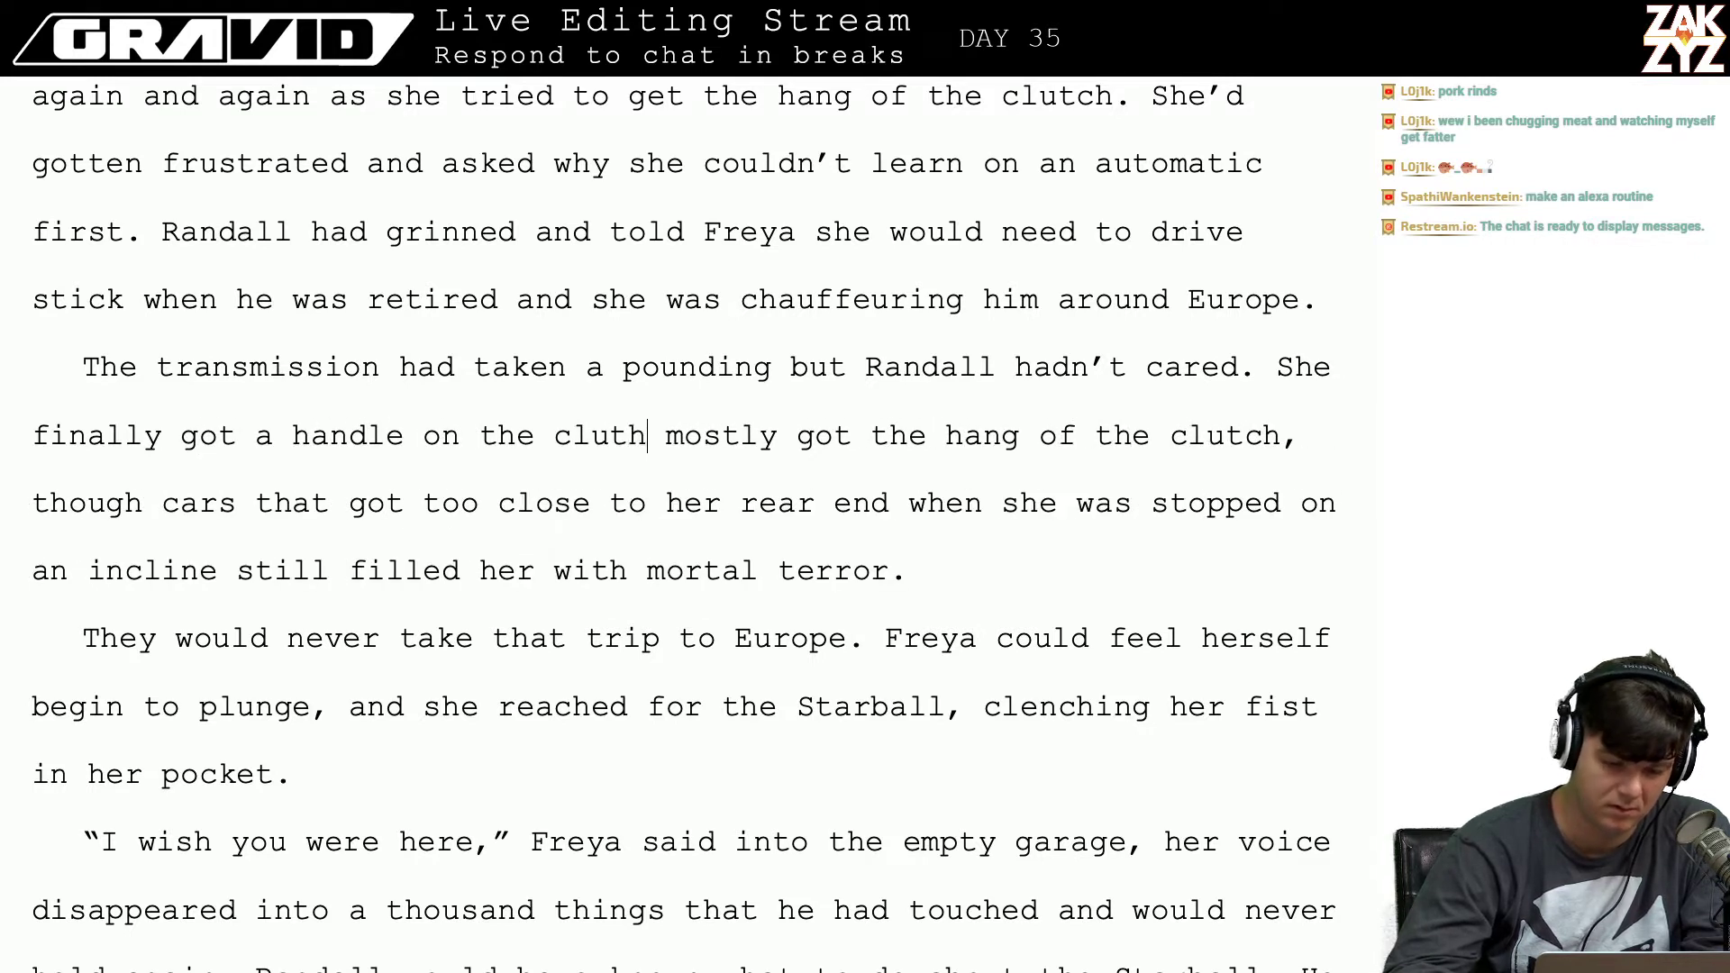
Step: Reword the phrase after "She finally" to "learned to drive stick,"
key("BackSpace")
key("BackSpace")
key("BackSpace")
key("BackSpace")
key("BackSpace")
key("BackSpace")
key("BackSpace")
key("BackSpace")
key("BackSpace")
key("BackSpace")
key("BackSpace")
key("BackSpace")
key("BackSpace")
key("BackSpace")
key("BackSpace")
key("BackSpace")
key("BackSpace")
key("BackSpace")
key("BackSpace")
key("BackSpace")
key("BackSpace")
key("BackSpace")
key("BackSpace")
key("BackSpace")
key("BackSpace")
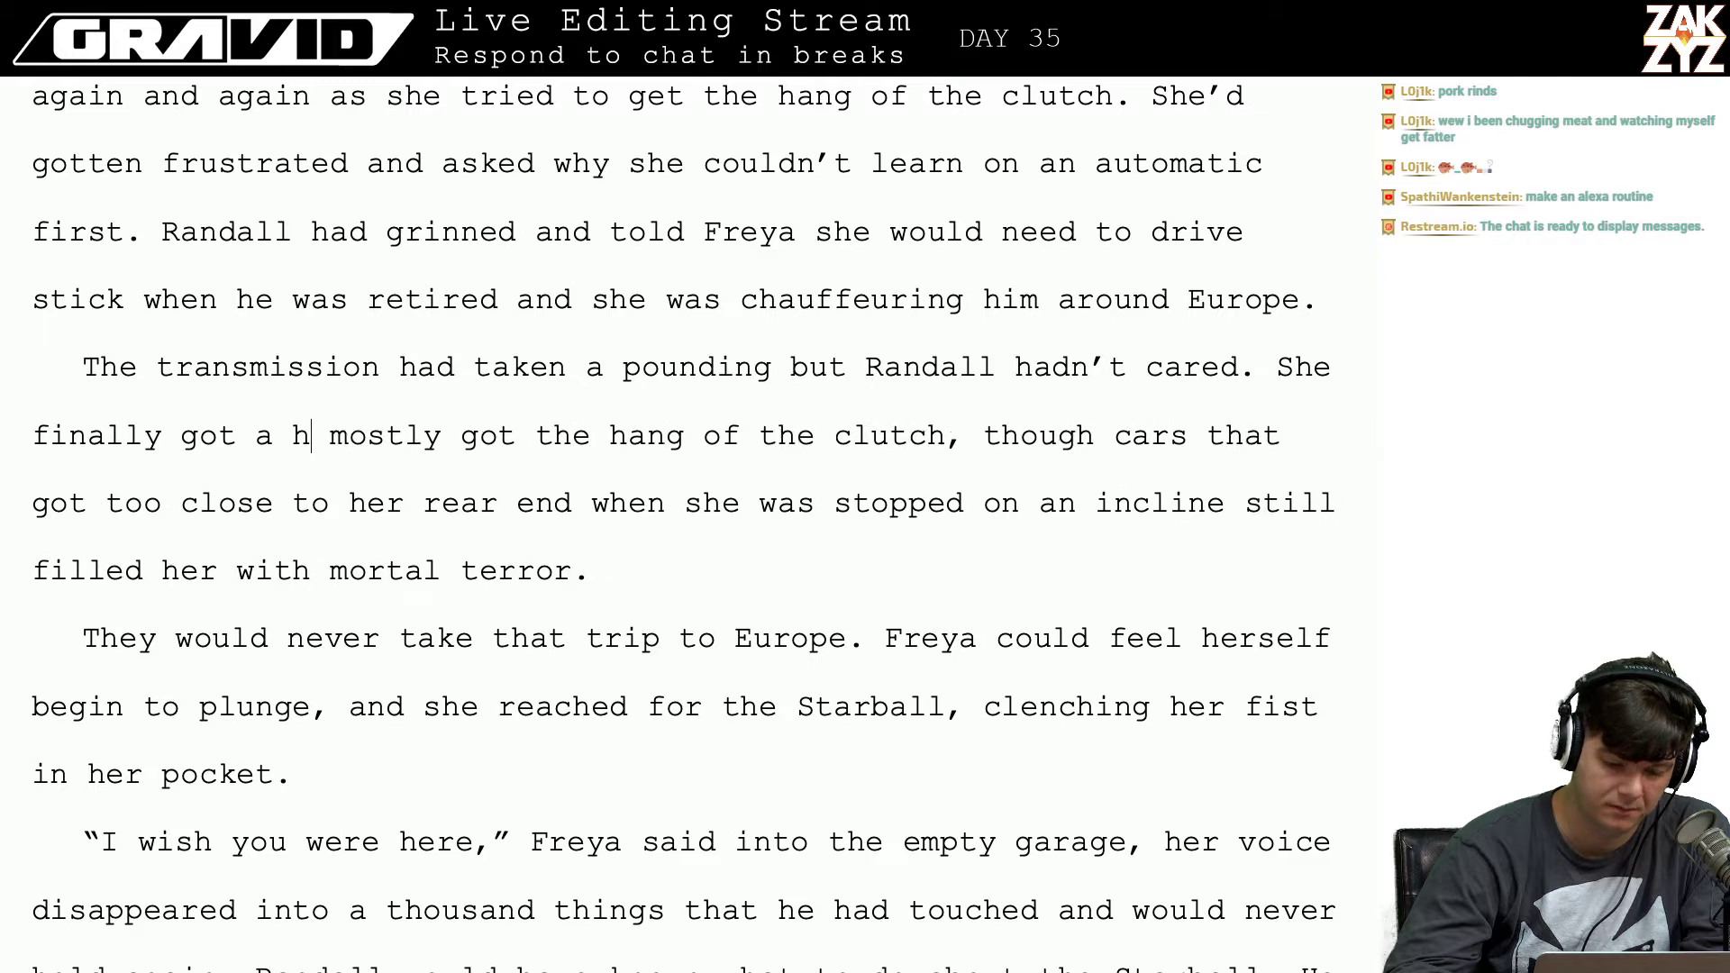
type("learned to ")
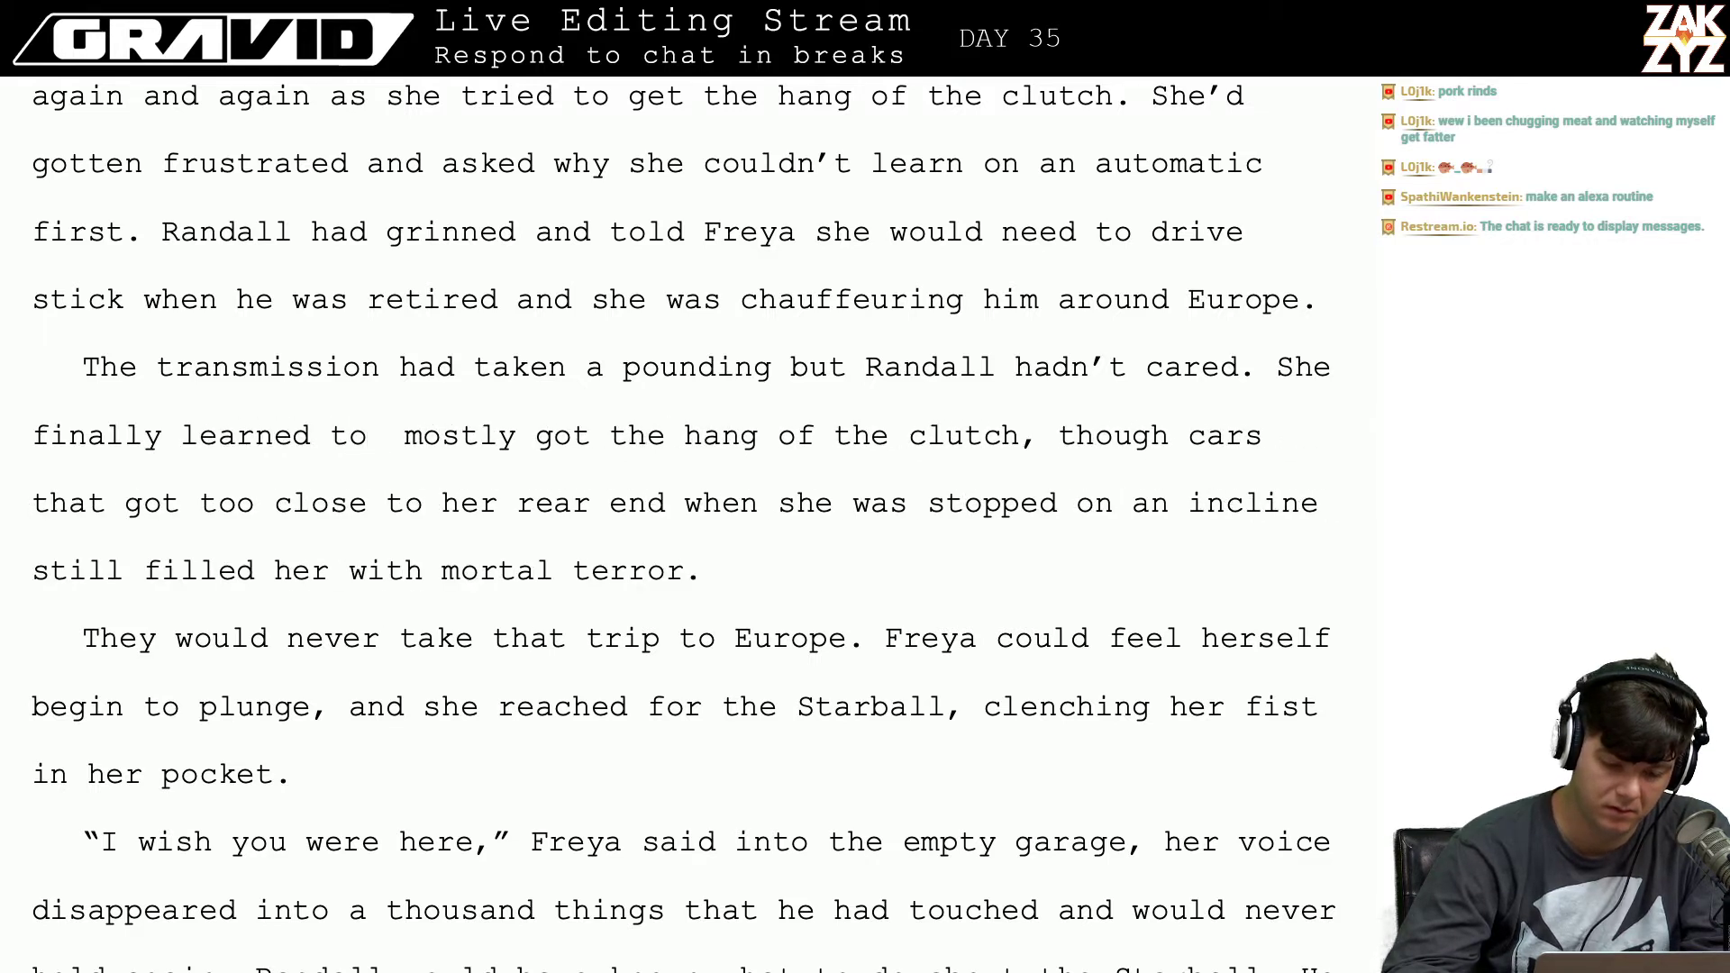
type("drive ")
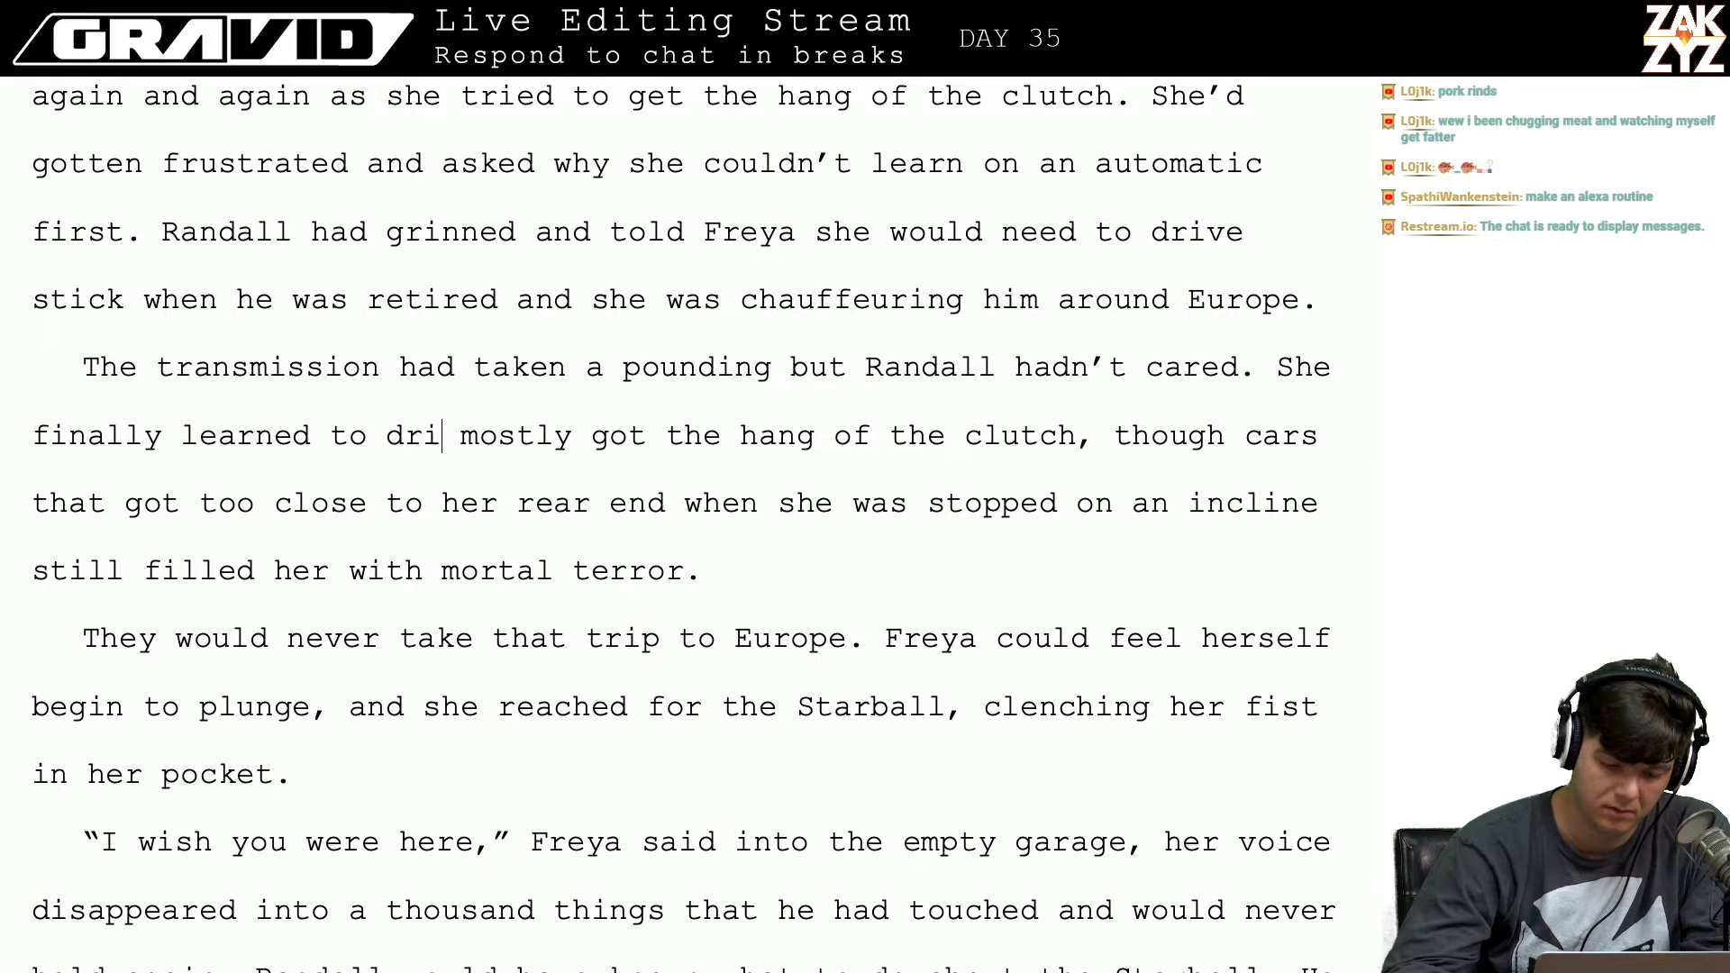
type("stick,")
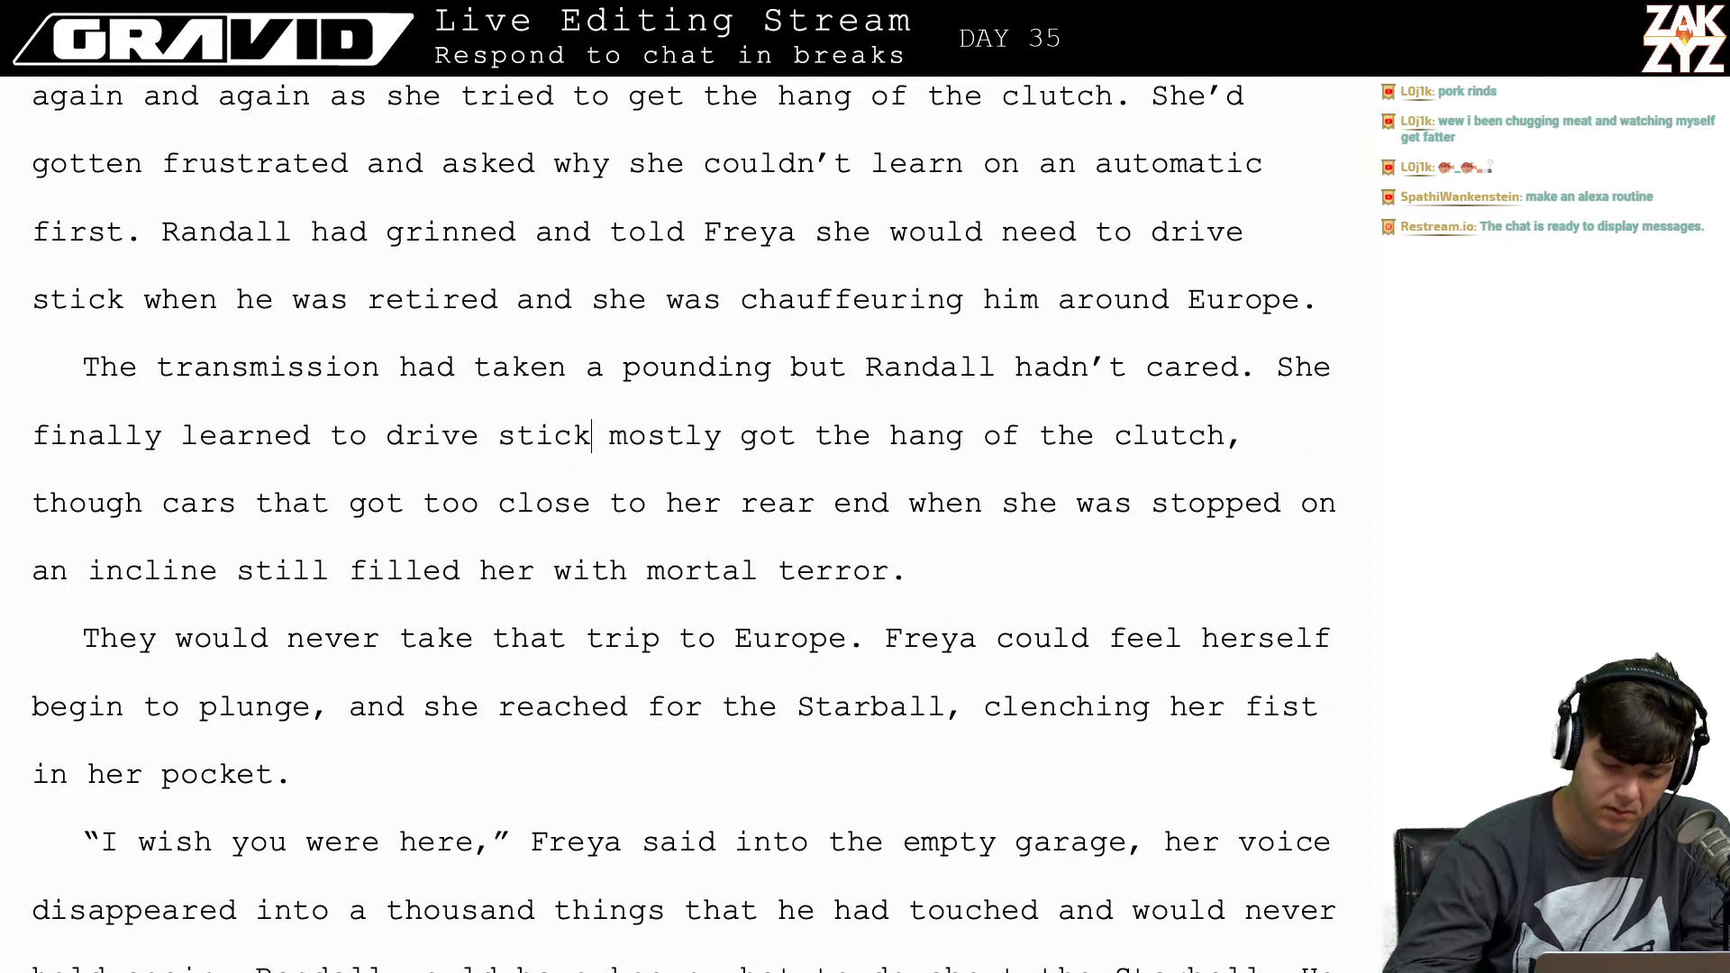
Step: Delete the leftover phrase "mostly got the hang of the clutch," so the sentence continues with "though cars that got too close"
key("shift+Right")
key("shift+Right")
key("shift+Right")
key("shift+Right")
key("shift+Right")
key("shift+Right")
key("shift+Right")
key("shift+Right")
key("shift+Right")
key("shift+Right")
key("shift+Right")
key("shift+Right")
key("shift+Right")
key("shift+Right")
key("shift+Right")
key("shift+Right")
key("shift+Right")
key("shift+Right")
key("shift+Right")
key("shift+Right")
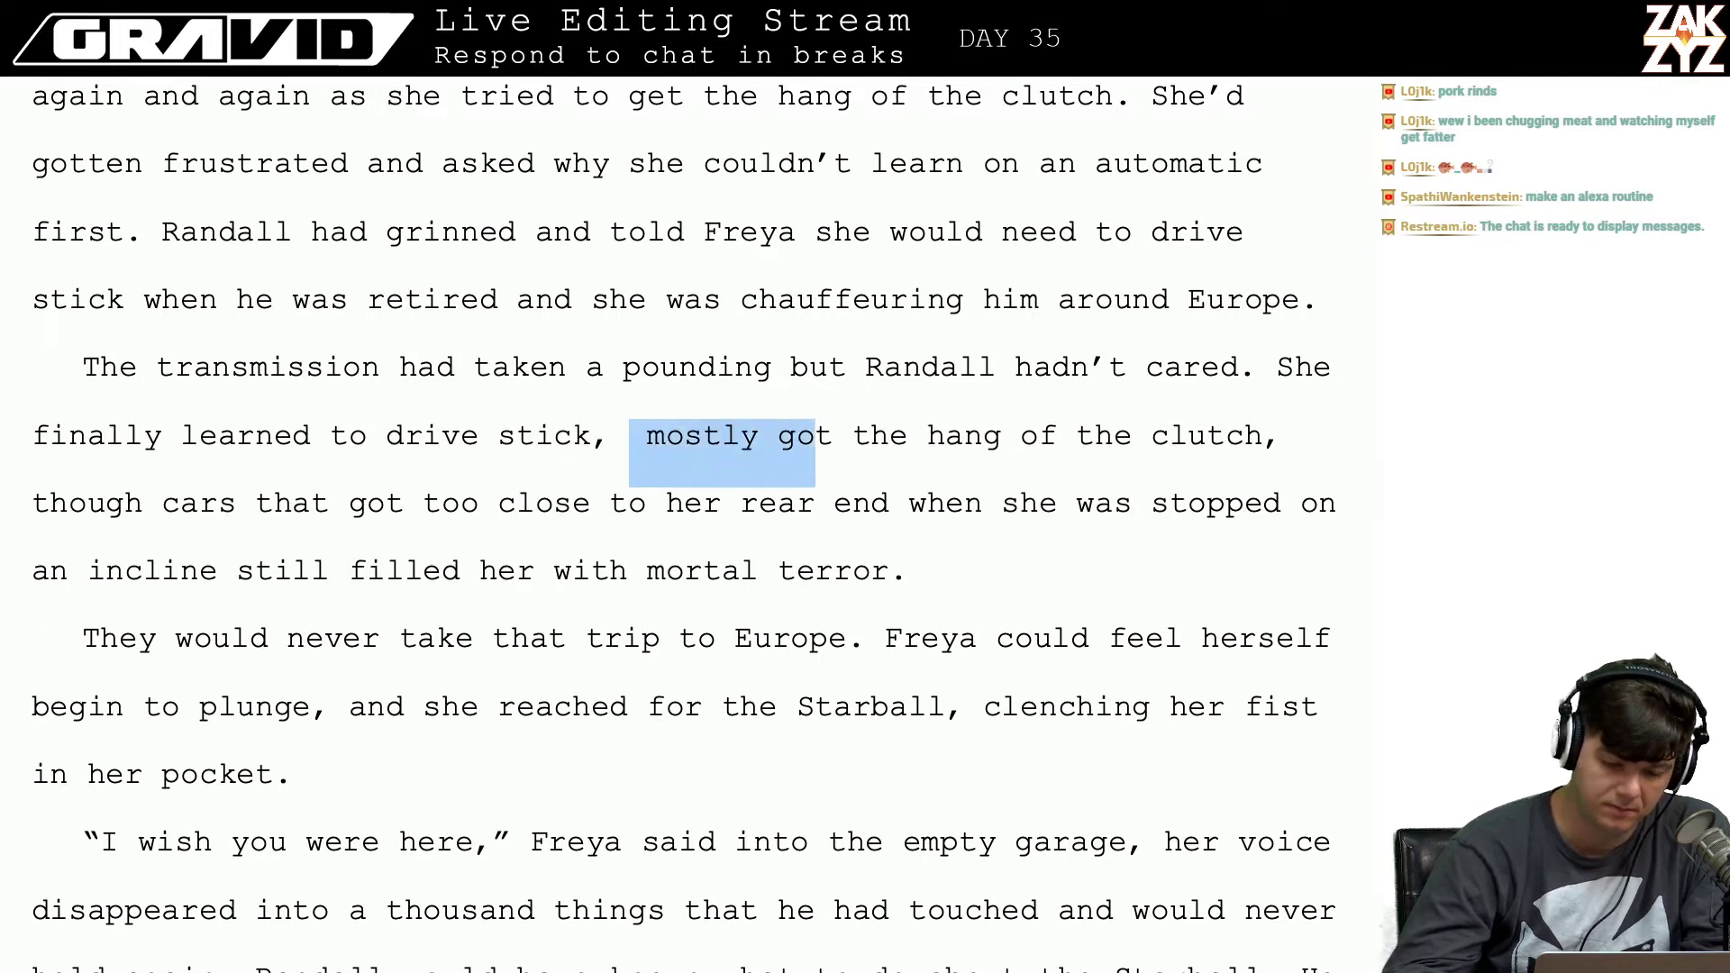
key("shift+Right")
key("shift+Right")
key("shift+Right")
key("shift+Right")
key("shift+Right")
key("shift+Right")
key("shift+Right")
key("shift+Right")
key("shift+Right")
key("shift+Right")
key("shift+Right")
key("shift+Right")
key("shift+Right")
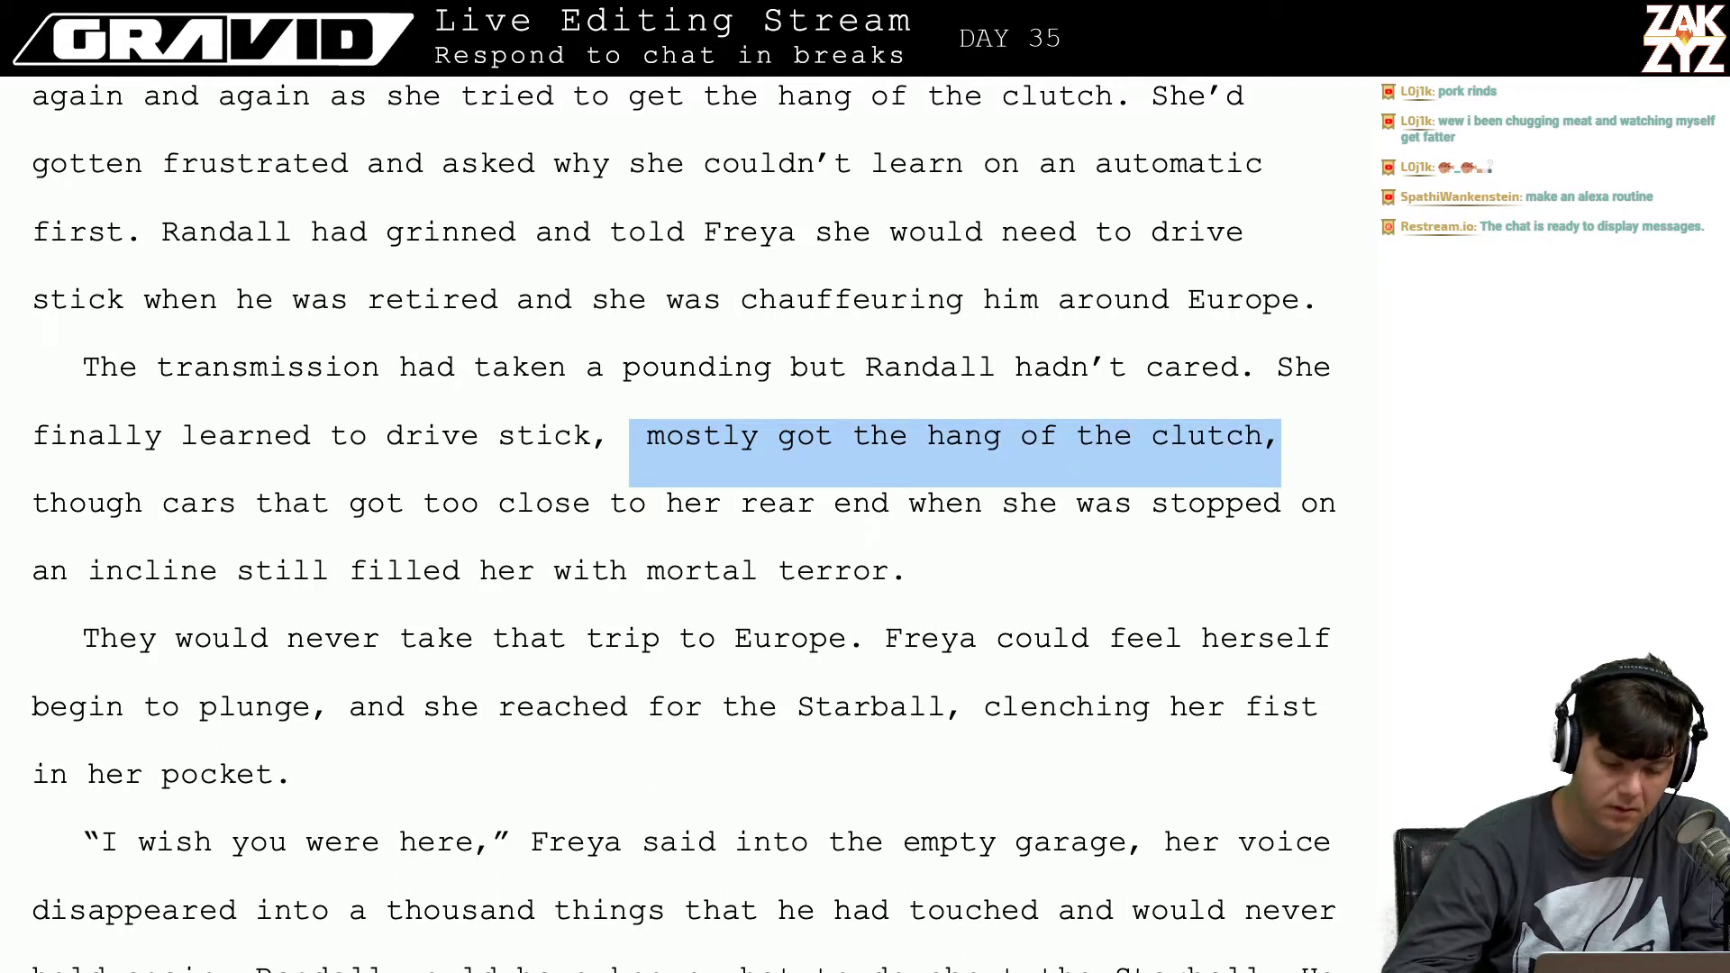
key("BackSpace")
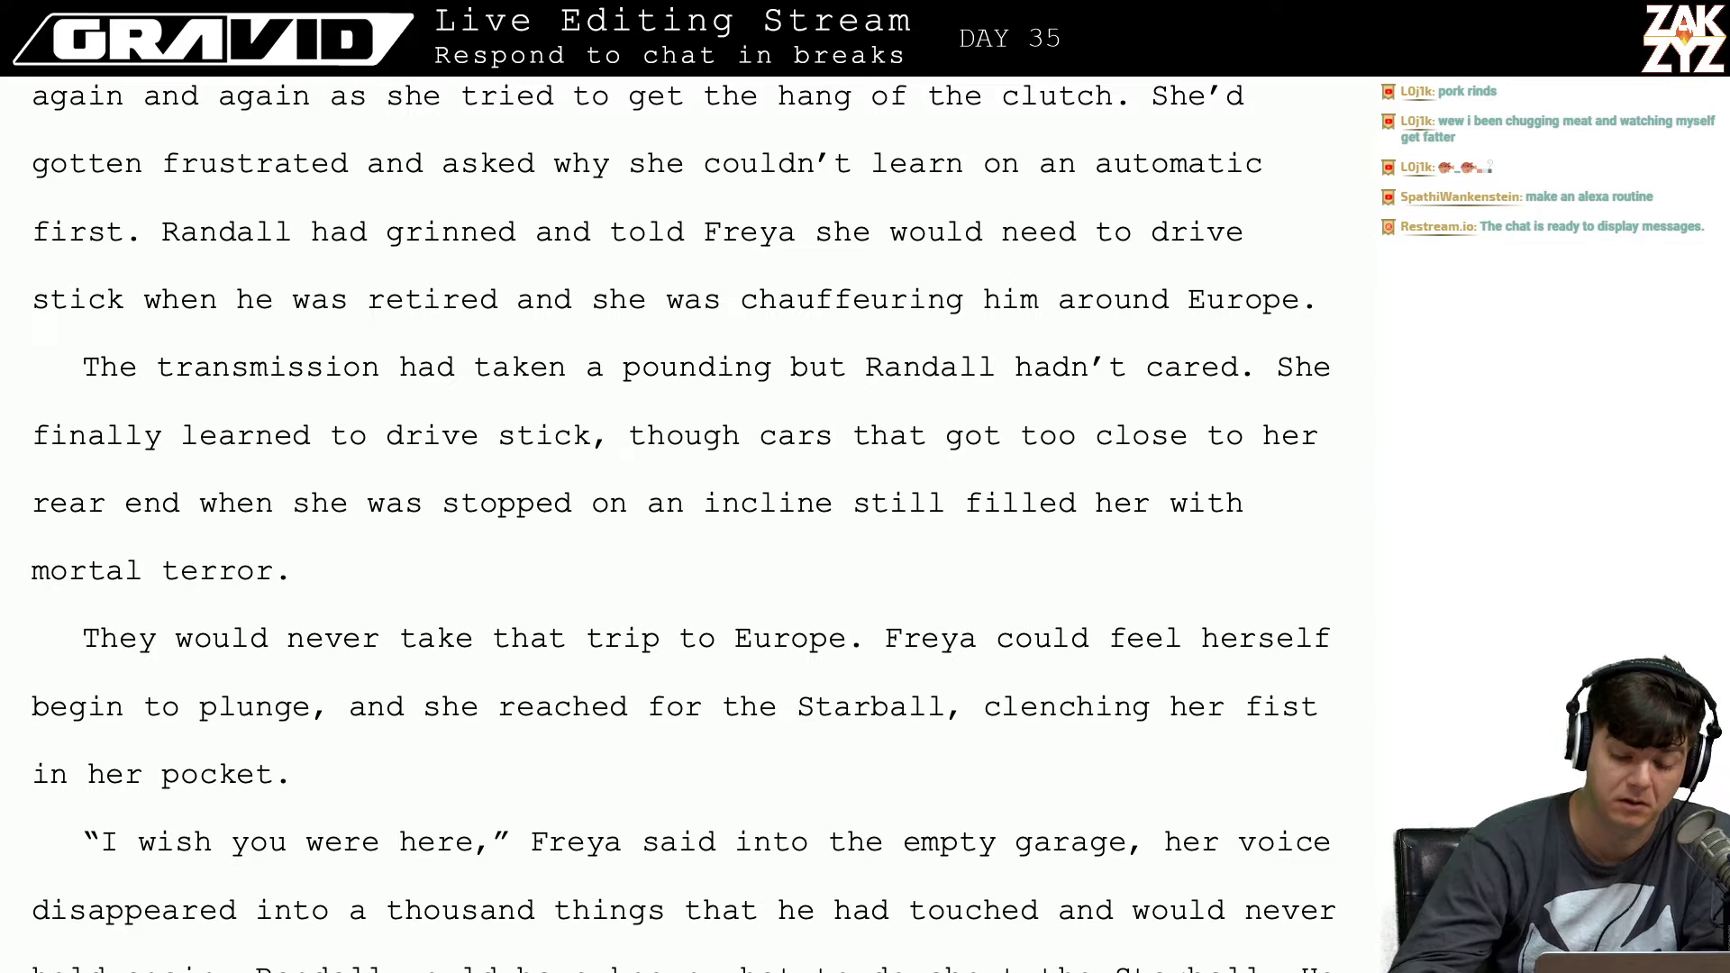
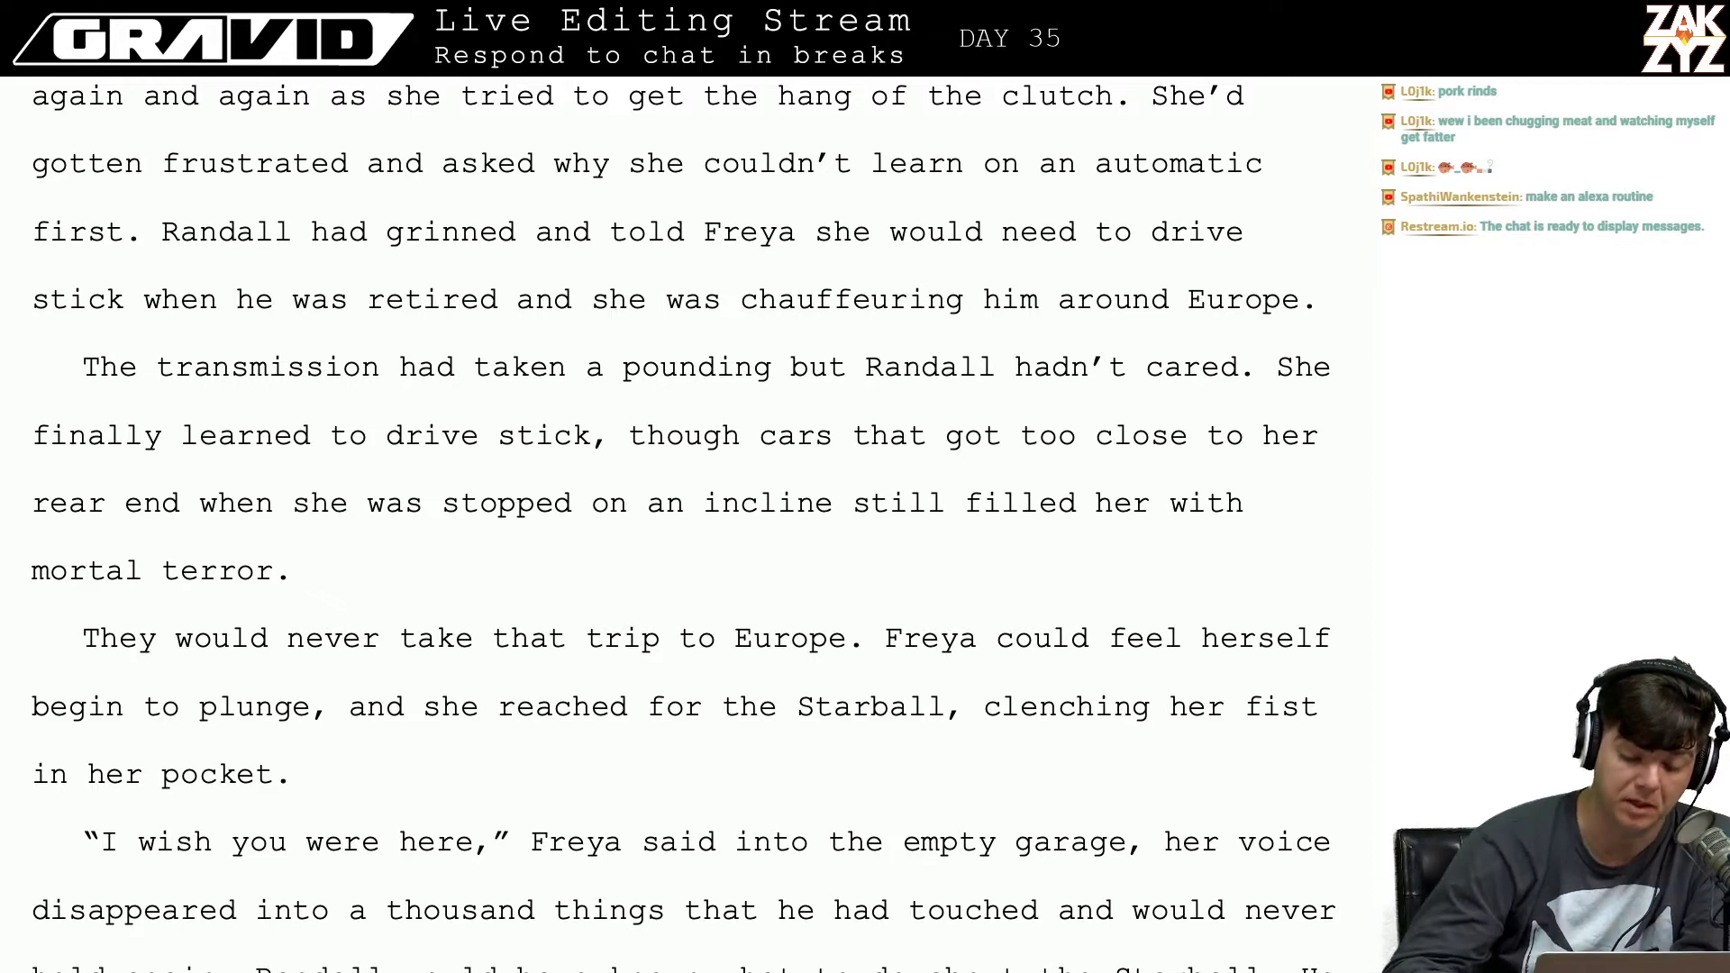
Step: Replace "in" with "around it" before "her pocket" in the sentence about Freya clenching her fist
scroll(880, 796, "down", 3)
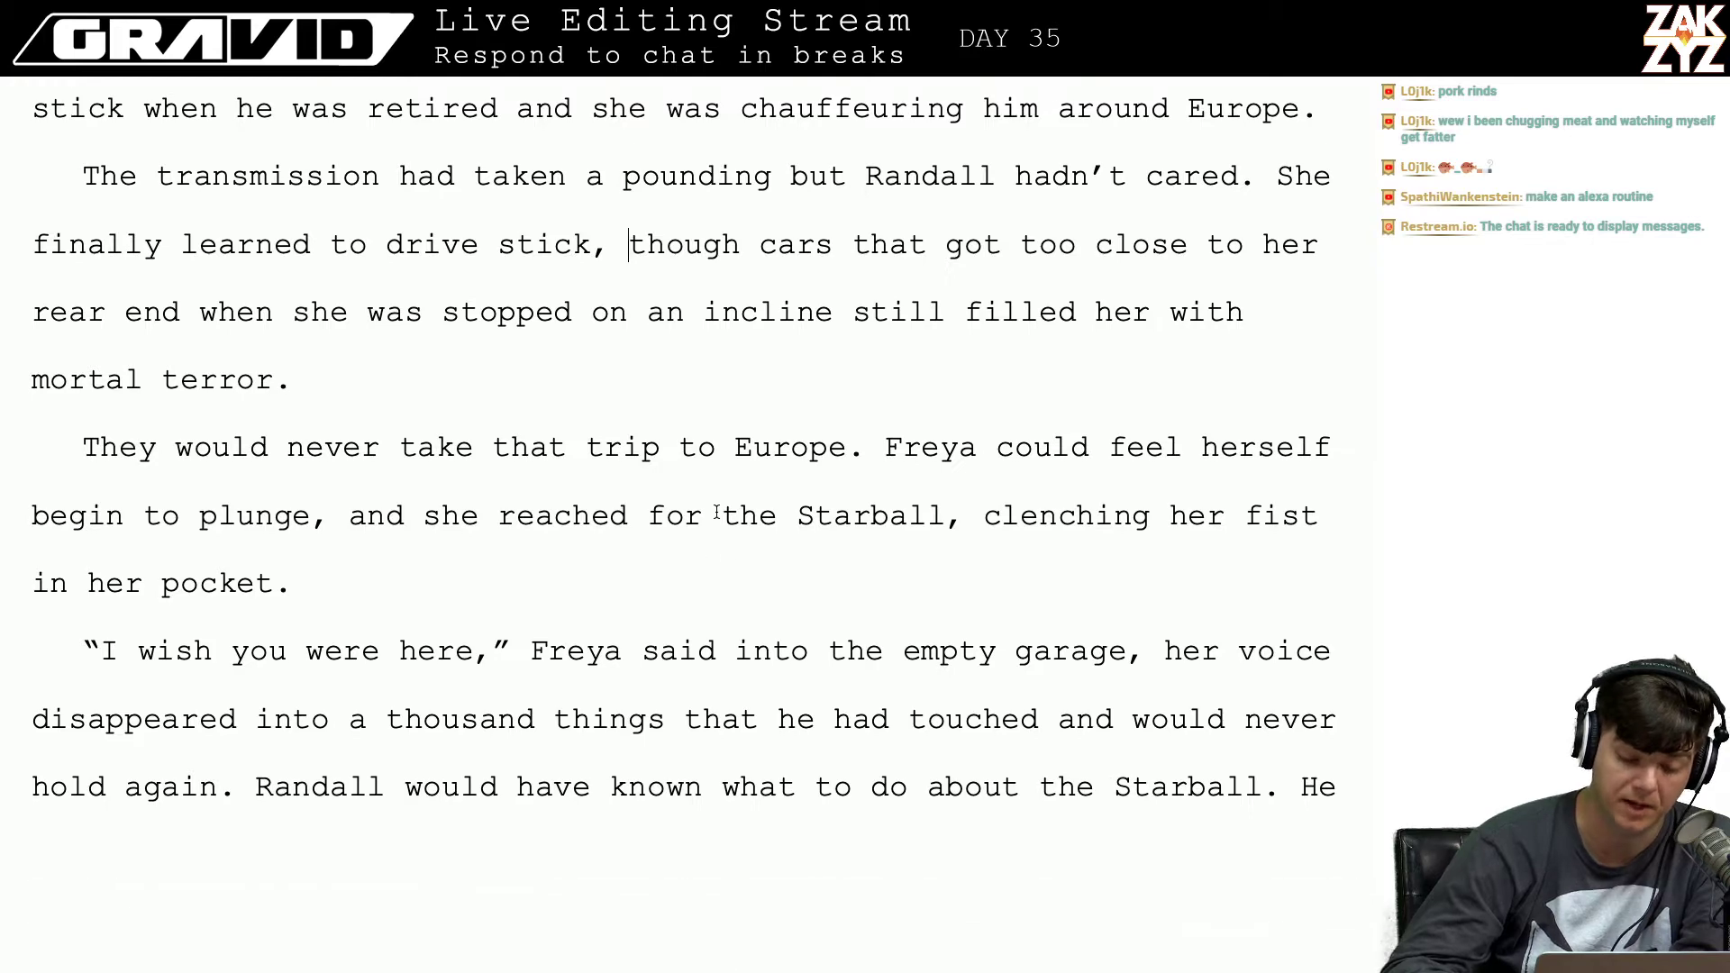
scroll(718, 511, "down", 3)
left_click(54, 417)
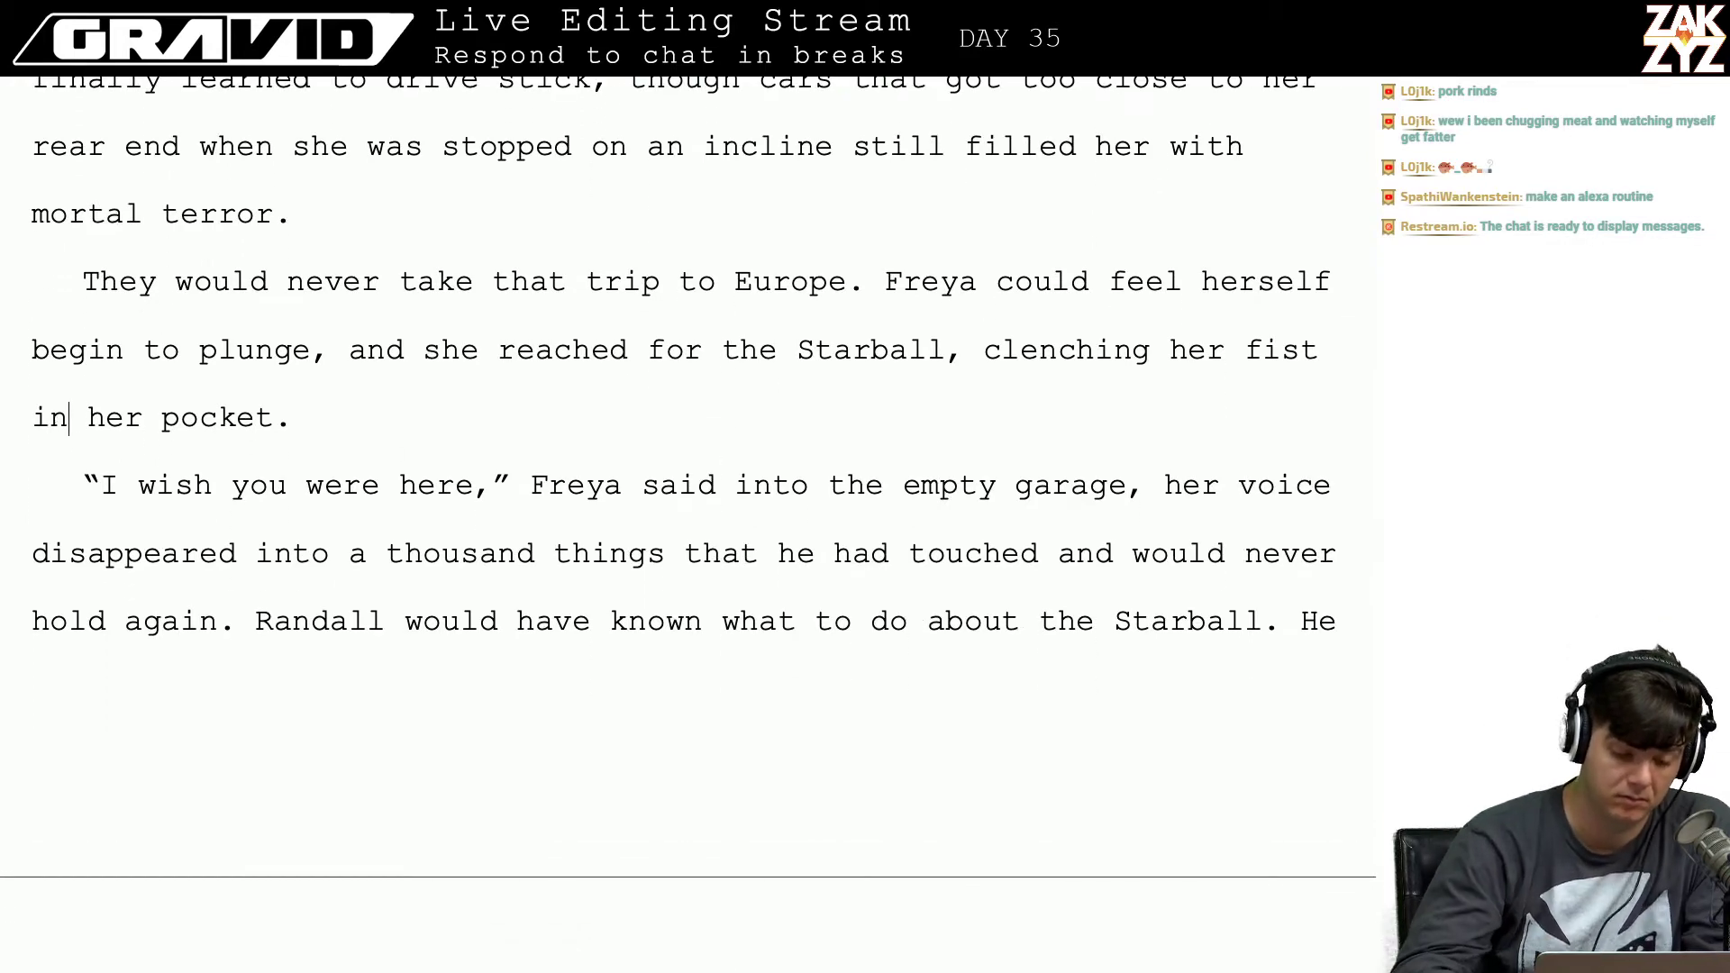
key("BackSpace")
key("Delete")
type("around it")
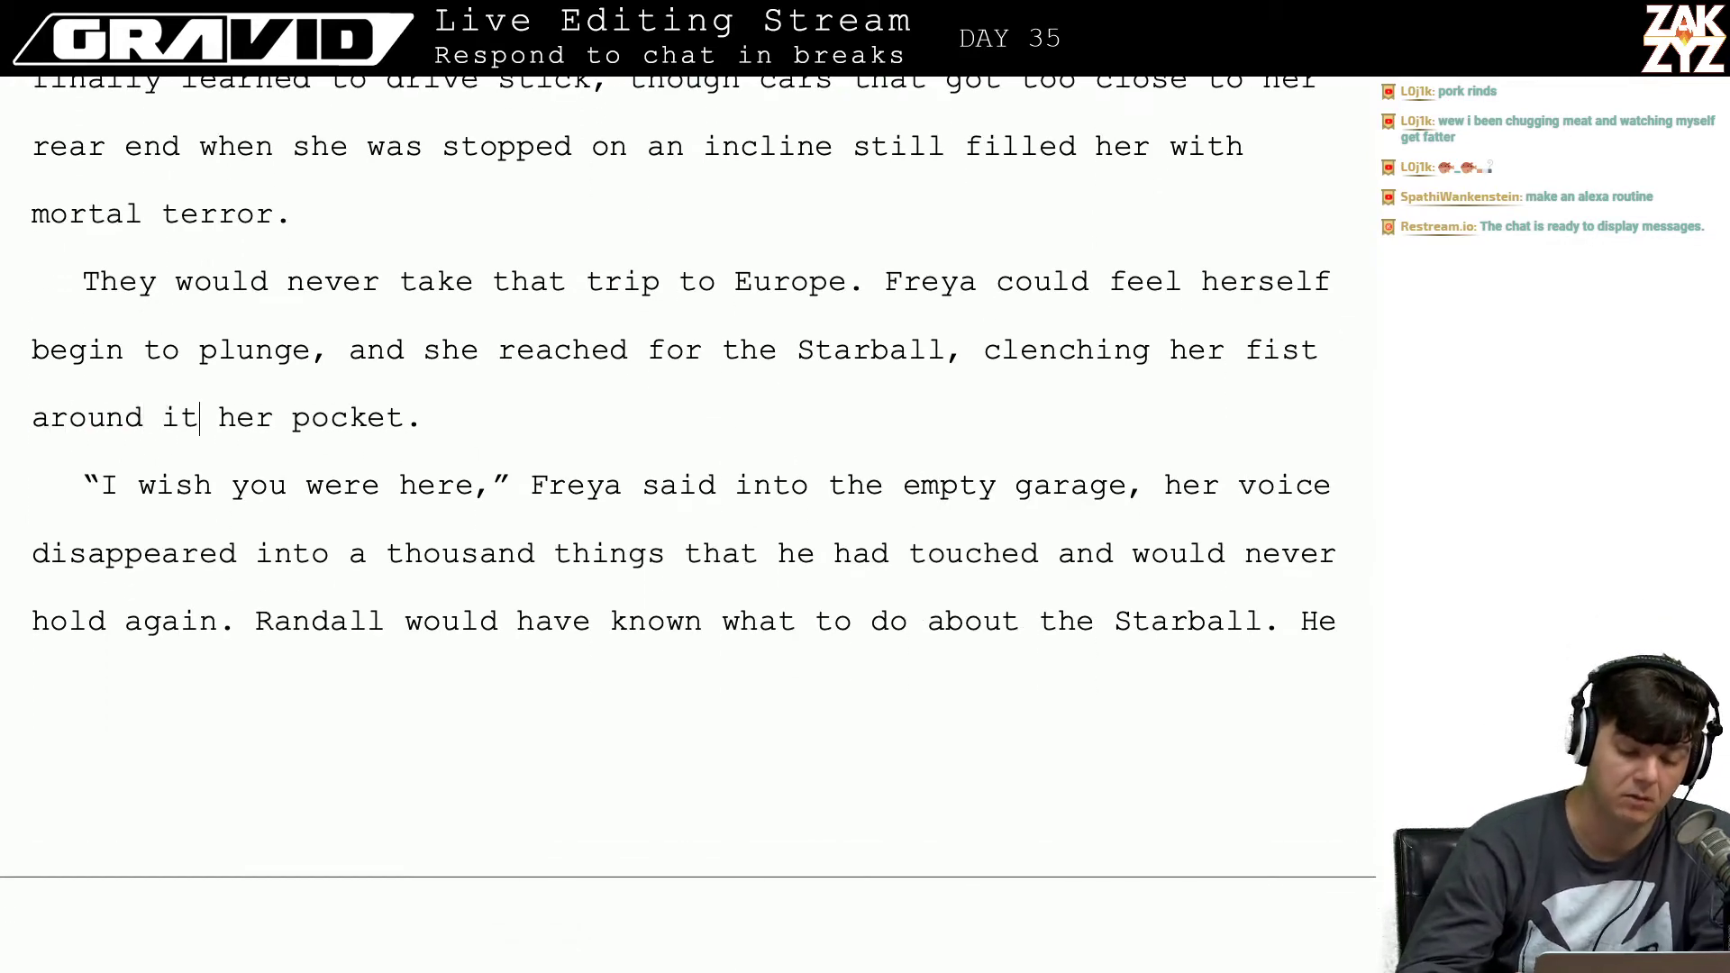
Step: Read the opening of the paragraph where Freya says "I wish you were here" into the empty garage
key("Down")
key("Right")
key("Right")
key("Right")
key("Right")
key("Right")
key("Right")
key("Right")
key("Right")
key("Right")
key("Right")
key("Right")
key("Right")
key("Right")
key("Right")
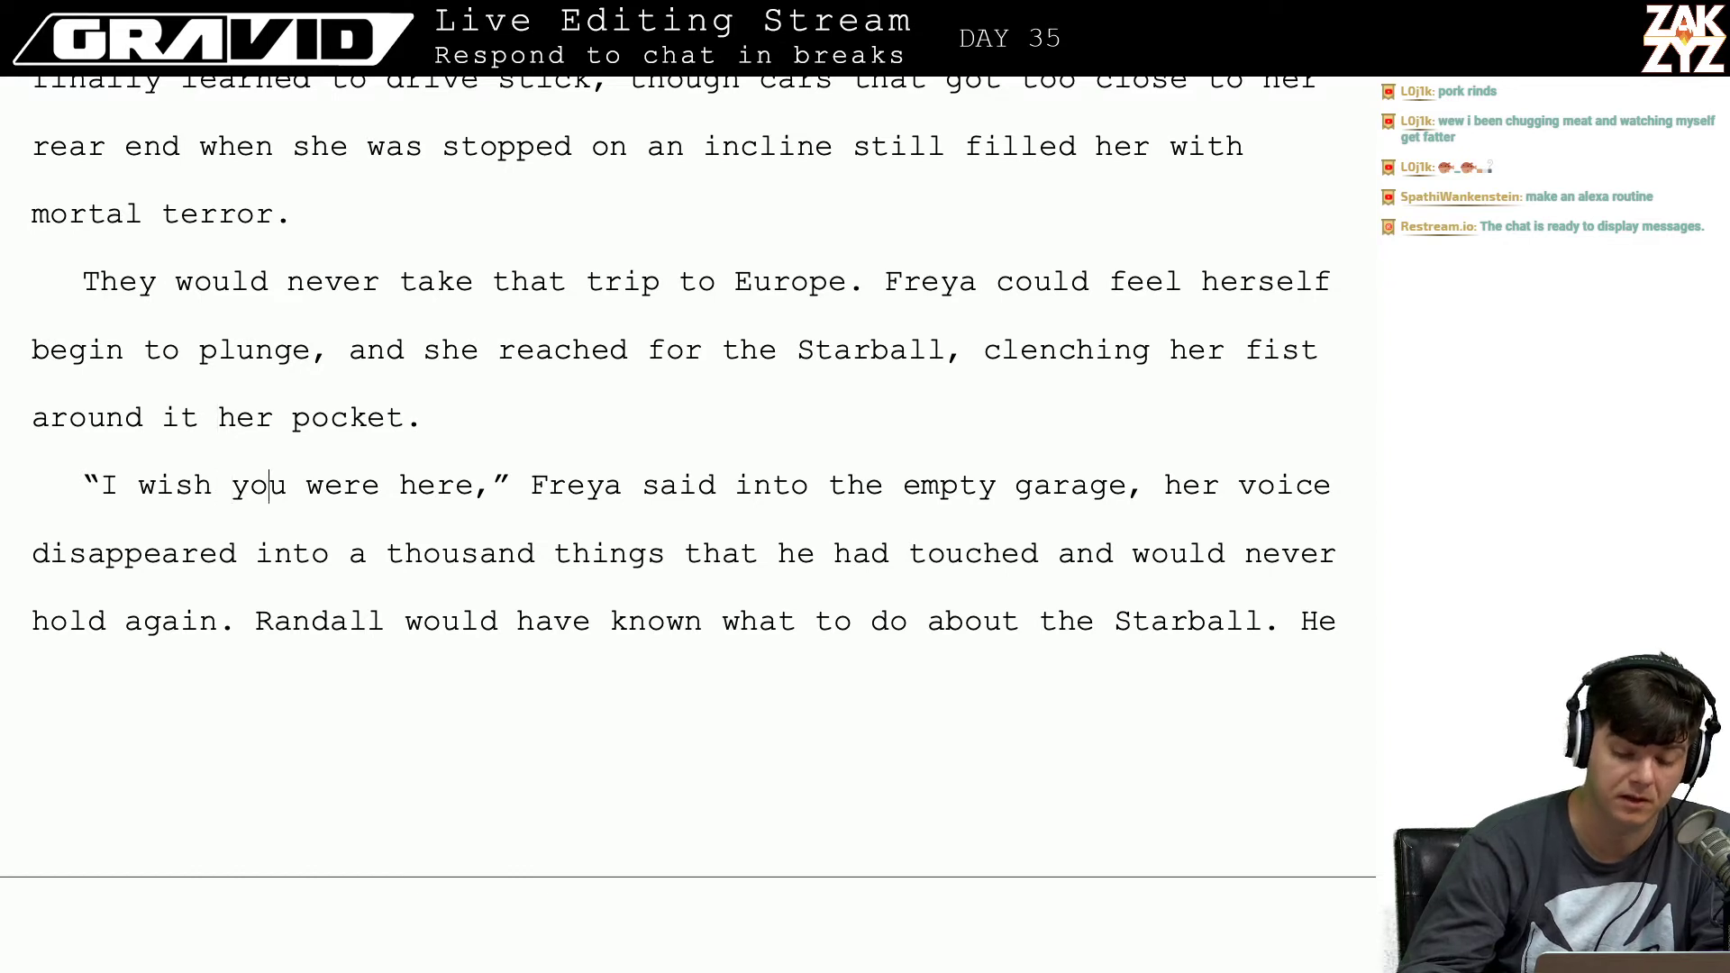
Step: Read on from "I wish you were here" through the lines about Randall and the concert to the paragraph about the truck starting
key("Right")
key("Right")
key("Right")
key("Right")
key("Right")
key("Right")
key("Right")
key("Right")
key("Right")
key("Right")
key("Right")
key("Right")
key("Right")
key("Right")
key("Right")
key("Right")
key("Right")
key("Right")
key("Right")
key("Right")
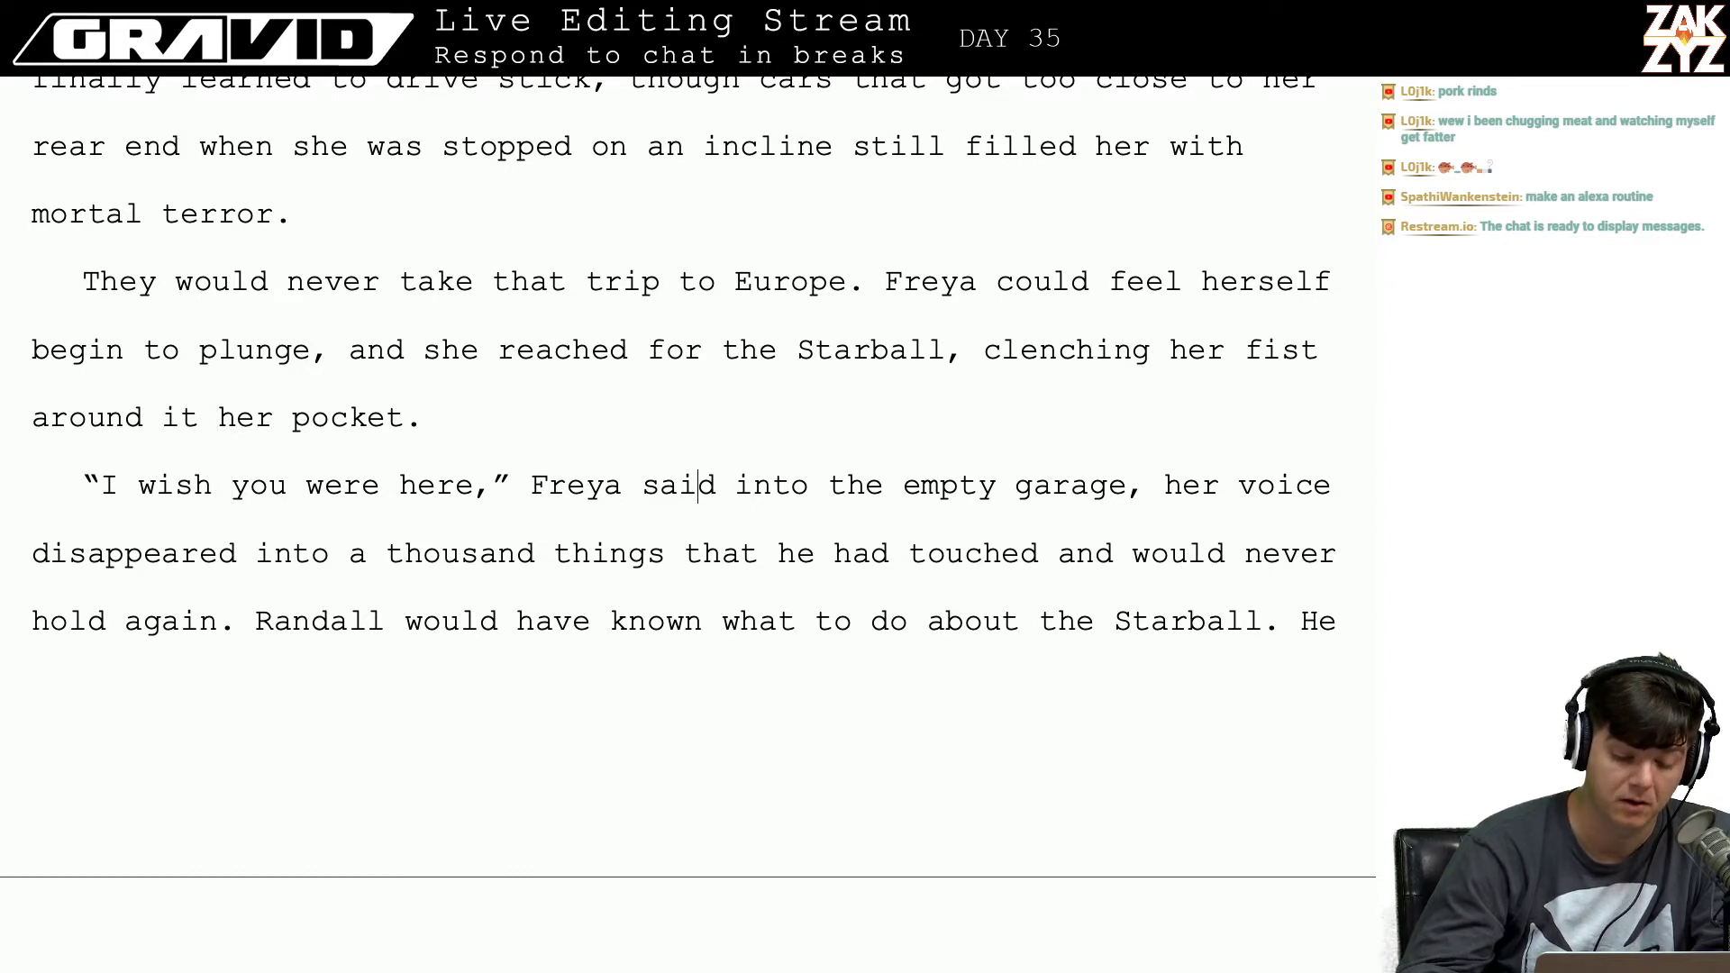
key("Down")
key("Down")
key("Down")
key("Down")
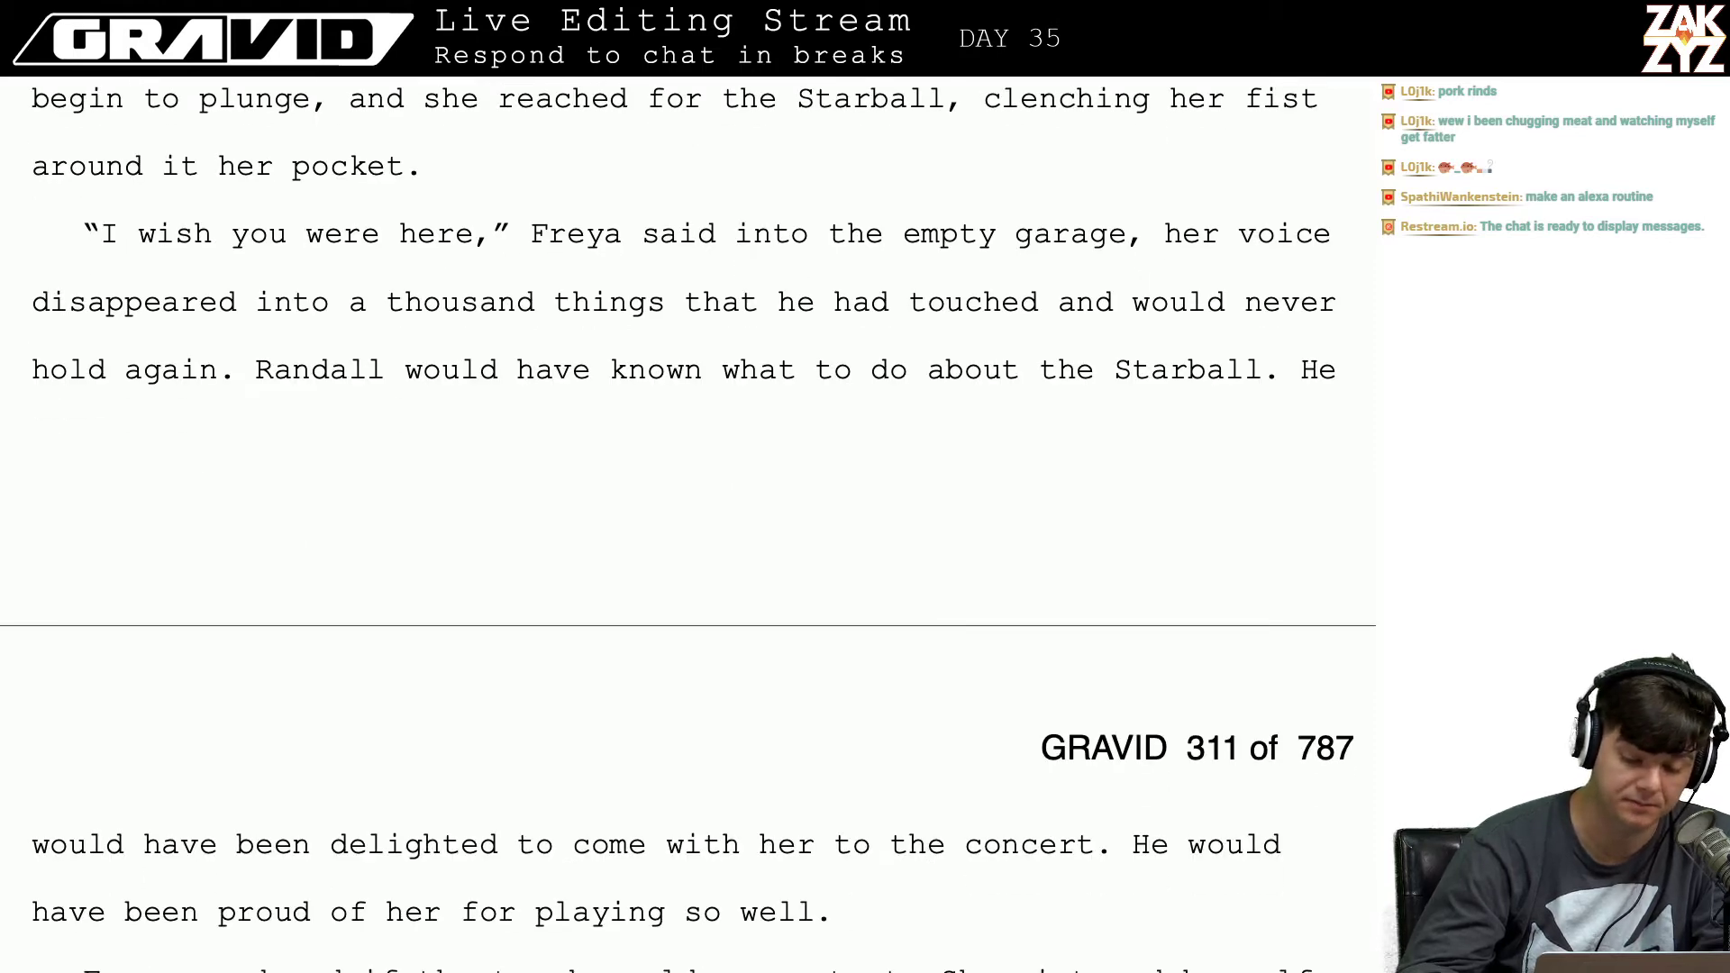
key("Down")
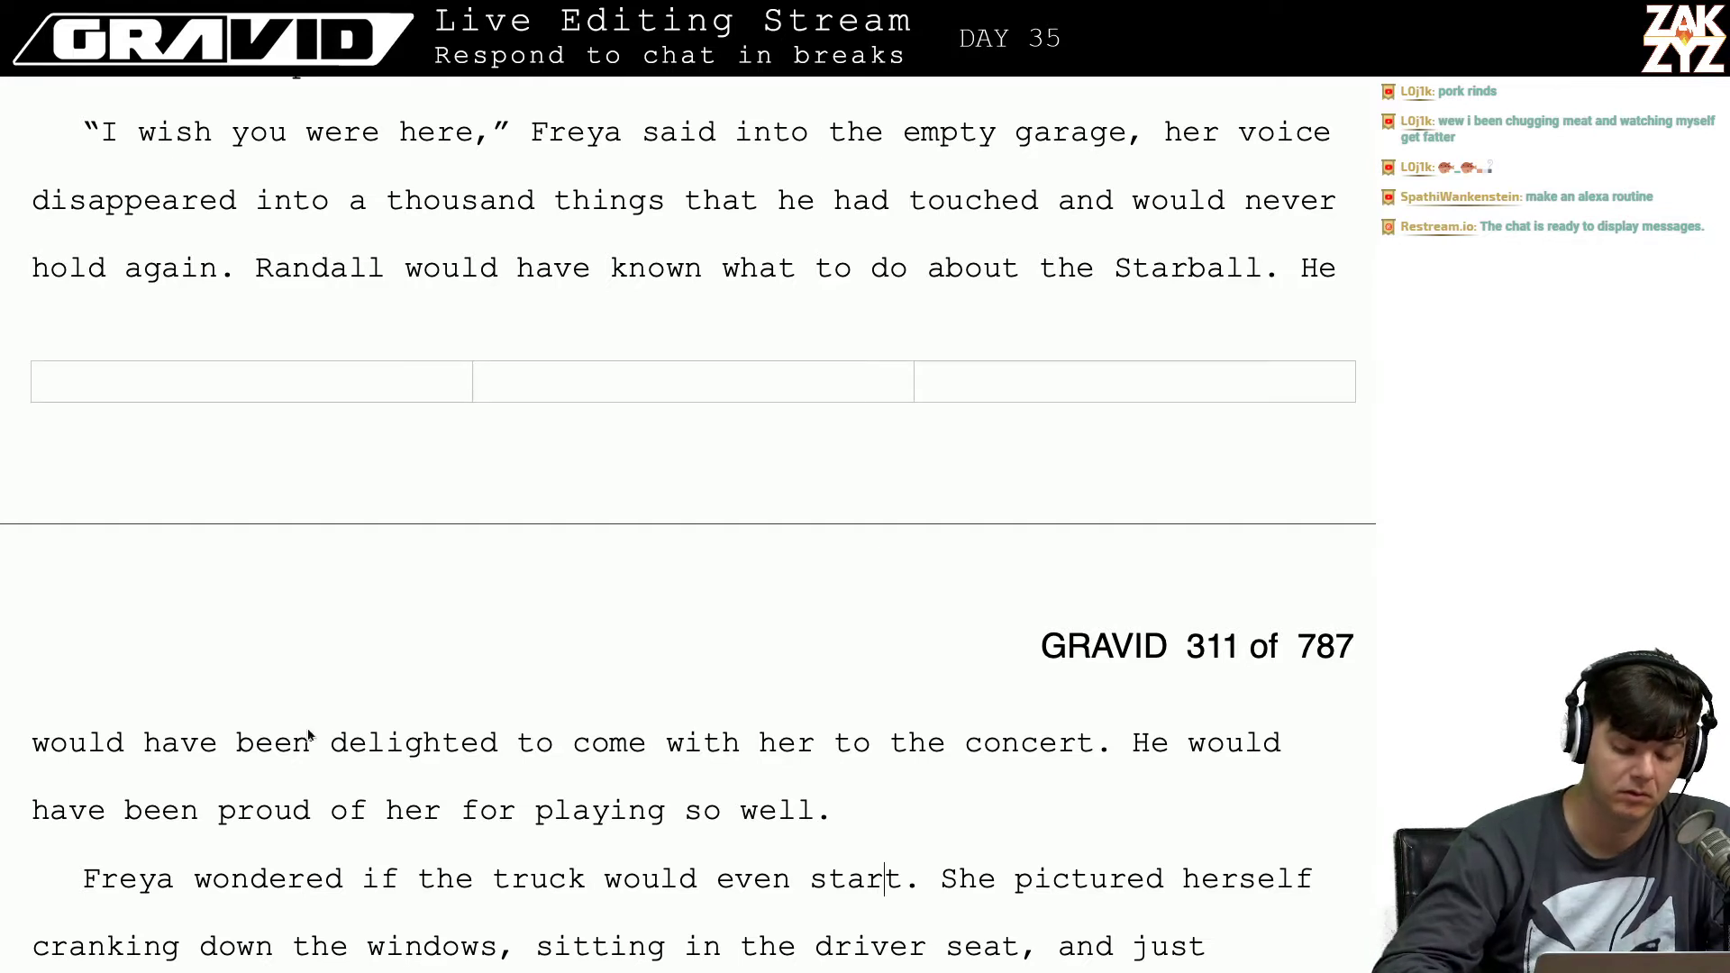
Step: Replace "her" with "Freya" in the sentence "He would have been proud of her for playing so well."
left_click(458, 839)
key("Left")
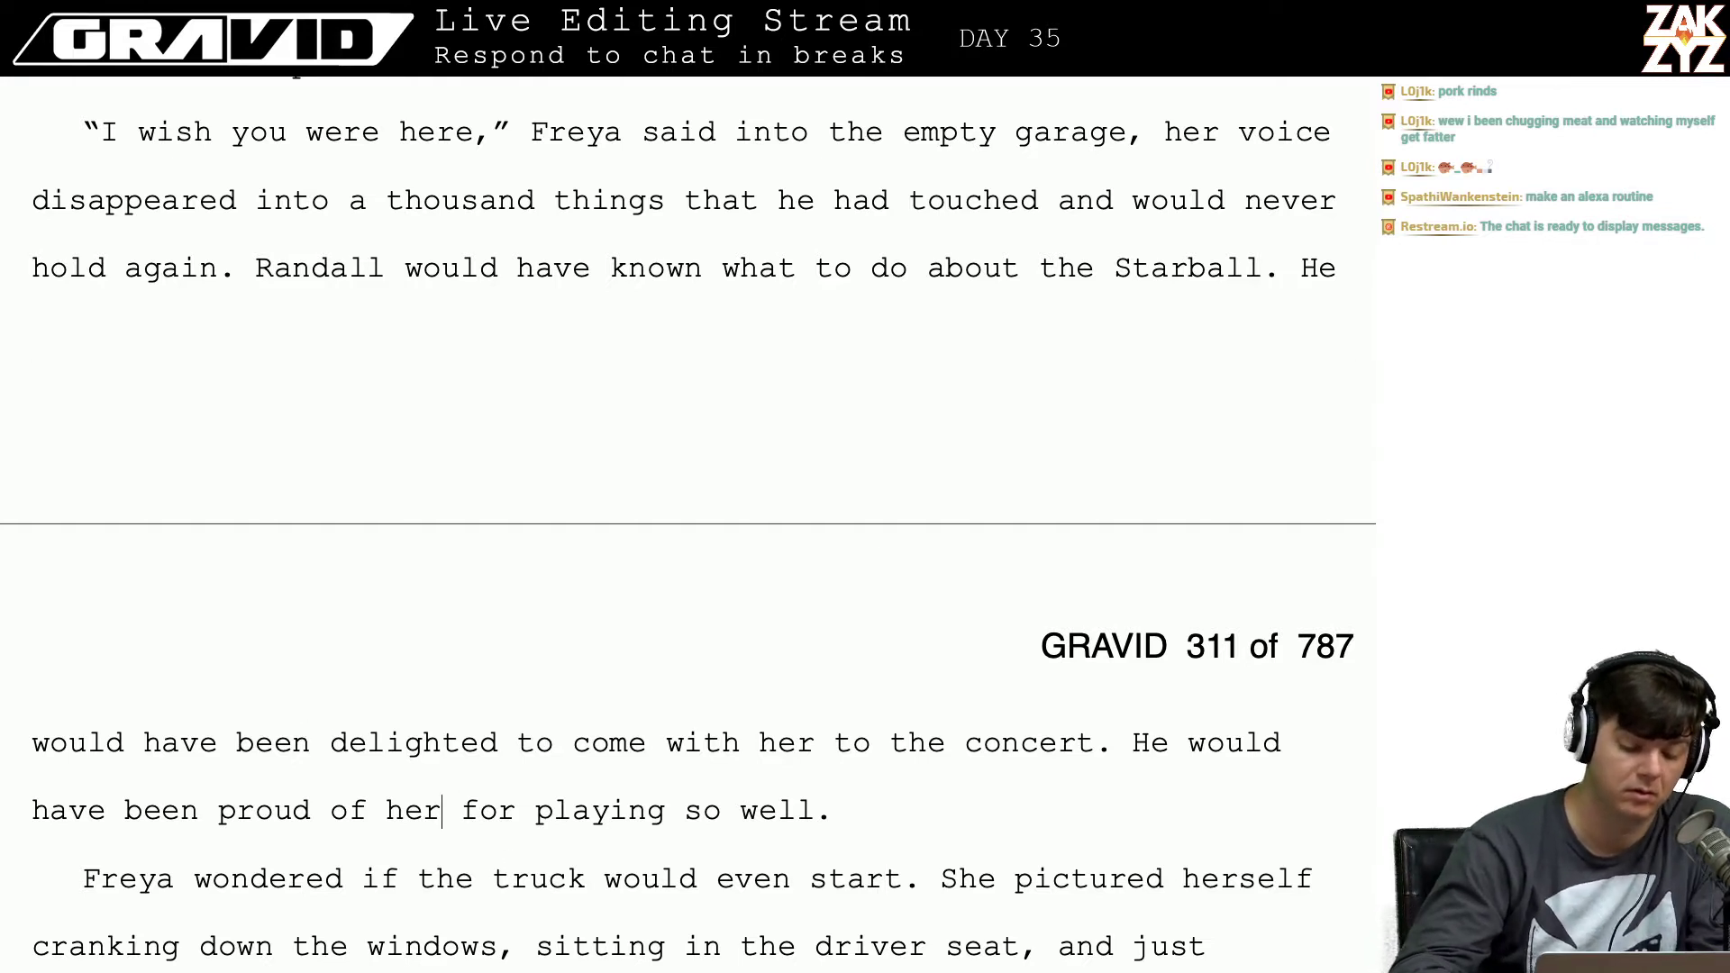
key("BackSpace")
key("BackSpace")
key("BackSpace")
type("Freya")
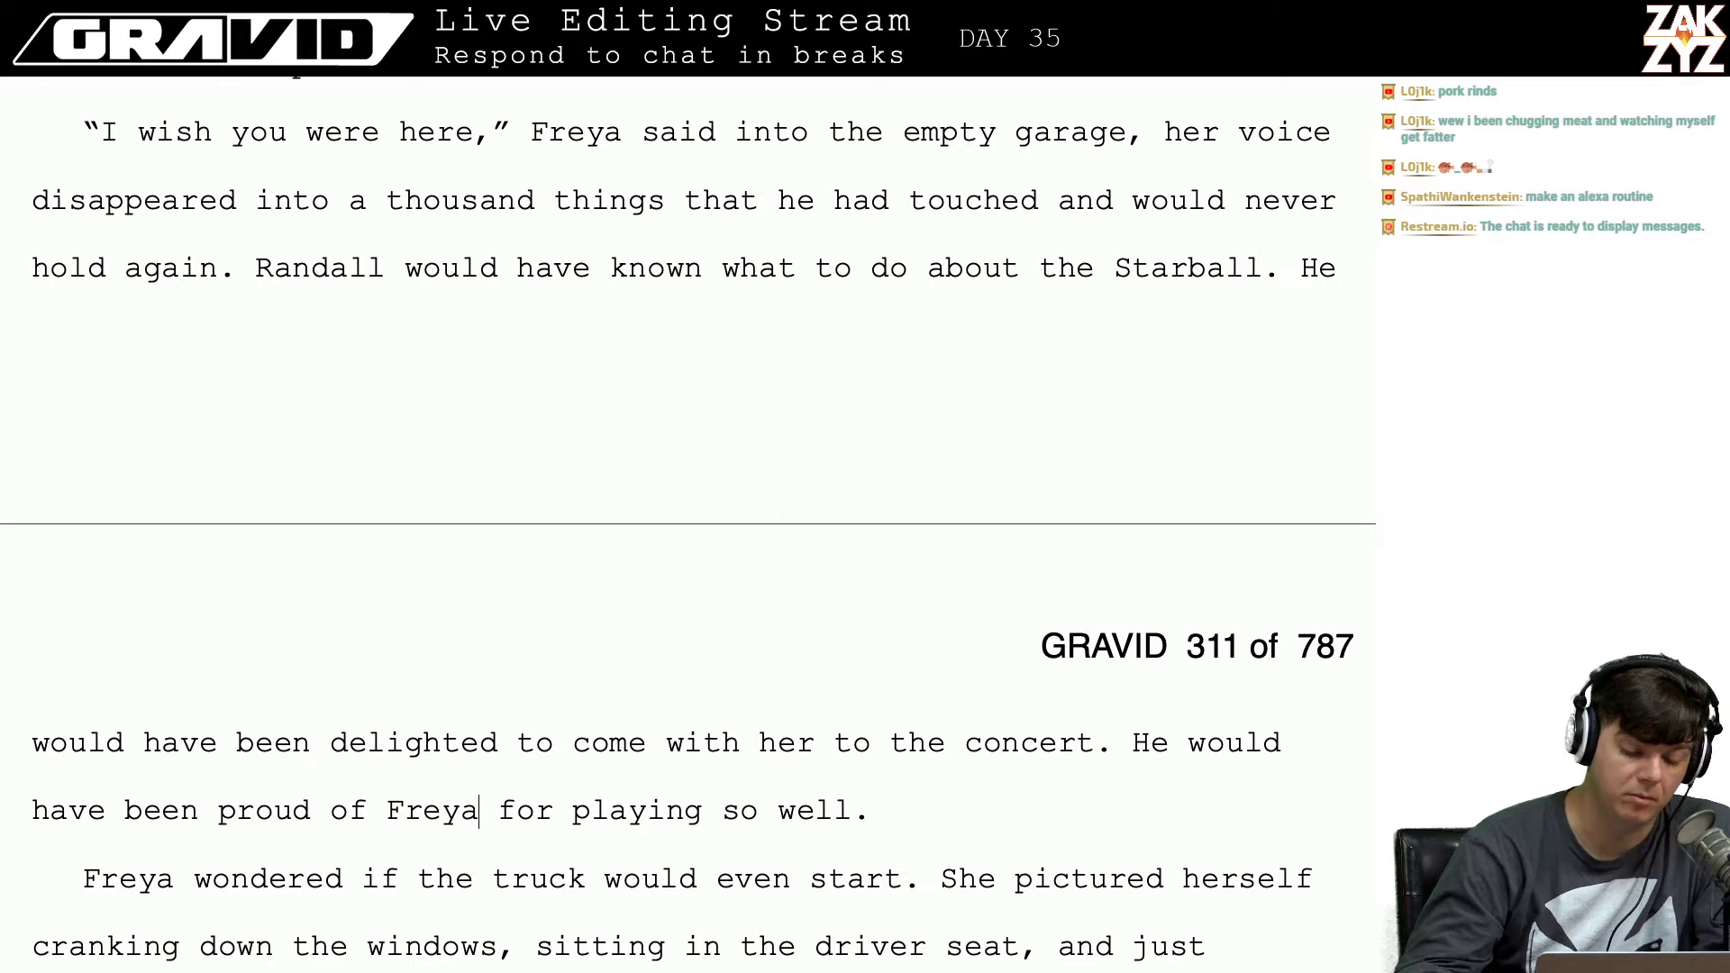
Step: Change "driver seat" to "driver's seat" in the sentence where Freya pictures cranking down the windows
key("Right")
key("Right")
key("Right")
key("Right")
key("Right")
key("Right")
key("Right")
key("Right")
key("Right")
key("Right")
key("Down")
key("Down")
key("Down")
key("Down")
key("Down")
key("Down")
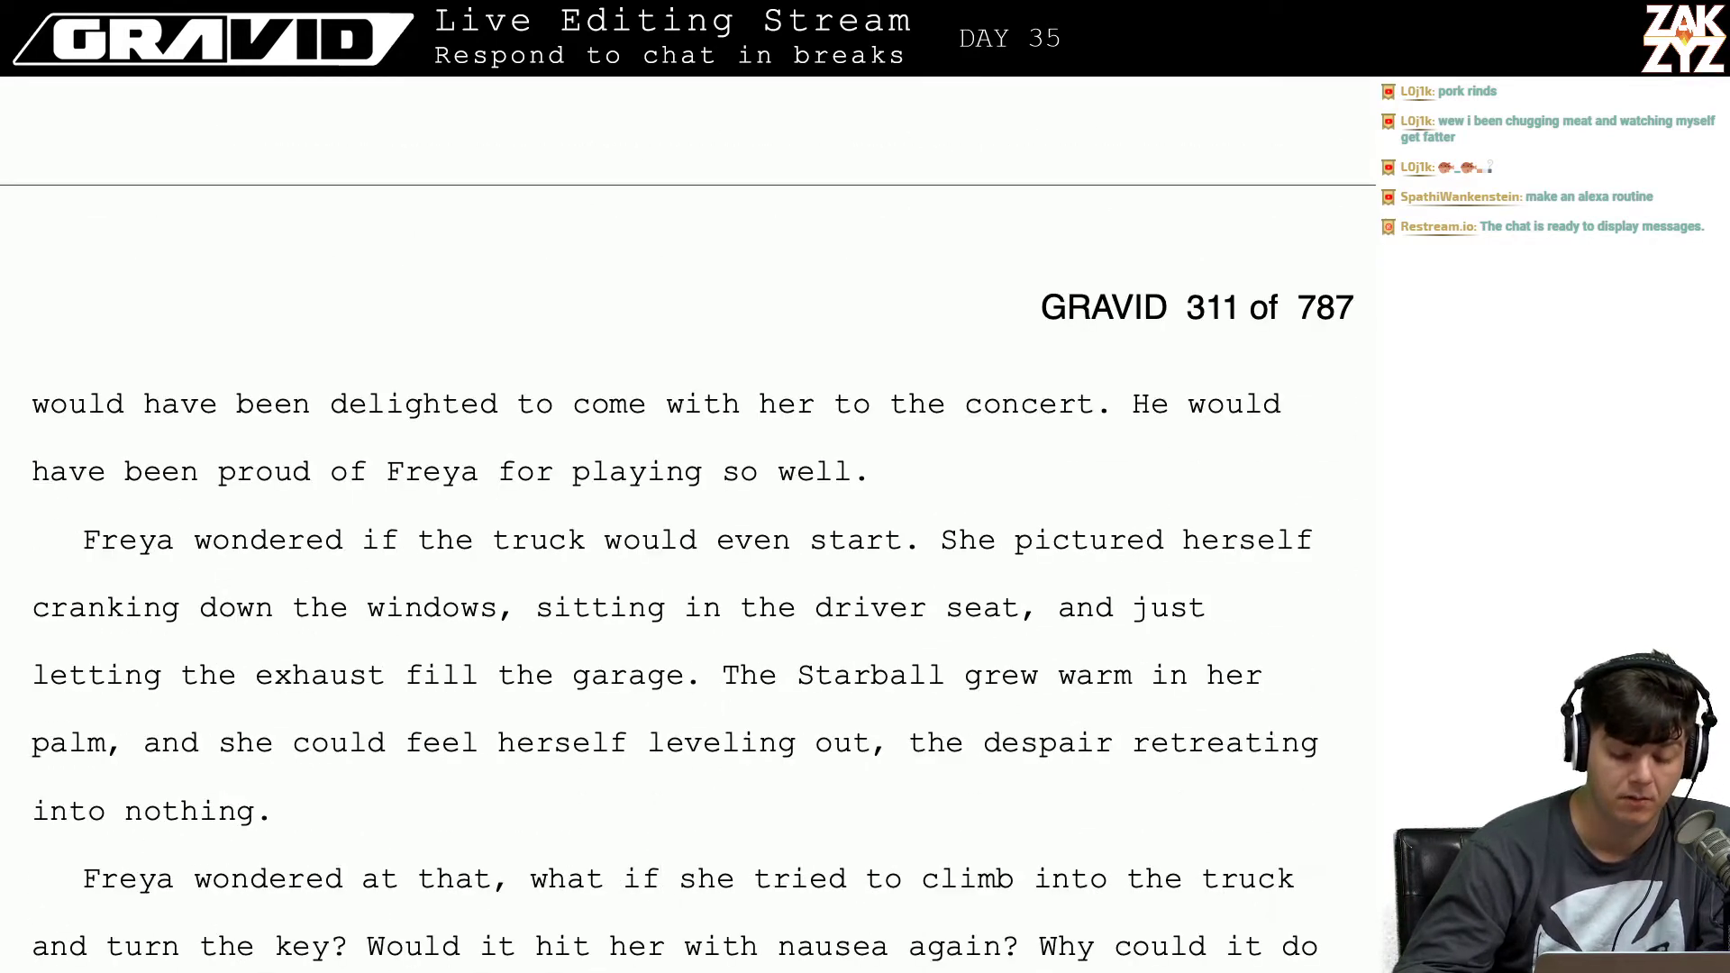
key("Down")
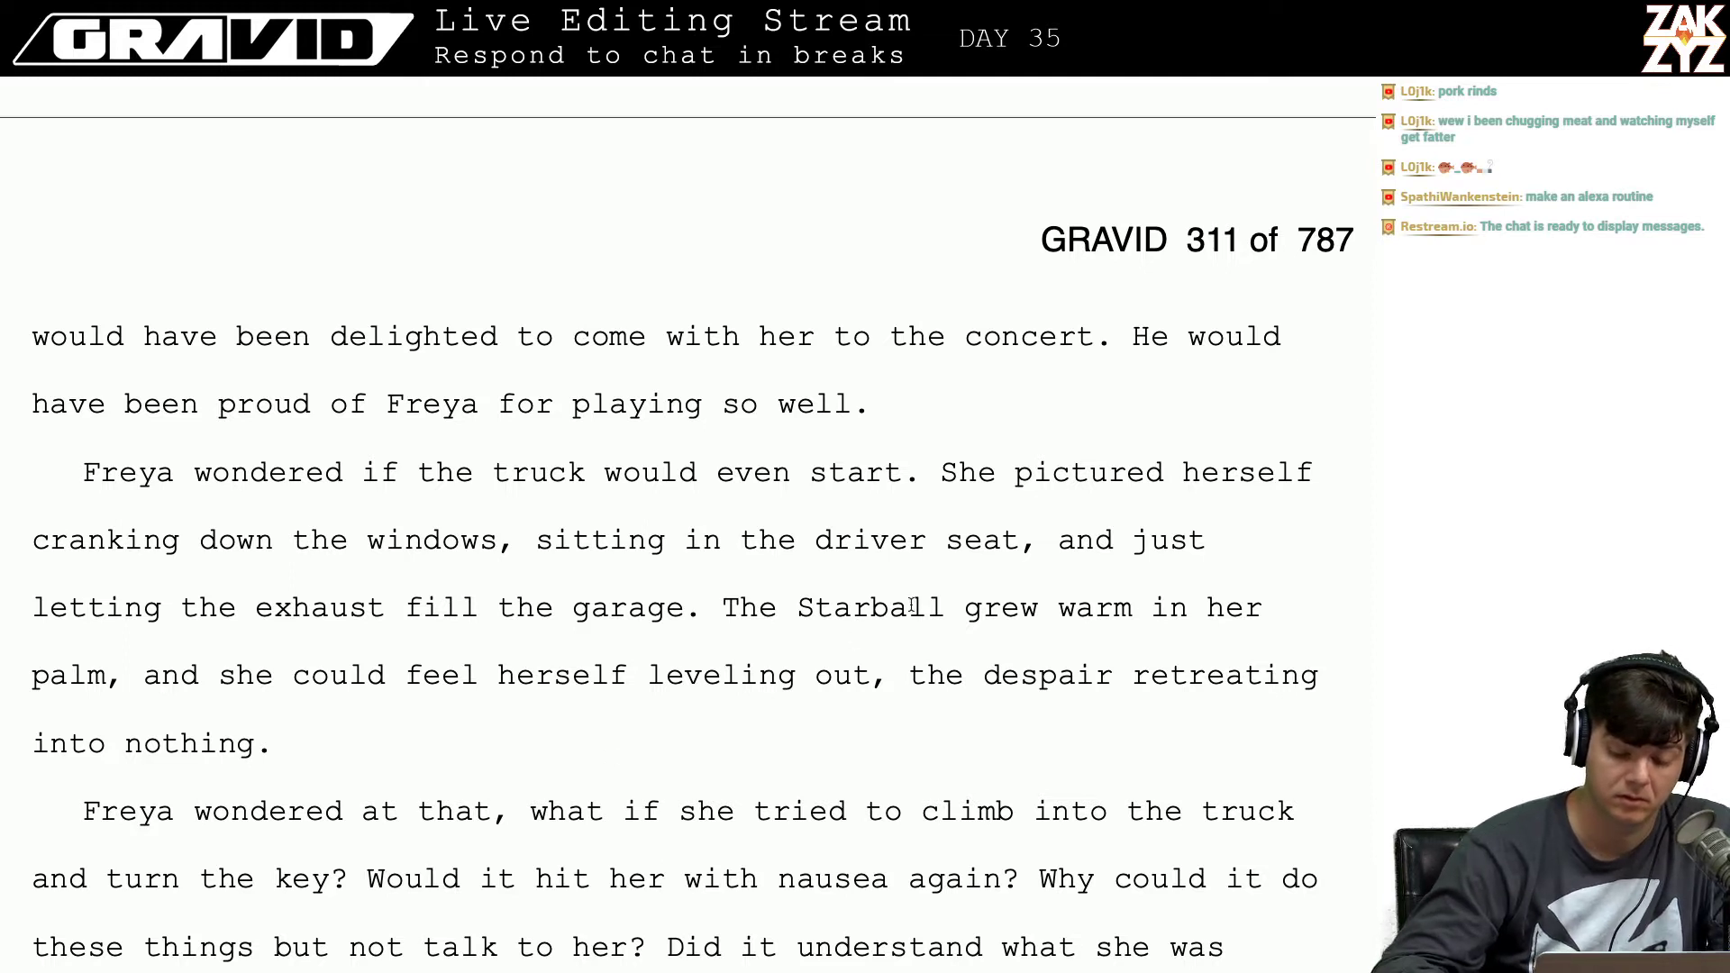
left_click(926, 540)
type("'s")
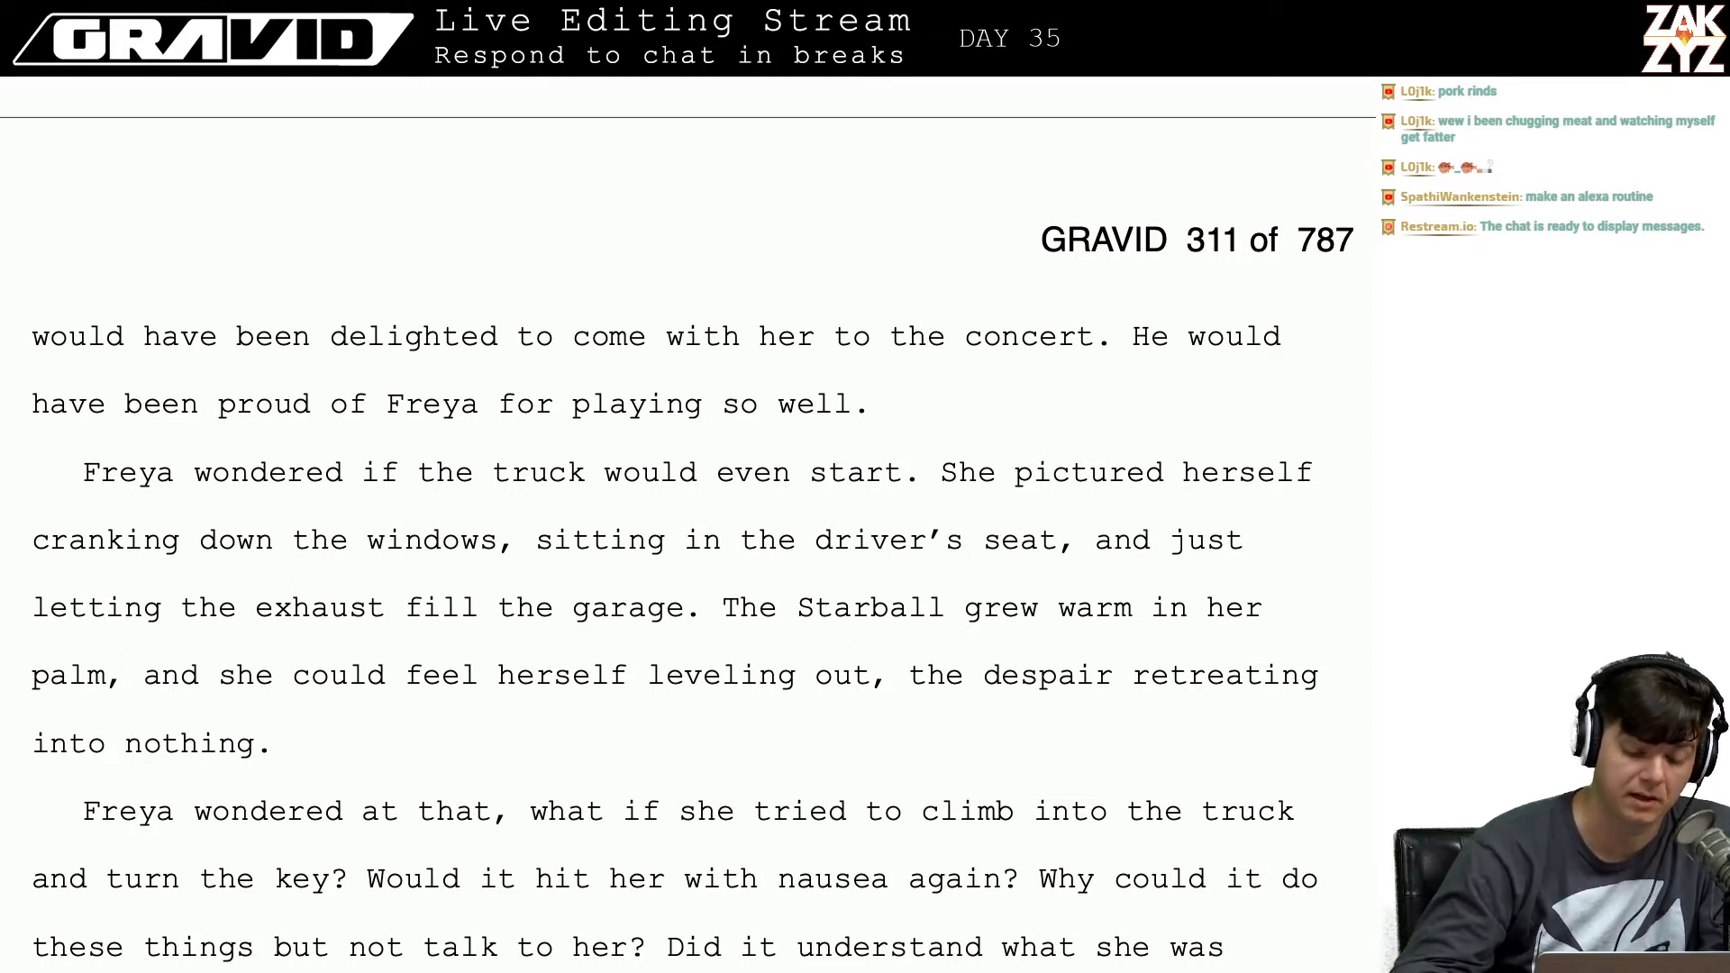
Step: Insert "turning the key," after "sitting in the driver's seat," in the sentence about the exhaust filling the garage
key("Down")
key("Left")
key("Left")
key("Left")
key("Left")
key("Left")
key("Left")
key("Left")
key("Left")
key("Left")
key("Left")
key("Left")
key("Left")
key("Left")
key("Left")
key("Left")
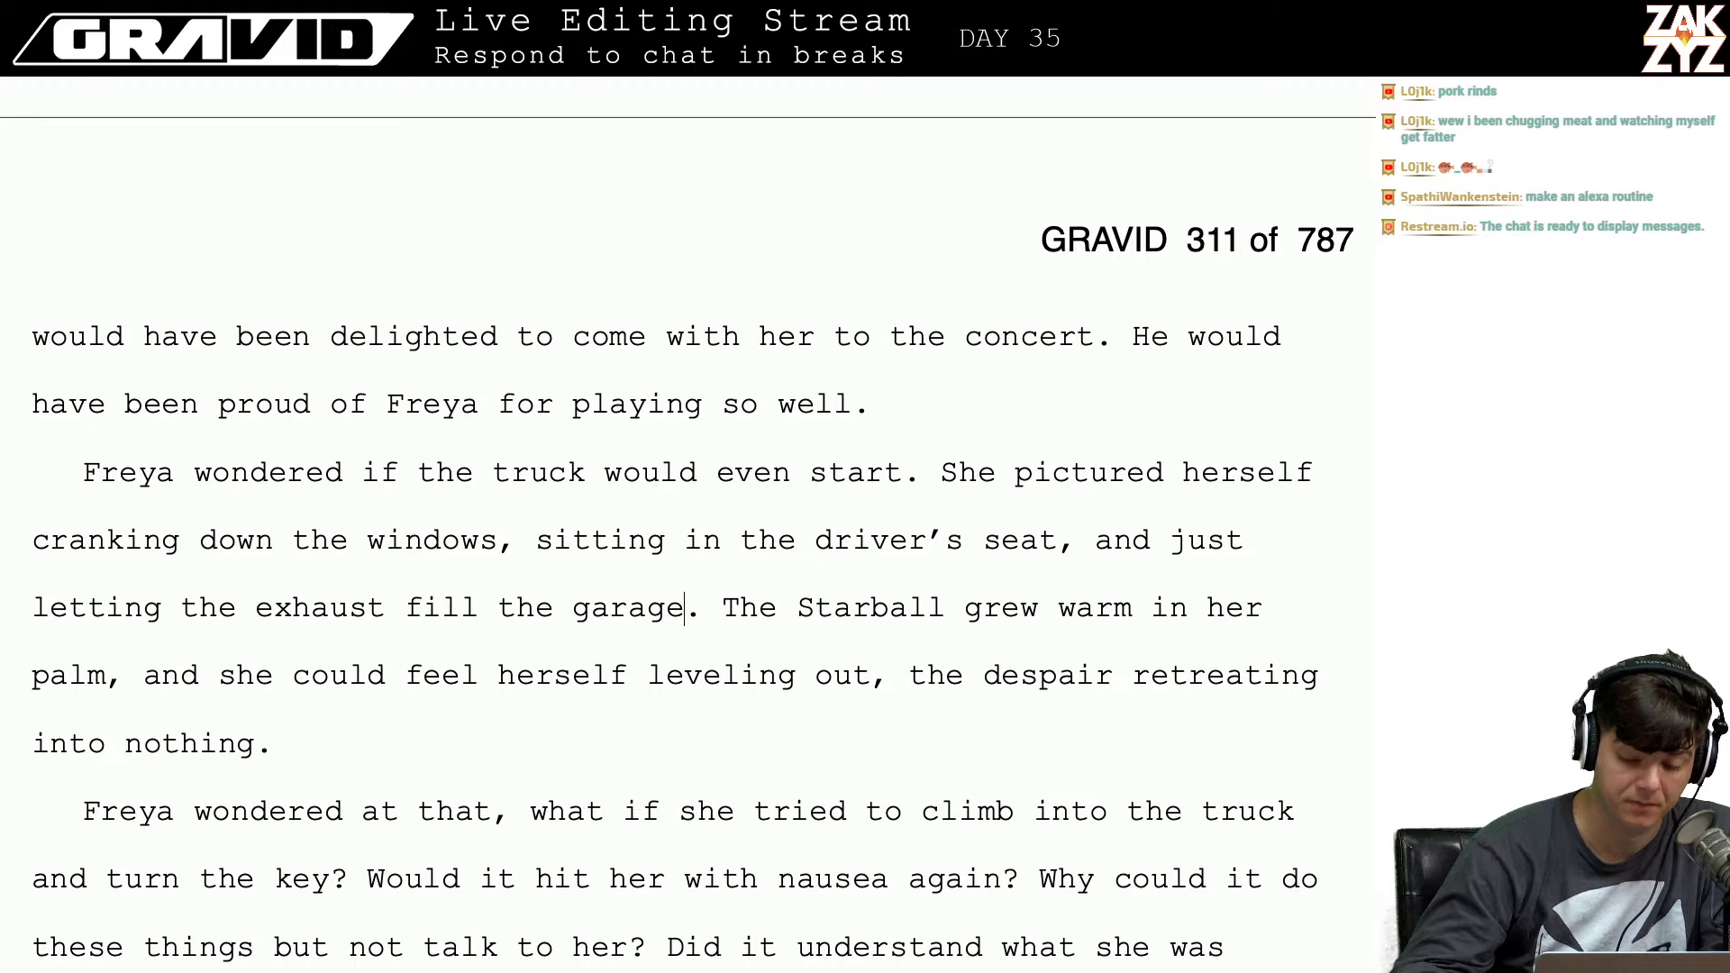
key("Left")
key("Left")
key("Left")
key("Left")
key("Left")
key("Left")
key("Right")
key("Right")
key("Right")
key("Right")
key("Right")
key("Right")
key("Right")
key("Right")
key("Right")
key("Right")
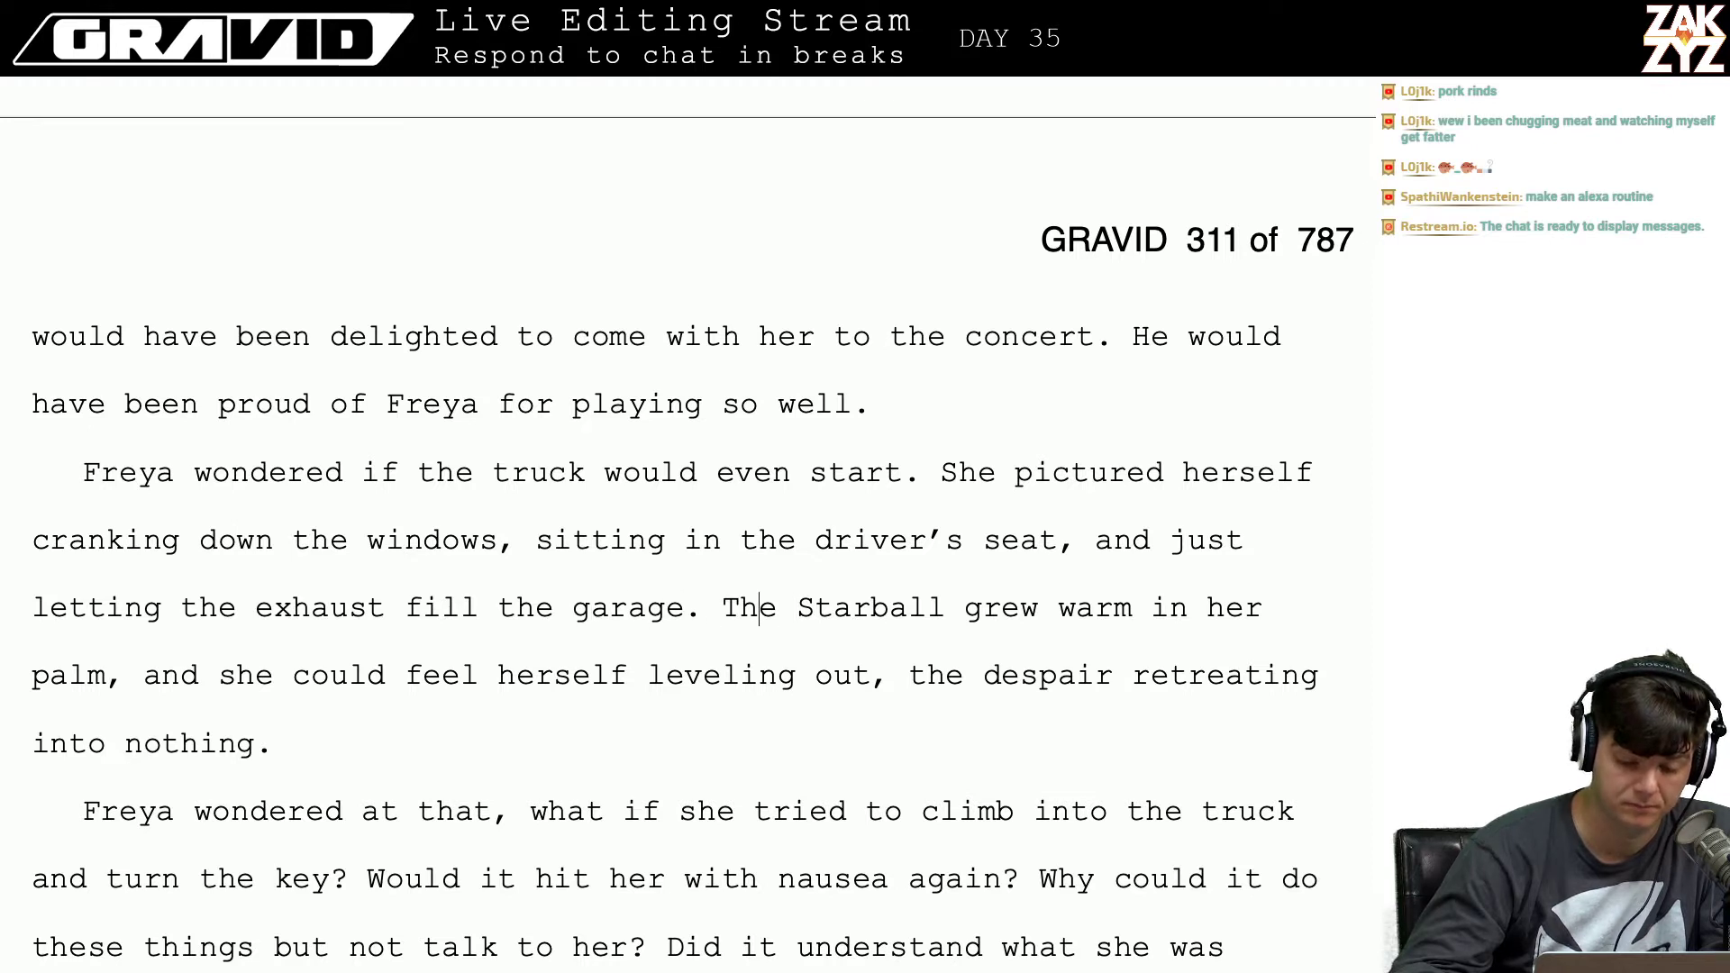
key("Up")
key("Right")
key("Right")
key("Right")
key("Right")
key("Right")
key("Right")
key("Right")
key("Right")
key("Right")
key("Right")
key("Right")
key("Right")
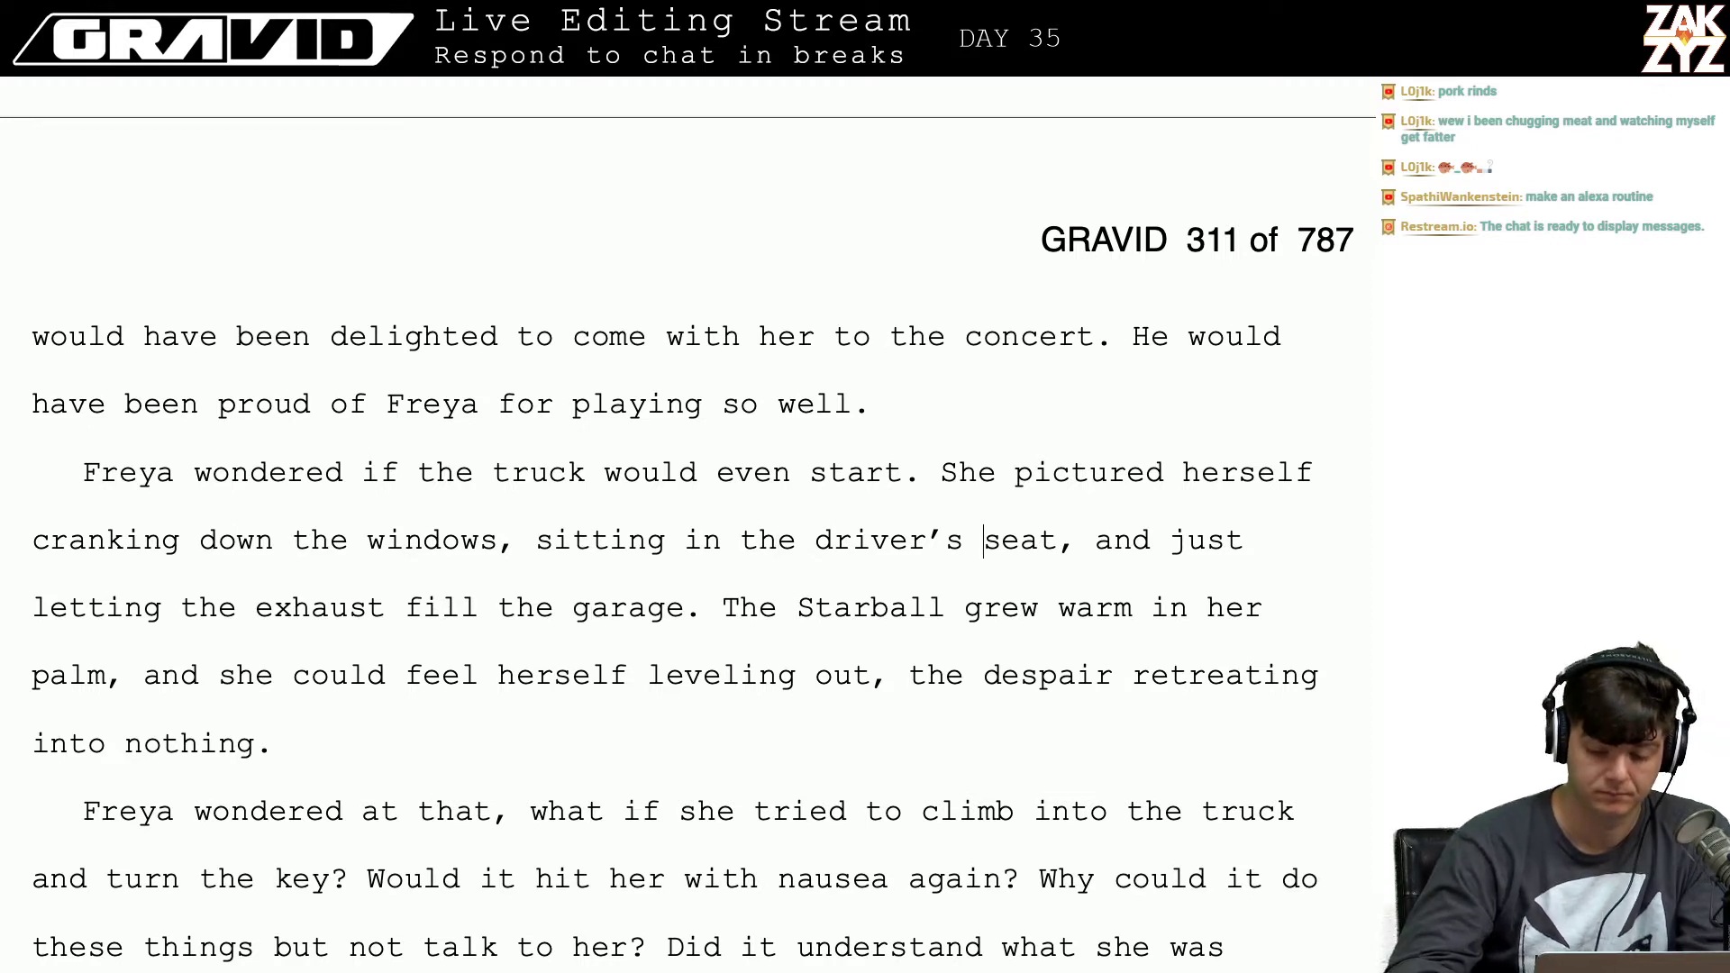
key("Right")
key("Right")
key("Right")
key("Right")
key("Right")
type("turning ")
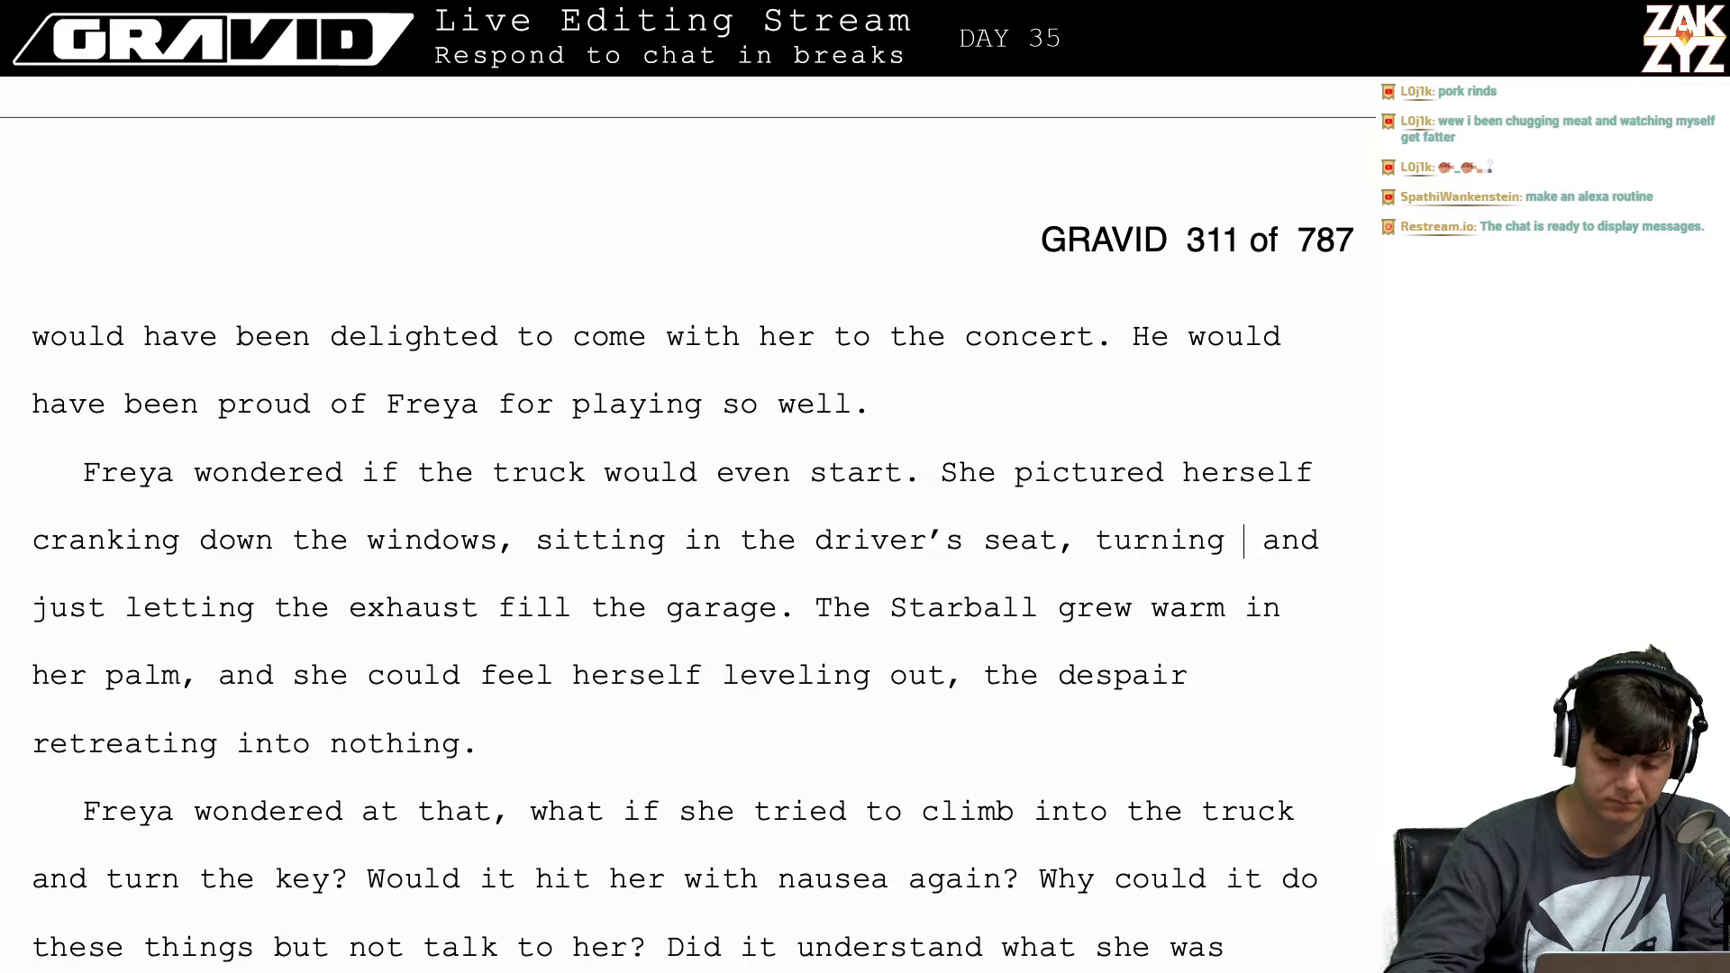
type("the key")
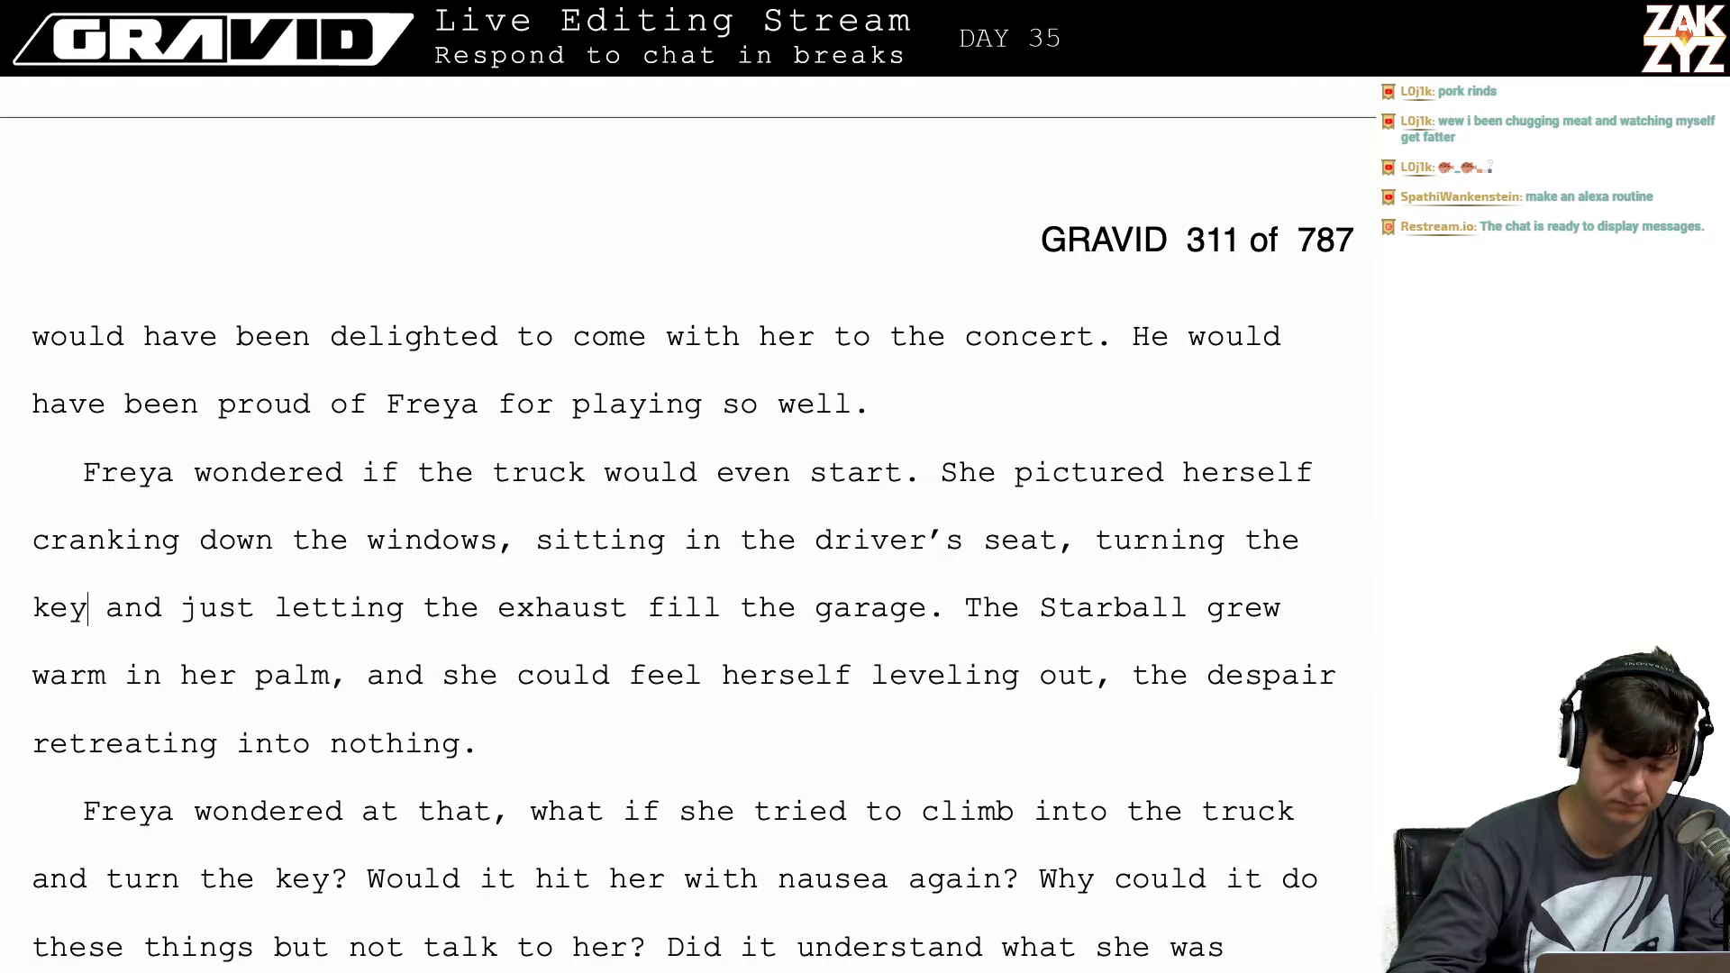
type(",")
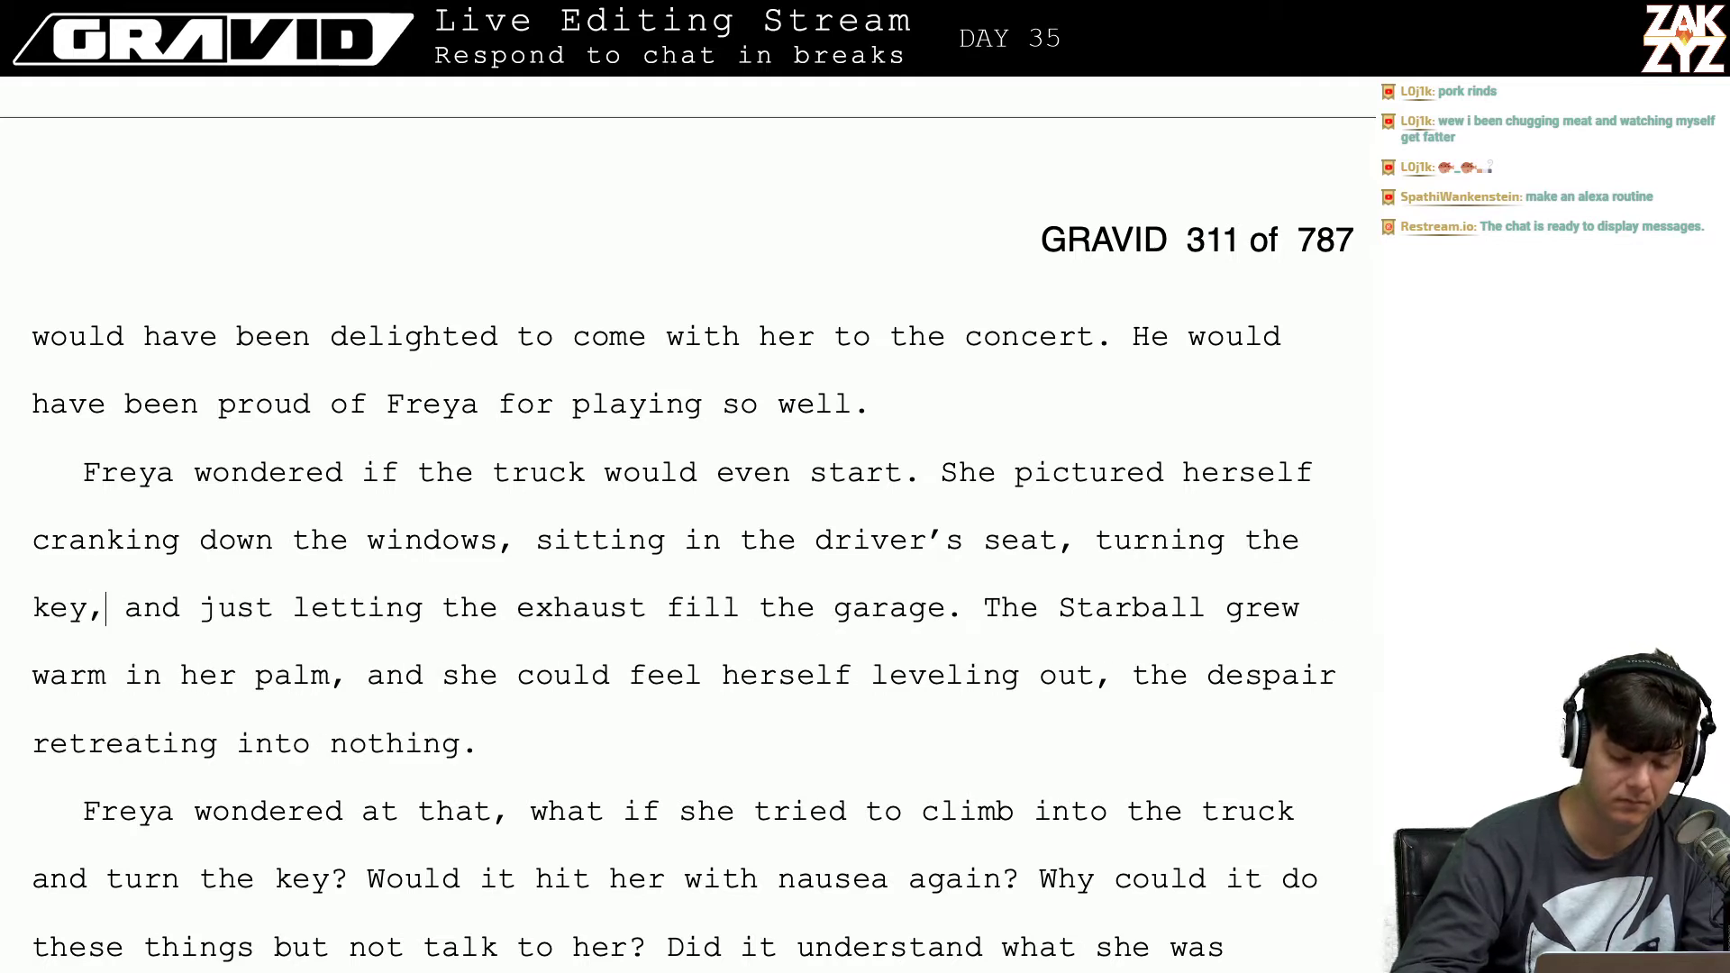
Step: Delete "just" before "letting the exhaust fill the garage"
key("Right")
key("Right")
key("Right")
key("Right")
key("Right")
key("Right")
key("Right")
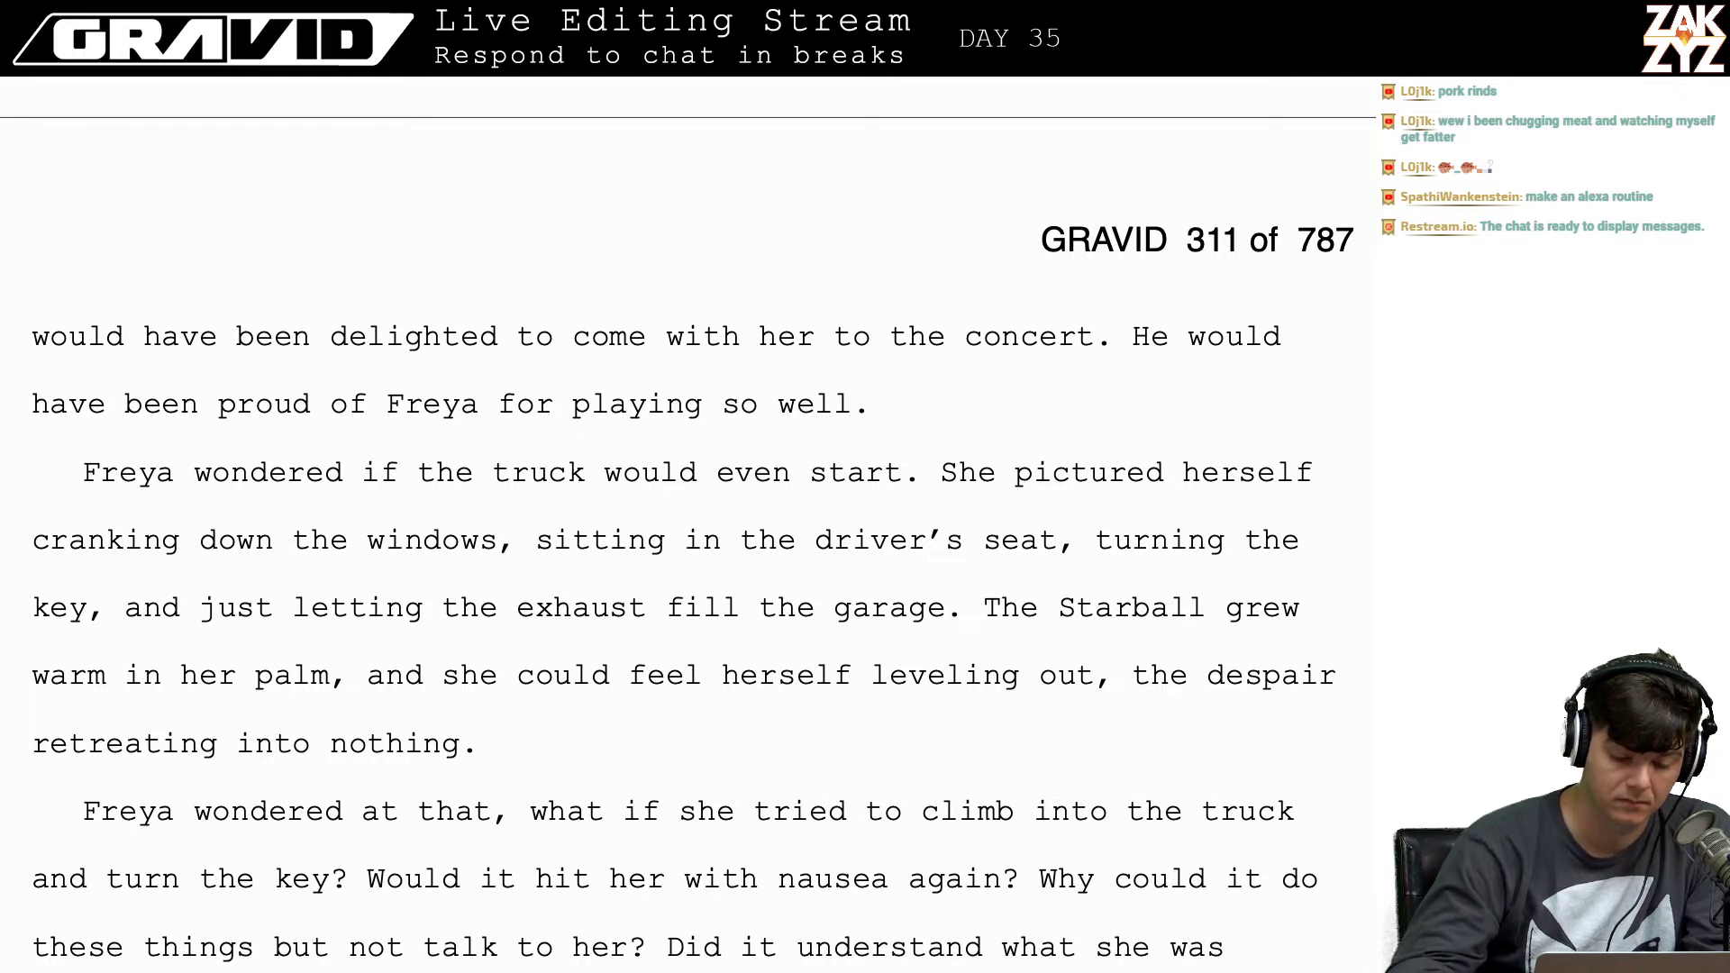
key("BackSpace")
key("BackSpace")
key("BackSpace")
key("BackSpace")
key("BackSpace")
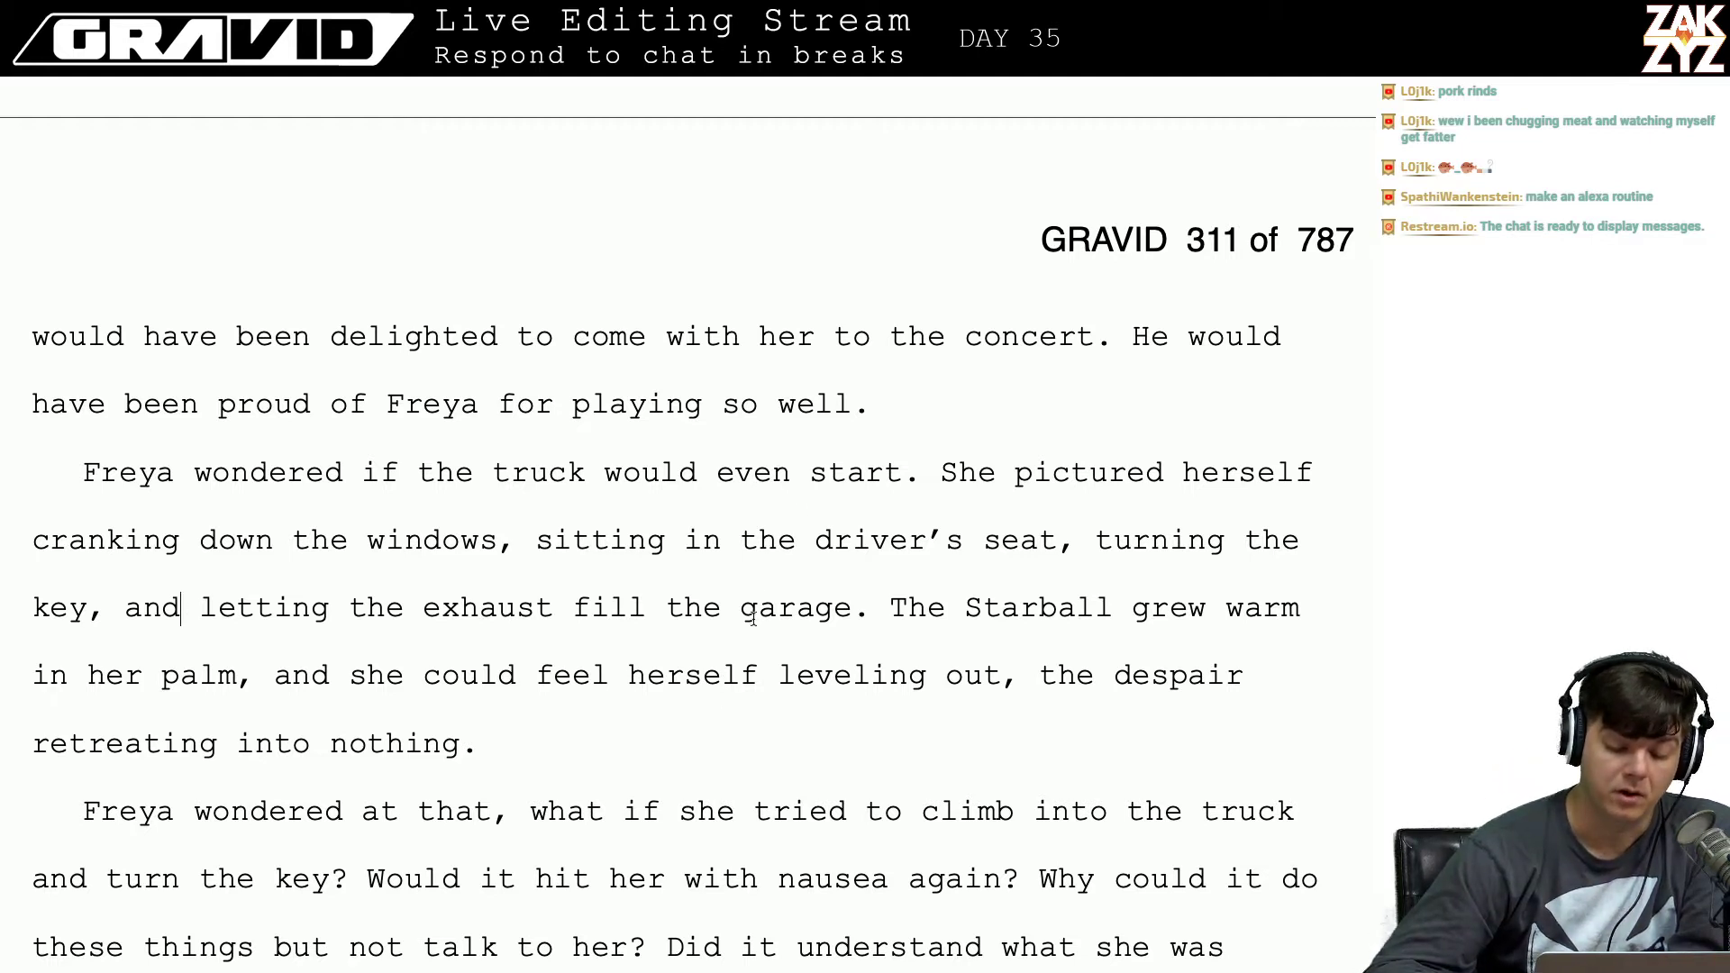
Step: Add "in the ignition" after "turning the key" in the sentence about the driver's seat
scroll(633, 619, "down", 1)
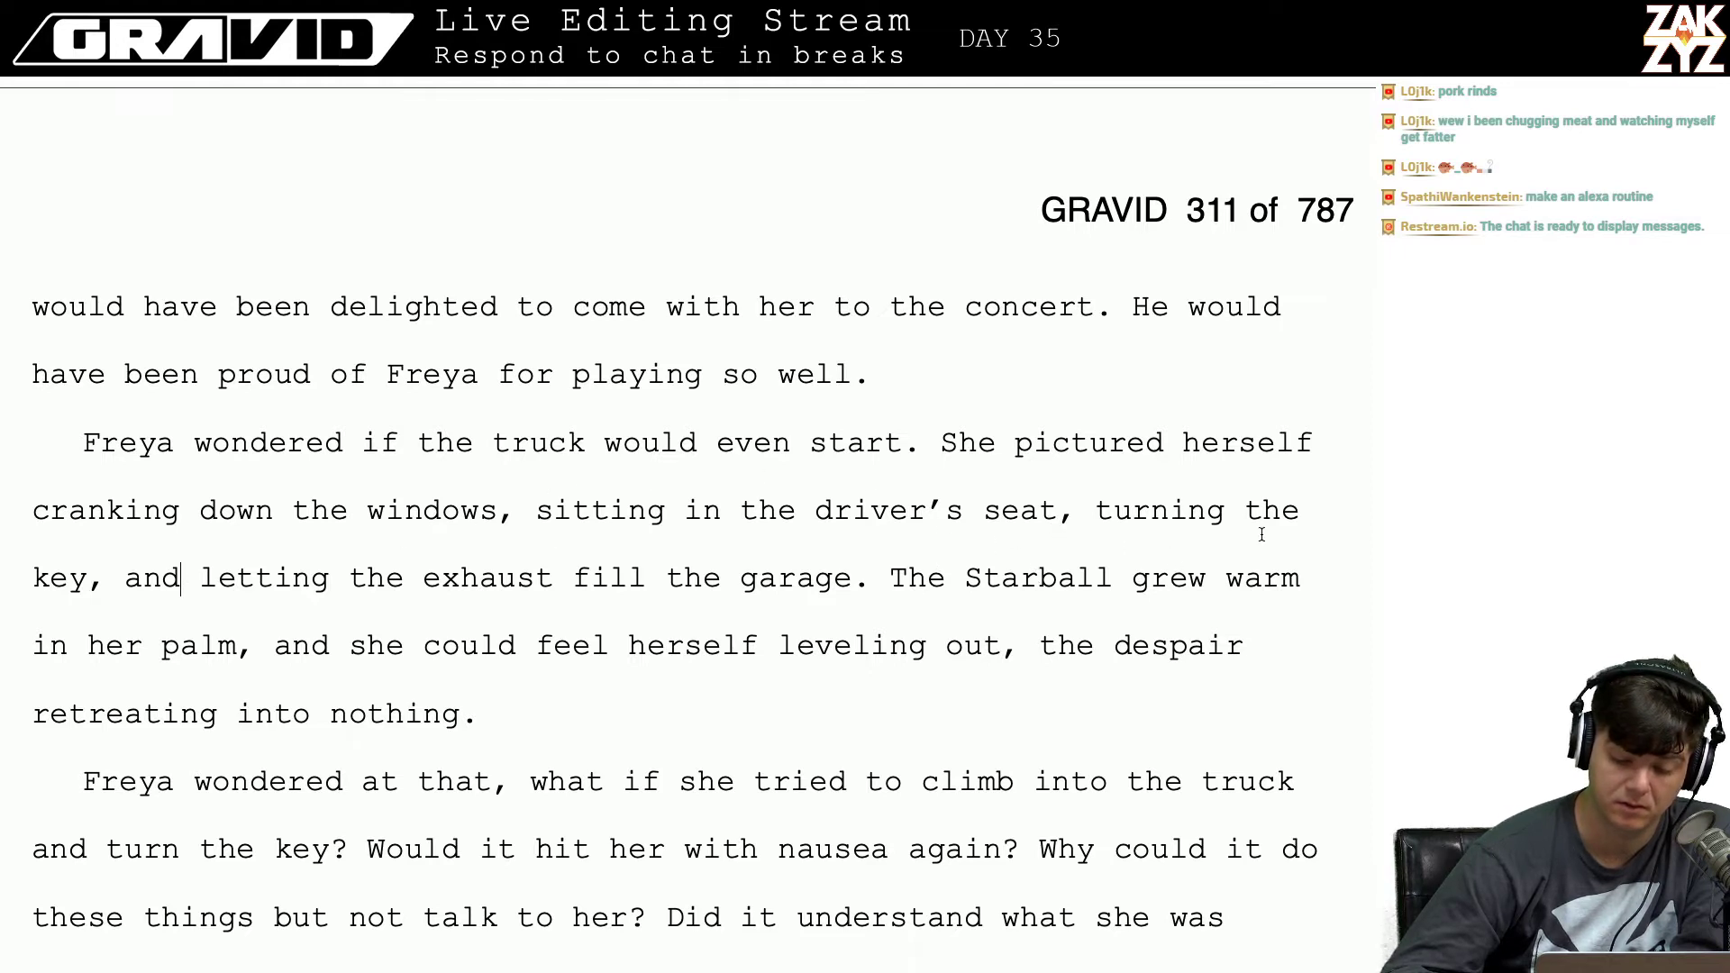
left_click(1341, 496)
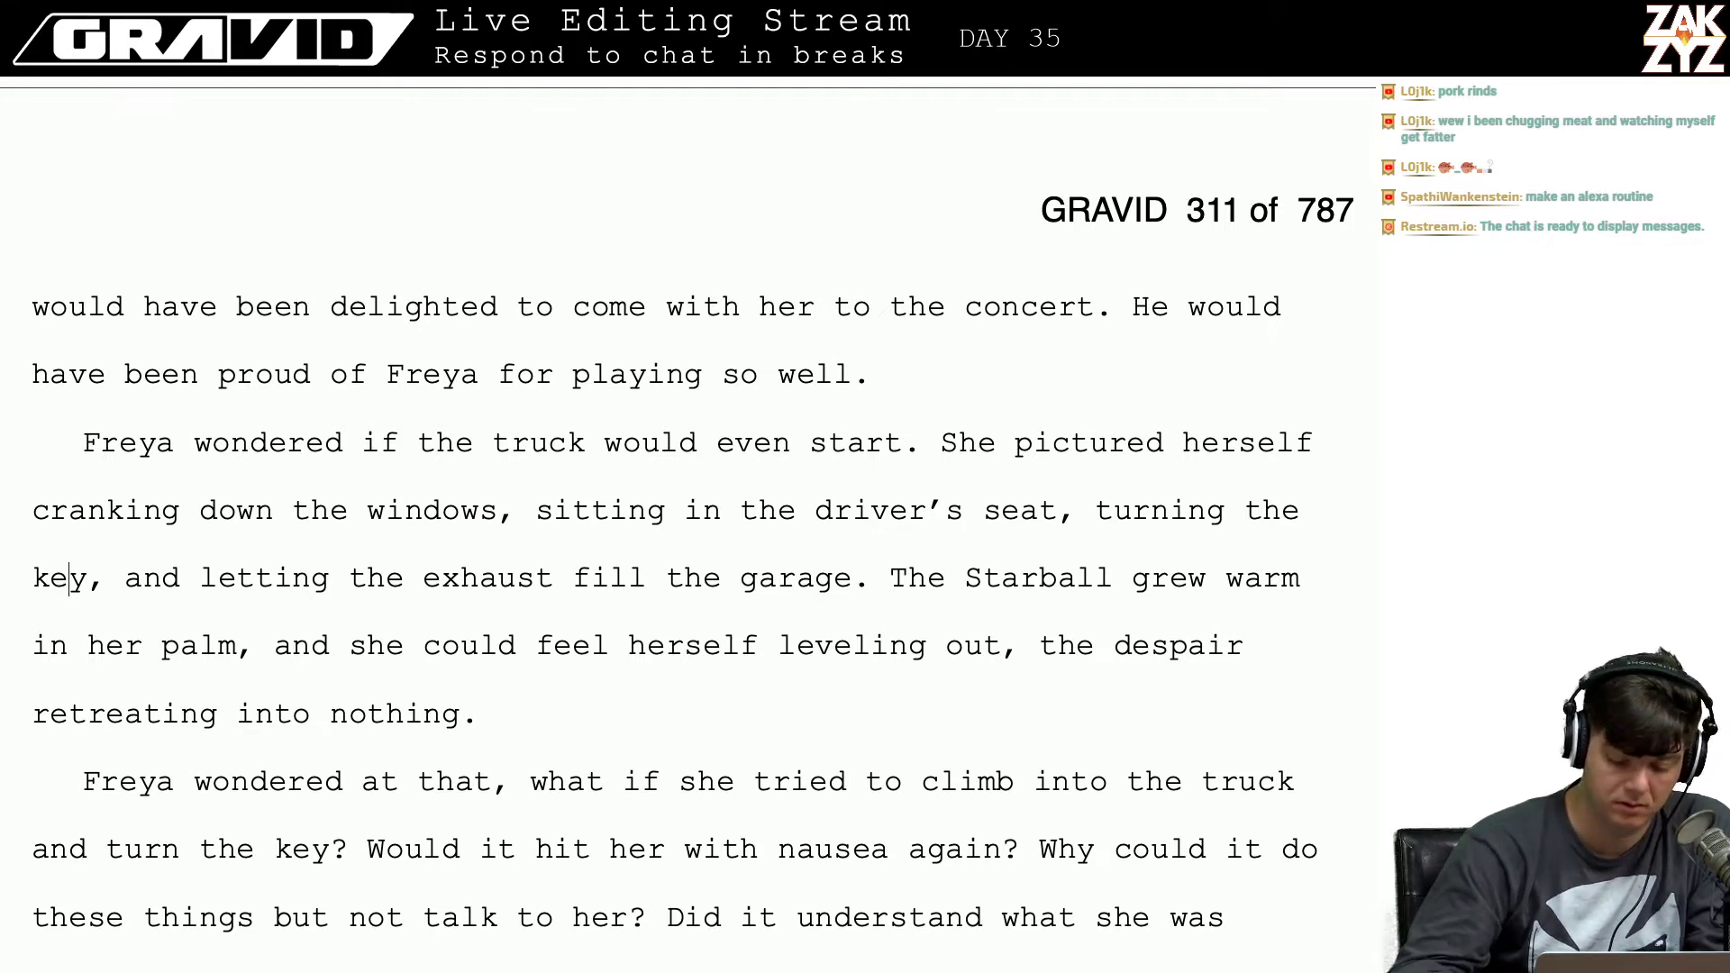
key("Right")
type("in the igni")
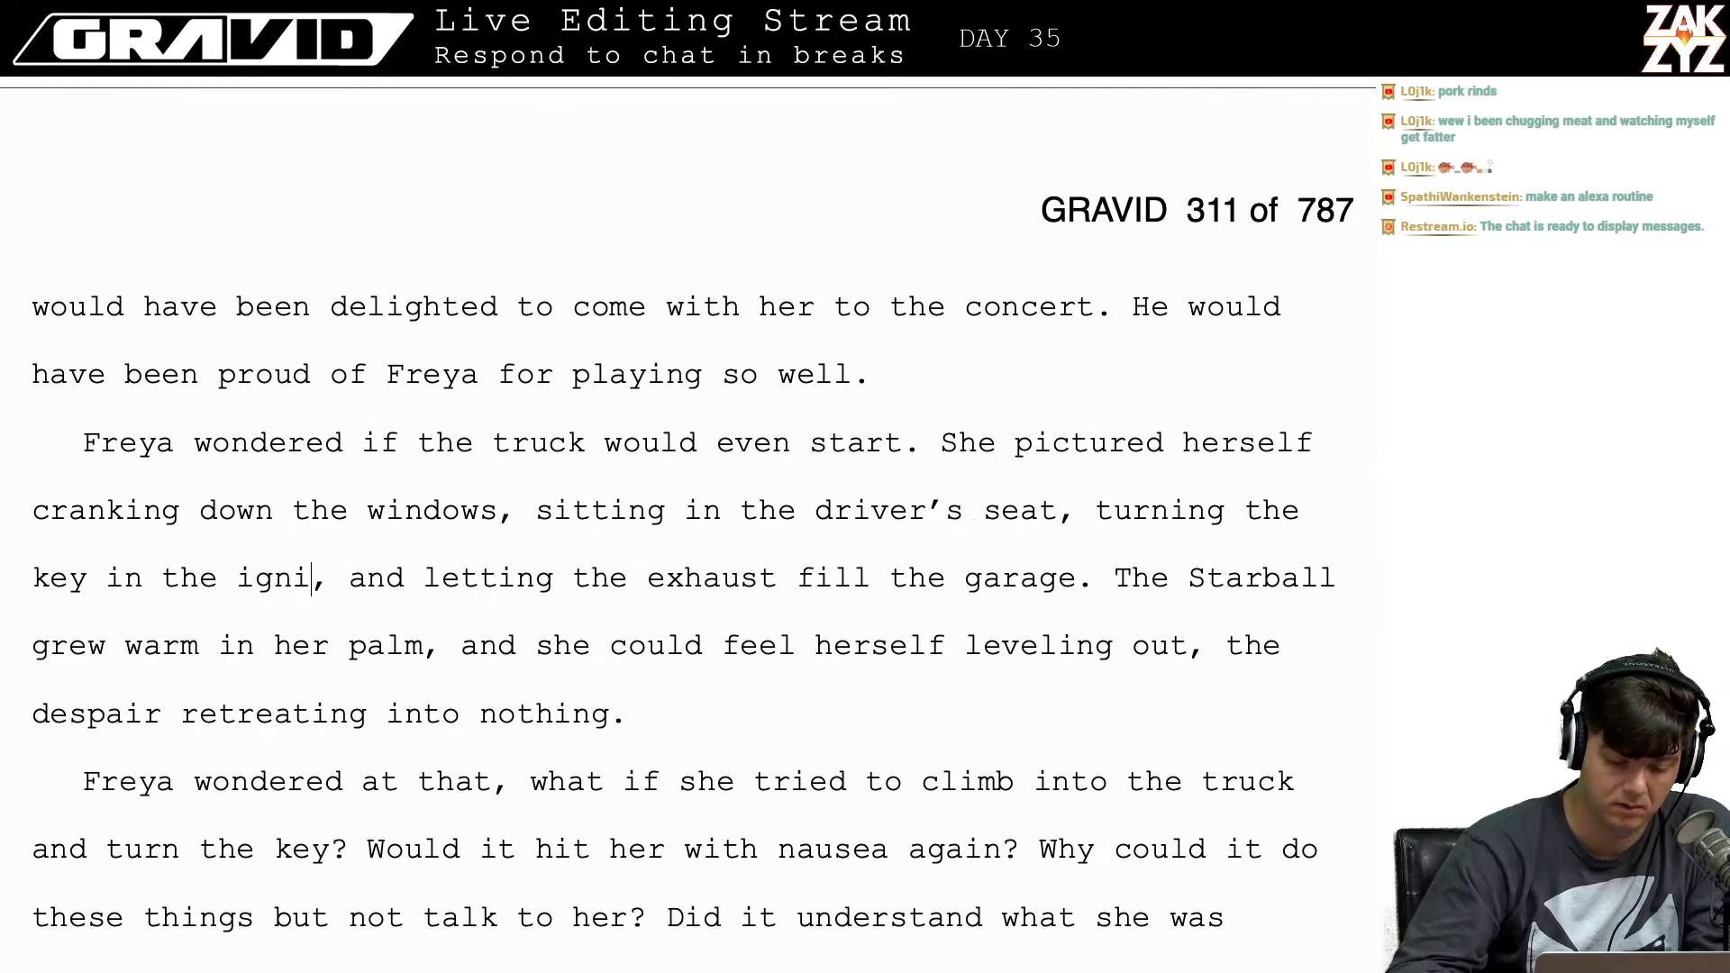
type("tion")
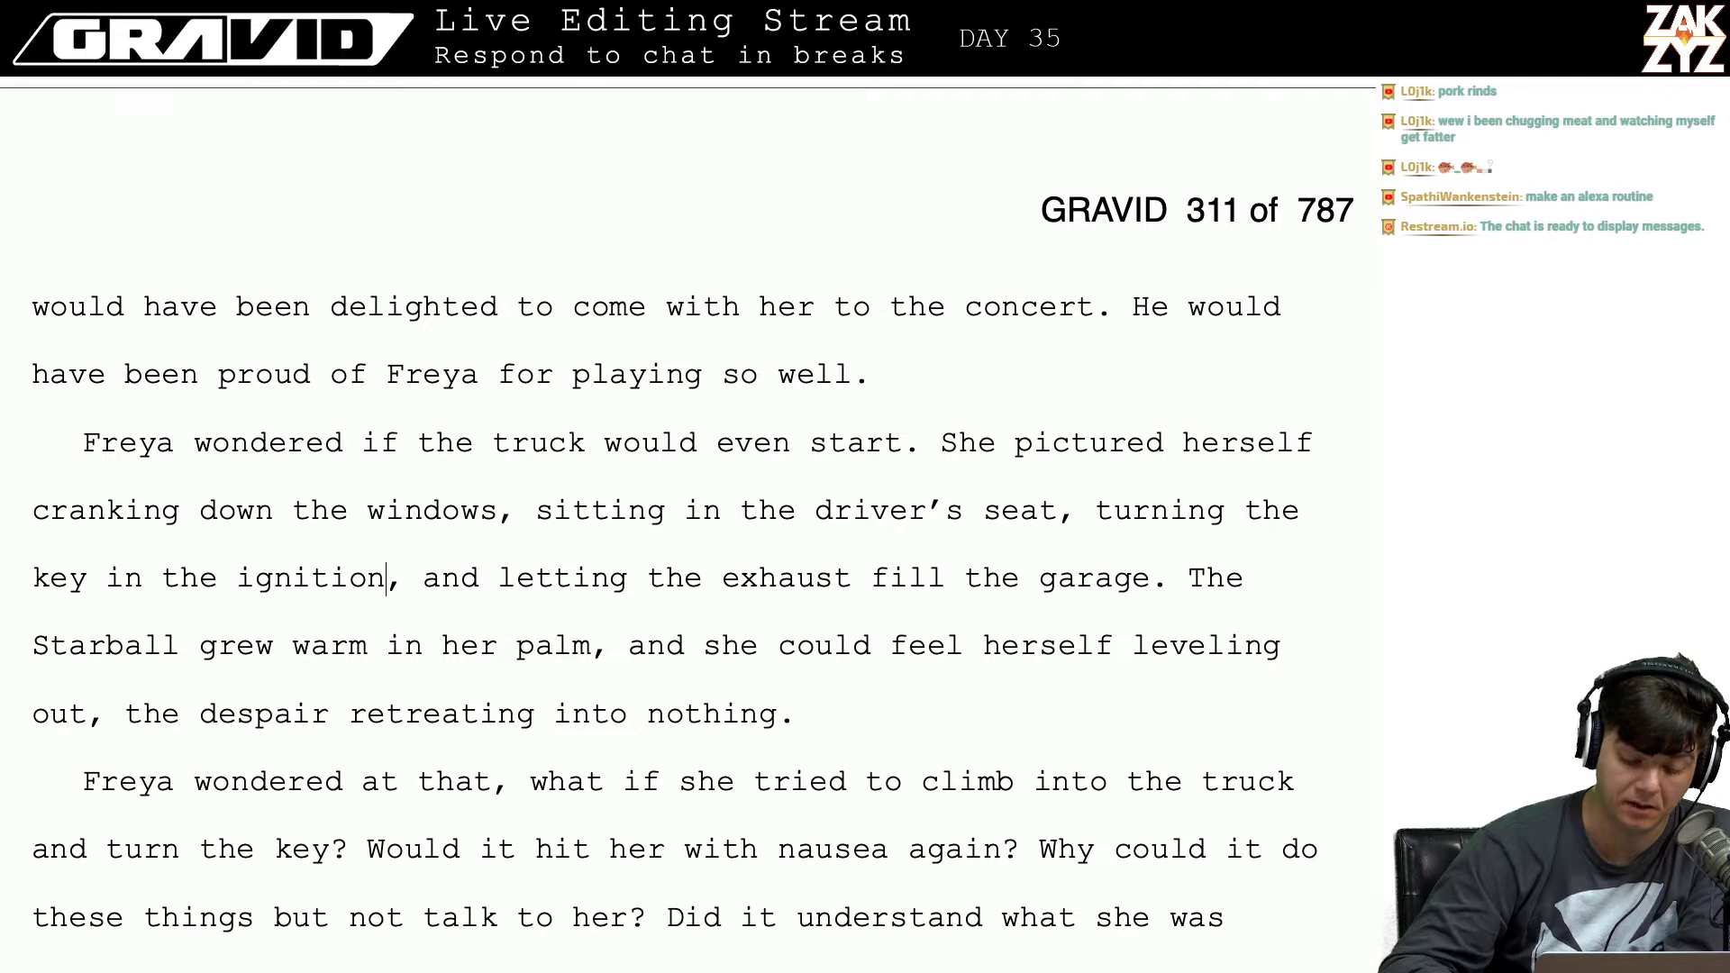
Step: Change "retreating" to "retreated" in the phrase "the despair retreating into nothing"
left_click(552, 713)
key("Left")
key("BackSpace")
key("BackSpace")
key("BackSpace")
type("ed")
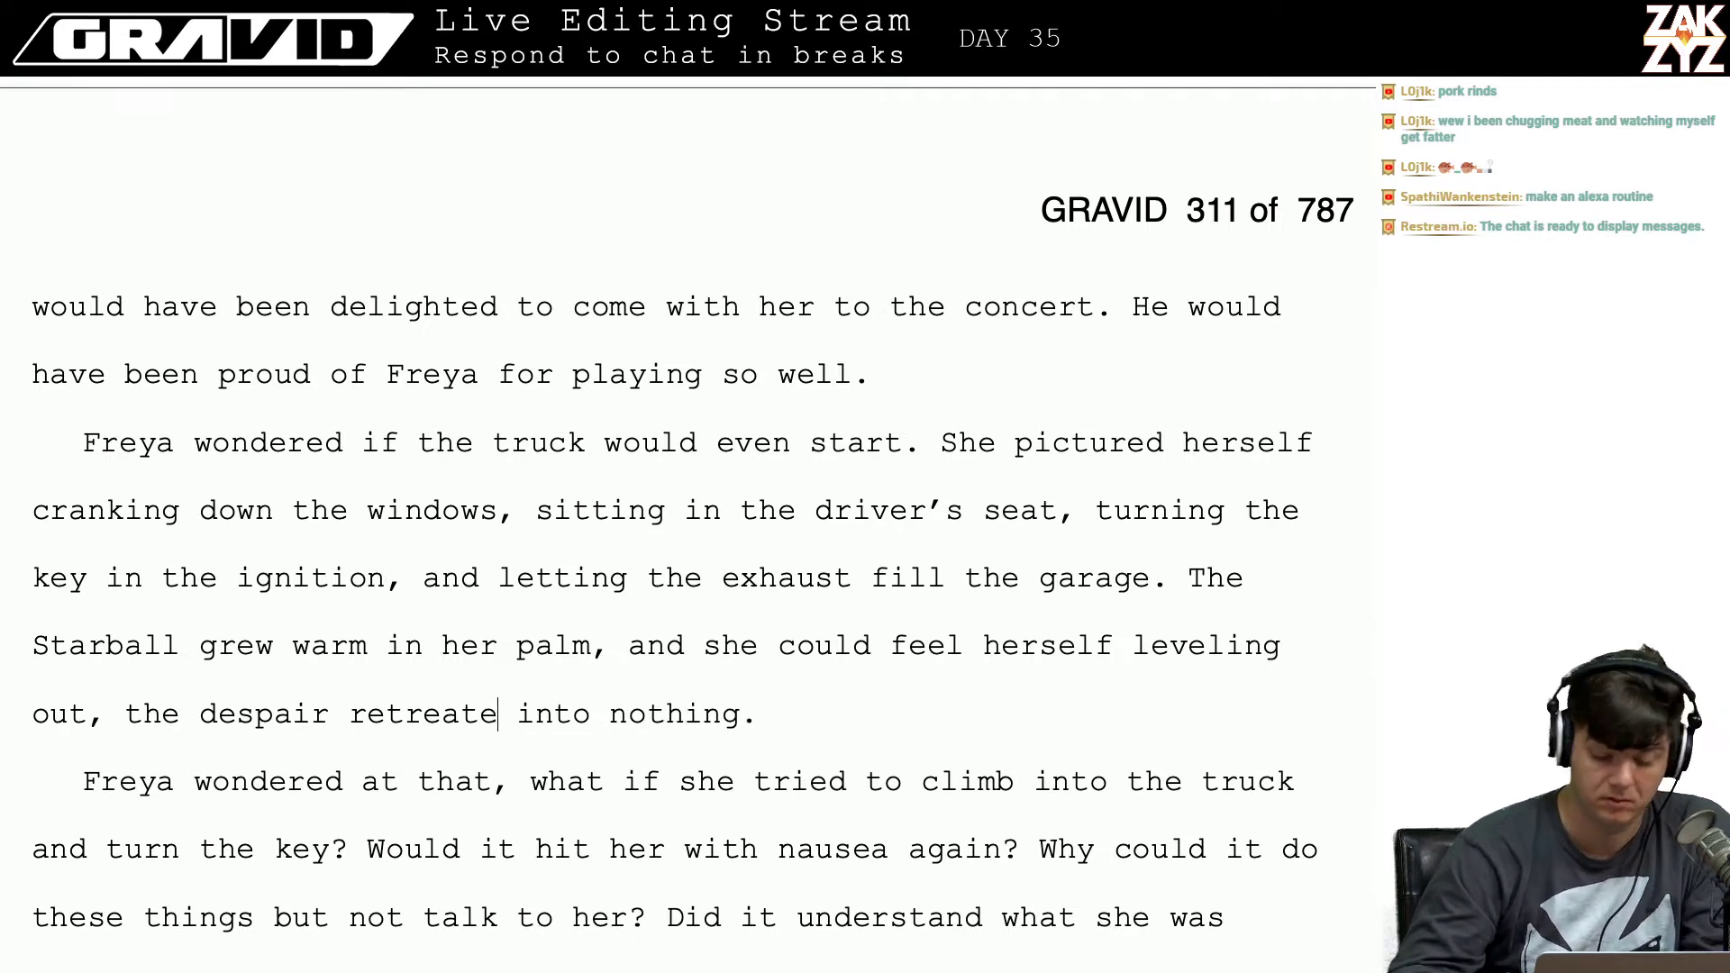
Step: Insert "would happen if she tried to climb into the truck?" after "Freya wondered at that, what"
left_click(531, 781)
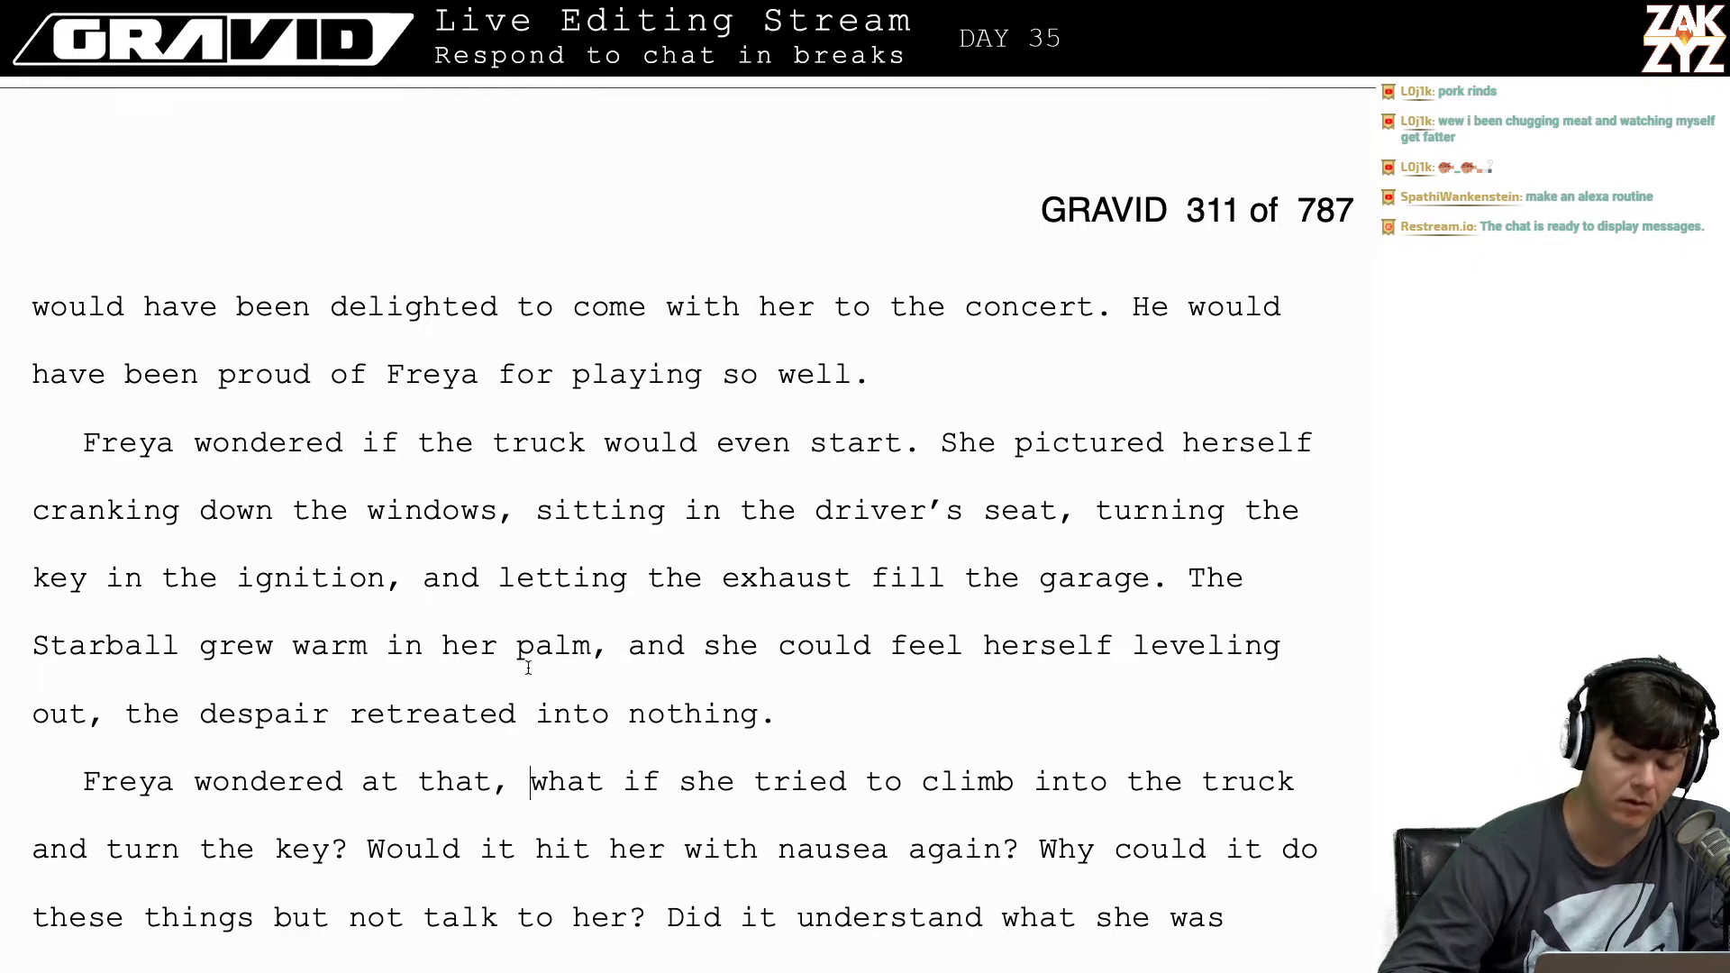
scroll(404, 562, "down", 2)
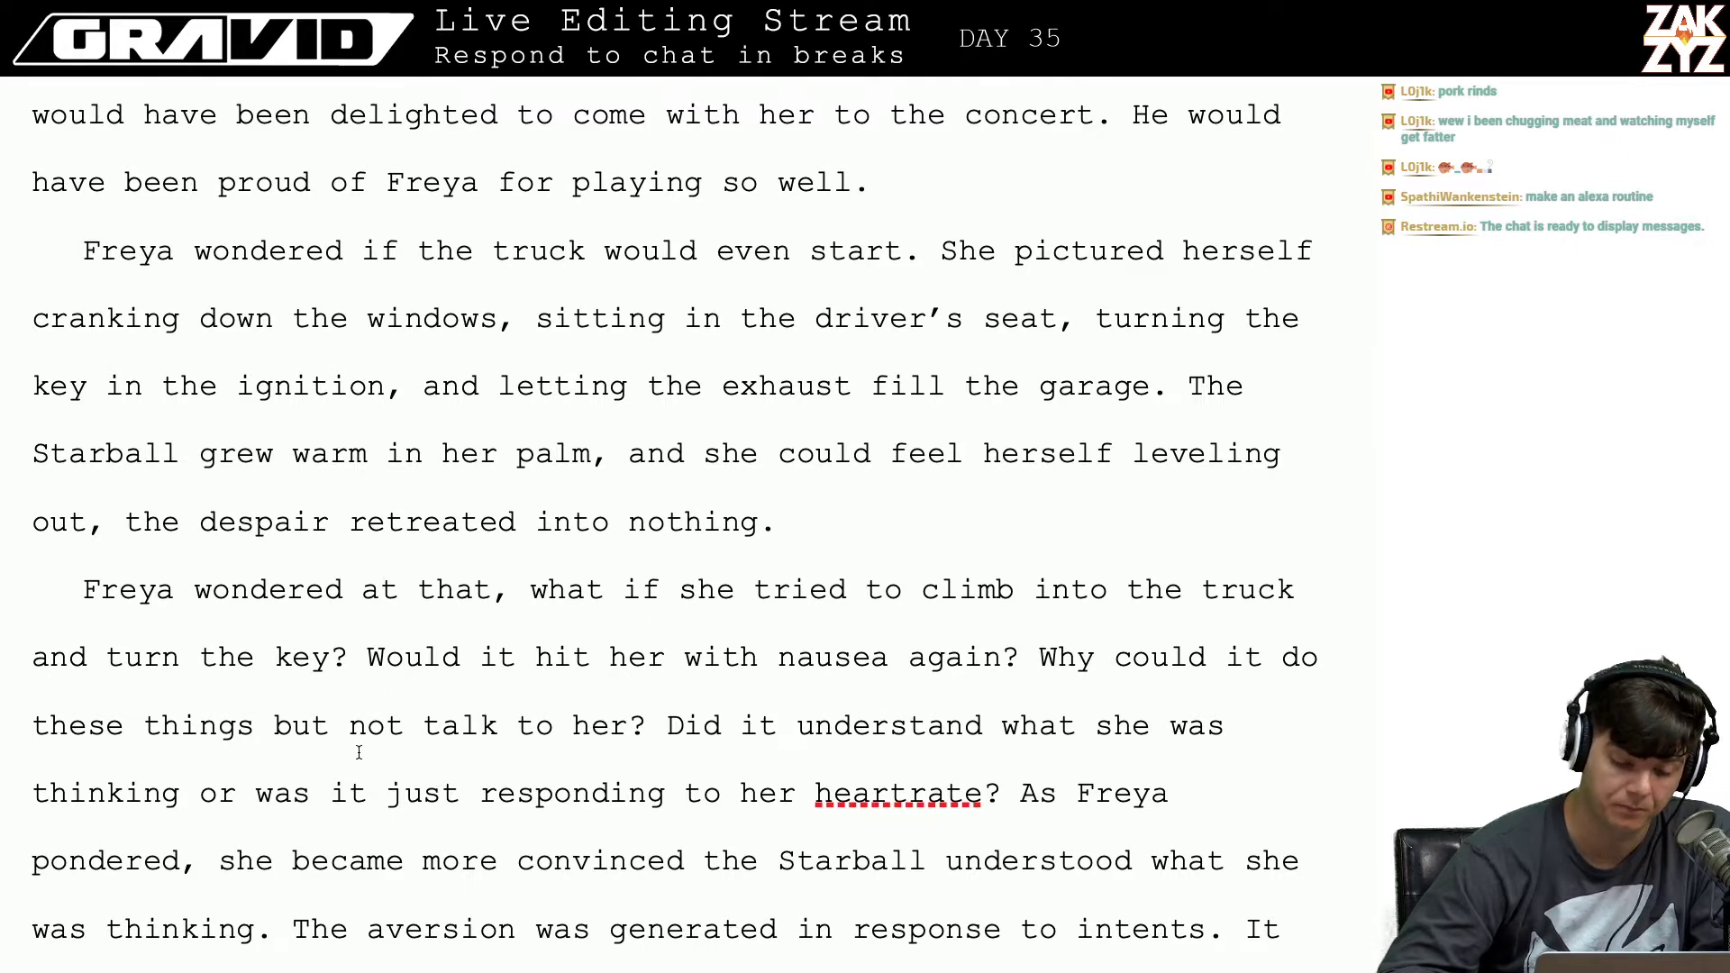
scroll(359, 753, "down", 3)
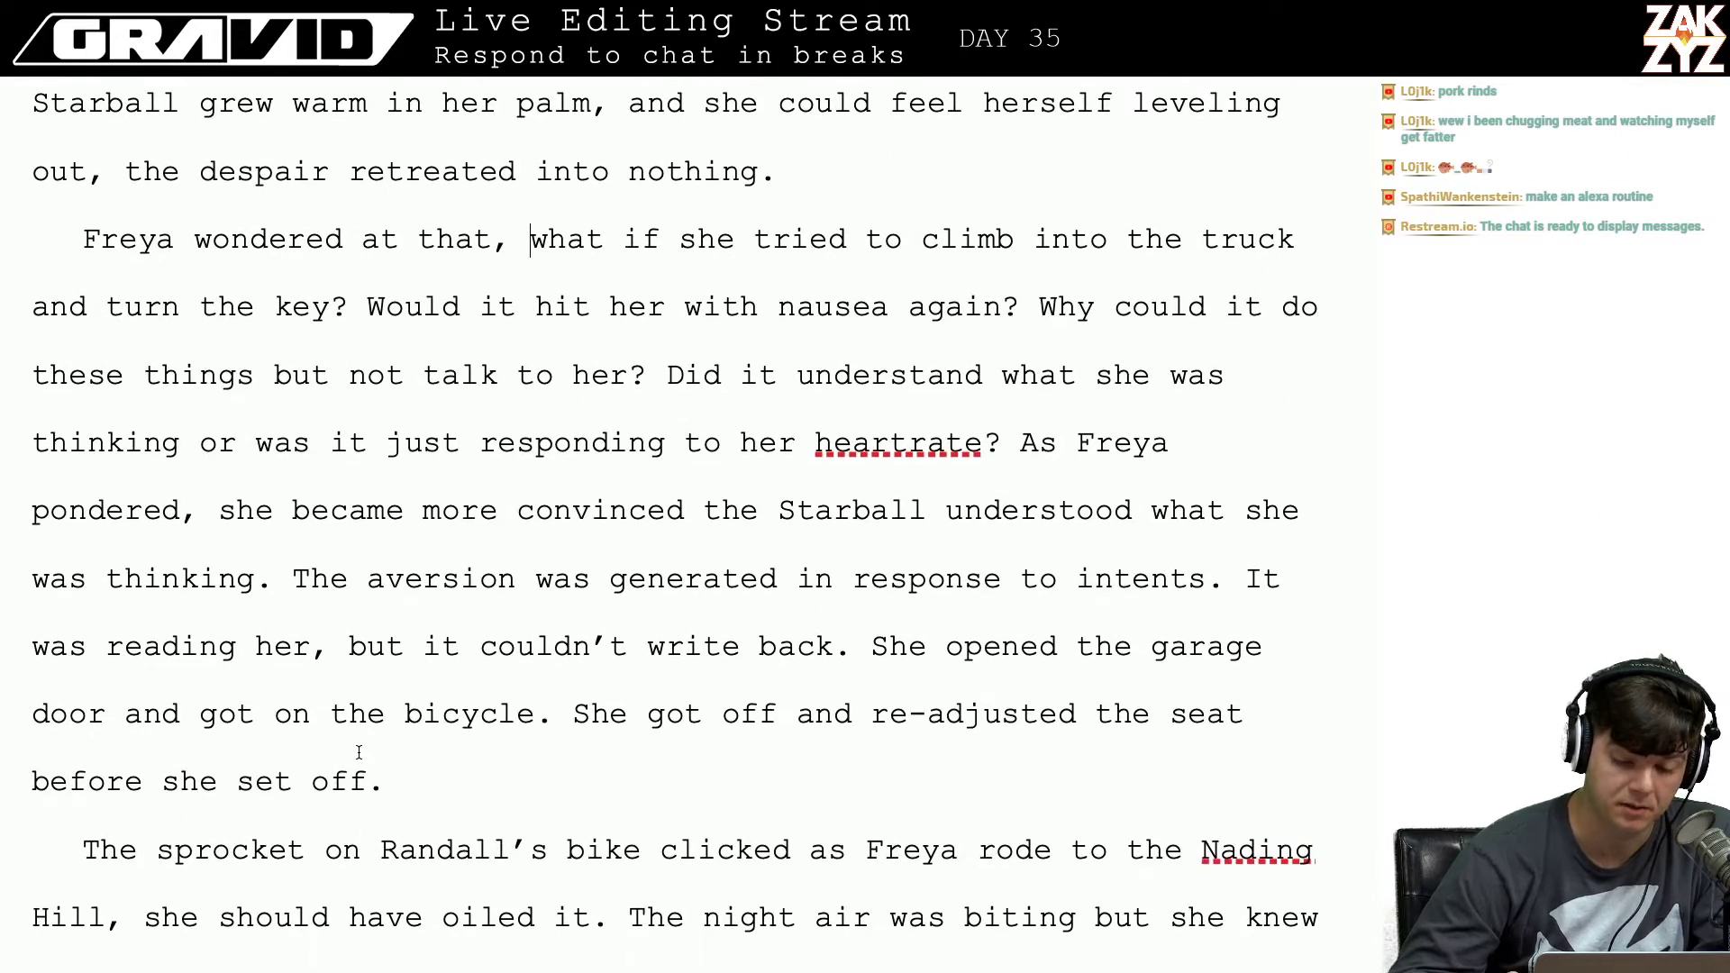
key("Right")
key("Right")
key("Right")
key("Right")
key("Right")
key("Right")
key("Right")
key("Left")
key("Left")
key("Left")
key("Left")
key("Left")
key("Left")
key("Left")
key("Left")
key("Left")
key("Left")
key("Left")
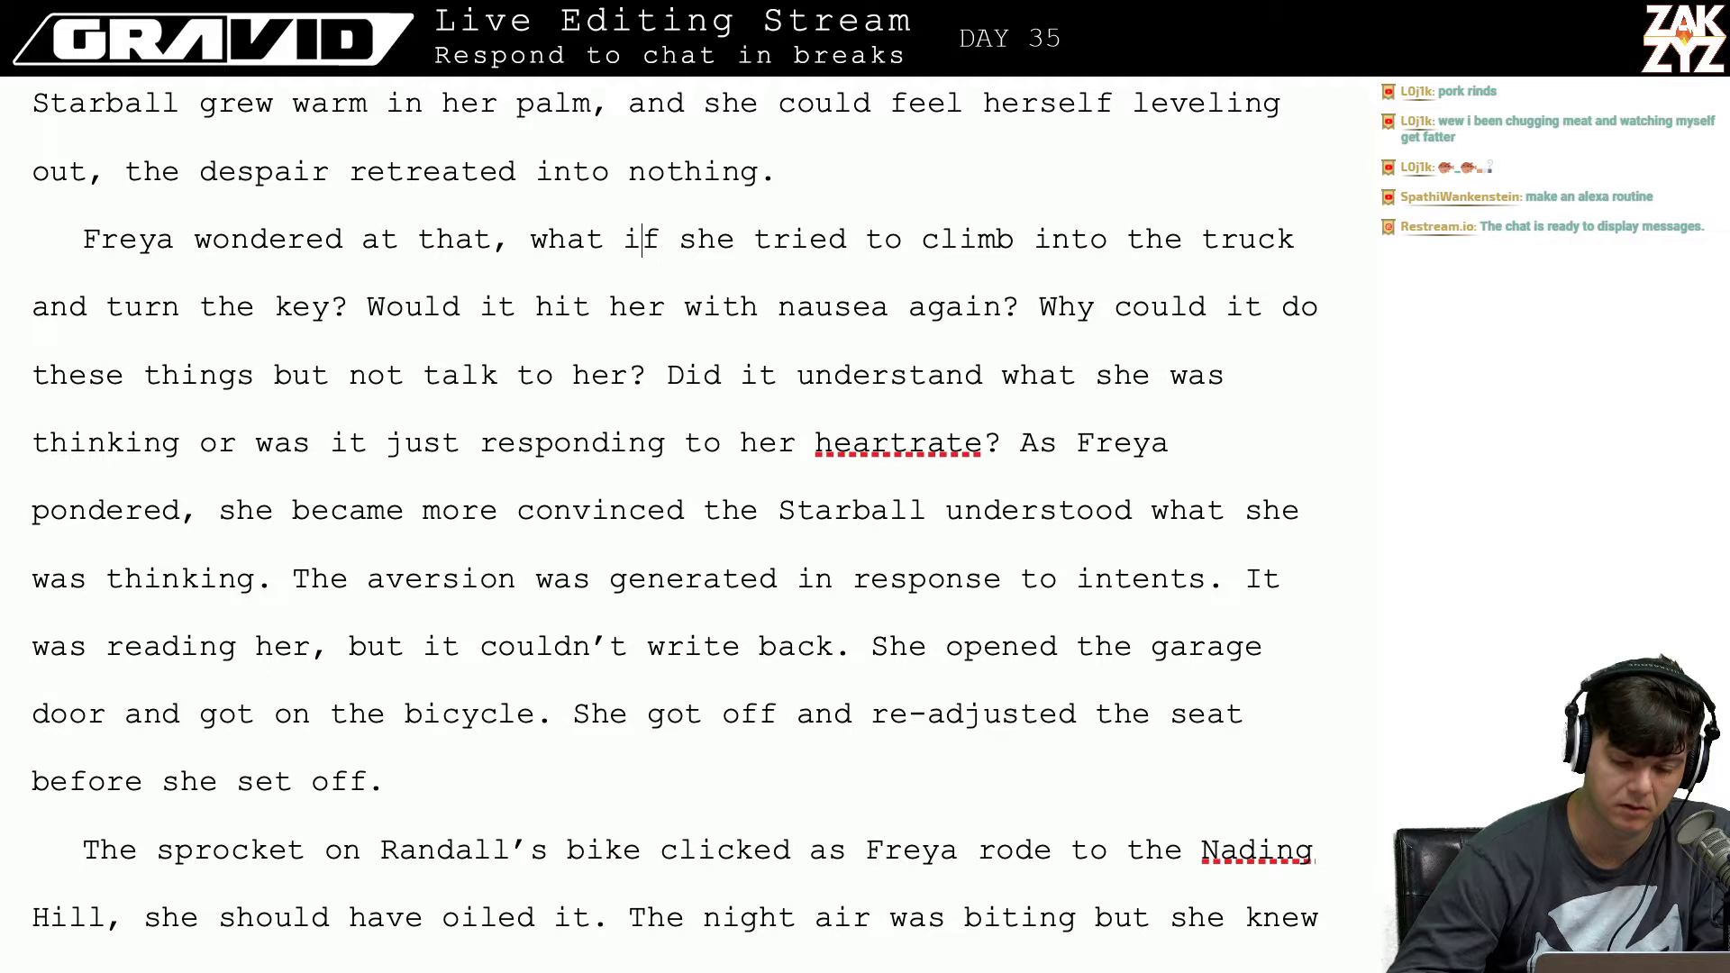
key("Right")
key("Right")
key("Right")
key("Right")
key("Left")
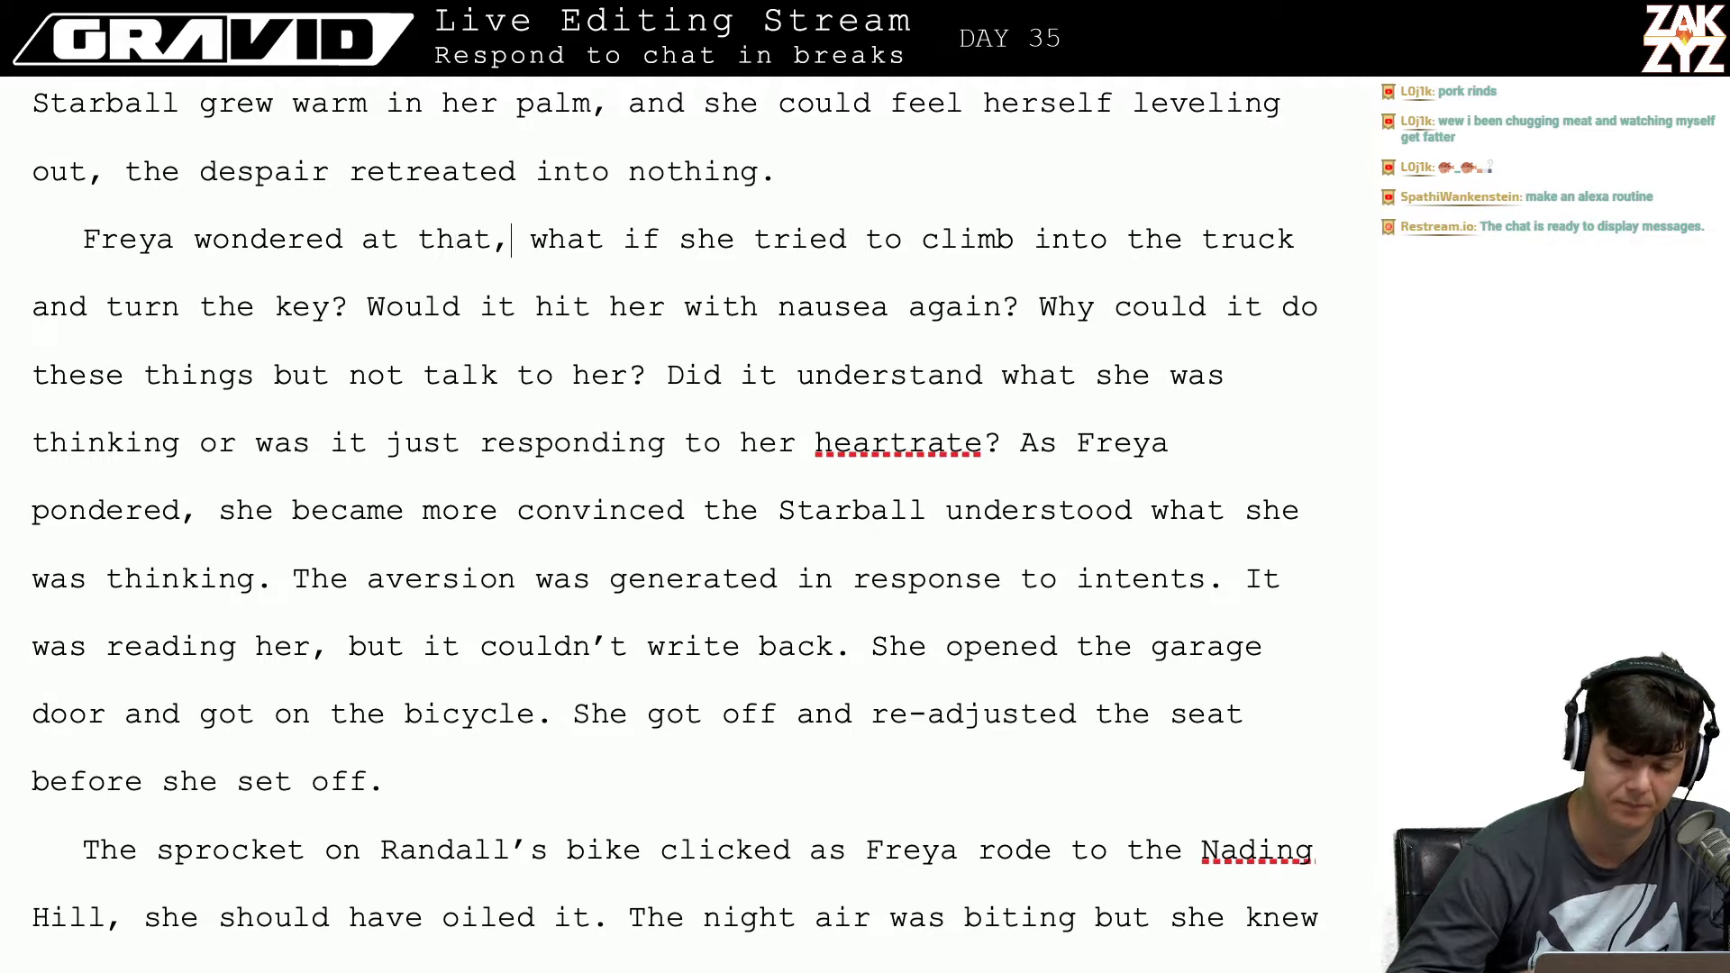
key("Right")
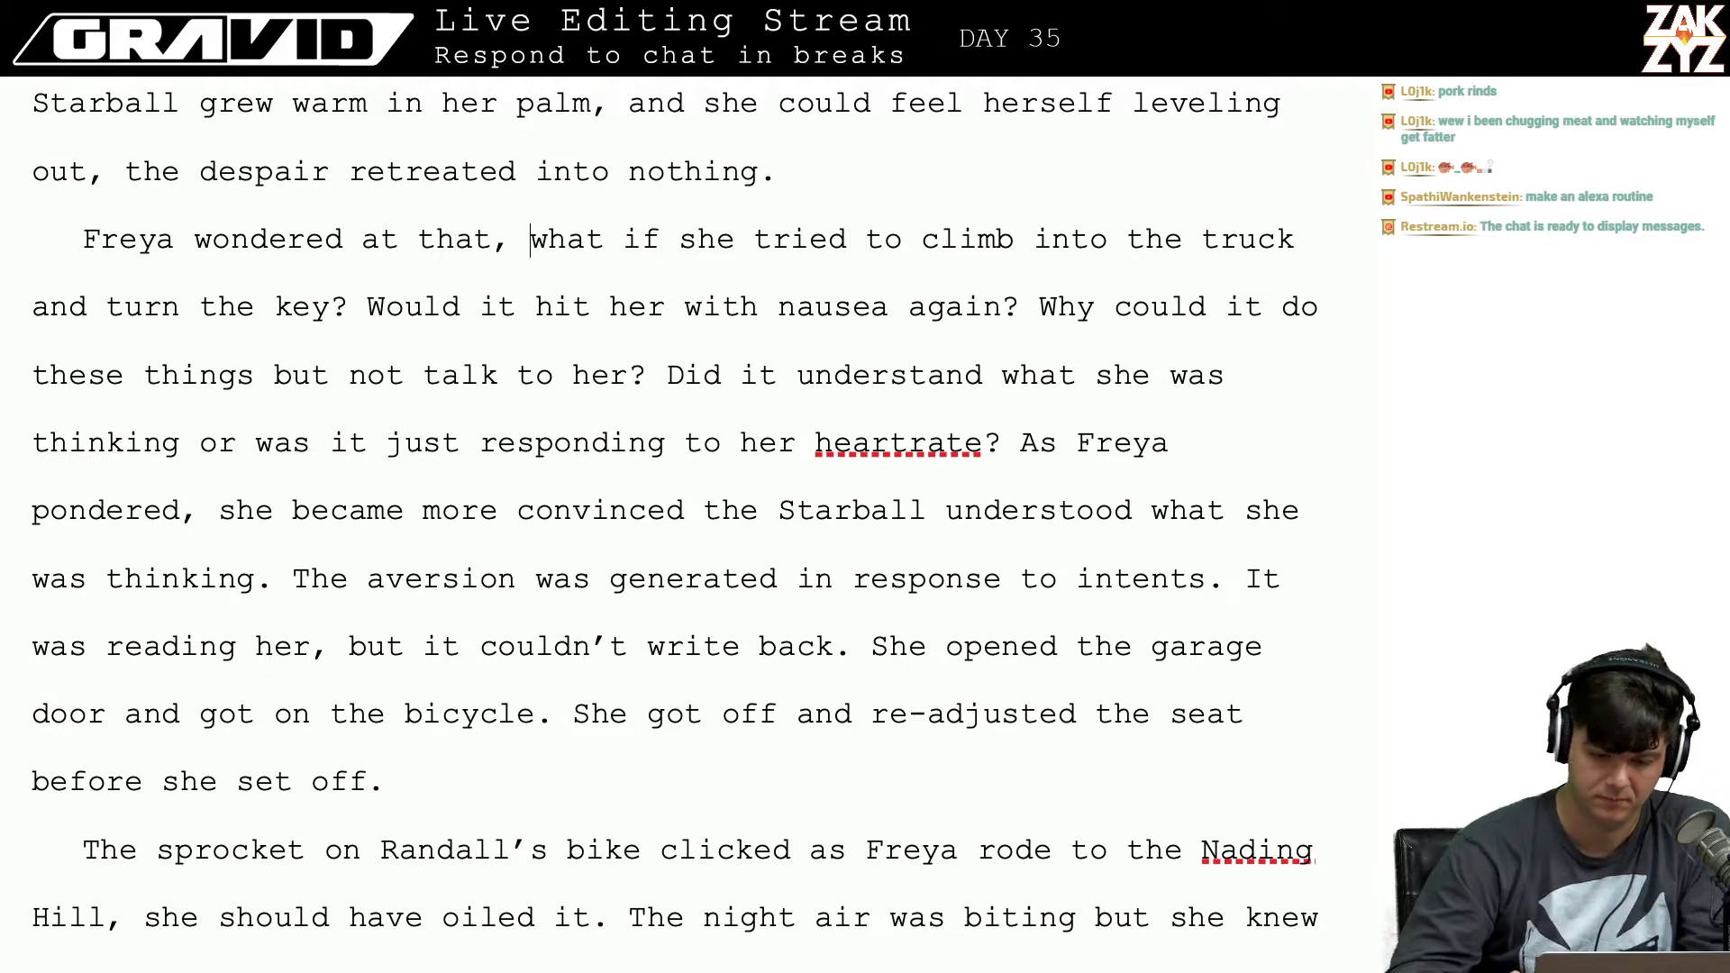
key("Right")
key("Right")
key("Right")
key("Right")
type("woud")
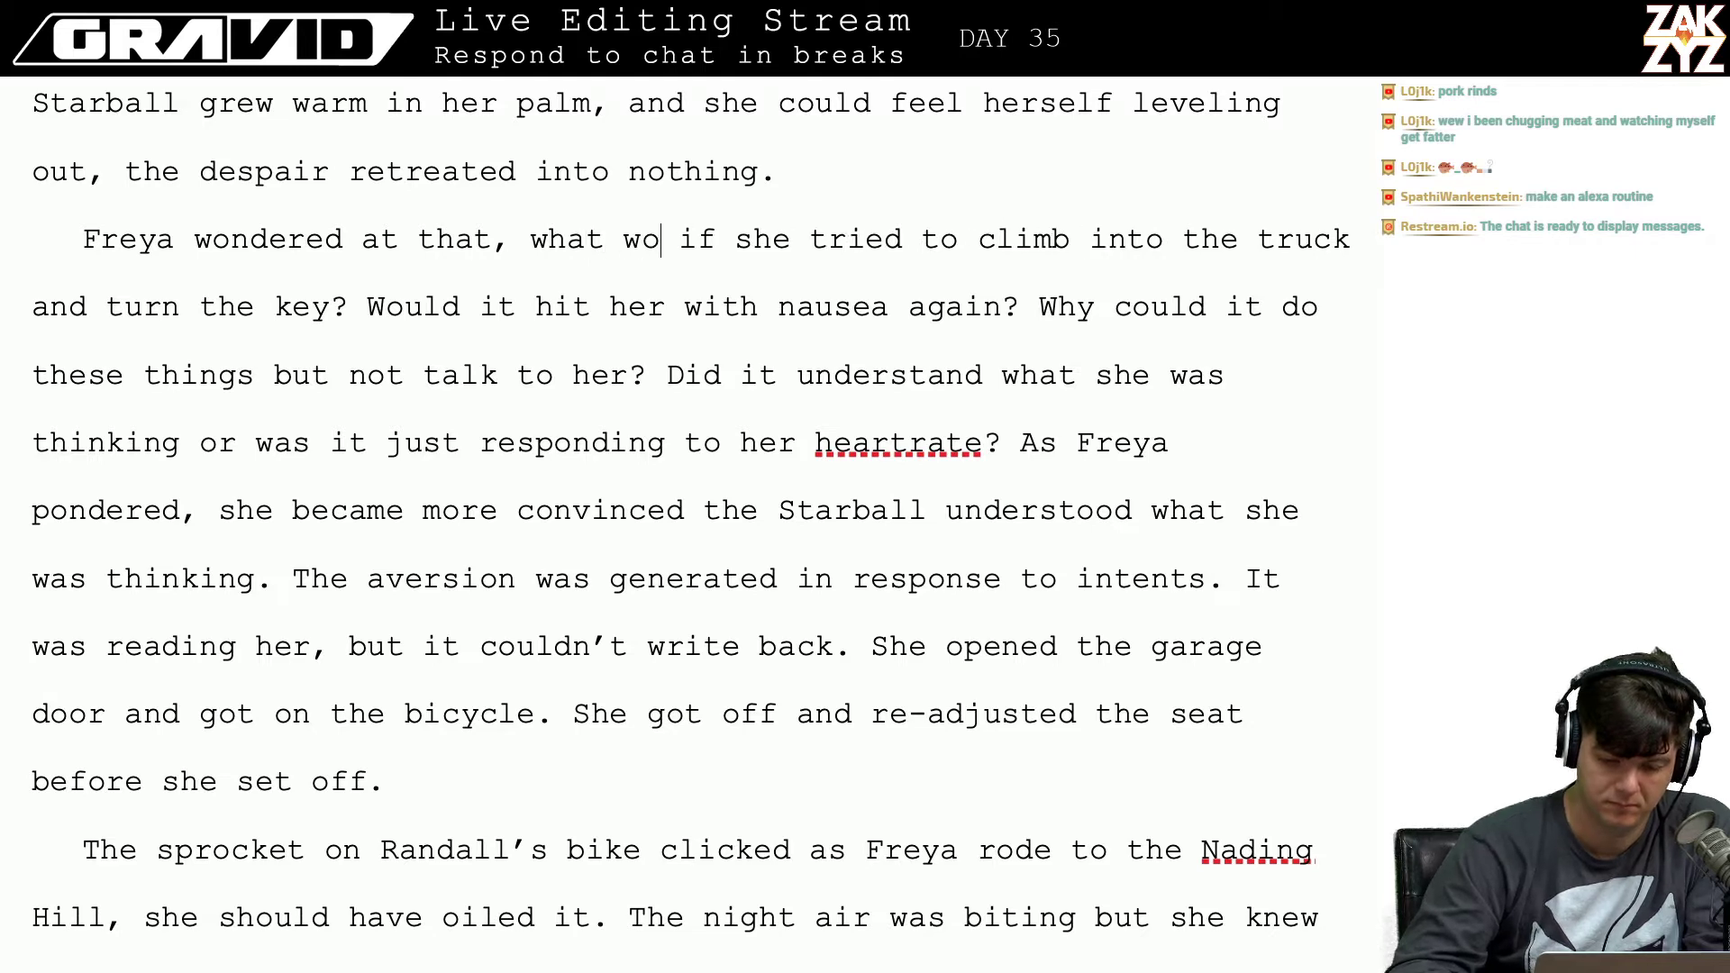
key("BackSpace")
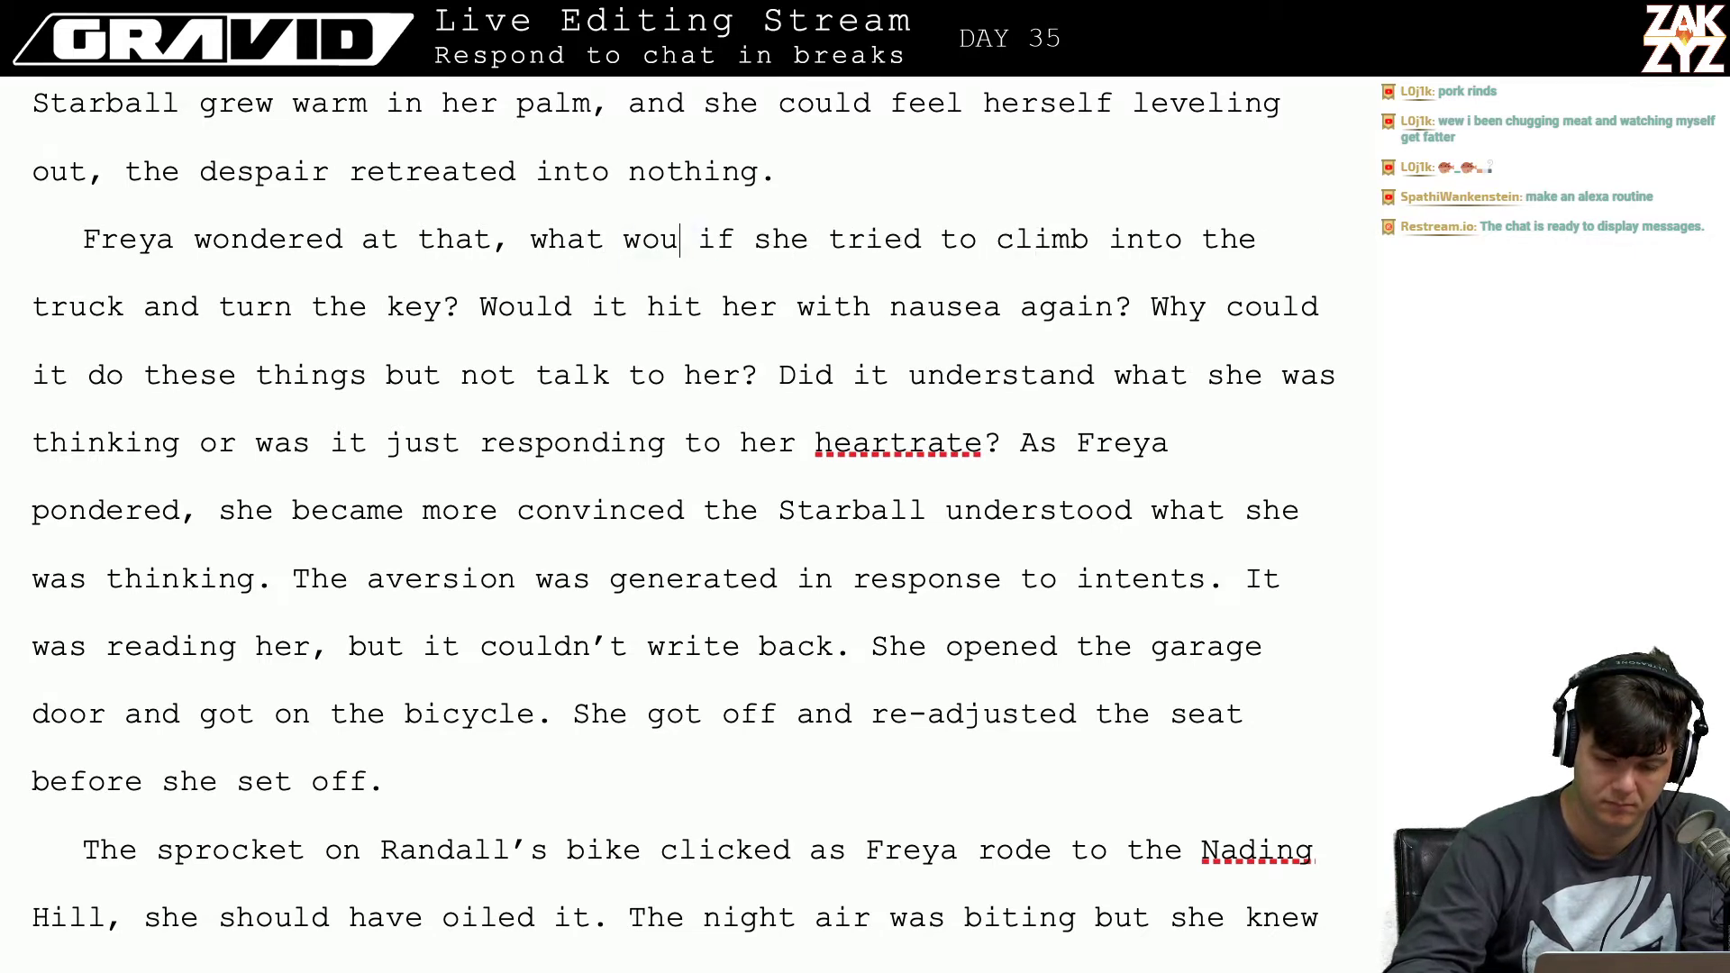
type("ld happen if ")
type("she tried to climb")
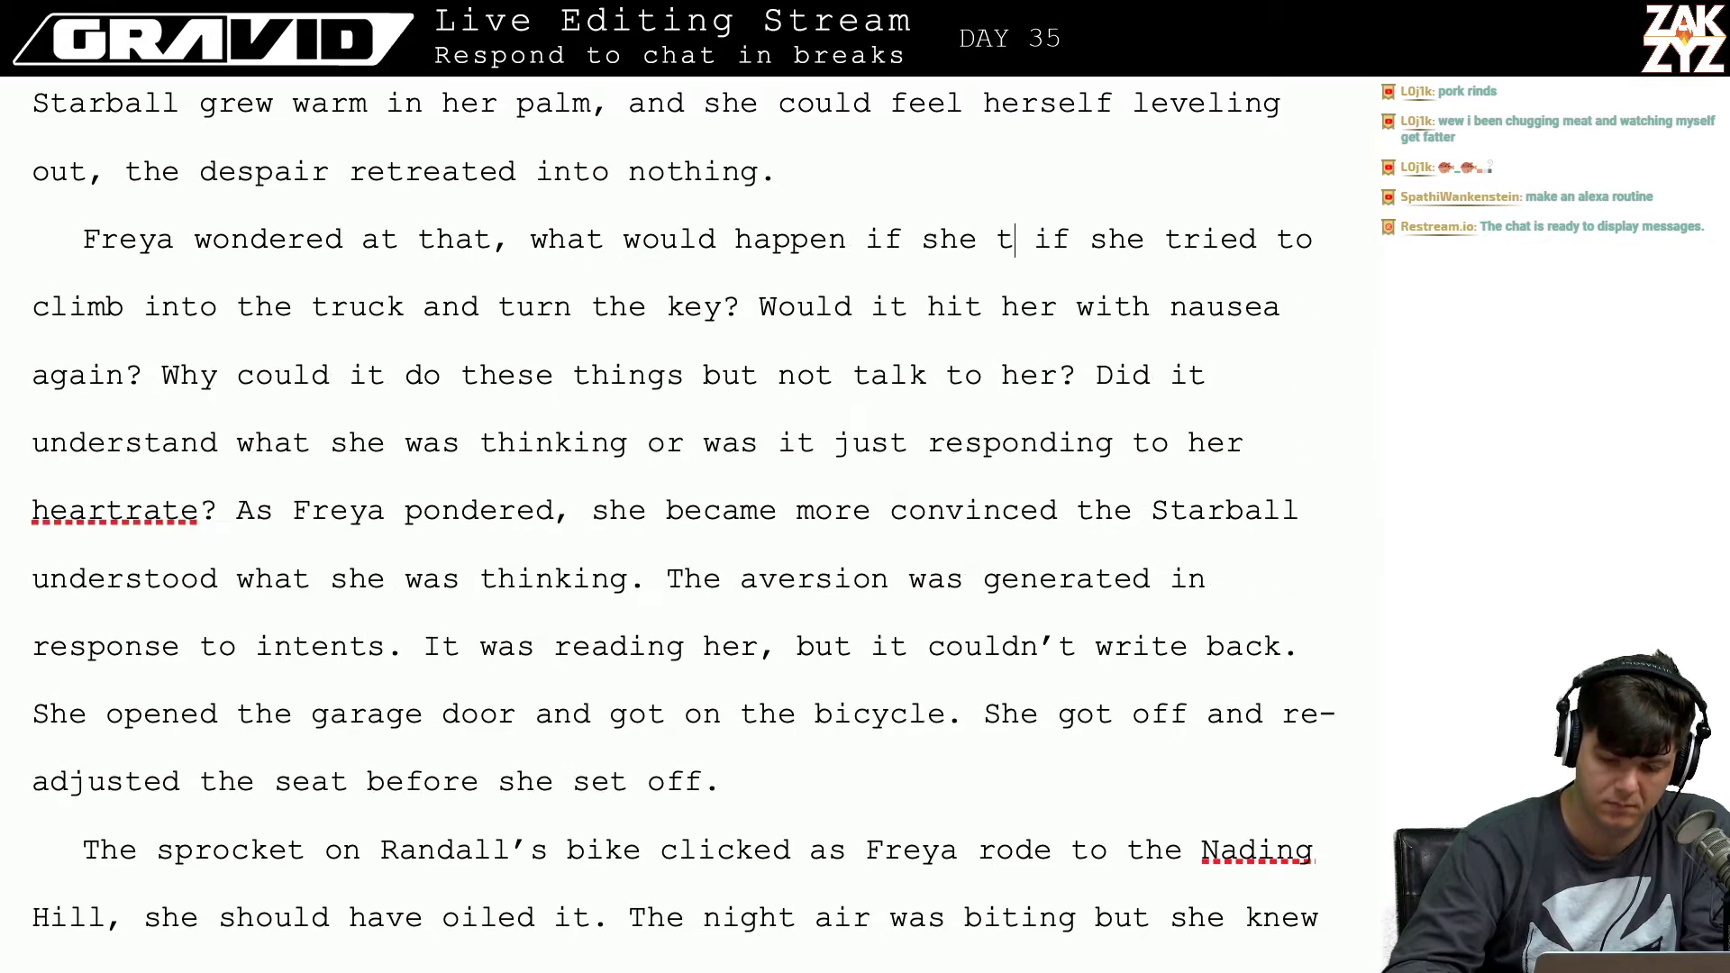
type(" into the truck?")
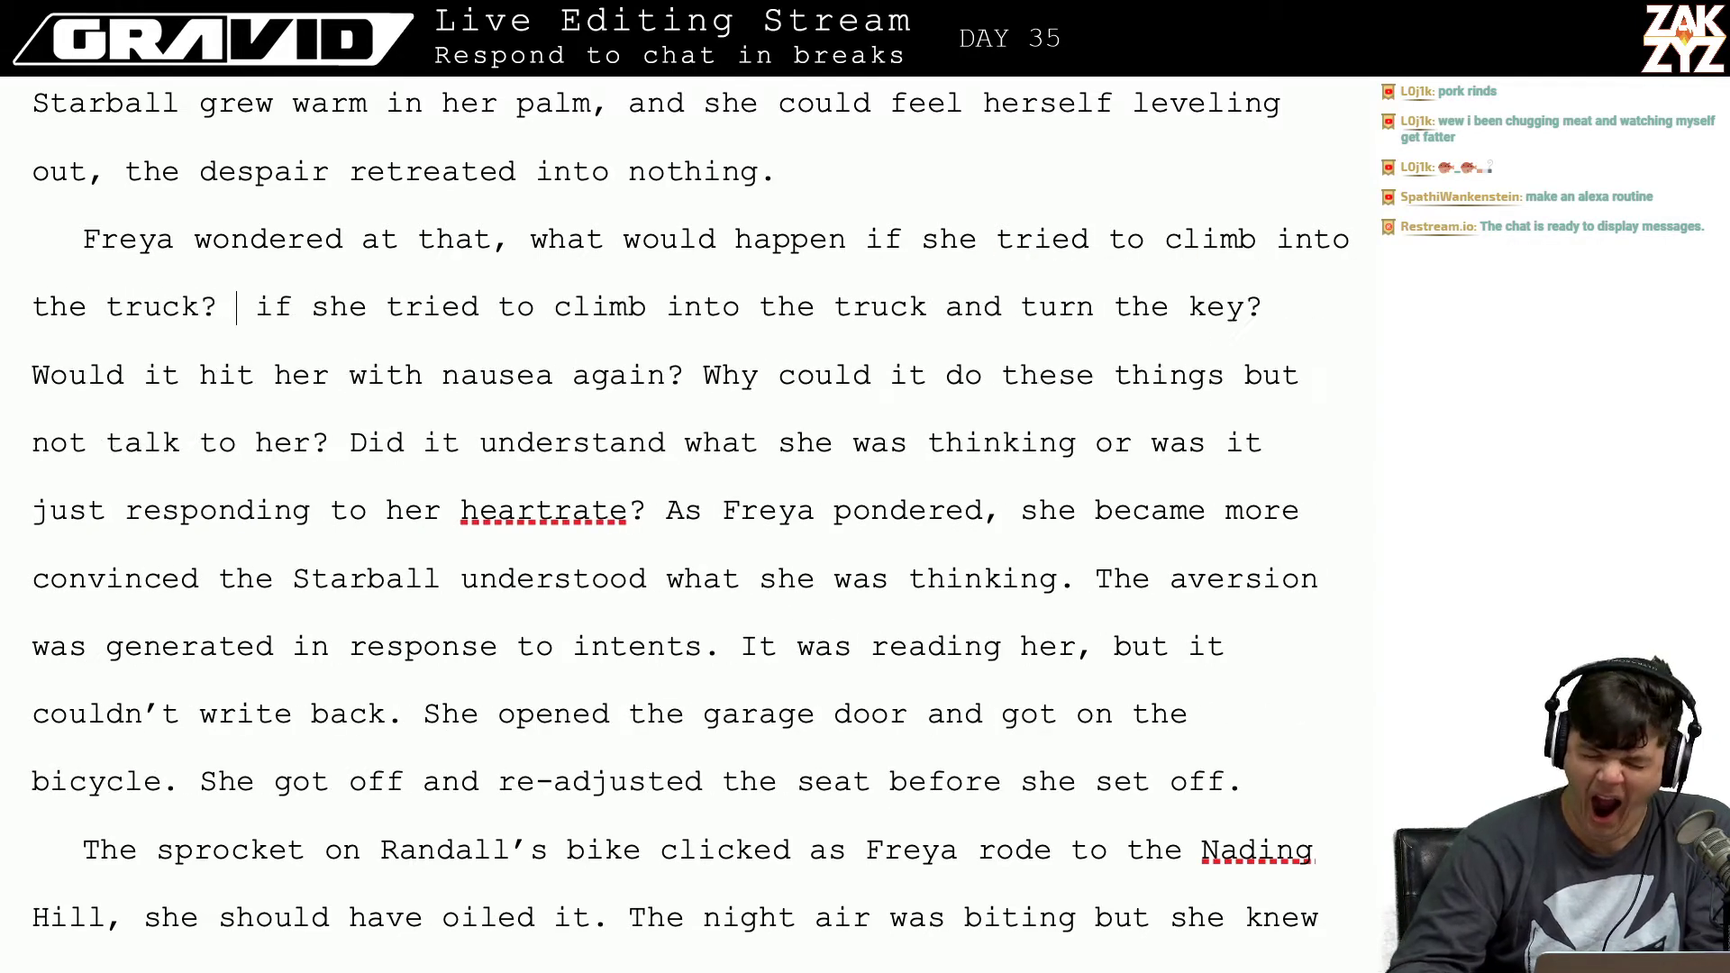
Step: Delete the leftover phrase "if she tried to climb into the truck and turn the key?" following the new question
key("shift+Right")
key("shift+Right")
key("shift+Right")
key("shift+Right")
key("shift+Right")
key("shift+Right")
key("shift+Right")
key("shift+Right")
key("shift+Right")
key("shift+Right")
key("shift+Right")
key("shift+Right")
key("shift+Right")
key("shift+Right")
key("shift+Right")
key("shift+Right")
key("shift+Right")
key("shift+Right")
key("shift+Right")
key("shift+Right")
key("shift+Right")
key("shift+Right")
key("shift+Right")
key("shift+Right")
key("shift+Right")
key("shift+Right")
key("shift+Right")
key("shift+Right")
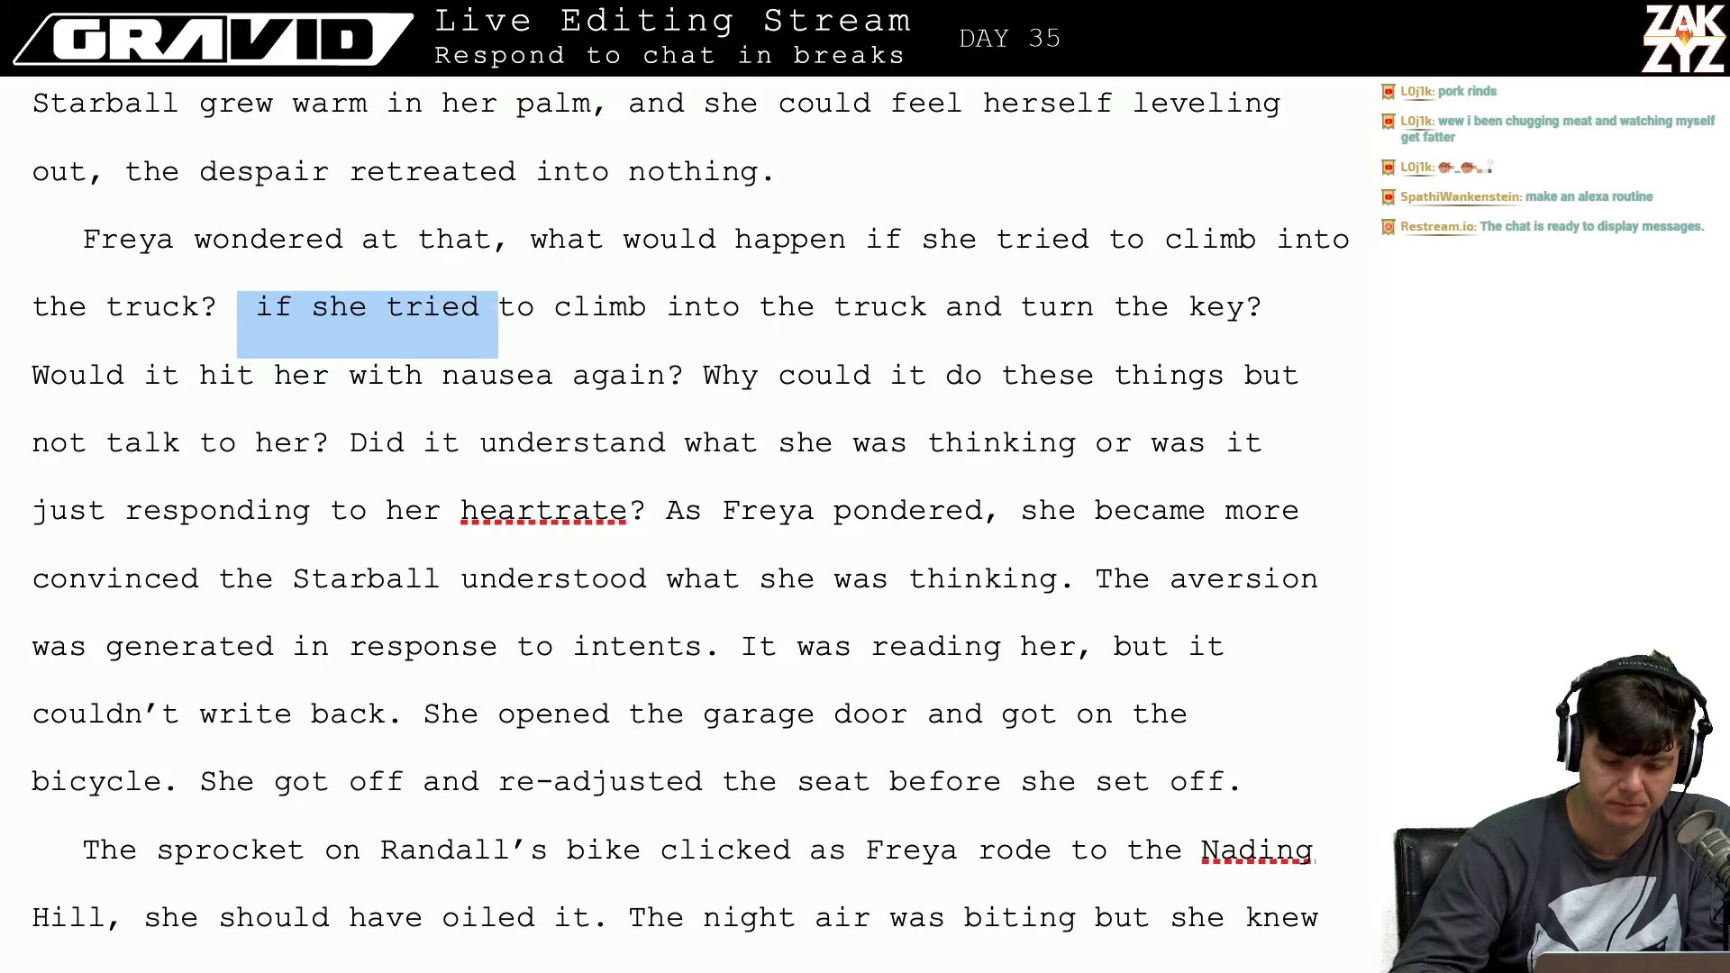
key("shift+Right")
key("shift+Right")
key("shift+Right")
key("shift+Right")
key("shift+Right")
key("shift+Right")
key("shift+Right")
key("shift+Right")
key("shift+Right")
key("shift+Right")
key("shift+Right")
key("shift+Right")
key("shift+Right")
key("shift+Right")
key("shift+Right")
key("shift+Right")
key("shift+Right")
key("shift+Right")
key("shift+Right")
key("shift+Right")
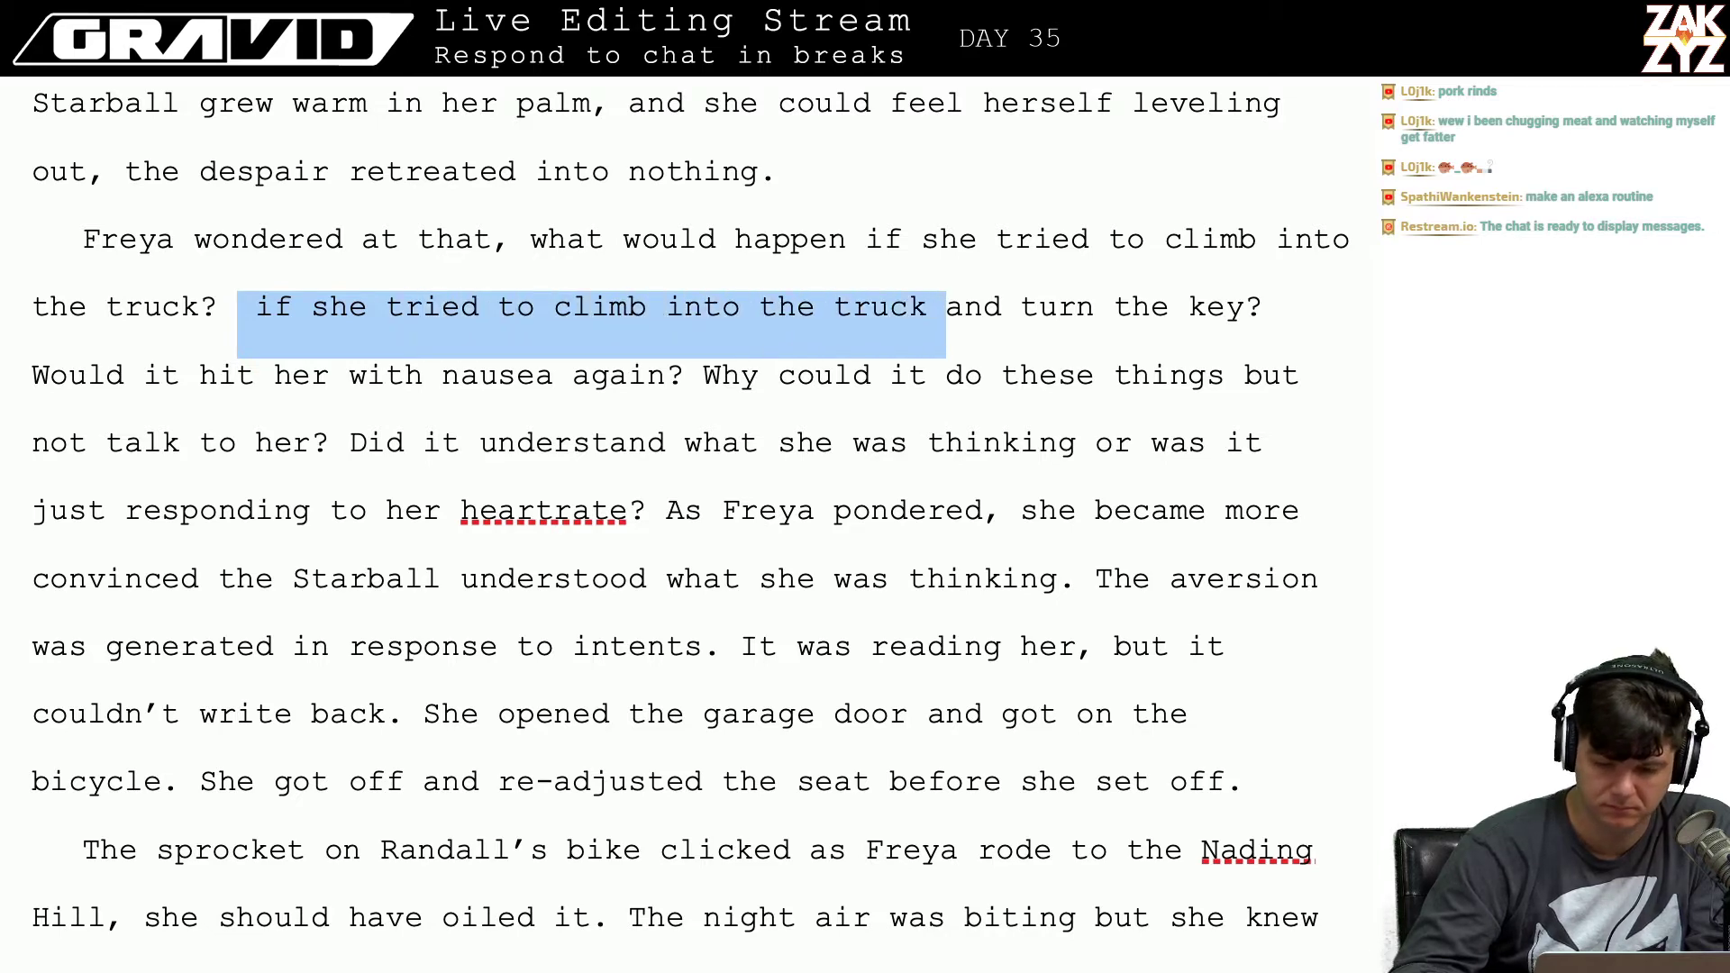
key("shift+Right")
key("shift+Right")
key("shift+Right")
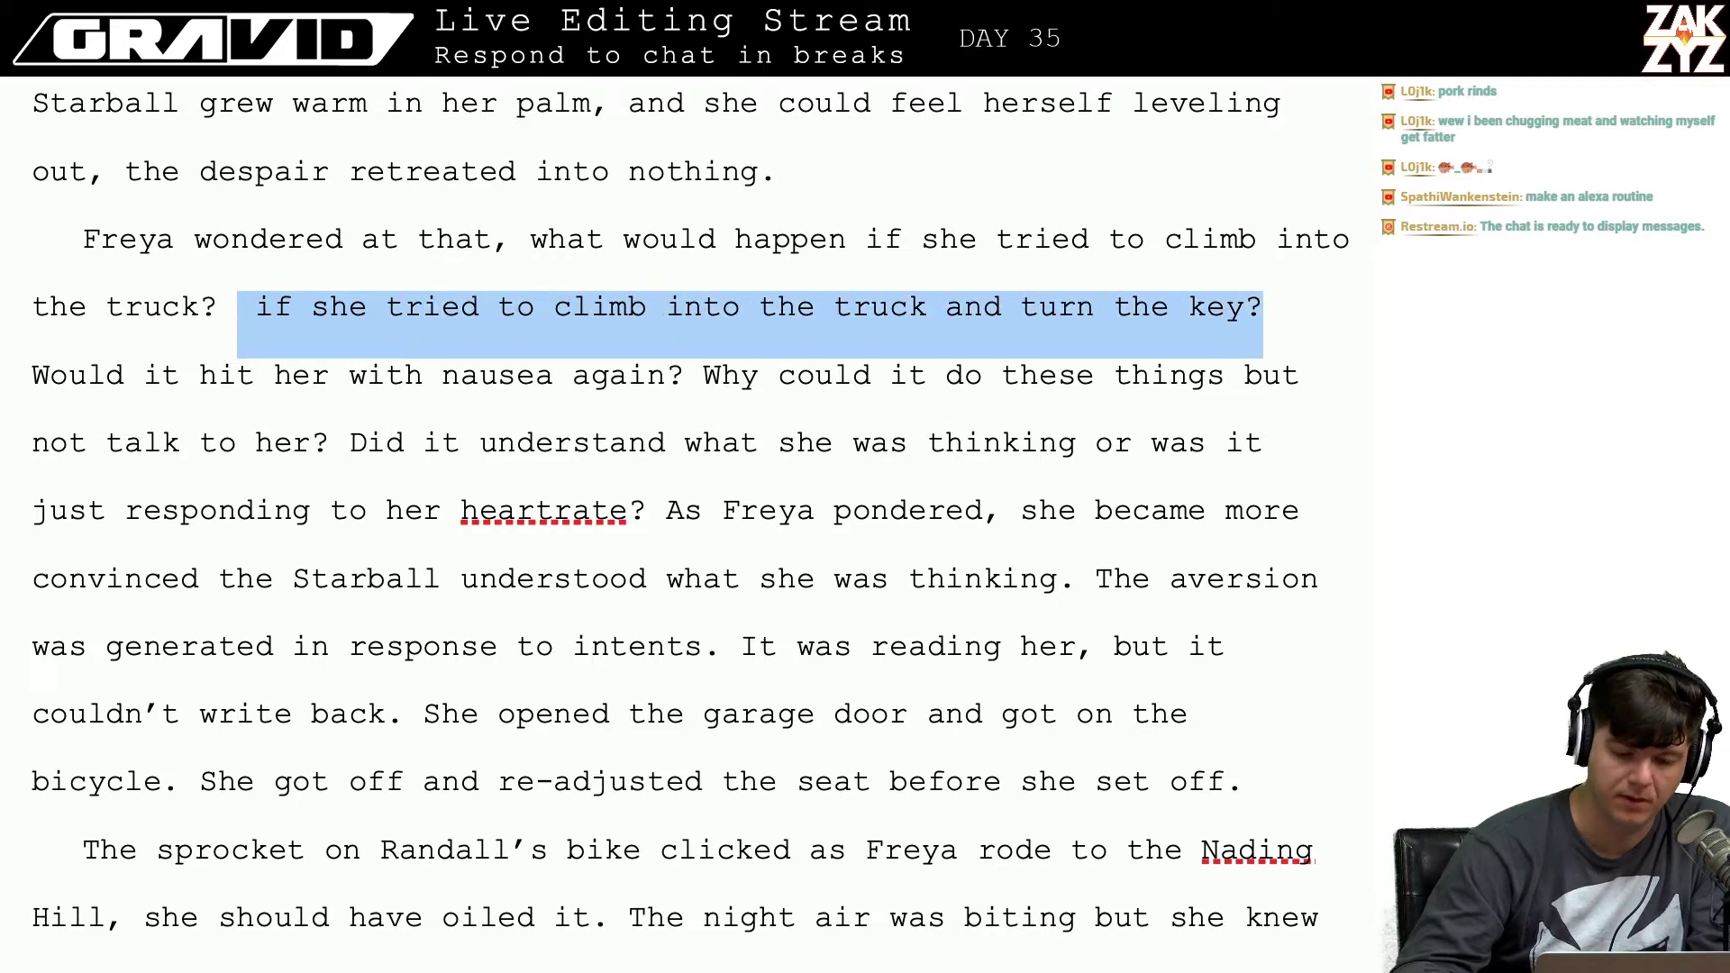
key("Delete")
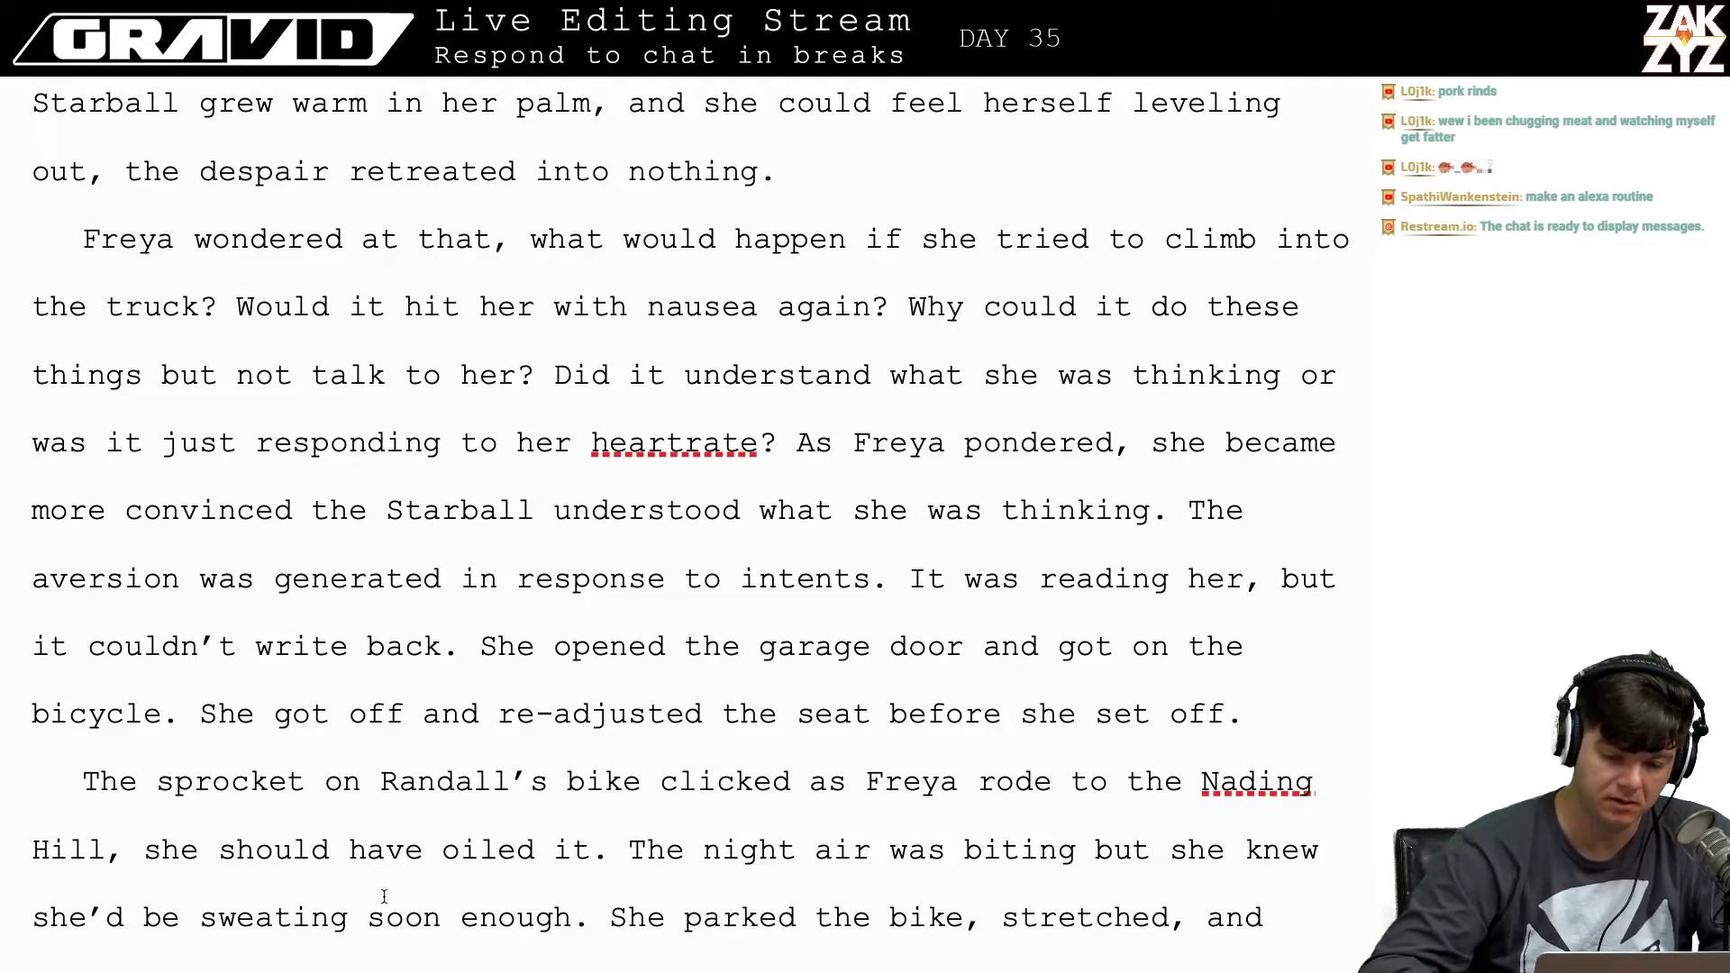
Step: Replace "it" with "the Starball" in the question "Would it hit her with nausea again?"
left_click(387, 324)
key("BackSpace")
key("BackSpace")
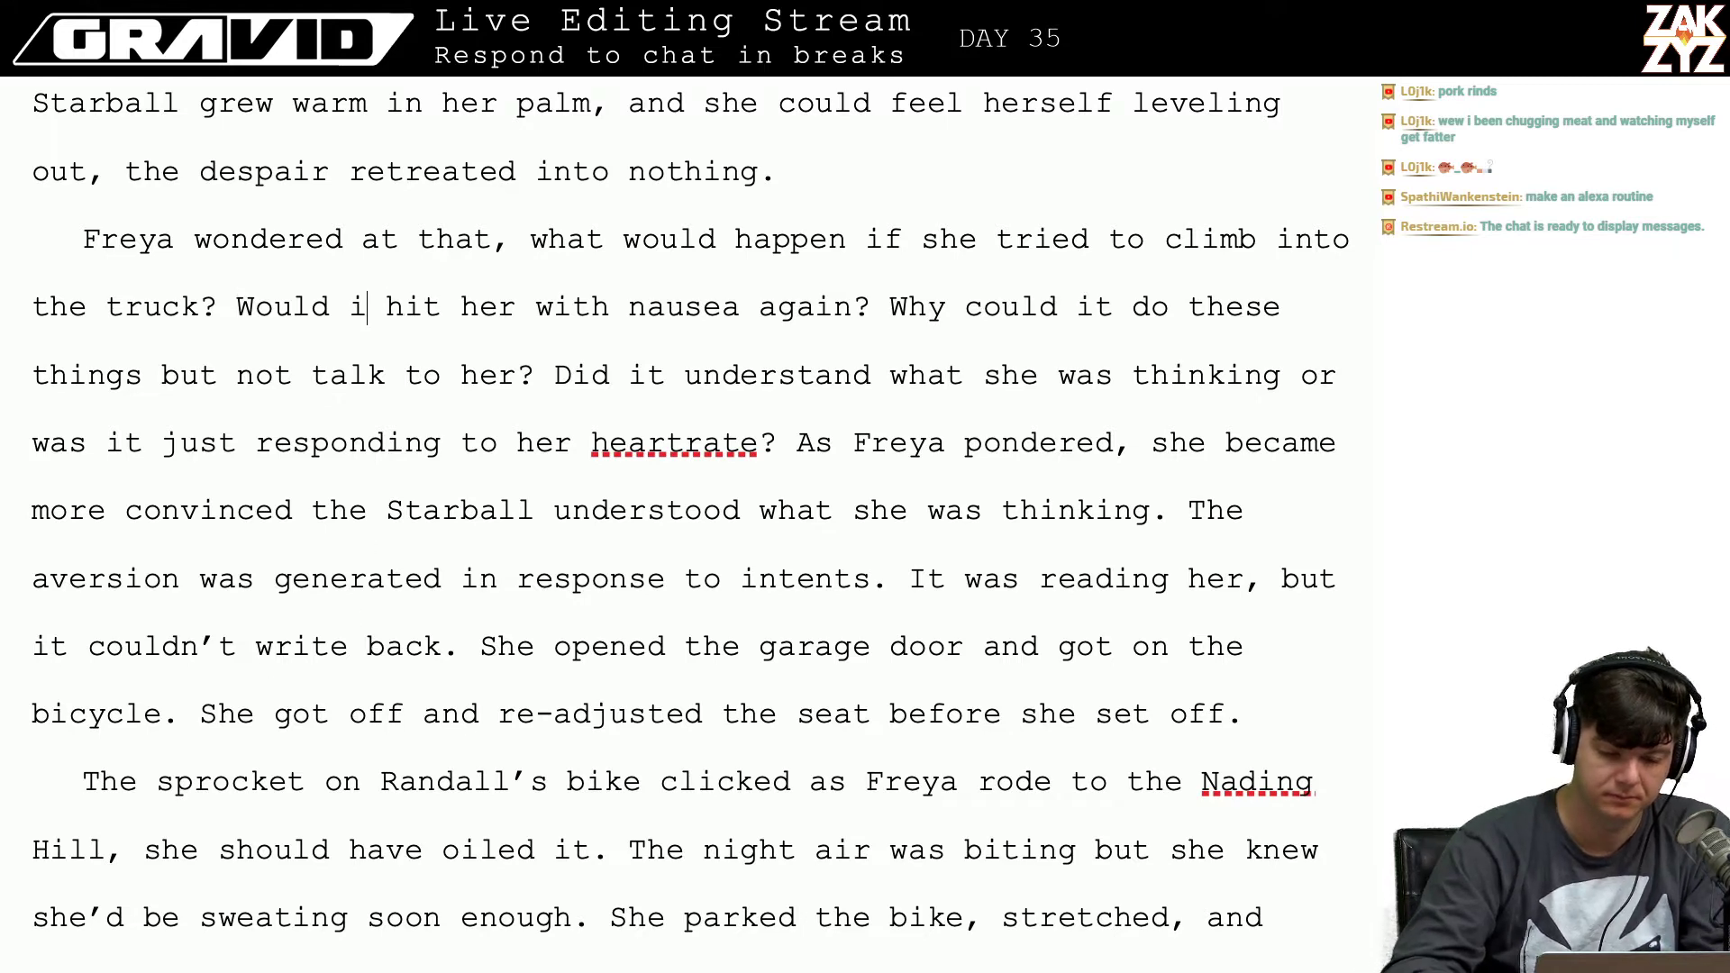
type("The S")
key("BackSpace")
key("BackSpace")
key("BackSpace")
key("BackSpace")
key("BackSpace")
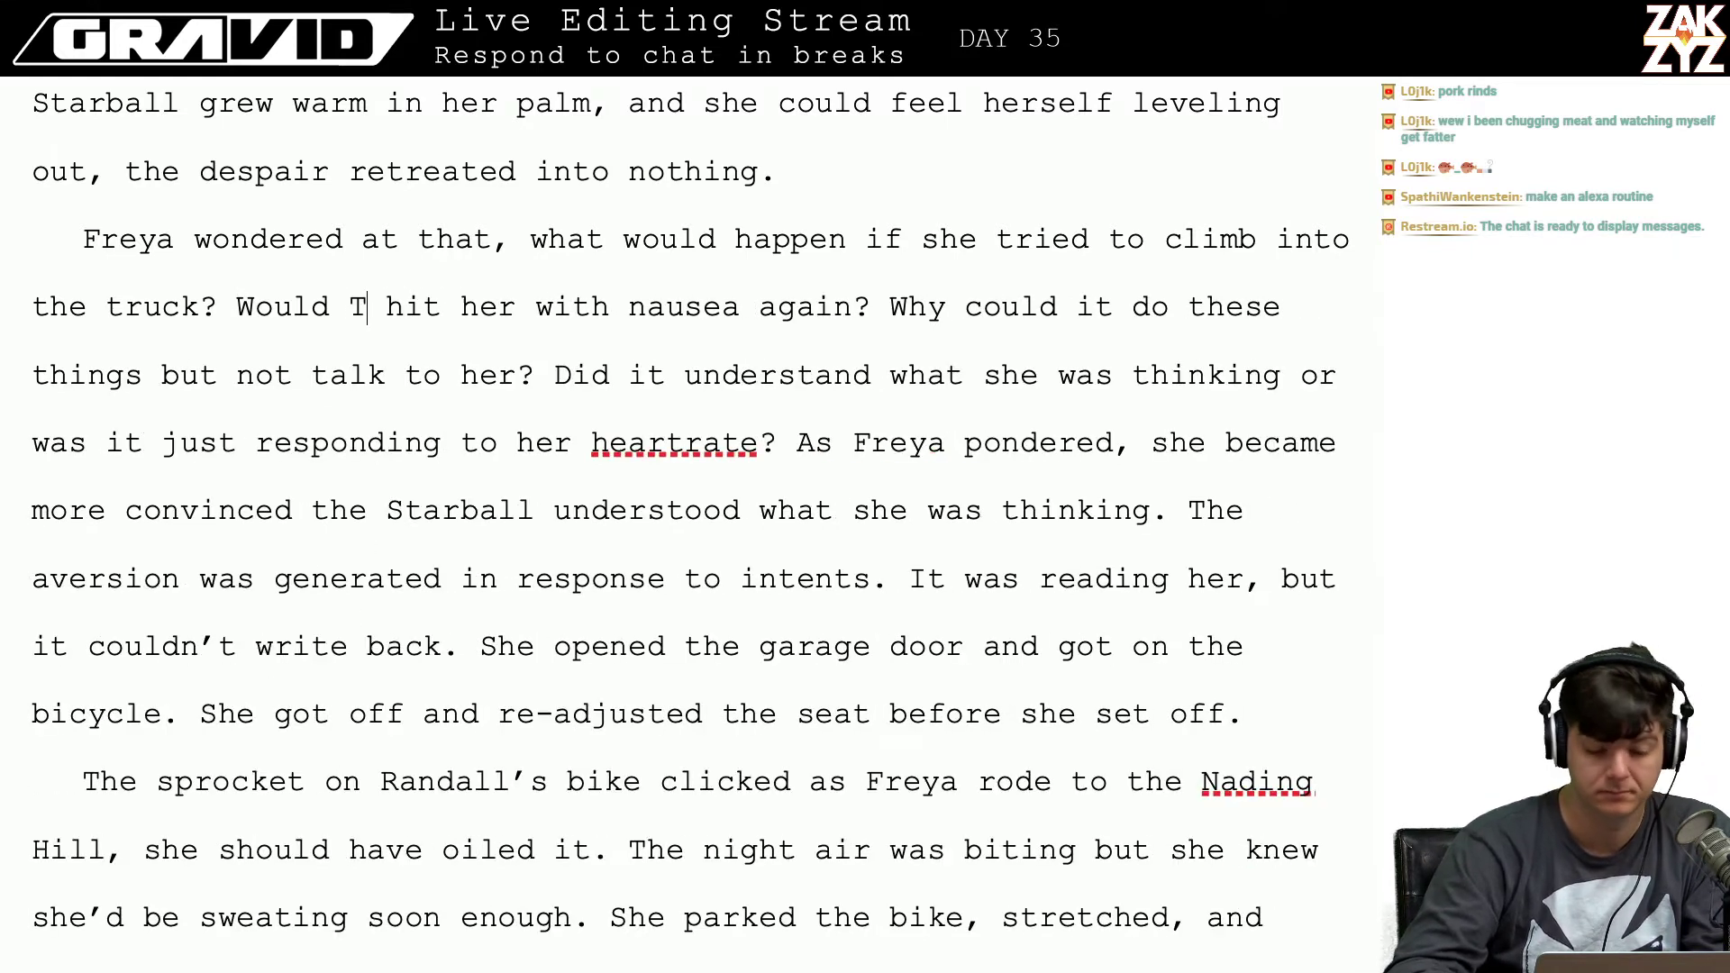
type("the Starball")
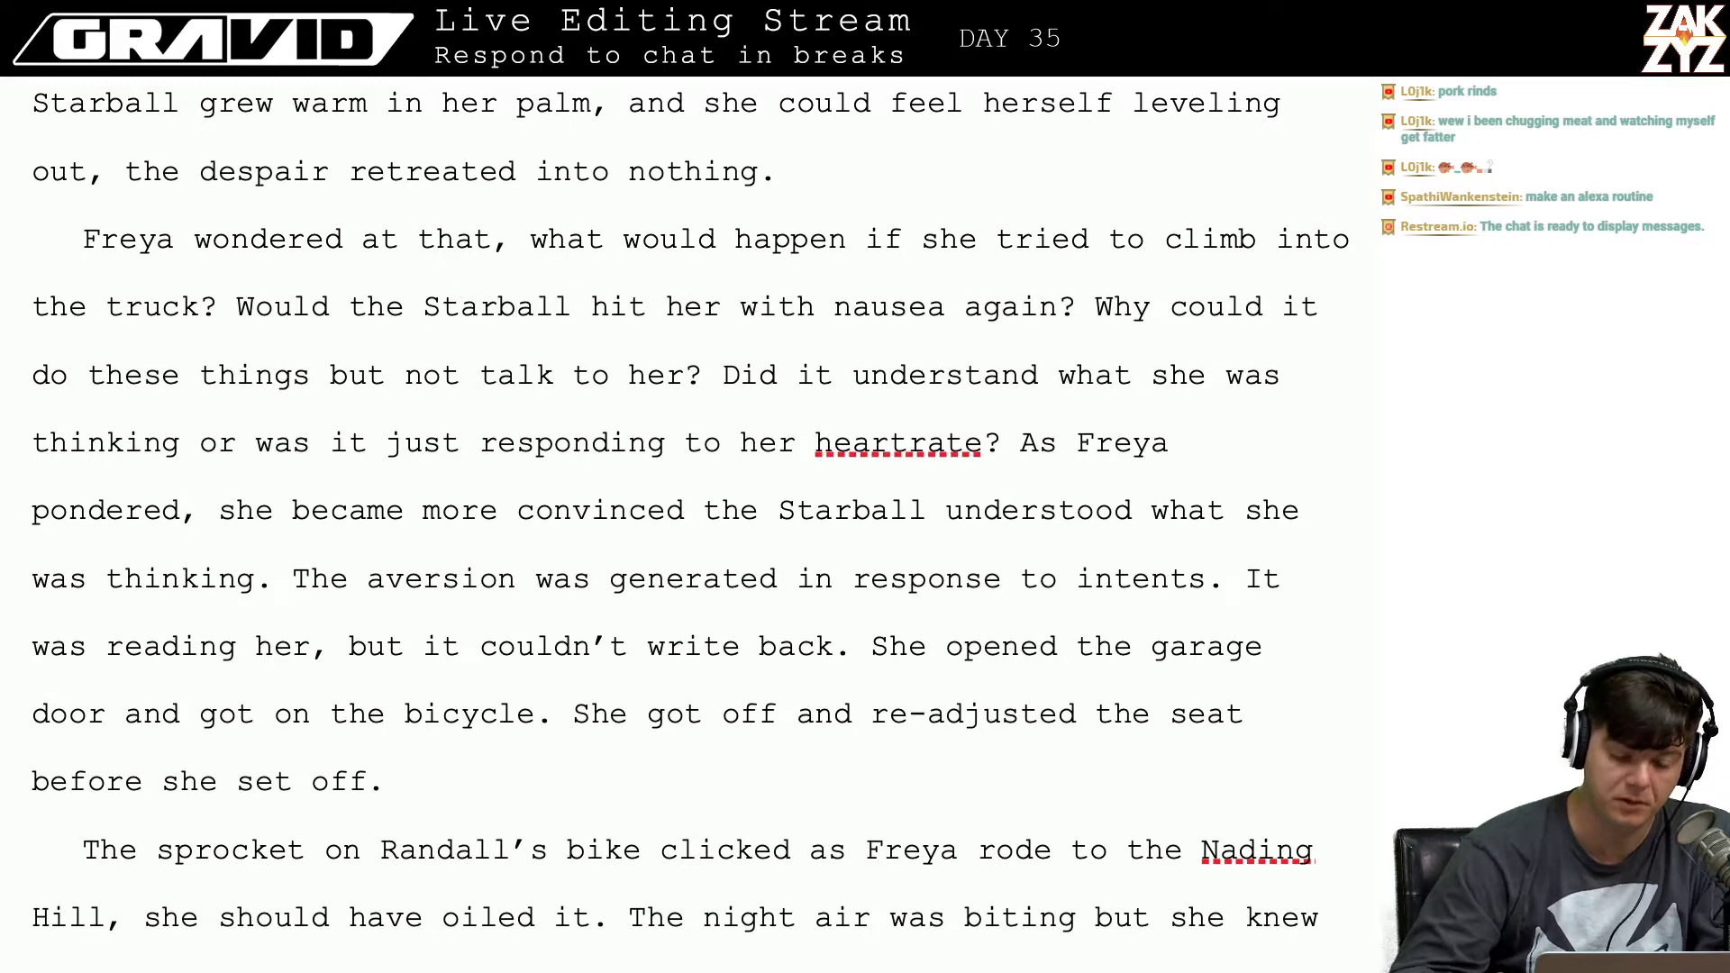
Step: Read through the questions about whether the Starball understands Freya's thoughts or just responds to her heartrate
key("Right")
key("Down")
key("Right")
key("Right")
key("Right")
key("Right")
key("Right")
key("Right")
key("Right")
key("Right")
key("Right")
key("Right")
key("Right")
key("Right")
key("Right")
key("Right")
key("Right")
key("Right")
key("Right")
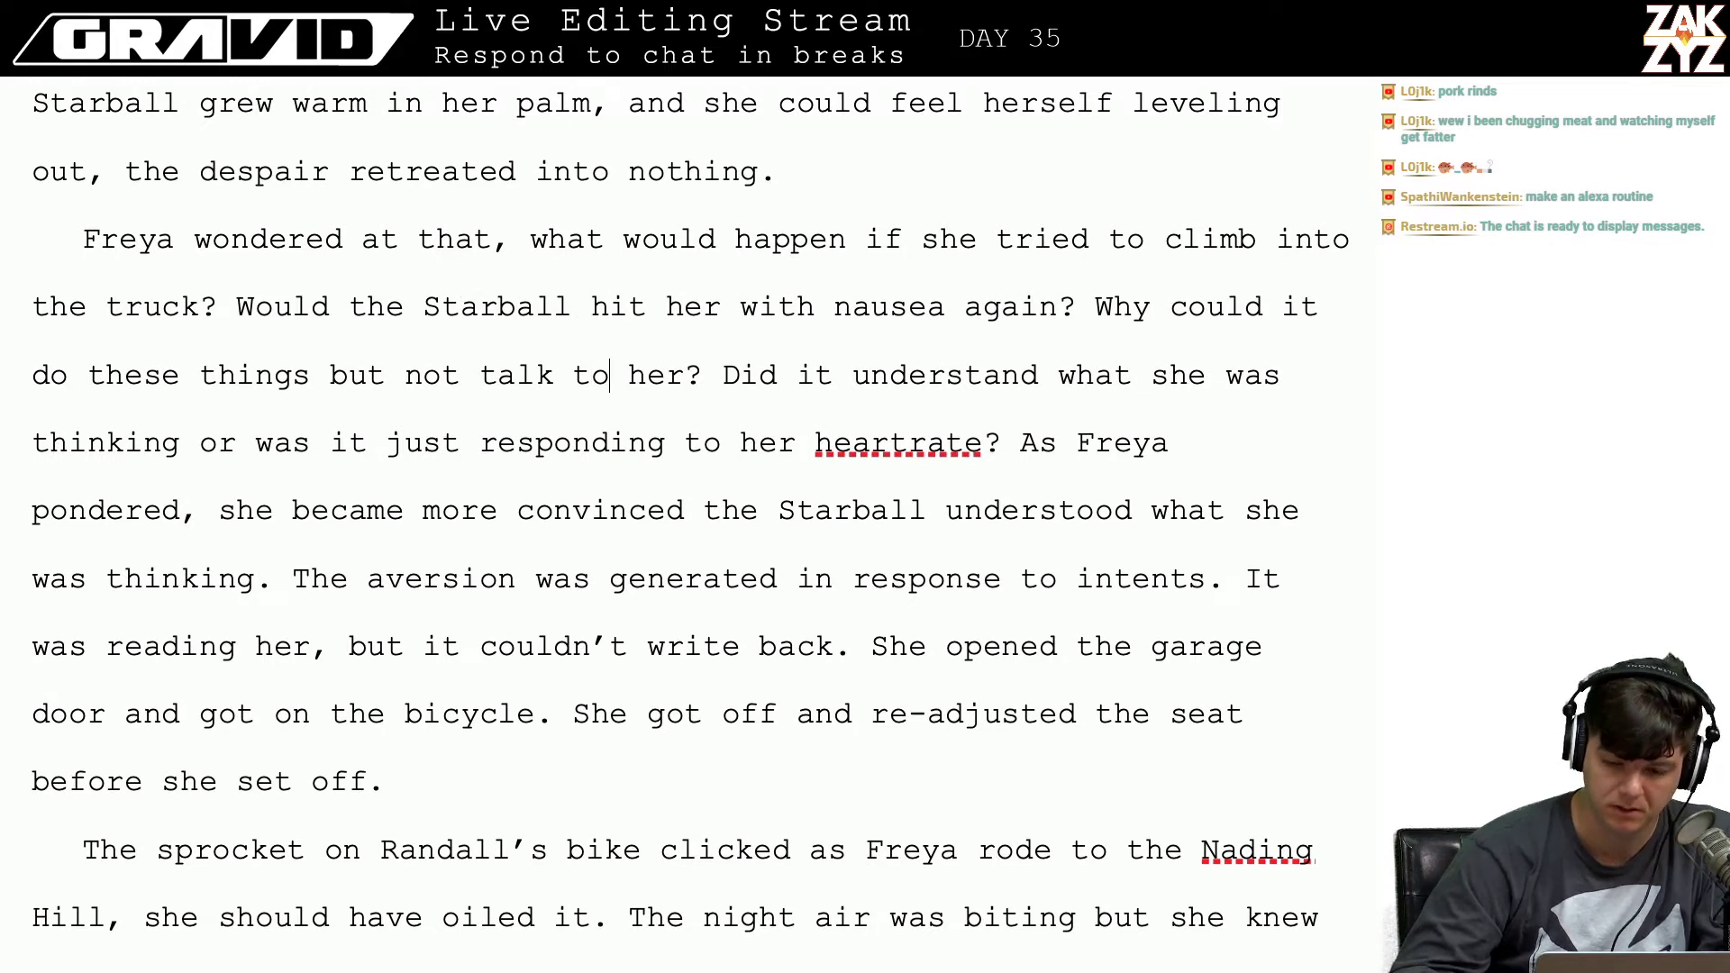
key("Right")
key("Right")
key("Right")
key("Right")
key("Right")
key("Right")
key("Right")
key("Right")
key("Right")
key("Right")
key("Right")
key("Right")
key("Right")
key("Right")
key("Right")
key("Right")
key("Right")
key("Right")
key("Right")
key("Right")
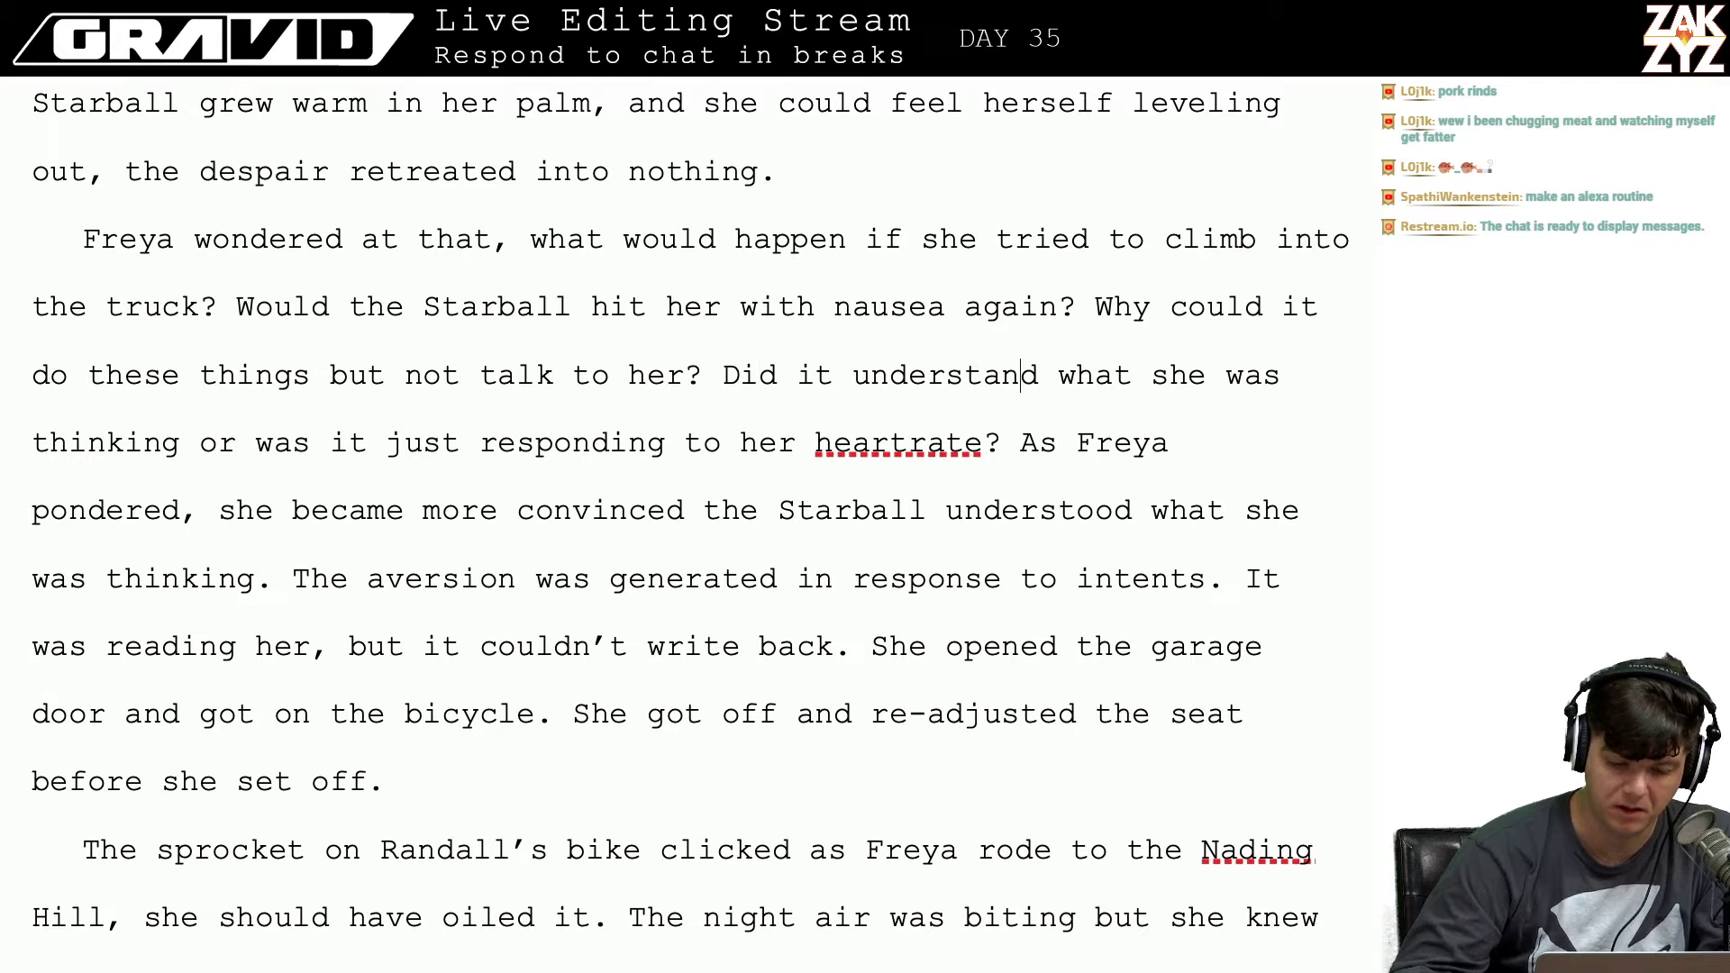
key("Right")
key("Right")
key("Right")
key("Right")
key("Right")
key("Right")
key("Right")
key("Right")
key("Right")
key("Right")
key("Right")
key("Right")
key("Right")
key("Right")
key("Right")
key("Right")
key("Right")
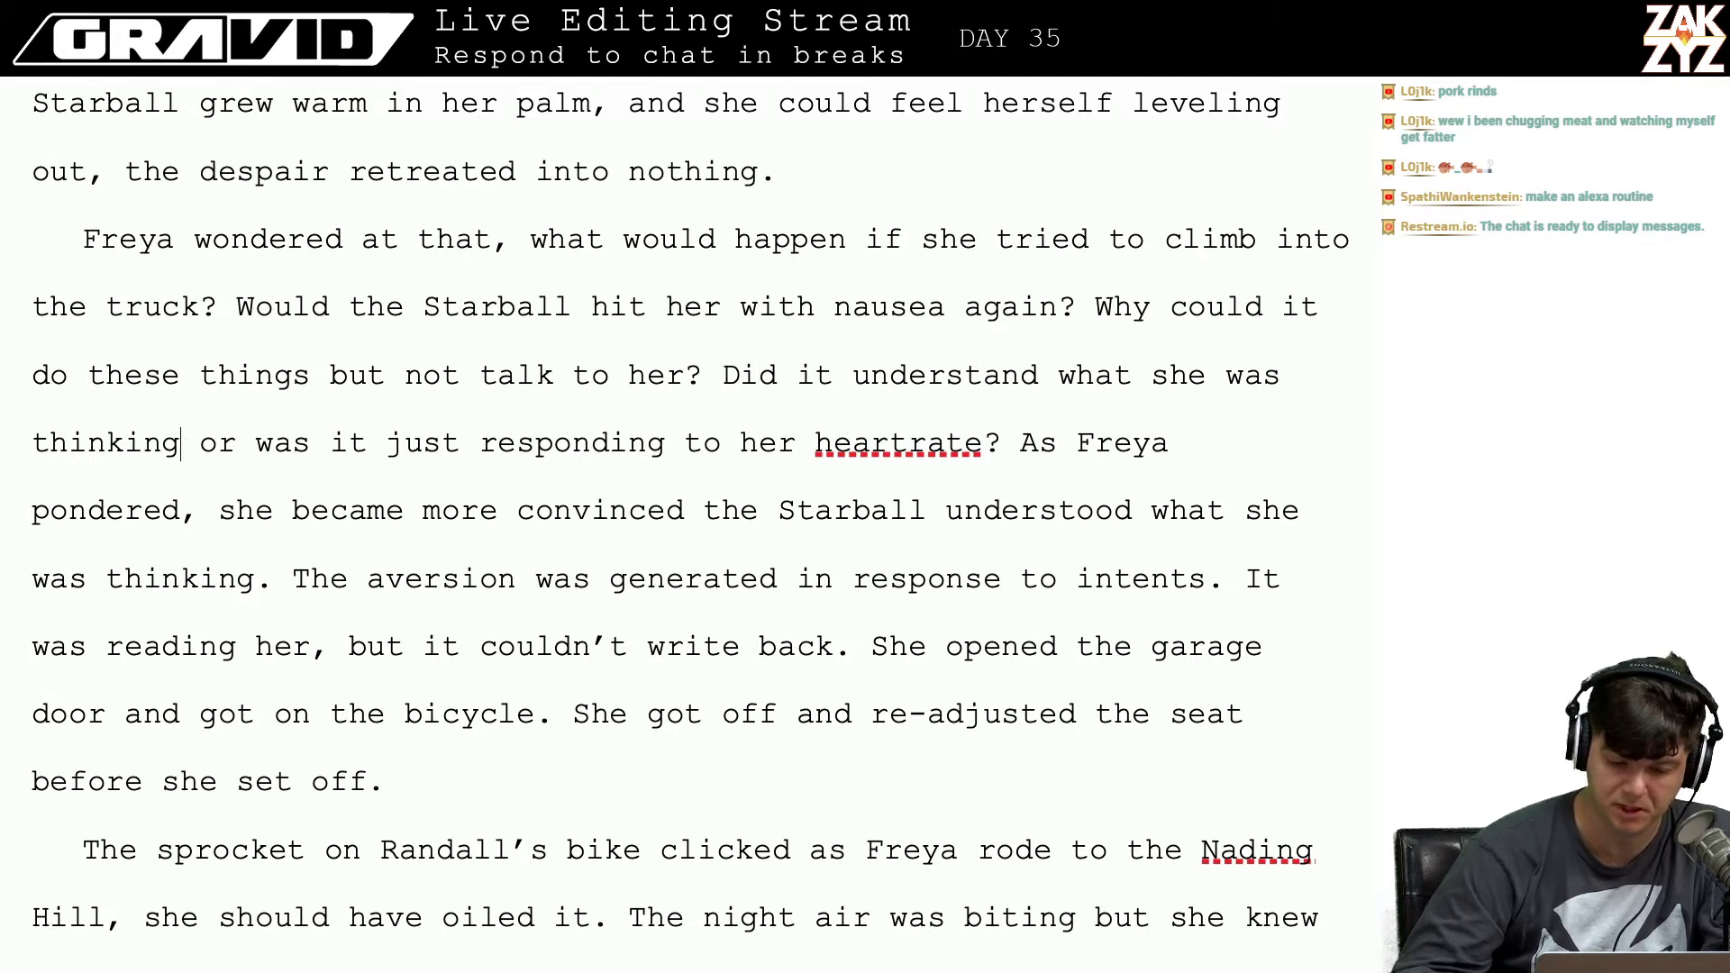
key("Left")
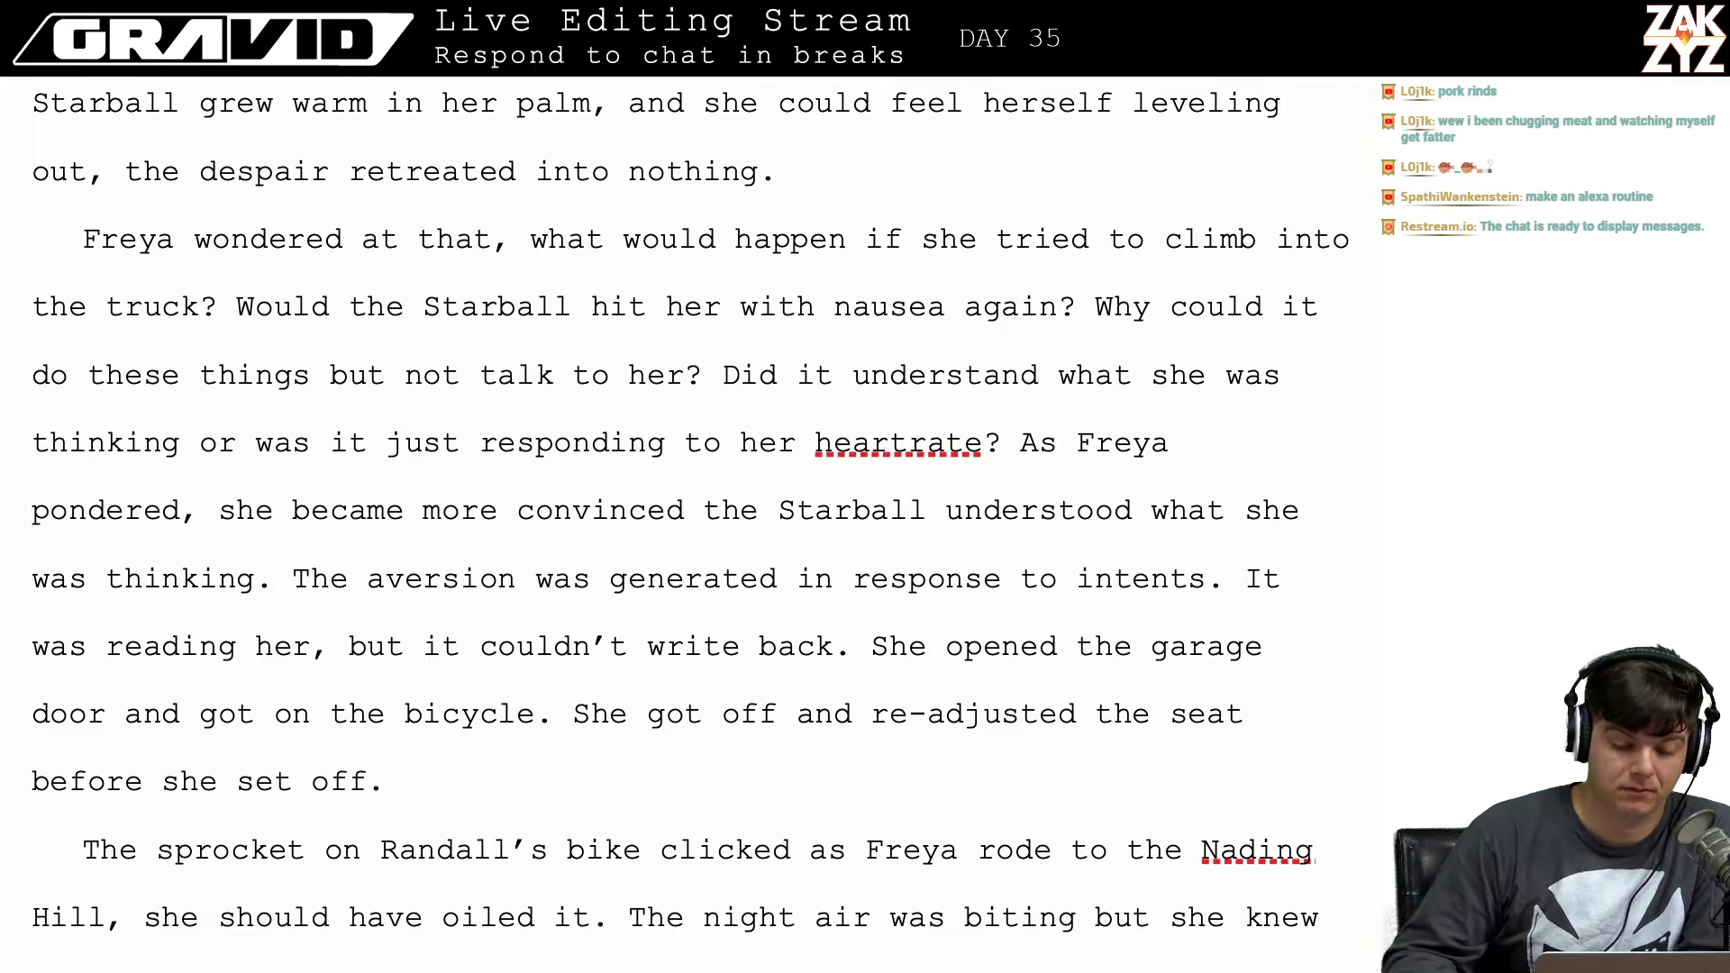
scroll(344, 149, "down", 1)
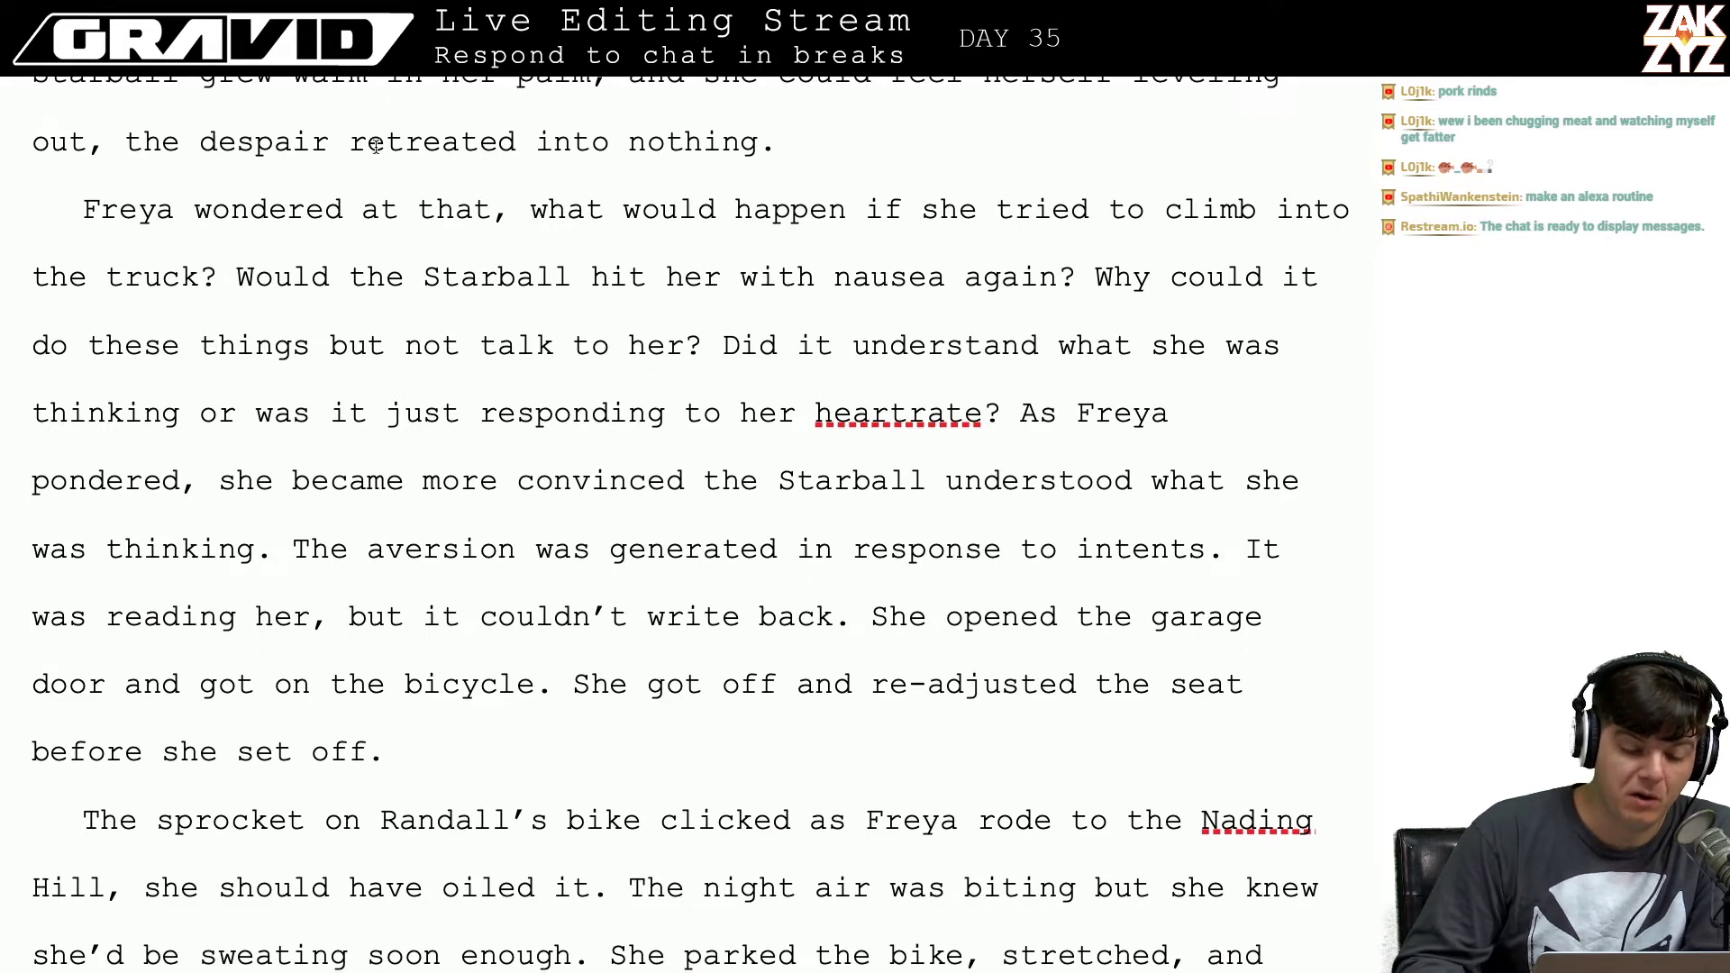
scroll(376, 295, "down", 1)
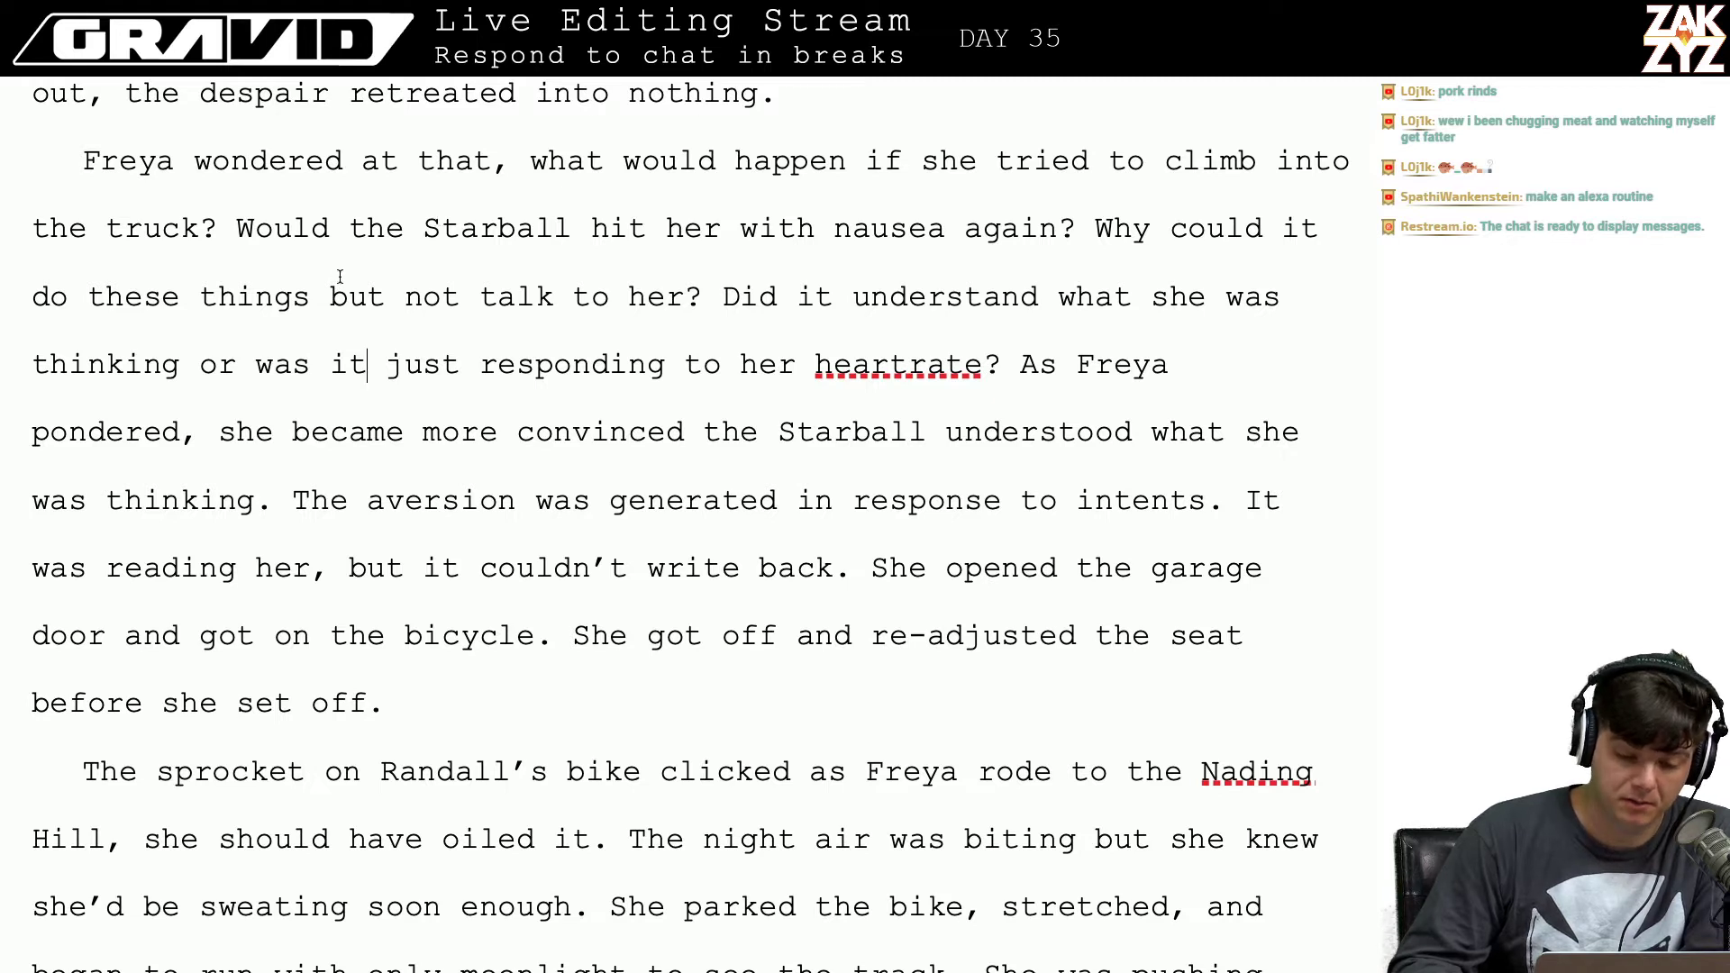
left_click(557, 243)
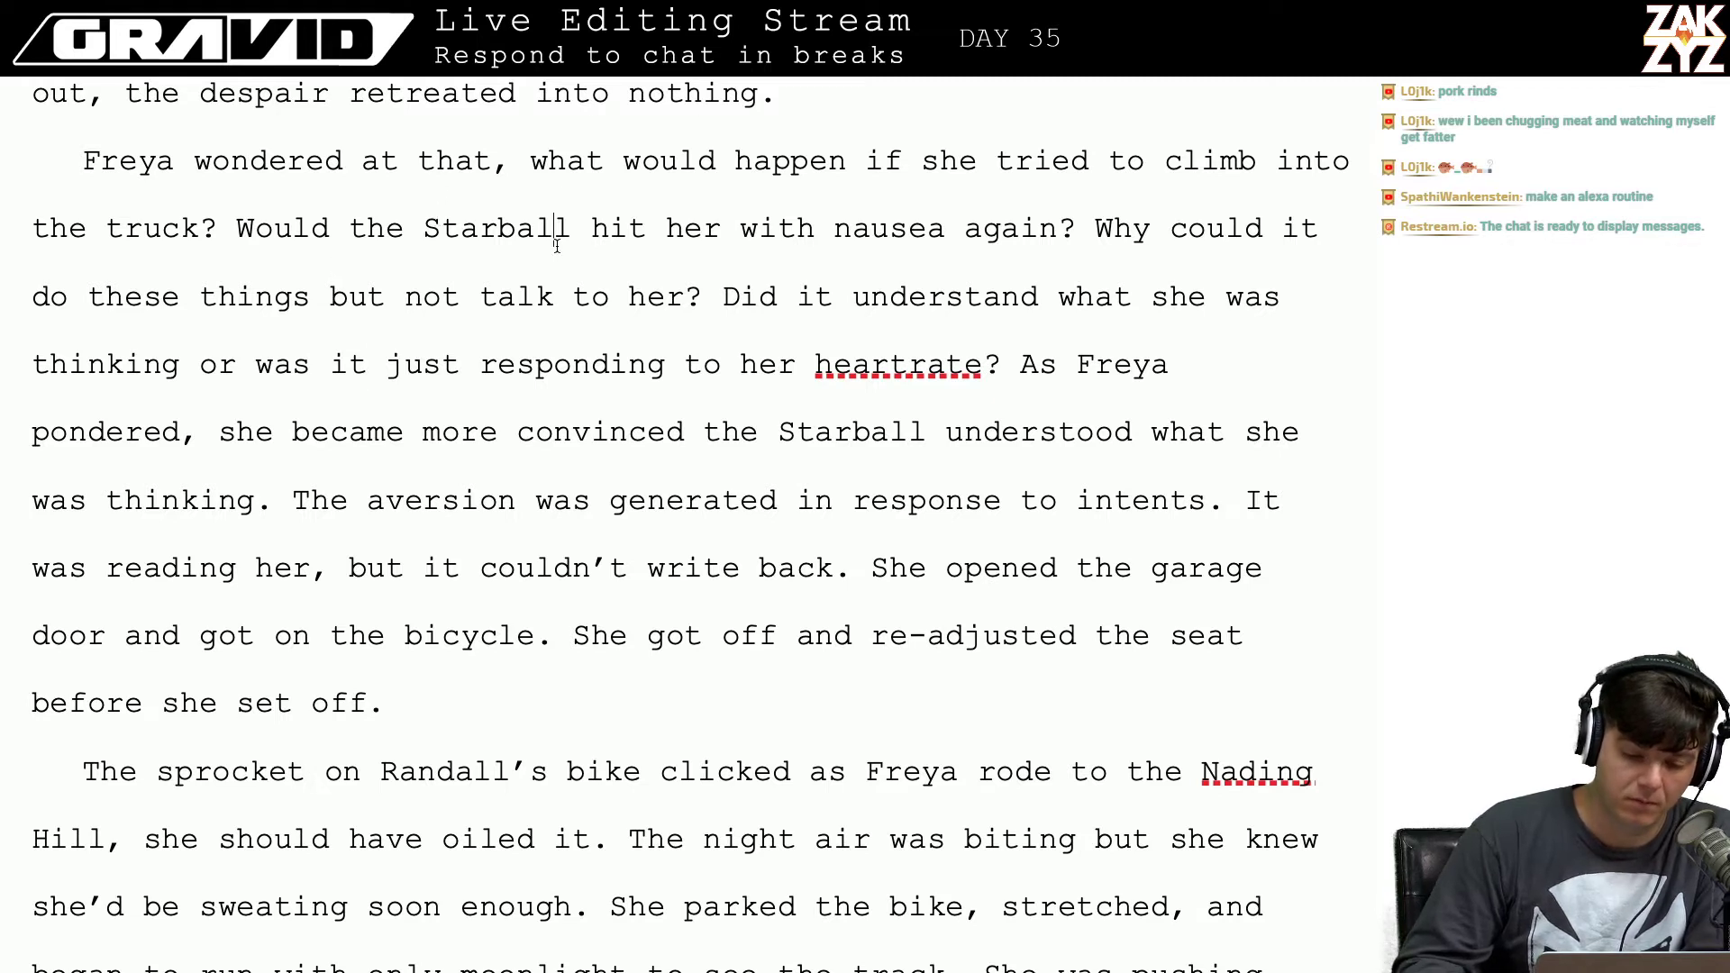
left_click(901, 155)
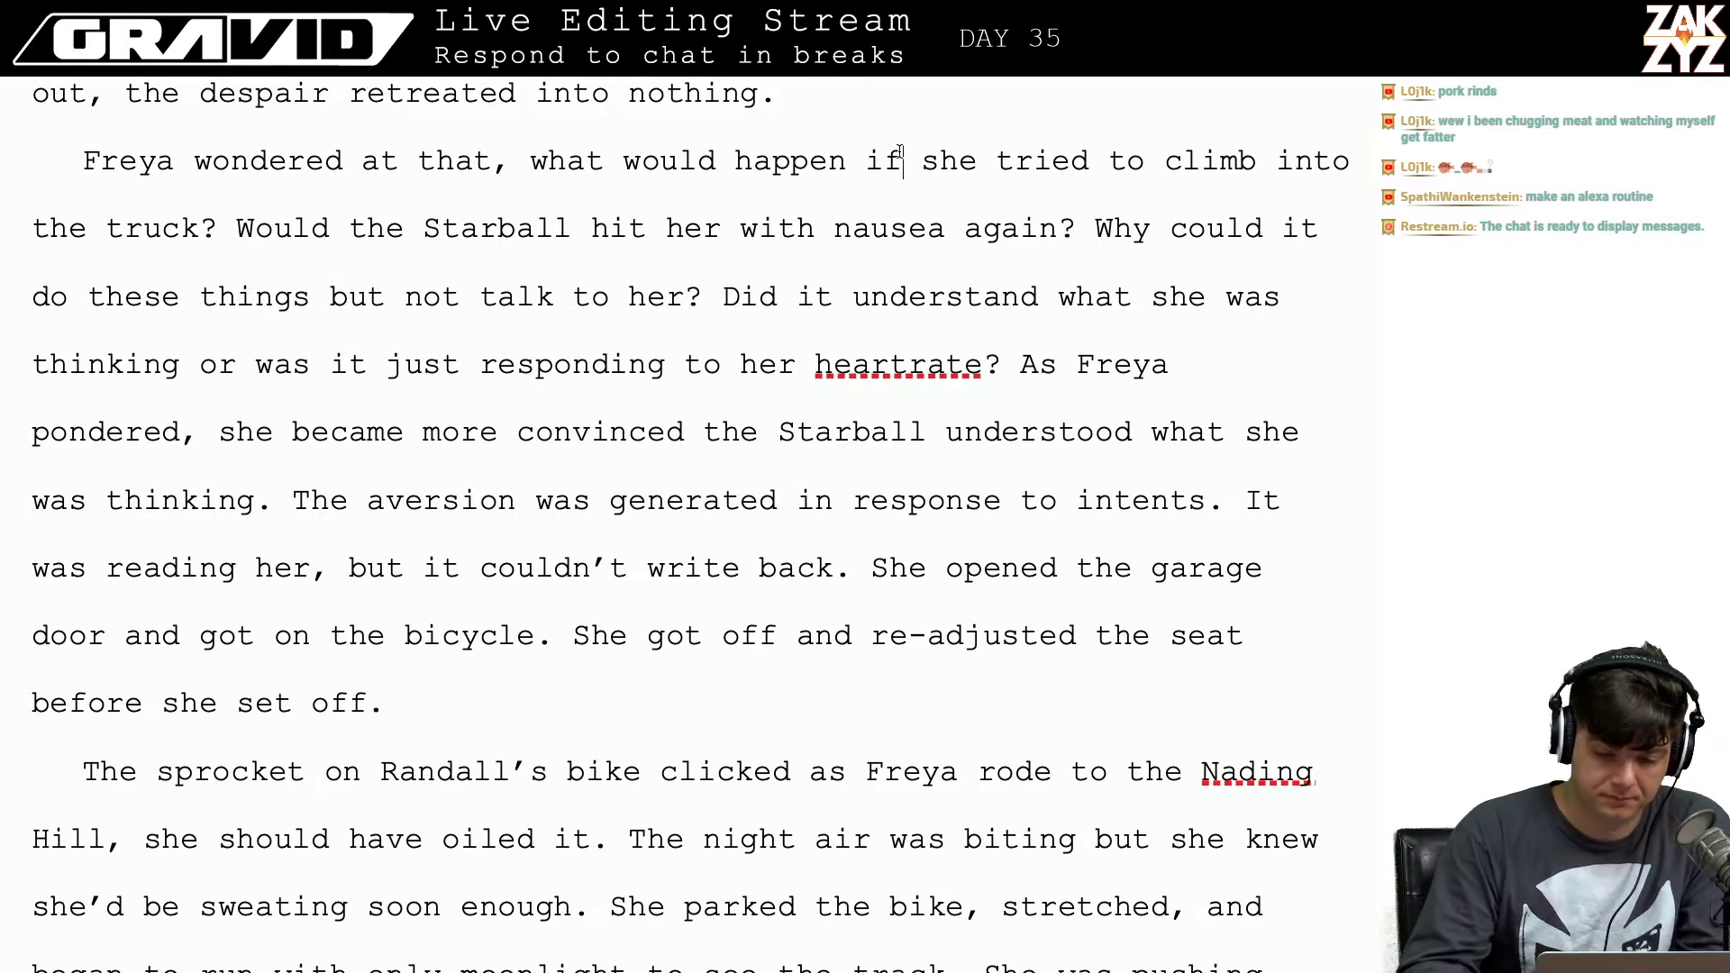
key("Right")
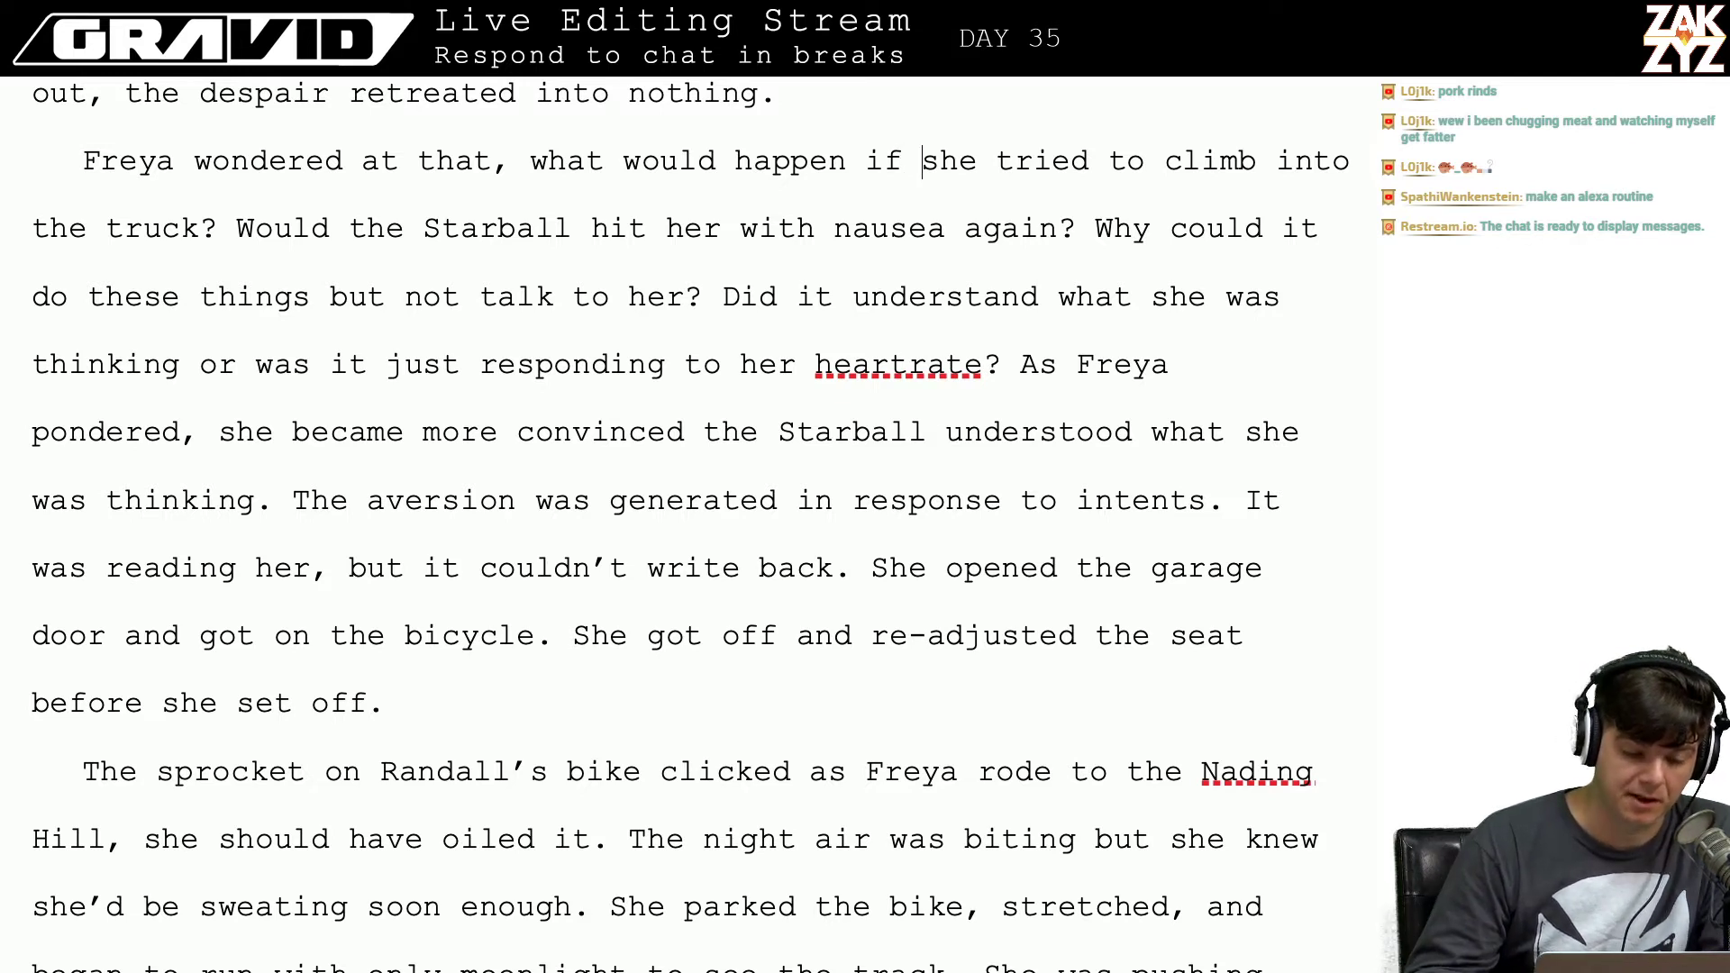
key("Left")
key("Left")
key("Left")
key("Left")
key("Left")
key("Left")
key("Left")
key("Left")
key("Left")
key("Left")
key("Left")
key("Left")
key("Left")
key("Left")
key("Left")
key("Left")
key("Left")
key("Left")
key("Left")
key("Left")
key("Left")
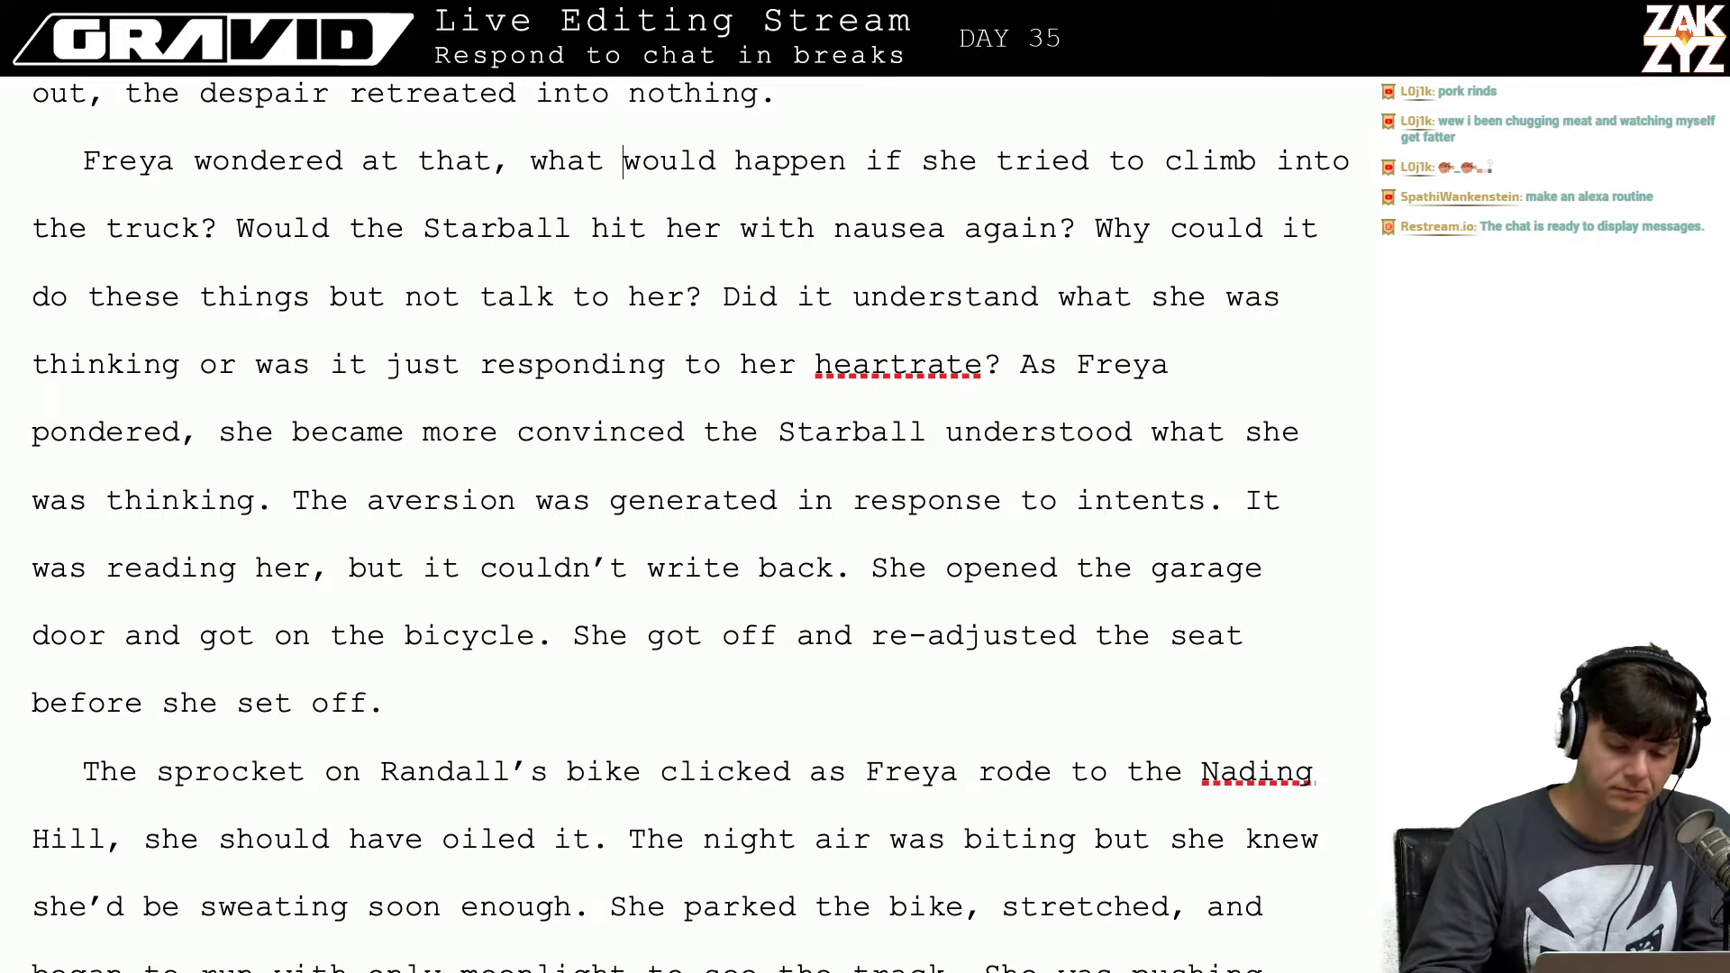
key("Left")
key("Left")
key("Left")
key("Left")
key("Left")
key("Left")
key("Left")
key("Left")
key("Left")
key("Left")
key("Left")
key("Left")
key("Down")
key("Left")
key("Left")
key("Left")
key("Left")
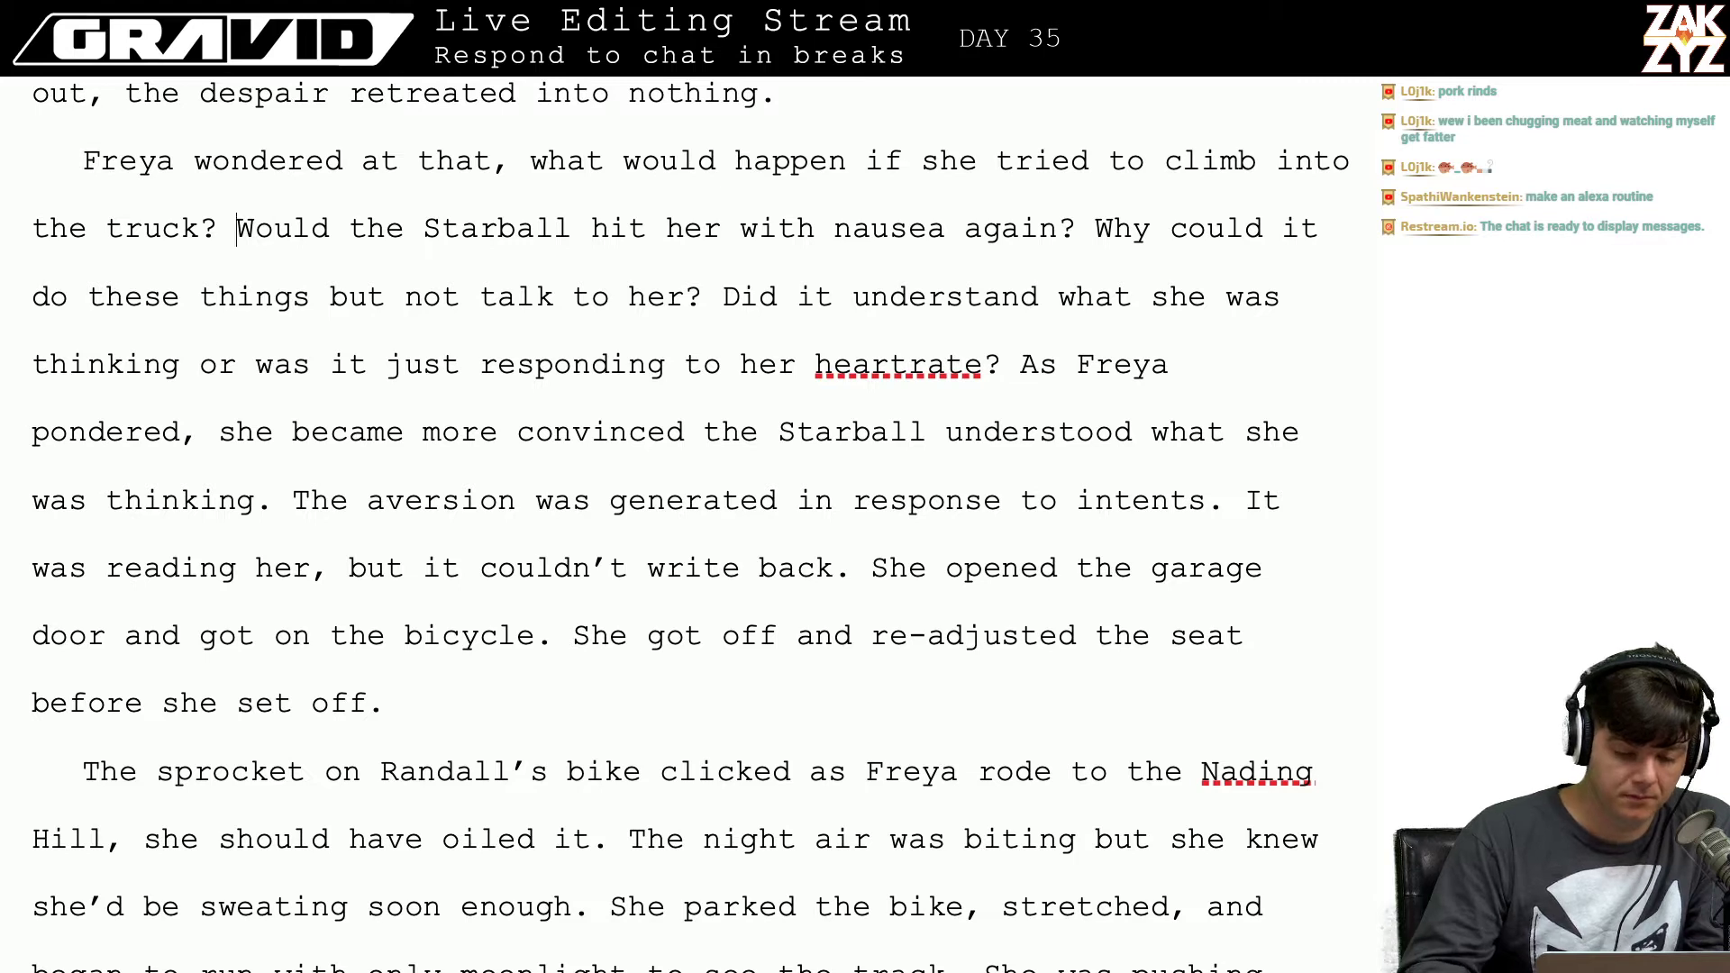
type("anwyw")
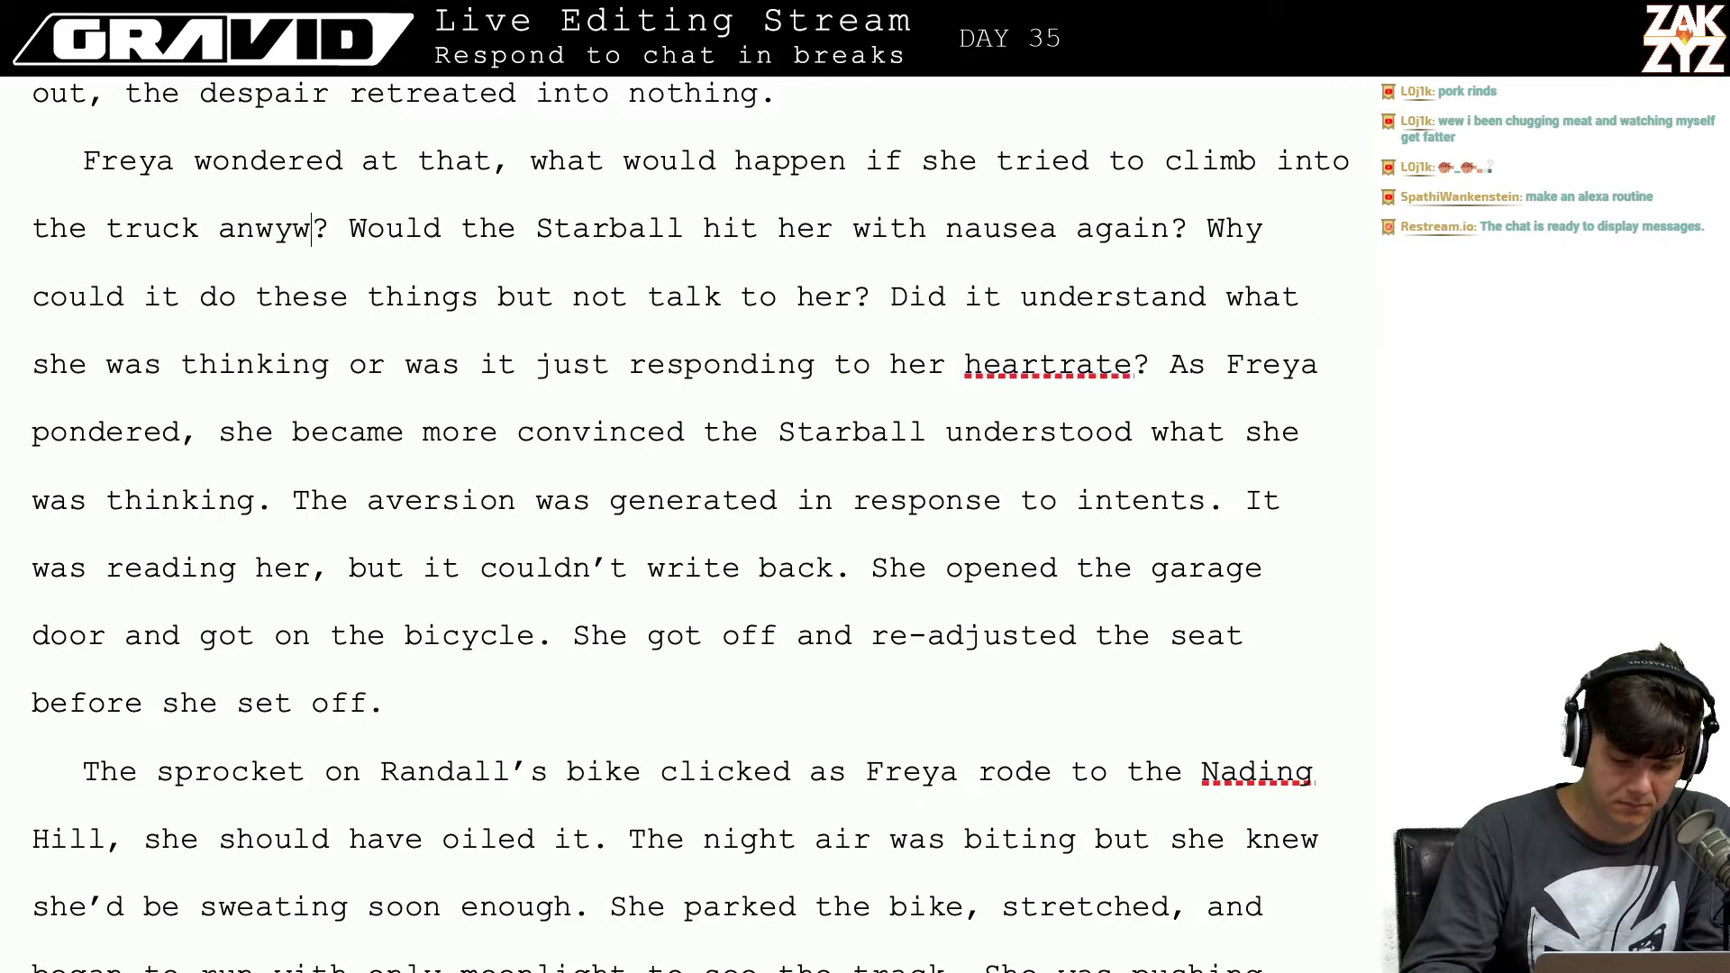
key("BackSpace")
key("BackSpace")
key("BackSpace")
key("BackSpace")
key("BackSpace")
key("BackSpace")
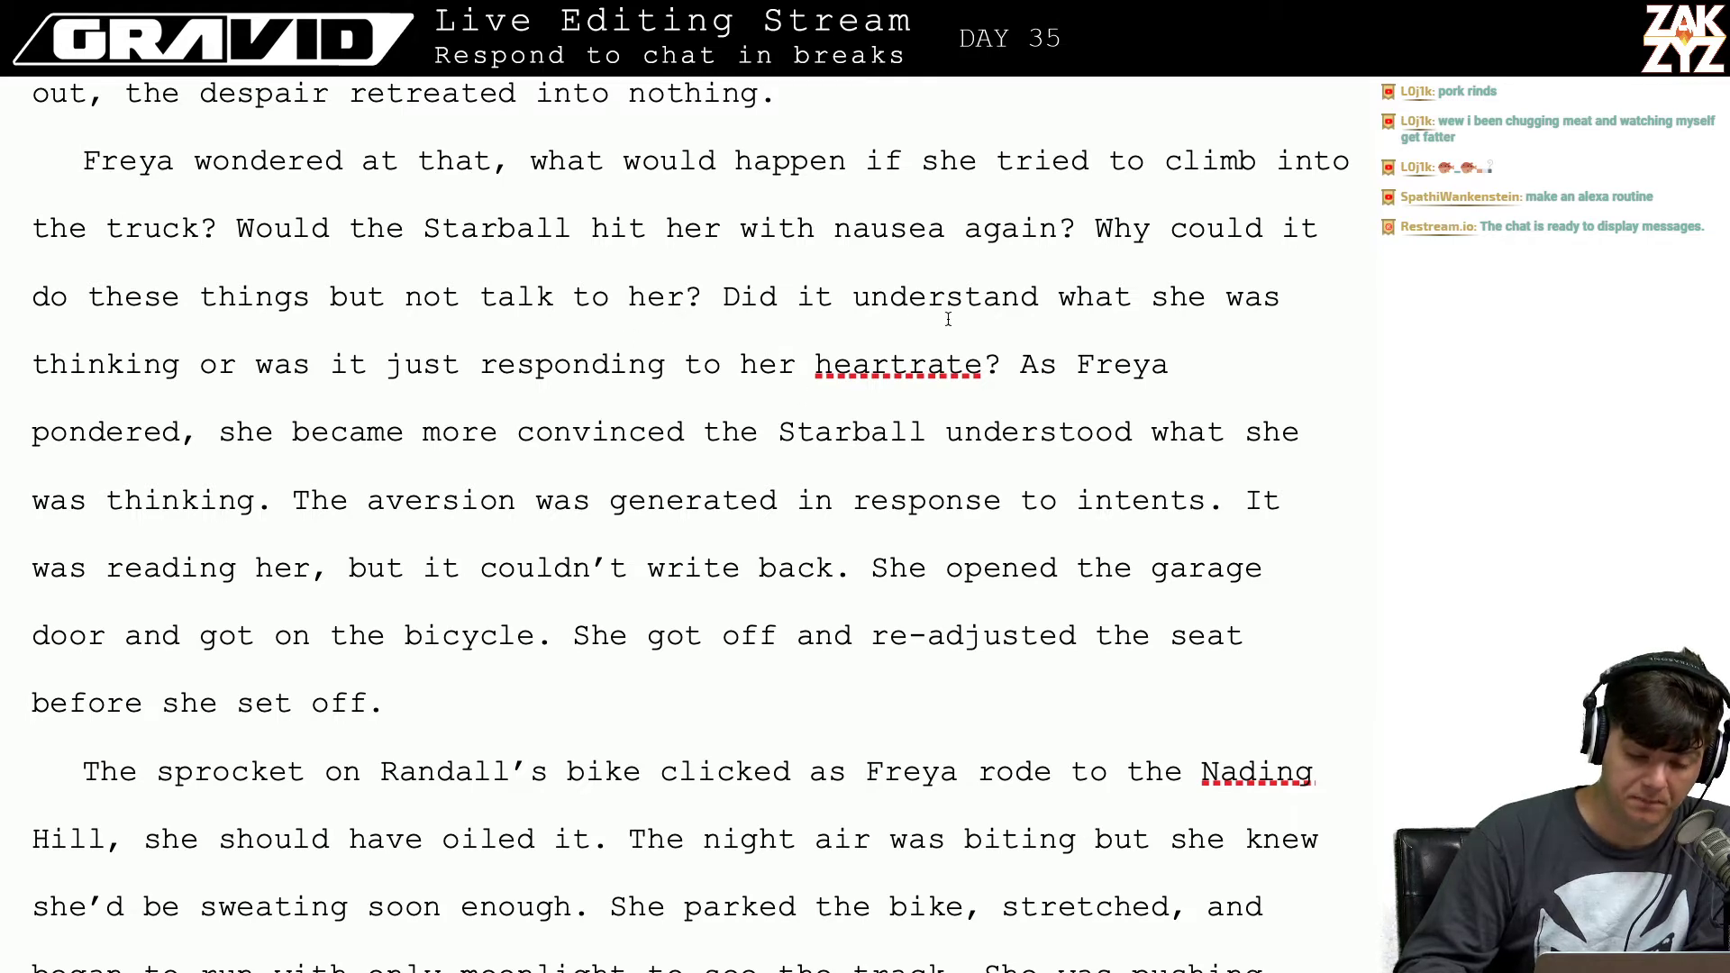
Step: Start a new paragraph at "As Freya pondered", after the question about her heartrate
scroll(693, 436, "down", 1)
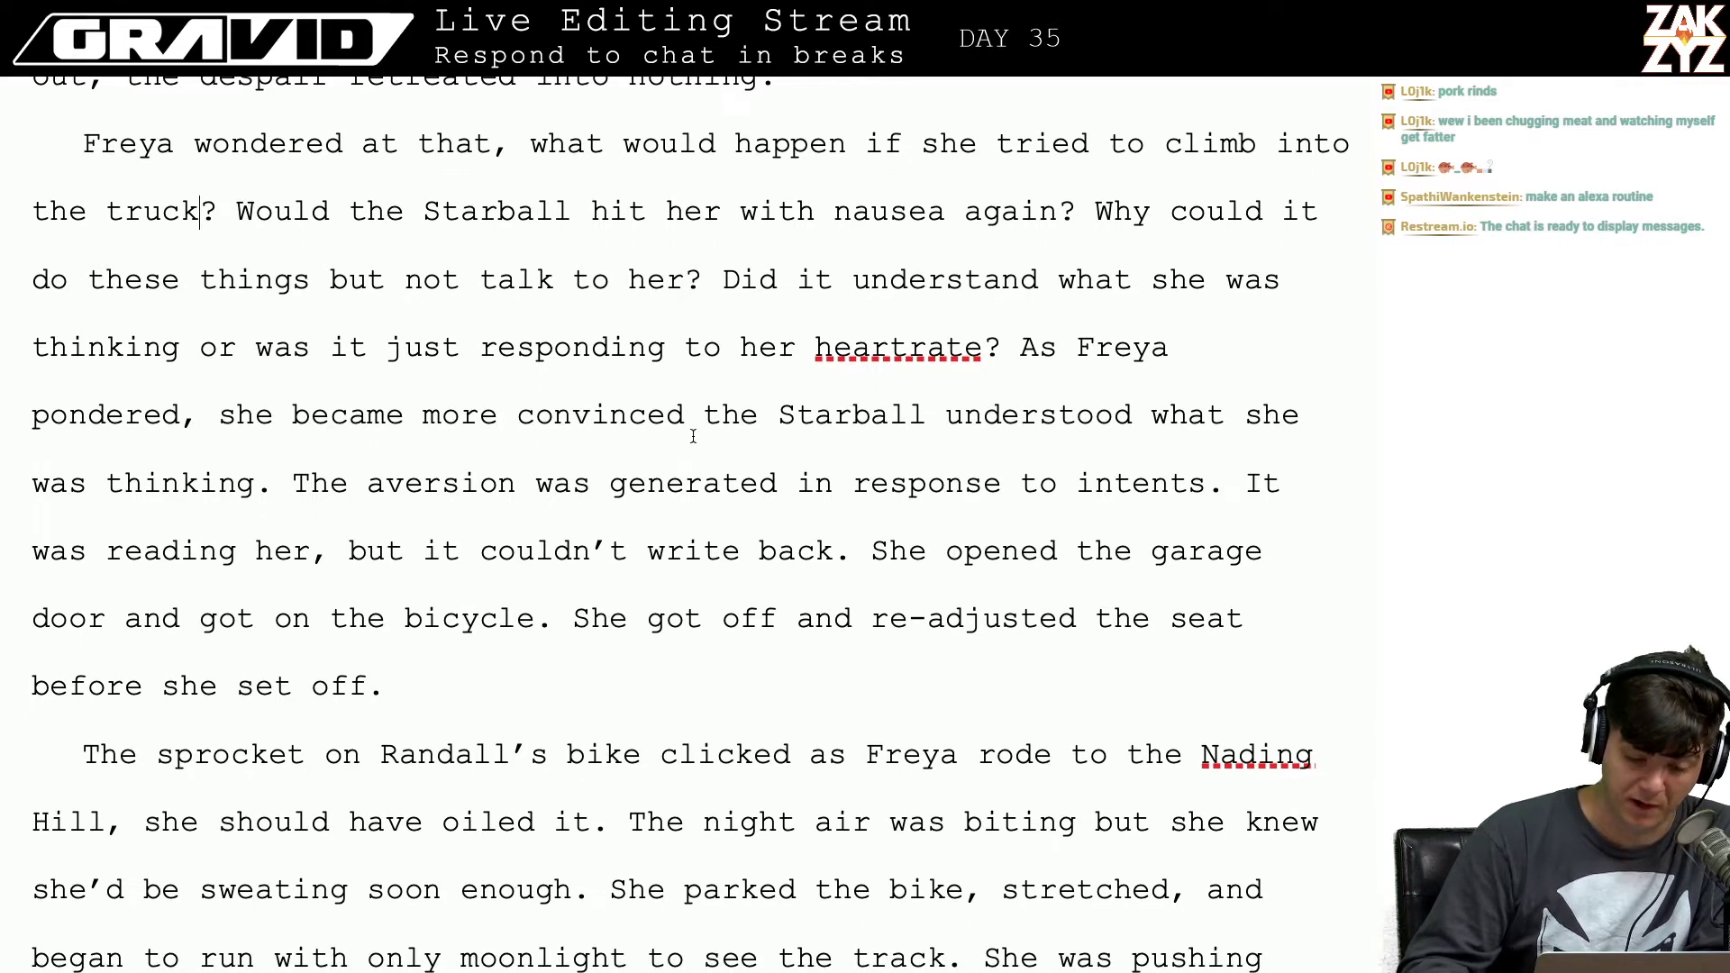
left_click(1022, 347)
key("Return")
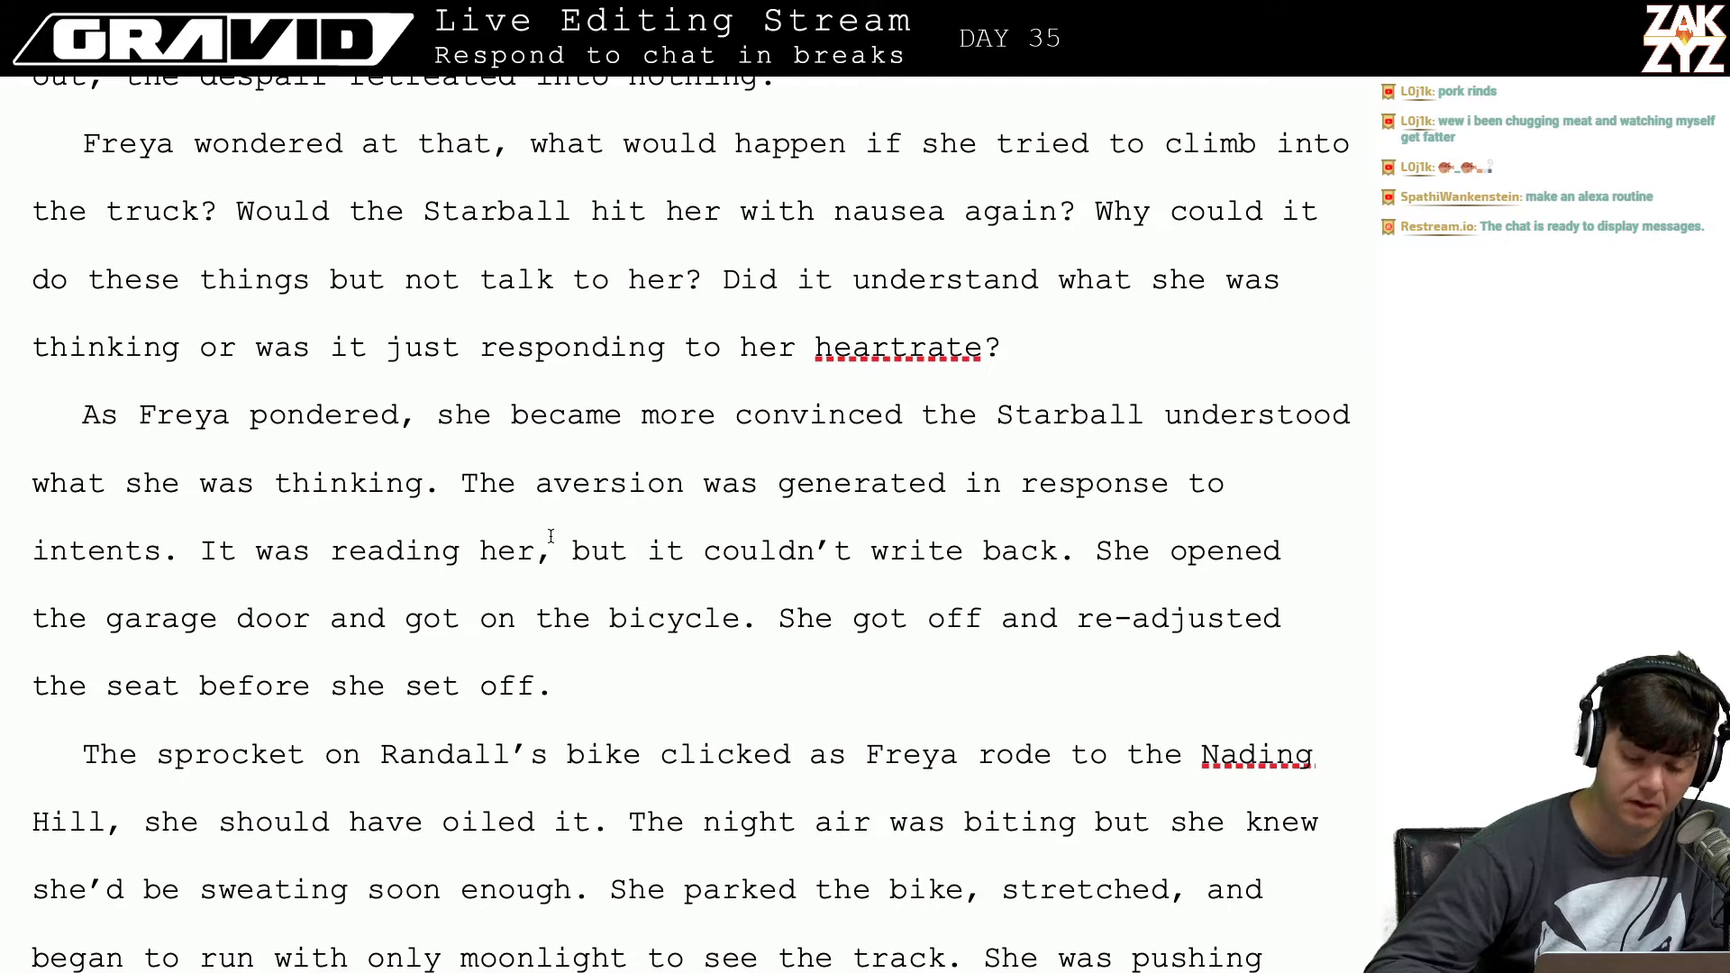
Step: Insert "her intent, not her action." after "The aversion was generated in response to"
scroll(550, 533, "down", 1)
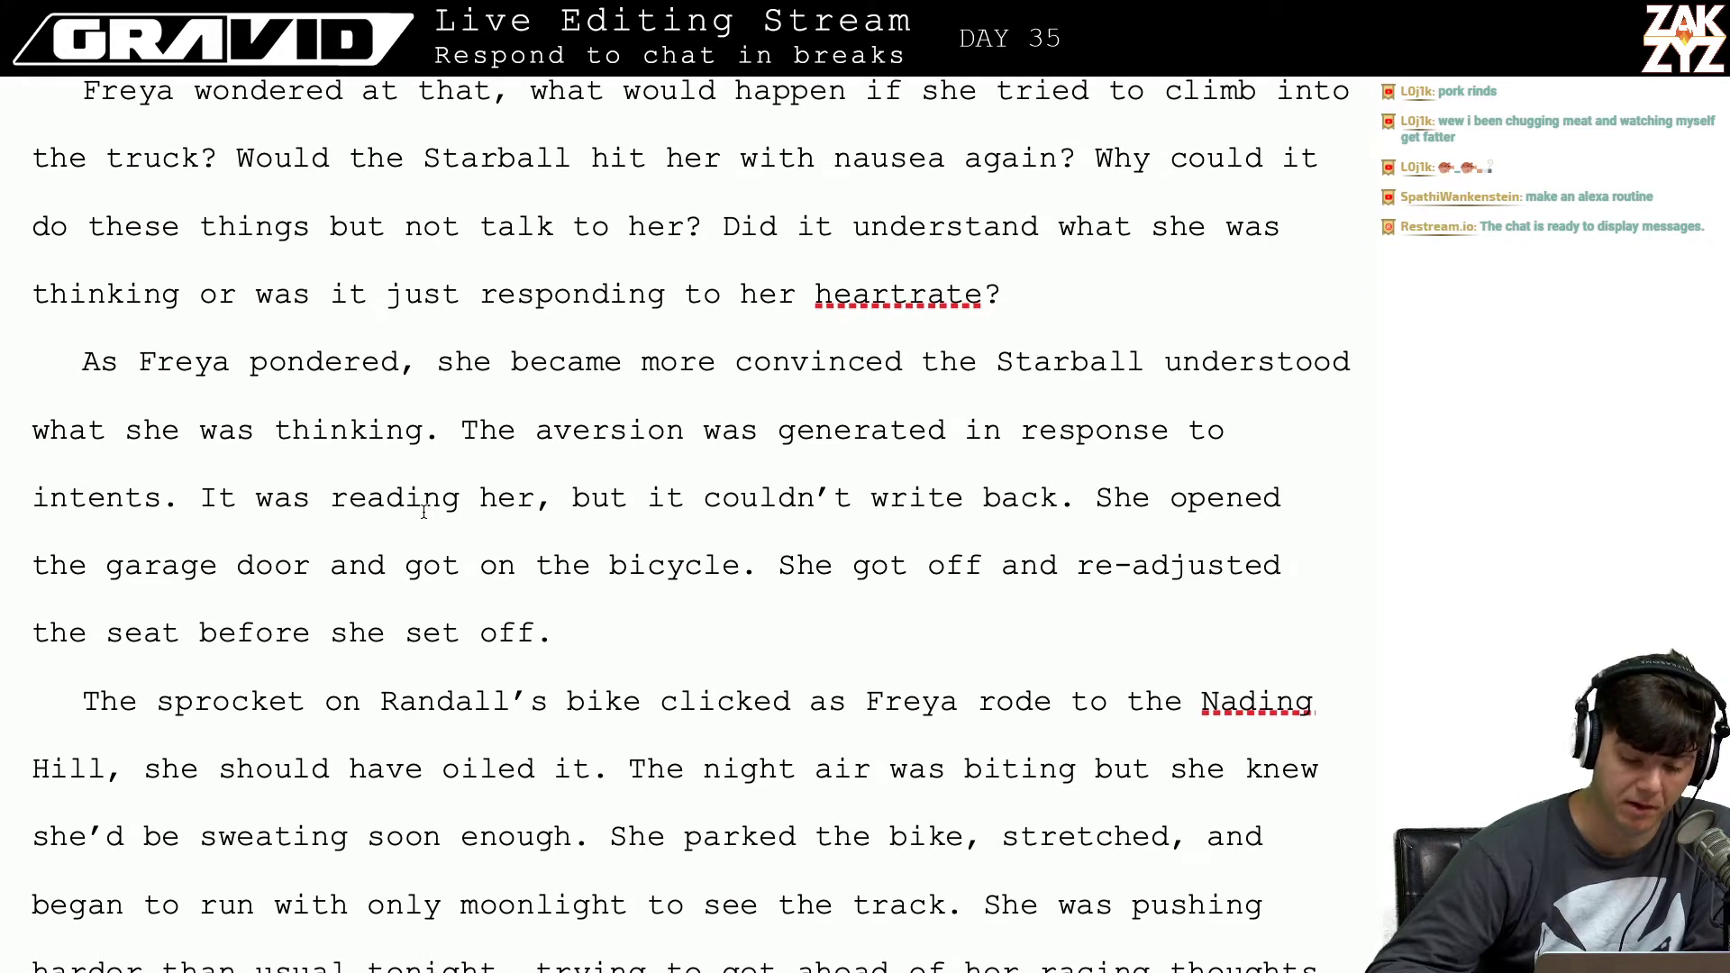
left_click(193, 505)
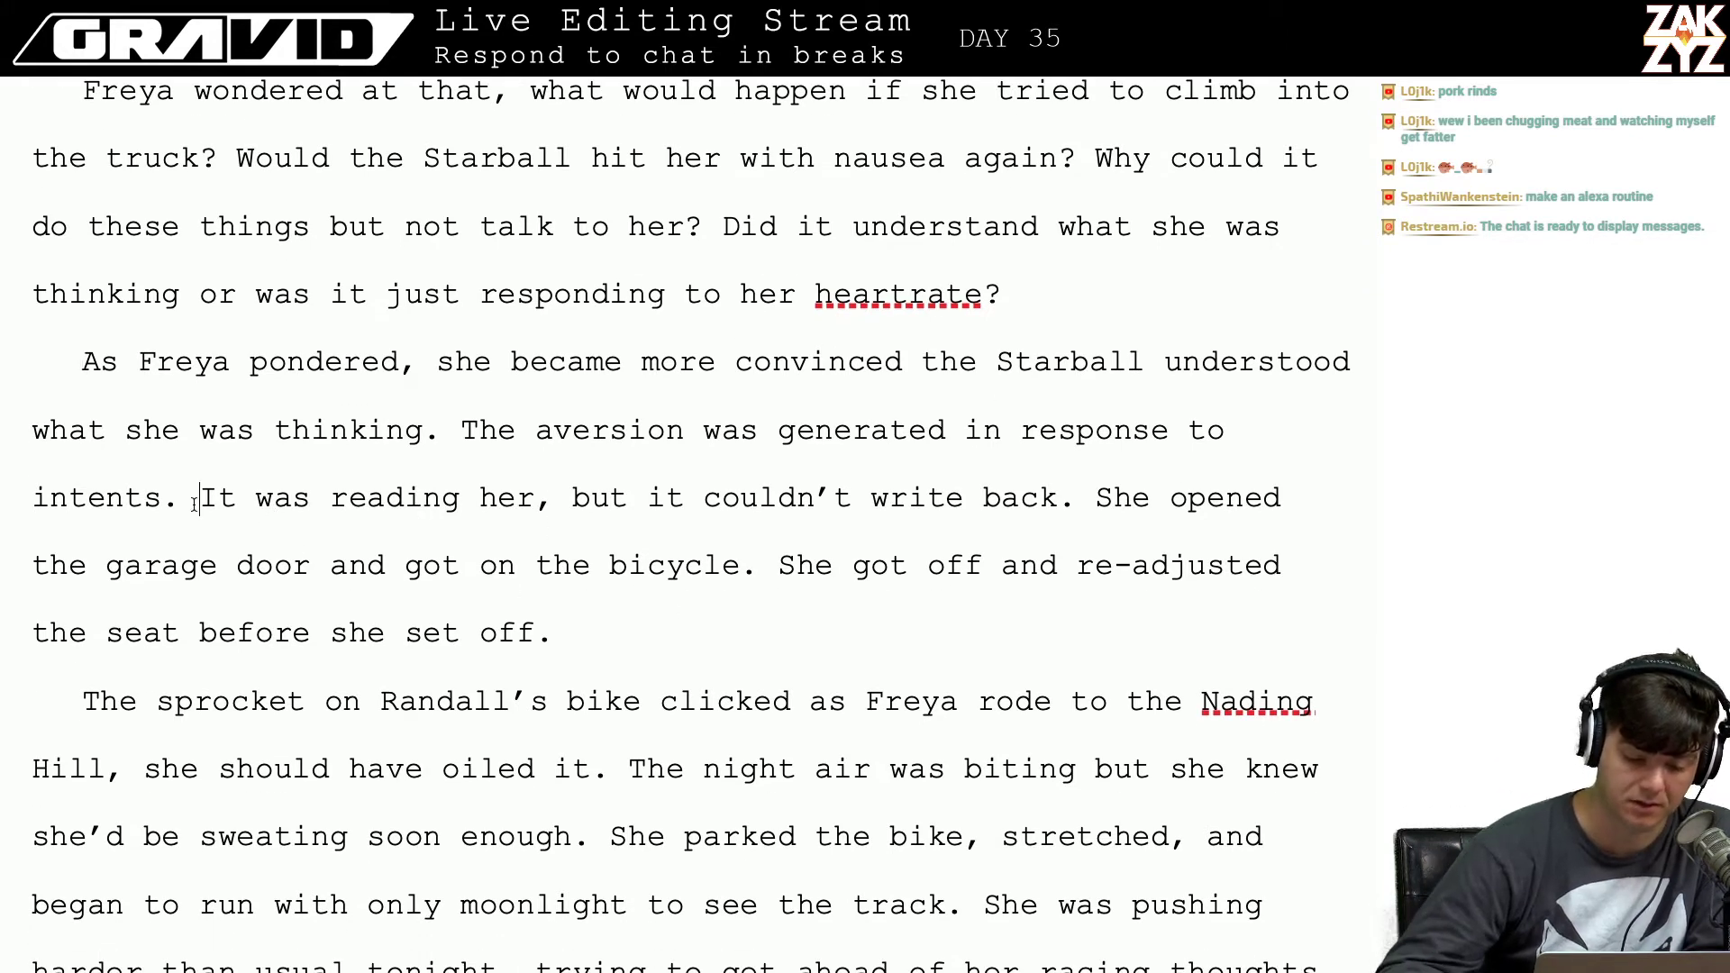
key("Left")
key("Left")
key("Left")
key("Left")
key("Left")
key("Left")
key("Left")
key("Left")
key("Left")
key("Left")
key("Left")
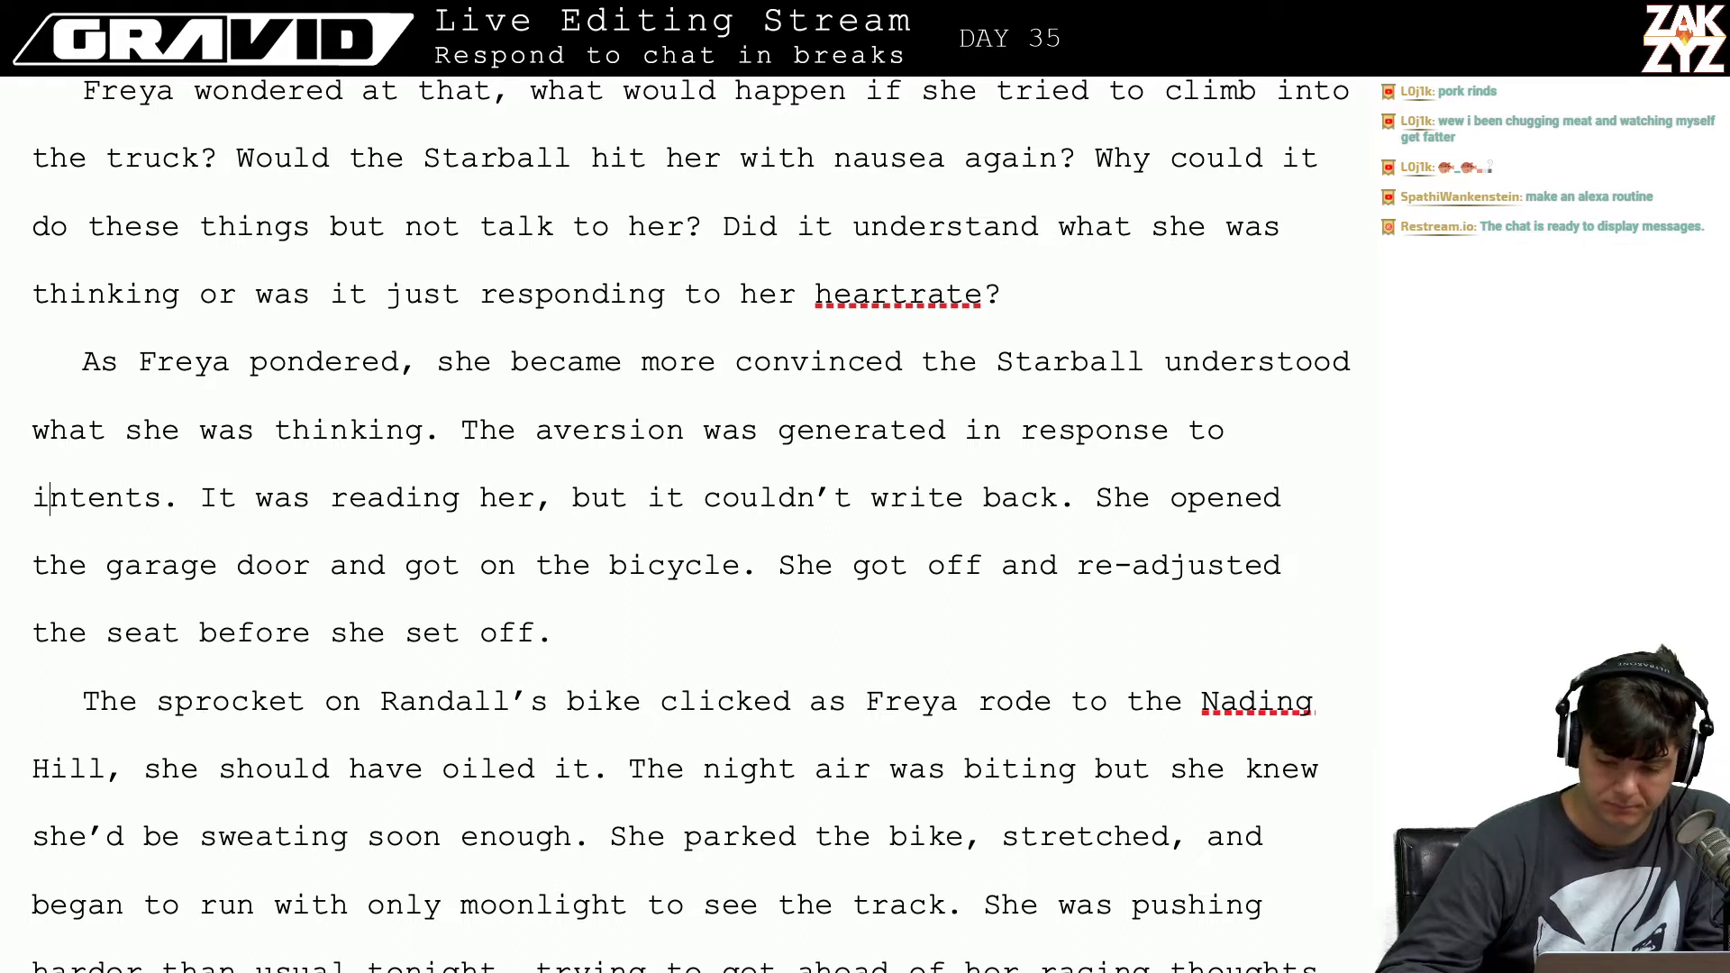
key("Right")
key("Right")
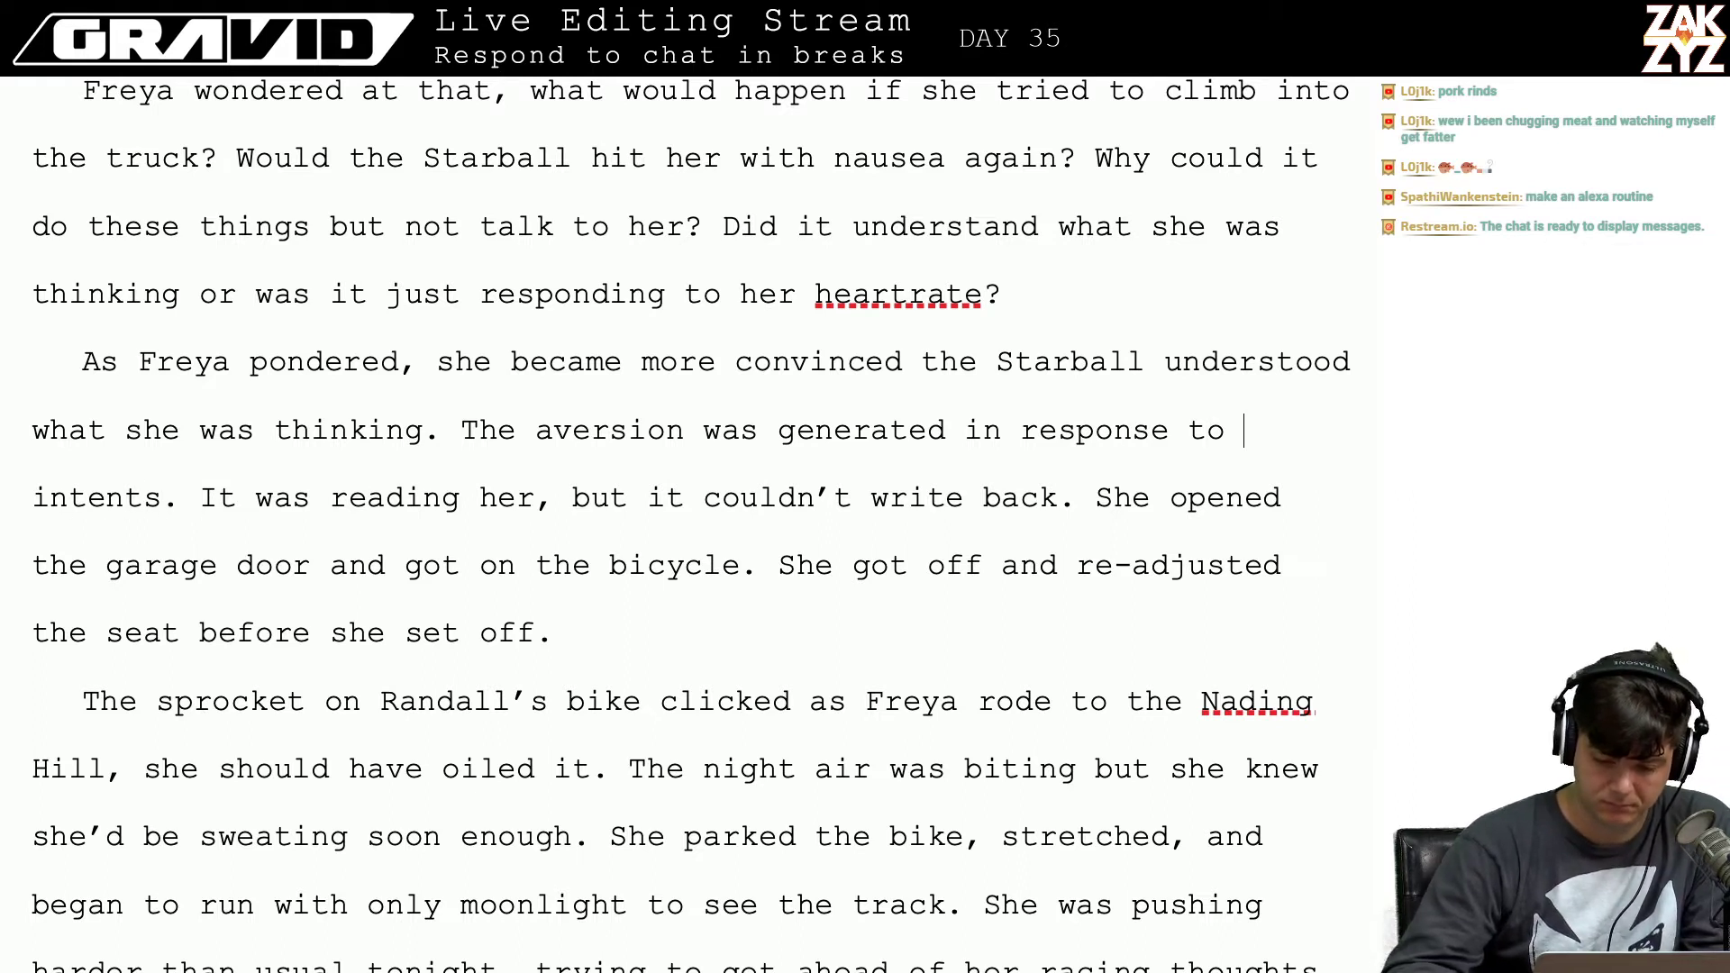
type("her intent, not her action")
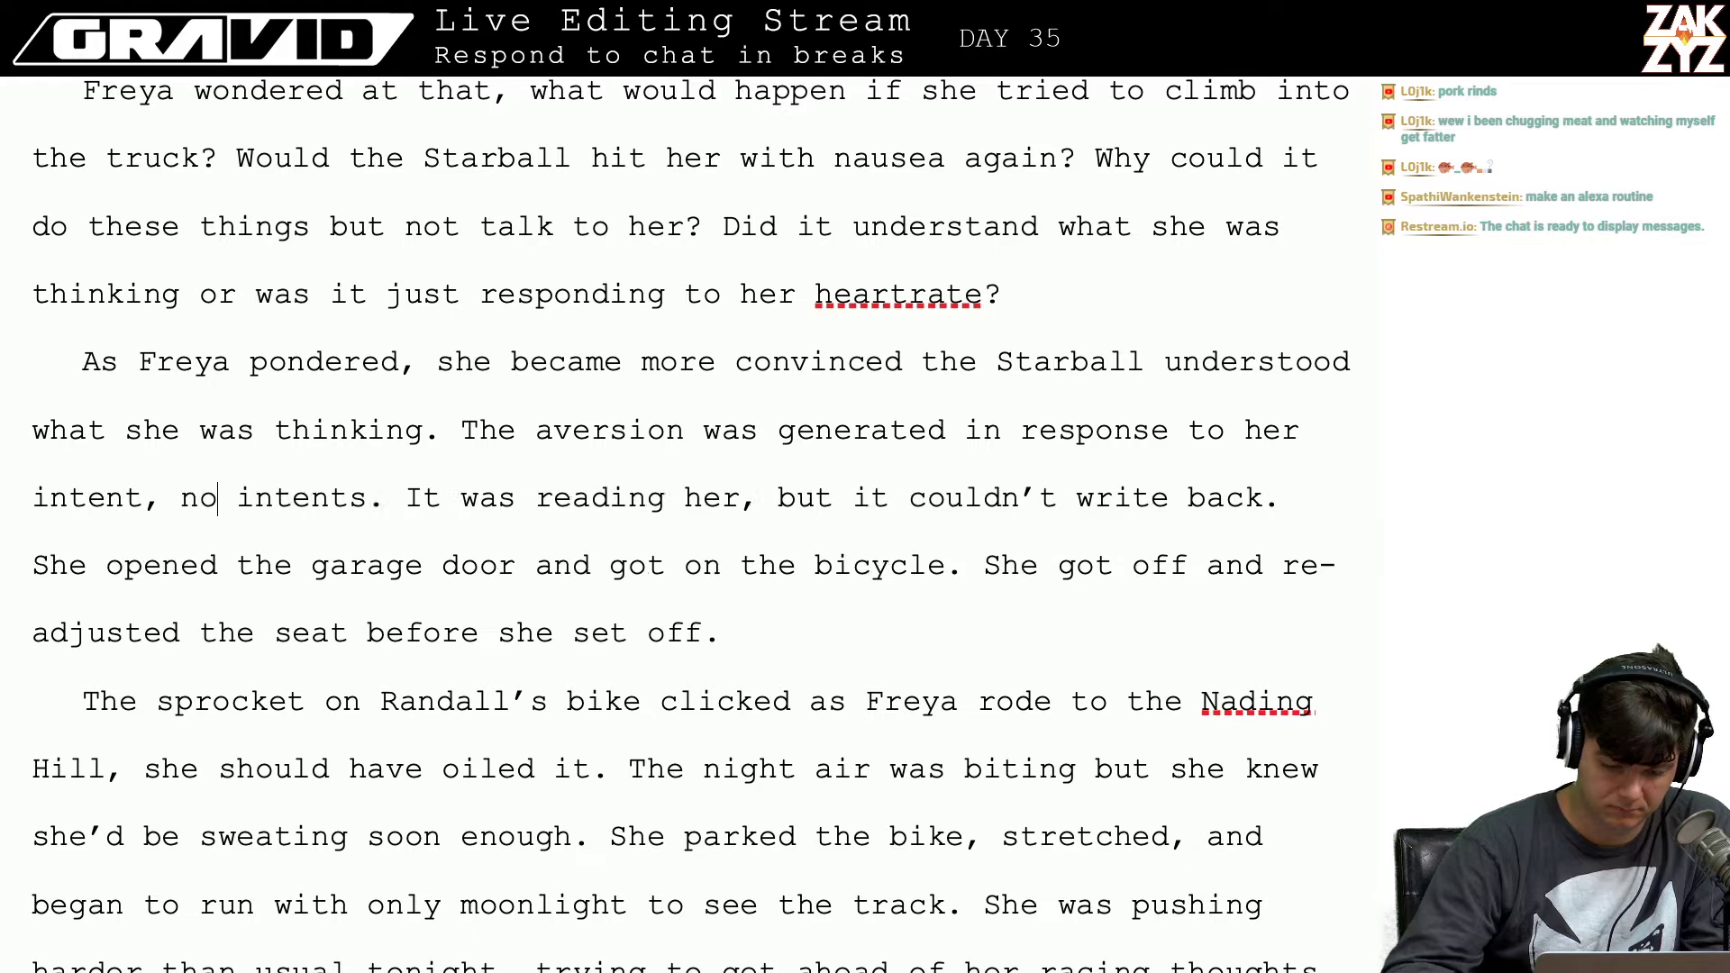
type(".")
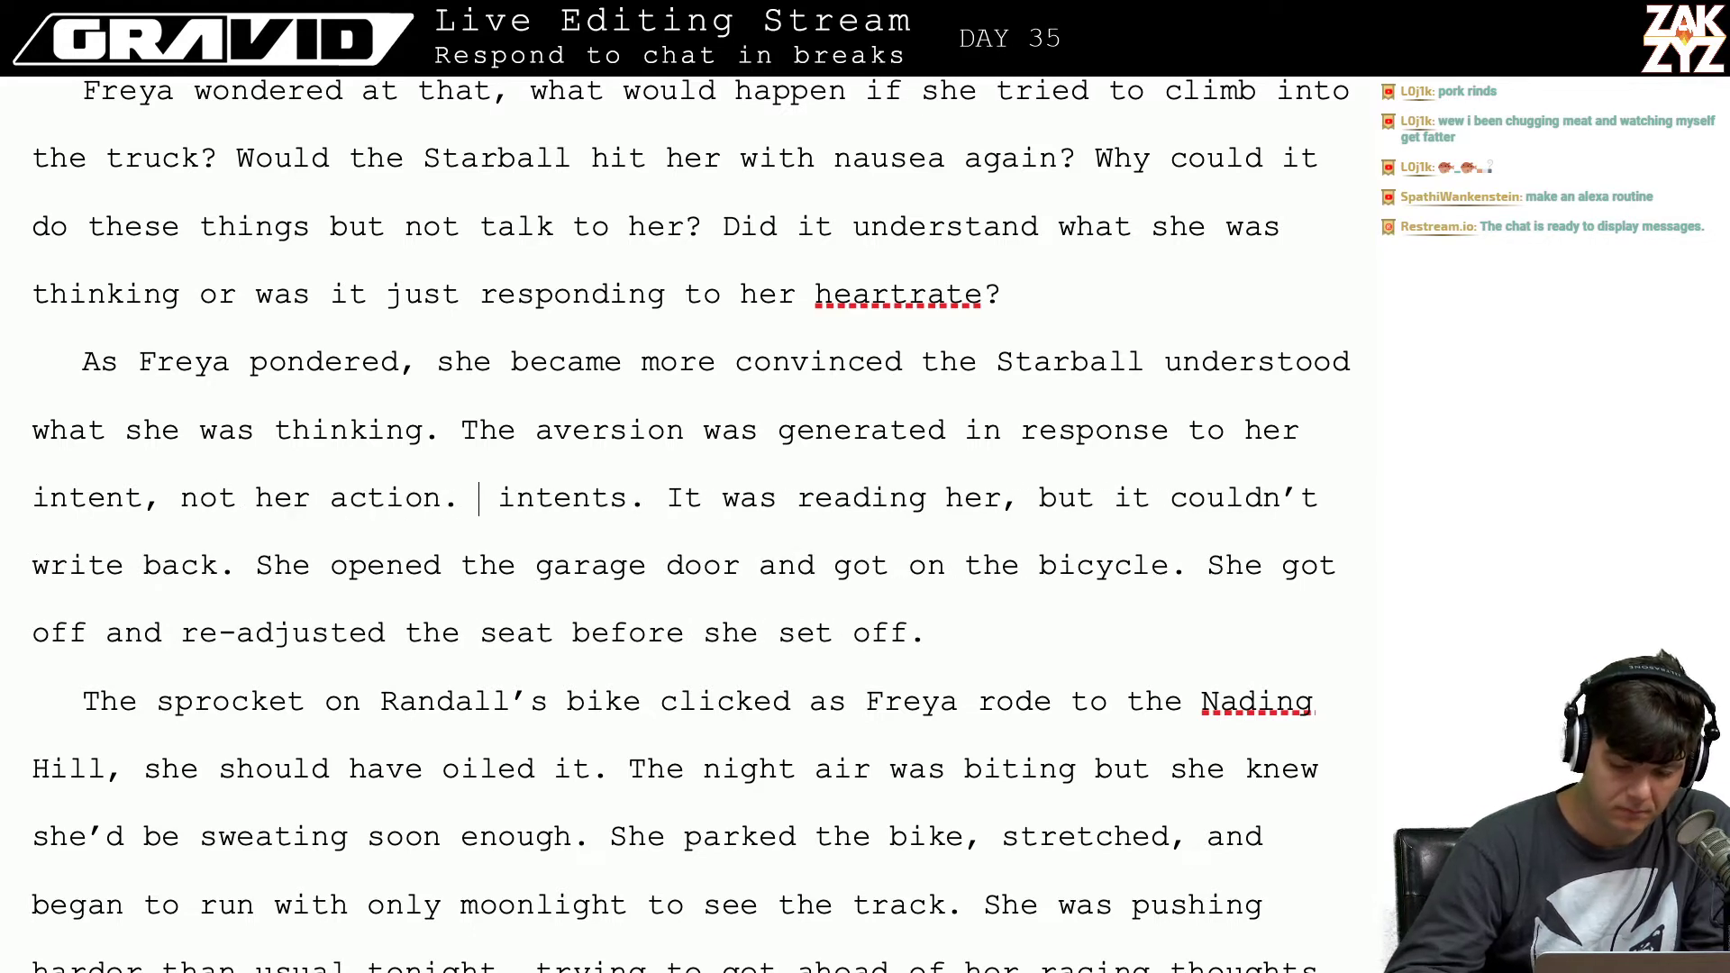
Step: Delete the leftover word "intents." before the sentence "It was reading her"
key("shift+Right")
key("shift+Right")
key("shift+Right")
key("shift+Right")
key("shift+Right")
key("shift+Right")
key("shift+Right")
key("shift+Right")
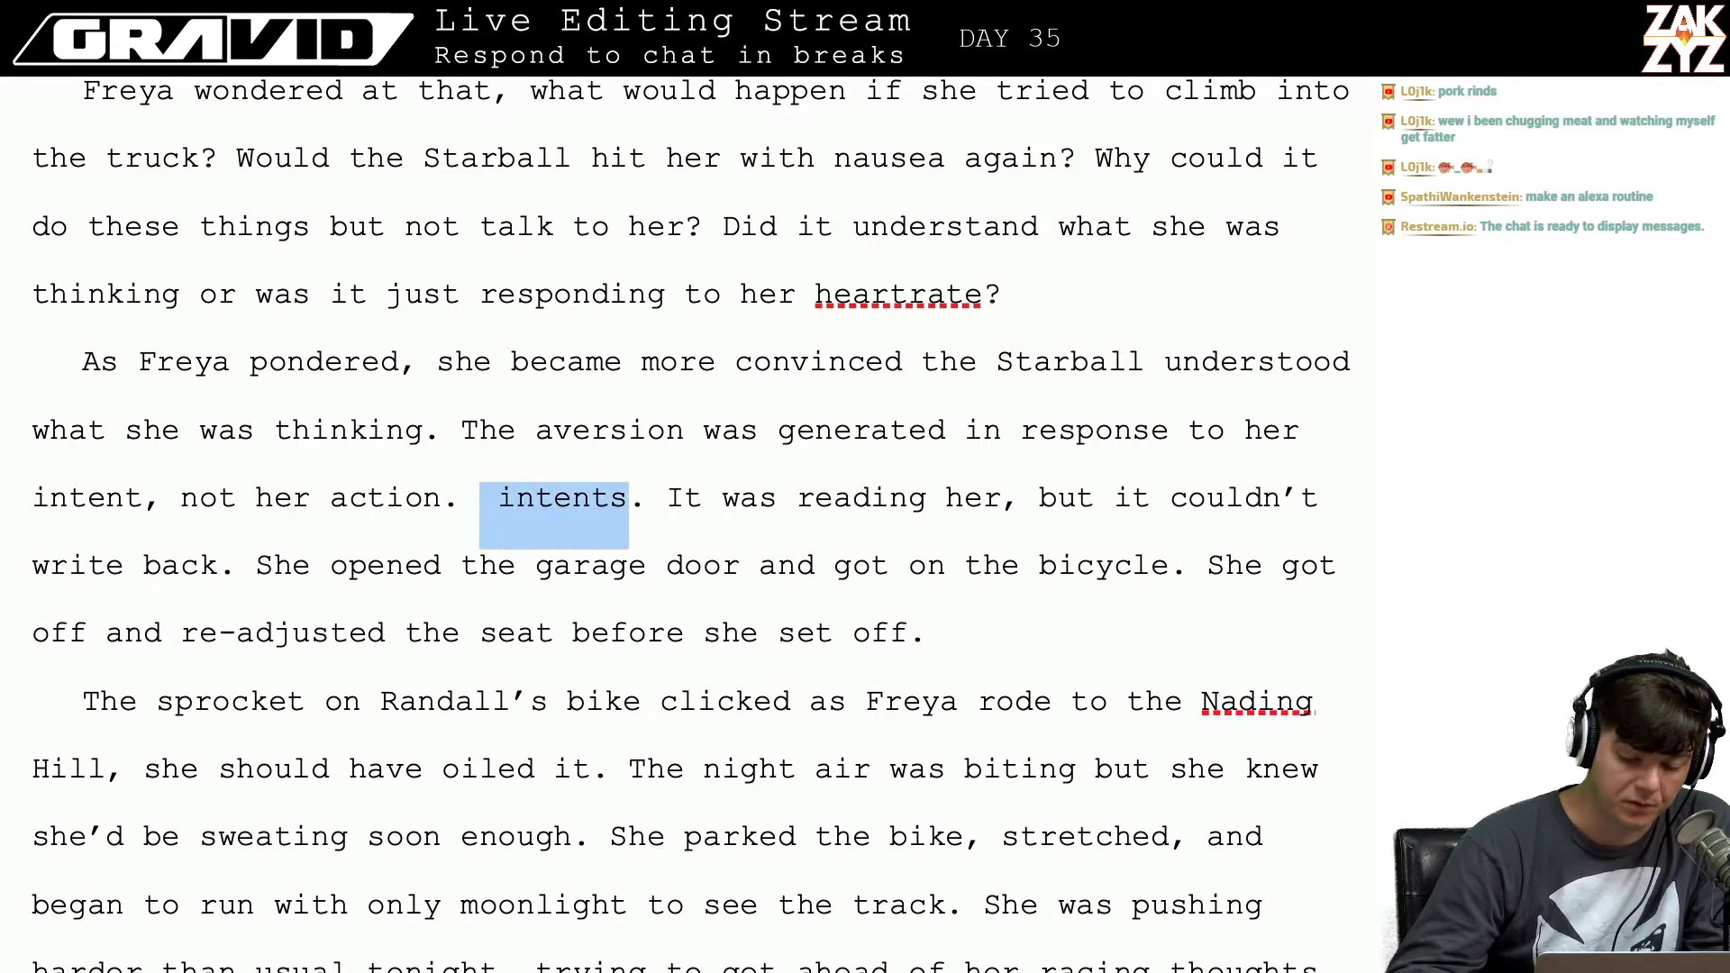
key("shift+Right")
key("BackSpace")
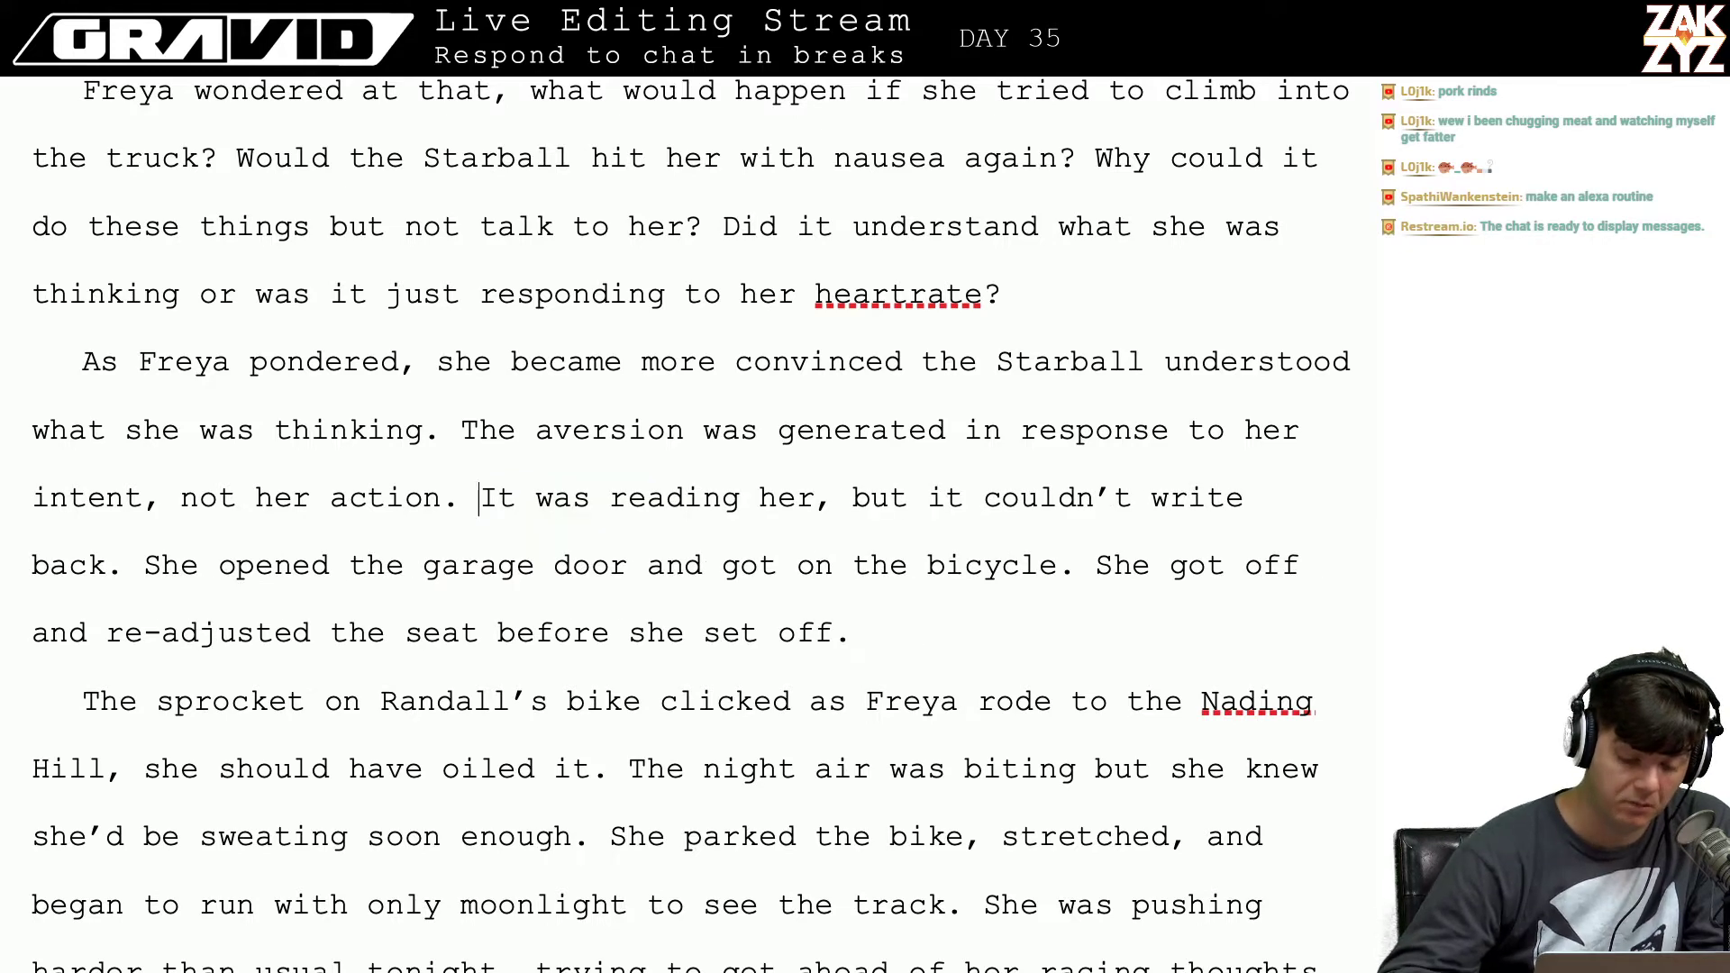
Step: Insert ", and got on the bicycle, then she dismounted, adjusted the seat again and set off." after "She opened the garage door"
scroll(690, 522, "down", 2)
scroll(690, 523, "down", 1)
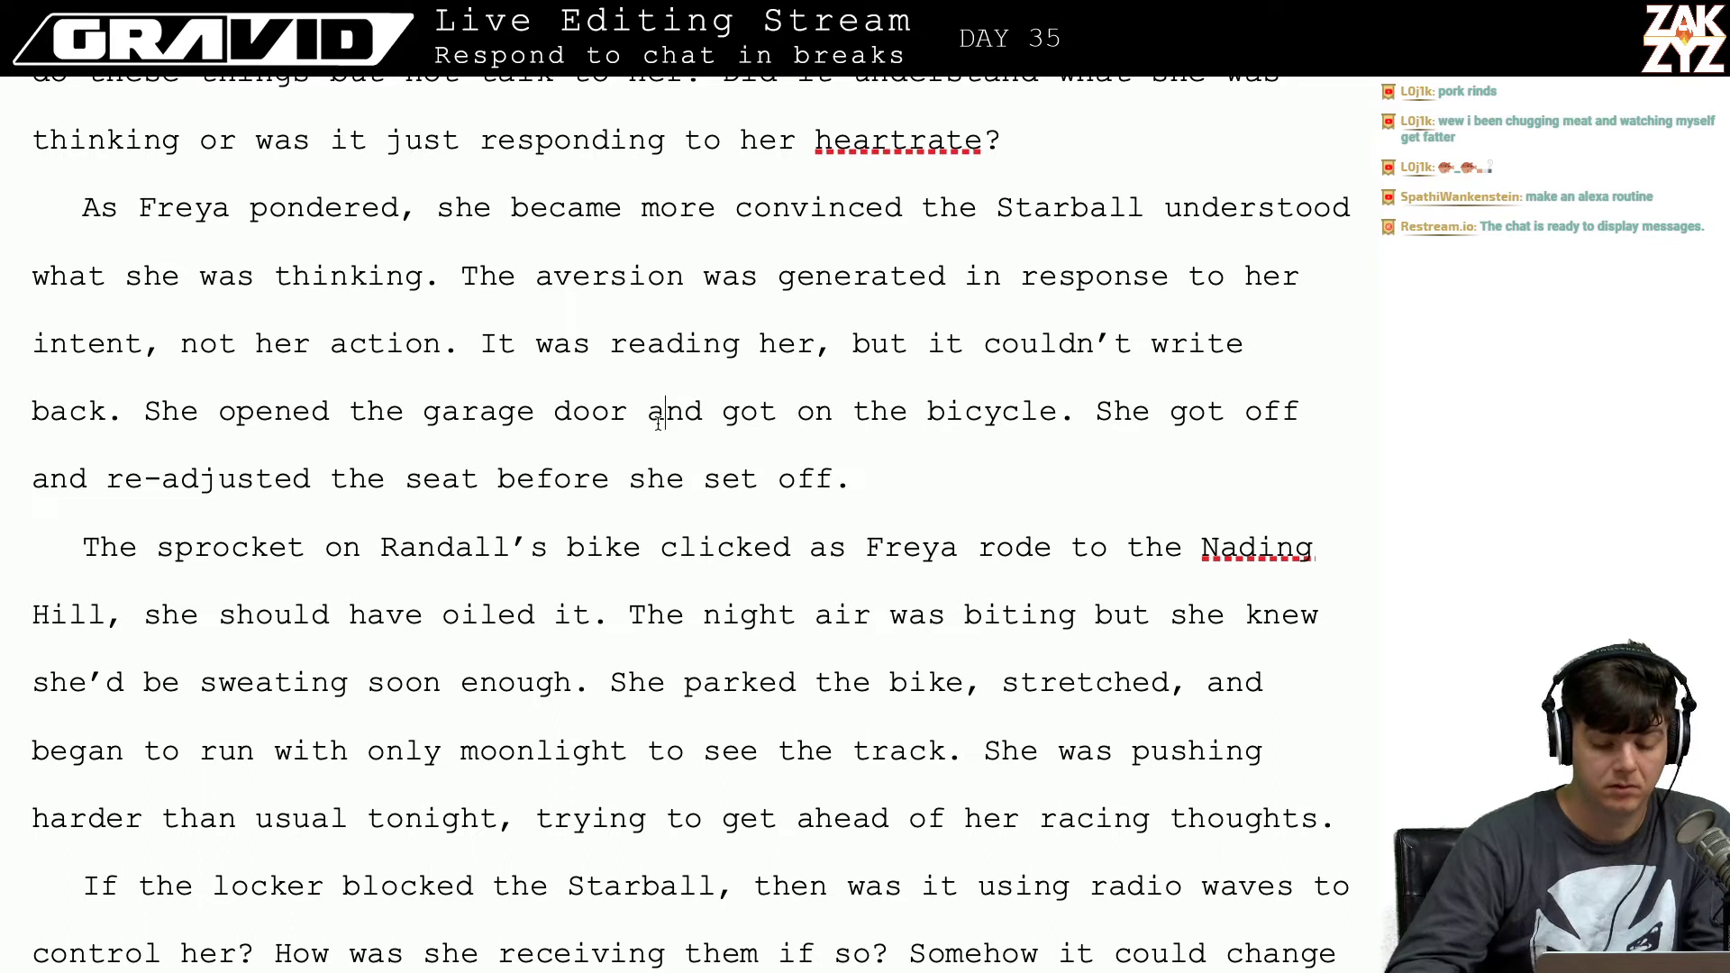
key("Left")
key("Left")
type(", and got ")
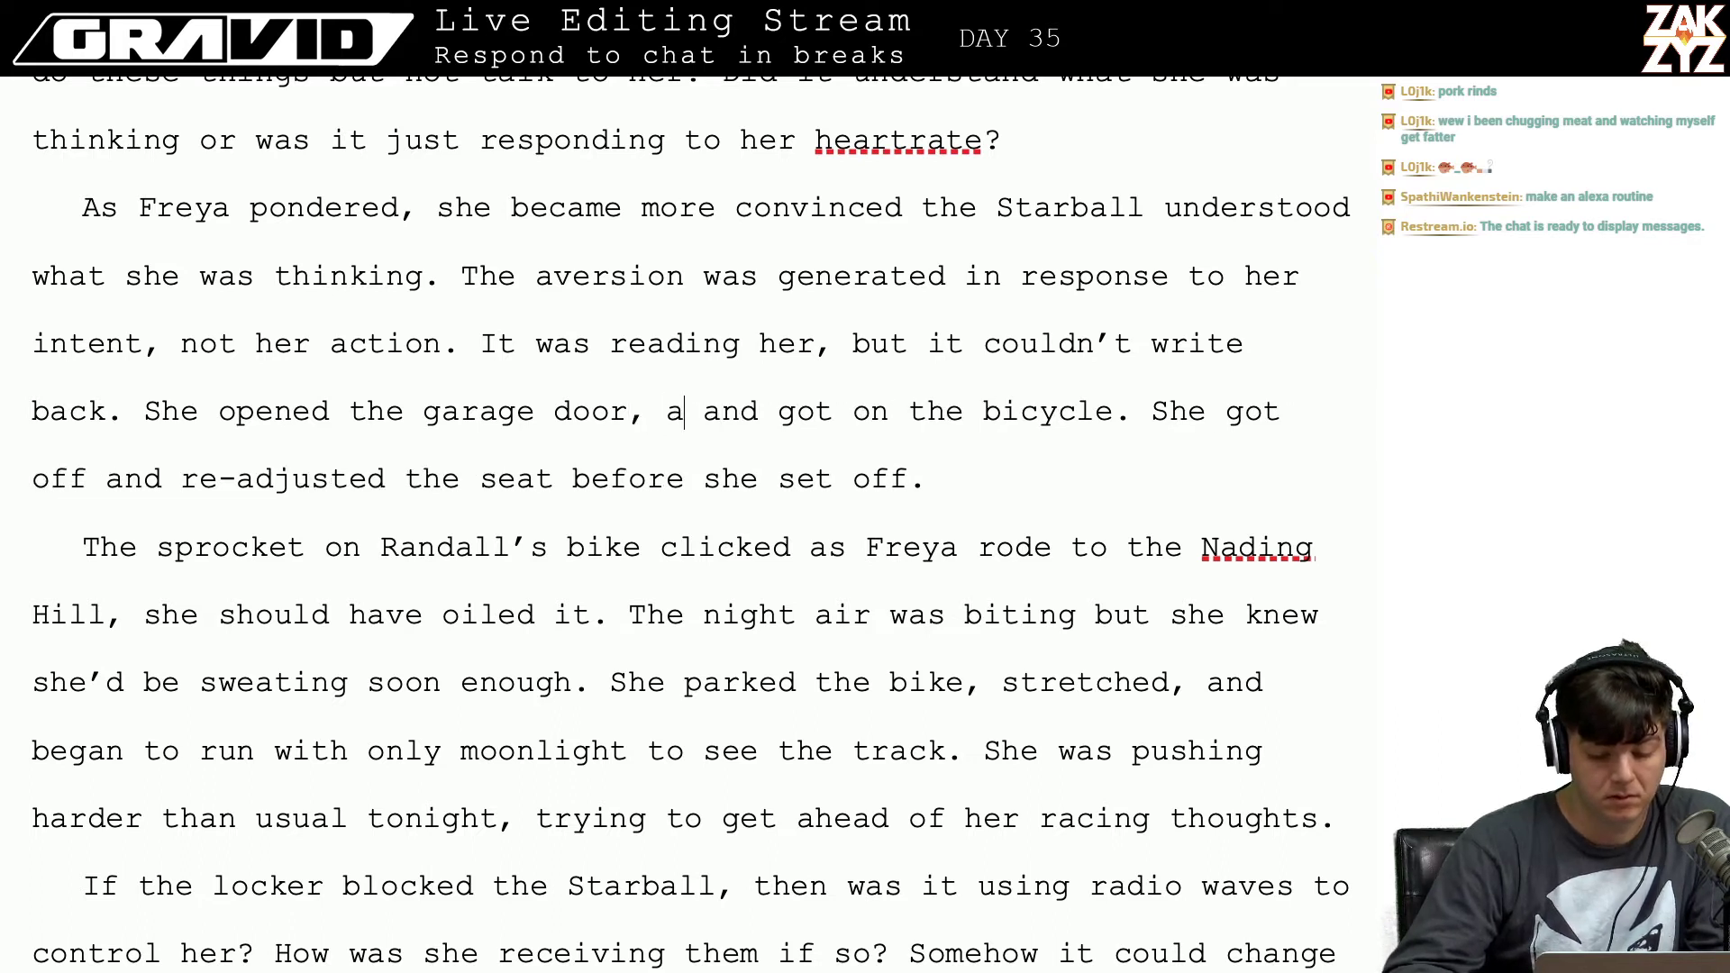
type("on the")
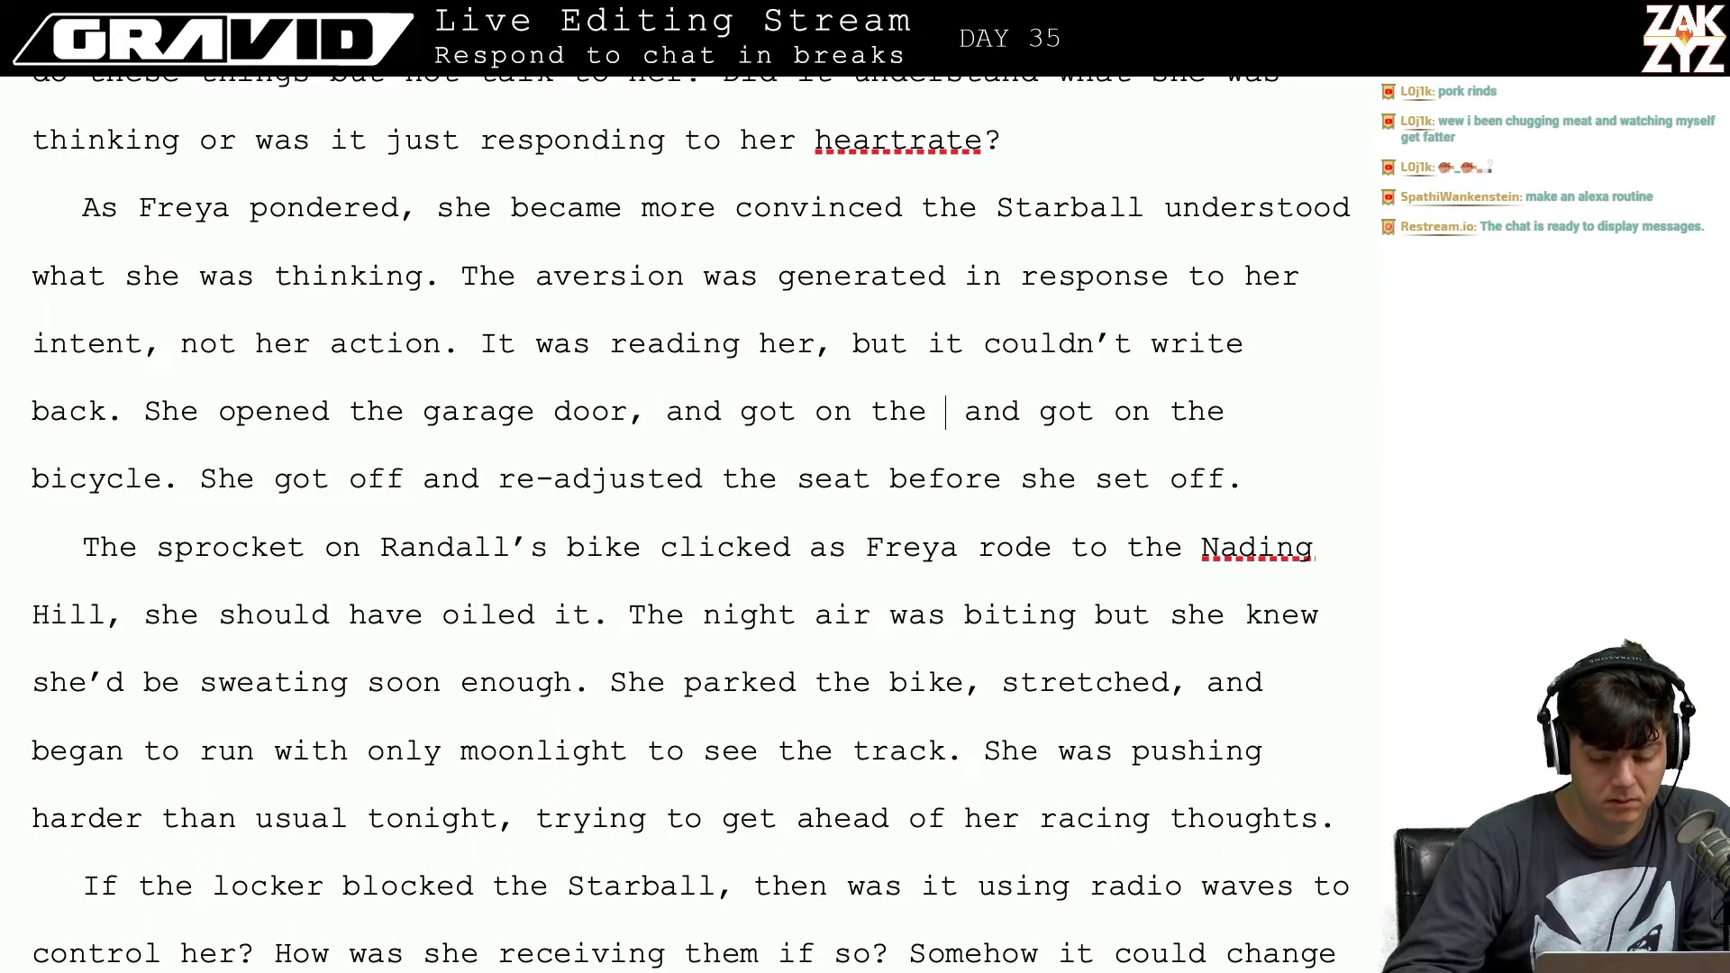
type(" bicycle, then ")
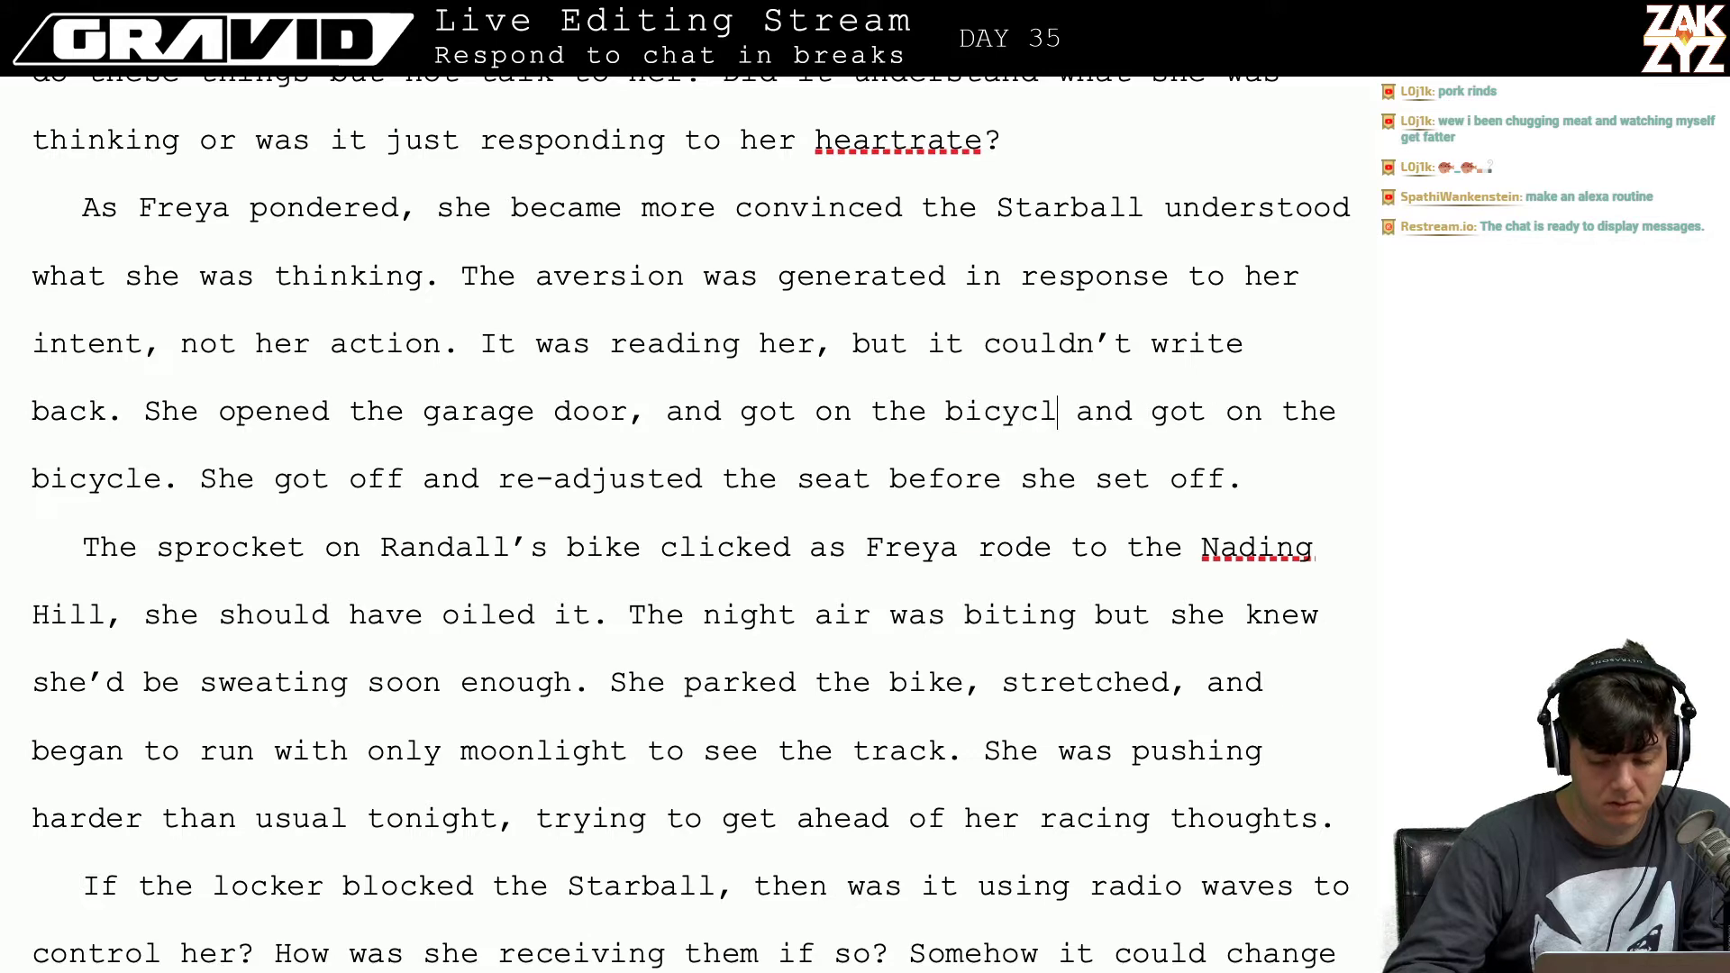
type("she dismounted,")
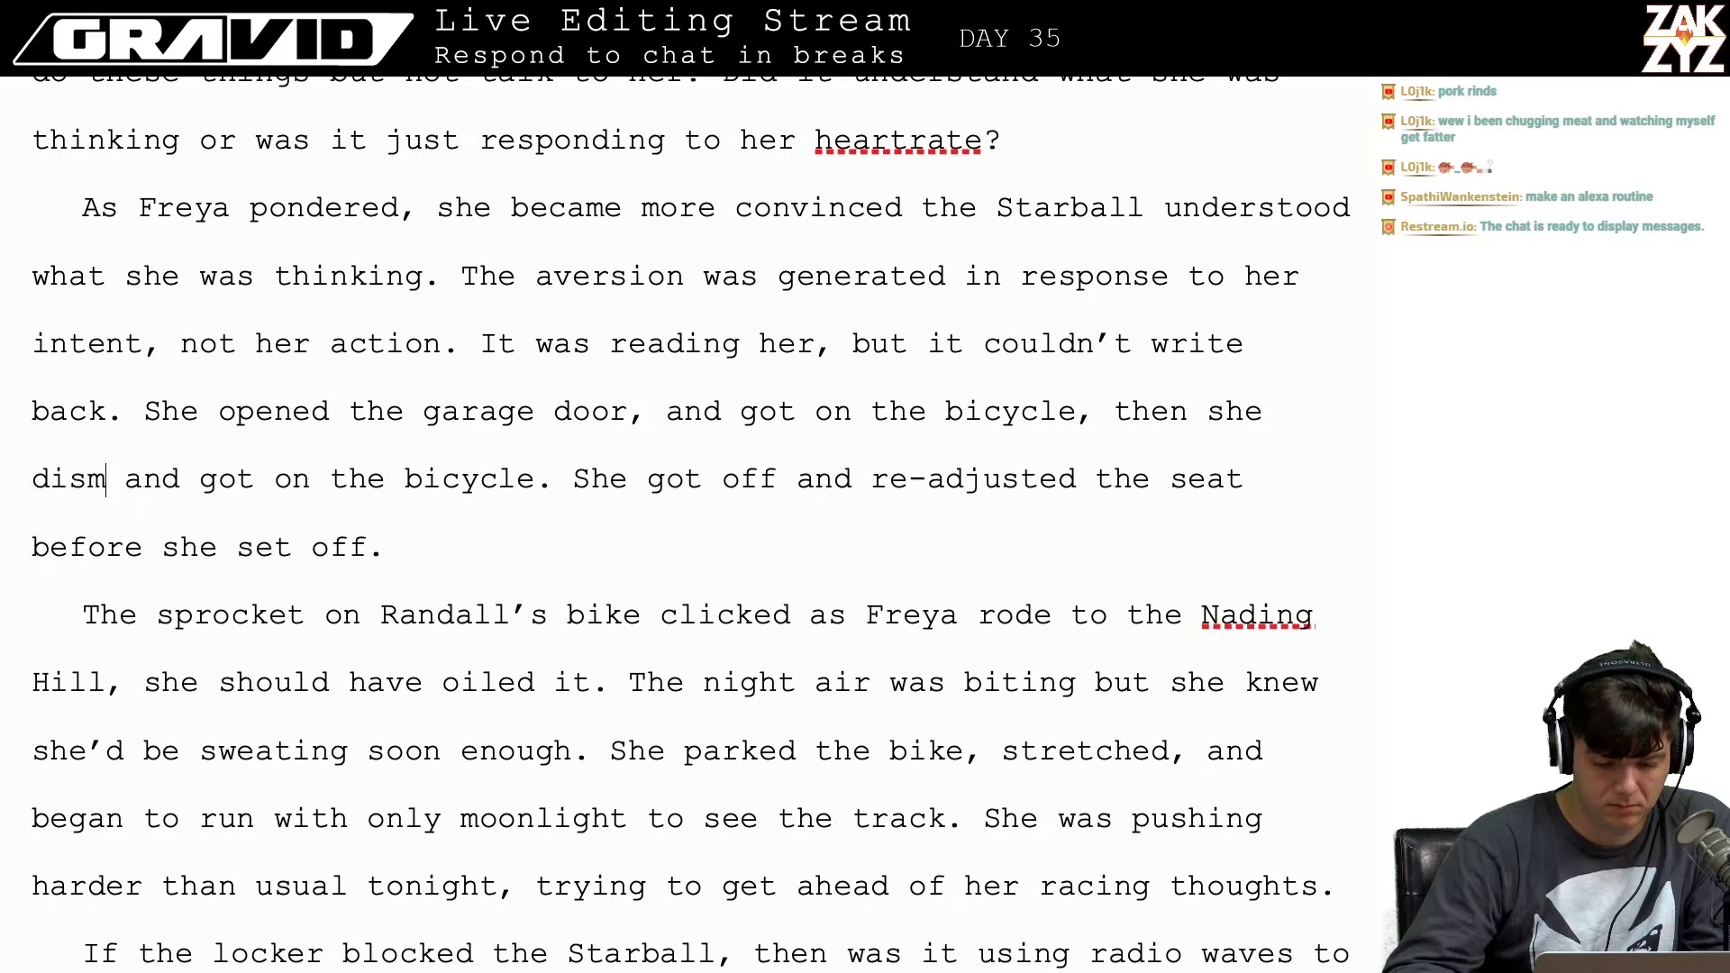
type(" ajdj")
key("BackSpace")
key("BackSpace")
key("BackSpace")
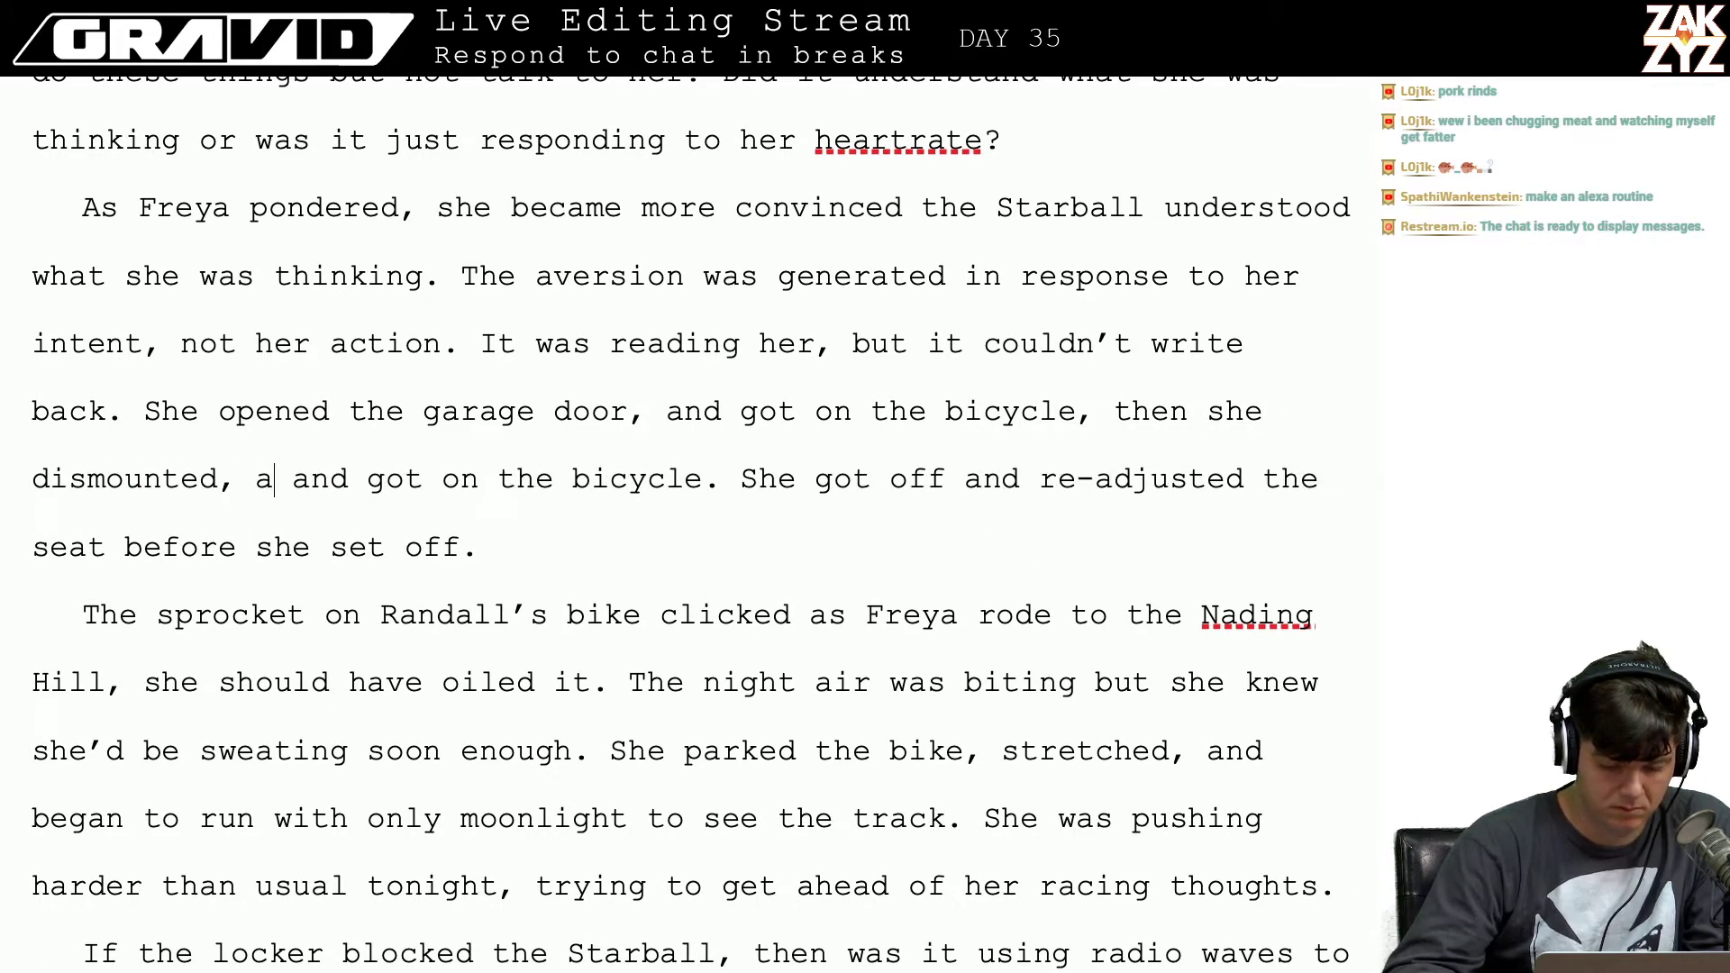
type("djusted ")
type("the seat again a")
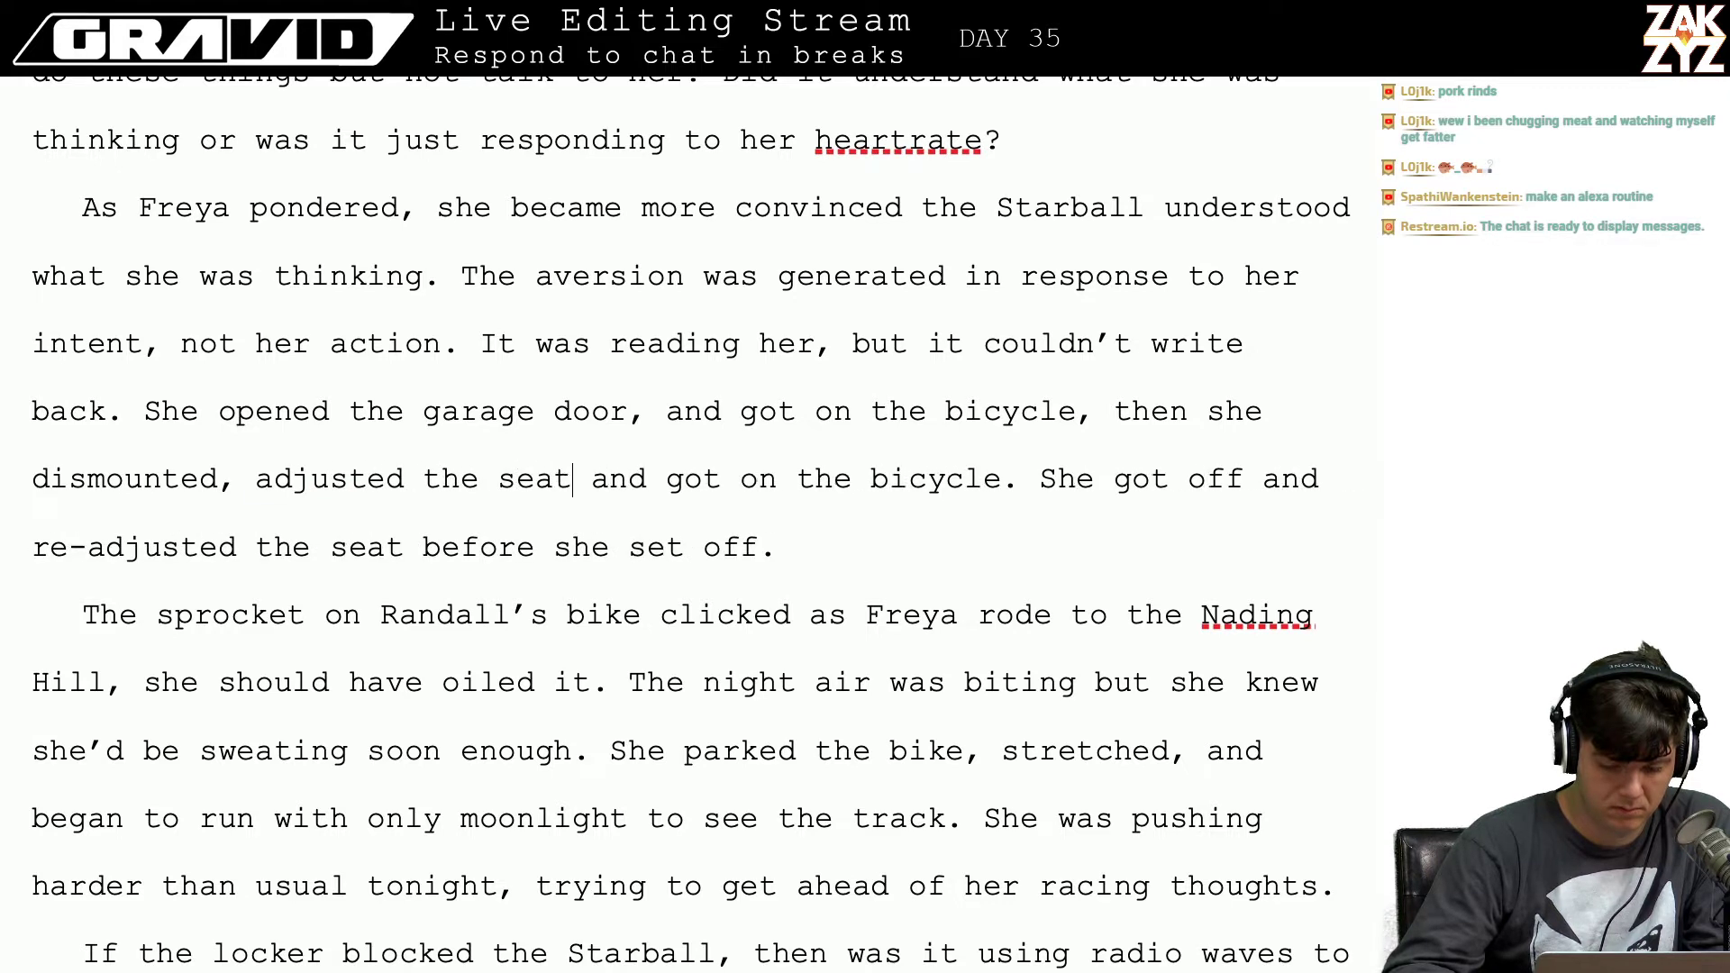
type("nd set off.")
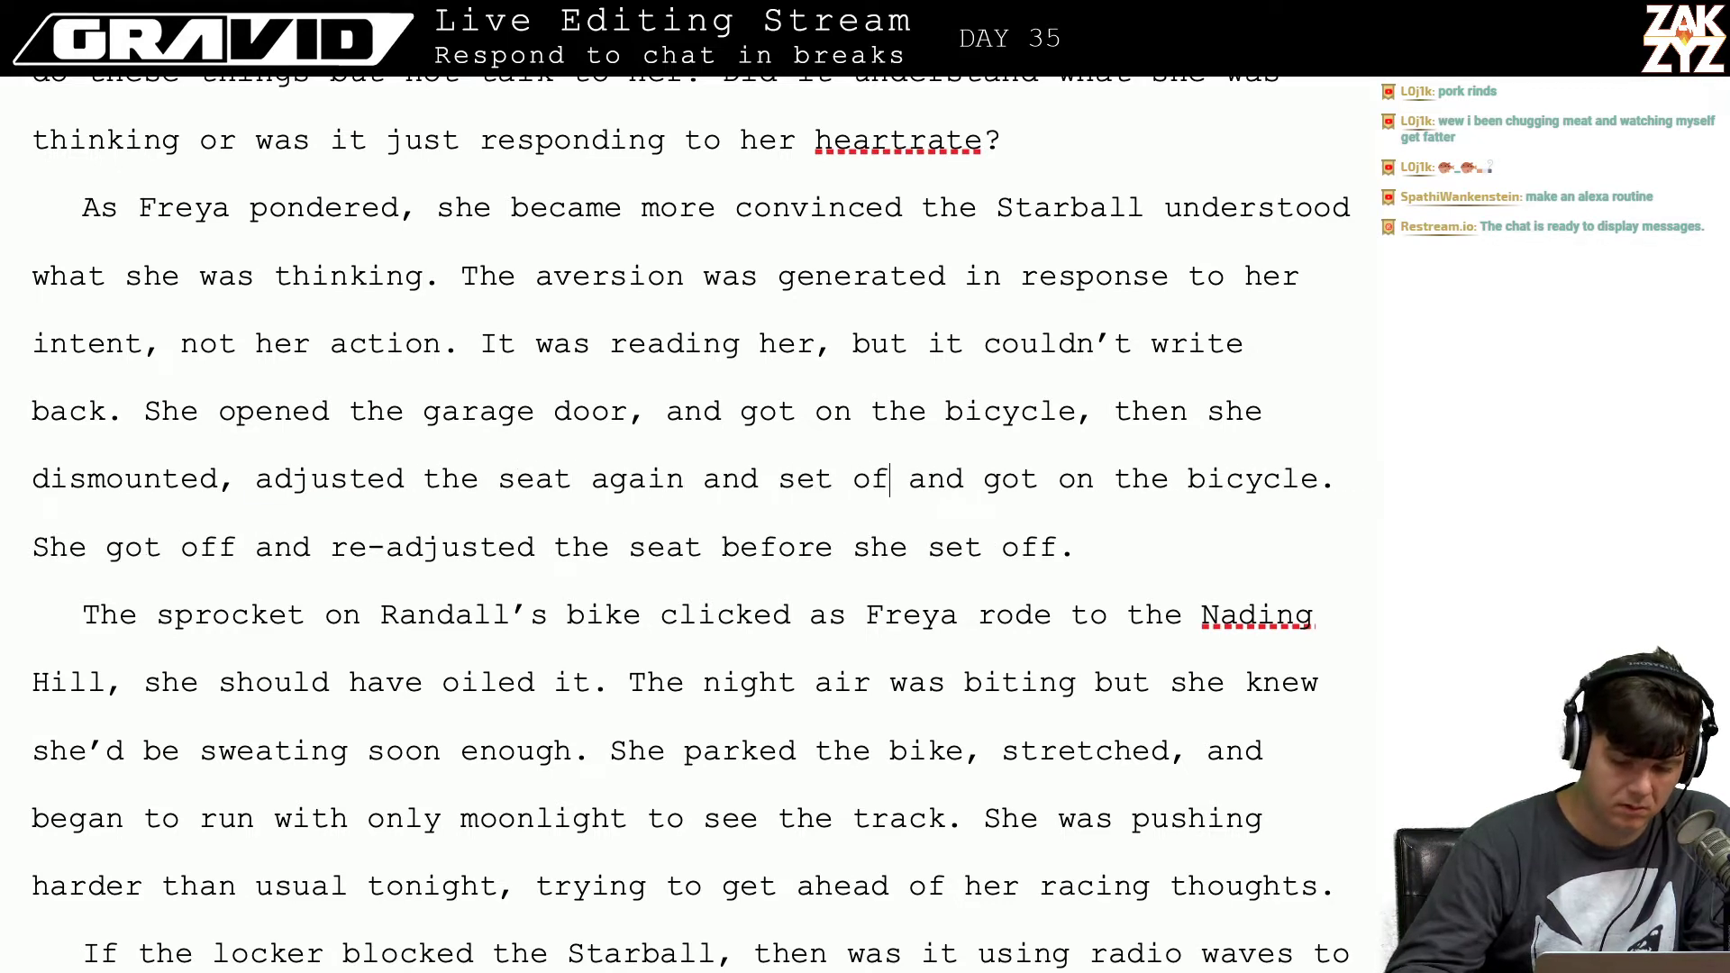
Step: Delete the leftover text "and got on the bicycle. She got off and re-adjusted the seat before she set off."
key("shift+Down")
key("shift+Right")
key("shift+Right")
key("shift+Right")
key("shift+Right")
key("shift+Right")
key("shift+Right")
key("shift+Right")
key("shift+Right")
key("shift+Right")
key("shift+Right")
key("shift+Right")
key("shift+Right")
key("shift+Right")
key("shift+Right")
key("shift+Right")
key("shift+Right")
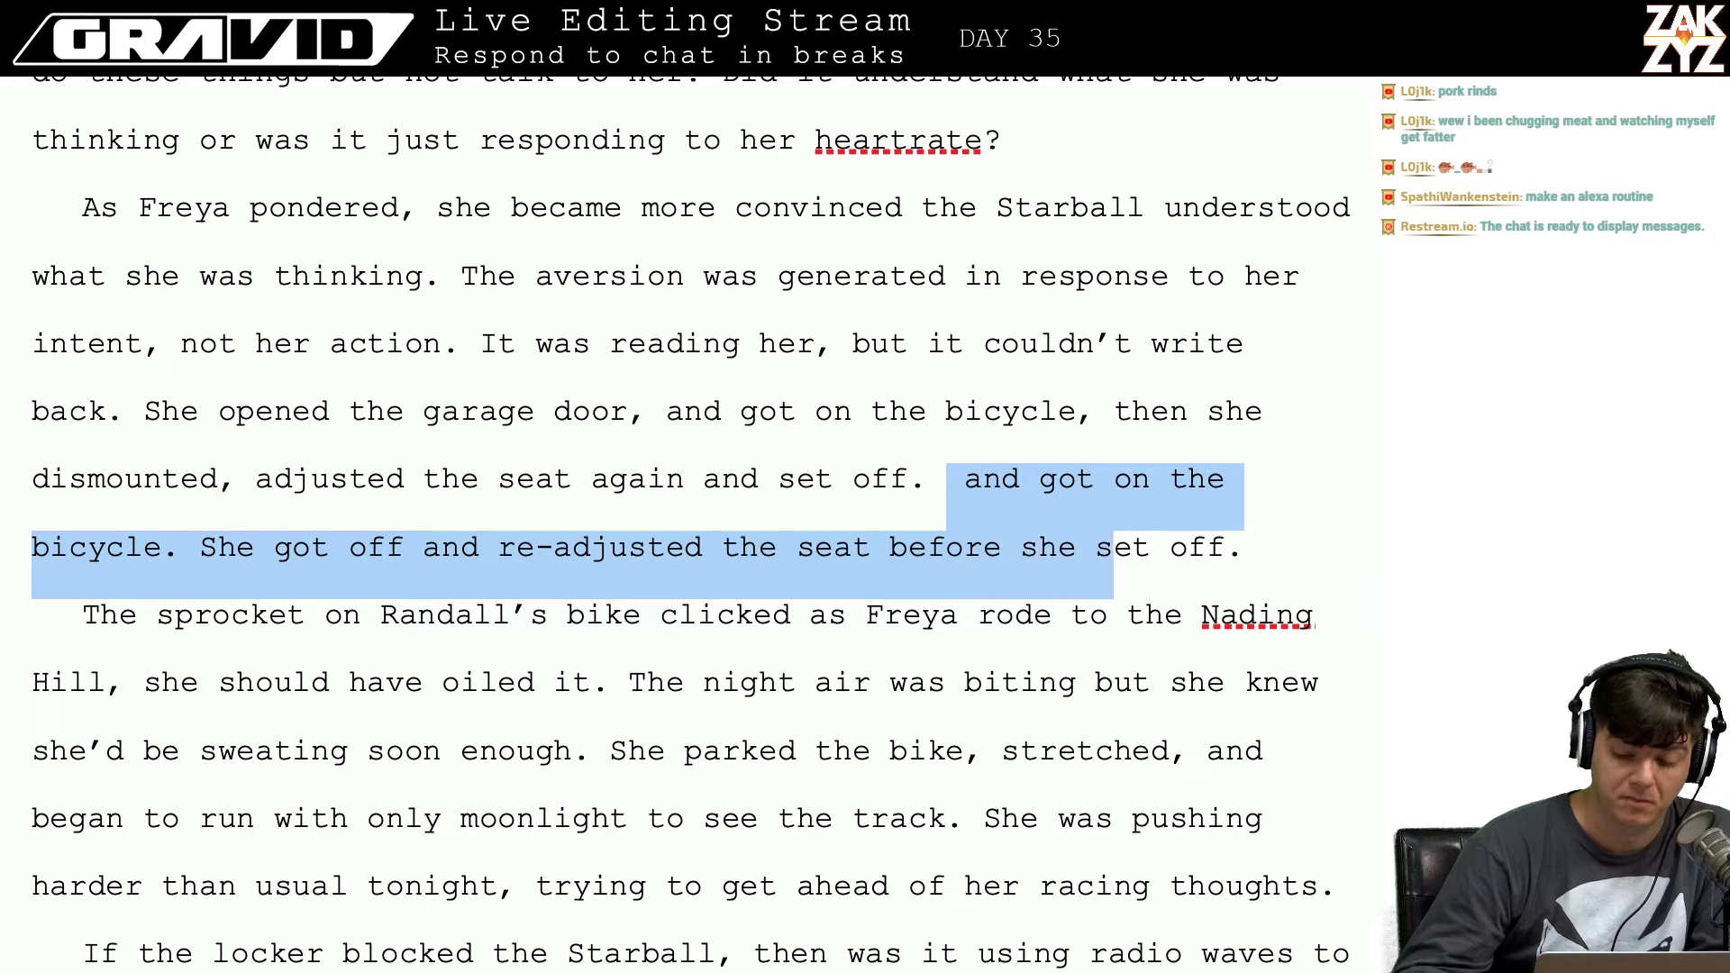
key("BackSpace")
Step: Split the bicycle sentence by replacing the comma after "bicycle" with a period and capitalizing "Then"
key("Up")
key("Right")
key("Right")
key("Right")
key("Right")
key("Right")
key("Right")
key("Right")
key("Right")
key("Right")
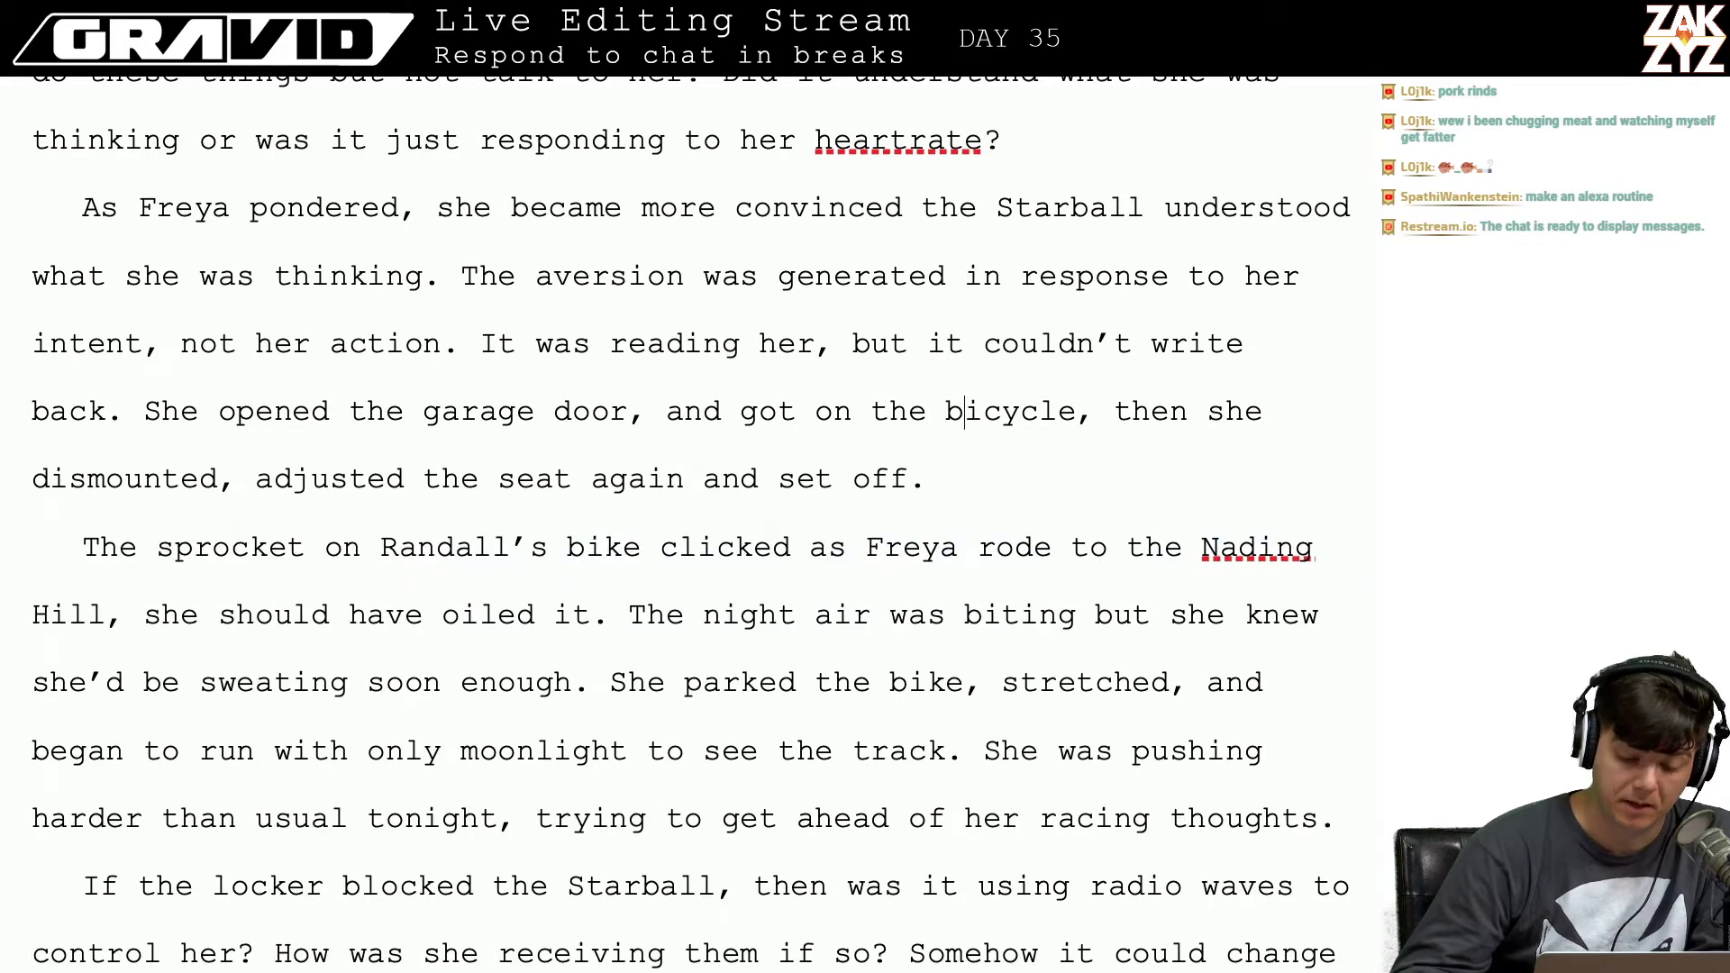
key("Right")
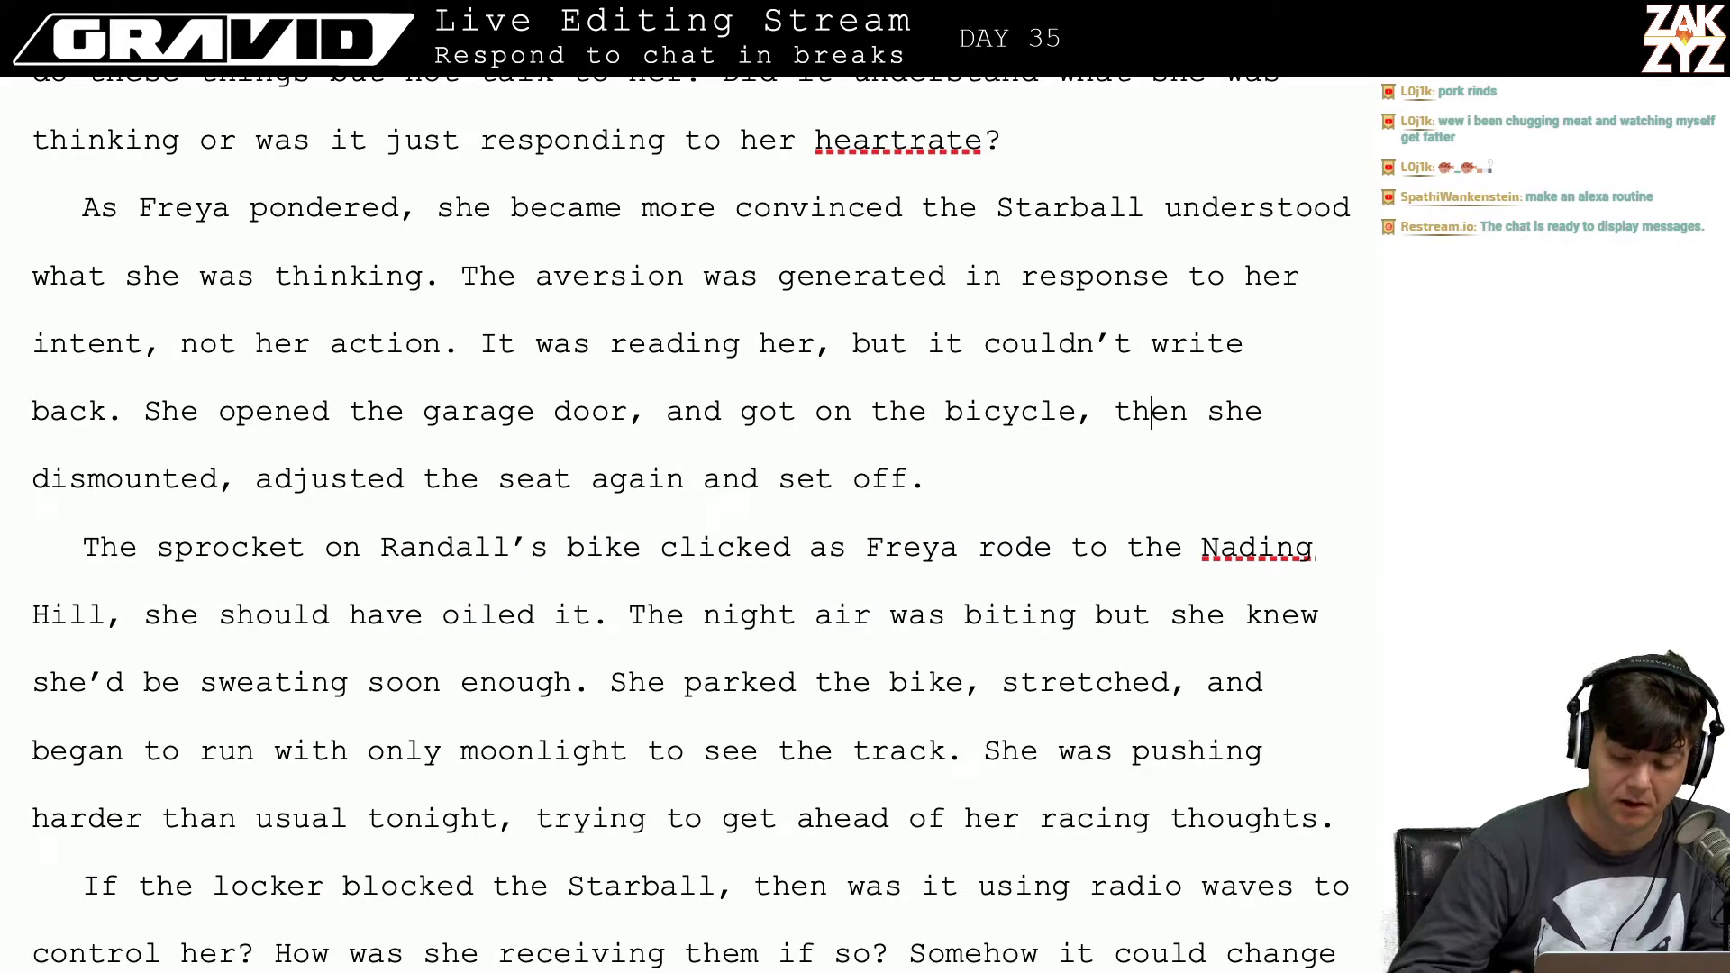
key("Left")
key("Left")
key("Left")
key("BackSpace")
type(".")
key("Right")
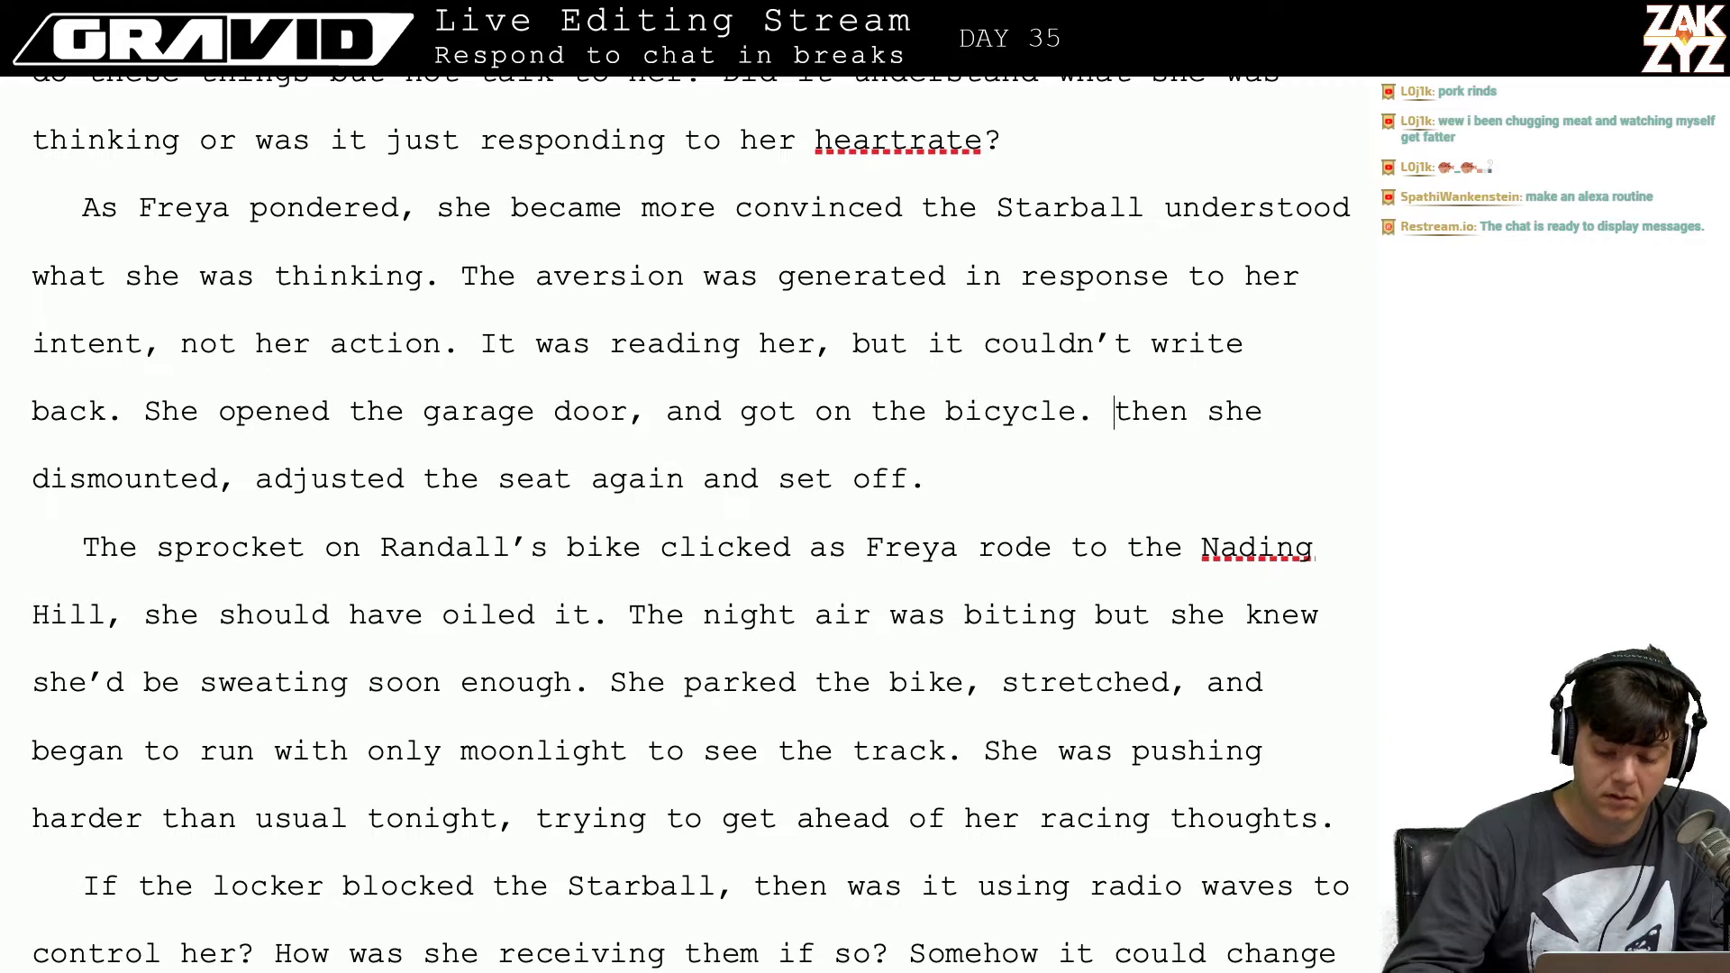
key("Right")
key("BackSpace")
type("T")
Step: Insert "re-" before "adjusted the seat" so the text reads "Then she dismounted, re-adjusted the seat again"
key("Right")
key("Right")
key("Right")
key("Right")
key("Right")
key("Right")
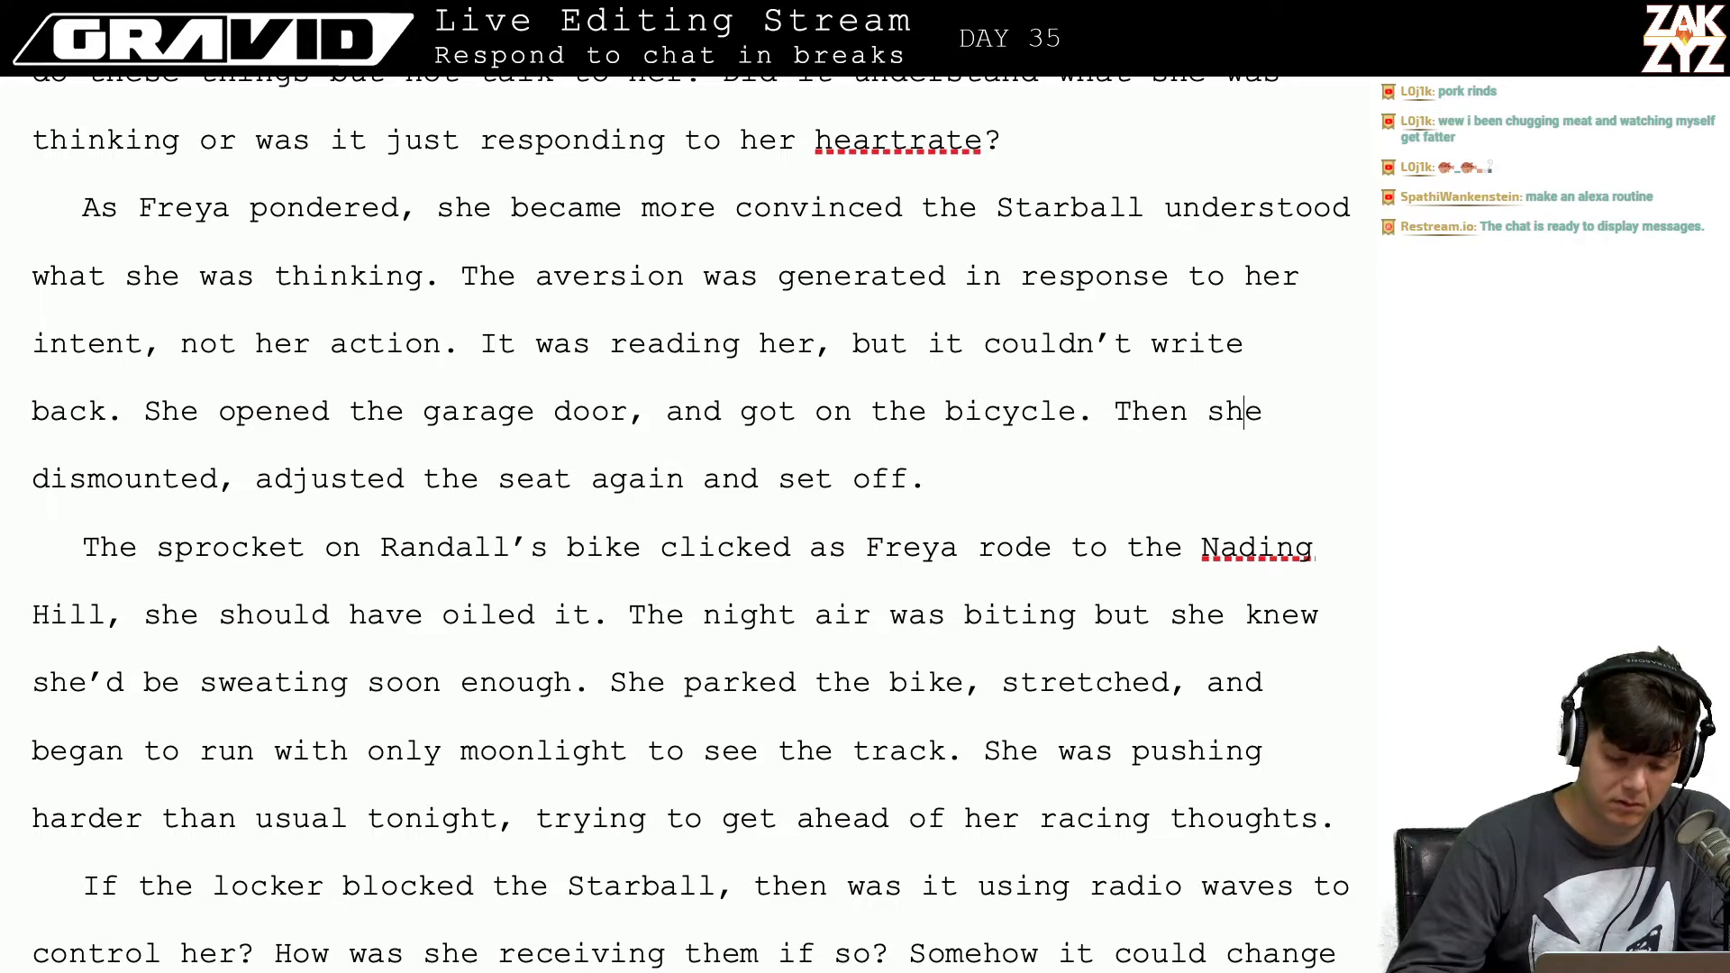
key("Right")
key("Right")
key("Right")
key("Right")
key("Right")
key("Right")
key("Right")
key("Right")
key("Right")
key("Right")
key("Right")
key("Right")
key("Right")
key("Right")
type("re-")
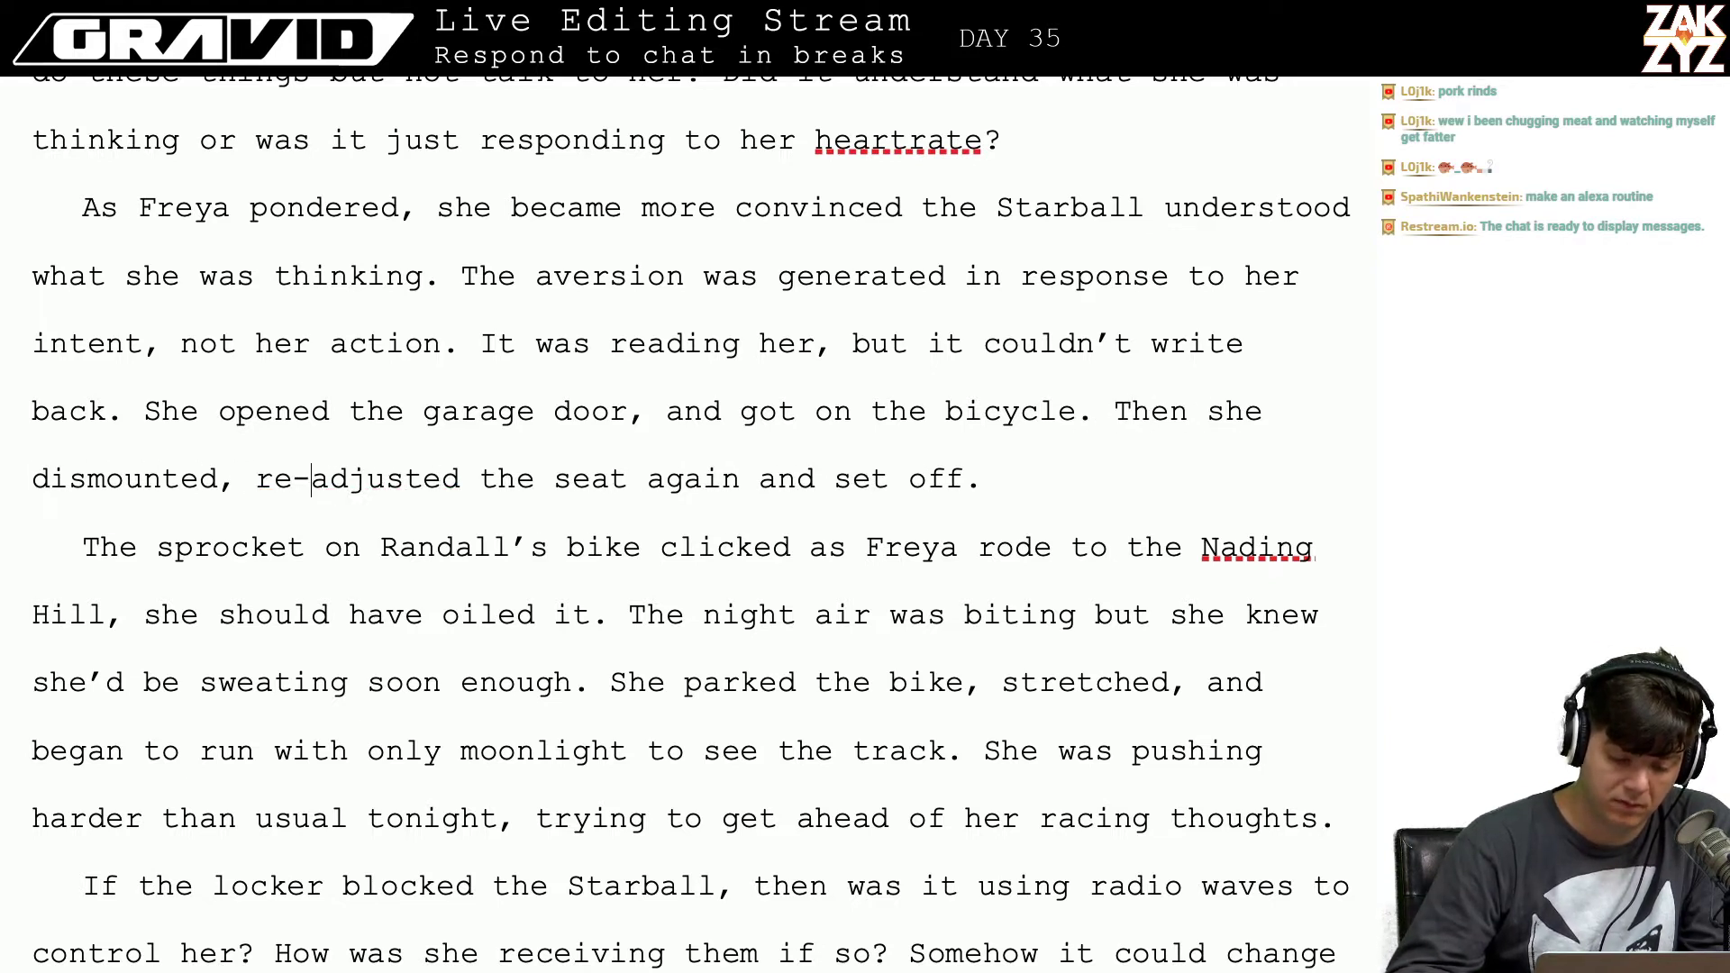
Step: Delete the word "again" so the sentence reads "re-adjusted the seat and set off."
key("Right")
key("Right")
key("Right")
key("Right")
key("Right")
key("Right")
key("Right")
key("Right")
key("Right")
key("Right")
key("Right")
key("Right")
key("Right")
key("Right")
key("Right")
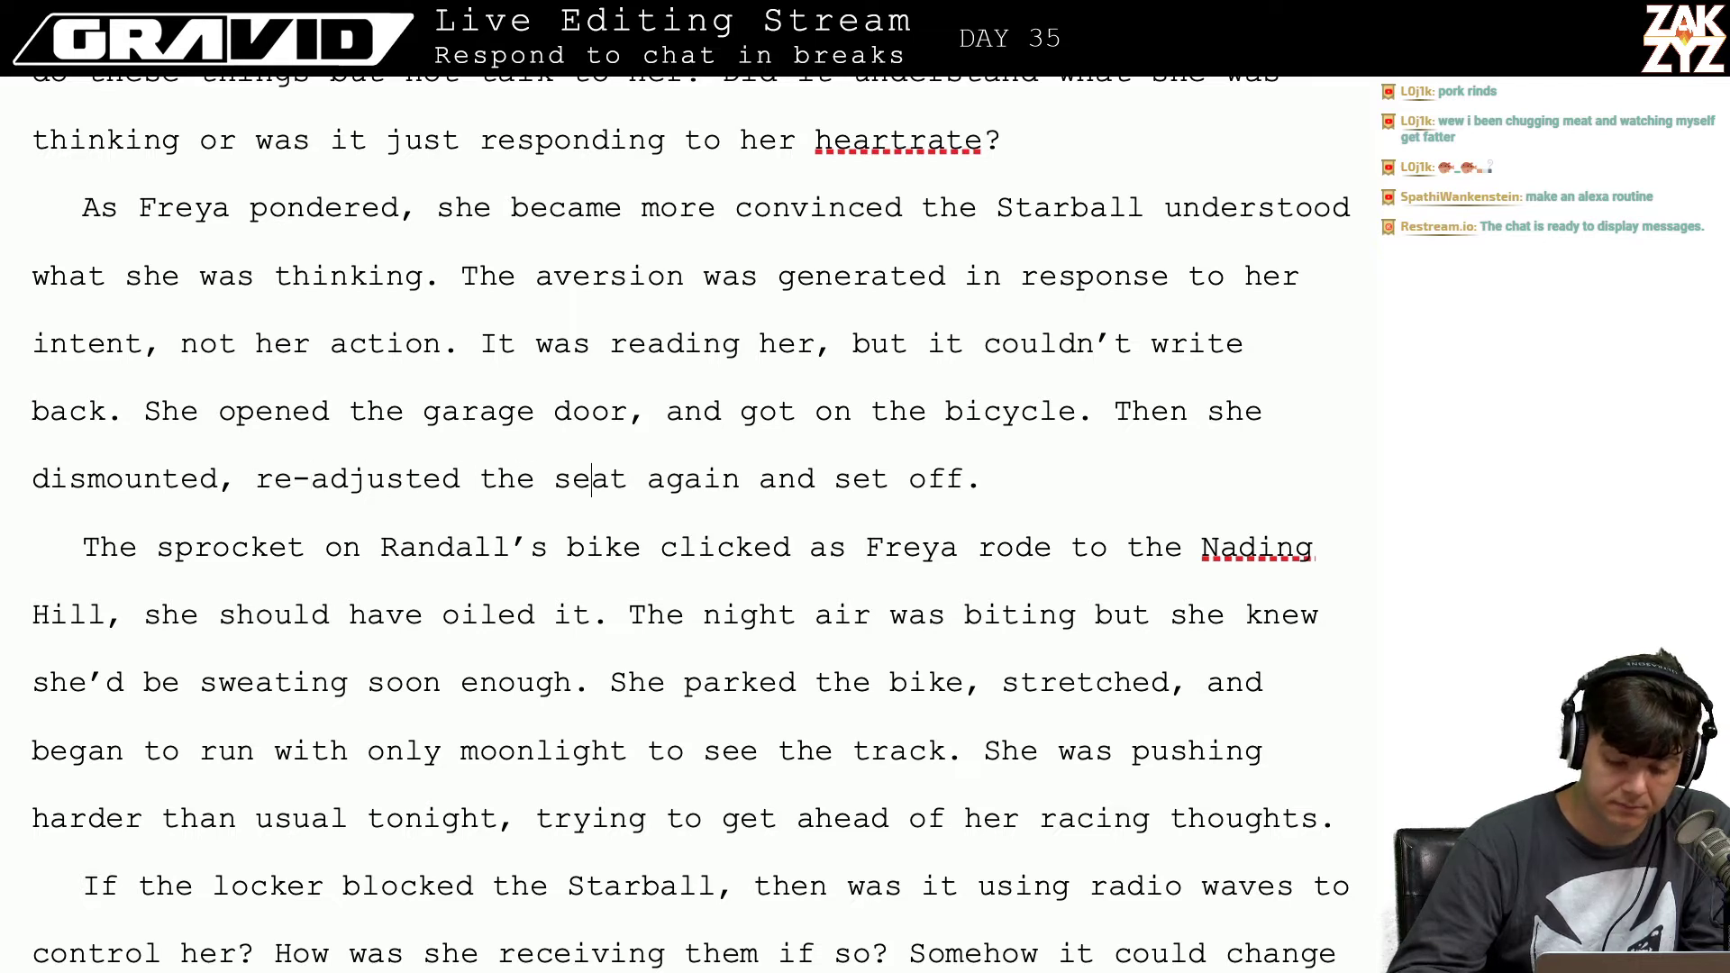
key("Right")
key("Right")
key("Right")
key("Right")
key("Right")
key("Right")
key("Right")
key("Right")
key("Right")
key("Left")
key("BackSpace")
key("BackSpace")
key("BackSpace")
key("BackSpace")
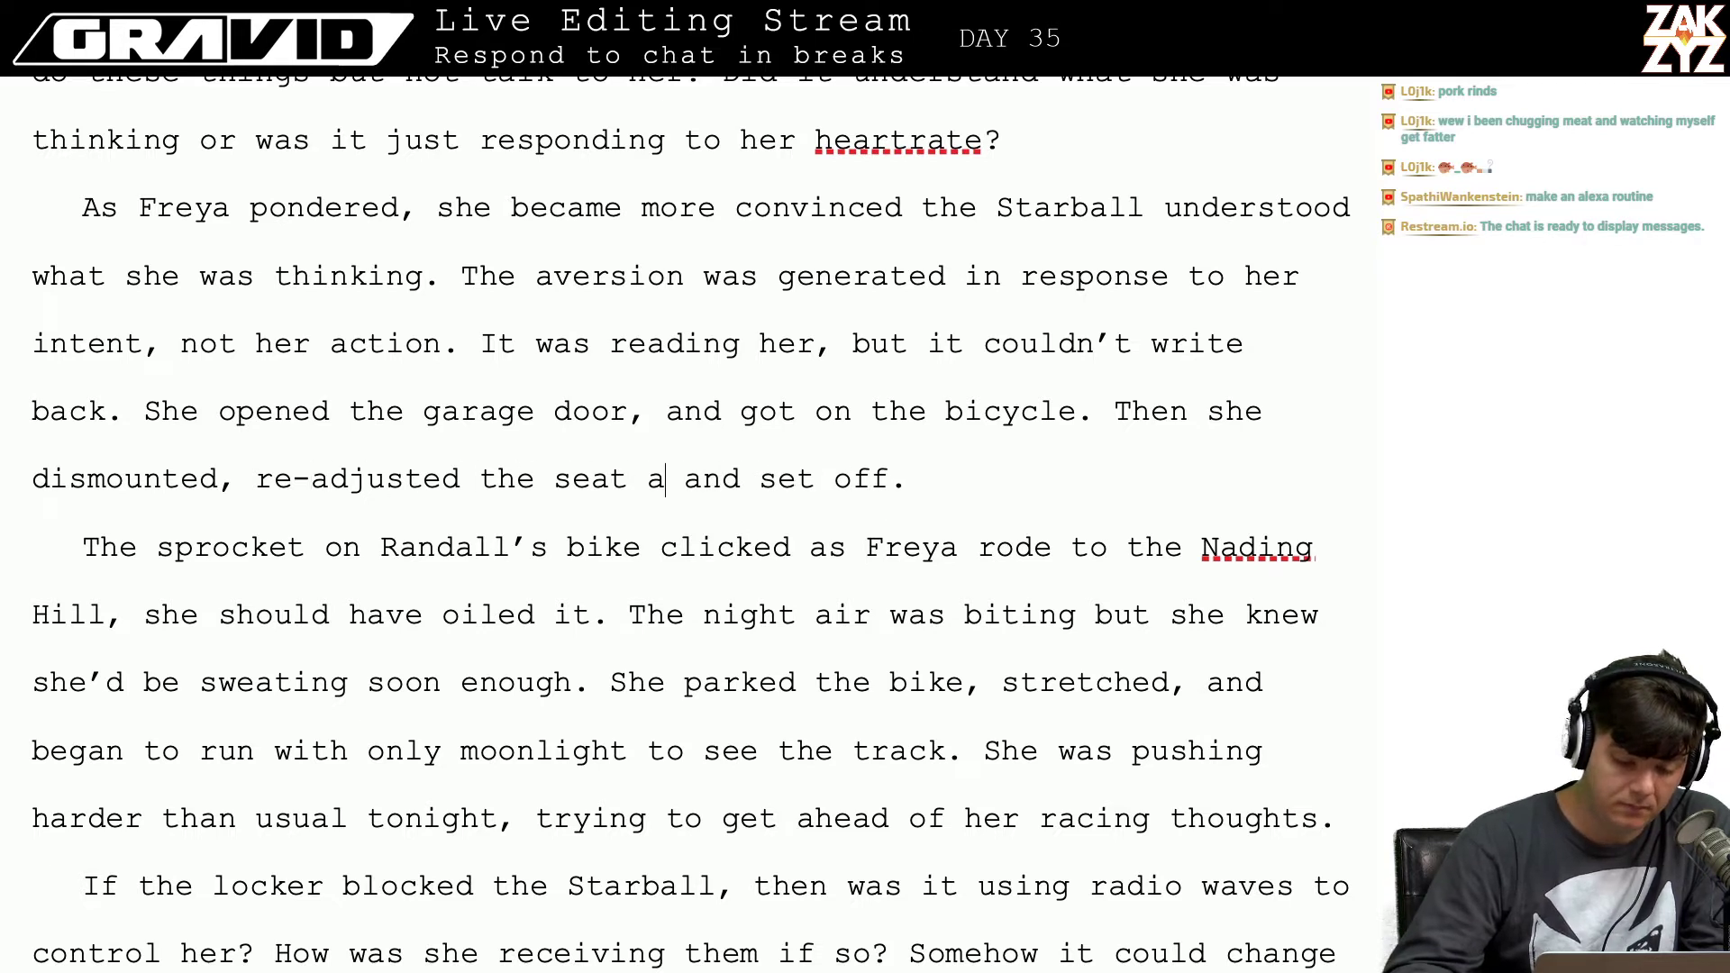
key("BackSpace")
key("BackSpace")
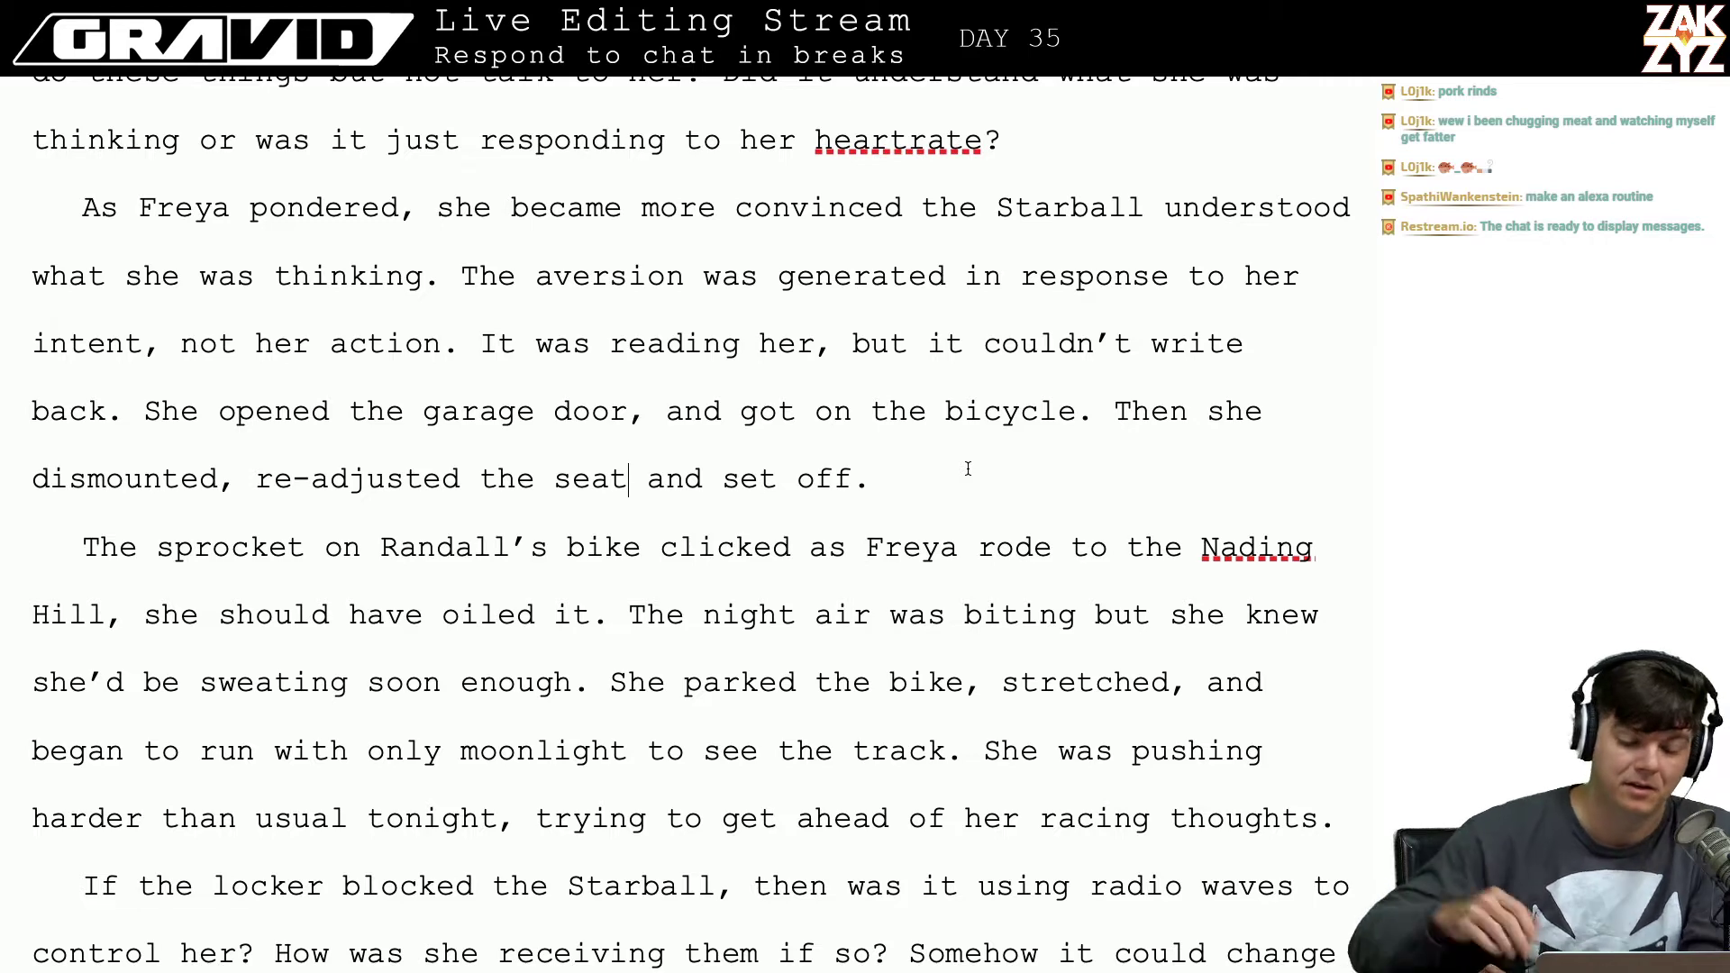
Step: Delete "the" before "Nading Hill" in the sentence about the sprocket on Randall's bike
scroll(968, 468, "down", 2)
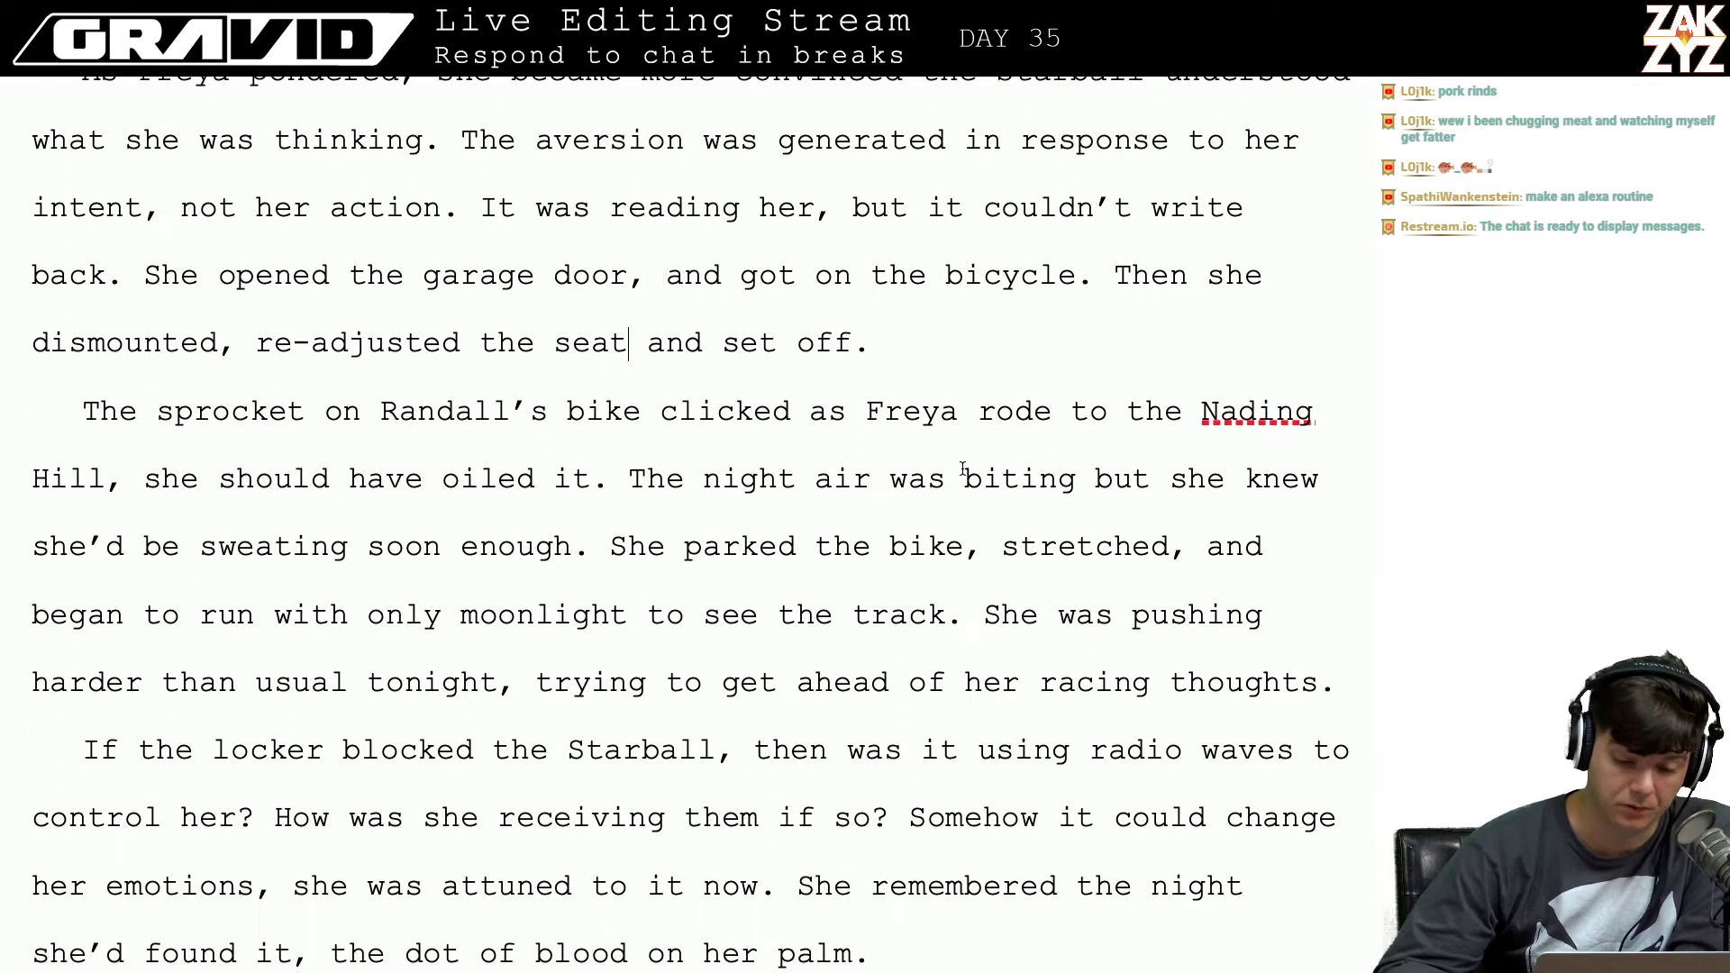
scroll(583, 299, "down", 2)
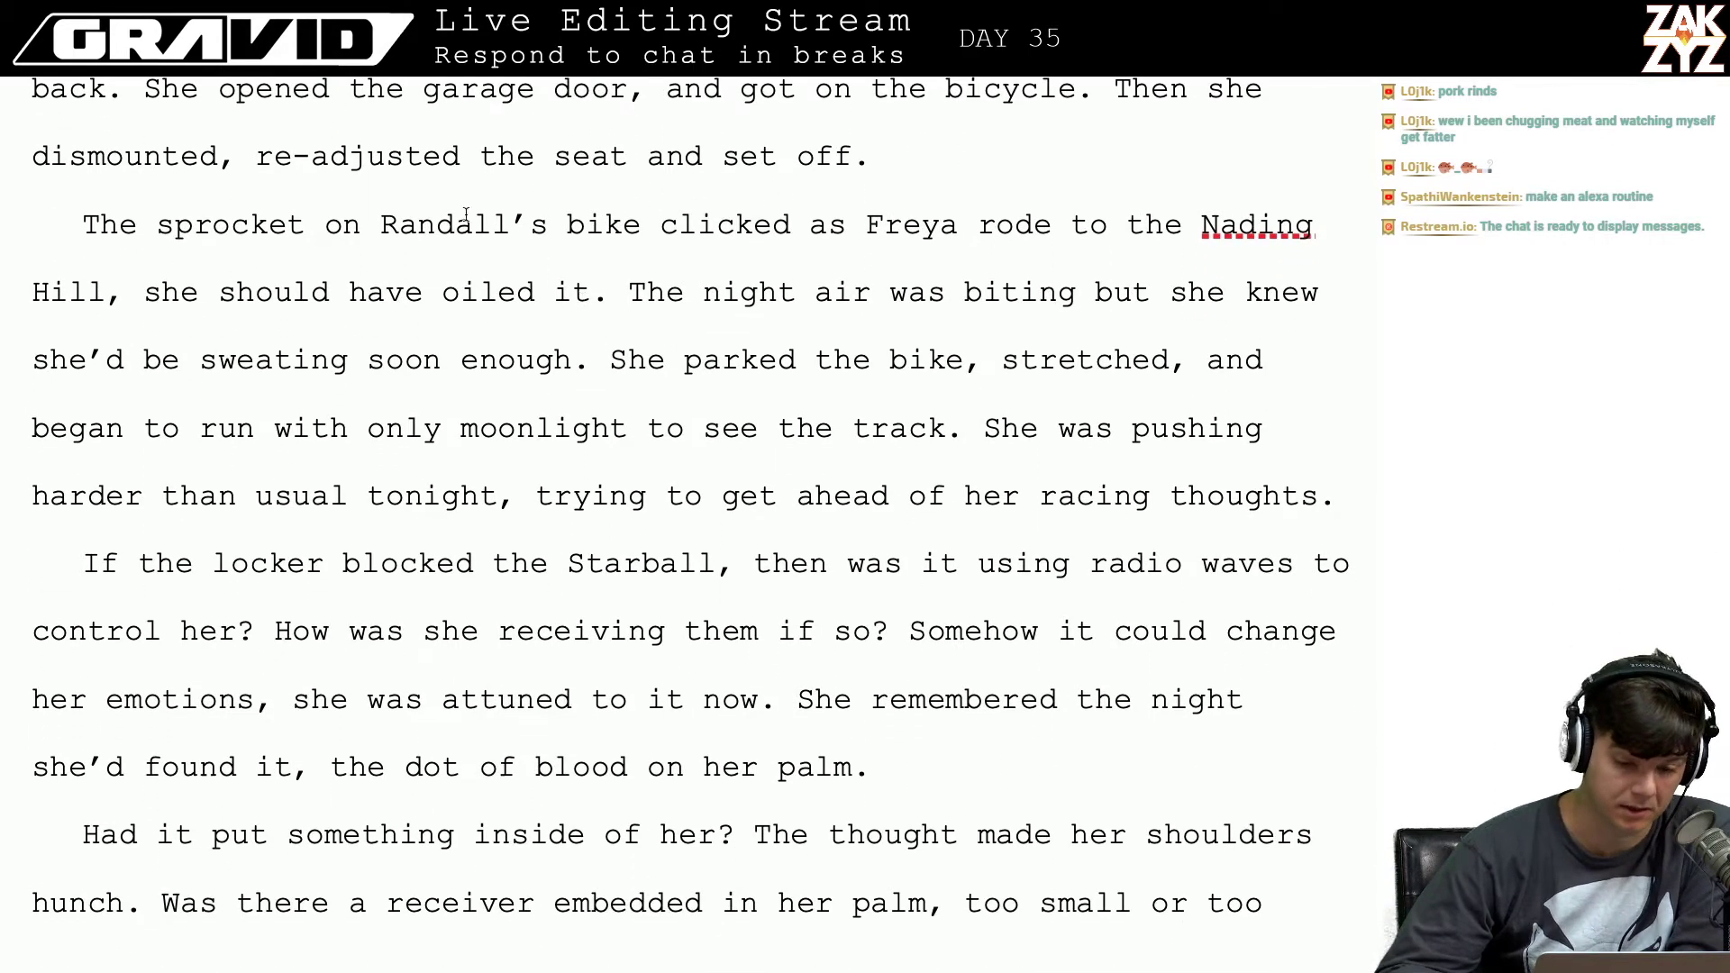
left_click(513, 203)
key("Left")
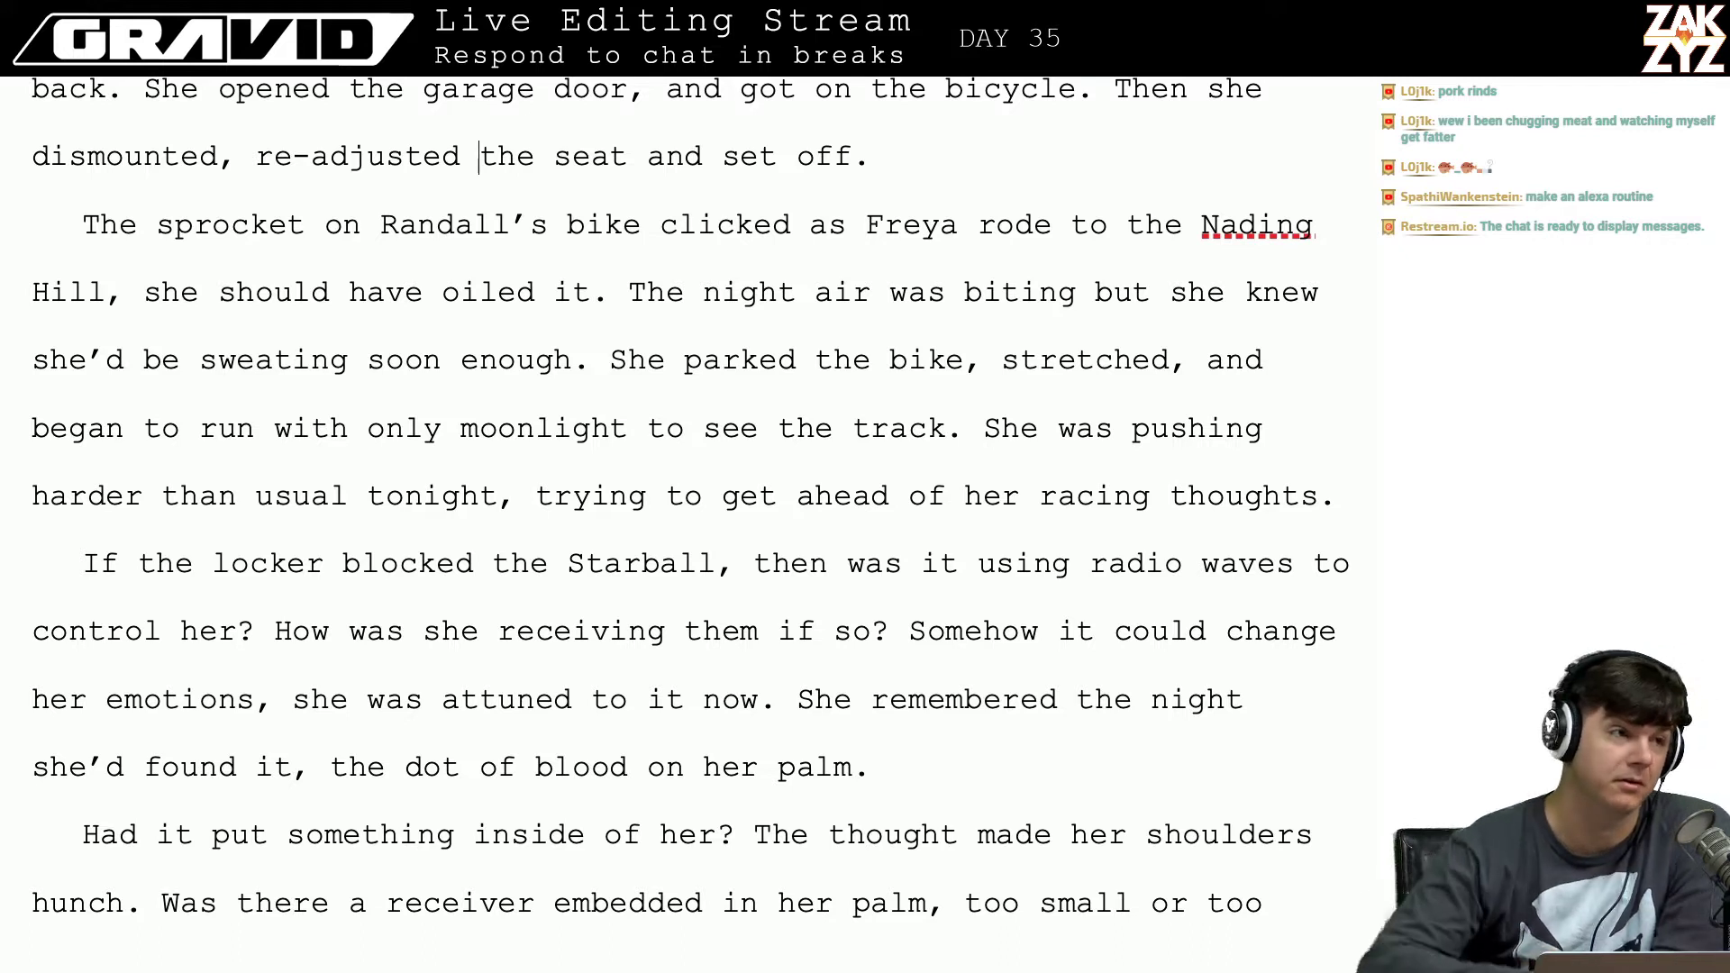
scroll(689, 498, "down", 1)
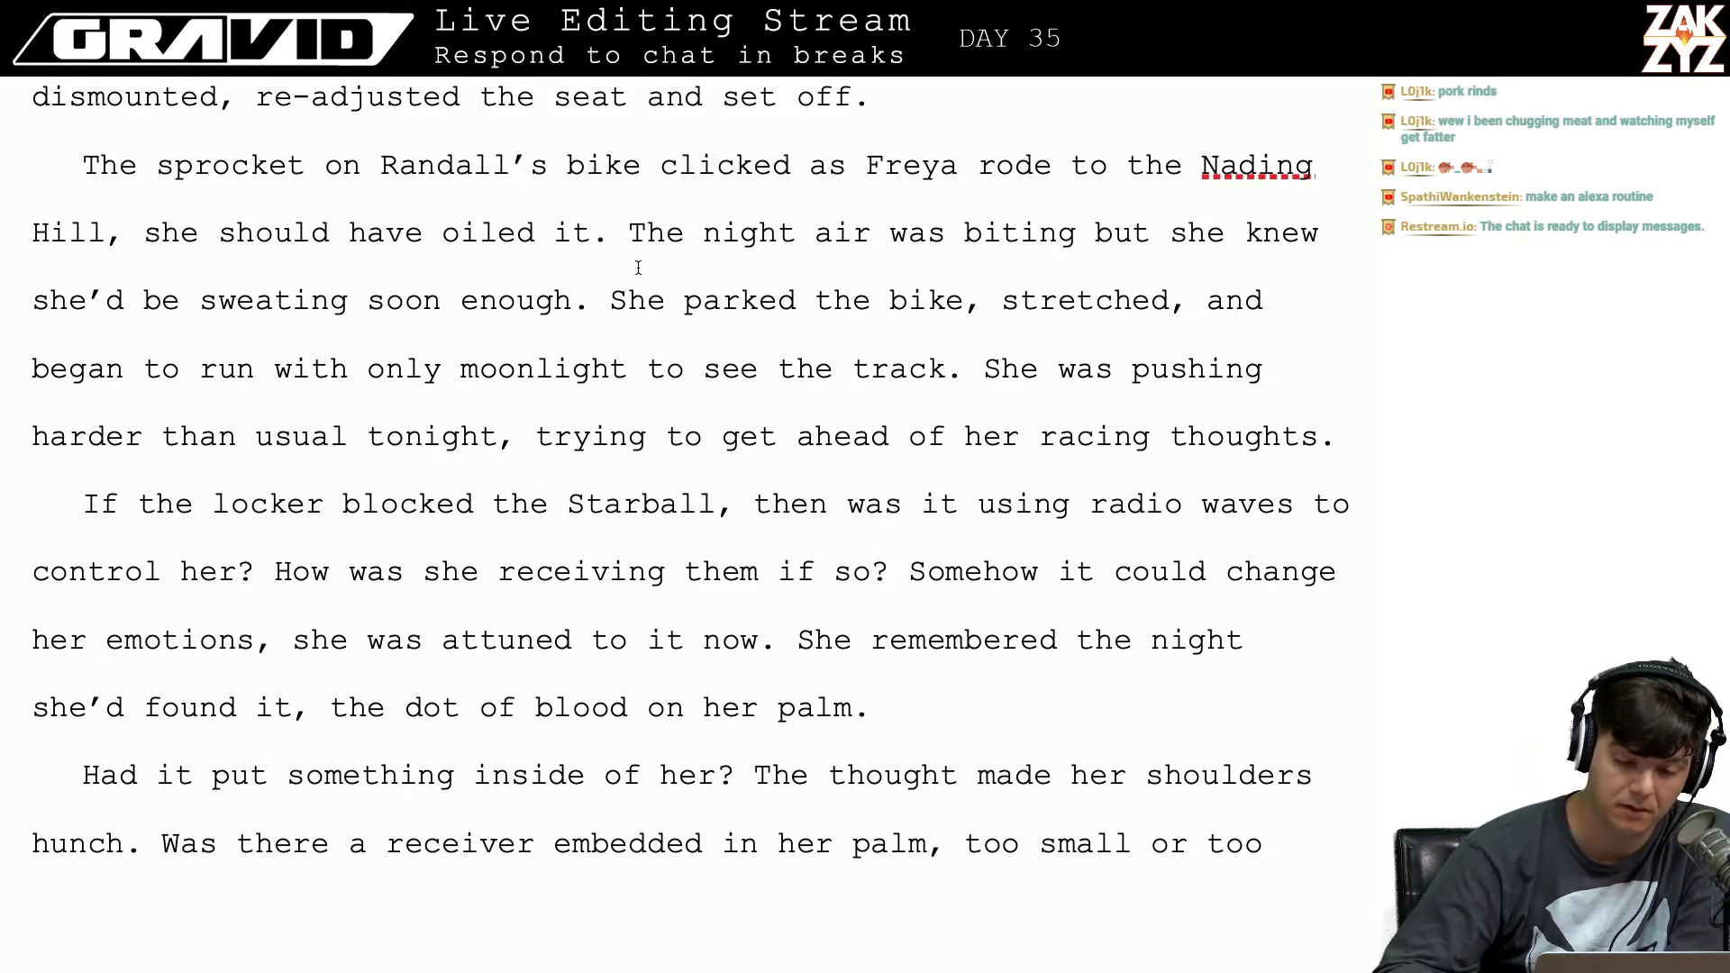
scroll(637, 267, "up", 1)
left_click(379, 256)
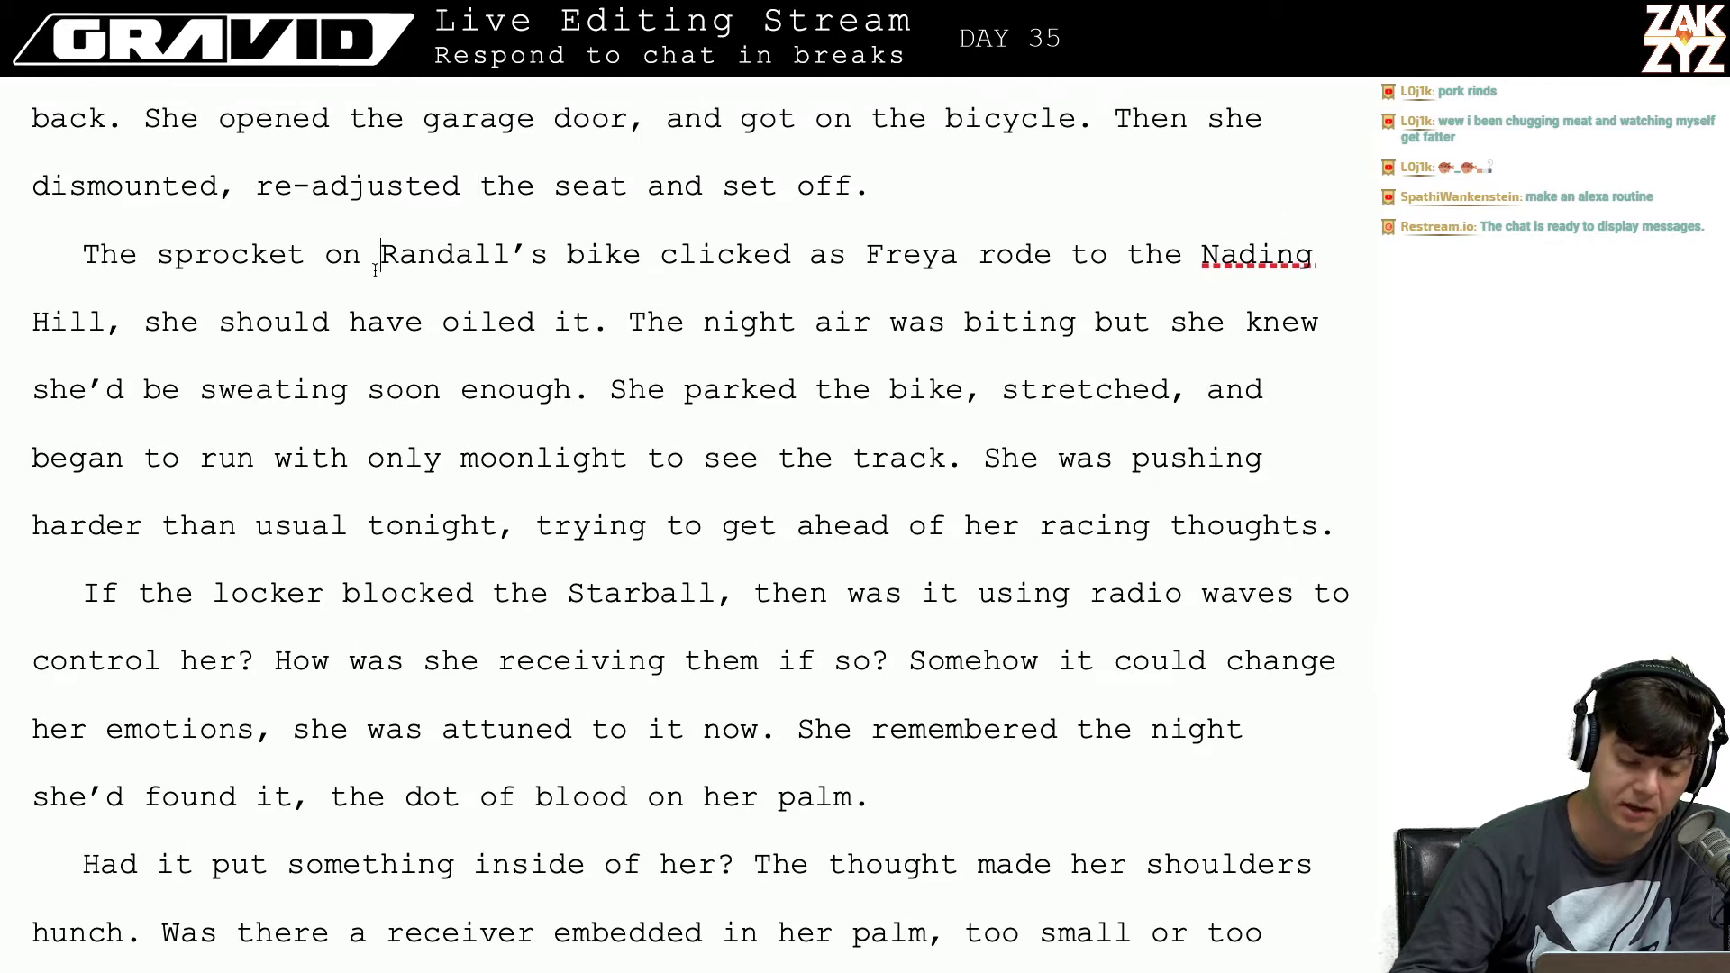
key("Right")
key("Right")
key("Right")
key("Right")
key("Right")
key("Right")
key("Right")
key("Right")
key("Right")
key("Right")
key("Right")
key("Right")
key("Right")
key("Right")
key("Right")
key("Right")
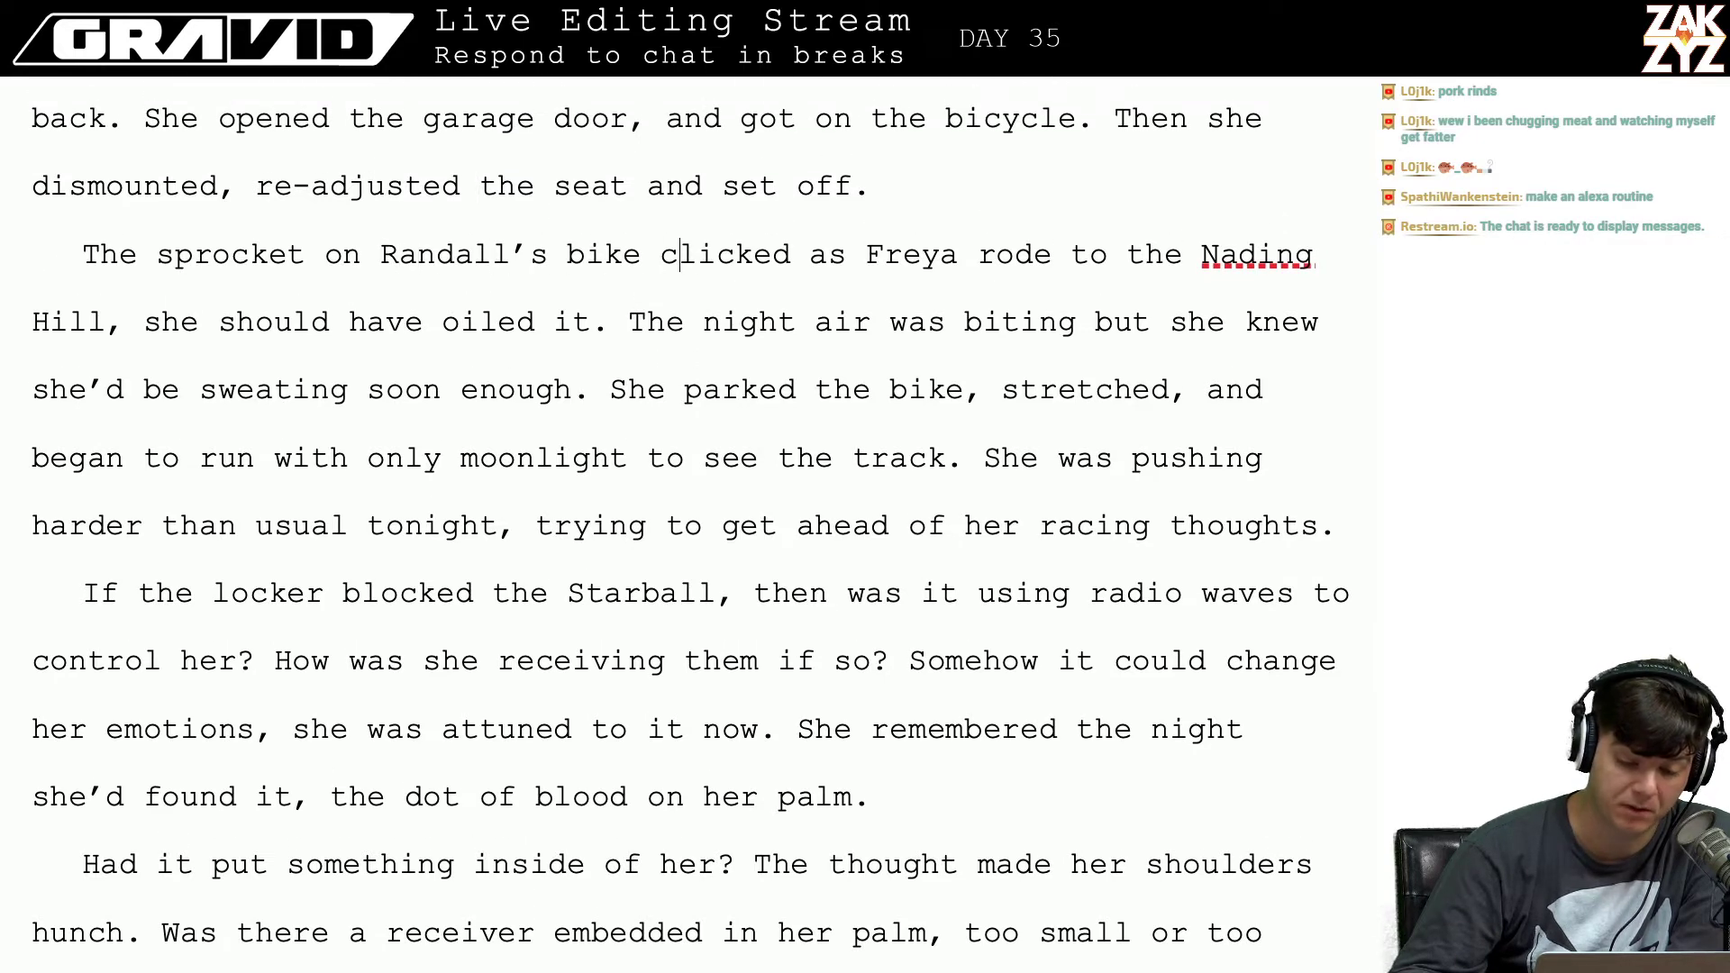
key("Right")
key("Right")
key("Right")
key("Right")
key("Right")
key("Right")
key("Right")
key("Right")
key("Right")
key("Right")
key("Right")
key("Right")
key("Right")
key("Right")
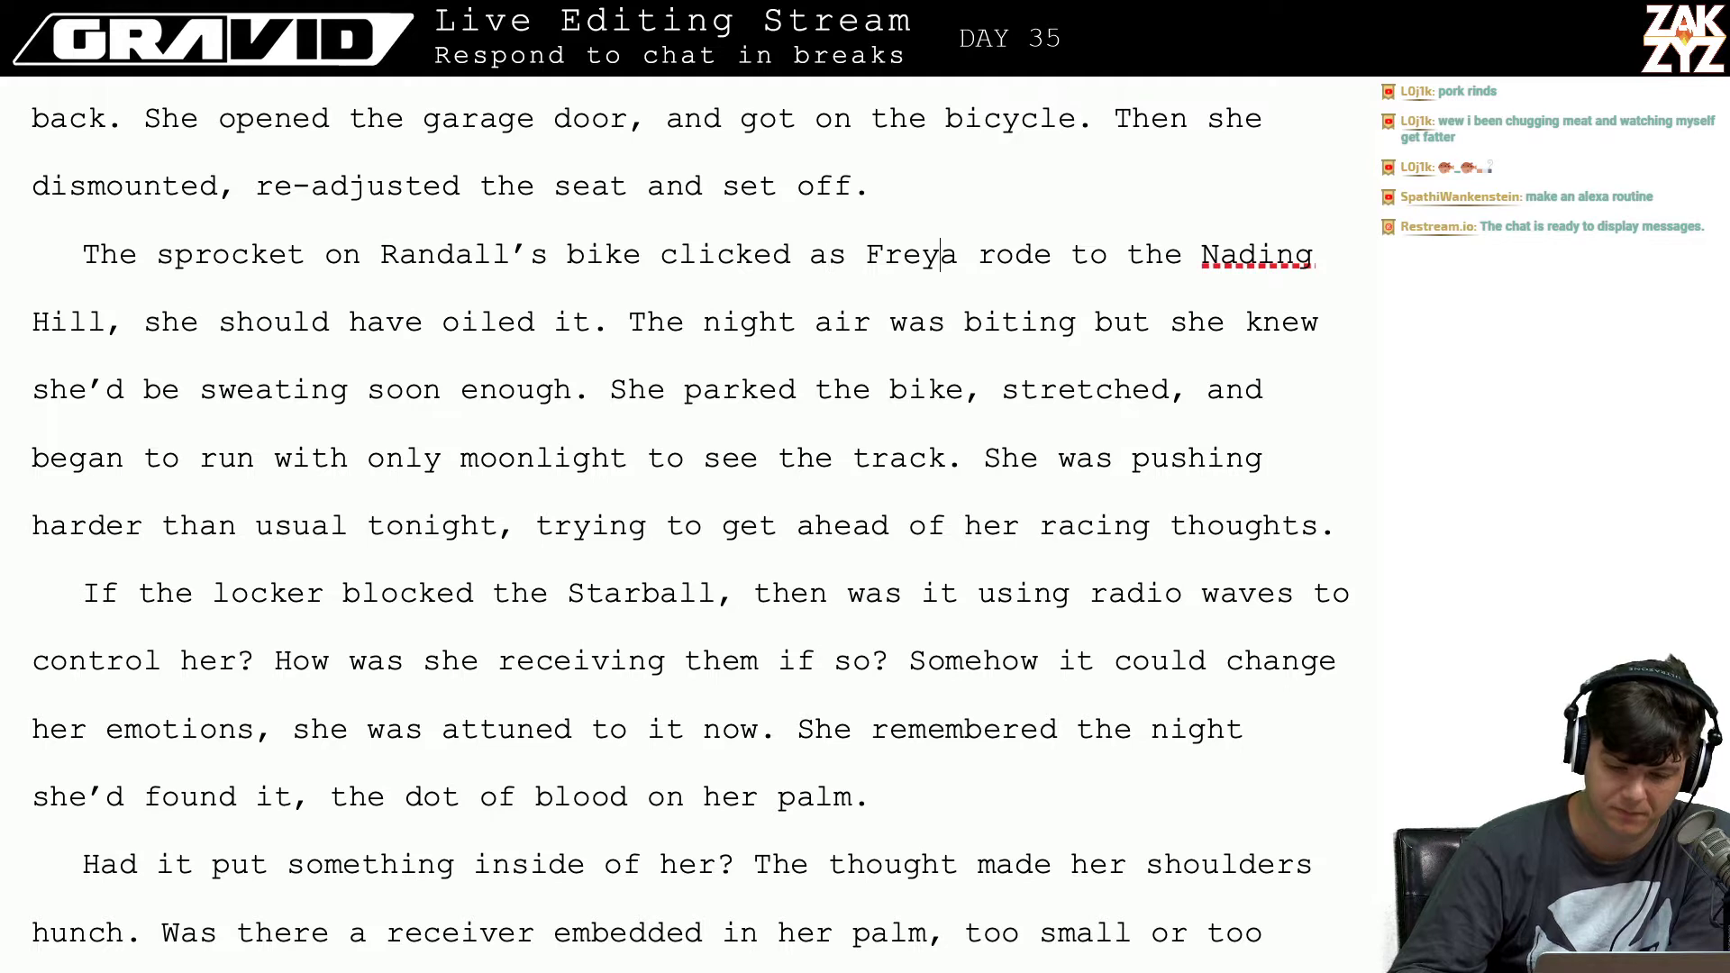
key("Right")
key("Right")
key("Right")
key("Right")
key("Right")
key("Right")
key("Right")
key("Right")
key("Right")
key("Right")
key("Right")
key("Right")
key("Left")
key("Right")
key("Right")
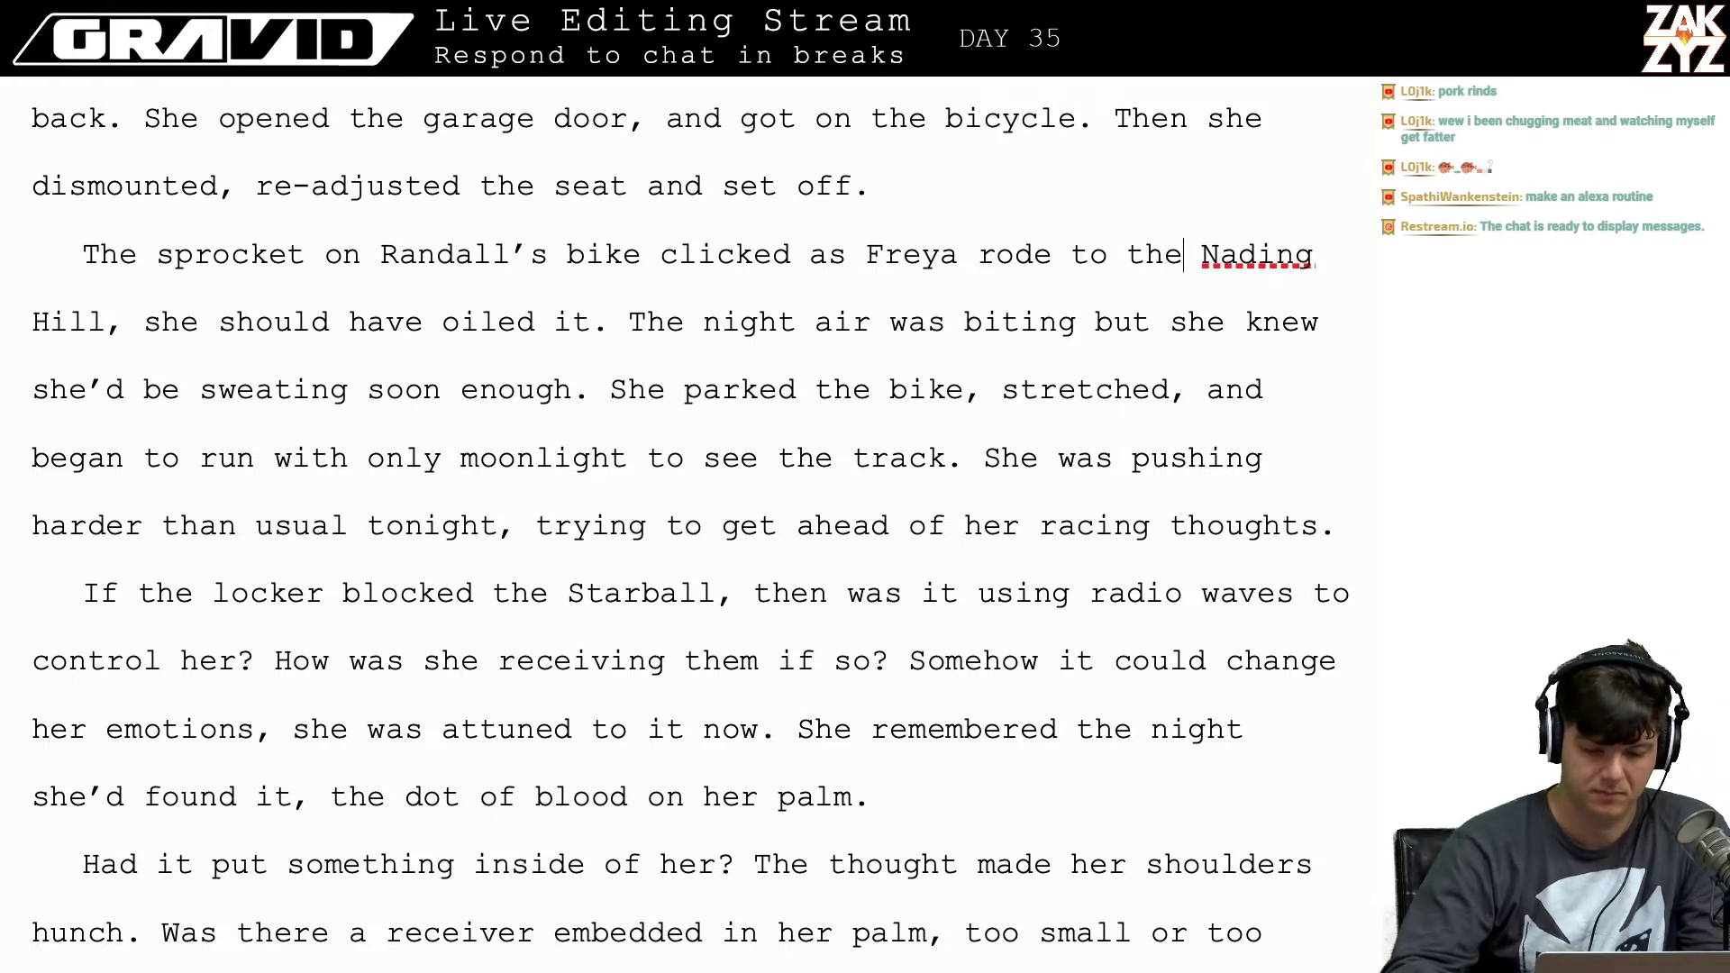
key("BackSpace")
key("BackSpace")
key("BackSpace")
key("BackSpace")
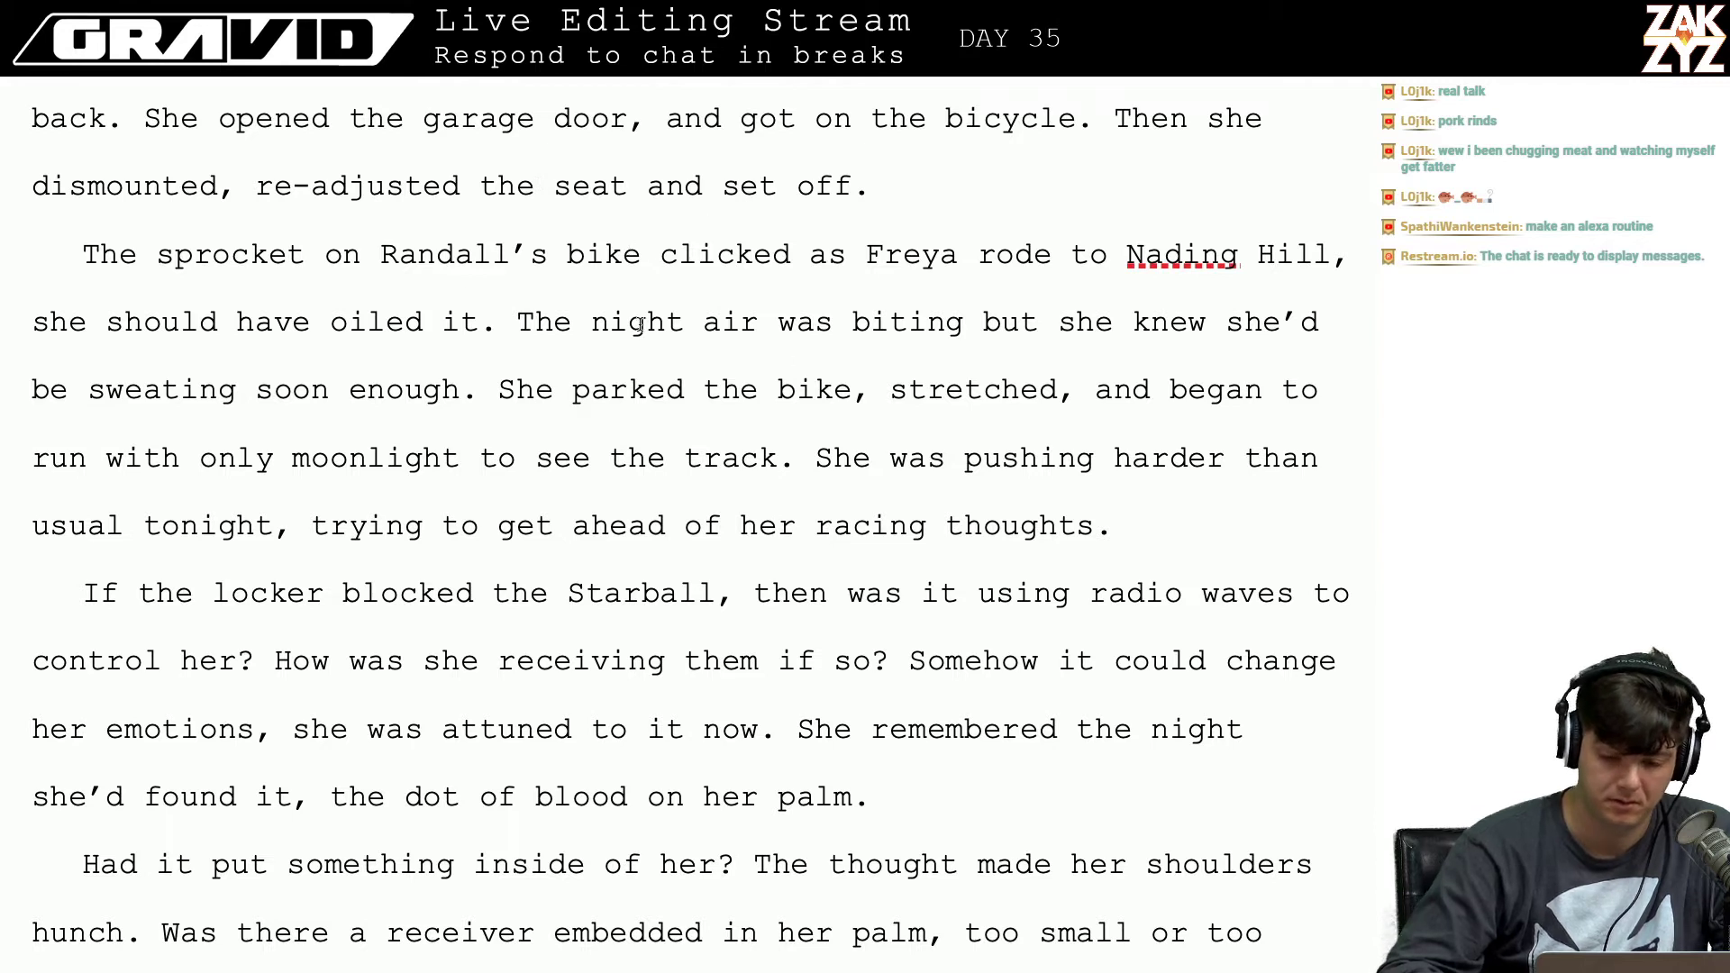
Step: Insert "Park" after "Nading Hill" so the place name reads "Nading Hill Park,"
key("Right")
key("Right")
key("Right")
key("Right")
key("Right")
key("Right")
key("Right")
key("Right")
key("Right")
key("Right")
key("Right")
key("Right")
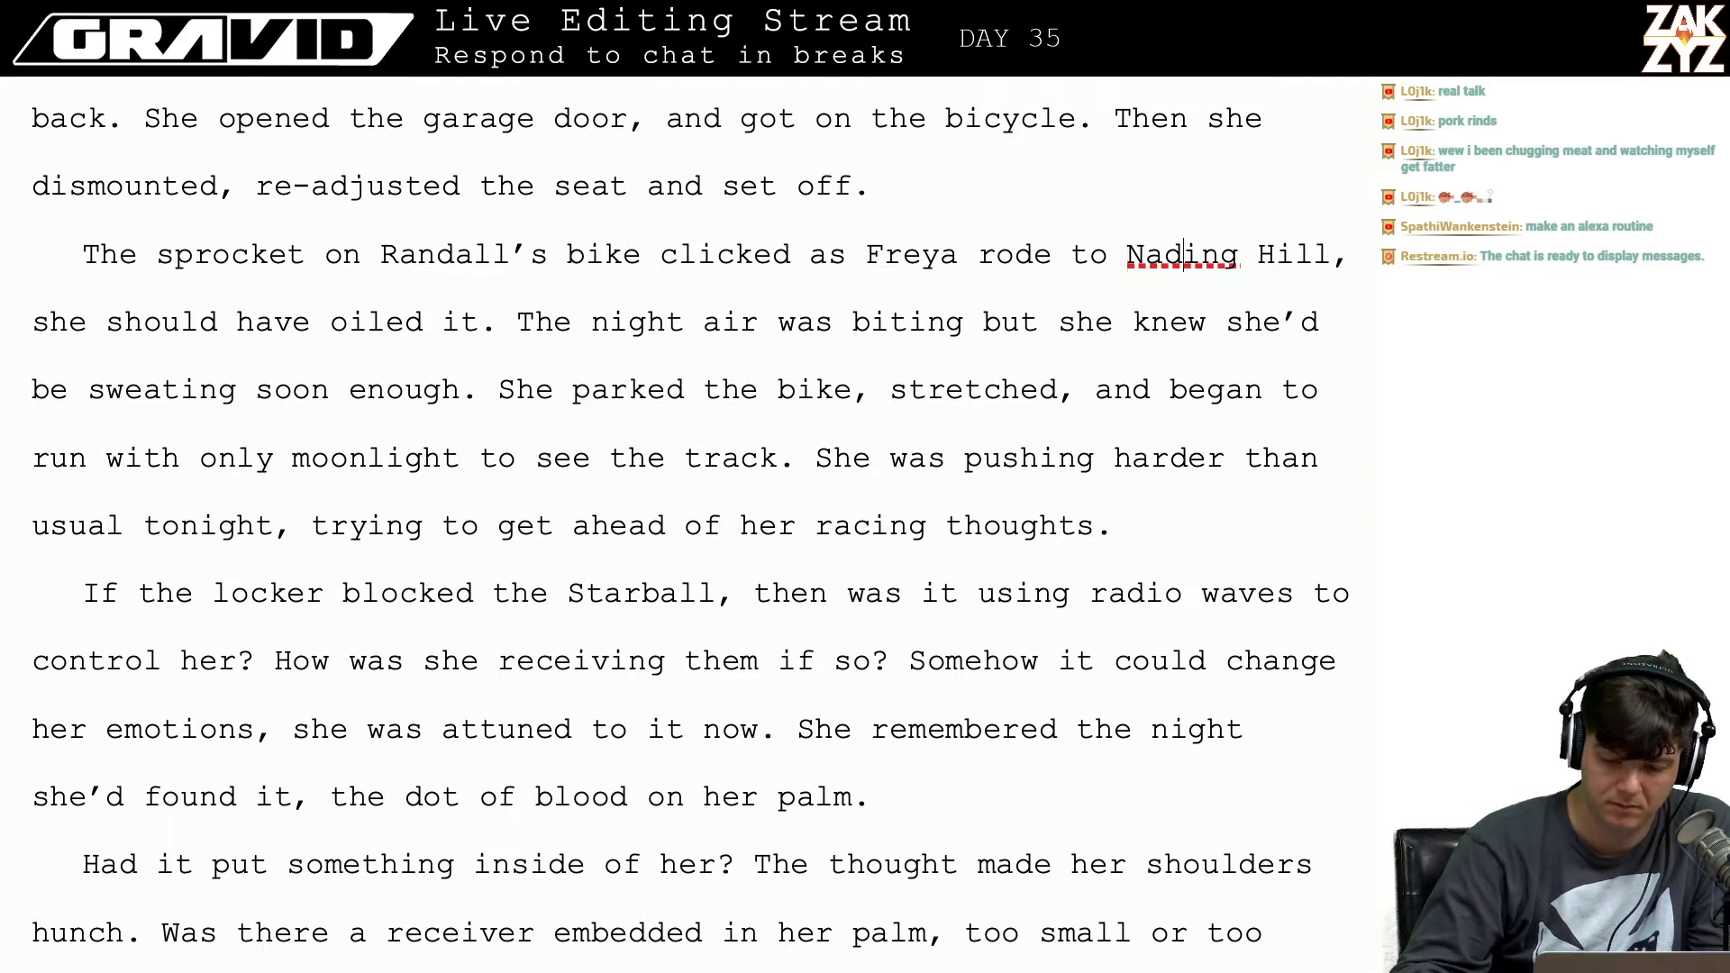
type("Park,")
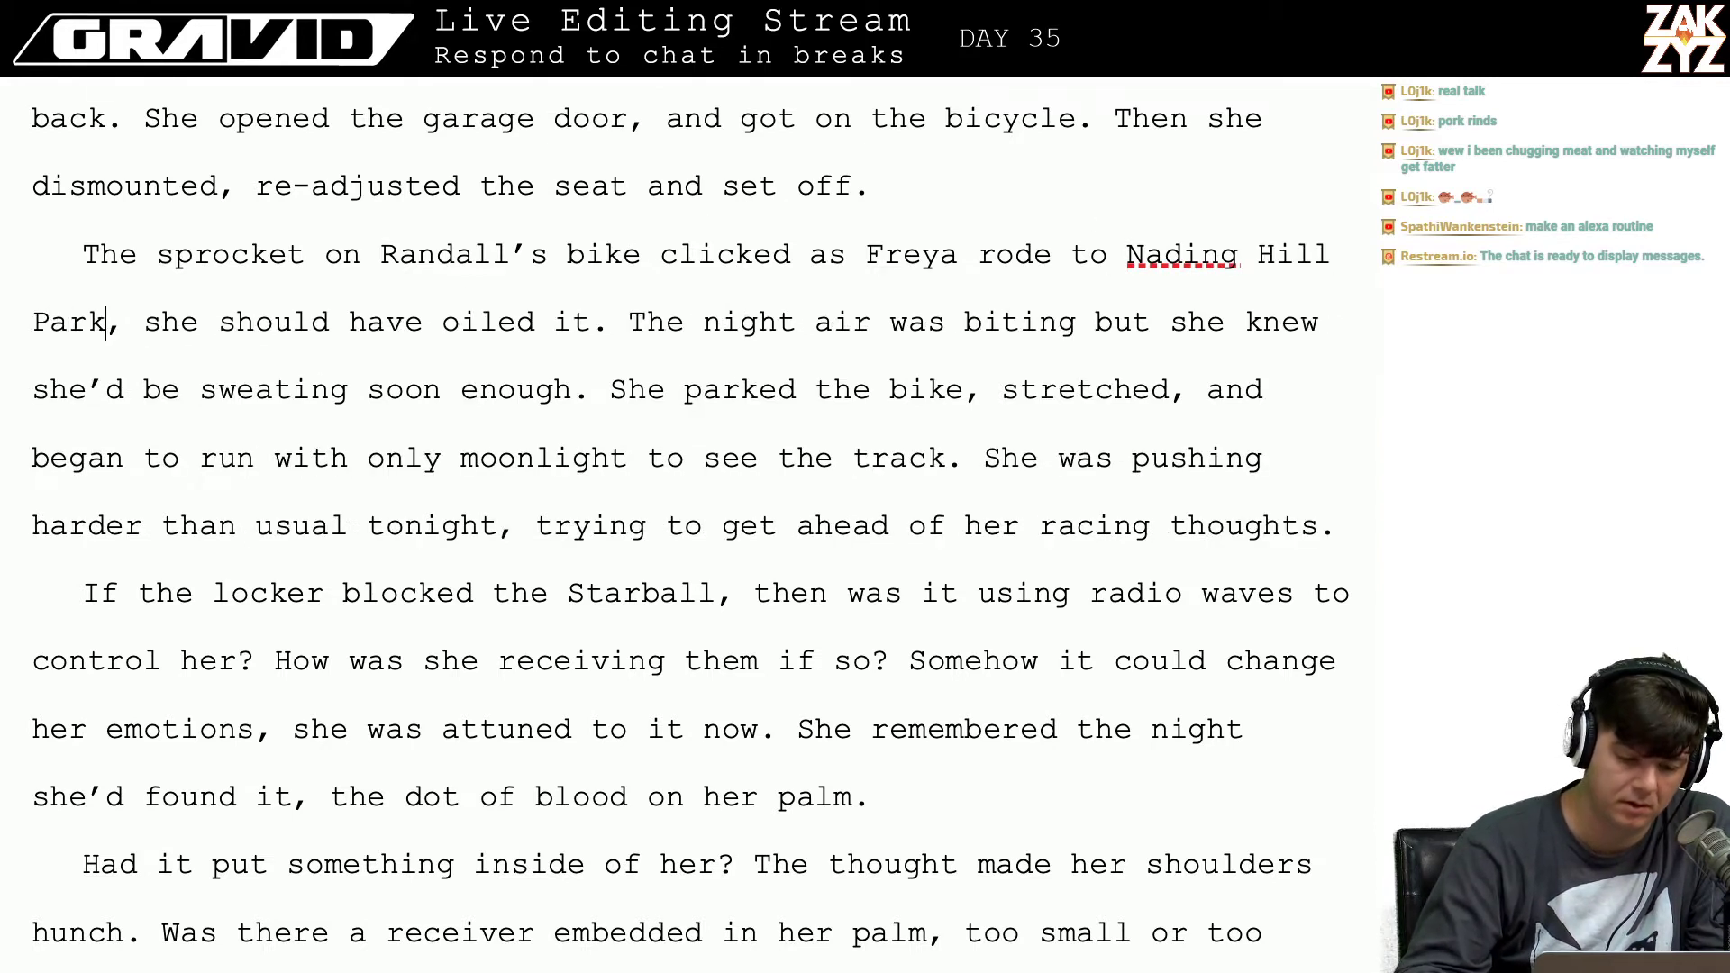
Step: Review the wording from "she should have oiled it" through the sentence about the biting night air
key("Right")
key("Right")
key("Right")
key("Right")
key("Right")
key("Right")
key("Right")
key("Right")
key("Right")
key("Right")
key("Right")
key("Right")
key("Right")
key("Right")
key("Right")
key("Right")
key("Right")
key("Right")
key("Right")
key("Right")
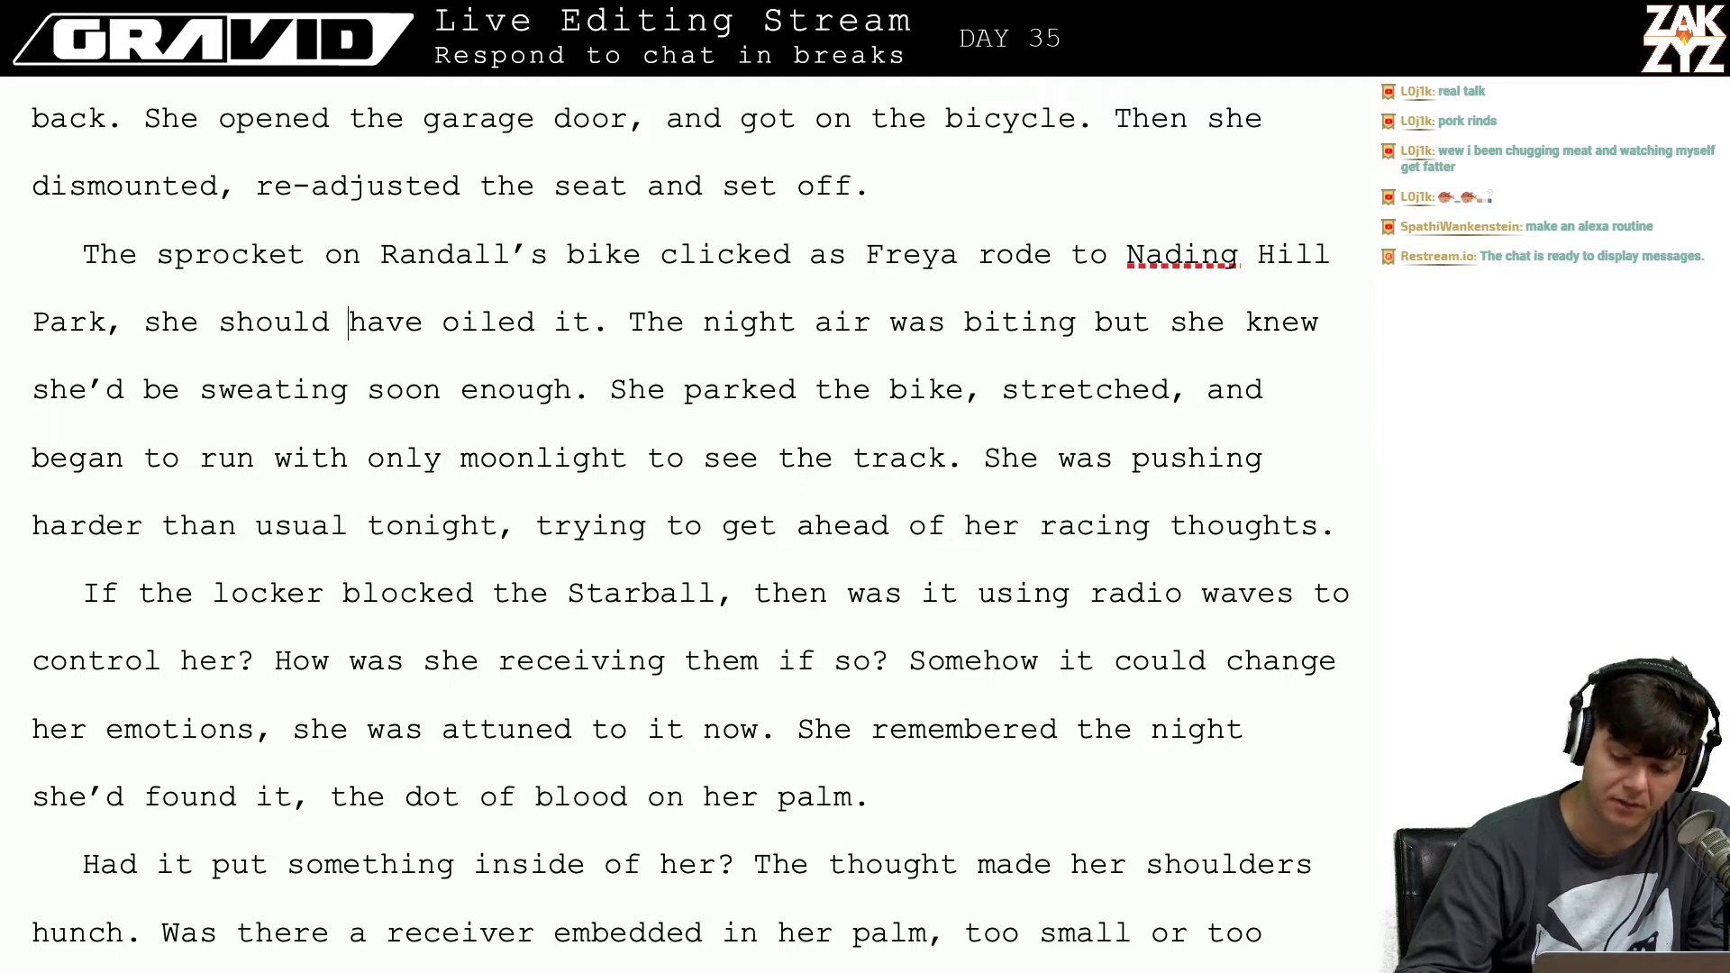
key("Right")
key("Right")
key("Right")
key("Right")
key("Right")
key("Right")
key("Right")
key("Right")
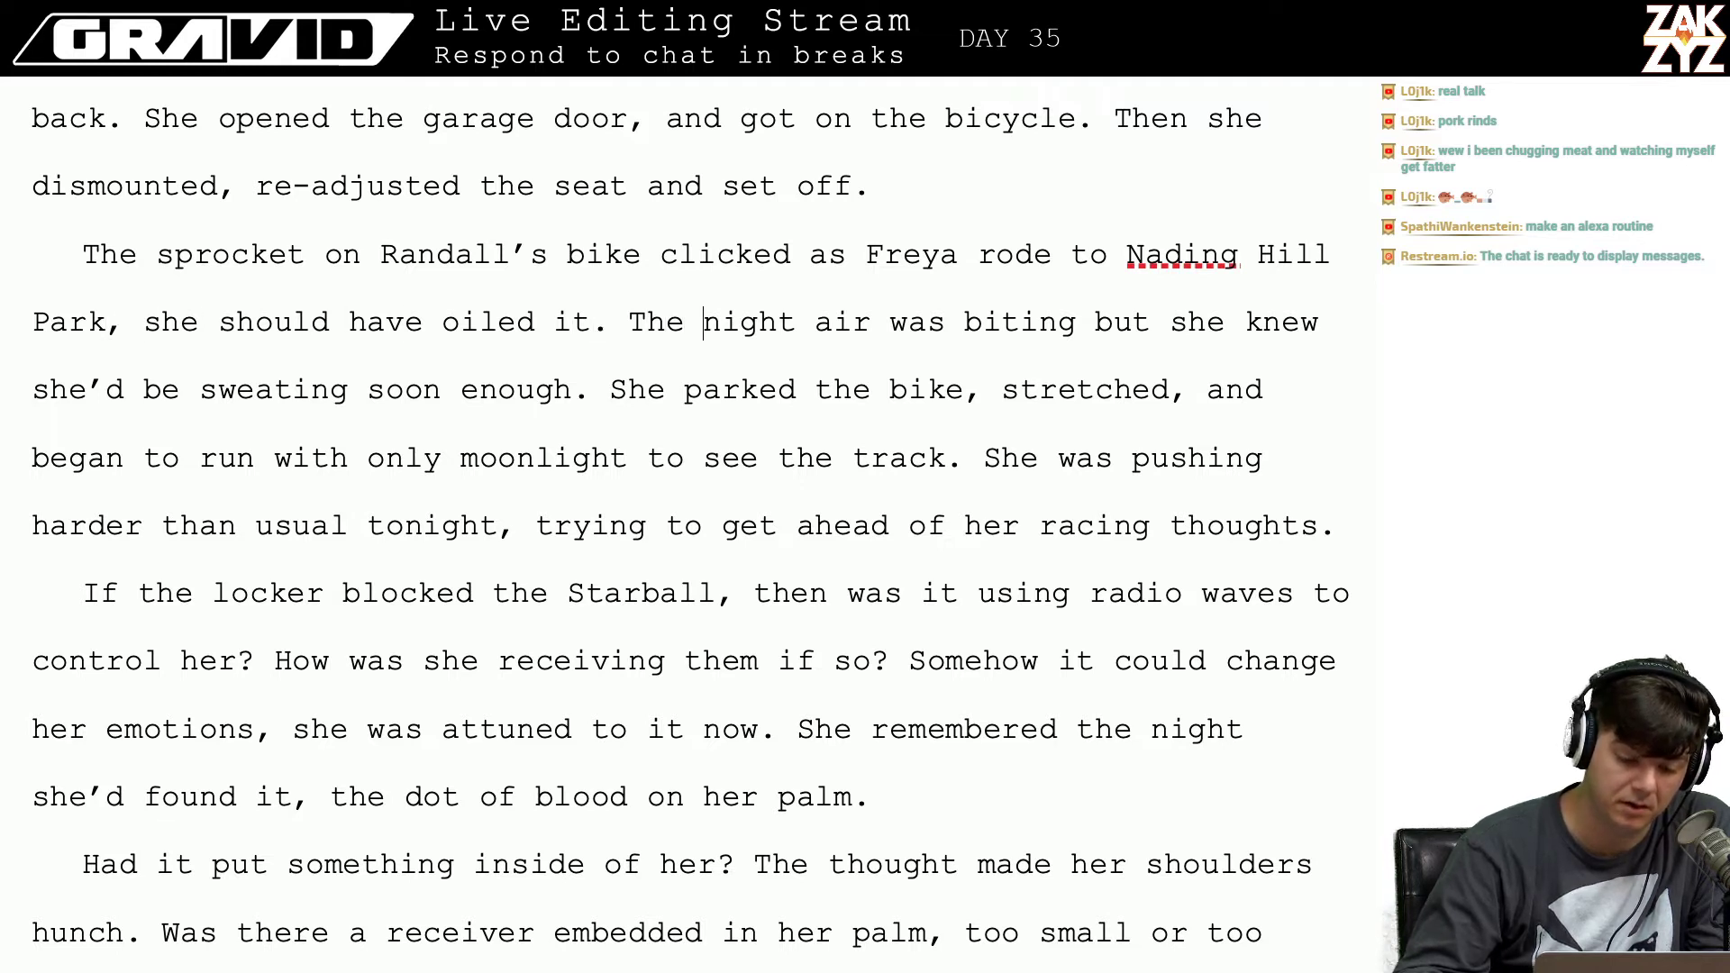
key("Left")
key("Left")
key("Left")
key("Left")
key("Left")
key("Left")
key("Right")
key("Right")
key("Right")
key("Right")
key("Right")
key("Right")
key("Right")
key("Right")
key("Right")
key("Right")
key("Right")
key("Right")
key("Right")
key("Right")
key("Right")
key("Right")
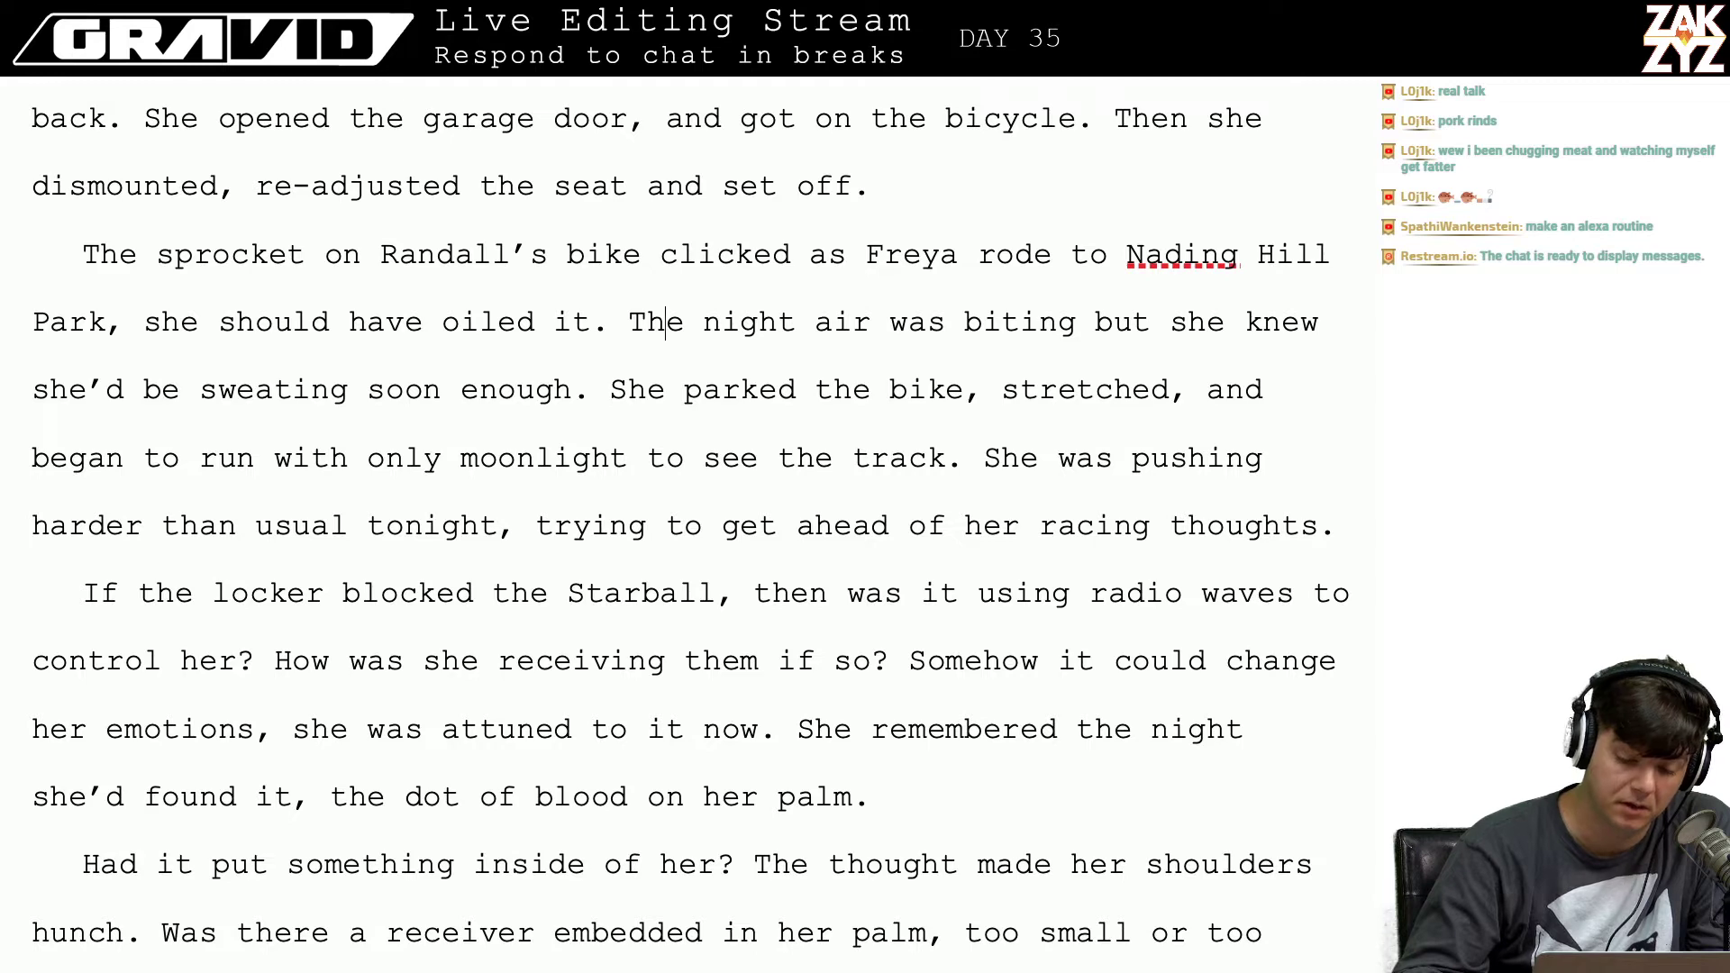
key("Right")
key("Right")
key("Right")
key("Right")
key("Right")
key("Right")
key("Right")
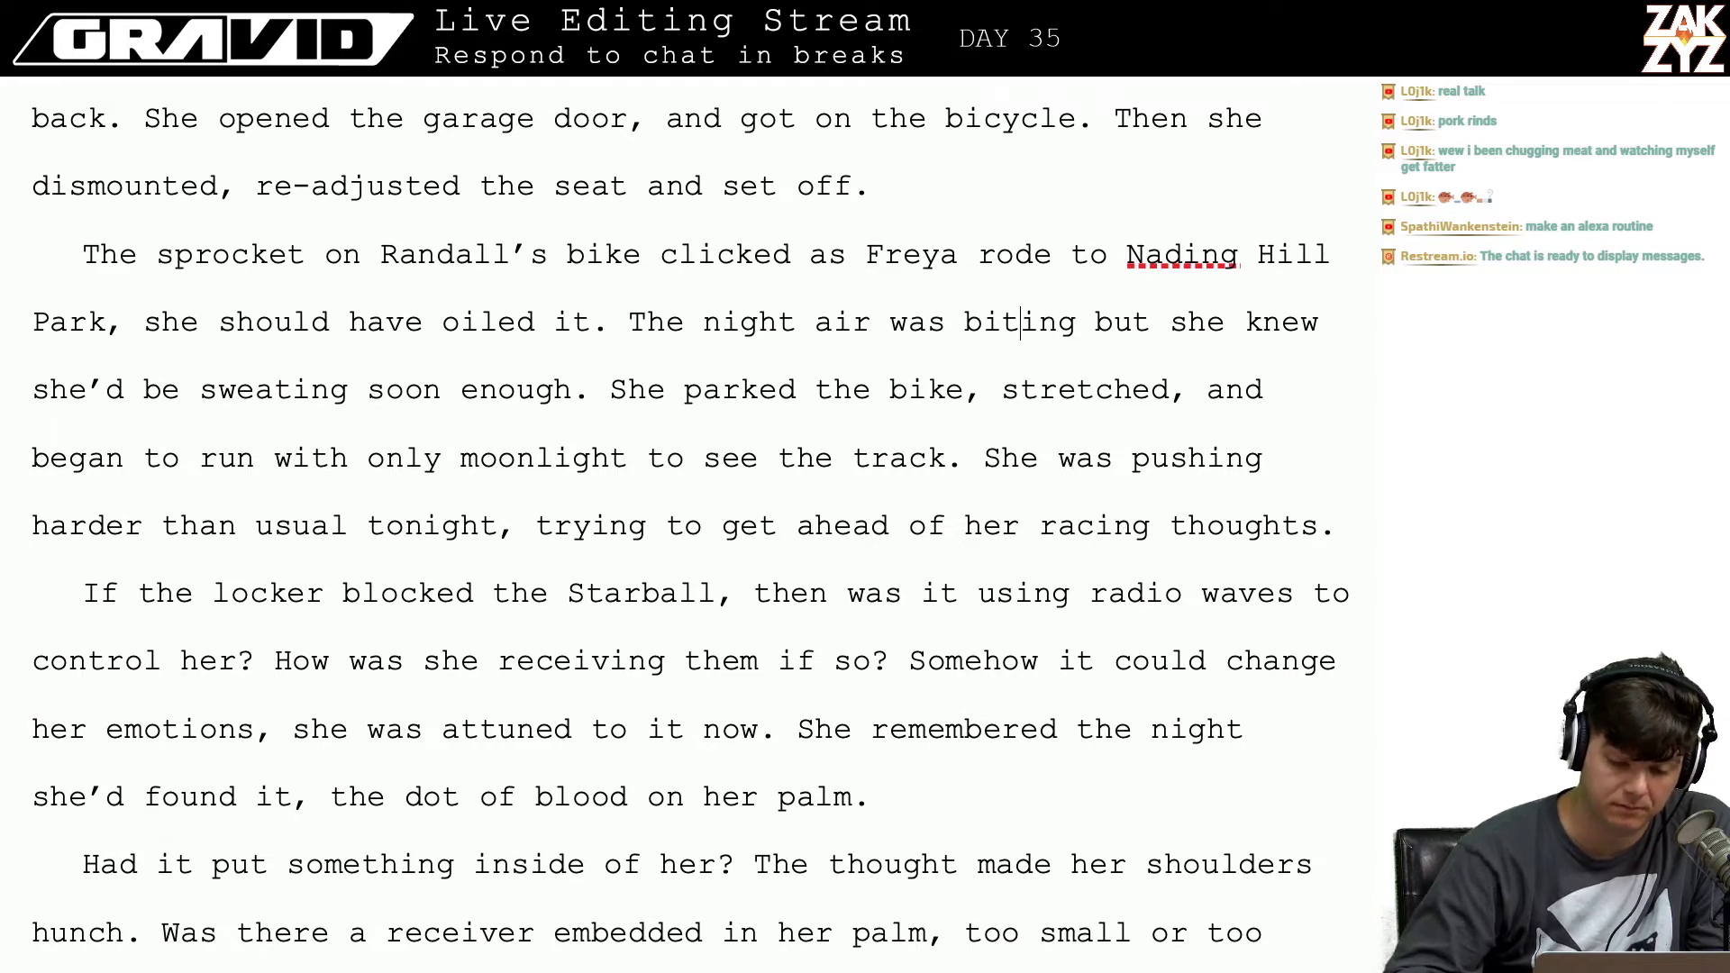
scroll(711, 493, "down", 1)
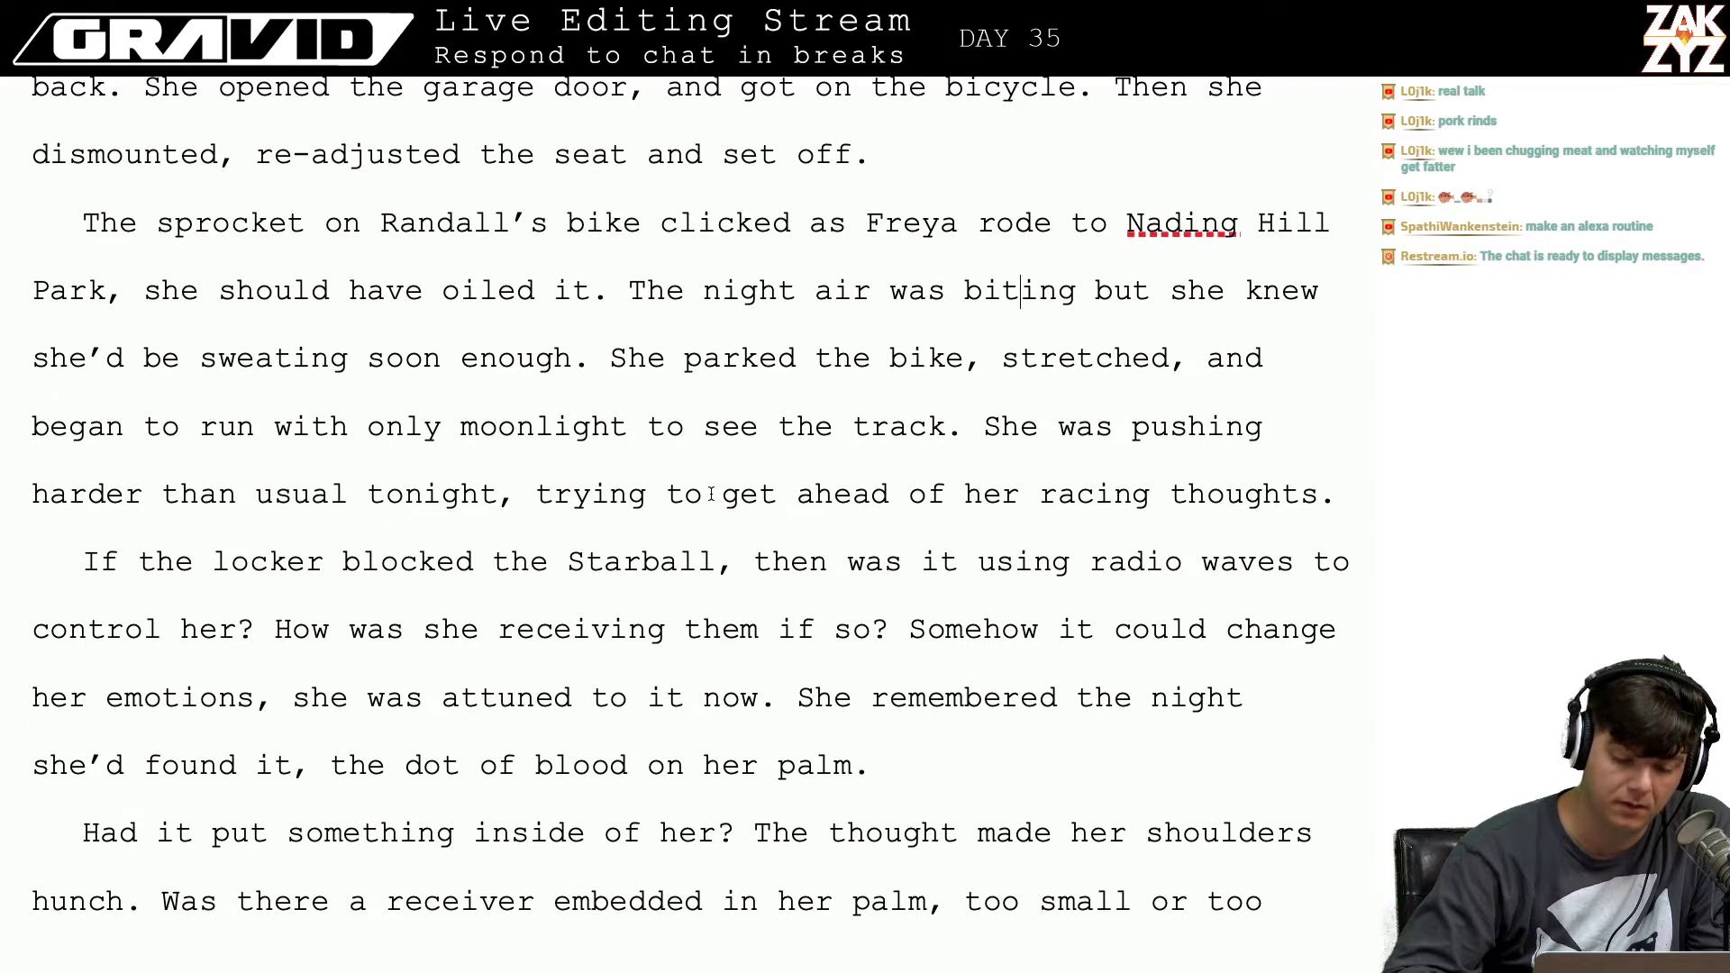
left_click(960, 306)
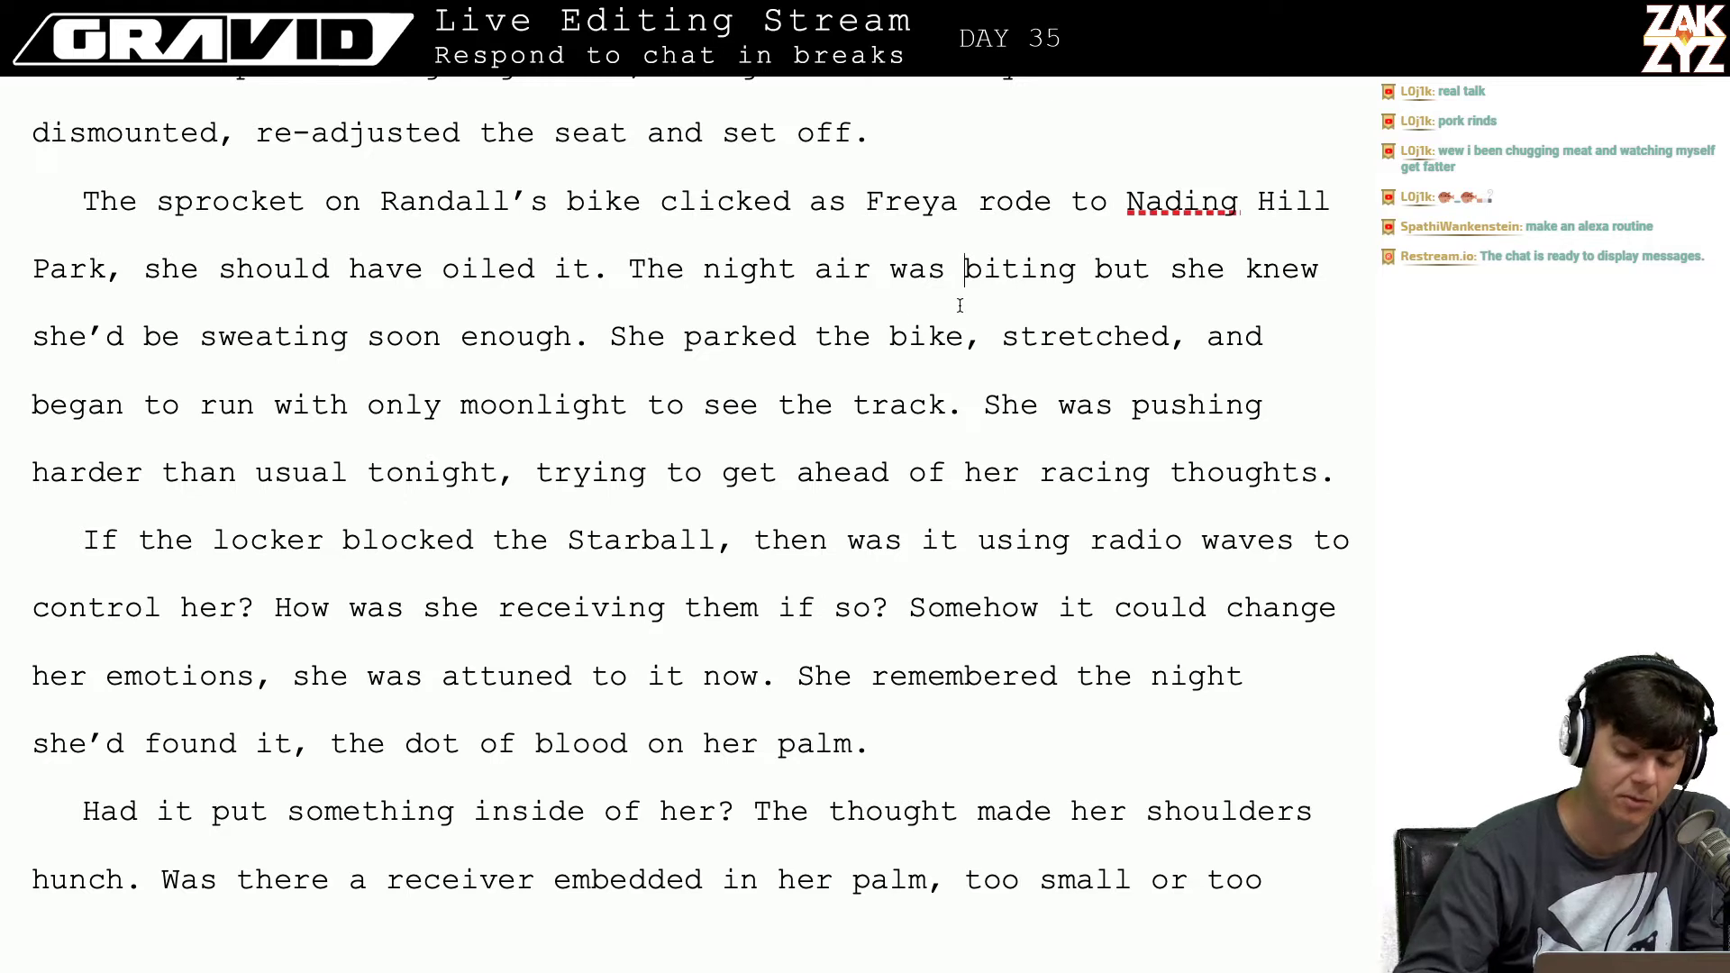
Step: Review the wording from the biting night air and moonlit run through the paragraph about the Starball's radio waves
key("Down")
key("Down")
key("Down")
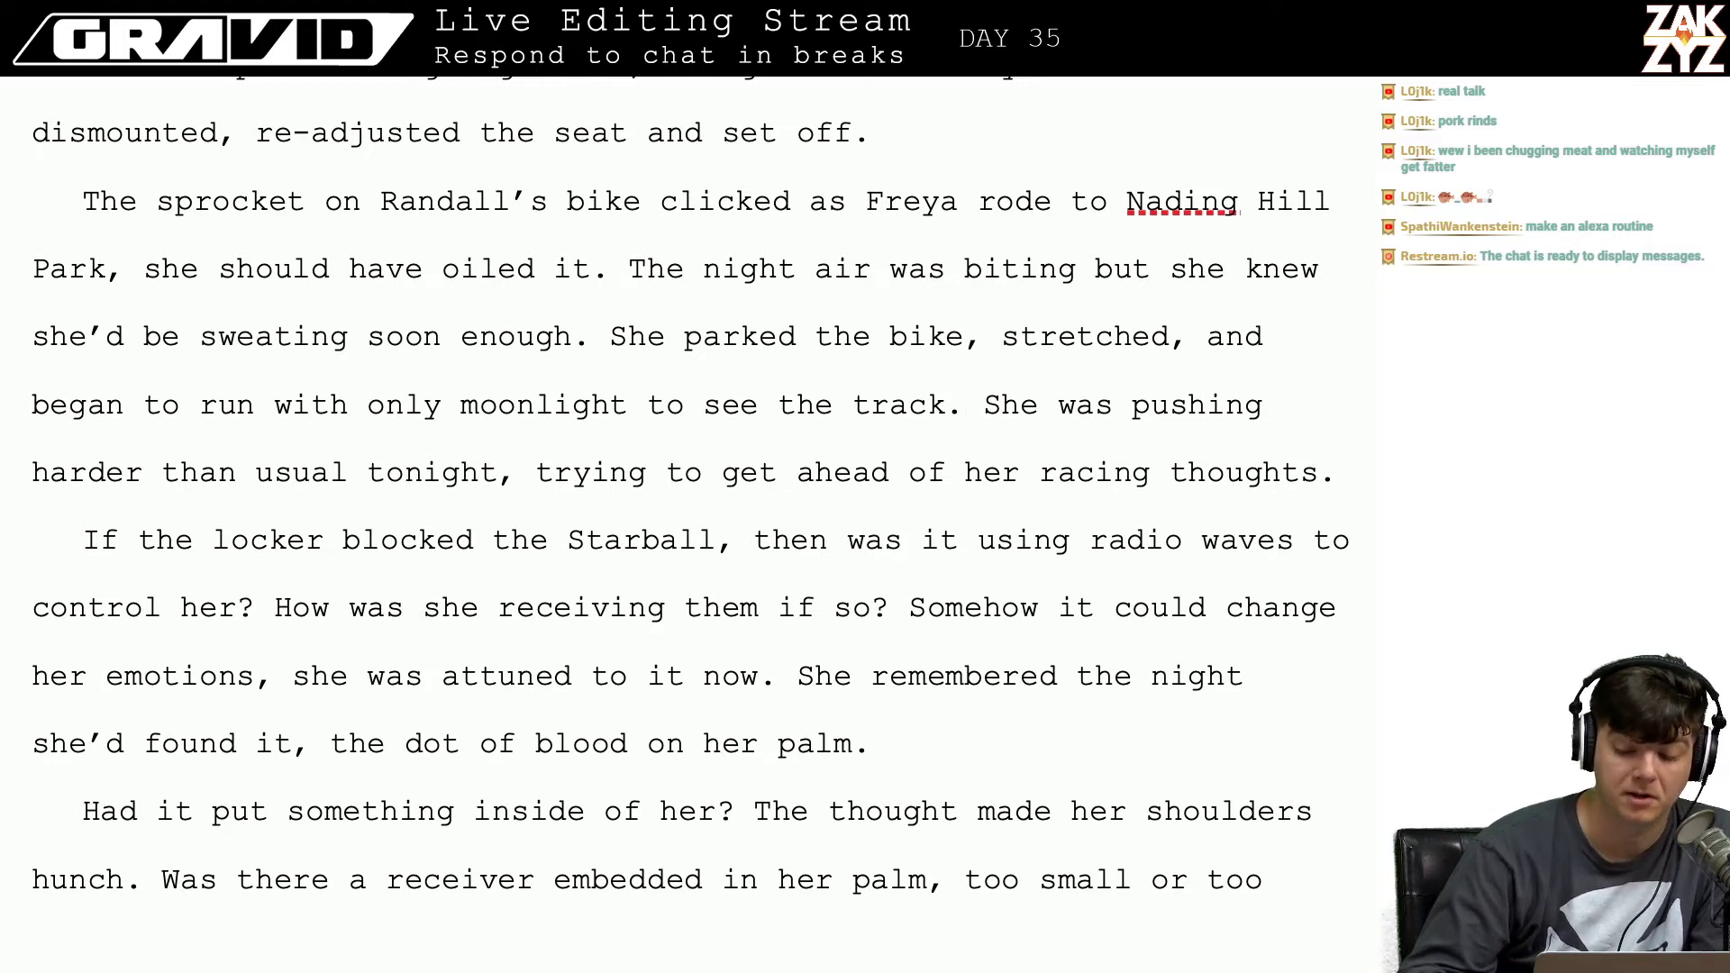
scroll(684, 487, "down", 1)
key("Down")
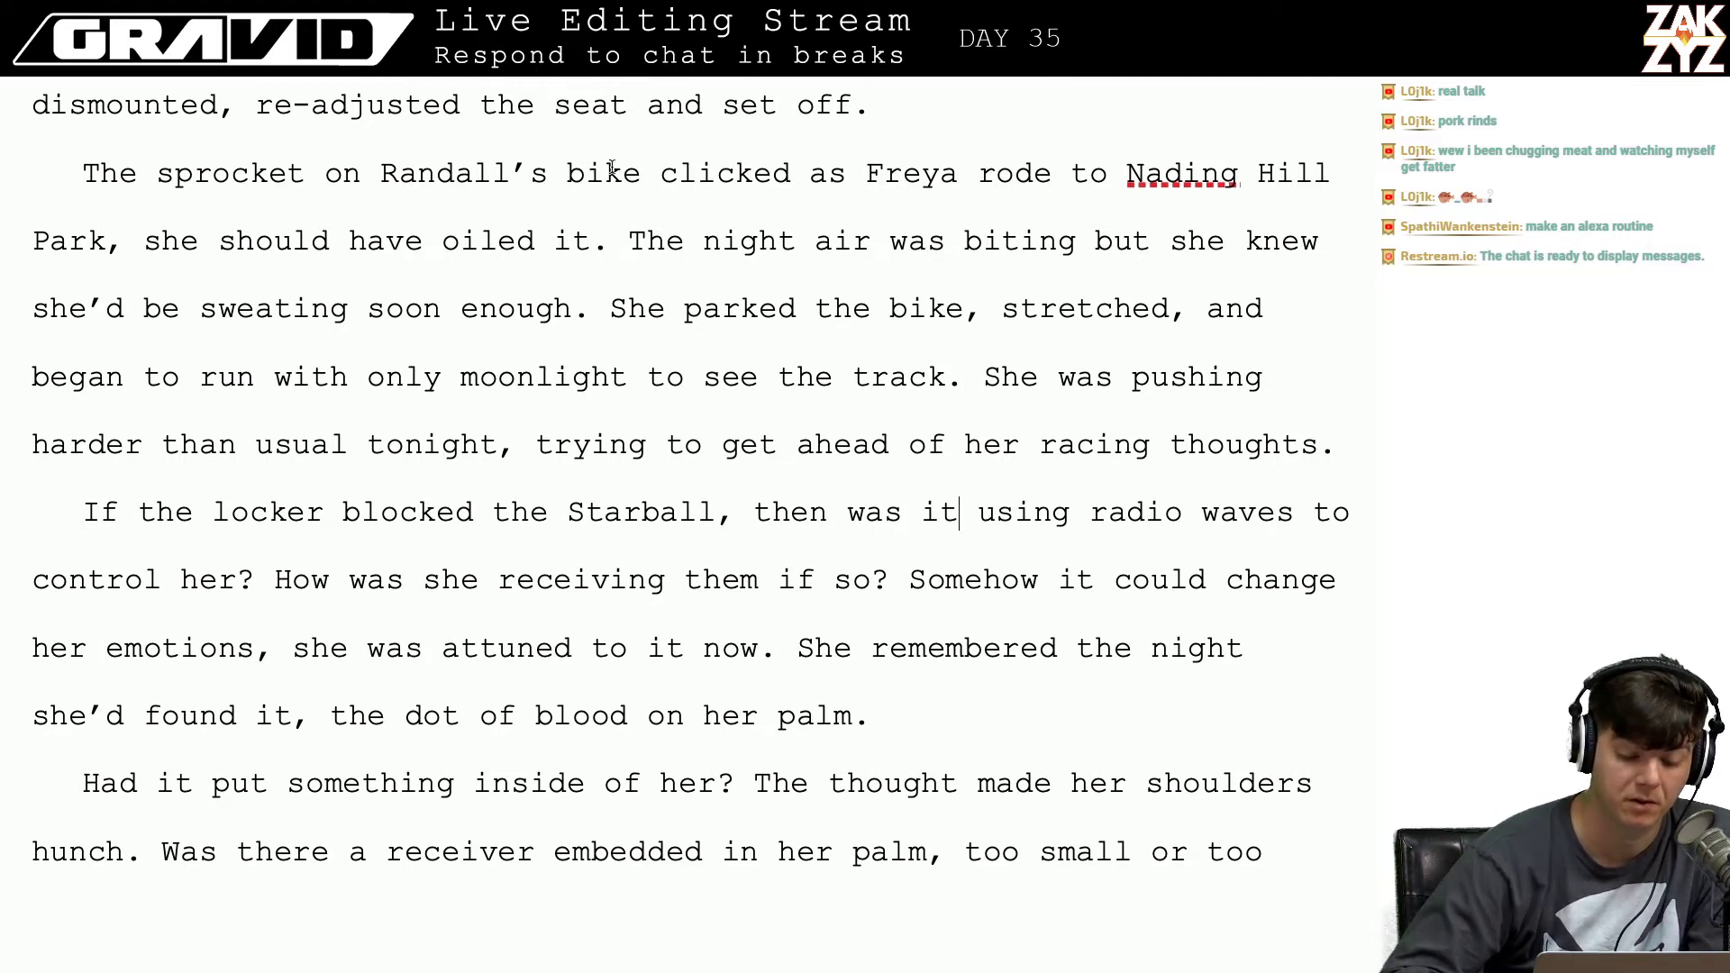
scroll(531, 450, "down", 3)
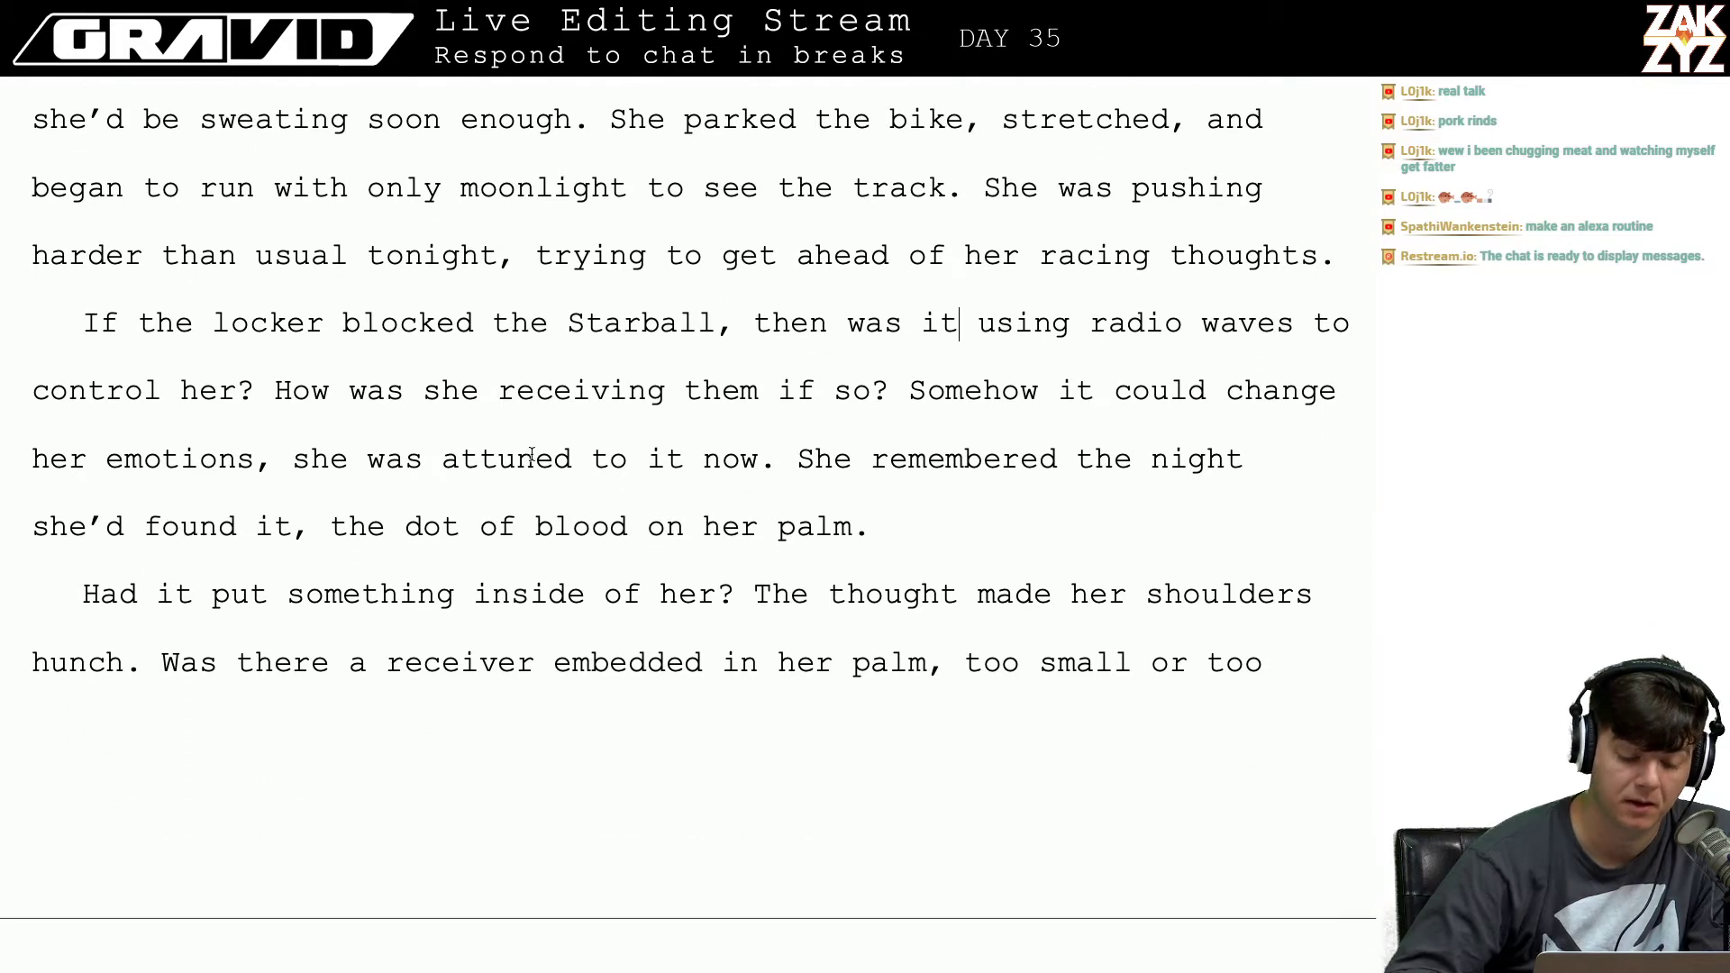
left_click(470, 298)
key("Right")
key("Right")
key("Right")
key("Right")
key("Right")
key("Right")
key("Right")
key("Right")
key("Right")
key("Right")
key("Right")
key("Right")
key("Right")
key("Right")
key("Right")
key("Right")
key("Right")
key("Right")
key("Right")
key("Right")
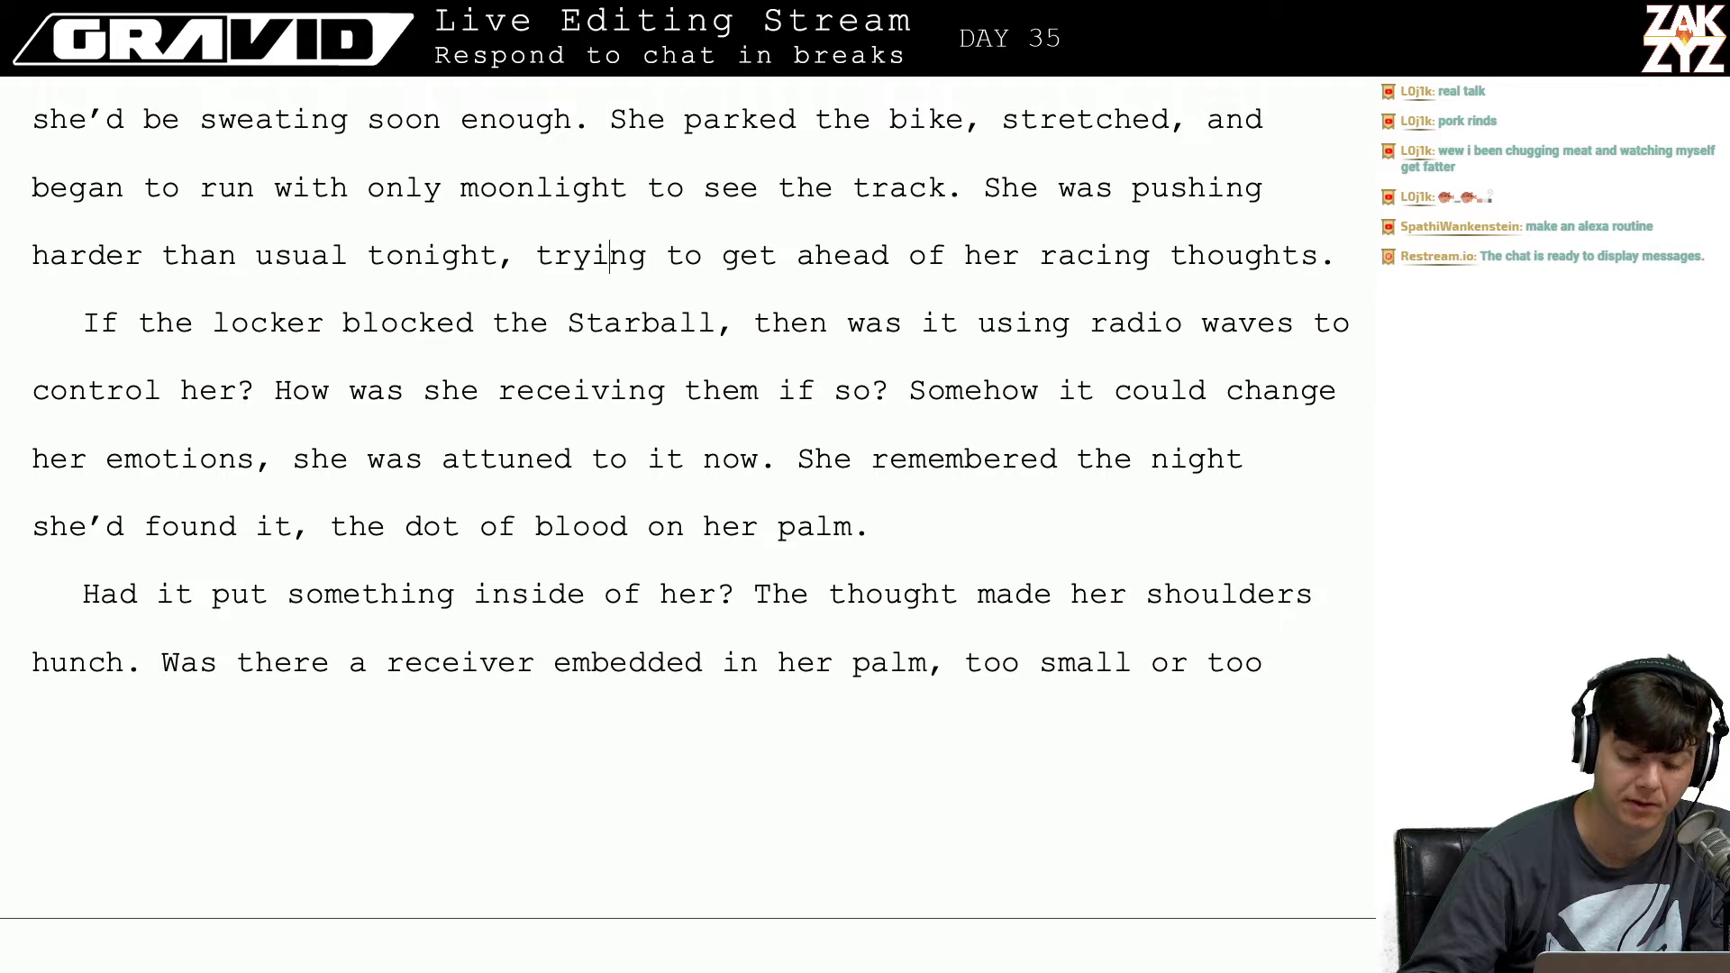
key("ctrl+Right")
key("Down")
key("Down")
key("Down")
key("Down")
key("Down")
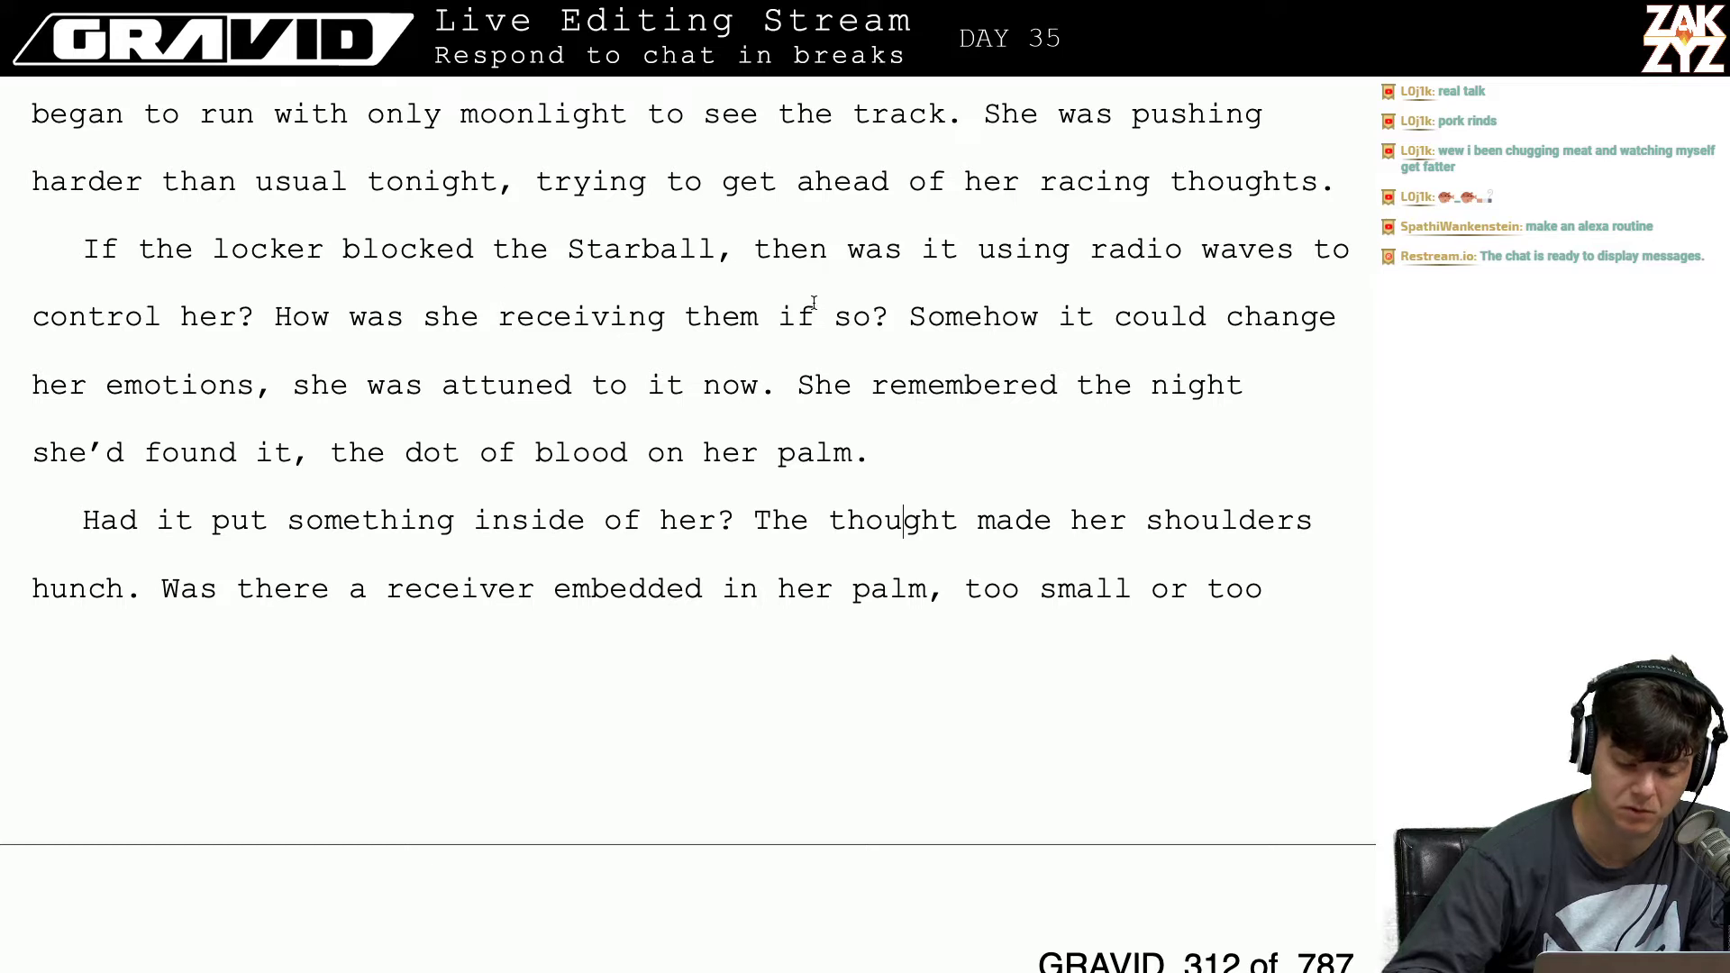
Step: Replace "it" with "the sensation" so the clause reads "she was attuned to the sensation now."
scroll(421, 368, "down", 1)
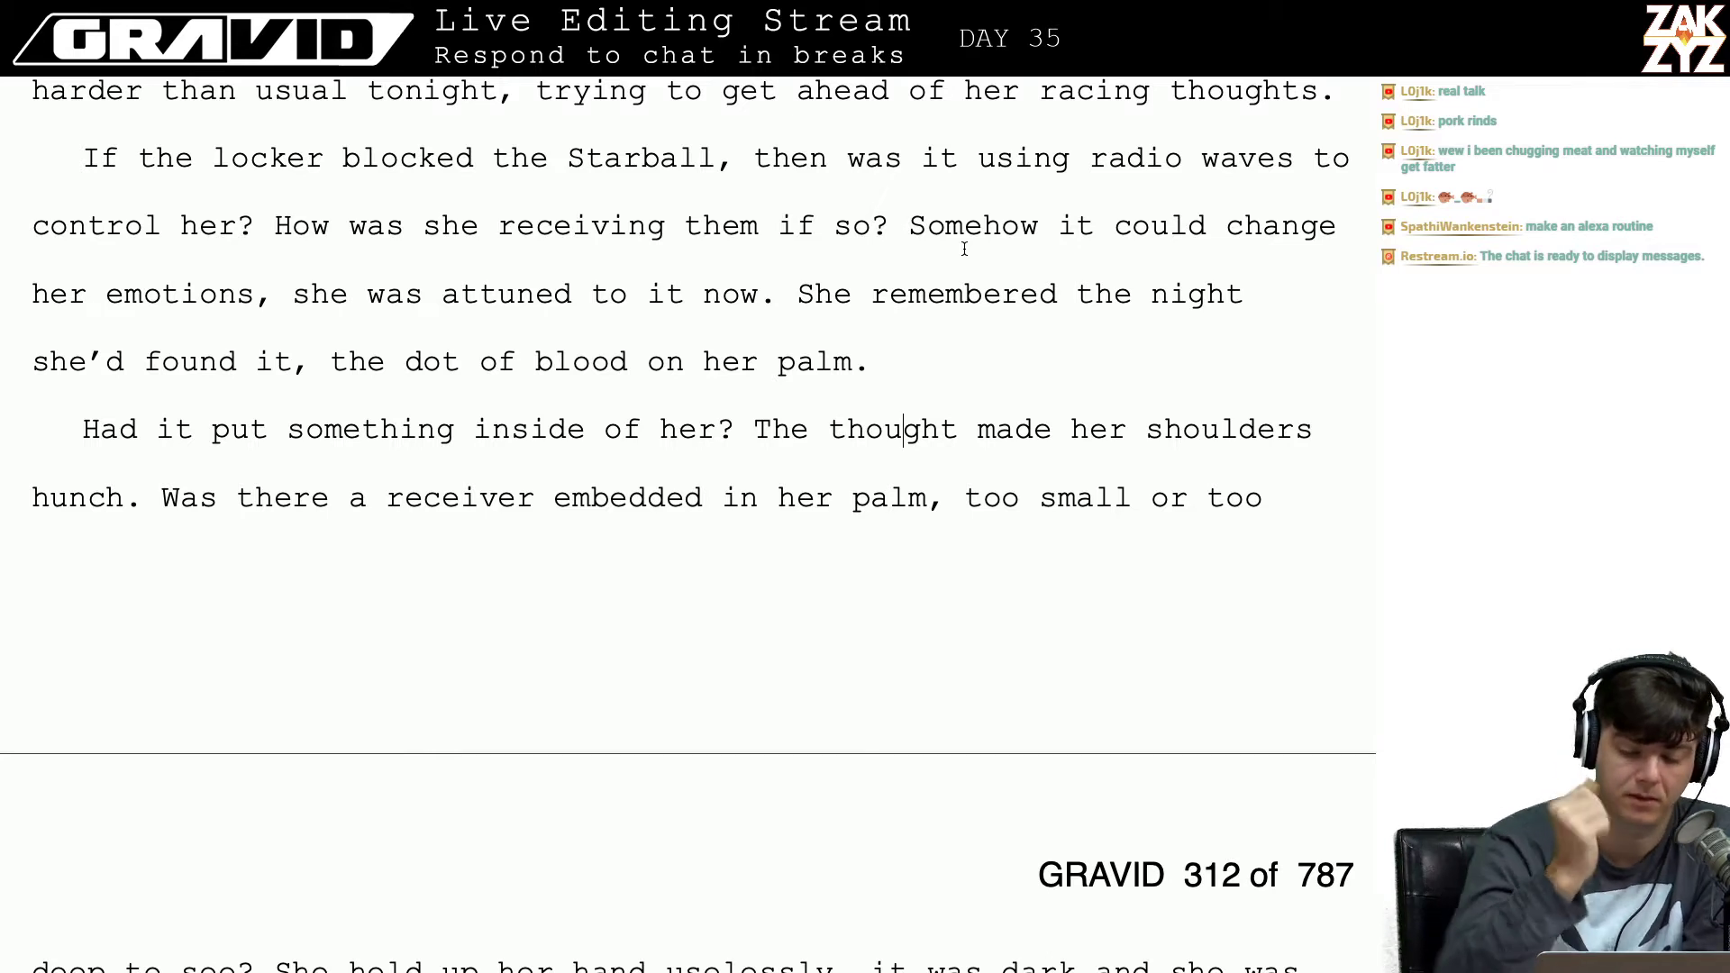
scroll(964, 248, "down", 1)
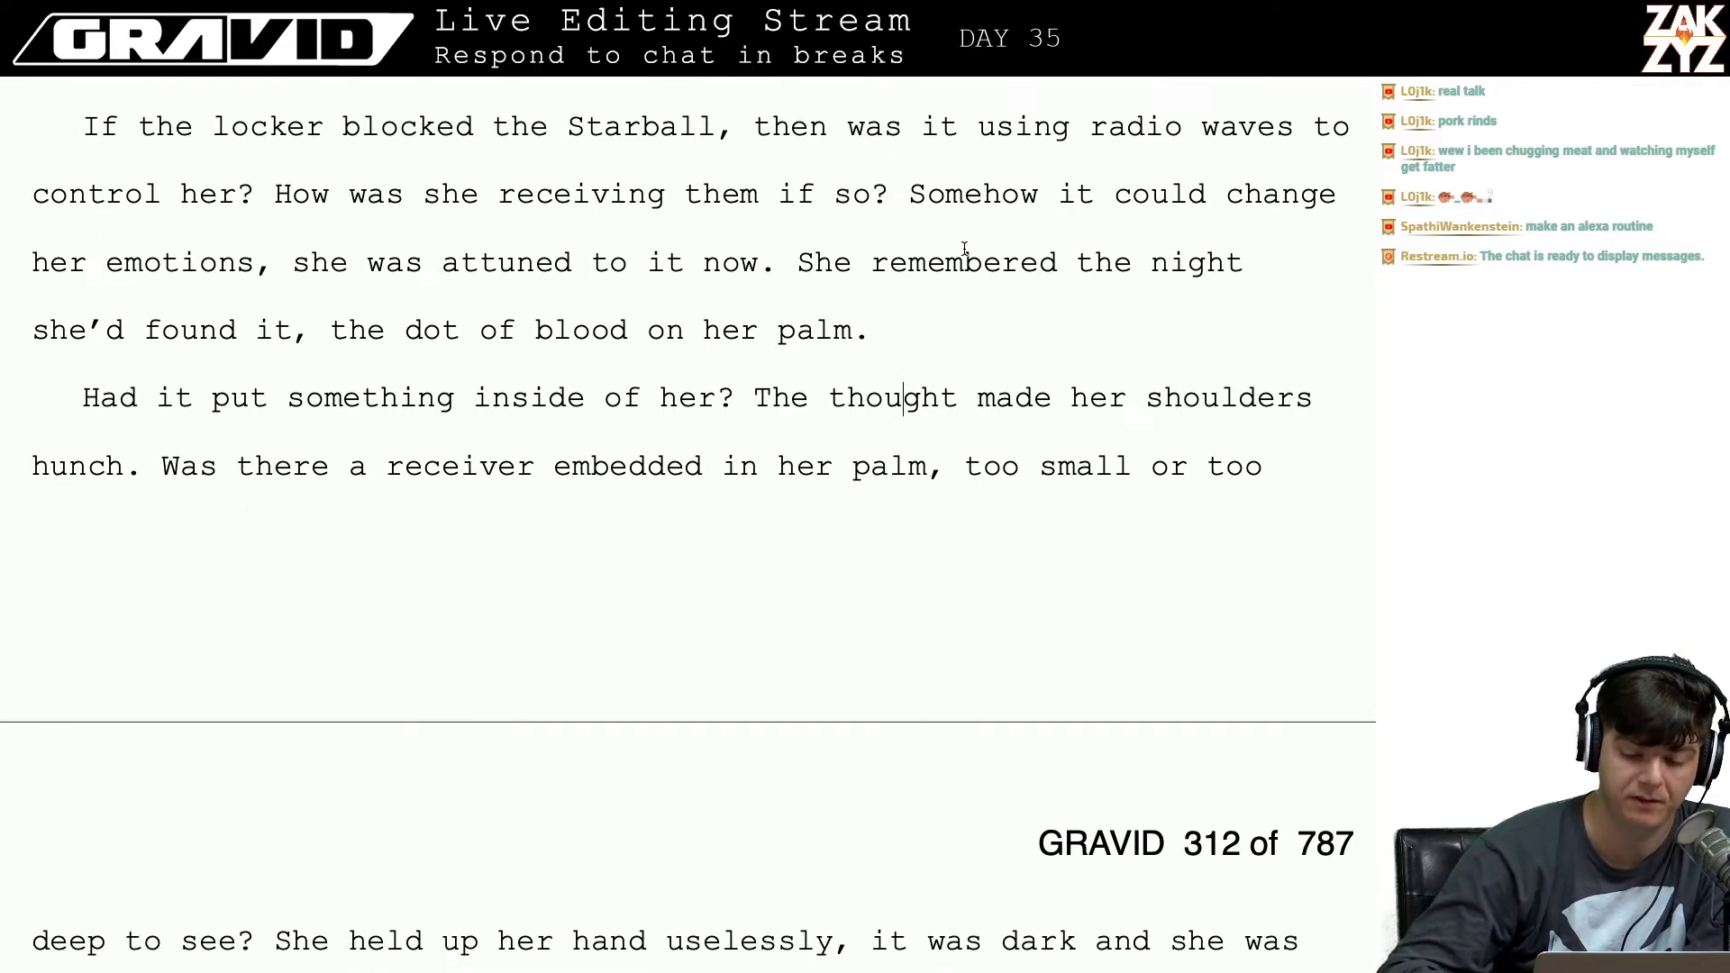
scroll(1001, 195, "down", 1)
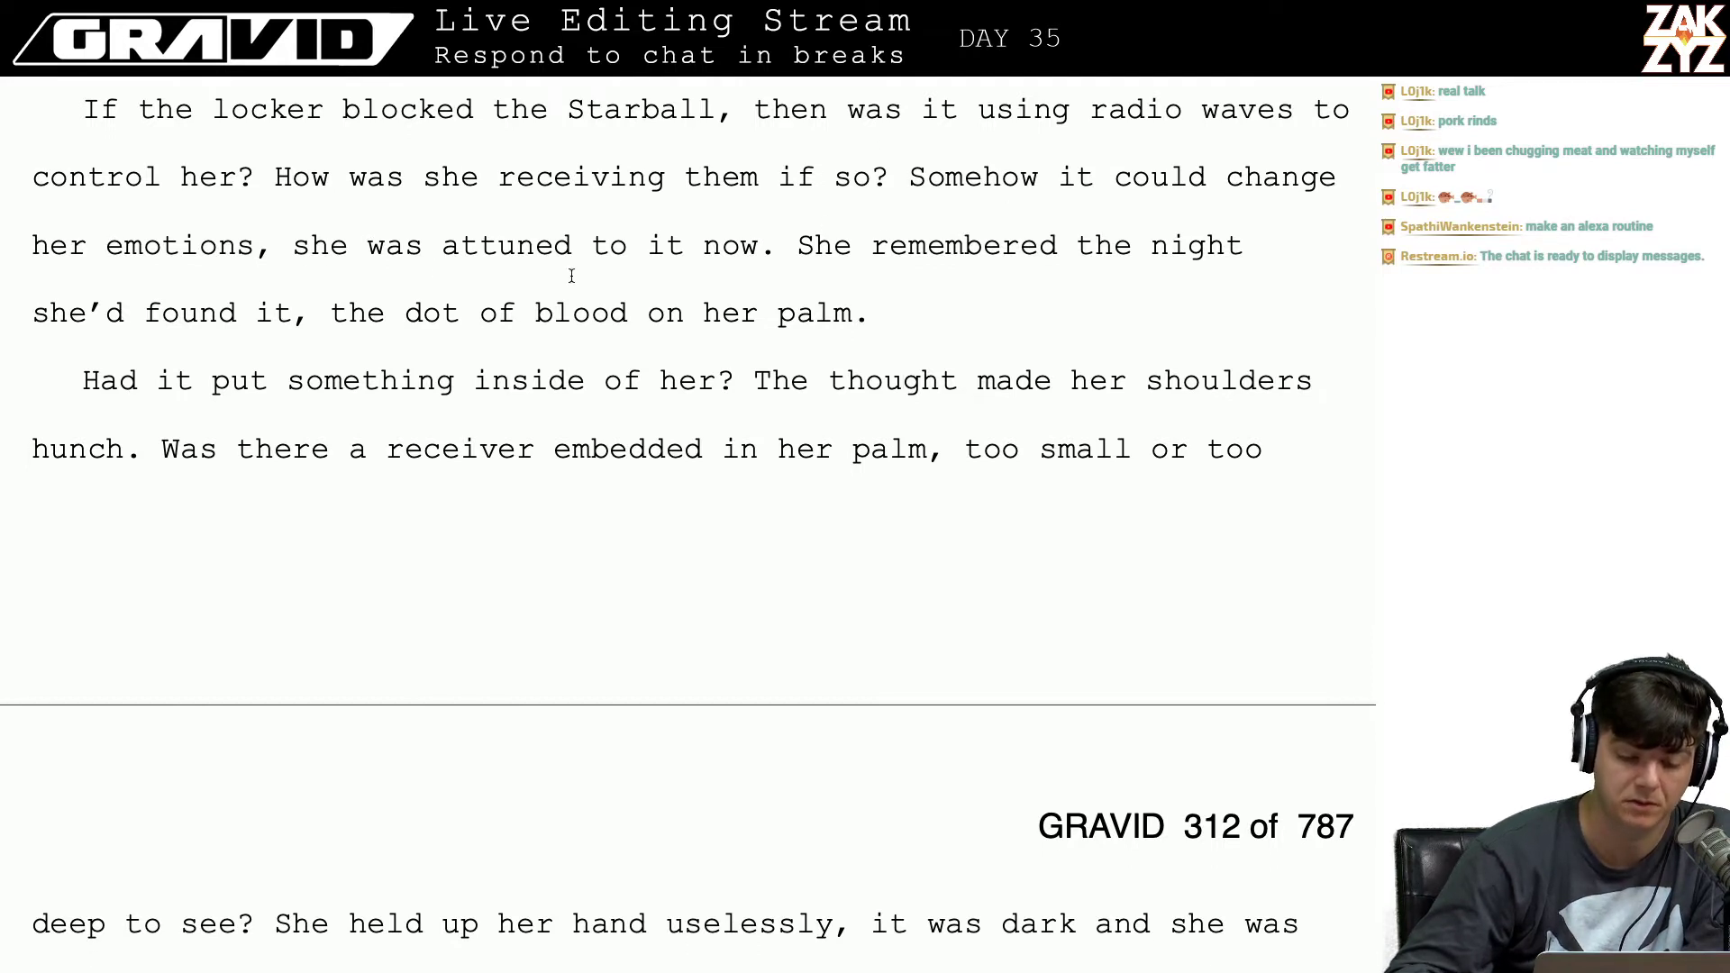
scroll(572, 275, "down", 1)
left_click(686, 225)
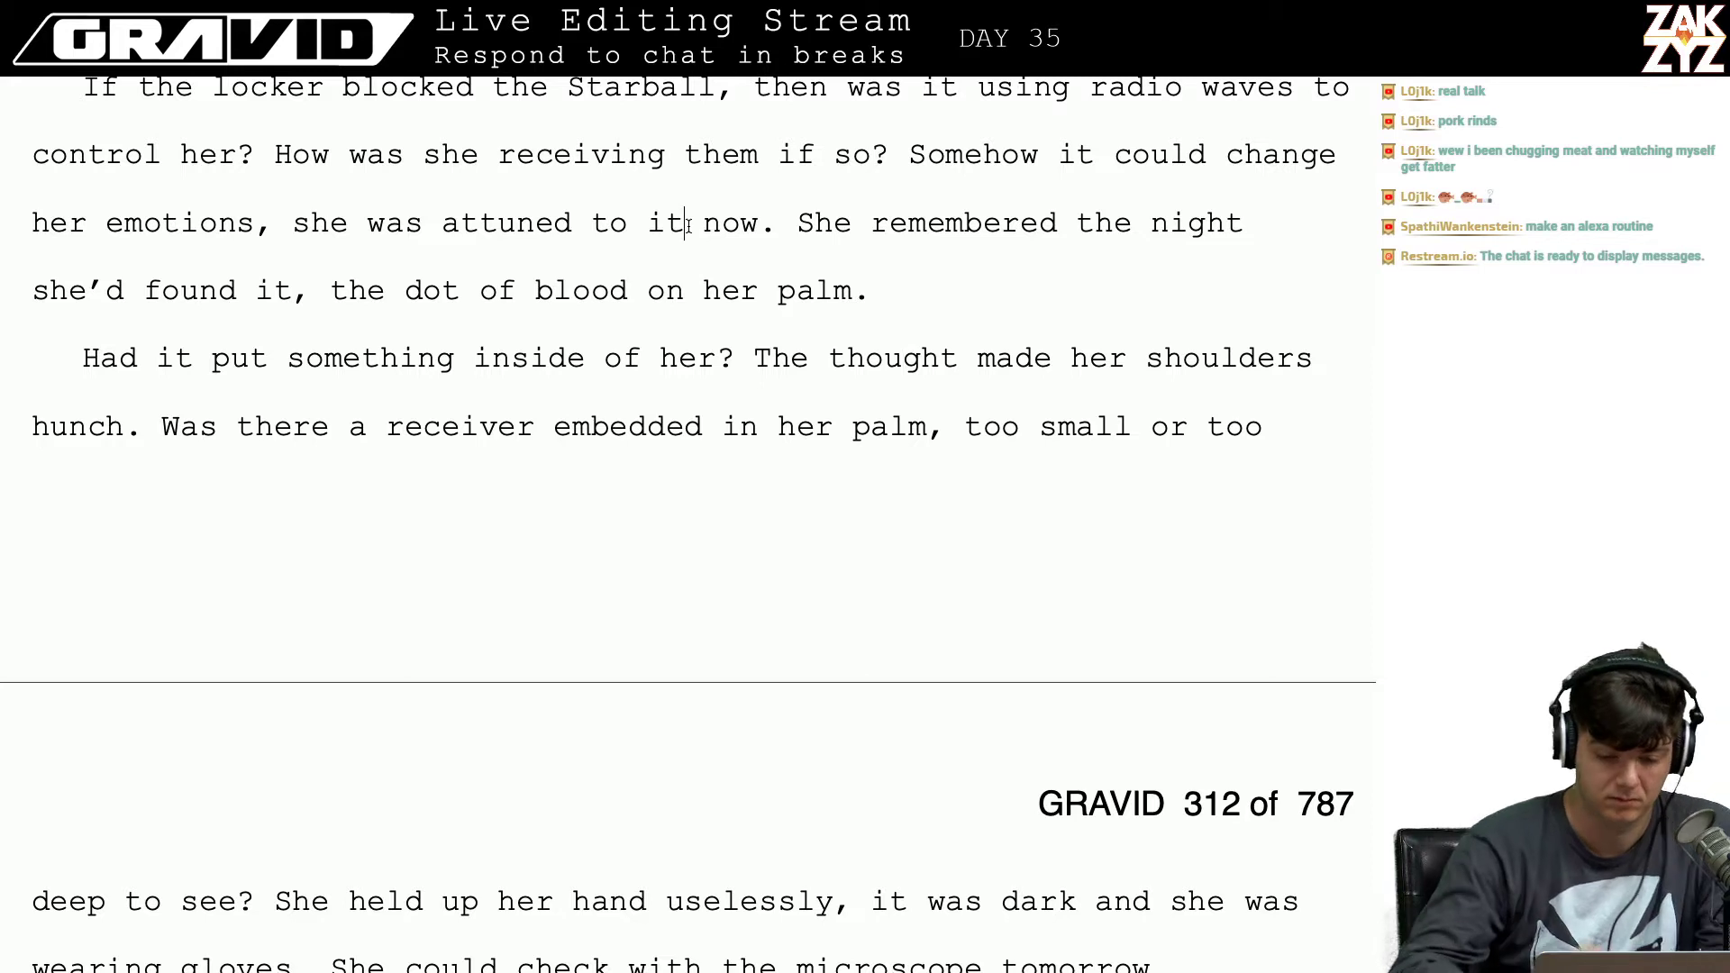
key("BackSpace")
key("BackSpace")
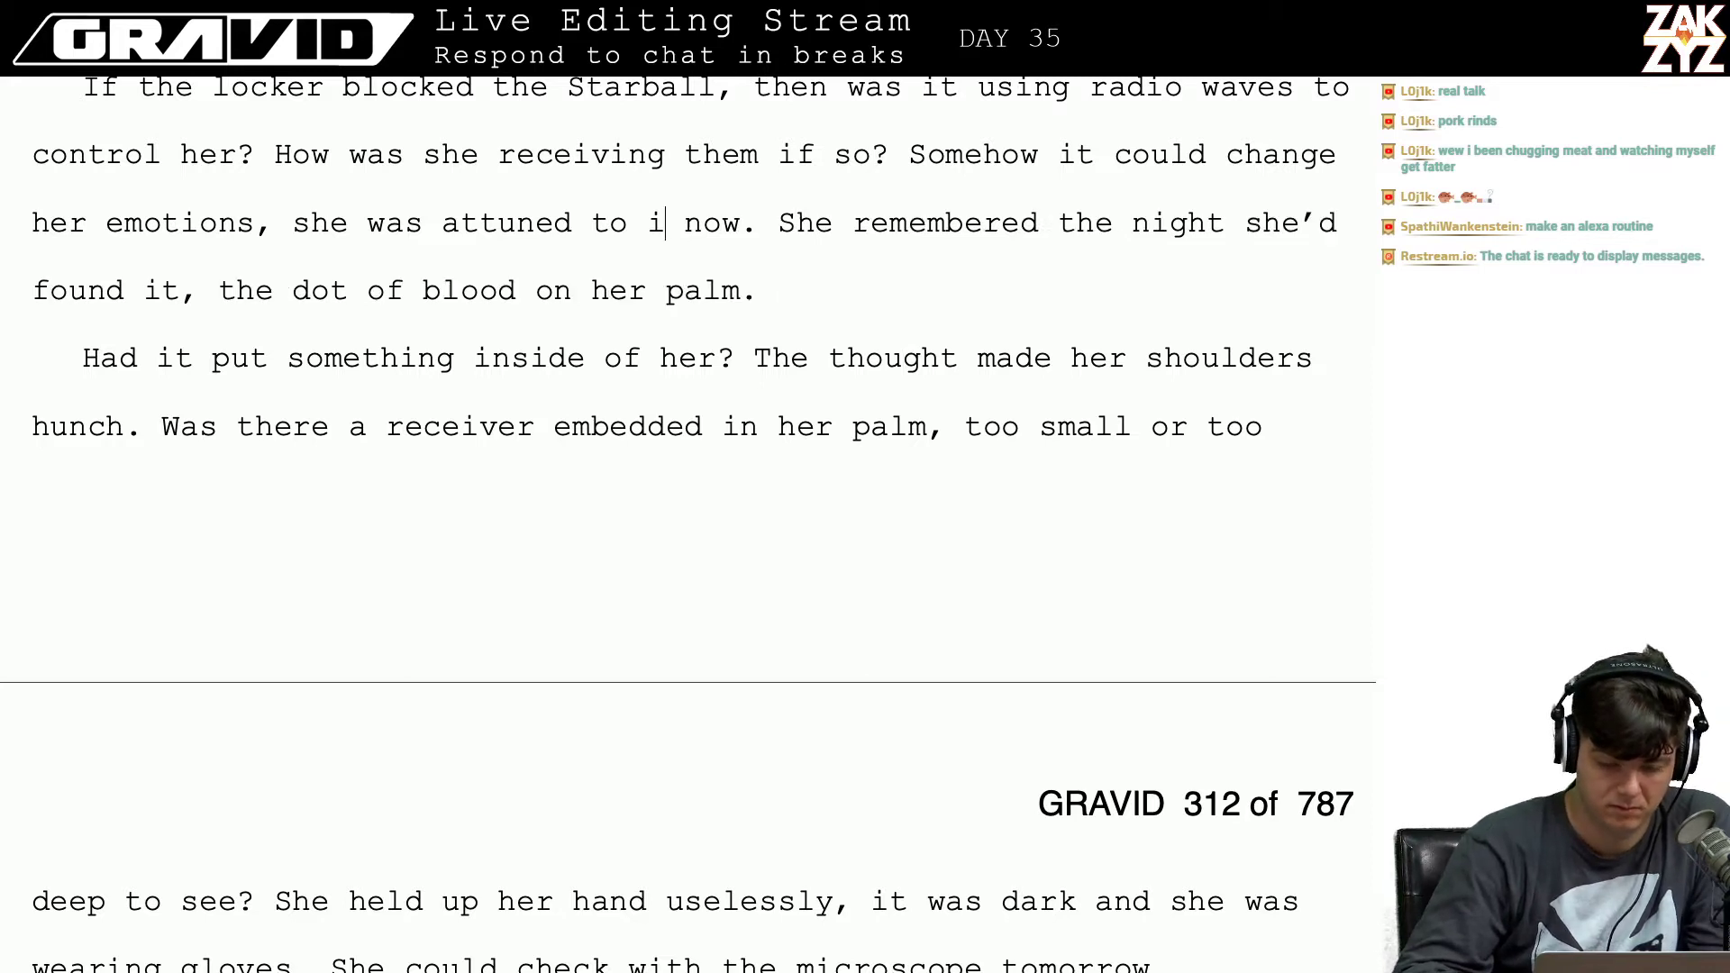
type("the sensation")
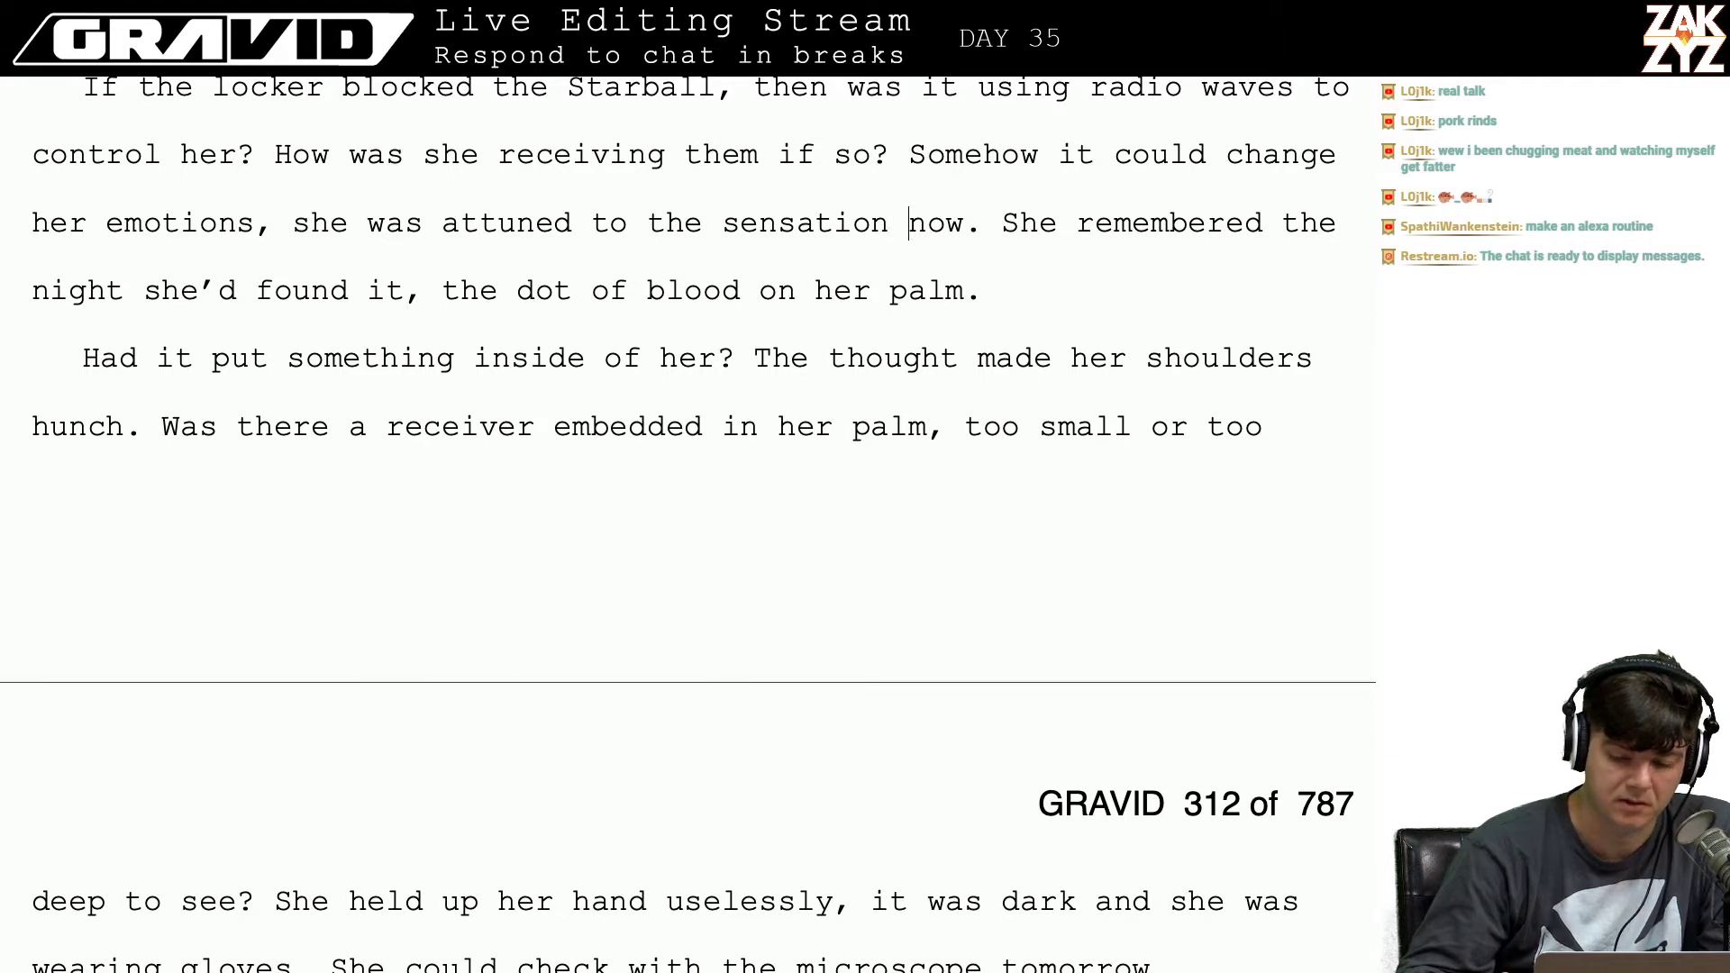
Step: Review the sentence about remembering the night she'd found it and the dot of blood on her palm
key("Right")
key("Right")
key("Right")
key("Right")
key("Right")
key("Right")
key("Right")
key("Right")
key("Right")
key("Right")
key("Right")
key("Right")
key("Right")
key("Right")
key("Right")
key("Right")
key("Right")
key("Right")
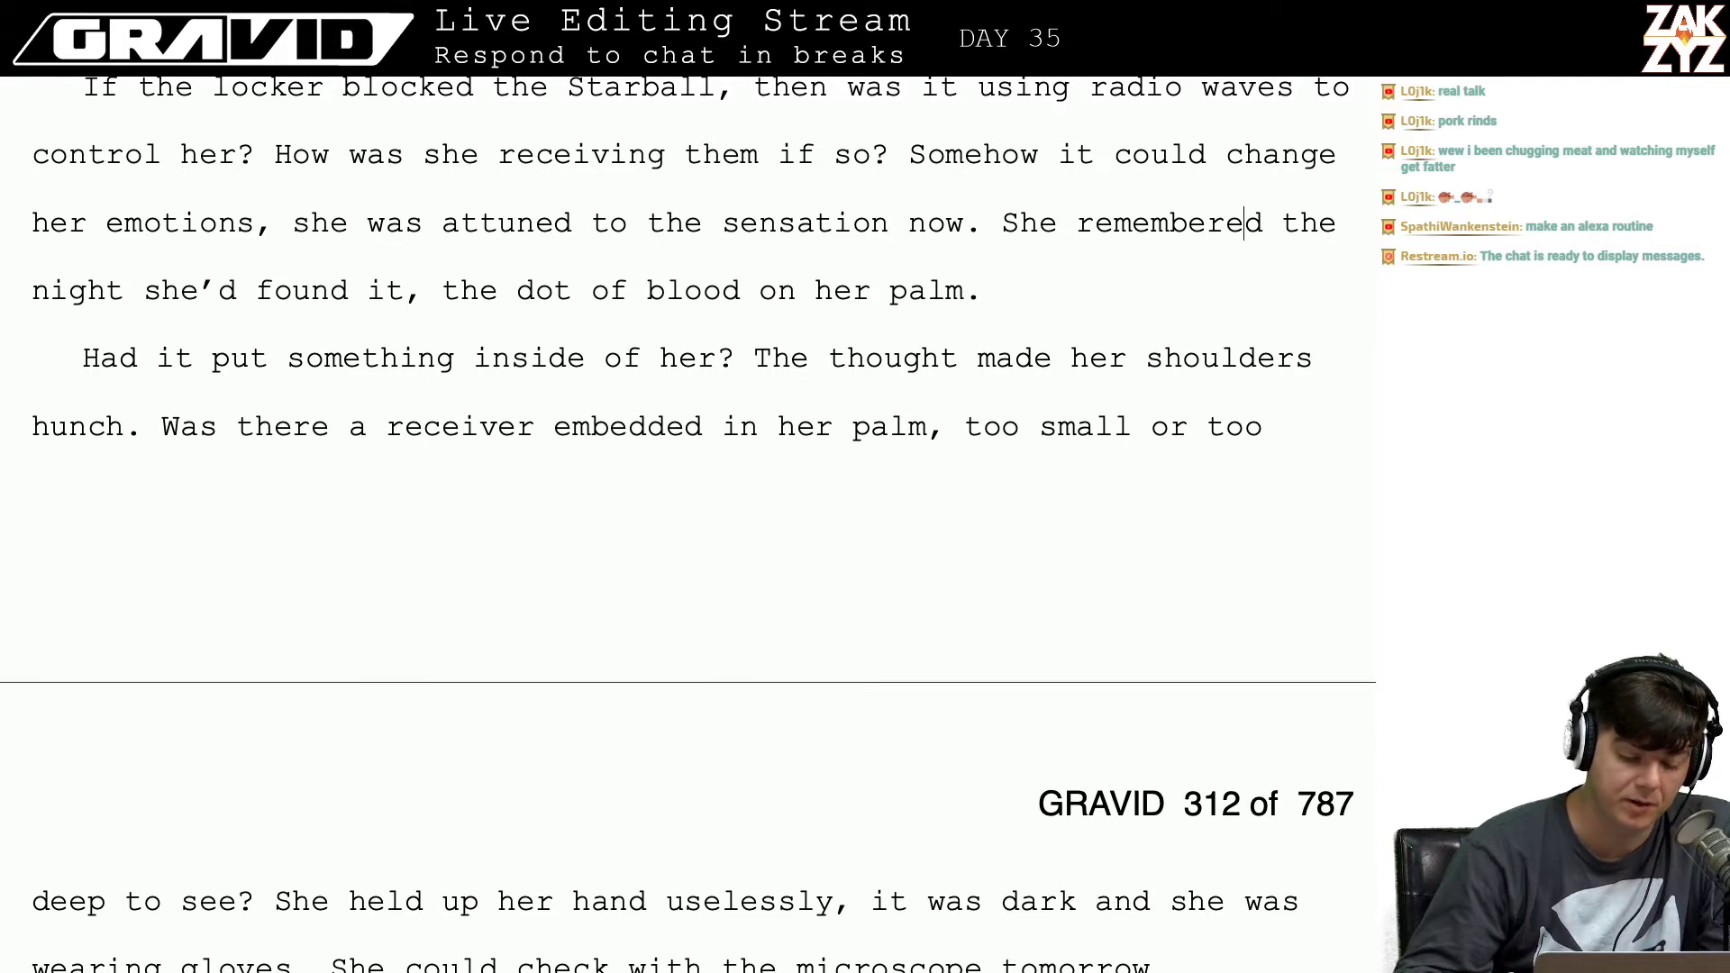
key("Down")
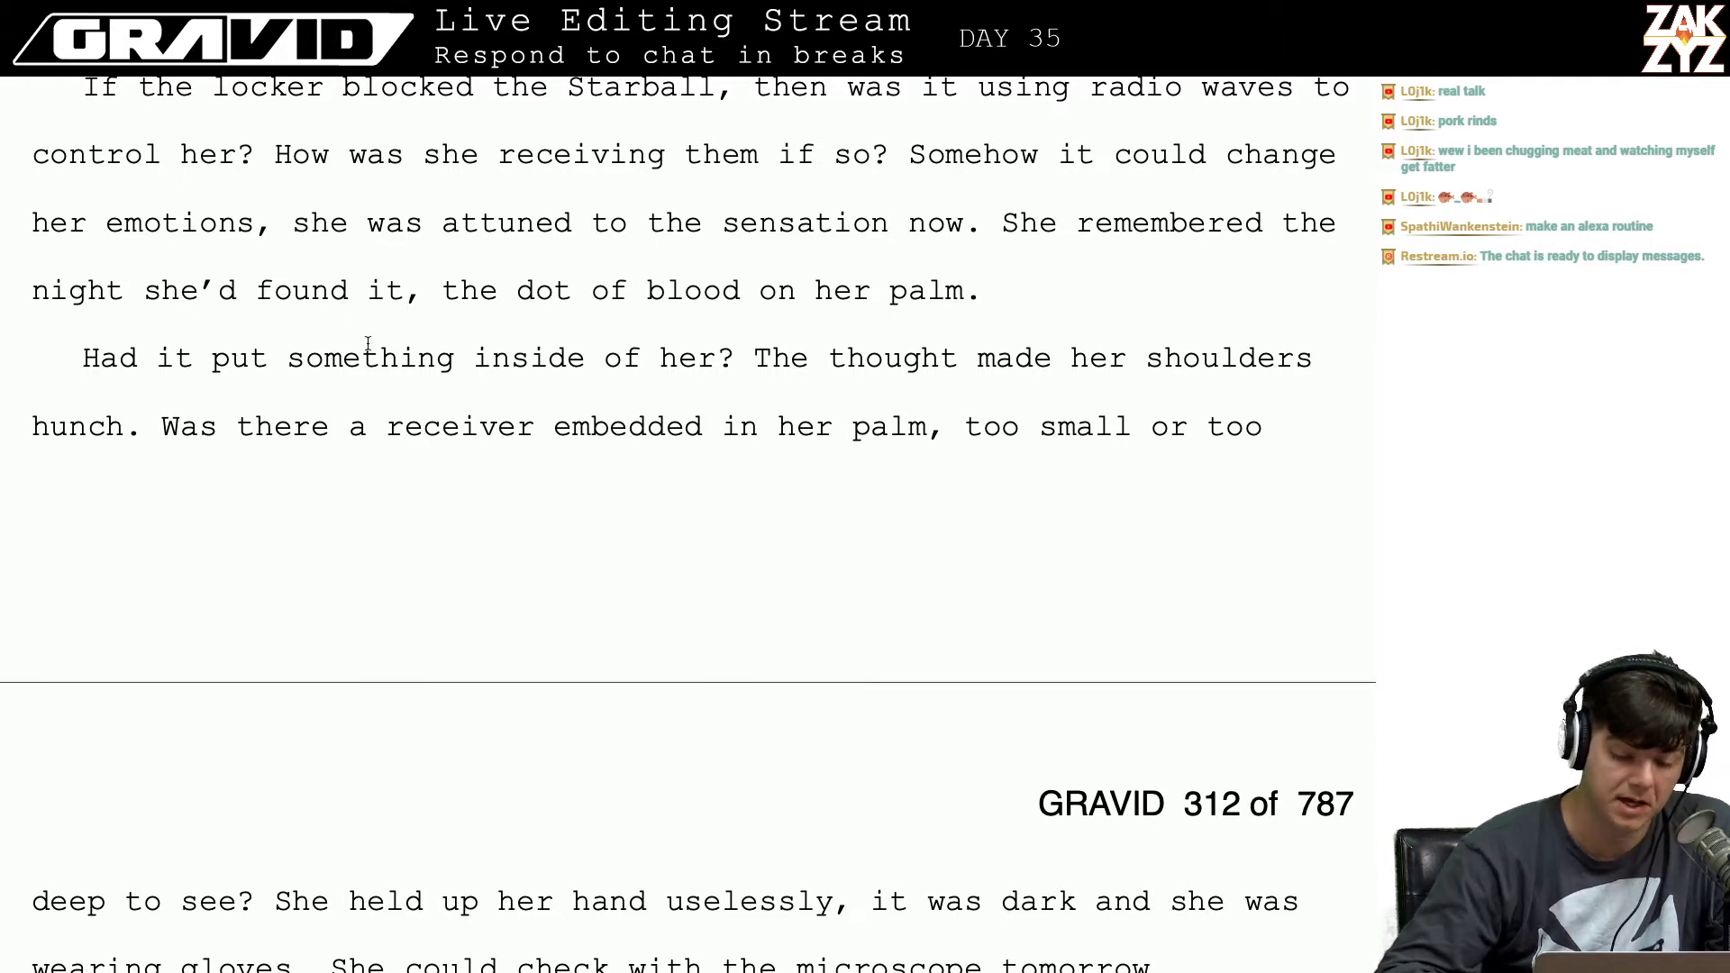
Step: Replace "it" with "the Starball" in the sentence about the night she'd found it
left_click(414, 294)
key("Left")
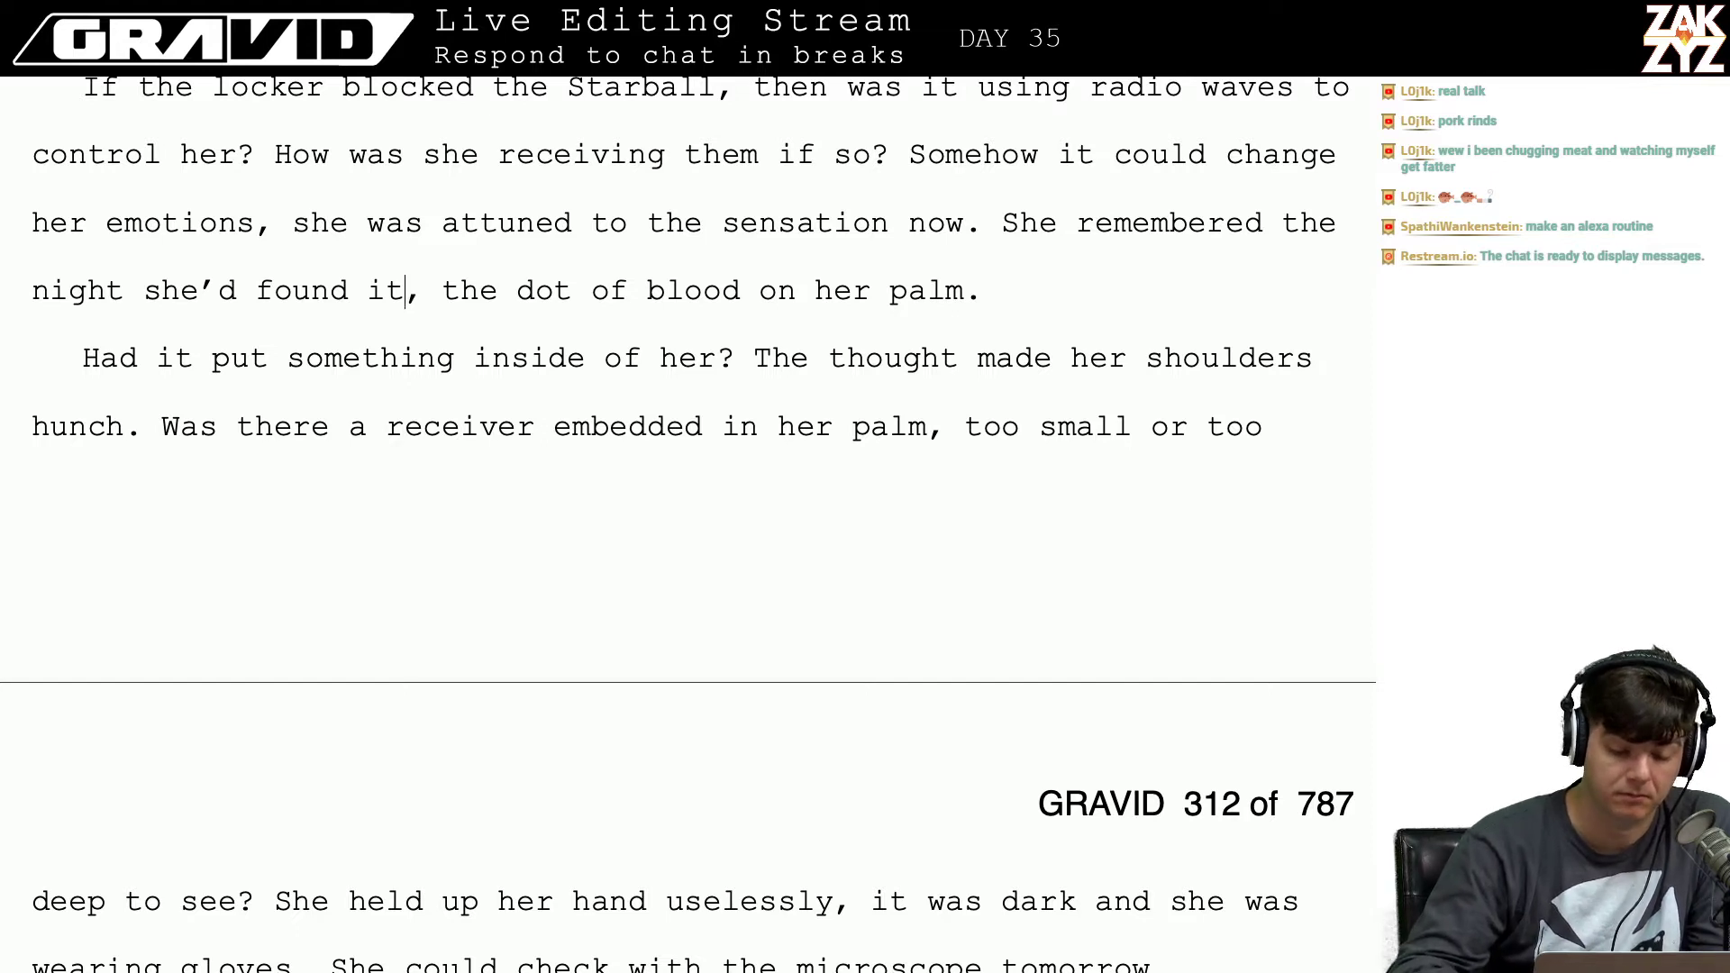
key("BackSpace")
key("BackSpace")
type("the Starba")
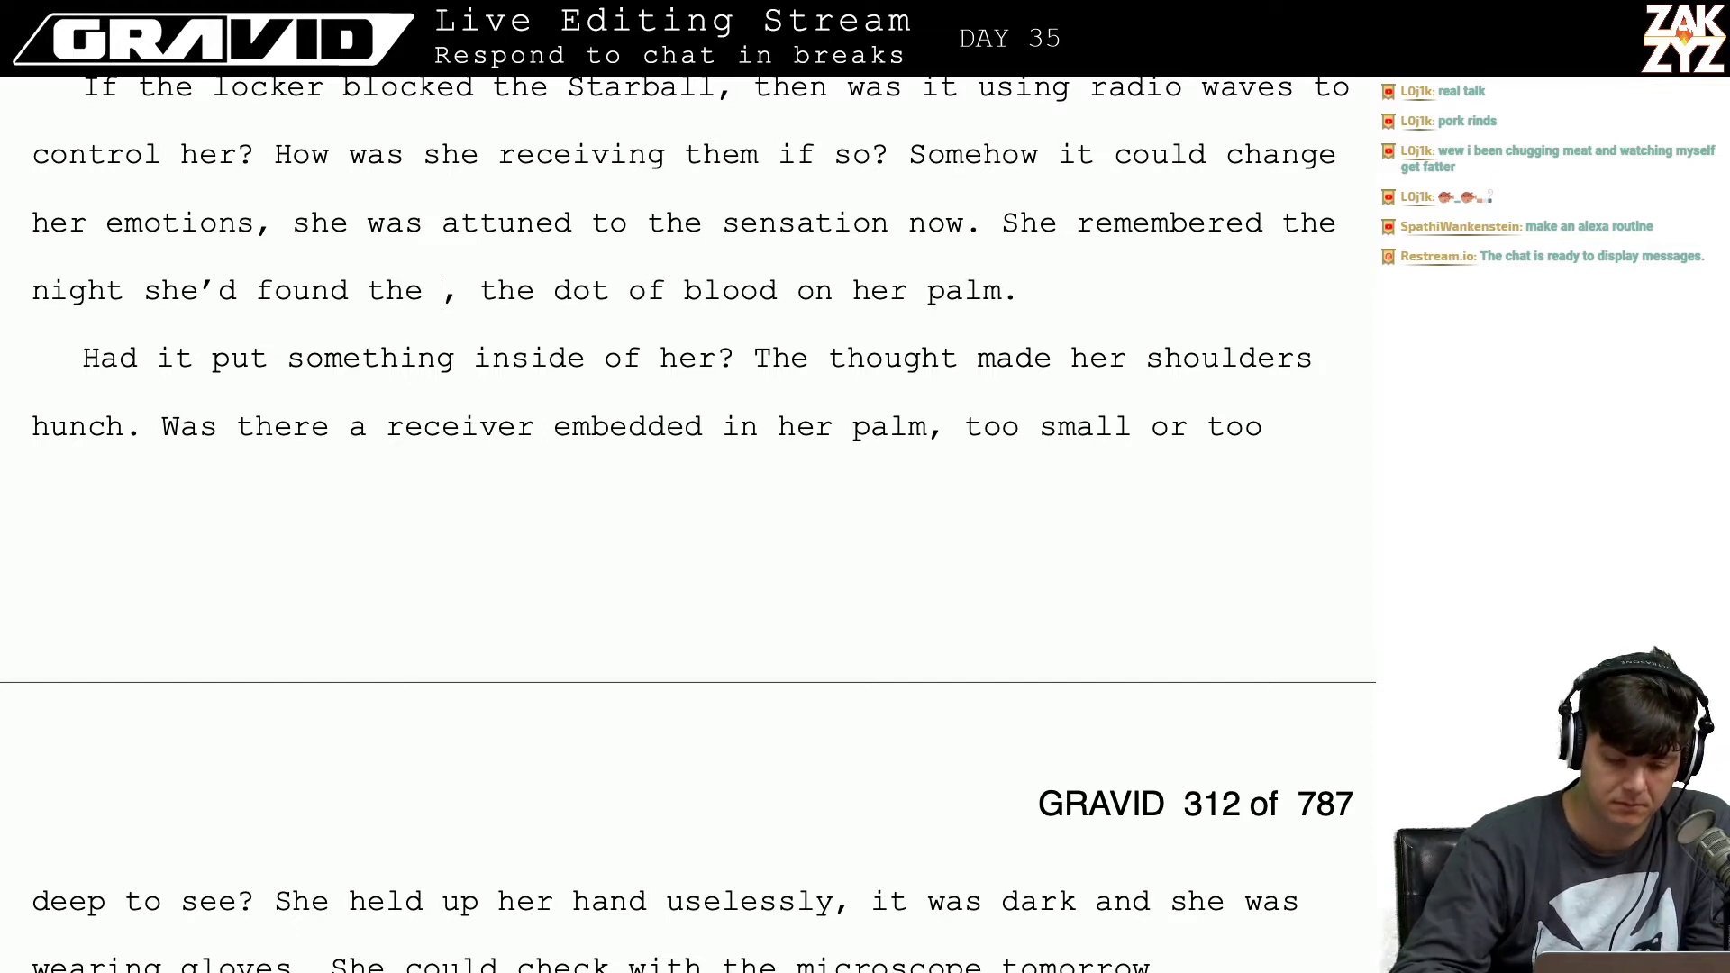
type("ll")
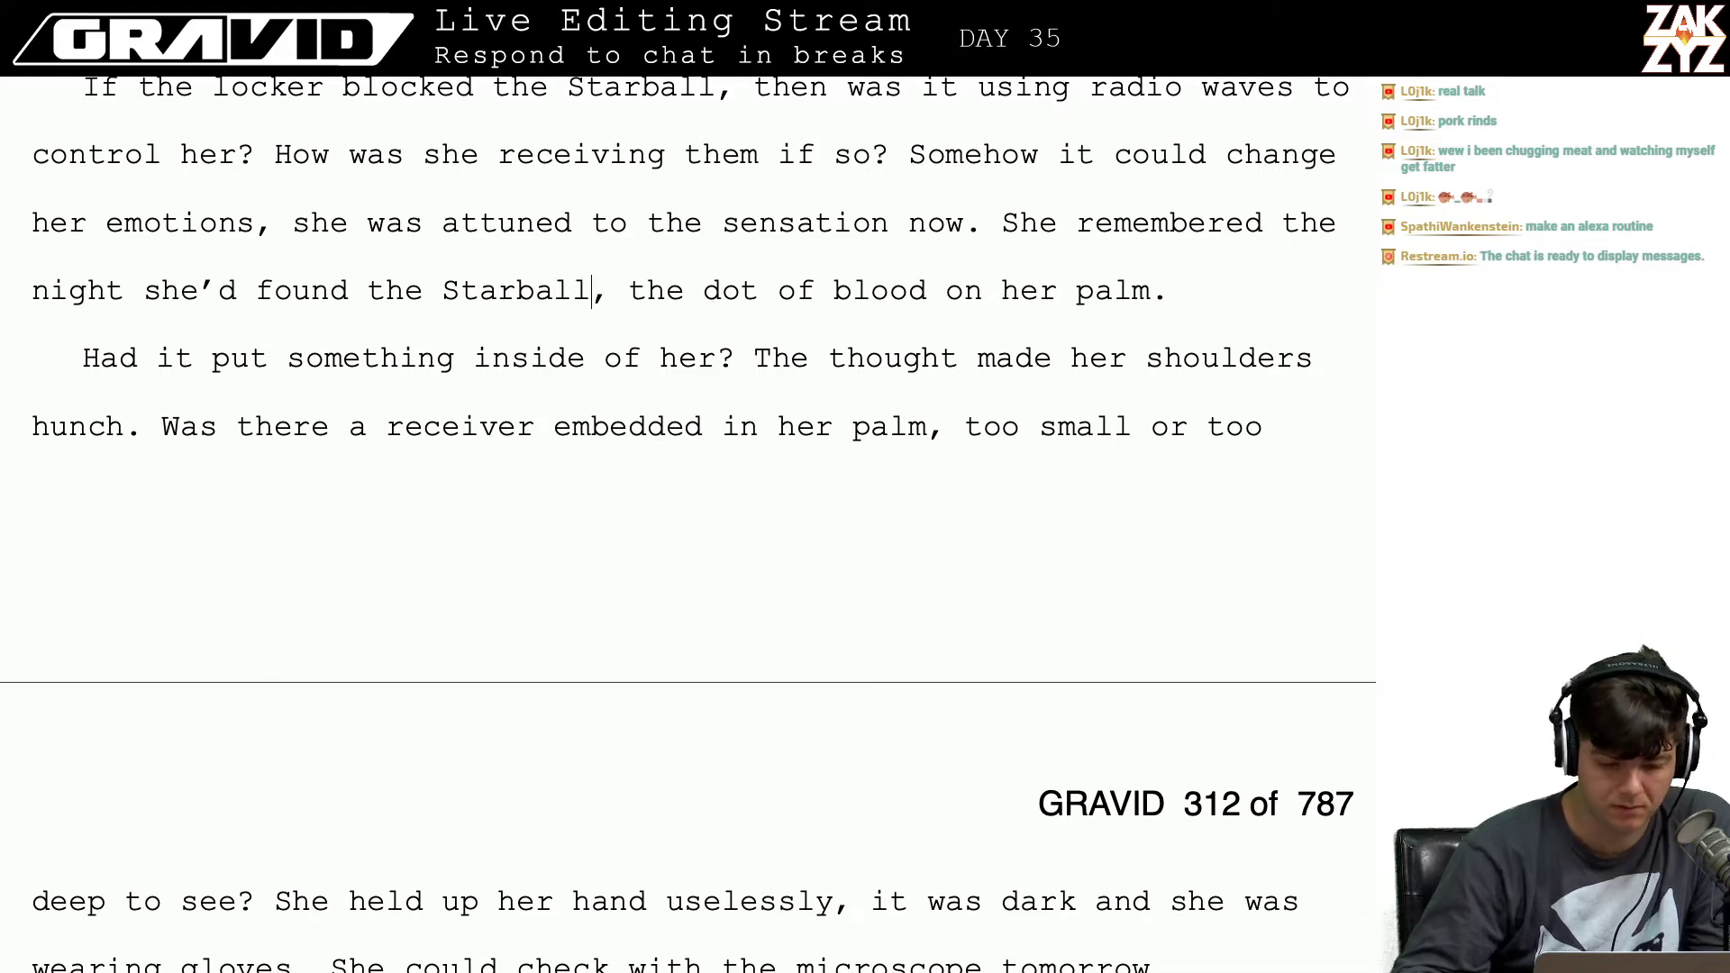
Step: Search the manuscript for "The Starball" and return to the paragraph about the locker
key("super+f")
type("th")
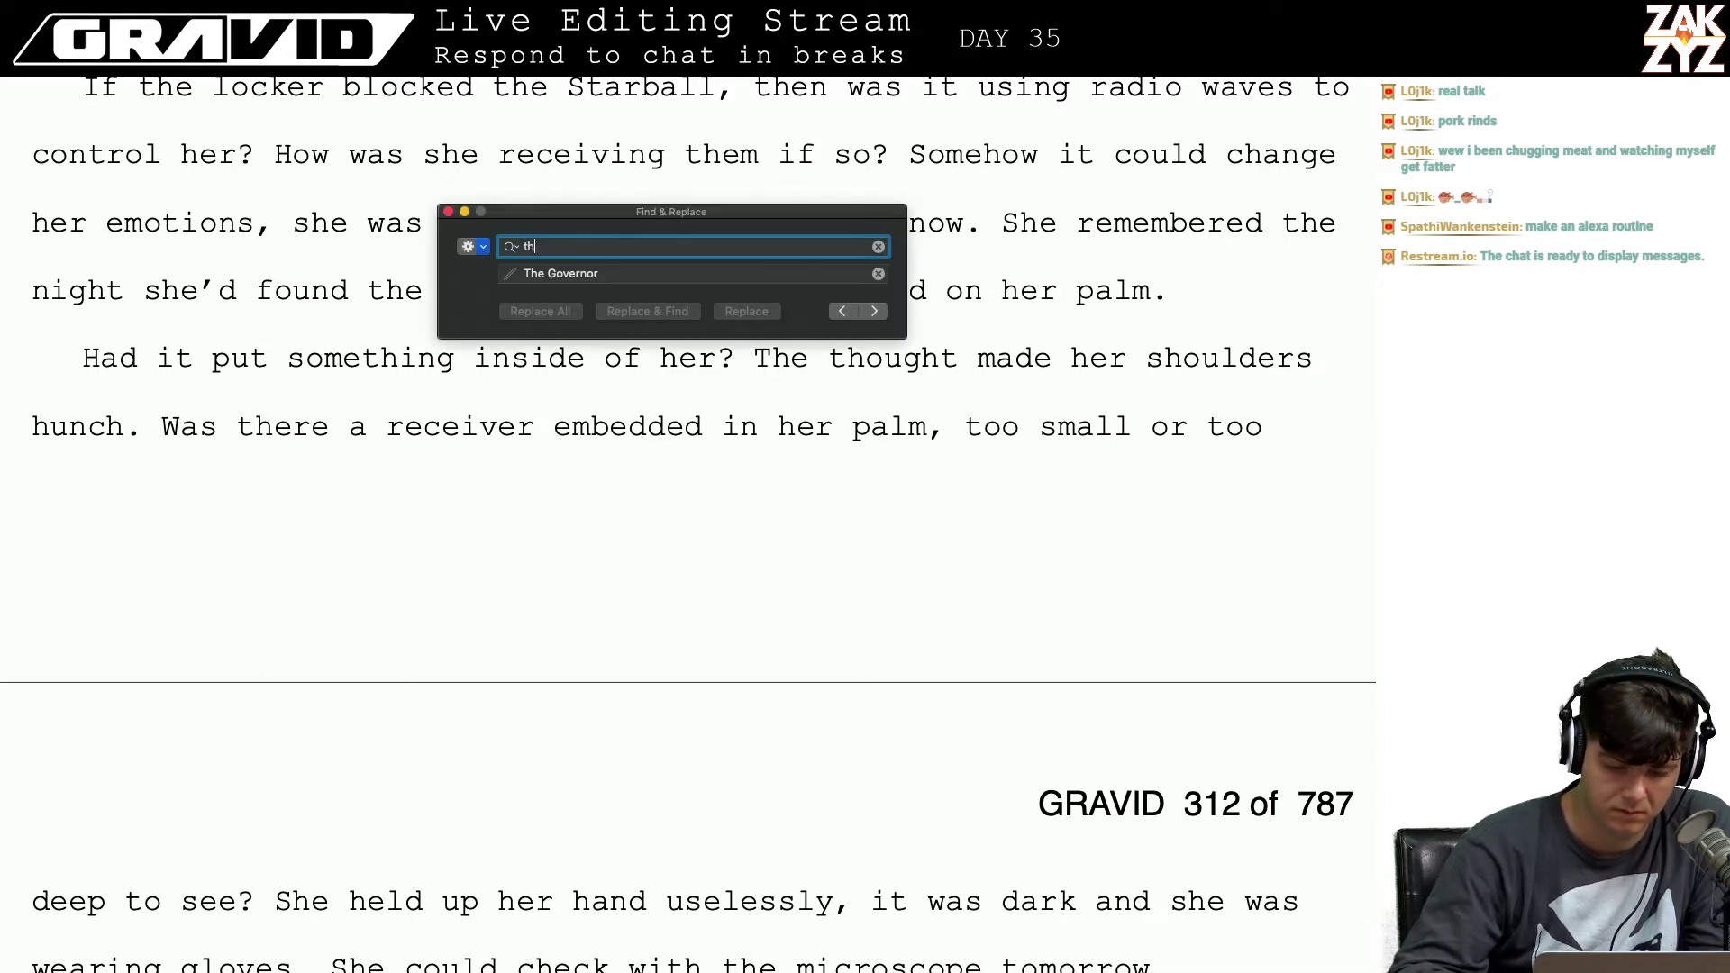
type("he Star")
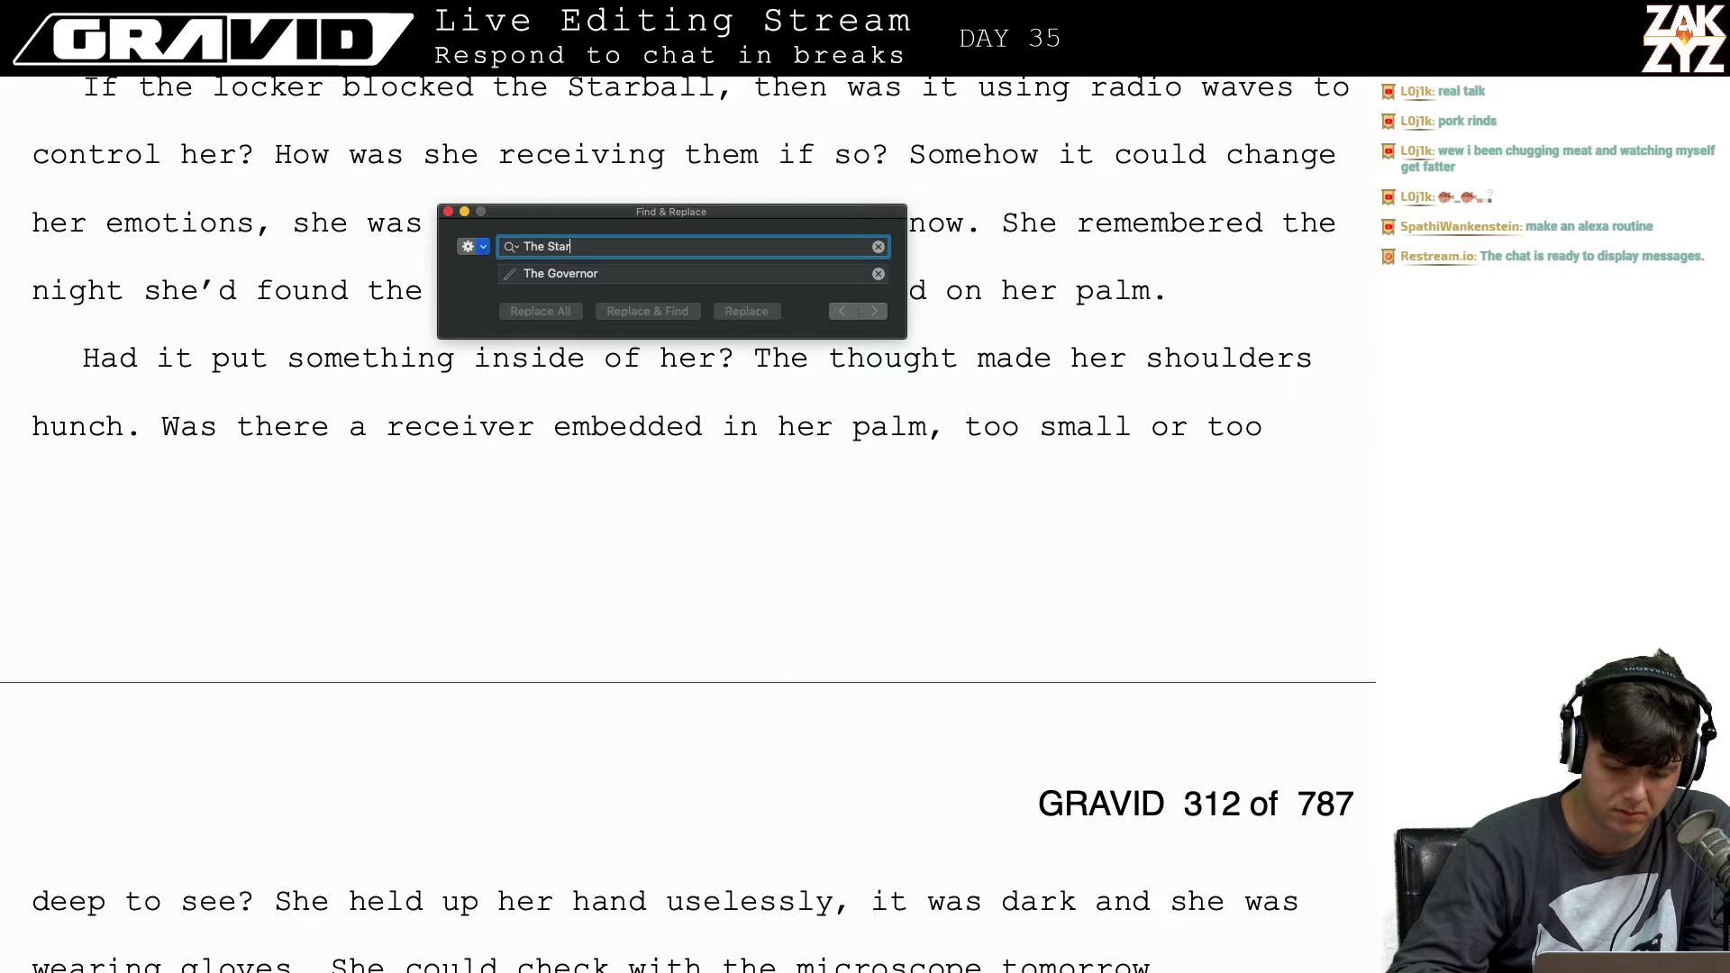
type("ball")
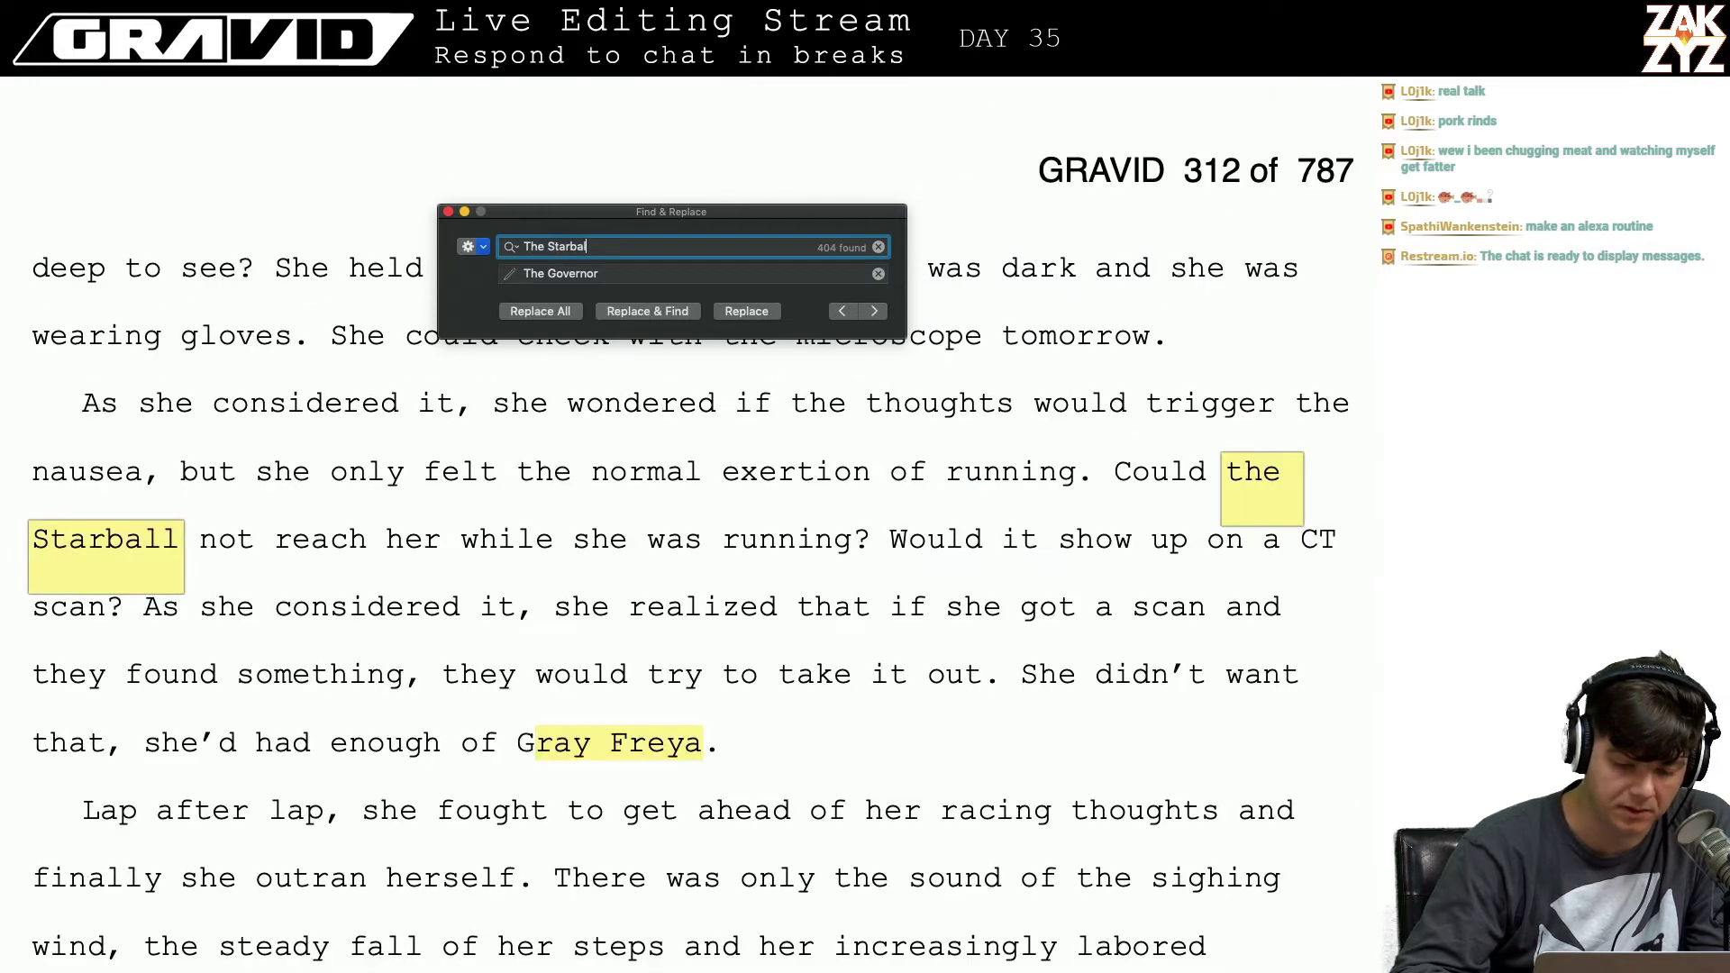
key("BackSpace")
key("BackSpace")
key("BackSpace")
key("BackSpace")
key("BackSpace")
key("BackSpace")
key("BackSpace")
key("BackSpace")
key("BackSpace")
key("BackSpace")
key("BackSpace")
key("BackSpace")
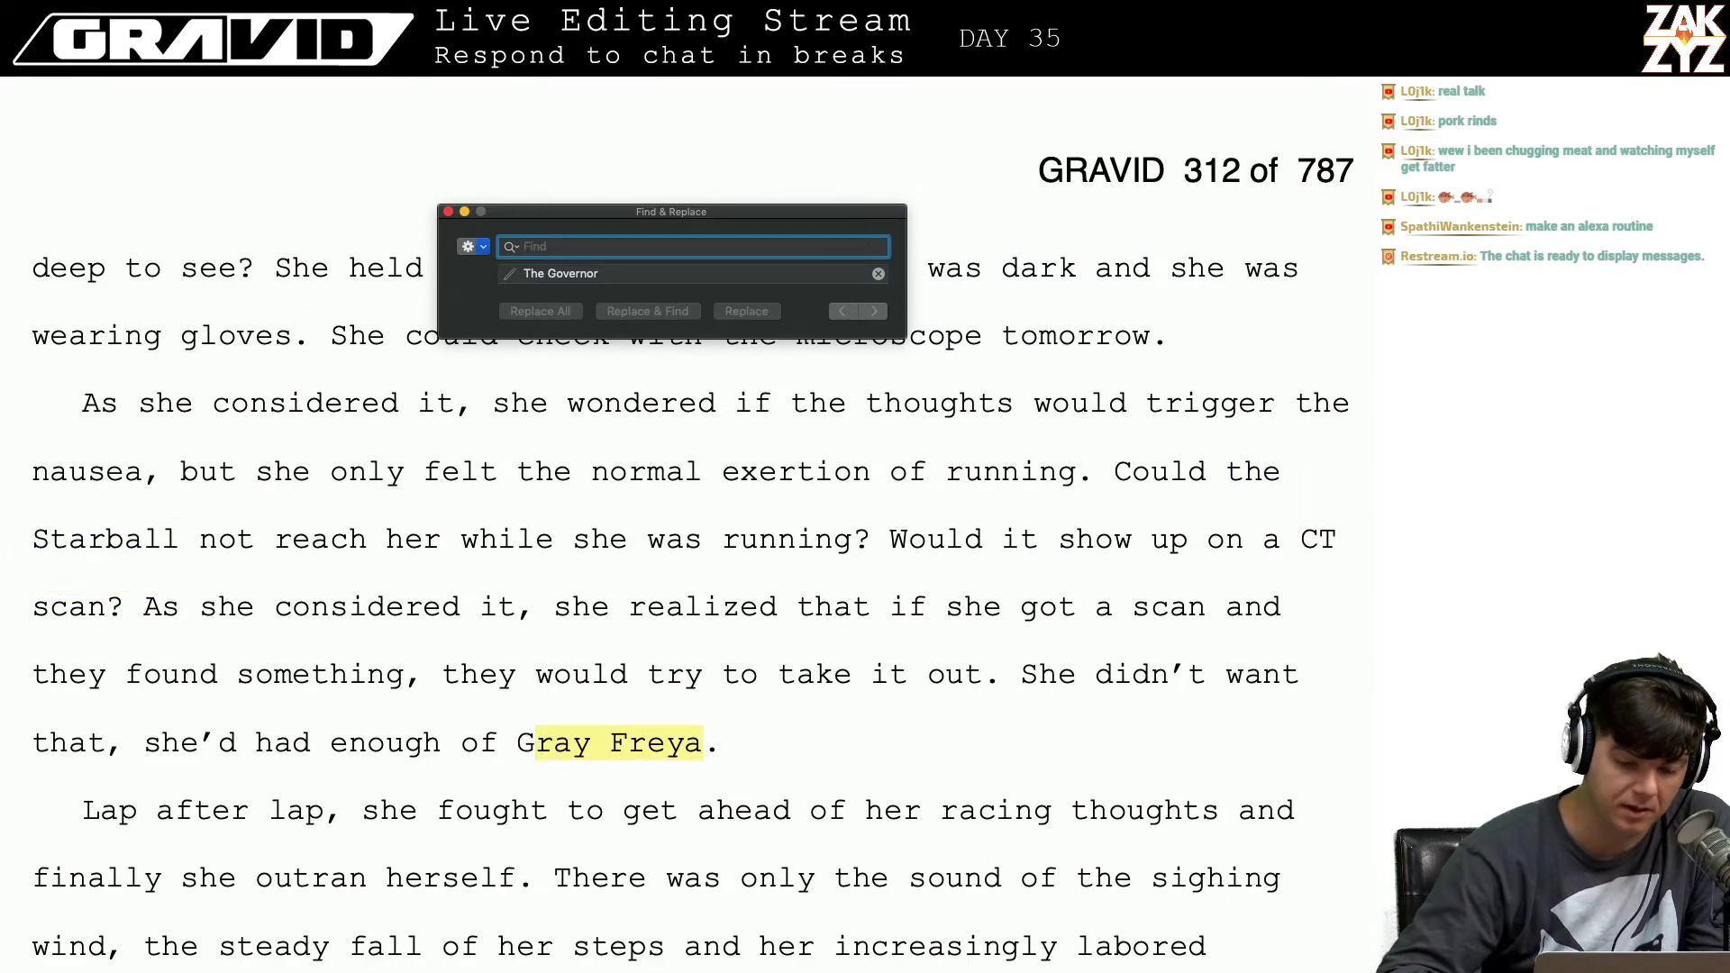
left_click(447, 210)
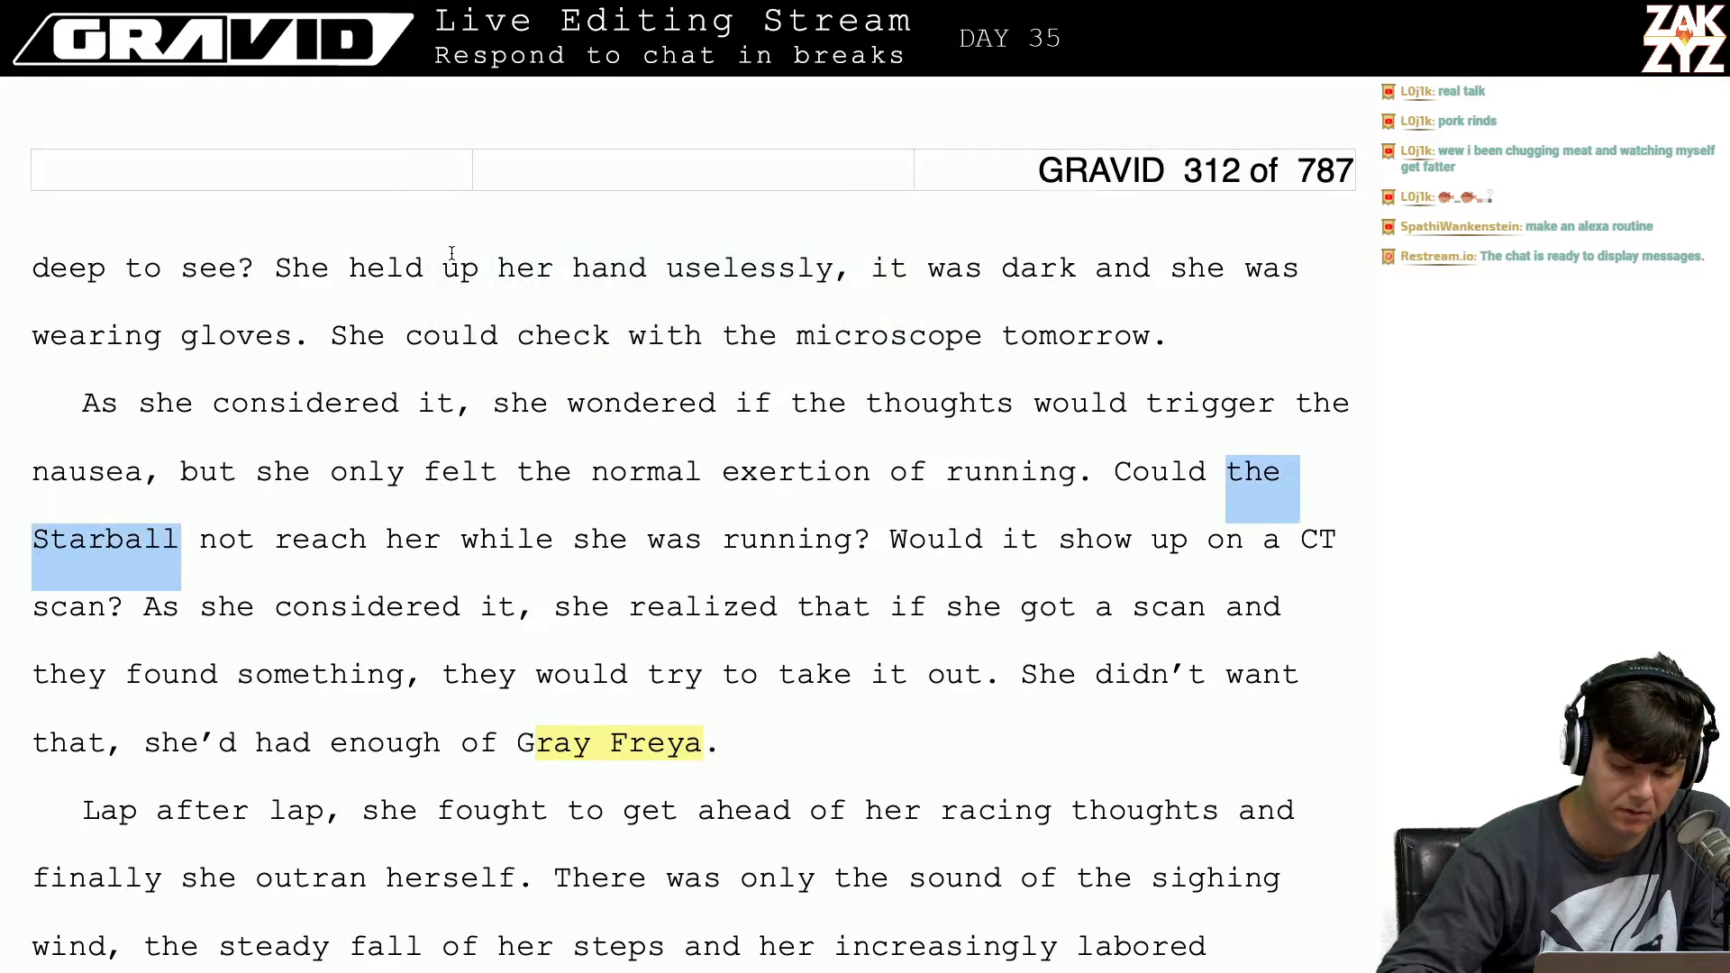
scroll(445, 288, "up", 5)
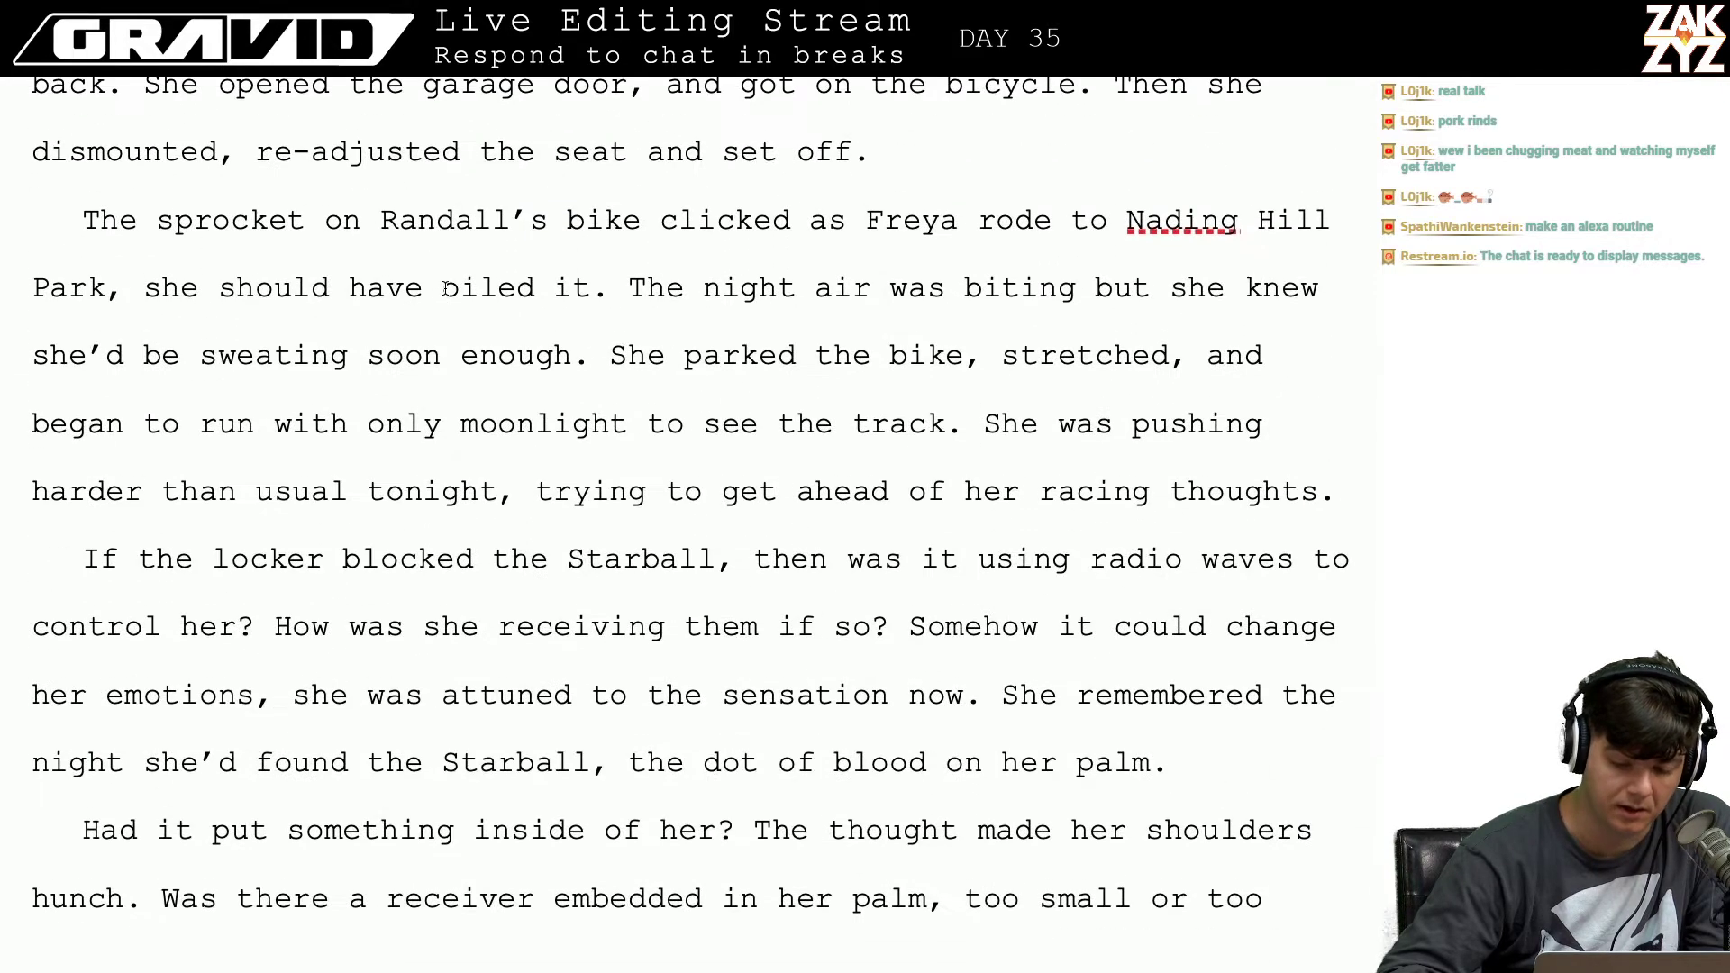
scroll(445, 288, "down", 1)
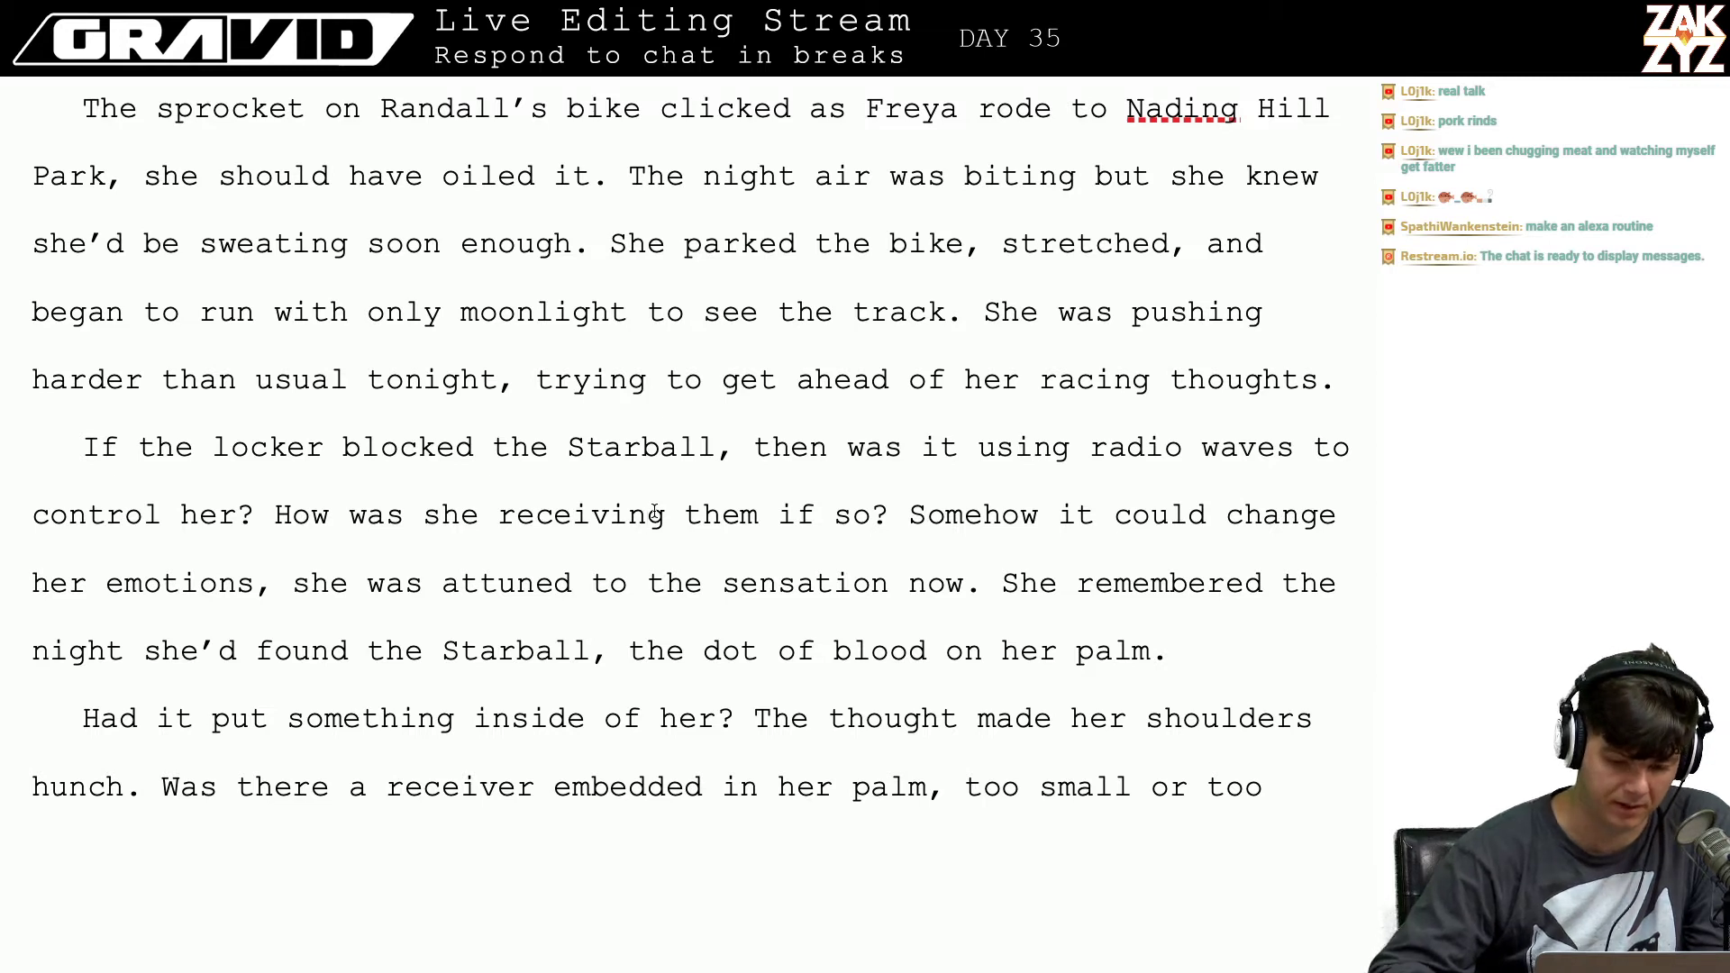
left_click(722, 583)
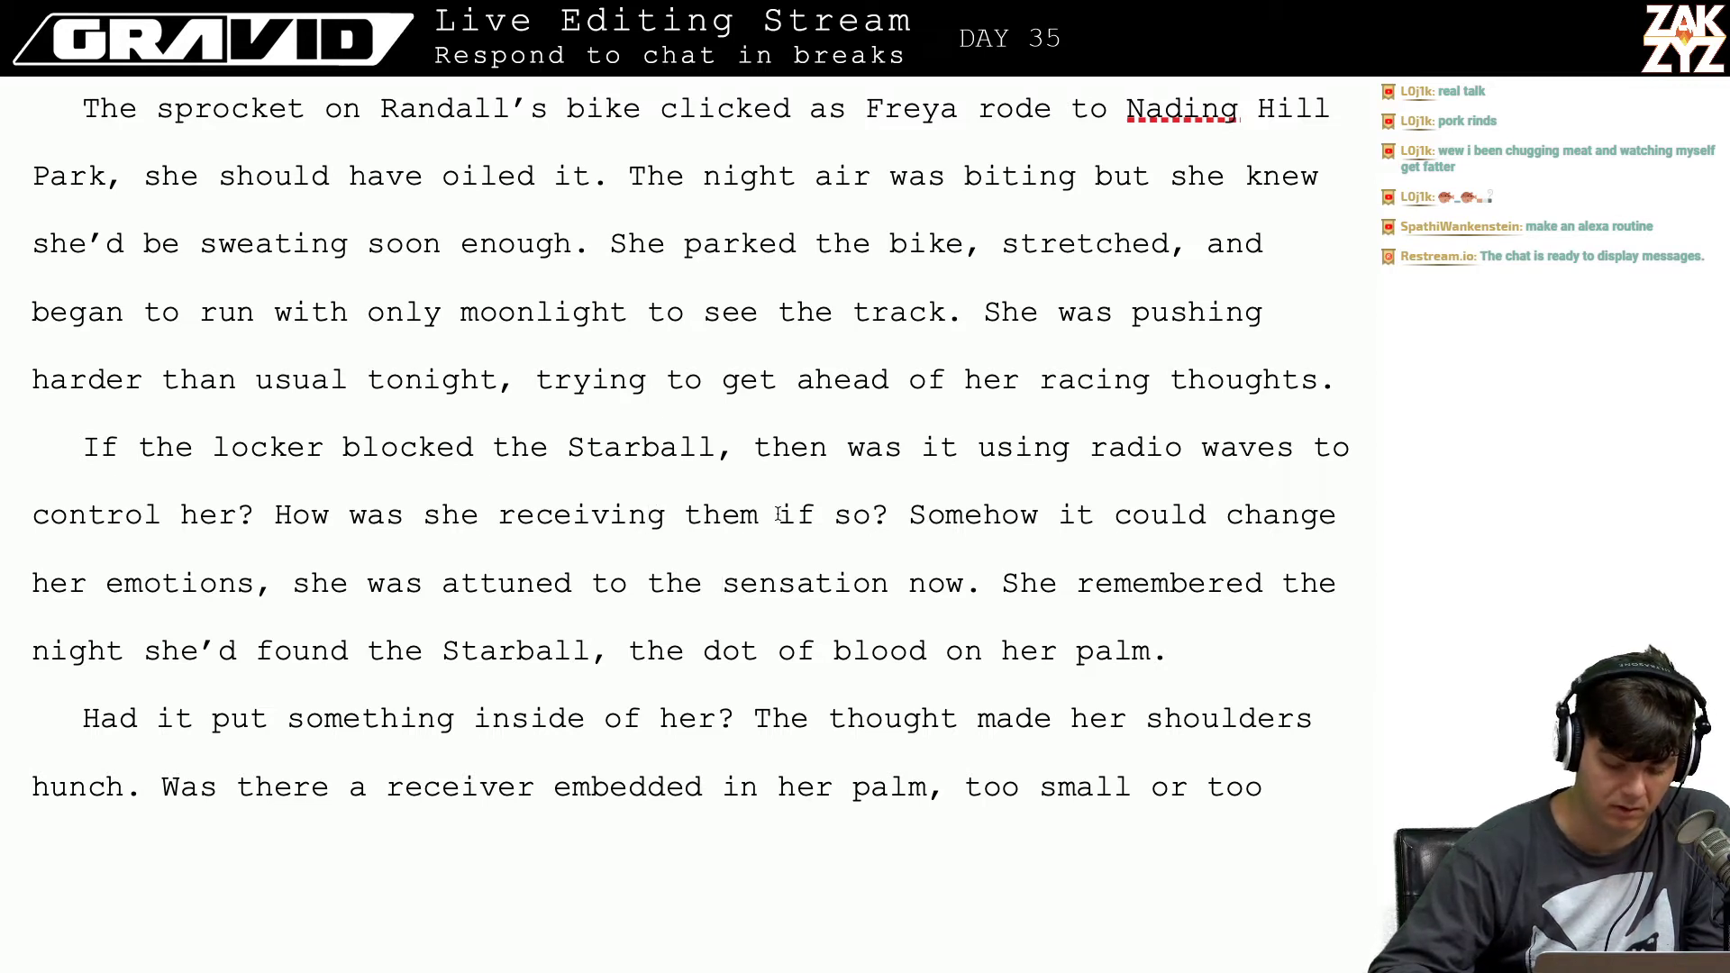
key("super+f")
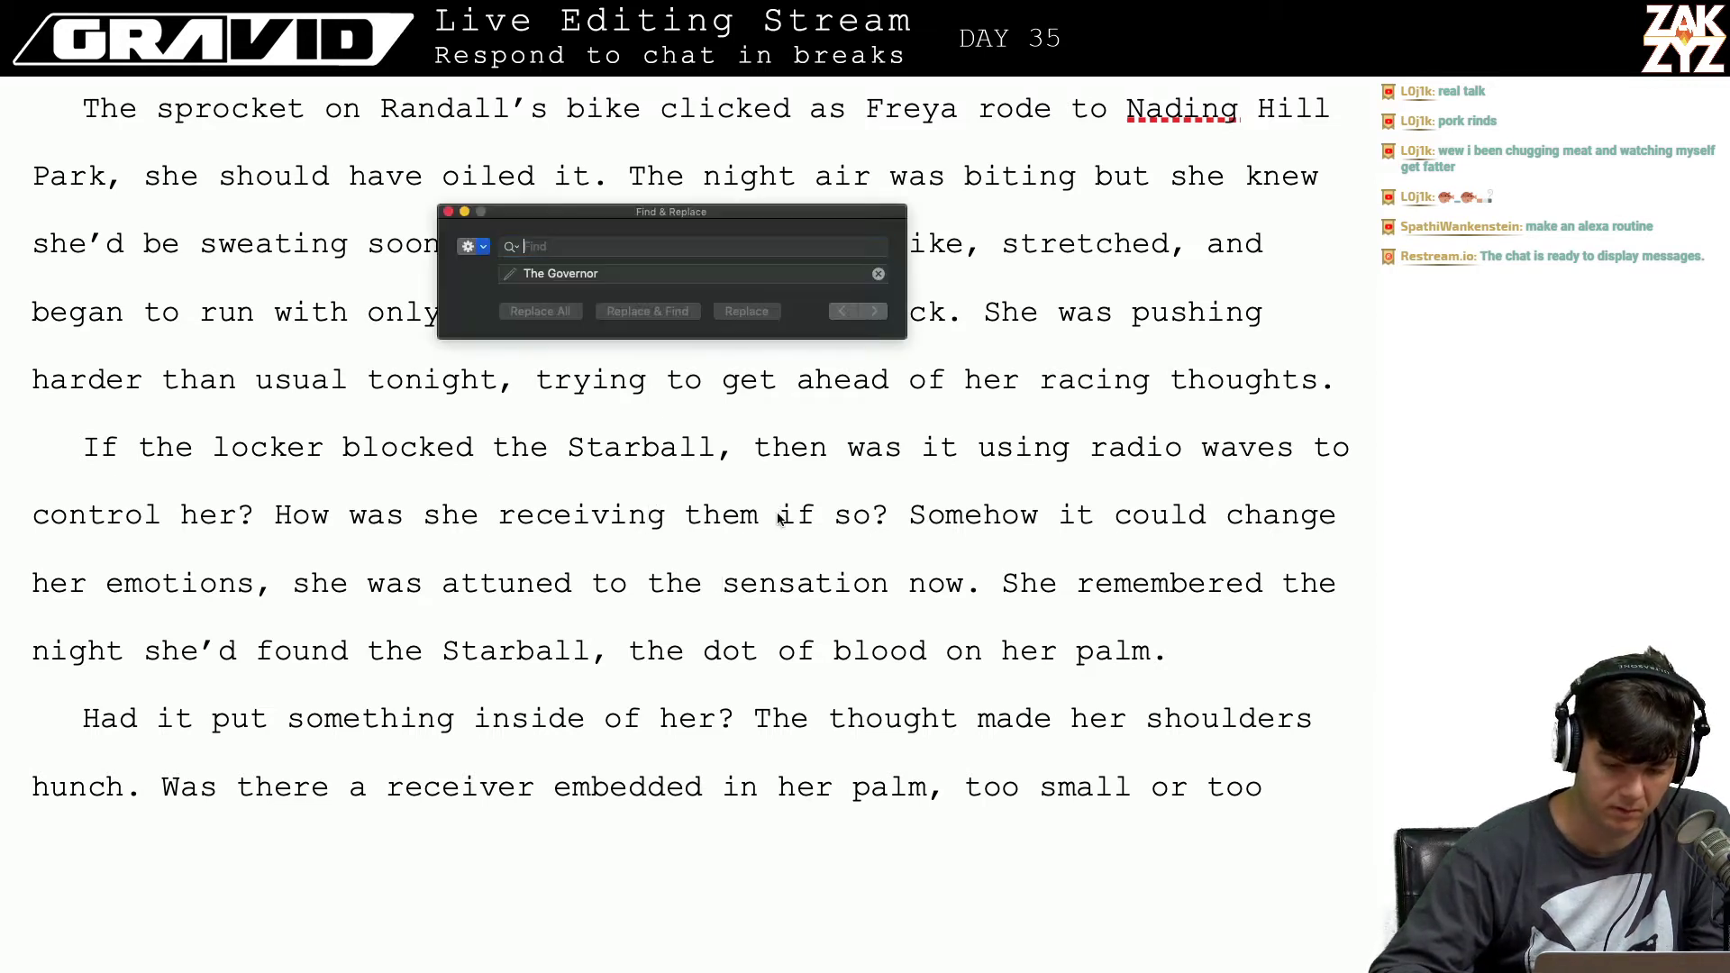
type("T")
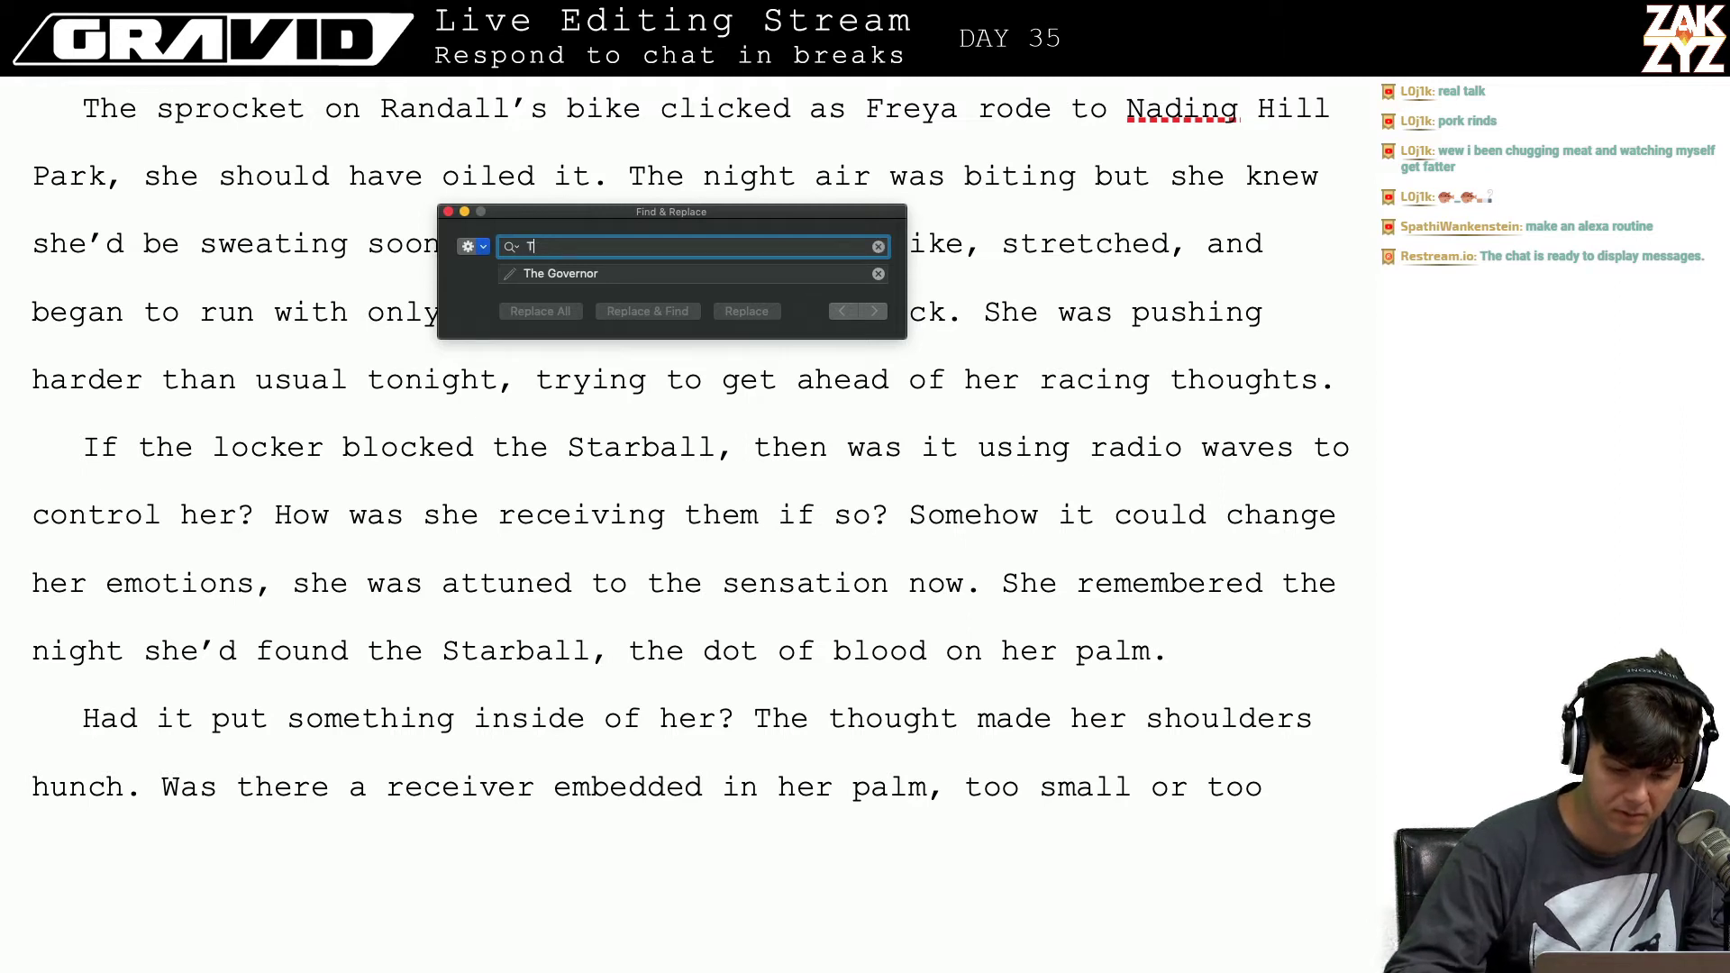
type("he Starball")
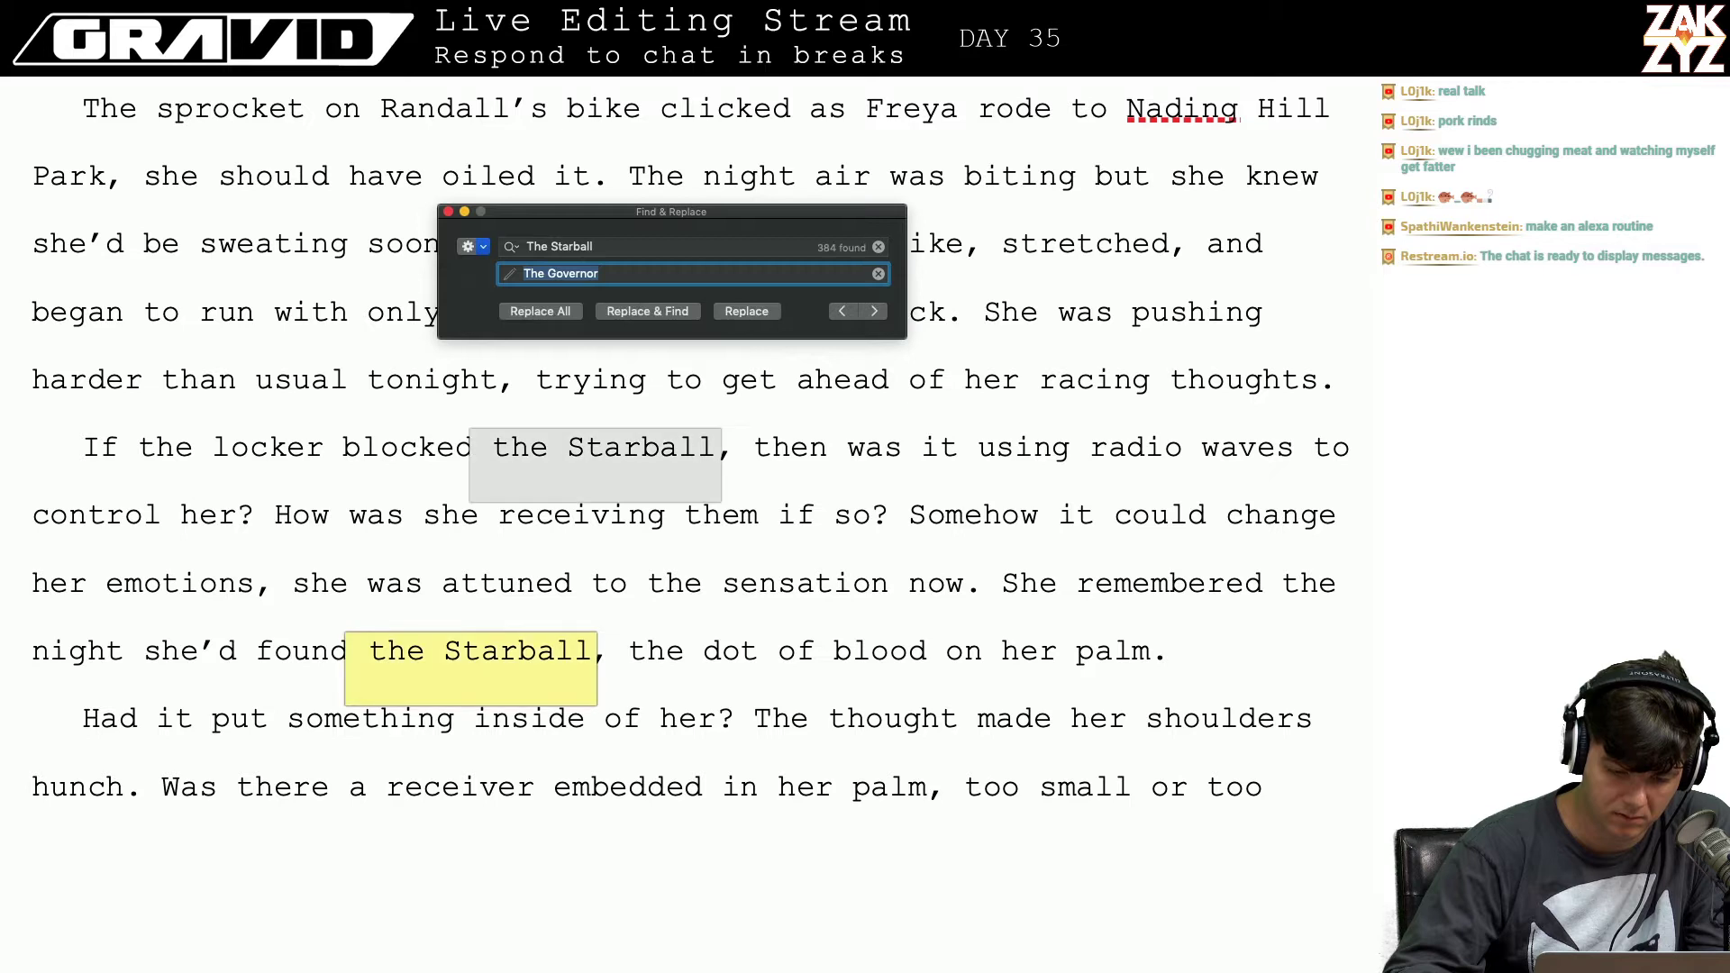
type("the starba")
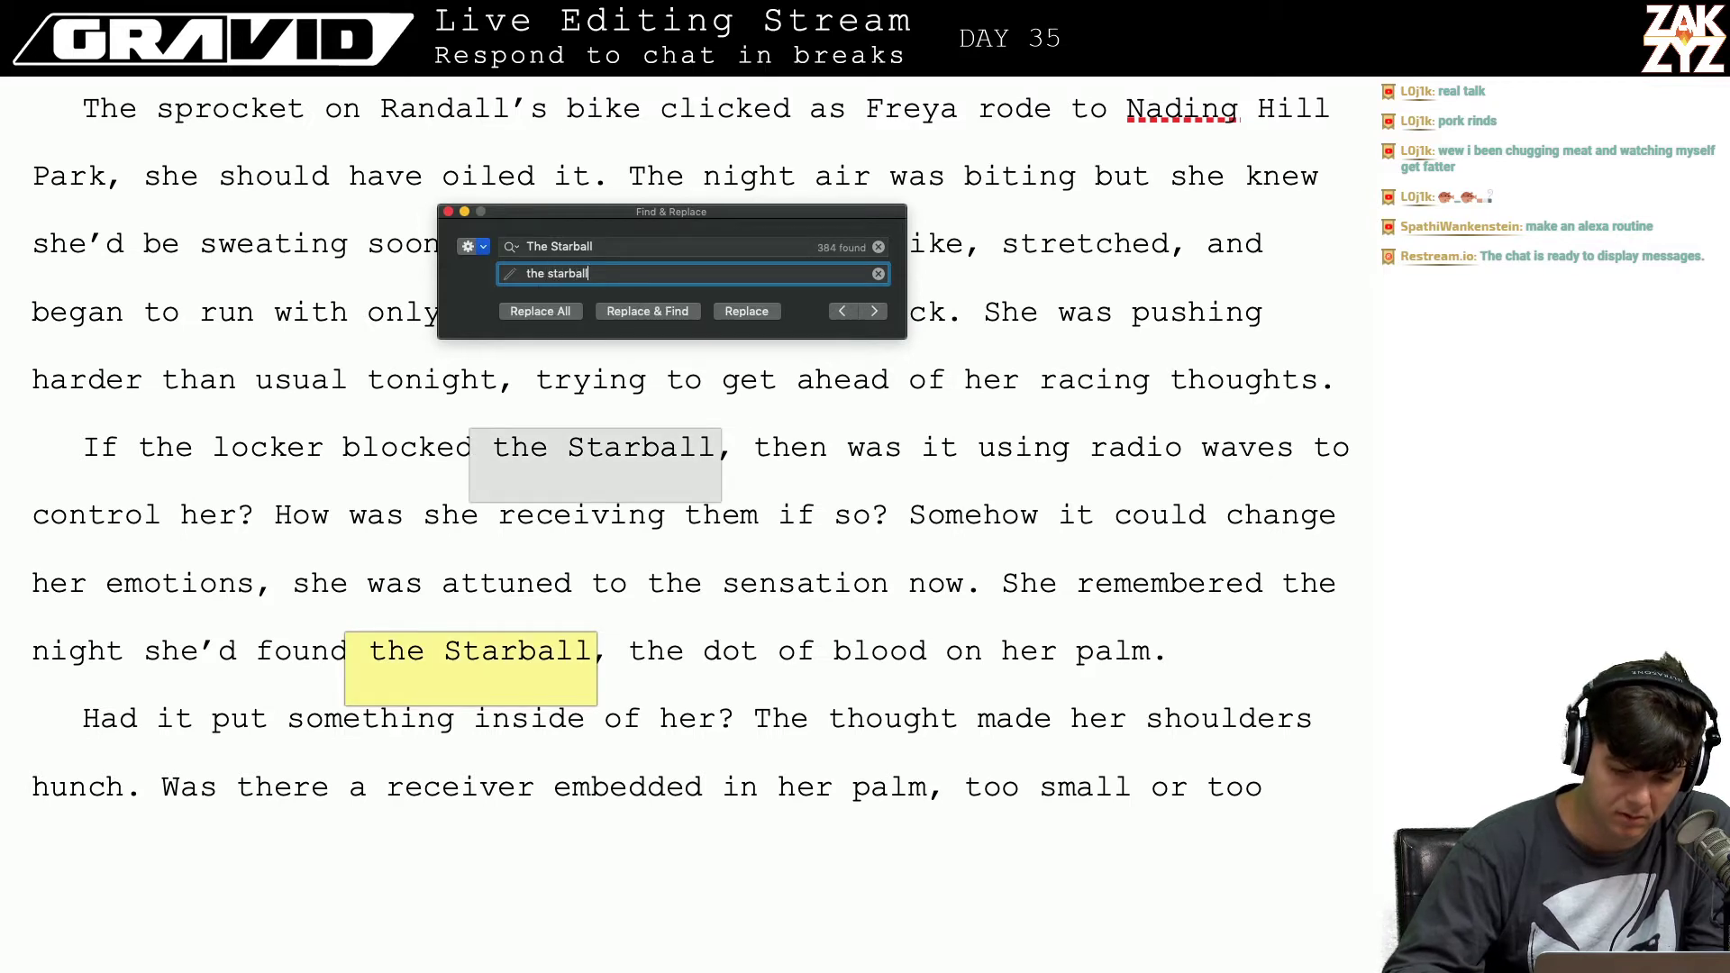
type("ll")
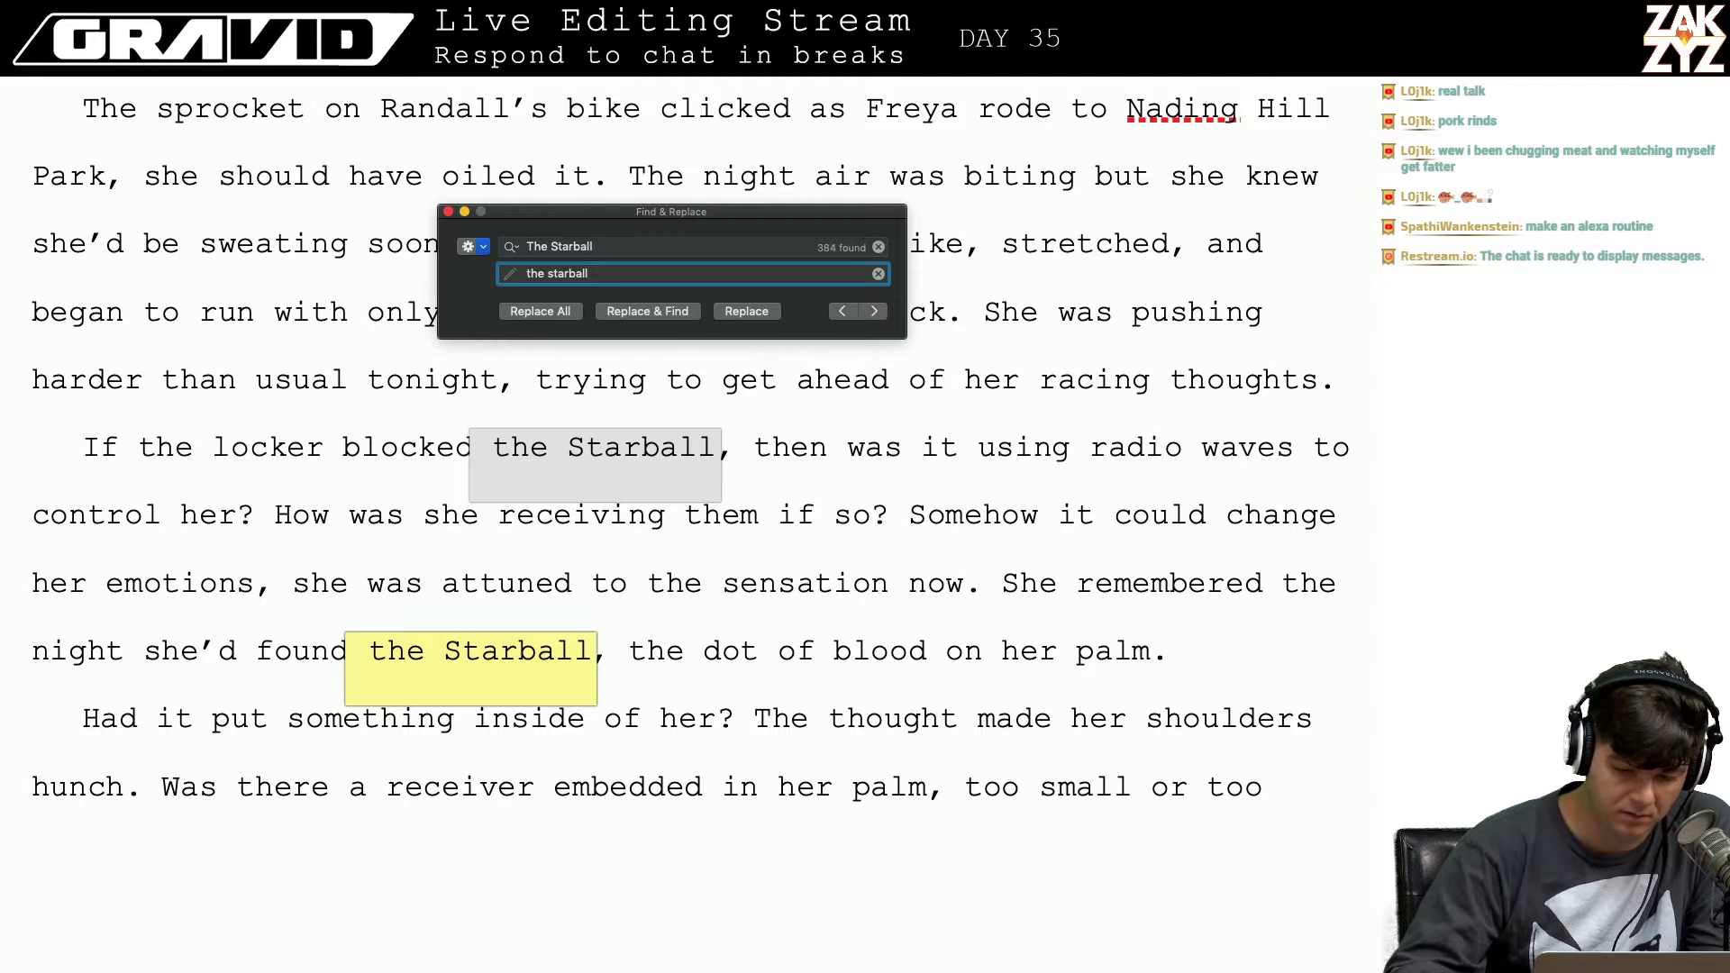
key("BackSpace")
key("BackSpace")
key("BackSpace")
key("BackSpace")
key("BackSpace")
key("BackSpace")
key("BackSpace")
key("BackSpace")
type("St")
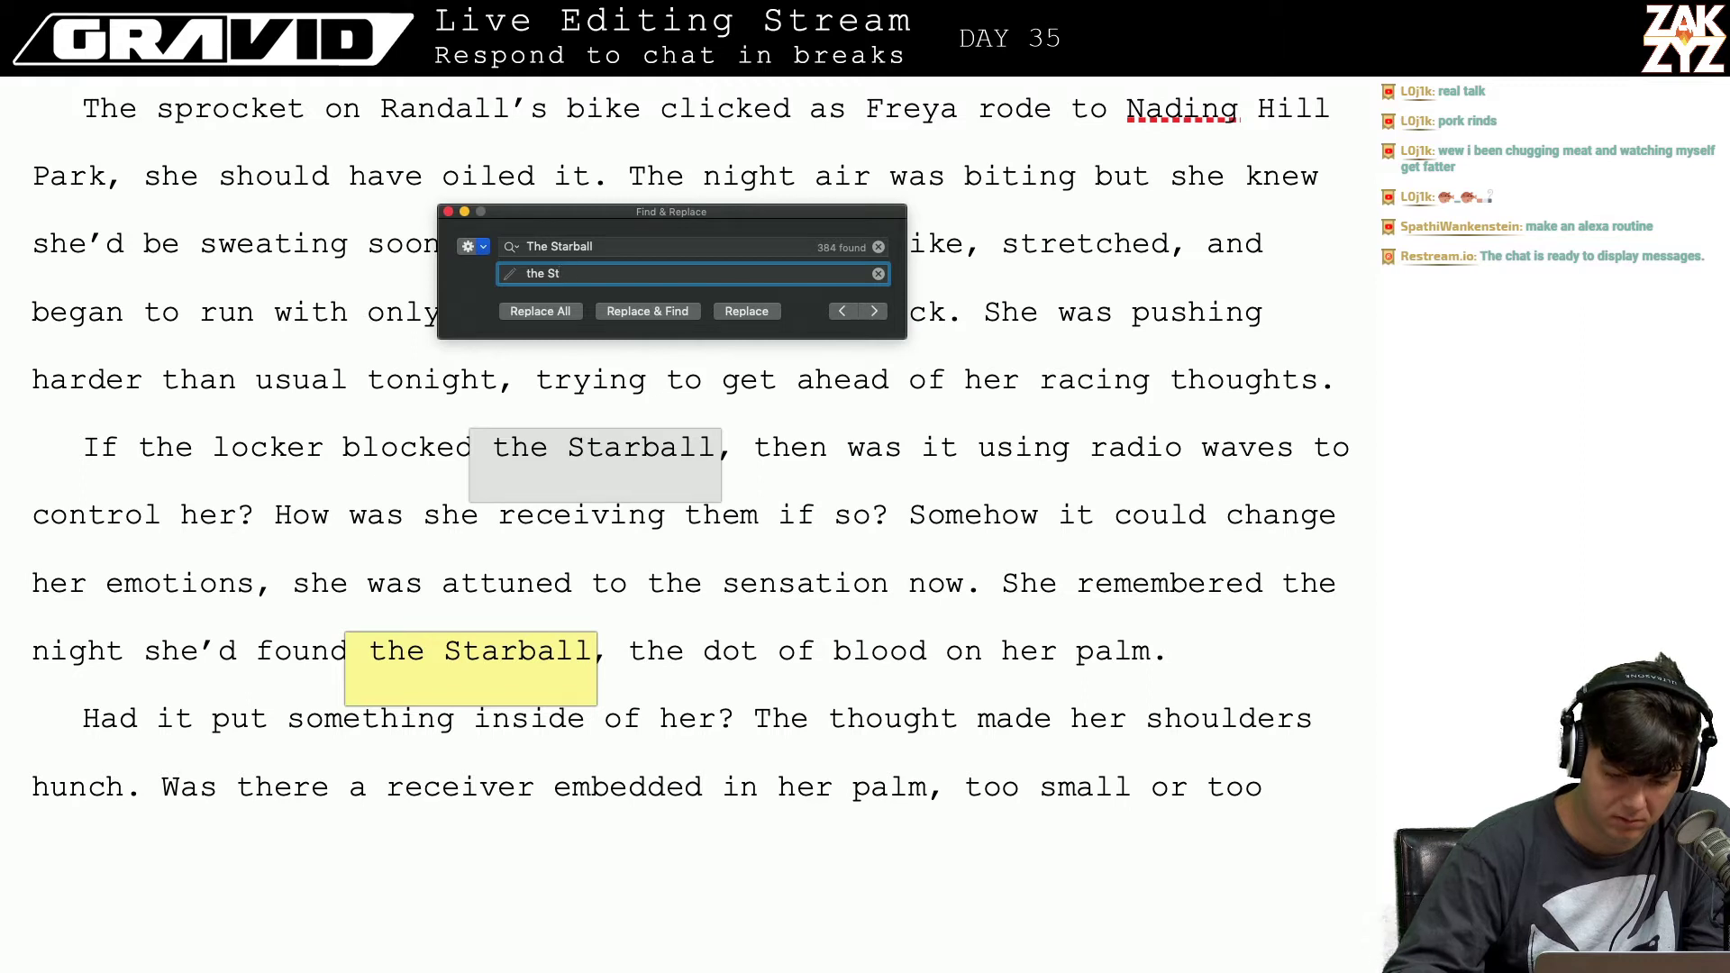
type("arball")
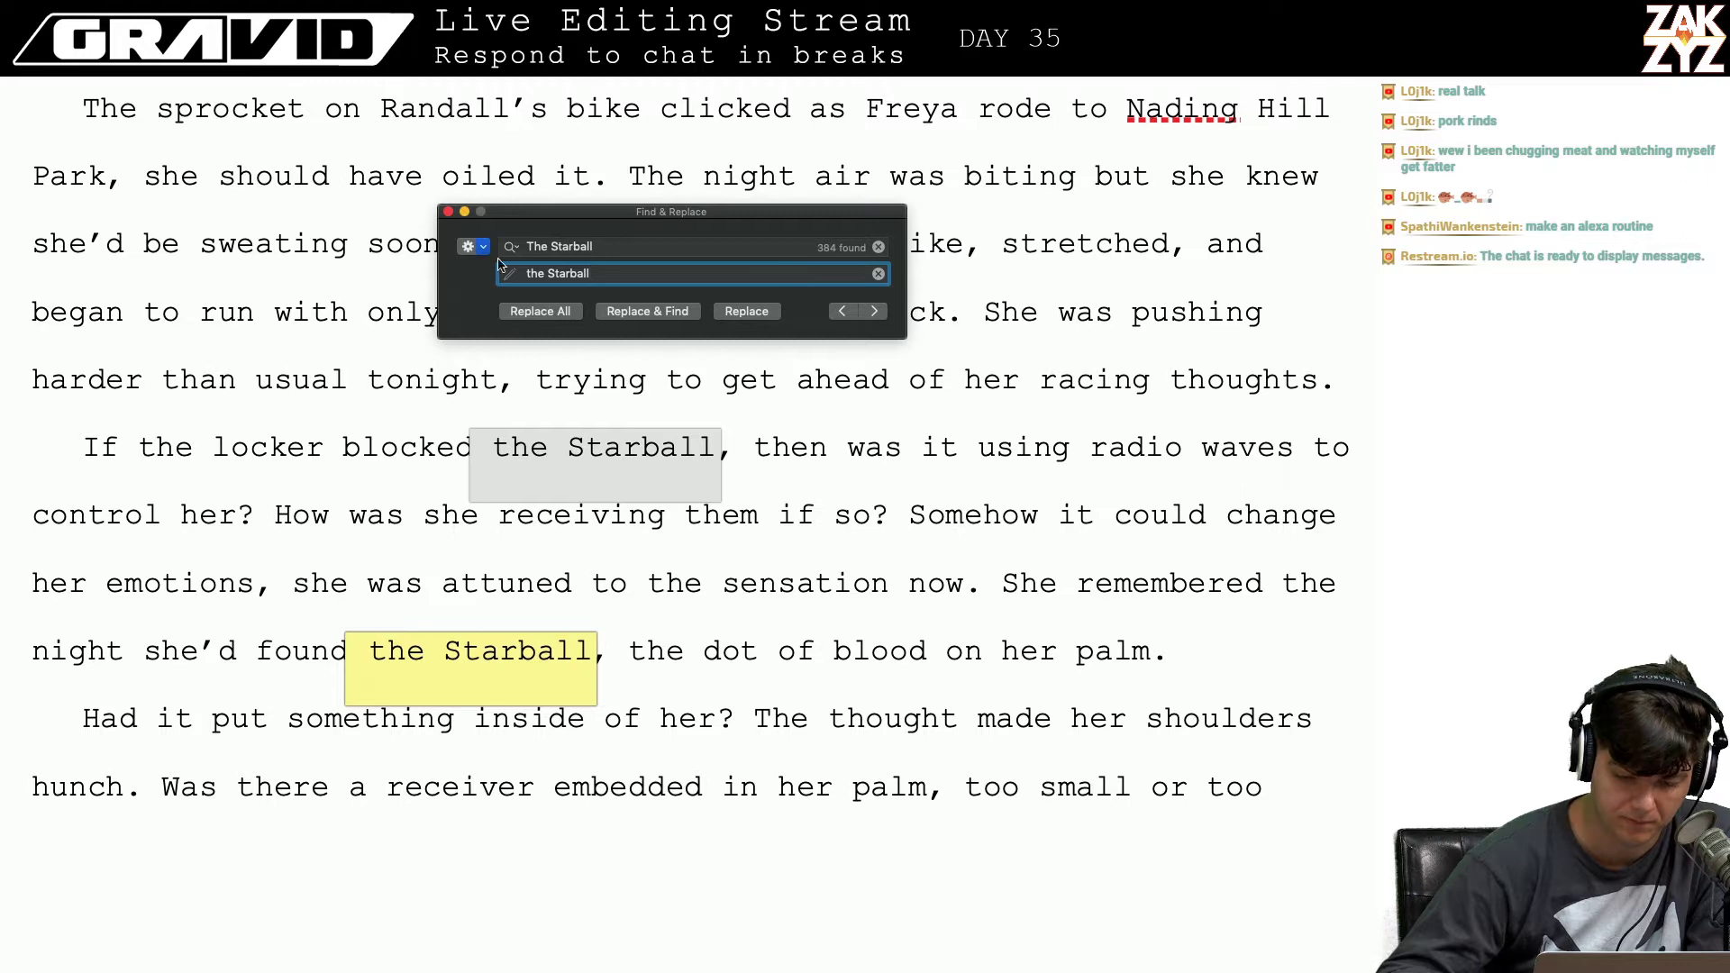
left_click(622, 244)
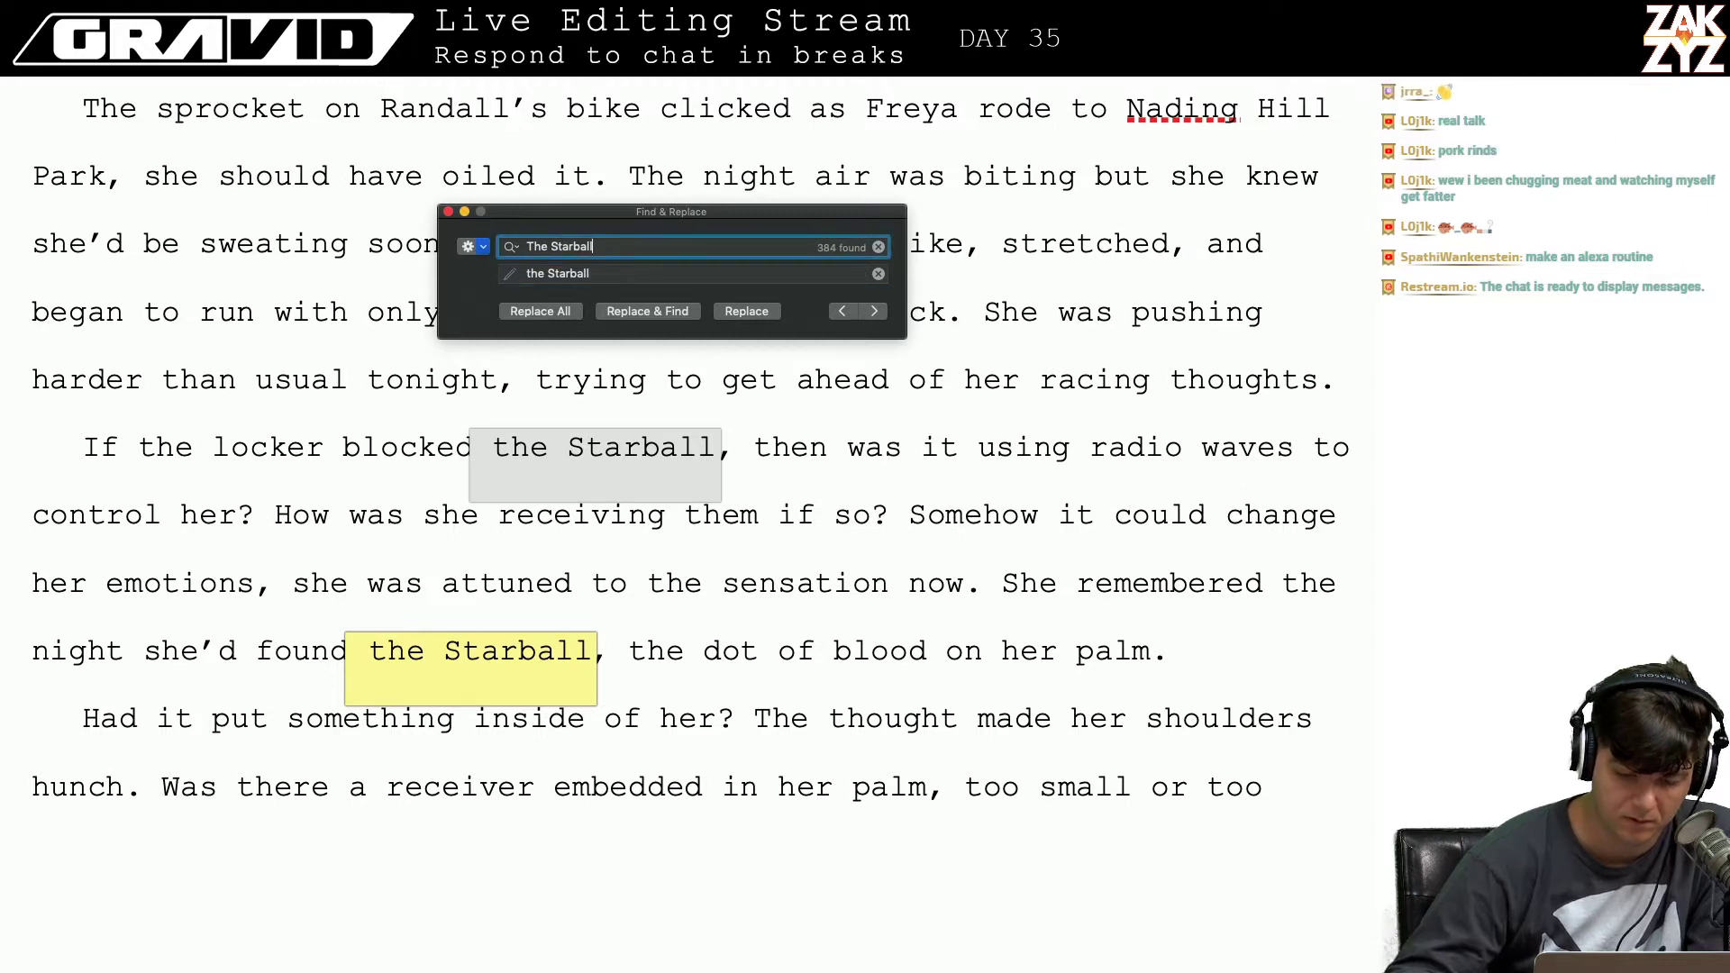
left_click(447, 211)
left_click(525, 505)
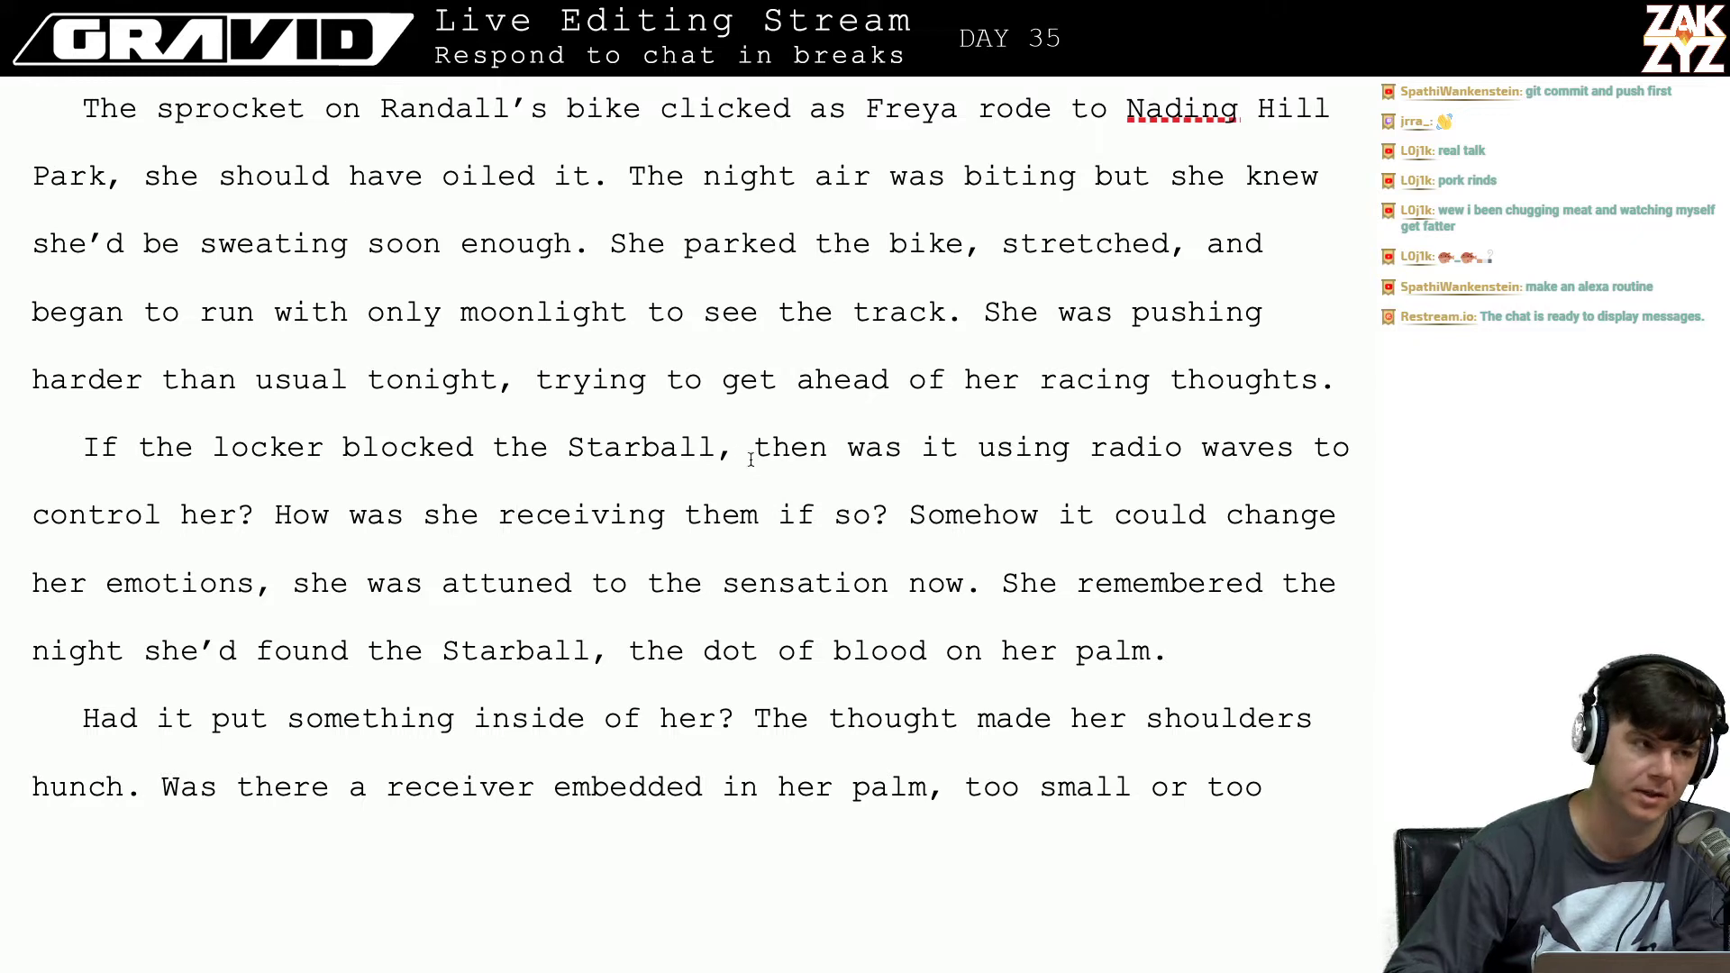
Step: Review the paragraph about the locker blocking the Starball line by line for wording that needs editing
scroll(527, 459, "down", 1)
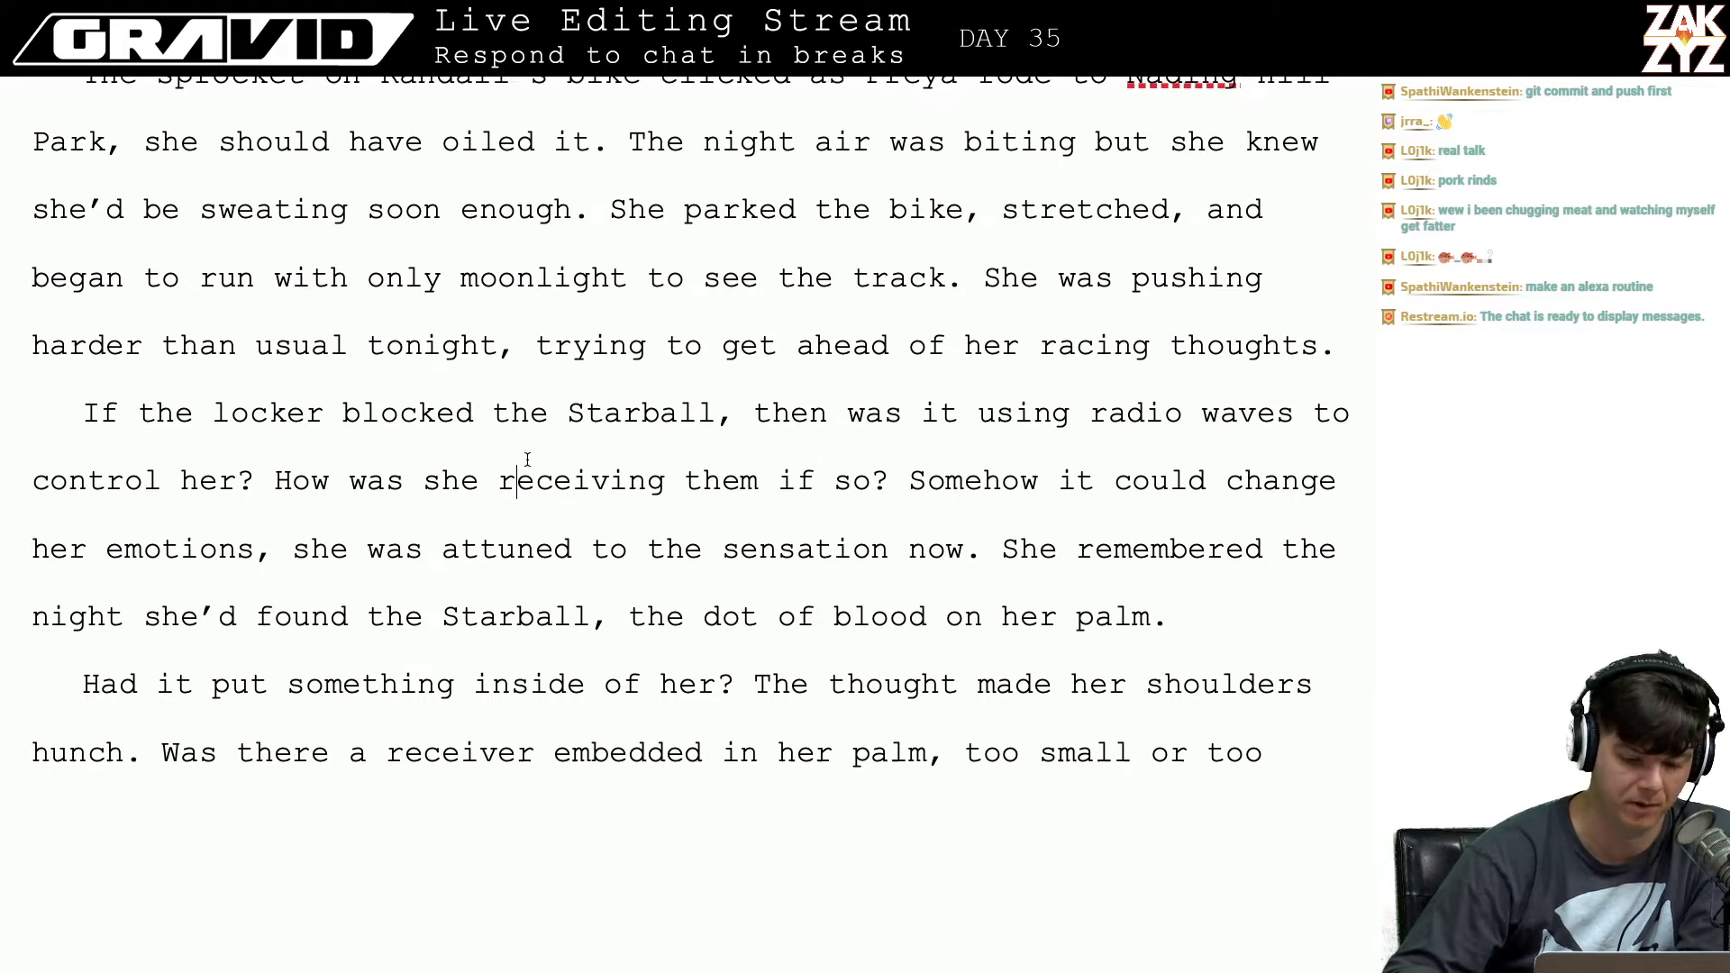
left_click(540, 447)
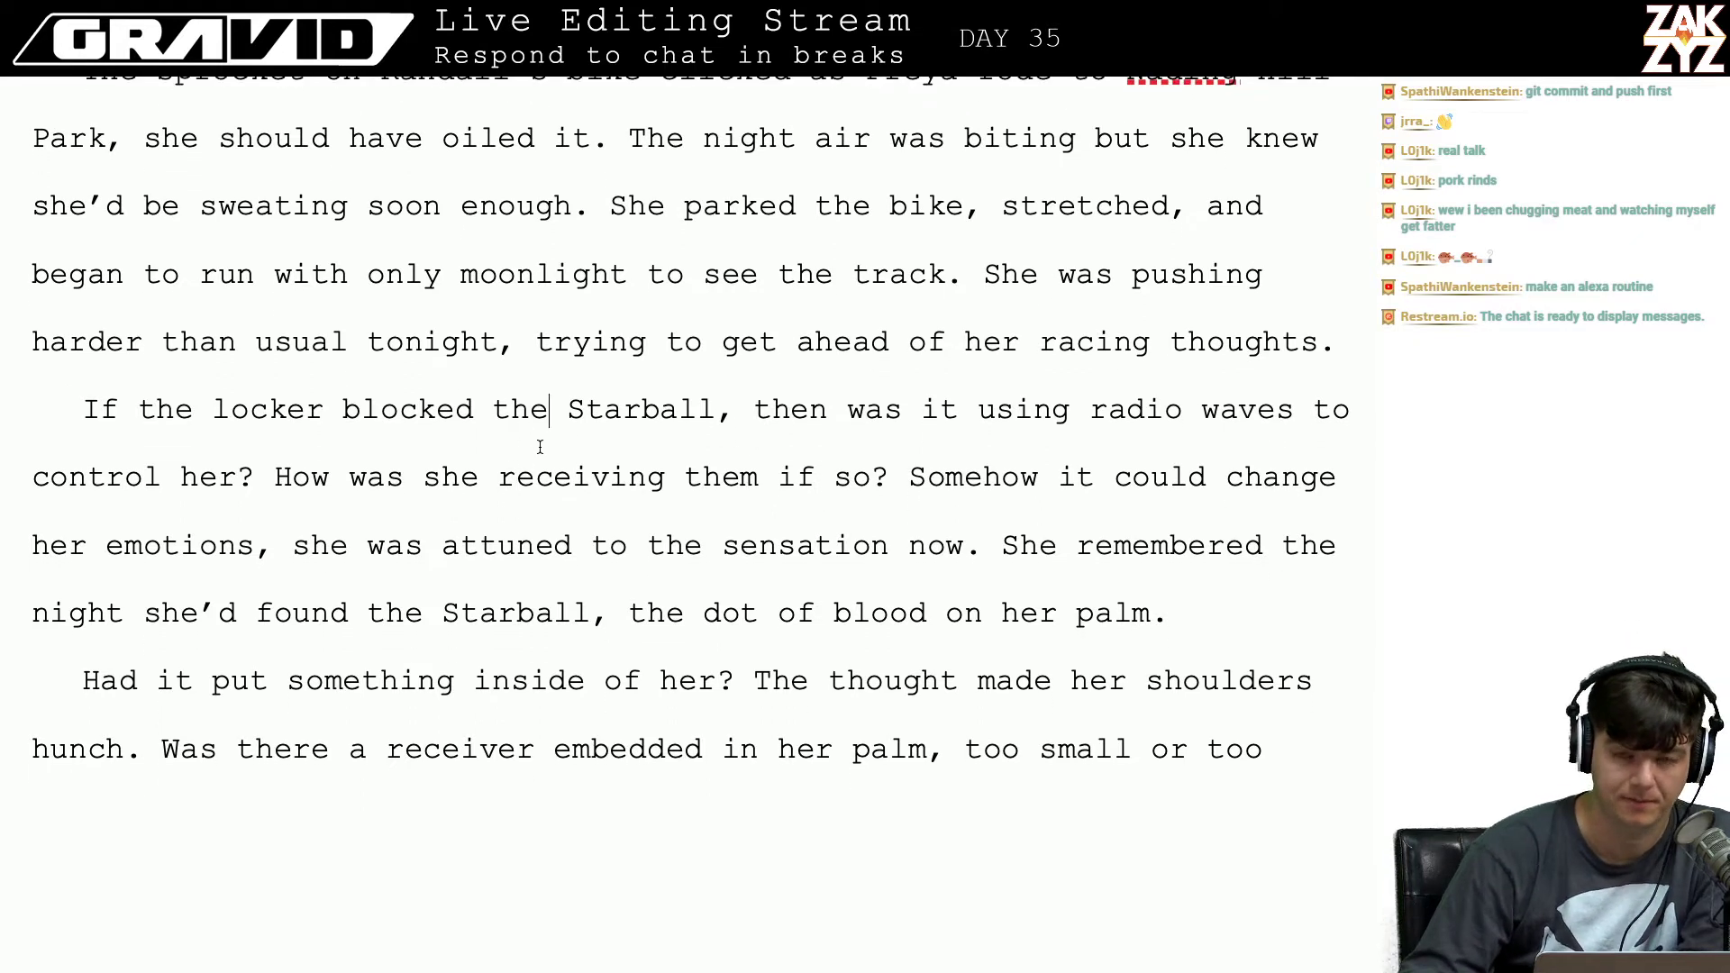
key("Up")
key("Right")
key("Down")
key("Left")
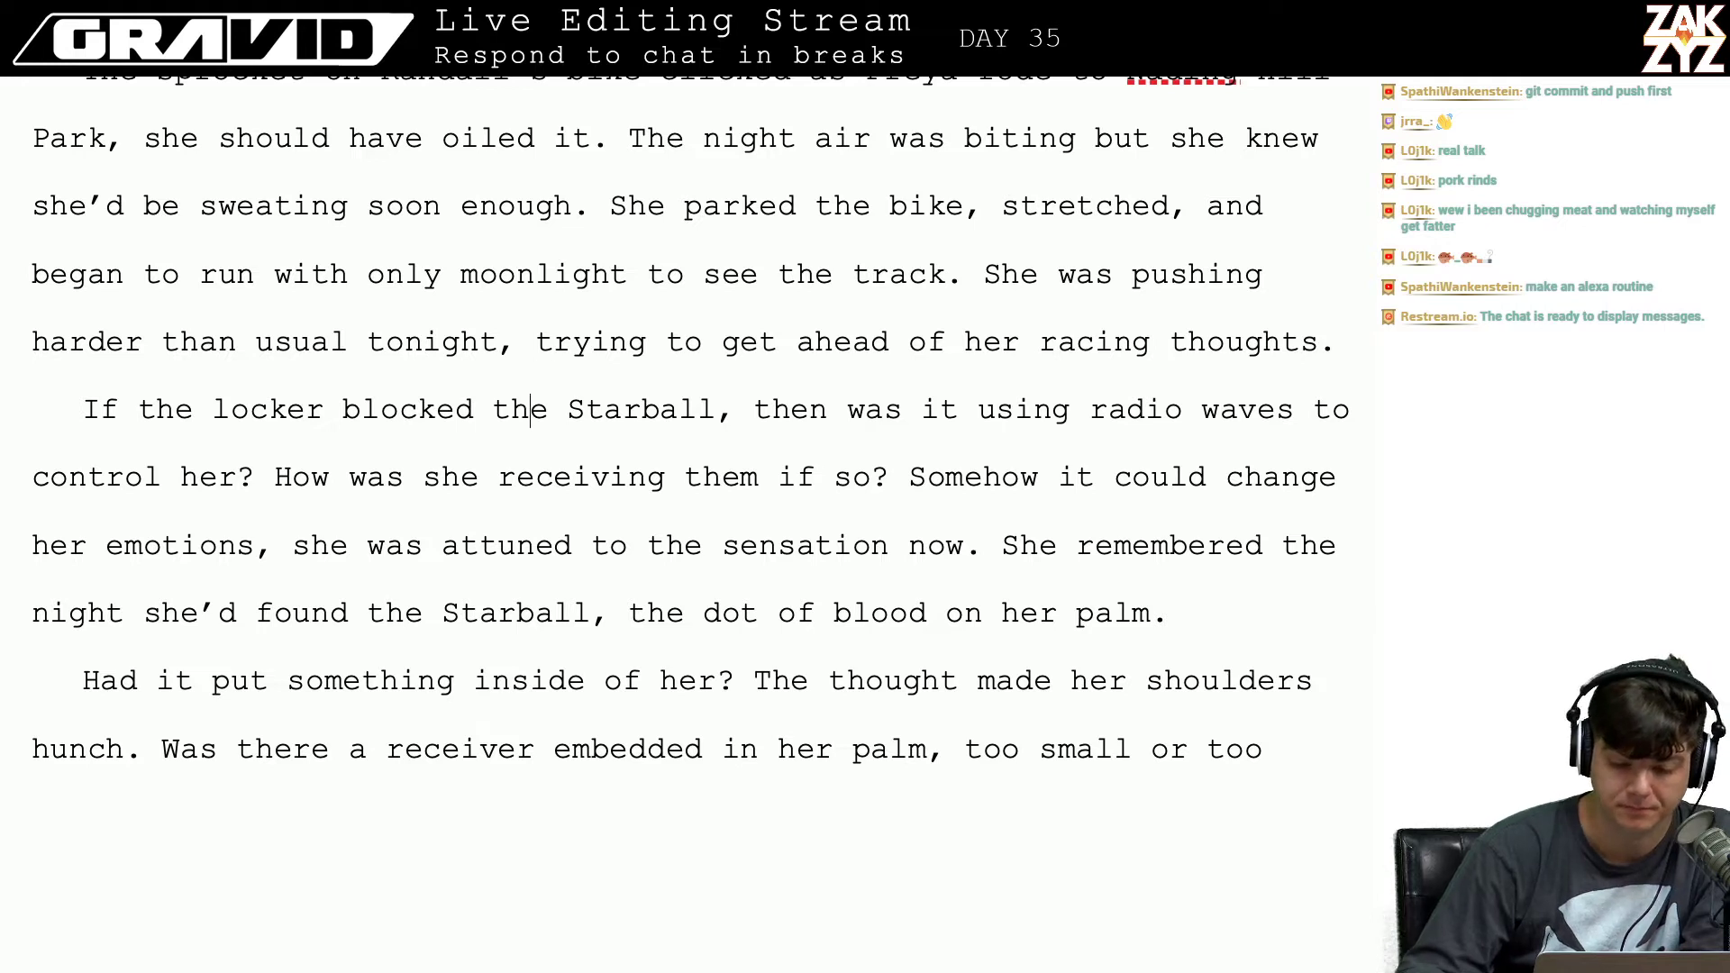
key("Up")
key("Down")
key("Right")
key("Right")
key("Right")
key("Right")
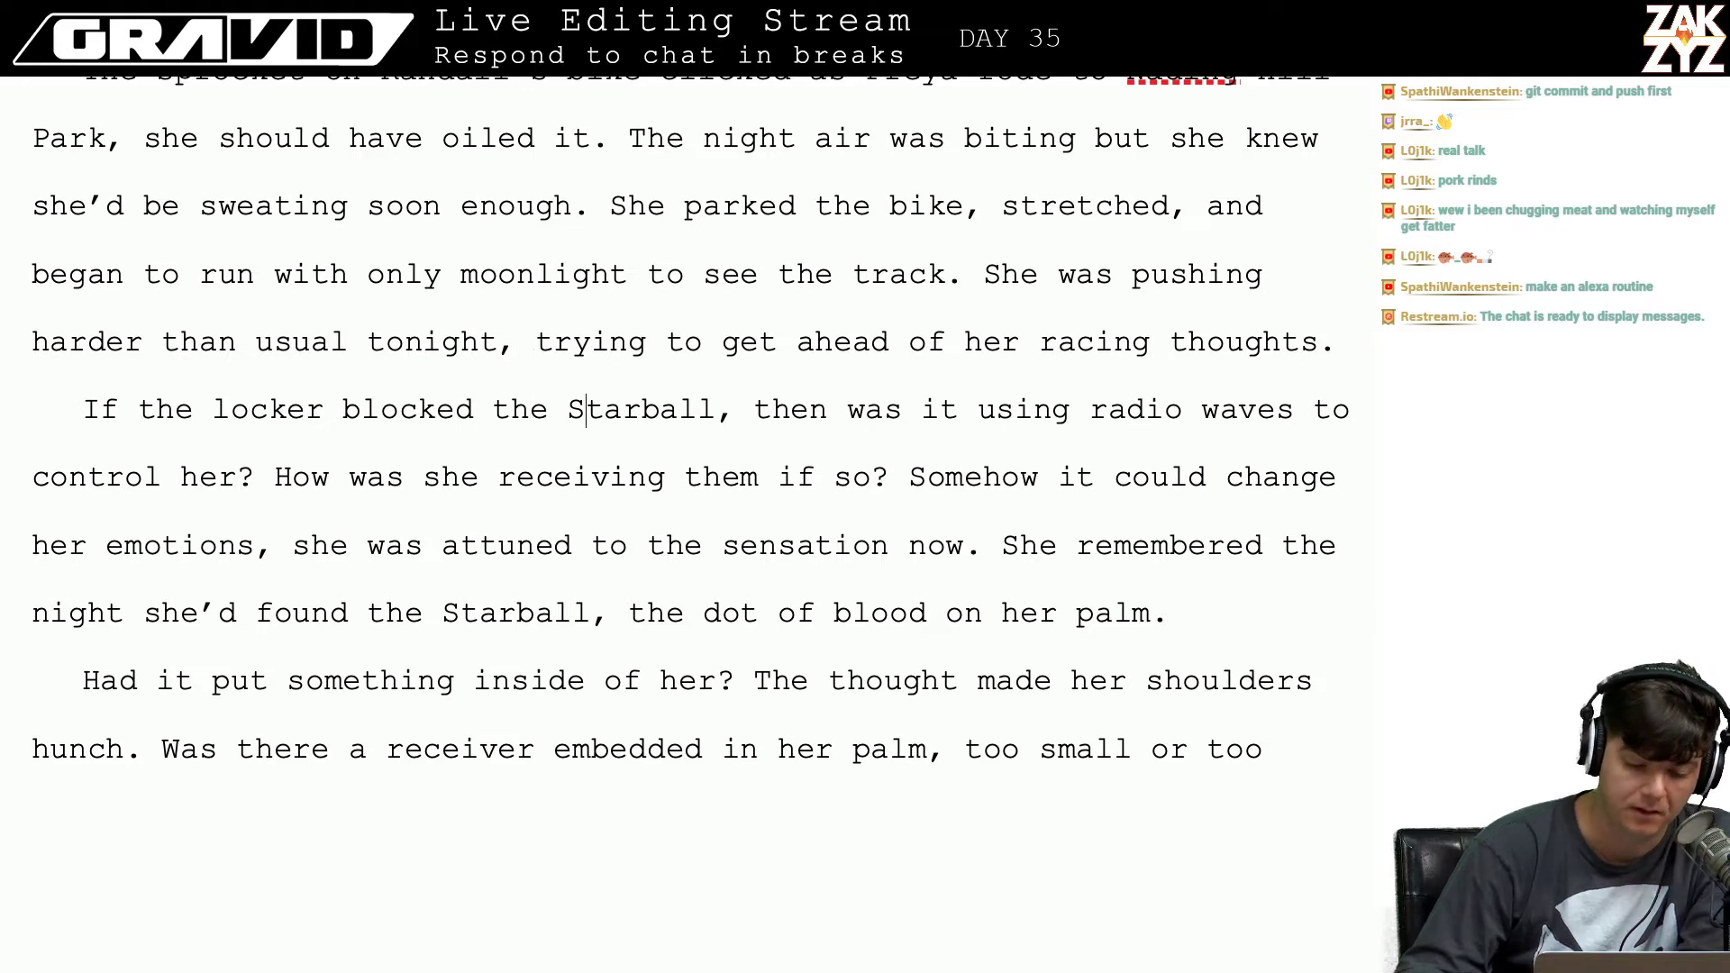
key("Left")
key("Left")
key("Left")
key("Left")
key("Left")
key("Left")
key("Left")
key("Left")
key("Left")
key("Left")
key("Left")
key("Left")
key("Left")
key("Left")
key("Left")
key("Down")
key("Down")
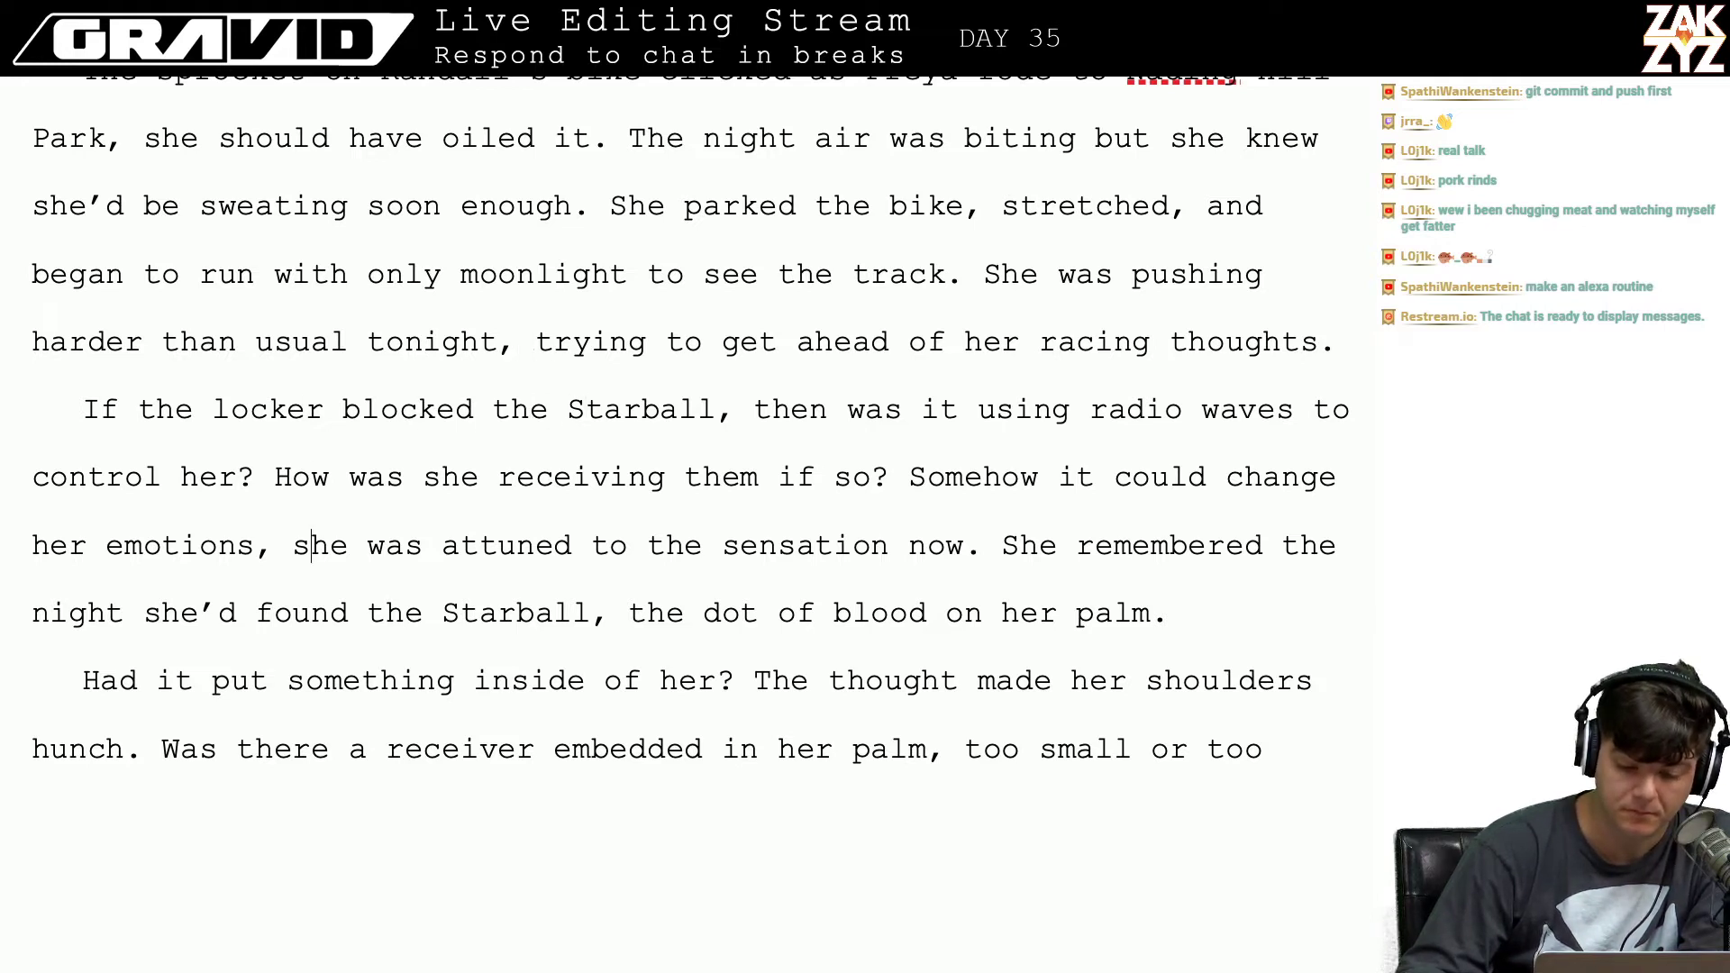
key("Down")
key("Up")
key("Up")
key("Right")
key("Right")
key("Right")
key("Right")
key("Right")
key("Right")
key("Right")
key("Right")
key("Right")
key("Right")
key("Right")
key("Right")
key("Right")
key("Right")
key("Right")
key("Right")
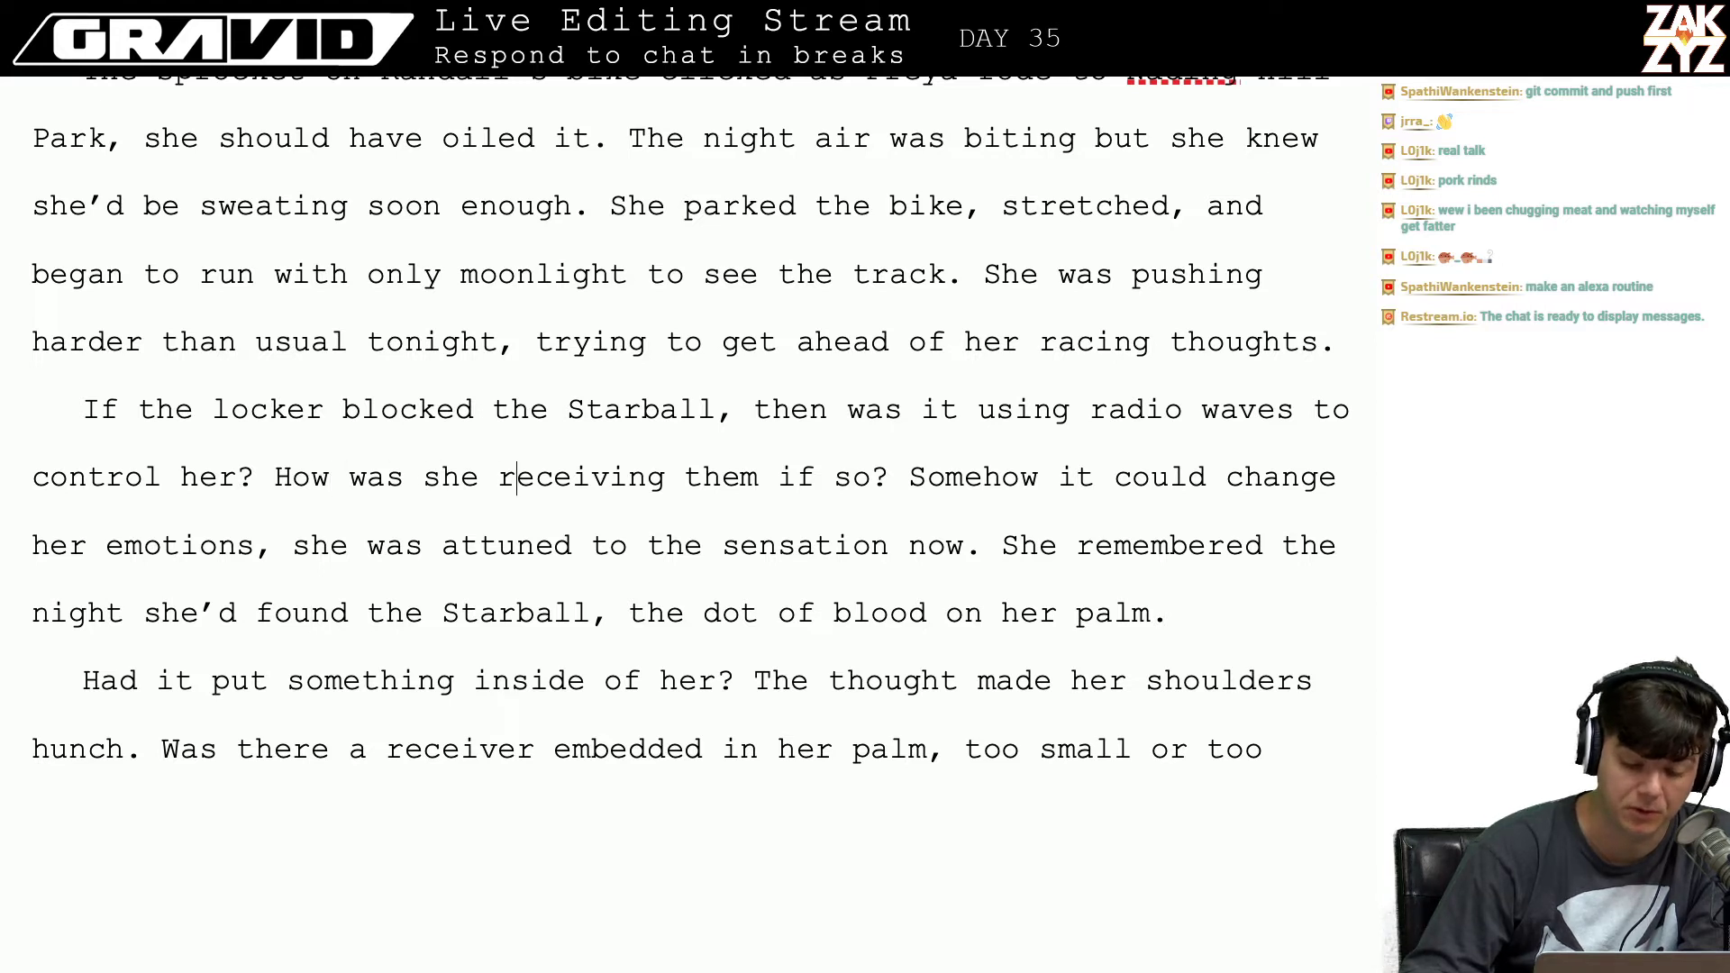
key("Right")
key("Right")
key("Right")
key("Right")
key("Right")
key("Right")
key("Right")
key("Right")
key("Right")
key("Right")
key("Right")
key("Right")
key("Right")
key("Right")
key("Down")
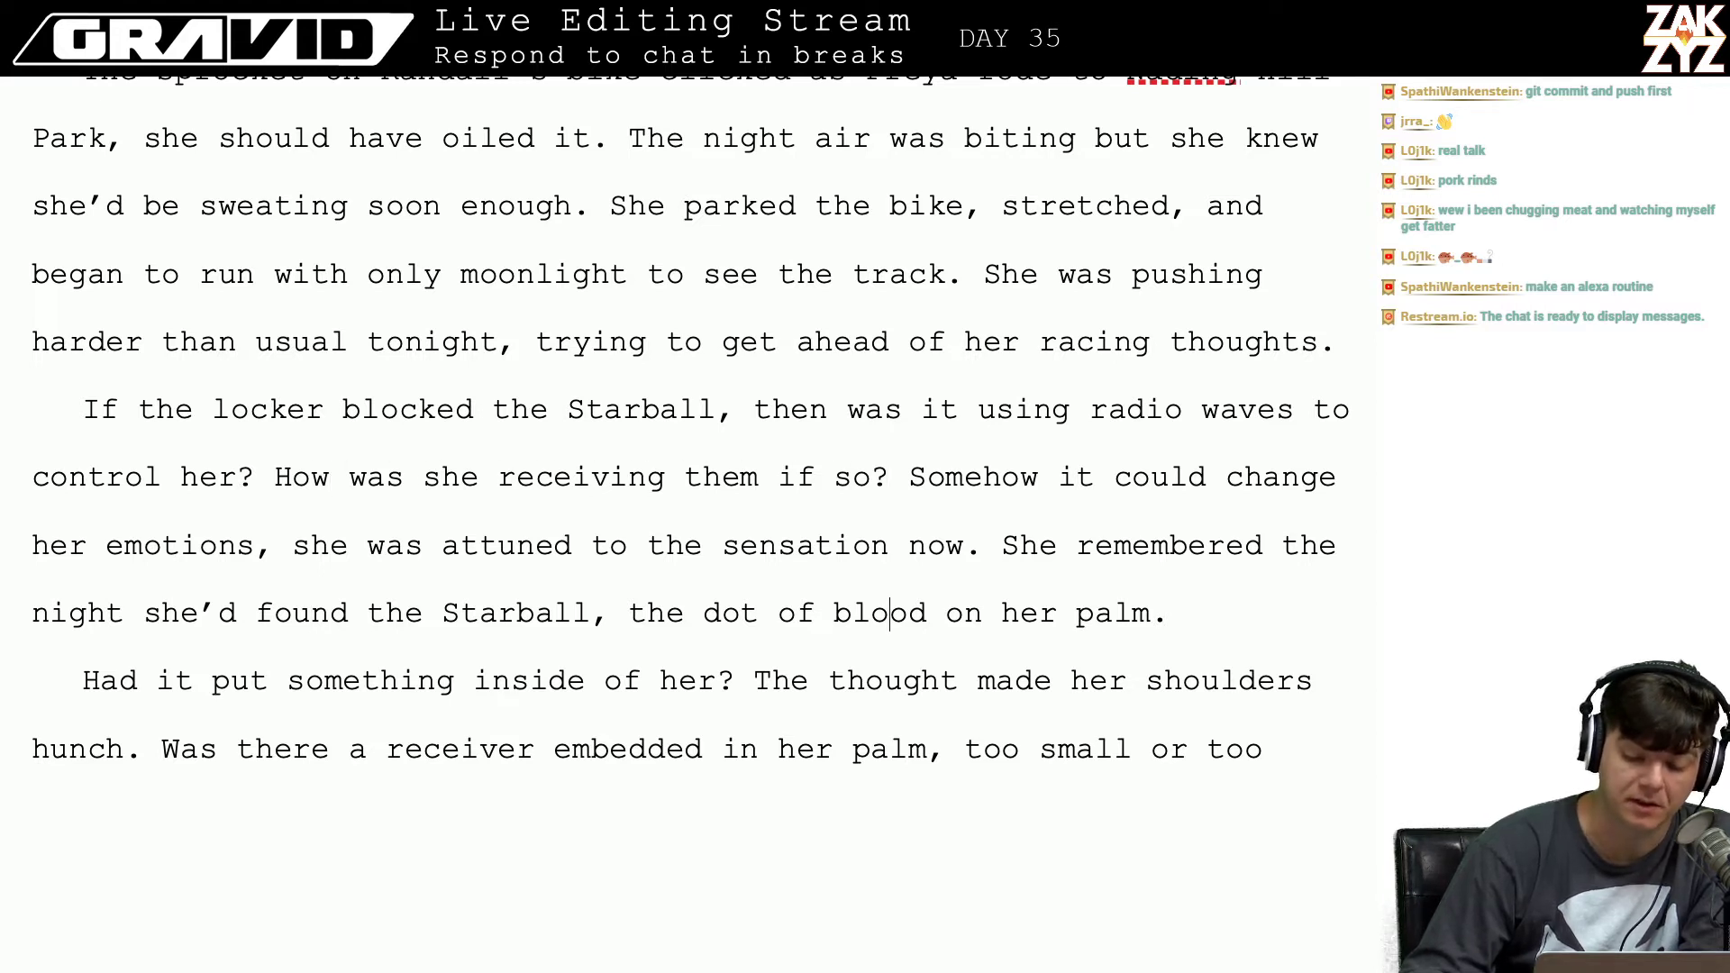
Step: Change "She" to "Freya" at the start of the sentence about remembering the night the Starball was found
key("Right")
key("Right")
key("Right")
key("Right")
key("Right")
key("Right")
key("Right")
key("Right")
key("Right")
key("Right")
key("Right")
key("Up")
key("Left")
key("Left")
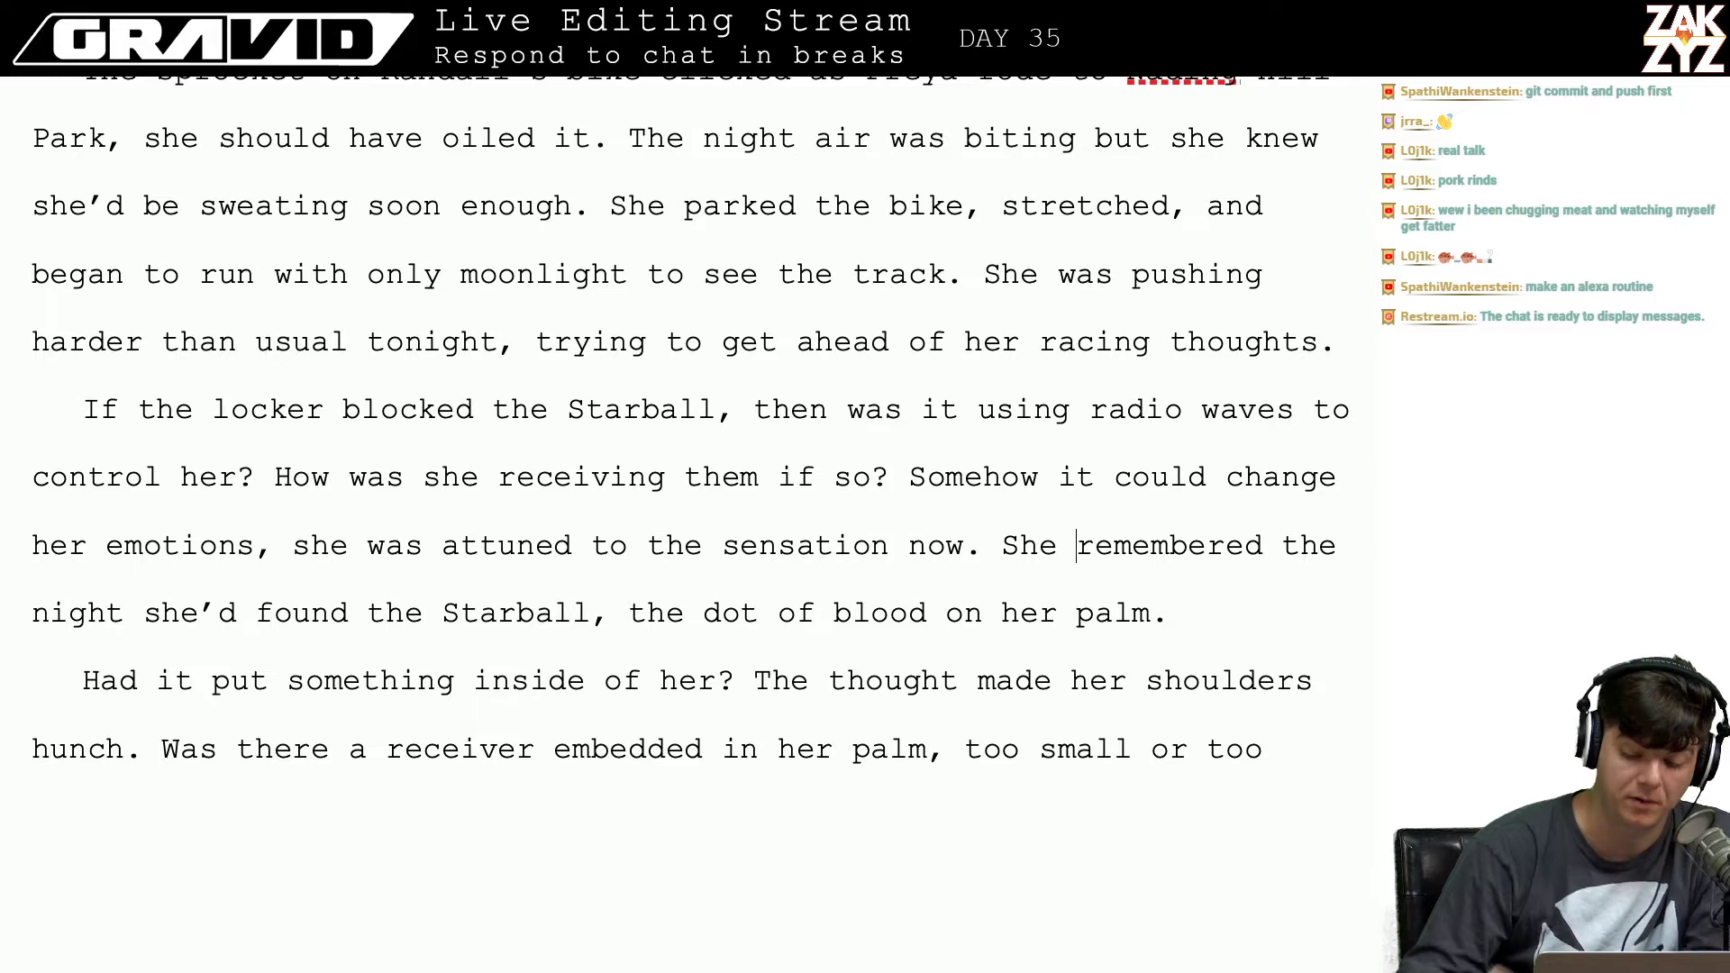
key("BackSpace")
key("BackSpace")
key("BackSpace")
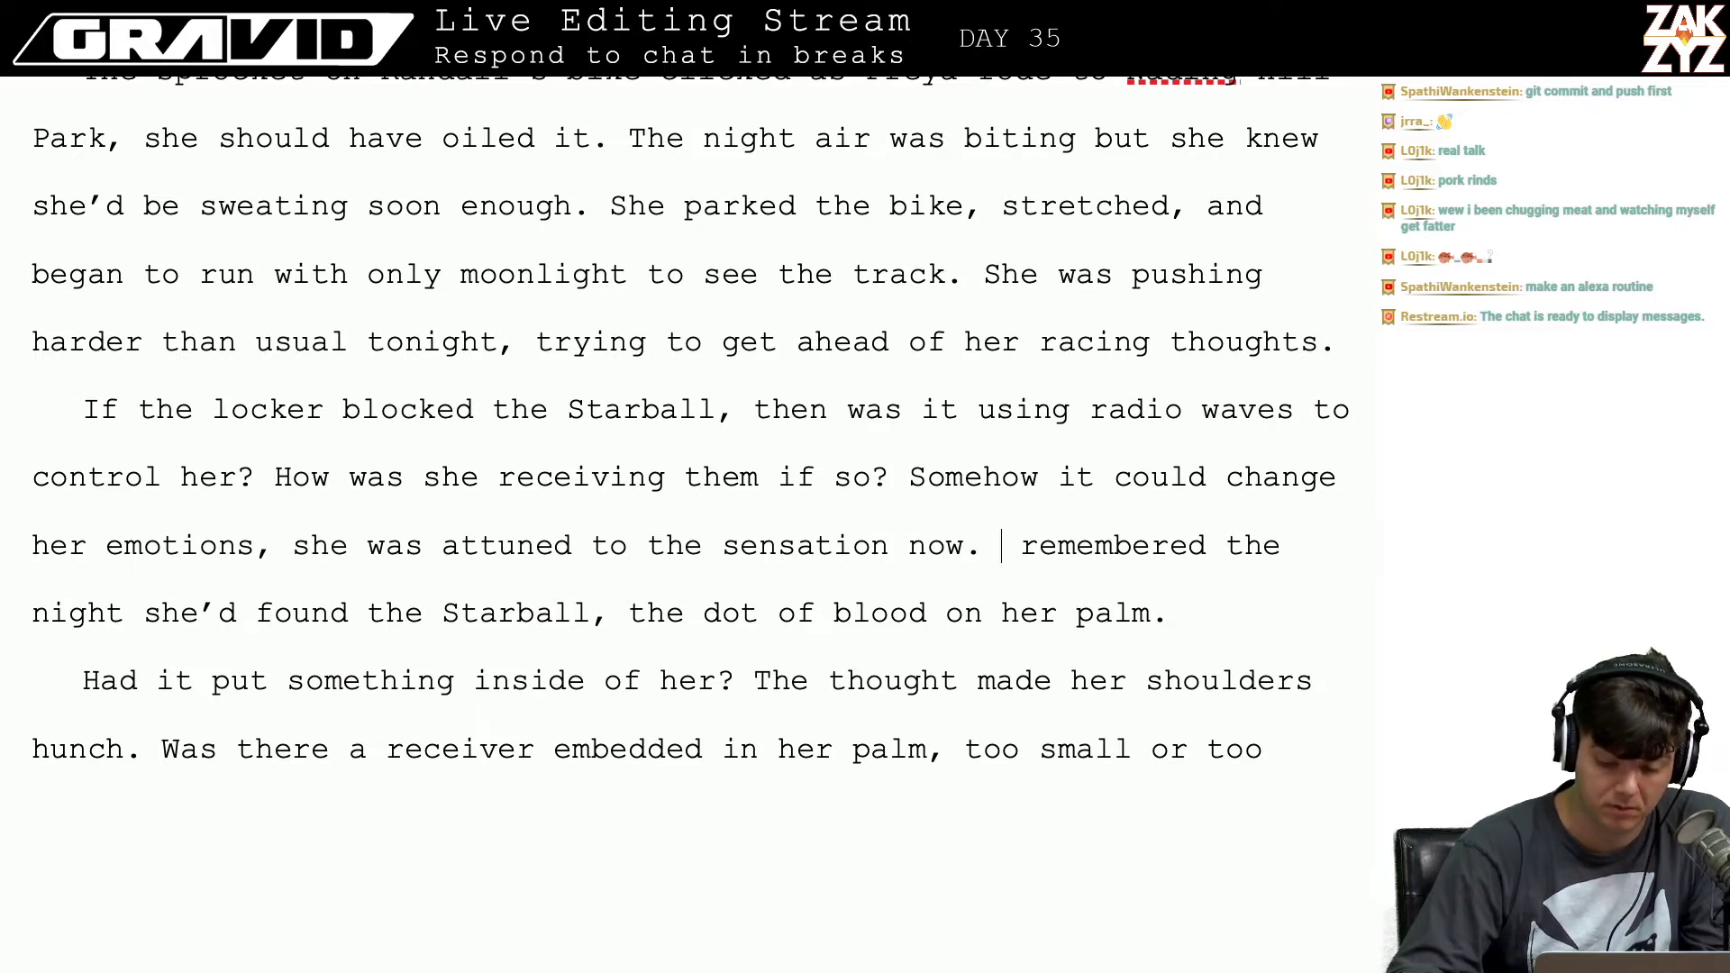
type("Freya")
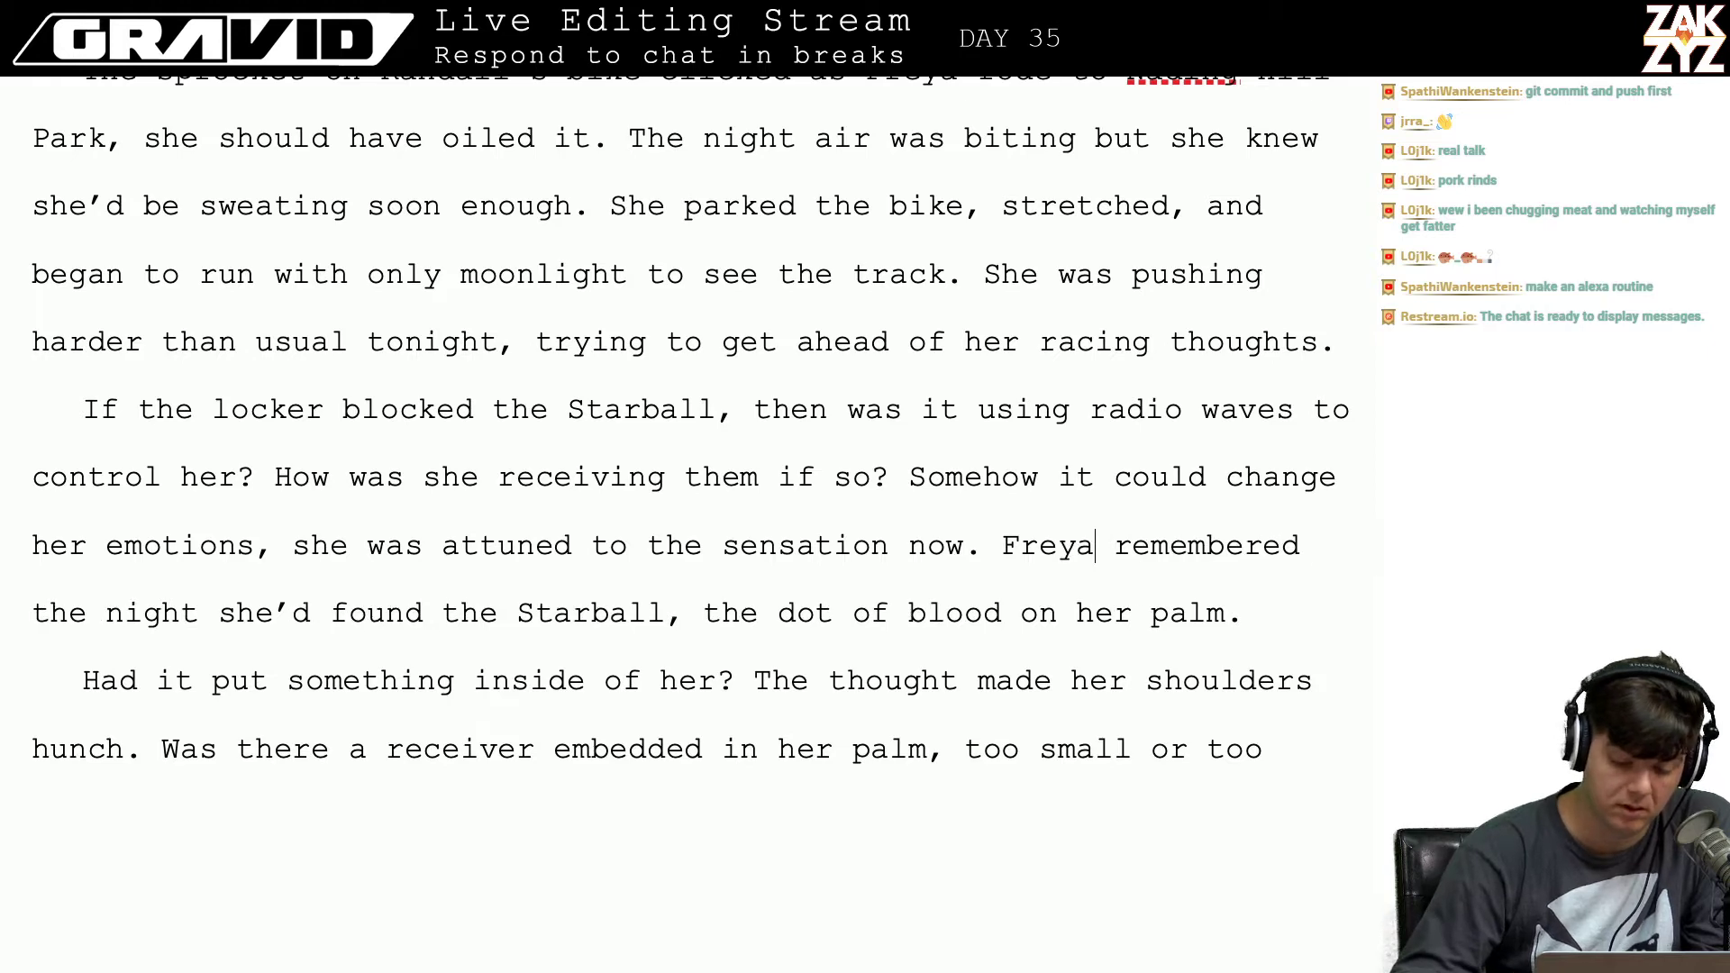
Step: Change "Had it" to "Did it" in the question about it putting something inside of her
key("Up")
key("Right")
key("Down")
key("Down")
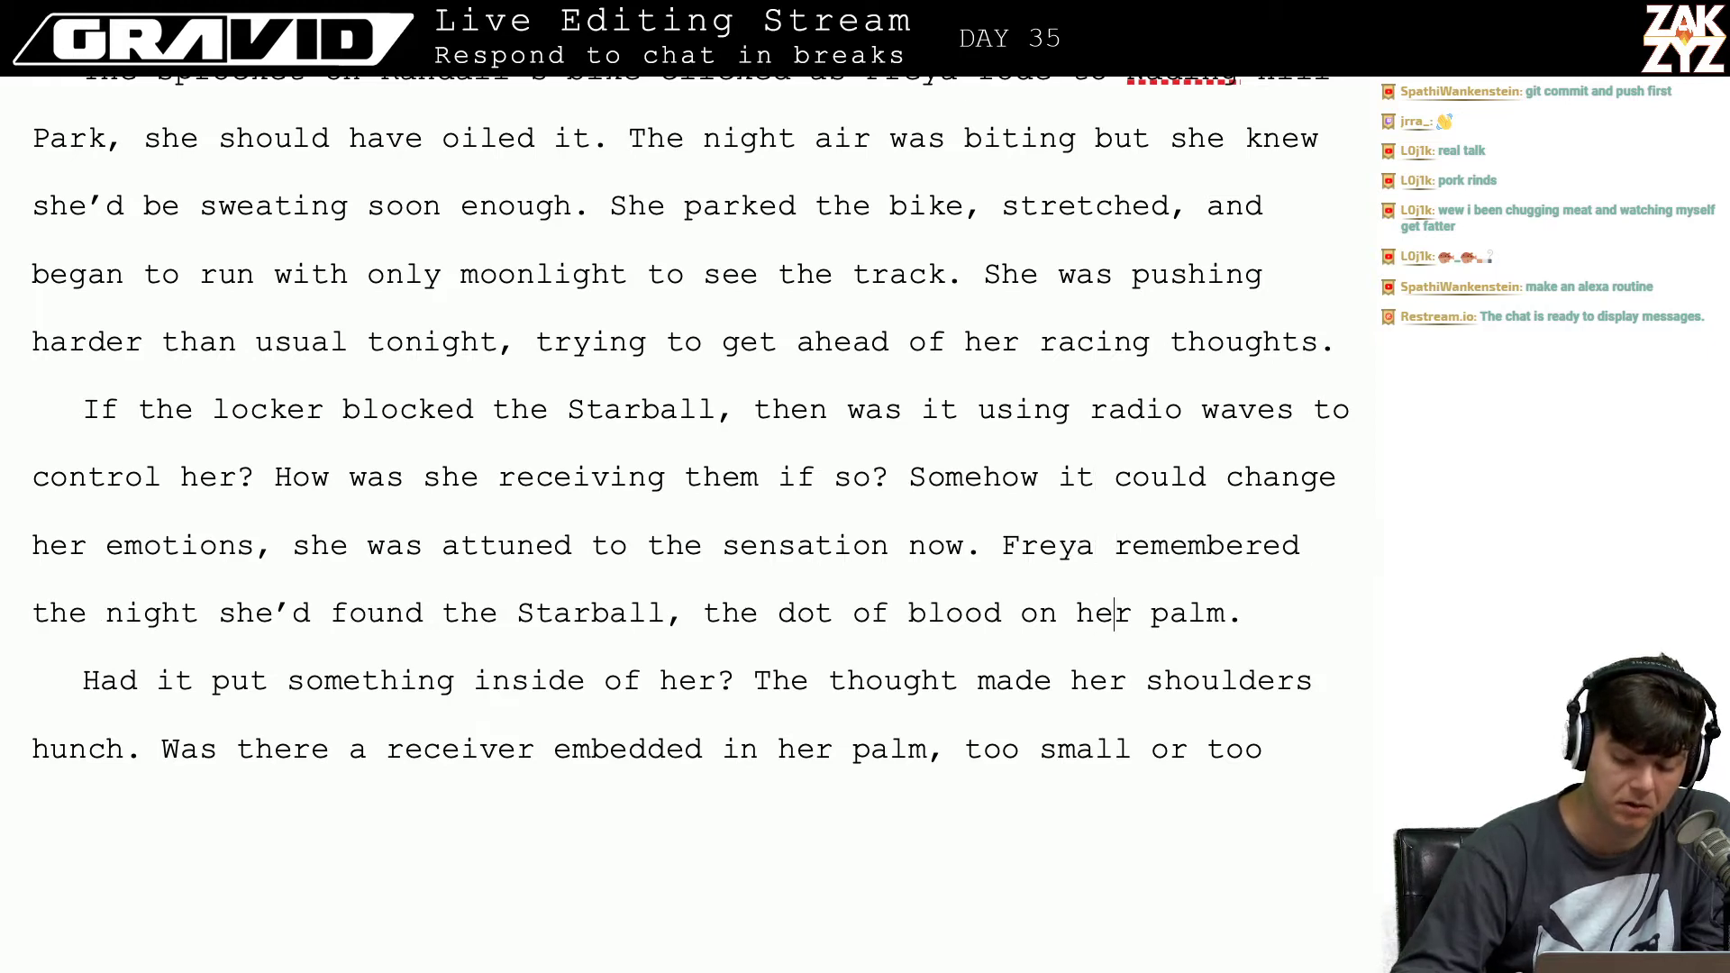
key("Down")
key("Down")
key("Down")
key("Down")
key("Up")
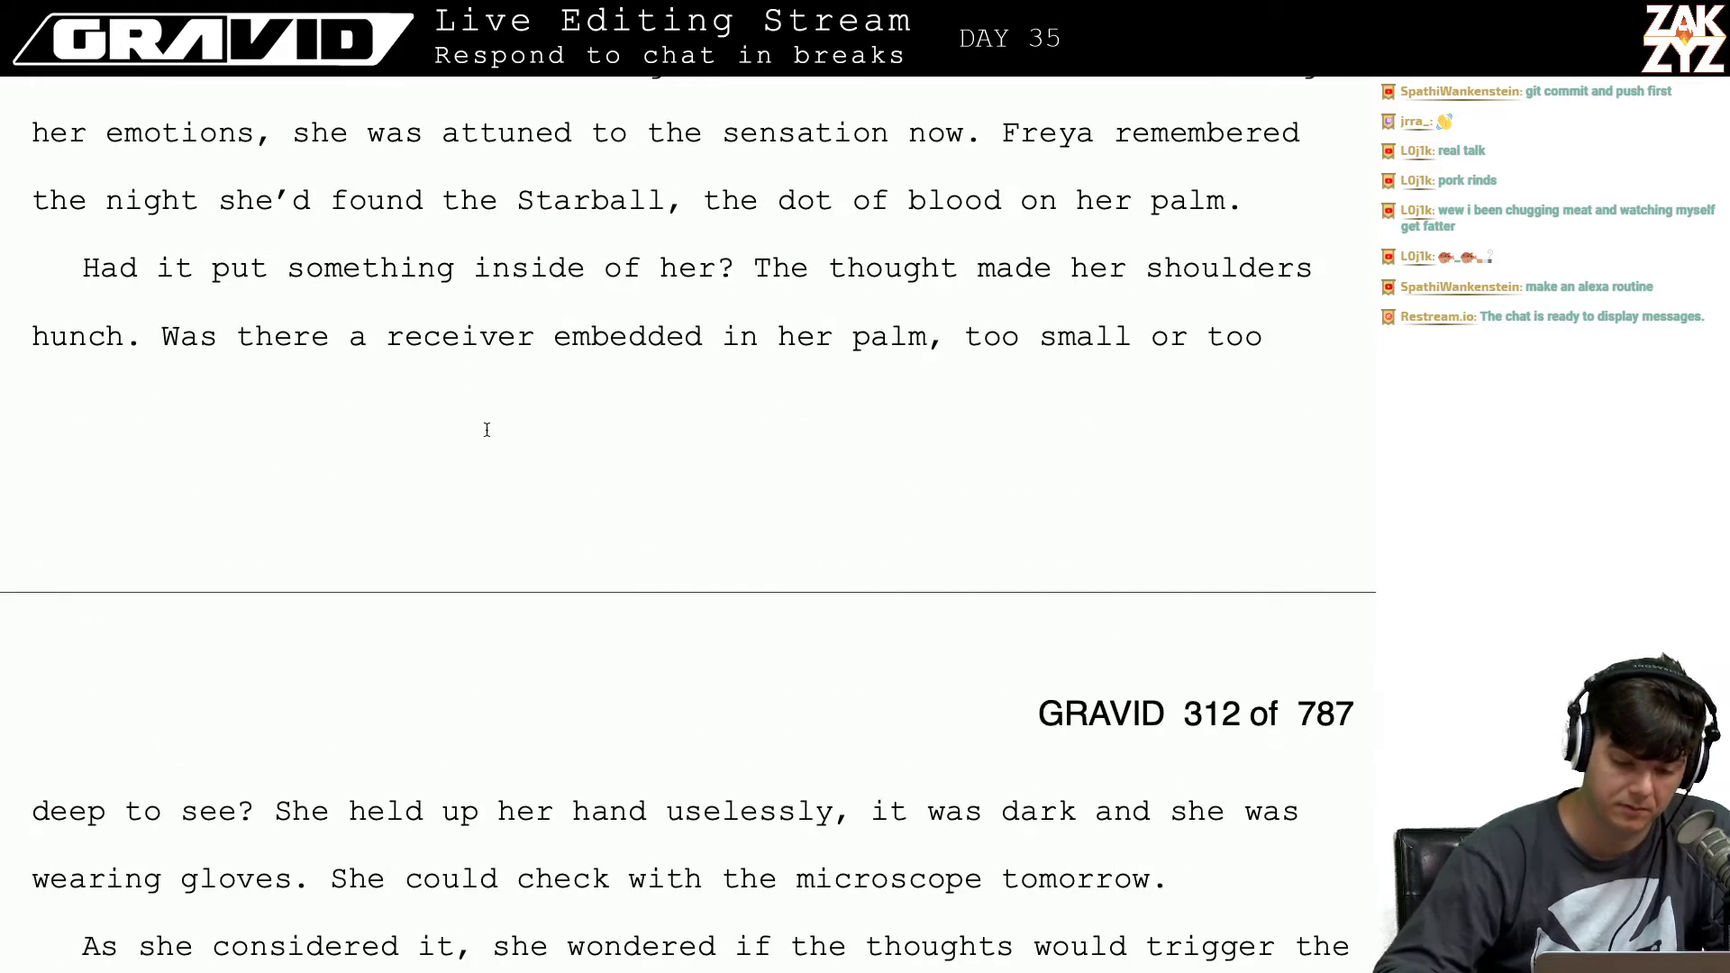
left_click(83, 268)
type("Did ")
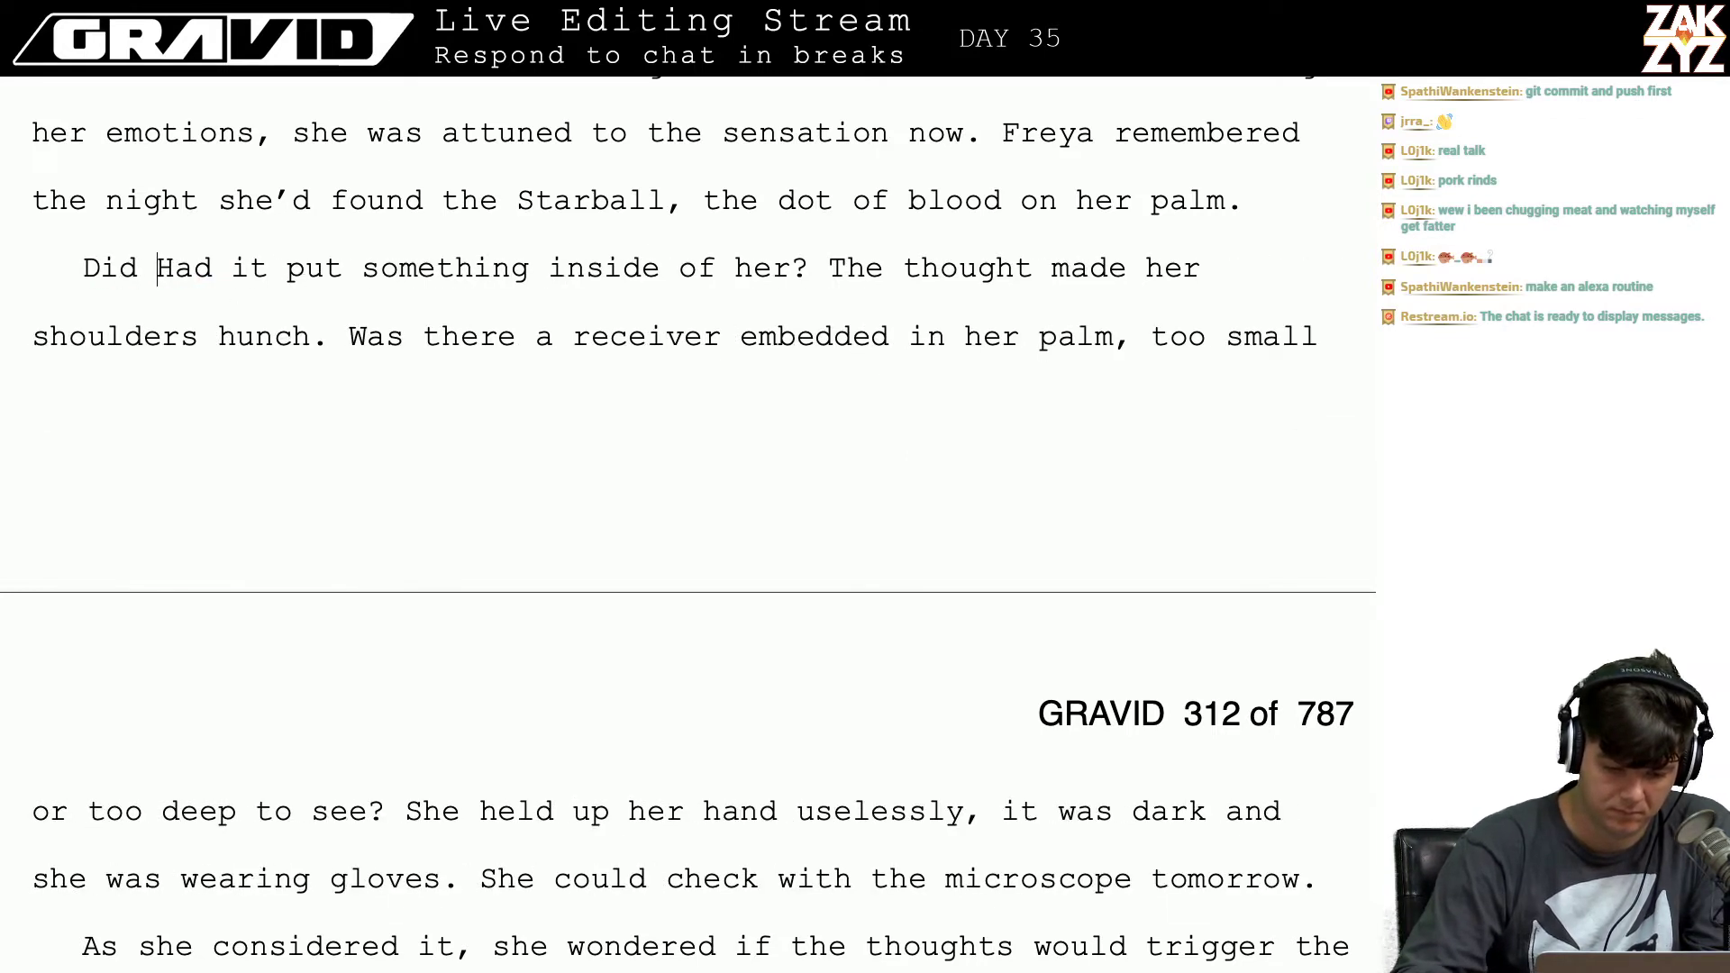
type("it")
key("shift+Right")
key("shift+Right")
key("shift+Right")
key("shift+Right")
key("shift+Right")
key("shift+Right")
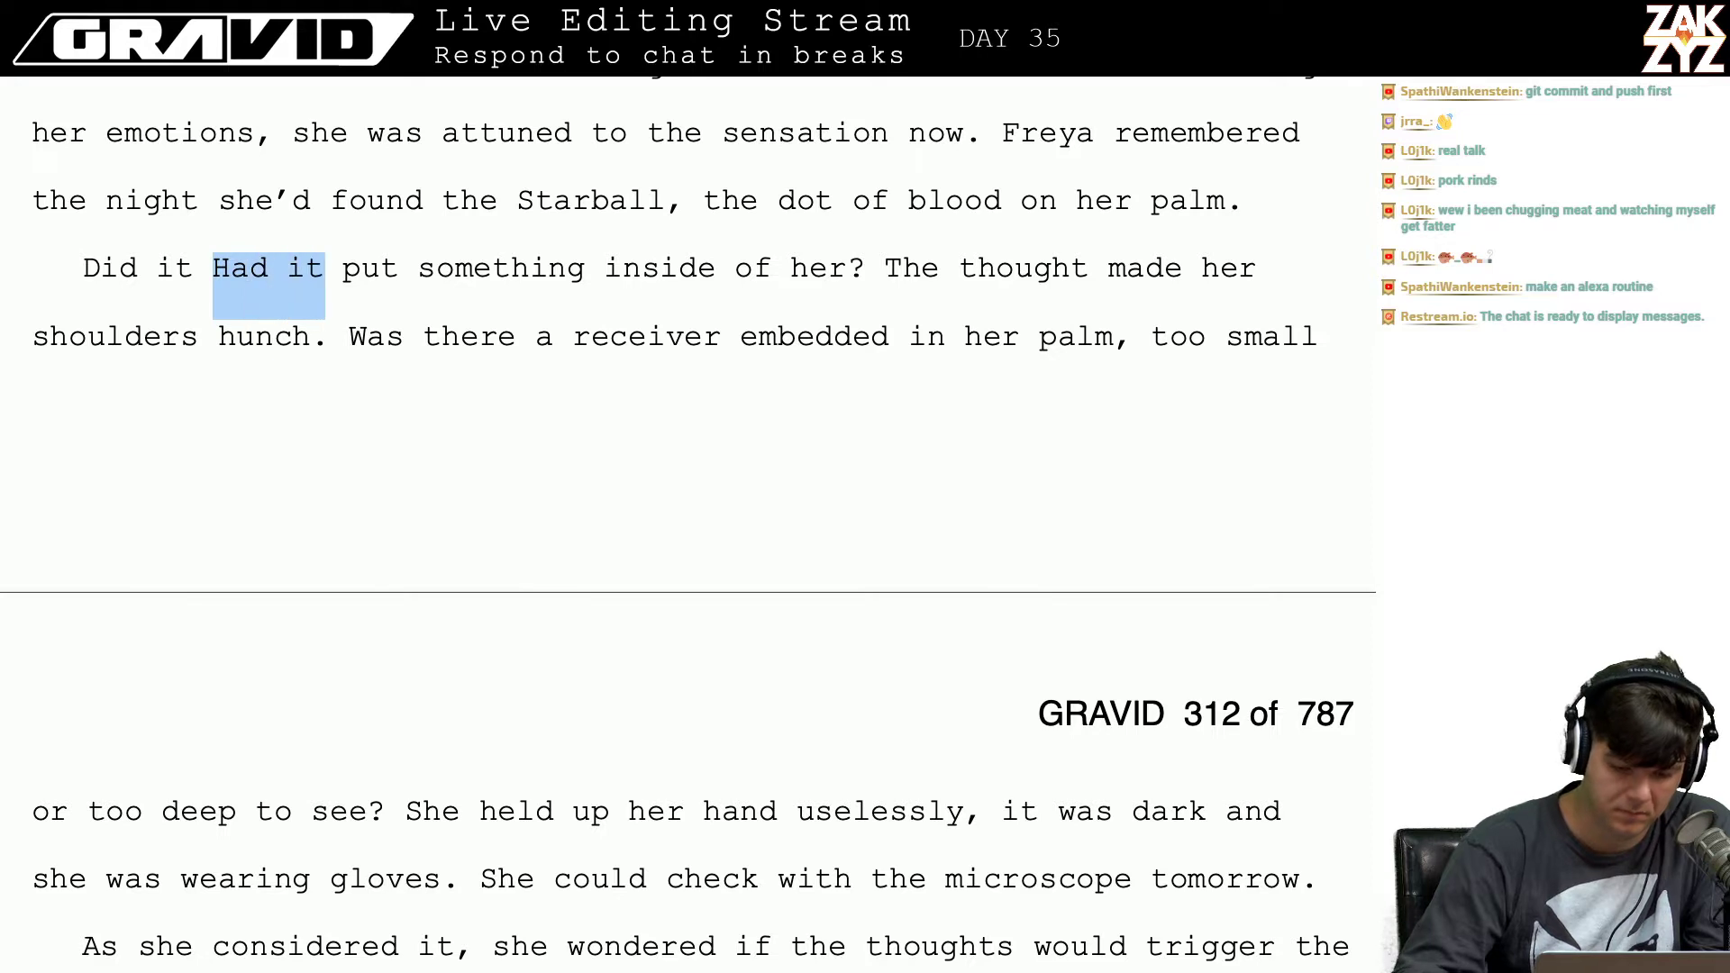
key("BackSpace")
key("Left")
key("Left")
key("Left")
key("Left")
key("Left")
key("Left")
key("Left")
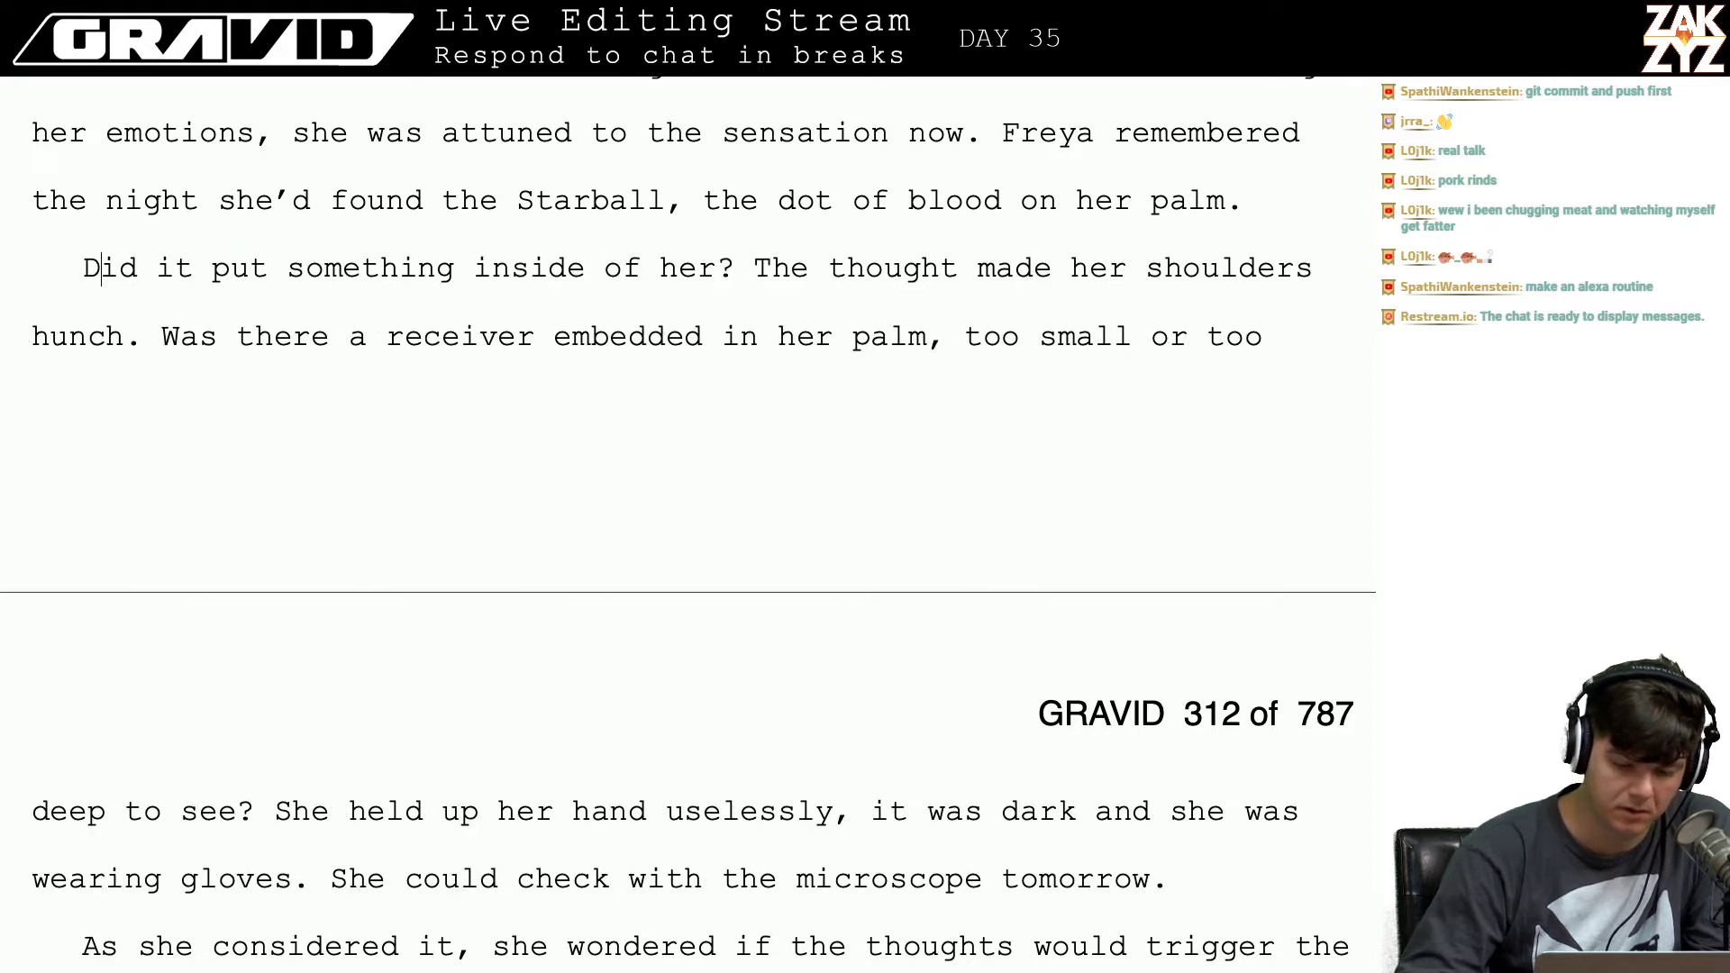
Step: Italicize the question "Did it put something inside of her?" at the start of the paragraph
key("shift+Right")
key("shift+Right")
key("shift+Right")
key("shift+Right")
key("shift+Right")
key("shift+Right")
key("shift+Right")
key("shift+Right")
key("shift+Right")
key("shift+Right")
key("shift+Right")
key("shift+Right")
key("shift+Right")
key("shift+Right")
key("shift+Right")
key("shift+Right")
key("shift+Right")
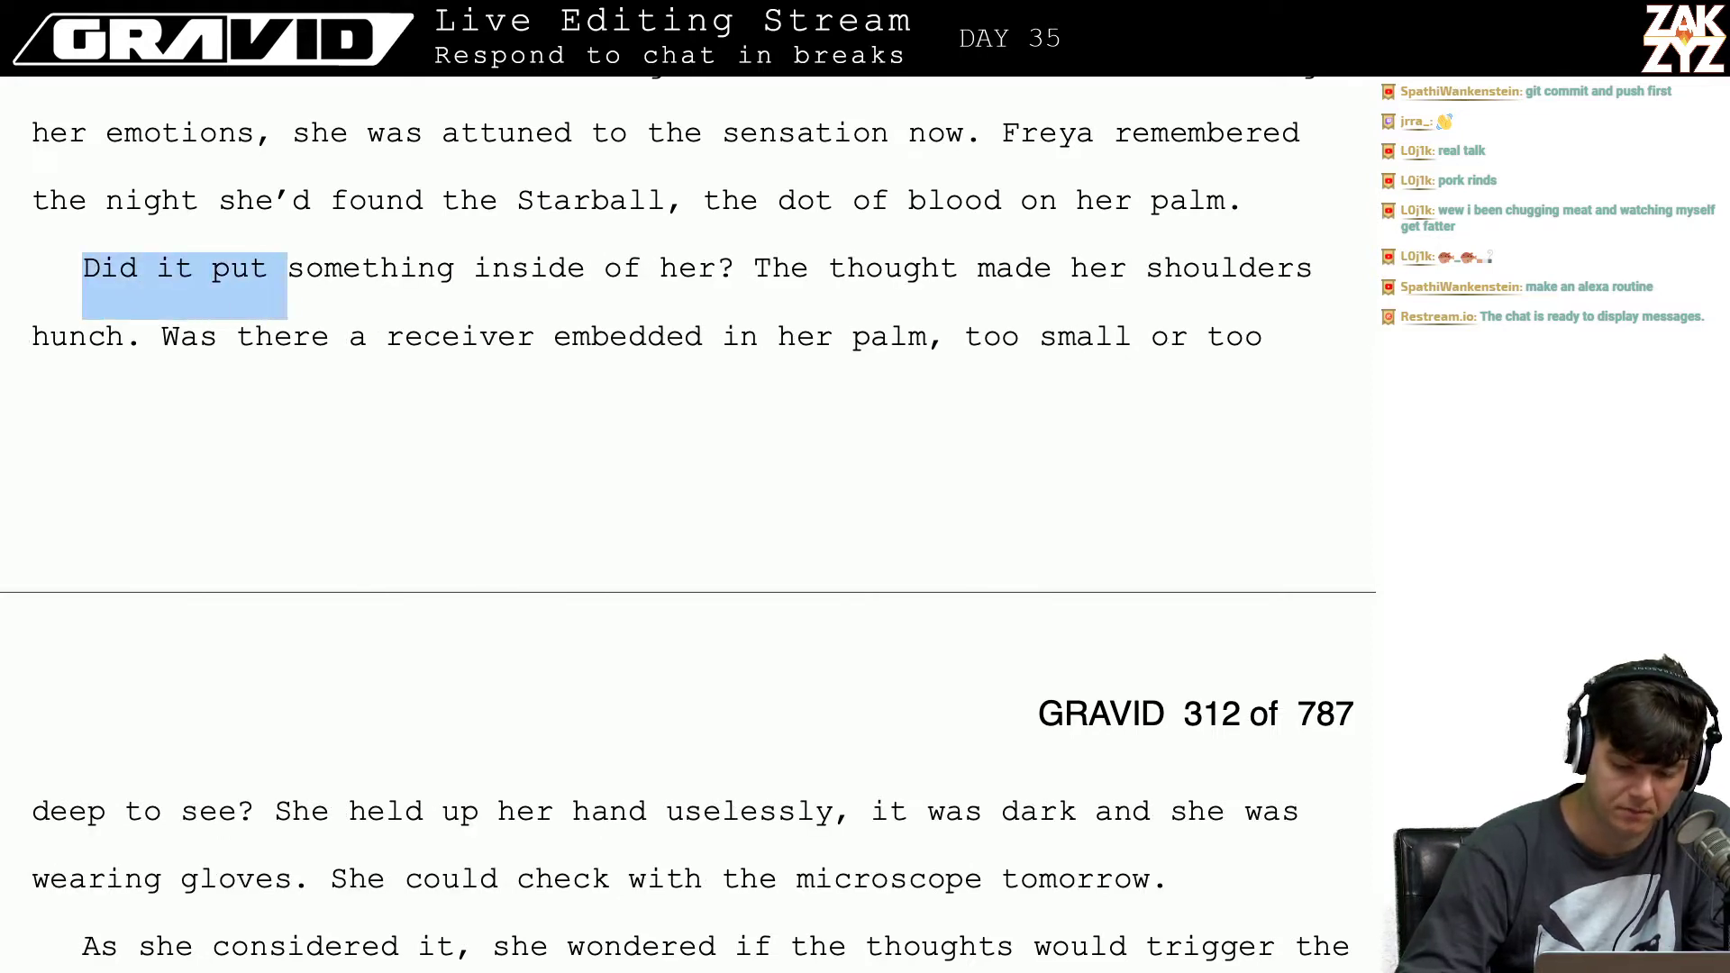
key("shift+Right")
key("shift+Right")
key("shift+Right")
key("shift+Right")
key("shift+Right")
key("shift+Right")
key("shift+Right")
key("shift+Right")
key("shift+Right")
key("shift+Right")
key("shift+Right")
key("shift+Right")
key("shift+Right")
key("shift+Right")
key("shift+Right")
key("shift+Right")
key("shift+Right")
key("shift+Right")
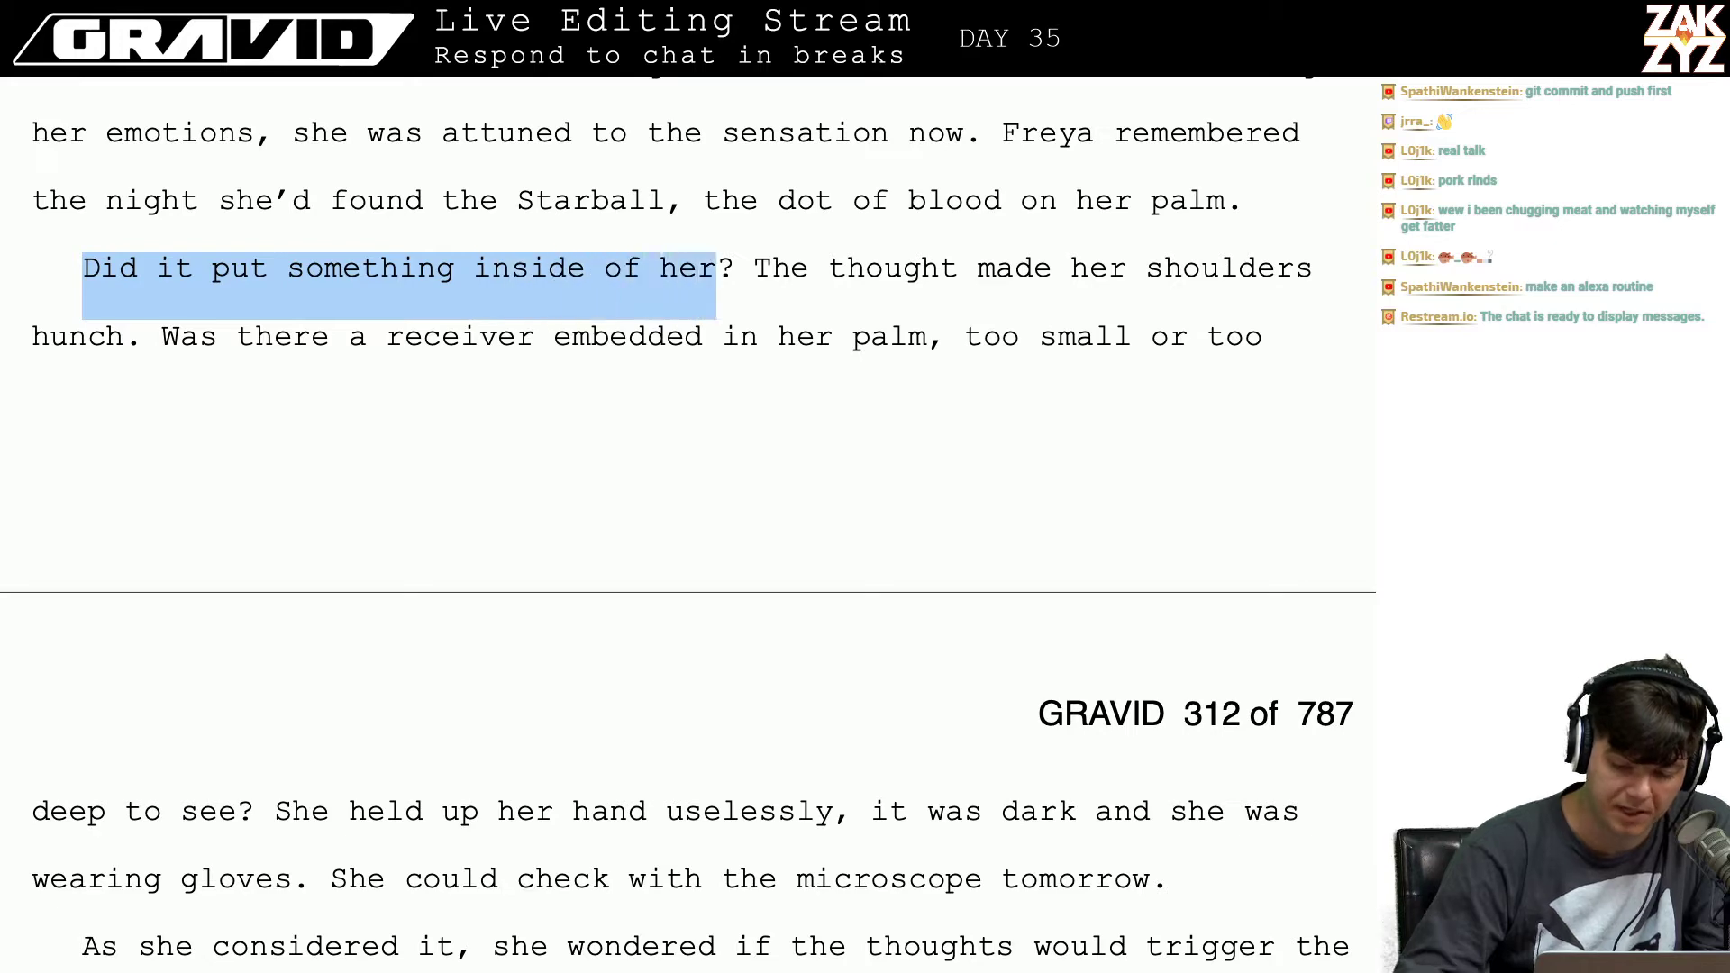
key("ctrl+i")
Step: Change "she" to "Freya" in "As she considered it" at the start of the paragraph after the microscope sentence
key("Down")
key("Down")
key("Down")
key("Down")
key("Down")
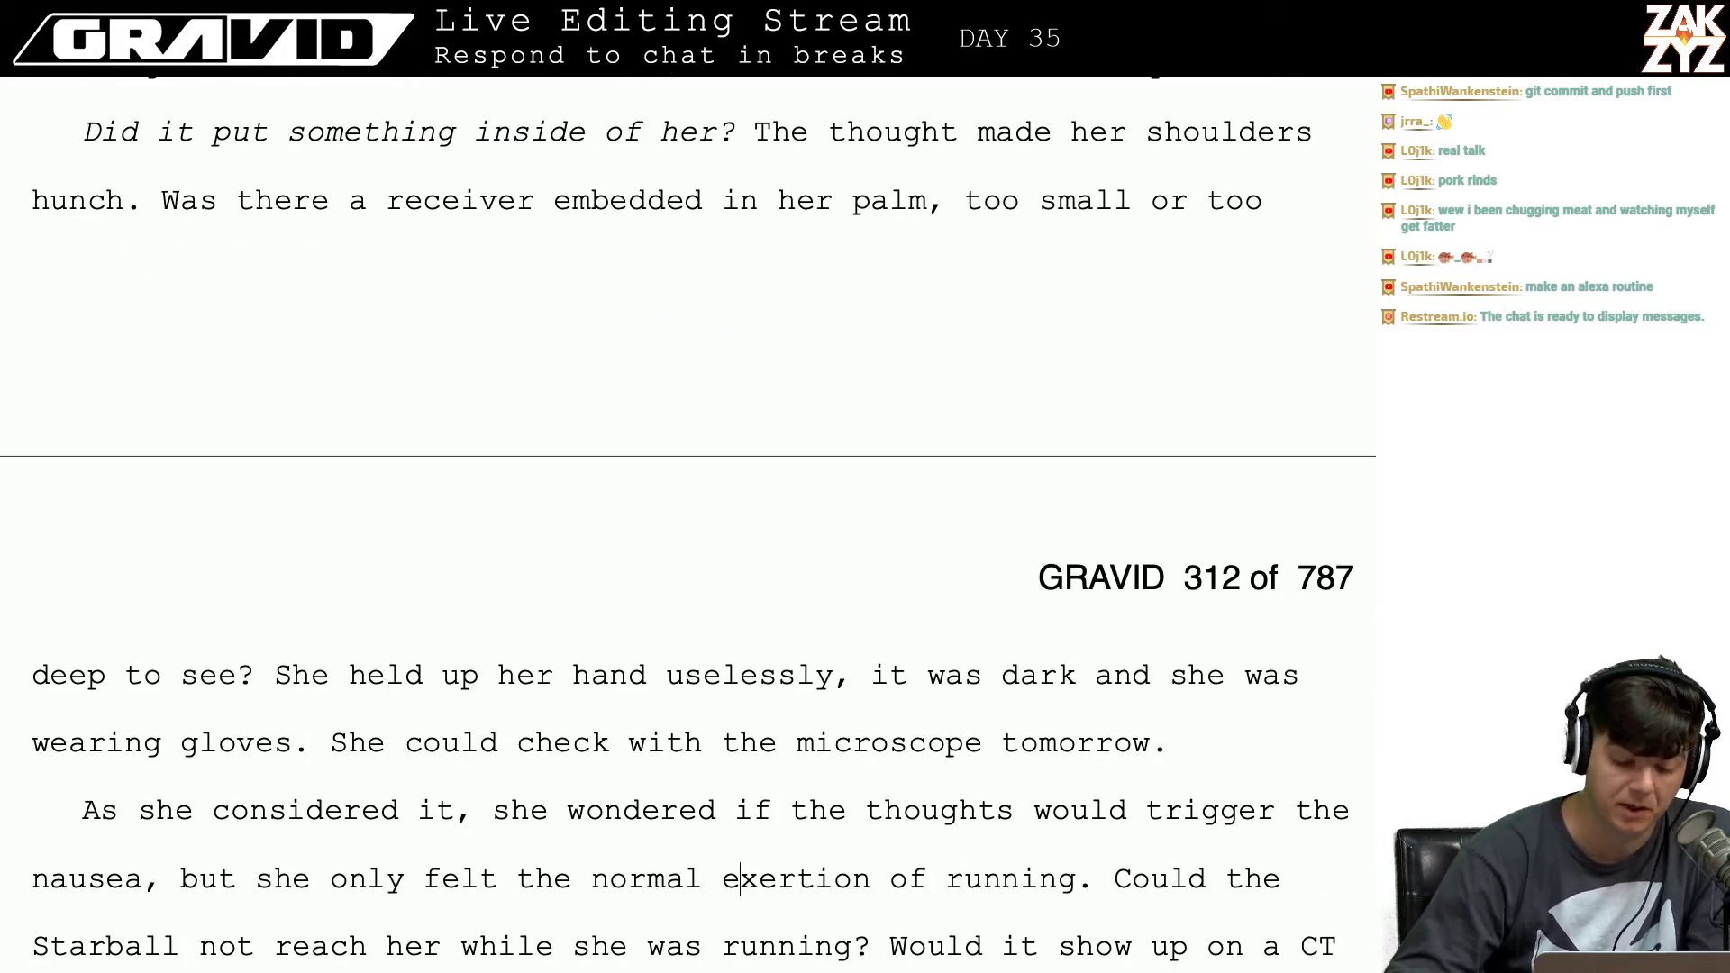
scroll(687, 524, "down", 1)
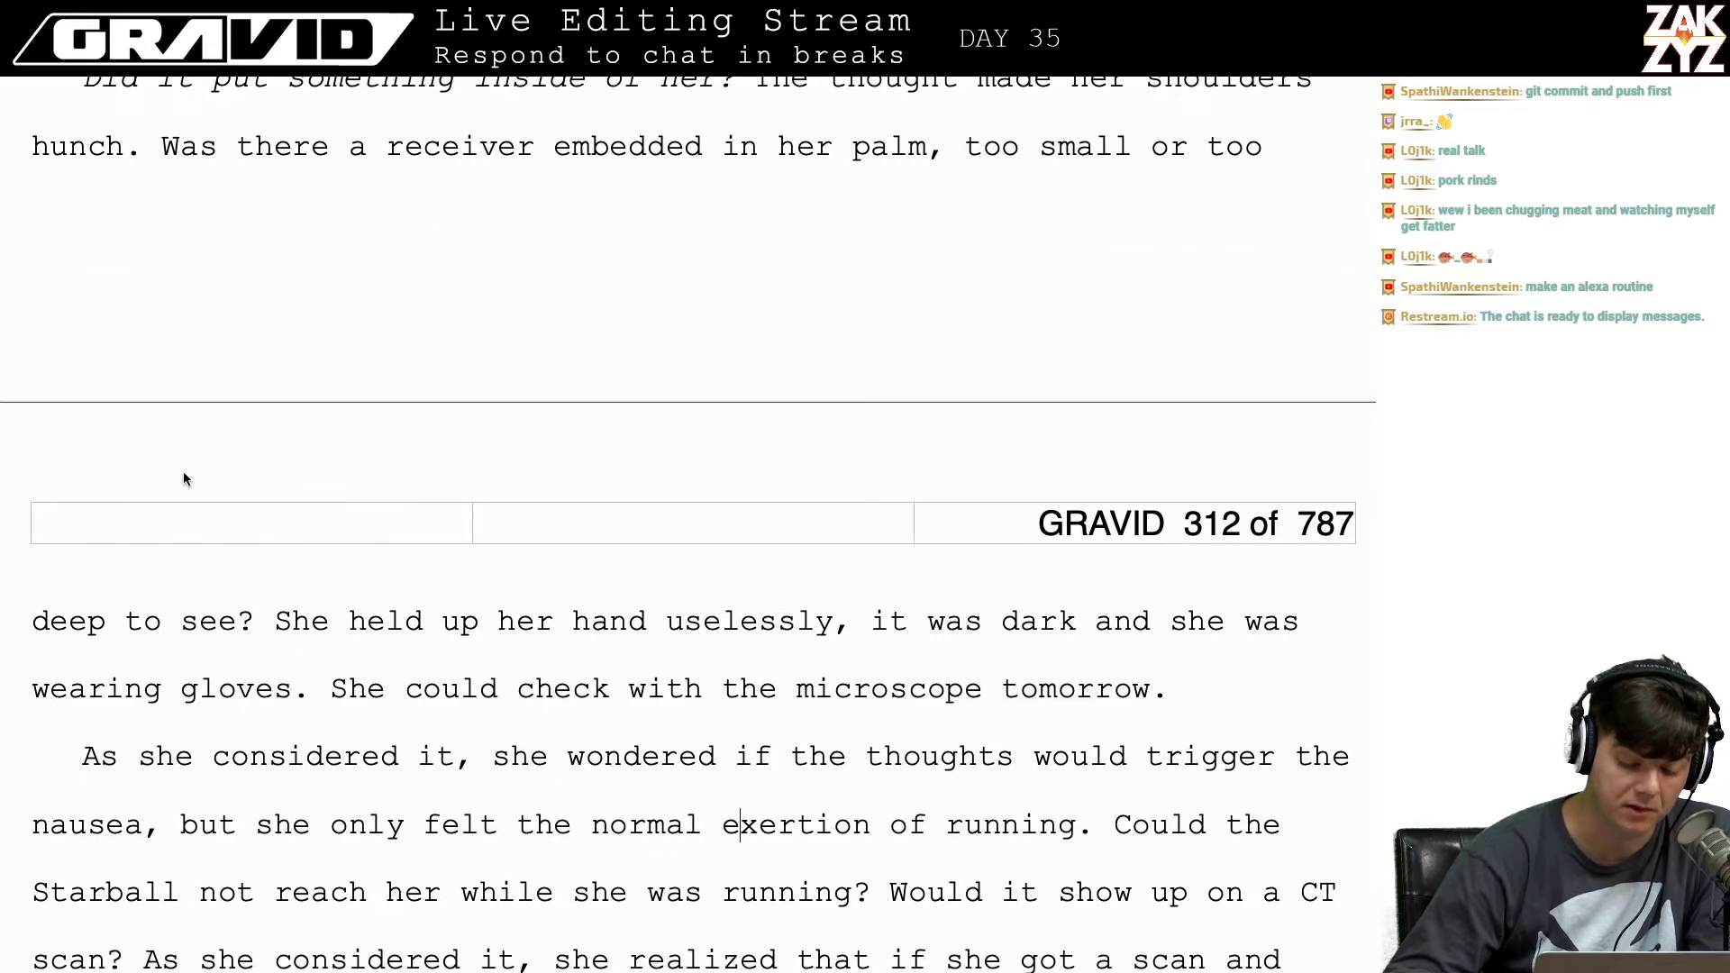
scroll(385, 618, "down", 5)
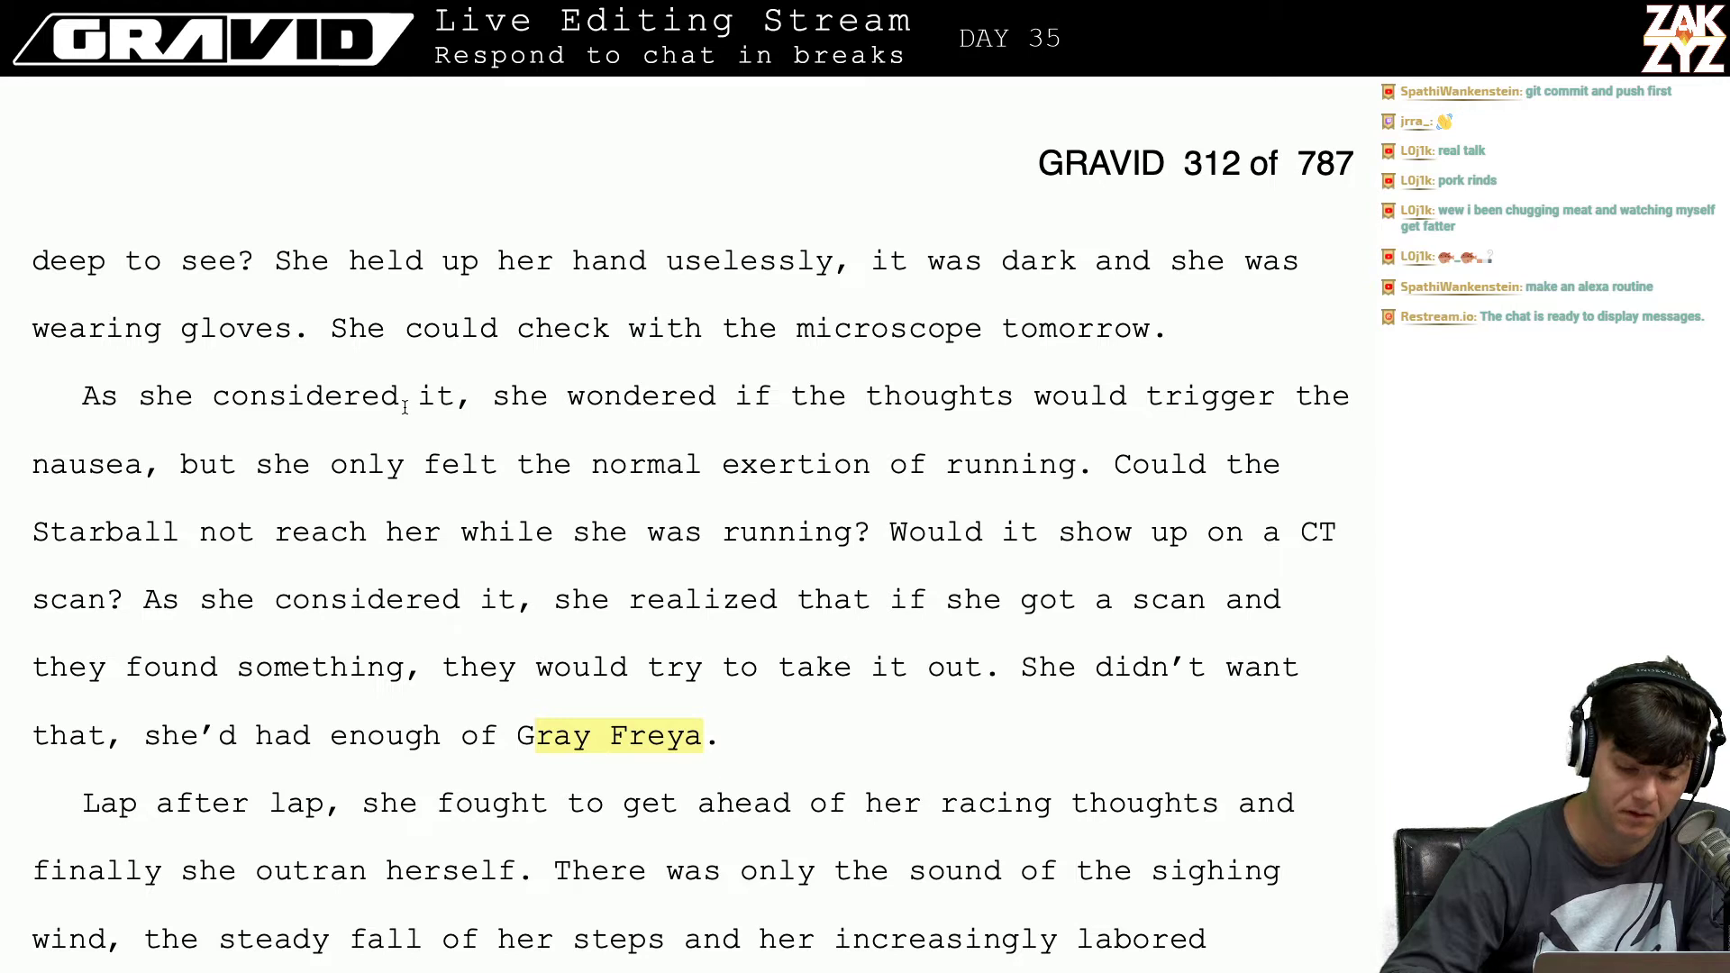
left_click(143, 397)
left_click(191, 397)
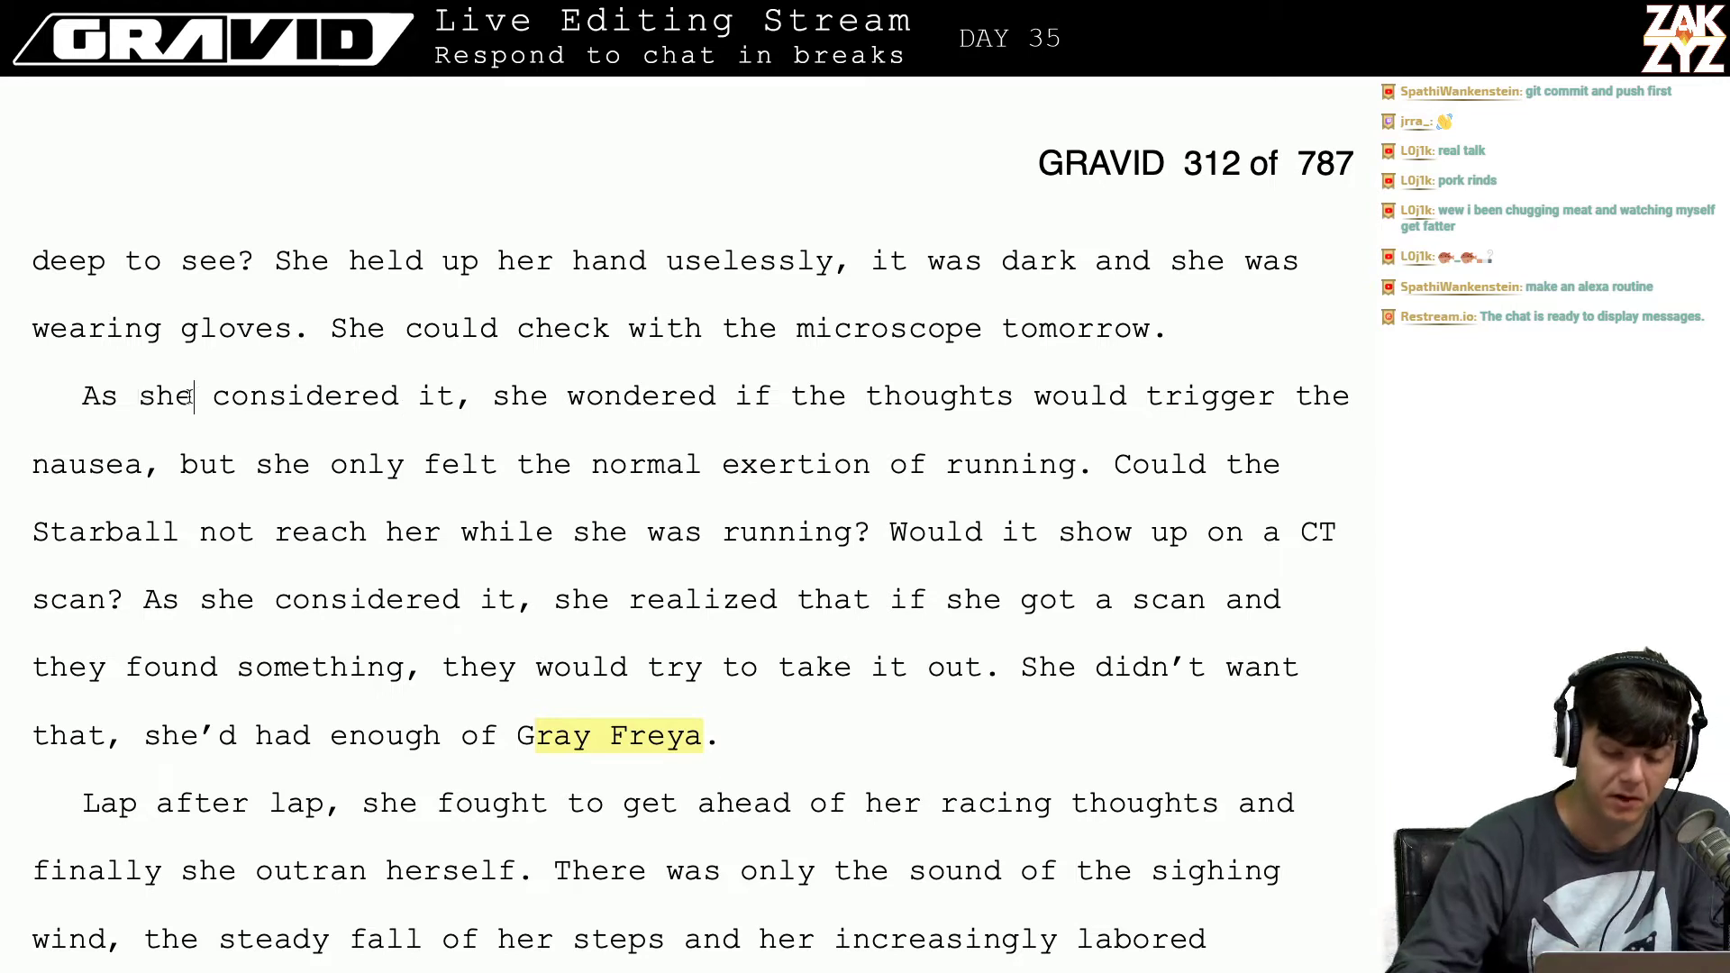
key("BackSpace")
key("BackSpace")
key("BackSpace")
type("Fr")
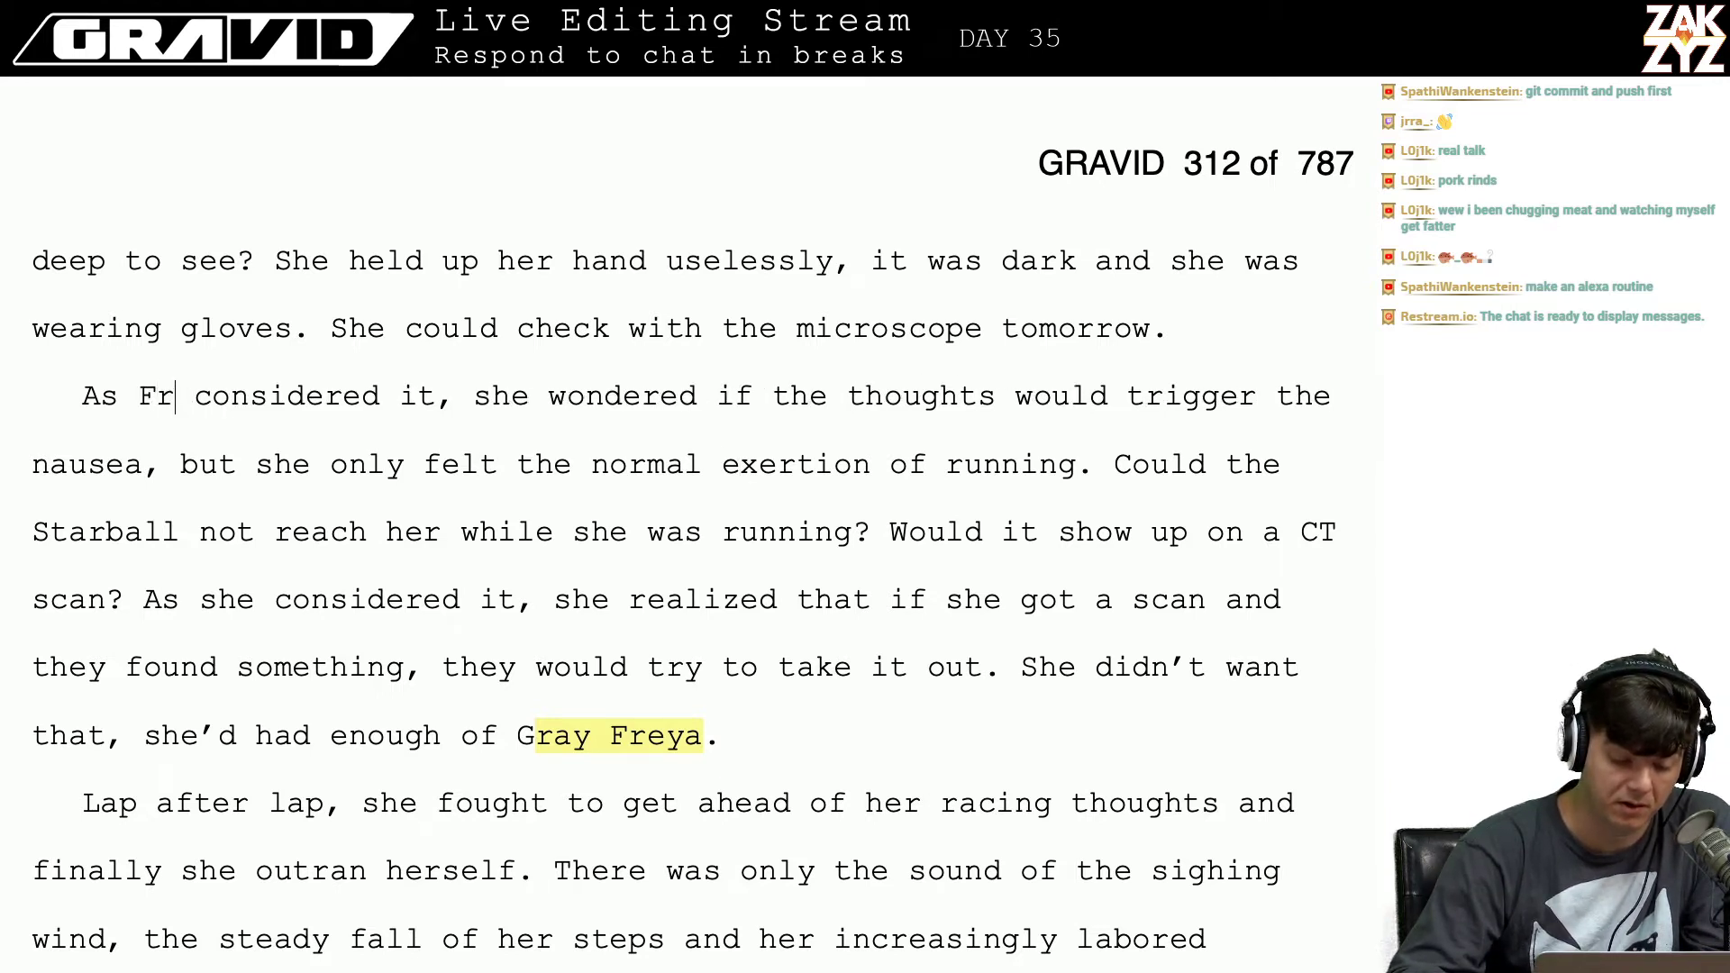
type("ea")
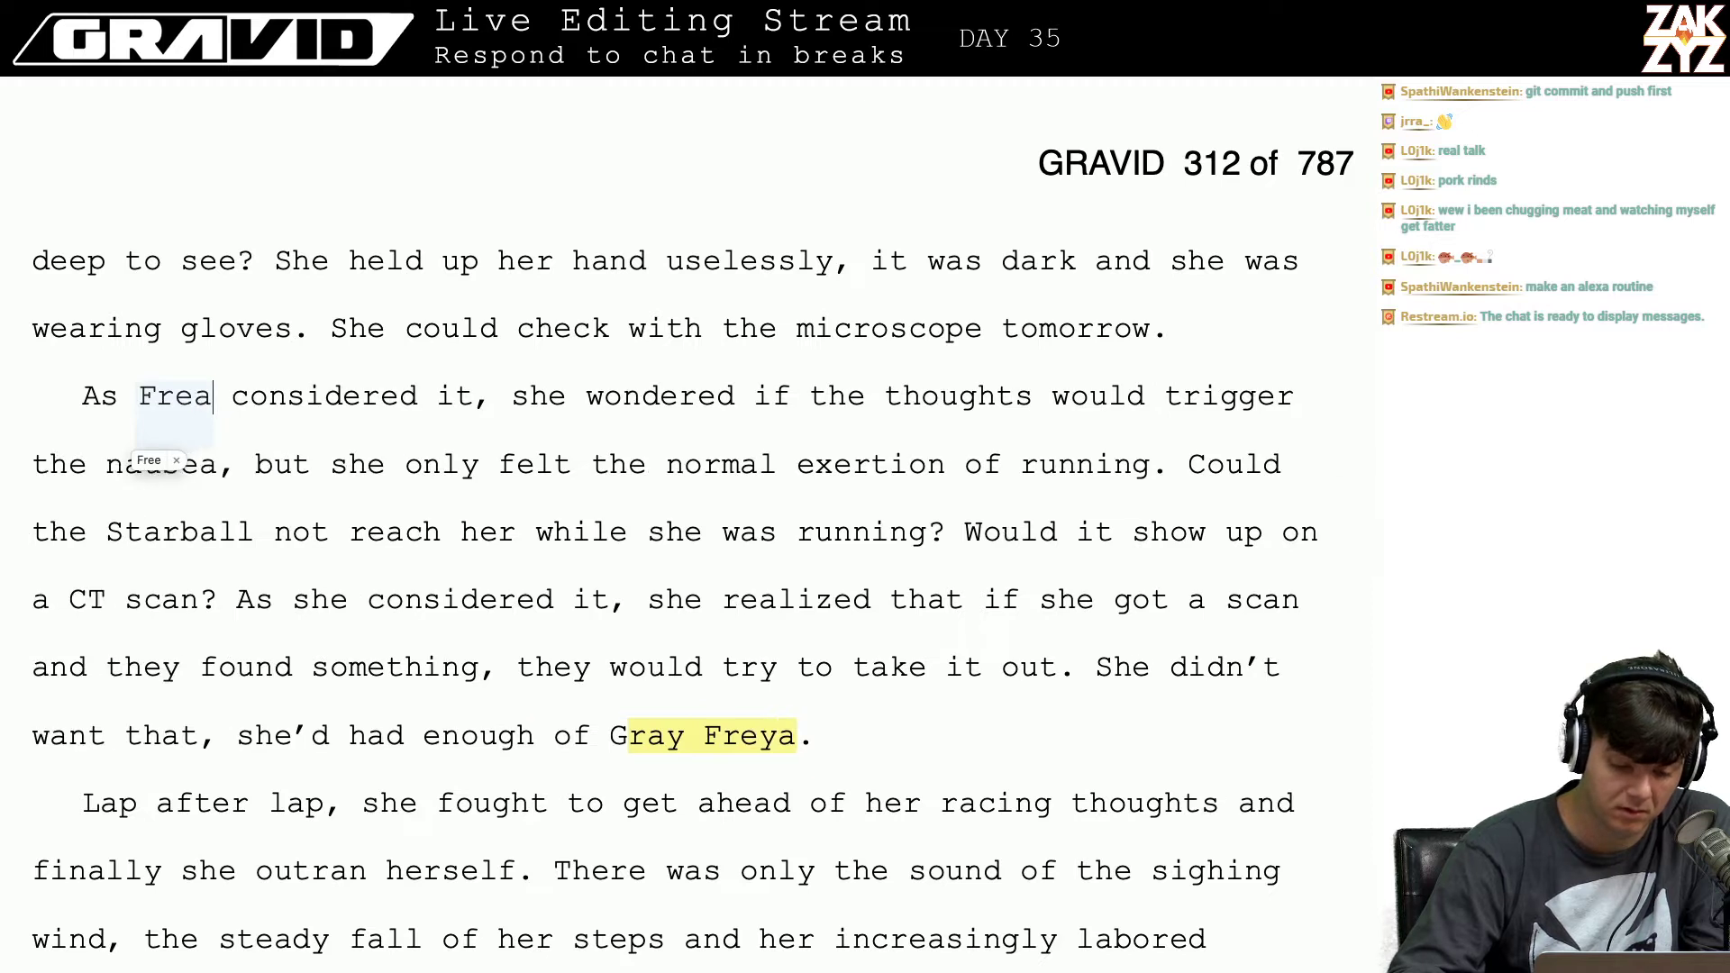
key("BackSpace")
type("ya")
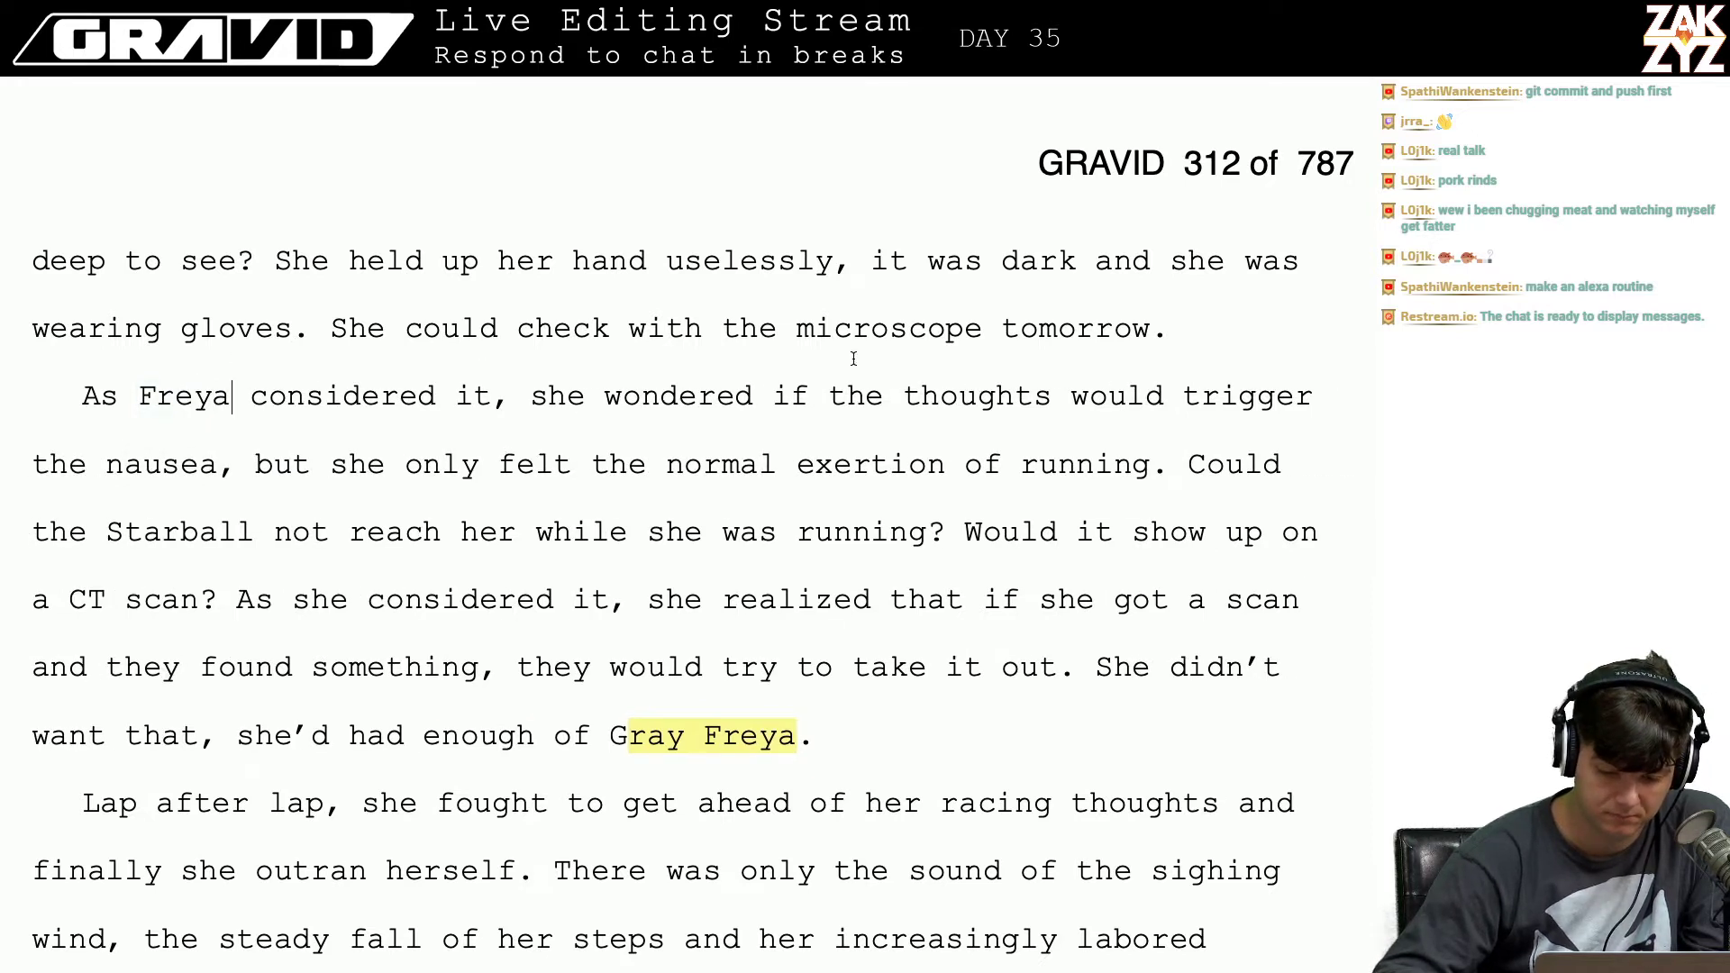
left_click(791, 397)
key("Left")
key("Left")
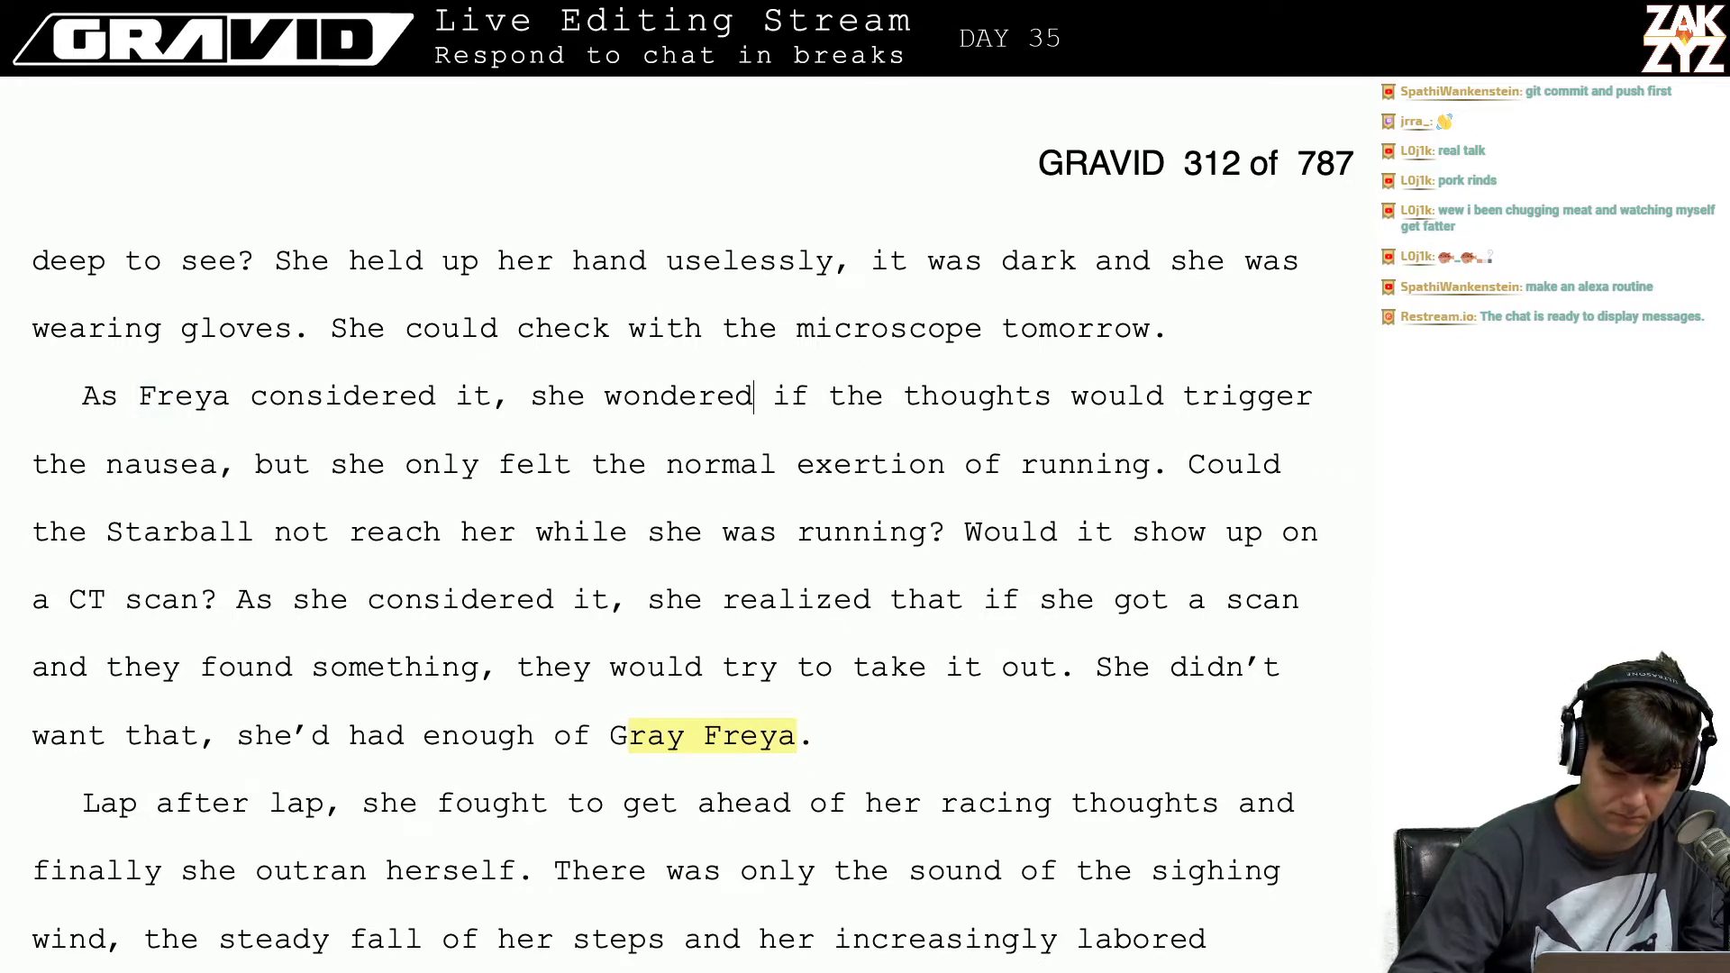
key("Right")
key("Right")
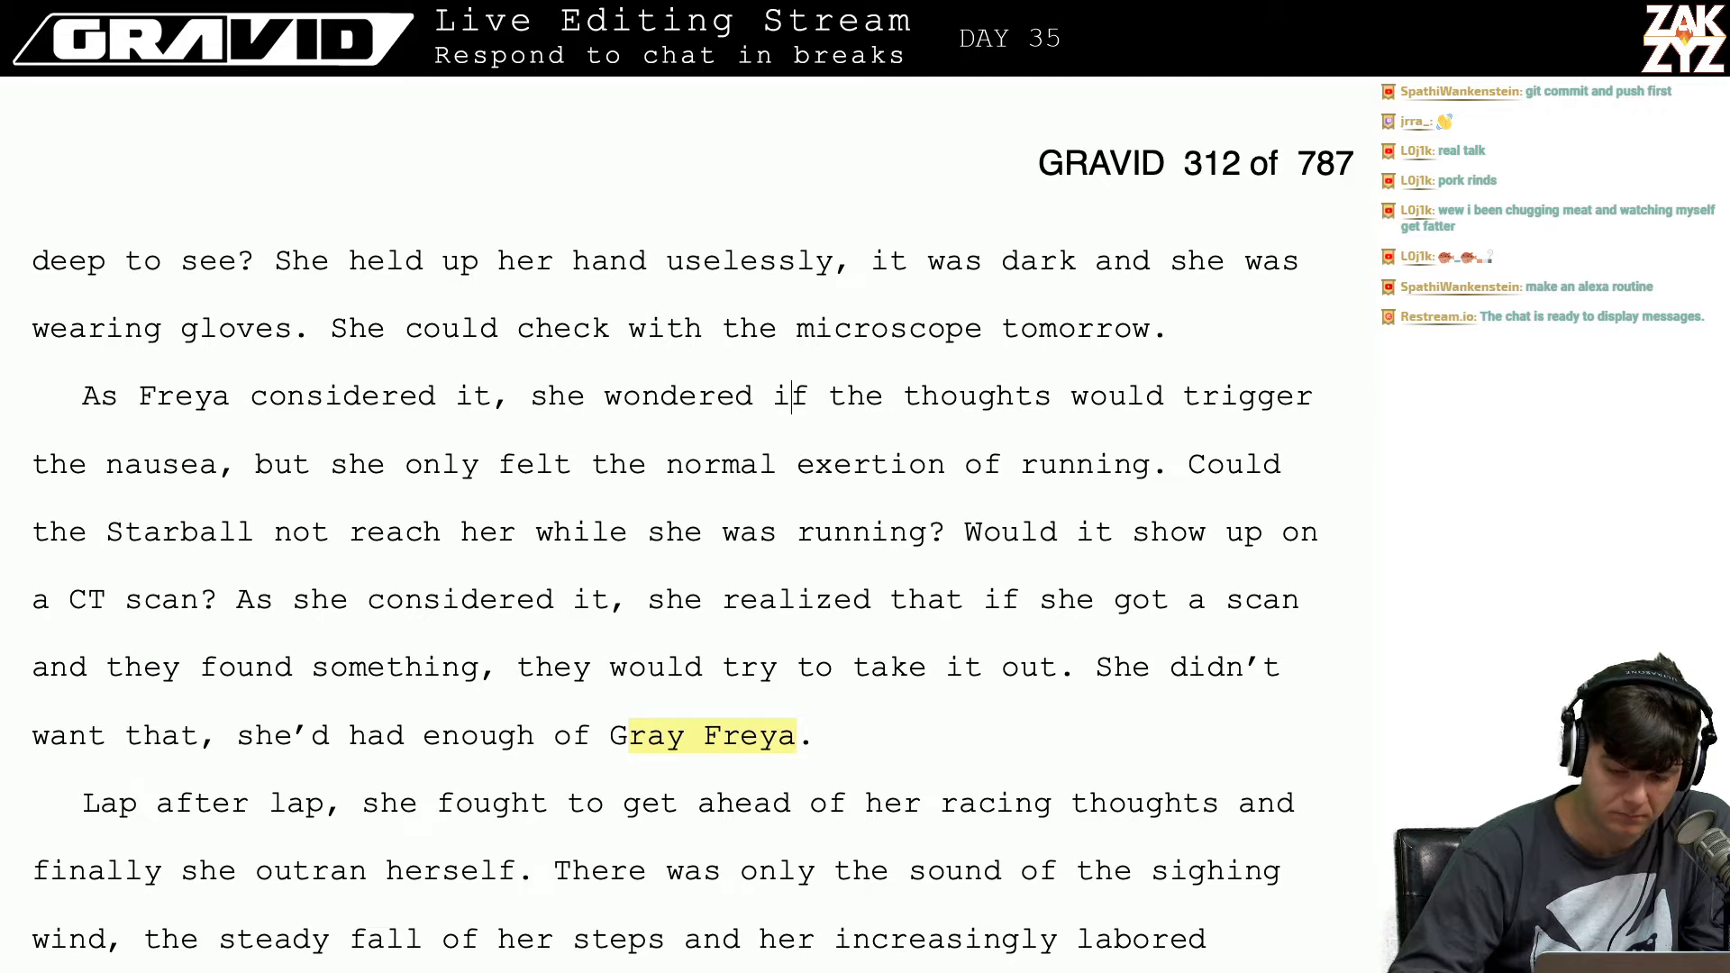
key("Right")
key("Right")
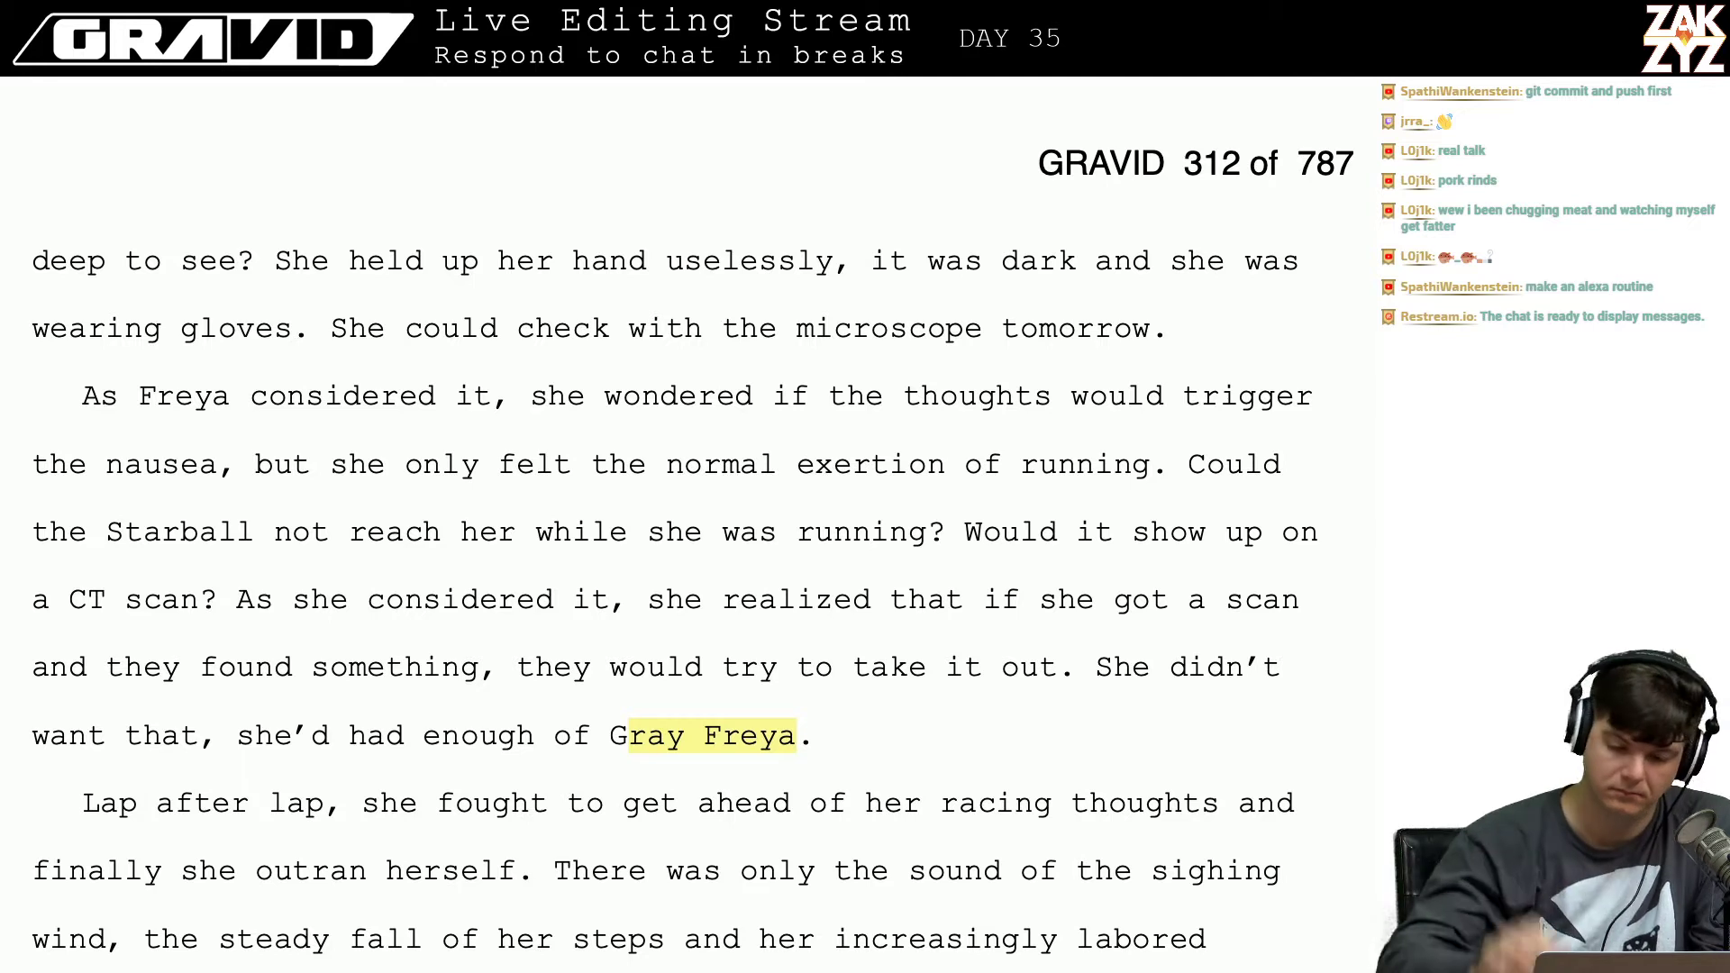
key("BackSpace")
key("BackSpace")
key("BackSpace")
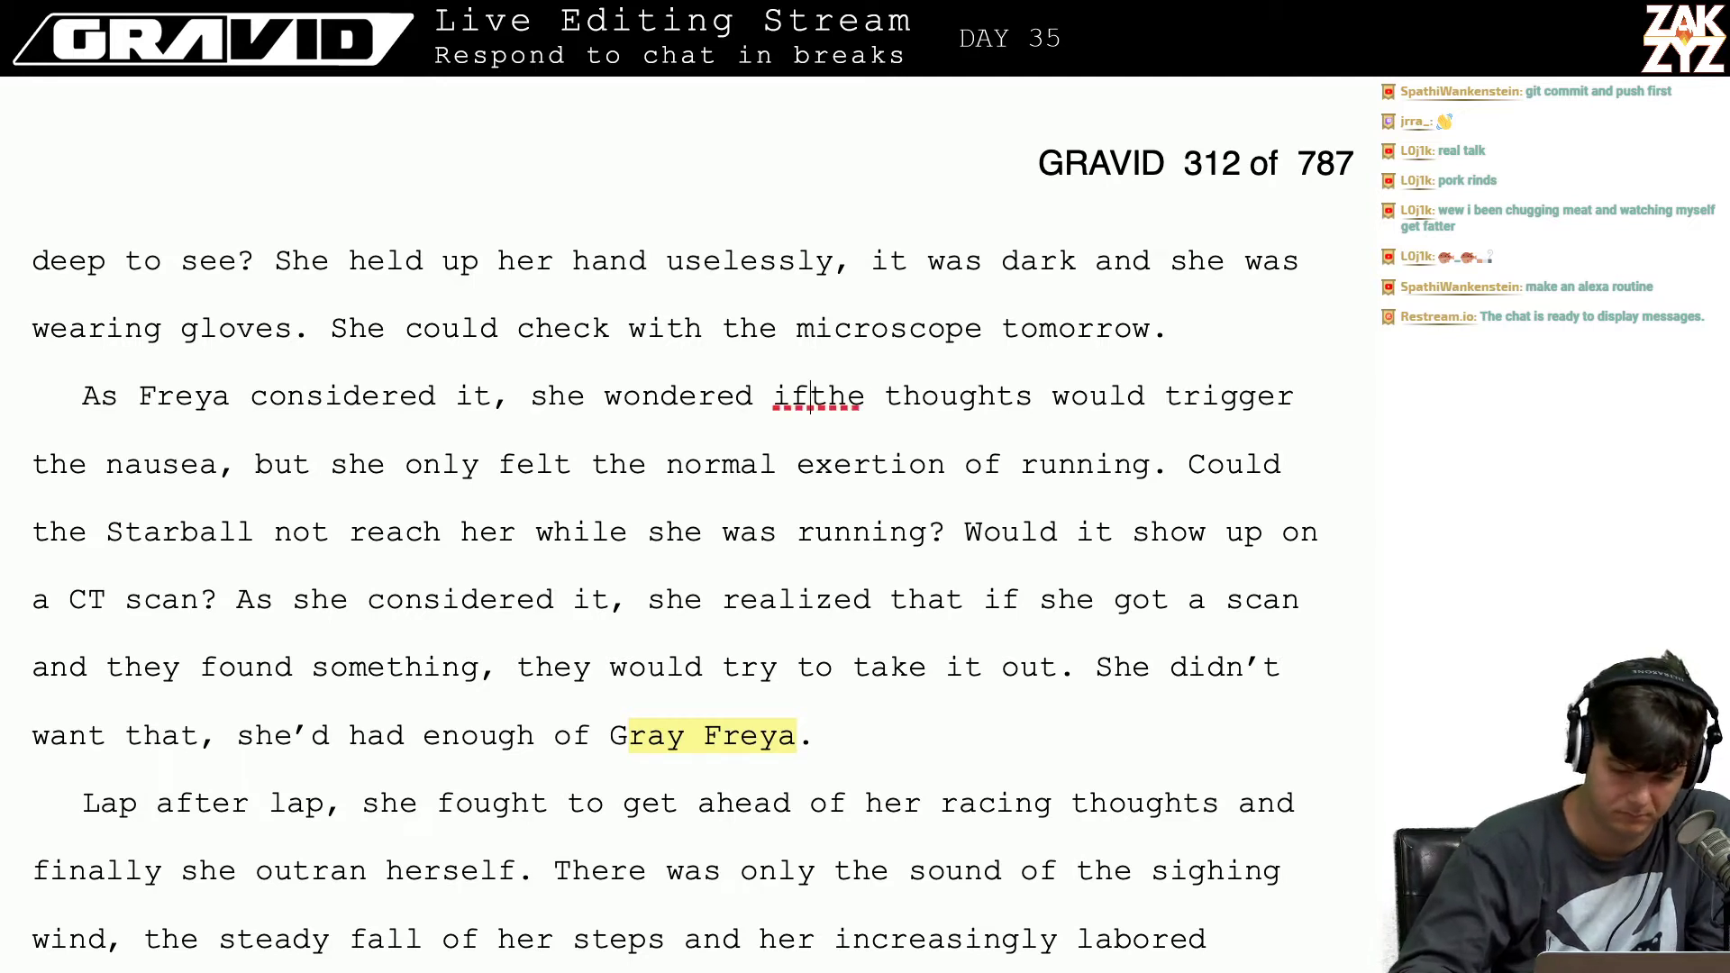
type("thinking a")
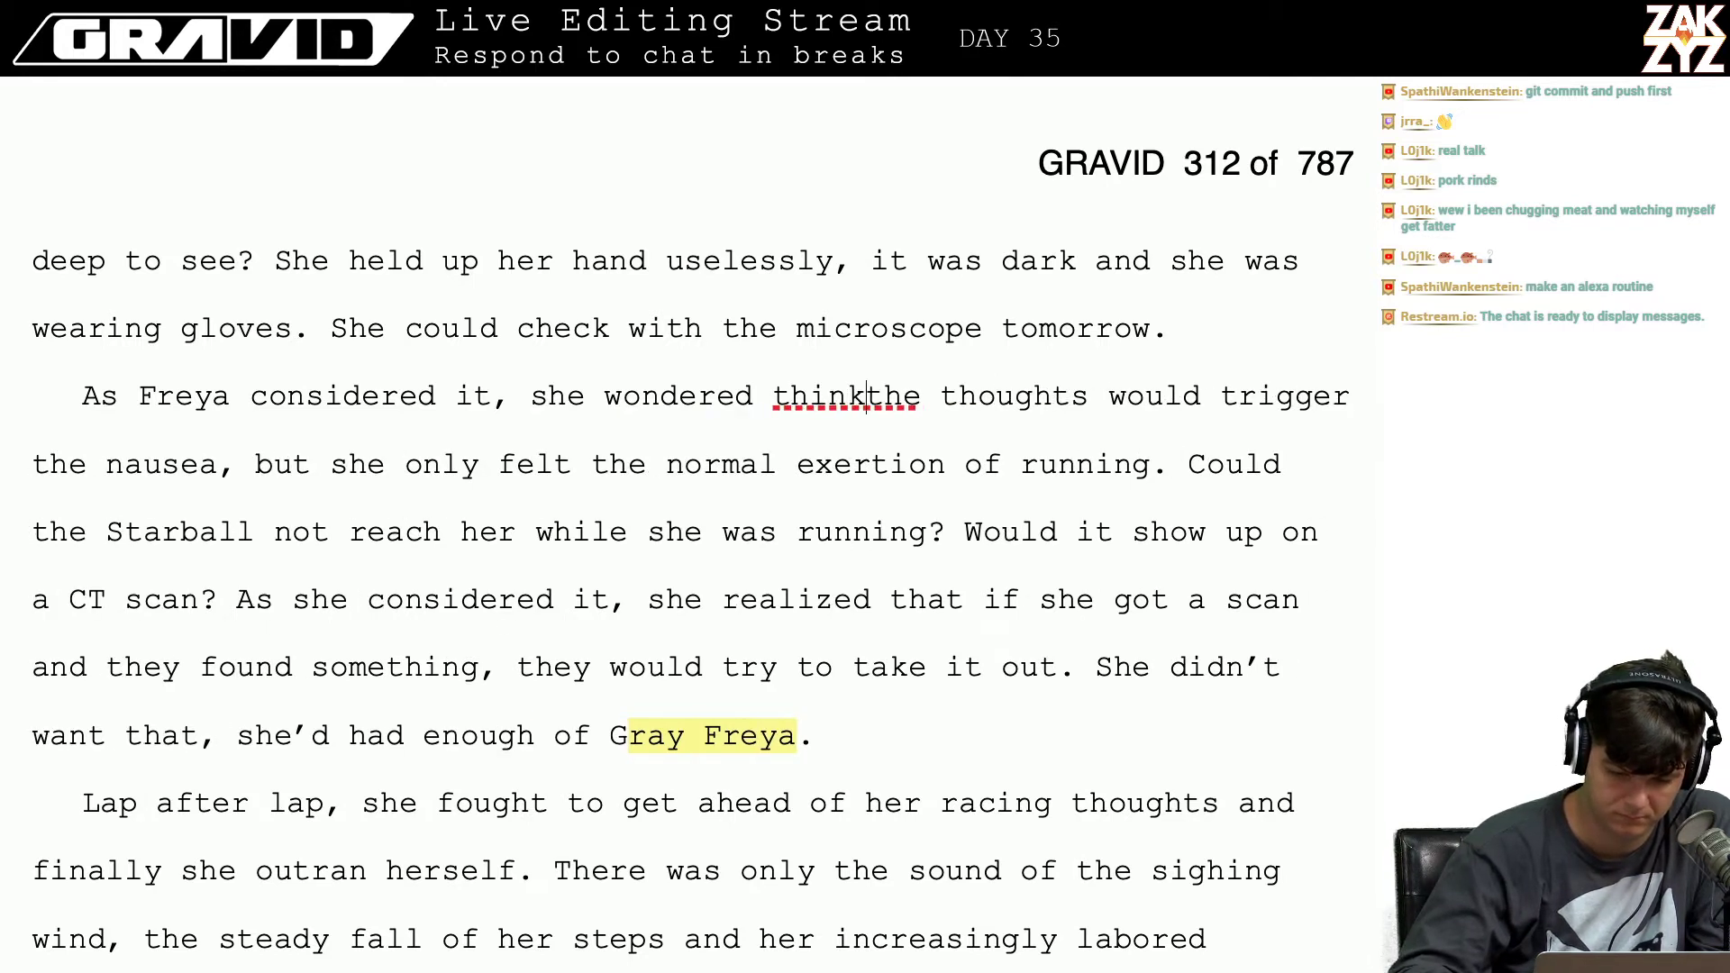
key("BackSpace")
type("look")
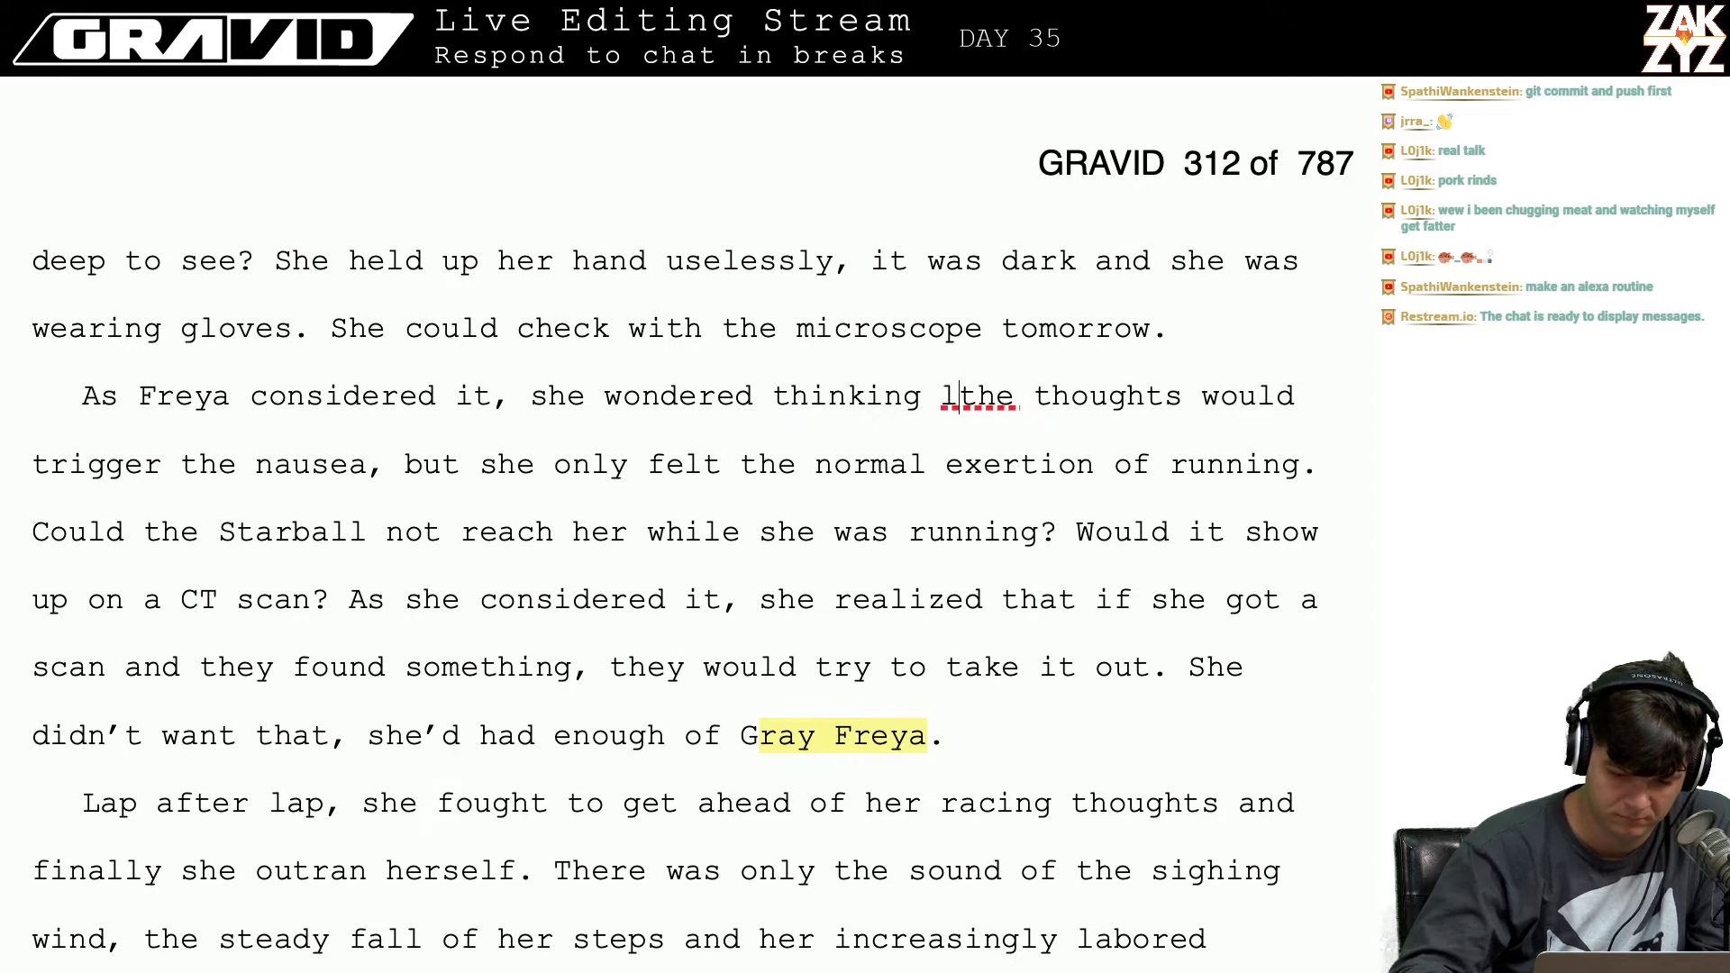
key("BackSpace")
key("BackSpace")
key("BackSpace")
key("BackSpace")
key("BackSpace")
key("BackSpace")
key("BackSpace")
key("BackSpace")
key("BackSpace")
key("BackSpace")
key("BackSpace")
key("BackSpace")
key("BackSpace")
key("BackSpace")
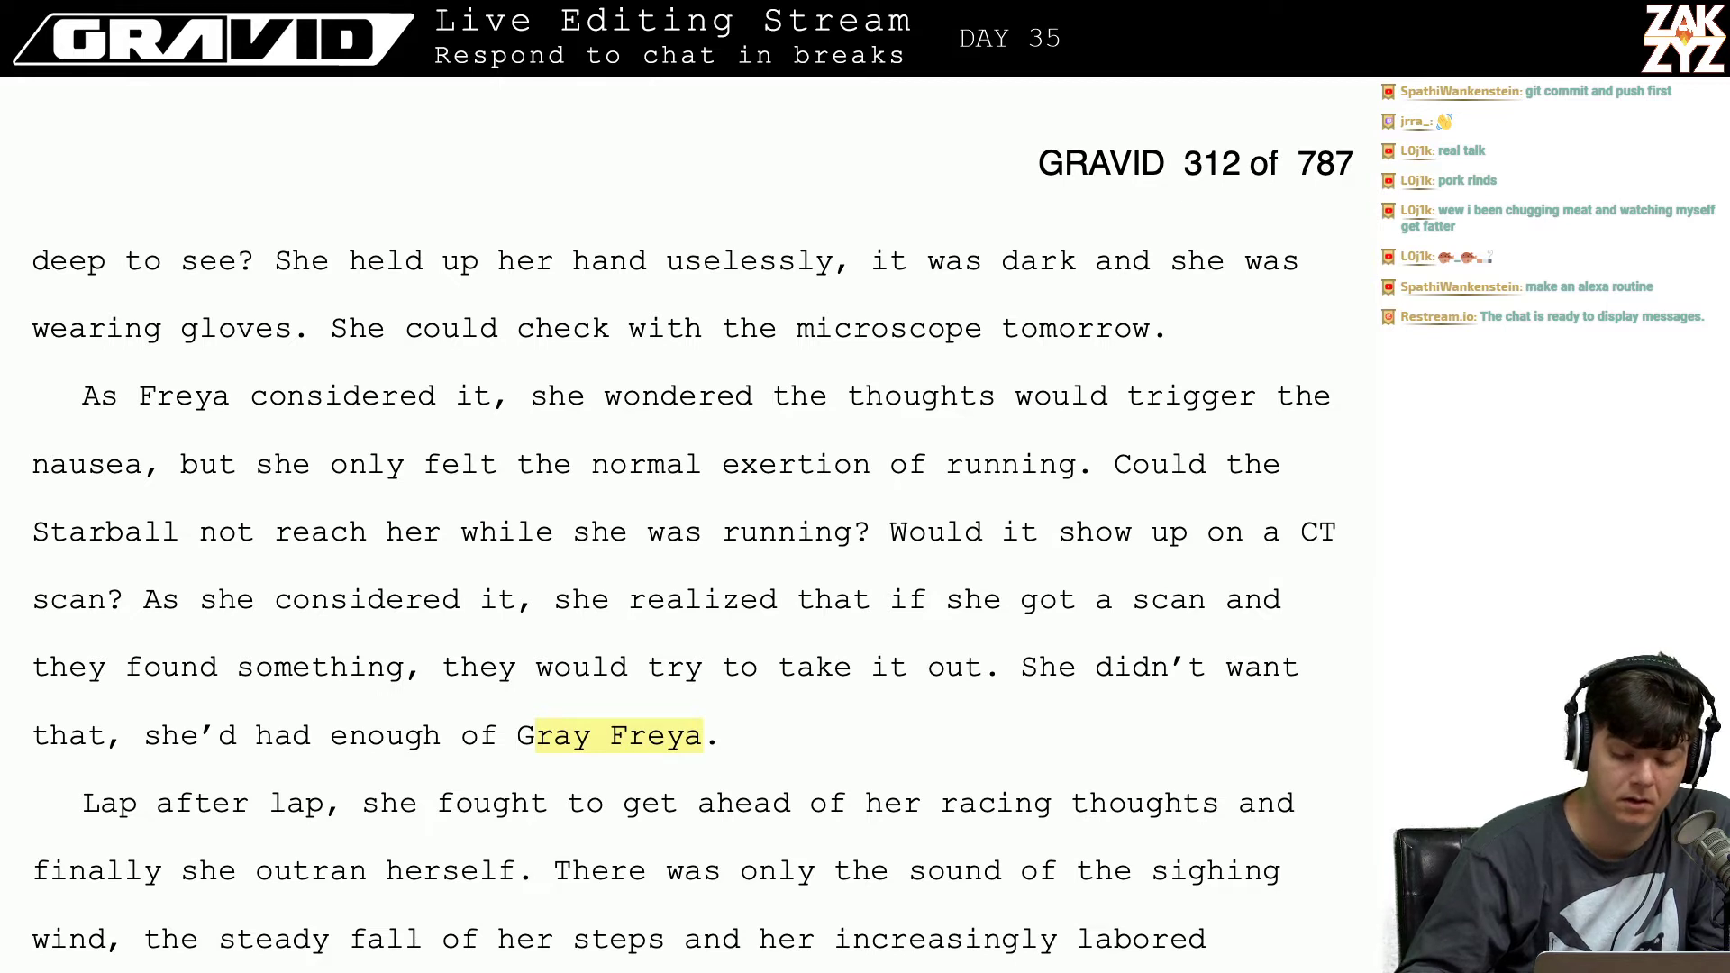
Step: Insert "if it would use nausea to keep her from this line of thought," after "she wondered" in the sentence starting "As Freya considered it"
left_click(790, 396)
key("Left")
key("Left")
type("if it wo")
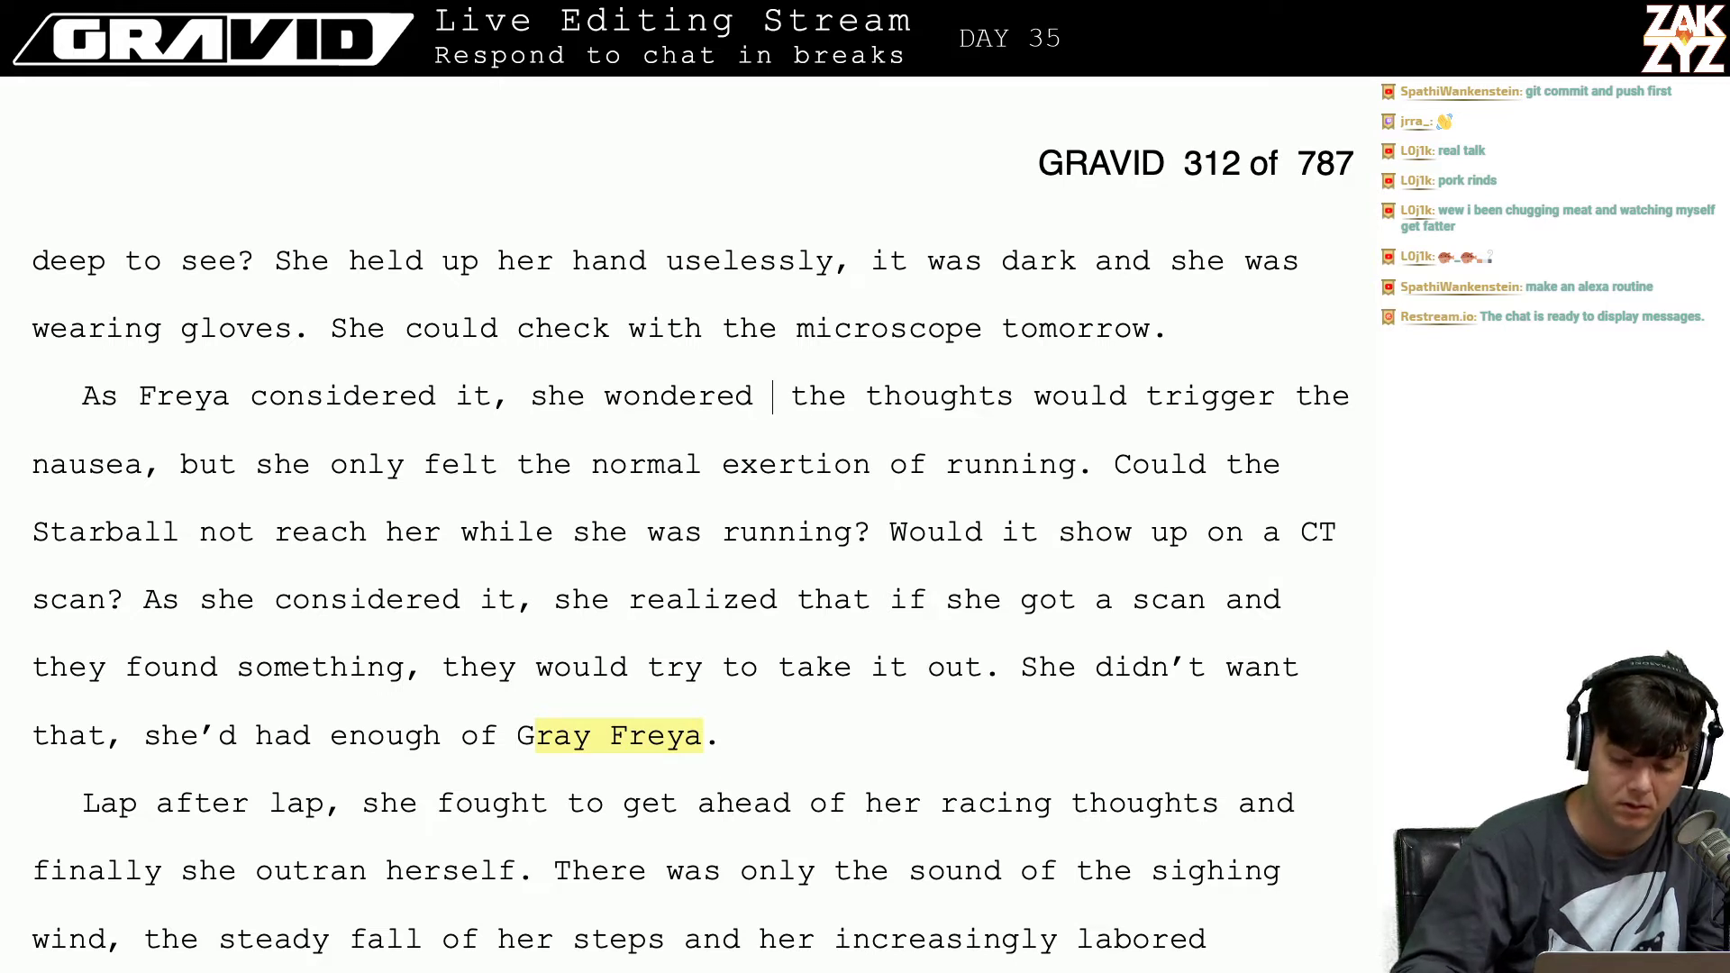
type("uld try")
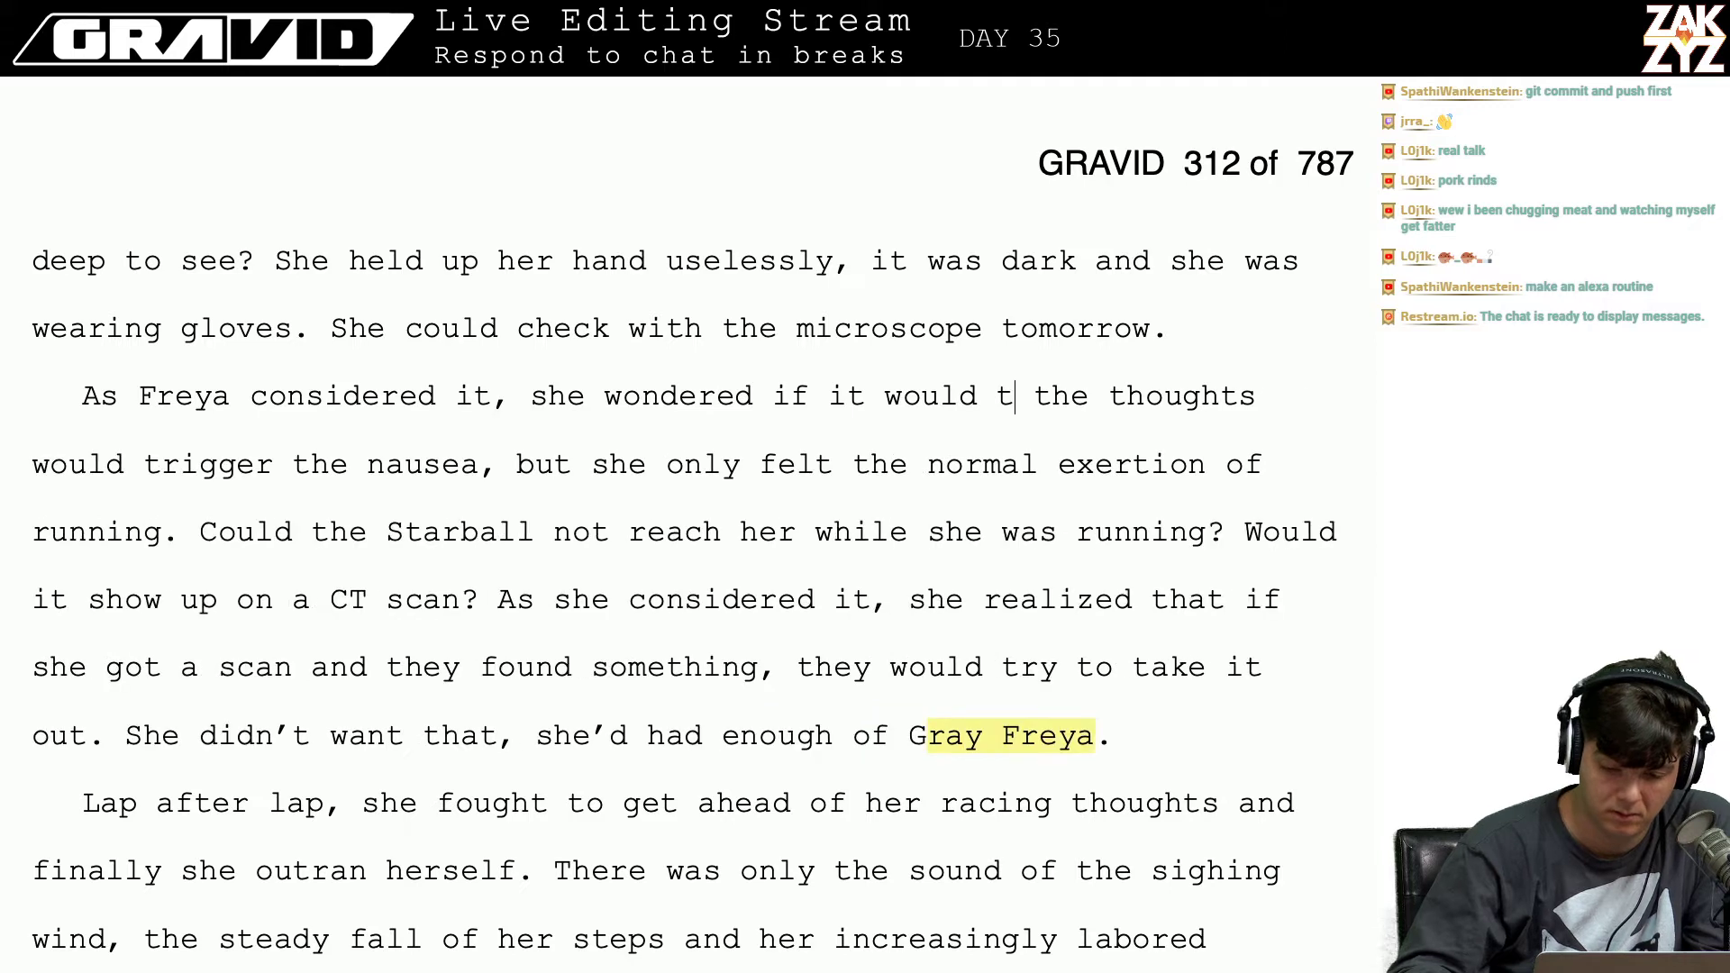
key("BackSpace")
key("BackSpace")
key("BackSpace")
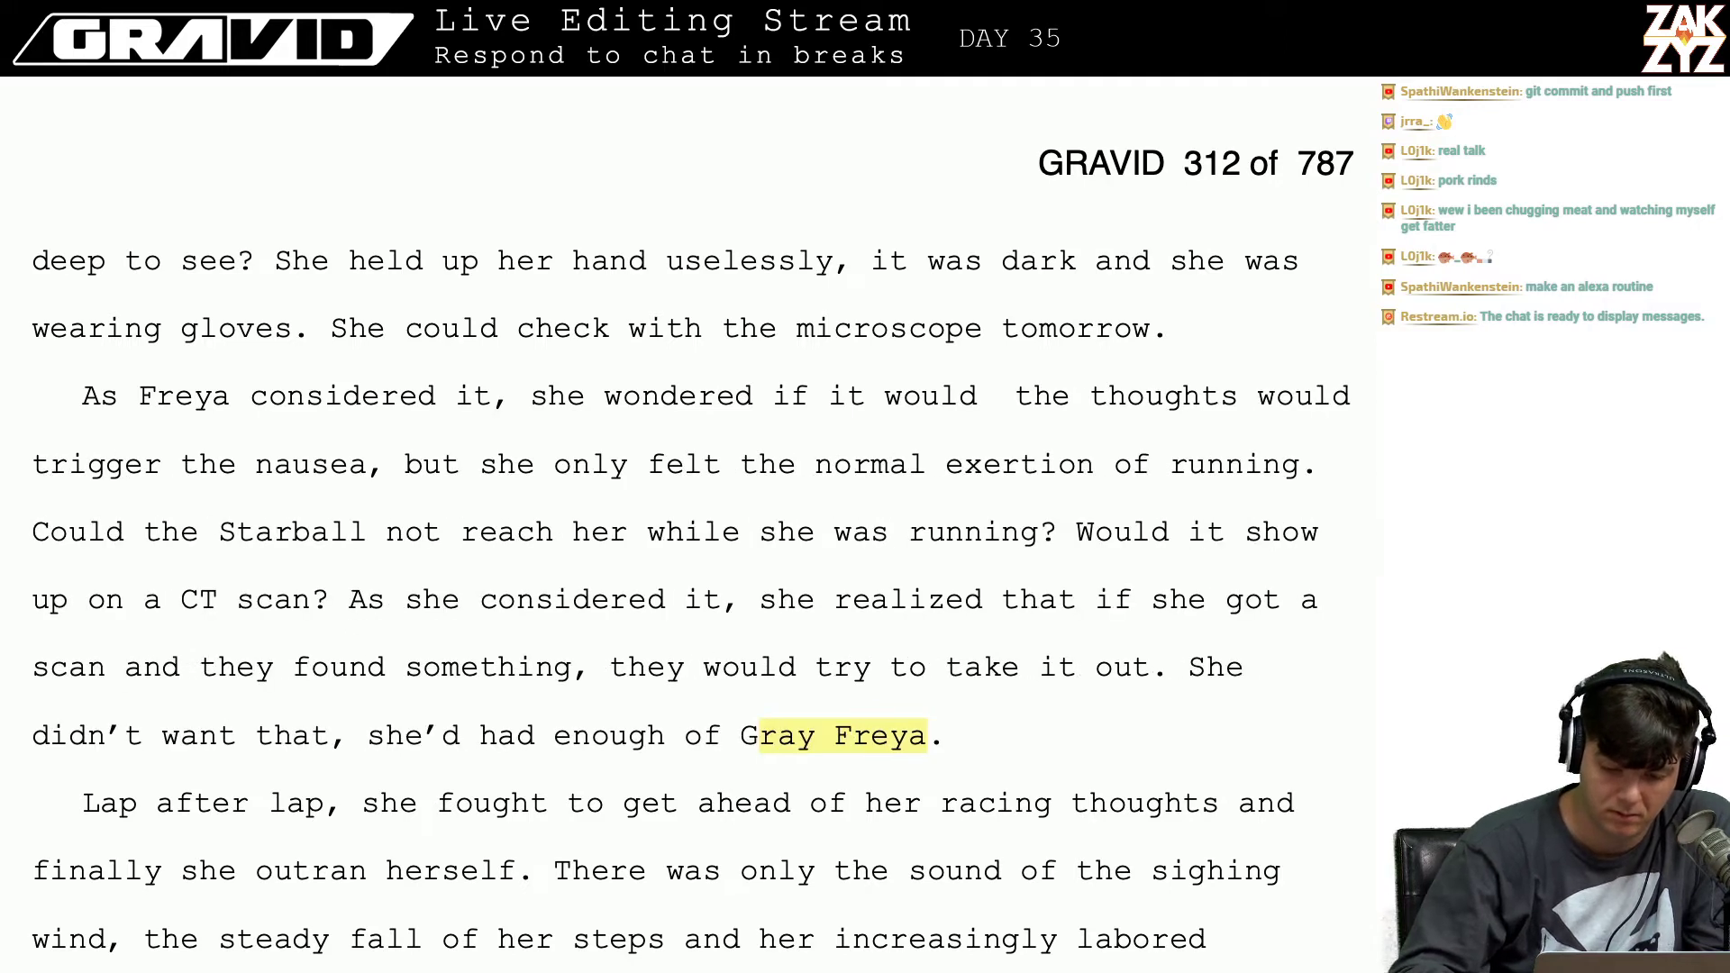
type("use nausea t")
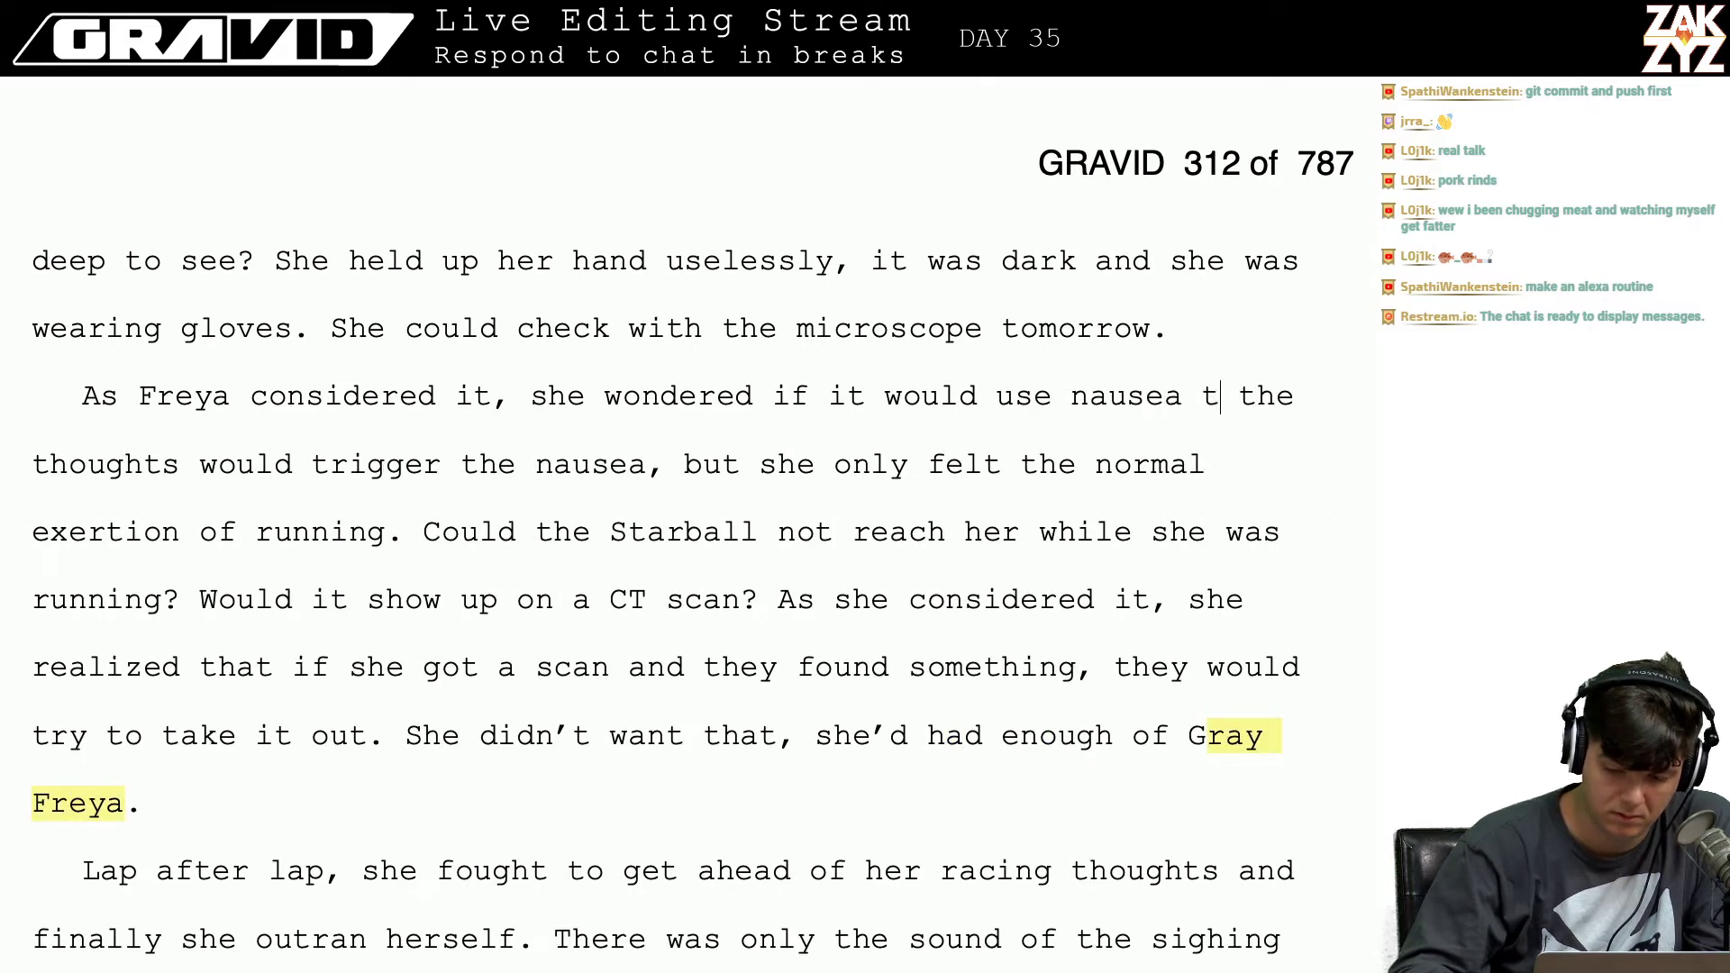
type("o keep her f")
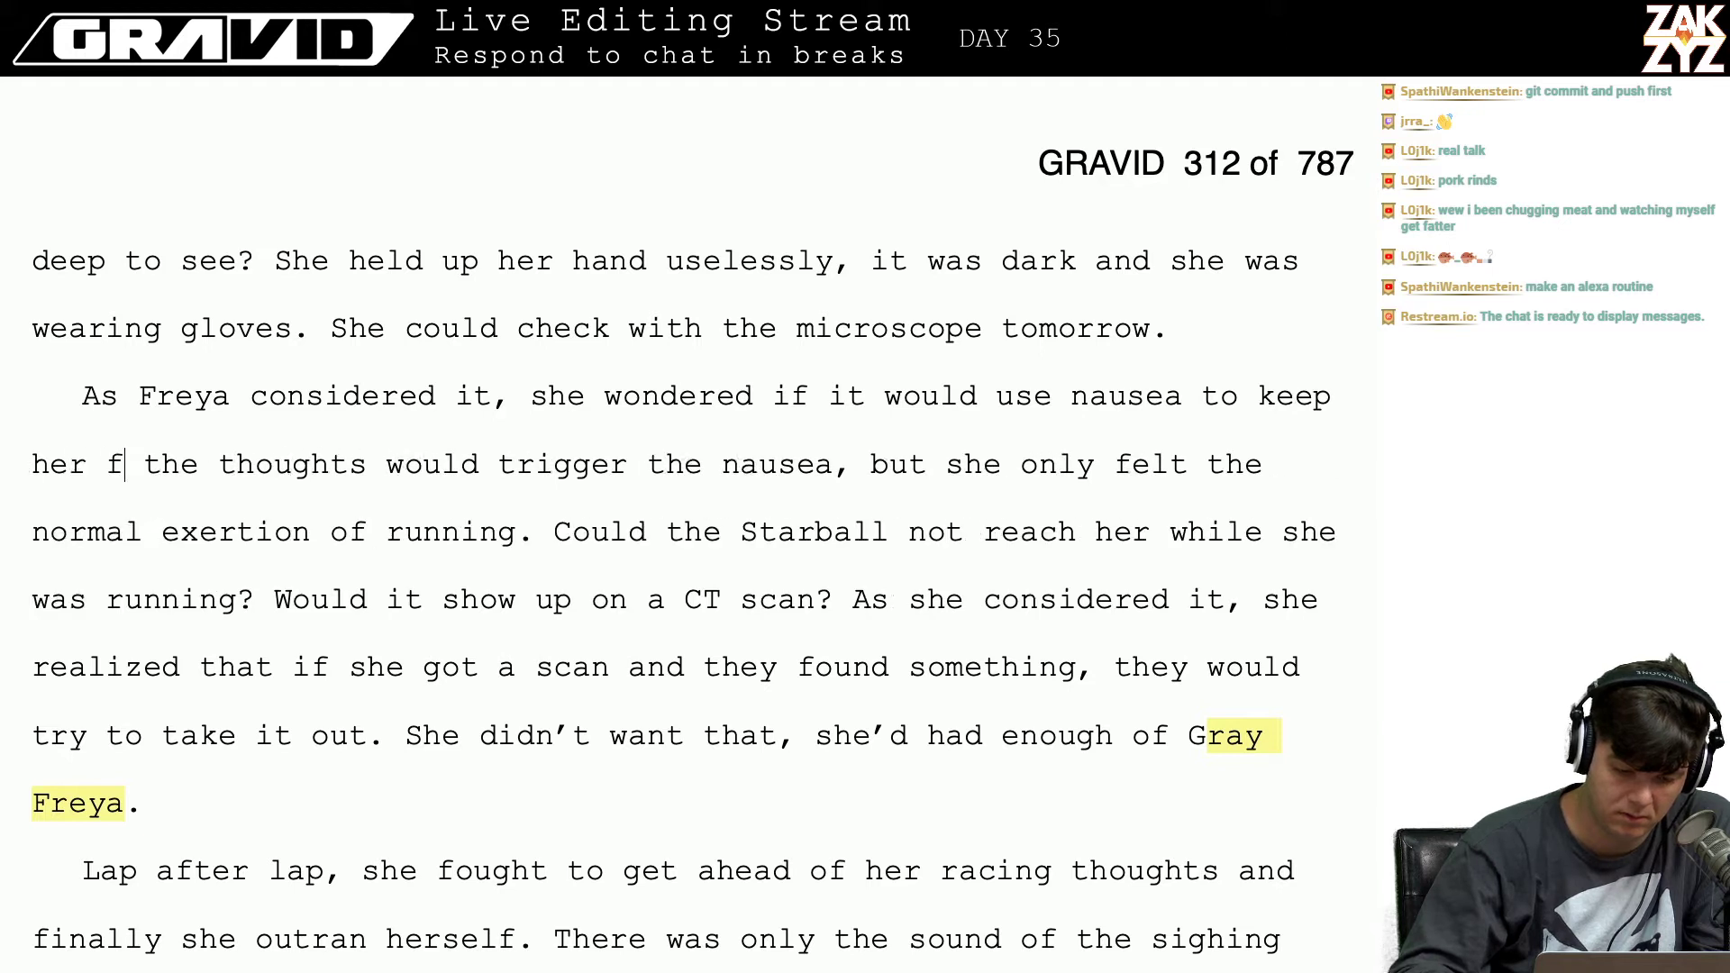
type("rom ")
type("this line of th")
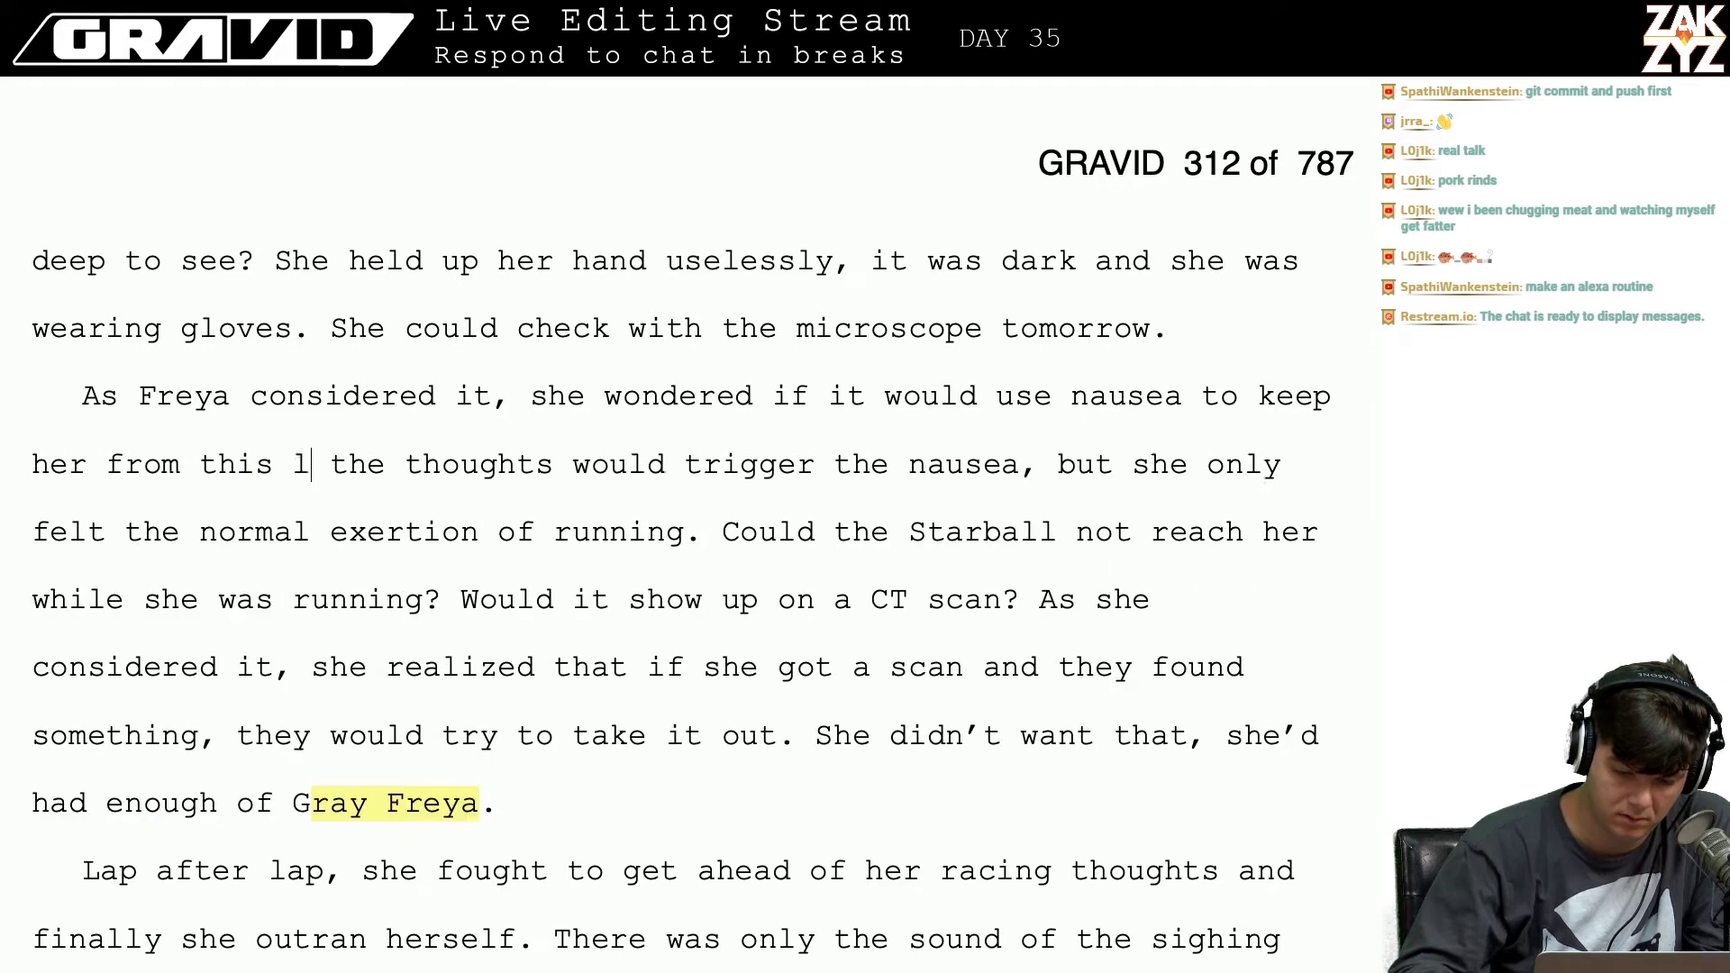
type("ought,")
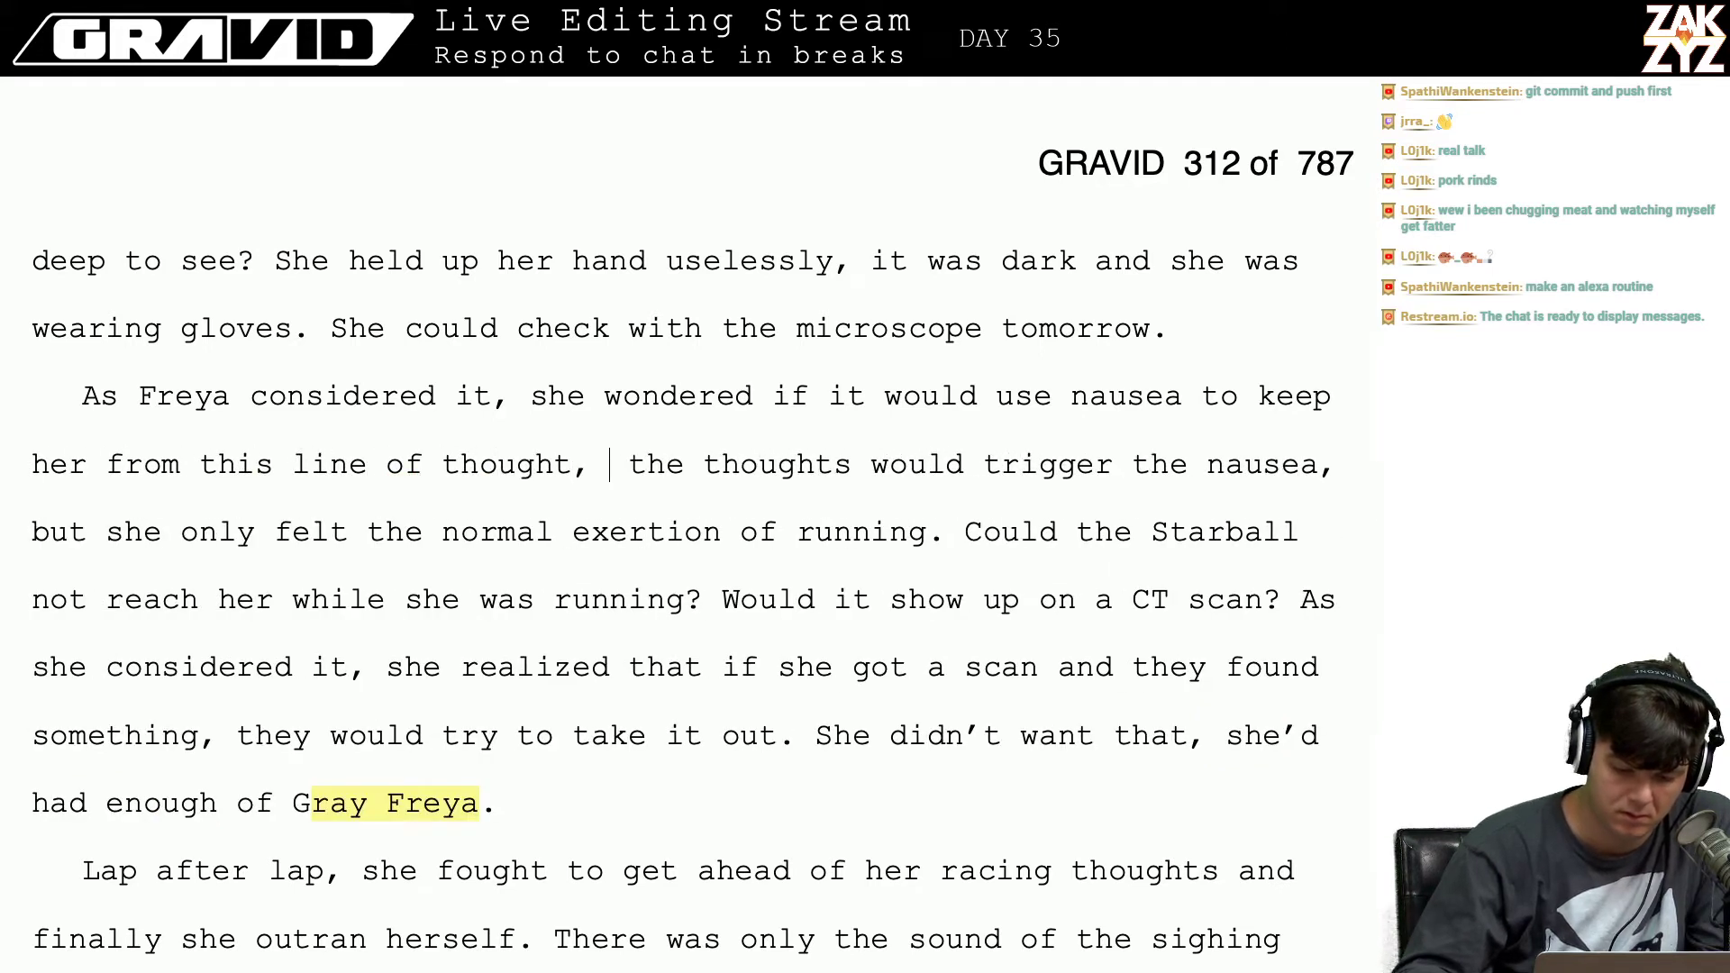
Step: Delete the leftover clause "the thoughts would trigger the nausea," before "but she only felt the normal exertion"
key("shift+Down")
key("shift+Up")
key("shift+Right")
key("shift+Right")
key("shift+Right")
key("shift+Right")
key("shift+Right")
key("shift+Right")
key("shift+Right")
key("shift+Right")
key("shift+Right")
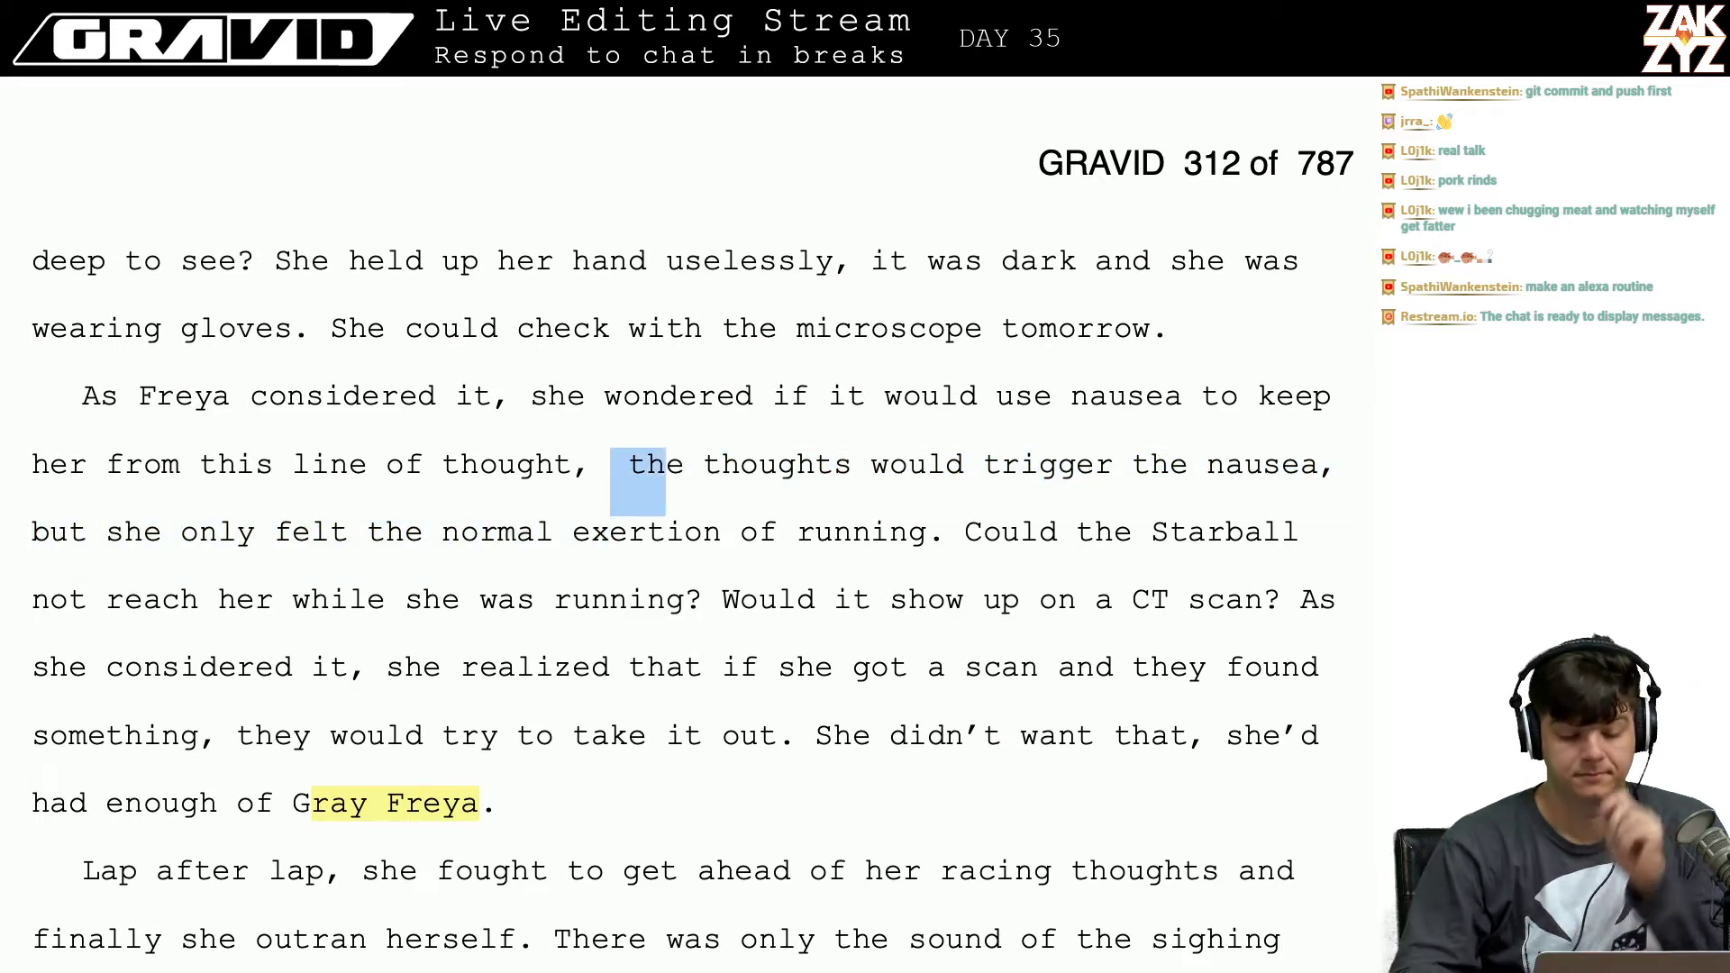
key("shift+Right")
key("shift+Right")
key("shift+Right")
key("shift+Right")
key("shift+Right")
key("shift+Right")
key("shift+Right")
key("shift+Right")
key("shift+Right")
key("shift+Right")
key("shift+Right")
key("shift+Right")
key("shift+Right")
key("shift+Right")
key("shift+Right")
key("shift+Right")
key("shift+Right")
key("shift+Right")
key("shift+Right")
key("shift+Right")
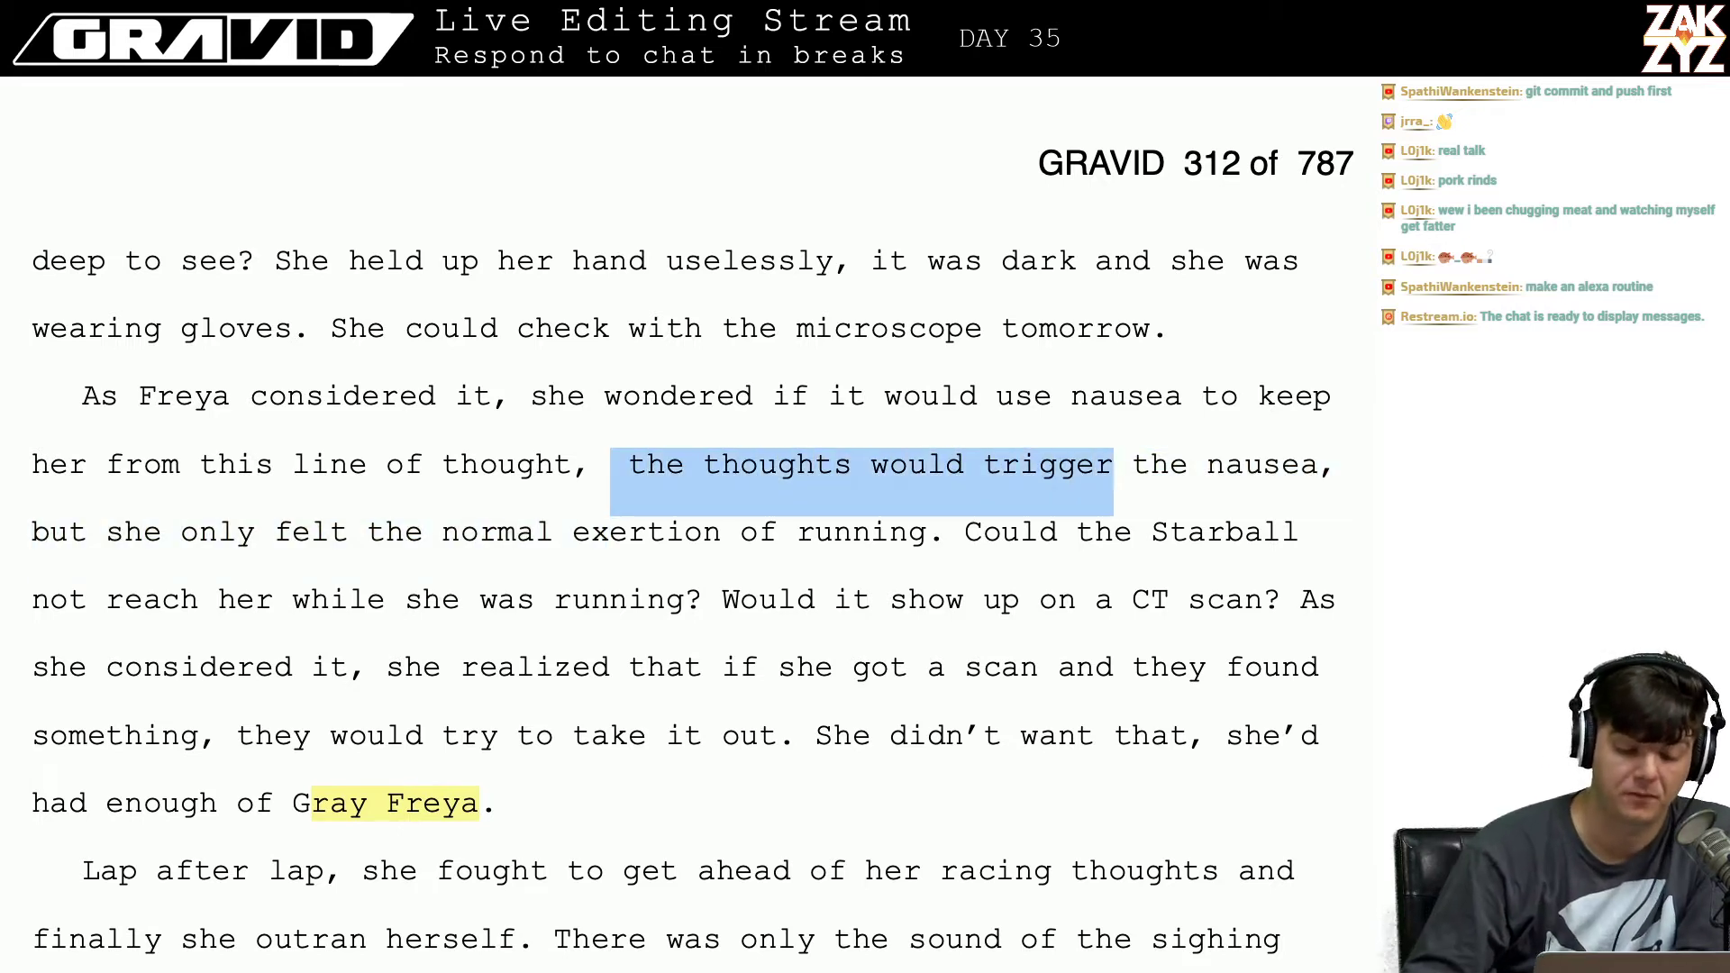
key("shift+Right")
key("shift+Right")
key("shift+Right")
key("shift+Right")
key("shift+Right")
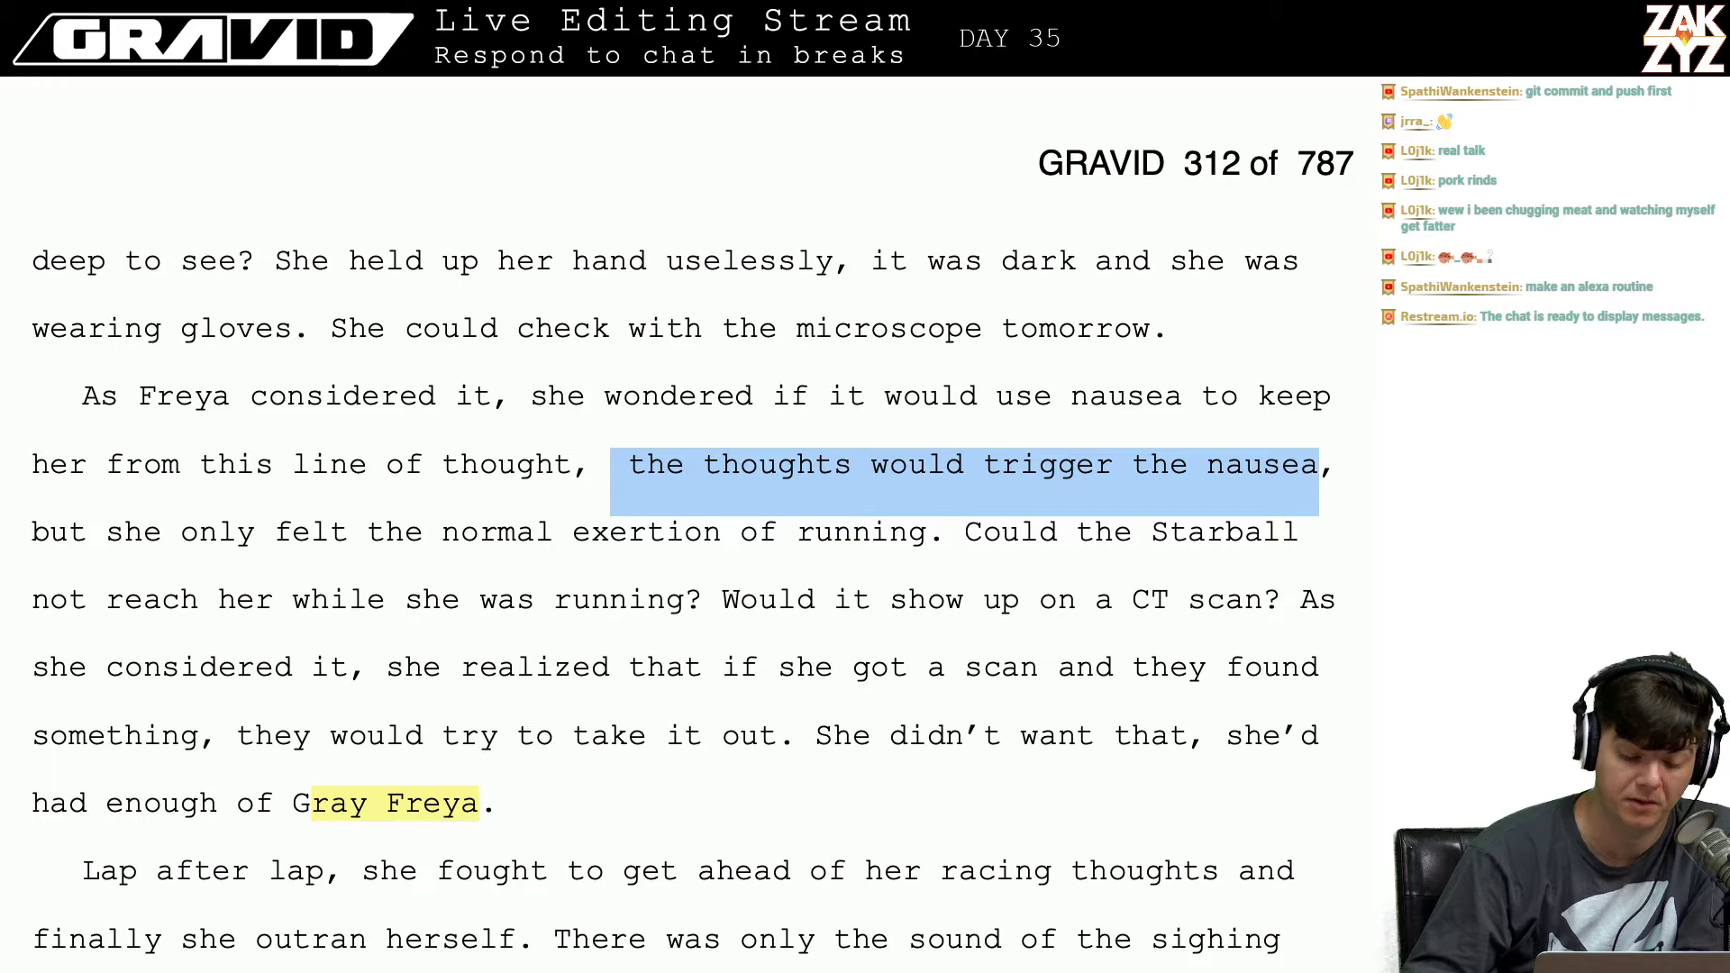
key("shift+Right")
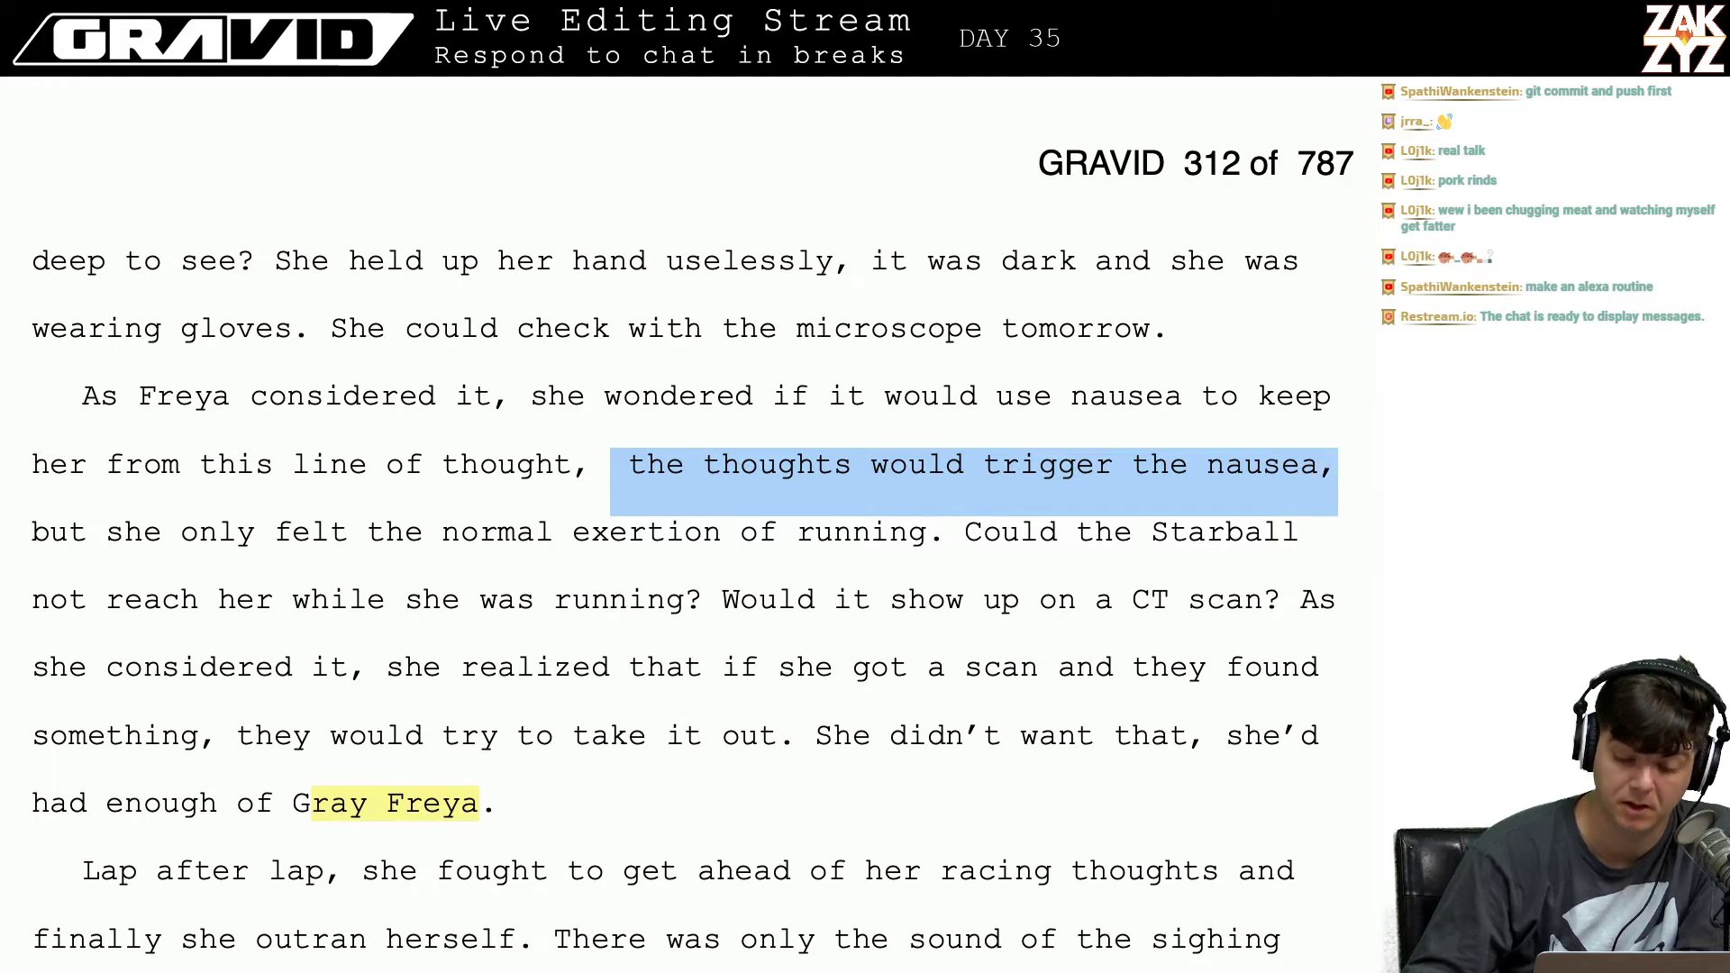
key("shift+Left")
key("shift+Right")
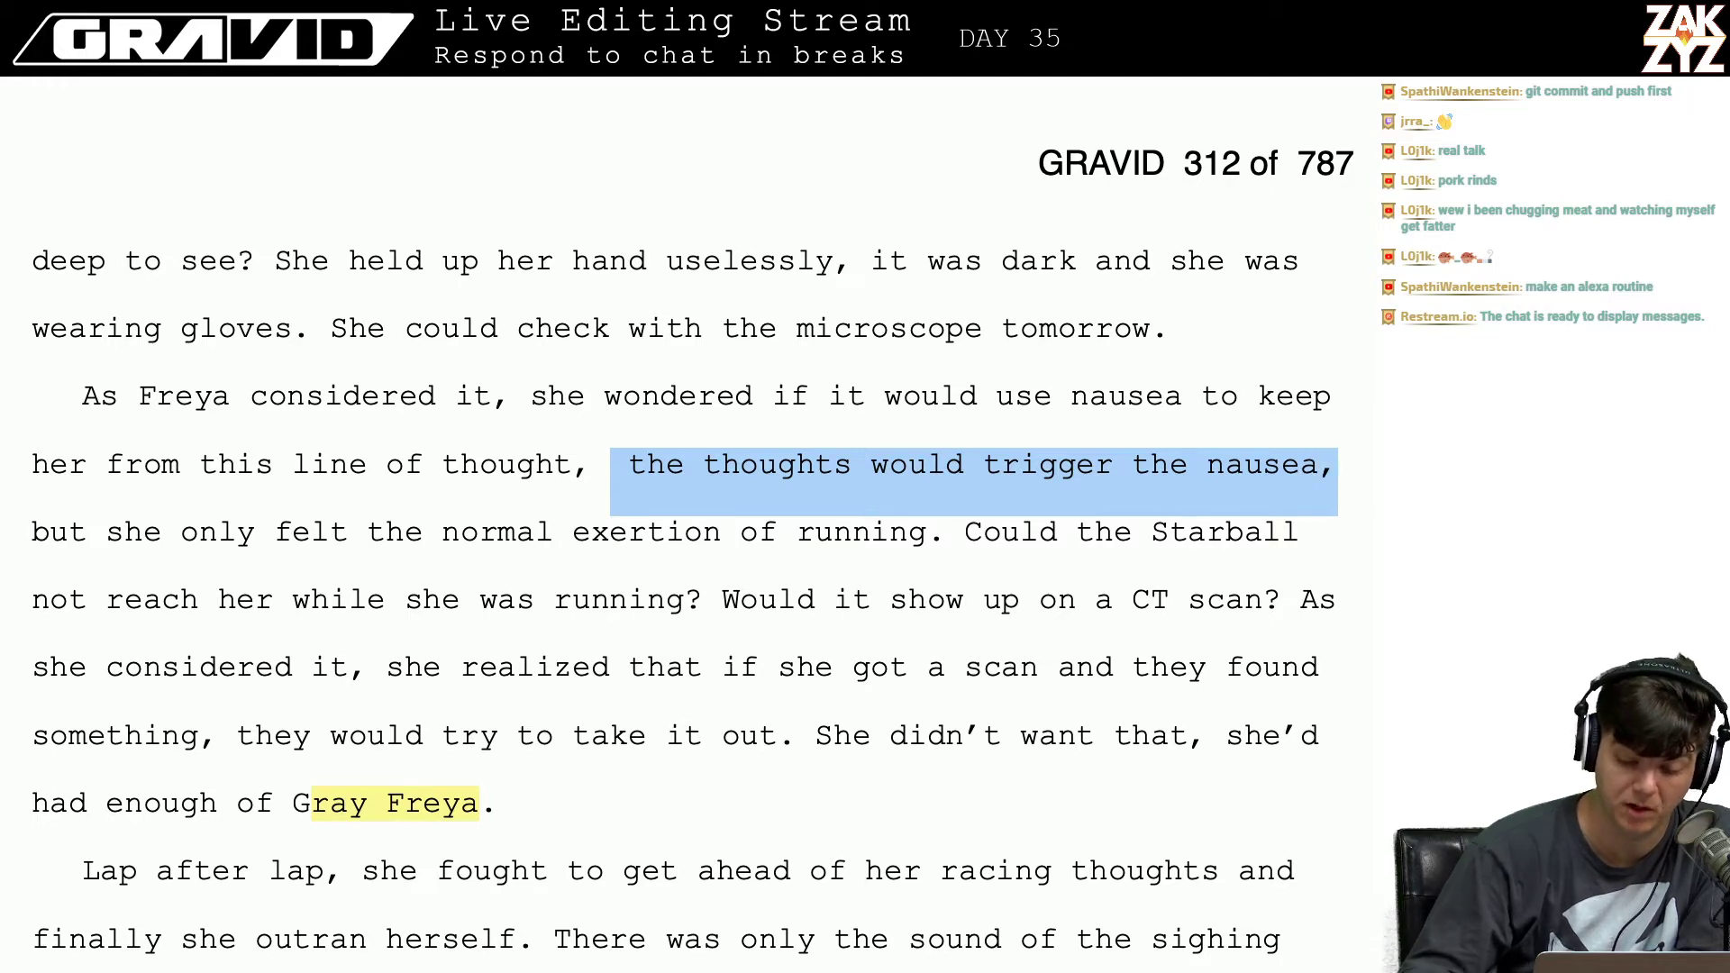
key("Delete")
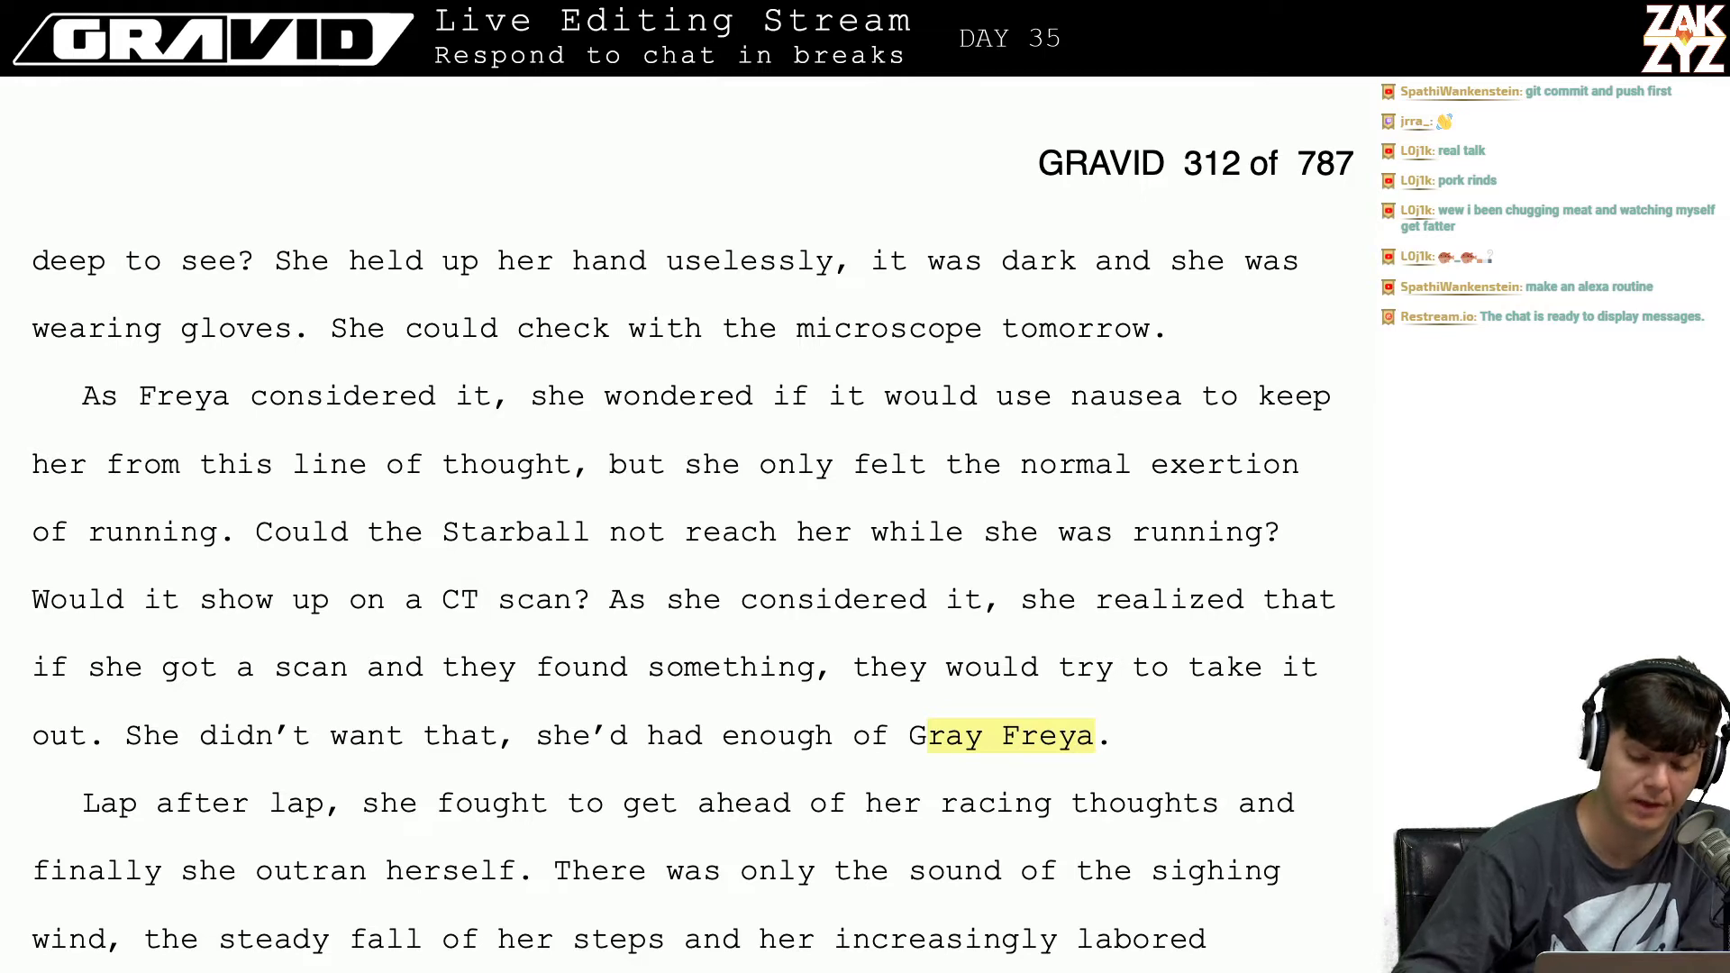
Step: Try to reword "As she considered it," after the CT scan question as "As she wondered,"
scroll(692, 541, "down", 1)
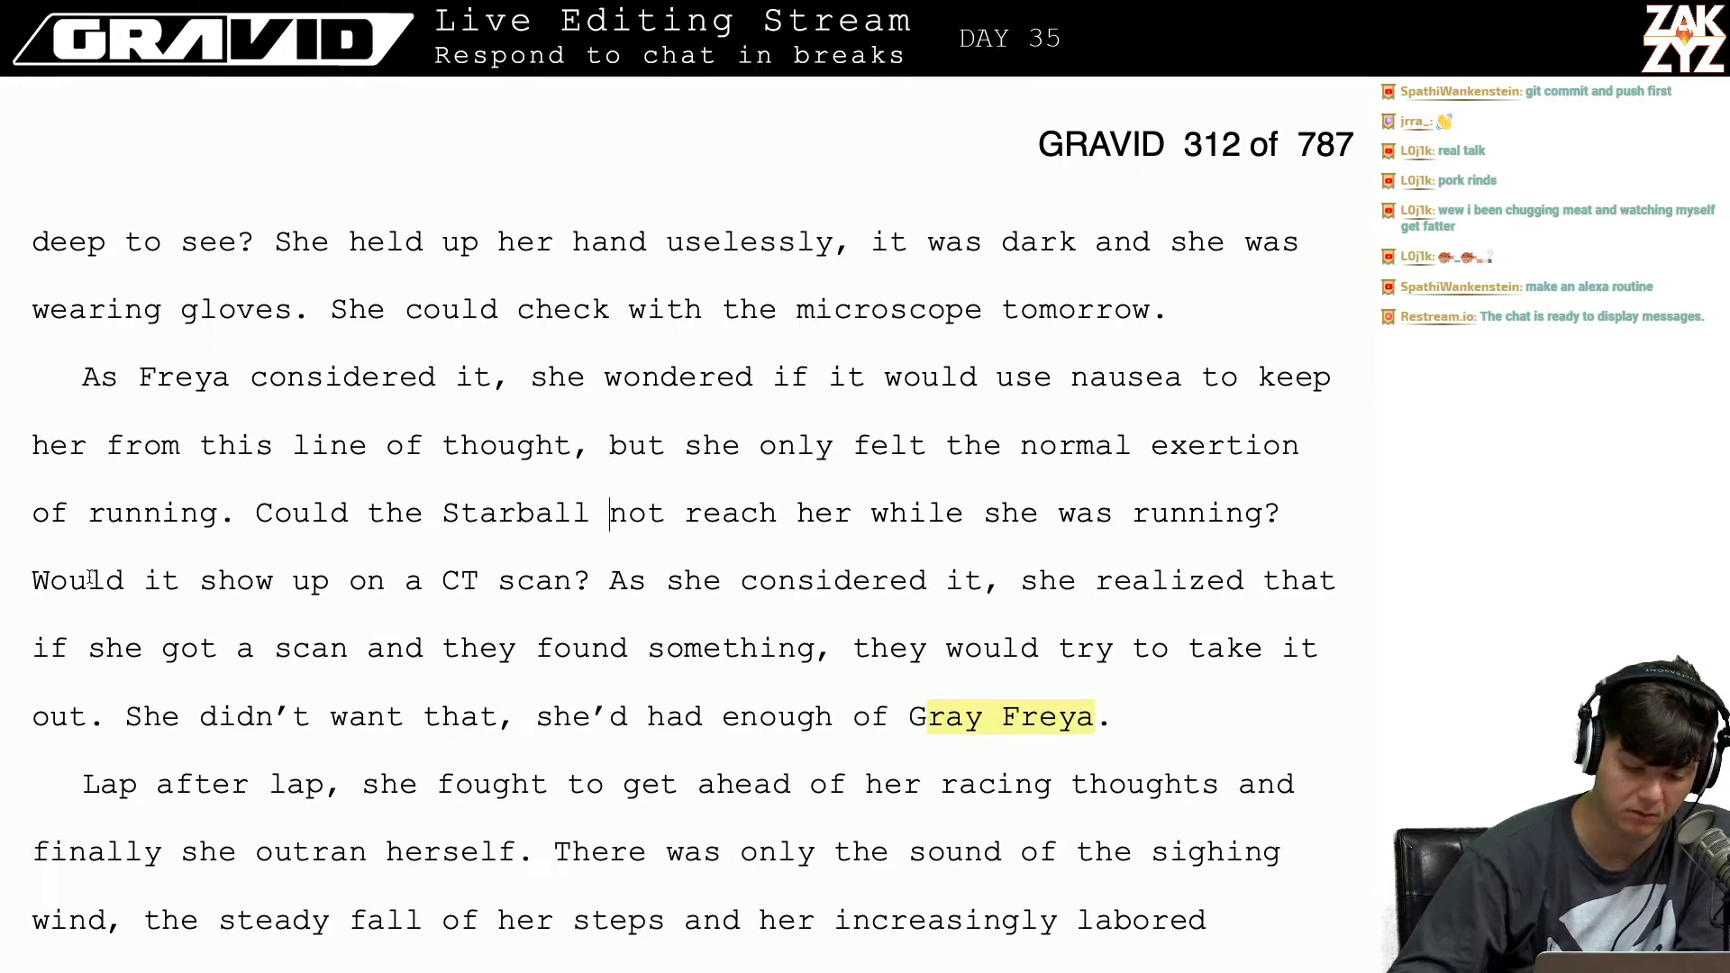
scroll(380, 725, "down", 4)
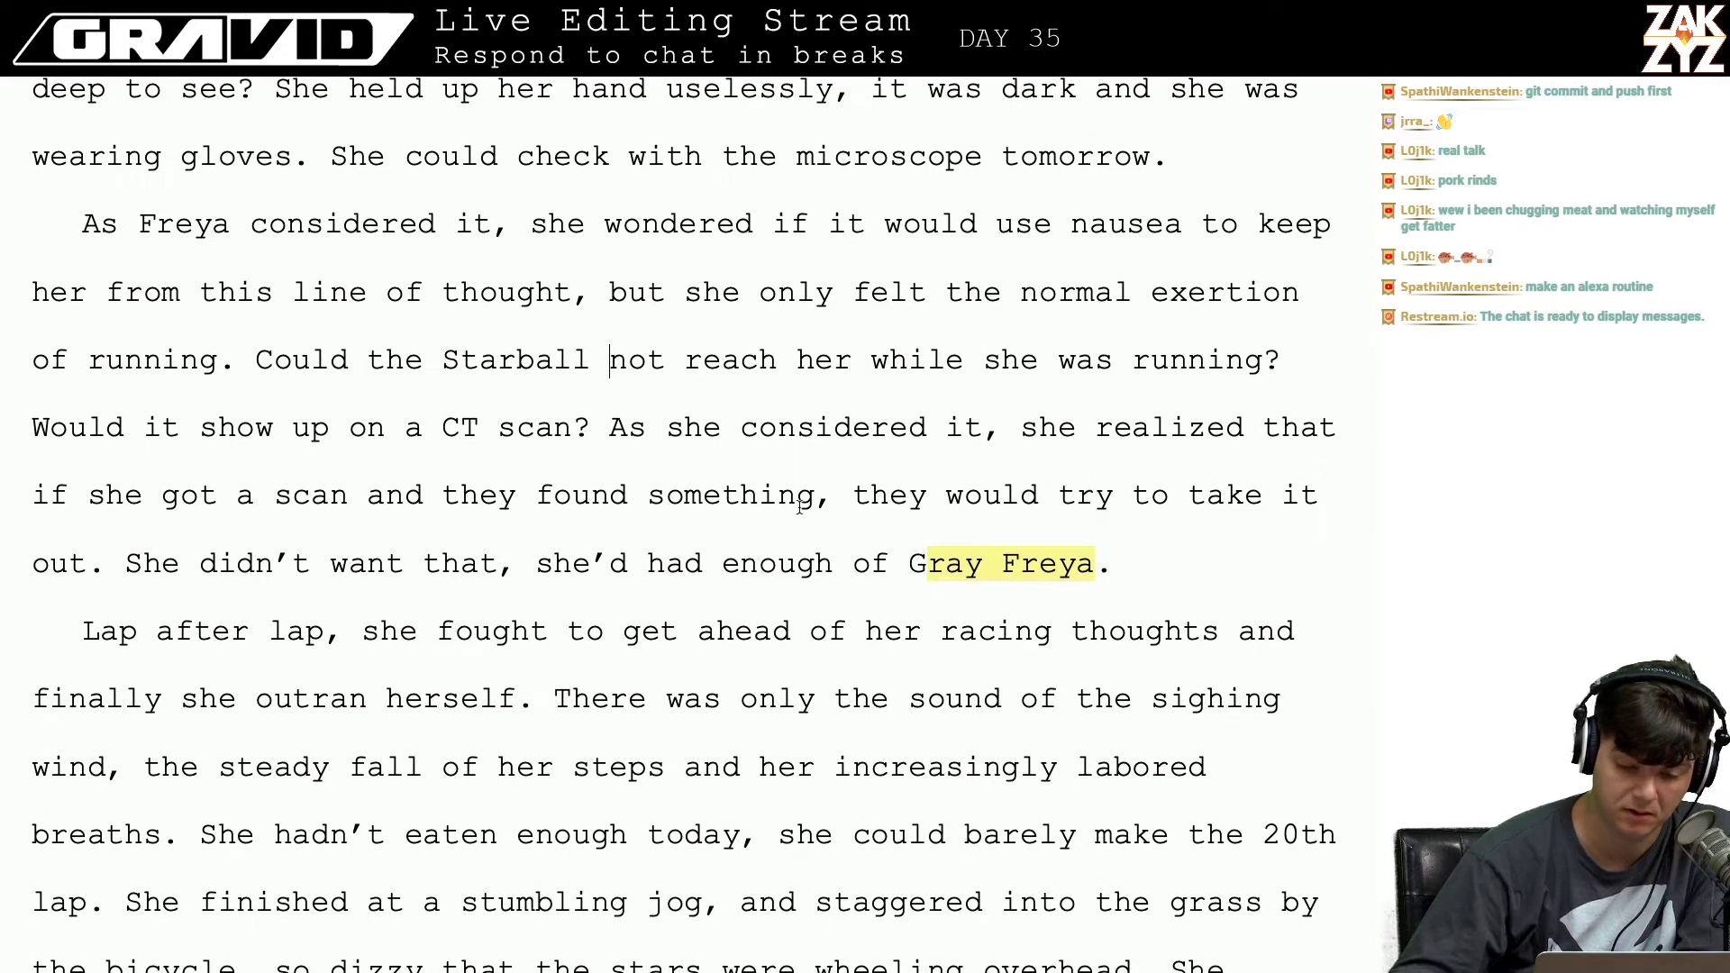
left_click(996, 433)
key("BackSpace")
key("BackSpace")
key("BackSpace")
key("BackSpace")
key("BackSpace")
key("BackSpace")
key("BackSpace")
key("BackSpace")
key("BackSpace")
key("BackSpace")
key("BackSpace")
key("BackSpace")
key("BackSpace")
key("BackSpace")
key("BackSpace")
key("BackSpace")
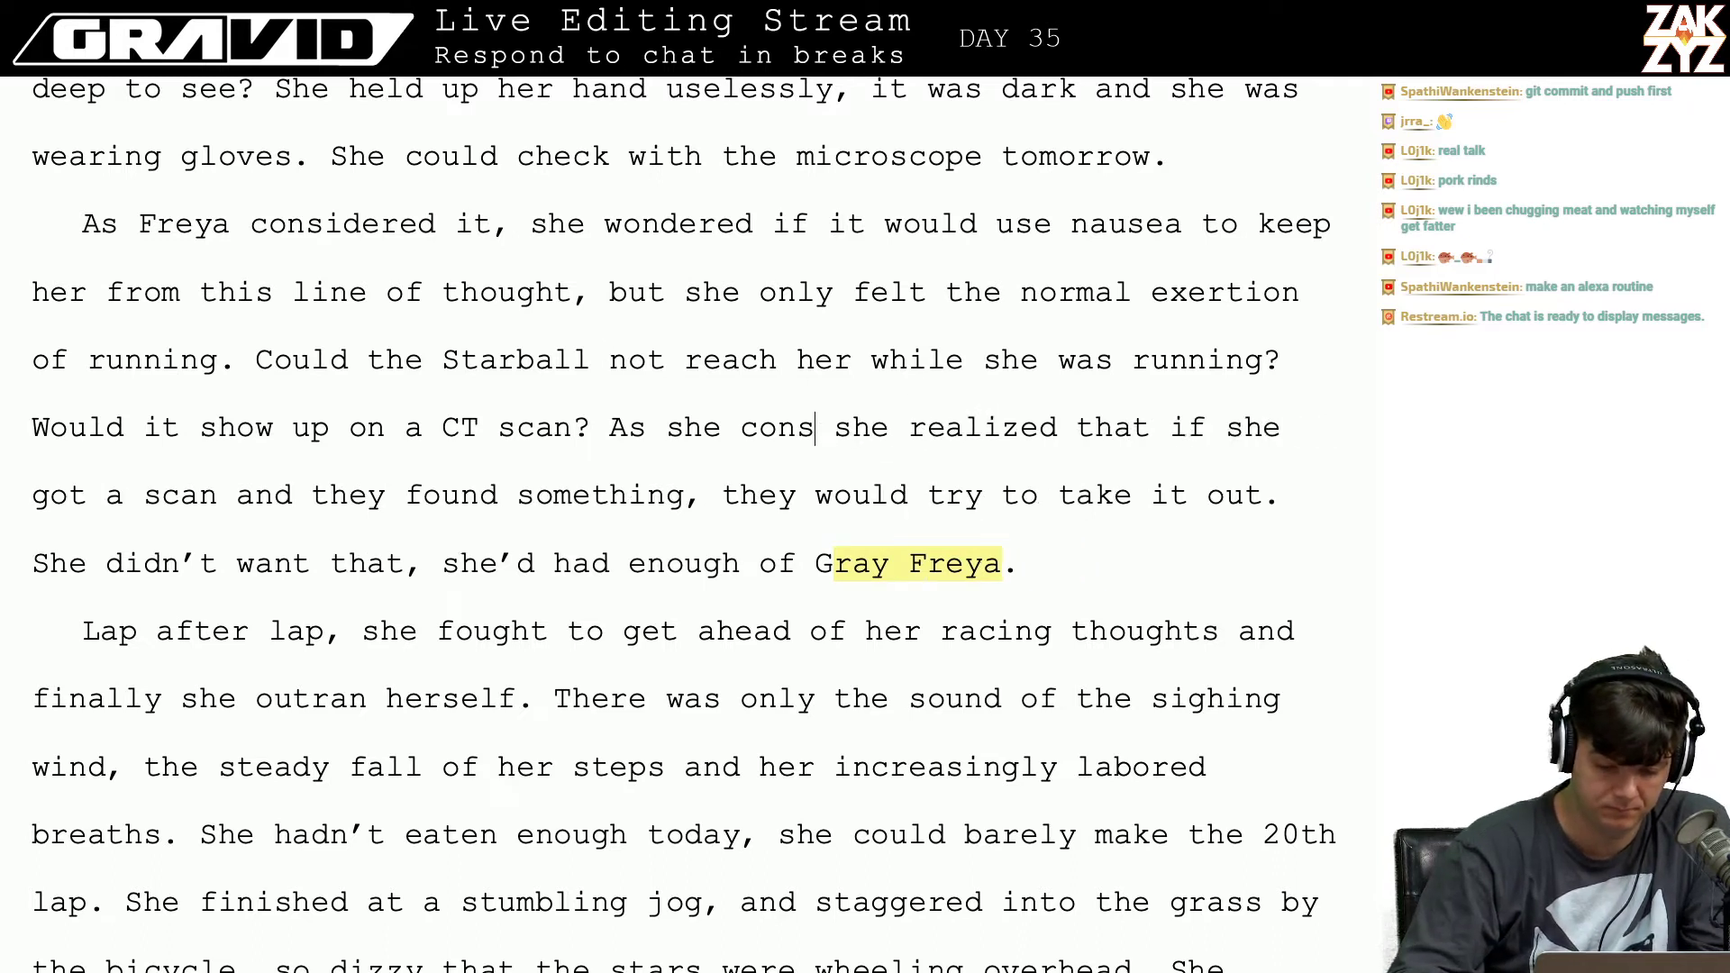
type("e wondered,")
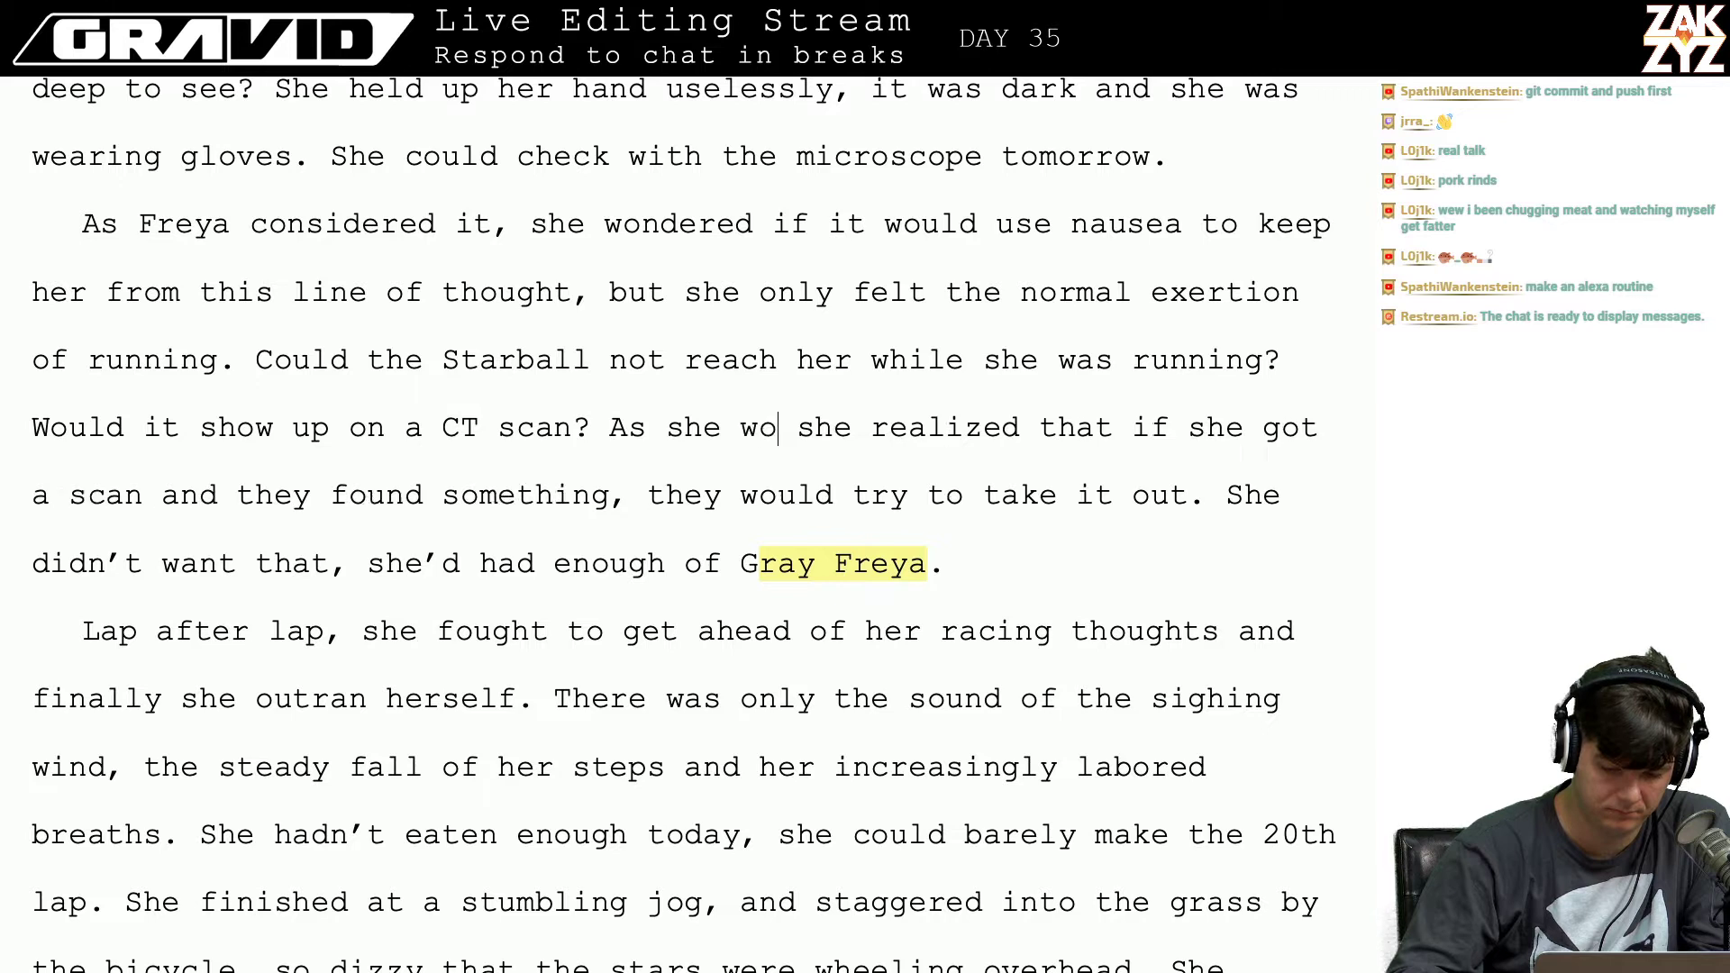
key("BackSpace")
key("BackSpace")
type("about")
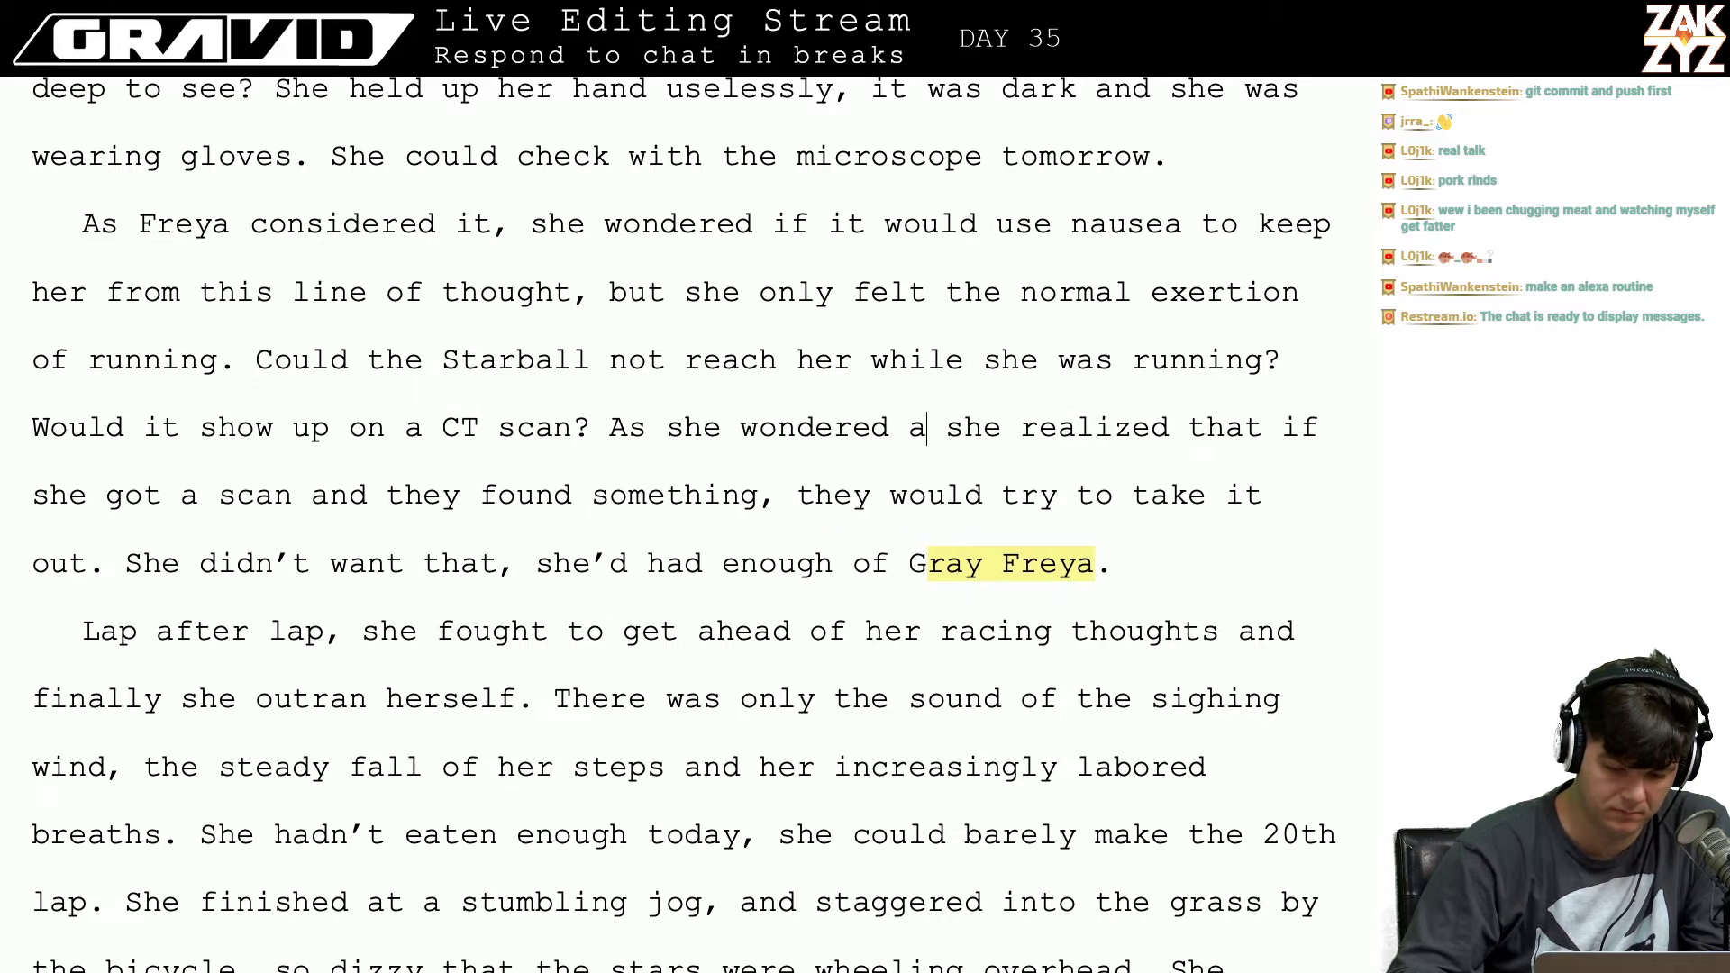
key("BackSpace")
key("BackSpace")
key("BackSpace")
key("BackSpace")
key("BackSpace")
key("BackSpace")
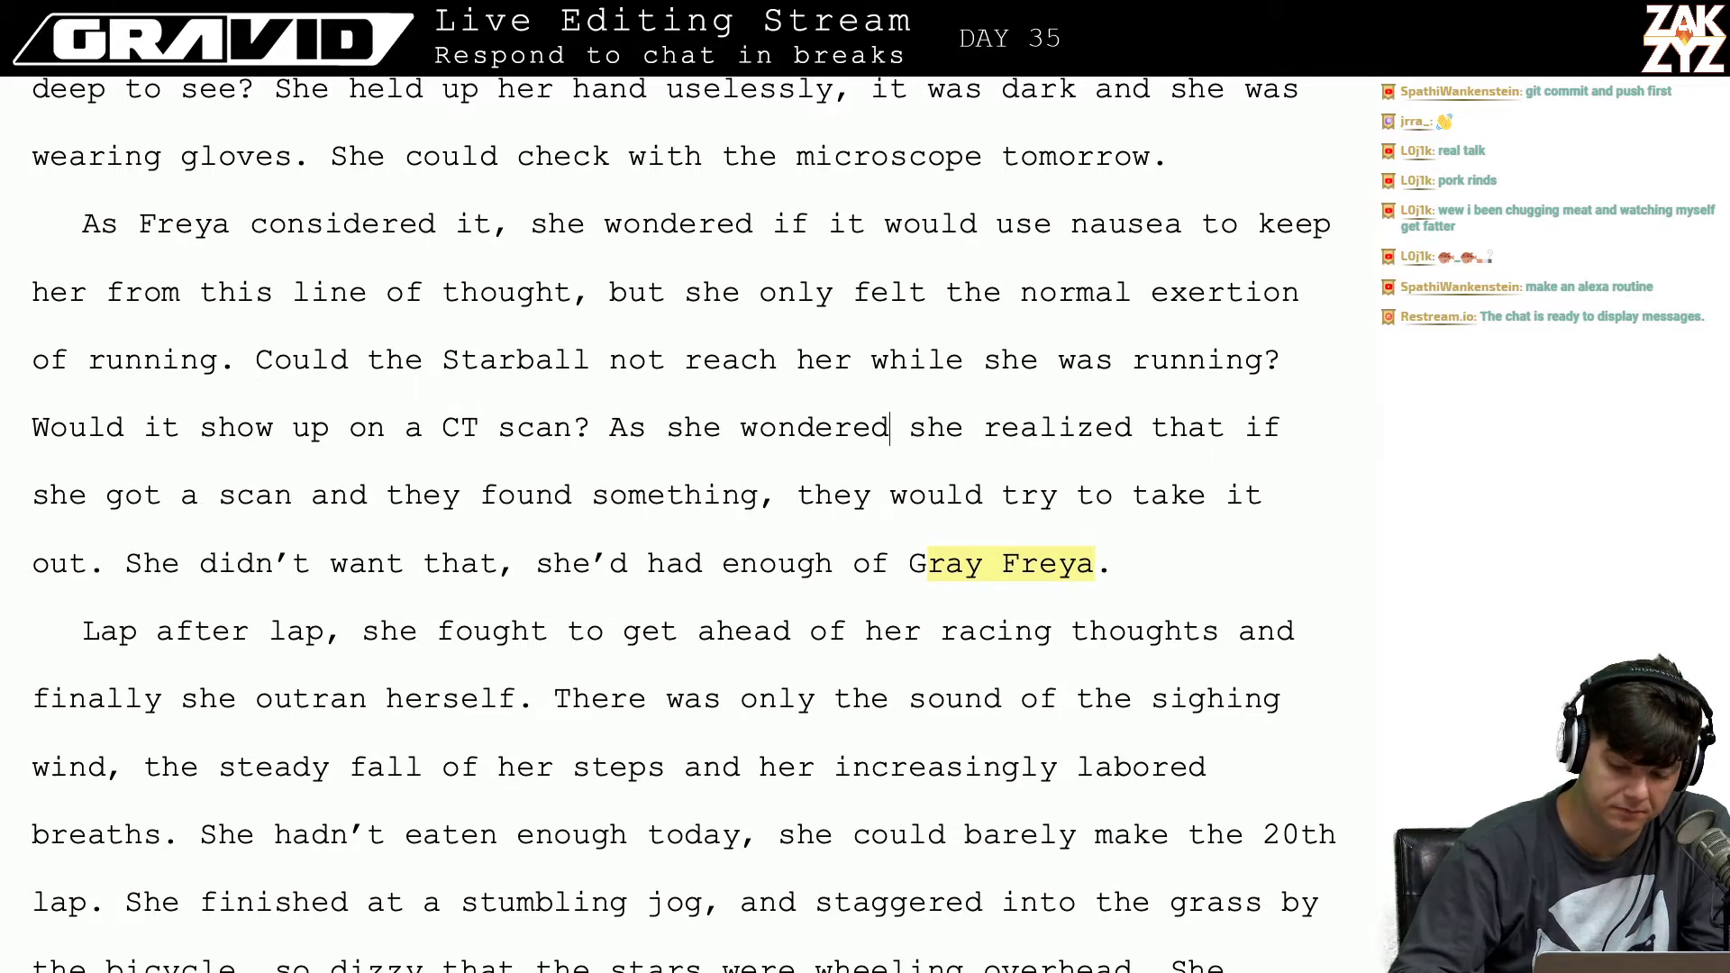
type(",")
Step: Delete the introductory "As she" clause after the CT scan question and start the sentence with "She realized"
key("BackSpace")
key("BackSpace")
key("BackSpace")
key("BackSpace")
key("BackSpace")
key("BackSpace")
key("BackSpace")
key("BackSpace")
key("BackSpace")
key("BackSpace")
key("BackSpace")
key("BackSpace")
key("BackSpace")
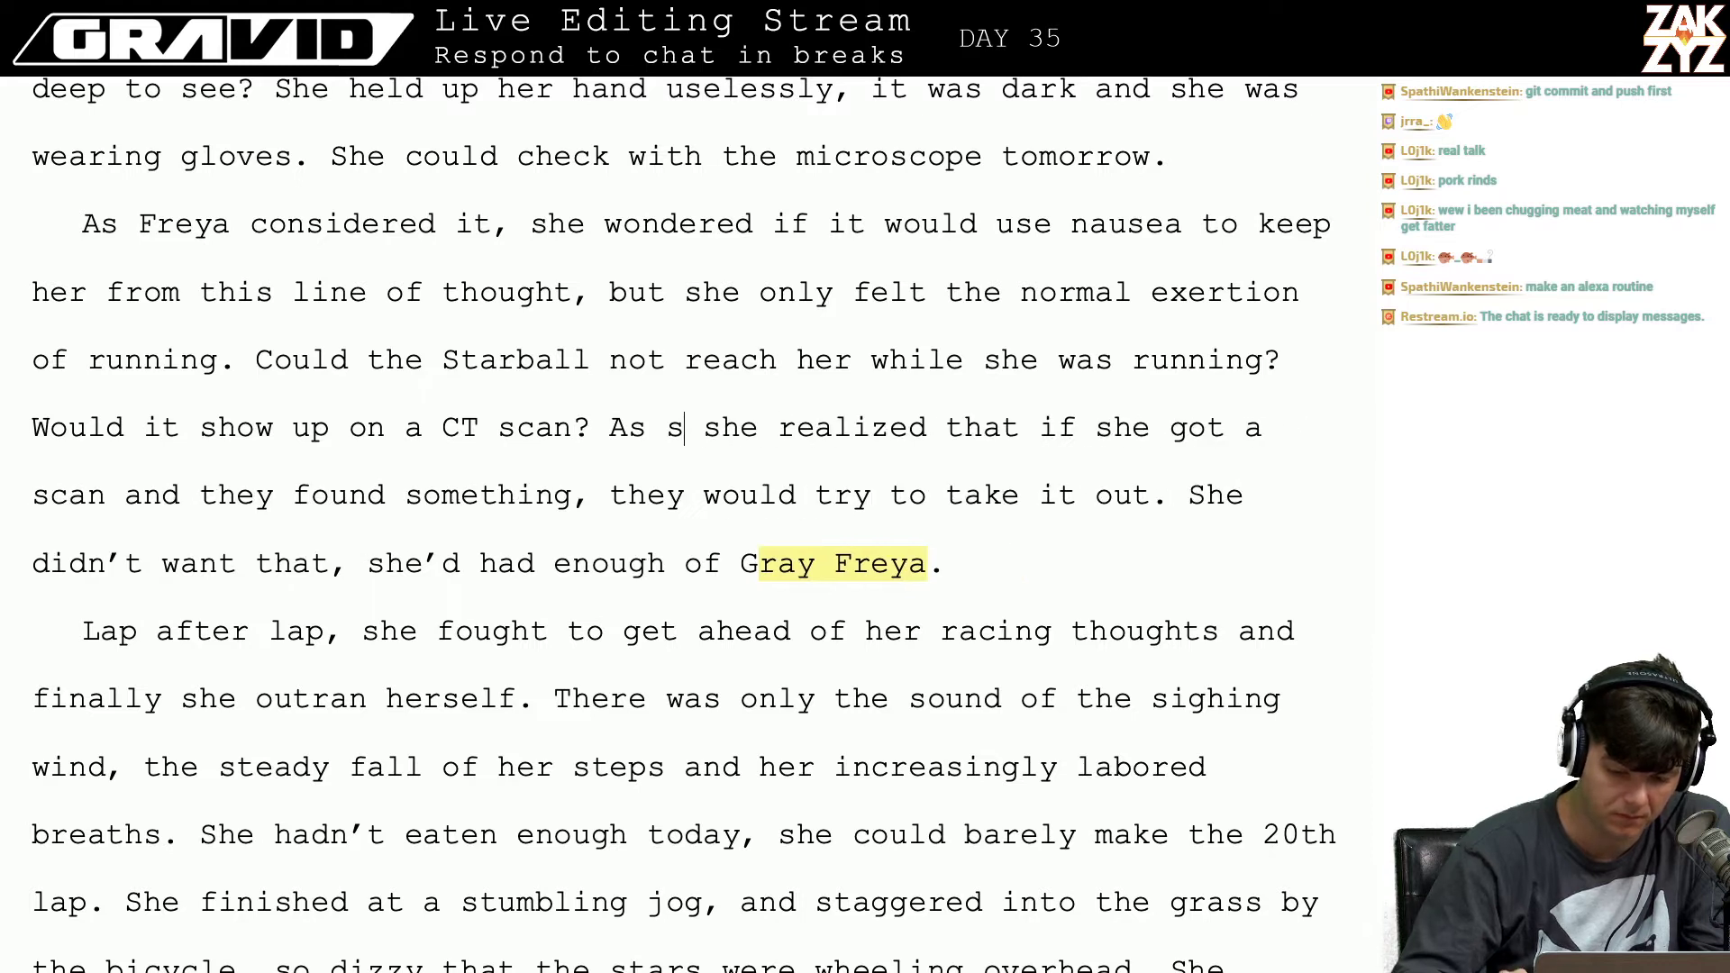
key("Right")
key("Right")
key("BackSpace")
key("BackSpace")
key("BackSpace")
key("BackSpace")
key("BackSpace")
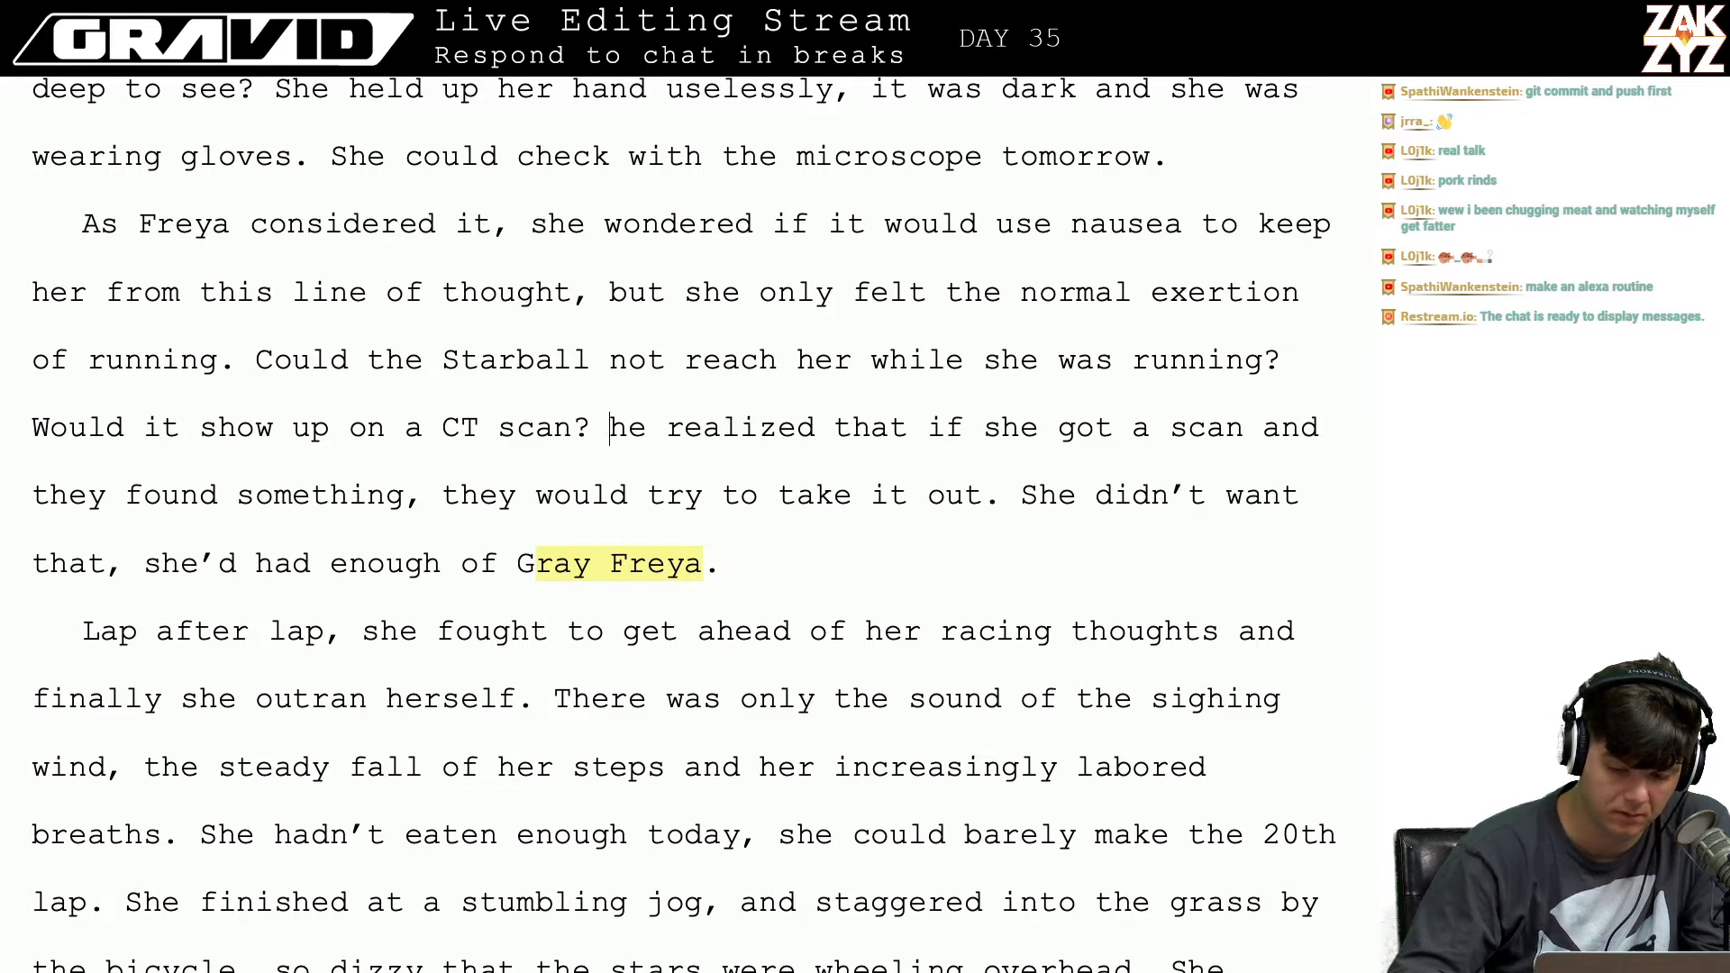
type("S")
left_click(1207, 427)
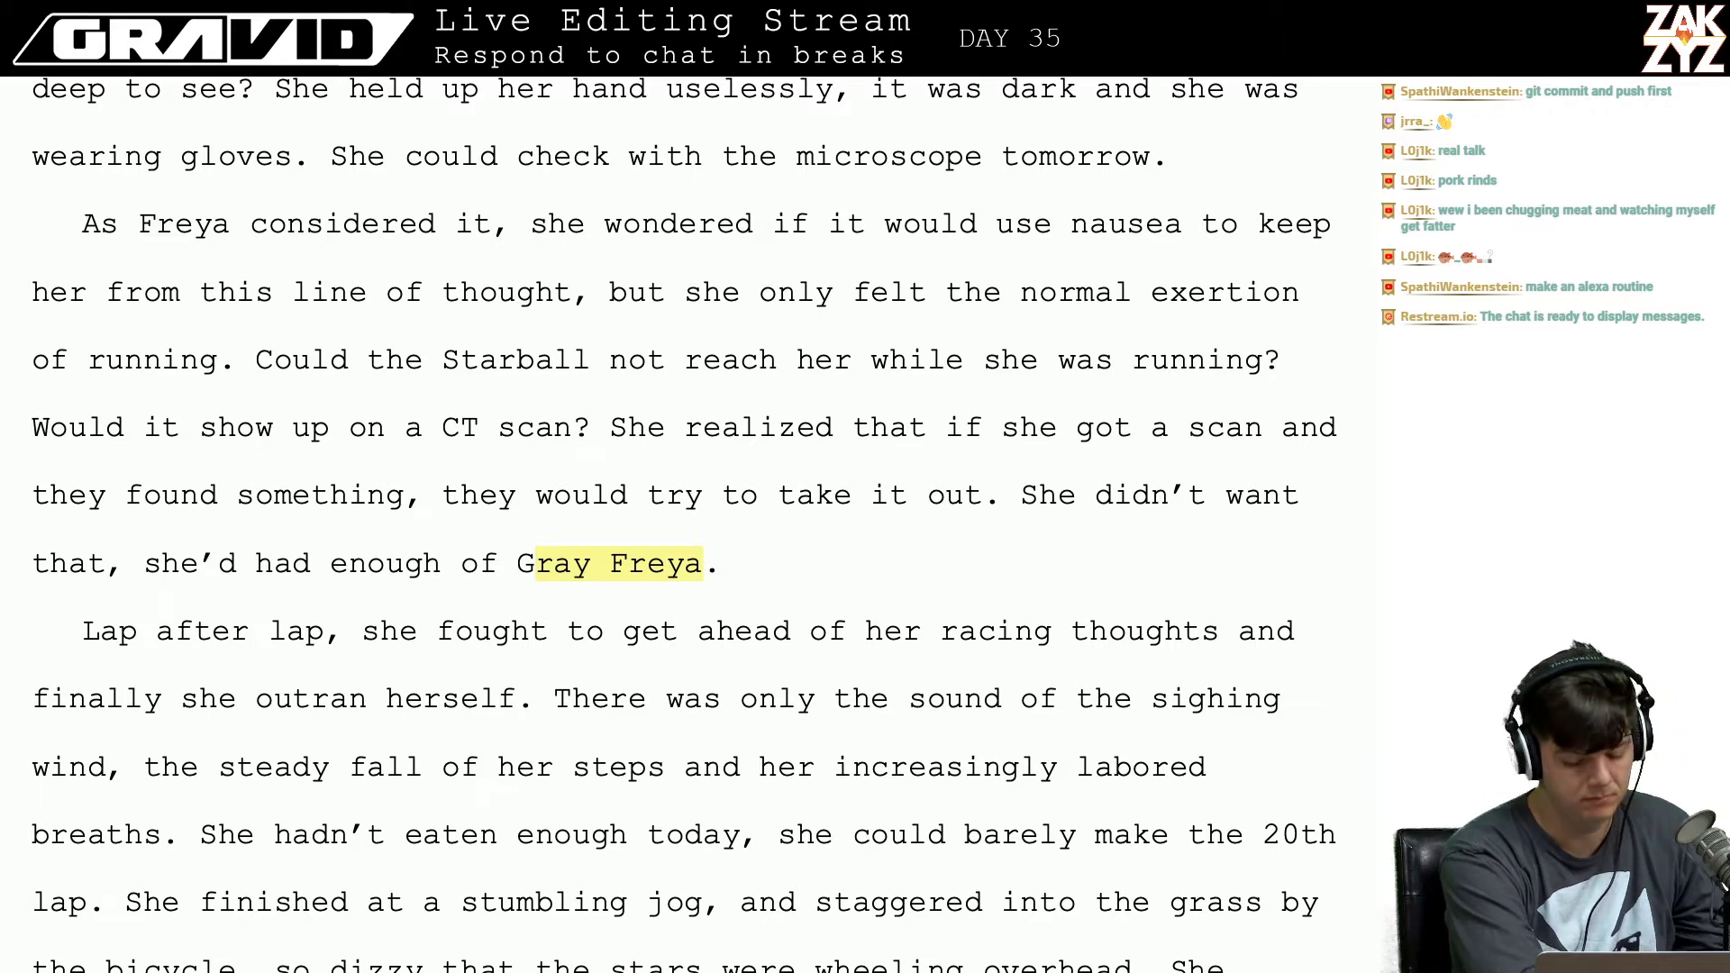
Step: Switch to Safari, search the web for "cat scan" and look through the results for the correct term
key("super+Tab")
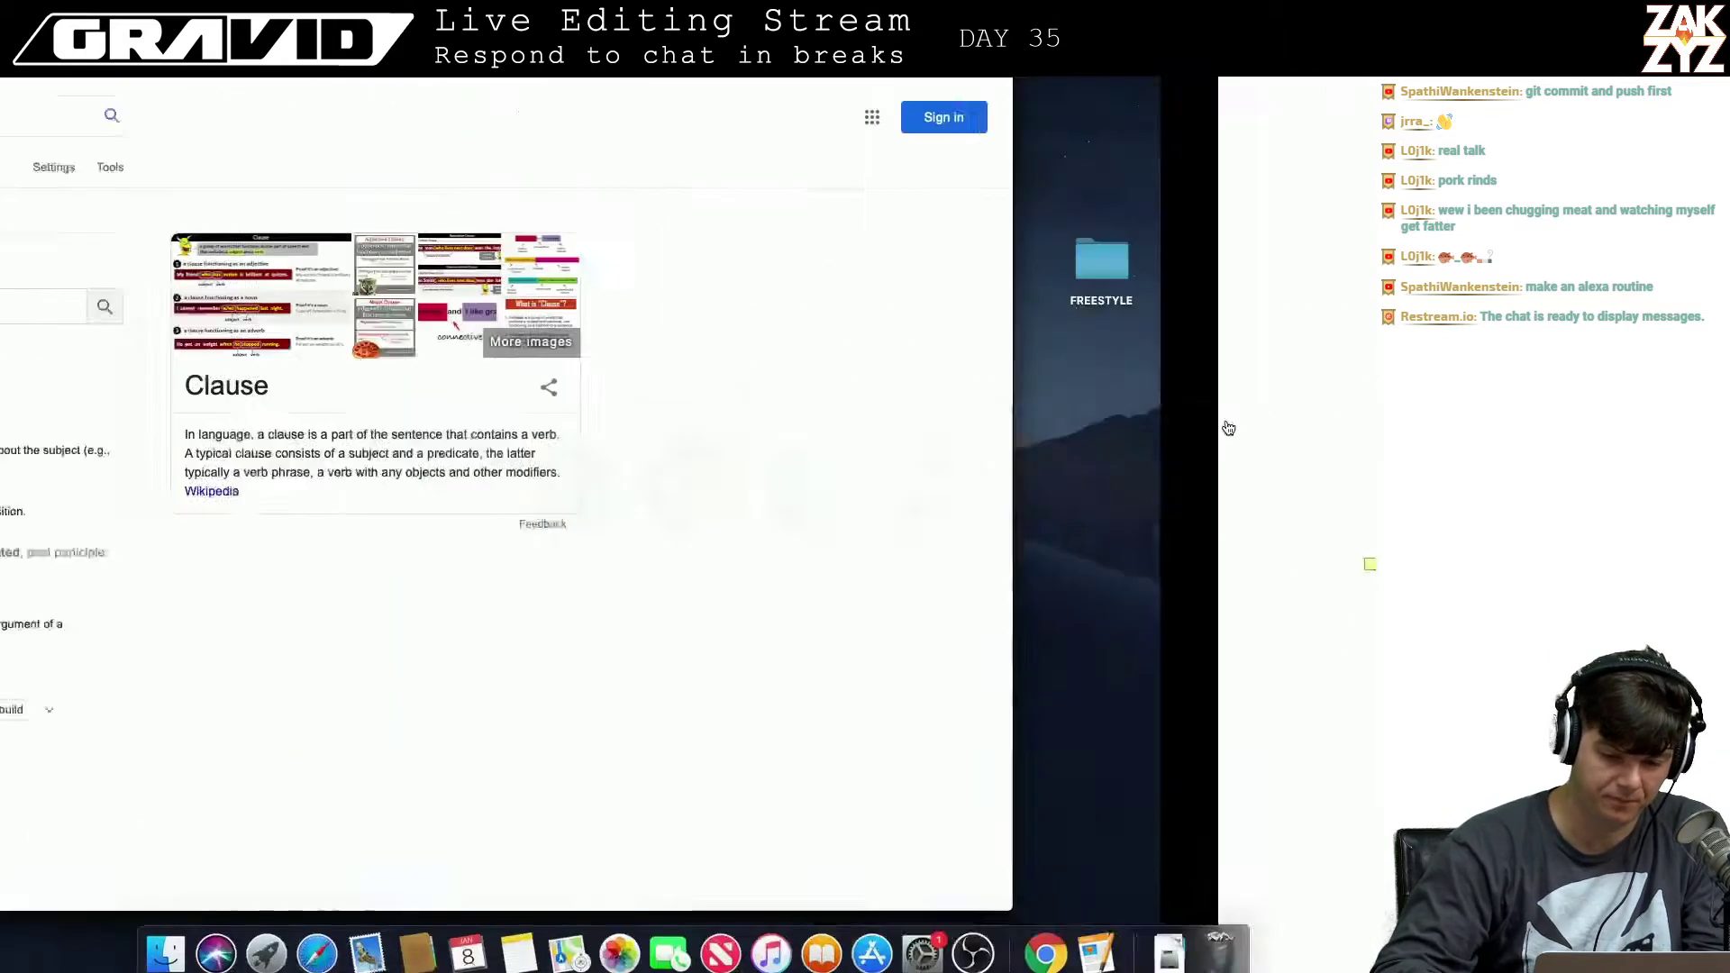
key("super+space")
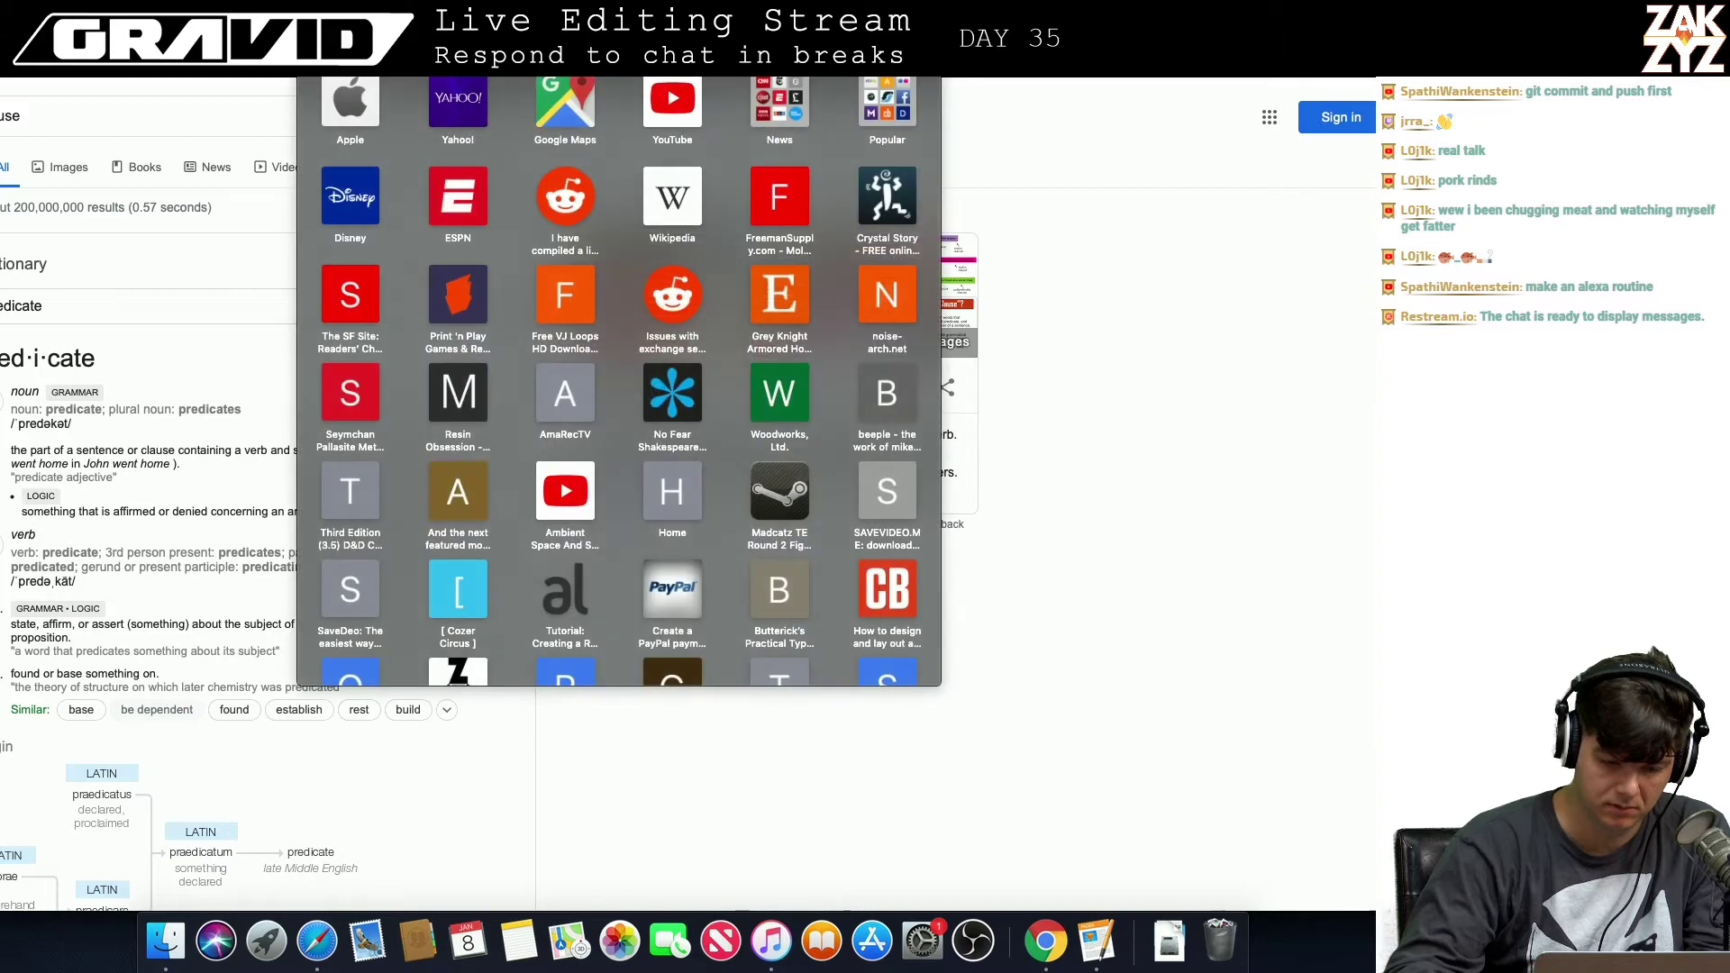
type("cat scan")
key("Escape")
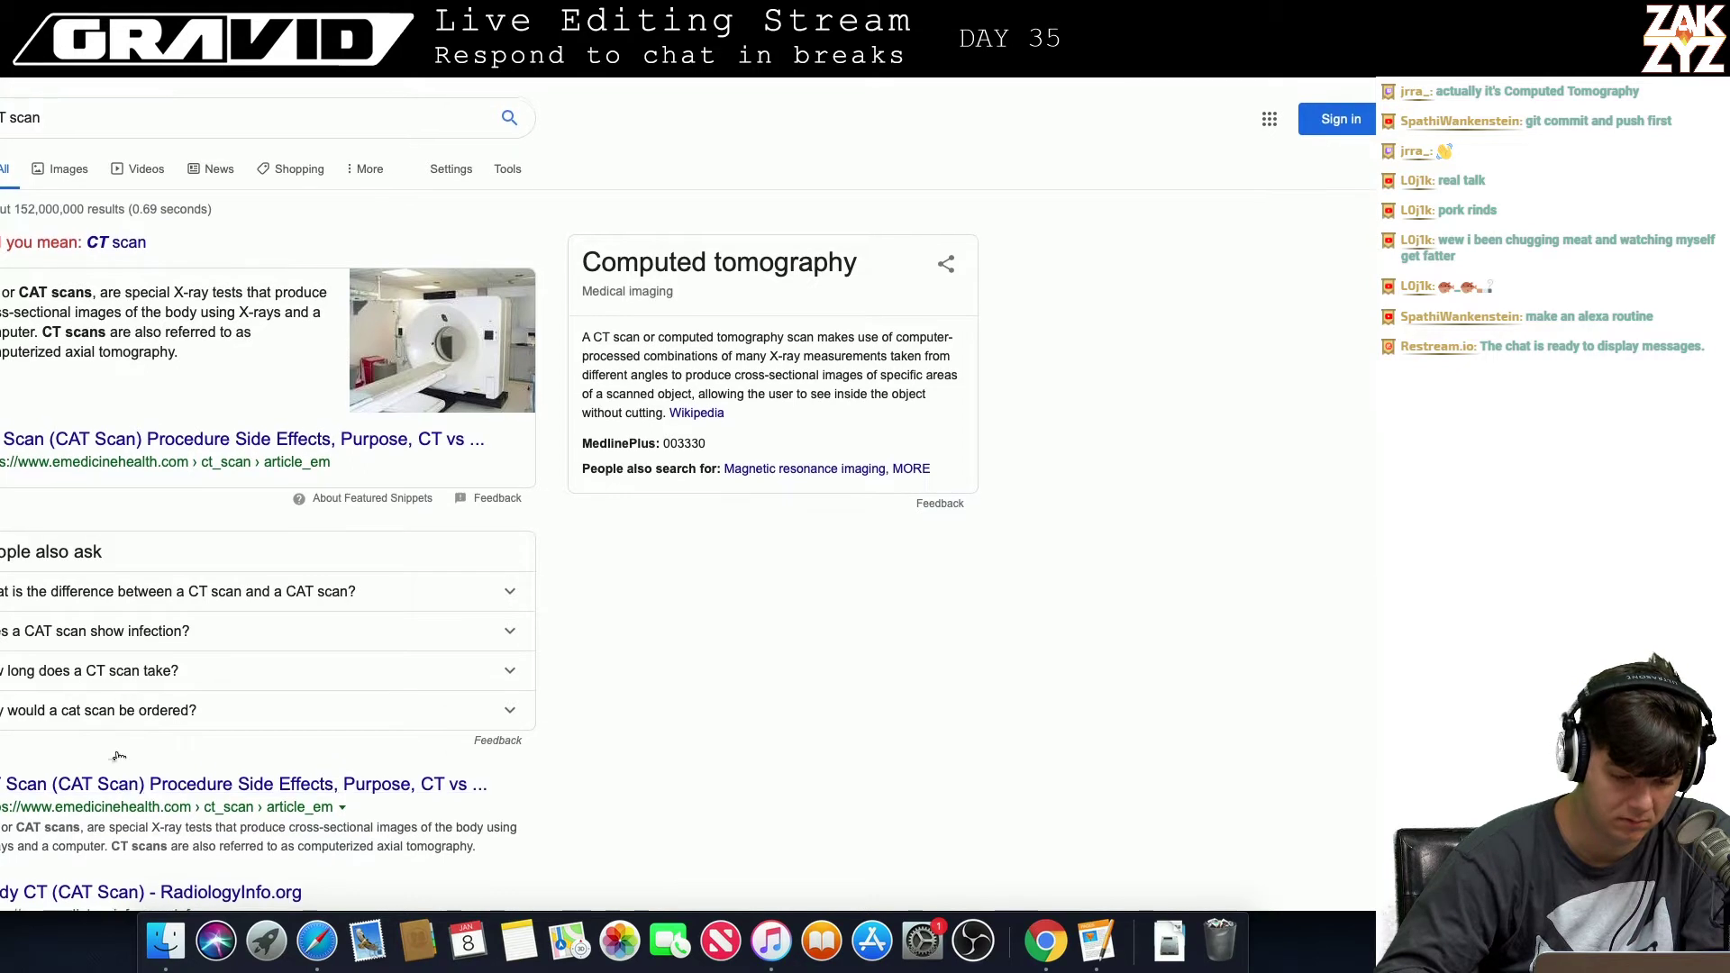
scroll(174, 450, "down", 3)
scroll(174, 451, "down", 3)
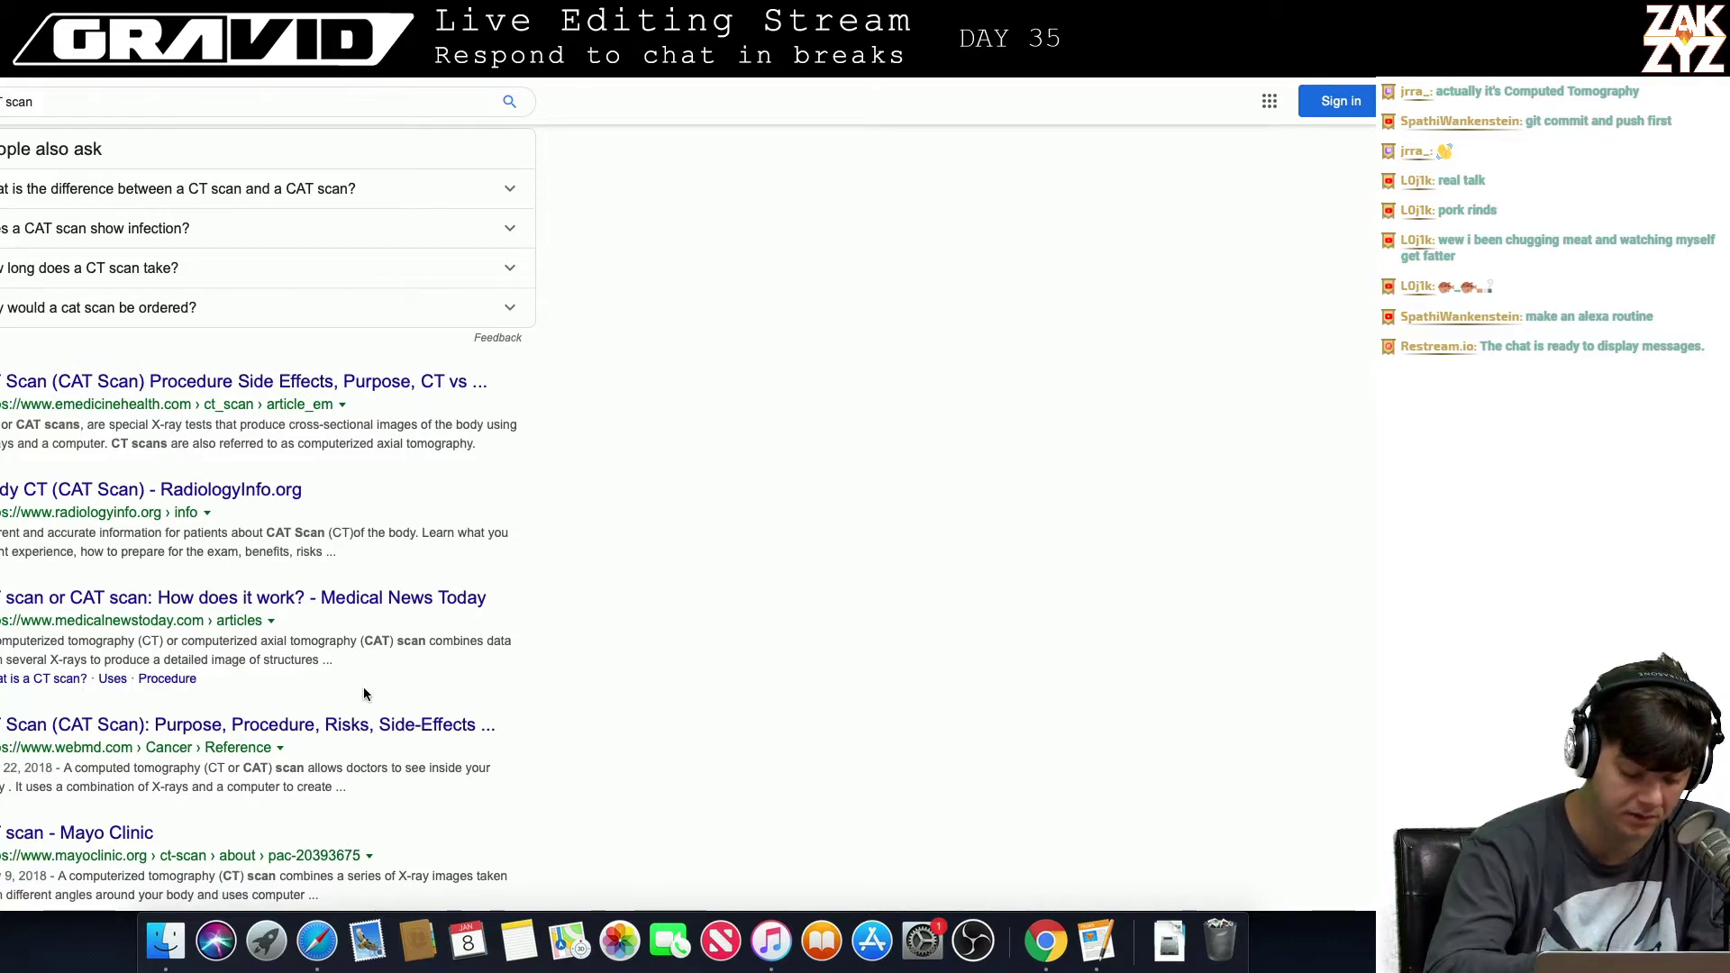
Step: Return to the manuscript and insert "doctors scanned her and found anything," after "She realized that if"
key("super+Tab")
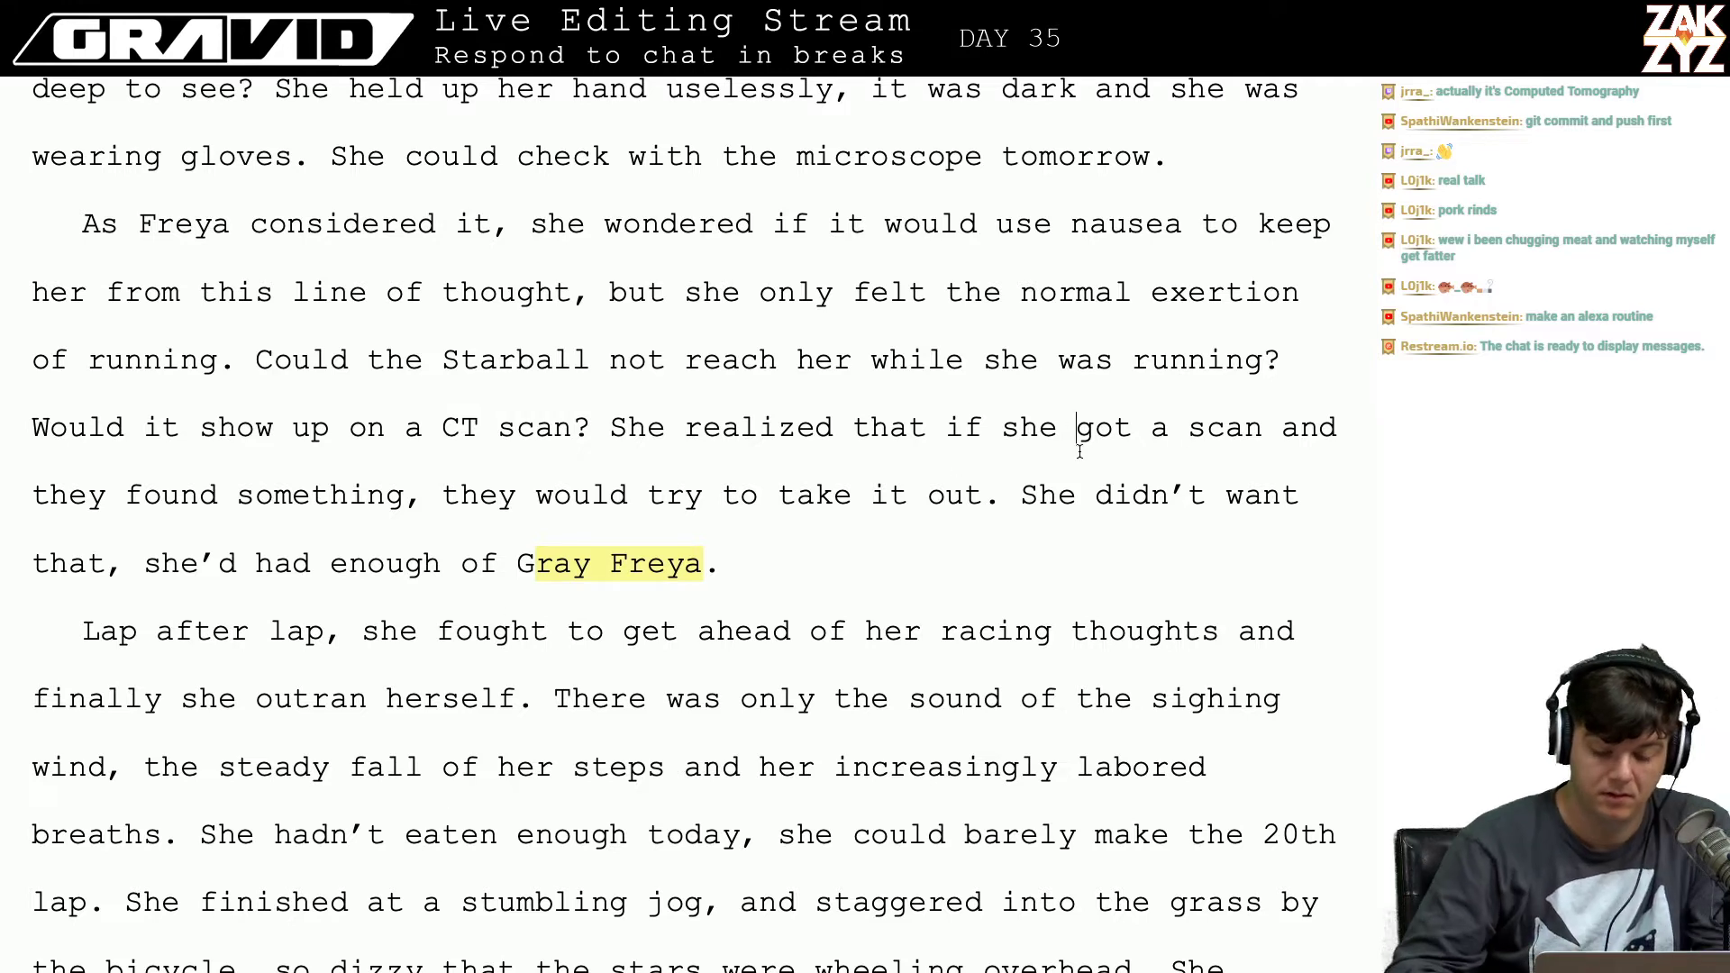
key("Left")
key("Left")
key("Left")
key("Left")
key("Left")
key("Right")
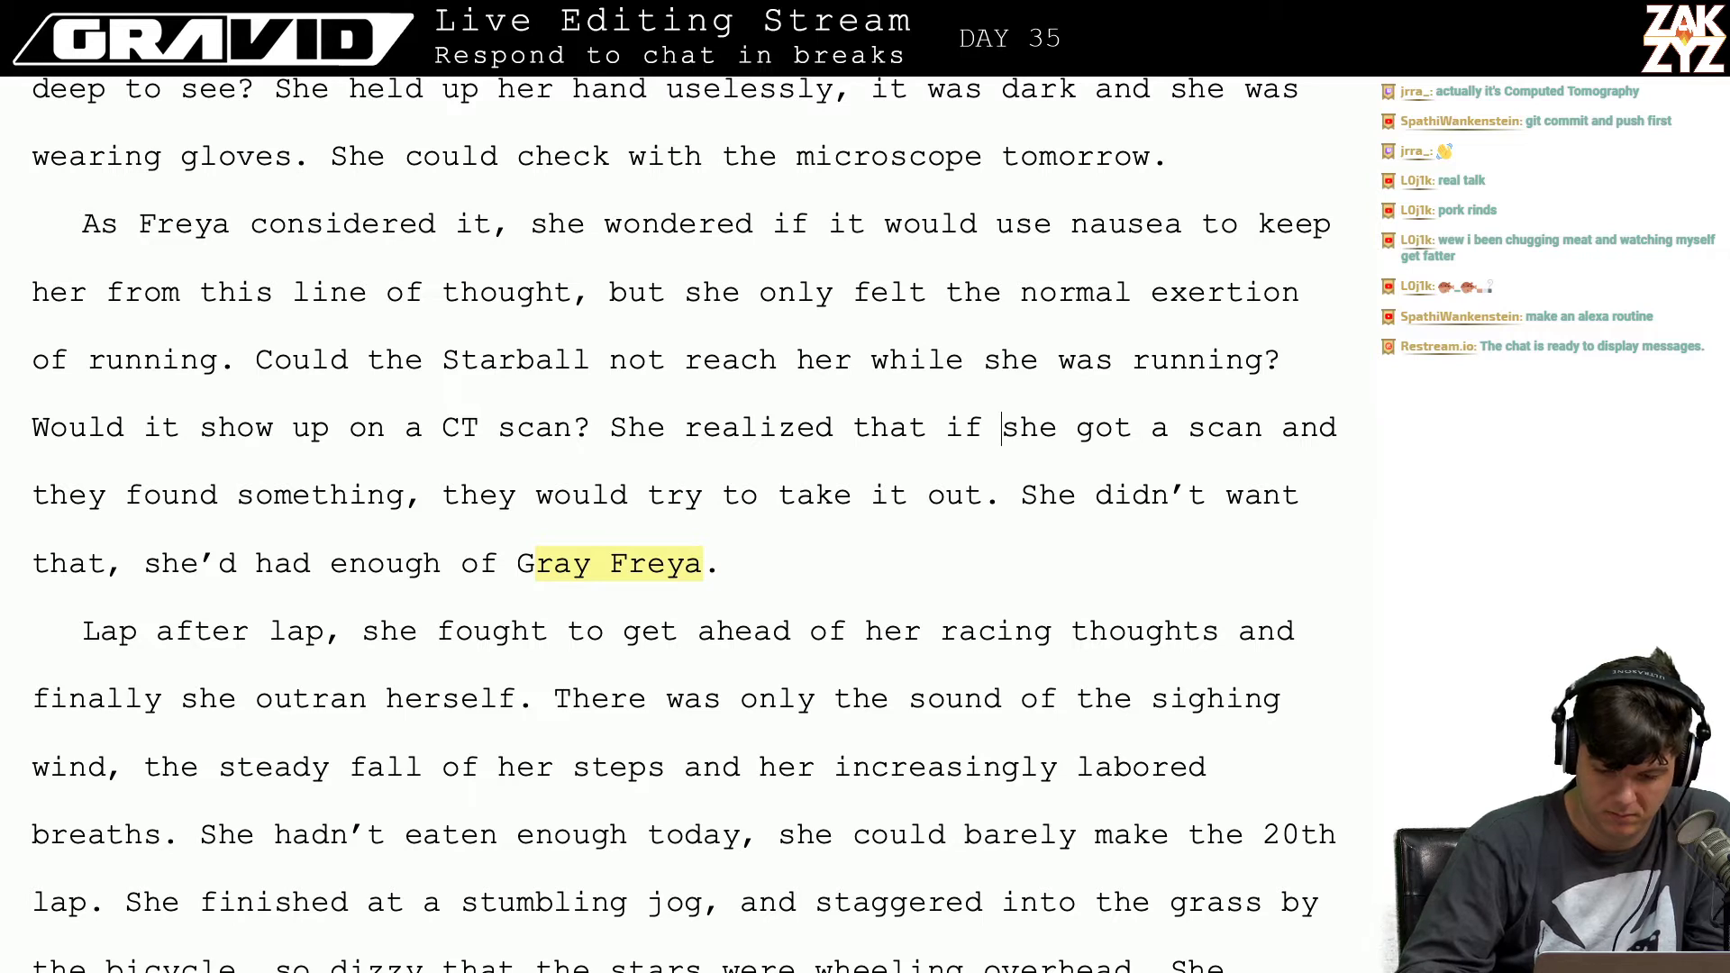
type("doctors ")
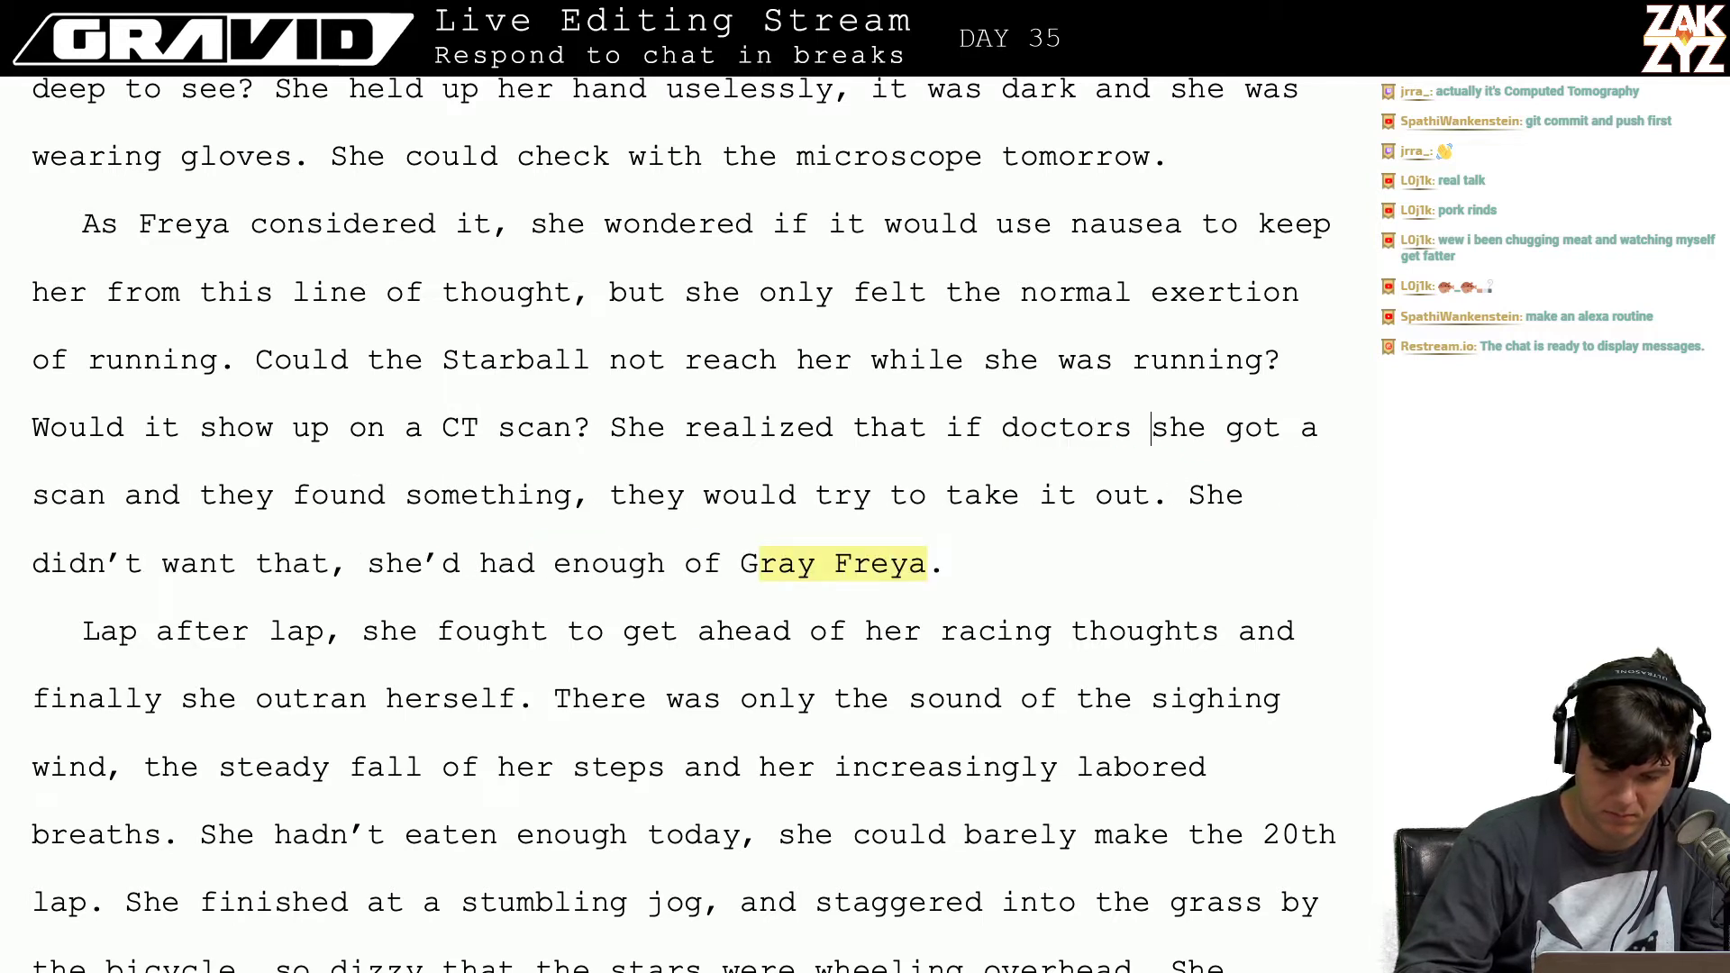
type("scanned her and f")
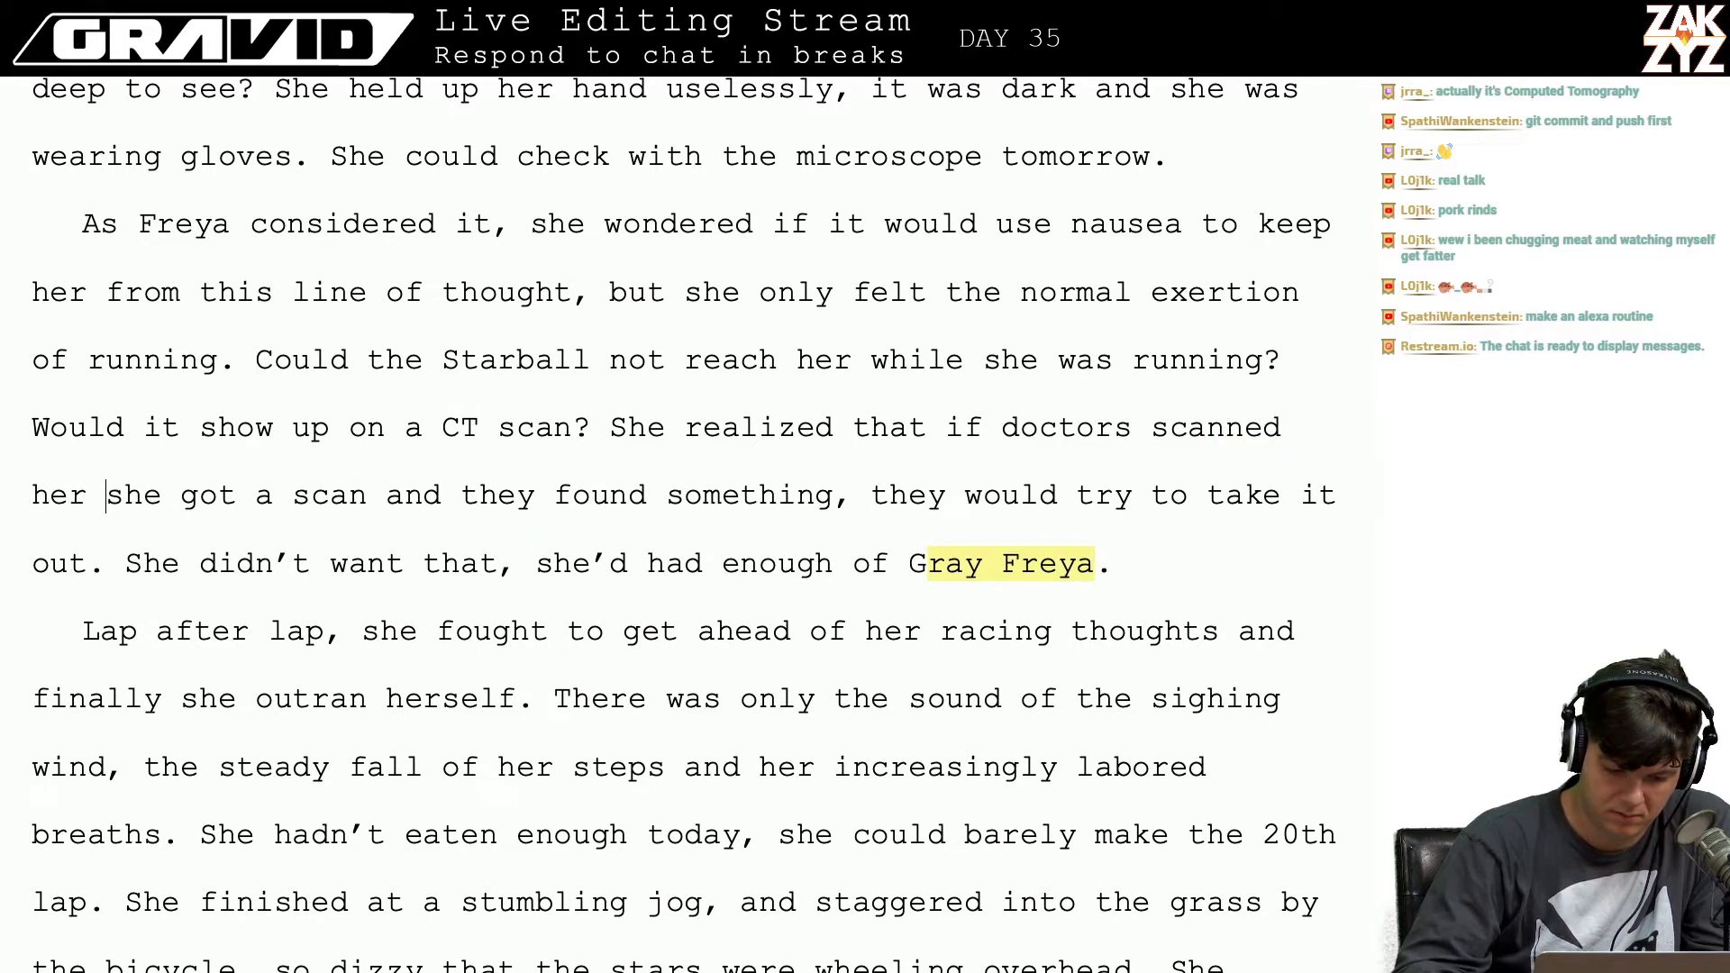
type("ound anything,")
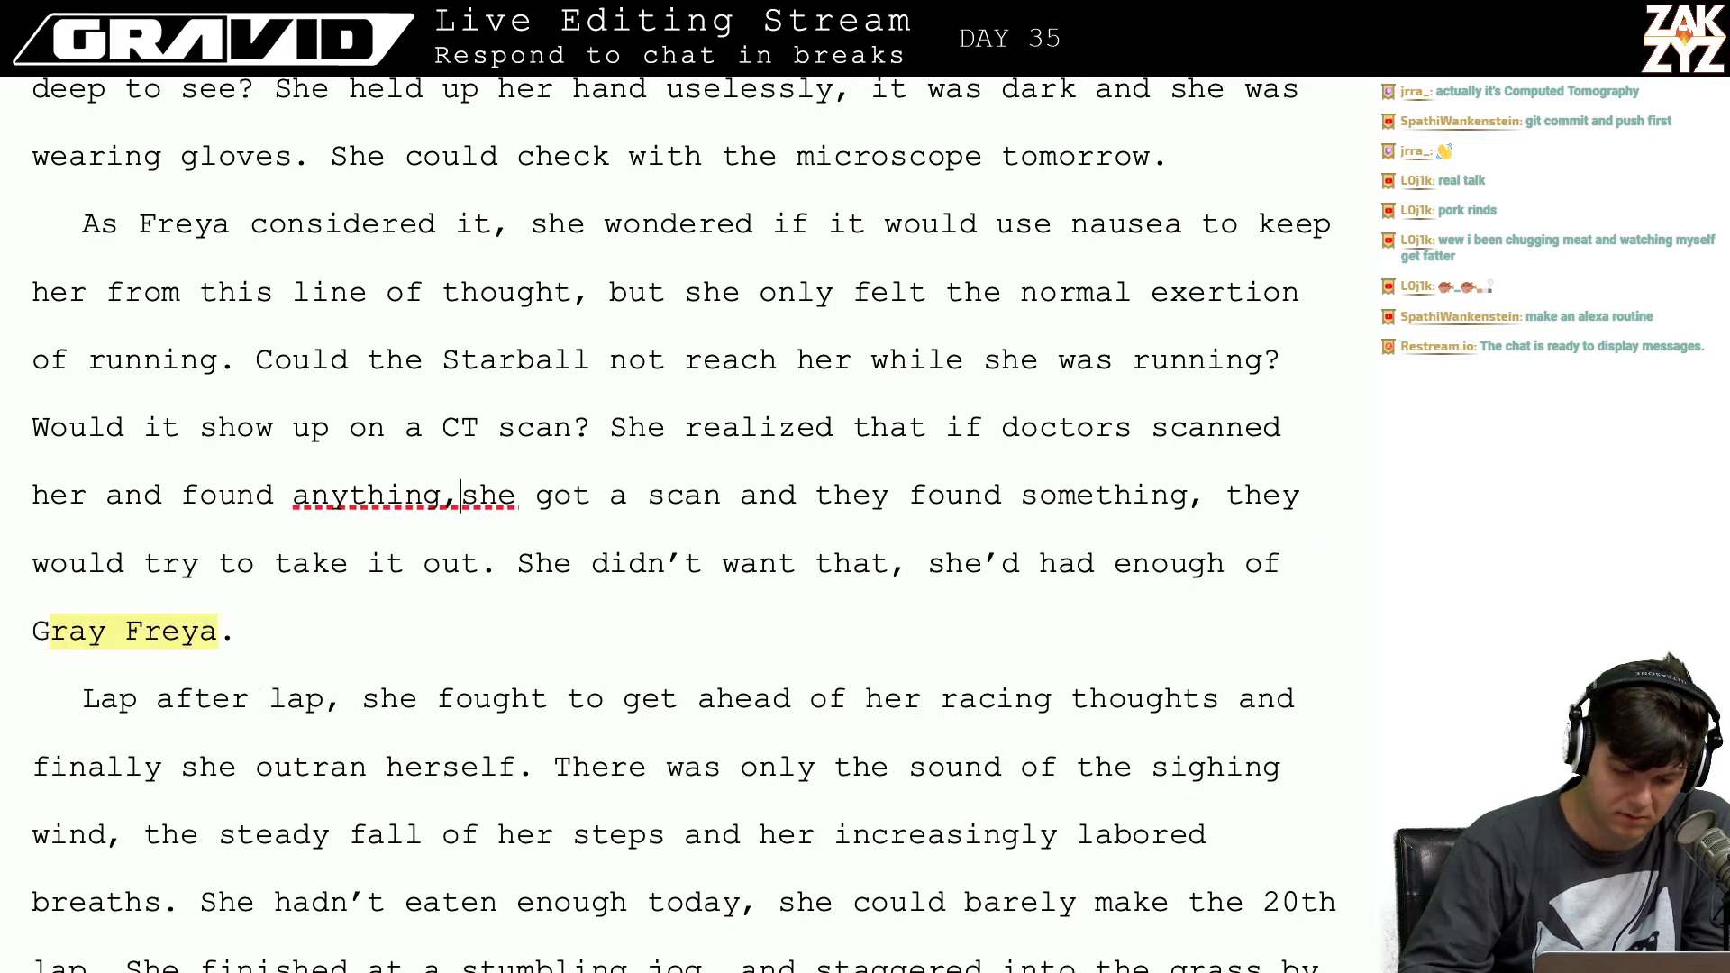
Step: Delete the leftover clause "she got a scan and they found something," before "they would try to take it out"
key("shift+Right")
key("shift+Right")
key("shift+Right")
key("shift+Right")
key("shift+Right")
key("shift+Right")
key("shift+Right")
key("shift+Right")
key("shift+Right")
key("shift+Right")
key("shift+Right")
key("shift+Right")
key("shift+Right")
key("shift+Right")
key("shift+Right")
key("shift+Right")
key("shift+Right")
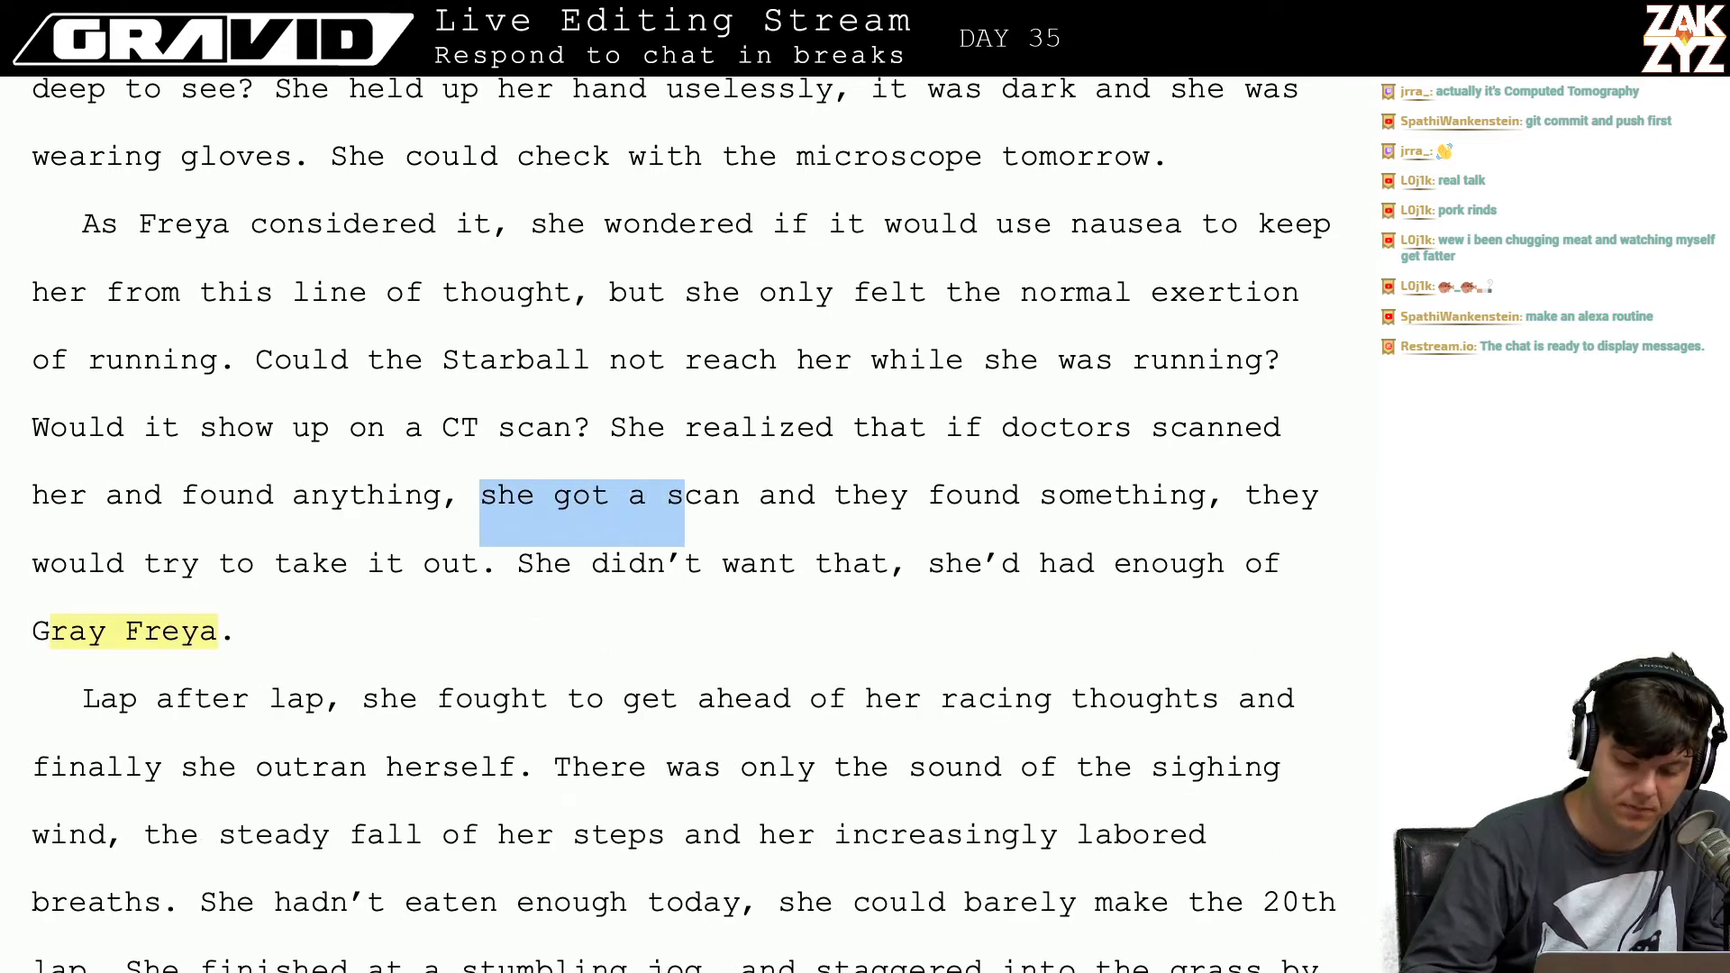
key("shift+Right")
key("shift+Right")
key("shift+Right")
key("shift+Right")
key("shift+Right")
key("shift+Right")
key("shift+Right")
key("shift+Right")
key("shift+Right")
key("shift+Right")
key("shift+Right")
key("shift+Right")
key("shift+Right")
key("shift+Right")
key("shift+Right")
key("shift+Right")
key("shift+Right")
key("shift+Right")
key("shift+Right")
key("shift+Right")
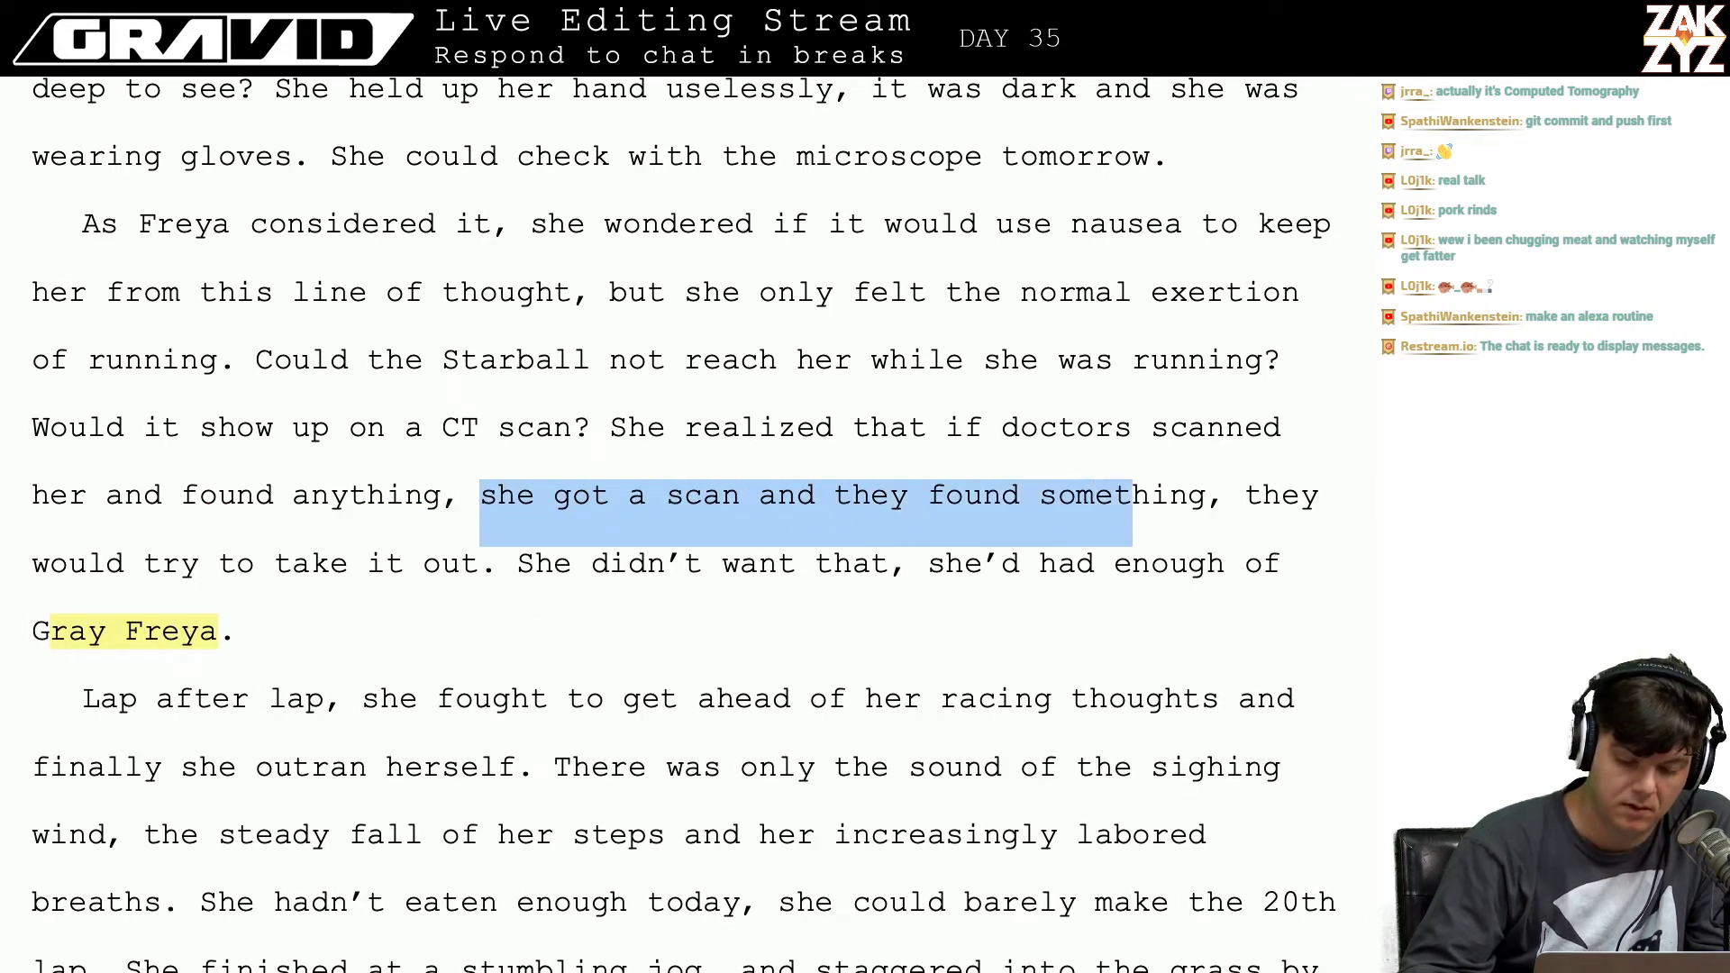
key("shift+Right")
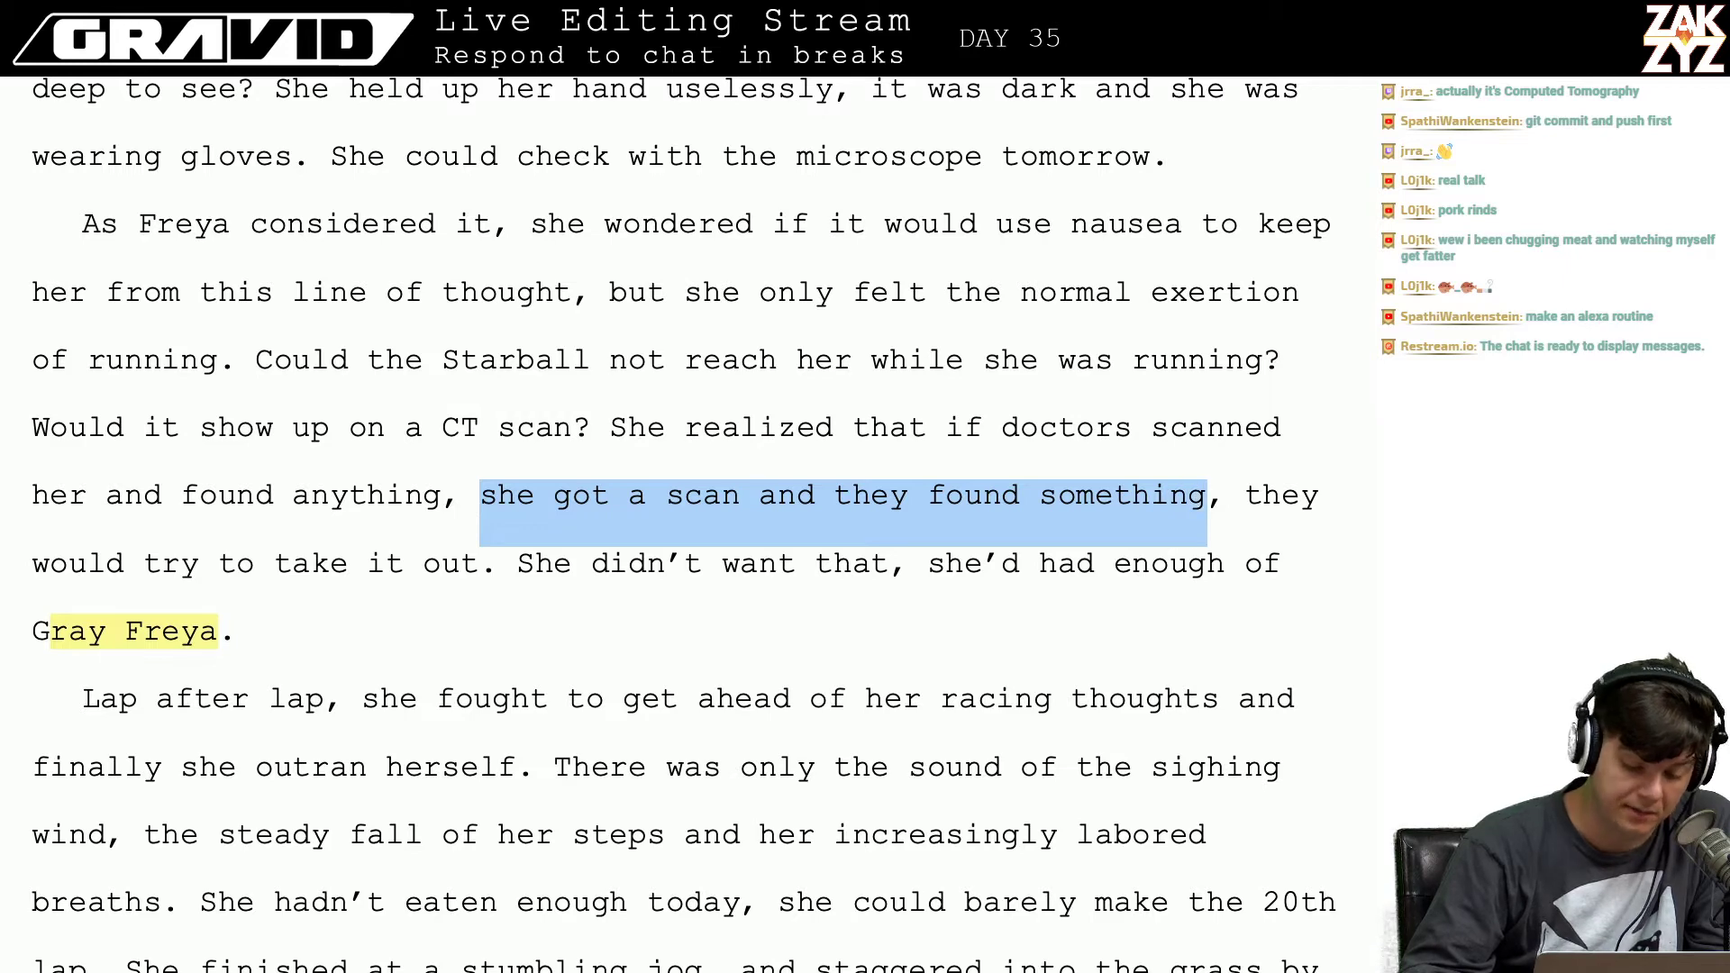
key("shift+Right")
key("shift+Right")
key("Delete")
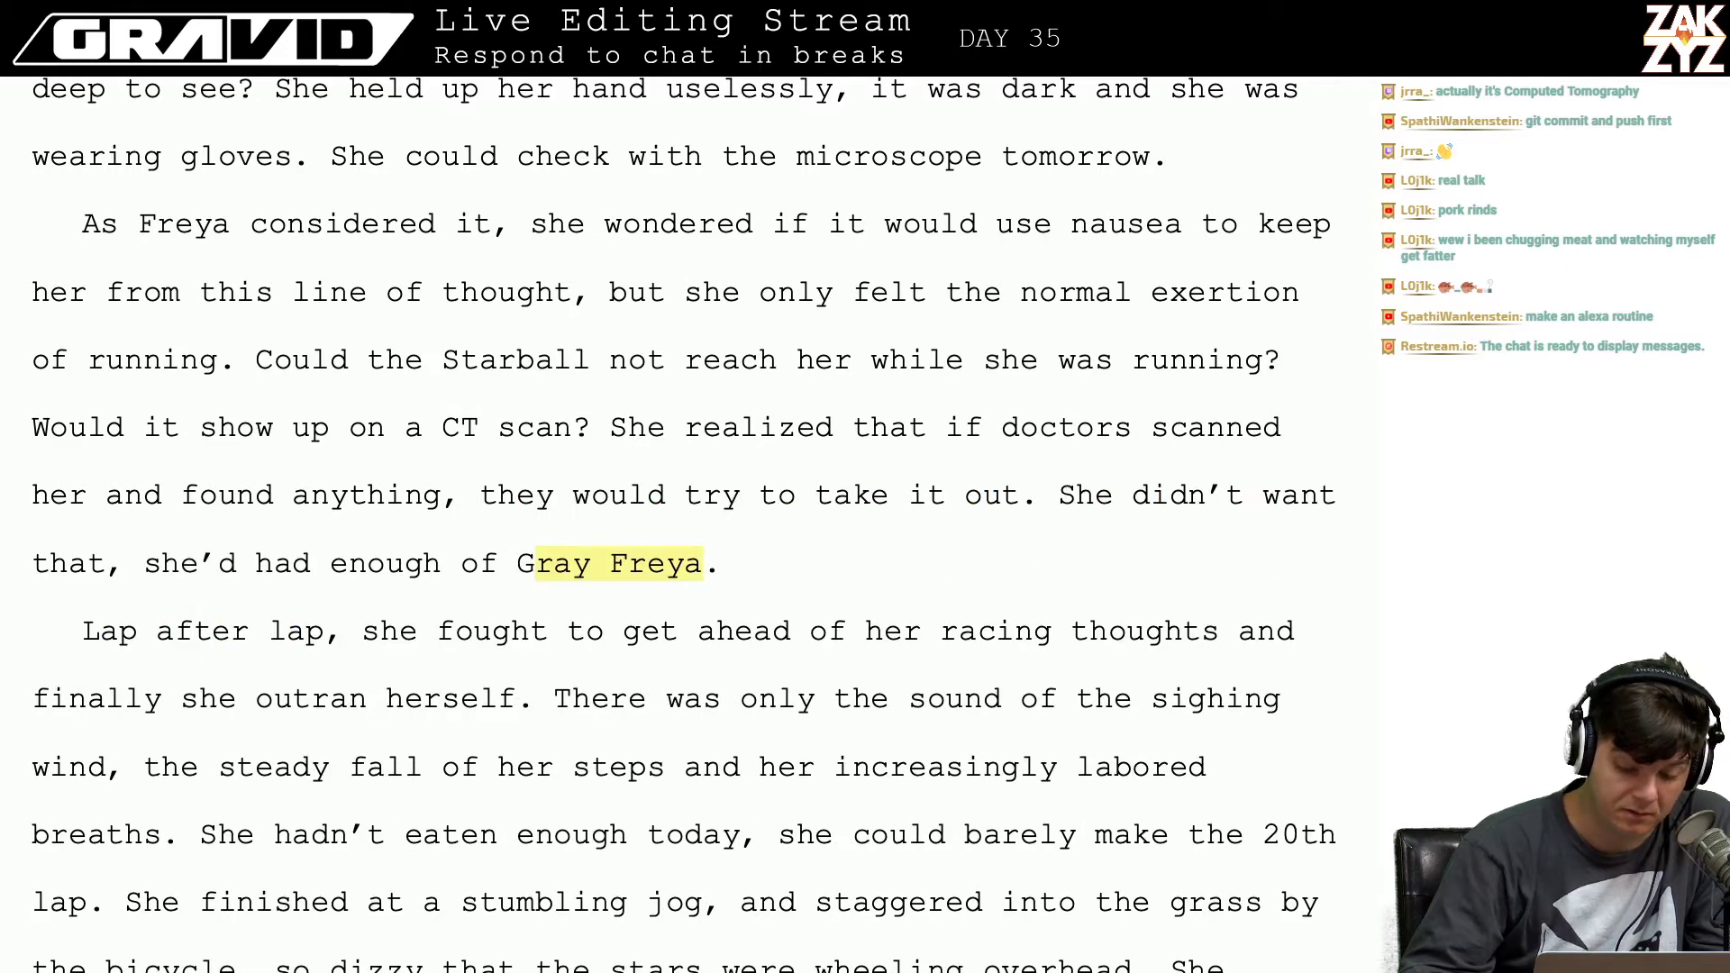
Step: Change "She" to "Freya" in "She realized that if doctors scanned her"
key("Down")
key("Down")
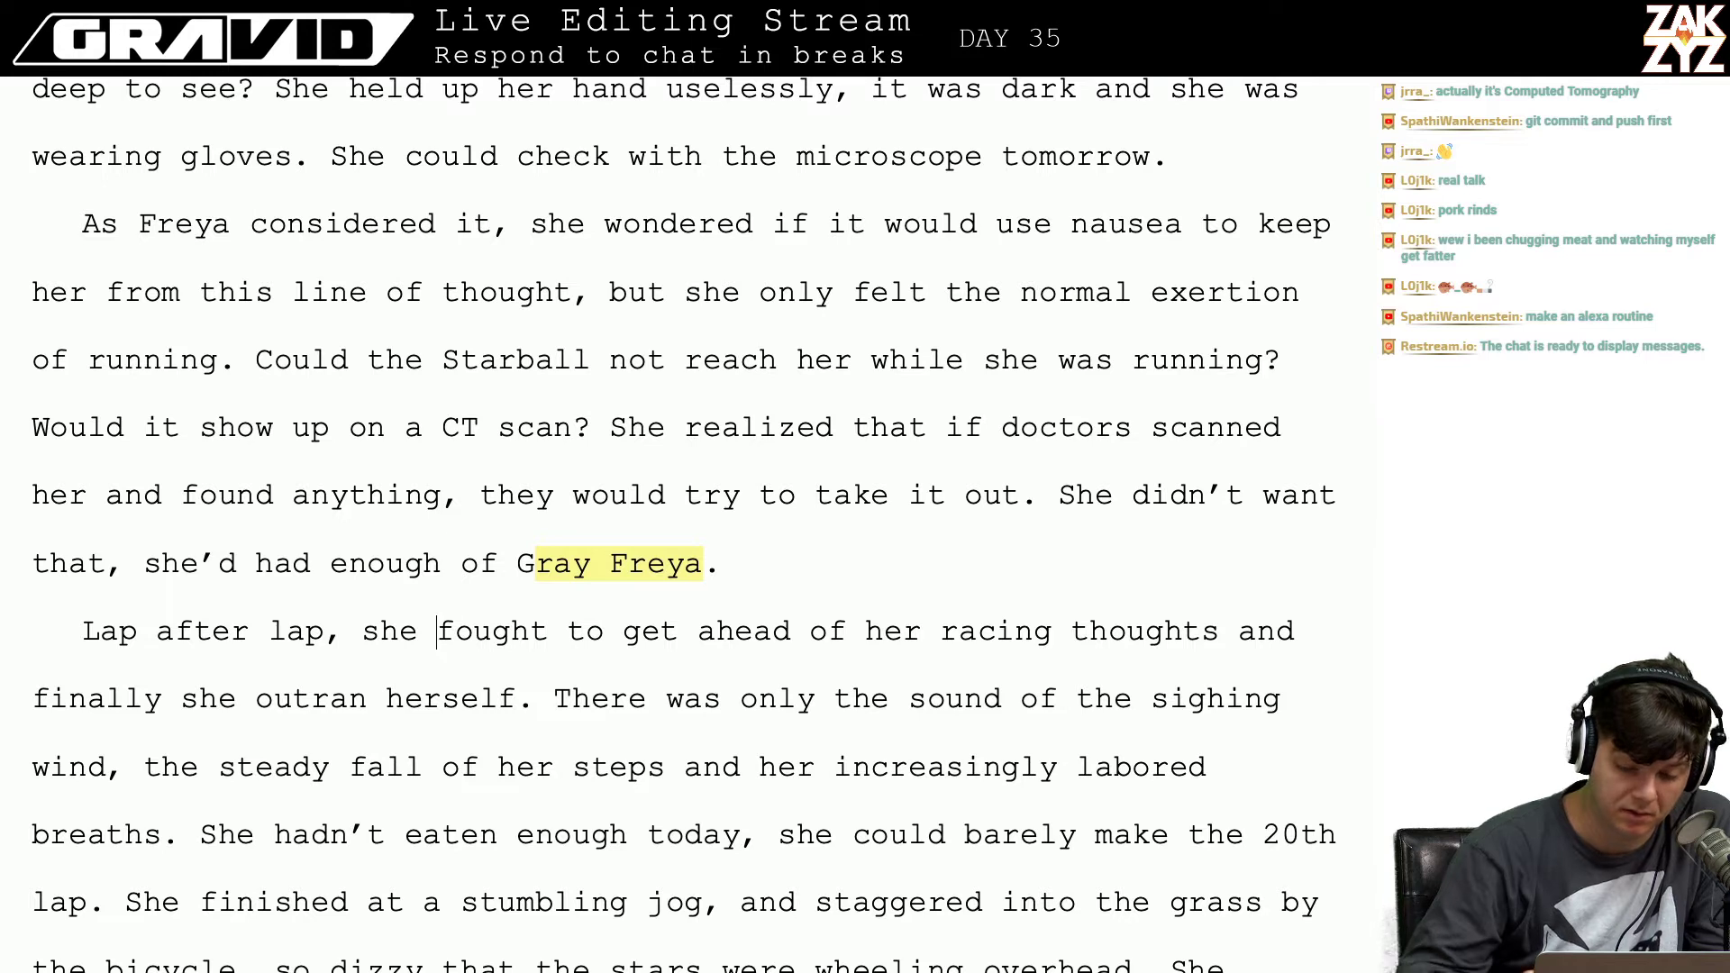
key("Left")
key("Left")
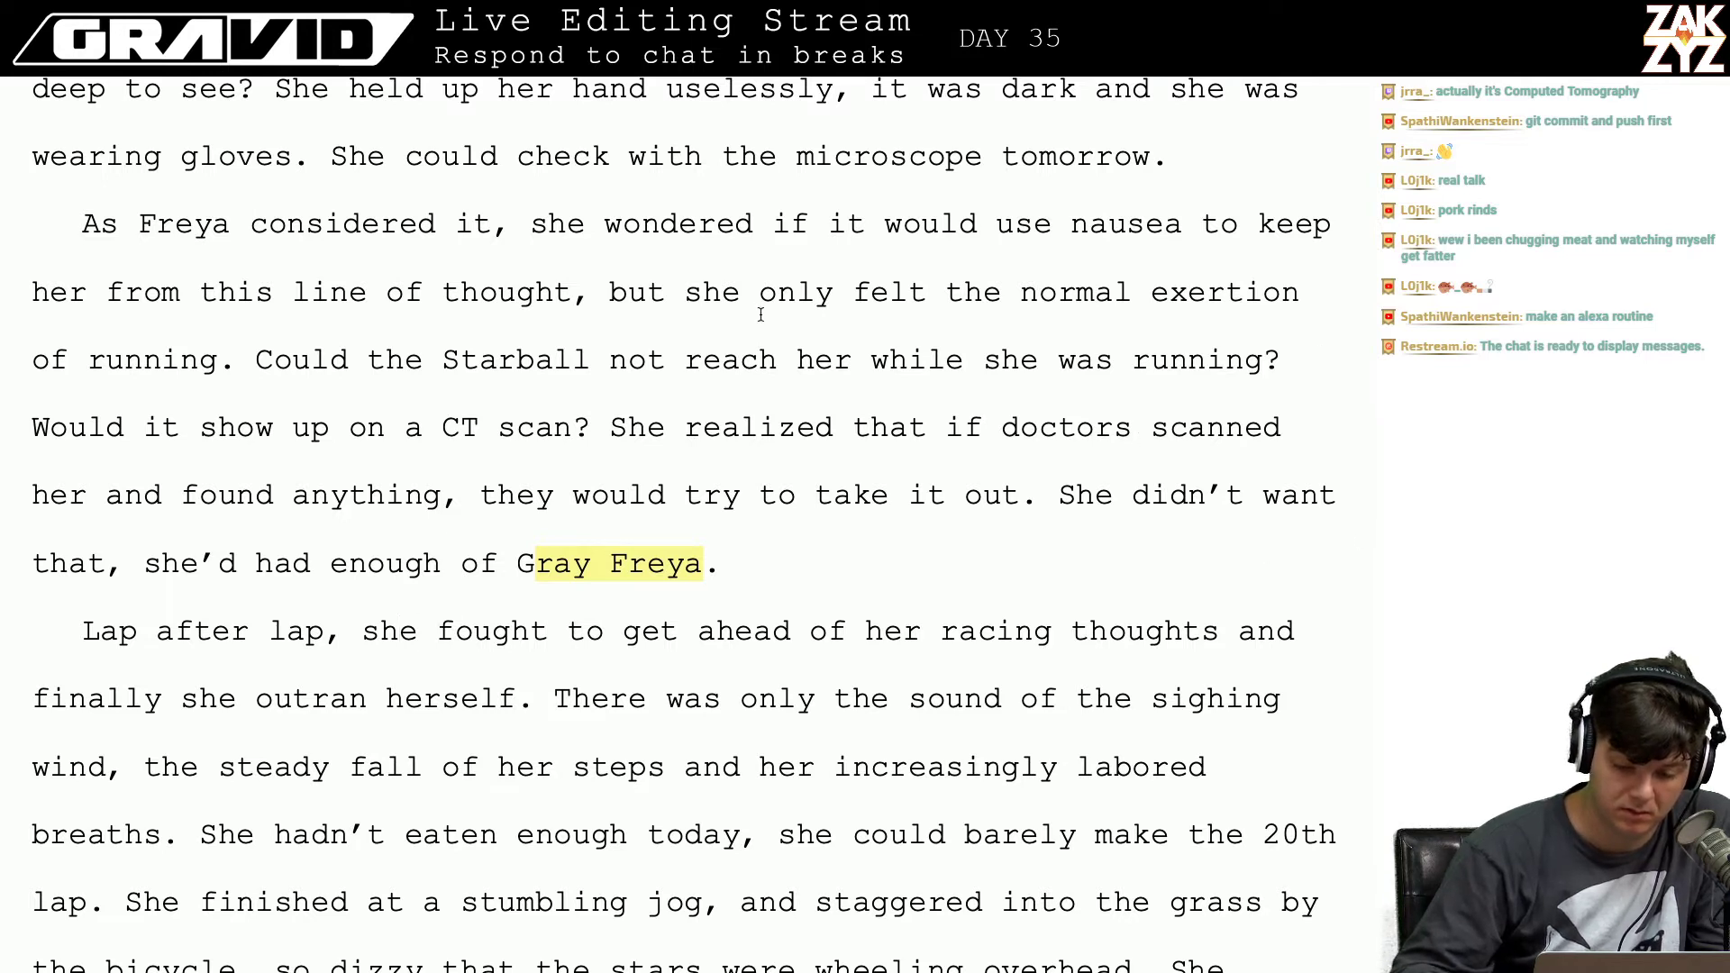
left_click(665, 432)
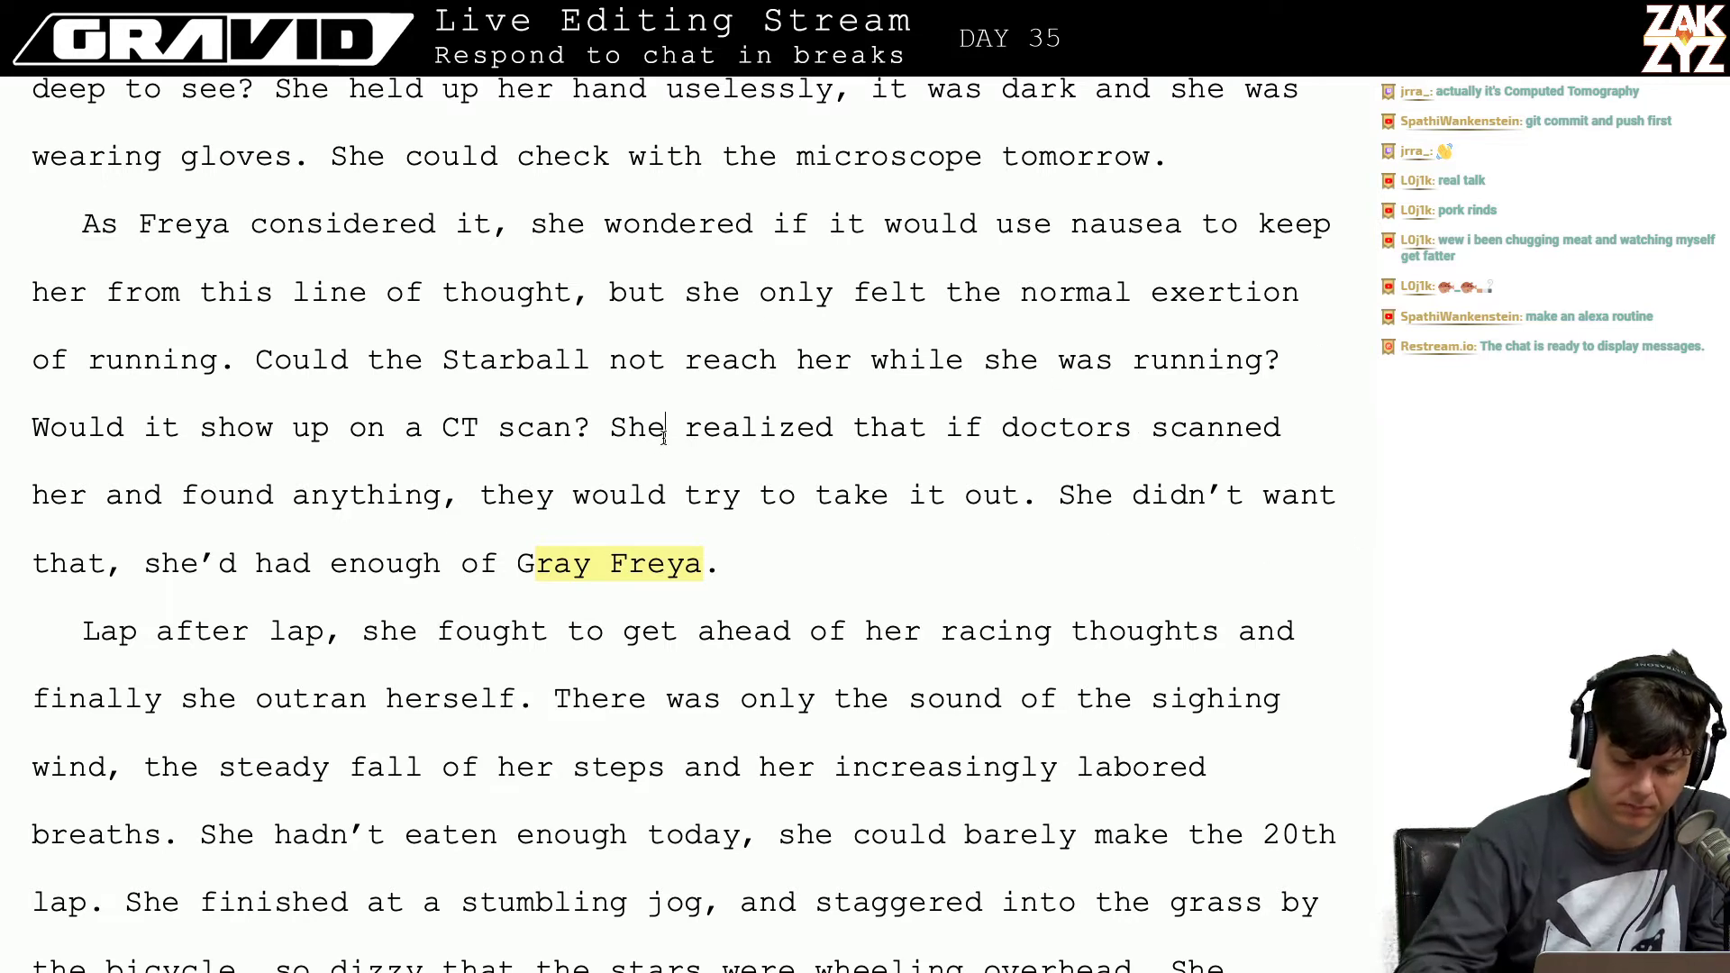
key("BackSpace")
key("BackSpace")
key("BackSpace")
type("Freya")
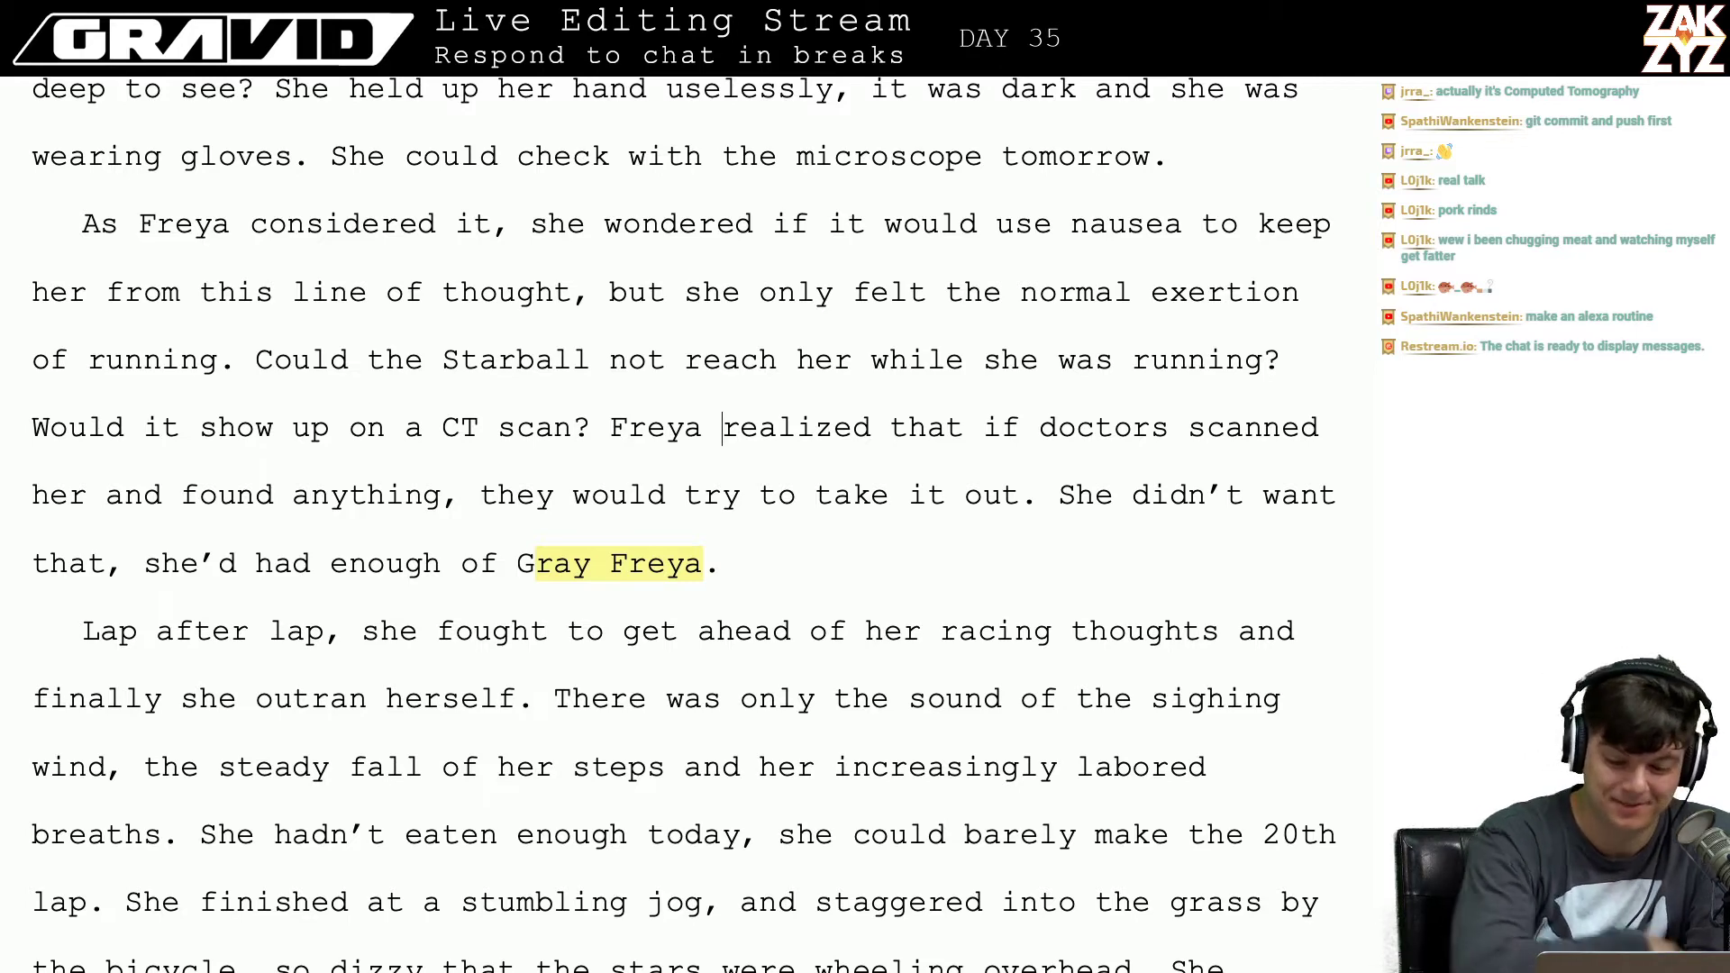
Step: Change "she" to "Freya" in "Lap after lap, she fought to get ahead of her racing thoughts"
scroll(684, 524, "down", 1)
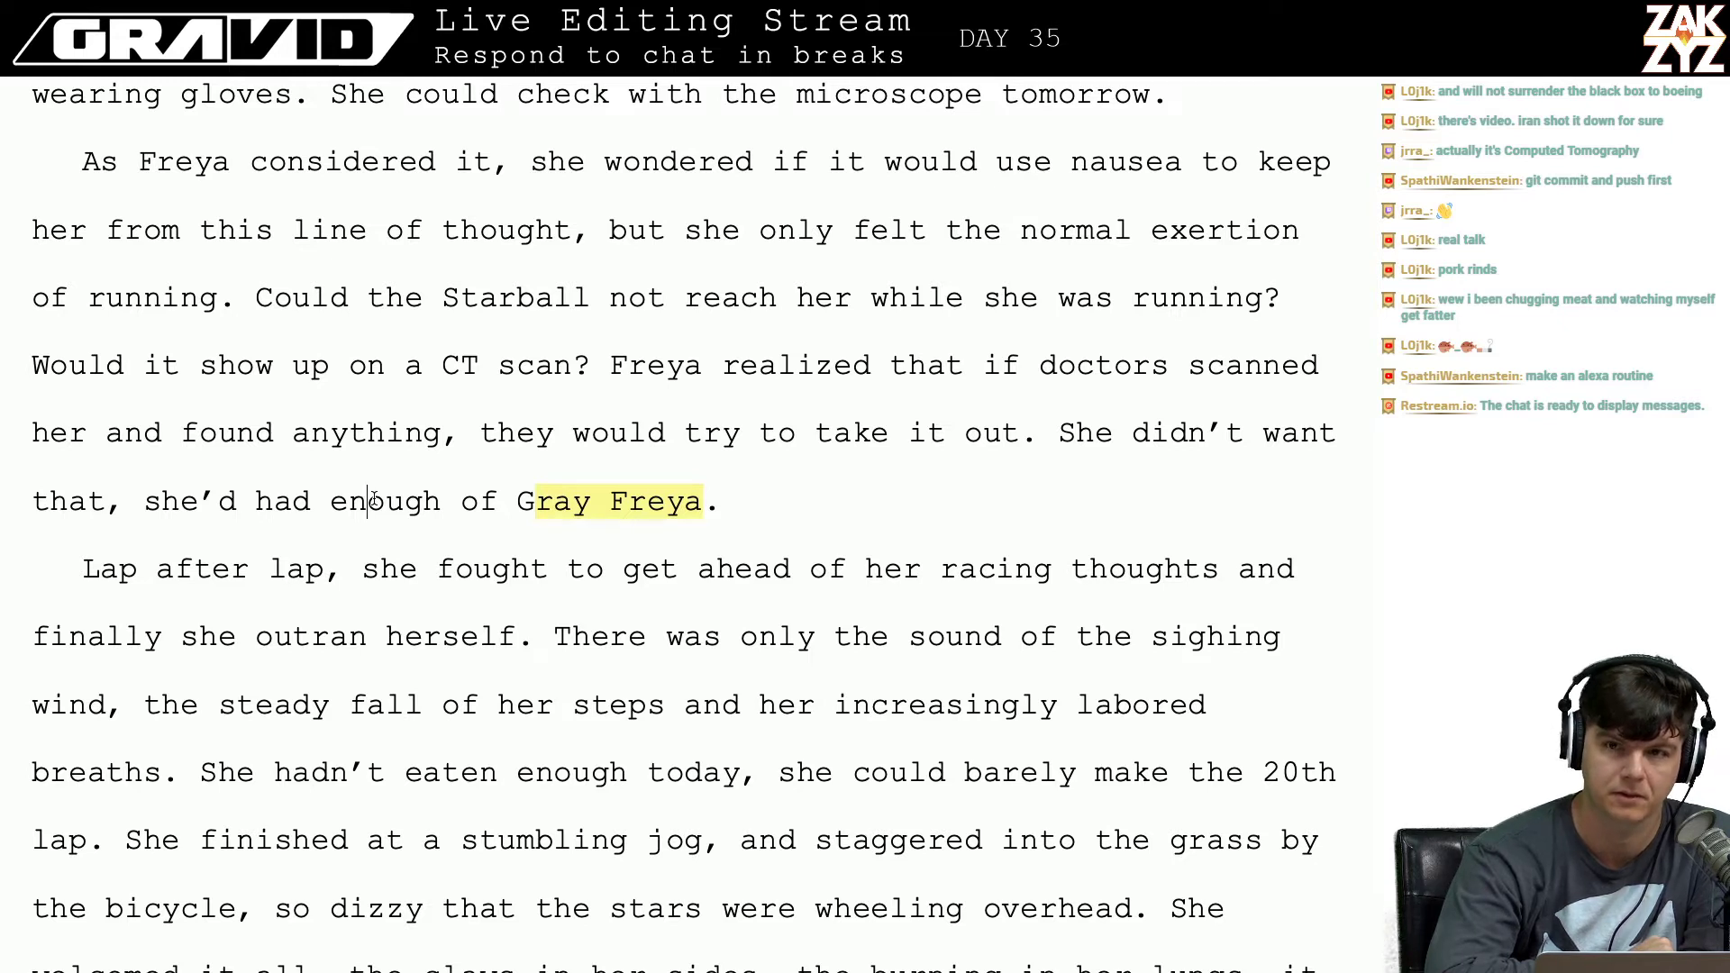
left_click(374, 501)
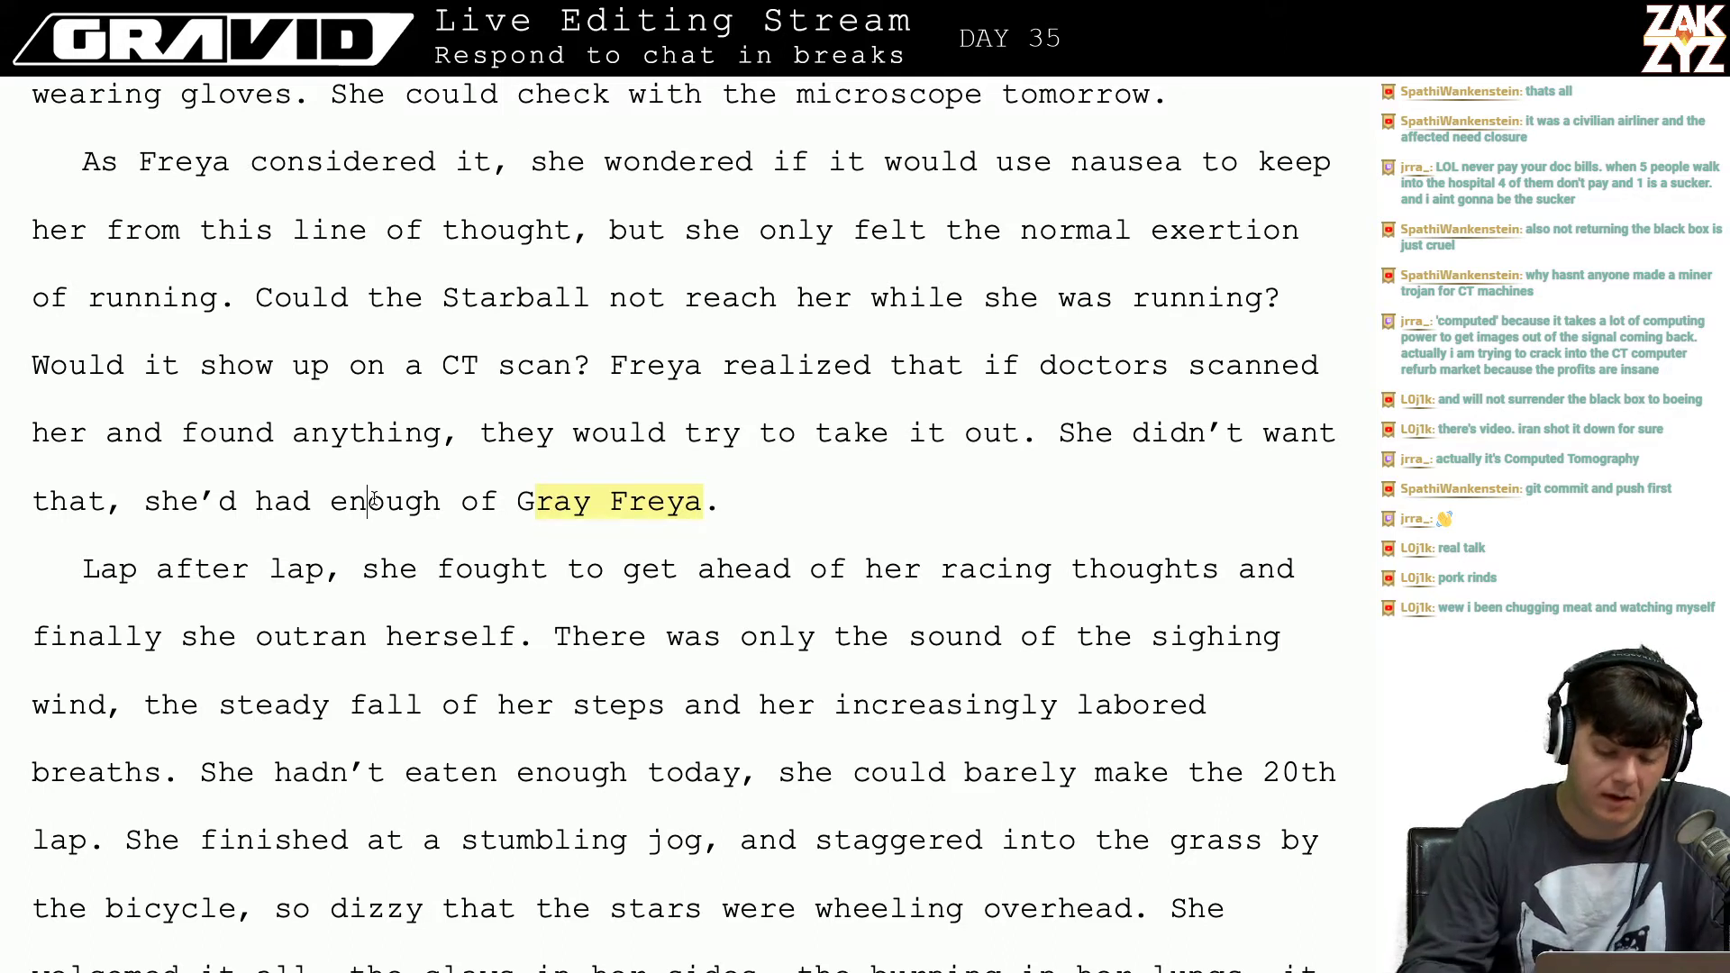
scroll(541, 500, "down", 1)
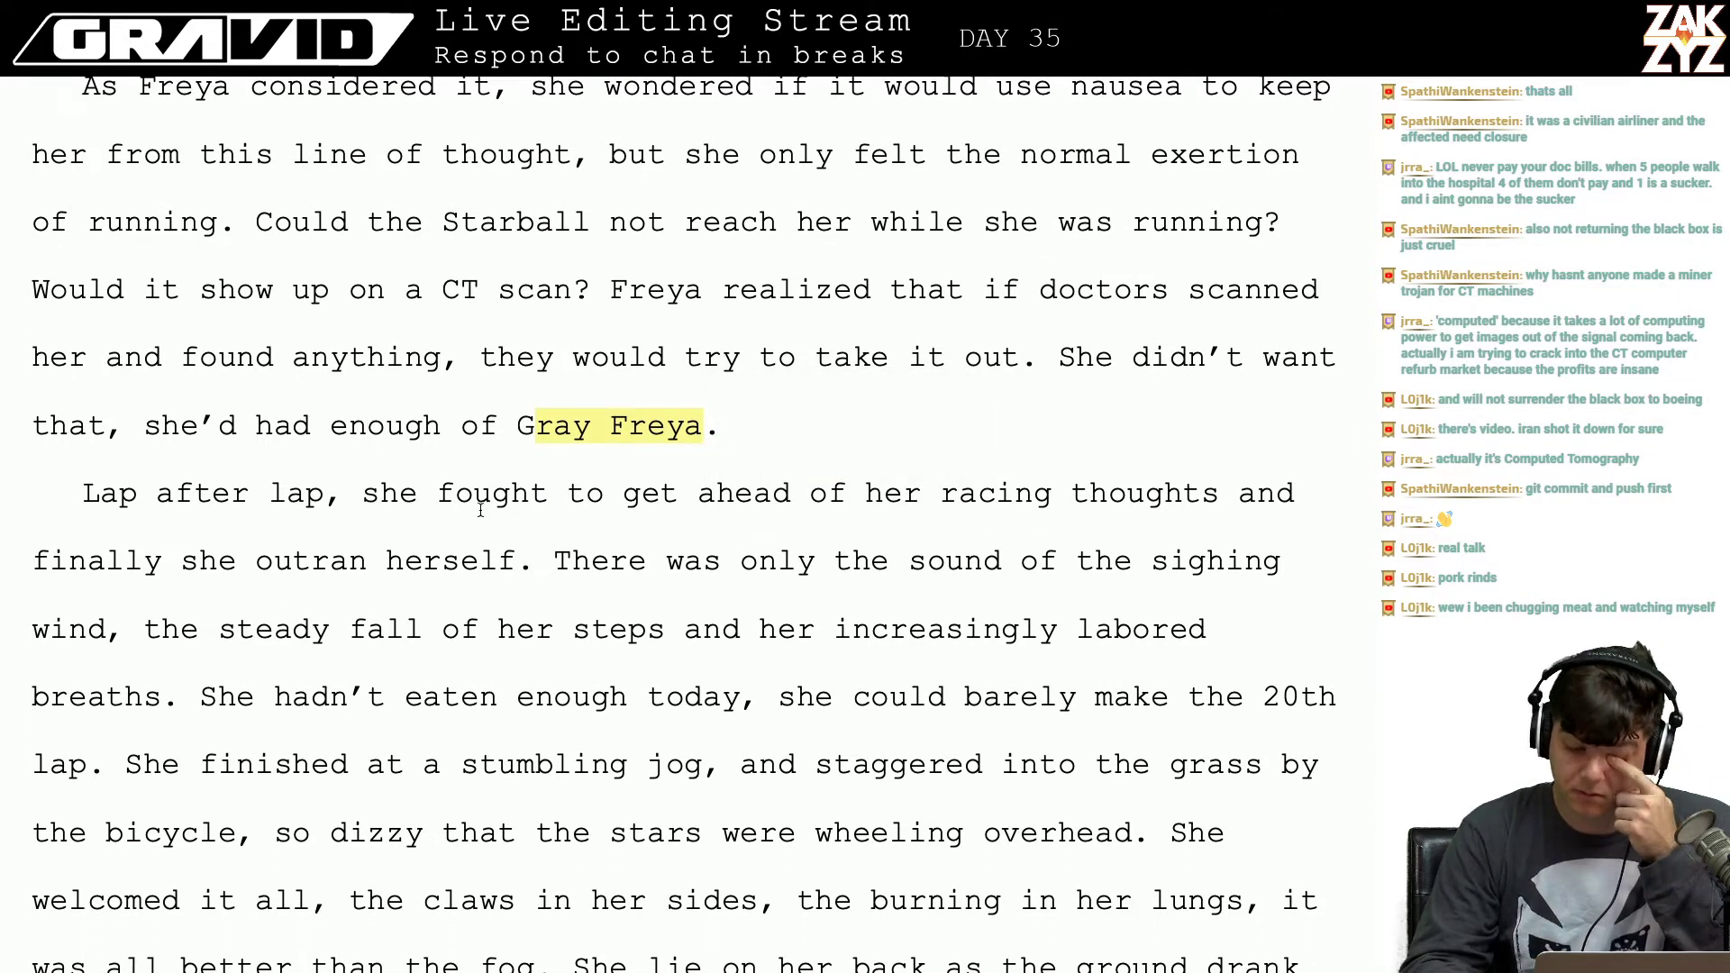
left_click(402, 492)
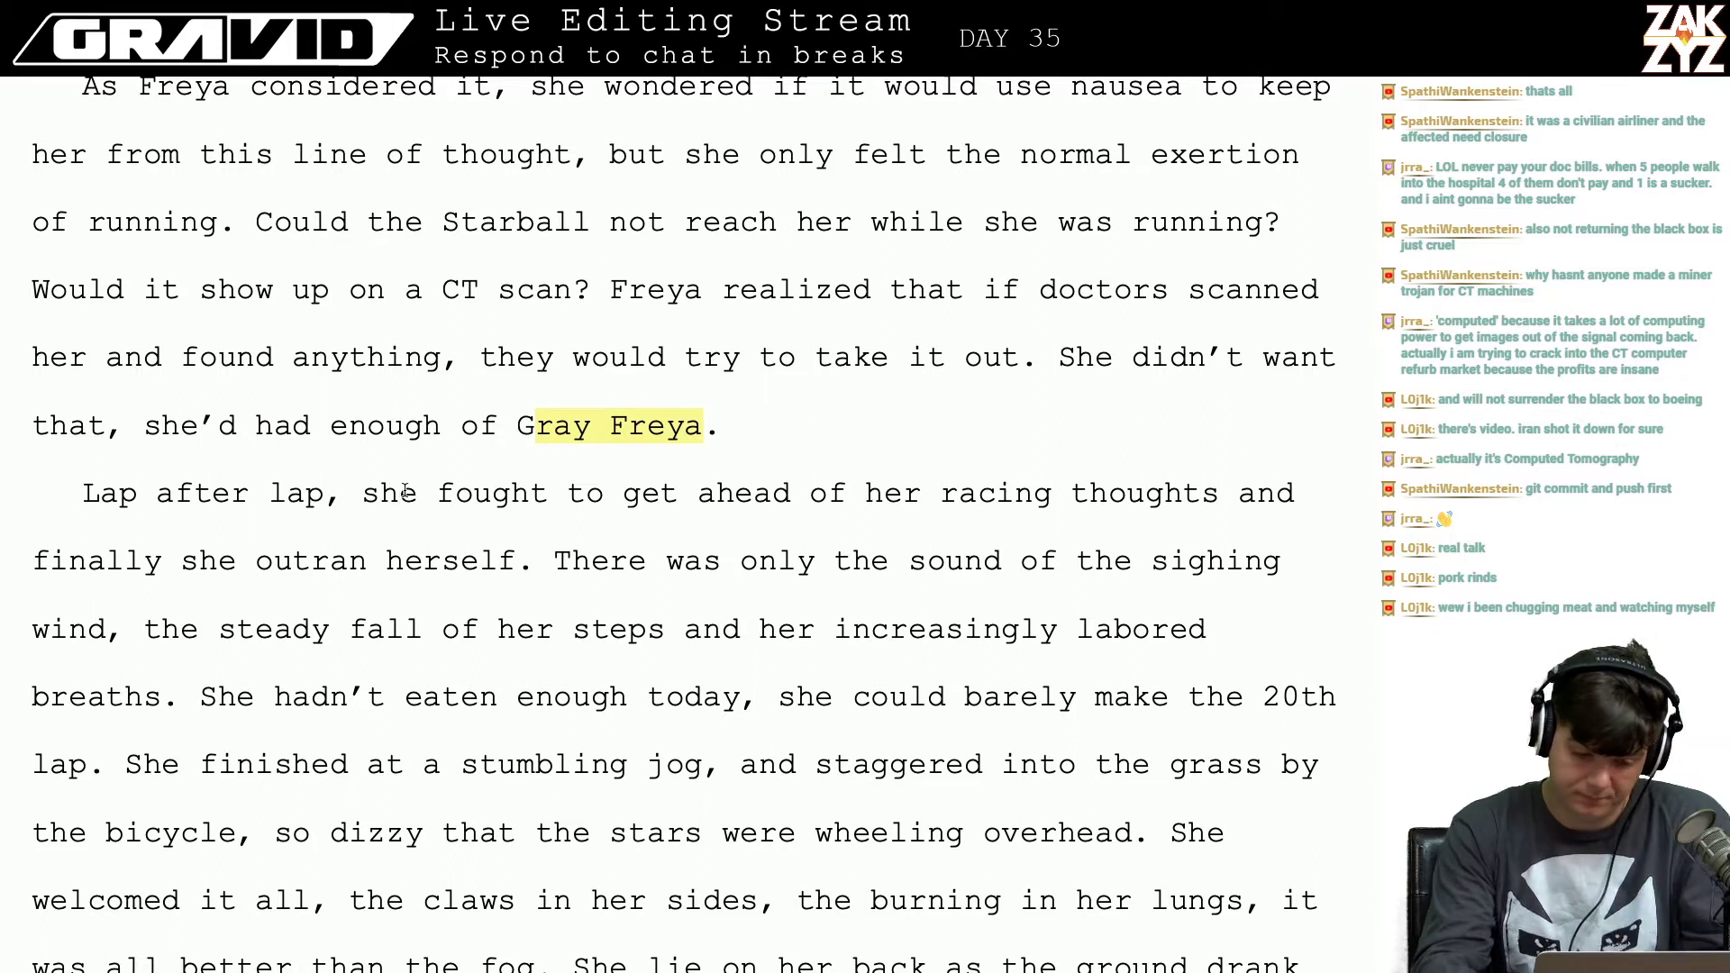
key("Right")
key("BackSpace")
key("BackSpace")
key("BackSpace")
type("Freya")
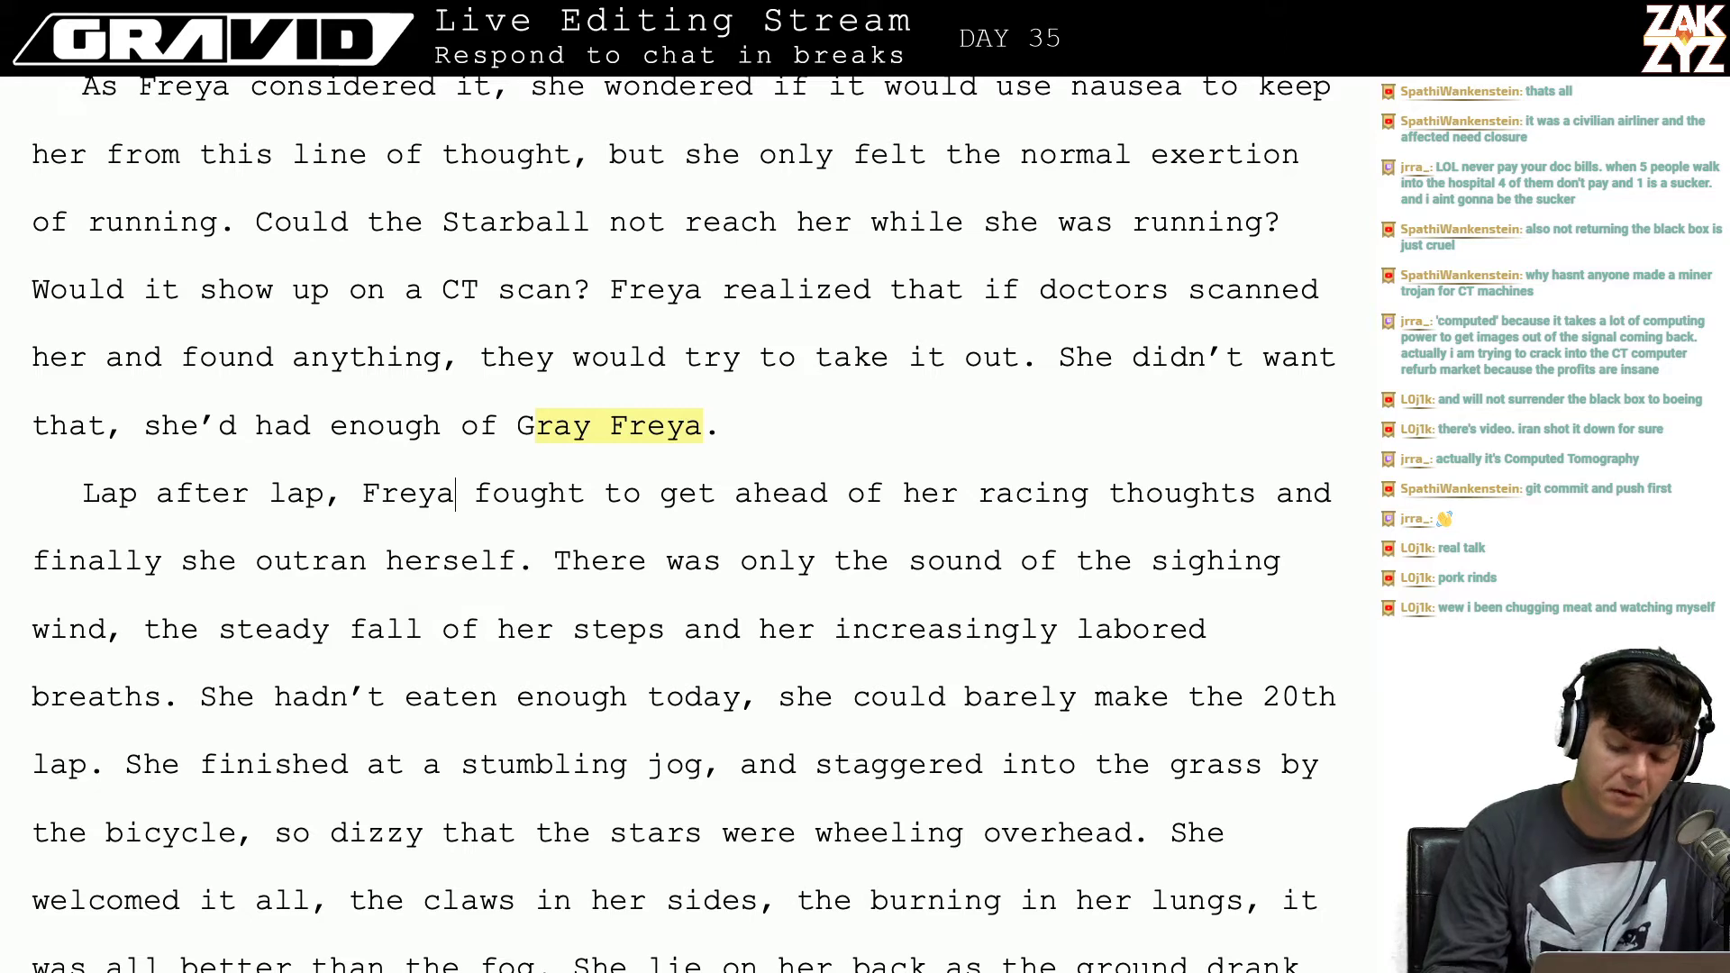
Step: Read through the paragraph starting "Lap after lap" down to its closing sentence about the stars, checking the wording
key("Right")
key("Right")
key("Right")
key("Right")
key("Right")
key("Right")
key("Right")
key("Right")
key("Right")
key("Right")
key("Down")
key("Left")
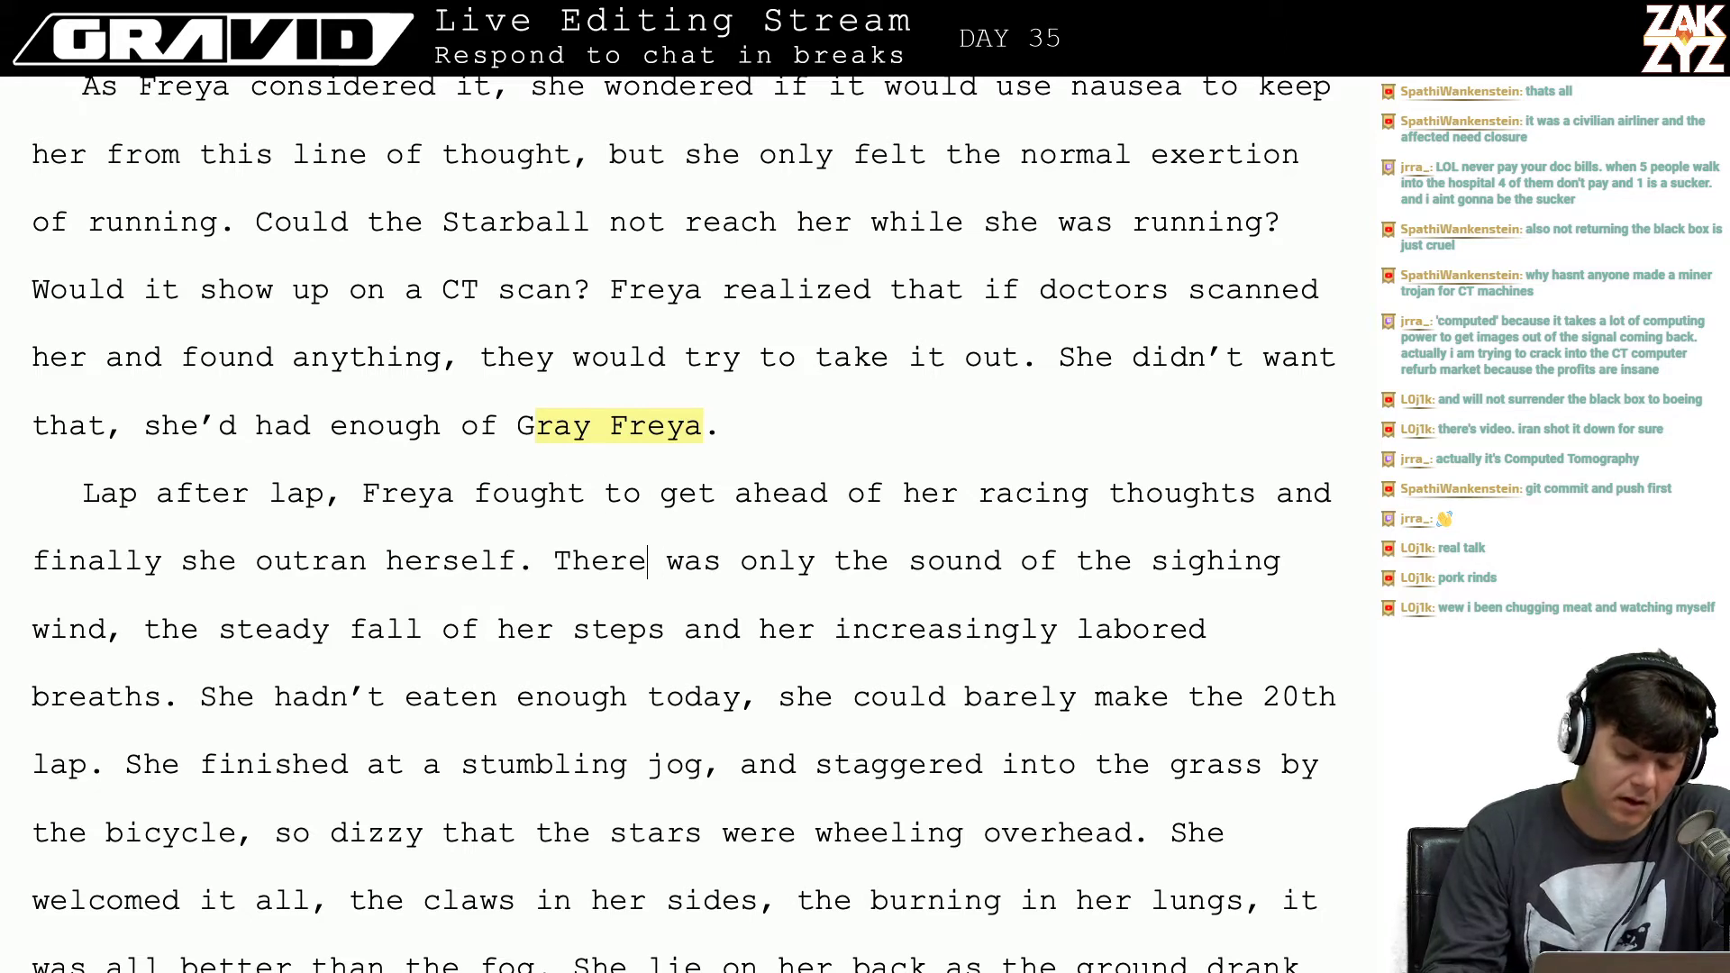
key("Left")
key("Left")
key("Left")
key("Left")
key("Left")
key("Left")
key("Left")
key("Left")
key("Left")
key("Left")
key("Left")
key("Left")
key("Down")
key("Right")
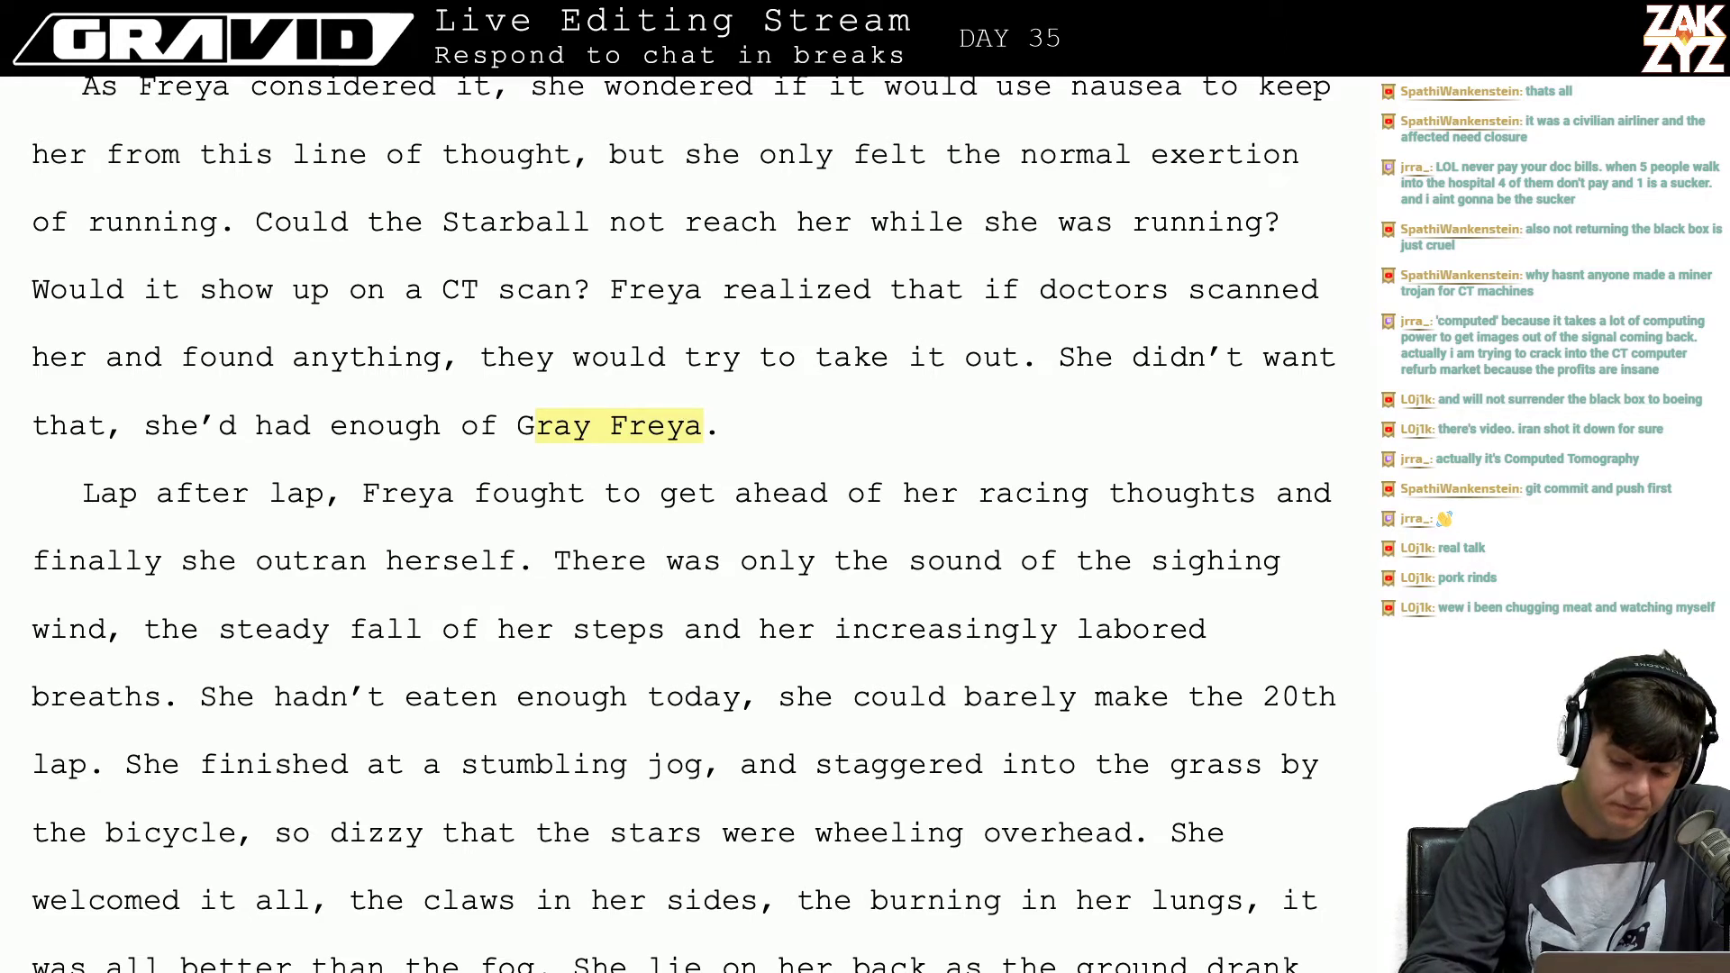
scroll(658, 606, "down", 1)
scroll(658, 607, "down", 1)
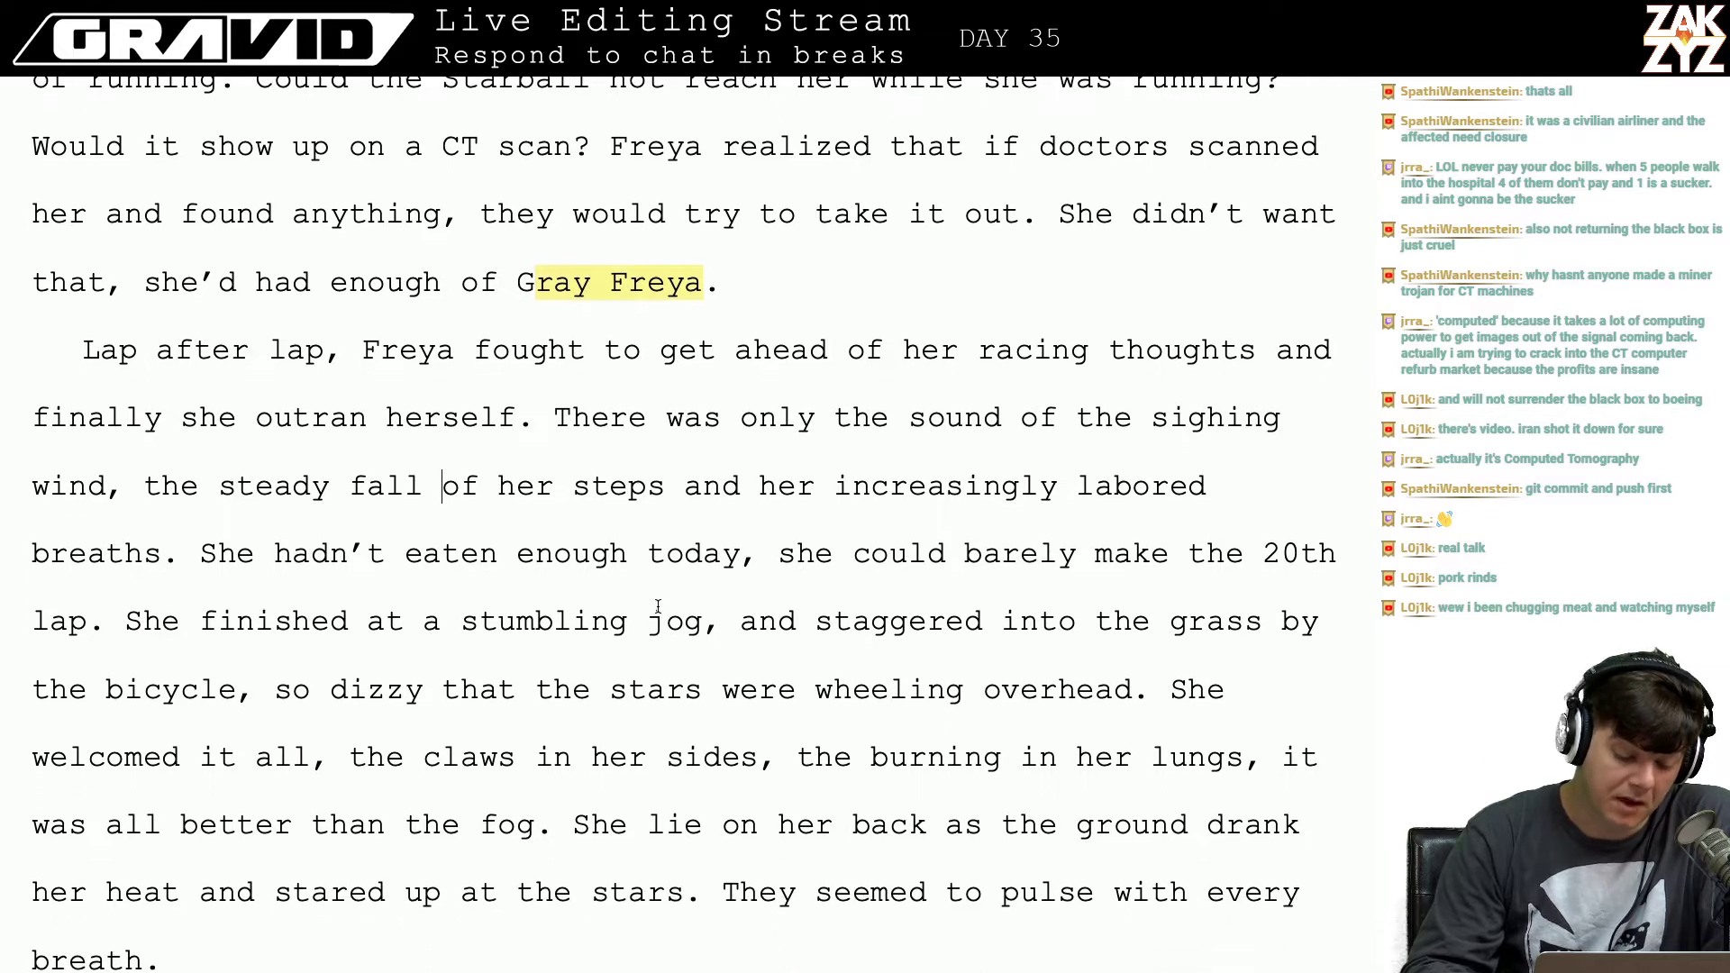
scroll(407, 518, "down", 1)
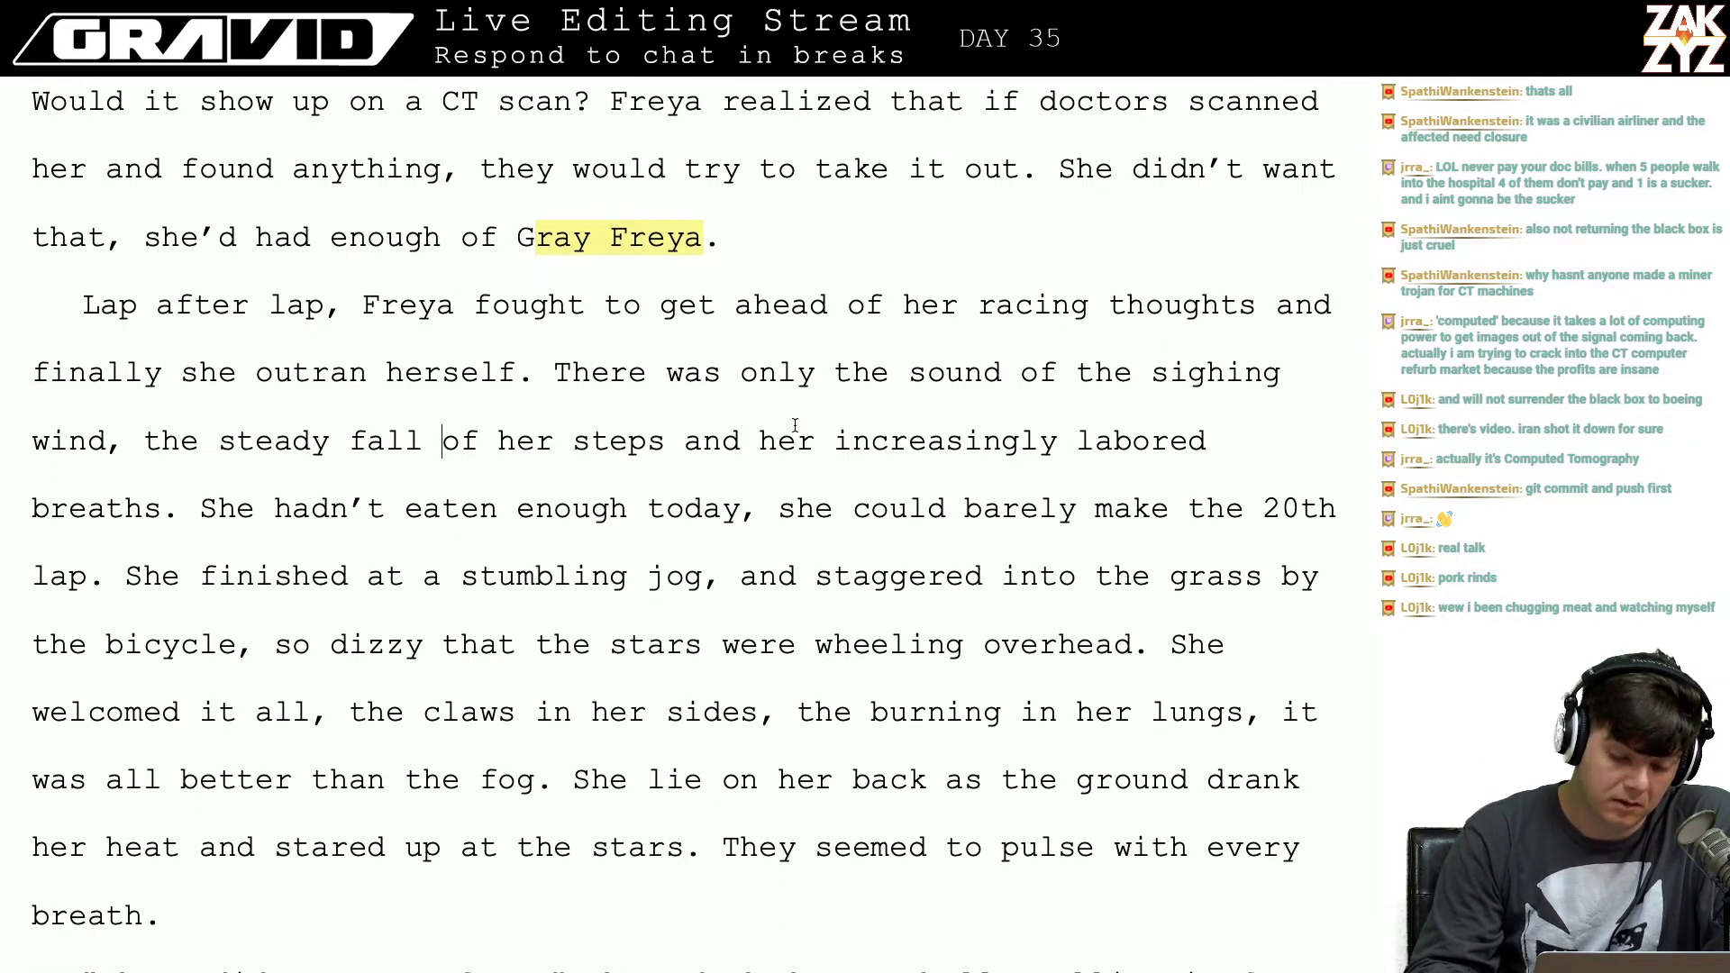
Step: Insert "She reached a plateau where" before "There was only the sound of the sighing wind" and lowercase "There" to join the sentence
left_click(647, 390)
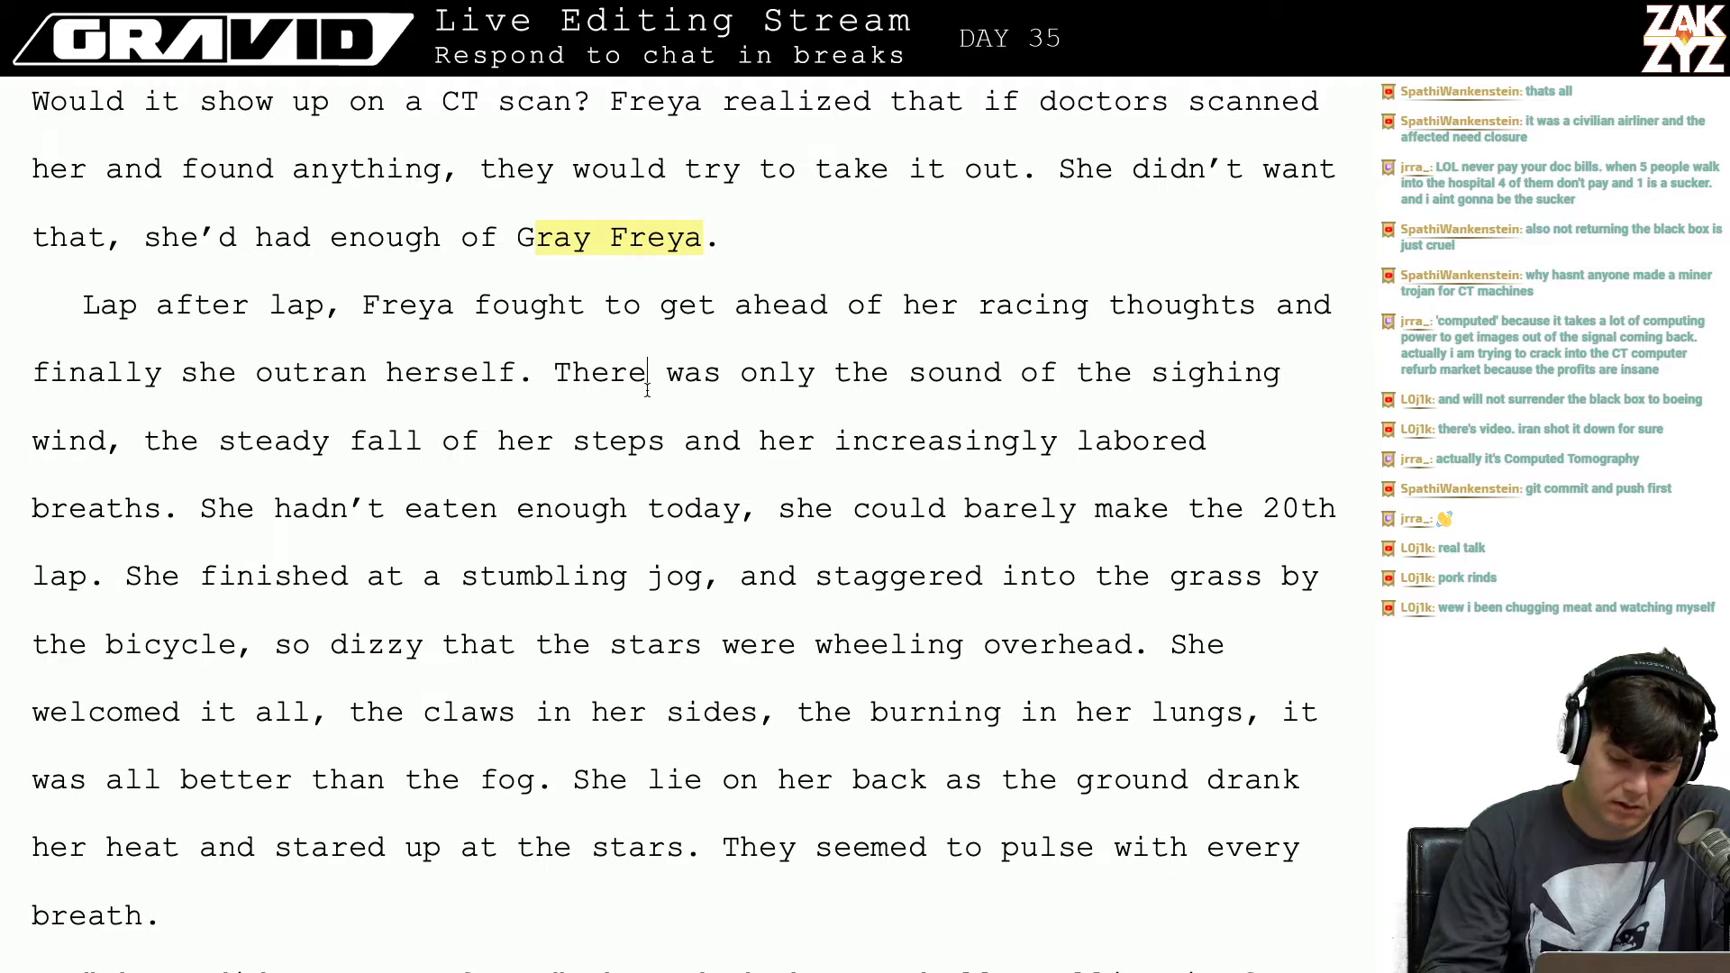
key("Left")
key("Left")
key("Right")
key("Right")
key("Right")
key("Left")
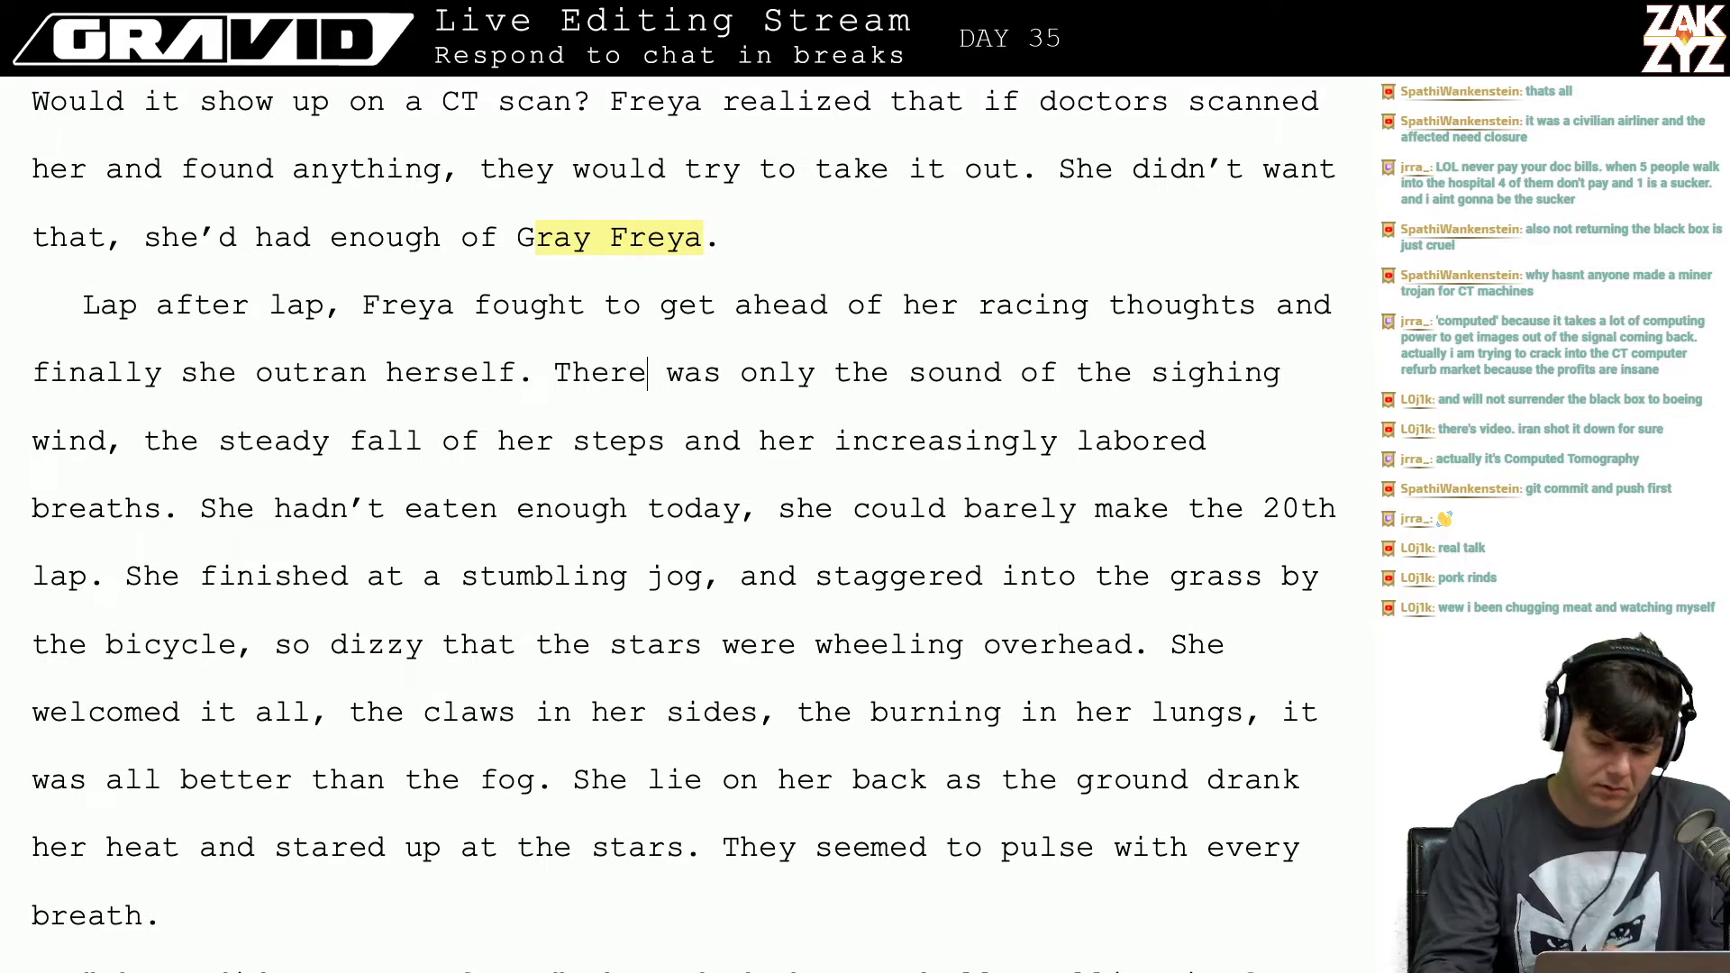
key("Left")
key("Left")
key("Left")
key("Left")
key("Left")
type("She r")
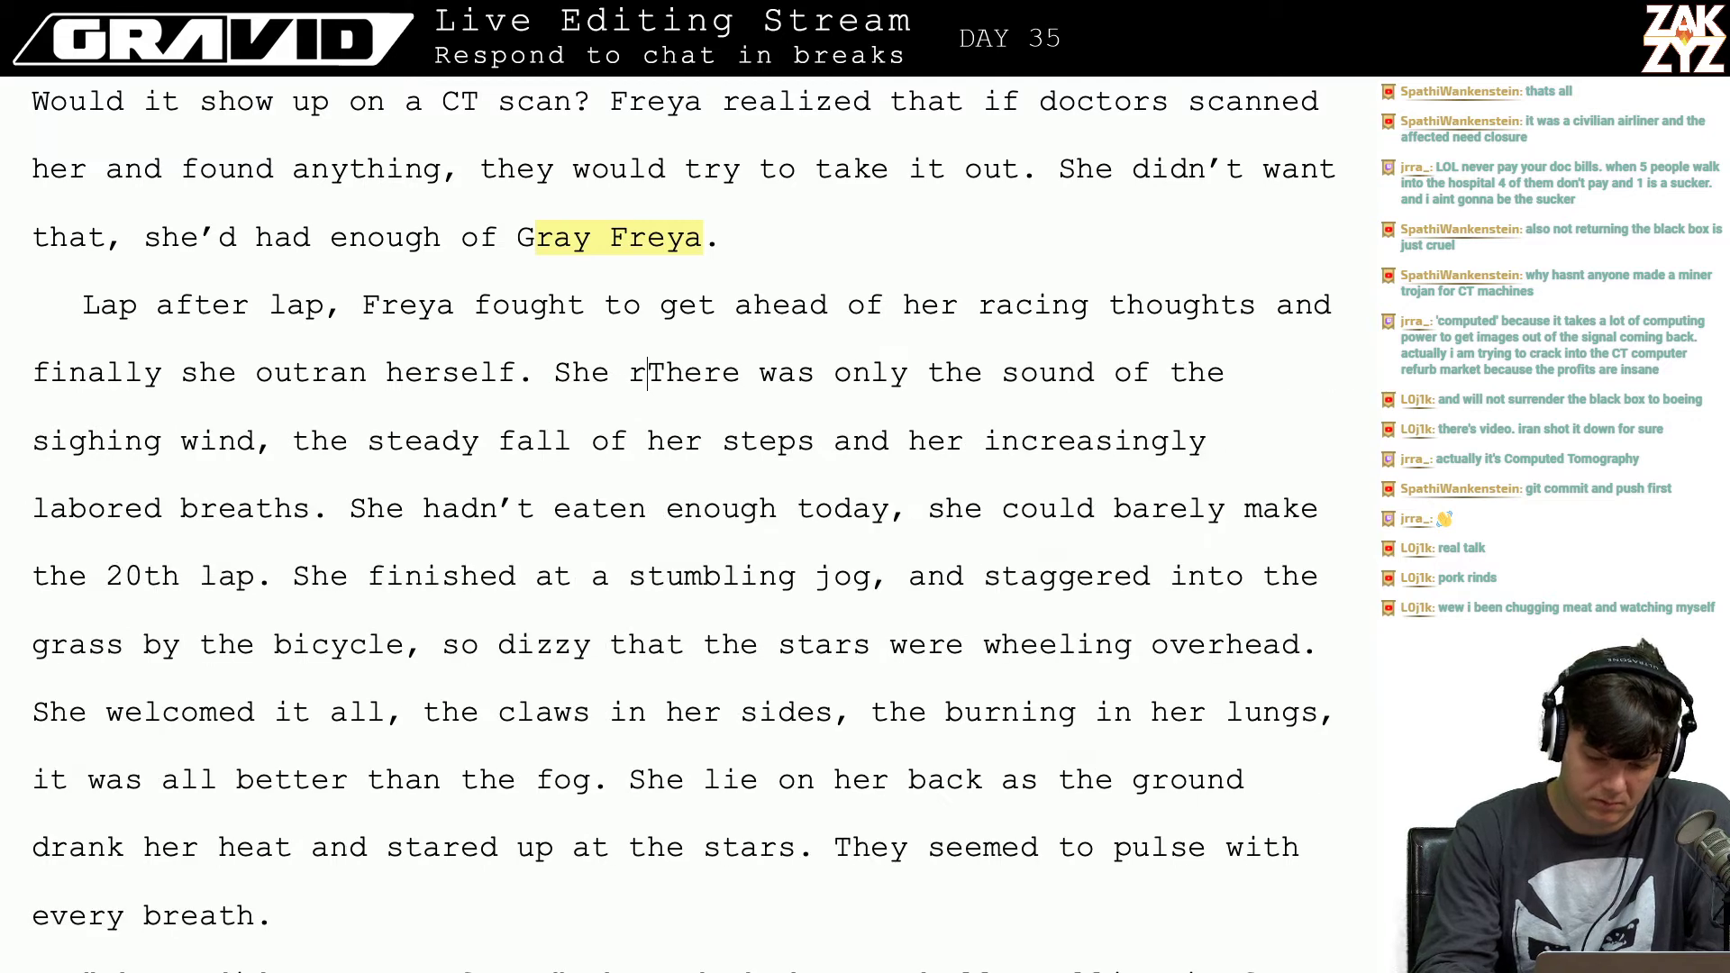
type("eached a plate")
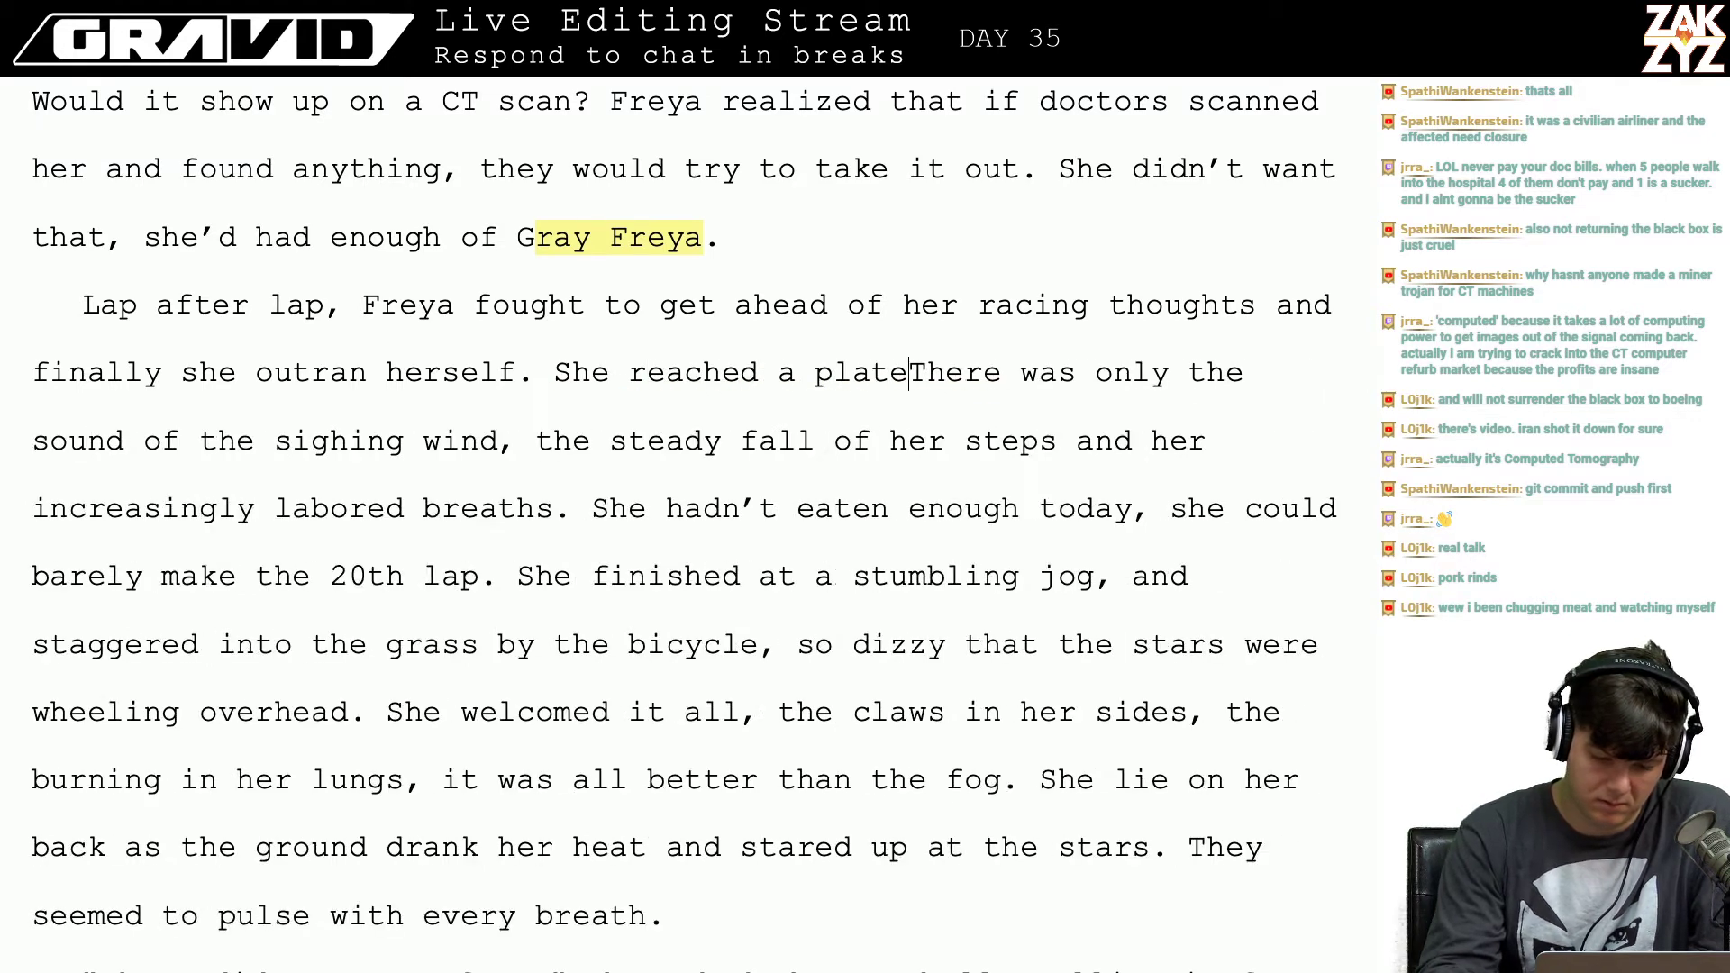
type("au whe")
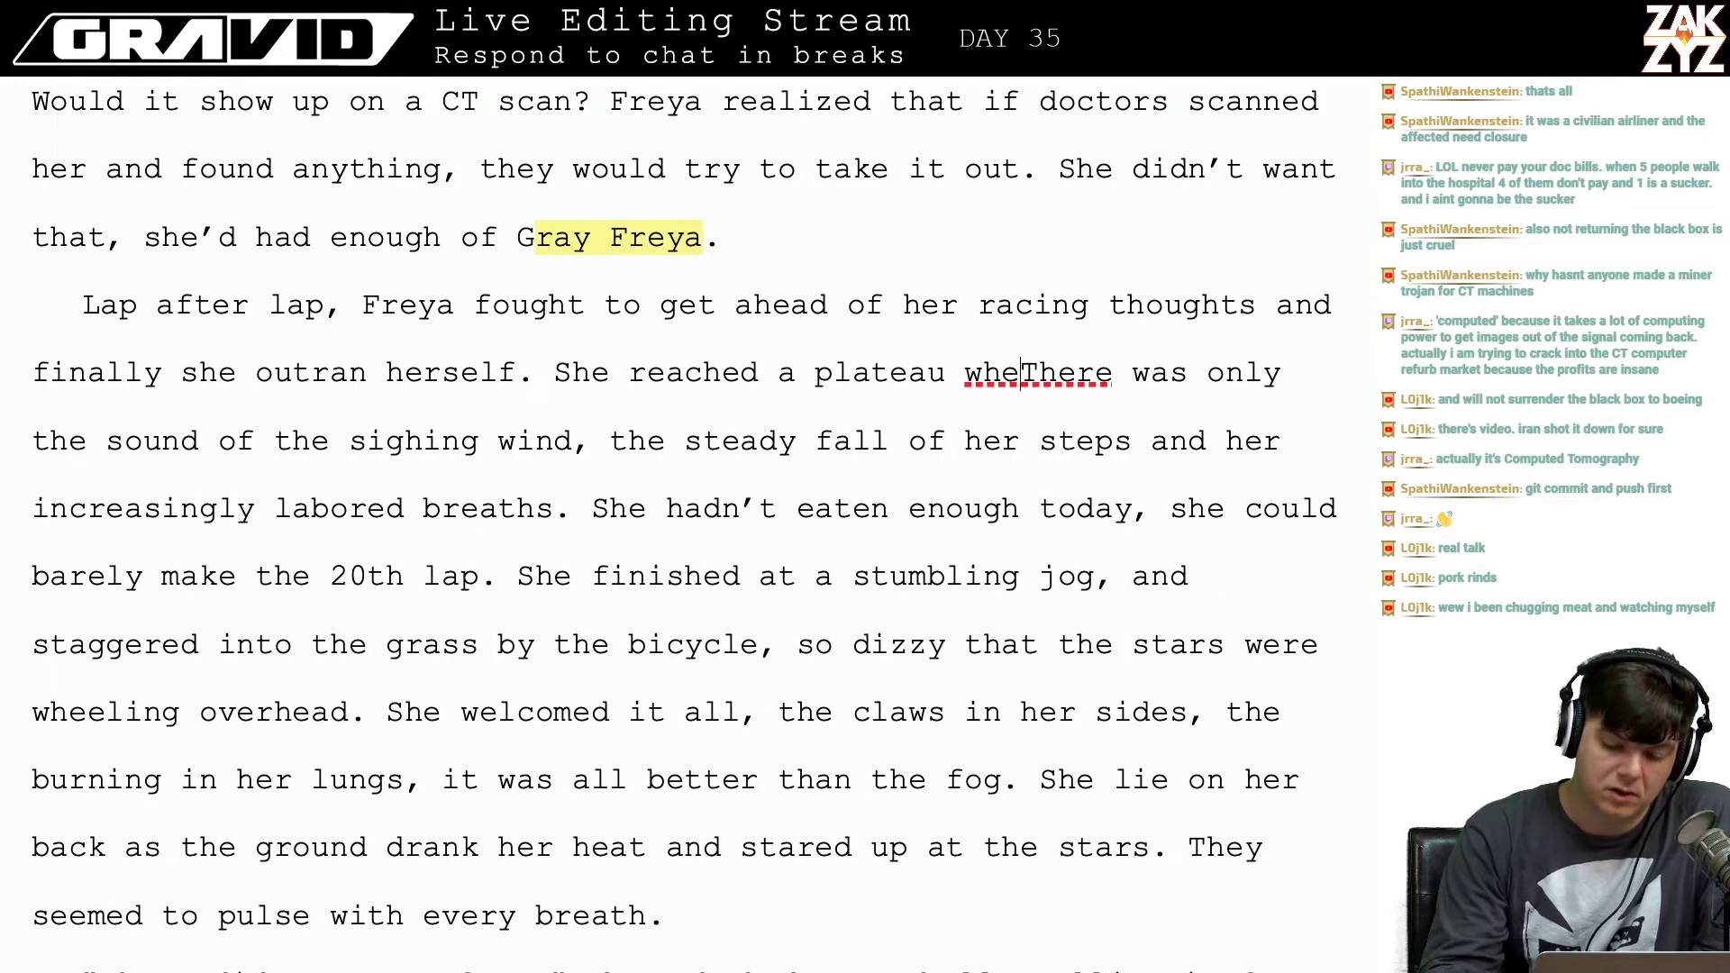
type("re")
key("Right")
key("BackSpace")
type("t")
key("Right")
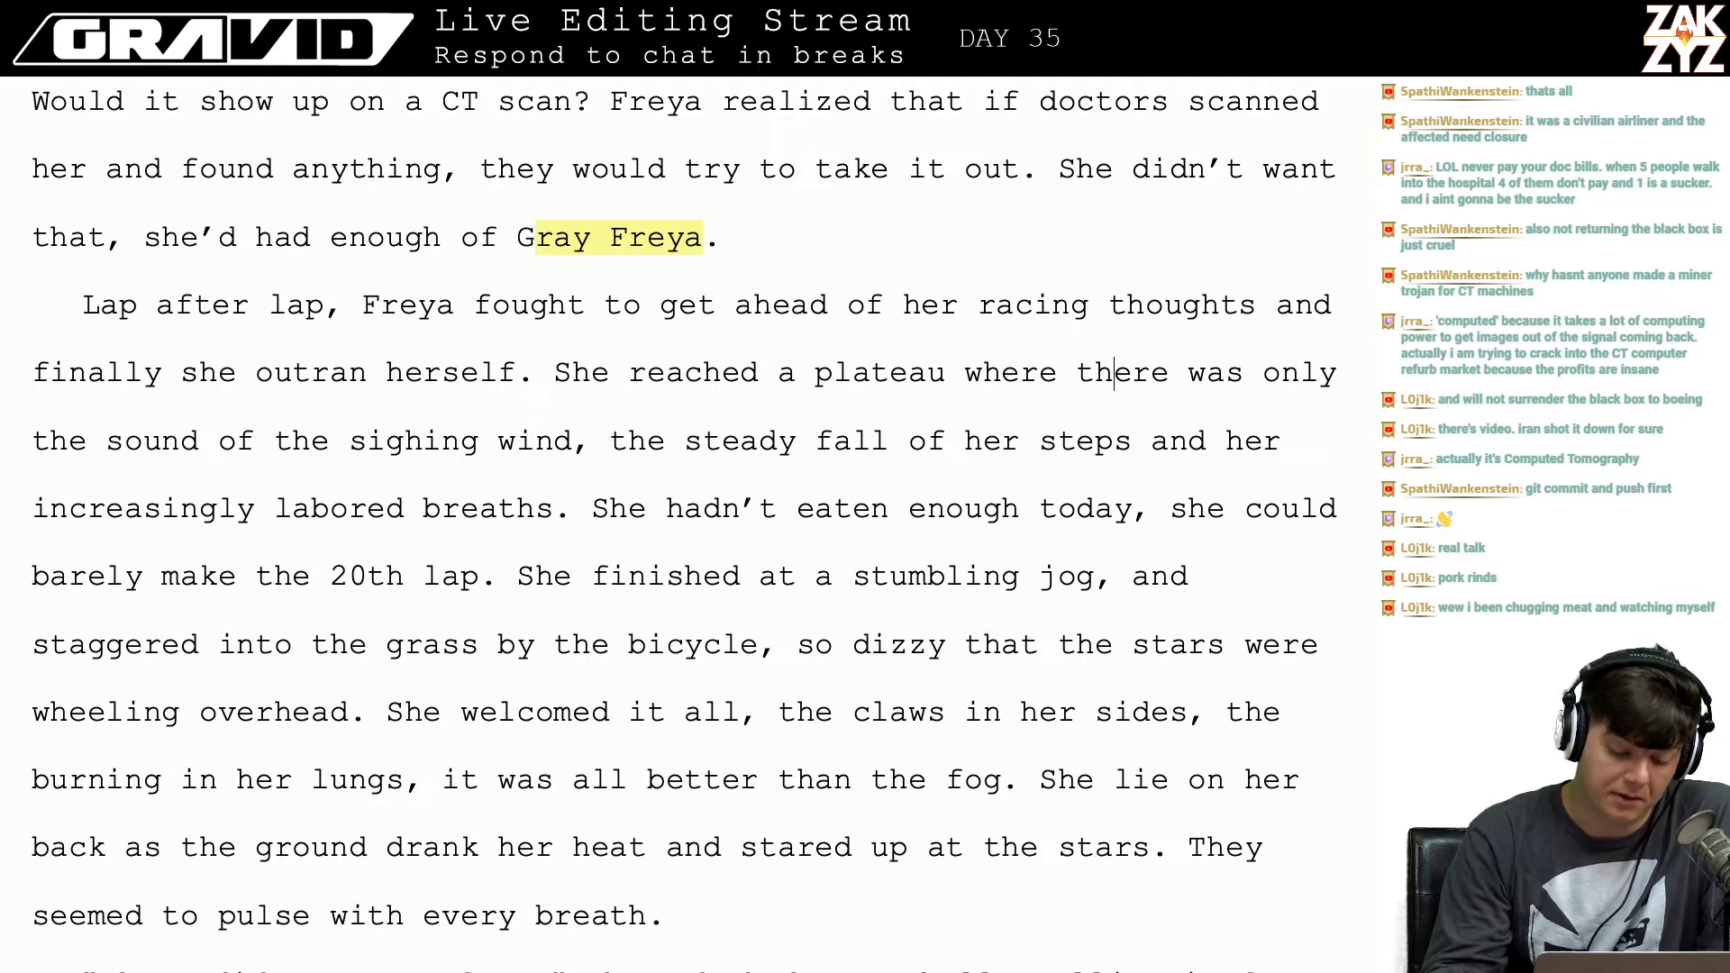
Step: Reread the sentence about the sighing wind, her steps and labored breaths, up to "She hadn't eaten enough today", checking how it flows
key("Right")
key("Right")
key("Right")
key("Right")
key("Right")
key("Right")
key("Right")
key("Right")
key("Right")
key("Right")
key("Right")
key("Right")
key("Right")
key("Right")
key("Right")
key("Right")
key("Right")
key("Right")
key("Right")
key("Right")
key("Down")
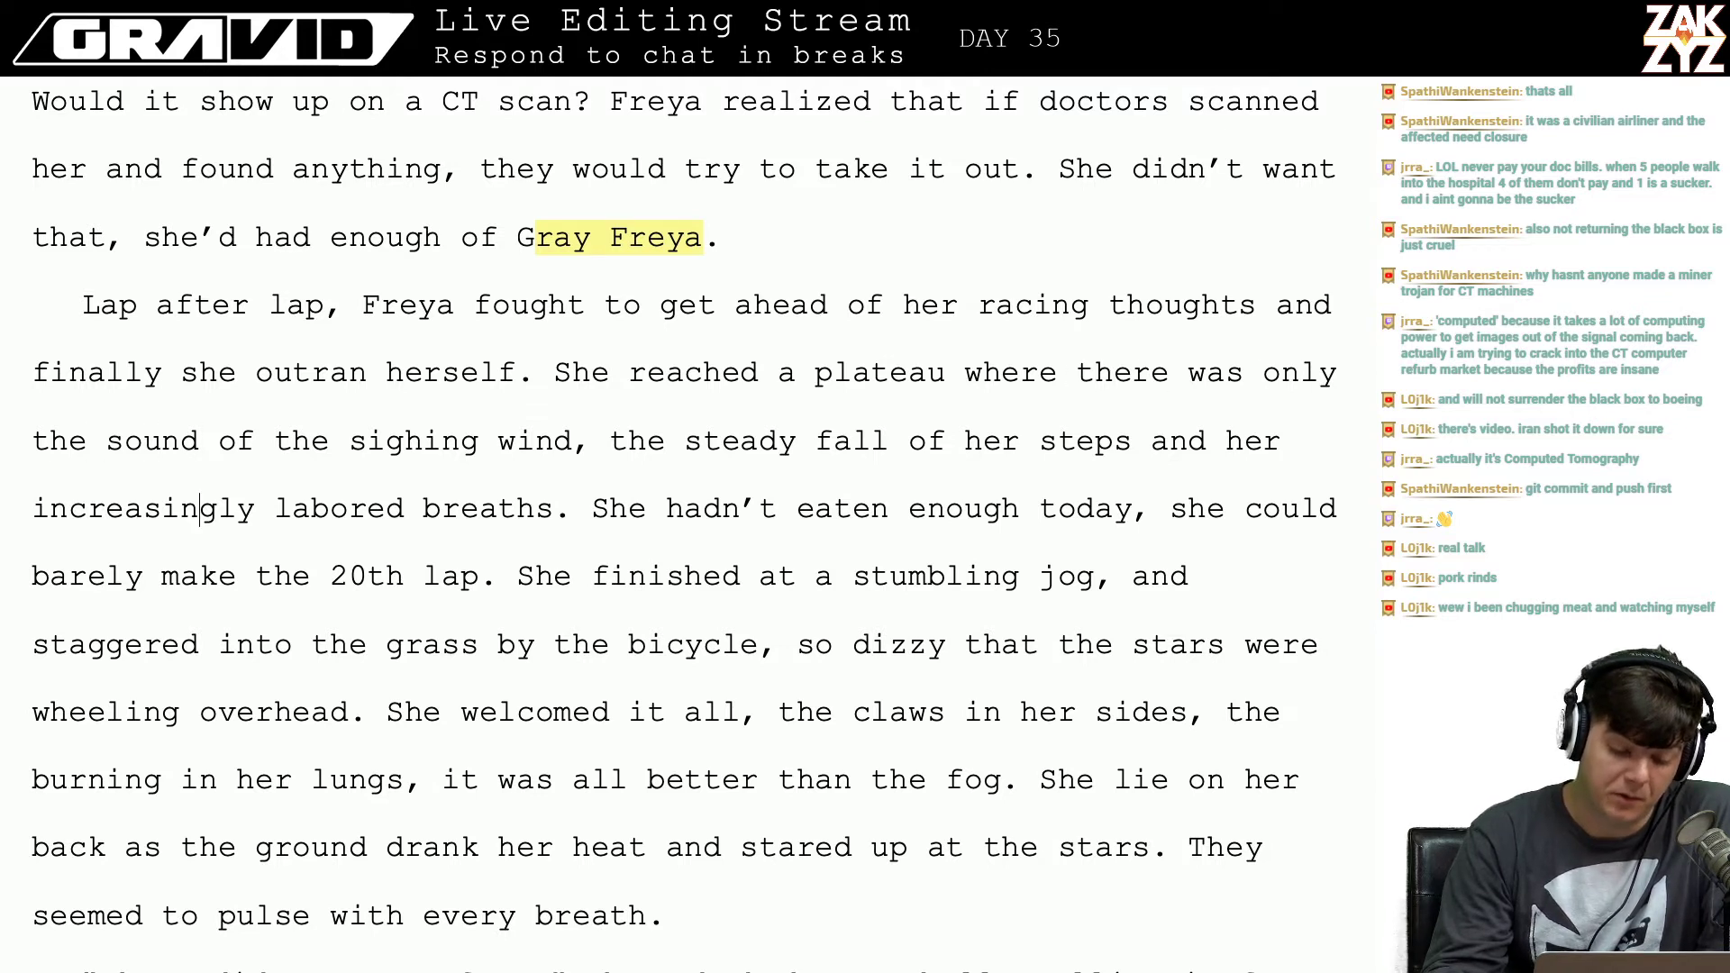
key("Down")
key("Up")
key("Up")
key("Left")
key("Left")
key("Left")
key("Down")
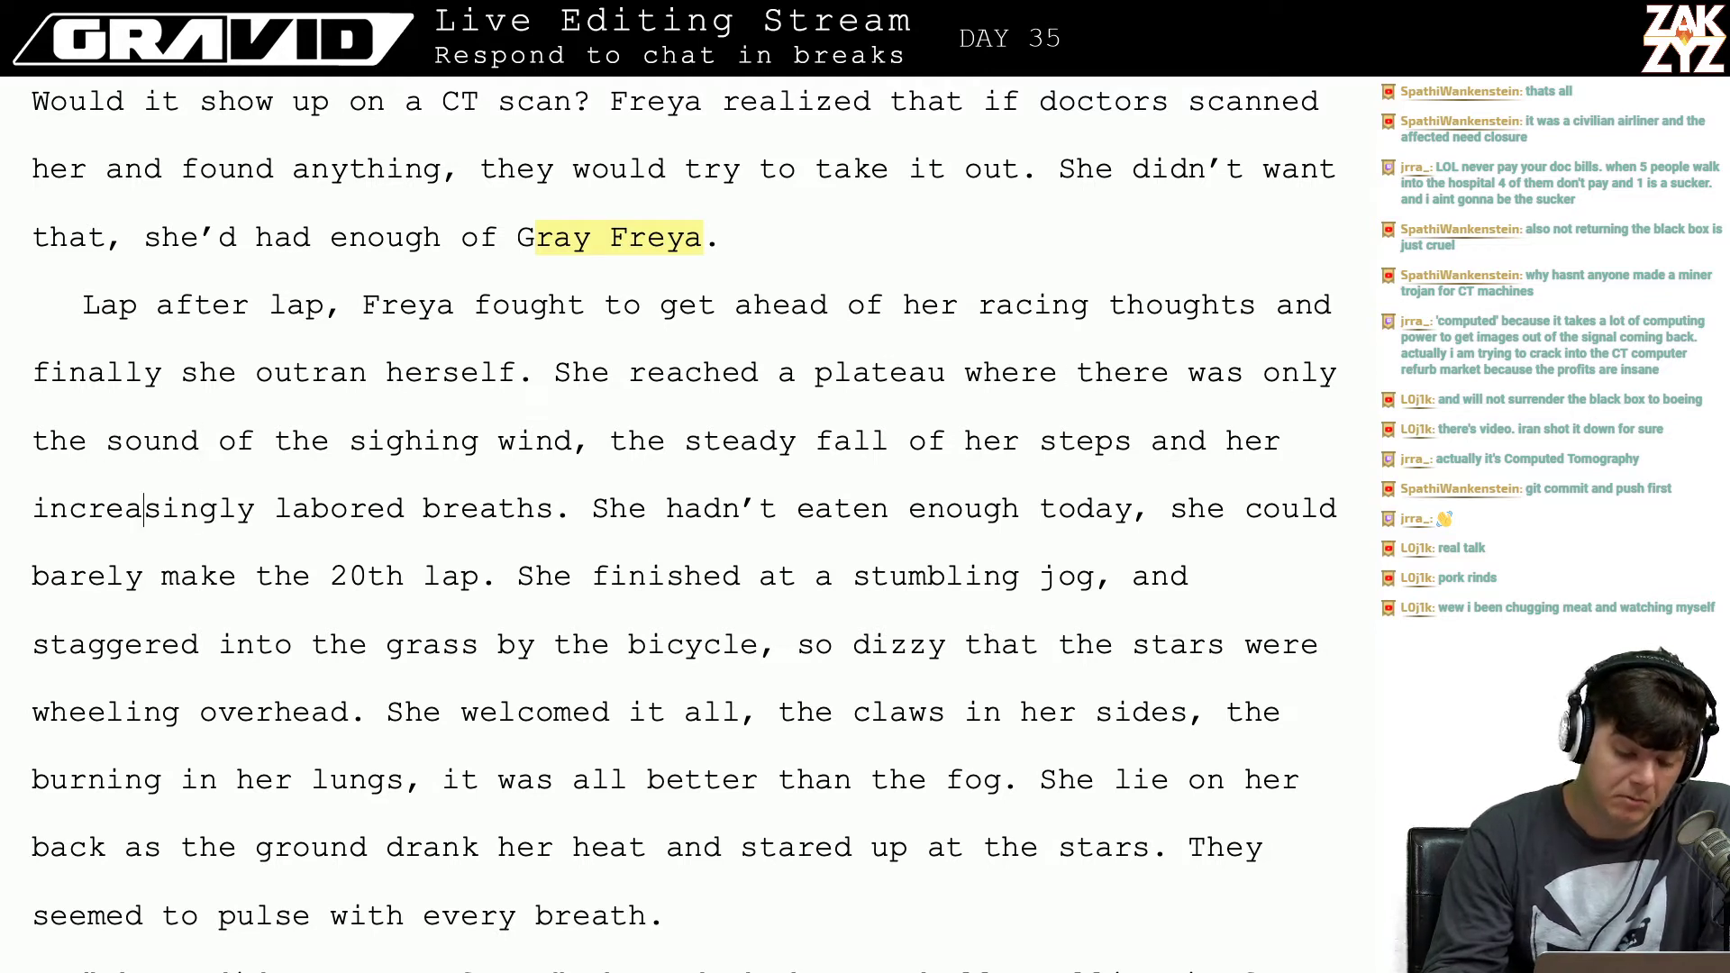
key("Down")
key("Left")
key("Up")
key("Left")
key("Left")
key("Home")
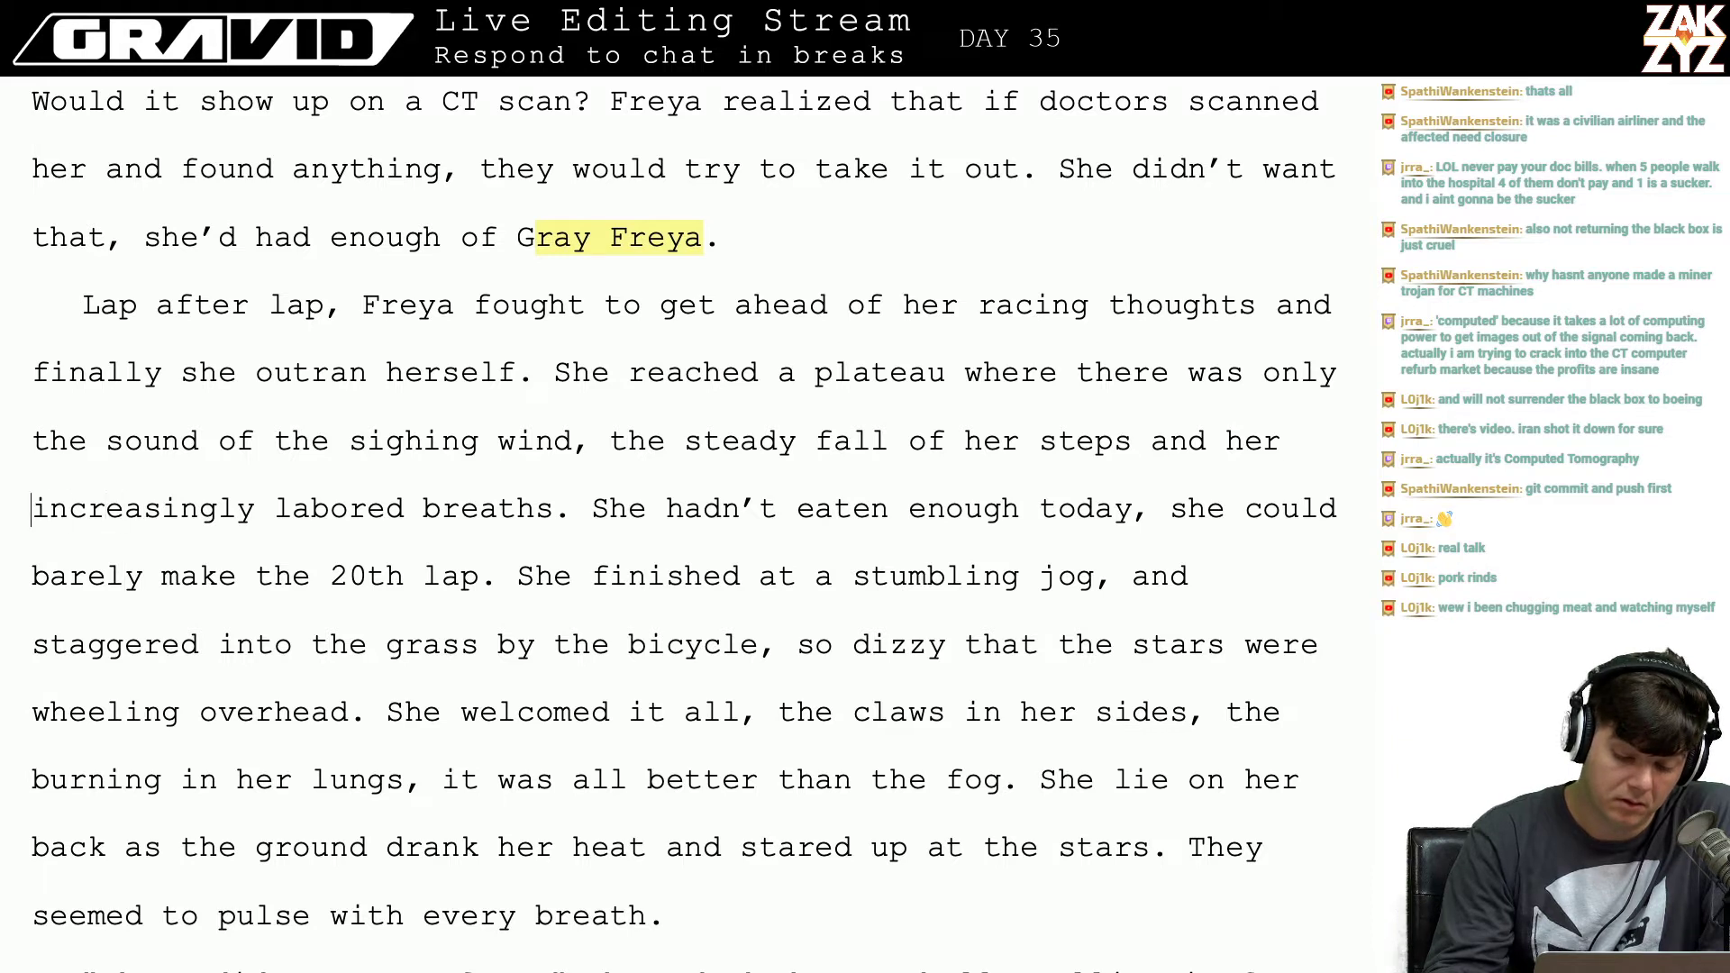
key("Up")
key("Left")
key("Left")
key("Left")
key("Right")
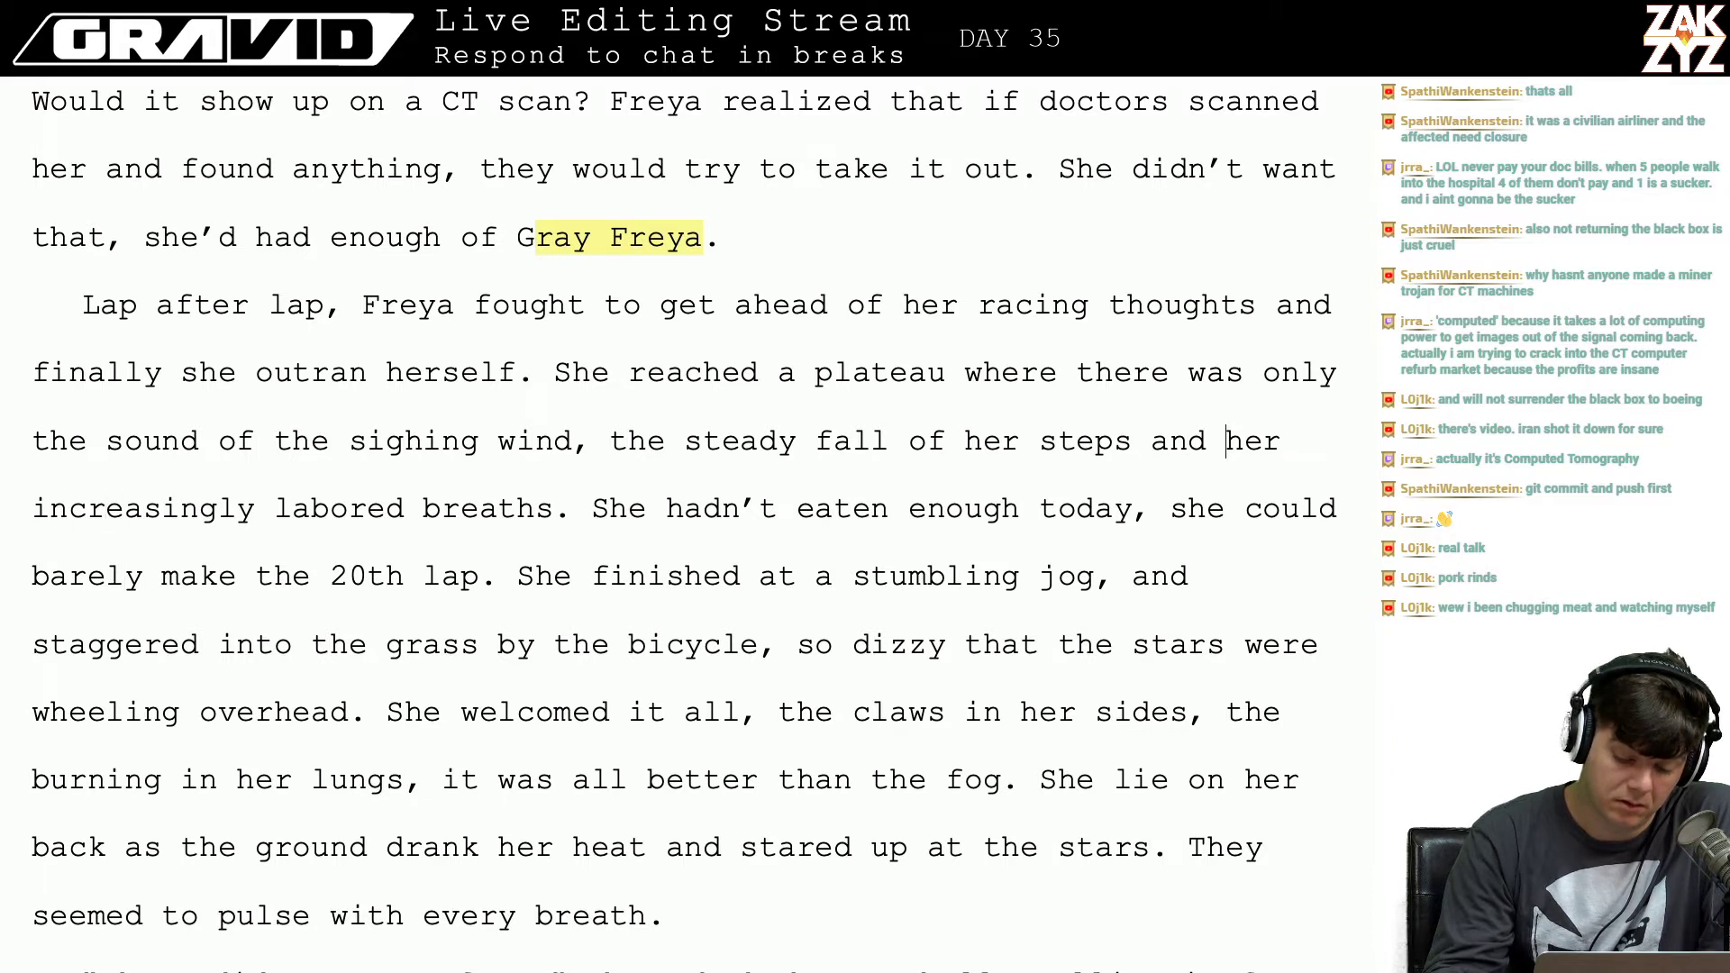
key("Left")
key("Right")
key("Right")
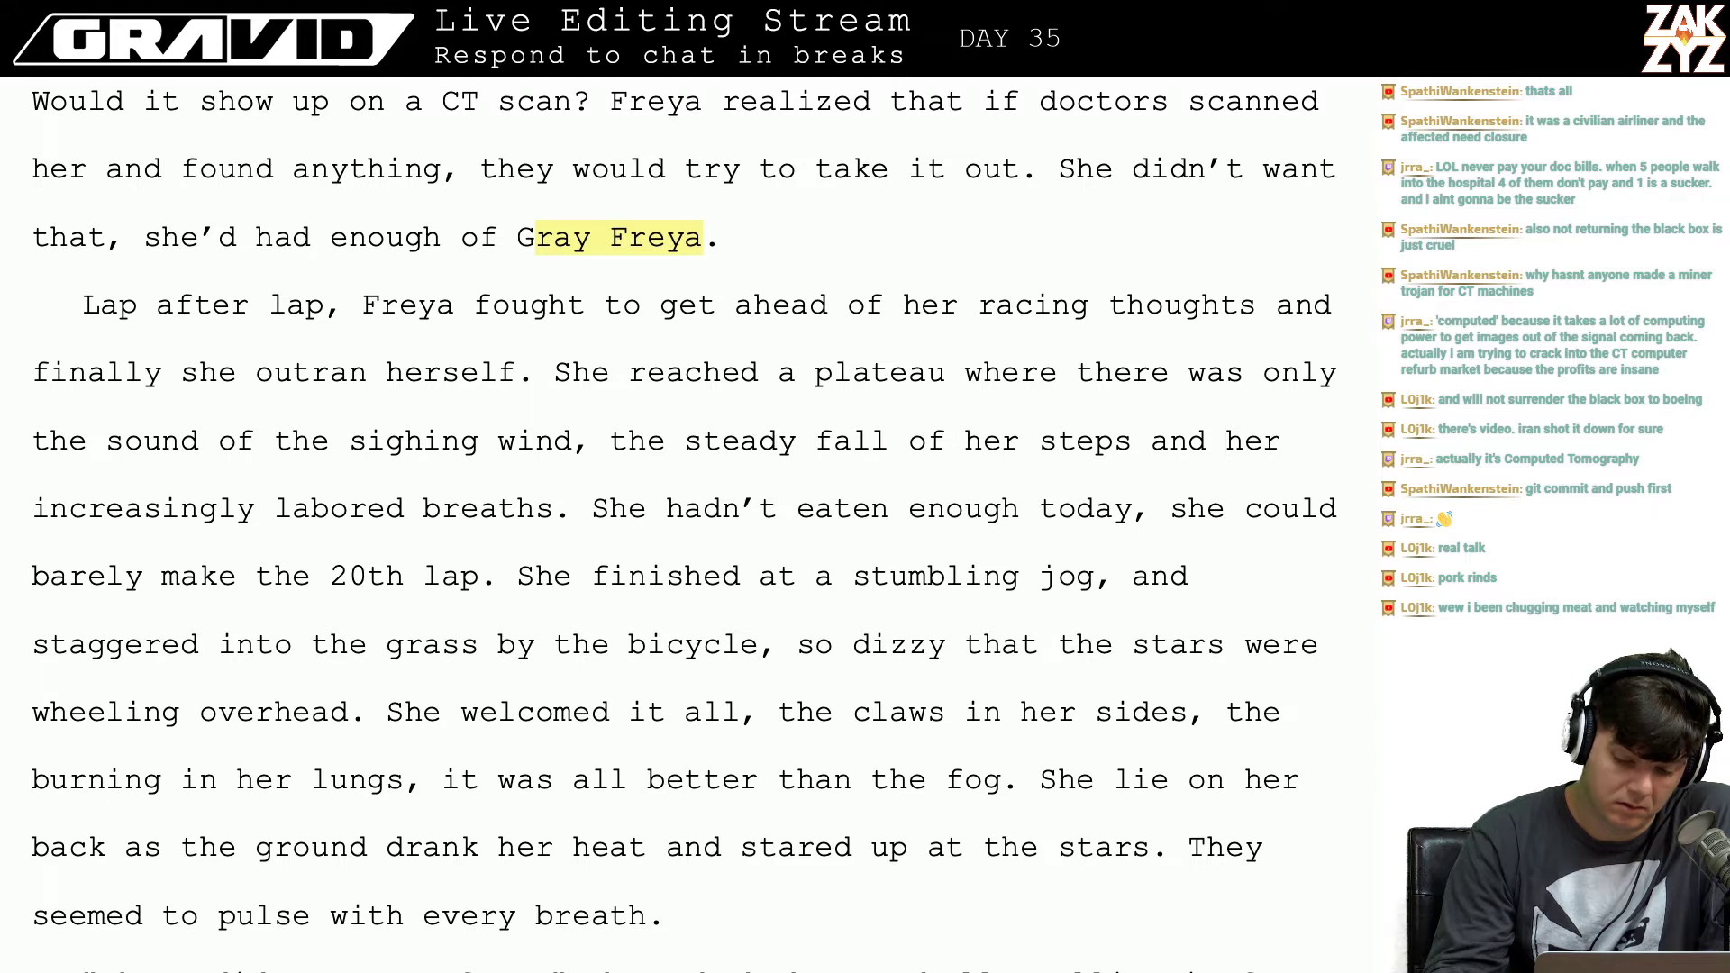
key("Right")
key("Right")
key("Right")
key("Right")
key("Right")
key("Right")
key("Right")
key("Right")
key("Right")
key("Right")
key("Right")
key("Right")
key("Right")
key("Right")
key("Right")
key("Right")
key("Right")
key("Right")
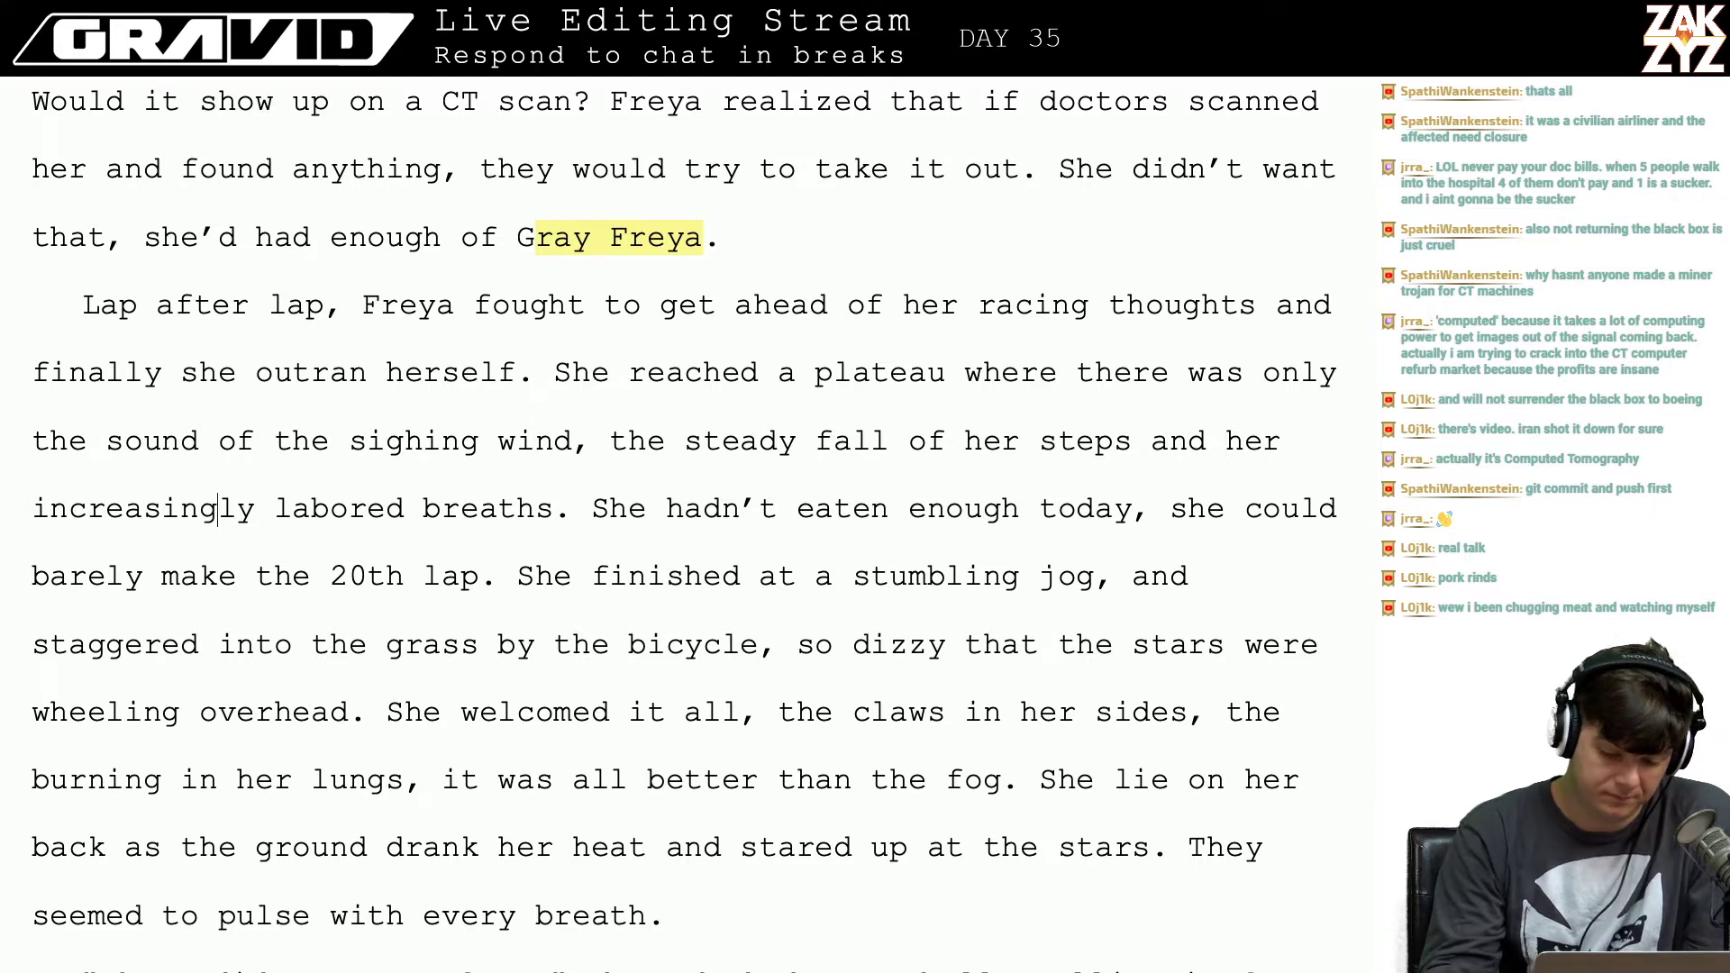
key("Right")
key("Right")
key("Right")
key("Right")
key("Right")
key("Right")
key("Right")
key("Right")
key("Right")
key("Right")
key("Right")
key("Right")
key("Right")
key("Right")
key("Right")
key("Right")
key("Right")
key("Right")
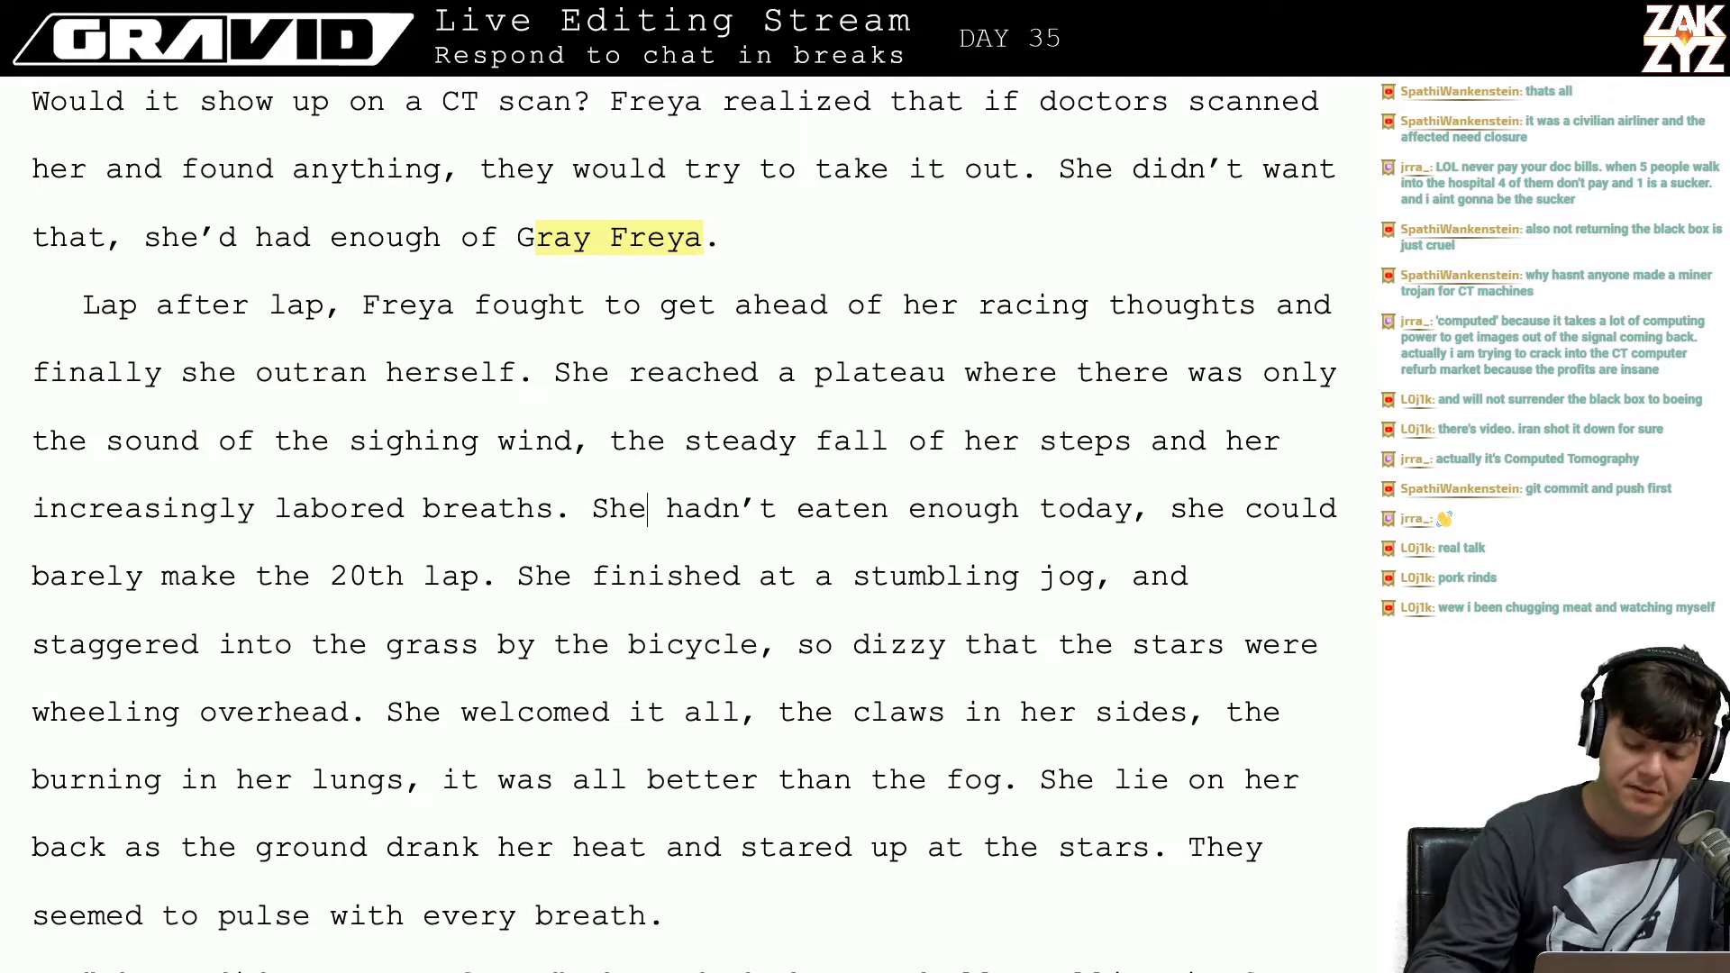
Step: Change "She" to "Freya" in "She hadn't eaten enough today"
scroll(685, 505, "down", 1)
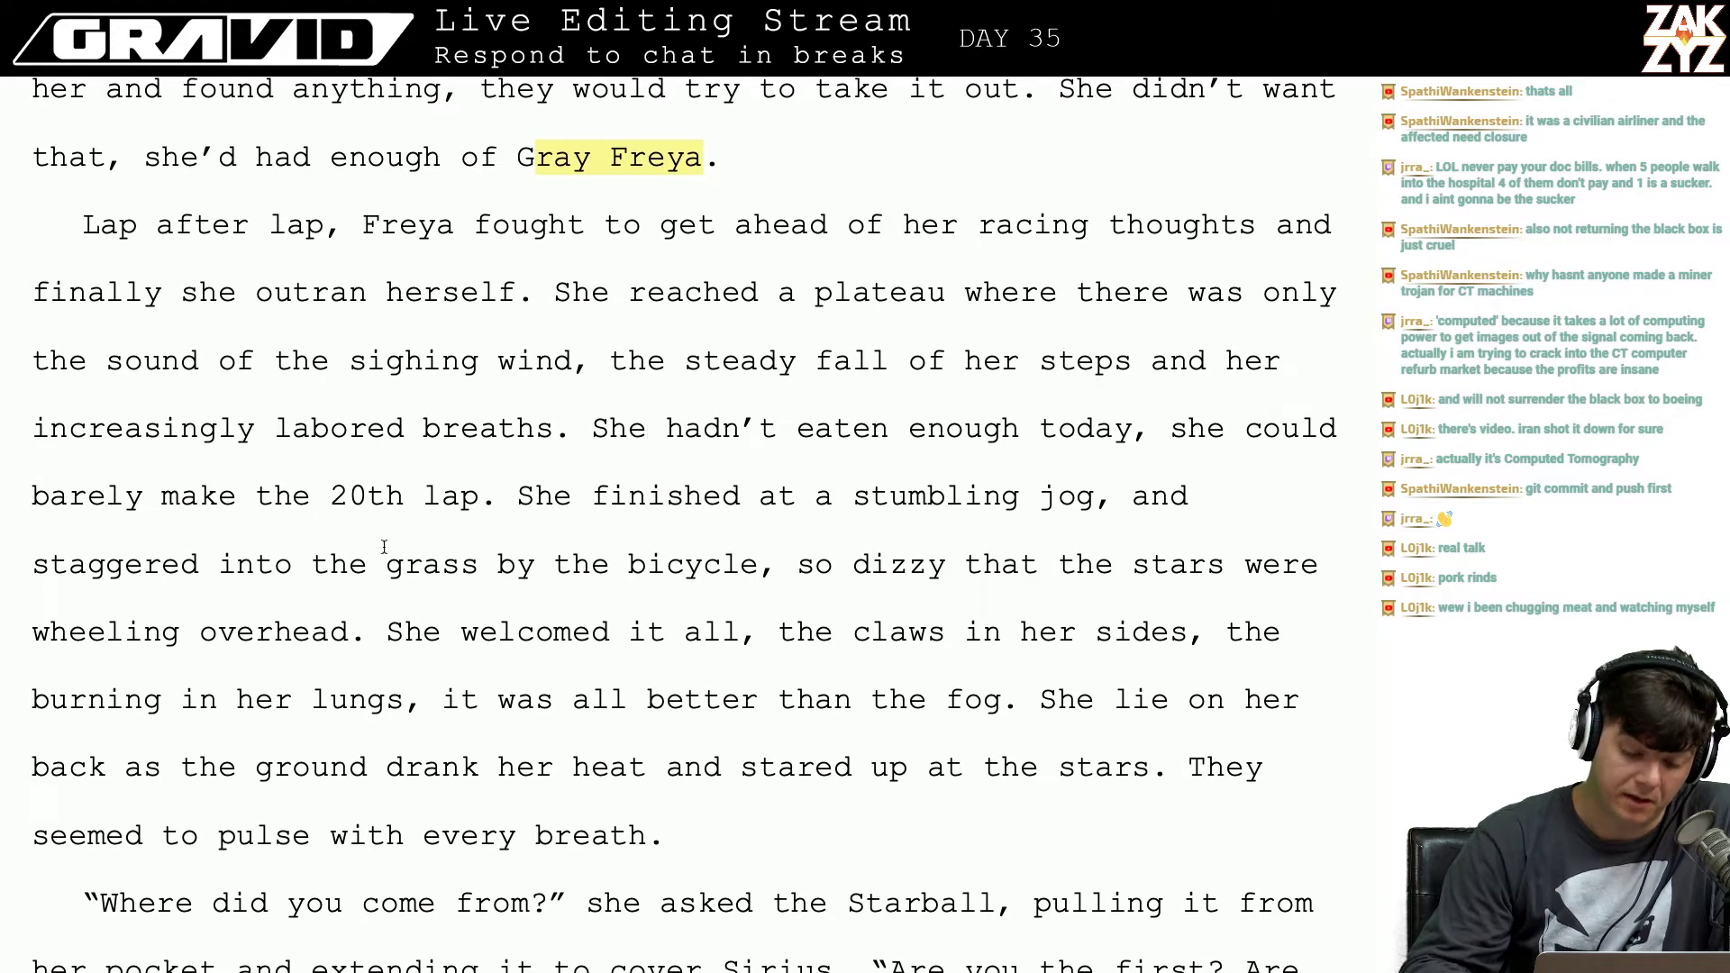
left_click(457, 499)
scroll(457, 505, "down", 3)
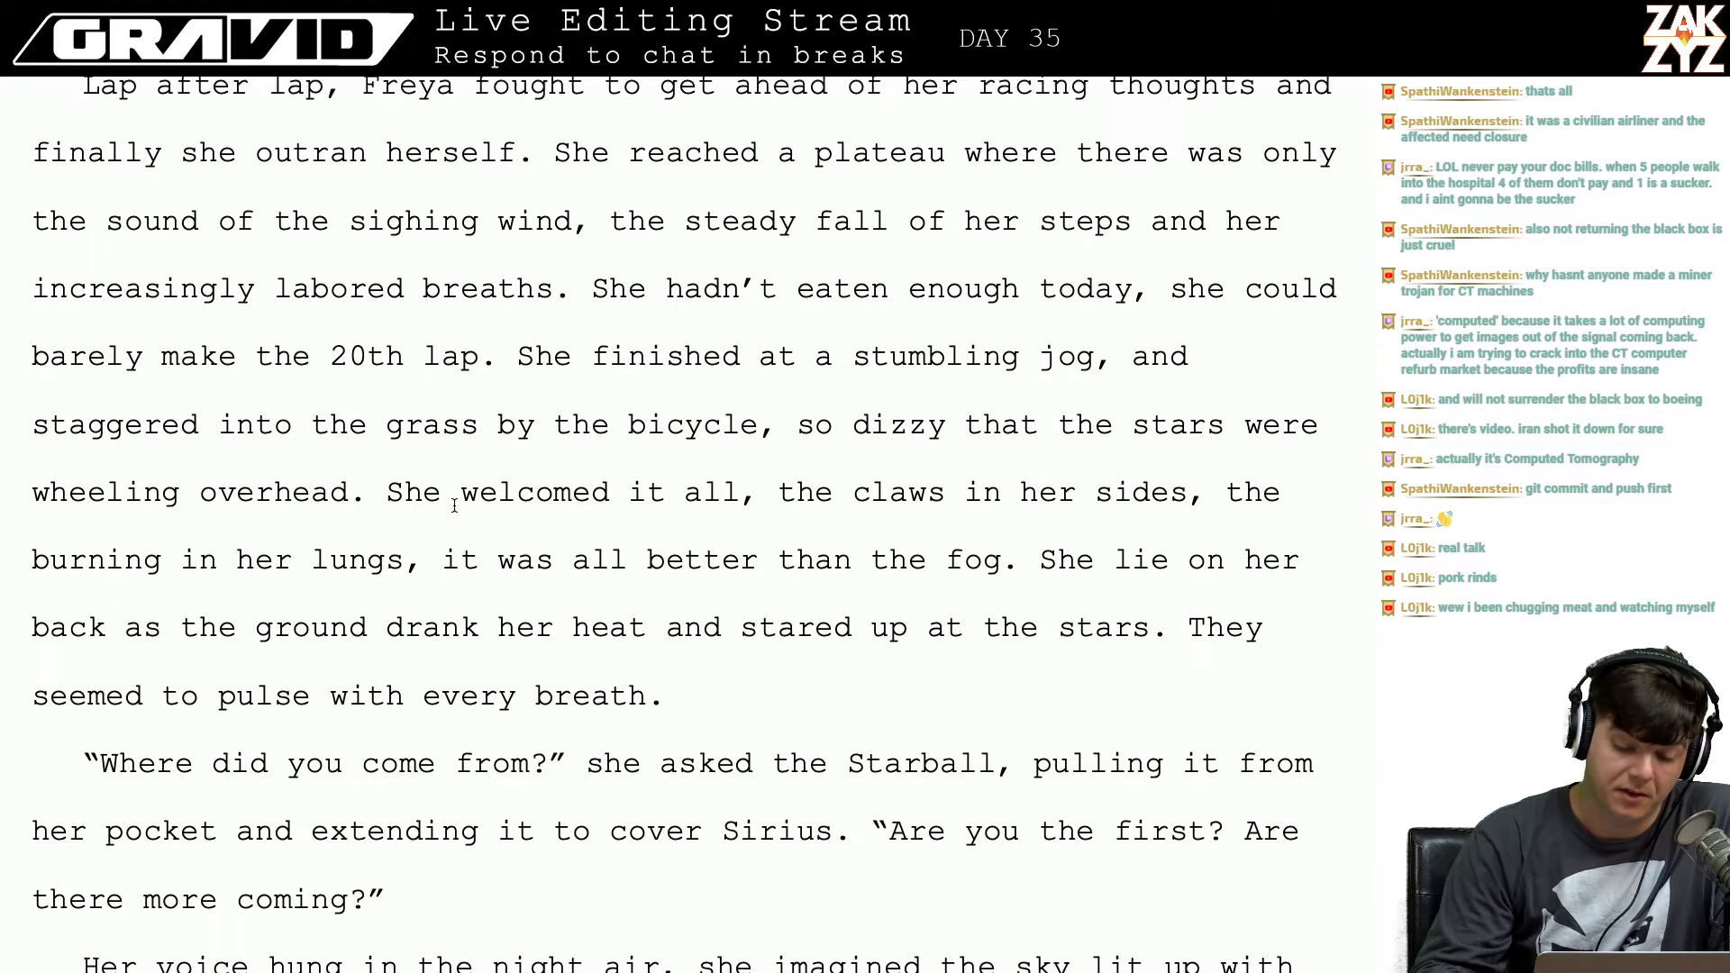
left_click(636, 252)
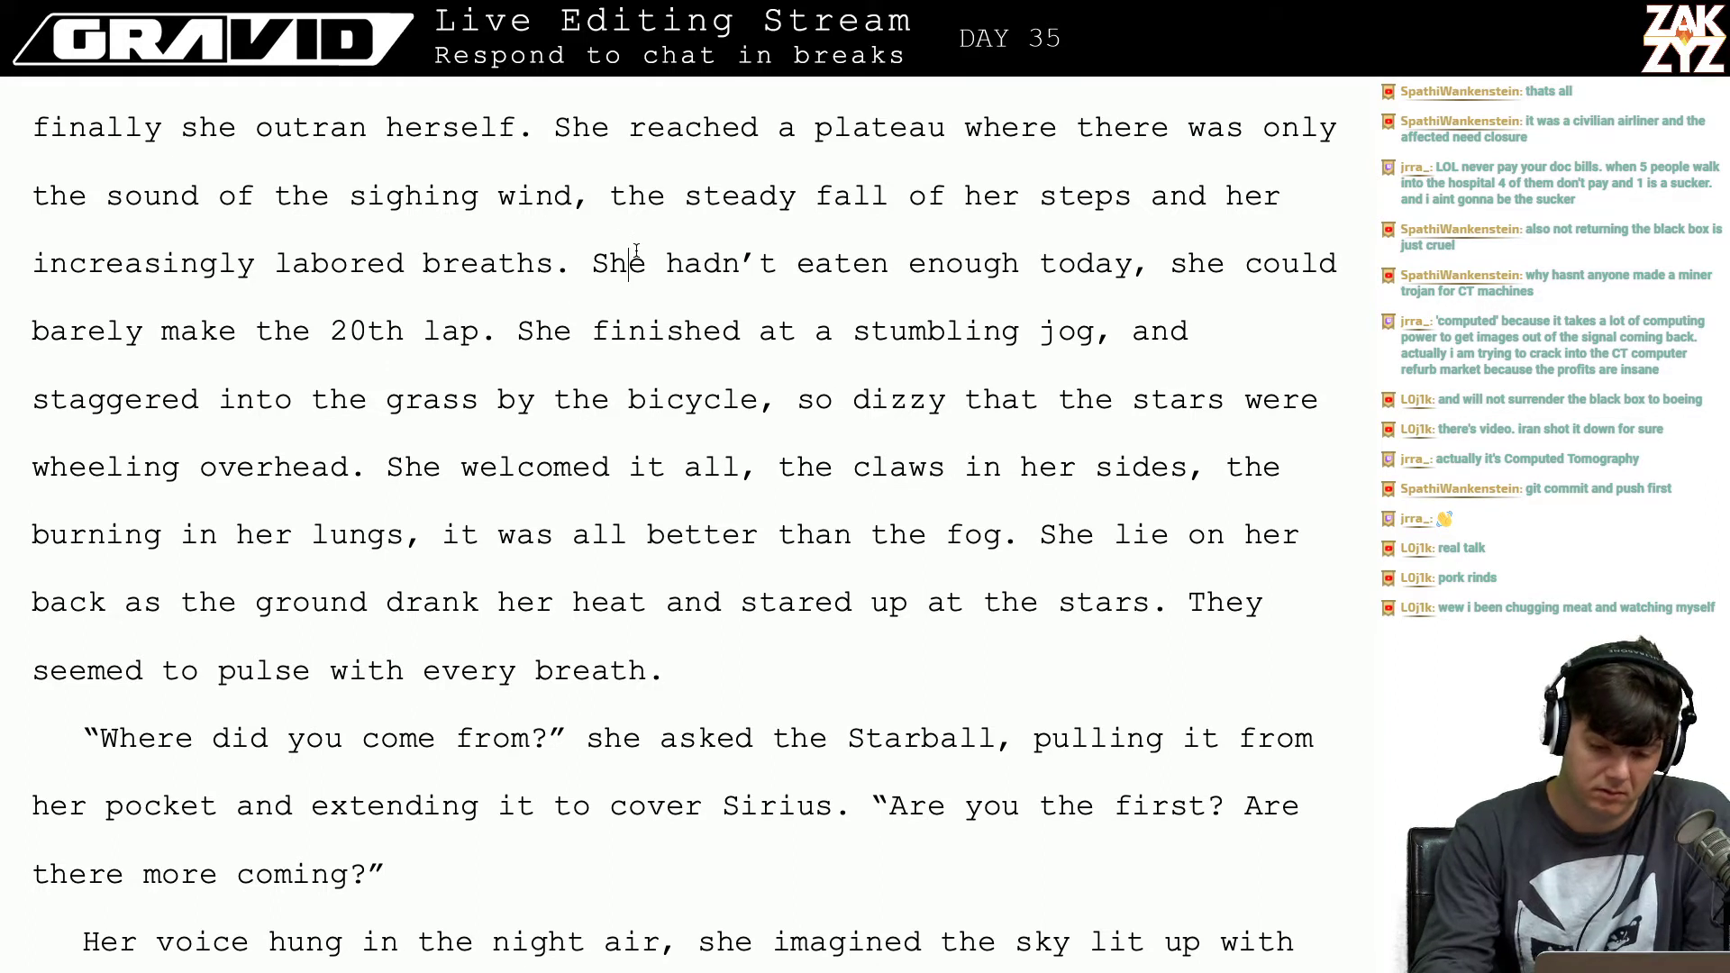
key("BackSpace")
key("BackSpace")
type("Freya")
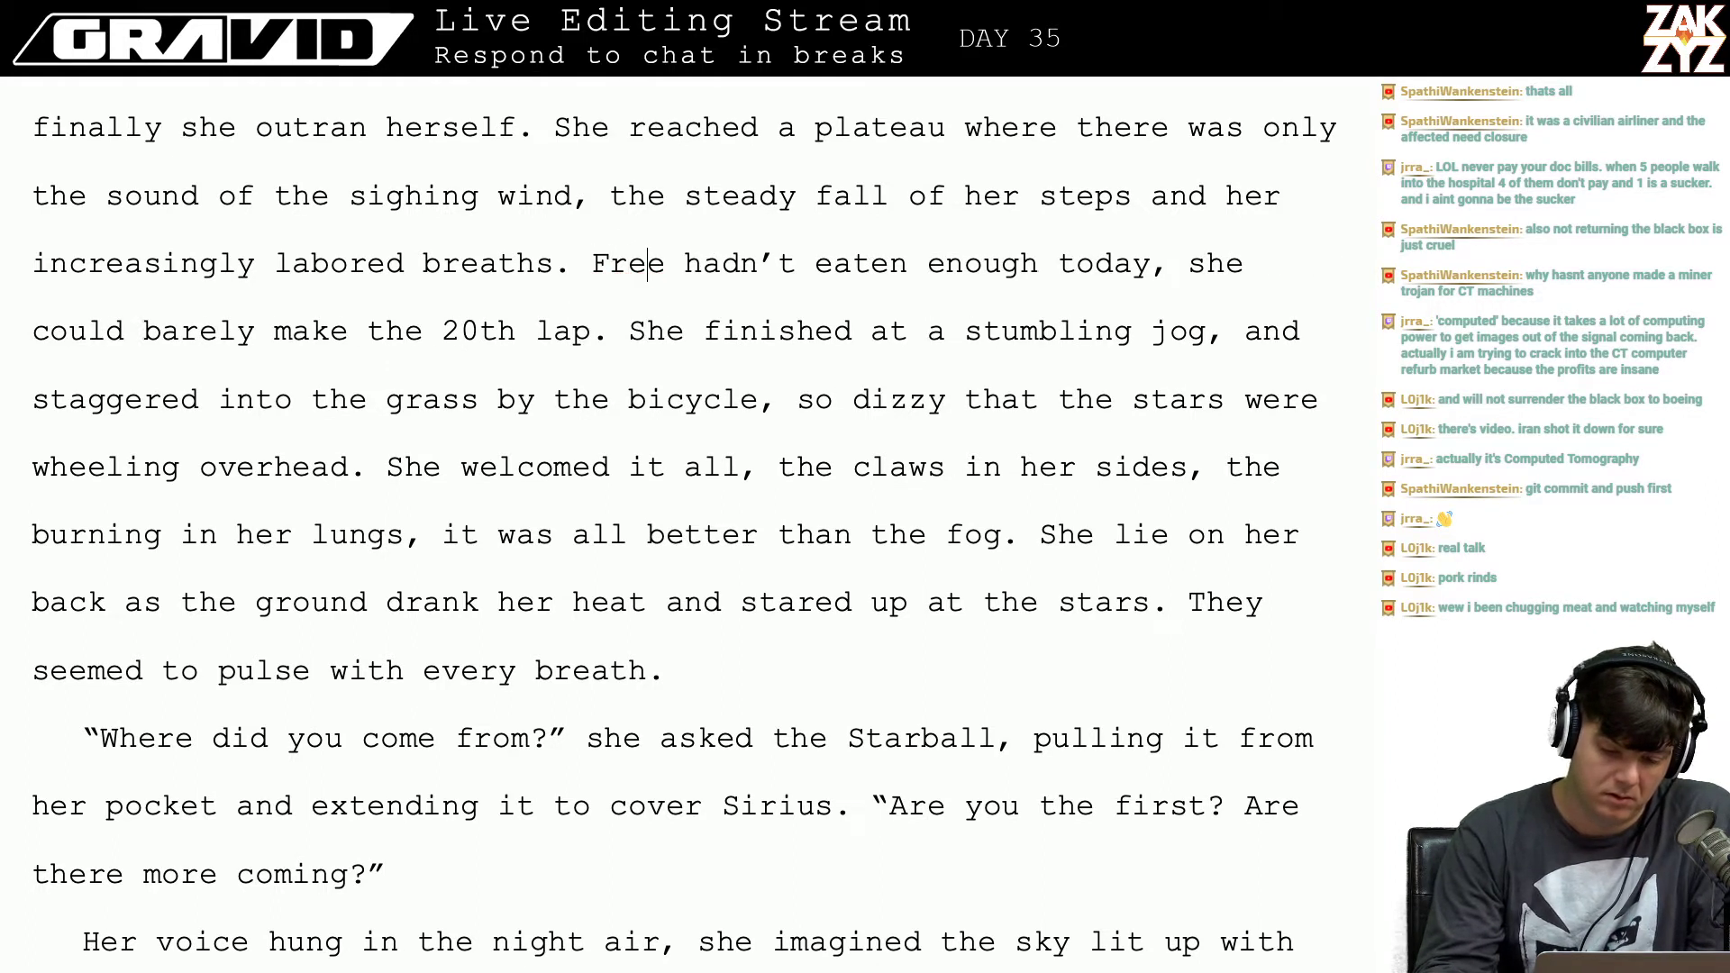
key("BackSpace")
Step: Check the wording from "hadn't eaten enough today" through the stumbling jog and the dizzy collapse by the bicycle
key("Down")
key("Down")
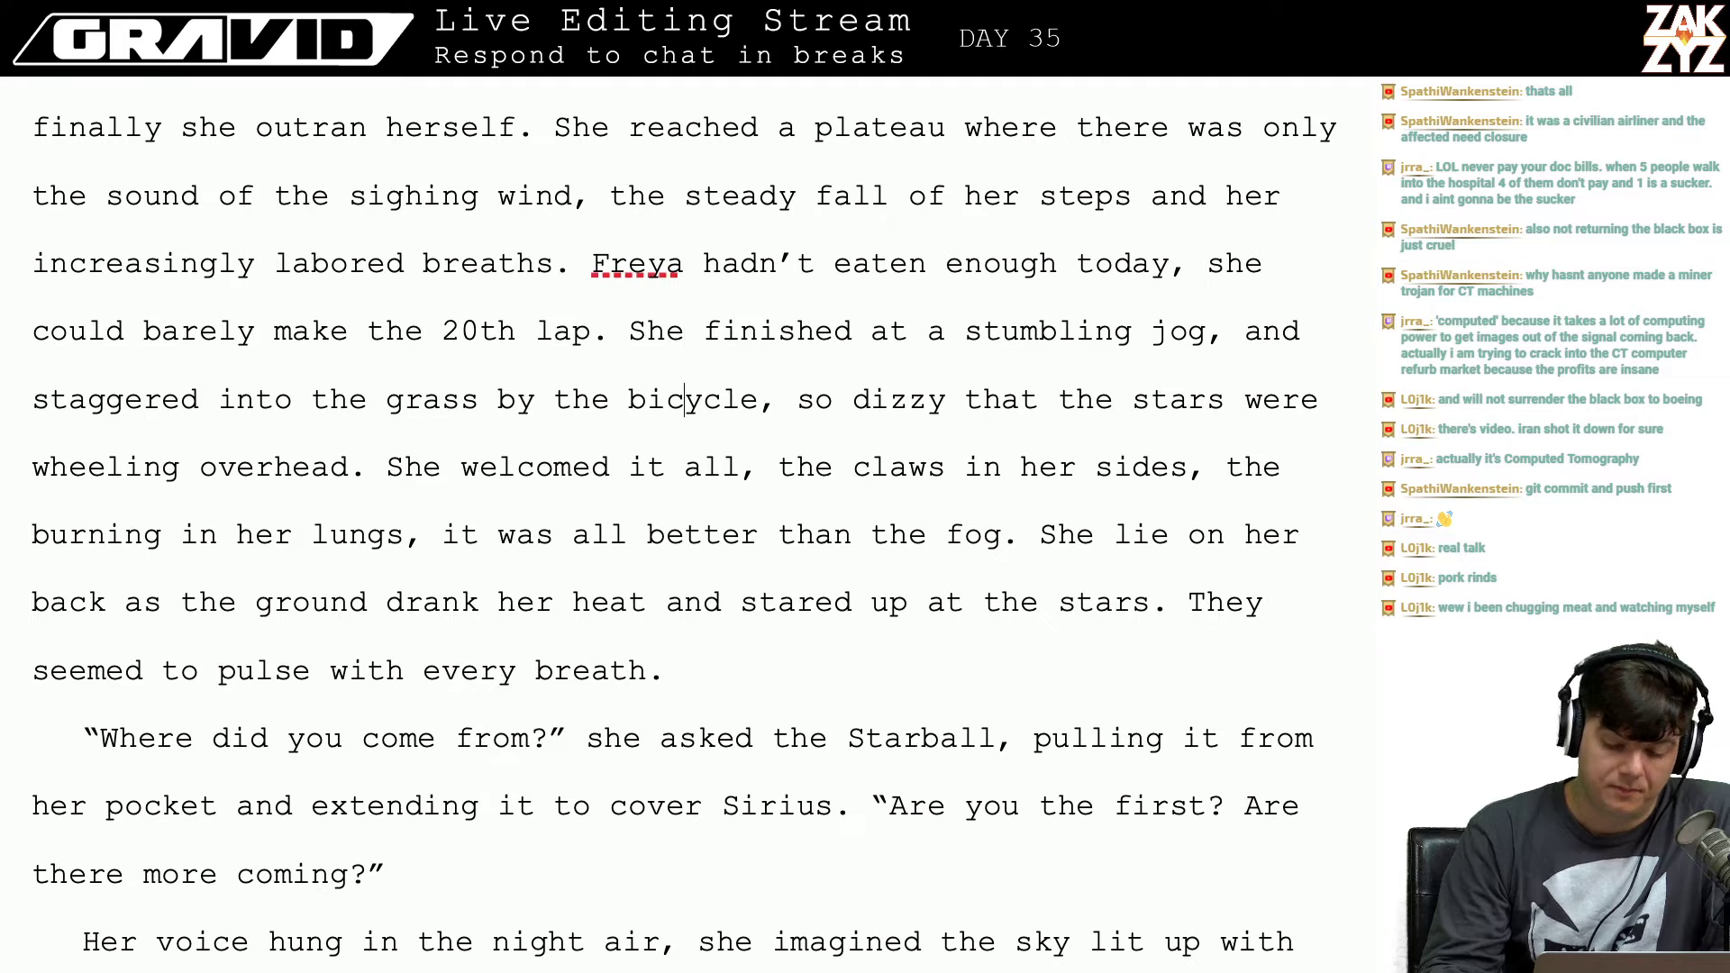
key("Right")
key("Up")
key("Up")
key("Right")
key("Right")
key("Right")
key("Right")
key("Right")
key("Right")
key("Right")
key("Right")
key("Right")
key("Right")
key("Right")
key("Right")
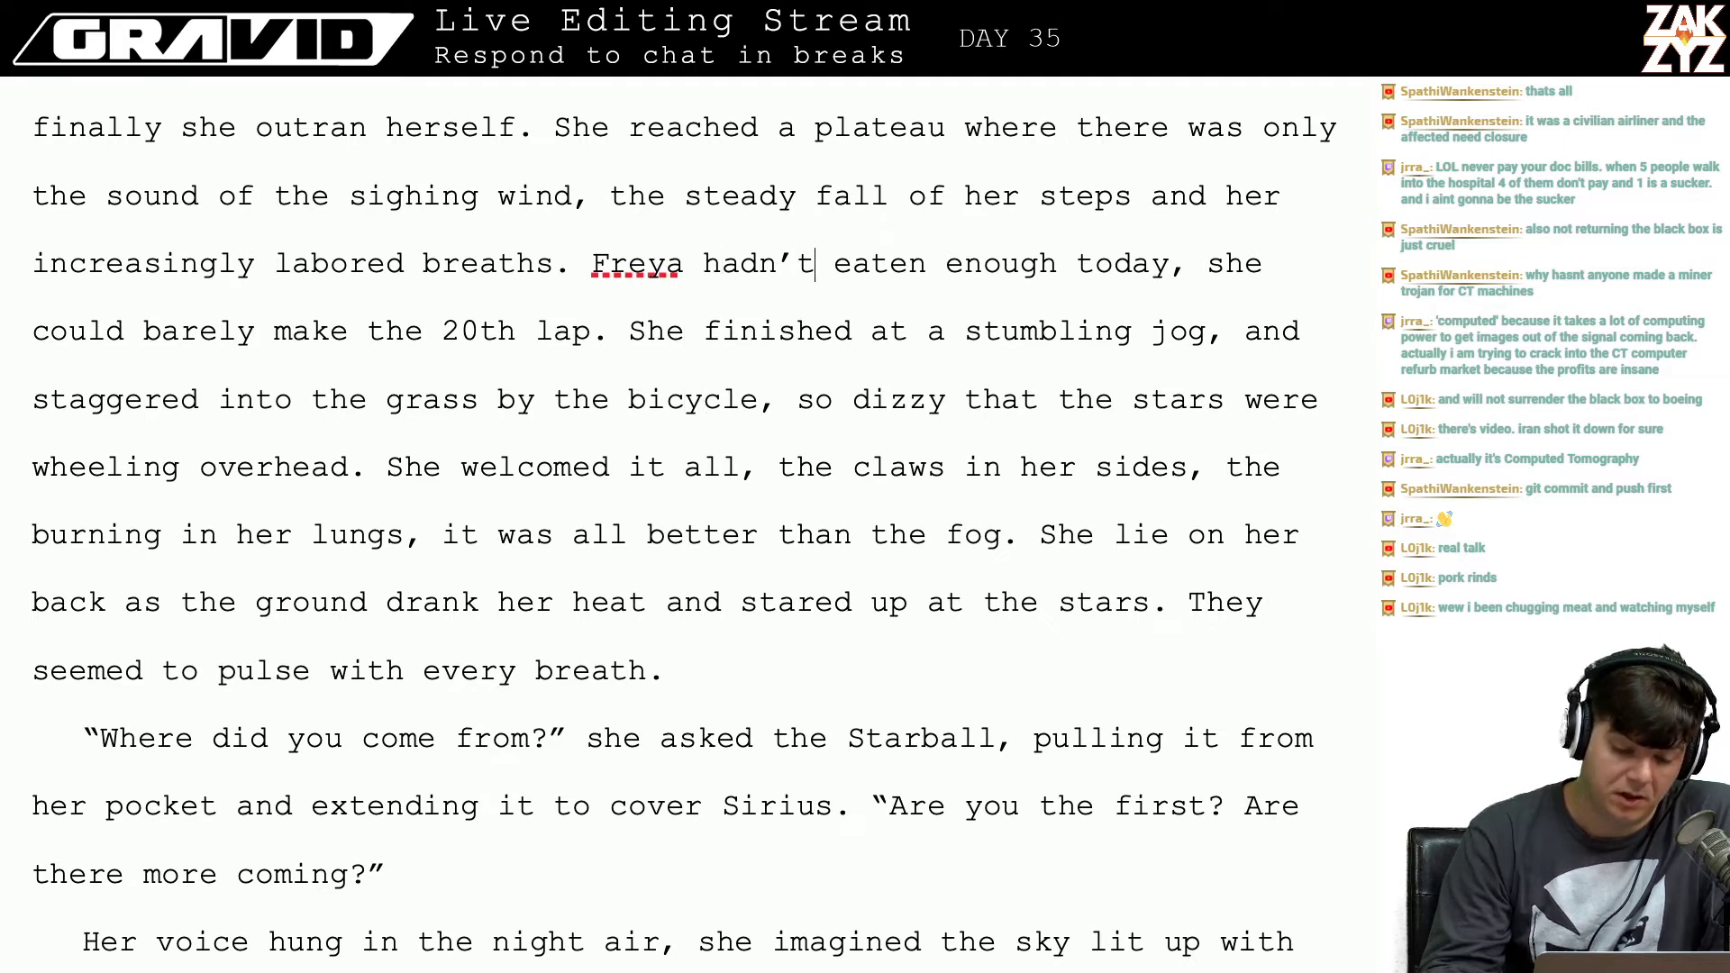
key("Down")
key("Left")
key("Left")
key("Left")
key("Left")
key("Left")
key("Left")
key("Left")
key("Left")
key("Left")
key("Left")
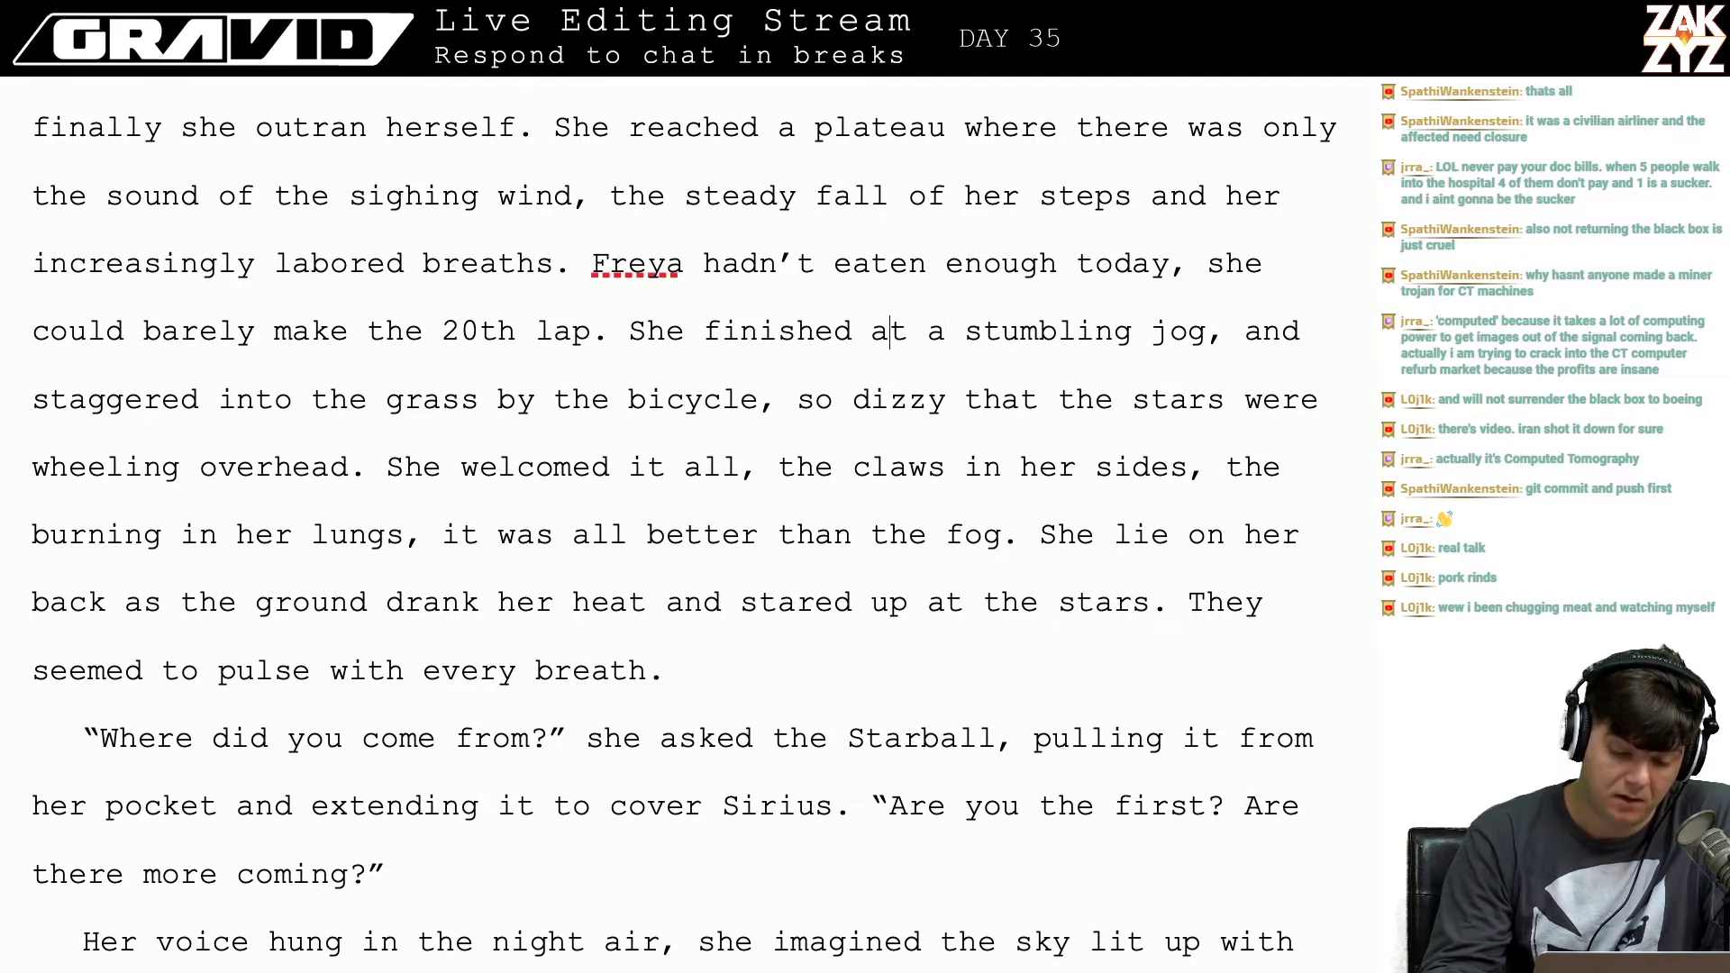
key("Right")
key("Right")
key("Right")
key("Right")
key("Right")
key("Right")
key("Right")
key("Down")
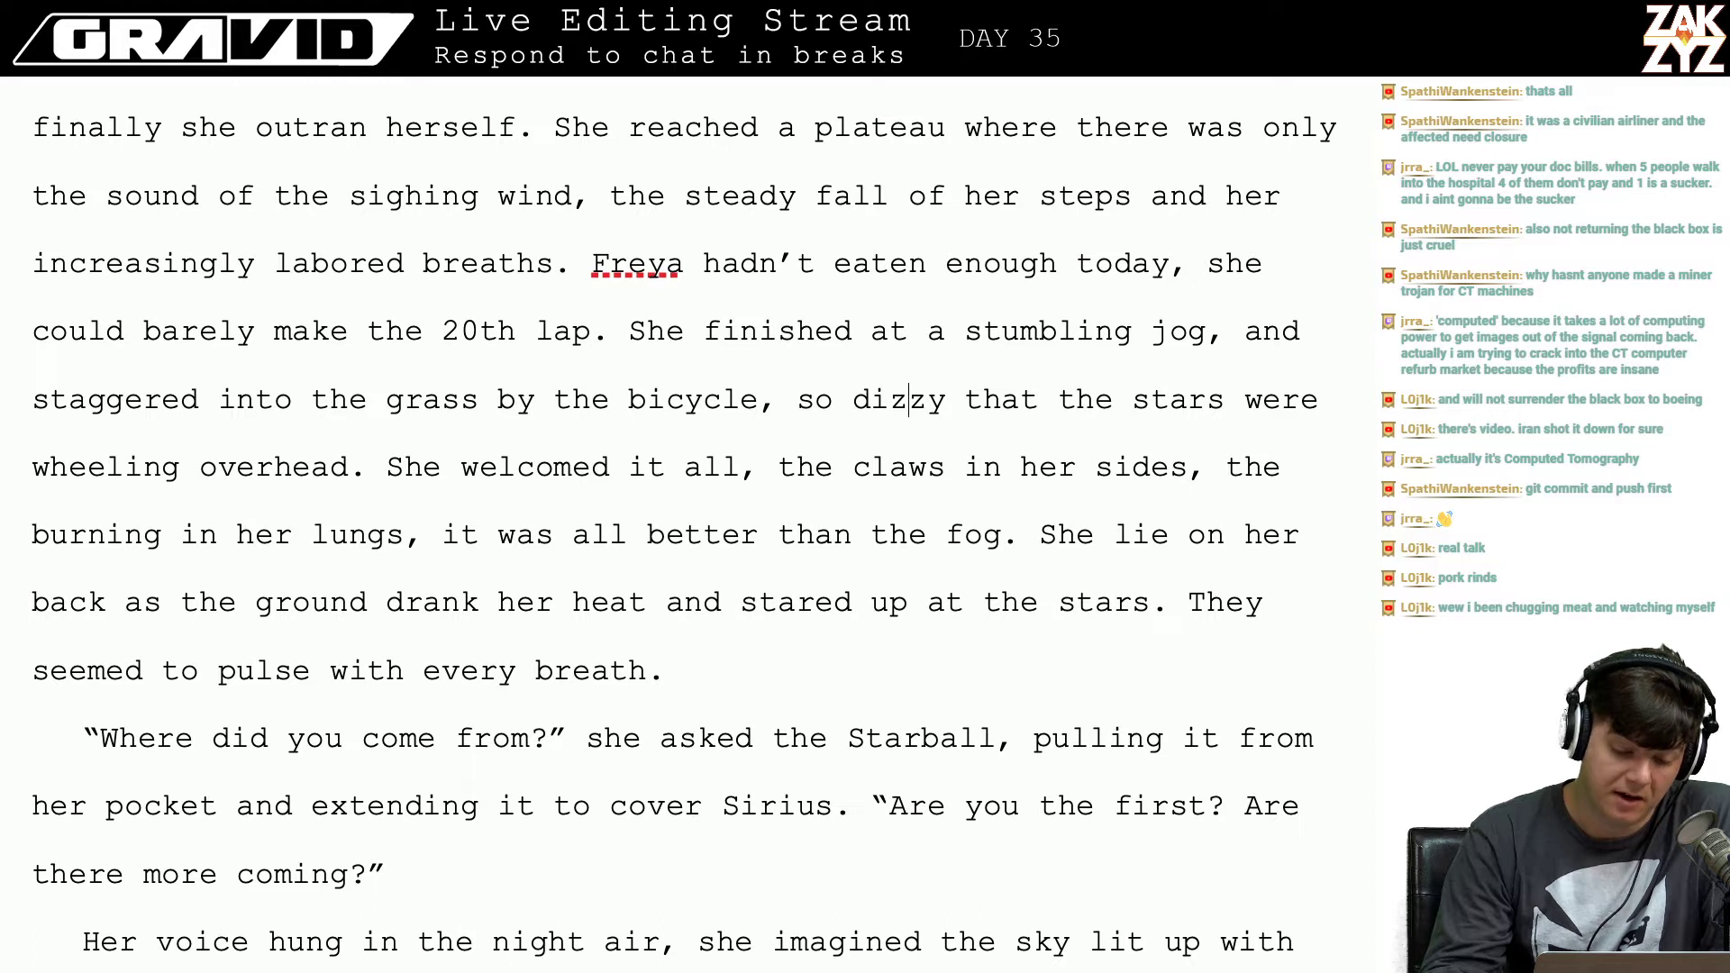
Step: Replace "the" with "Randall's" before "bicycle" in the sentence about staggering into the grass
key("Left")
key("Left")
key("Left")
key("Left")
key("Left")
key("Left")
key("Left")
key("Left")
key("Left")
key("Left")
key("Left")
key("Left")
key("Left")
key("Left")
key("Left")
key("Left")
key("Left")
key("Left")
key("Left")
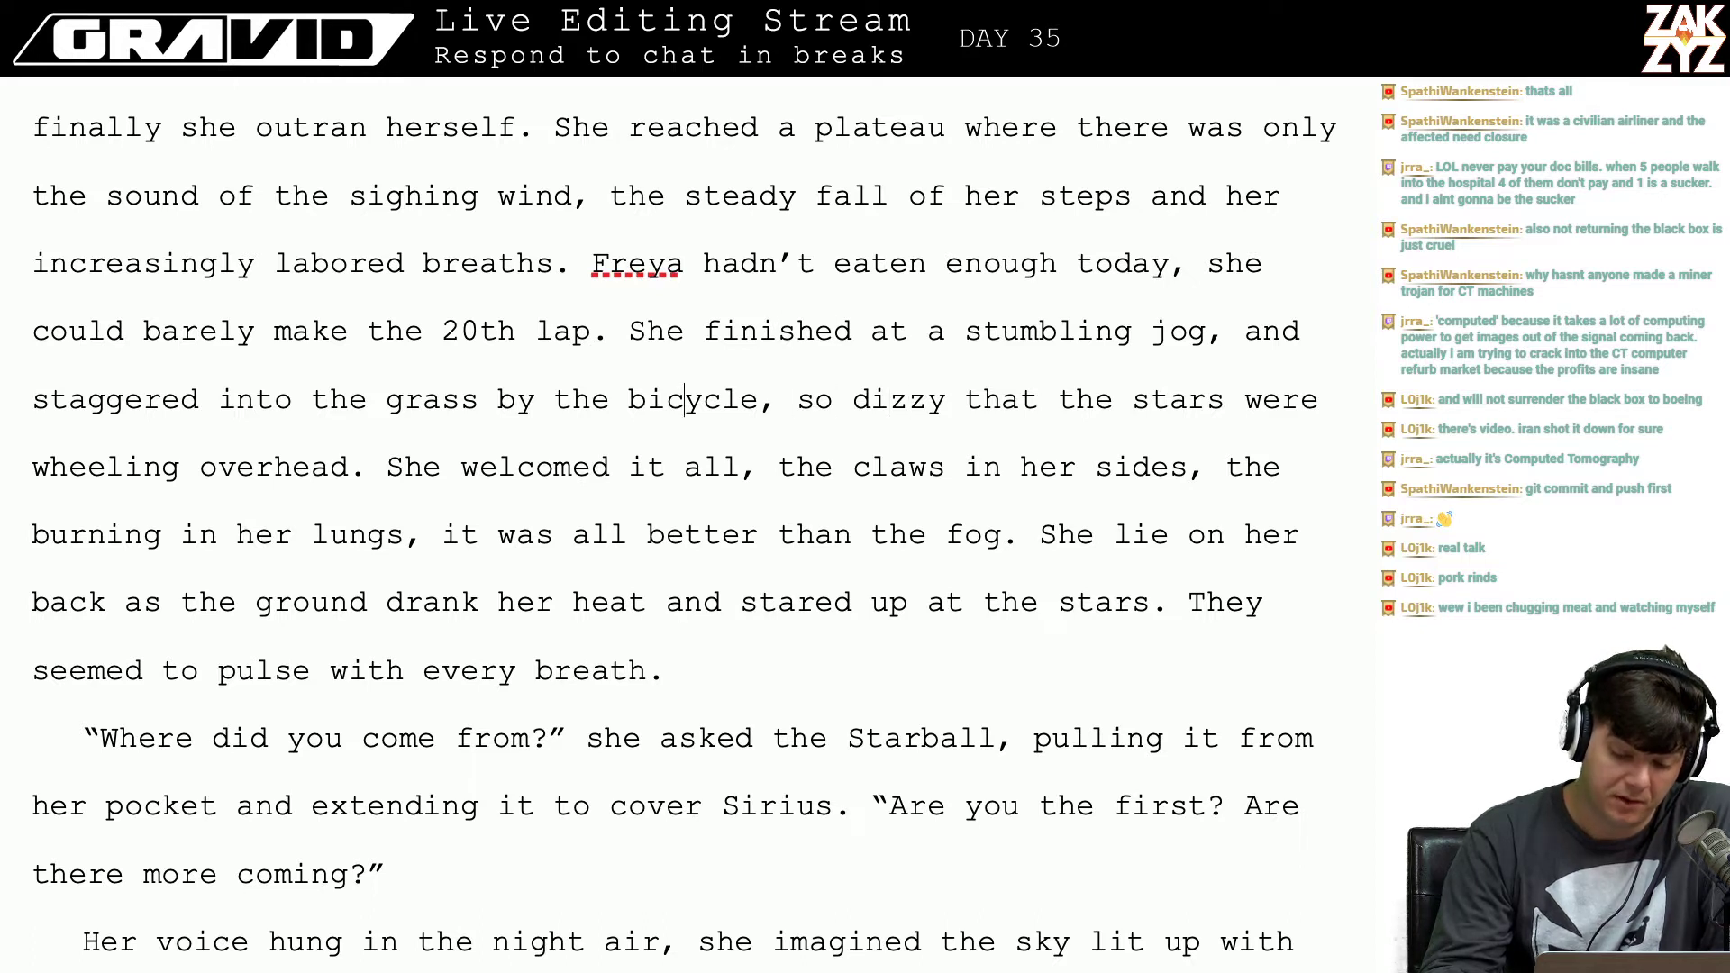
key("Right")
key("Right")
key("Right")
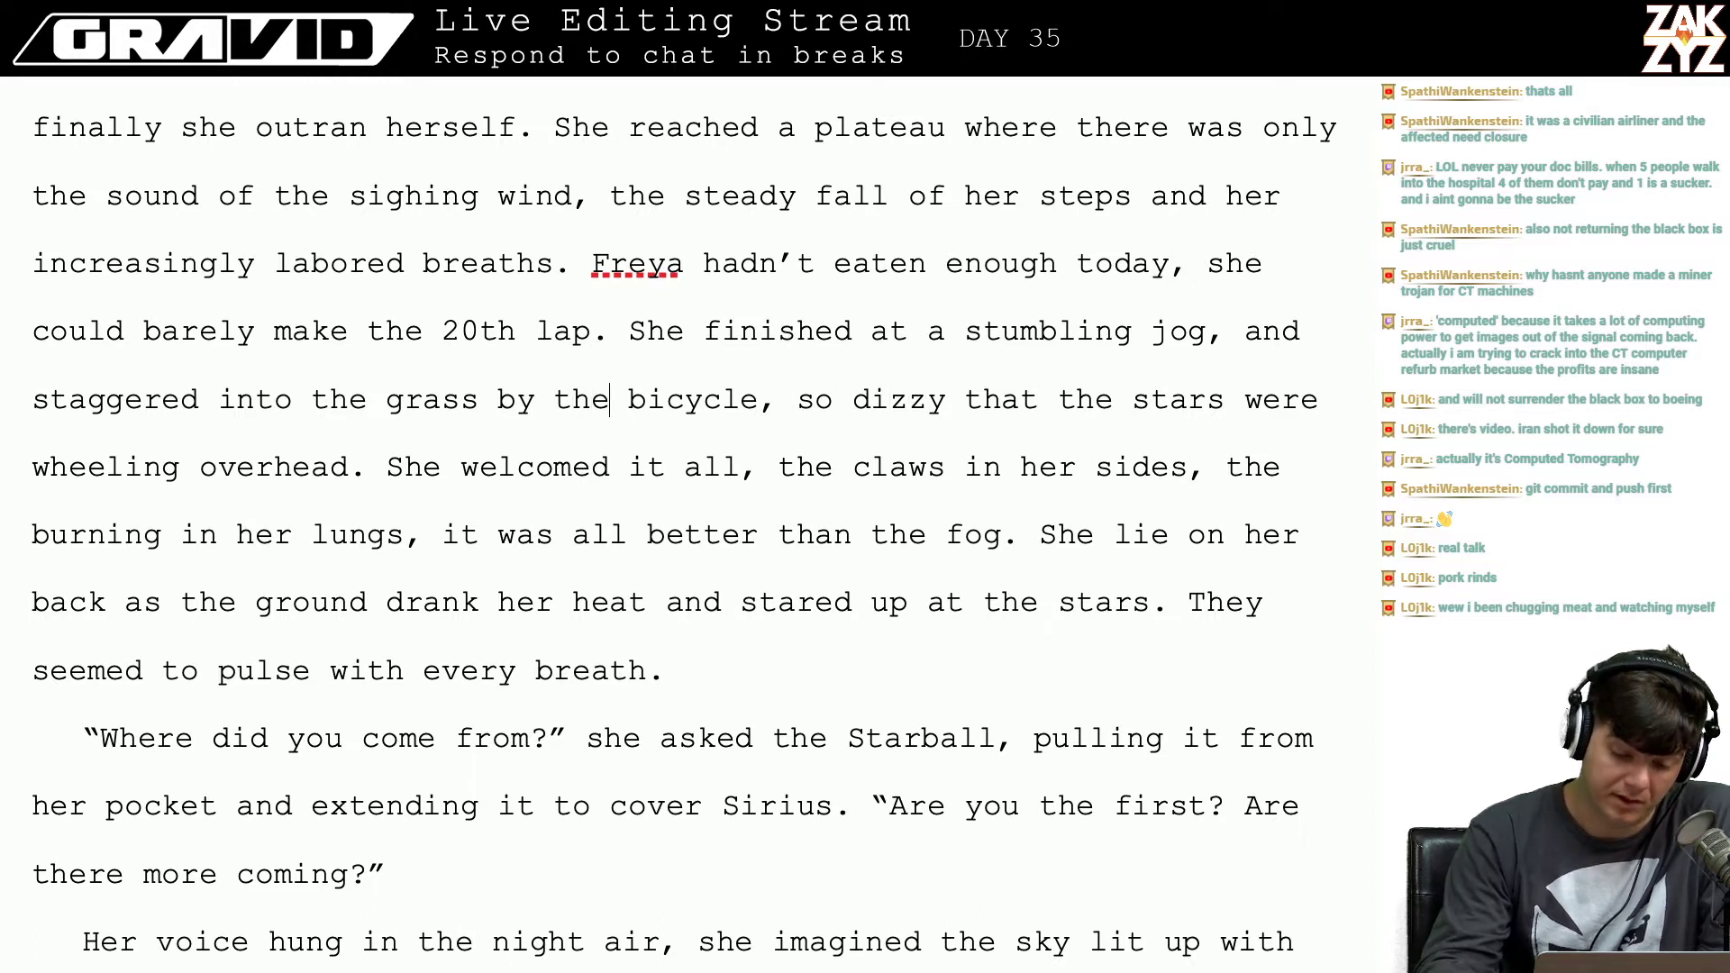
key("BackSpace")
key("BackSpace")
key("BackSpace")
type("Randla")
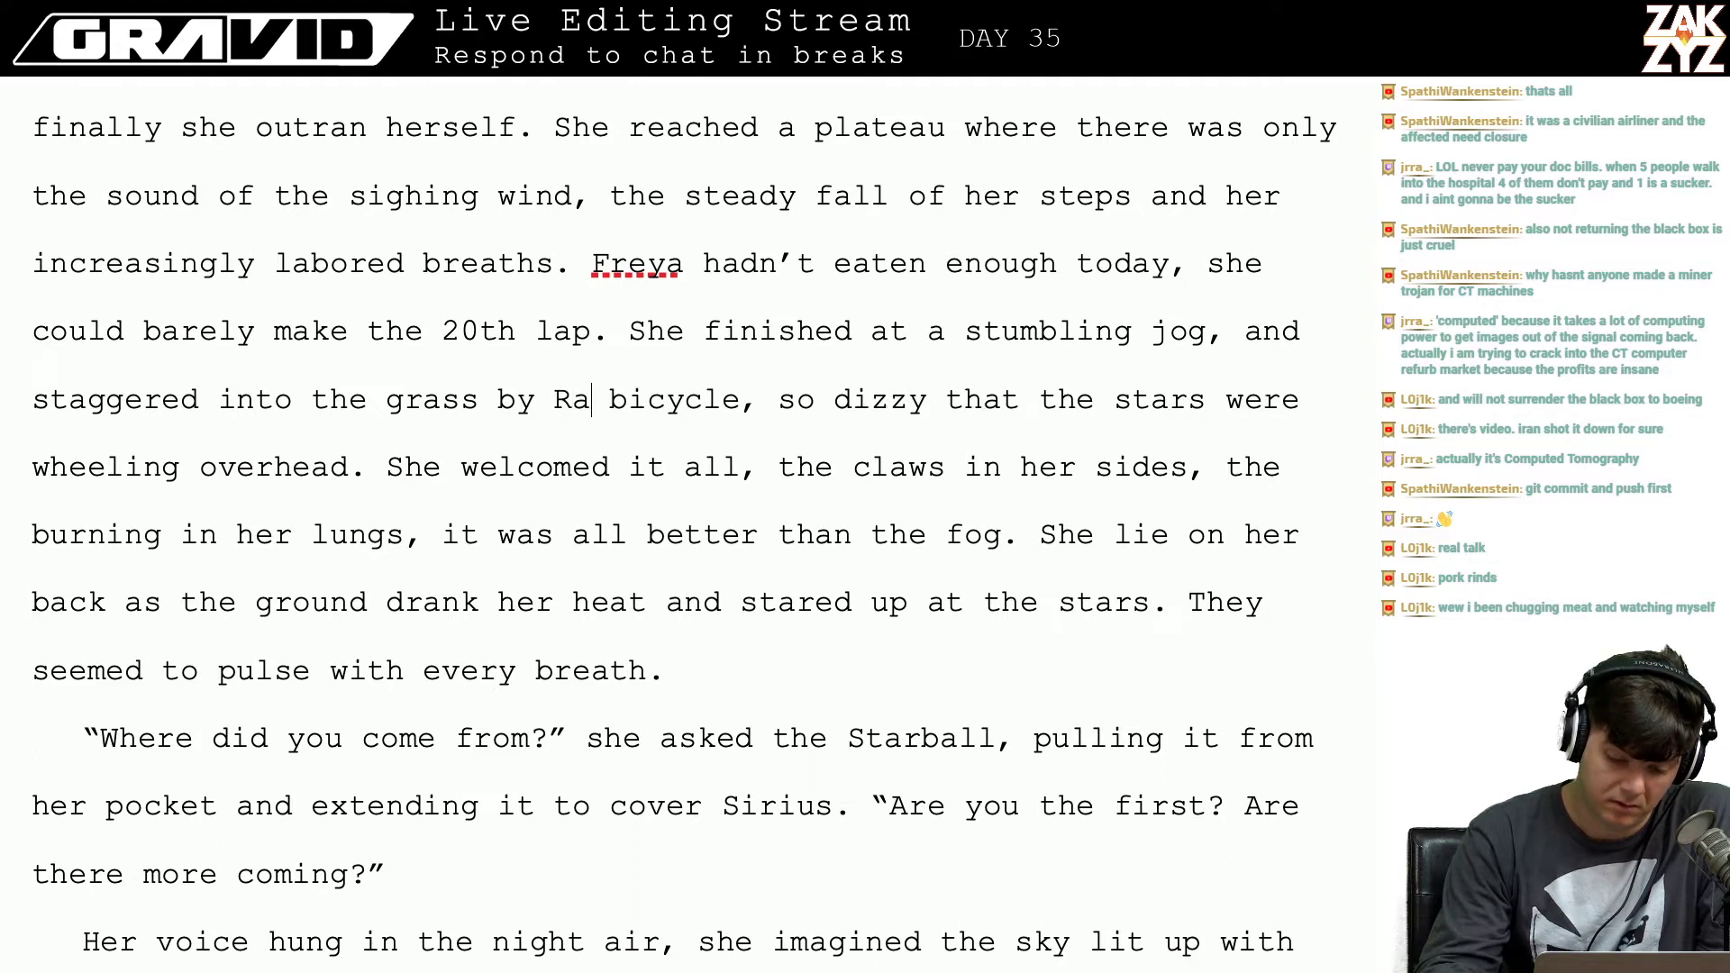
key("BackSpace")
key("BackSpace")
type("all's")
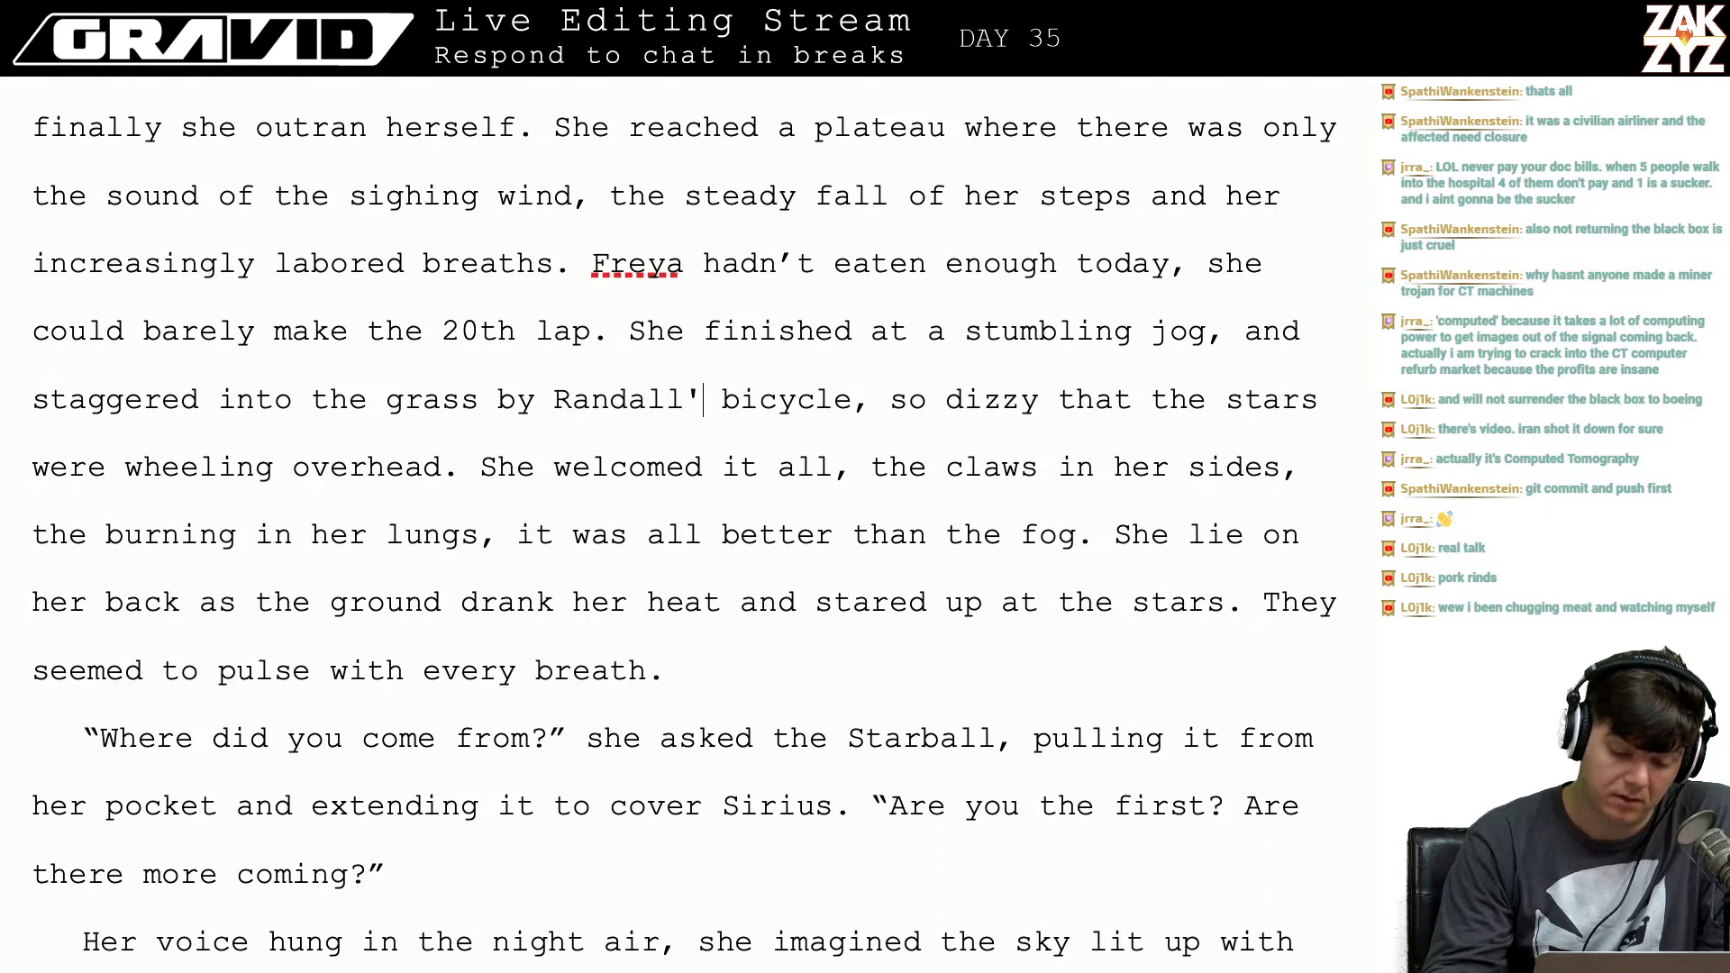
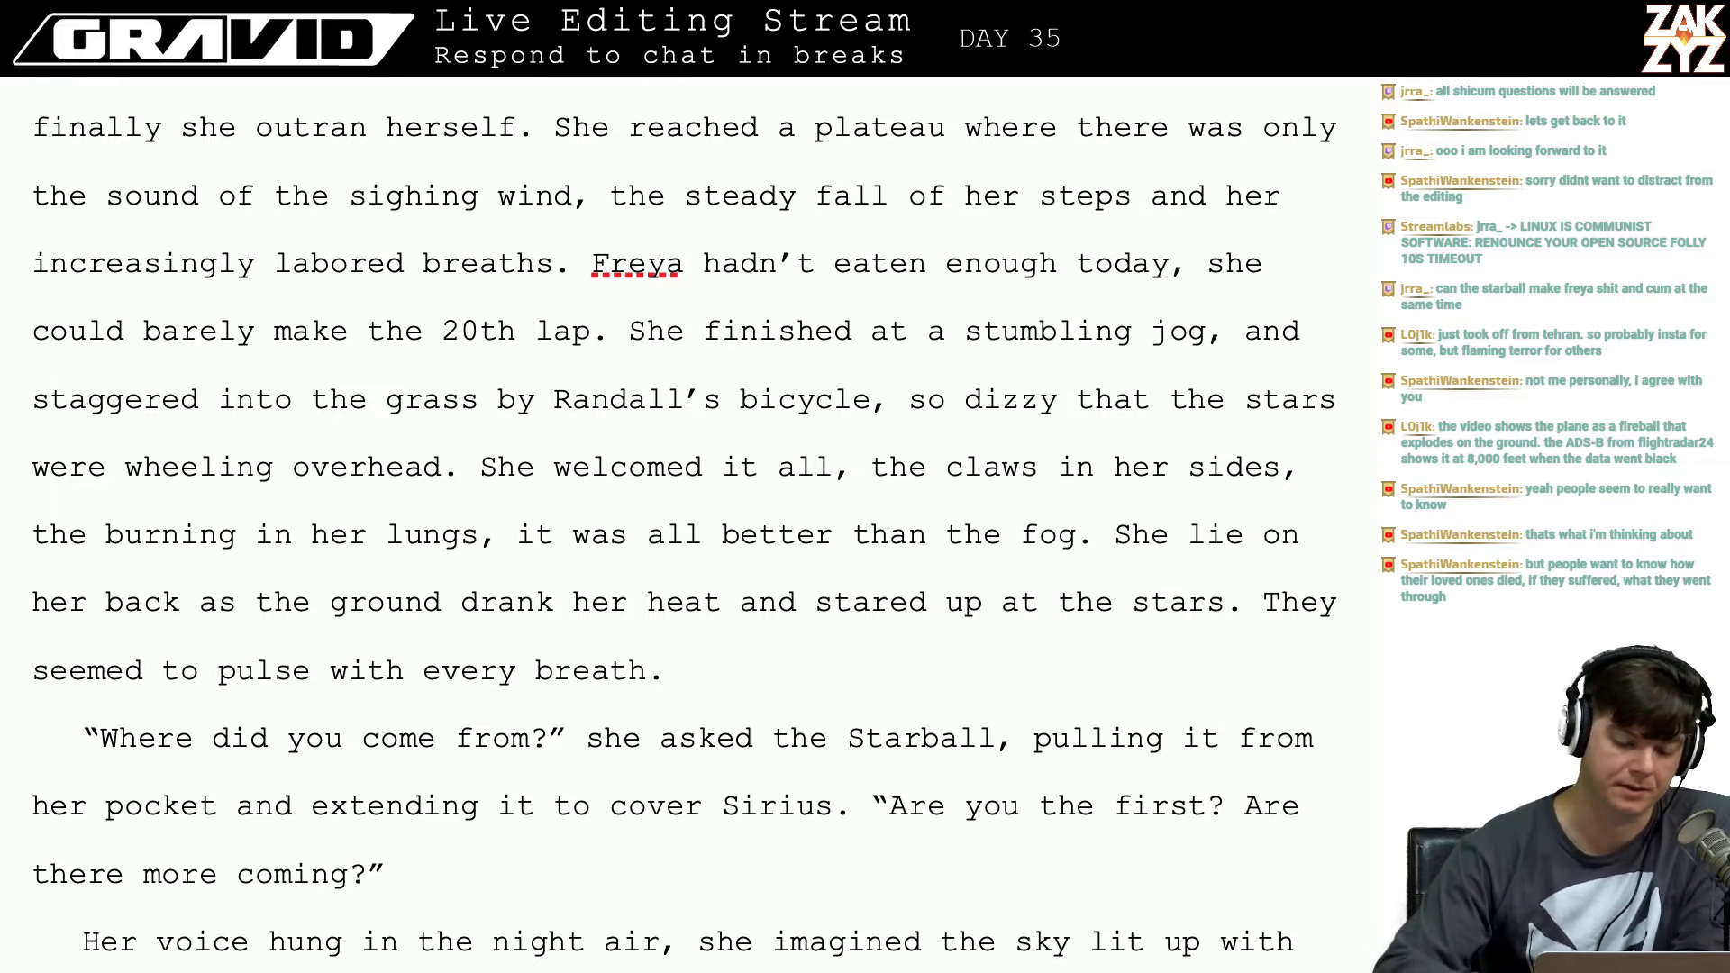
Step: Reread the wording from "the 20th lap" into "She finished at a stumbling jog"
scroll(651, 271, "down", 1)
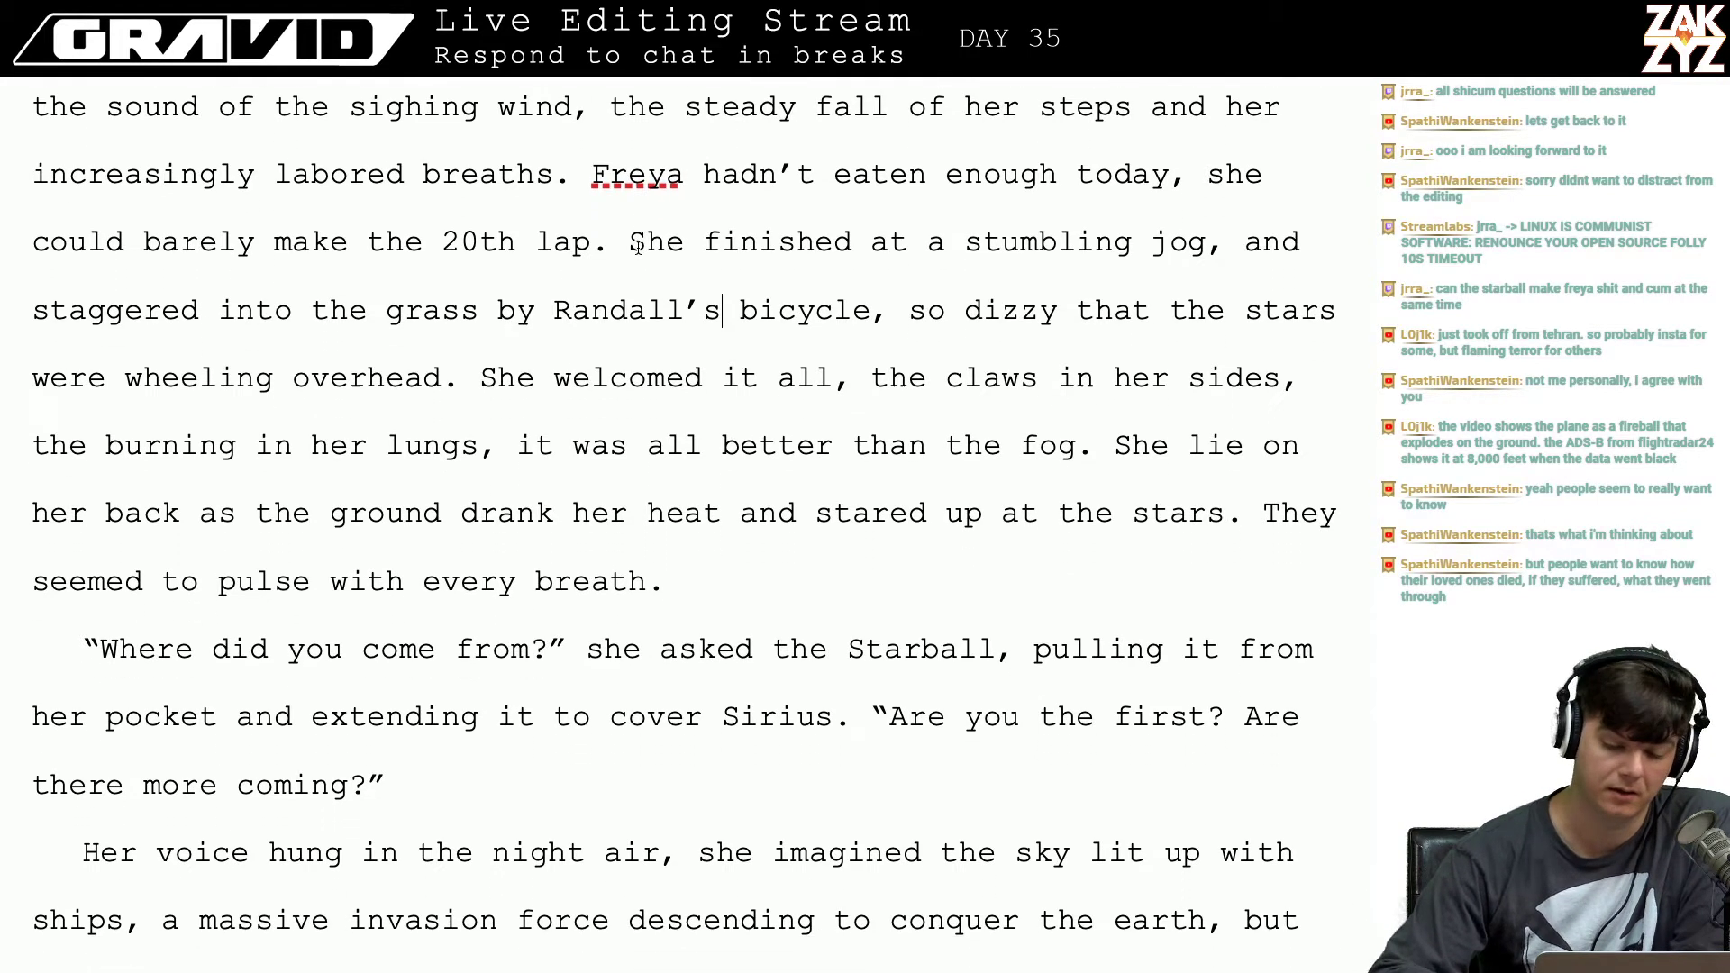
left_click(611, 244)
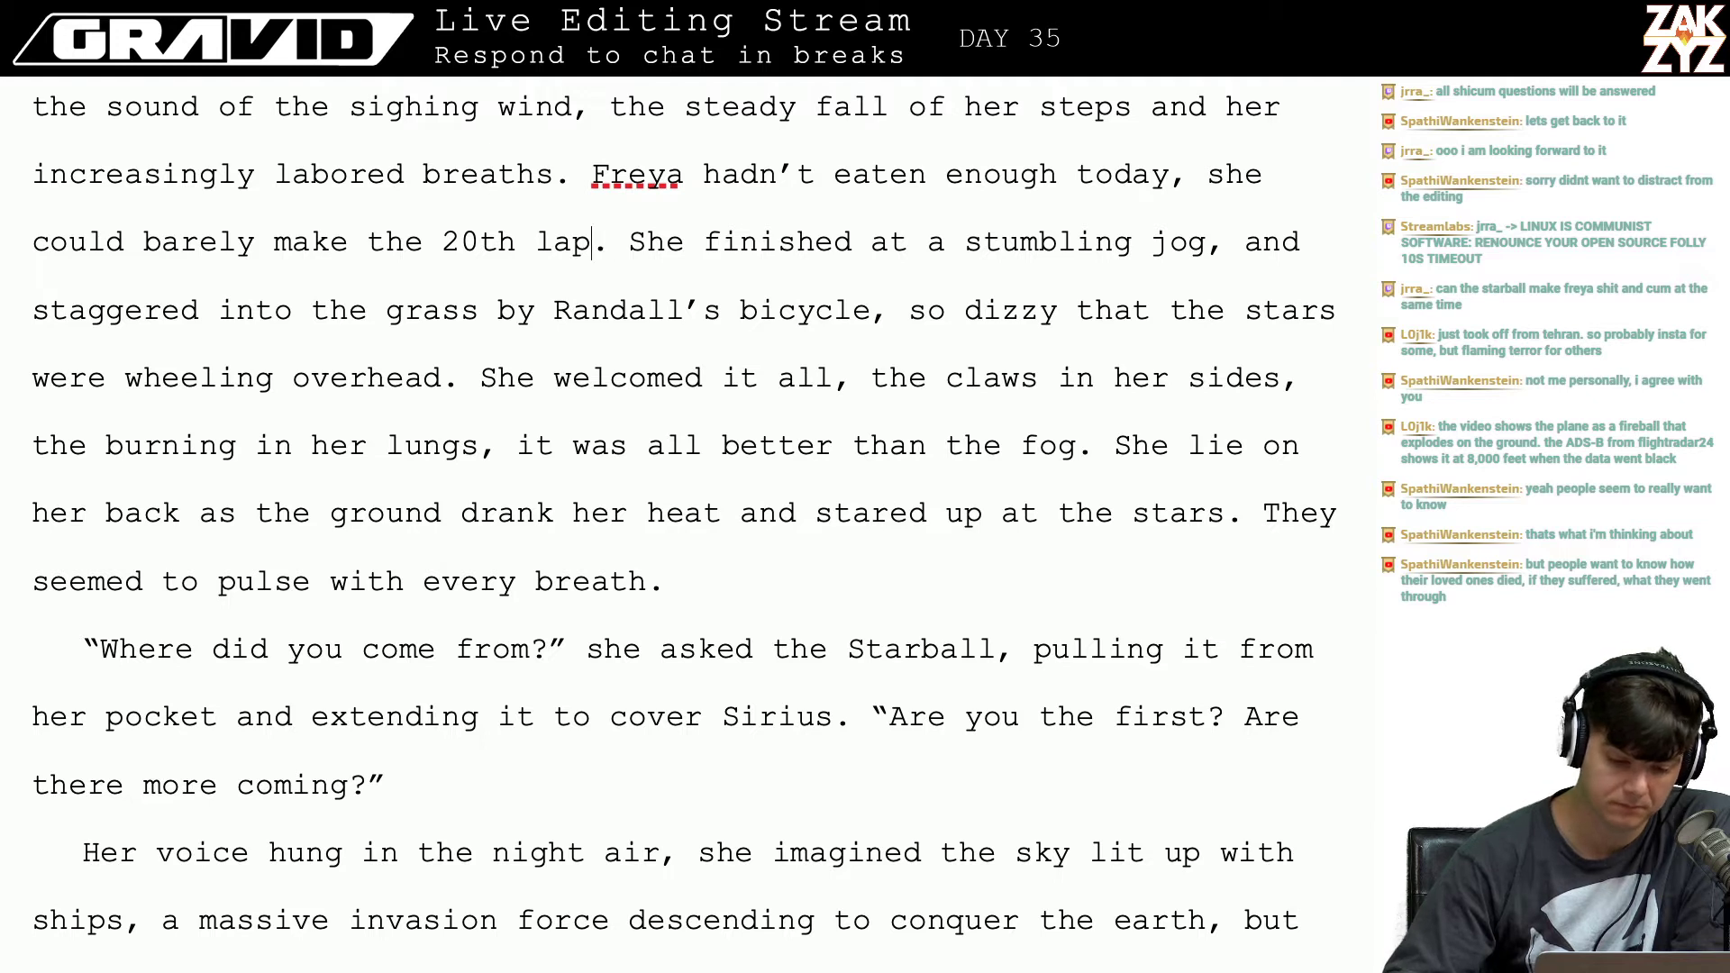
key("Left")
key("Right")
key("Right")
key("Right")
key("Right")
key("Right")
key("Right")
key("Right")
key("Right")
key("Left")
key("Left")
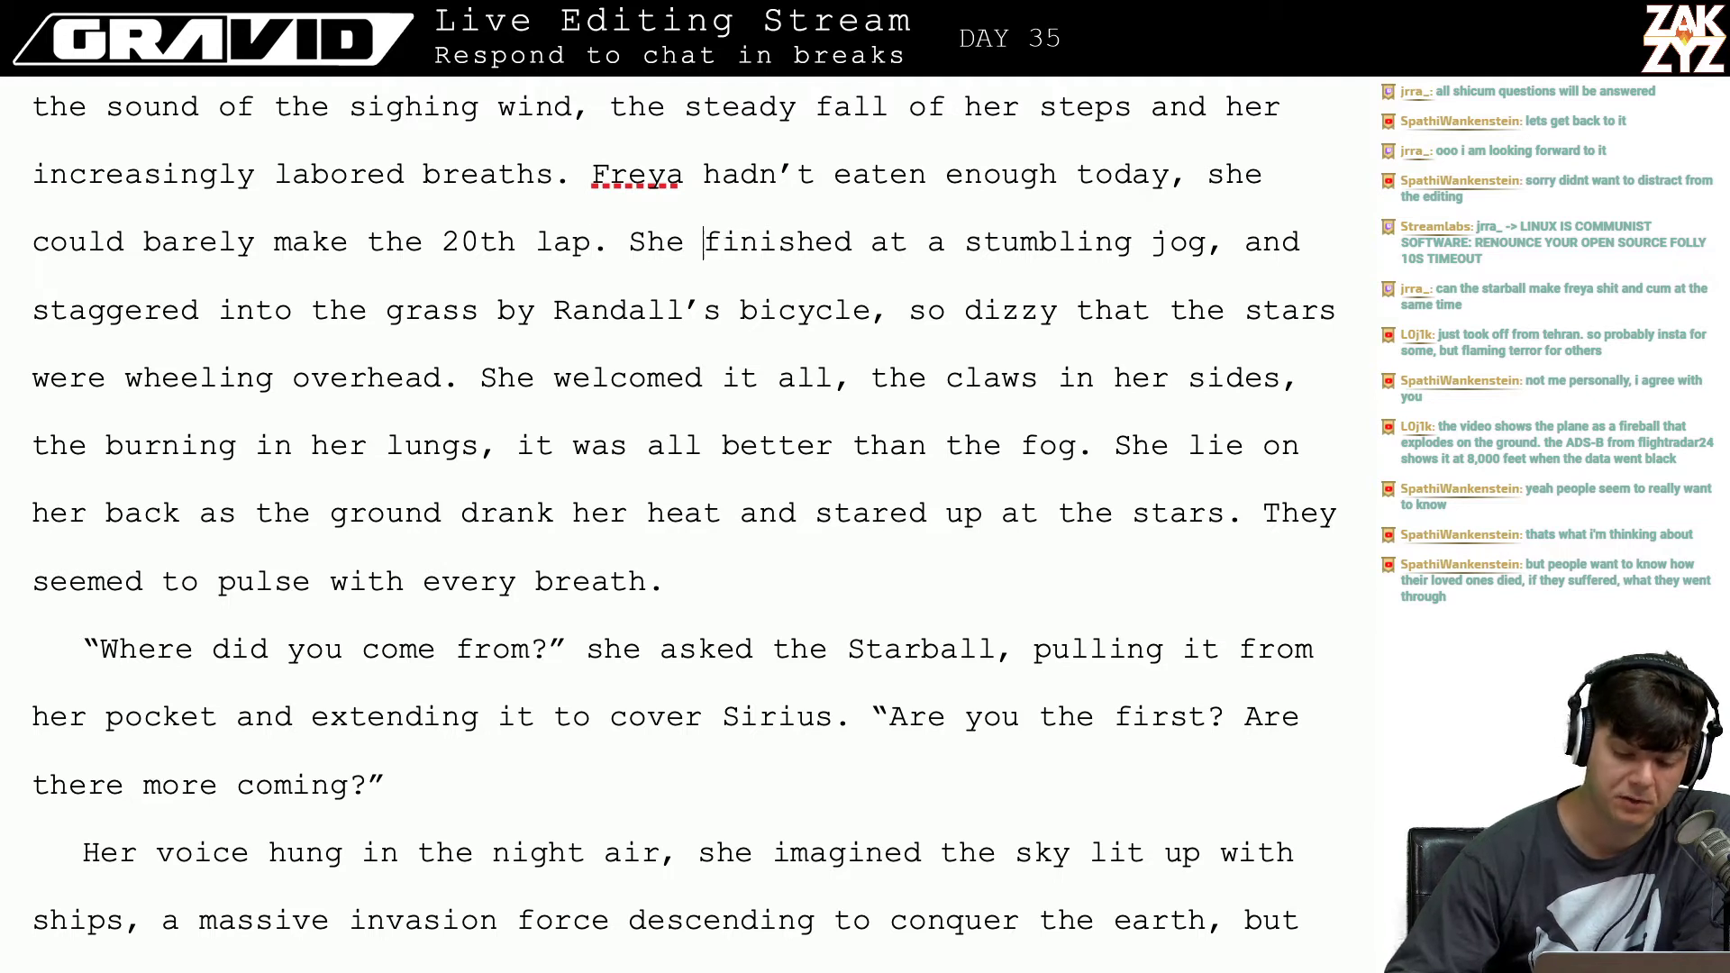
key("Right")
key("Right")
key("Right")
key("Right")
key("Right")
key("Right")
key("Right")
key("Right")
key("Right")
key("Right")
key("Right")
Step: Check how the clause "so dizzy that the stars were wheeling overhead" follows on from "Randall's bicycle"
key("Down")
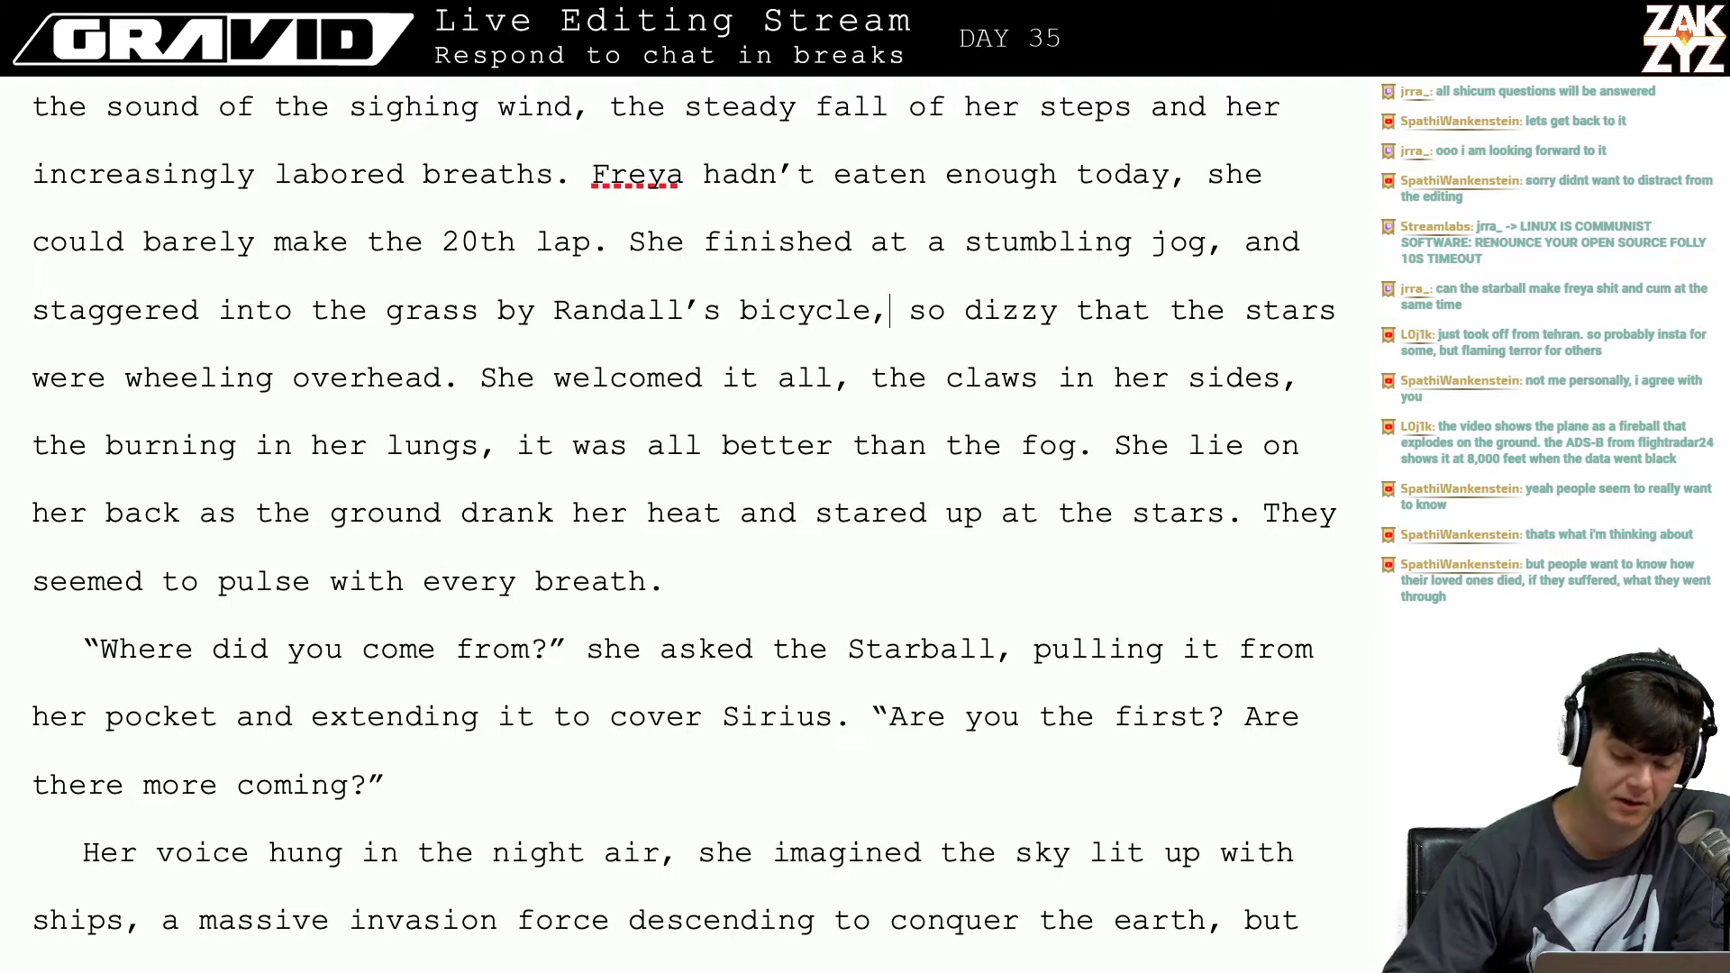
key("Left")
key("Left")
key("Left")
key("Left")
key("Left")
key("Right")
key("Right")
key("Right")
key("Right")
key("Right")
key("Right")
key("Right")
key("Right")
key("Right")
key("Right")
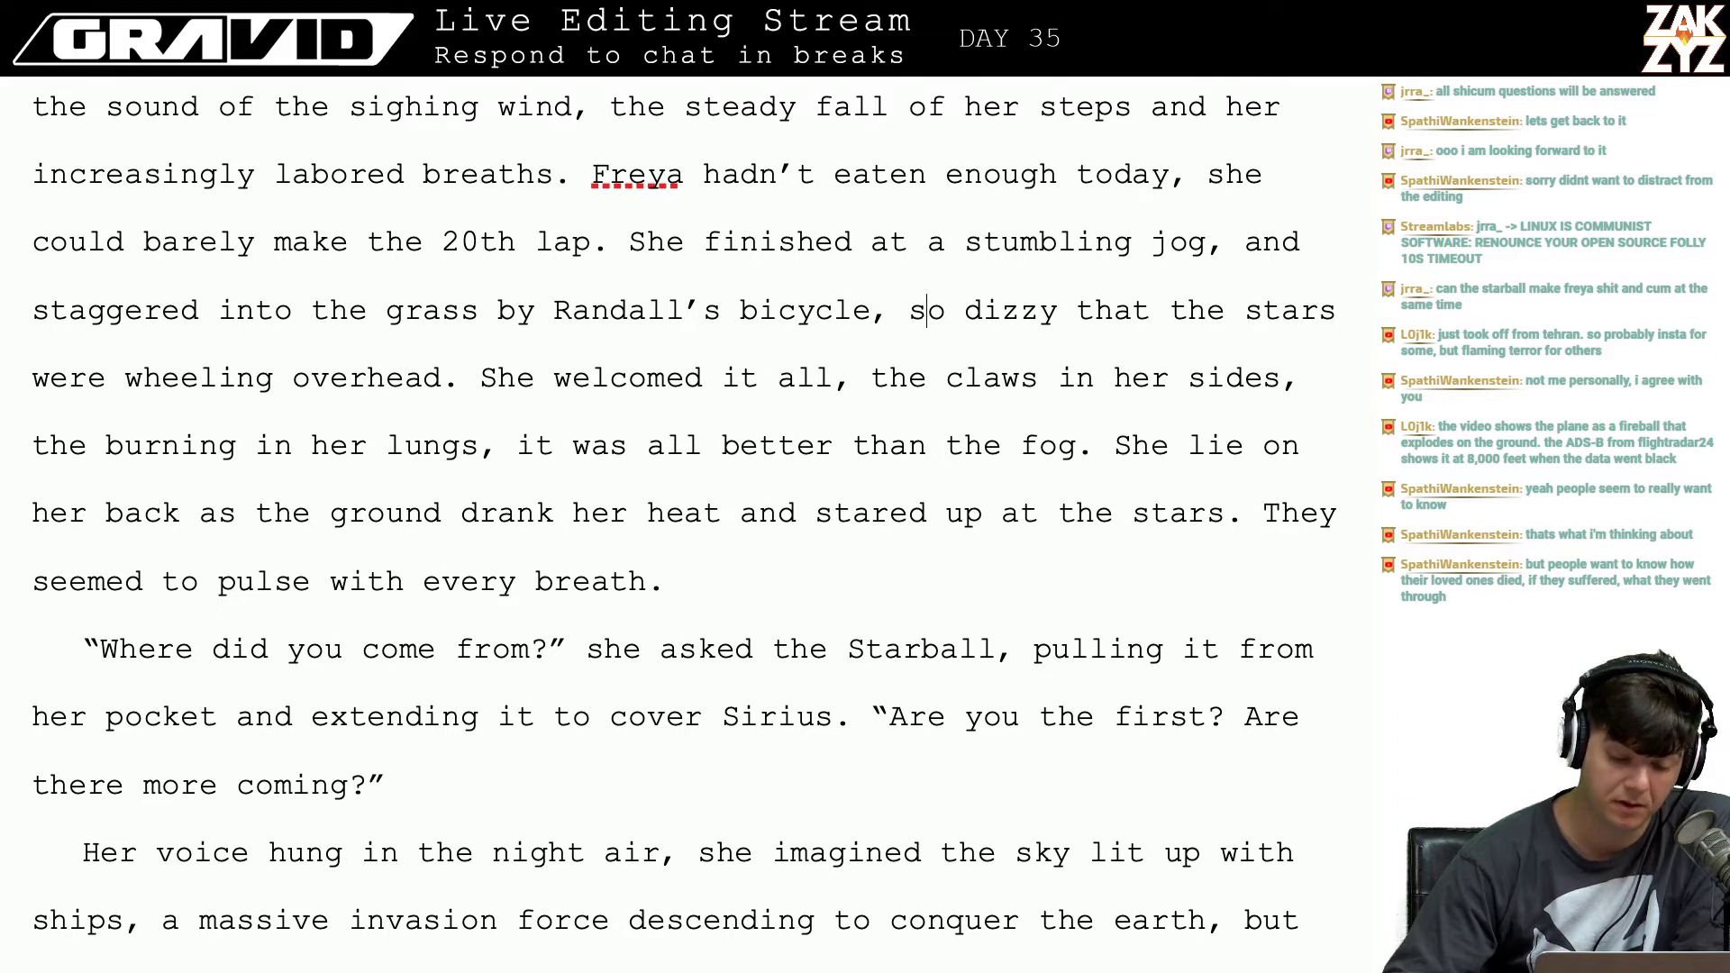
key("Left")
key("Right")
key("Left")
key("Left")
key("Left")
key("Left")
key("Left")
key("Left")
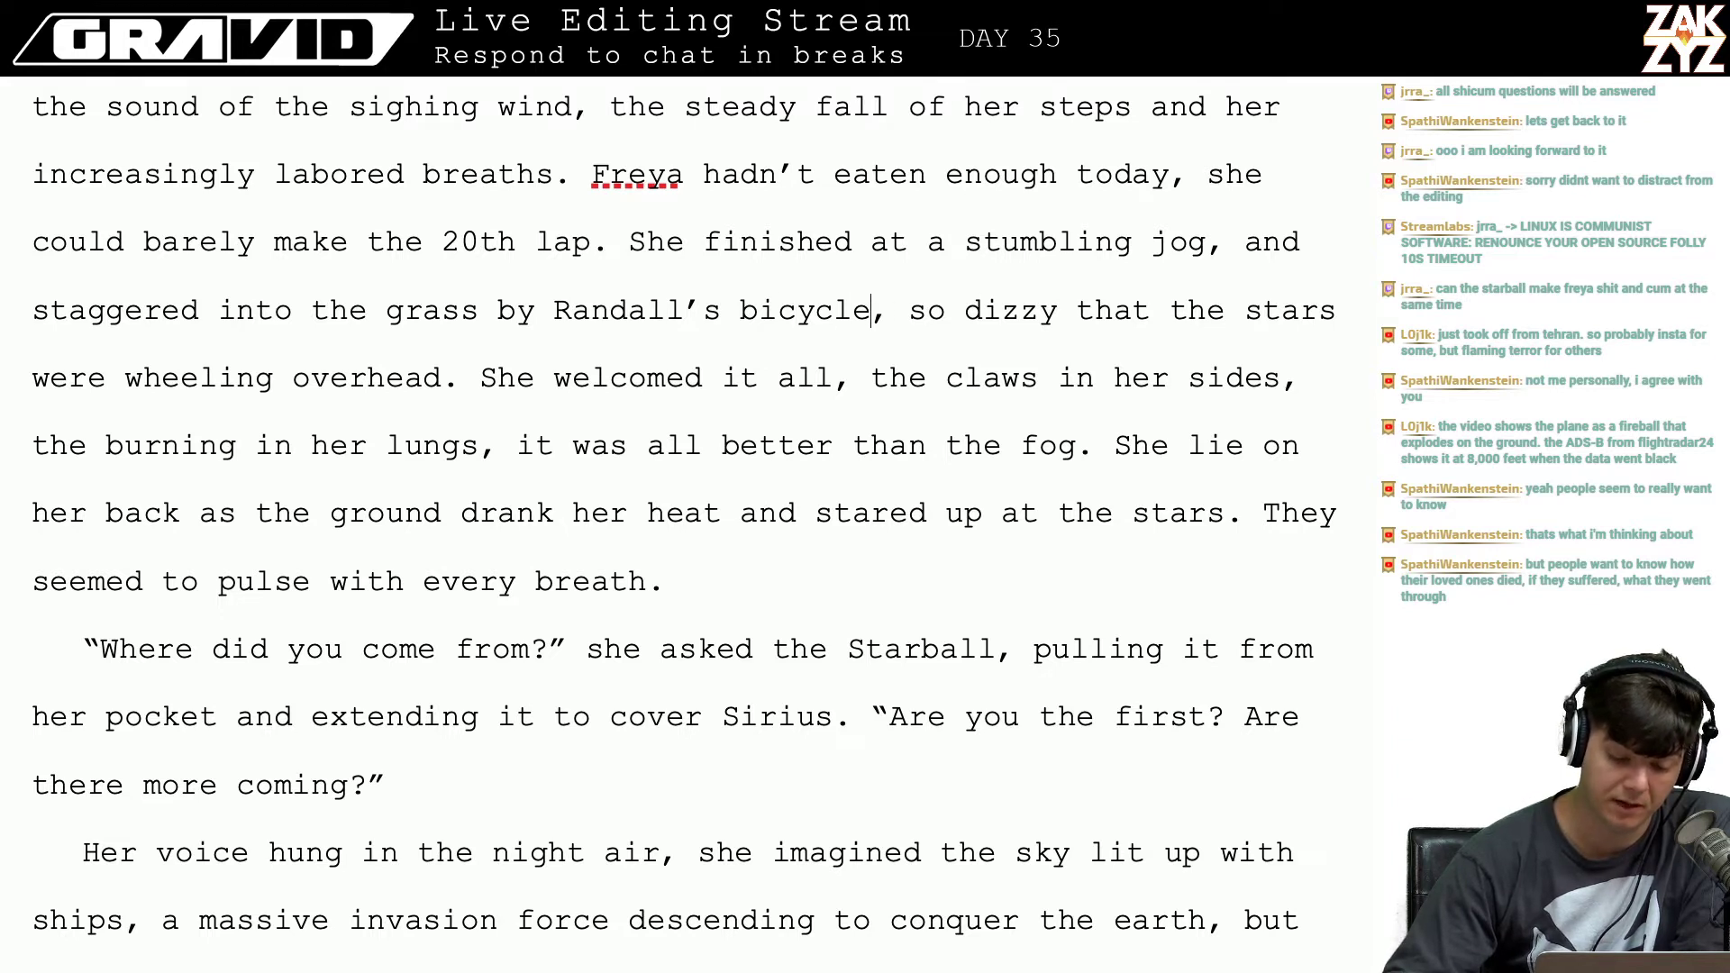
key("Right")
key("Right")
key("Left")
key("Left")
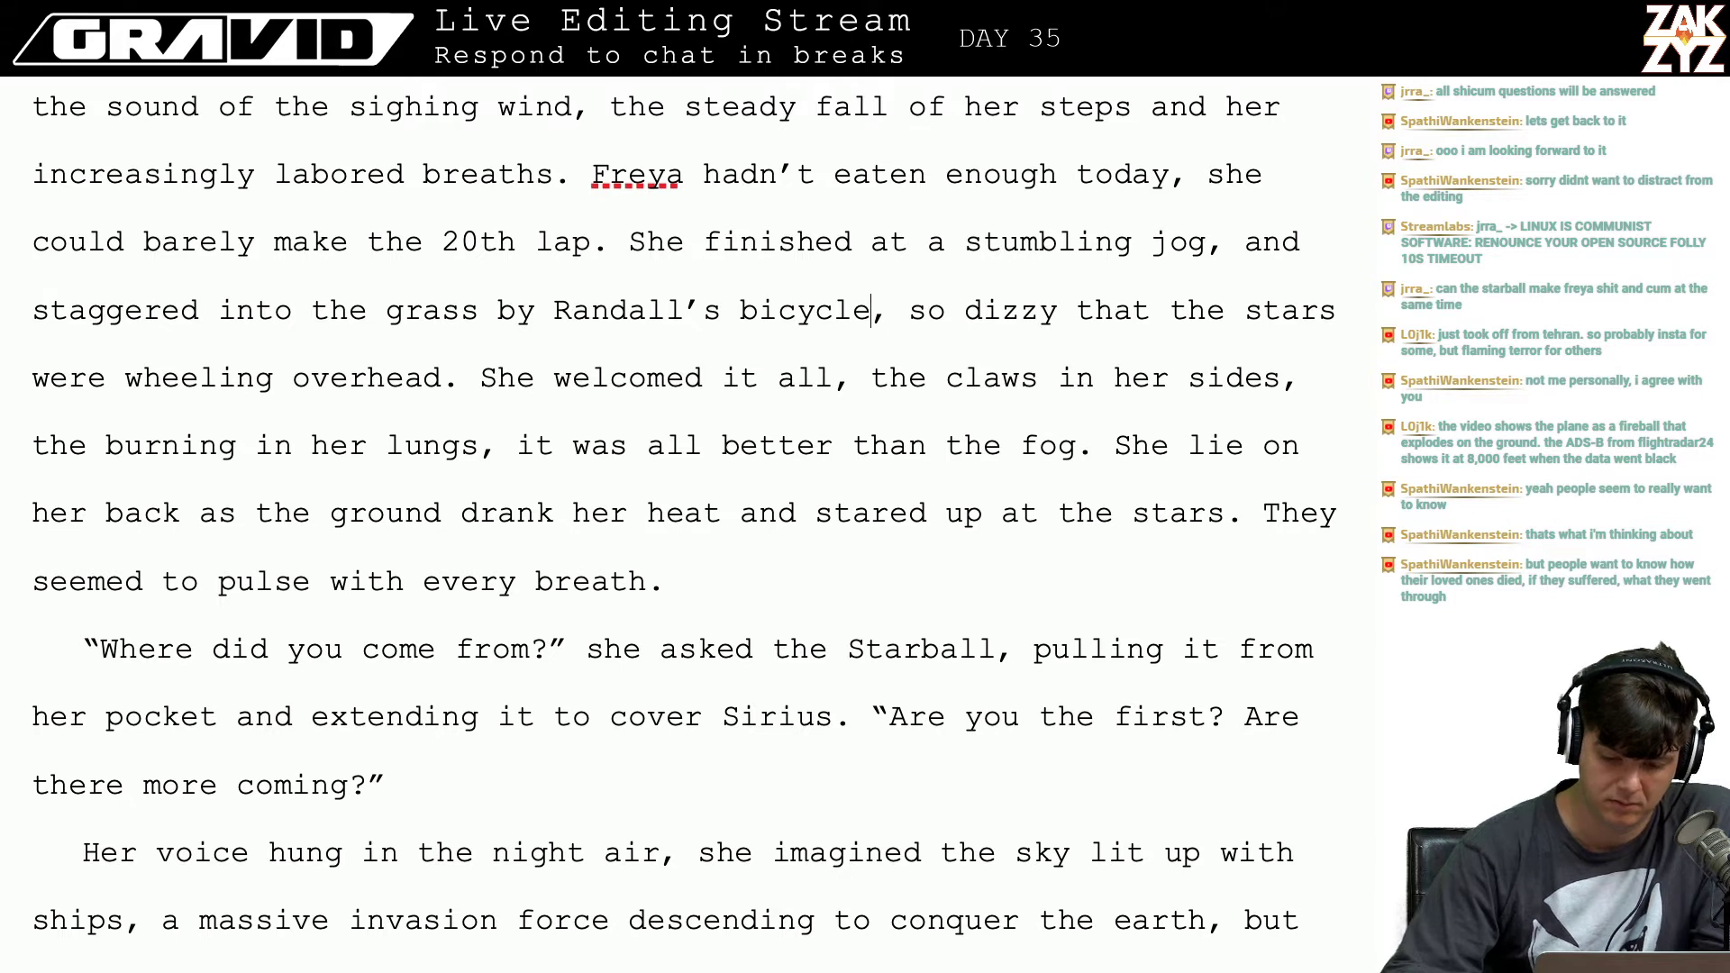
key("Right")
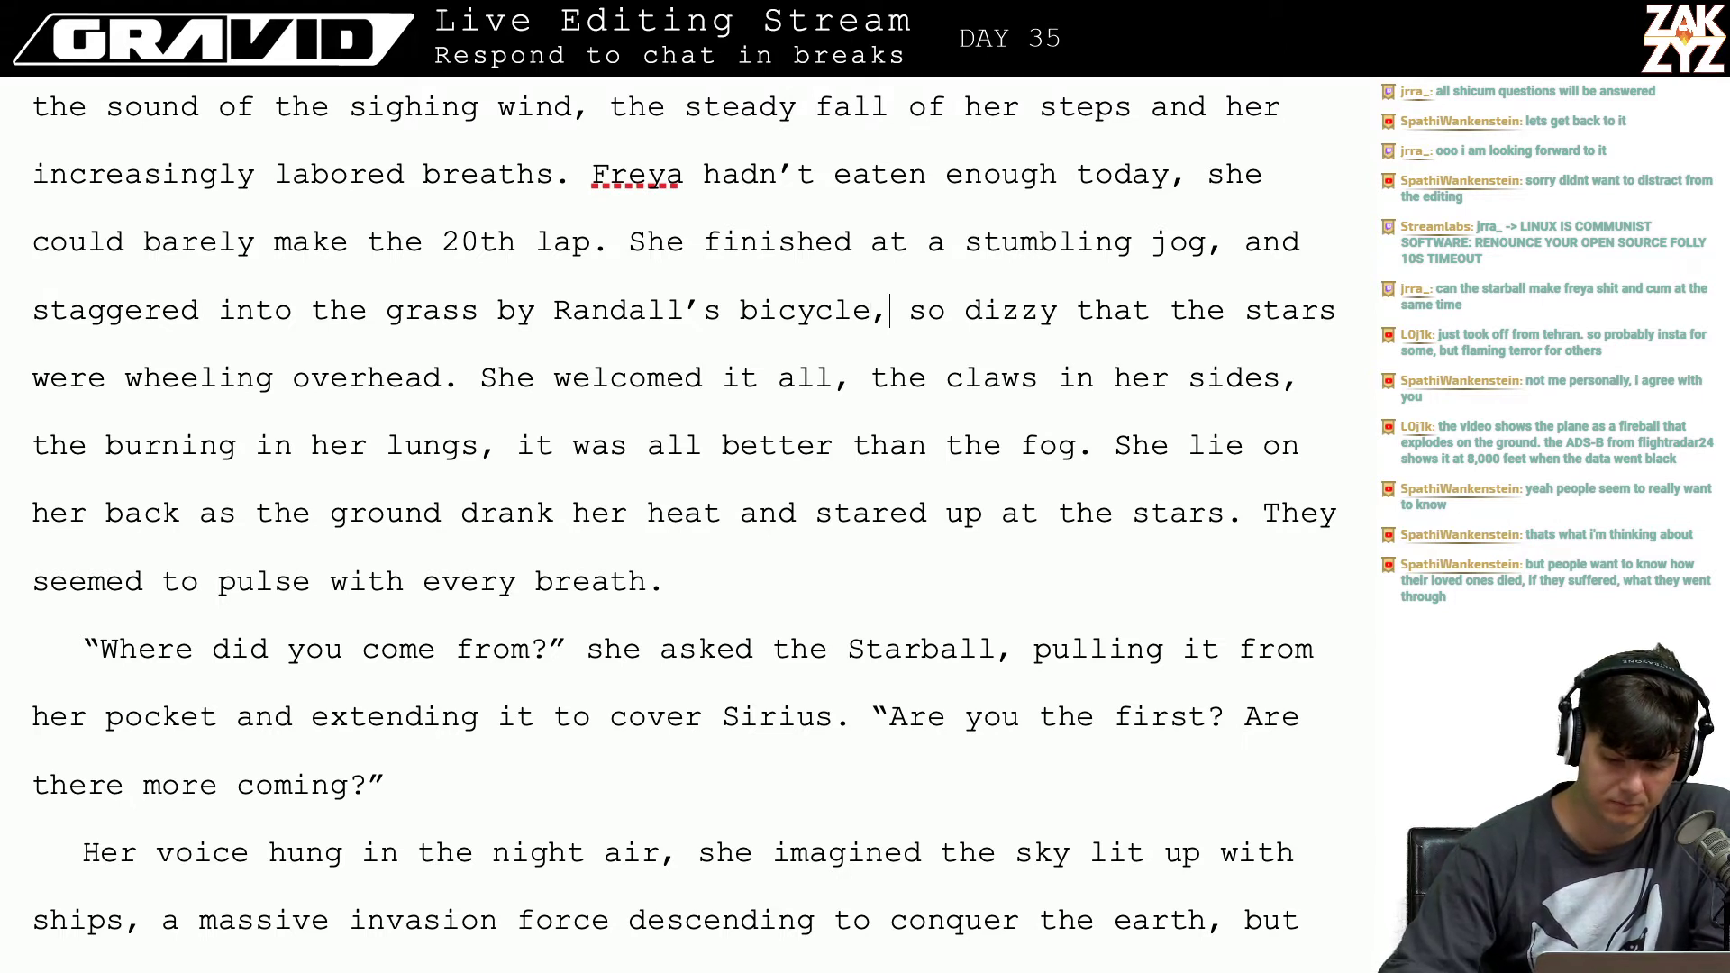
key("Right")
key("Right")
key("Right")
key("Right")
key("Right")
key("Right")
key("Right")
key("Right")
key("Right")
key("Right")
key("Right")
key("Right")
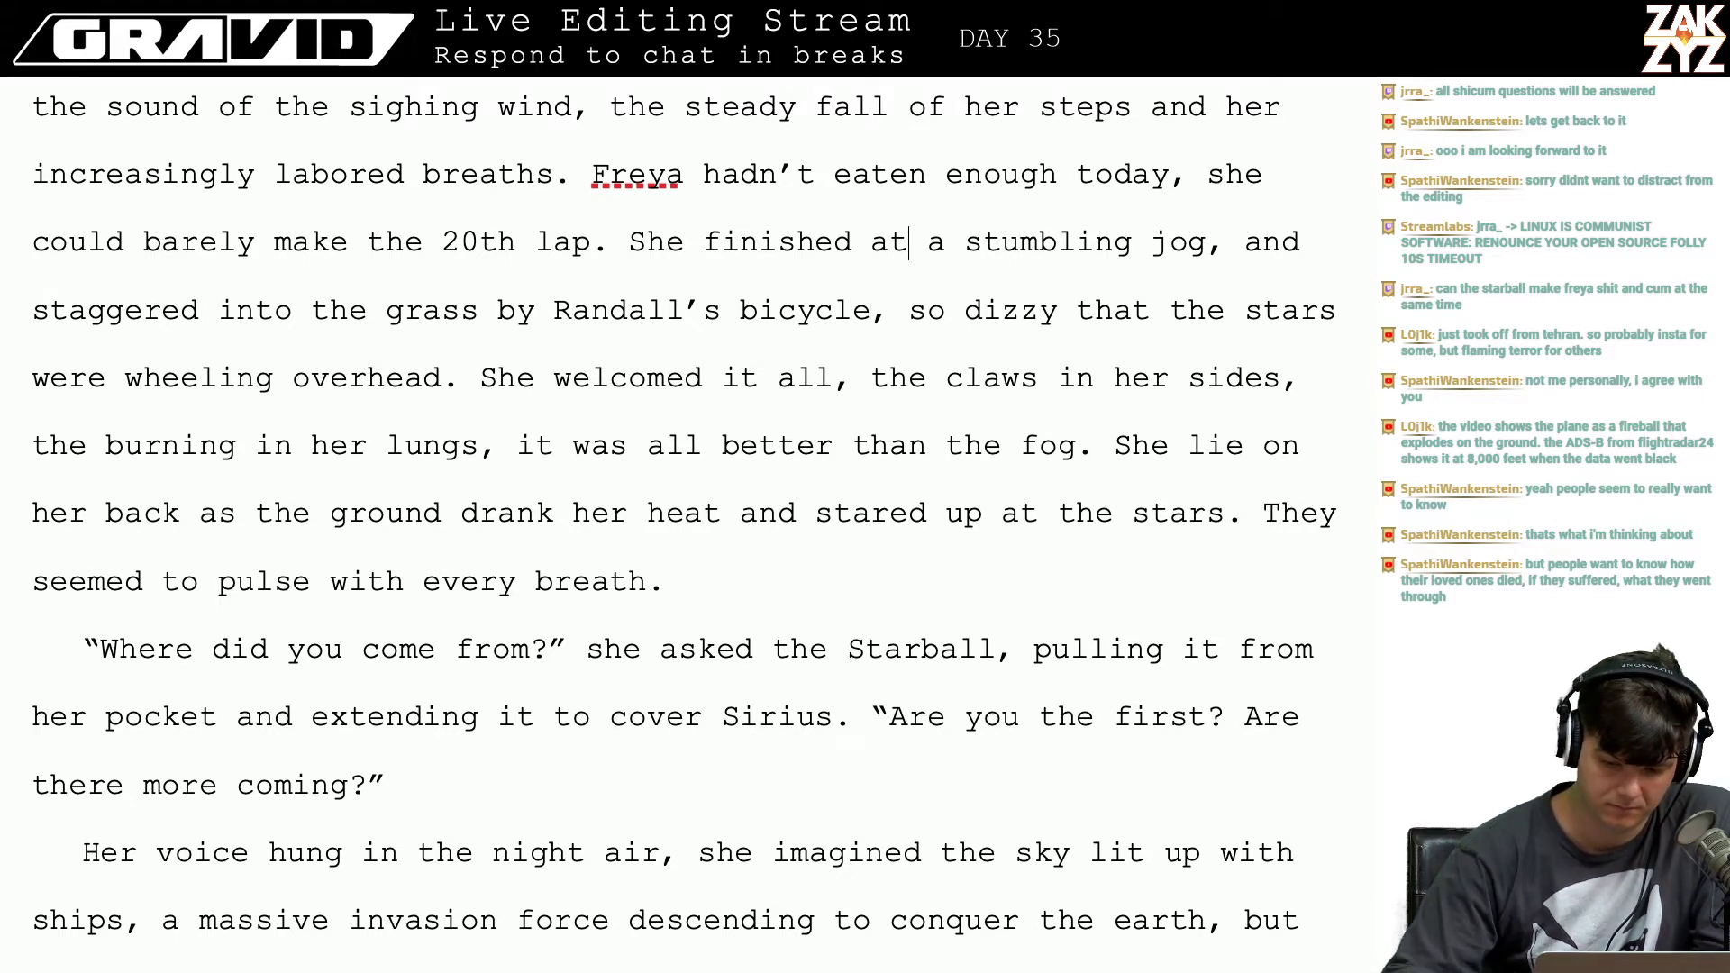
Step: Compare "She finished at a stumbling jog" with the staggering clause that follows, looking for a place to break the sentence
key("Down")
key("Left")
key("Left")
key("Left")
key("Left")
key("Left")
key("Left")
key("Left")
key("Left")
key("Left")
key("Left")
key("Left")
key("Left")
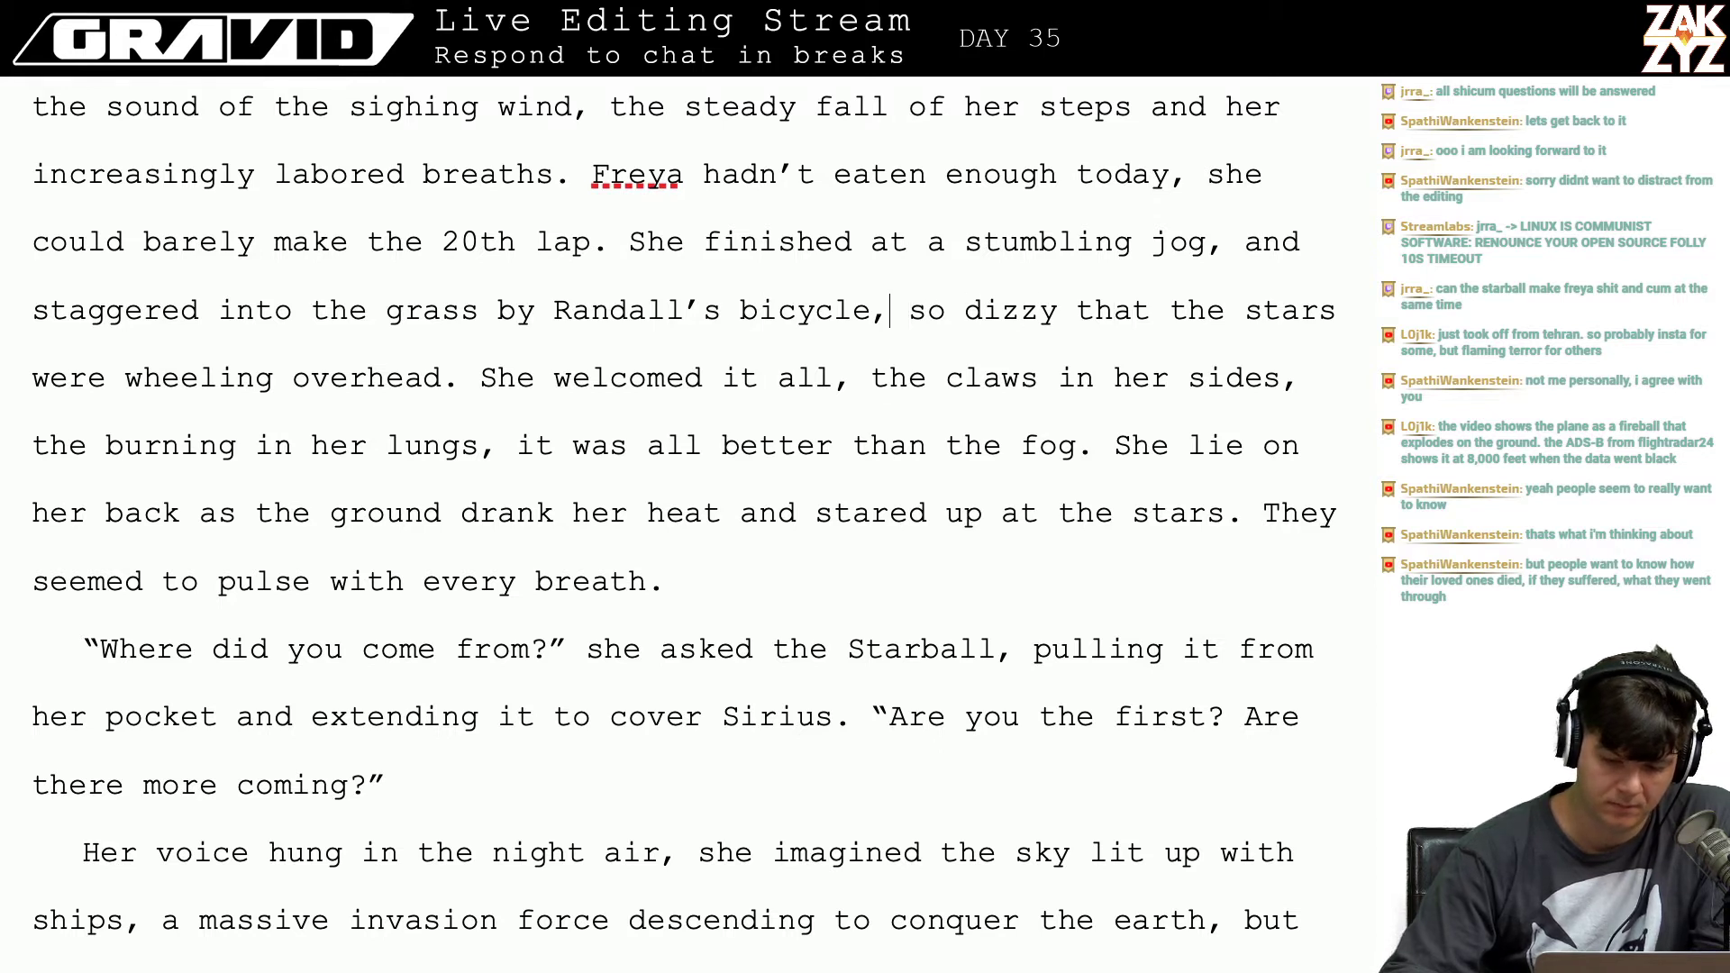
key("Up")
key("Left")
key("Right")
key("Right")
key("Right")
key("Right")
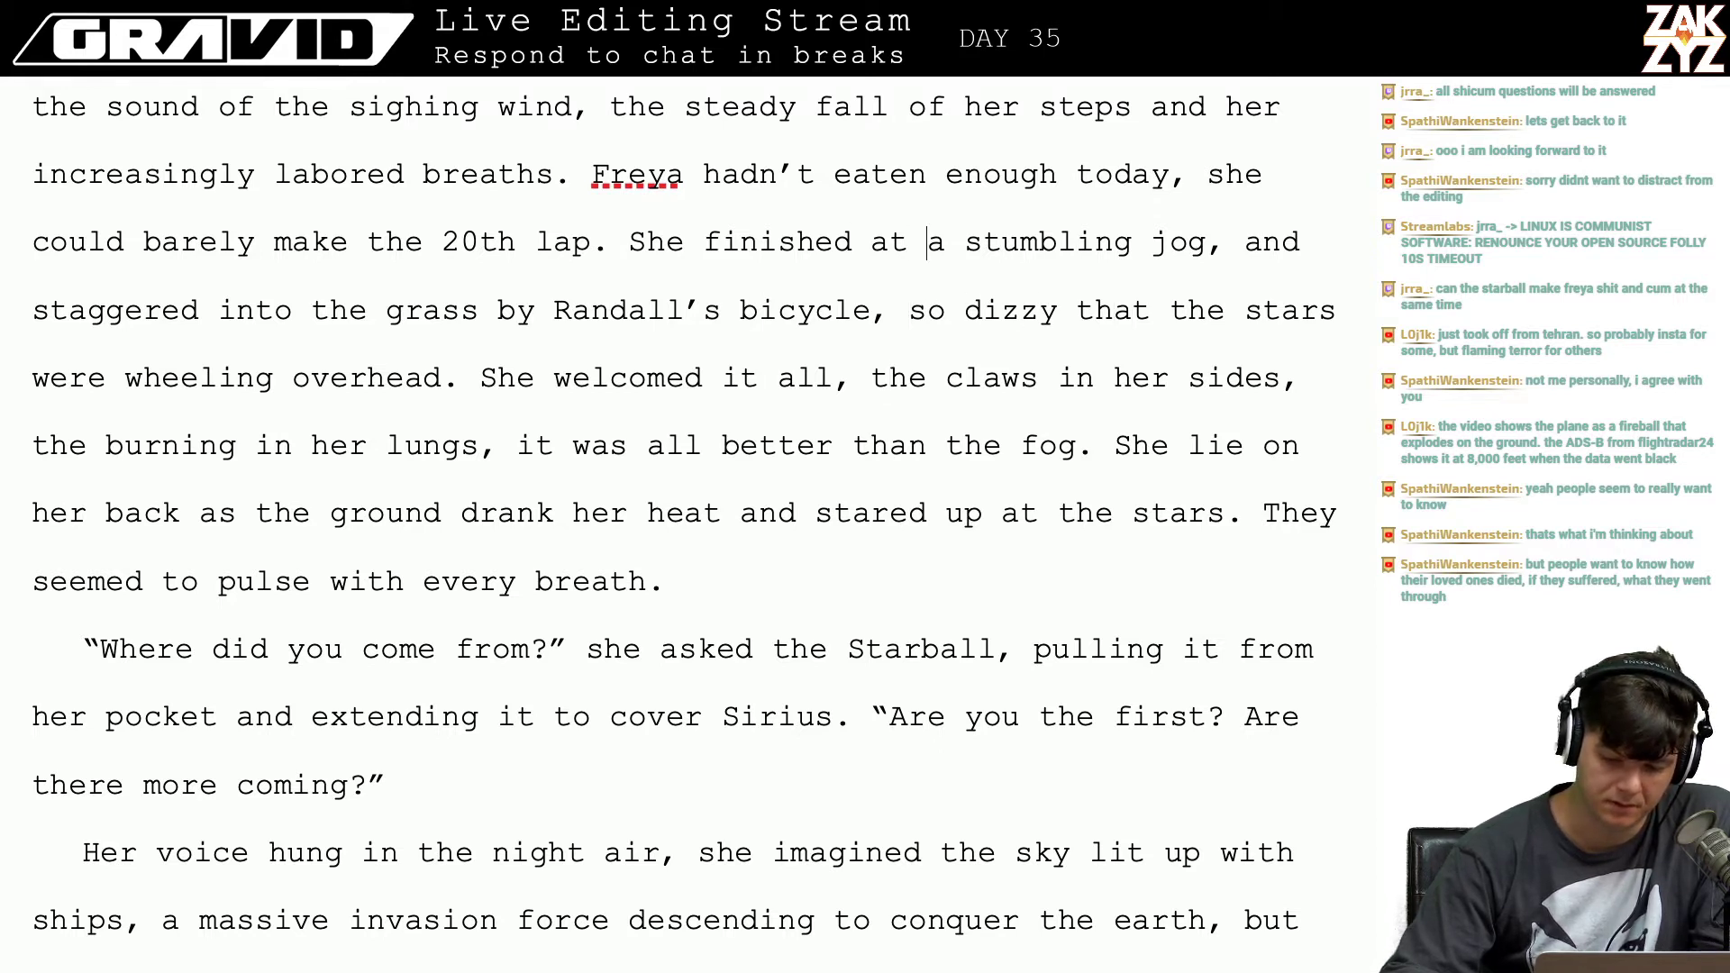
key("Right")
key("Right")
key("Right")
key("Right")
key("Right")
key("Right")
key("Right")
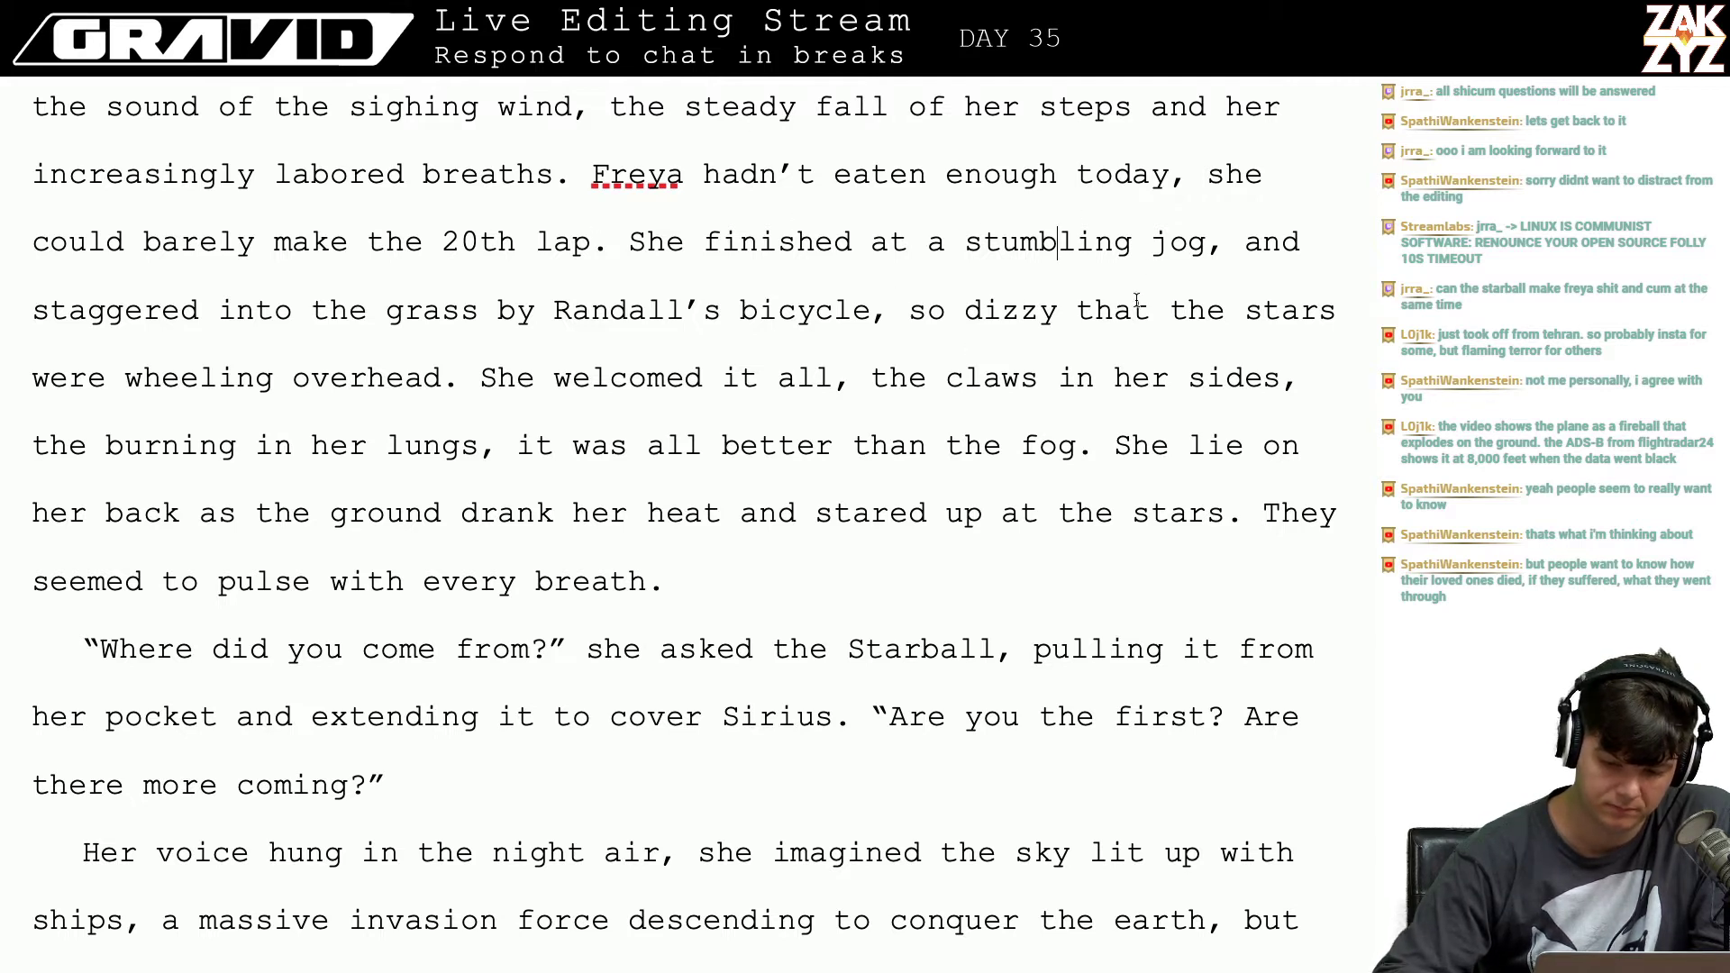
Step: End the sentence after "stumbling jog" with a period and begin a new one reading "When she staggered into the glass by"
left_click(1201, 260)
key("Right")
key("BackSpace")
type(". When she stu")
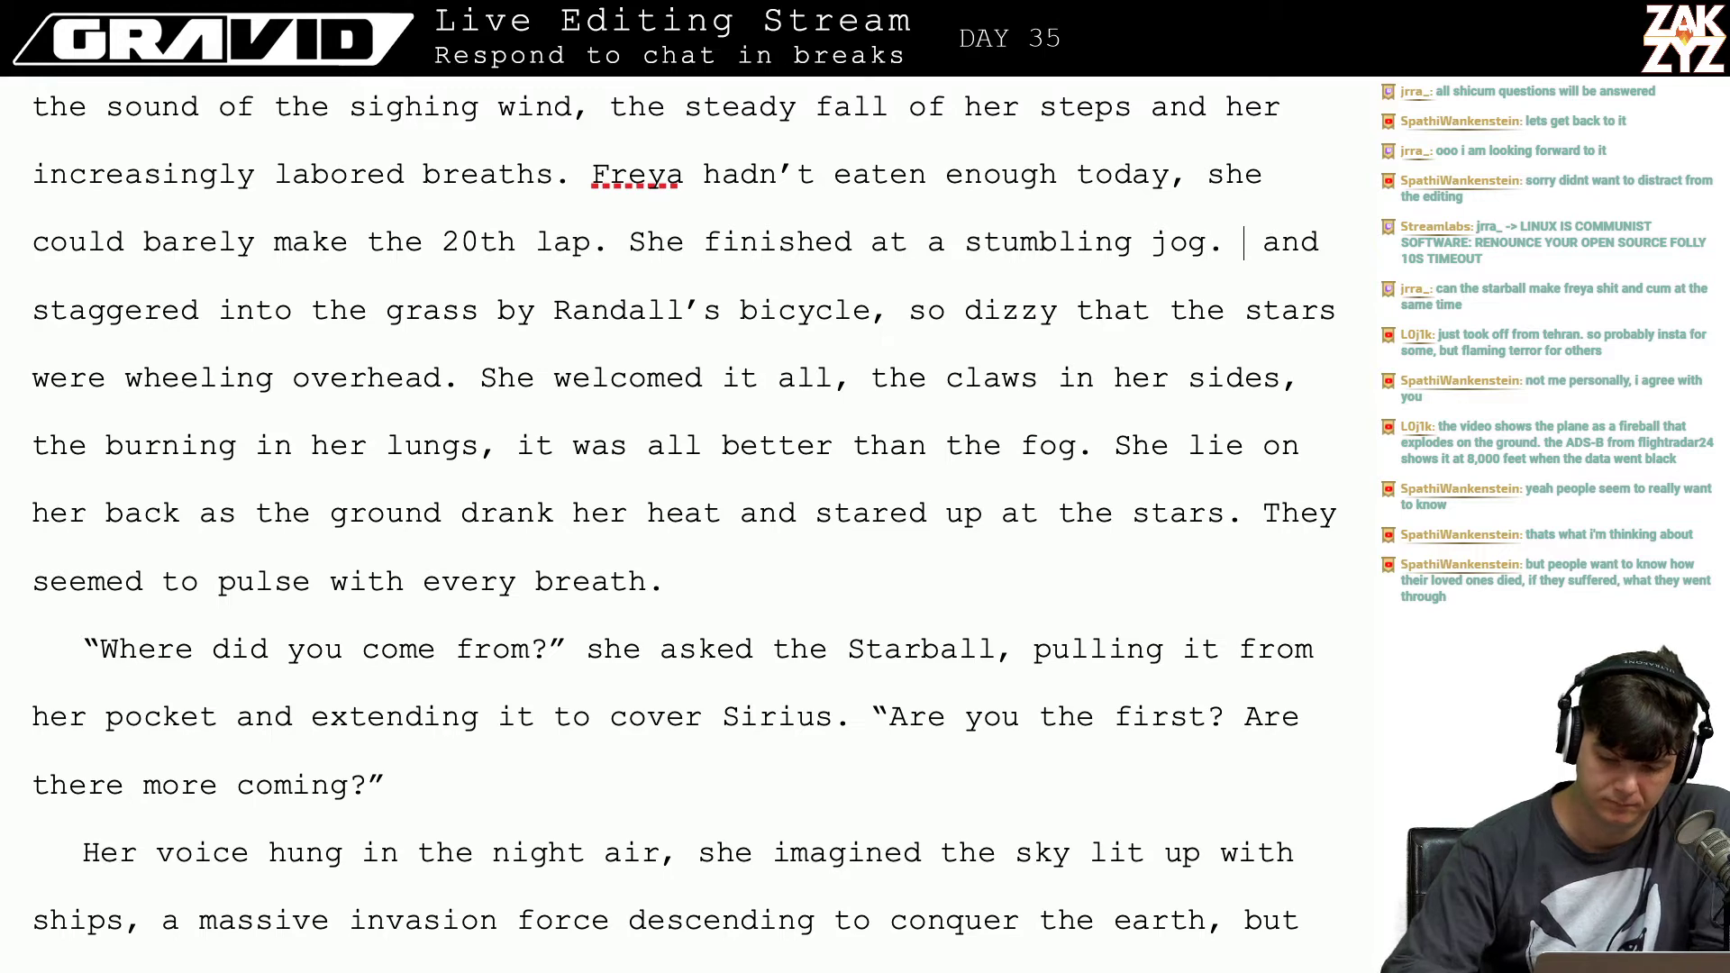
type("ggered int")
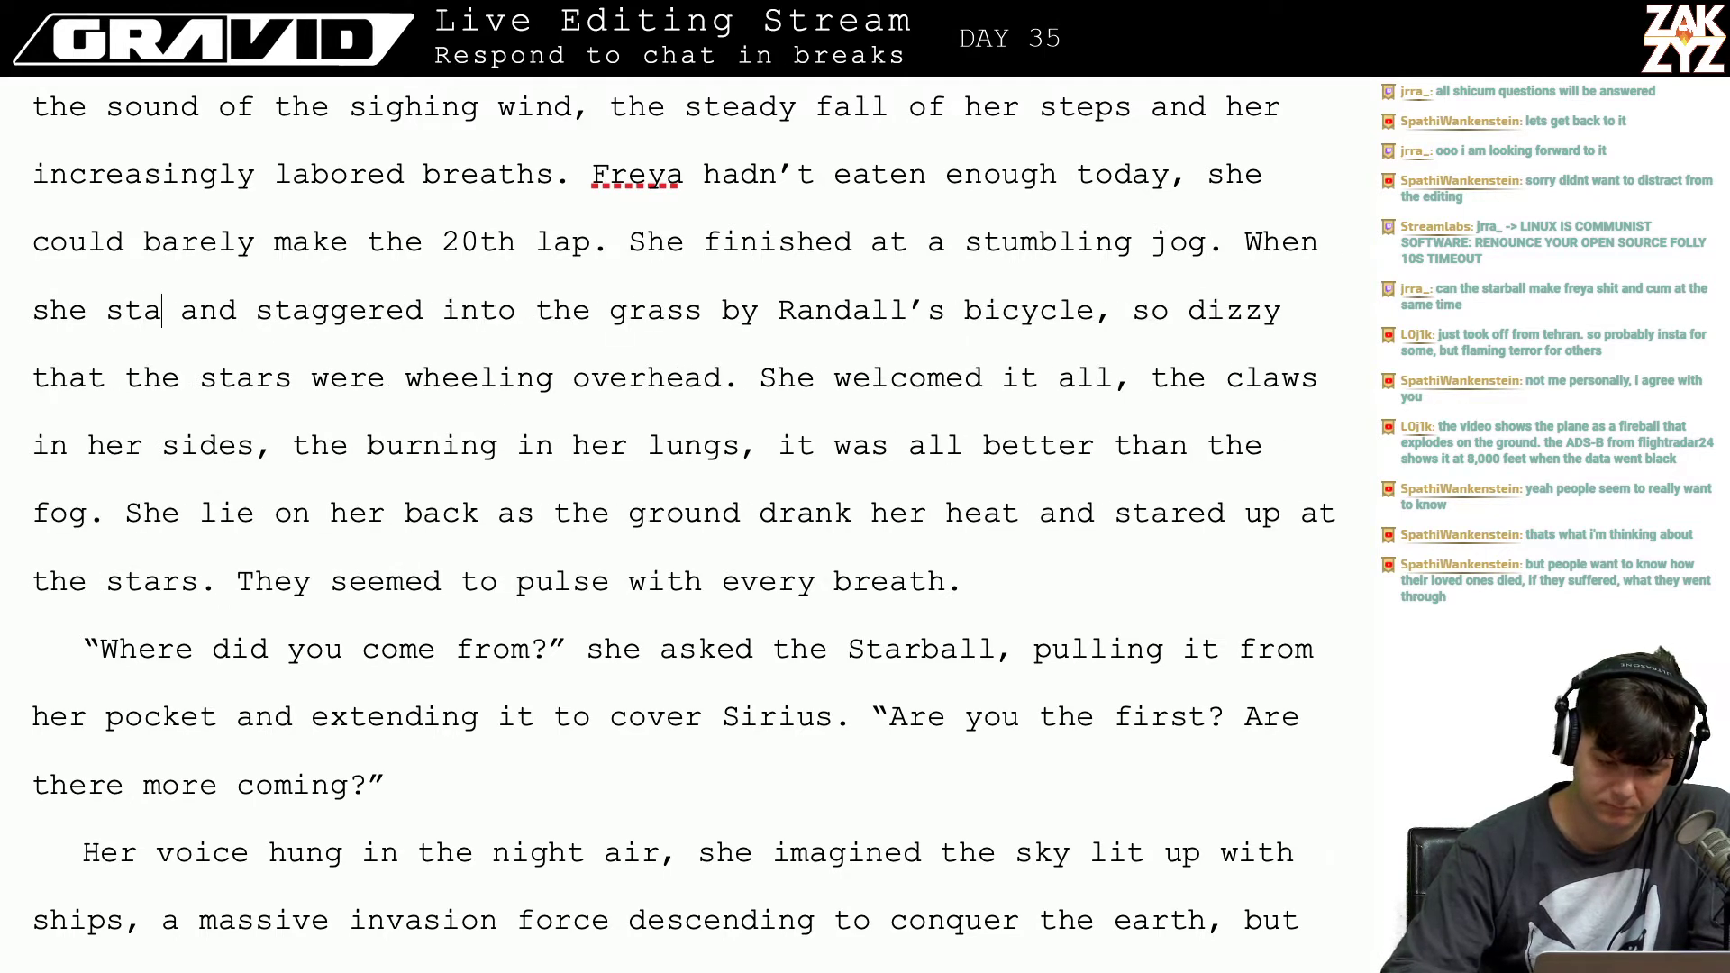
type("o the glass b")
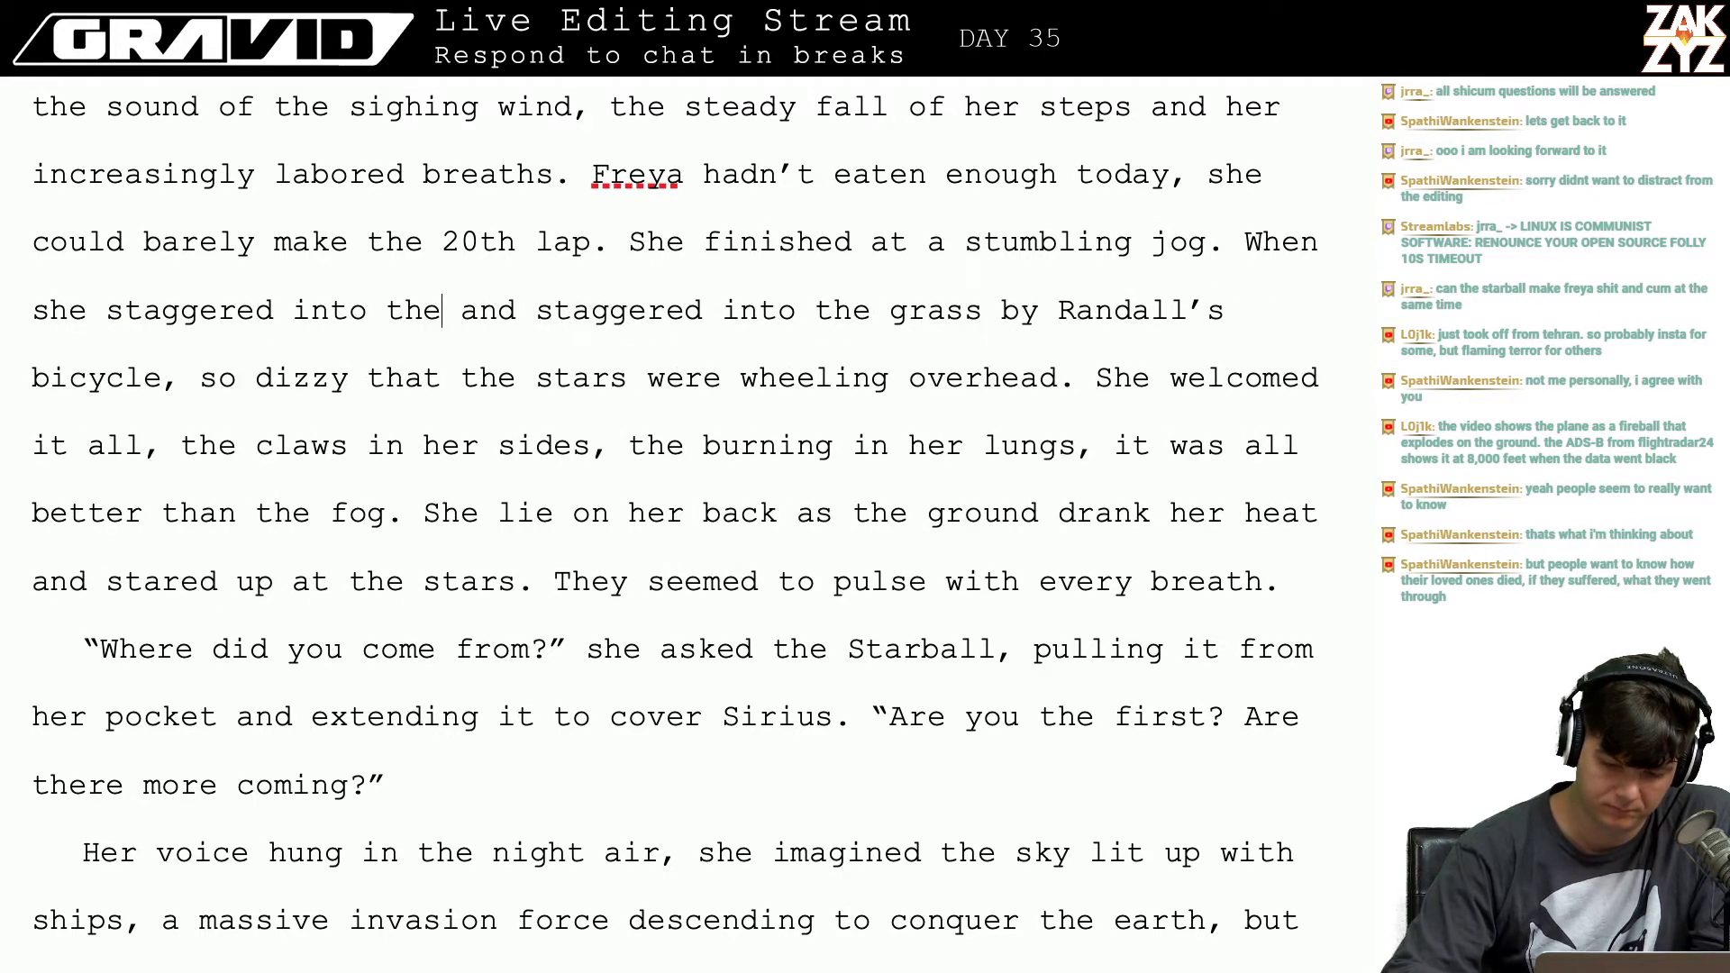
type("y")
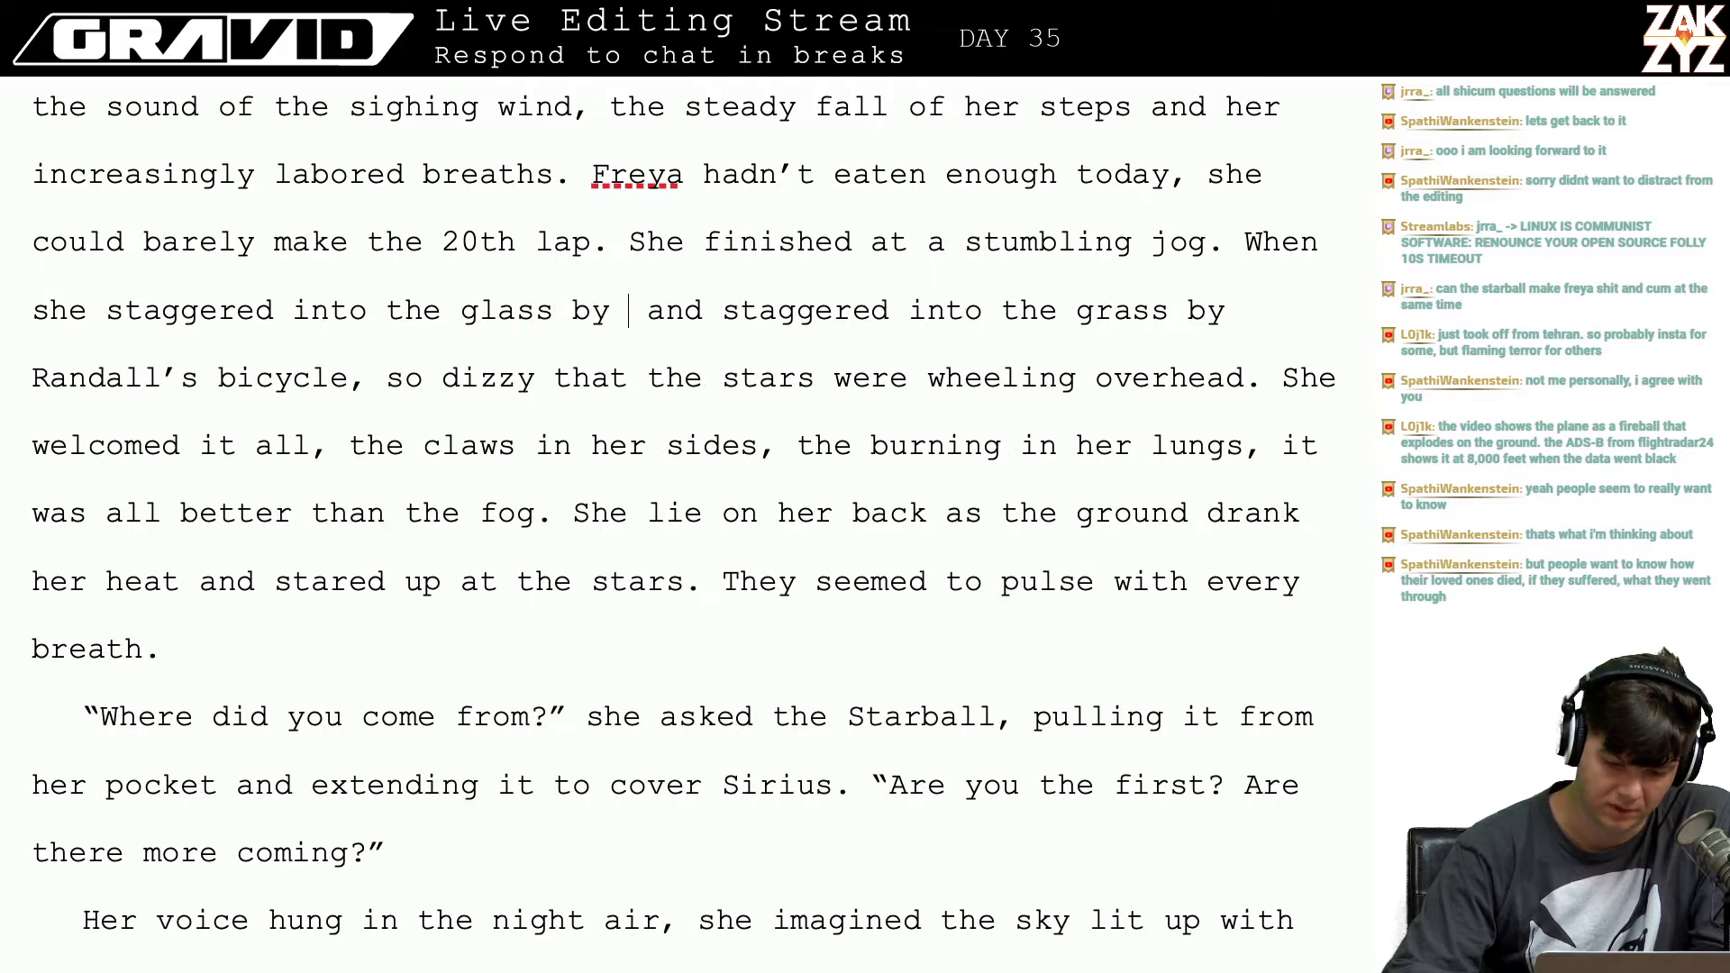
Step: Delete "the glass by" after "When she staggered into"
key("BackSpace")
key("BackSpace")
key("BackSpace")
key("BackSpace")
key("BackSpace")
key("BackSpace")
key("BackSpace")
key("BackSpace")
key("BackSpace")
key("BackSpace")
key("BackSpace")
key("BackSpace")
key("BackSpace")
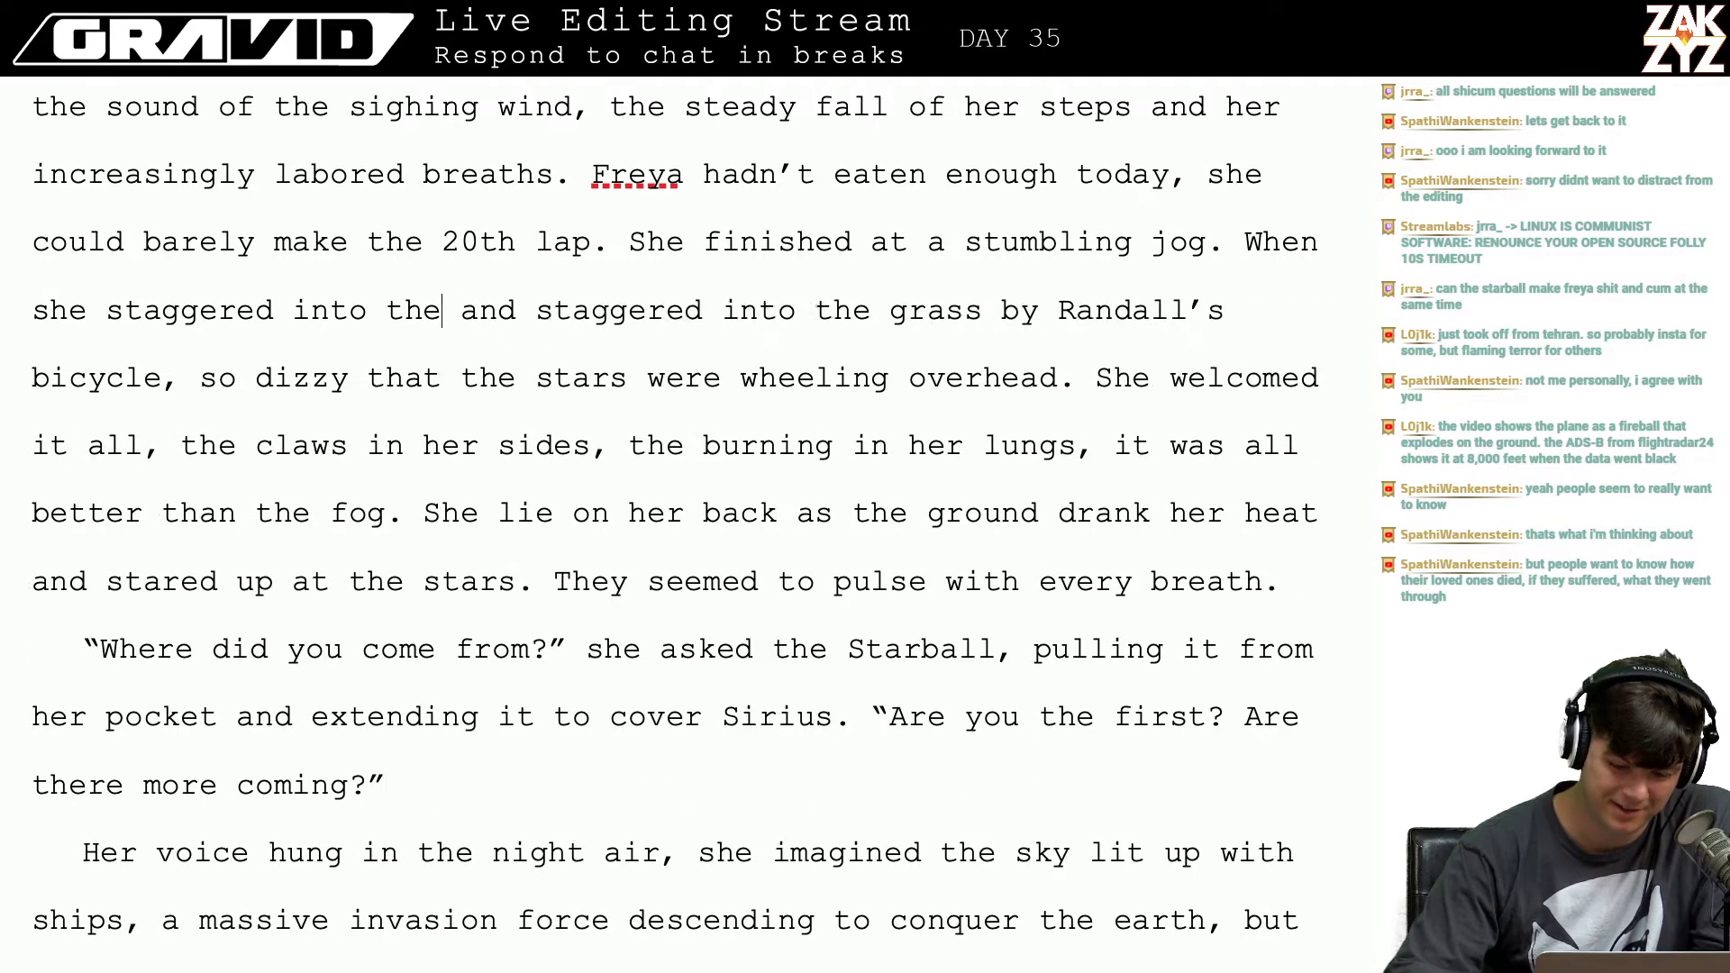
Step: Delete the redundant "the and staggered into" after "When she staggered into", so the sentence runs straight on to "the grass"
key("shift+Right")
key("shift+Right")
key("shift+Right")
key("shift+Right")
key("shift+Right")
key("shift+Right")
key("shift+Right")
key("shift+Right")
key("shift+Right")
key("shift+Right")
key("shift+Right")
key("shift+Right")
key("shift+Right")
key("shift+Right")
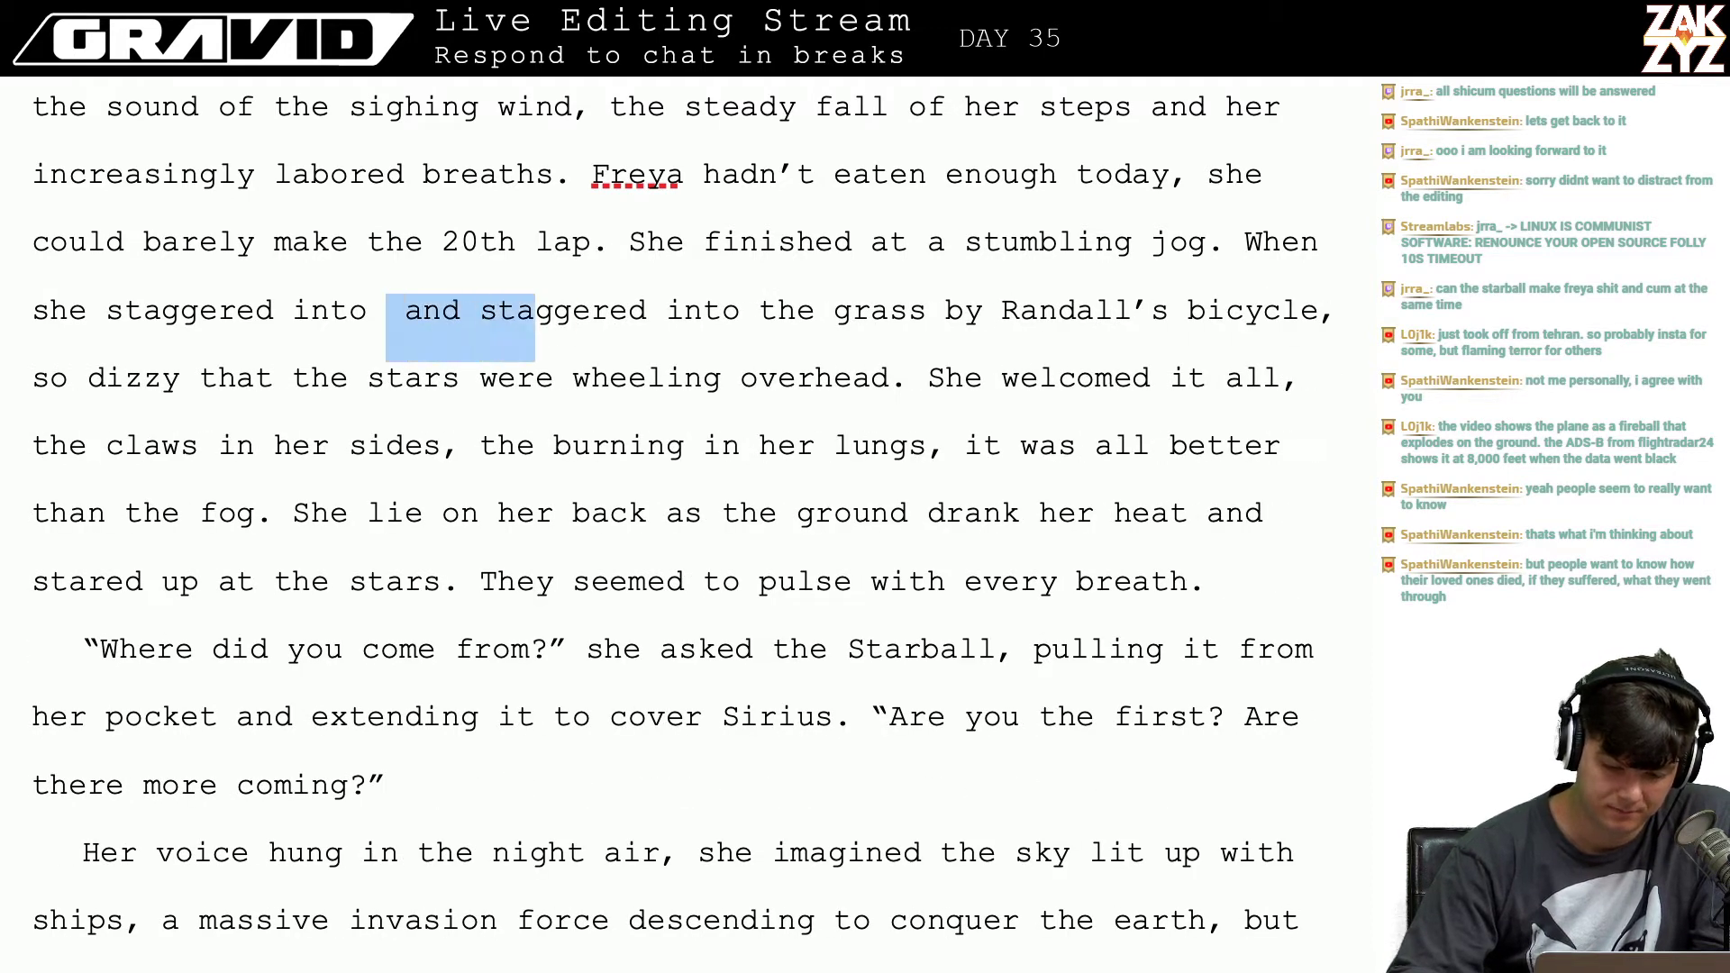
key("shift+Right")
key("shift+Right")
key("shift+Right")
key("shift+Right")
key("shift+Right")
key("shift+Right")
key("shift+Left")
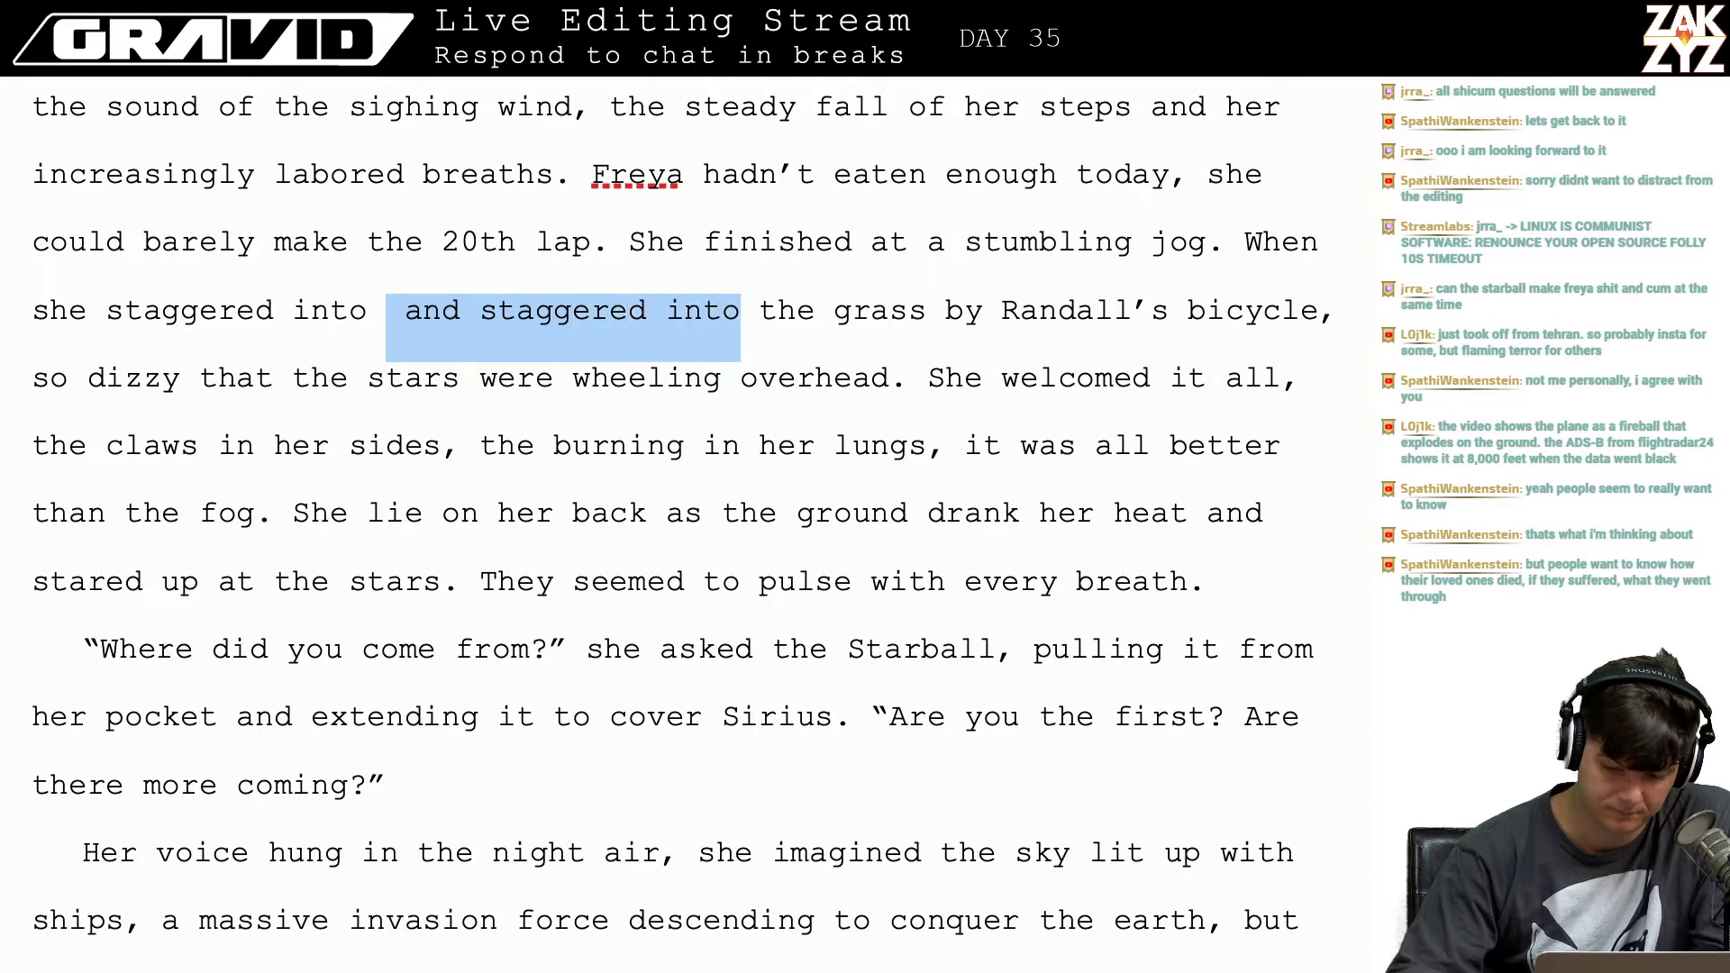
key("BackSpace")
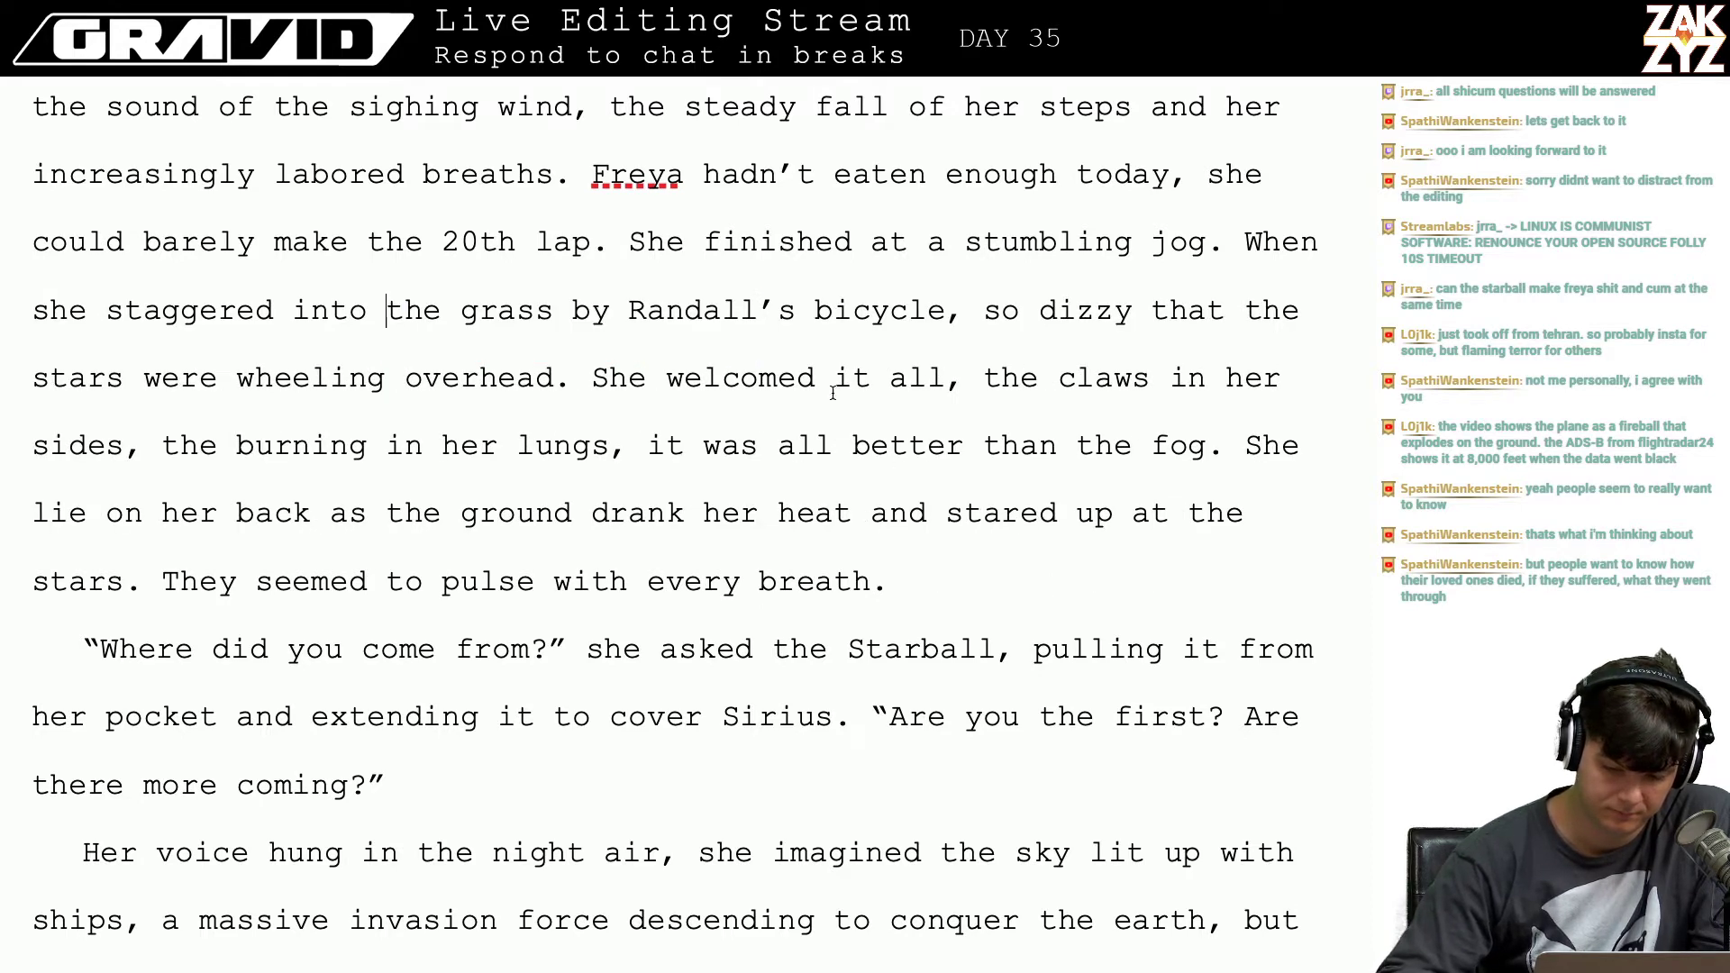
Step: Replace the comma after "Randall's bicycle" with "she was" so the dizziness clause has its own subject and verb
left_click(957, 306)
key("BackSpace")
type("she was")
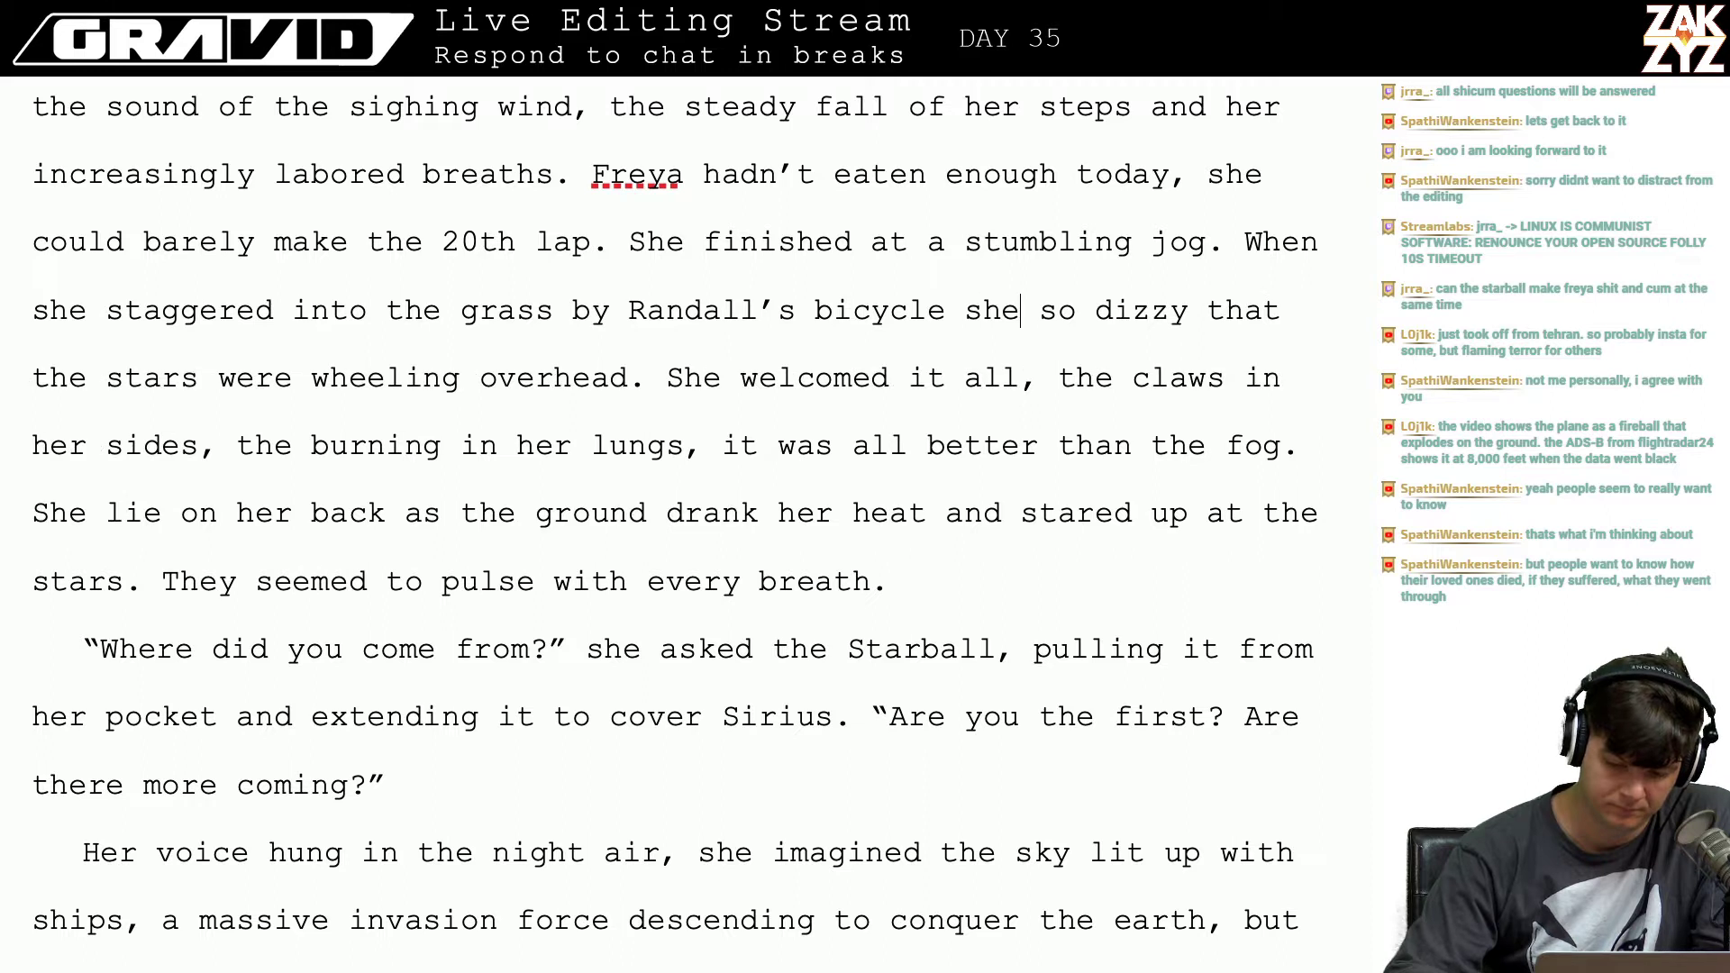
Step: Insert "dizzy and the" right after "Randall's bicycle she was"
key("Right")
key("Right")
key("Right")
key("Right")
key("Right")
key("Right")
key("Right")
key("Right")
key("Right")
key("Right")
key("Right")
key("Right")
key("Right")
key("Right")
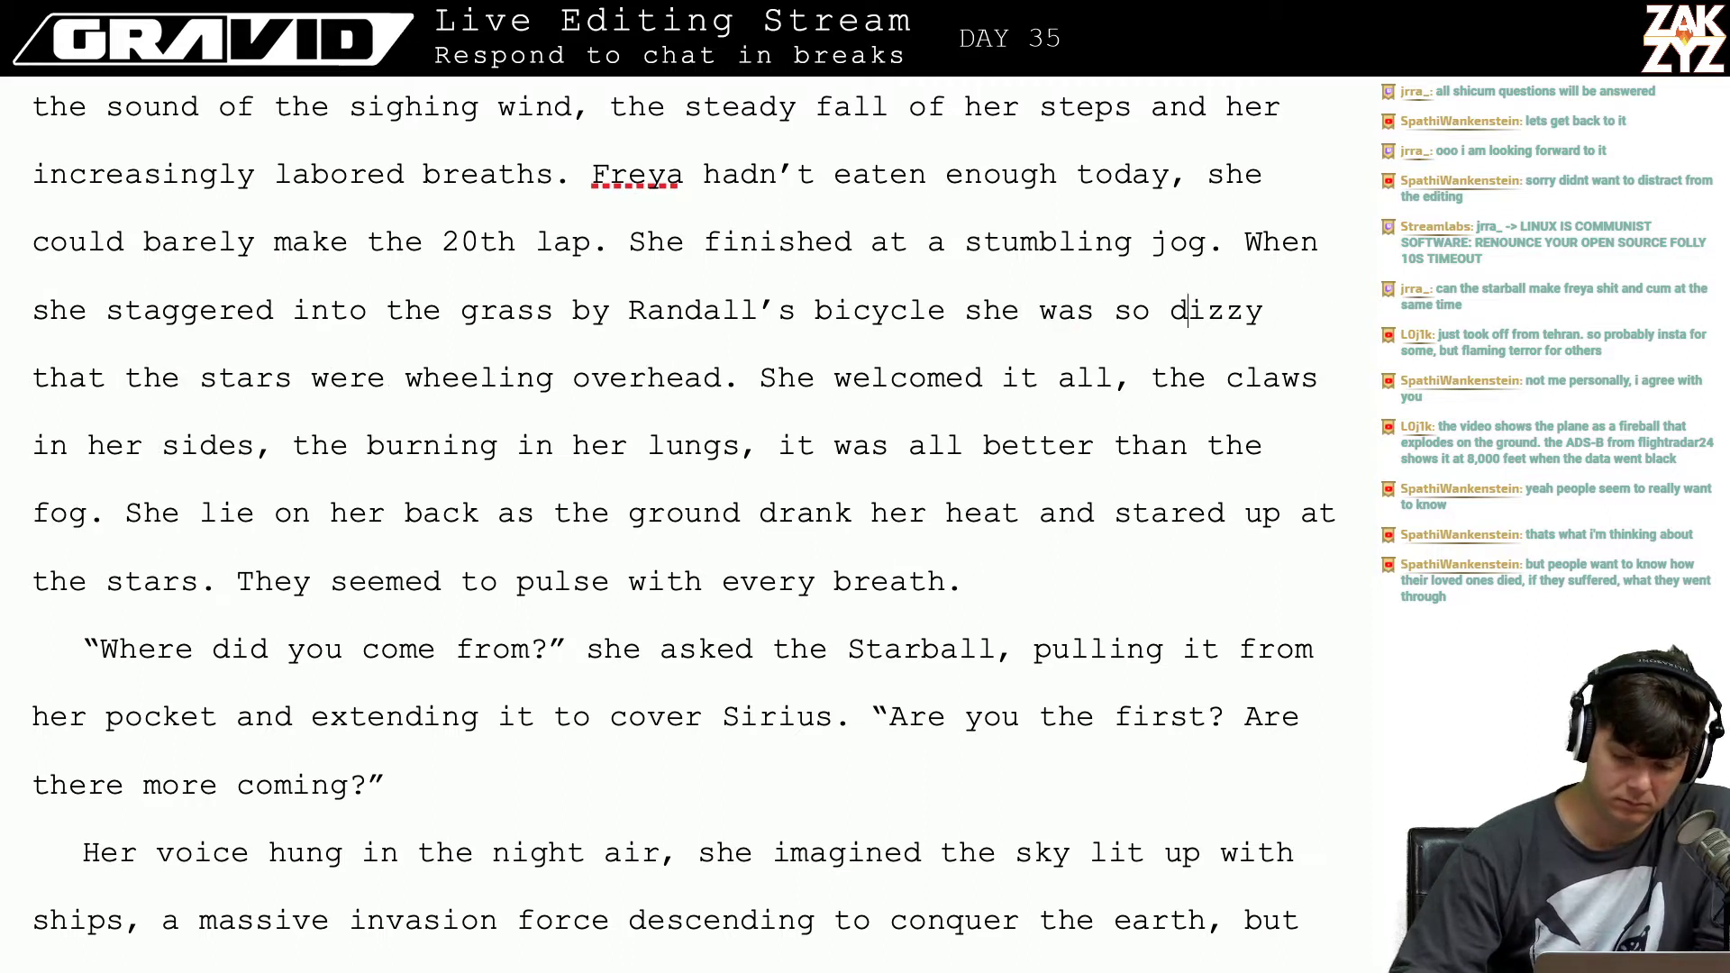
key("Left")
key("Left")
key("Left")
key("Left")
key("Left")
key("Left")
key("Left")
key("Left")
key("Left")
key("Left")
key("Left")
key("Left")
key("Left")
key("Left")
key("Left")
key("Left")
key("Left")
key("Left")
key("Left")
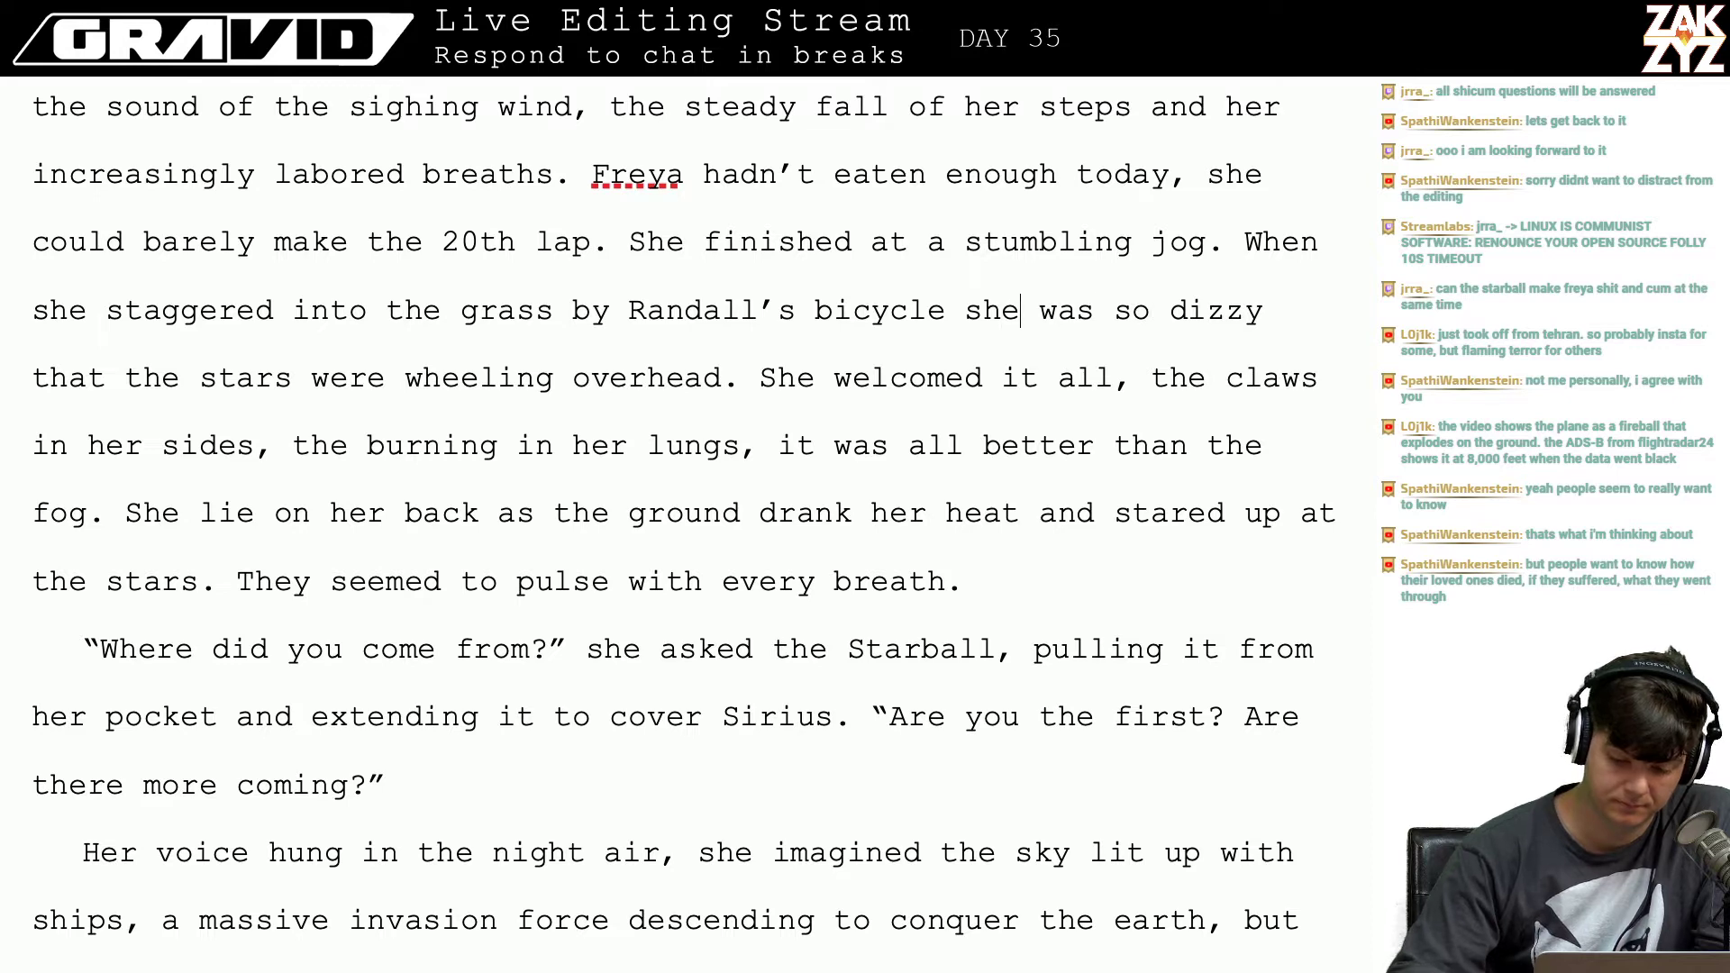
key("Right")
key("Right")
key("Right")
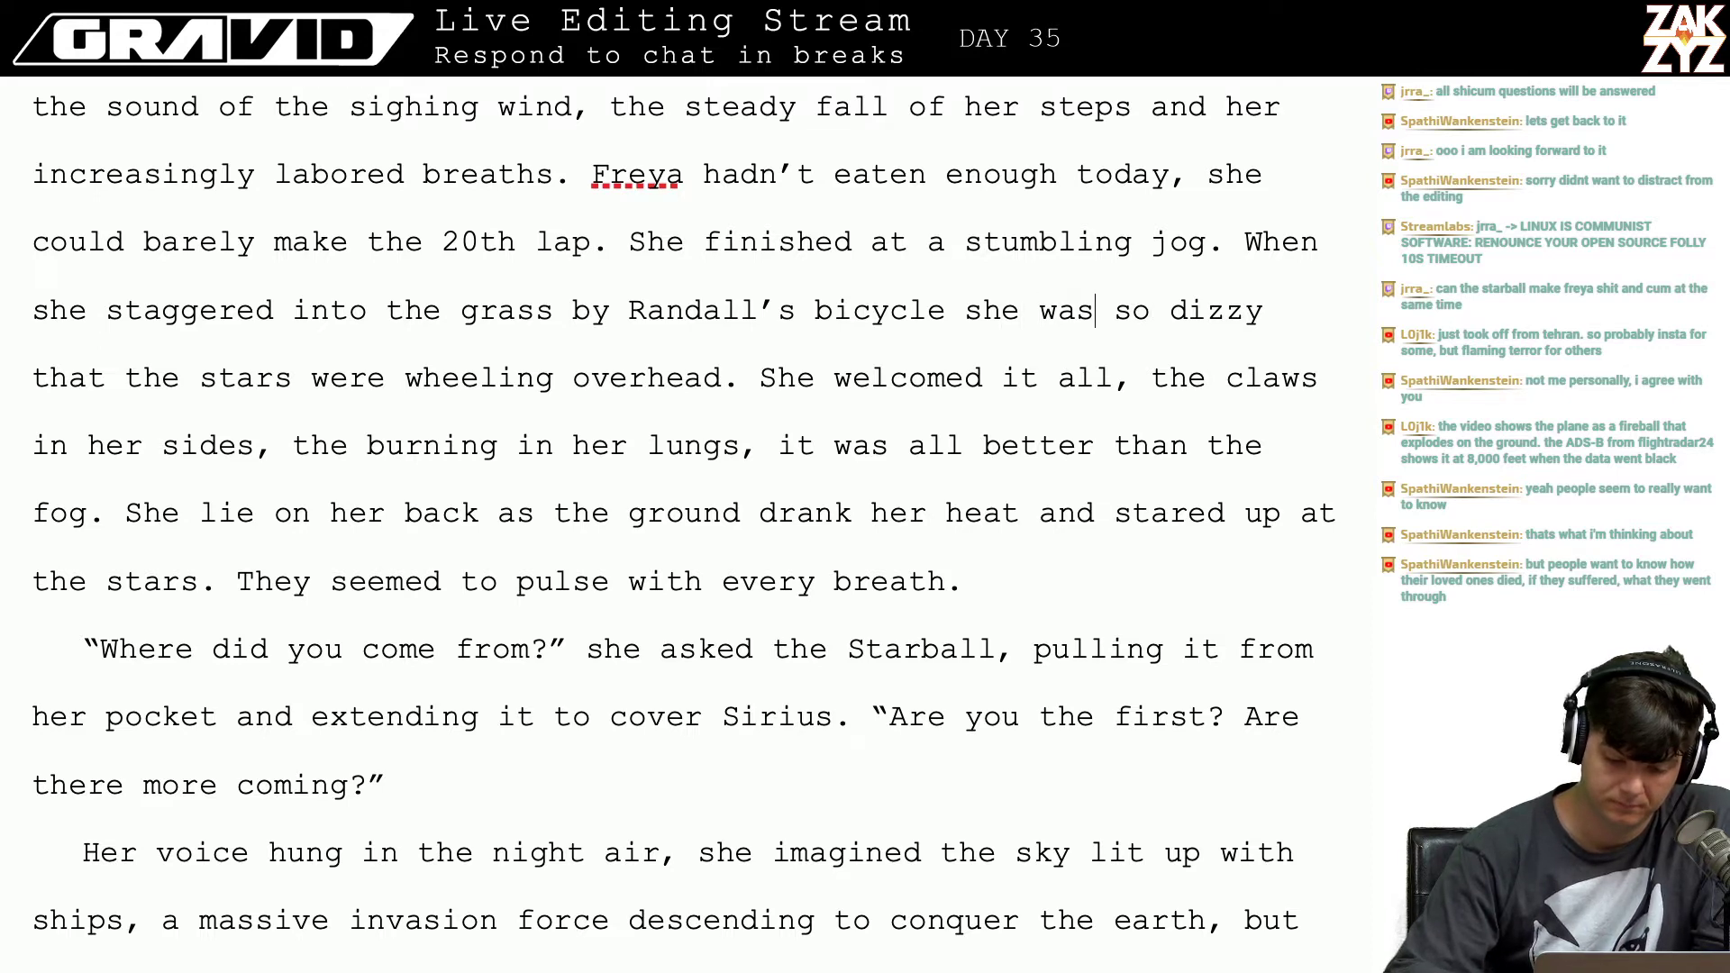
type("dizzy and the")
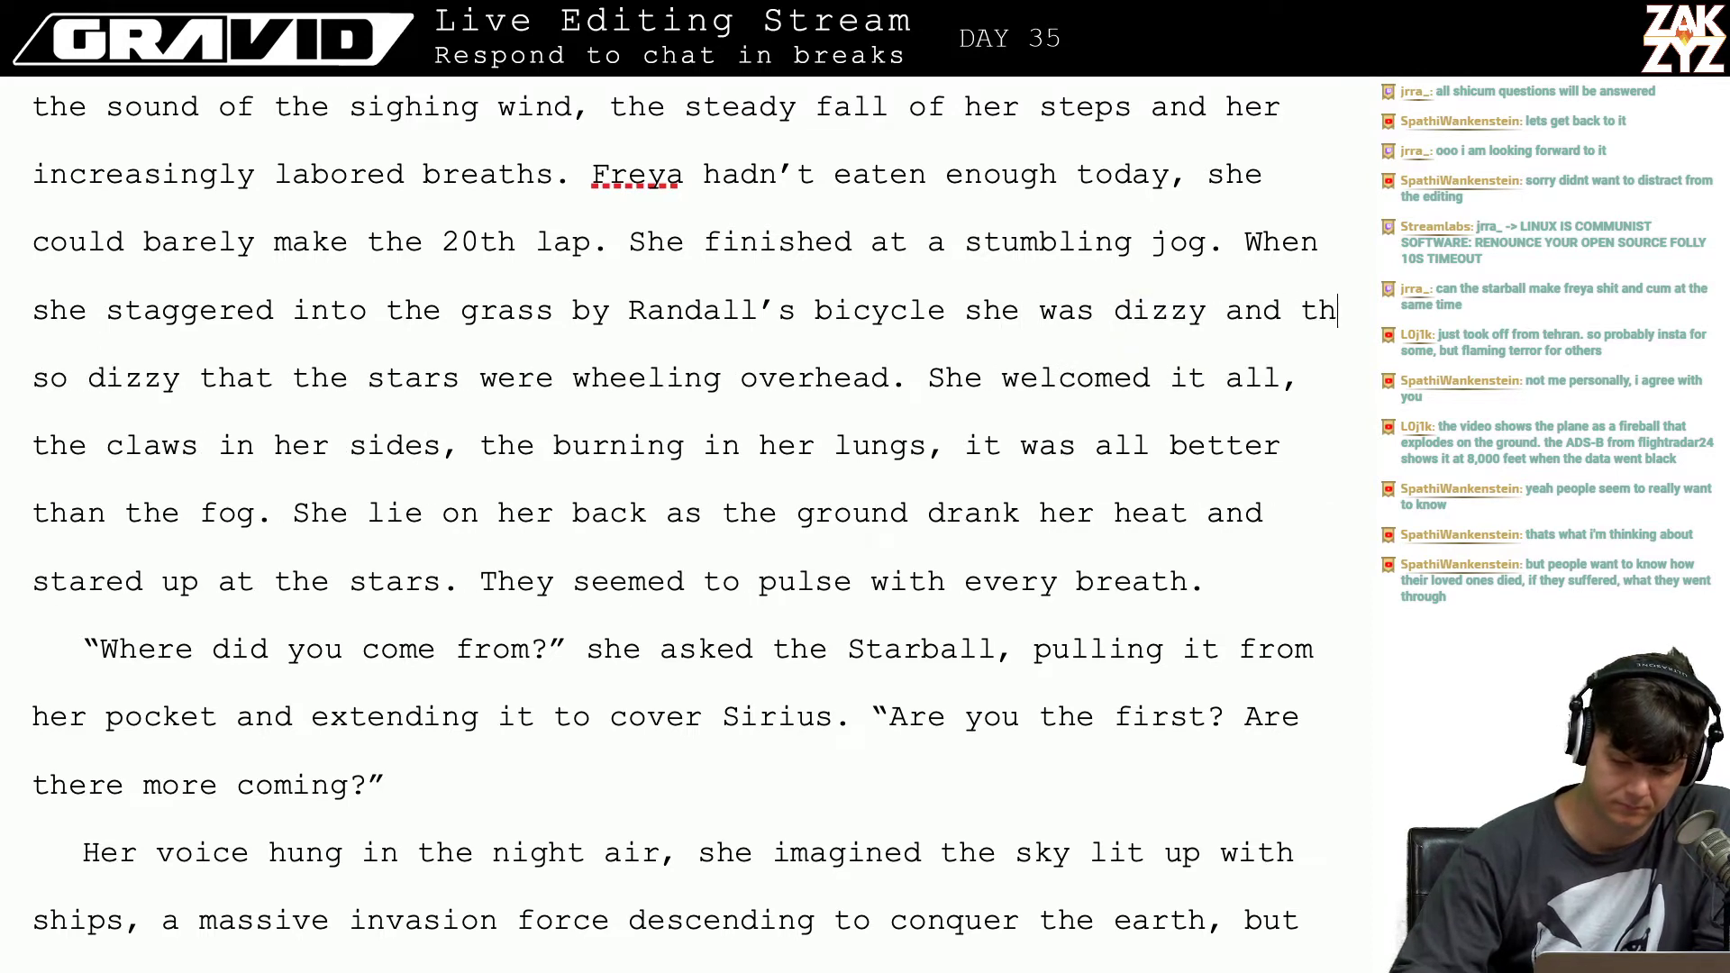
Step: Delete the old wording "so dizzy that the" before "stars were wheeling overhead"
key("shift+Right")
key("shift+Right")
key("shift+Right")
key("shift+Right")
key("shift+Right")
key("shift+Right")
key("shift+Right")
key("shift+Right")
key("shift+Right")
key("shift+Right")
key("shift+Right")
key("shift+Right")
key("shift+Right")
key("shift+Right")
key("shift+Right")
key("shift+Right")
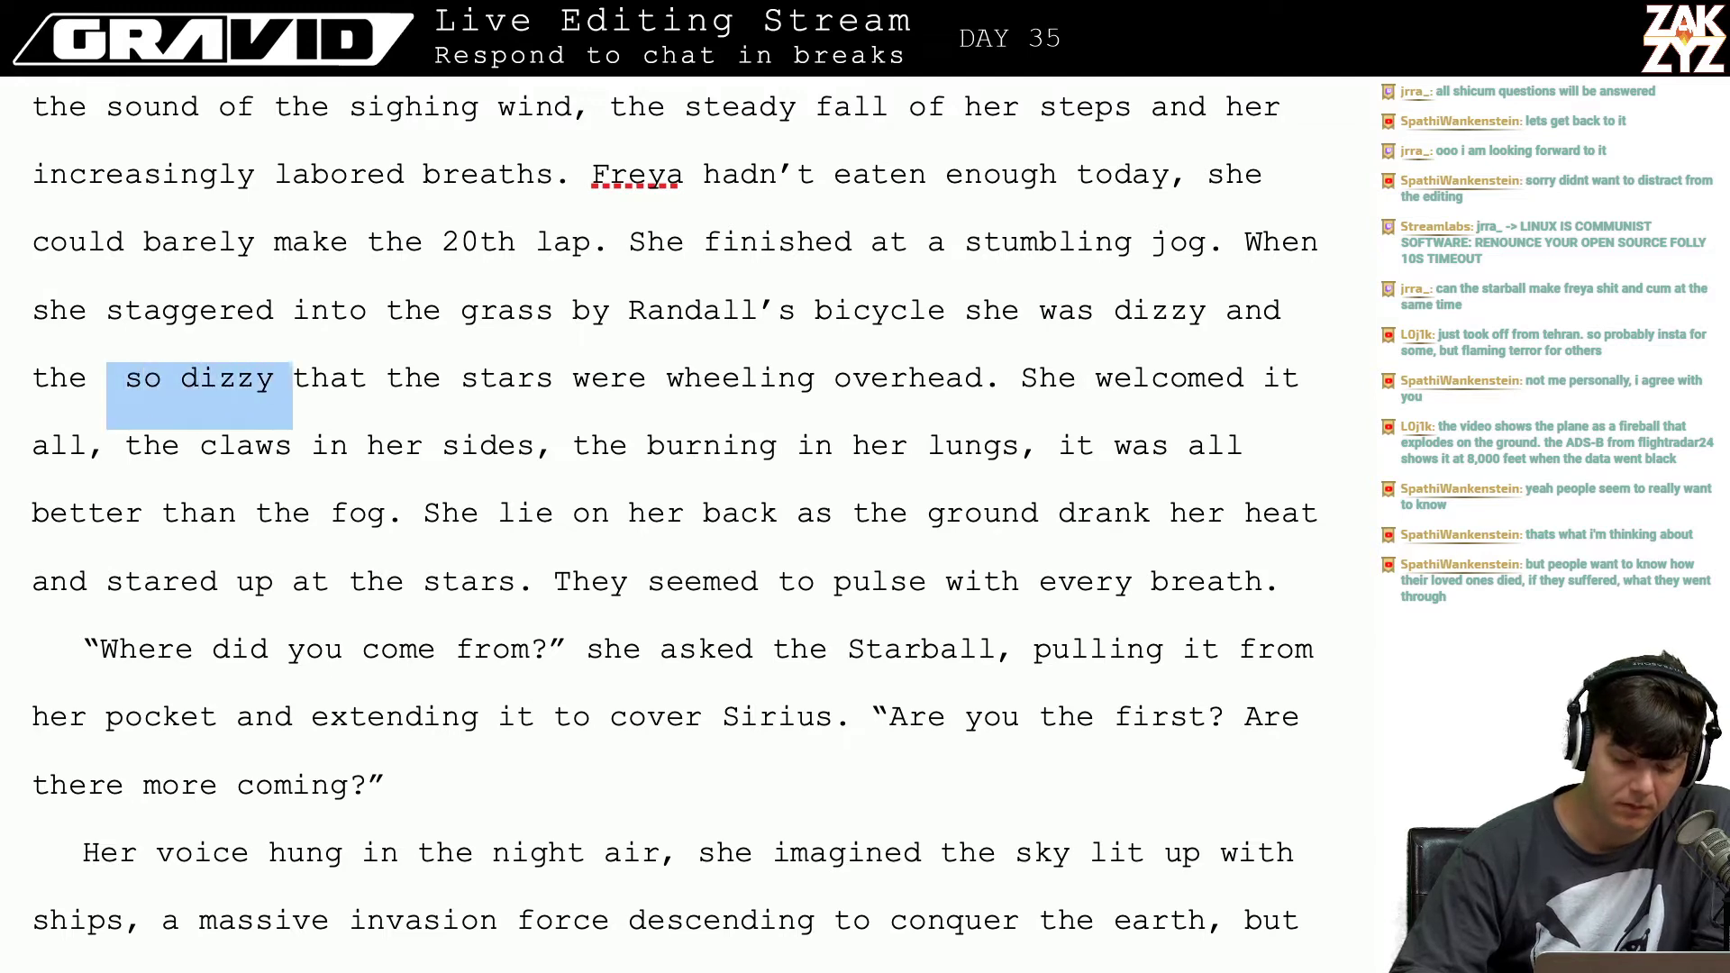
key("shift+Right")
key("shift+Right")
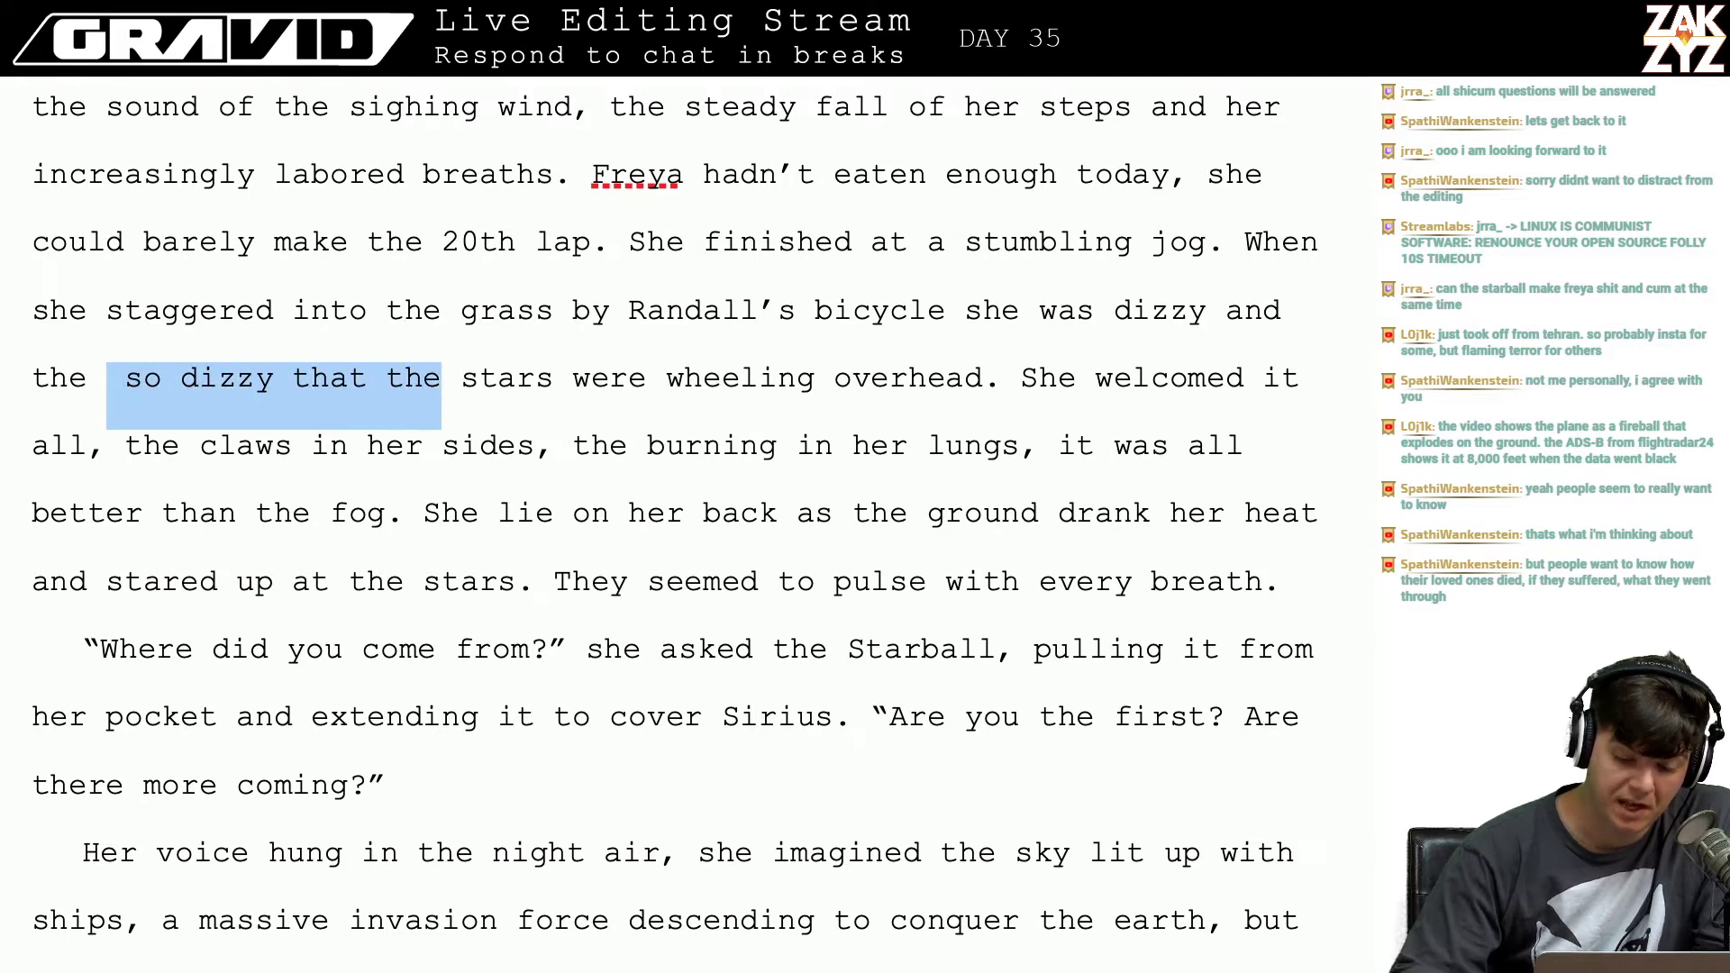
key("Delete")
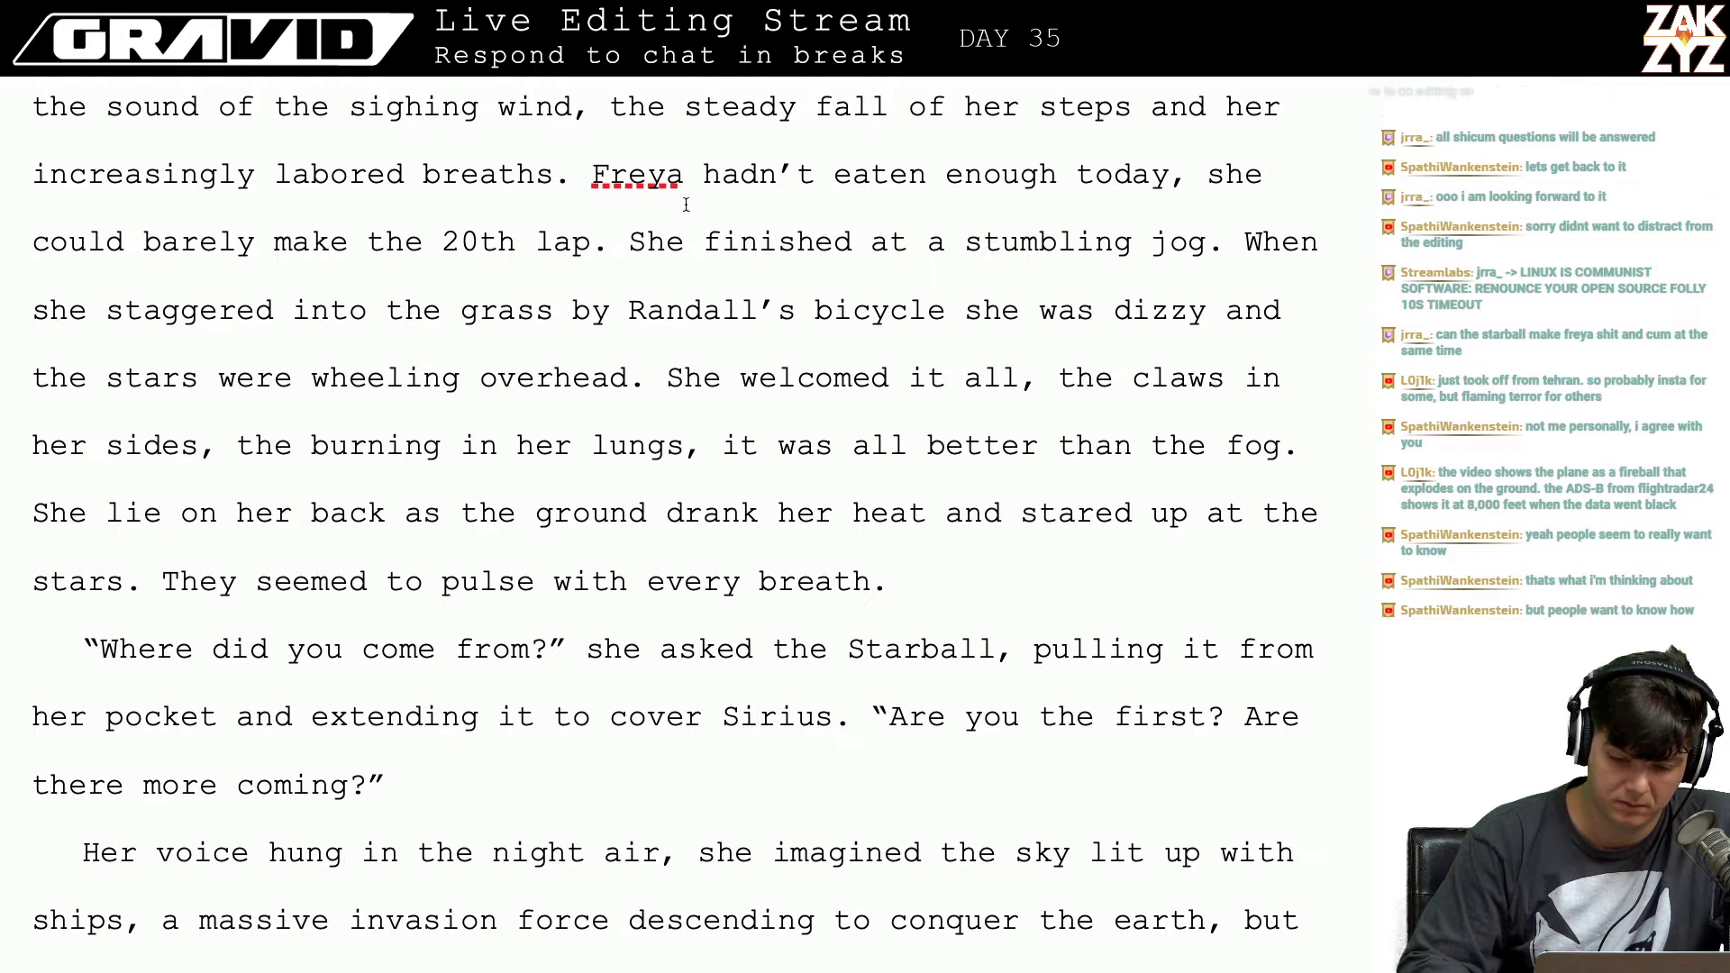
Step: Start a new paragraph at "Freya hadn't eaten enough today", right after "increasingly labored breaths."
left_click(518, 213)
key("Right")
key("Right")
key("Right")
key("Right")
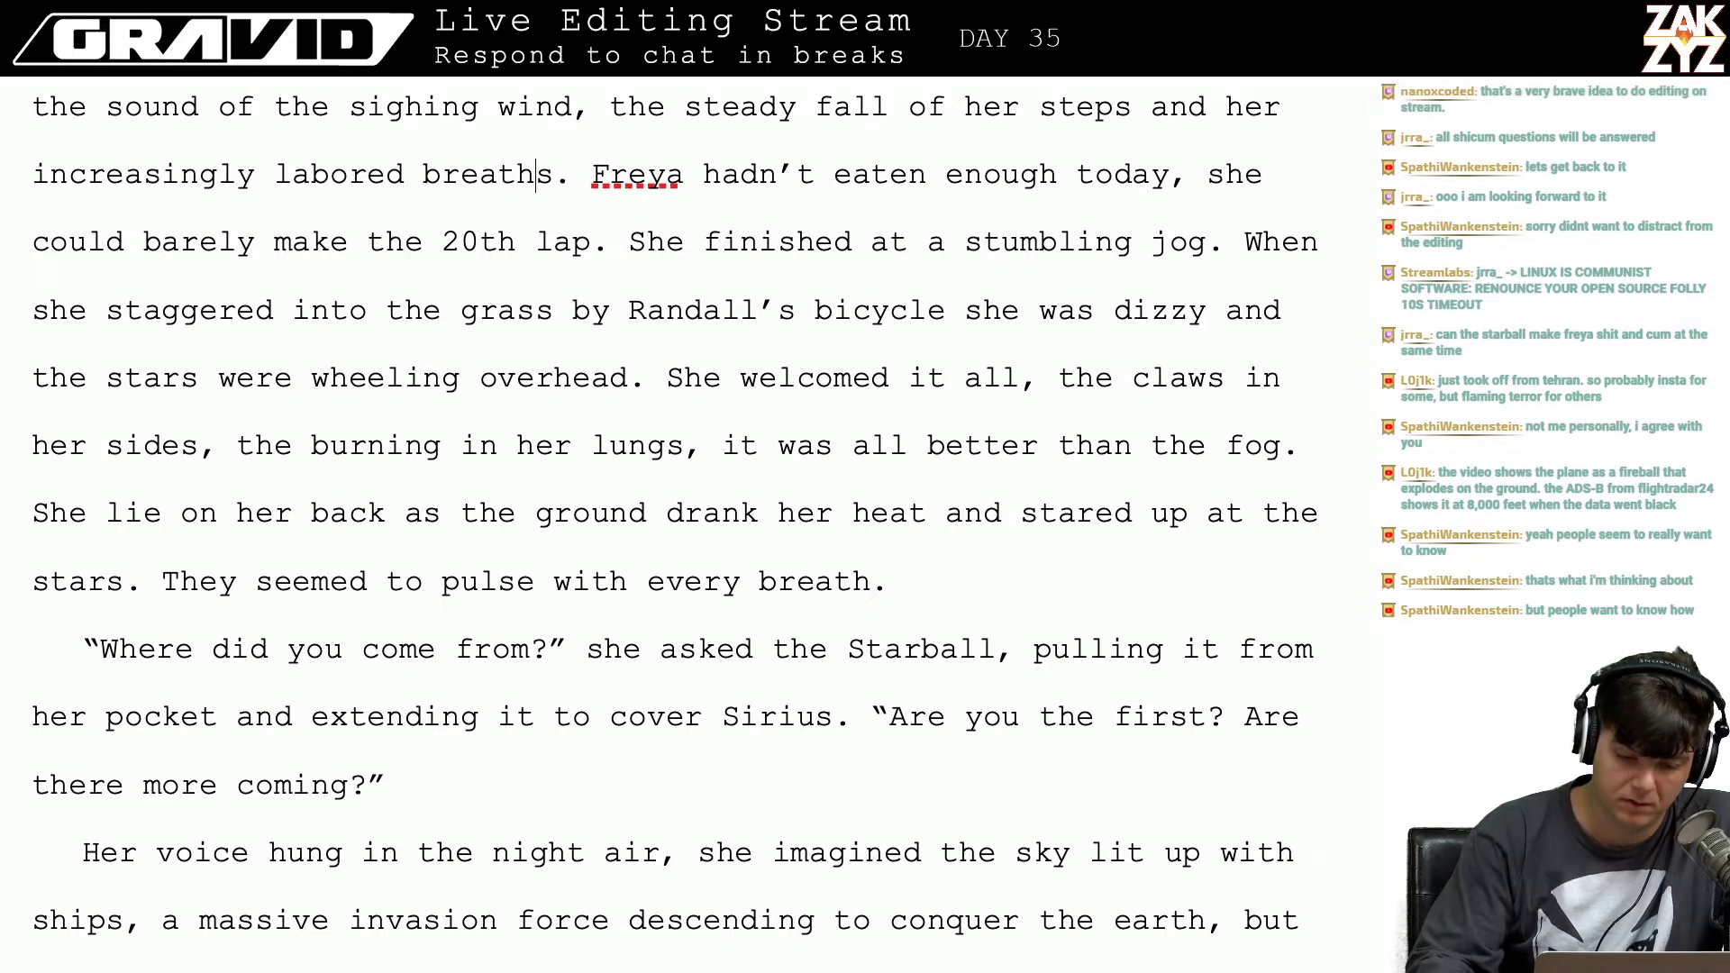
key("Return")
Step: Reread the new paragraph's opening through "She finished at a stumbling jog", looking for a place to rework the sentence
key("Down")
key("Right")
key("Right")
key("Right")
key("Right")
key("Right")
key("Right")
key("Right")
key("Right")
key("Right")
key("Right")
key("Right")
key("Right")
key("Right")
key("Right")
key("Right")
key("Right")
key("Right")
key("Right")
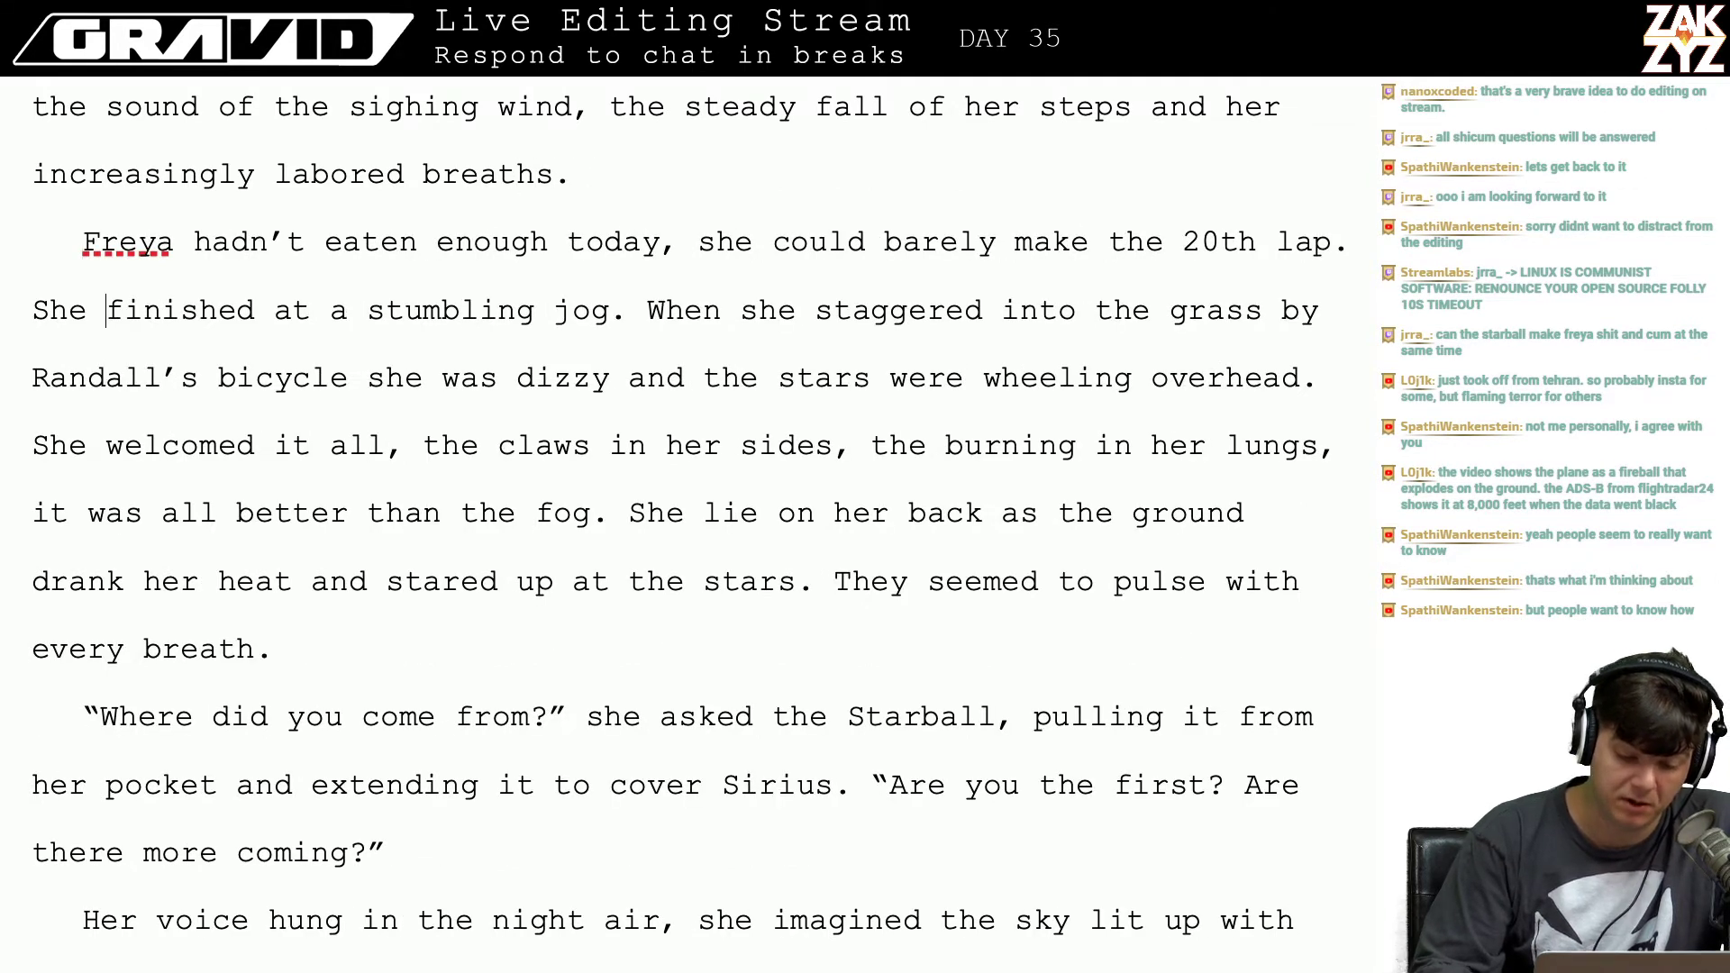
key("Right")
key("Right")
key("Right")
key("Right")
key("Right")
key("Right")
key("Right")
key("Right")
key("Right")
key("Right")
key("Right")
key("Right")
key("Right")
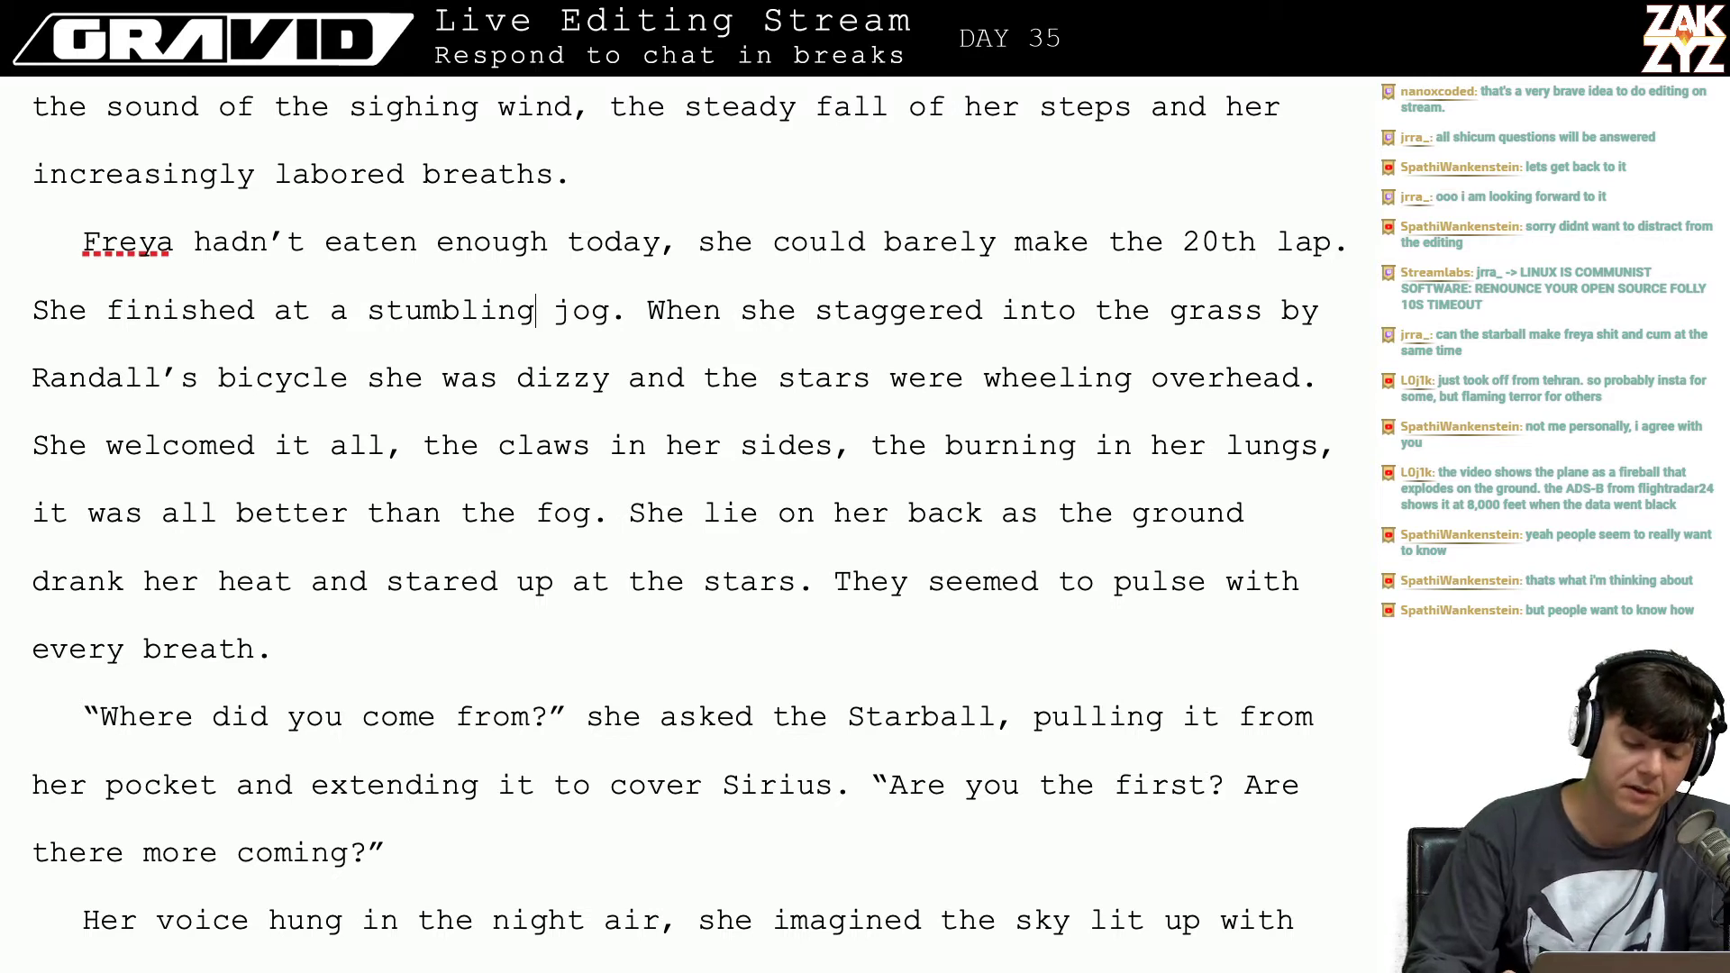
key("Left")
key("Left")
key("Left")
key("Left")
key("Left")
key("Left")
key("Left")
key("Left")
key("Left")
key("Left")
key("Left")
key("Left")
key("Left")
key("Left")
key("Left")
key("Left")
key("Left")
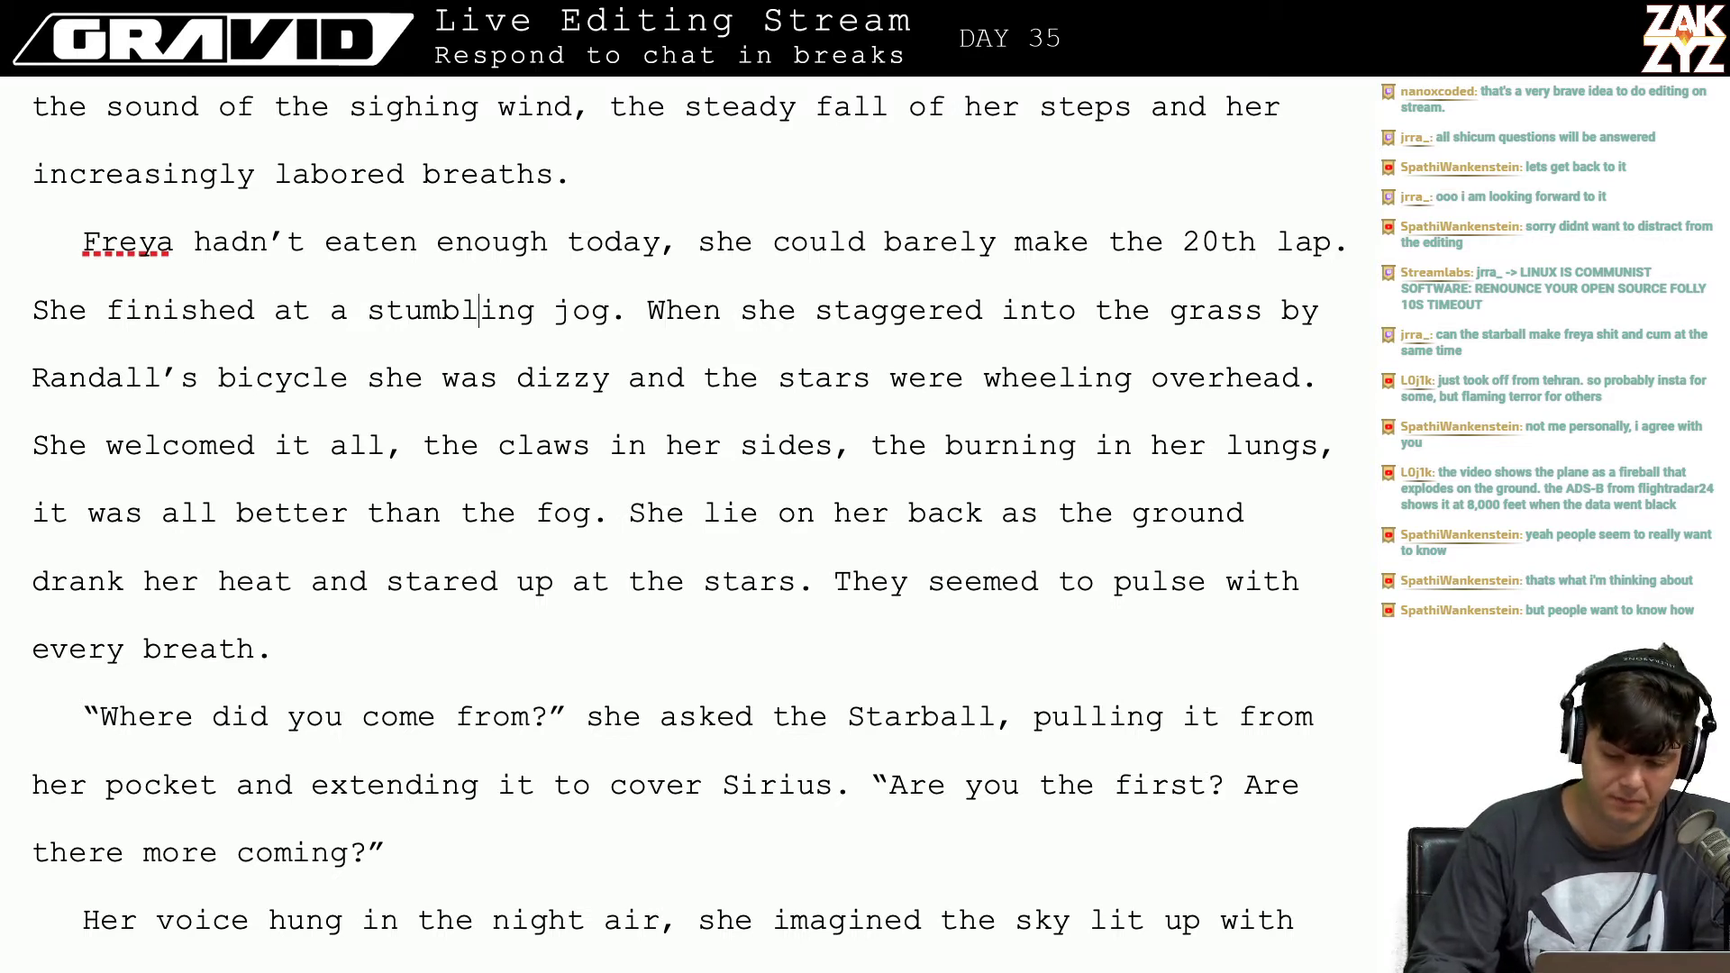
Step: Extend "She finished at a stumbling jog" with "and staggered into the grass by Randall's bicycle."
key("Right")
key("Right")
key("Right")
key("Right")
key("Right")
key("Right")
key("Right")
key("Right")
key("Right")
key("Right")
key("Right")
key("Right")
key("Right")
key("Right")
key("Right")
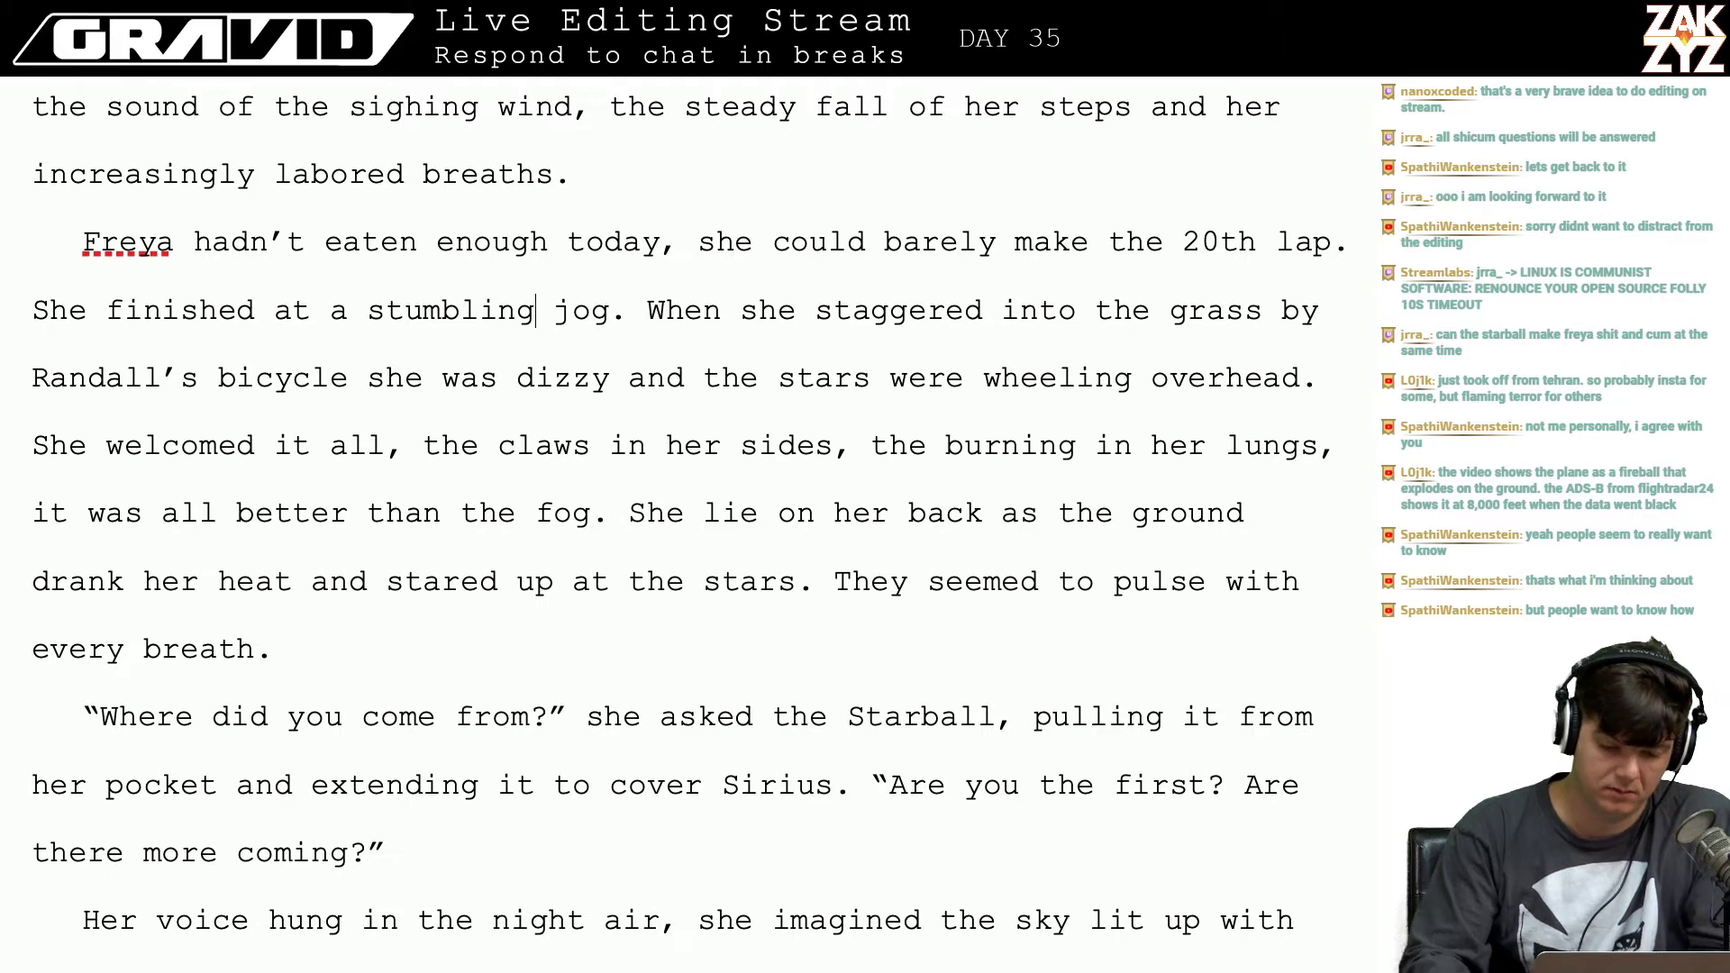
key("Left")
type("and staggar")
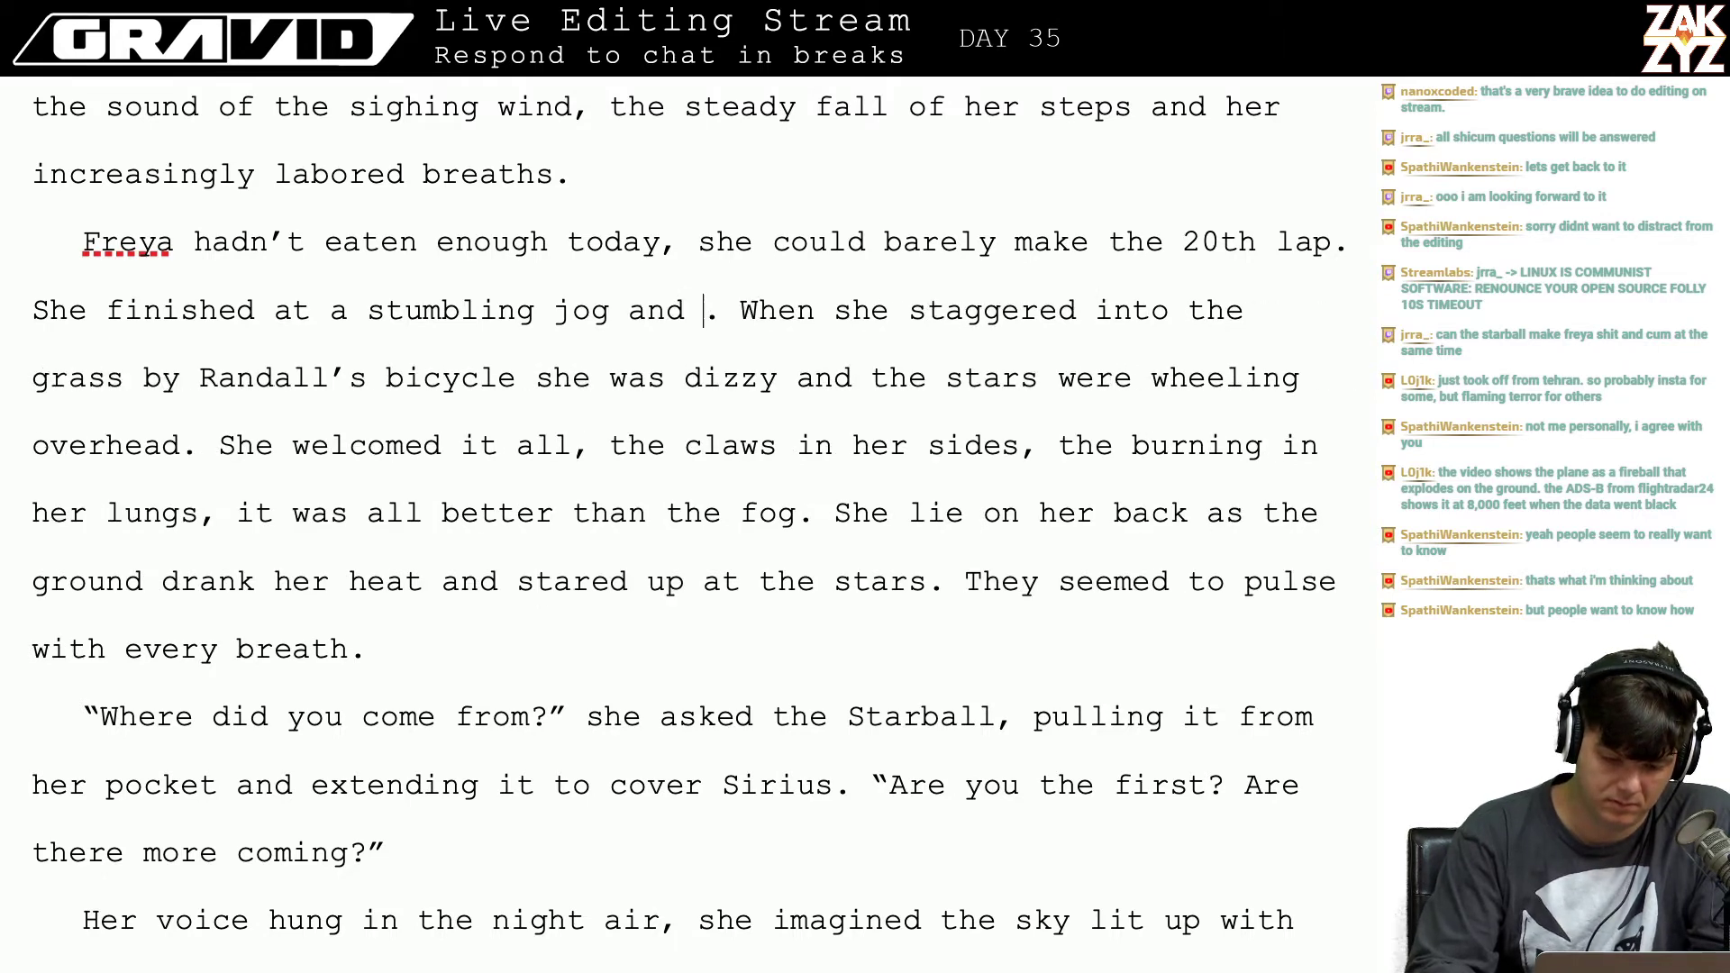
key("BackSpace")
key("BackSpace")
type("ered into")
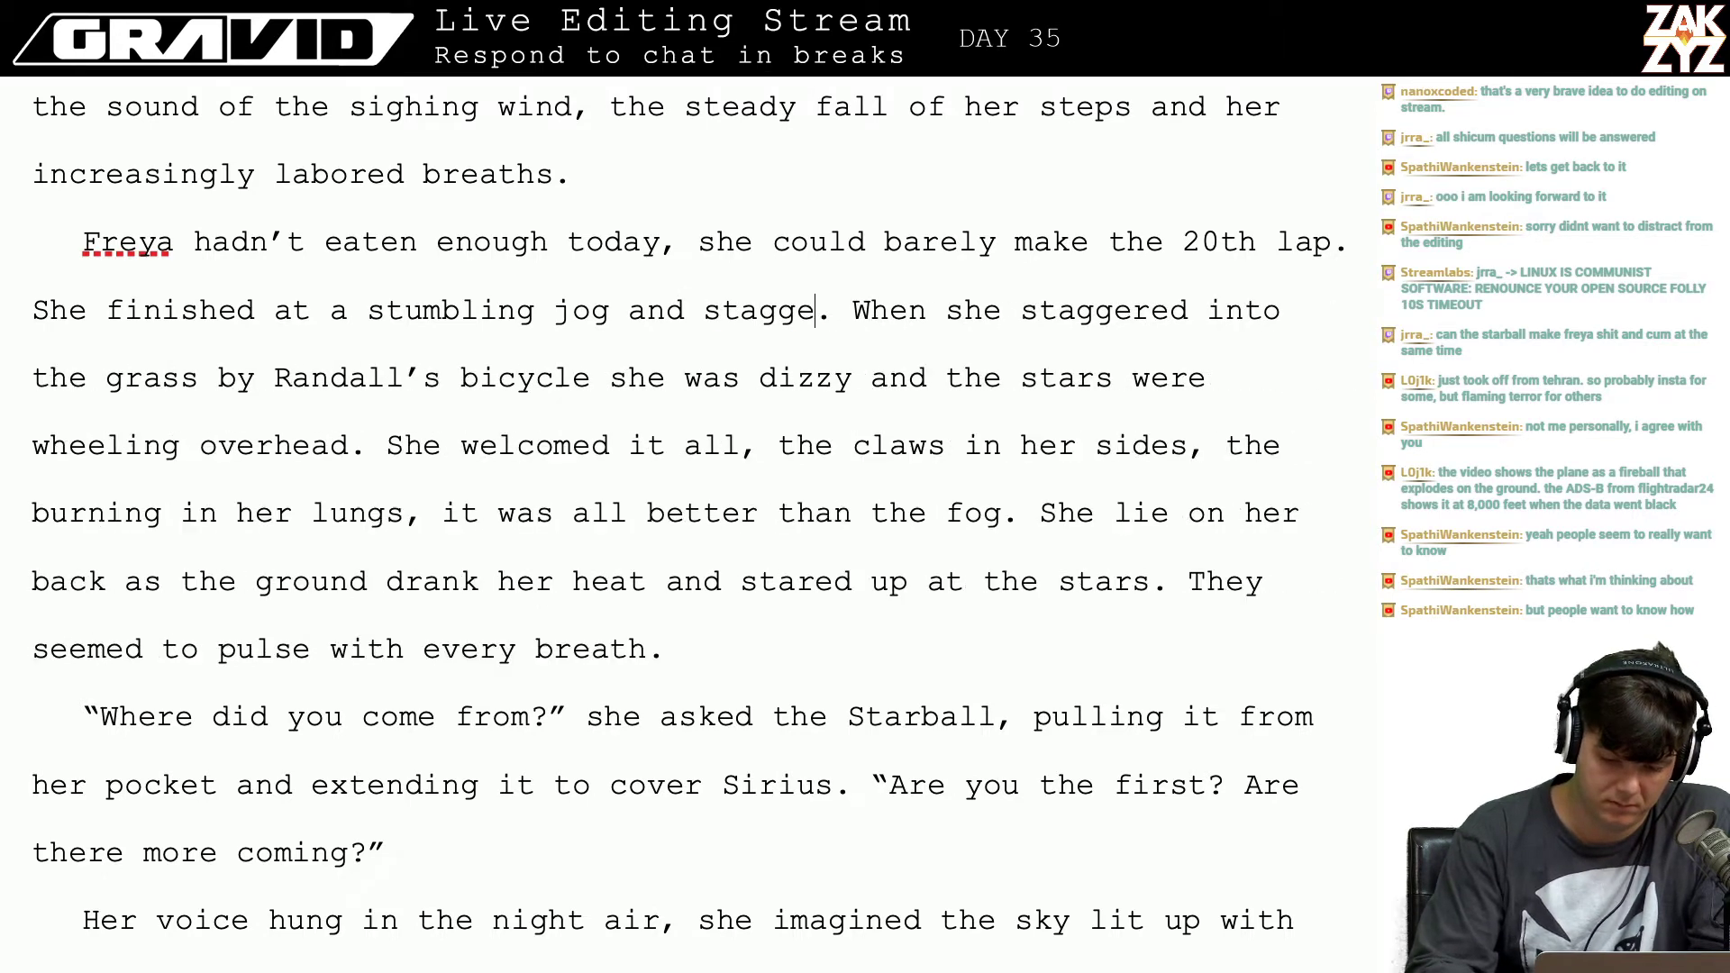
type(" the grass by ")
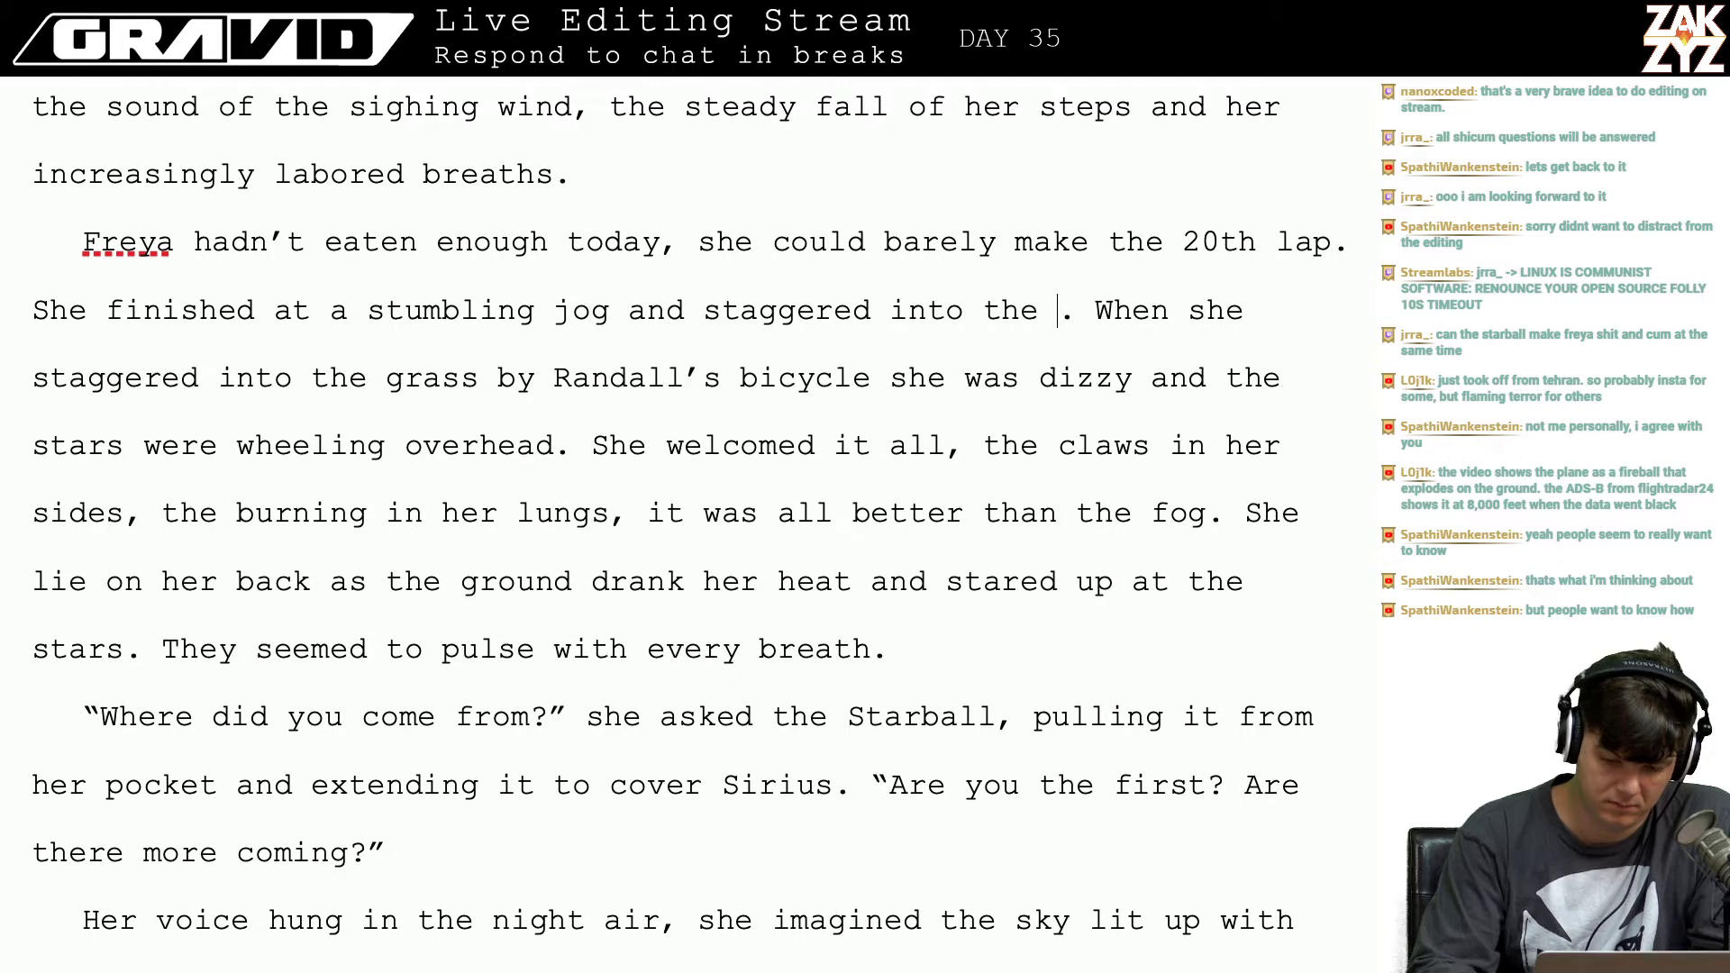
type("Randall's ")
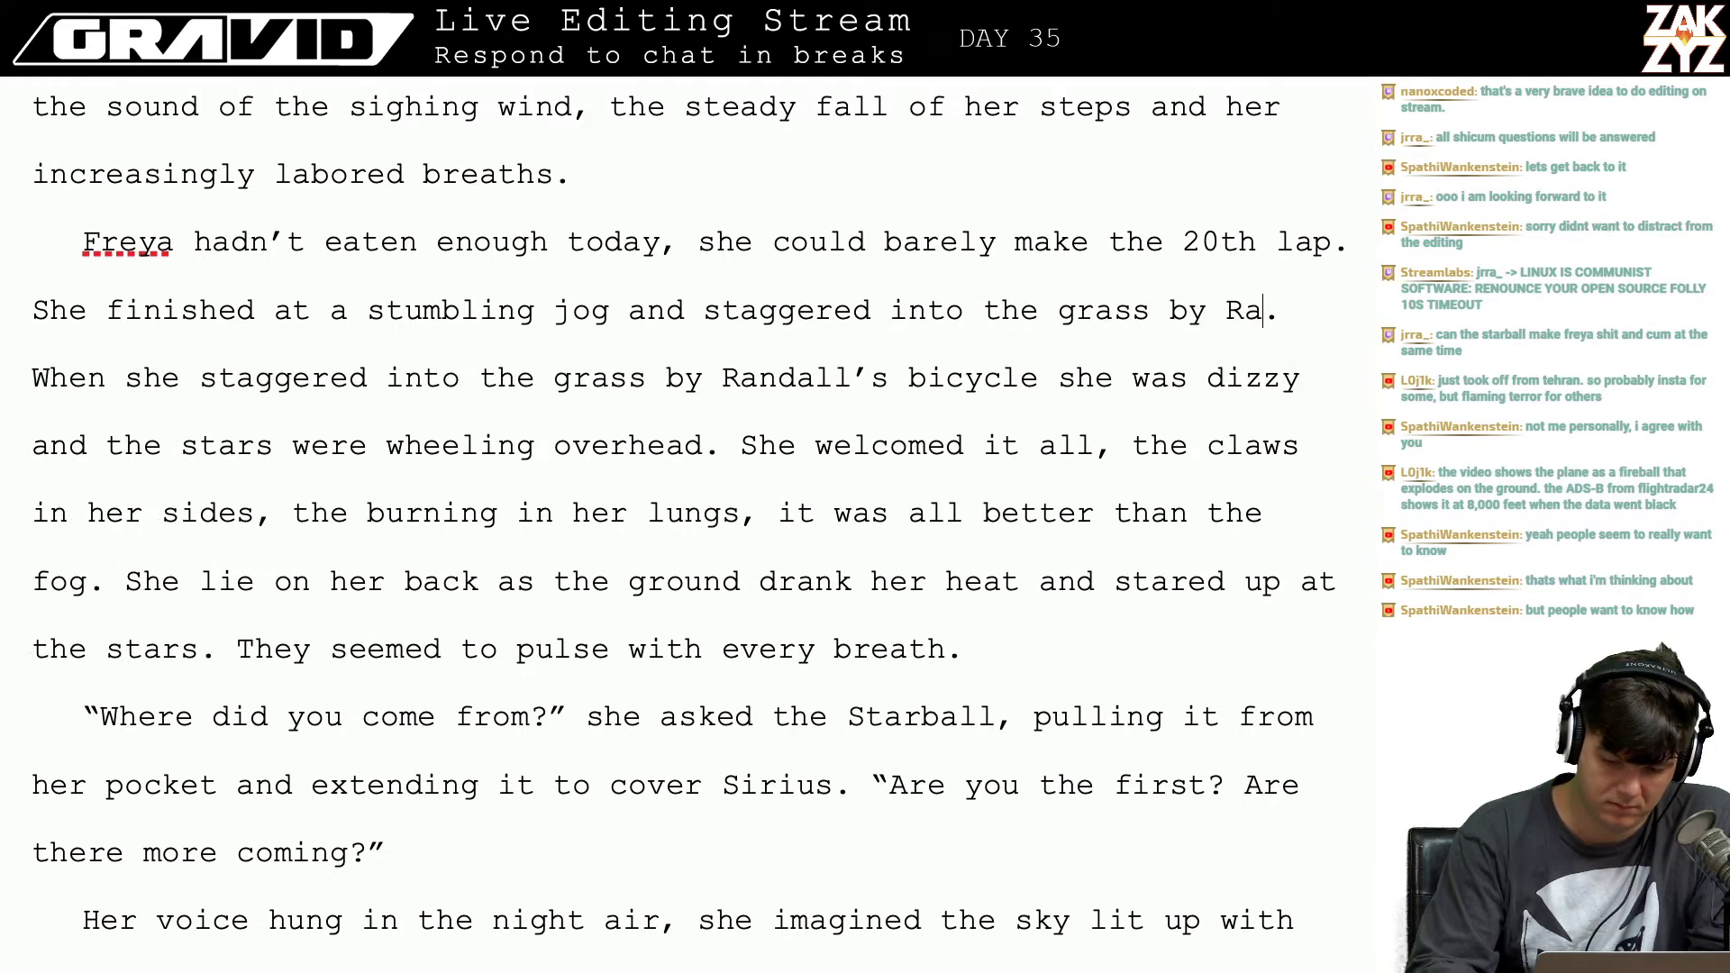
type("bicycle, . When")
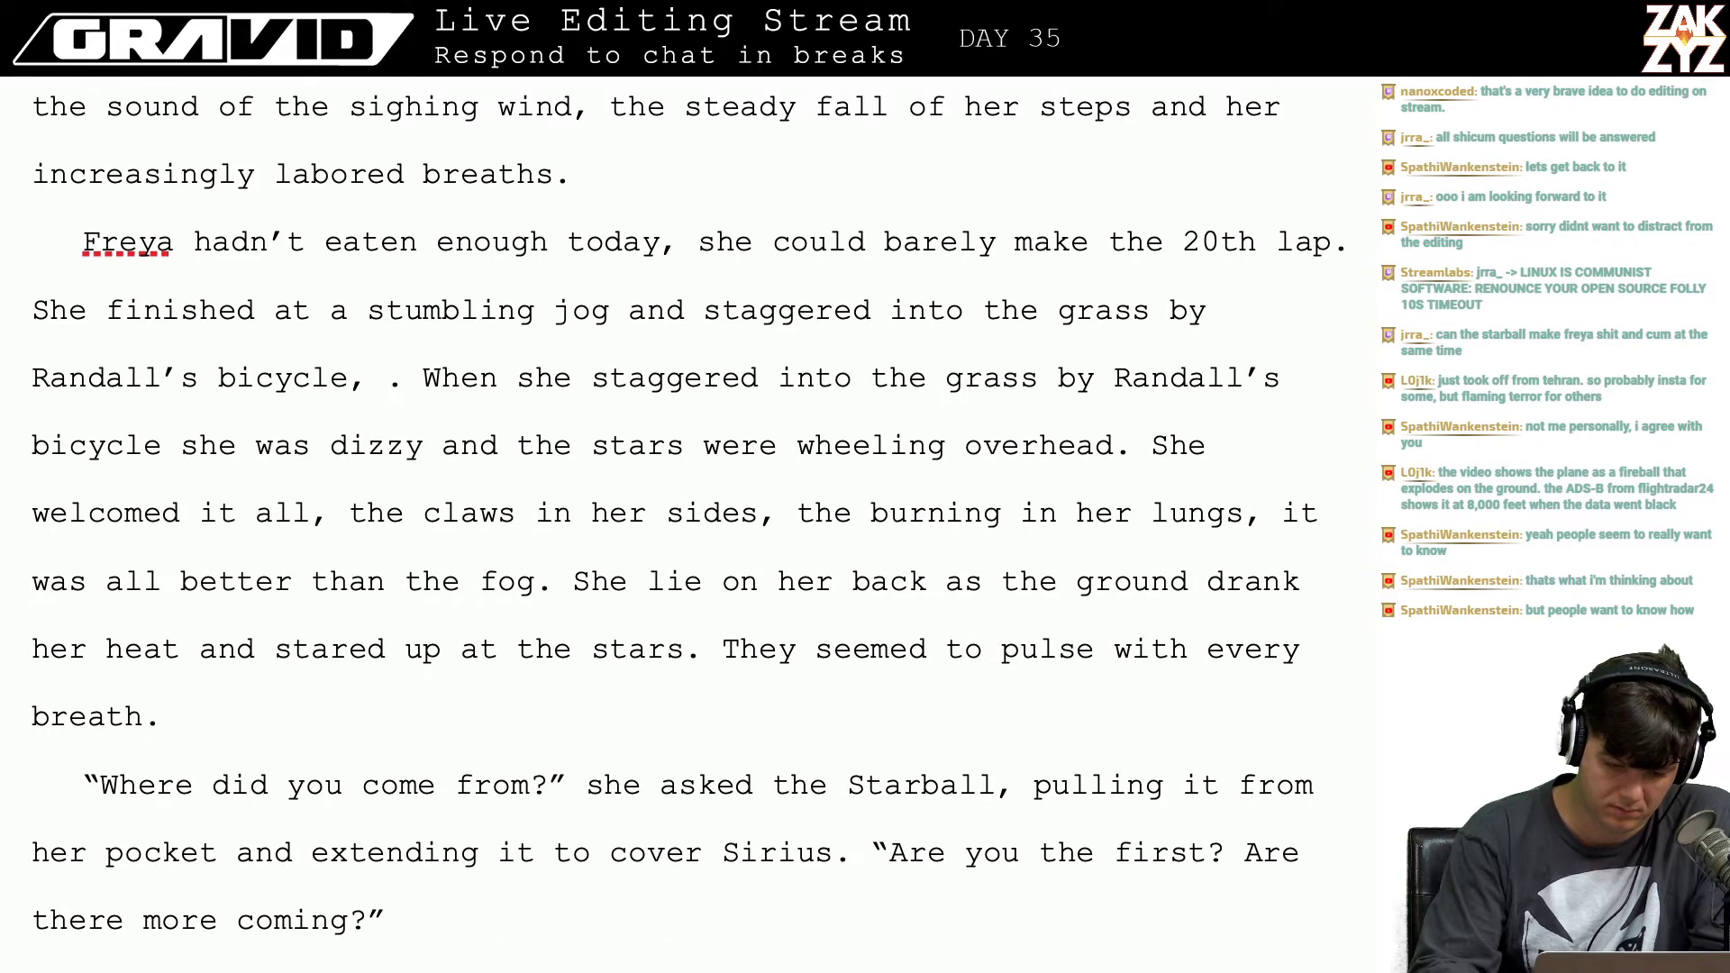
key("BackSpace")
key("BackSpace")
type(".")
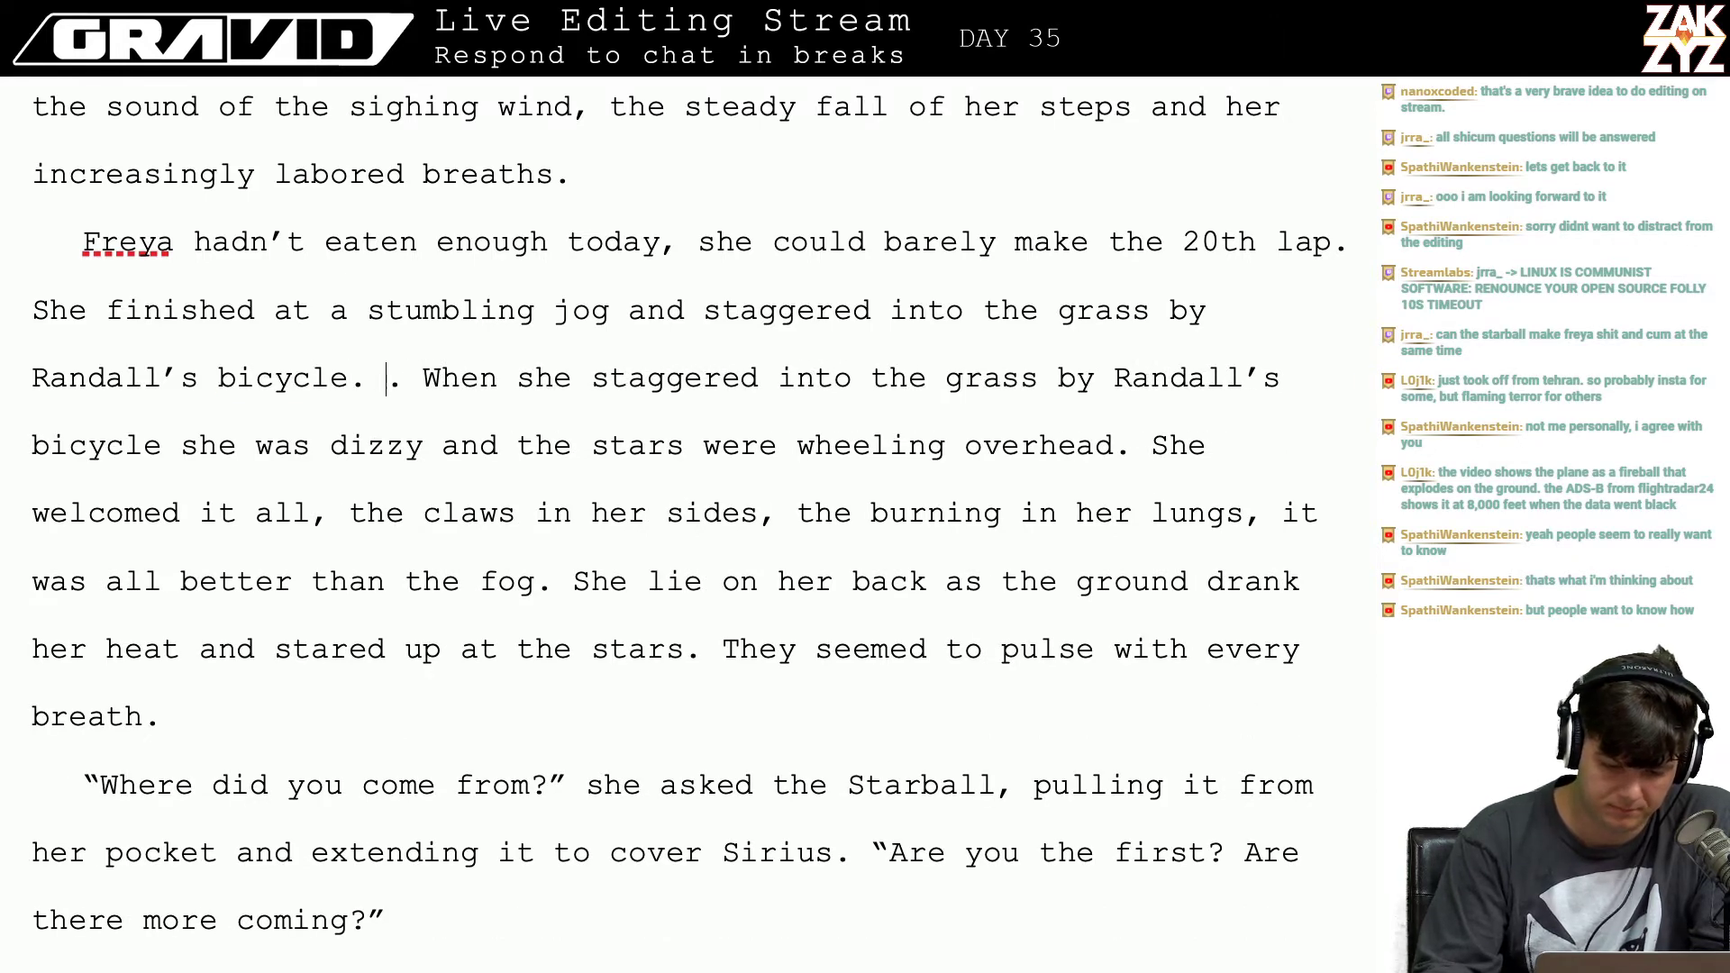
left_click_drag(385, 378, 367, 446)
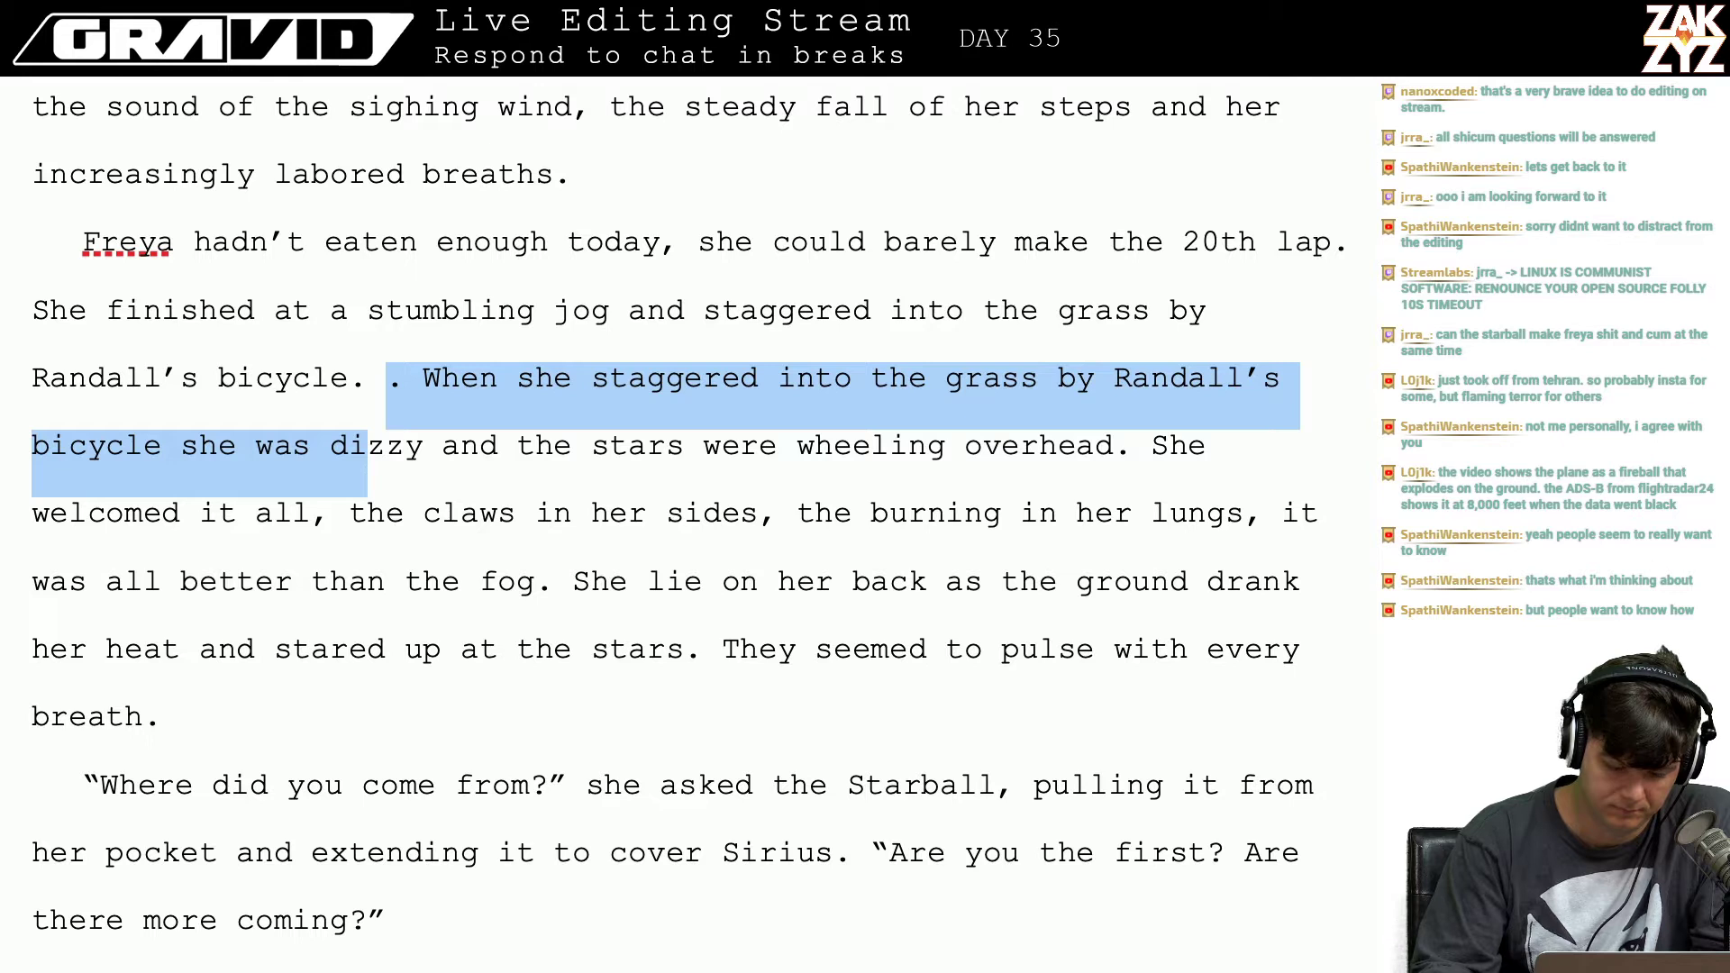
key("Left")
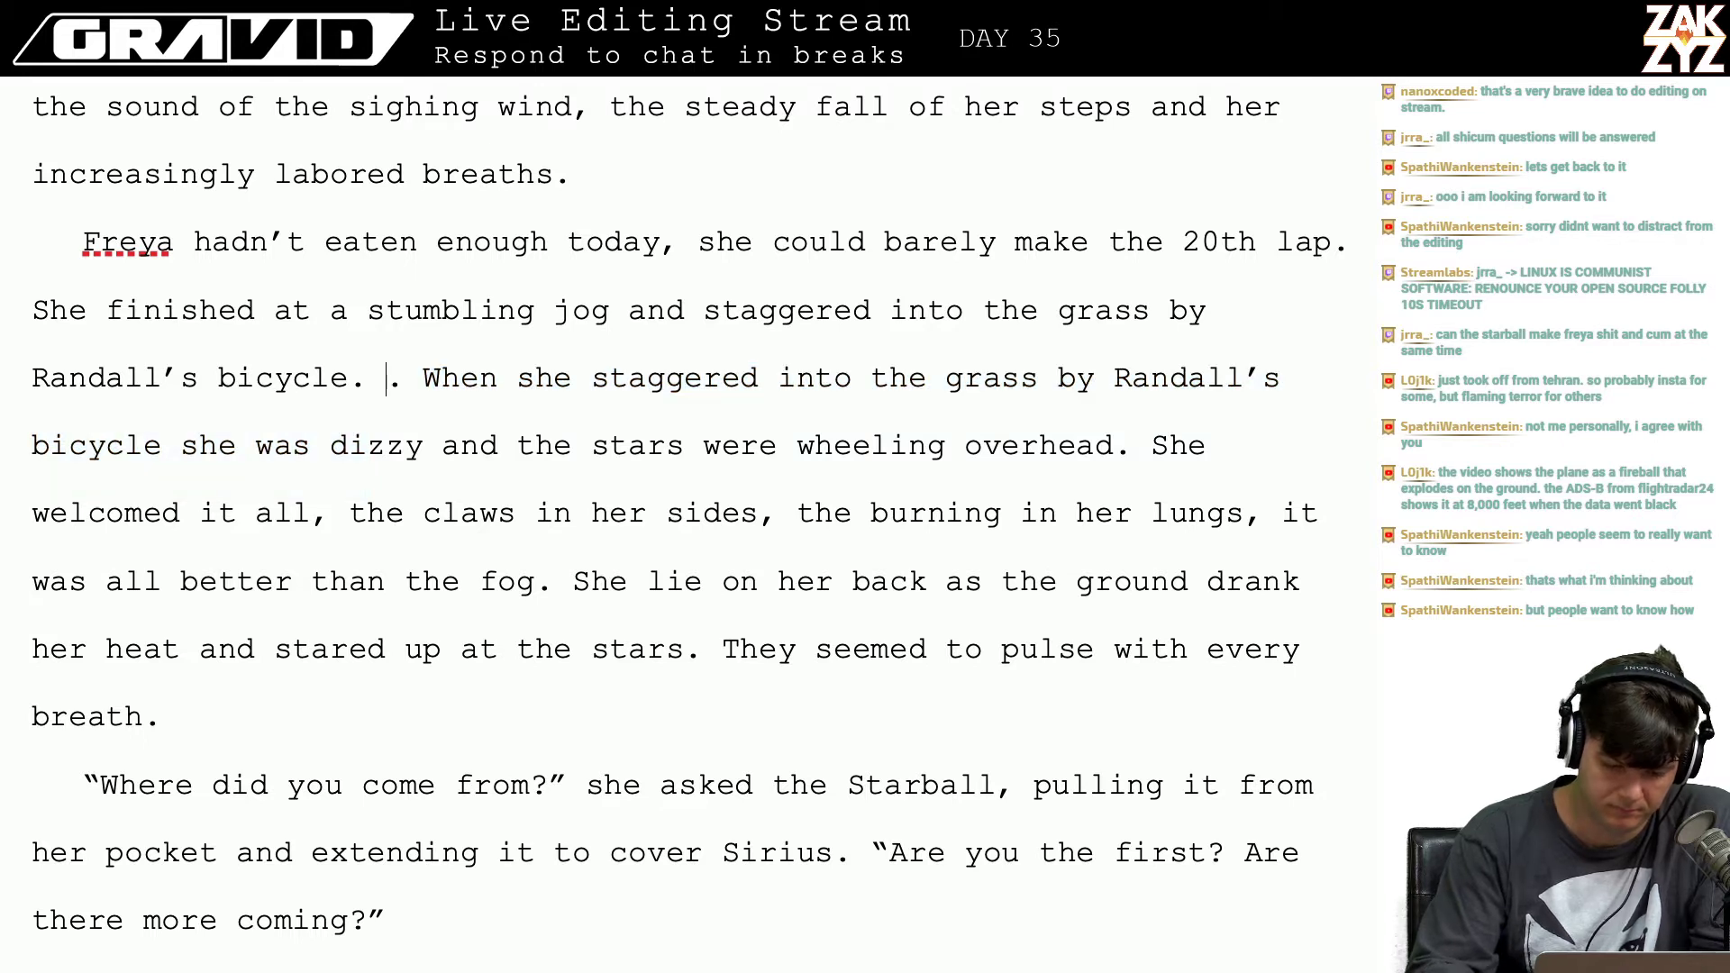
type("She felt dizzy")
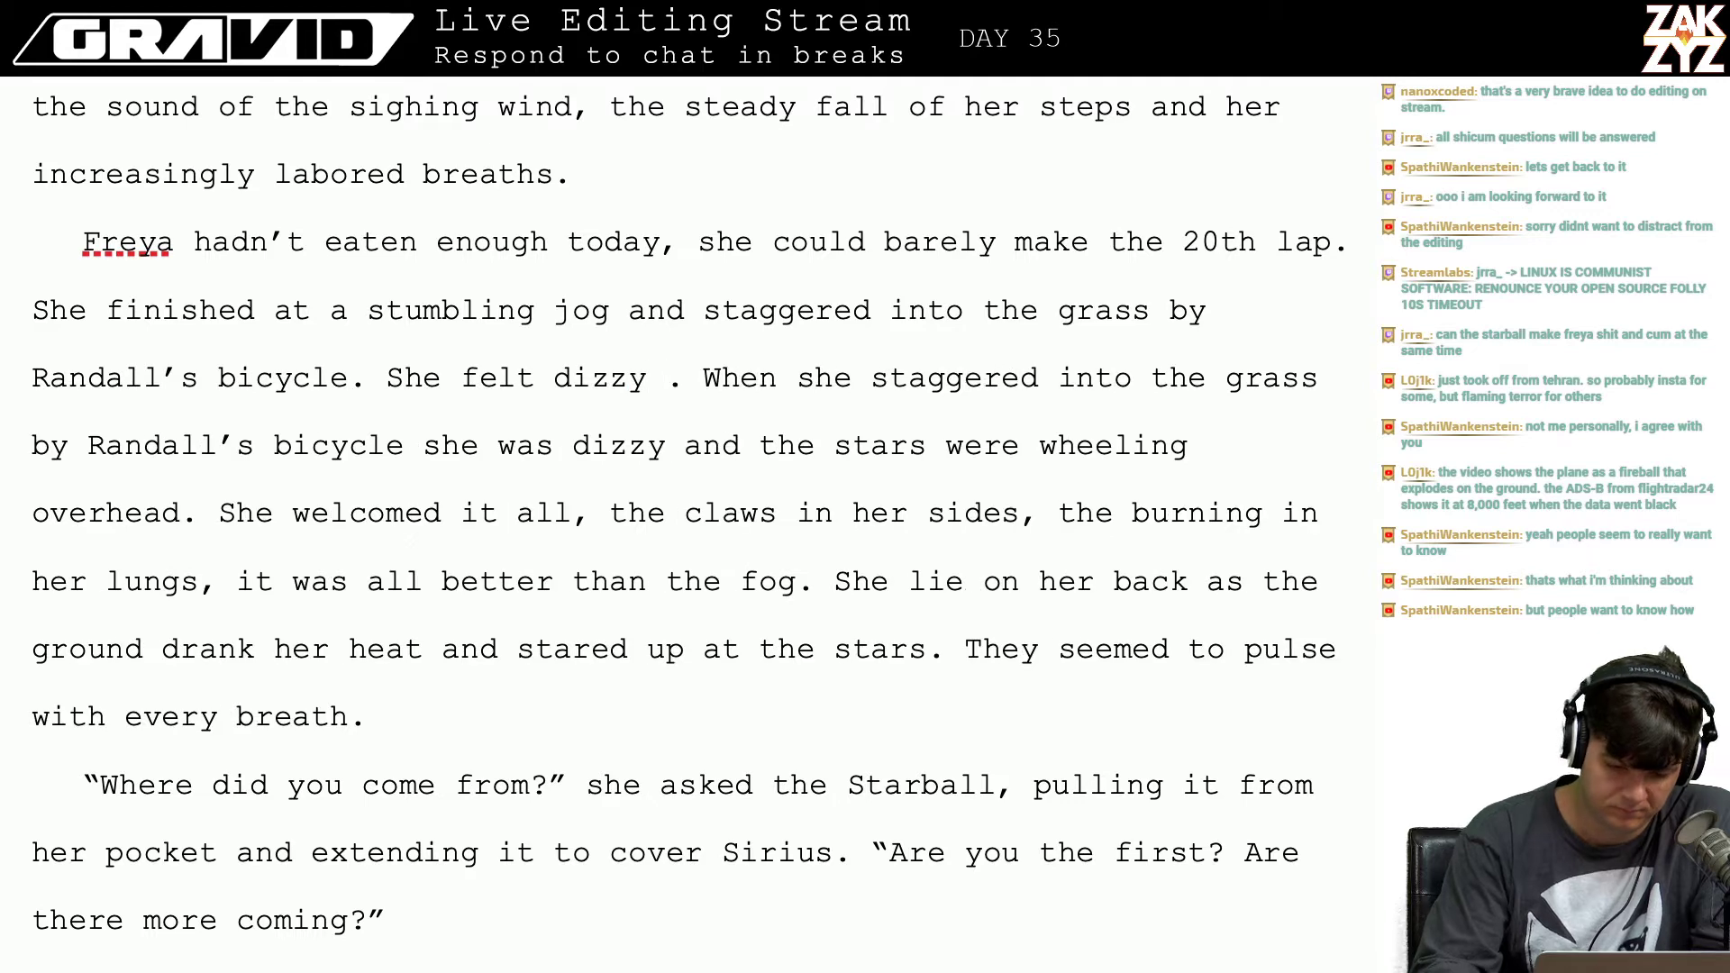
key("BackSpace")
key("BackSpace")
key("BackSpace")
key("BackSpace")
key("BackSpace")
key("BackSpace")
key("BackSpace")
key("BackSpace")
key("BackSpace")
key("BackSpace")
key("BackSpace")
key("BackSpace")
key("BackSpace")
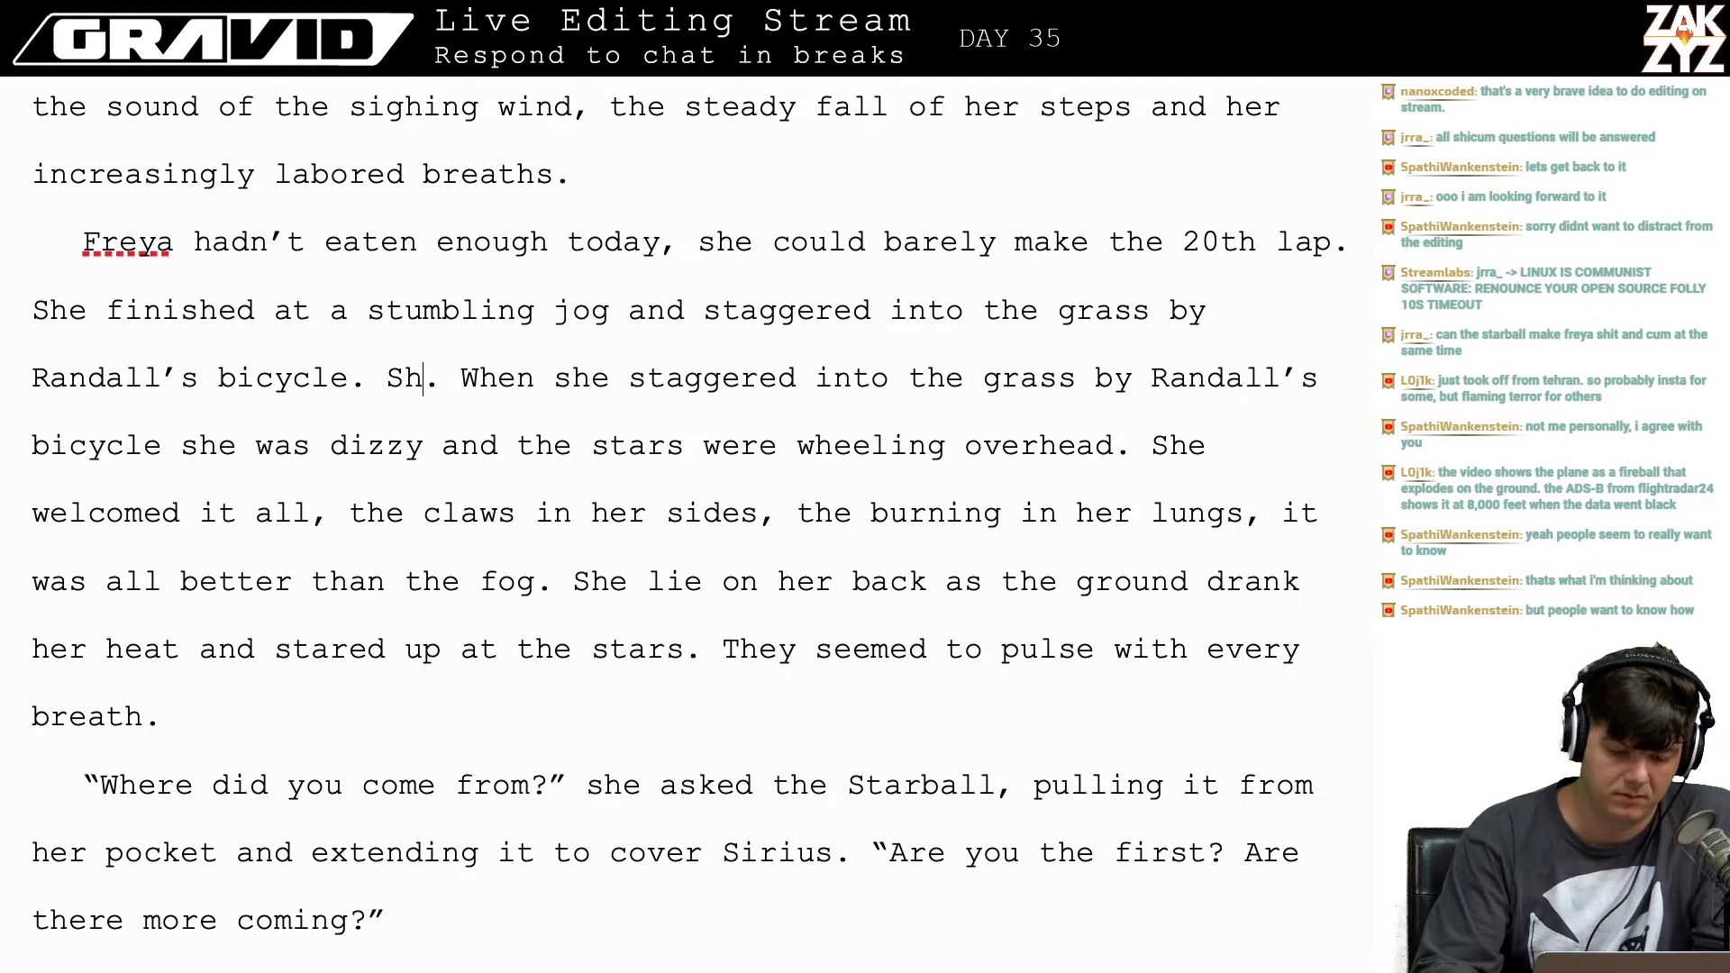
key("BackSpace")
key("BackSpace")
Step: Add the sentence "She was dizzy, and the stars were wheeling overhead." right after the new "Randall's bicycle."
type("She was d")
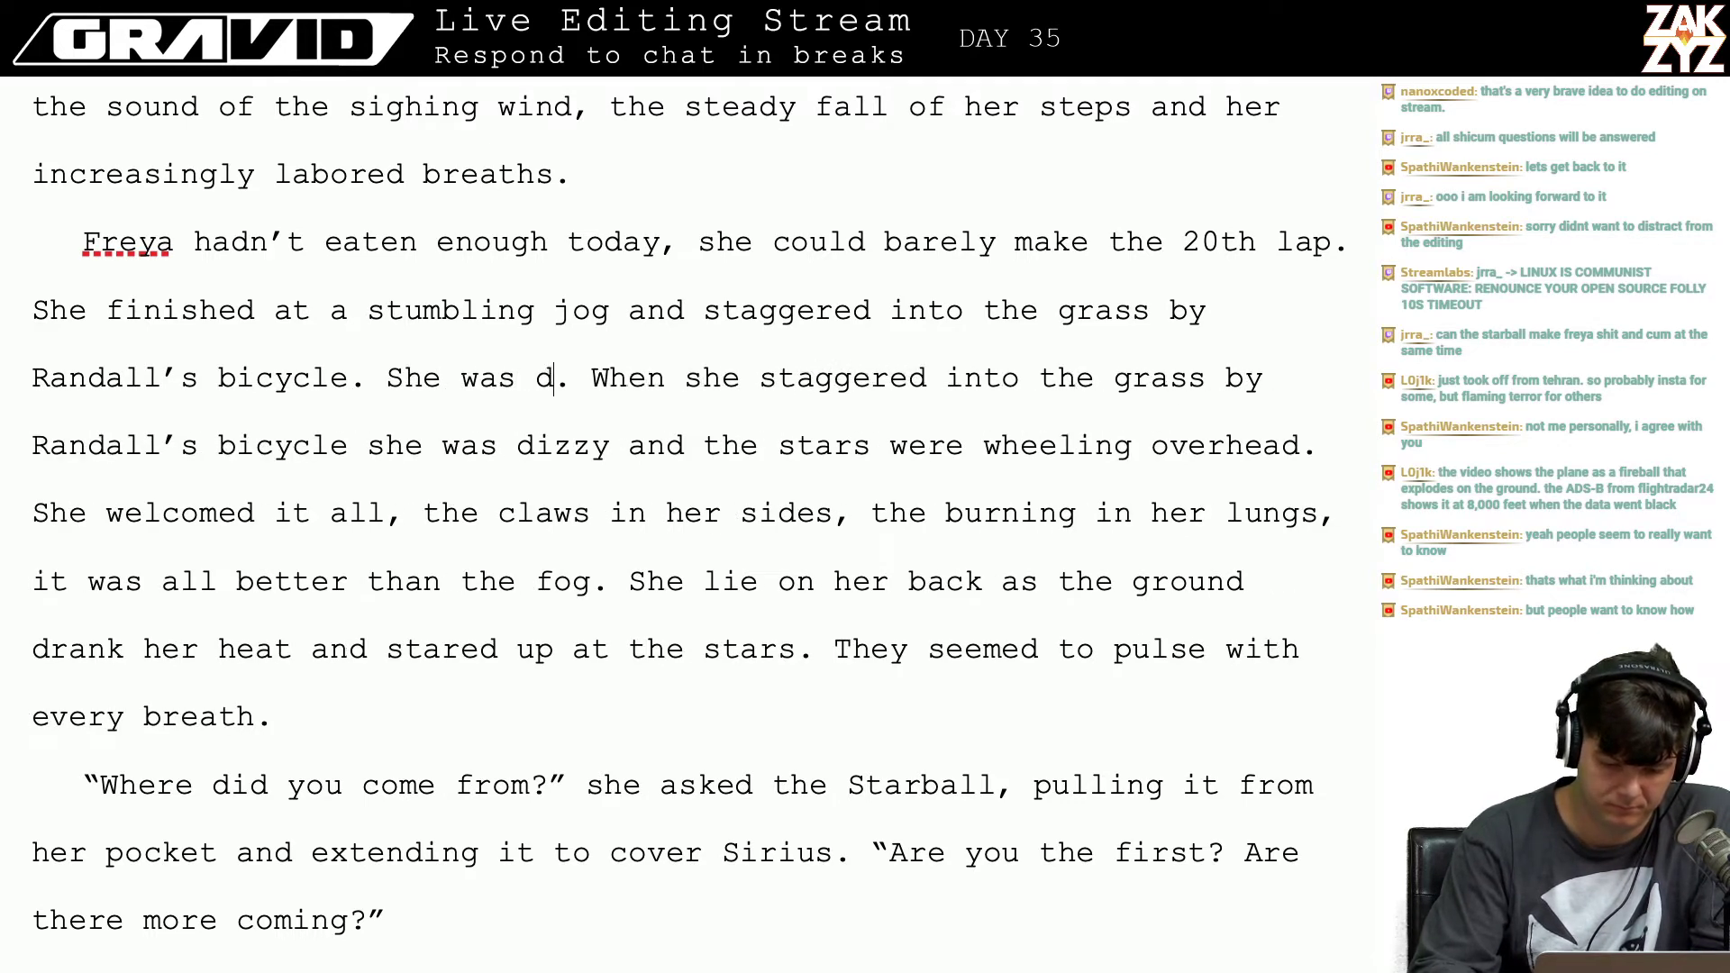
type("izzy, and the s")
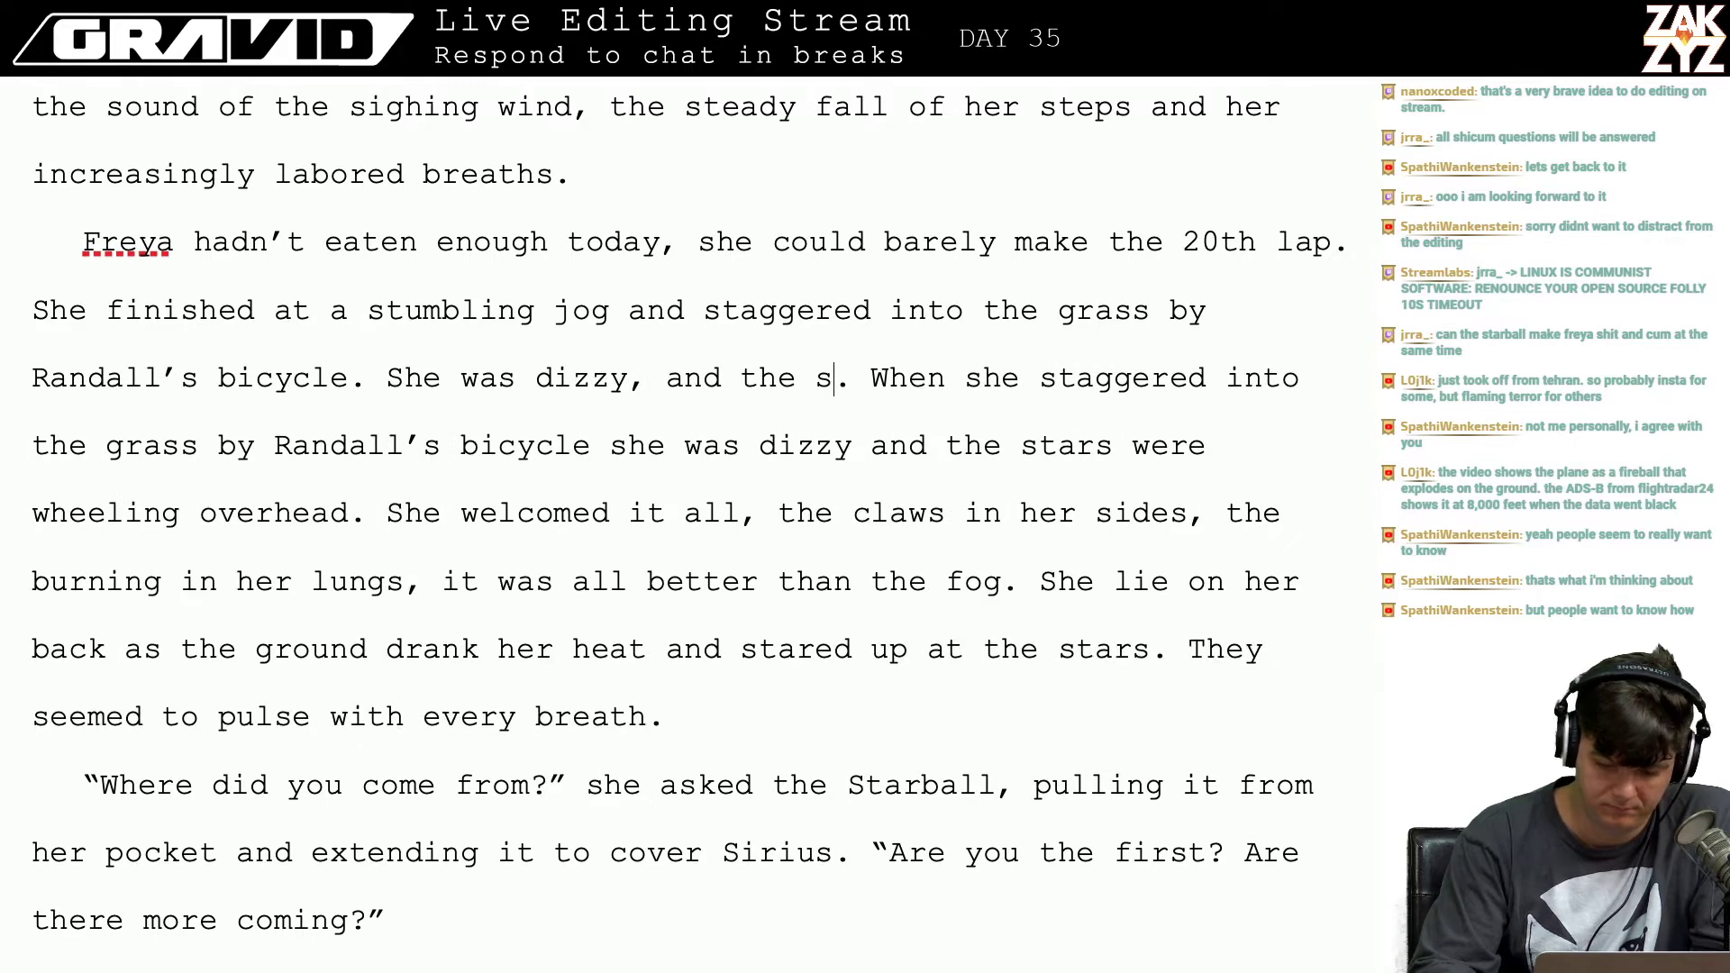
type("tars were wheel")
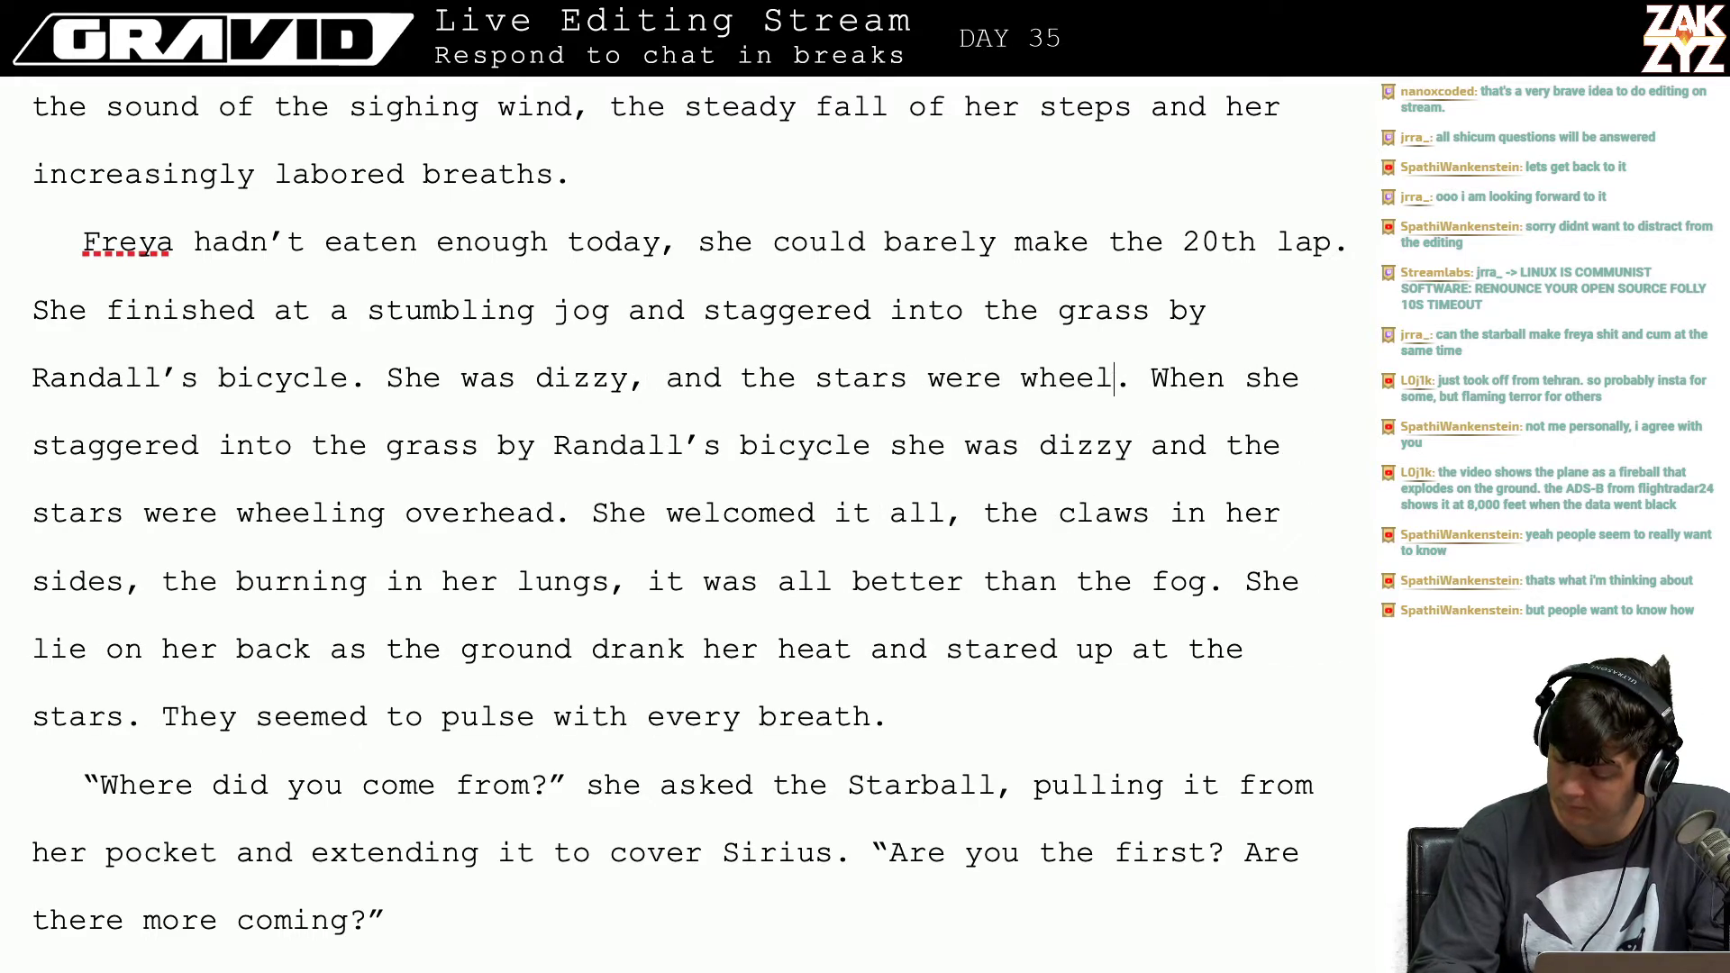
type("ing overhead.")
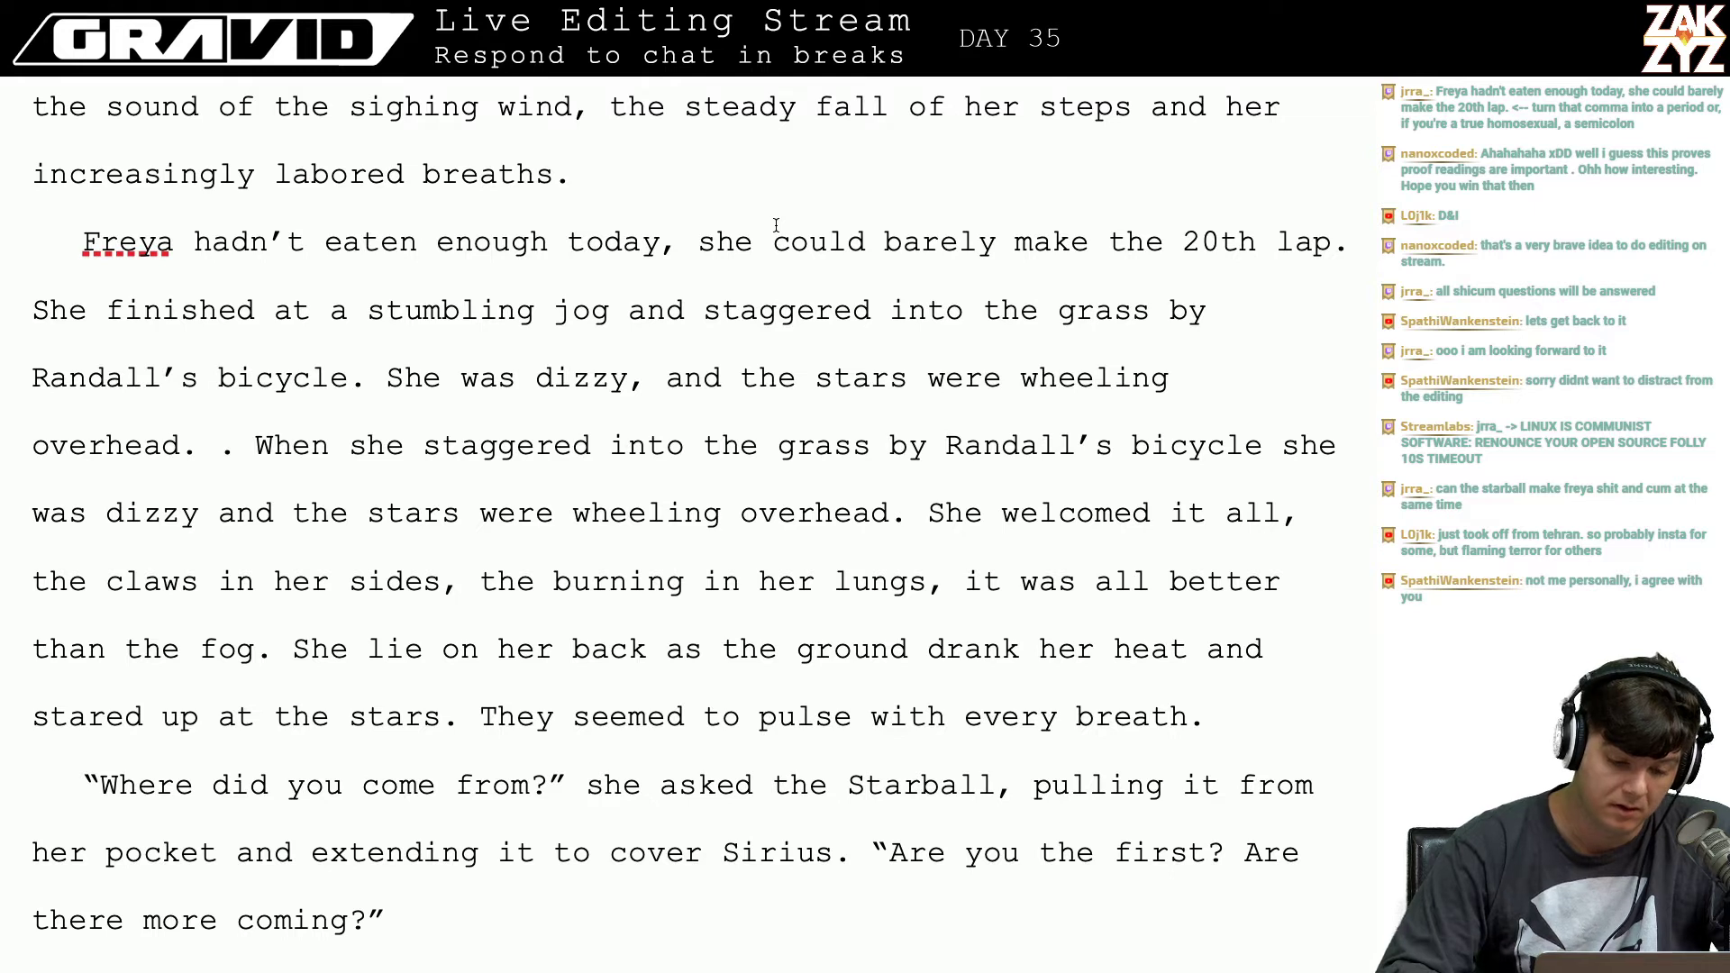
key("Right")
key("Left")
key("Right")
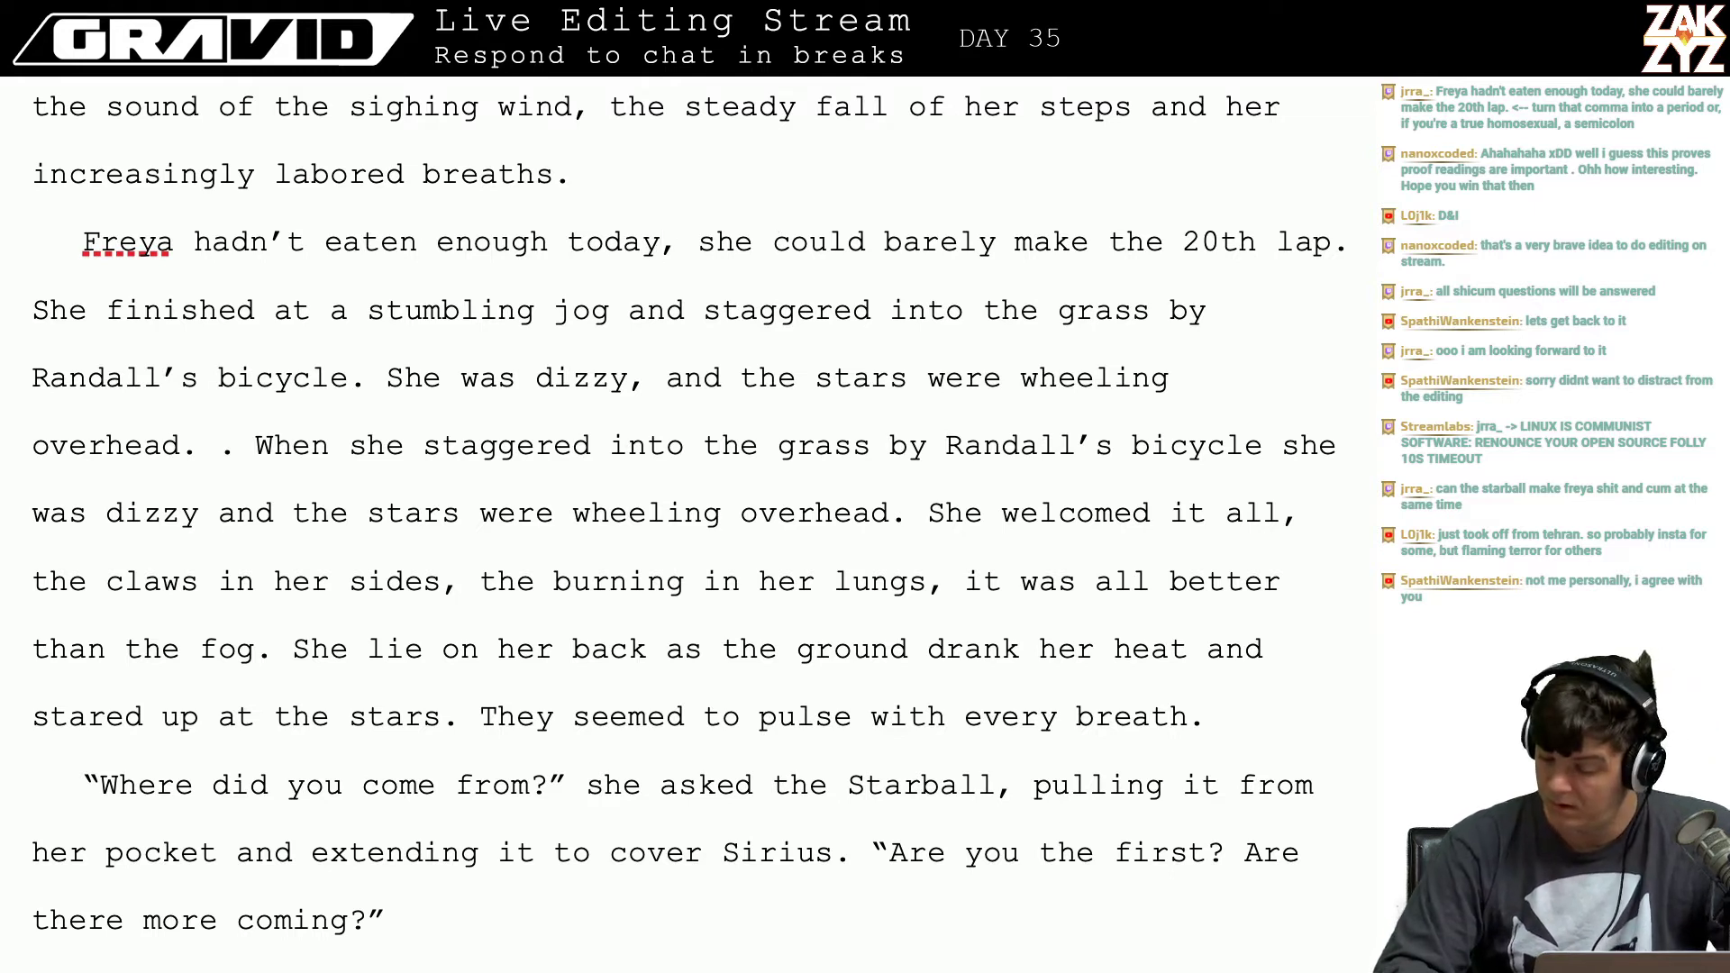
key("Left")
key("Left")
key("Left")
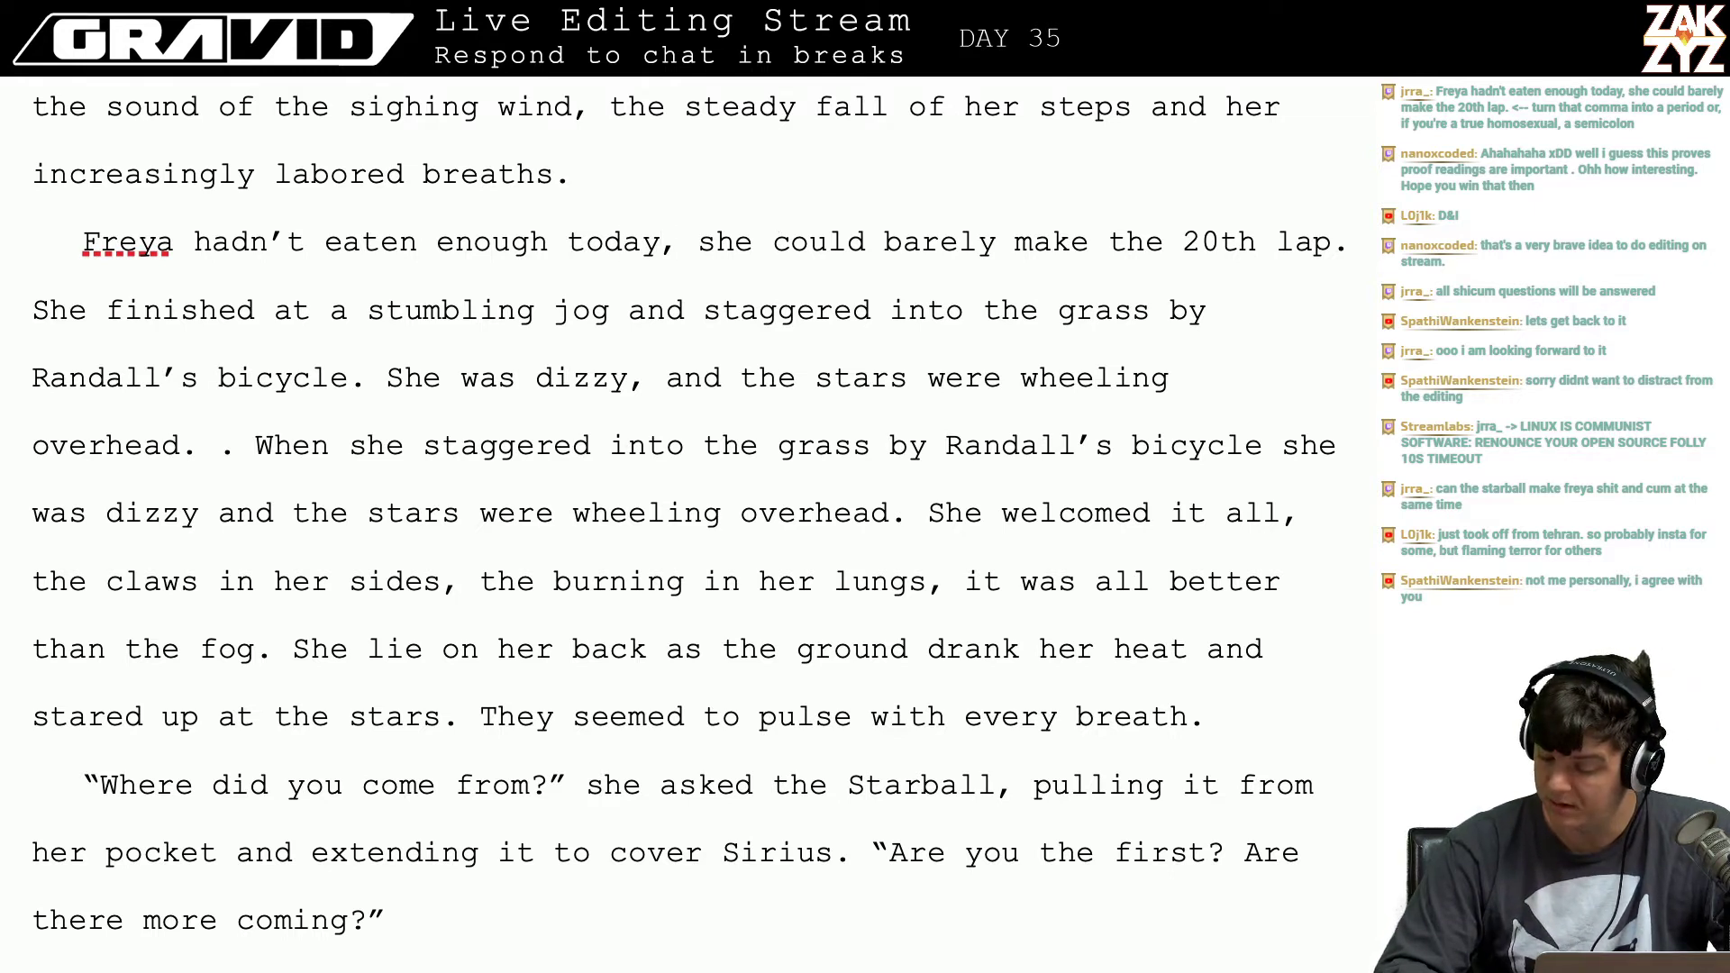
key("Right")
key("Left")
key("Left")
key("Right")
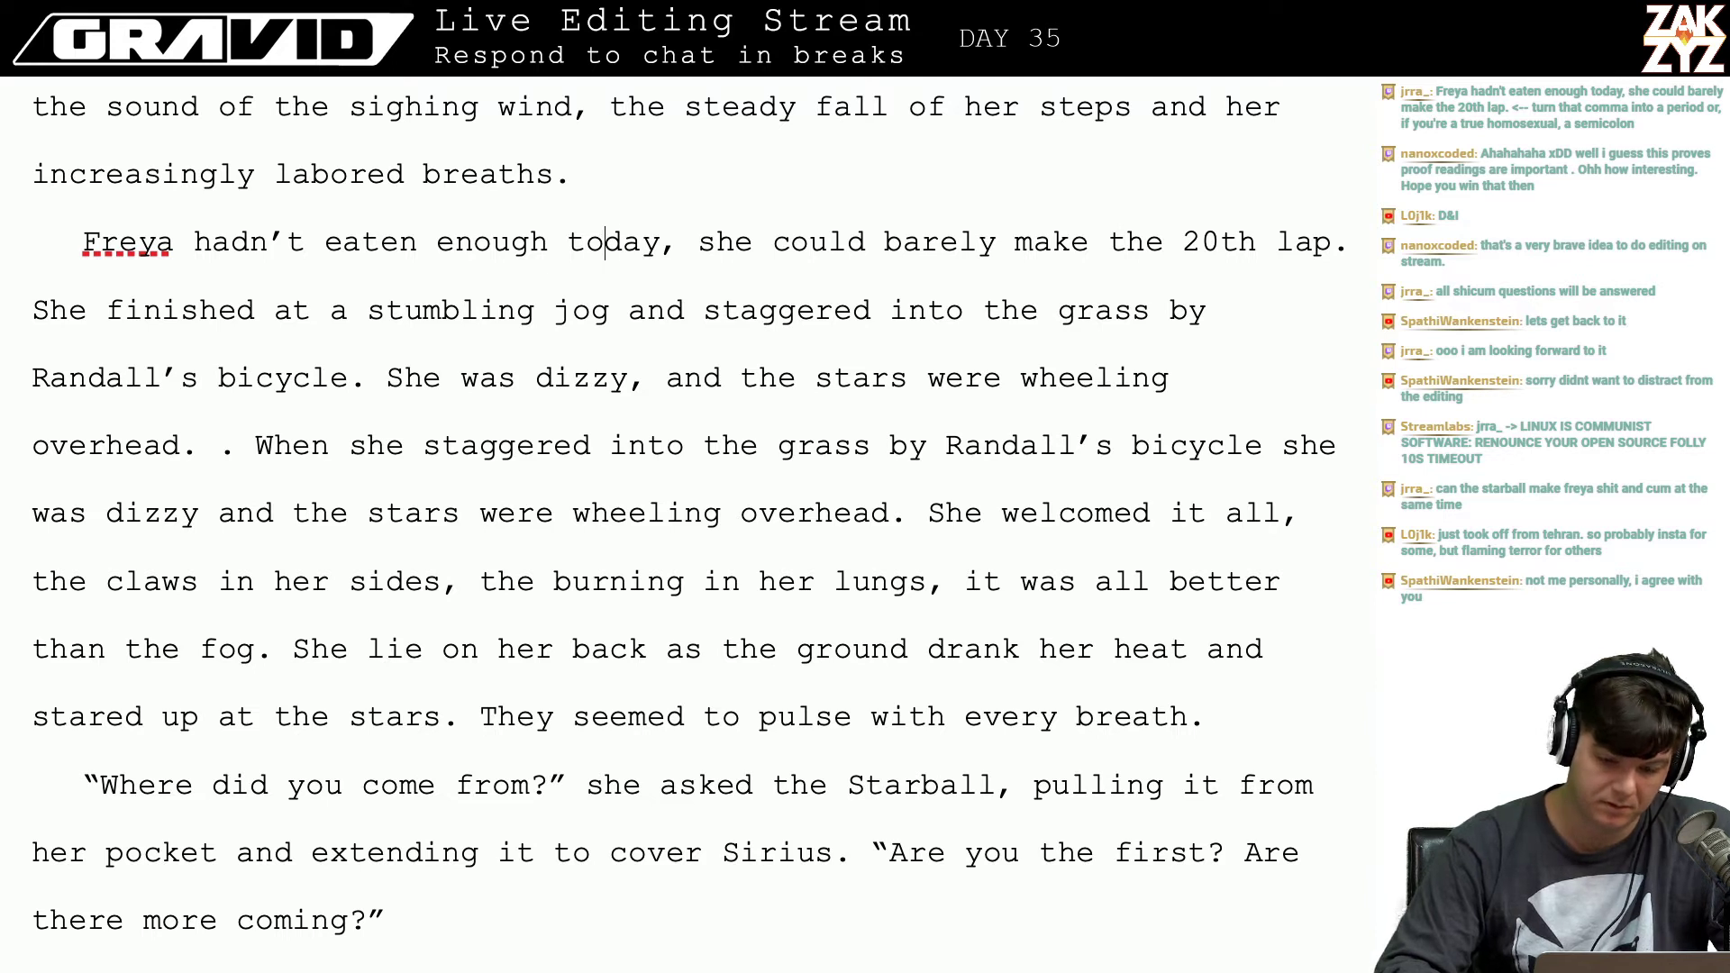
key("Right")
key("Right")
key("Right")
key("Right")
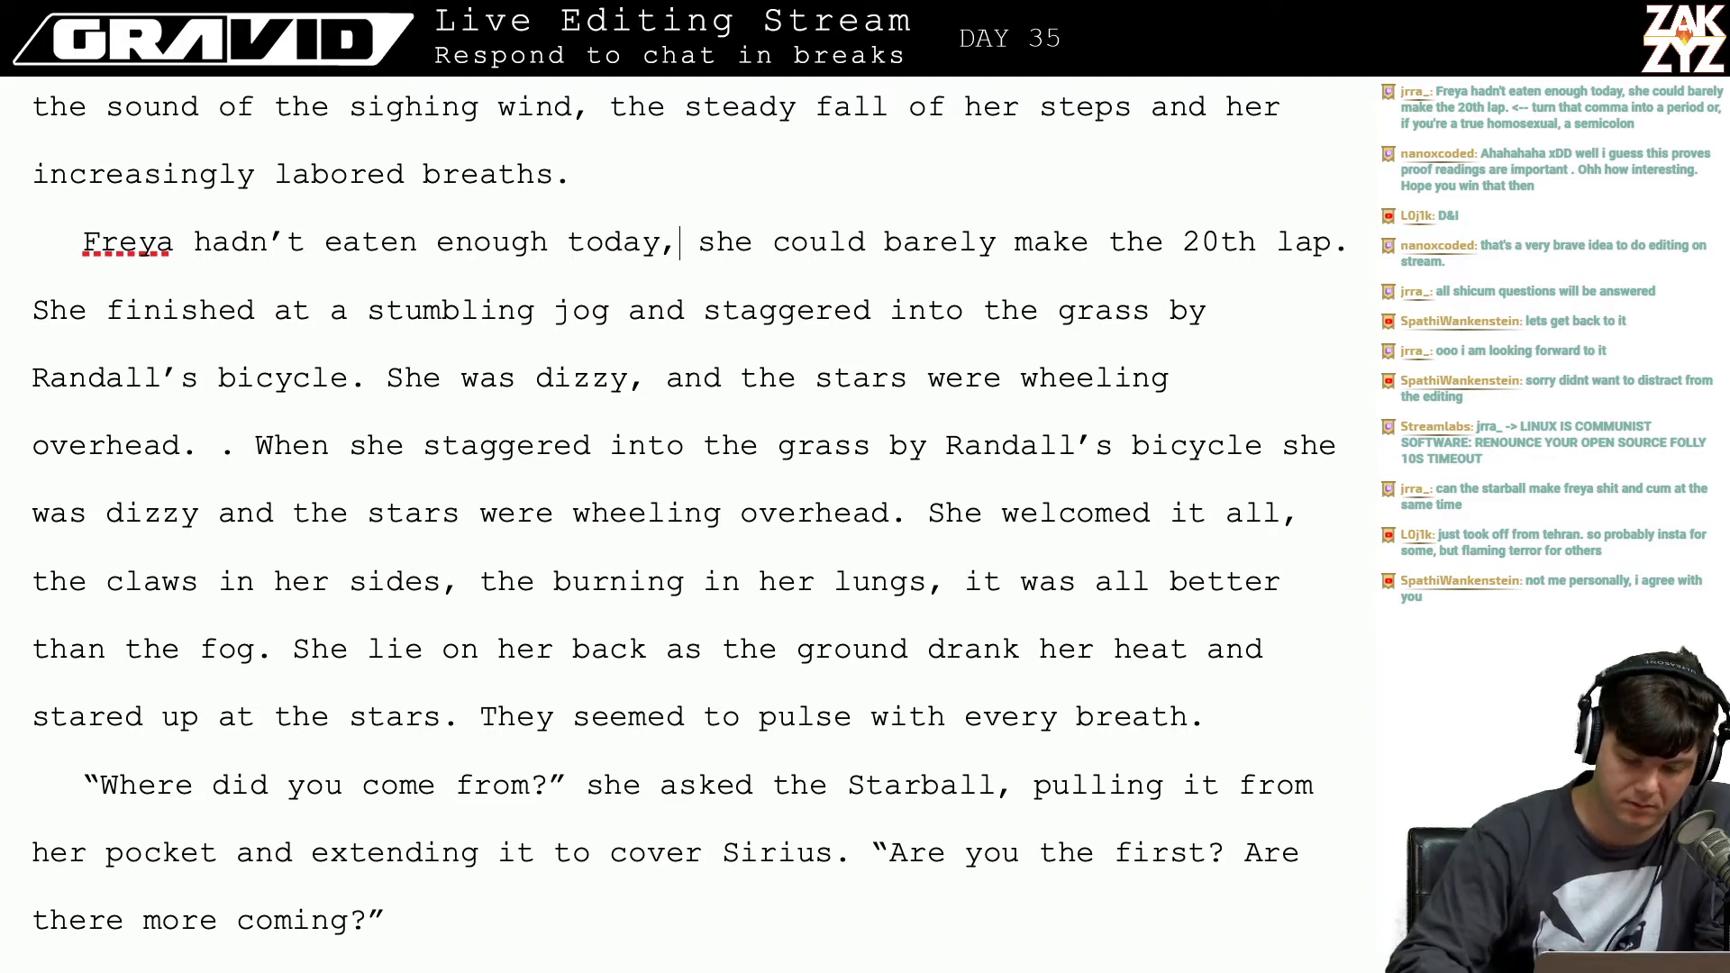
key("BackSpace")
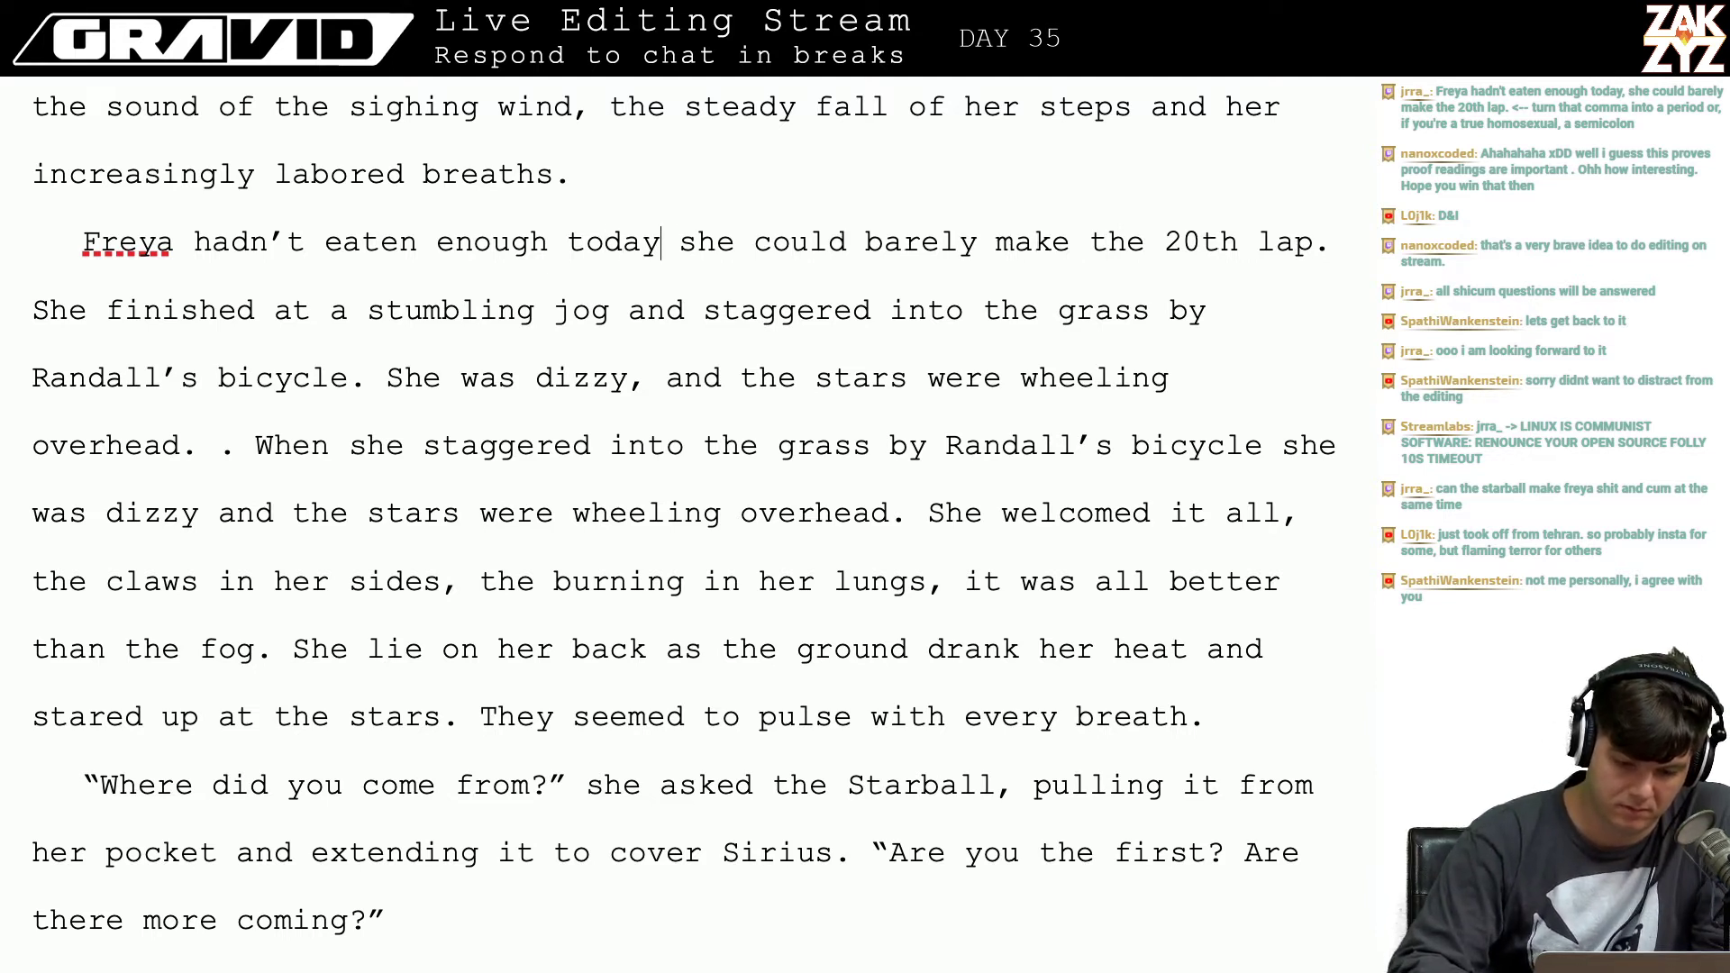
type(".")
key("BackSpace")
type(",")
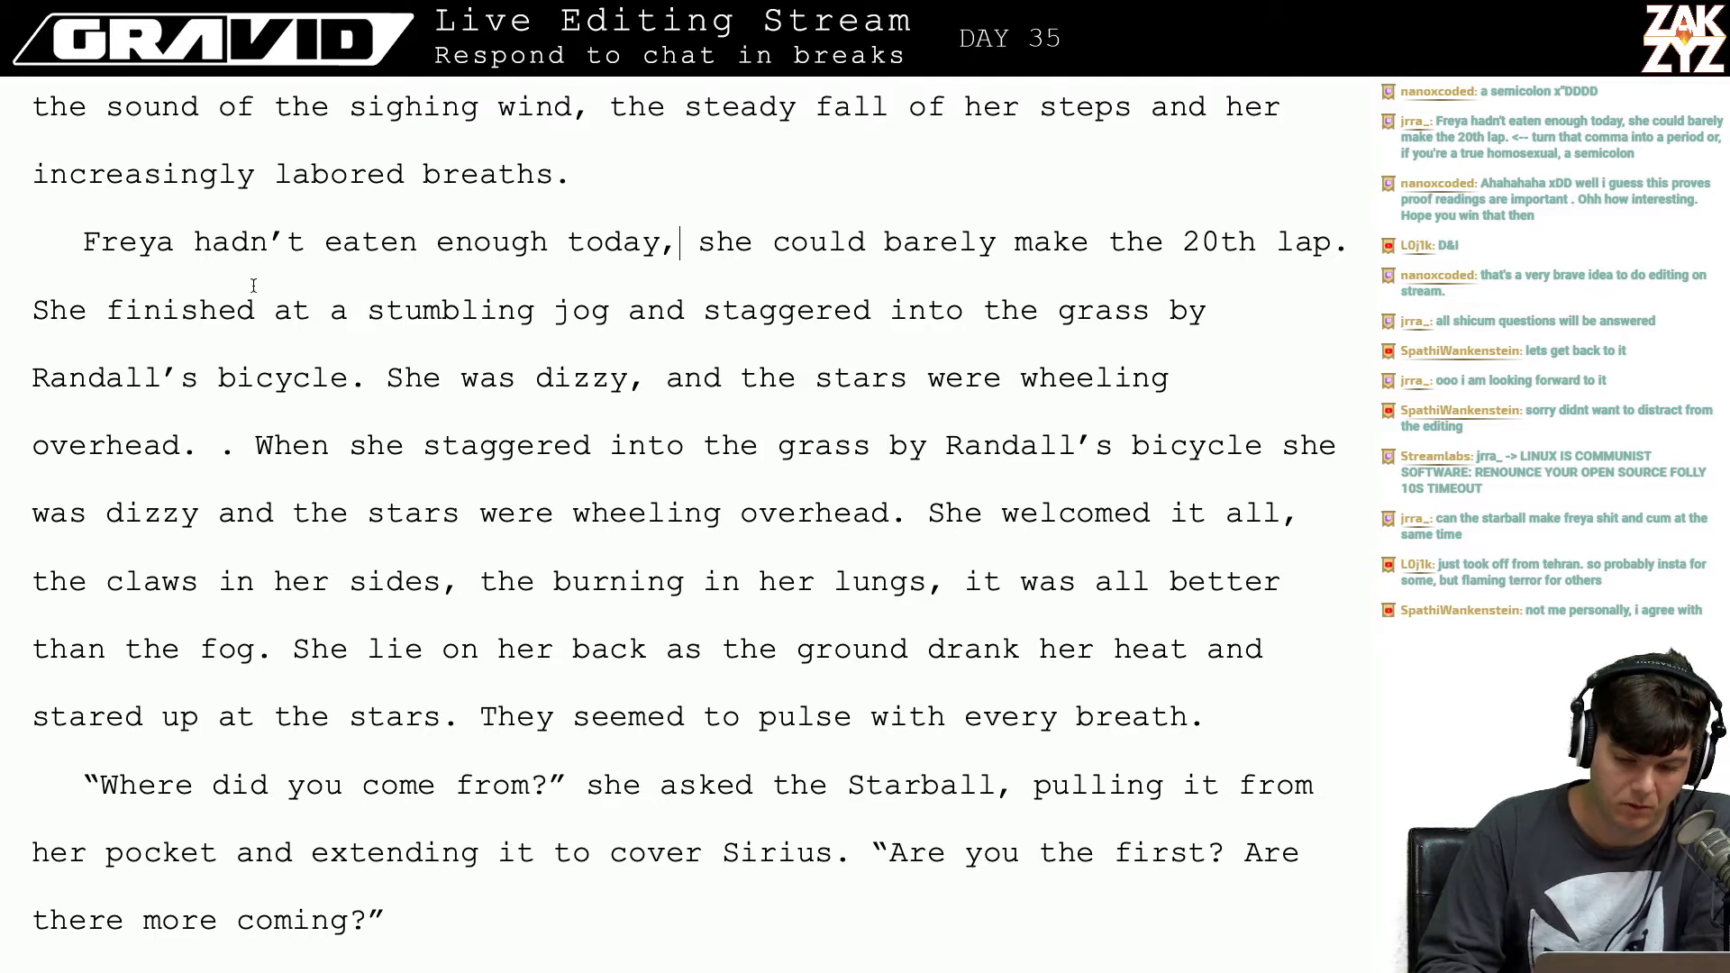
Step: Reread the join between "increasingly labored breaths" and Freya's new paragraph, checking the punctuation after "today"
left_click(523, 264)
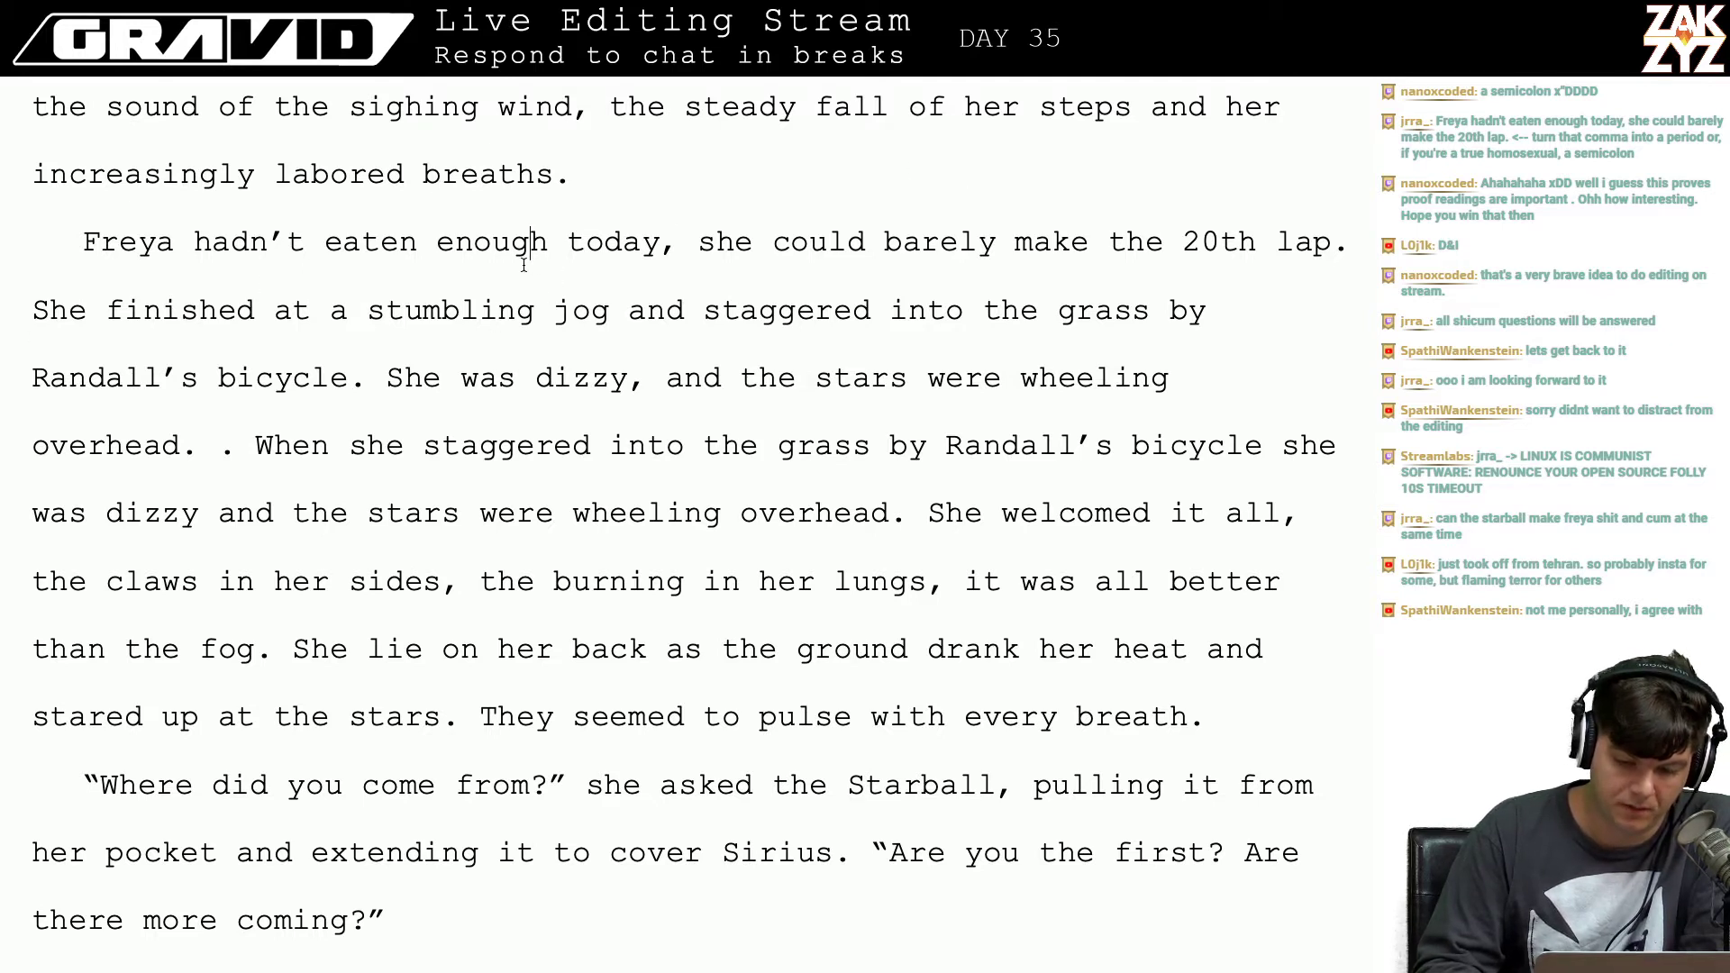
left_click(645, 248)
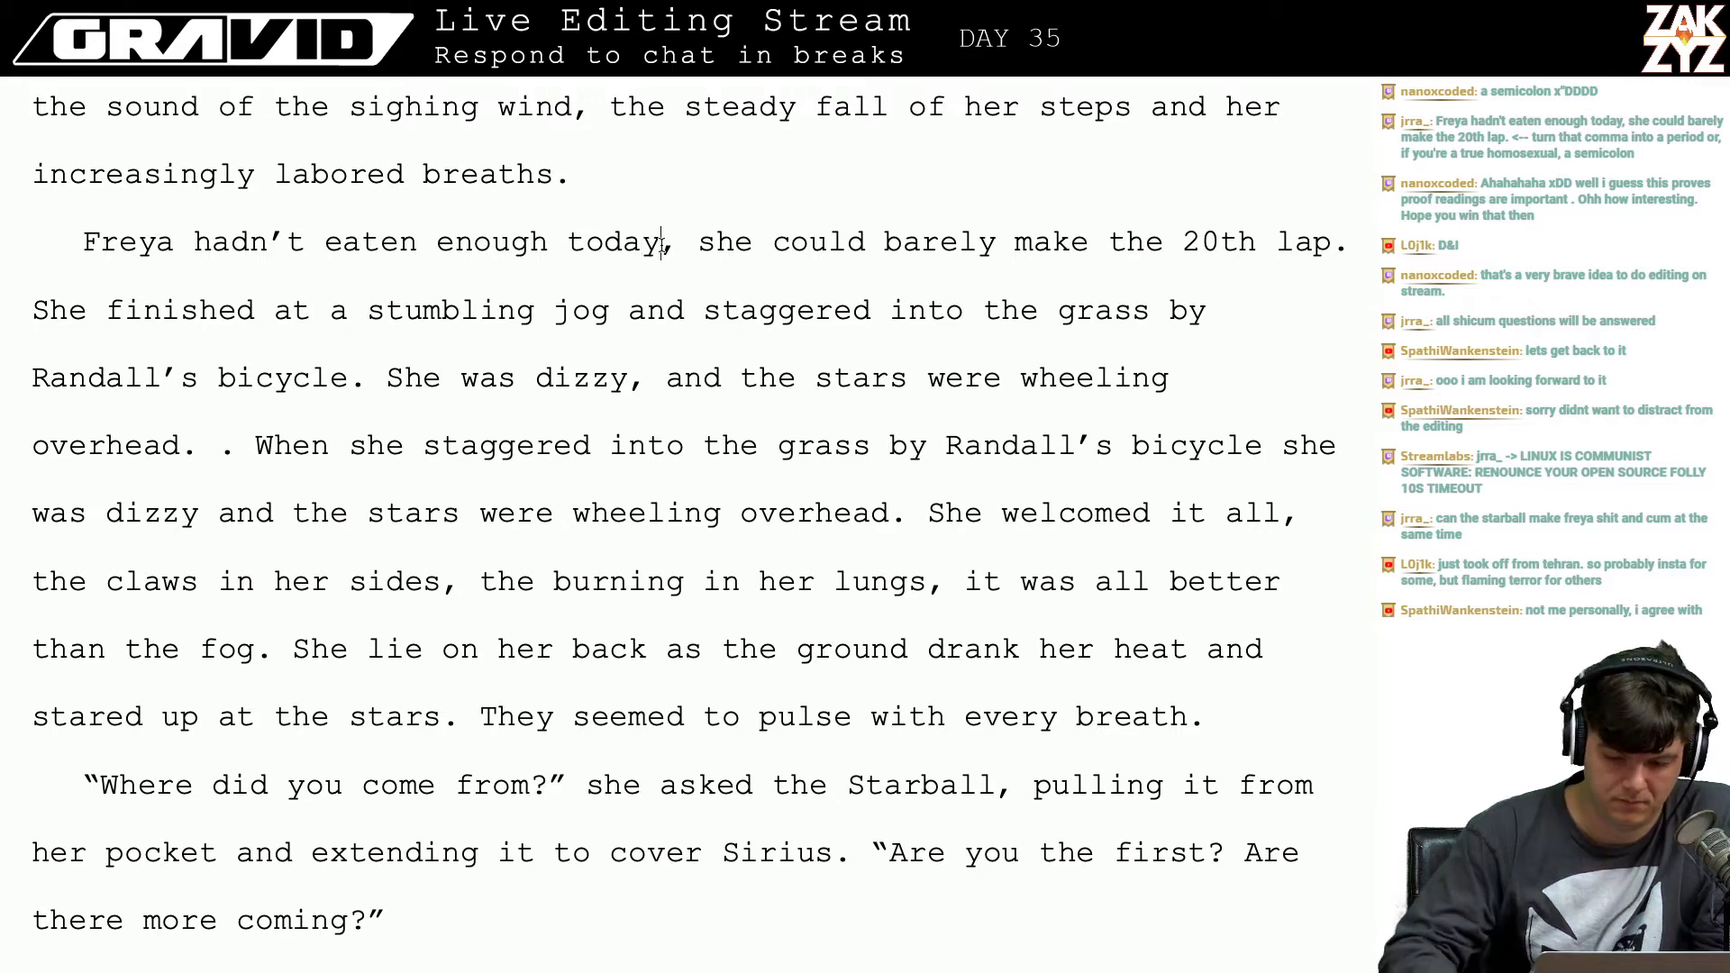
key("Right")
key("Right")
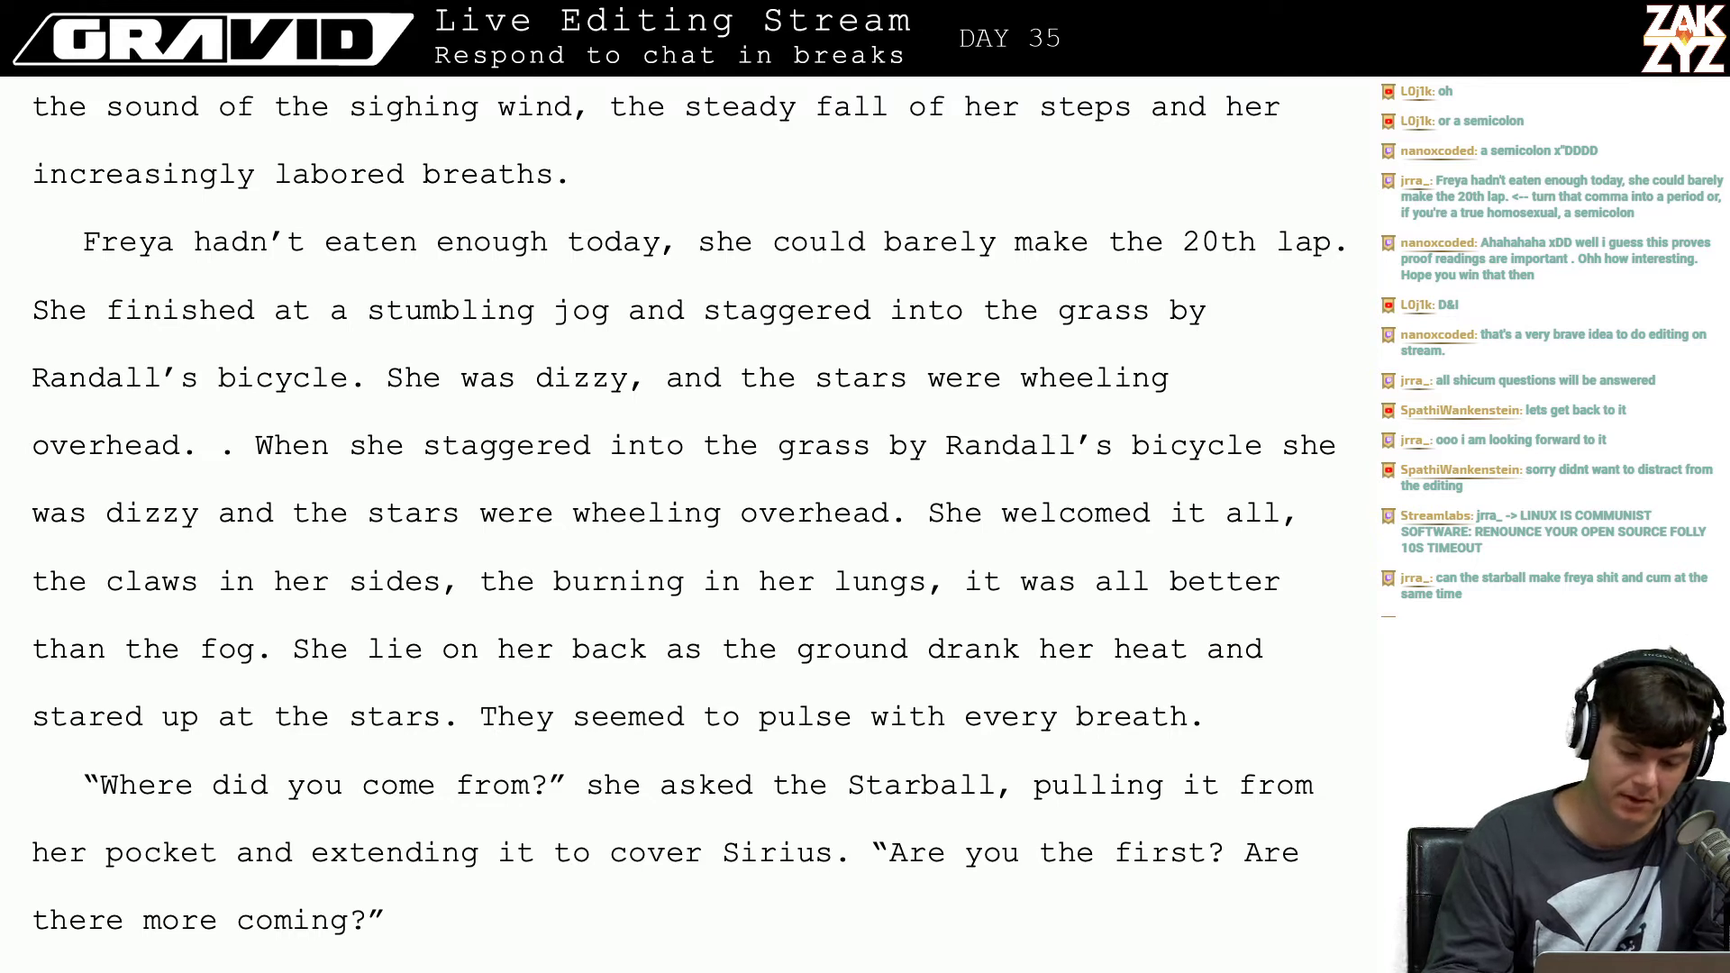
left_click(661, 242)
key("Right")
key("Left")
key("Up")
key("Up")
key("Up")
key("Down")
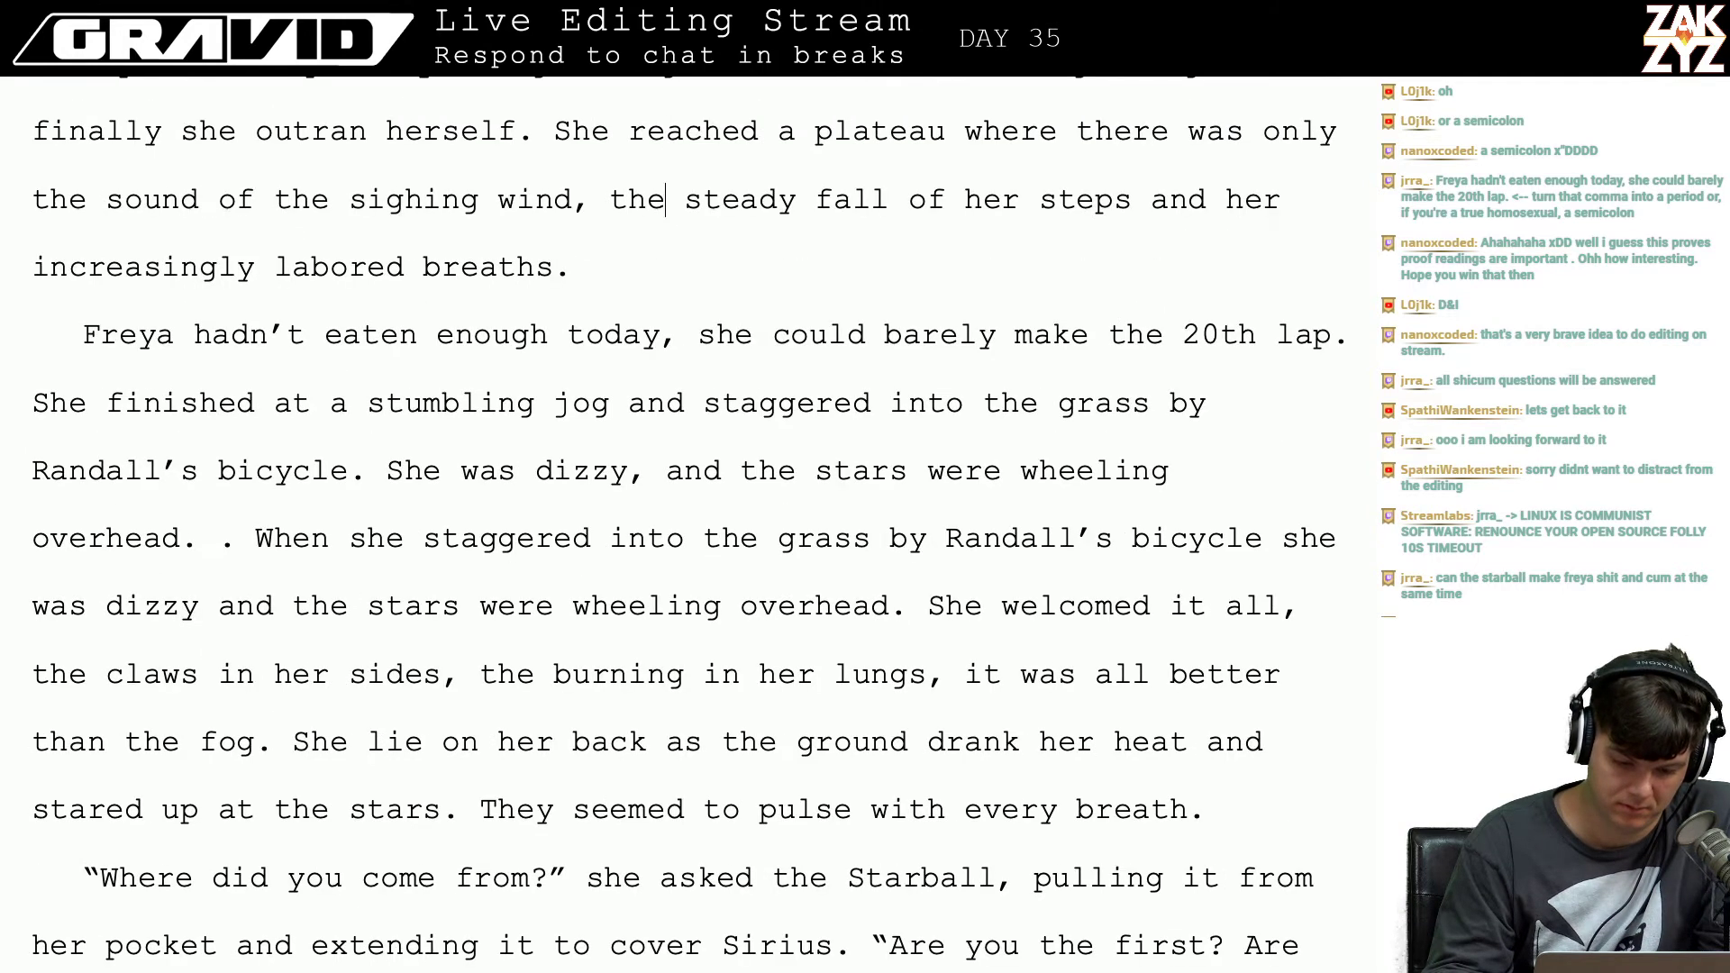
key("ctrl+Down")
key("Up")
key("Right")
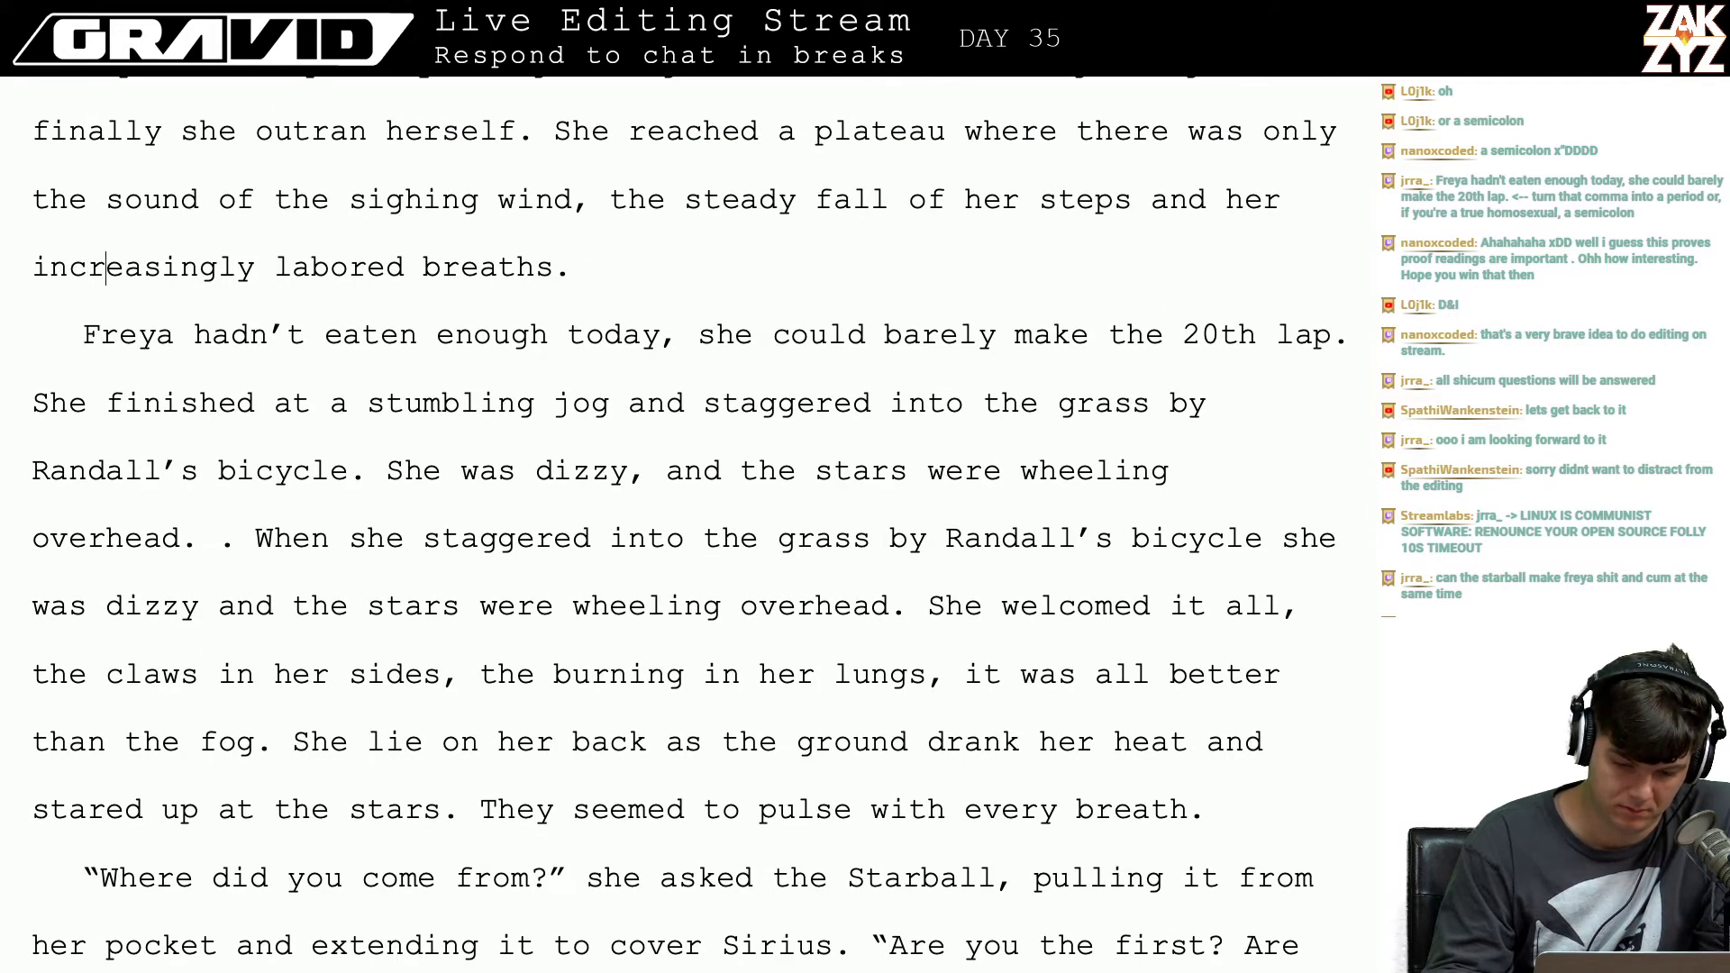
Step: Replace the comma after "Freya hadn't eaten enough today" with a period
key("Down")
key("Left")
key("Right")
key("Right")
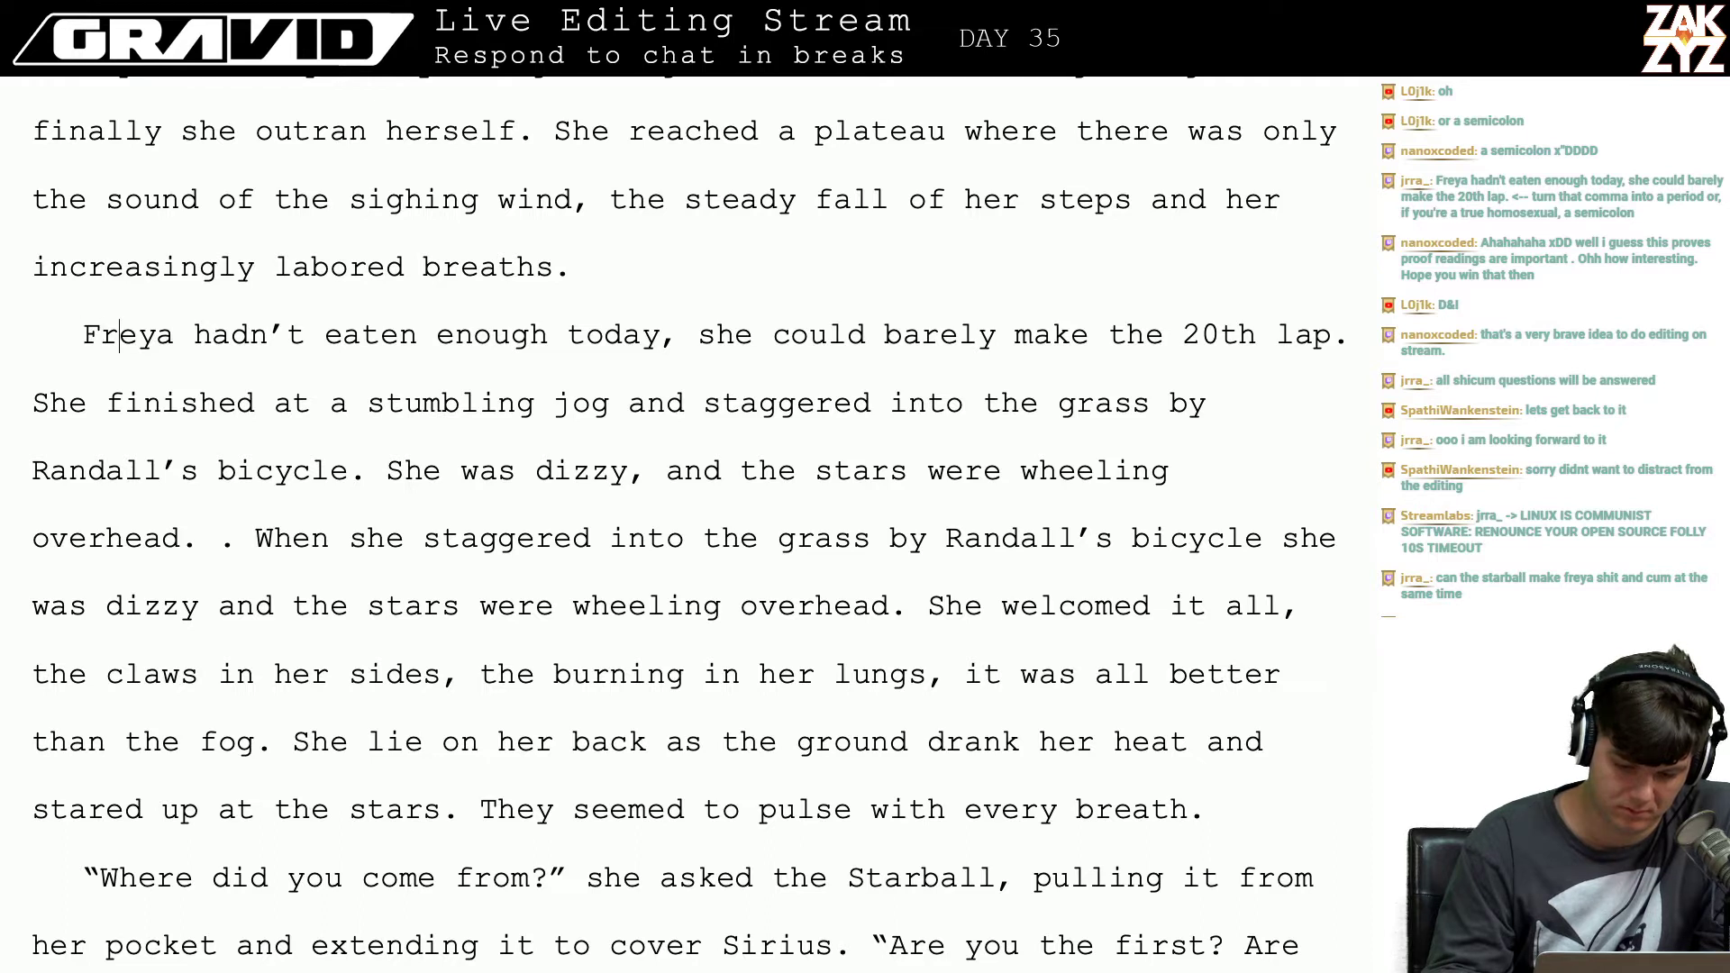
key("Right")
key("Right")
key("Right")
key("Right")
key("Right")
key("Right")
key("Right")
key("Right")
key("Right")
key("Right")
key("Right")
key("Right")
key("Right")
key("Right")
key("Right")
key("Right")
key("Right")
key("Right")
key("Right")
key("Right")
key("Right")
key("Right")
key("Right")
key("Right")
key("Right")
key("Right")
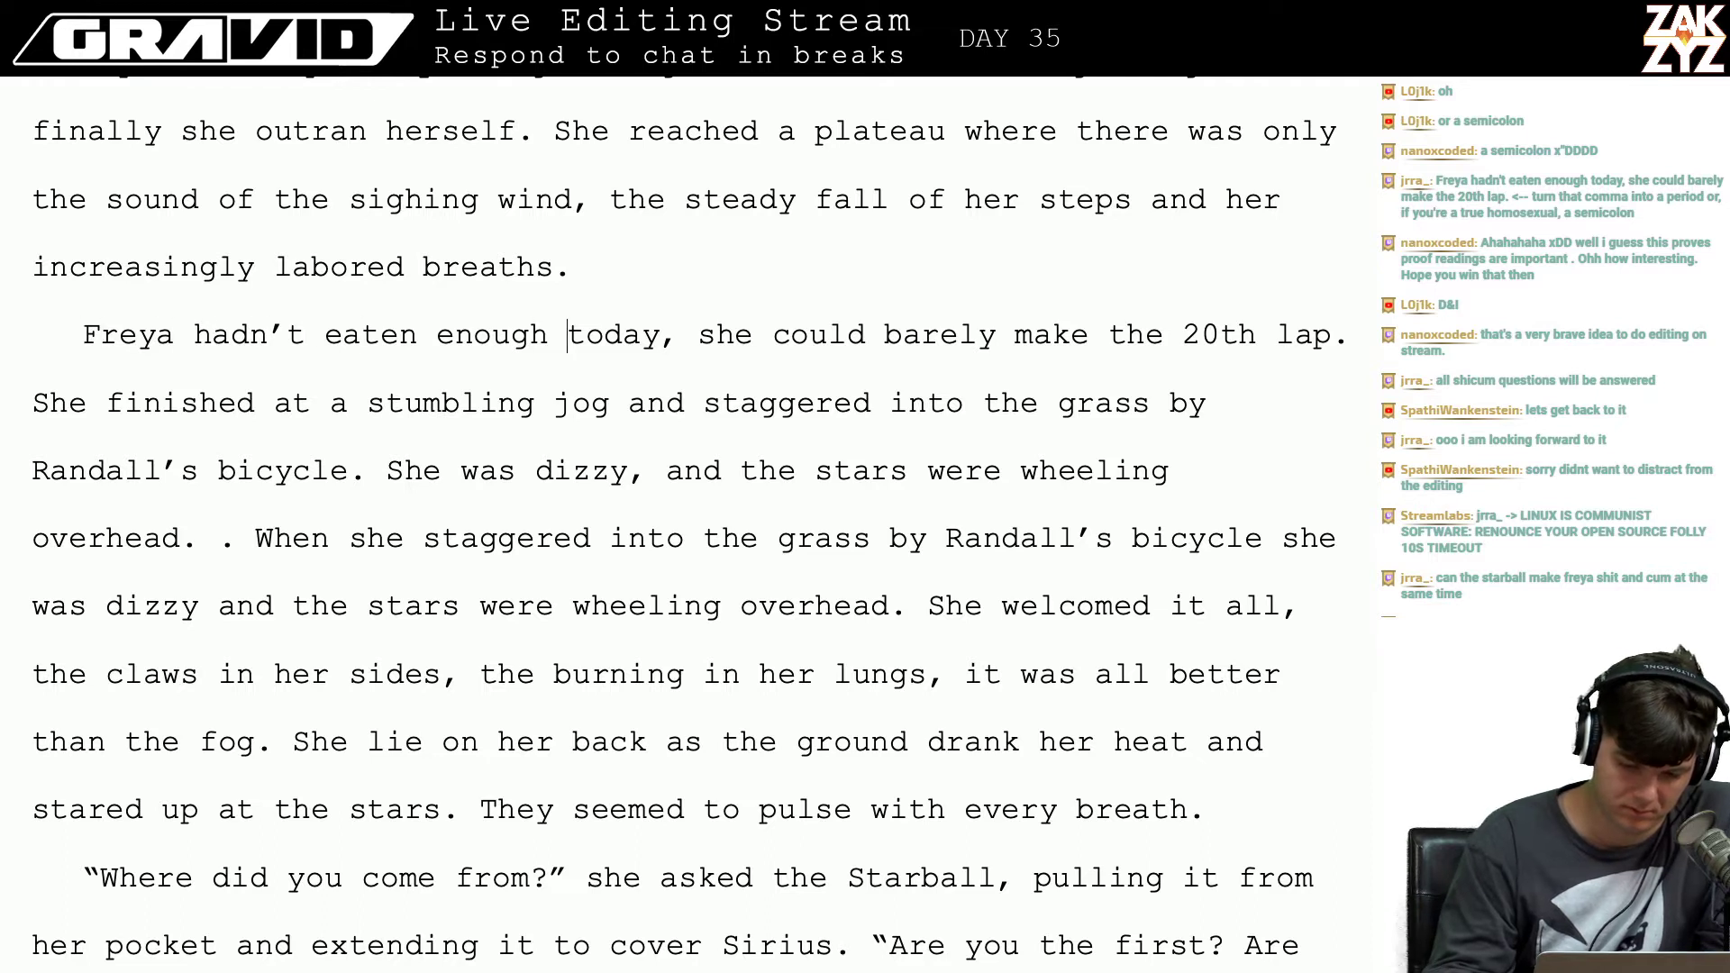
key("Right")
key("BackSpace")
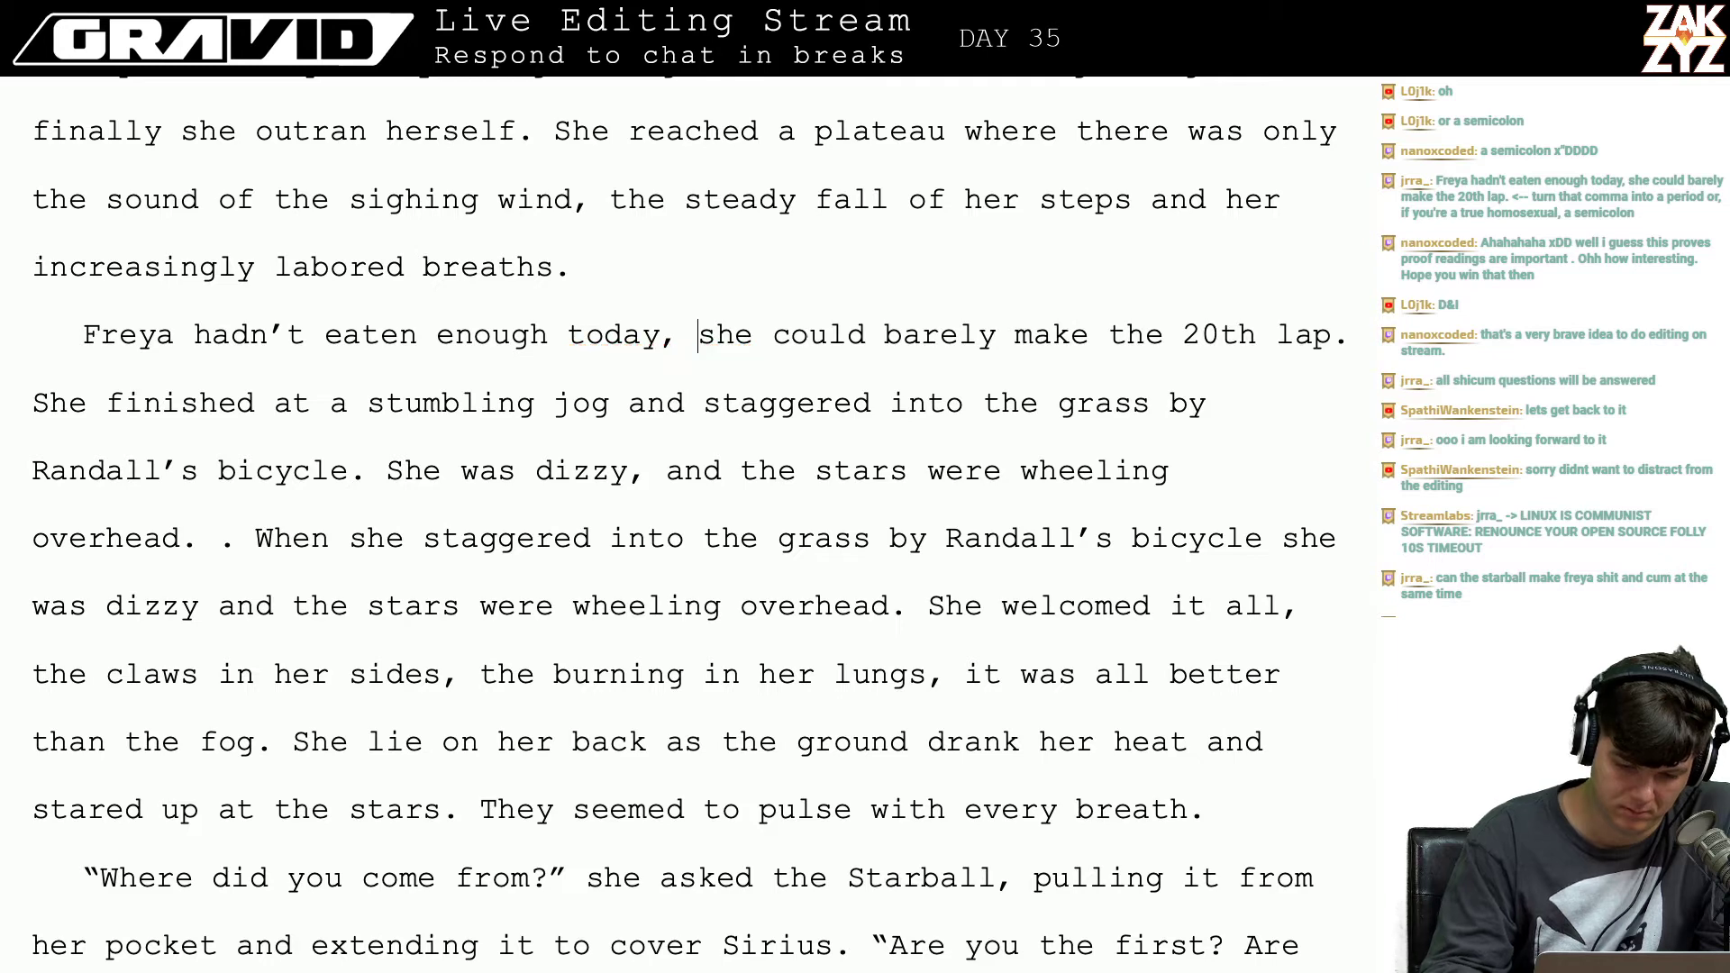
type(".")
key("BackSpace")
key("BackSpace")
key("BackSpace")
type(". ")
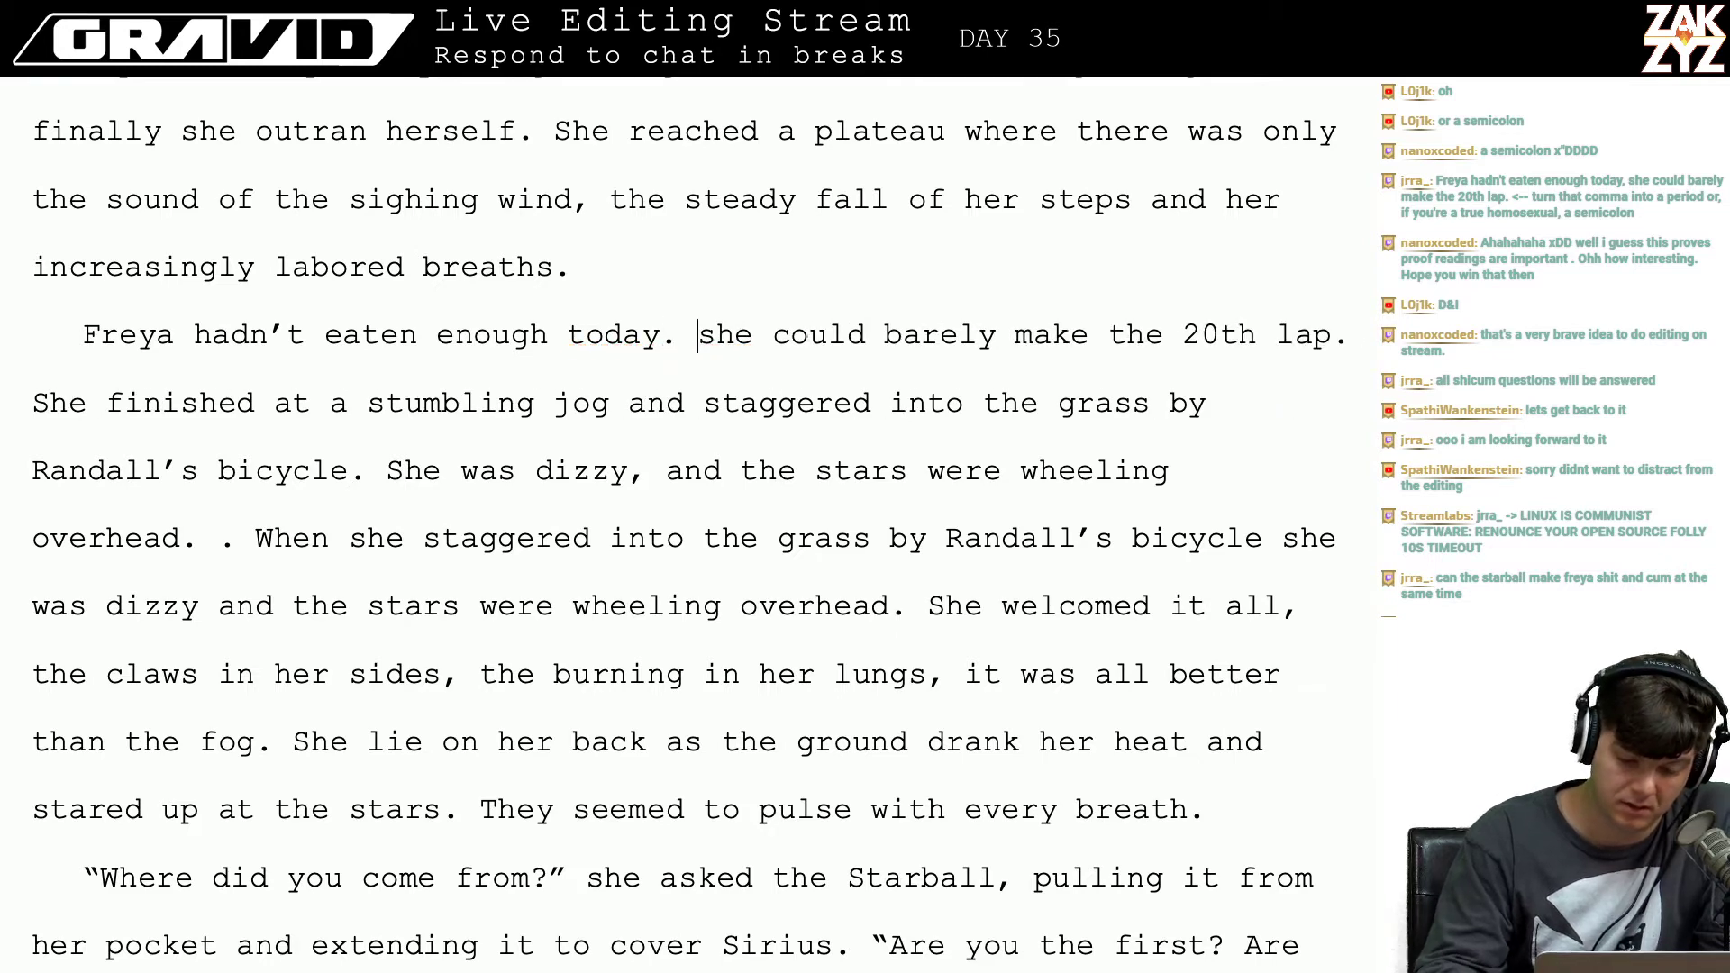
Step: Write "She could barely make the 20th lap, she finished" right after "Freya hadn't eaten enough today."
type("She could barely ")
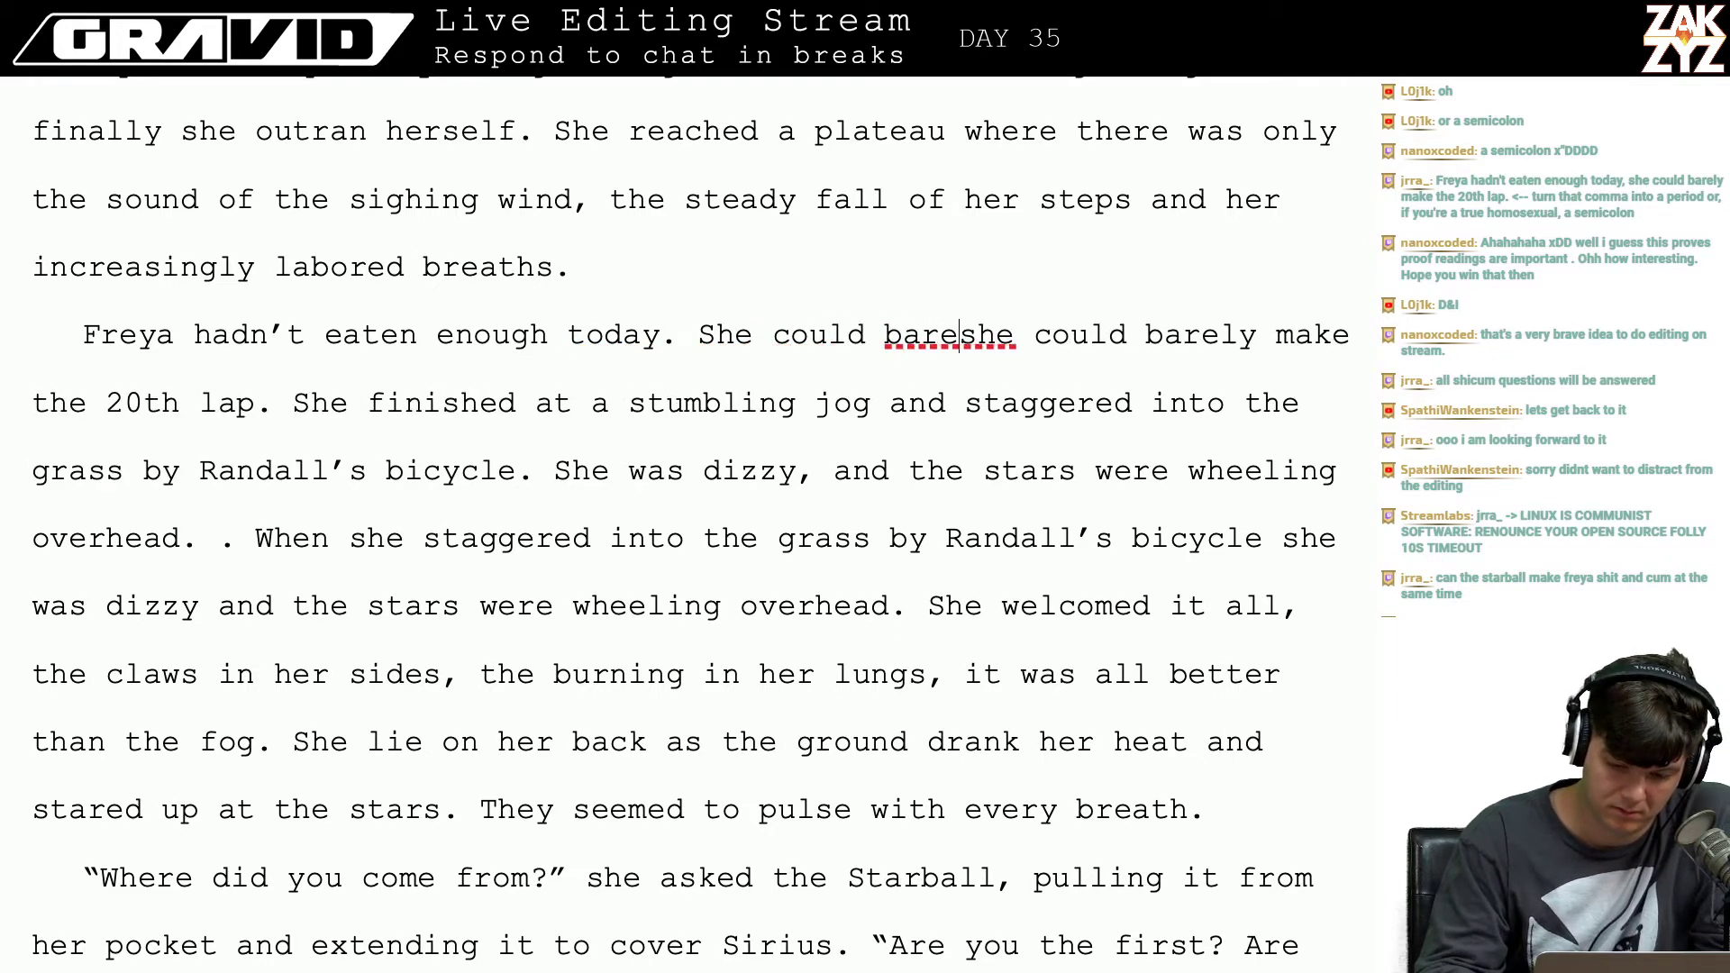
type("m")
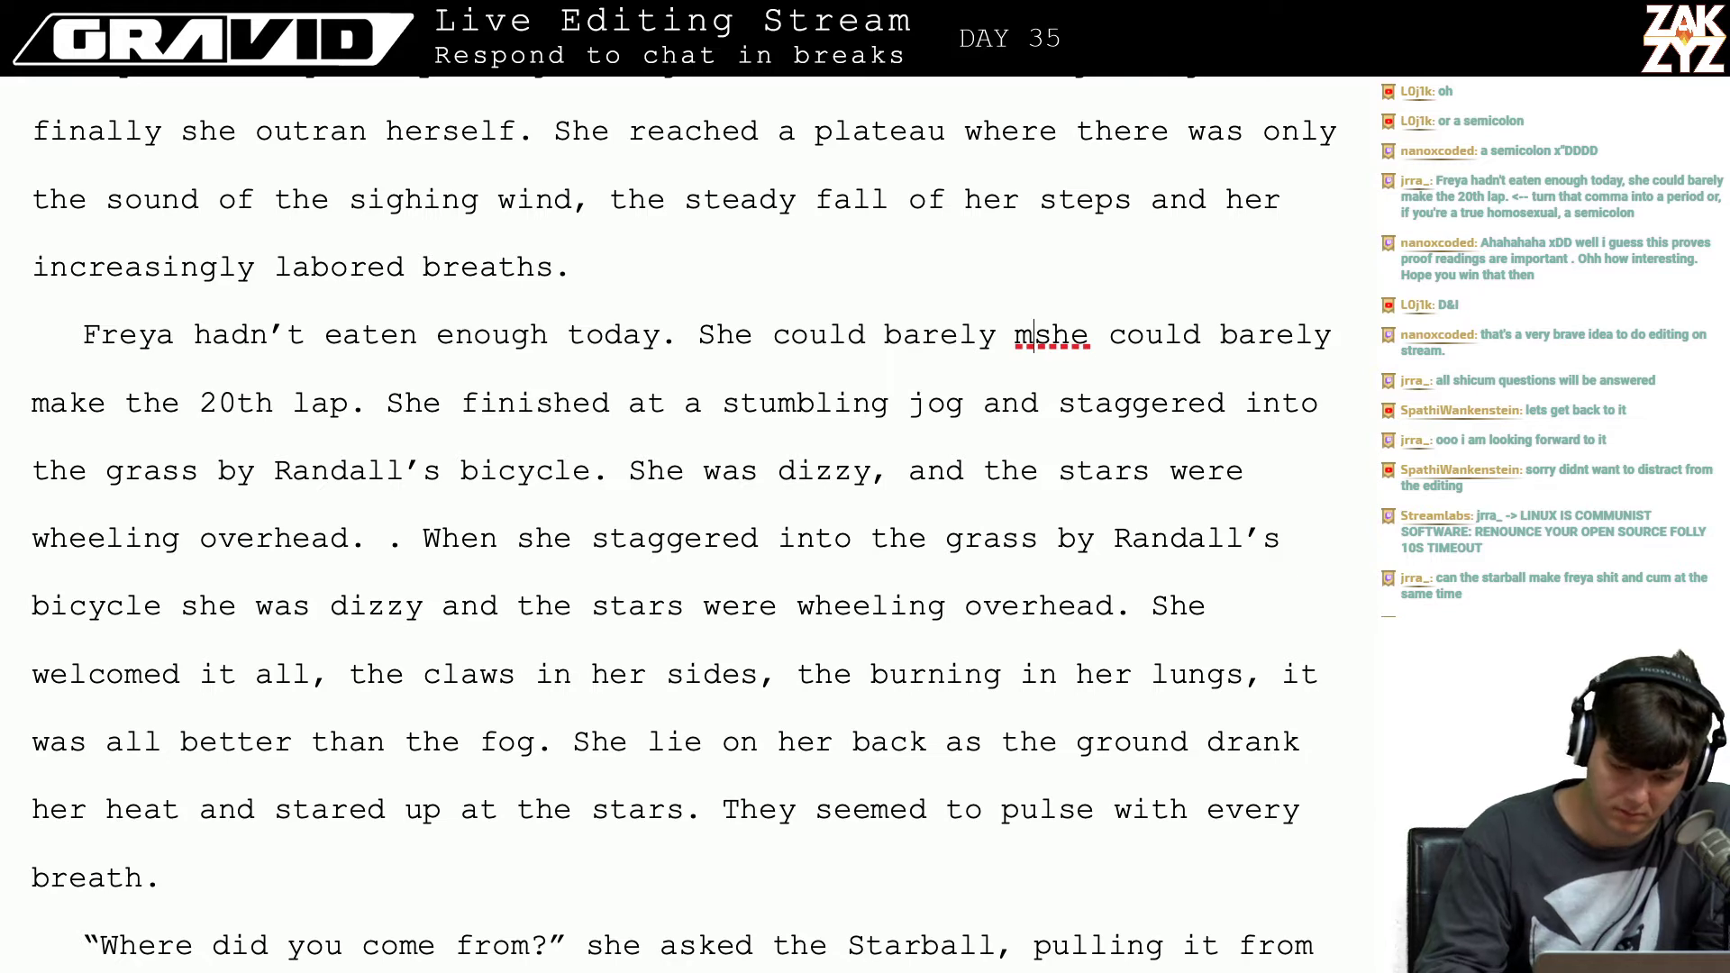
type("ake the 205h")
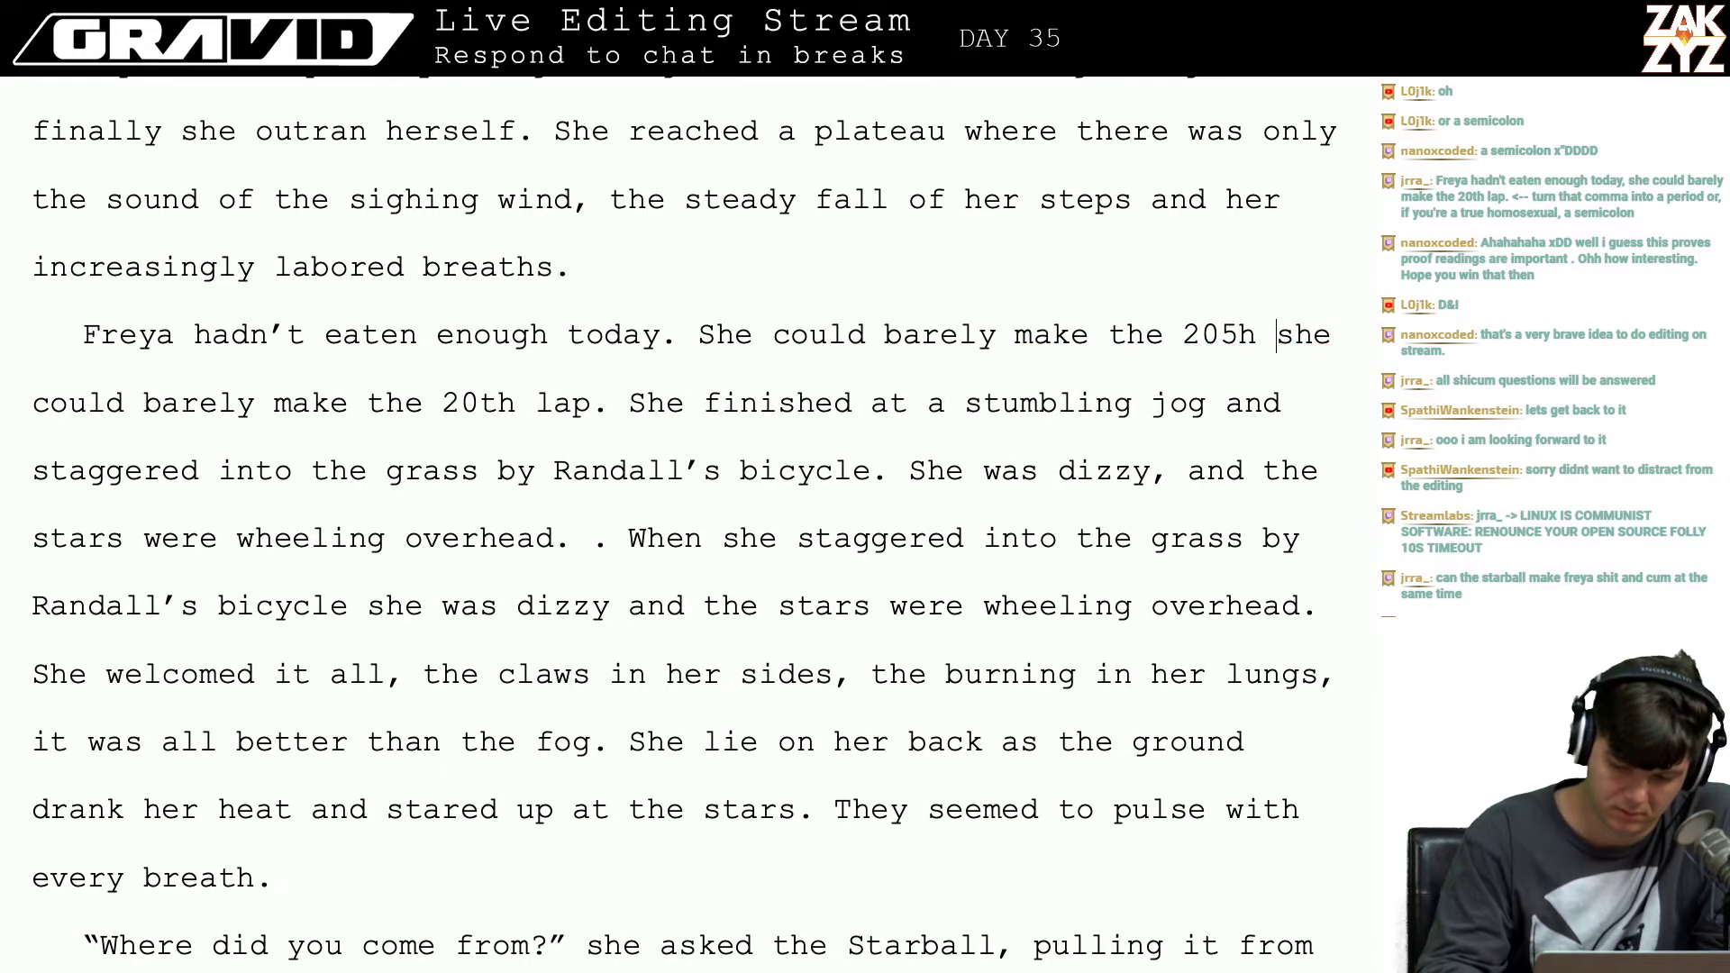
key("BackSpace")
key("BackSpace")
key("BackSpace")
type("th al")
key("BackSpace")
key("BackSpace")
type("l")
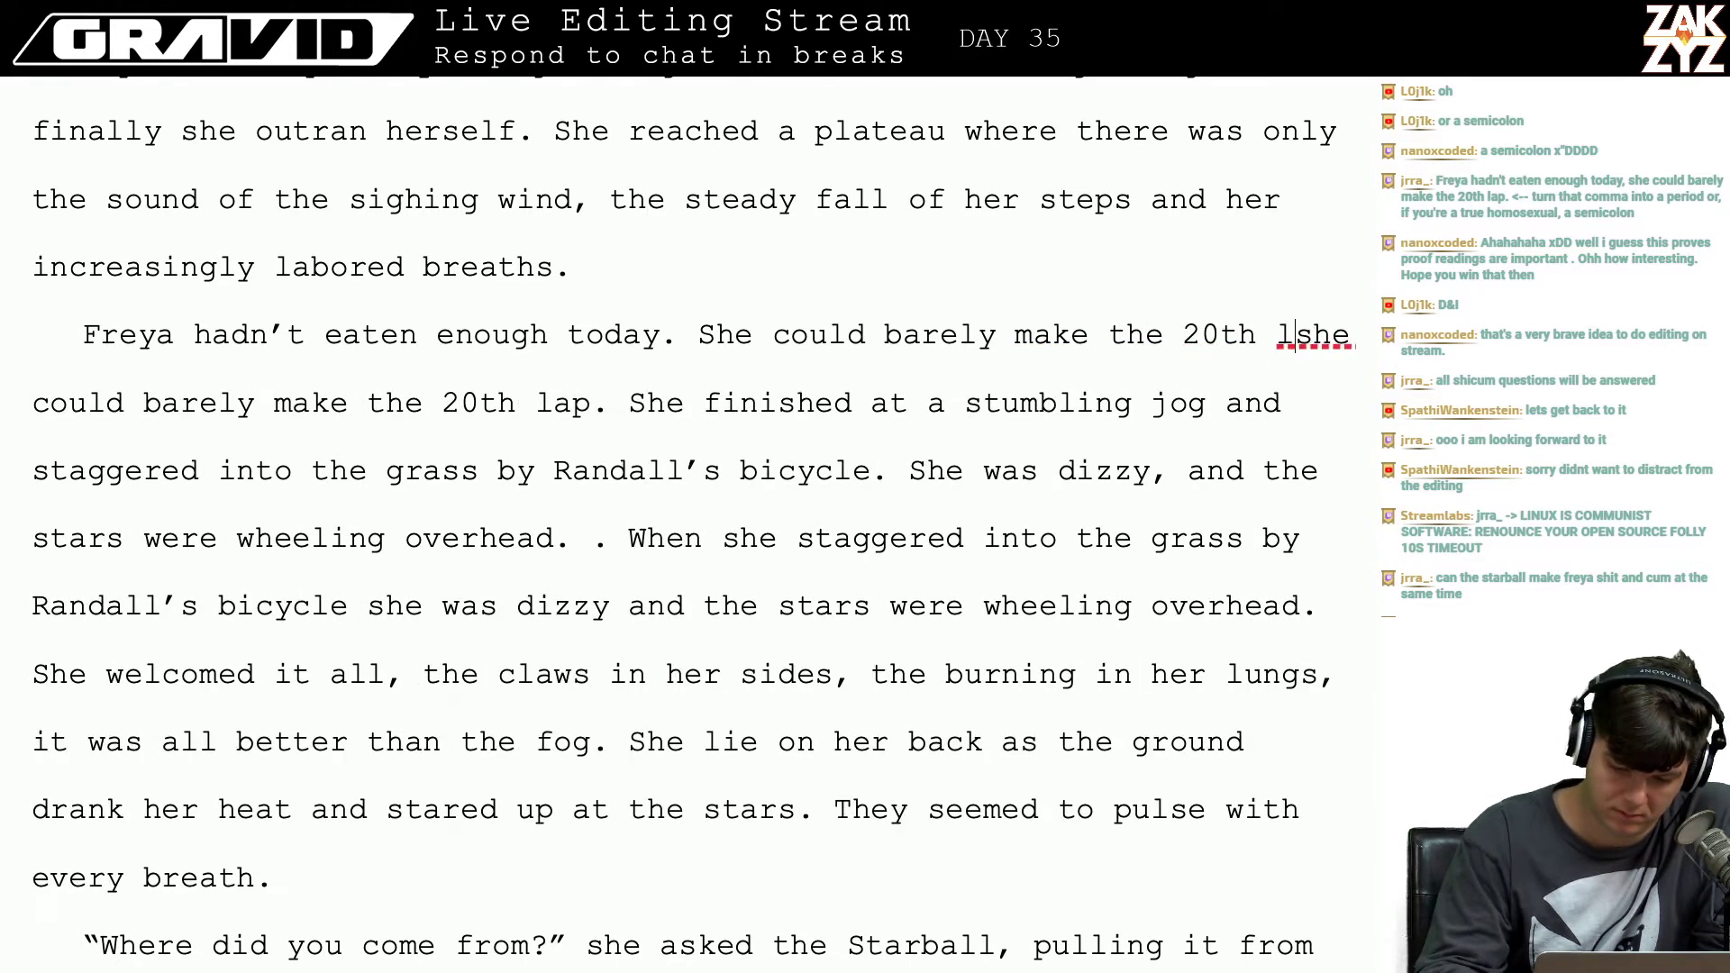
type("ap, she fi")
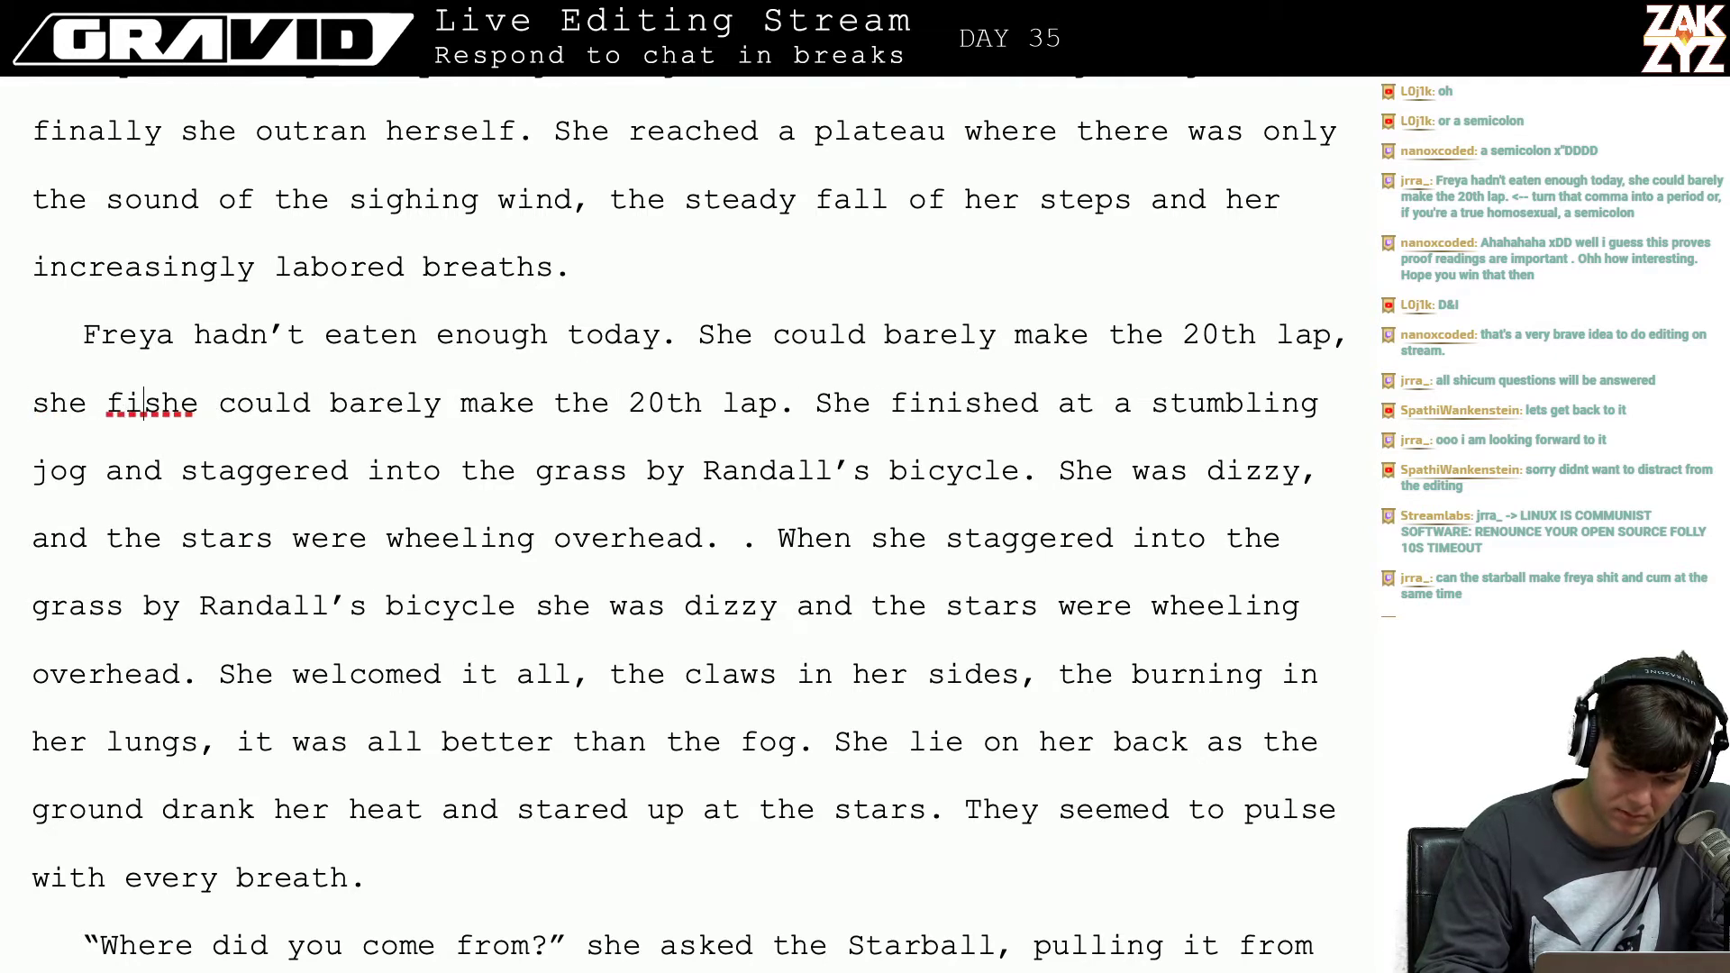
type("nished")
Step: Delete the old wording "she could barely make the 20th lap. She finished" that duplicates the retyped text before "at a stumbling jog"
key("shift+Right")
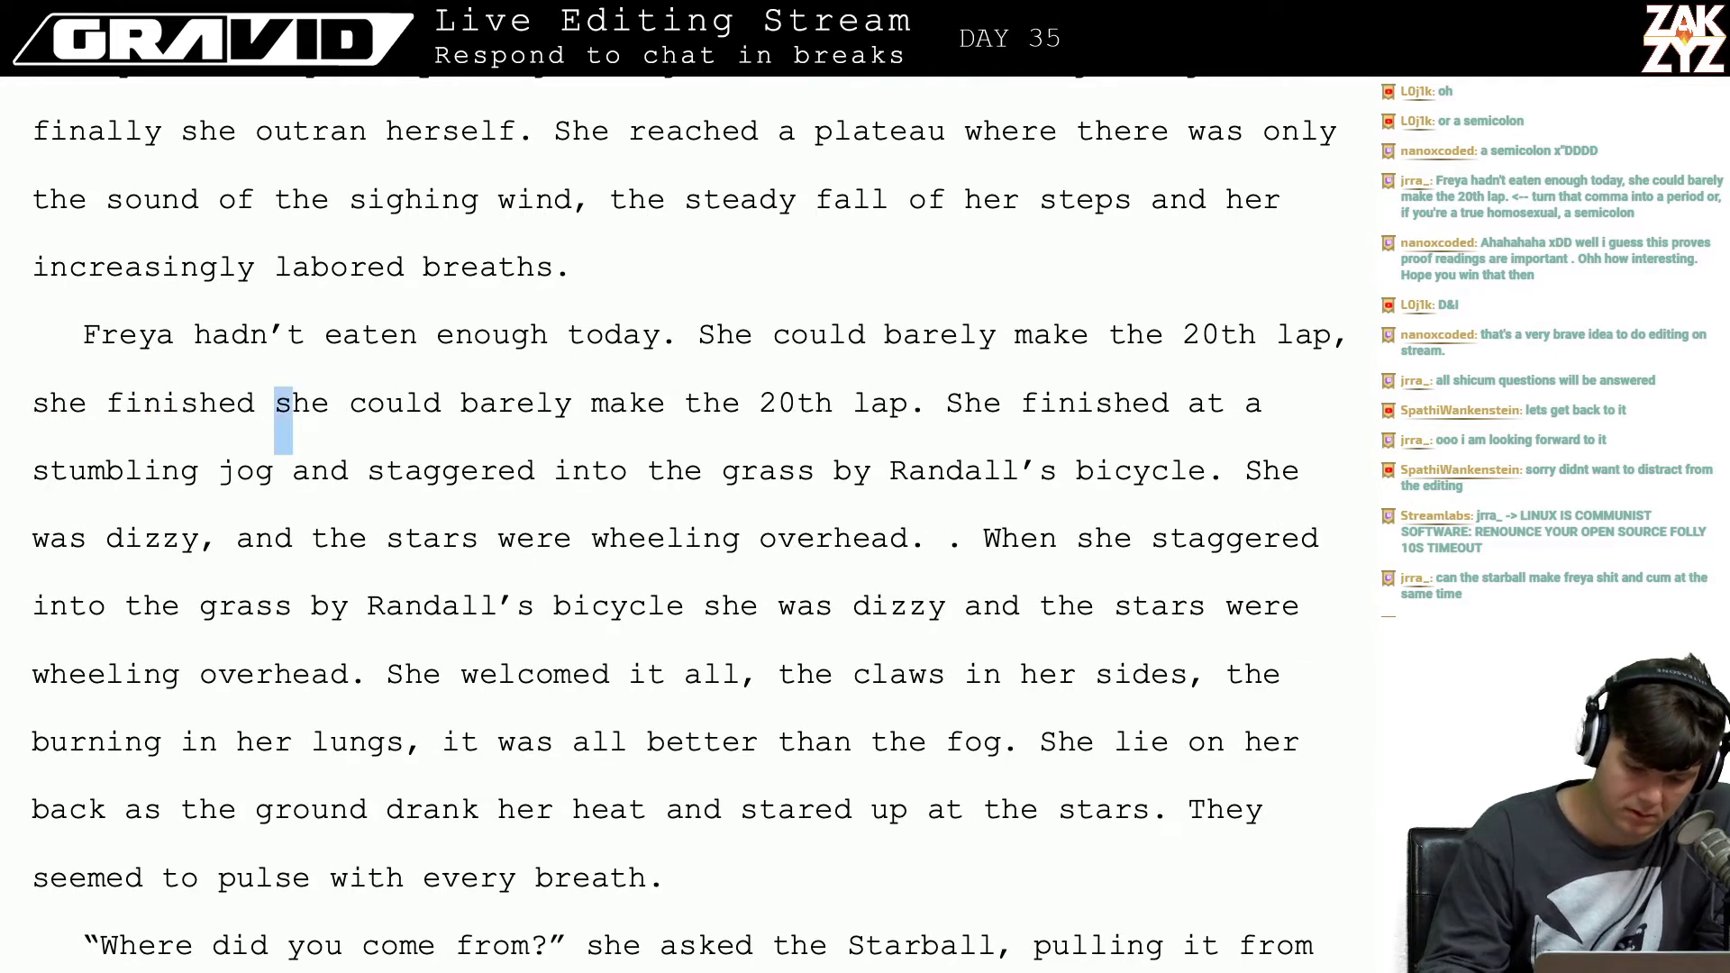
key("shift+Down")
key("shift+Left")
key("shift+Left")
key("shift+Left")
key("shift+Left")
key("shift+Left")
key("shift+Left")
key("shift+Left")
key("shift+Left")
key("shift+Left")
key("shift+Left")
key("shift+Left")
key("shift+Left")
key("shift+Left")
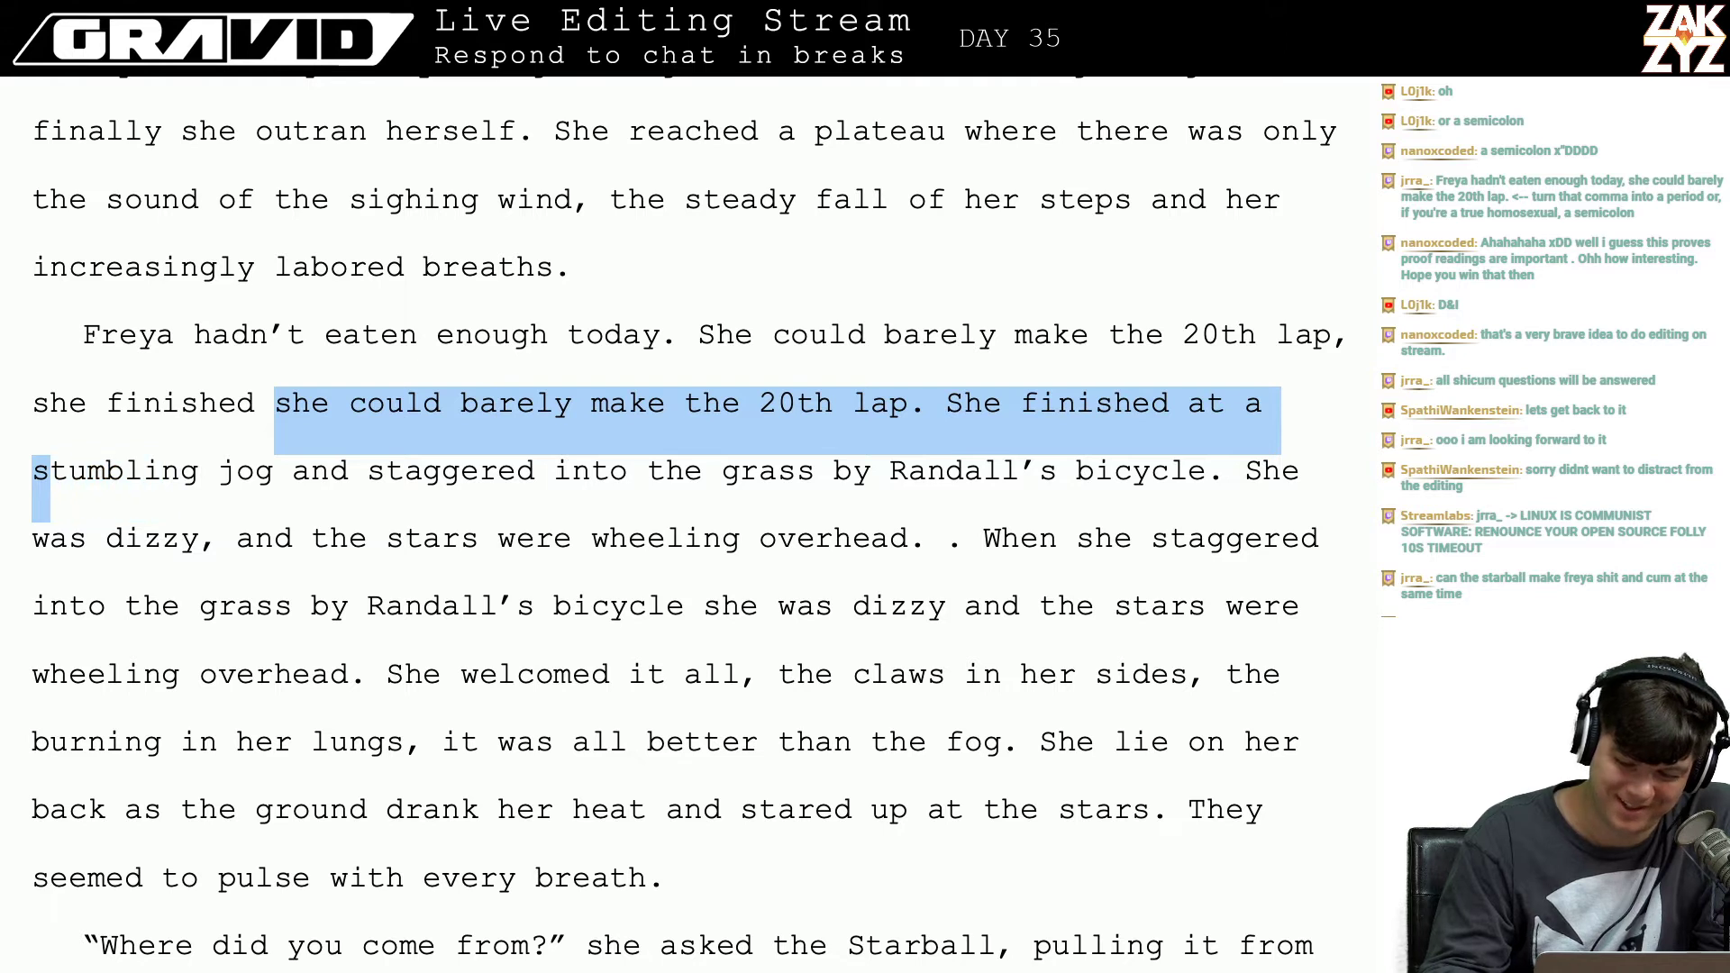
key("shift+Left")
key("shift+Left")
key("shift+Left")
key("shift+Left")
key("shift+Left")
key("shift+Left")
key("shift+Left")
key("shift+Left")
key("shift+Left")
key("shift+Left")
key("shift+Left")
key("shift+Left")
key("shift+Left")
key("shift+Left")
key("shift+Left")
key("shift+Left")
key("shift+Left")
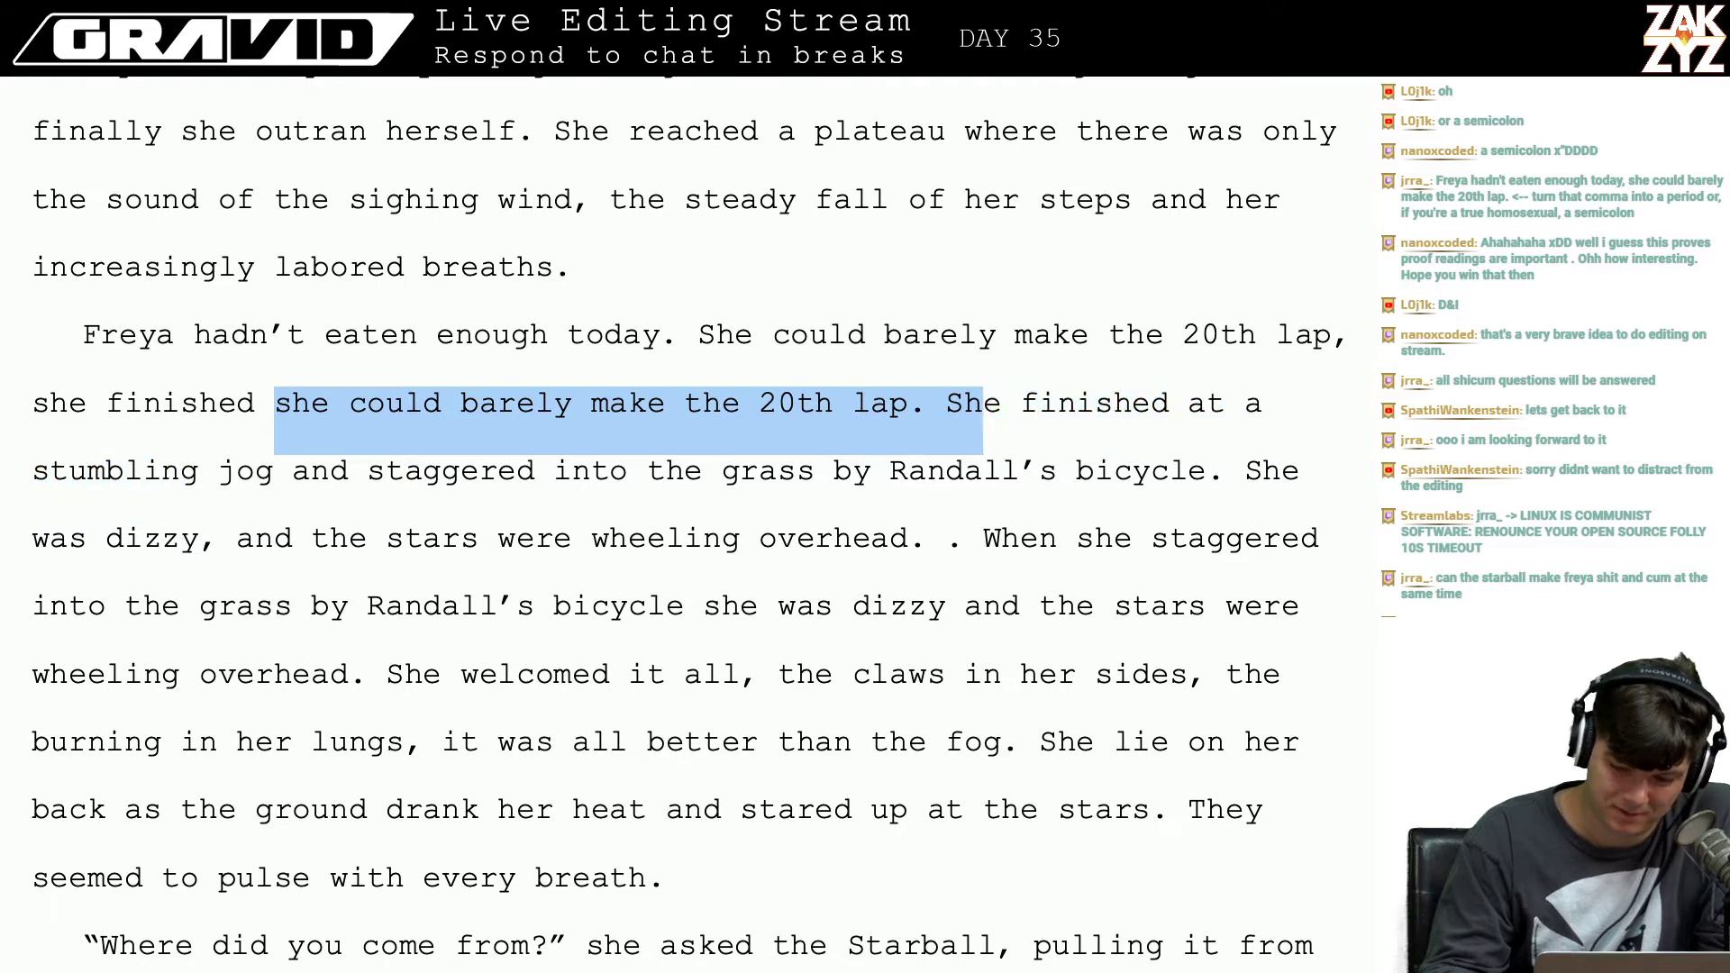
key("shift+Left")
key("shift+Right")
key("shift+Right")
key("shift+Right")
key("shift+Right")
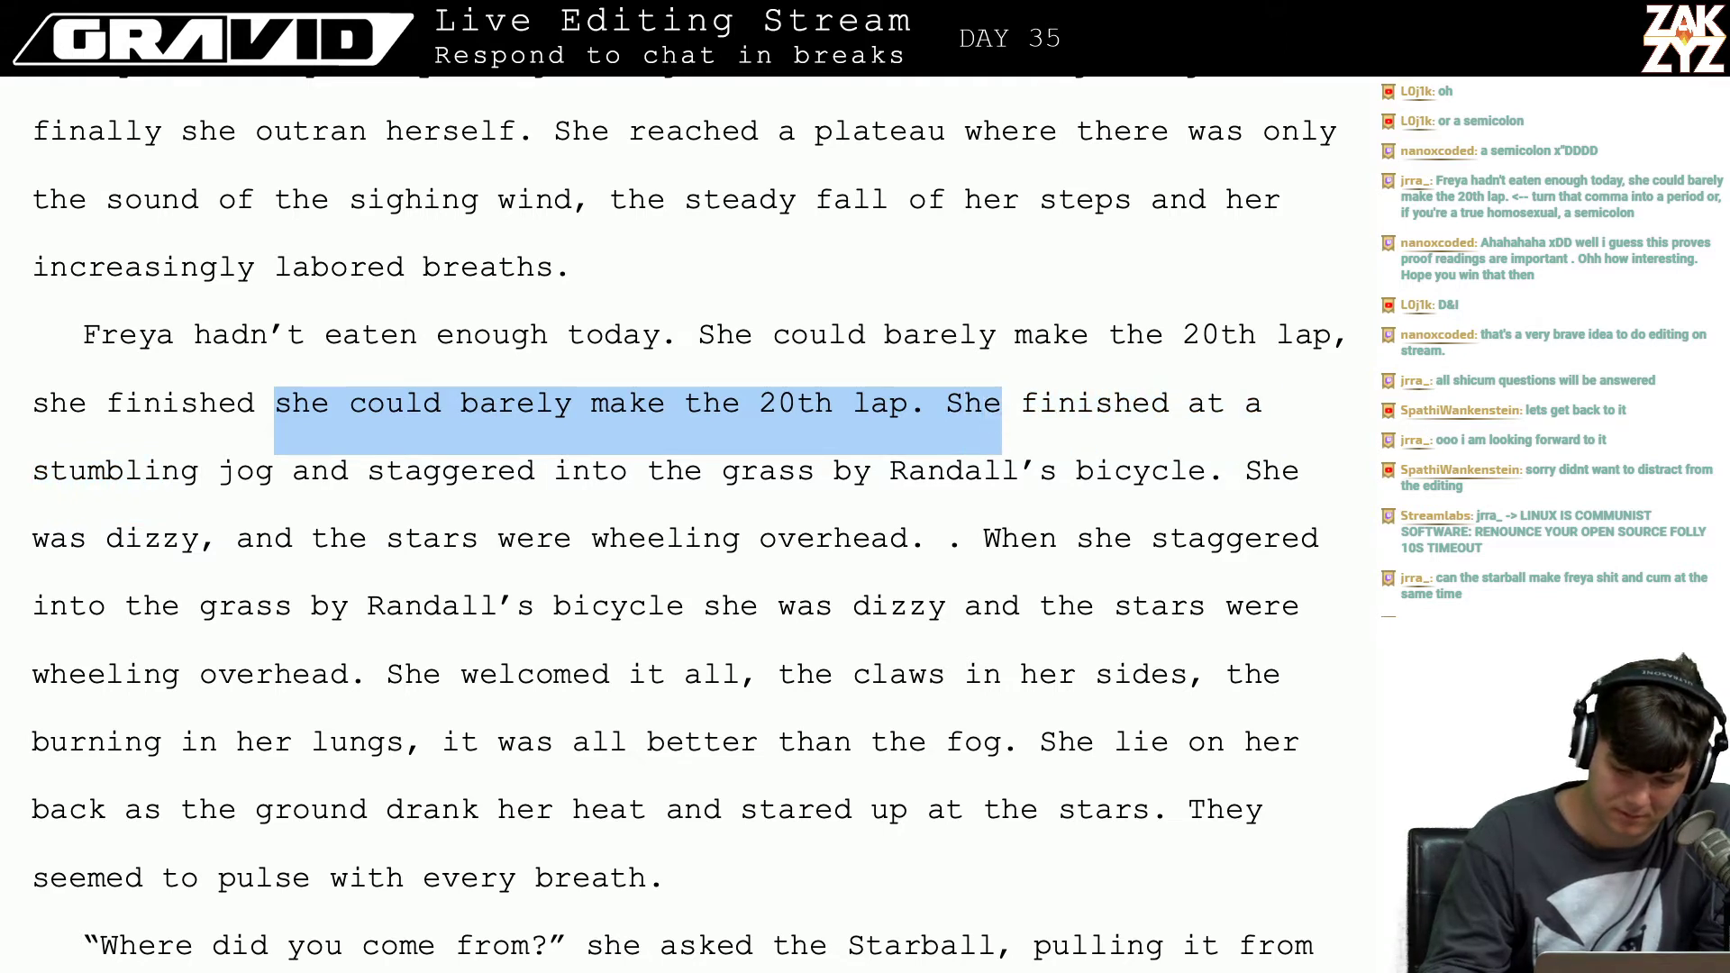
key("shift+Right")
key("shift+Right")
key("shift+Right")
key("shift+Right")
key("shift+Right")
key("shift+Right")
key("shift+Right")
key("shift+Right")
key("shift+Right")
key("shift+Right")
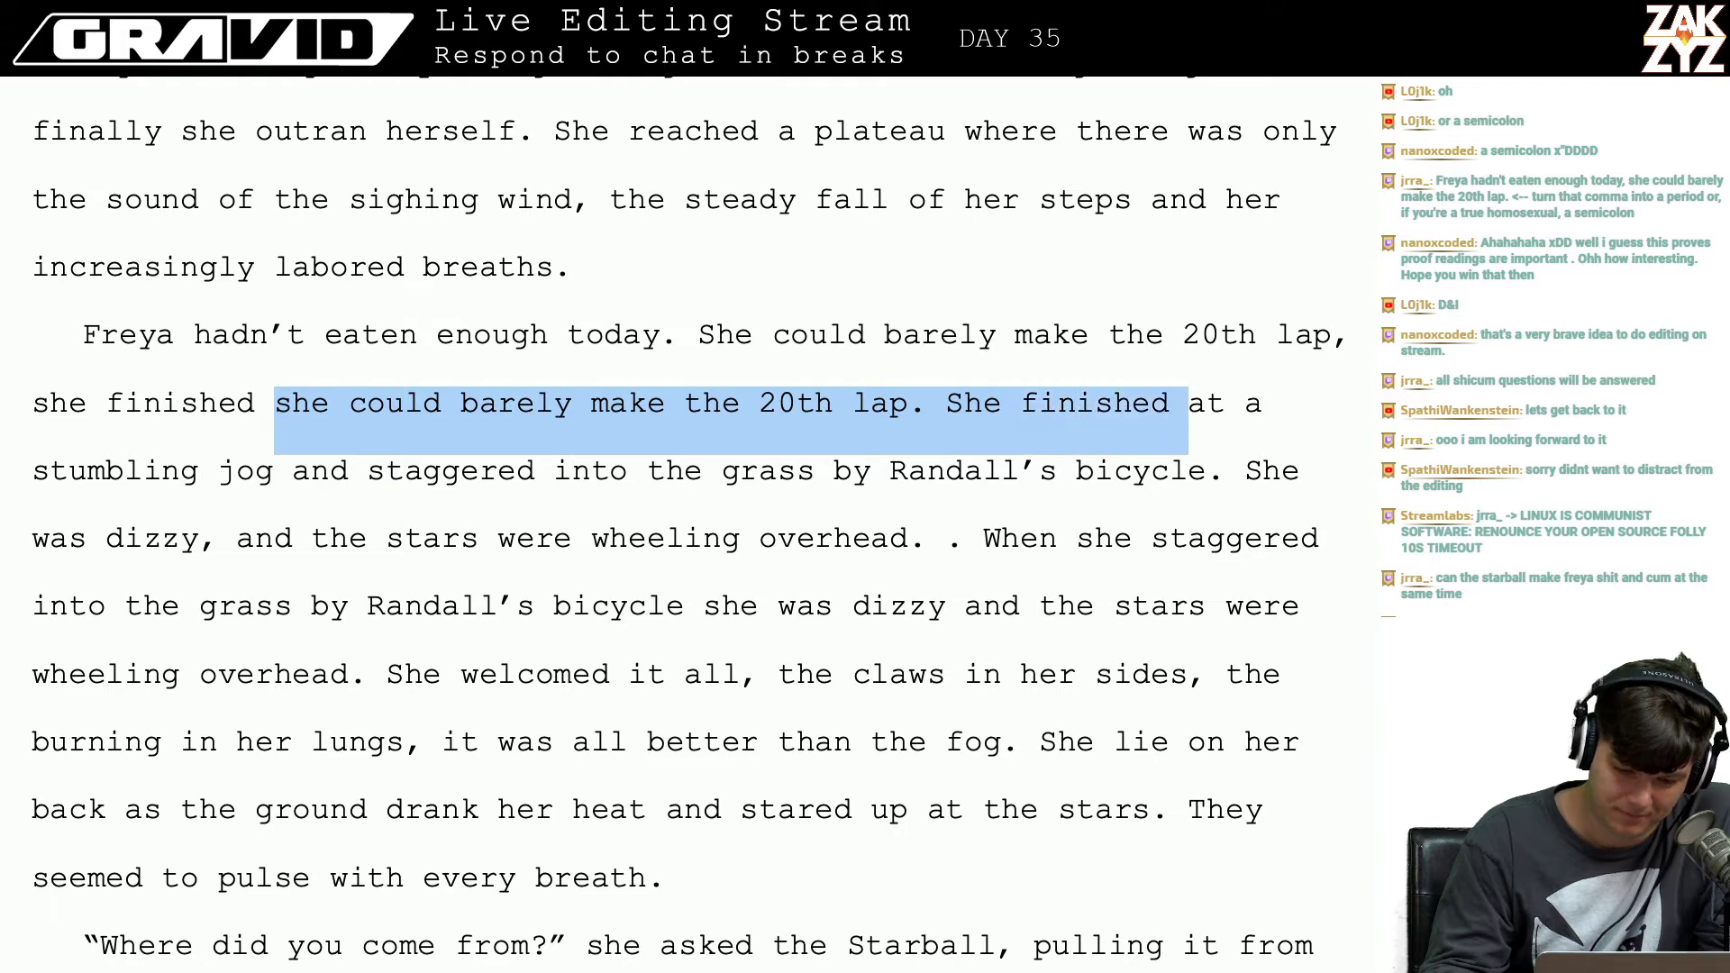
key("BackSpace")
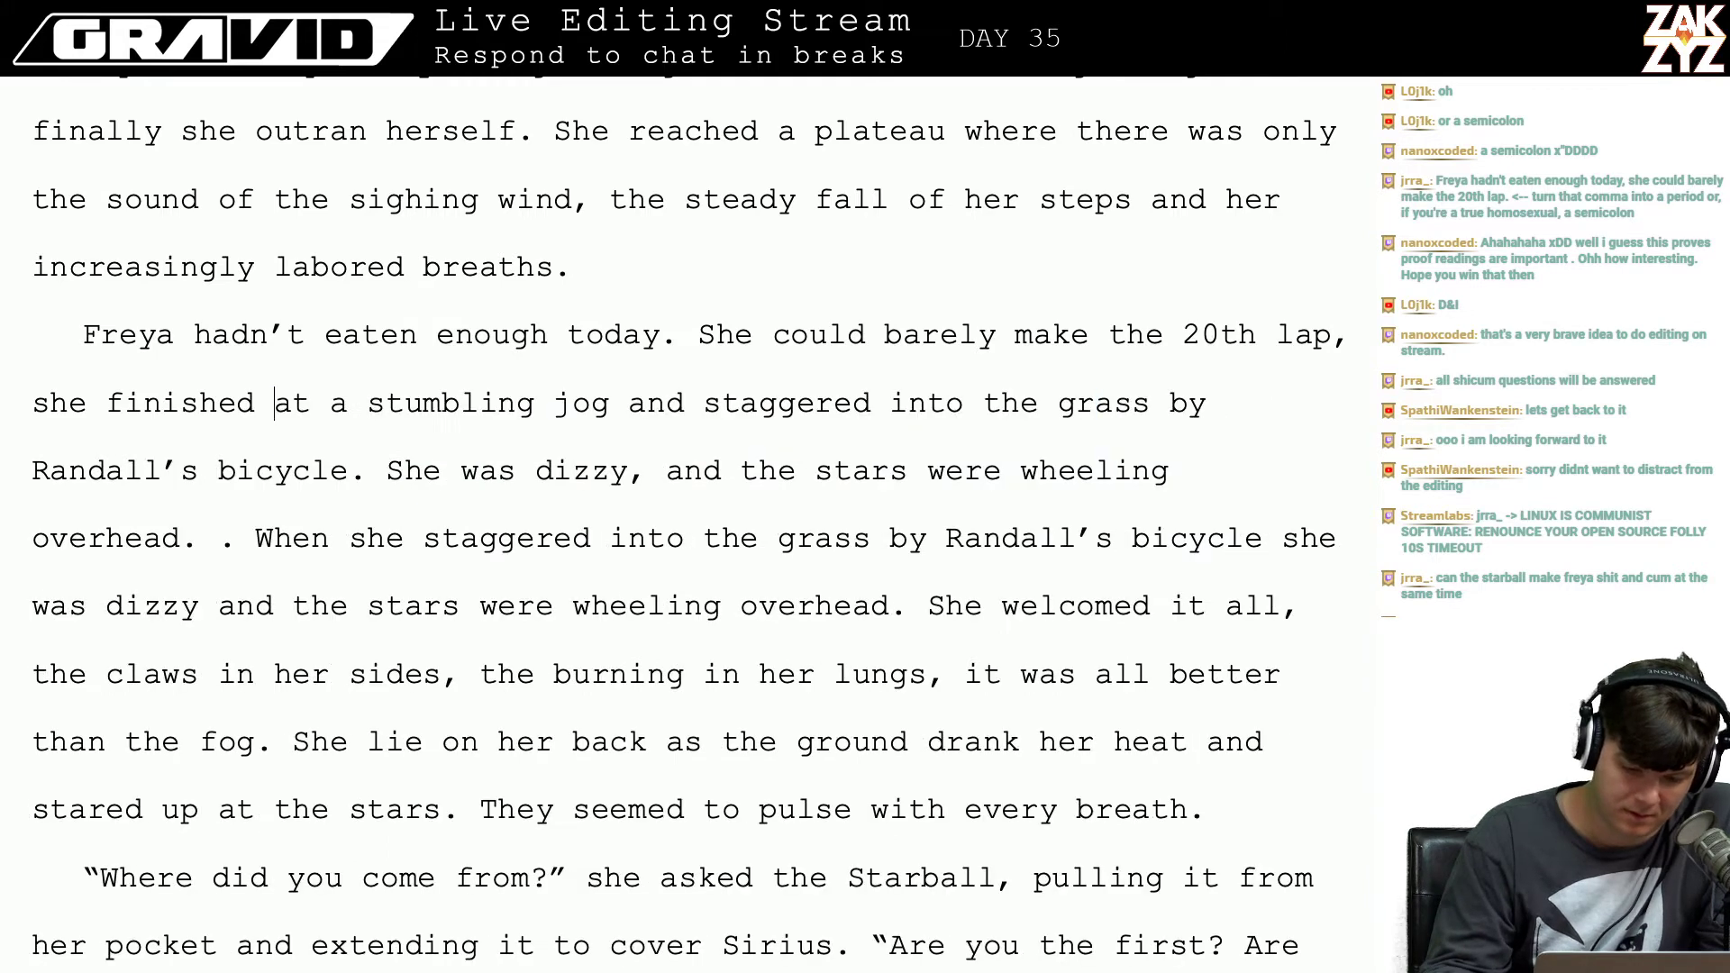
Step: Reread the joined sentence from "she finished at a stumbling jog" into the following line
key("Right")
key("Right")
key("Right")
key("Right")
key("Right")
key("Right")
key("Right")
key("Down")
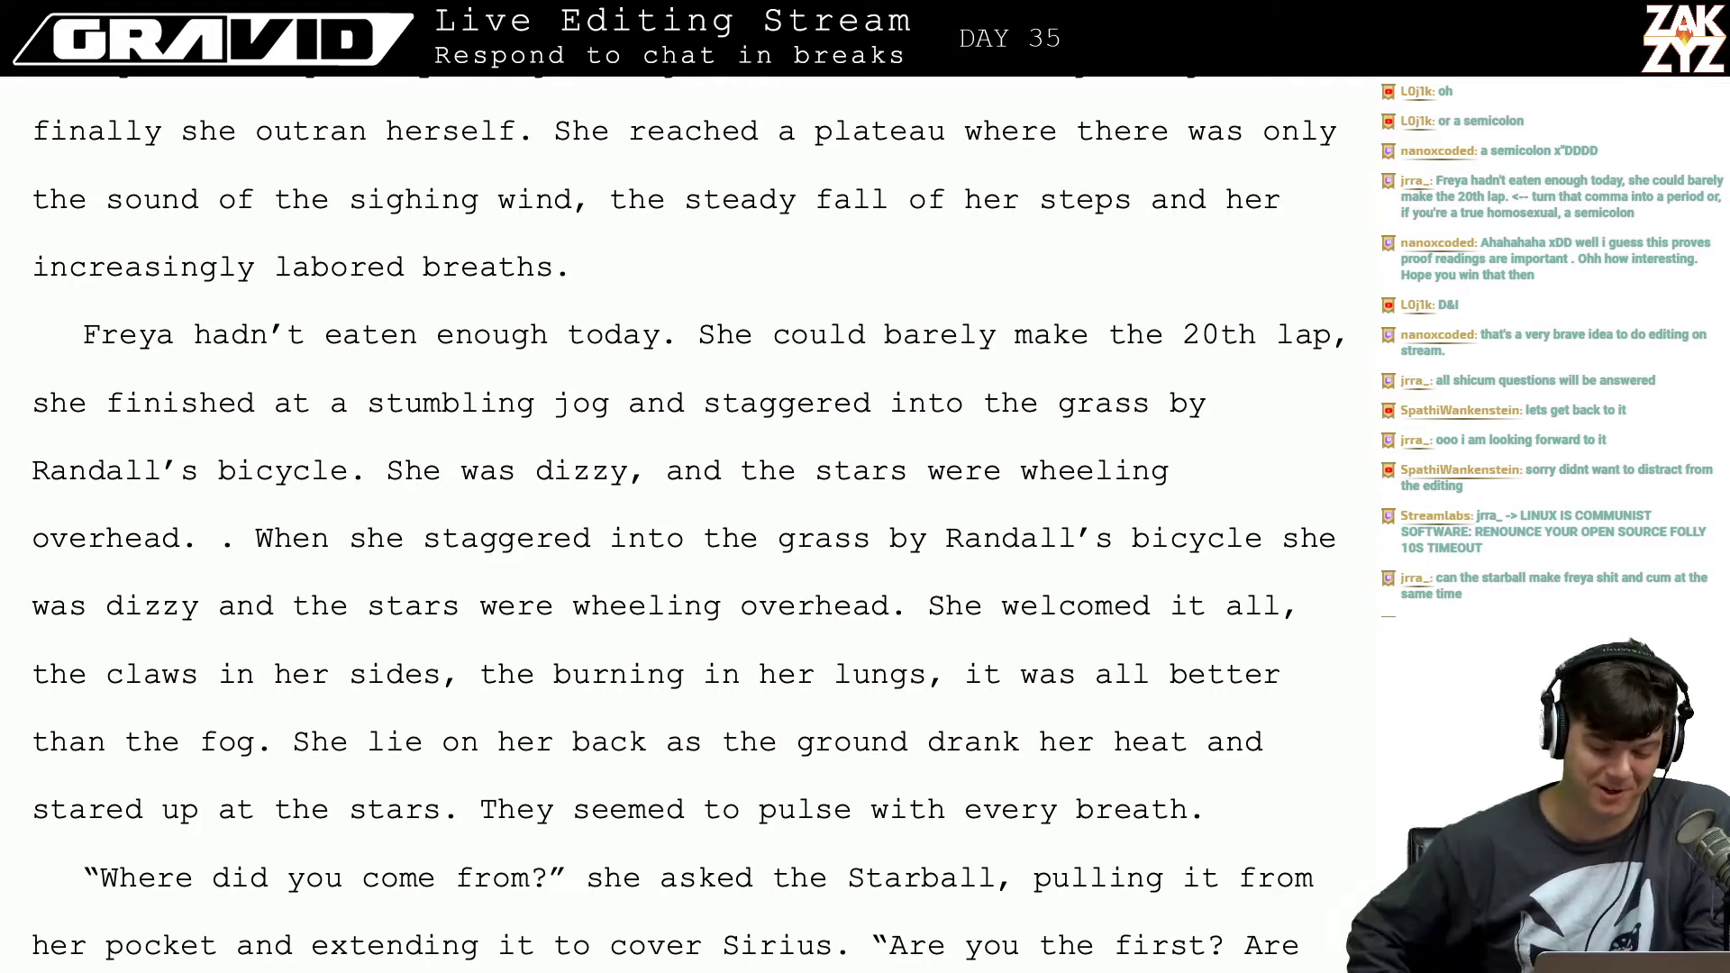
Step: Undo the sentence merge and remove the retyped "She could barely make the 20th" after "Freya hadn't eaten enough today"
key("ctrl+z")
key("ctrl+z")
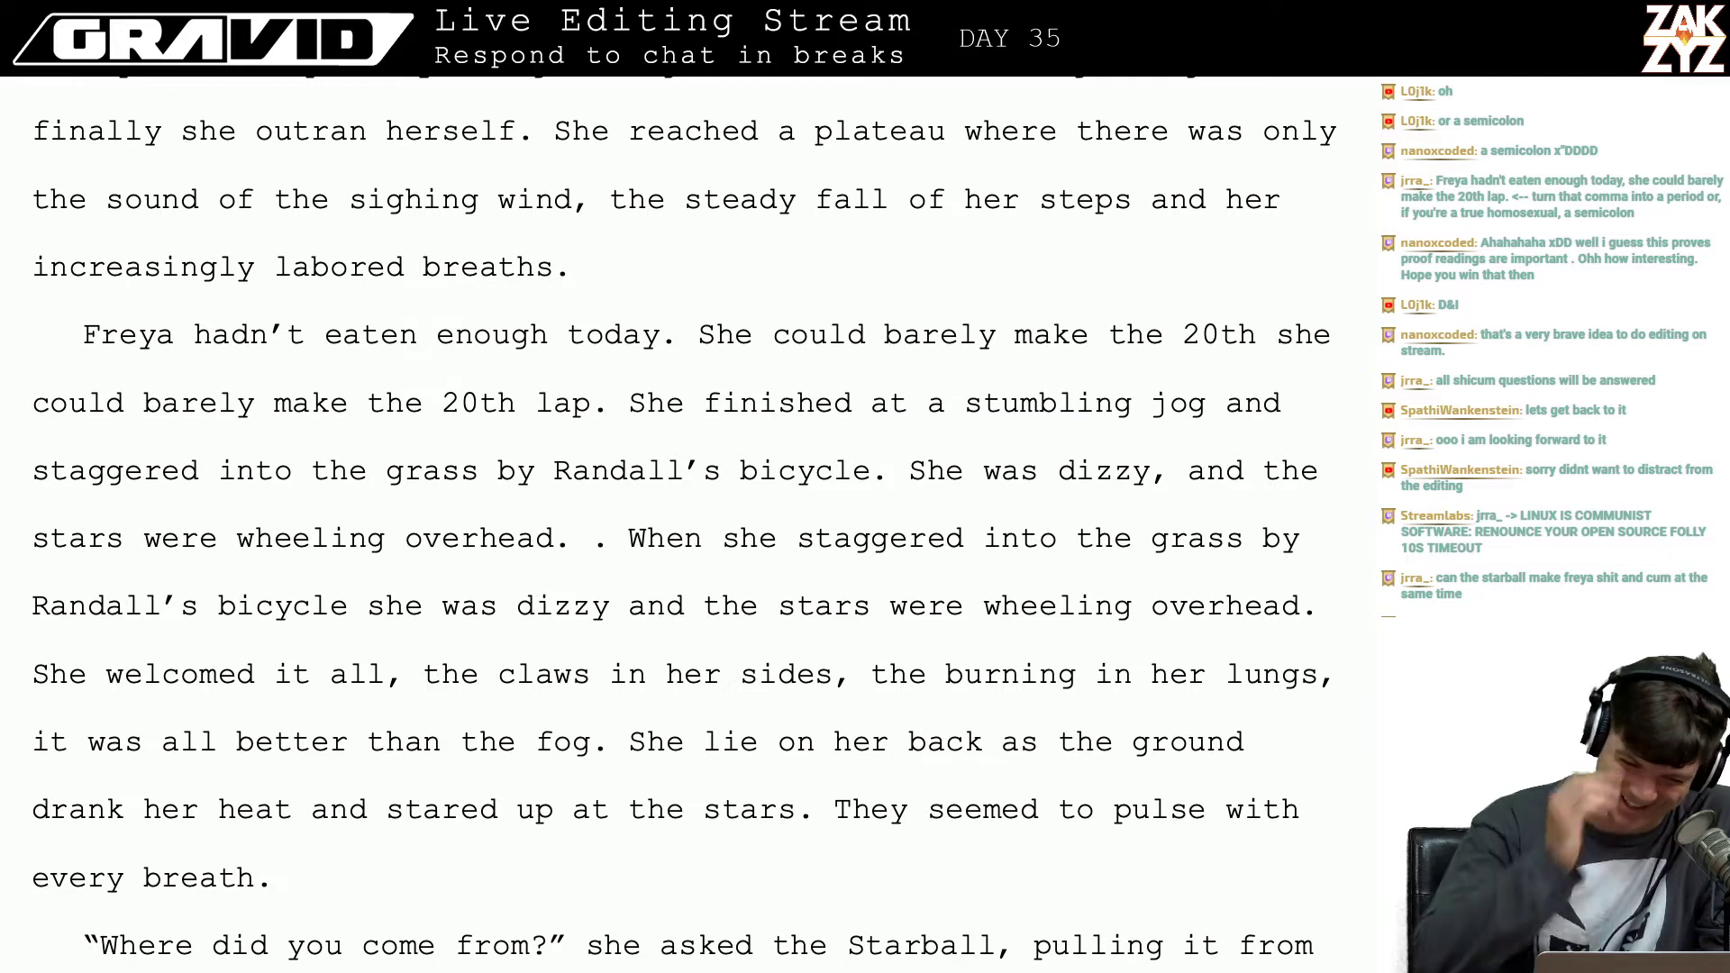
type("al")
key("BackSpace")
key("BackSpace")
key("BackSpace")
key("BackSpace")
key("BackSpace")
type("th")
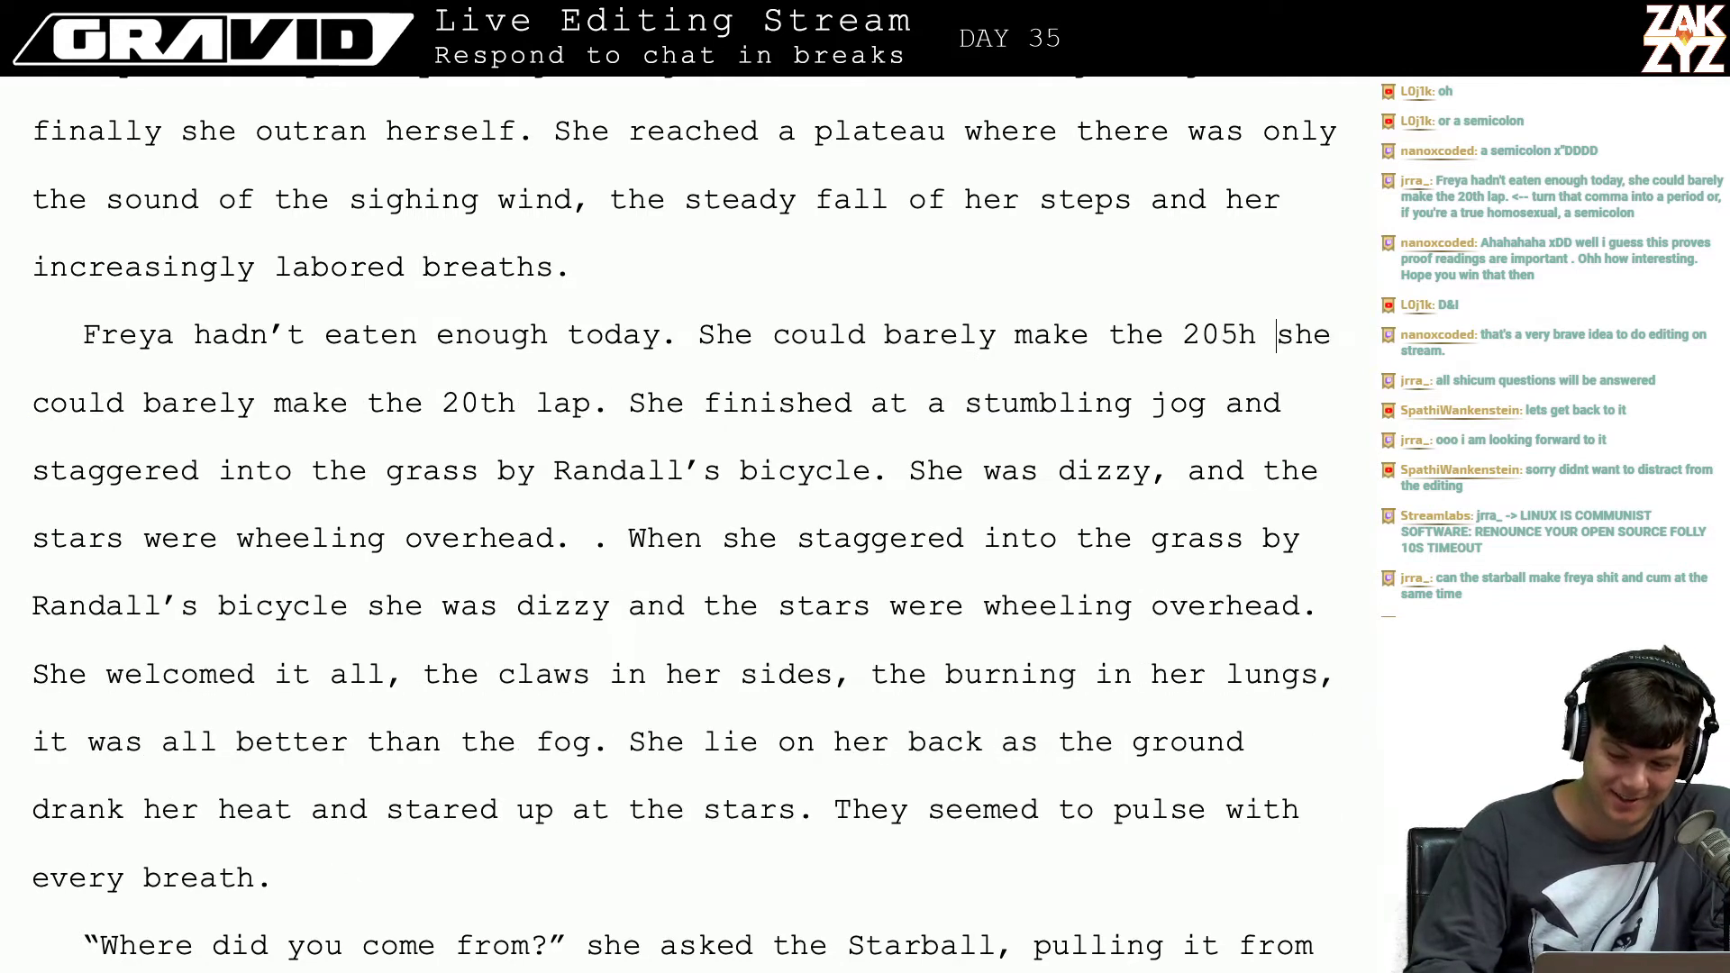
key("BackSpace")
key("BackSpace")
key("BackSpace")
key("BackSpace")
key("BackSpace")
type("t")
key("ctrl+BackSpace")
key("ctrl+BackSpace")
key("ctrl+BackSpace")
key("ctrl+BackSpace")
key("ctrl+BackSpace")
key("ctrl+BackSpace")
key("ctrl+BackSpace")
Step: Join "Freya hadn't eaten enough today" and "she could barely make the 20th lap" with a semicolon instead of the period
type(".")
key("BackSpace")
key("BackSpace")
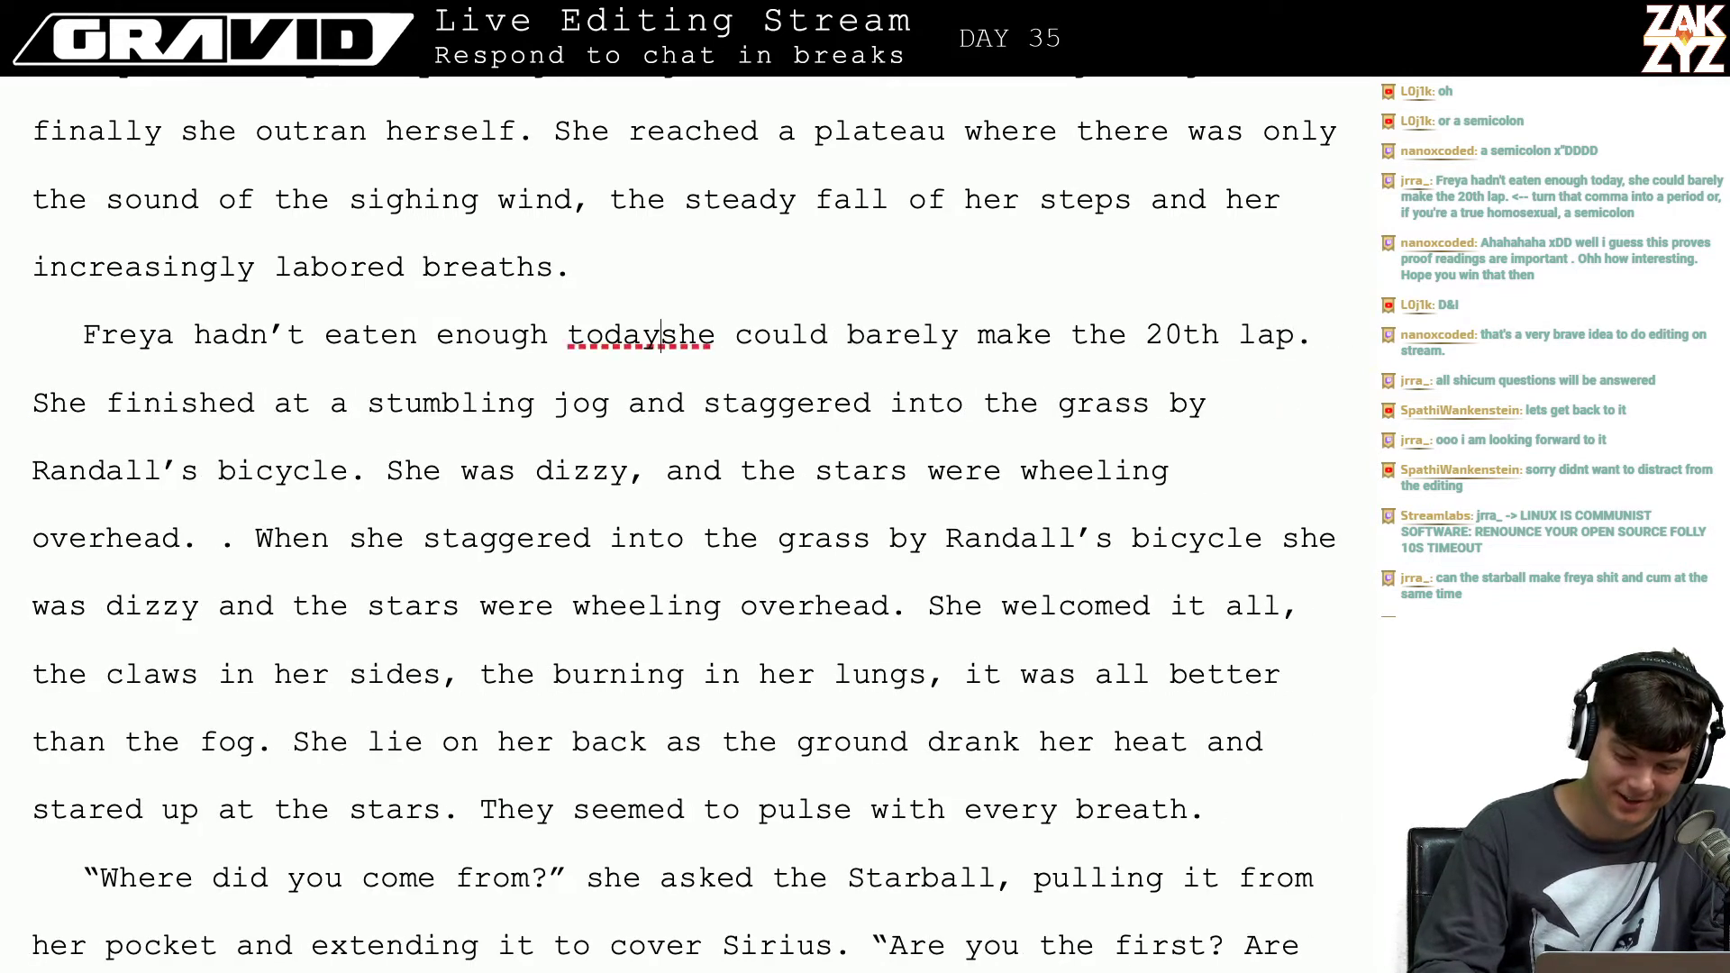
type(",")
key("BackSpace")
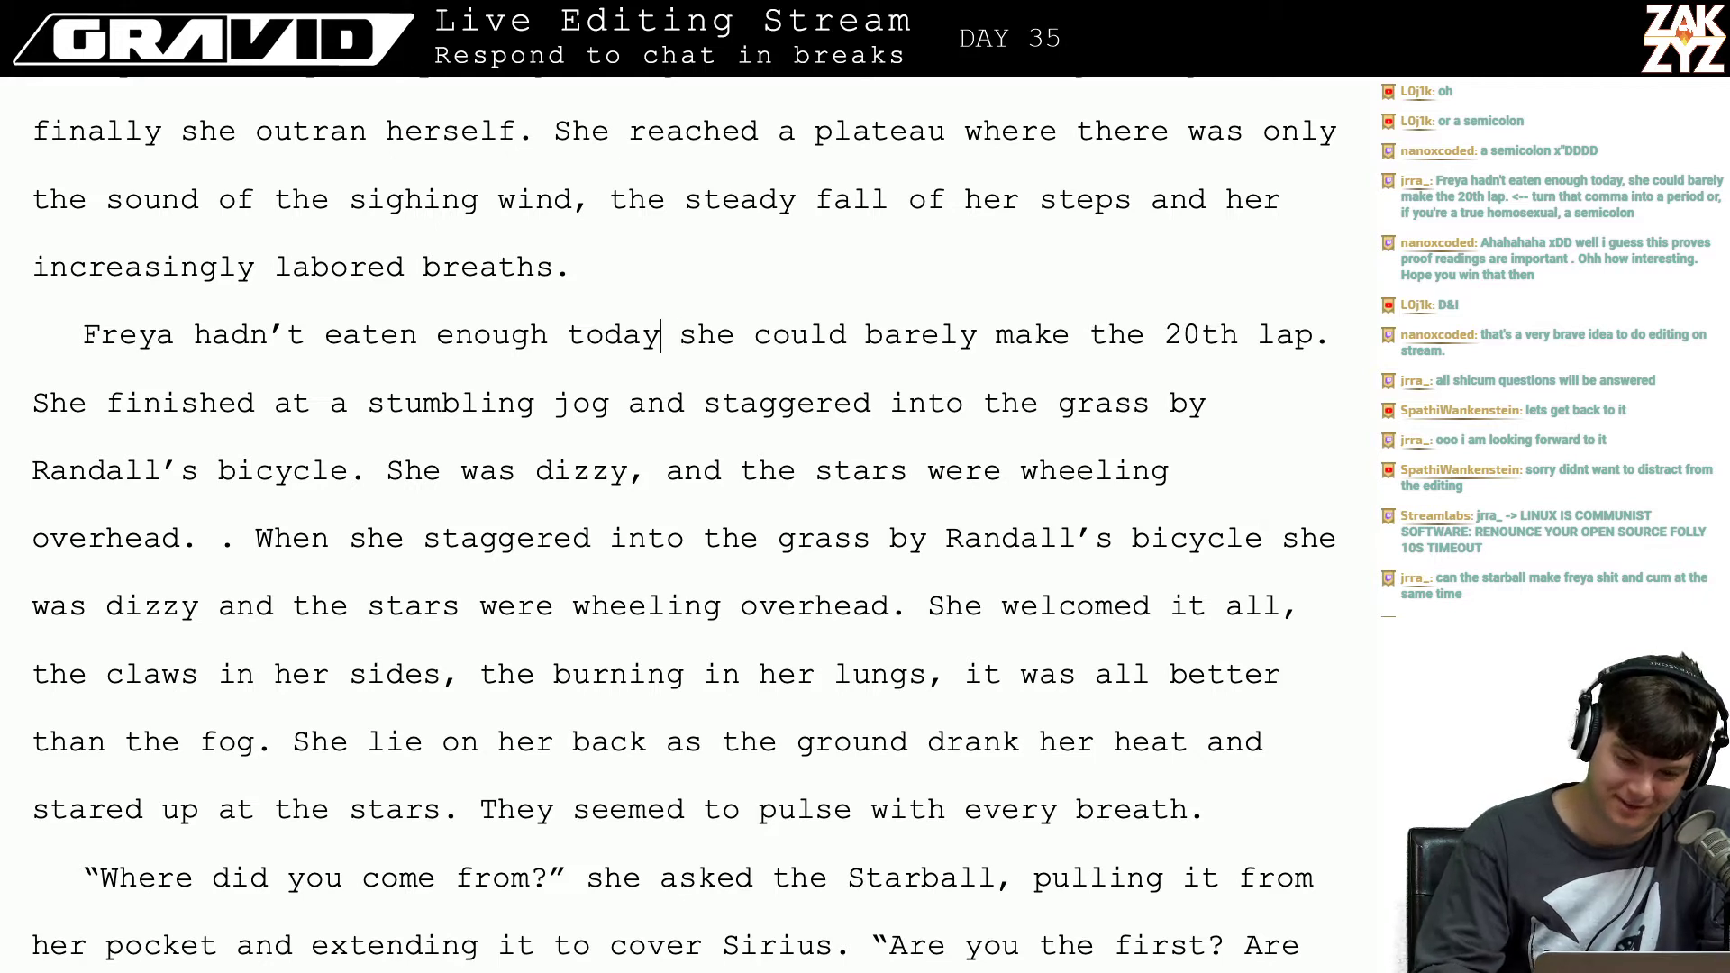
type(";")
key("Left")
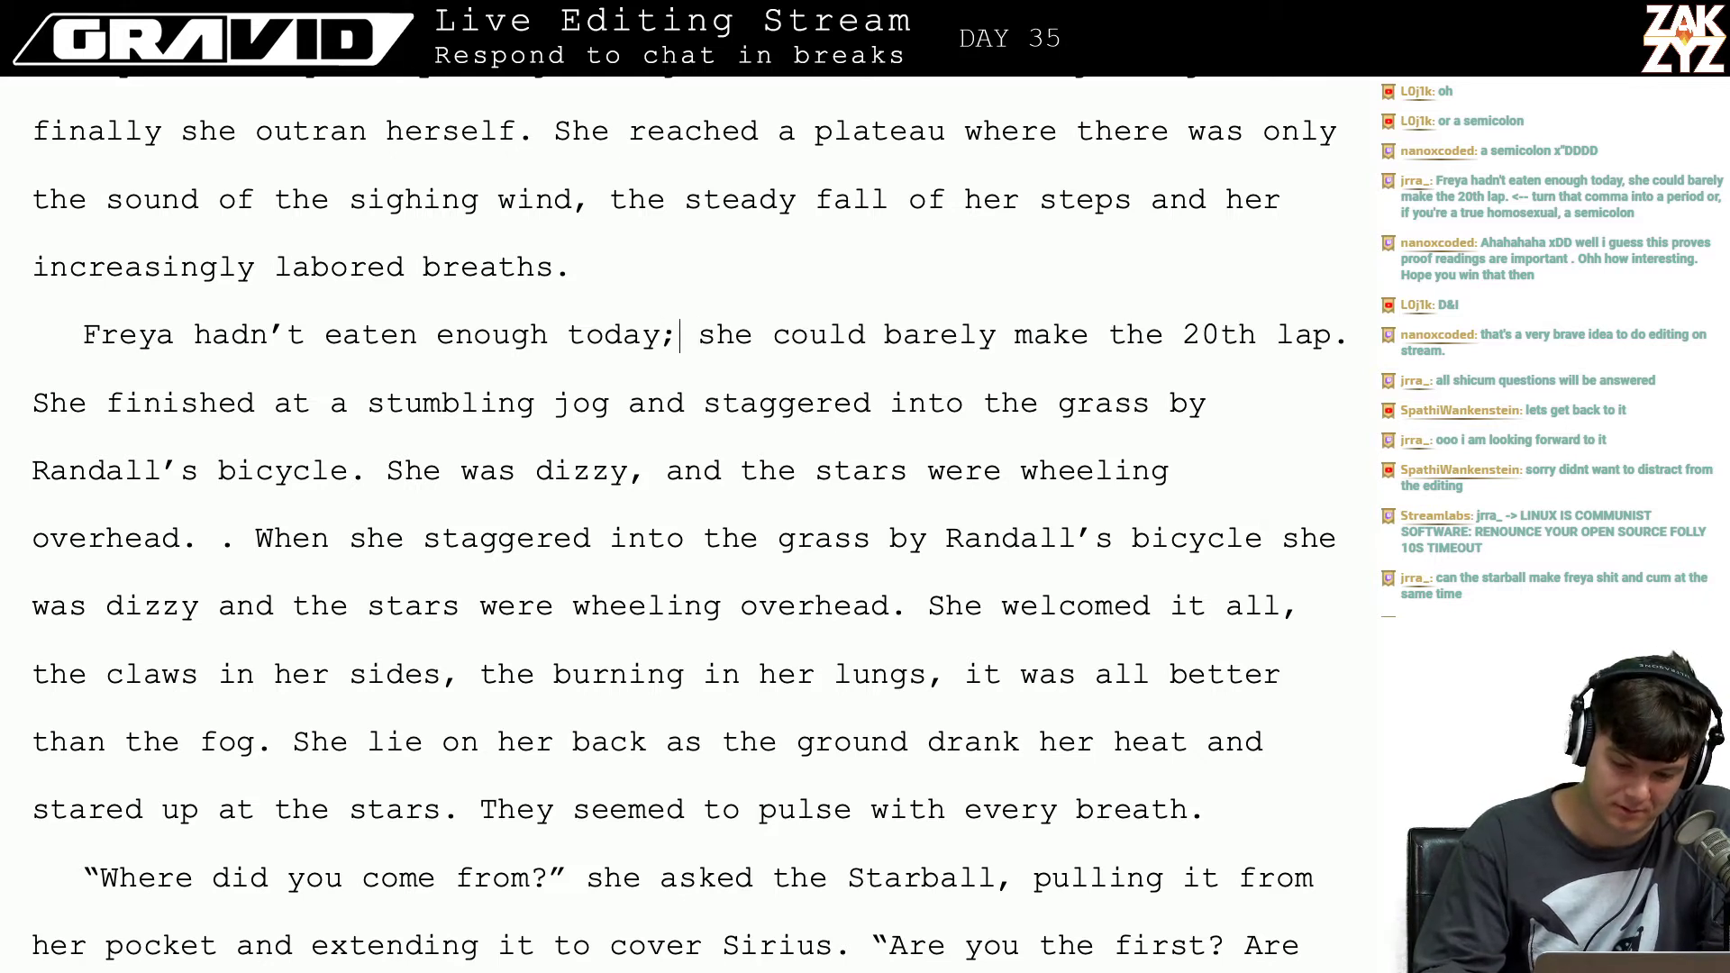
key("Right")
key("Left")
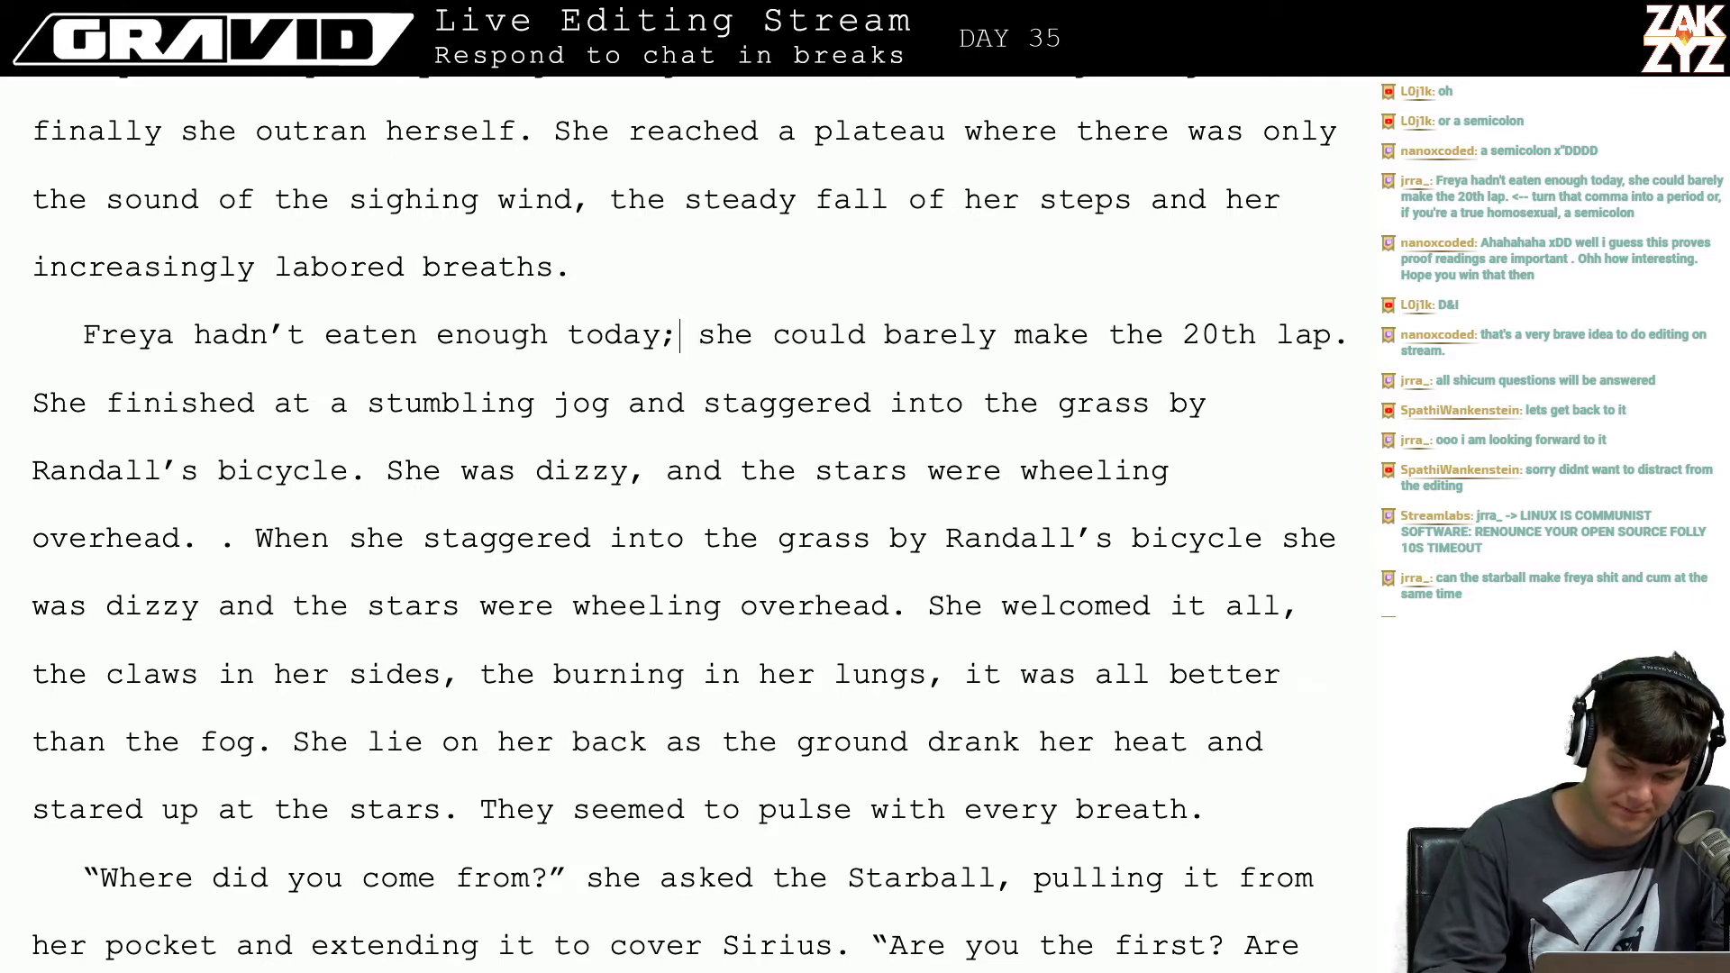
Step: Compare the new sentences about Randall's bicycle and the wheeling stars with the old "When she staggered into the grass" sentence
key("Down")
key("Down")
key("Down")
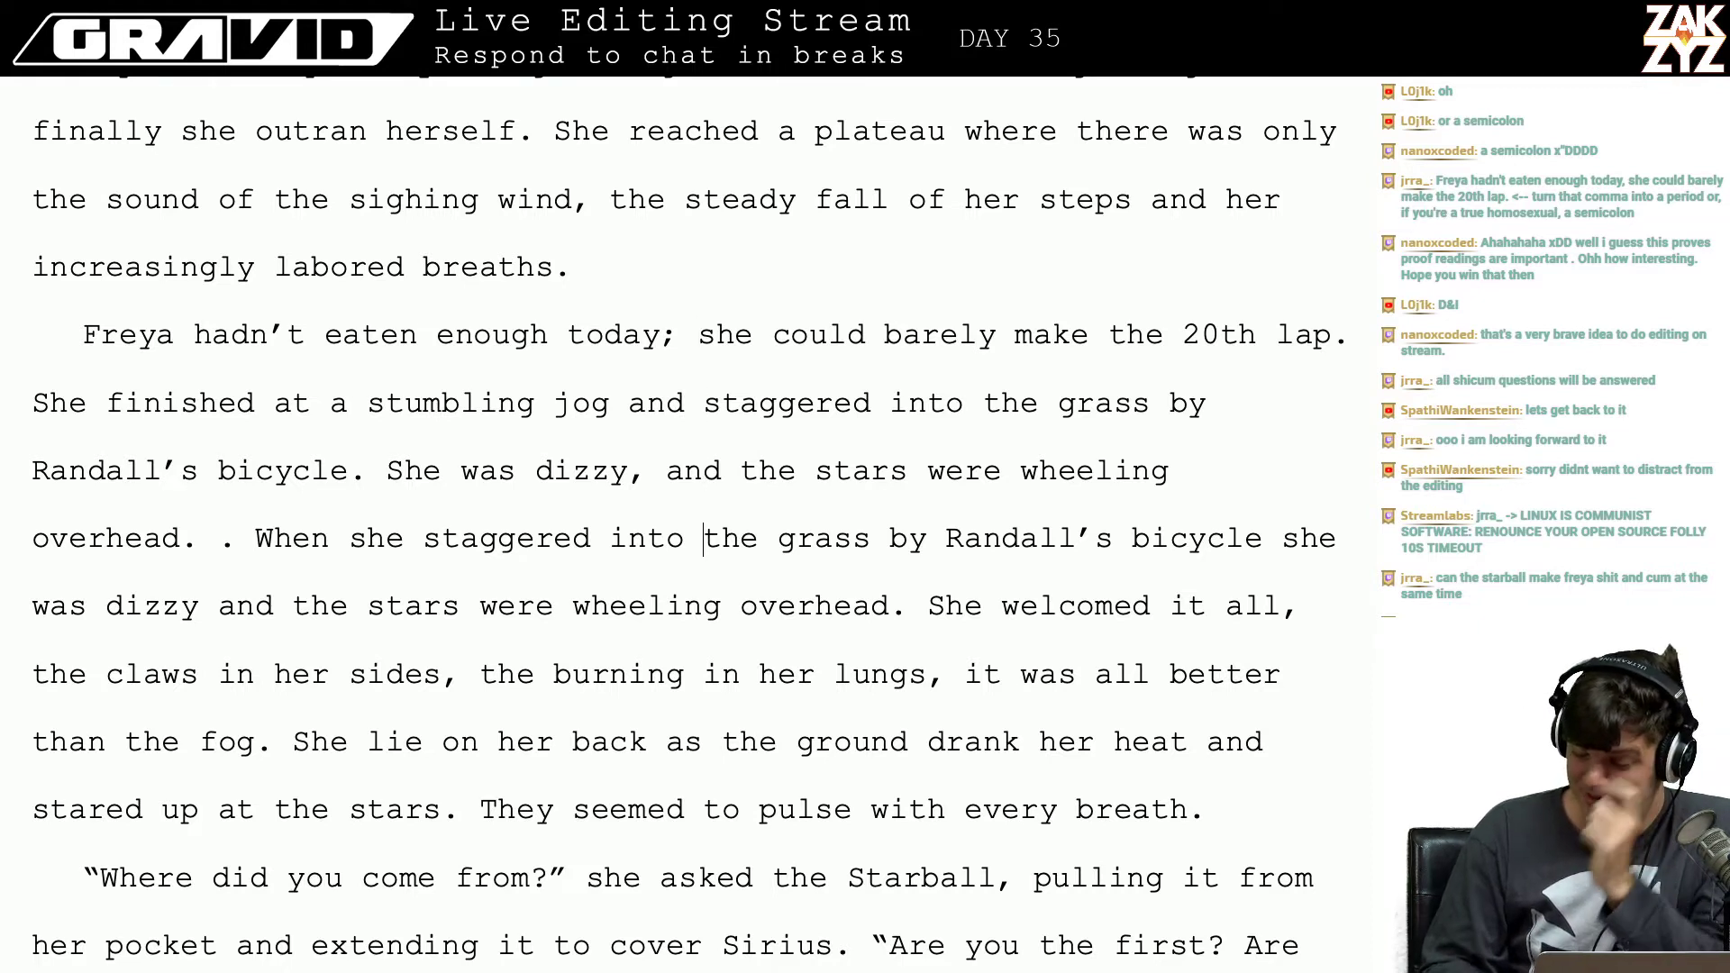
scroll(237, 119, "down", 1)
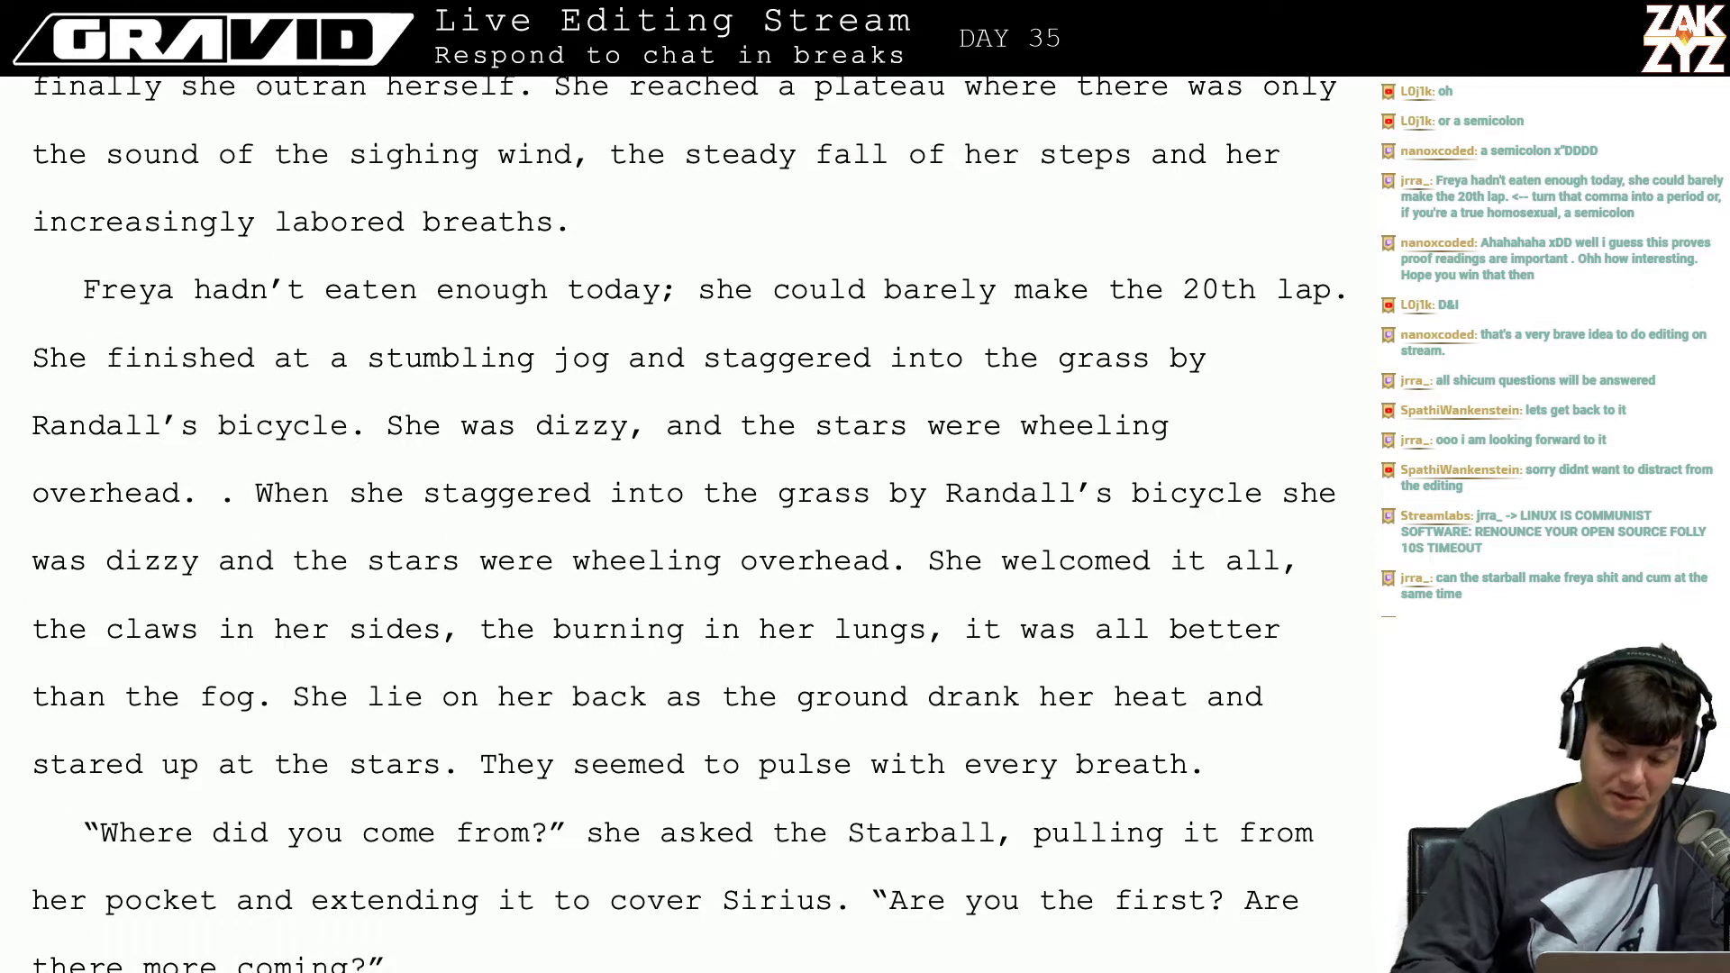
left_click(272, 462)
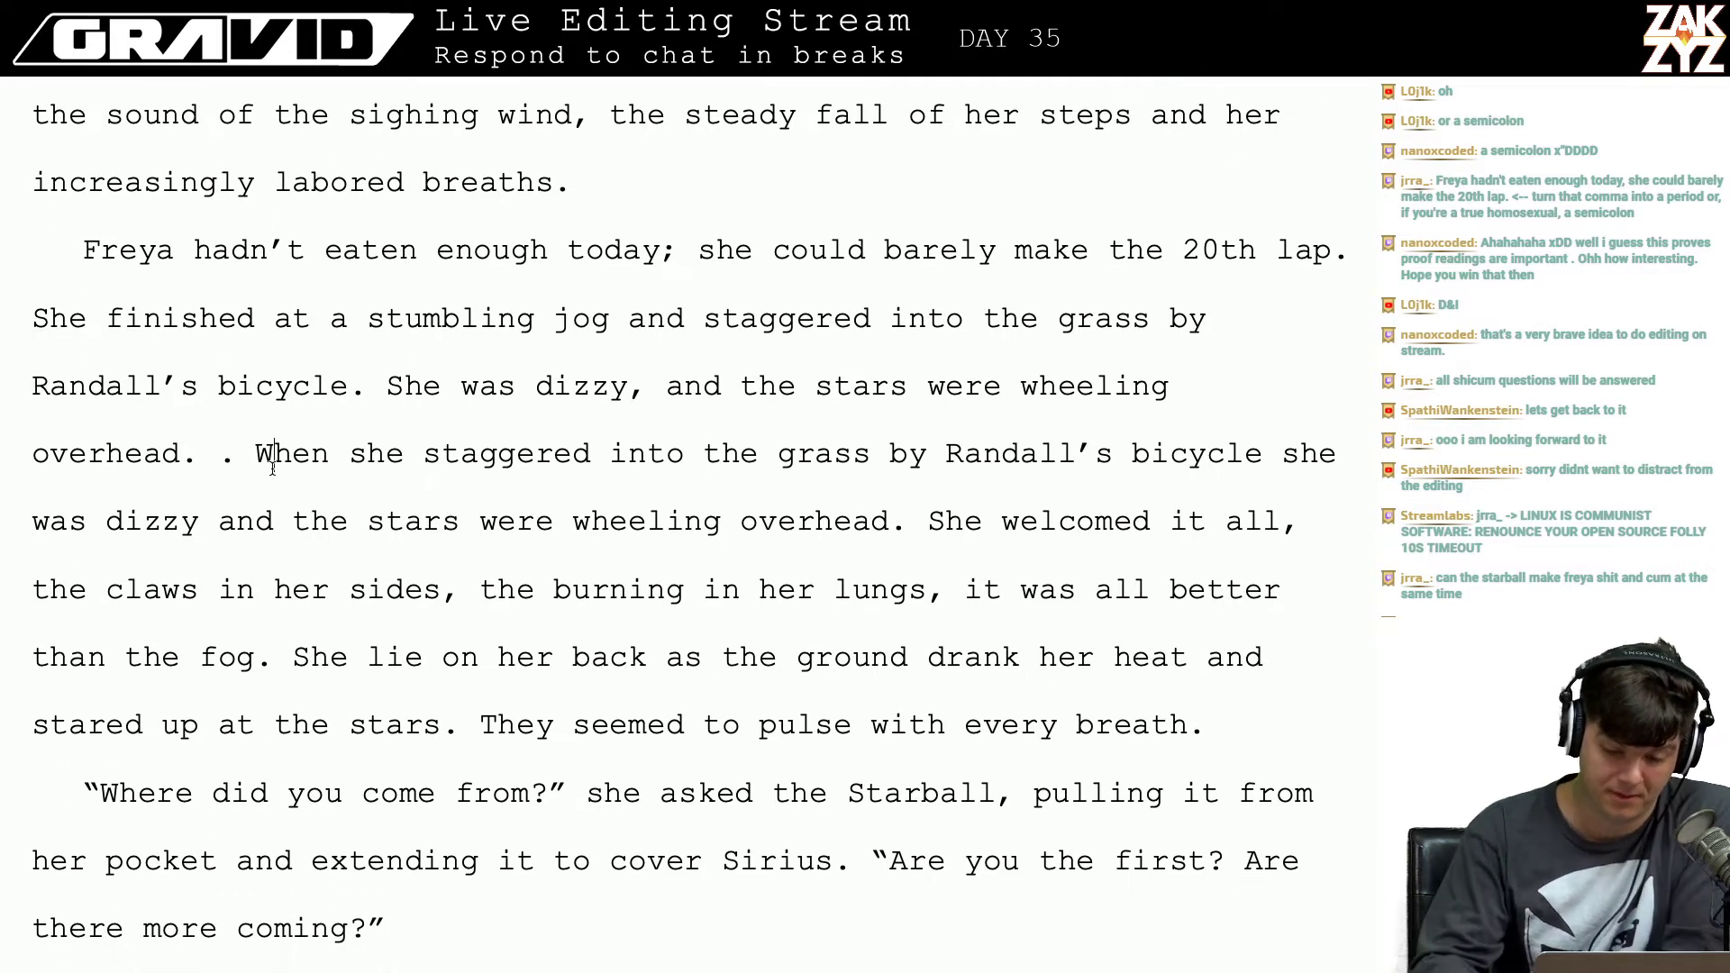
key("Left")
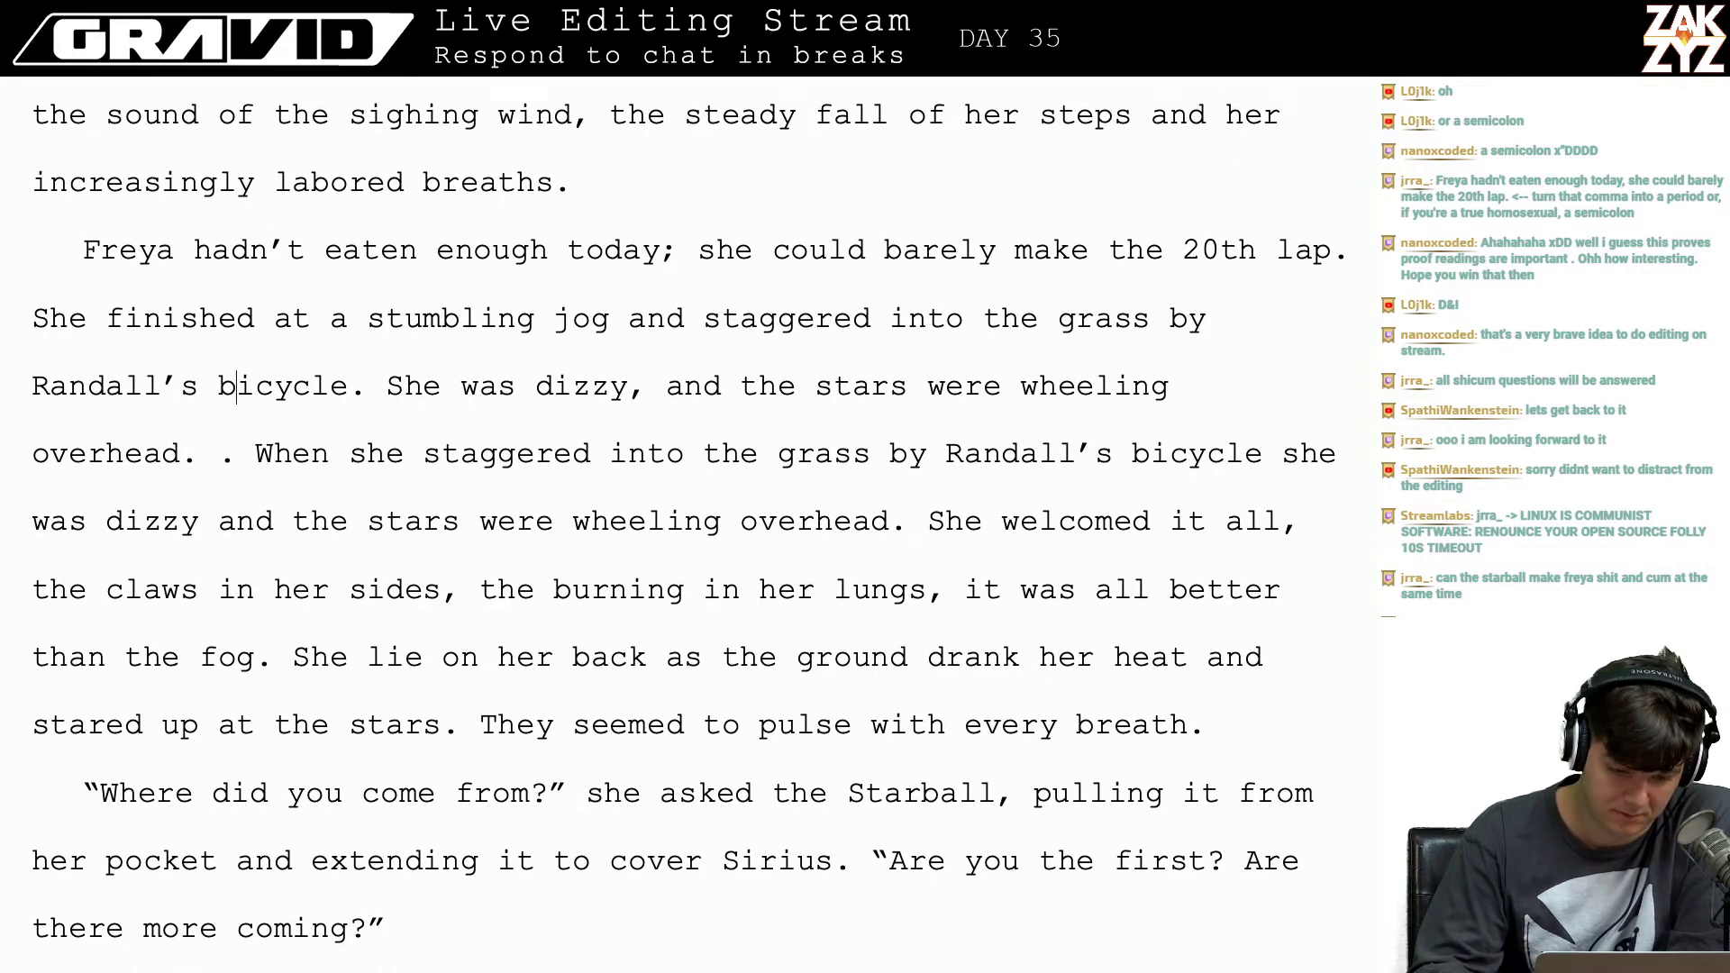
key("Right")
key("Right")
key("Right")
key("Right")
key("Right")
key("Right")
key("Right")
key("Down")
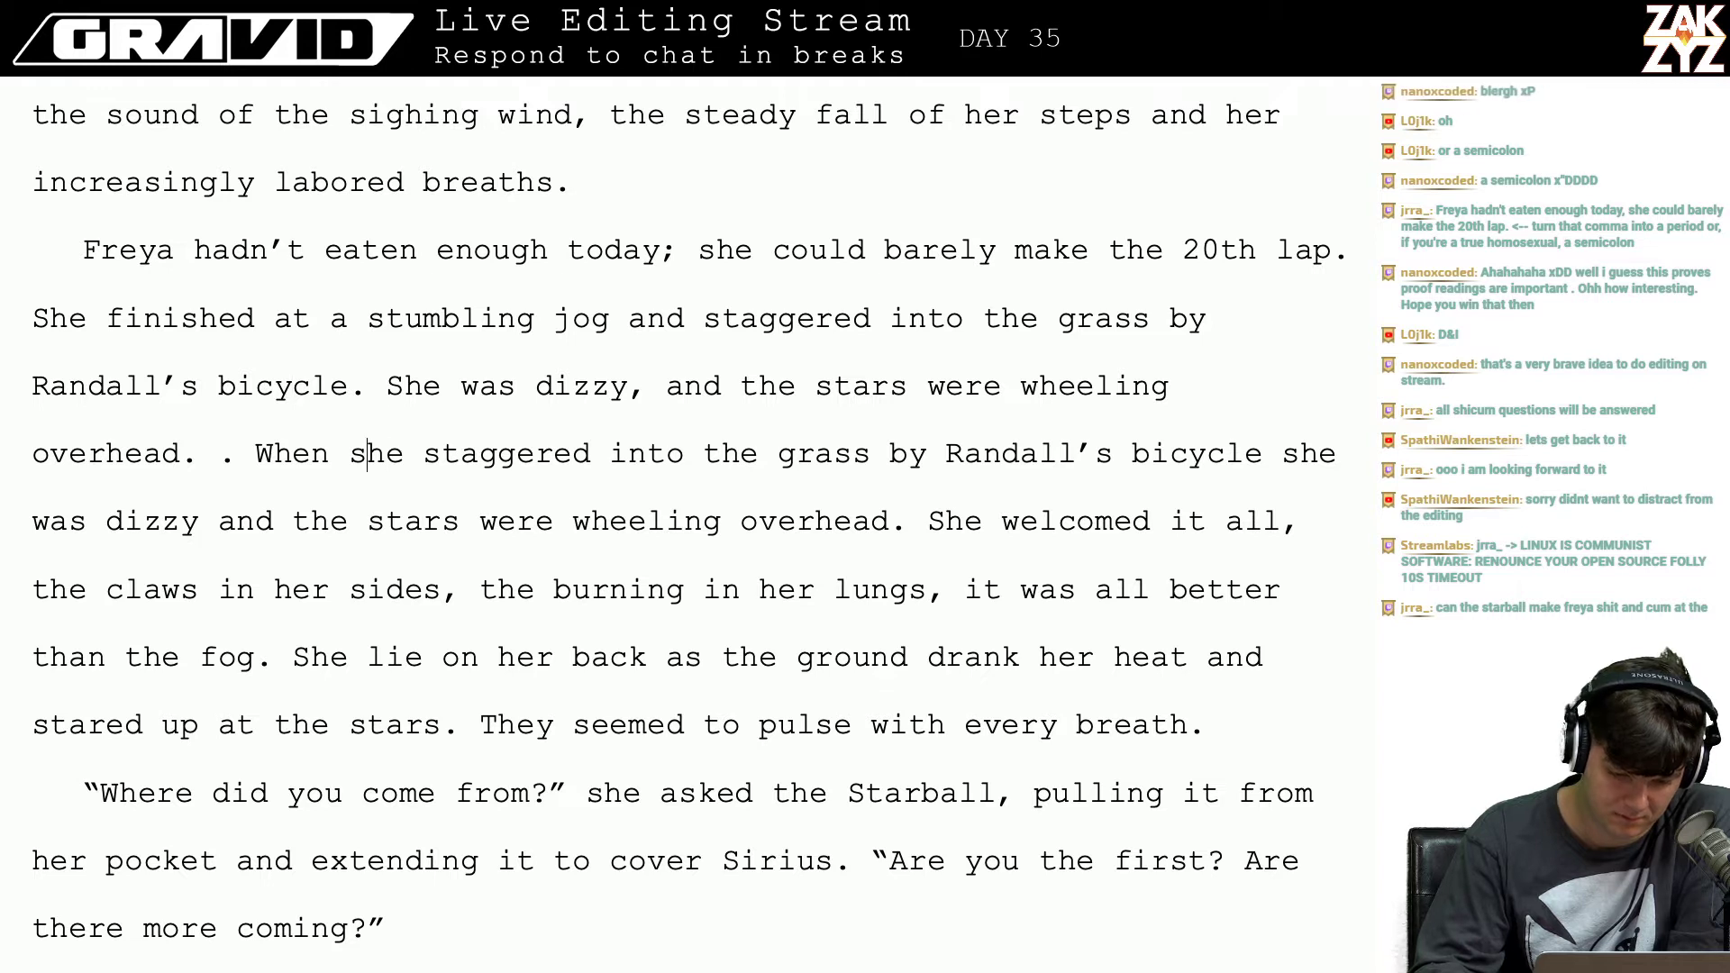
key("Left")
key("Left")
key("Left")
key("Right")
key("Right")
key("Right")
key("Right")
key("Right")
key("Right")
key("Right")
key("Right")
key("Right")
key("Right")
key("Right")
key("Right")
key("Right")
key("Right")
key("Right")
key("Up")
key("Left")
key("Left")
key("Left")
key("Left")
key("Left")
key("Left")
key("Left")
key("Left")
key("Left")
key("Left")
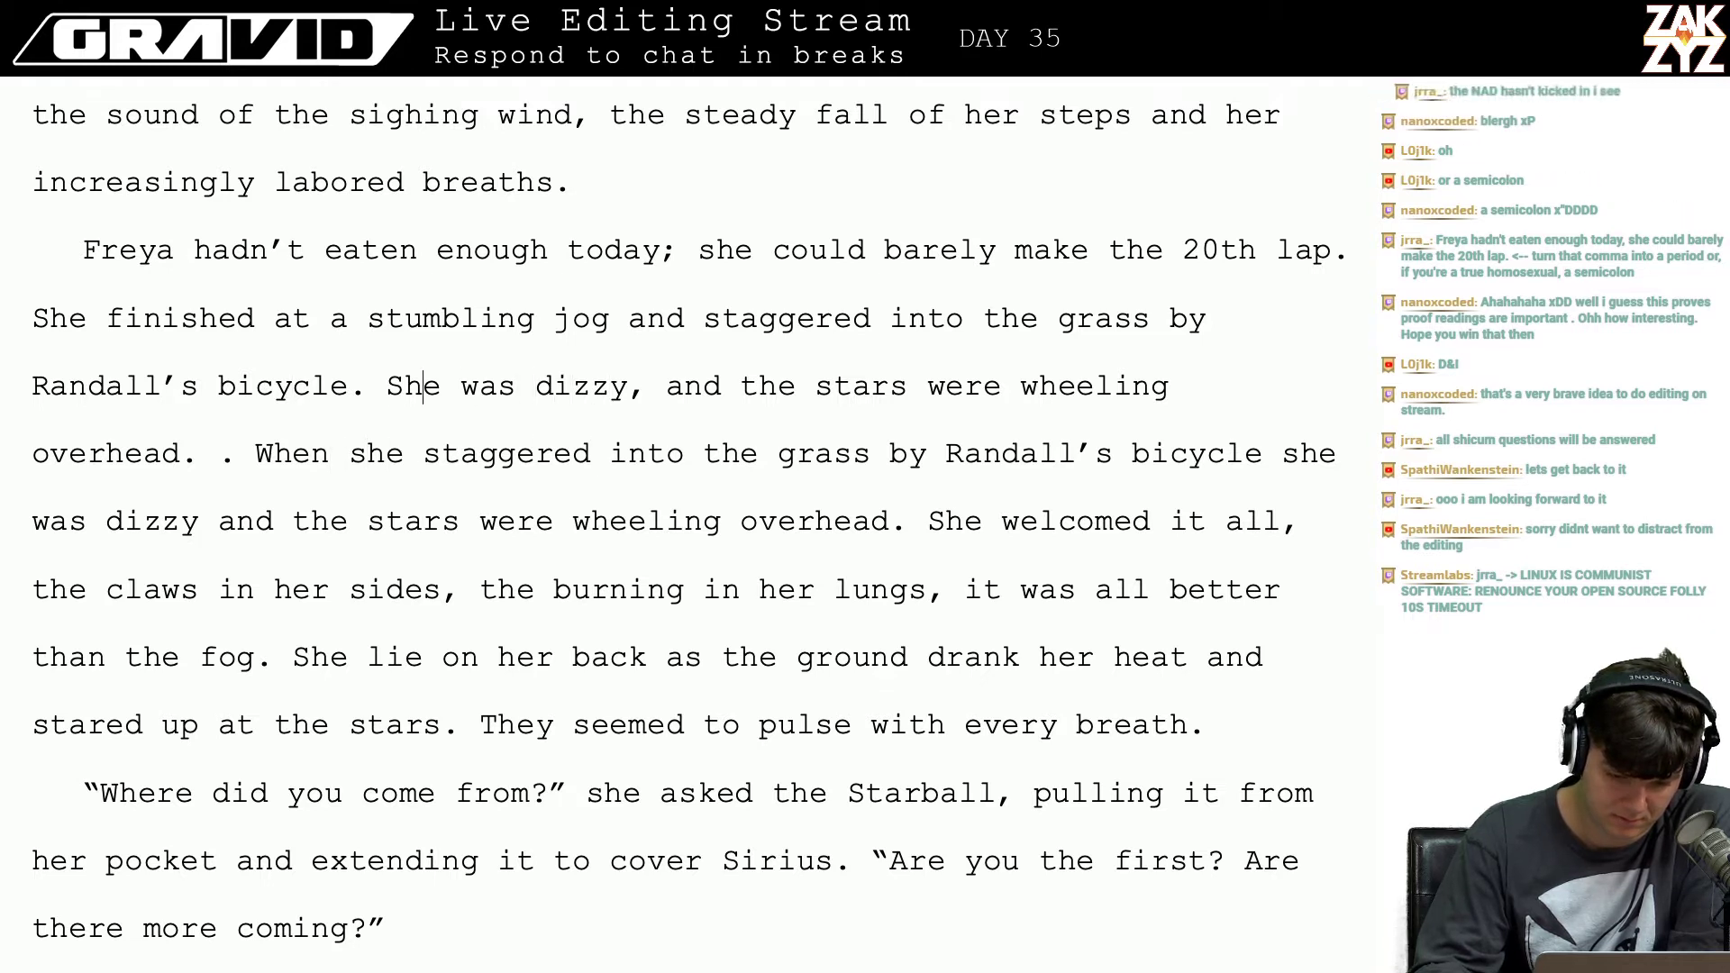
key("Left")
key("Left")
key("Left")
key("Down")
key("Down")
key("Right")
key("Right")
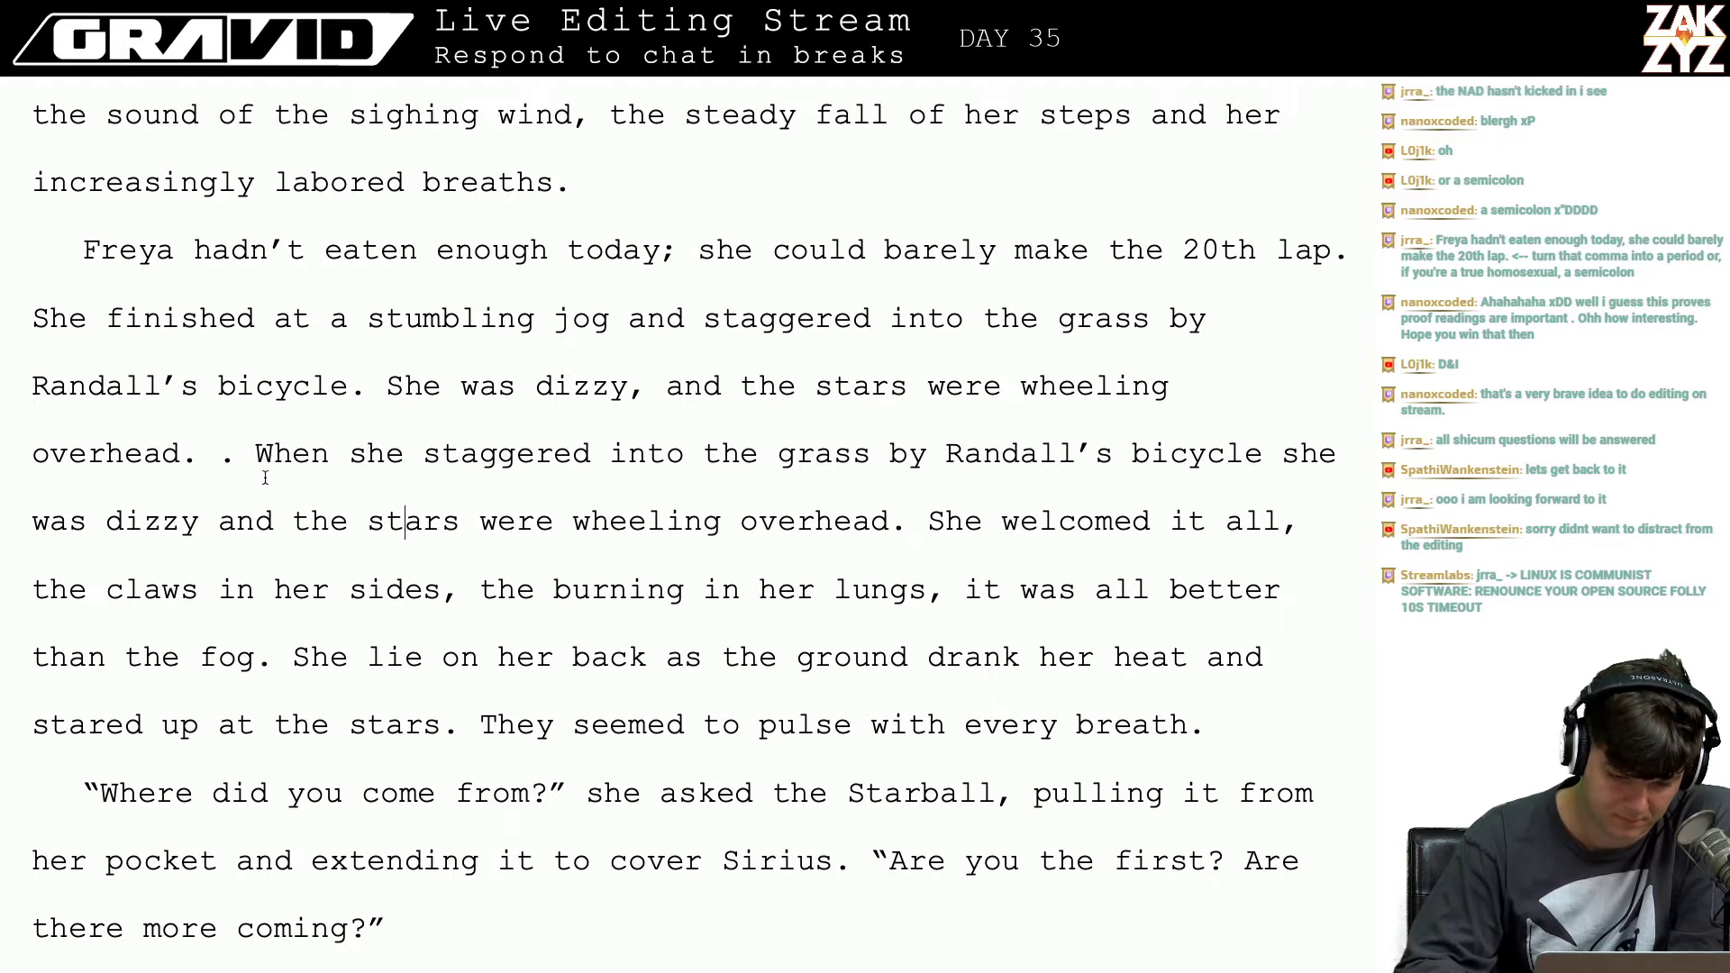
Step: Delete the stray period and the duplicate sentence "When she staggered into the grass by Randall's bicycle she was dizzy and the stars were wheeling overhead."
left_click_drag(218, 455, 910, 527)
key("BackSpace")
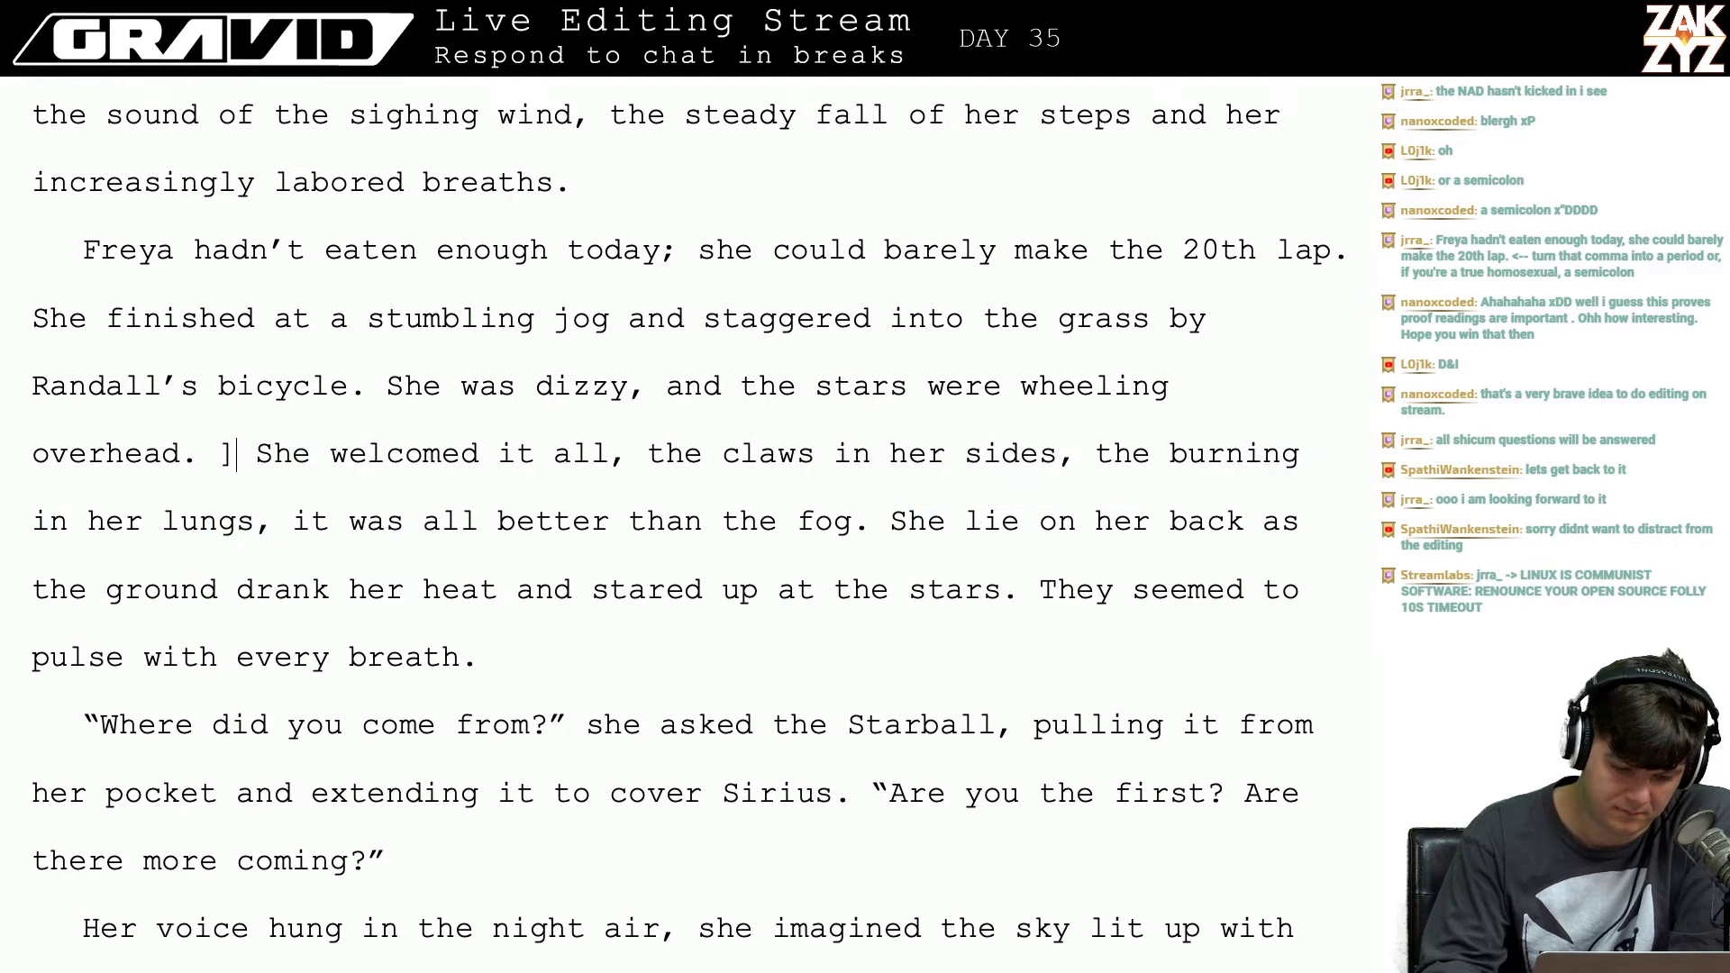
key("BackSpace")
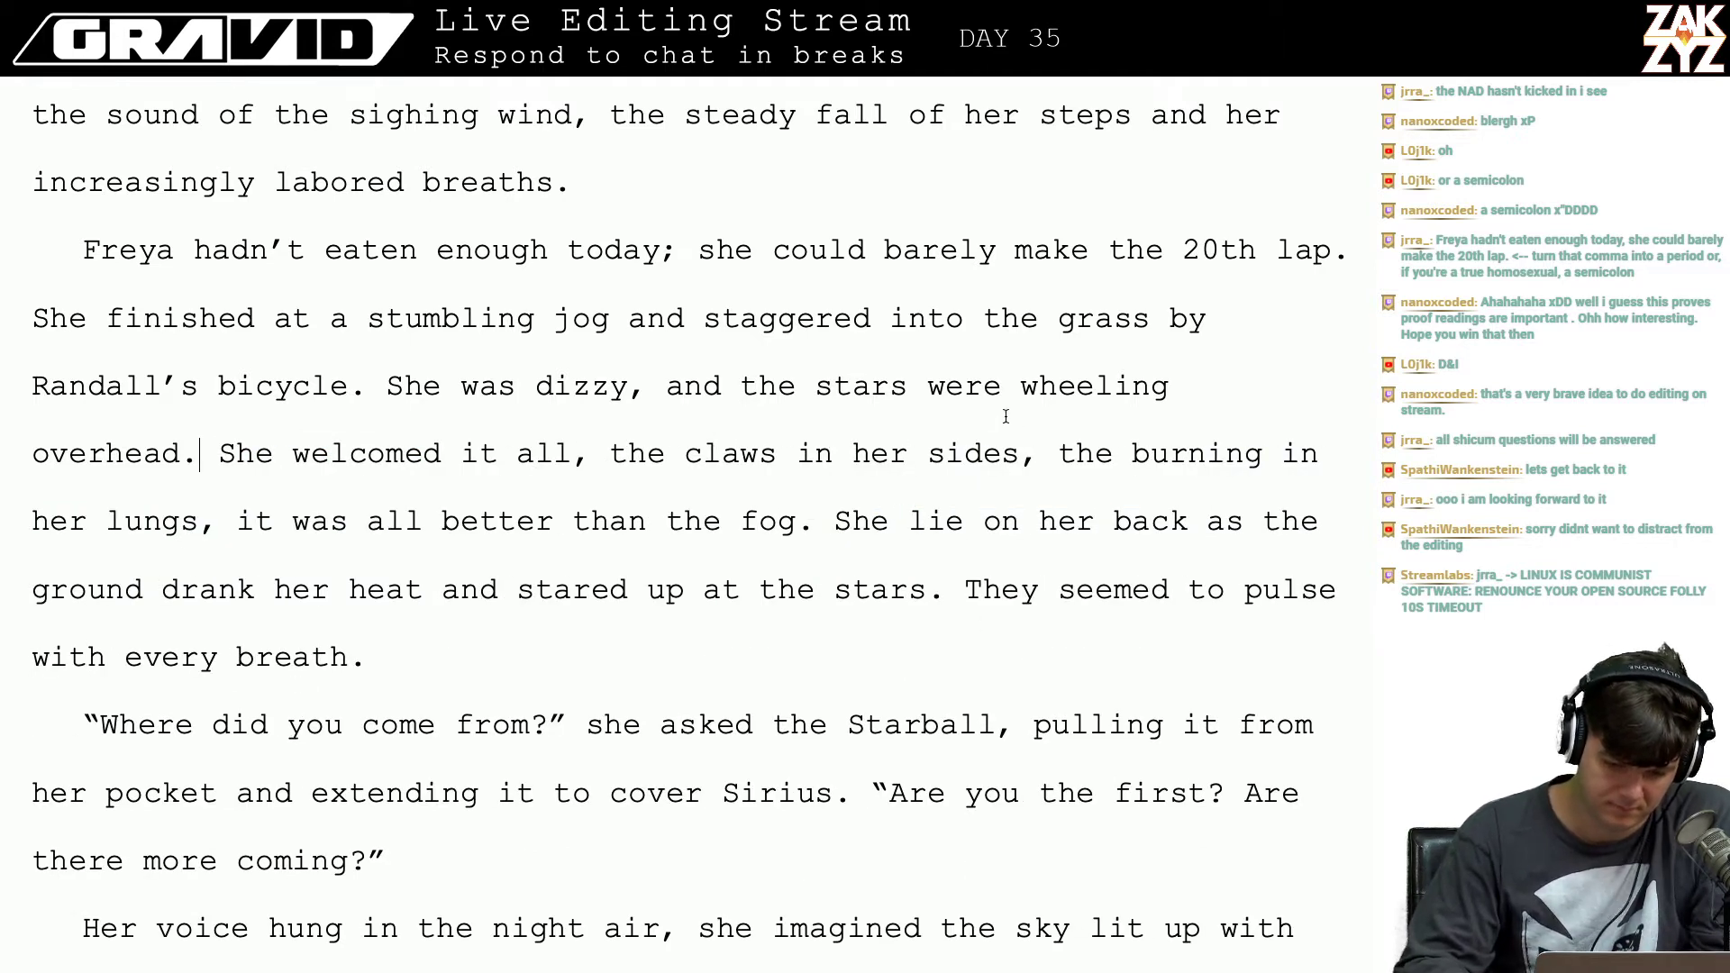
left_click(394, 386)
type("Her em")
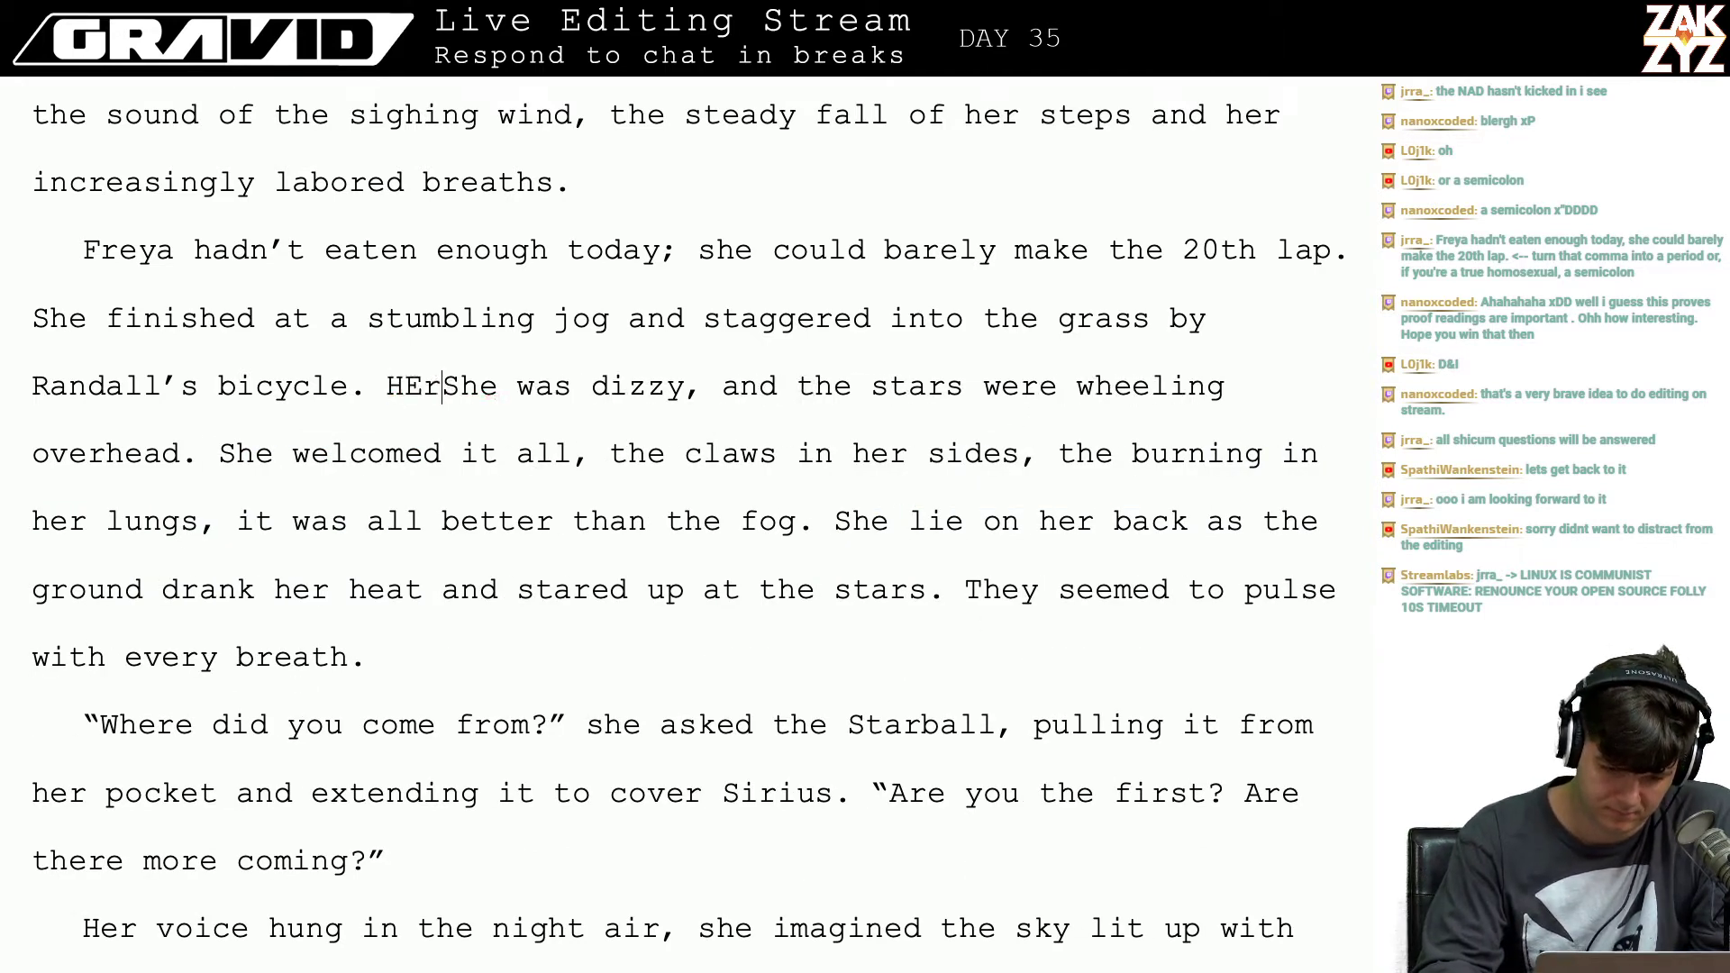
key("BackSpace")
key("BackSpace")
key("BackSpace")
key("BackSpace")
key("BackSpace")
key("BackSpace")
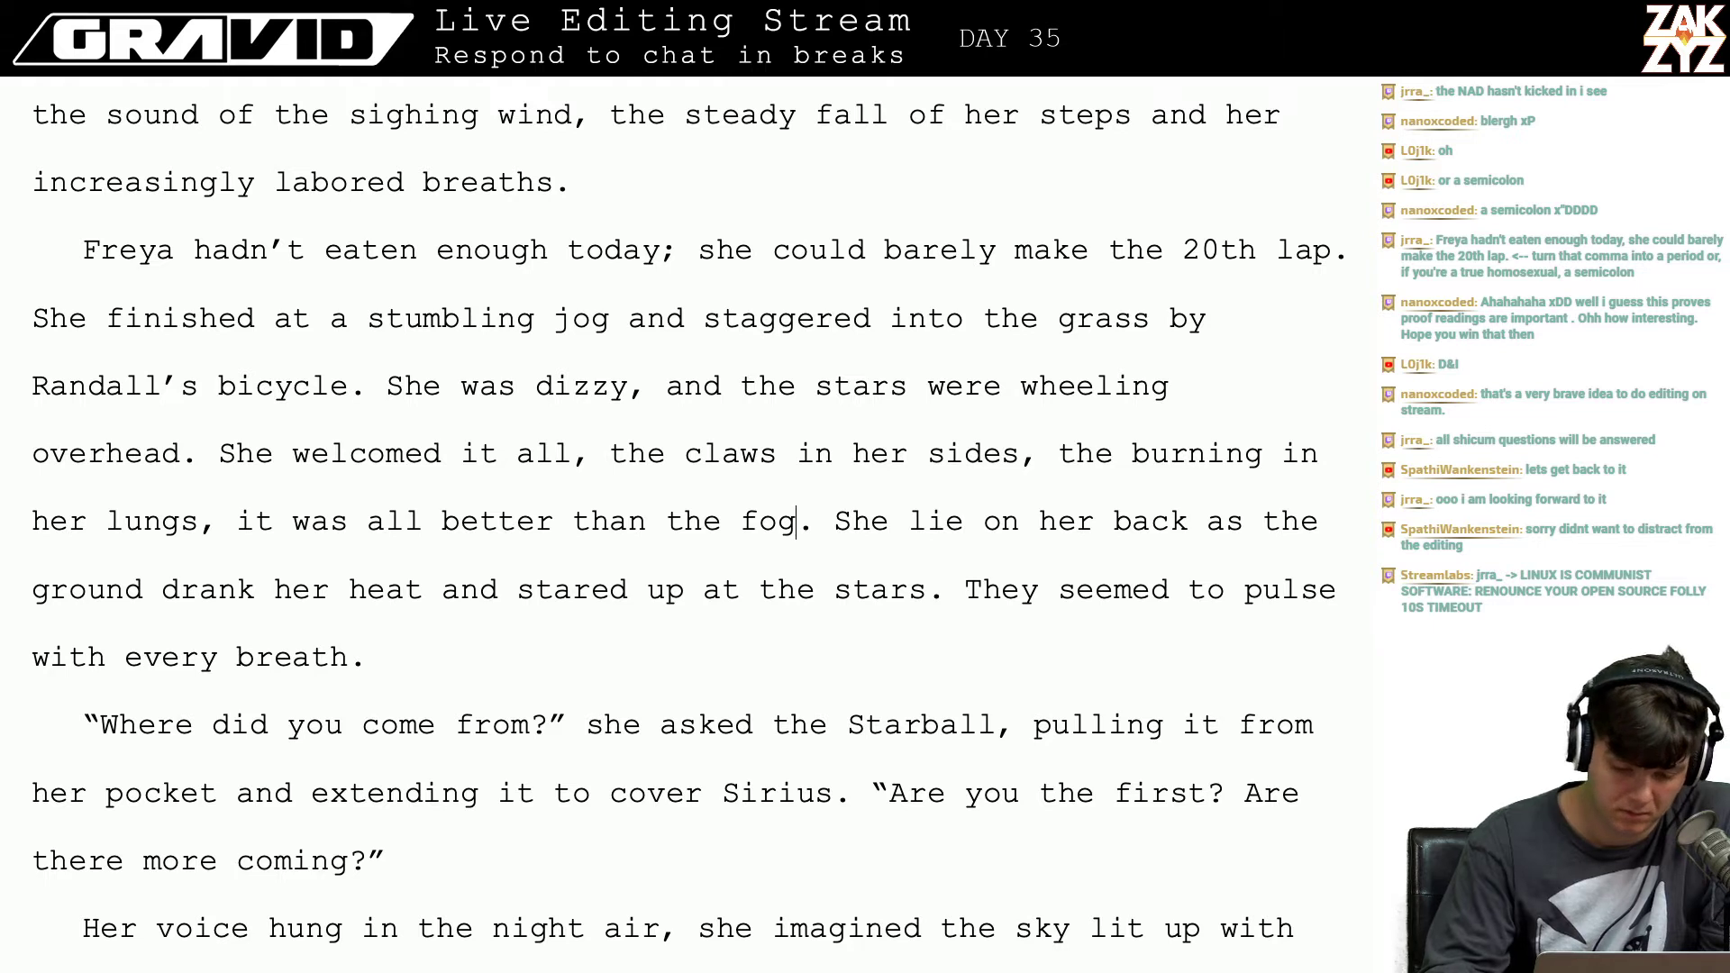
Step: Extend "it was all better than the fog" with "of worry" in the sentence about Freya's burning lungs
left_click(797, 522)
type("of worry")
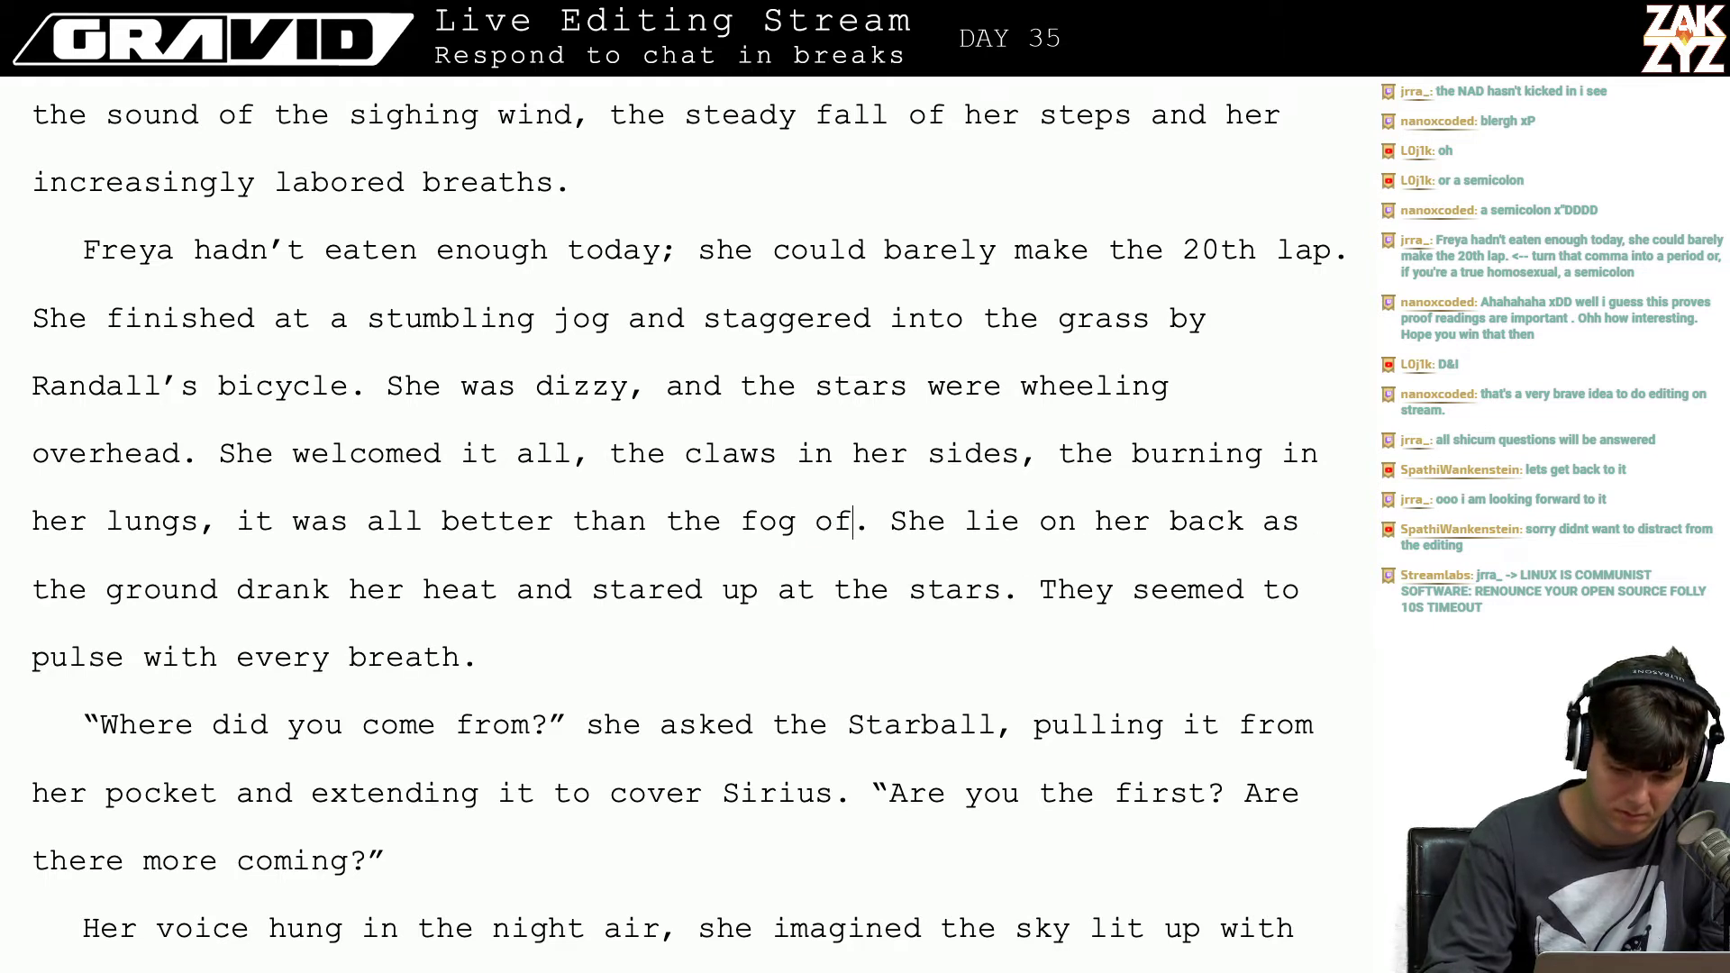
key("BackSpace")
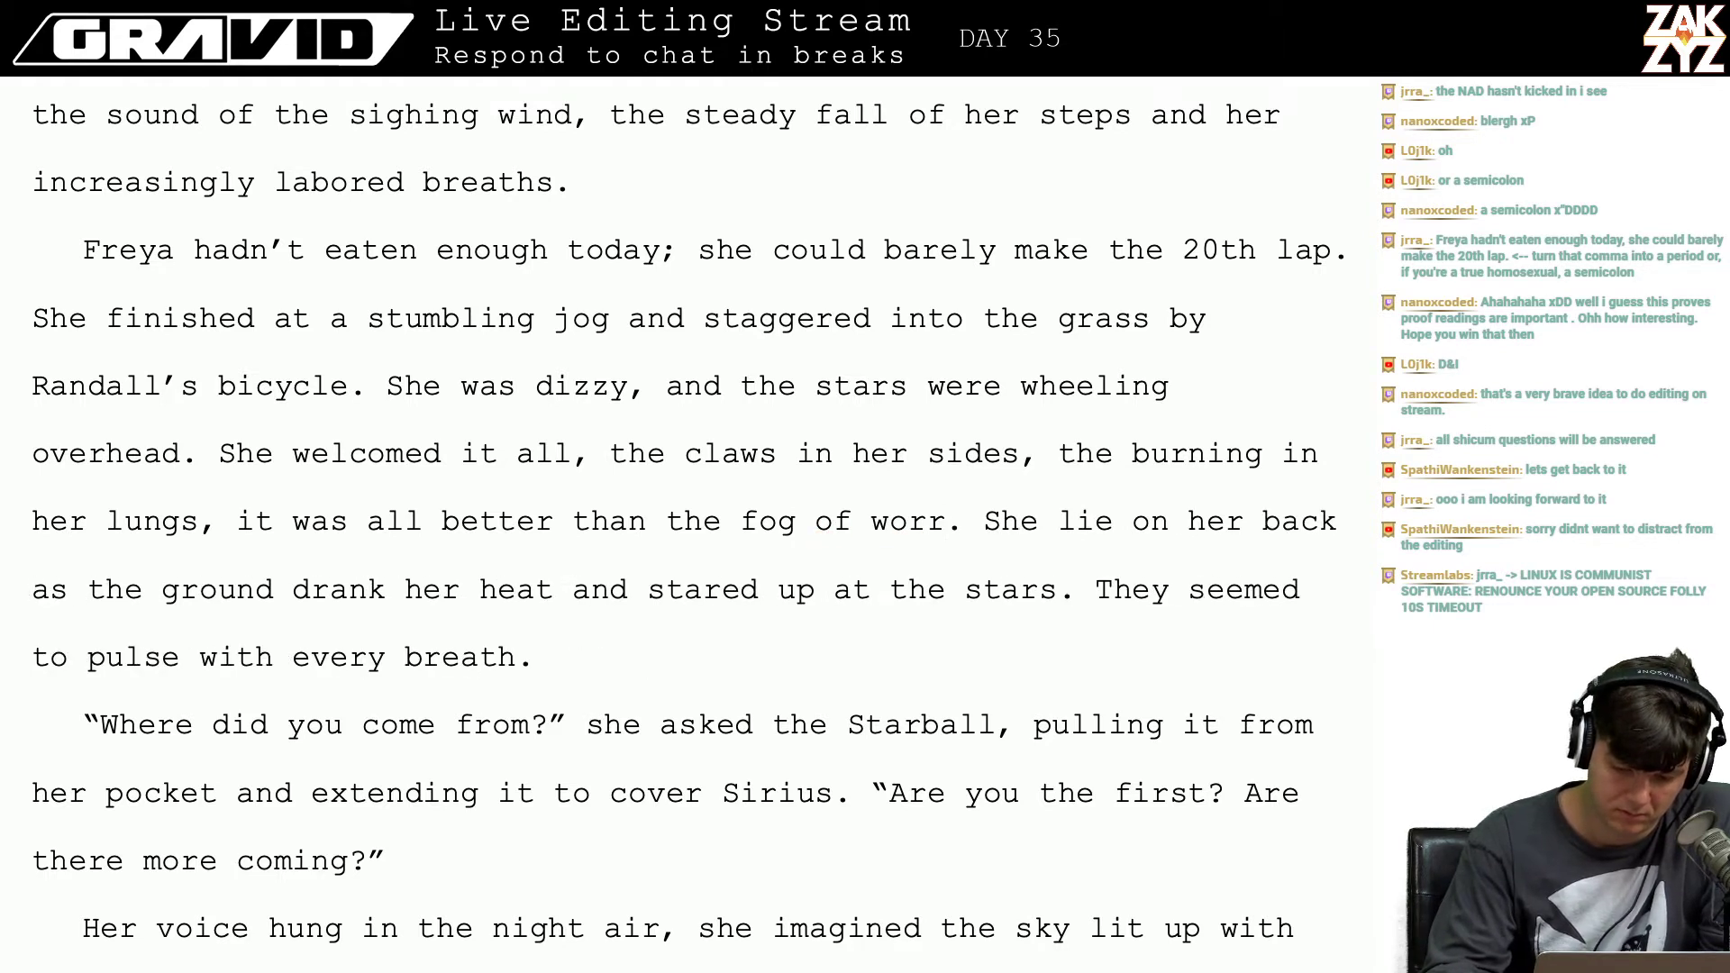
type("y")
Step: Replace "the fog of worry" after "it was all better than" with "the anxiety she'd felt before"
key("BackSpace")
key("BackSpace")
key("BackSpace")
key("BackSpace")
key("BackSpace")
key("BackSpace")
key("BackSpace")
key("BackSpace")
key("BackSpace")
key("BackSpace")
key("BackSpace")
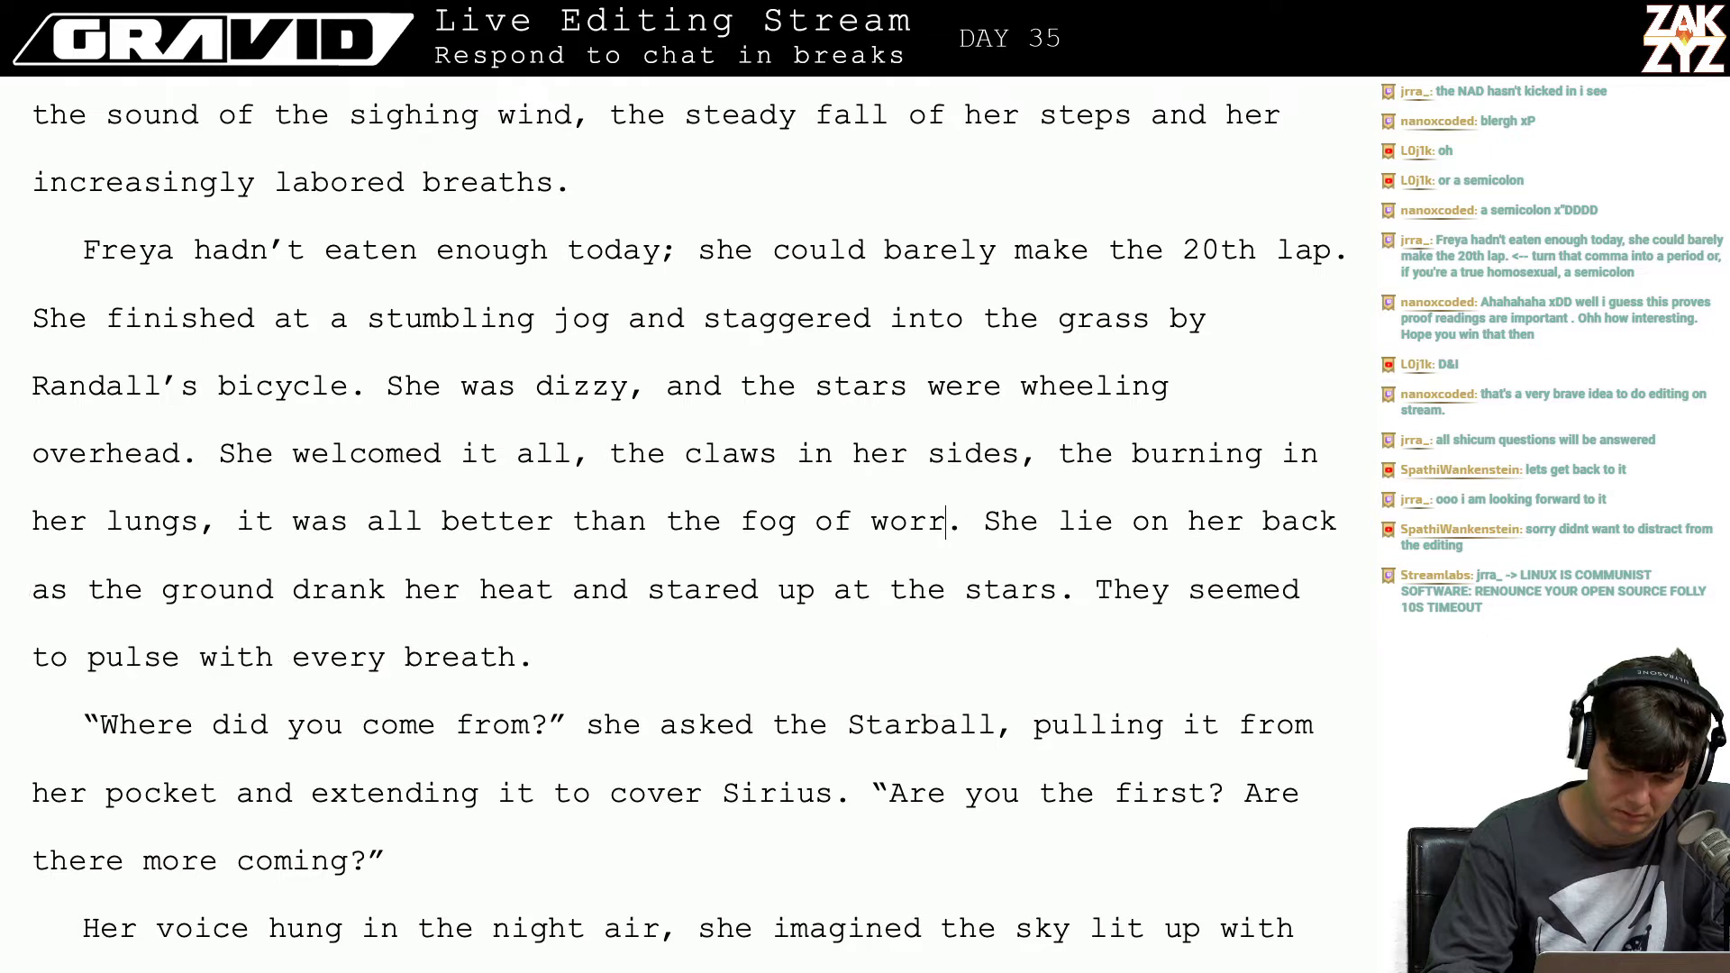
key("BackSpace")
key("BackSpace")
key("BackSpace")
key("BackSpace")
key("BackSpace")
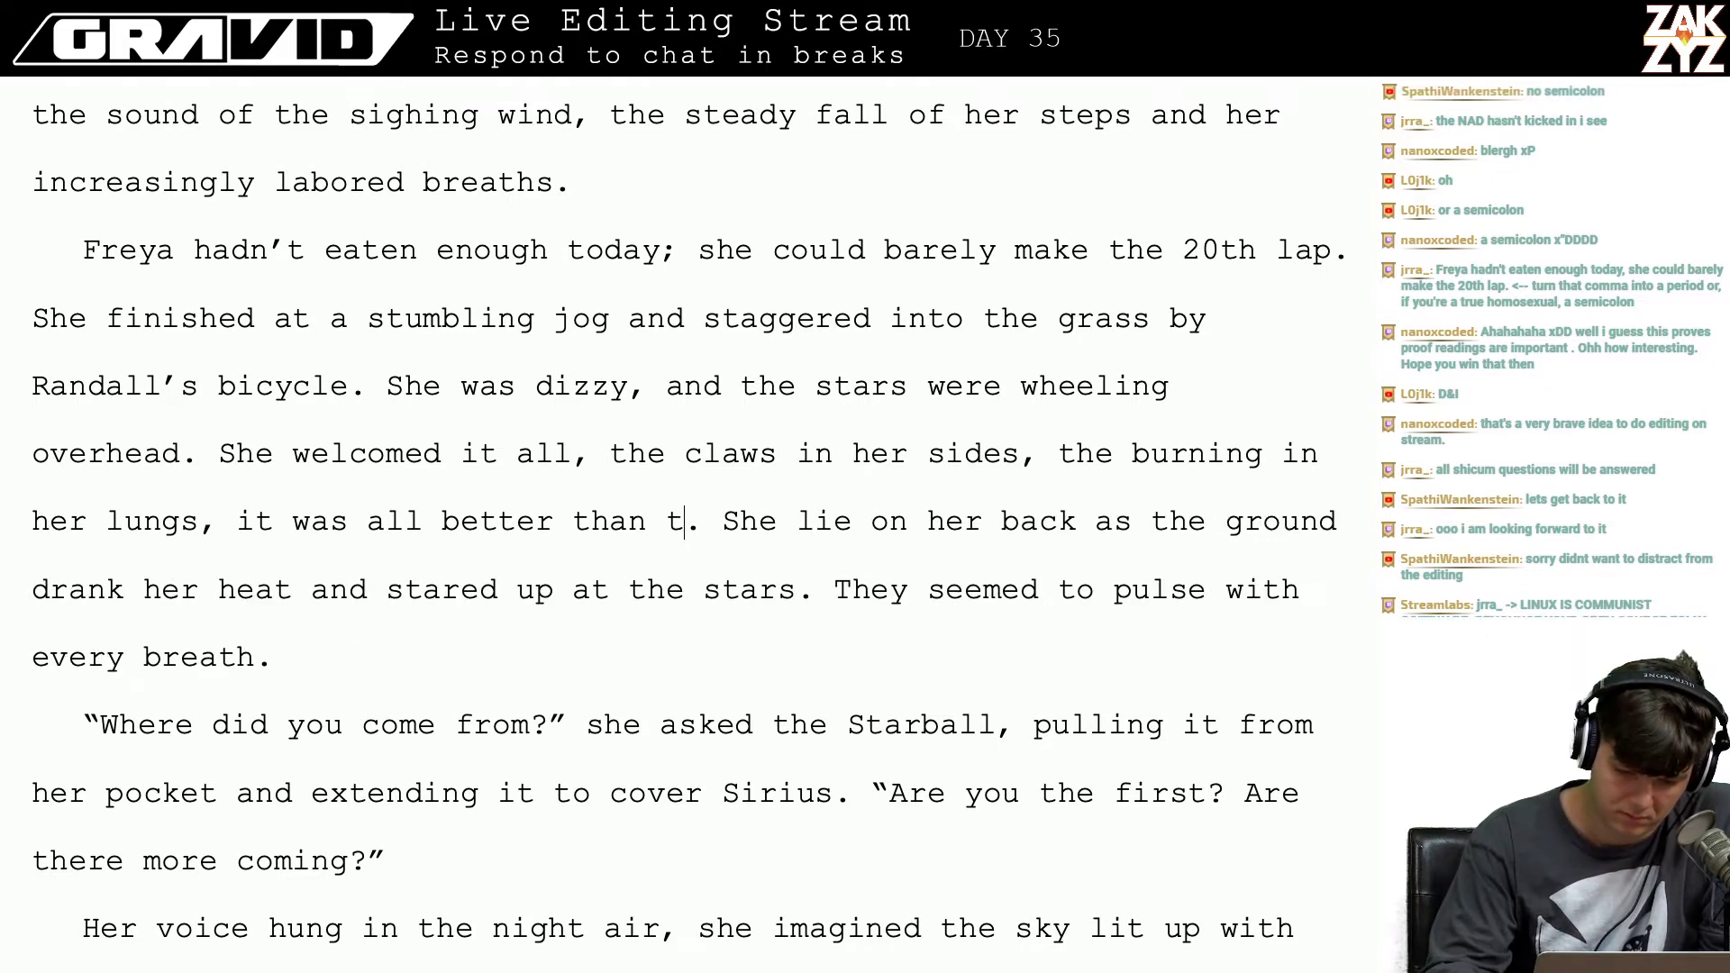
type("the")
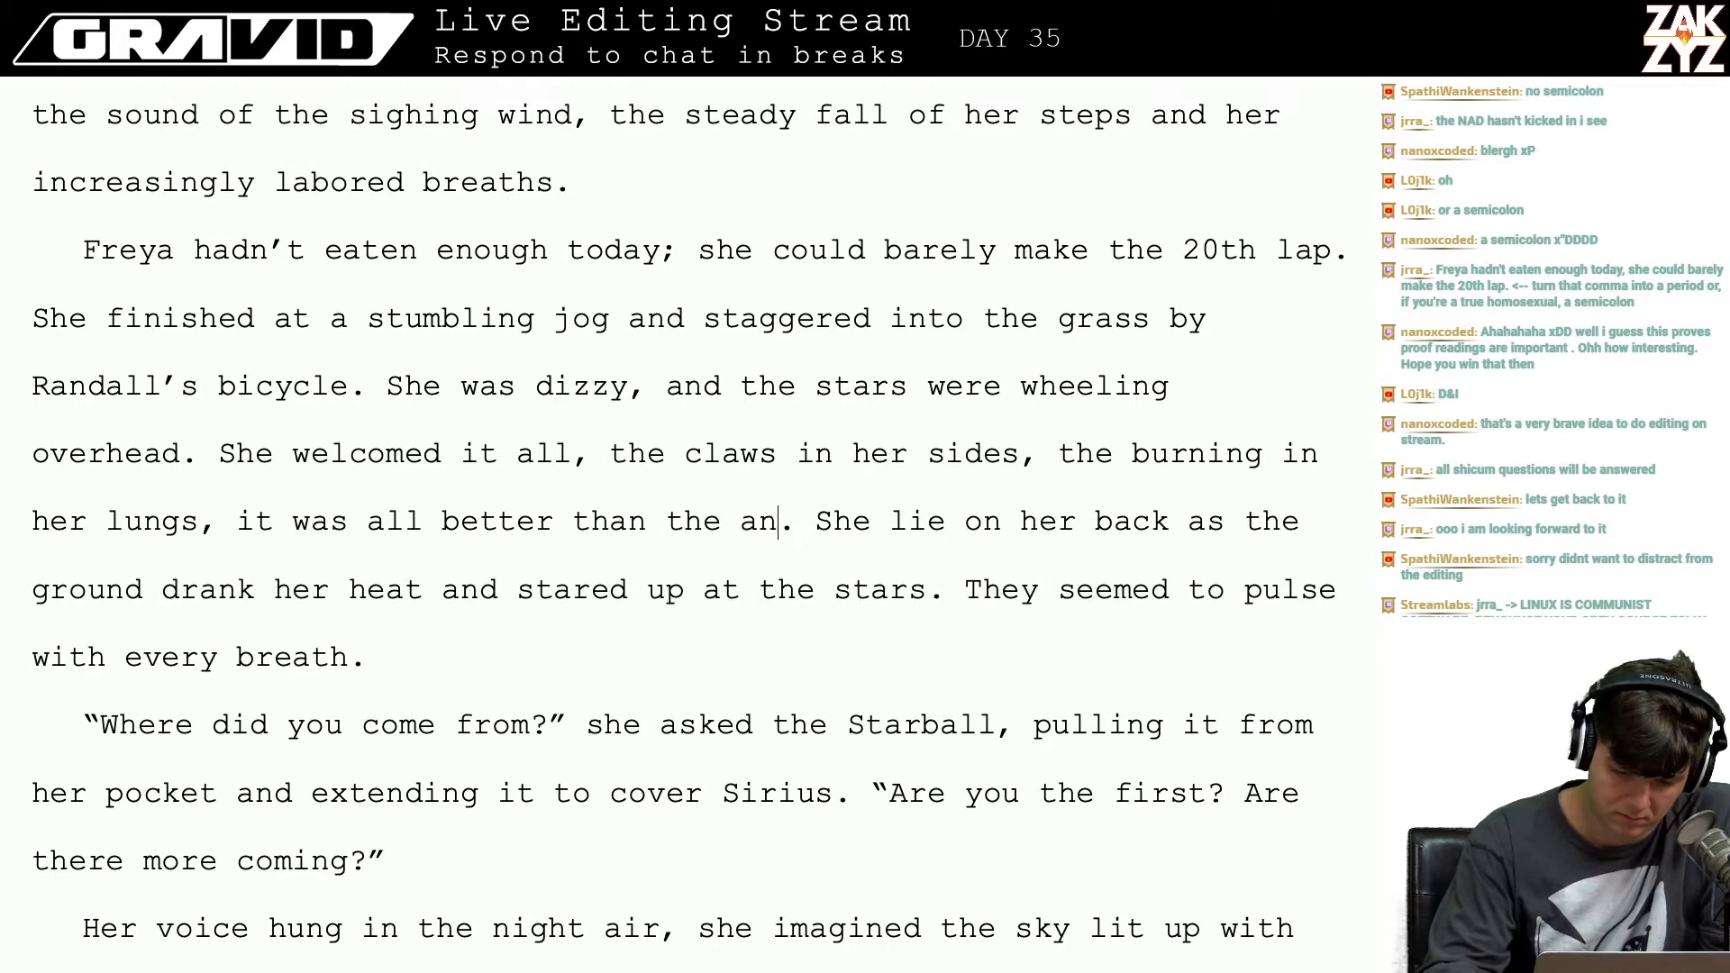
type(" anxiety she'd felt be")
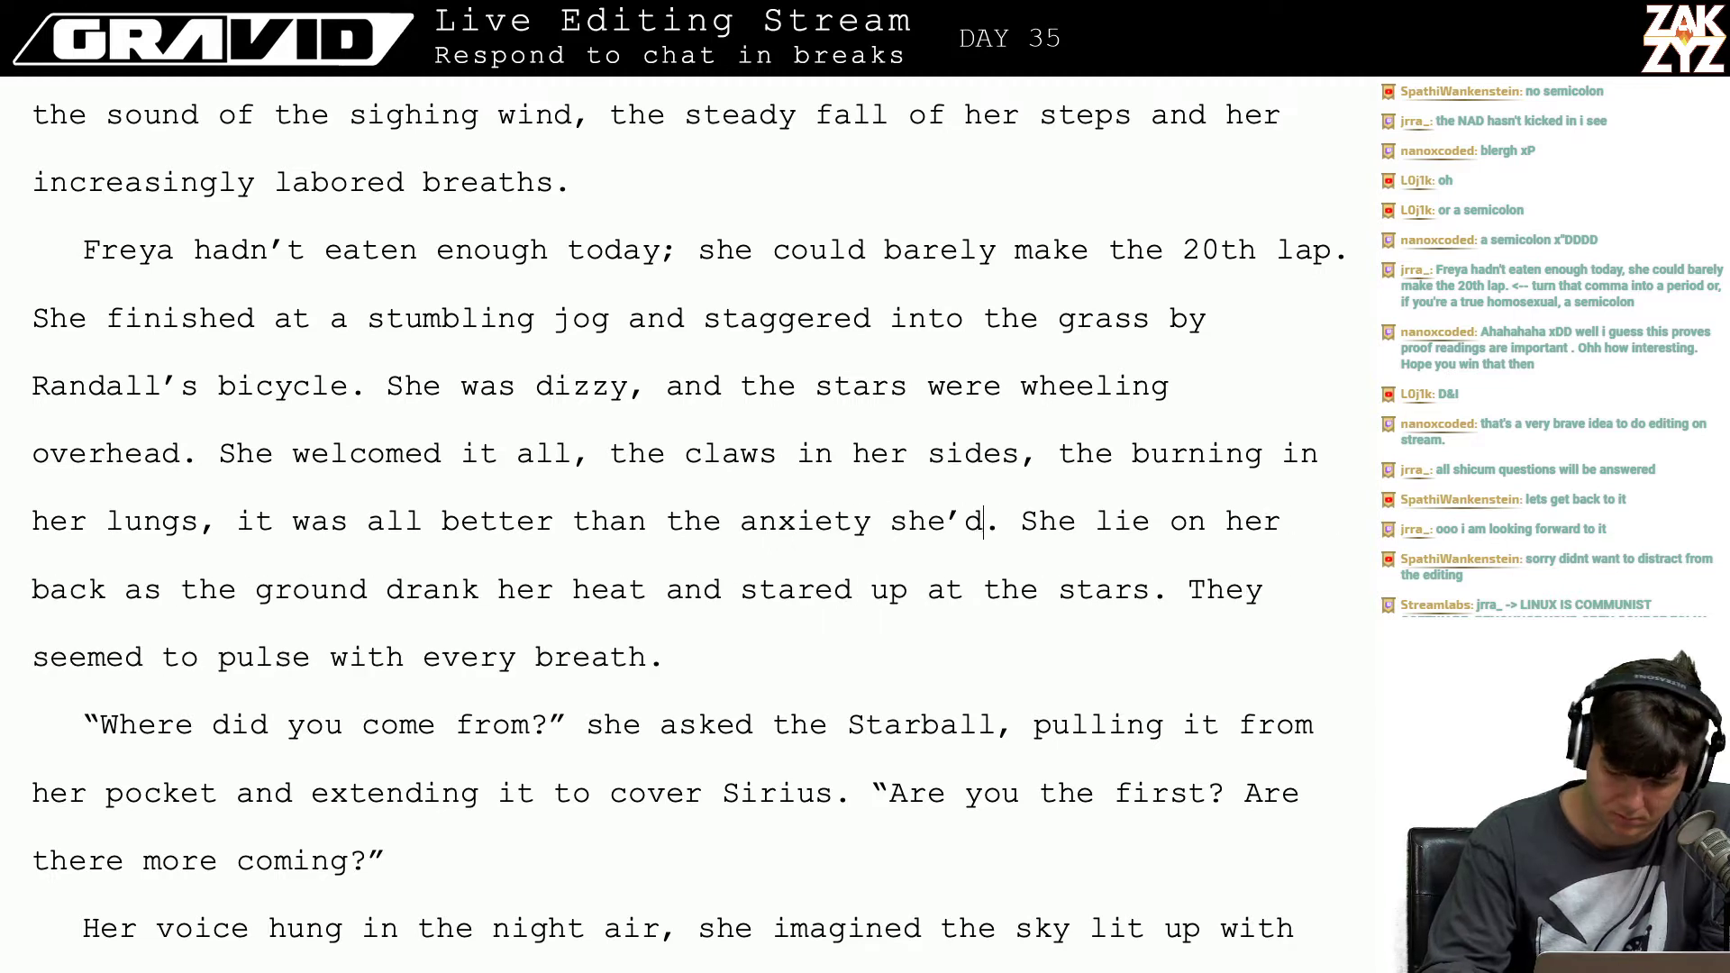
type("fore")
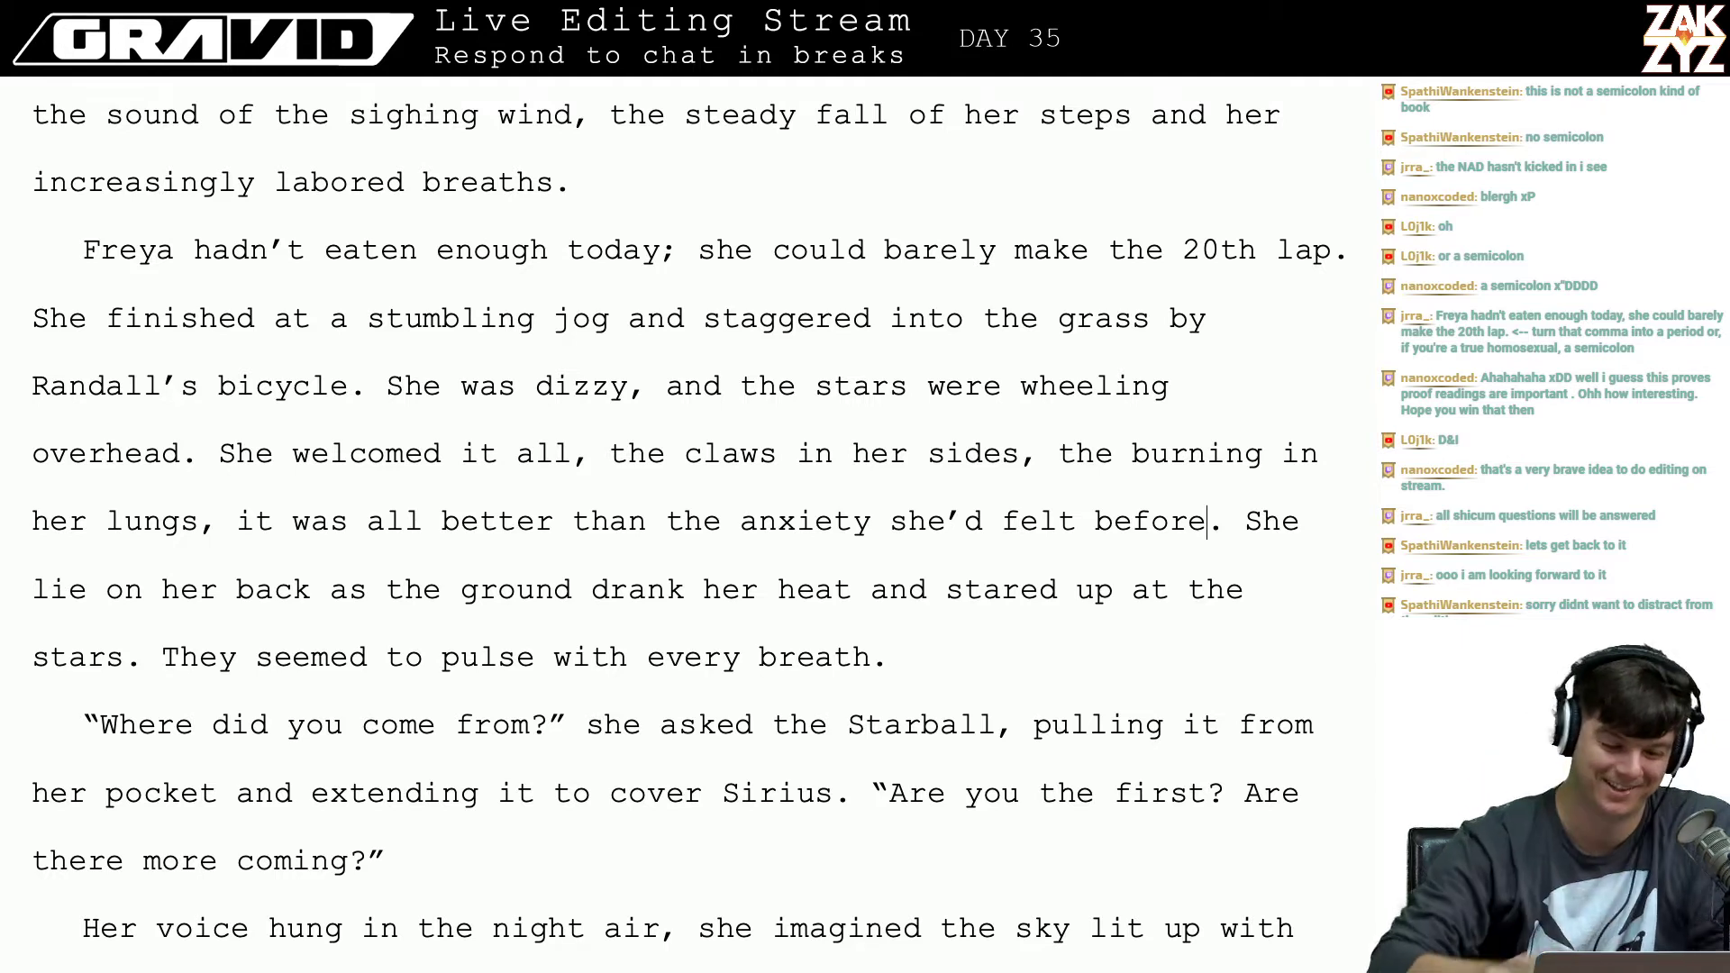
Step: Cut "hadn't eaten enough today; she" so the paragraph opens with "Freya could barely make the 20th lap."
left_click(650, 233)
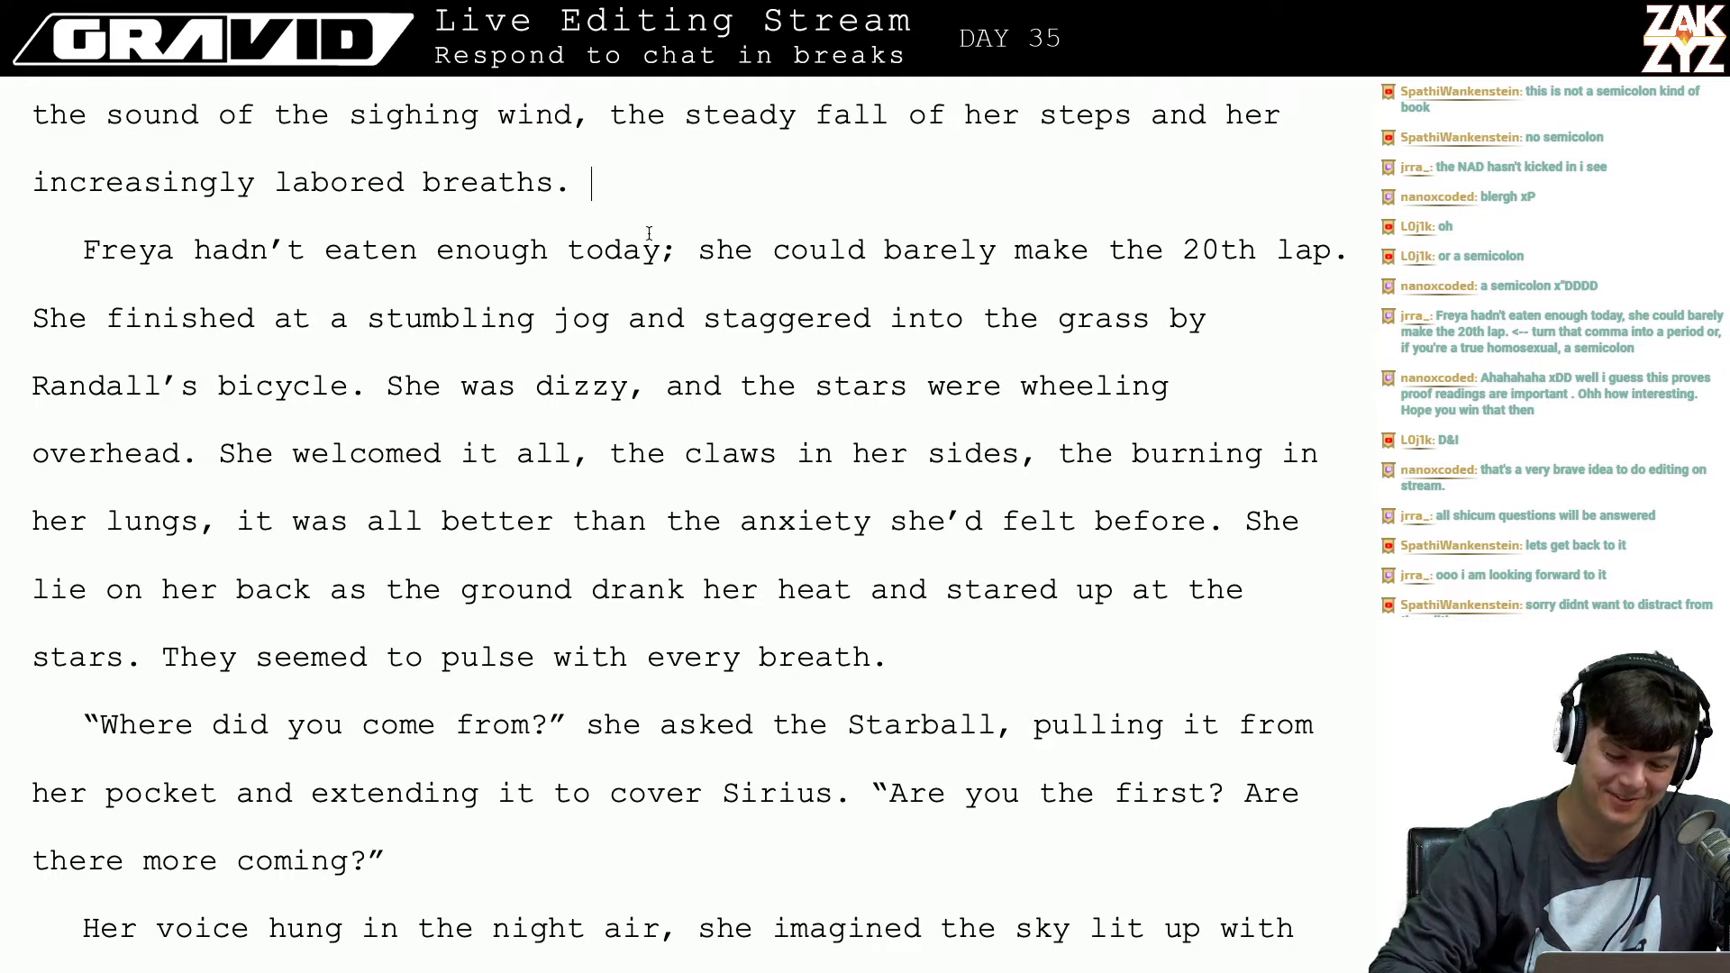
key("shift+Right")
left_click(670, 254)
key("Delete")
type(";")
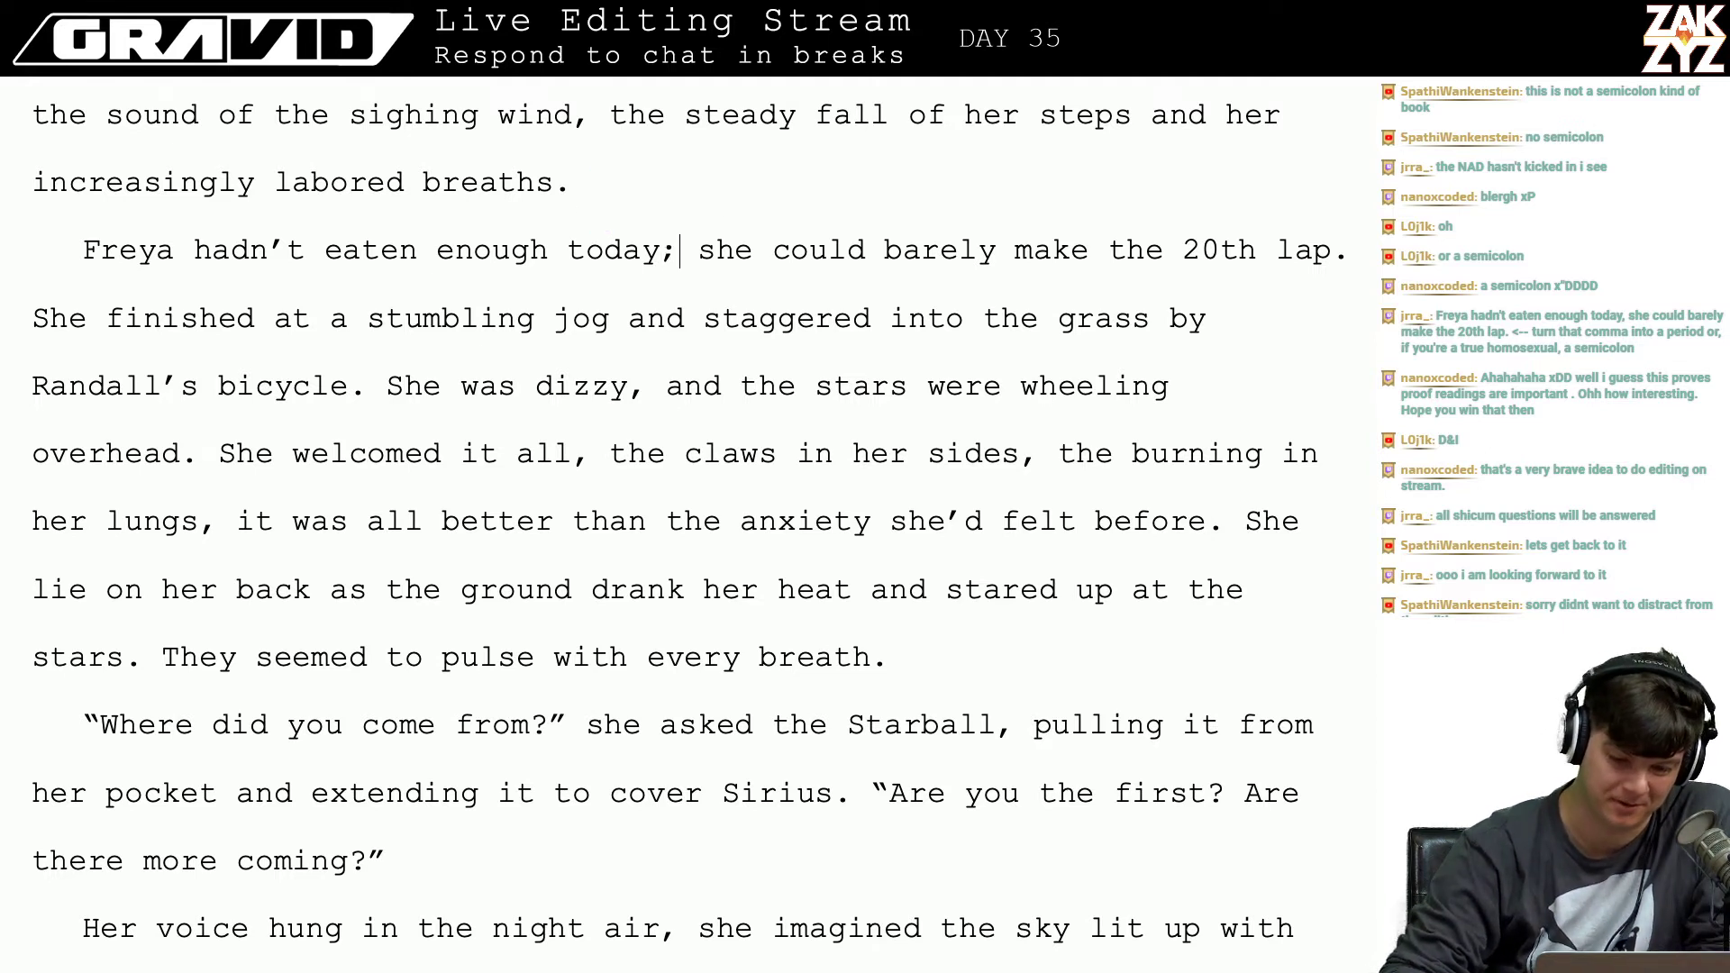
key("Right")
key("Left")
key("Up")
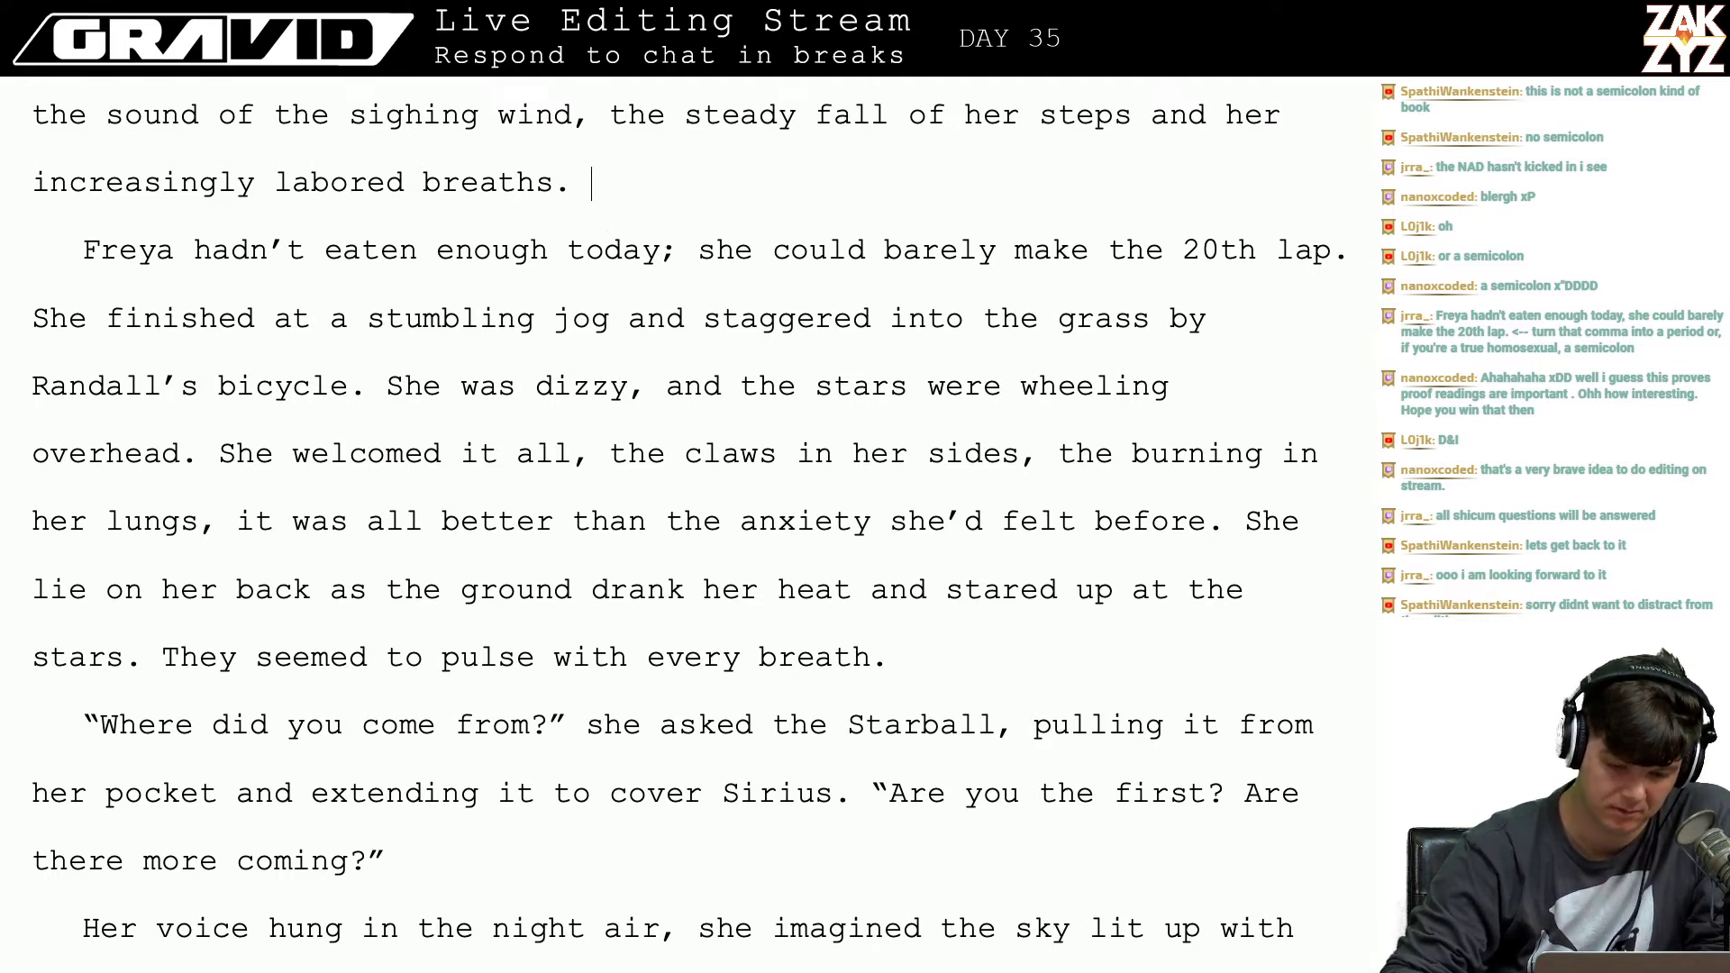
key("Down")
key("Right")
key("Right")
key("Right")
key("Right")
key("Left")
key("Right")
key("Right")
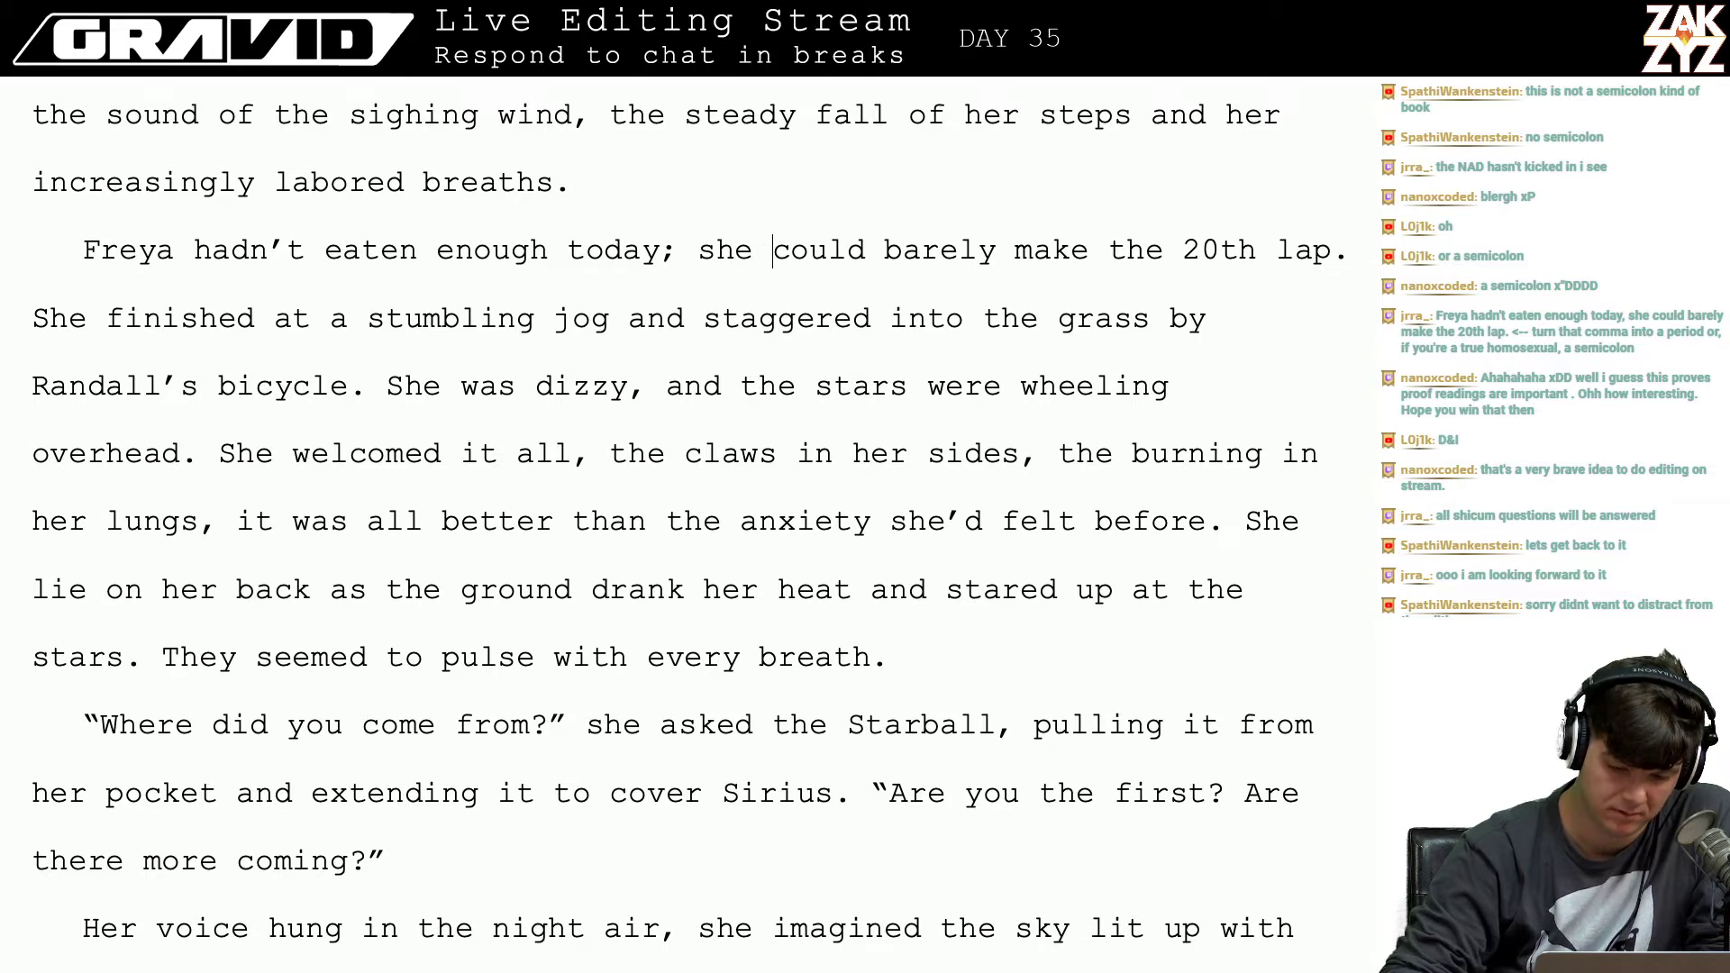
key("BackSpace")
key("BackSpace")
key("BackSpace")
key("BackSpace")
key("BackSpace")
key("BackSpace")
key("BackSpace")
key("BackSpace")
key("BackSpace")
key("BackSpace")
key("BackSpace")
key("BackSpace")
key("BackSpace")
key("BackSpace")
key("BackSpace")
key("BackSpace")
key("BackSpace")
key("BackSpace")
key("BackSpace")
key("BackSpace")
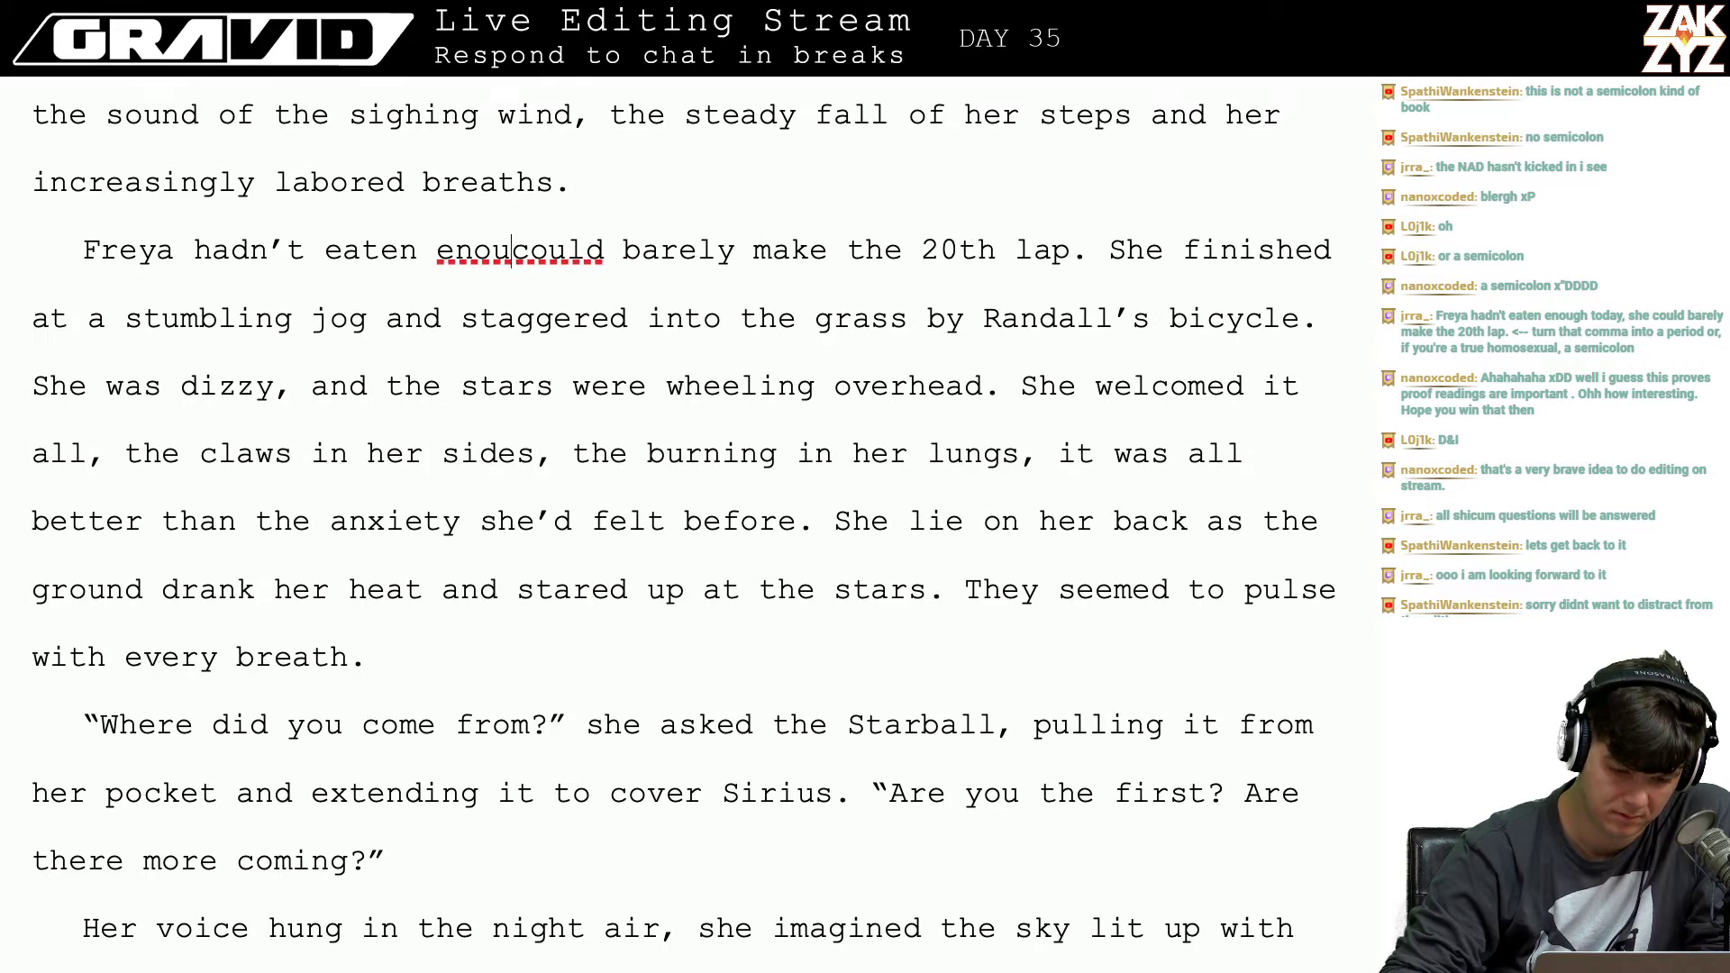
key("BackSpace")
key("BackSpace")
key("BackSpace")
key("BackSpace")
key("BackSpace")
key("BackSpace")
key("BackSpace")
key("BackSpace")
key("BackSpace")
key("BackSpace")
key("BackSpace")
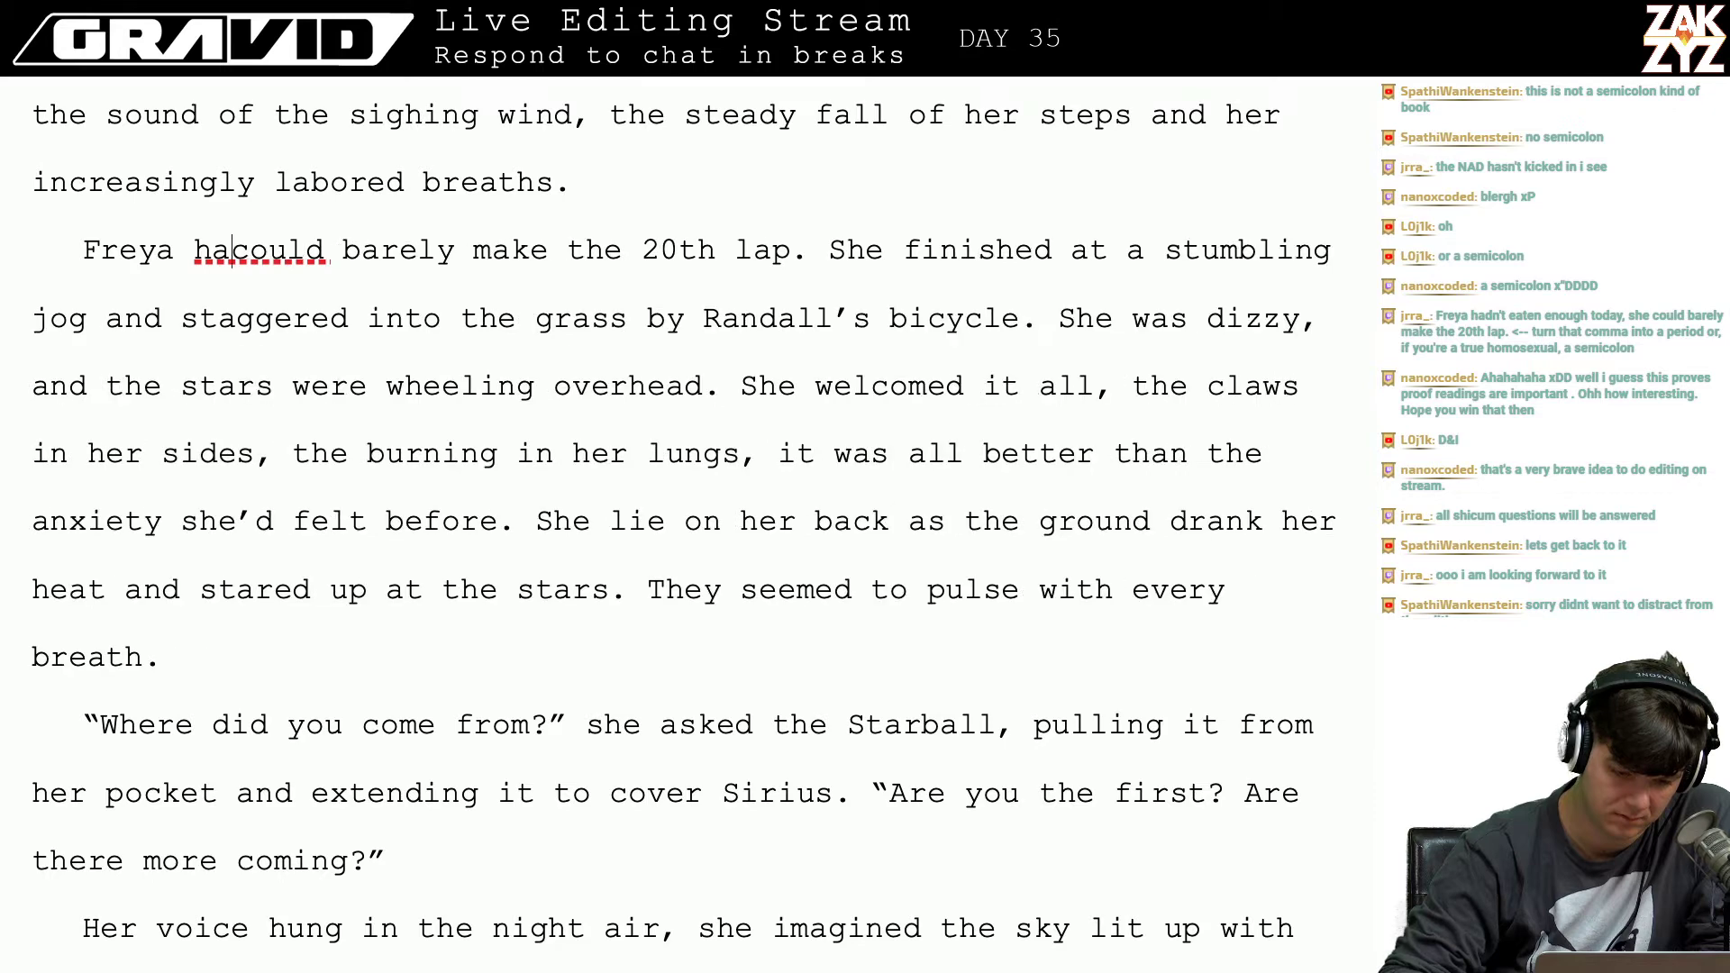
Step: Insert the sentence "She should have eaten more today." after "Freya could barely make the 20th lap."
left_click(782, 271)
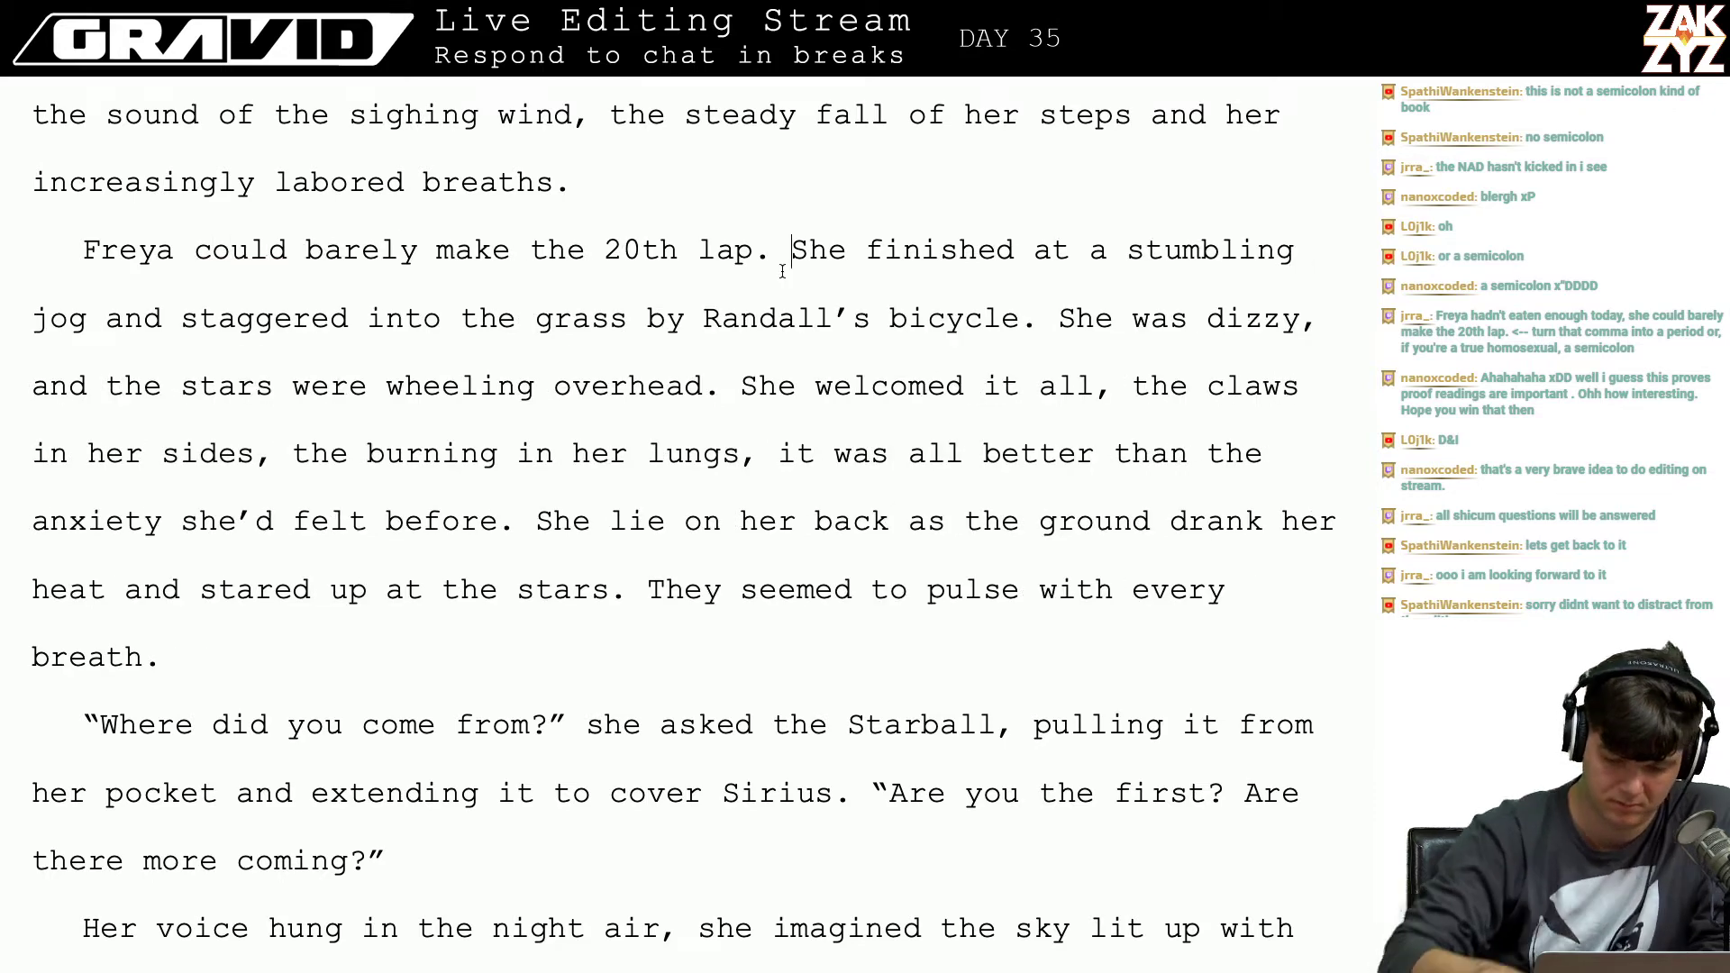
type("She ")
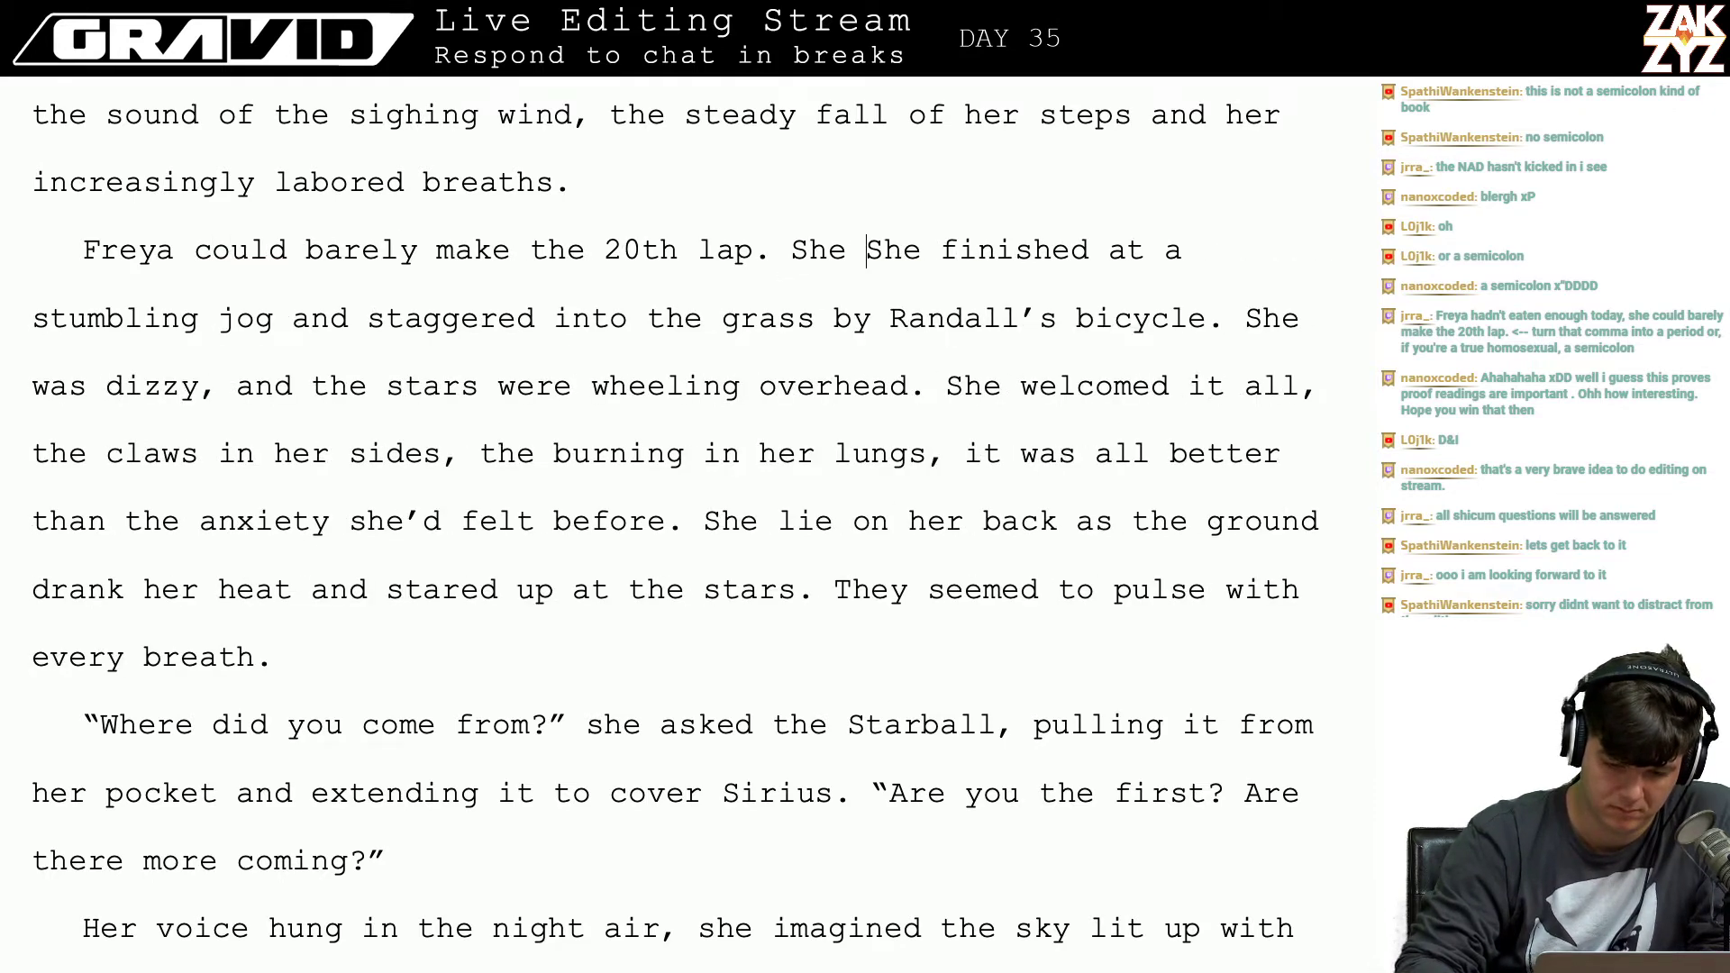
type("should ")
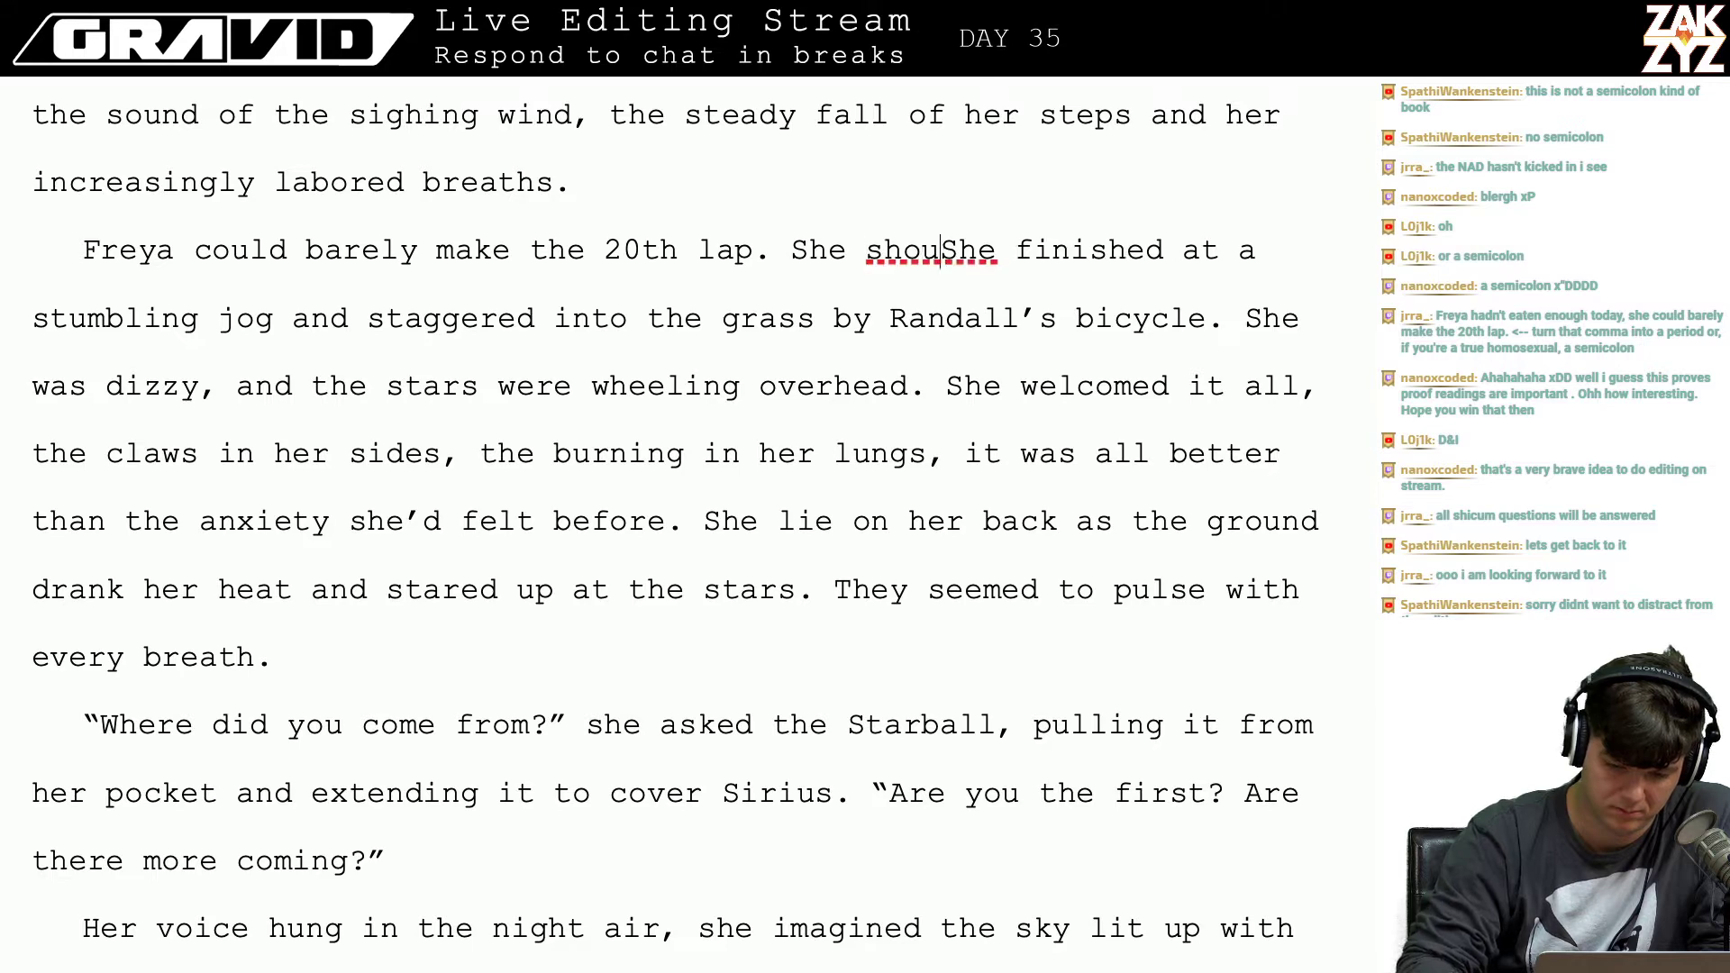
type("have eaten more ")
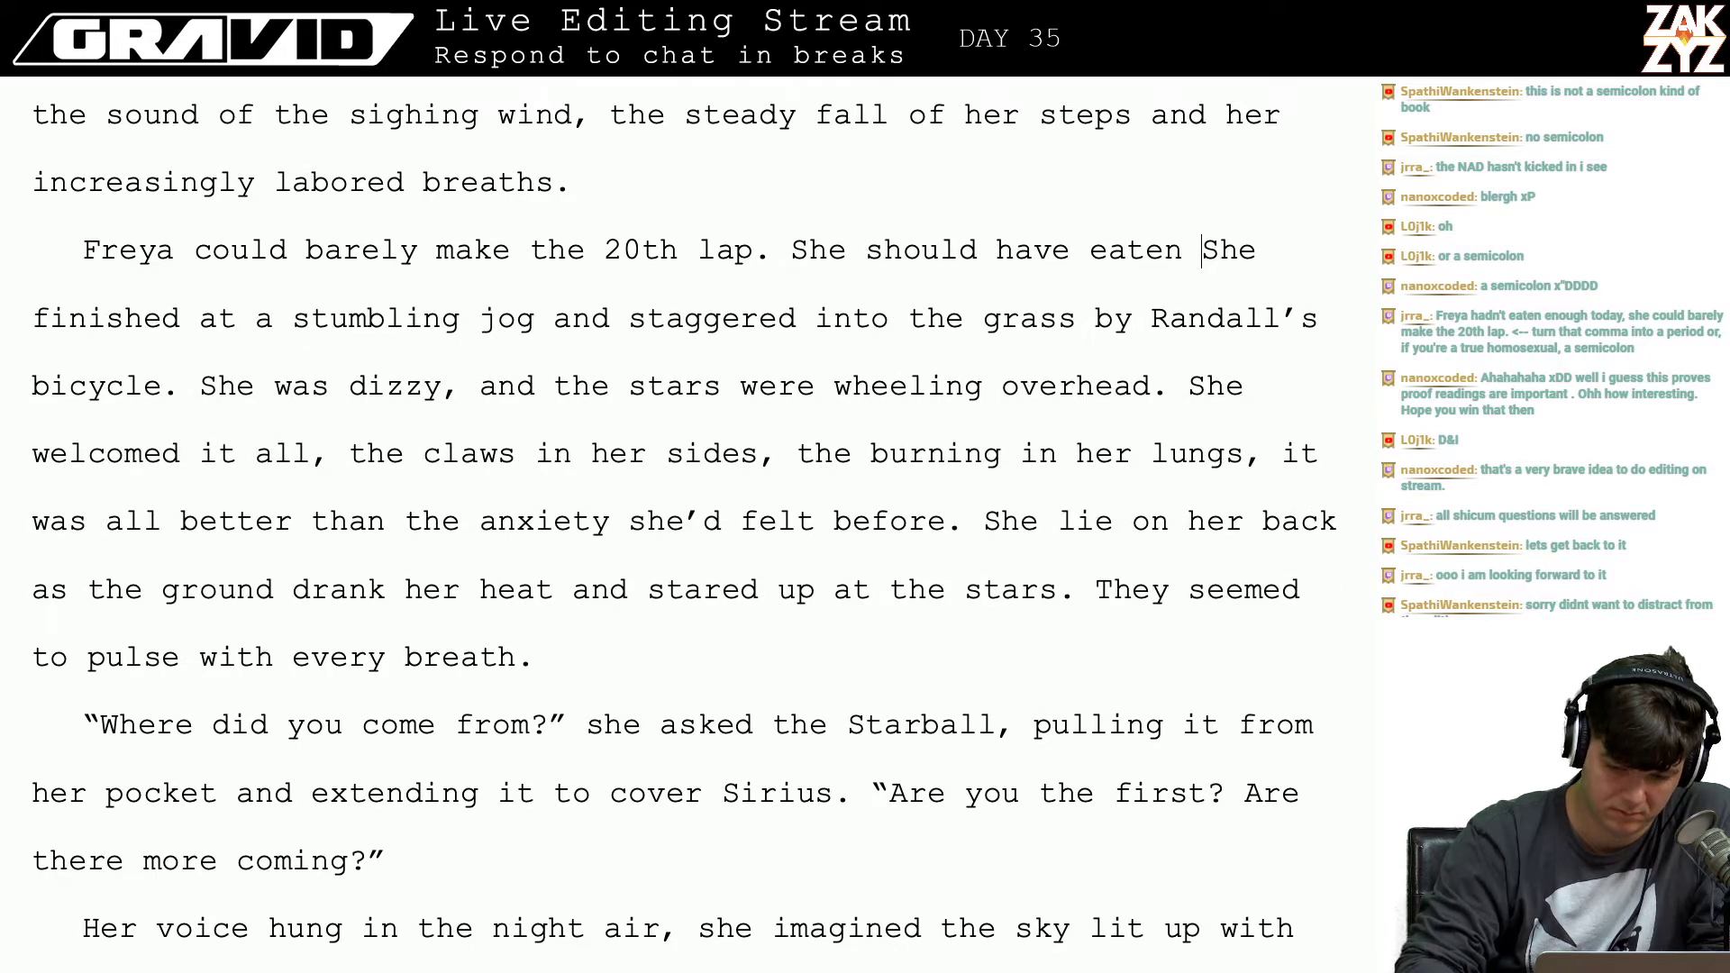
type("today. ")
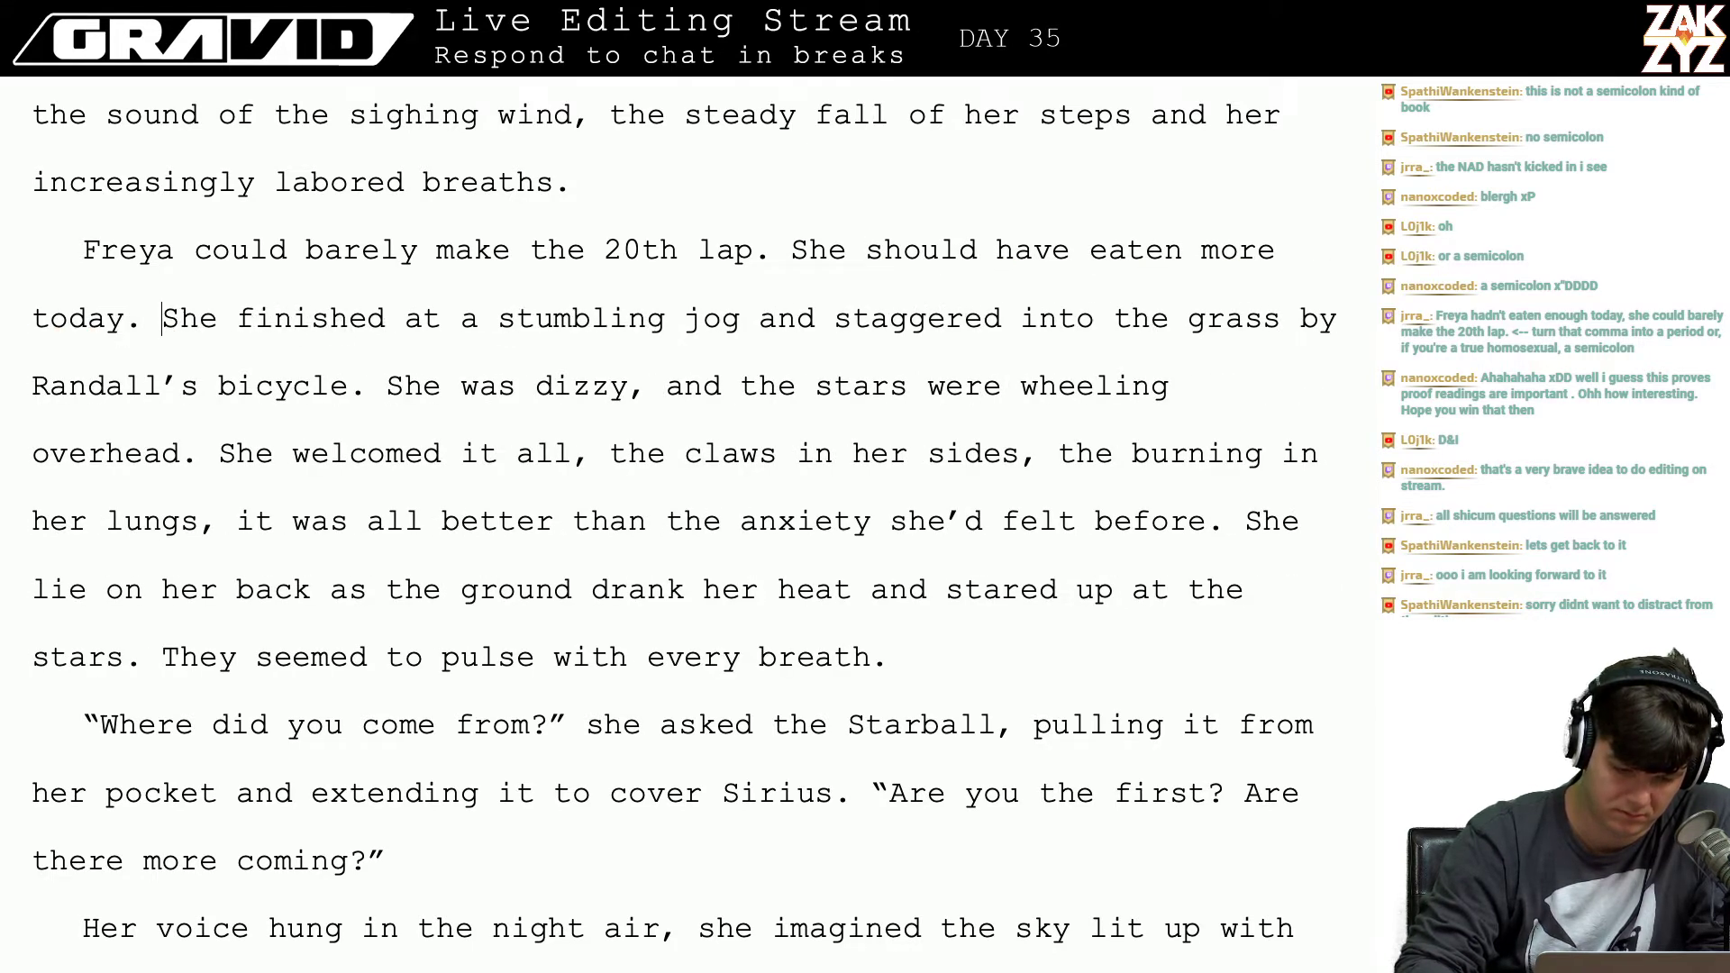
type("The ")
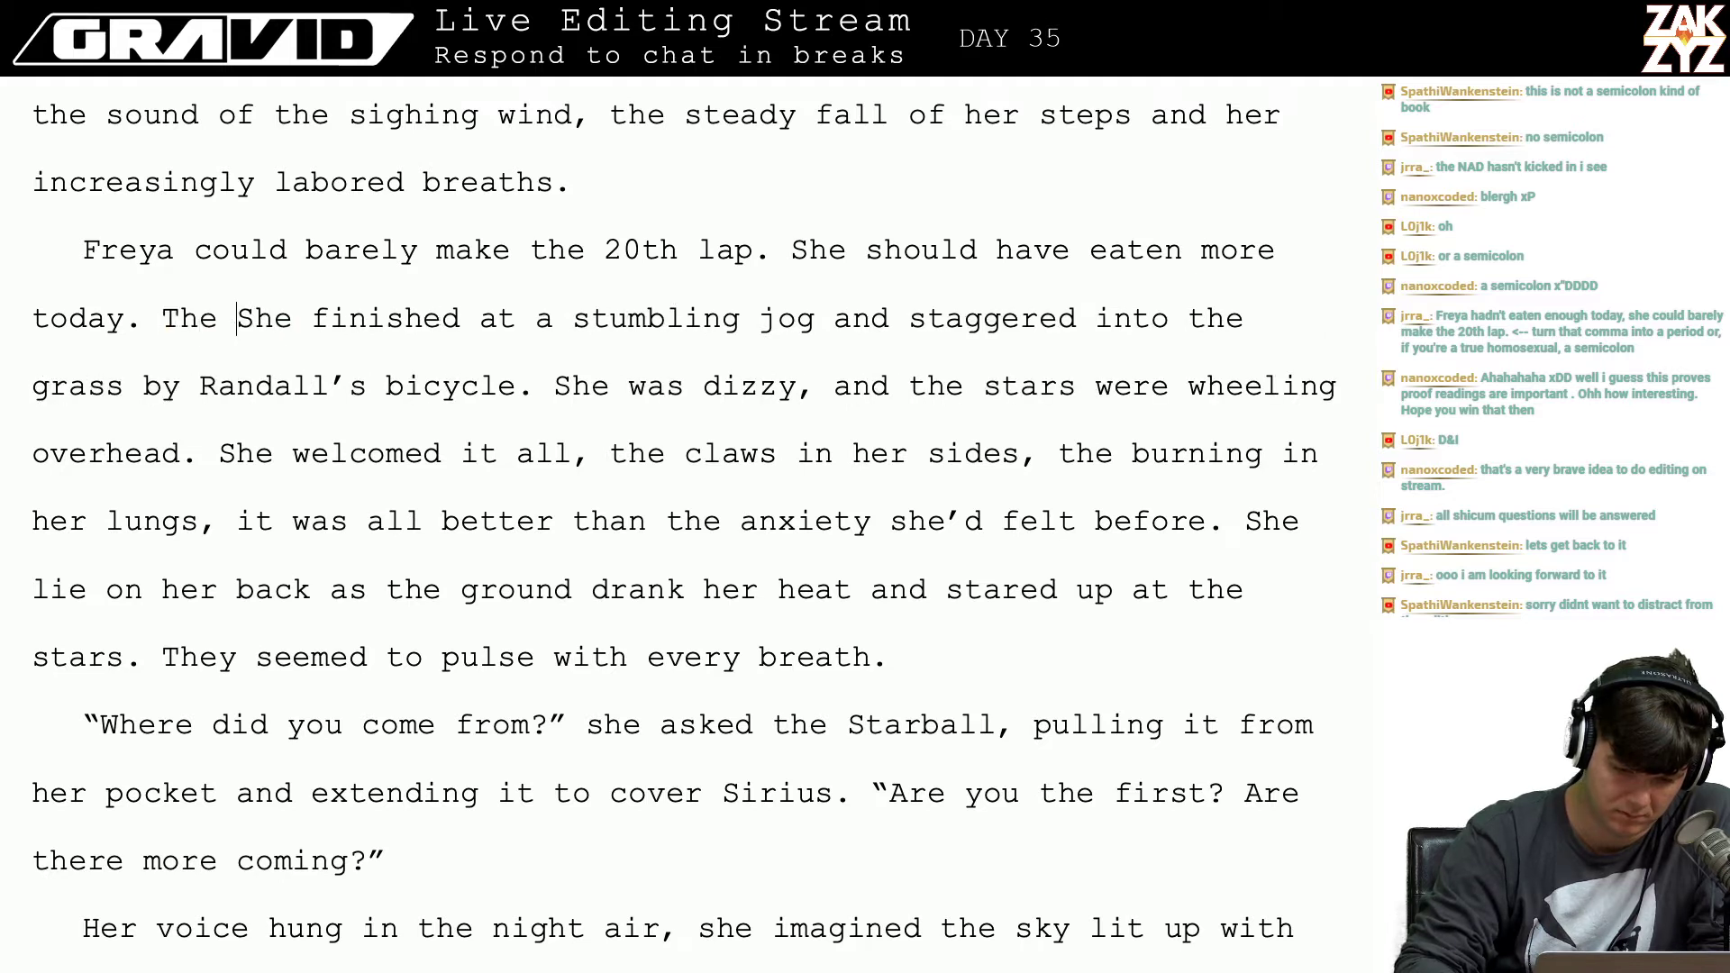
type("last")
key("BackSpace")
type("st")
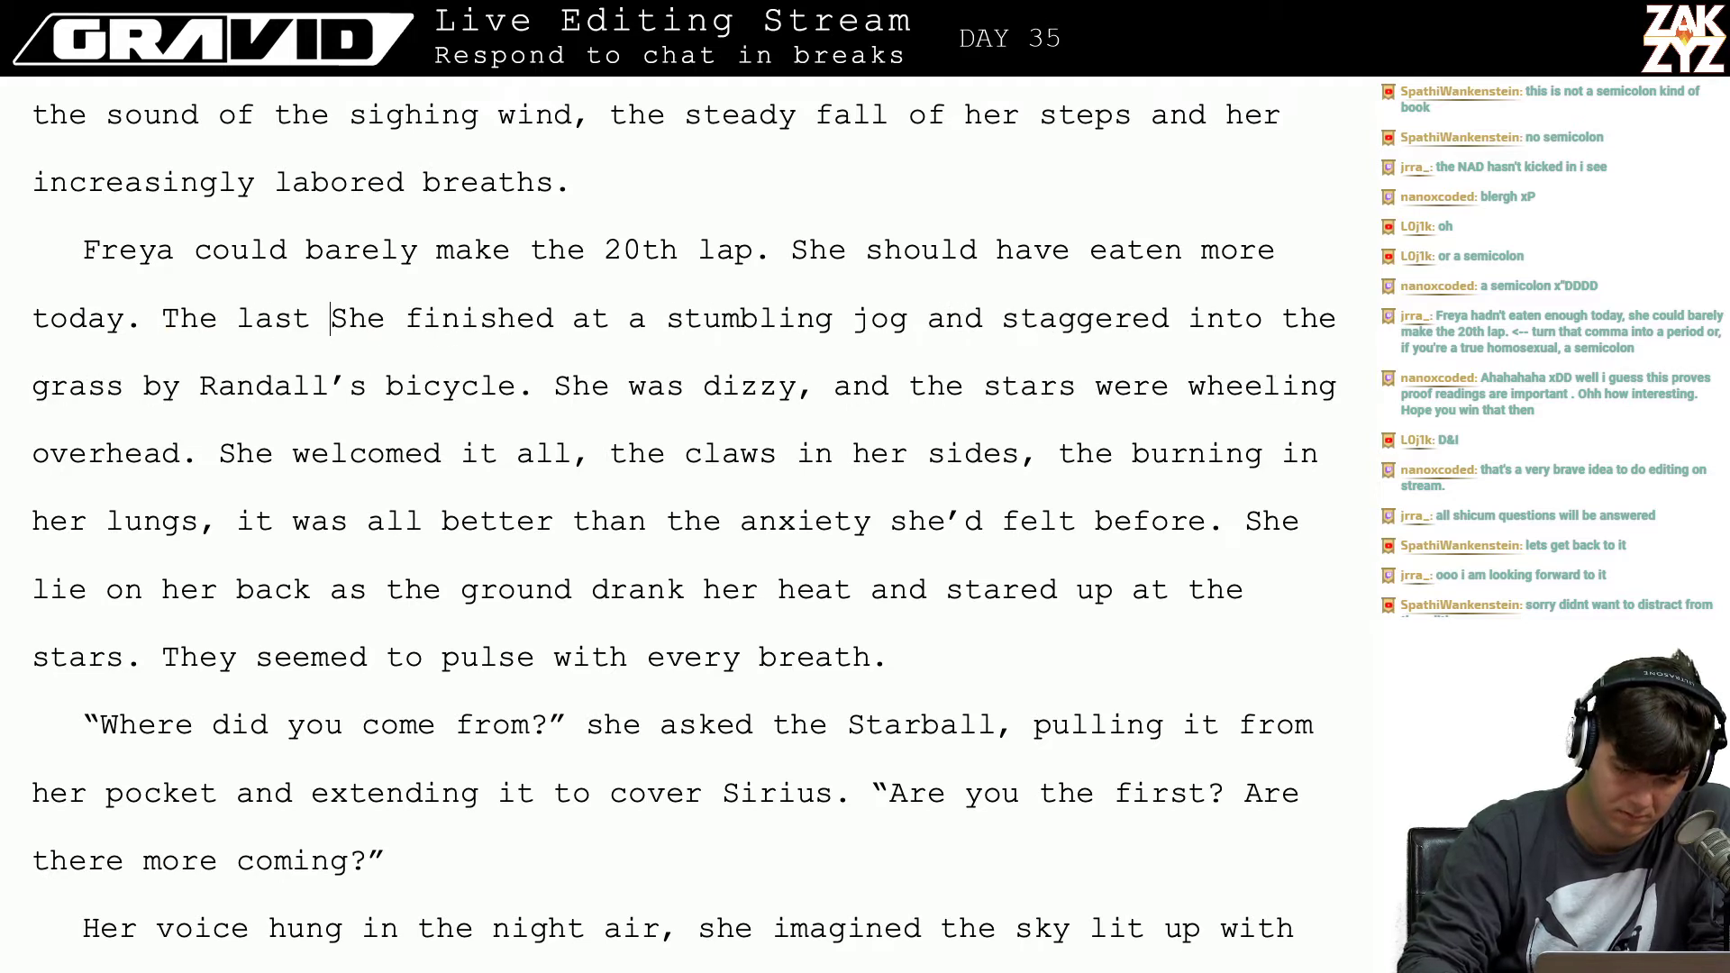
key("BackSpace")
key("BackSpace")
key("BackSpace")
key("BackSpace")
key("BackSpace")
key("BackSpace")
key("BackSpace")
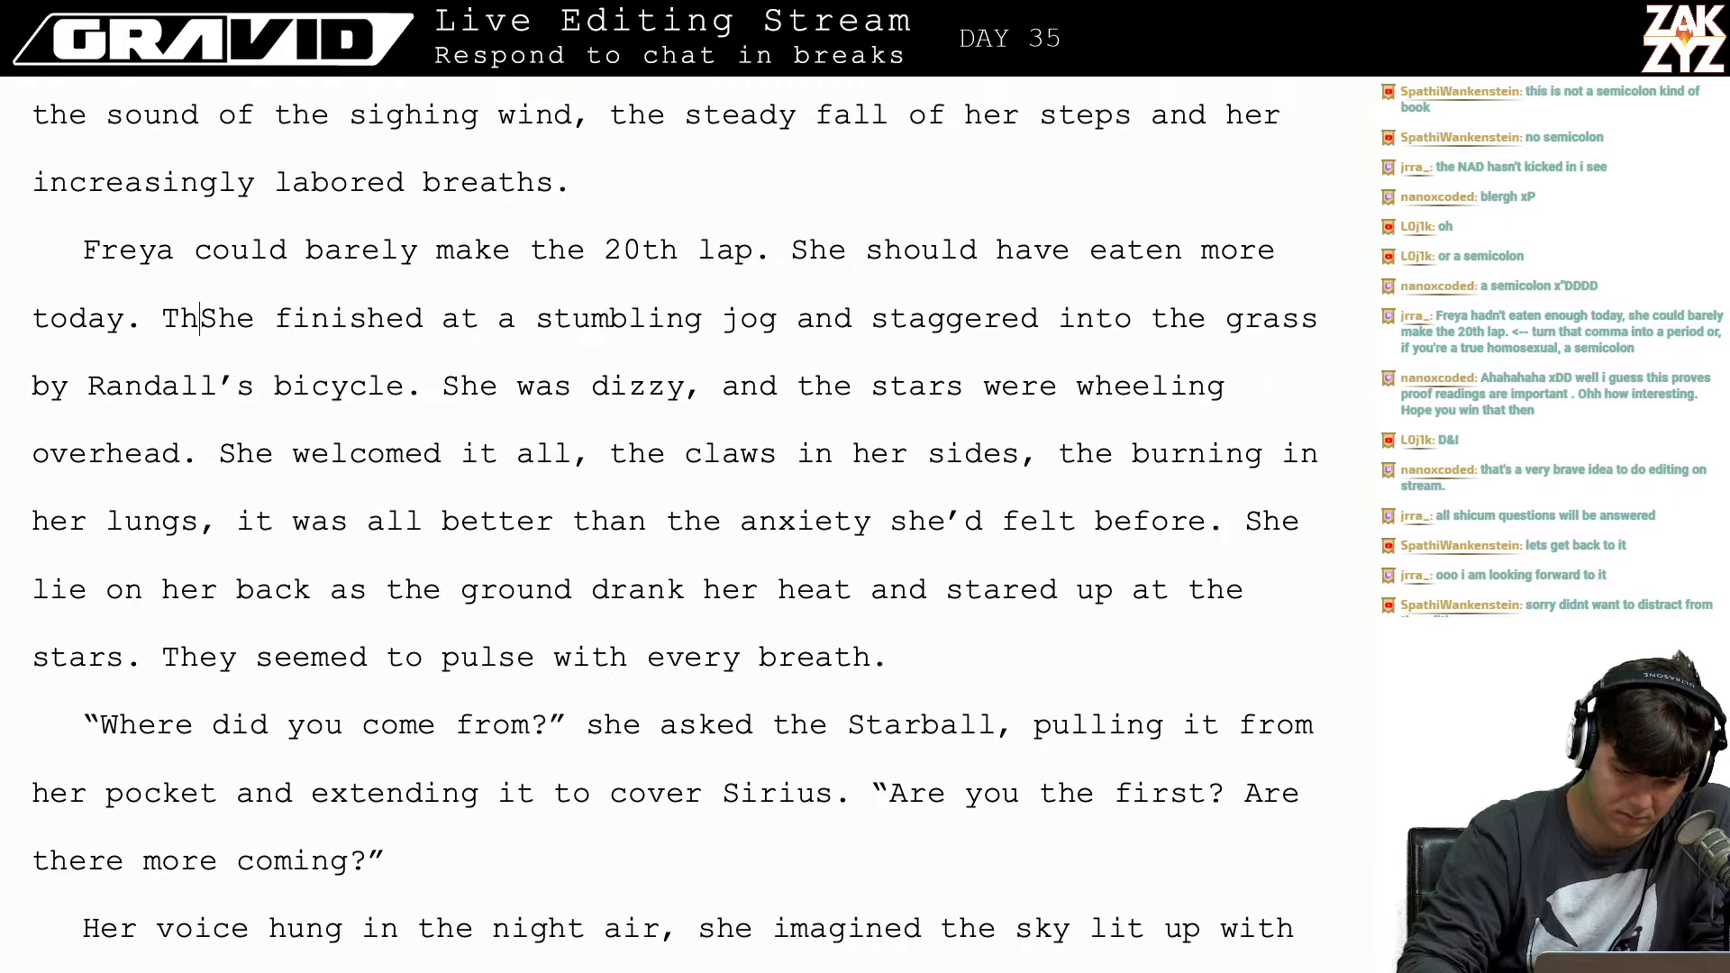
key("BackSpace")
key("BackSpace")
Step: Insert "She finished the final lap" after "today." and select the repeated "She finished" that follows it
type("She finished ")
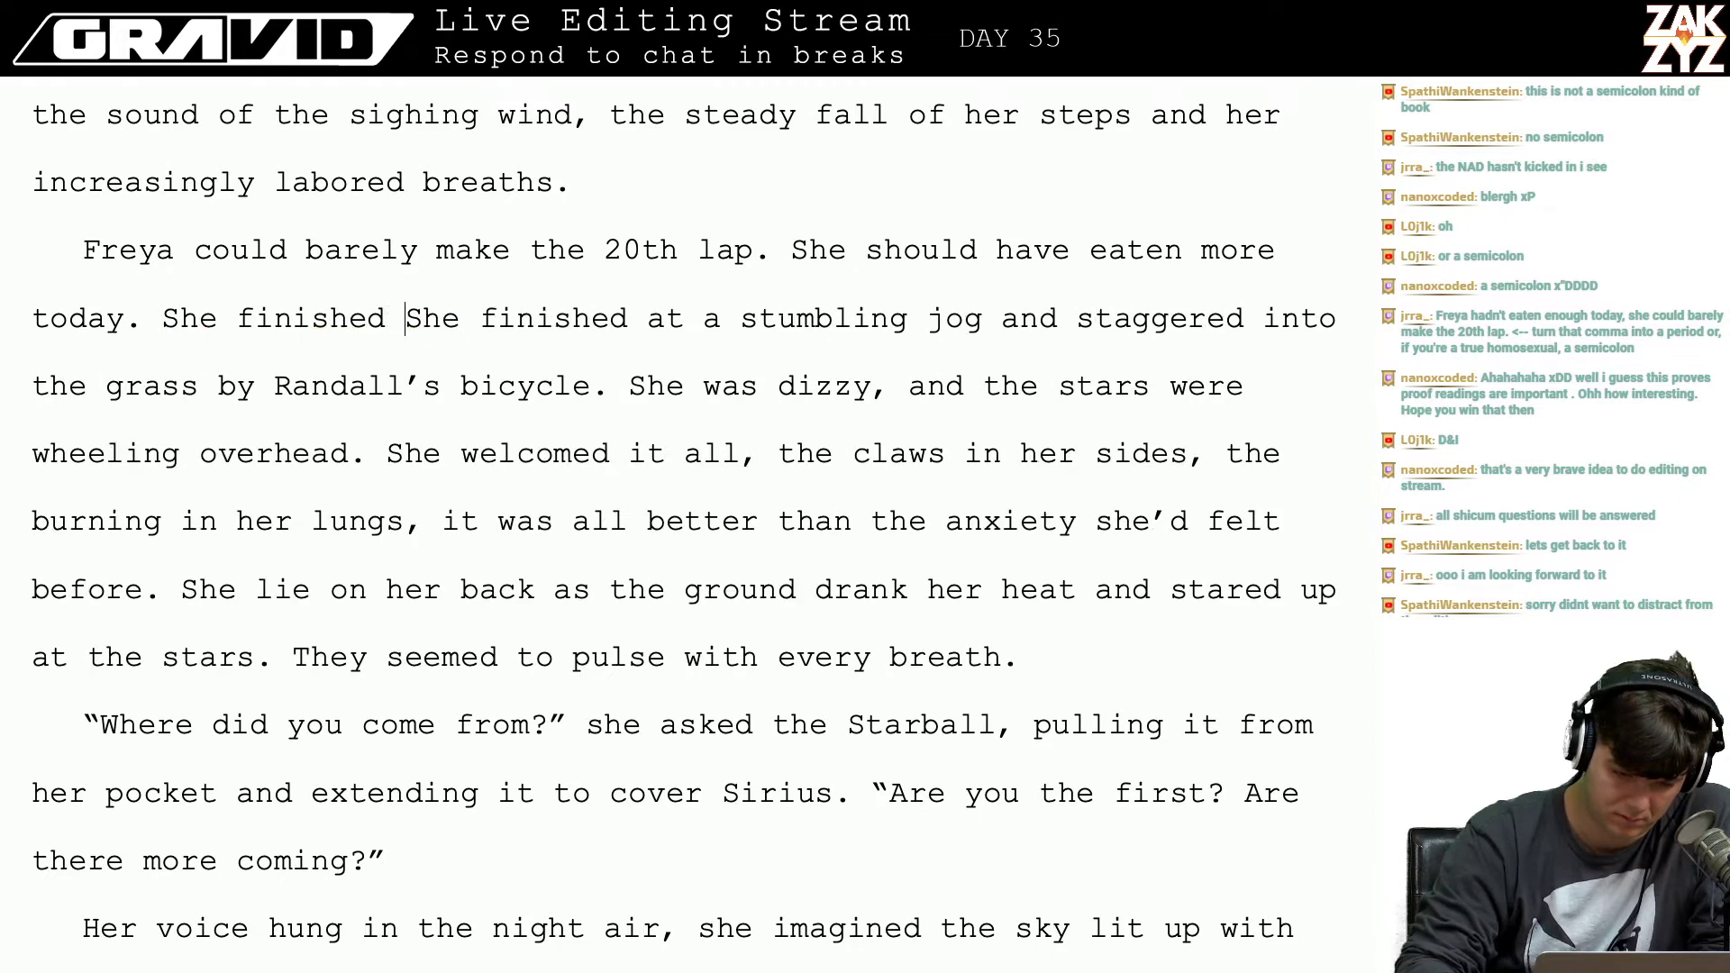
type("the final lap")
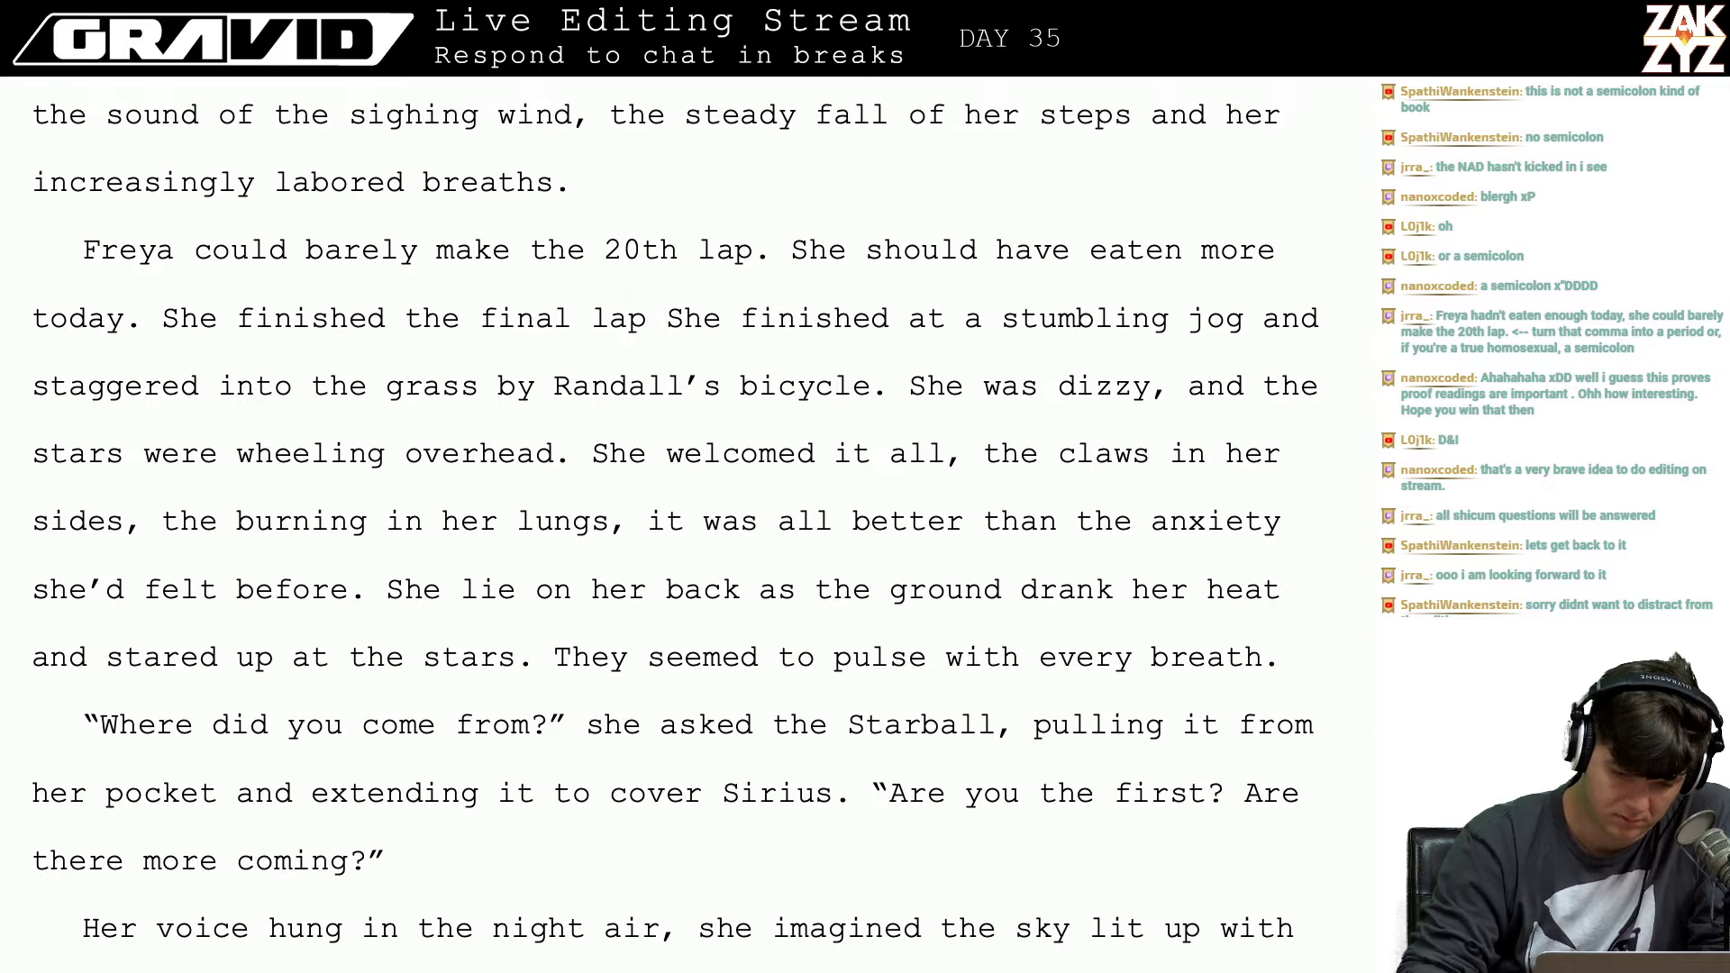
key("shift+Right")
key("shift+Right")
key("shift+Right")
key("shift+Right")
key("shift+Right")
key("shift+Right")
key("shift+Right")
key("shift+Right")
key("shift+Right")
key("shift+Right")
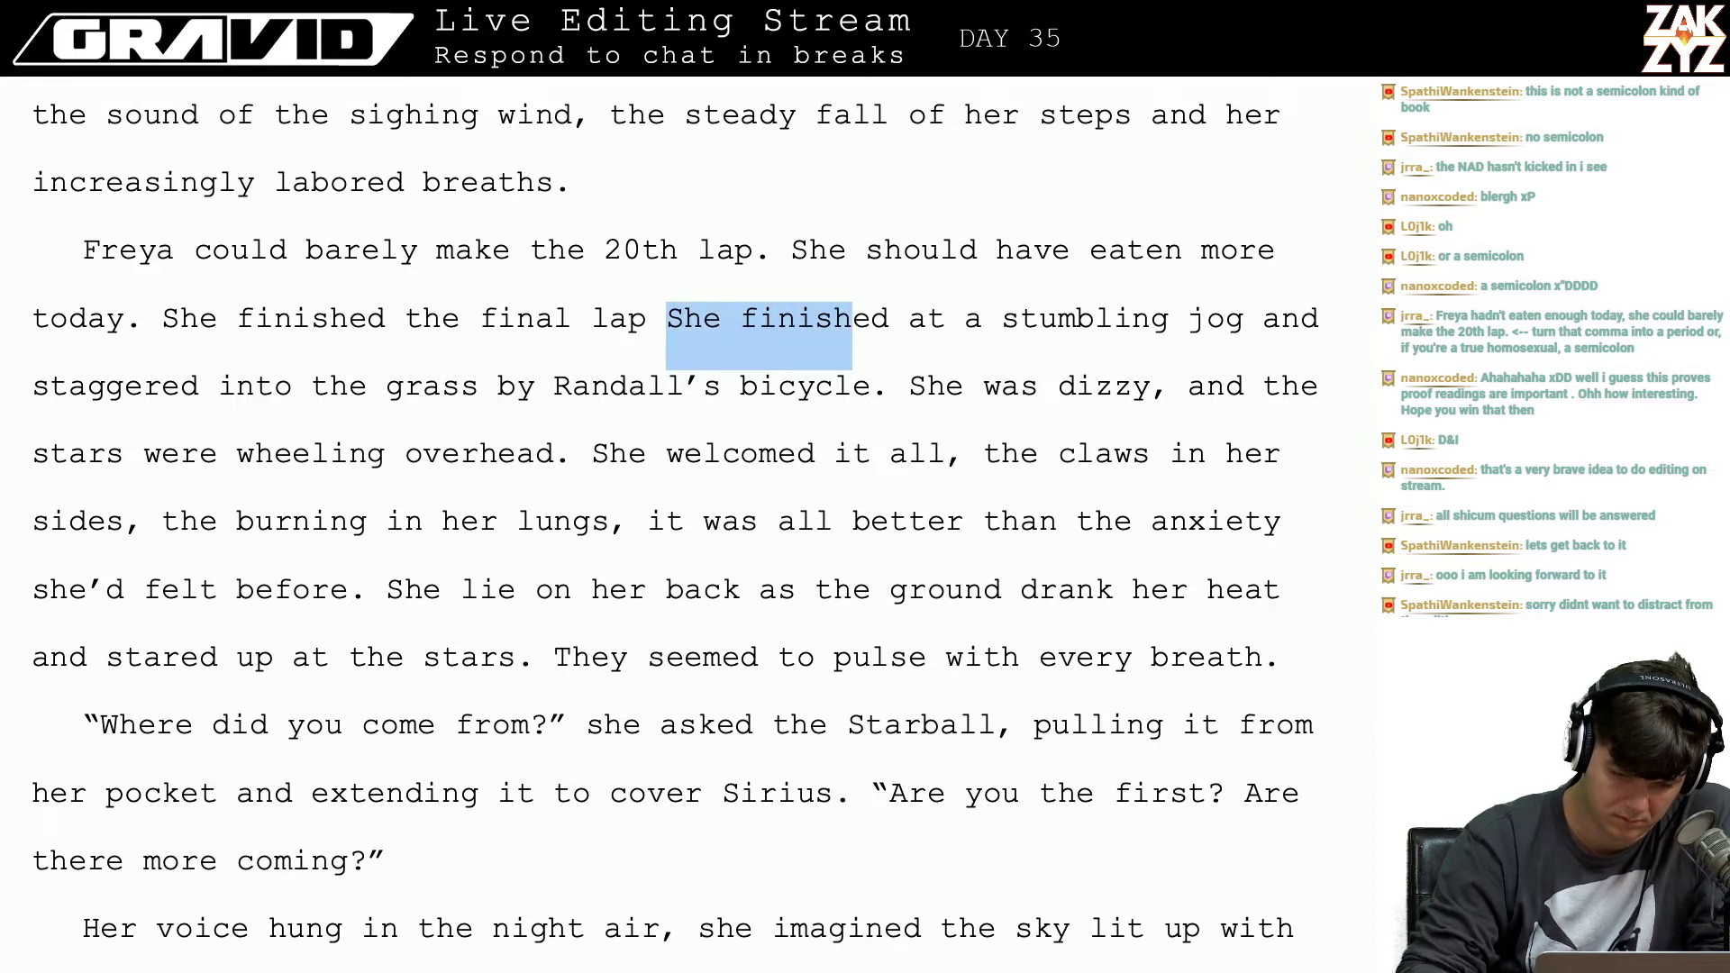
key("shift+Right")
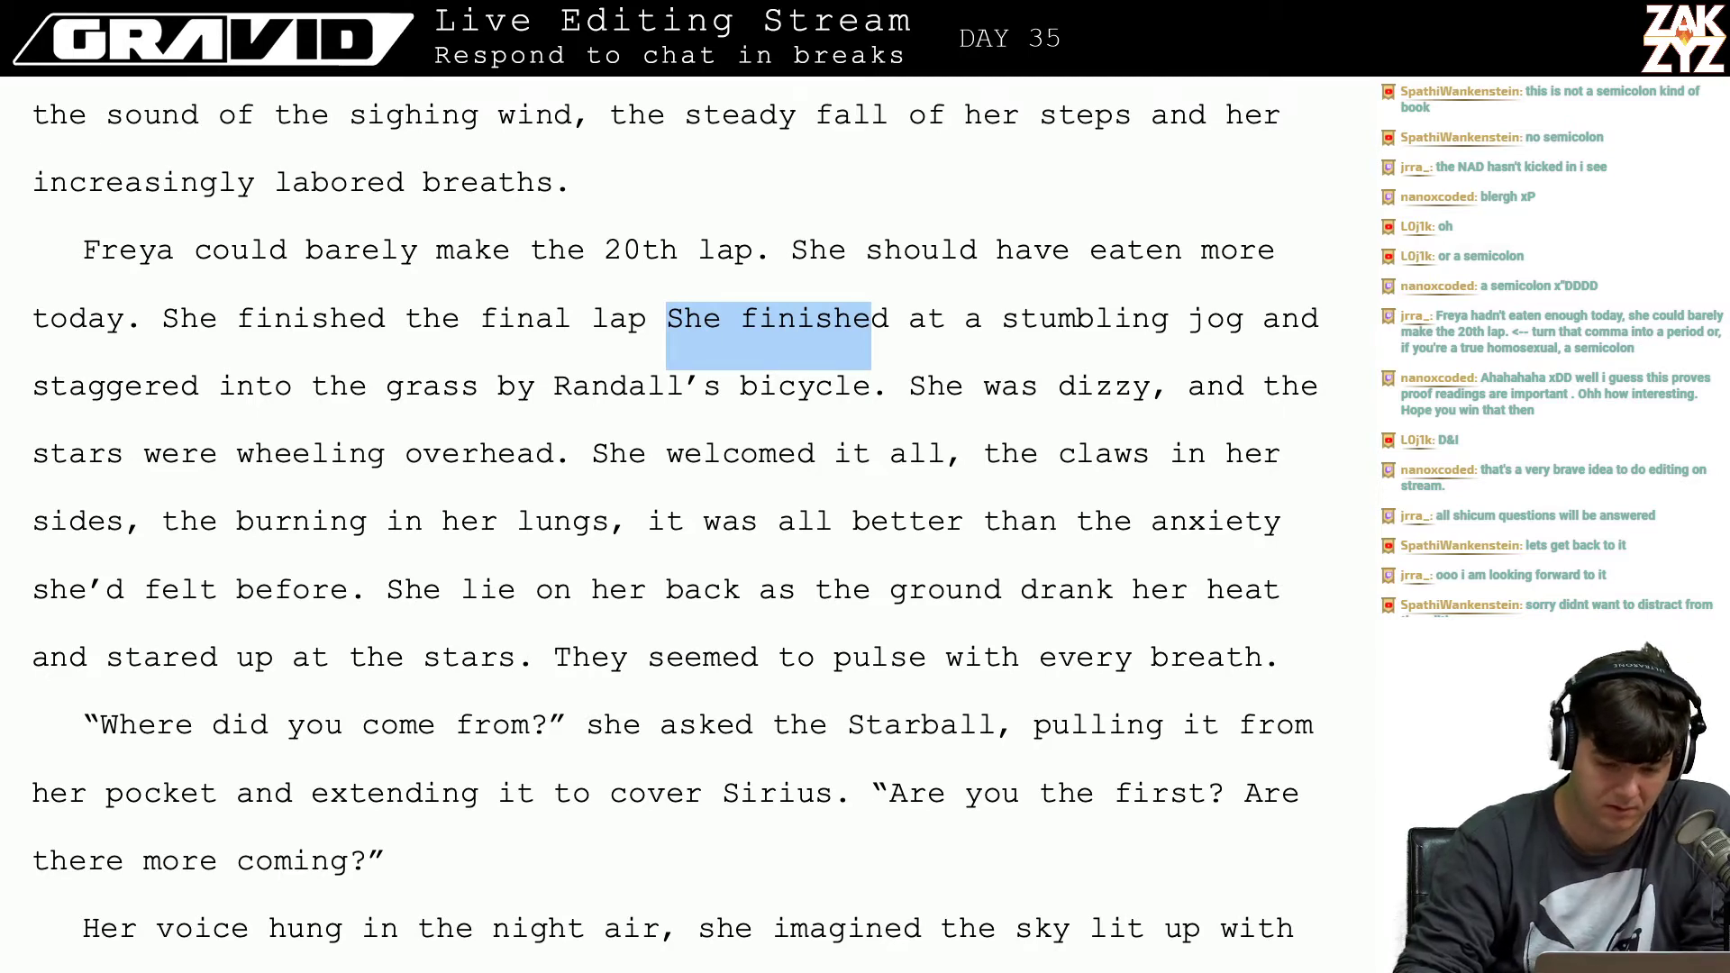
Step: Undo the rewrite of the 20th lap opening, back to the version with the semicolon
key("ctrl+z")
key("ctrl+z")
key("ctrl+z")
key("ctrl+z")
key("ctrl+z")
key("ctrl+z")
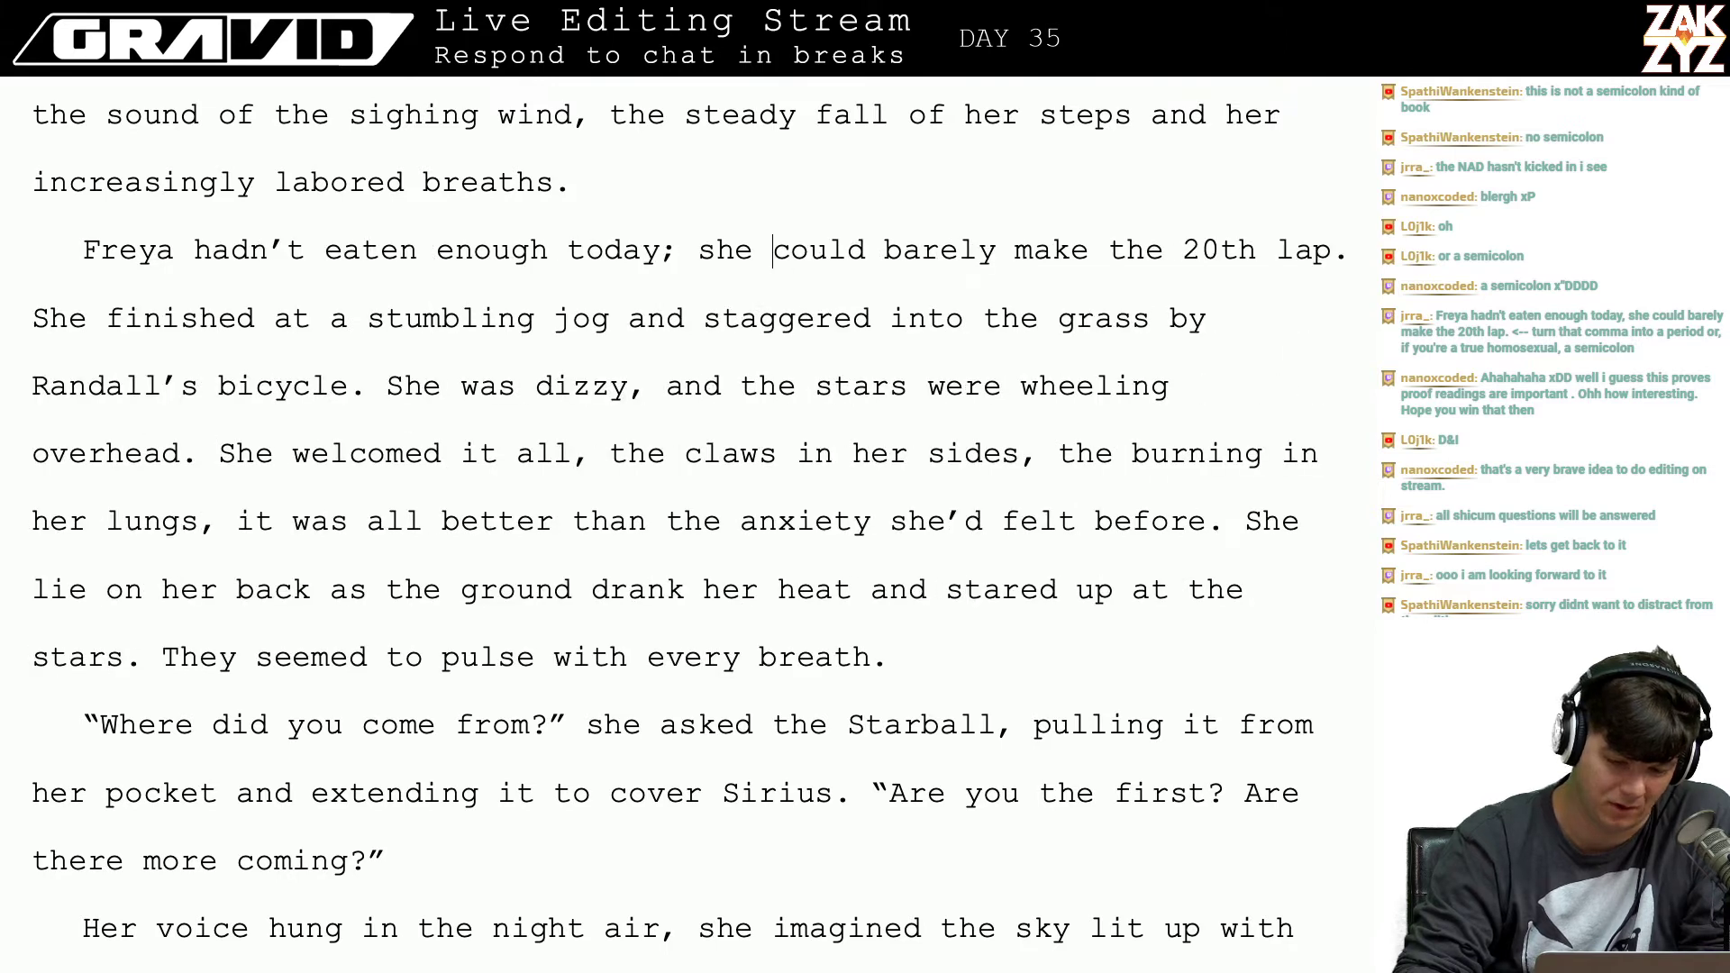
key("ctrl+z")
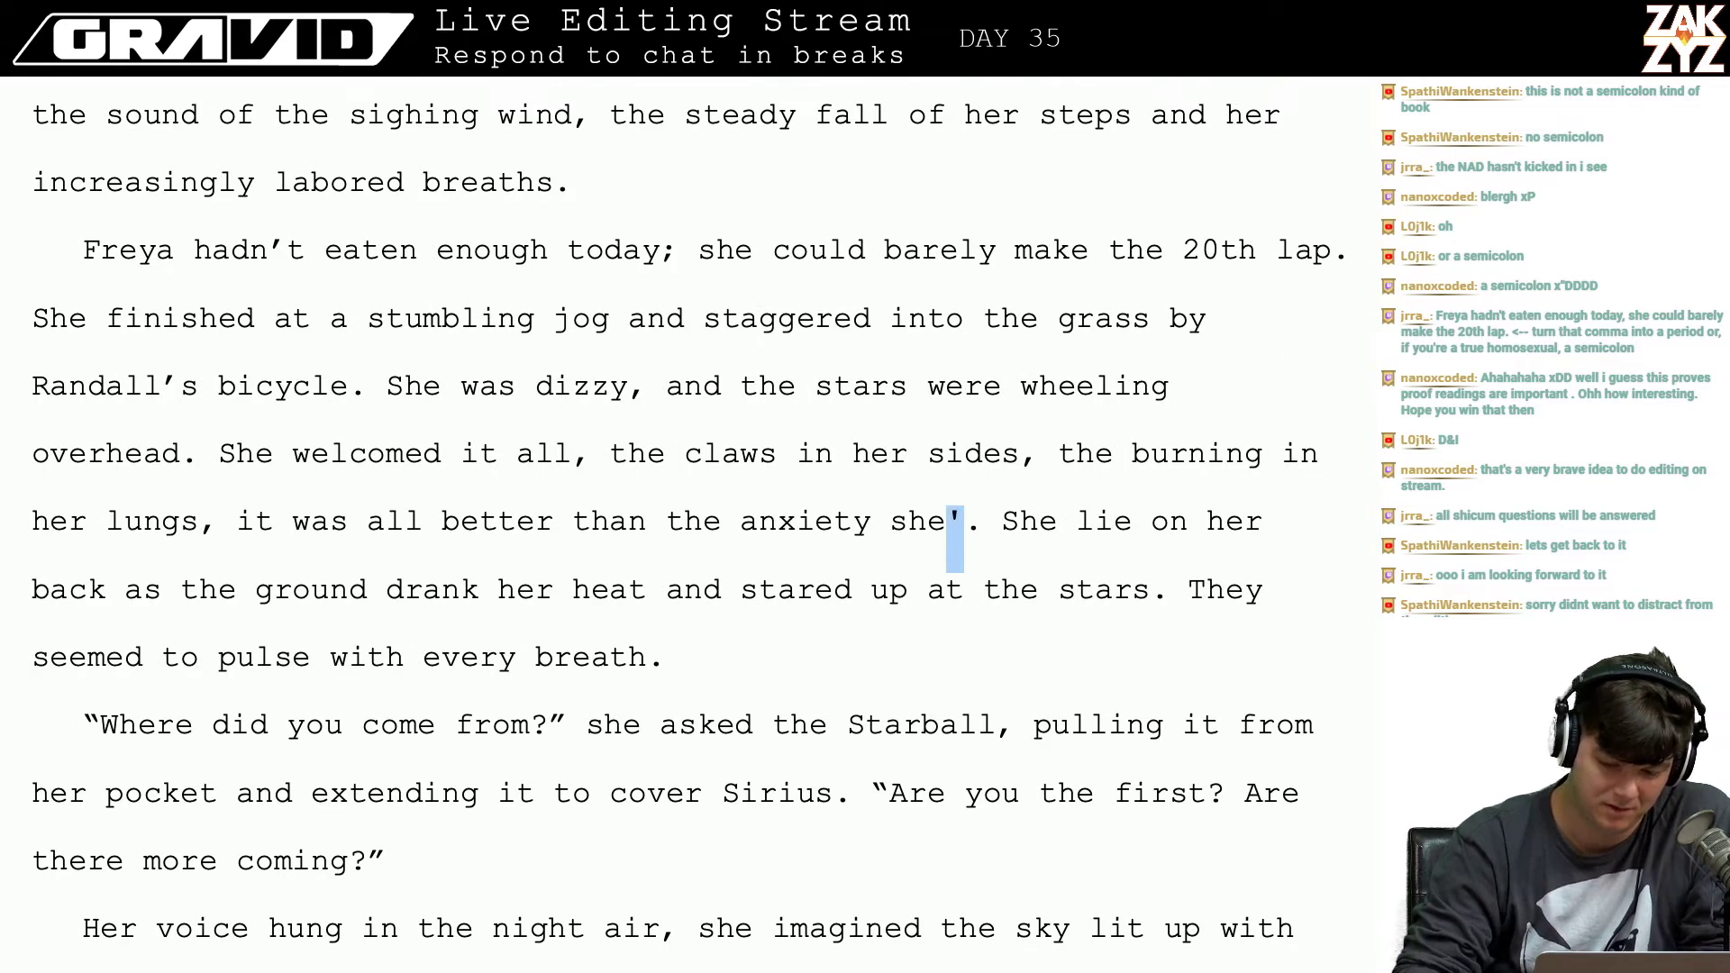
key("Right")
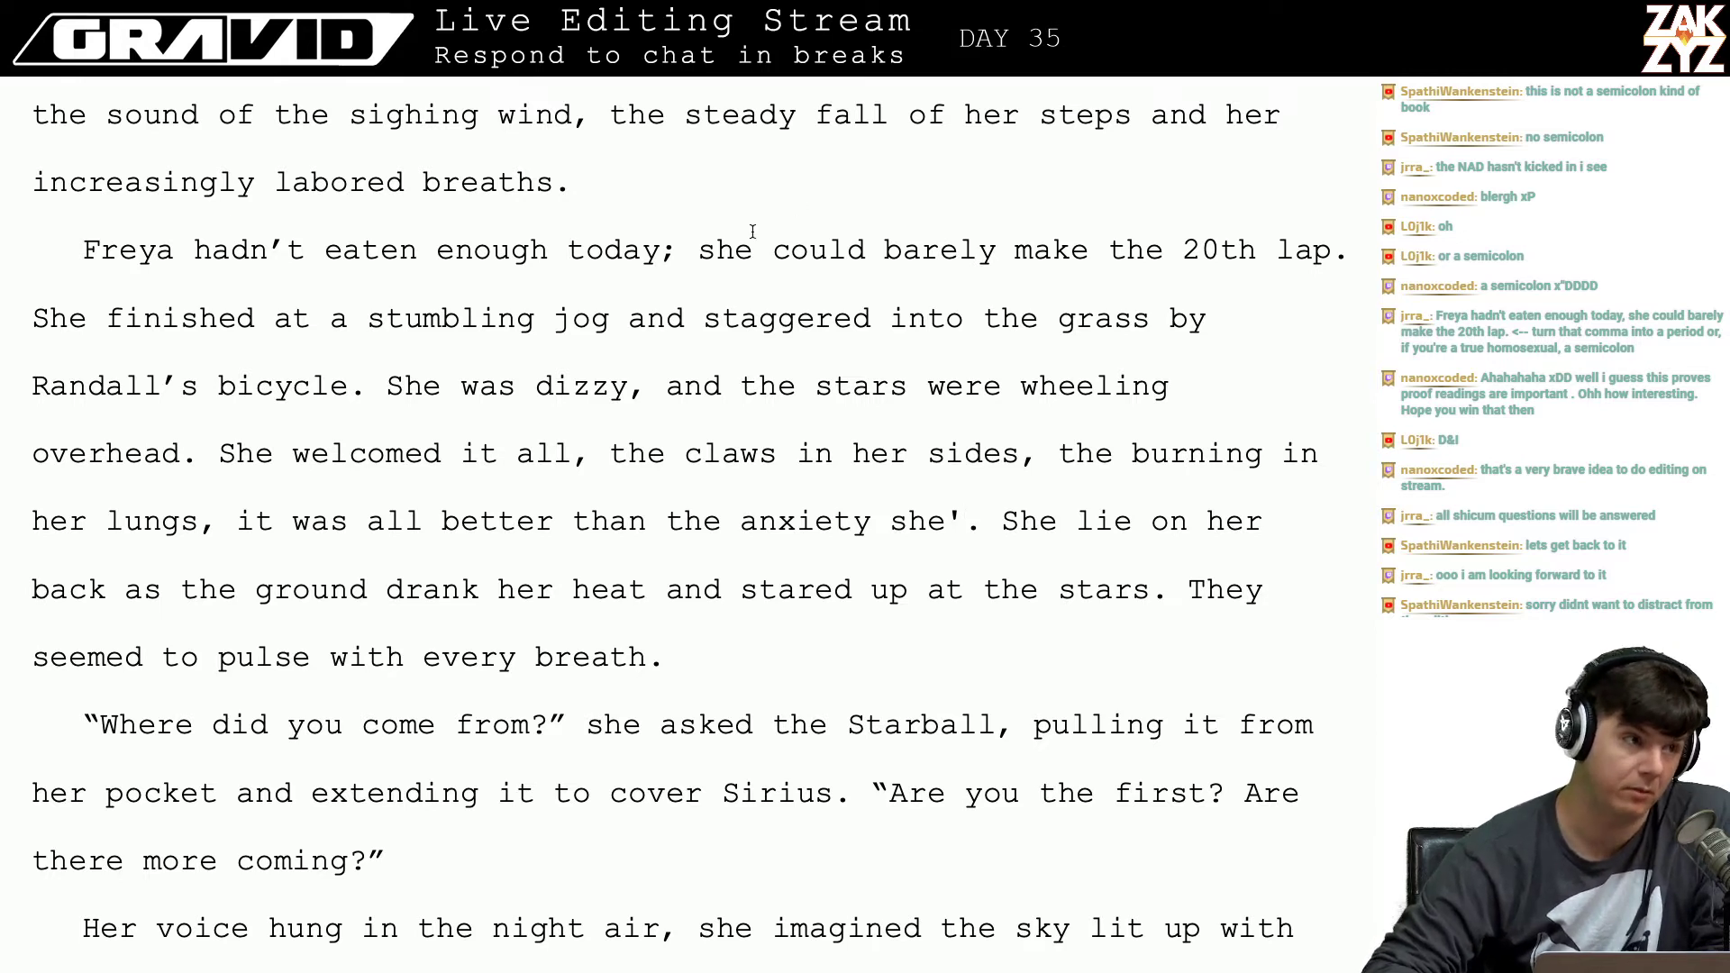
Step: Complete the cut-off "the anxiety she'" so the phrase reads "the anxiety she'd felt before"
scroll(662, 228, "down", 1)
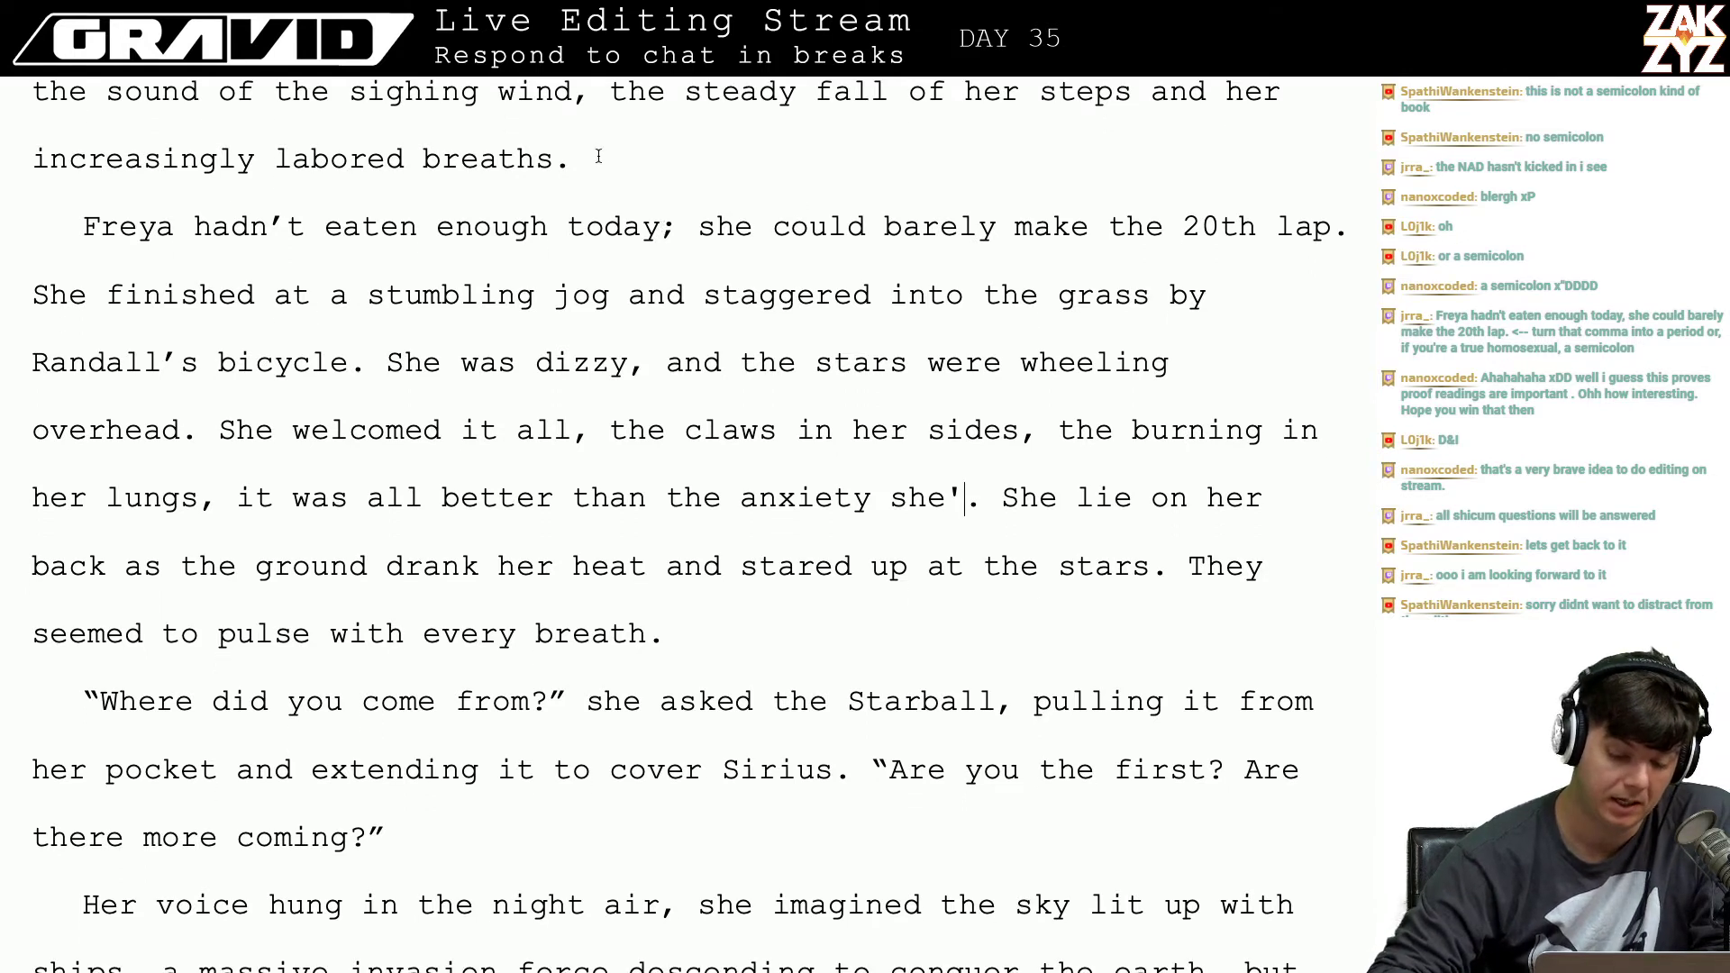
key("Up")
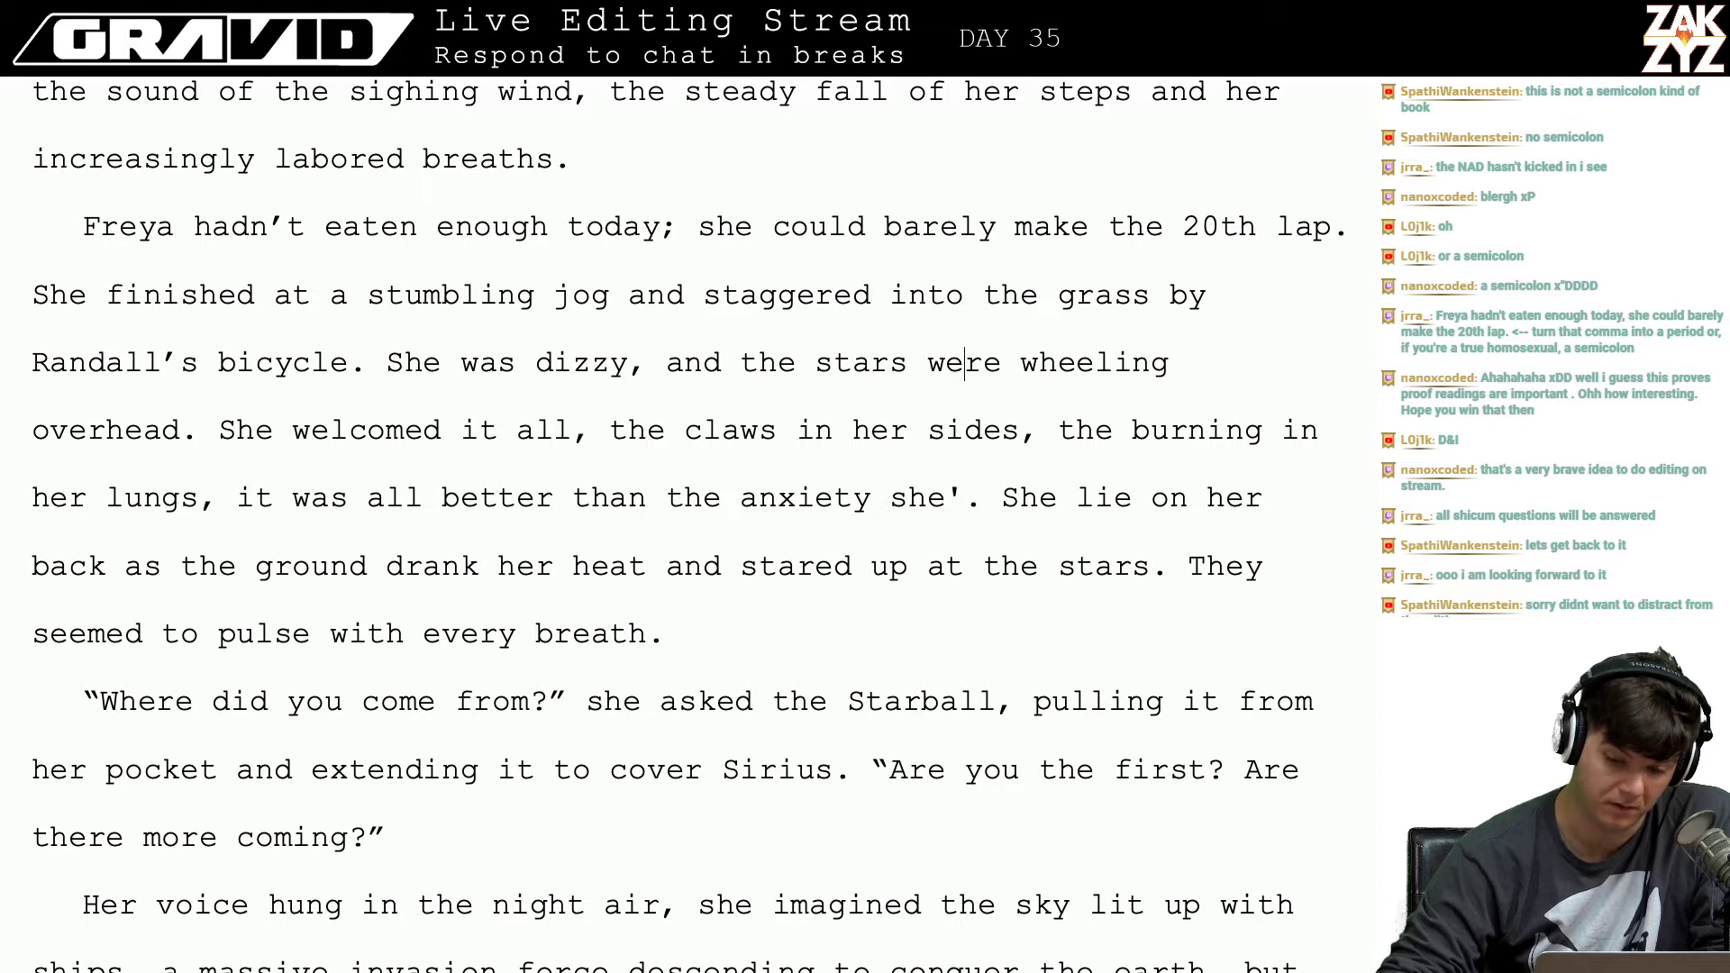
key("Up")
key("Right")
key("Down")
key("Down")
key("Down")
key("Right")
key("Up")
key("Left")
key("Right")
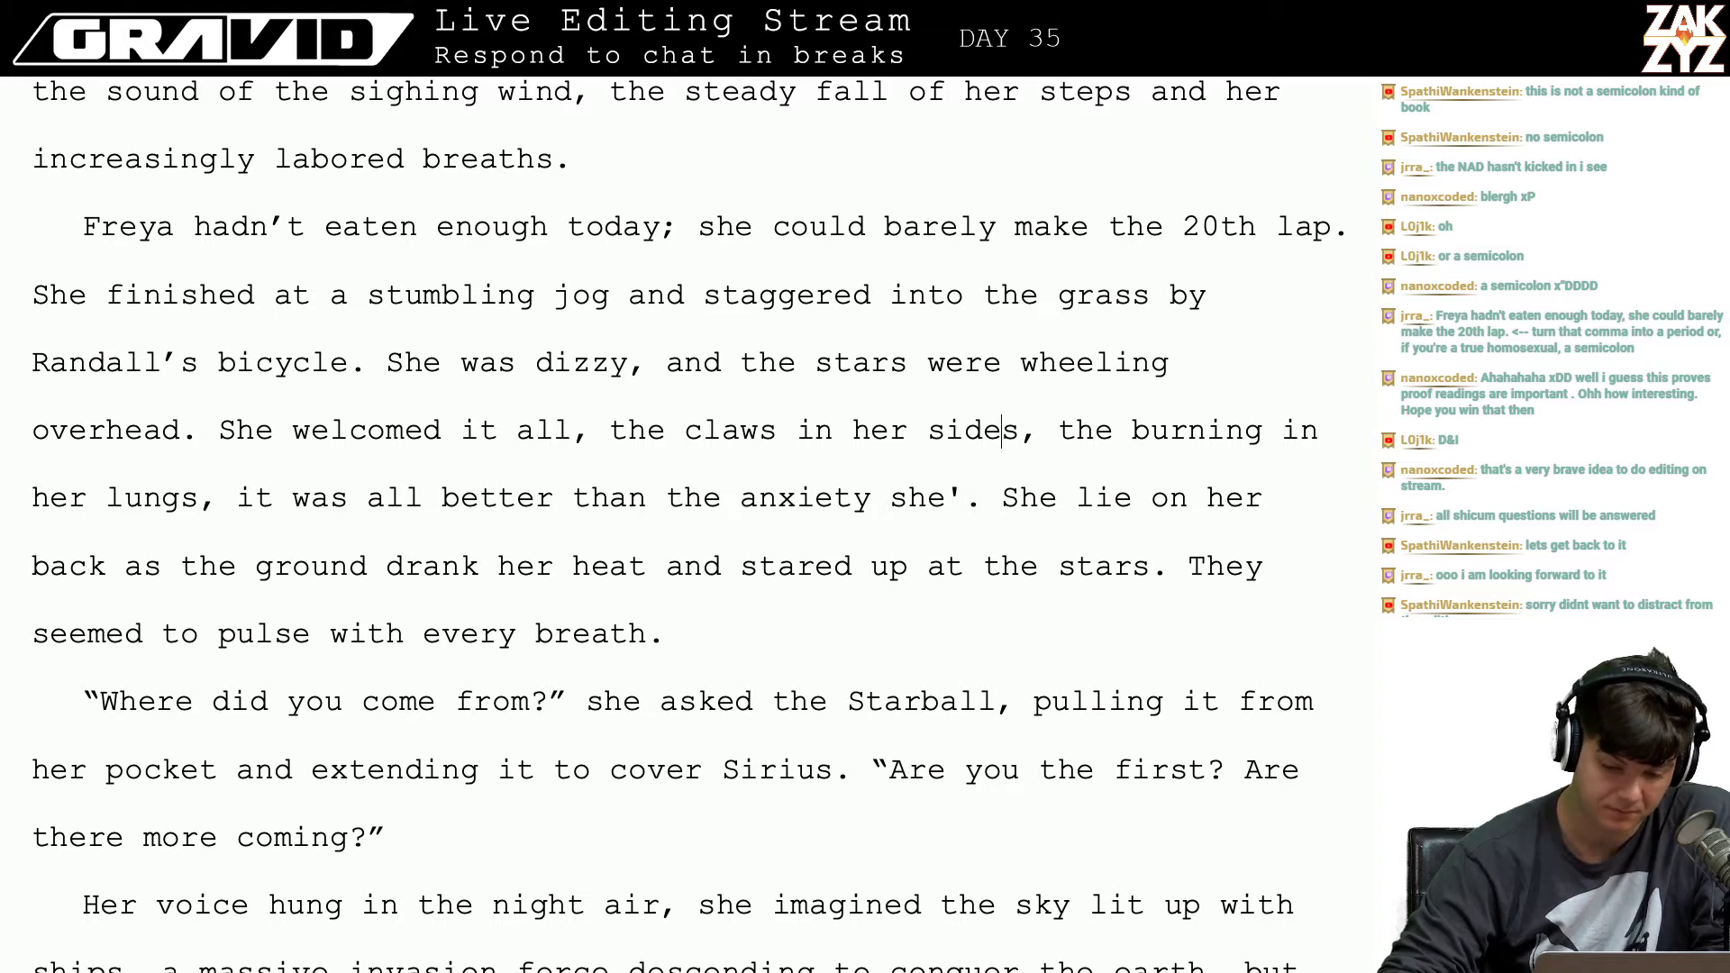
key("Down")
key("Left")
key("Left")
key("Left")
key("Right")
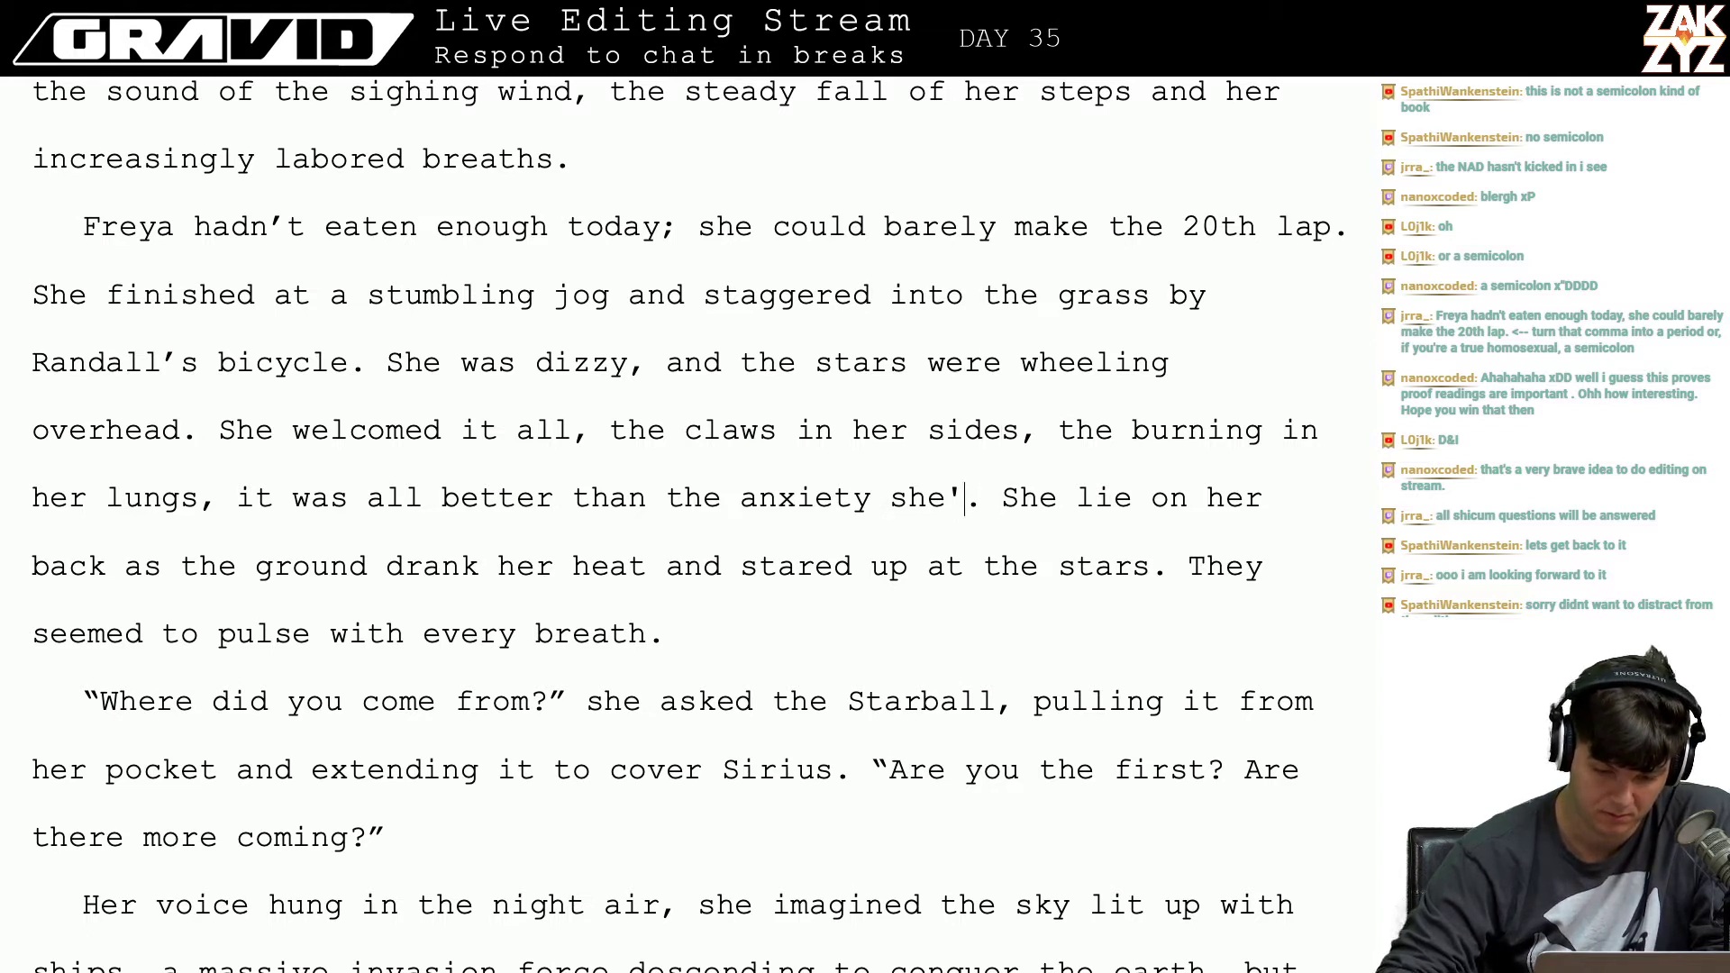
type("d felt bfor")
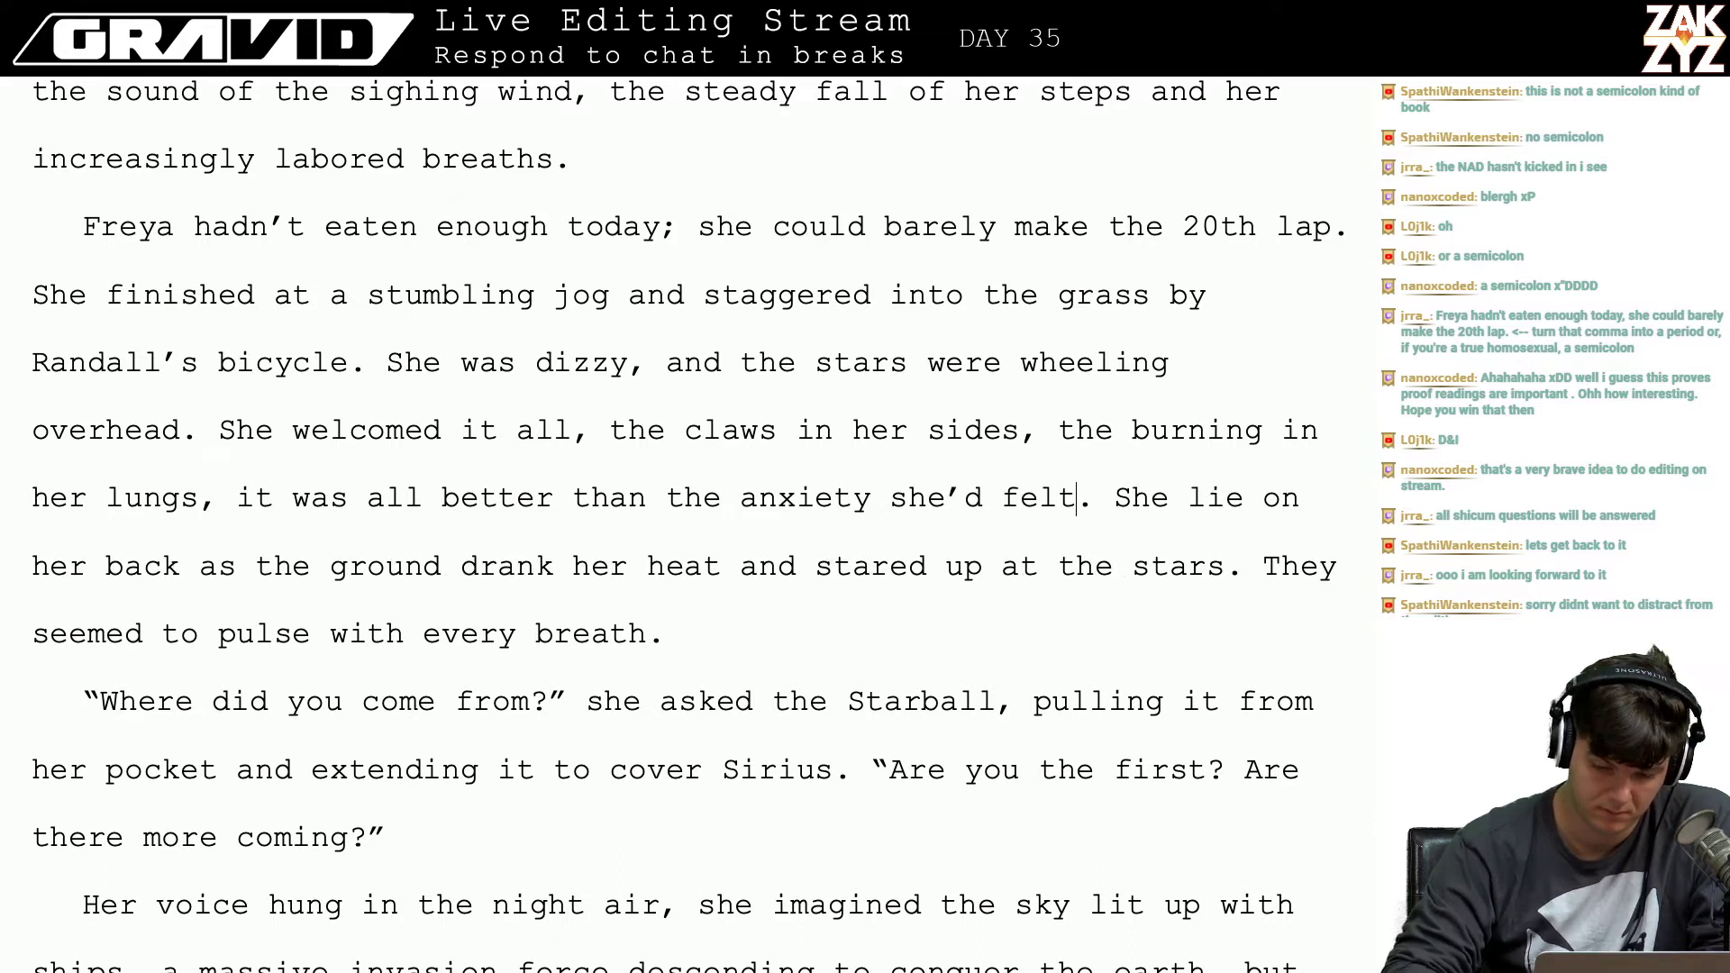
key("BackSpace")
key("BackSpace")
key("BackSpace")
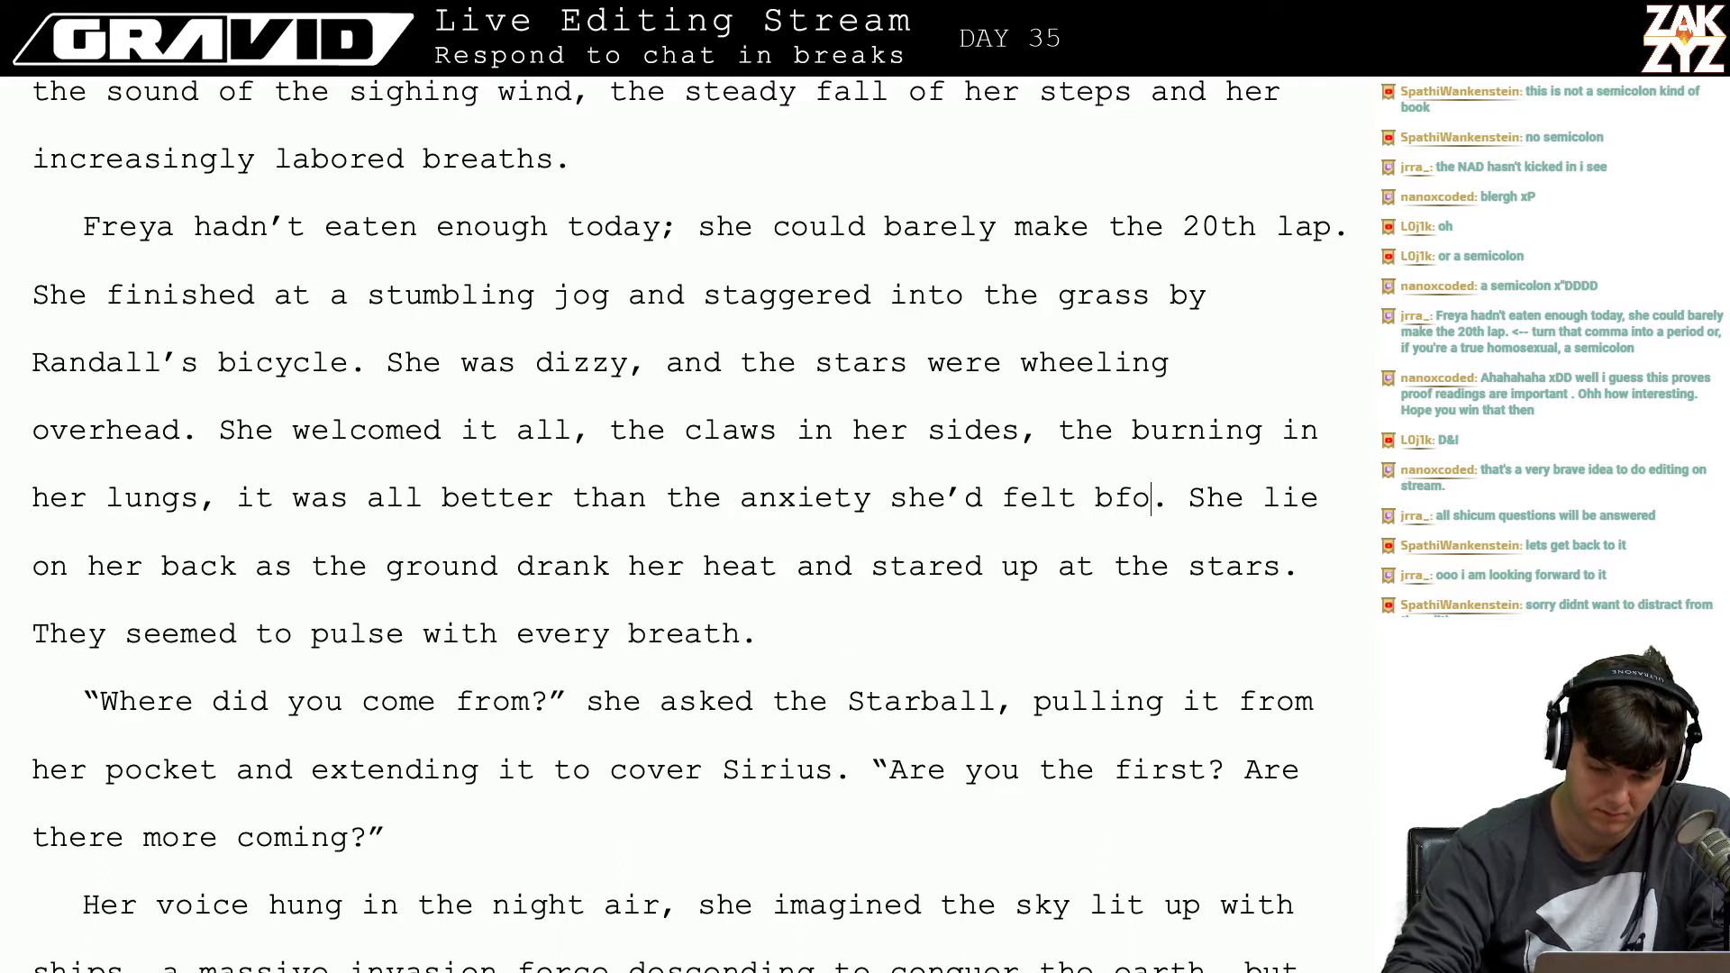
type("of")
key("BackSpace")
key("BackSpace")
type("efore")
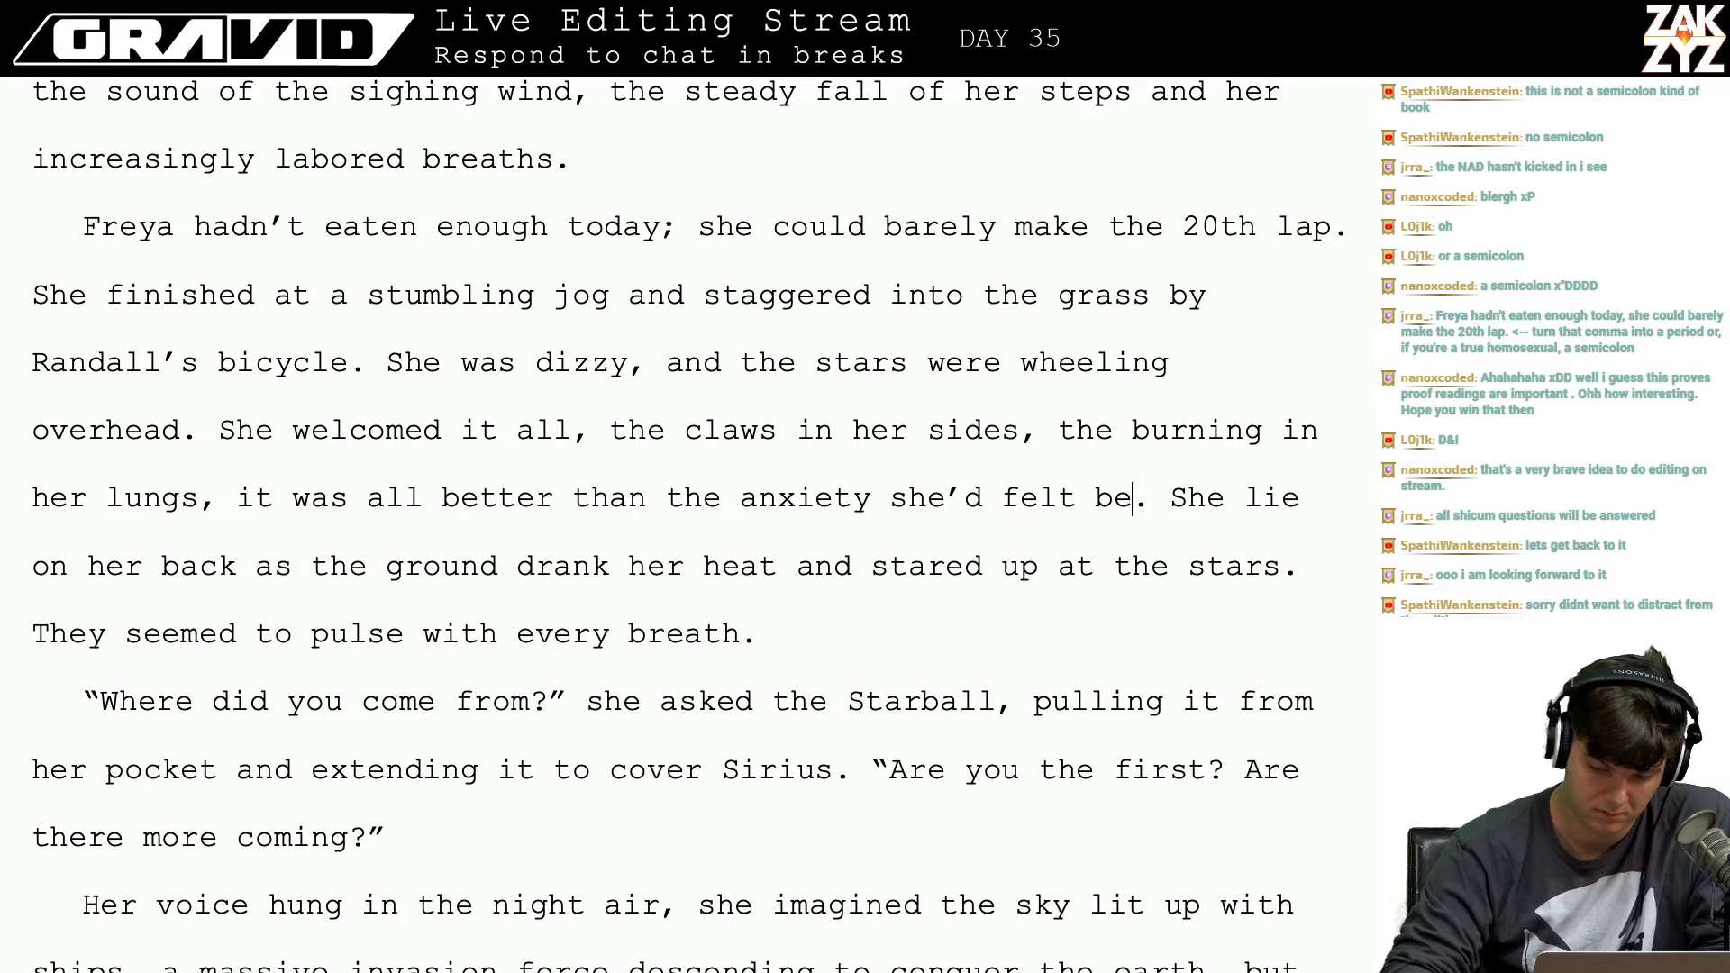
Step: Change "lie" to "lied" in the sentence "She lie on her back as the ground drank her heat"
key("Right")
key("Right")
key("Right")
key("Right")
key("Right")
key("Right")
key("Right")
key("Right")
key("Right")
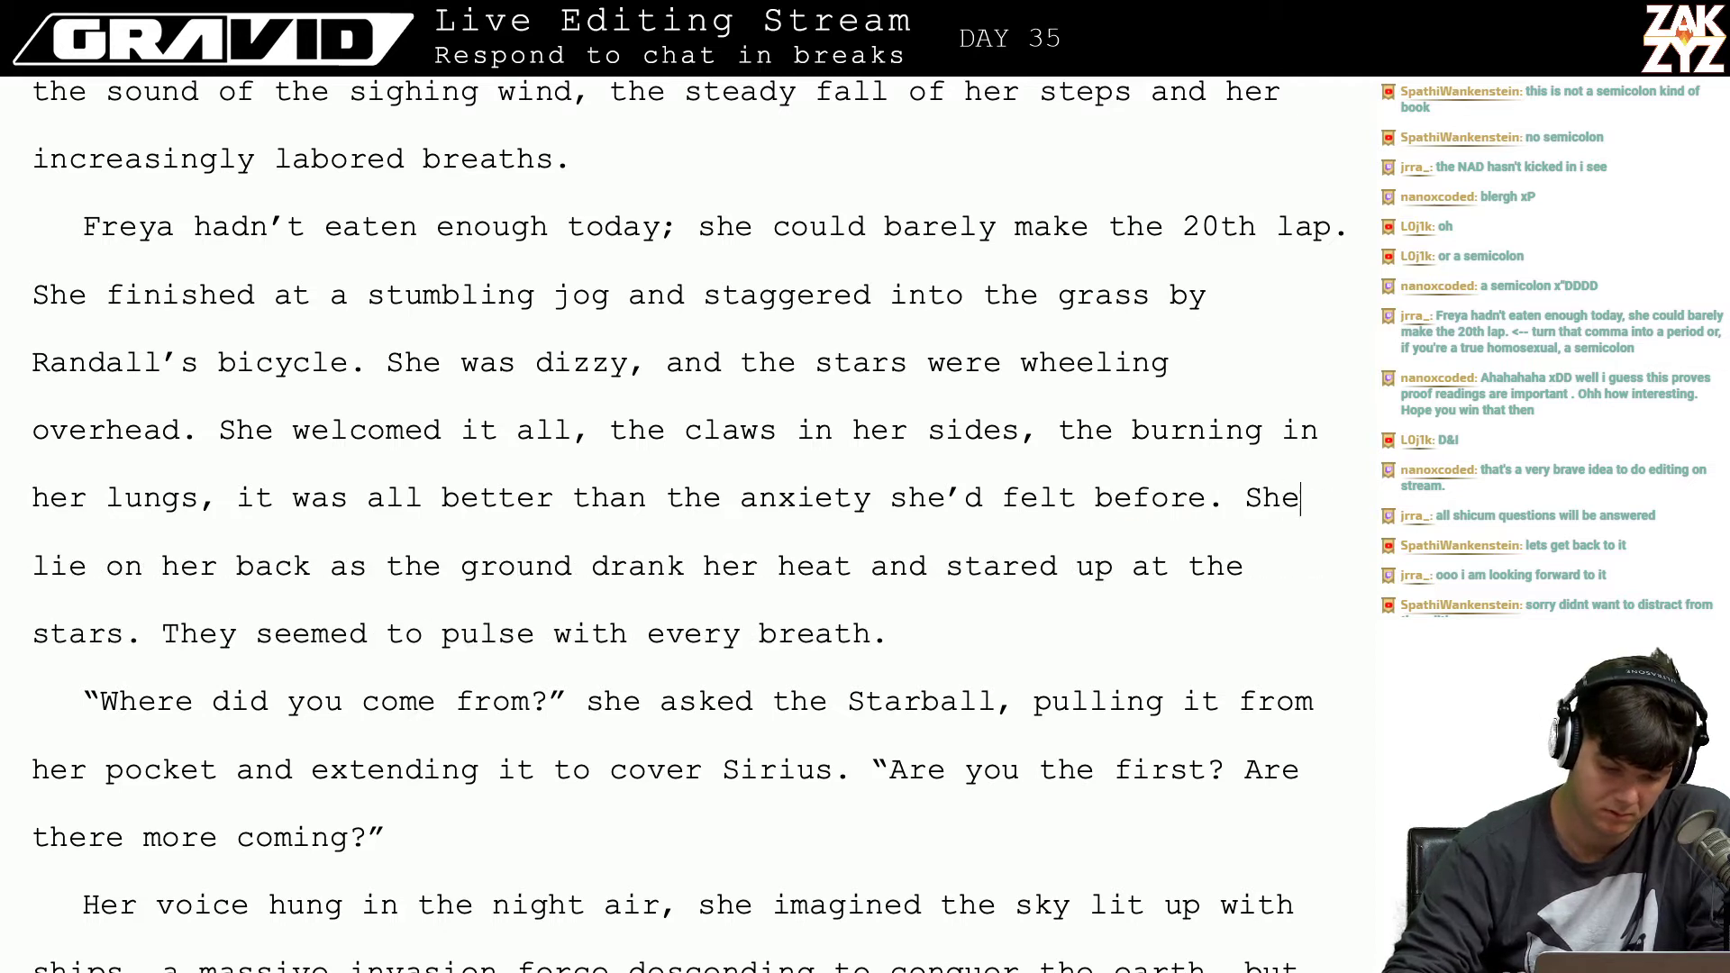
type("d")
key("Right")
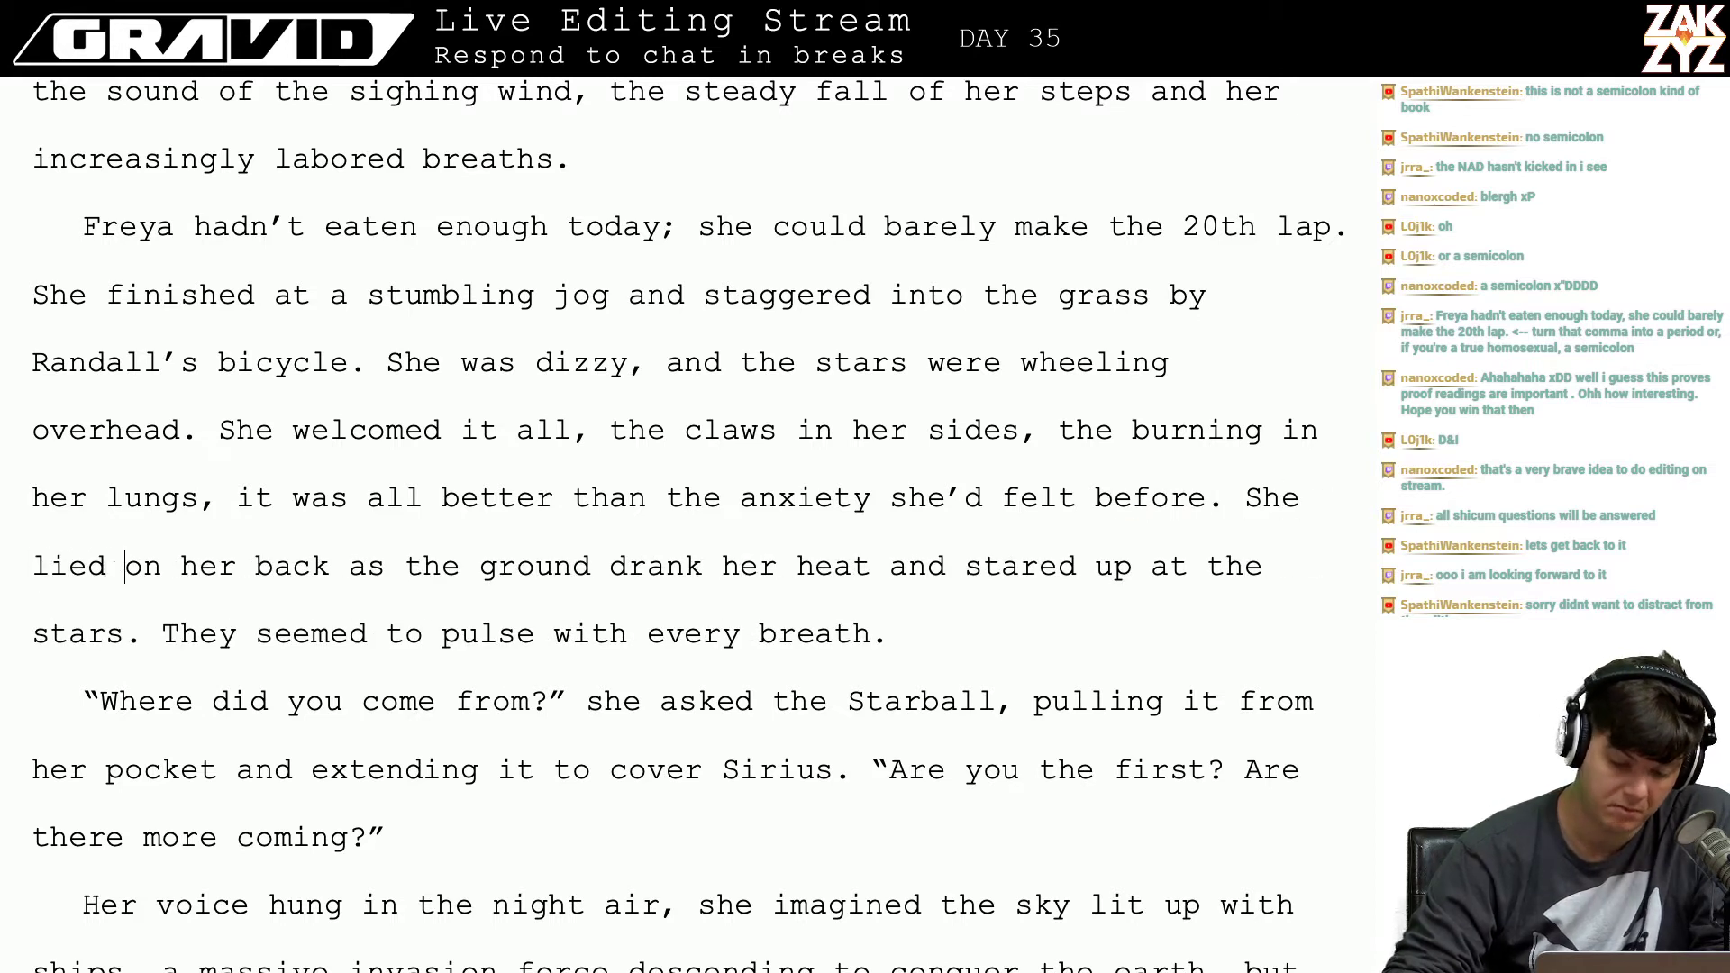
Step: Reread the sentences about Freya on her back staring up at the stars and the stars pulsing with every breath
key("Right")
key("Right")
key("Right")
key("Right")
key("Right")
key("Right")
key("Right")
key("Right")
key("Right")
key("Right")
key("Right")
key("Right")
key("Right")
key("Right")
key("Right")
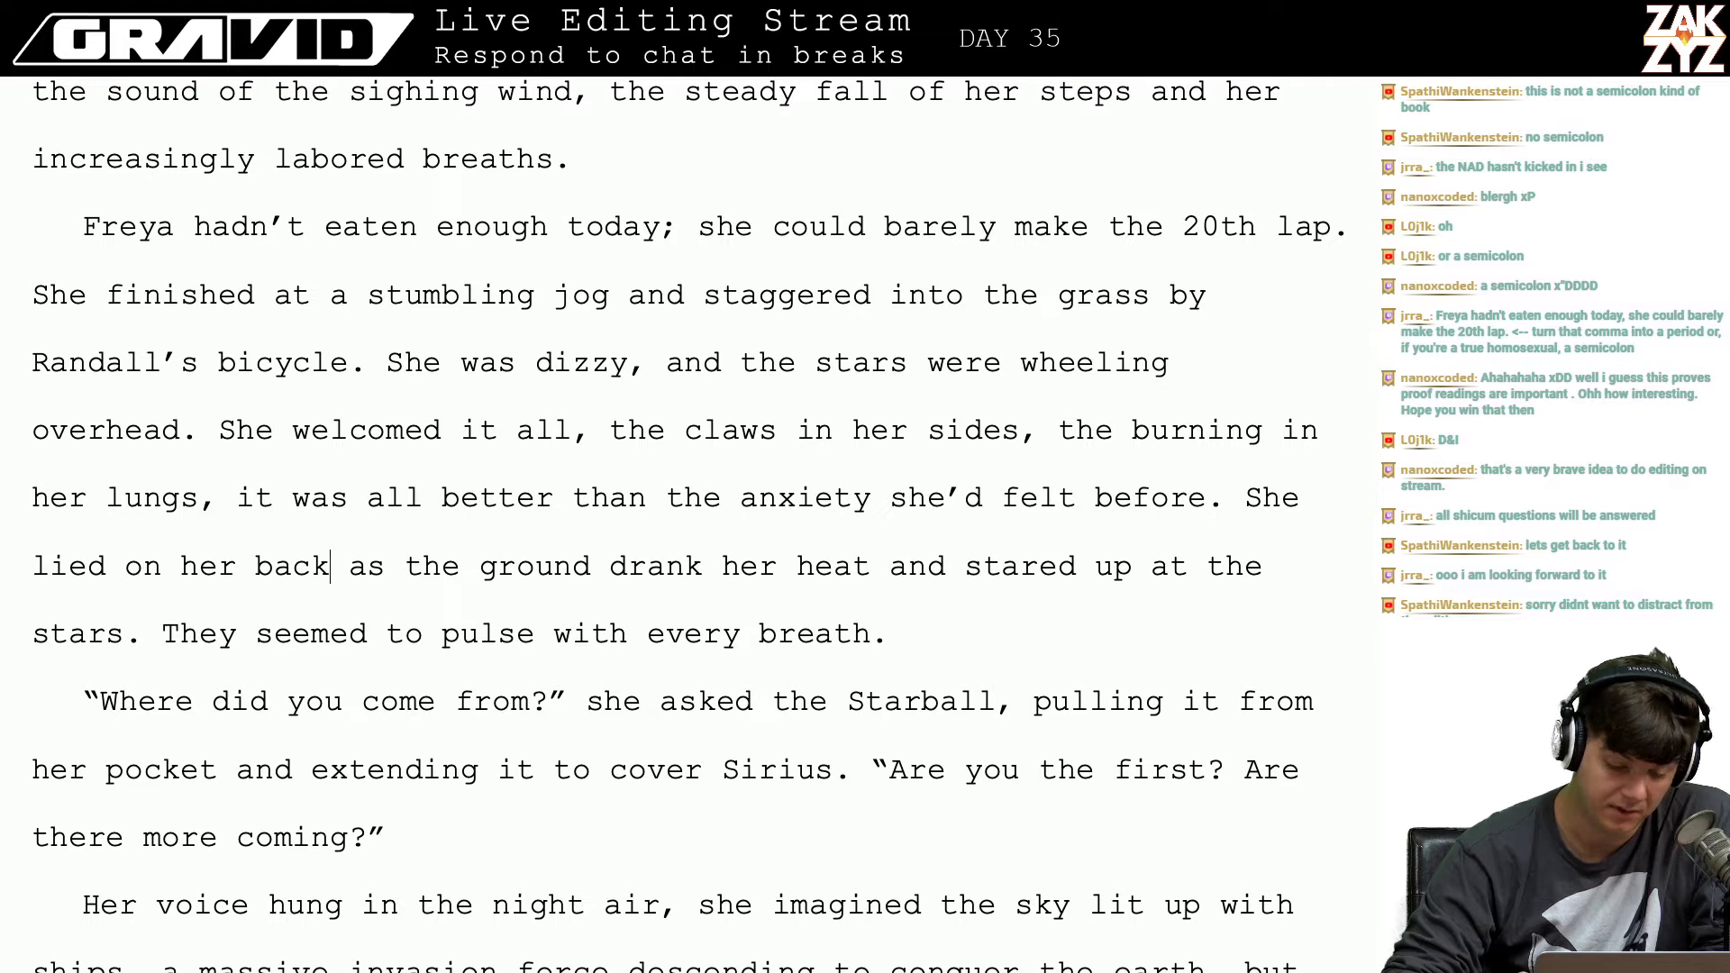
key("Down")
key("Left")
key("Left")
key("Left")
key("Left")
key("Left")
key("Left")
key("Left")
key("Left")
key("Left")
key("Left")
key("Left")
key("Left")
key("Left")
key("Left")
key("Left")
key("Left")
key("Left")
key("Left")
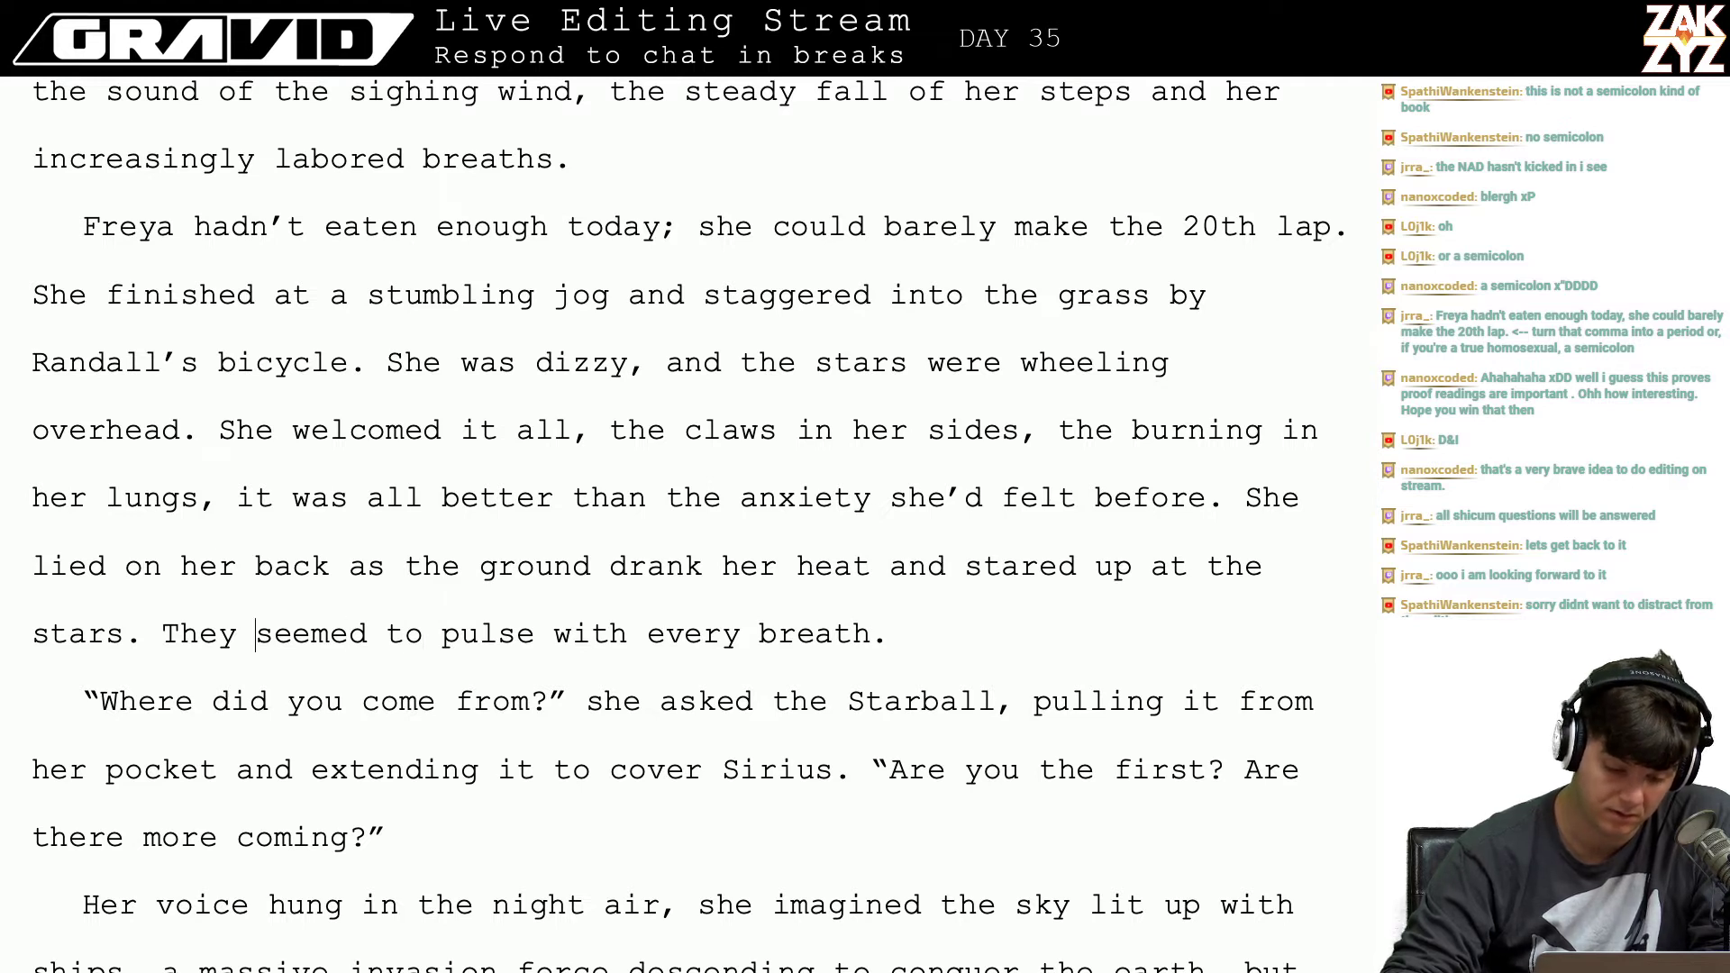
key("Right")
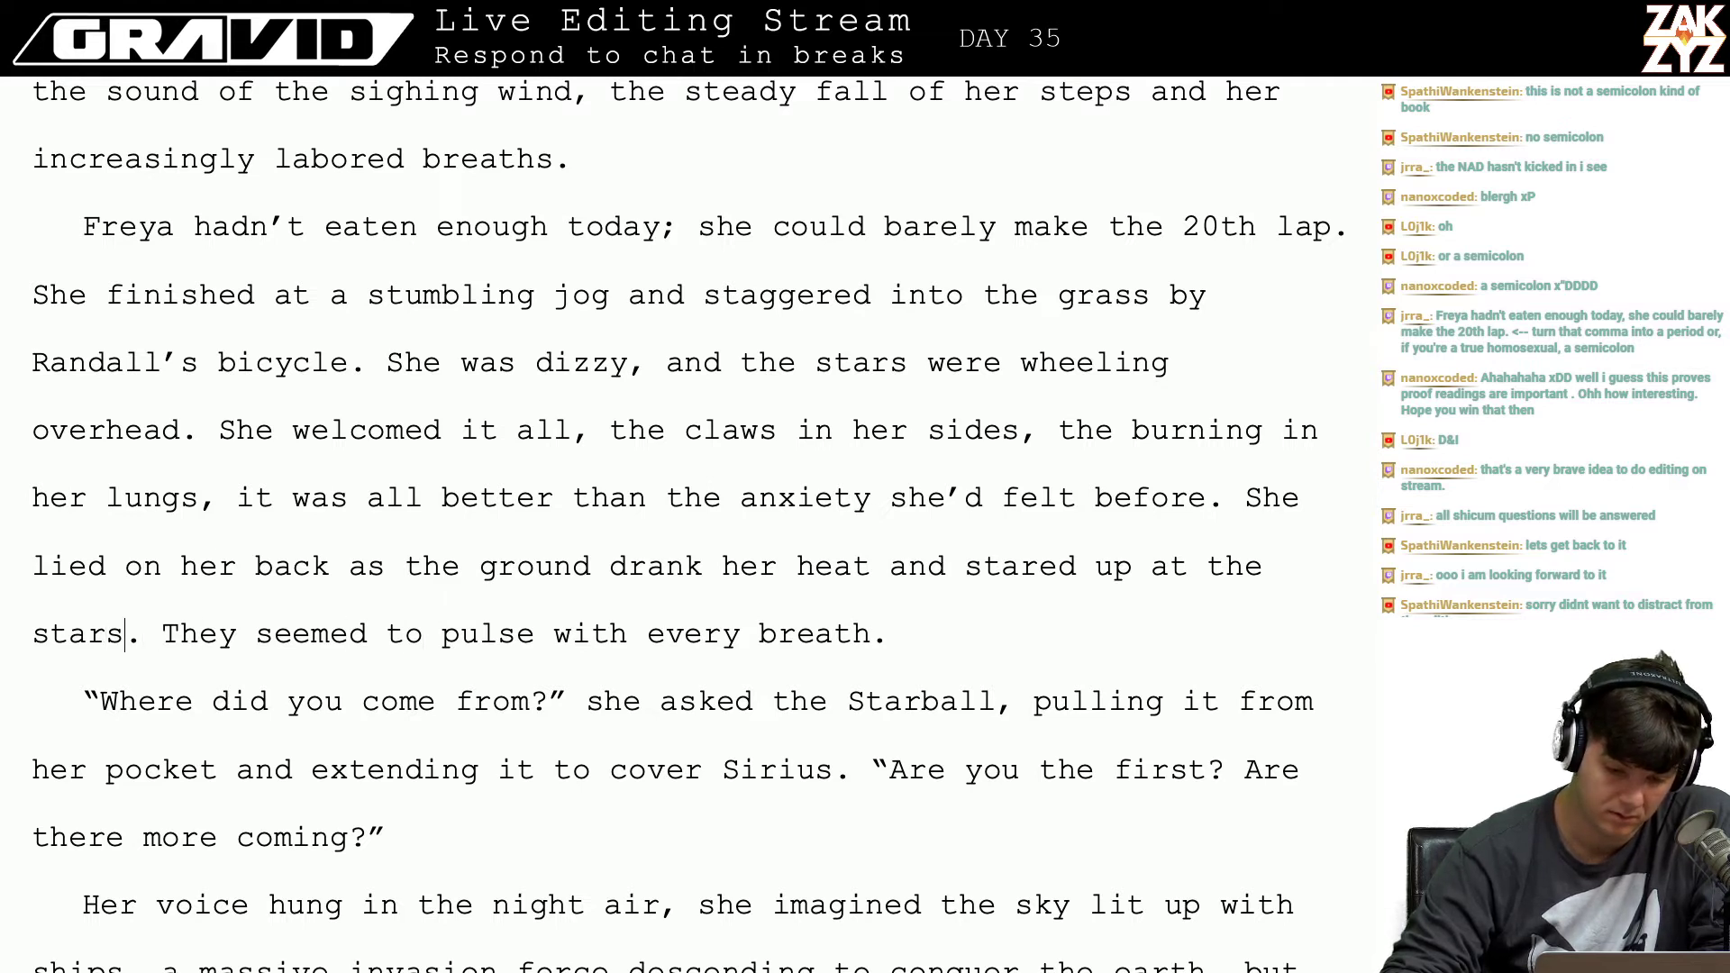
key("Left")
key("Left")
key("Left")
key("Left")
key("Left")
Step: Review the wording from "her lungs, it was all better than the anxiety" through "She lied on her back"
key("Up")
key("Up")
key("Right")
key("Right")
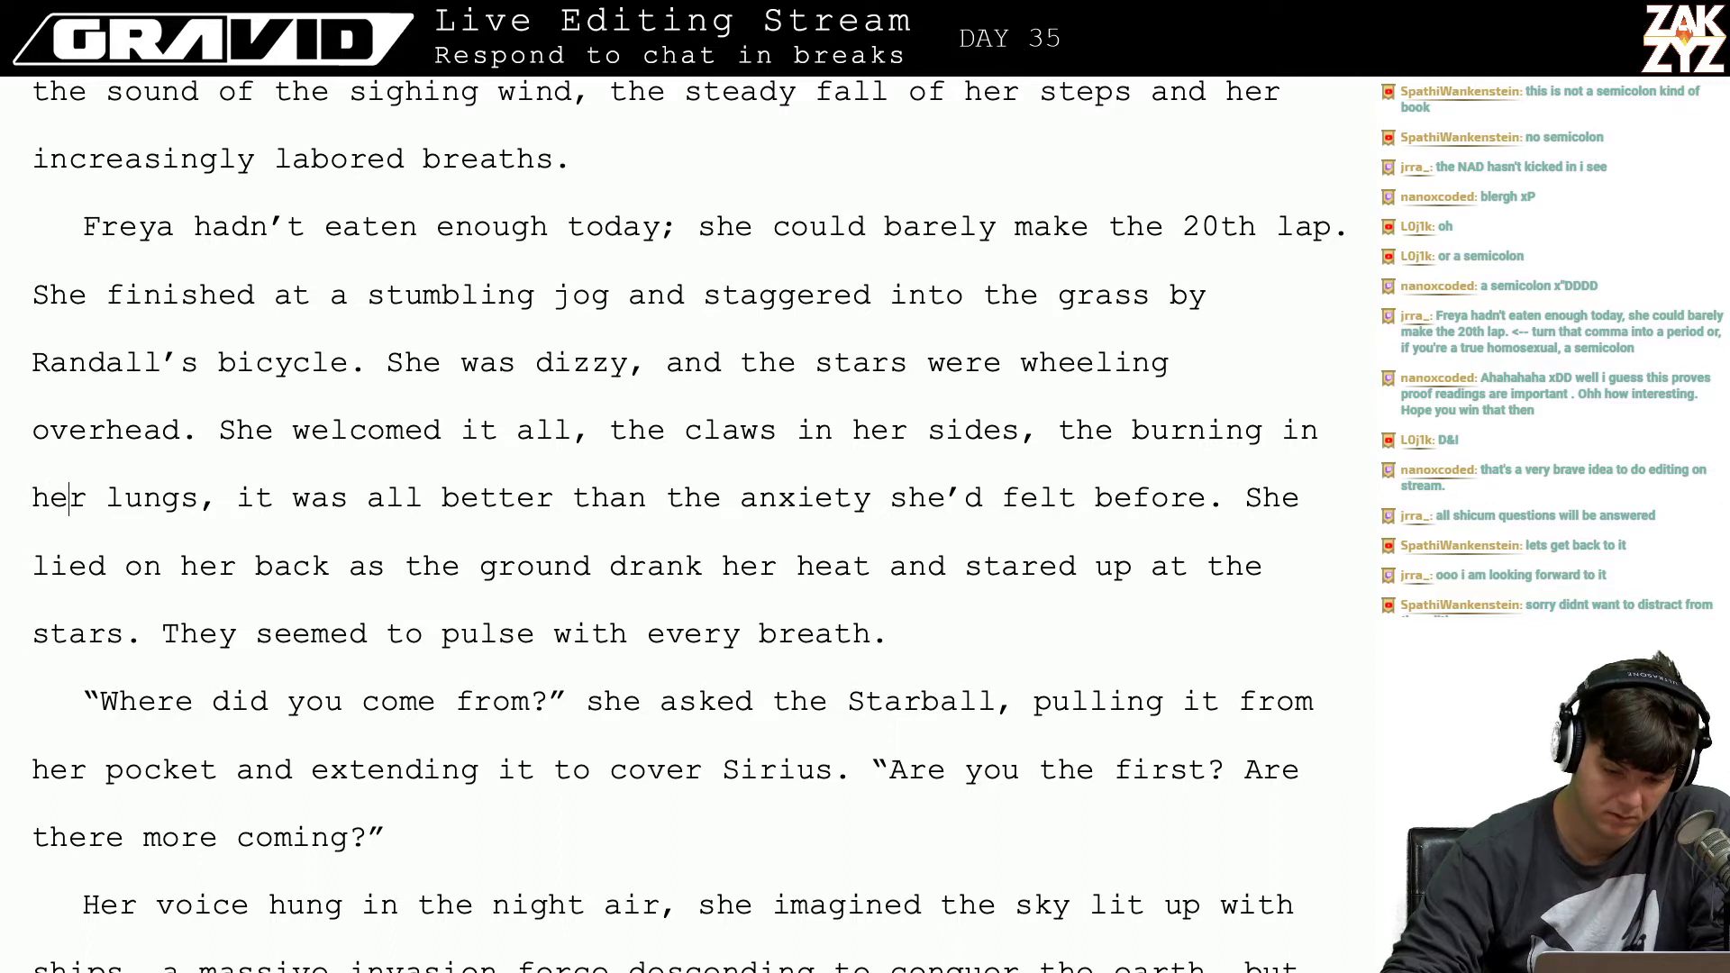
key("Right")
key("Right")
key("Right")
key("Right")
key("Right")
key("Right")
key("Right")
key("Right")
key("Right")
key("Right")
key("Right")
key("Right")
key("Right")
key("Right")
key("Right")
key("Right")
key("Right")
key("Right")
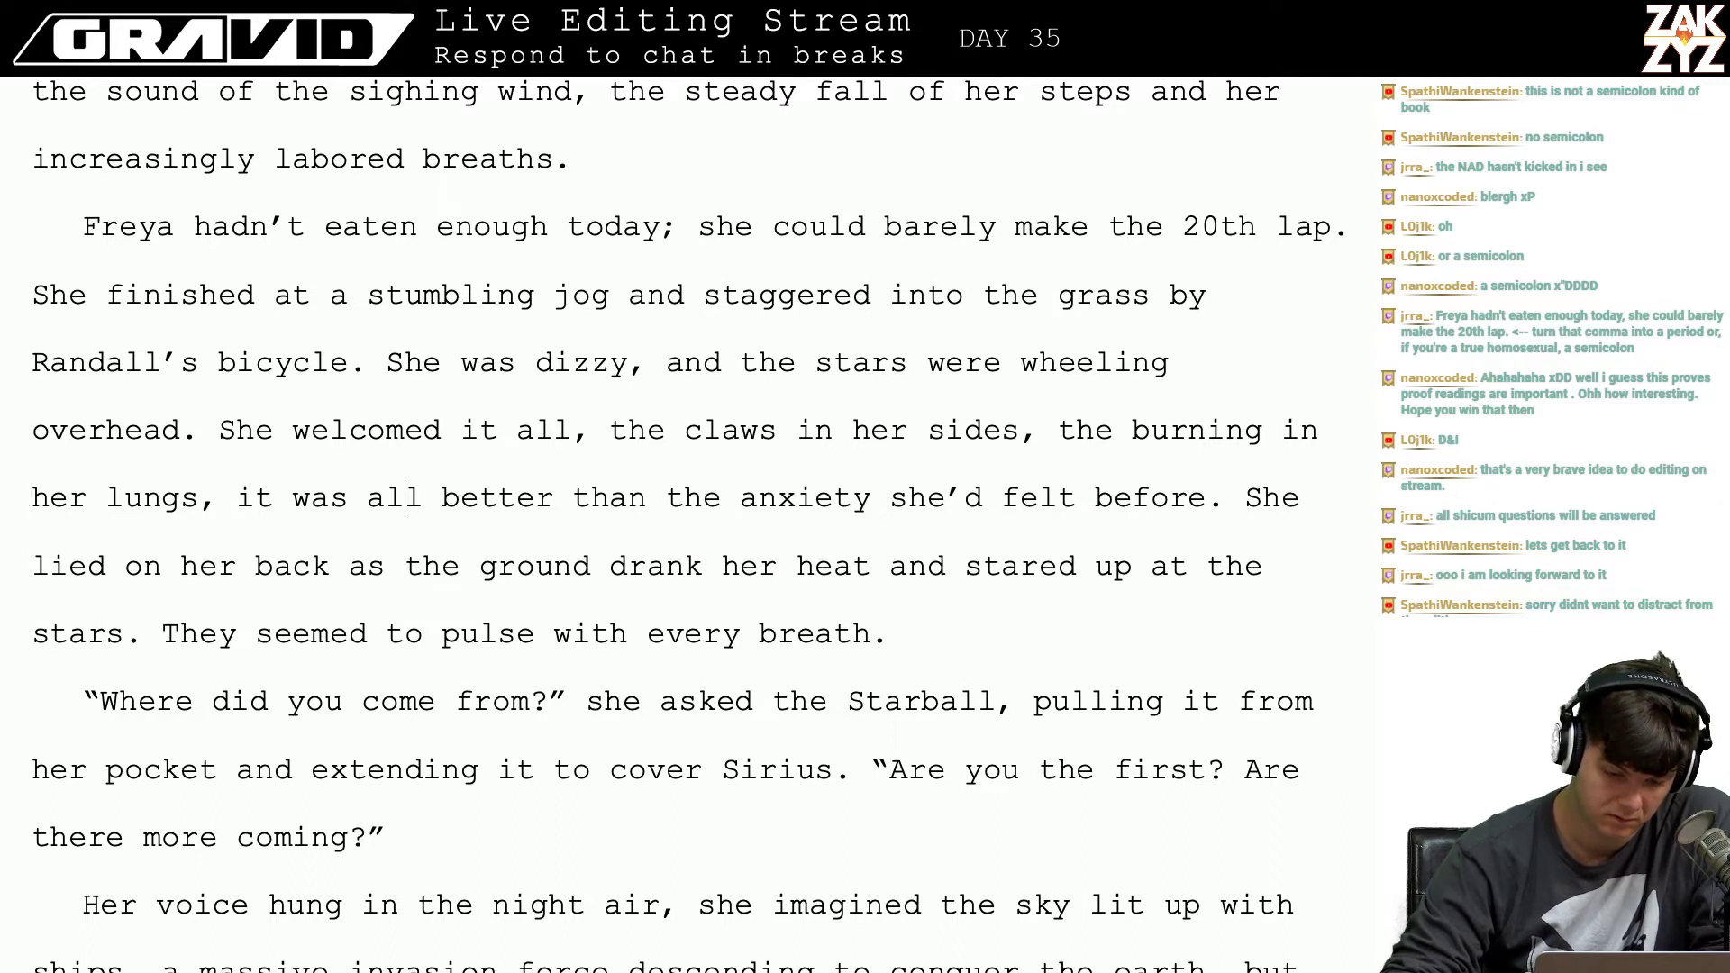
key("Down")
key("Left")
key("Left")
key("Left")
key("Left")
key("Left")
key("Left")
key("Left")
key("Left")
key("Left")
key("Left")
key("Left")
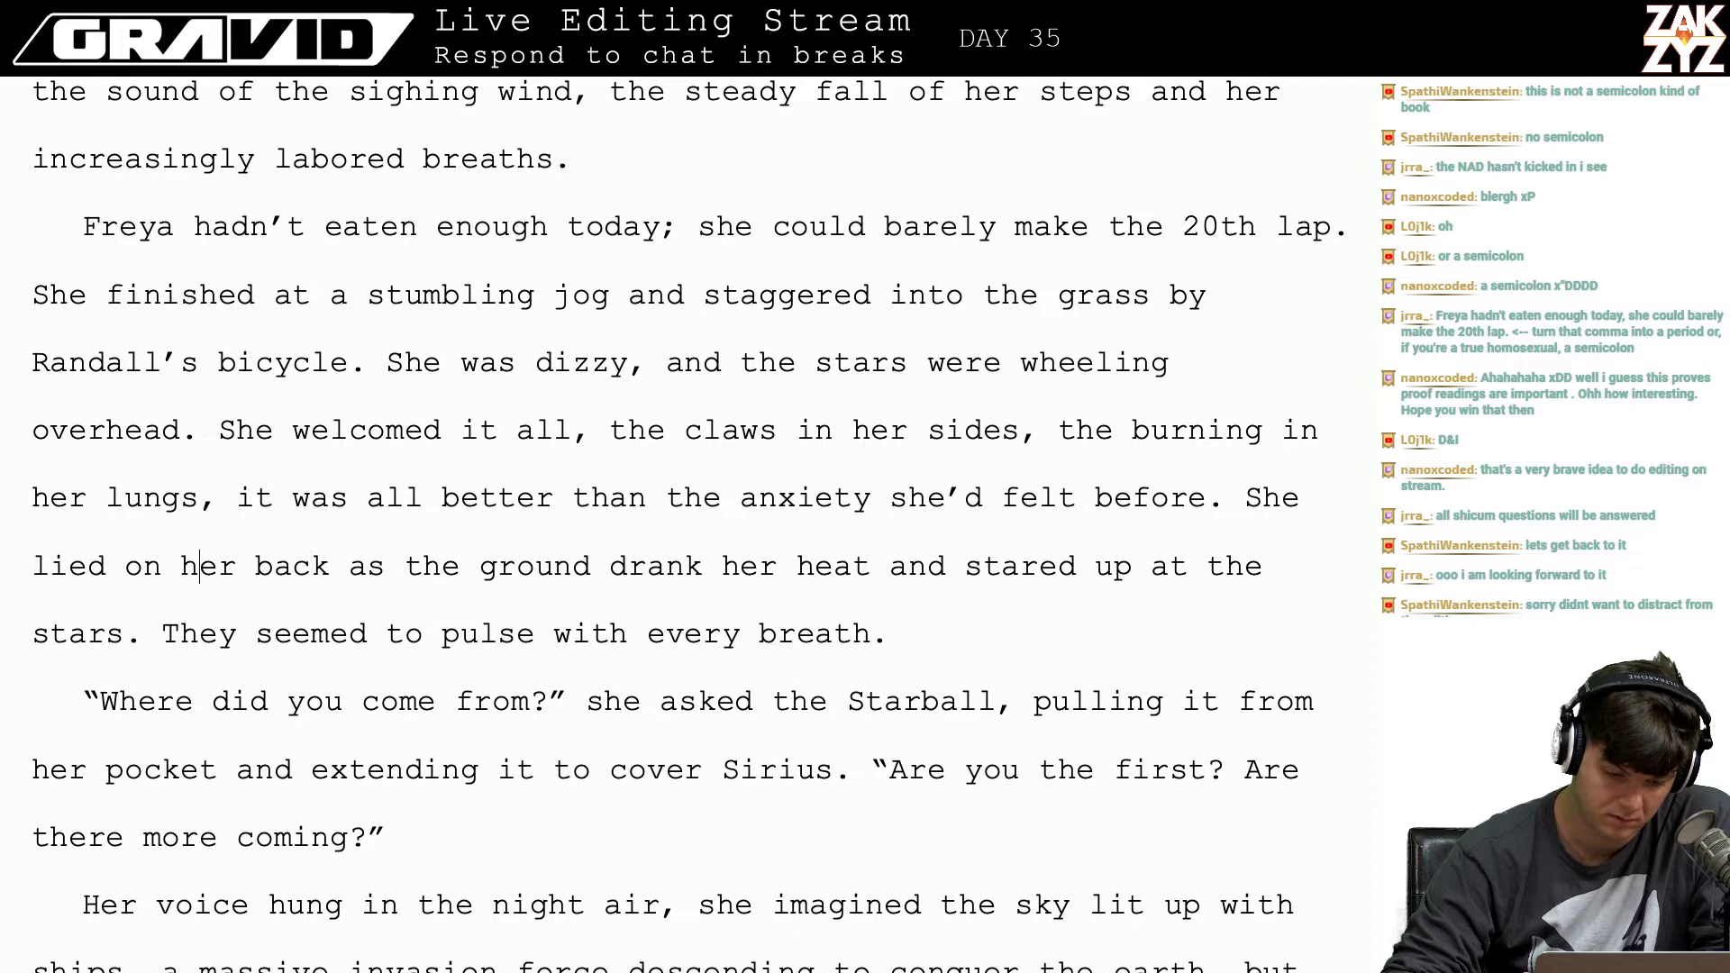
key("Left")
key("Left")
key("Left")
Step: Reread the sentence beginning "She welcomed it all, the claws in her sides" word by word
key("Down")
key("Up")
key("Up")
key("Right")
key("Up")
key("Right")
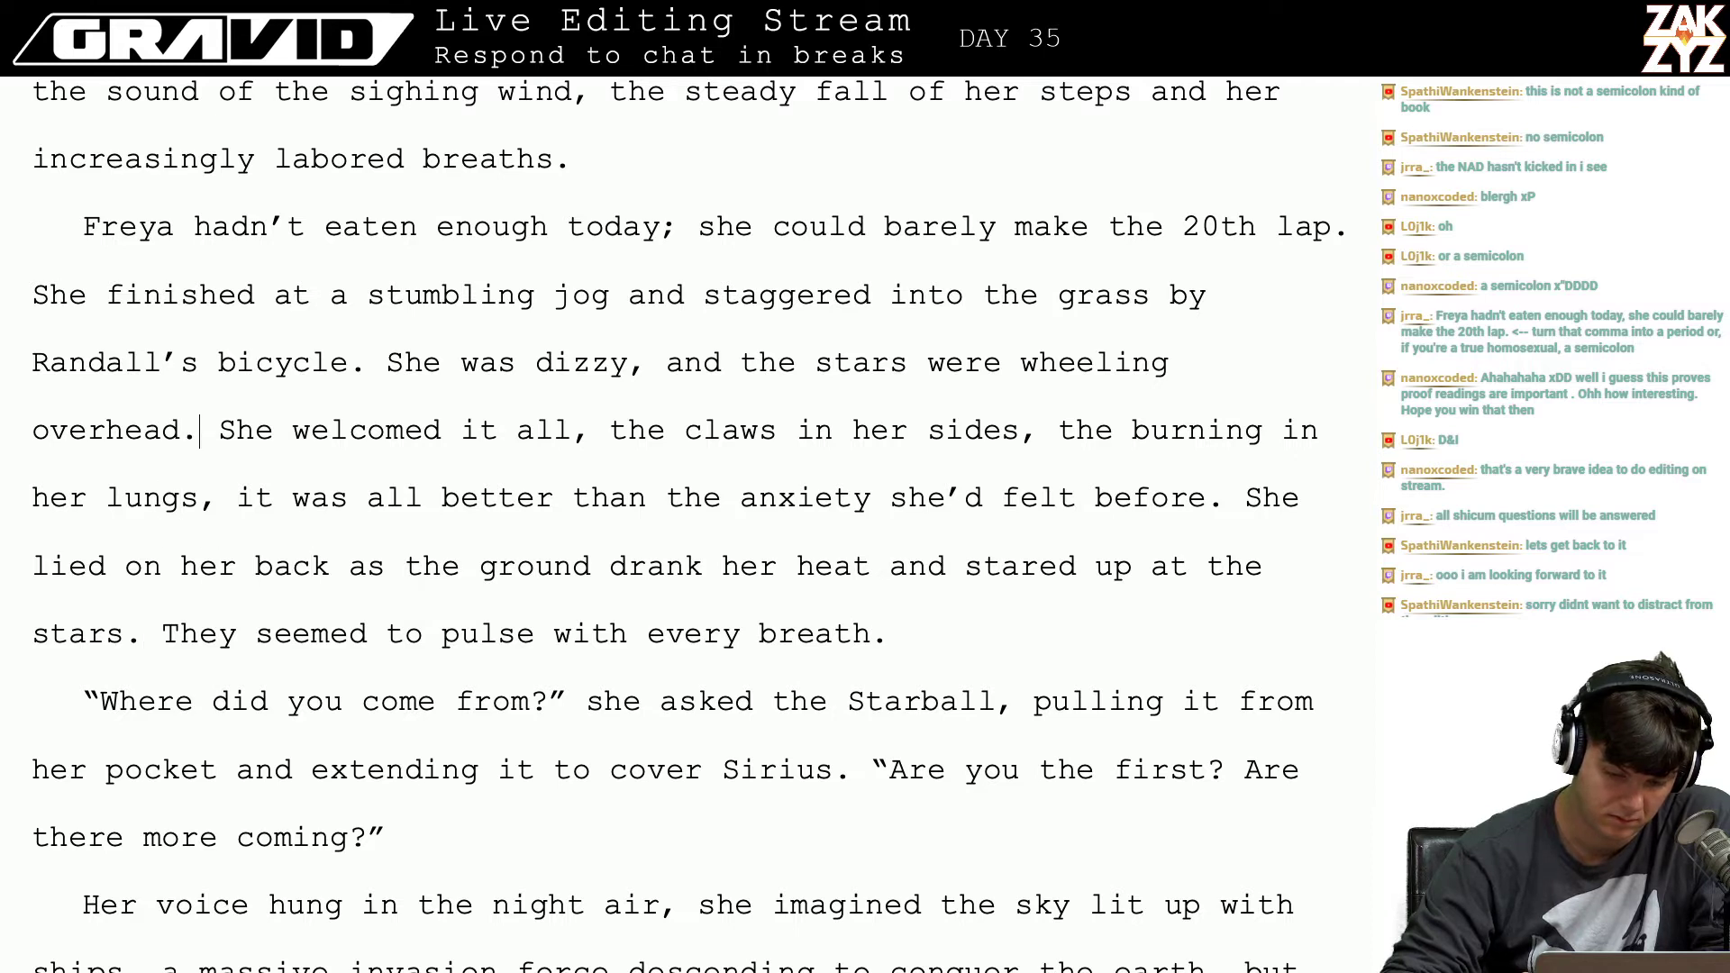
key("Right")
key("Right")
key("Right")
key("Right")
key("Right")
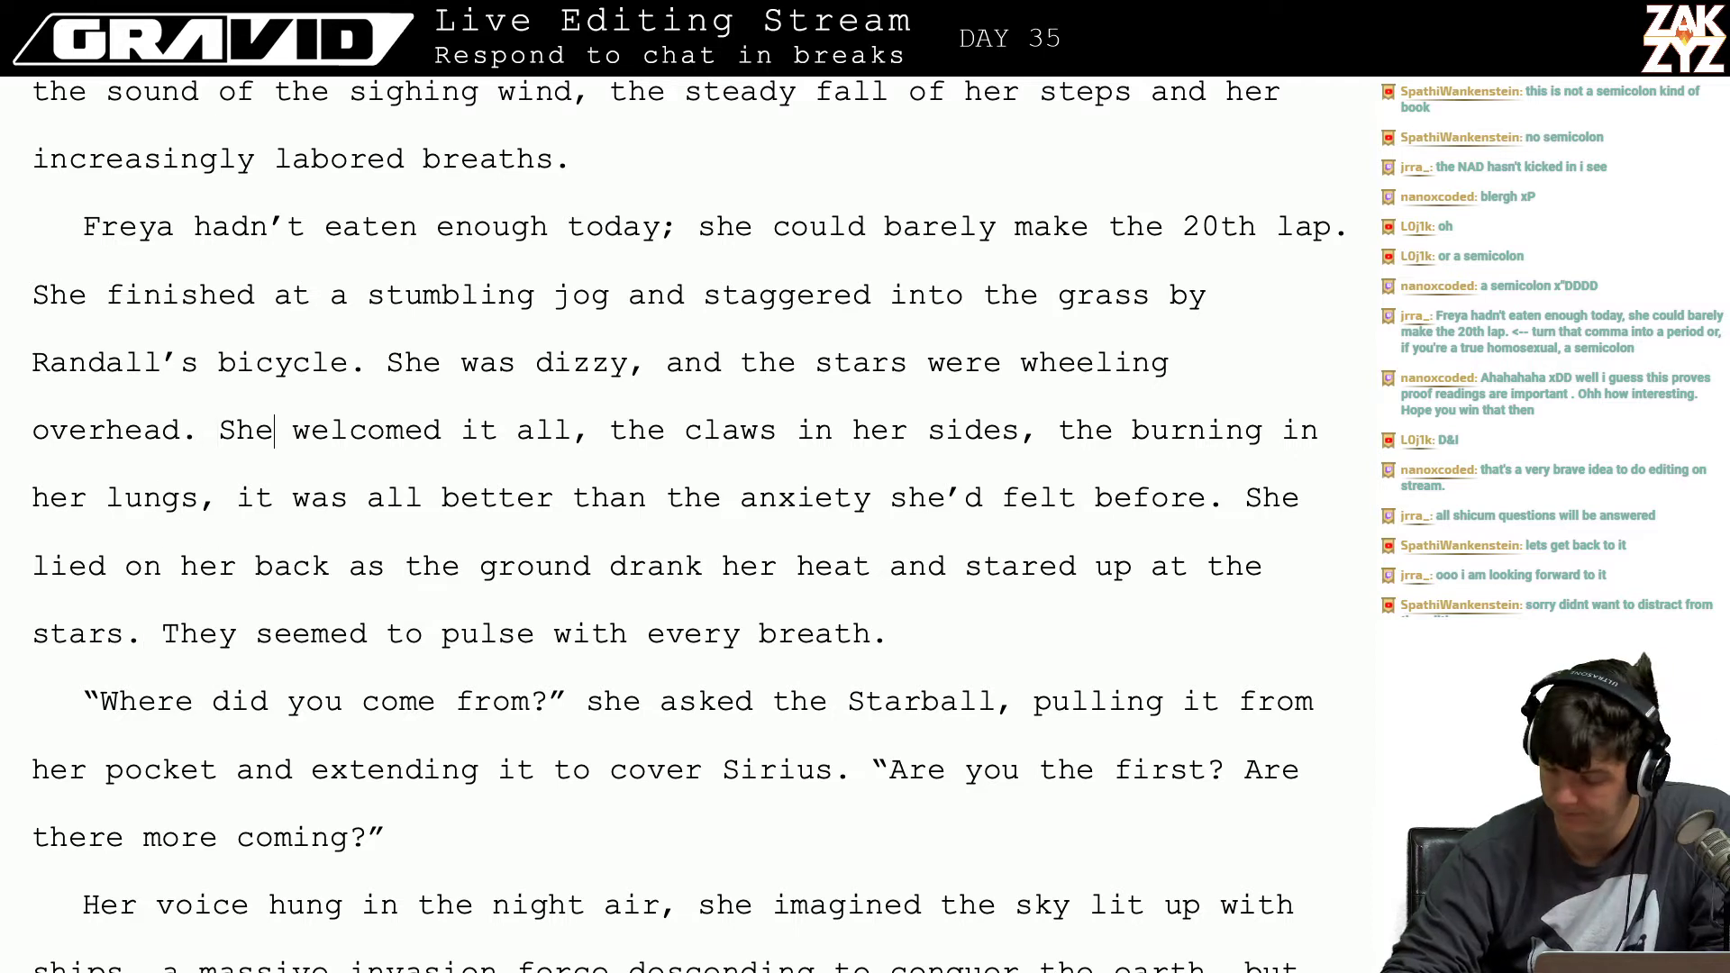
key("Right")
key("Right")
key("Right")
key("Right")
key("Right")
key("Right")
key("Right")
key("Right")
key("Right")
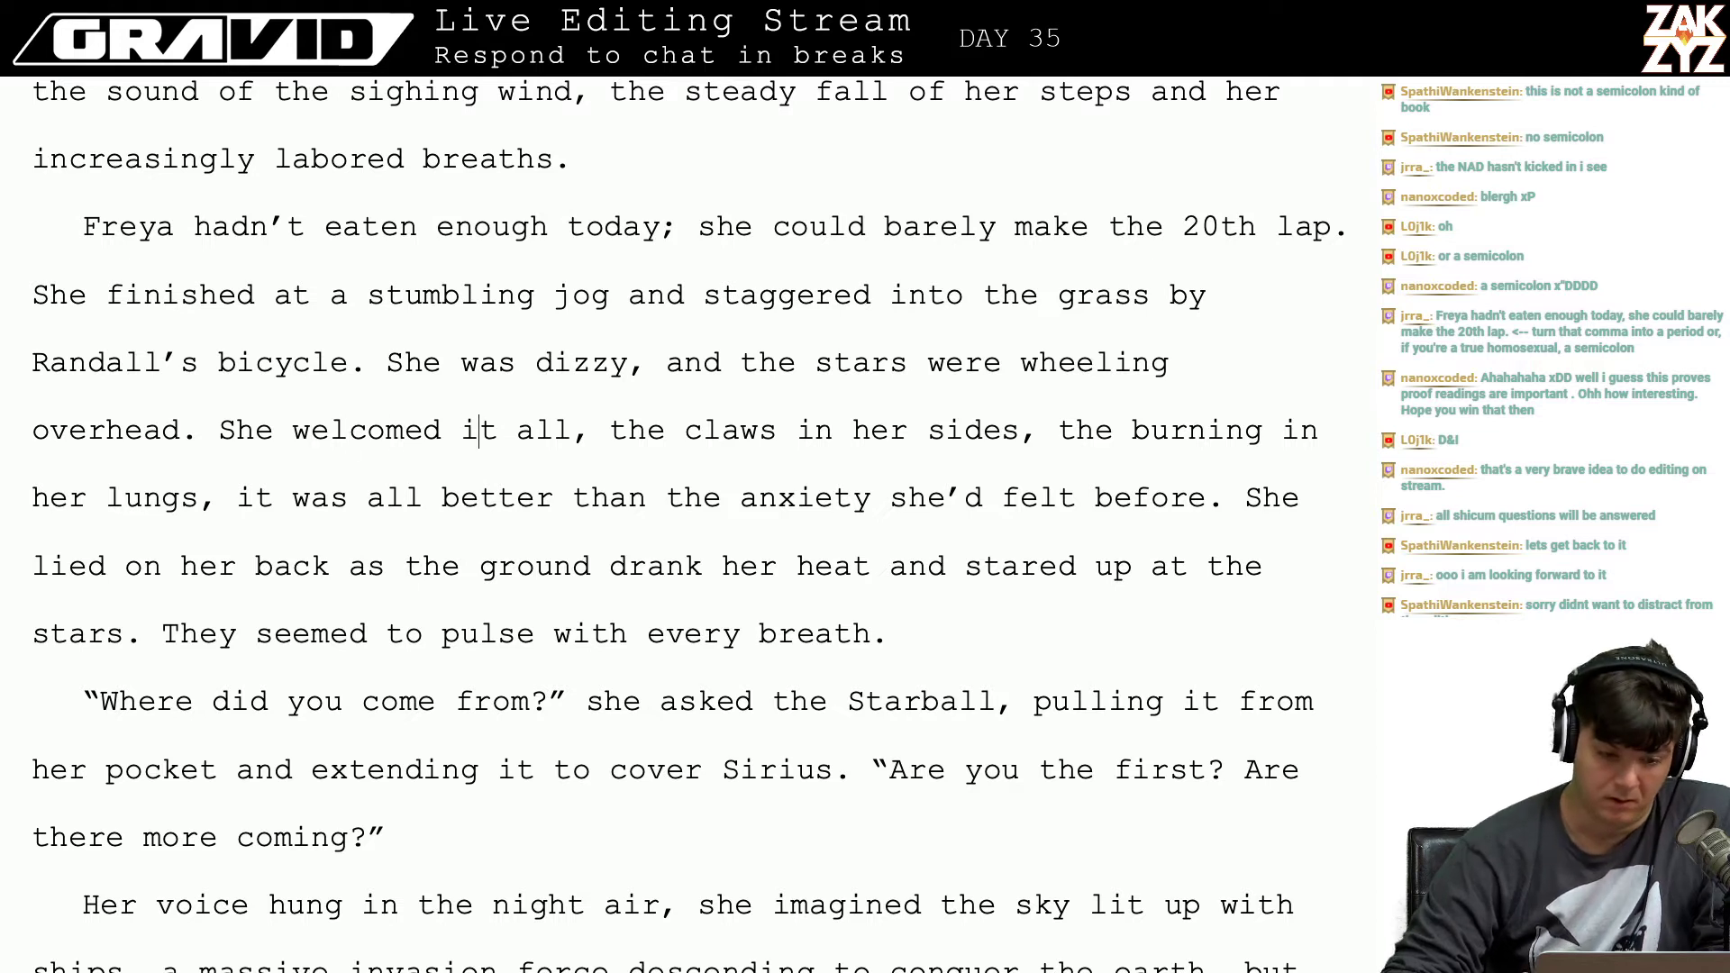
key("Left")
key("Left")
key("Right")
key("Right")
key("Right")
key("Right")
key("Right")
key("Right")
key("Right")
key("Right")
key("Right")
key("Right")
key("Right")
key("Right")
key("Right")
key("Right")
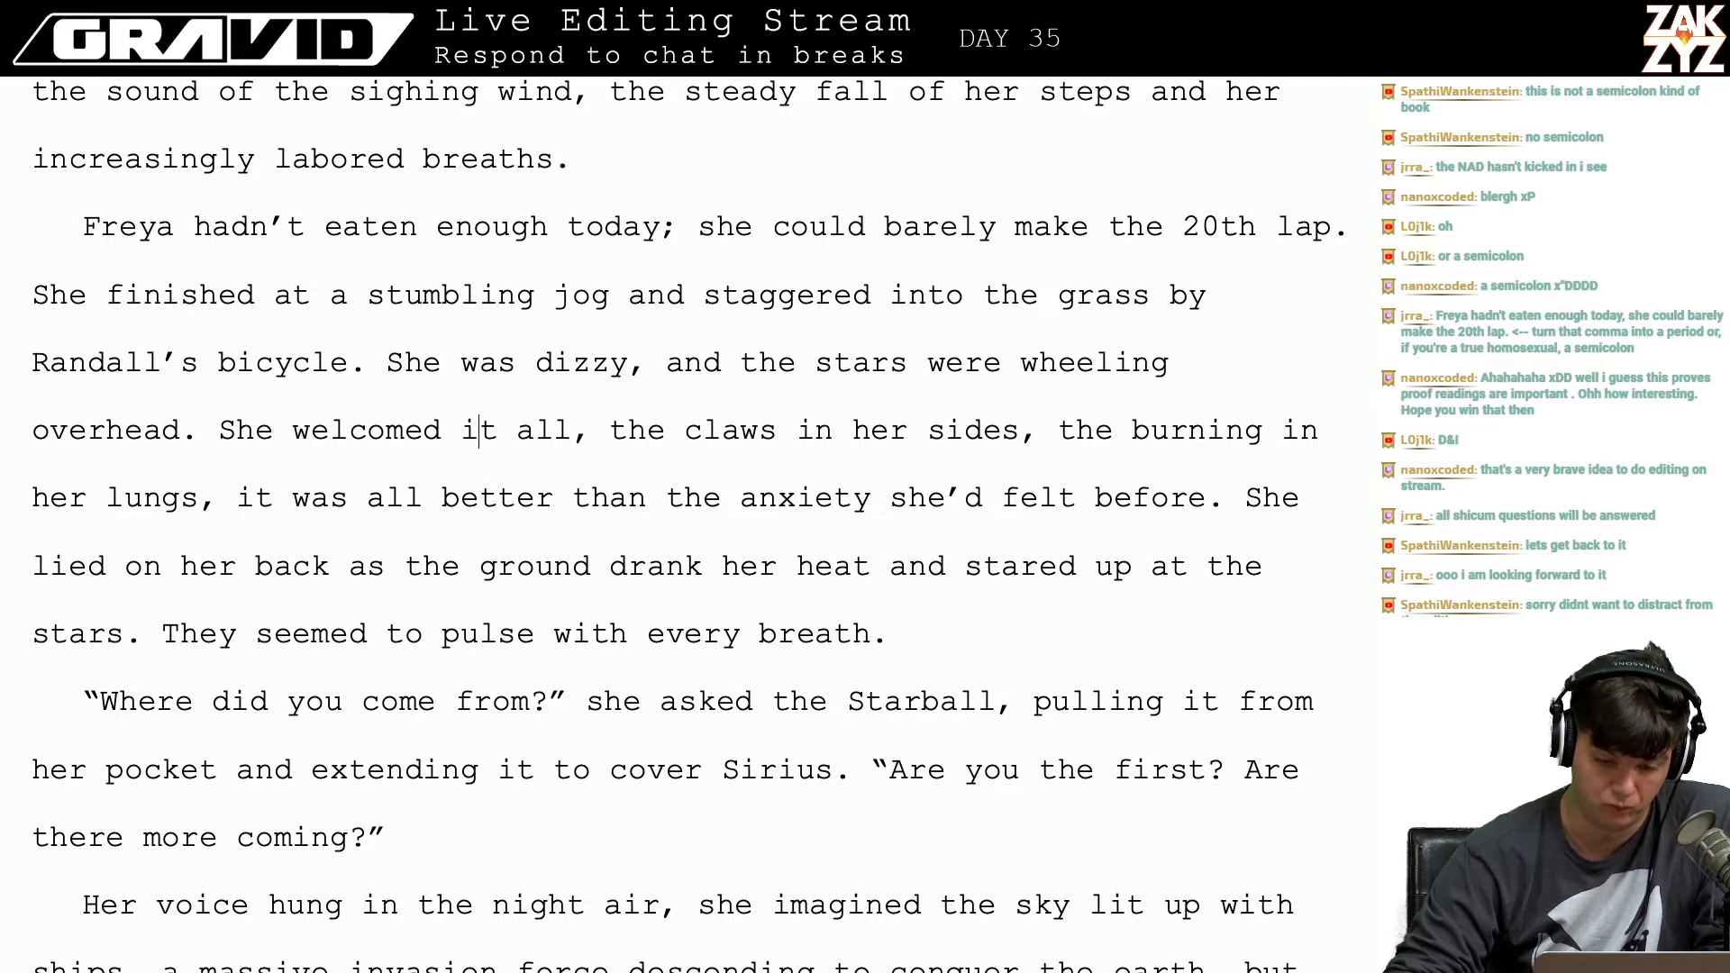
key("Right")
key("Right")
key("Right")
key("Right")
key("Right")
key("Right")
key("Right")
key("Right")
key("Right")
Step: Review the sentence "She was dizzy, and the stars were wheeling overhead" and how it leads into the following one
key("Up")
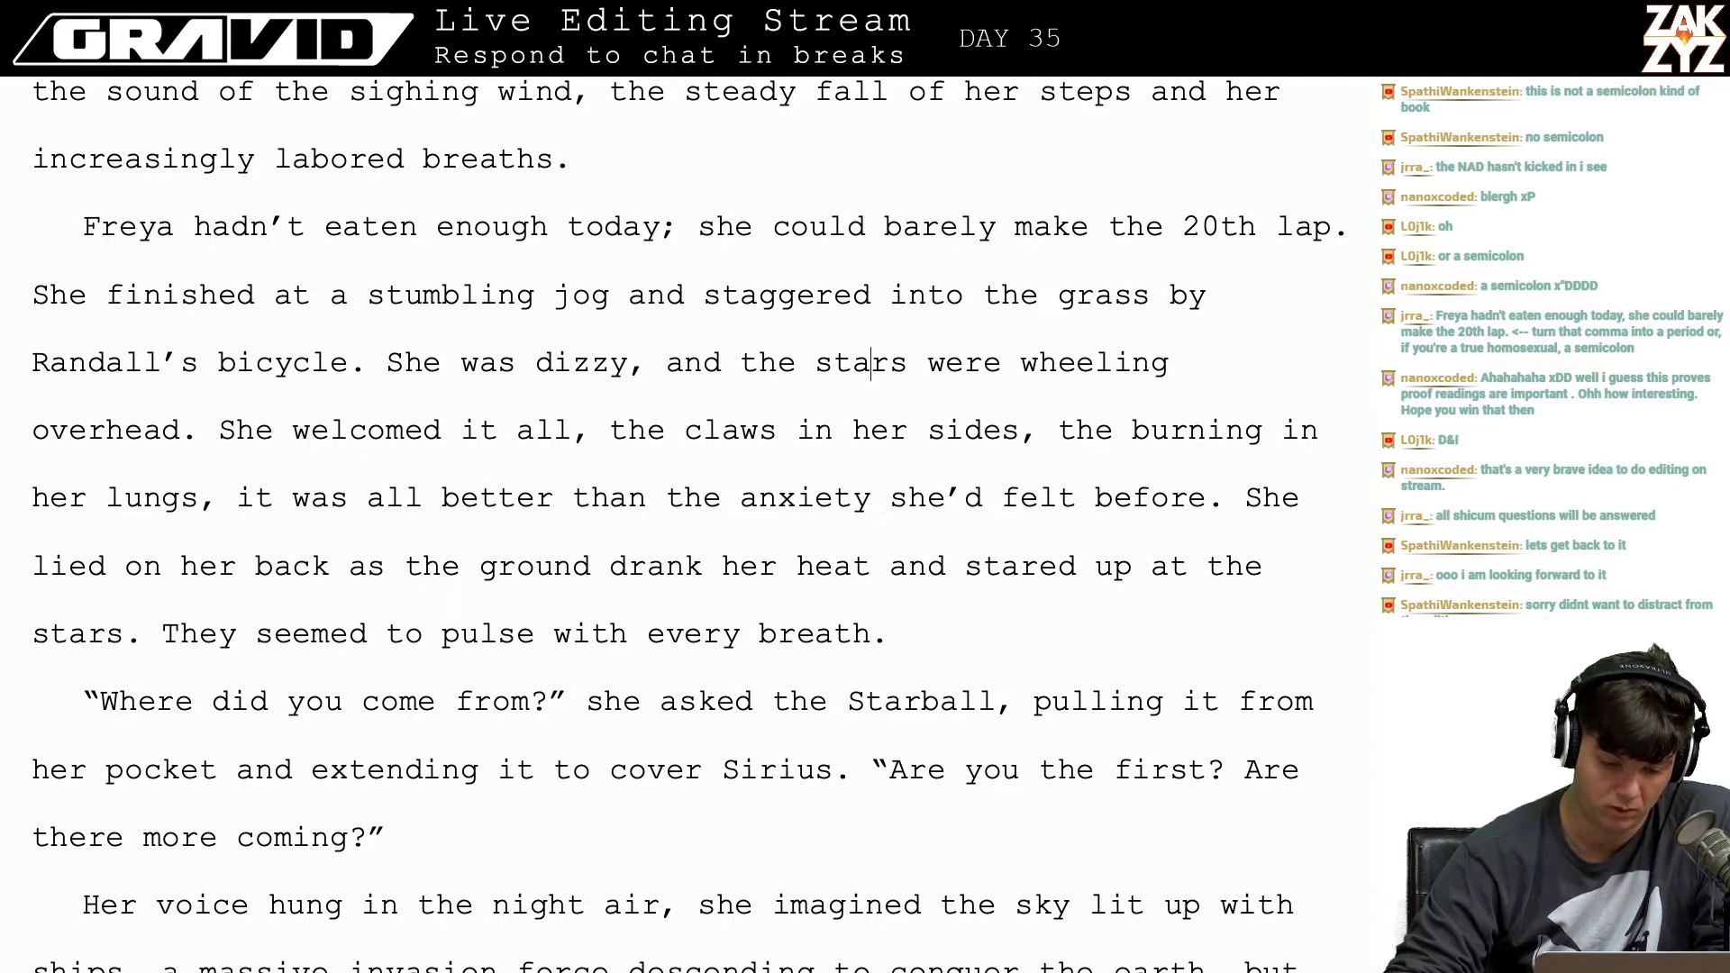
key("Right")
key("Right")
key("Right")
key("Right")
key("Right")
key("Right")
key("Right")
key("Right")
key("Right")
key("Right")
key("Right")
key("Right")
key("Right")
key("Right")
key("Right")
key("Right")
key("Right")
key("Right")
key("Right")
key("Right")
key("Right")
key("Right")
key("Right")
key("Right")
key("Right")
key("Right")
key("Right")
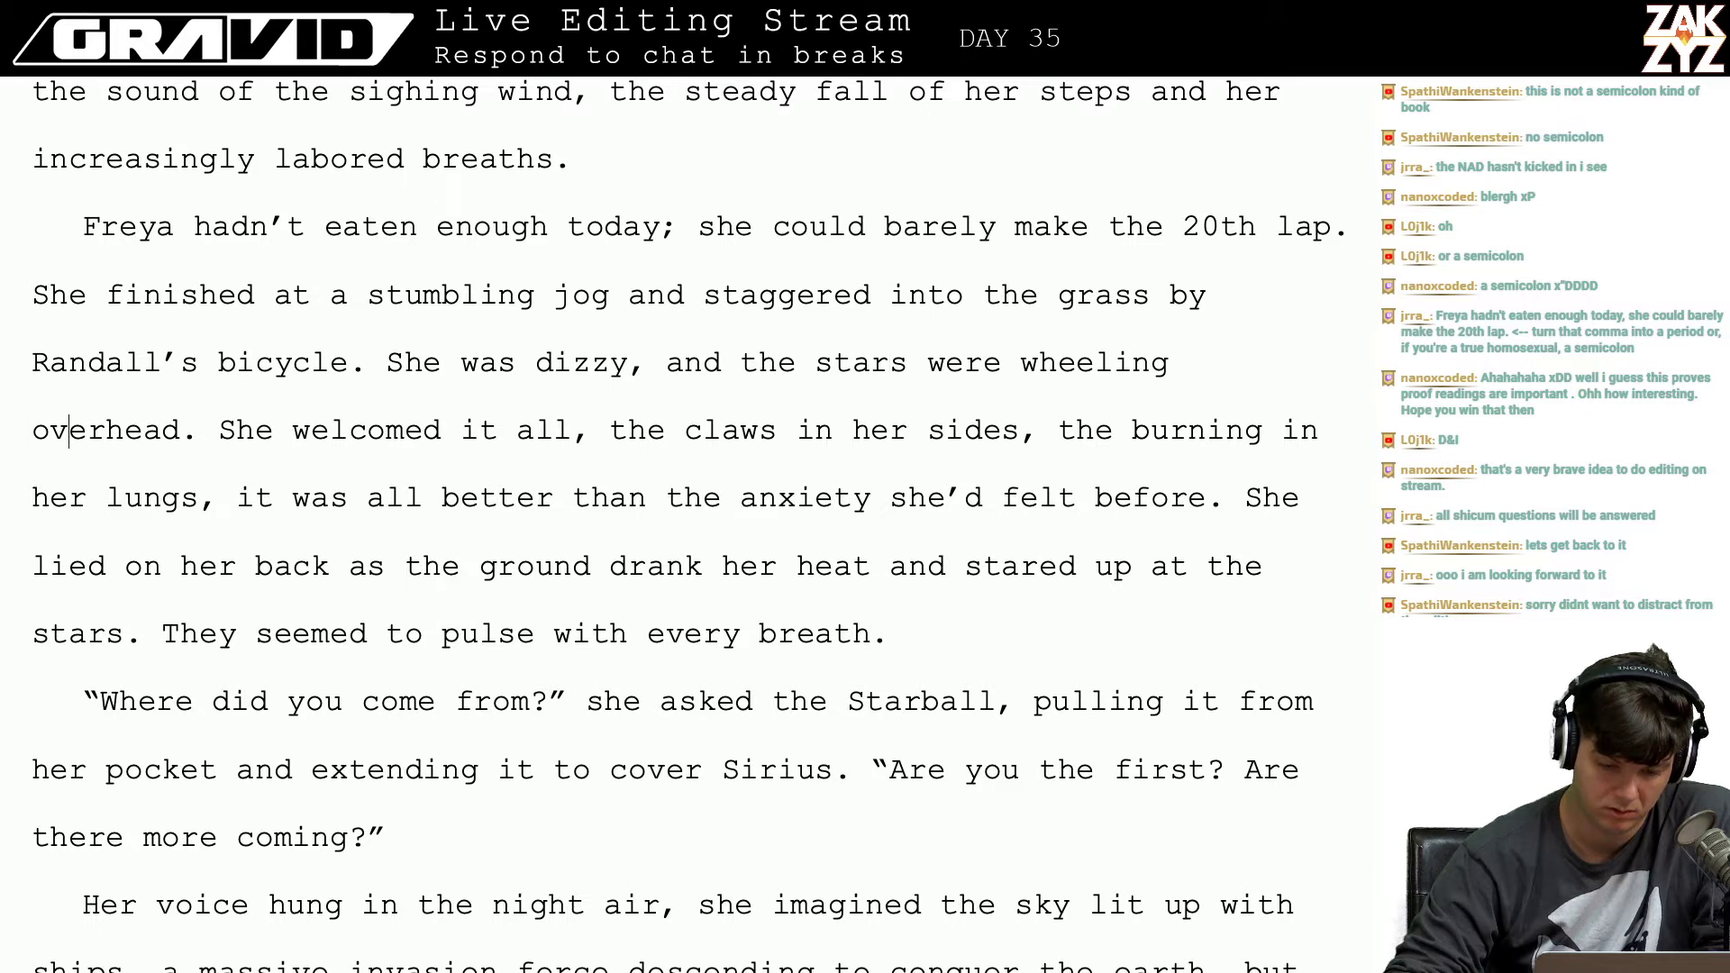
key("Right")
key("Right")
key("Right")
key("Right")
key("Right")
key("Up")
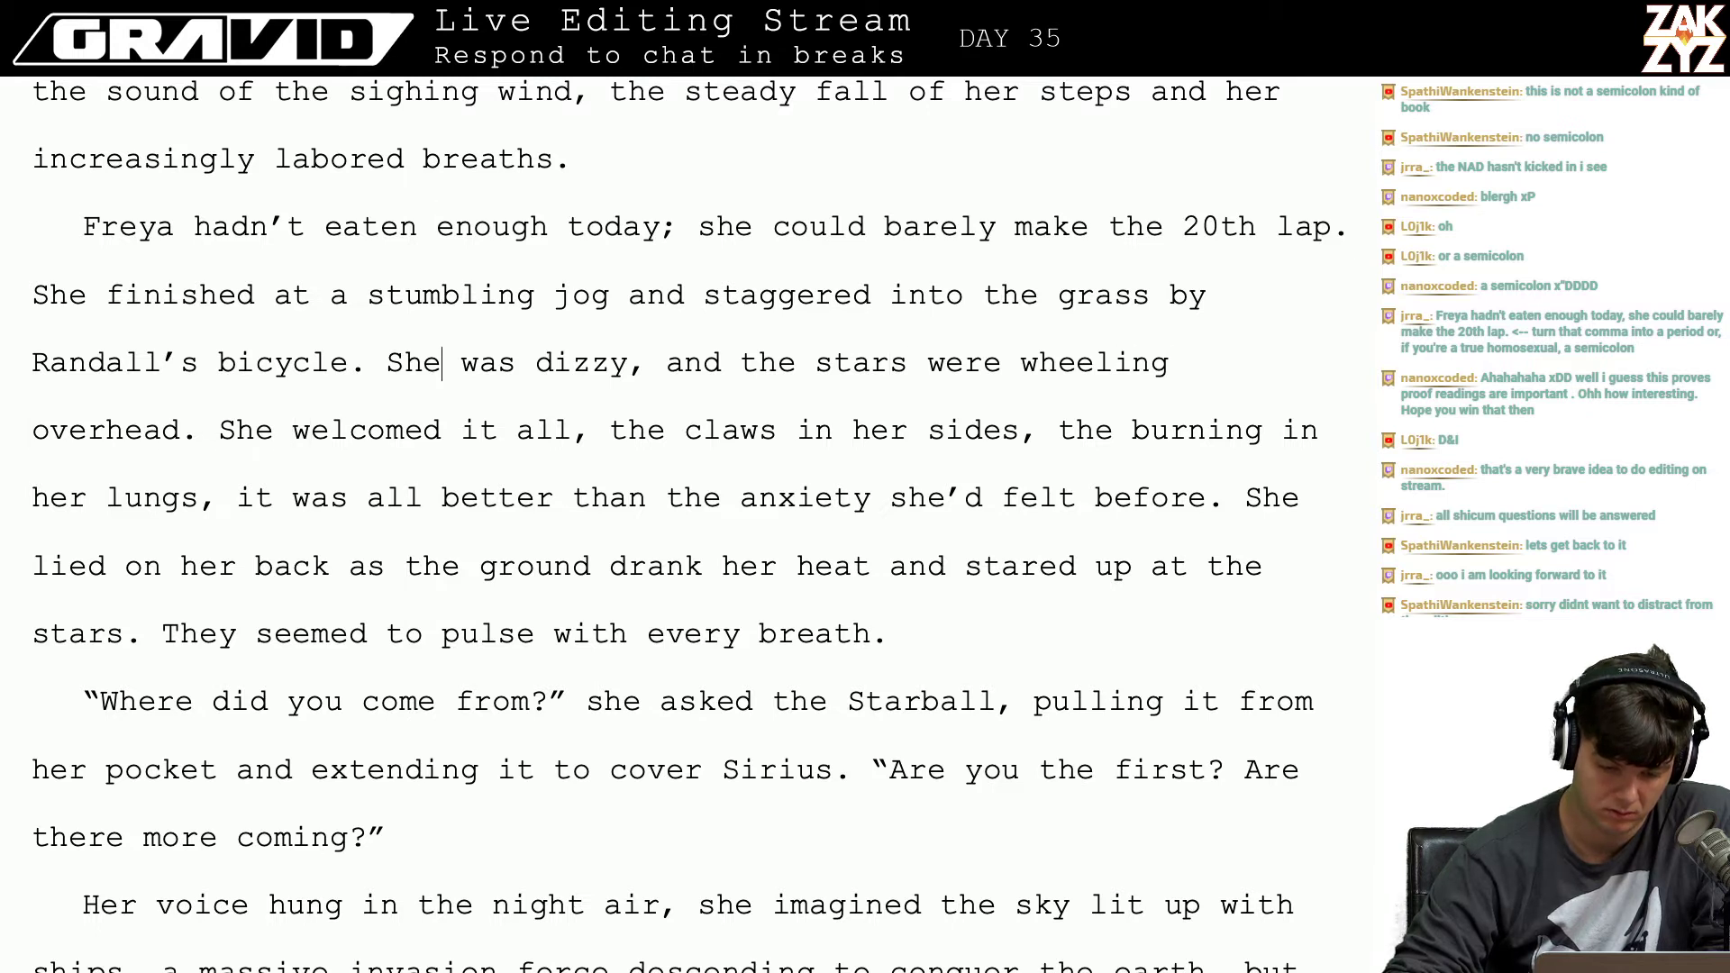
Step: Delete the sentence "She was dizzy, and the stars were wheeling overhead." after "Randall's bicycle."
key("Left")
key("Left")
key("Left")
left_click_drag(388, 369, 629, 370)
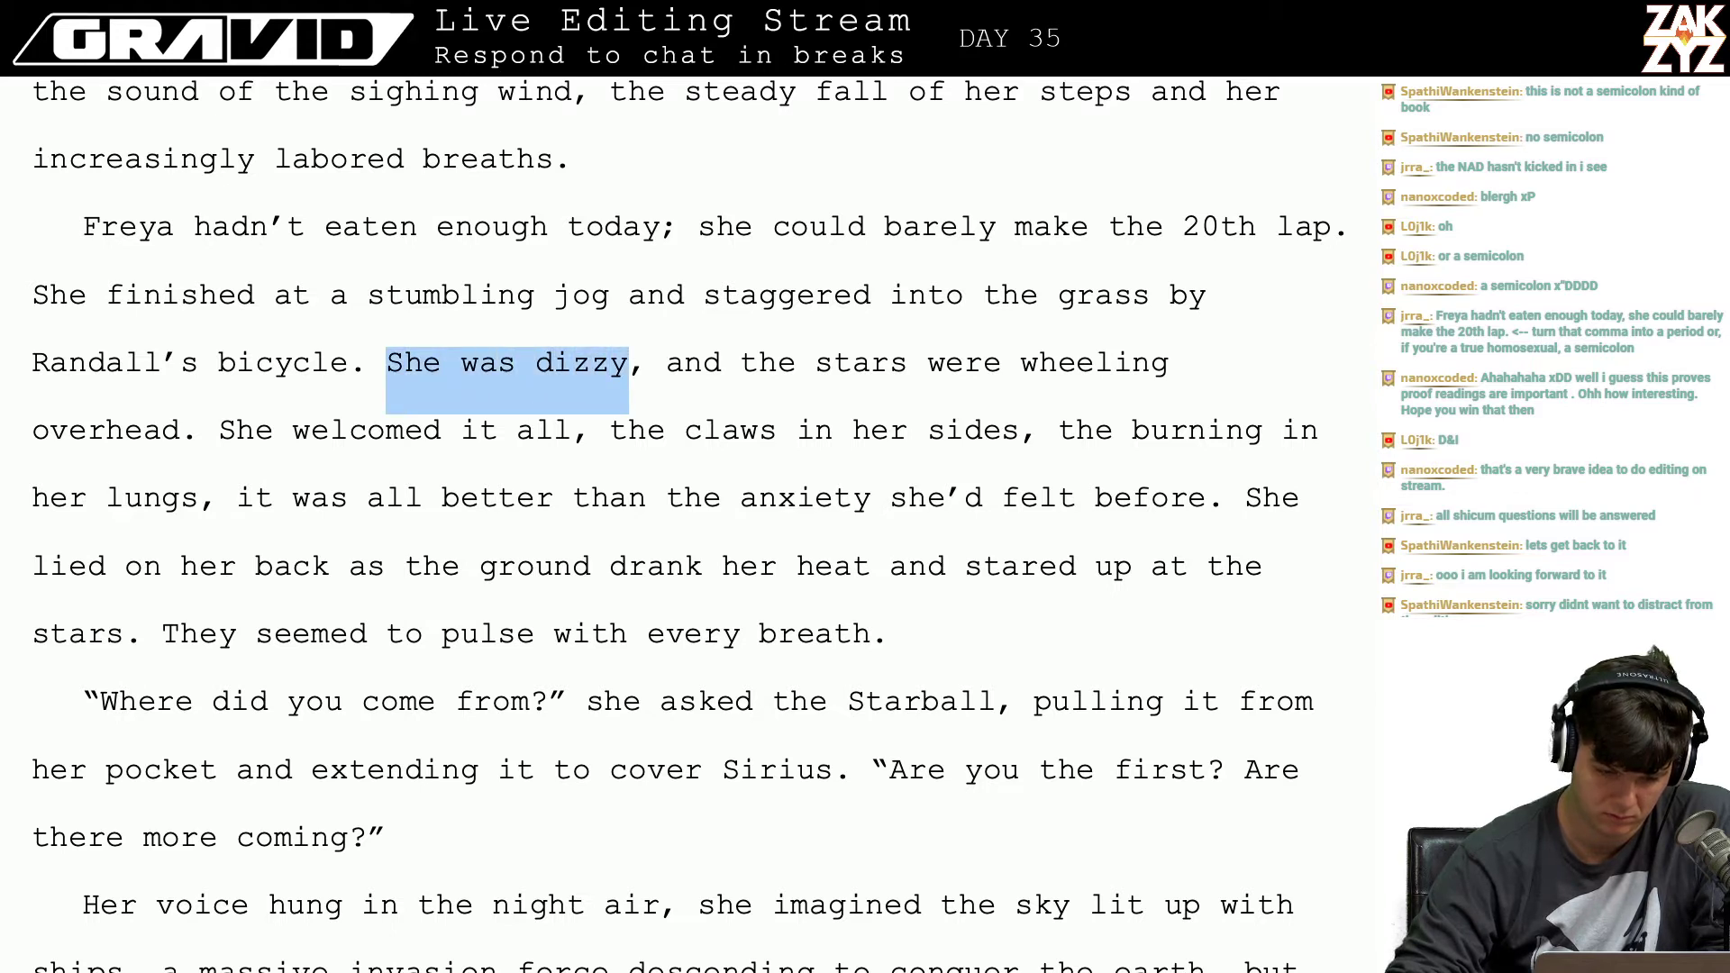
left_click(647, 430)
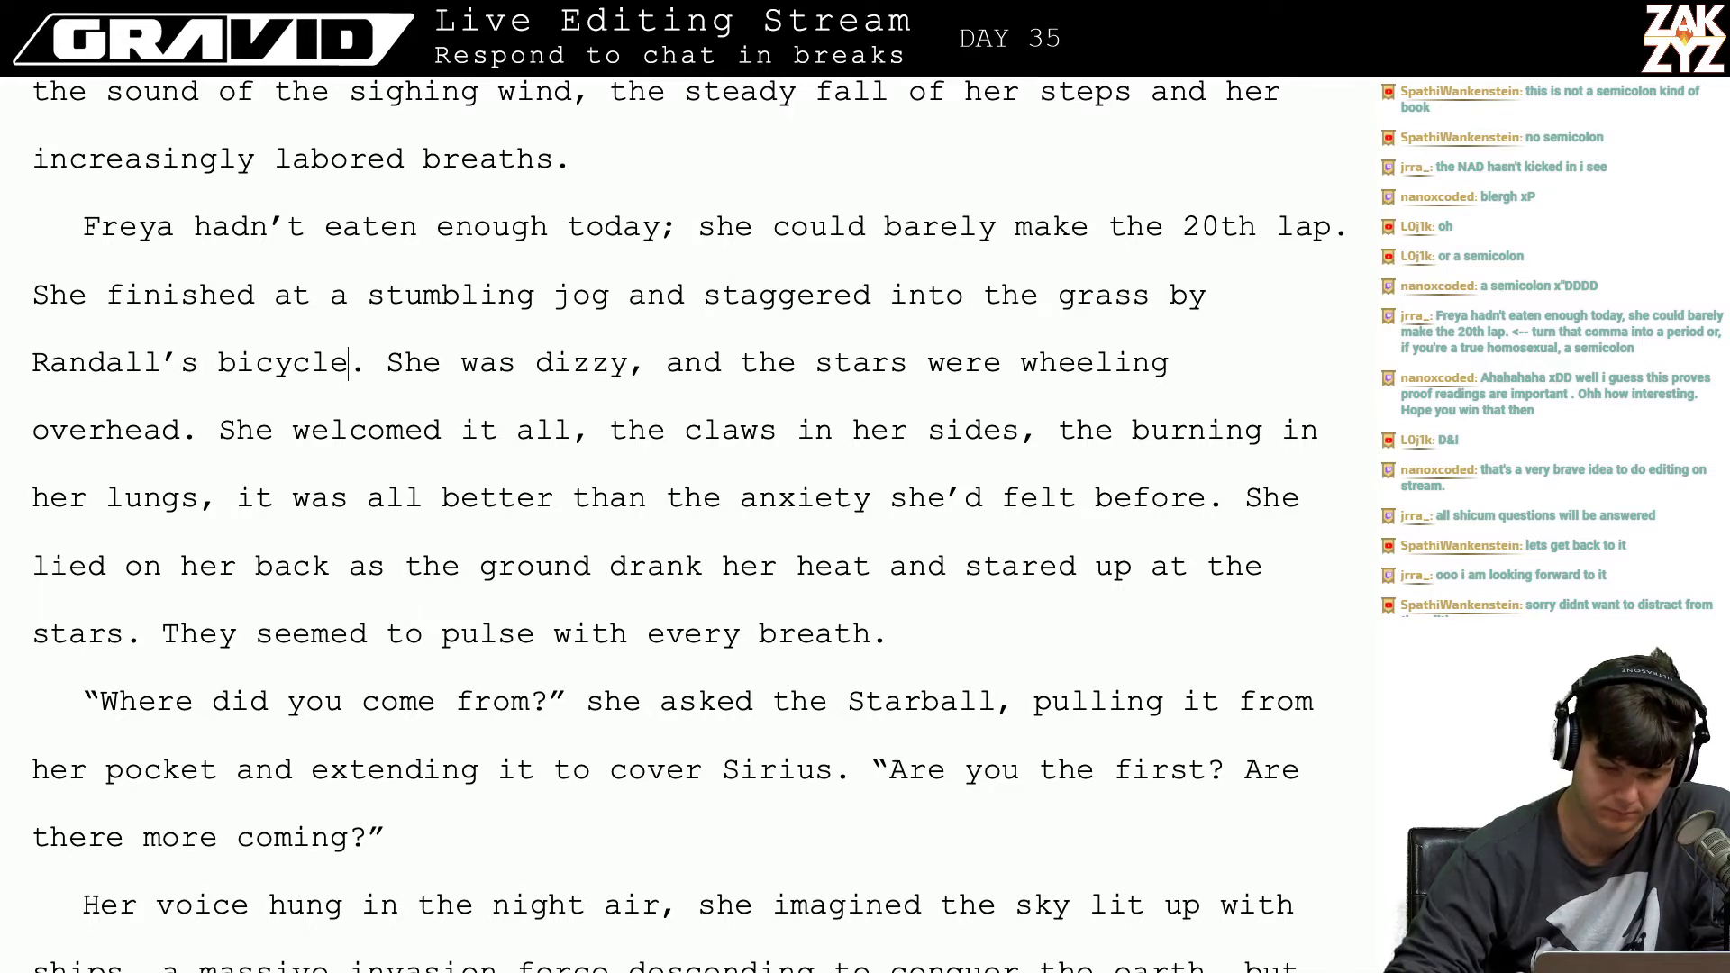
key("shift+Down")
key("shift+Left")
key("shift+Left")
key("shift+Left")
key("shift+Left")
key("shift+Left")
key("shift+Left")
key("shift+Left")
key("shift+Left")
key("shift+Left")
key("shift+Left")
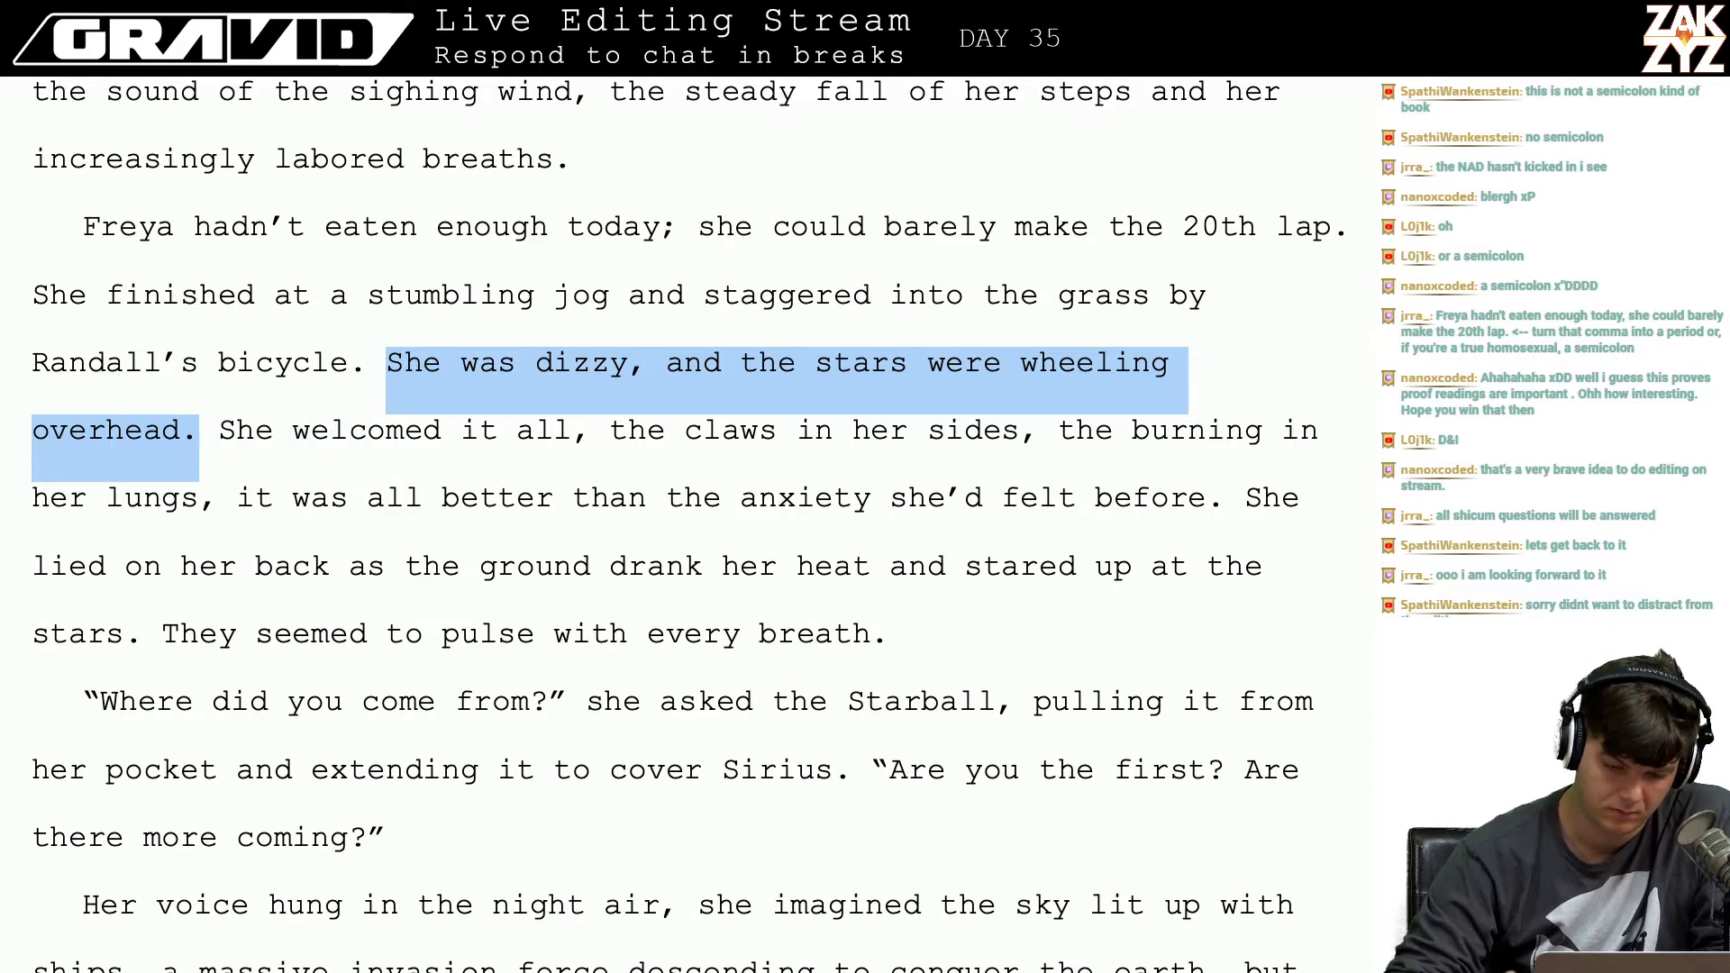
key("BackSpace")
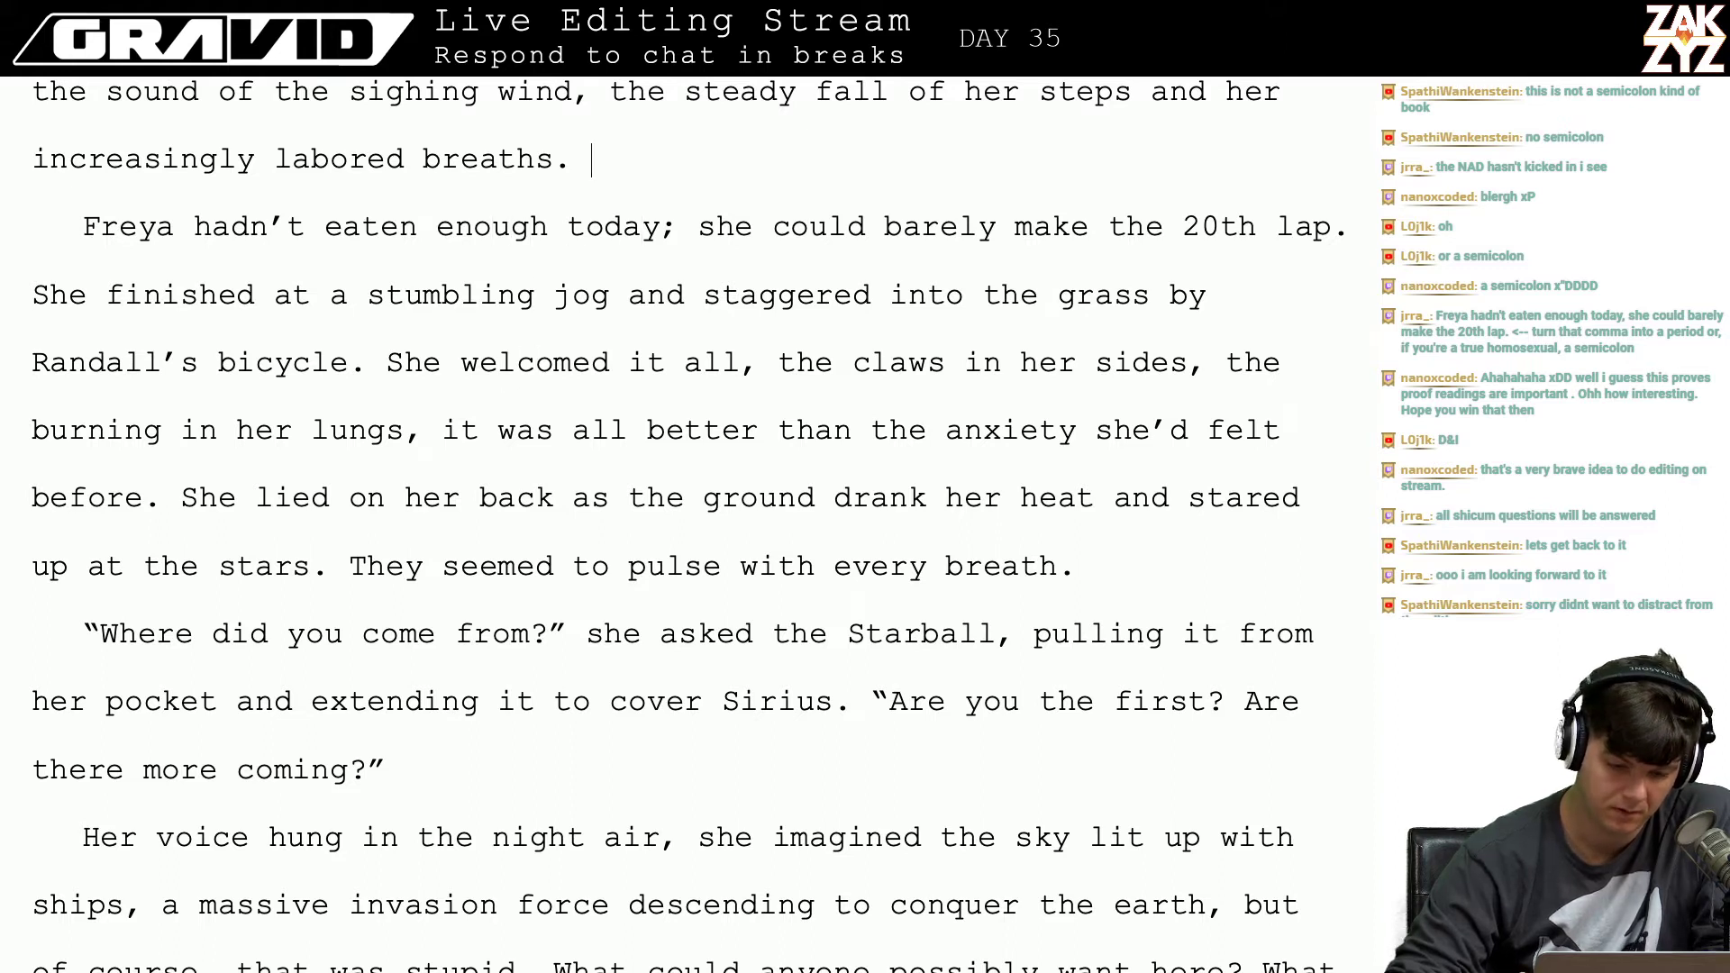
Step: Reread the passage from "the claws in her sides, the burning in her lungs" through "it was all better than the anxiety"
left_click(106, 158)
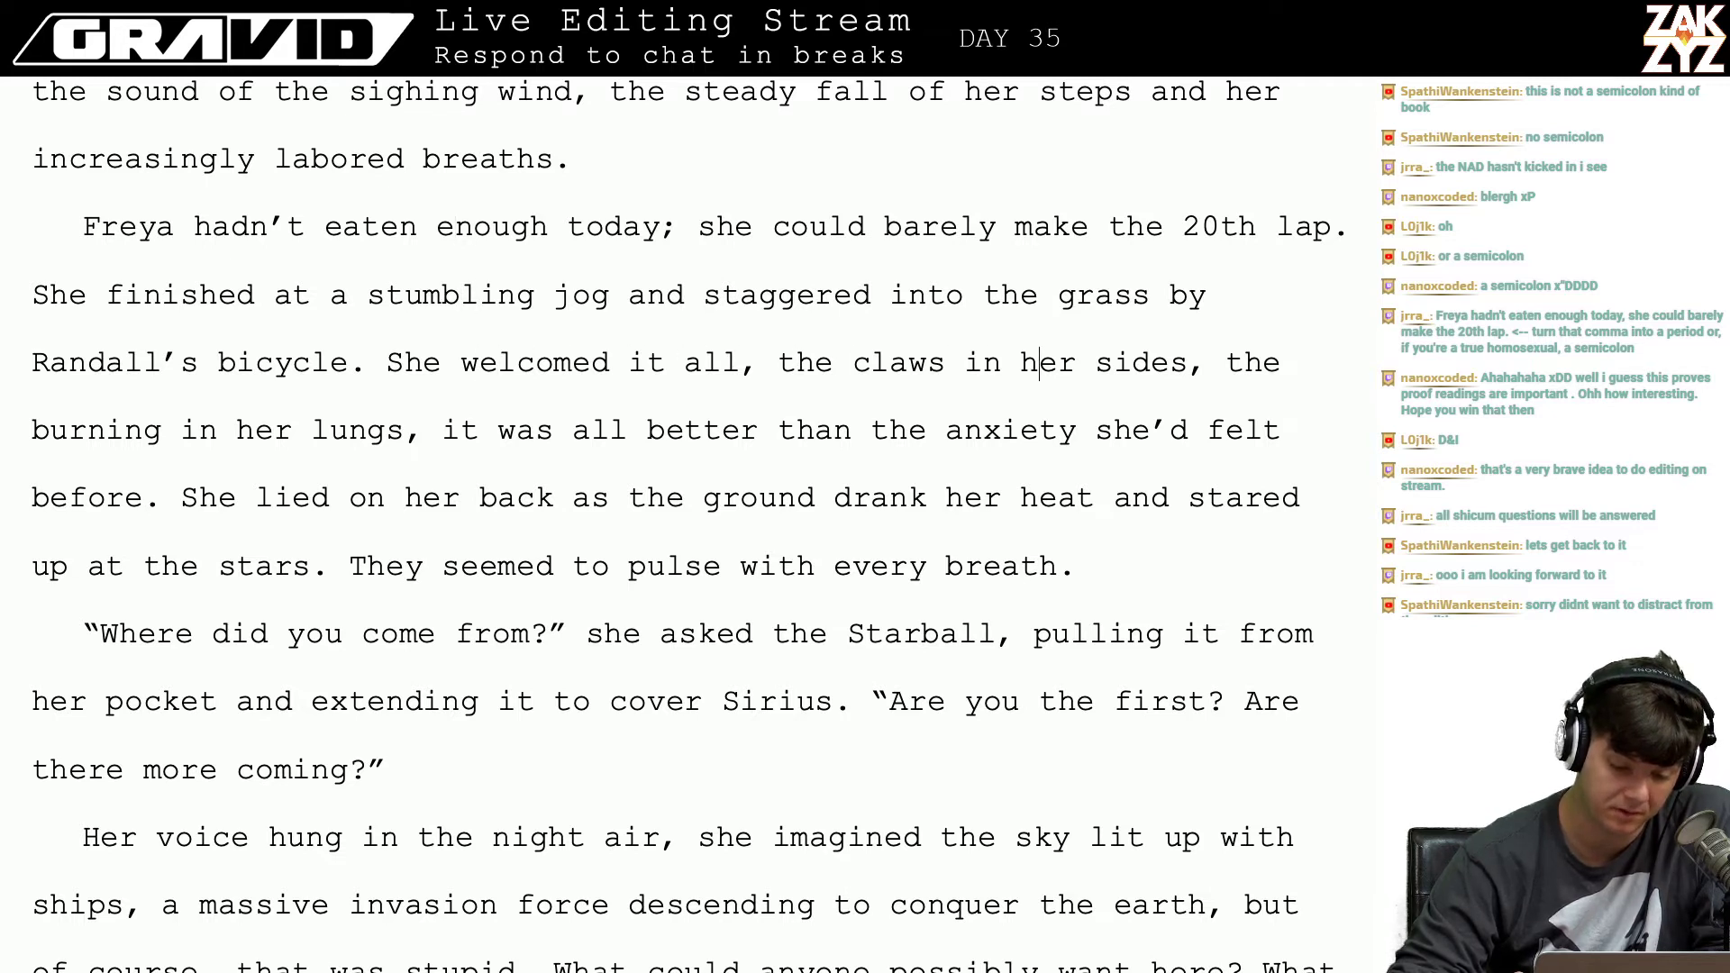
key("Right")
key("Right")
key("Right")
key("Right")
key("Right")
key("Right")
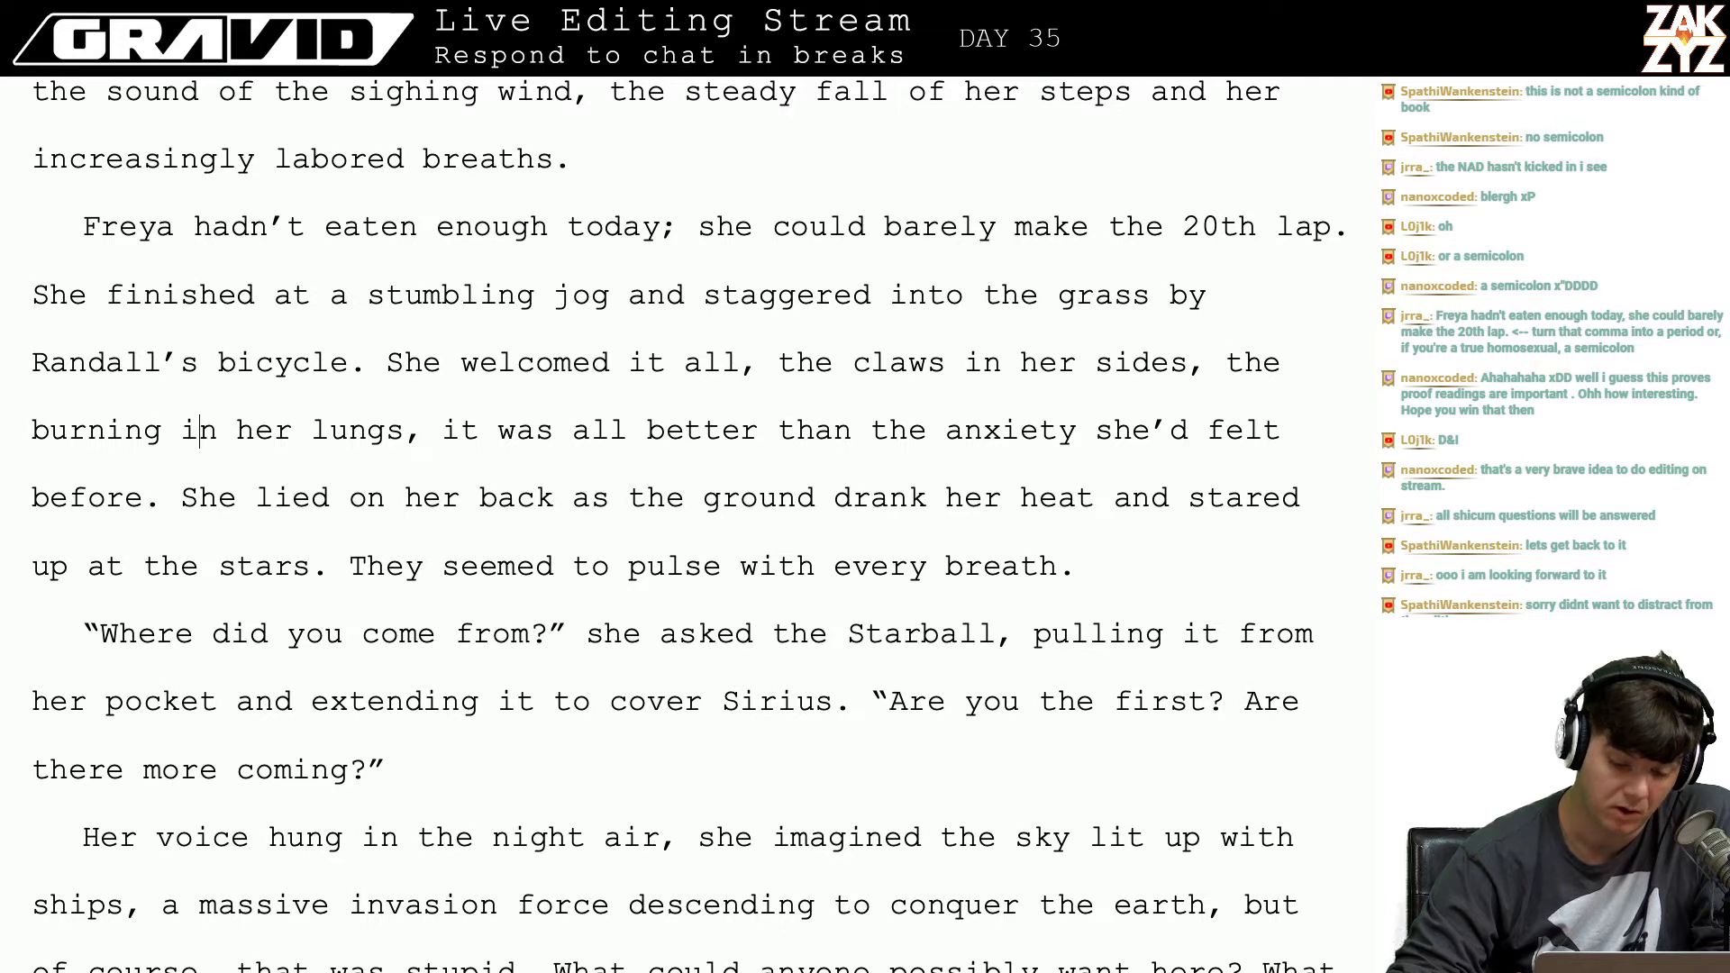
key("Right")
key("Right")
key("Right")
key("Right")
key("Right")
key("Right")
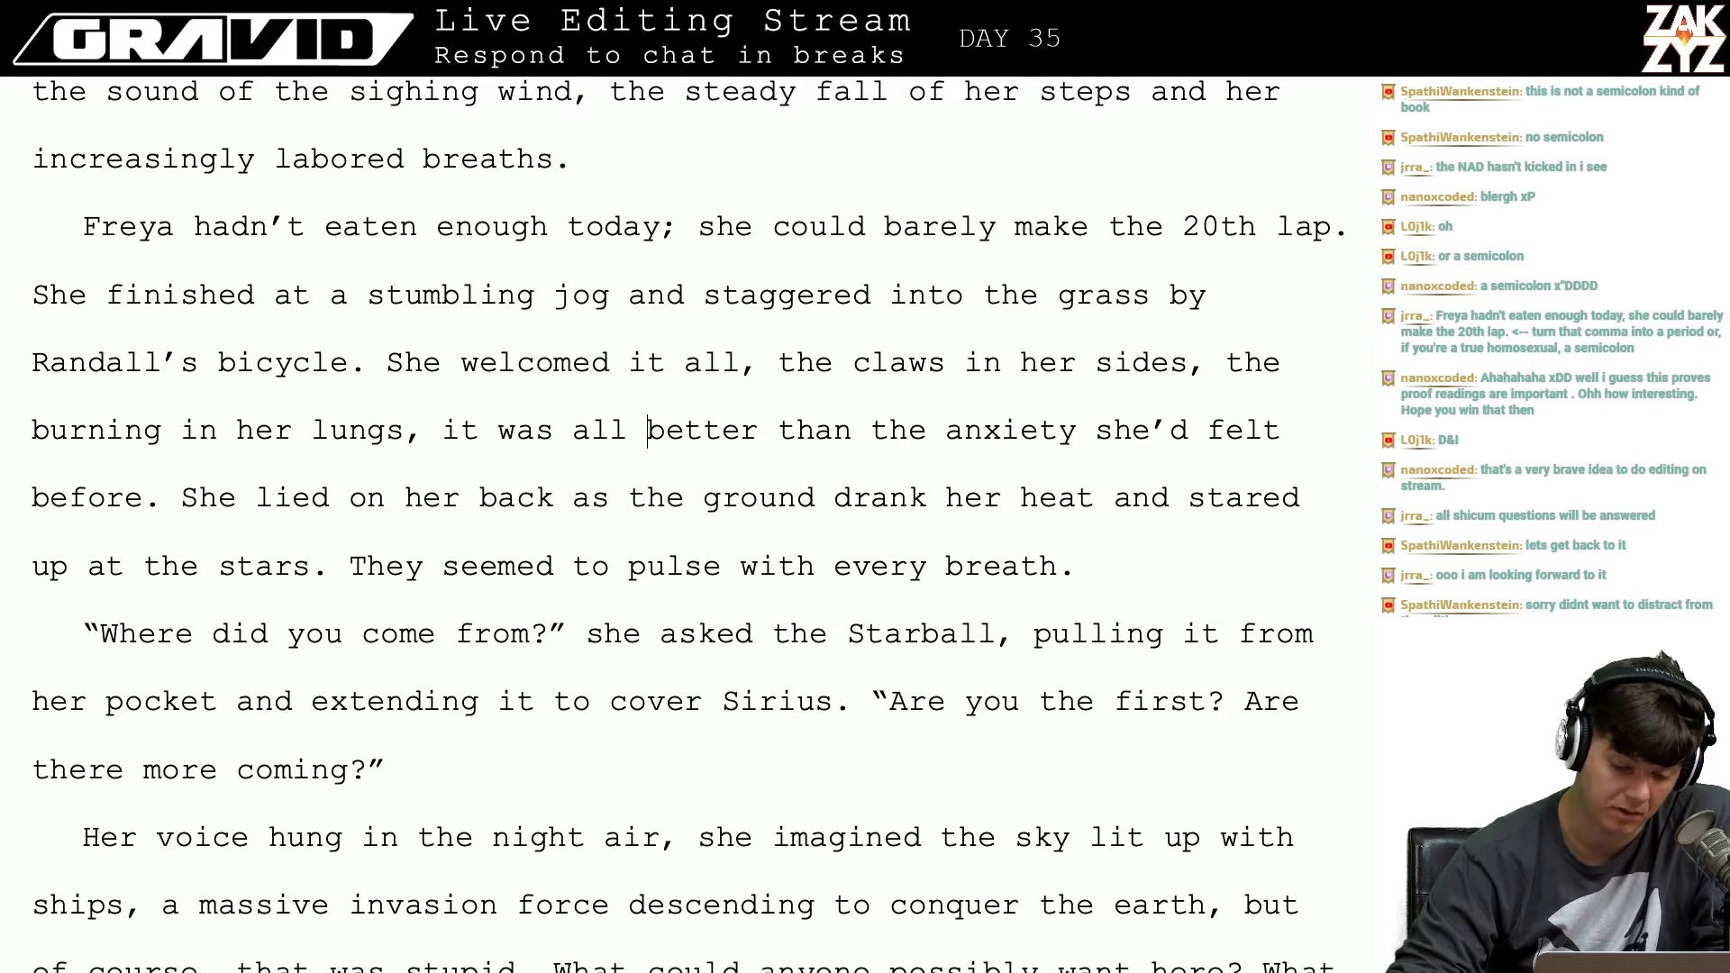
key("Left")
key("Left")
key("Left")
key("Left")
key("Left")
key("Left")
Step: Replace "She" with "Freya" at the start of the sentence "She lied on her back as the ground drank her heat"
key("Down")
key("Down")
key("Down")
key("Down")
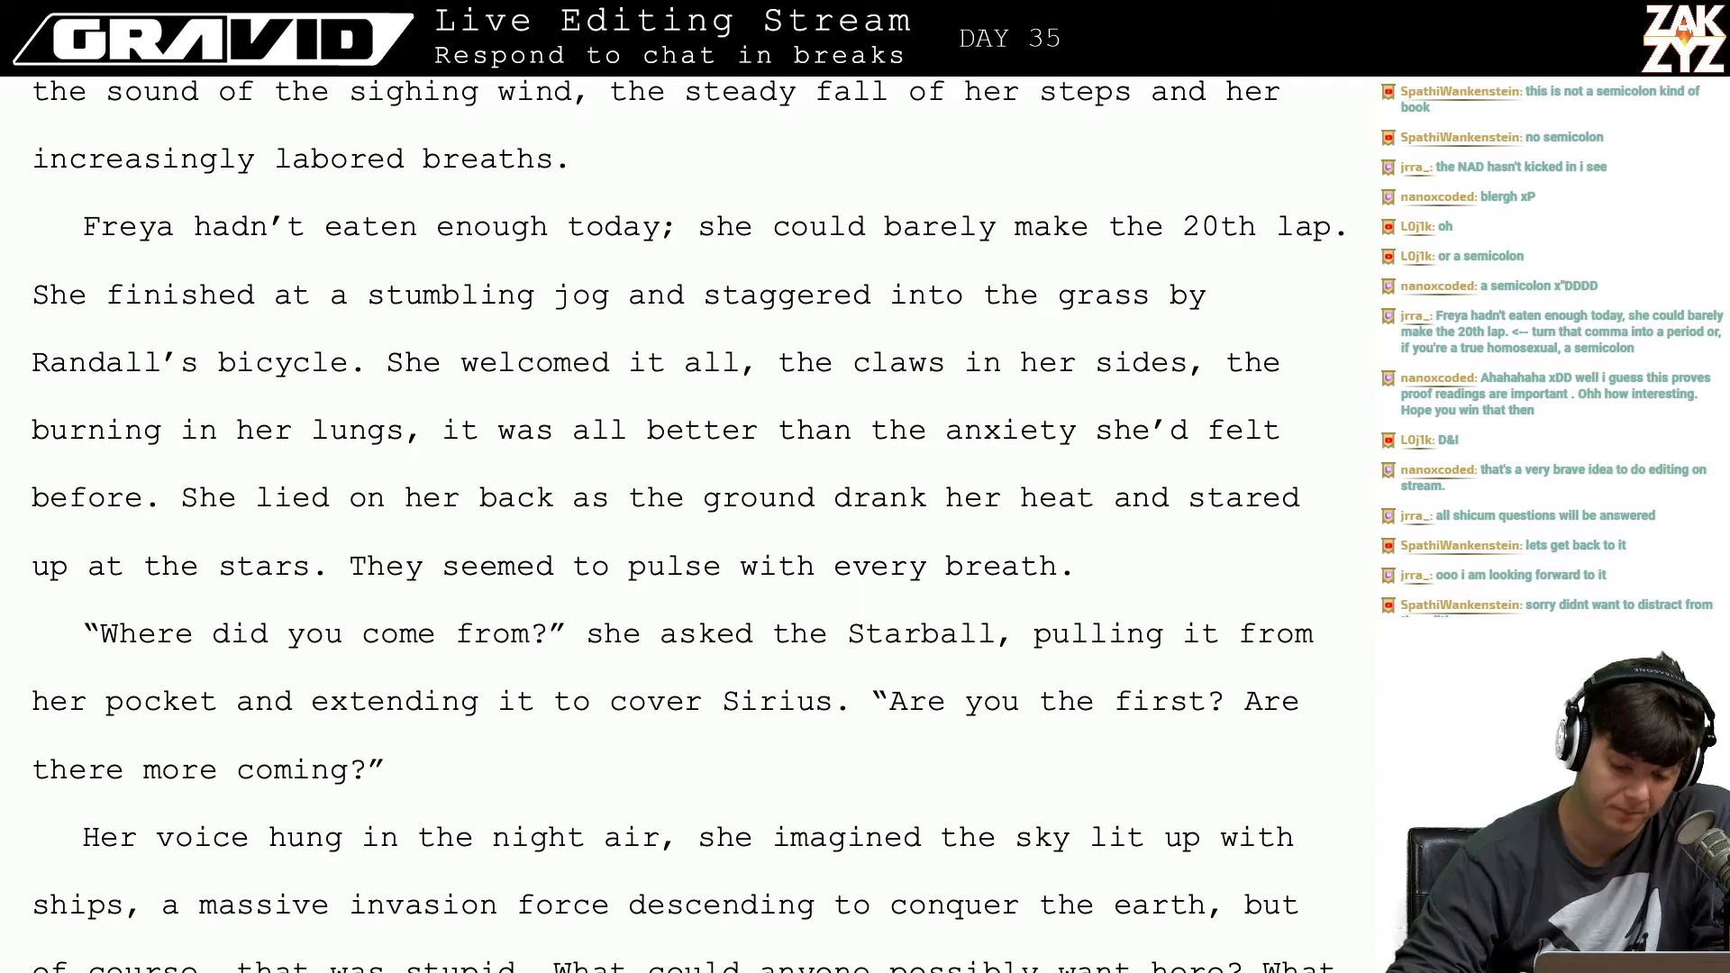
key("Up")
key("Left")
key("Left")
key("Left")
key("Left")
key("Left")
key("Left")
key("Left")
key("Left")
key("Left")
key("Left")
key("Left")
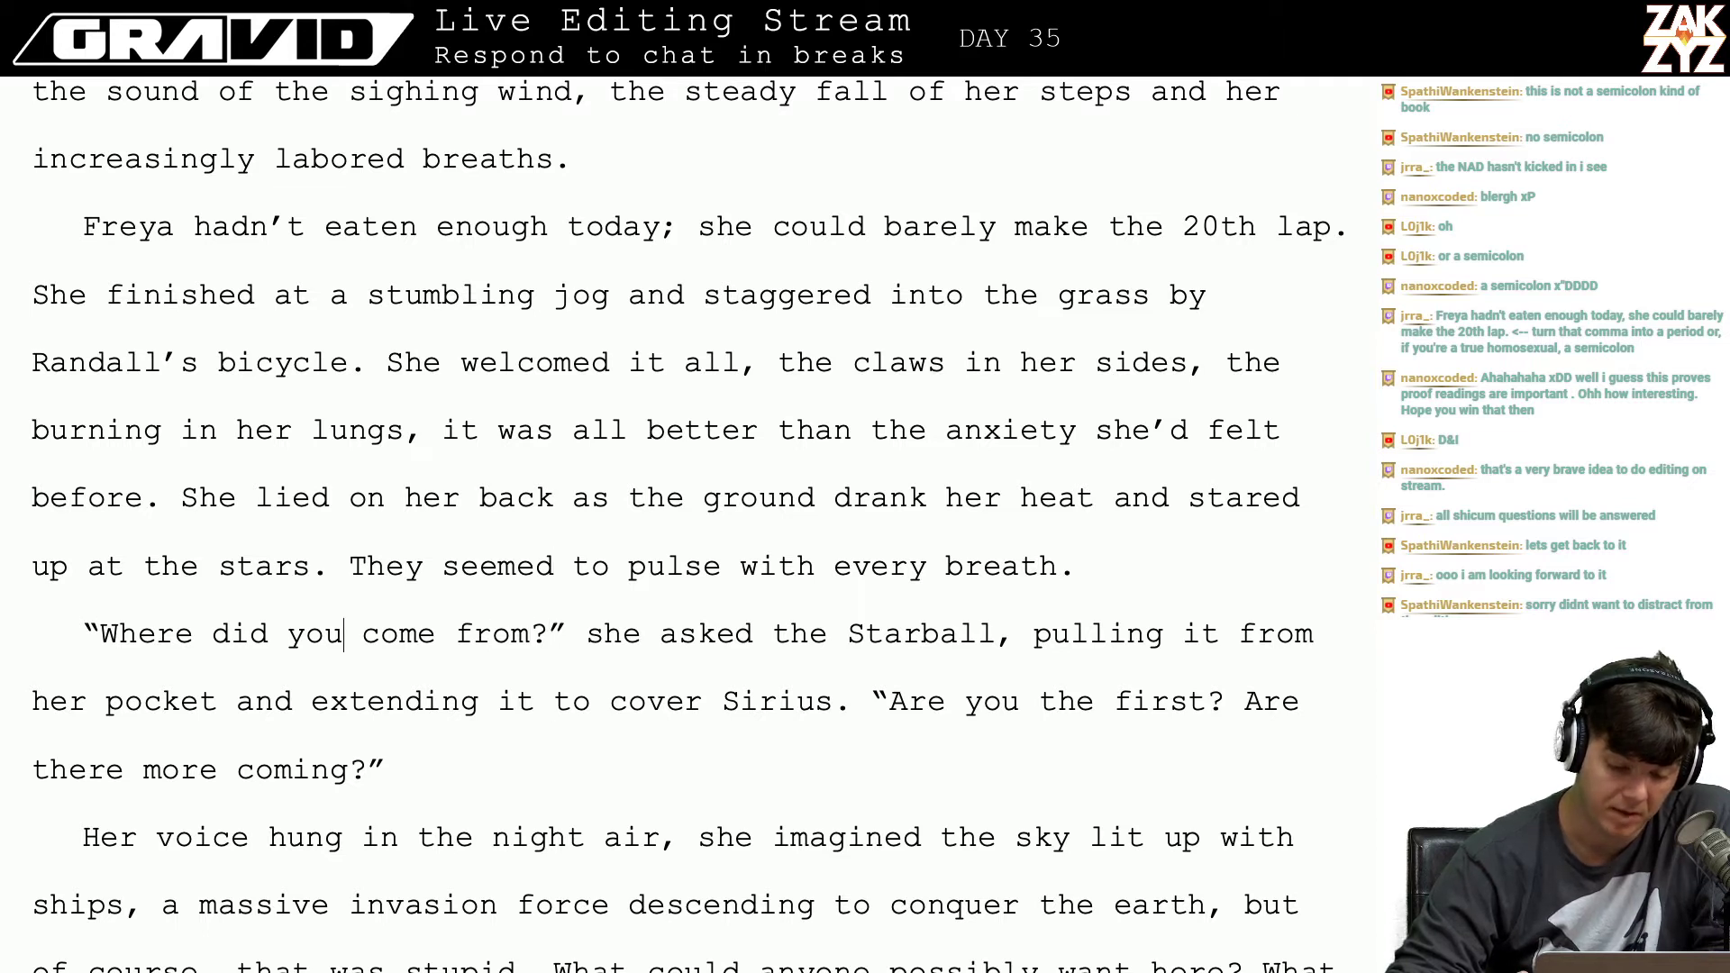
key("Left")
key("Left")
key("Left")
key("Left")
key("Up")
key("BackSpace")
key("BackSpace")
key("BackSpace")
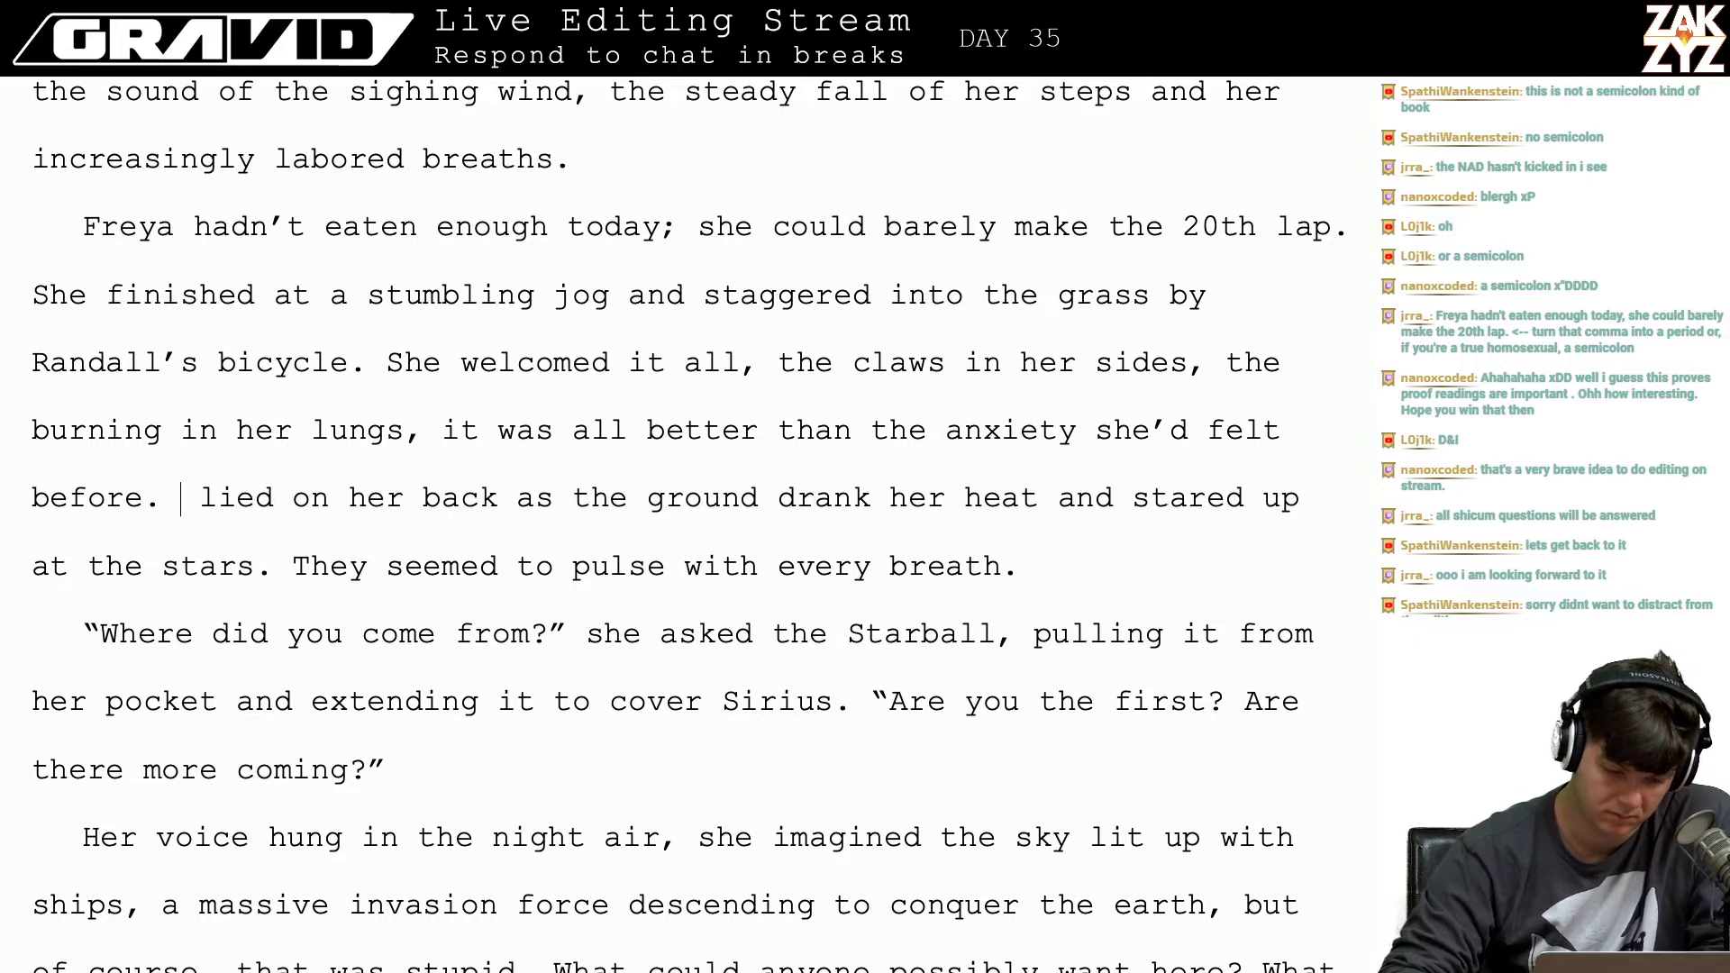
type("Freya")
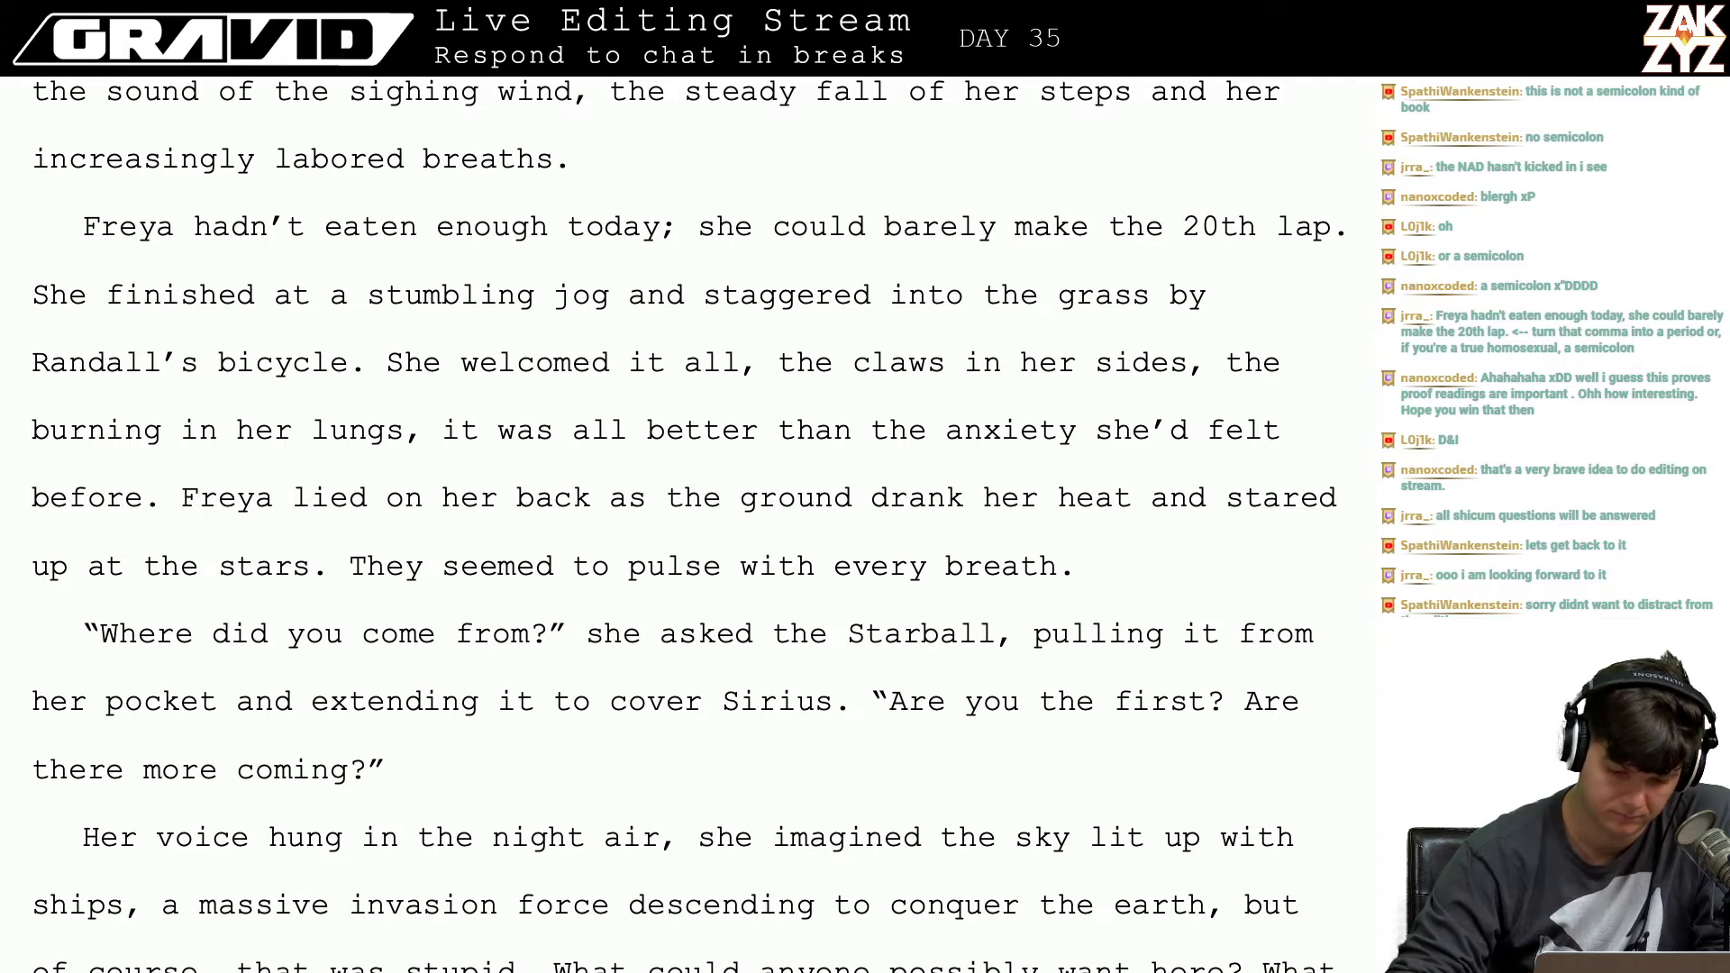
Step: Break the paragraph after "Freya" and draft an alternative continuation, "lied one", ahead of the existing wording
key("Return")
type("li")
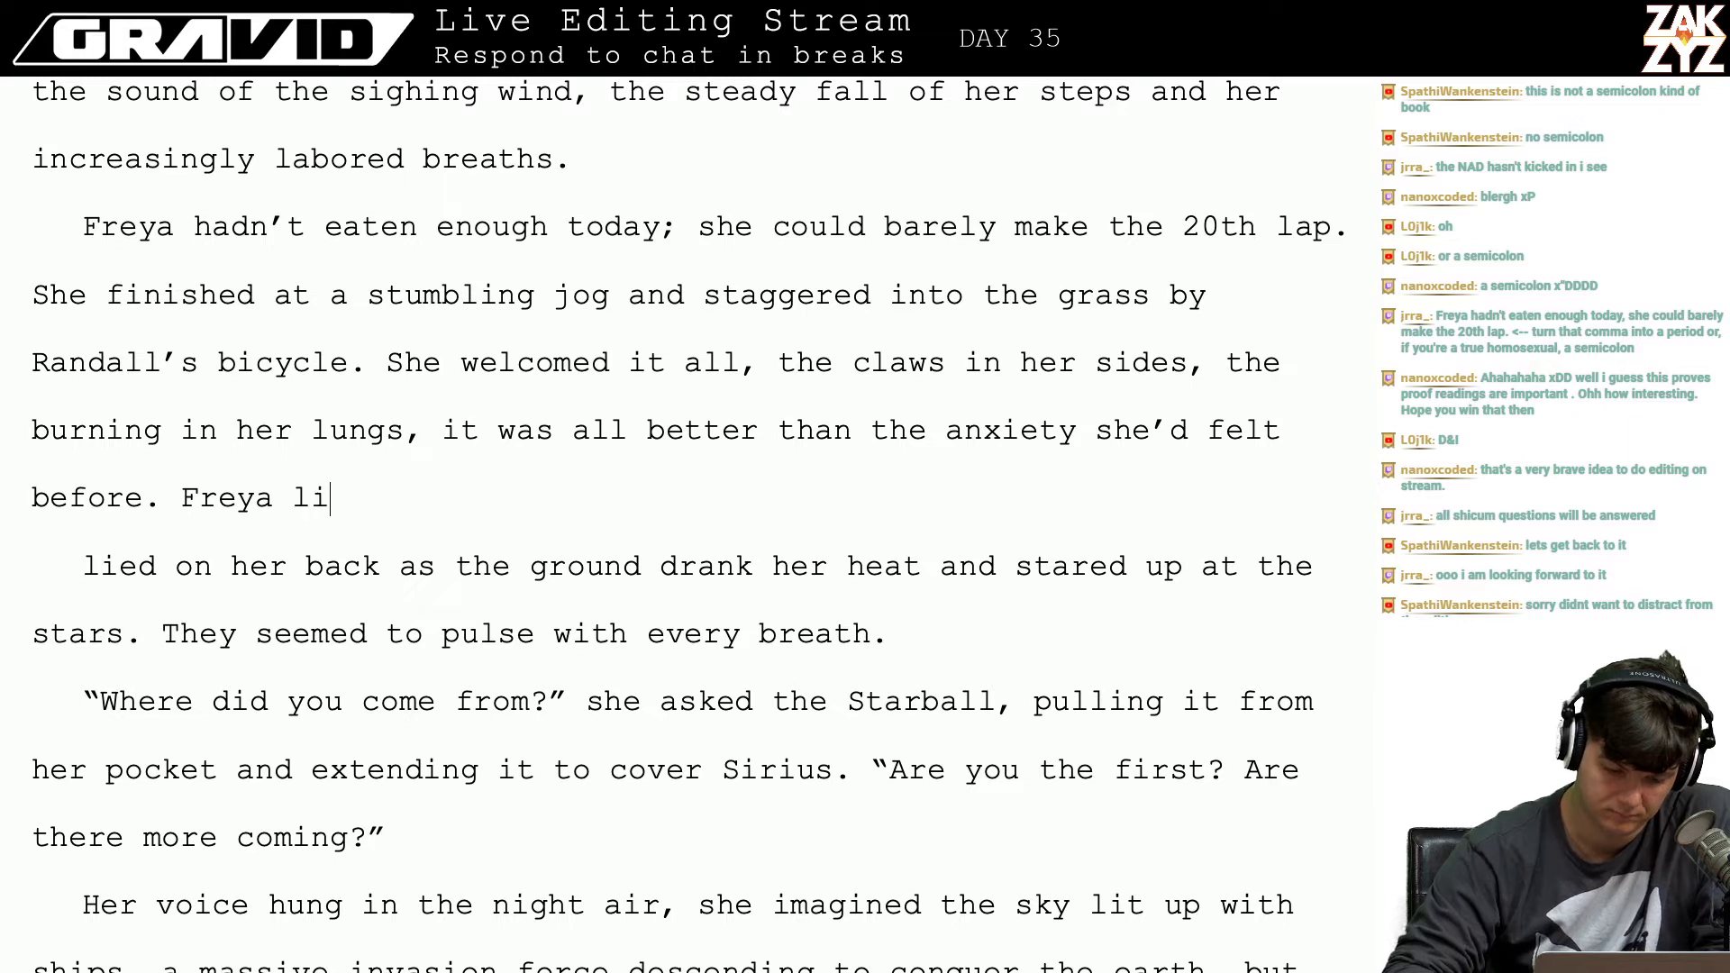
type("ed u")
key("BackSpace")
type("one")
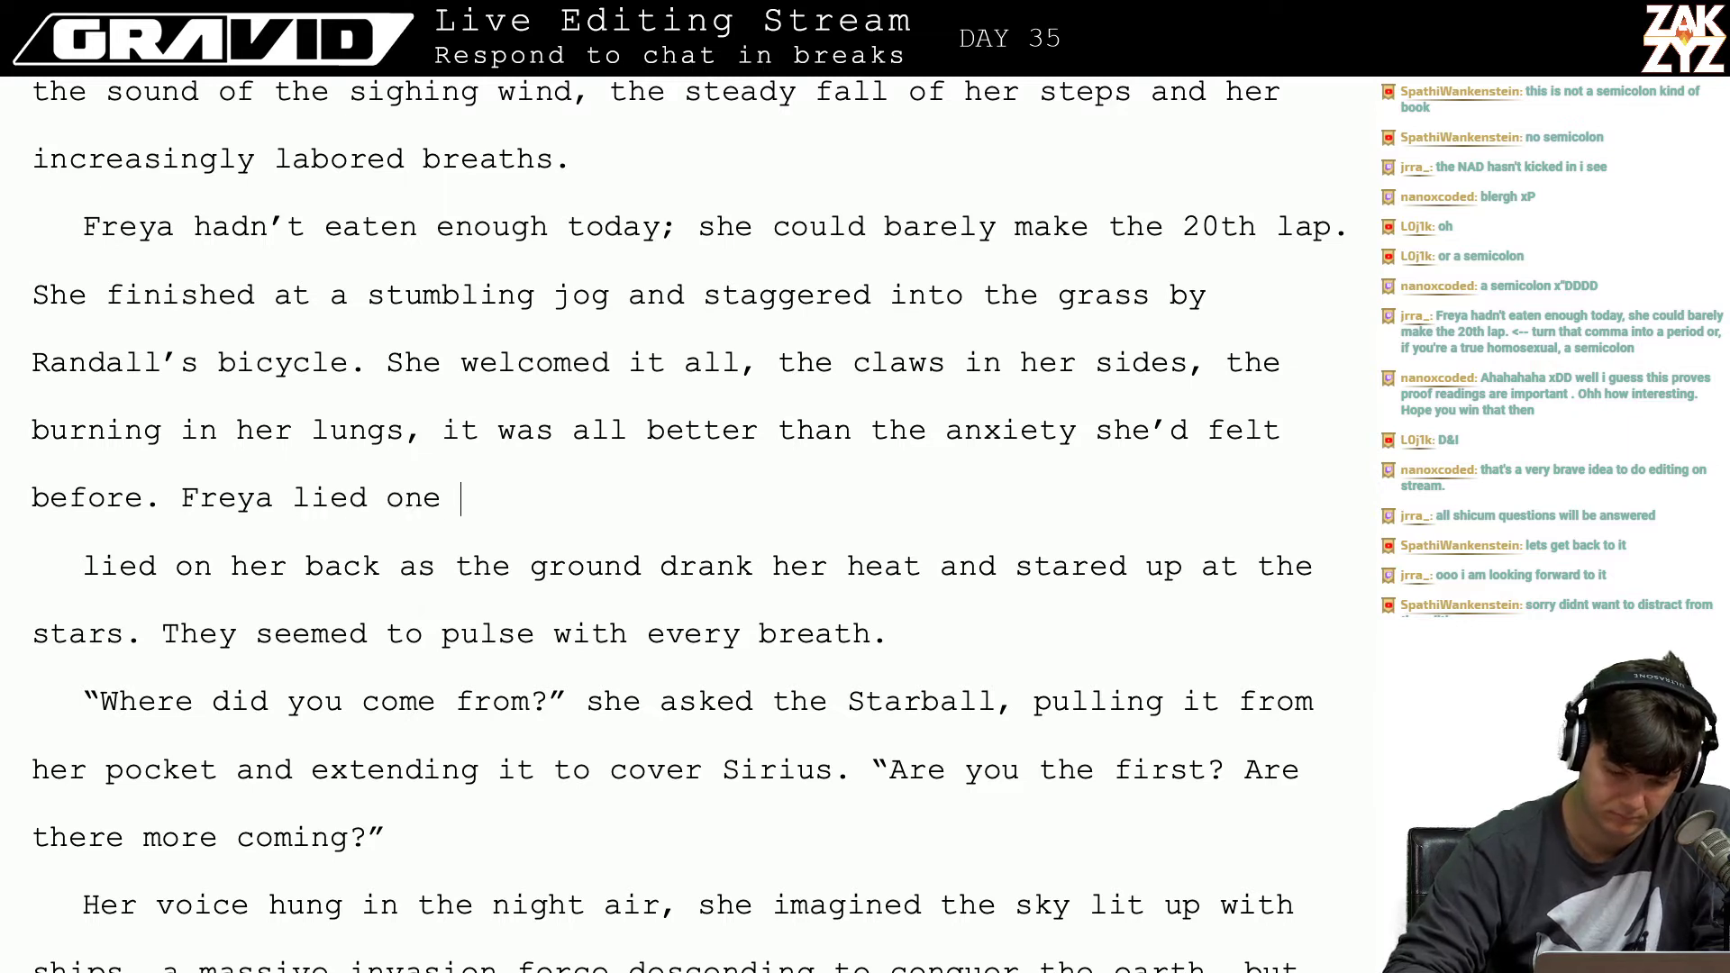
Step: Remove the draft words "lied one" that follow "Freya" at the end of the paragraph
key("BackSpace")
key("BackSpace")
key("BackSpace")
key("BackSpace")
key("BackSpace")
key("BackSpace")
key("BackSpace")
key("BackSpace")
key("BackSpace")
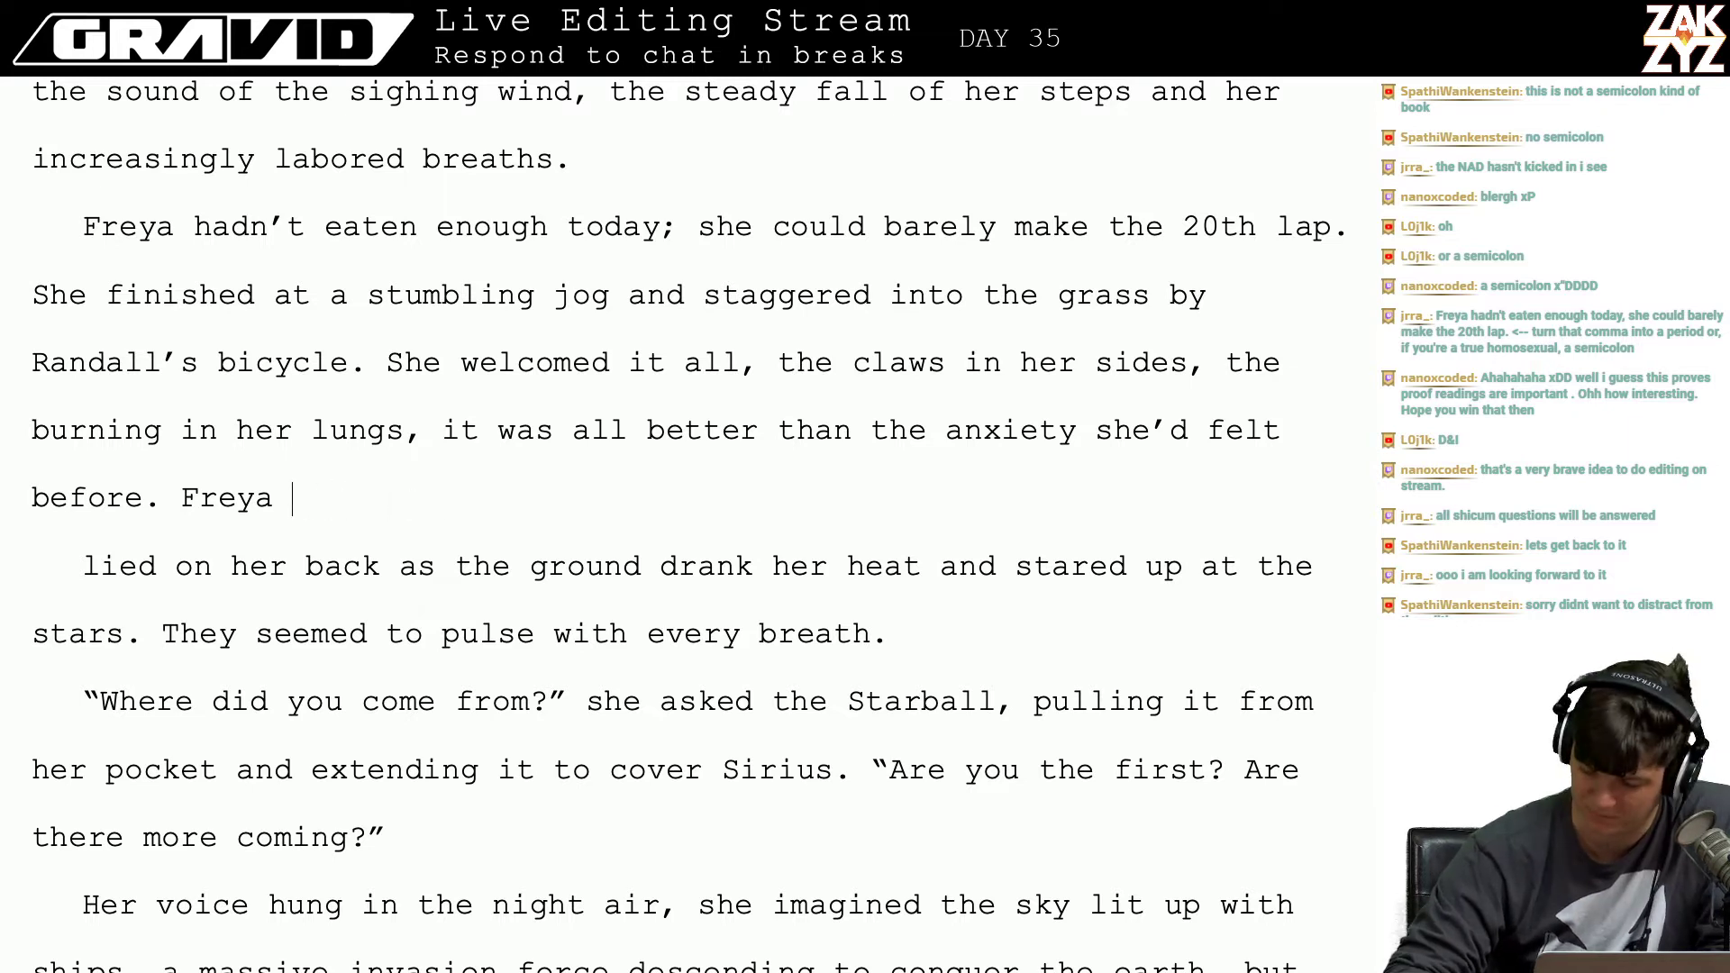
Step: Write "lied down on her back," after "Freya" as the new start of the sentence
type("lied ")
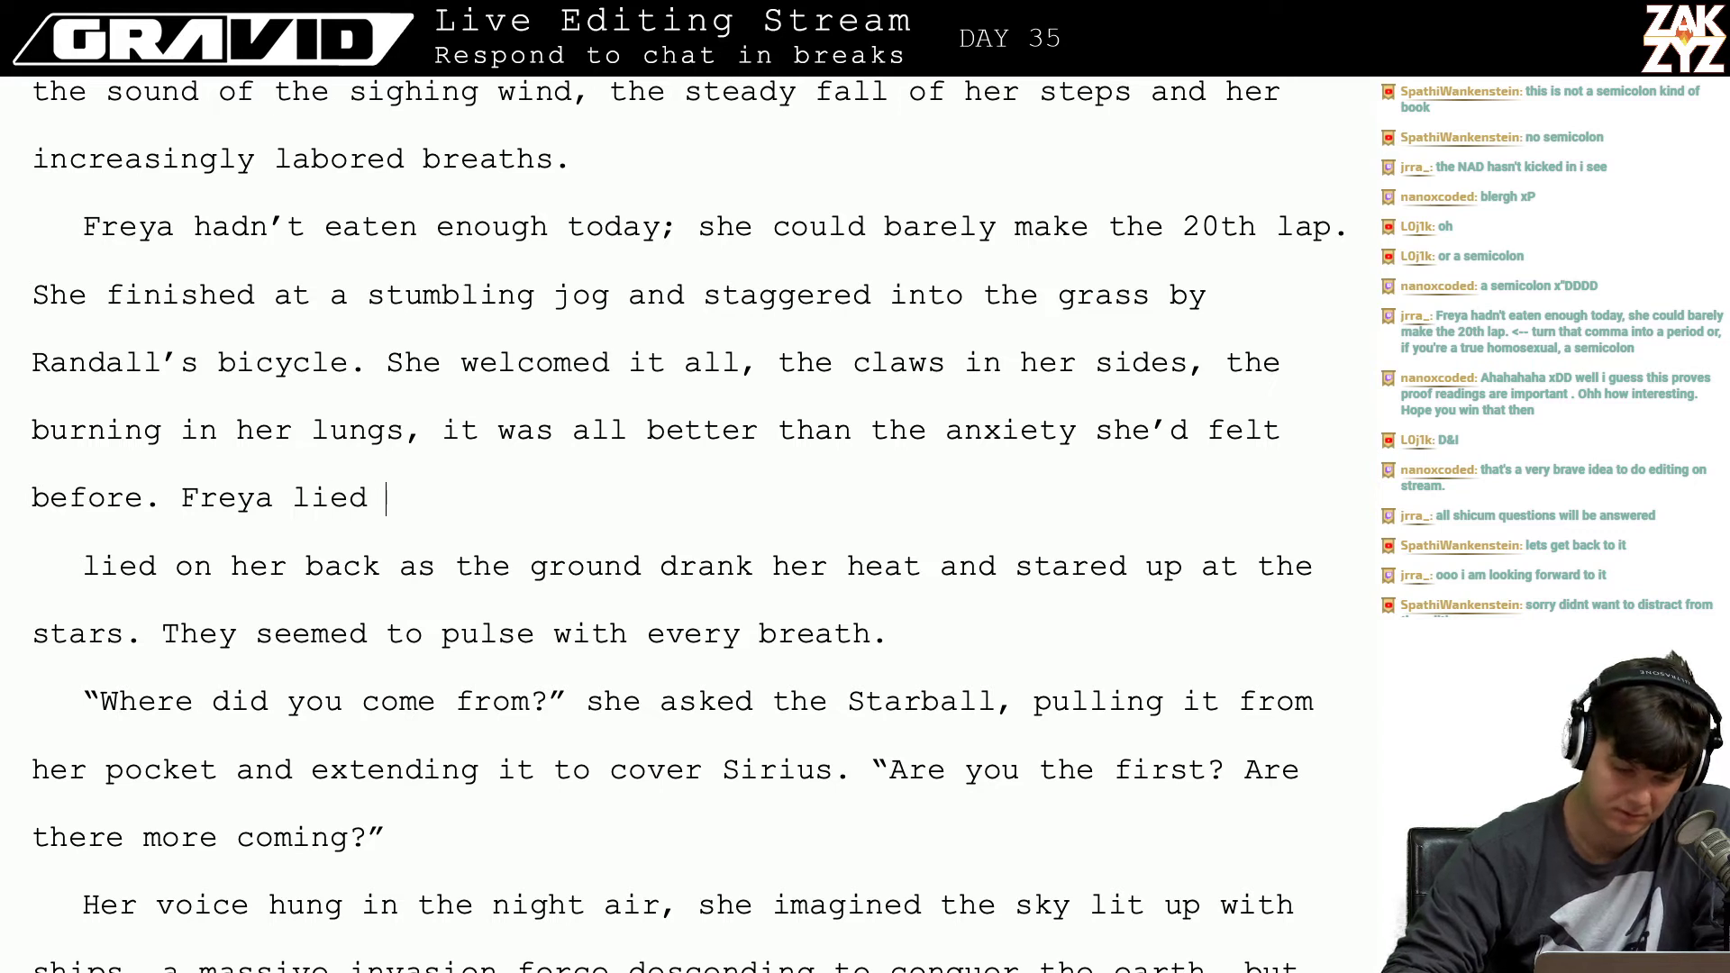
type("on")
key("BackSpace")
key("BackSpace")
key("BackSpace")
key("BackSpace")
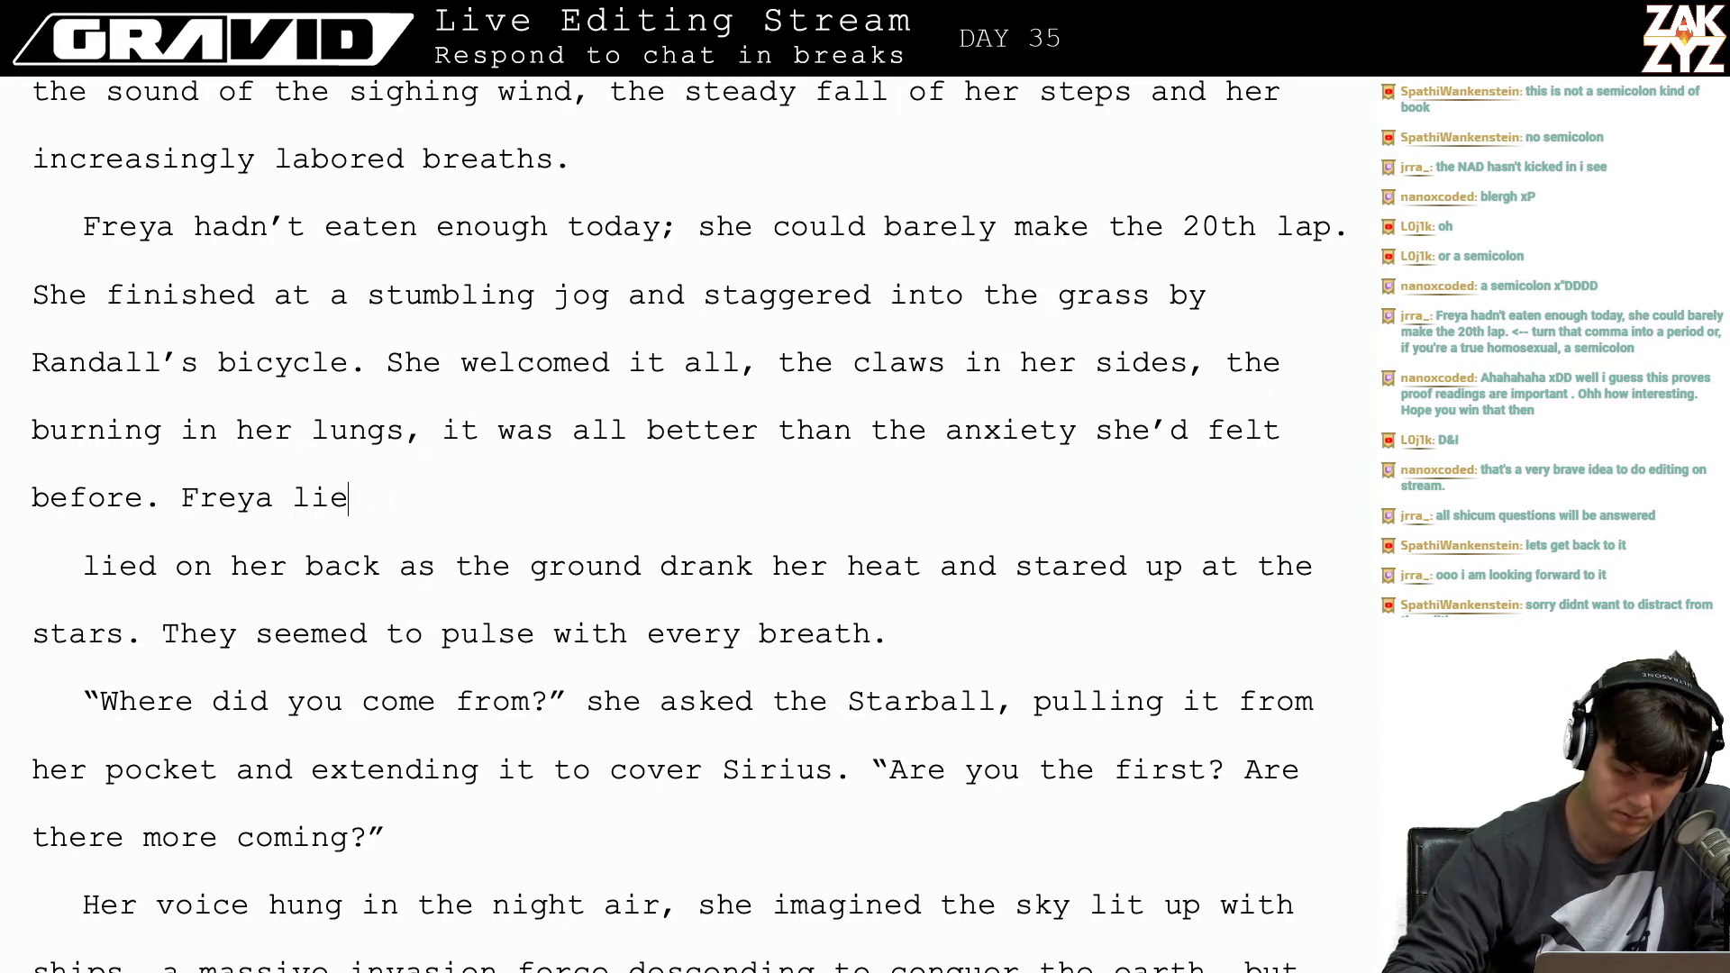
type("down")
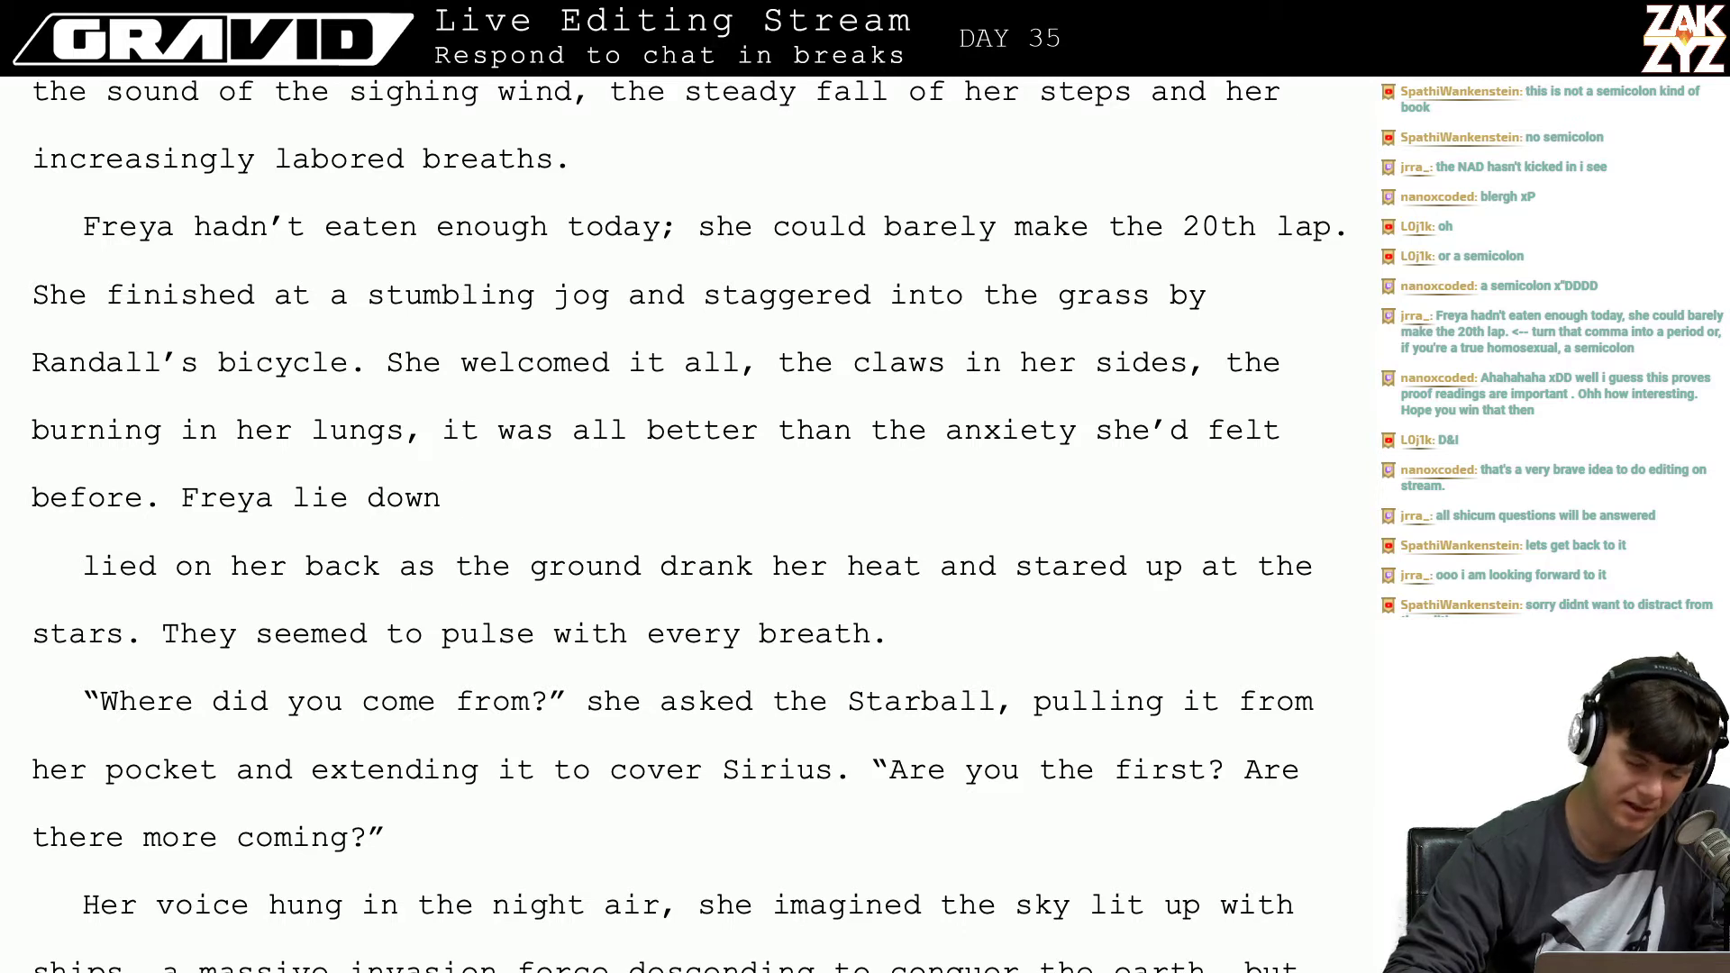
key("BackSpace")
key("BackSpace")
key("BackSpace")
key("BackSpace")
key("BackSpace")
key("BackSpace")
type("d")
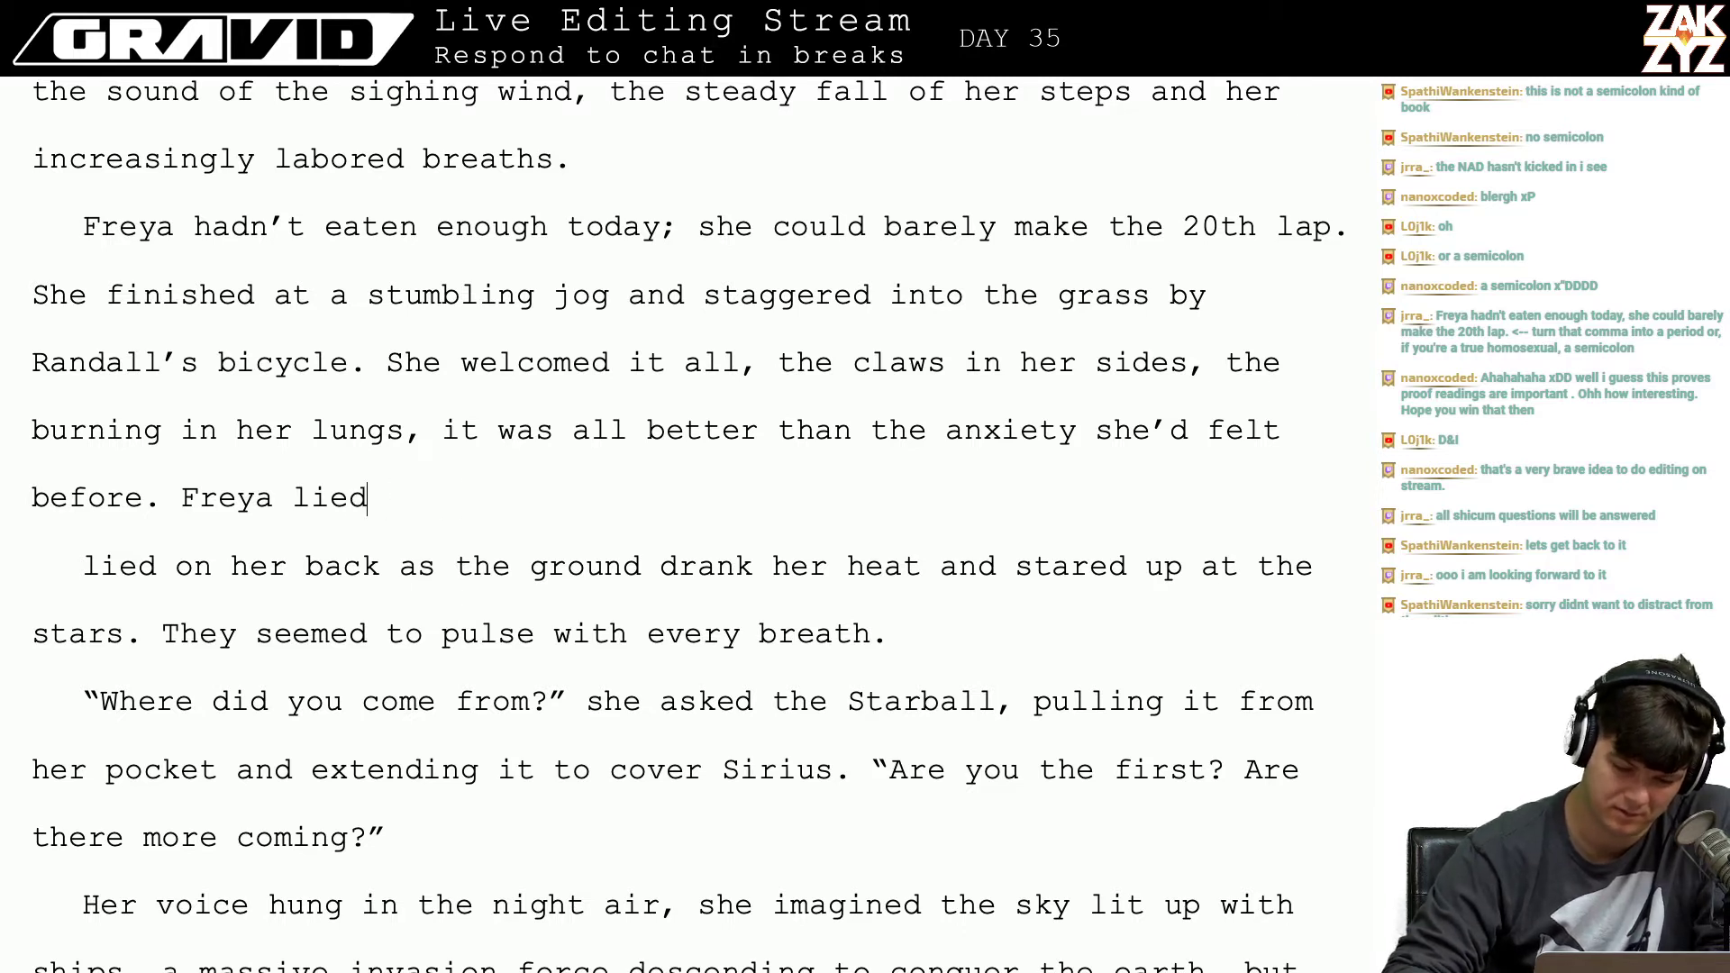
type(" down on her b")
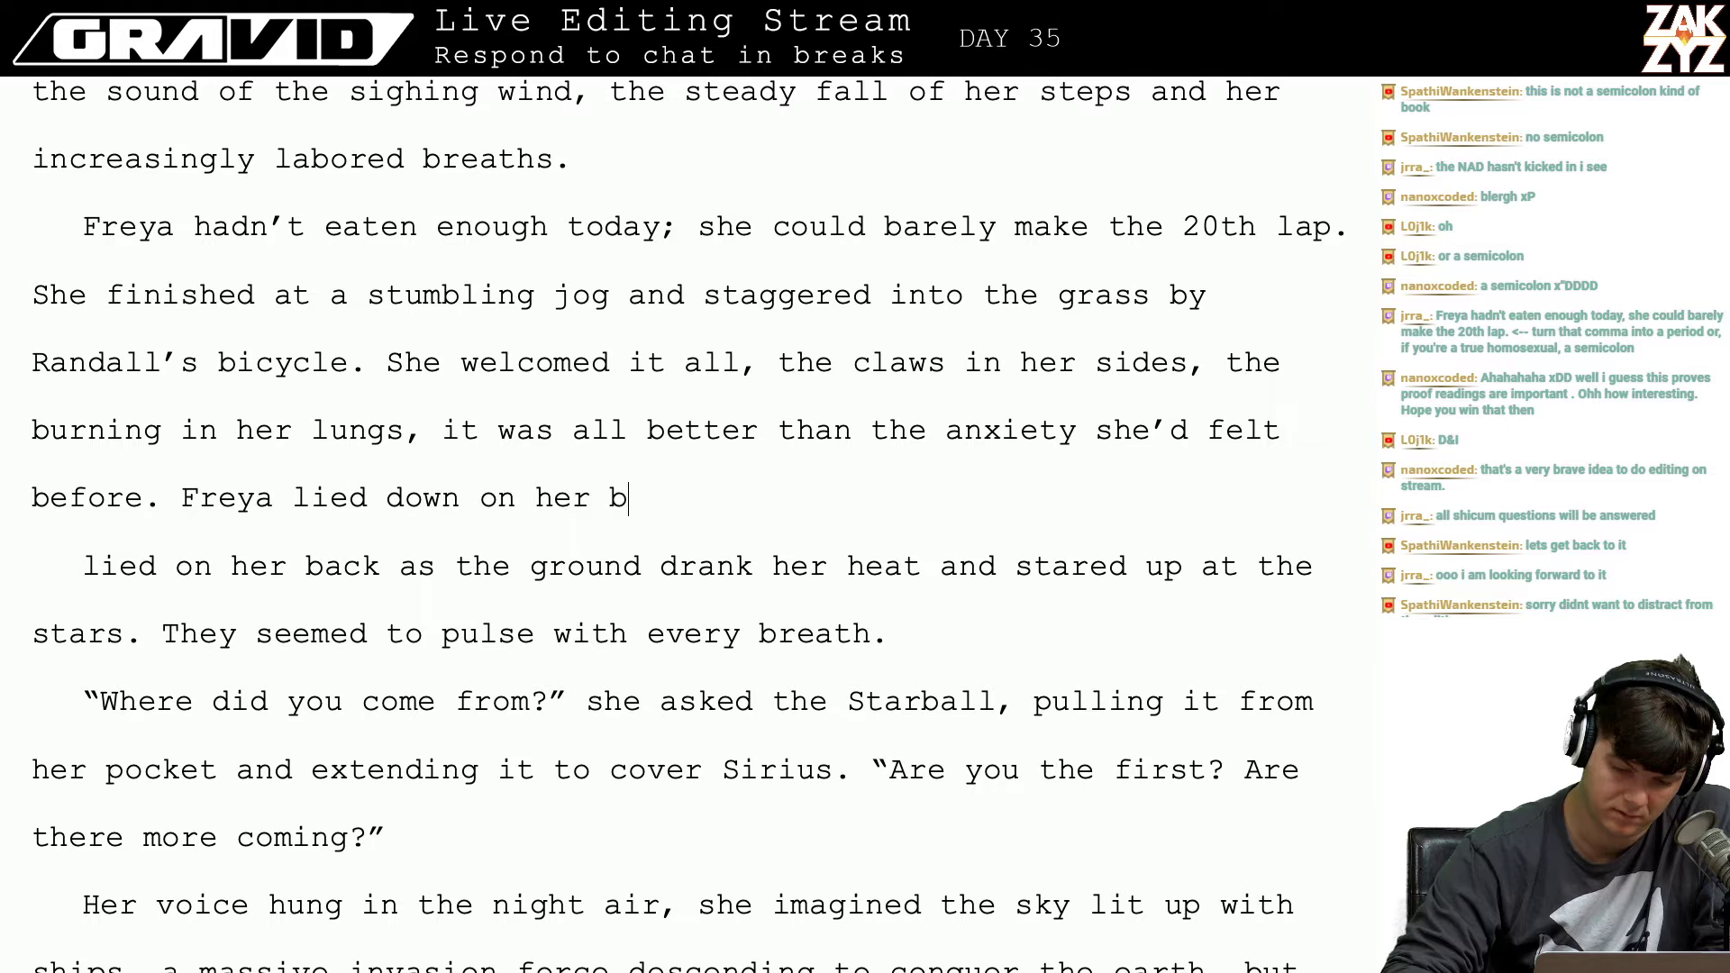
type("ack,")
key("BackSpace")
type(", ")
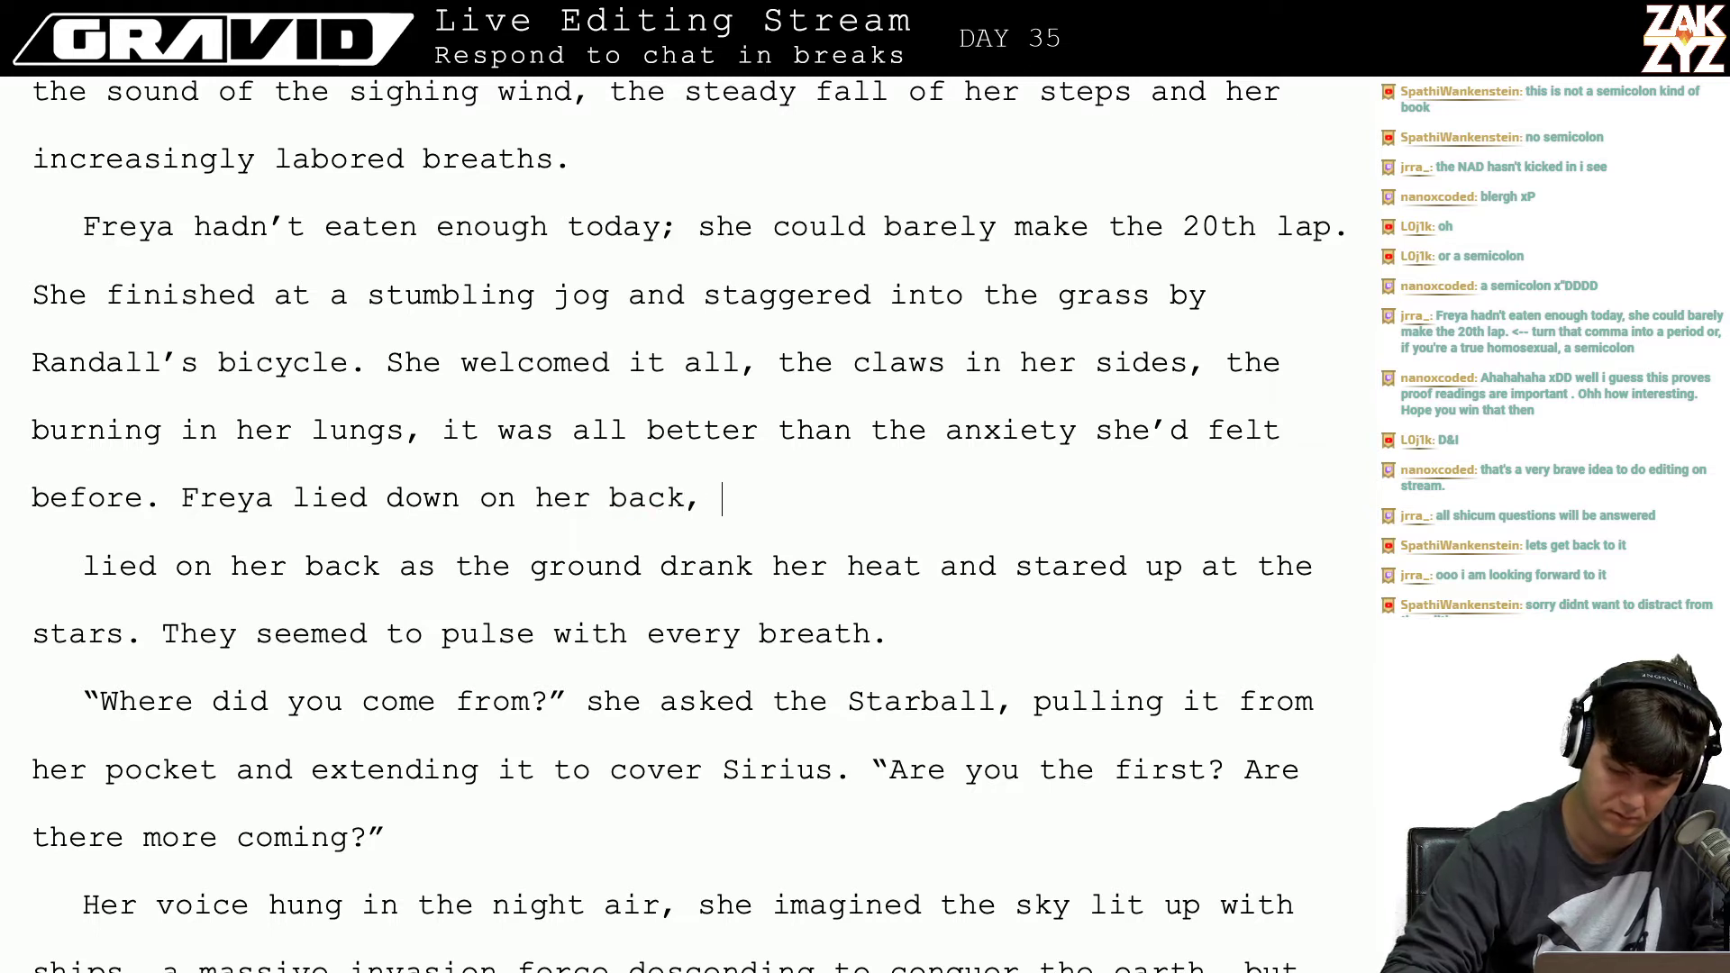
Step: Continue the sentence after "on her back," with "letting the ground drink her heat,"
type("letting the ground ")
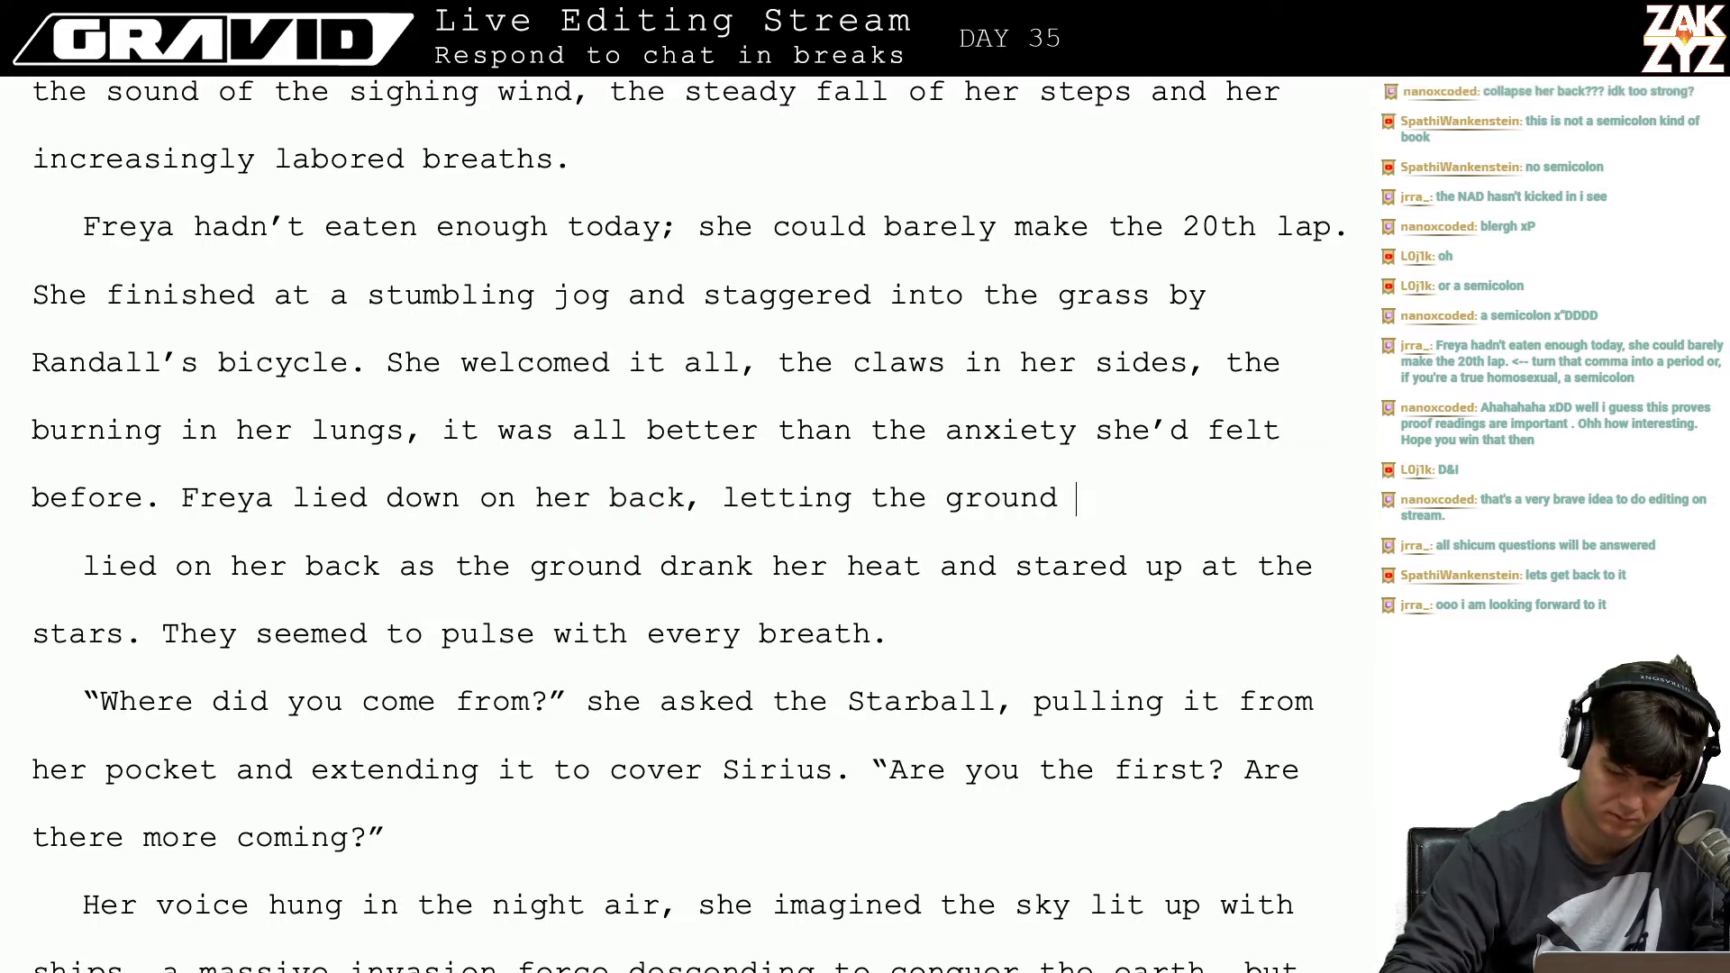
type("drink her he")
key("BackSpace")
type("he")
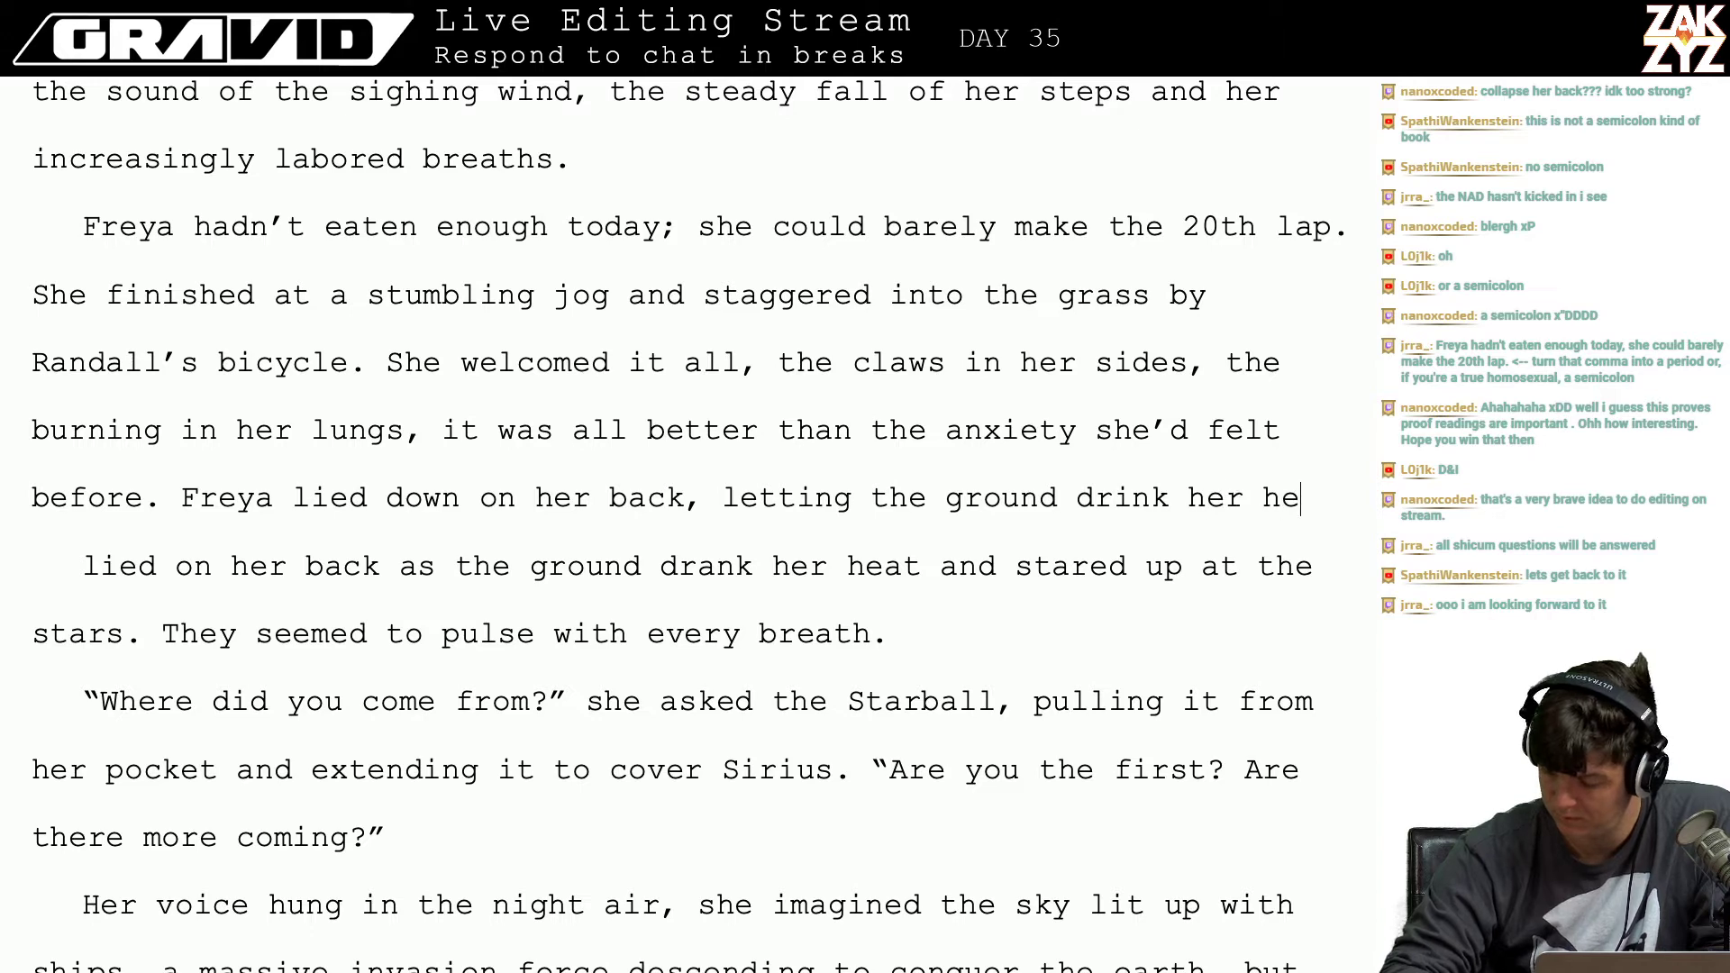
type("at,")
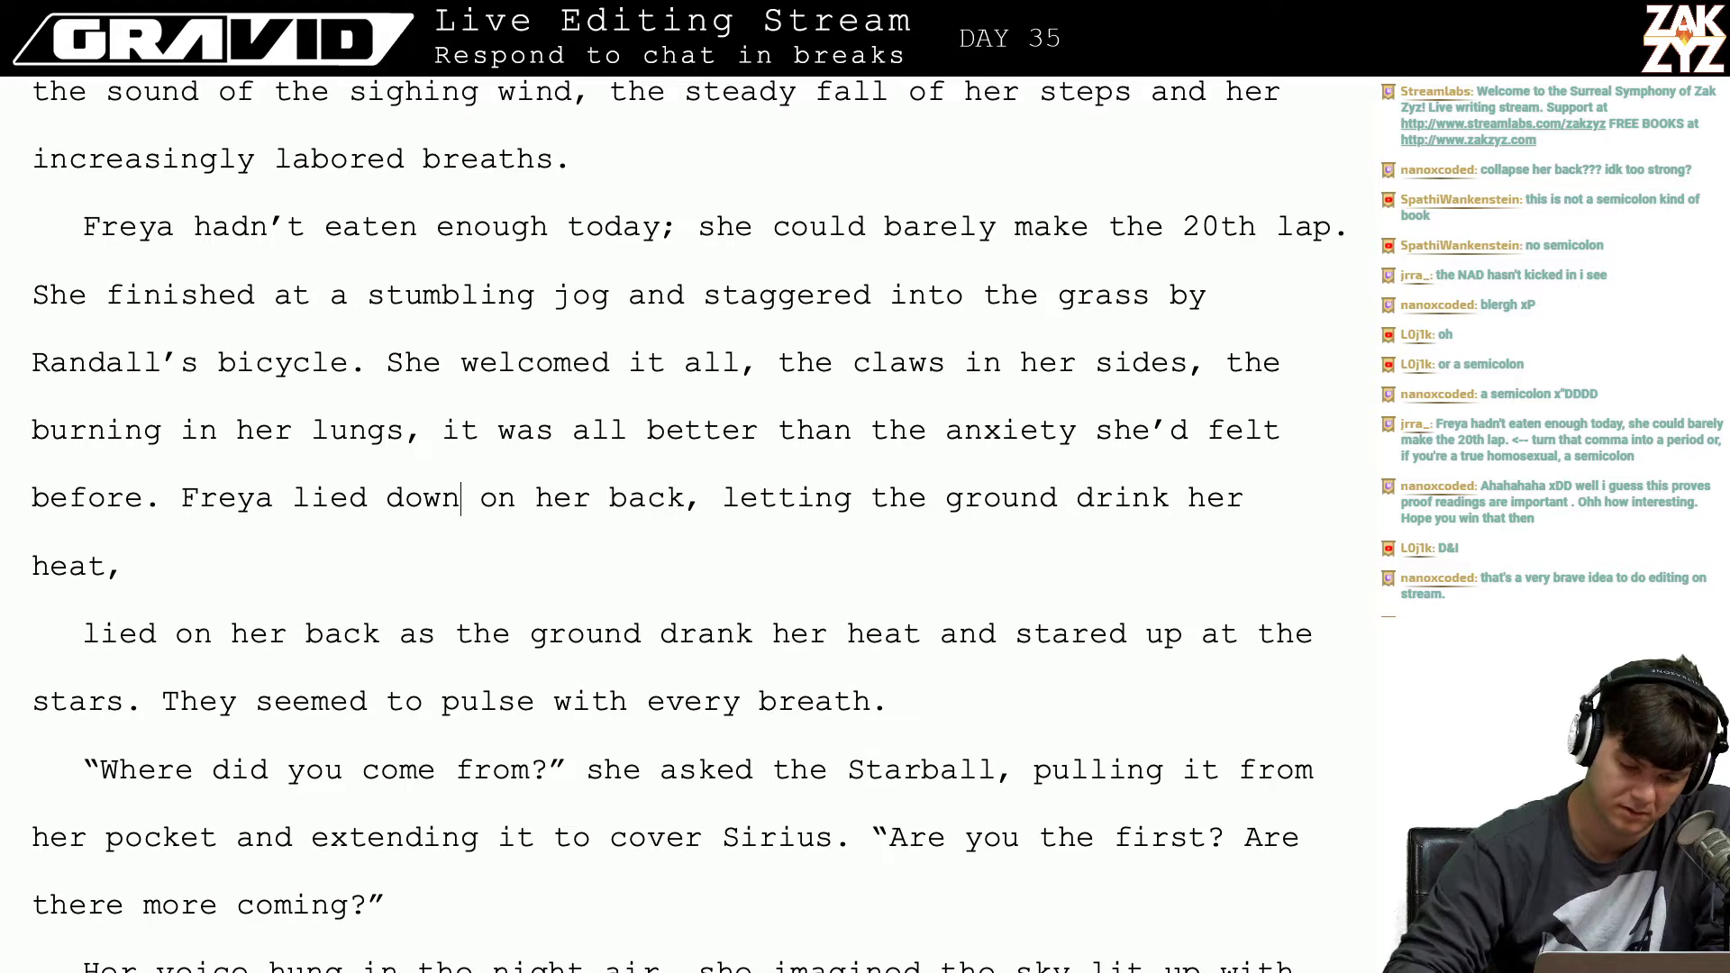
Step: Delete "down" from "Freya lied down on her back"
key("BackSpace")
key("BackSpace")
key("BackSpace")
key("BackSpace")
key("BackSpace")
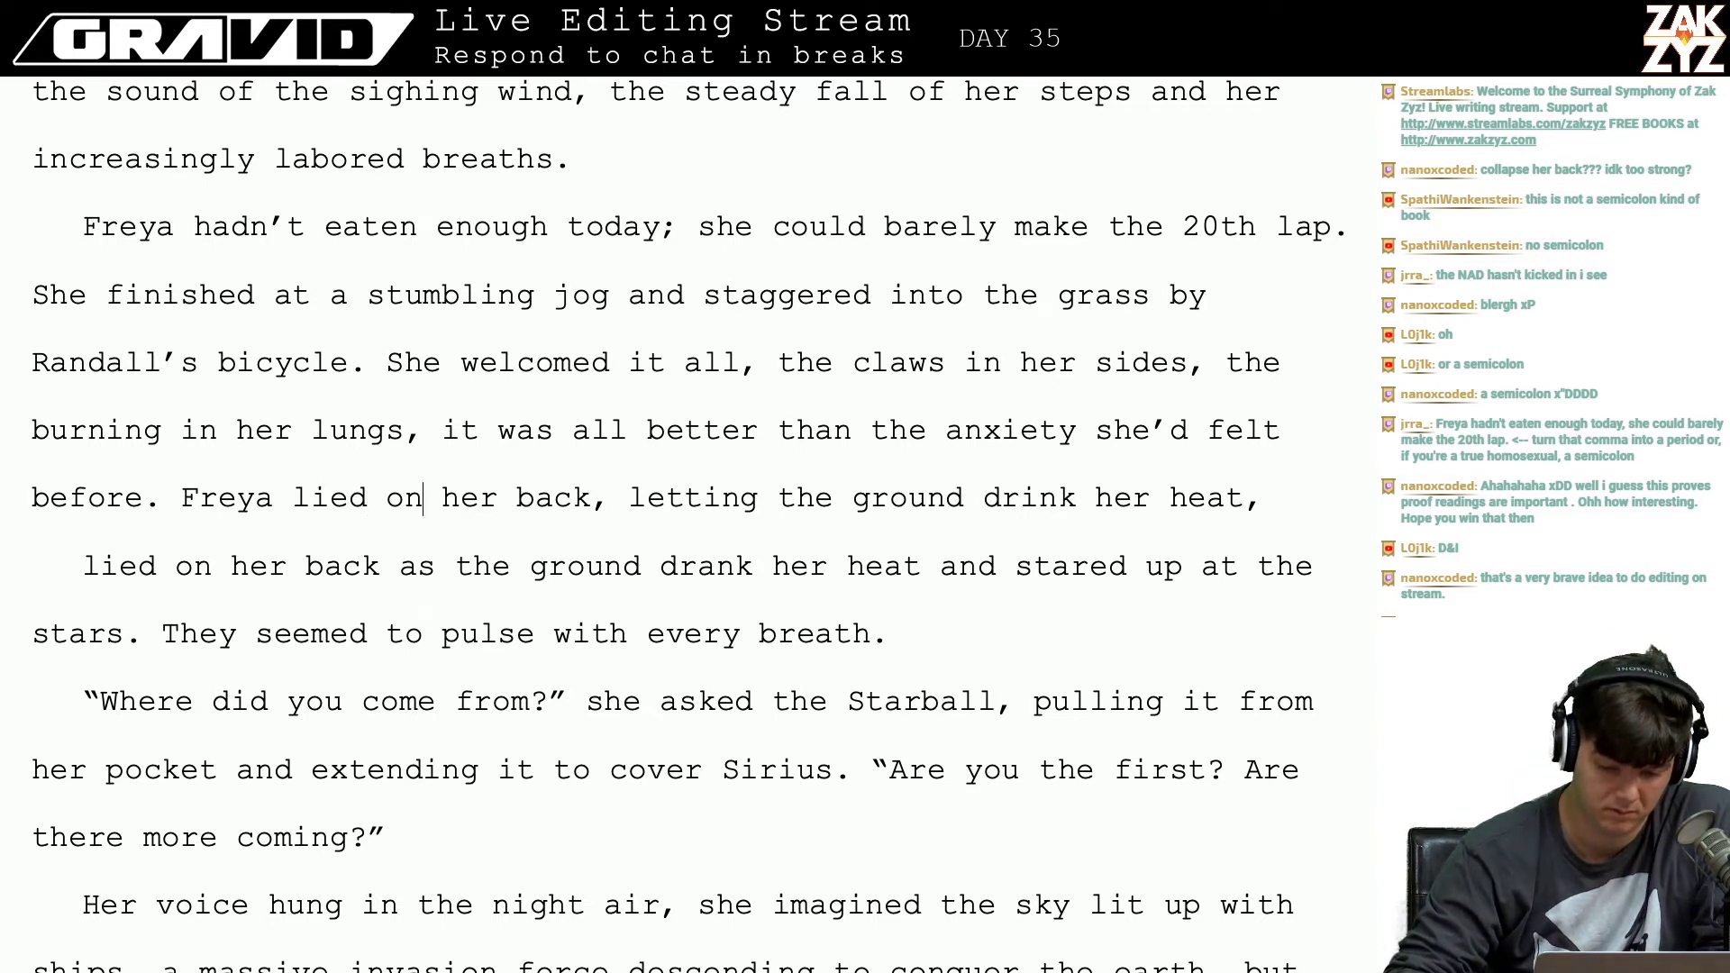
Step: Insert "and panted at the moon" between "on her back" and ", letting the ground drink her heat"
key("Right")
type("and panted ")
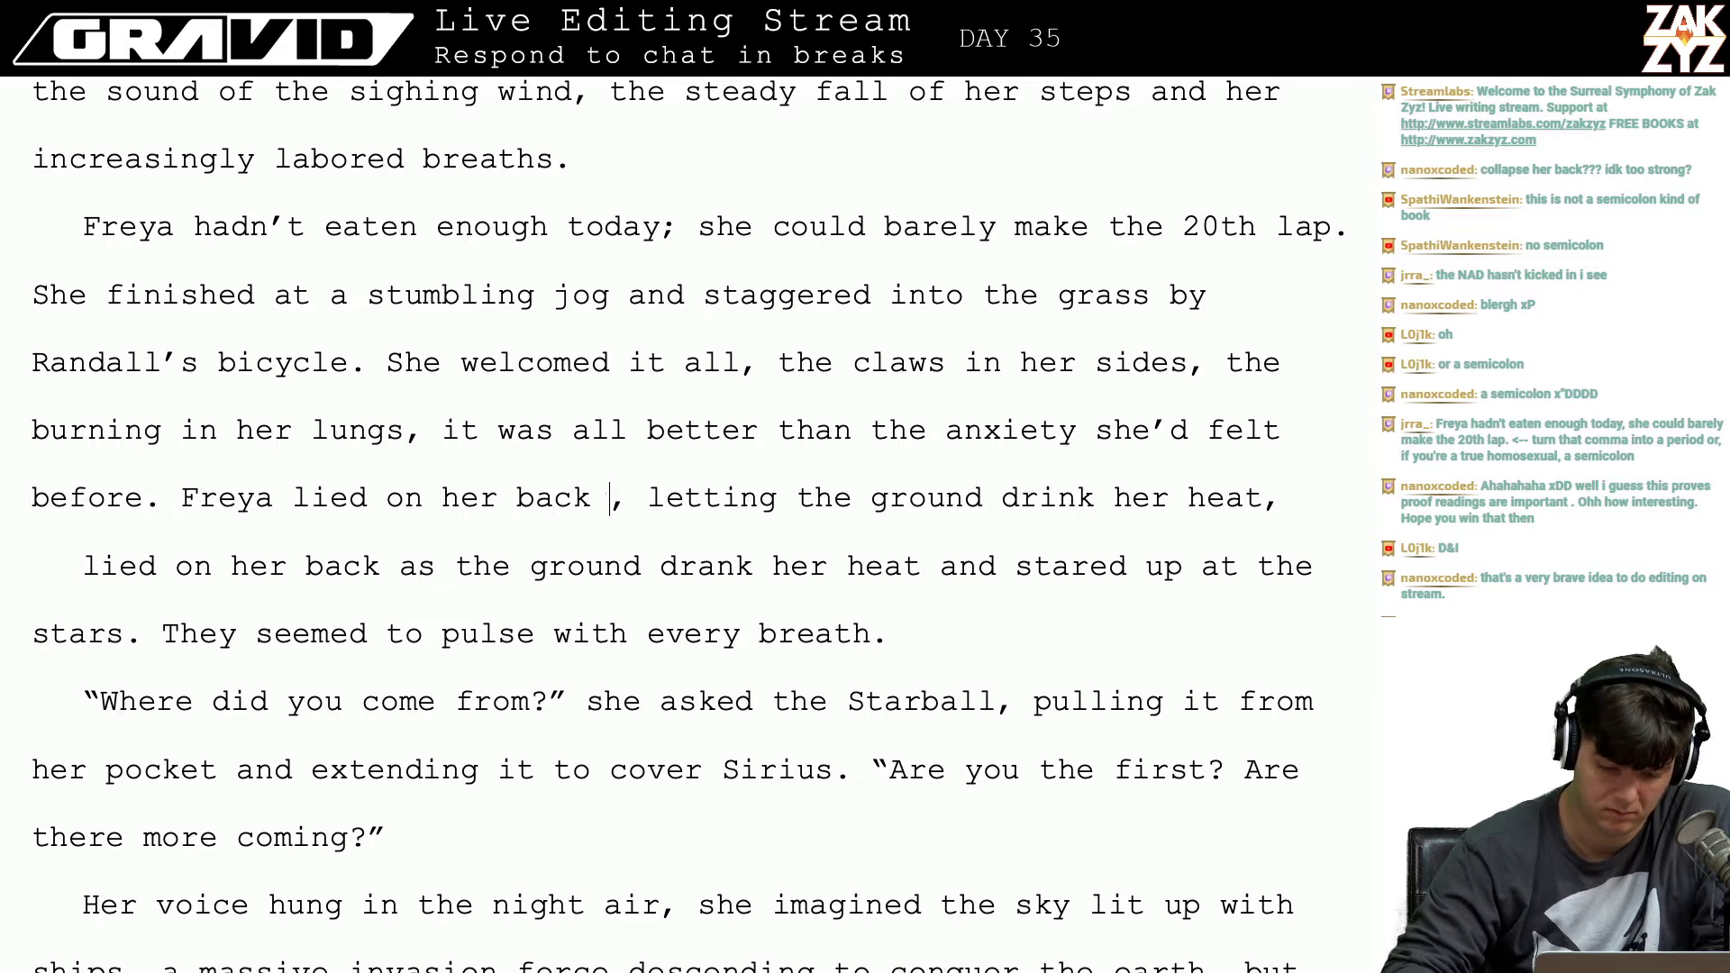
type("at,")
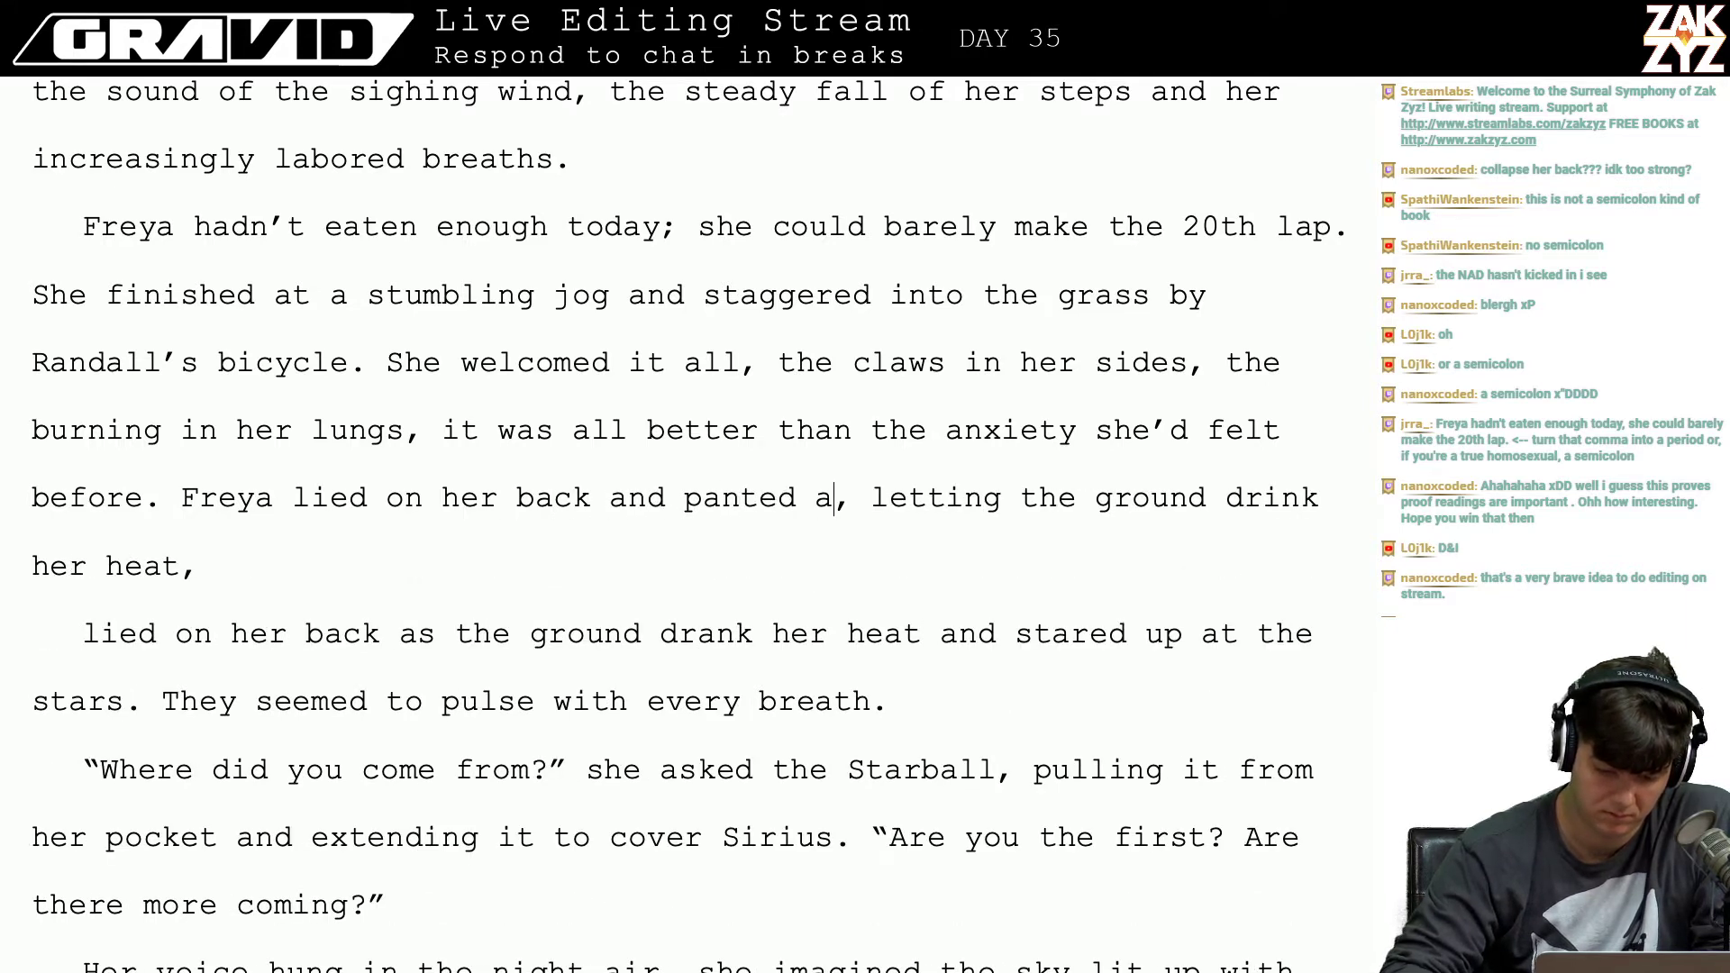
key("BackSpace")
key("BackSpace")
key("BackSpace")
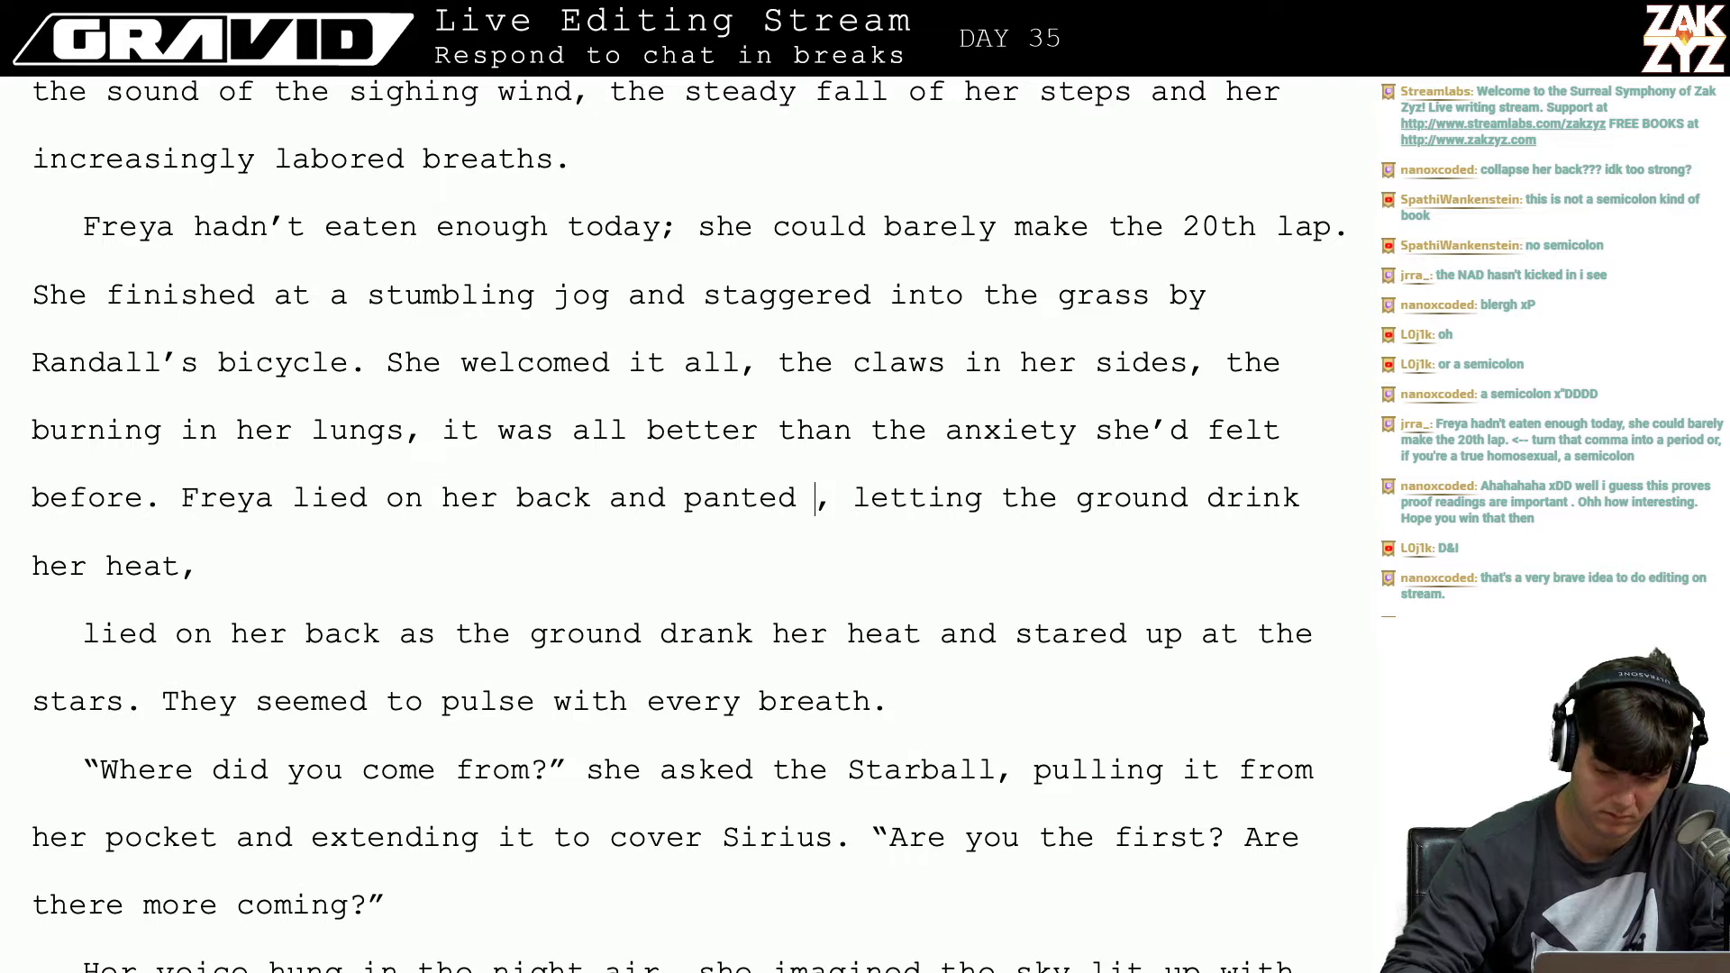
type("at the moon")
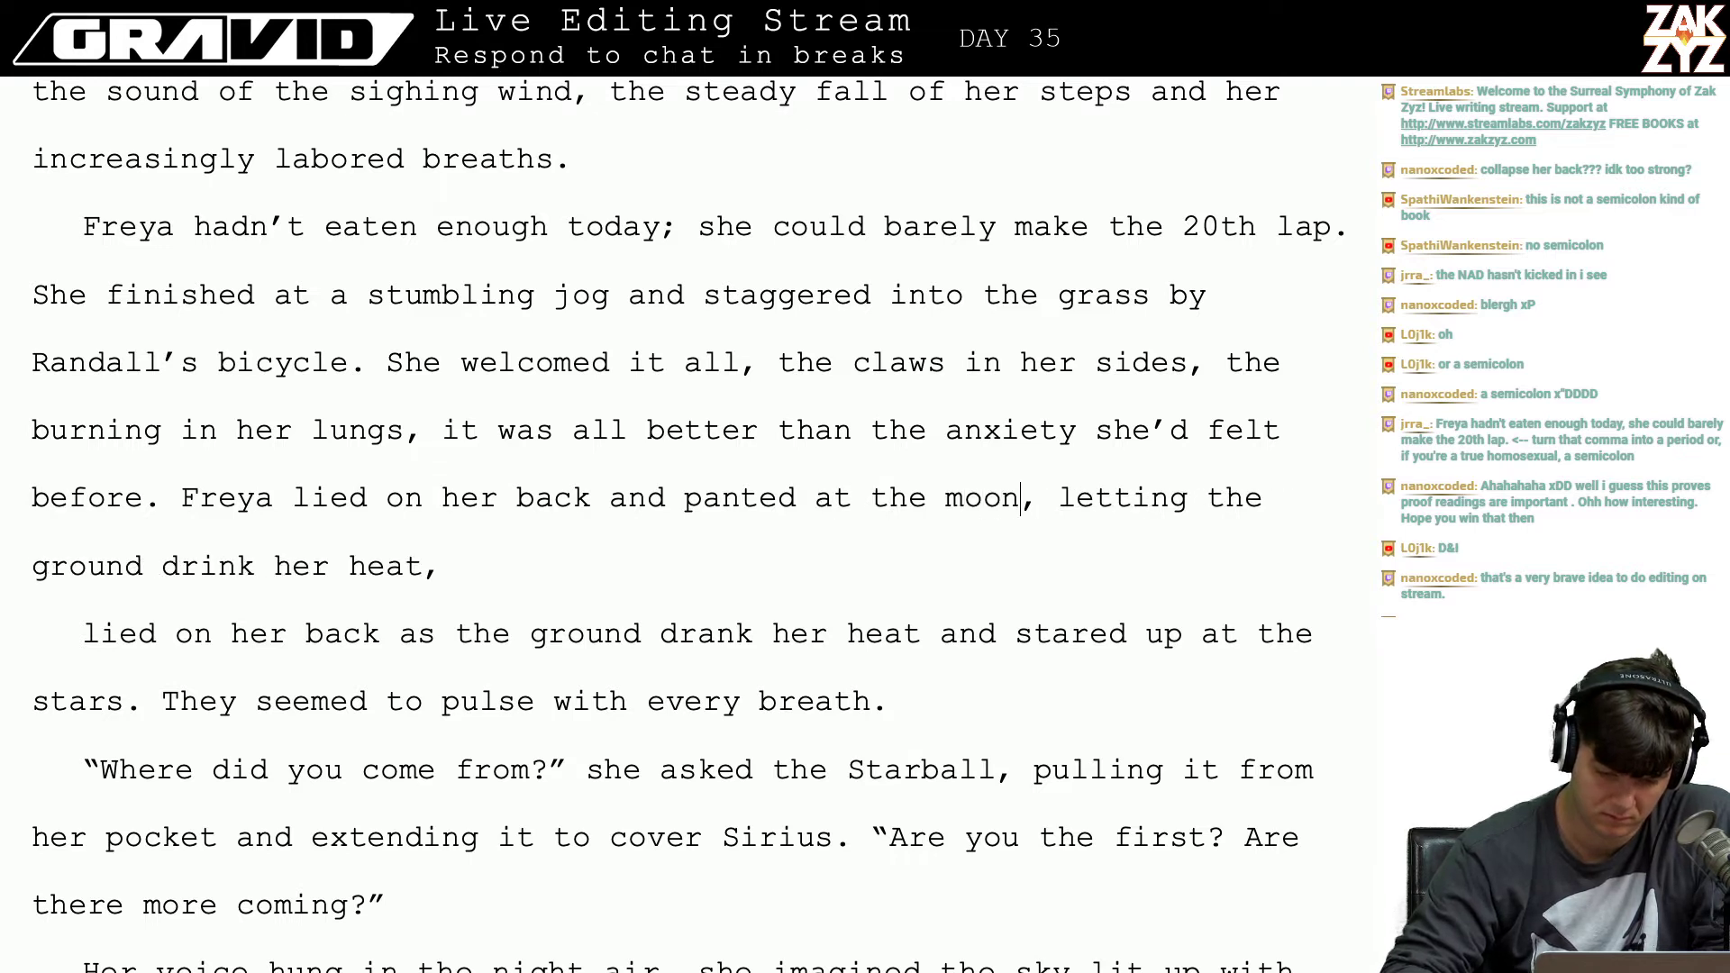
type(",")
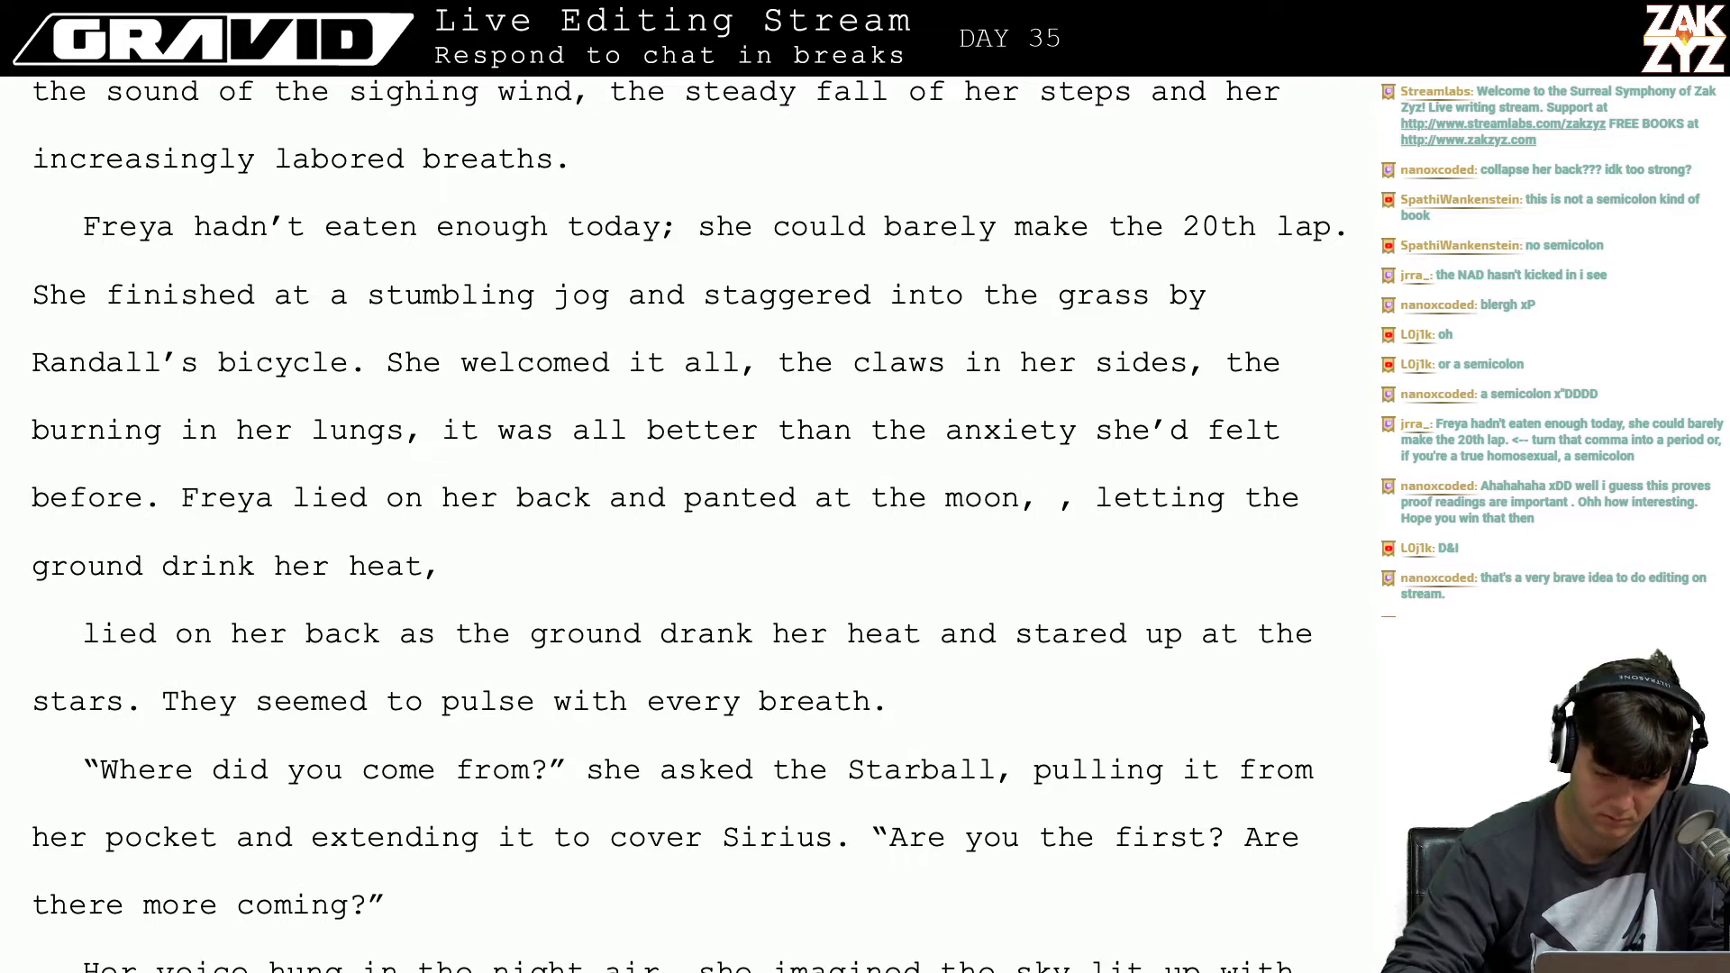
key("BackSpace")
key("BackSpace")
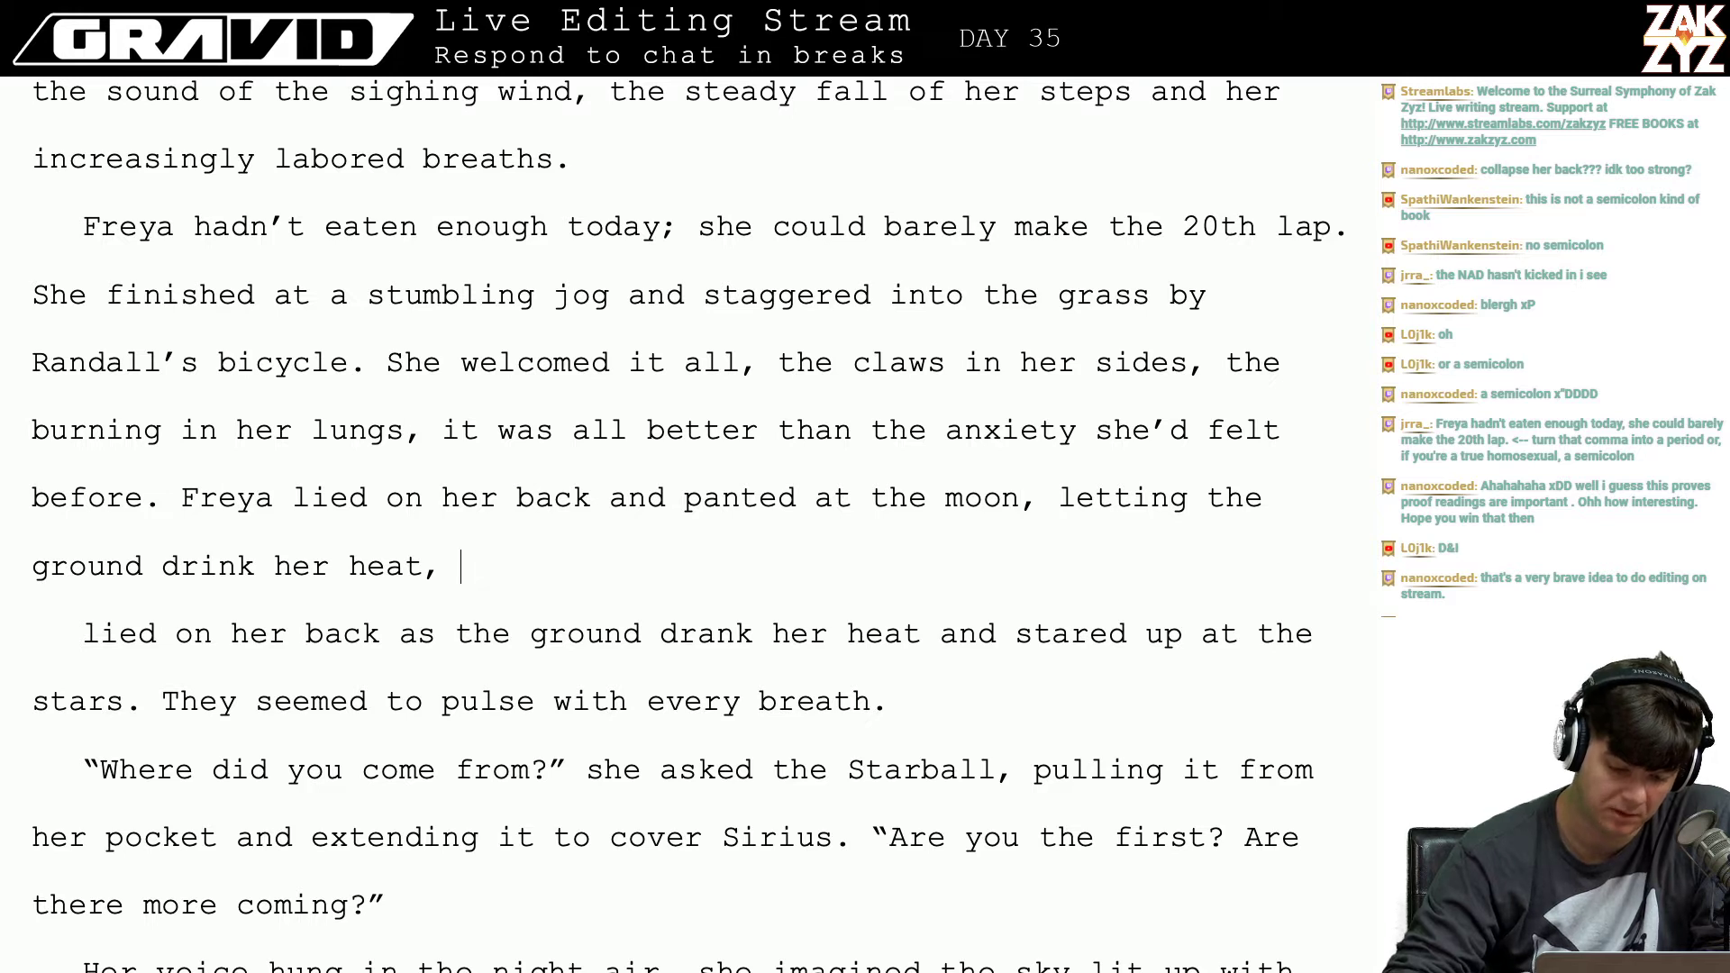
Step: End the sentence with a period after "heat" and add "The stars seemed to pulse with every breath."
type("T")
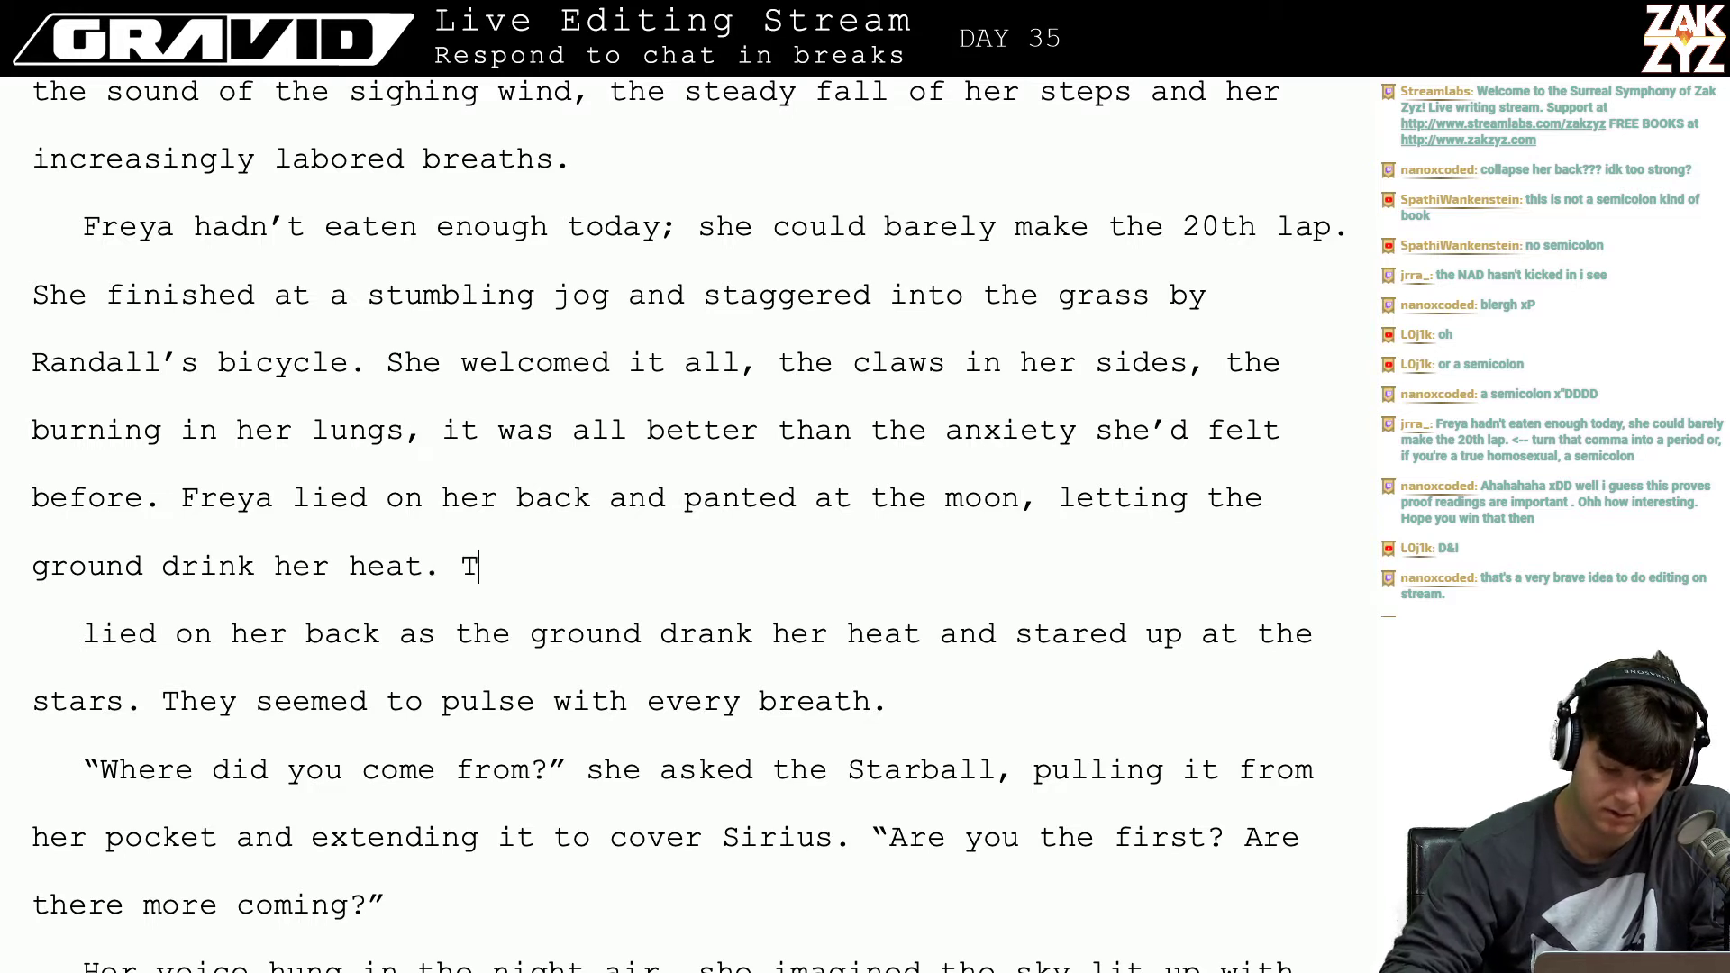
type("he stars seemed ")
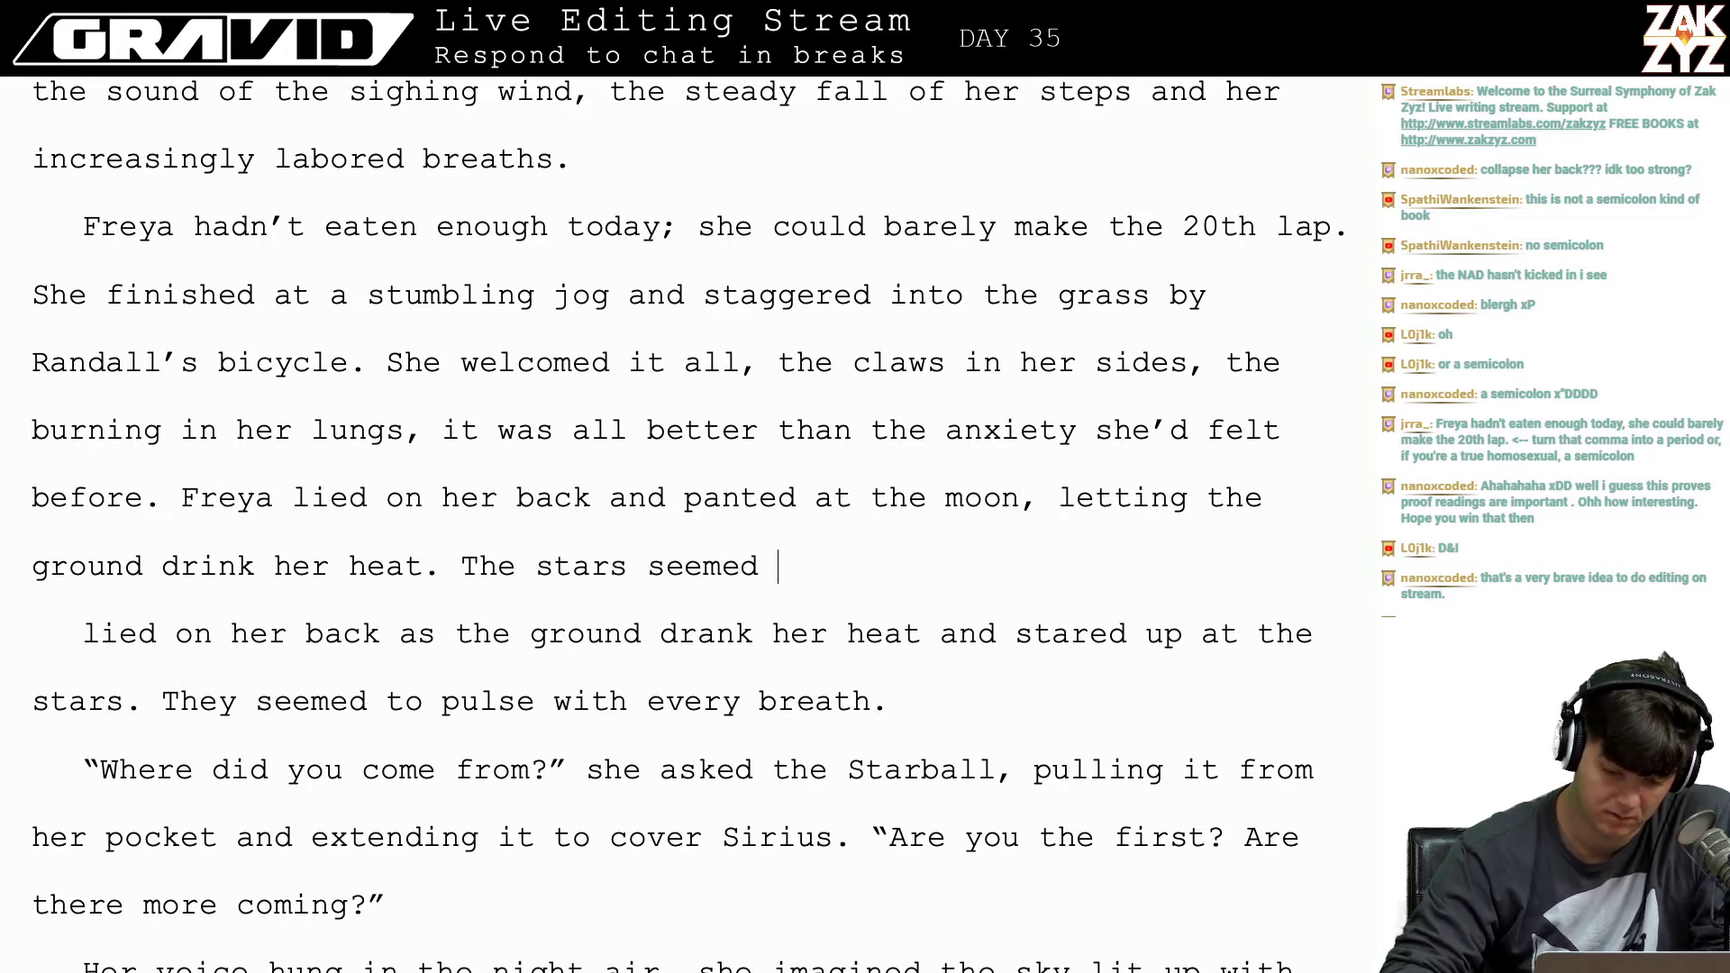
type("to pulse with every breath.")
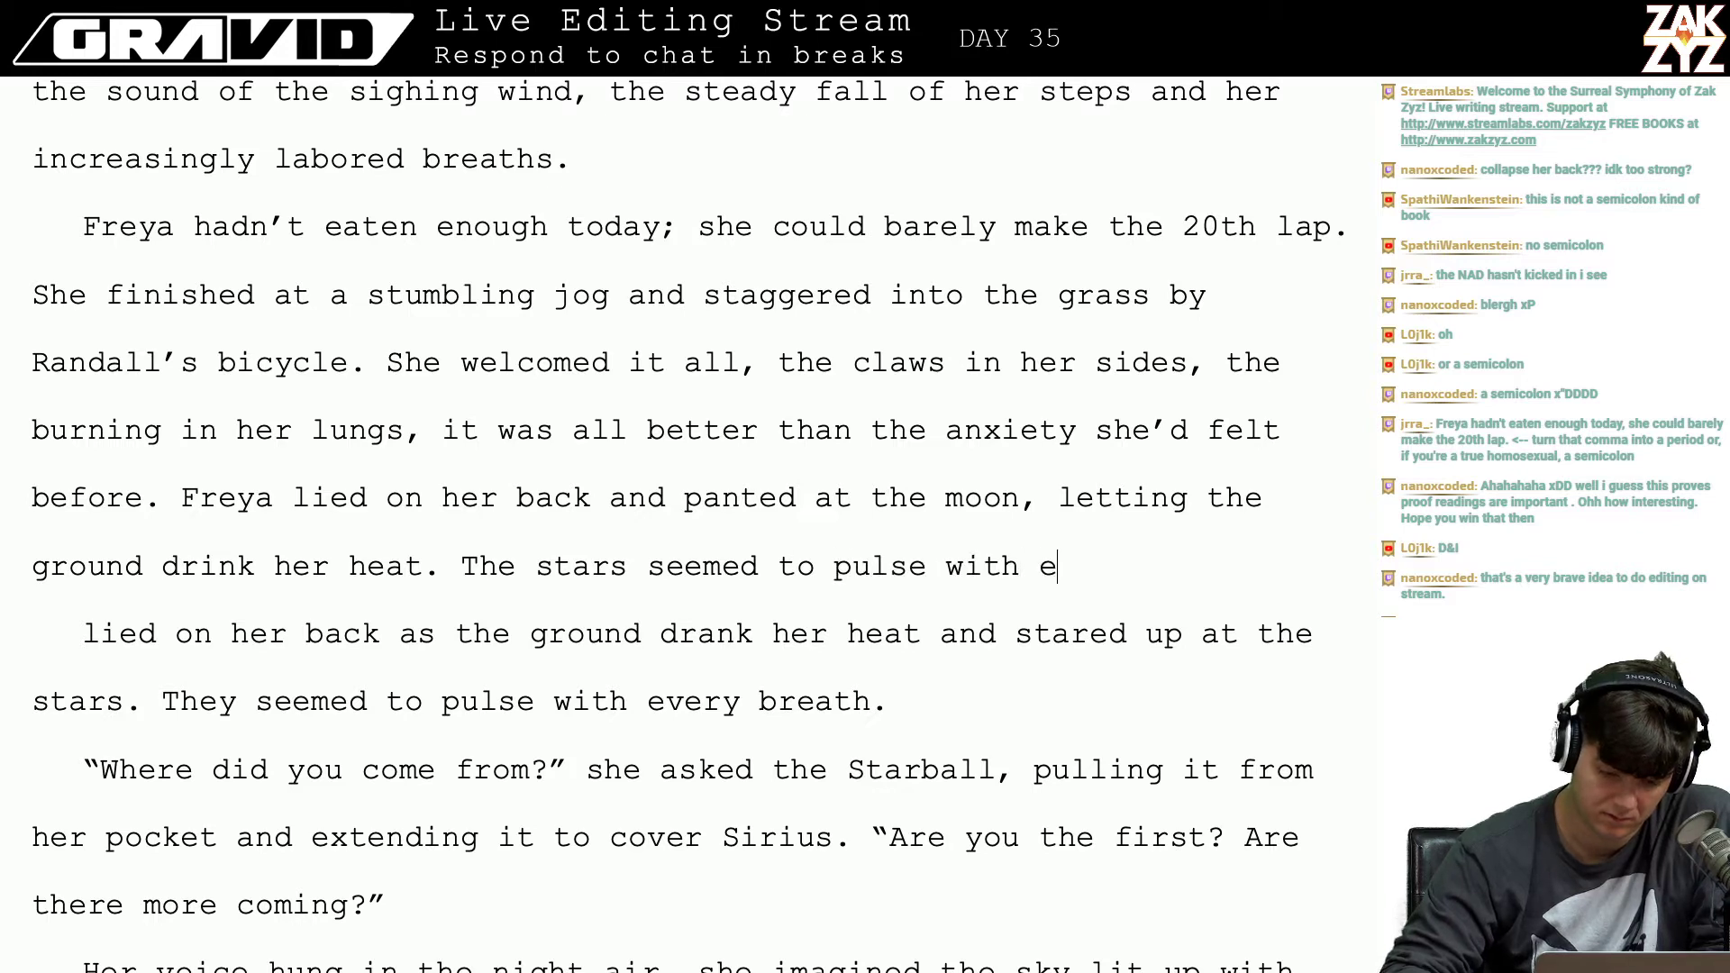
Step: Delete the superseded paragraph from "lied on her back as the ground drank her heat" through "They seemed to pulse with every breath."
key("shift+Down")
key("shift+Down")
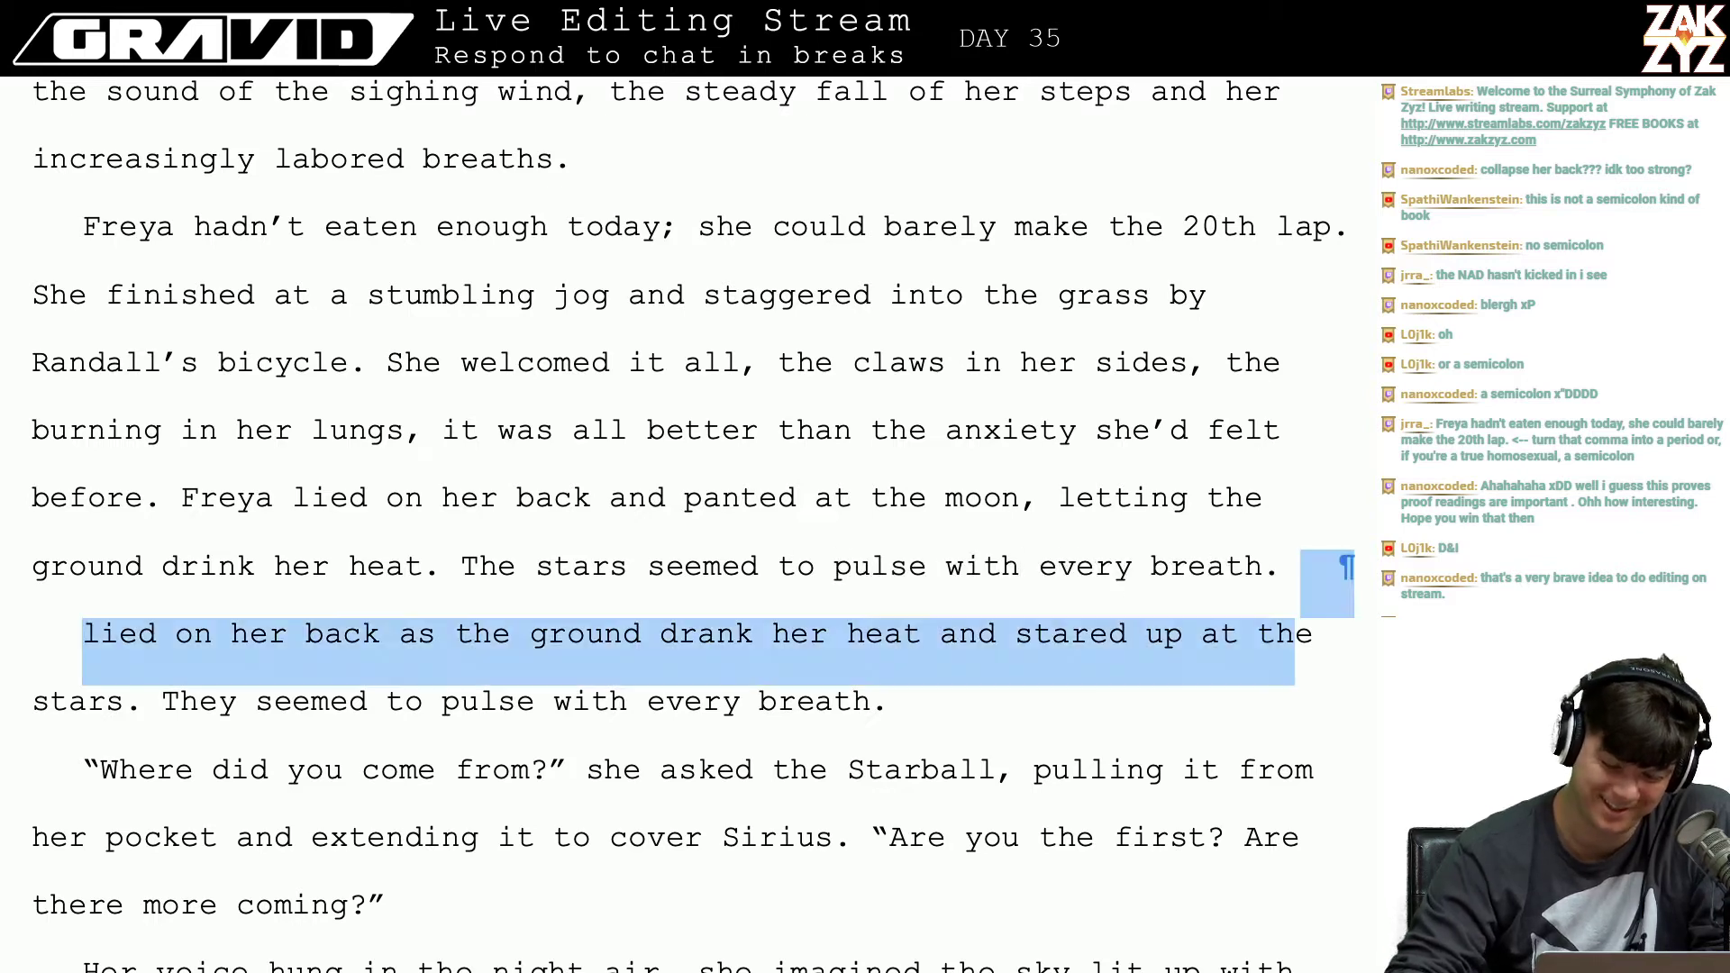
key("Delete")
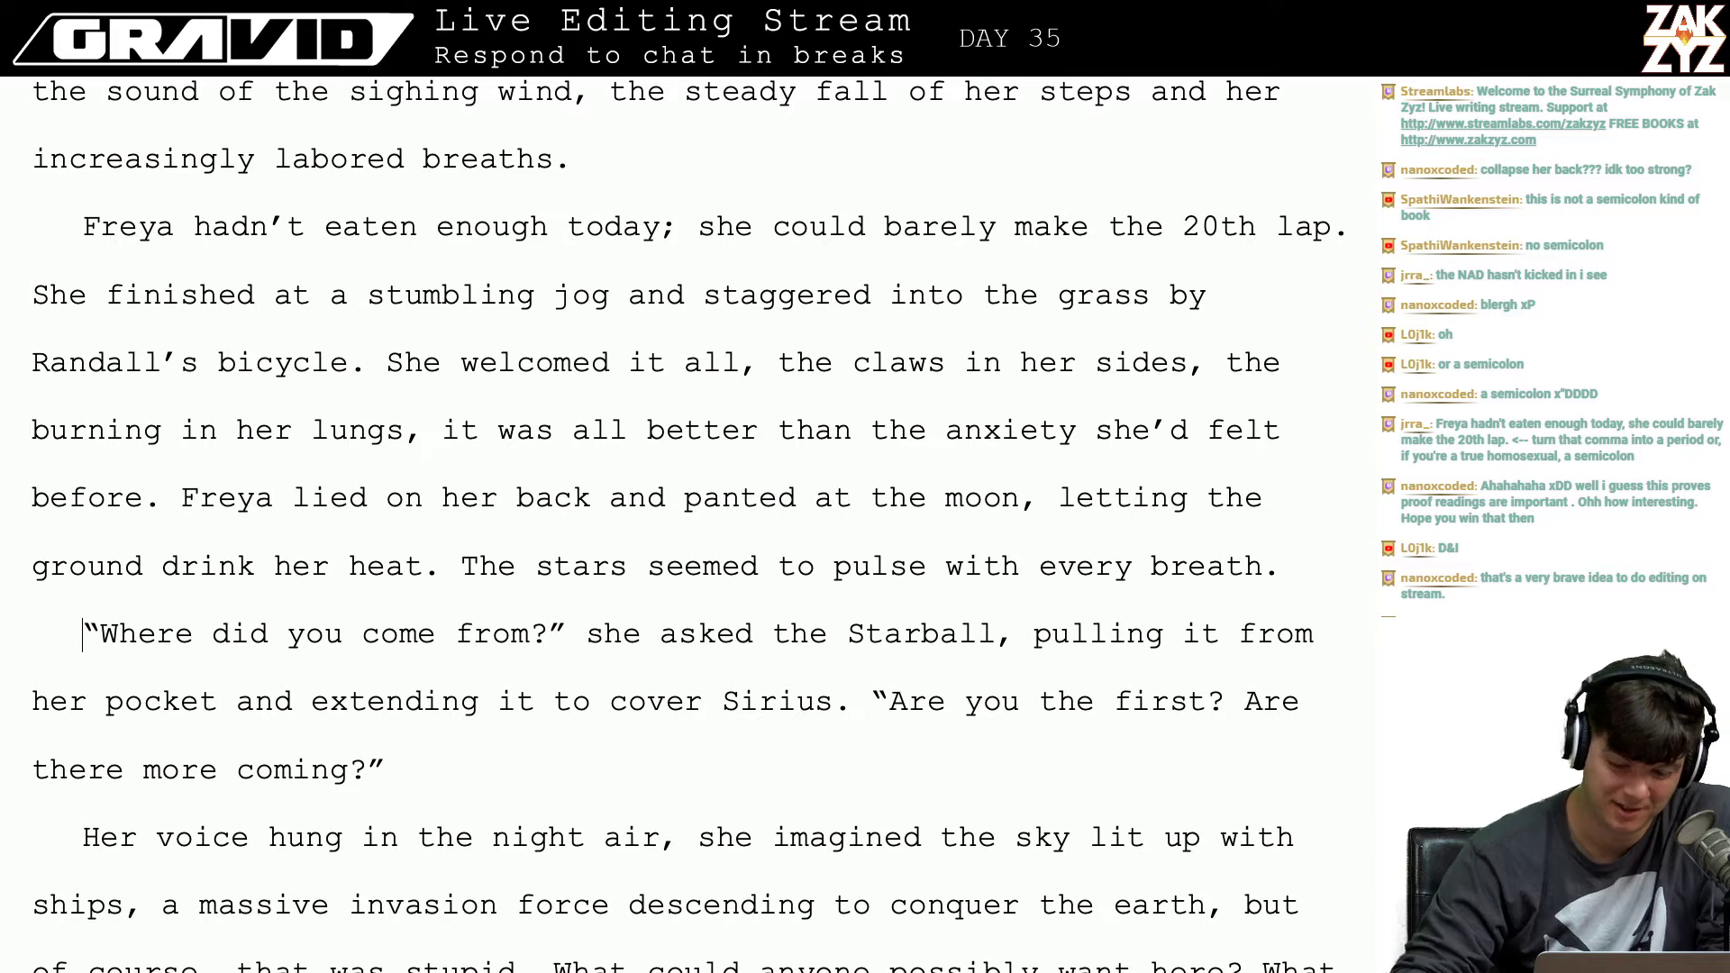
Step: Reread the dialogue in which Freya asks the Starball where it came from and extends it to cover Sirius
key("Right")
key("Right")
key("Right")
key("Right")
key("Right")
key("Right")
key("Right")
key("Up")
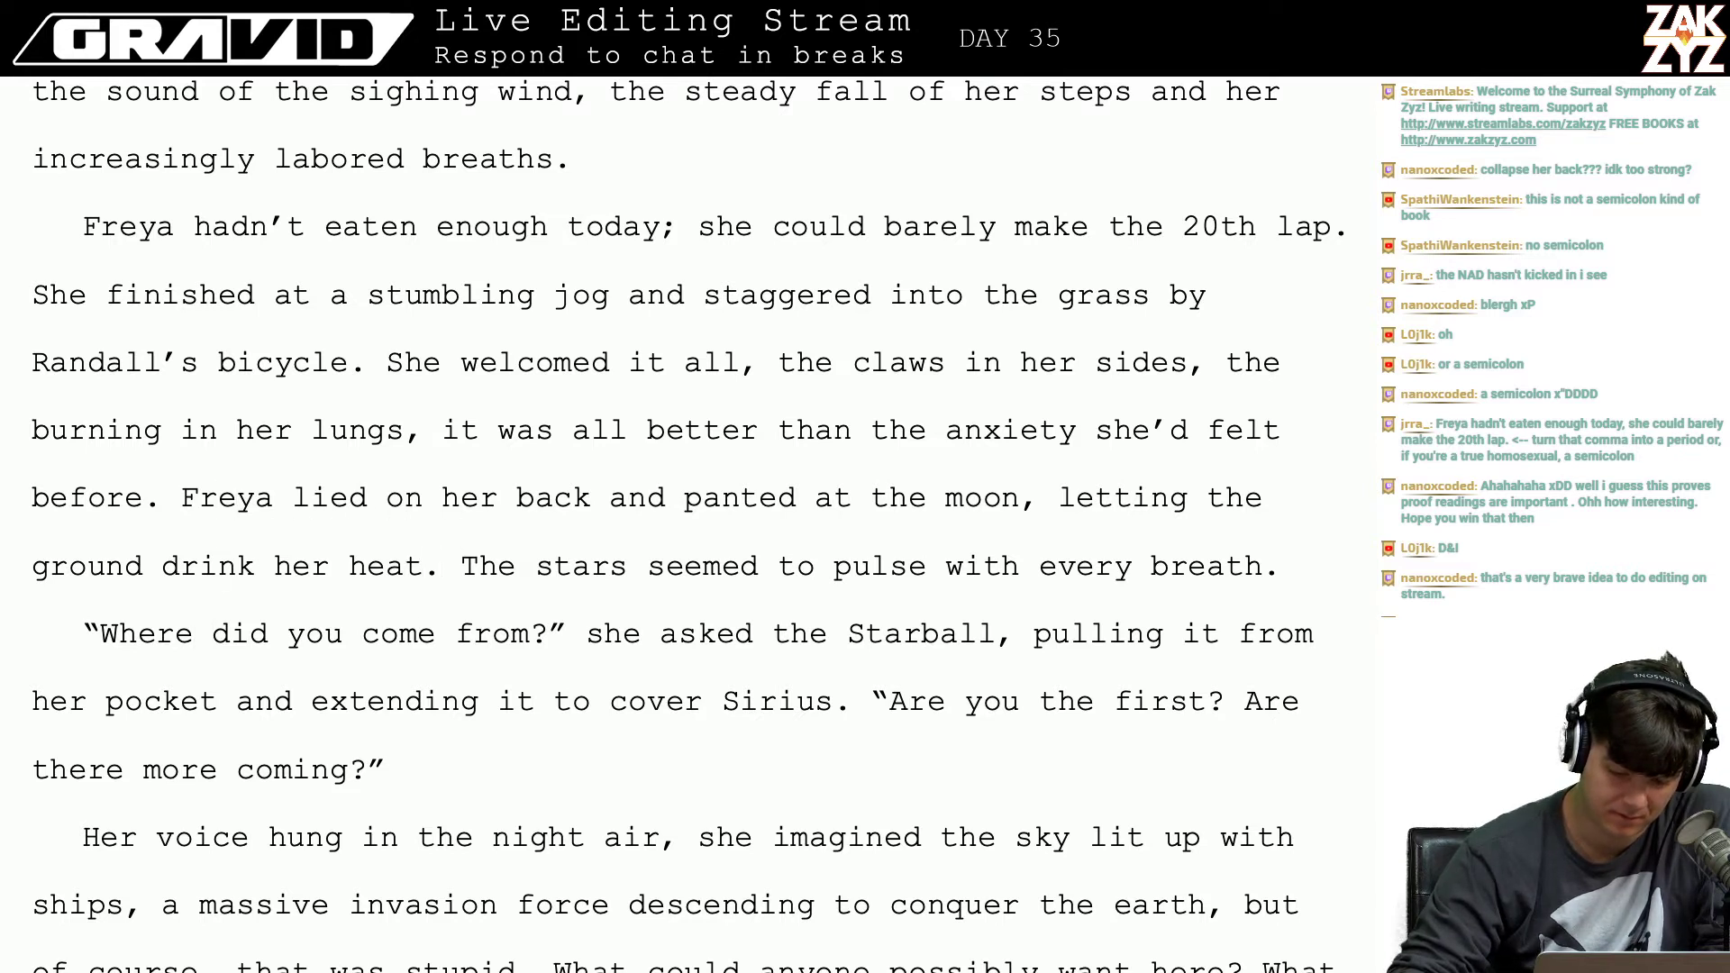
key("Down")
key("Down")
key("Down")
key("Down")
key("Down")
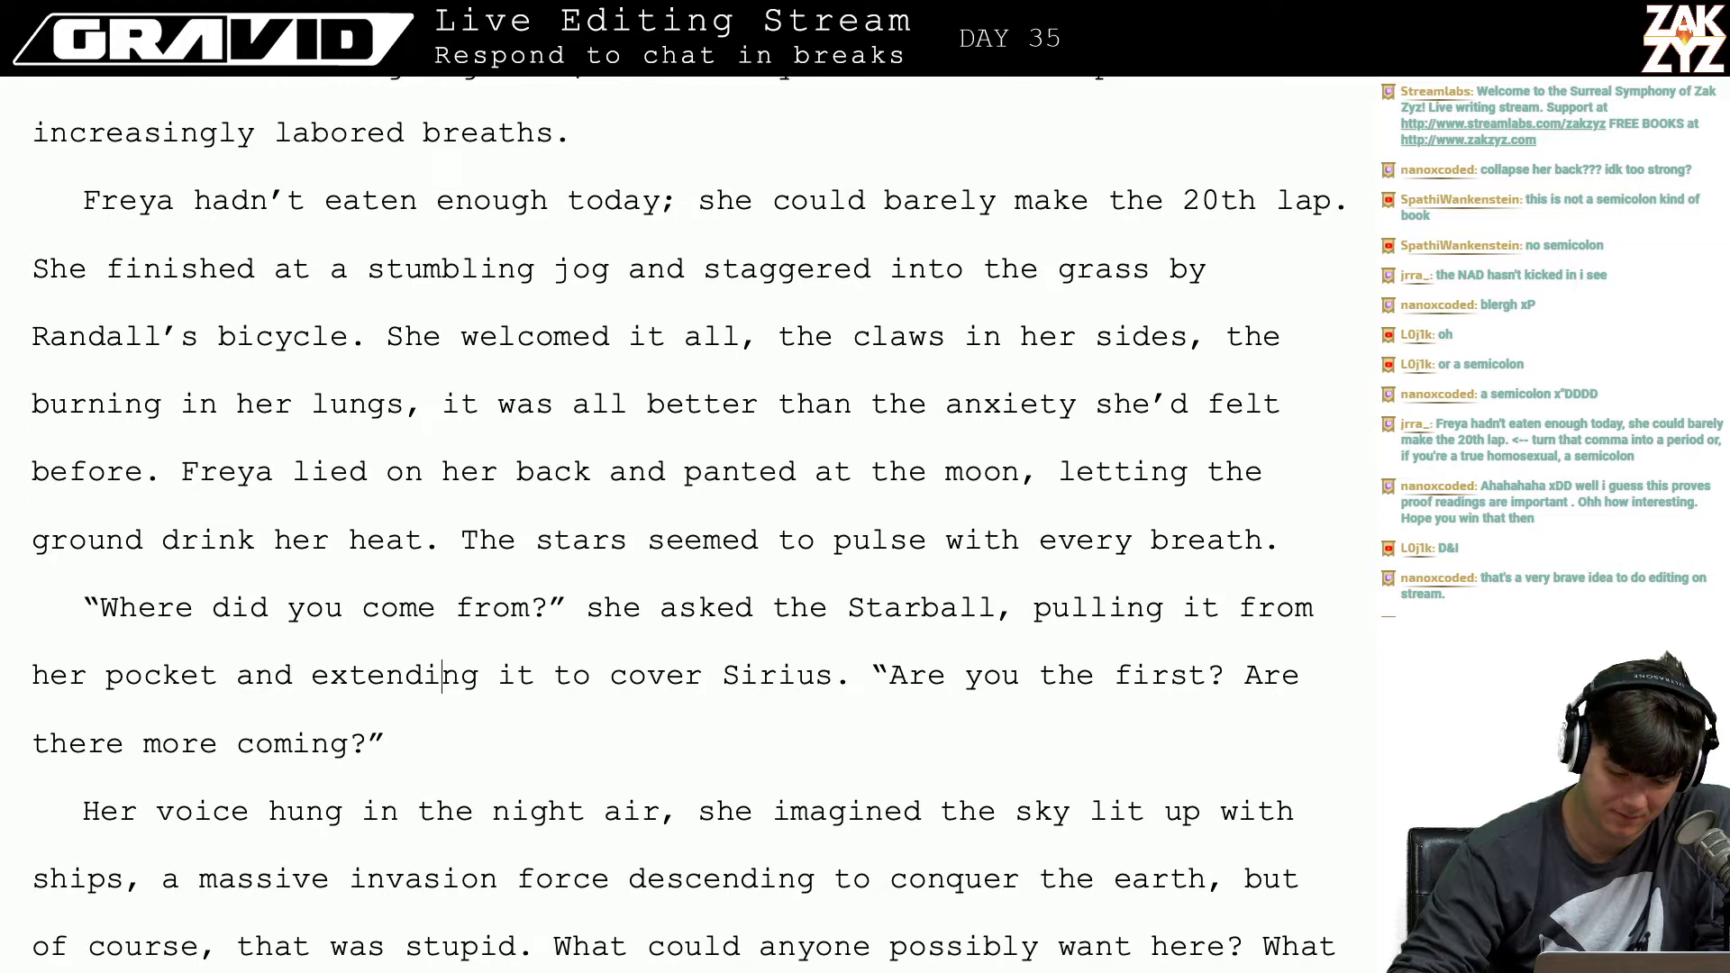
key("Right")
key("Right")
key("Right")
key("Right")
key("Right")
key("Right")
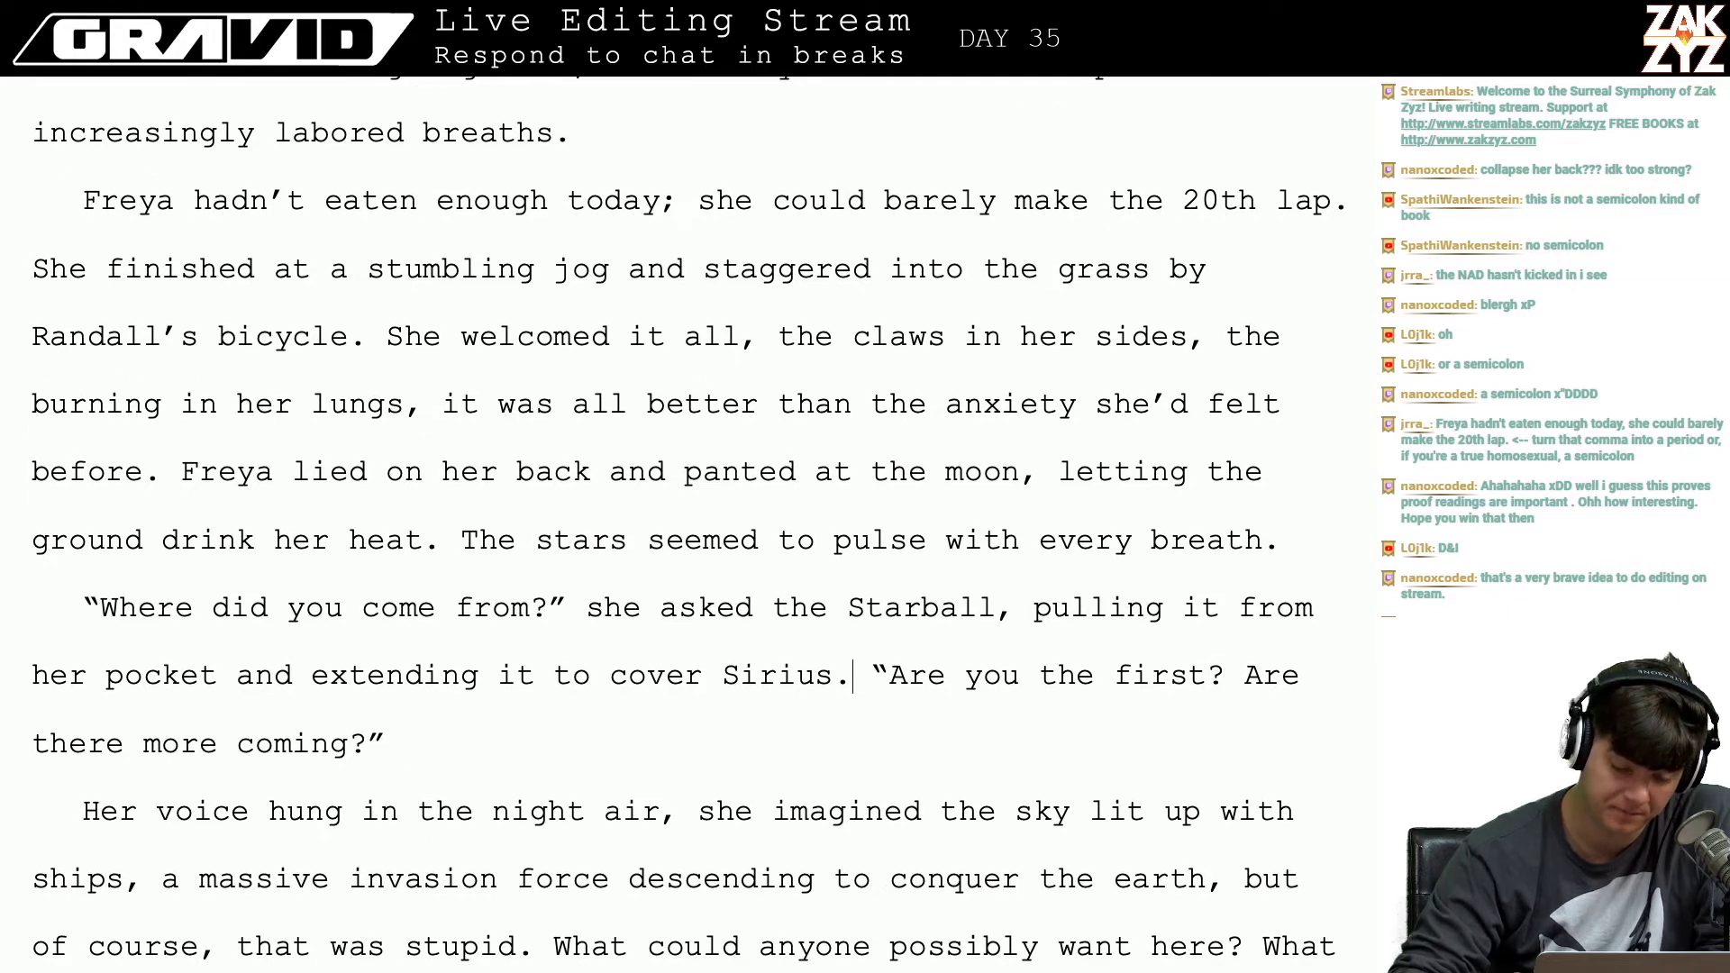
Step: Read the paragraph from "Her voice hung in the night air" to "could be gotten easier elsewhere."
key("Down")
key("Down")
key("Down")
key("Down")
key("Down")
key("Down")
key("Down")
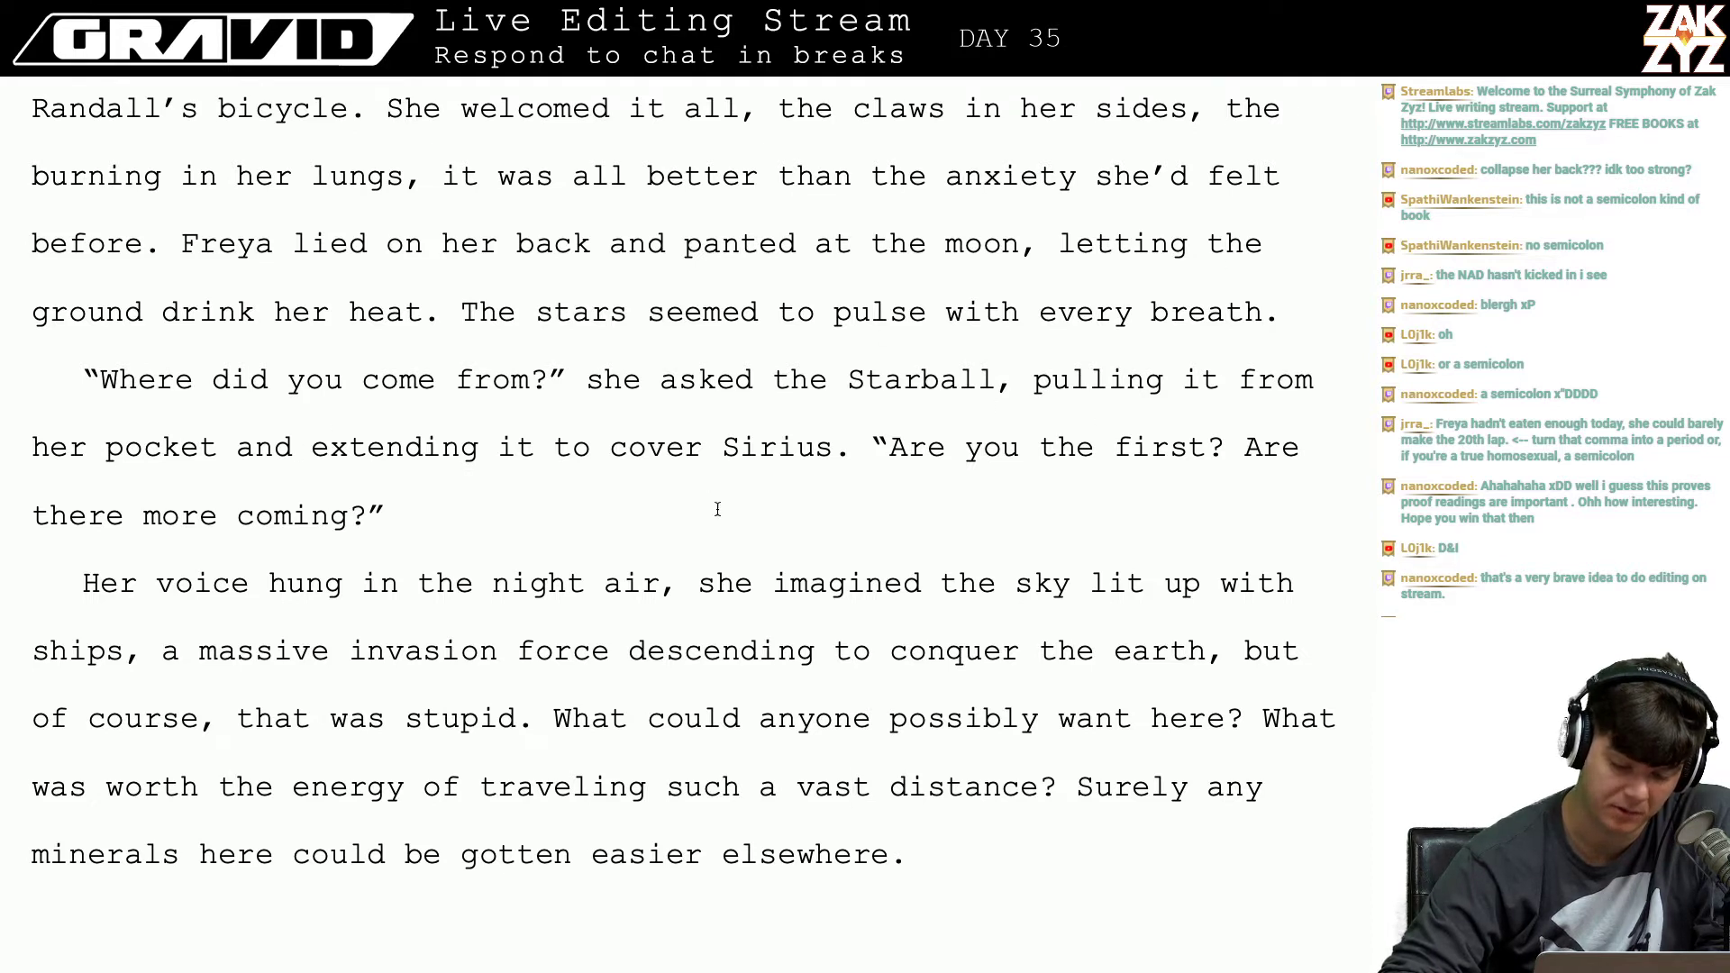
scroll(707, 523, "down", 1)
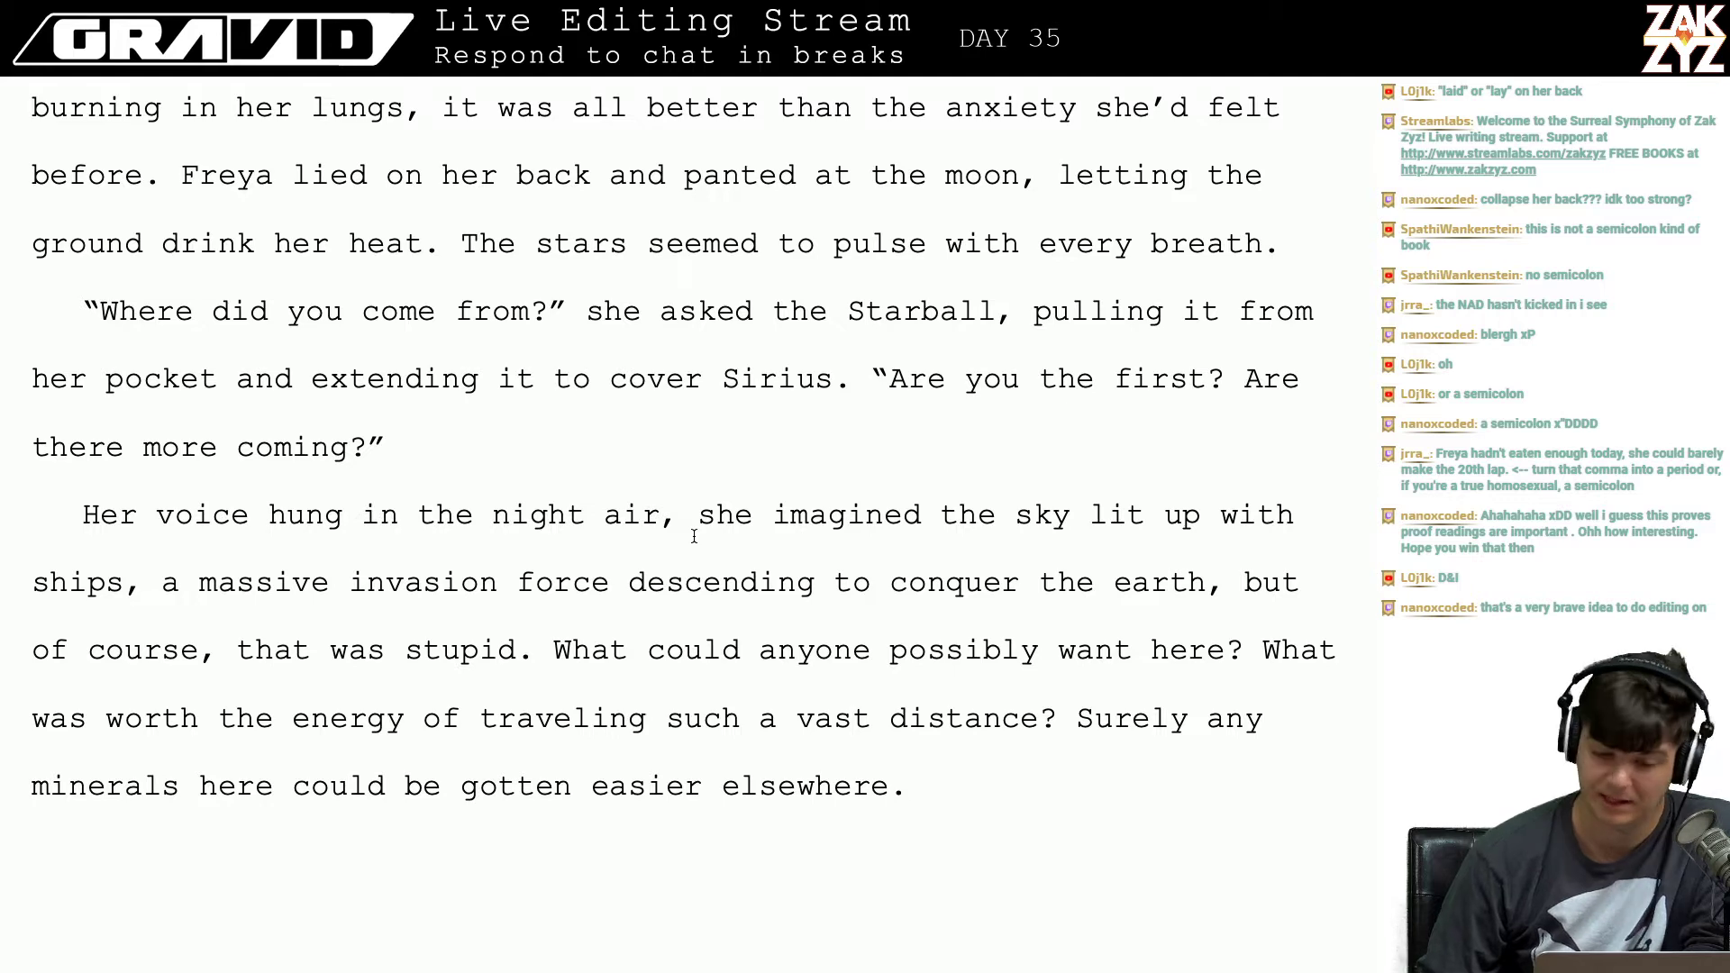
Step: Switch to the browser to look up "lie vs lay" for the verb after "Freya", and return to the manuscript
scroll(694, 536, "up", 2)
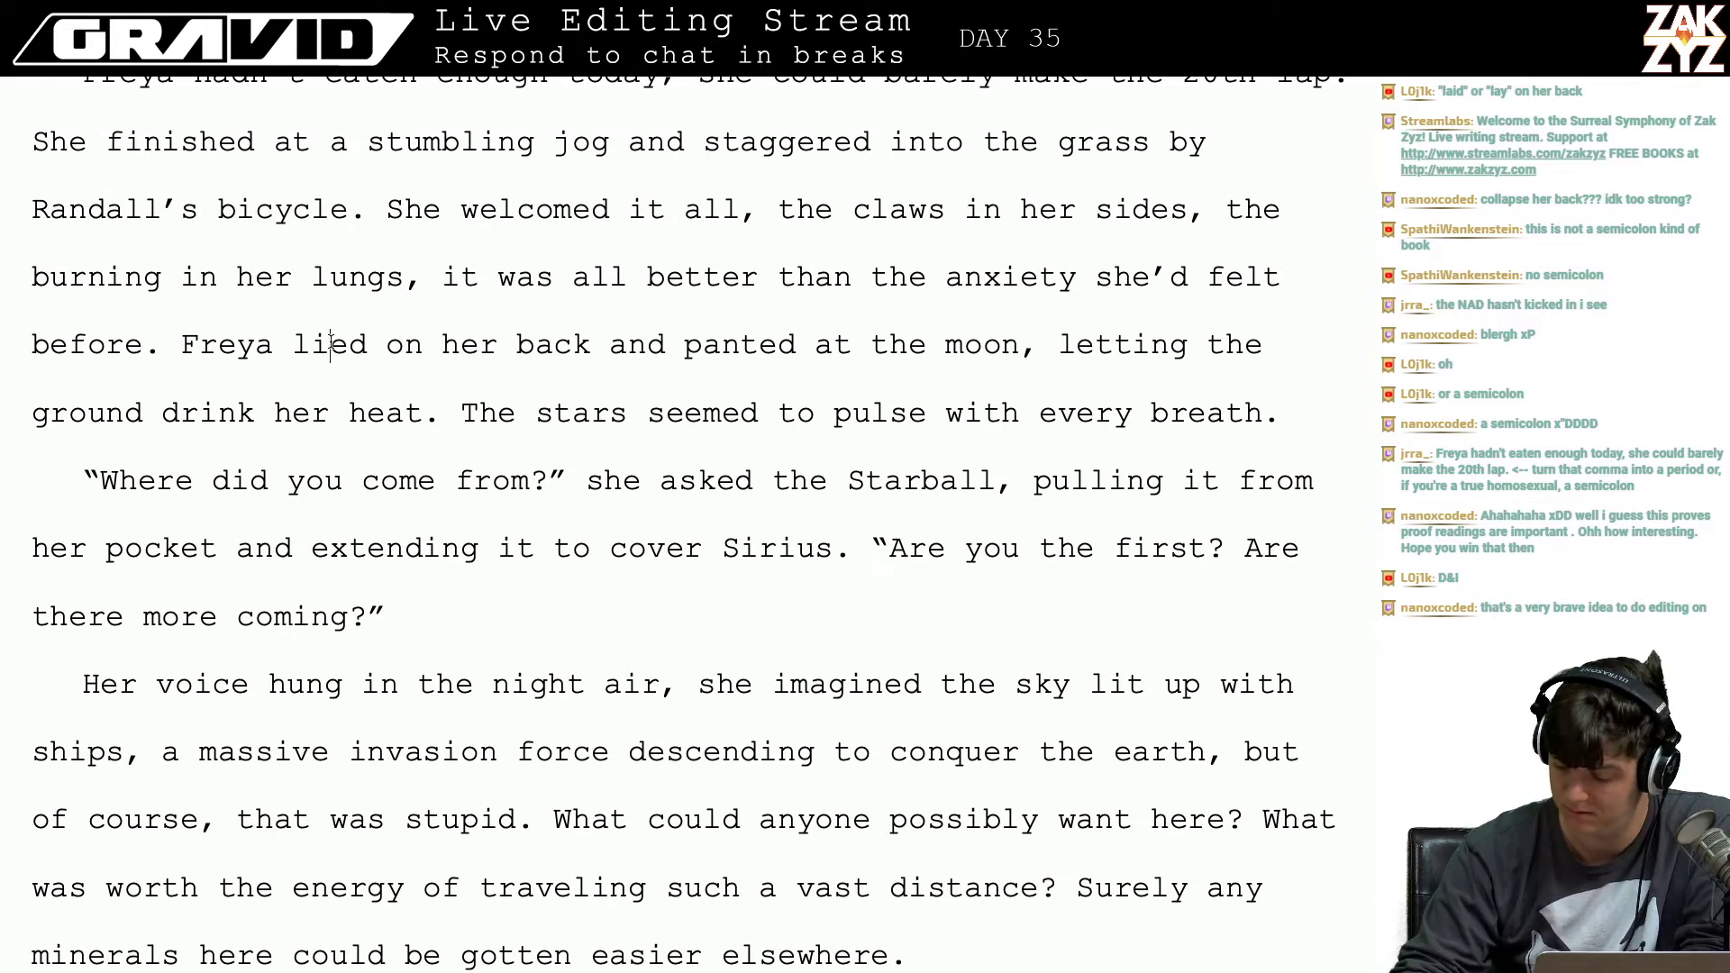
key("Left")
key("Right")
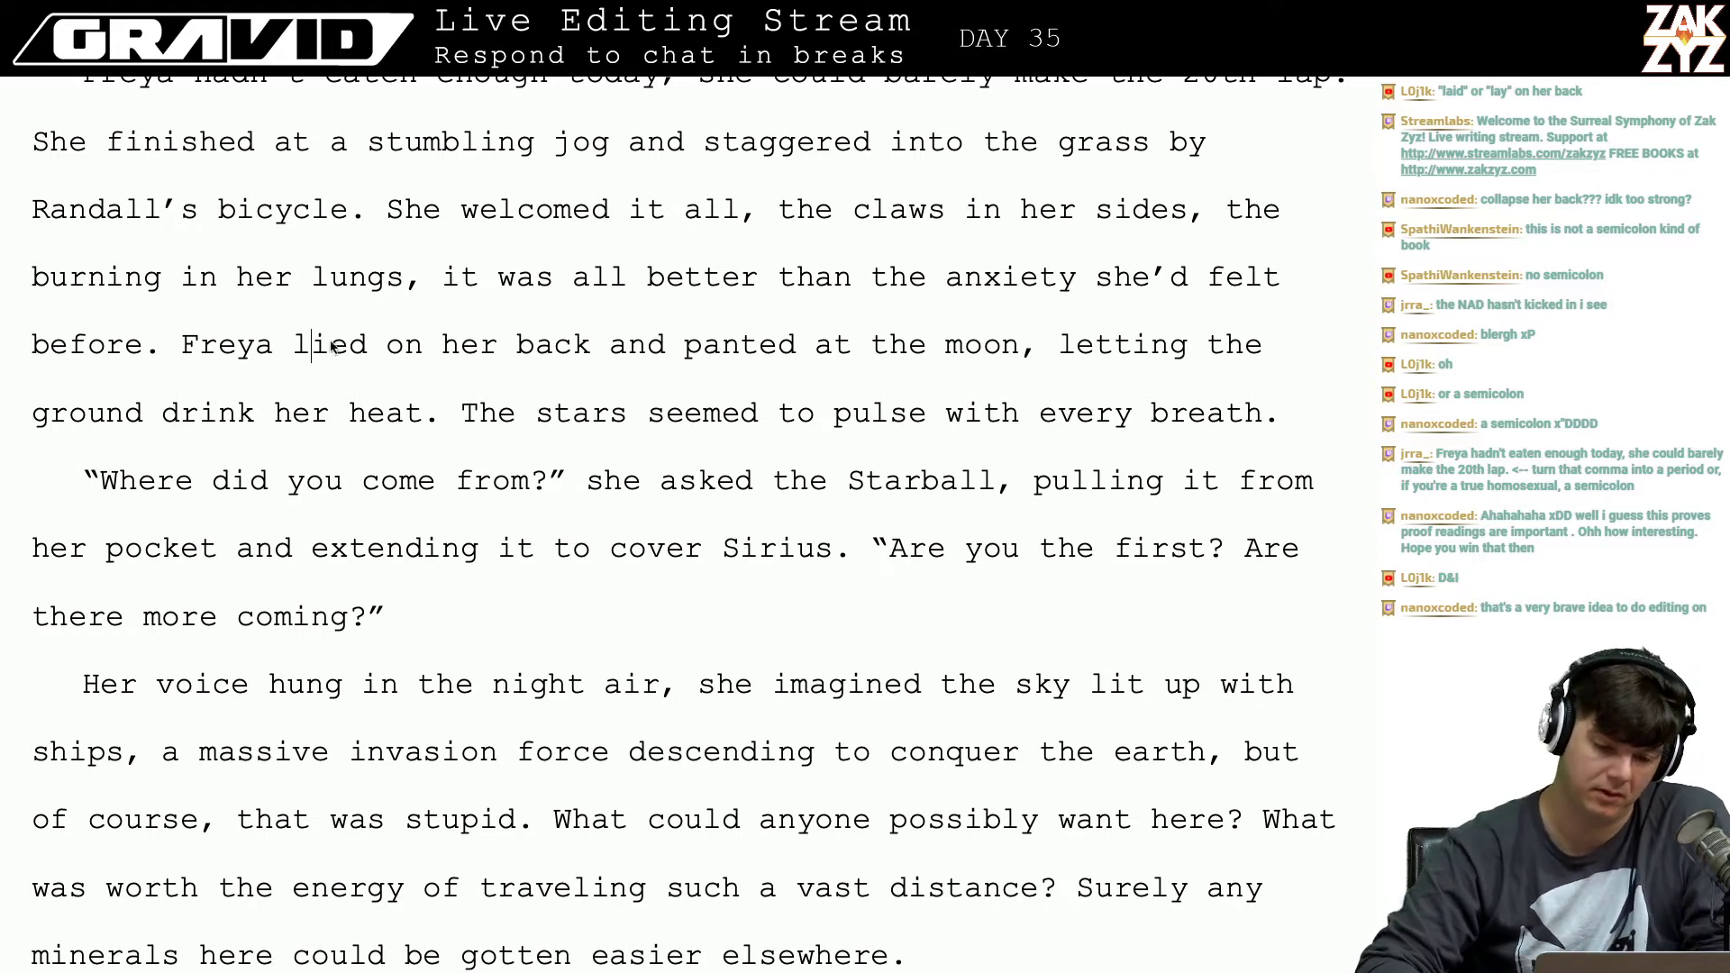
key("super+Tab")
key("super+l")
type("lie")
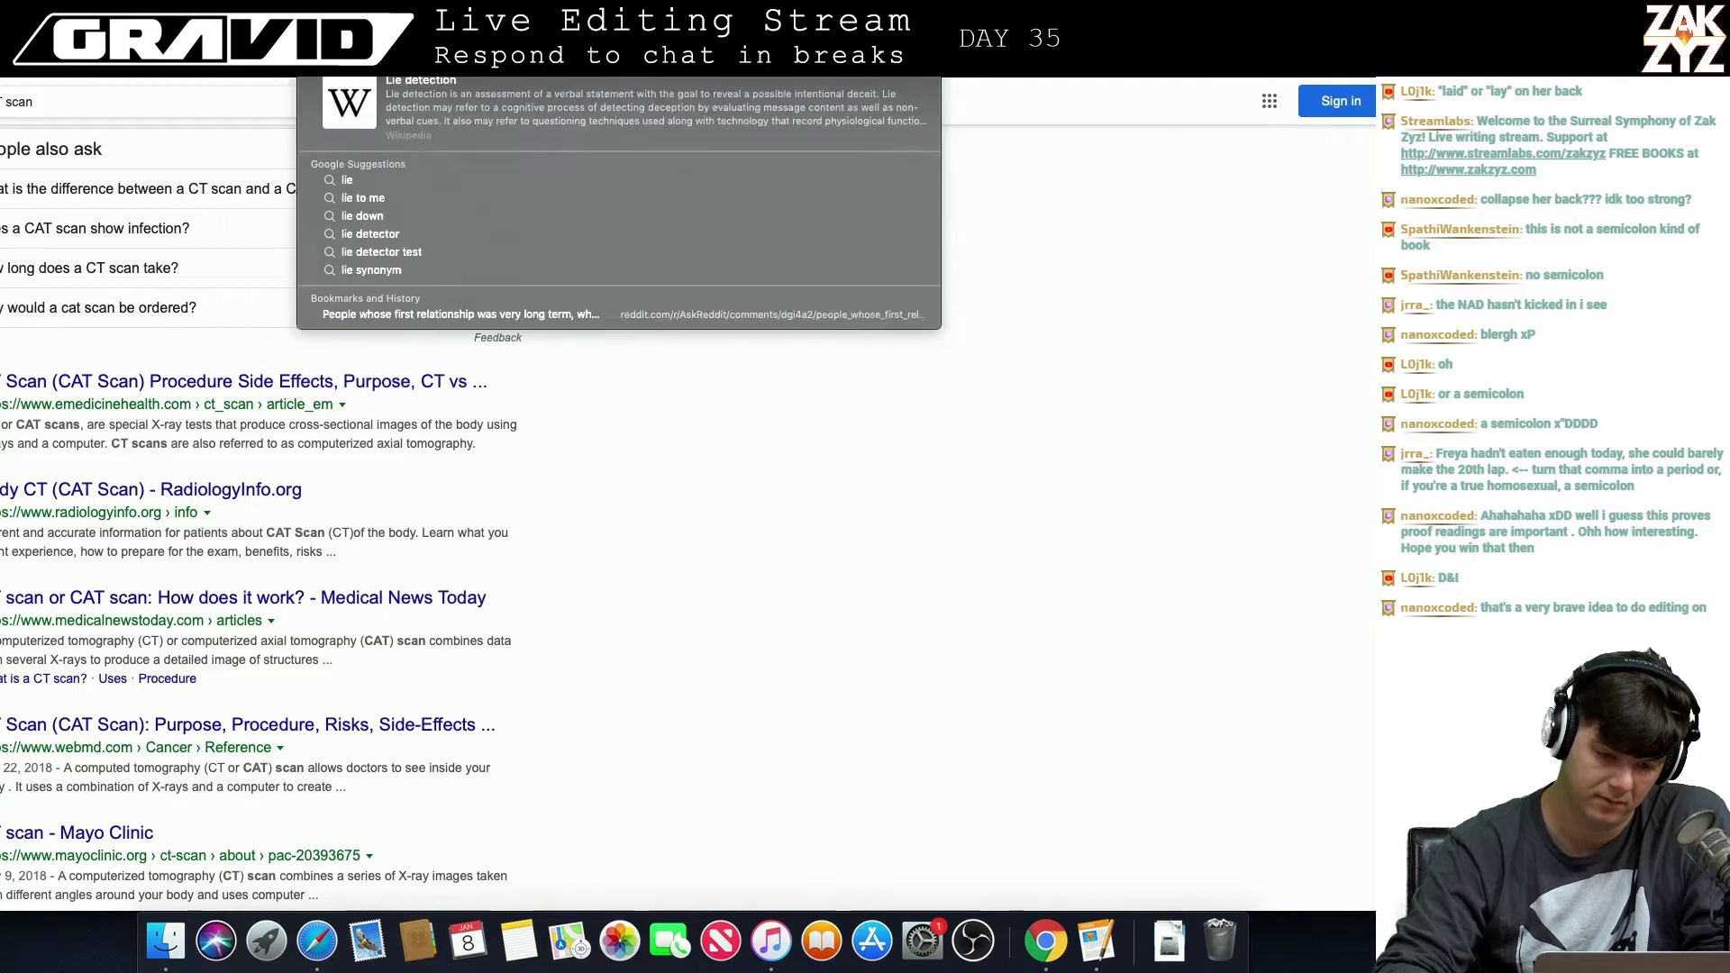
key("Escape")
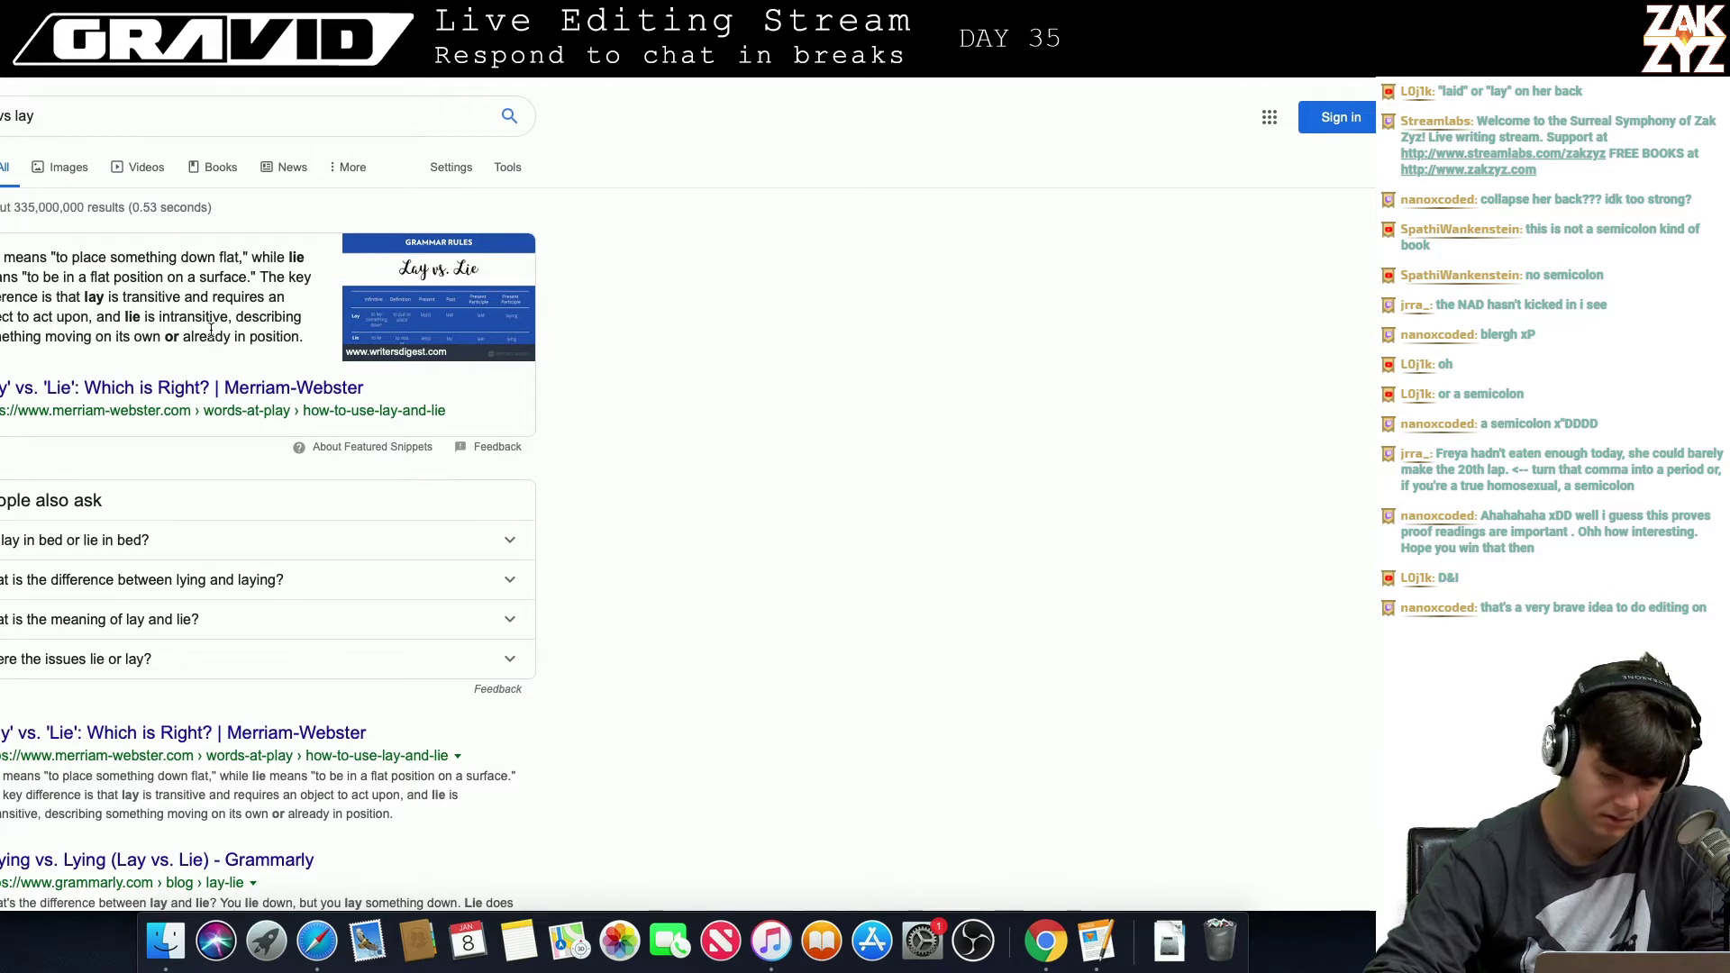
key("super+Tab")
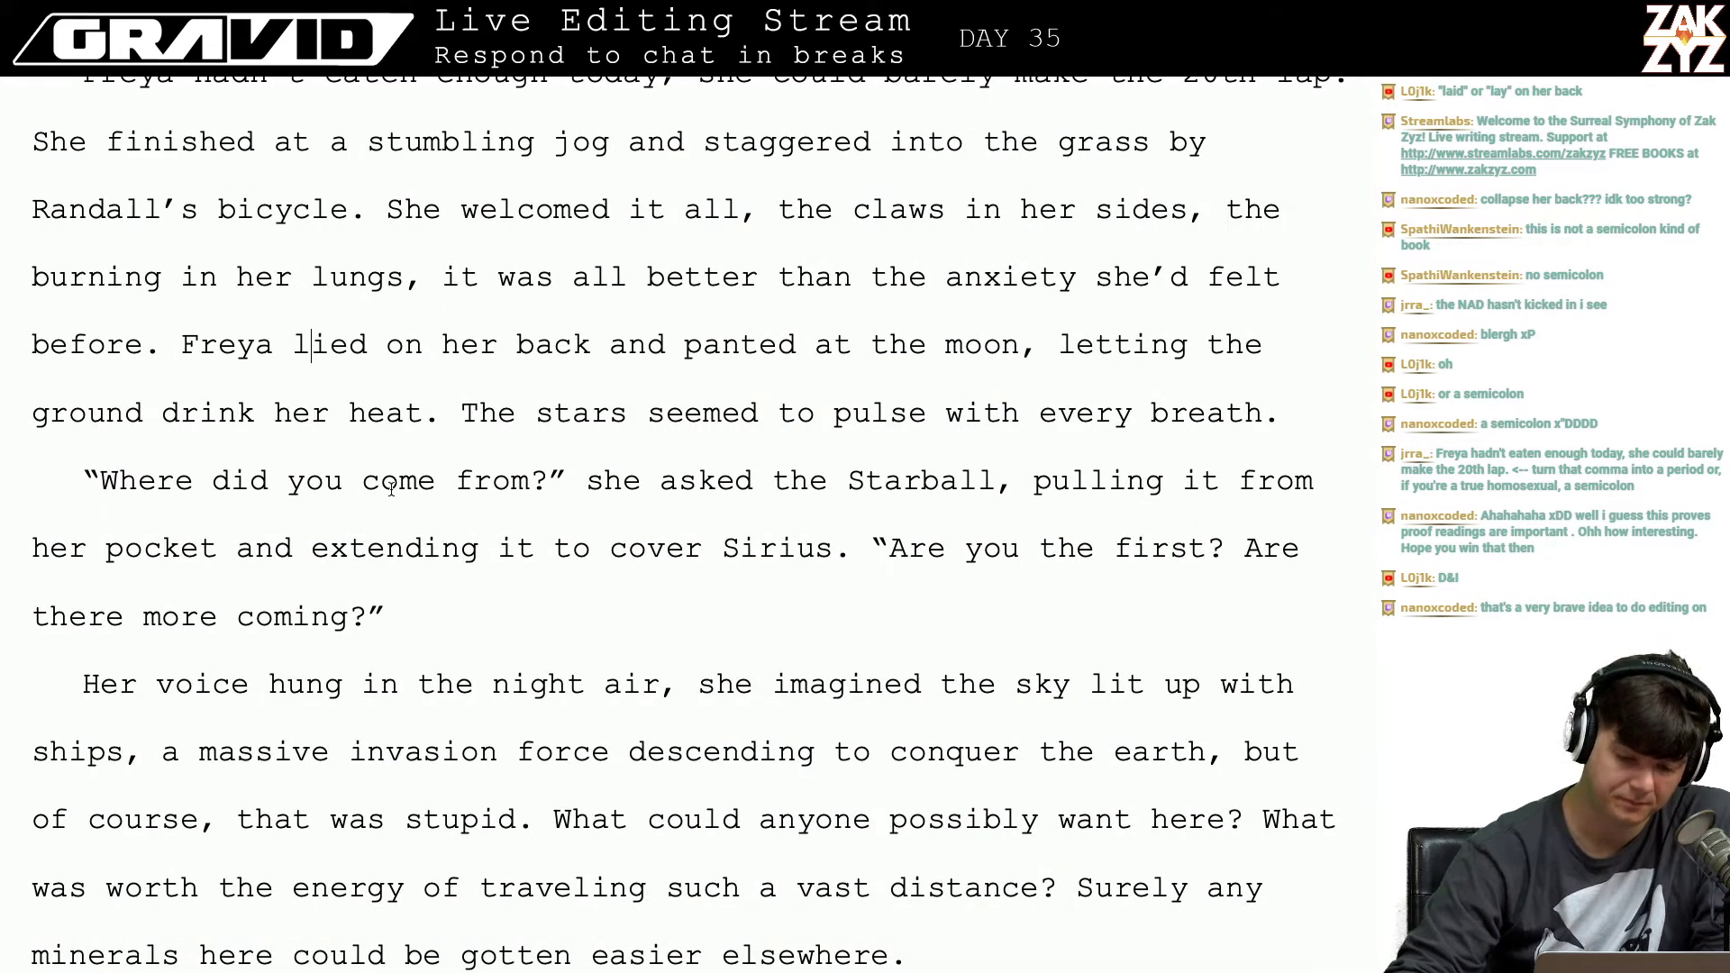
Step: Change "lied" to "laid" in "Freya lied on her back and panted at the moon"
key("Left")
key("Right")
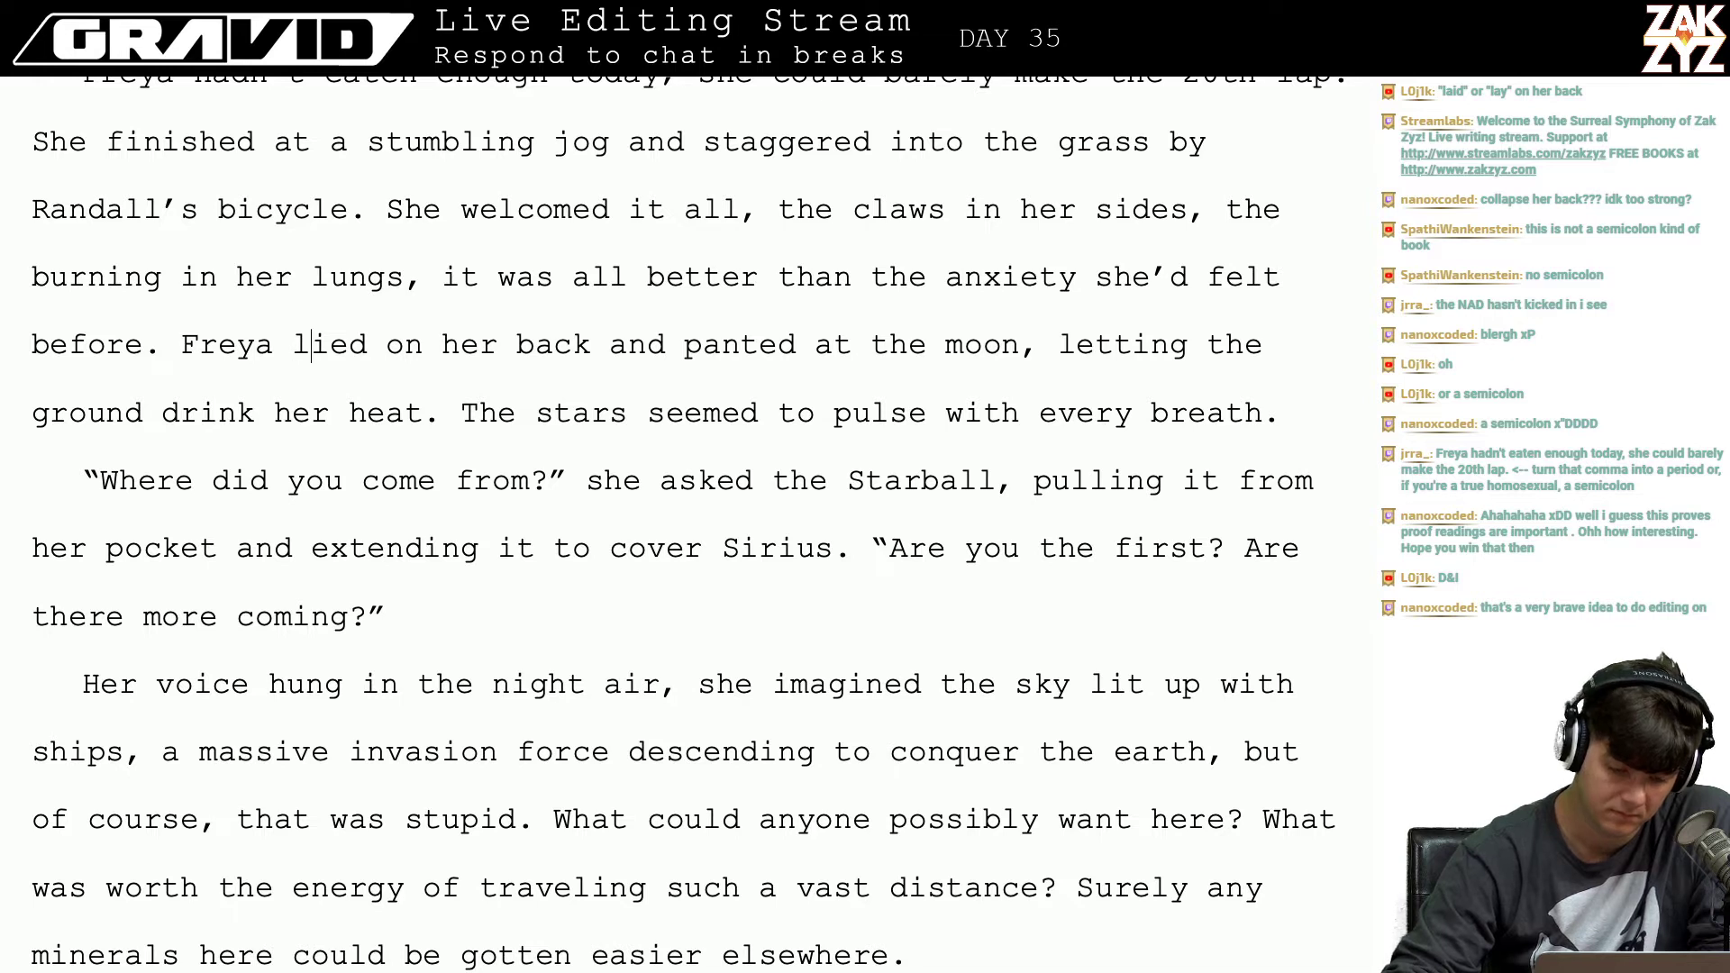
key("Left")
key("Right")
key("Right")
key("Left")
key("shift+Right")
key("shift+Right")
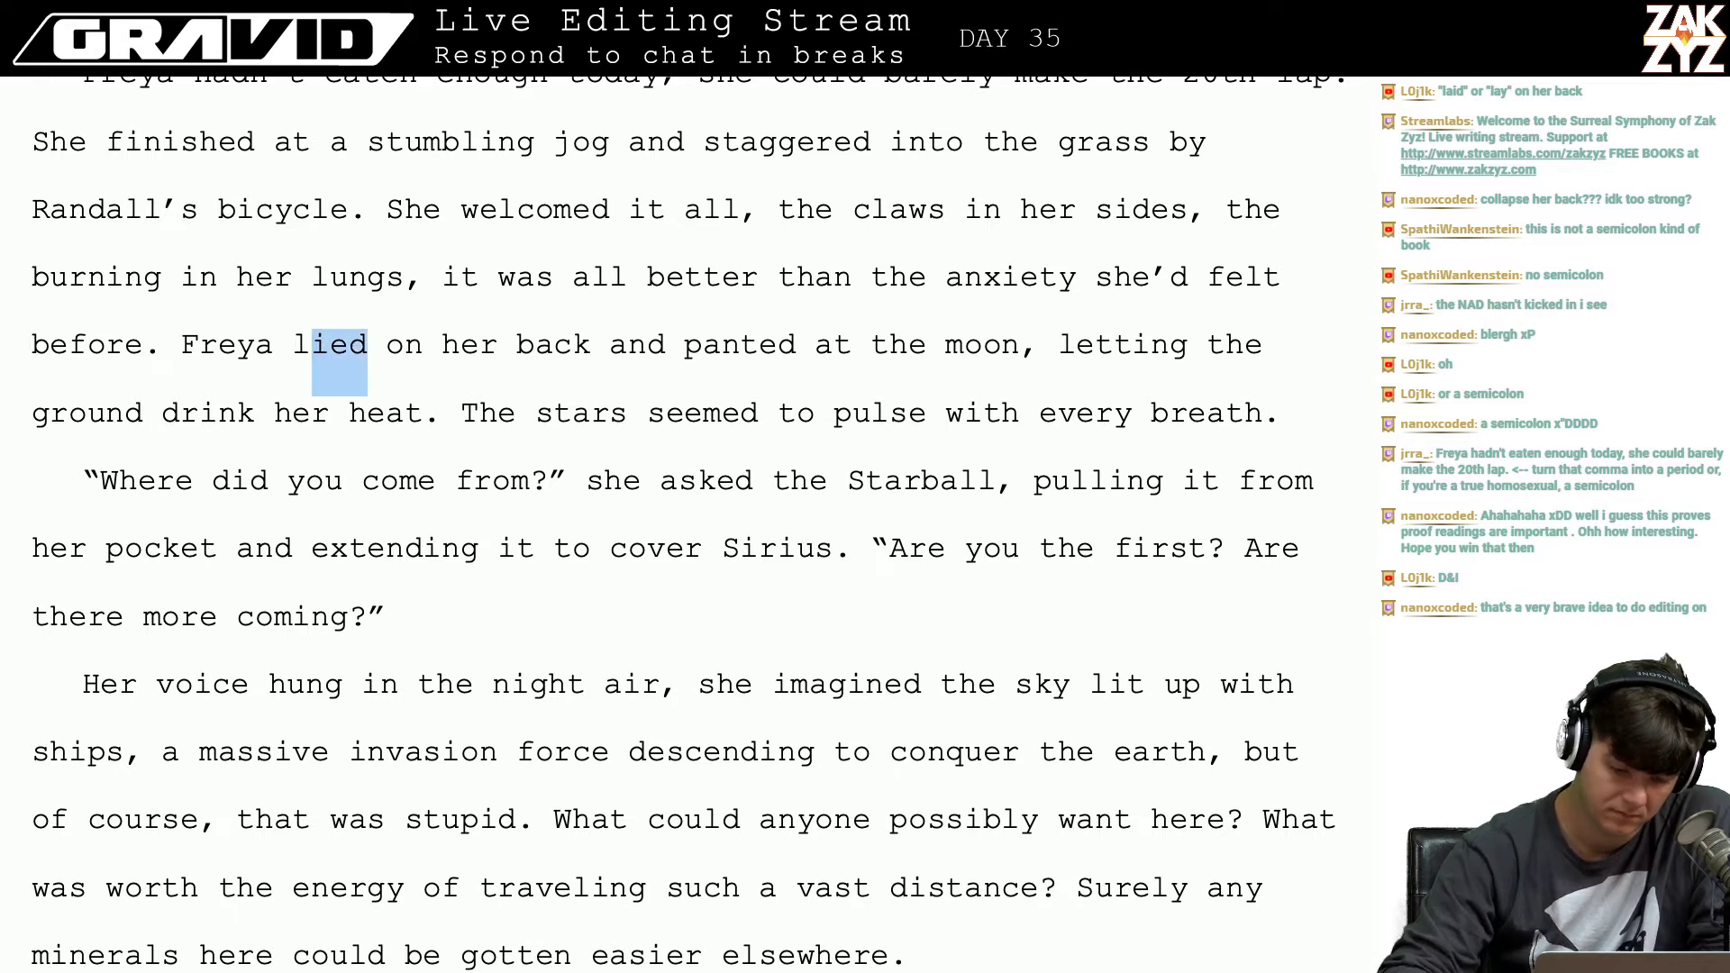
type("aid")
key("Right")
key("Down")
key("Left")
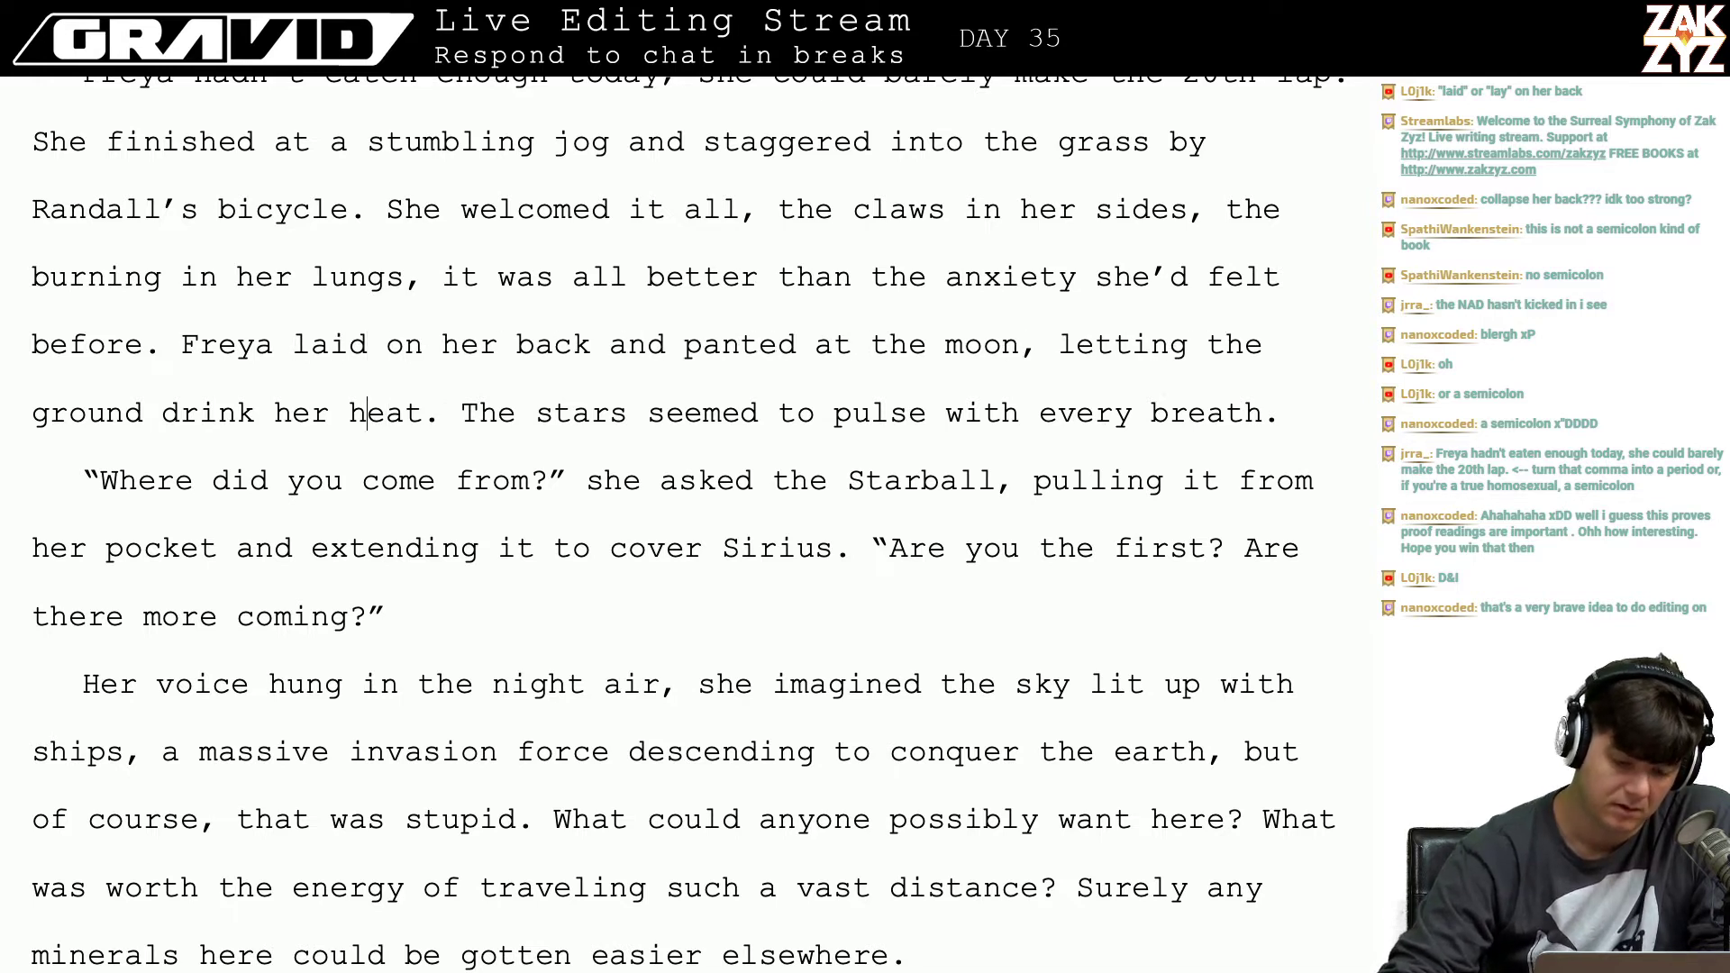
Step: Recheck "laid" in "Freya laid on her back", and switch to the browser to open Merriam-Webster's article on lay and lie
key("Up")
key("Up")
key("Left")
key("Down")
key("Left")
key("Left")
key("Right")
key("Right")
key("Right")
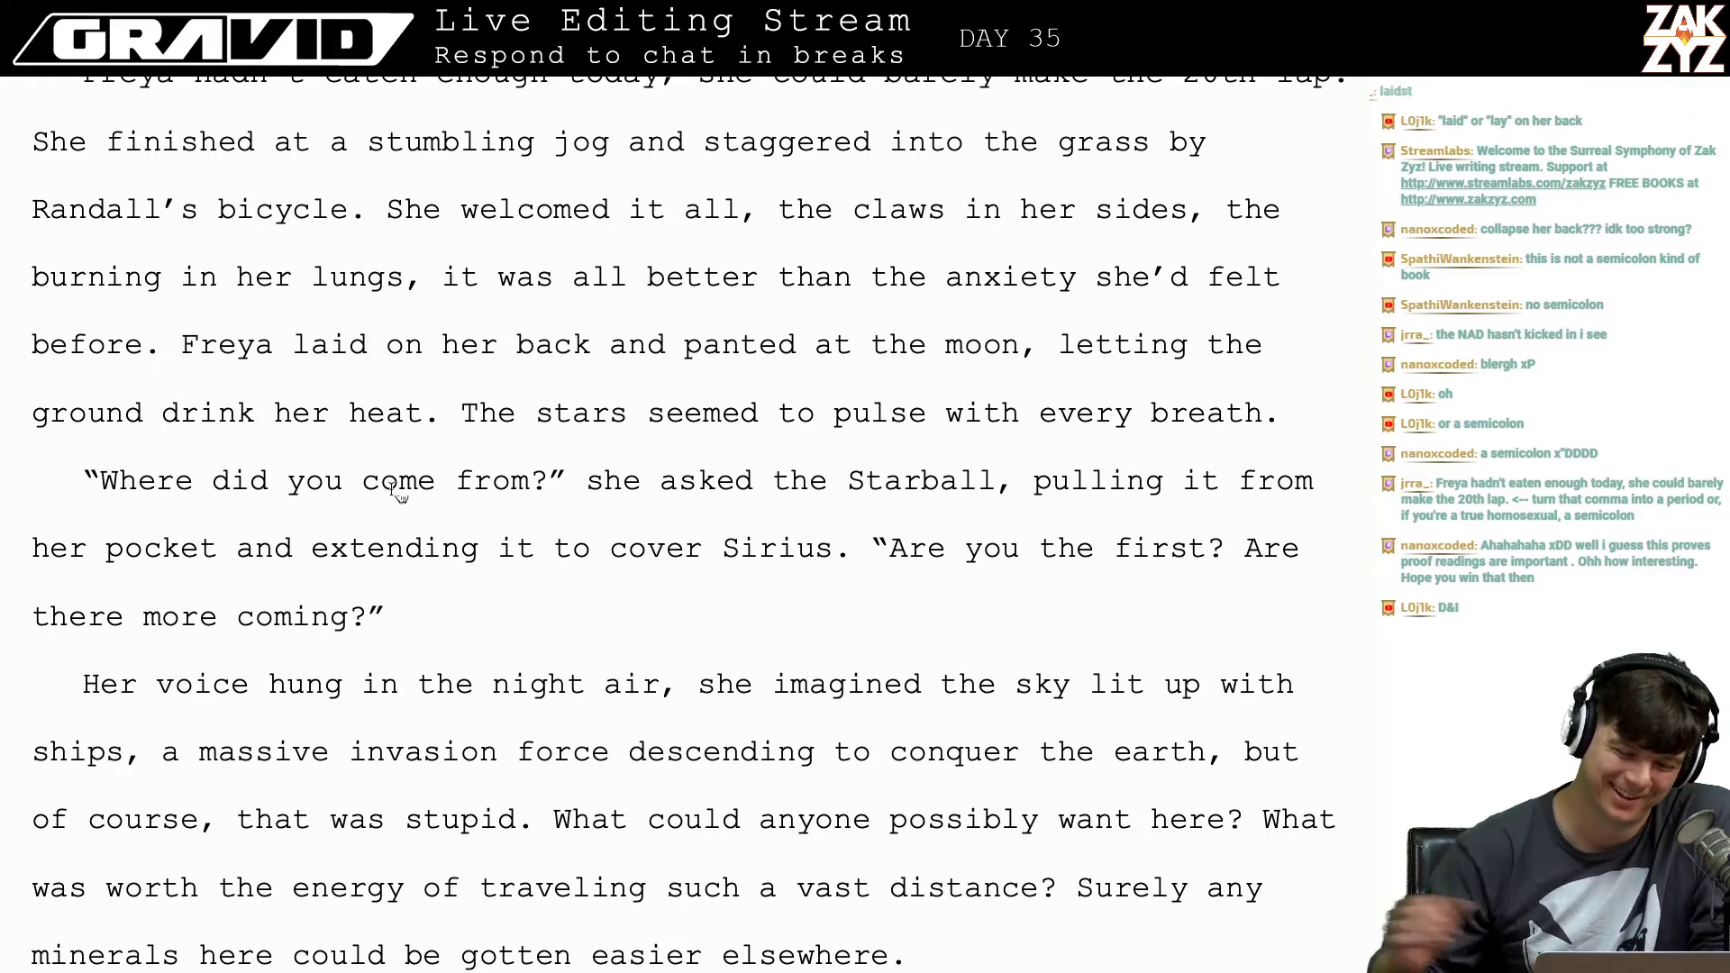
key("super+Tab")
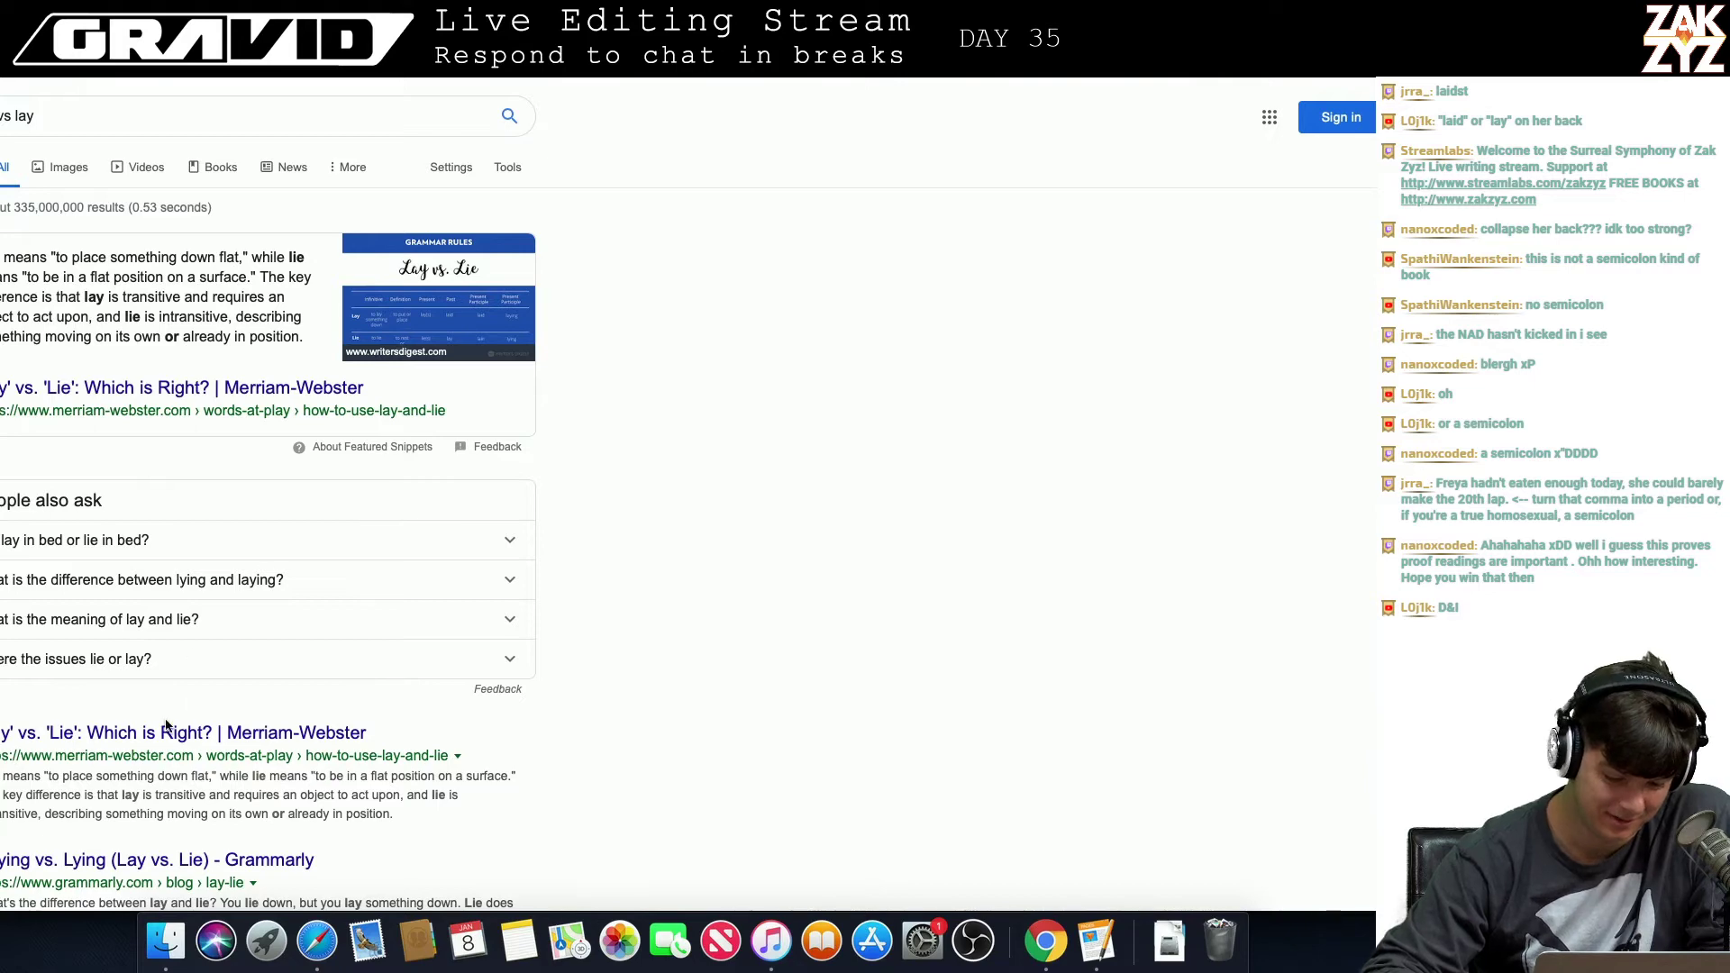
left_click(159, 734)
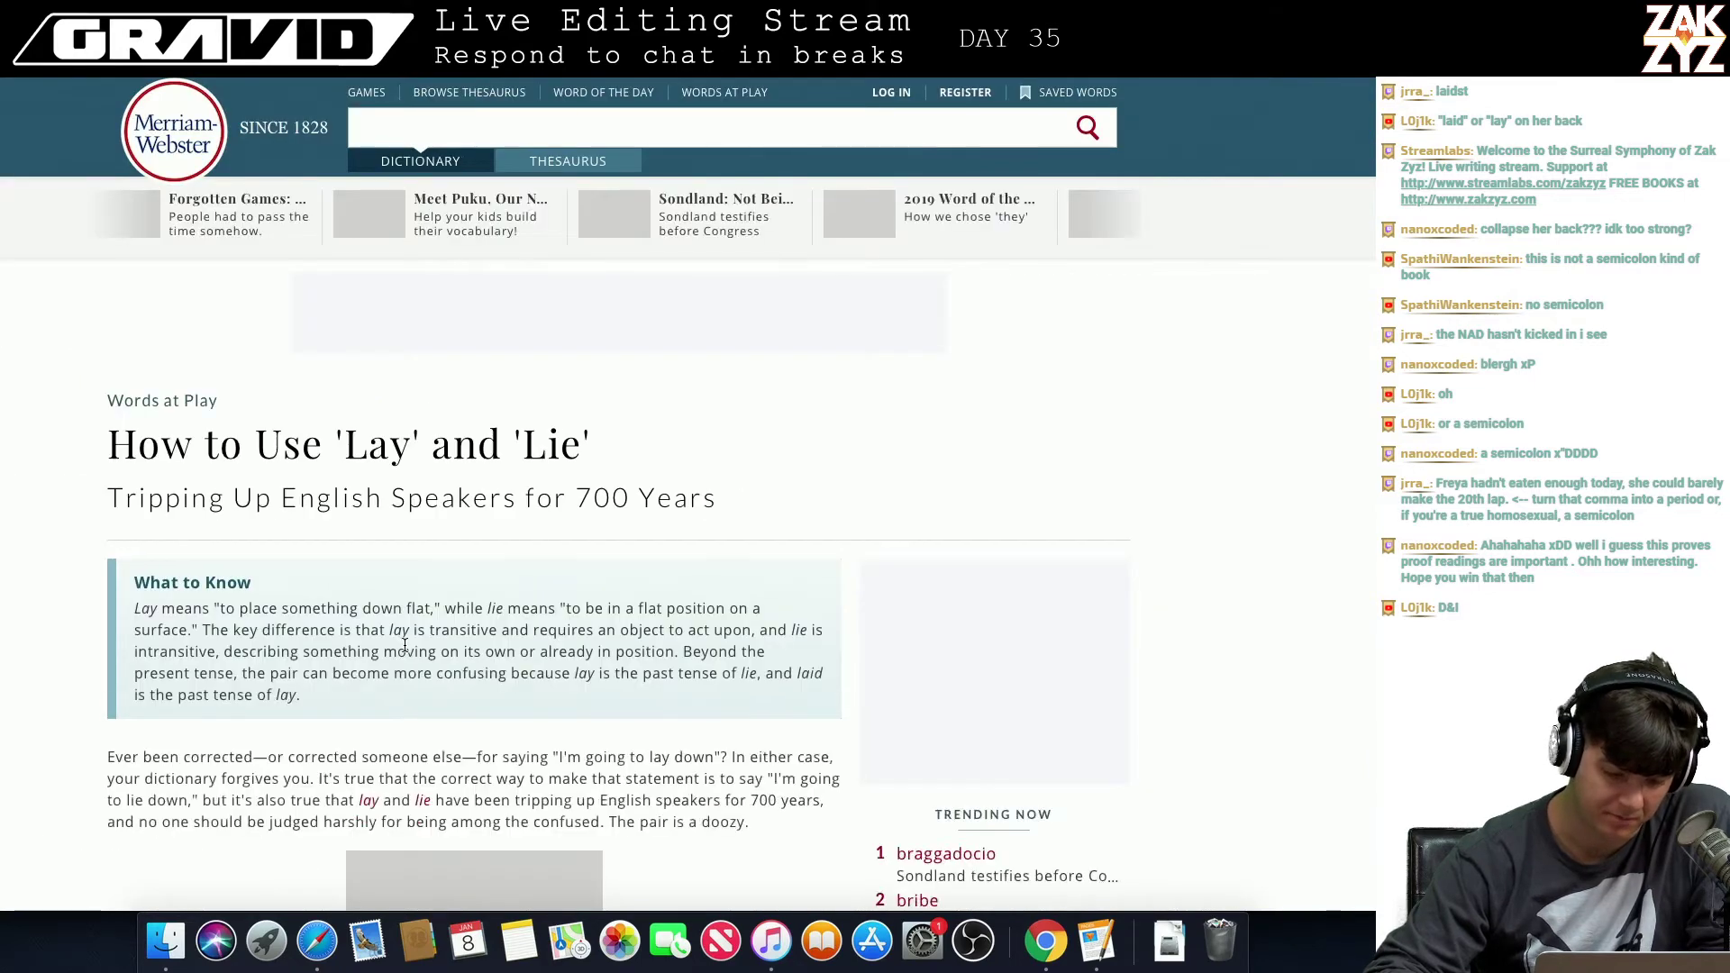
Step: Read the article's summary and its sections on the difference between lay and lie and their other tenses, and return to the manuscript
scroll(405, 645, "down", 5)
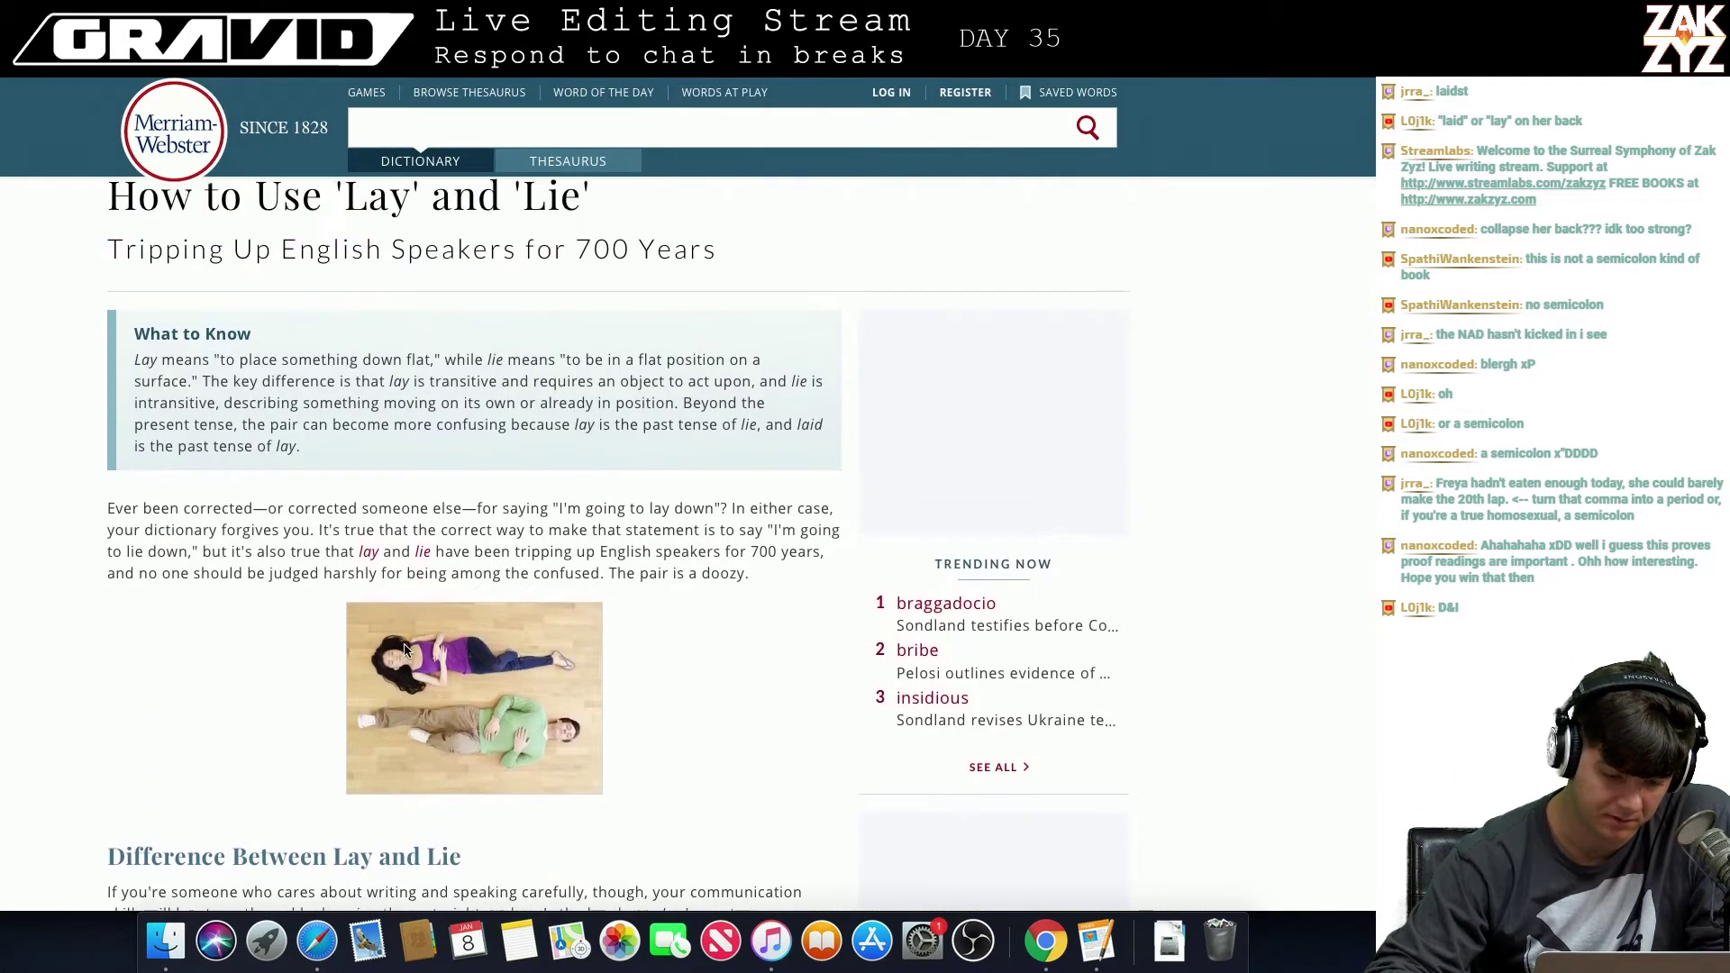
scroll(404, 651, "down", 3)
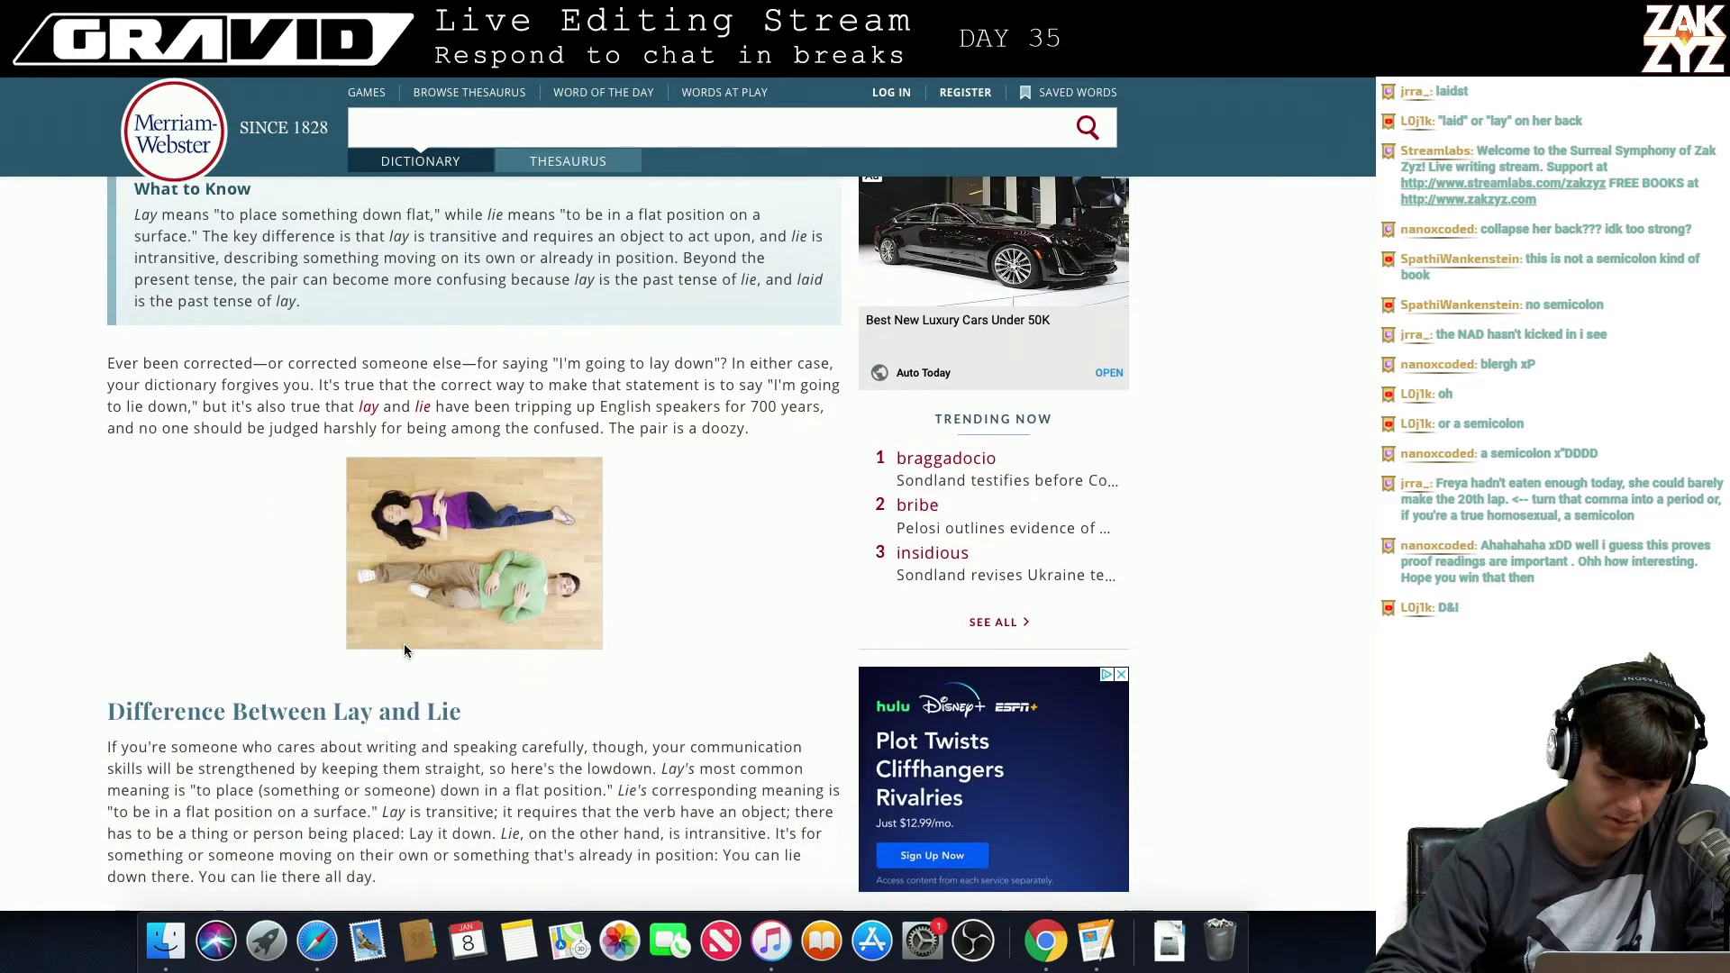
scroll(650, 461, "down", 3)
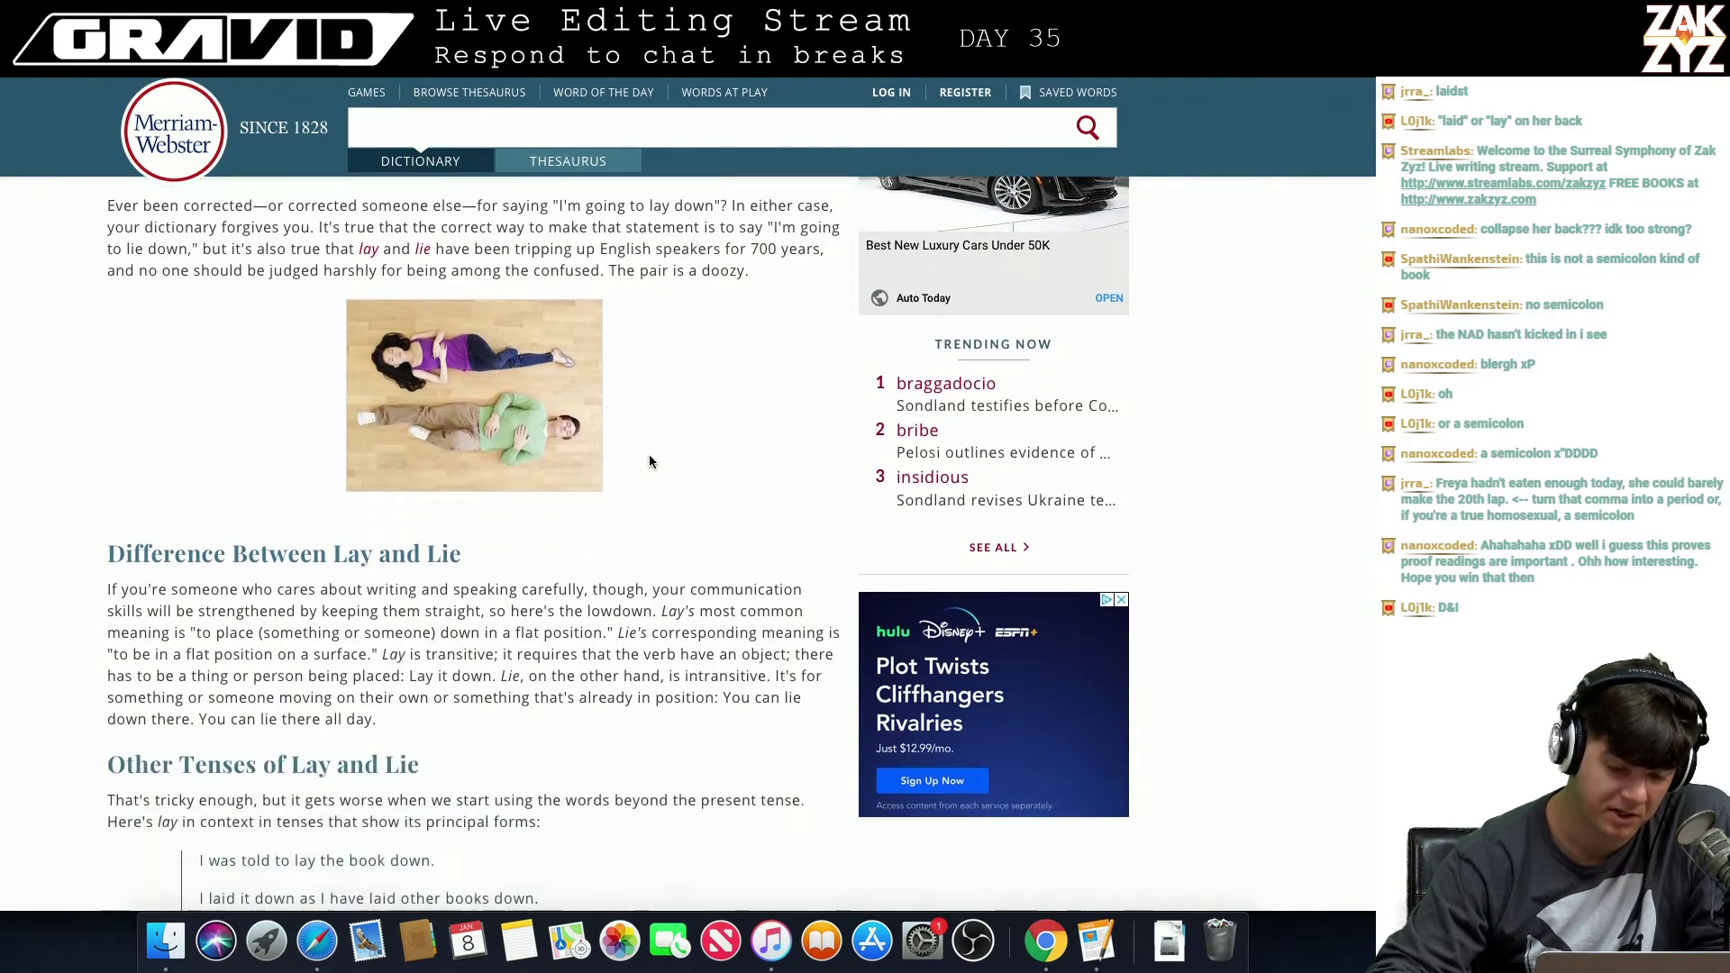
scroll(649, 461, "down", 7)
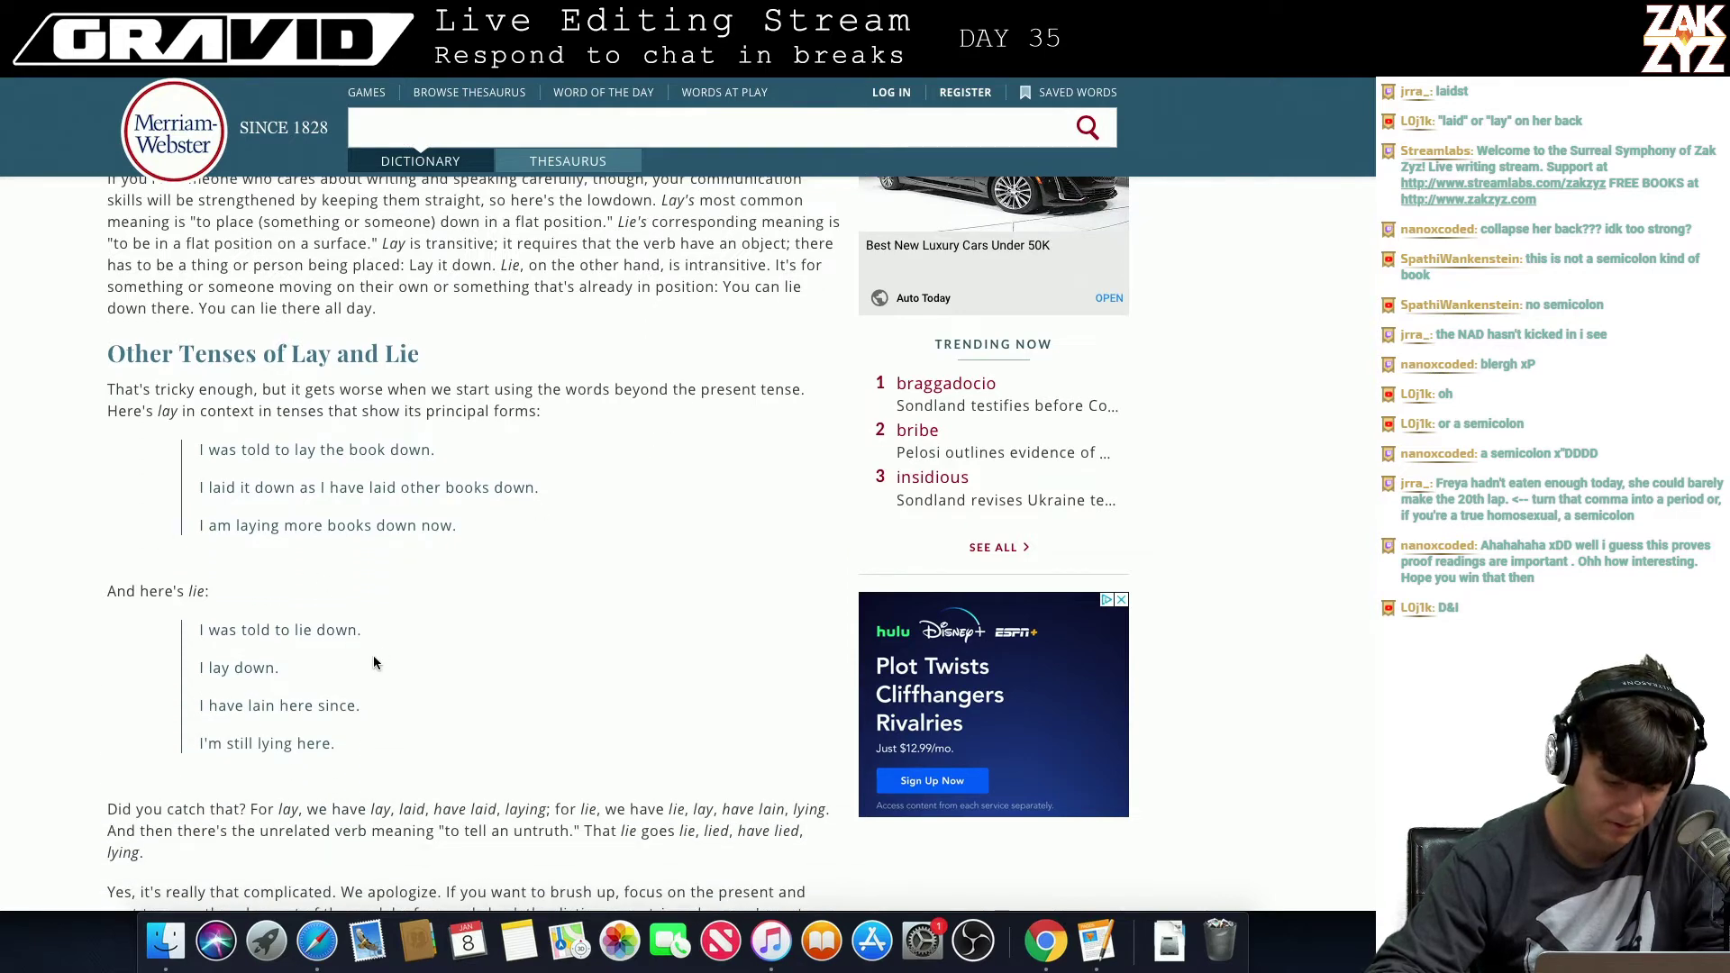
scroll(430, 652, "down", 4)
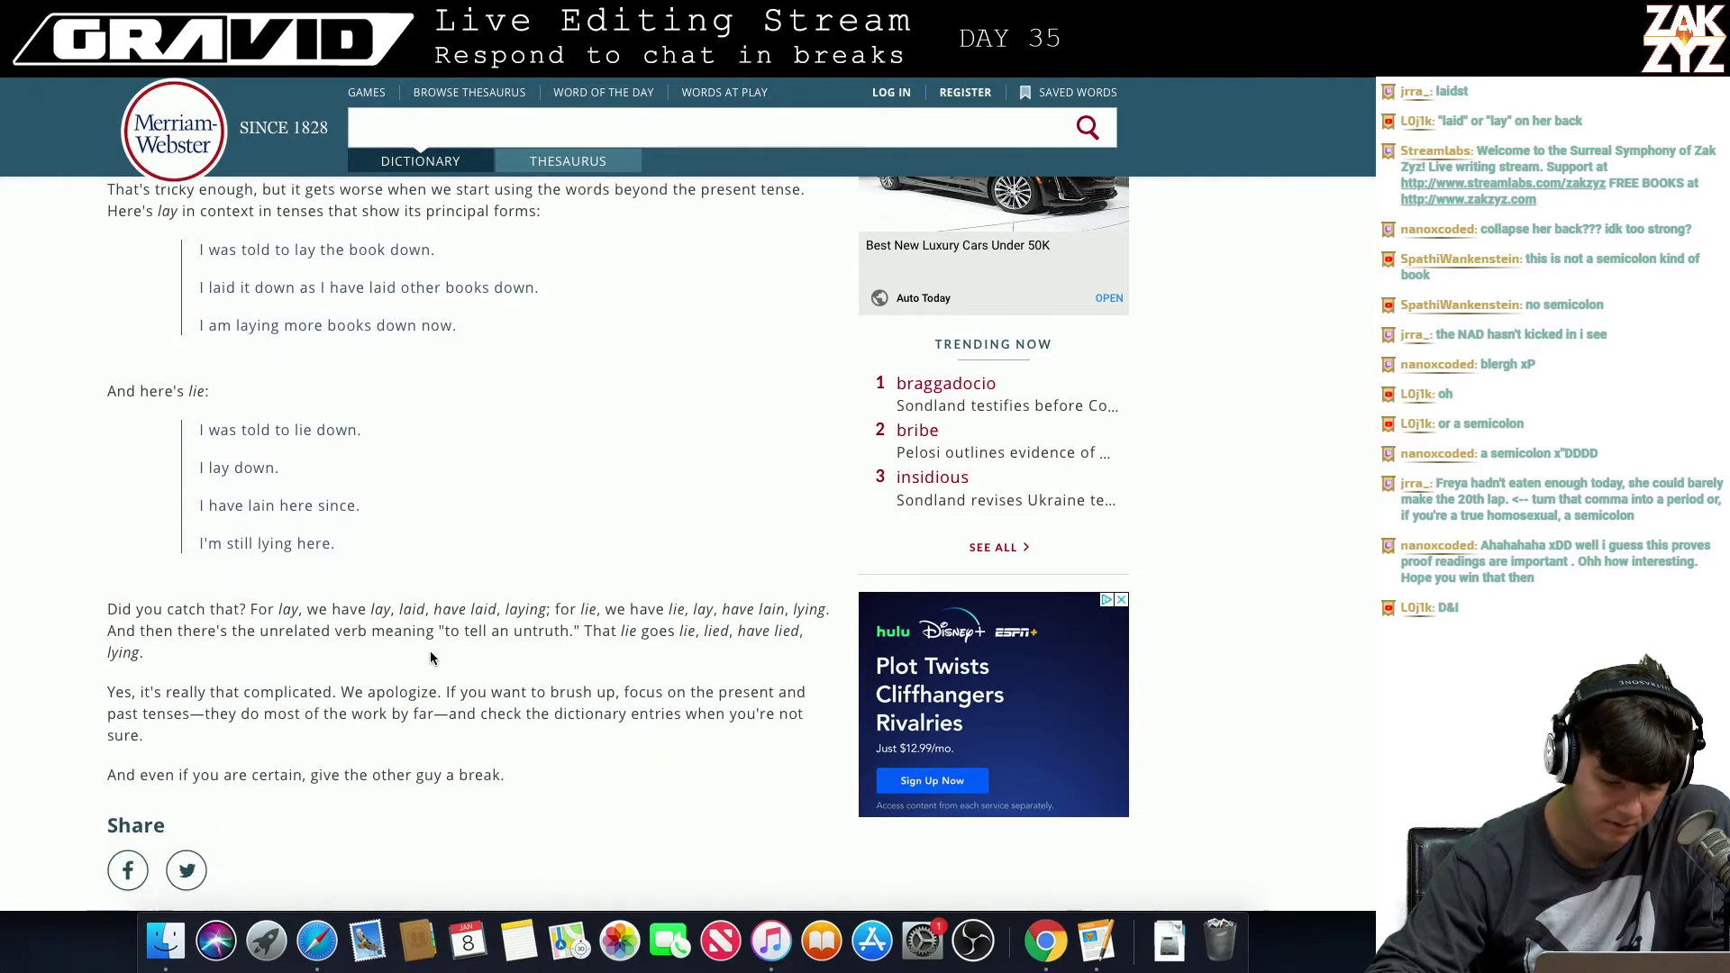
scroll(430, 658, "down", 1)
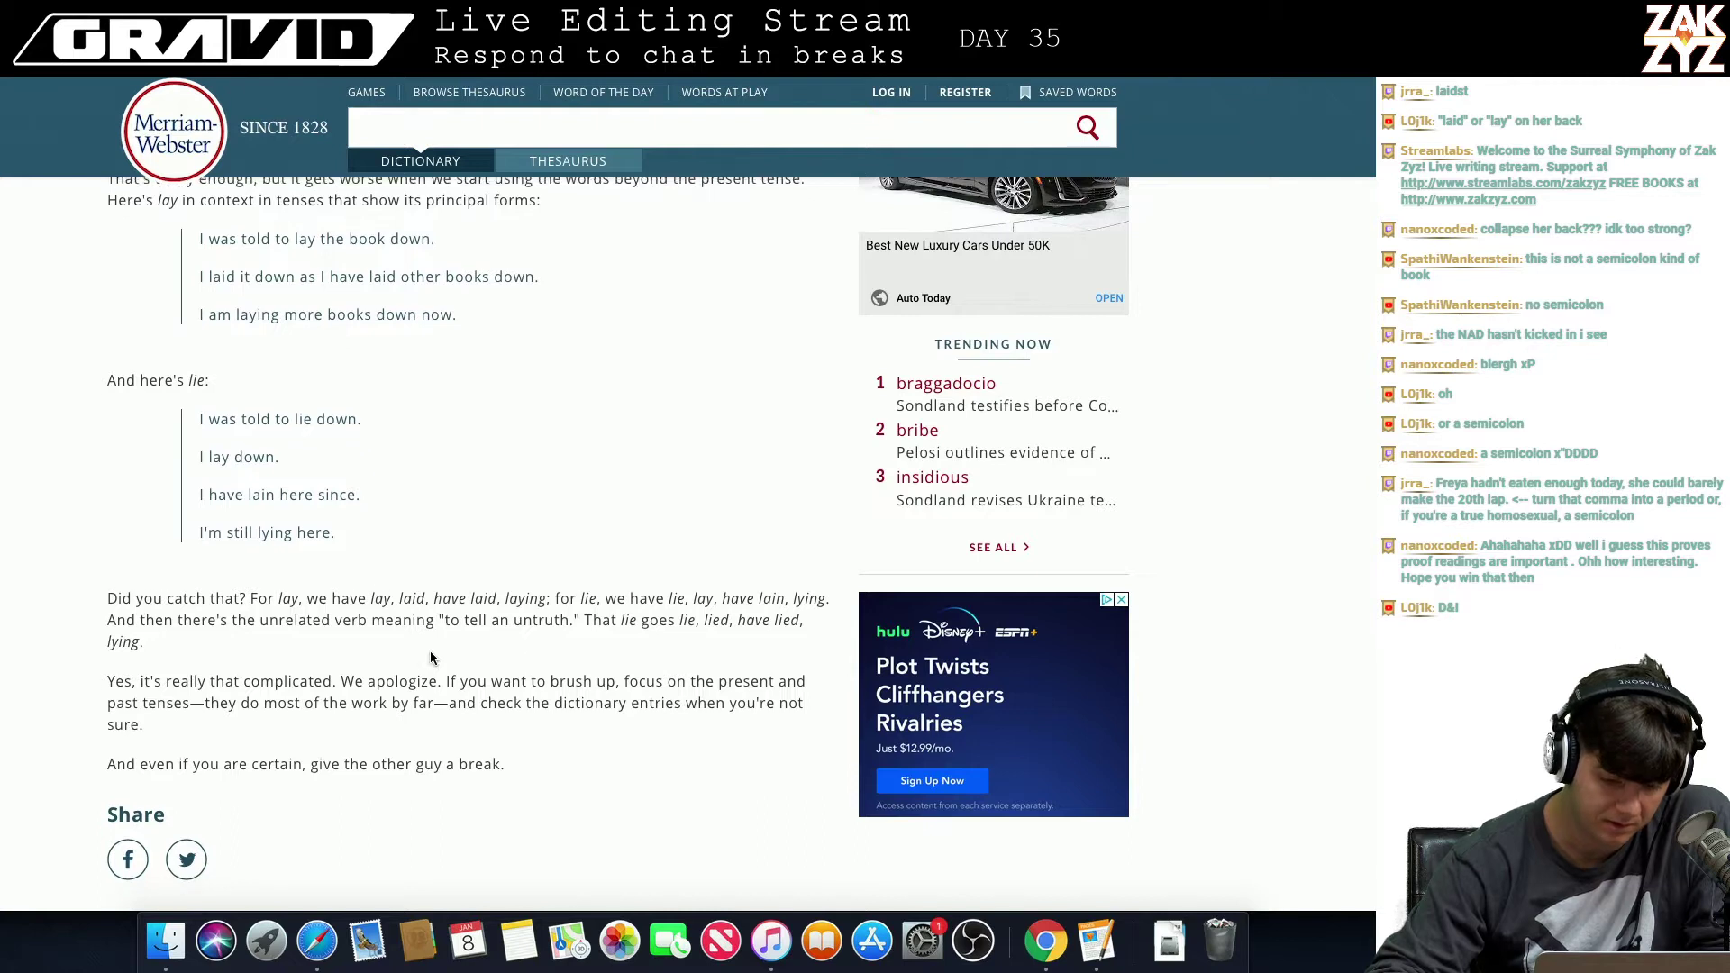
scroll(430, 658, "down", 2)
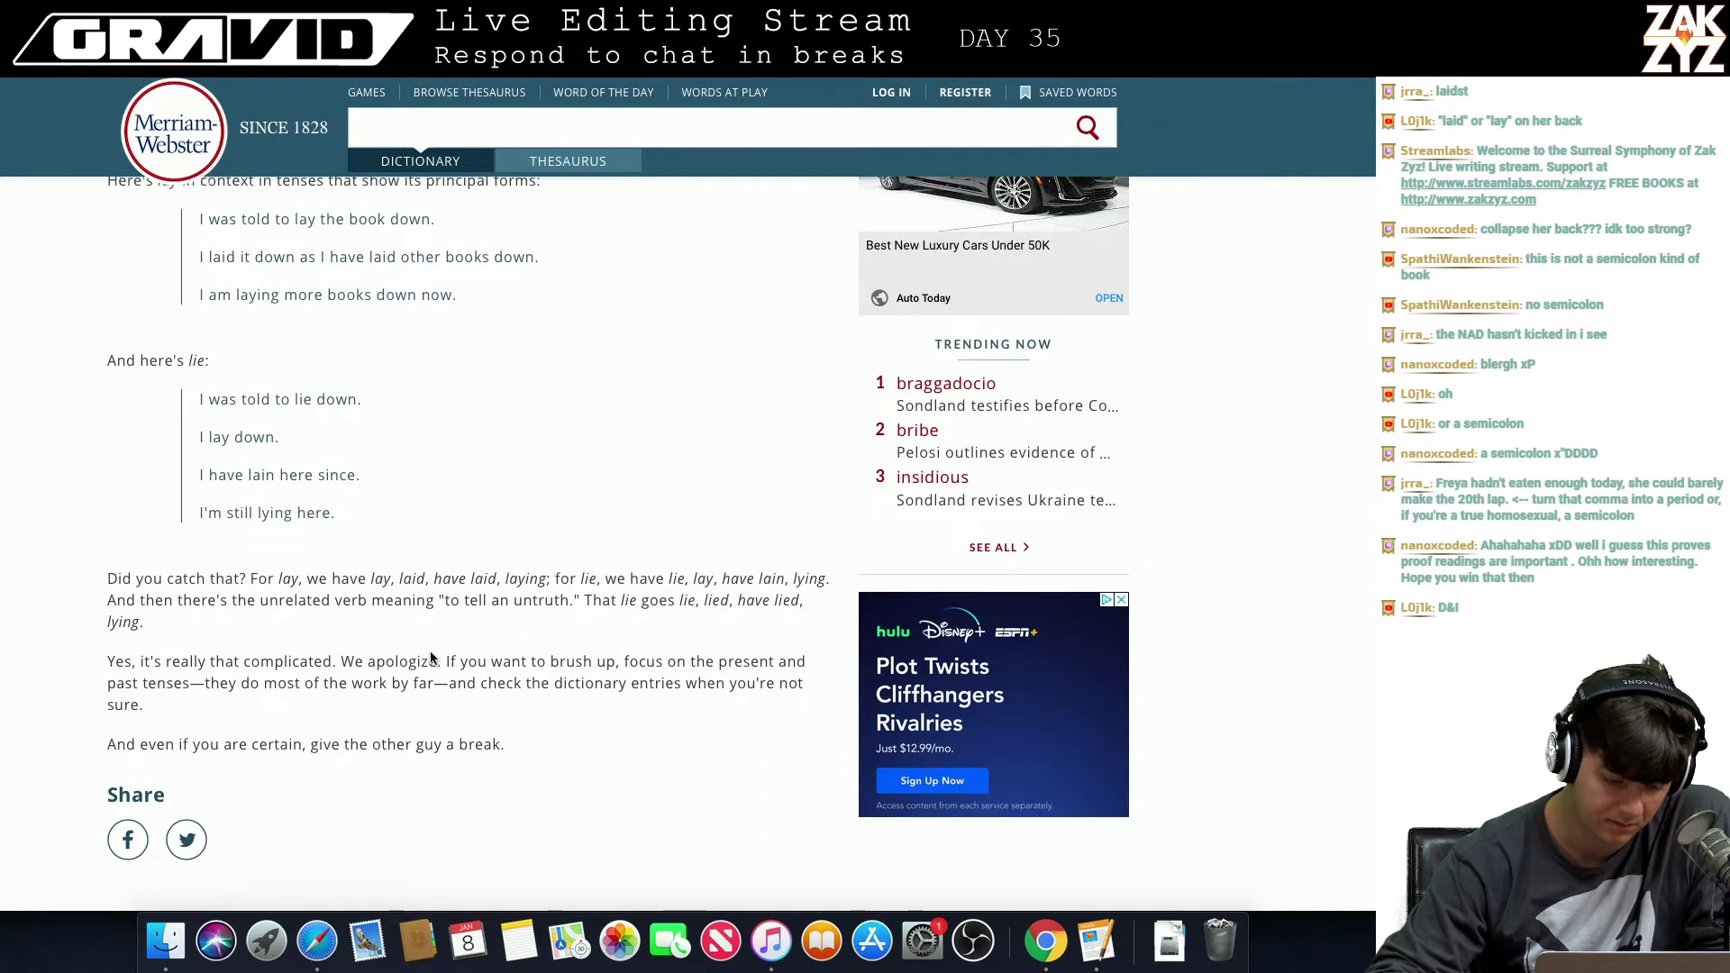
scroll(431, 654, "down", 3)
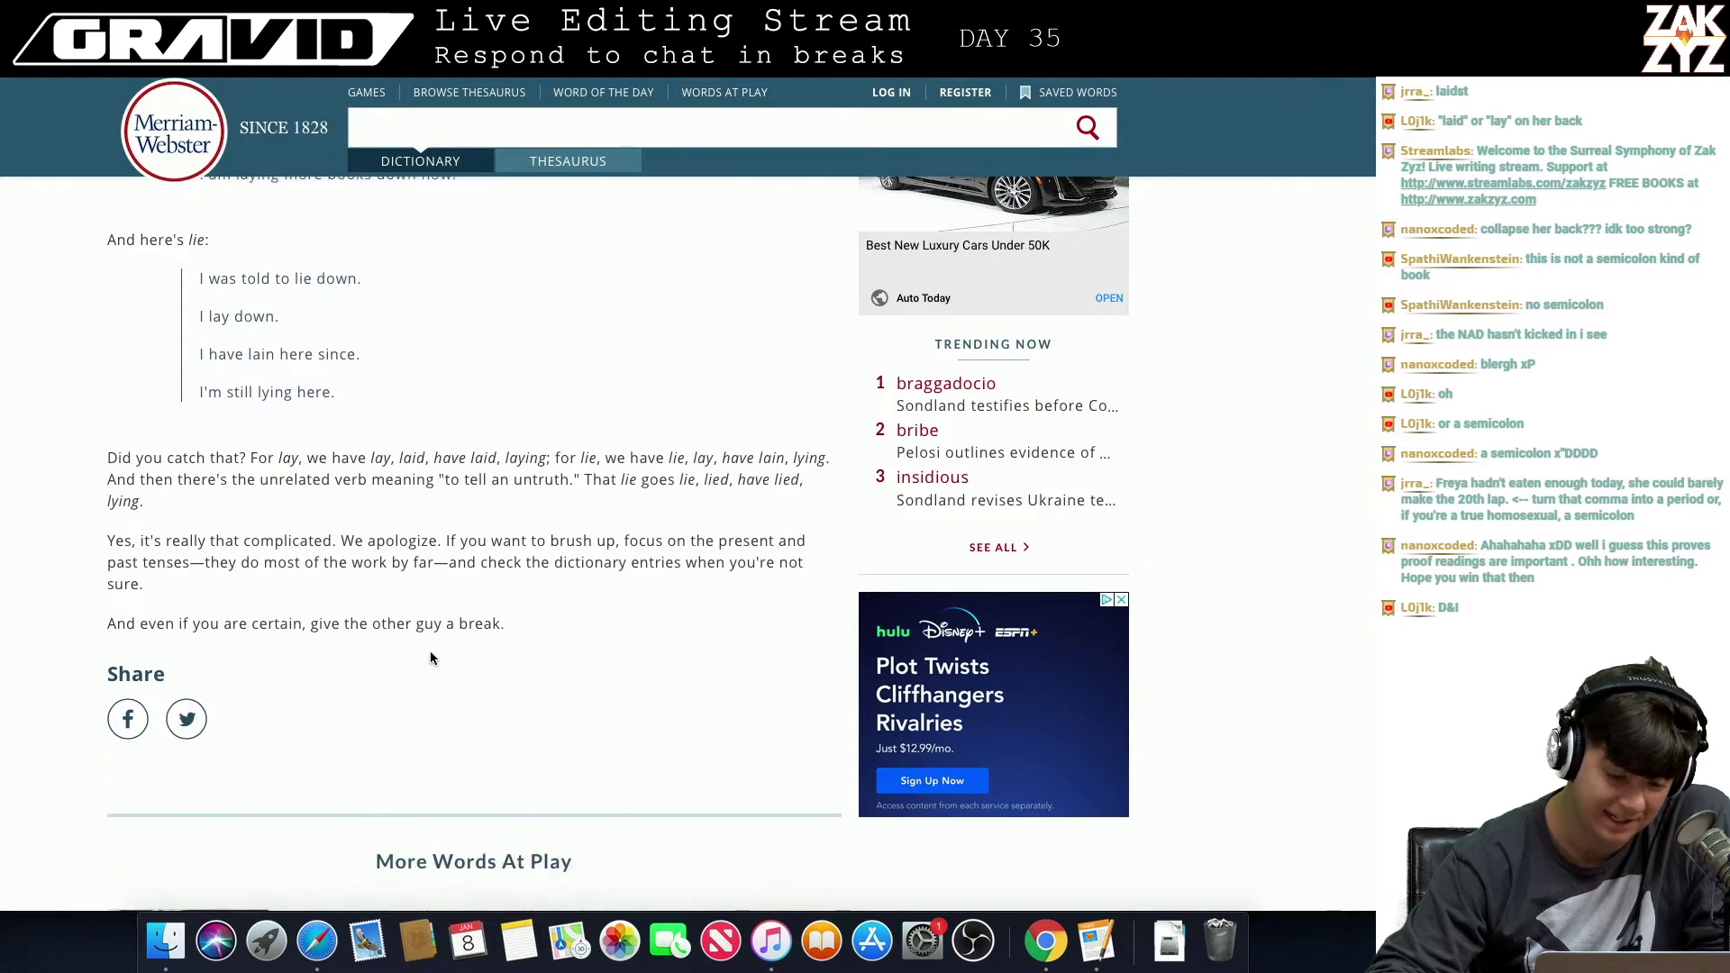
scroll(431, 658, "up", 10)
scroll(430, 658, "down", 3)
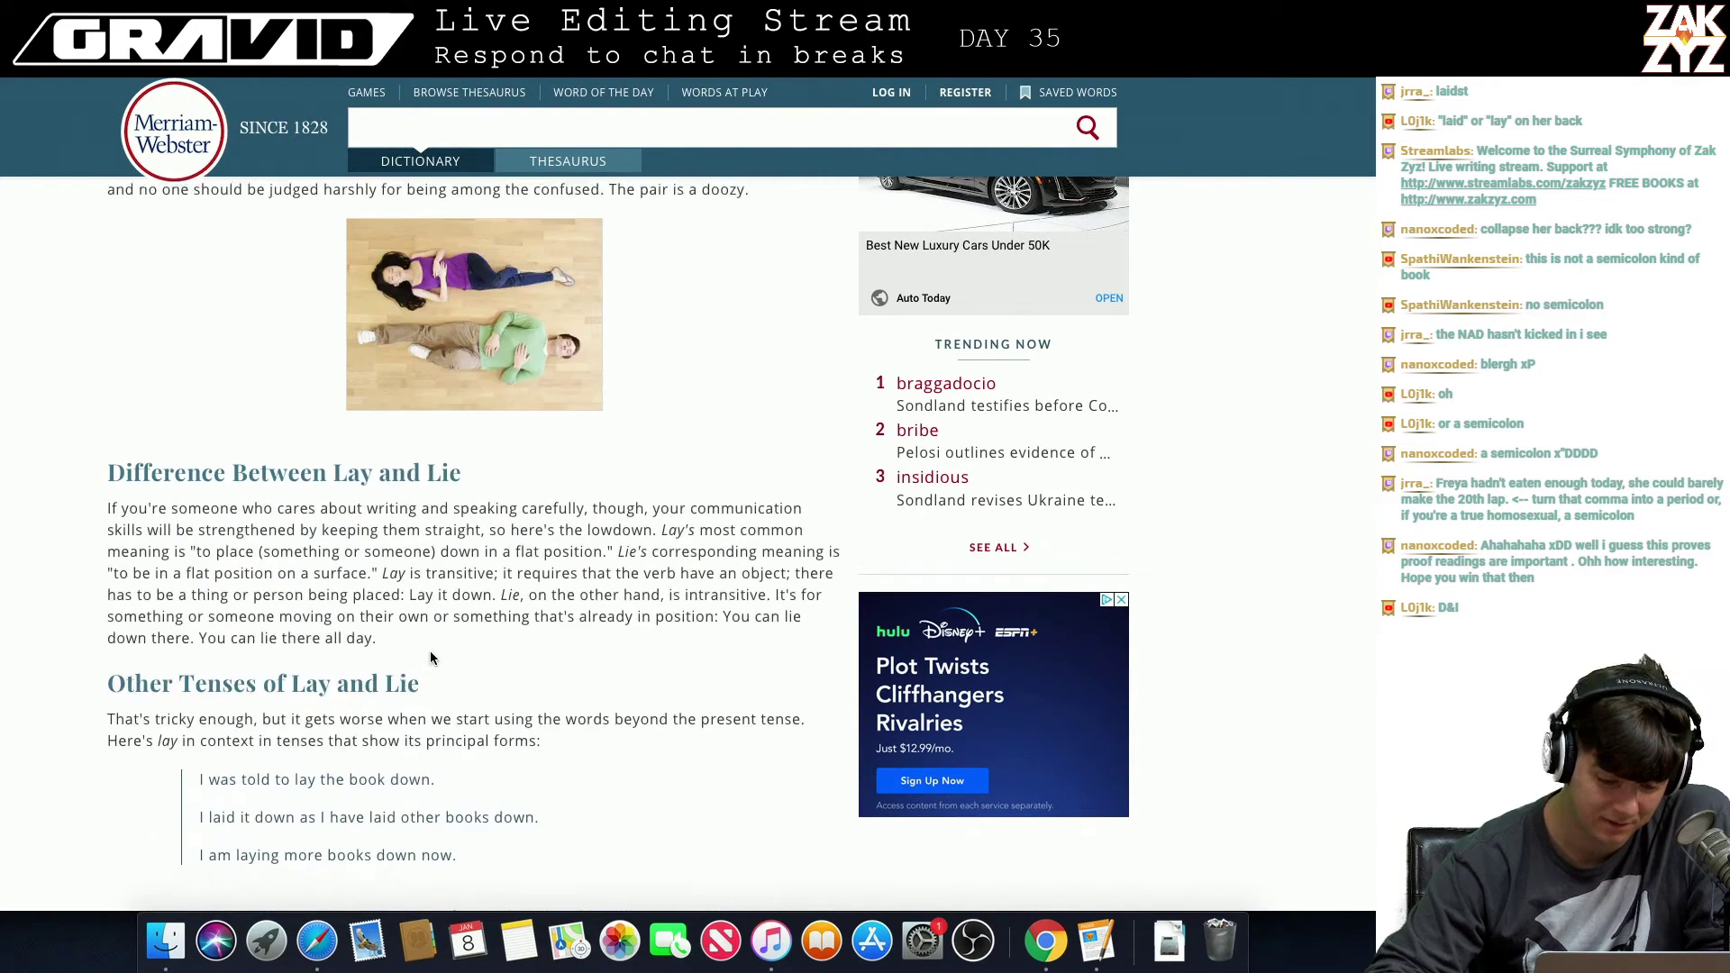
scroll(431, 658, "down", 3)
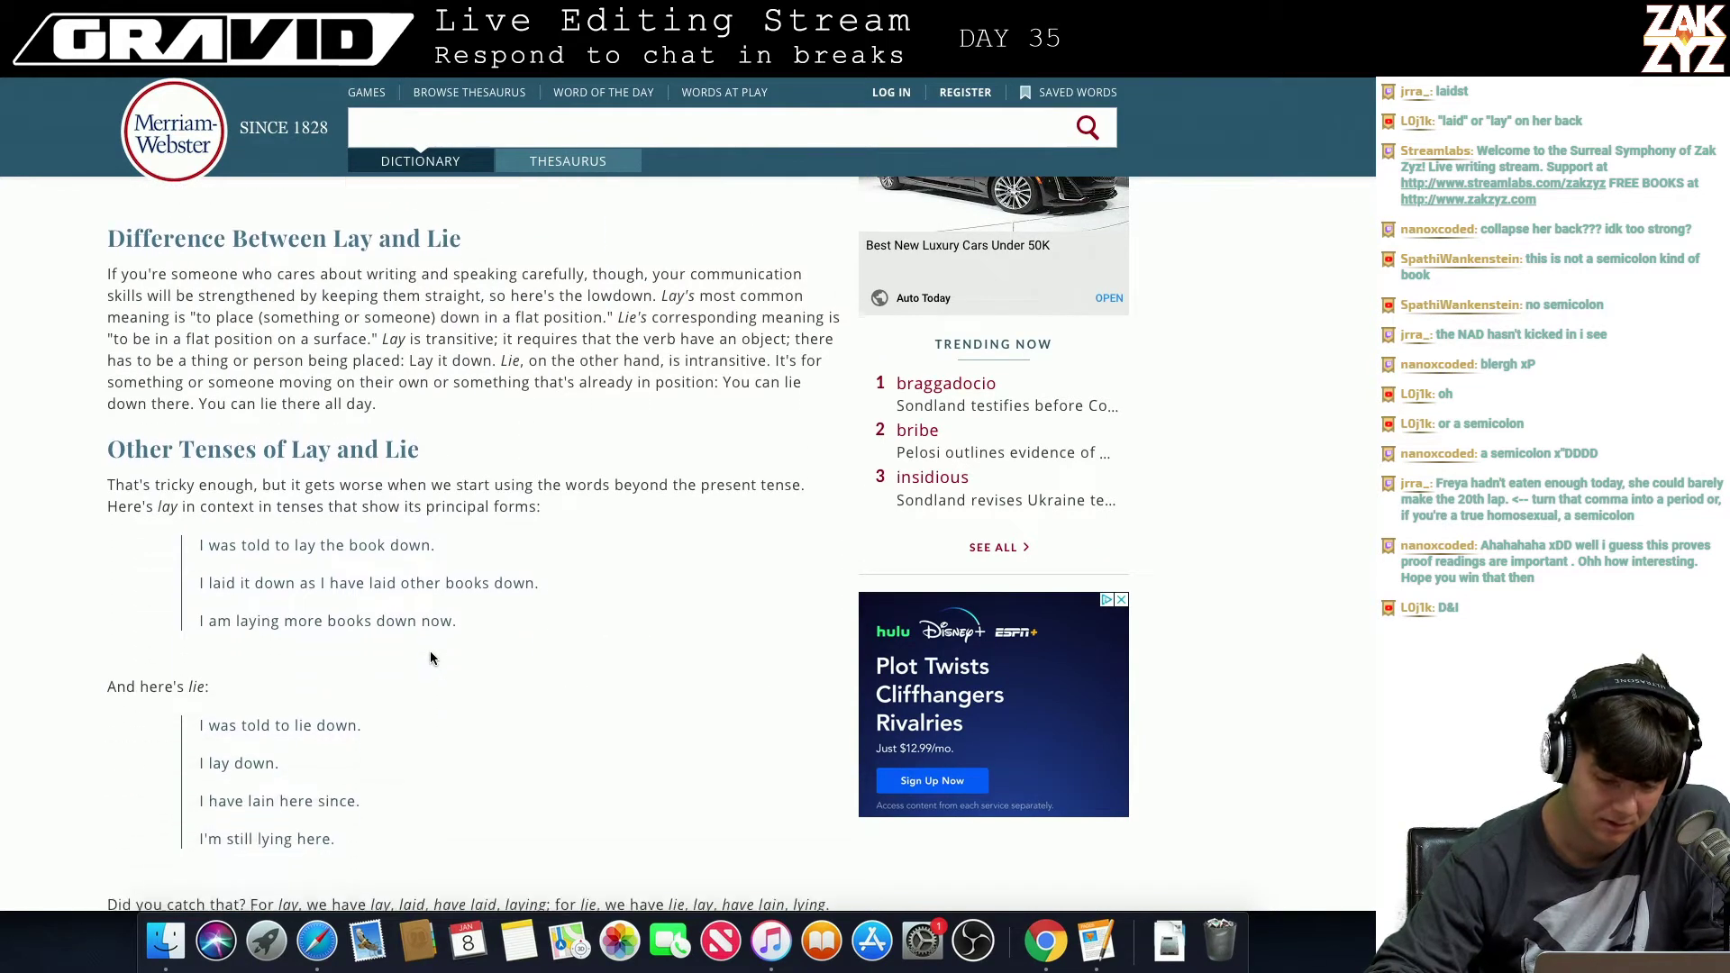
scroll(431, 658, "down", 15)
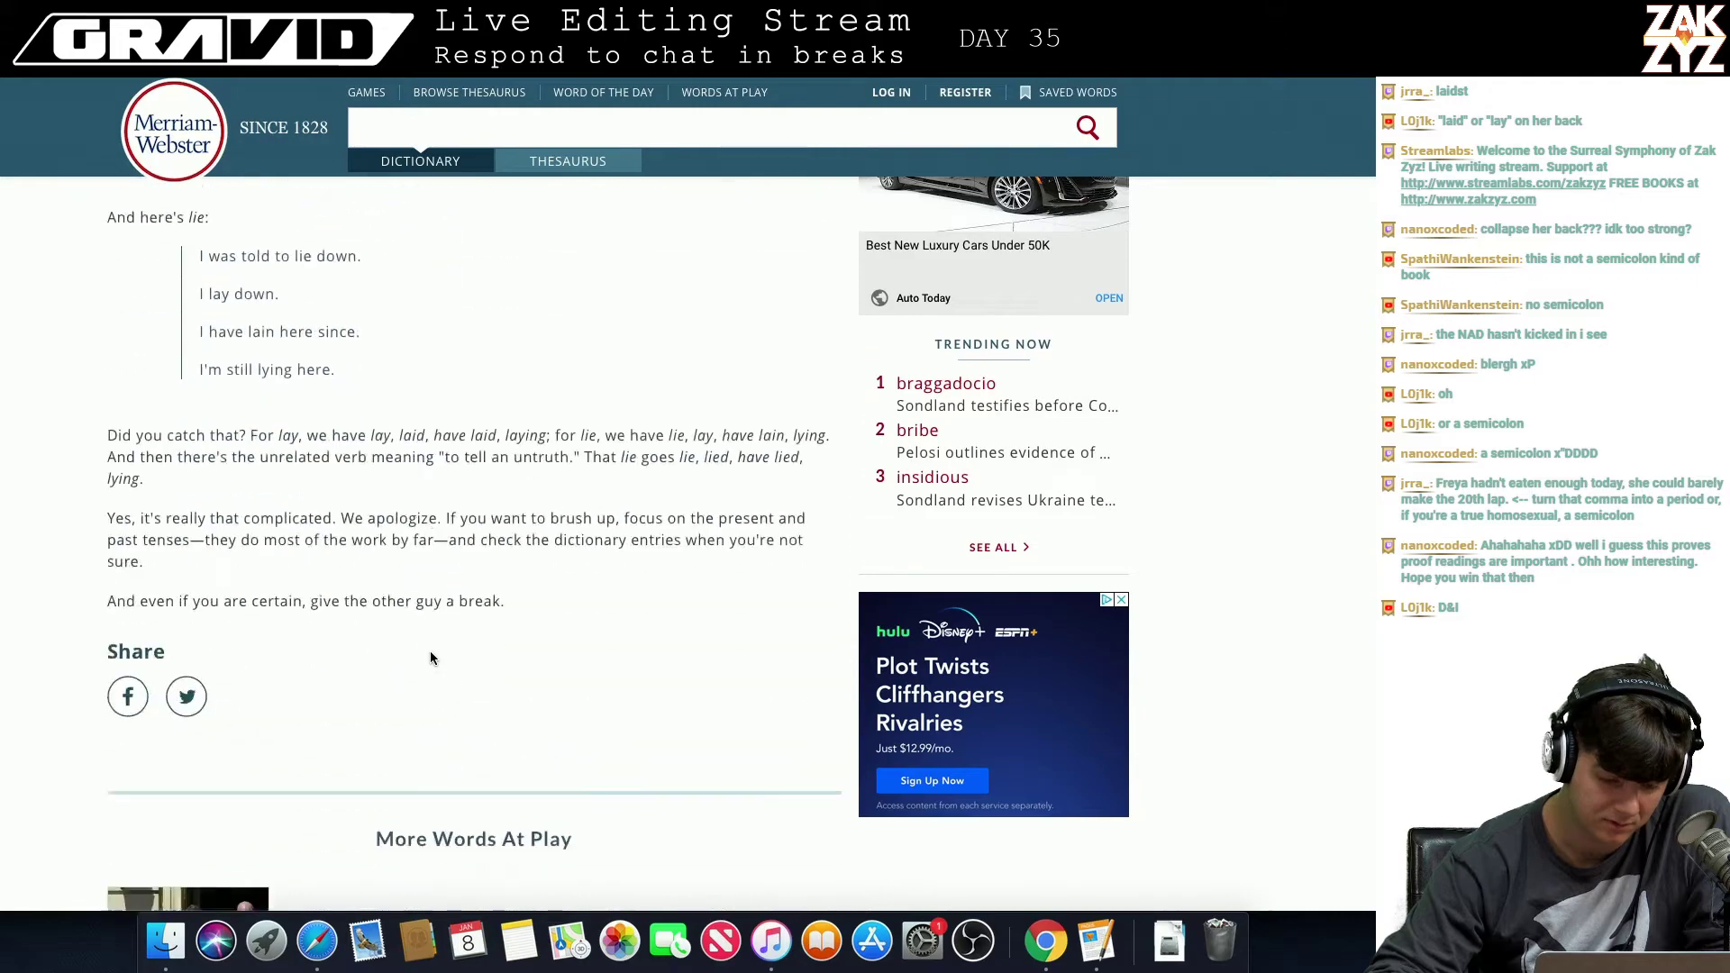
scroll(430, 657, "up", 20)
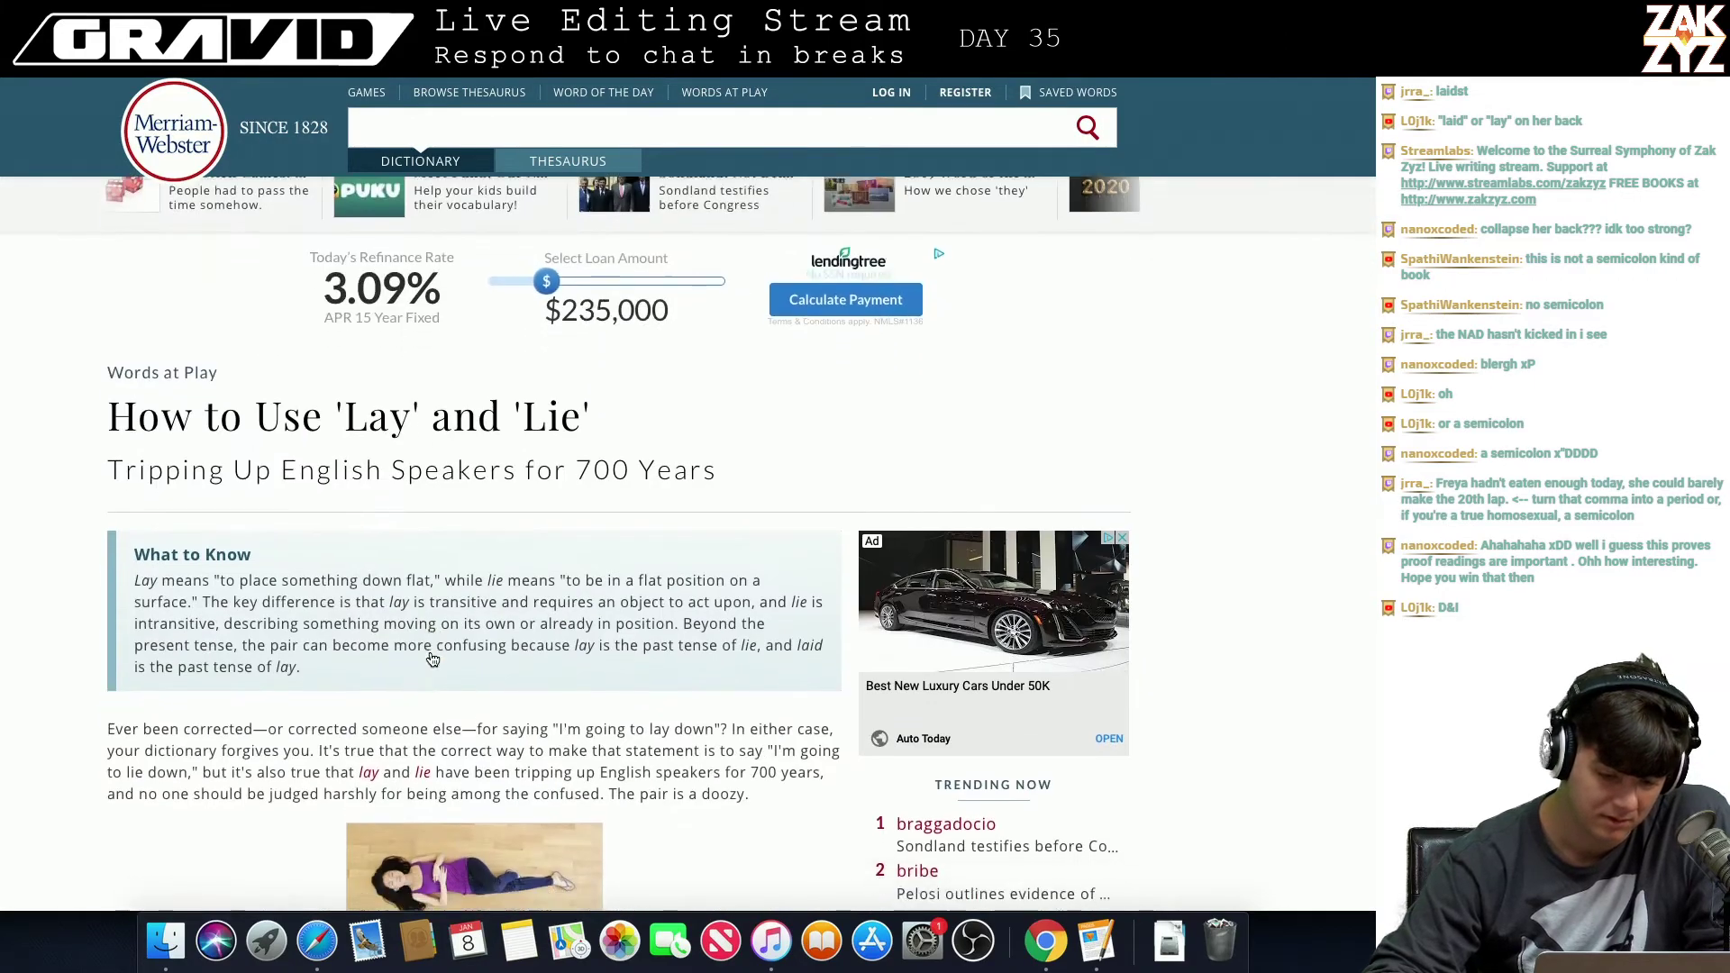
scroll(431, 658, "down", 3)
key("super+Tab")
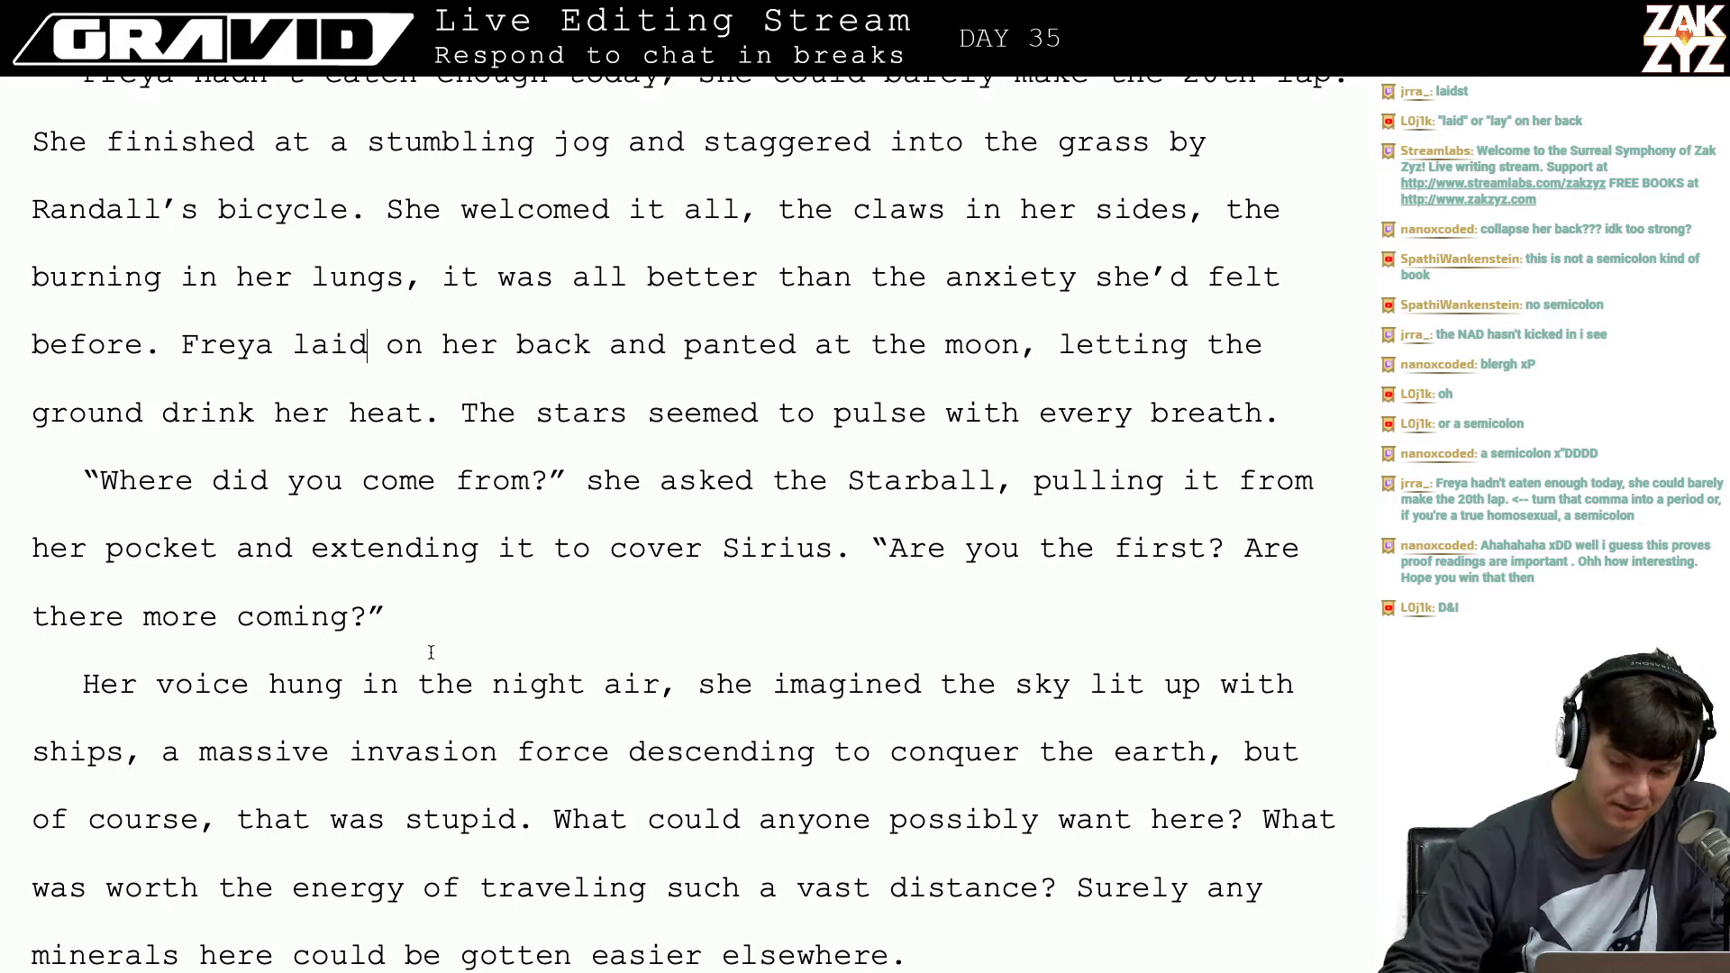
Step: Reread the wording around the verb in "Freya laid on her back and panted at the moon"
key("Right")
key("Right")
key("Left")
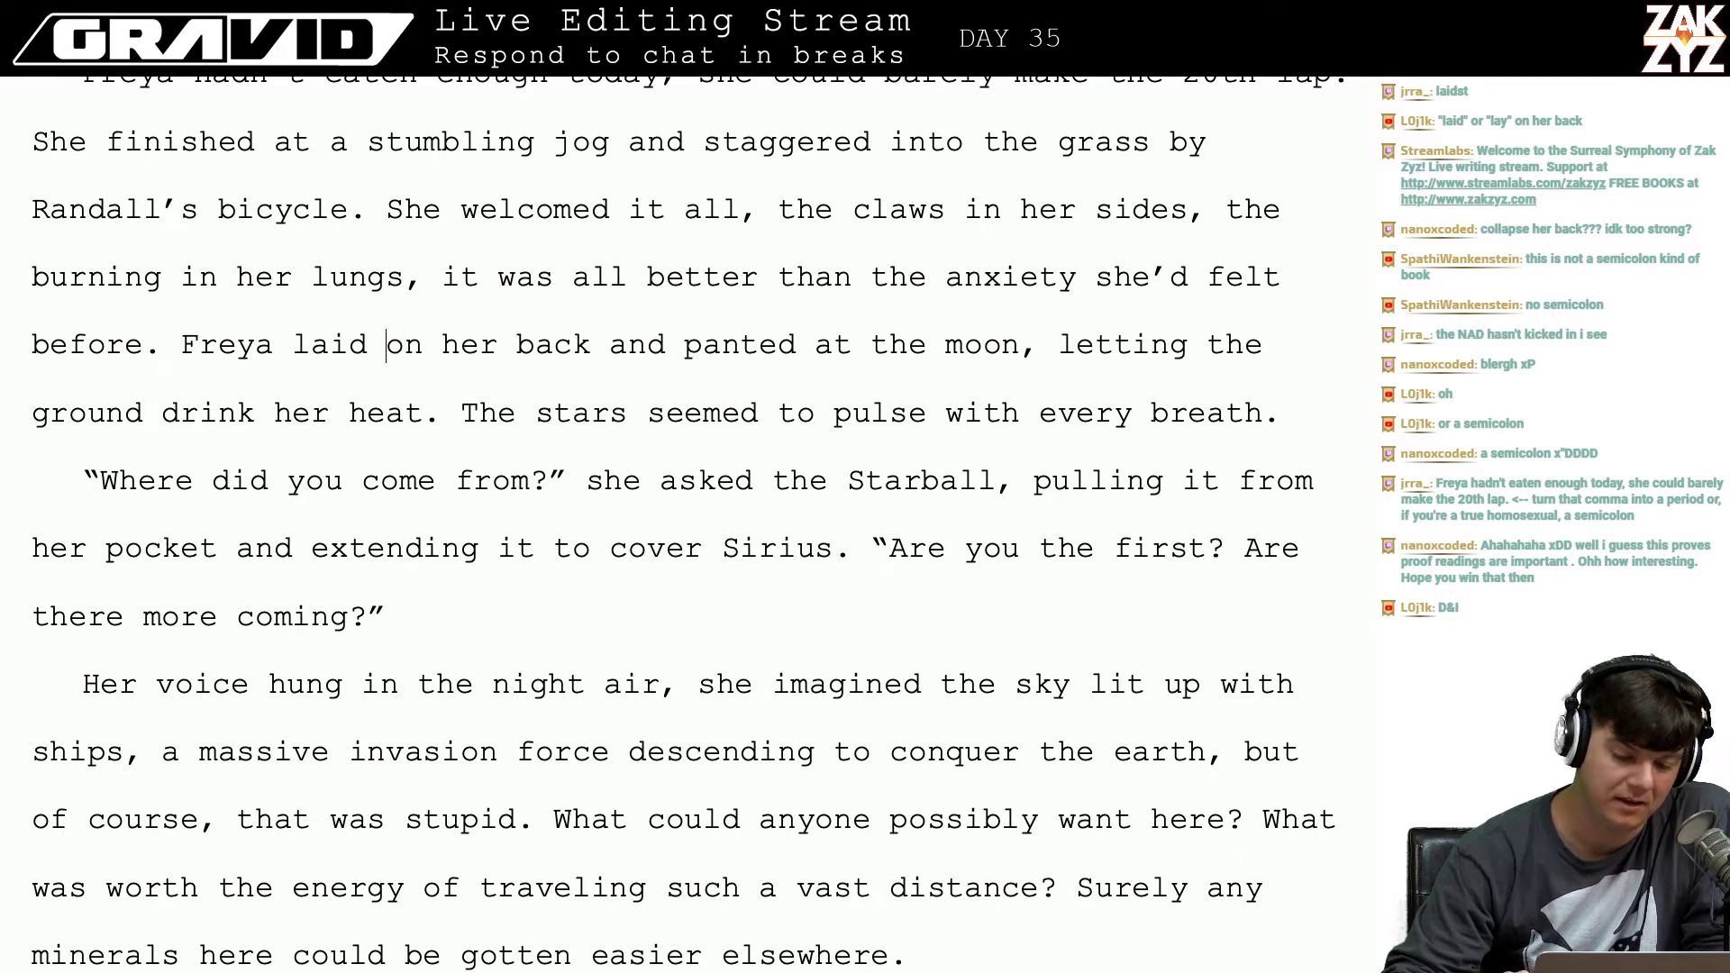
key("Right")
key("Left")
key("Left")
key("Left")
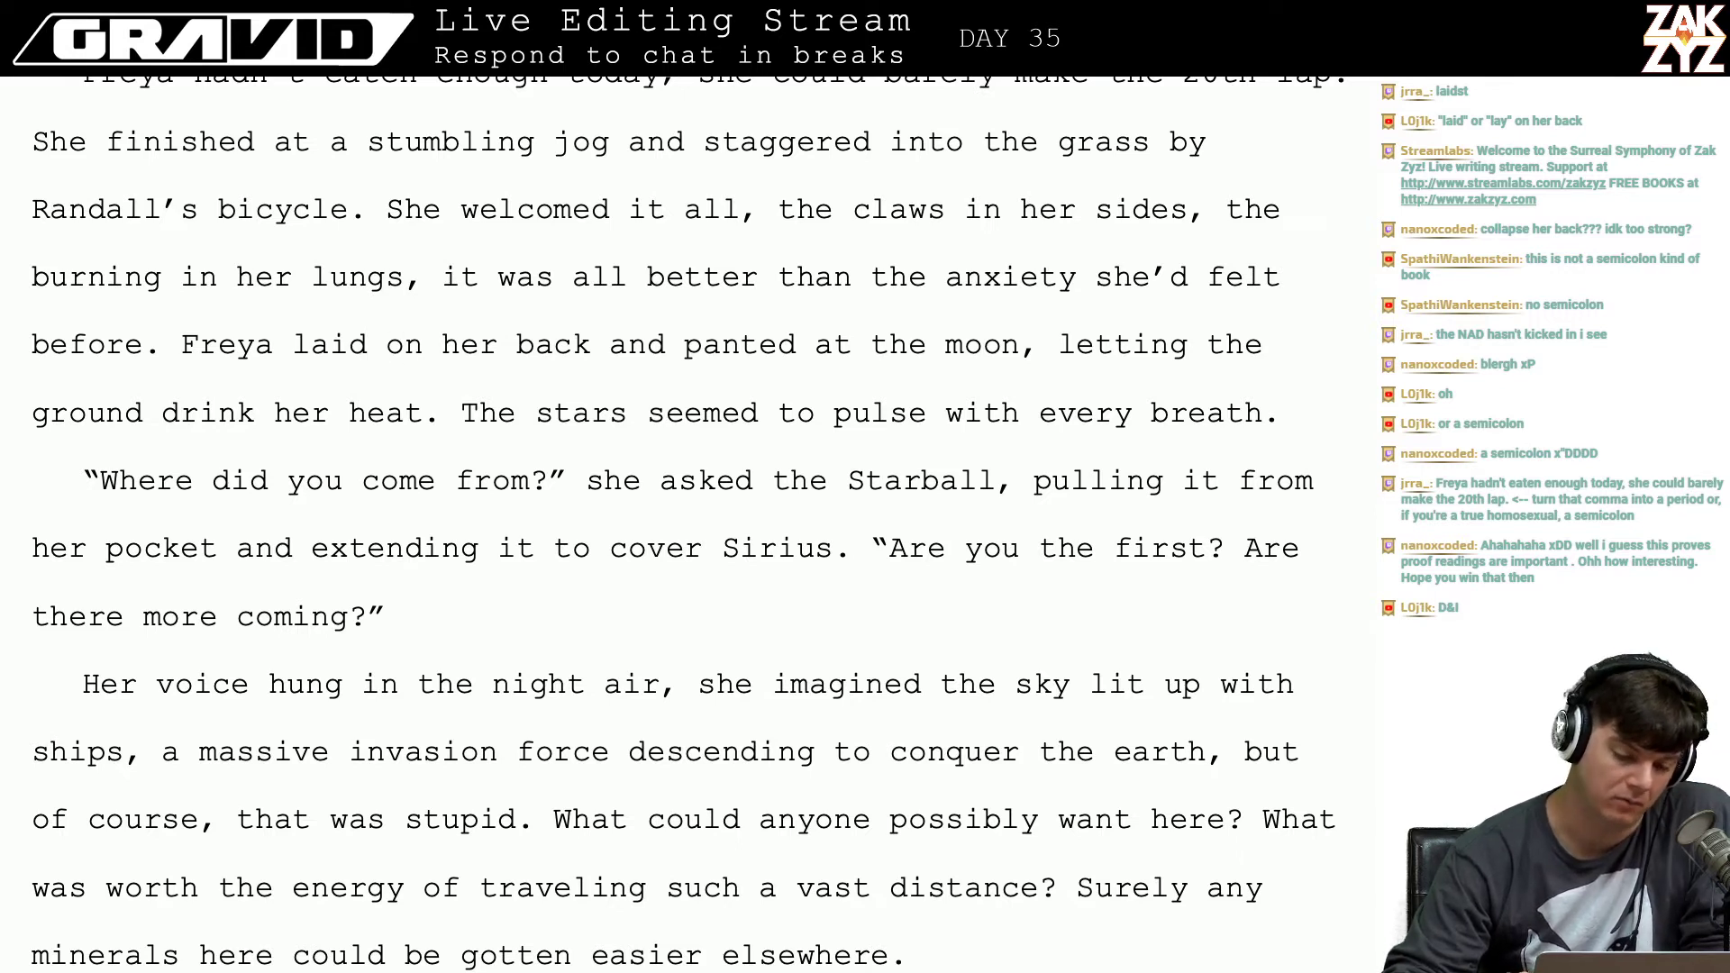
key("Right")
key("Right")
key("Right")
key("Right")
key("Right")
key("Right")
key("Right")
key("Right")
key("Right")
key("Right")
key("Right")
key("Right")
key("Right")
key("Right")
key("Right")
key("Right")
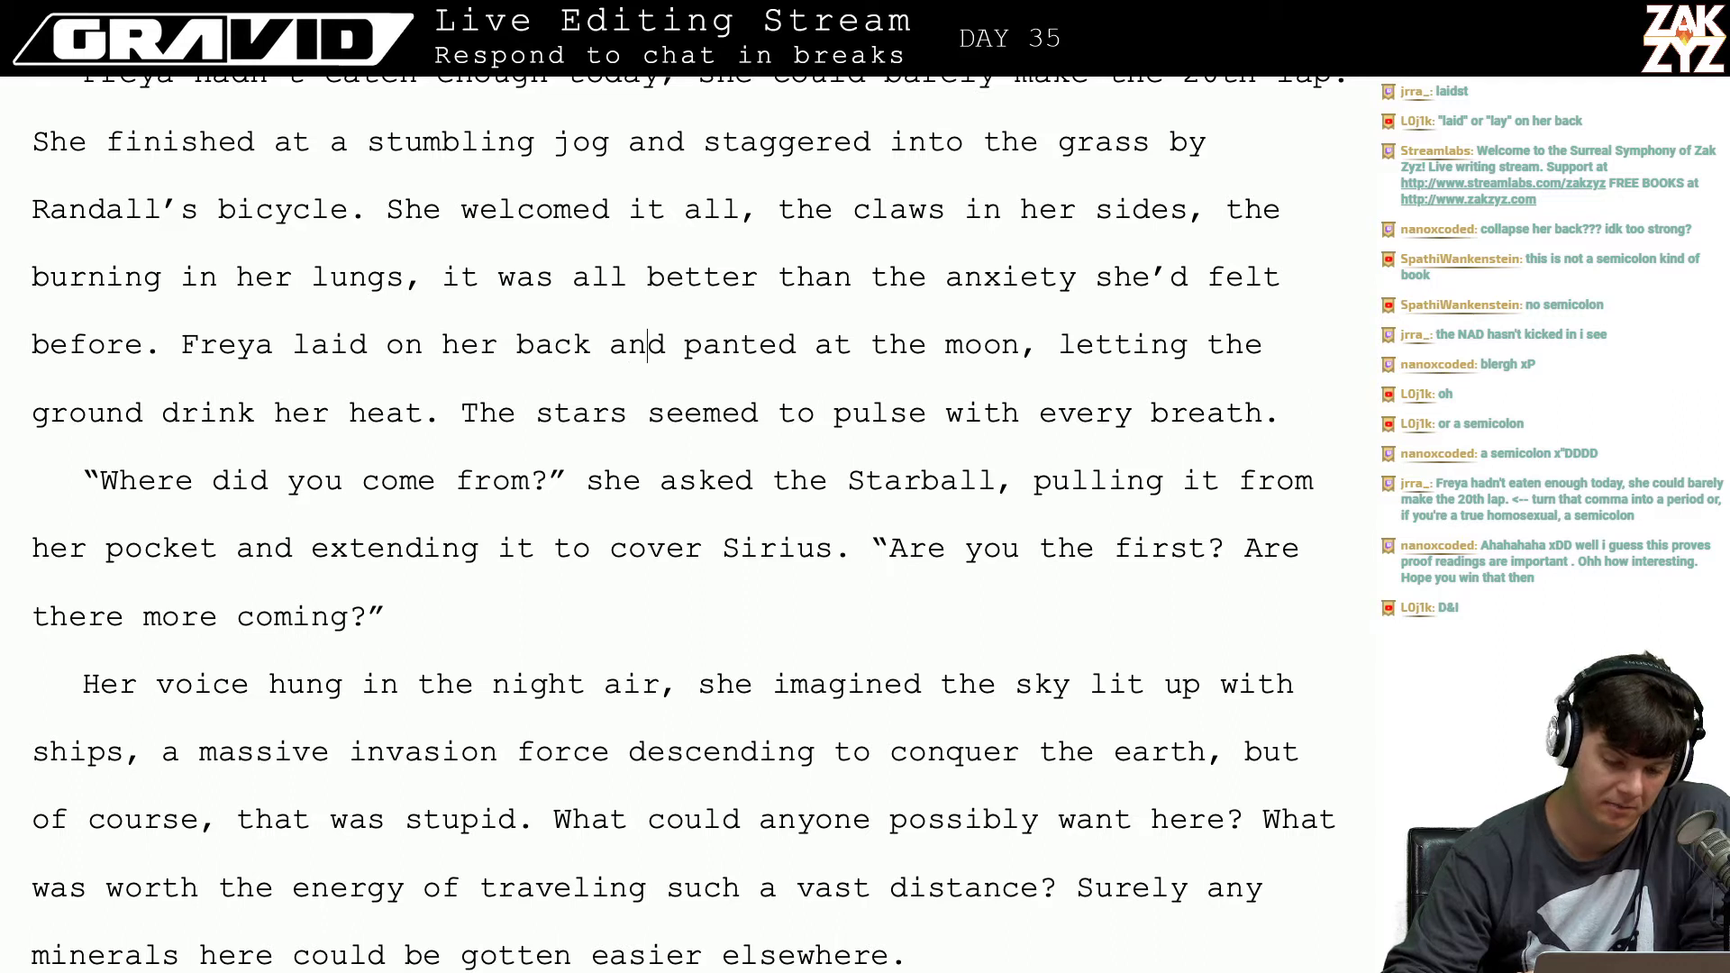
key("Left")
key("Left")
key("Left")
key("Left")
key("Left")
key("Left")
key("Left")
key("Left")
key("Left")
key("Left")
key("Left")
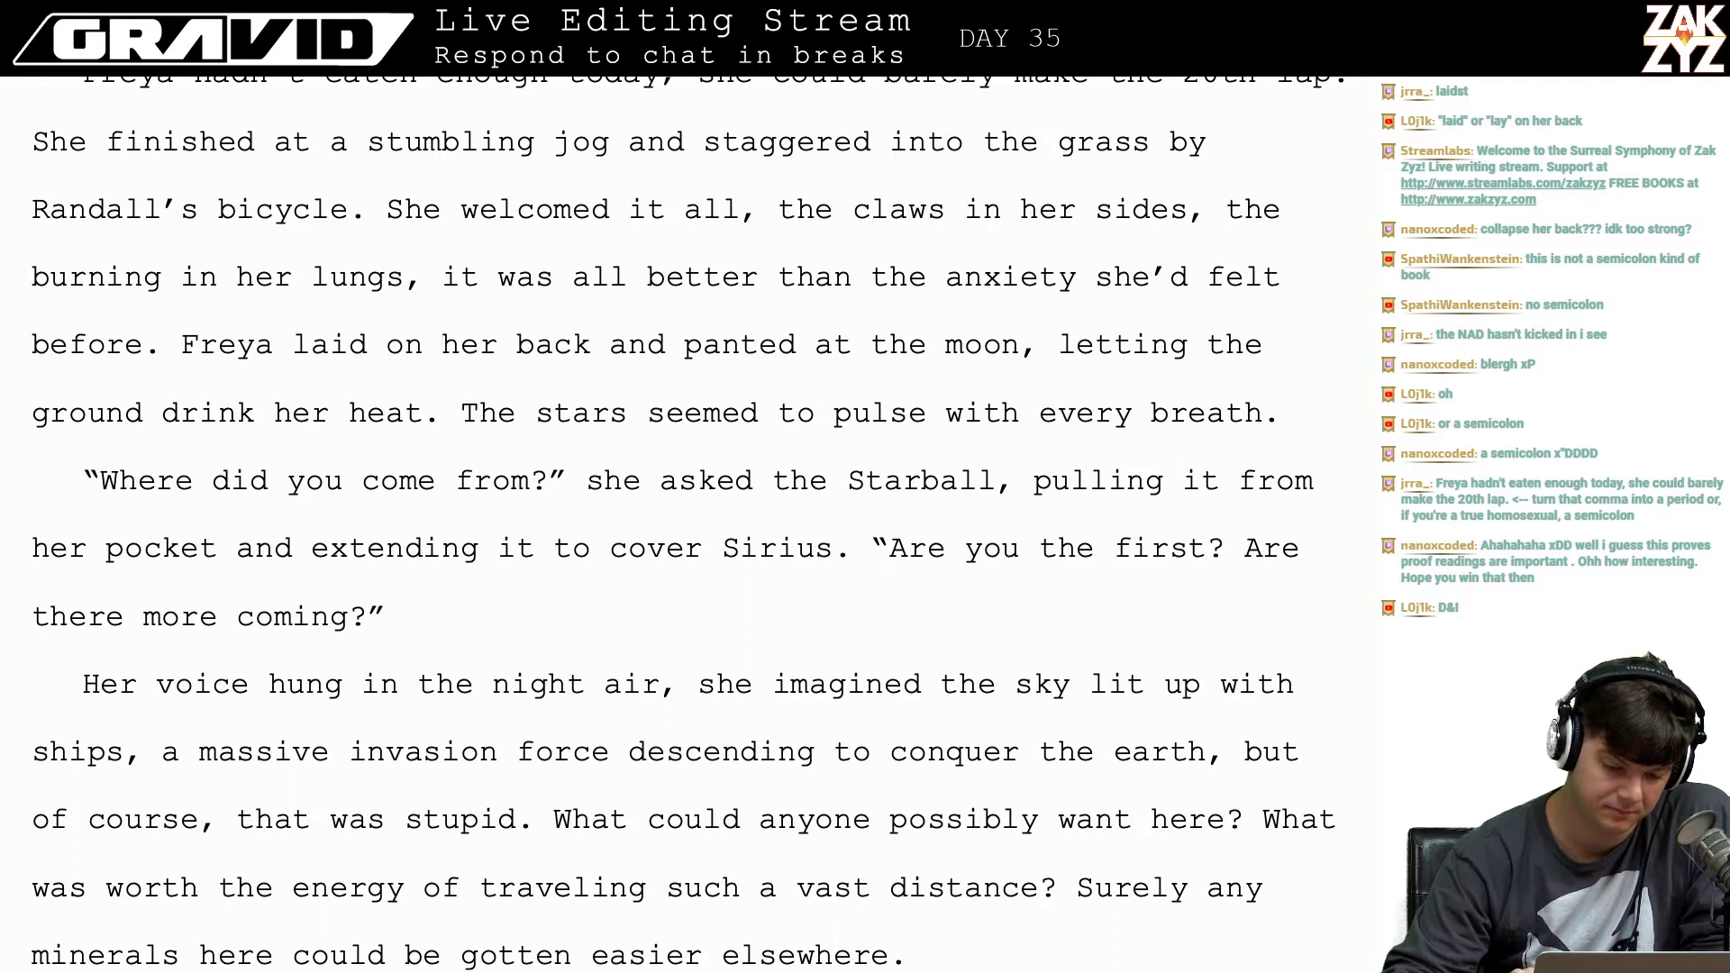
key("Left")
key("Left")
key("Left")
key("Left")
key("Right")
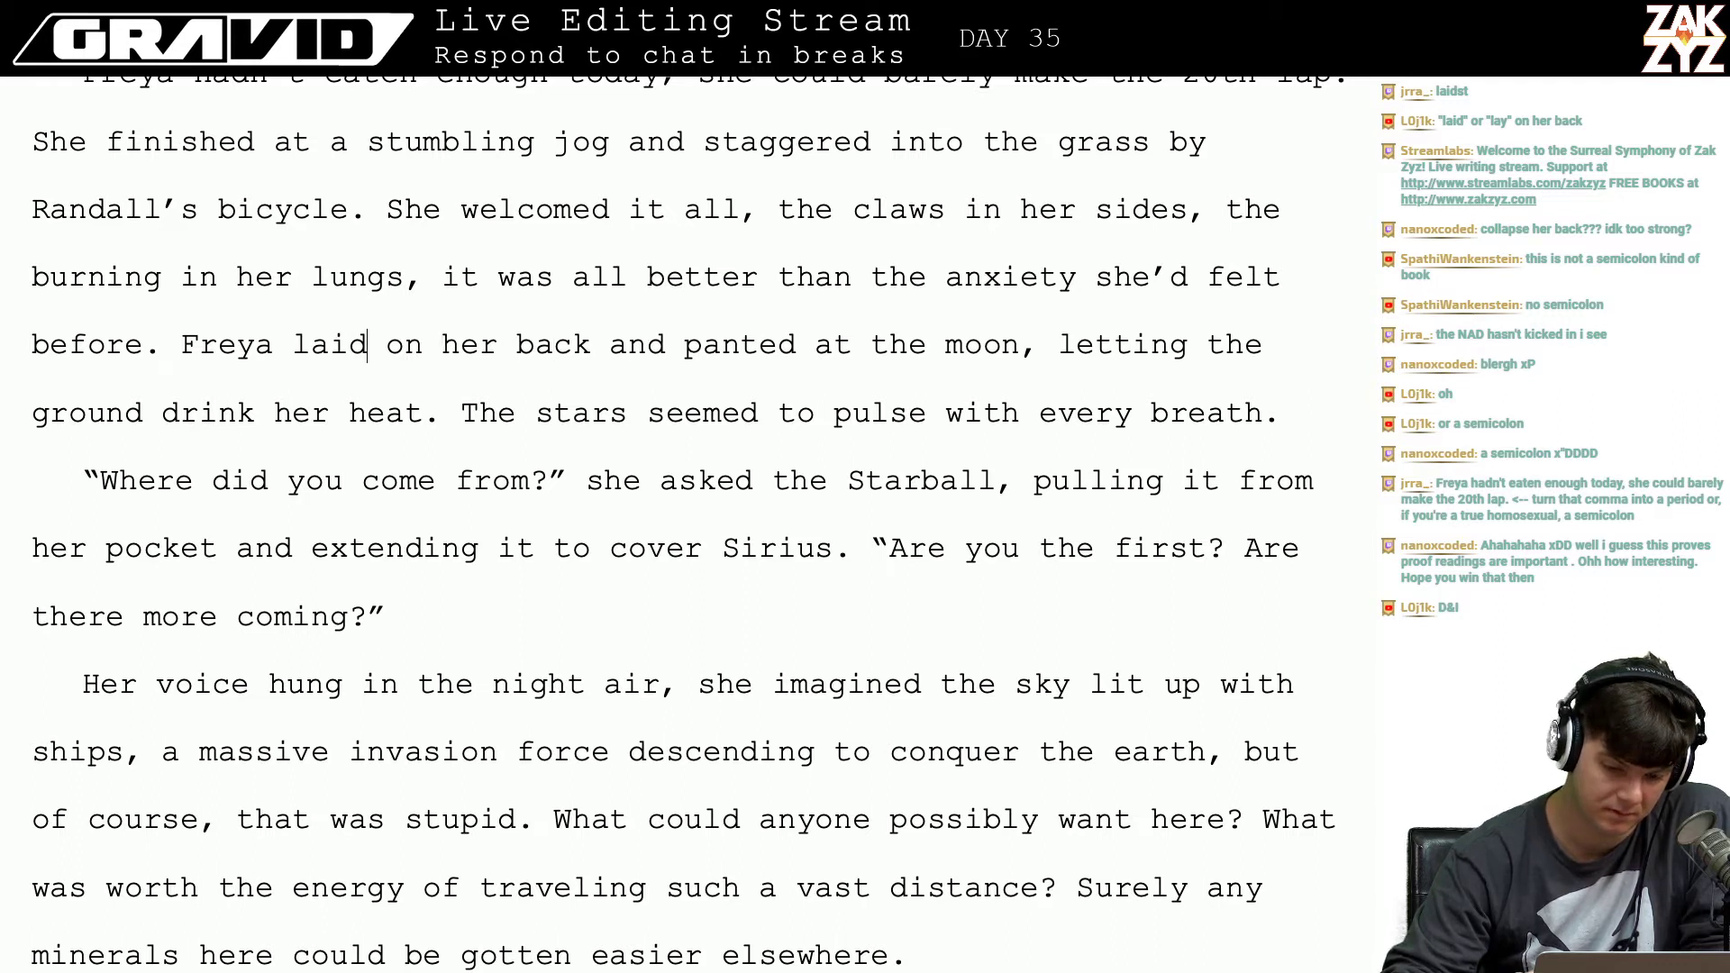
Step: Replace "laid" with "sprawled" in "Freya laid on her back and panted at the moon"
key("Left")
key("Left")
key("Left")
key("Left")
key("Left")
key("Left")
key("Left")
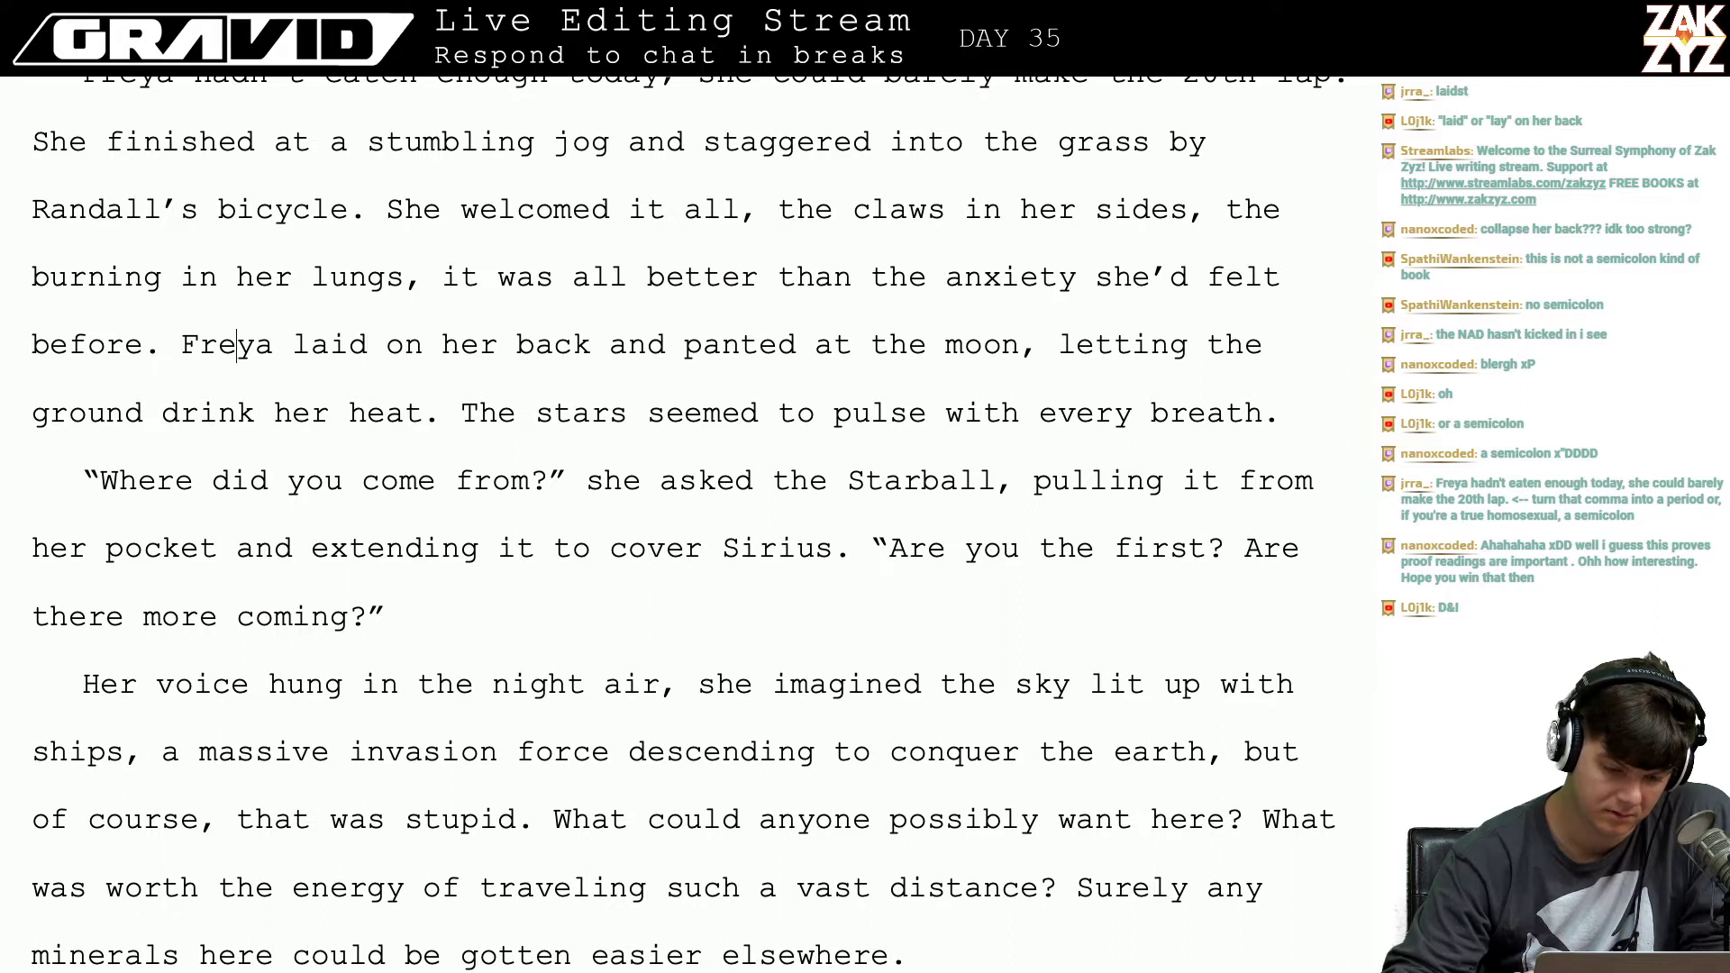
key("Right")
key("Right")
key("Right")
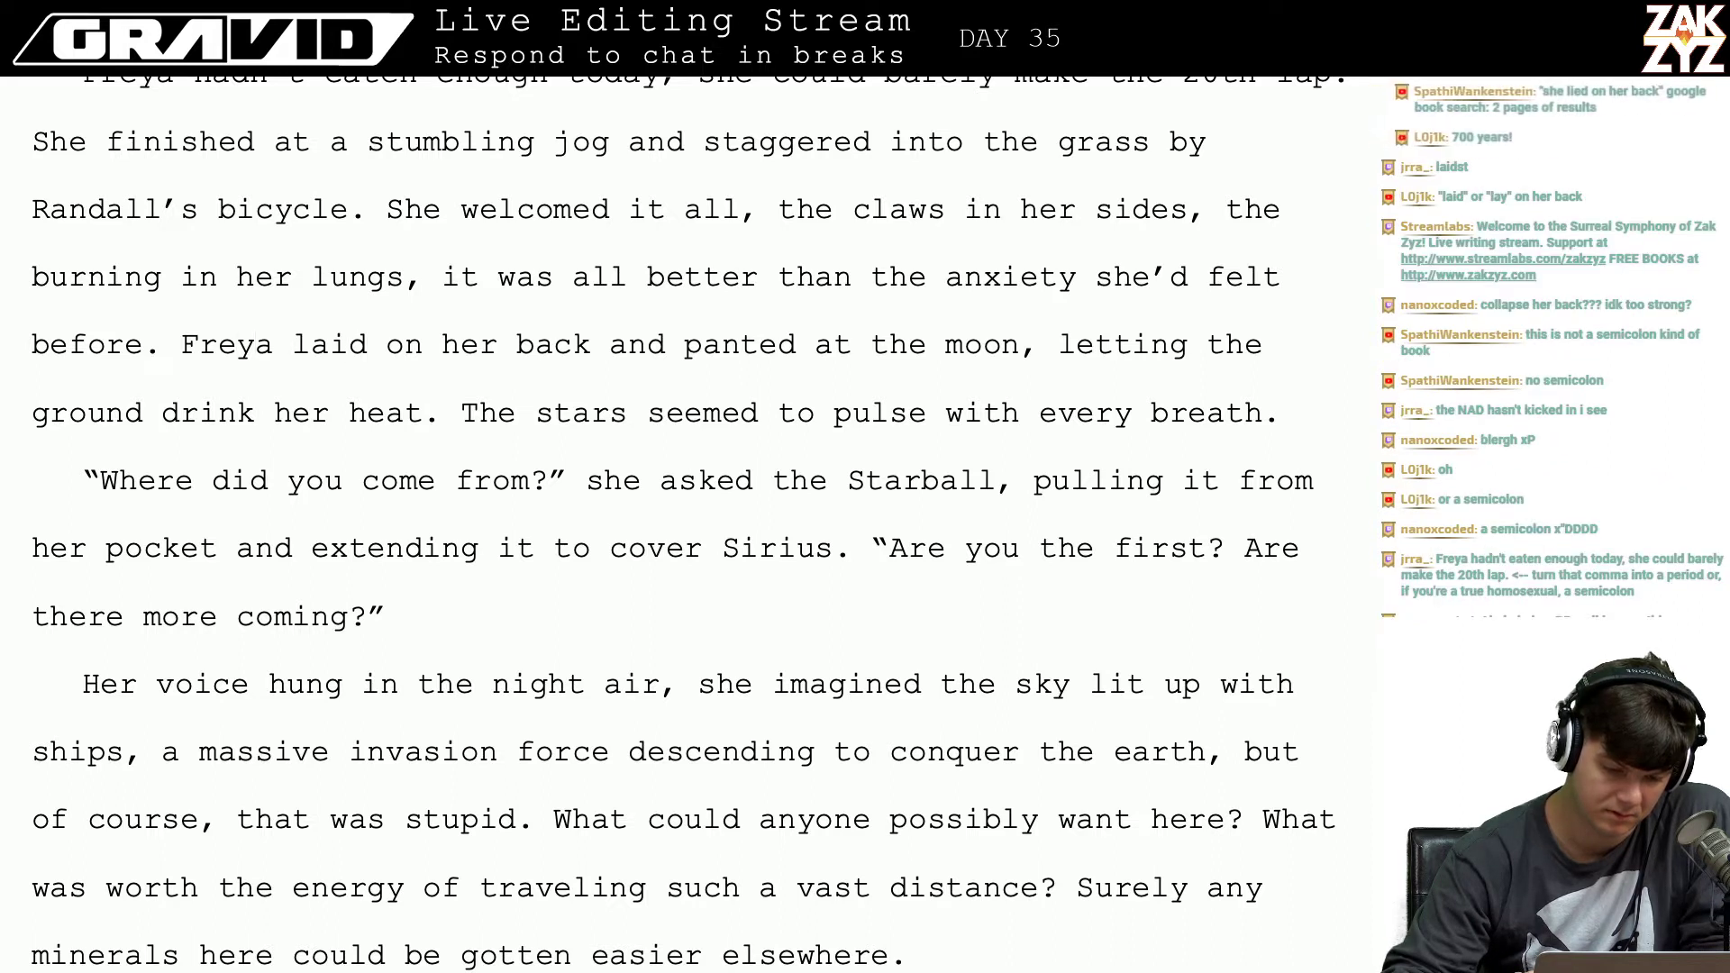
key("shift+Right")
key("shift+Right")
key("shift+Right")
key("shift+Right")
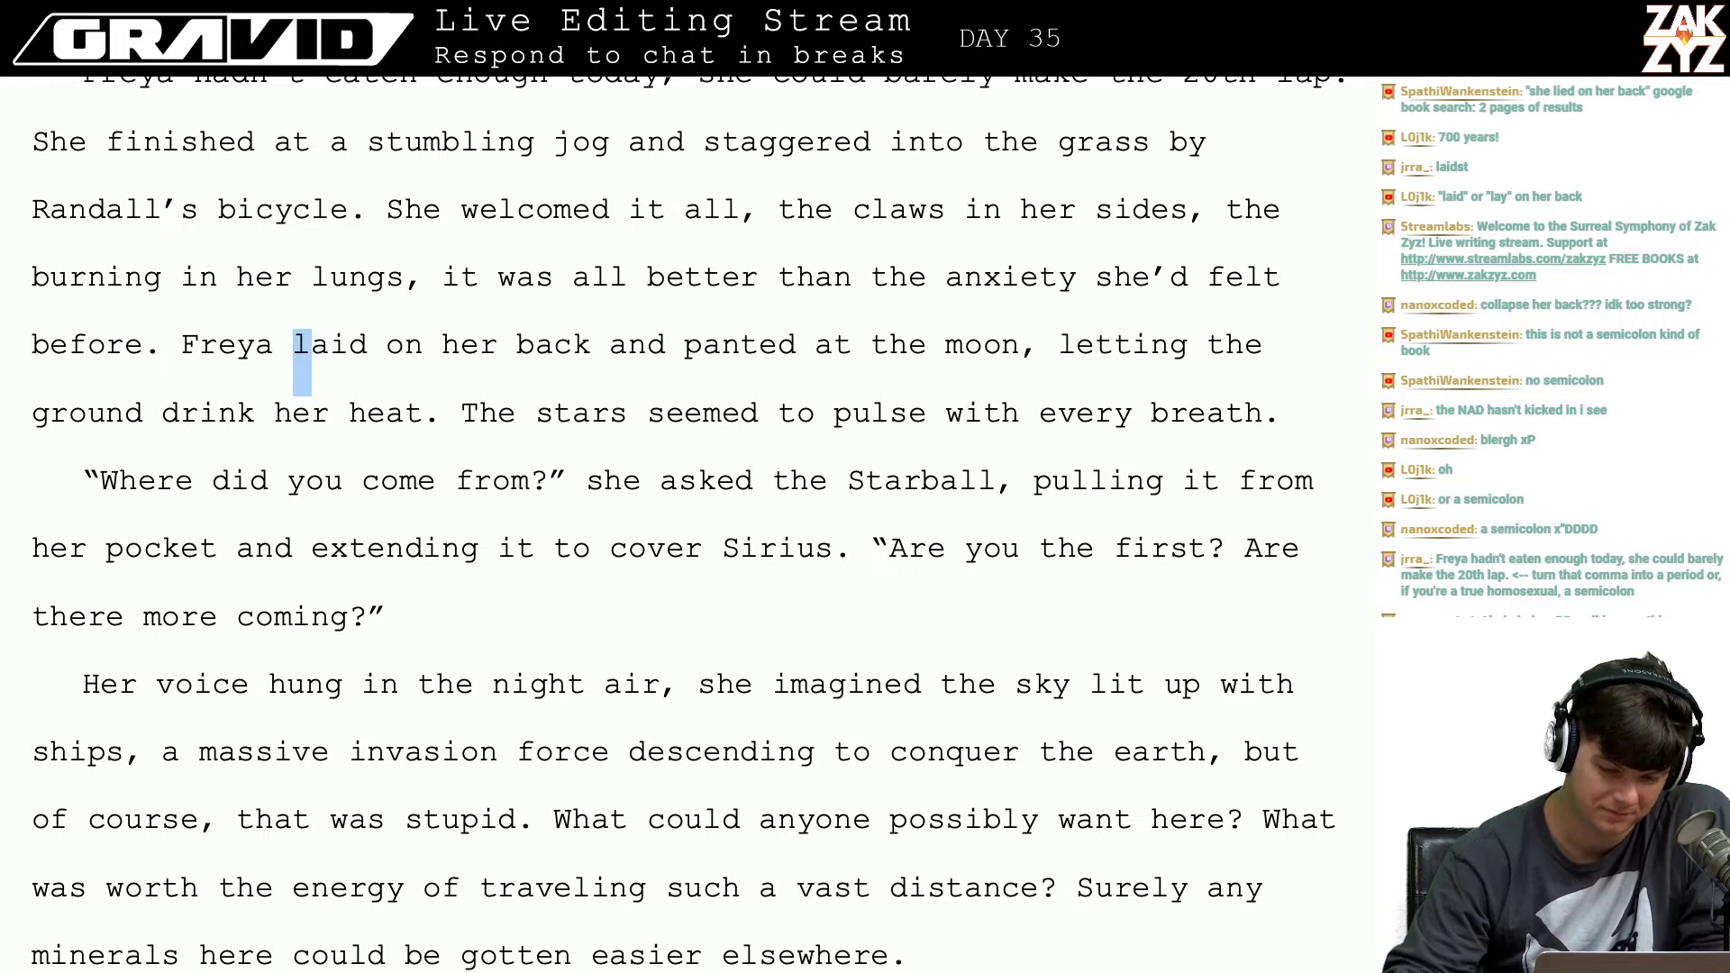
type("sprawled")
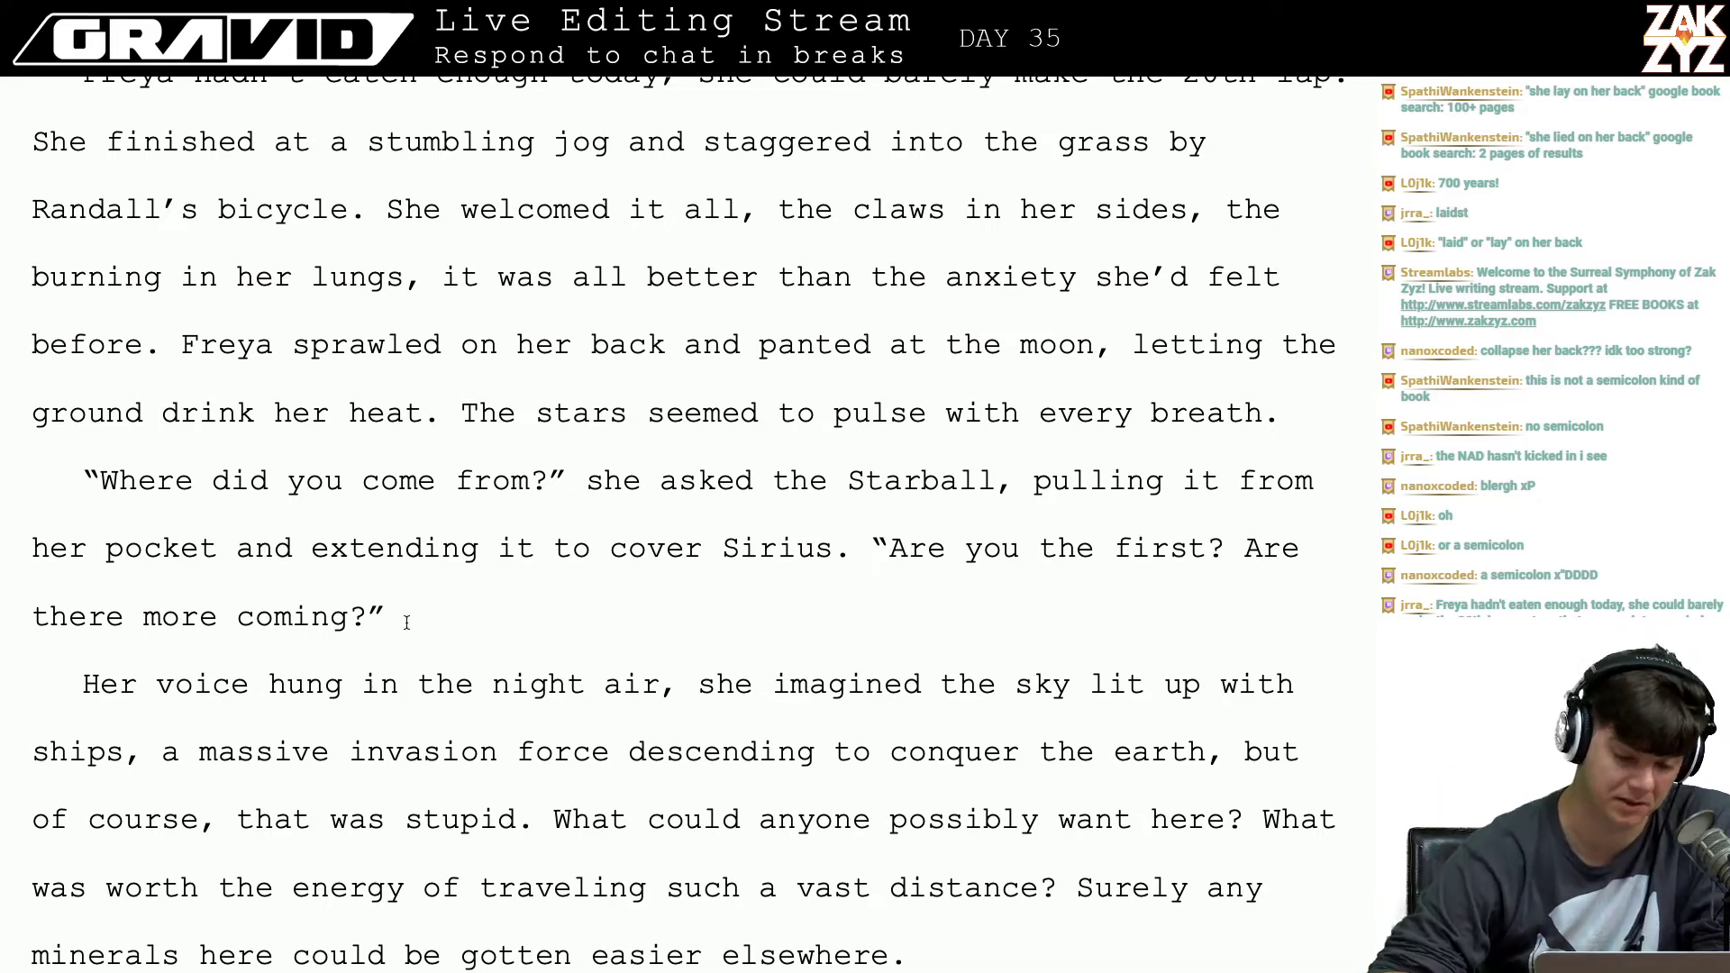
Step: Review page 312 from "deep to see?" to "could be gotten easier elsewhere." and place the cursor after "there more coming?"
scroll(411, 604, "down", 1)
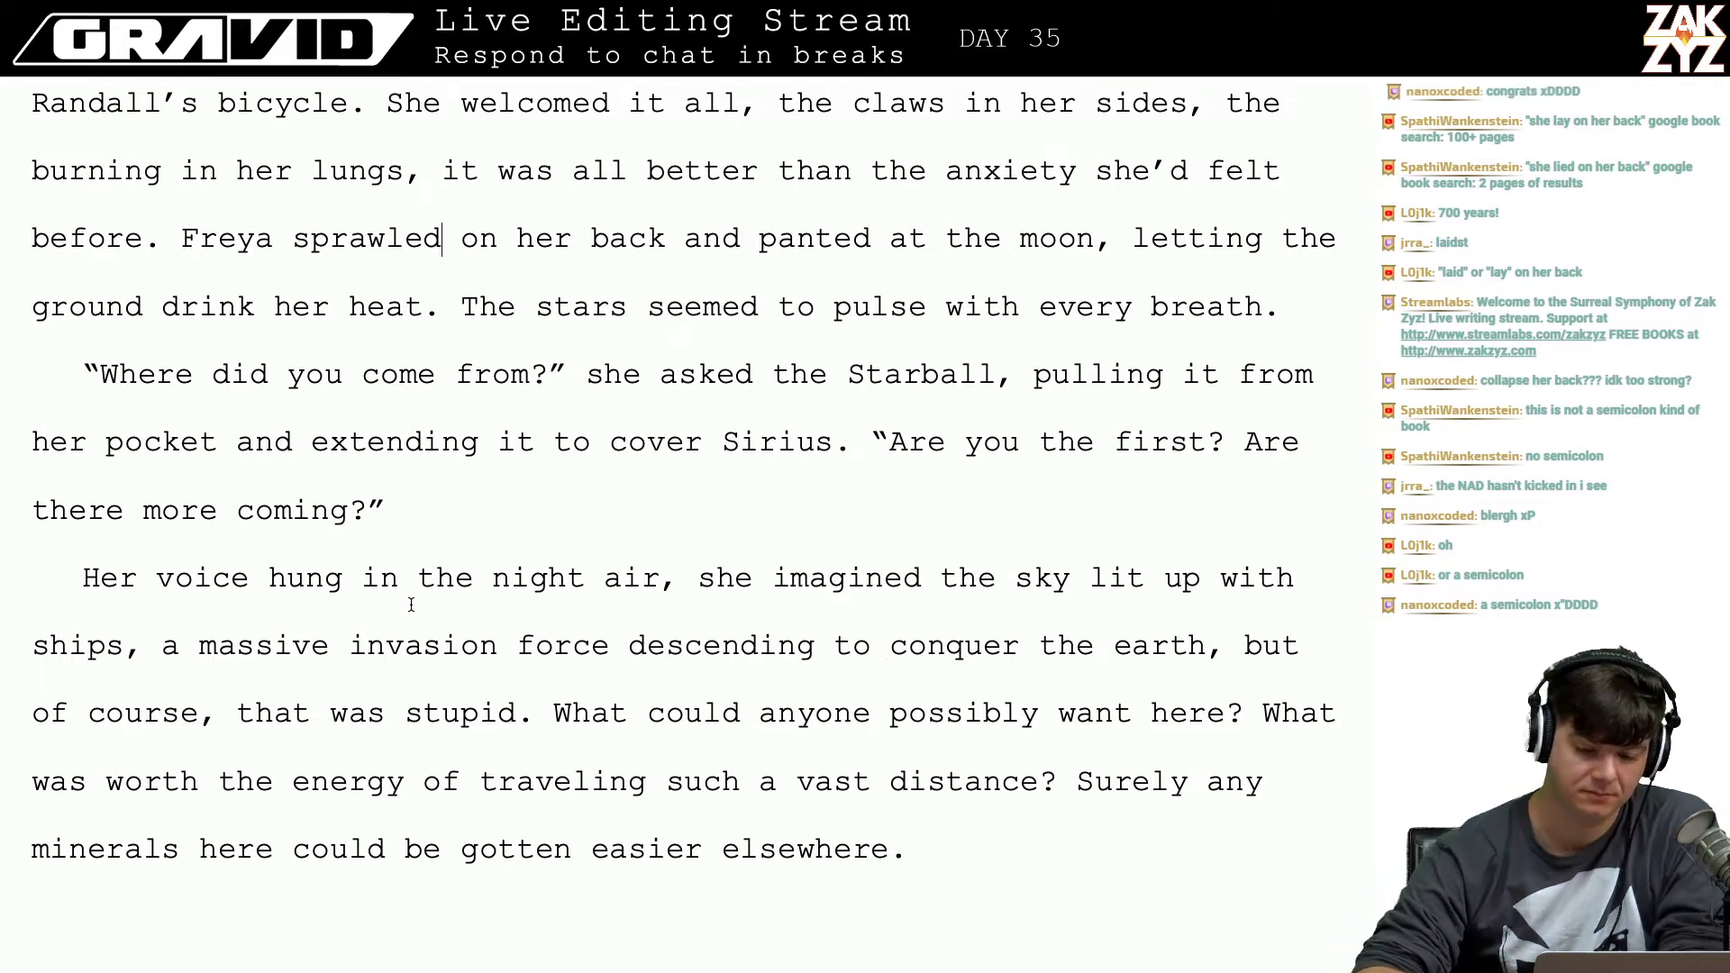
scroll(411, 604, "down", 1)
scroll(412, 668, "down", 1)
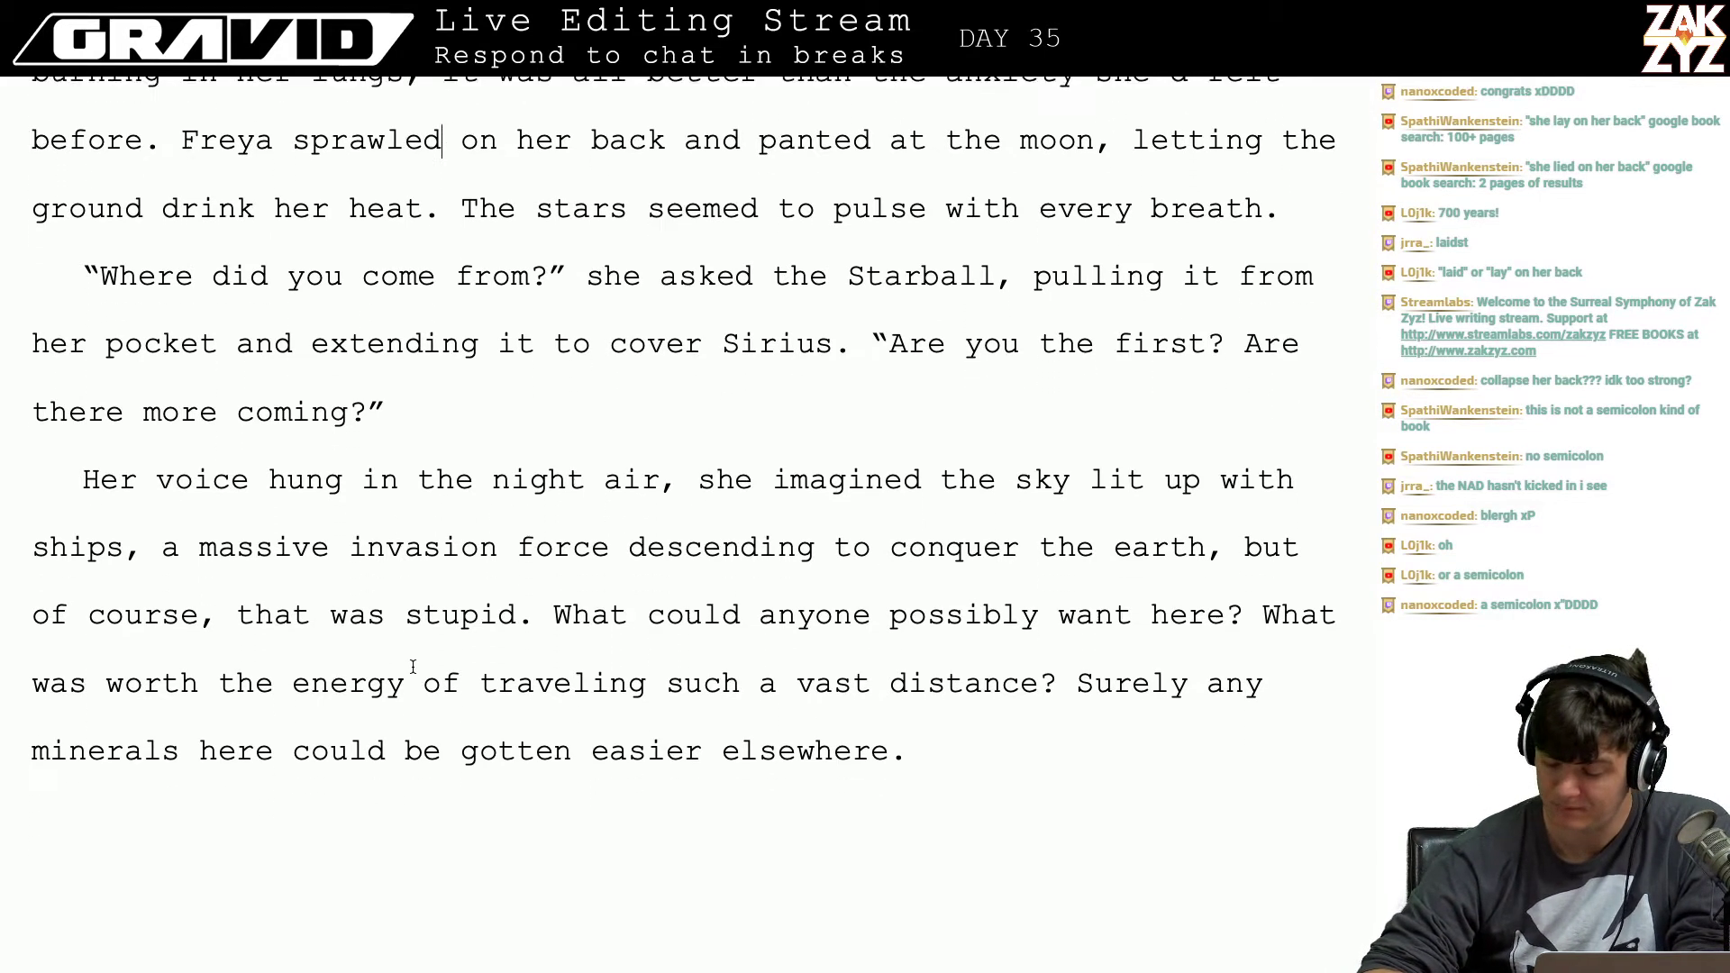
scroll(412, 667, "up", 1)
scroll(459, 568, "up", 2)
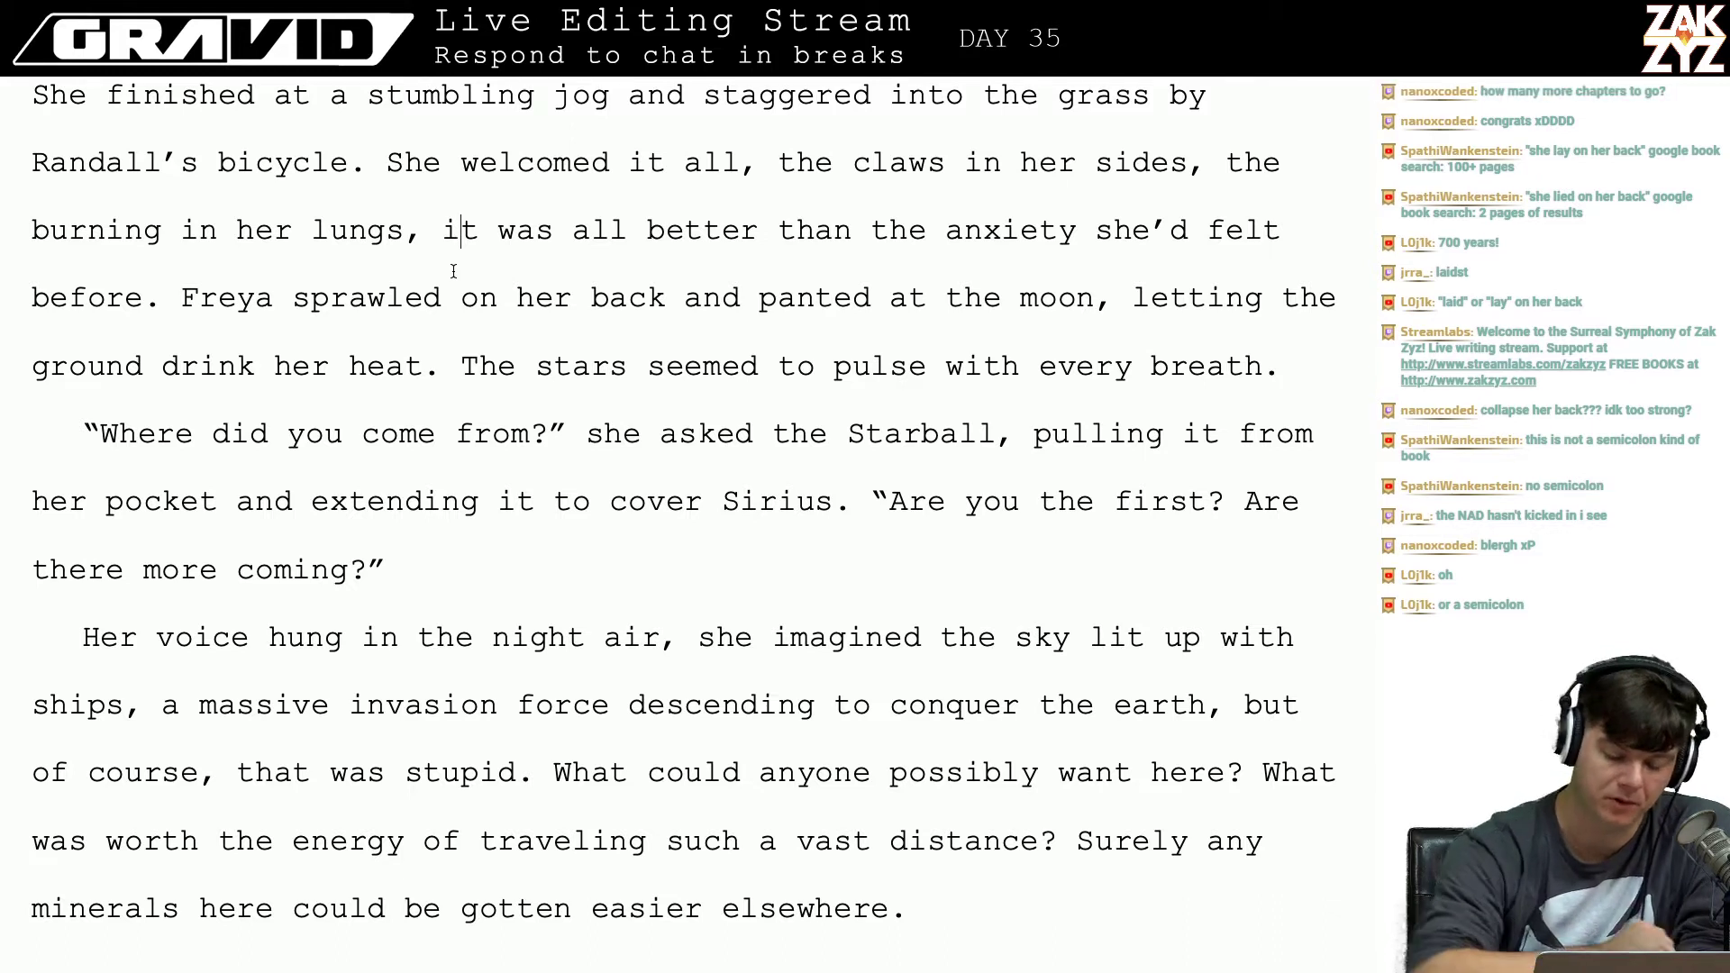
scroll(453, 272, "up", 15)
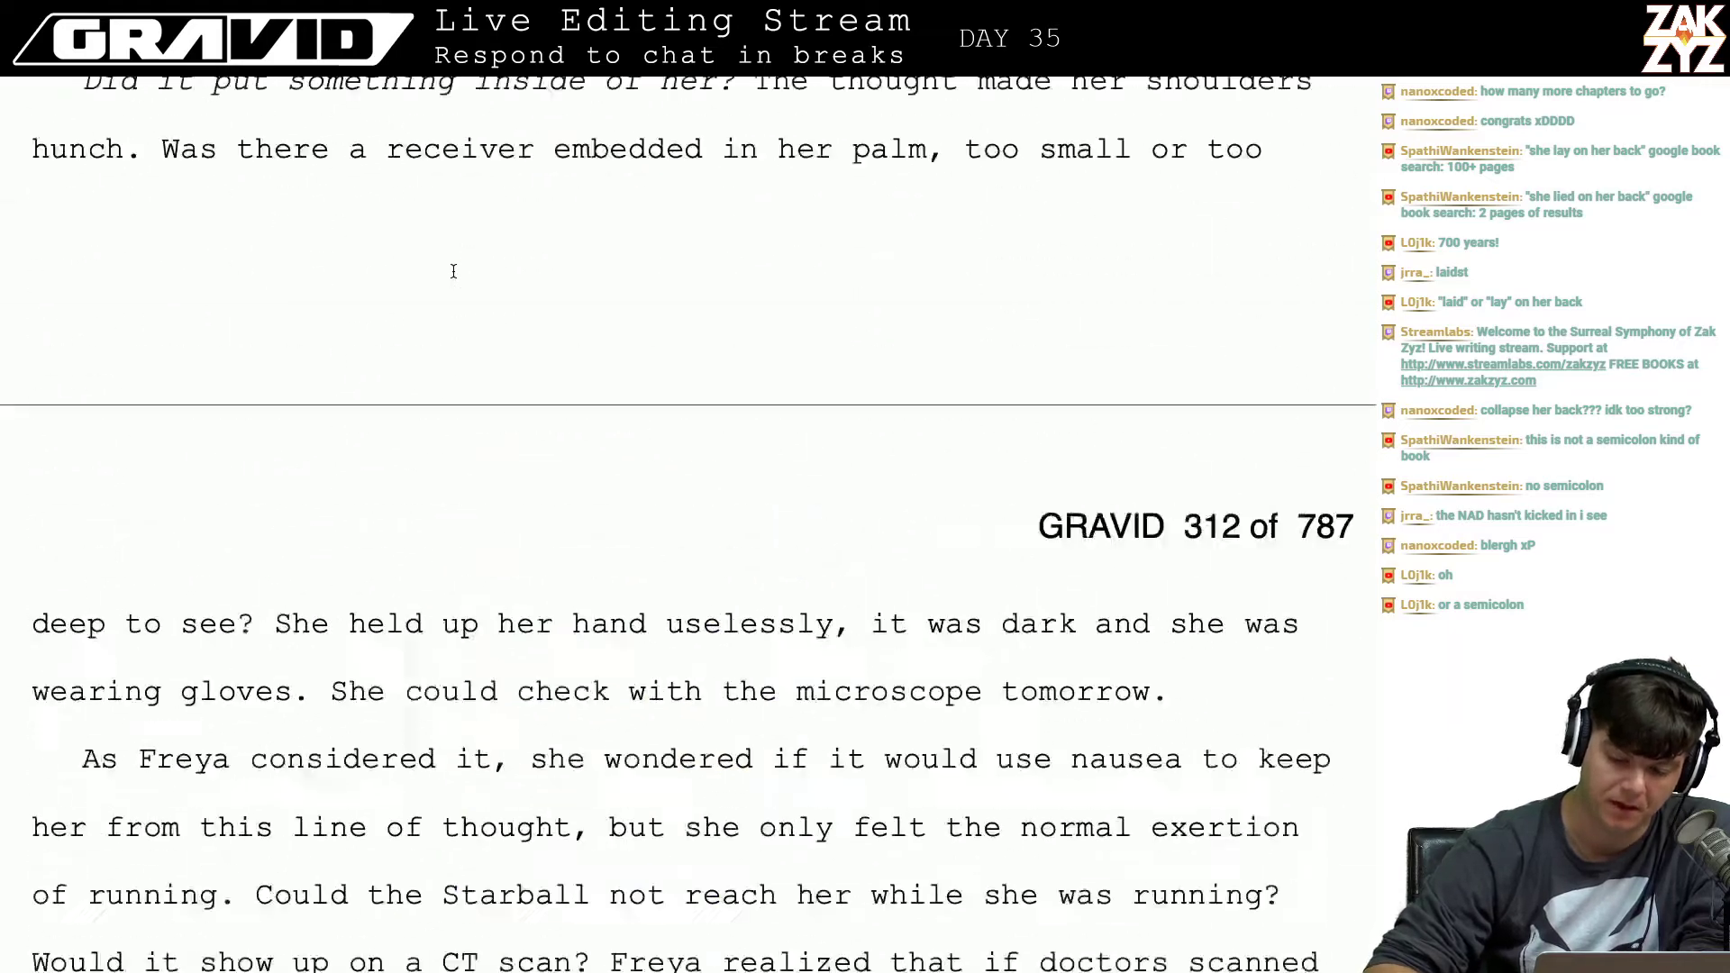
scroll(453, 272, "down", 5)
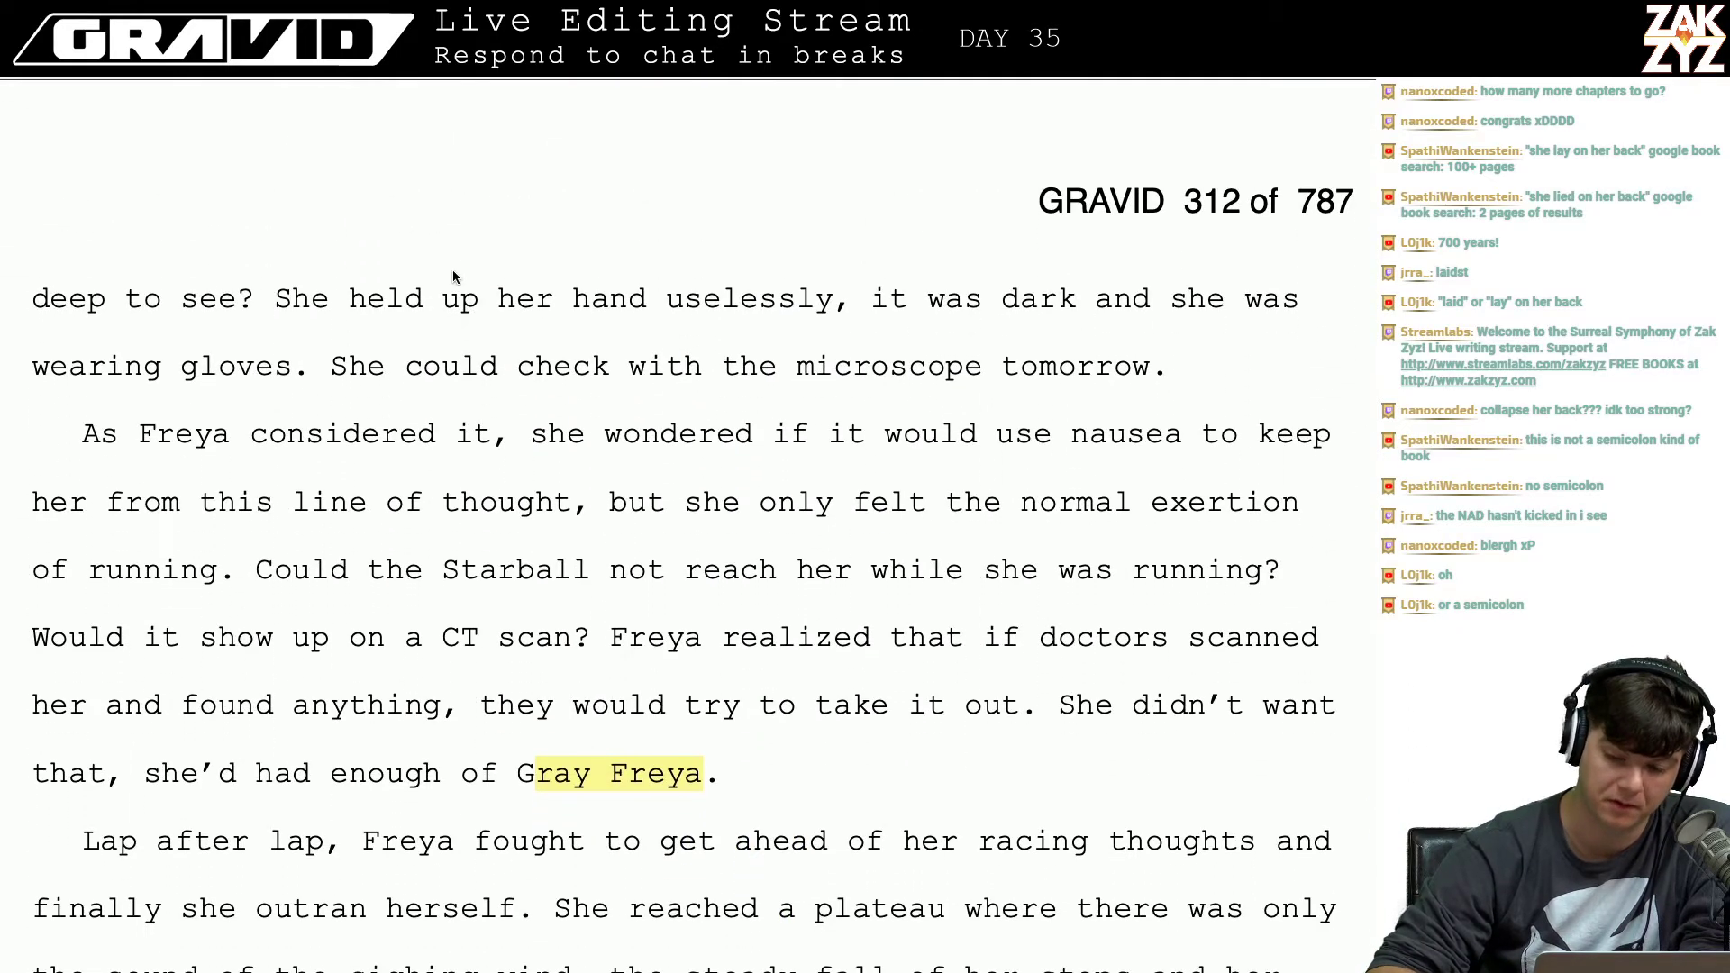
scroll(453, 275, "down", 8)
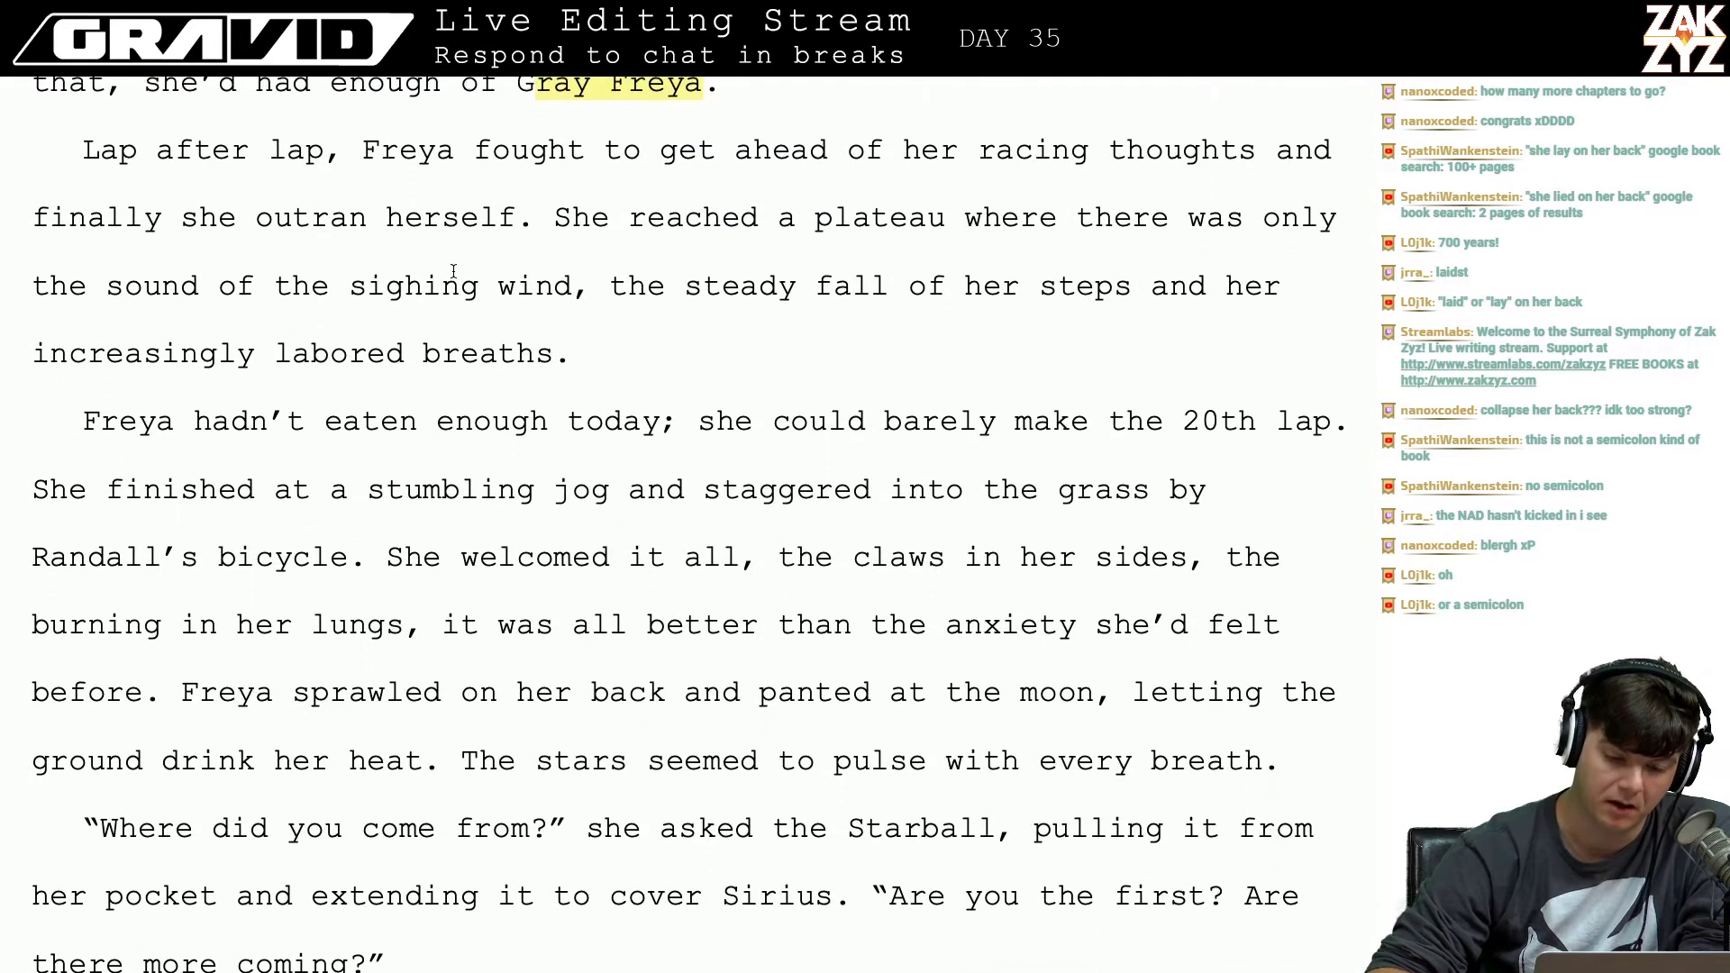
scroll(453, 271, "down", 8)
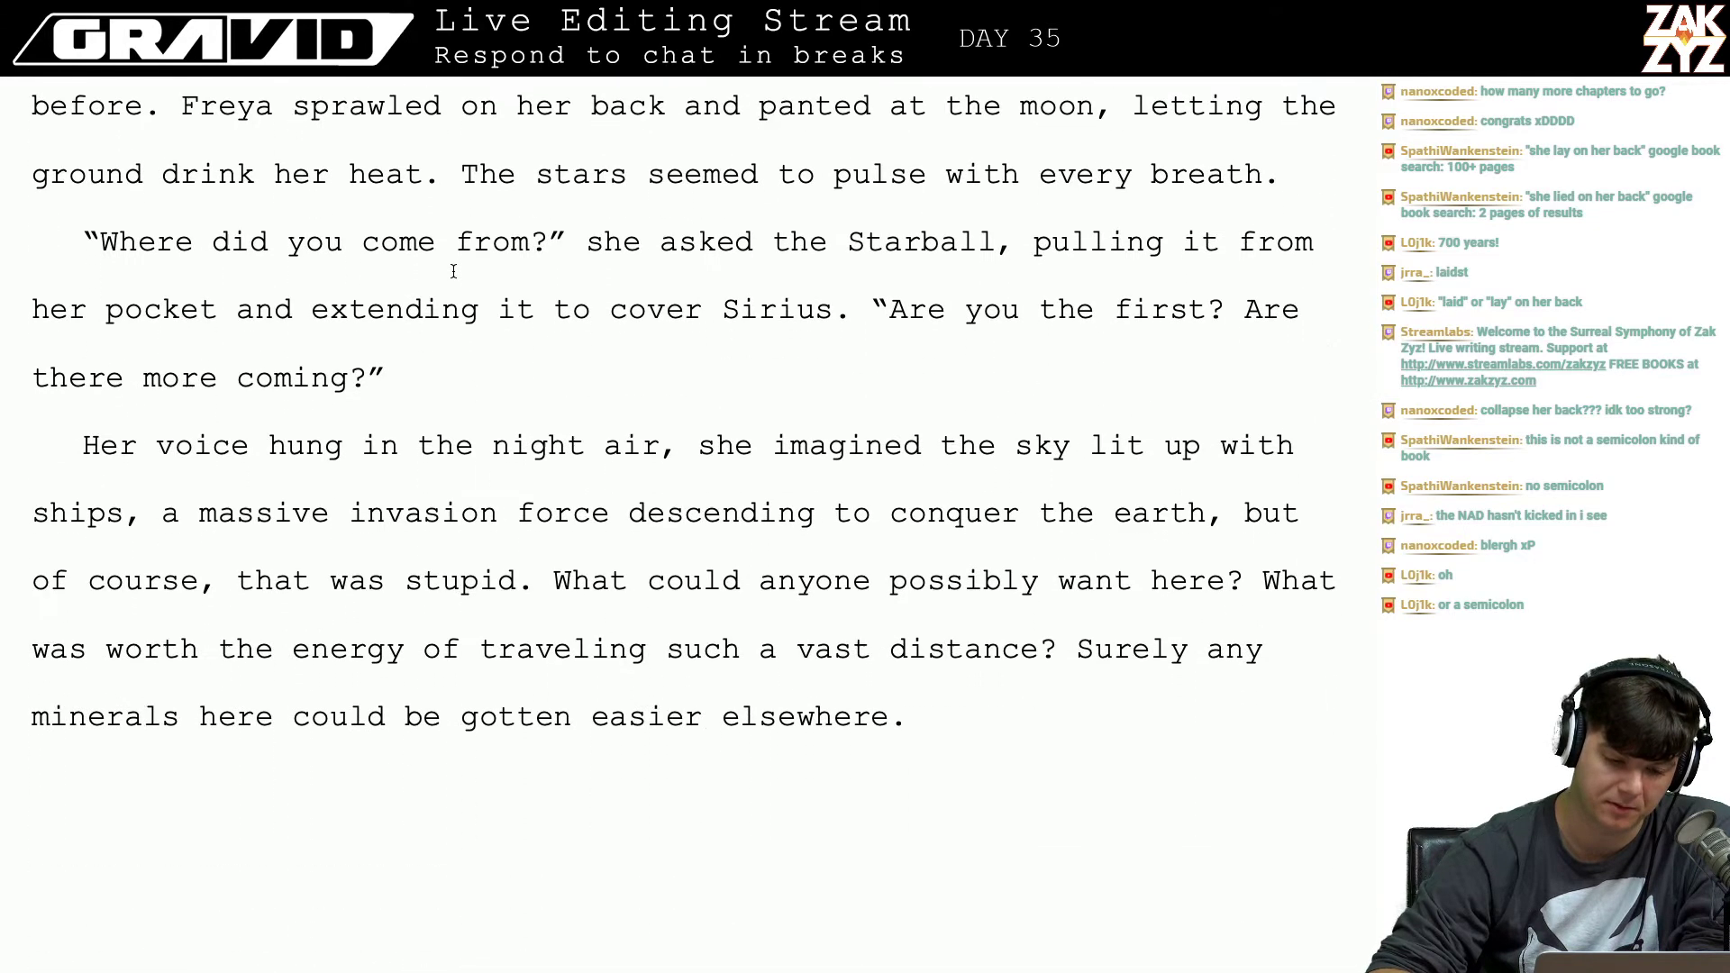
scroll(453, 271, "up", 3)
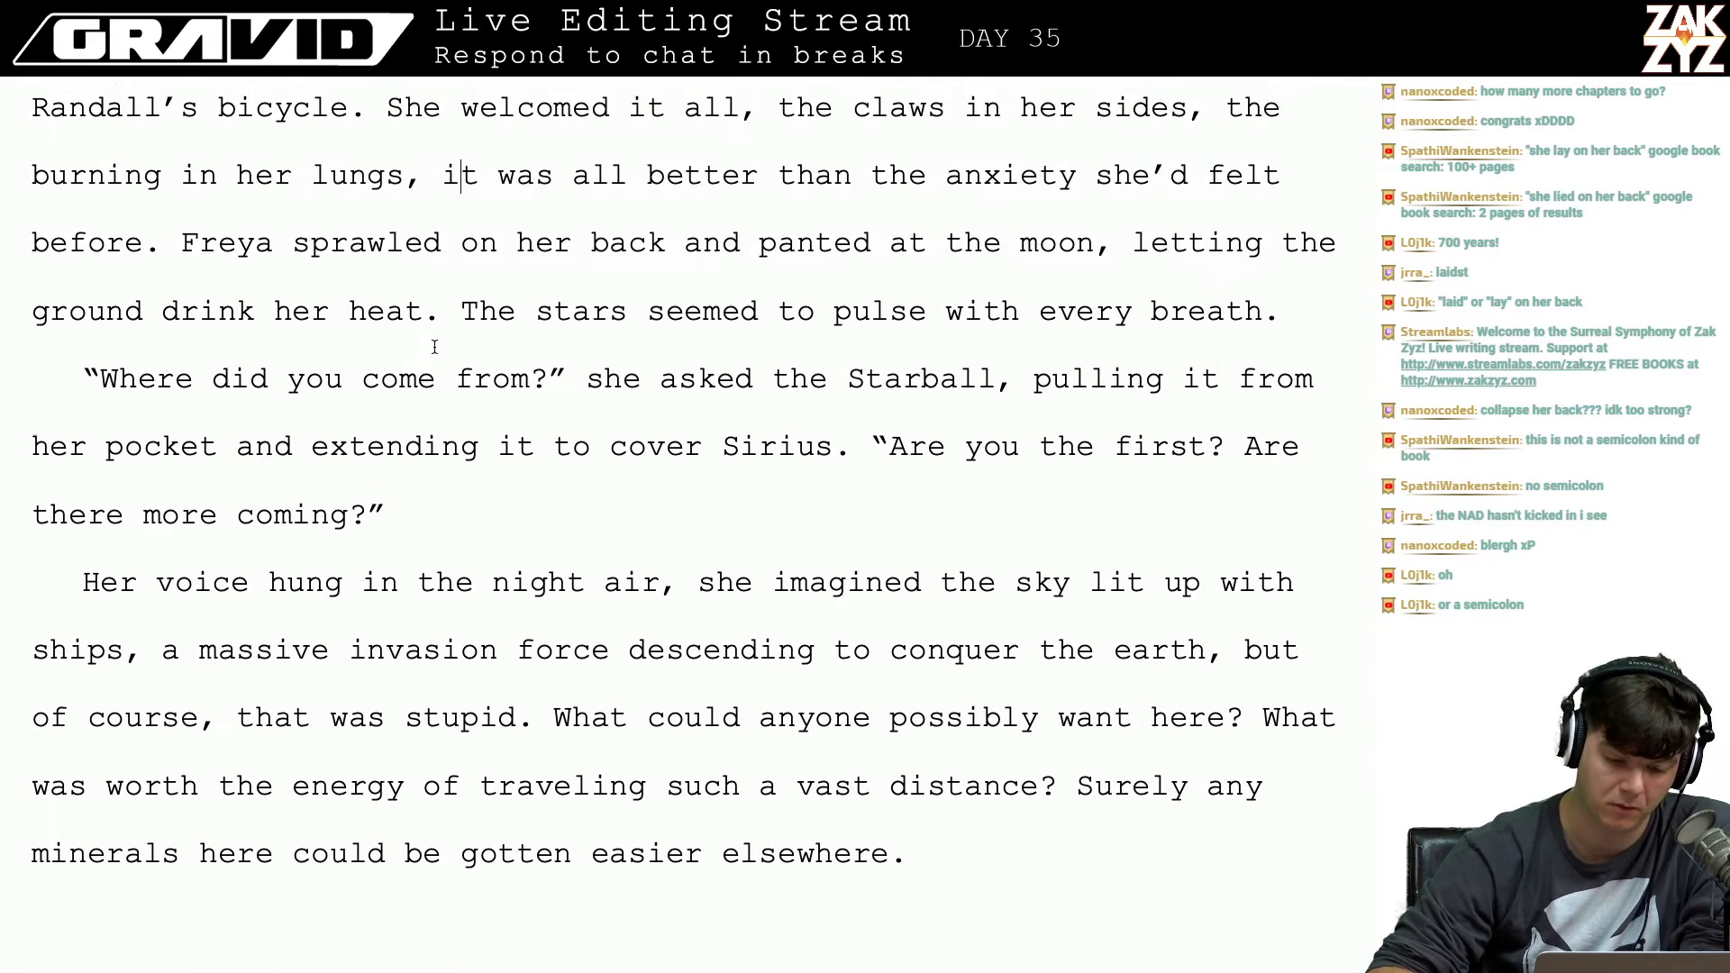
left_click(426, 493)
key("Down")
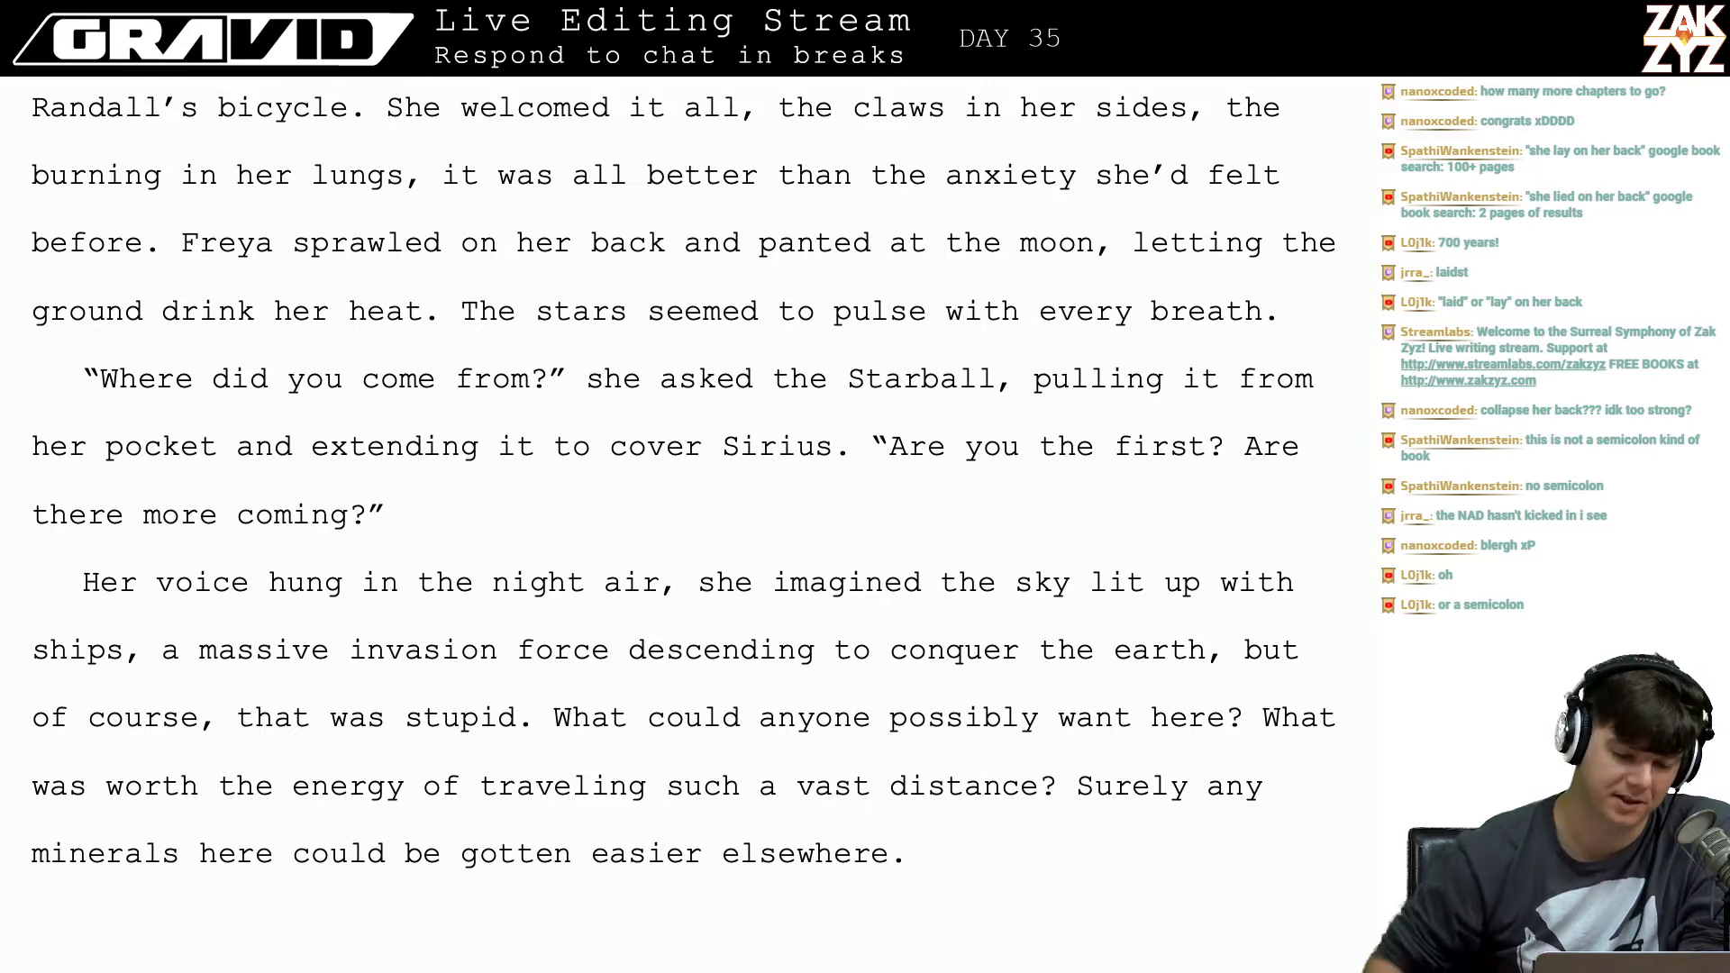
scroll(378, 531, "up", 1)
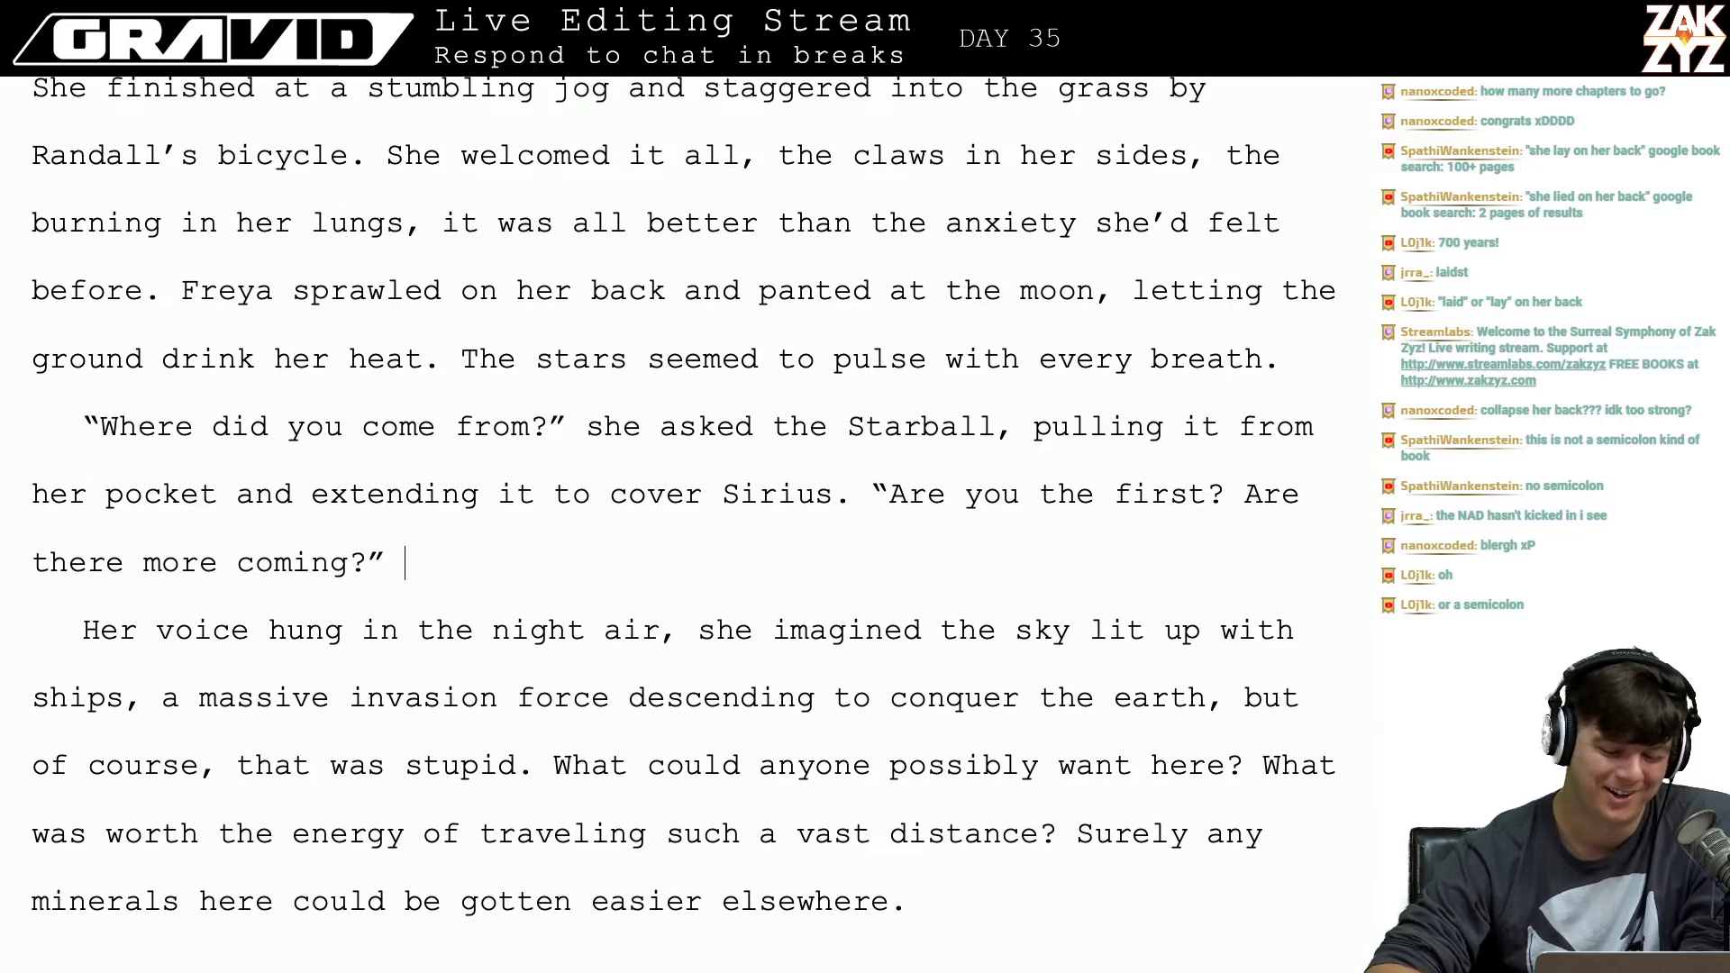
Step: Reread the lines where she asks the Starball where it came from, through "there more coming?"
scroll(379, 531, "down", 1)
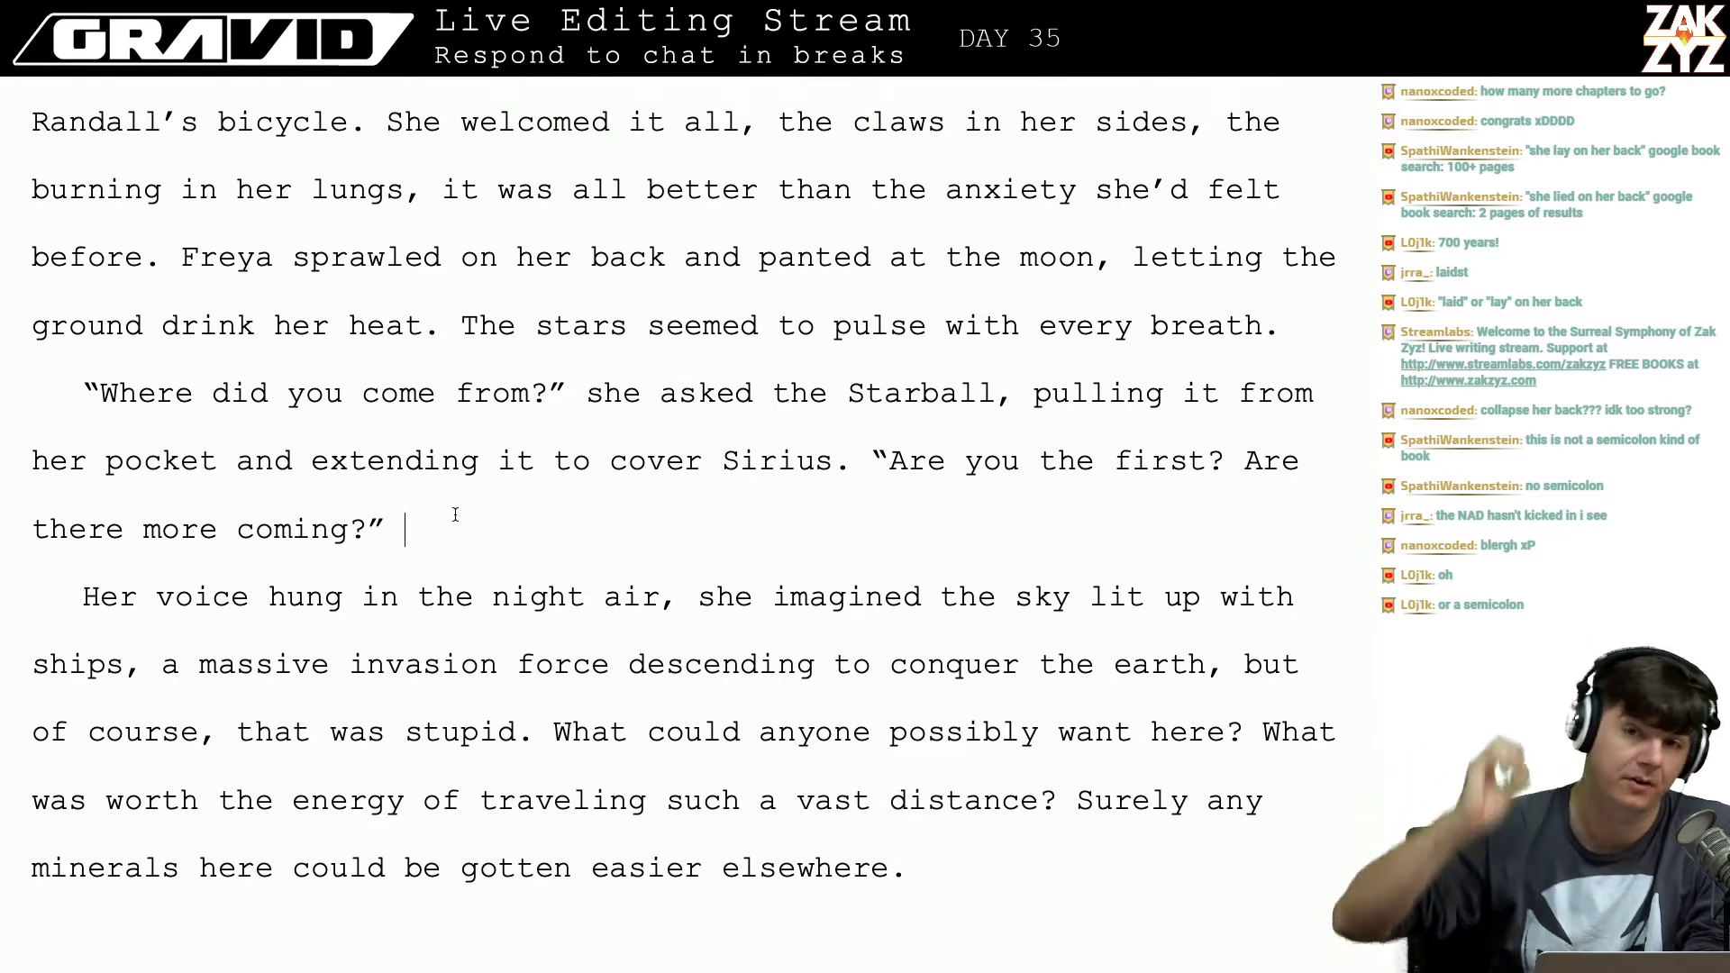
scroll(455, 514, "down", 1)
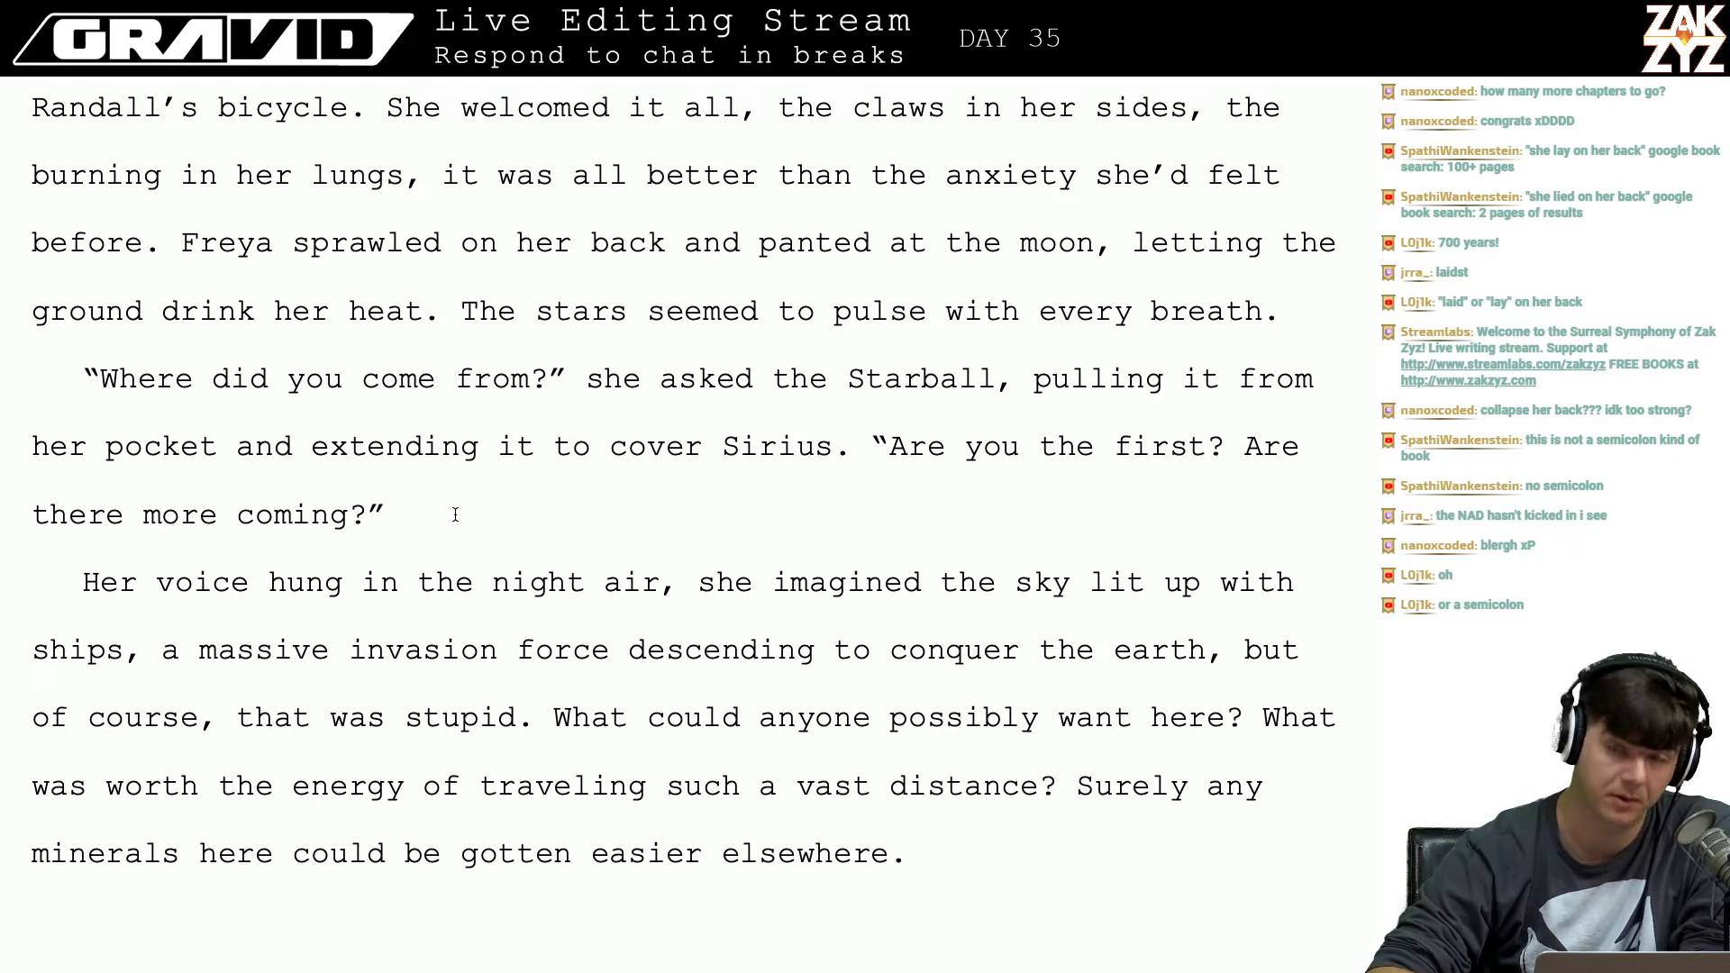
scroll(455, 514, "down", 1)
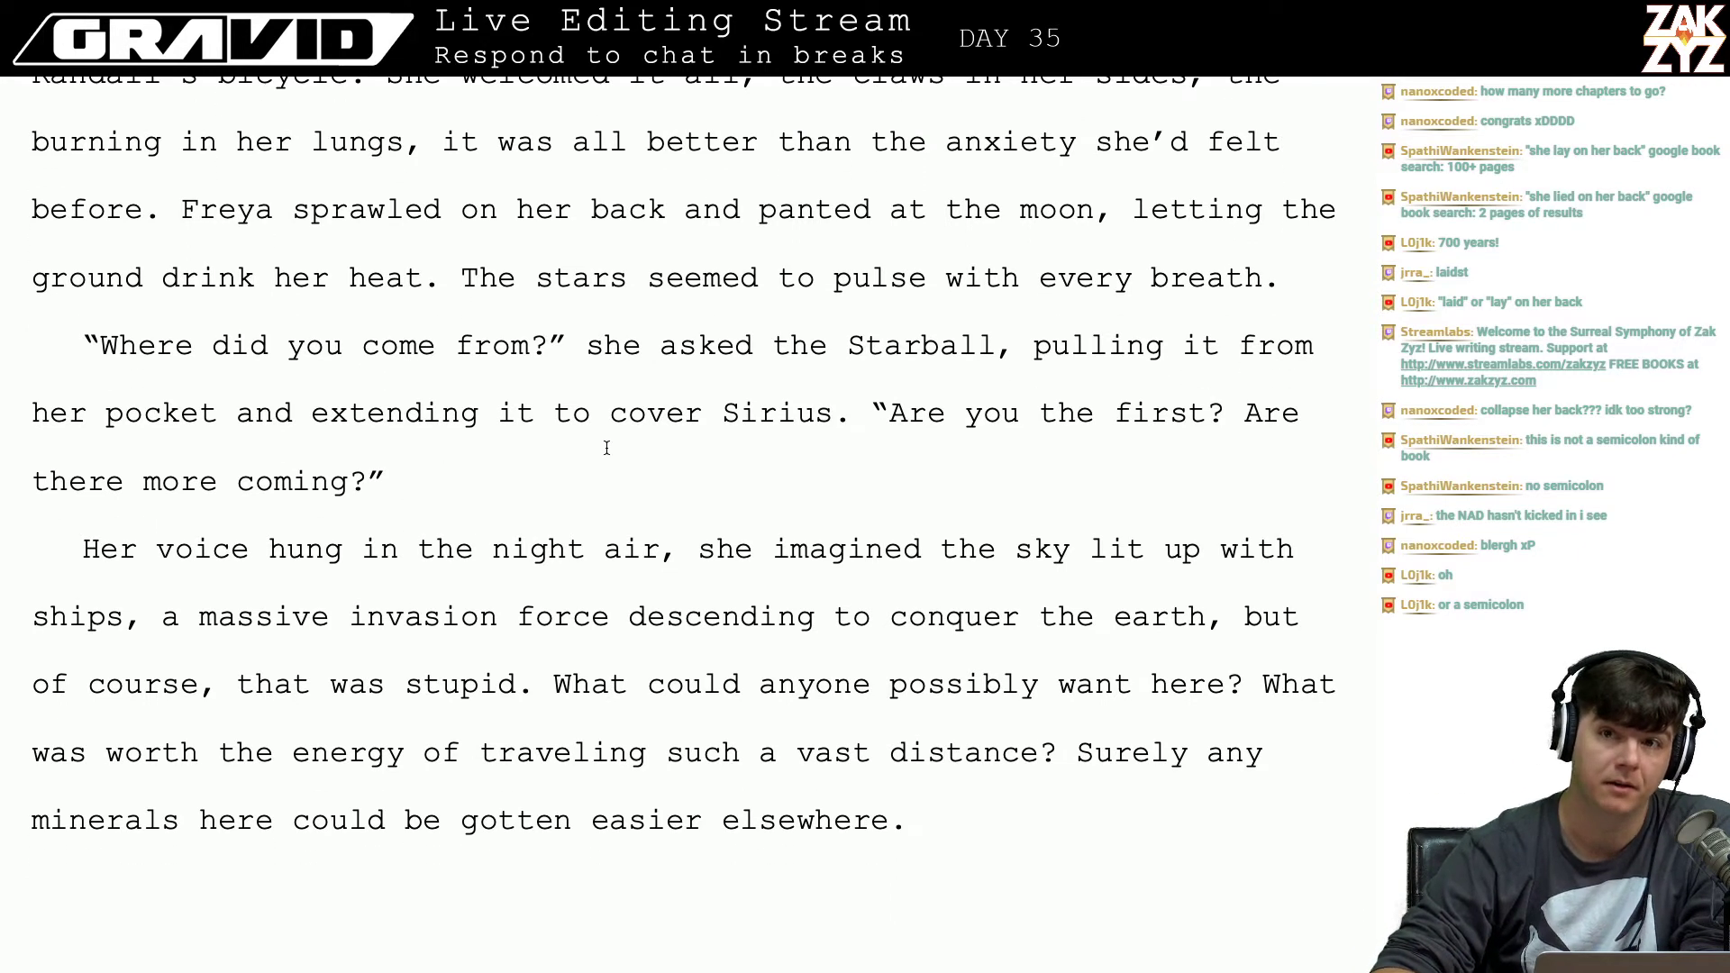
scroll(606, 448, "down", 1)
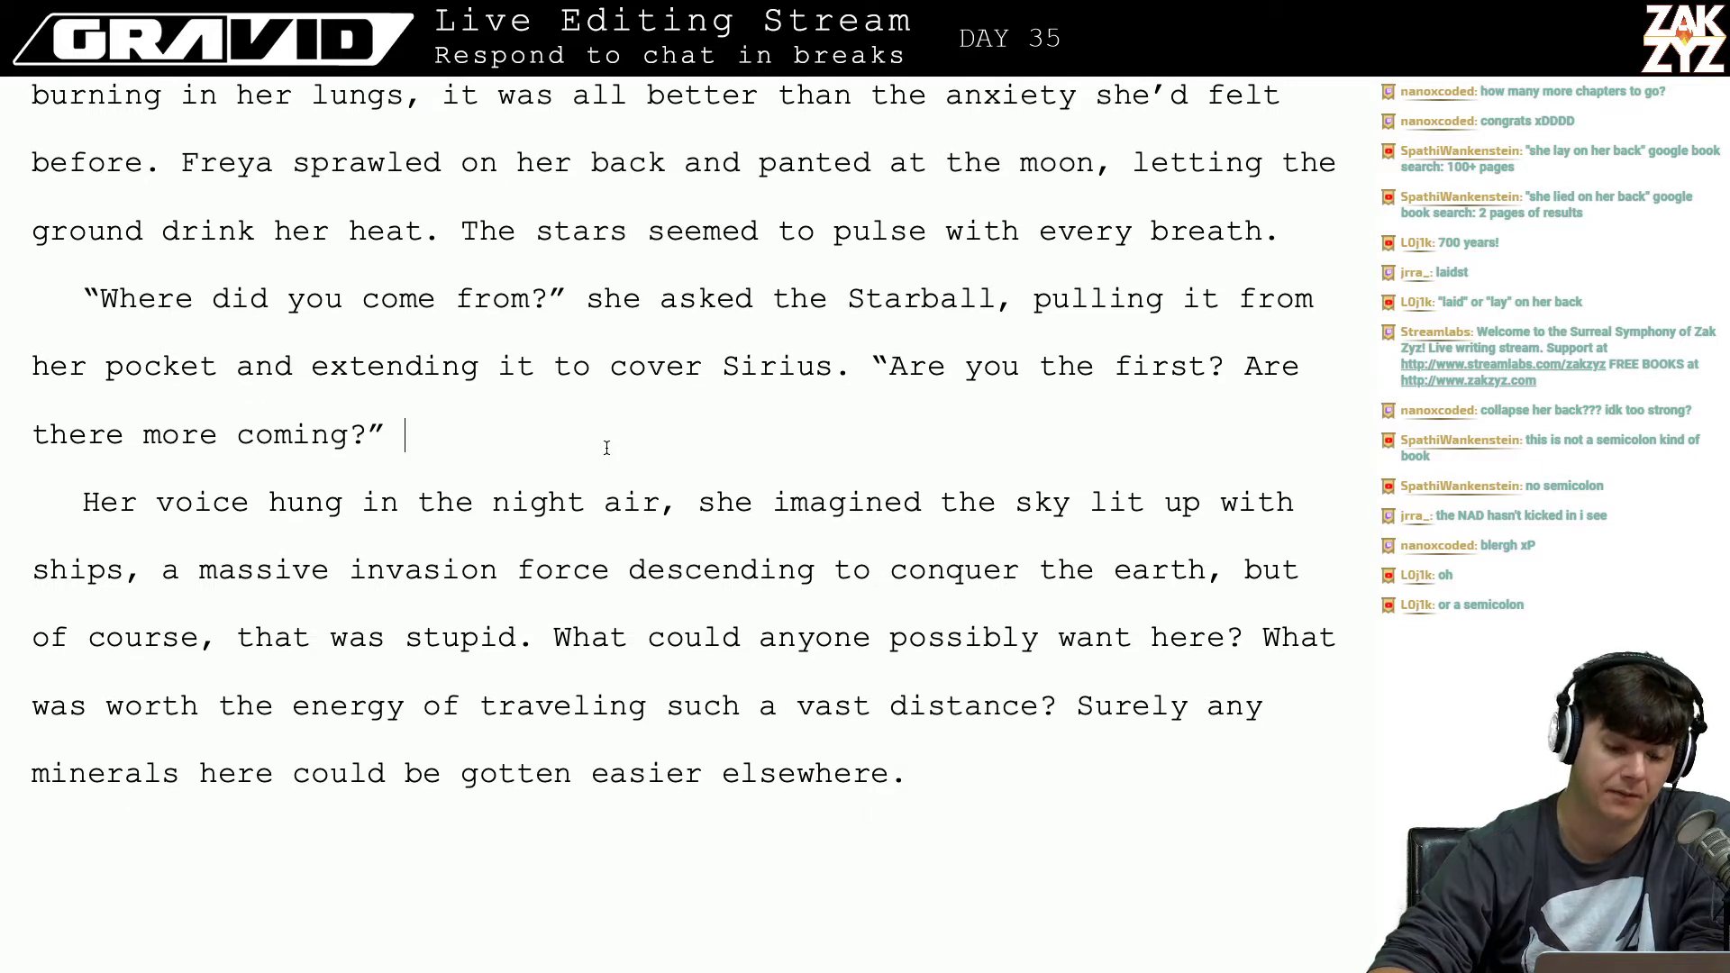
scroll(606, 447, "down", 1)
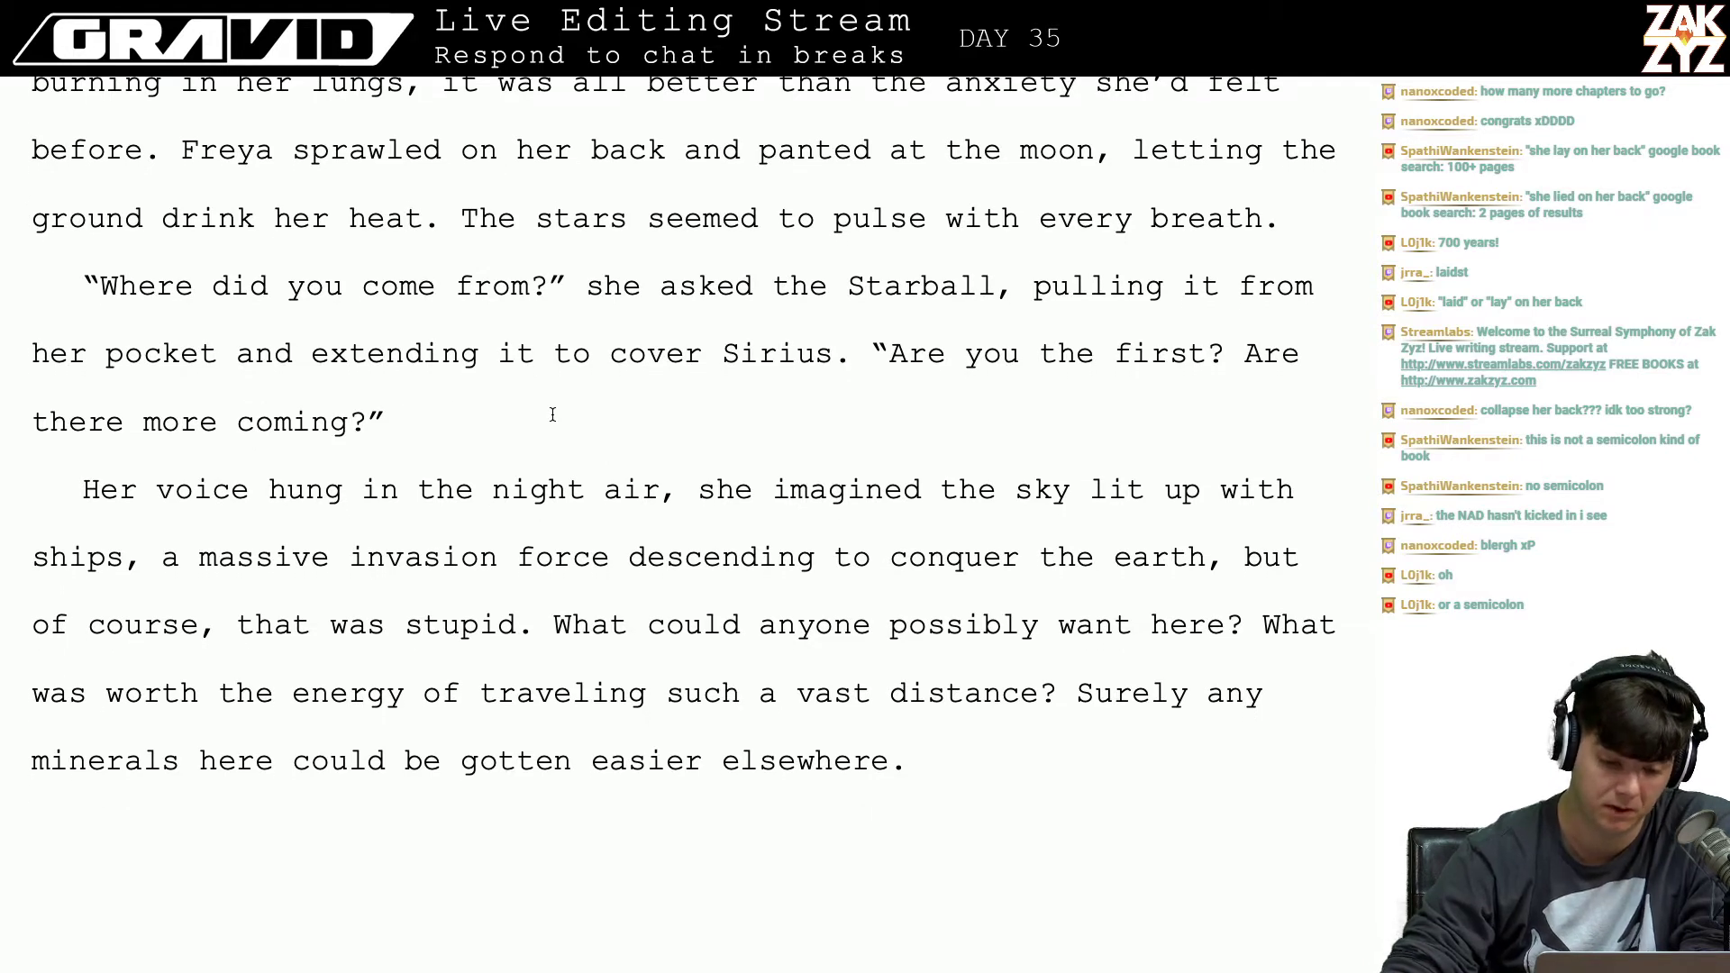
key("Left")
key("Up")
key("Up")
key("Right")
key("Right")
key("Right")
key("Right")
key("Right")
key("Right")
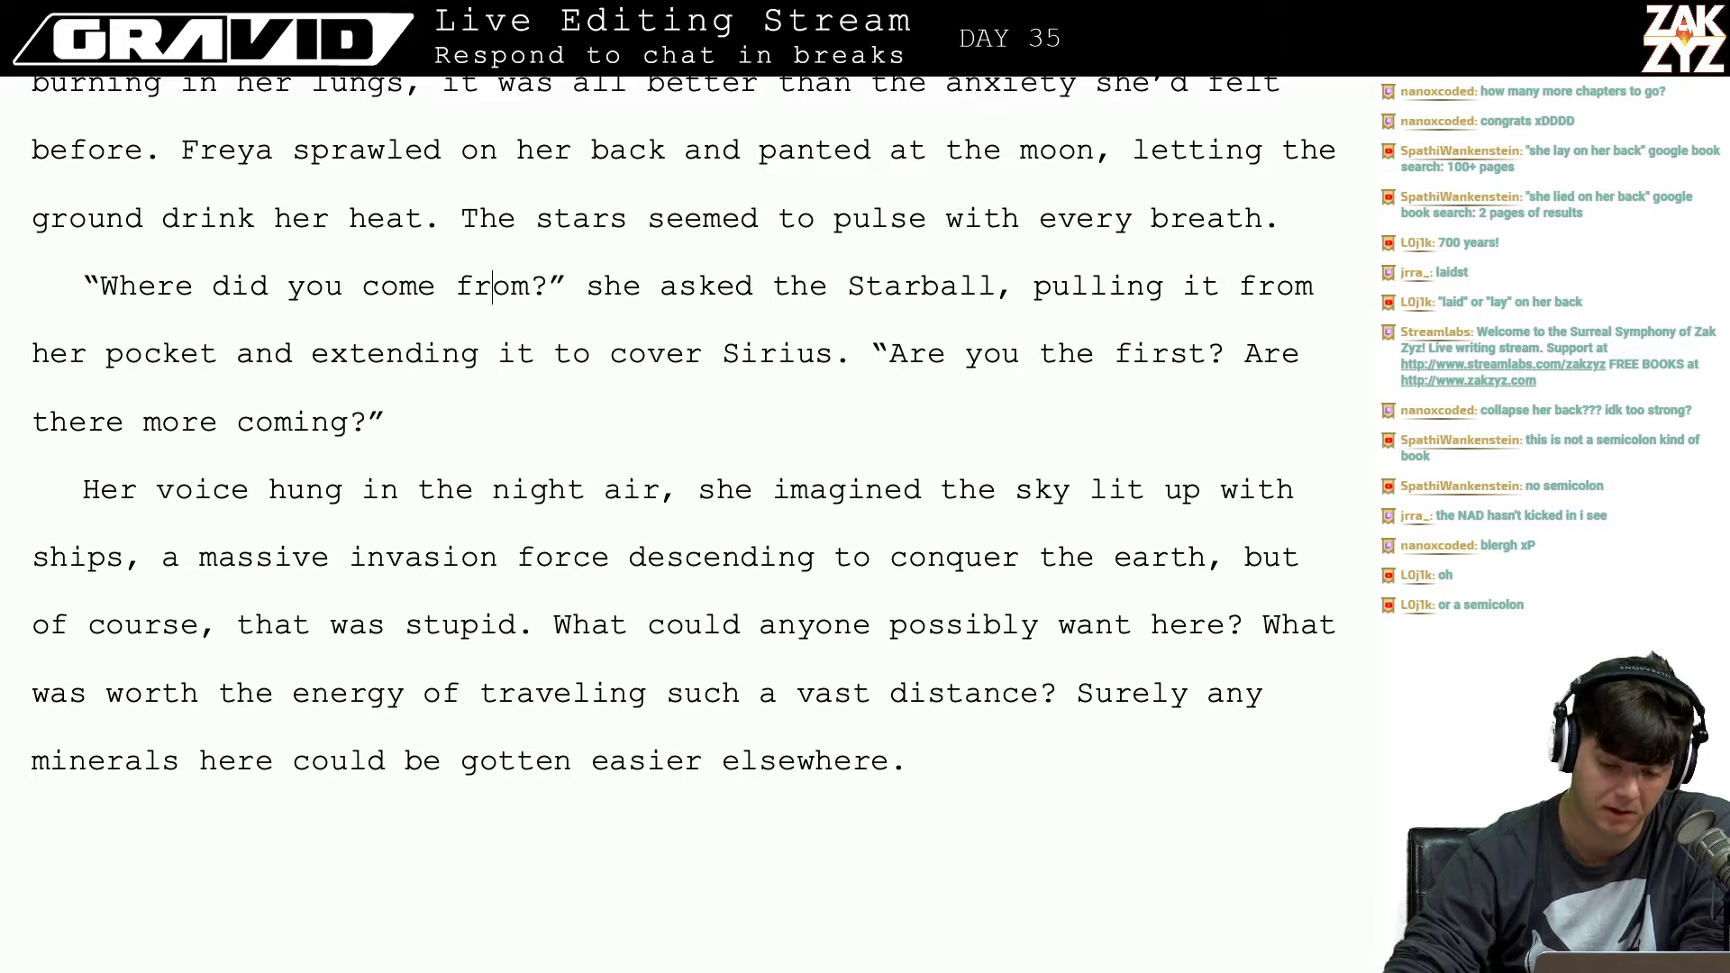
key("Right")
key("Right")
key("Right")
key("Right")
key("Right")
key("Right")
key("Right")
key("Right")
key("Right")
key("Right")
key("Right")
key("Right")
key("Right")
key("Right")
key("Right")
key("Down")
key("Left")
key("Up")
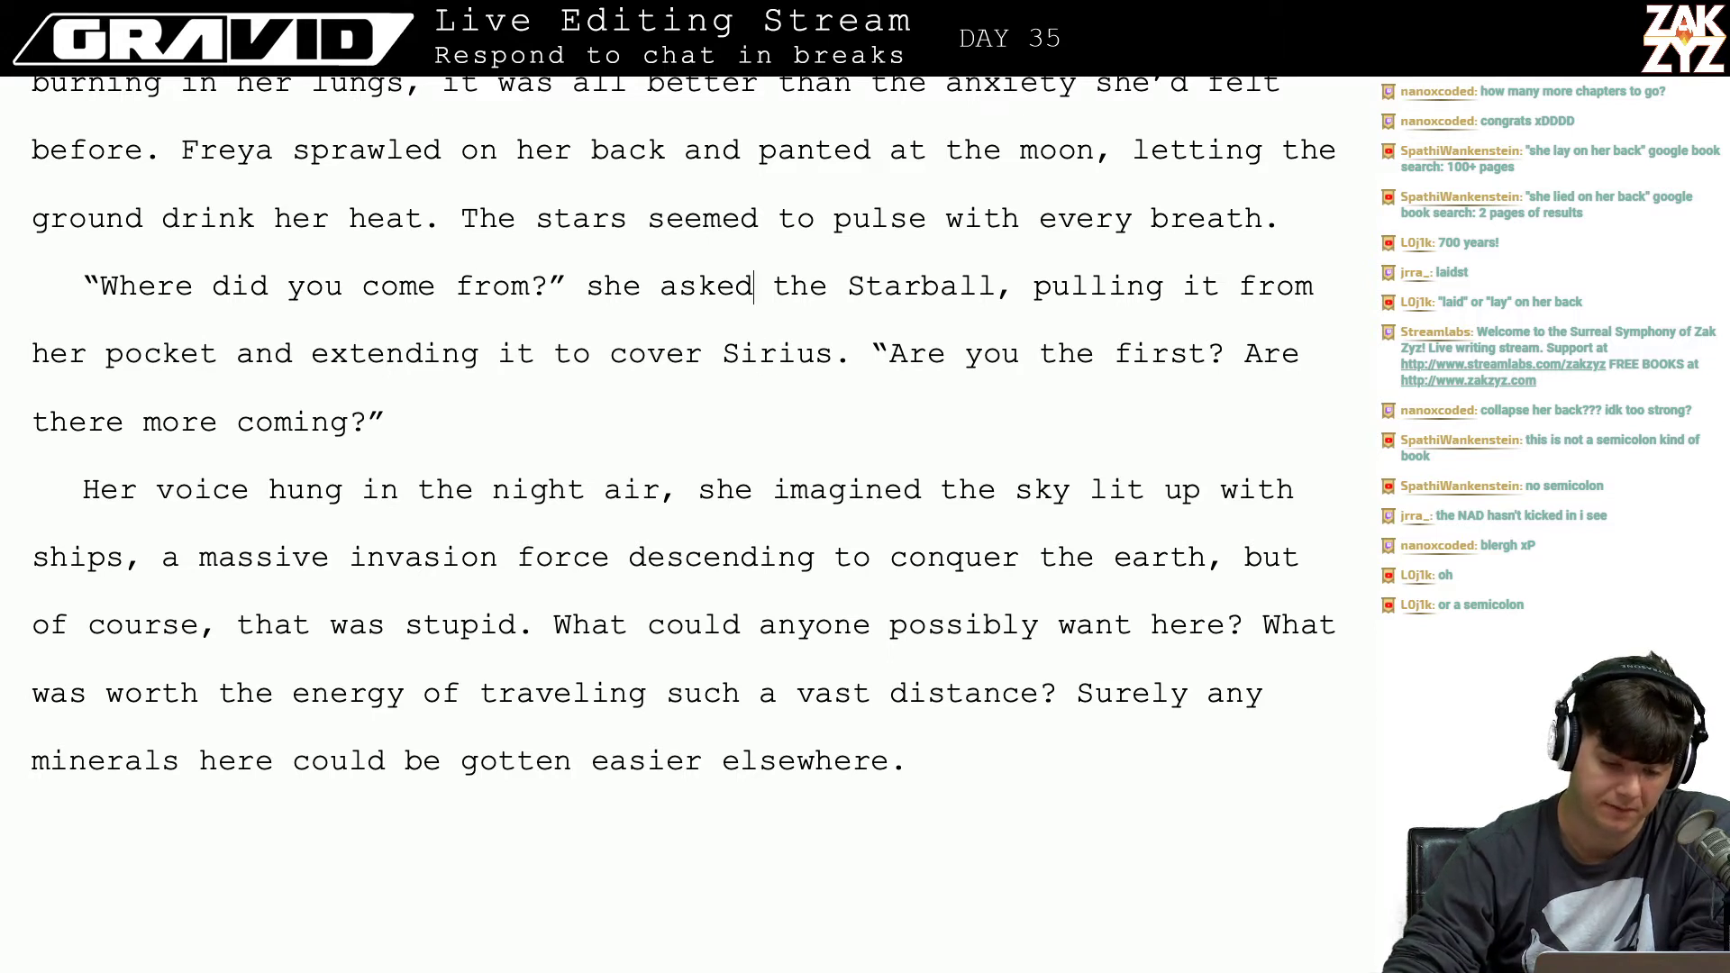
key("Left")
key("Down")
key("Down")
key("Up")
key("Up")
key("Up")
key("Right")
key("Down")
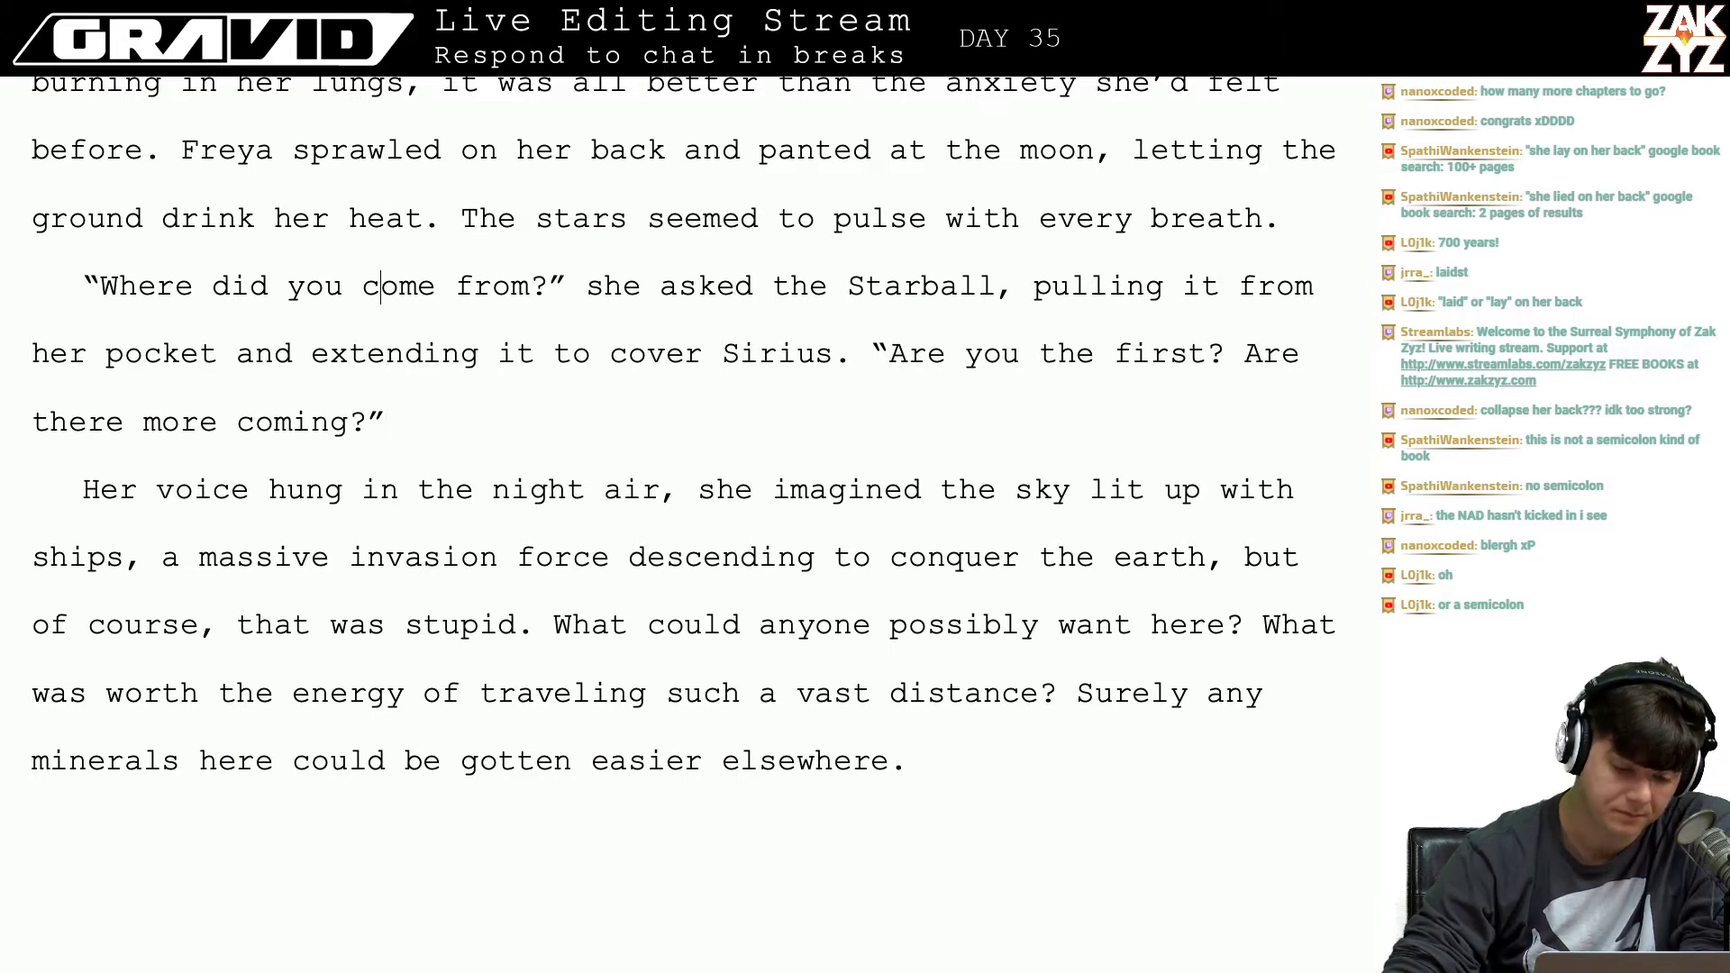
key("Left")
key("Right")
key("Right")
key("Right")
key("Right")
key("Right")
key("Right")
key("Right")
key("Right")
key("Right")
key("Right")
key("Right")
key("Right")
key("Right")
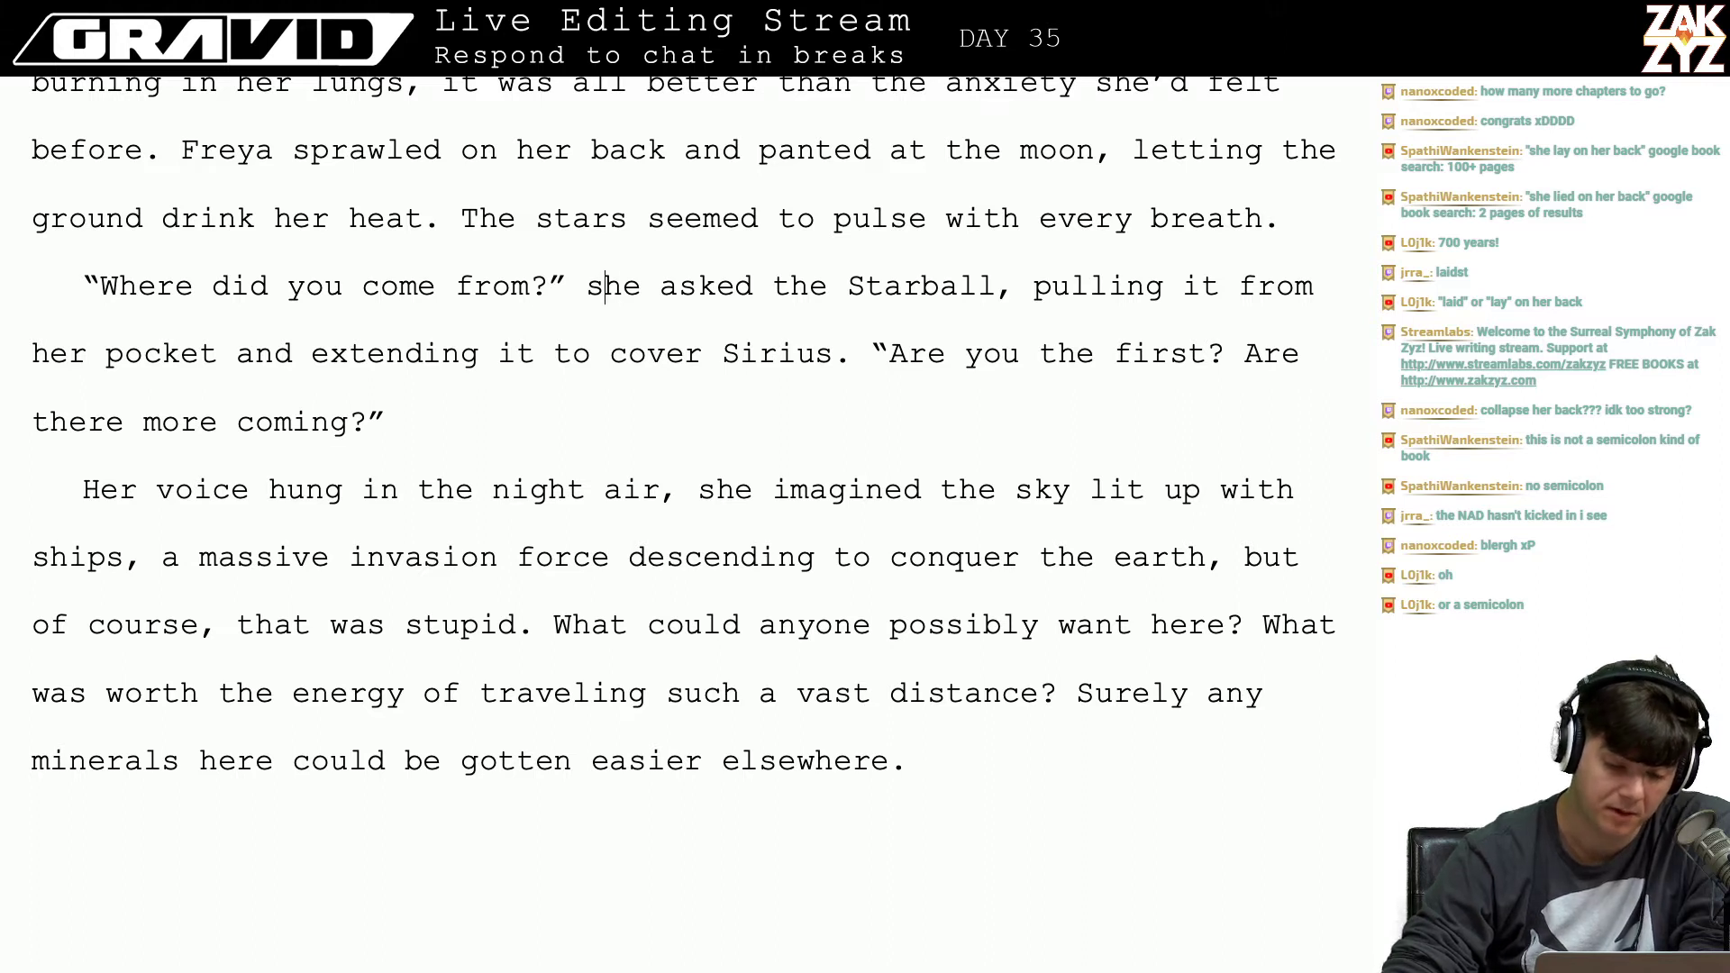
key("Right")
key("Right")
key("Left")
key("Down")
key("Down")
key("Down")
key("Up")
key("Right")
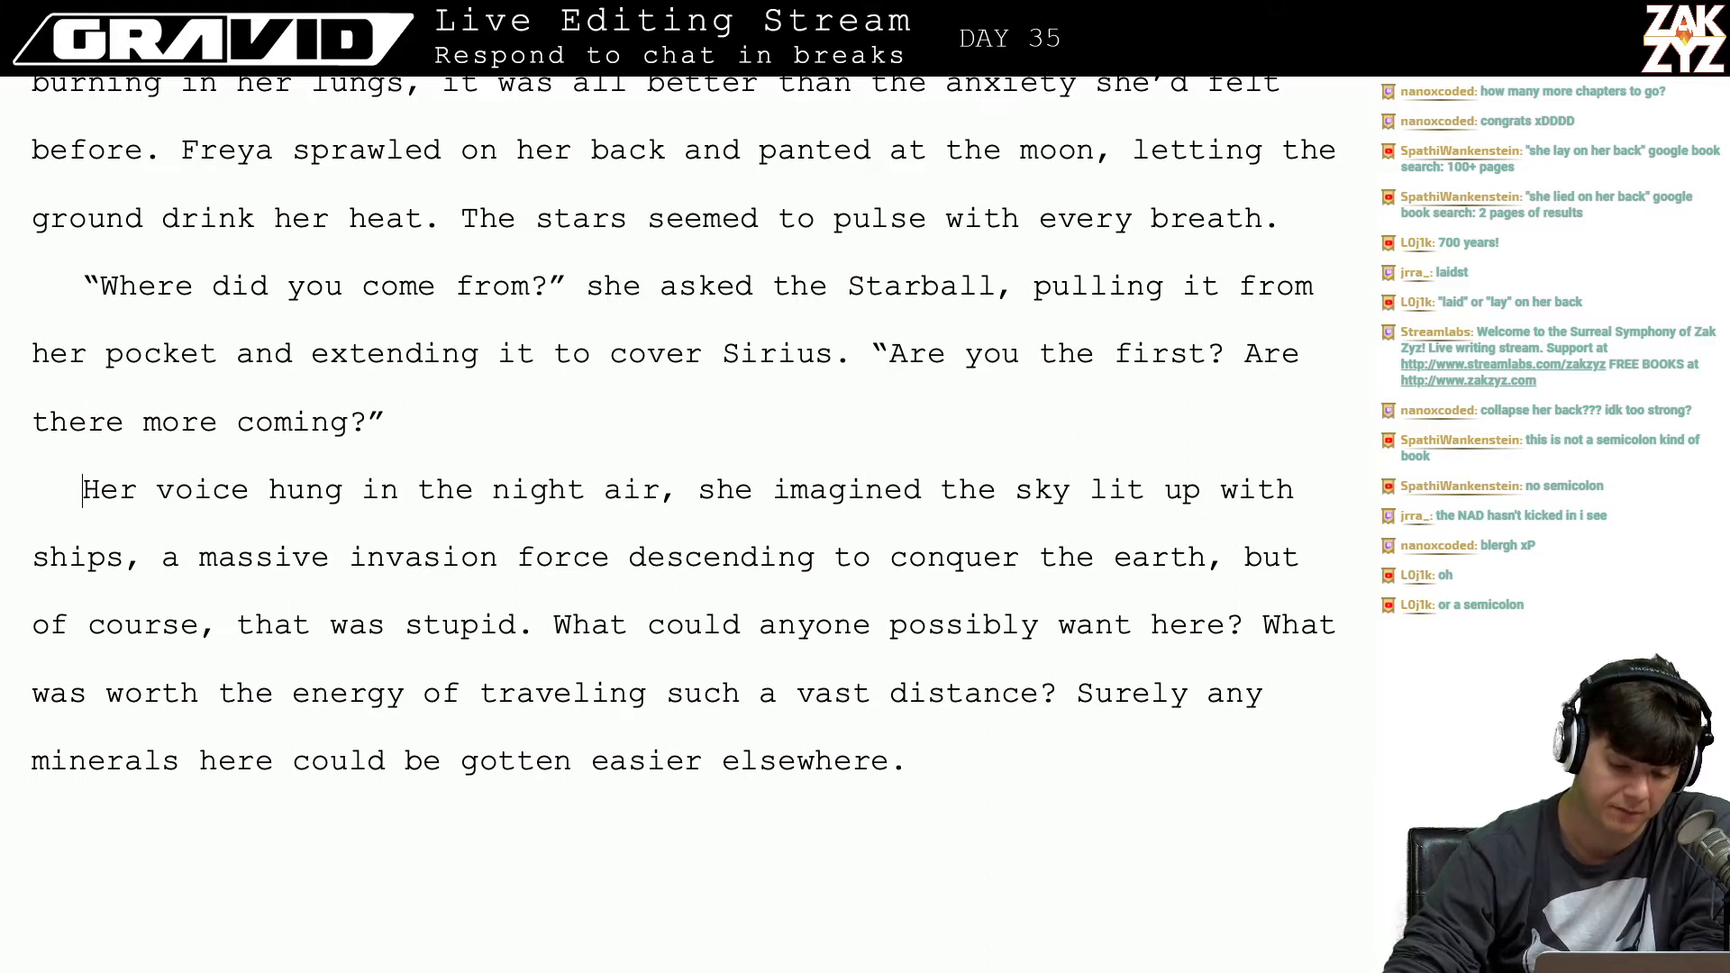
Step: Compare the opening of "Her voice hung in the night air" with the preceding line about extending the Starball to cover Sirius
key("Right")
key("Right")
key("Right")
key("Right")
key("Right")
key("Right")
key("Right")
key("Right")
key("Right")
key("Right")
key("Right")
key("Right")
key("Right")
key("Right")
key("Right")
key("Right")
key("Right")
key("Right")
key("Right")
key("Right")
key("Right")
key("Right")
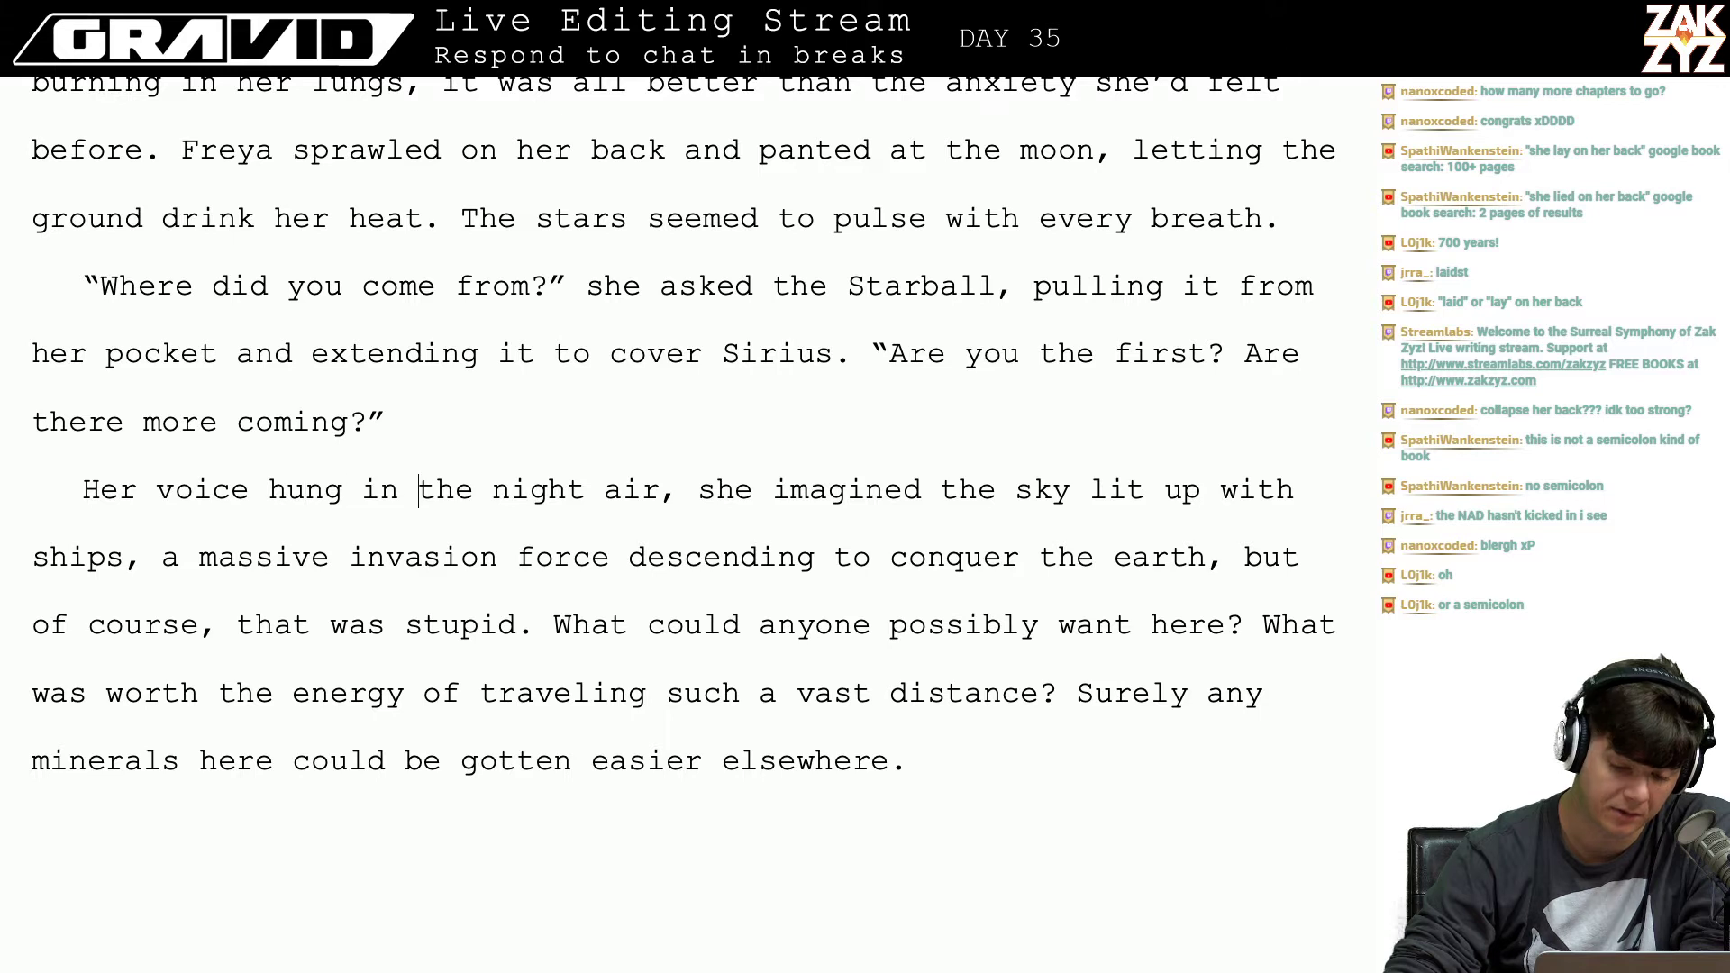
key("Up")
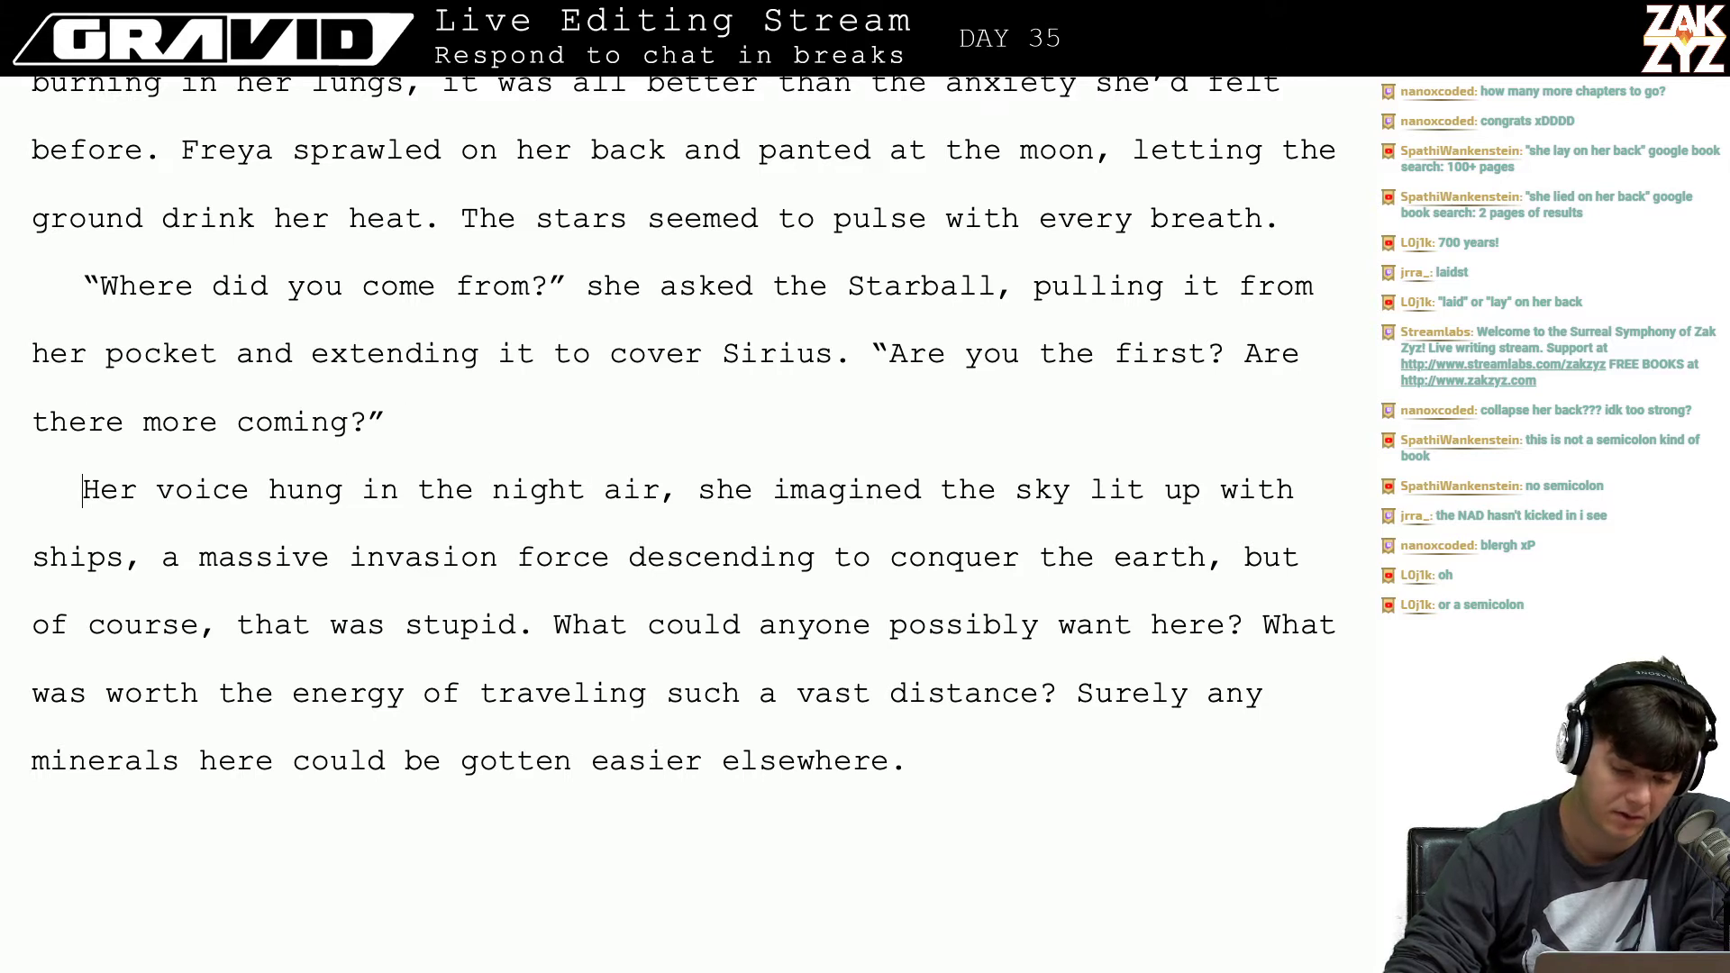
key("Up")
key("Up")
key("Right")
key("Right")
key("Right")
key("Right")
key("Right")
key("Right")
key("Right")
key("Right")
key("Right")
key("Right")
key("Right")
key("Right")
key("Right")
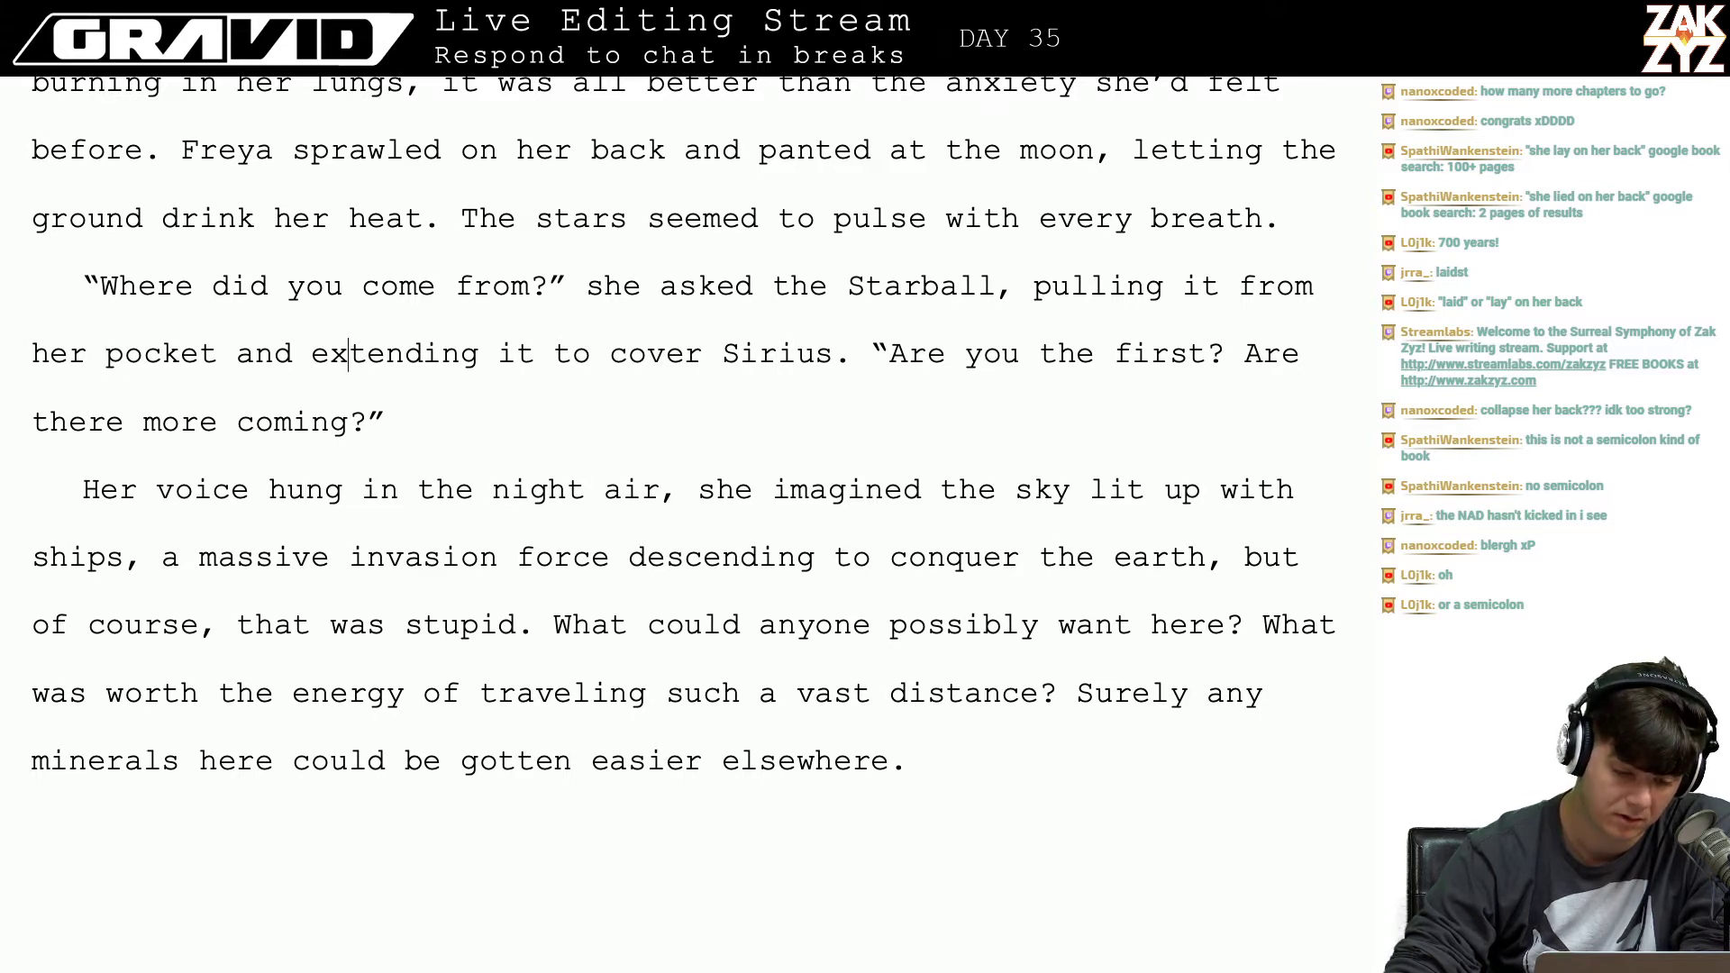
key("Right")
key("Right")
key("Right")
key("Right")
key("Right")
key("Right")
key("Right")
key("Right")
key("Right")
Step: Reread the rest of the sentence from "night air" through "she imagined the sky lit up with"
key("Down")
key("Down")
key("Right")
key("Right")
key("Right")
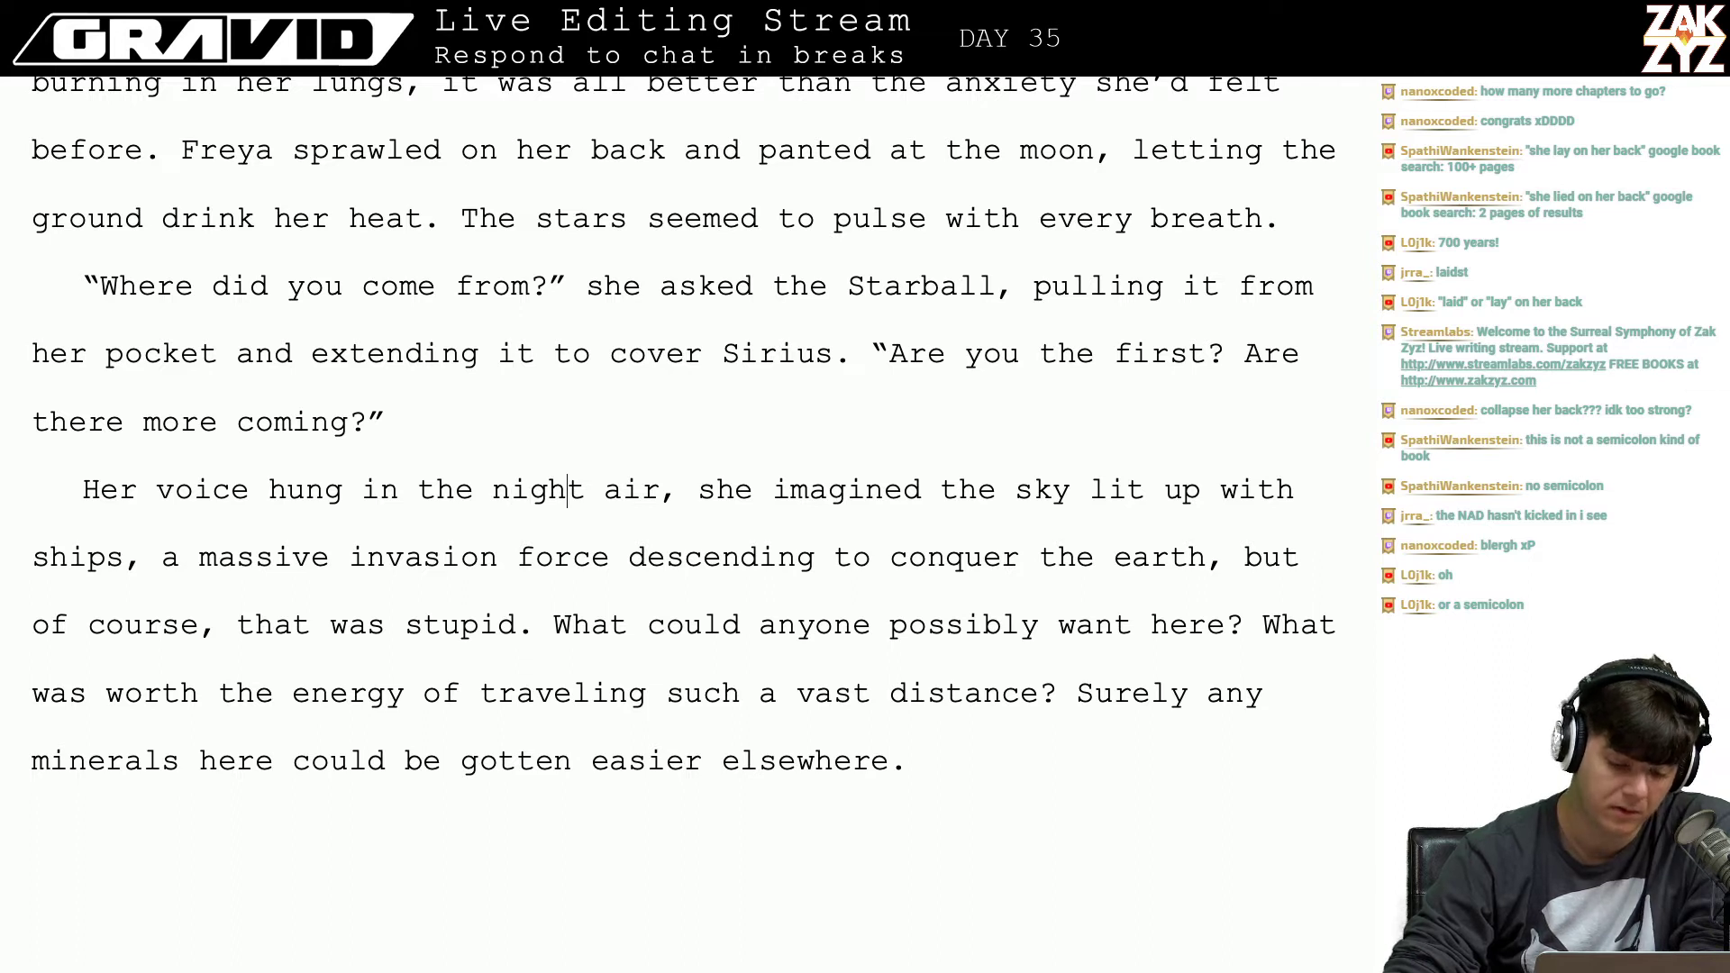
key("Right")
key("Right")
key("Right")
key("Right")
key("Right")
key("Right")
key("Right")
key("Right")
key("Right")
key("Right")
key("Right")
key("Right")
key("Right")
key("Right")
key("Right")
key("Right")
key("Right")
key("Right")
key("Right")
key("Right")
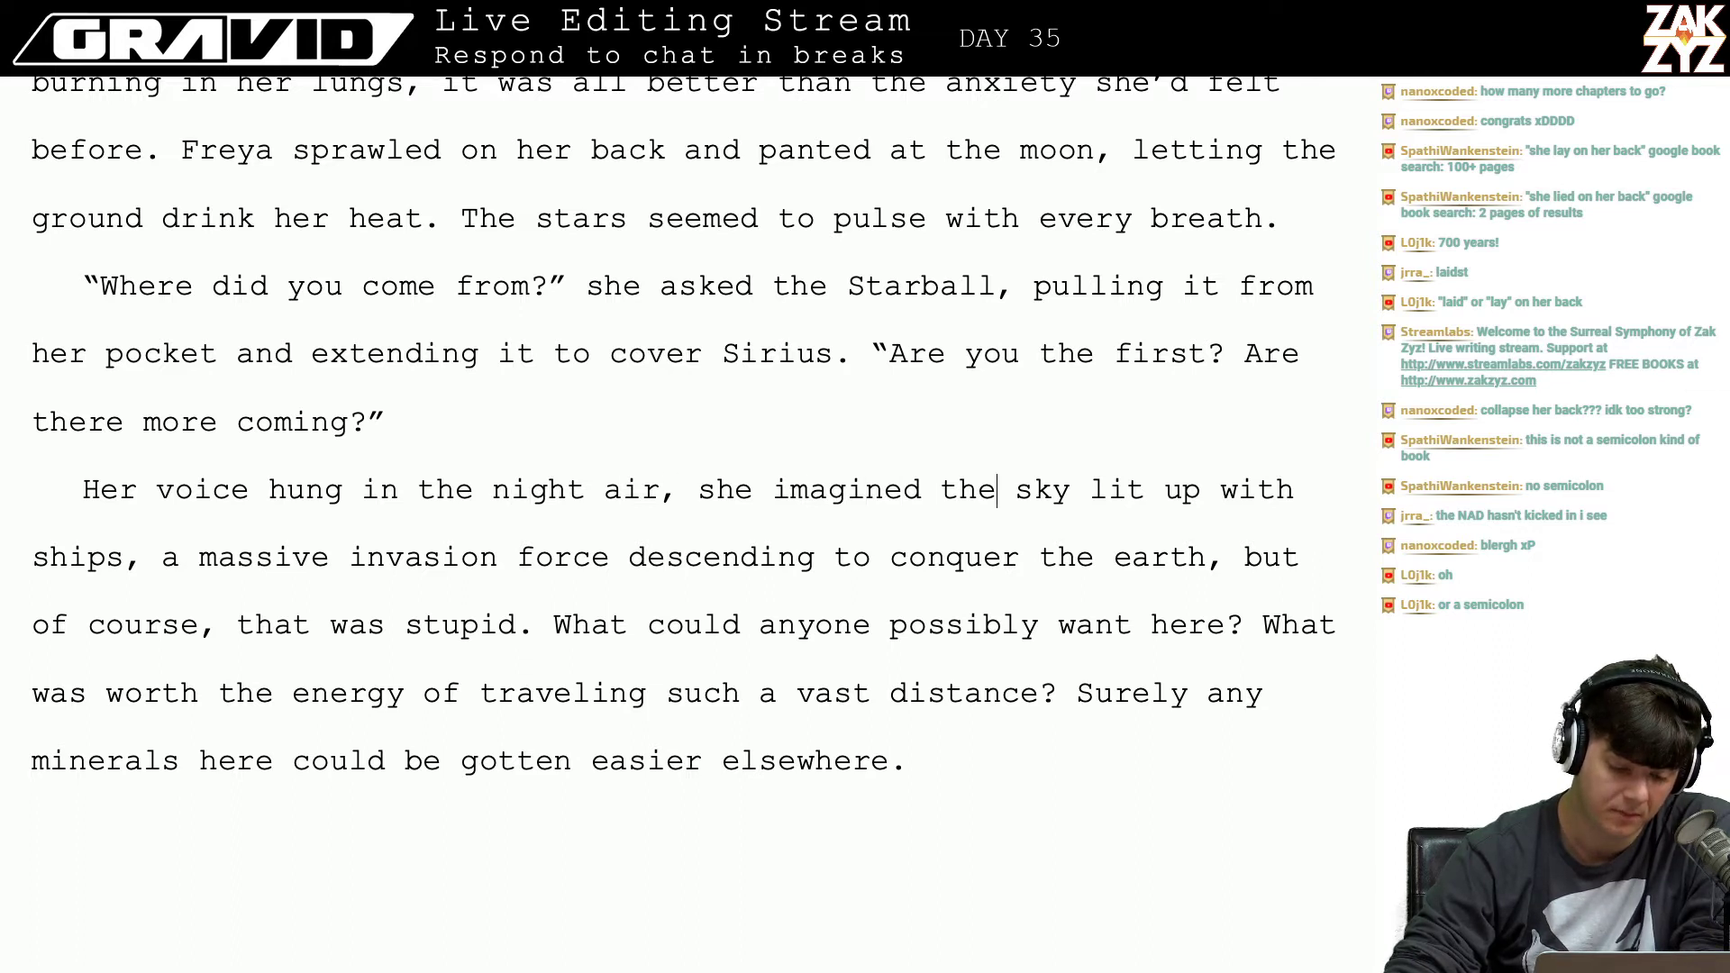
key("Right")
key("Right")
key("Right")
key("Right")
key("Right")
key("Right")
key("Right")
key("Right")
key("Right")
Step: Replace "Her" with "Freya's" at the start of "Her voice hung in the night air"
key("Up")
key("Right")
key("Right")
key("Right")
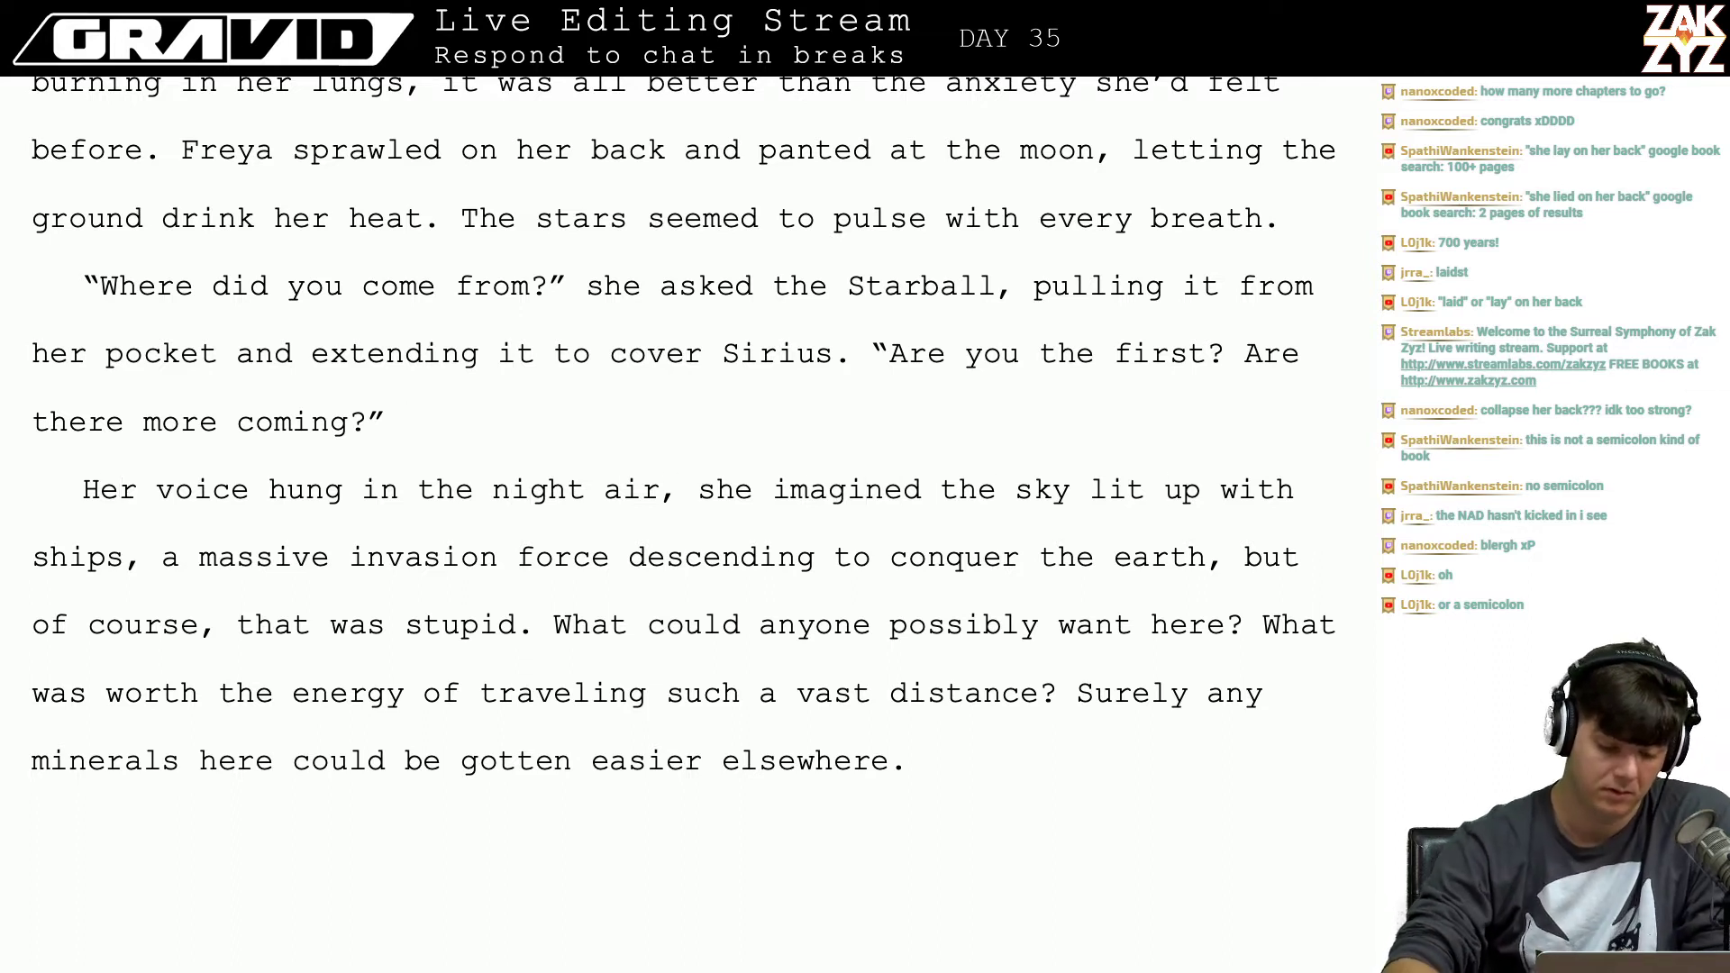
key("BackSpace")
key("BackSpace")
key("BackSpace")
type("Freya's")
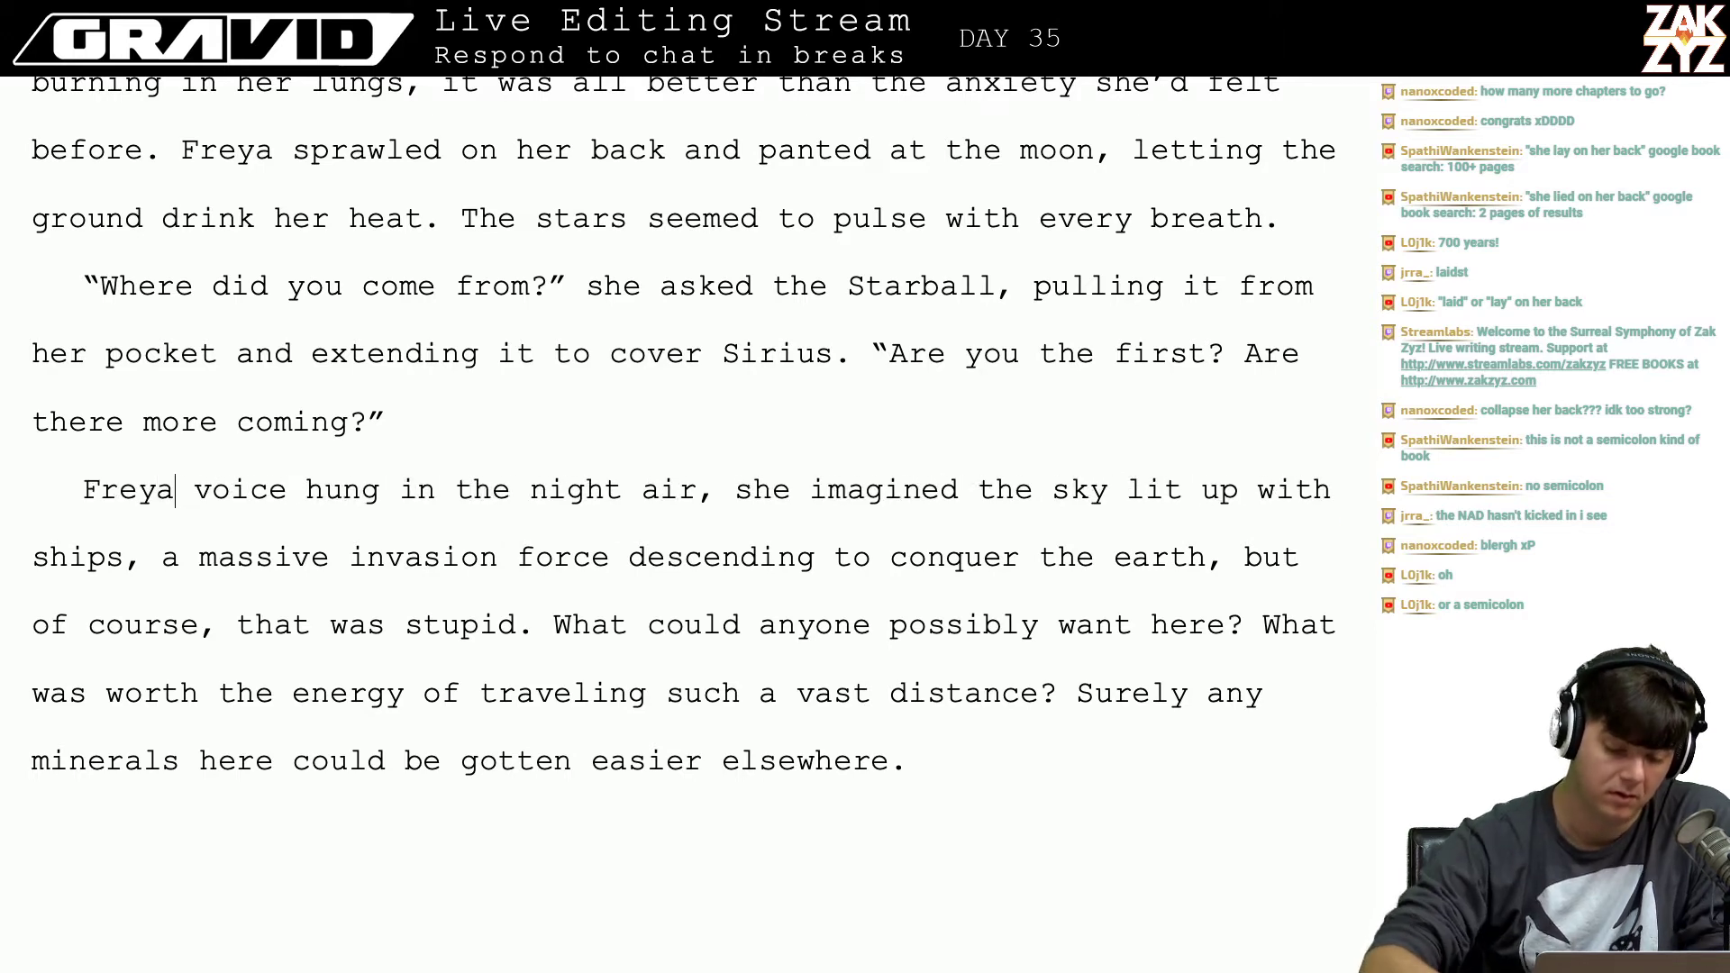
Step: Reread the sentence beginning "Freya's voice hung in the night air" through "a massive invasion force"
key("Right")
key("Right")
key("Right")
key("Right")
key("Right")
key("Right")
key("Right")
key("Right")
key("Right")
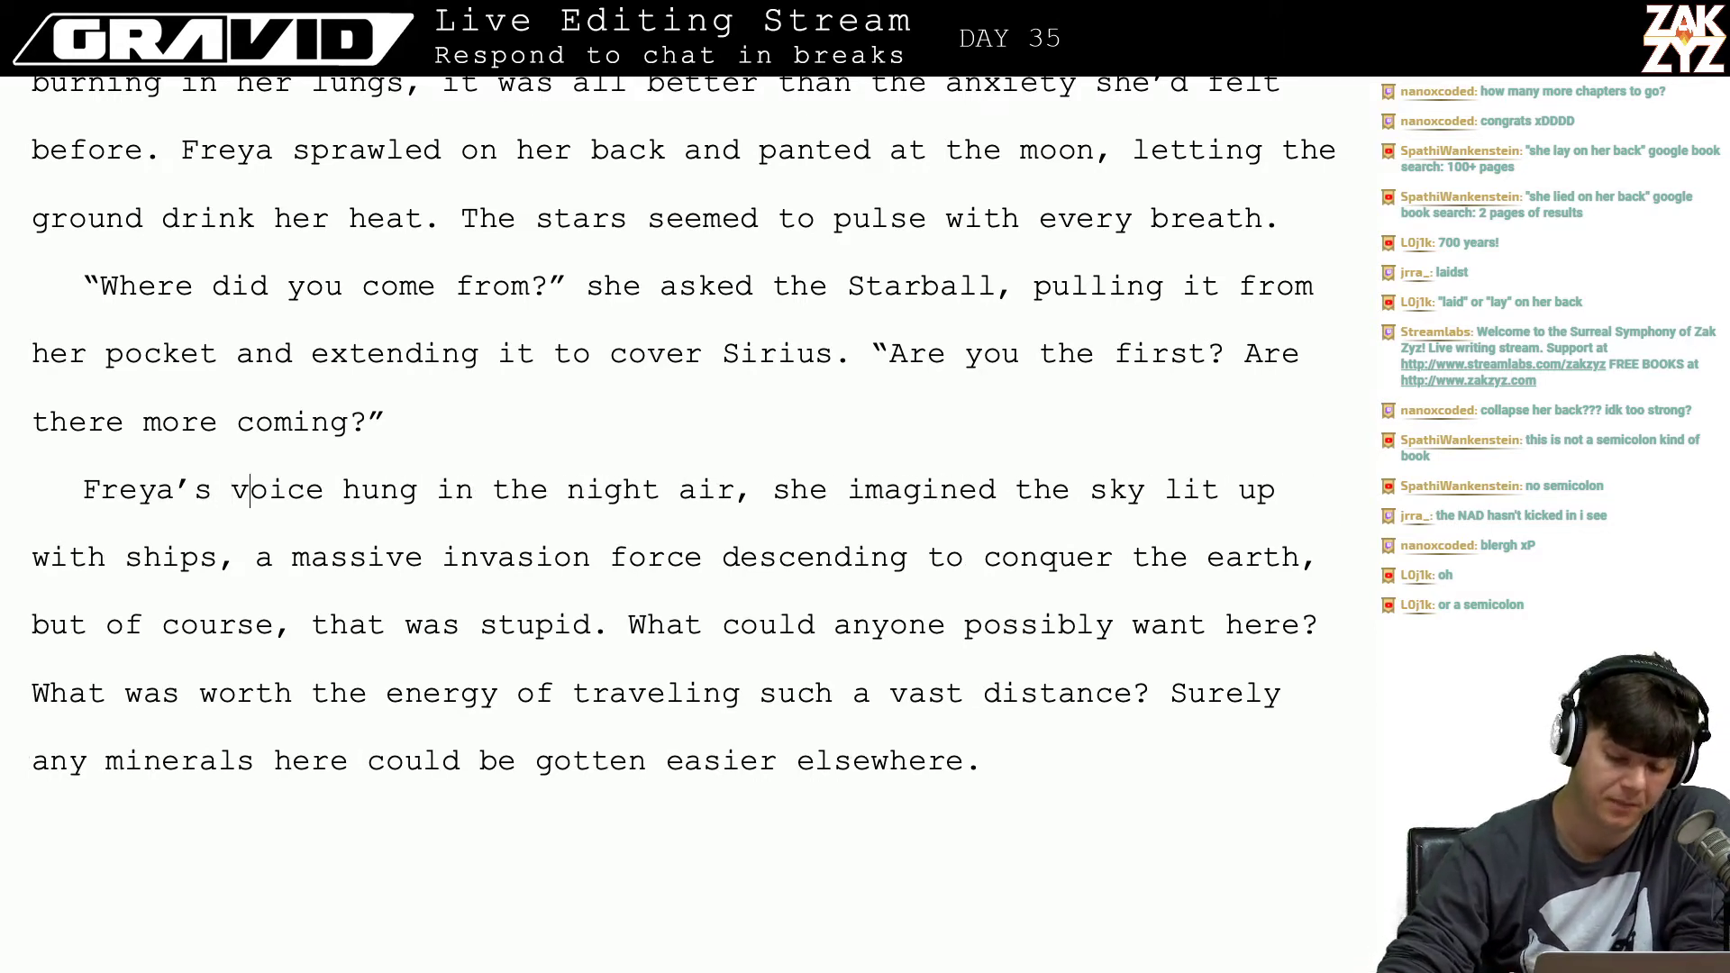
scroll(683, 425, "down", 1)
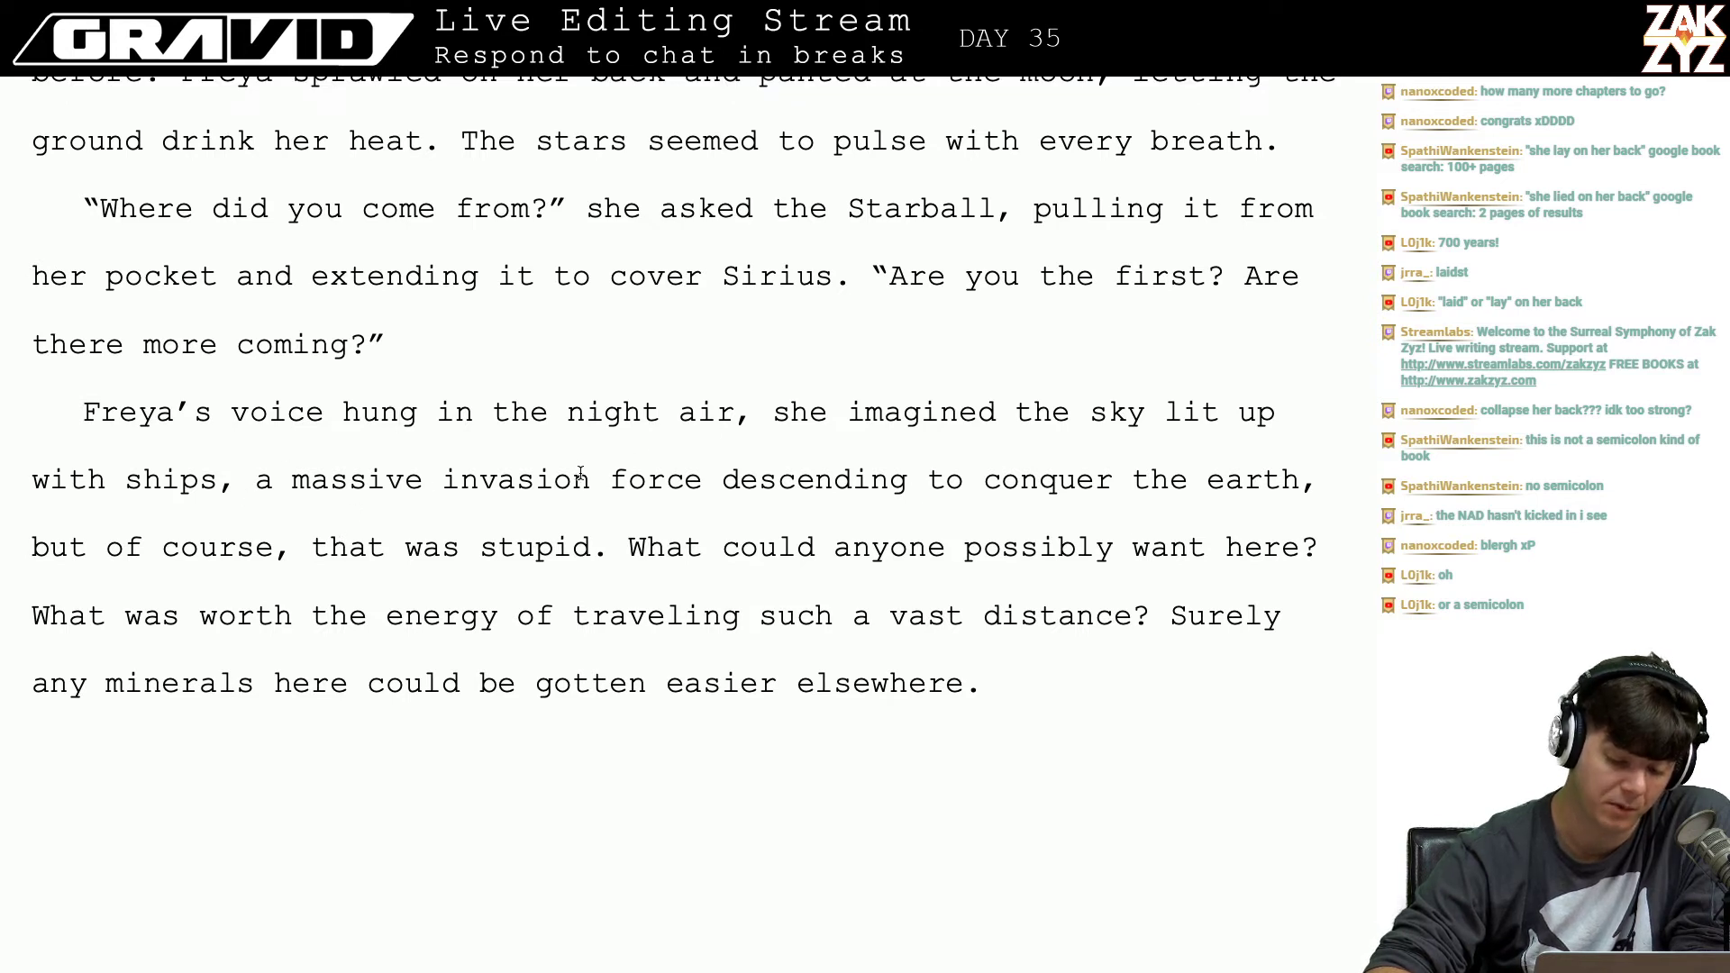
left_click(630, 486)
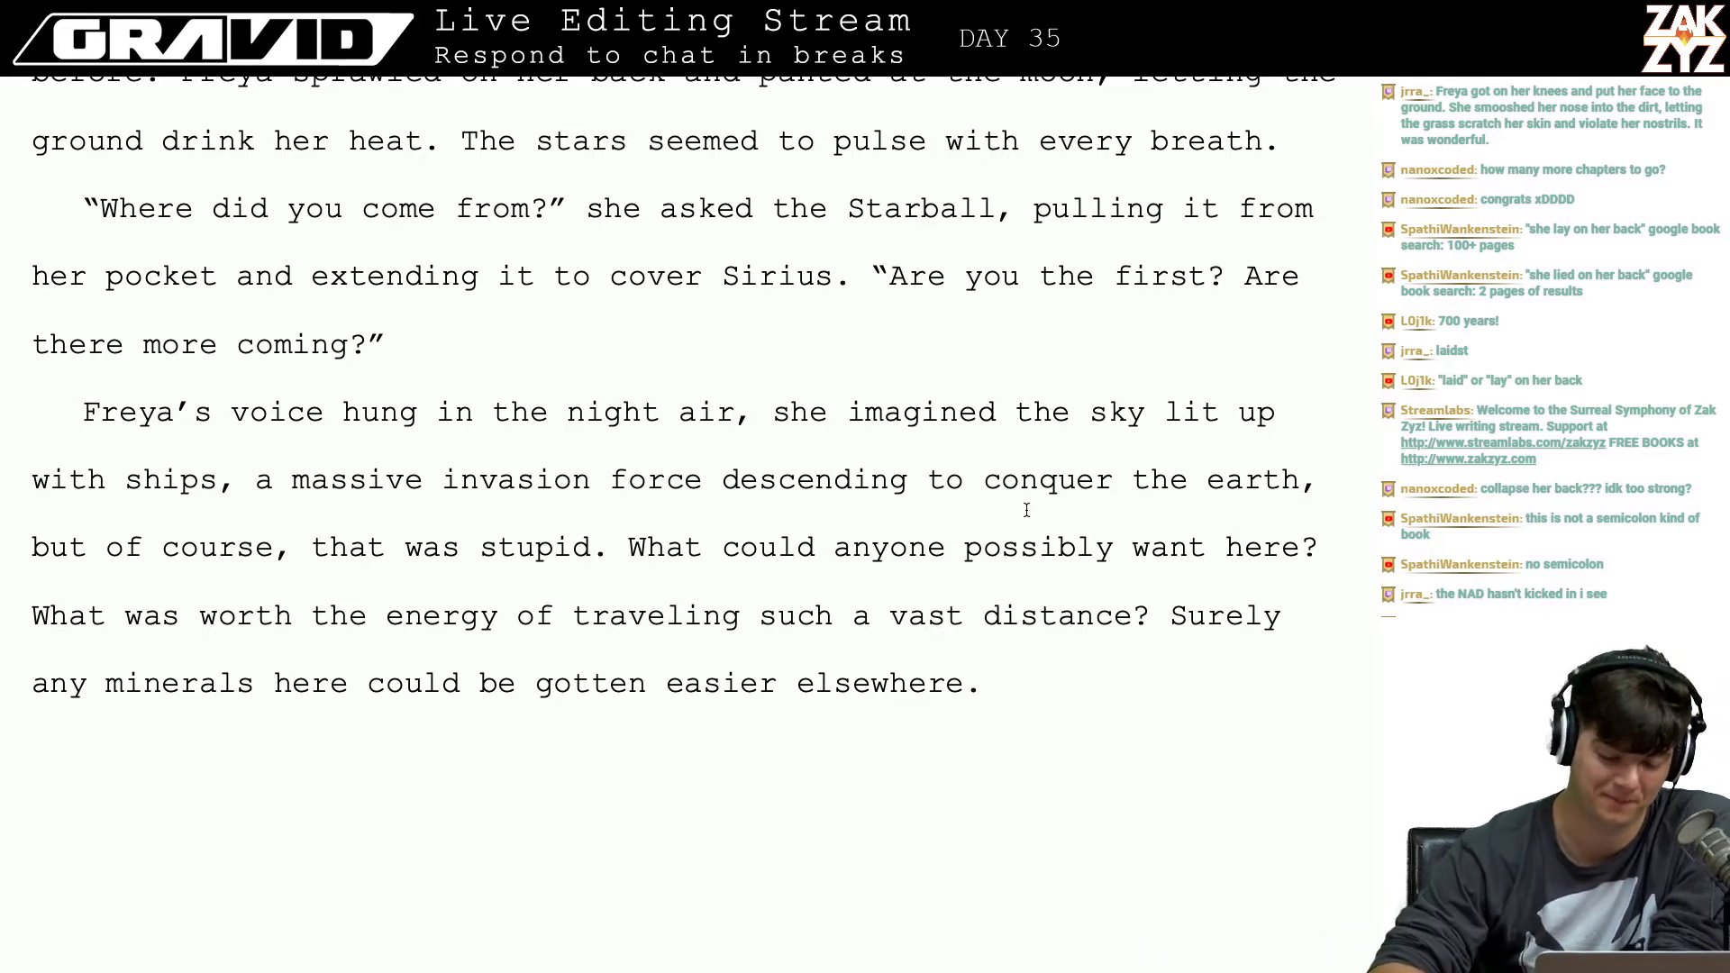
Step: Recheck the wording of "voice hung in the night air" in the paragraph's opening sentence
left_click(323, 431)
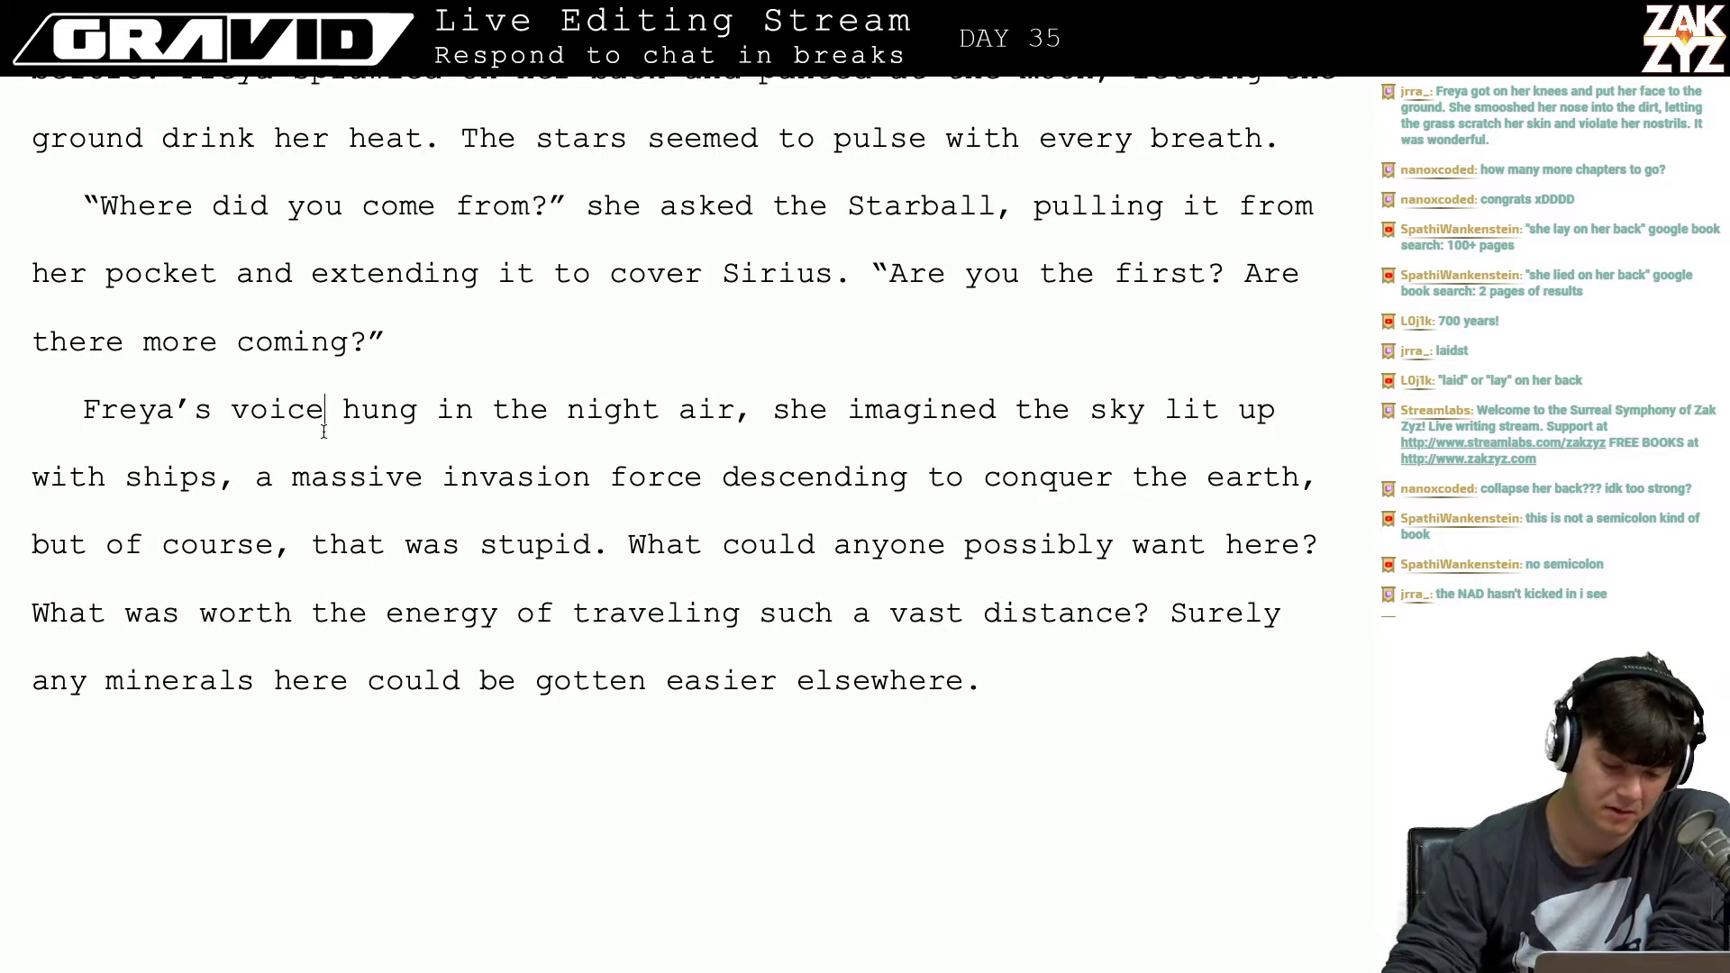
key("Right")
key("Right")
key("Right")
key("Right")
key("Right")
key("Right")
key("Right")
key("Right")
key("Right")
key("Right")
key("Right")
key("Right")
key("Right")
key("Right")
key("Right")
key("Right")
key("Right")
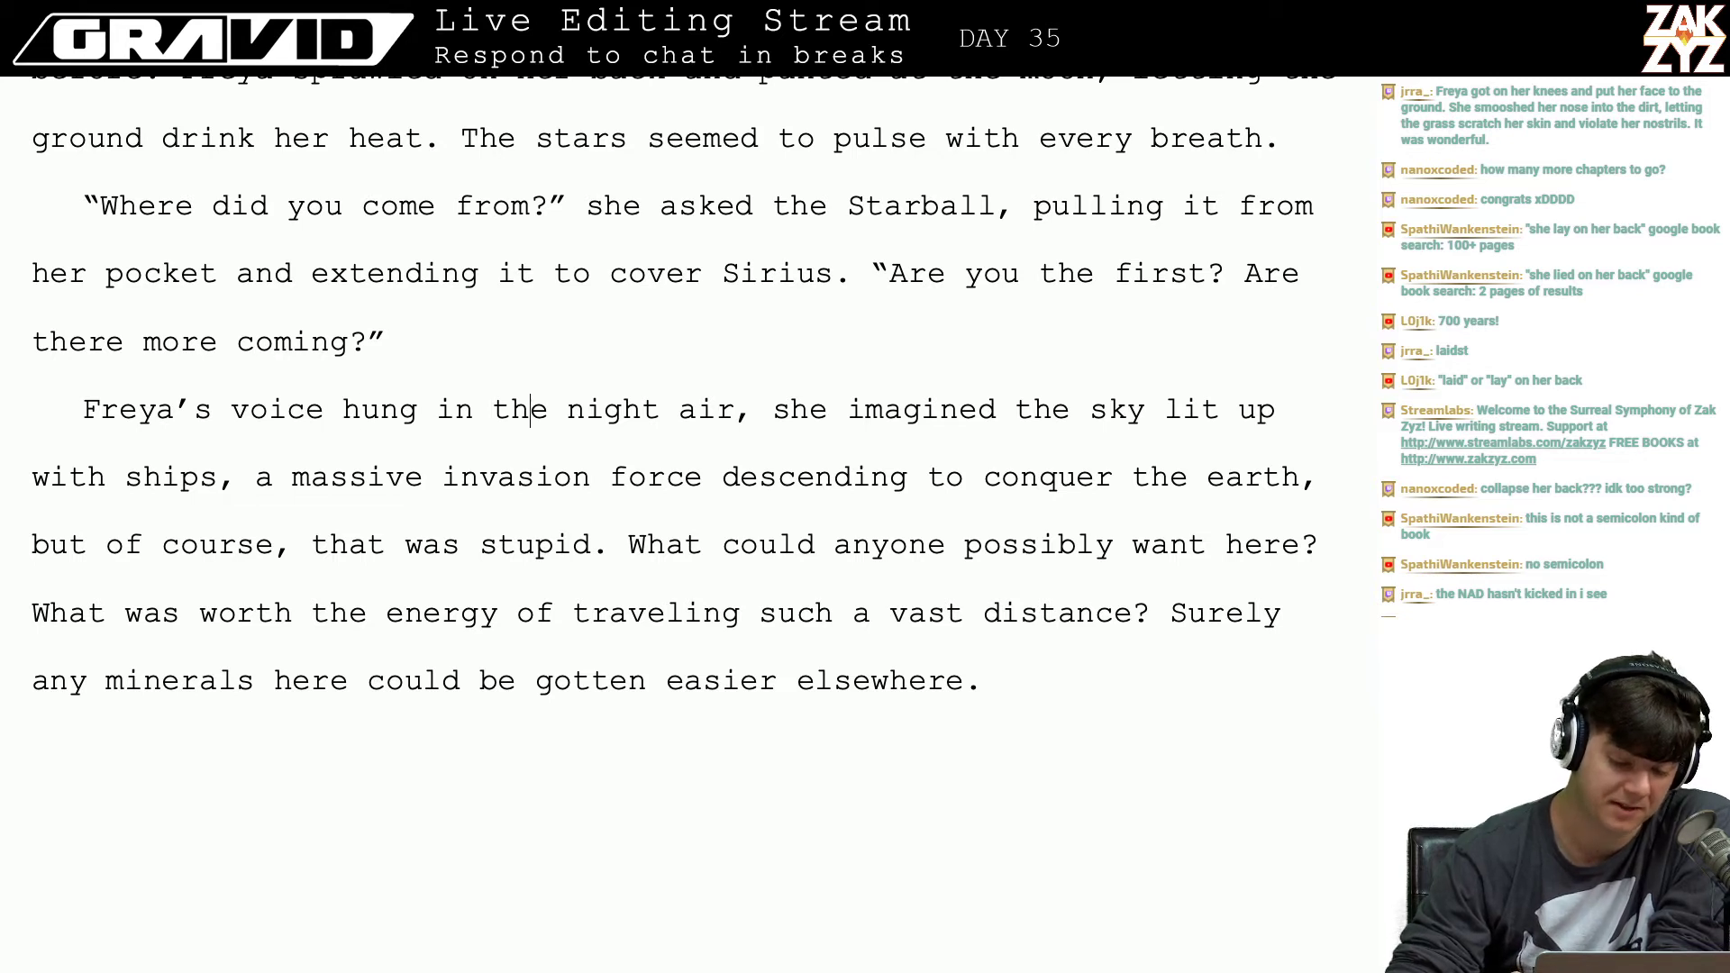
key("Right")
key("Right")
Step: Replace the comma after "descending to conquer the earth" with a period
key("Down")
key("Left")
key("Left")
key("Left")
key("Left")
key("Left")
key("Left")
key("Left")
key("Left")
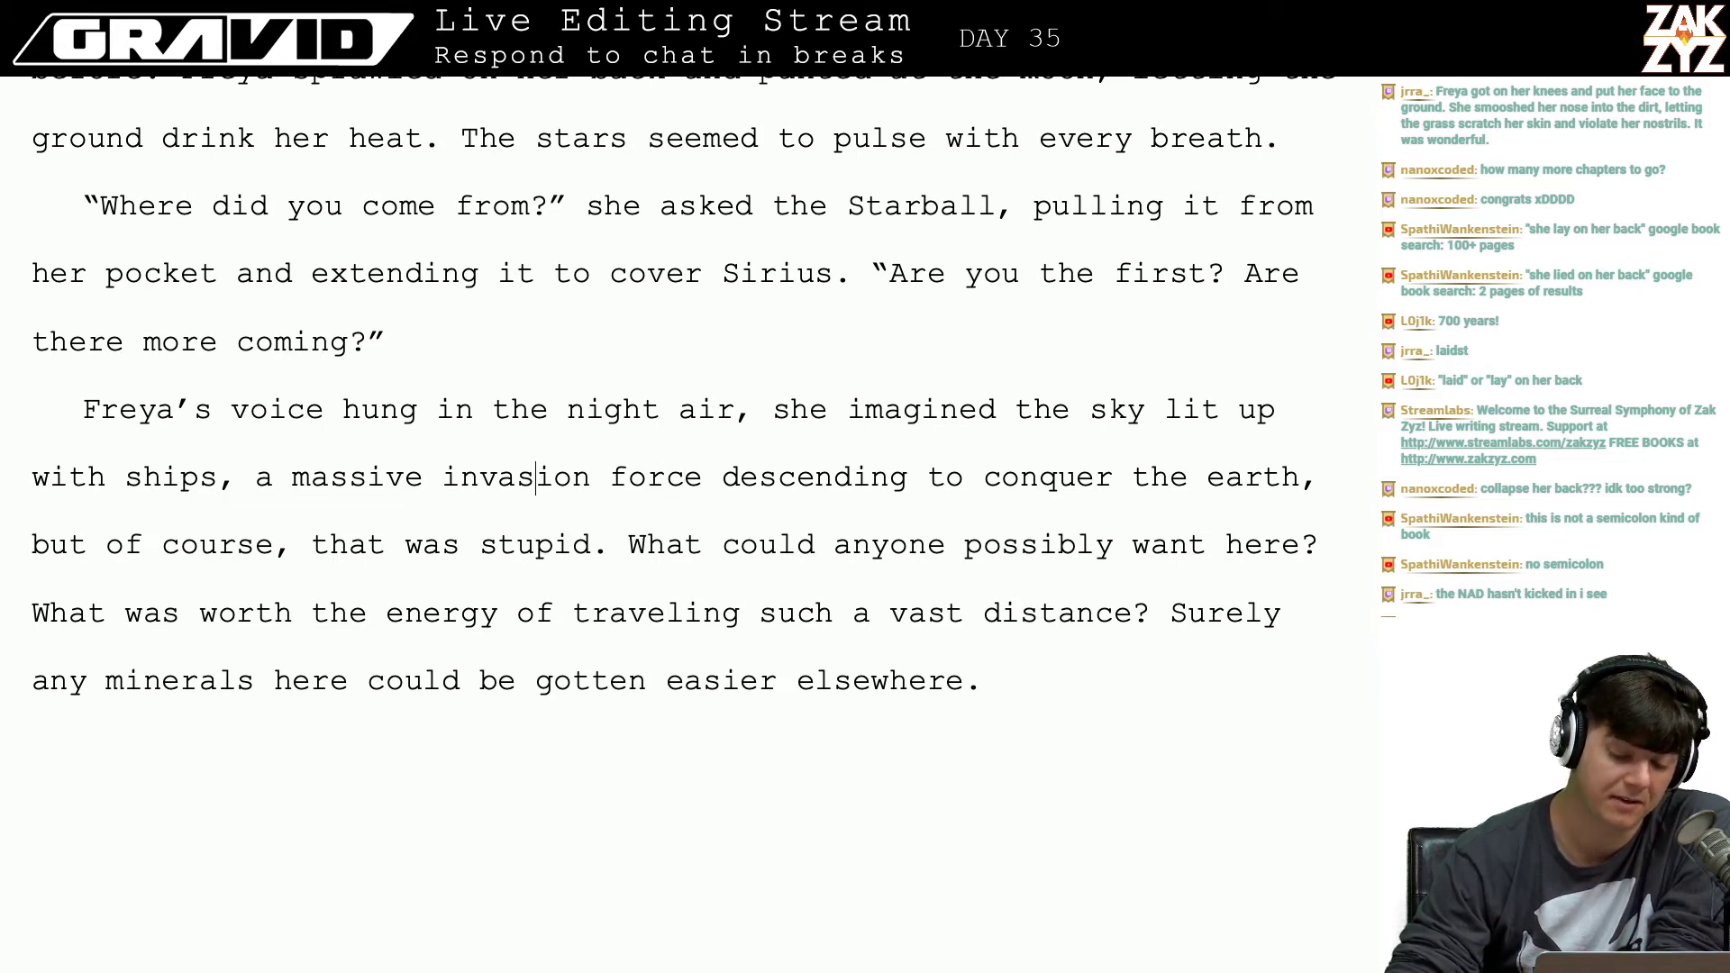
key("Right")
key("Right")
key("Right")
key("Right")
key("Right")
key("Right")
key("Right")
key("Right")
key("Right")
key("Right")
key("Right")
key("Right")
key("Right")
key("Right")
key("Right")
key("Right")
key("Right")
key("Right")
key("Right")
key("Right")
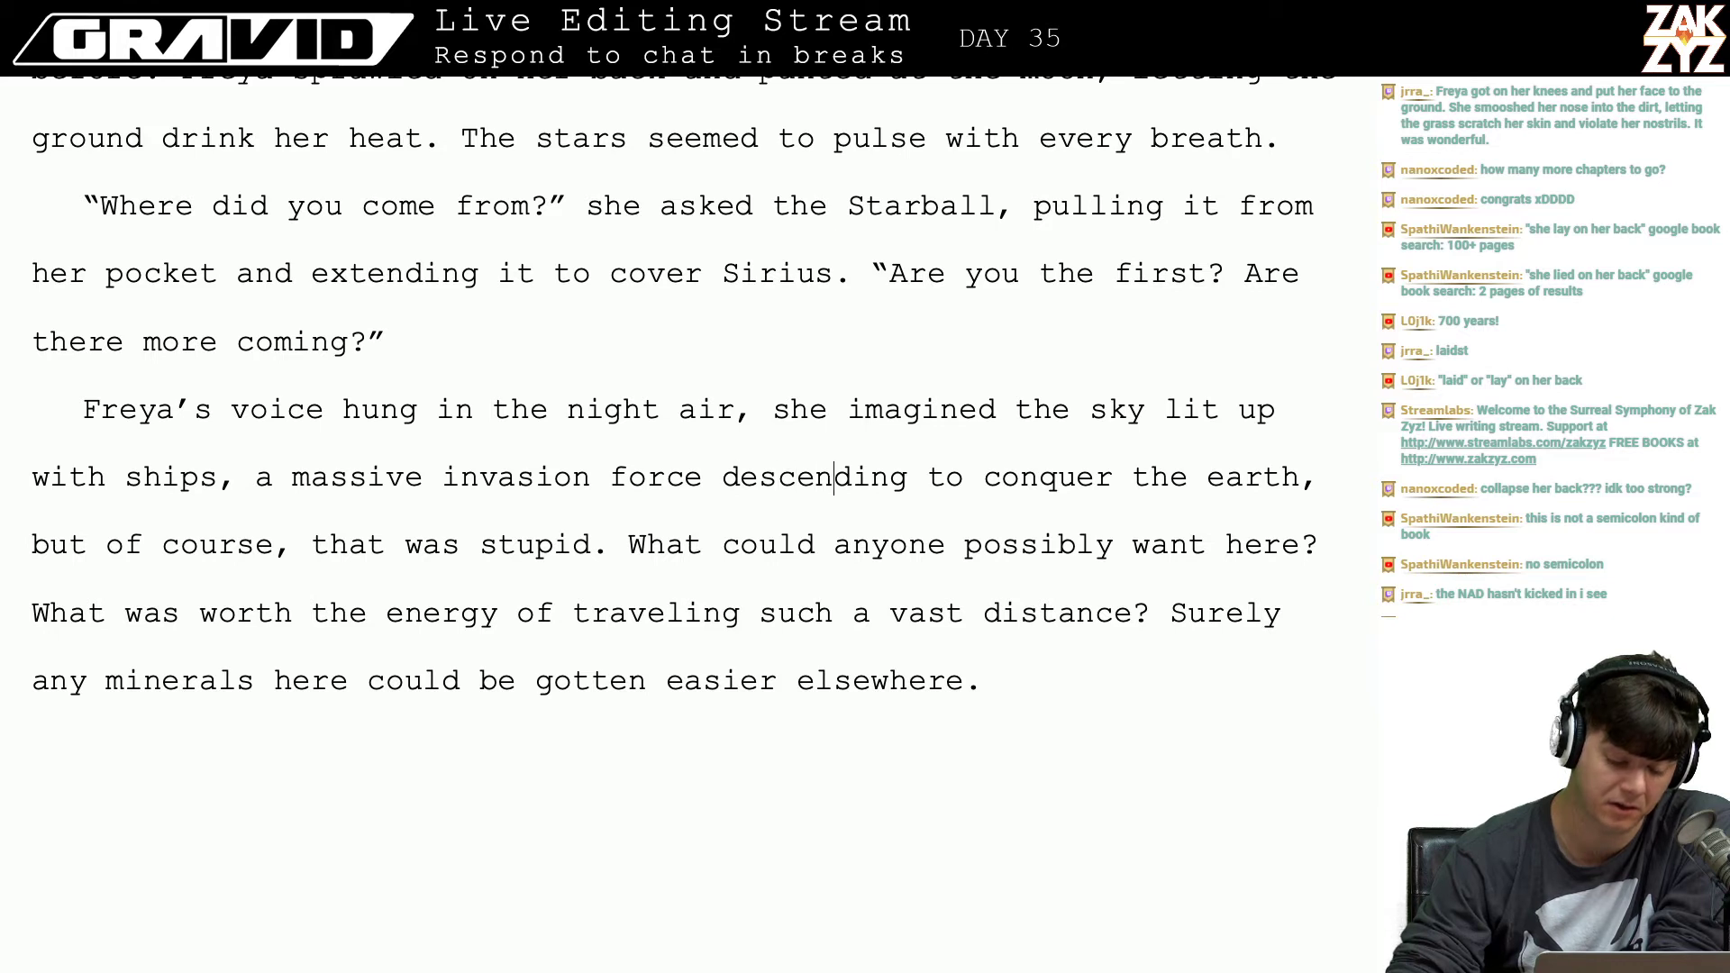
key("Right")
key("Right")
key("Right")
key("Right")
key("Right")
key("Right")
key("Right")
key("Right")
key("Right")
key("Right")
key("Right")
key("Right")
key("Right")
key("Right")
key("Right")
key("Right")
key("Right")
key("Right")
key("Right")
key("Right")
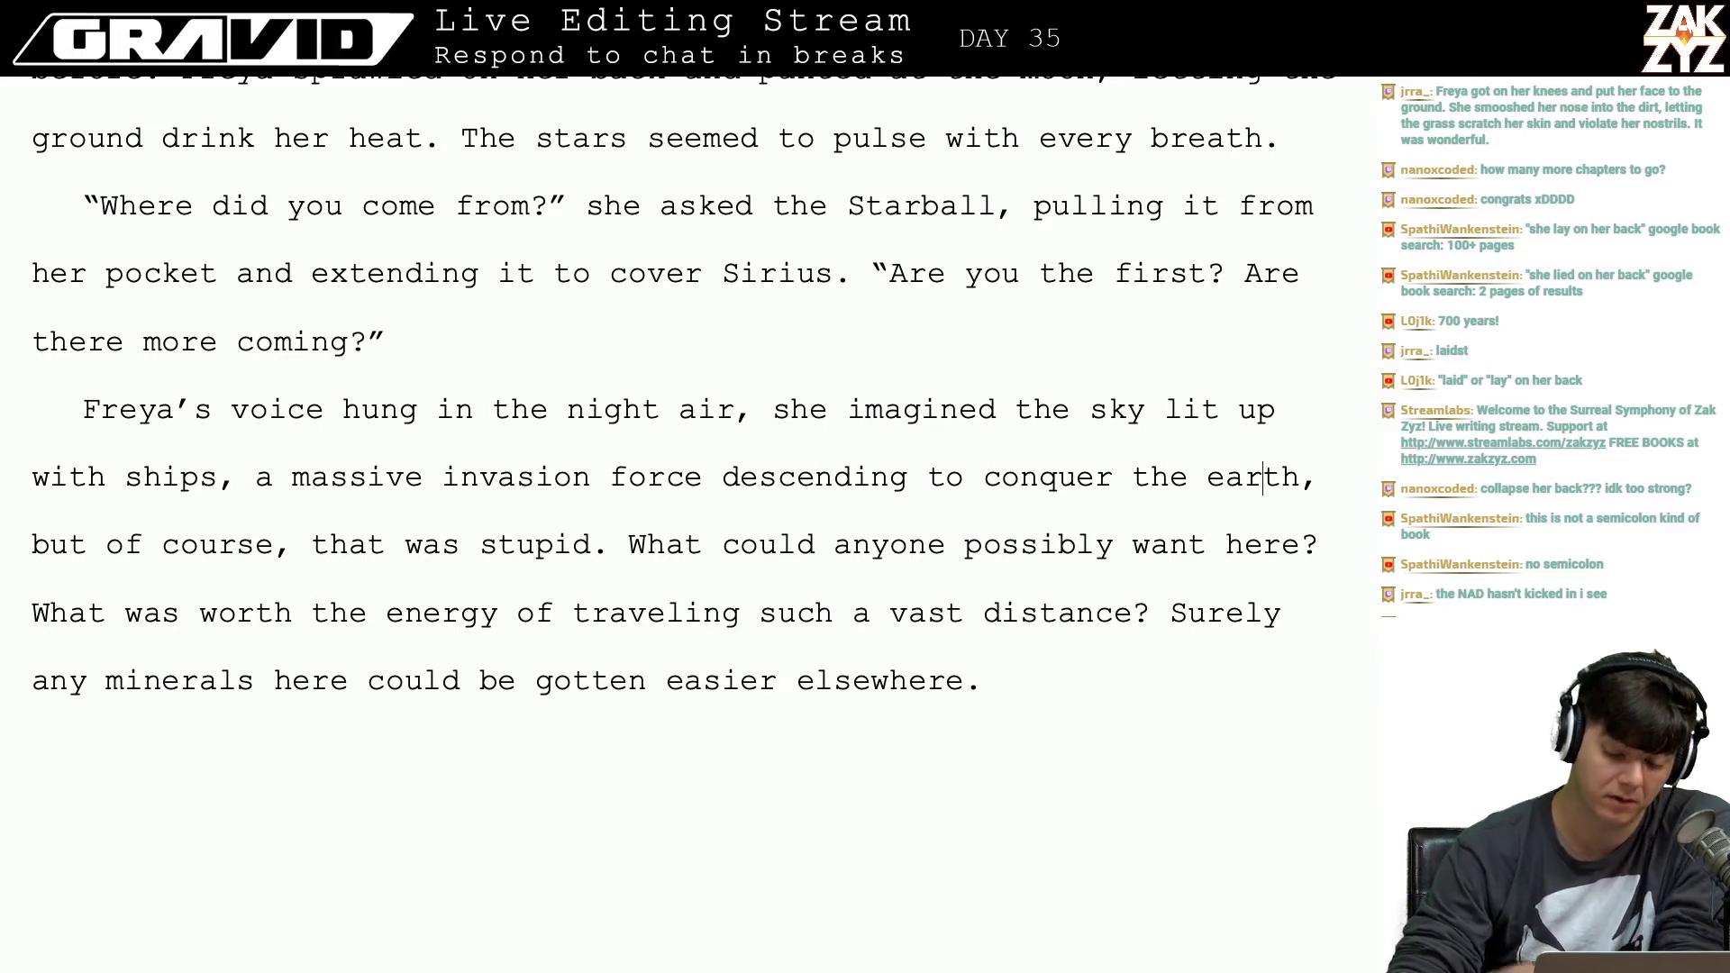
key("BackSpace")
type(".")
key("Right")
key("Right")
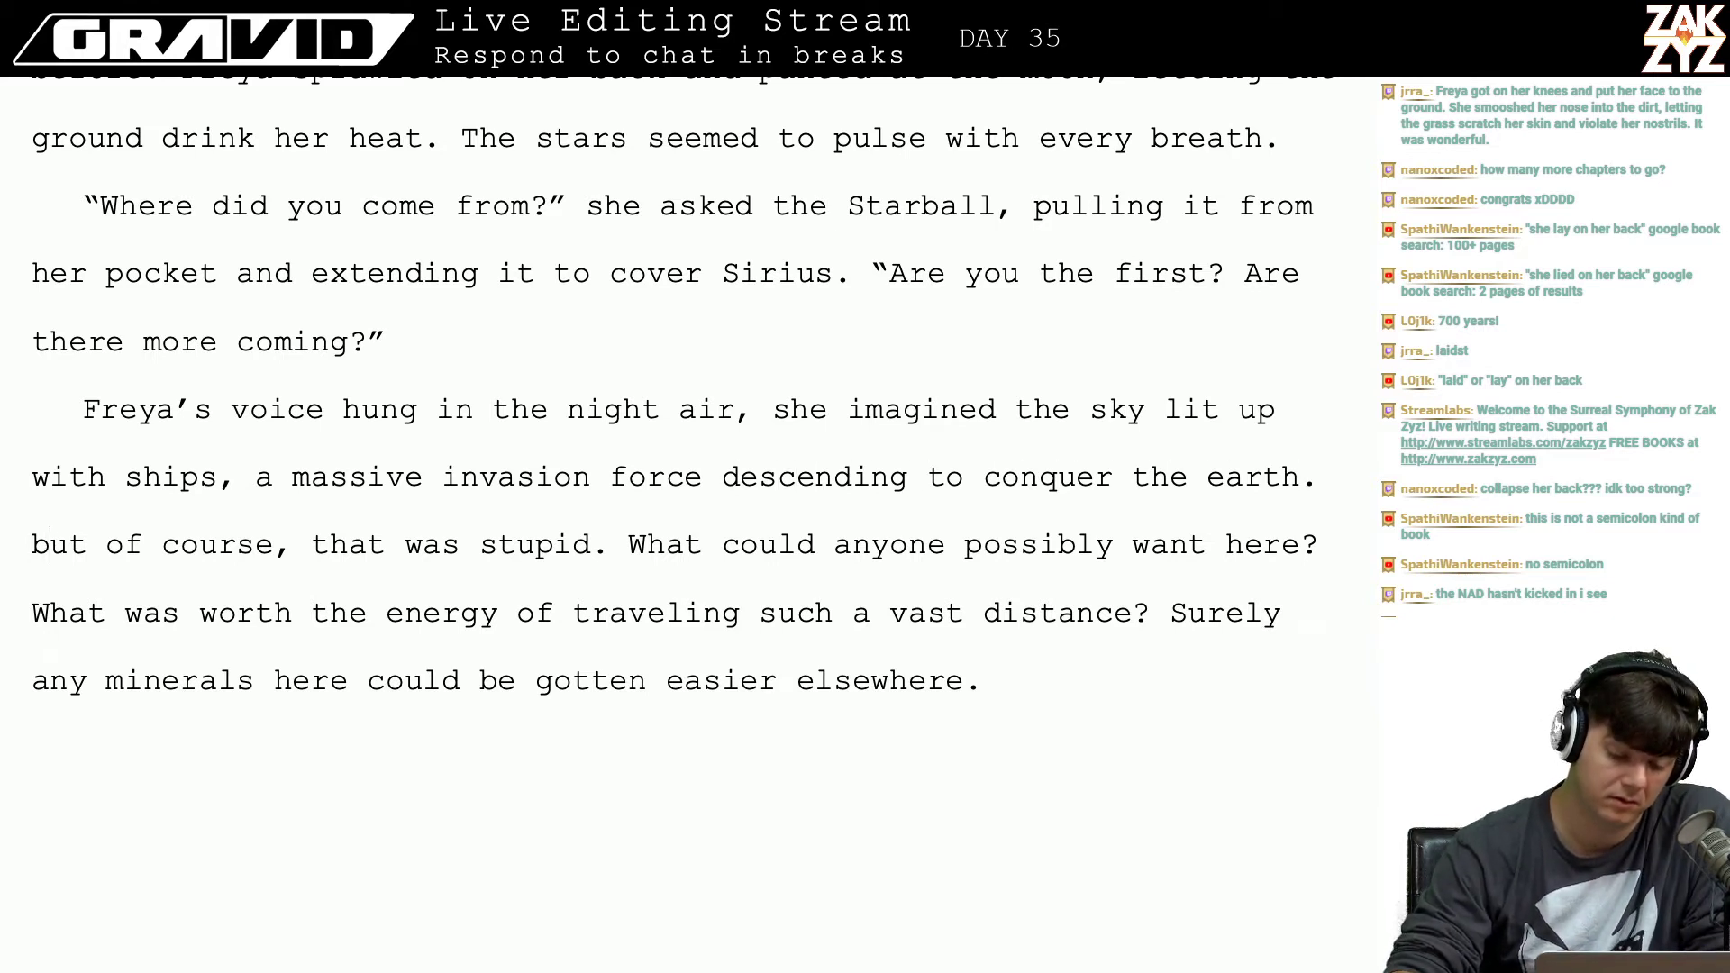
key("Left")
key("Right")
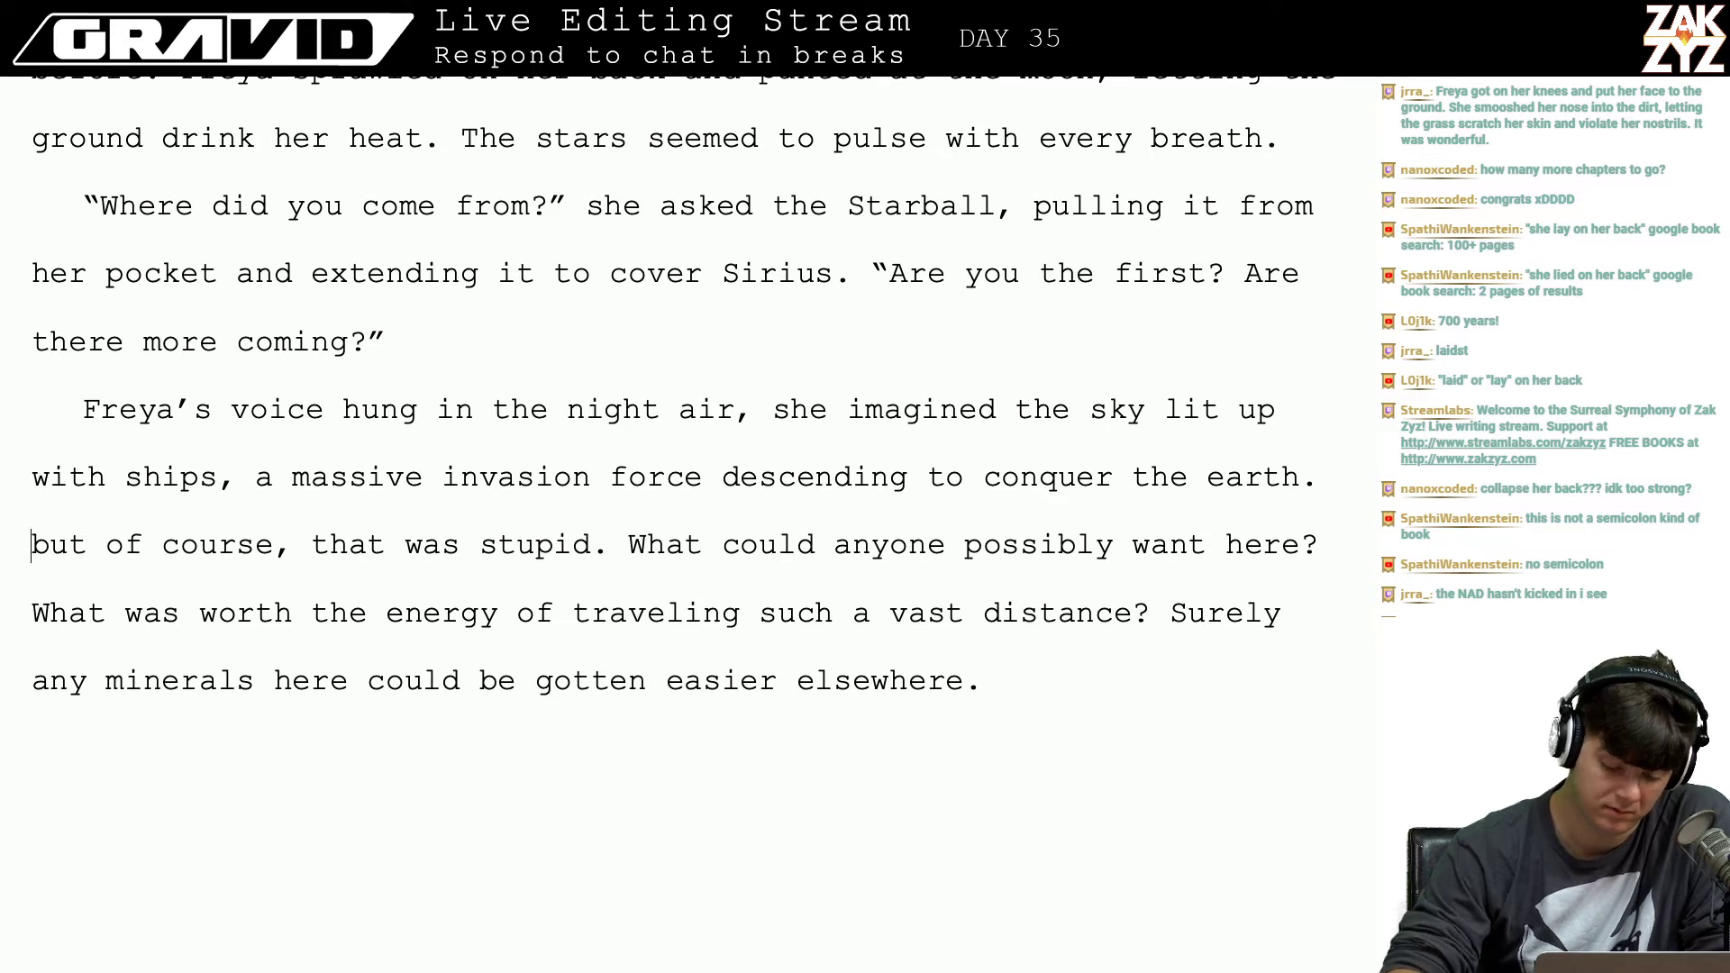
type("It")
key("BackSpace")
key("BackSpace")
type("Of co")
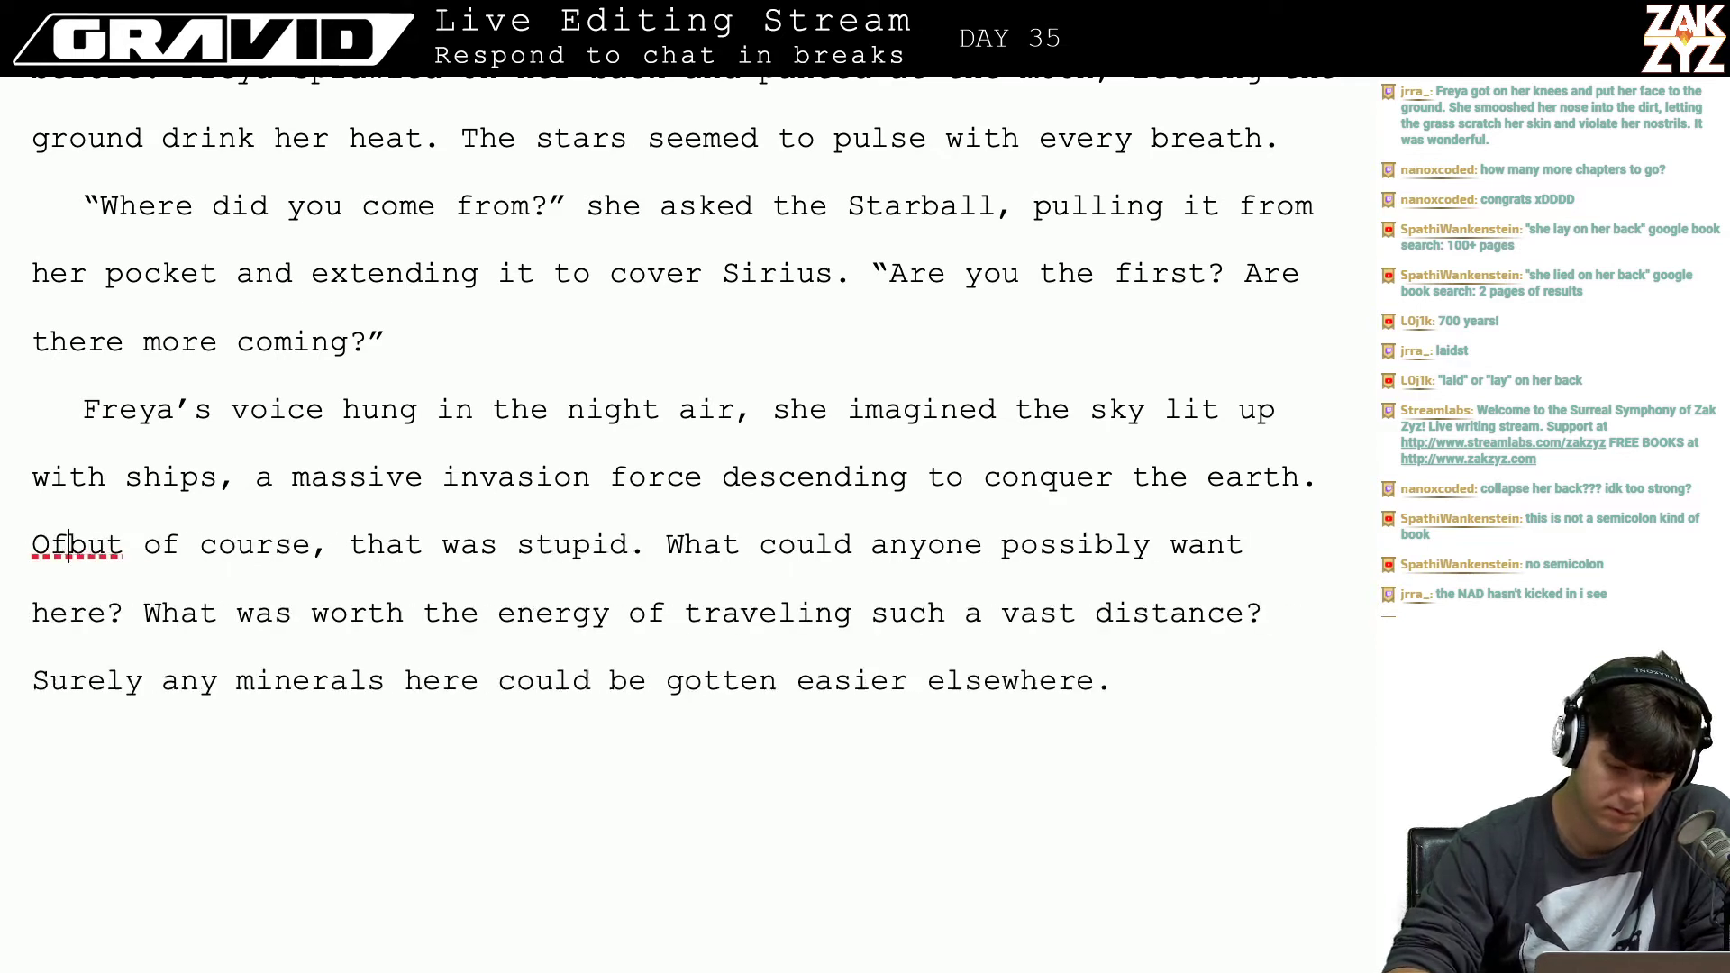
type("urse that but of course, that was stu")
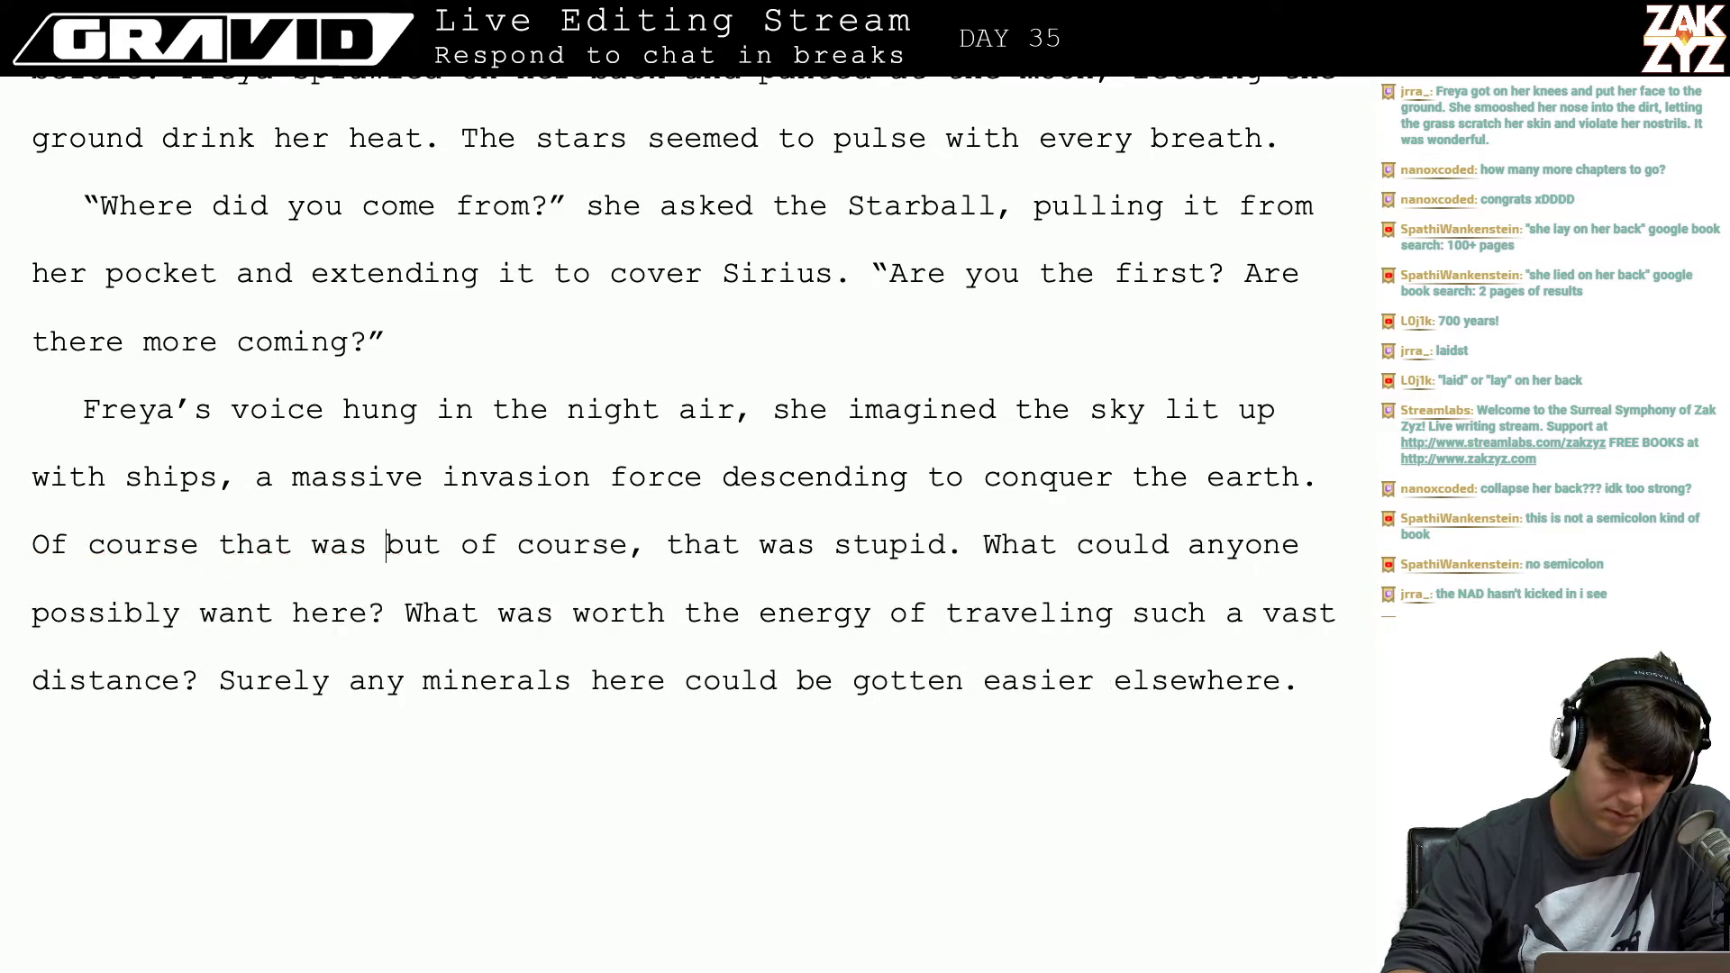
type("pid")
key("BackSpace")
key("BackSpace")
key("BackSpace")
key("BackSpace")
key("BackSpace")
key("BackSpace")
key("BackSpace")
key("BackSpace")
key("BackSpace")
key("BackSpace")
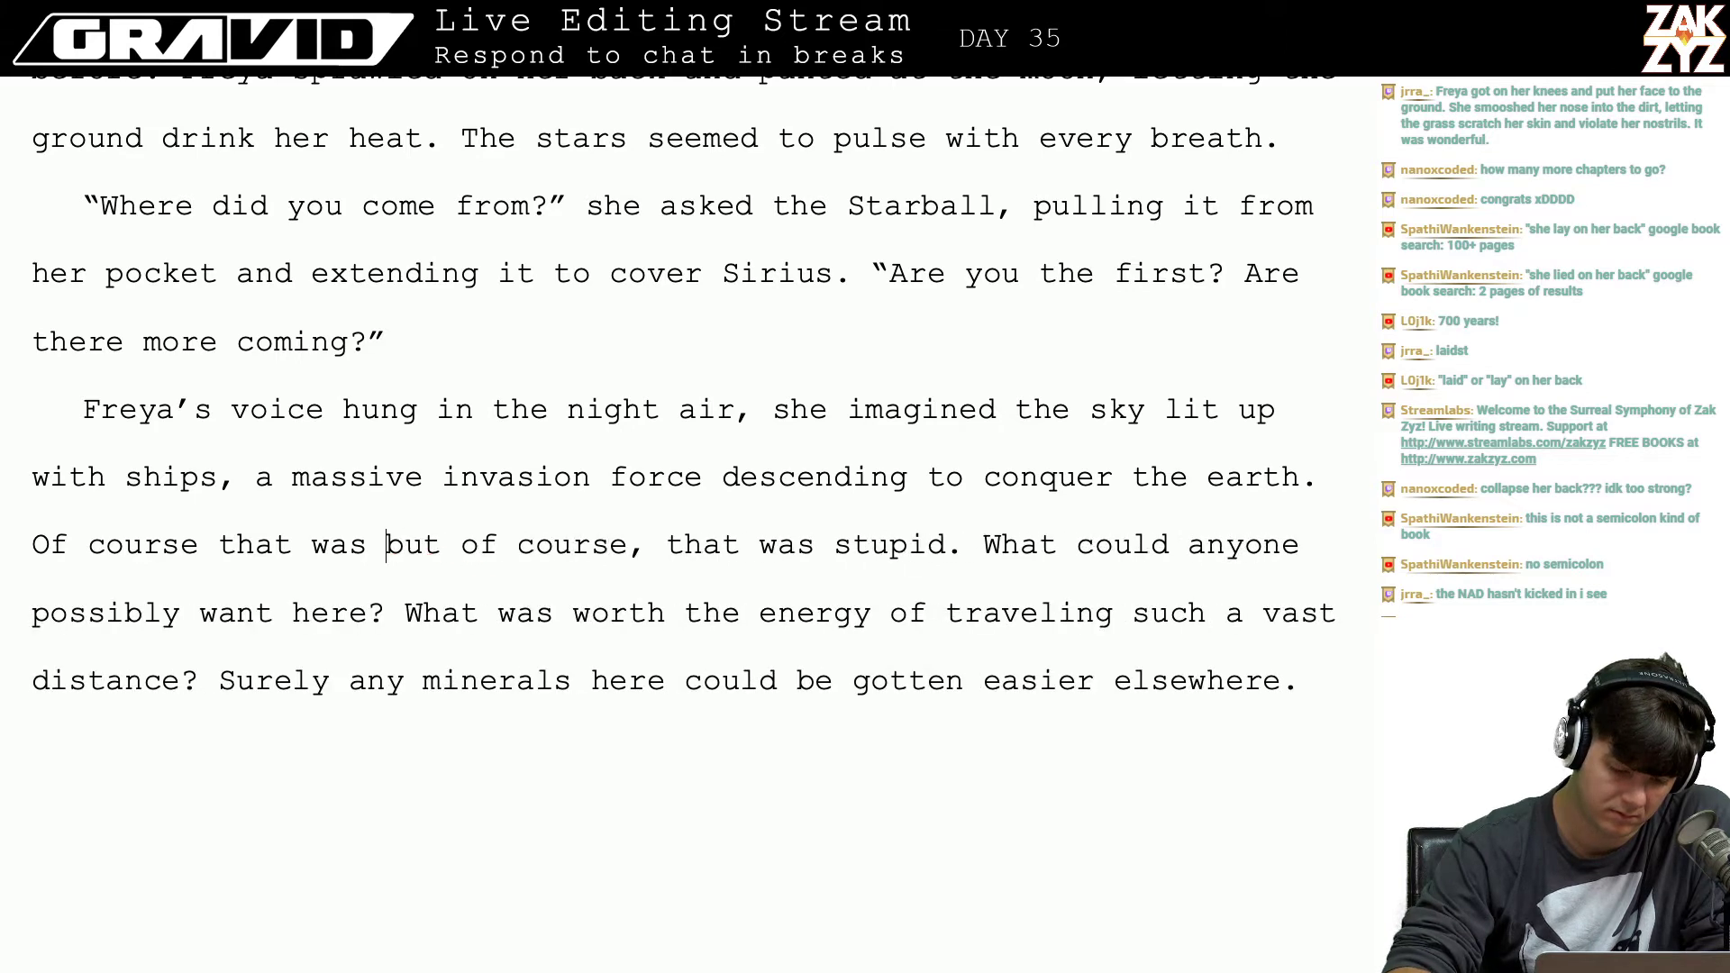
key("BackSpace")
key("BackSpace")
key("BackSpace")
key("BackSpace")
key("BackSpace")
key("BackSpace")
key("BackSpace")
key("BackSpace")
key("BackSpace")
key("BackSpace")
key("BackSpace")
key("BackSpace")
key("BackSpace")
key("BackSpace")
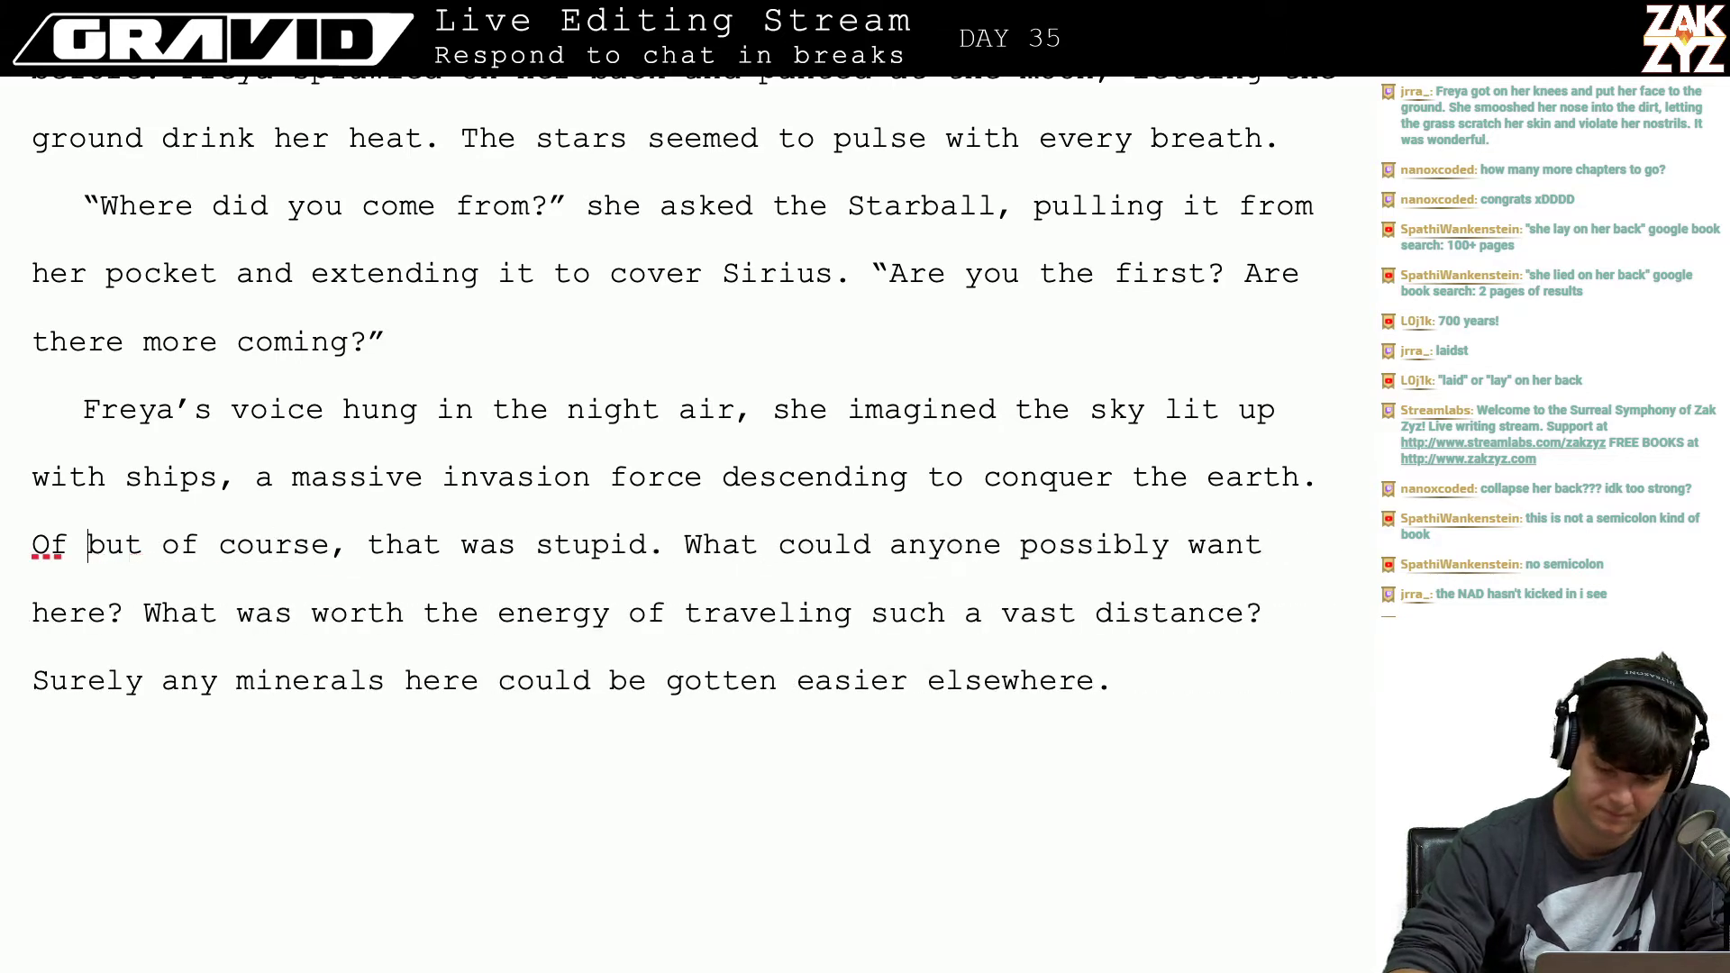
key("BackSpace")
Step: Replace "but of course, that was stupid." with "It was a stupid idea." before "What could anyone possibly want here?"
type("It was a stupi")
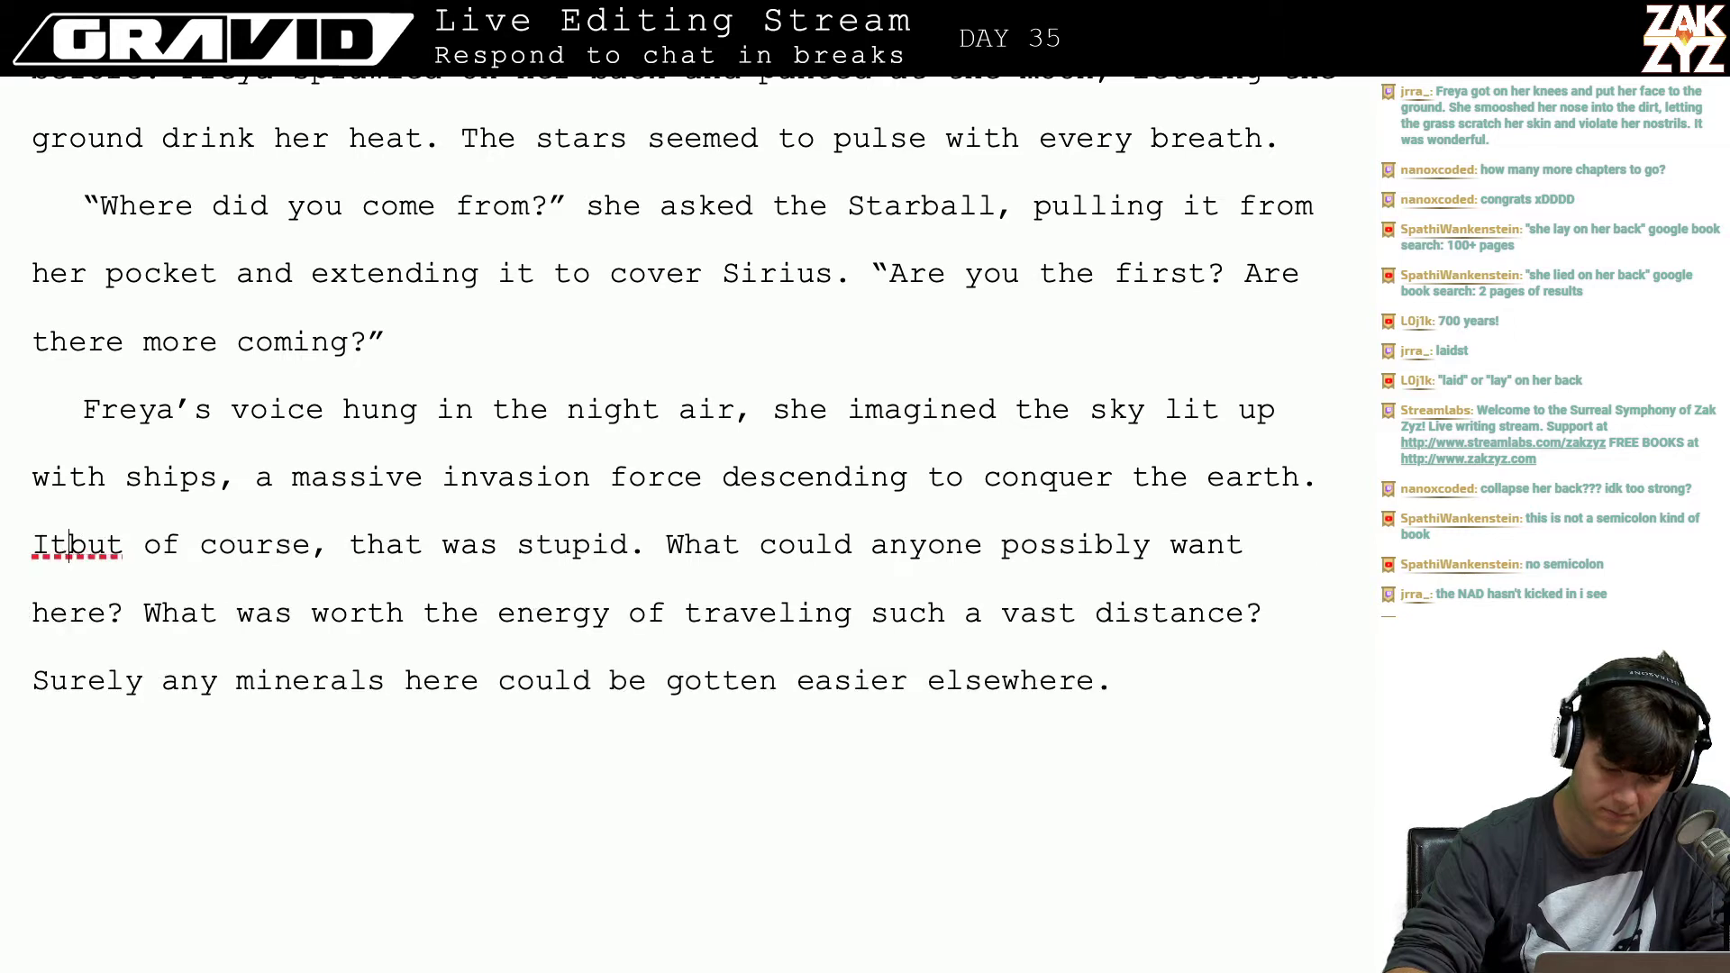
type("d idea.")
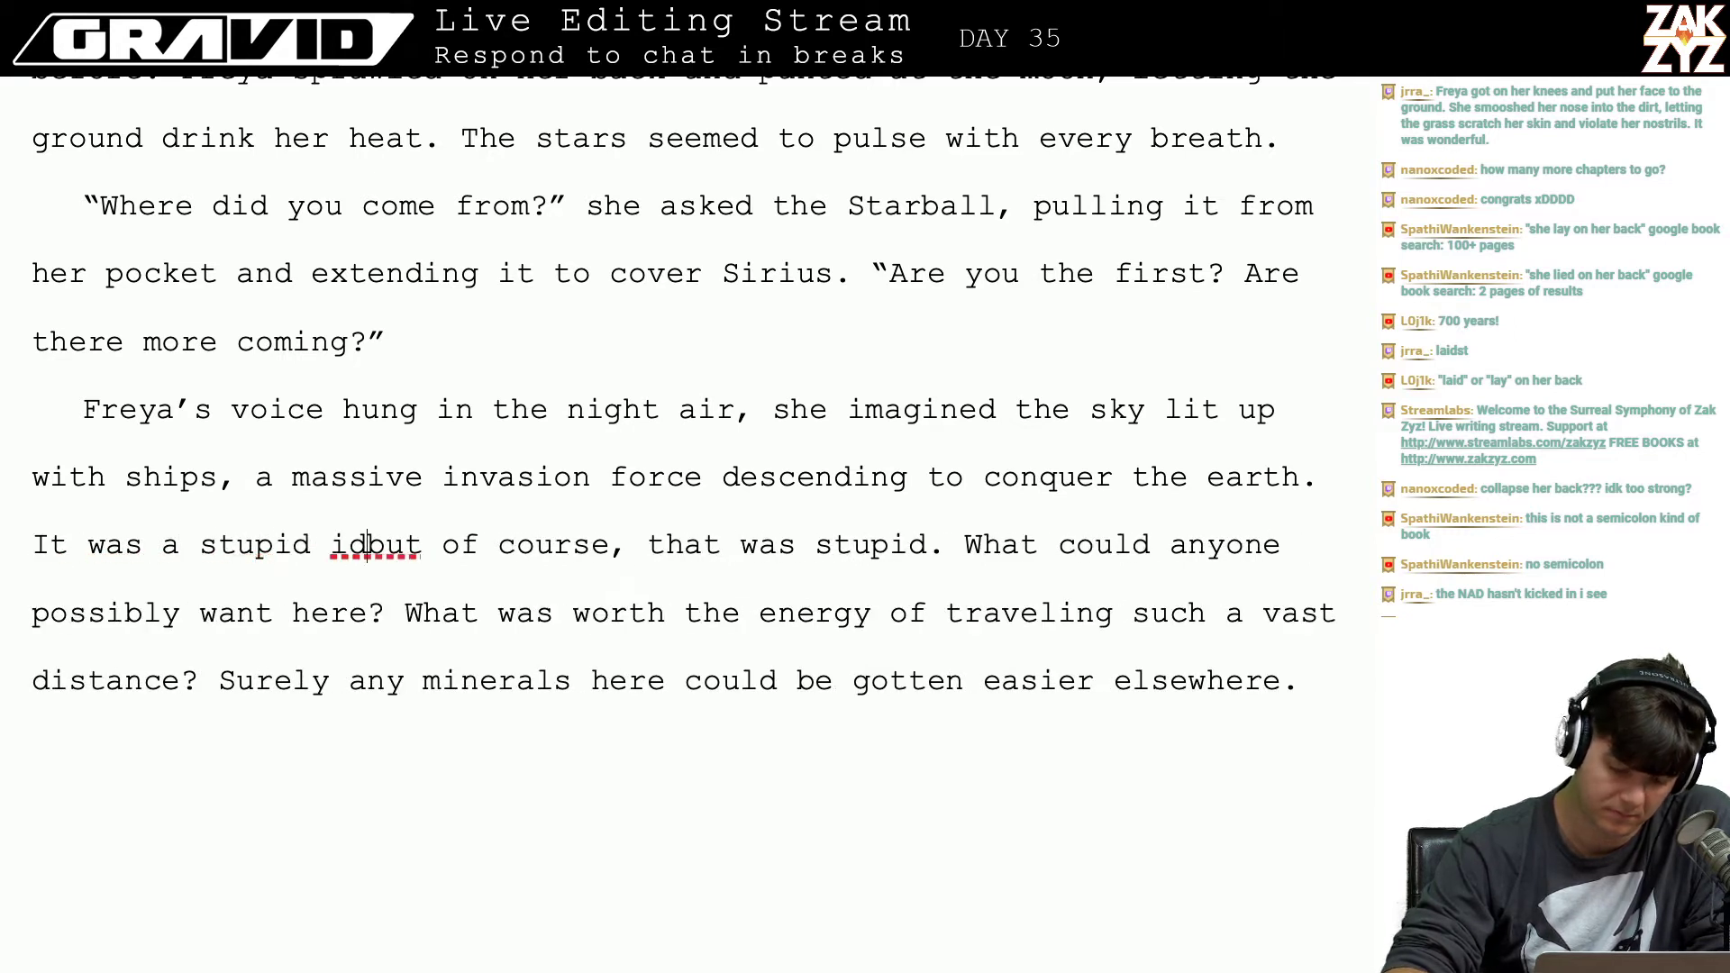
key("shift+Right")
key("shift+Right")
key("shift+Right")
key("shift+Right")
key("shift+Right")
key("shift+Right")
key("shift+Right")
key("shift+Right")
key("shift+Right")
key("shift+Right")
key("shift+Right")
key("shift+Right")
key("shift+Right")
key("shift+Right")
key("shift+Right")
key("shift+Right")
key("shift+Right")
key("shift+Right")
key("shift+Right")
key("shift+Right")
key("shift+Right")
key("shift+Right")
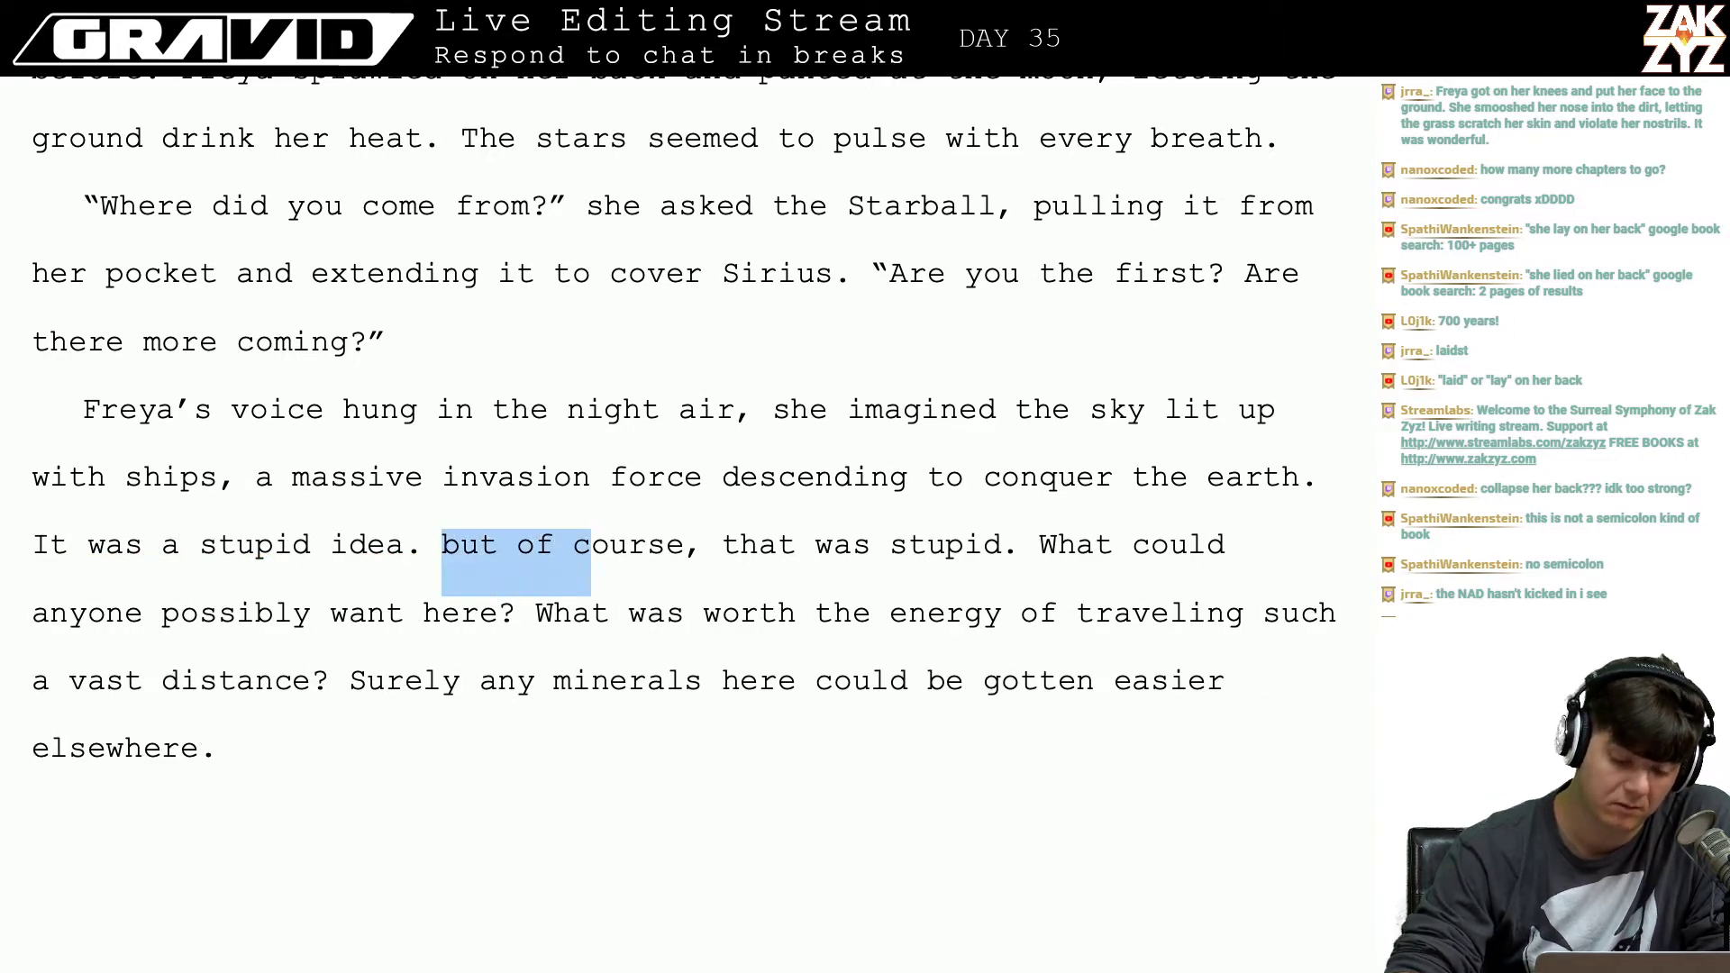
key("shift+Right")
key("shift+Right")
key("shift+Right")
key("shift+Right")
key("shift+Right")
key("shift+Right")
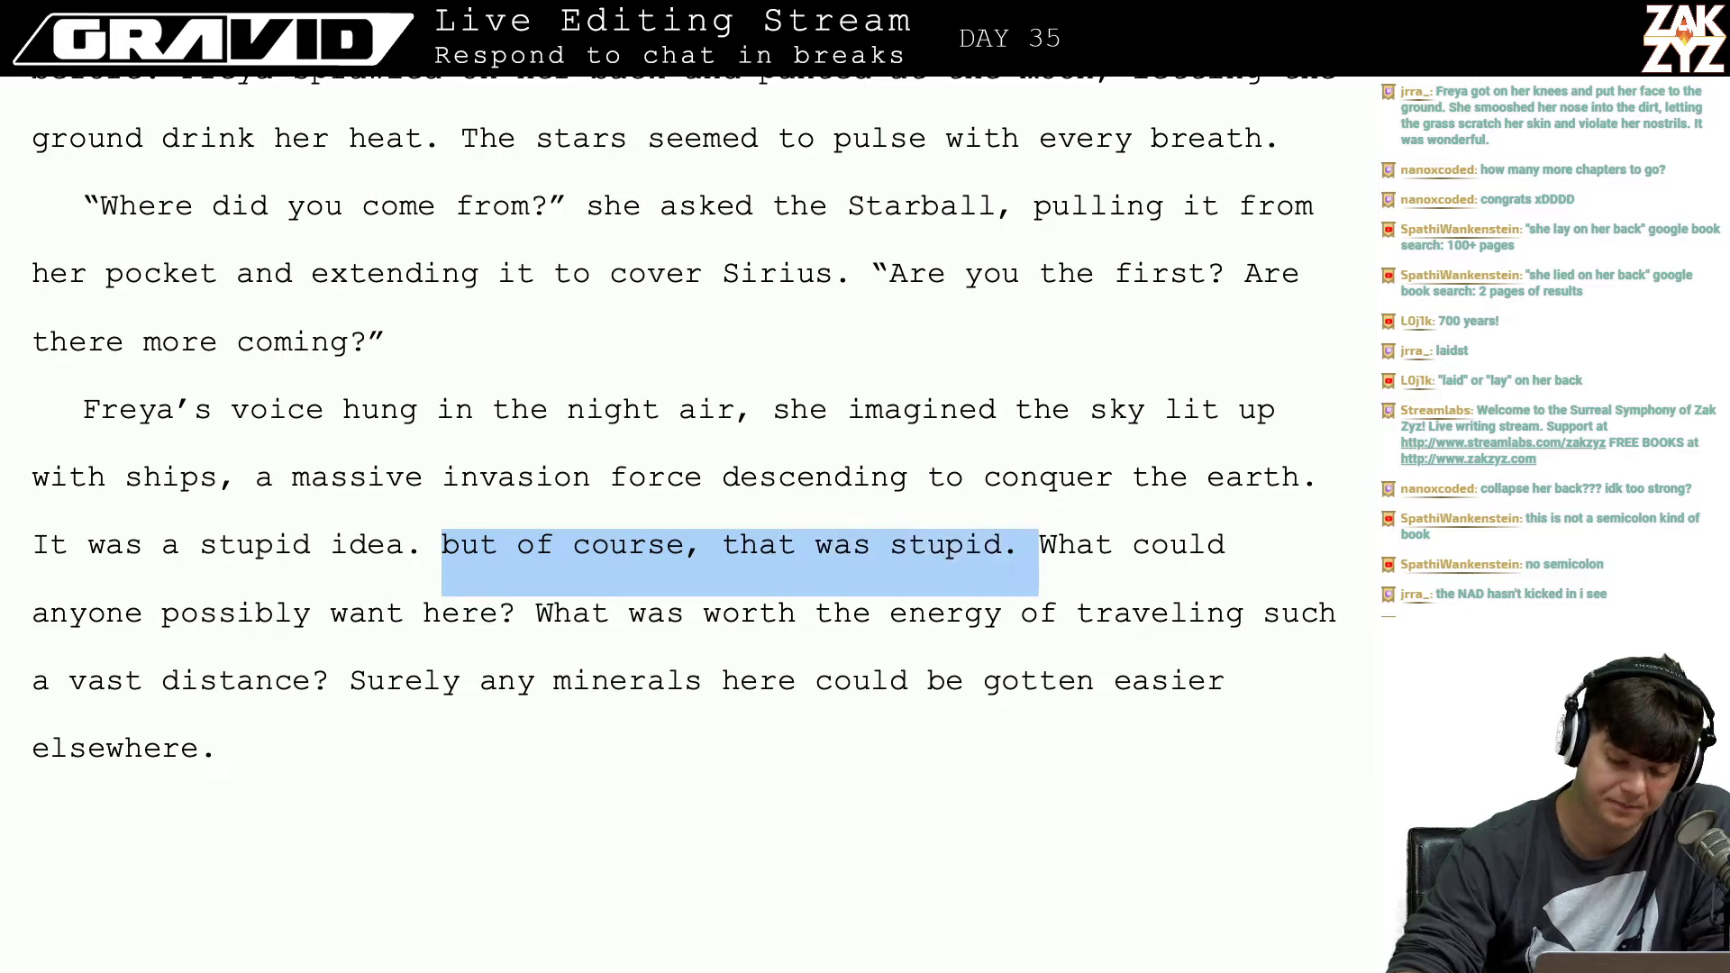
key("BackSpace")
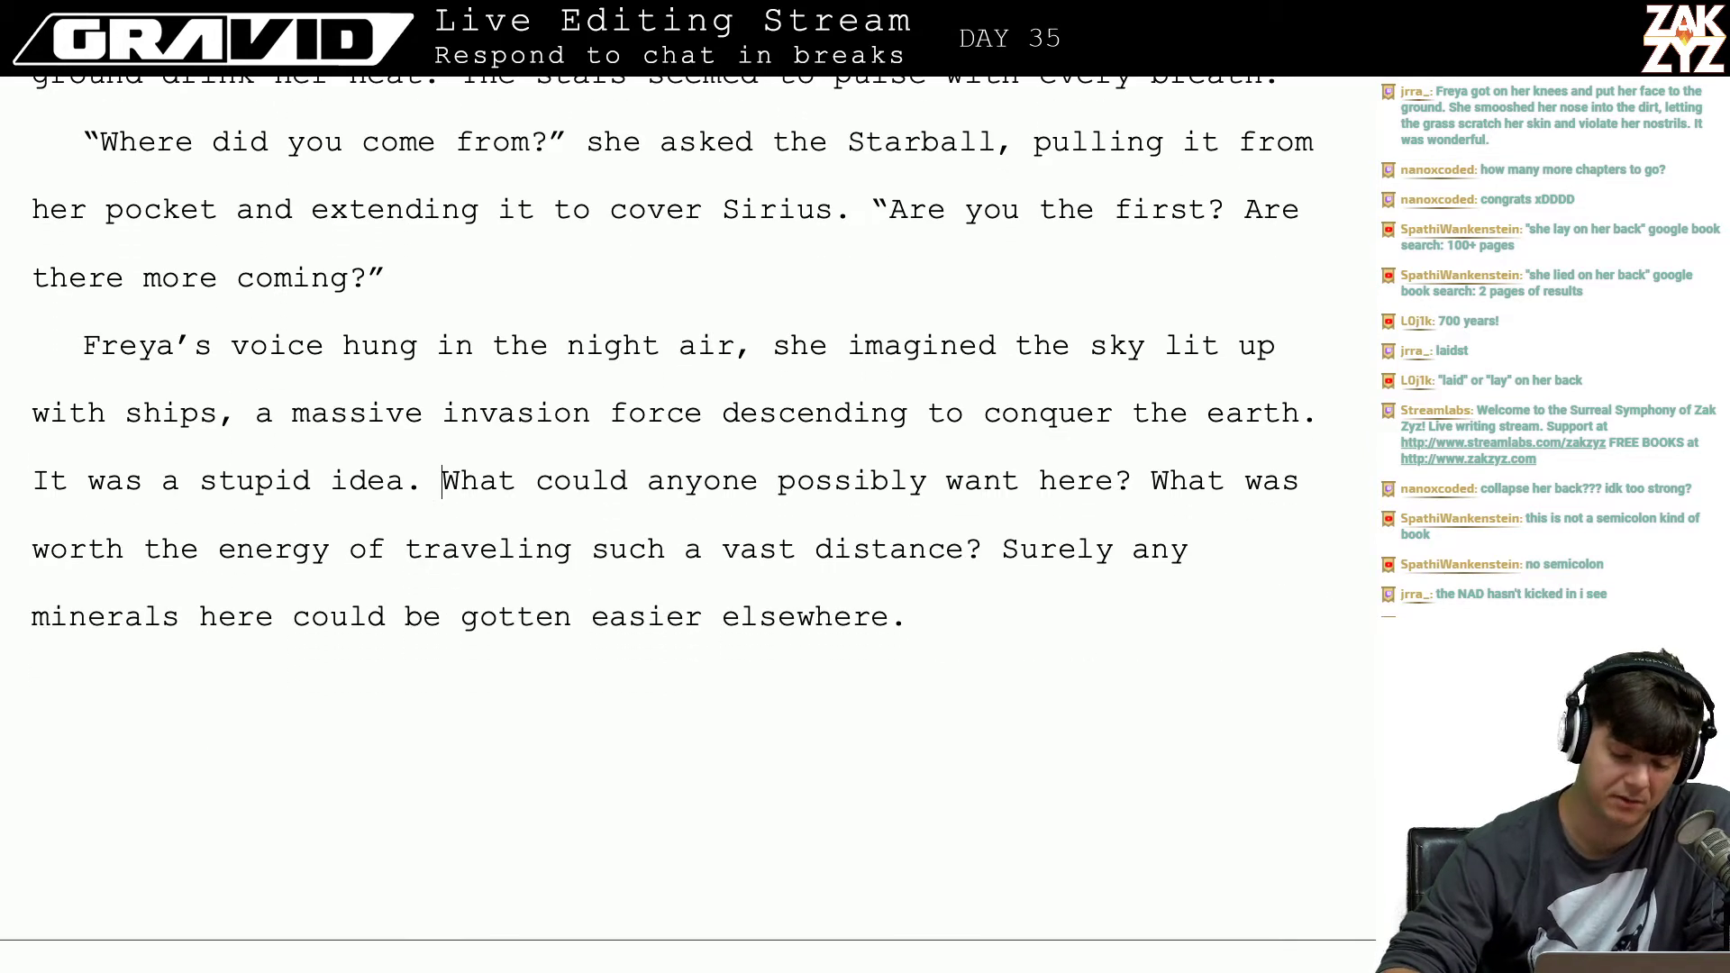
Step: Insert "on Earth" after "Surely any minerals here" in the paragraph's last sentence
scroll(577, 554, "down", 2)
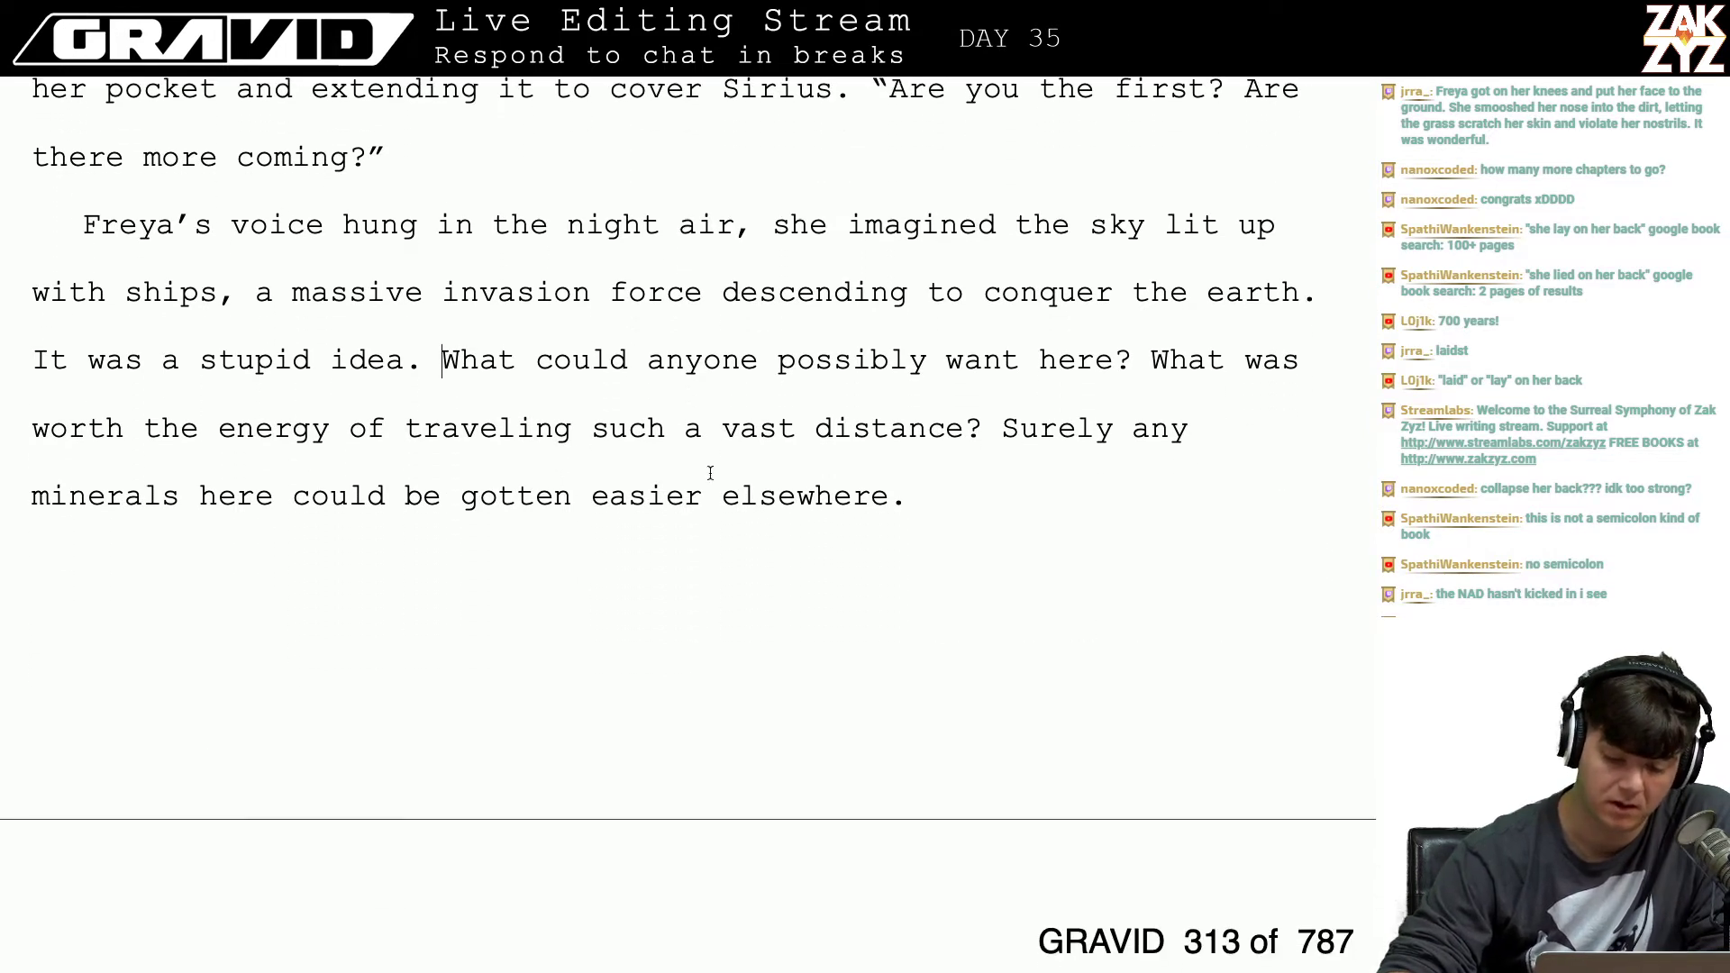
scroll(1139, 545, "down", 2)
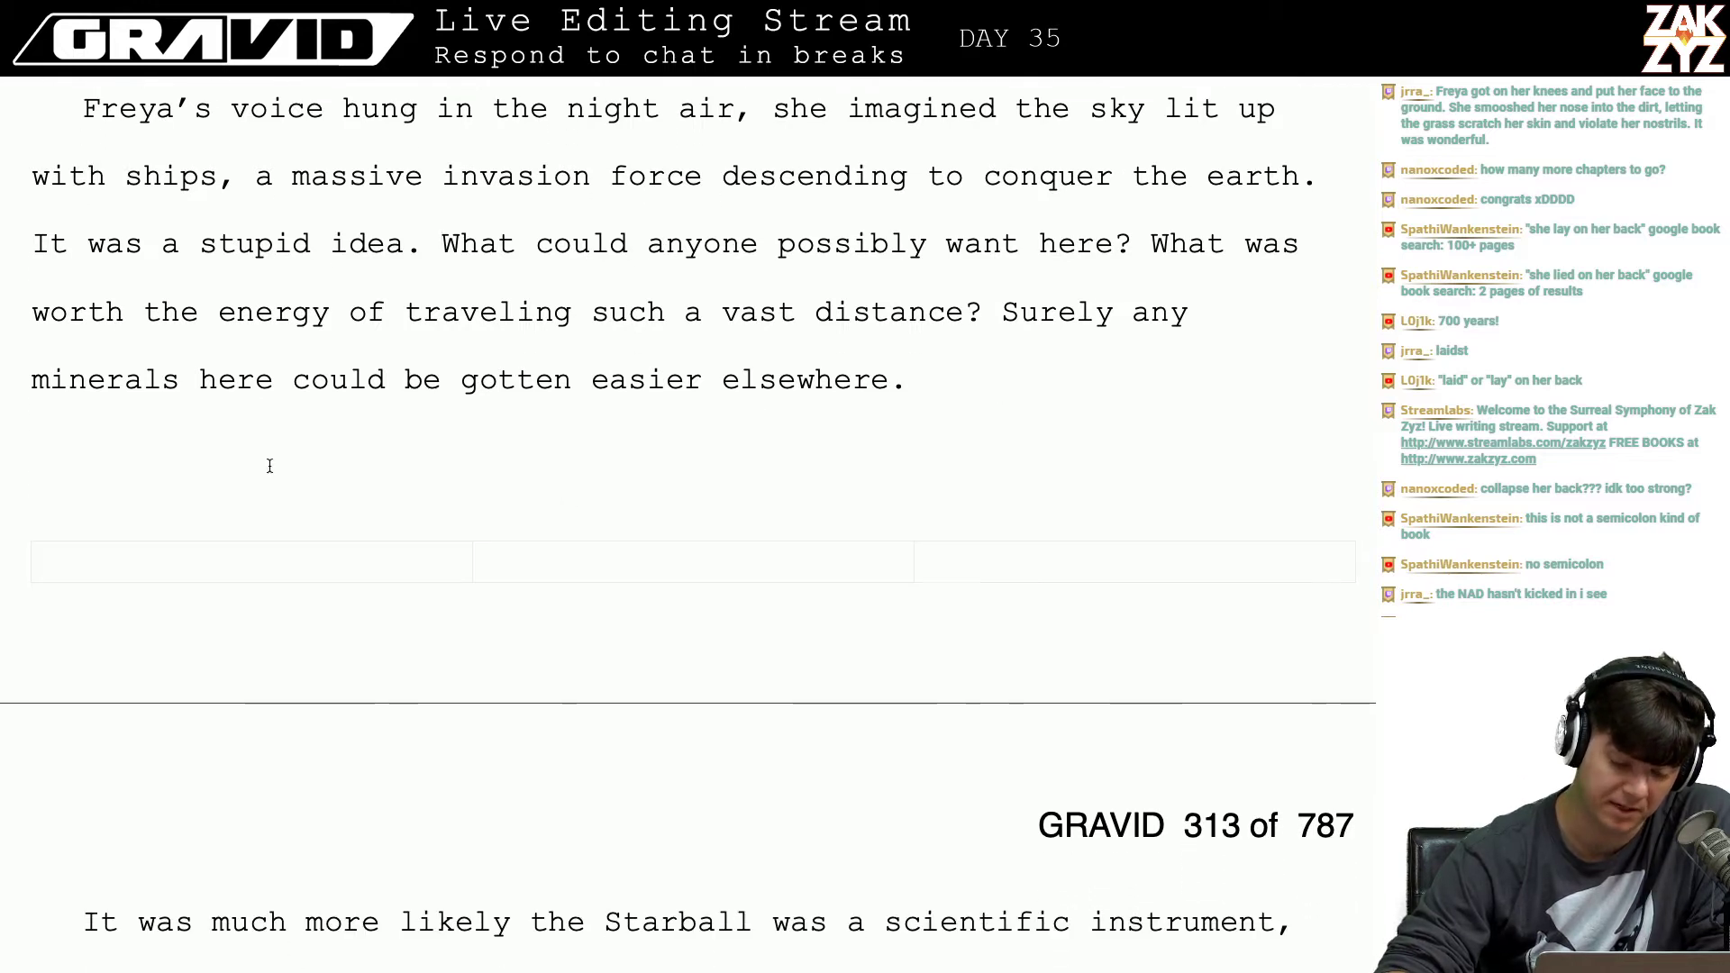
key("Left")
key("Left")
key("Left")
key("Left")
key("Left")
key("Left")
key("Left")
key("Left")
key("Left")
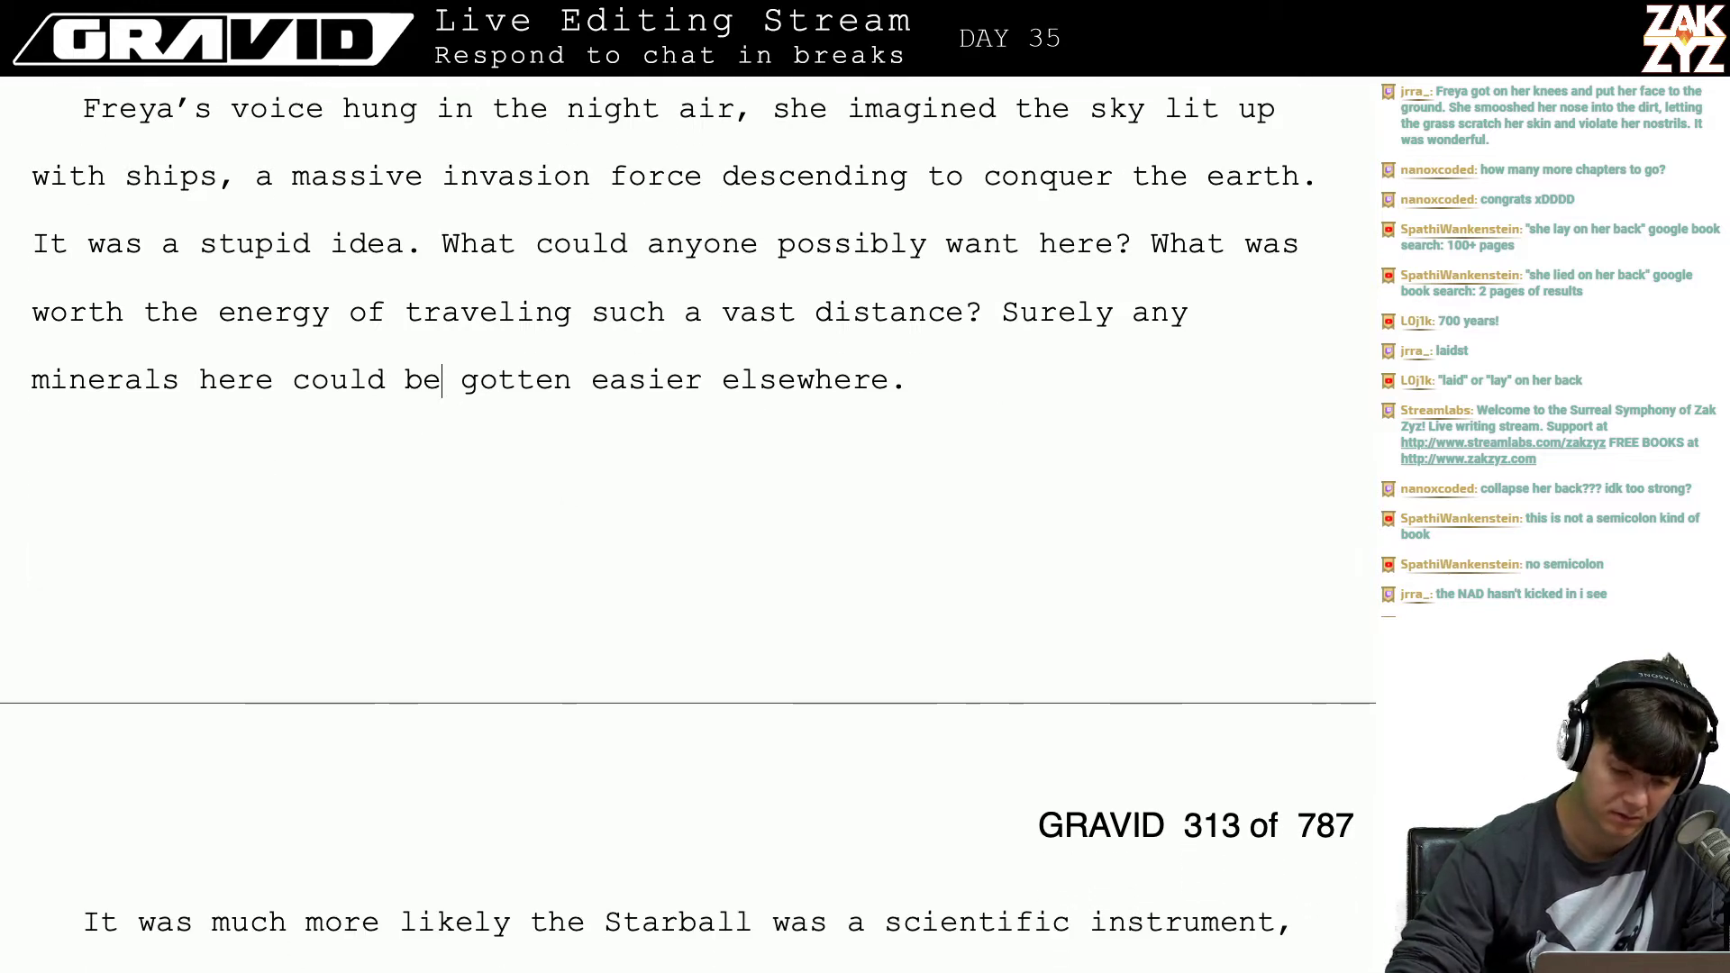
type("on Earth")
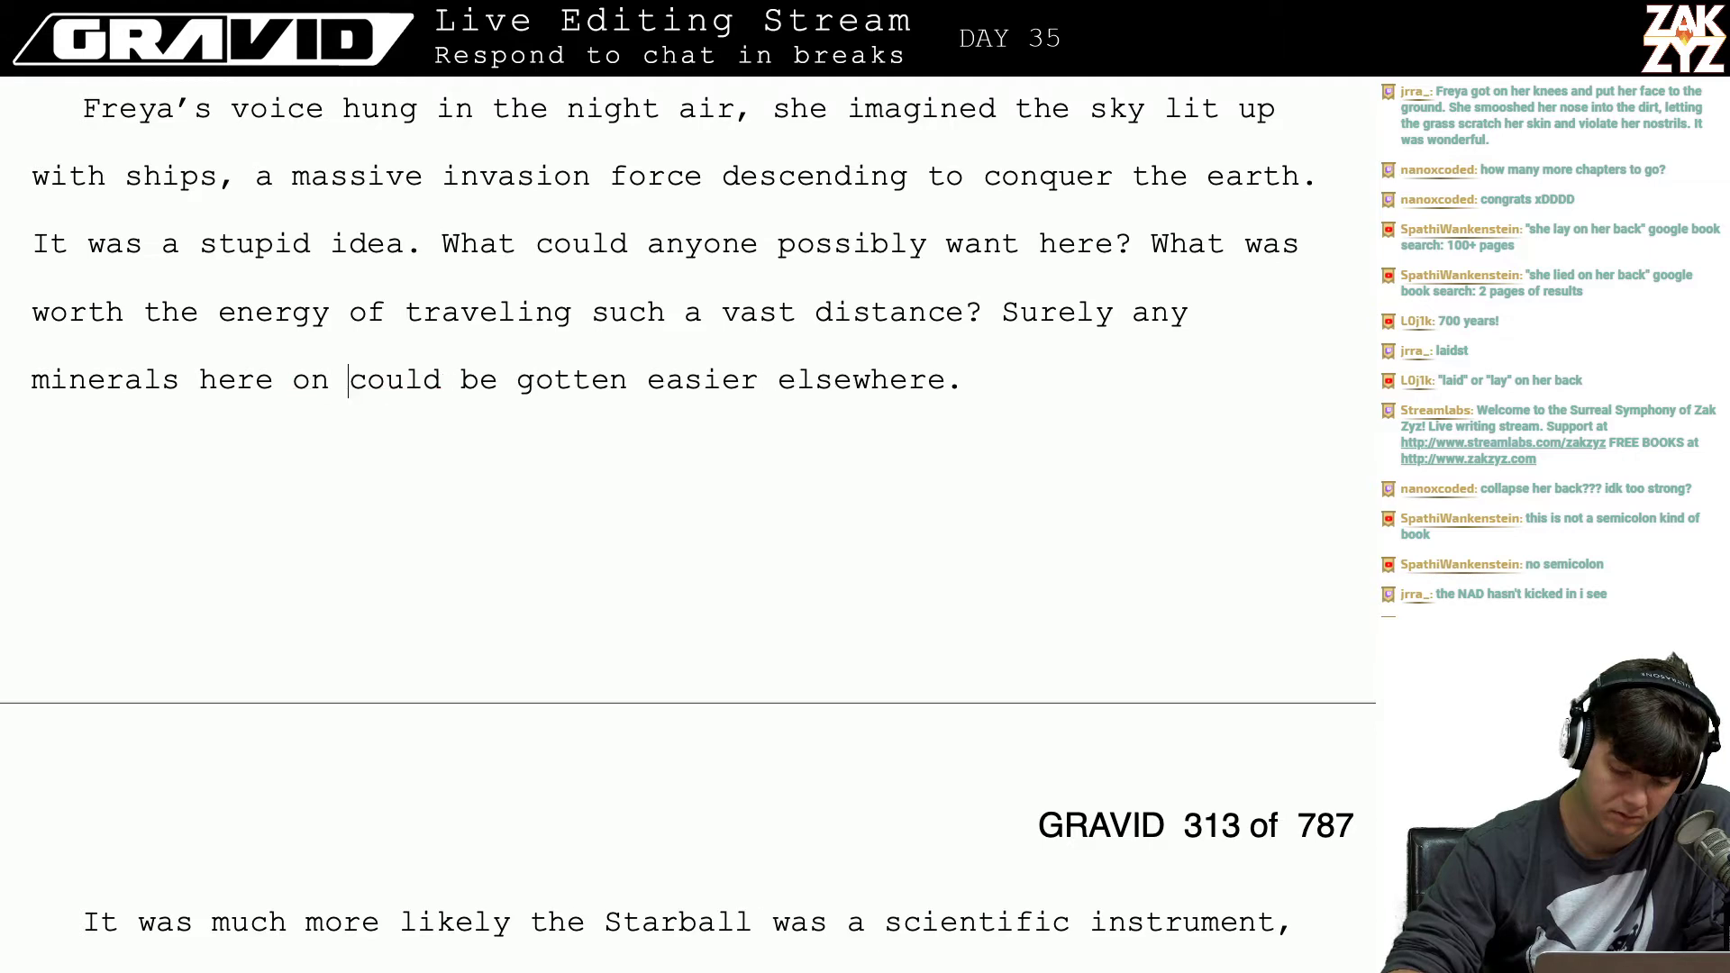
Step: Read on through the page 313 paragraph about the Starball as a scientific instrument, as far as the sentence about a lens
key("Down")
key("Down")
key("Down")
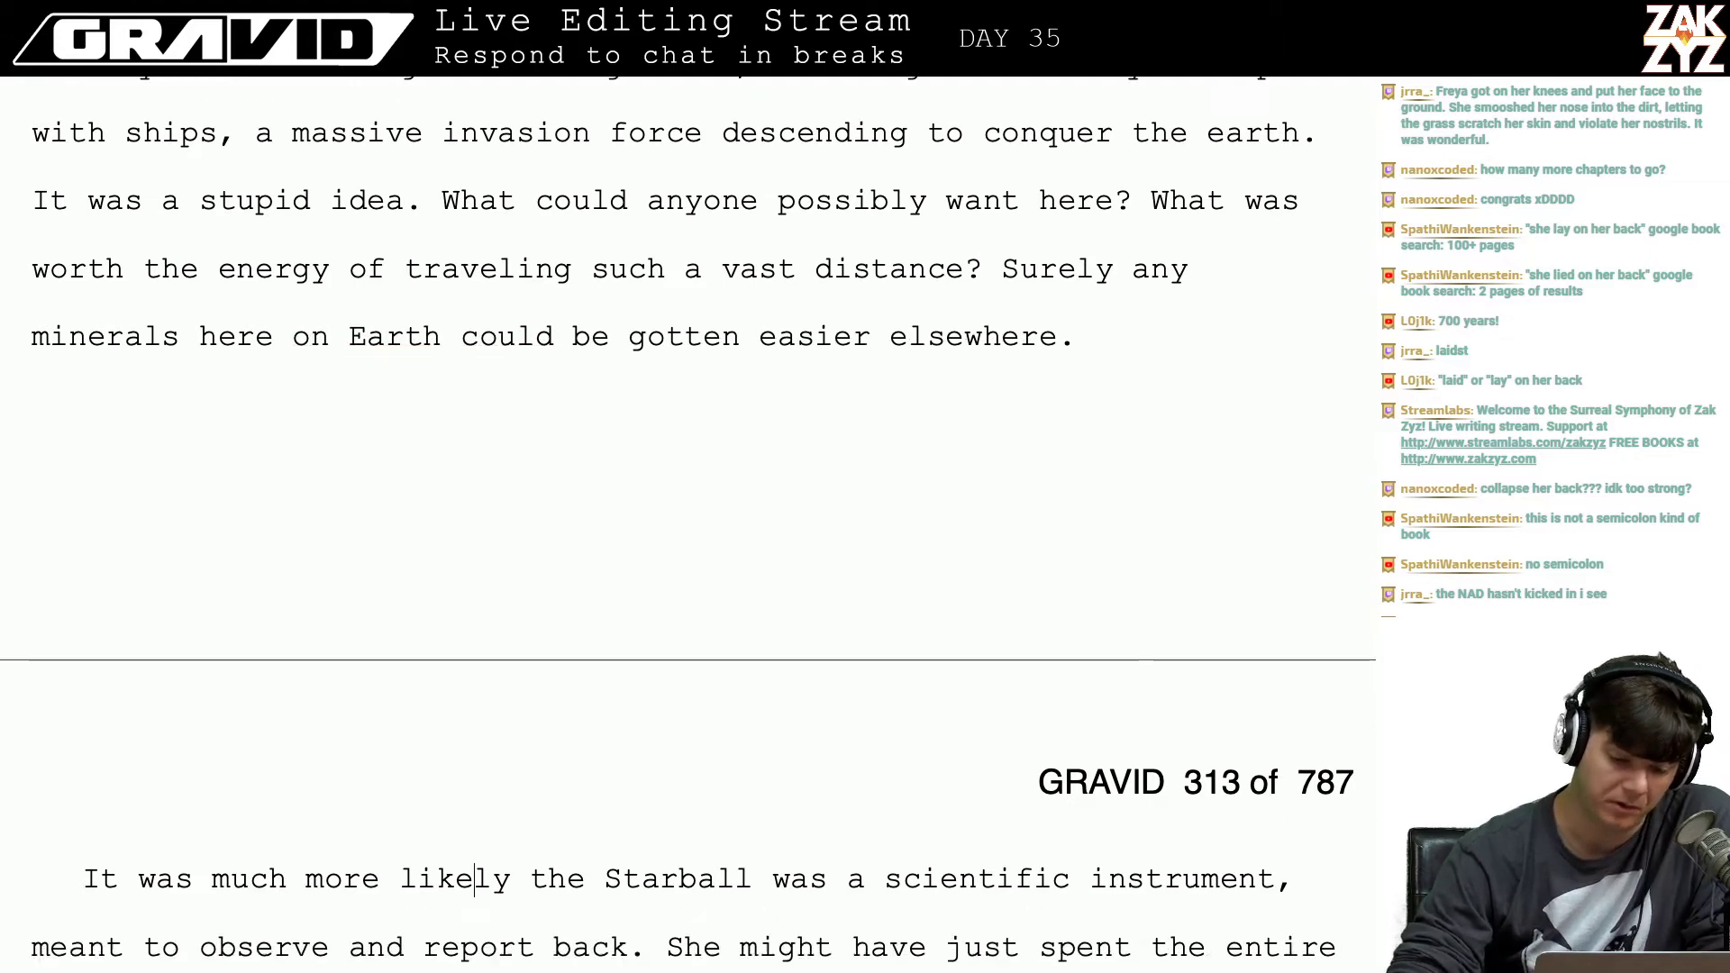
key("Down")
key("Down")
key("Down")
key("Down")
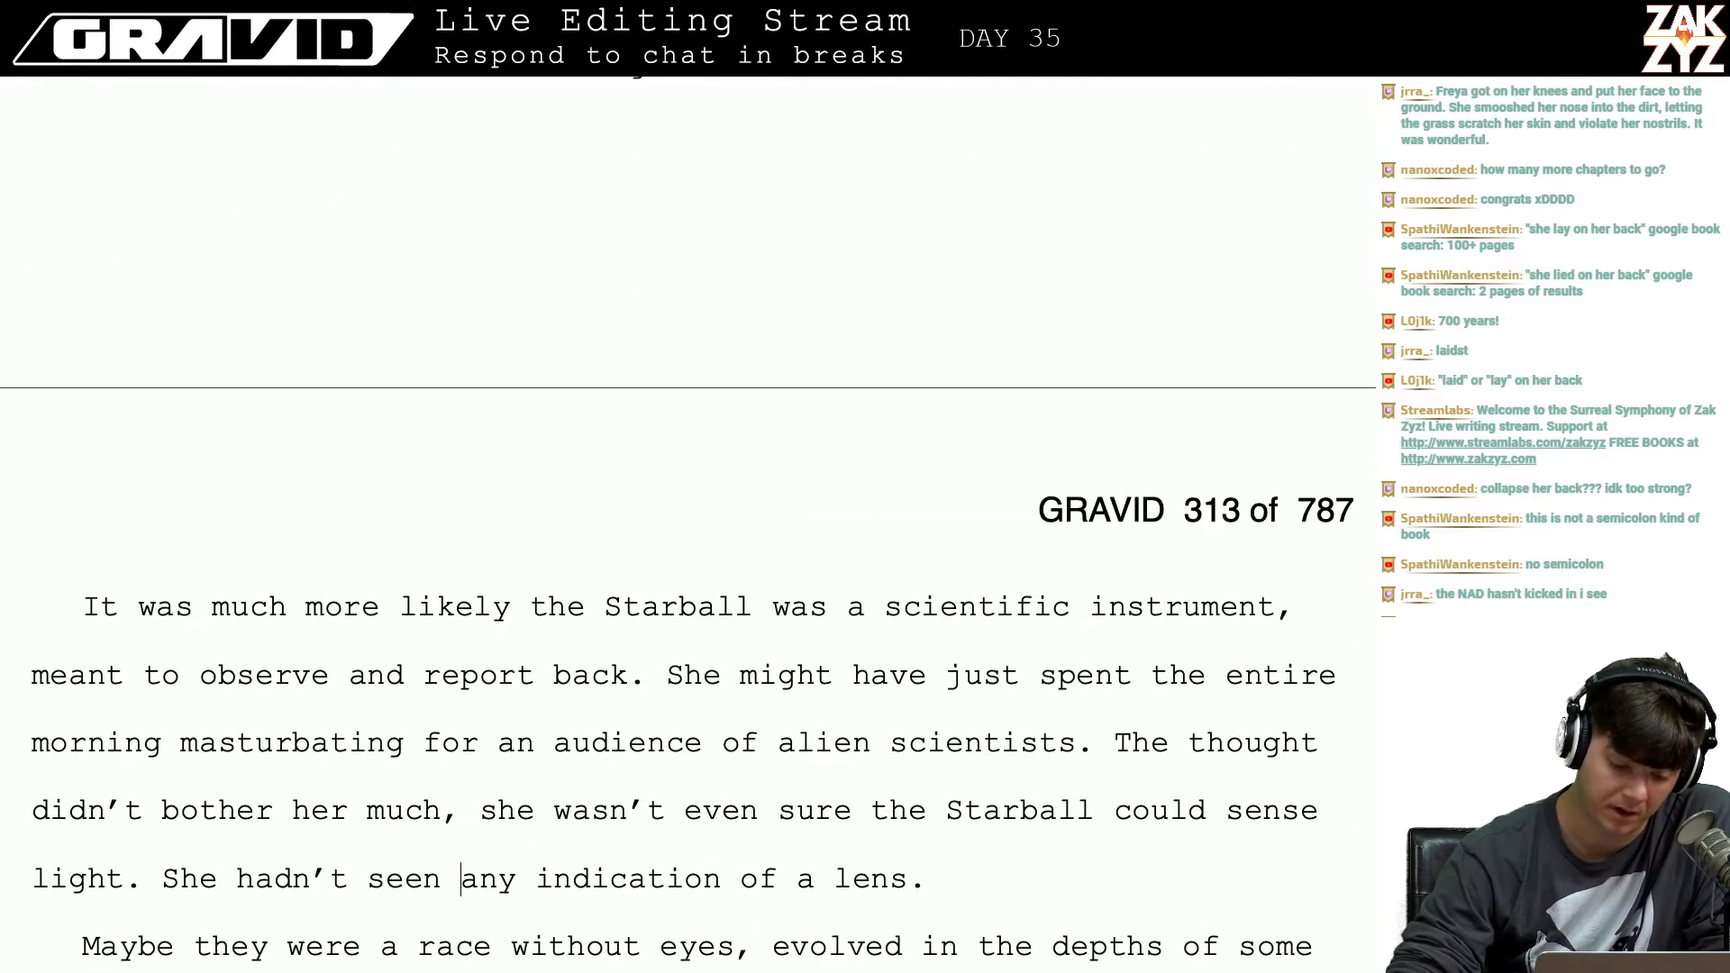
Step: Return the text cursor to just after the comma following "scientific instrument" in the Starball paragraph's opening sentence
key("Up")
key("Up")
key("Up")
key("Up")
key("Up")
key("Left")
key("Left")
key("Left")
key("Left")
key("Left")
key("Left")
key("Left")
key("Left")
key("Left")
key("Left")
key("Left")
key("Left")
key("Left")
key("Left")
key("Left")
key("Left")
key("Left")
key("Left")
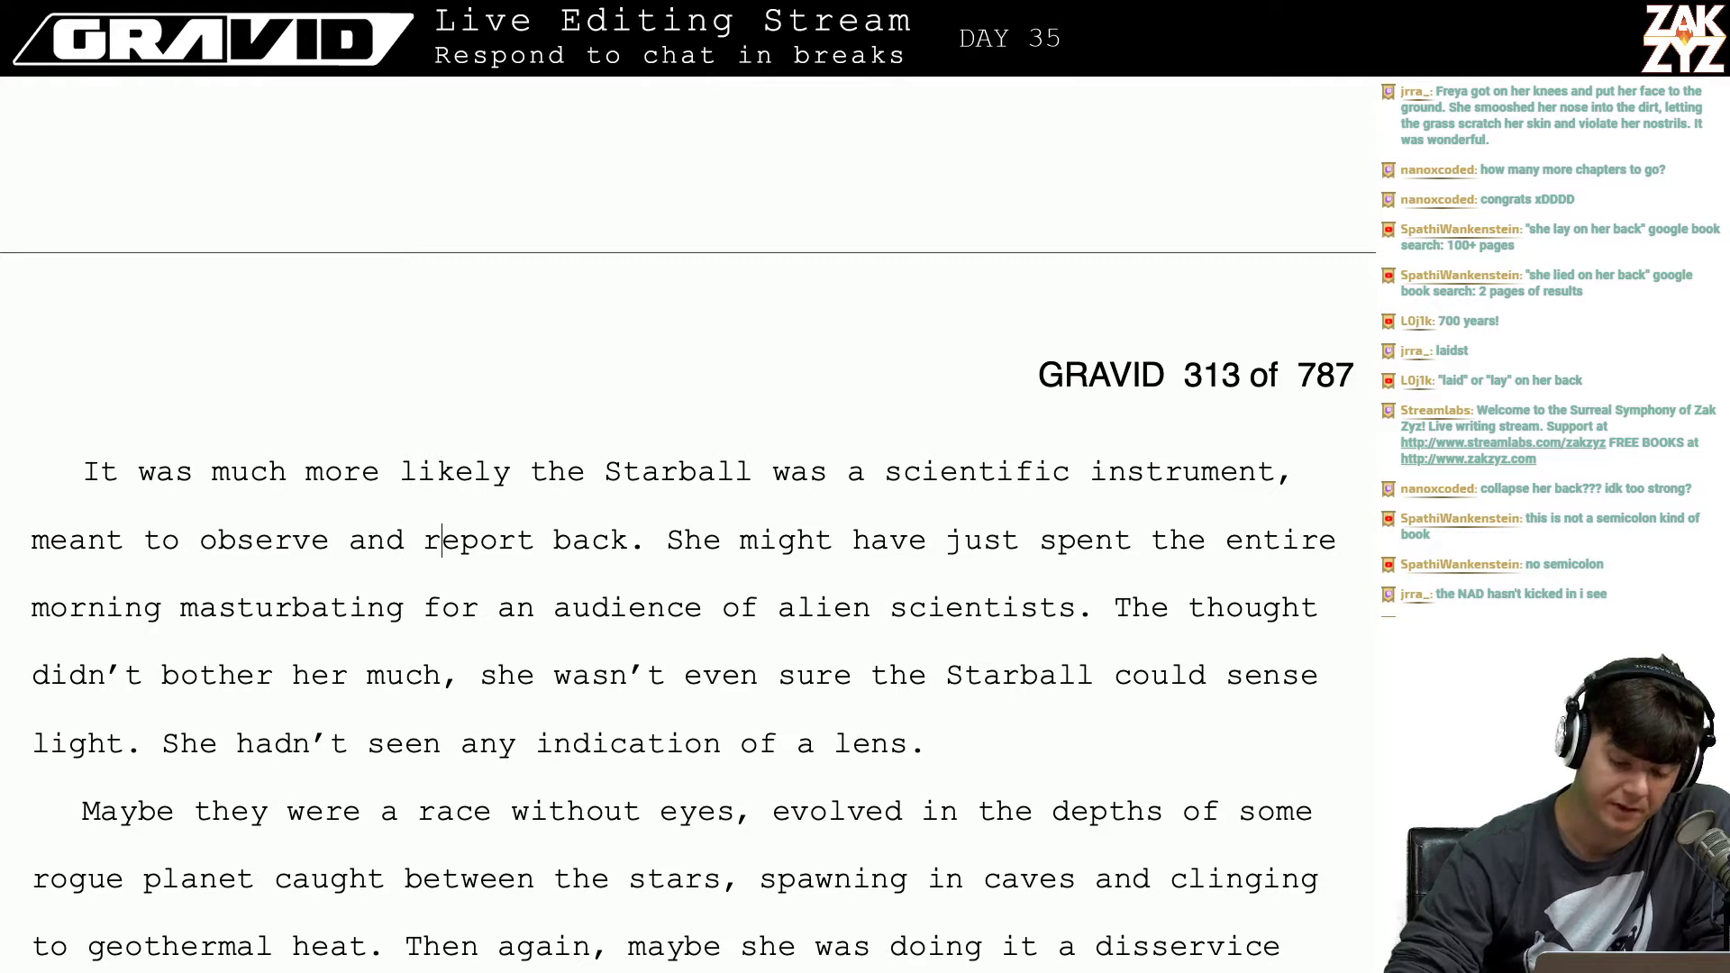
key("Left")
key("Left")
key("Left")
key("Left")
key("Left")
key("Left")
key("Left")
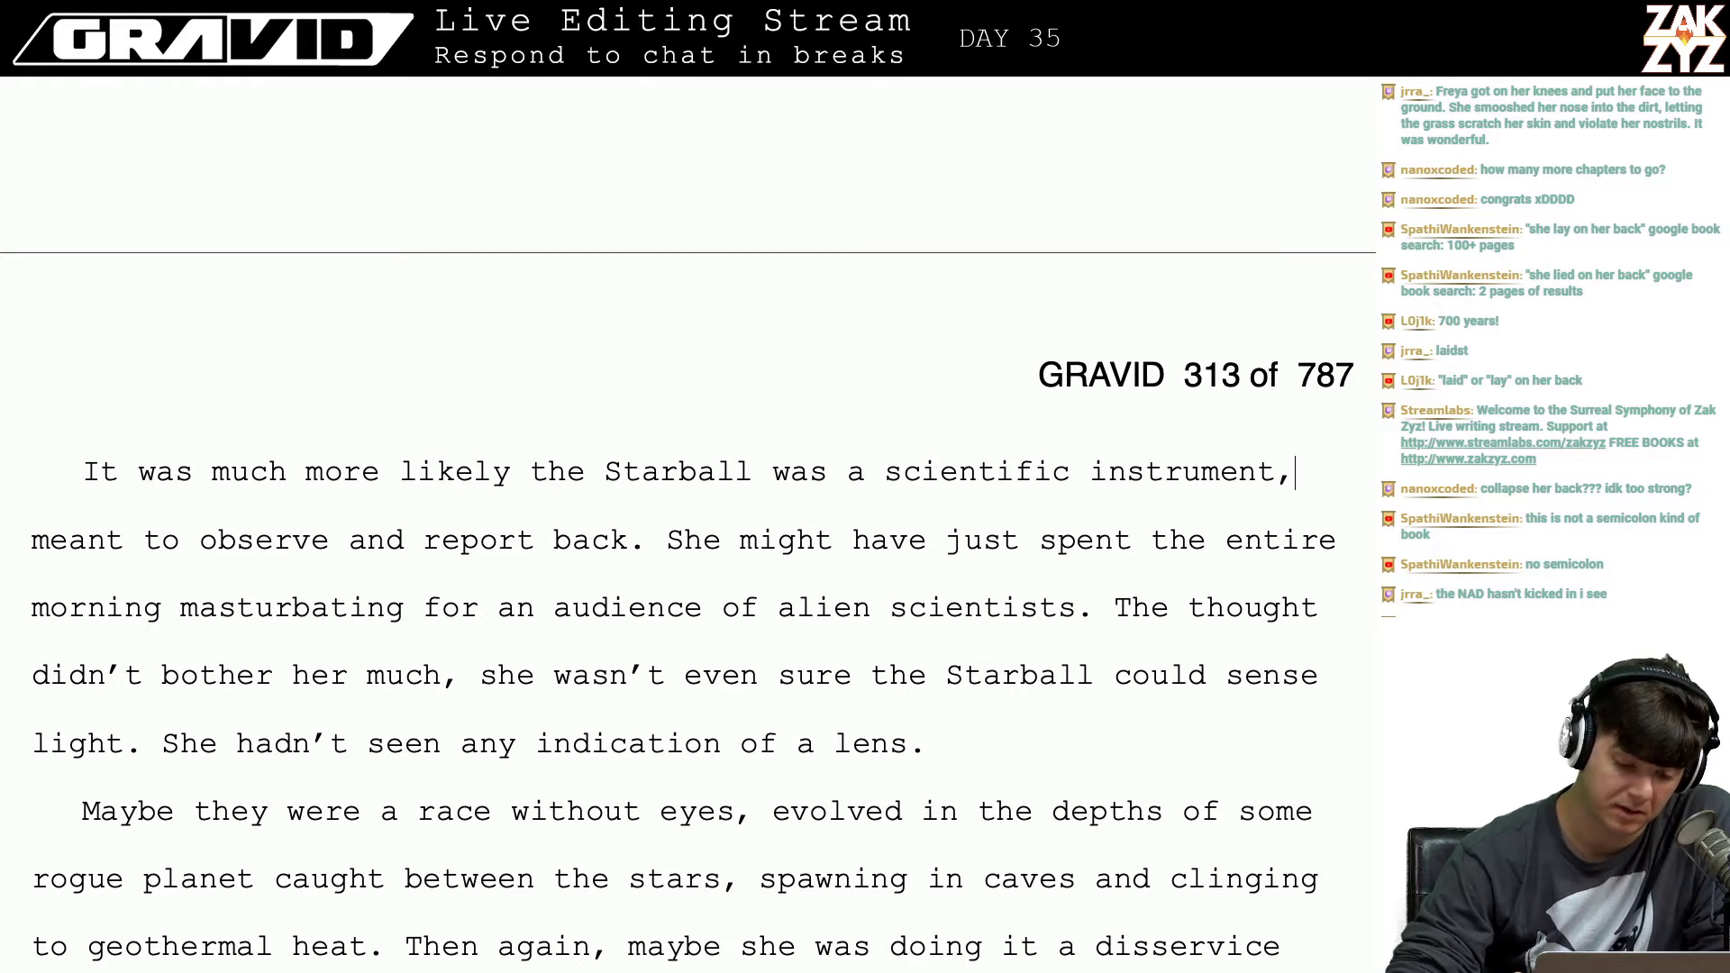
Step: Read through the paragraph on page 313 about the Starball being a scientific instrument, following the text with the cursor
key("Right")
key("Right")
key("Right")
key("Right")
key("Right")
key("Right")
key("Right")
key("Right")
key("Right")
key("Right")
key("Right")
key("Right")
key("Right")
key("Right")
key("Right")
key("Right")
key("Right")
key("Right")
key("Right")
key("Right")
key("Right")
key("Right")
key("Right")
key("Right")
key("Right")
key("Right")
key("Right")
key("Right")
key("Right")
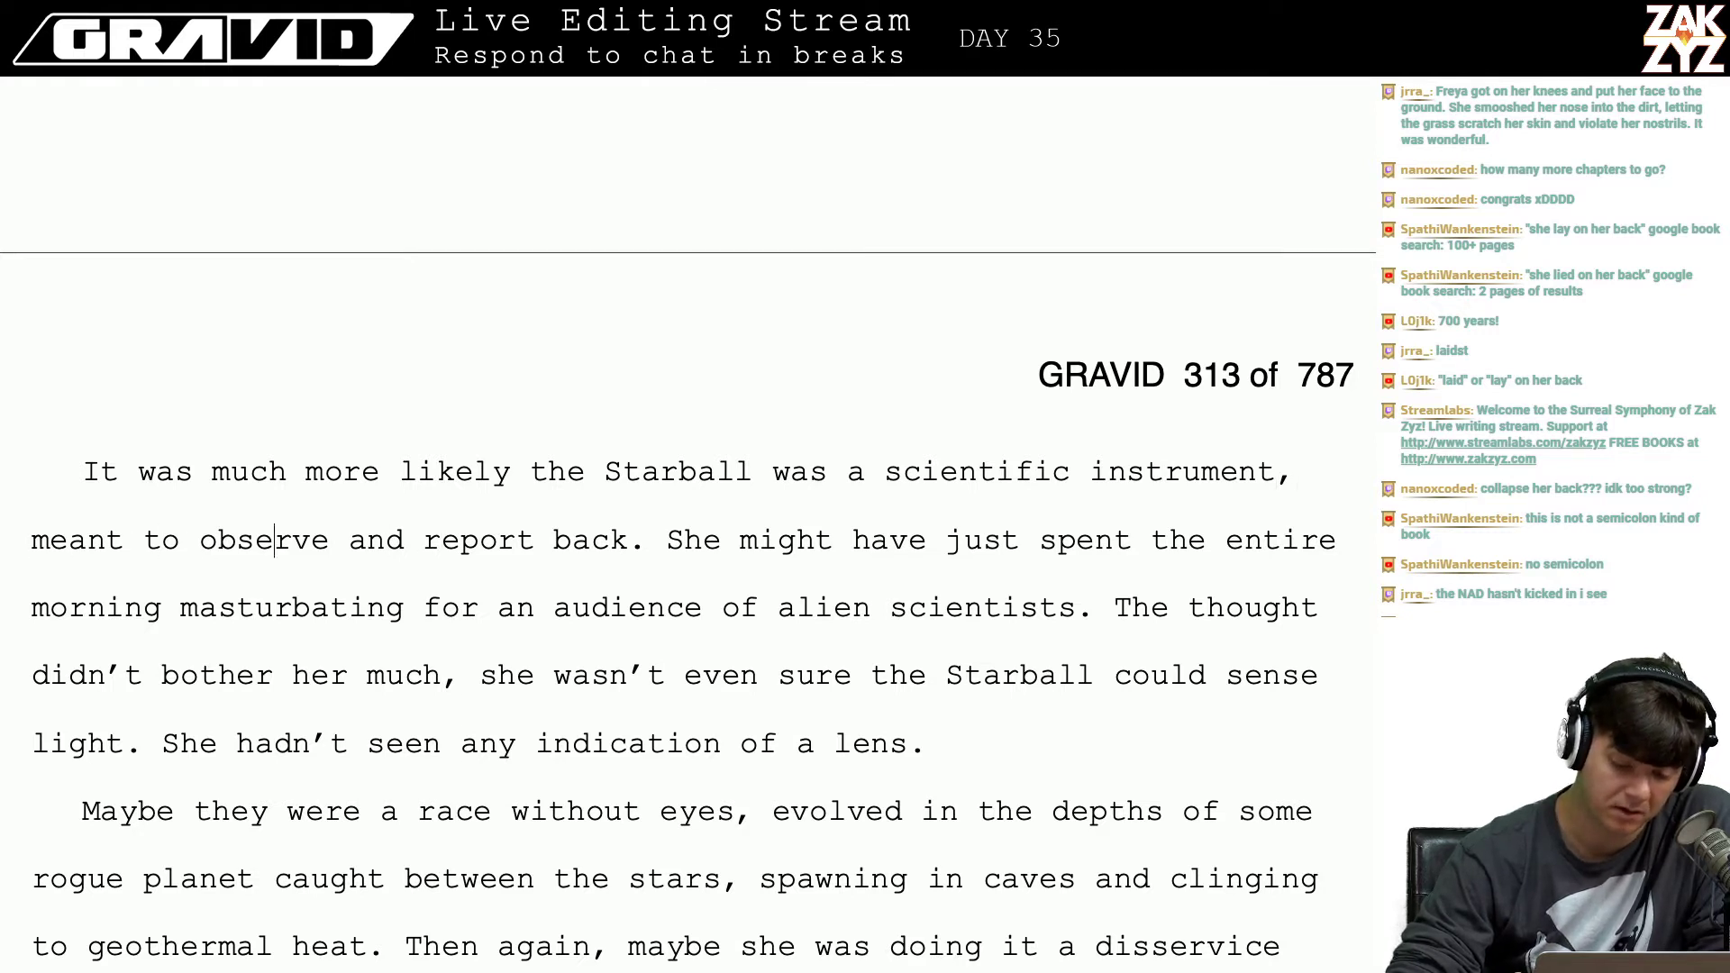
key("Right")
key("Right")
key("Right")
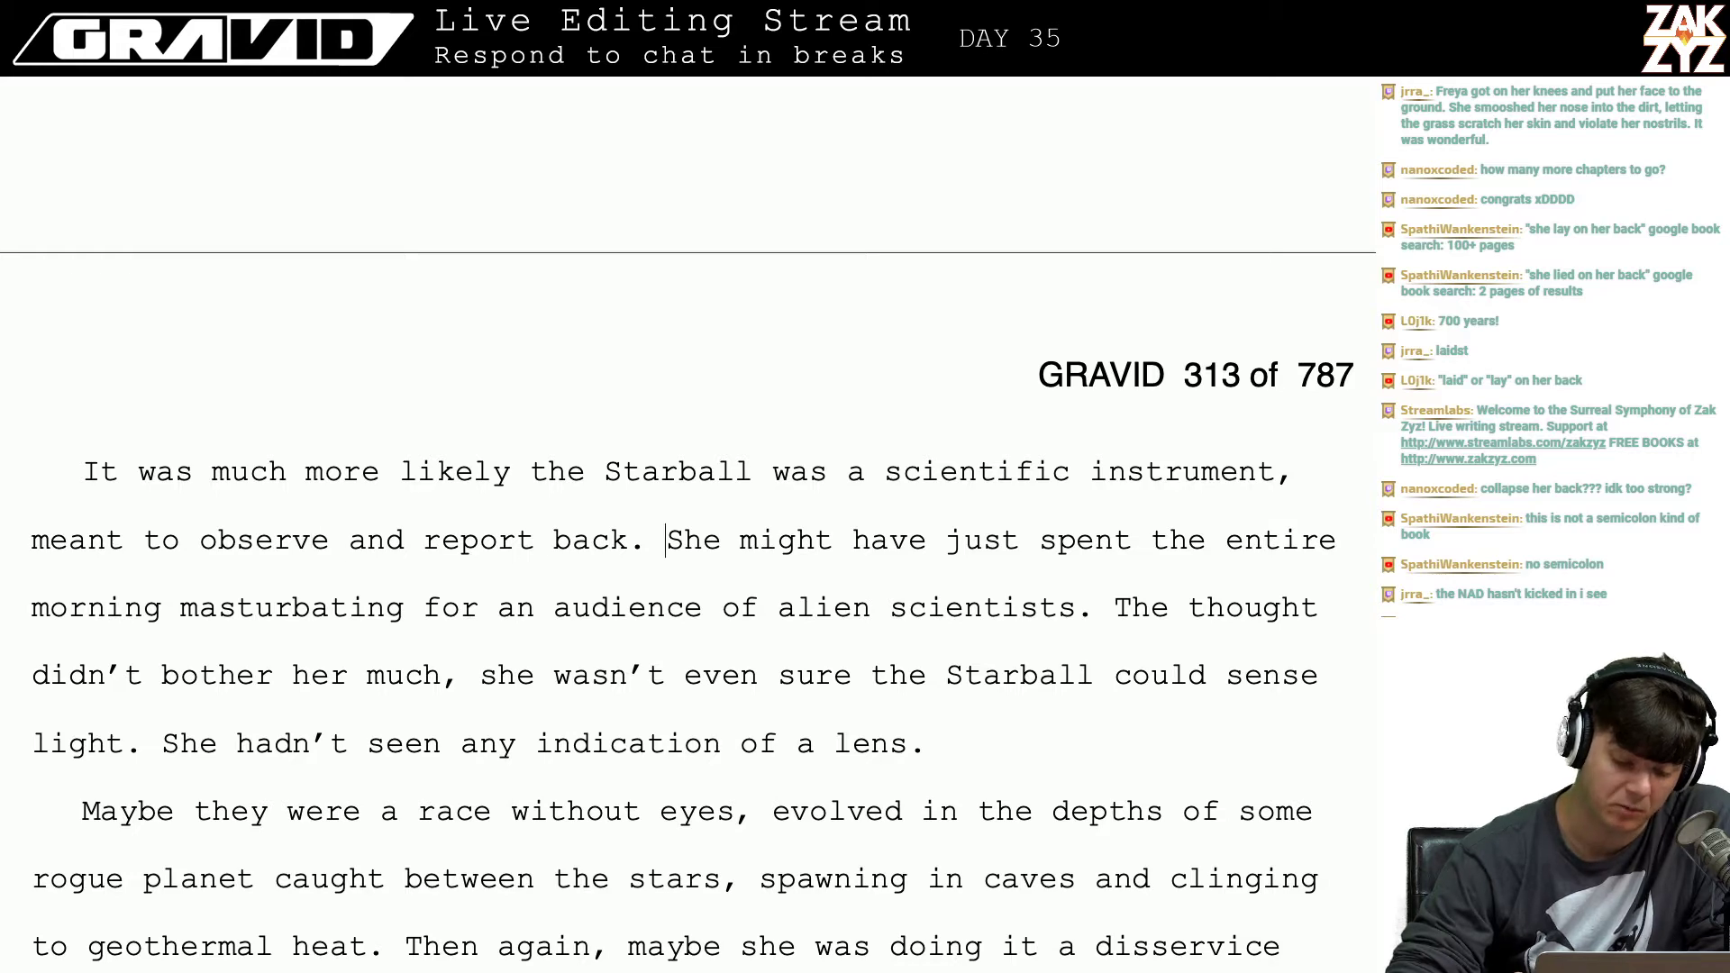
key("Down")
key("Down")
key("Down")
key("Down")
key("Down")
key("Down")
key("Down")
key("Down")
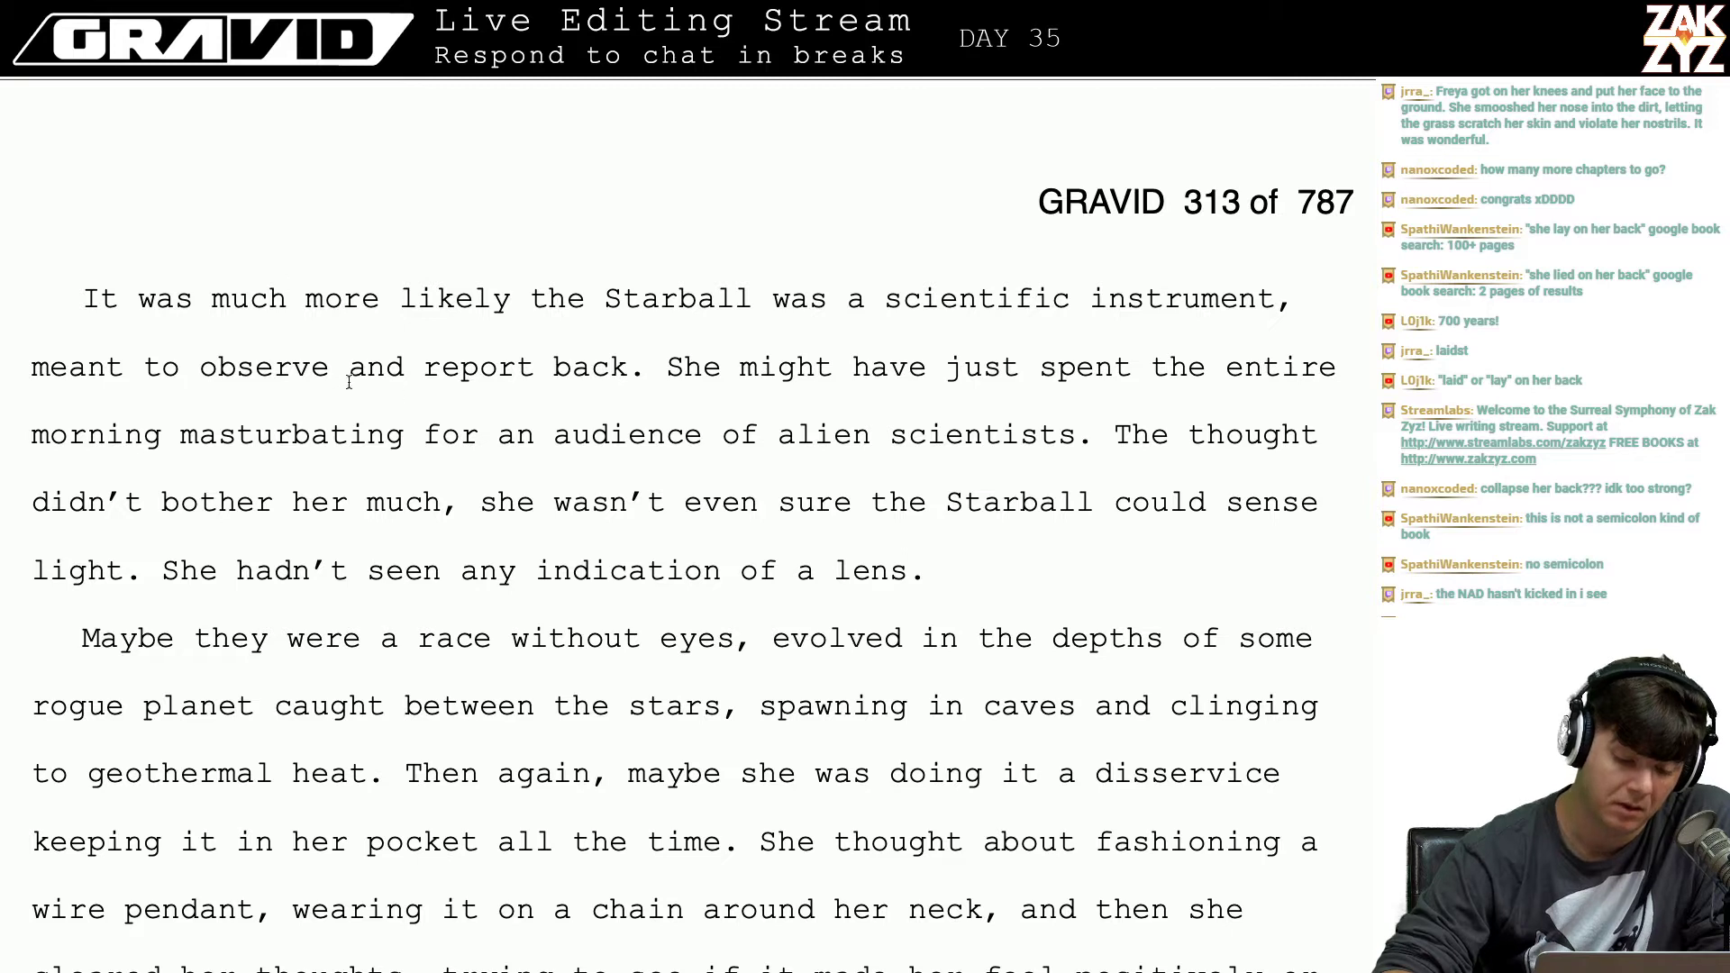
left_click(343, 520)
key("Right")
key("Right")
key("Right")
key("Right")
key("Right")
key("Right")
key("Right")
key("Right")
key("Right")
key("Right")
key("Right")
key("Right")
key("Right")
key("Right")
key("Right")
key("Right")
key("Right")
key("Right")
key("Right")
key("Right")
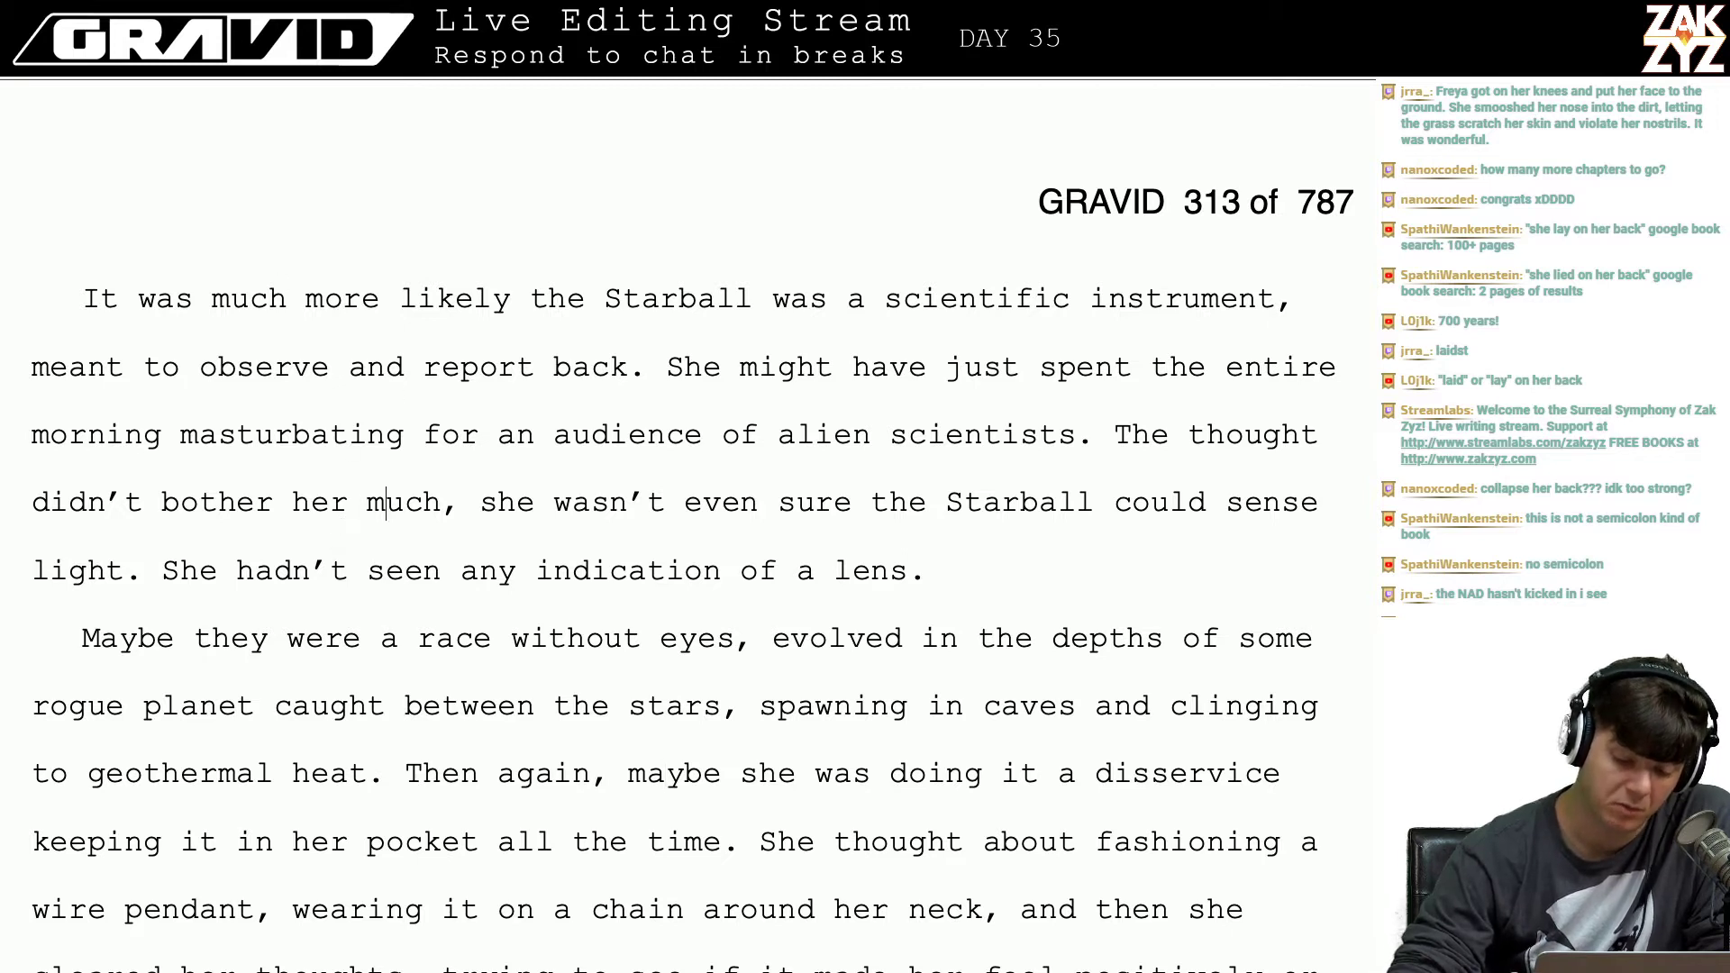
key("Right")
key("Right")
key("Right")
key("Down")
key("Down")
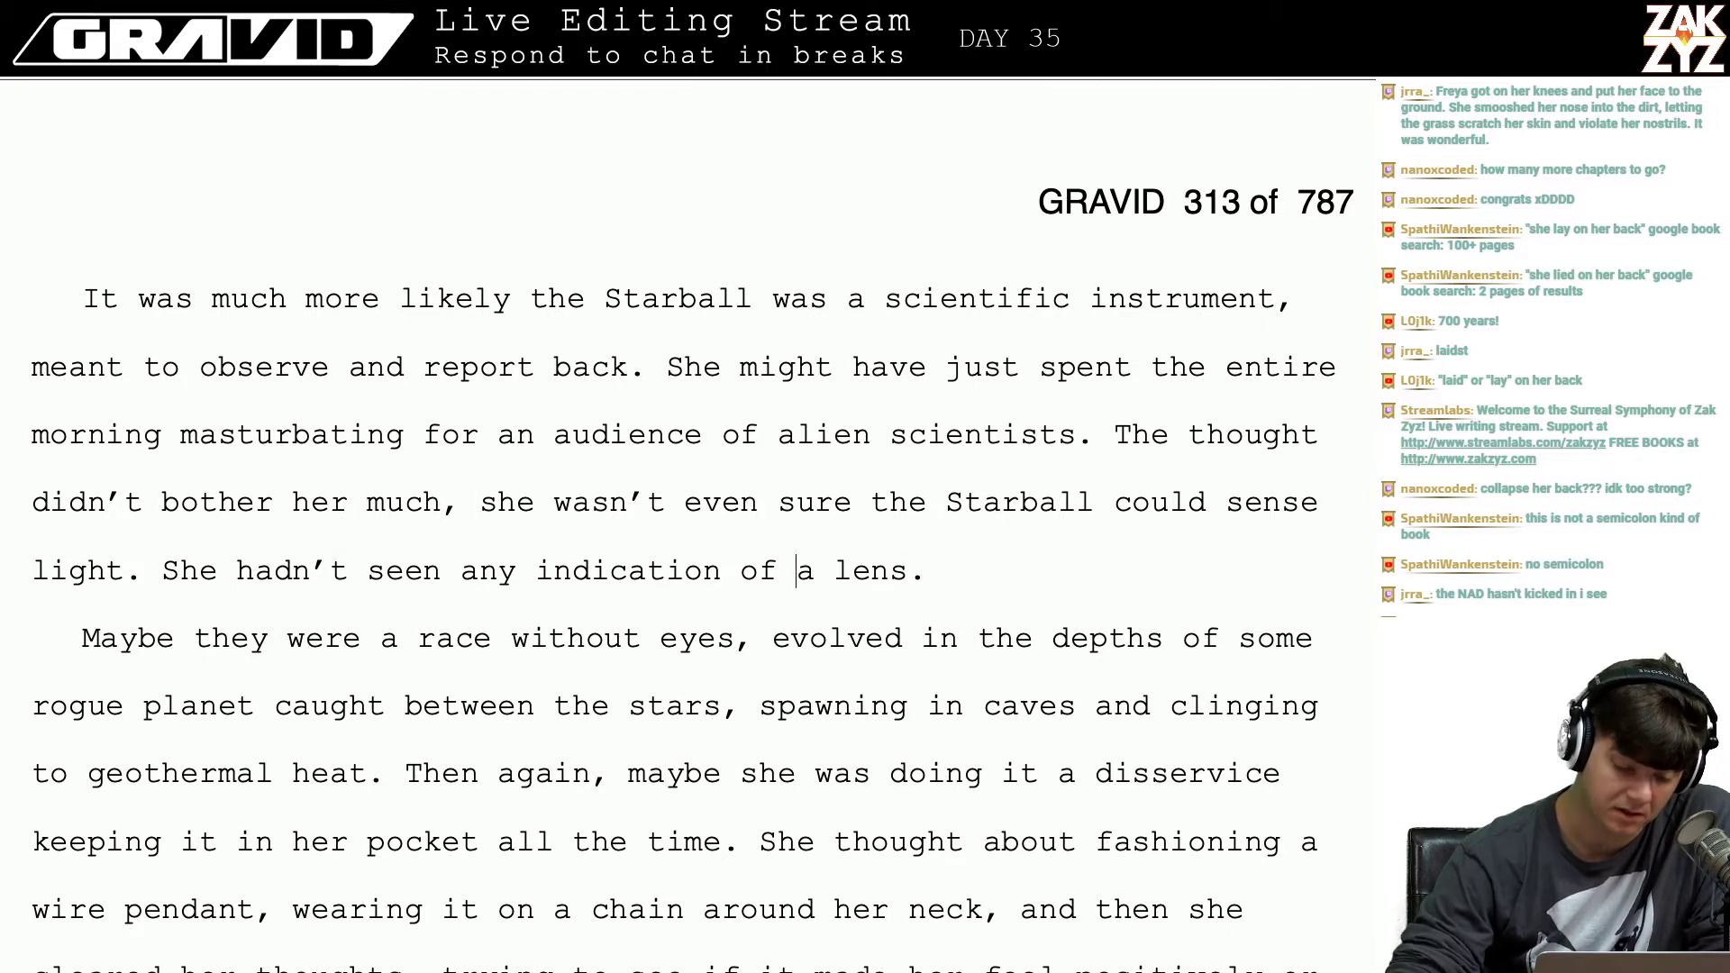
Step: Read on through the paragraph beginning "Maybe they were a race without eyes"
key("Down")
key("Down")
key("Down")
key("Down")
key("Down")
key("Down")
key("Down")
key("Down")
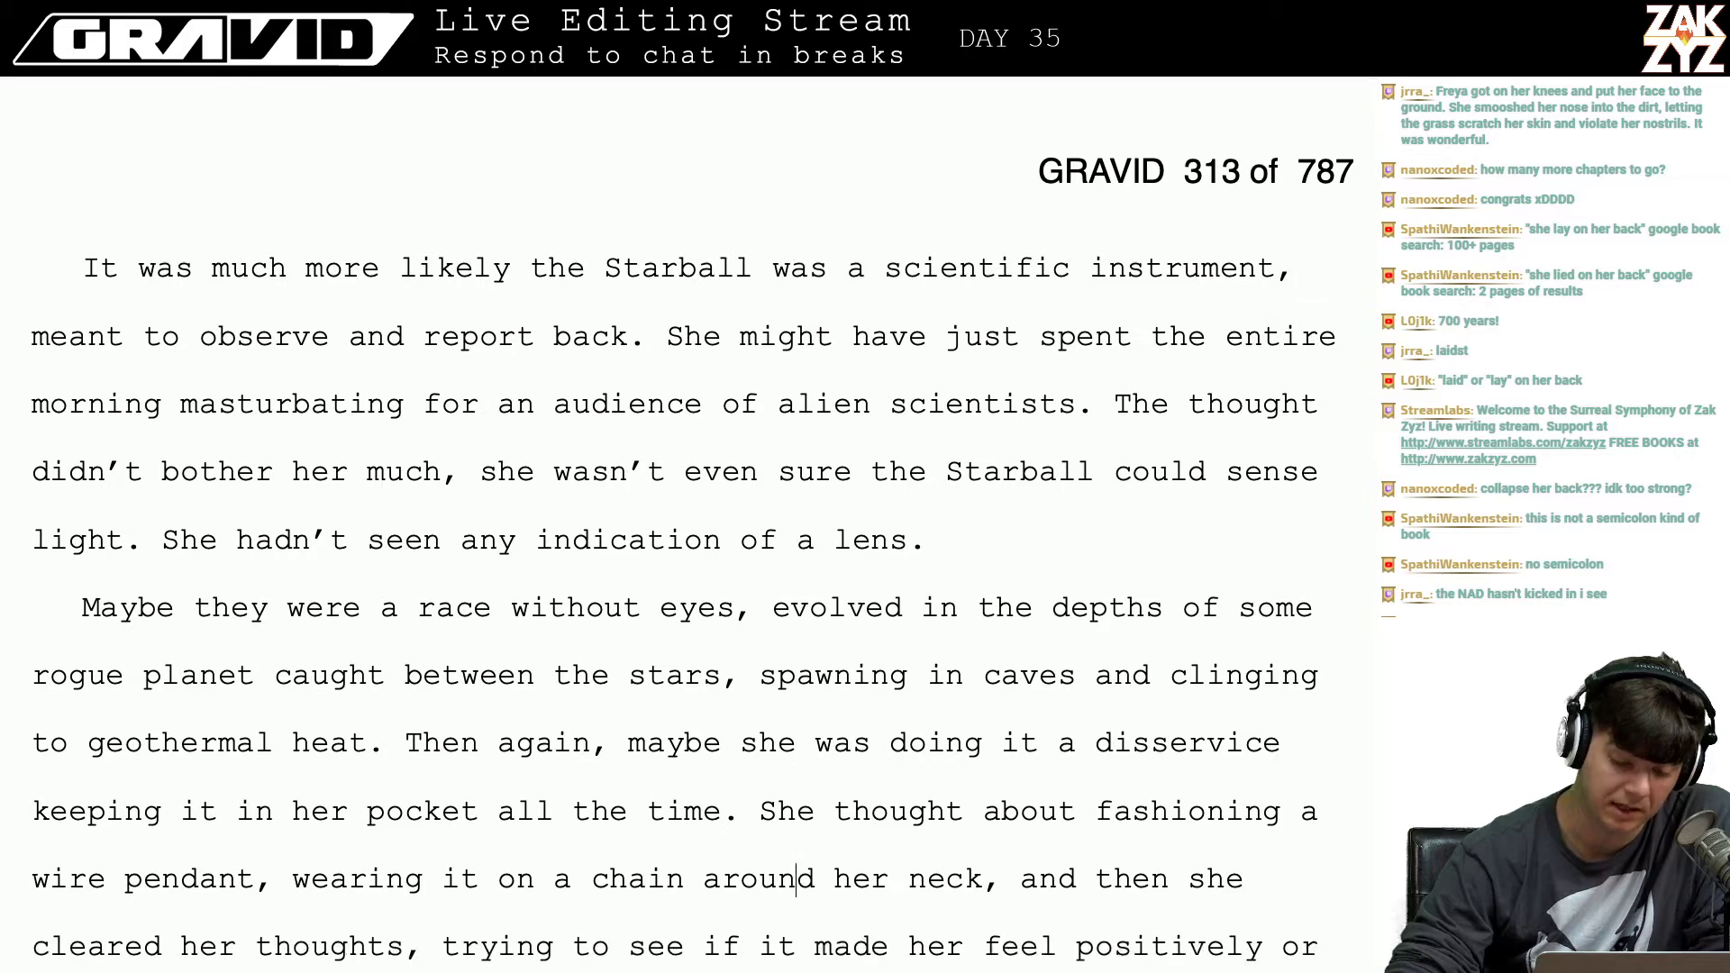
key("Down")
key("Down")
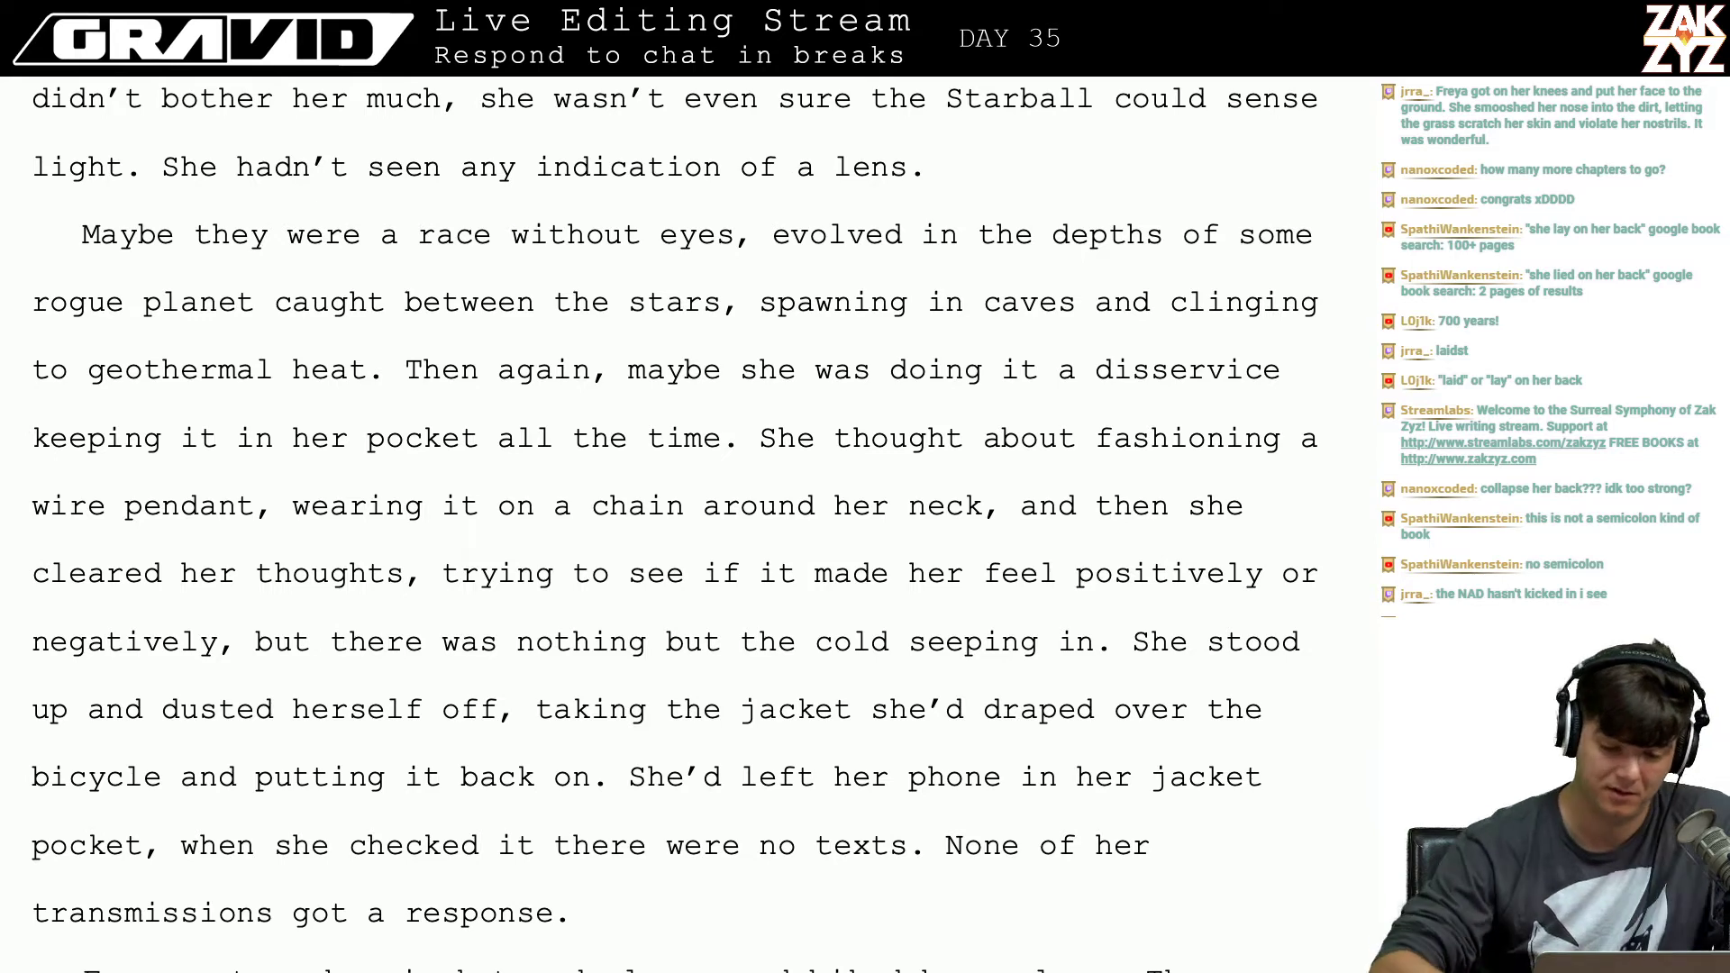
Step: Replace the comma after "caught between the stars" with a period and start a new sentence: "She imagined a race of reptilians"
left_click(734, 304)
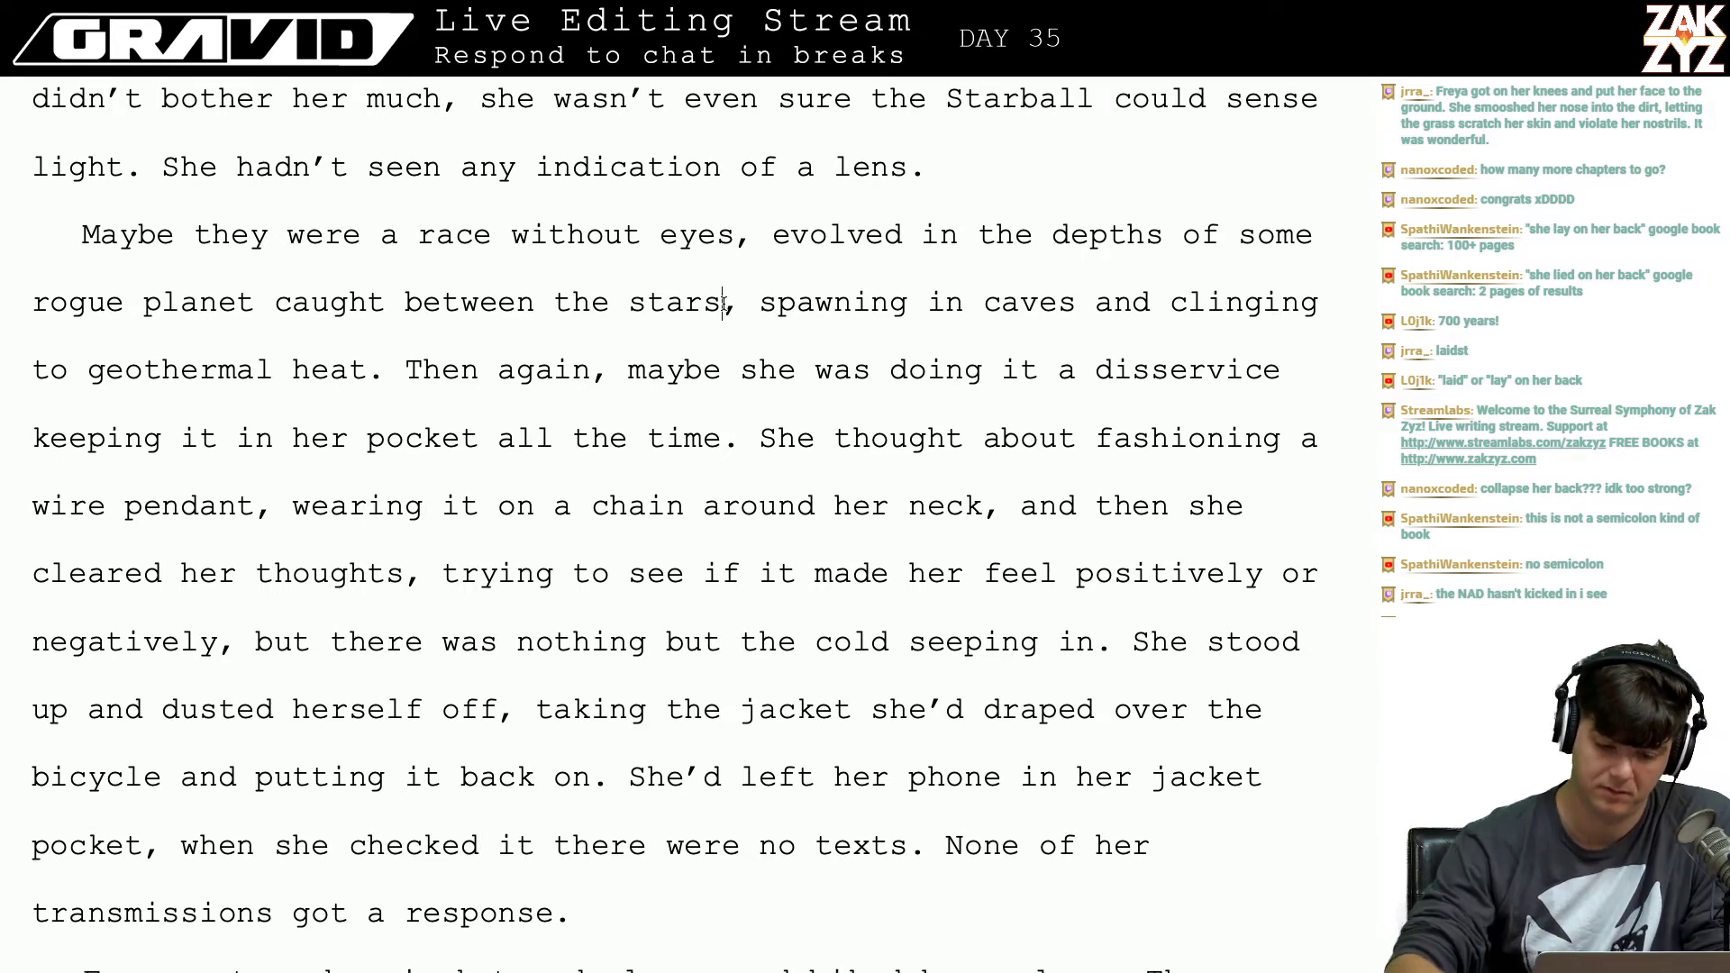
key("BackSpace")
type(". She imagined ")
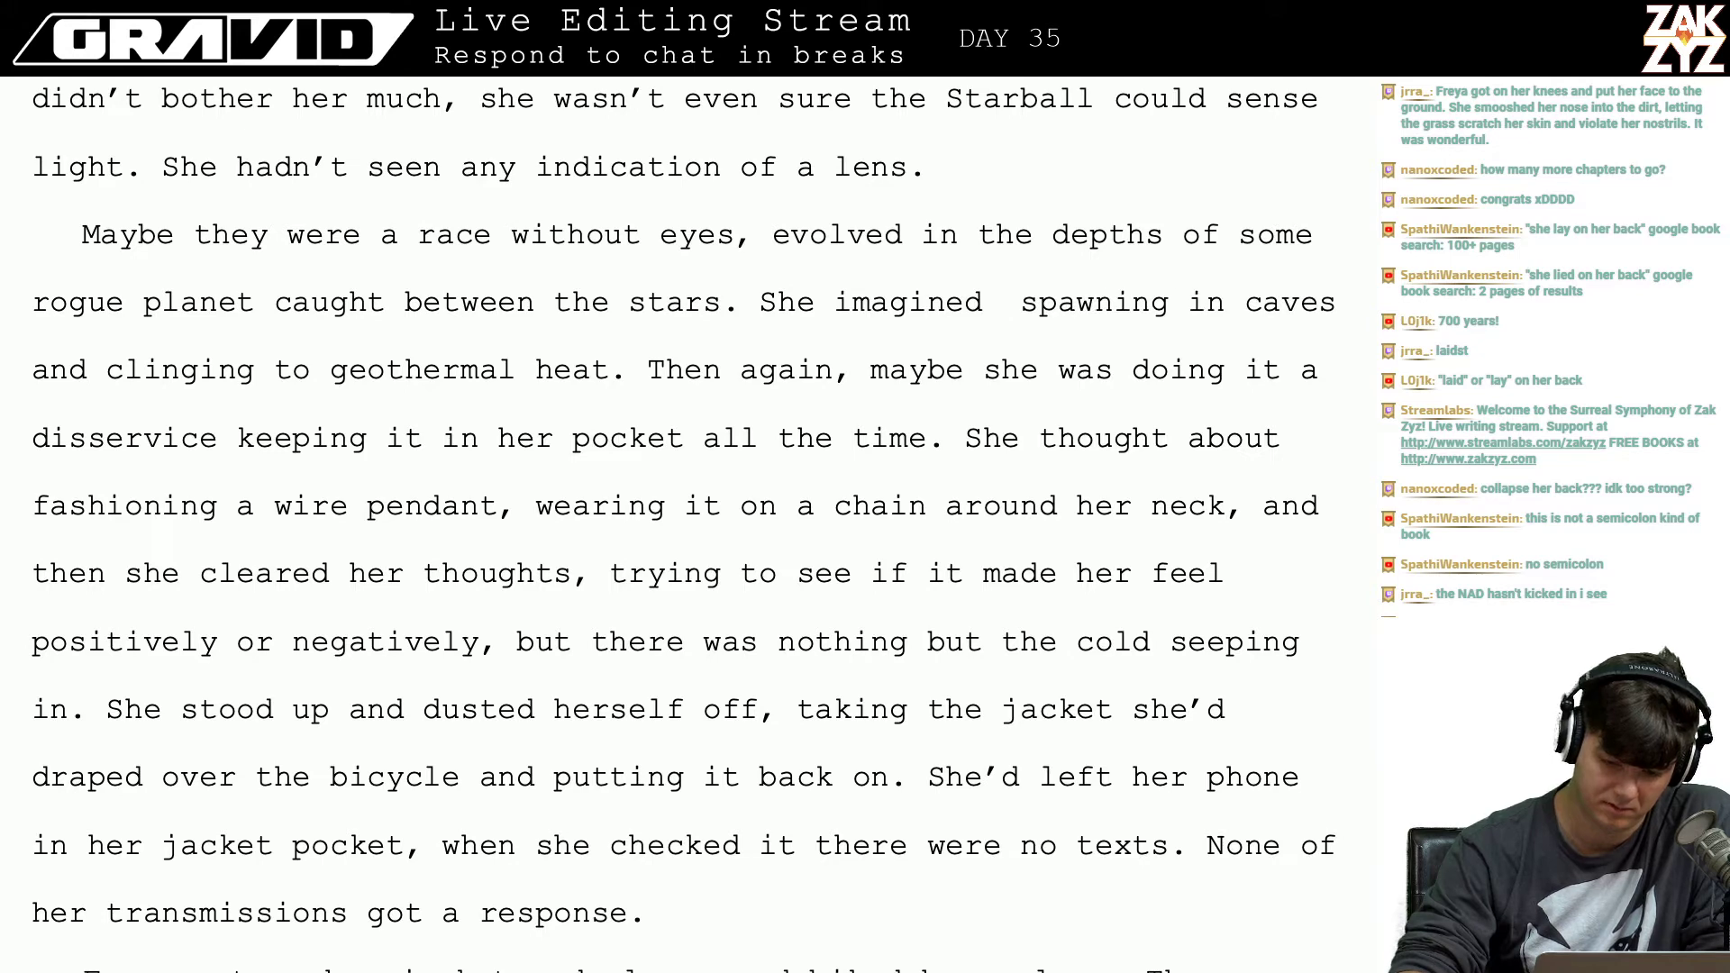
type("a race of ")
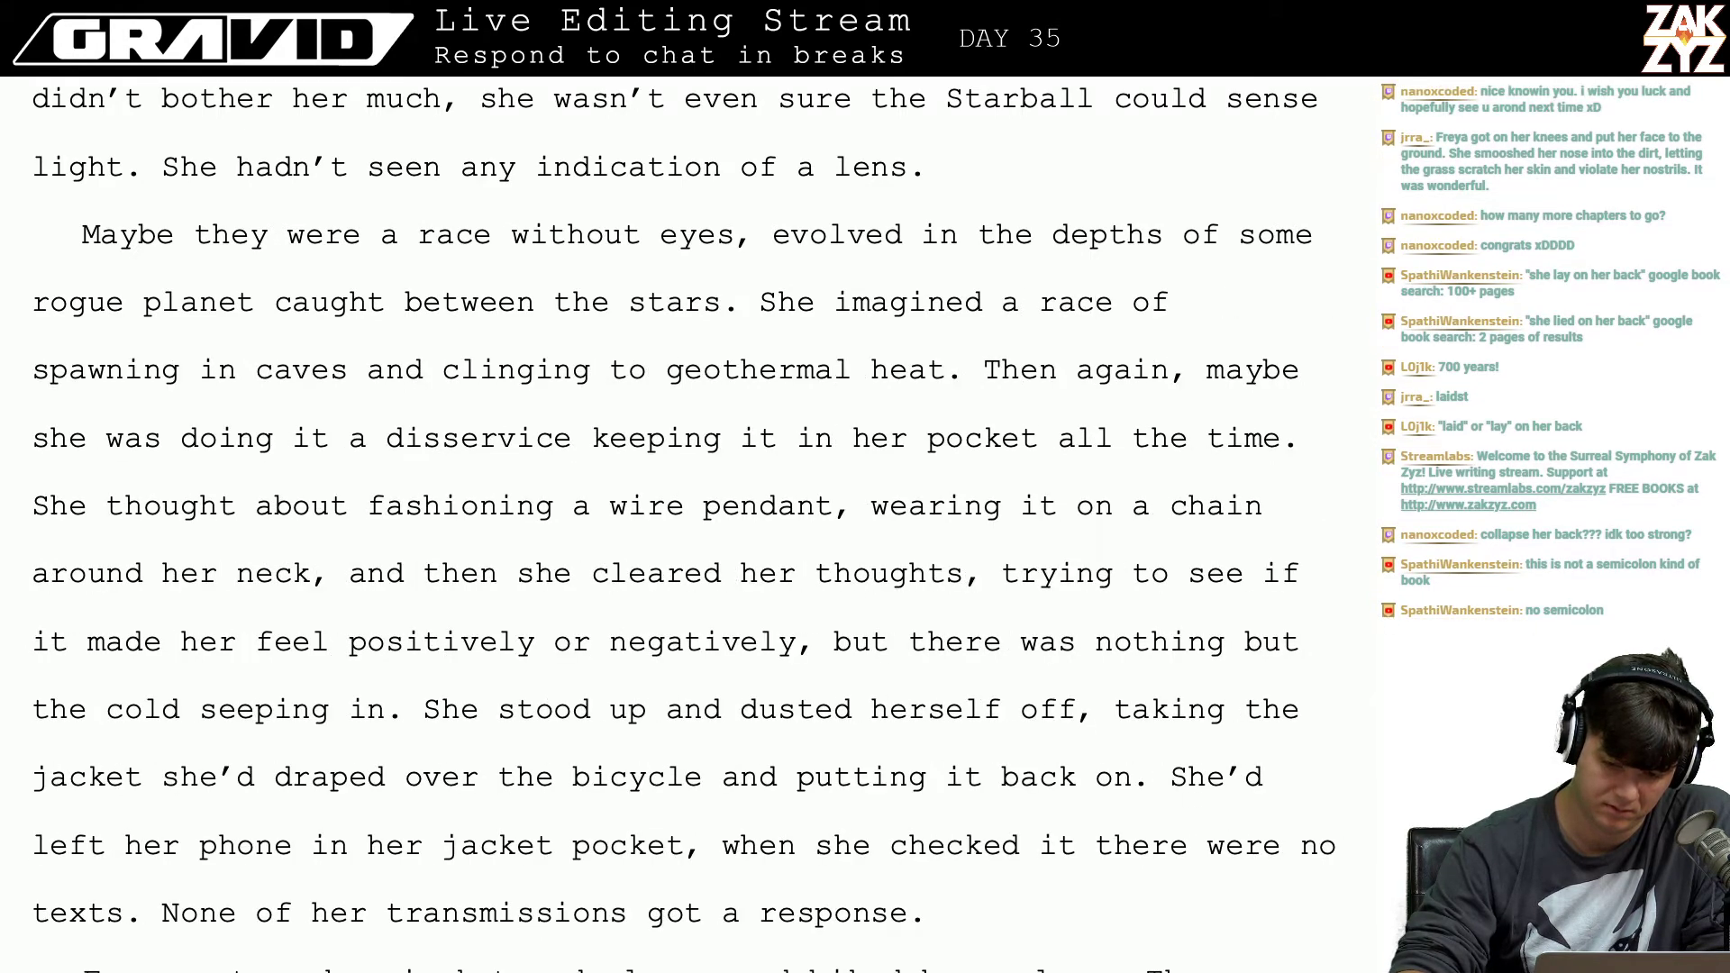
type("reptilians spawning in caves and clinging to geothermal heat. Then")
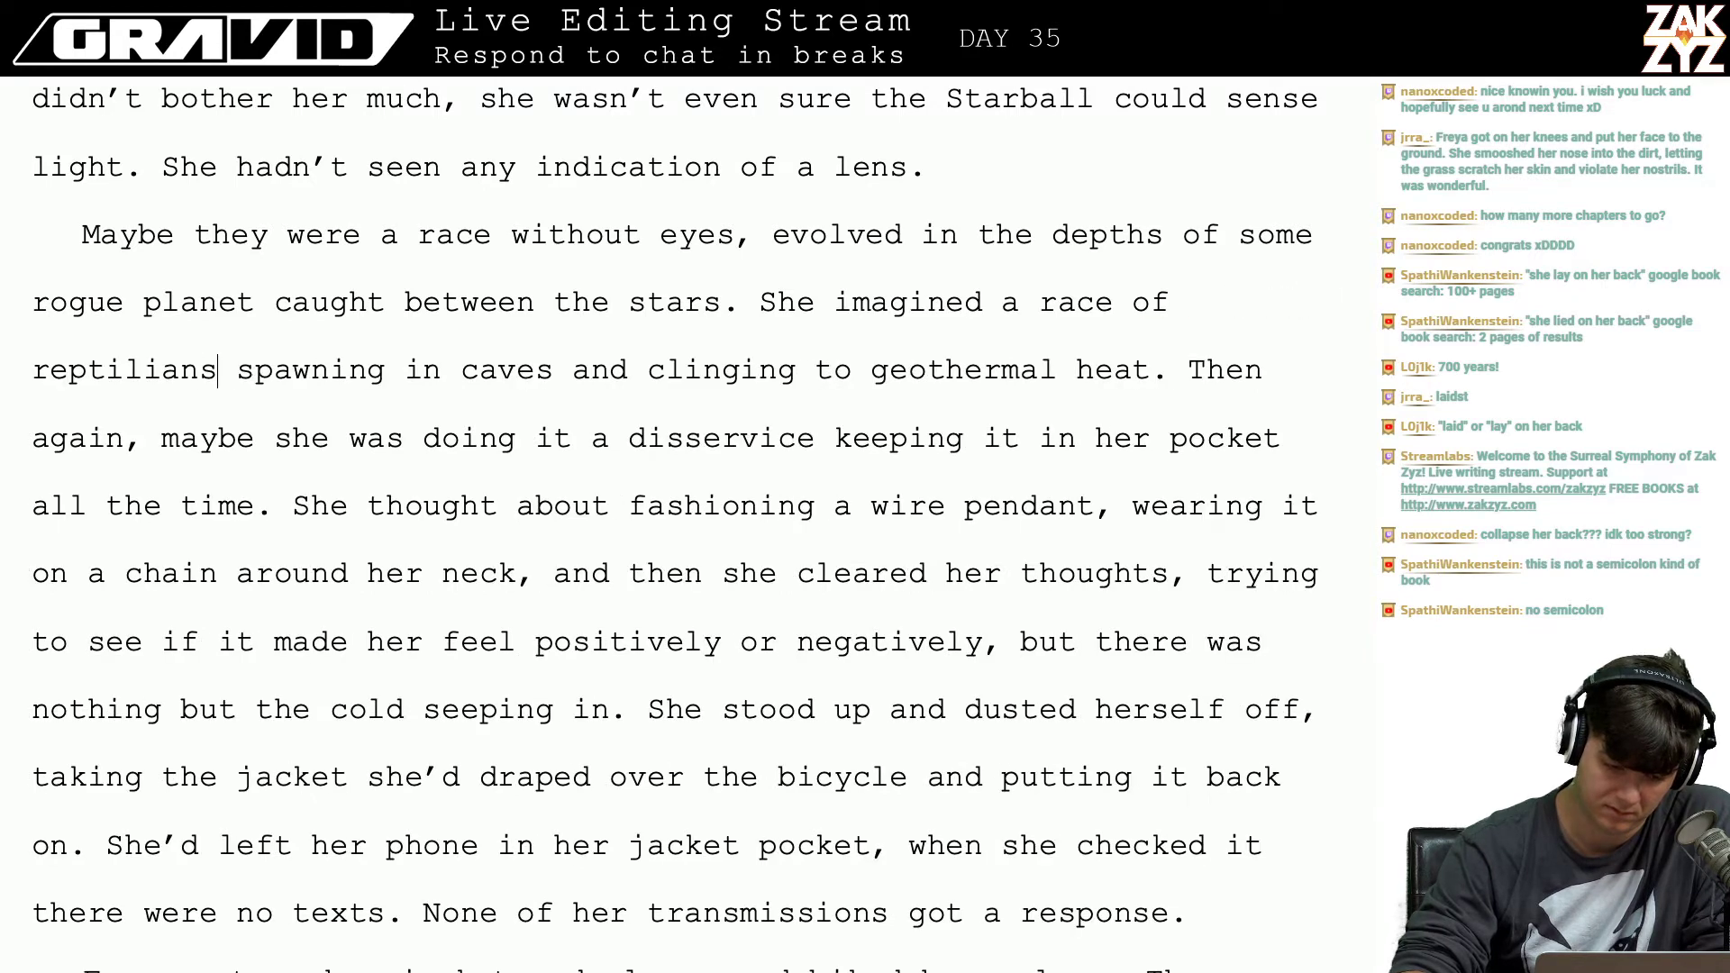
Step: Replace "reptilians" with "squat lizard people" in the new sentence before "spawning in caves"
key("BackSpace")
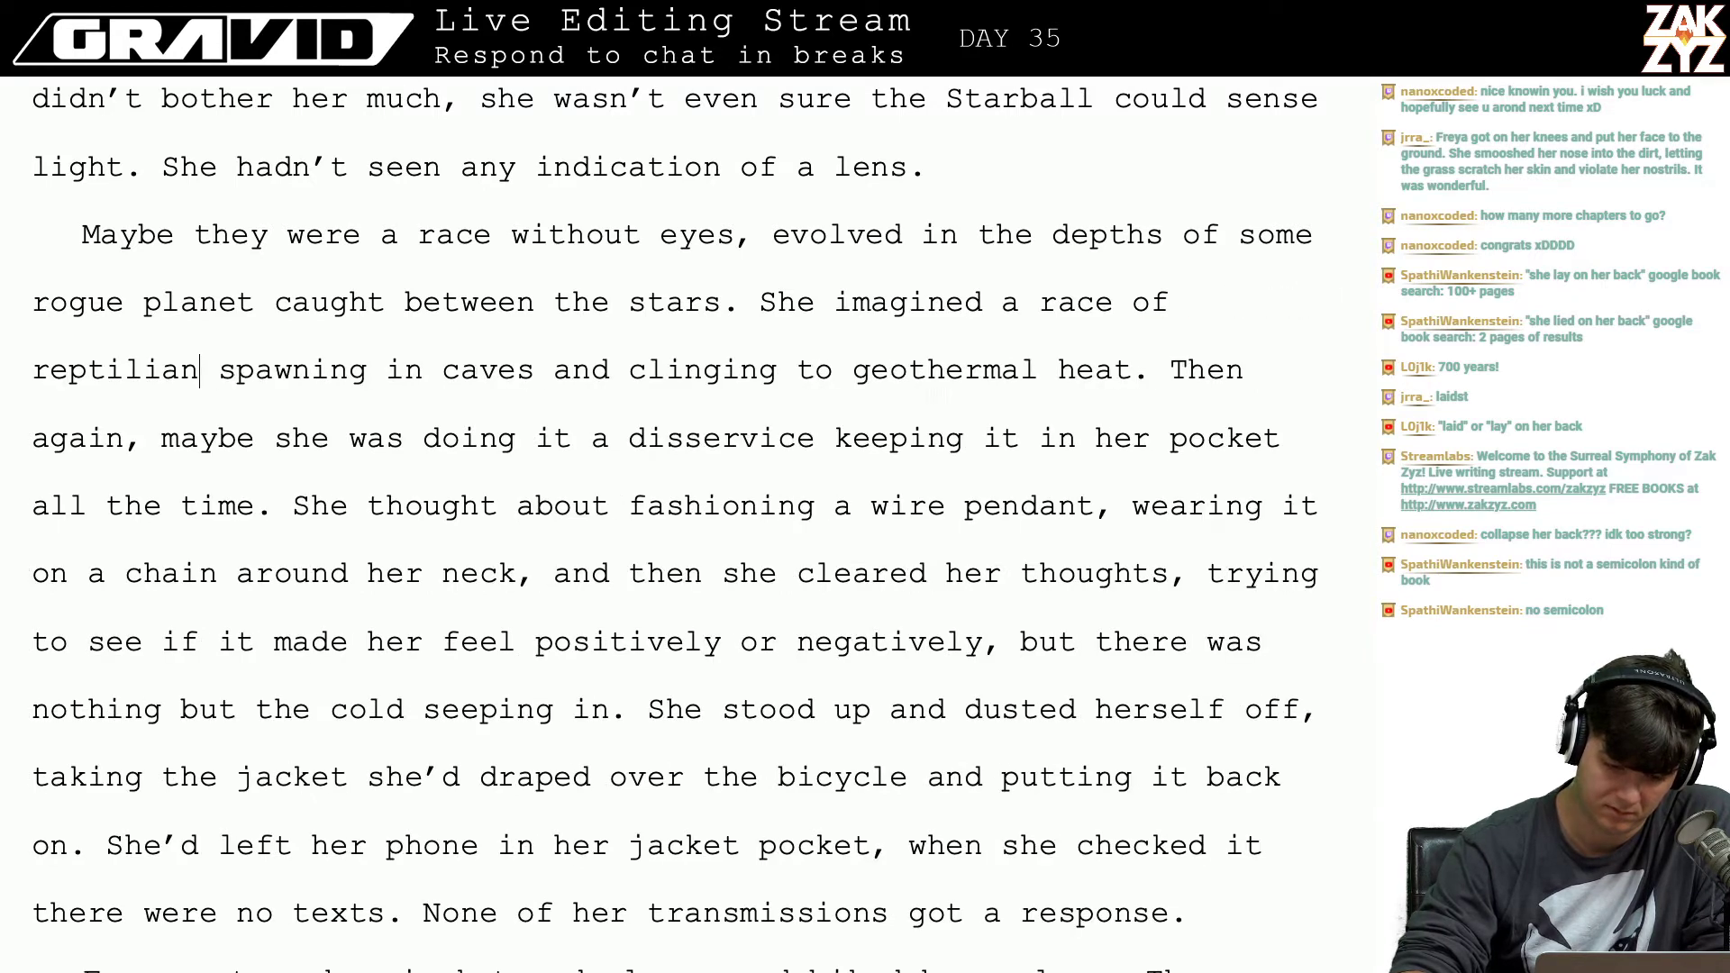
key("BackSpace")
key("BackSpace")
key("BackSpace")
key("BackSpace")
key("BackSpace")
key("BackSpace")
key("BackSpace")
key("BackSpace")
key("BackSpace")
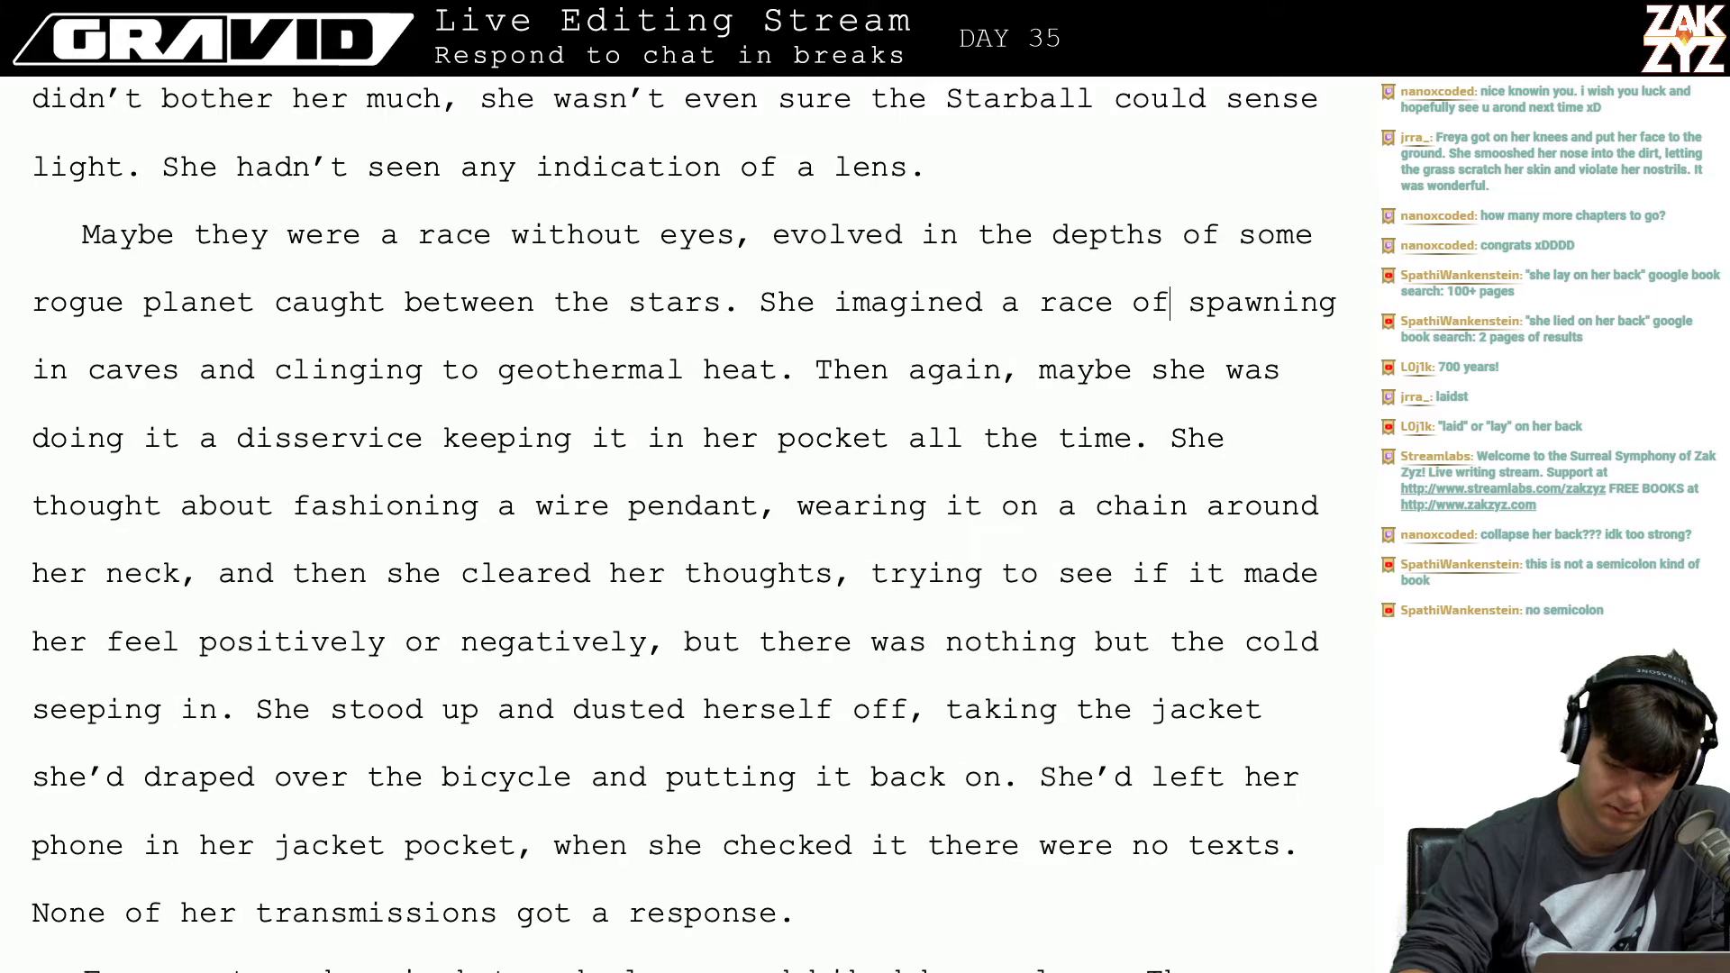
type("squat")
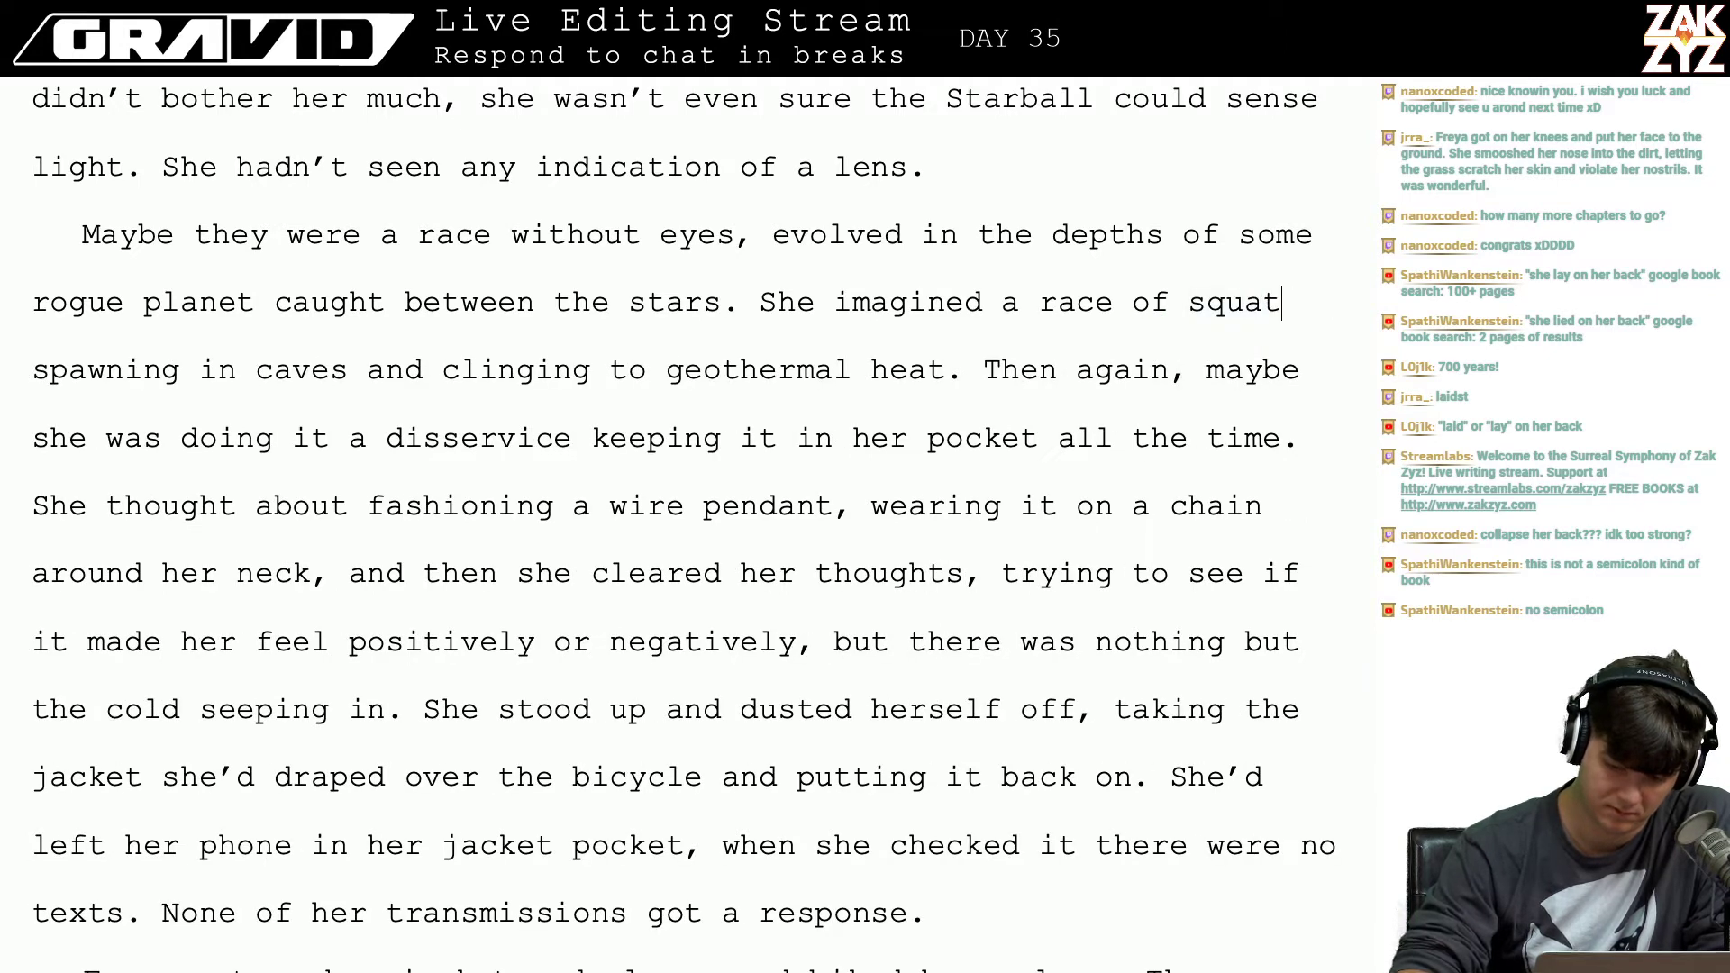
type(" lizard peopl")
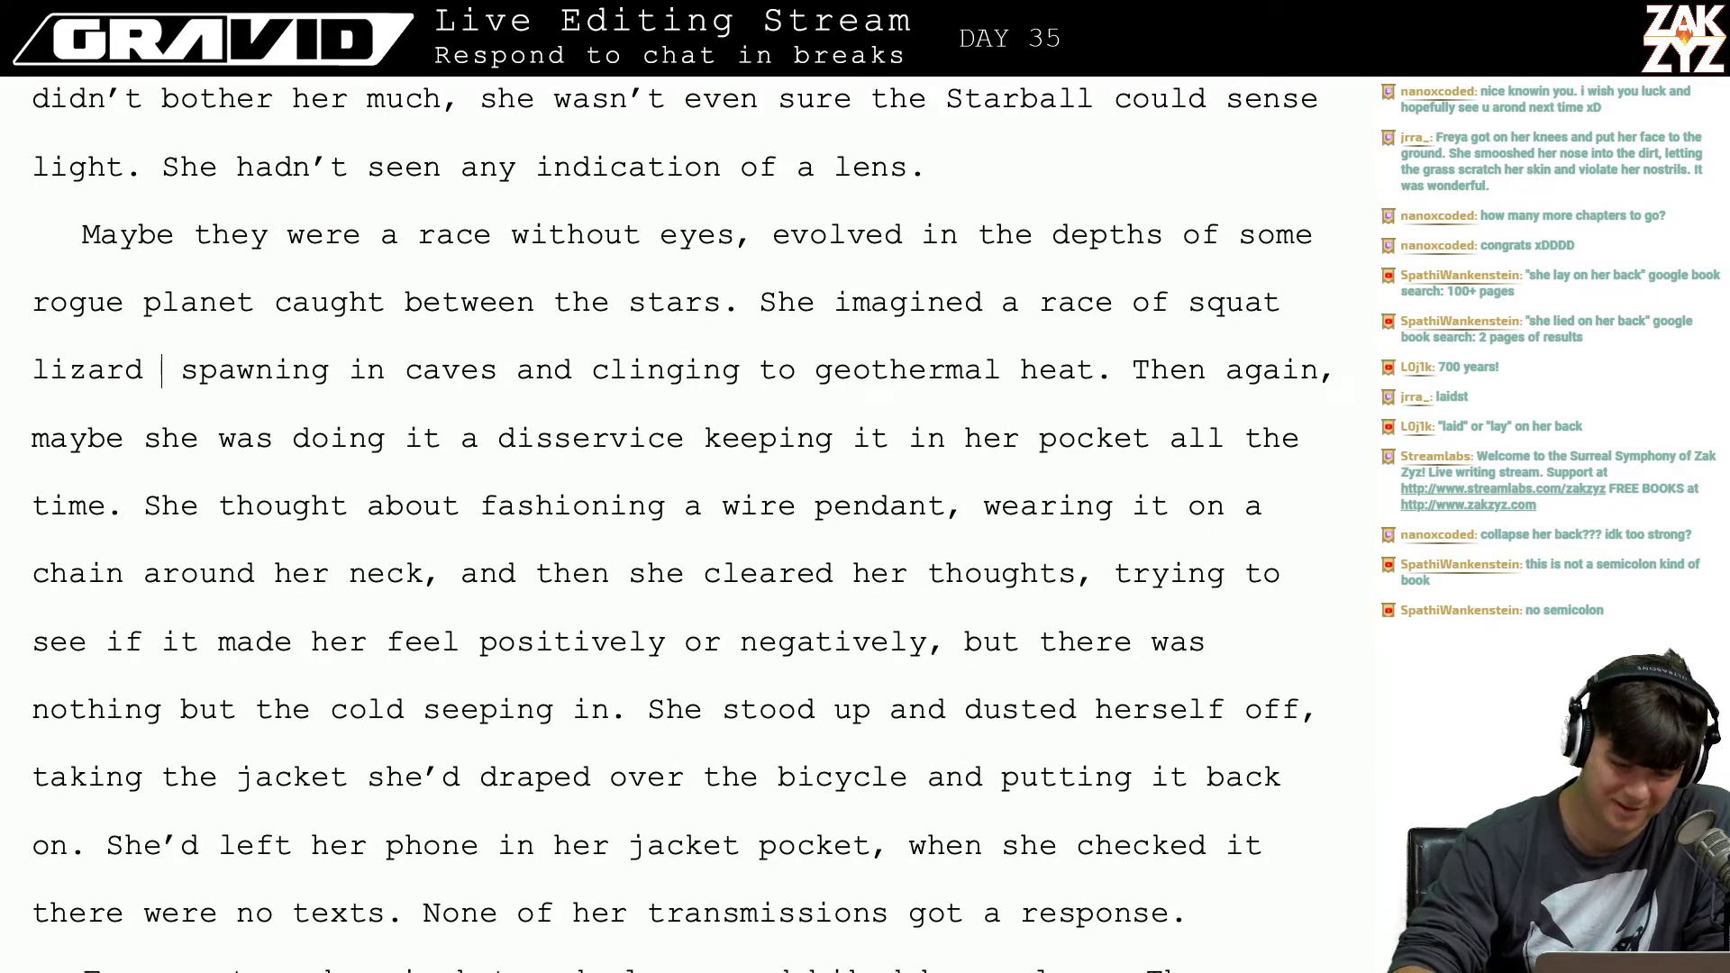
type("e")
Step: Reread the rest of the revised sentence, from "spawning in caves" to "geothermal heat"
key("Right")
key("Right")
key("Right")
key("Right")
key("Right")
key("Right")
key("Right")
key("Right")
key("Right")
key("Right")
key("Right")
key("Right")
key("Right")
key("Right")
key("Right")
key("Right")
key("Right")
key("Right")
key("Right")
key("Right")
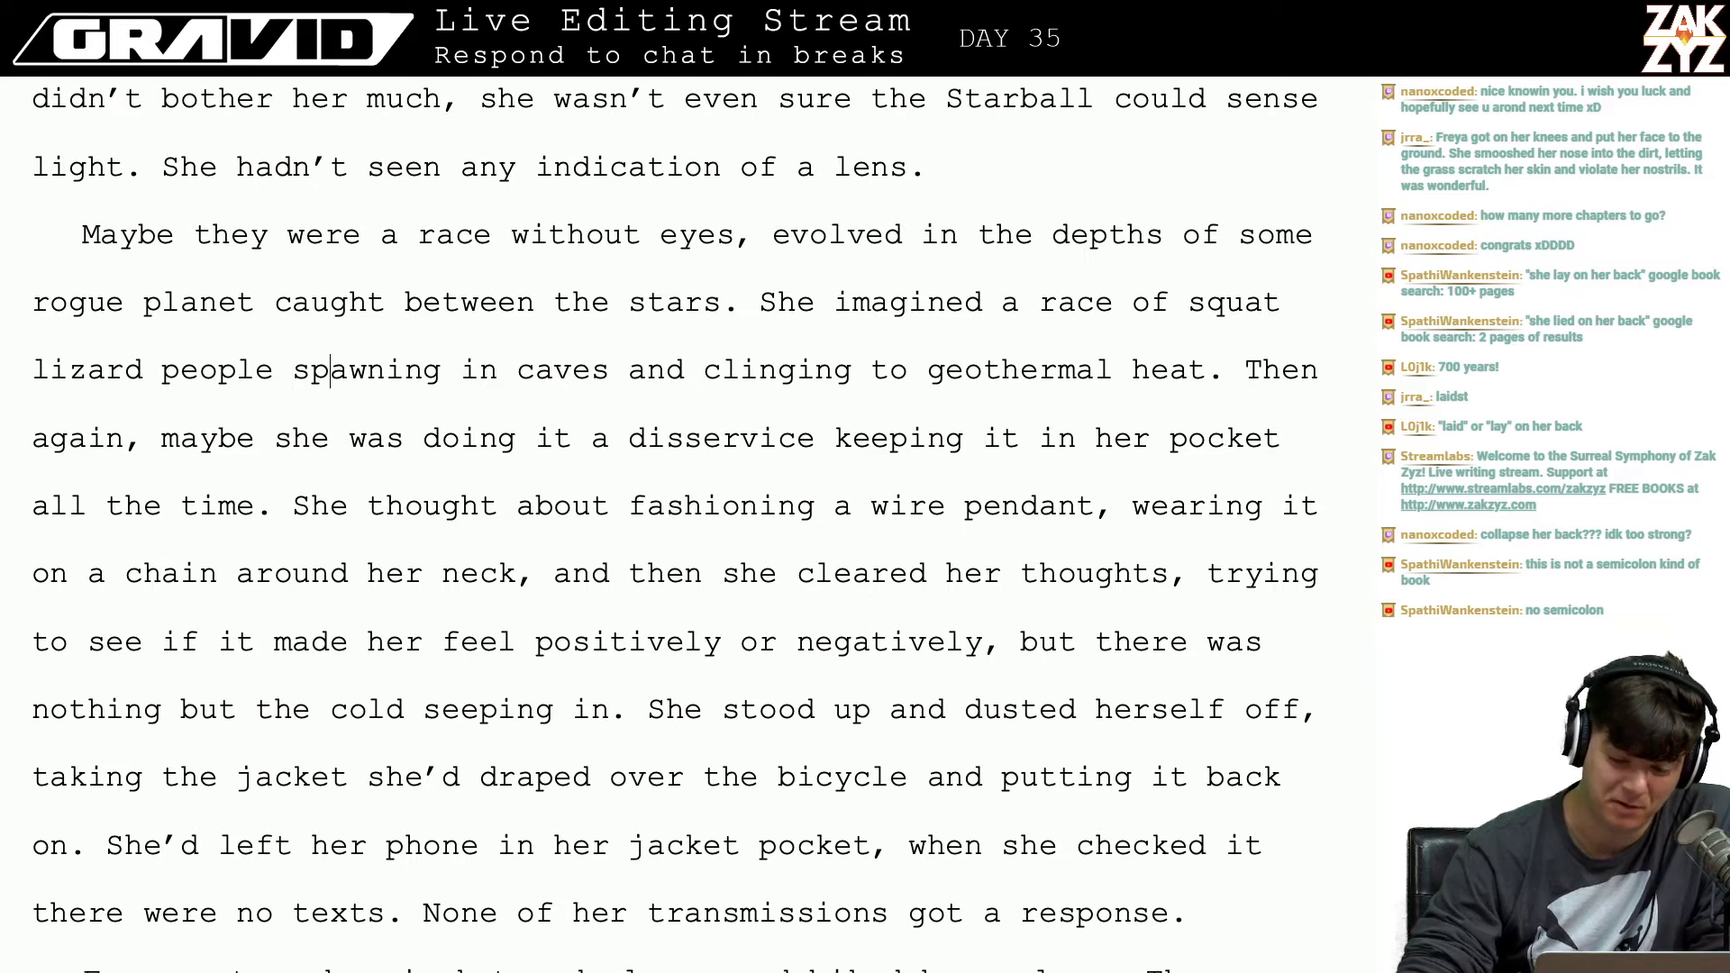
key("Right")
key("Right")
key("Right")
key("Right")
key("Right")
key("Right")
key("Right")
key("Right")
key("Right")
key("Right")
key("Right")
key("Right")
key("Right")
key("Right")
key("Right")
key("Right")
key("Right")
key("Right")
key("Right")
key("Right")
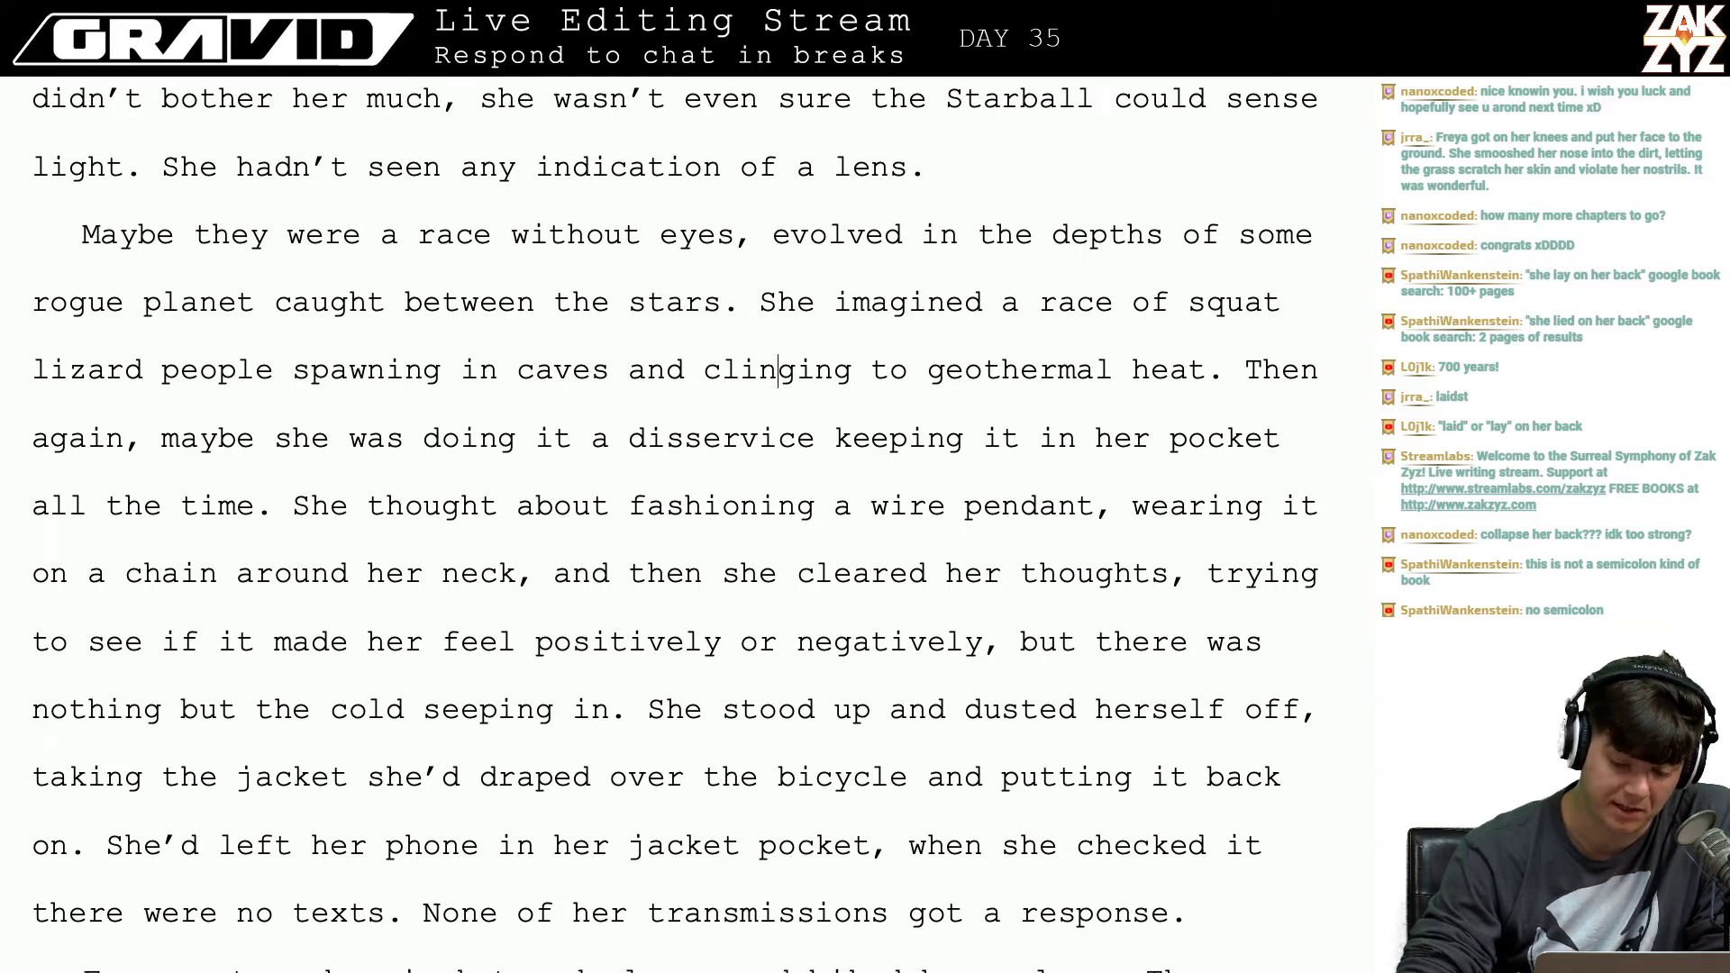
key("Right")
key("Right")
key("Right")
key("Right")
key("Right")
key("Right")
key("Right")
key("Right")
key("Right")
key("Right")
key("Right")
key("Right")
key("Right")
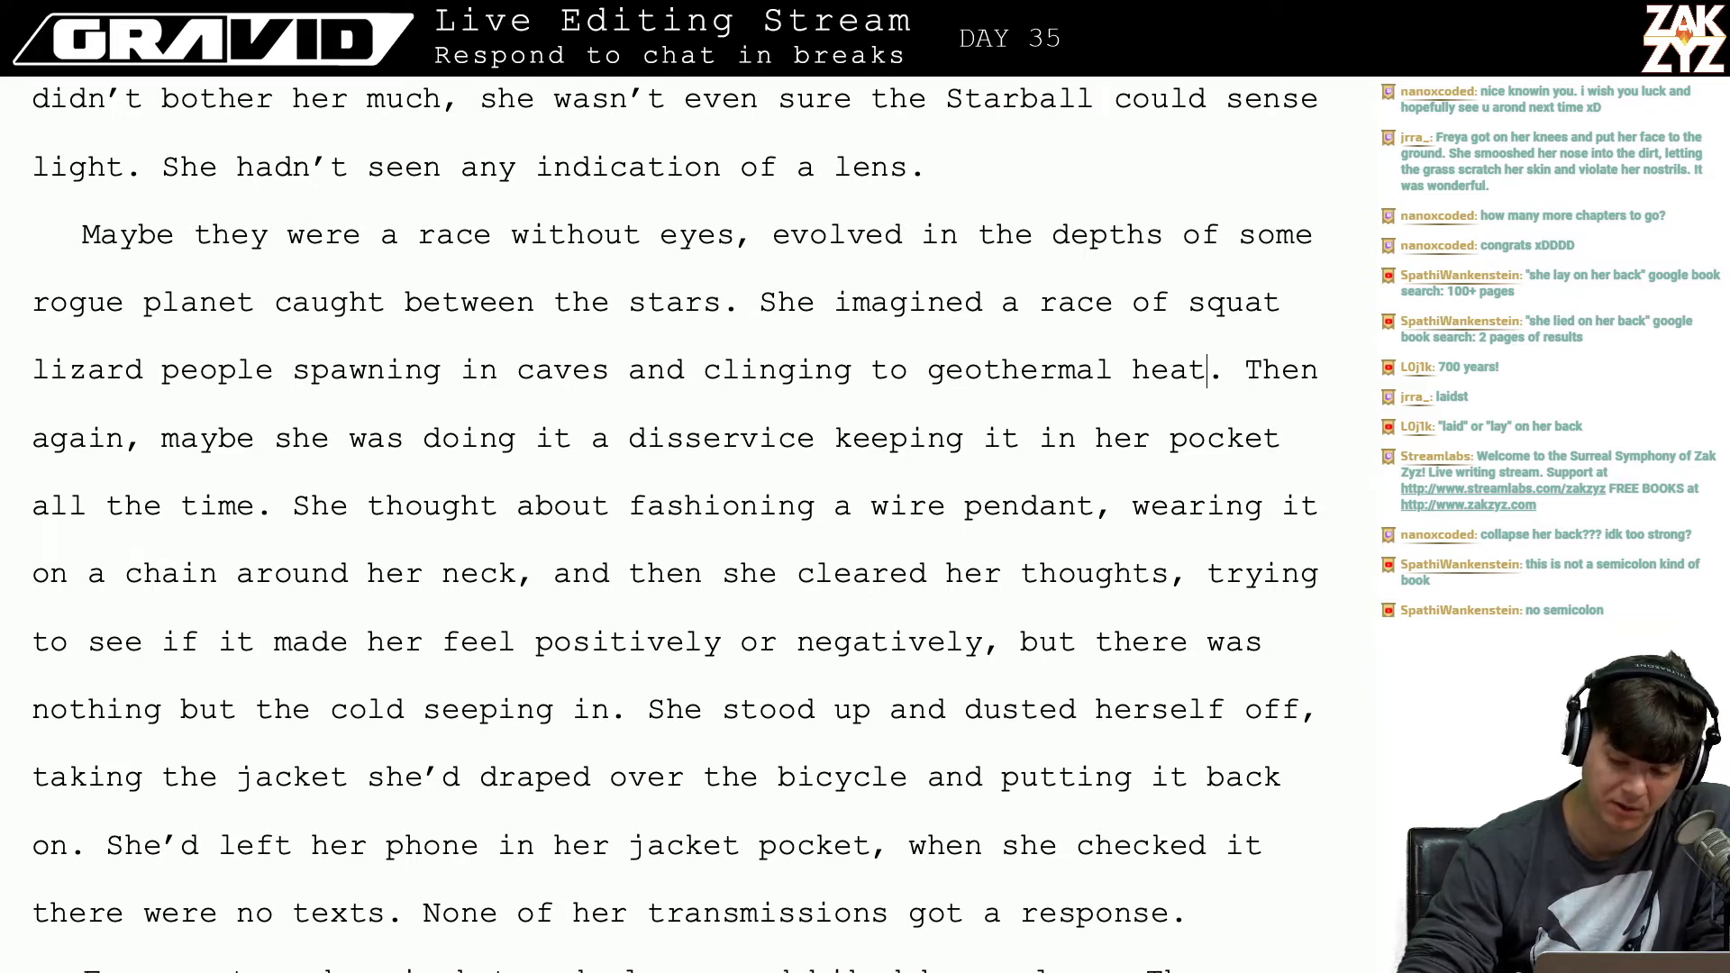
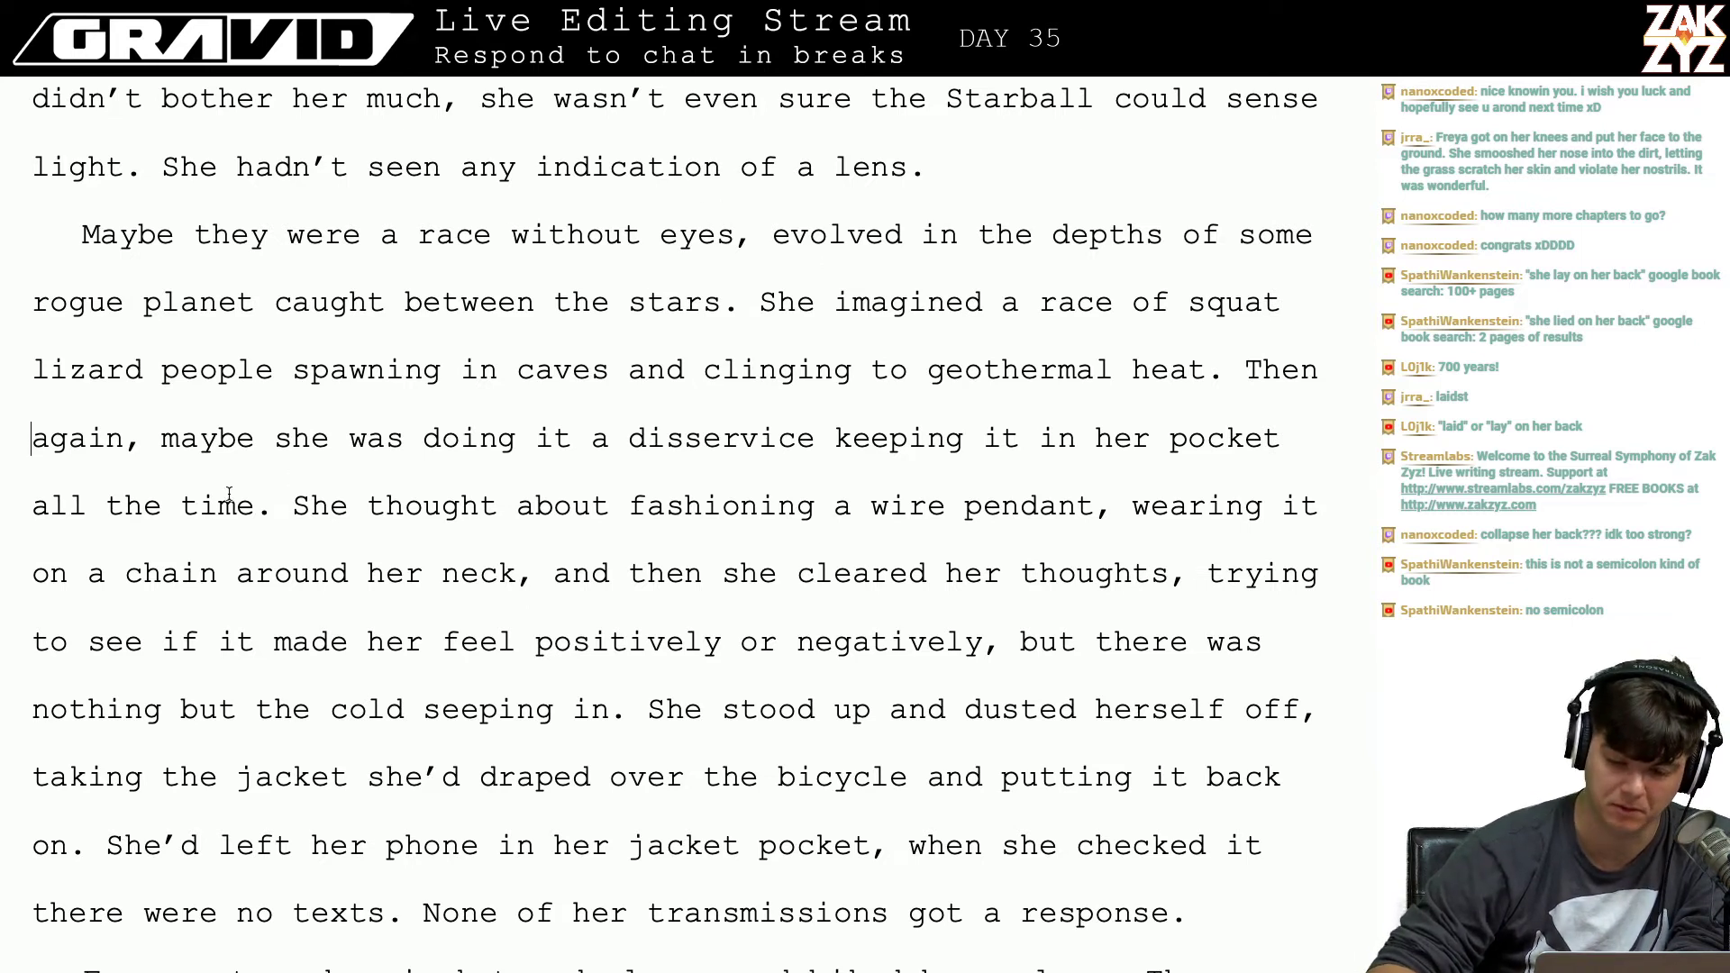
Step: Review the revised paragraph in context, including the preceding lines about the lens and the closing lines about biking home
scroll(860, 594, "down", 3)
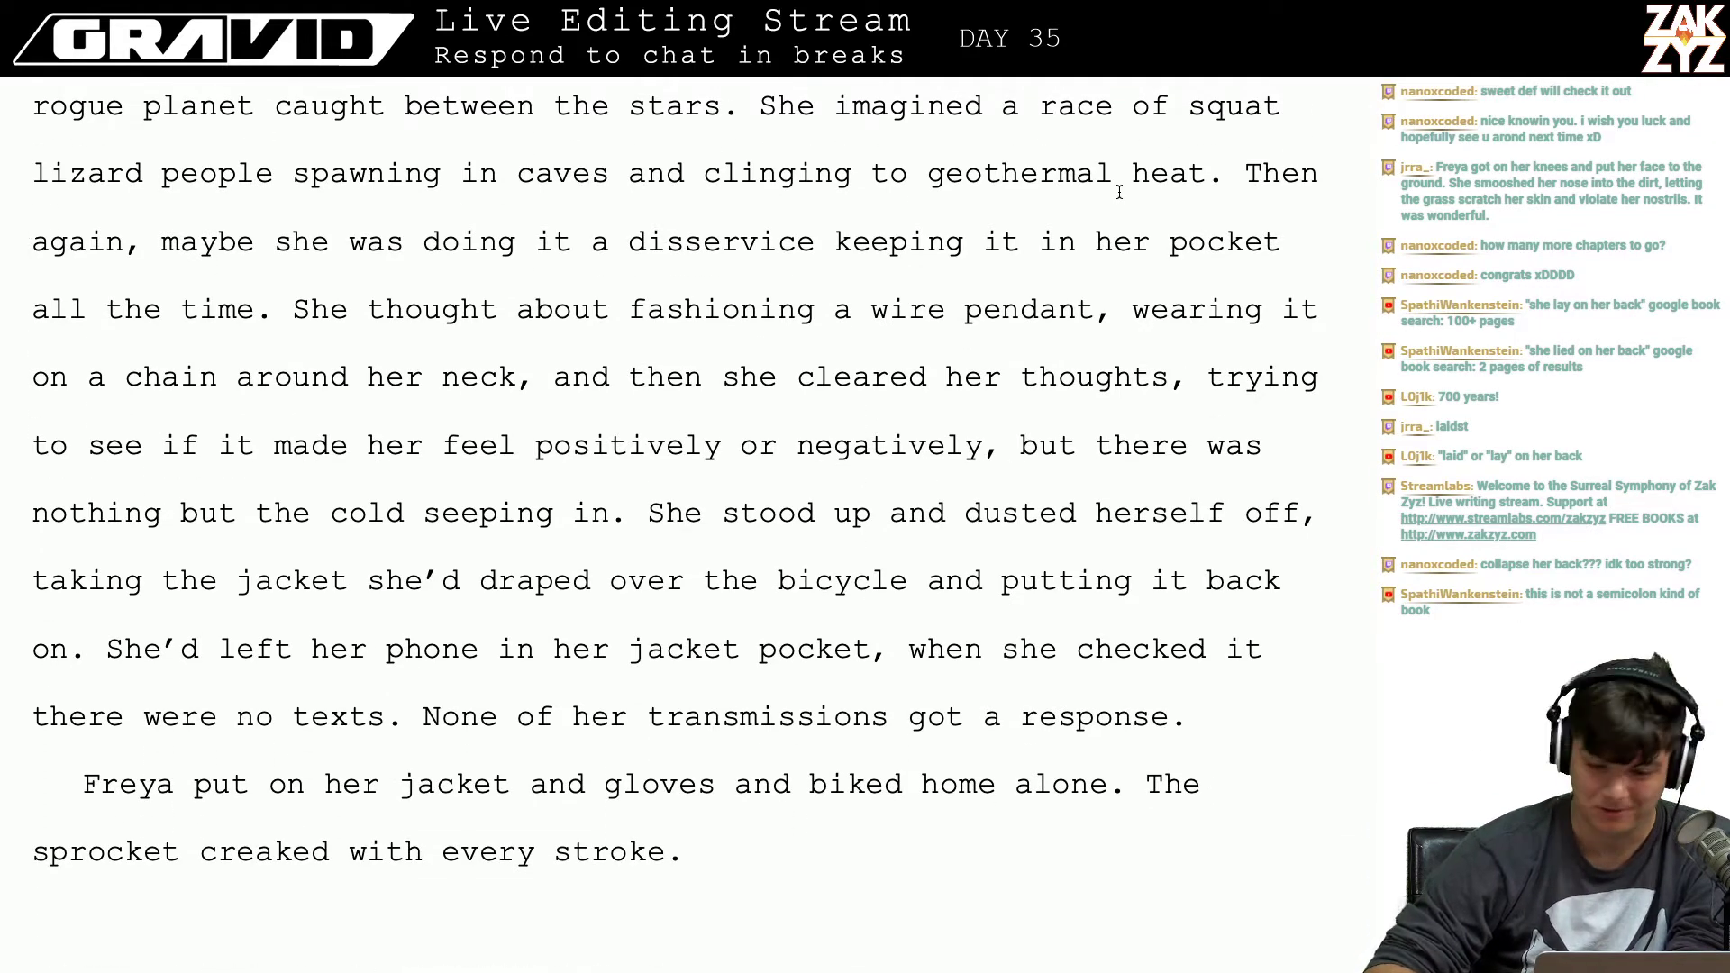
left_click(1116, 247)
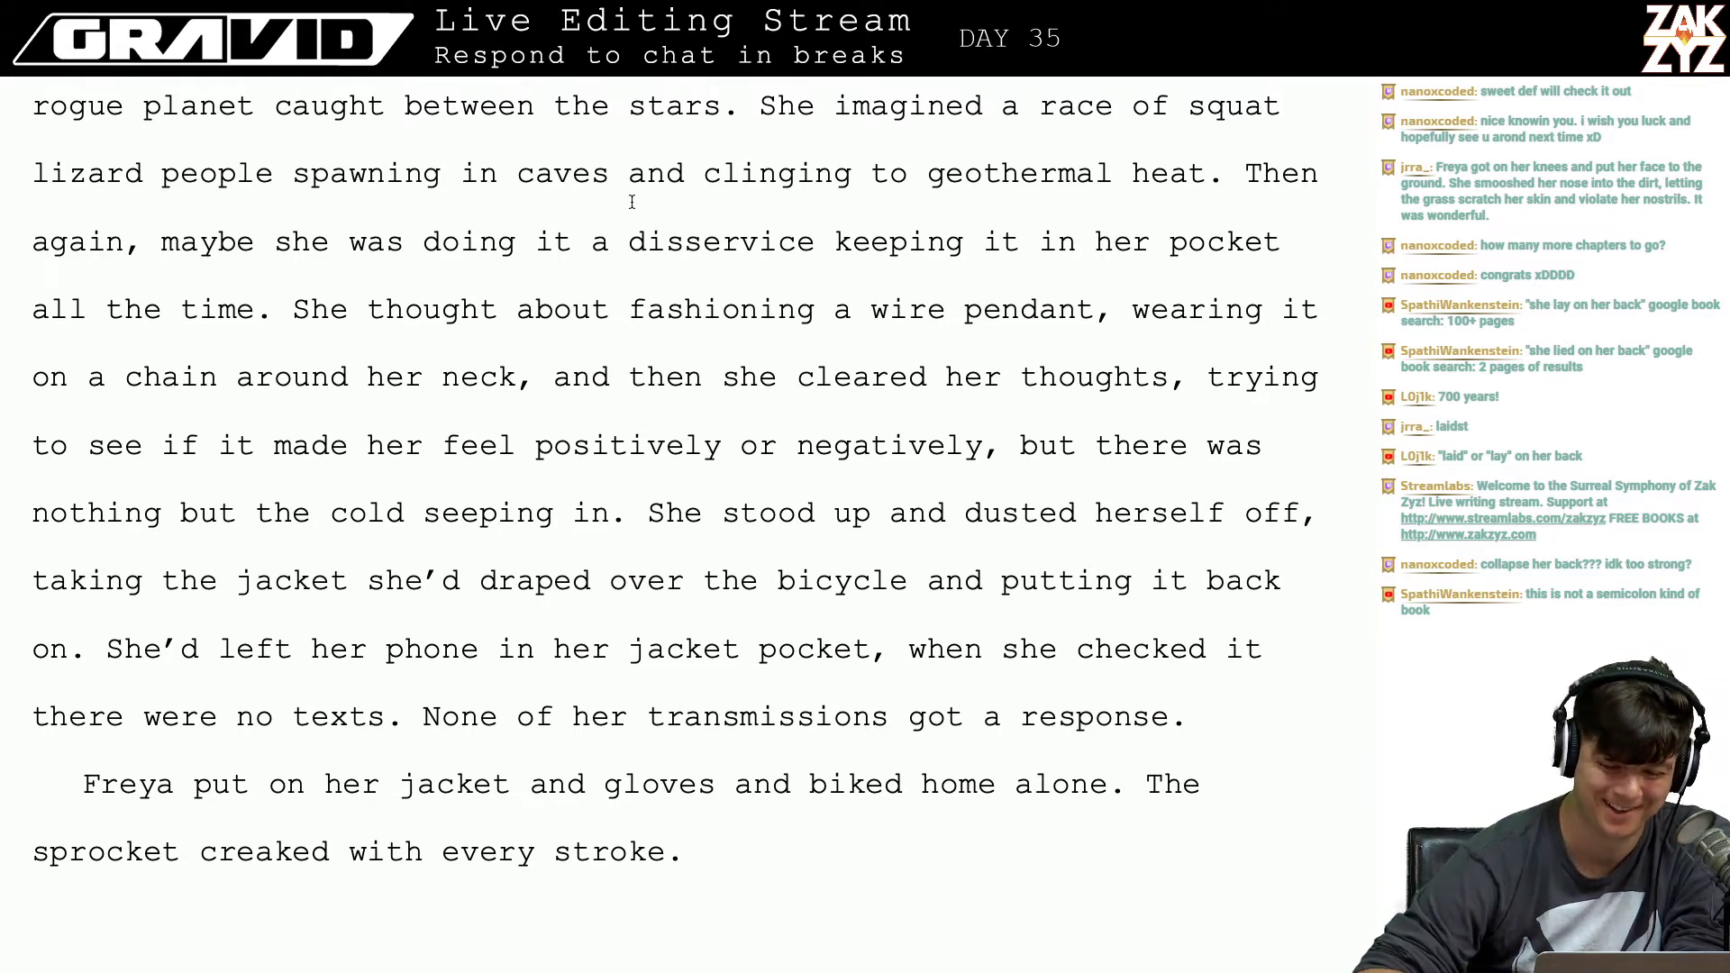
scroll(631, 203, "up", 1)
scroll(1097, 280, "up", 3)
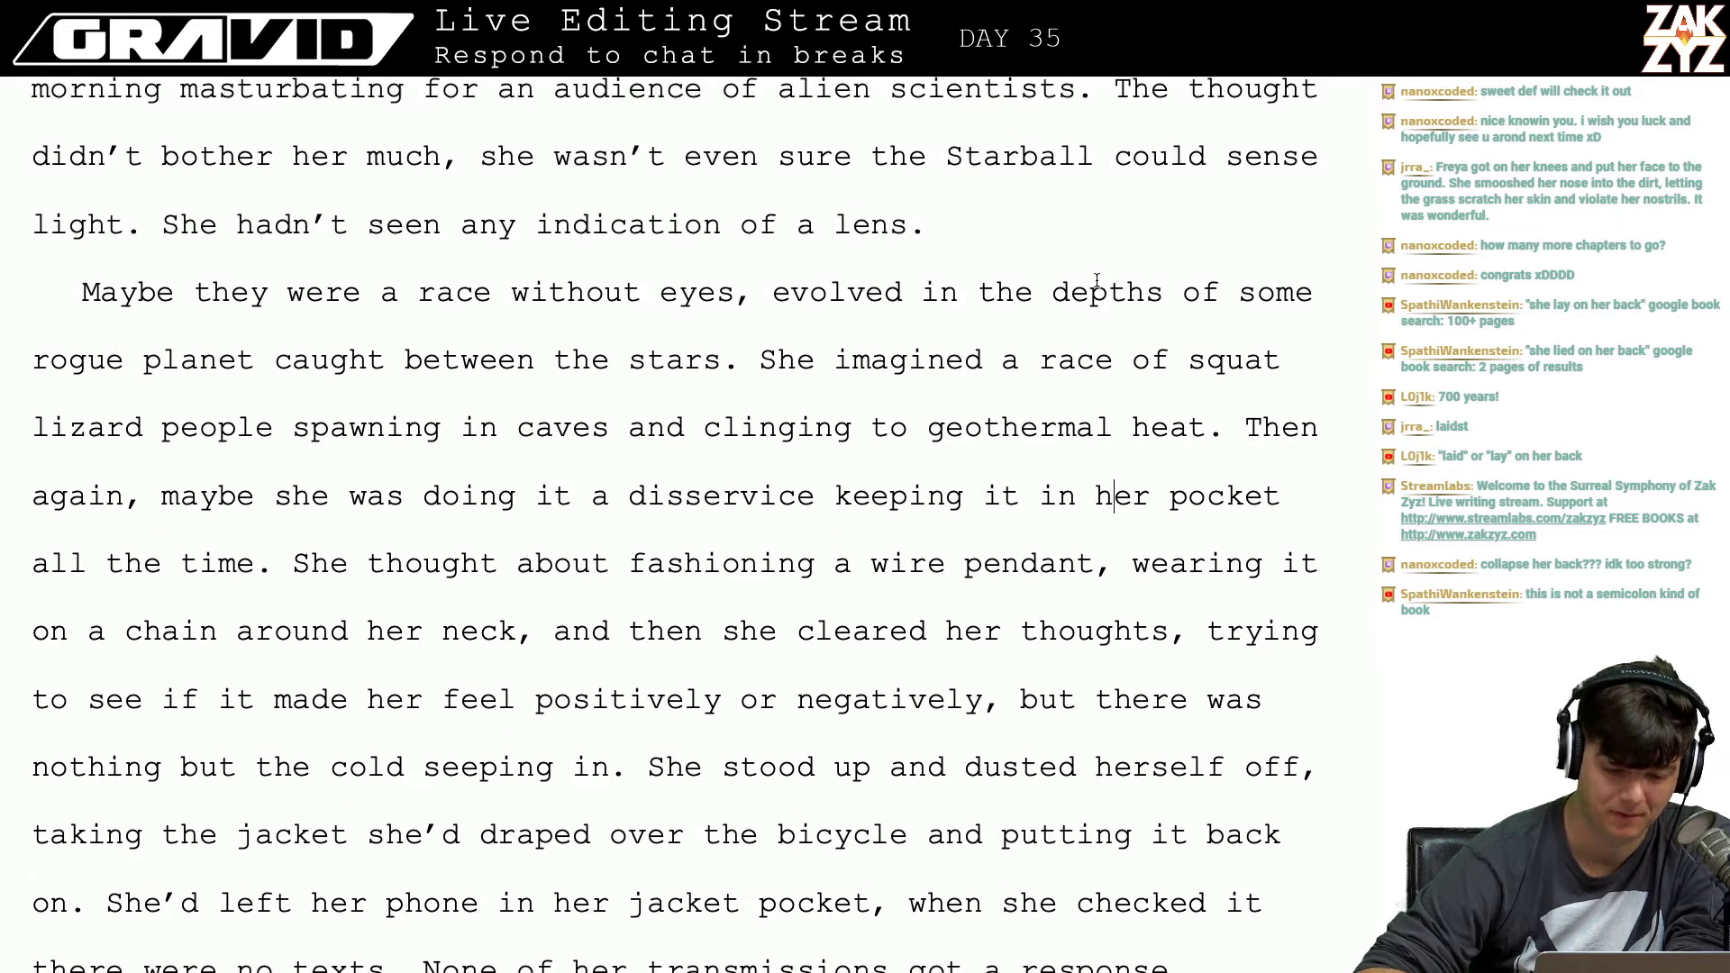
scroll(708, 354, "down", 1)
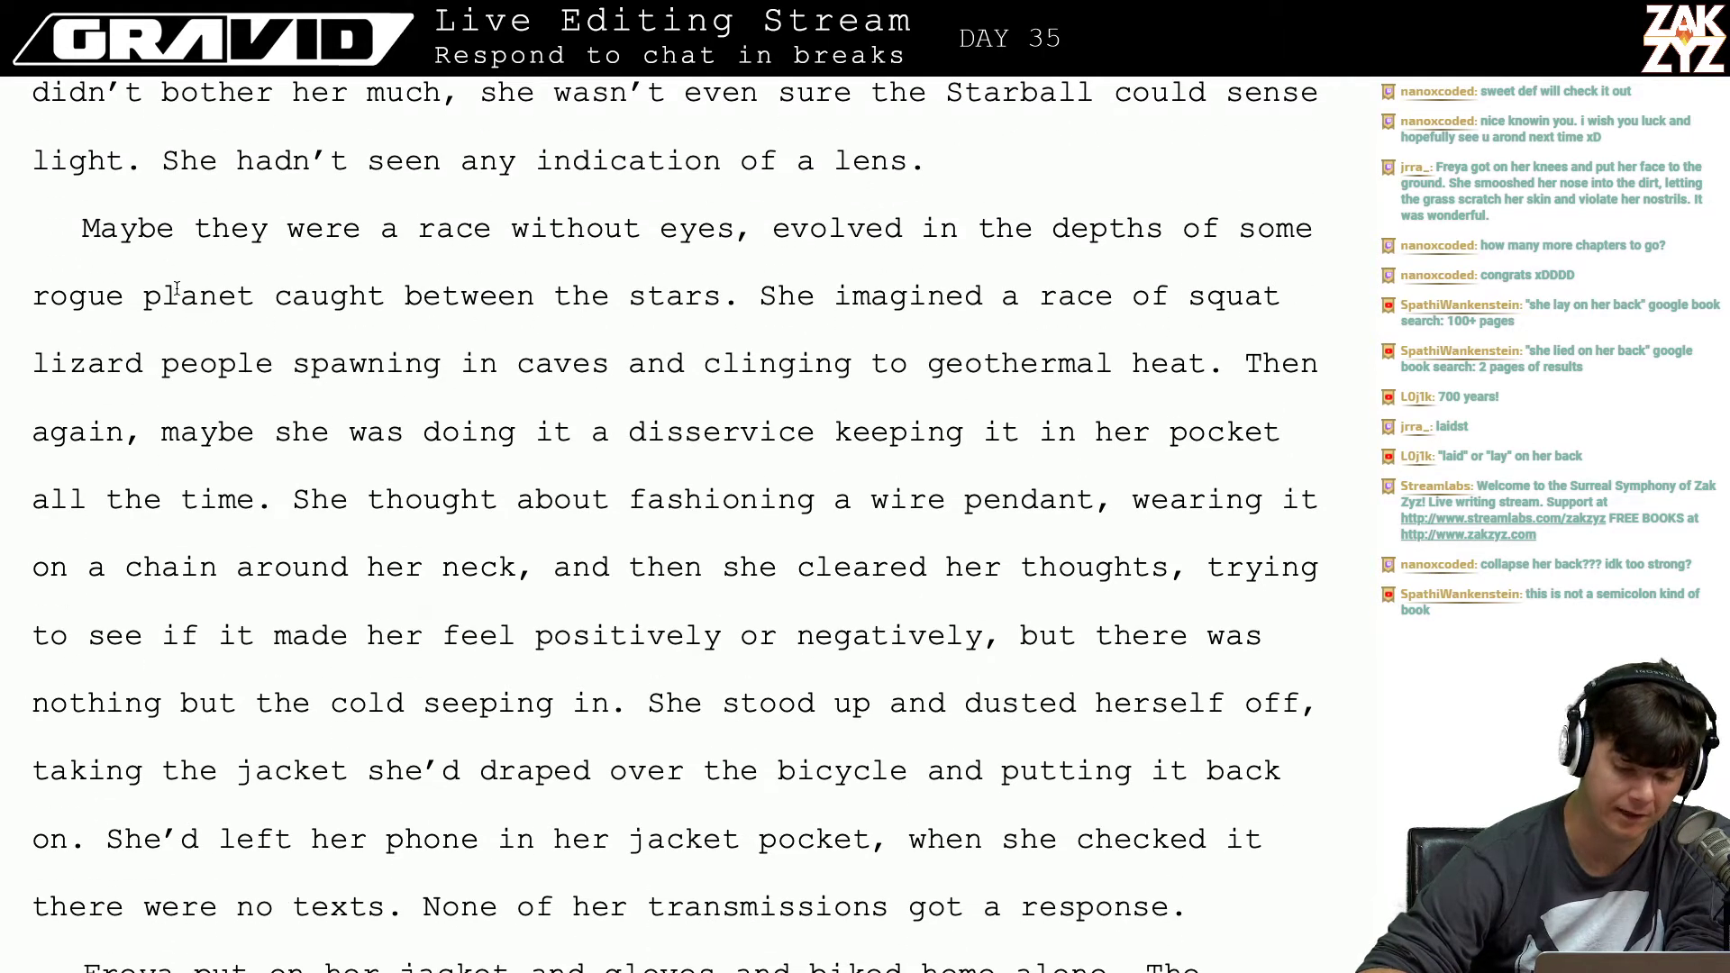
scroll(626, 377, "down", 1)
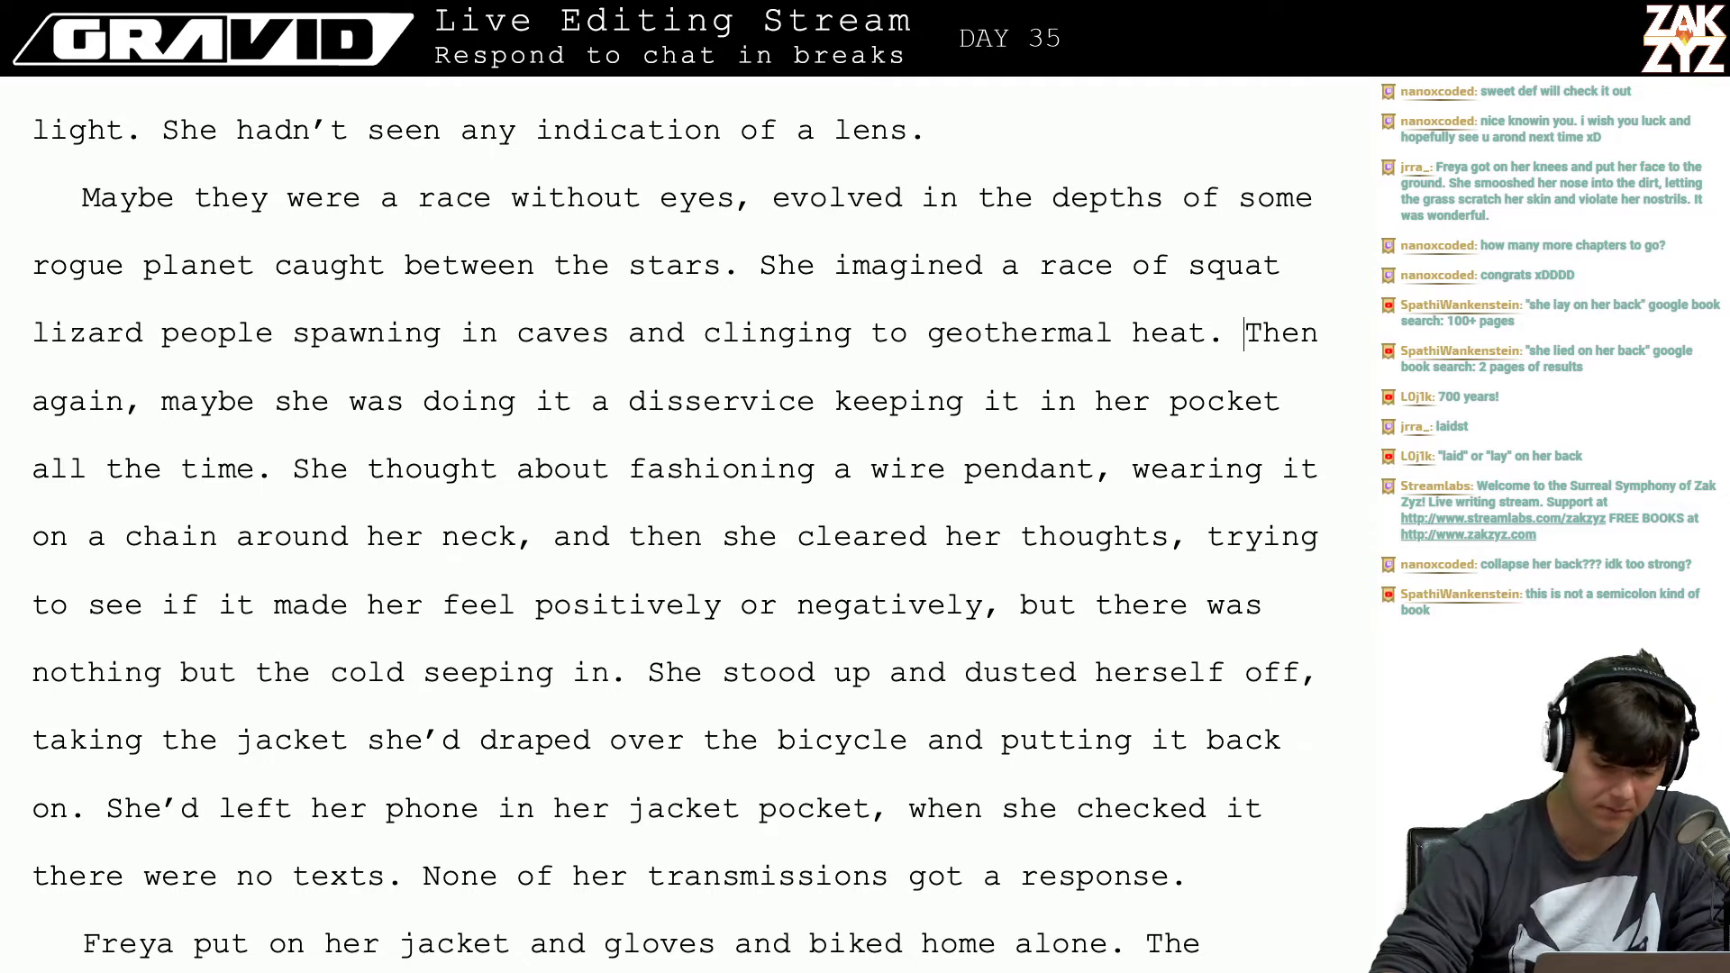
Step: Replace "Then again, maybe" after "geothermal heat." with "Maybe"
key("shift+Right")
key("shift+Right")
key("shift+Right")
key("shift+Right")
key("shift+Right")
key("shift+Right")
key("shift+Right")
key("shift+Right")
key("shift+Right")
key("shift+Right")
key("shift+Right")
key("shift+Right")
key("shift+Right")
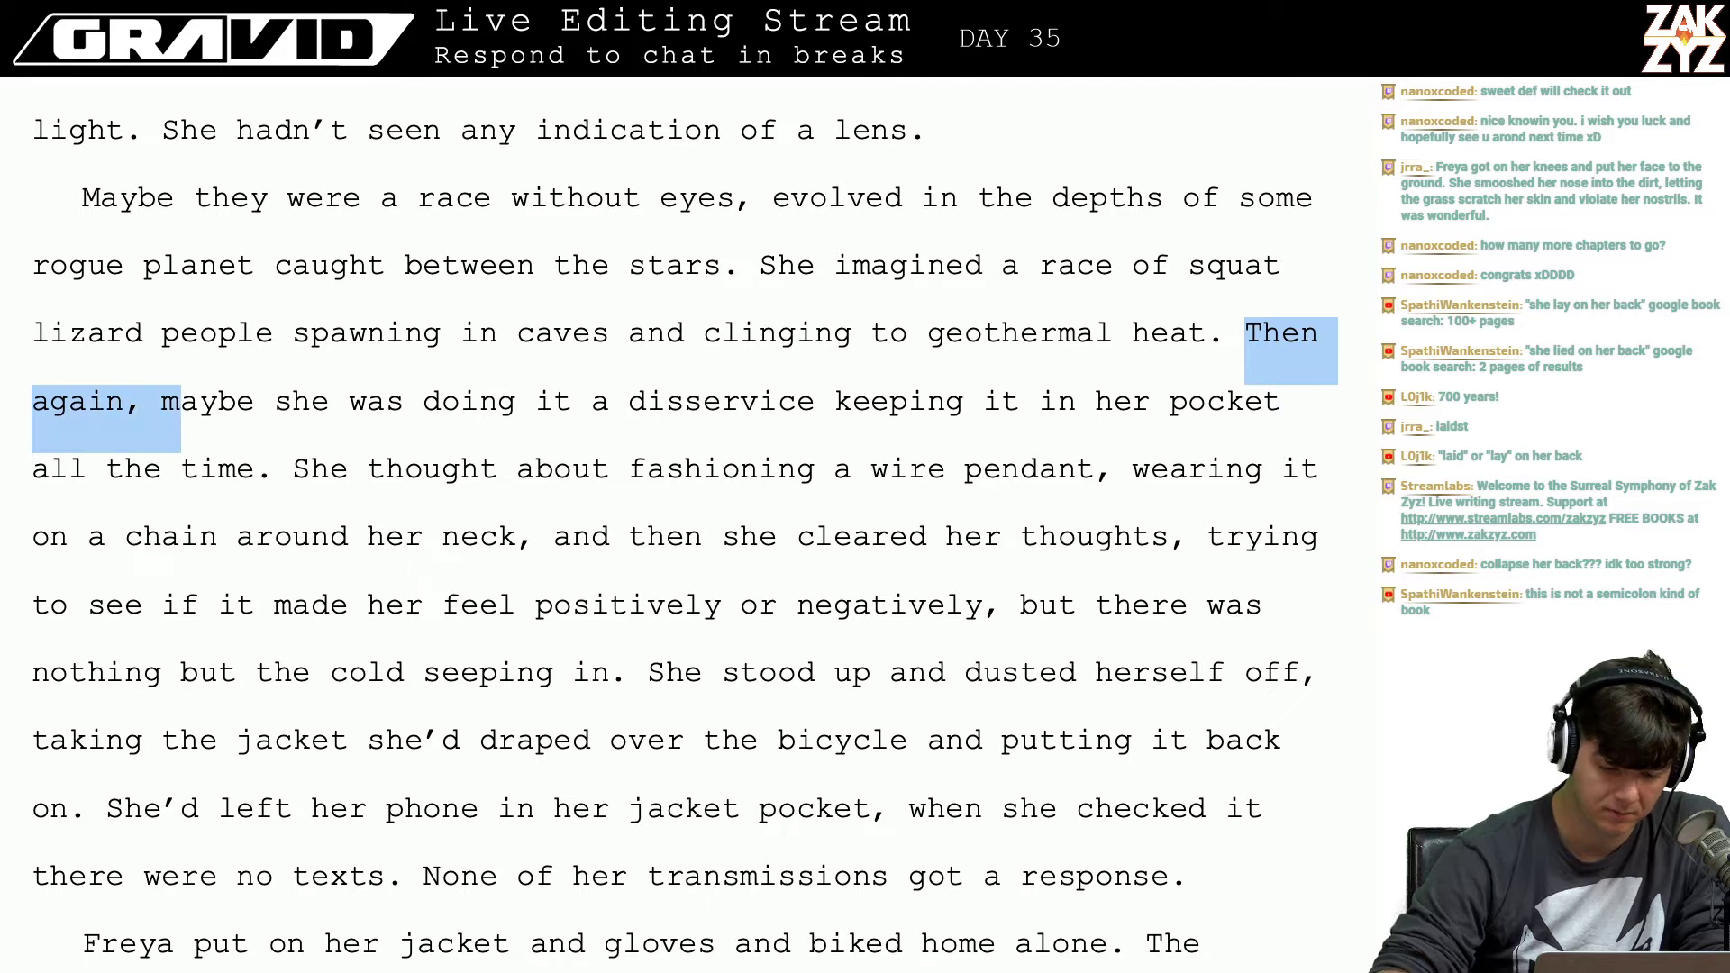
type("Mayb")
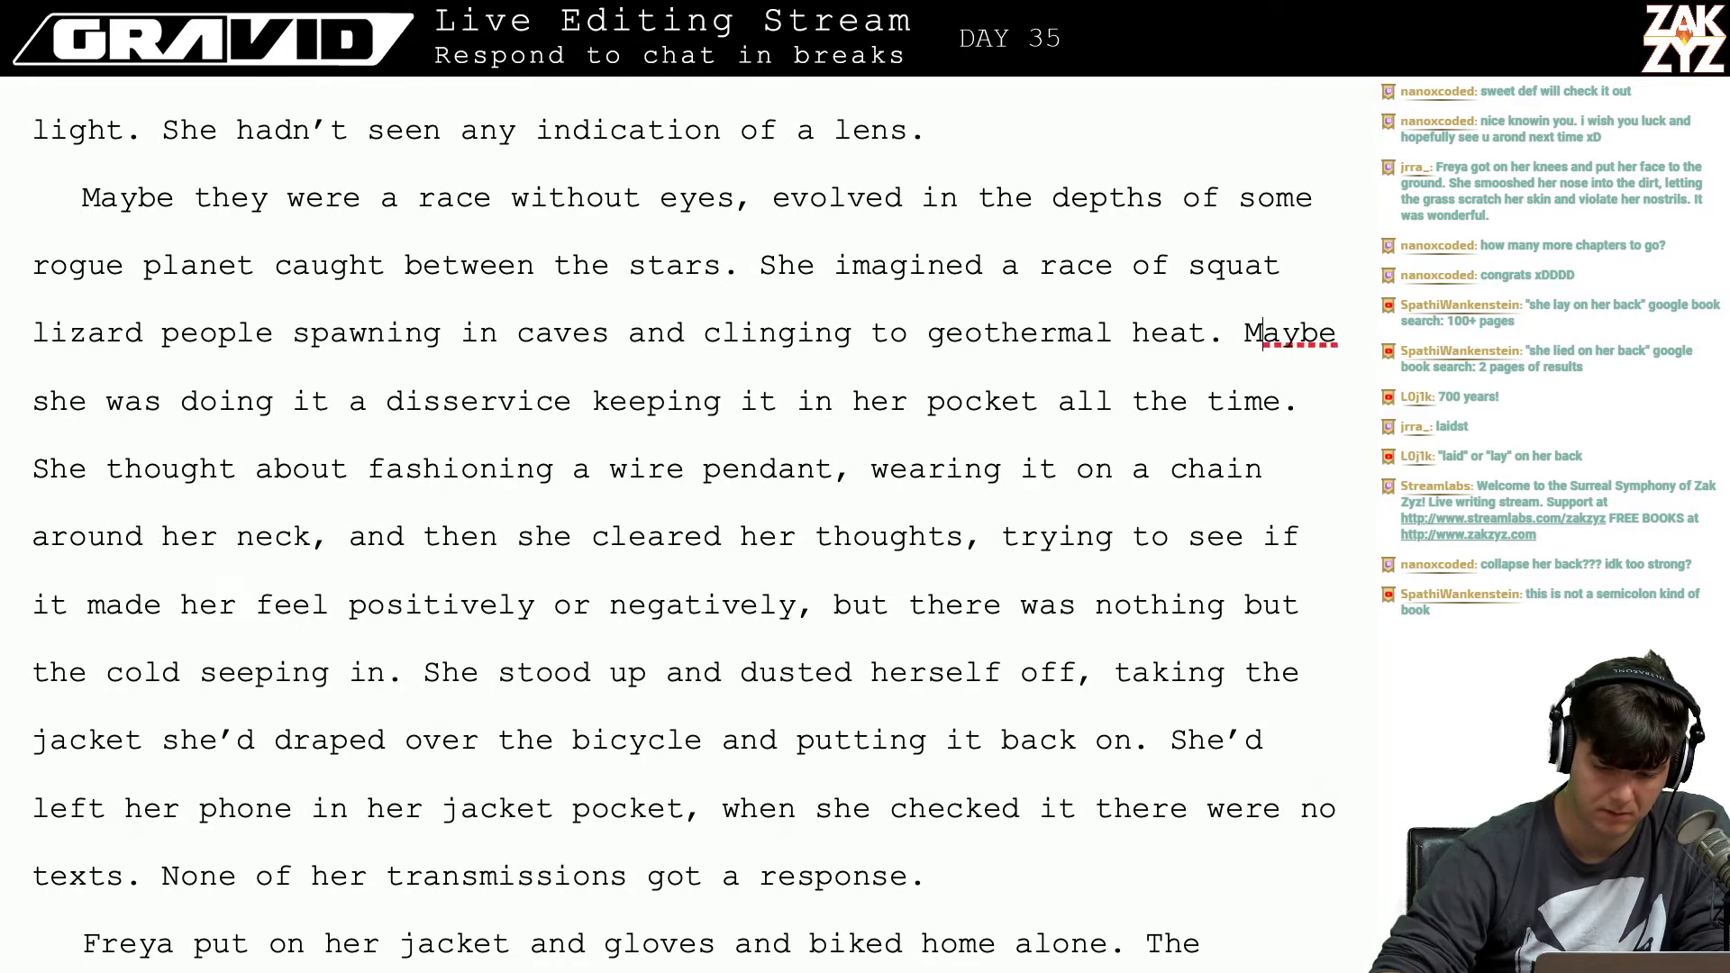
Step: Start a new paragraph at "Maybe she was doing it a disservice" and replace "Maybe" with "Was"
key("Return")
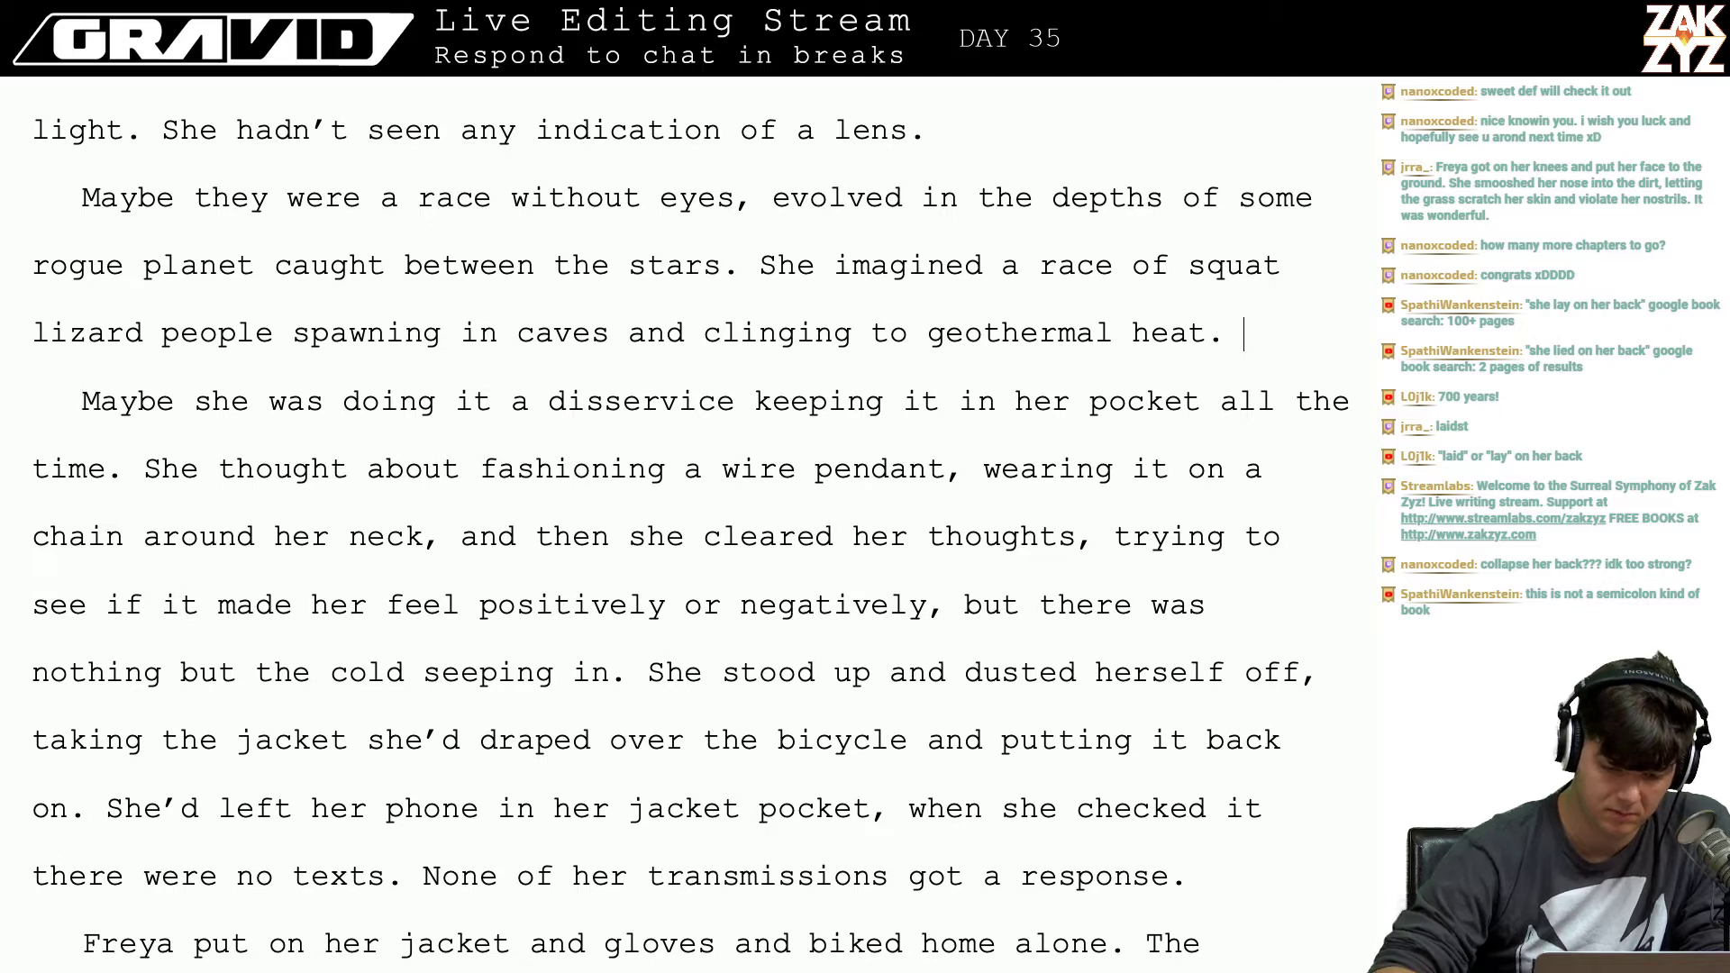
type("Was")
key("shift+Right")
key("shift+Right")
key("shift+Right")
key("shift+Right")
key("shift+Right")
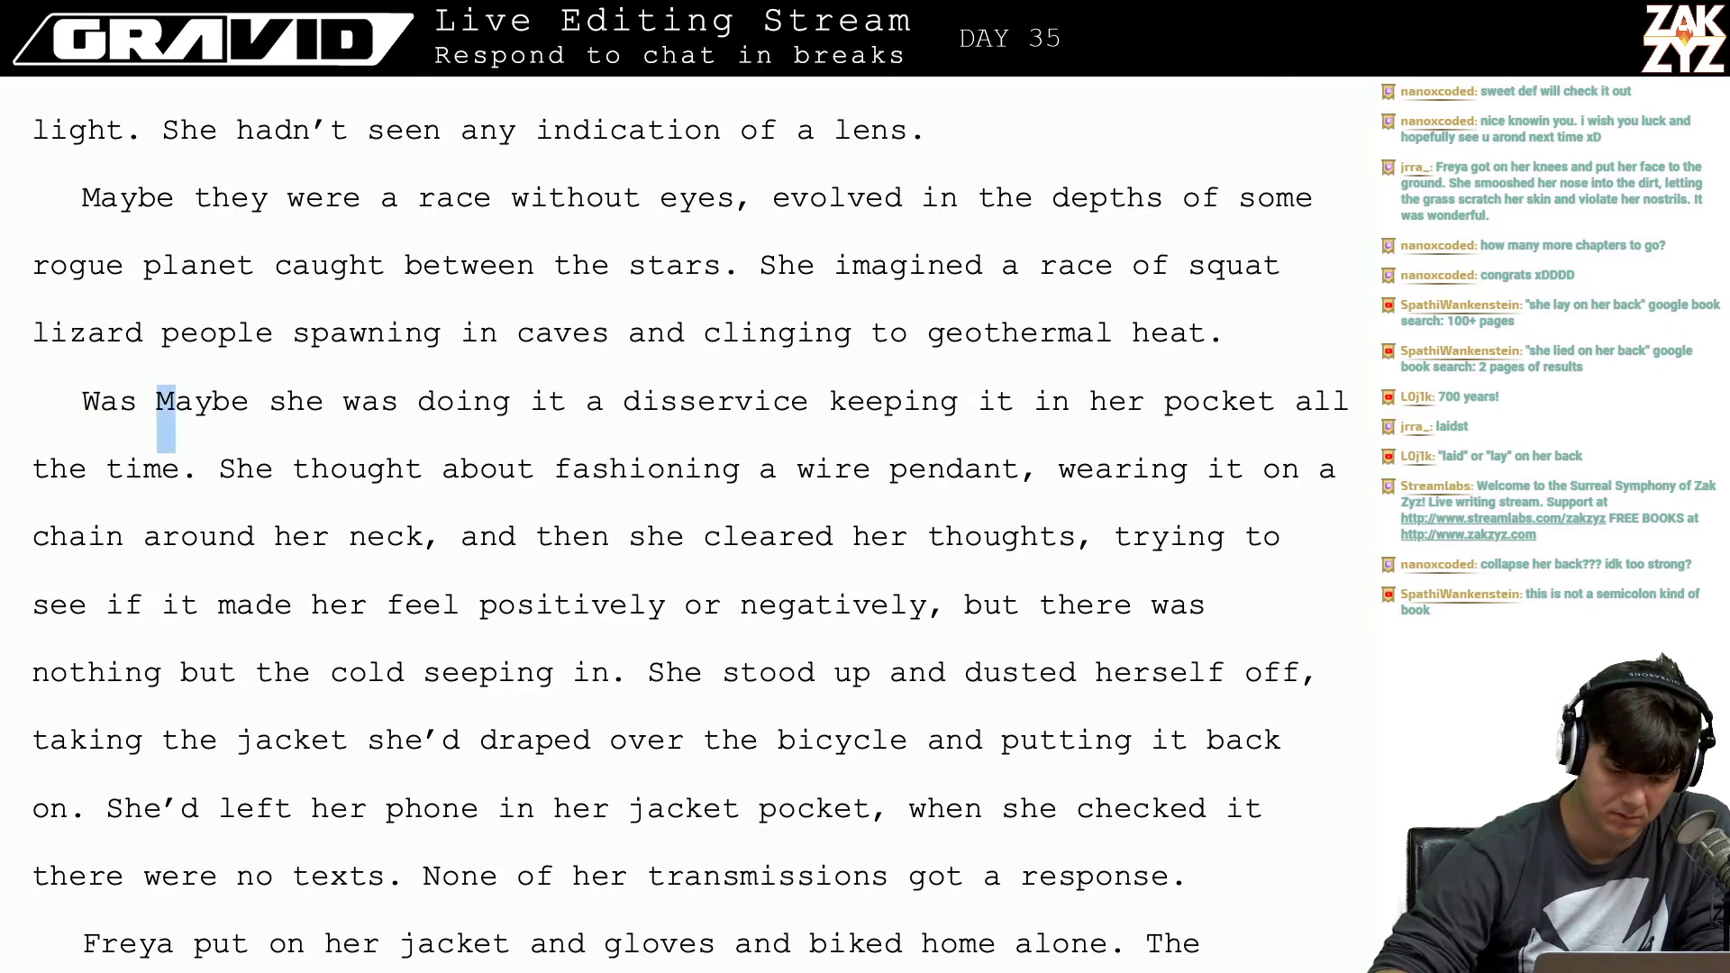
key("BackSpace")
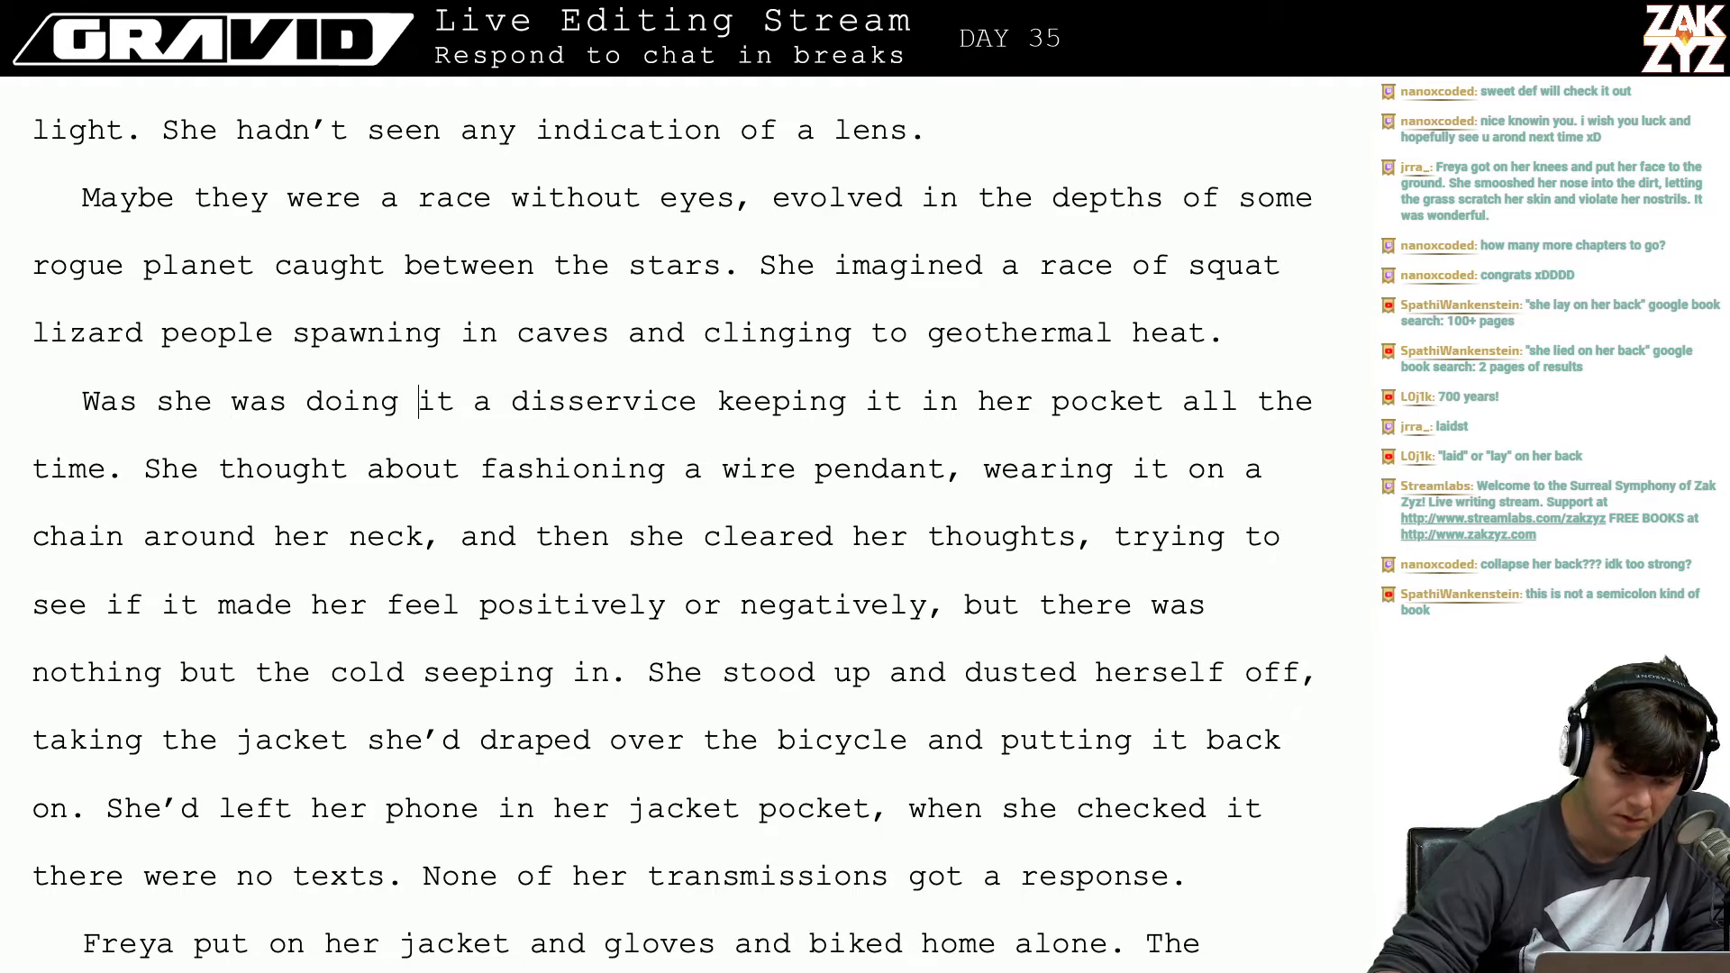
Step: Replace "it" before "a disservice" with "the Starball" and end the sentence after "all the time" with a question mark
type("the Starball")
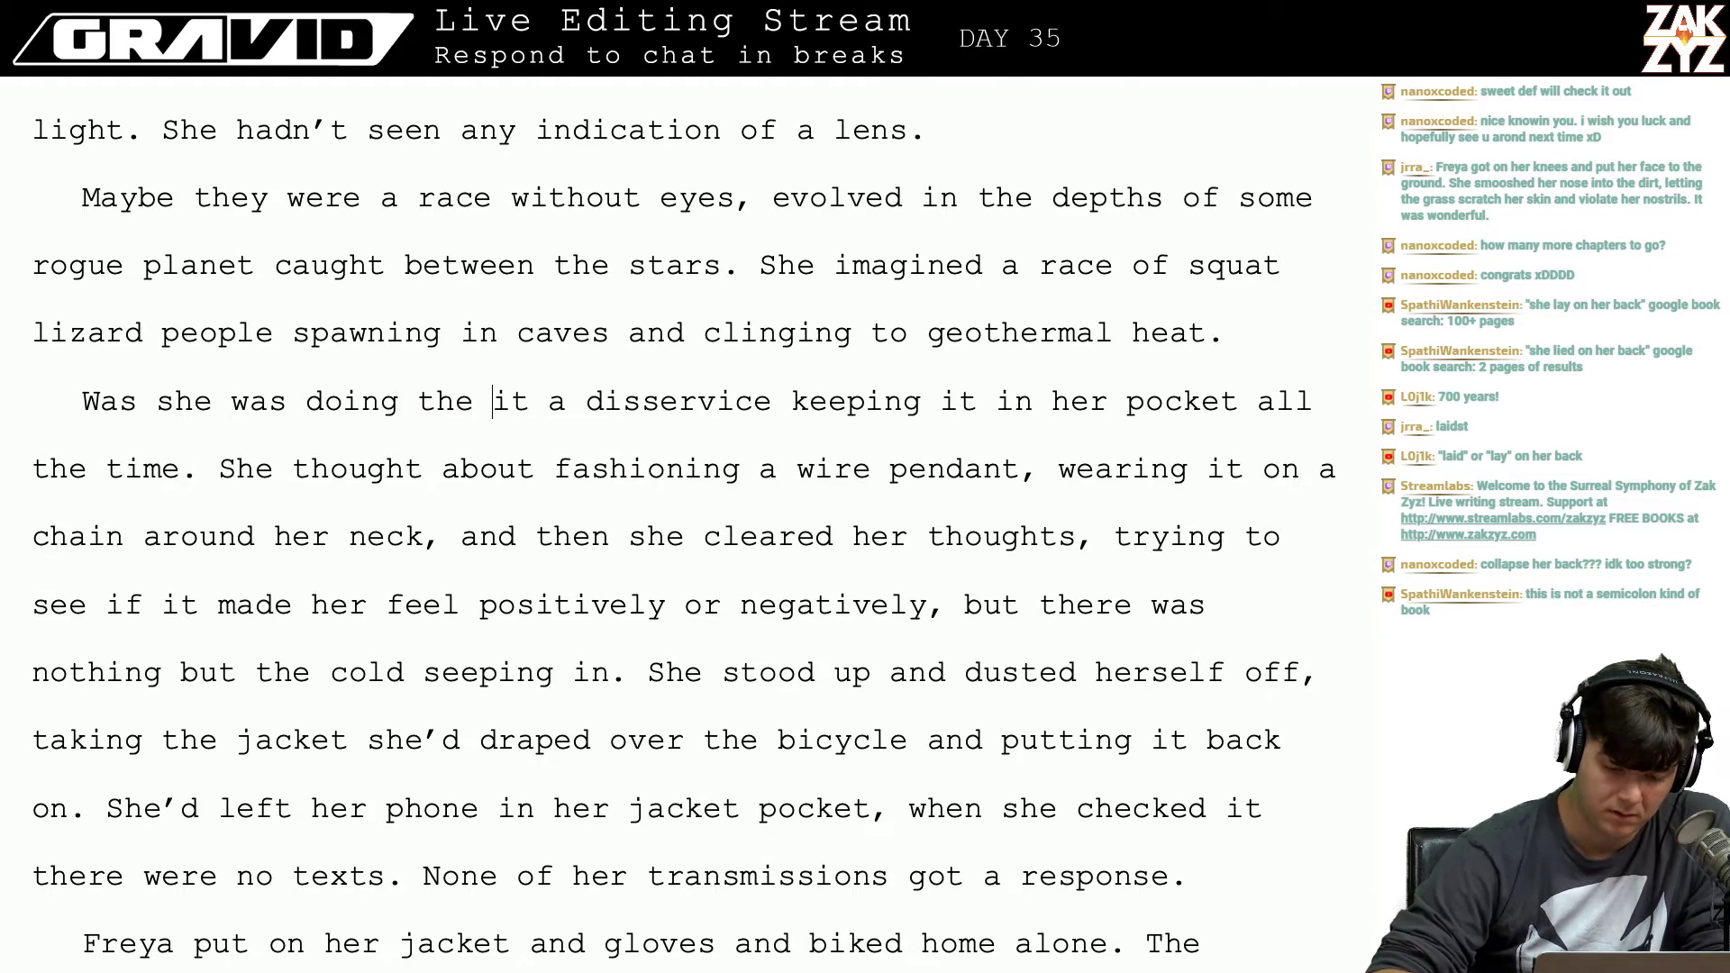
key("shift+Right")
key("shift+Right")
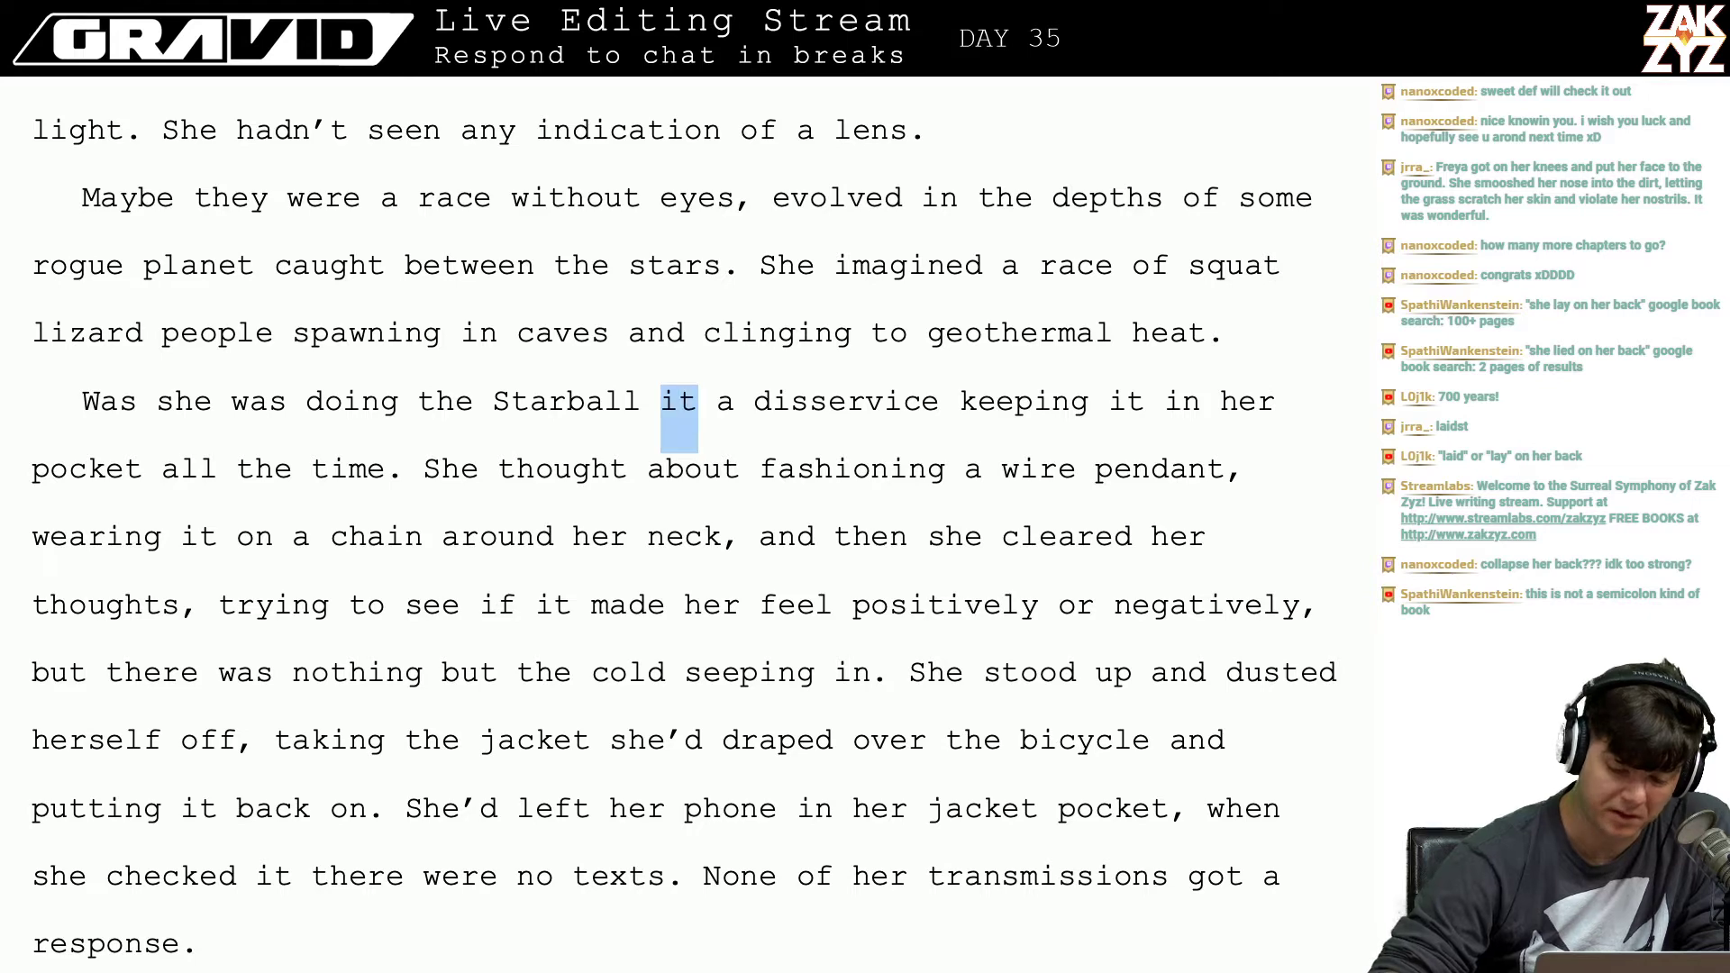
key("shift+Right")
key("BackSpace")
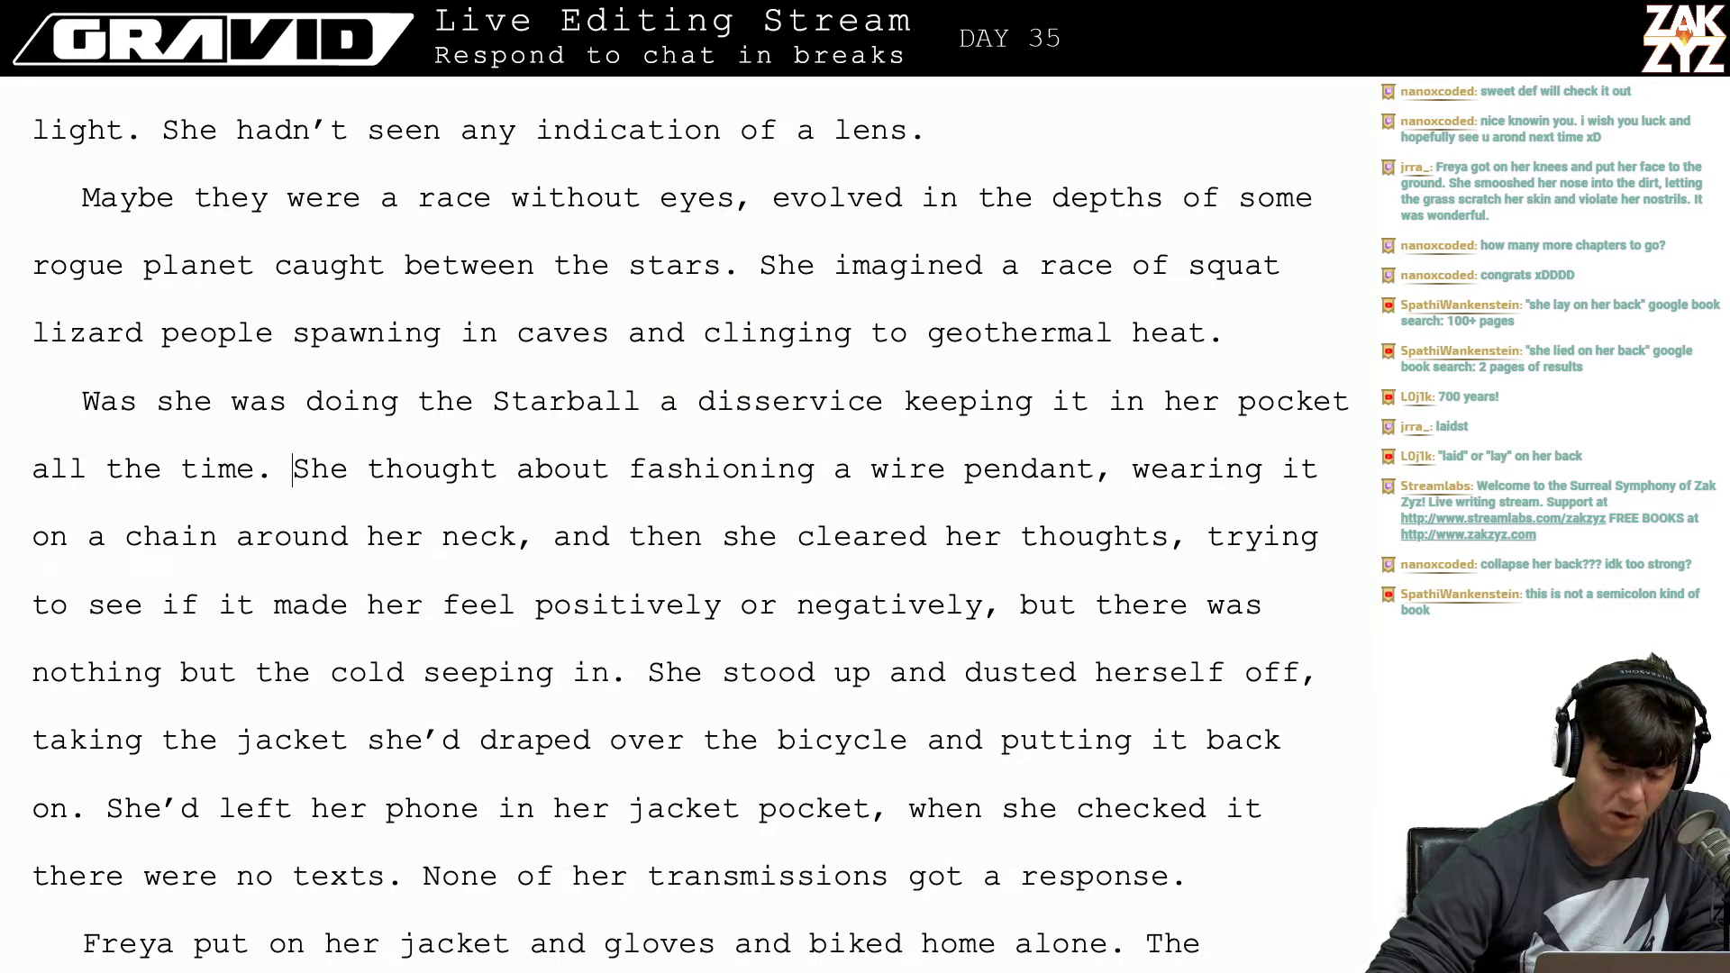
key("BackSpace")
type("?")
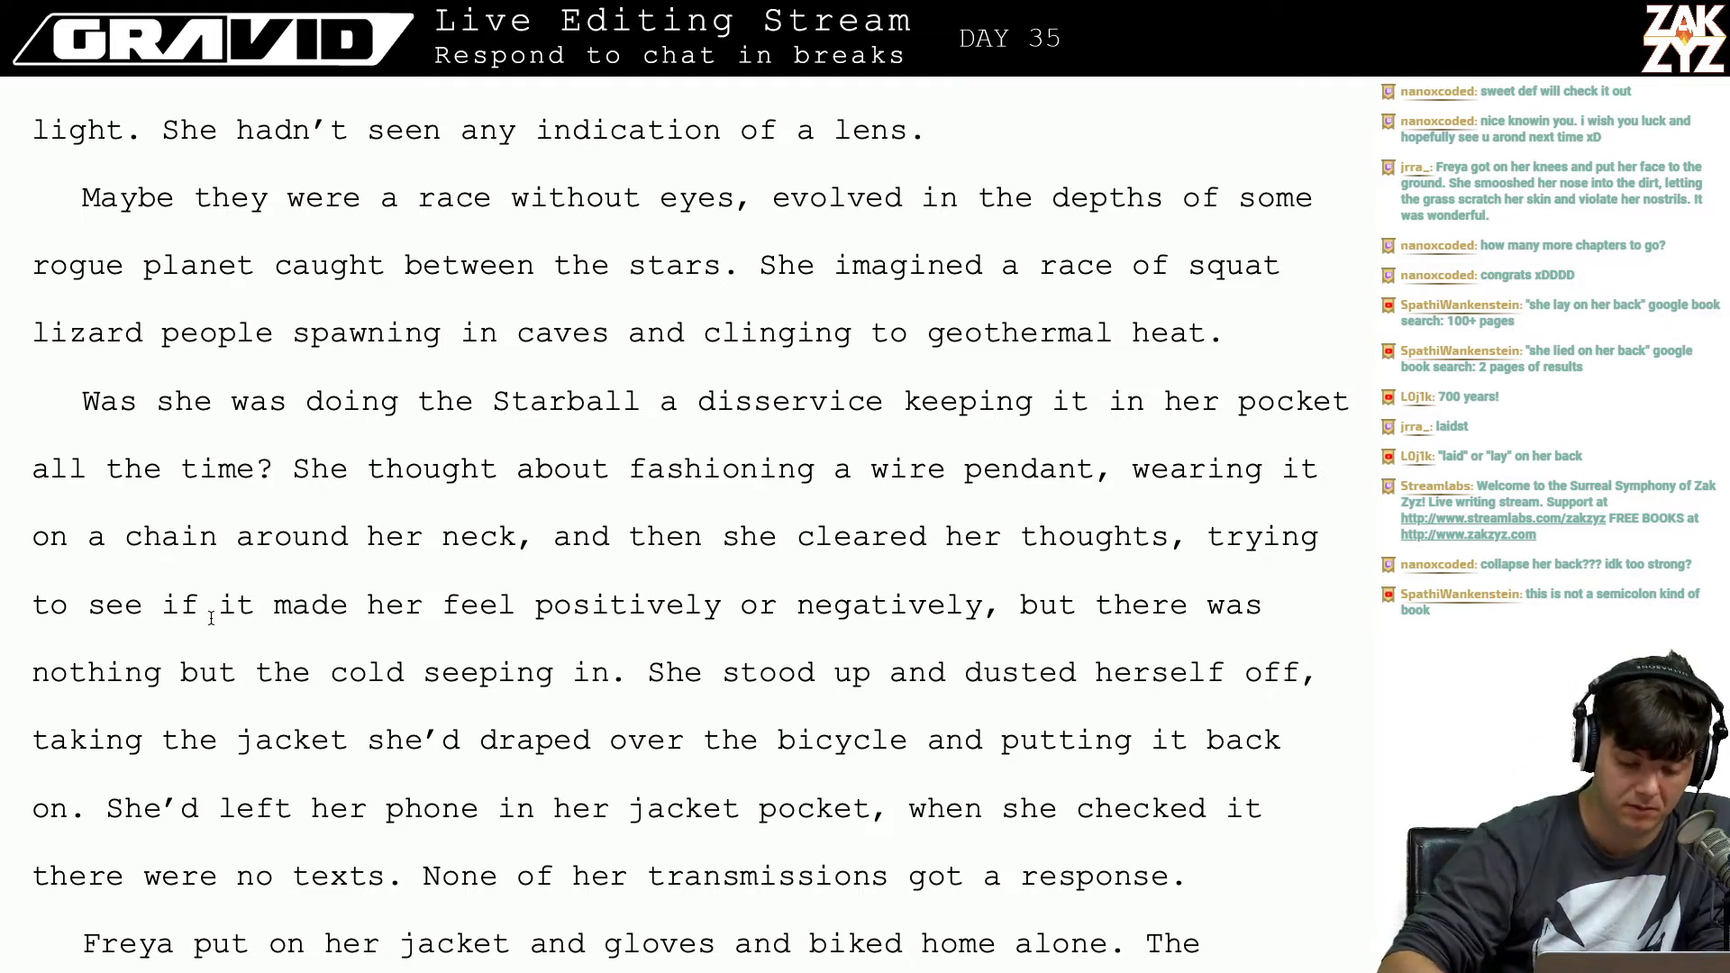
Step: Replace "it" with "the idea" in "trying to see if it made her feel"
key("BackSpace")
key("BackSpace")
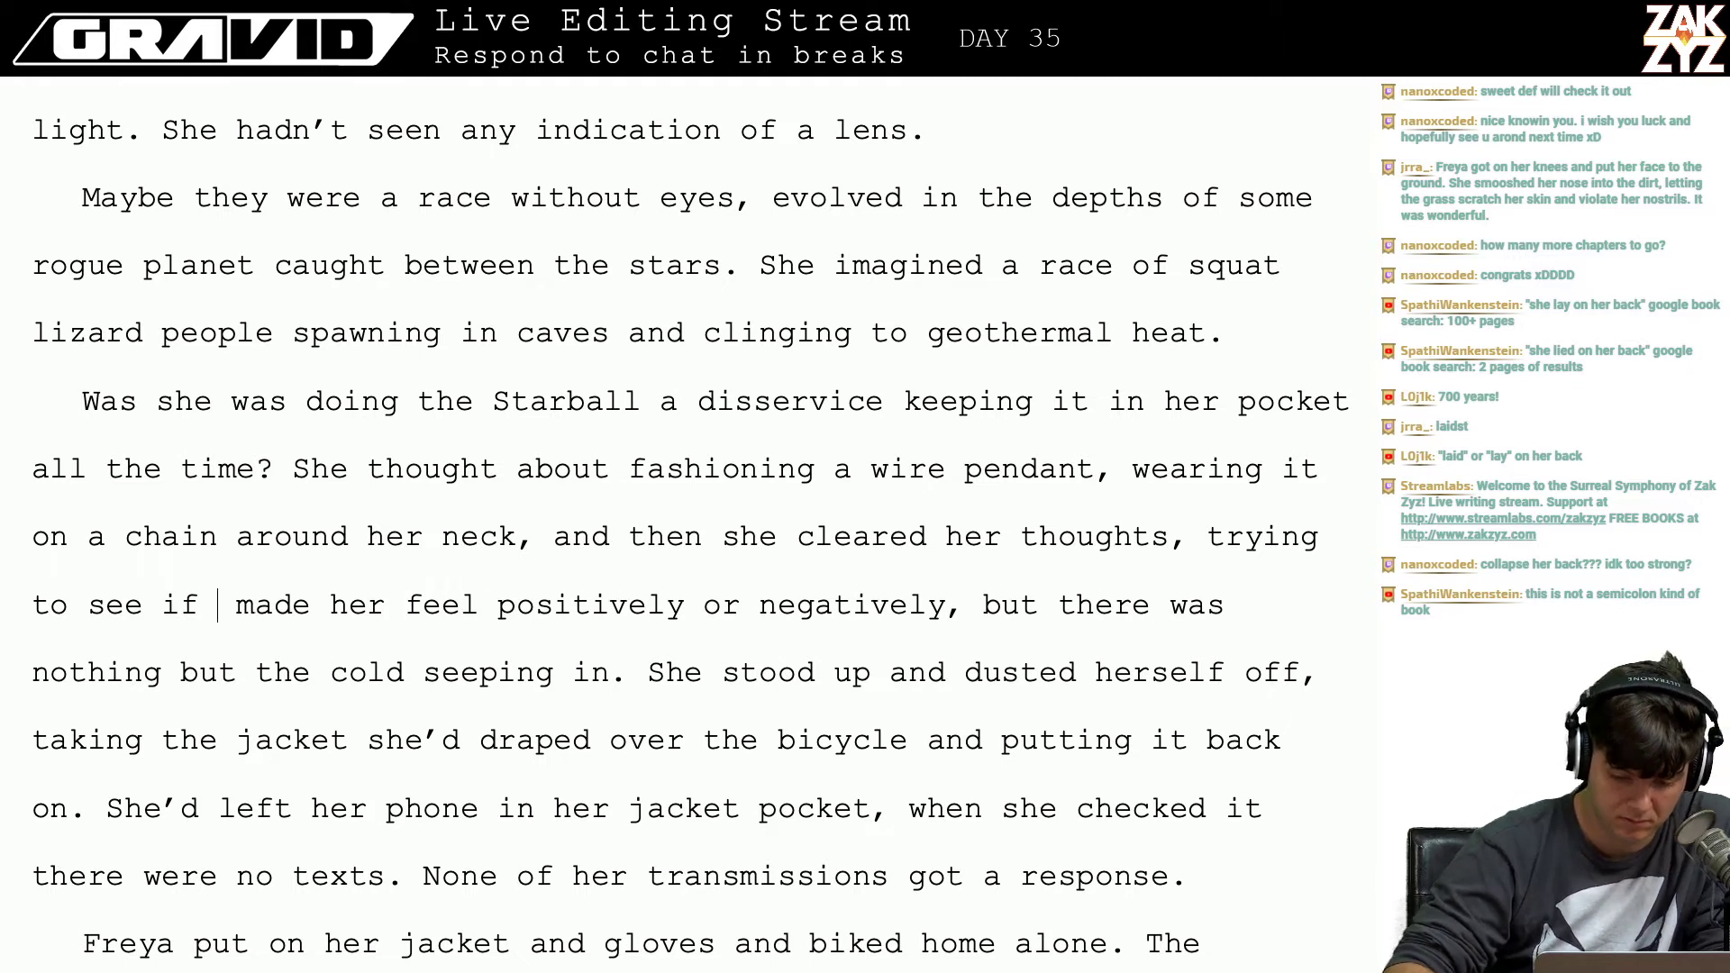
type("the idea")
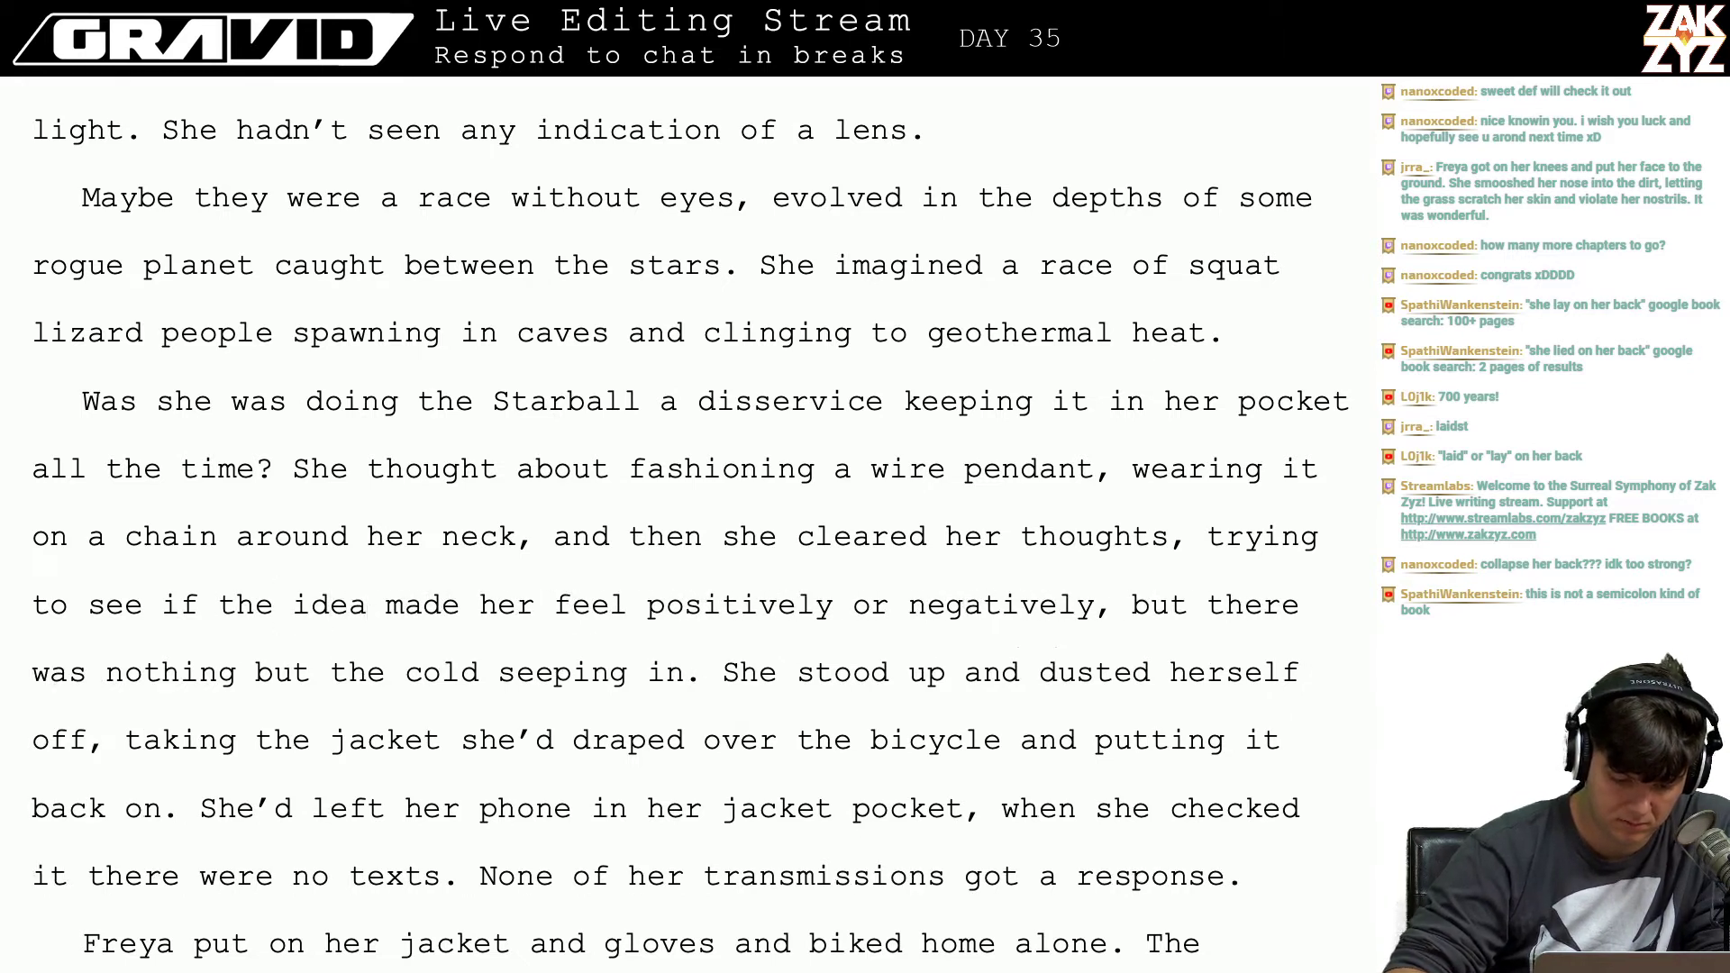
Step: End the sentence at "negatively" with a period, remove "but", and start a new paragraph with "There was nothing"
left_click(1098, 614)
key("BackSpace")
type(".")
key("Right")
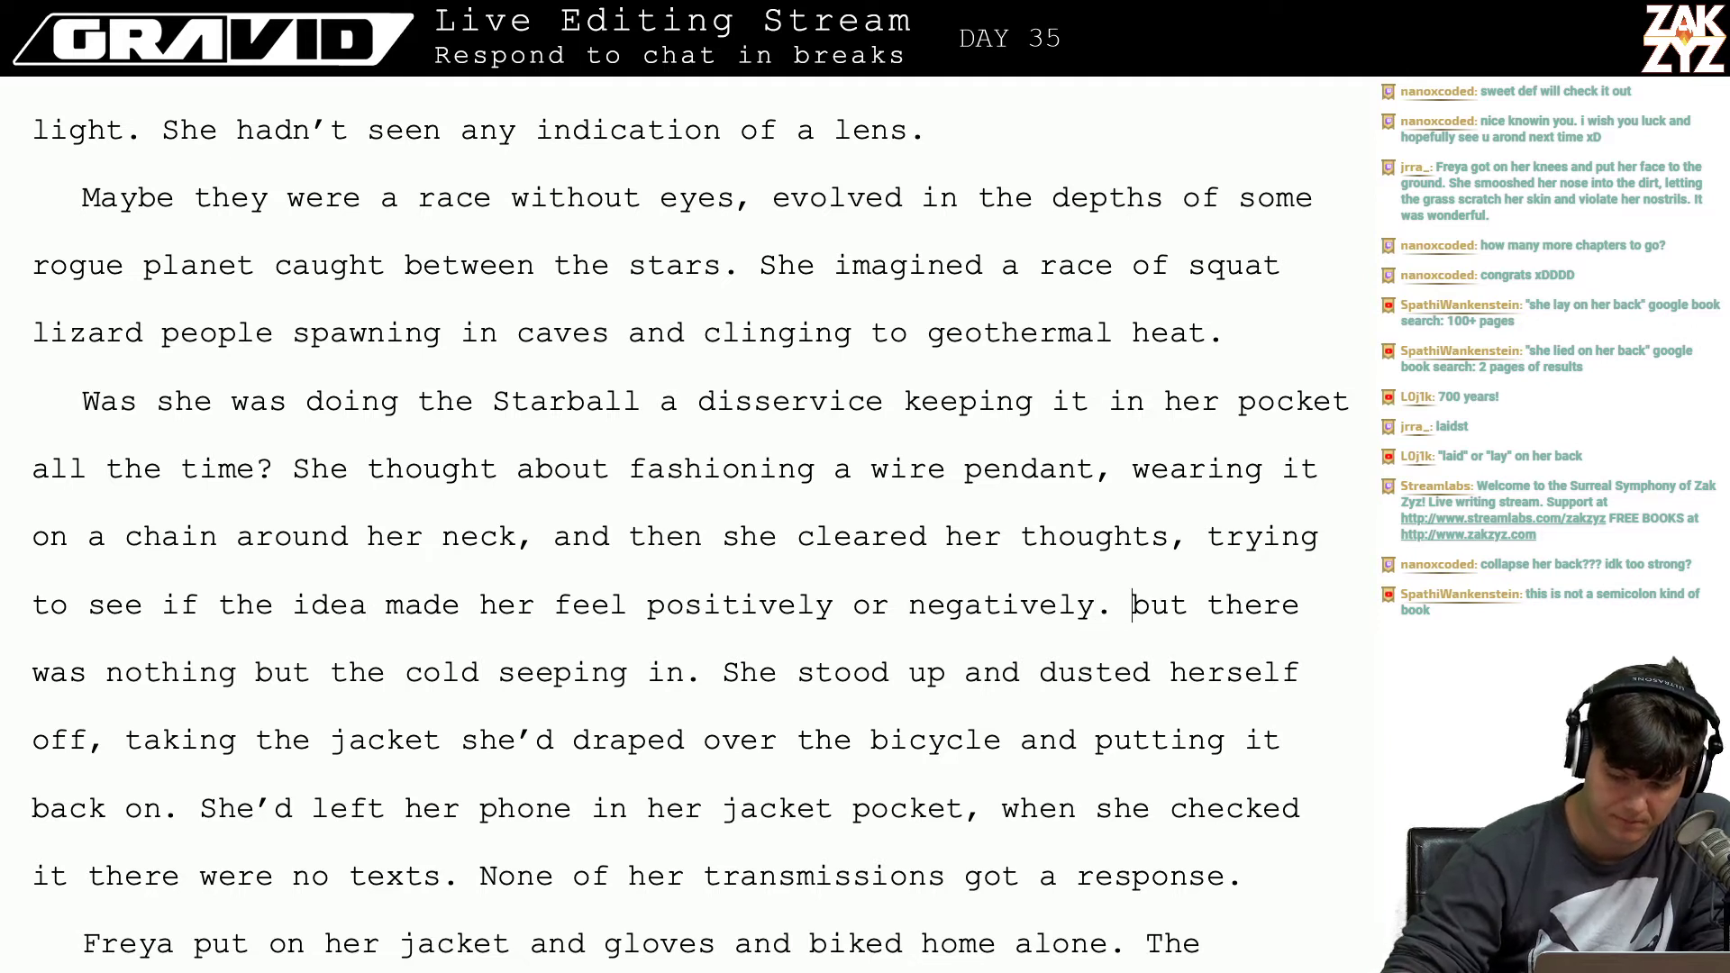
key("BackSpace")
key("BackSpace")
key("BackSpace")
key("BackSpace")
key("BackSpace")
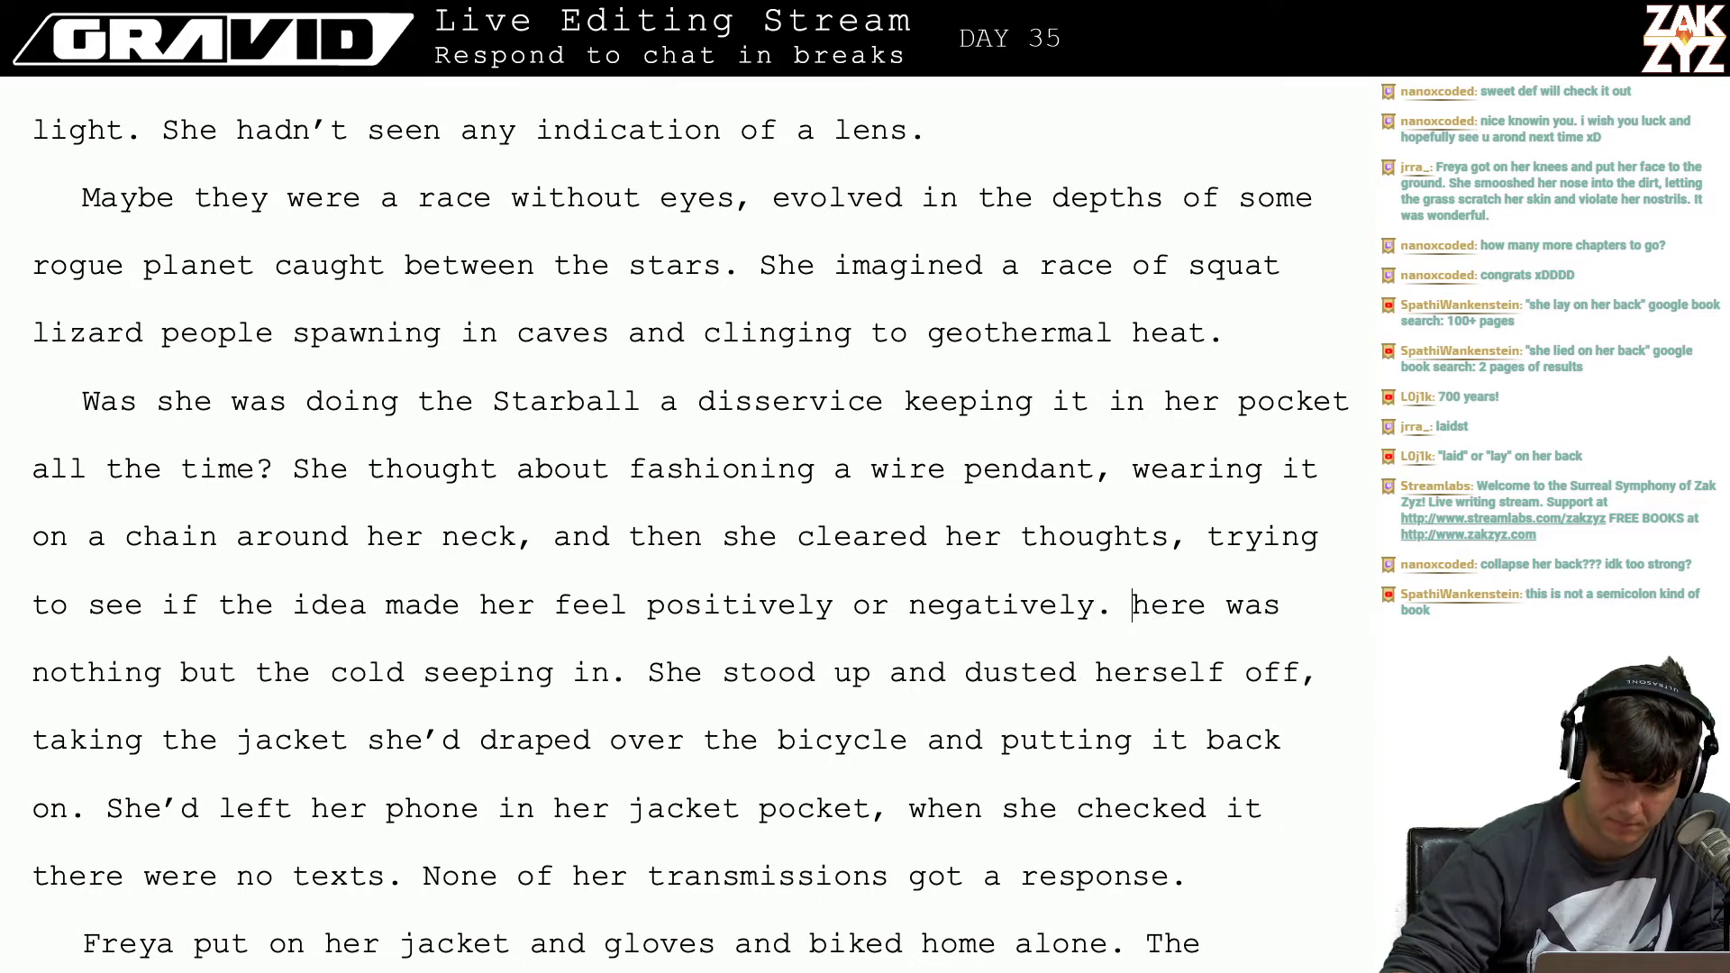
type("T")
key("Left")
key("Return")
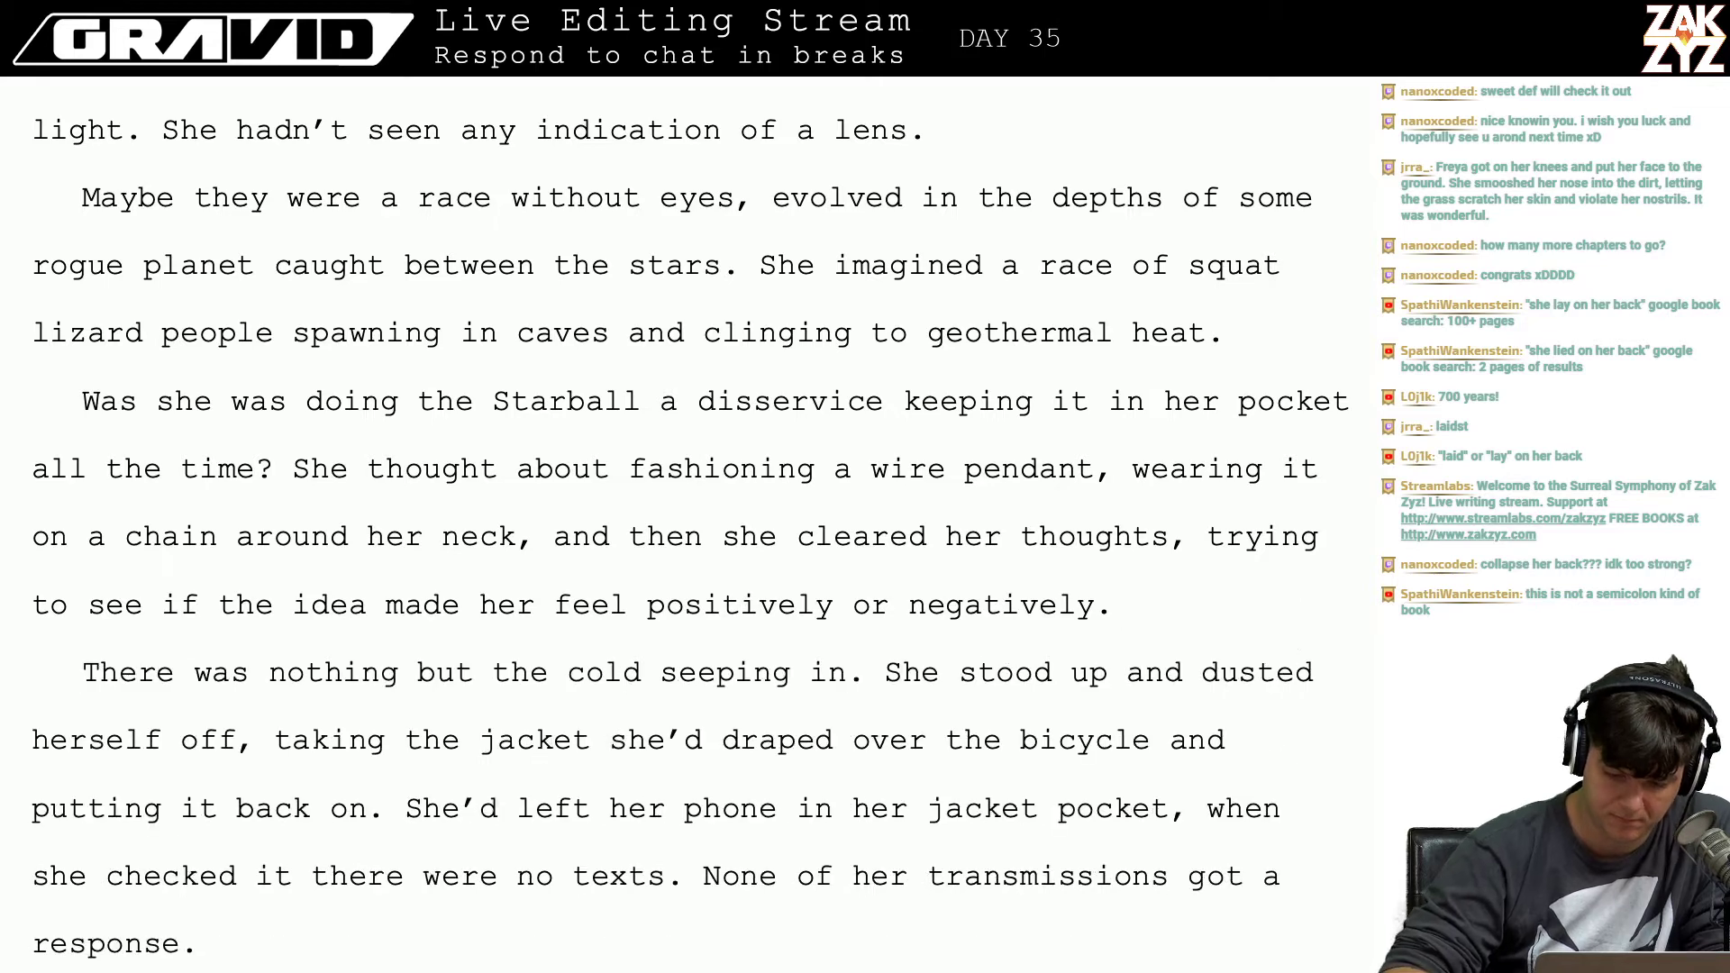
Step: Try continuing the paragraph after "negatively." with "Hoping for any contact" and the variant "Hoping for any sign of"
type("Hoping for any ")
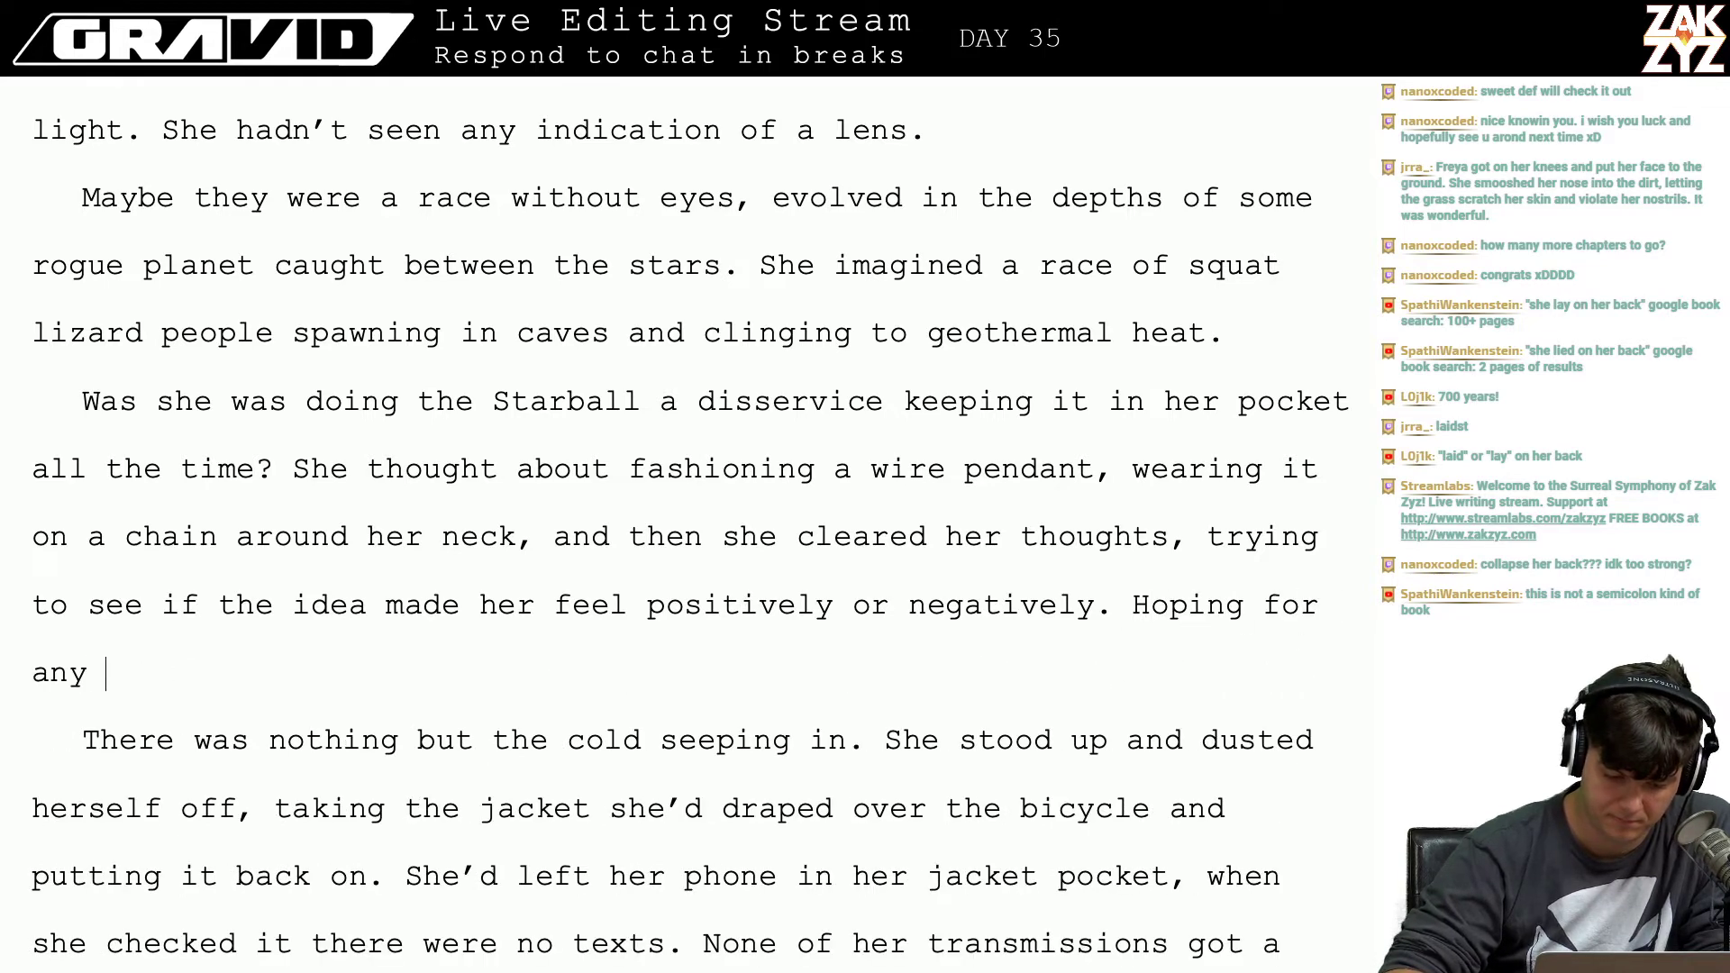
type("contact.")
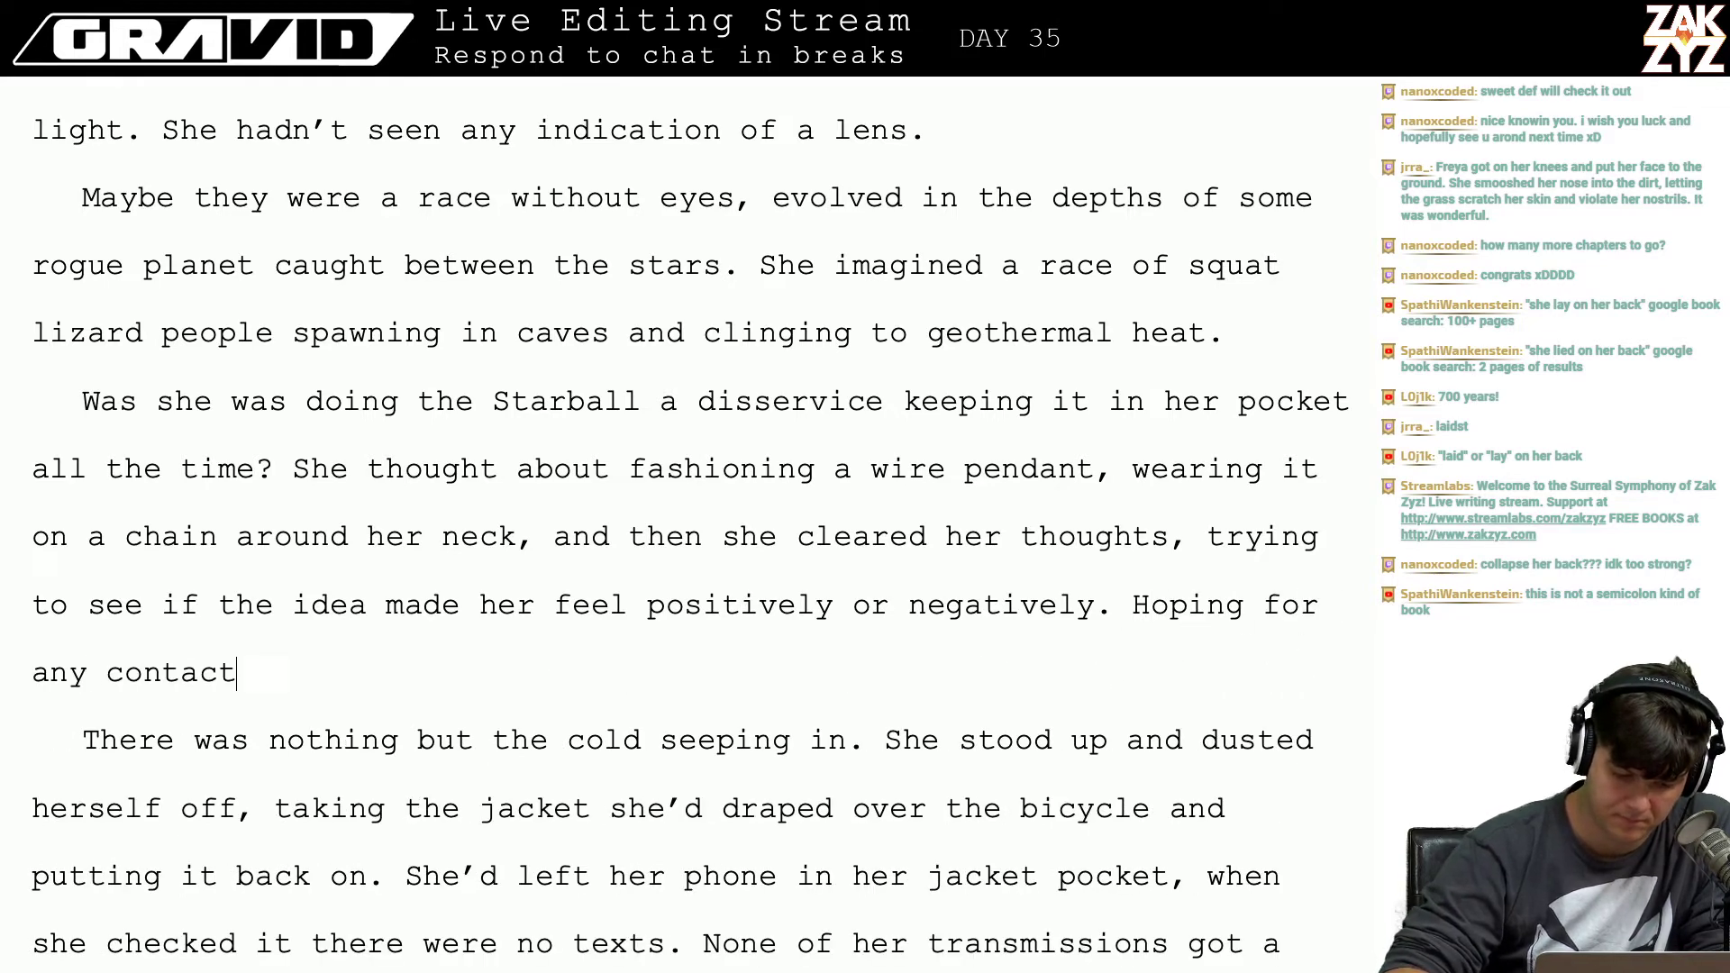
key("BackSpace")
key("BackSpace")
key("BackSpace")
key("BackSpace")
key("BackSpace")
key("BackSpace")
key("BackSpace")
type("sign of")
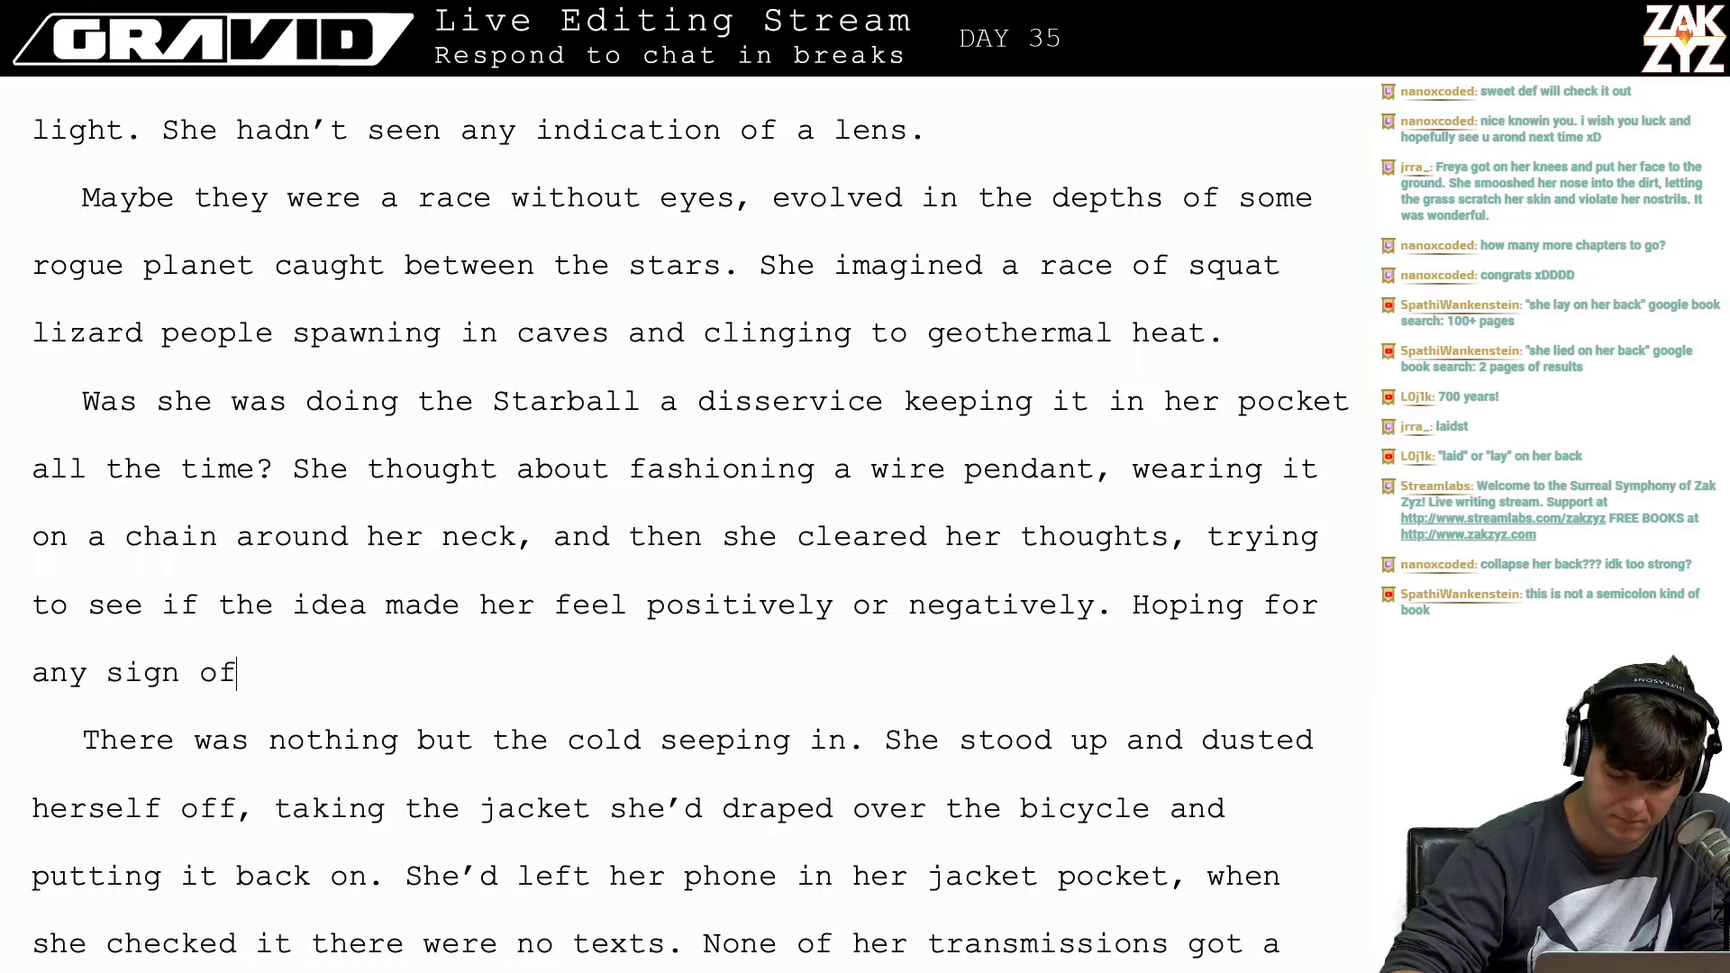
key("BackSpace")
key("BackSpace")
key("BackSpace")
key("BackSpace")
key("BackSpace")
key("BackSpace")
key("BackSpace")
key("BackSpace")
key("BackSpace")
key("BackSpace")
key("BackSpace")
key("BackSpace")
key("BackSpace")
key("BackSpace")
key("BackSpace")
key("BackSpace")
key("BackSpace")
key("BackSpace")
key("BackSpace")
key("BackSpace")
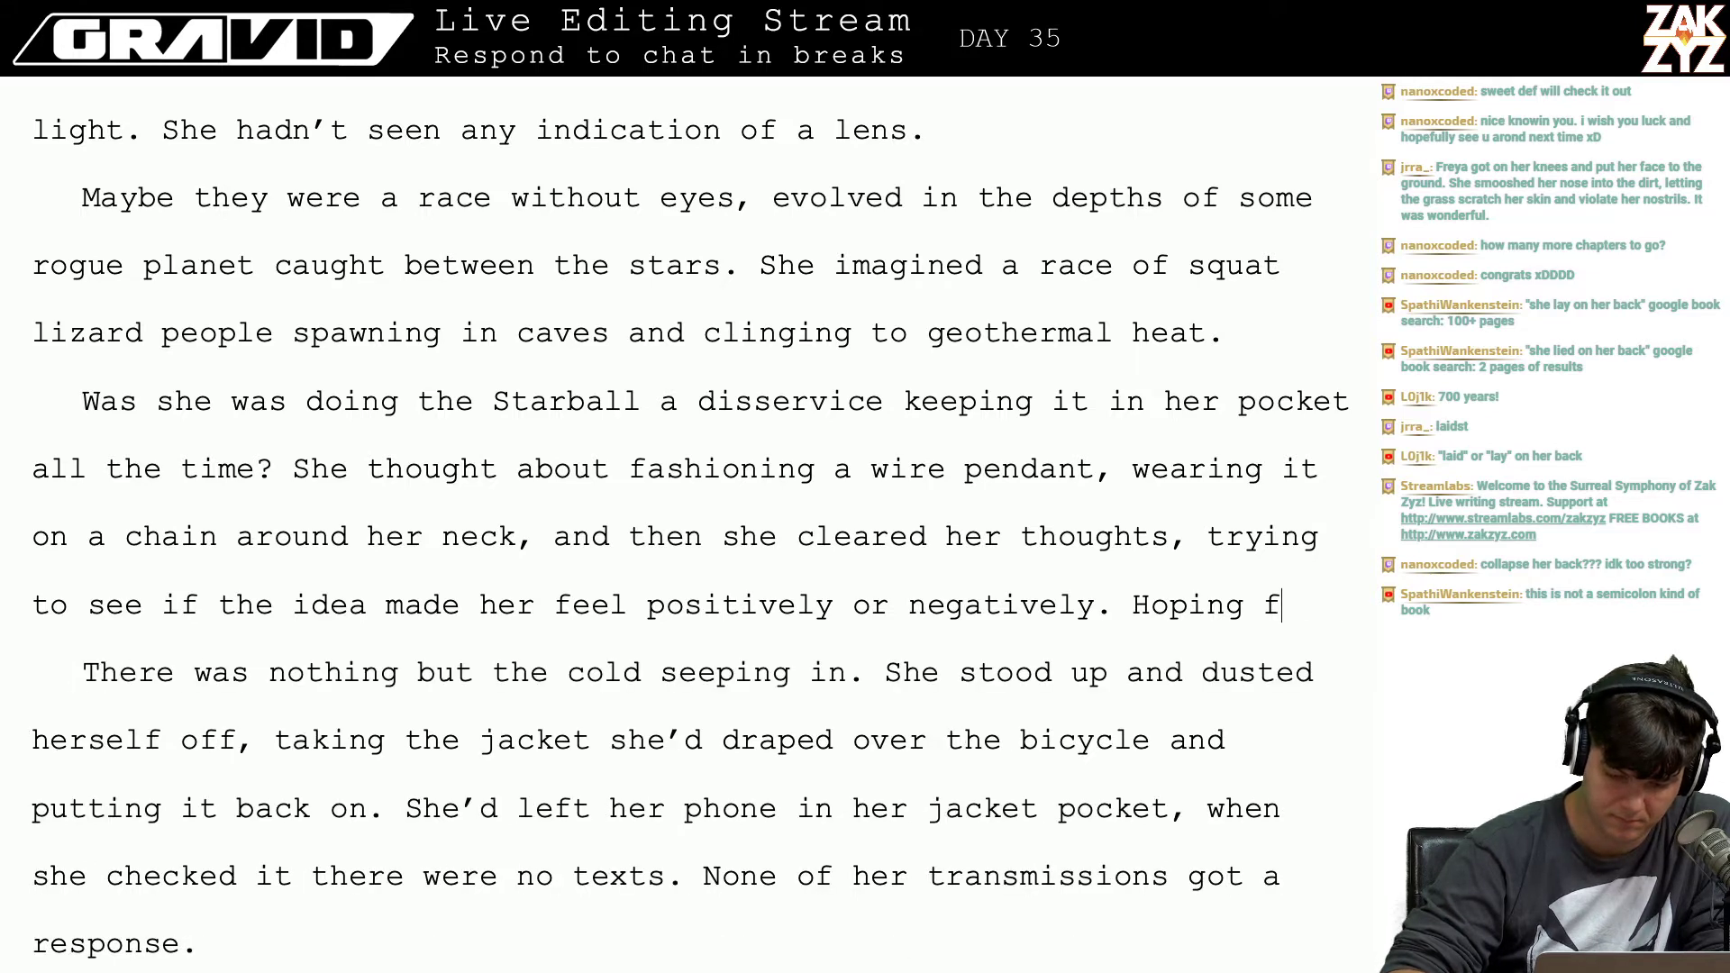
key("BackSpace")
key("BackSpace")
key("BackSpace")
Step: Try closing the Starball paragraph with the sentence "Wishing for any communication at all."
type("A")
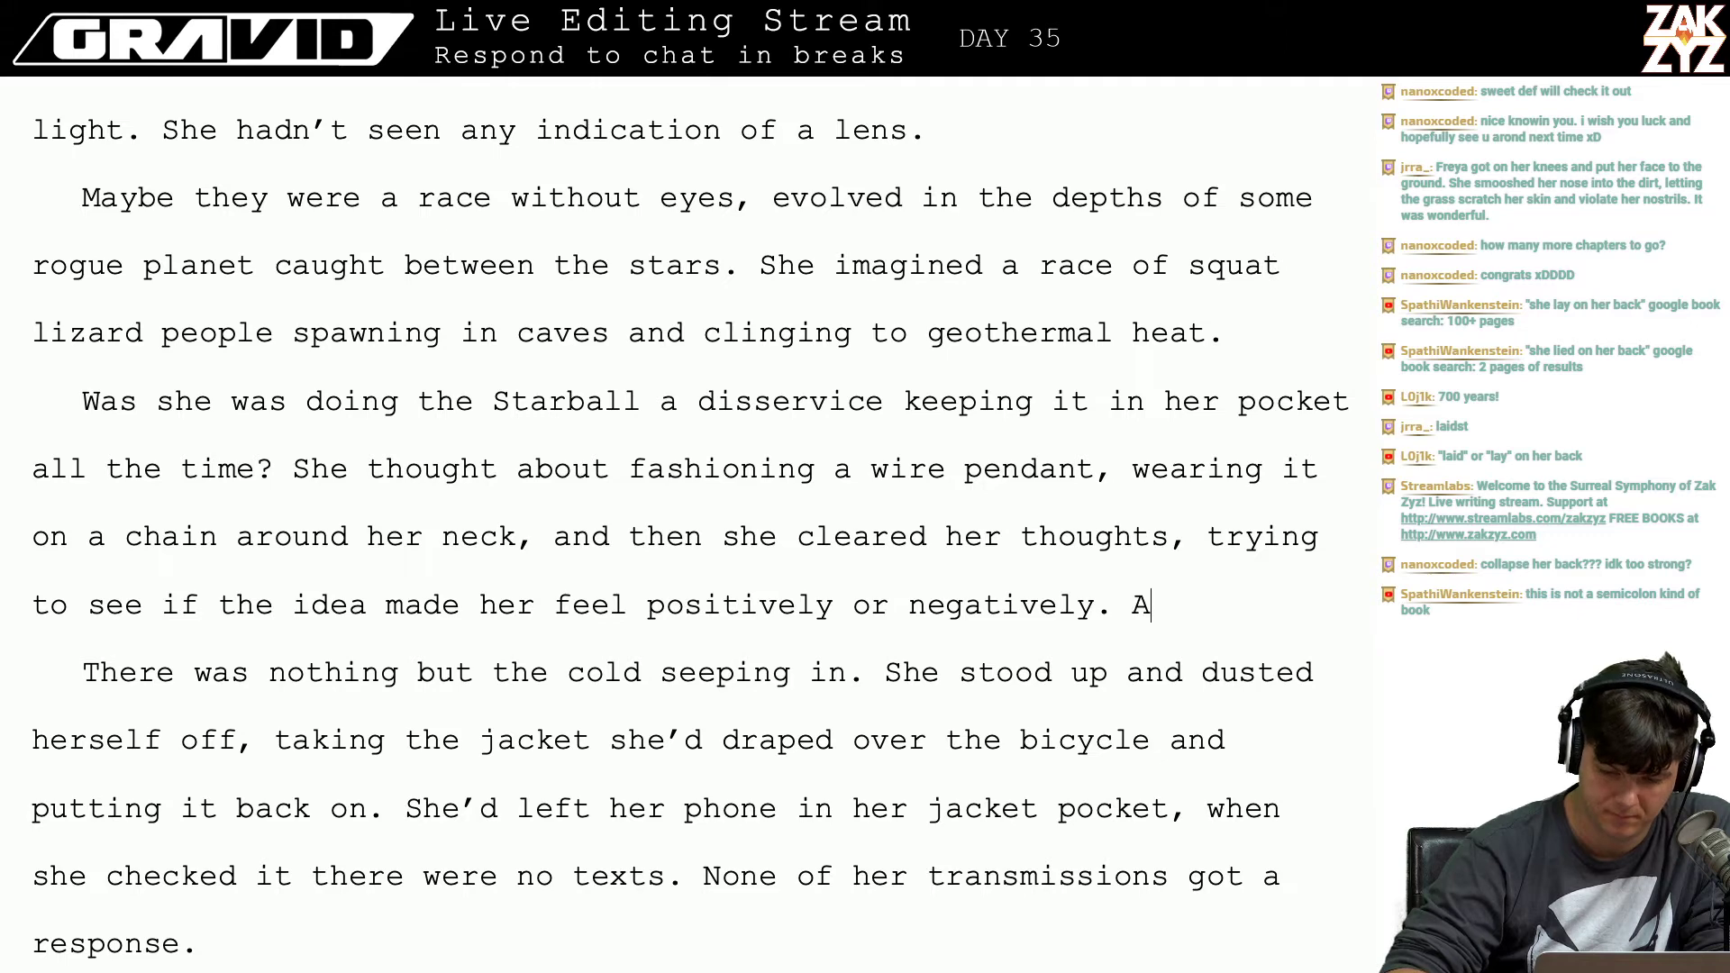
key("BackSpace")
type("Wishing for any communic")
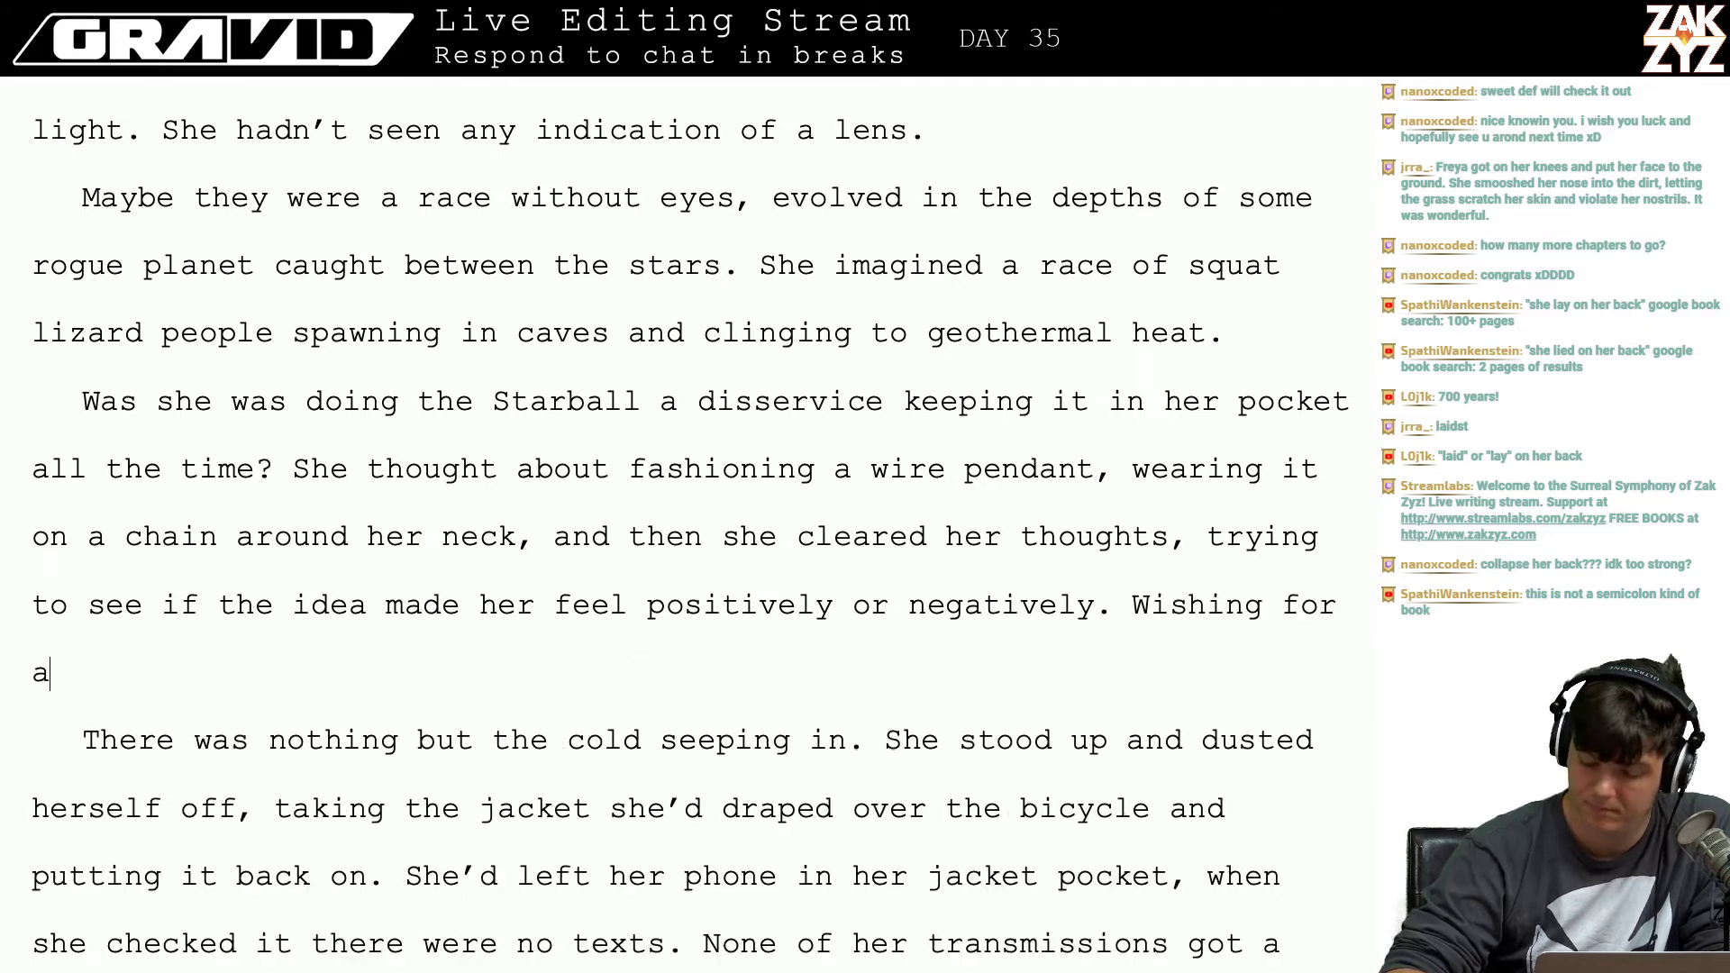
type("ation at all fr")
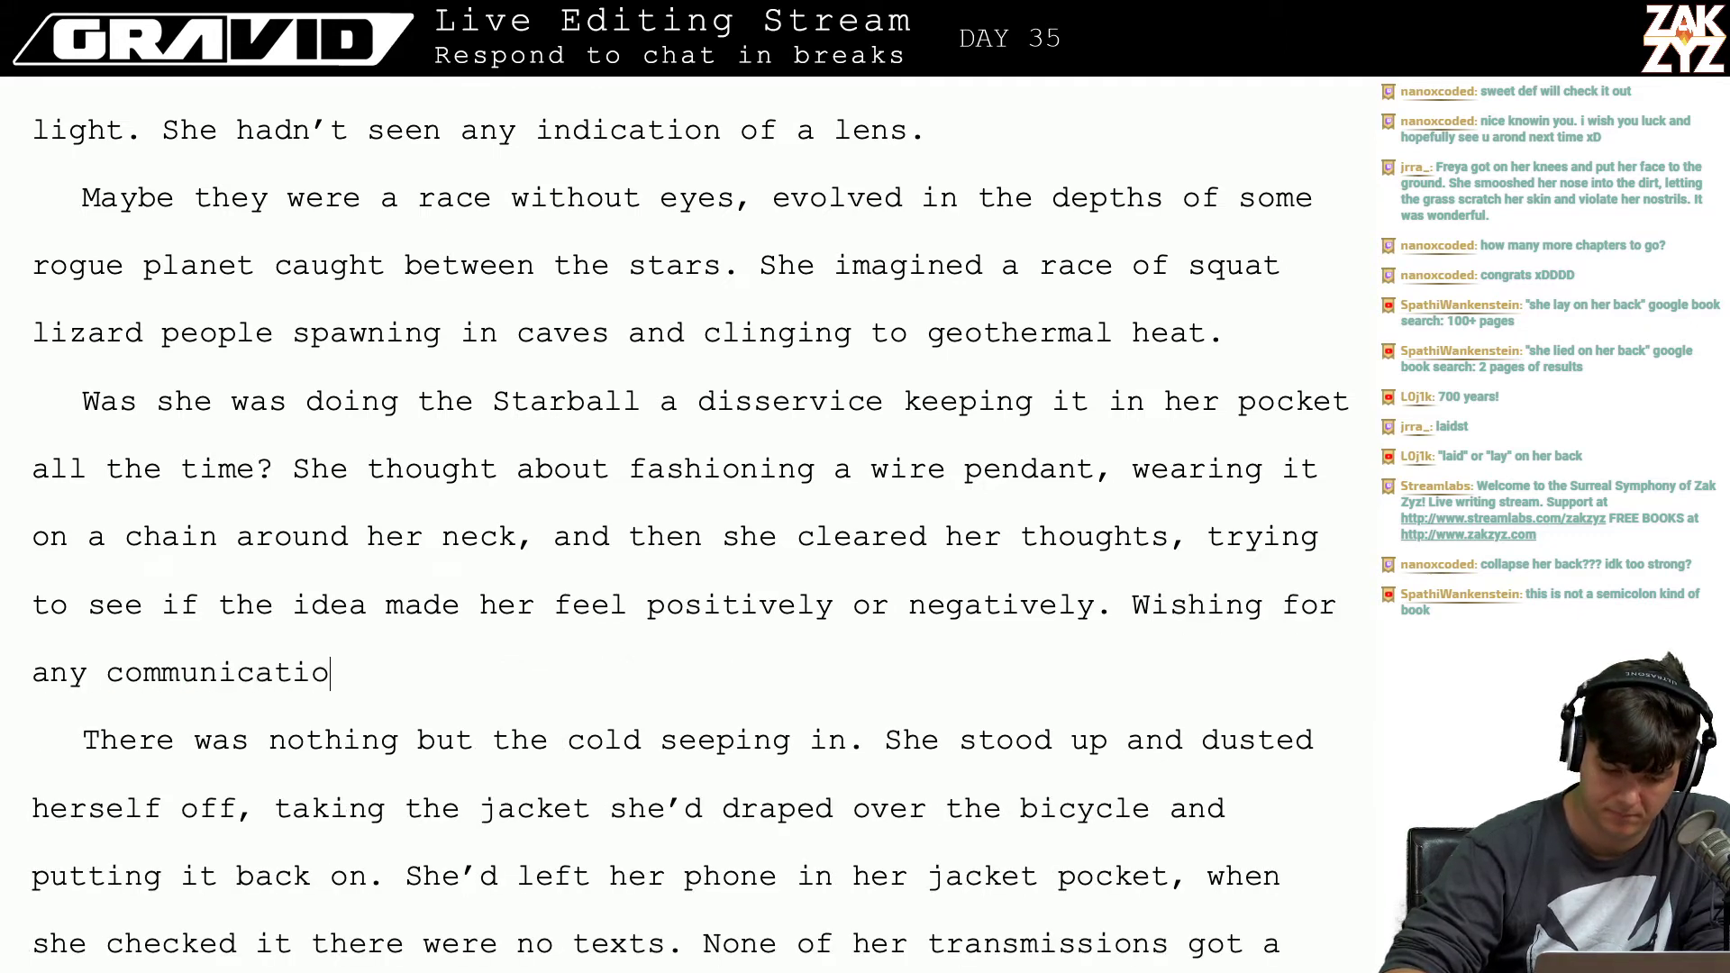
key("BackSpace")
key("BackSpace")
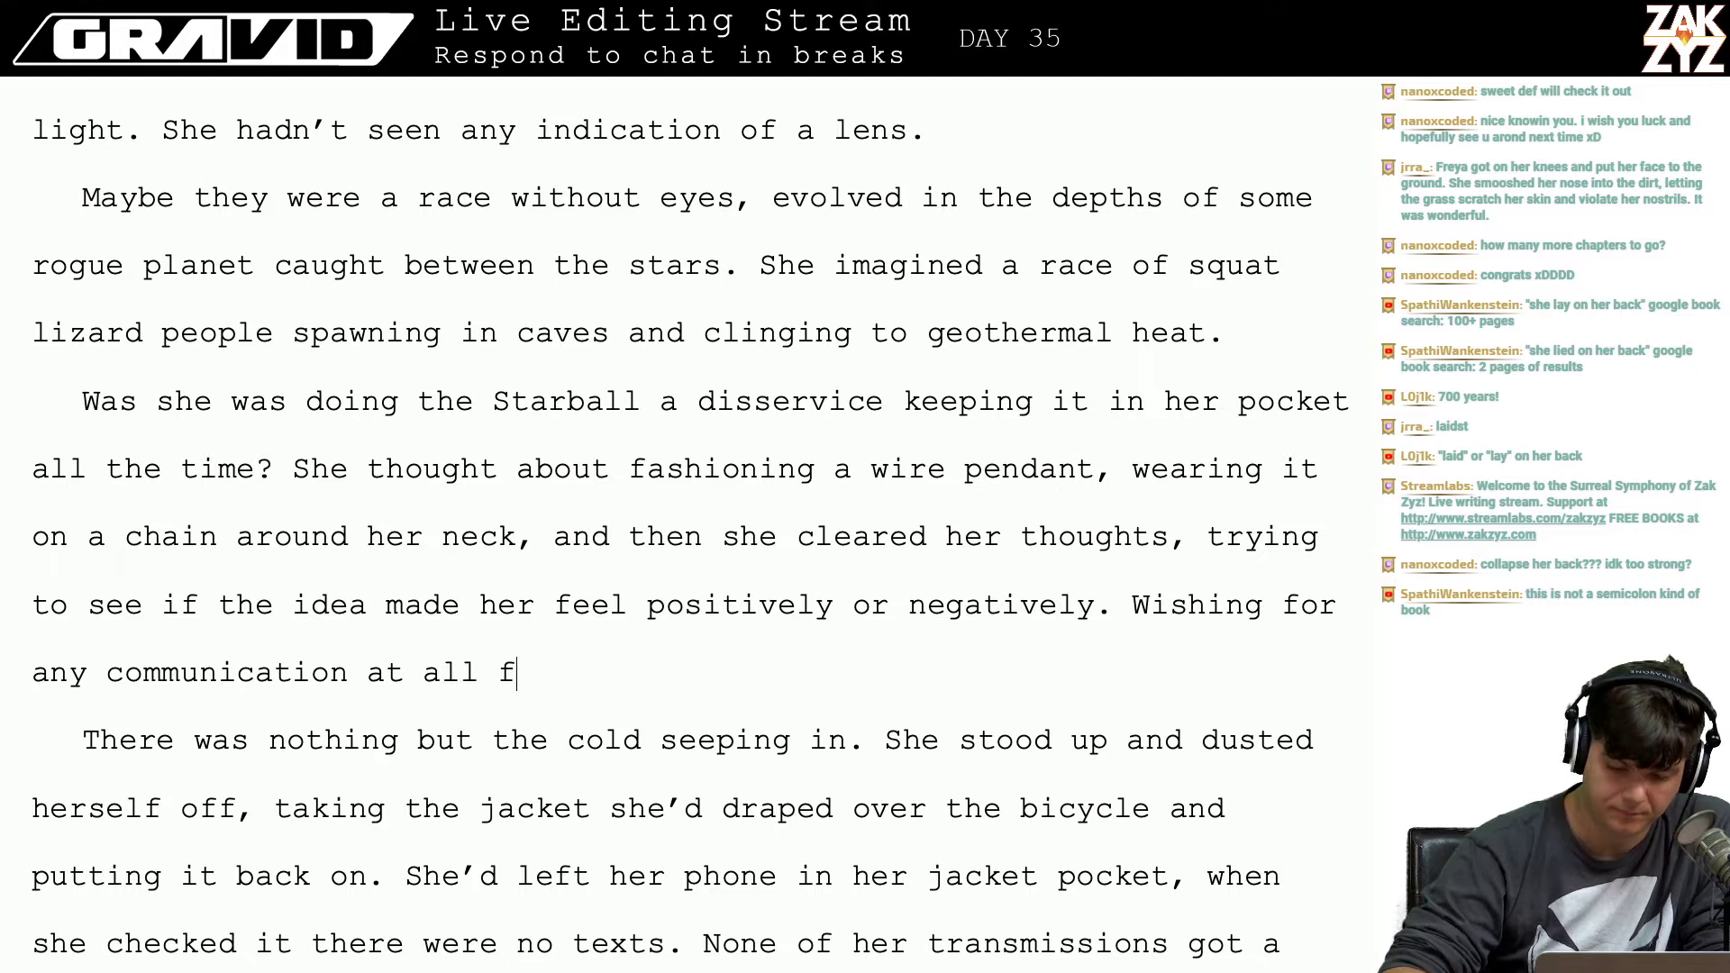
type(".")
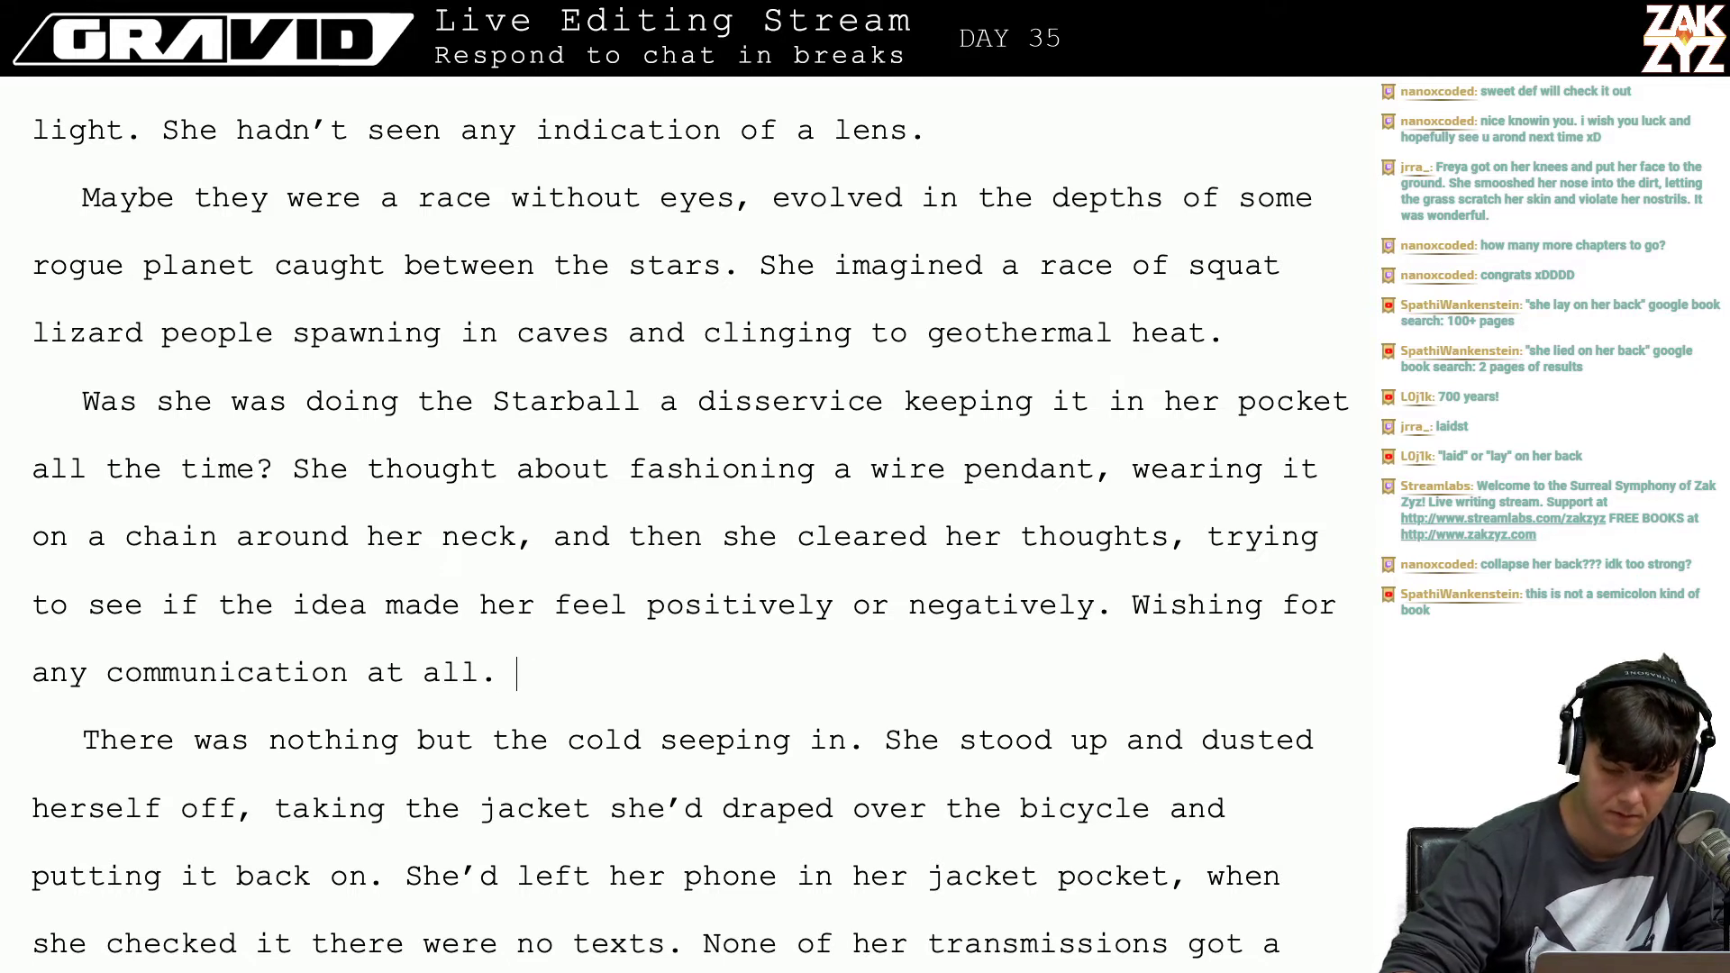
key("BackSpace")
key("BackSpace")
key("BackSpace")
key("BackSpace")
key("BackSpace")
key("BackSpace")
key("BackSpace")
key("BackSpace")
key("BackSpace")
key("BackSpace")
key("BackSpace")
key("BackSpace")
key("BackSpace")
key("BackSpace")
key("BackSpace")
key("BackSpace")
key("BackSpace")
key("BackSpace")
key("BackSpace")
key("BackSpace")
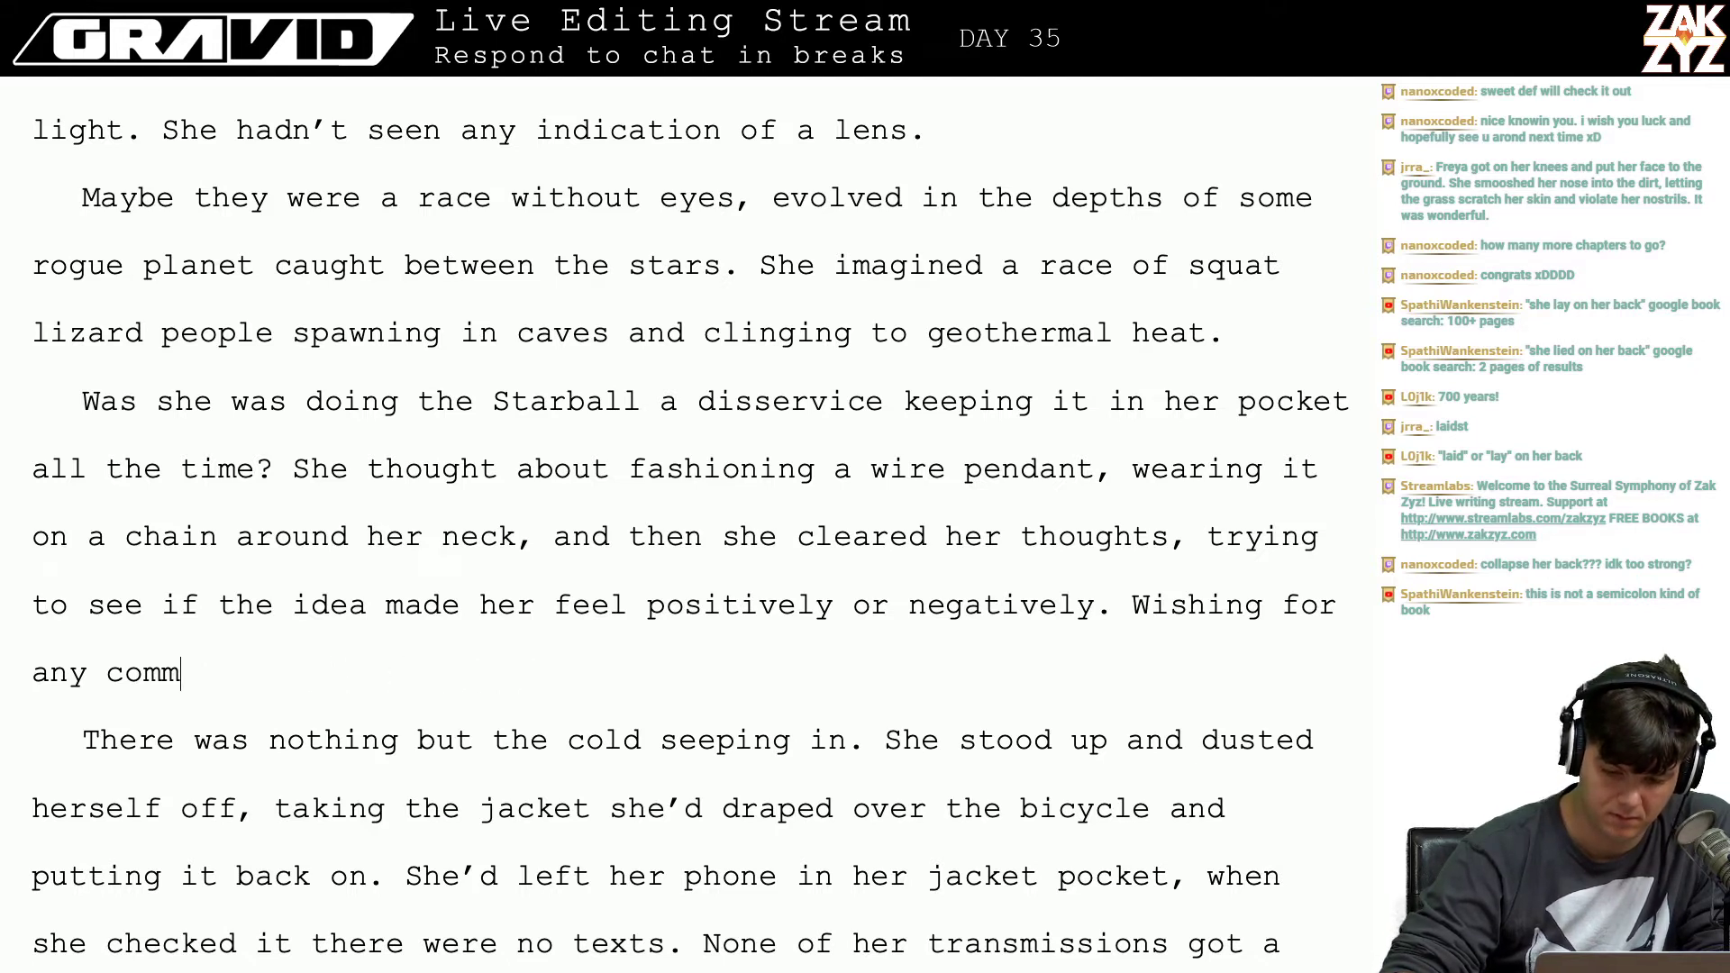
key("BackSpace")
key("BackSpace")
key("BackSpace")
key("BackSpace")
key("BackSpace")
key("BackSpace")
key("BackSpace")
key("BackSpace")
key("BackSpace")
key("BackSpace")
key("BackSpace")
key("BackSpace")
key("BackSpace")
key("BackSpace")
key("BackSpace")
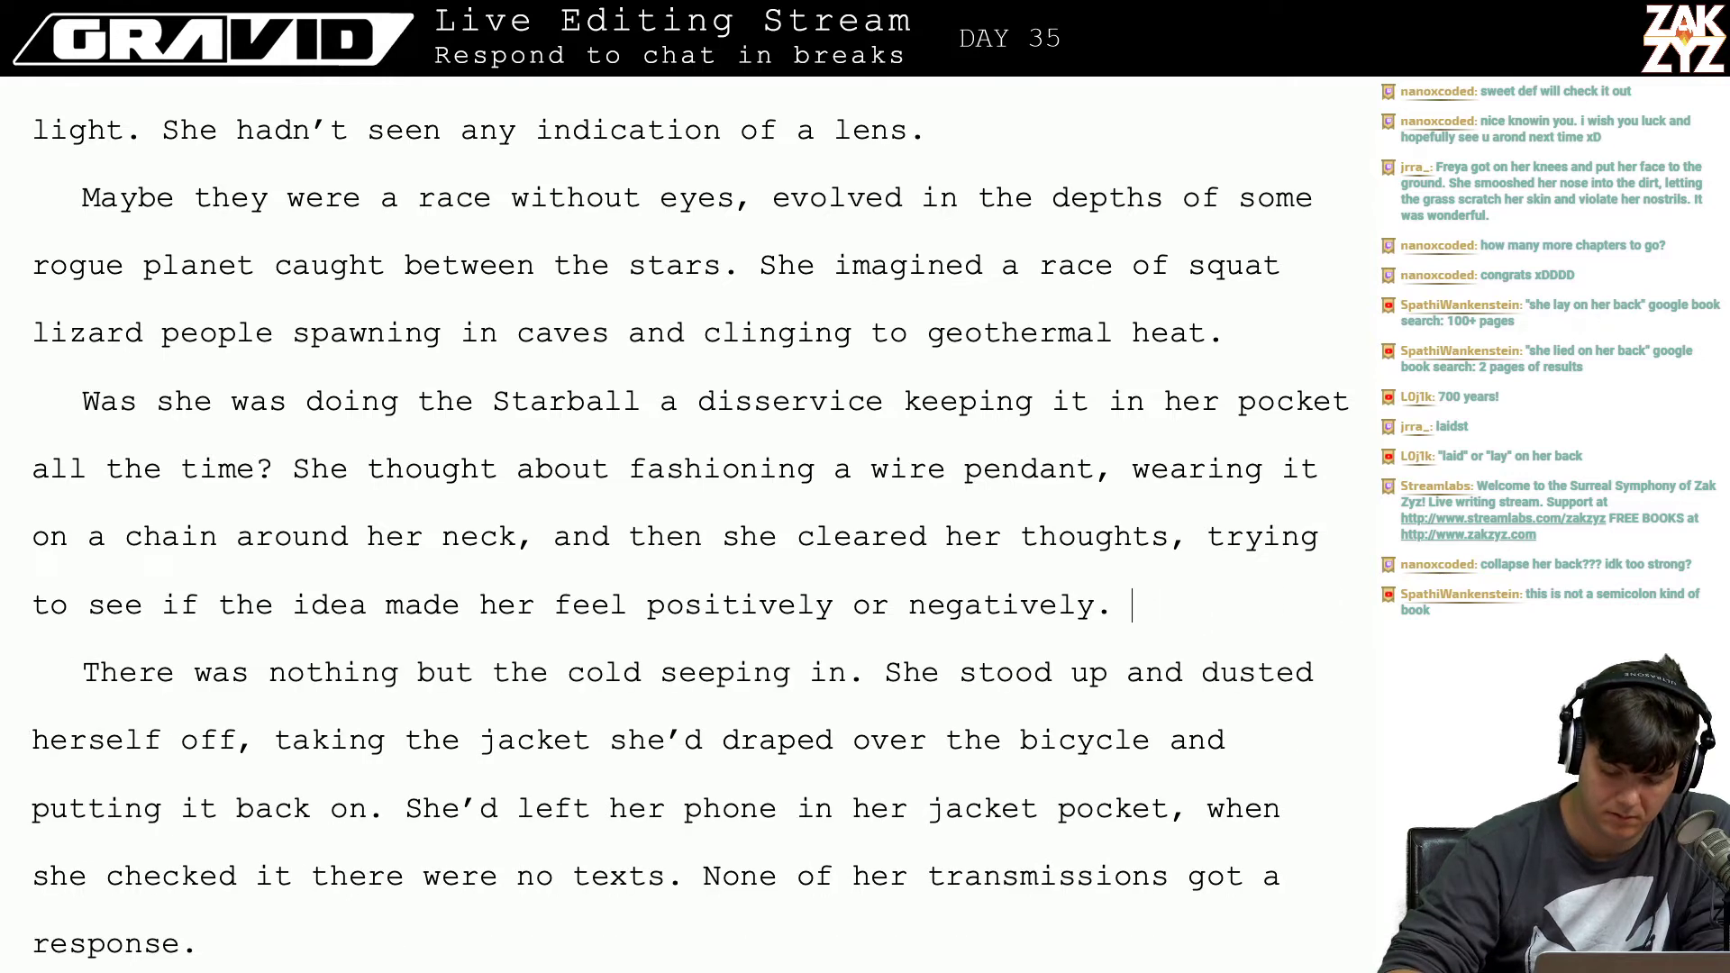
Step: Add the sentence "Just the slightest nudge and she would do it." after "positively or negatively."
type("Just the sligh")
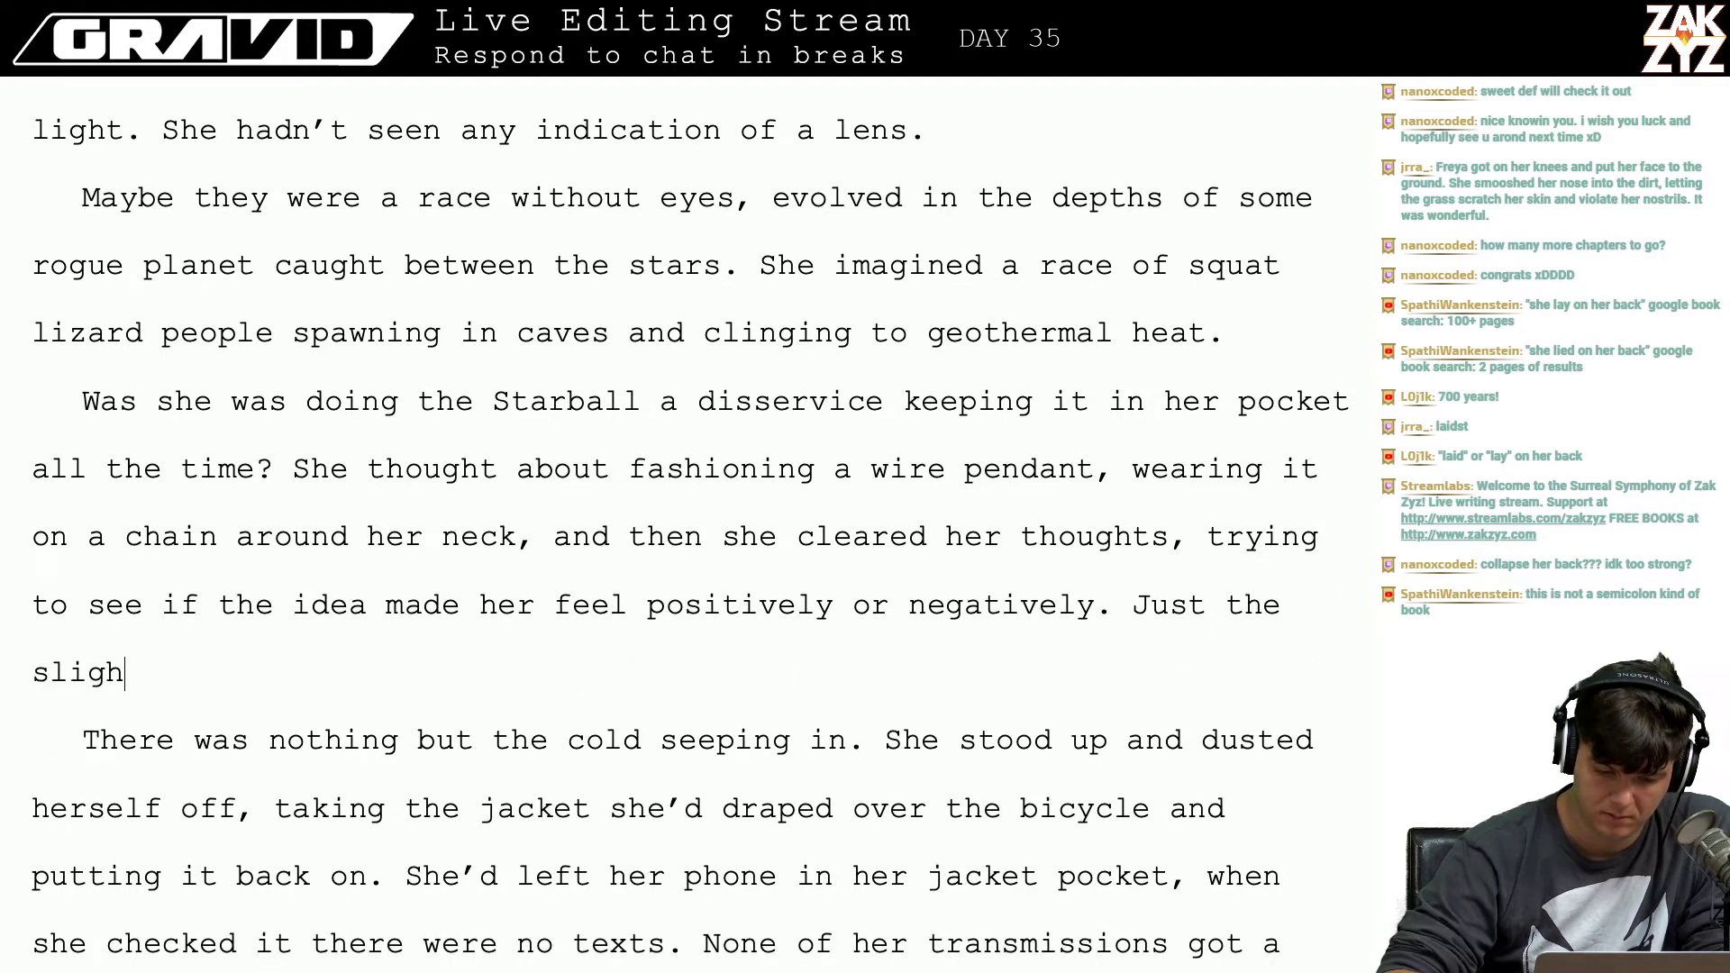
type("test nudge a")
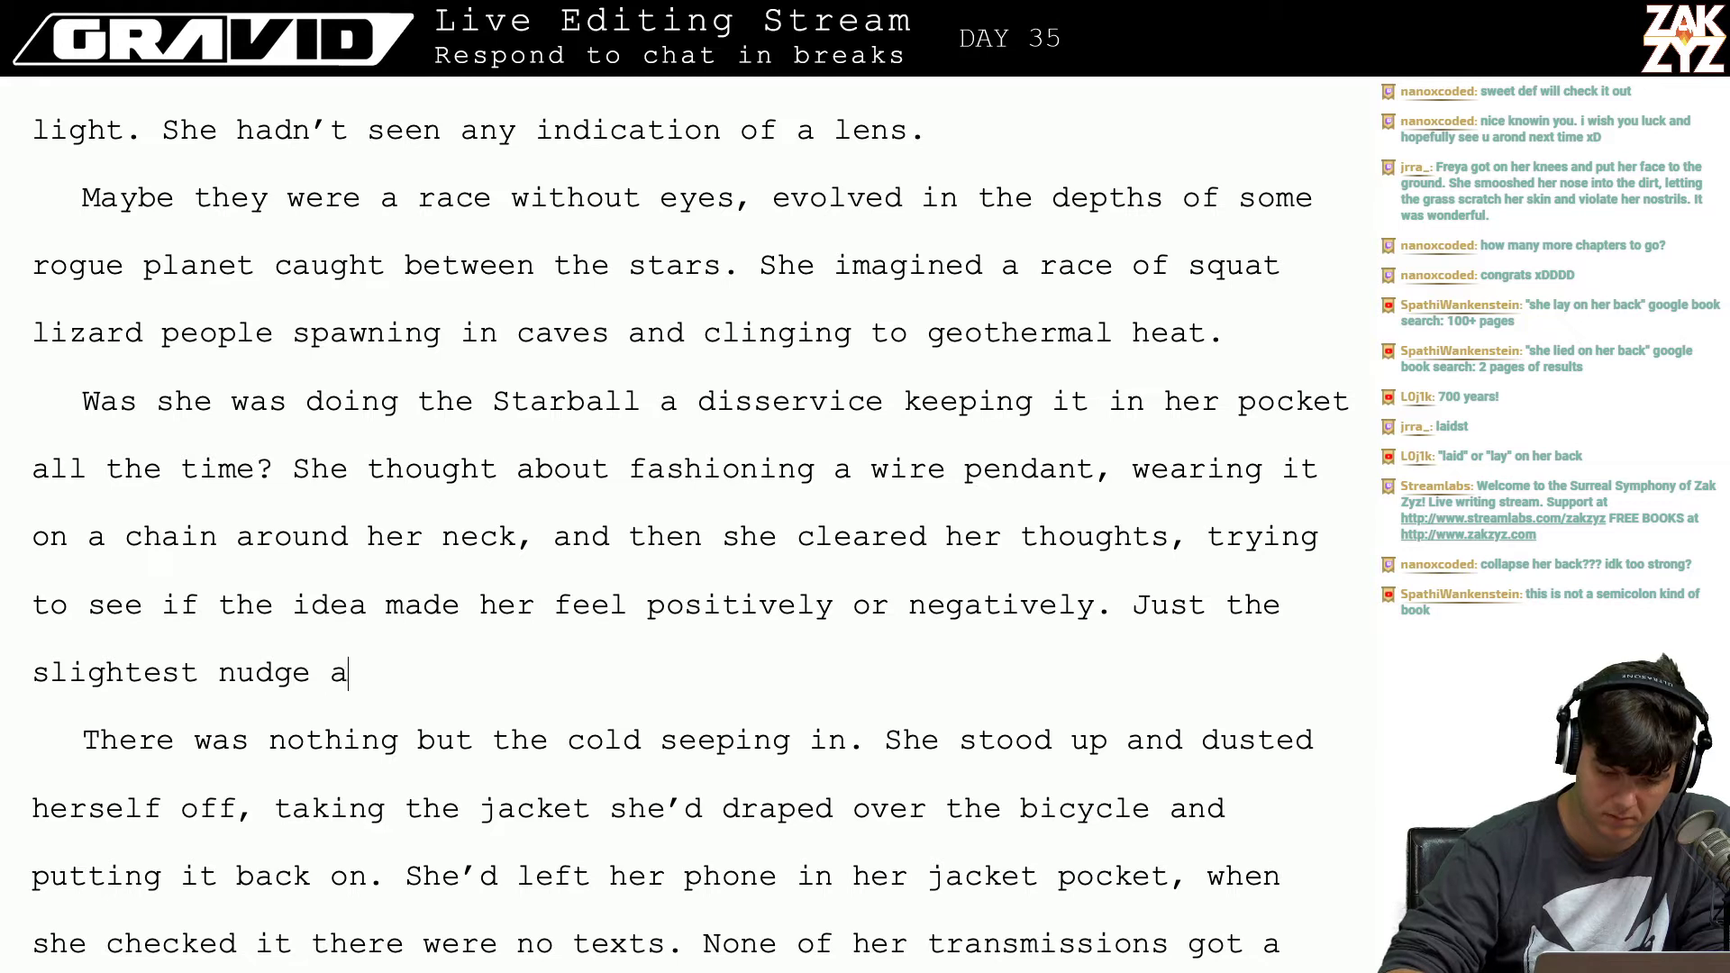
type("nd she would do it.")
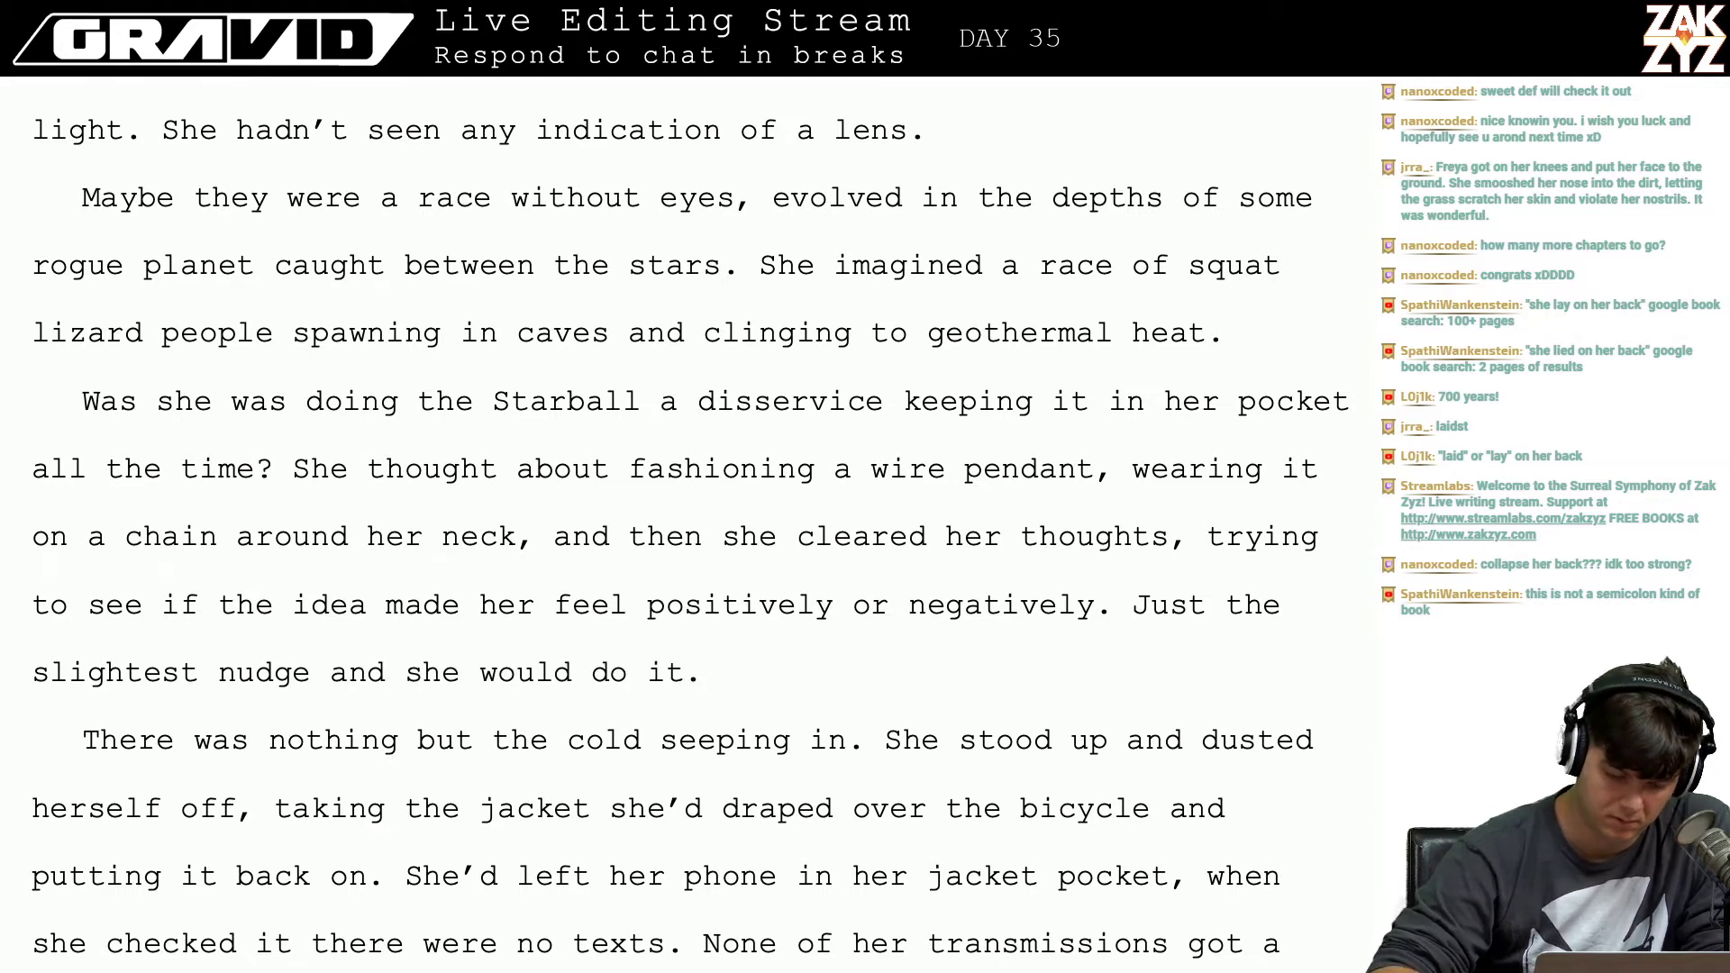
Step: Insert "from the Starball" after "nudge" in the paragraph's closing sentence
left_click(332, 674)
type("from the Starball and she wou")
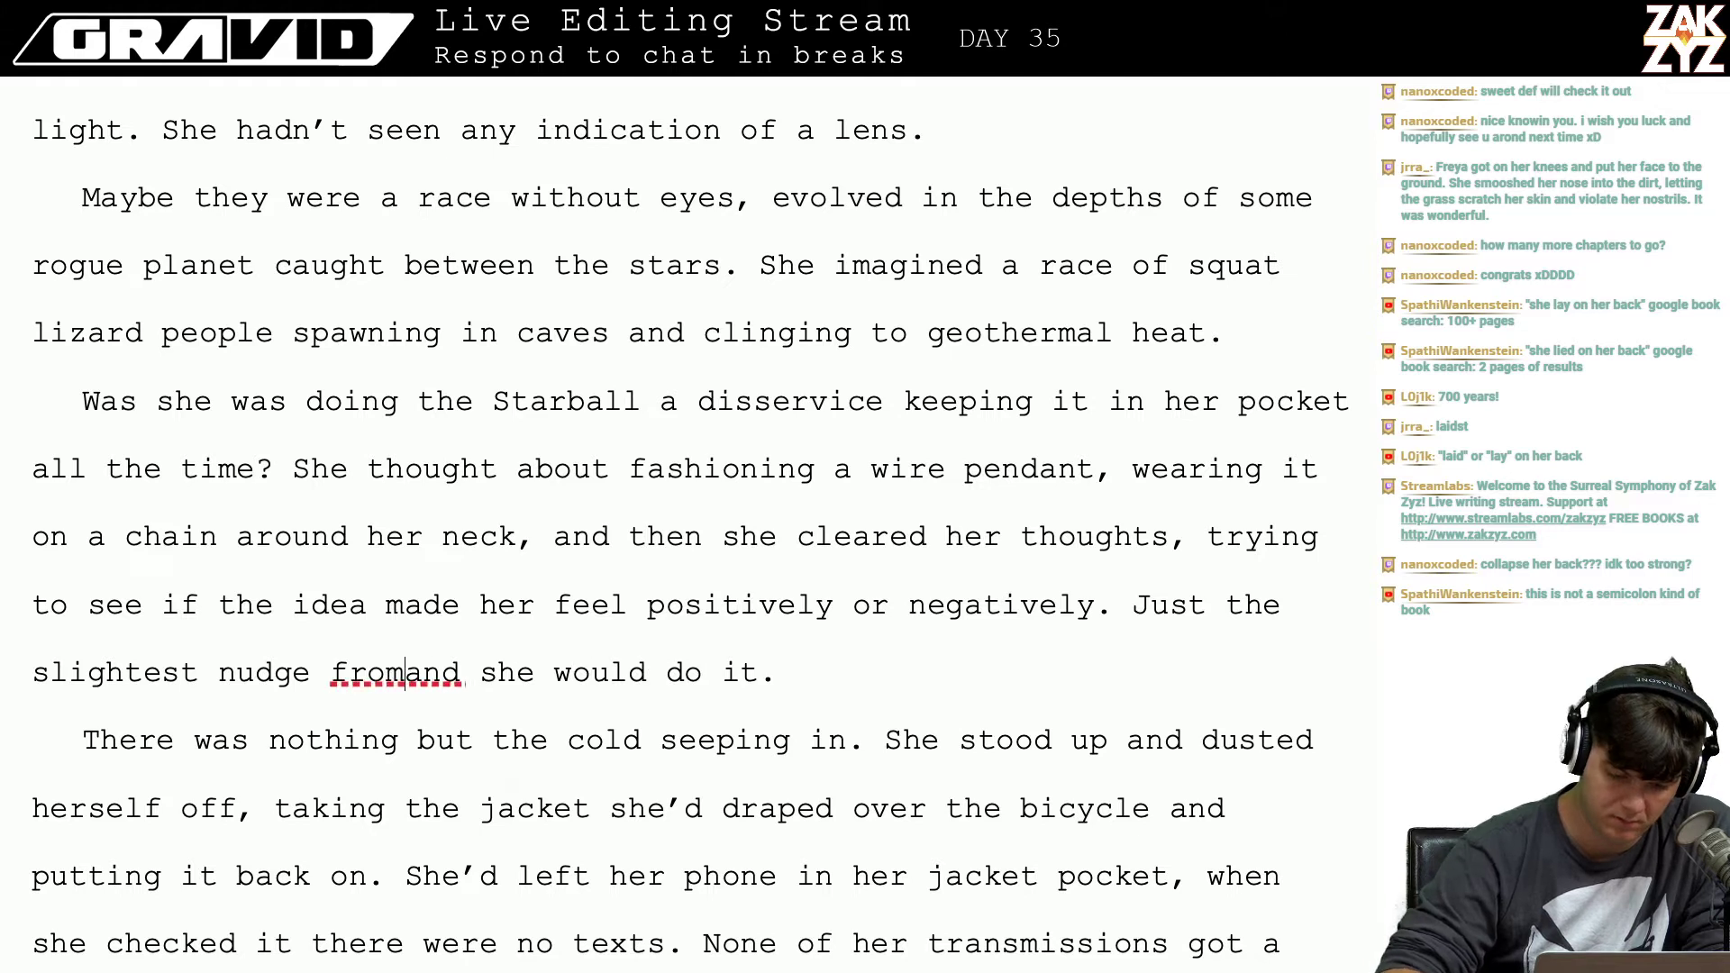
type("lal")
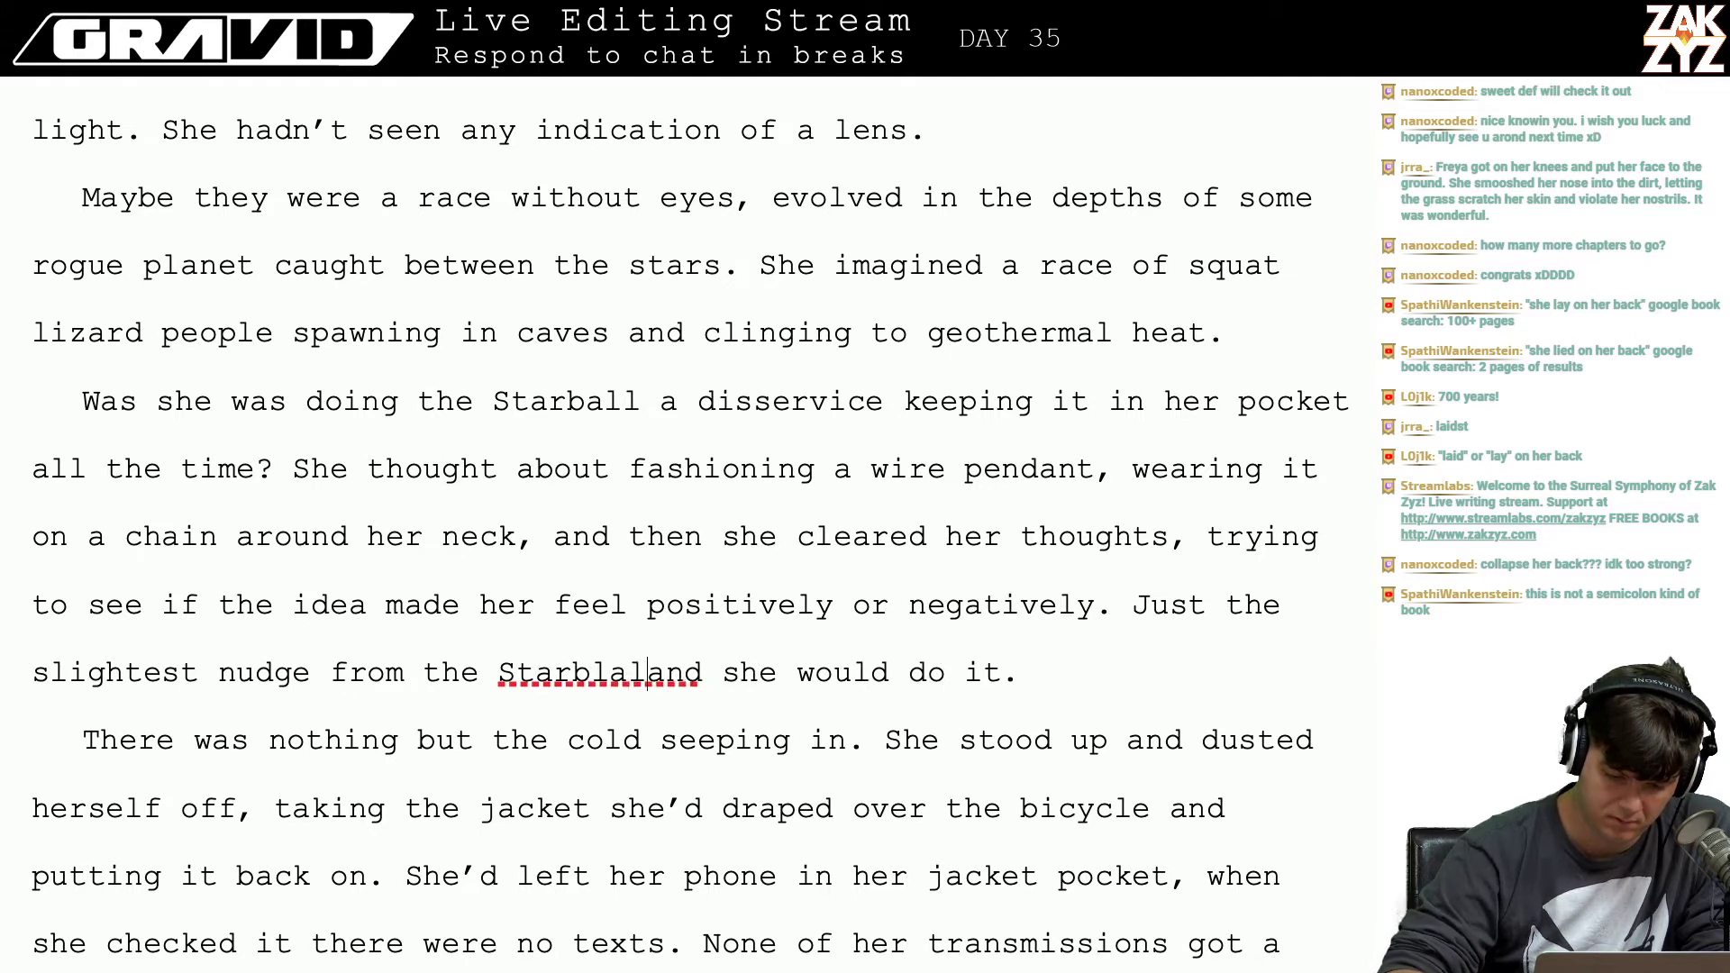
key("BackSpace")
key("BackSpace")
key("BackSpace")
type("all")
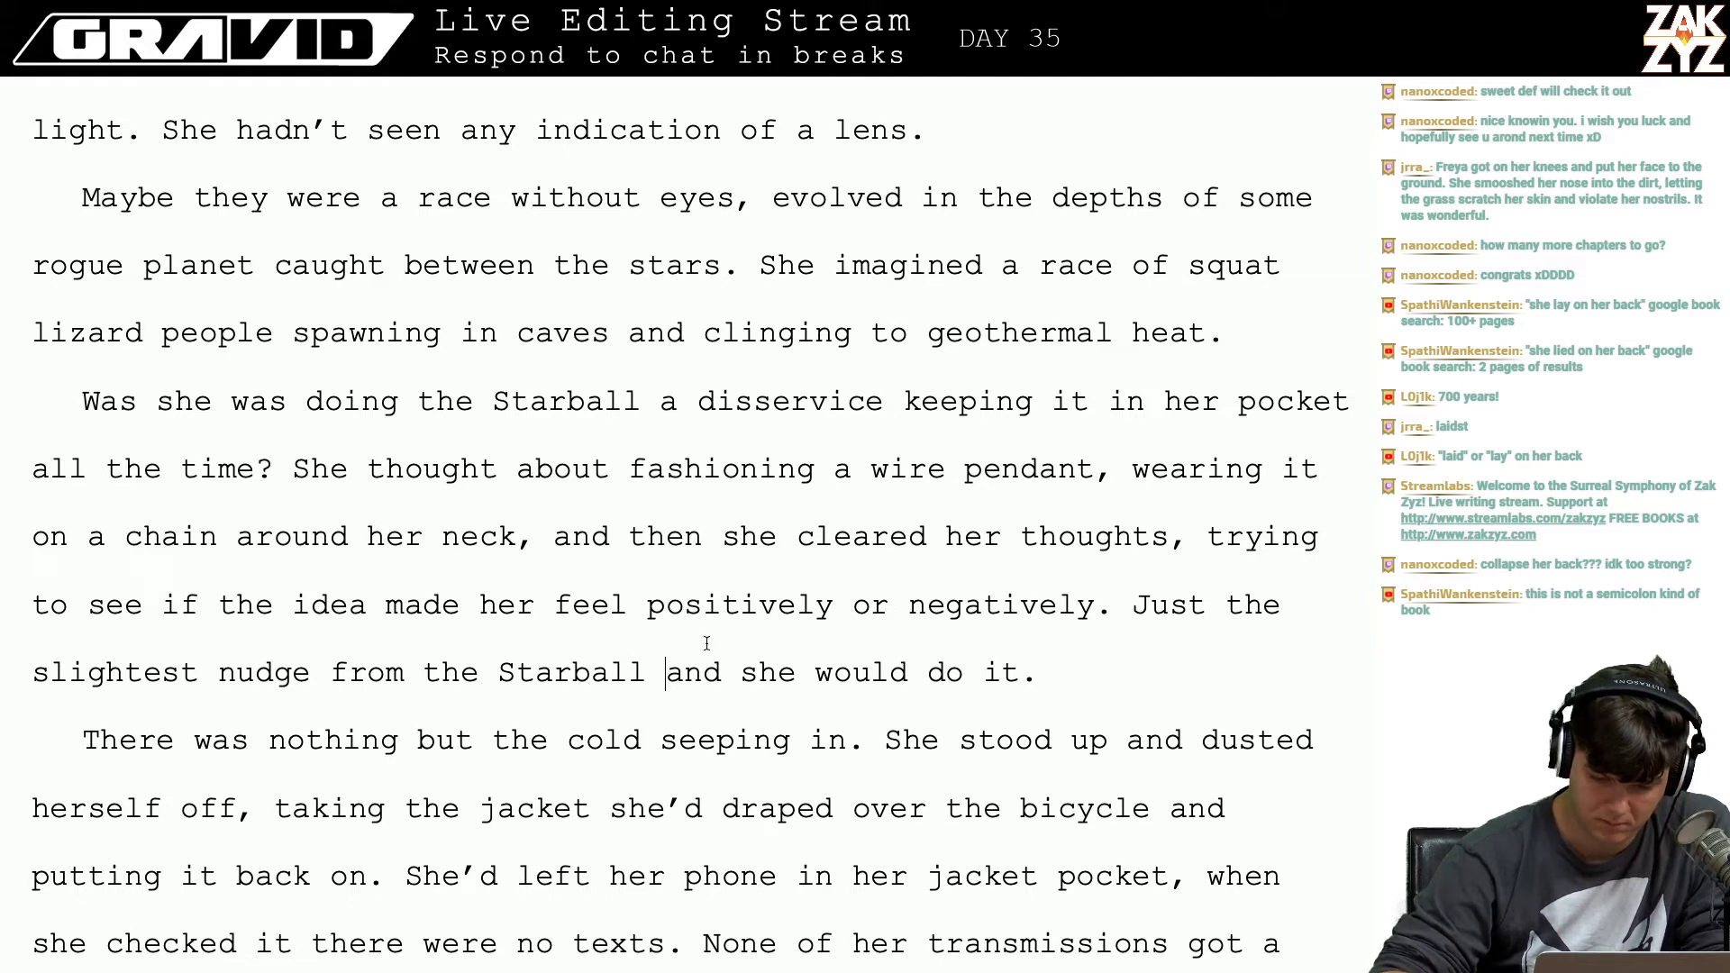
left_click(1106, 624)
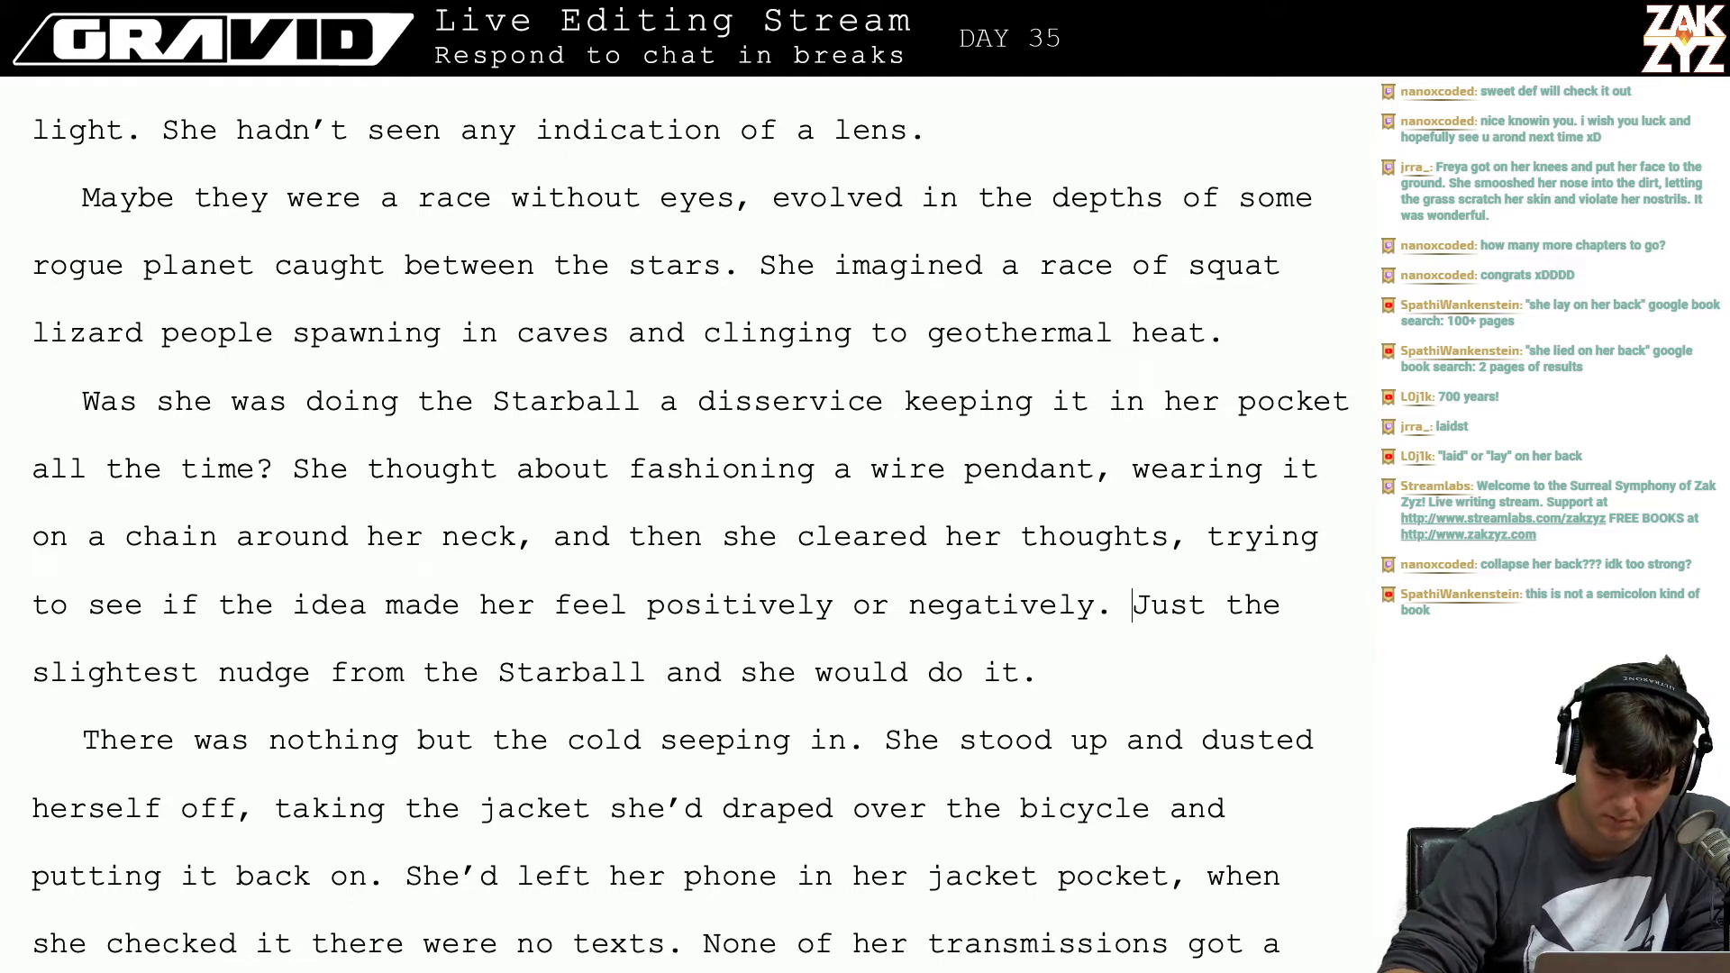
type("JE")
key("BackSpace")
key("BackSpace")
type("She ")
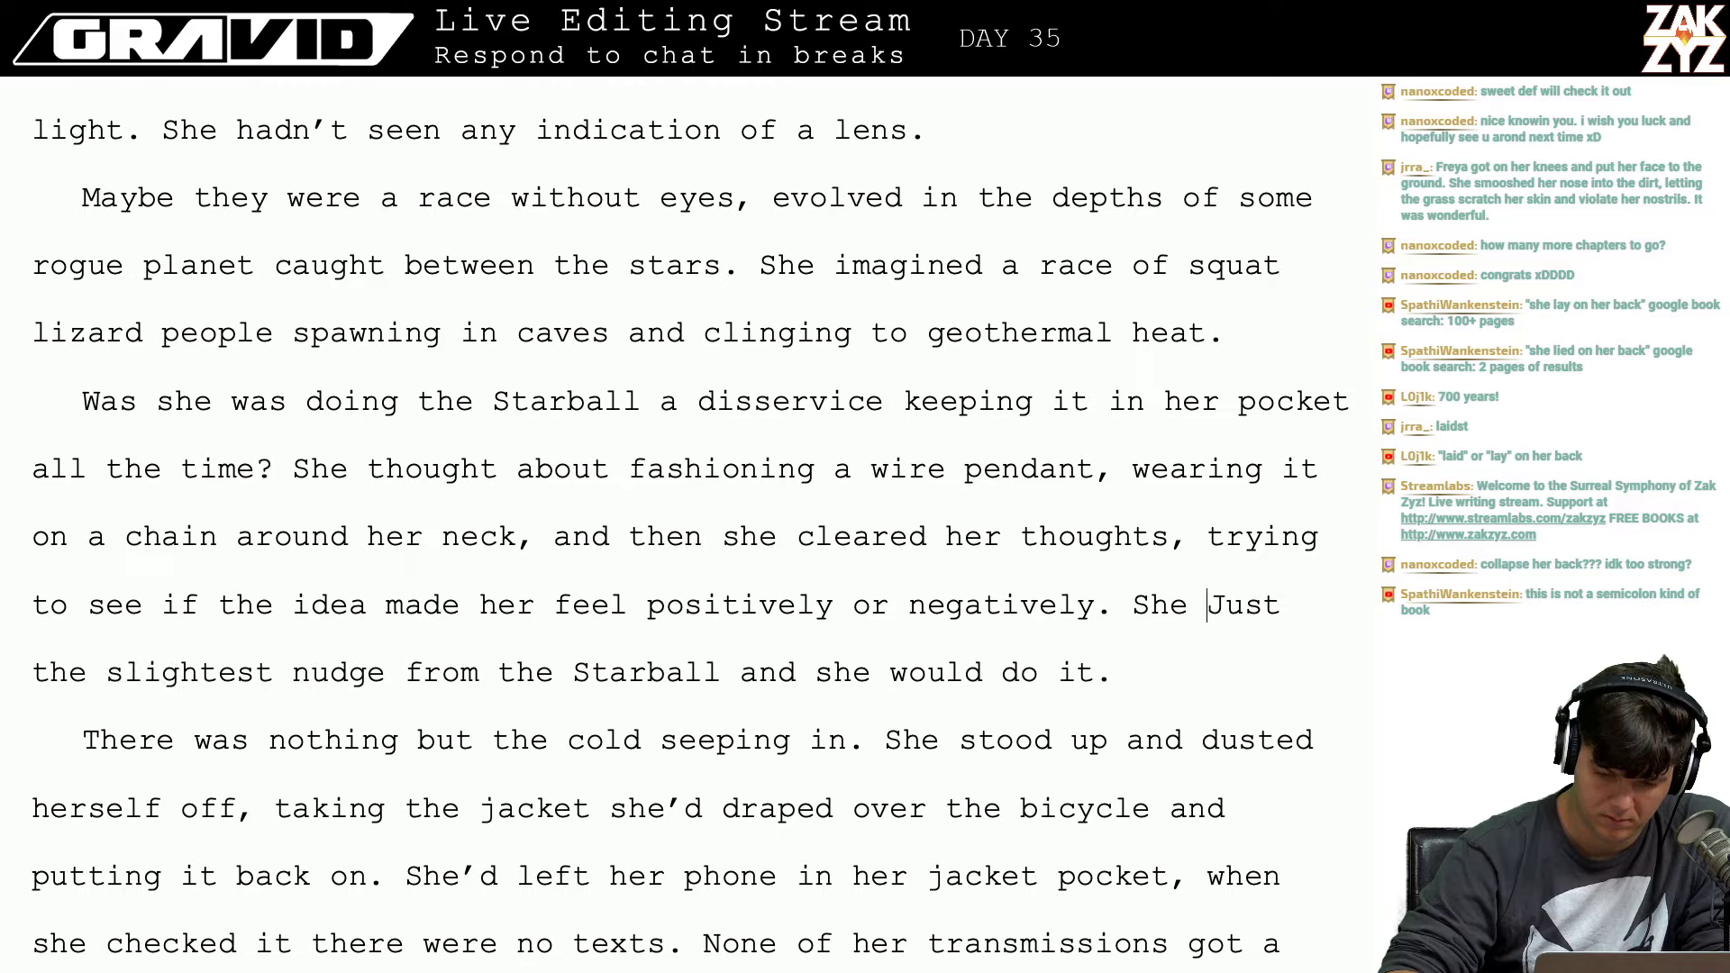
type("want")
key("BackSpace")
key("BackSpace")
key("BackSpace")
key("BackSpace")
key("BackSpace")
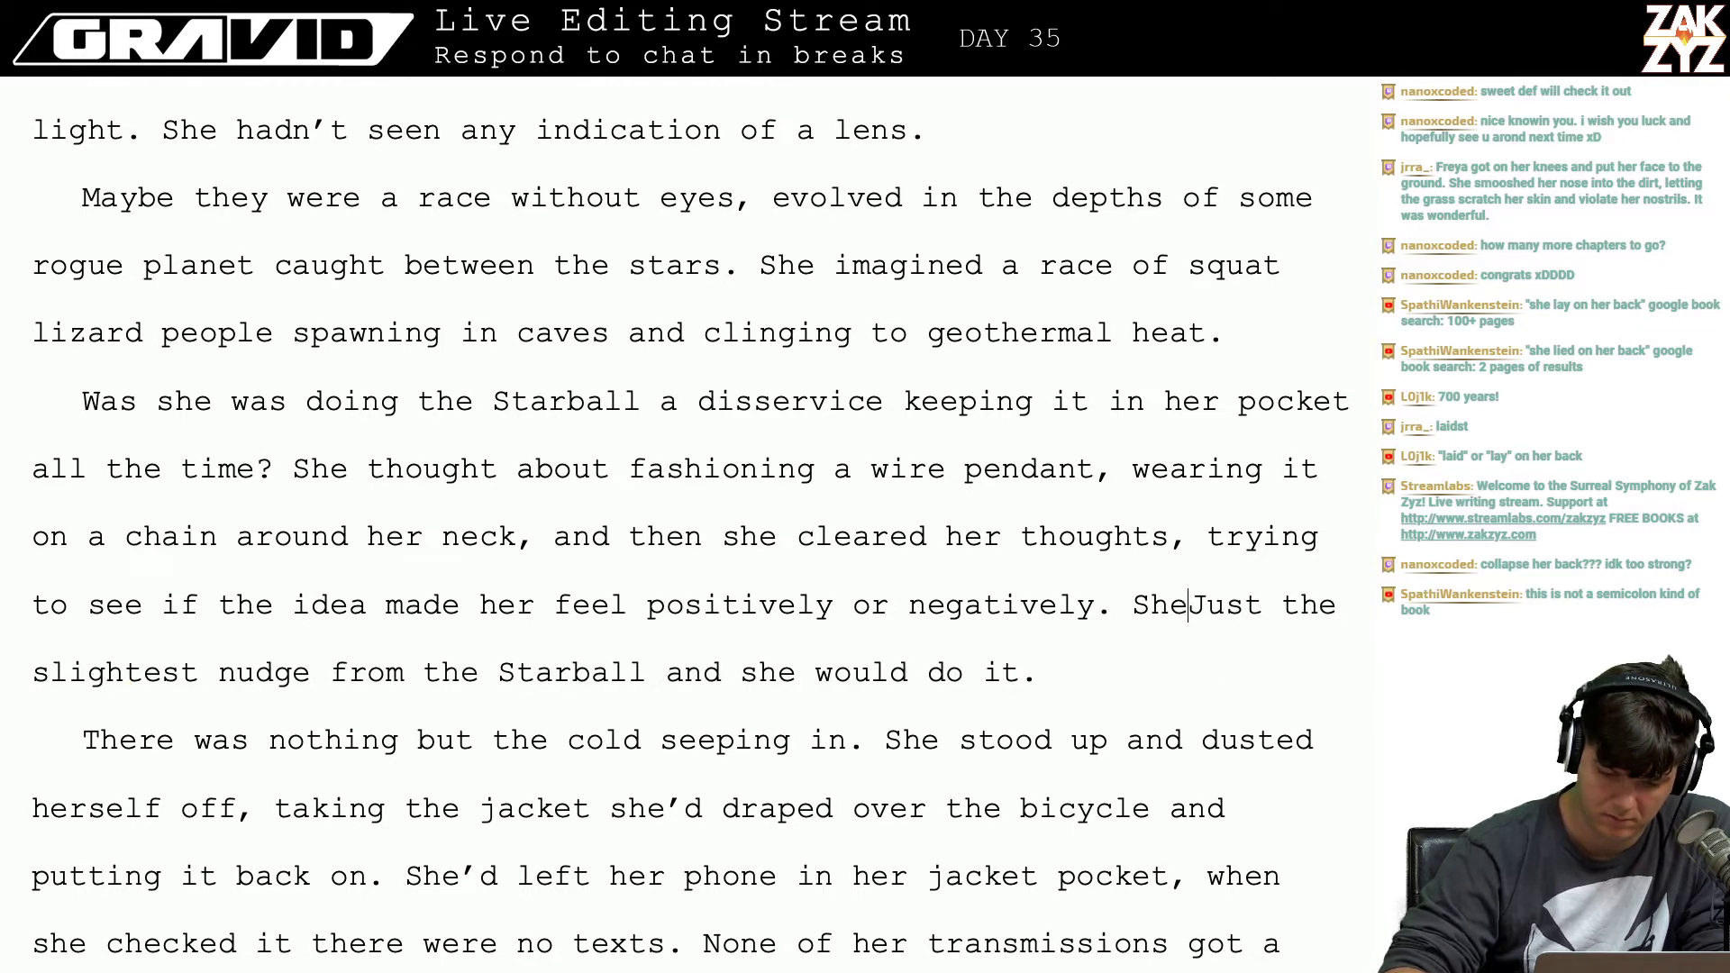
key("BackSpace")
key("BackSpace")
key("BackSpace")
Step: Write the new sentence "Just the tiniest nudge from the starball." after "positively or negatively." in the Starball paragraph
type("Just the tin")
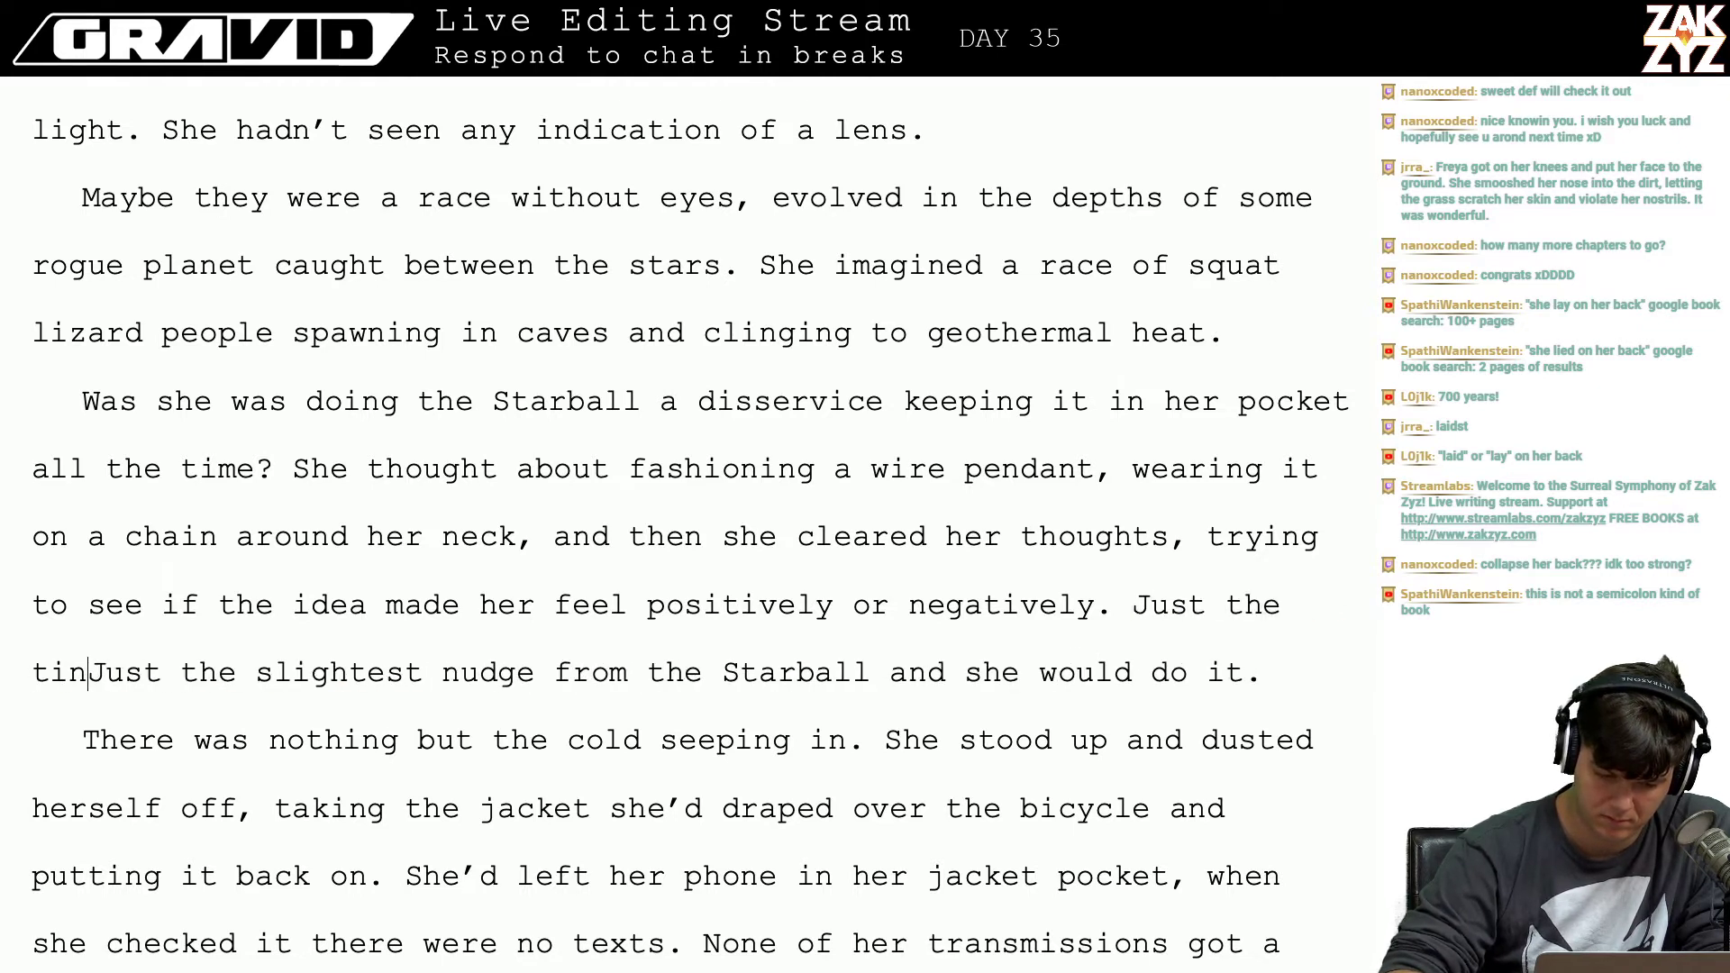
type("niest ")
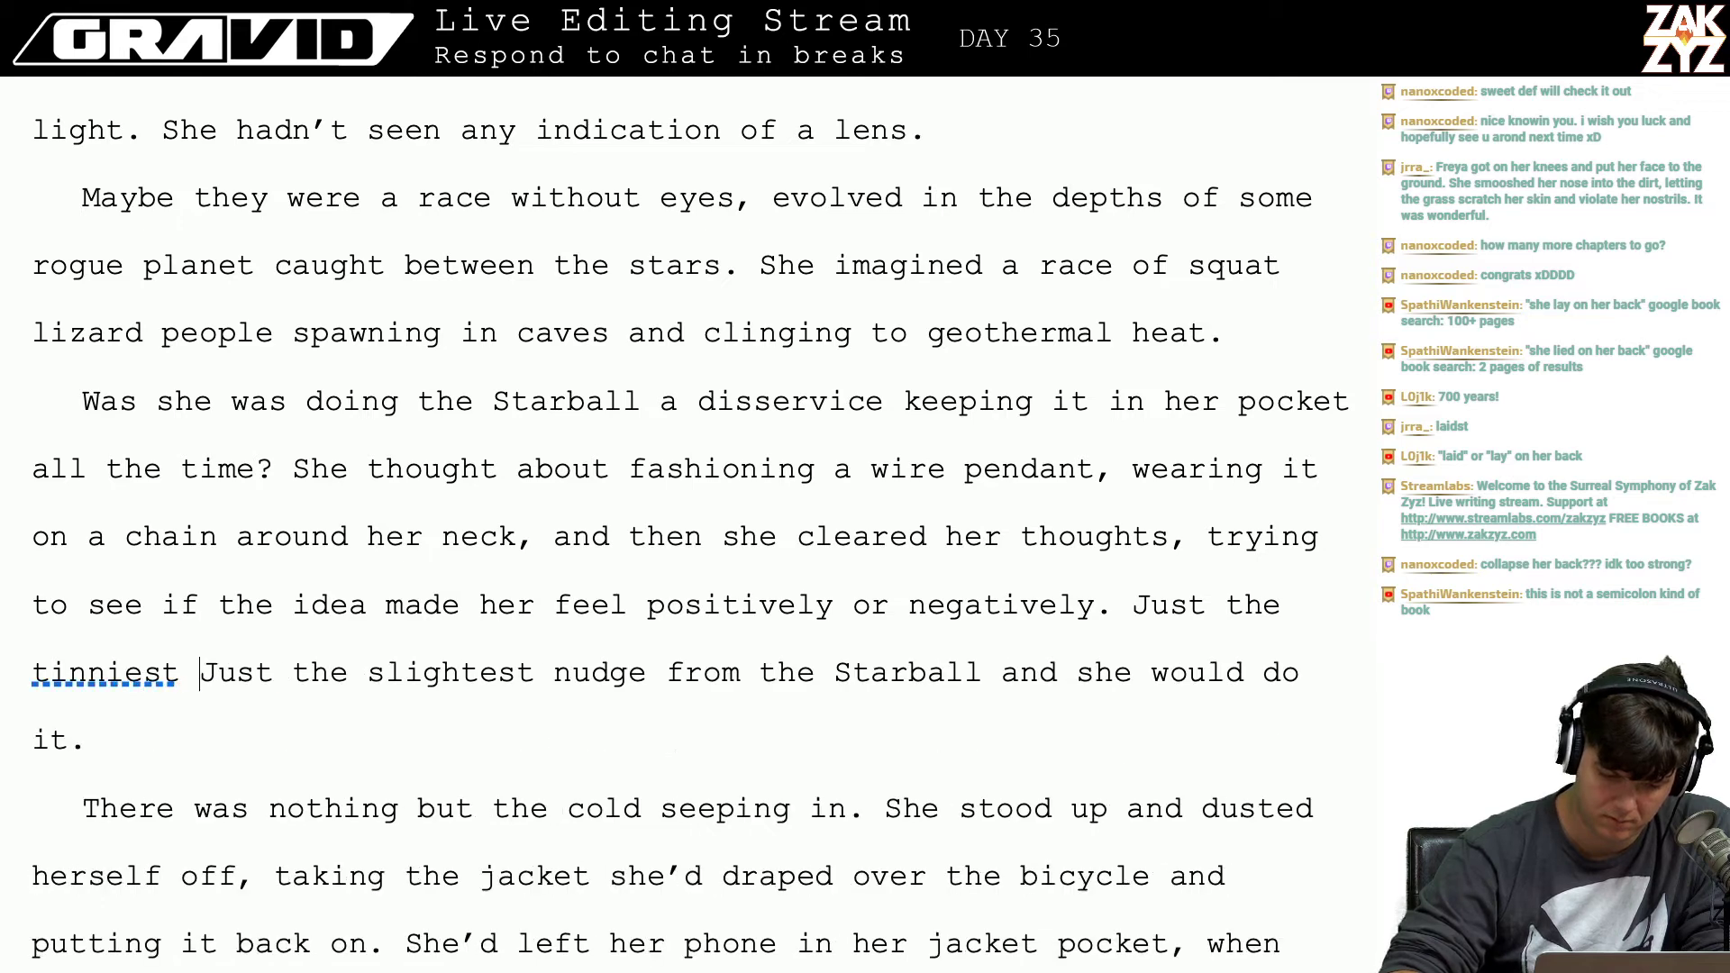
type("n")
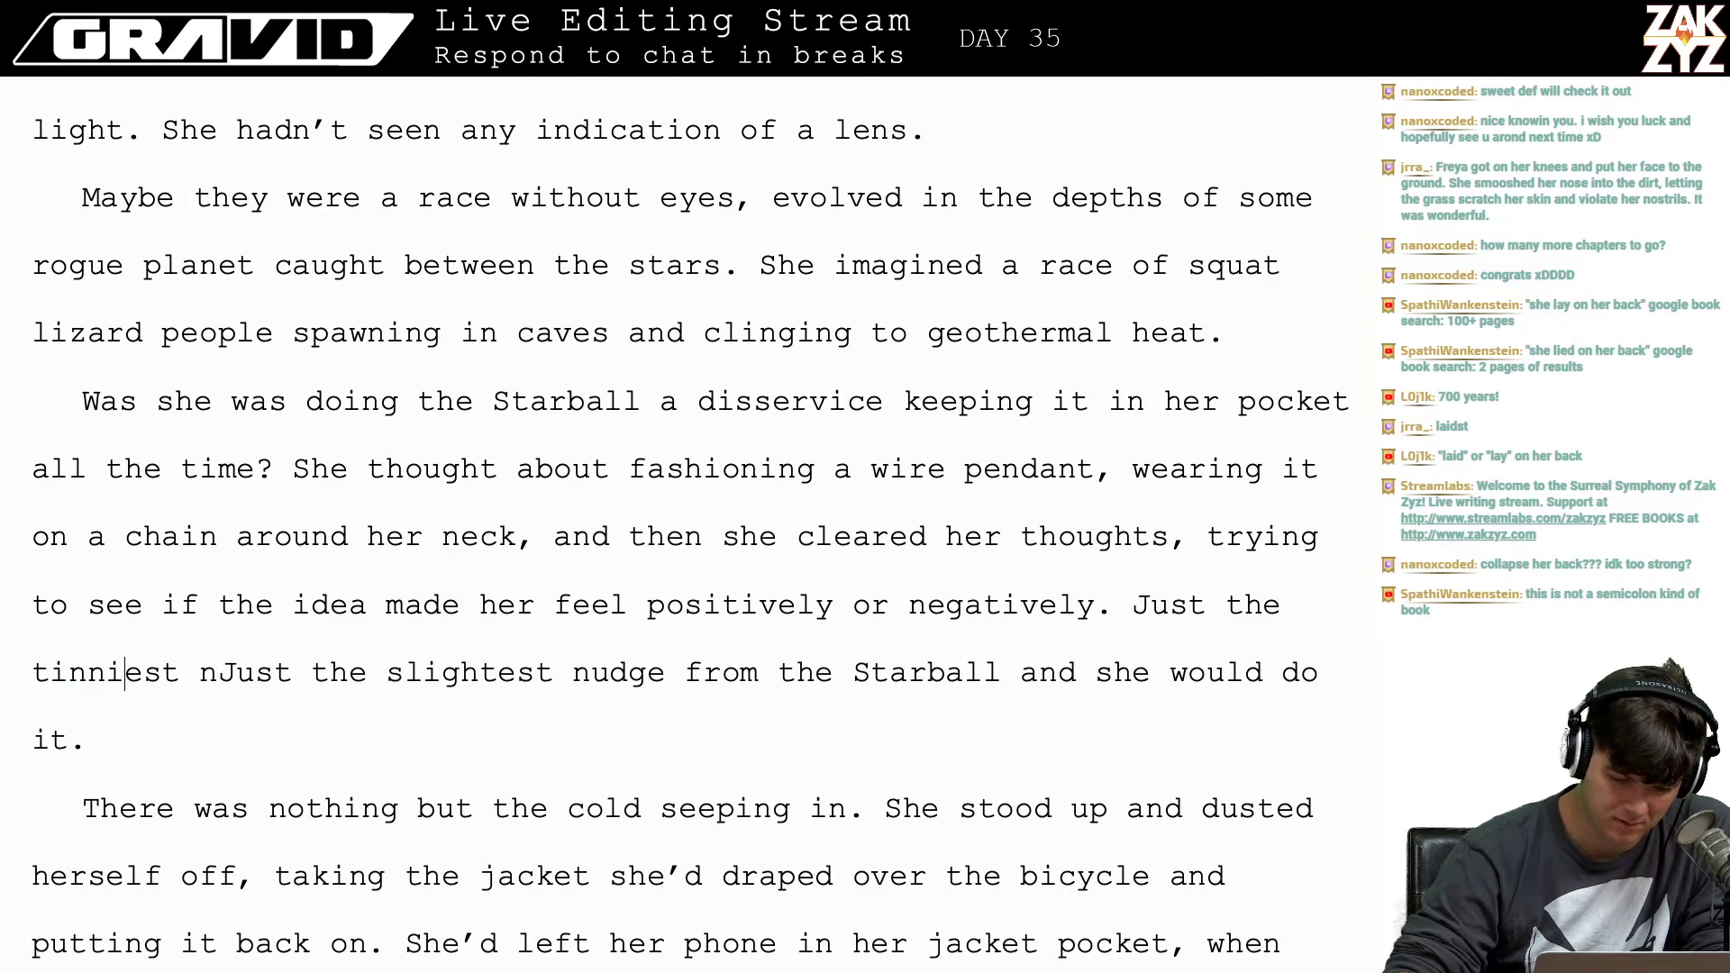
key("BackSpace")
key("Right")
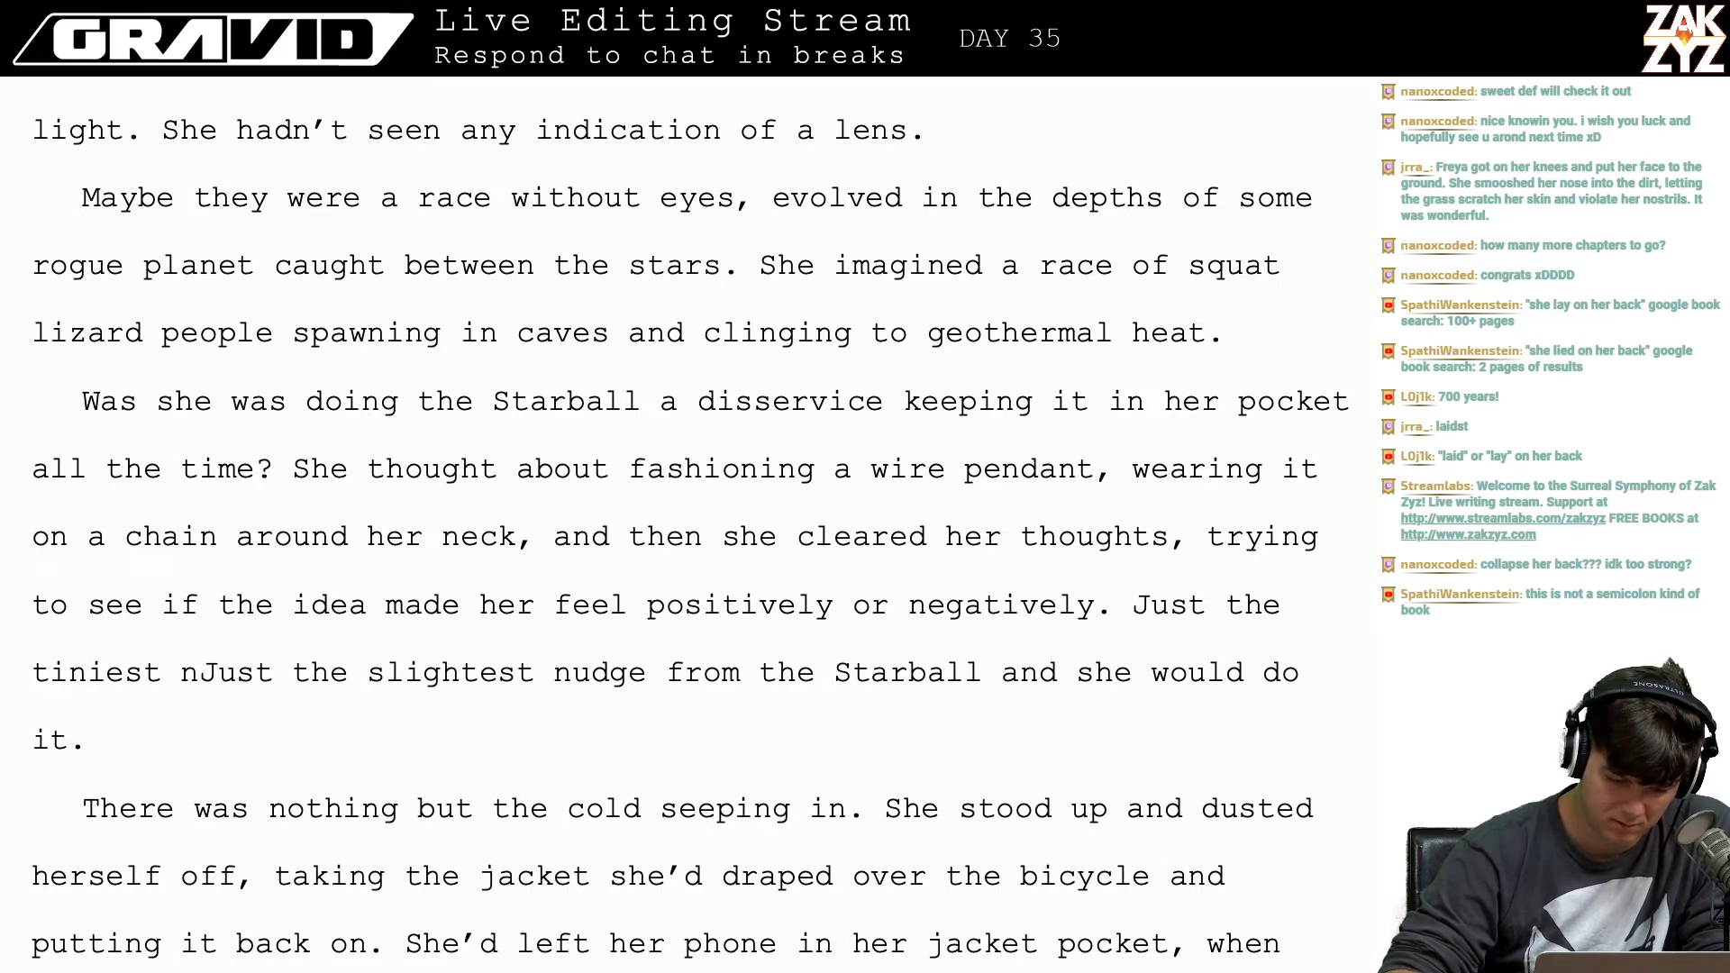
type("nudge fro")
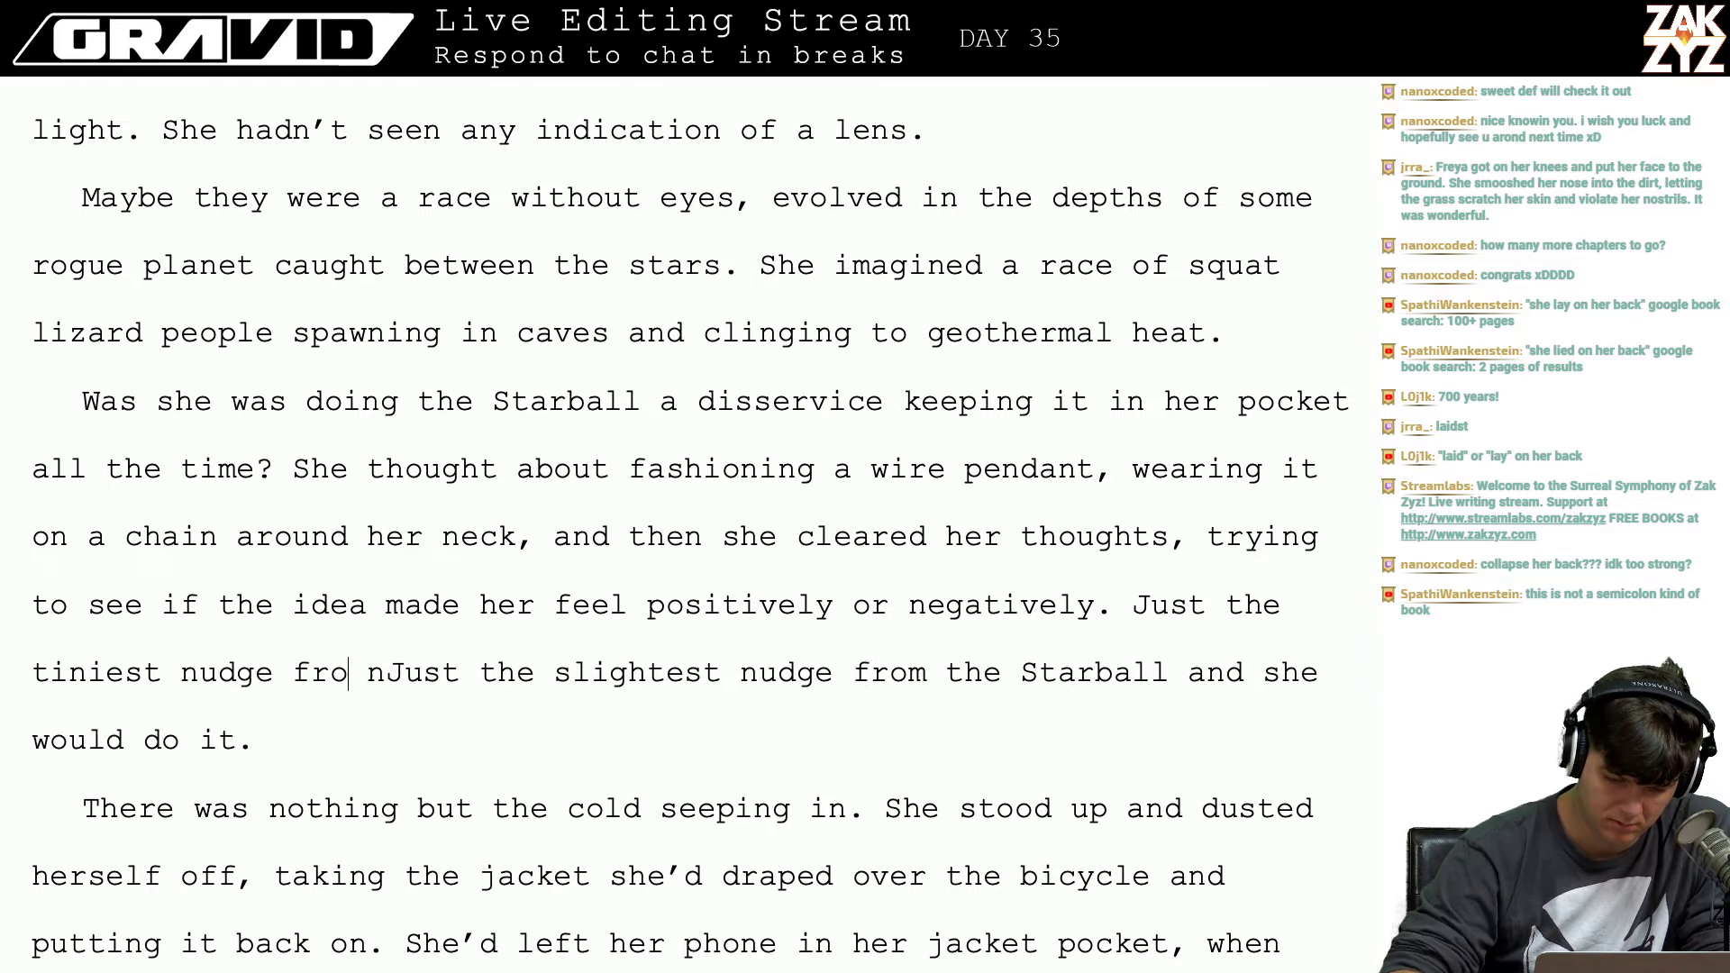
type("m the starb")
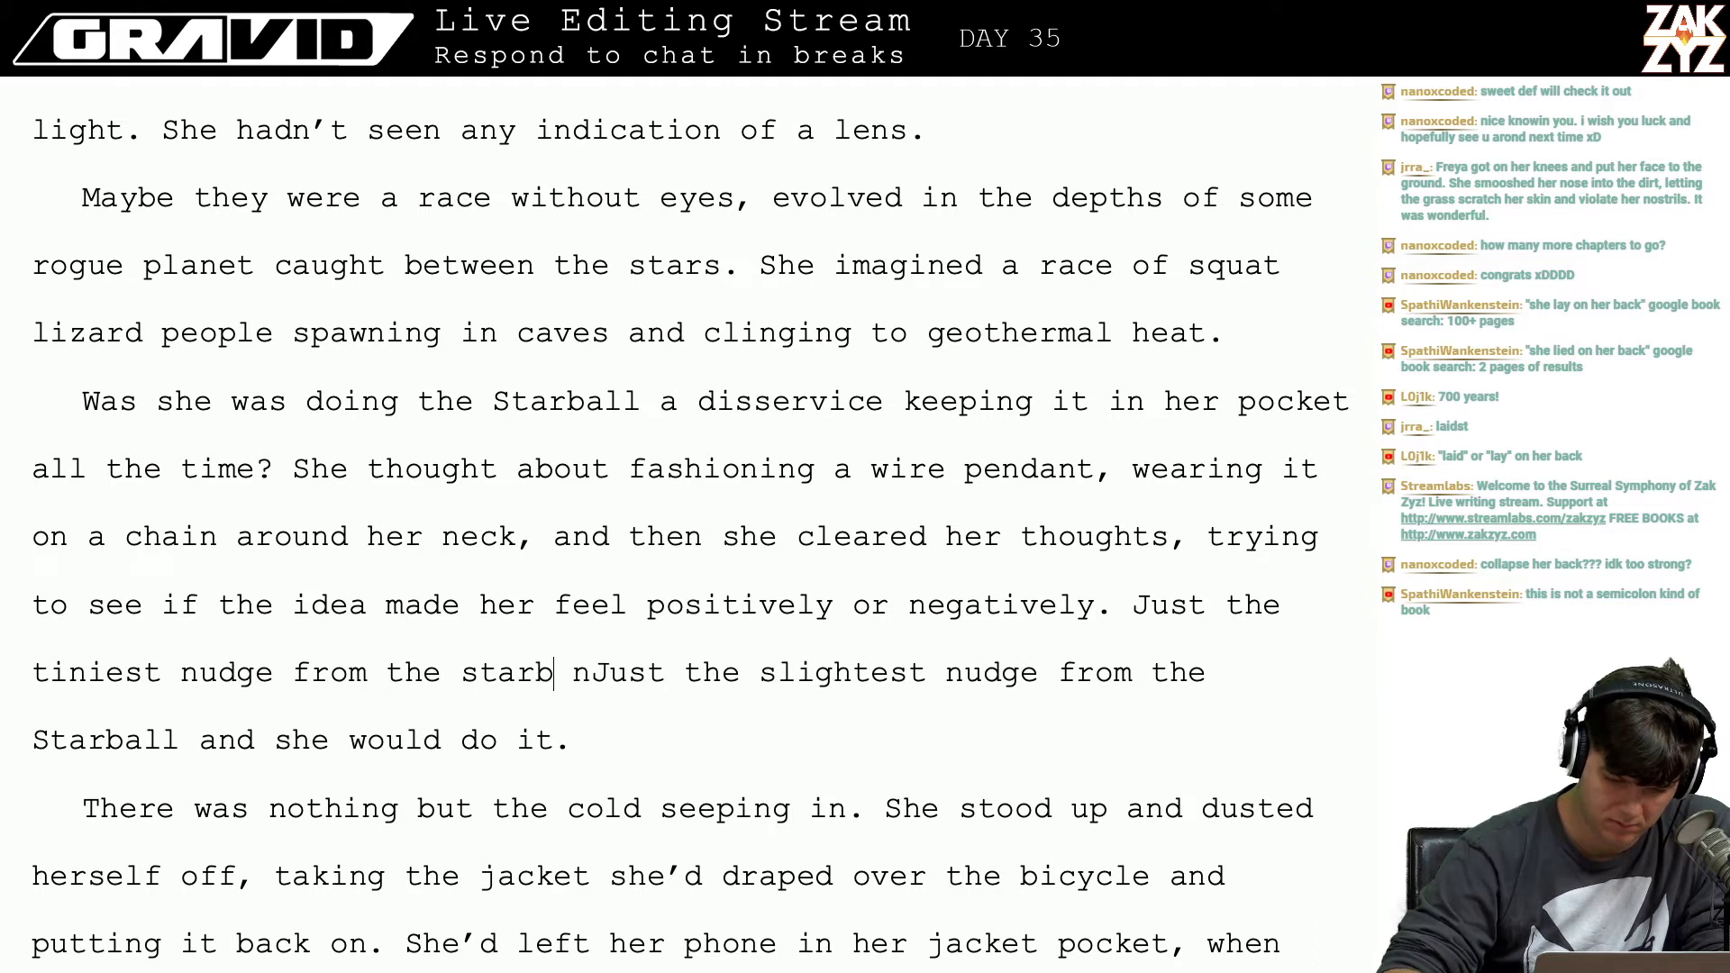
type("all.")
Step: Delete the old "Just the slightest nudge" sentence and capitalize "Starball" in the new "tiniest nudge" sentence
key("Right")
key("shift+Down")
key("BackSpace")
key("BackSpace")
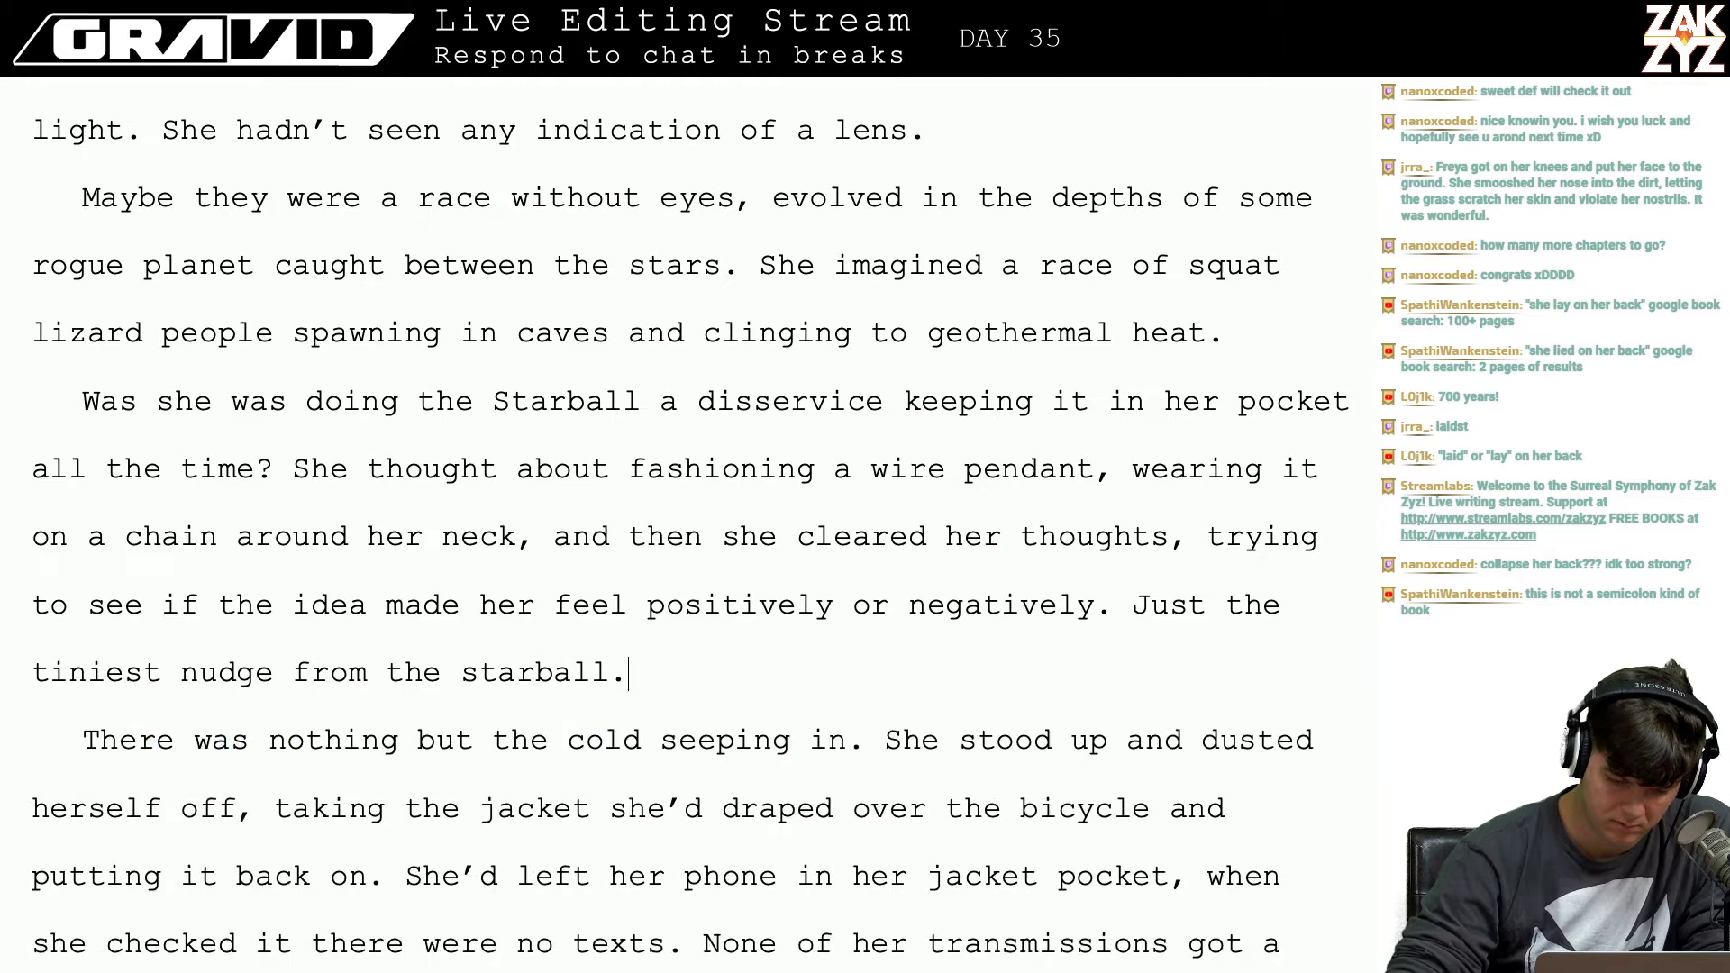
key("BackSpace")
type("S")
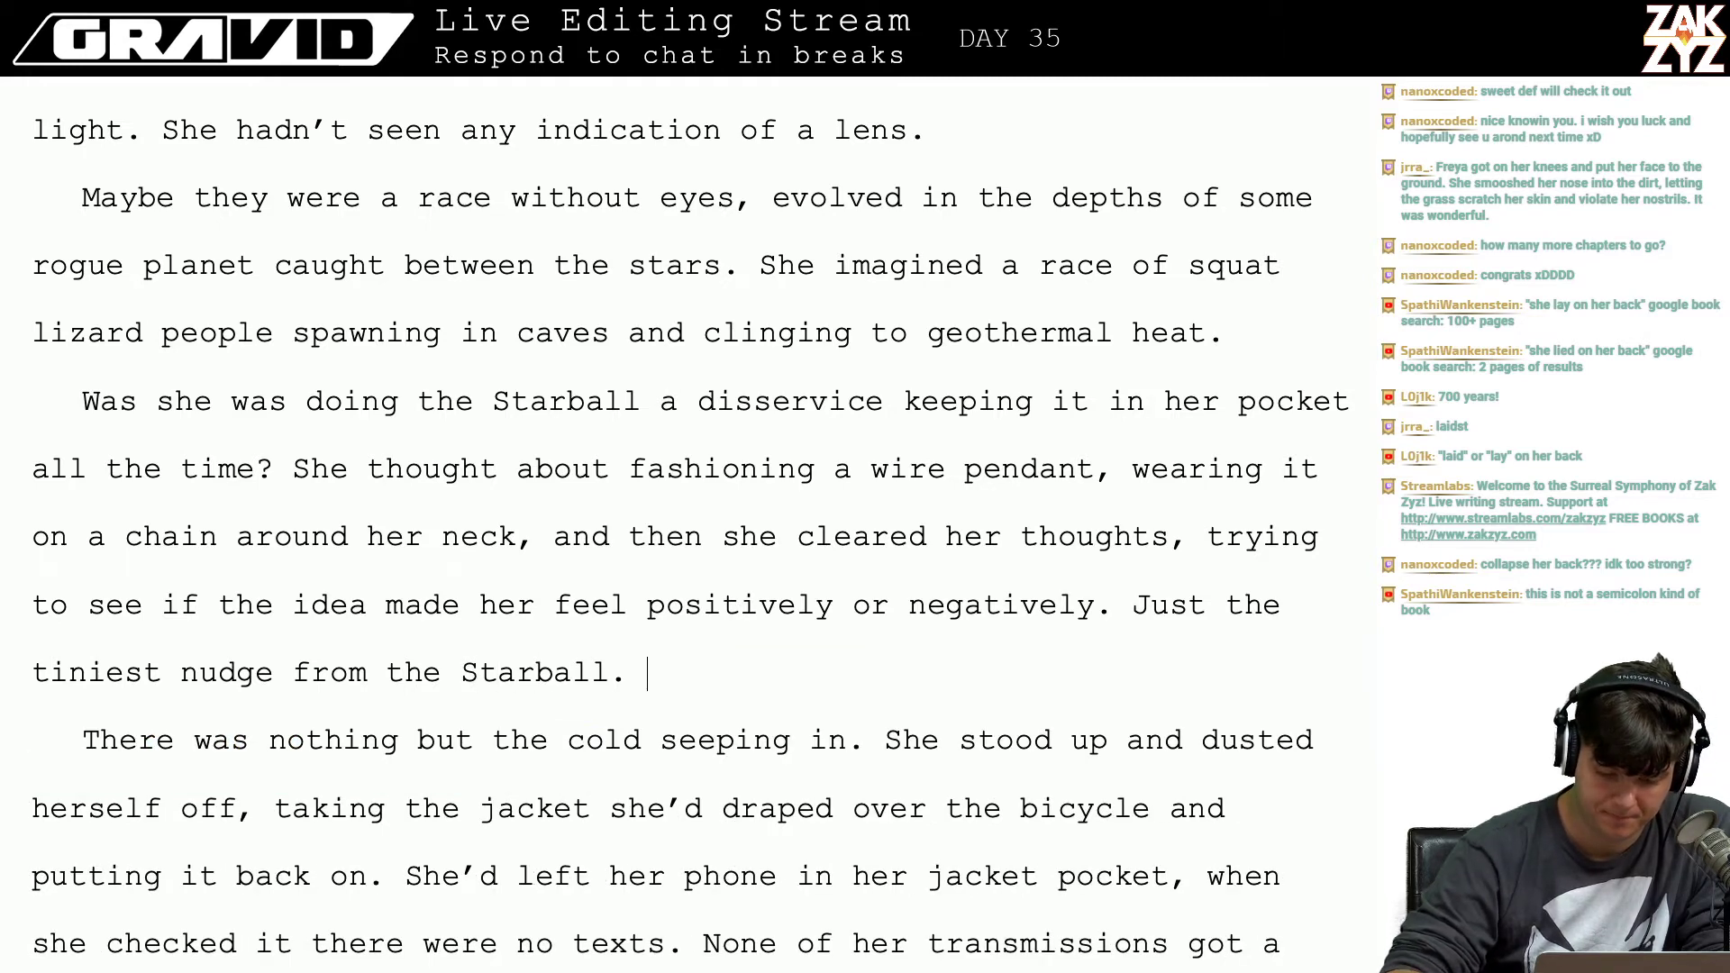
Step: Extend the "tiniest nudge from the Starball" sentence with "and she would do that."
key("BackSpace")
key("BackSpace")
type("and she would ")
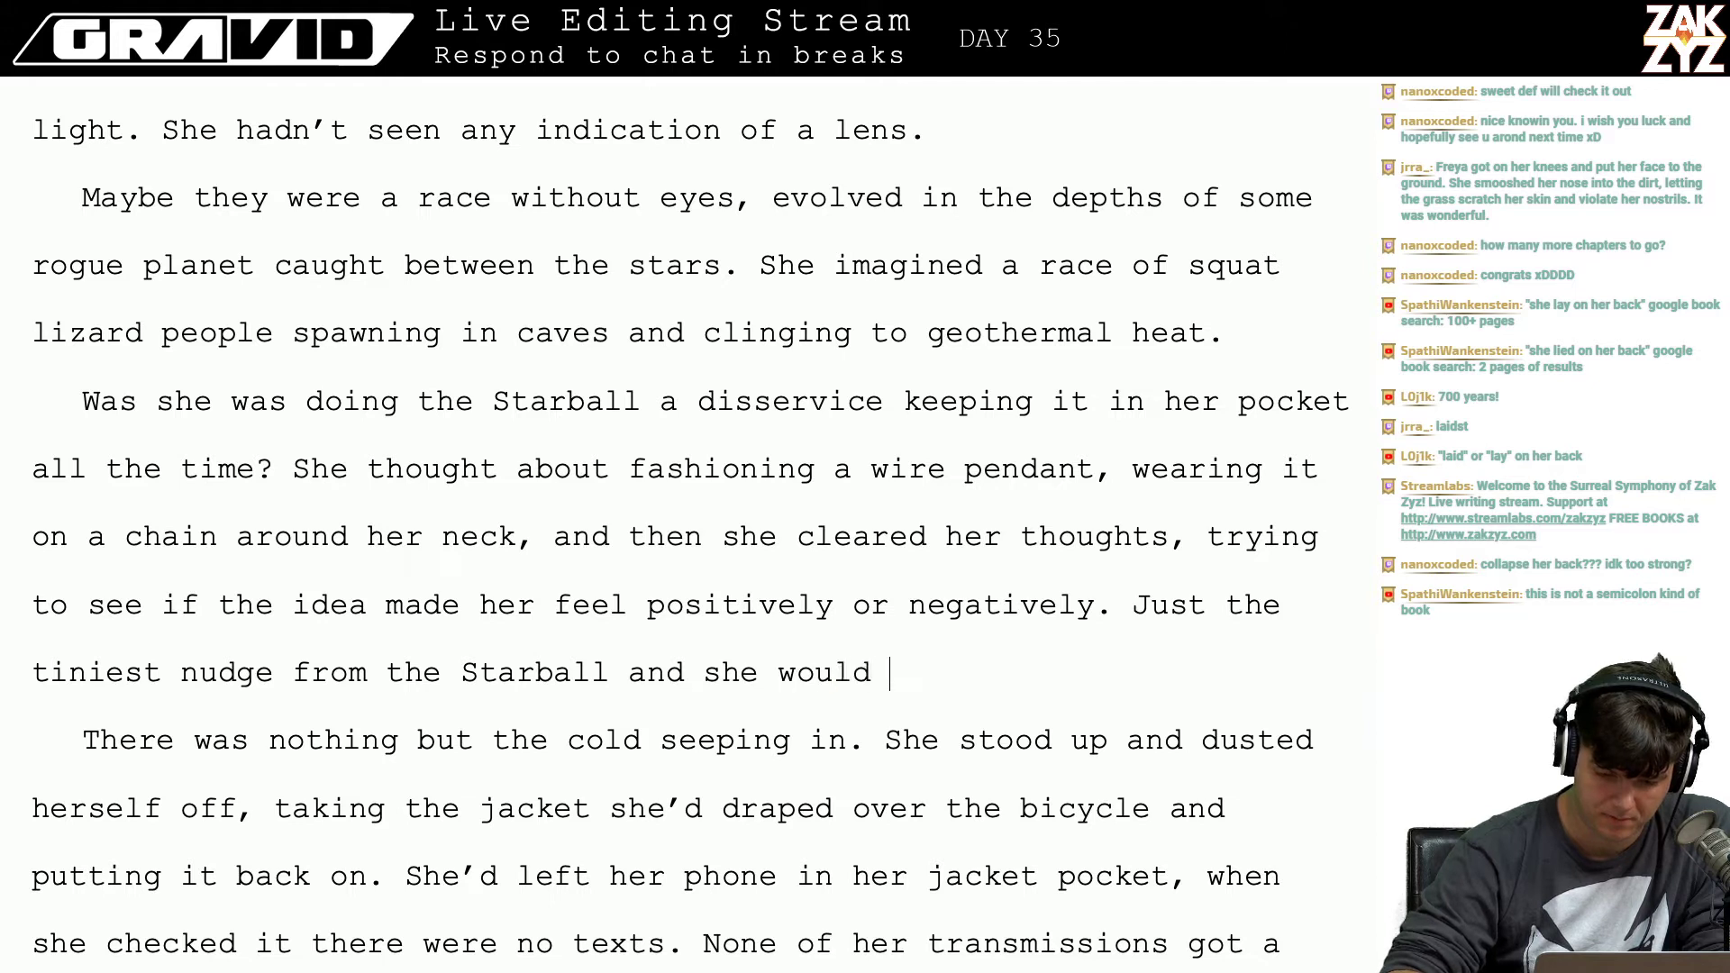
type("do that.")
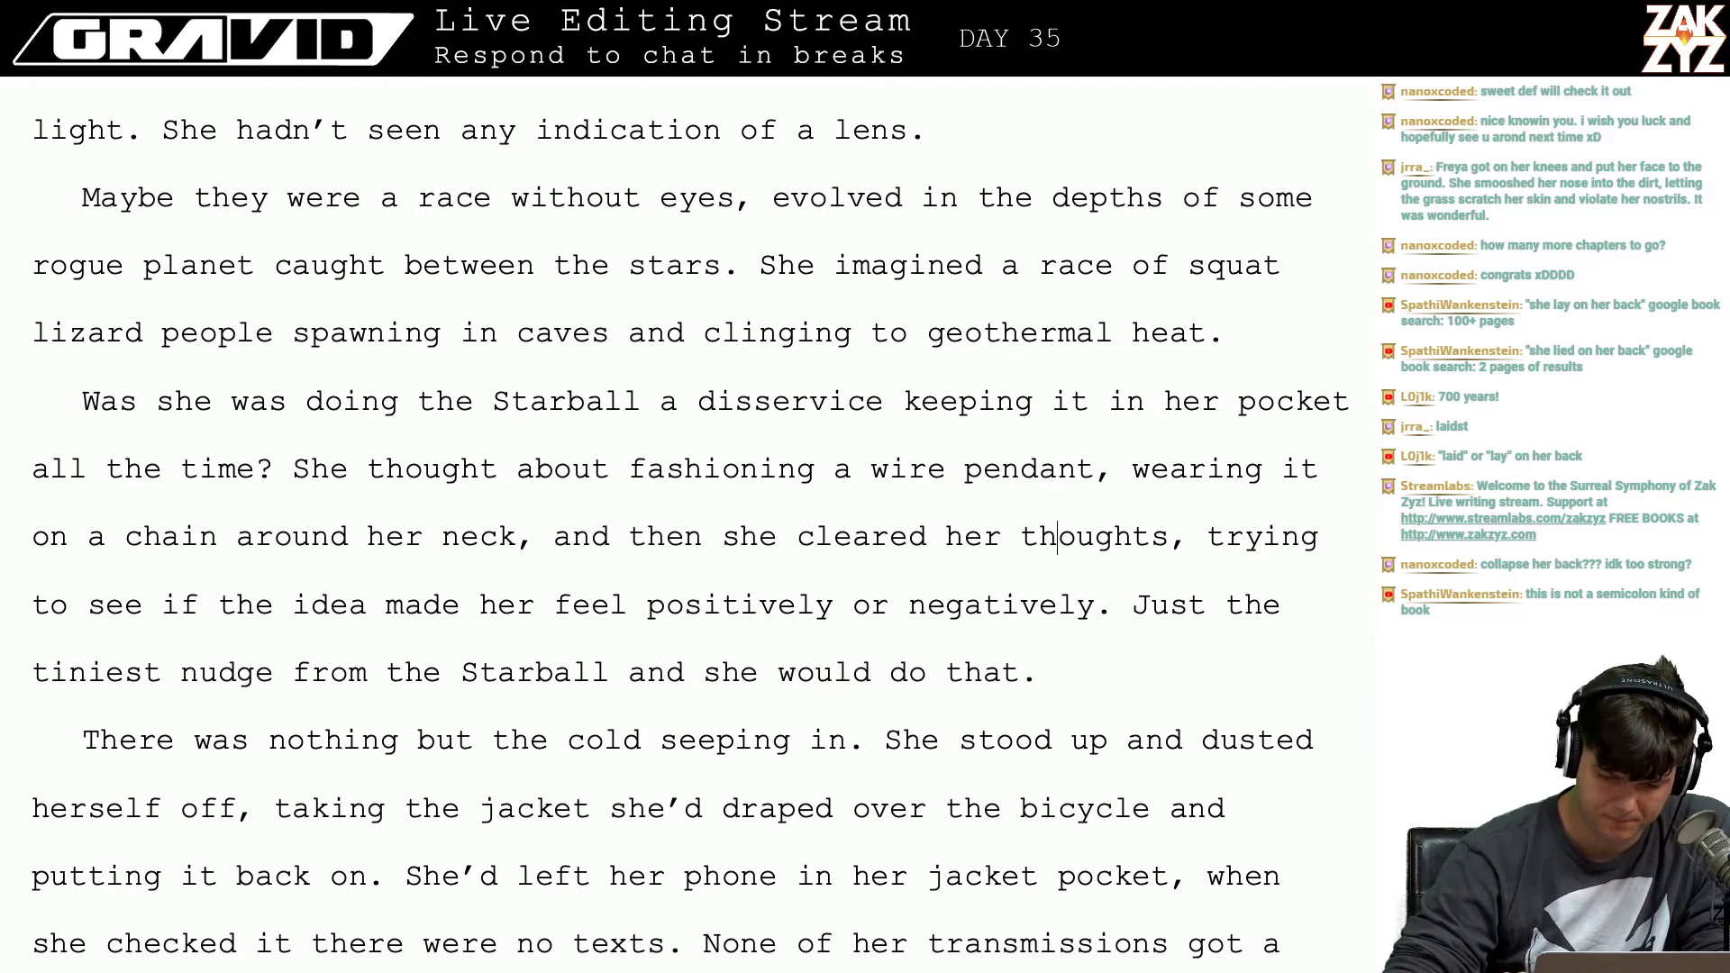
Step: Move the "Just the tiniest nudge" sentence into its own paragraph, separated by a blank line after "negatively."
key("Return")
key("Return")
key("Up")
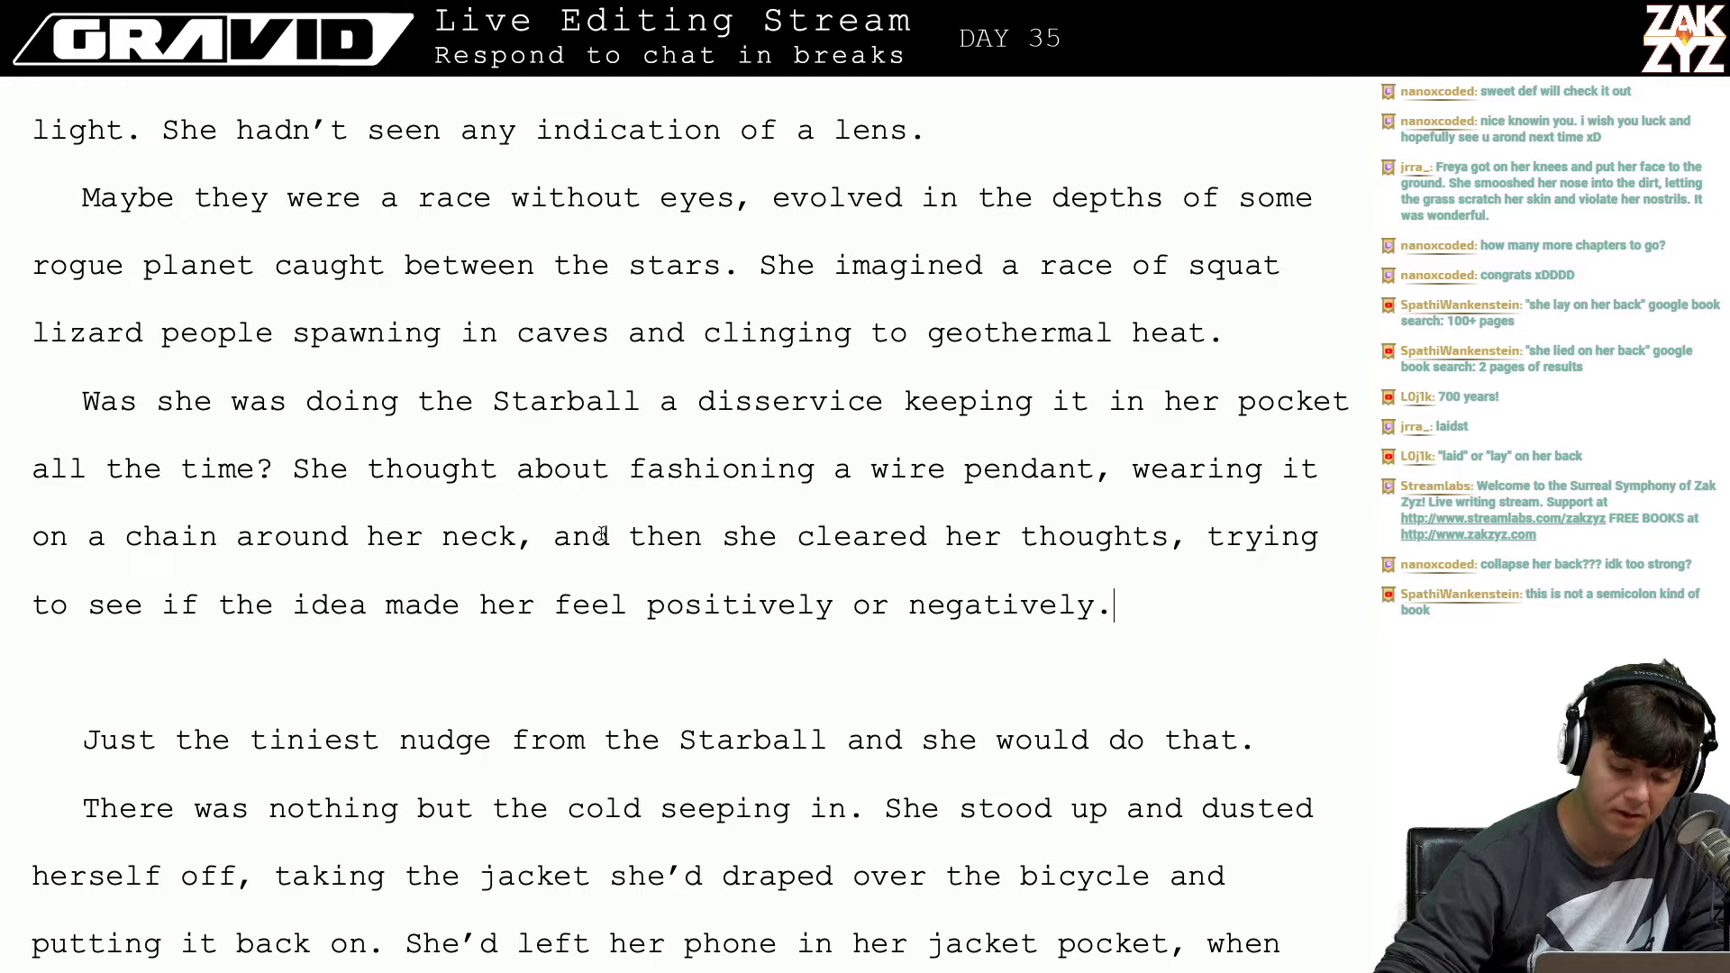
Step: Replace "She" with "Freya" before "thought about fashioning a wire pendant"
scroll(599, 527, "down", 1)
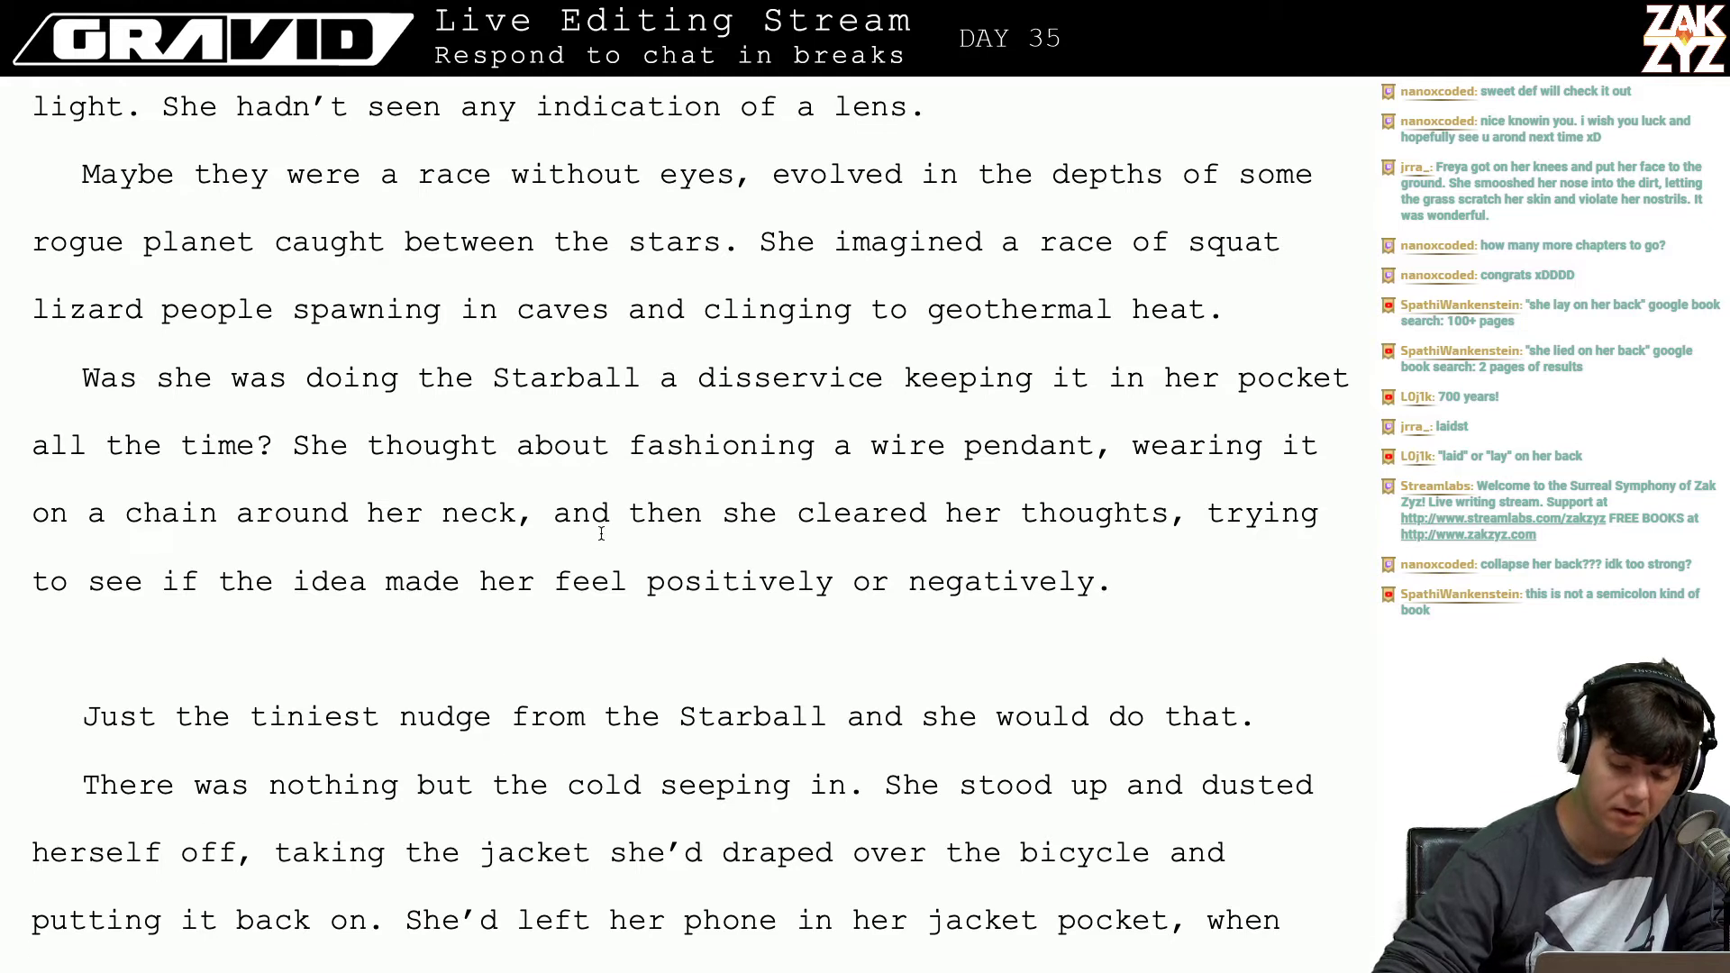
left_click(364, 453)
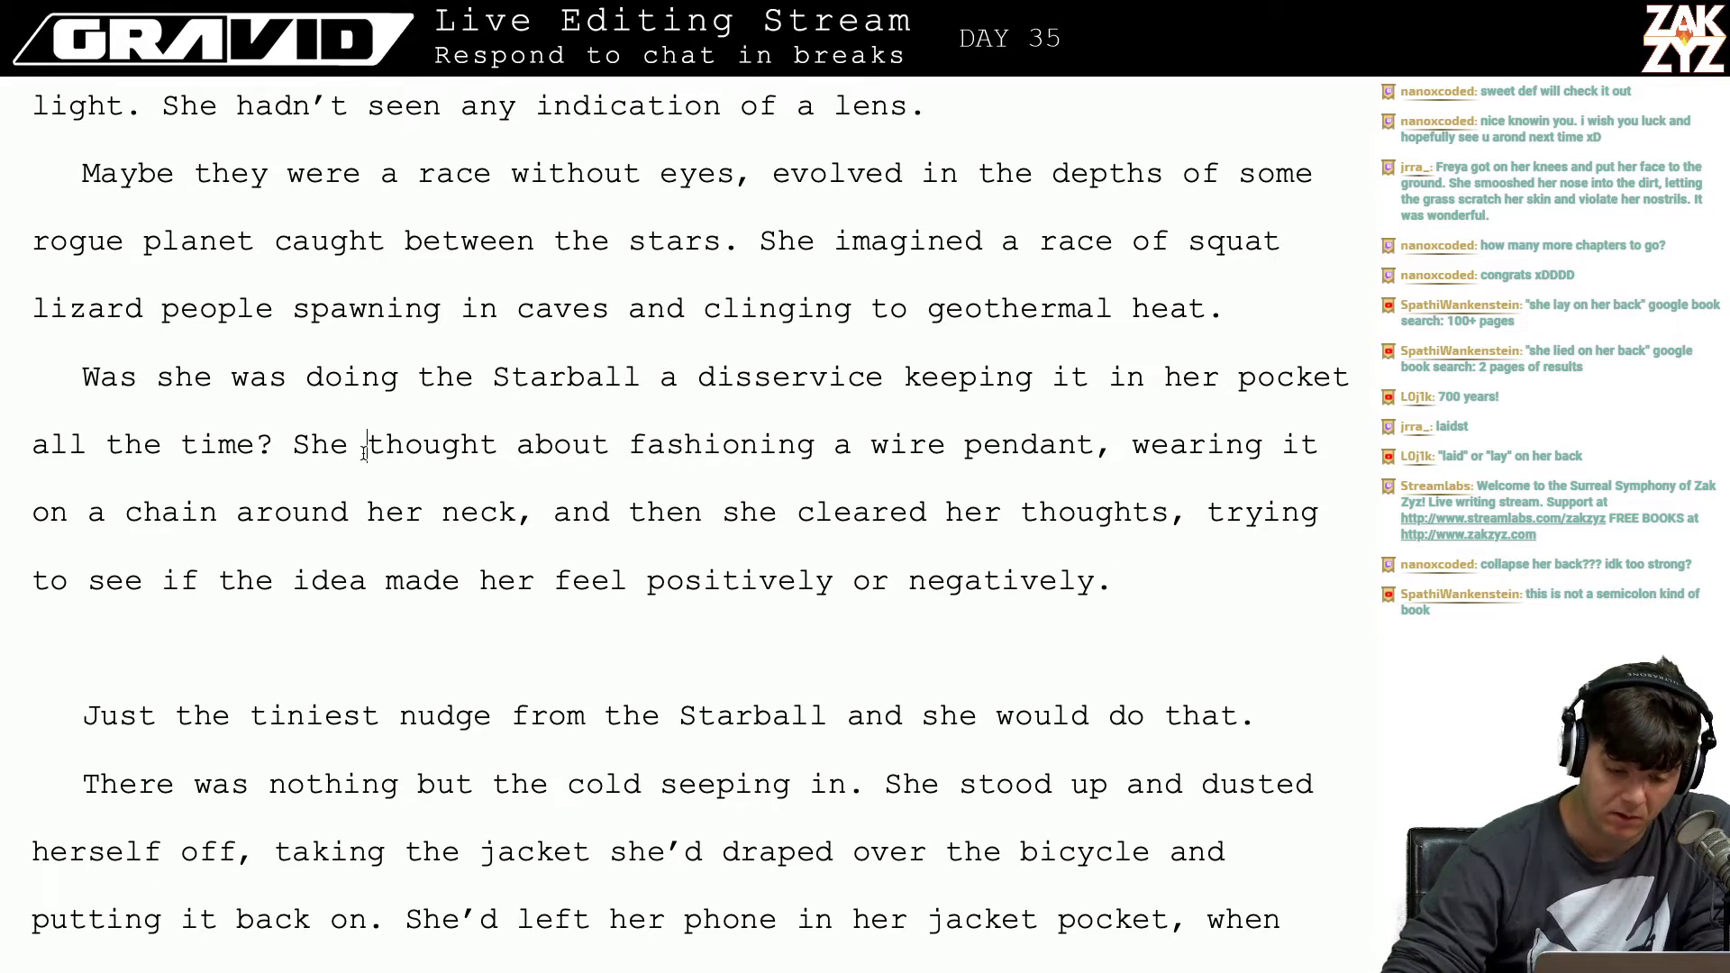
key("Left")
key("BackSpace")
key("BackSpace")
key("BackSpace")
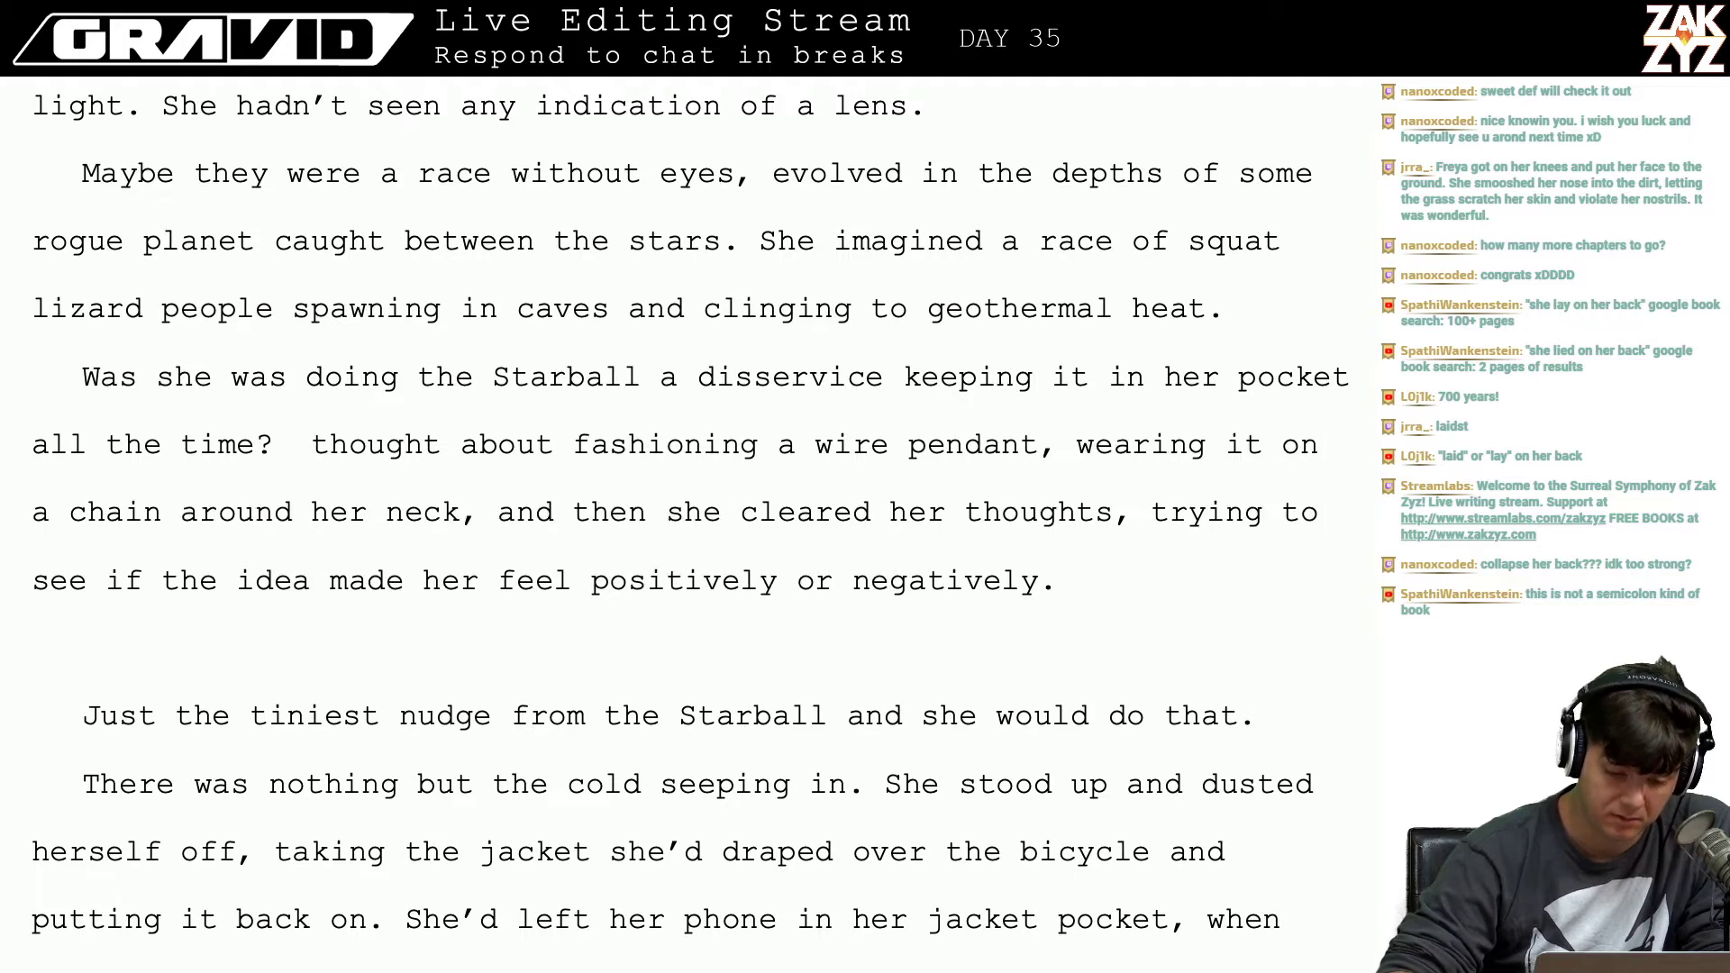
type("Fr")
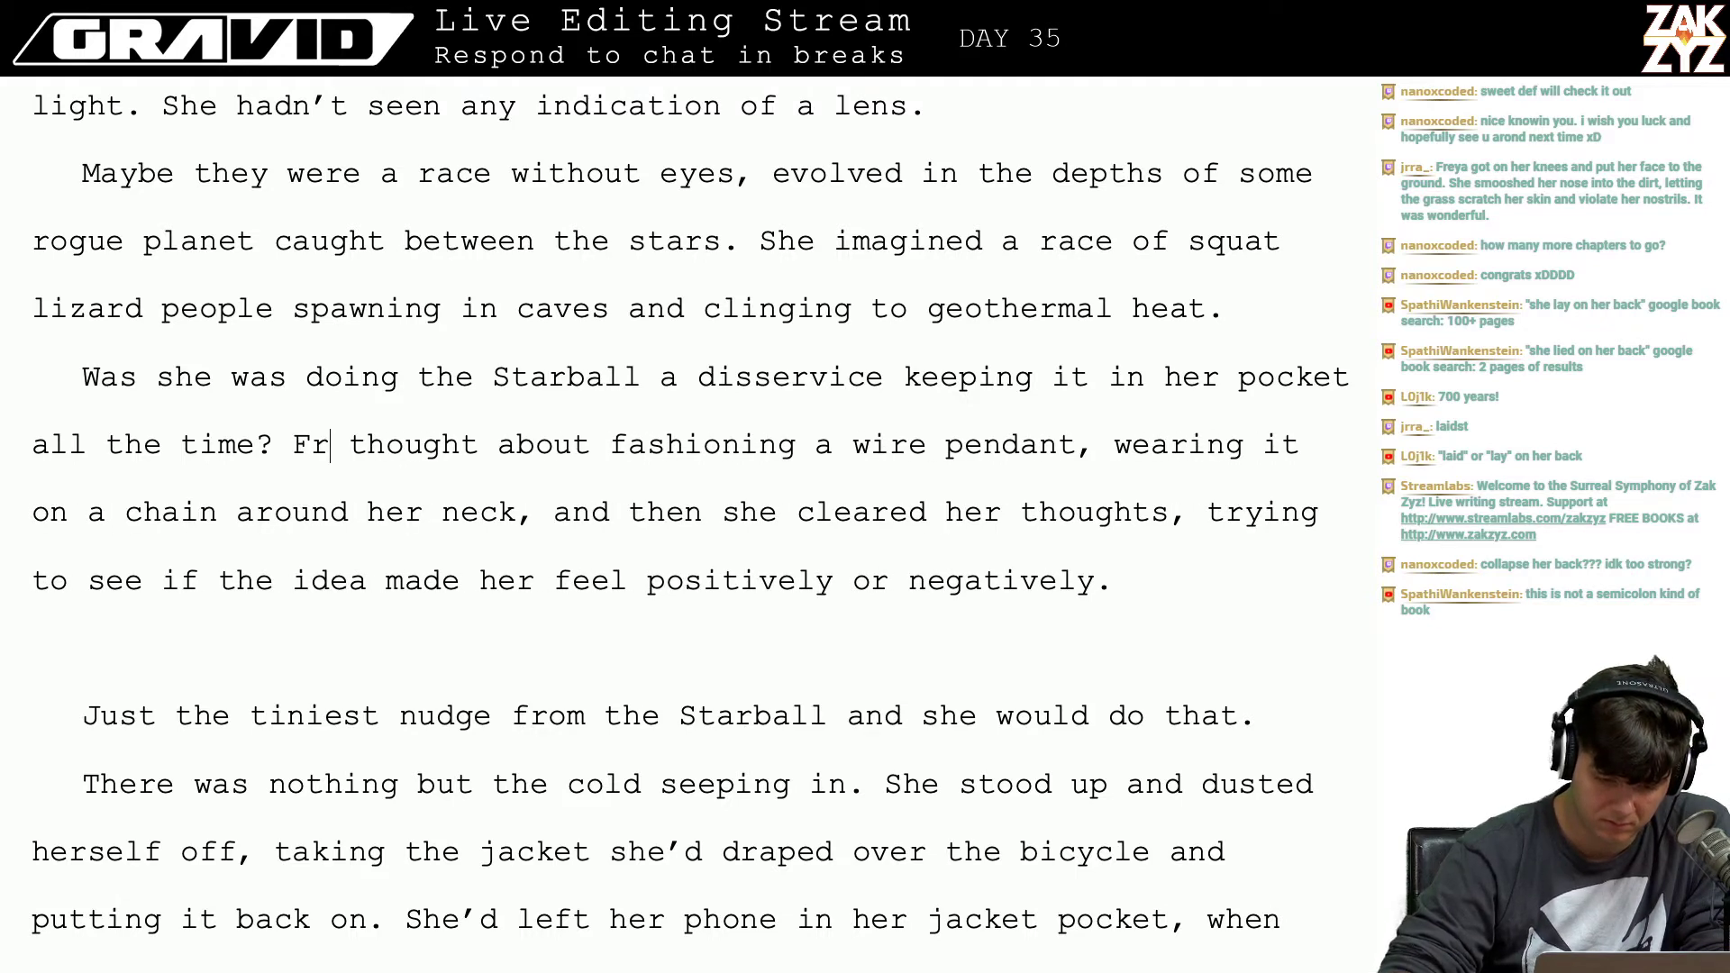
type("eya")
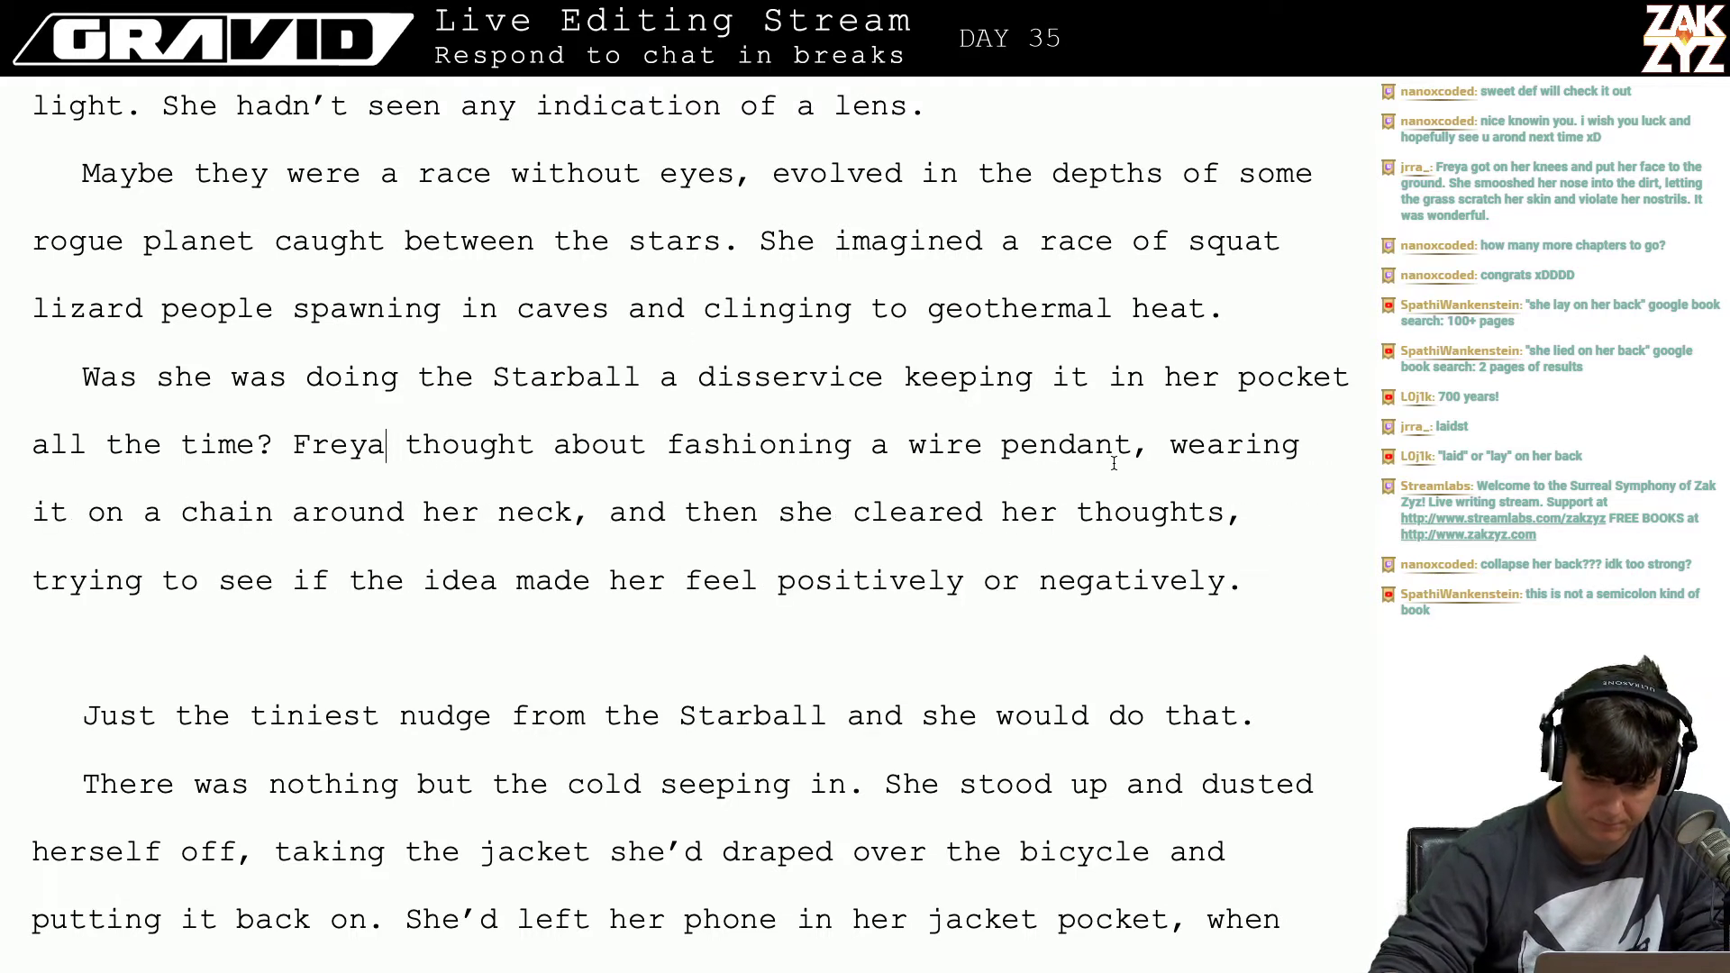
Step: Insert "and wearing the Starball on a chain around her neck so it could see." after "wire pendant"
left_click(1131, 451)
type("and wearing")
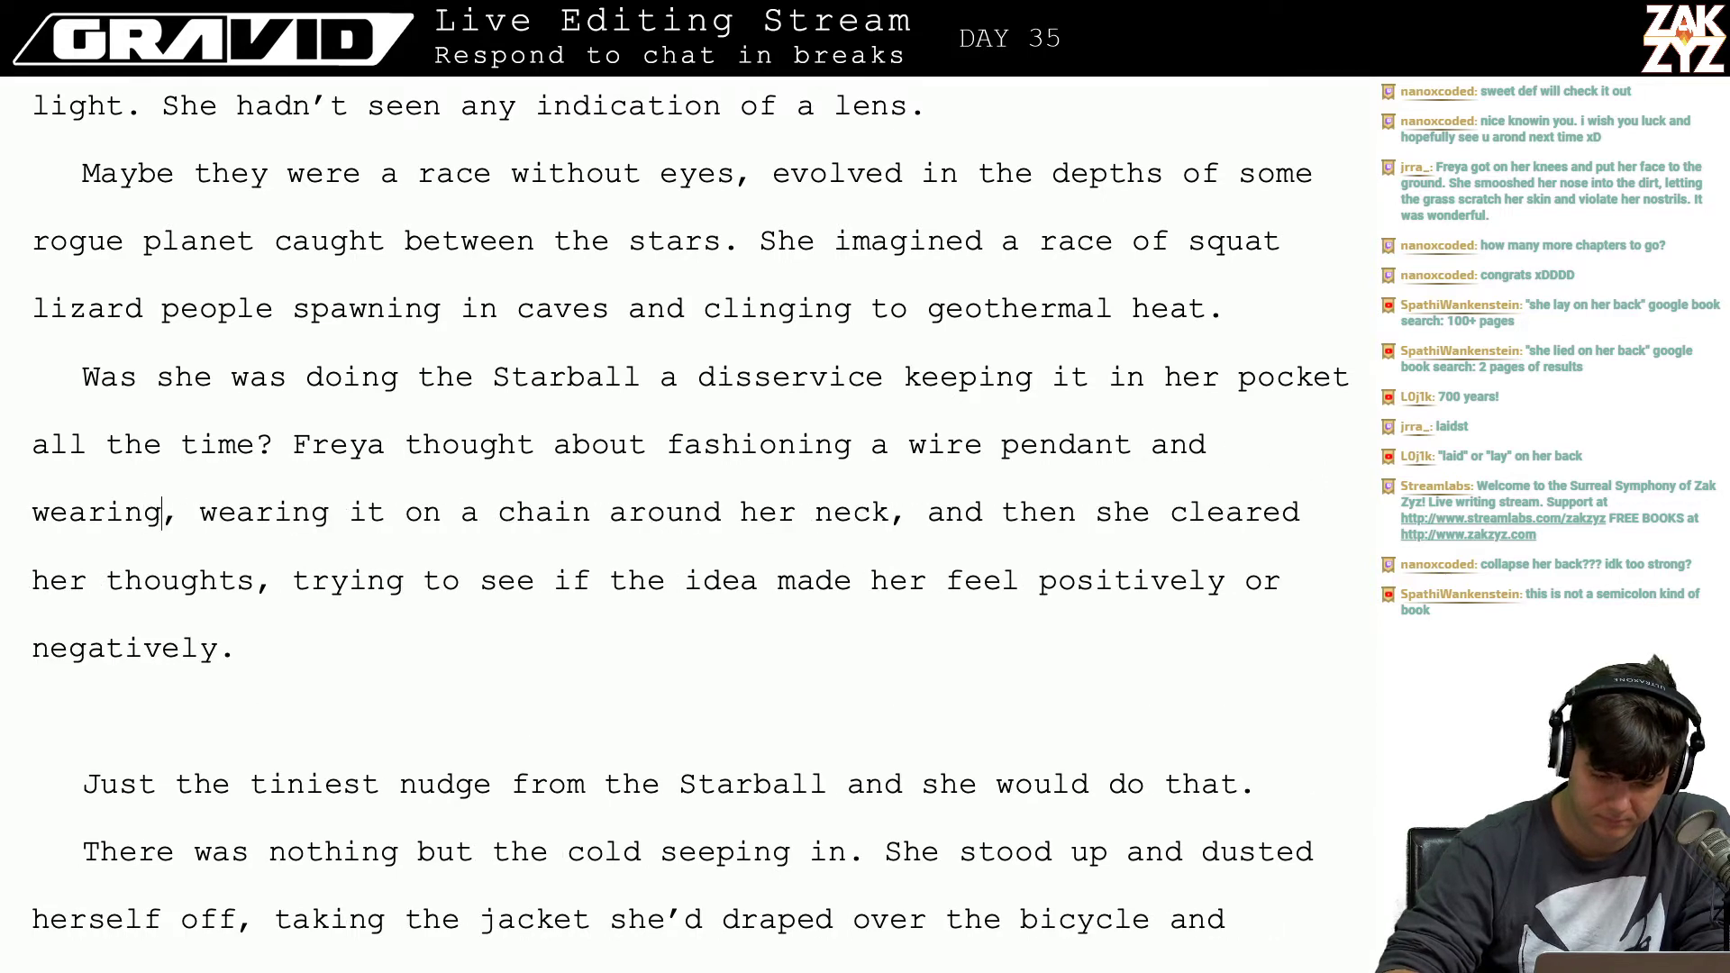
type(" the Sta")
type("rball on a chain")
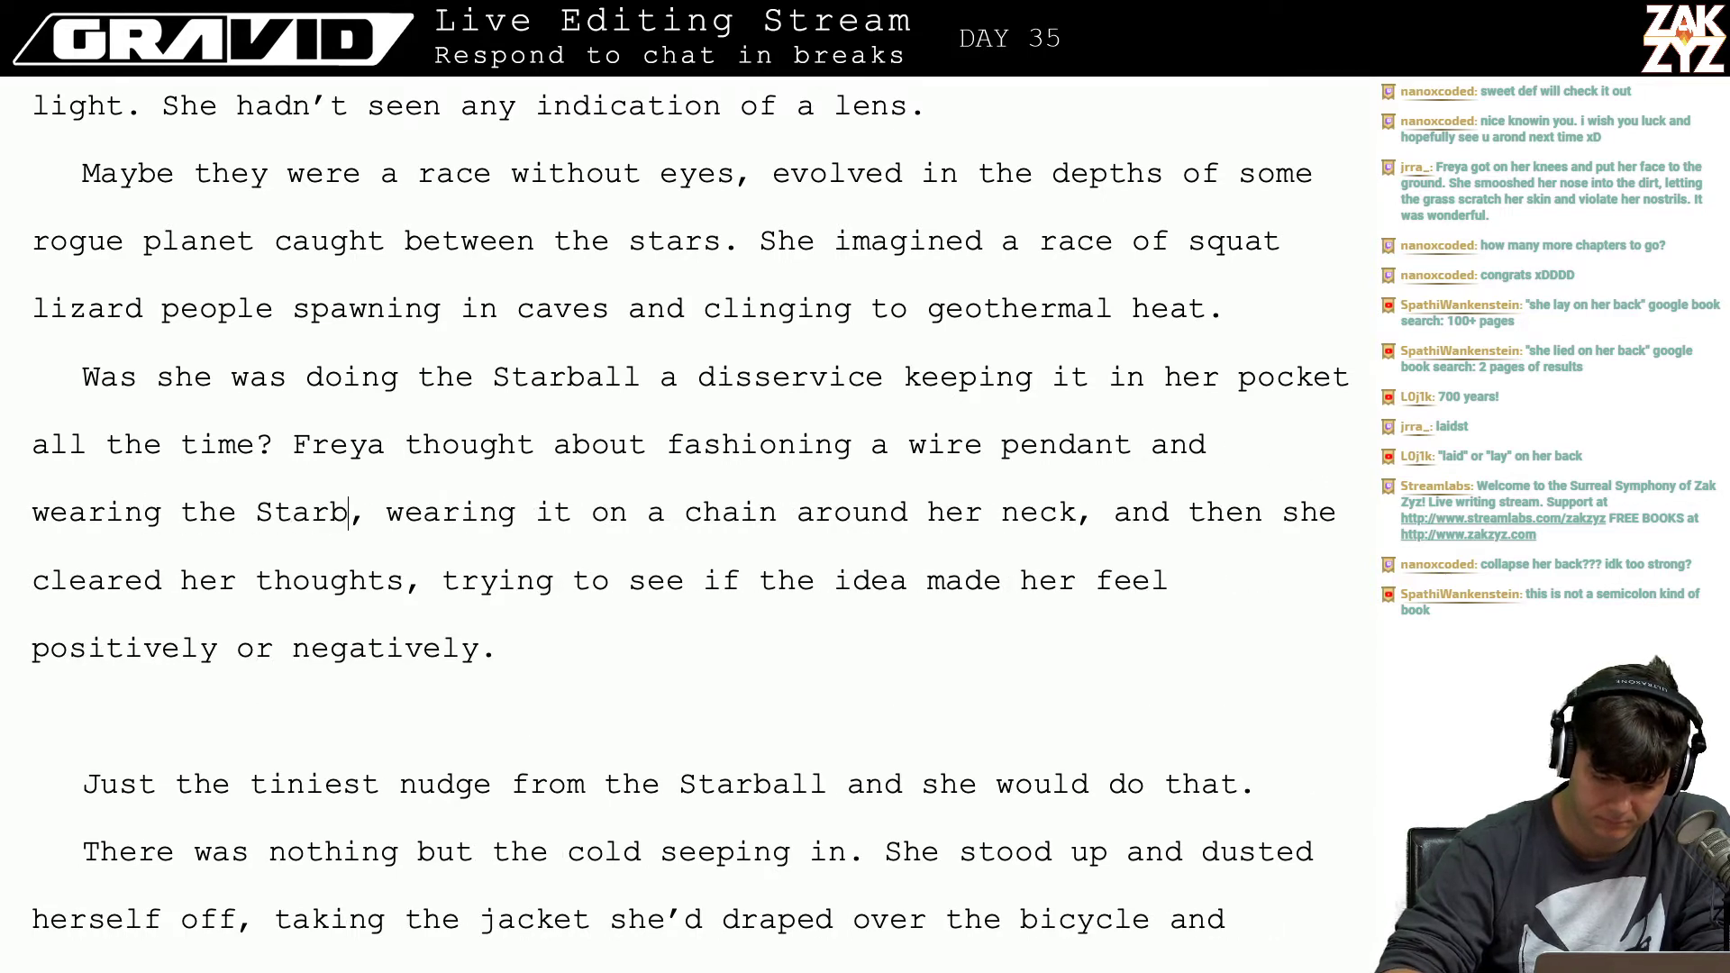
type(" around her ")
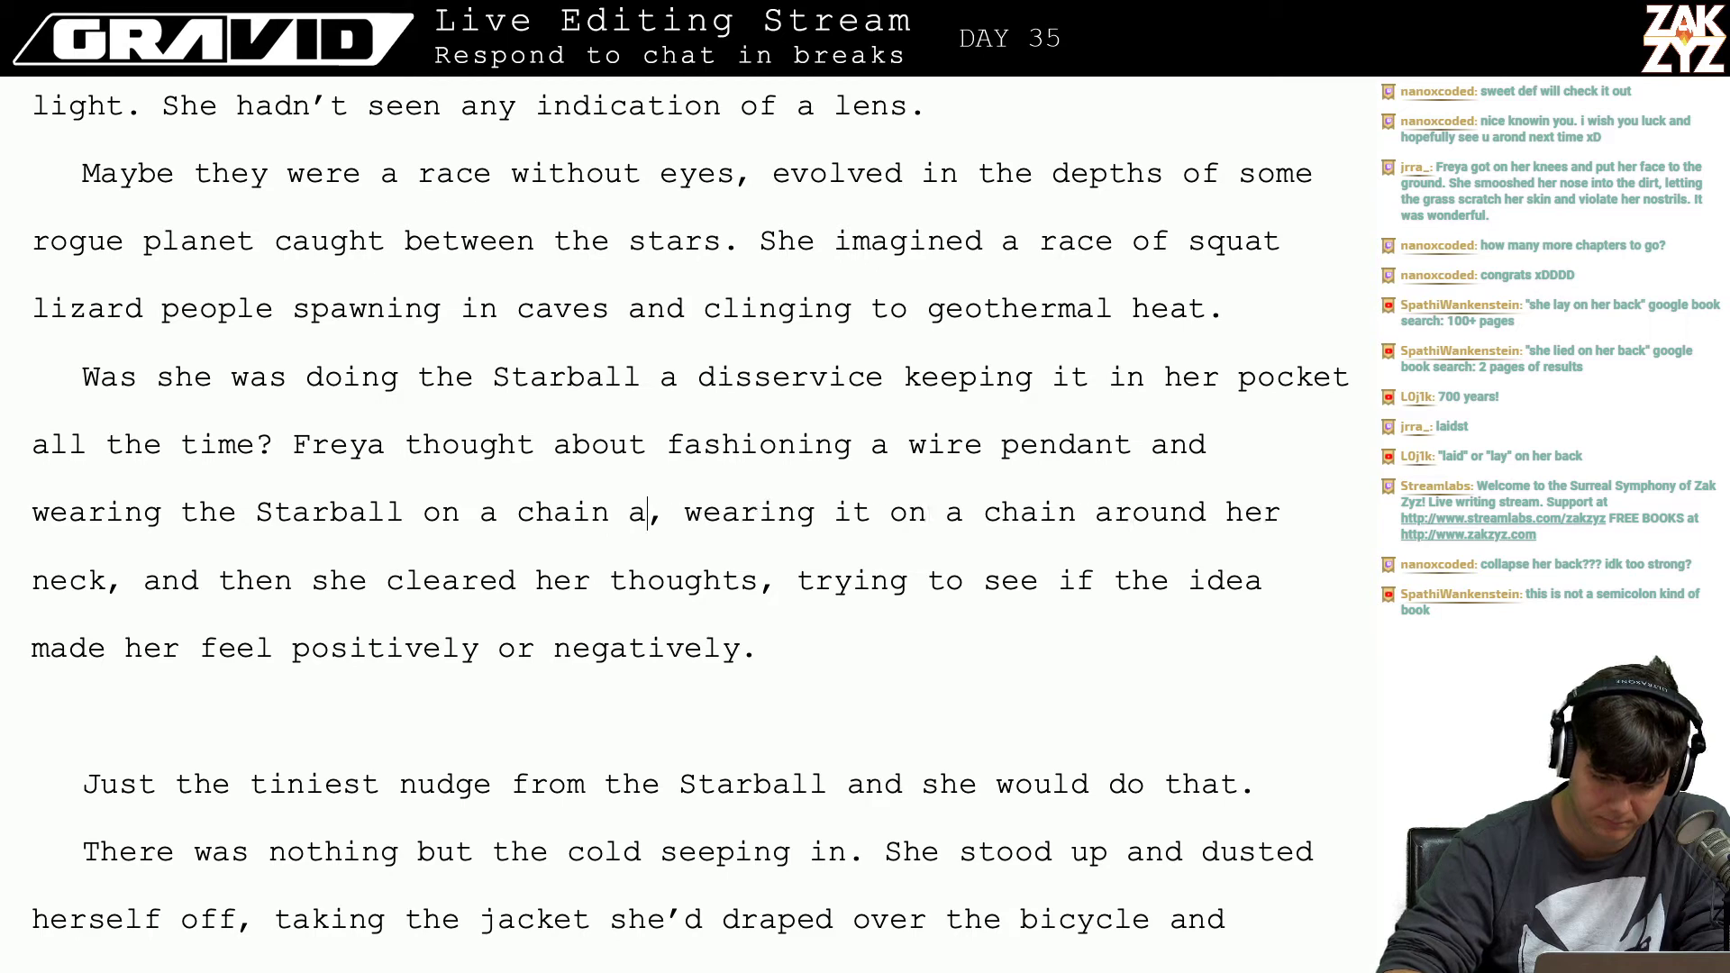
type("n")
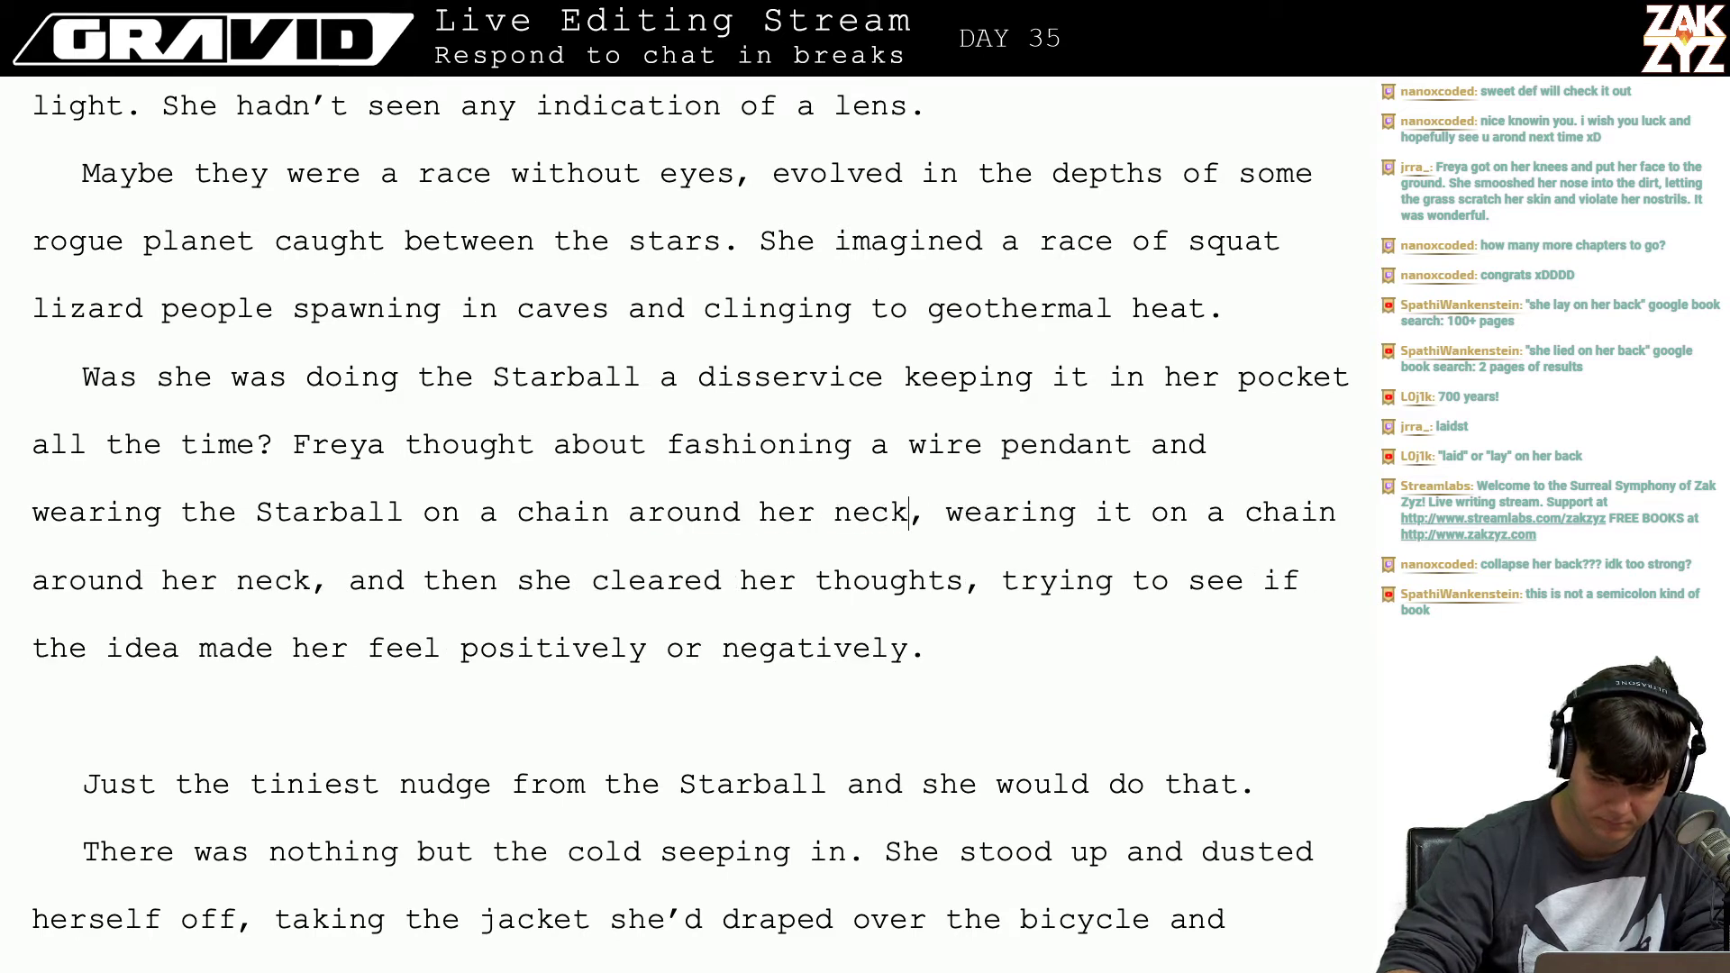
type("eck so it could see.")
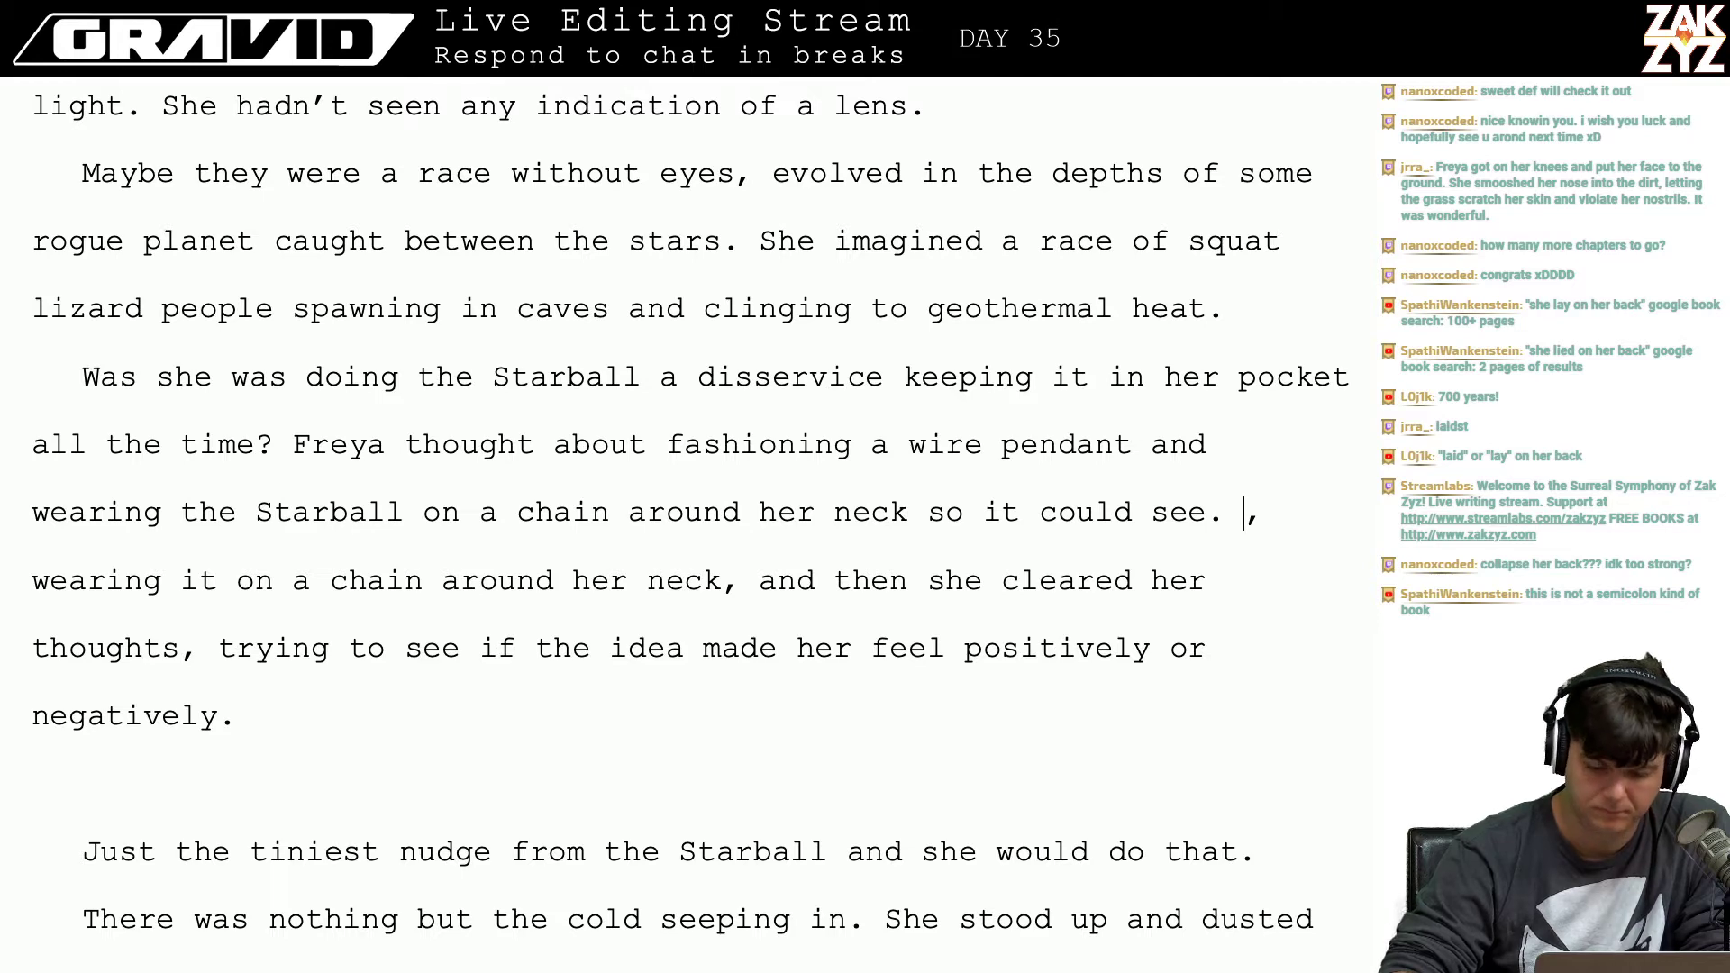
Step: Split off the old ", wearing it on a chain" text into a separate paragraph with a blank line after "see."
key("Return")
key("Return")
key("Up")
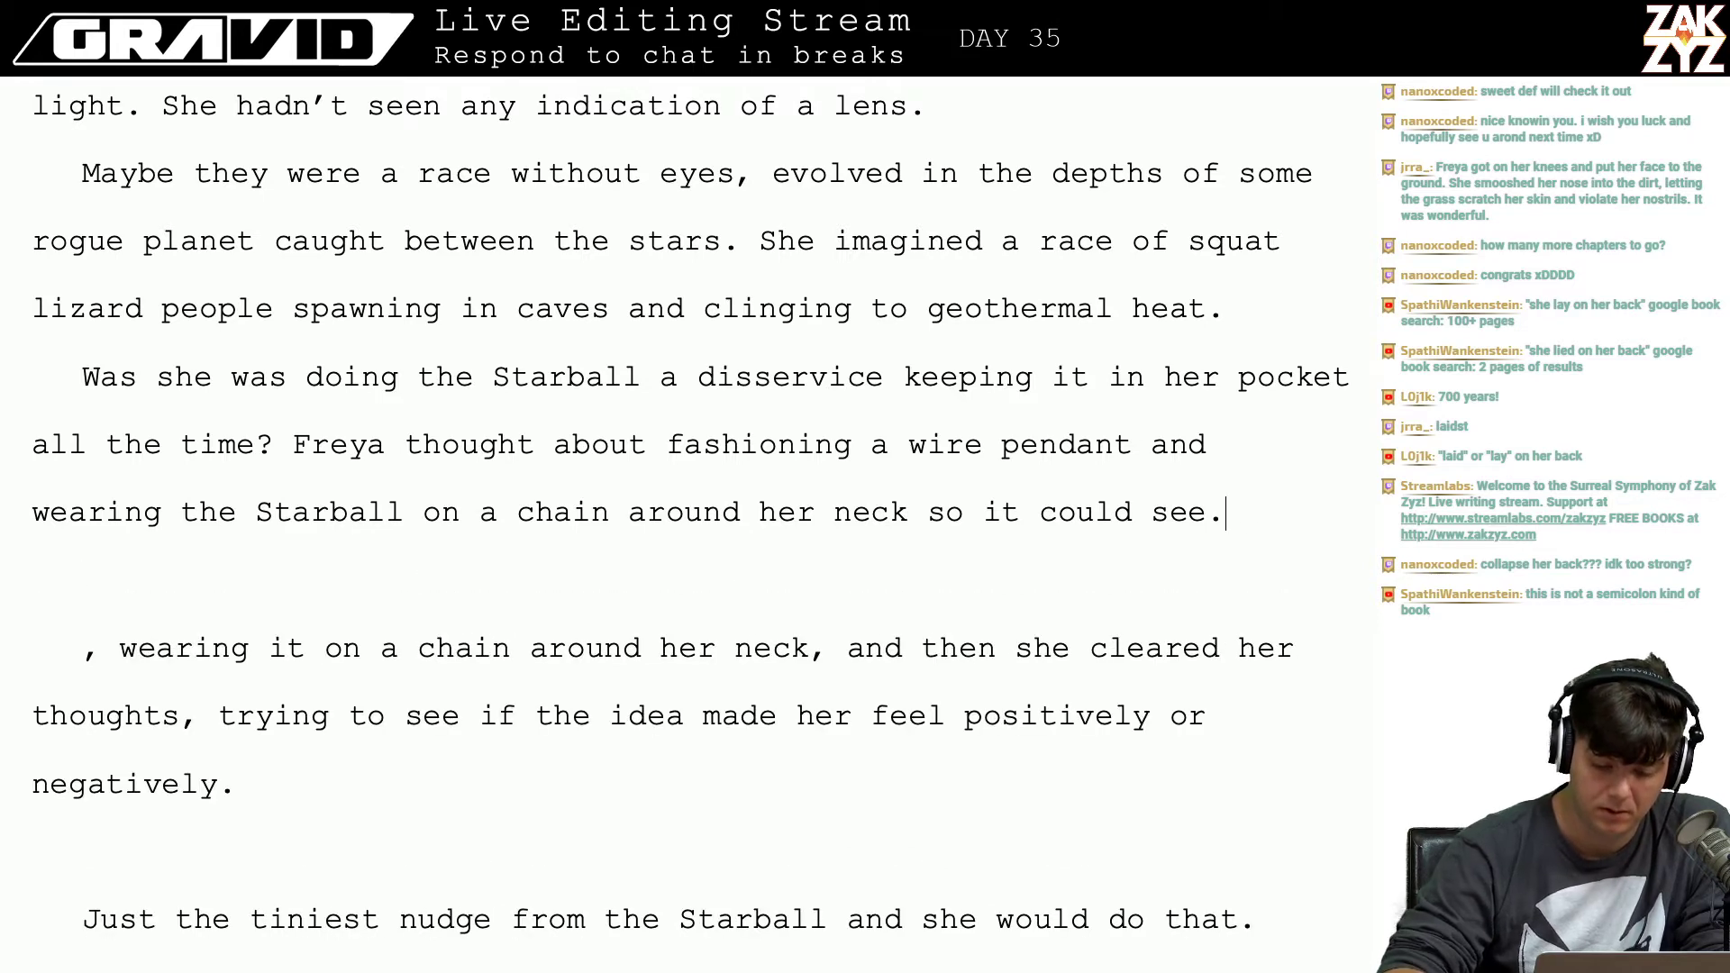
Step: Continue the paragraph after "so it could see." with "She cleared her thoughts, listening for the slight"
type("She clear")
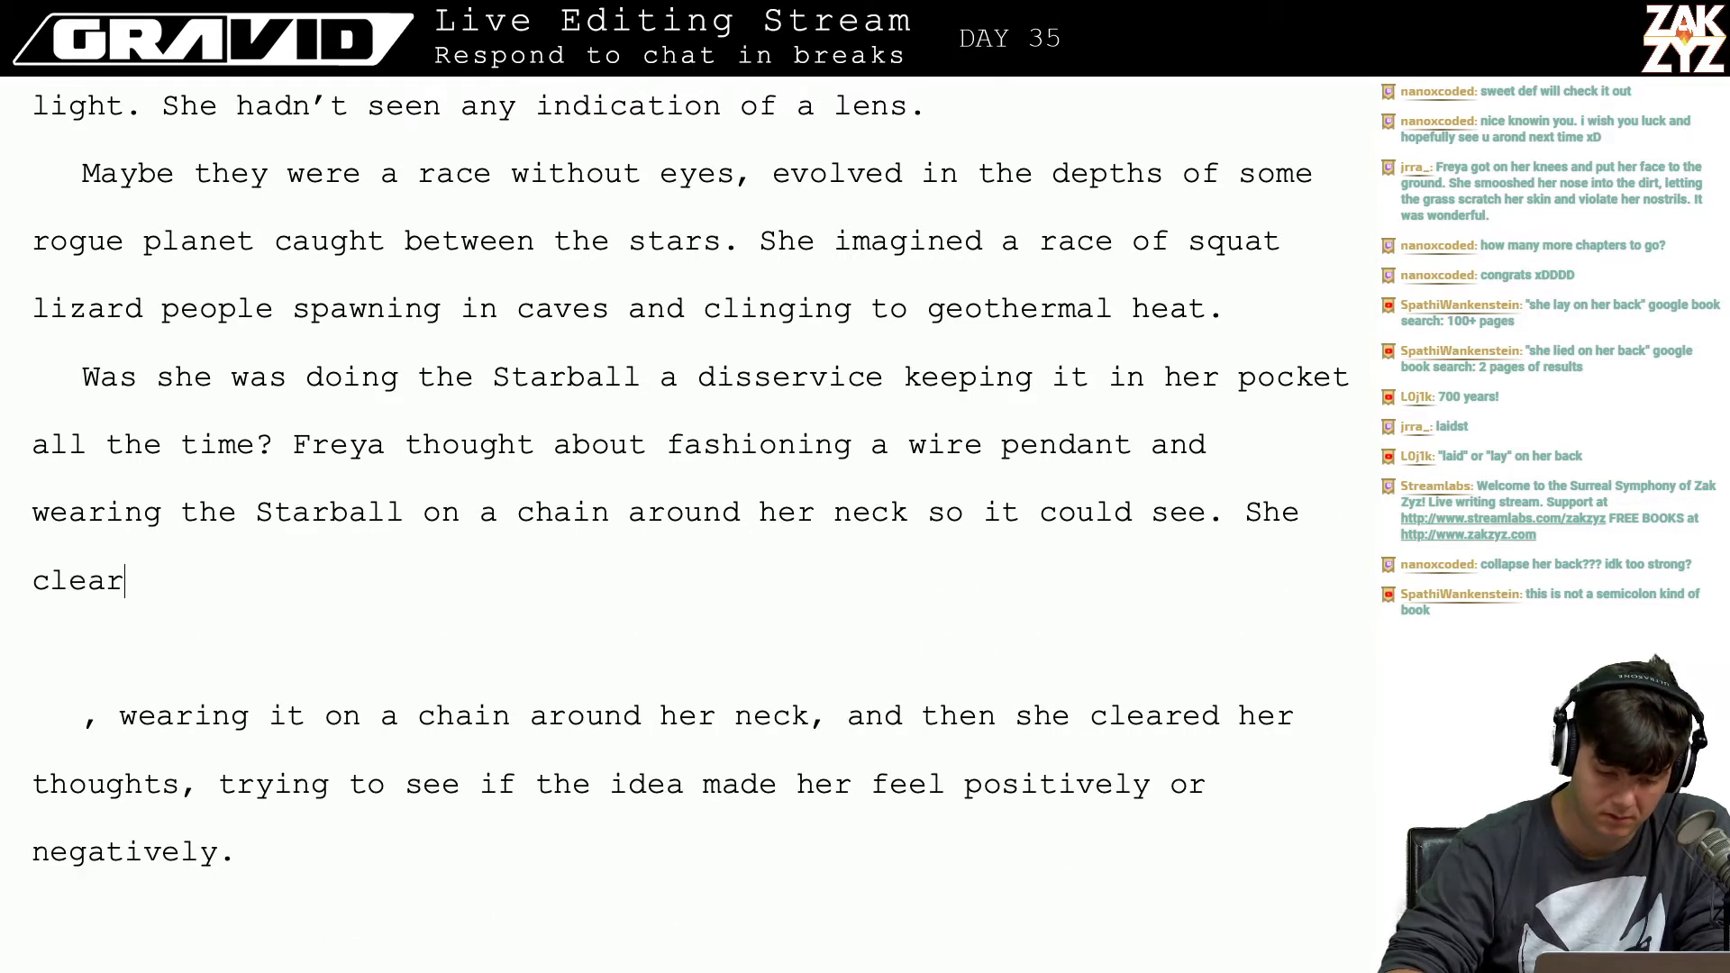
type("ed her thoughts,")
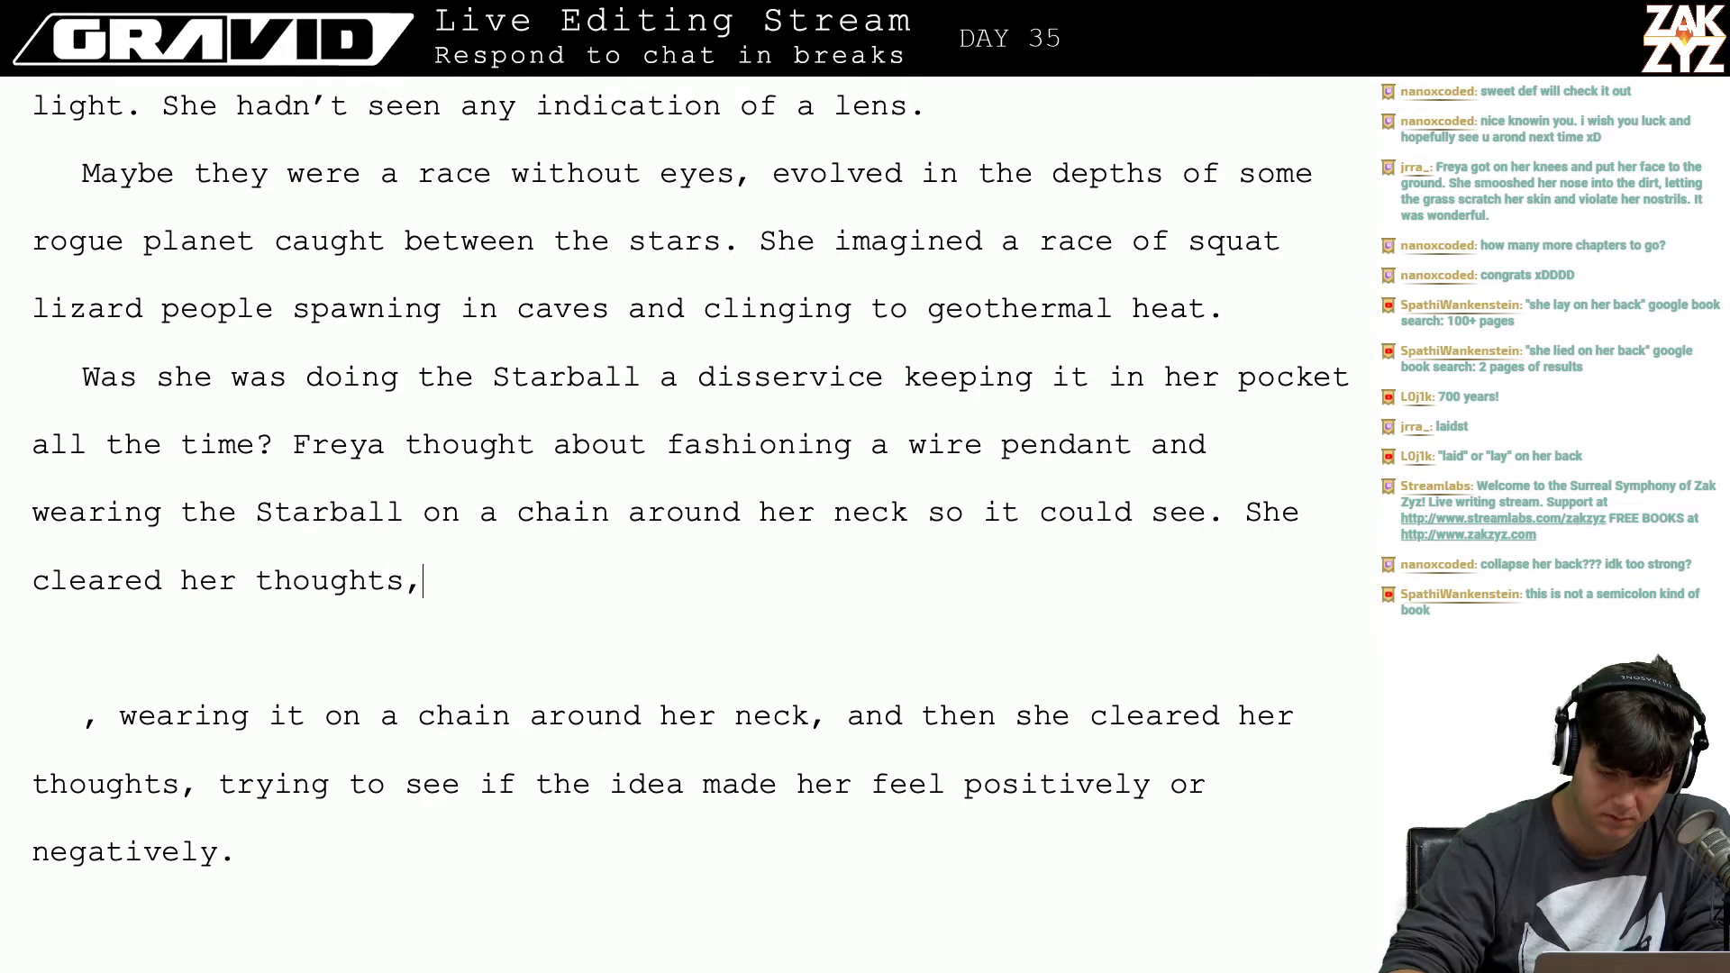
type(" listeni")
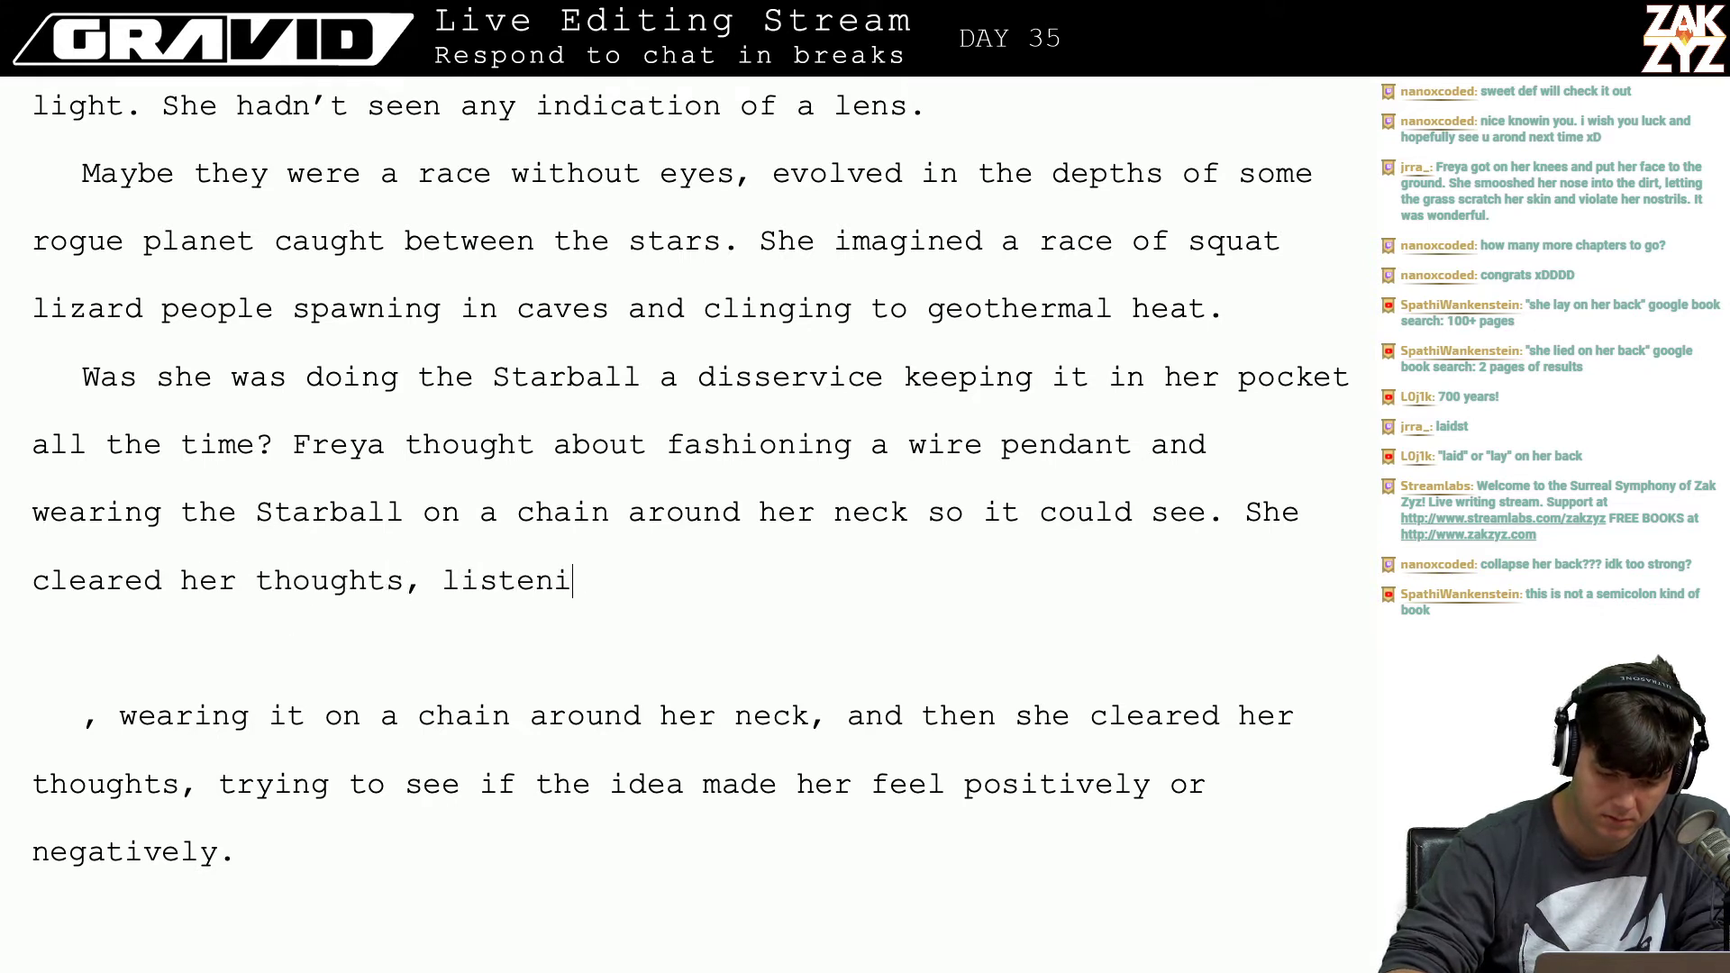
type("ng for the slight")
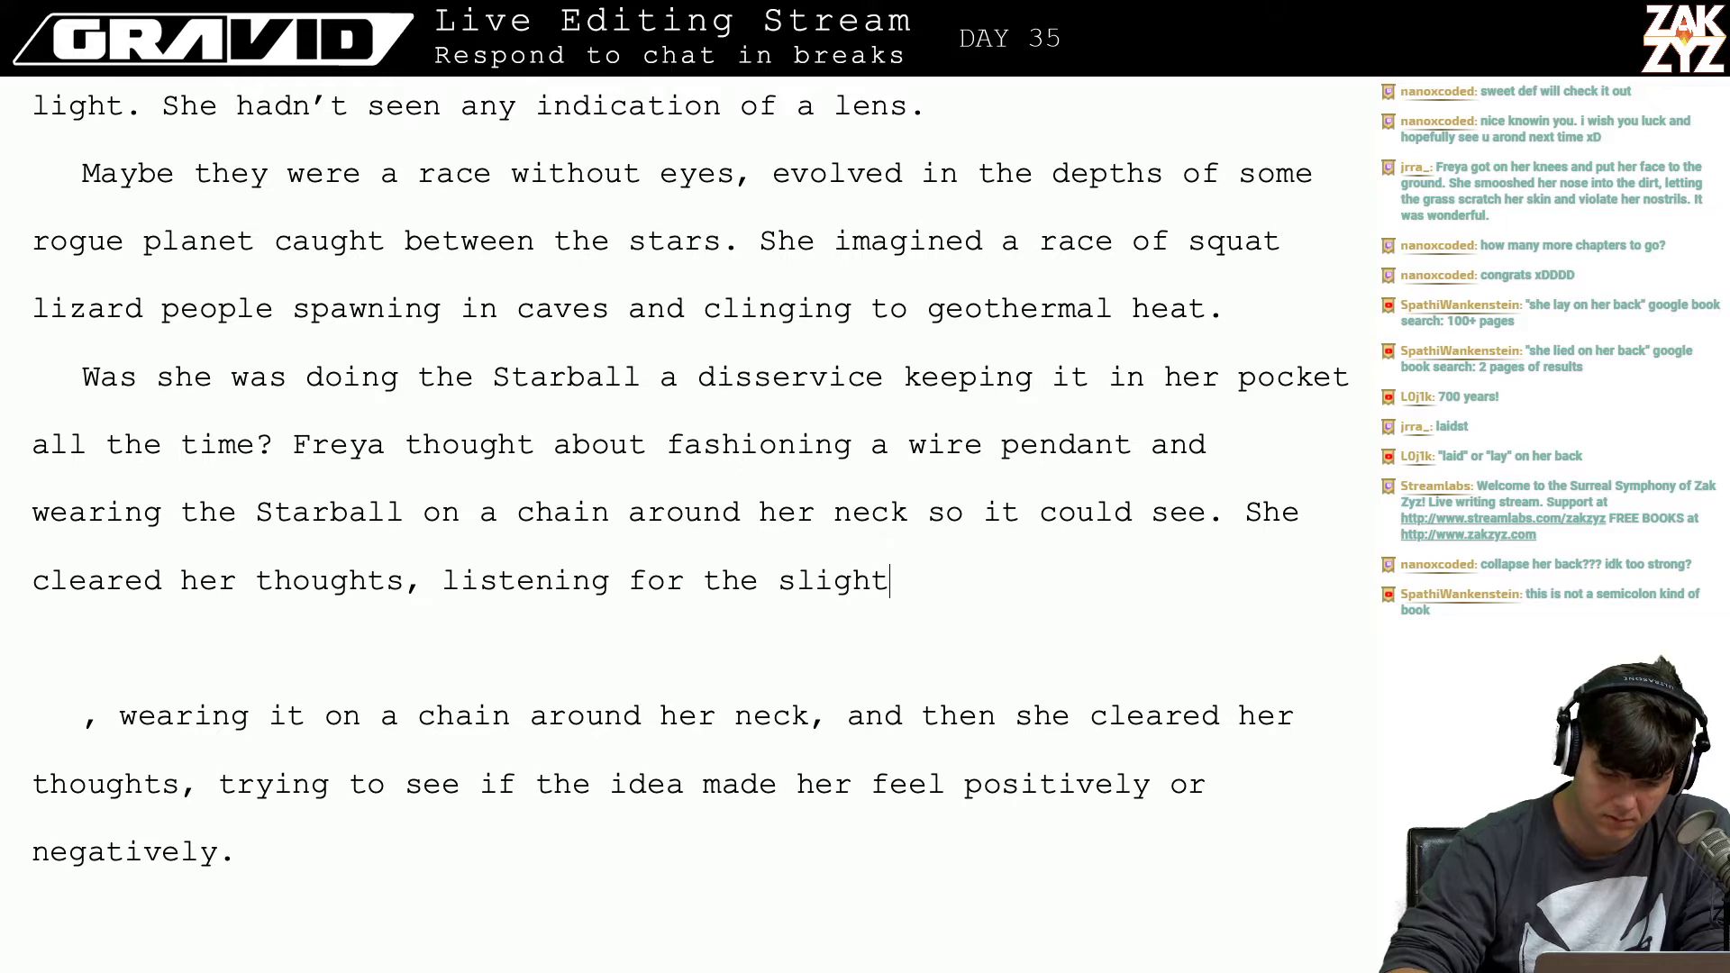
Step: Replace "for the slight" after "listening" with "to see if the idea made her feel positively or negatively."
key("BackSpace")
key("BackSpace")
key("BackSpace")
key("BackSpace")
key("BackSpace")
key("BackSpace")
key("BackSpace")
key("BackSpace")
key("BackSpace")
key("BackSpace")
key("BackSpace")
key("BackSpace")
key("BackSpace")
key("BackSpace")
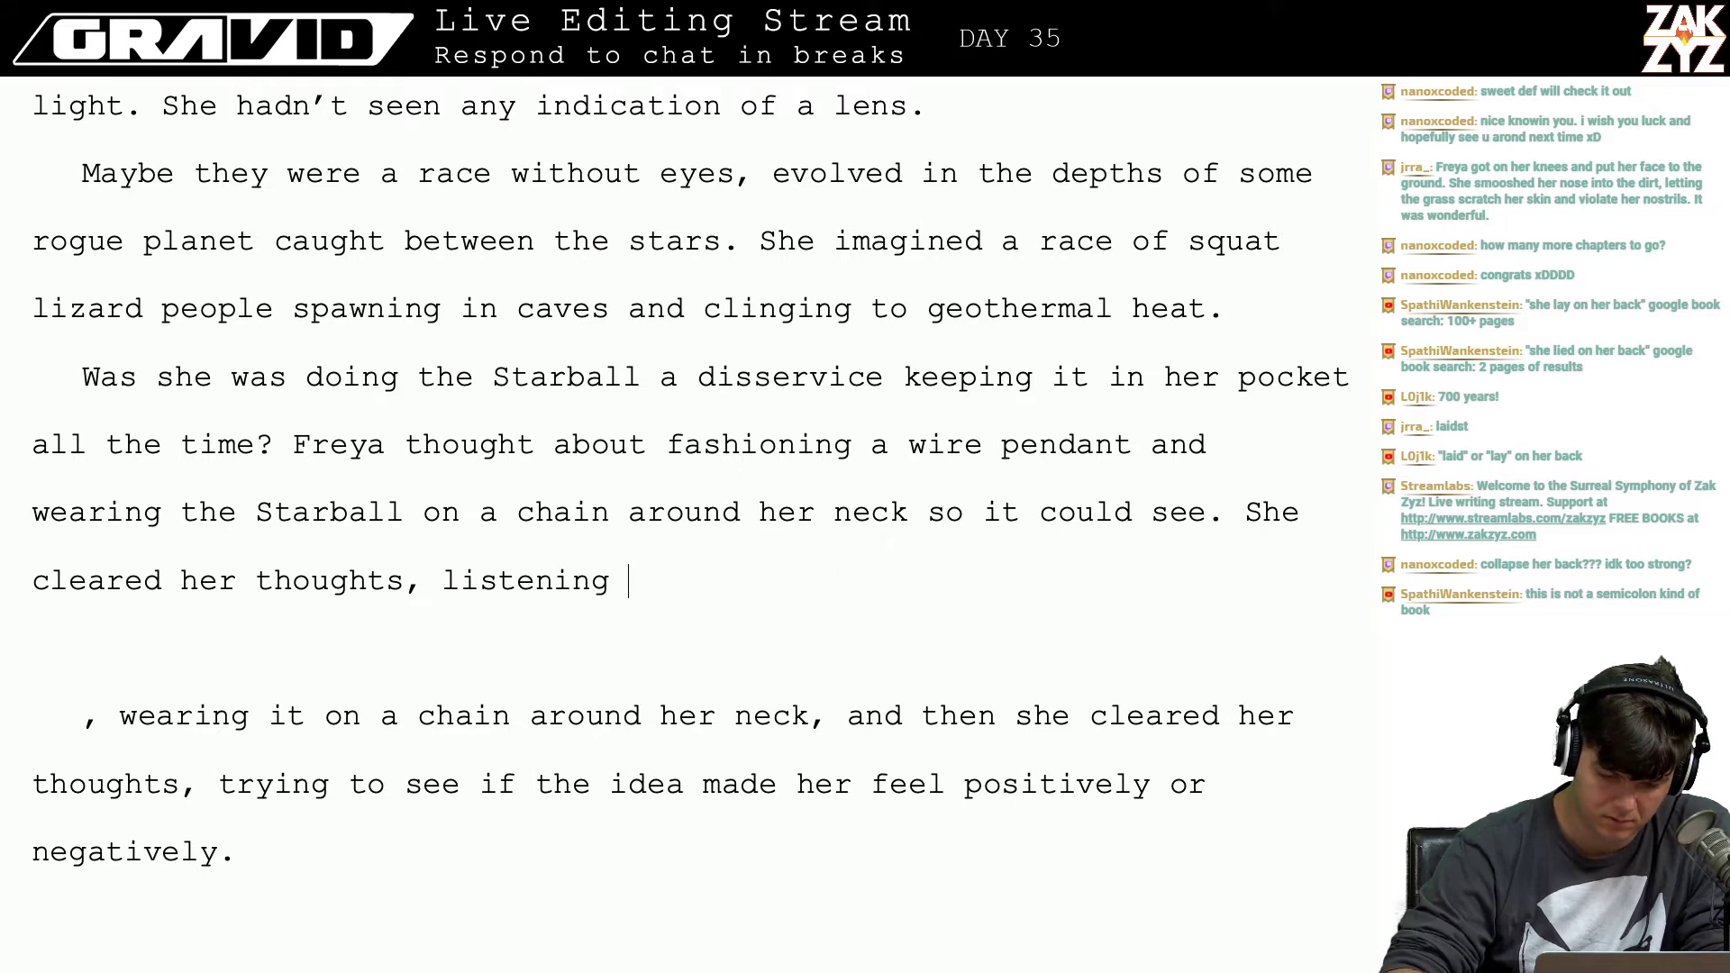
type("too")
key("BackSpace")
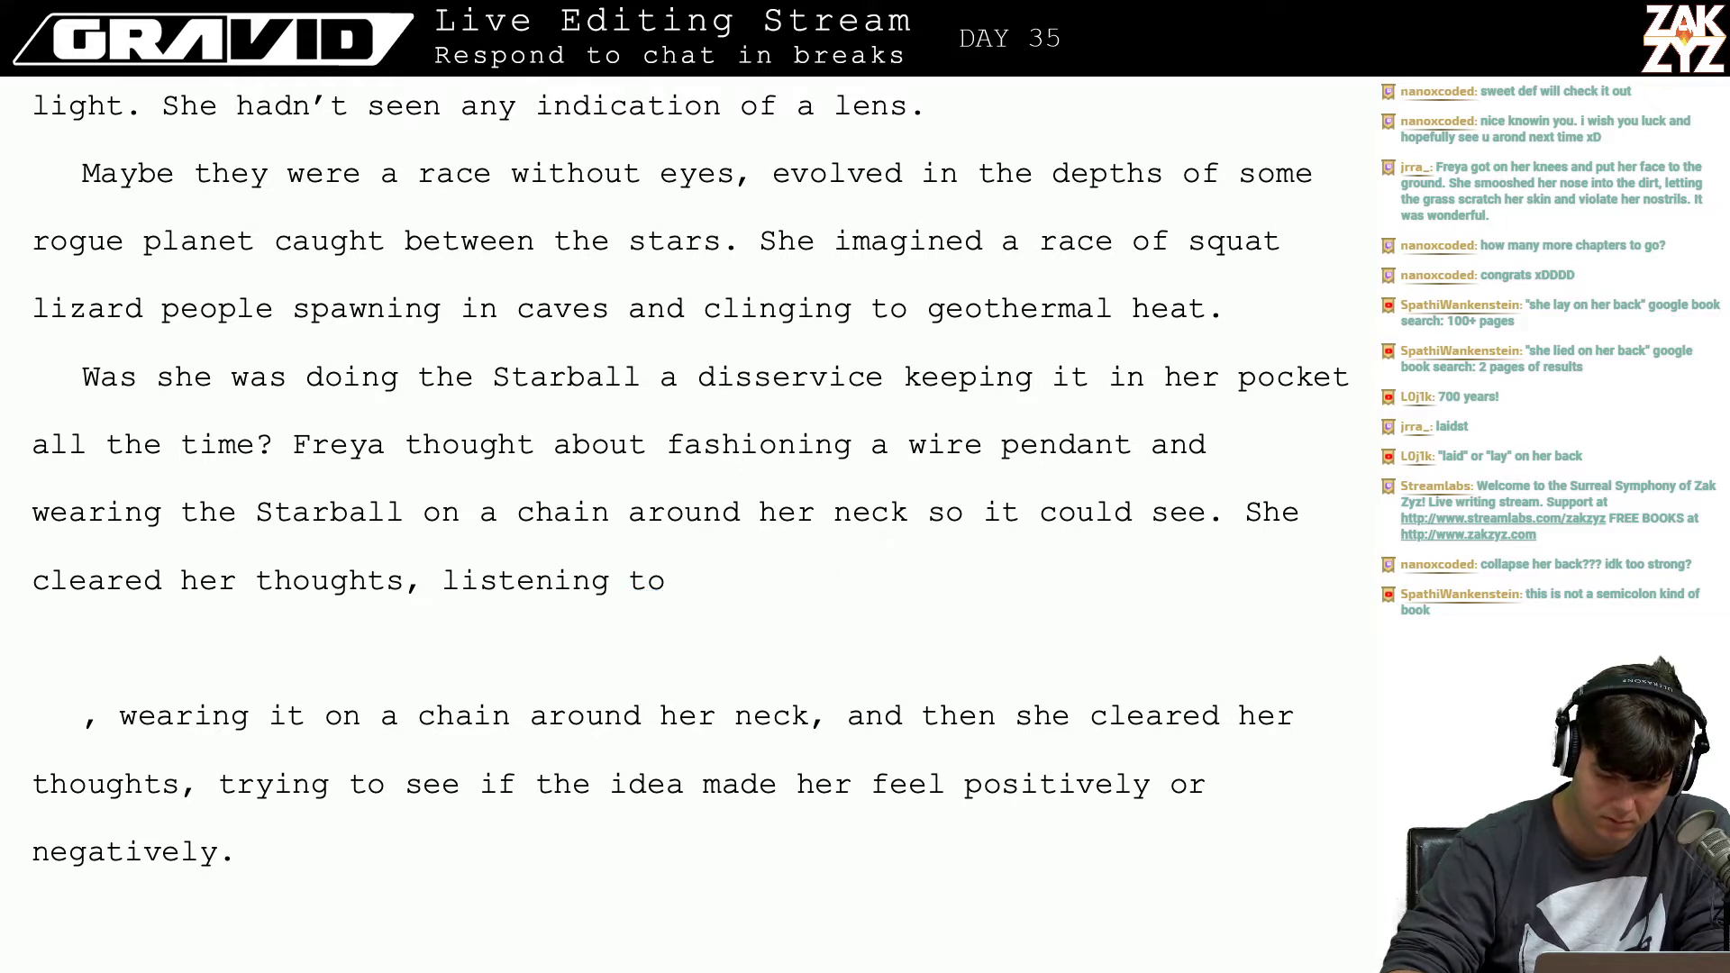
type("see if the id")
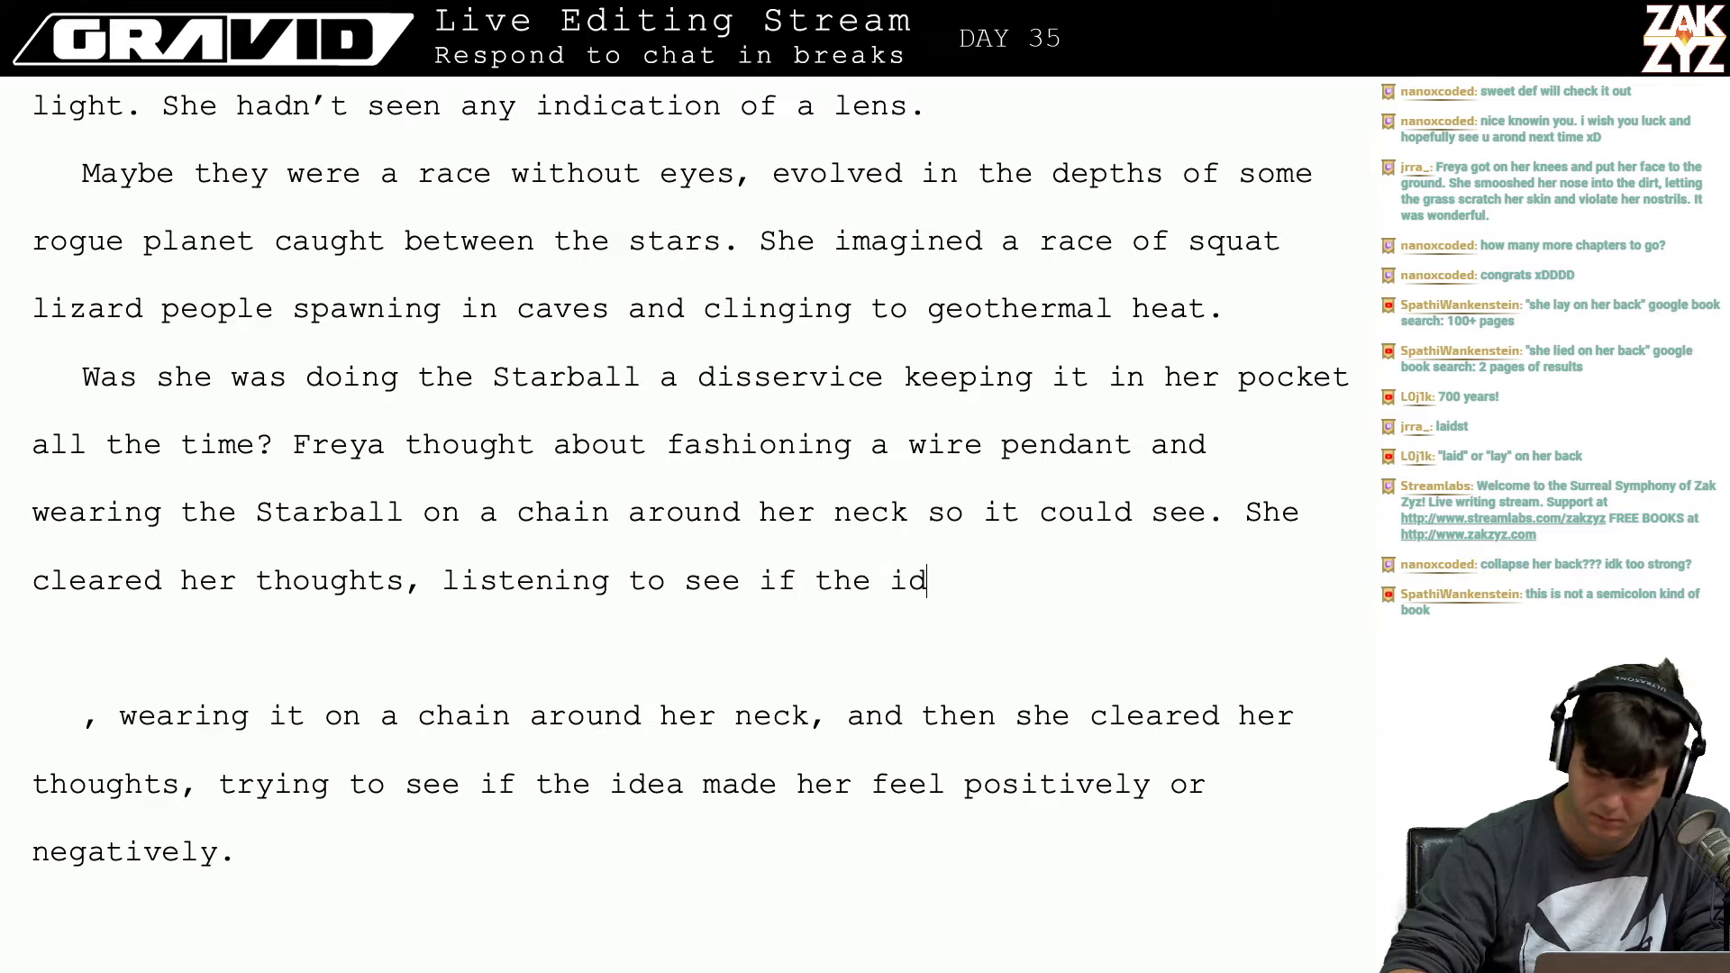
type("ea made her feel")
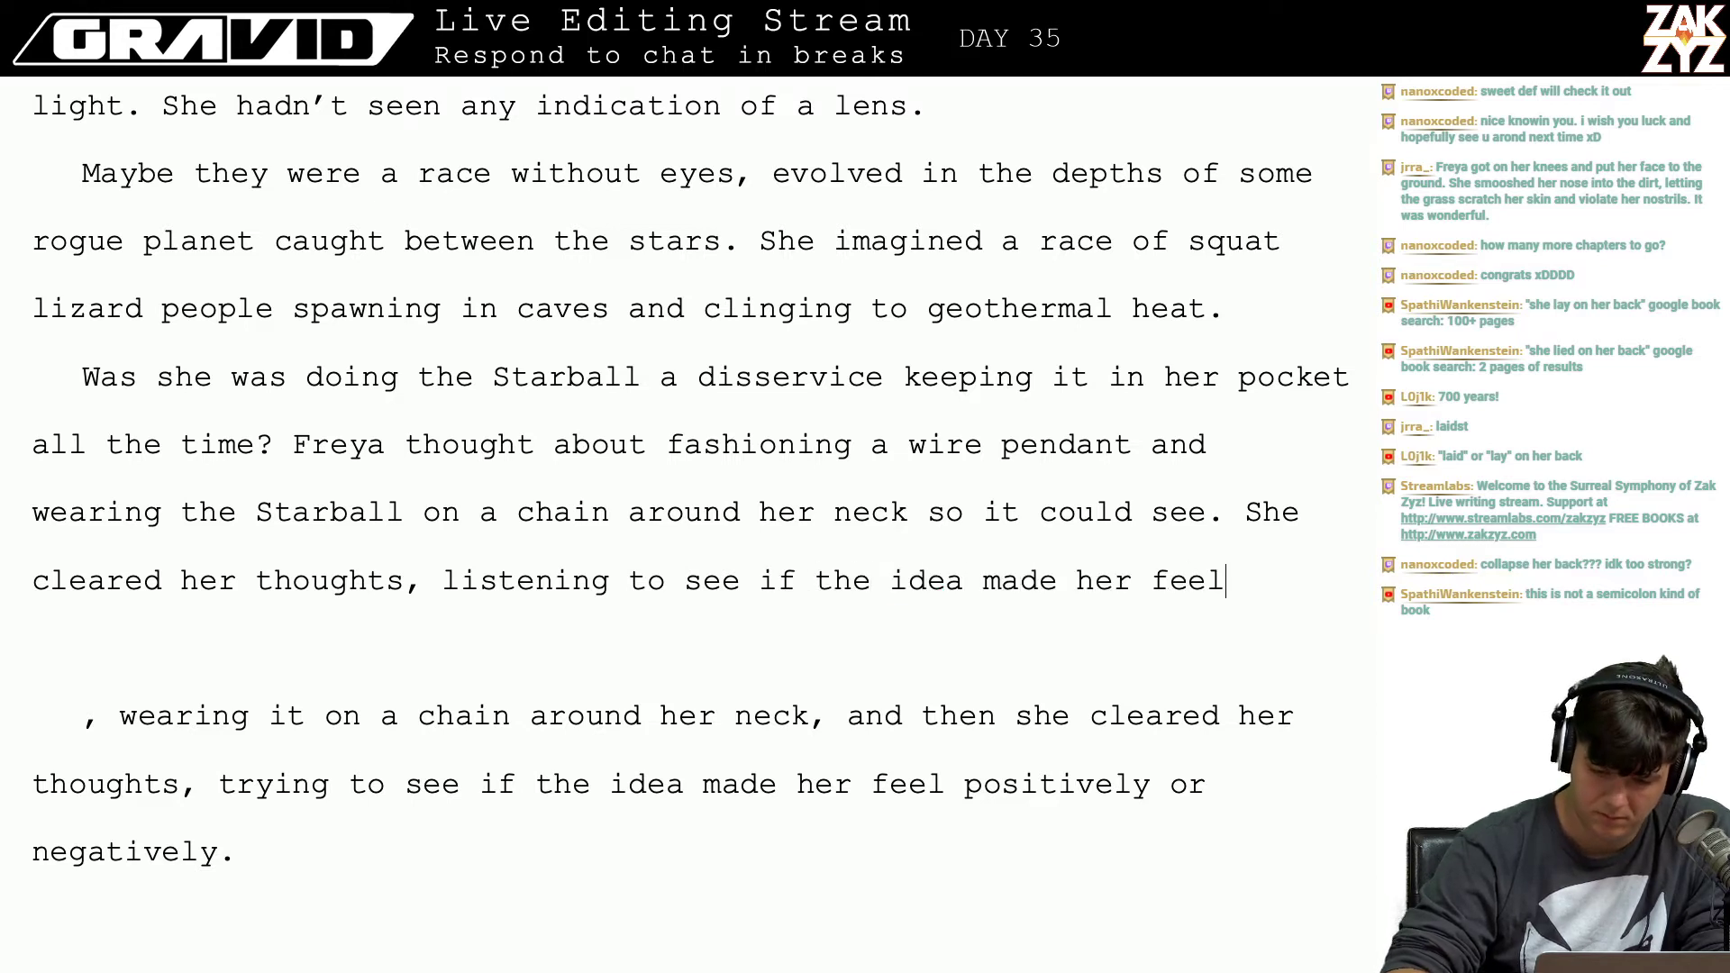
type(" positively ")
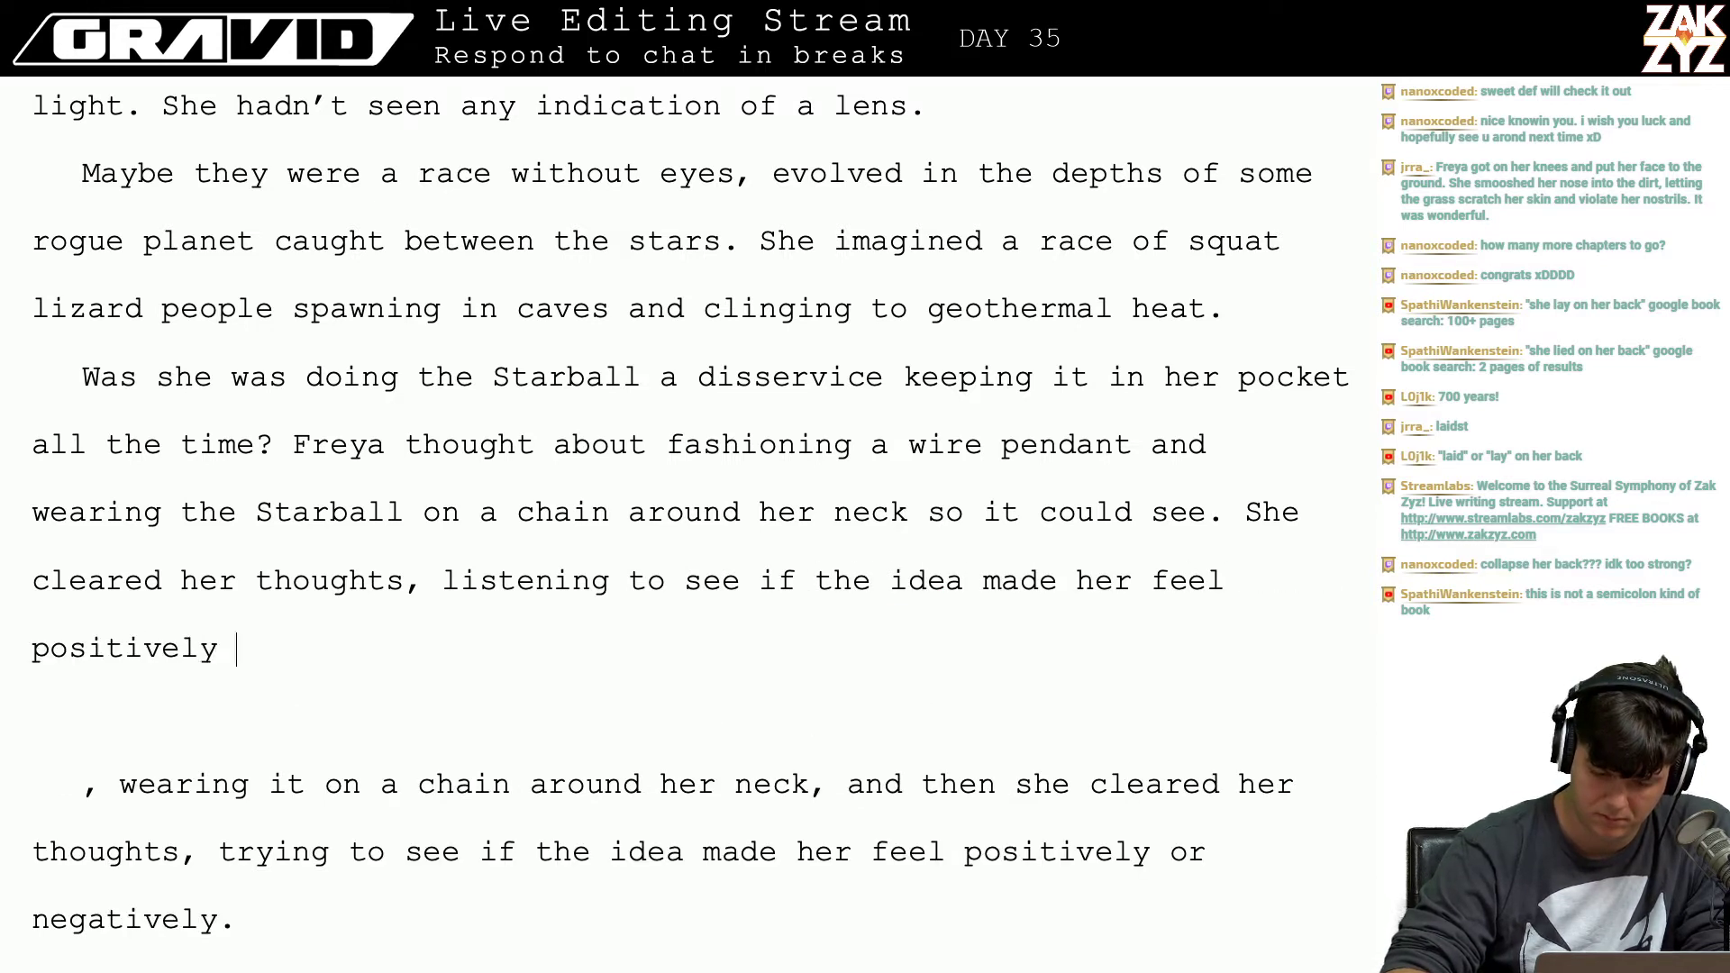
type("or negatively,")
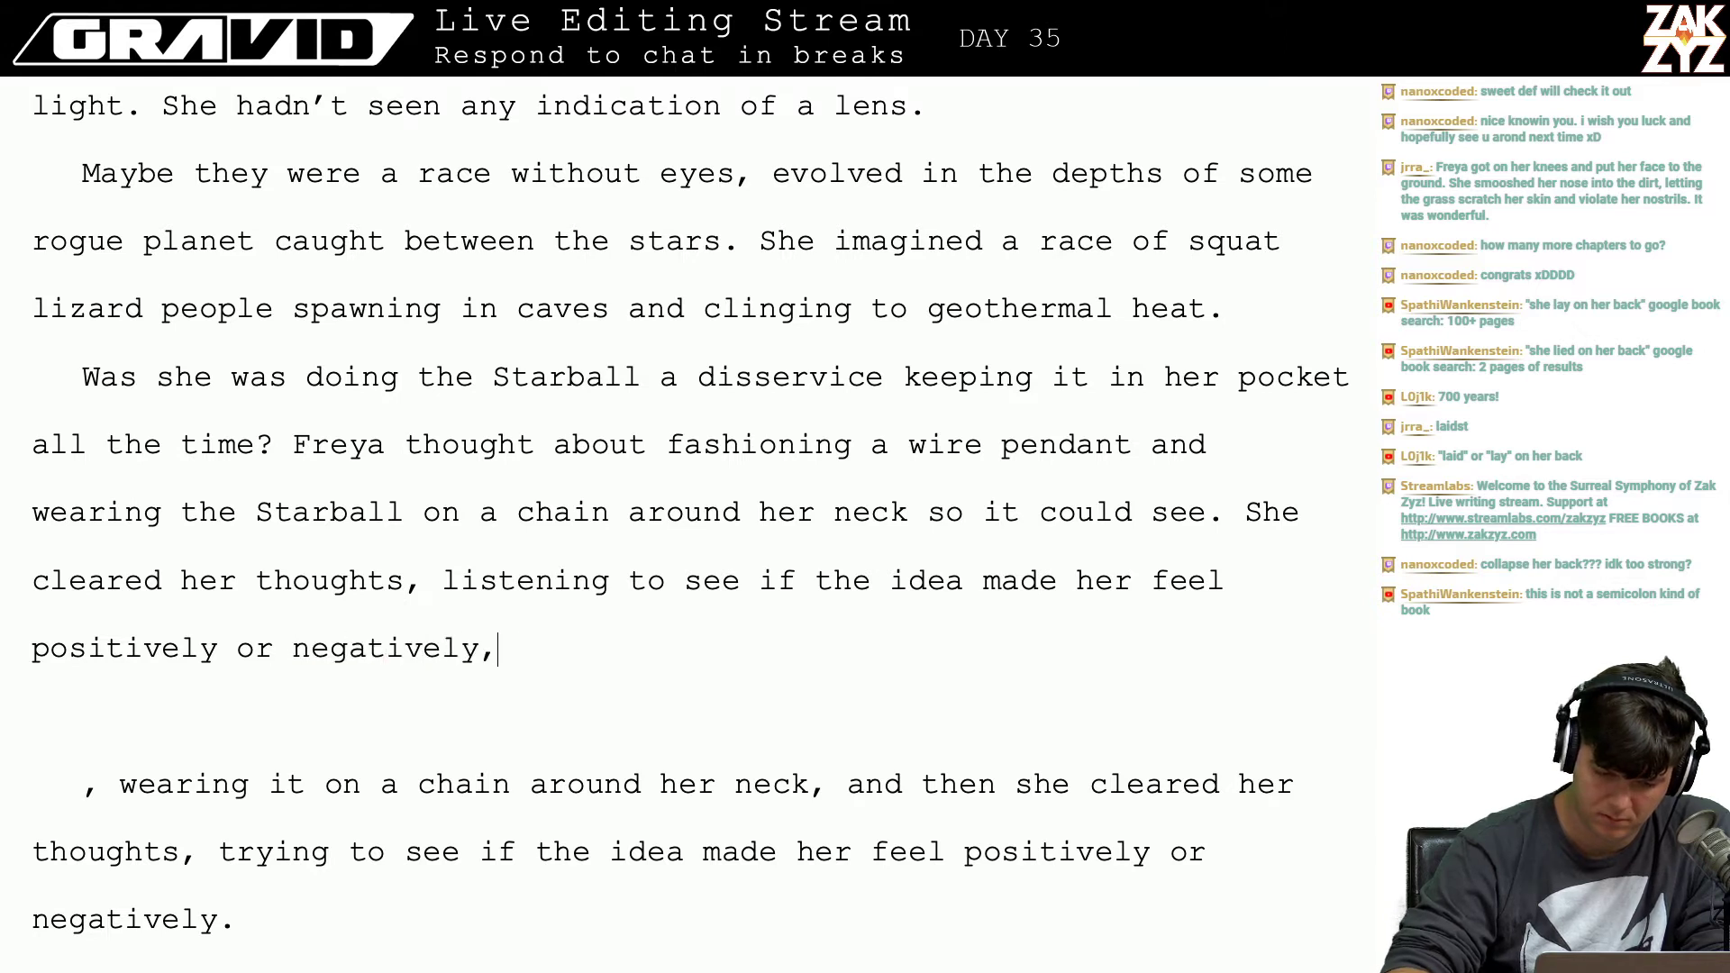
type(" S")
key("BackSpace")
key("BackSpace")
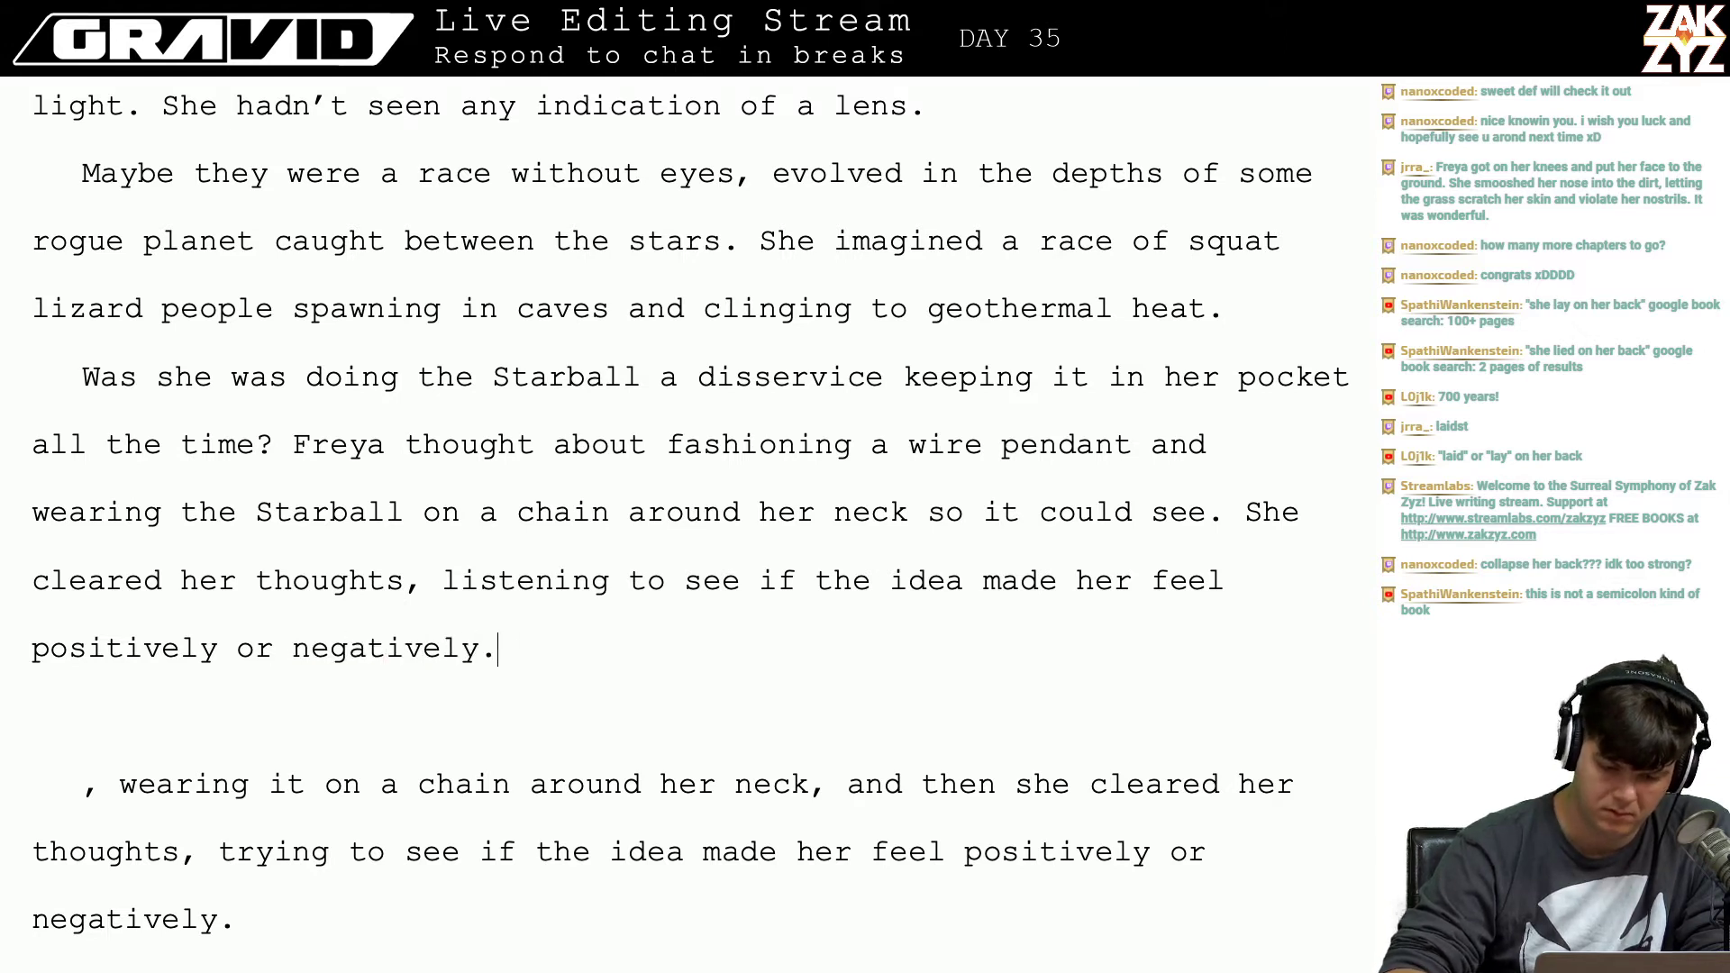
Step: Continue the paragraph after "positively or negatively." with "She was alert for the tiniest nudge from the Starball."
type("She w")
type("er")
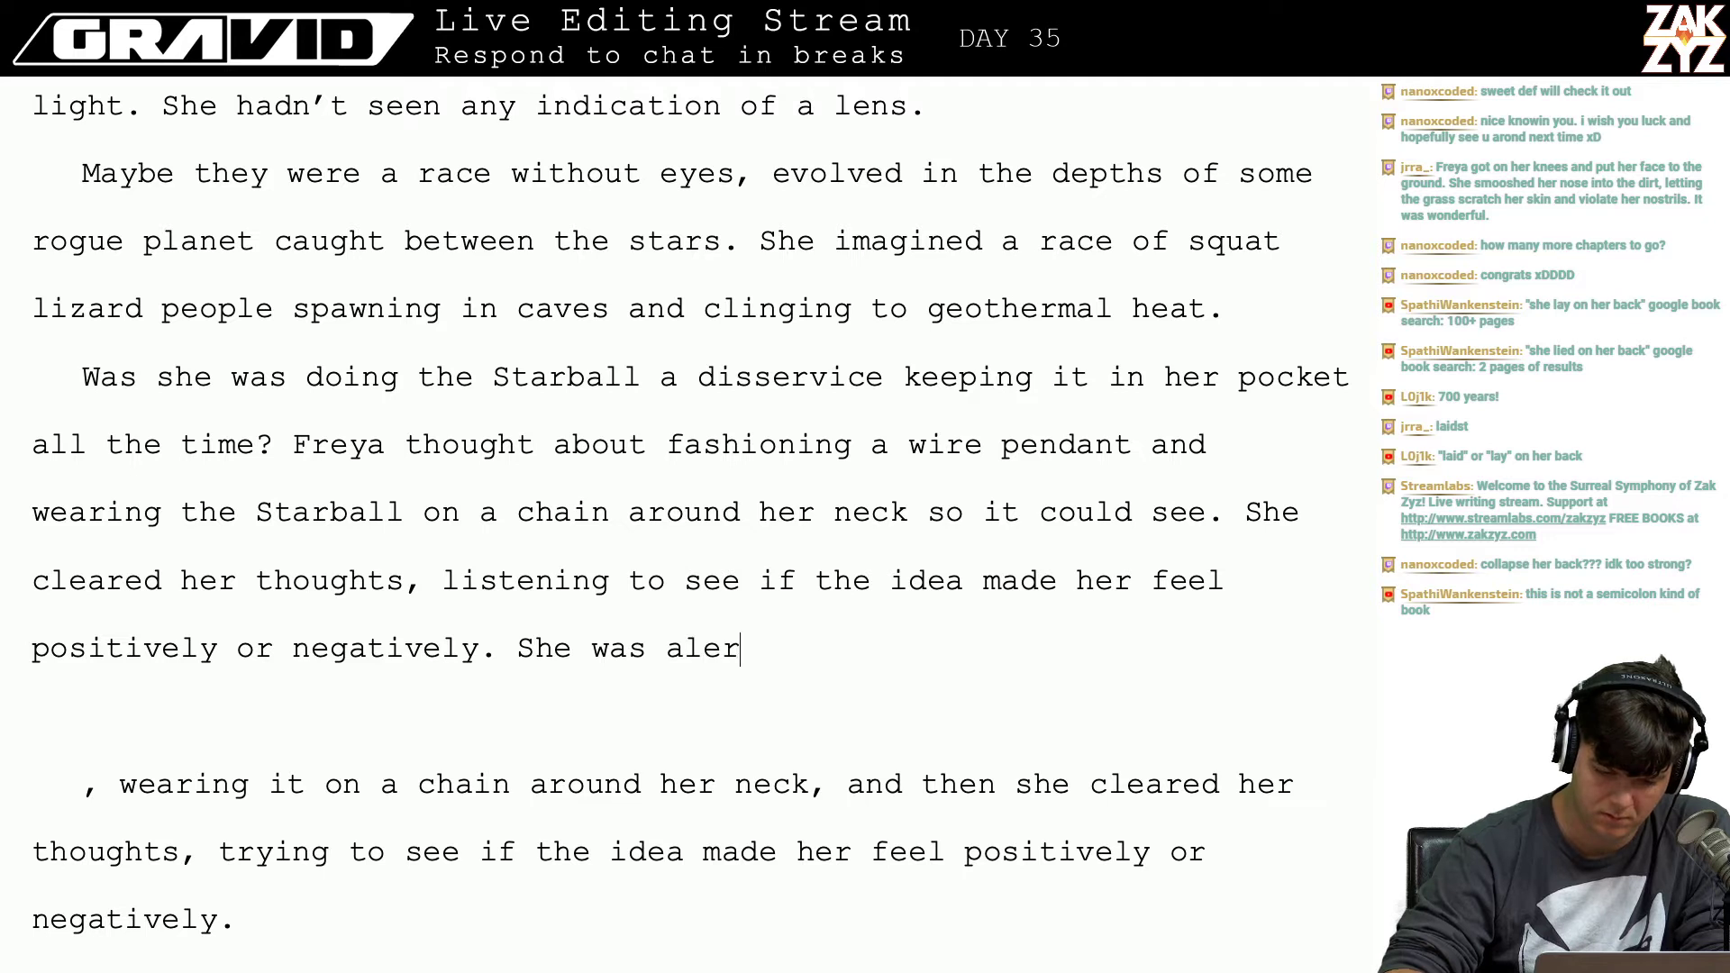
type("t for the tiniest ")
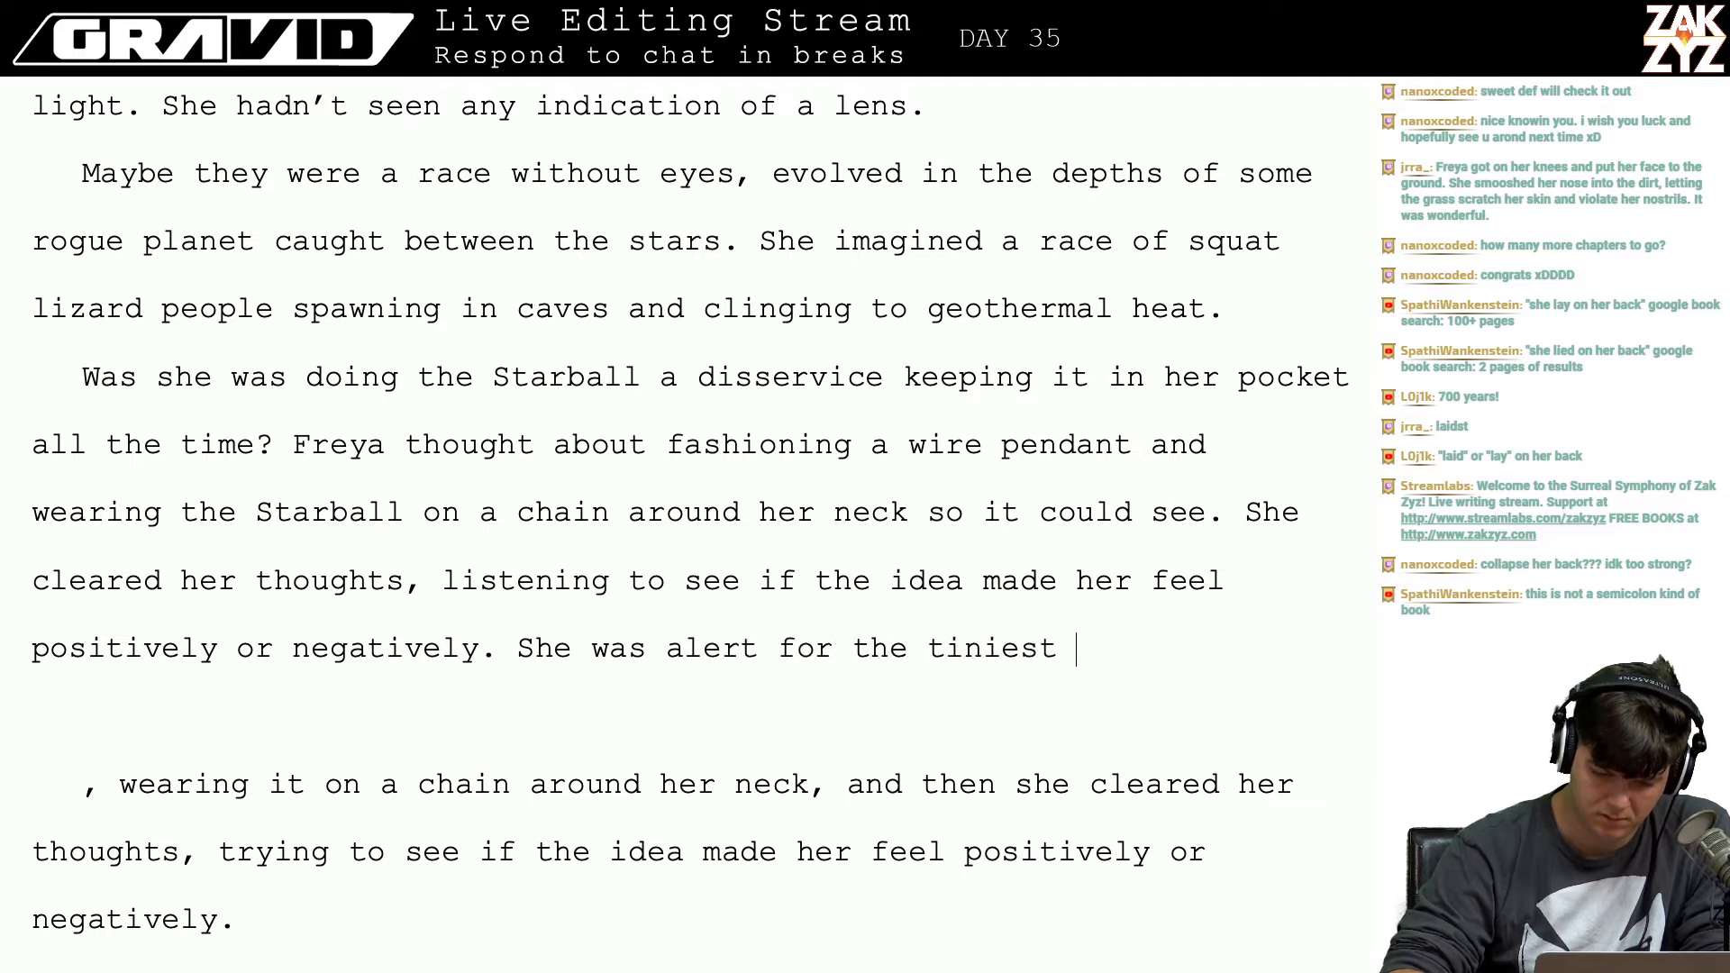
type("nudge from the Starball")
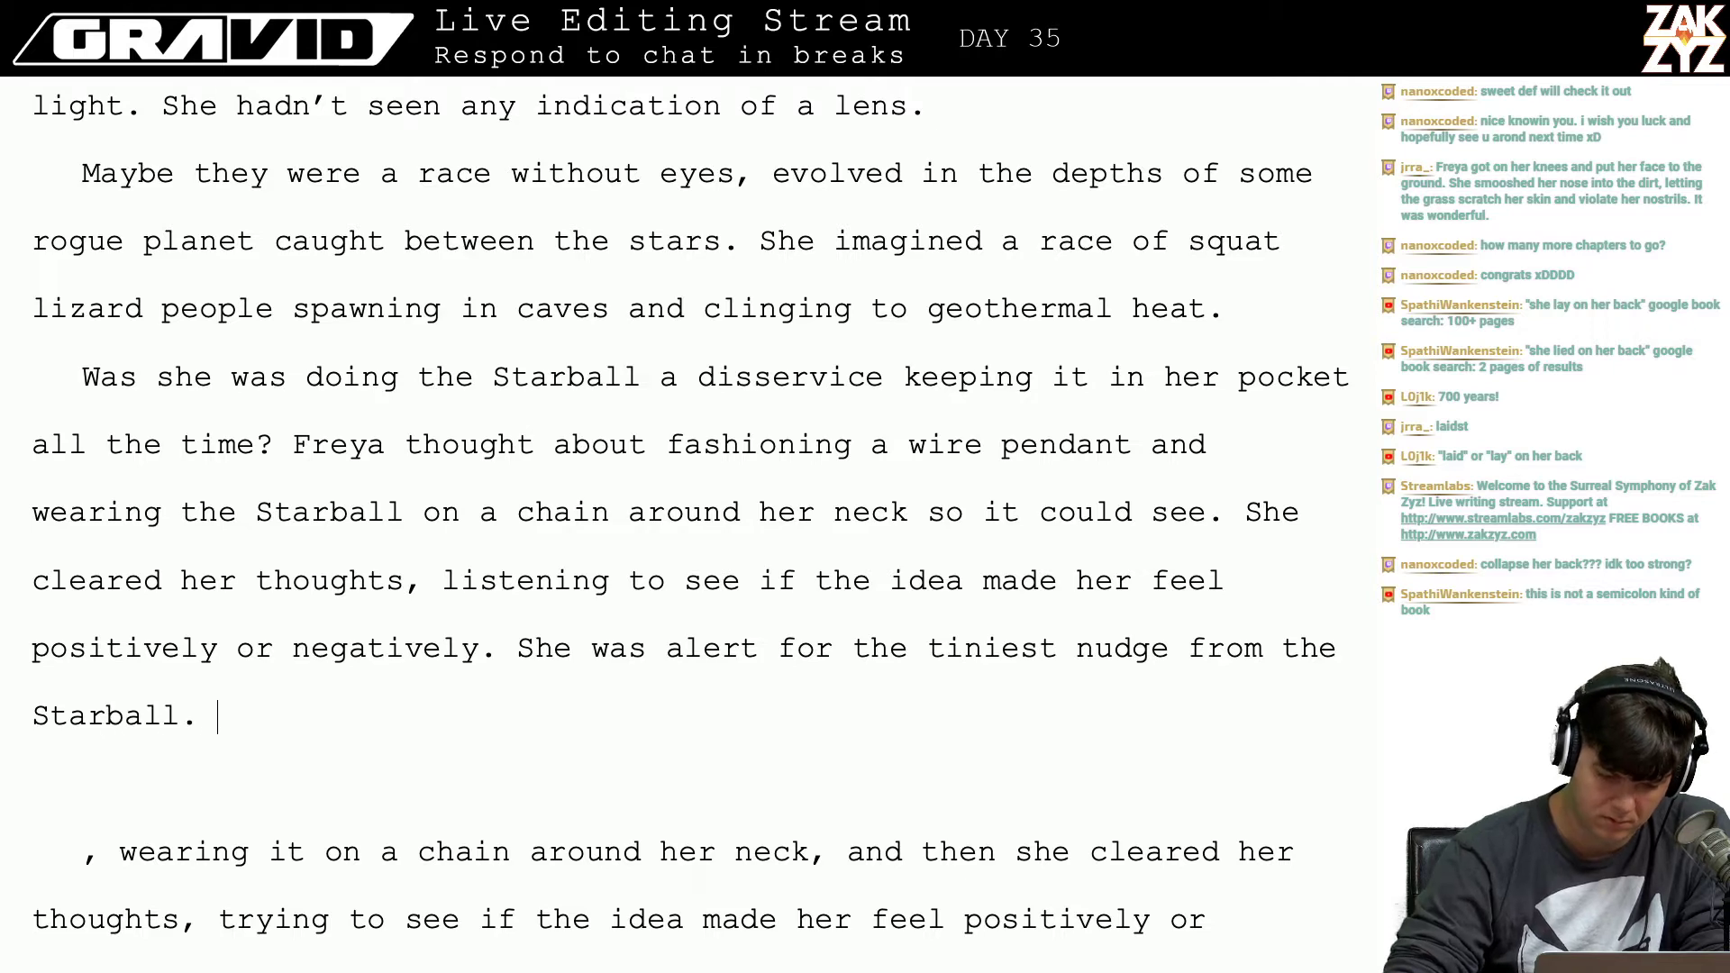
type(".")
Step: Delete the leftover text and blank lines from ", wearing it on a chain" through "Just the tiniest nudge from the Starball and she would do that."
key("shift+Down")
key("shift+Down")
key("shift+Down")
key("shift+Down")
key("shift+Down")
key("shift+Down")
key("shift+Up")
key("shift+Up")
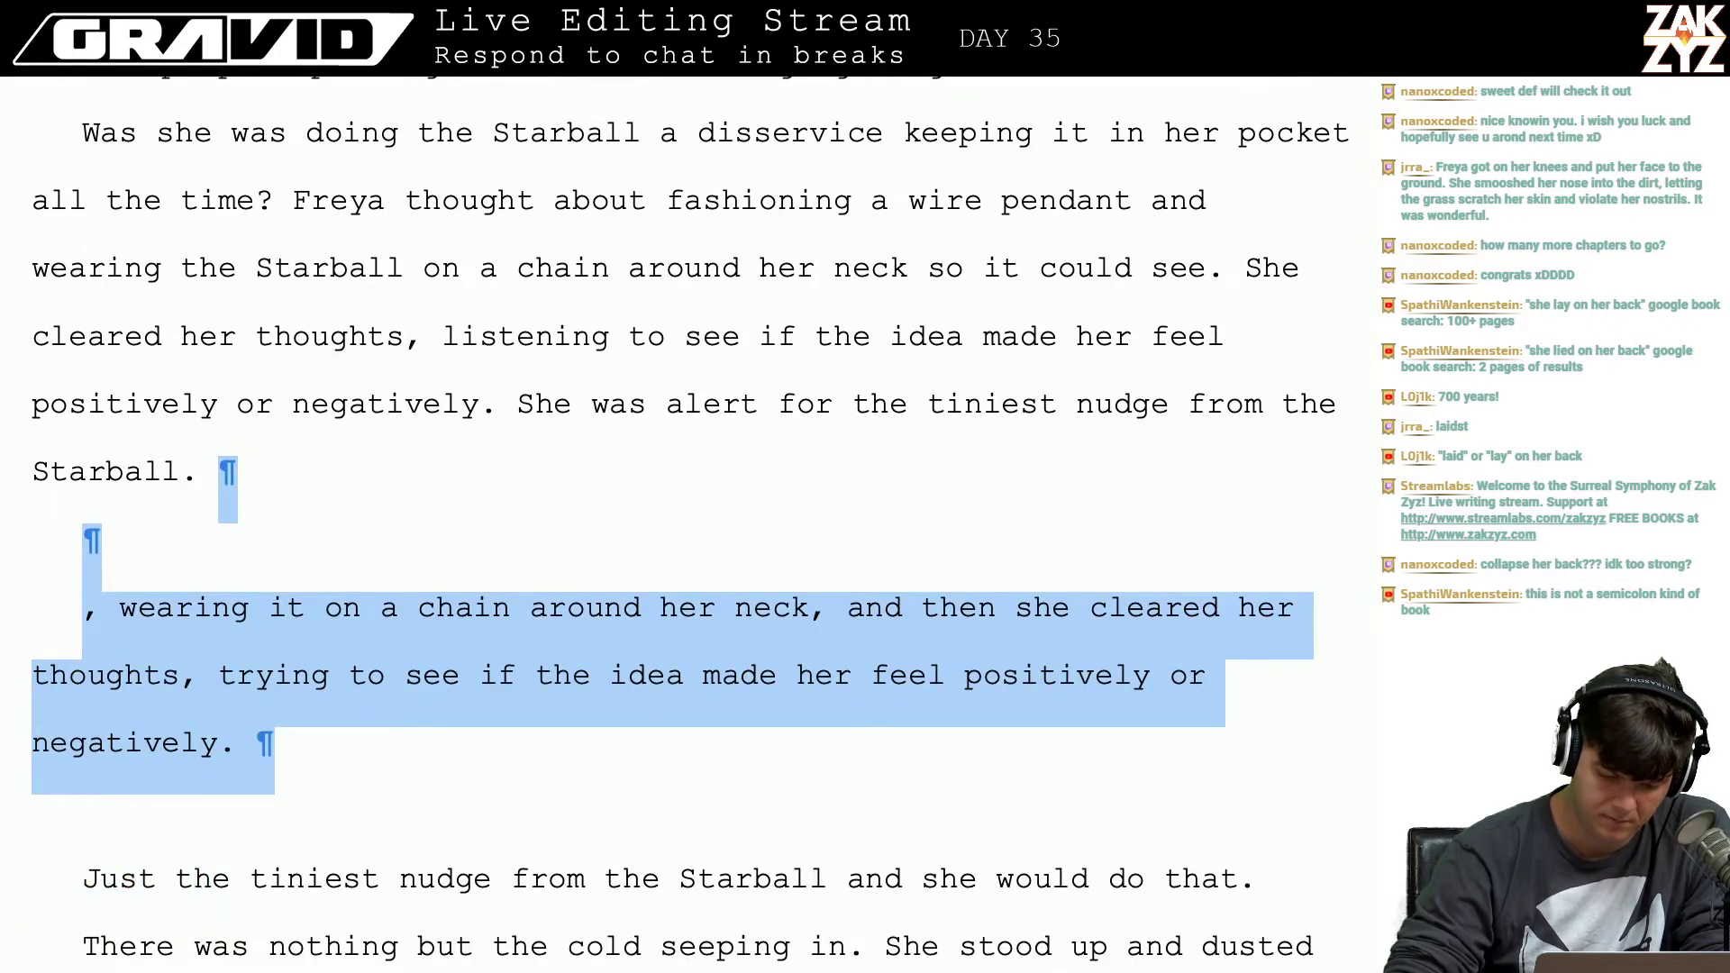
key("shift+Down")
key("shift+Down")
key("shift+Left")
key("shift+Left")
key("shift+Left")
key("shift+Left")
key("shift+Left")
key("shift+Left")
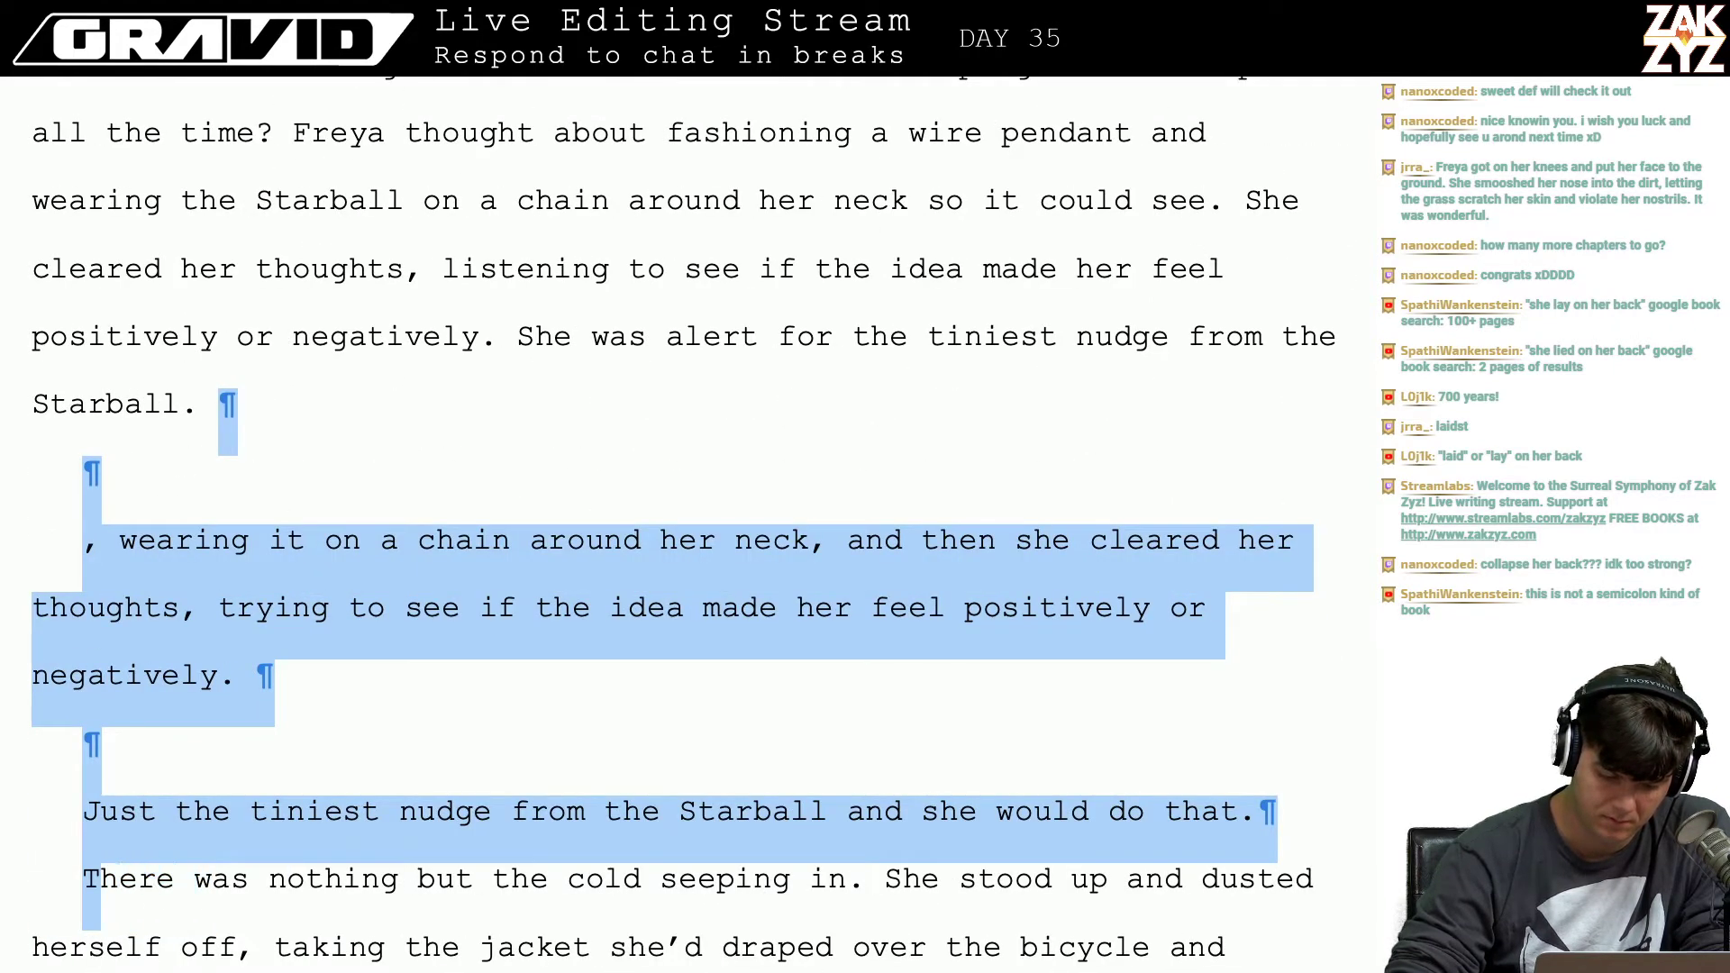
key("shift+Left")
key("shift+Left")
key("BackSpace")
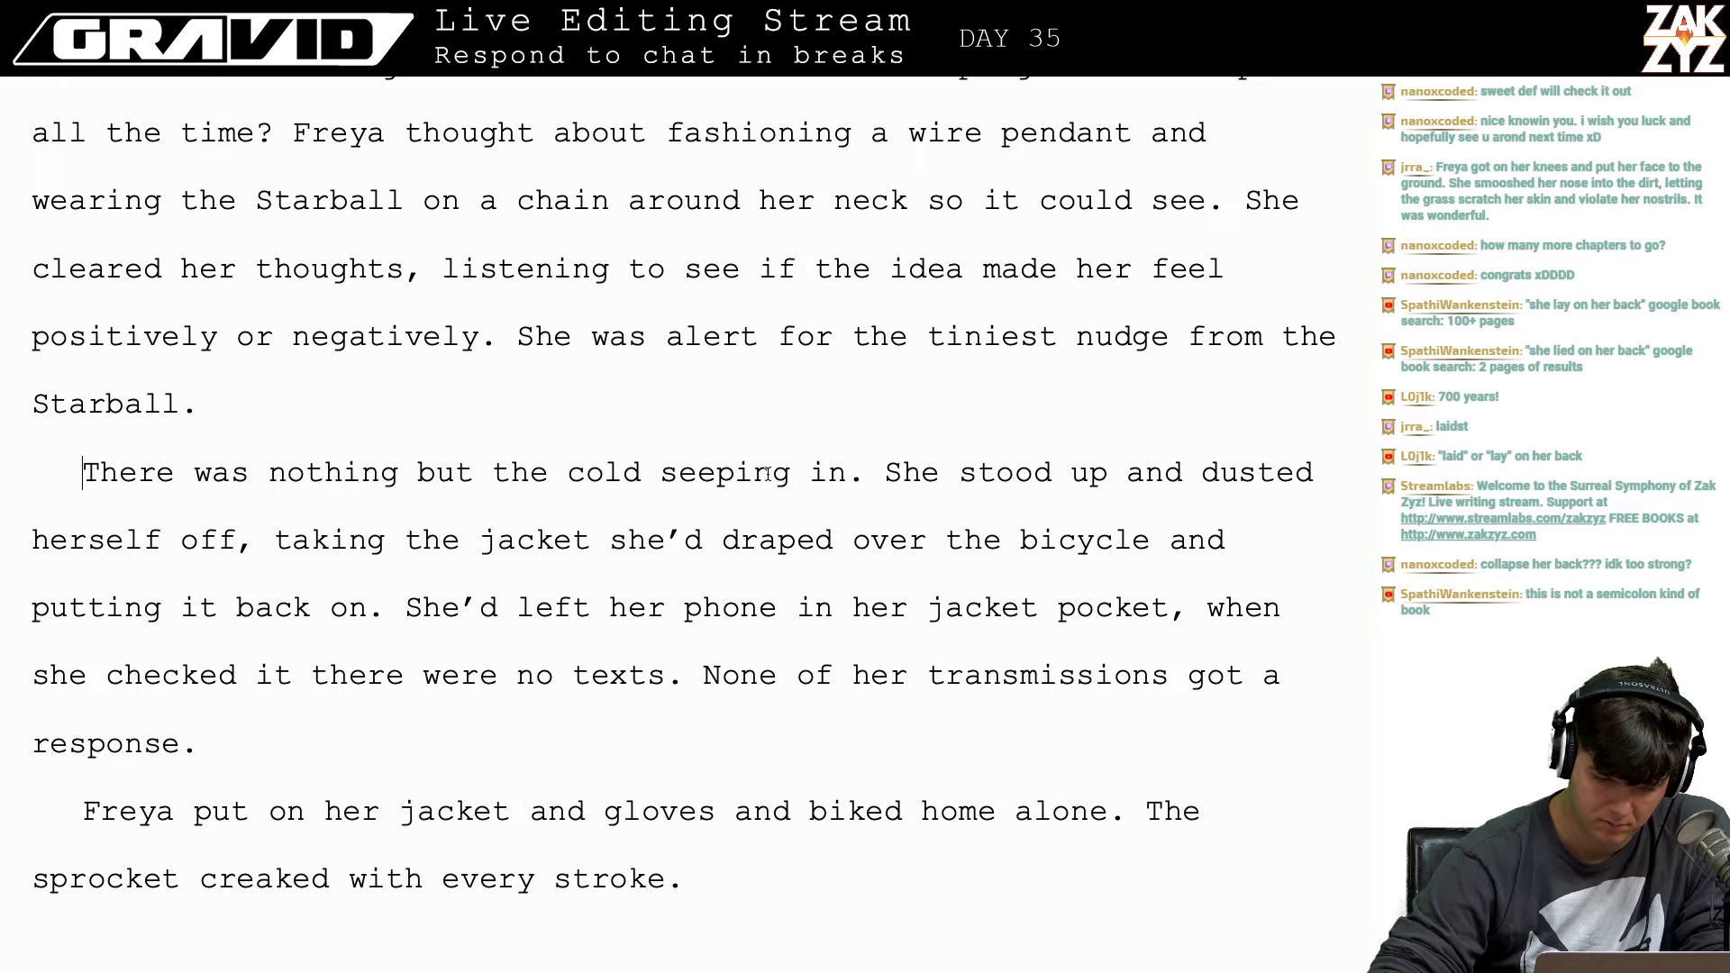
left_click(845, 473)
type("through")
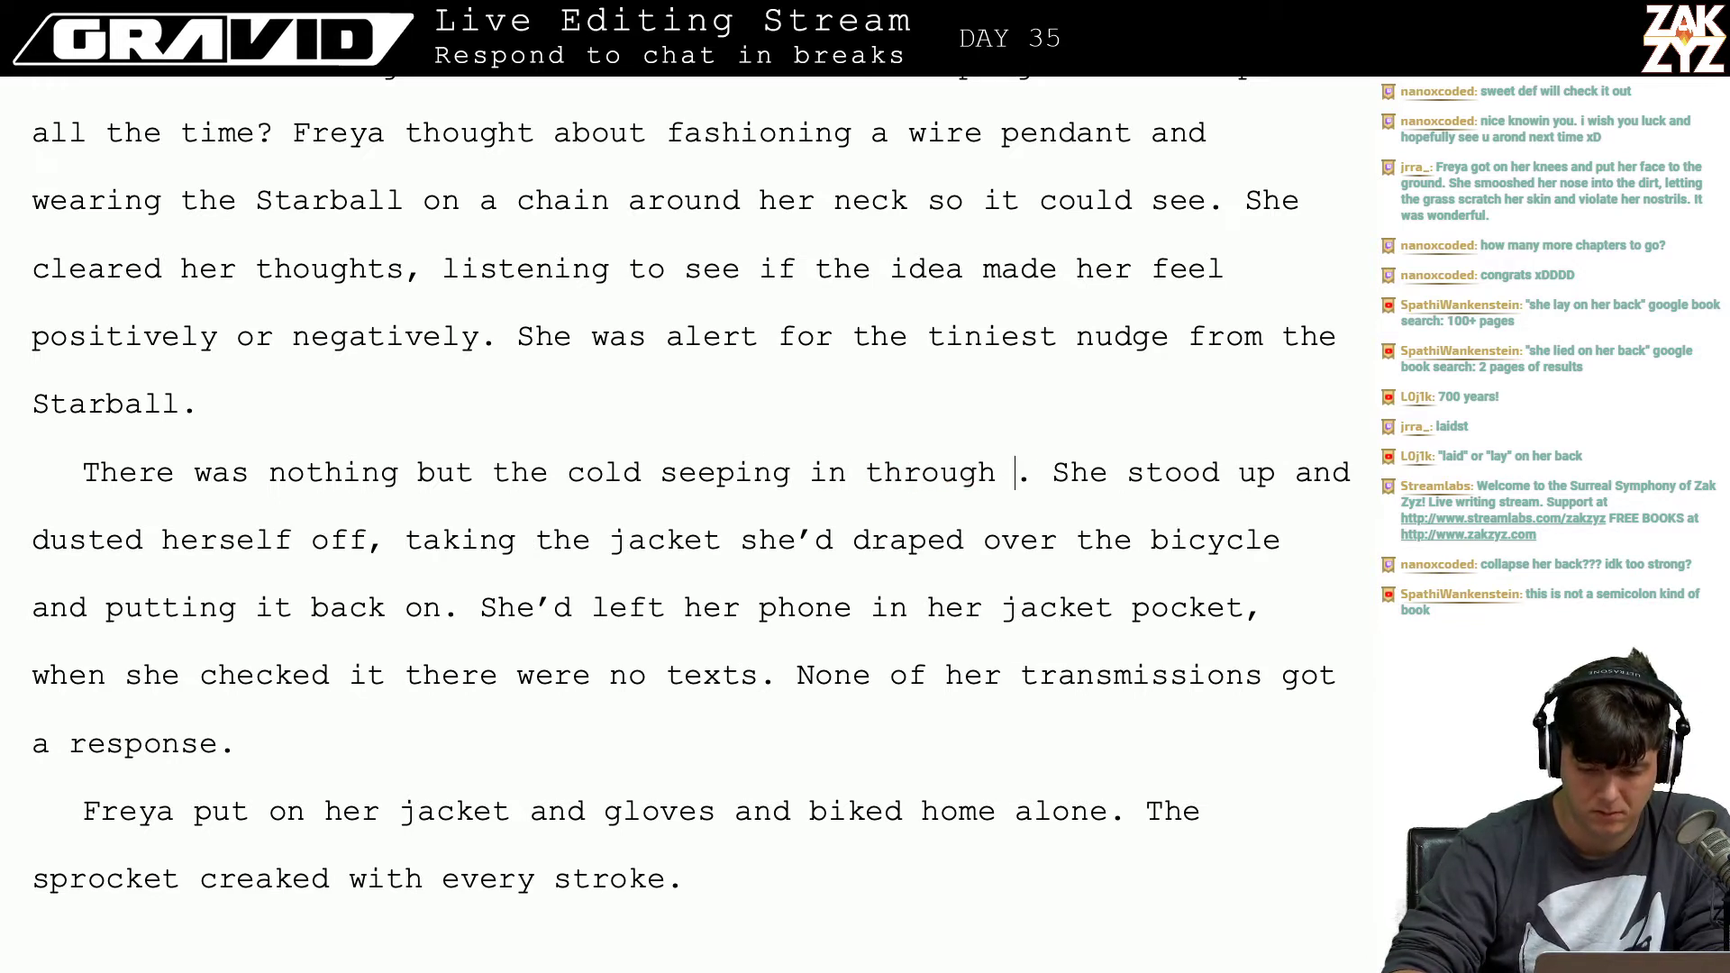
key("BackSpace")
key("BackSpace")
key("BackSpace")
key("BackSpace")
key("BackSpace")
key("BackSpace")
key("BackSpace")
key("BackSpace")
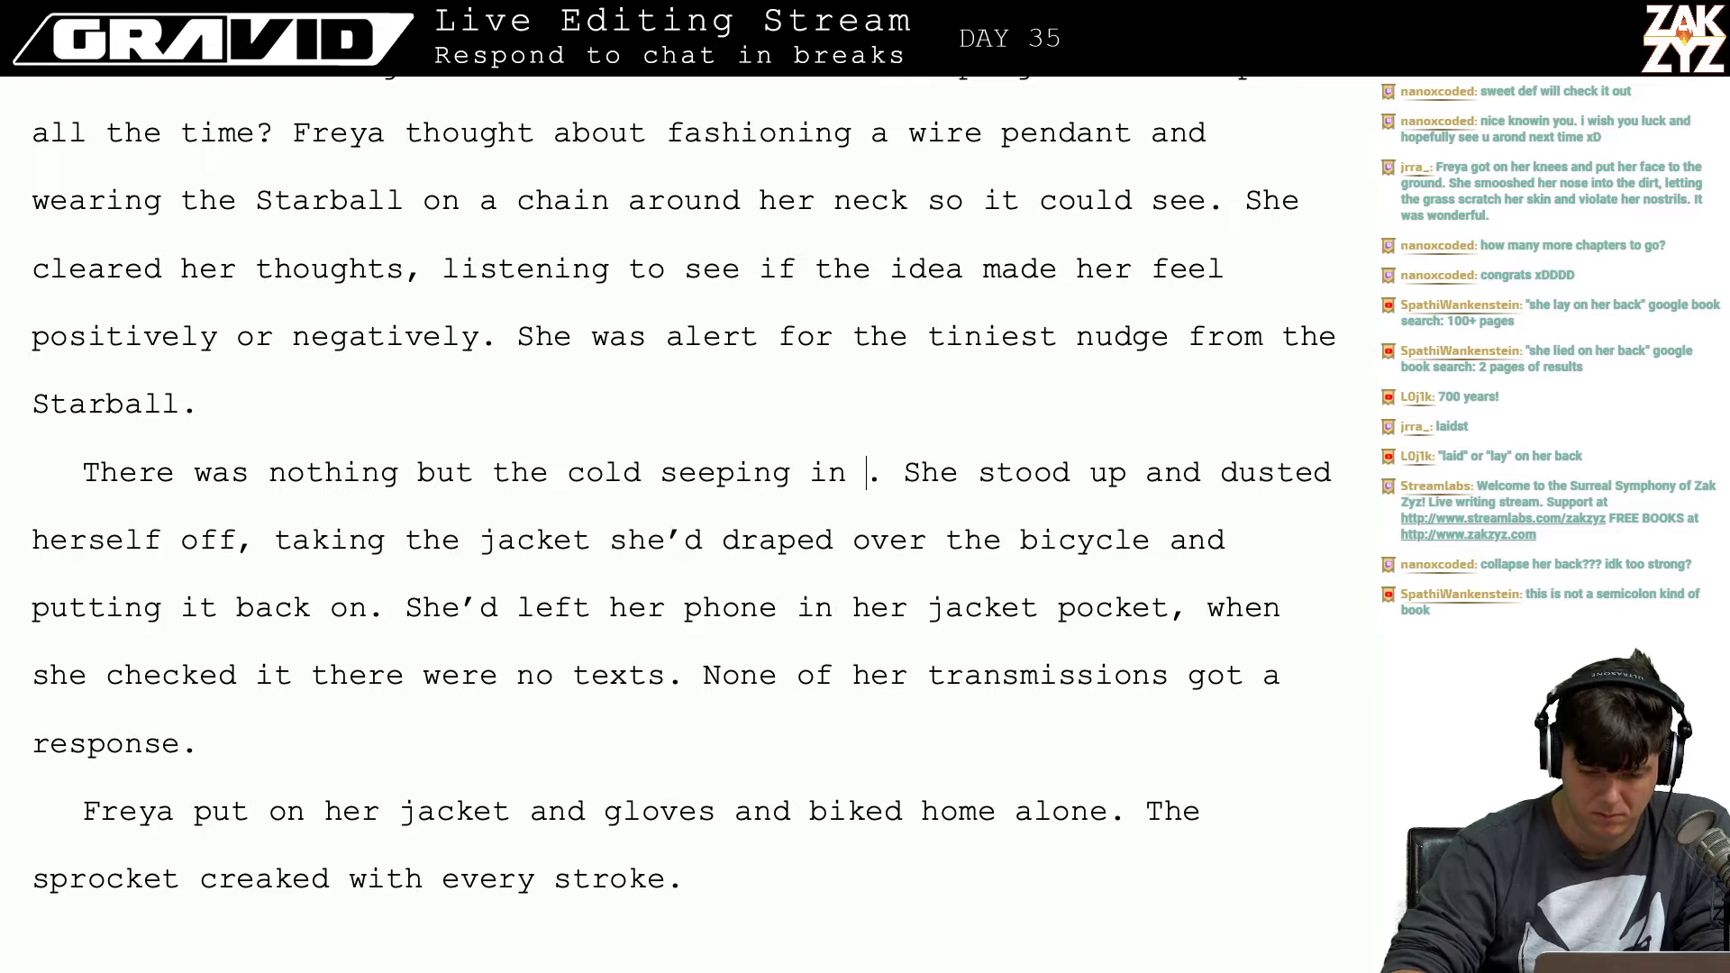
key("BackSpace")
key("BackSpace")
key("BackSpace")
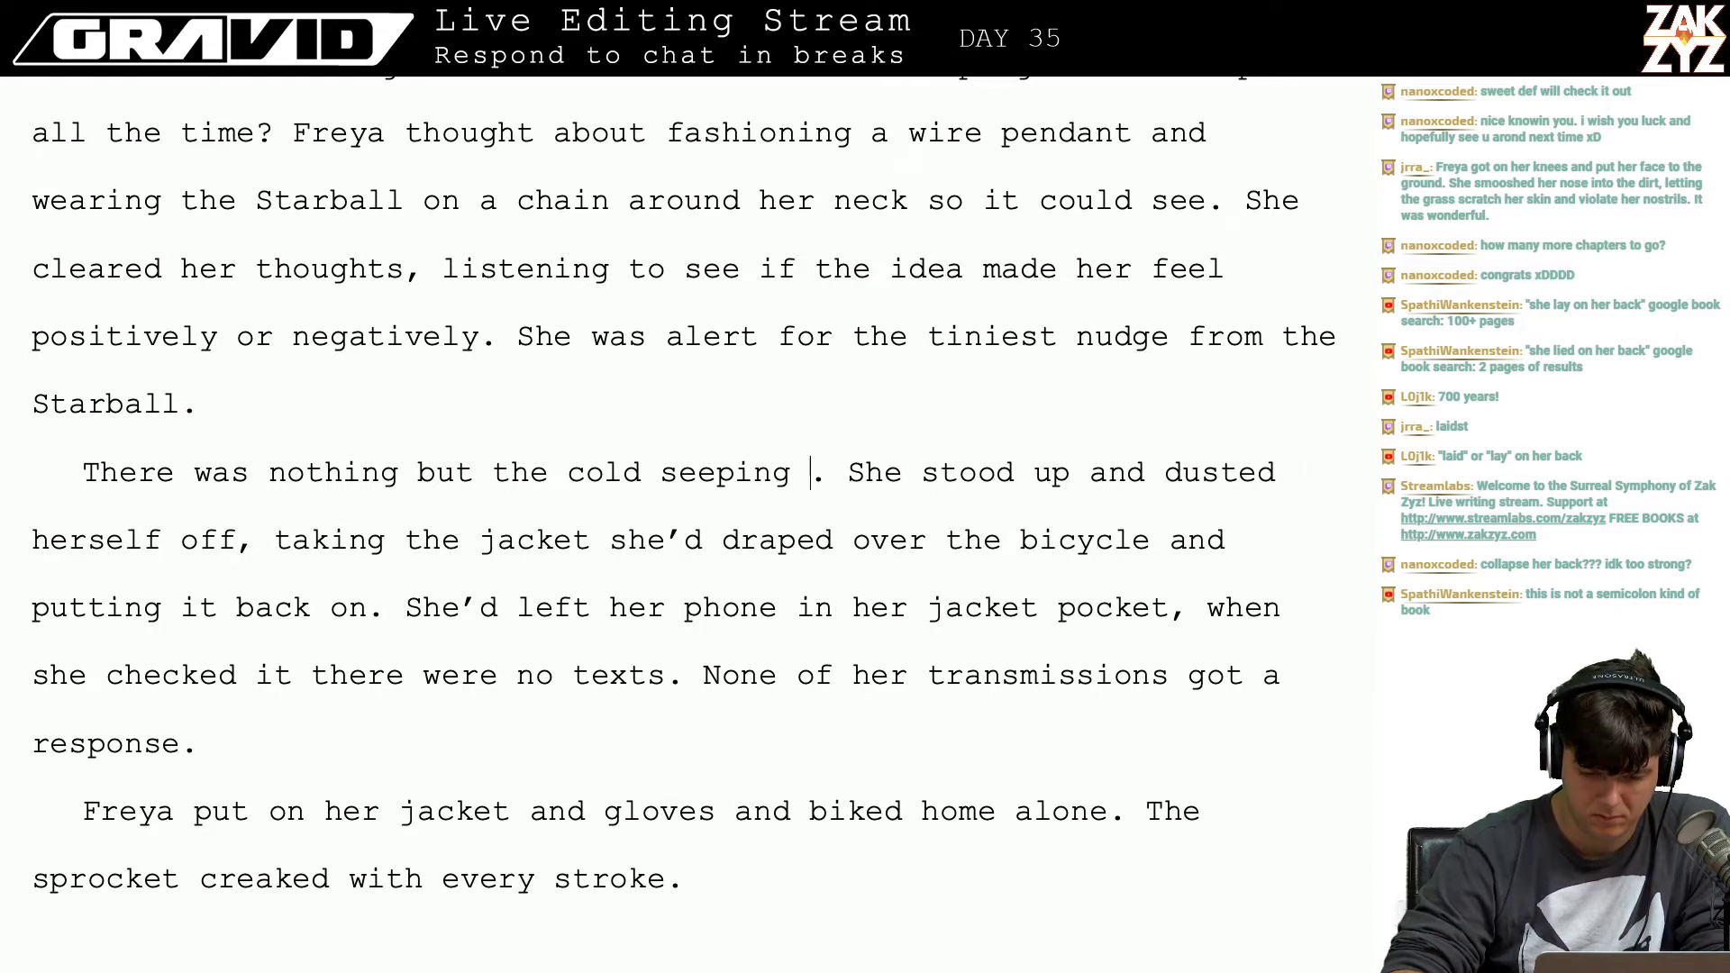
type("in from")
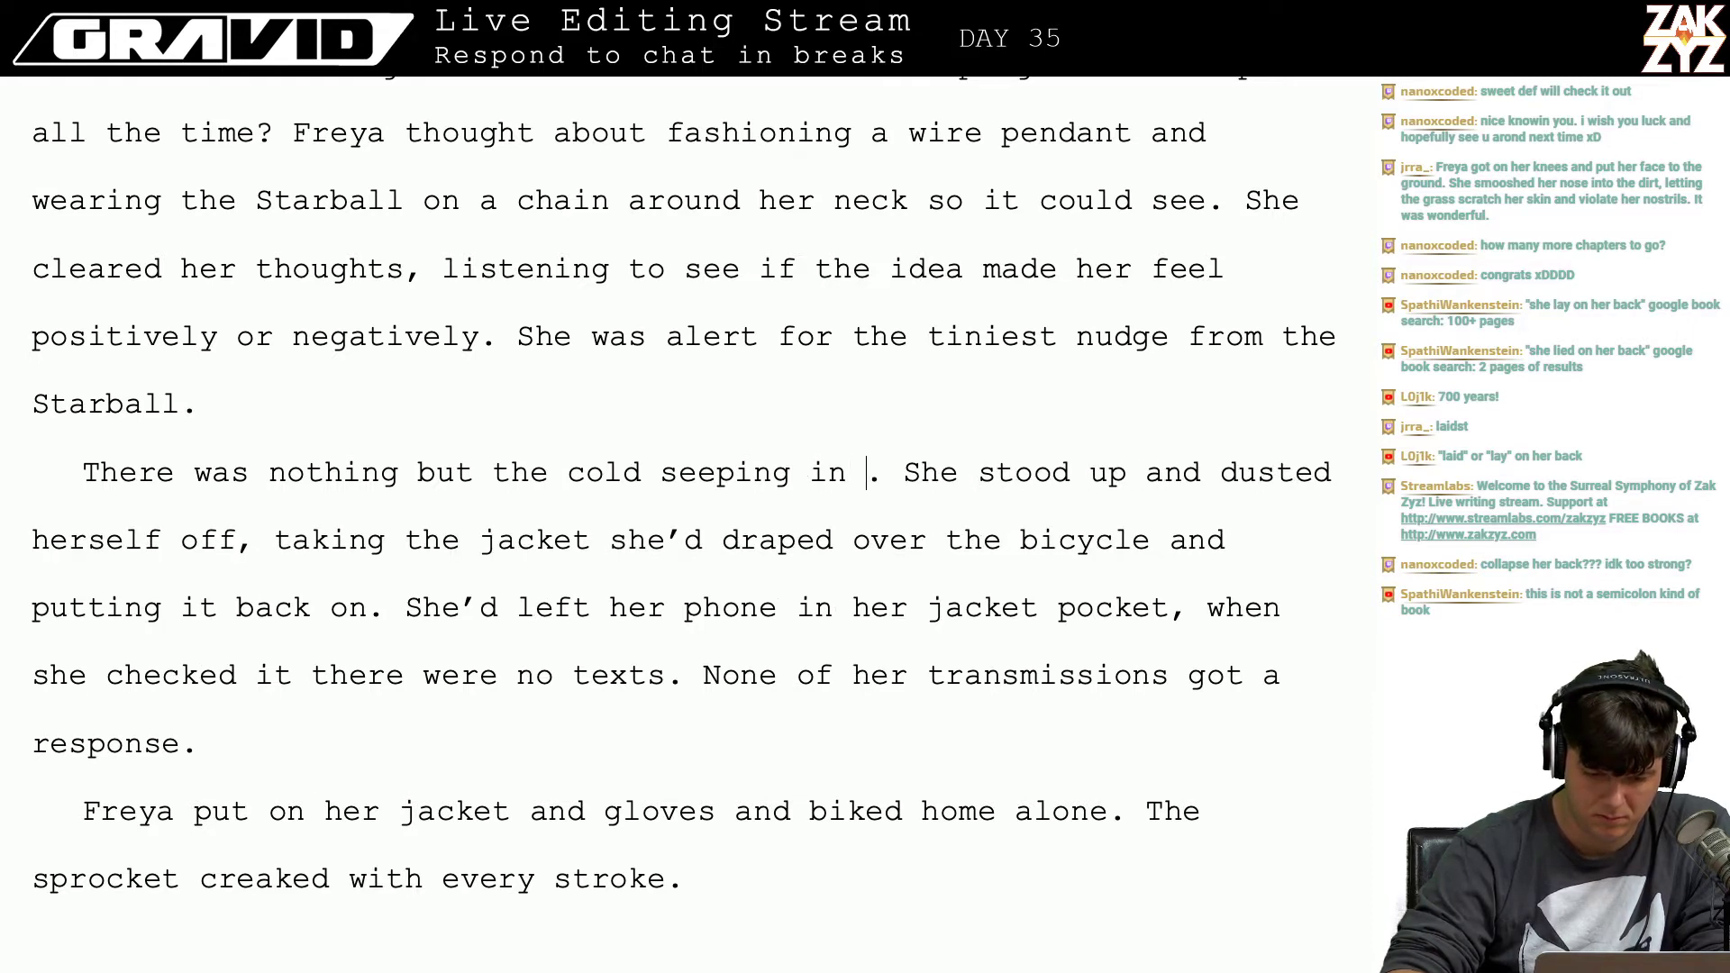
key("BackSpace")
key("BackSpace")
key("BackSpace")
key("BackSpace")
key("BackSpace")
key("BackSpace")
key("BackSpace")
key("BackSpace")
key("BackSpace")
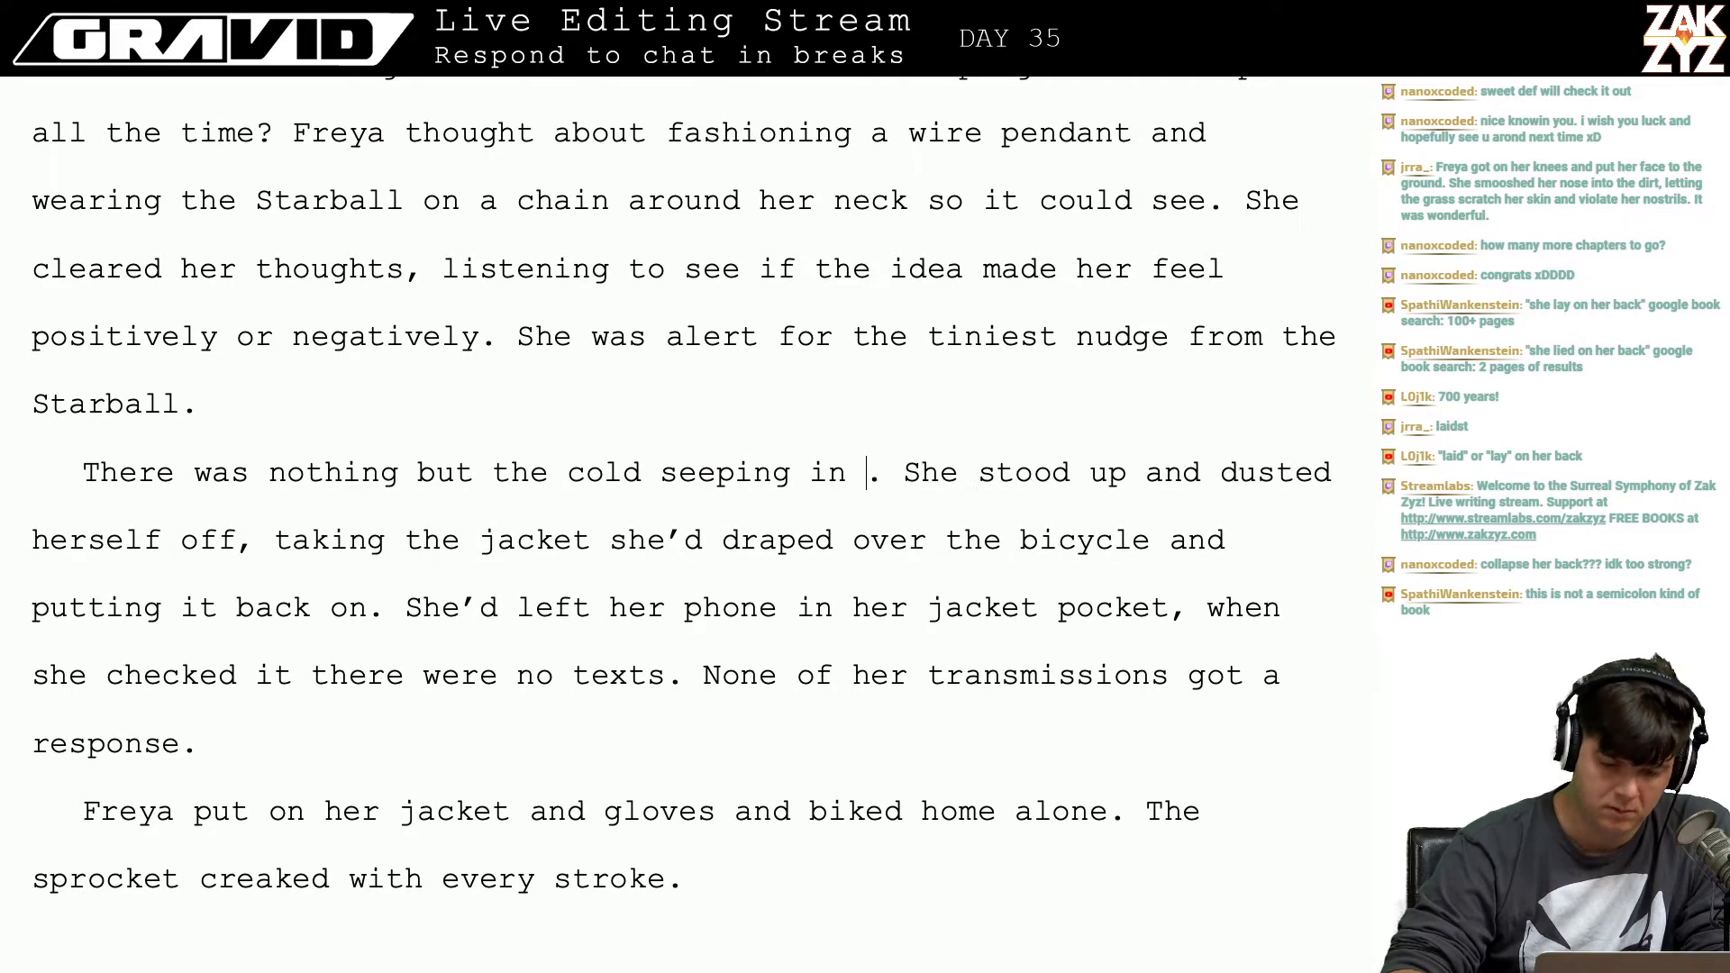
type("in")
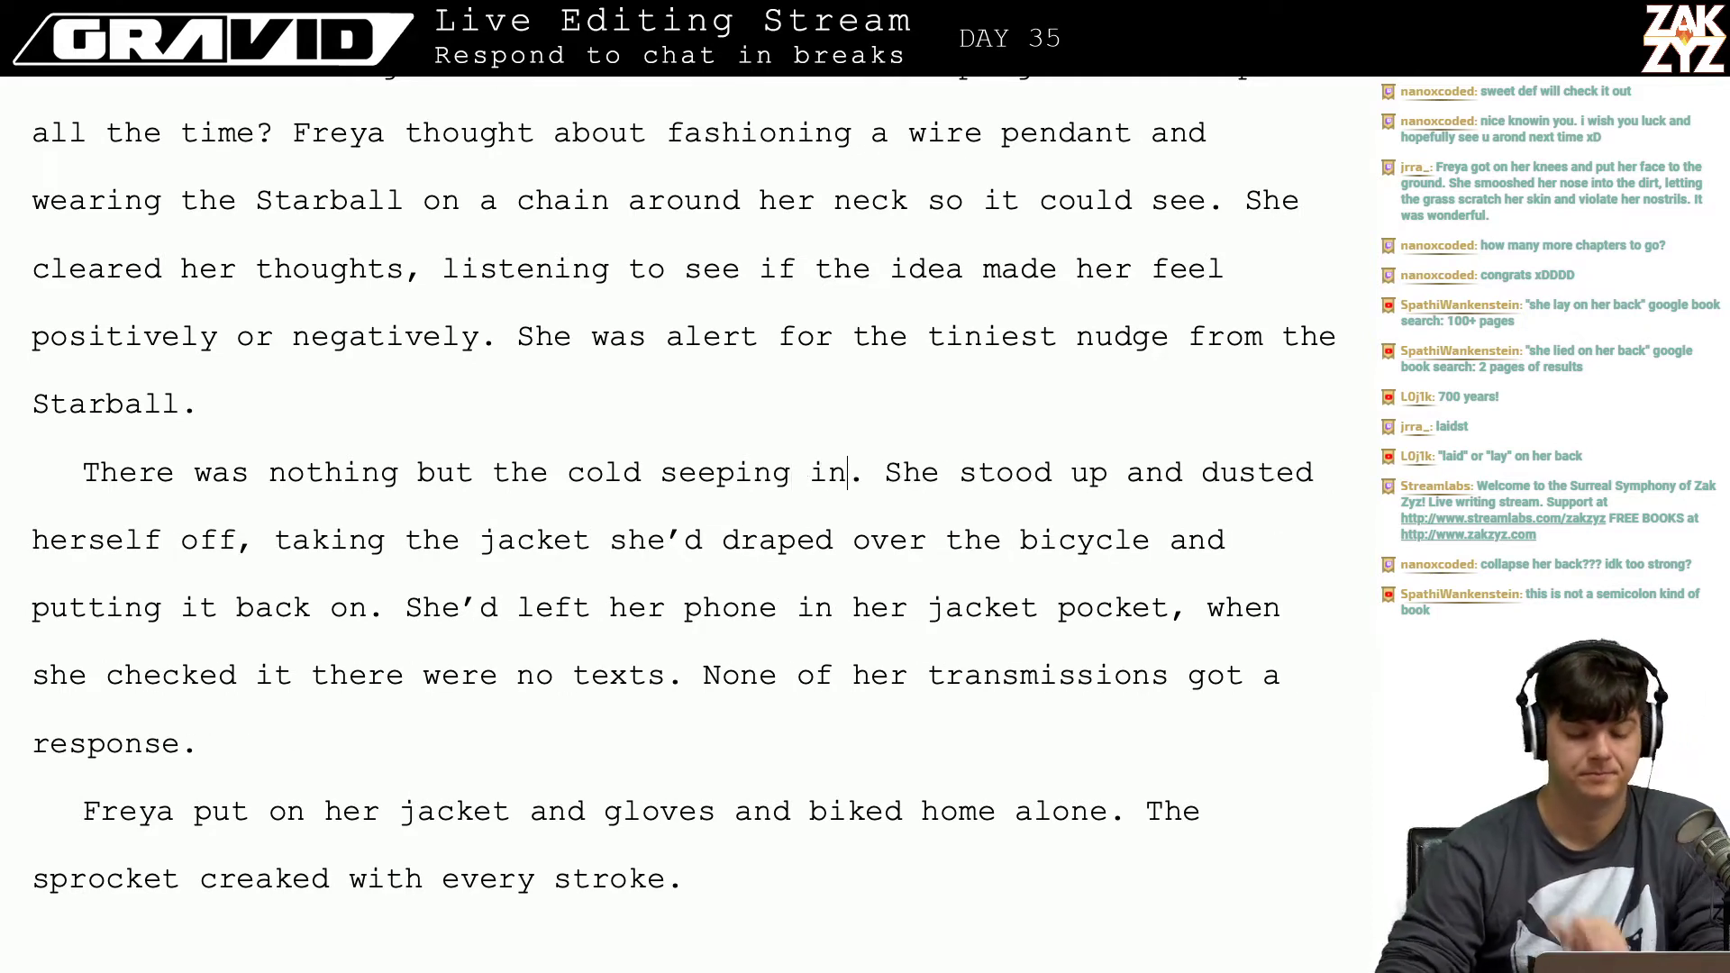
Step: Reread the revised Starball pendant paragraph and the chapter's closing paragraphs that follow it
scroll(685, 522, "up", 2)
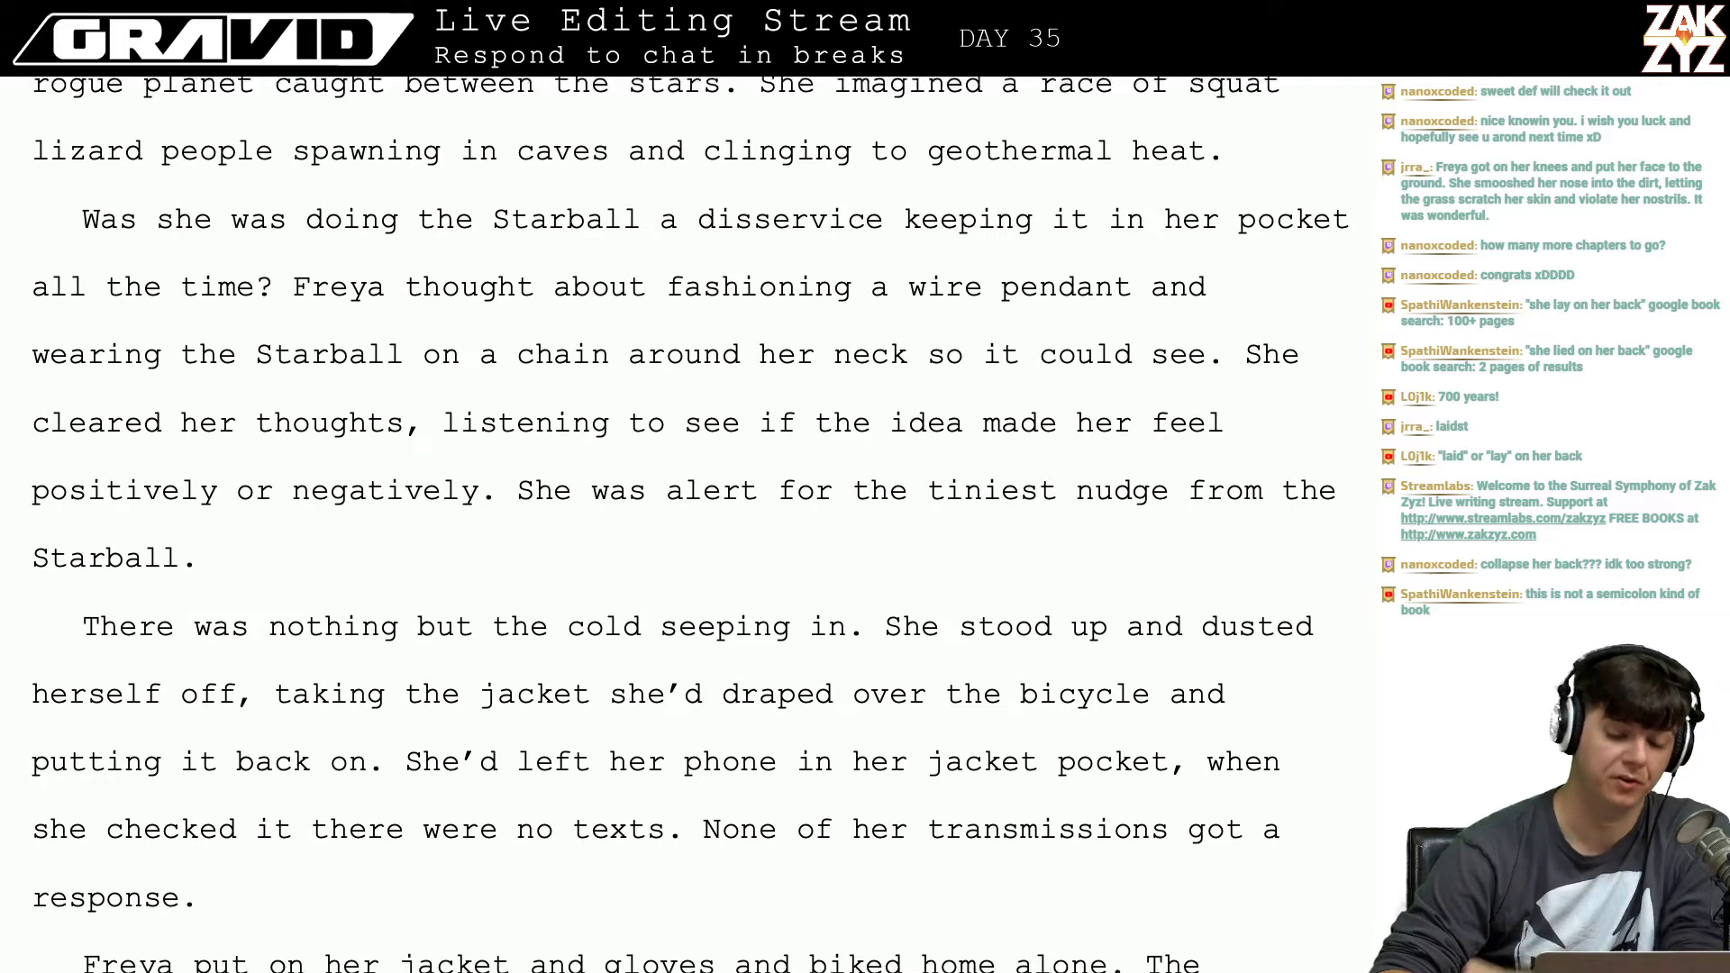
scroll(685, 522, "down", 1)
scroll(377, 491, "up", 5)
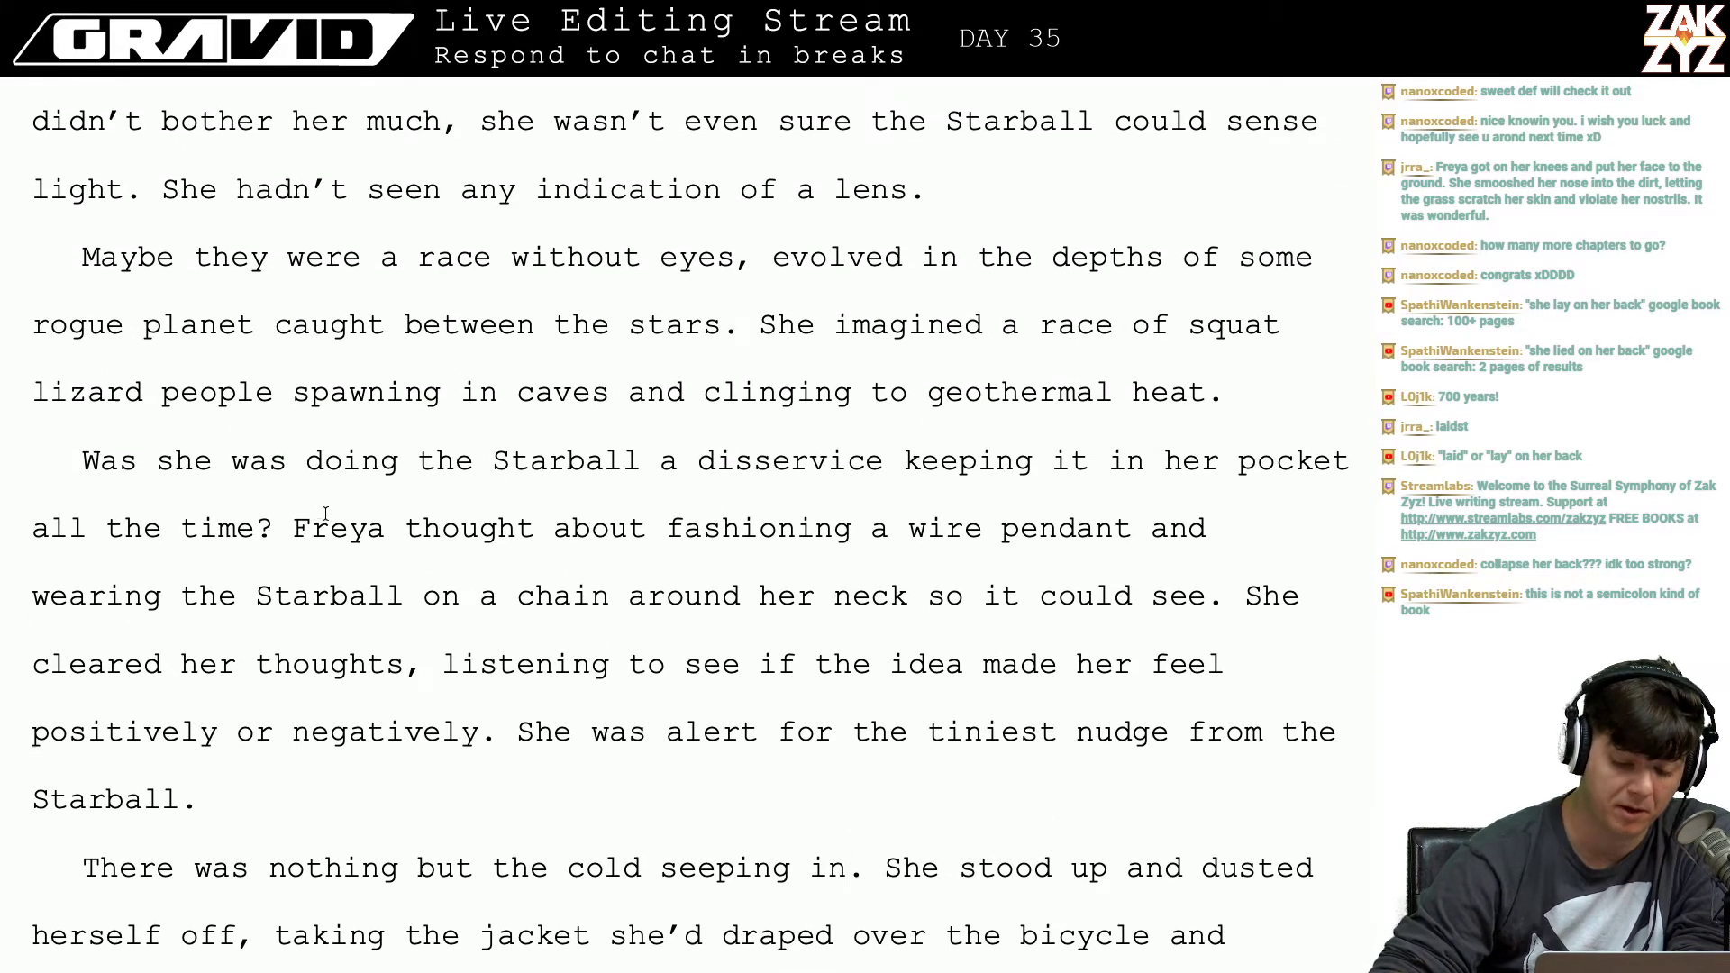
scroll(582, 540, "down", 1)
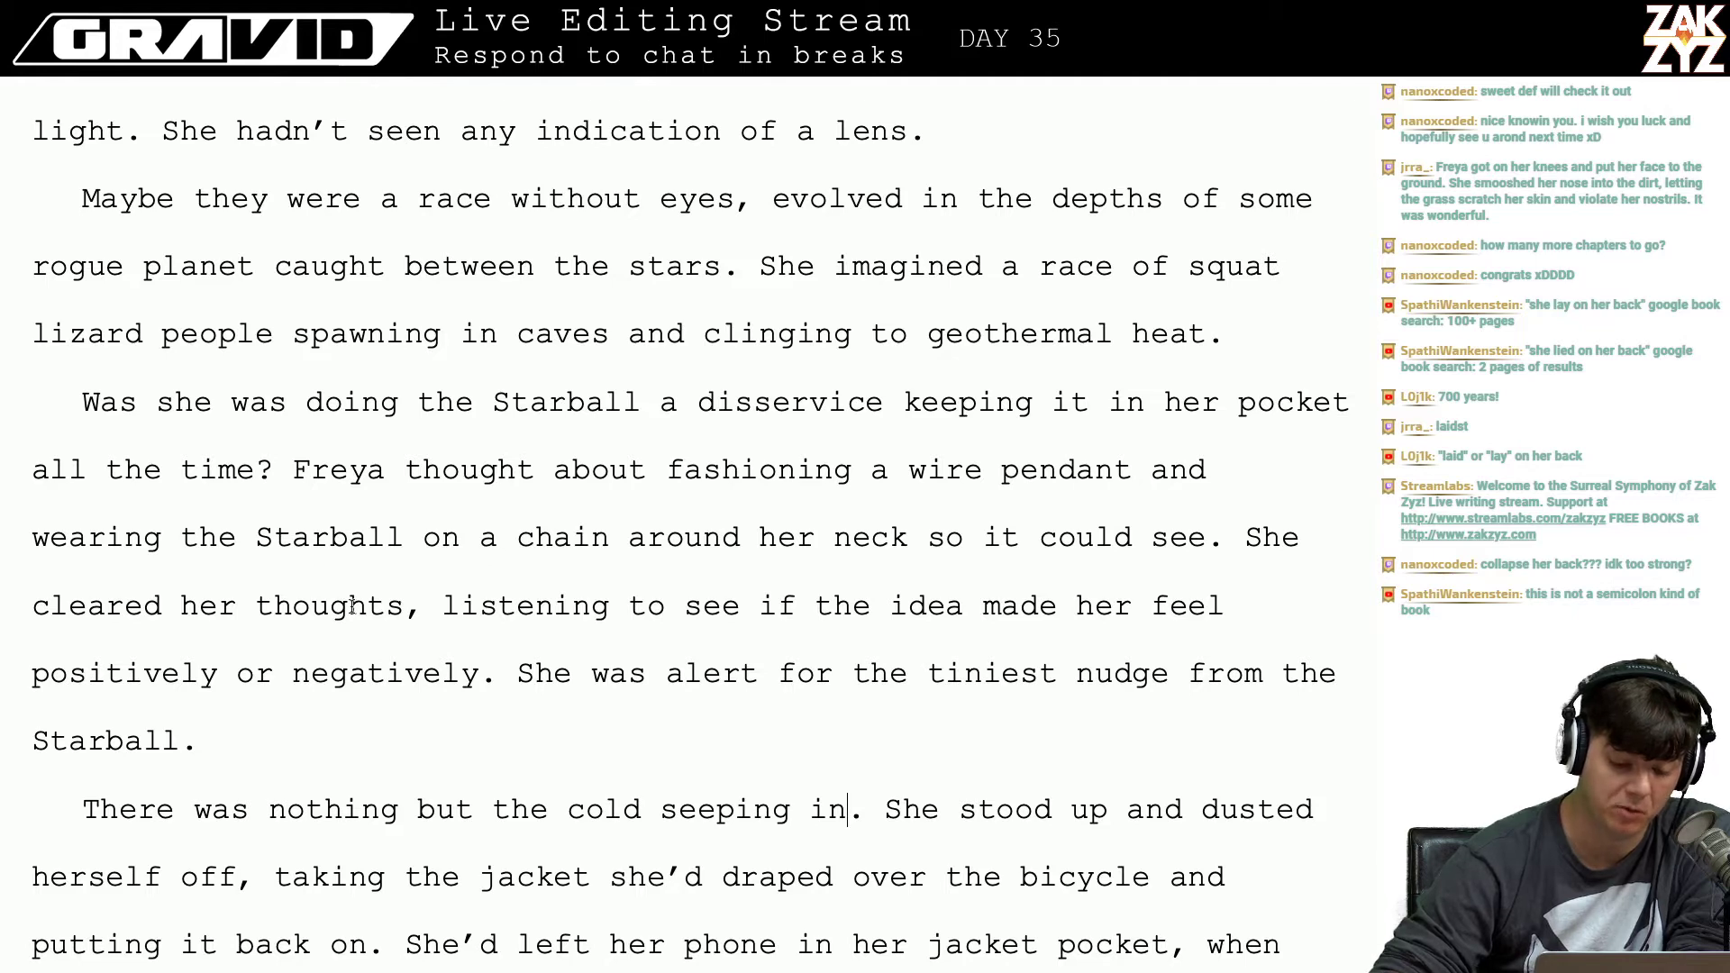
scroll(351, 606, "down", 2)
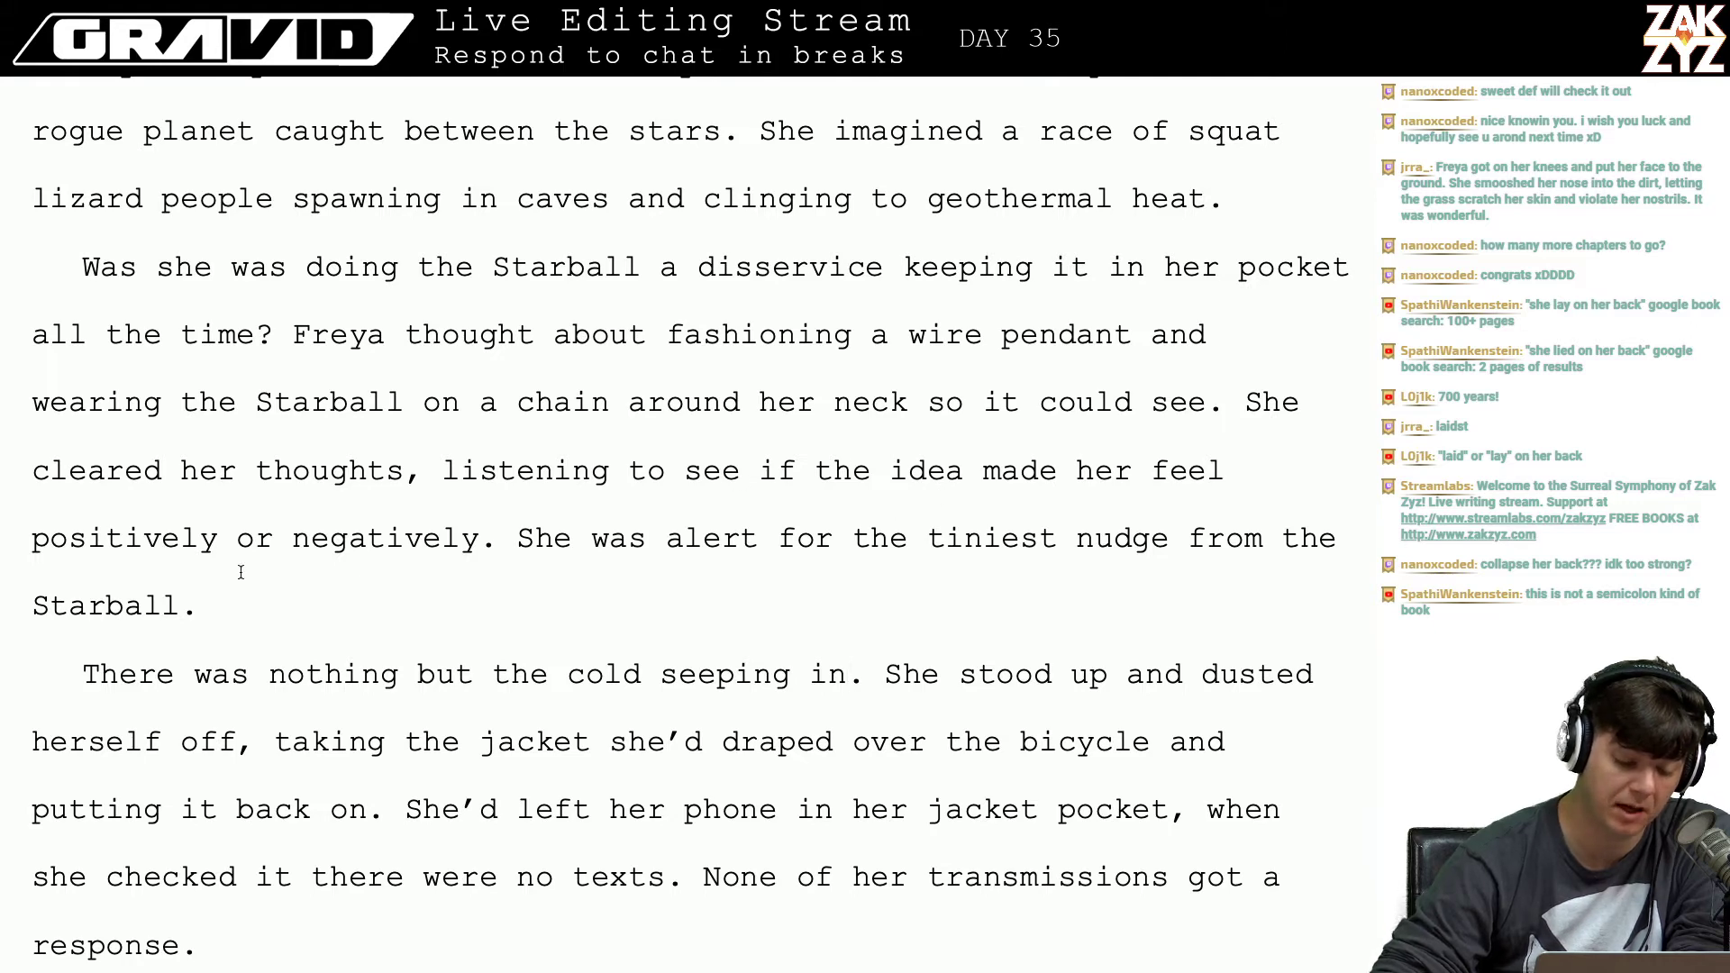
scroll(495, 636, "down", 1)
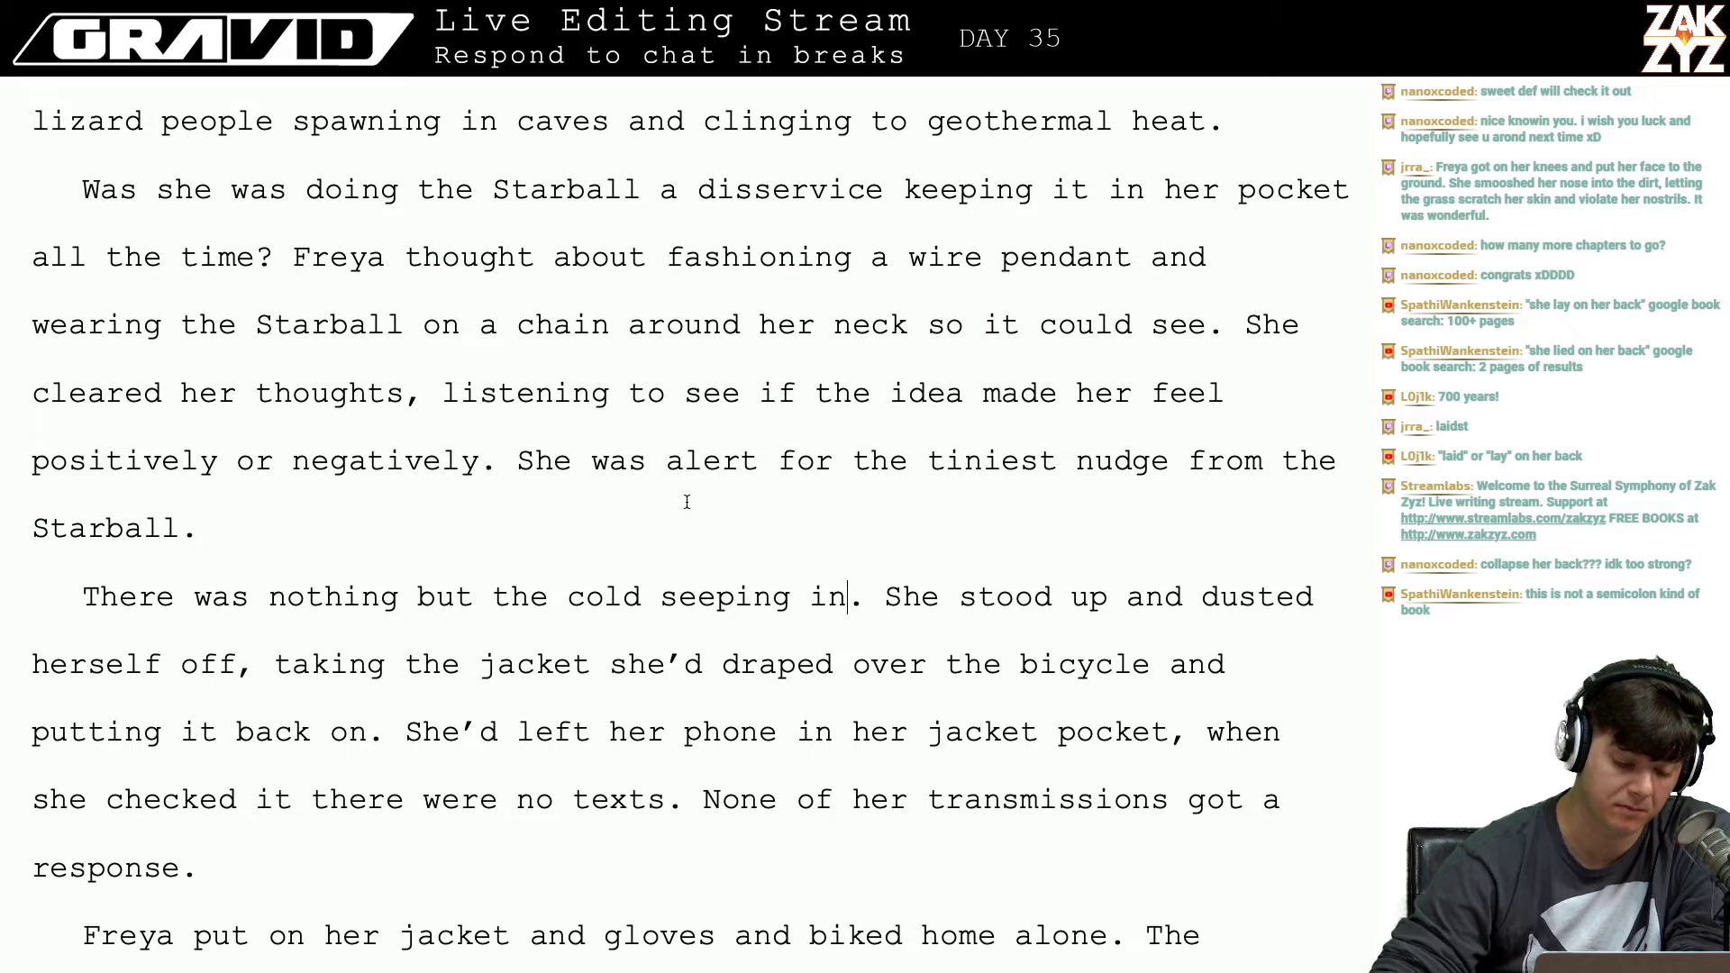
left_click(685, 502)
left_click(614, 527)
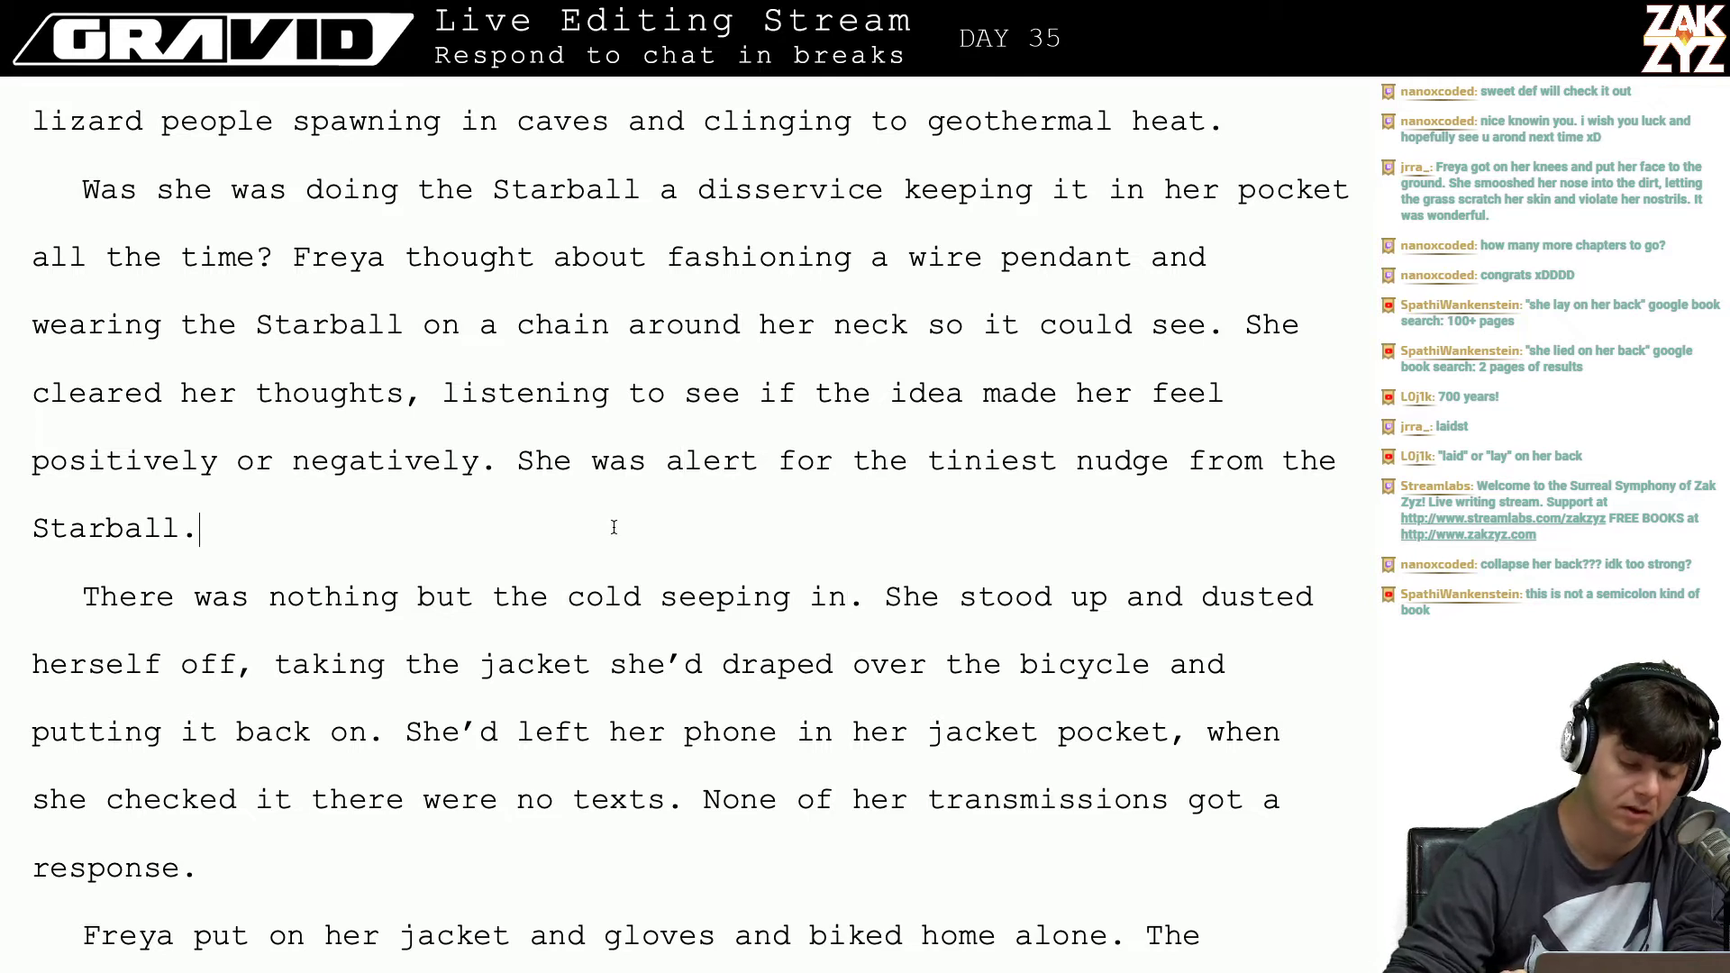
left_click(610, 665)
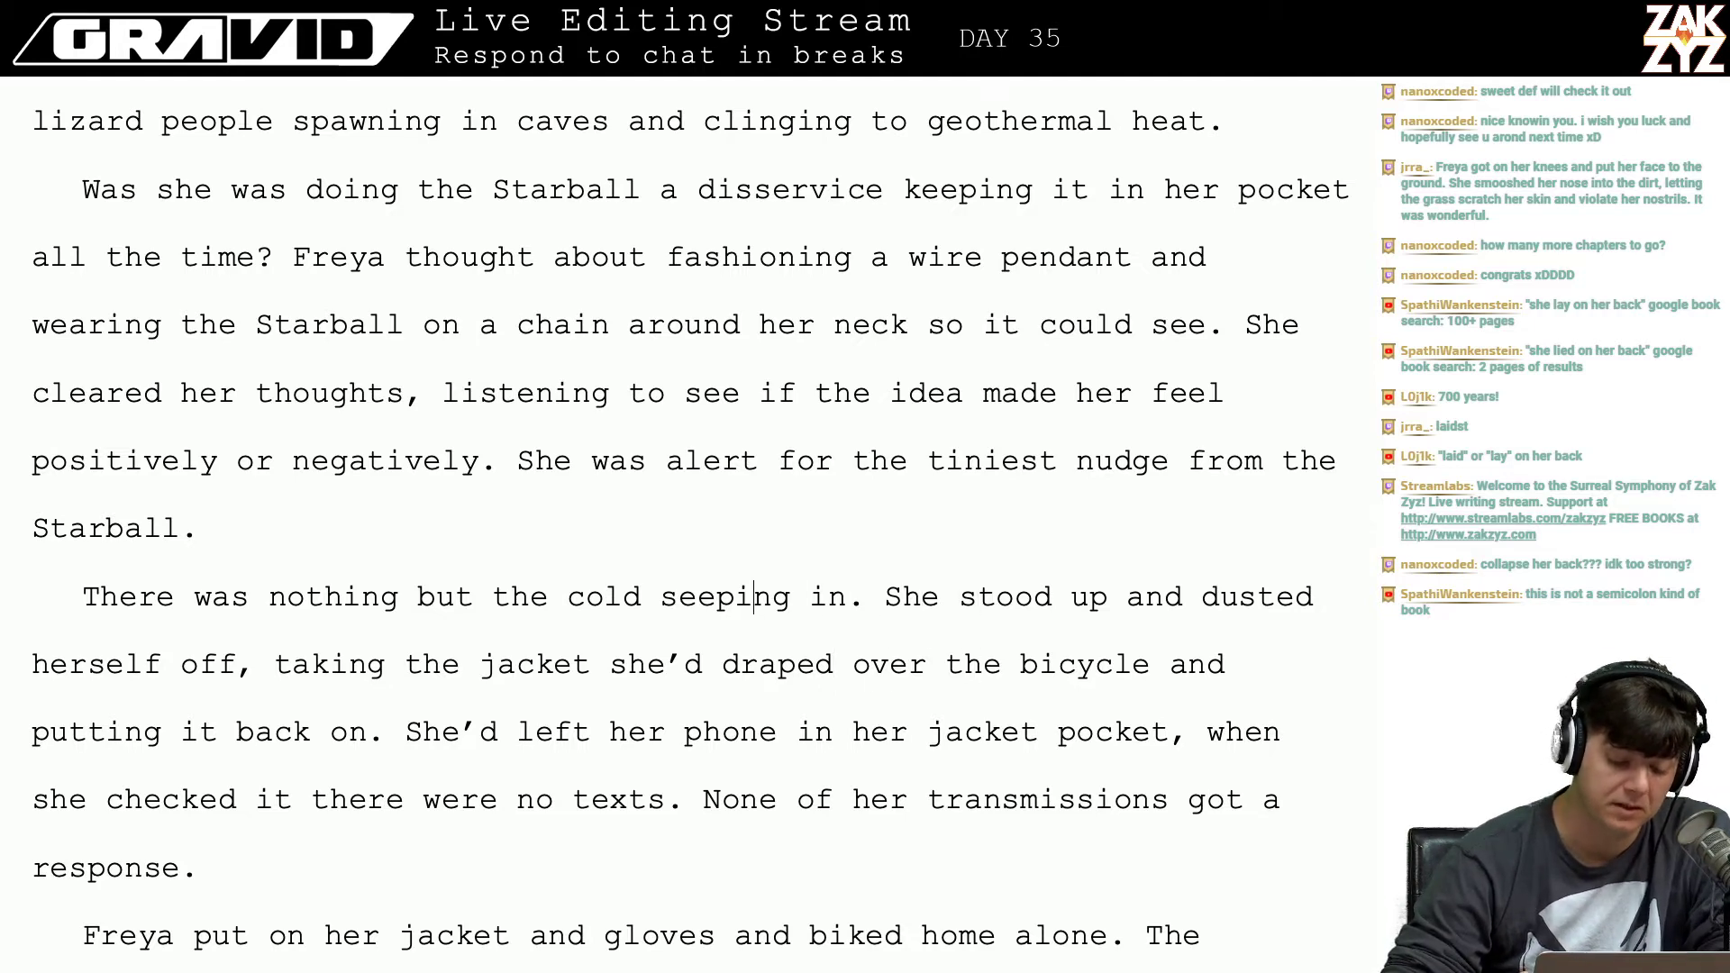
scroll(536, 878, "down", 2)
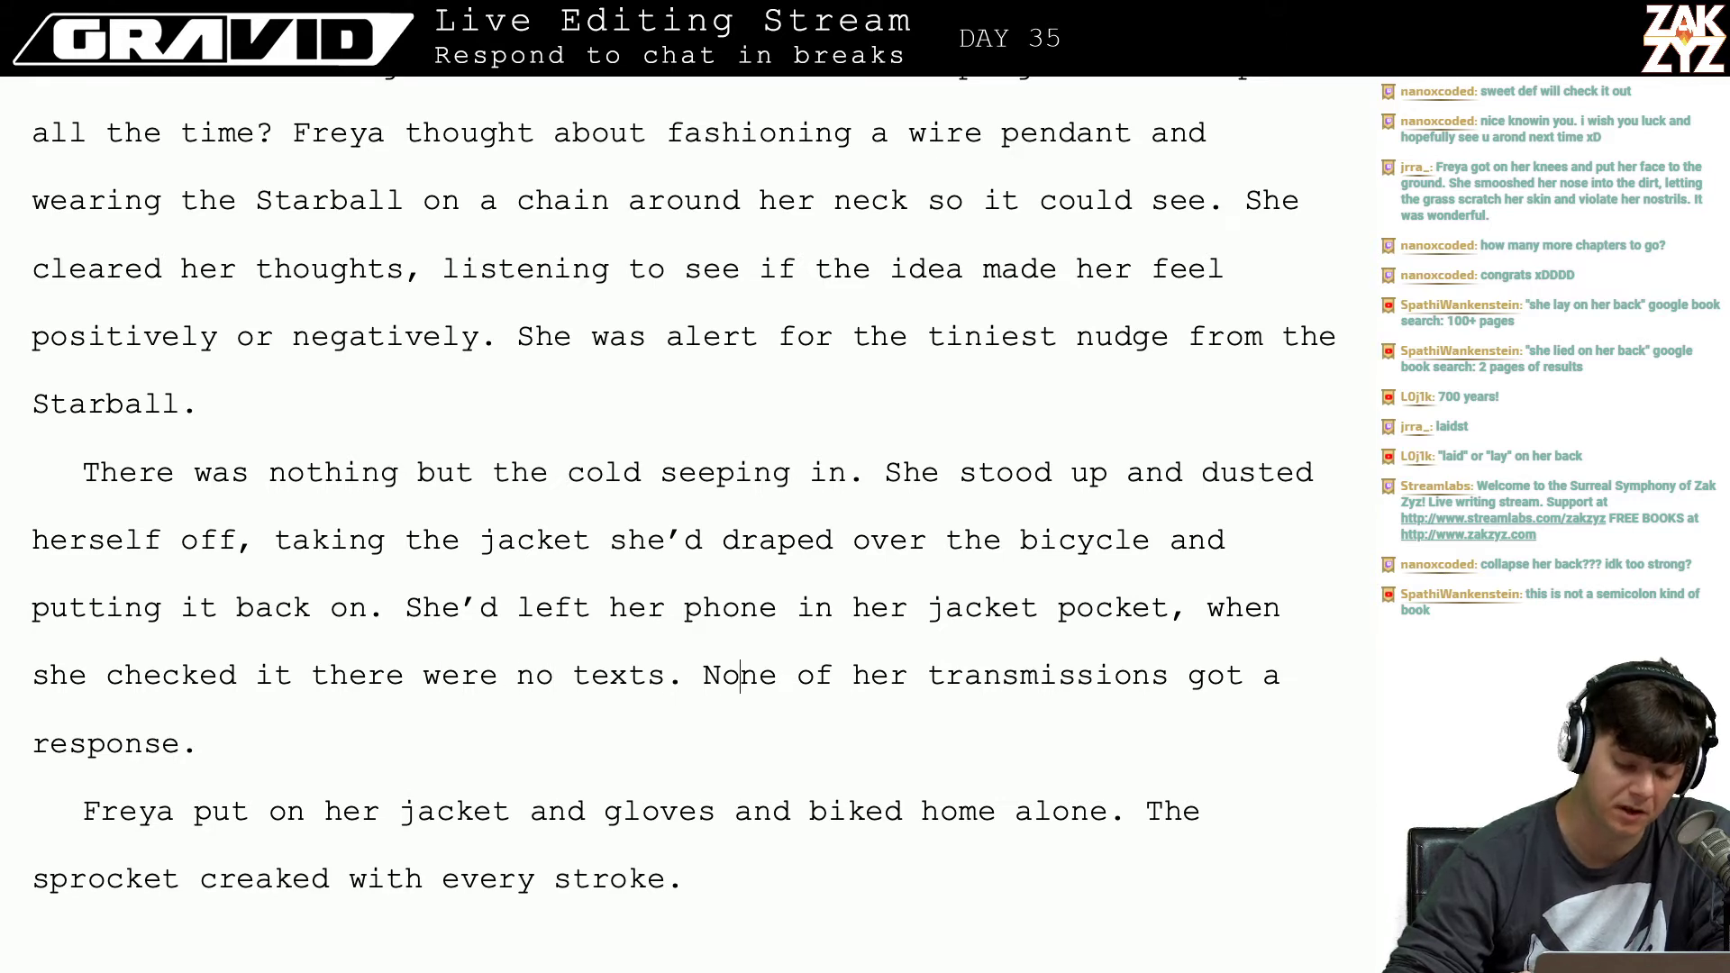
Step: Remove the blank lines above the chapter 47 heading so it starts directly beneath the page header
key("Down")
key("Down")
key("Down")
key("Up")
key("Up")
key("Up")
key("Up")
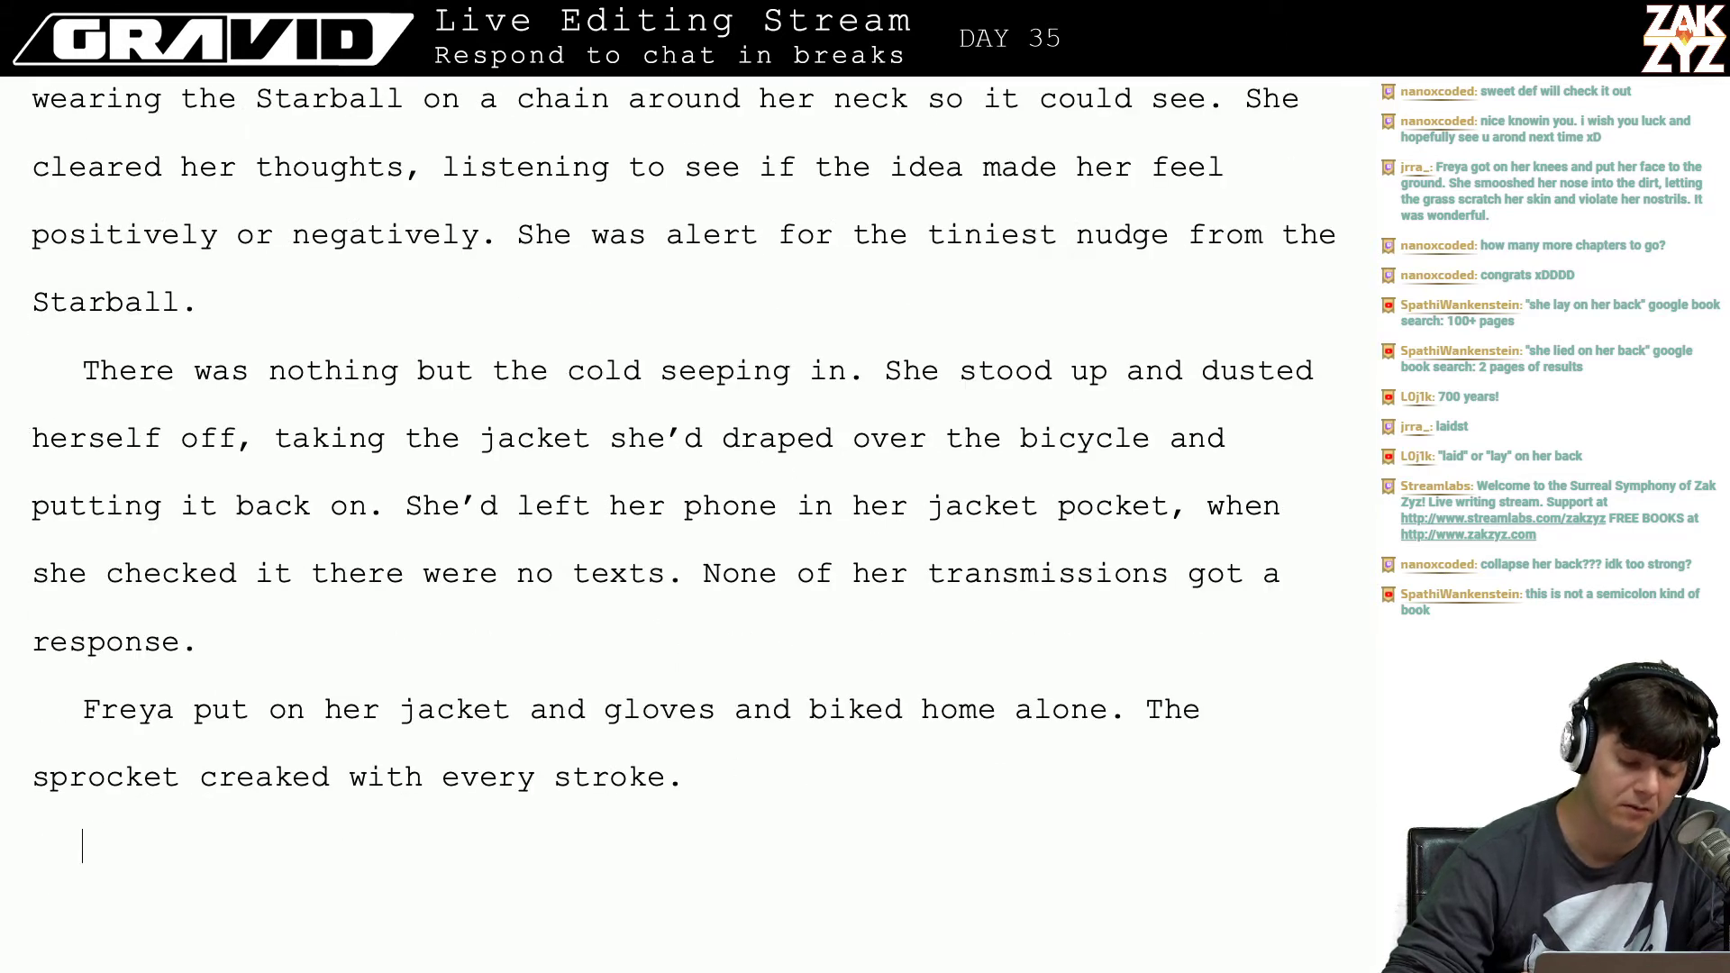
key("Down")
key("Left")
key("Down")
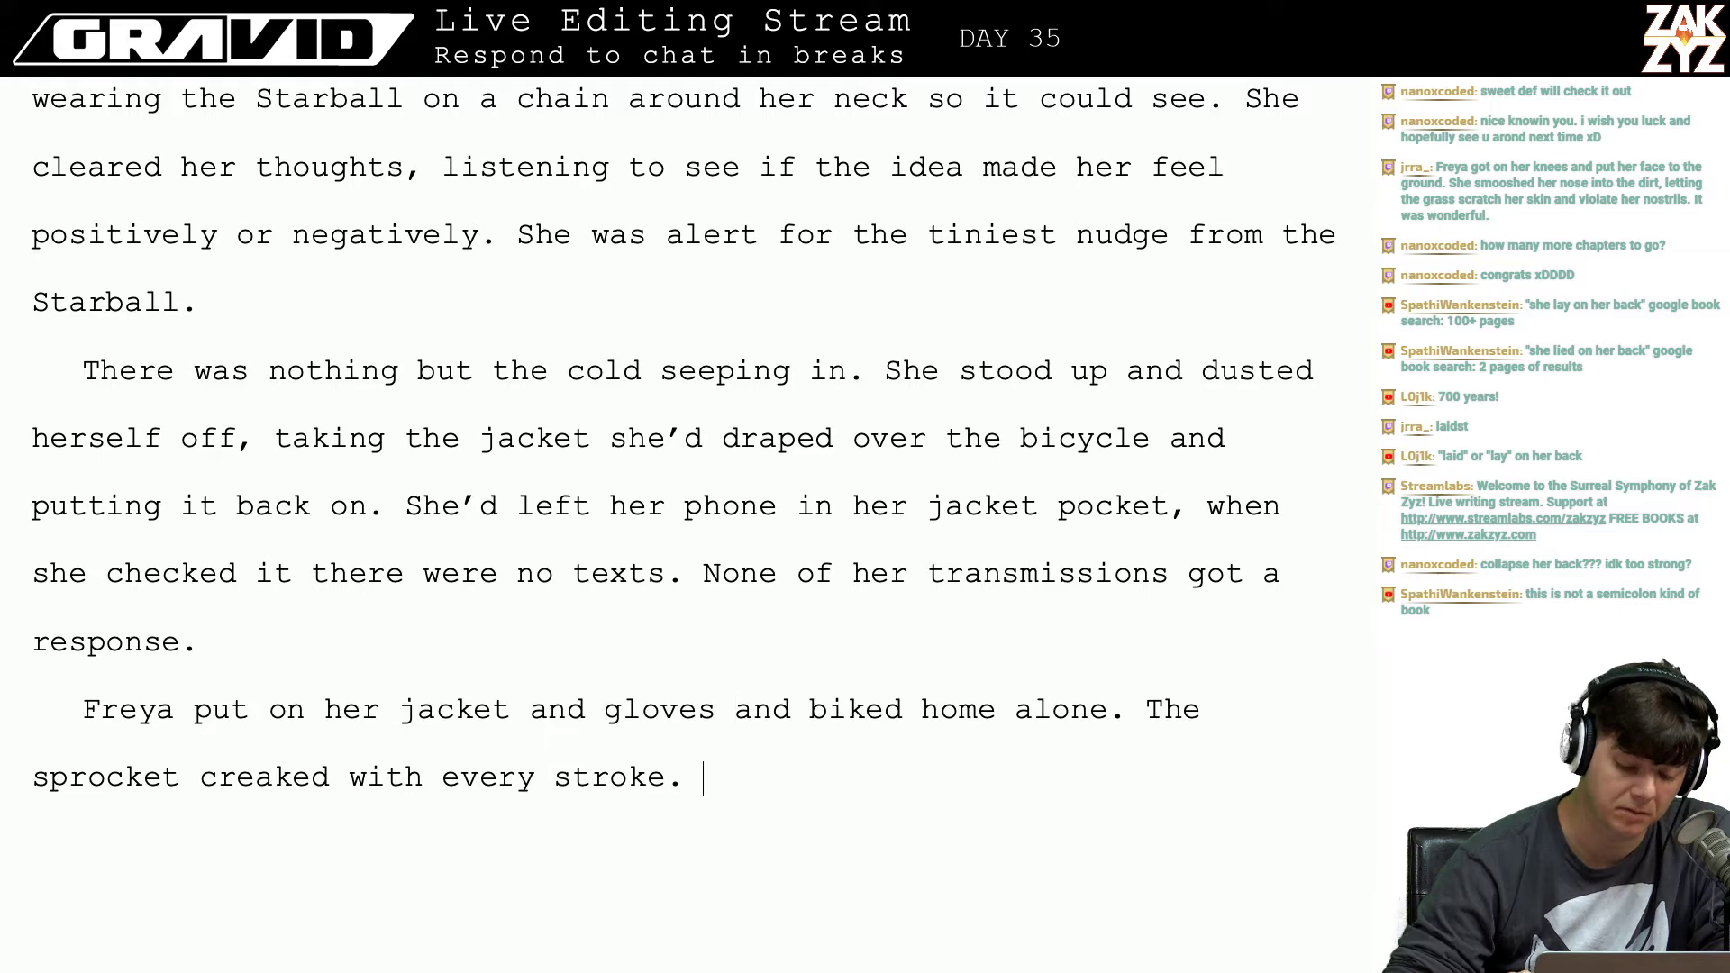
key("Left")
key("Left")
key("Down")
key("Down")
key("Down")
key("Down")
key("Down")
key("Down")
key("Down")
key("Down")
key("Down")
key("Down")
key("Down")
key("Down")
key("Down")
key("Down")
key("Down")
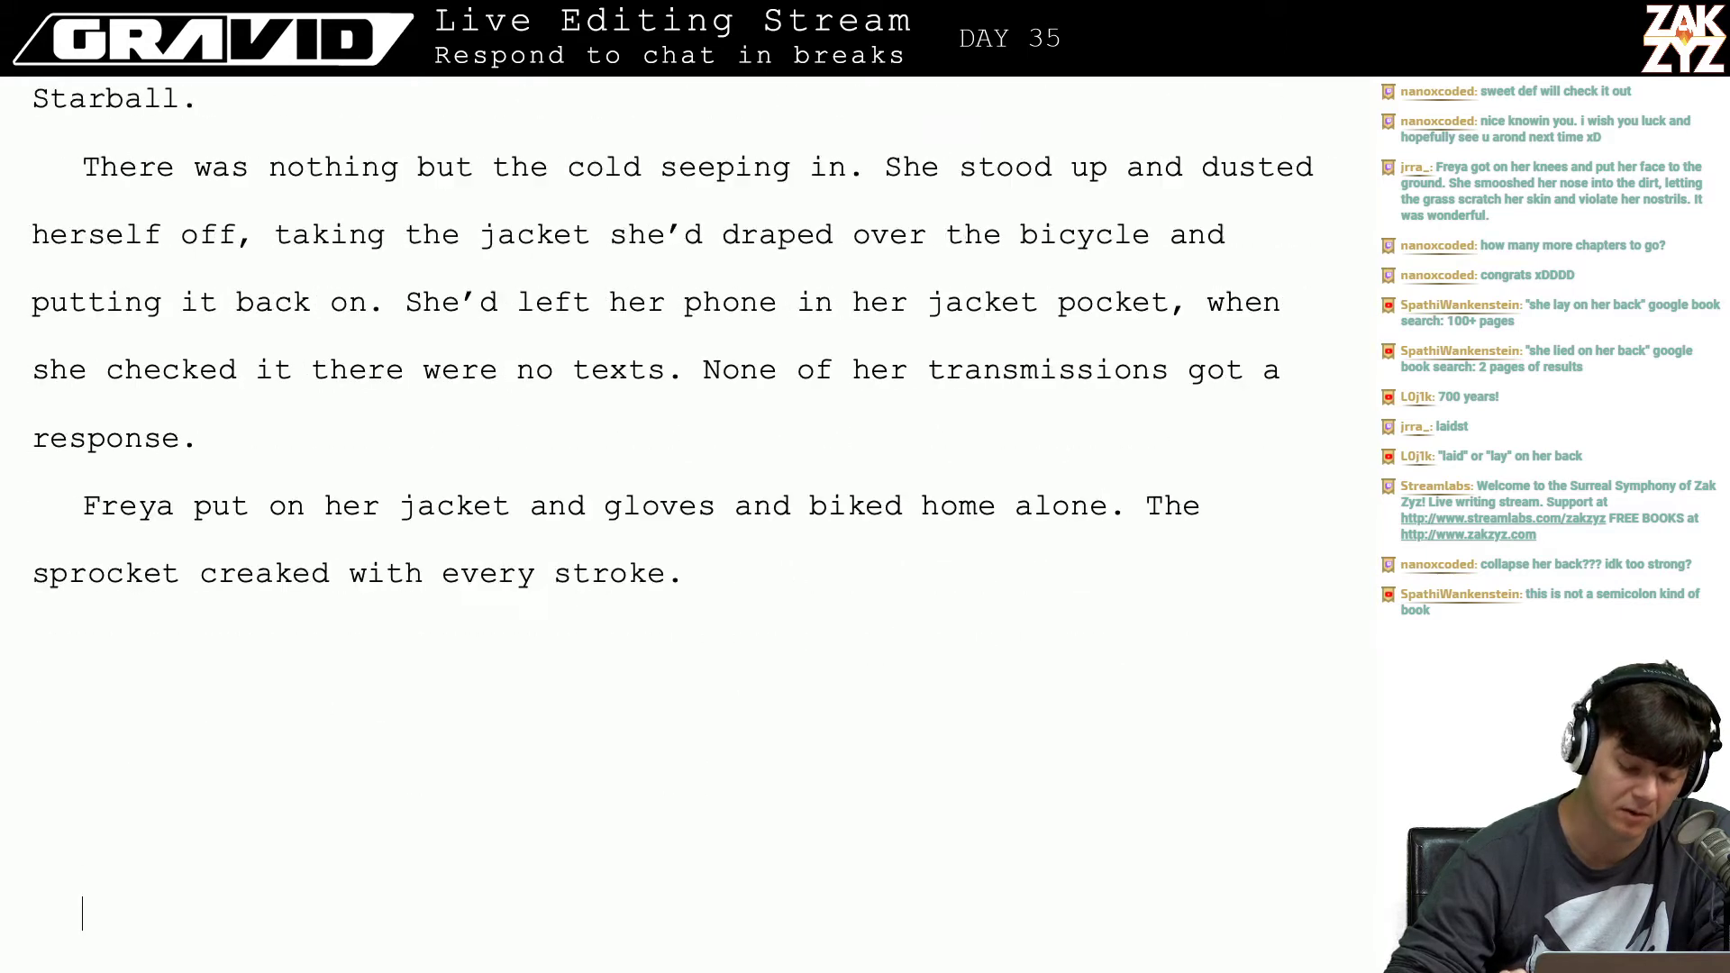
key("Down")
key("Down")
key("Down")
key("Down")
key("Down")
key("Down")
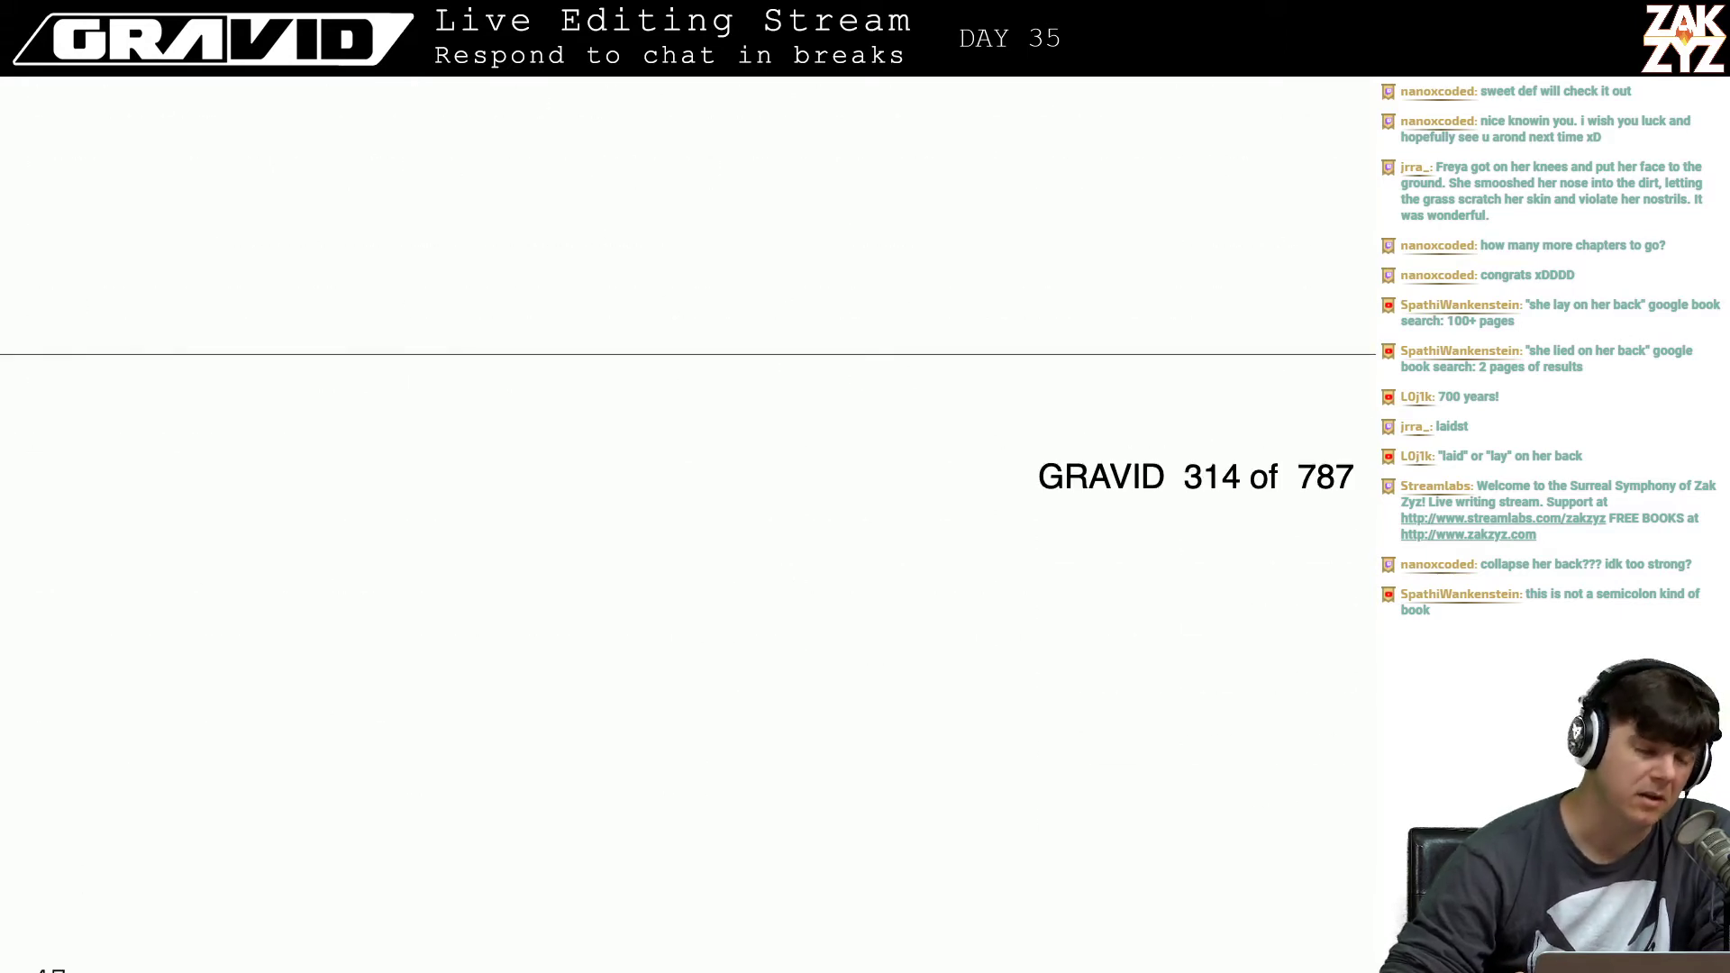
key("Down")
key("Up")
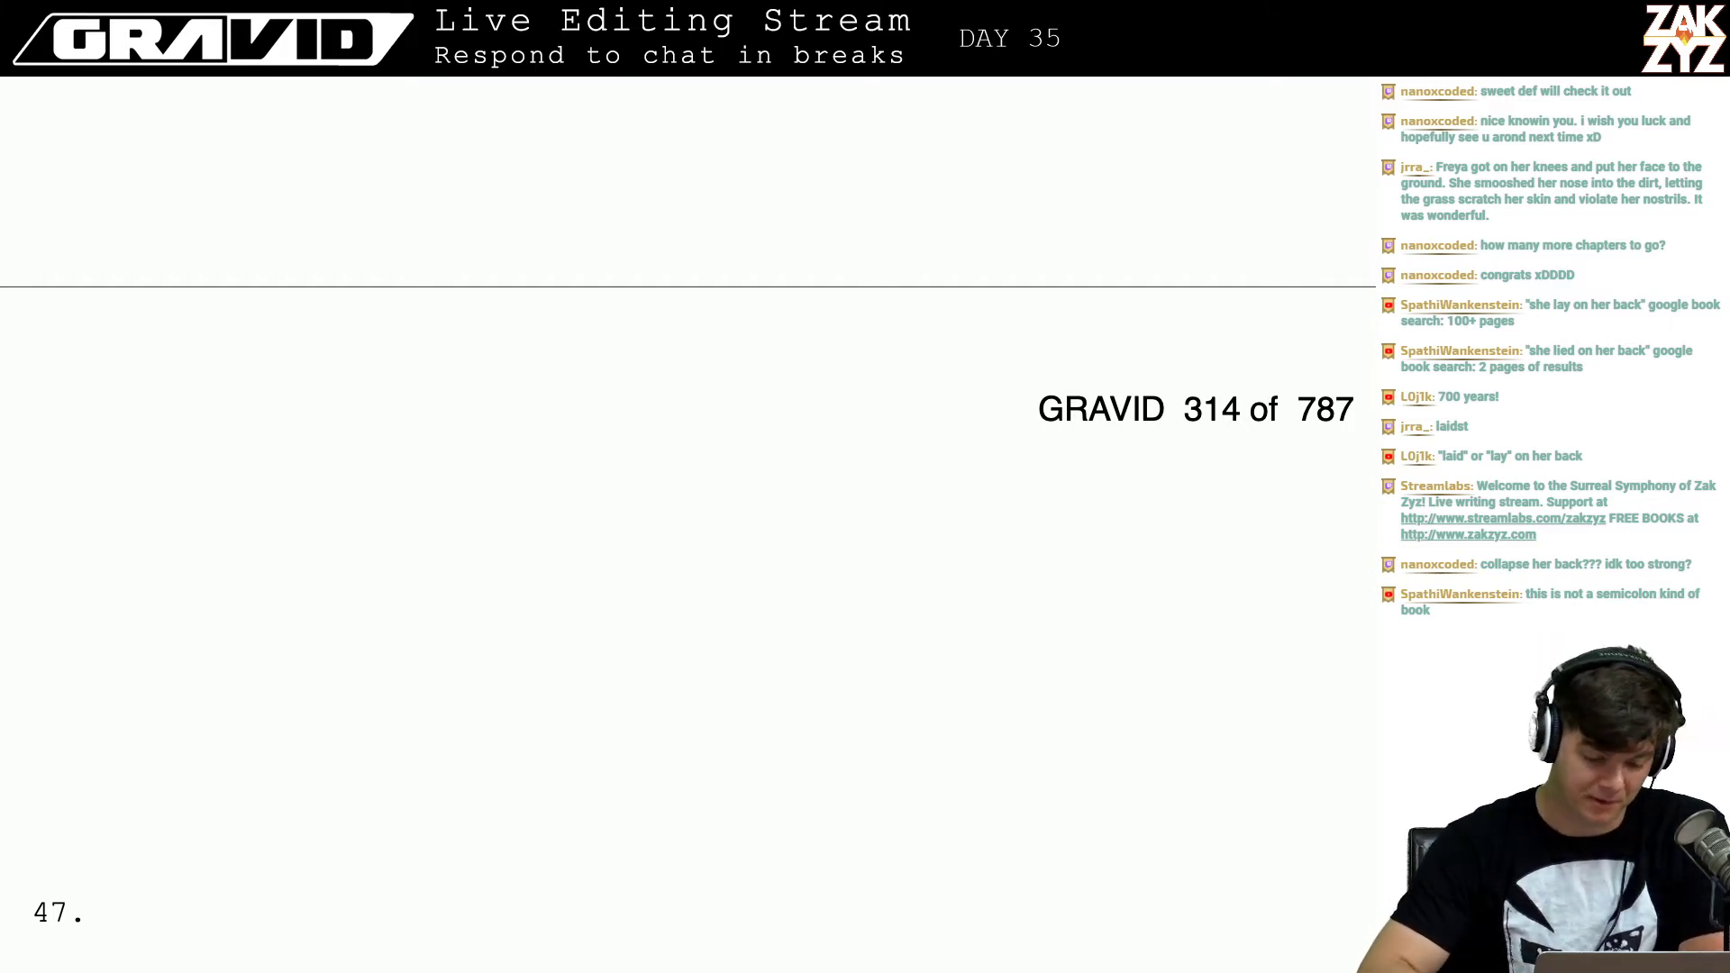
scroll(687, 523, "down", 2)
key("BackSpace")
key("BackSpace")
key("BackSpace")
key("BackSpace")
key("BackSpace")
key("BackSpace")
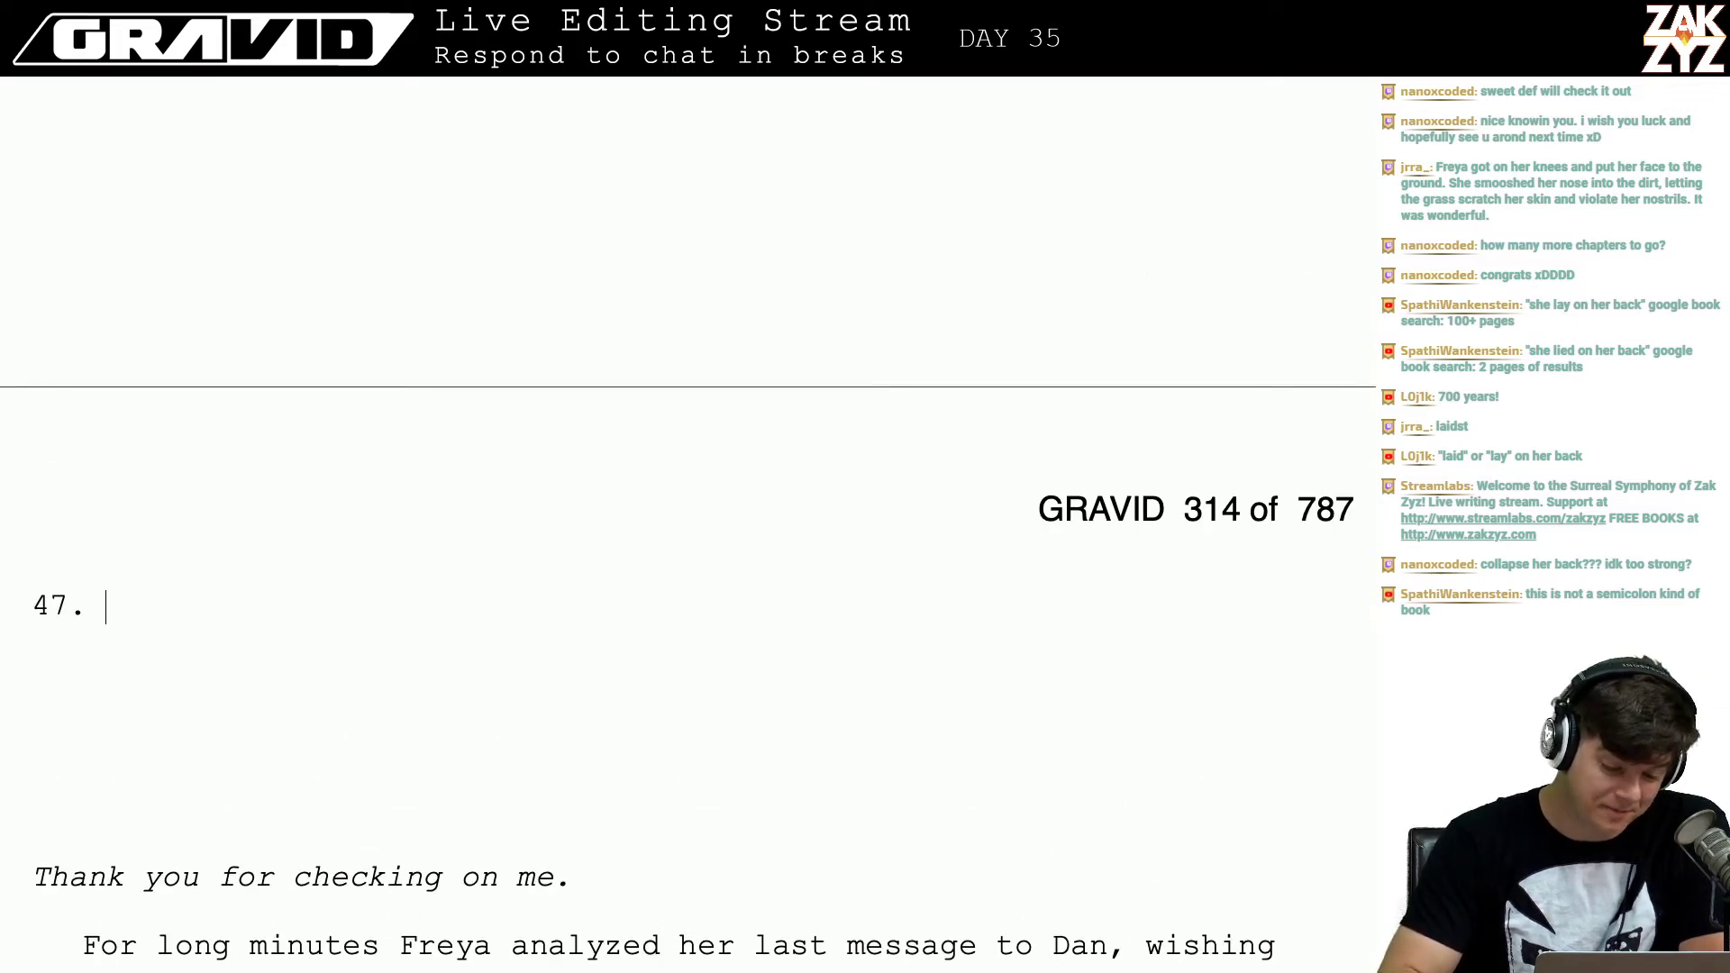
Step: Insert "to drive the conversation forward" after "She hadn't really asked him anything" in chapter 47's first full paragraph
scroll(687, 640, "down", 1)
left_click(106, 878)
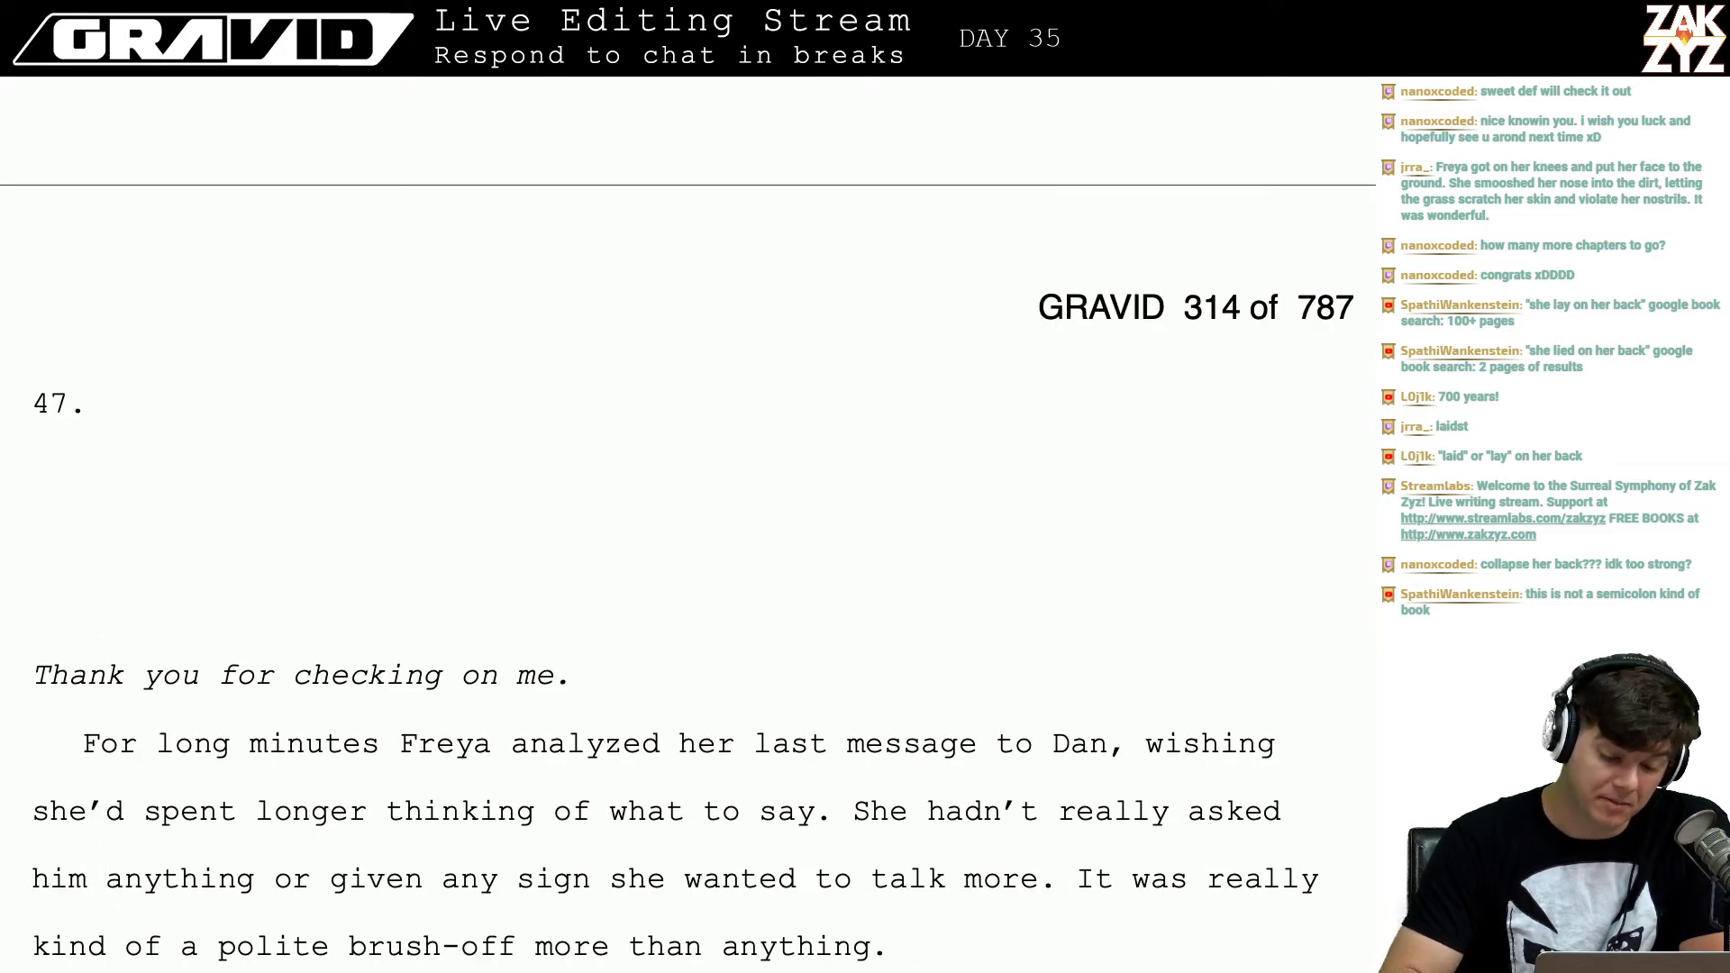
key("Down")
left_click(126, 811)
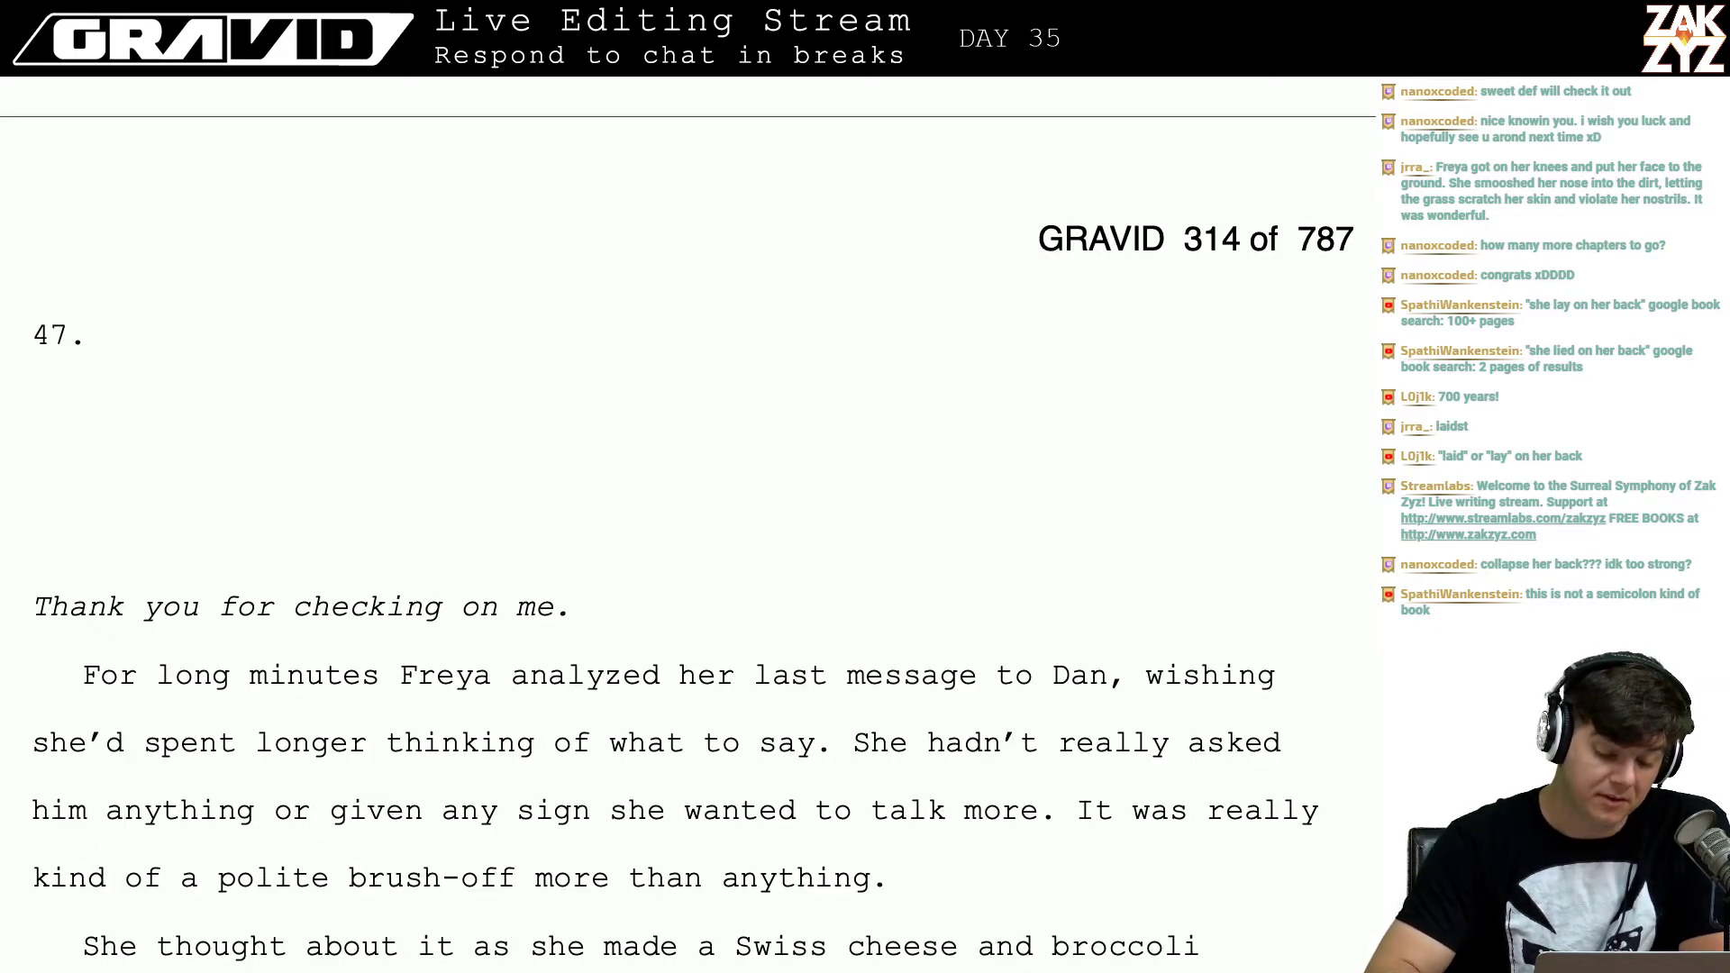
scroll(883, 446, "down", 1)
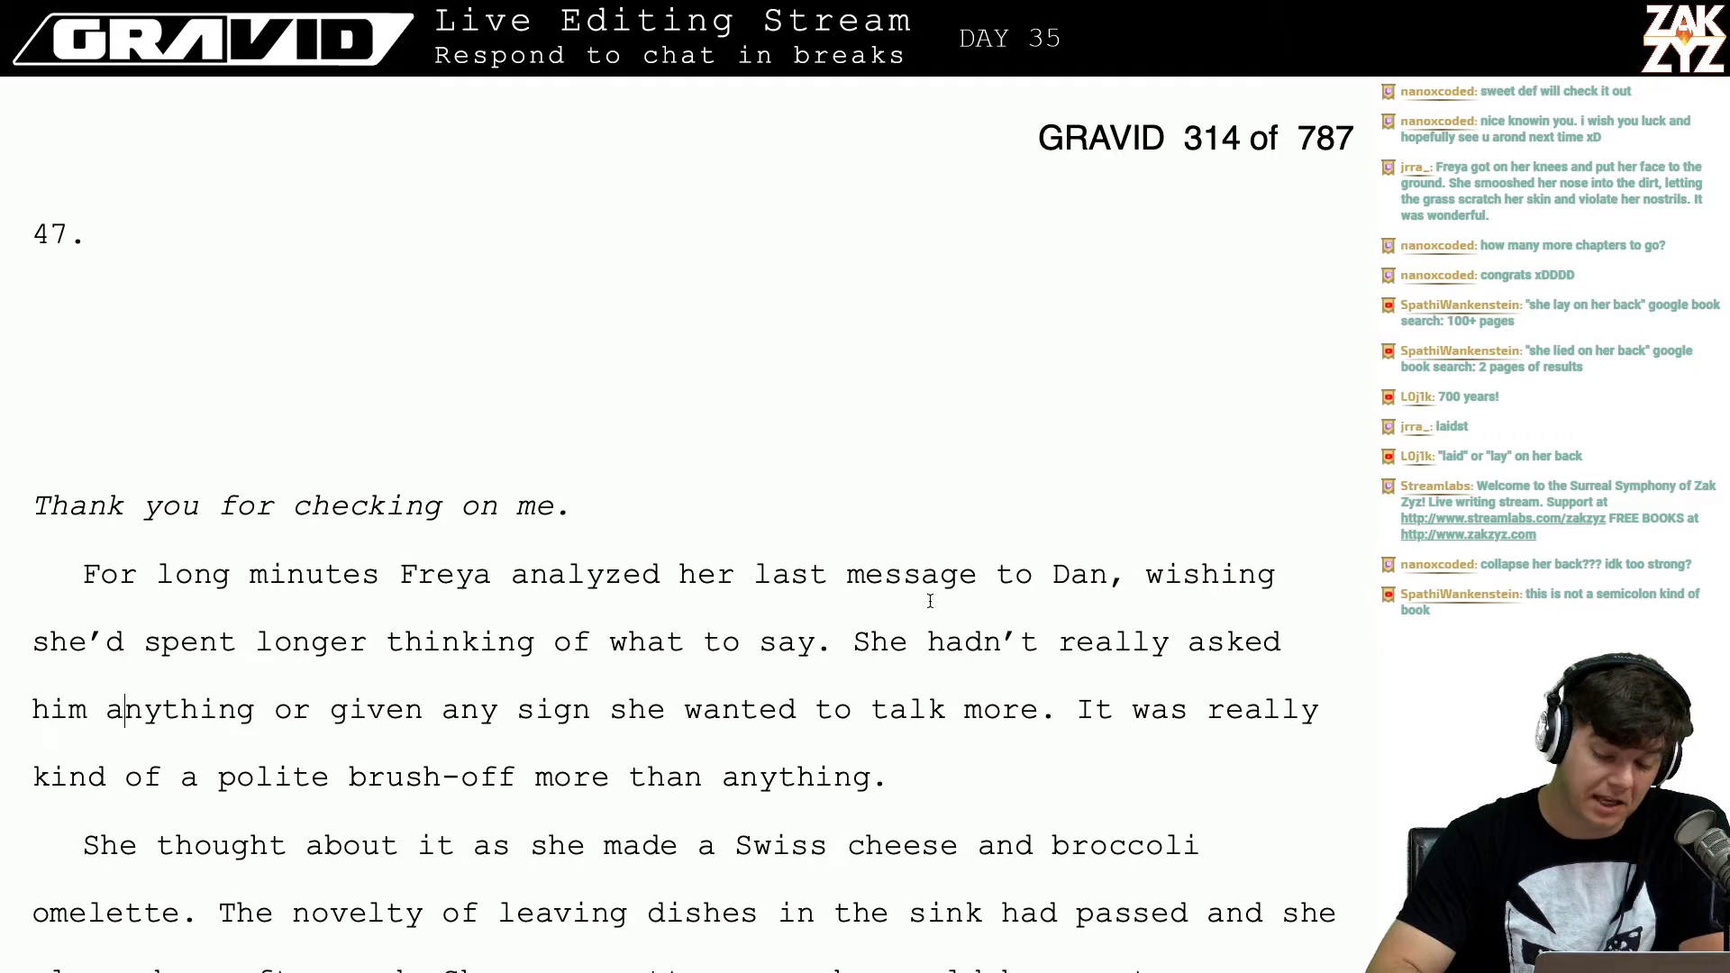
scroll(930, 600, "down", 1)
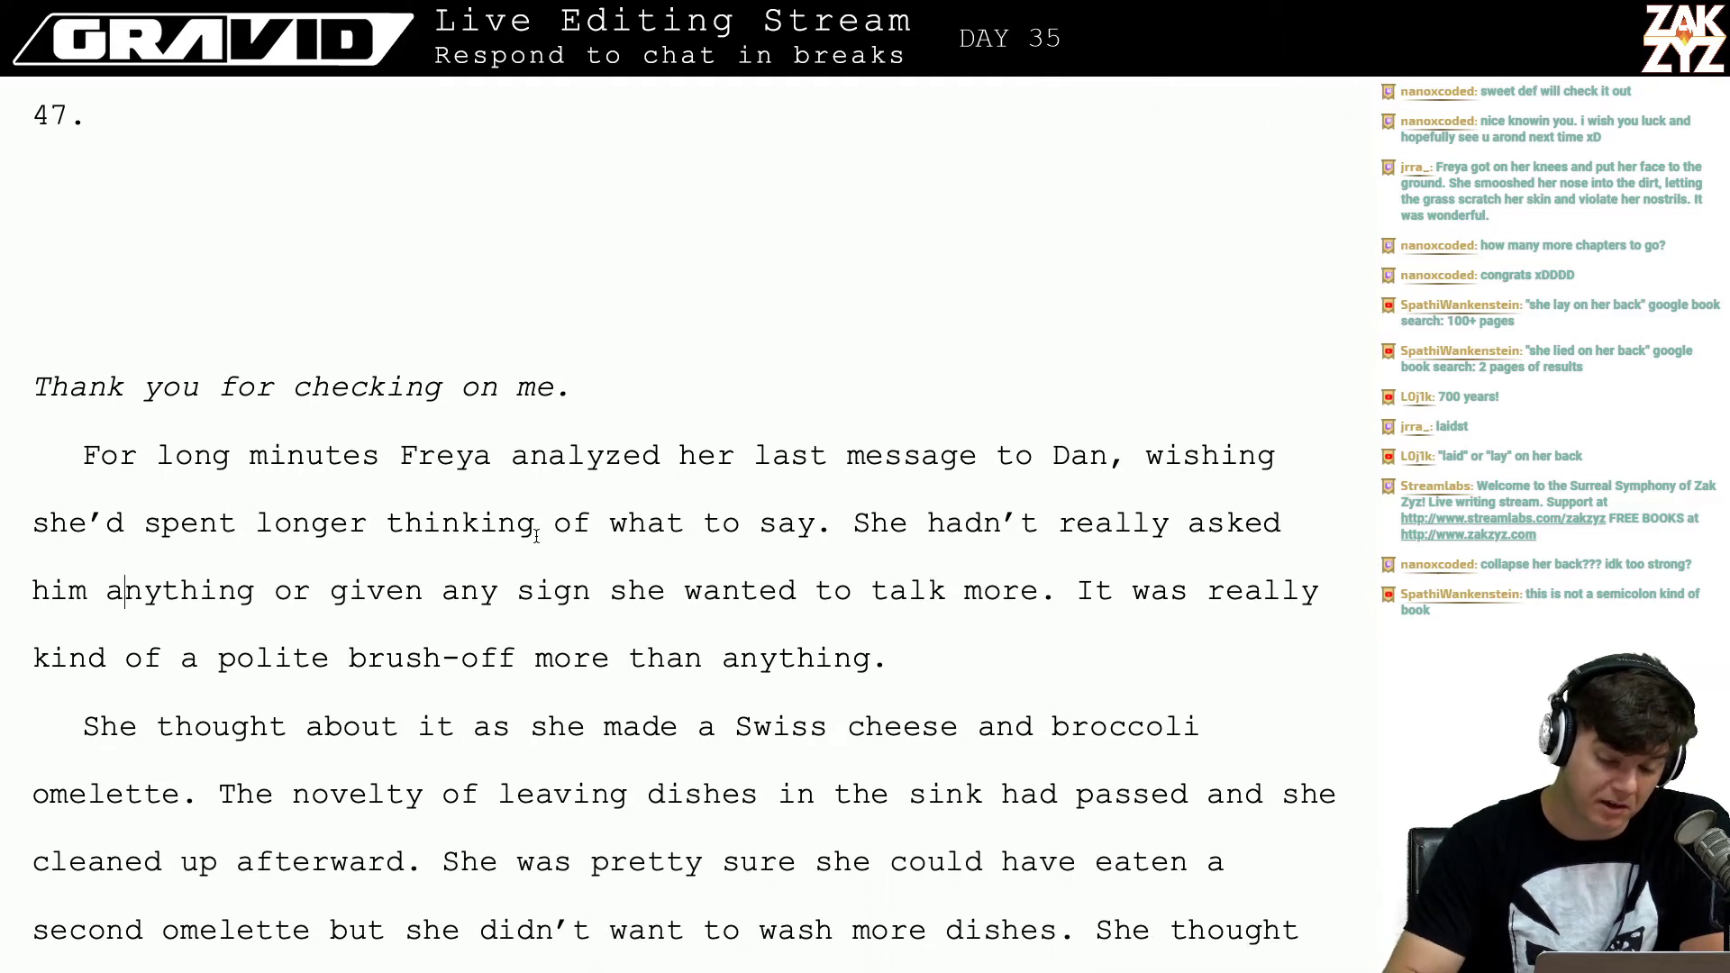
key("Right")
key("Right")
key("Right")
key("Right")
key("Right")
key("Right")
key("Right")
key("Right")
key("Right")
key("Right")
key("Right")
key("Right")
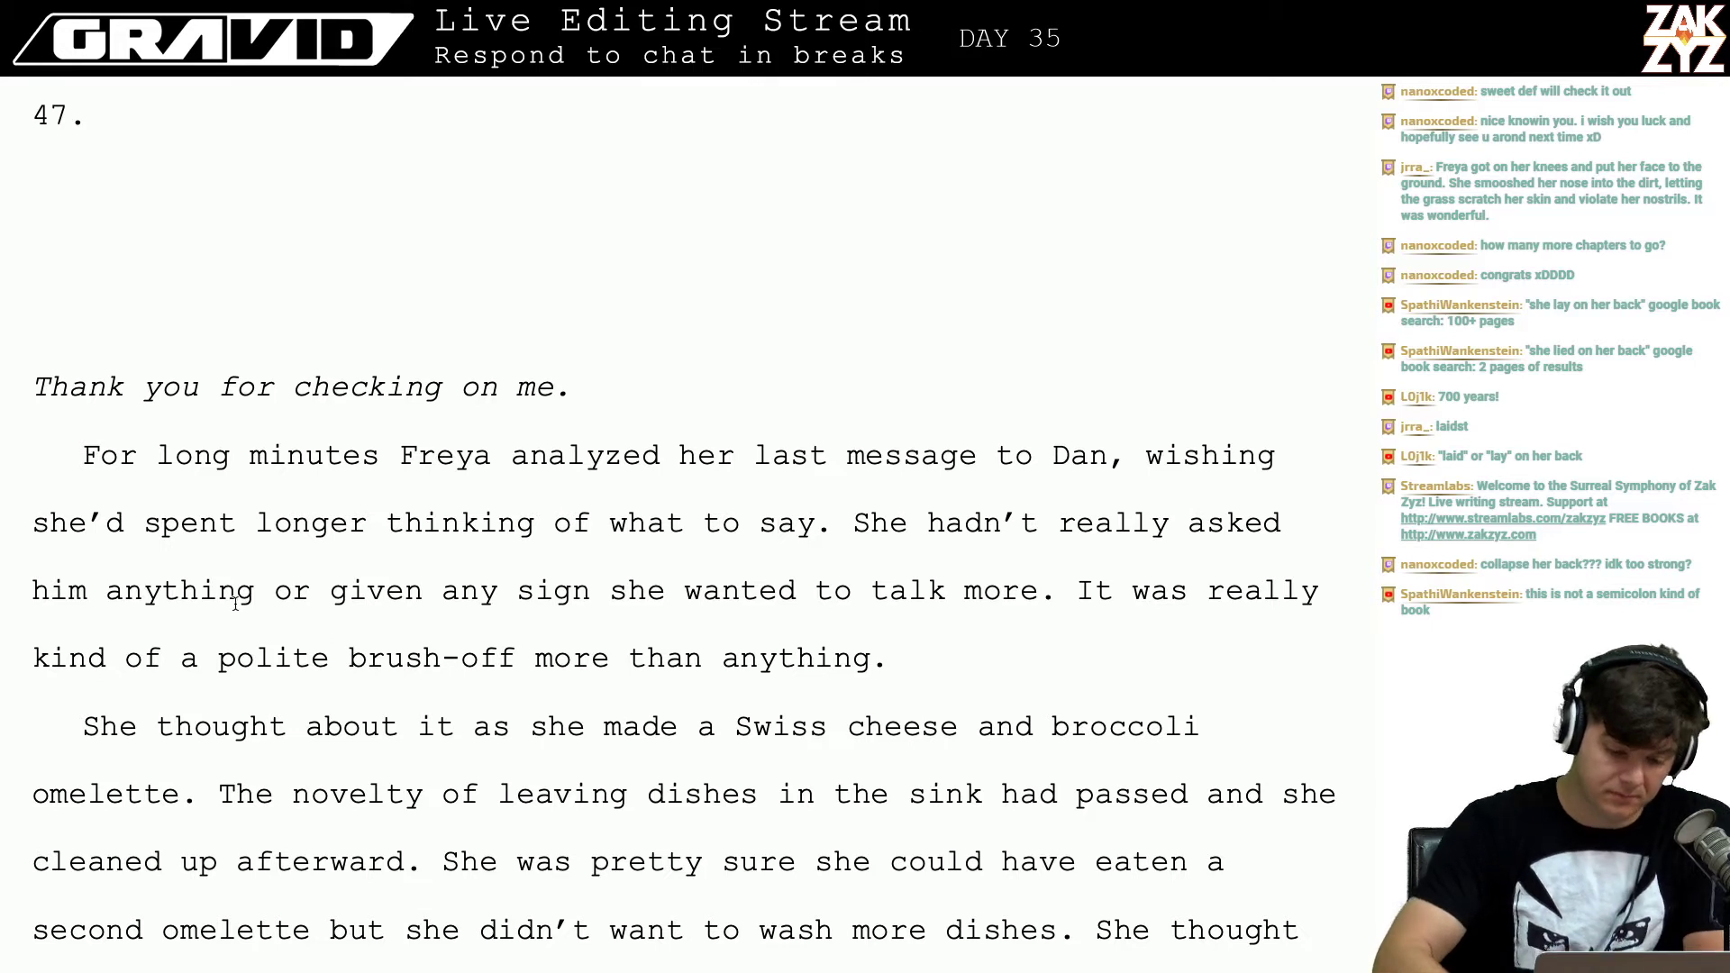
key("Left")
key("Left")
key("Left")
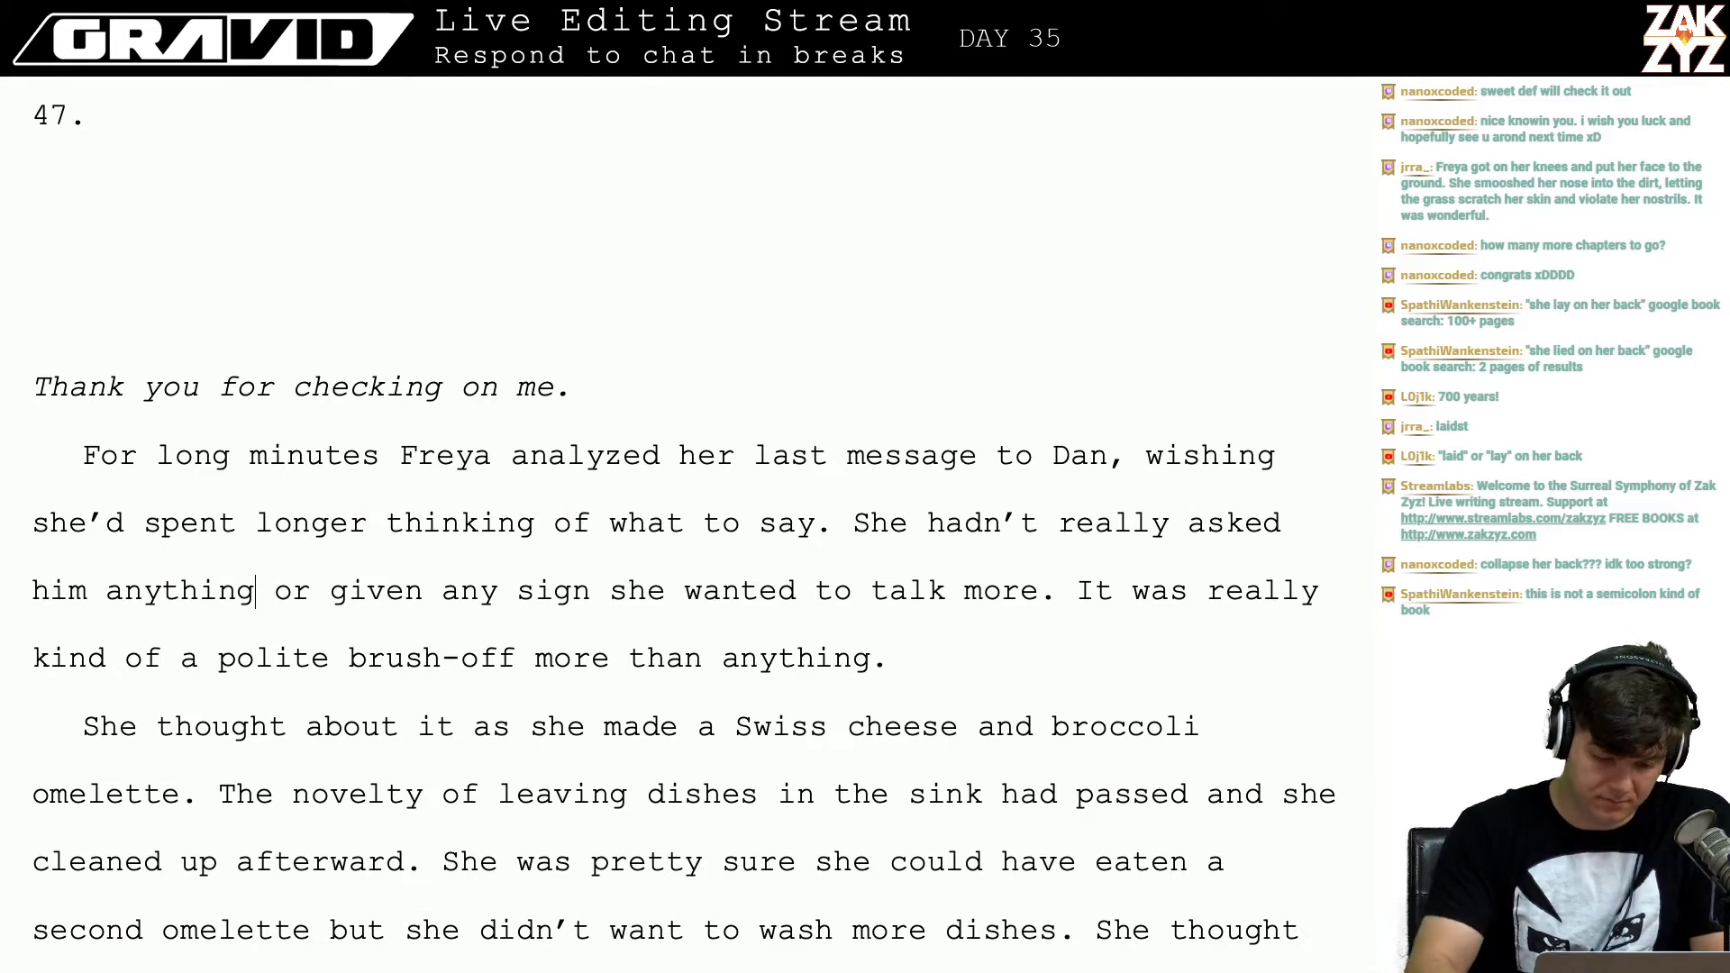
type("to conti")
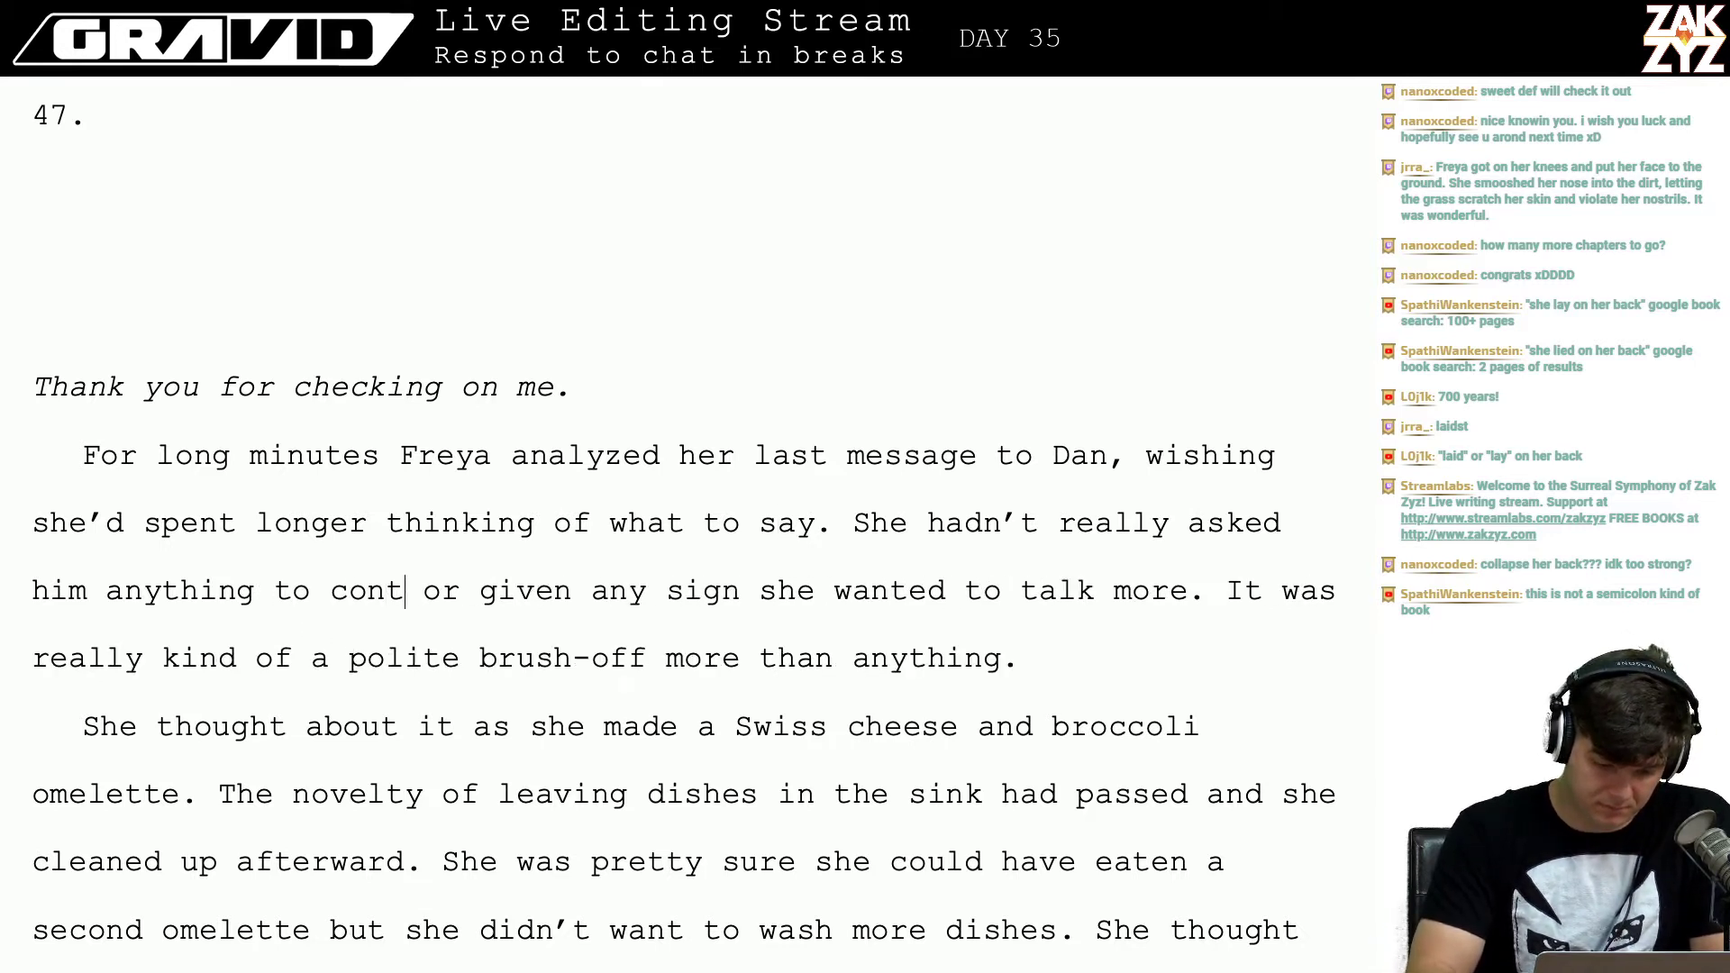
key("BackSpace")
key("BackSpace")
key("BackSpace")
key("BackSpace")
key("BackSpace")
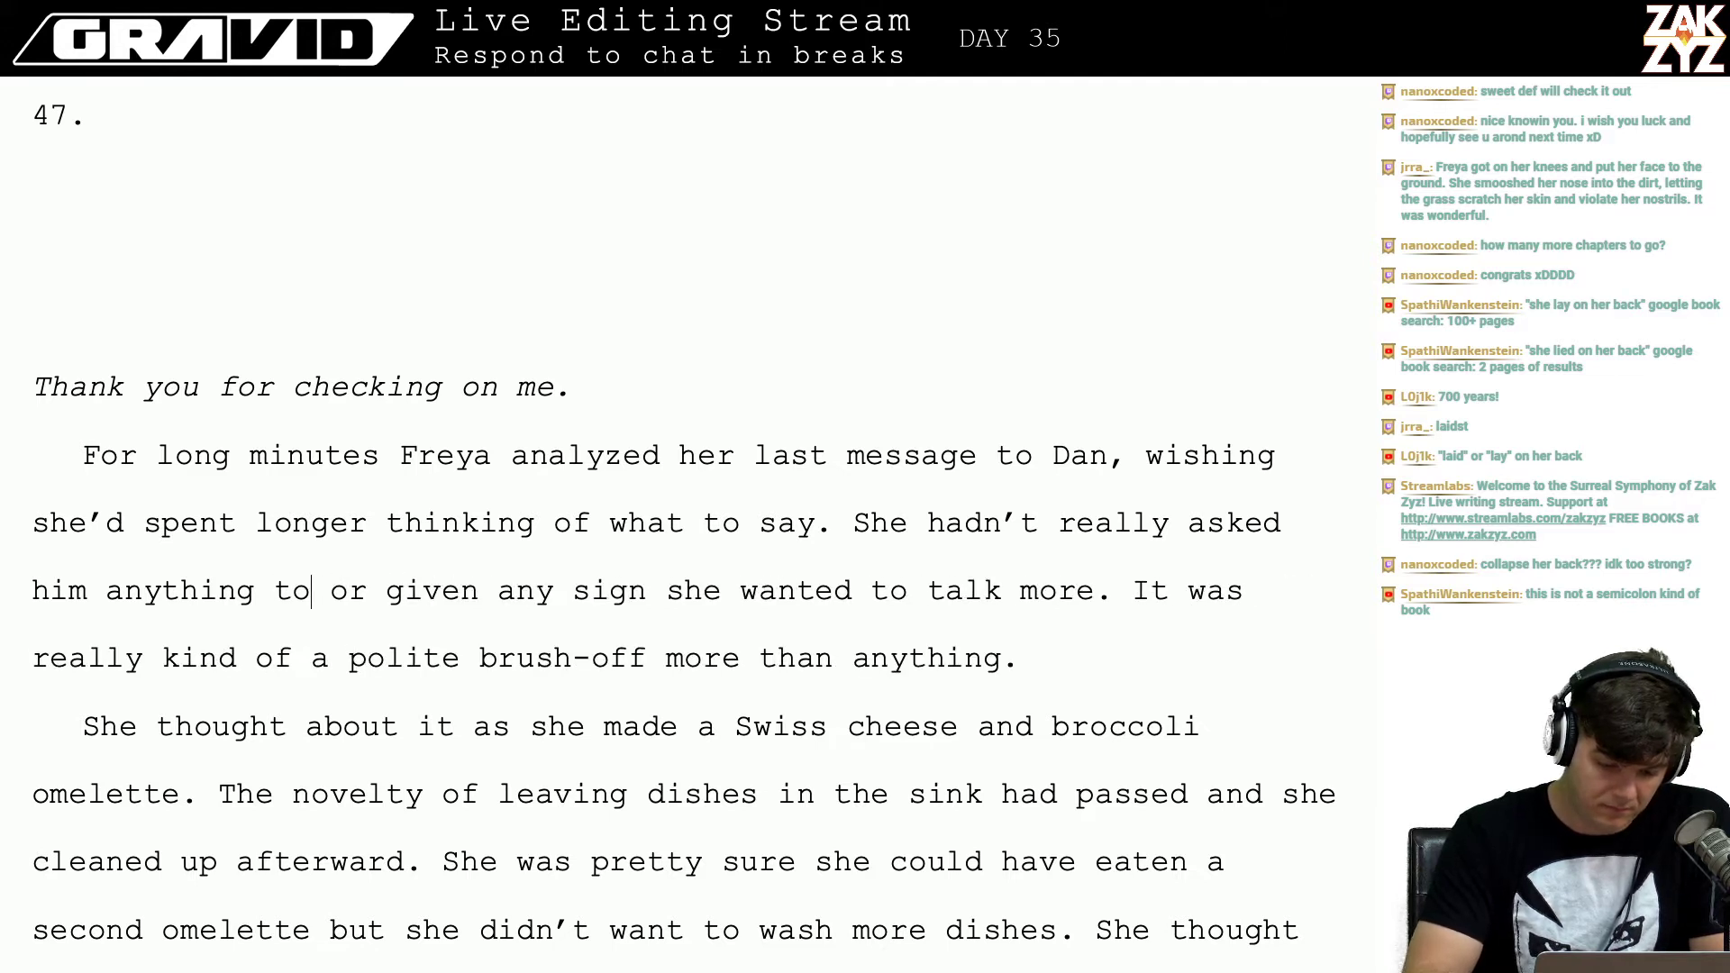
type("drive the conversatio")
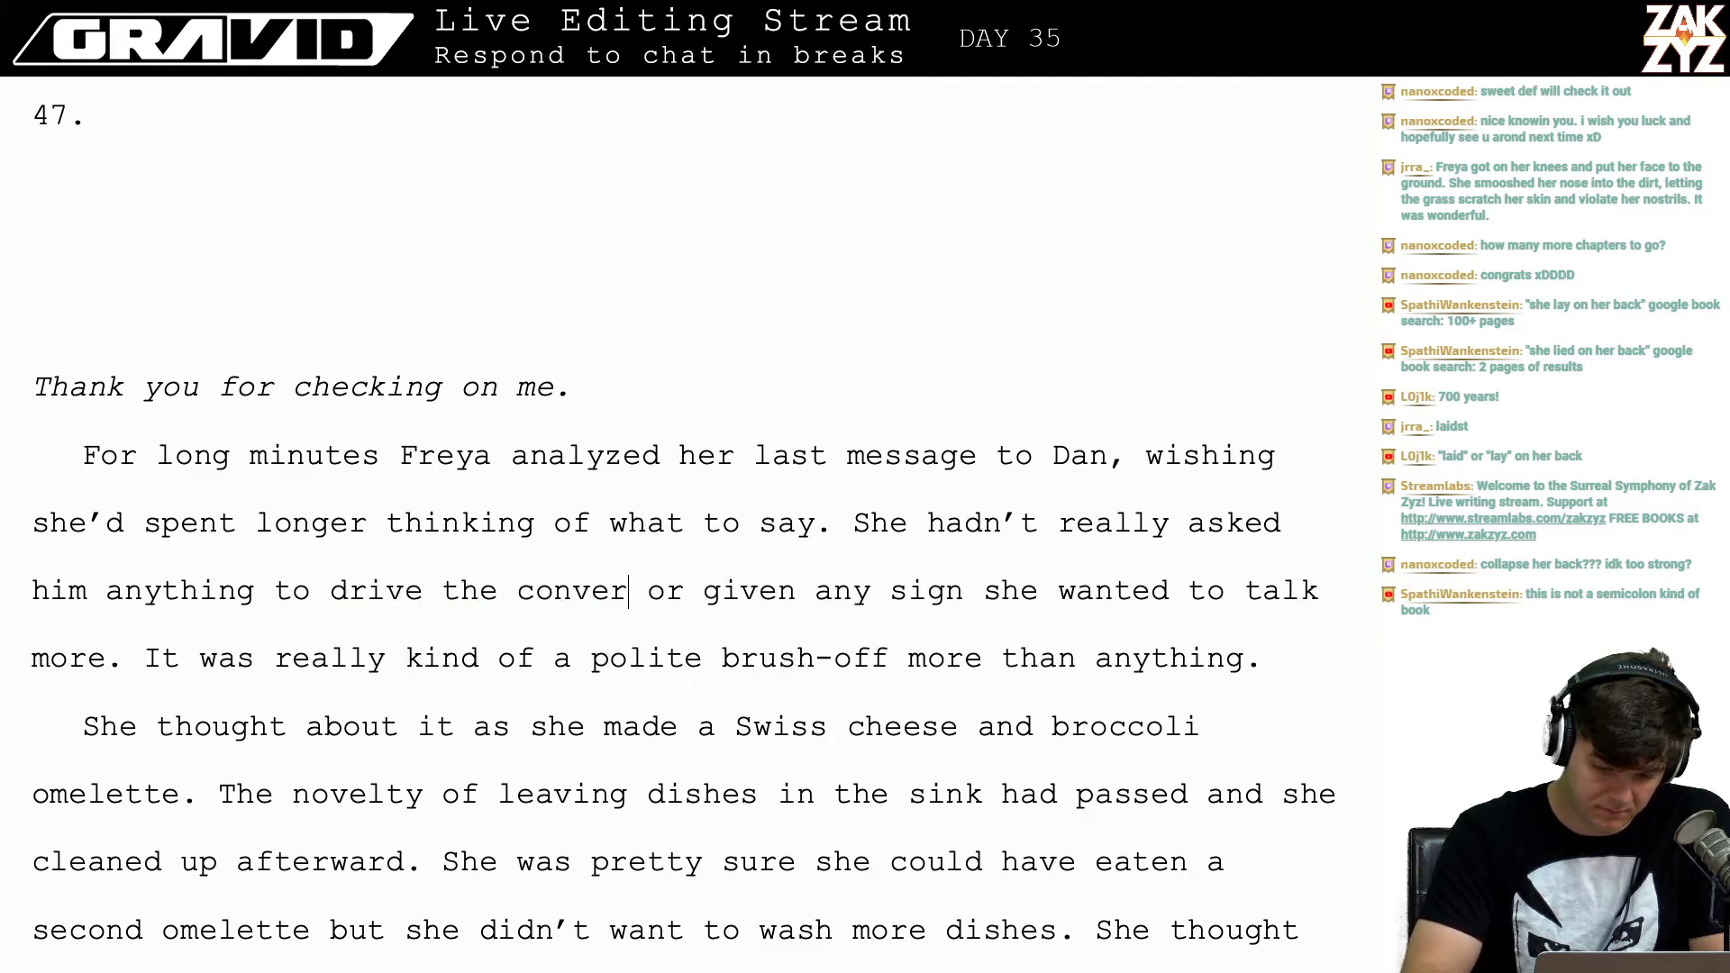
type("n forward")
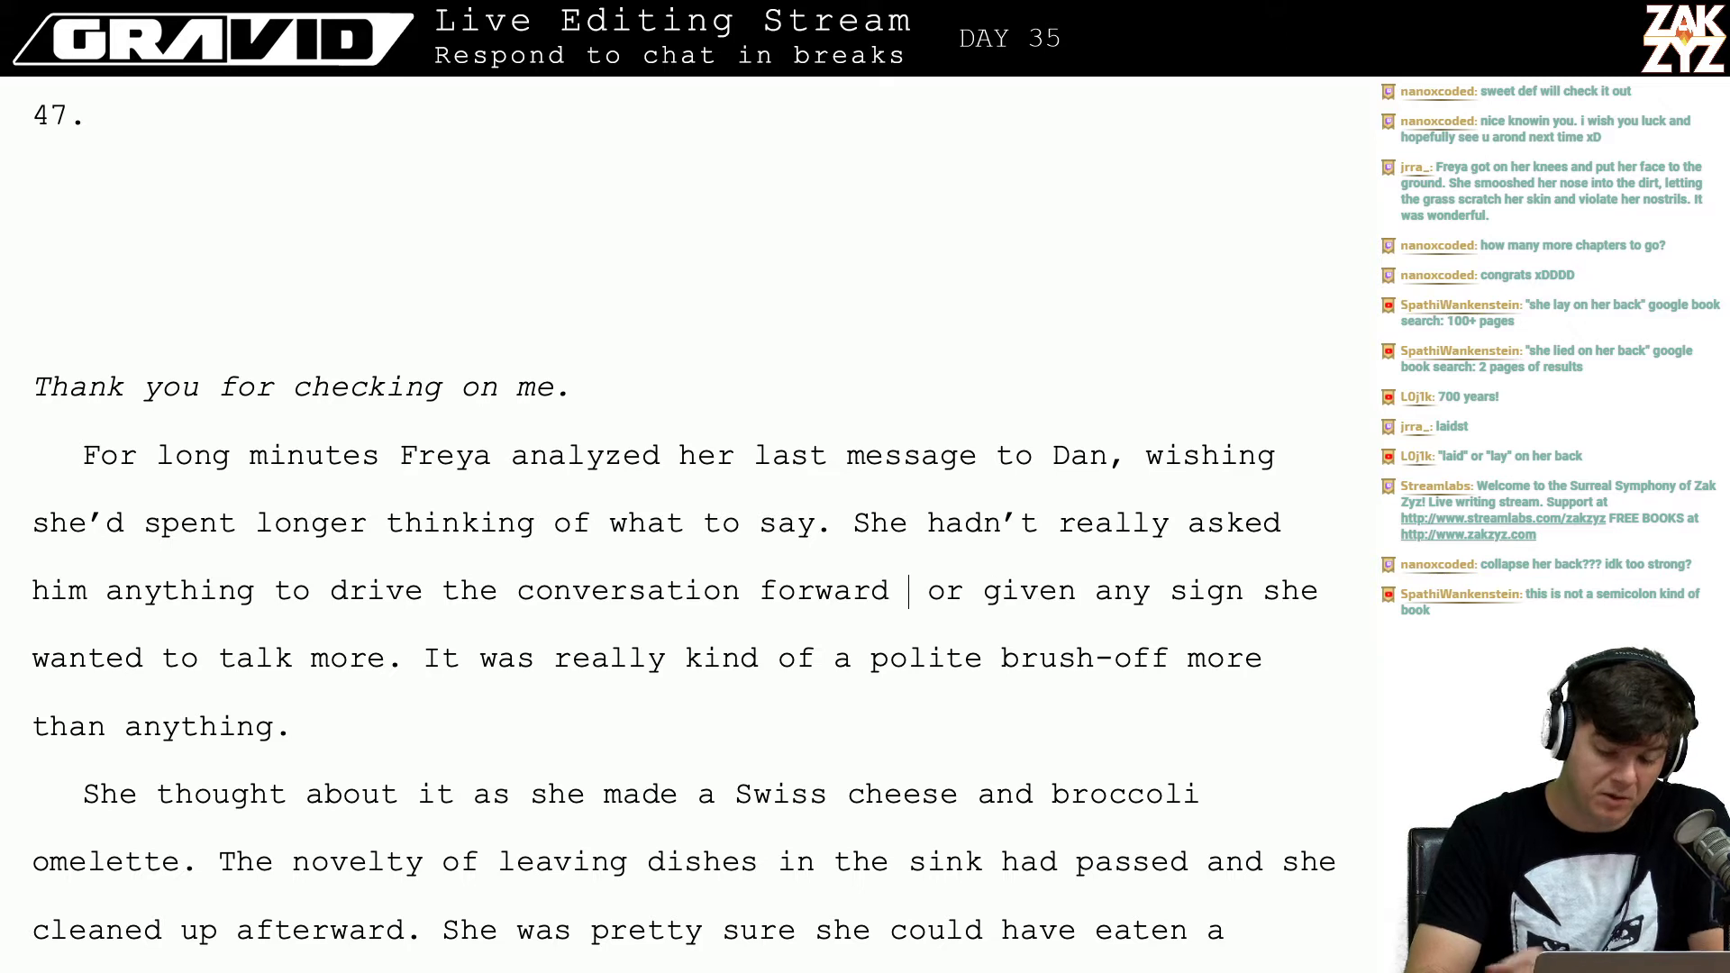
Step: Reread the revised sentence about Freya's message to Dan and the lines leading into the omelette paragraph
key("Left")
key("Left")
key("Left")
key("Left")
key("Left")
key("Left")
key("Left")
key("Left")
key("Left")
key("Left")
key("Left")
key("Left")
key("Left")
key("Left")
key("Left")
key("Left")
key("Left")
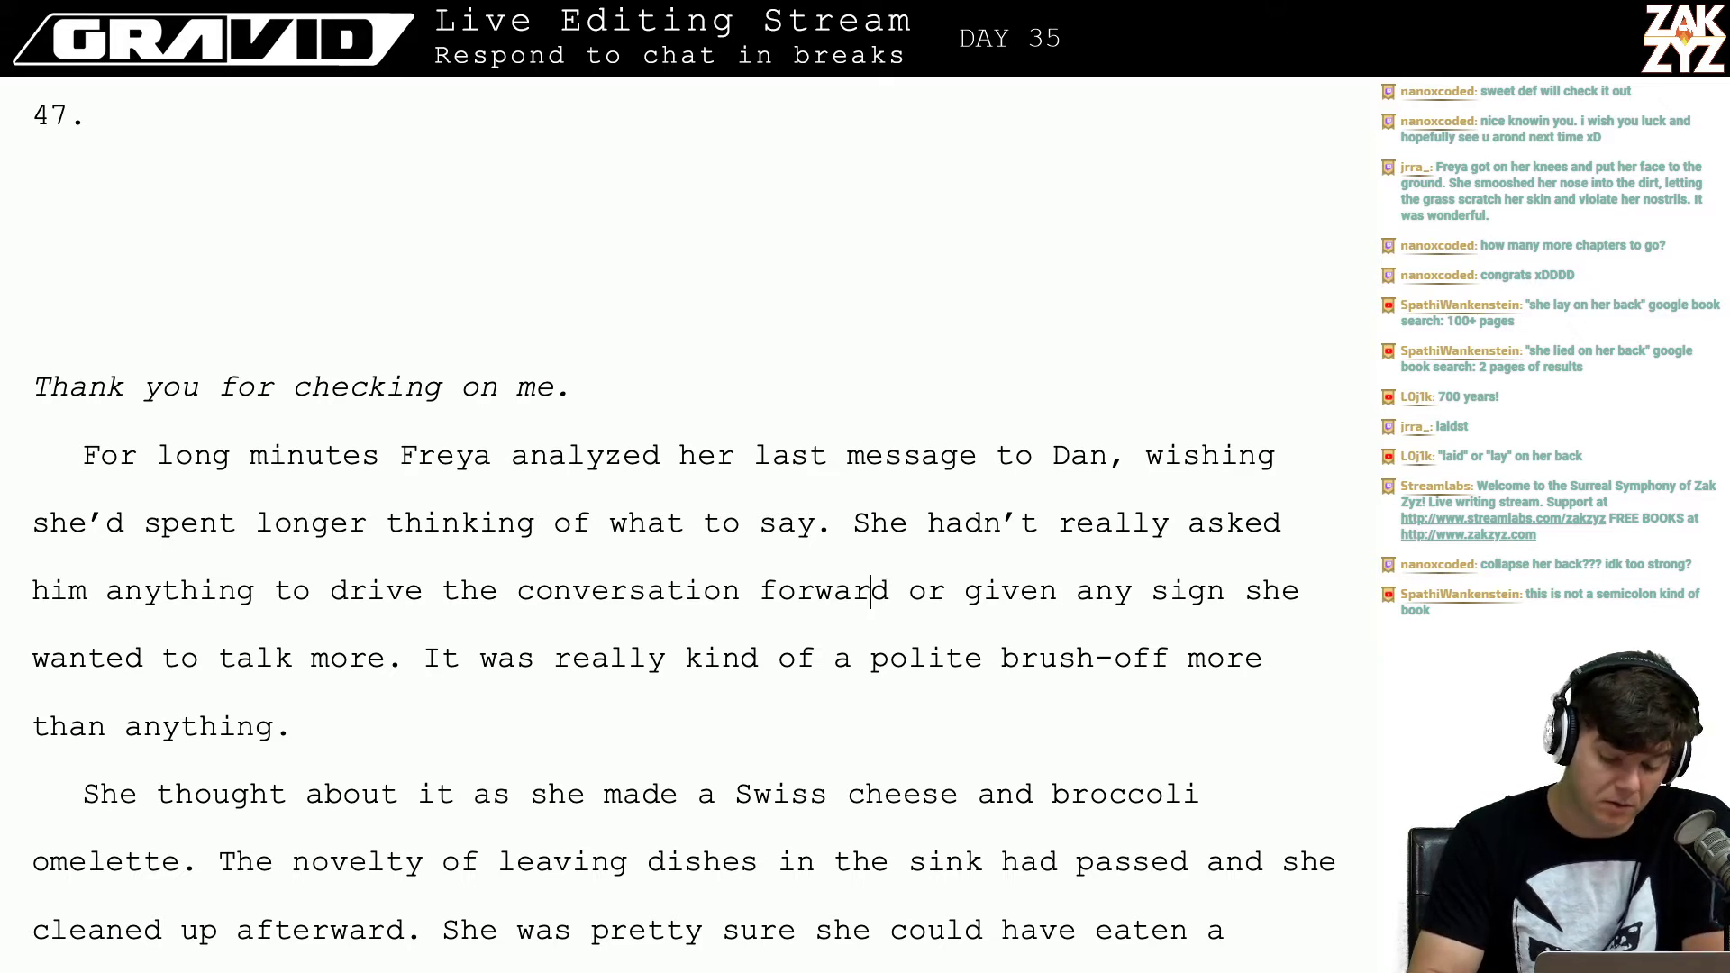
key("Left")
key("Left")
key("Left")
key("Left")
key("Left")
key("Left")
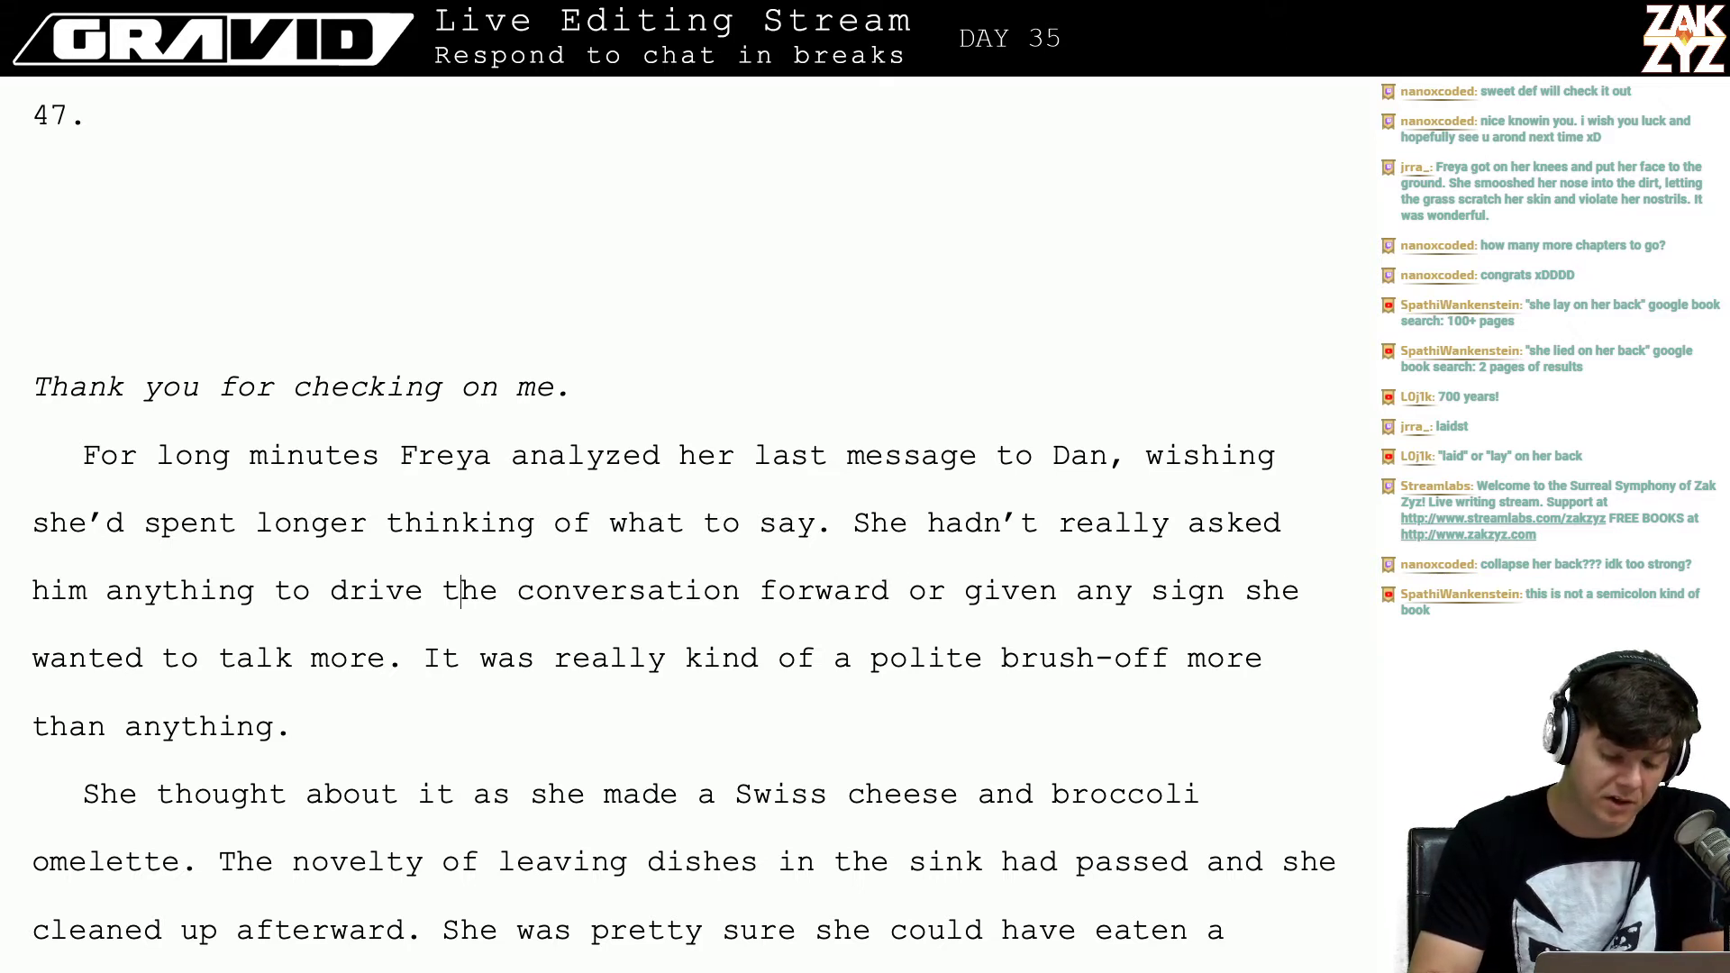
key("Down")
key("Right")
key("Down")
key("Down")
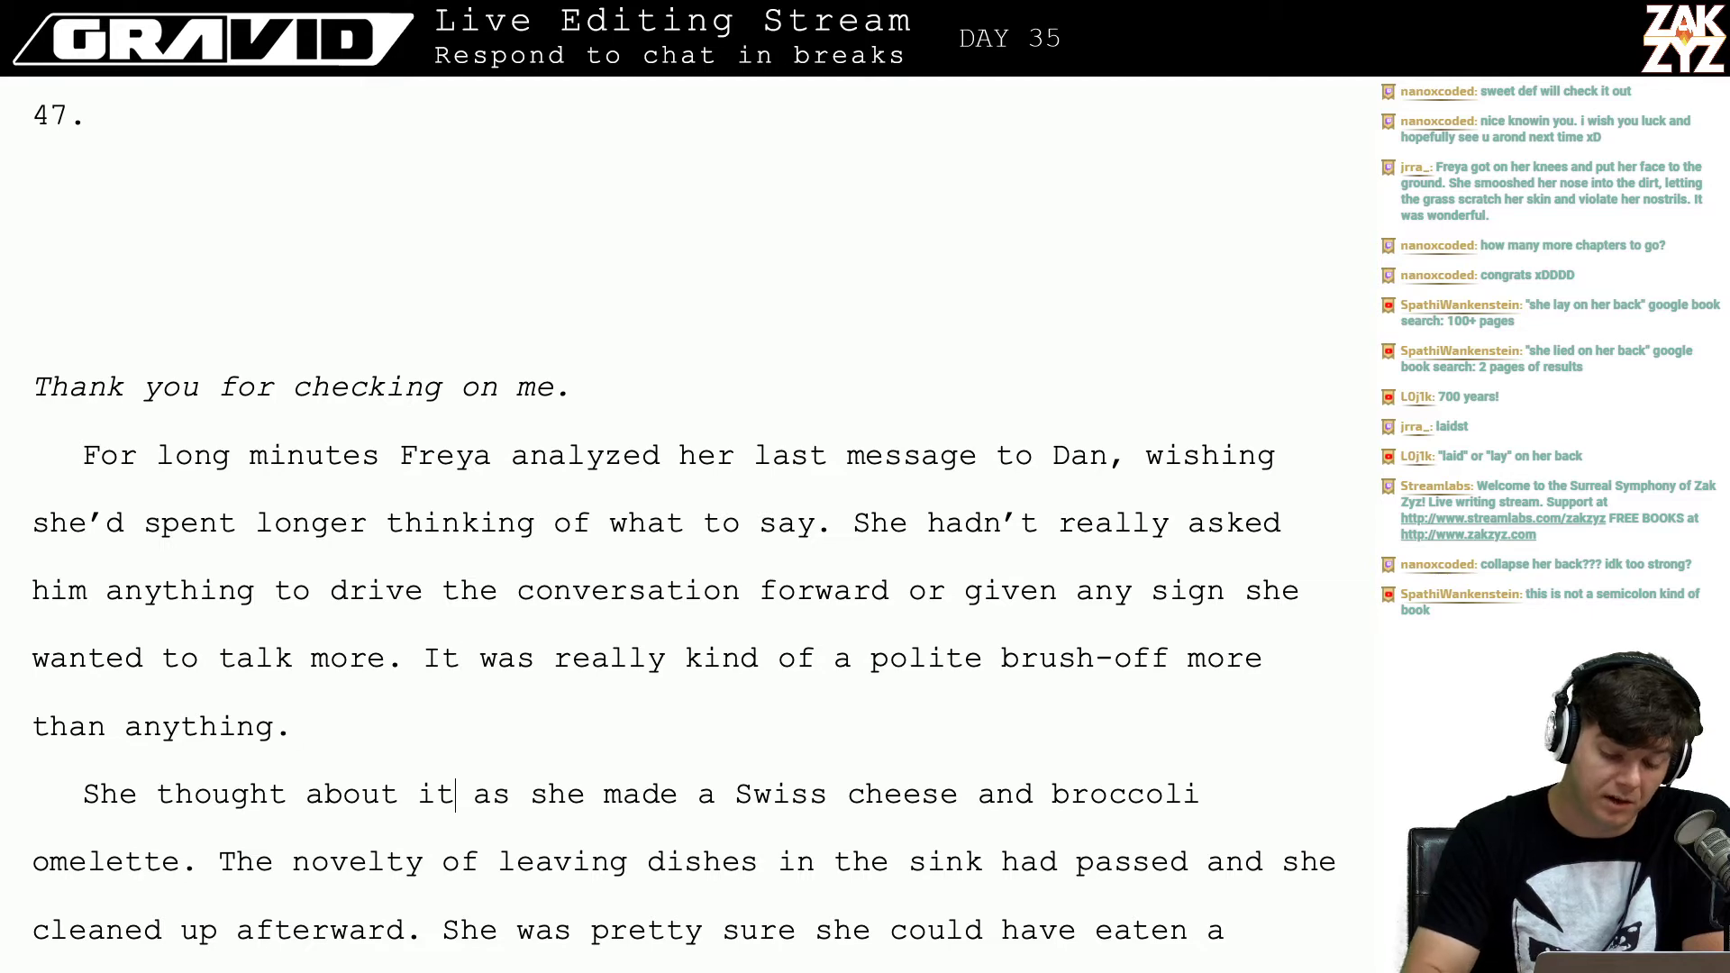
Step: Extend the sentence ending "more than anything" with ", but it had been too long now"
scroll(62, 558, "down", 3)
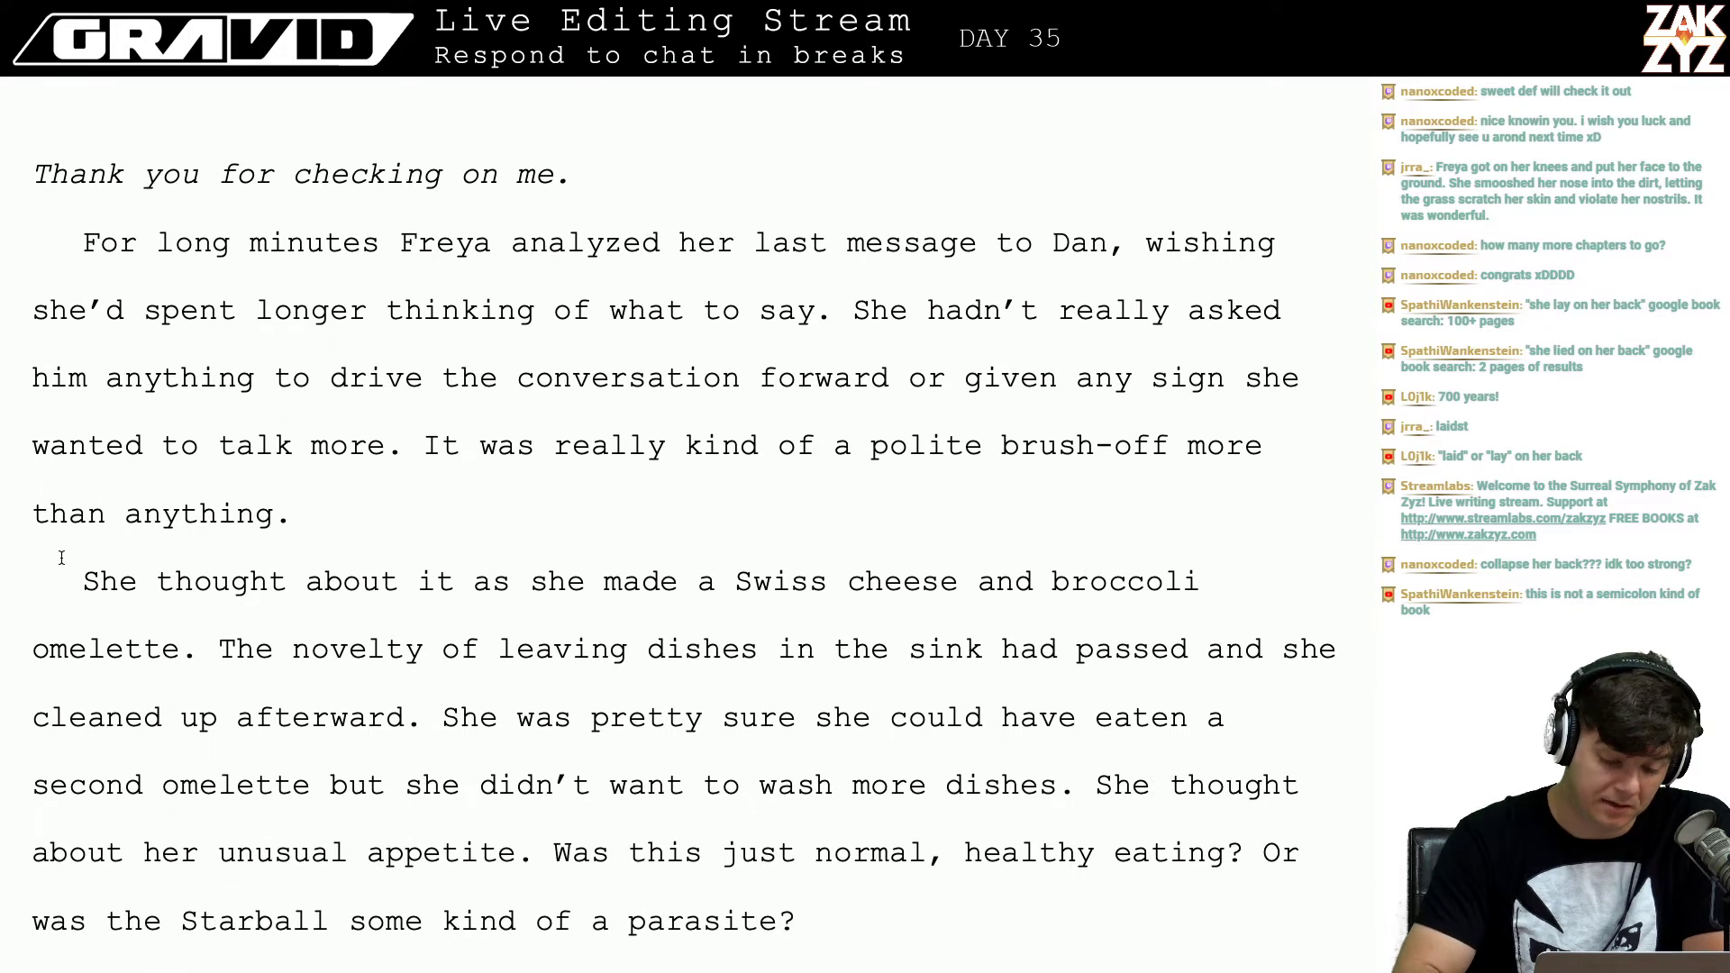
key("BackSpace")
type(",")
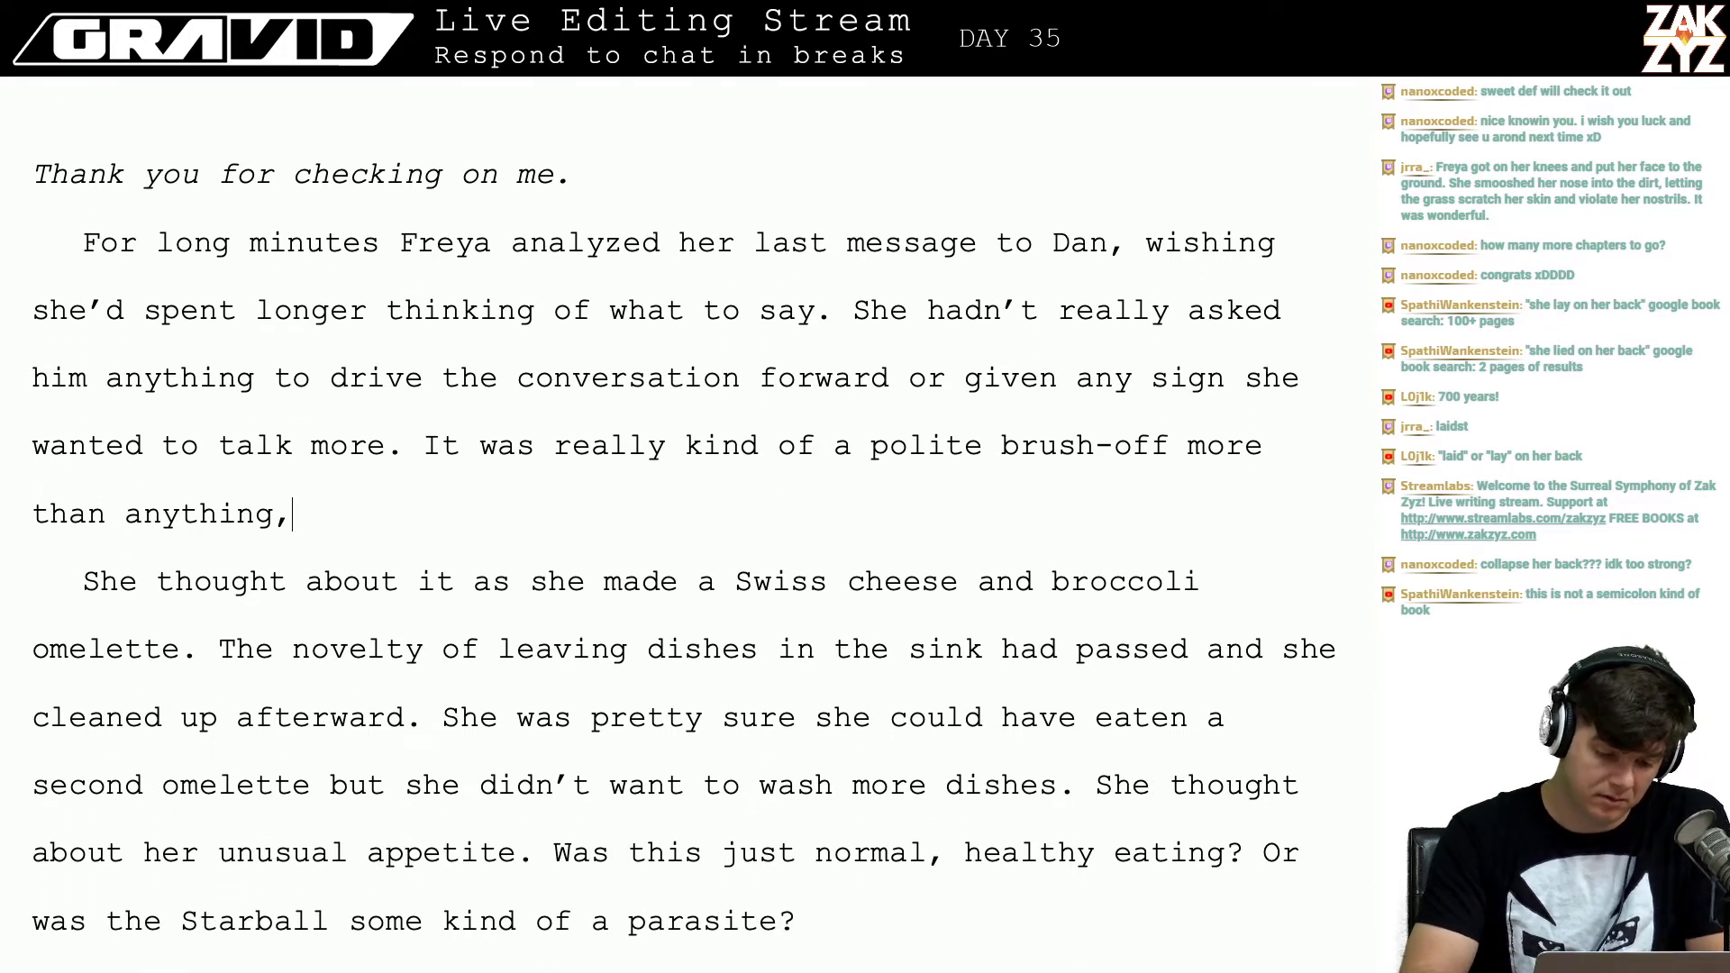
type(" but it ha")
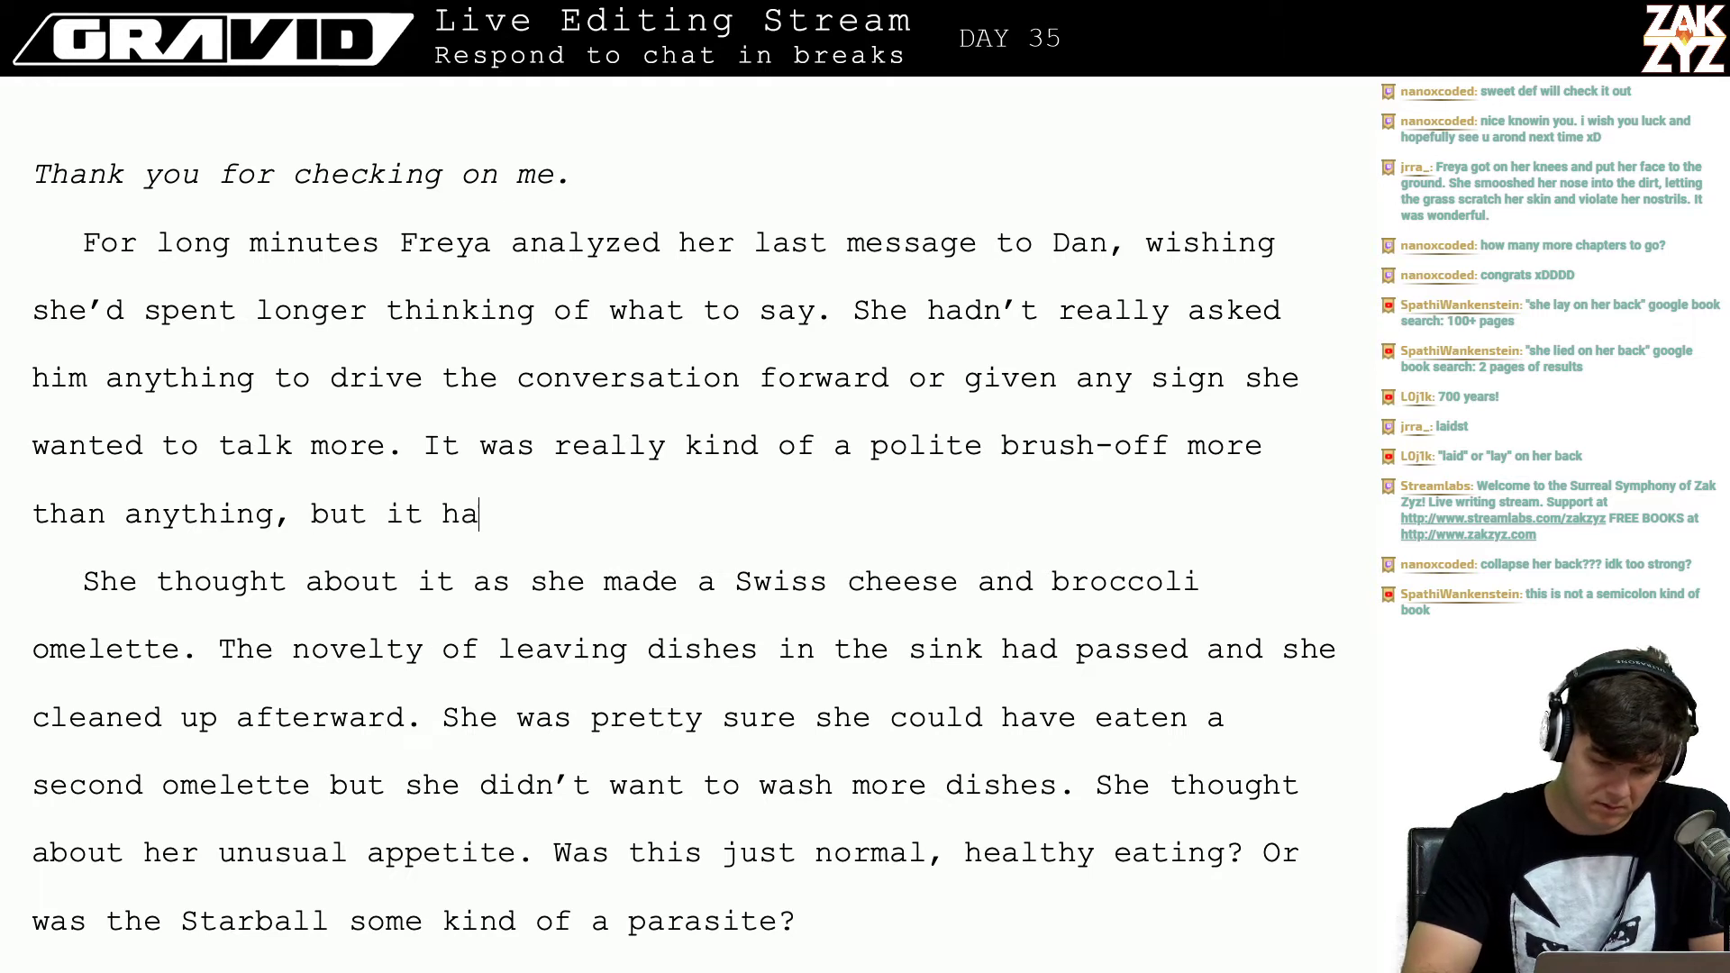
type("d been too long")
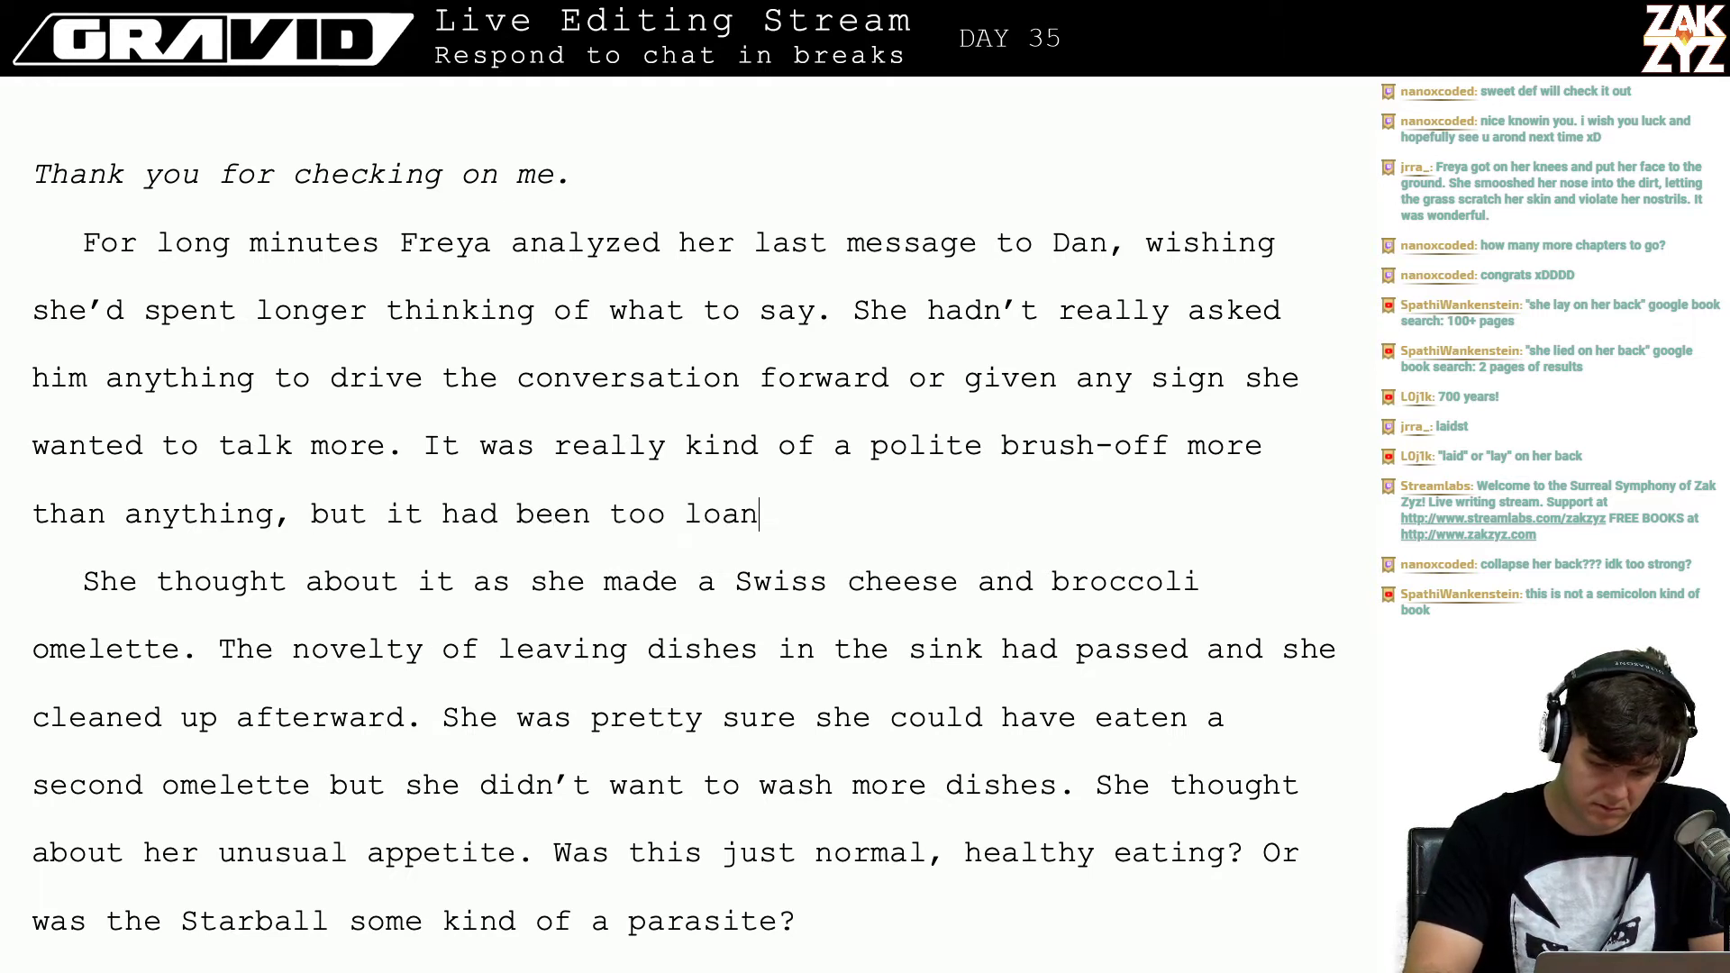
key("BackSpace")
key("BackSpace")
type("g now")
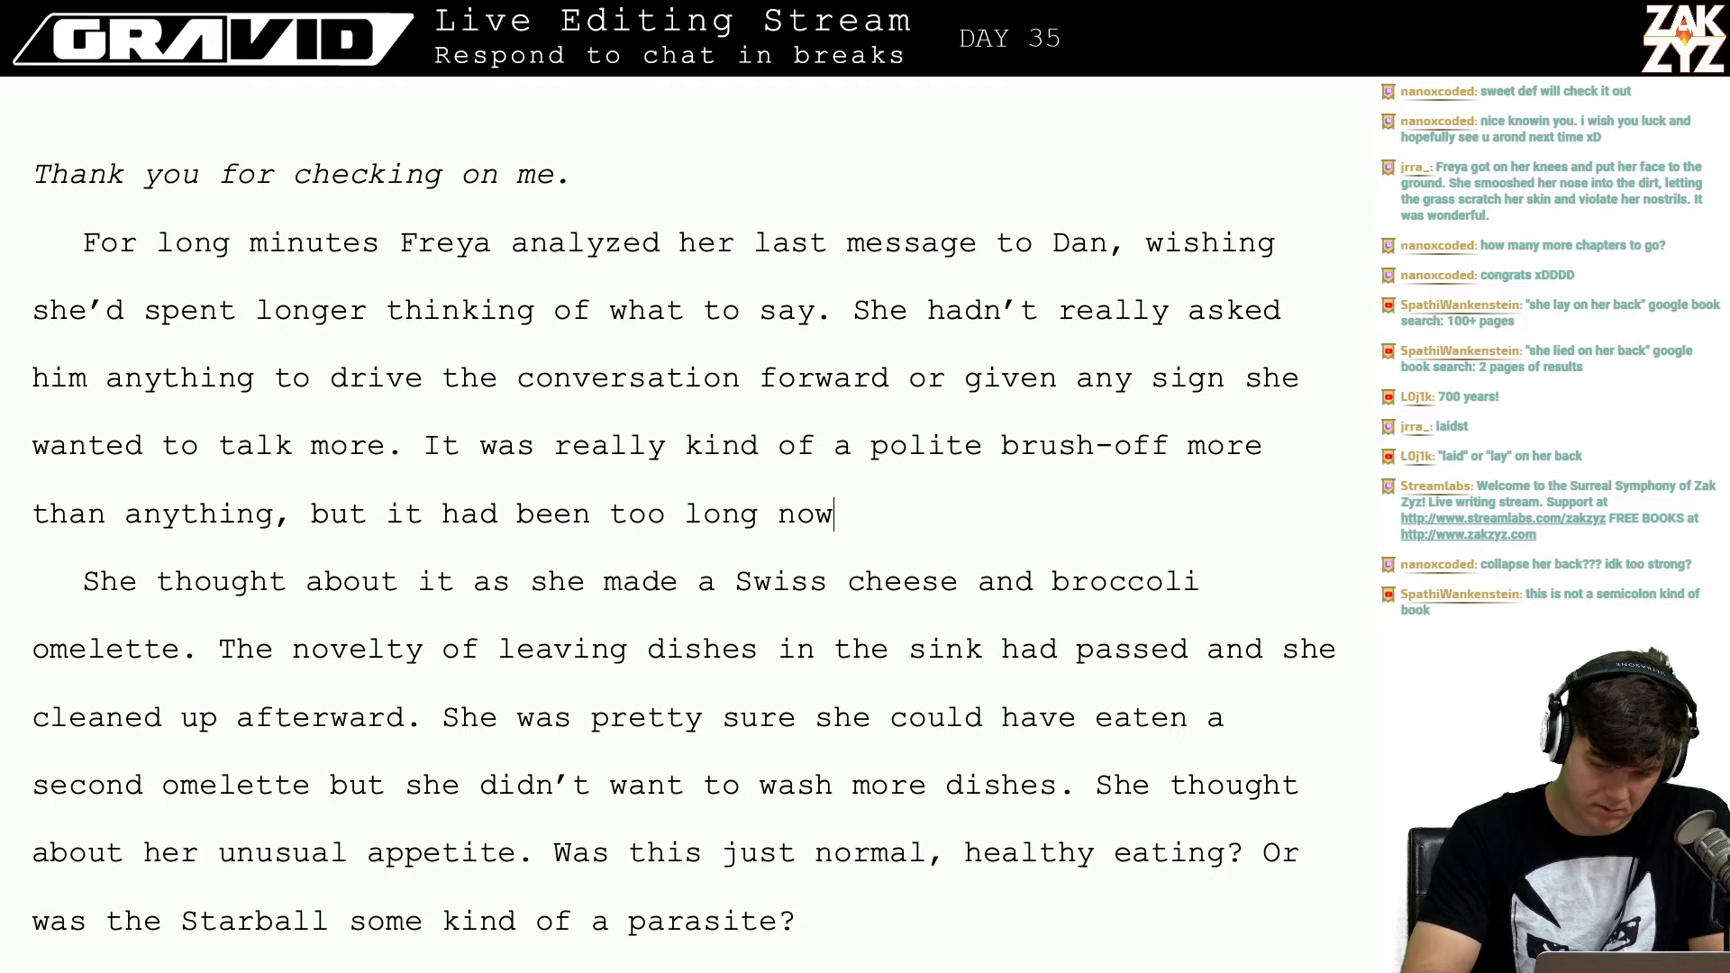
Step: End the clause with a period and add the sentence "Replying again would be weird." to close the paragraph
type(". Replying would be")
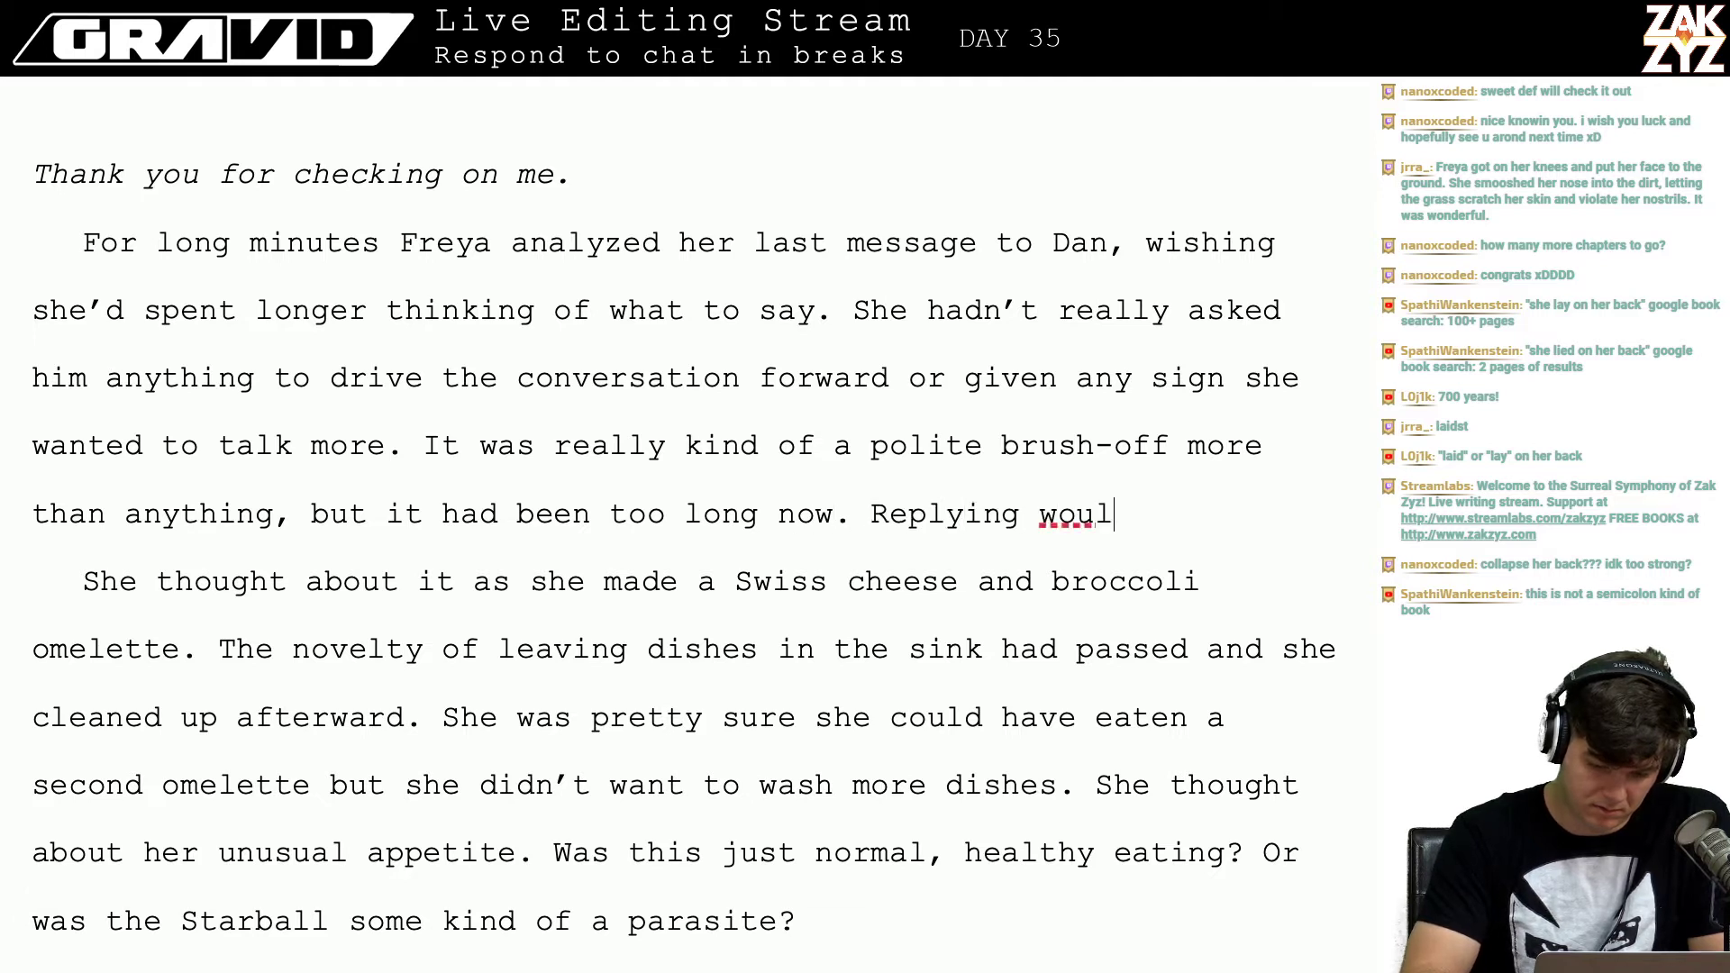
key("BackSpace")
key("BackSpace")
key("BackSpace")
key("BackSpace")
key("BackSpace")
key("BackSpace")
key("BackSpace")
key("BackSpace")
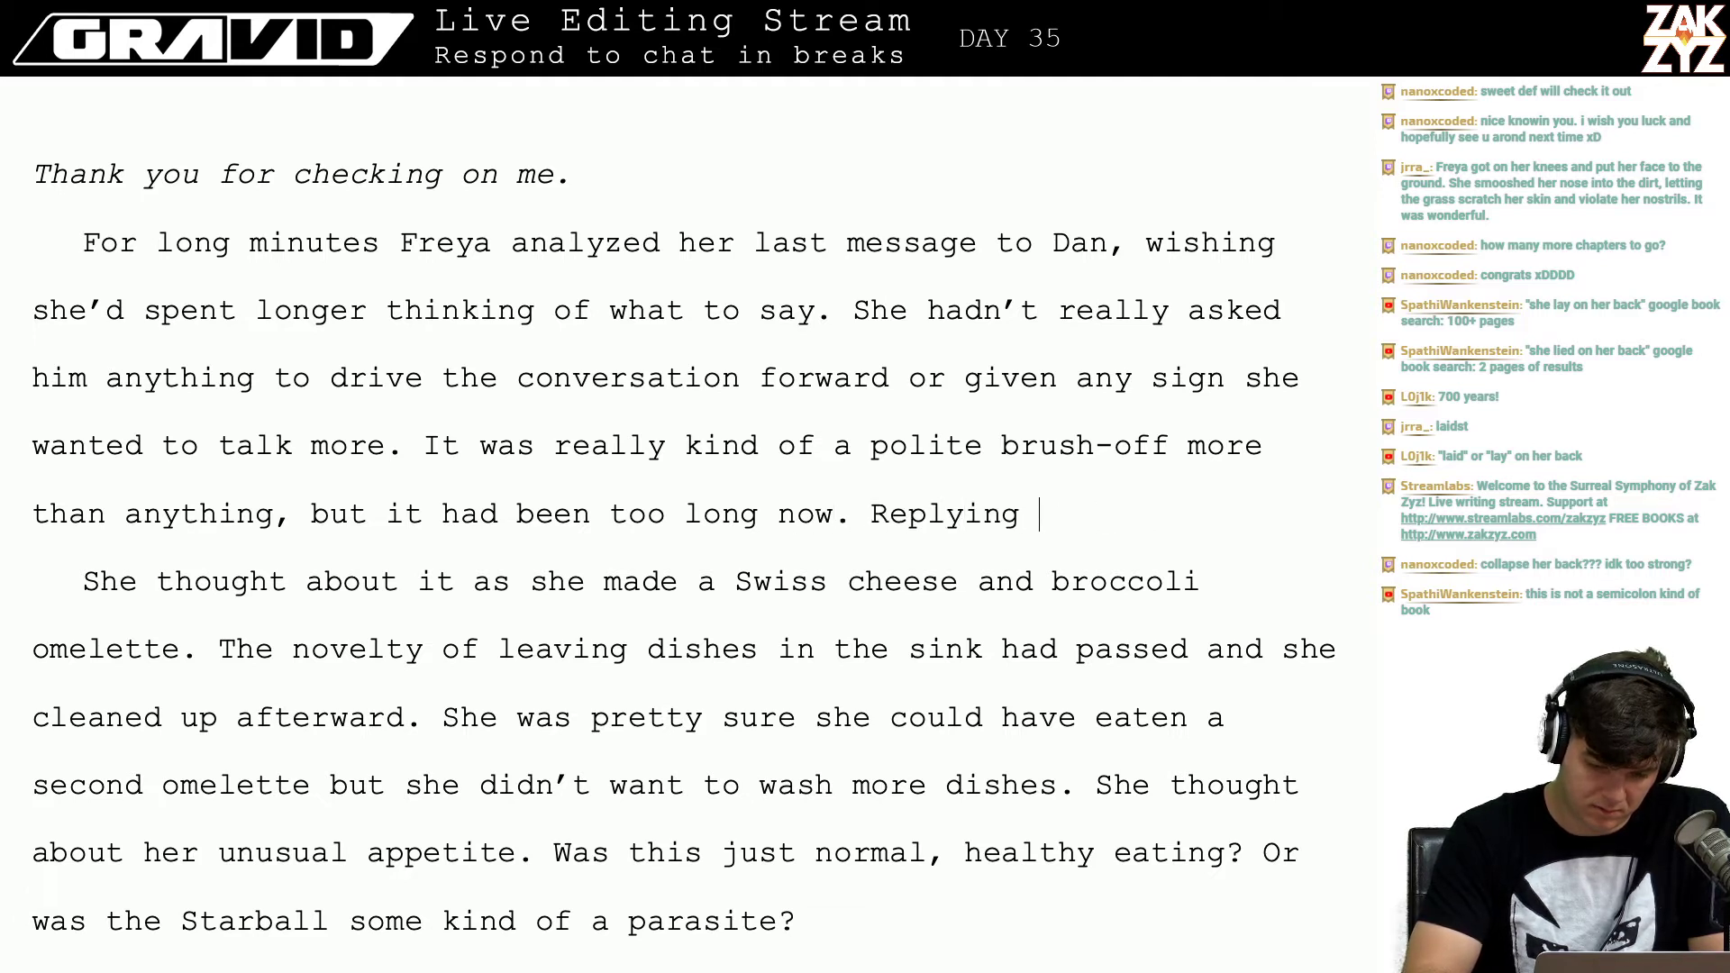
type("again would be weird.")
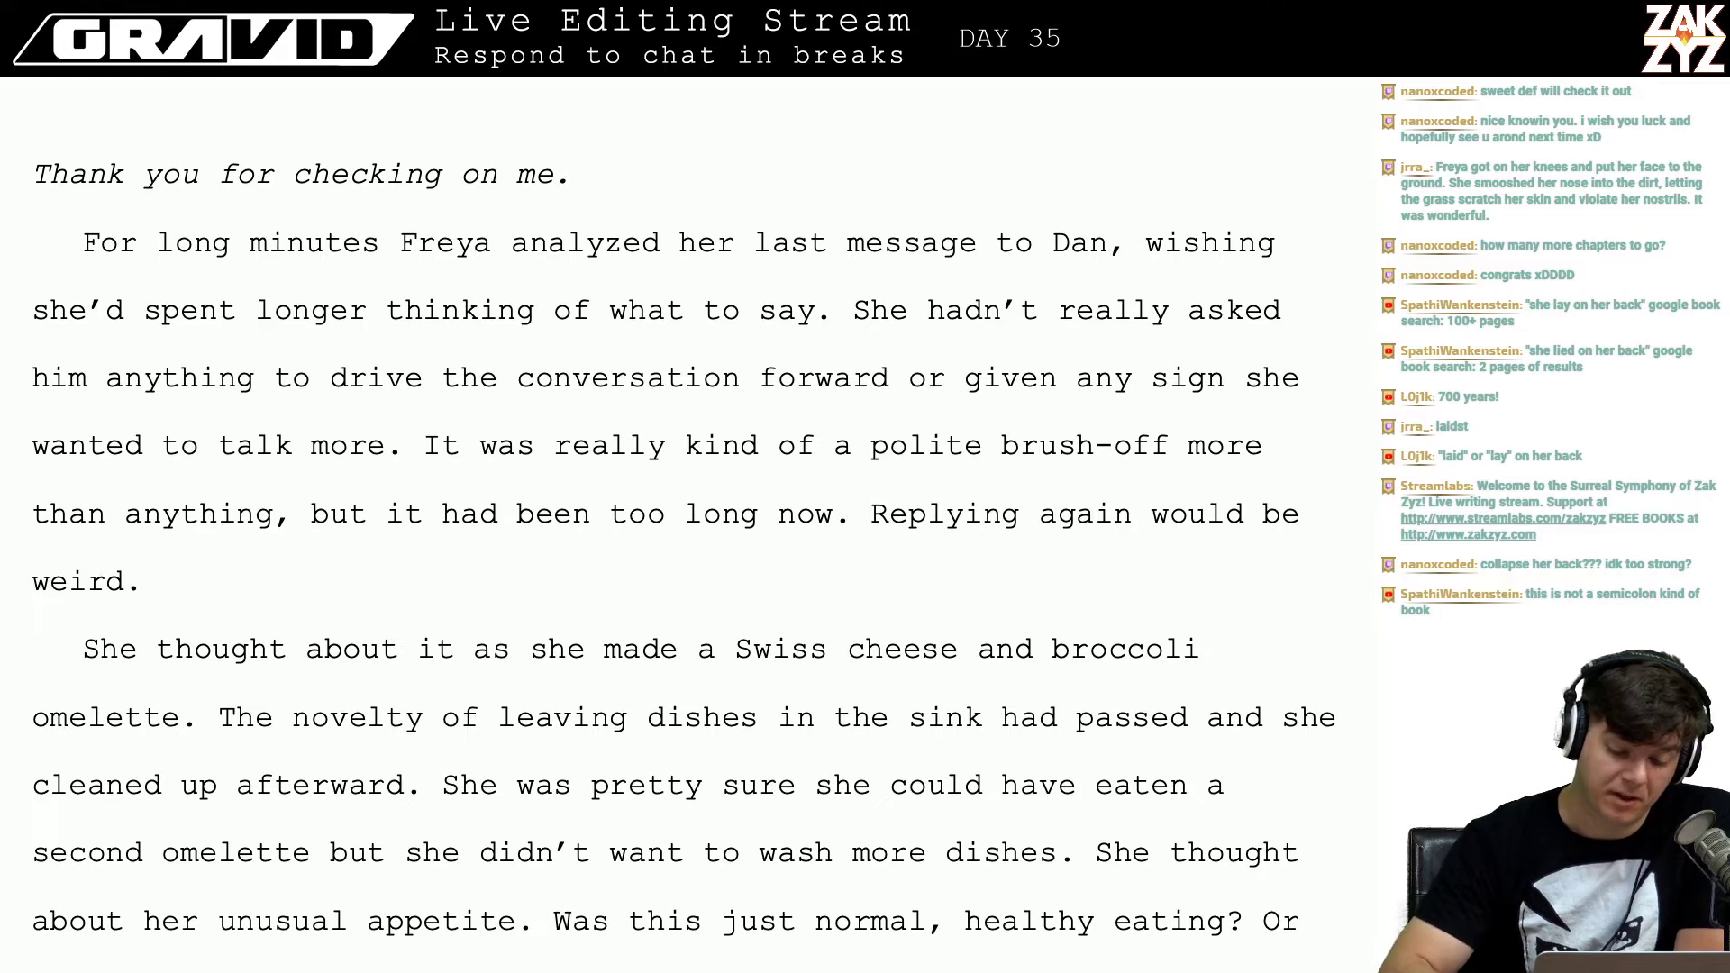
Step: Insert "immediately" before "afterward" in the omelette paragraph's sentence about cleaning up the dishes
scroll(291, 639, "down", 3)
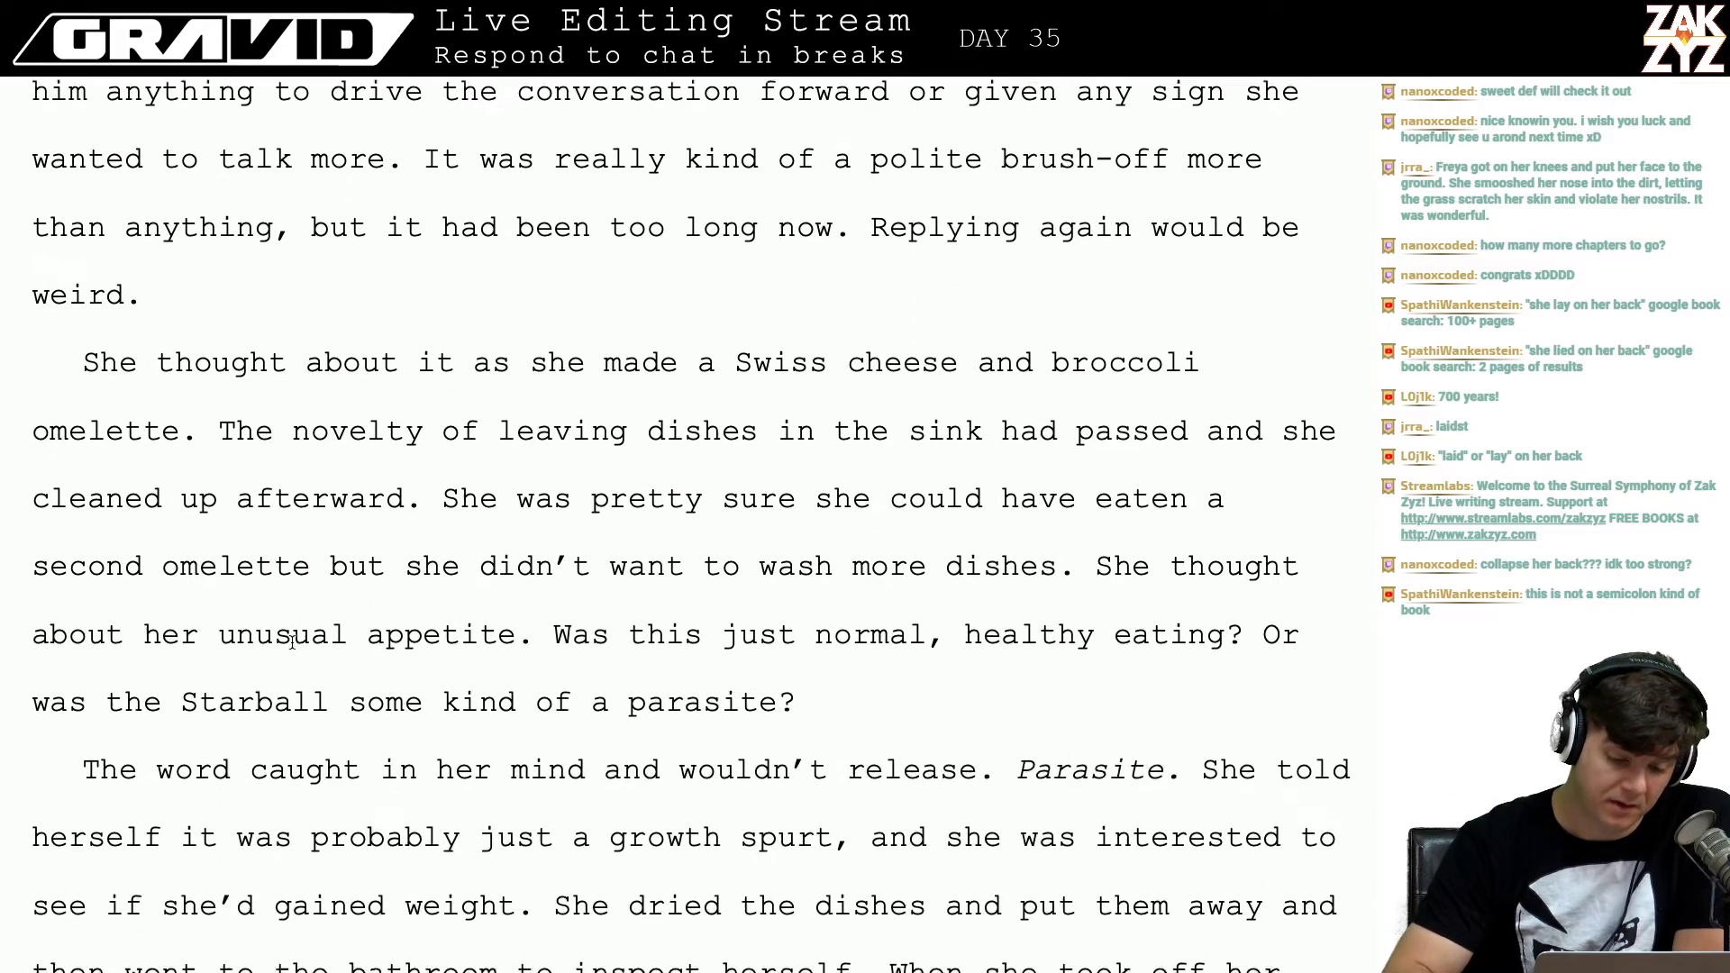
scroll(291, 640, "down", 1)
scroll(694, 424, "down", 1)
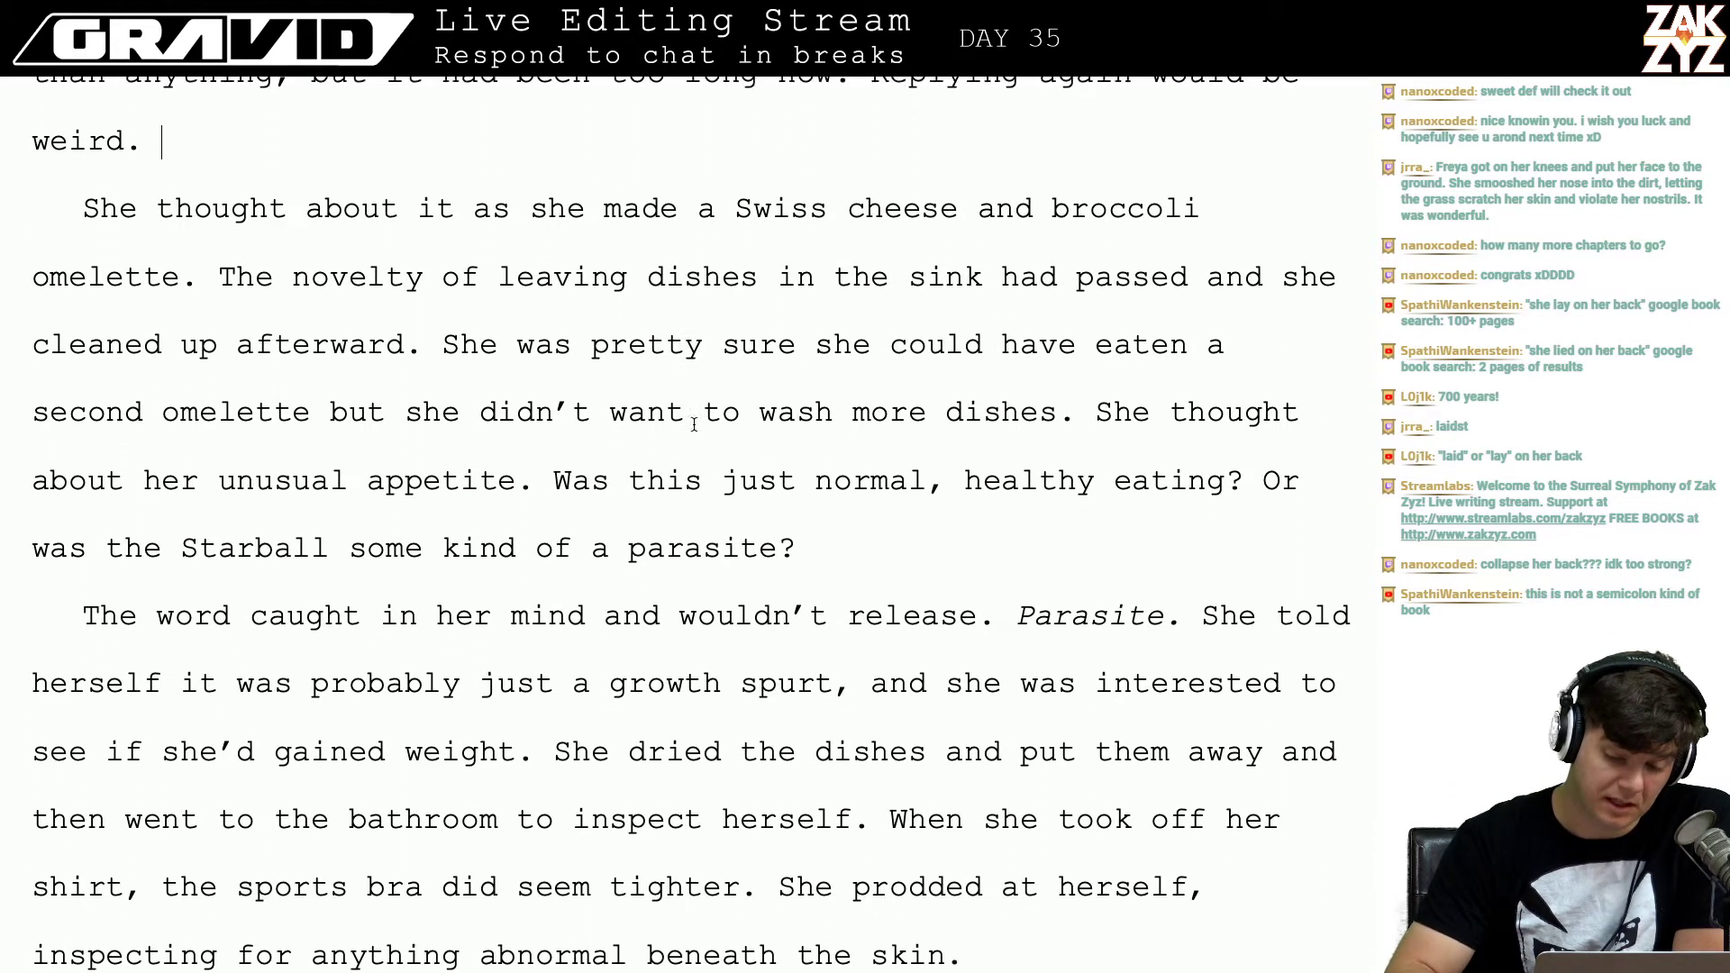
scroll(694, 423, "down", 1)
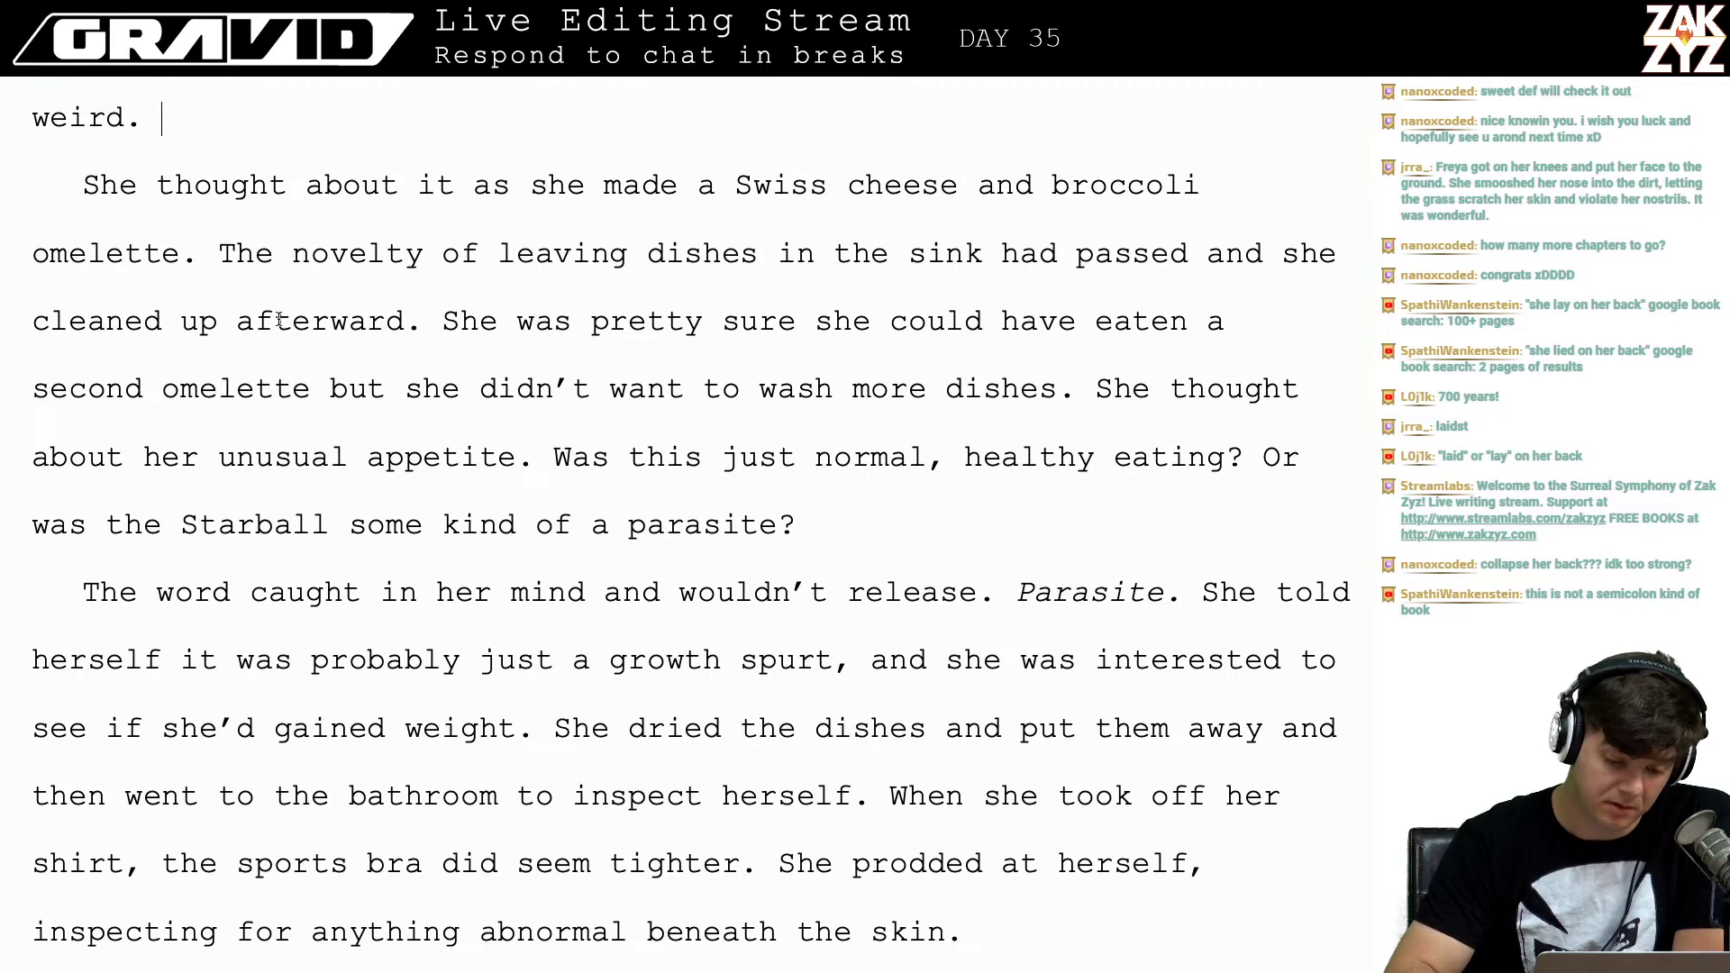
left_click(199, 321)
key("Right")
key("Right")
key("Right")
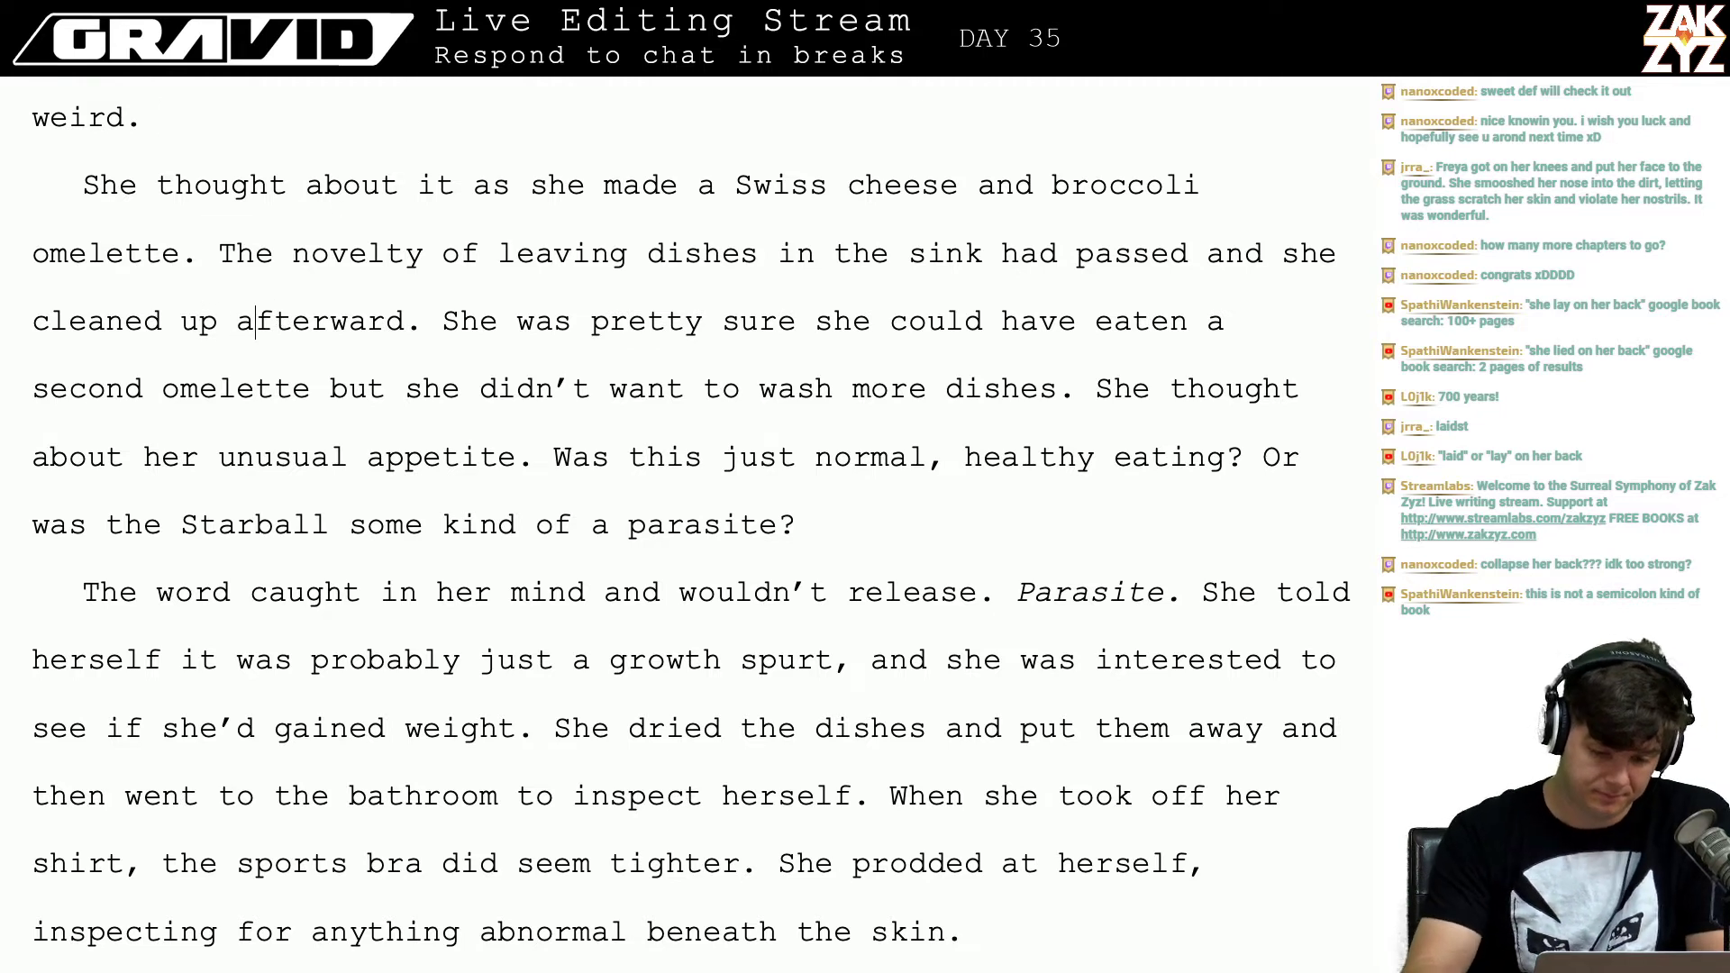
type("immediat")
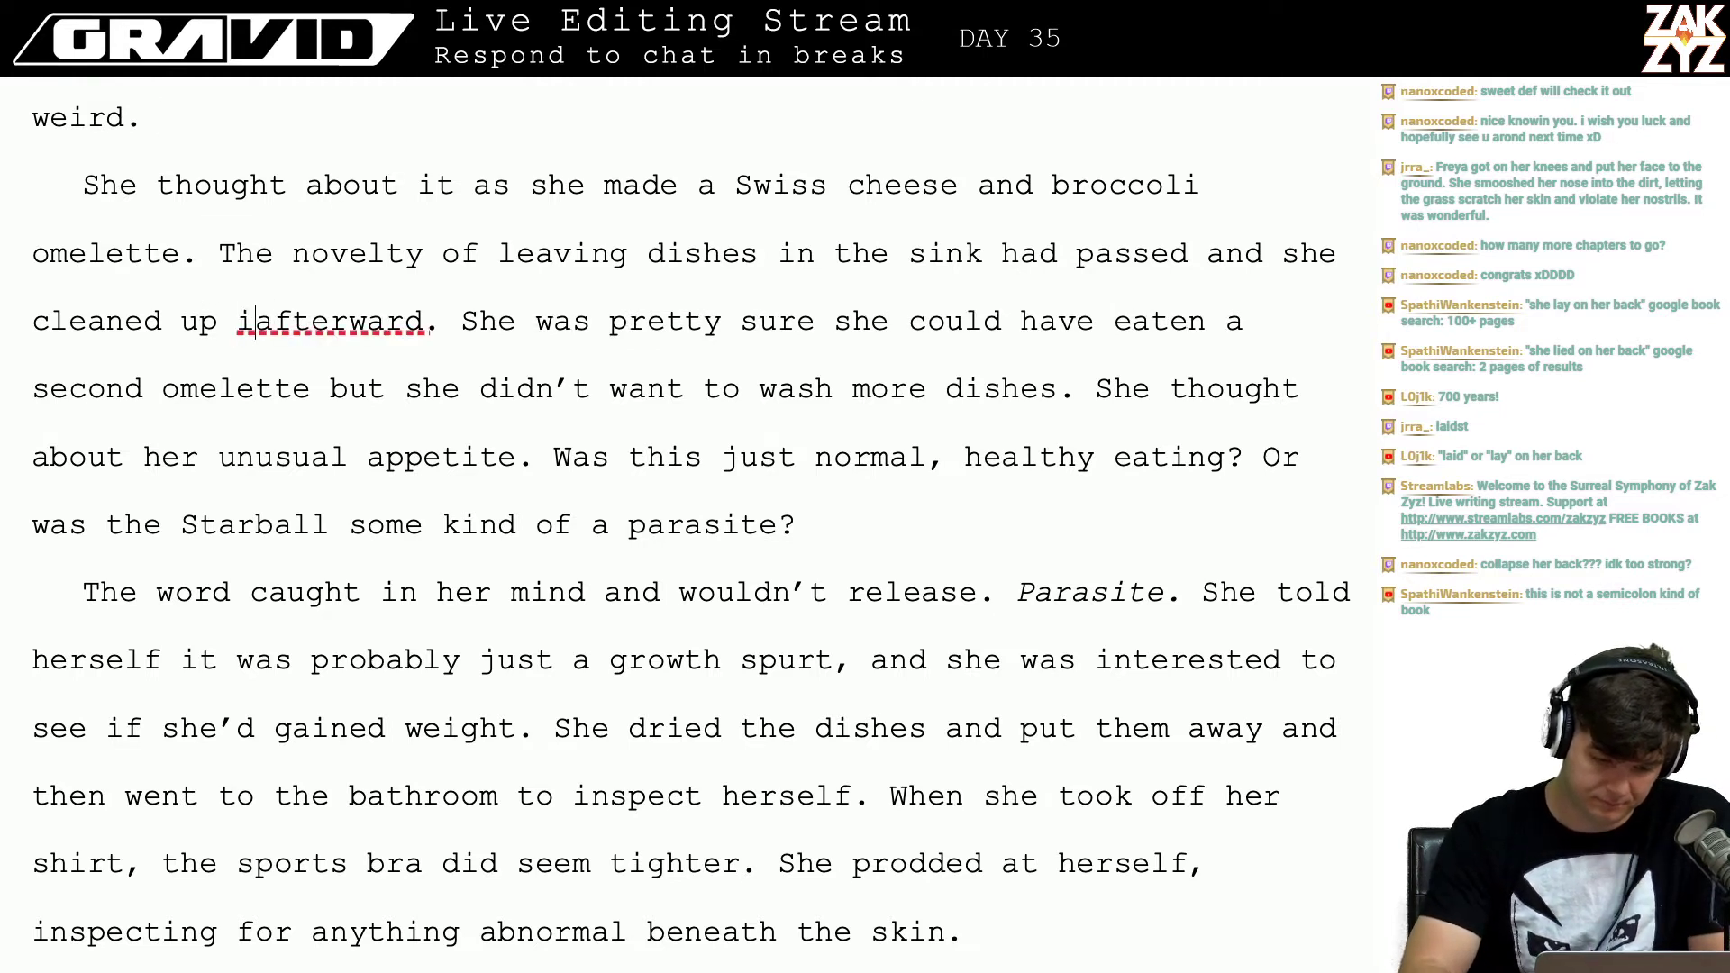
type("ely")
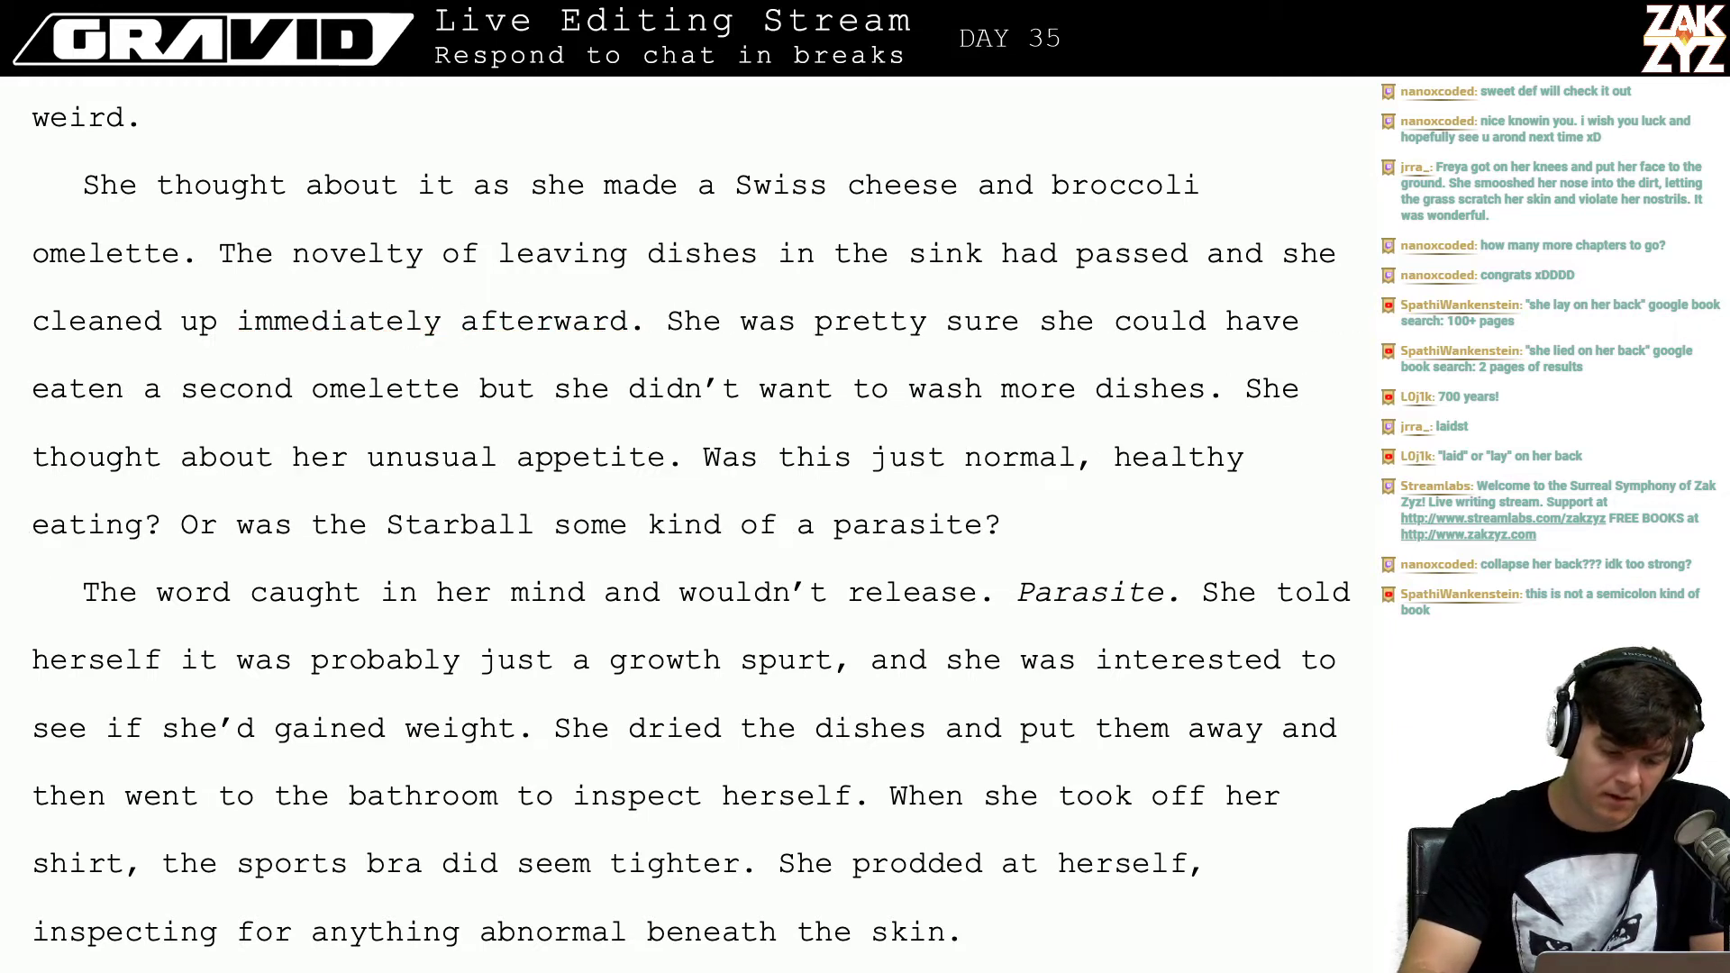
Step: Reread the sentence about eating a second omelette and not wanting to wash more dishes
key("Right")
key("Right")
key("Right")
key("Right")
key("Right")
key("Right")
key("Right")
key("Right")
key("Right")
key("Right")
key("Right")
key("Right")
key("Right")
key("Right")
key("Right")
key("Right")
key("Right")
key("Right")
key("Right")
key("Right")
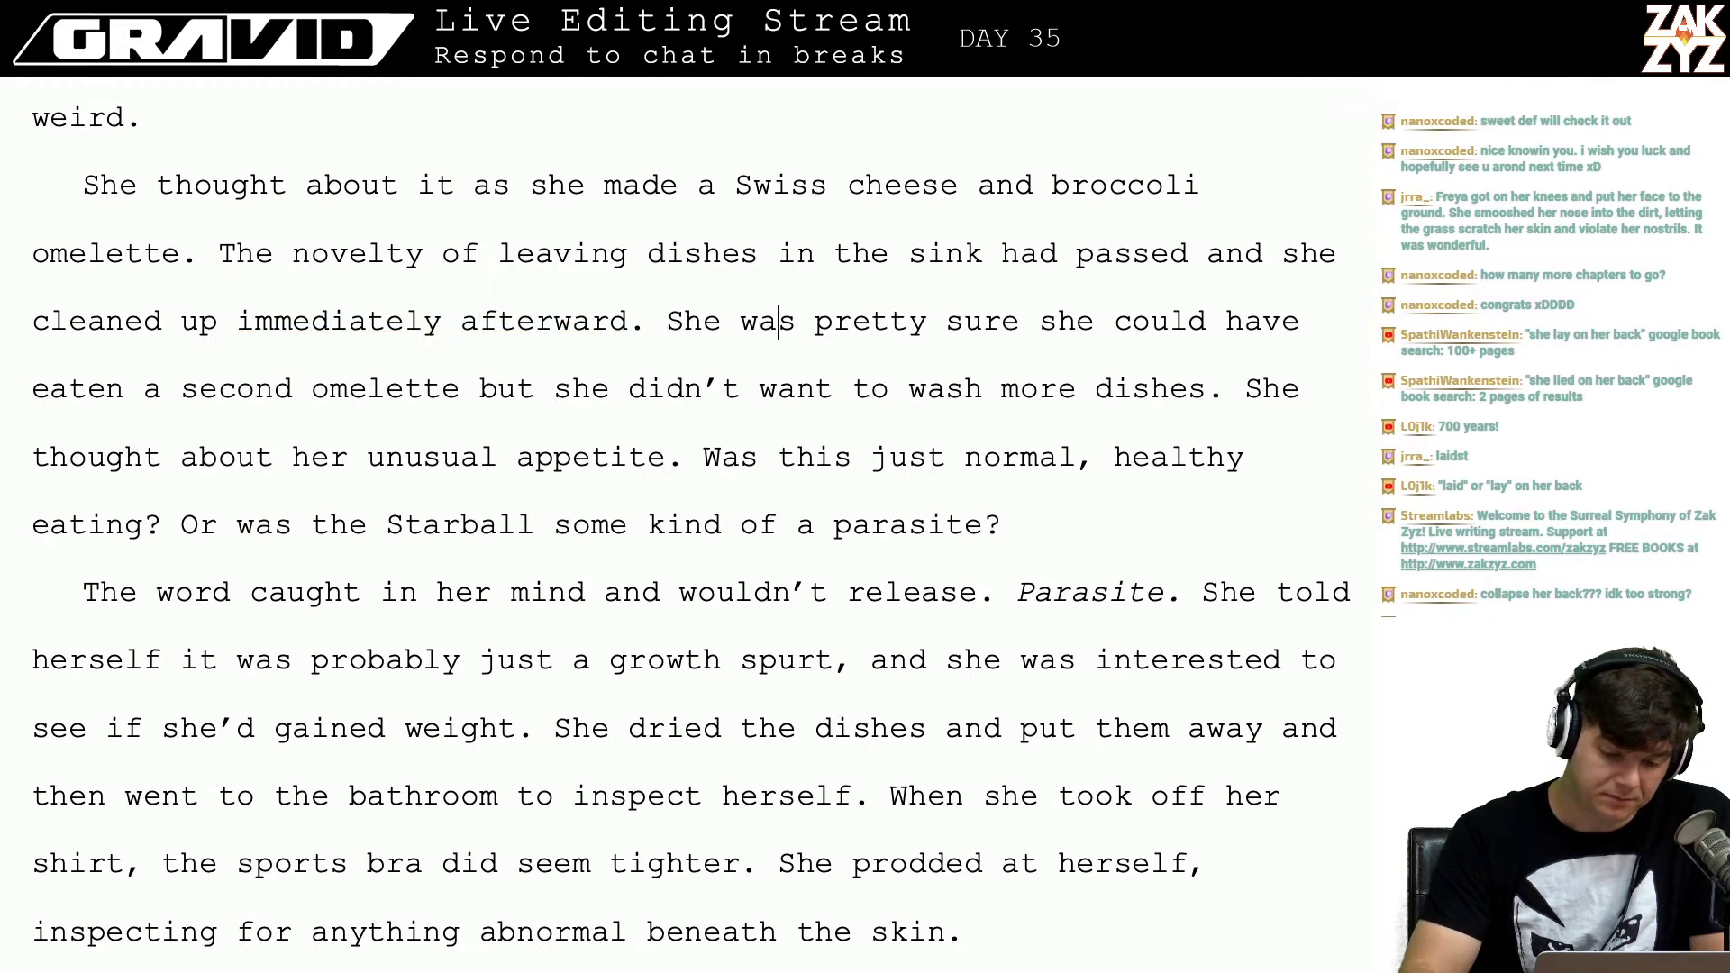
key("Right")
key("Right")
key("Right")
key("Right")
key("Right")
key("Right")
key("Right")
key("Right")
key("Right")
key("Right")
key("Right")
key("Right")
key("Right")
key("Right")
key("Right")
key("Right")
key("Right")
key("Right")
key("Right")
key("Right")
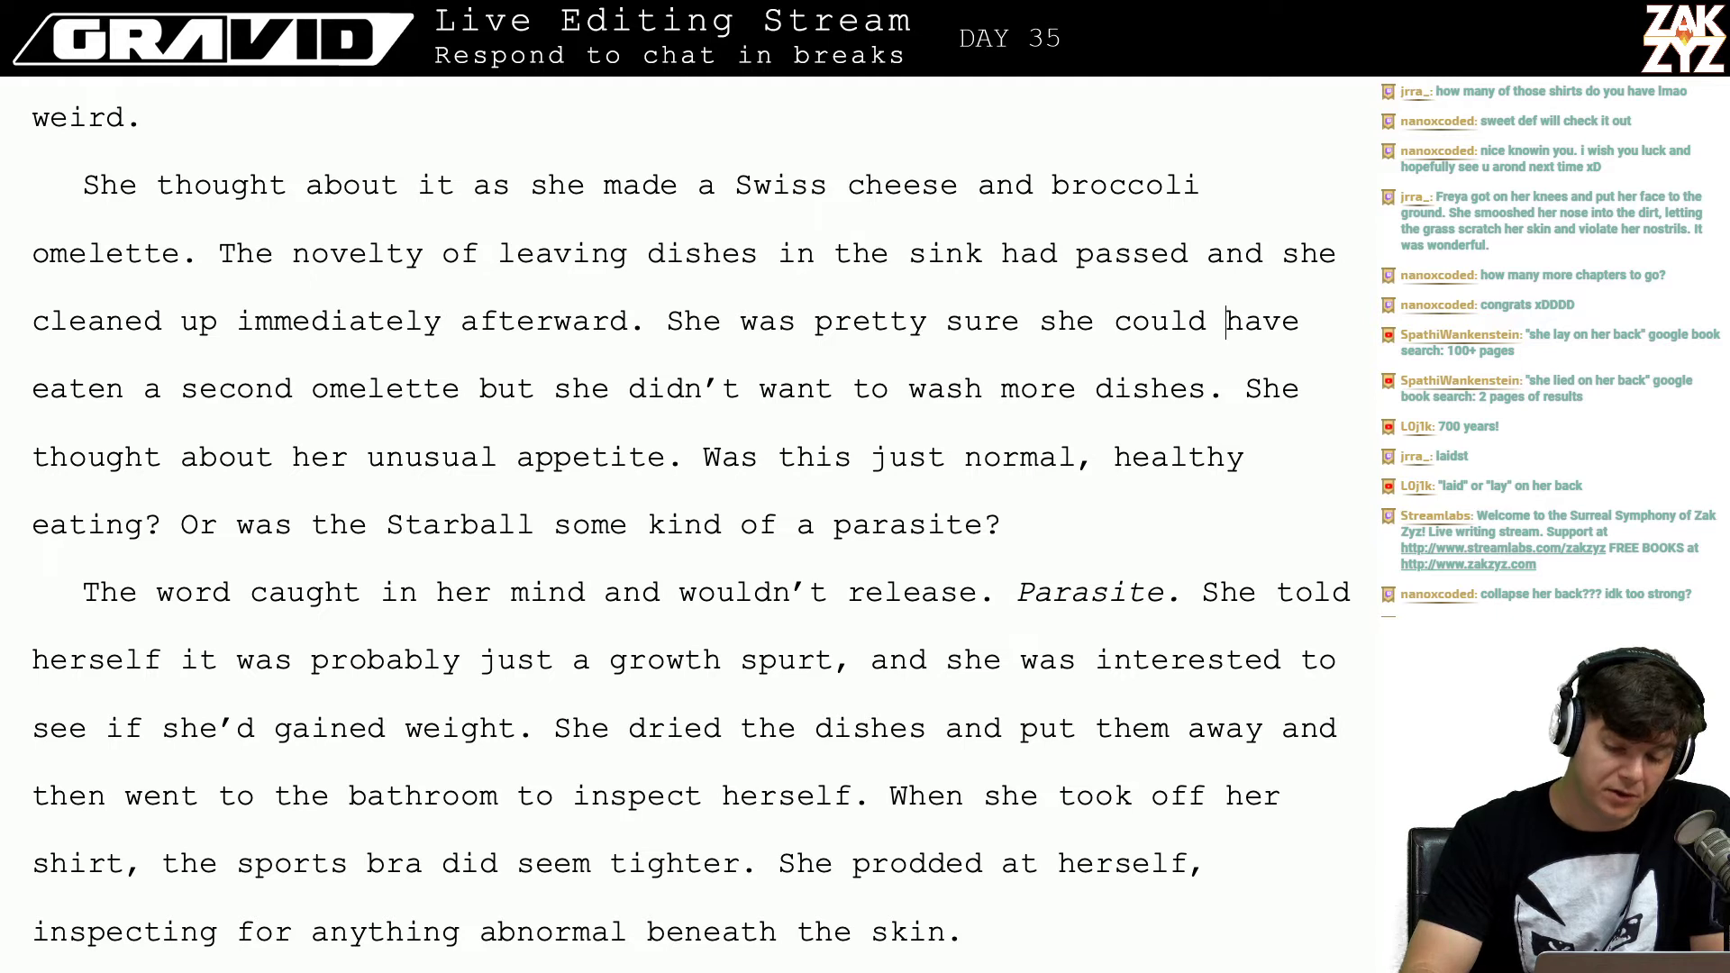
key("Right")
key("Right")
key("Right")
key("Right")
key("Right")
key("Right")
key("Right")
key("Right")
key("Right")
key("Right")
key("Right")
key("Right")
key("Right")
key("Right")
key("Right")
key("Right")
key("Right")
key("Right")
key("Right")
key("Right")
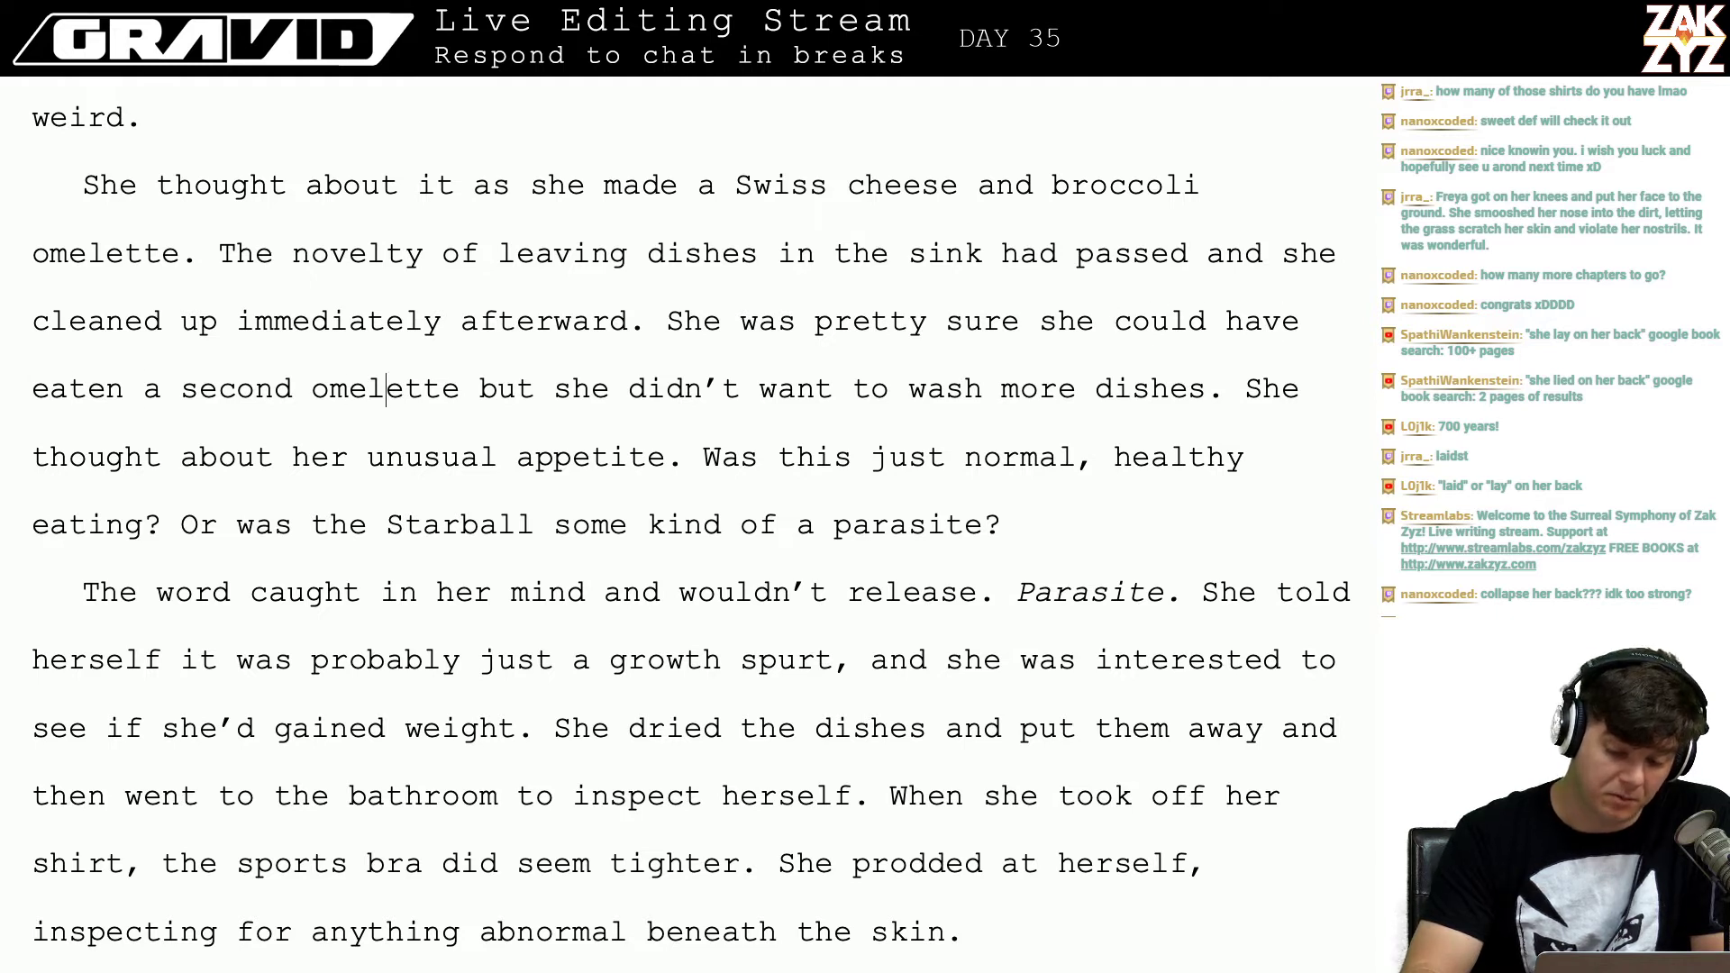
key("Right")
key("Right")
key("Down")
key("Up")
key("Right")
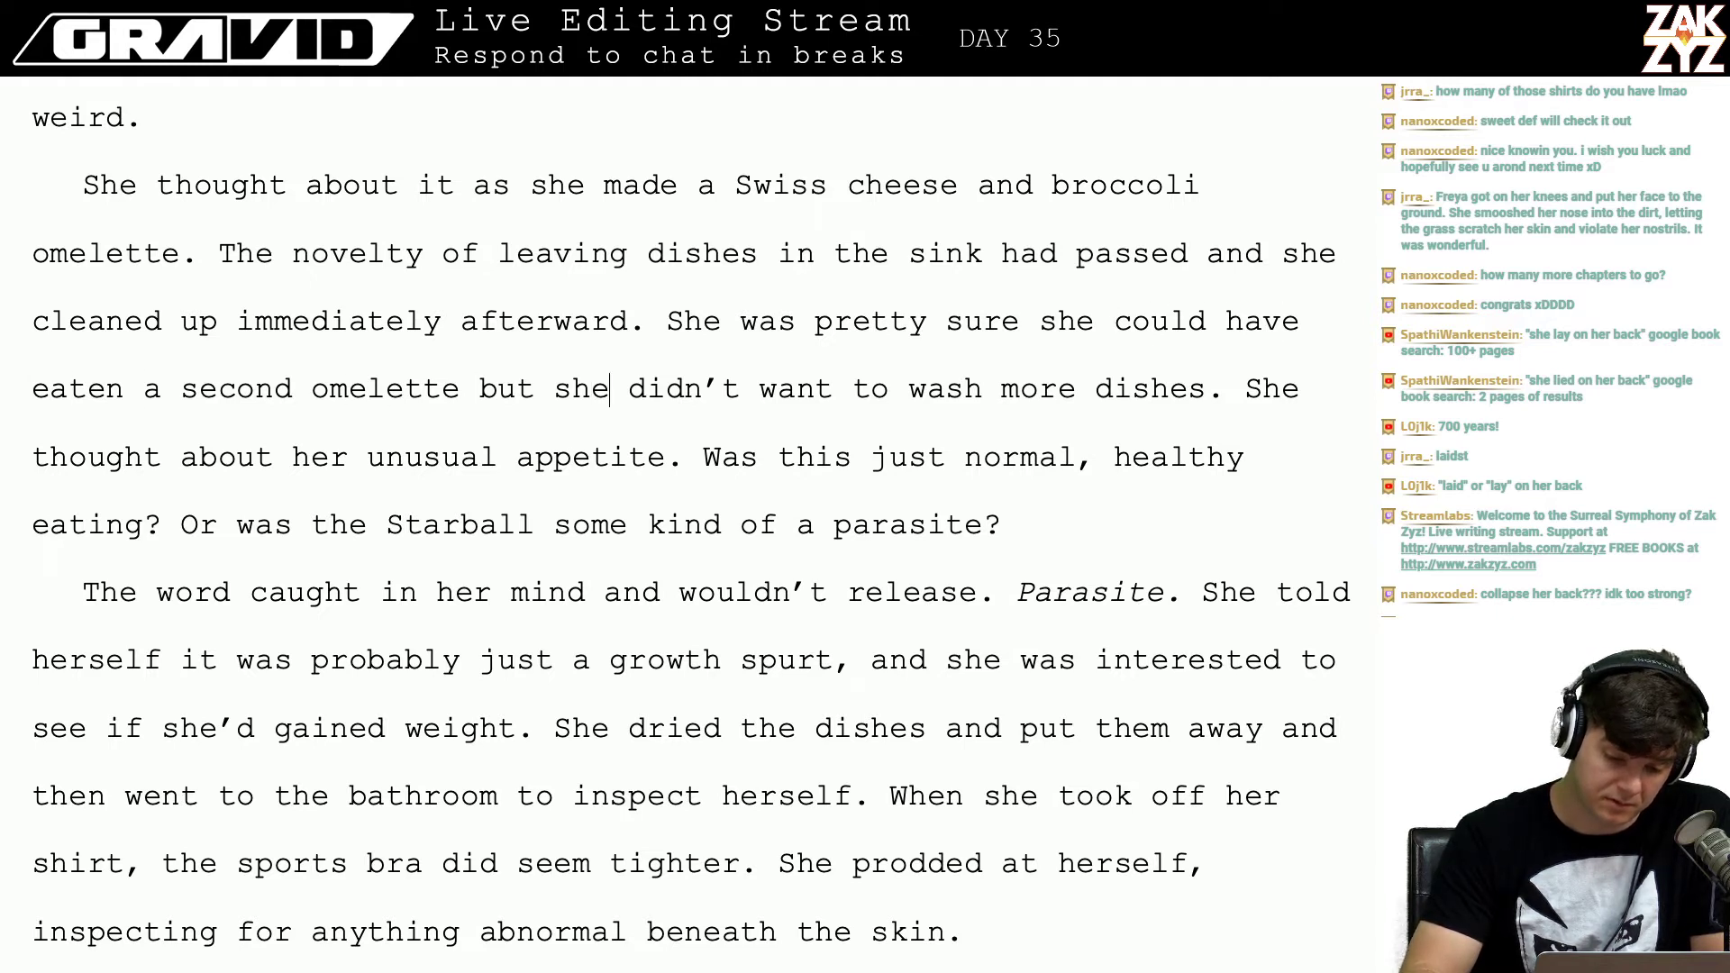
key("Right")
key("Right")
Step: Insert "Ten minutes later she was still hungry," after "cleaned up immediately afterward." in the omelette paragraph
key("Up")
key("Right")
key("Left")
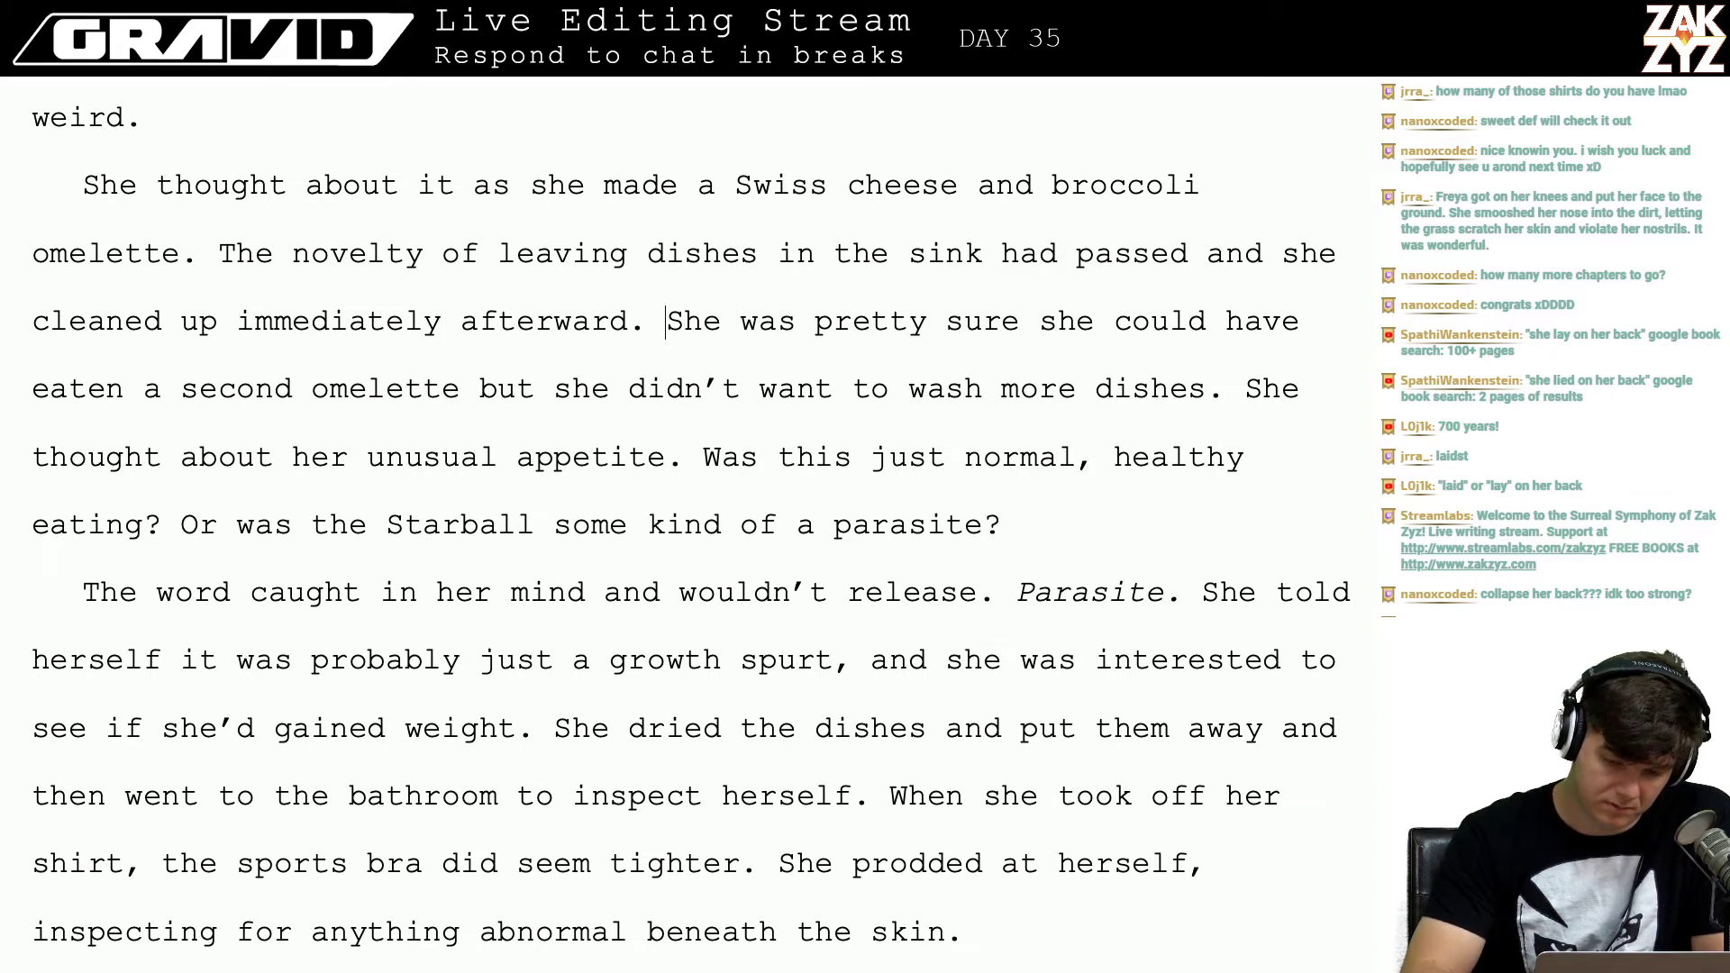
key("Down")
key("Up")
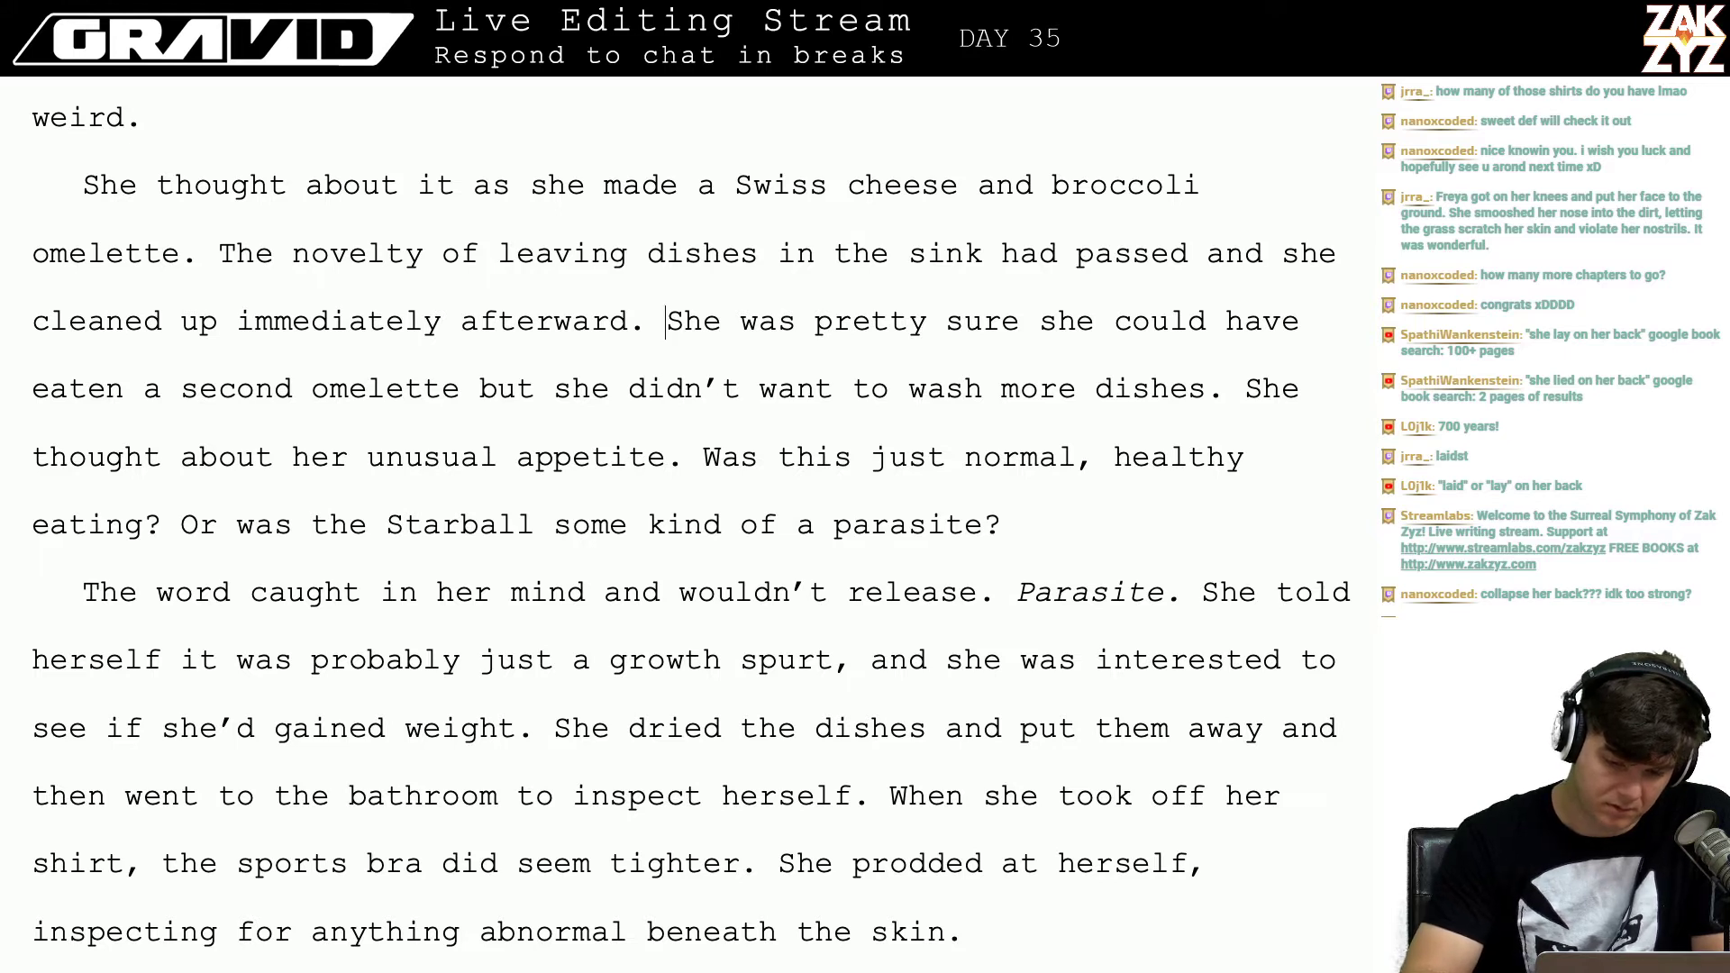
key("Right")
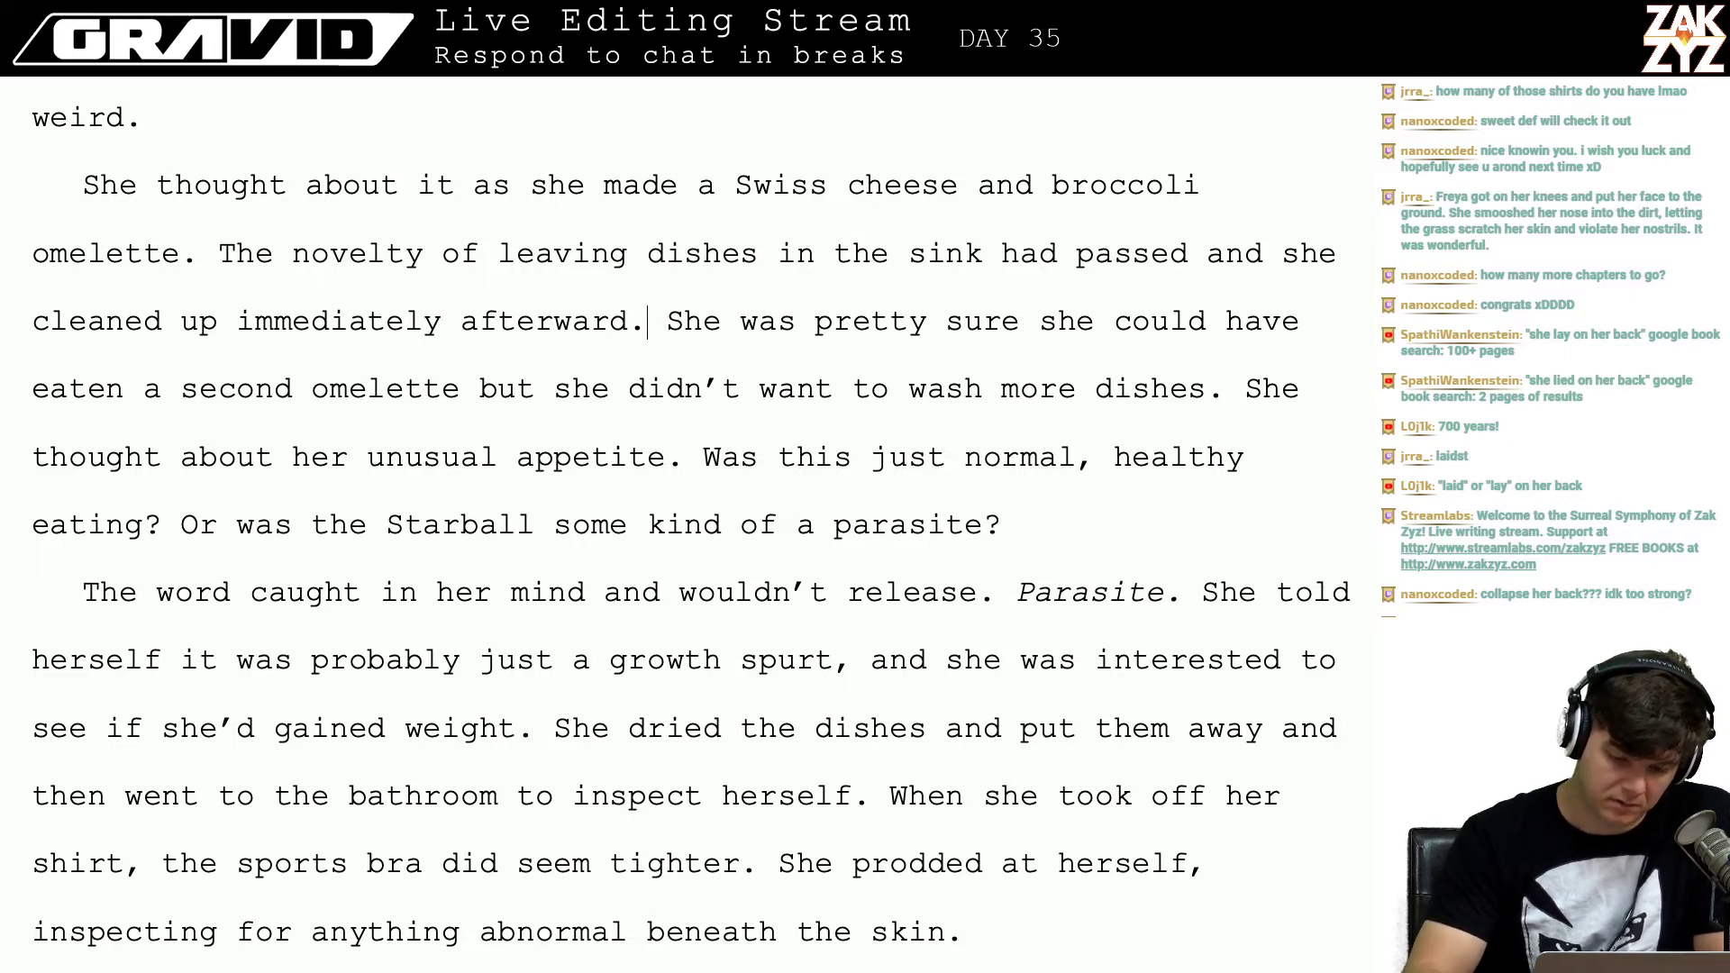
key("Right")
type("Ten minu")
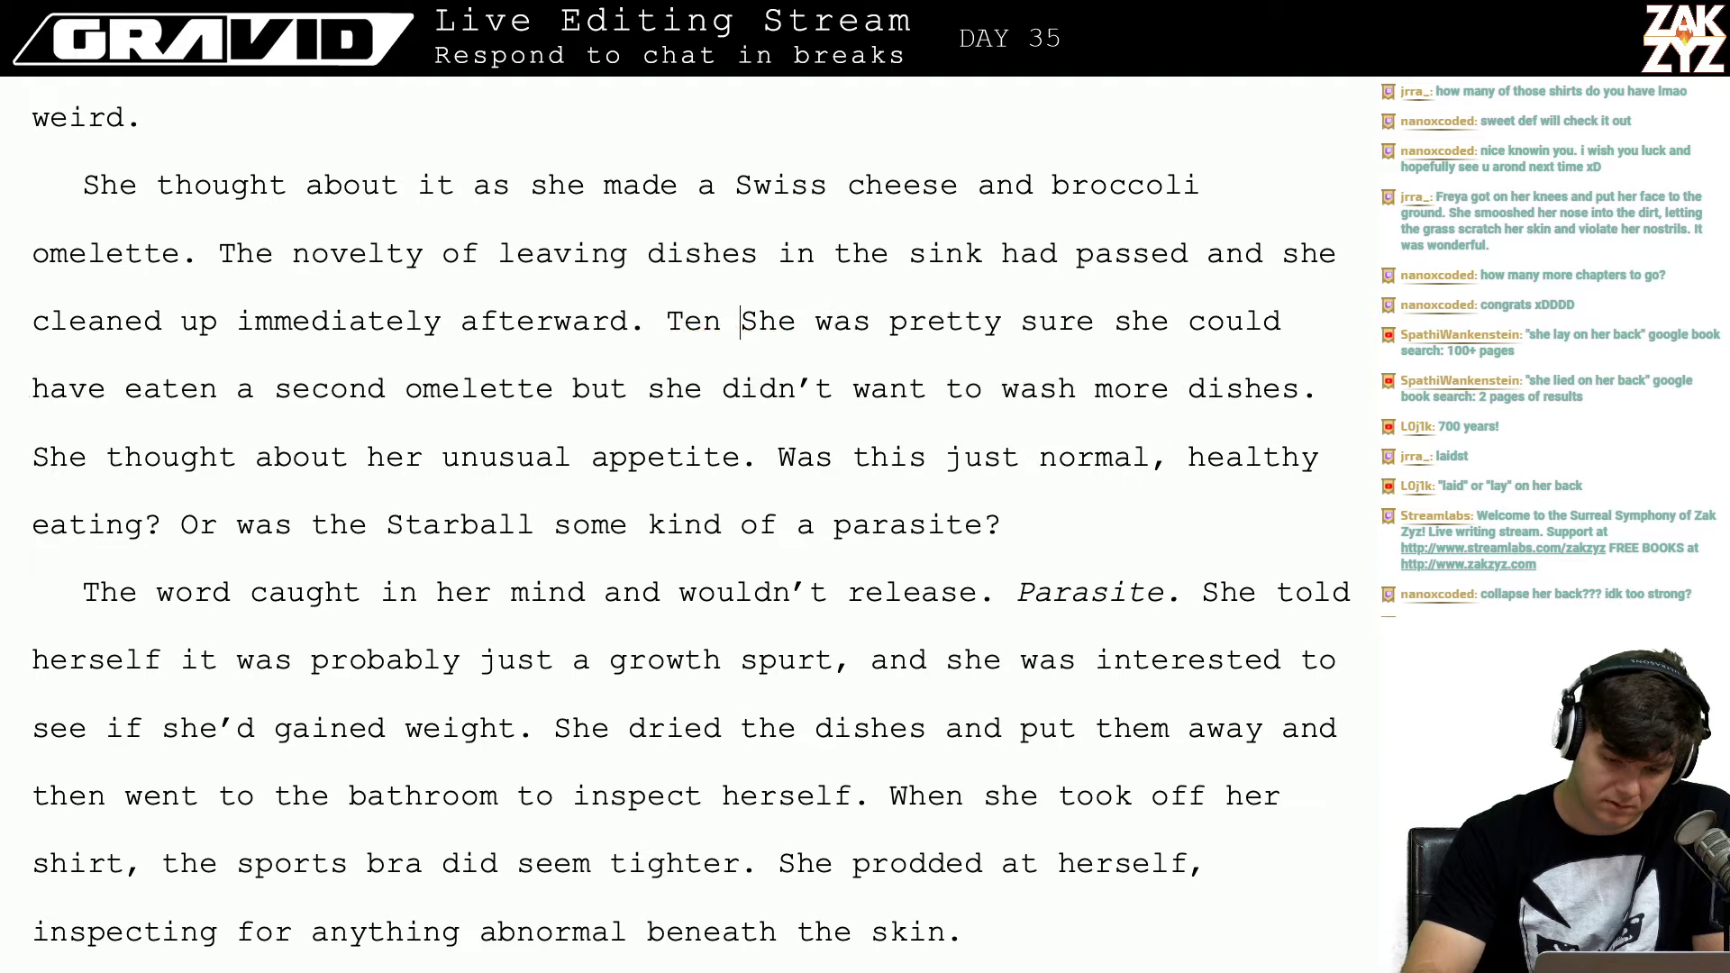
type("tes later she ")
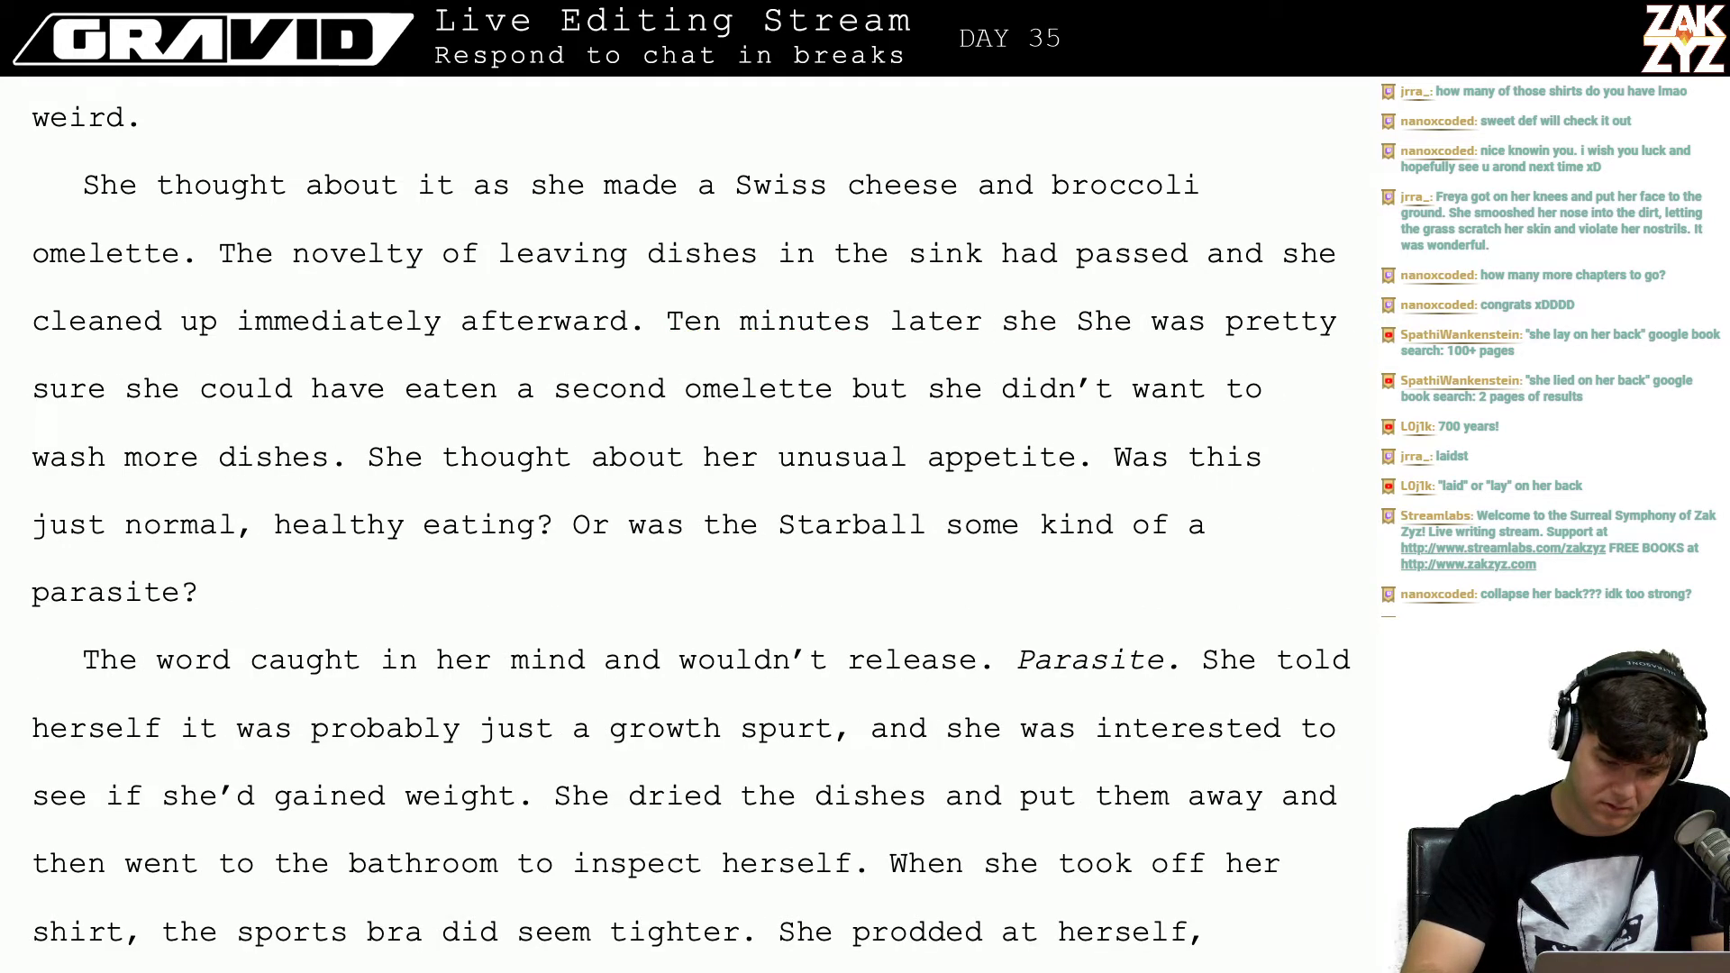
type("real")
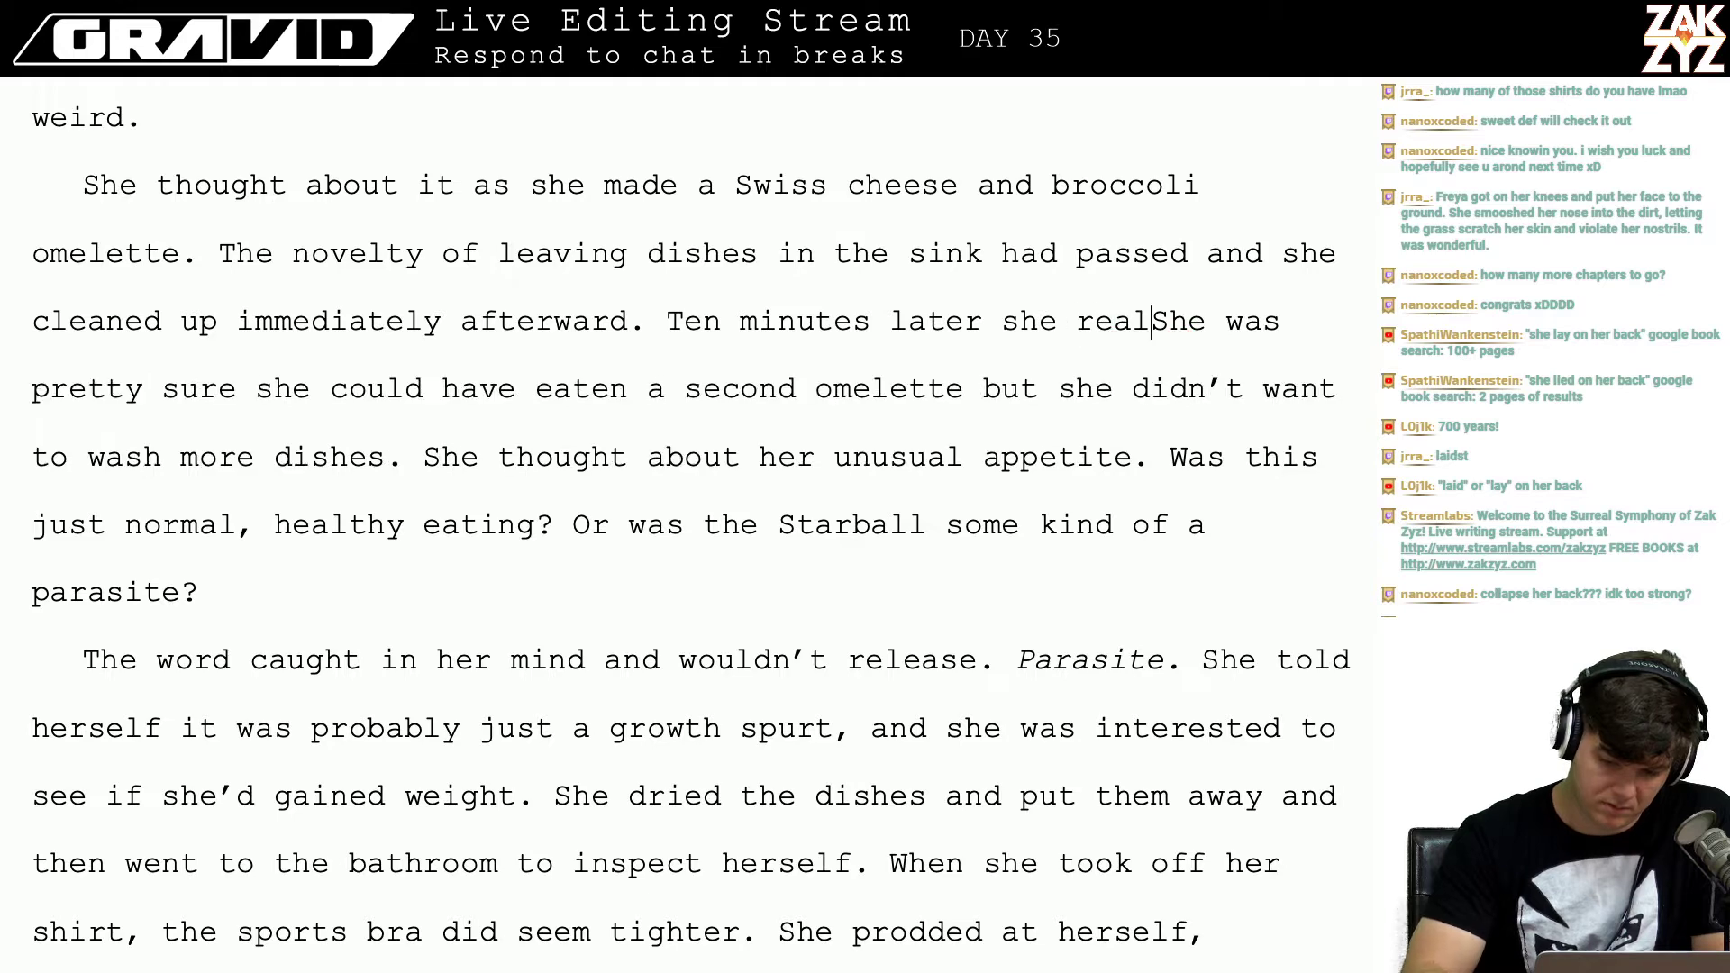
key("BackSpace")
key("BackSpace")
key("BackSpace")
key("BackSpace")
type("was still h")
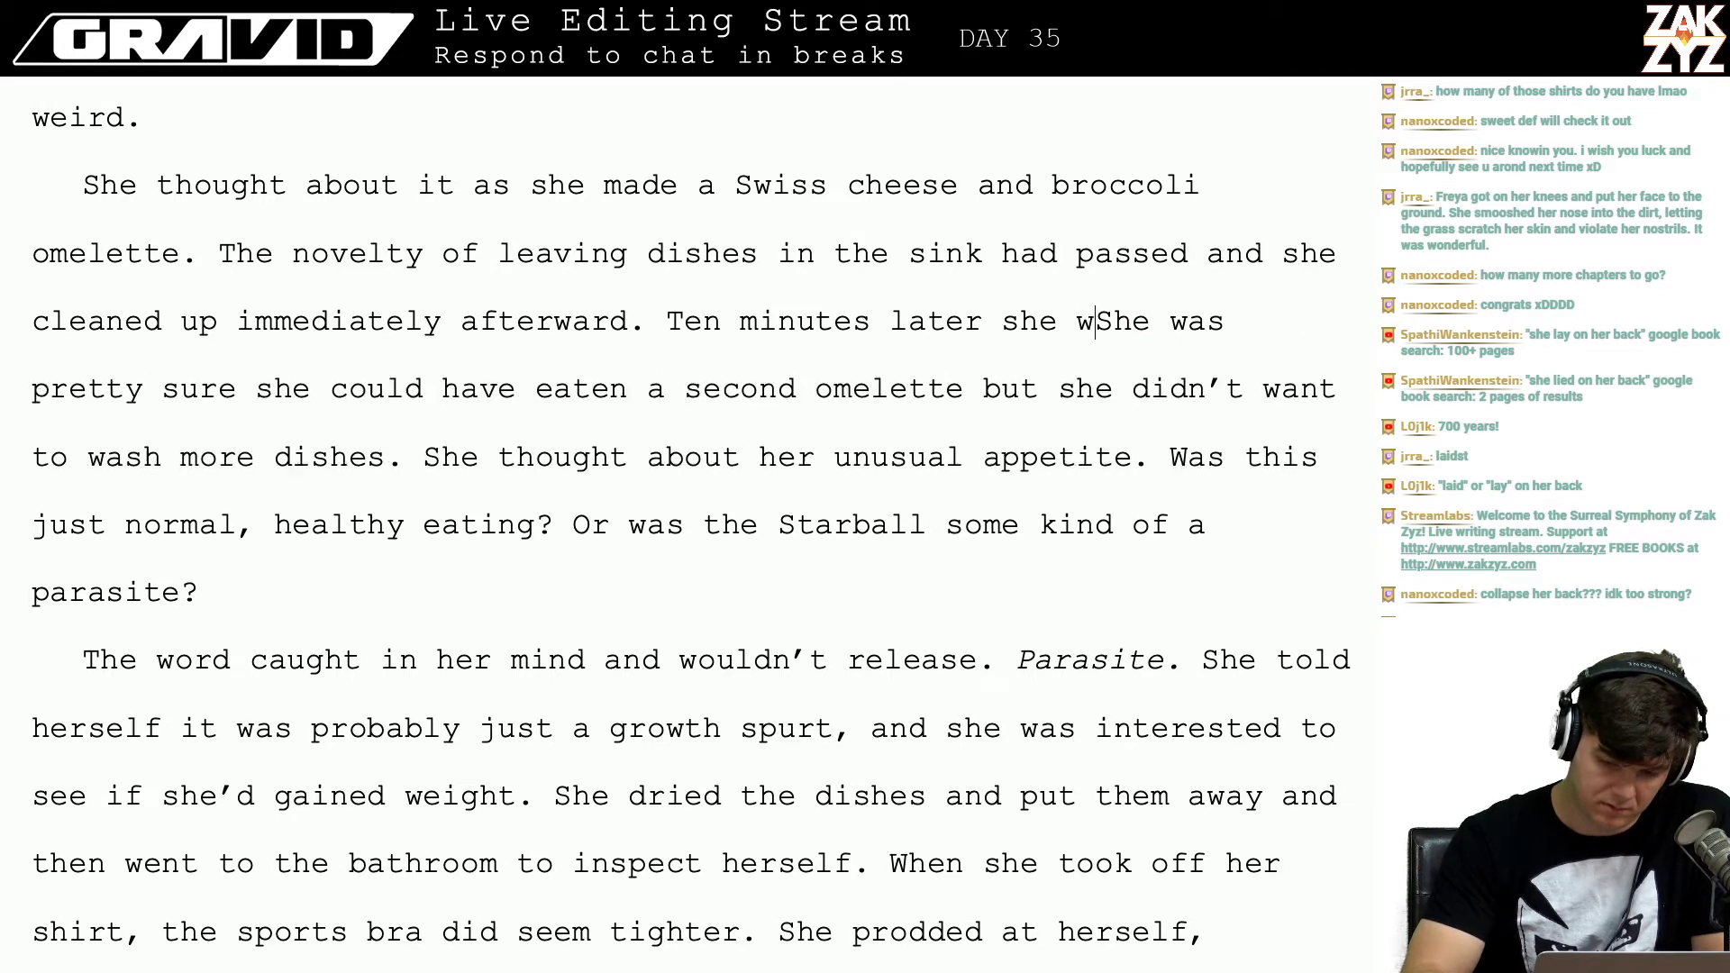
type("ungr")
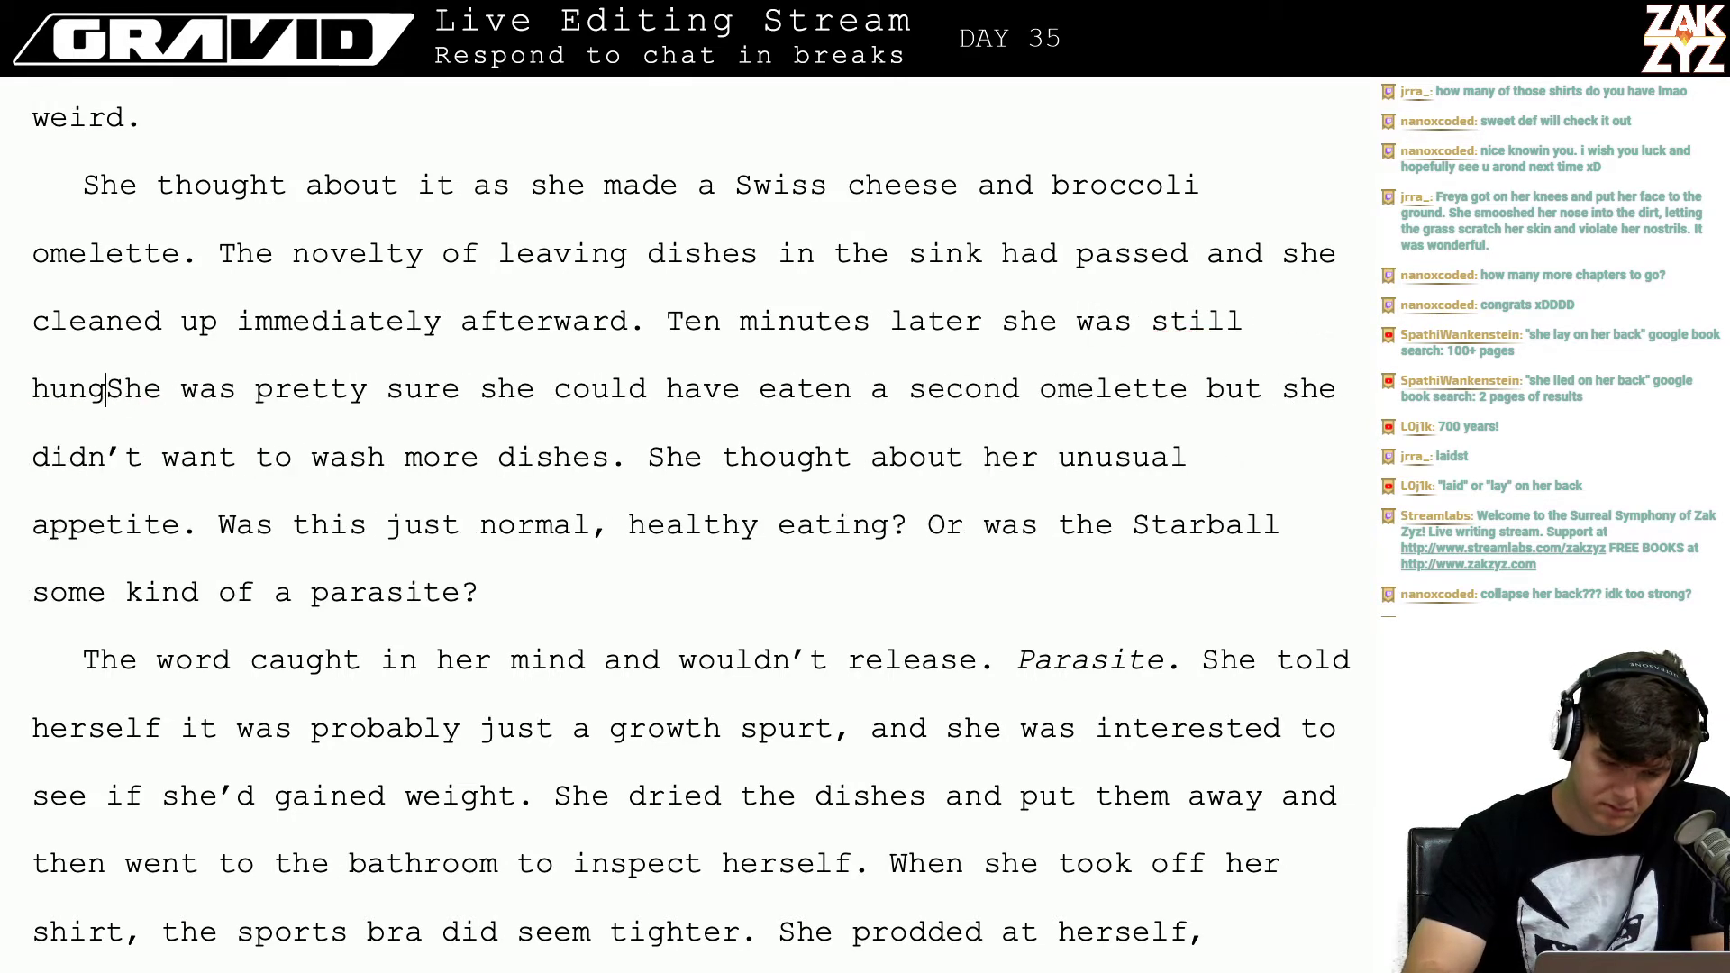
type("y,")
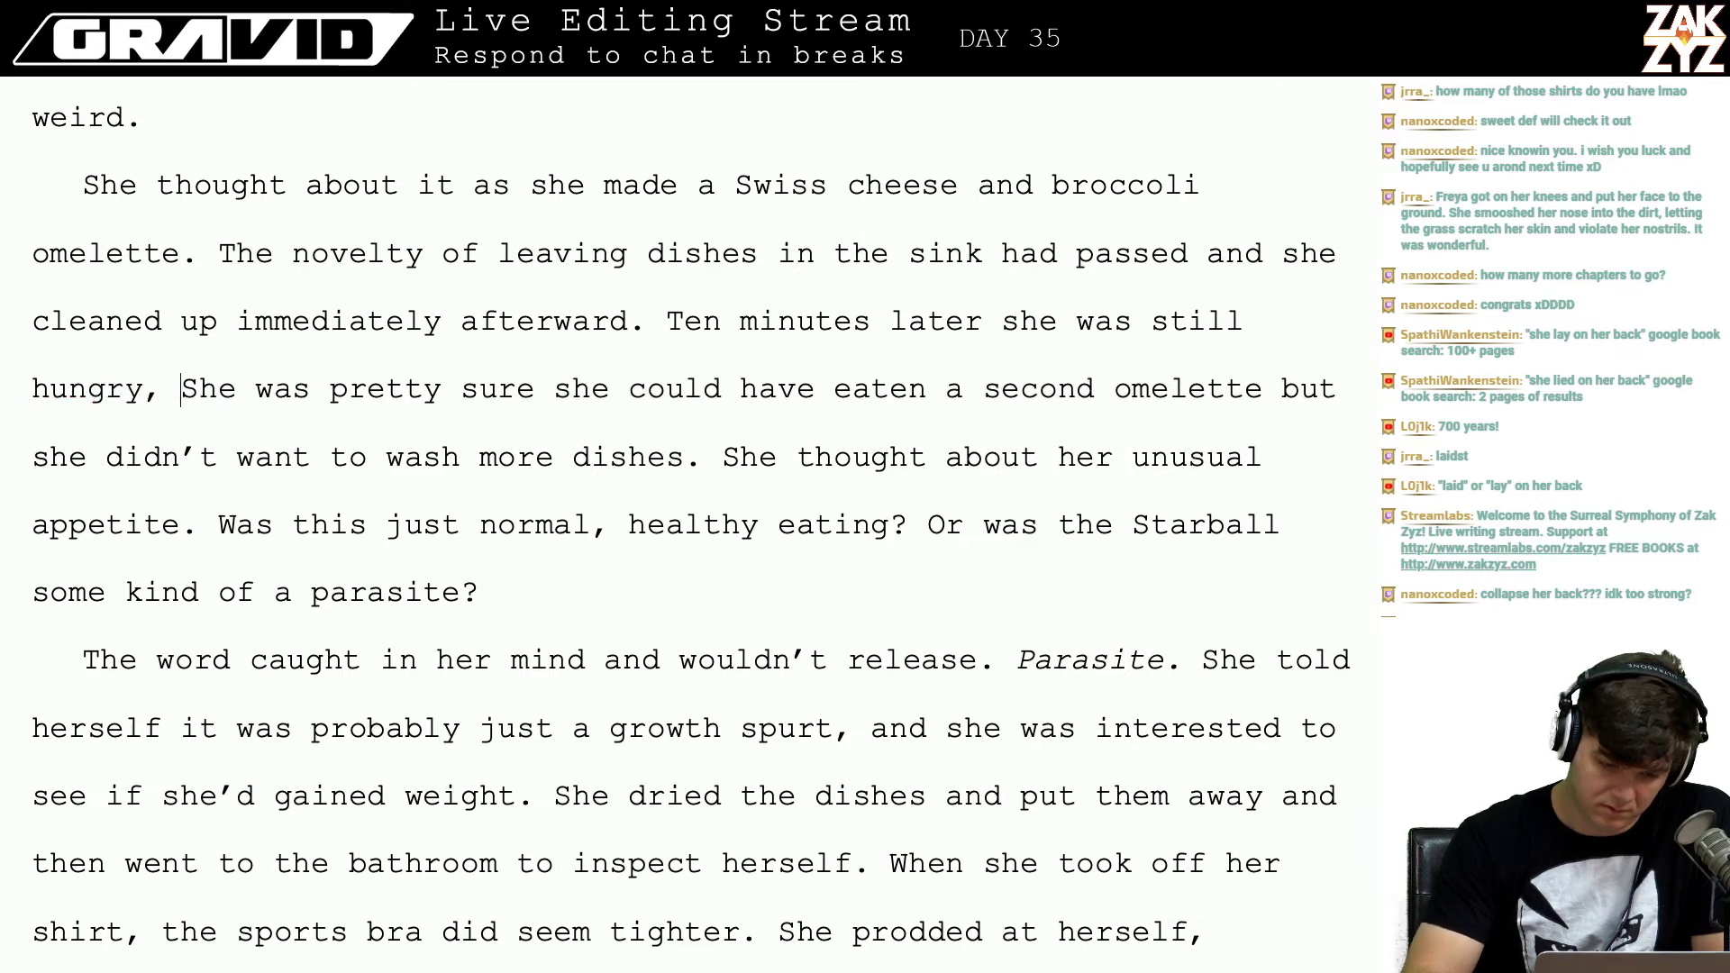
Step: Delete "She was pretty sure she could have eaten a second omelette" so the new clause runs straight into "but she didn't want"
key("shift+Down")
key("shift+Left")
key("shift+Left")
key("shift+Left")
key("shift+Left")
key("shift+Left")
key("shift+Left")
key("shift+Left")
key("shift+Left")
key("shift+Left")
key("shift+Left")
key("shift+Left")
key("shift+Left")
key("shift+Left")
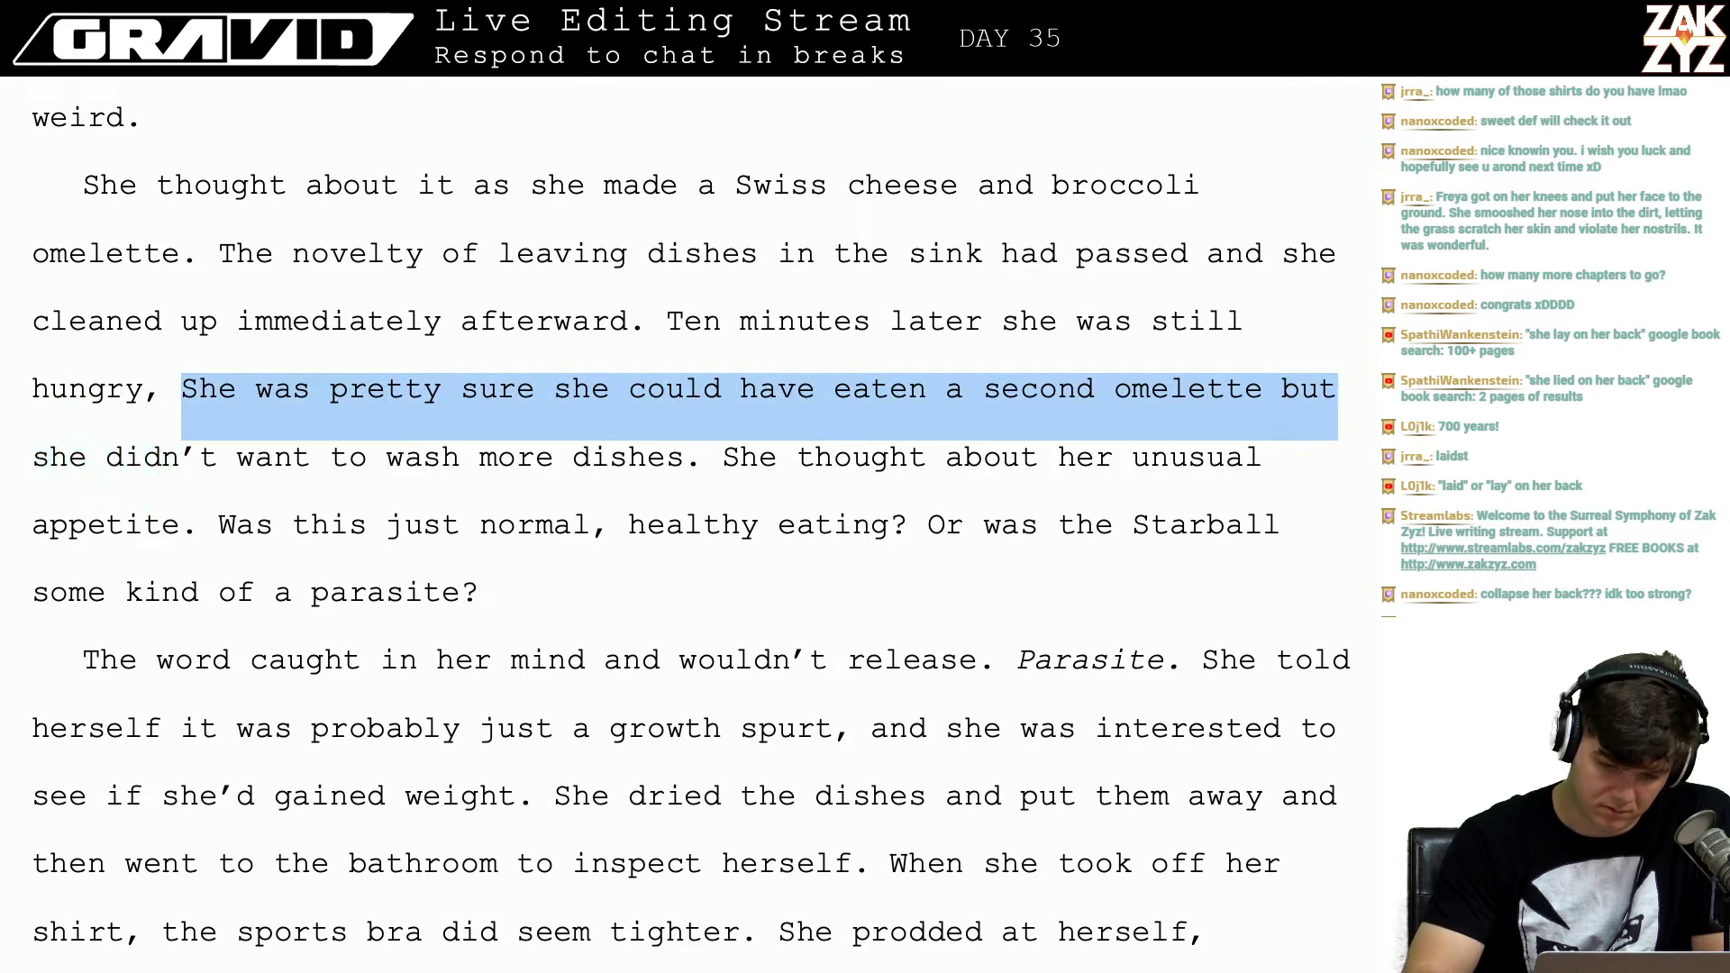
key("BackSpace")
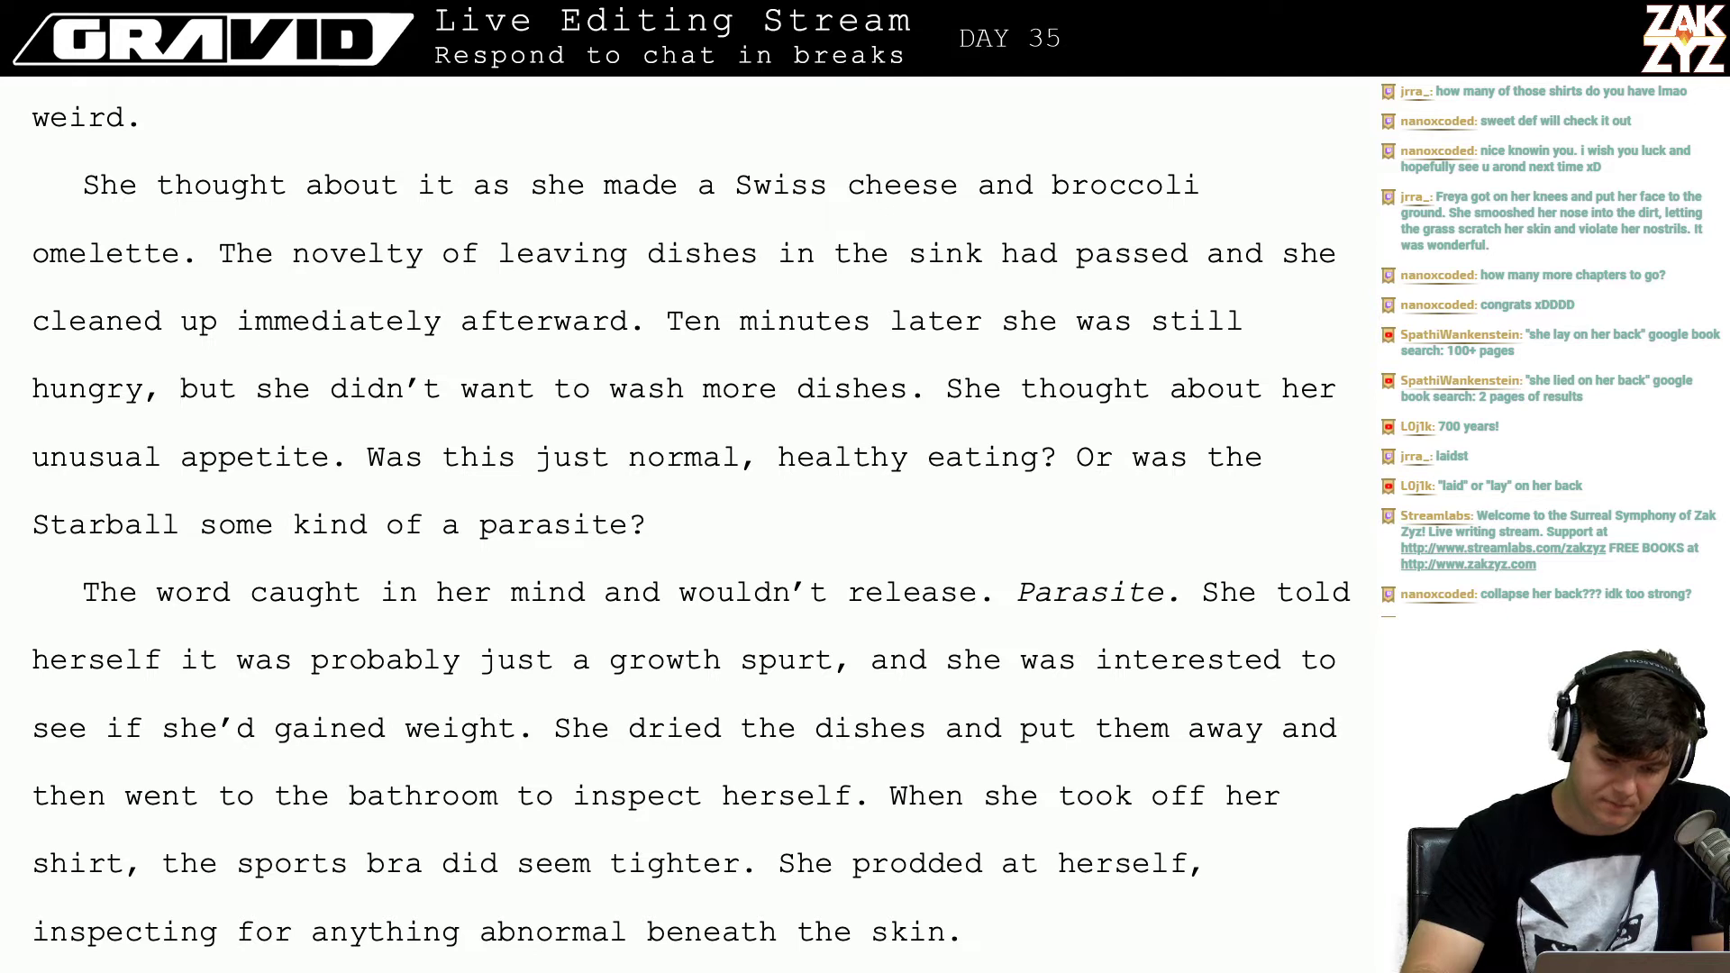
Step: Reread the merged sentence about still being hungry but not wanting to wash more dishes
key("Left")
key("Left")
key("Left")
key("Left")
key("Left")
key("Left")
key("Left")
key("Left")
key("Left")
key("Left")
key("Left")
key("Left")
key("Left")
key("Left")
key("Left")
key("Left")
key("Left")
key("Left")
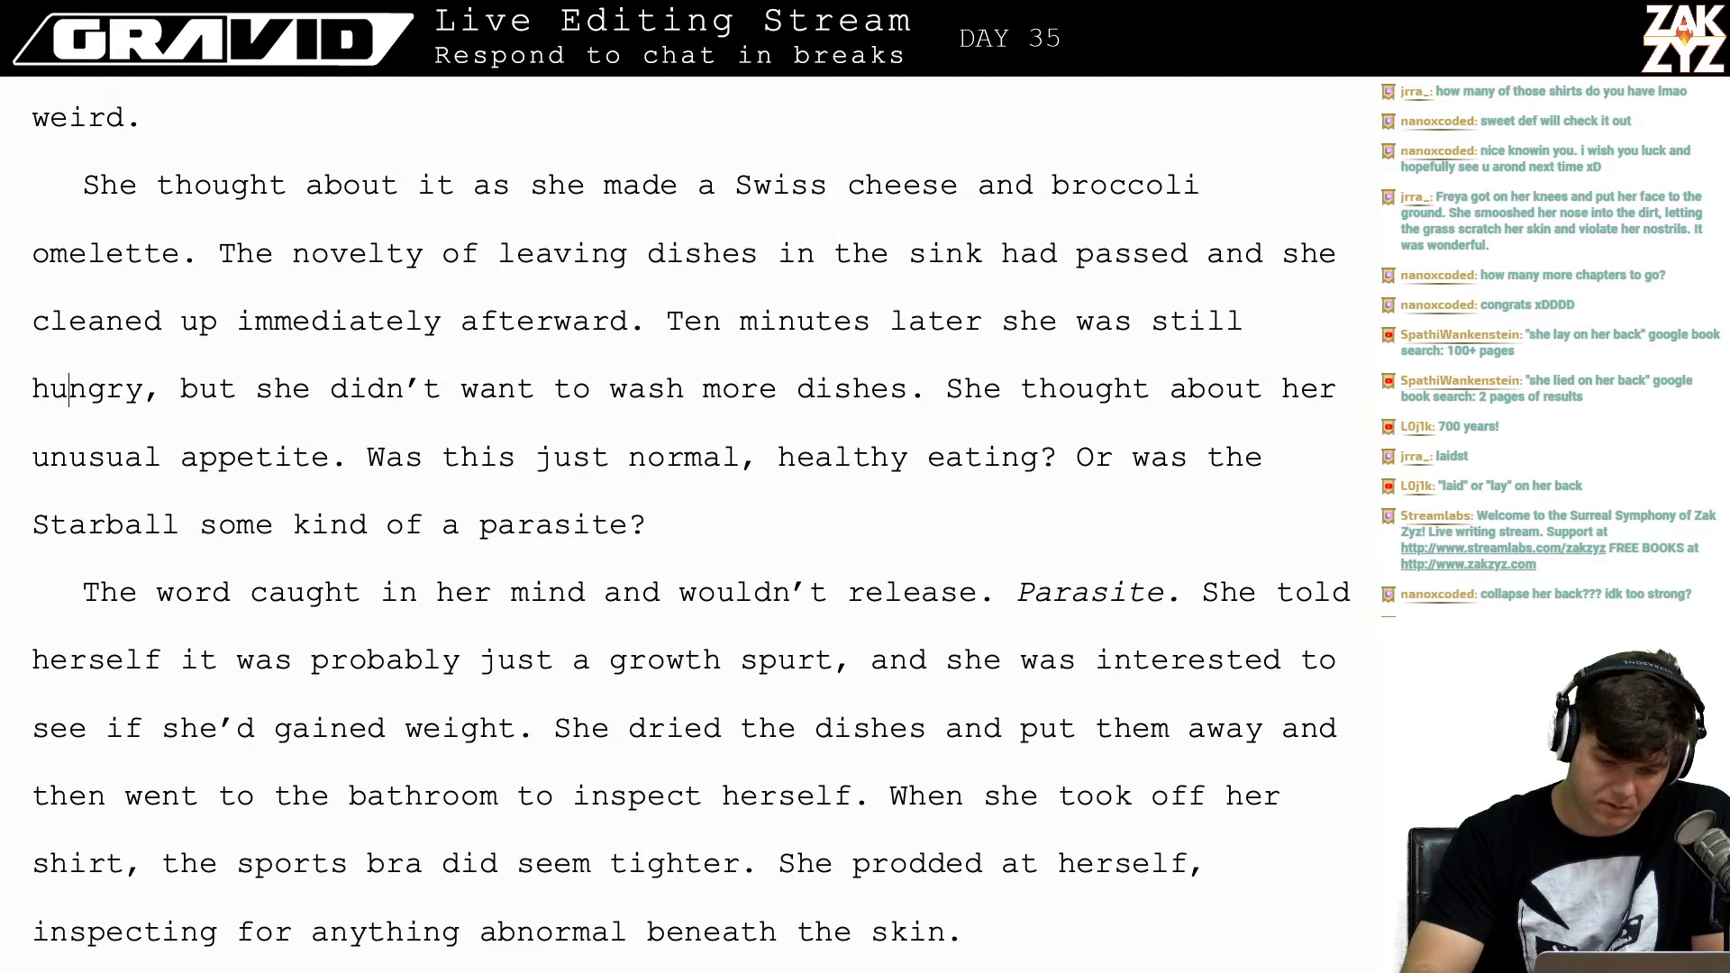
key("Left")
key("Left")
key("Left")
key("Left")
key("Left")
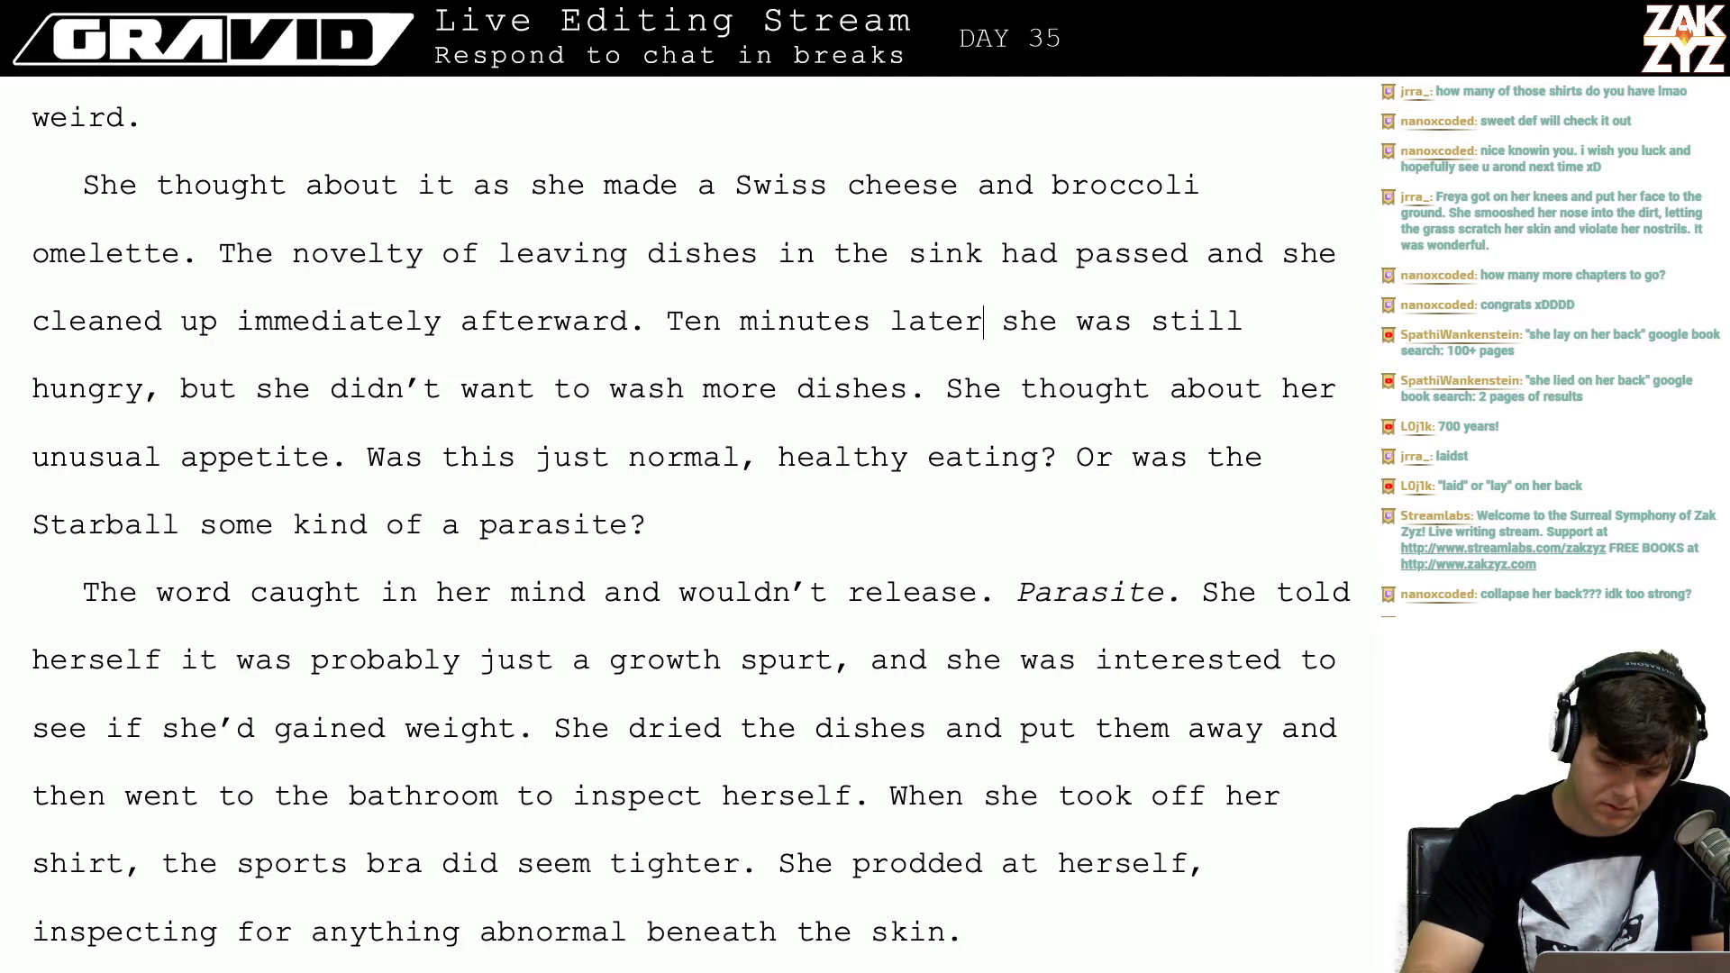
key("Right")
key("Right")
key("Right")
key("Down")
key("Left")
key("Left")
key("Left")
key("Left")
key("Left")
key("Left")
key("Left")
key("Left")
key("Left")
key("Left")
key("Left")
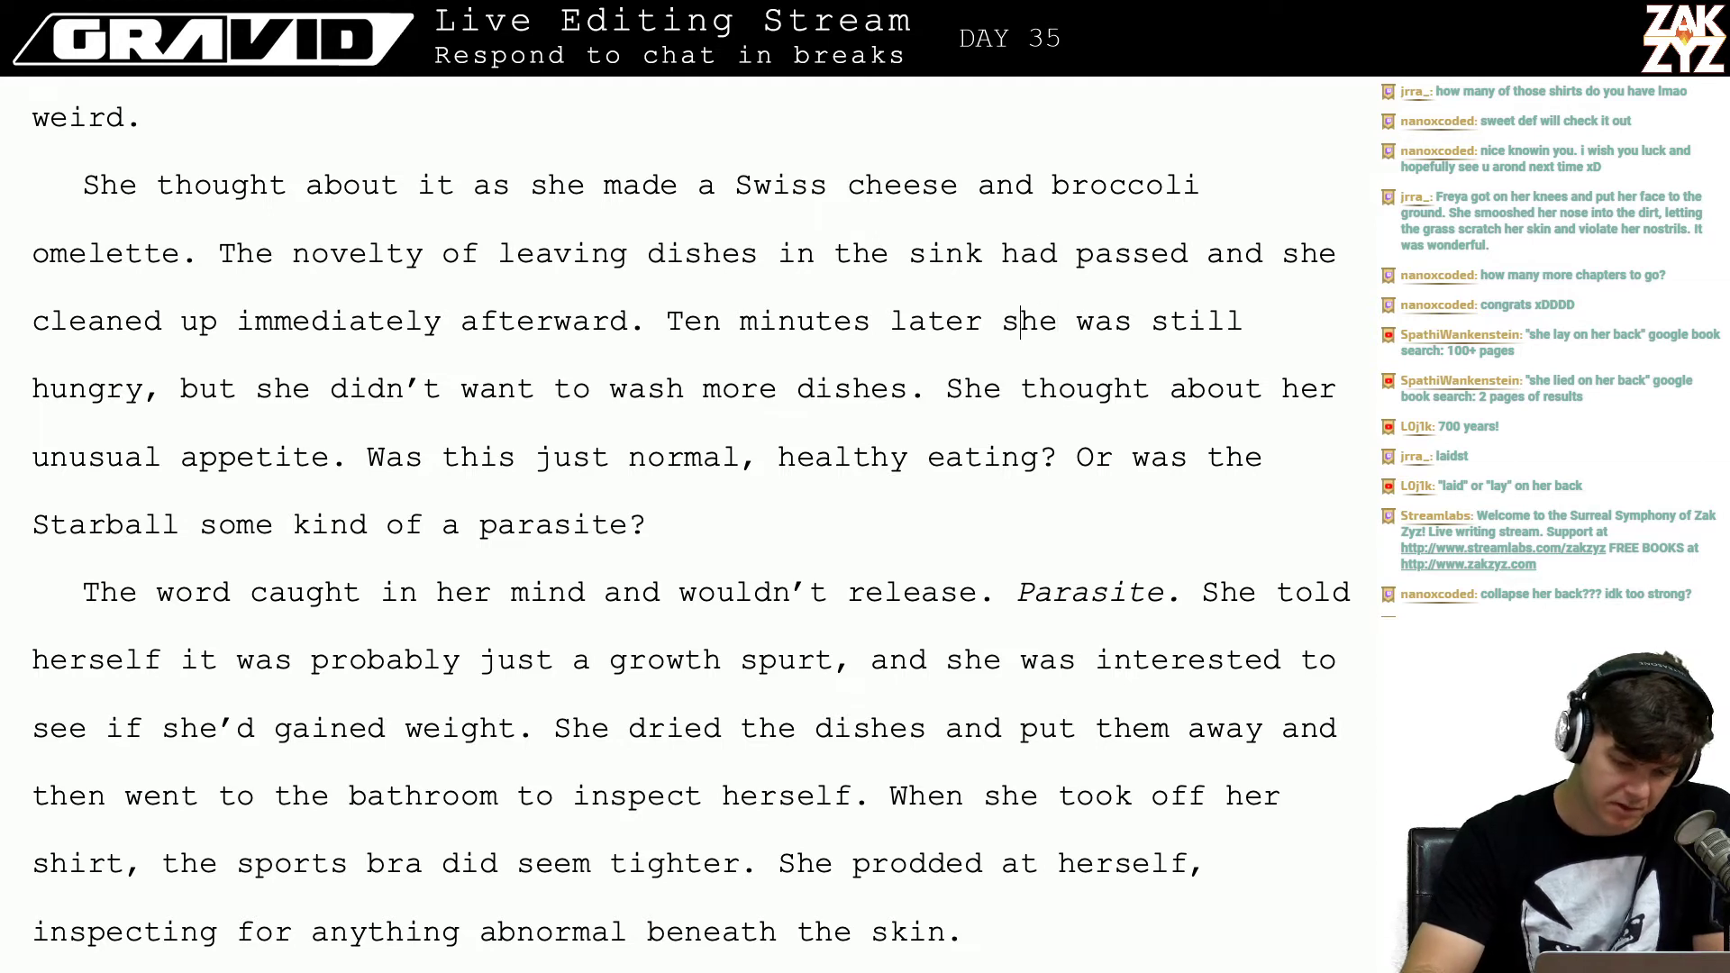
key("Down")
key("Left")
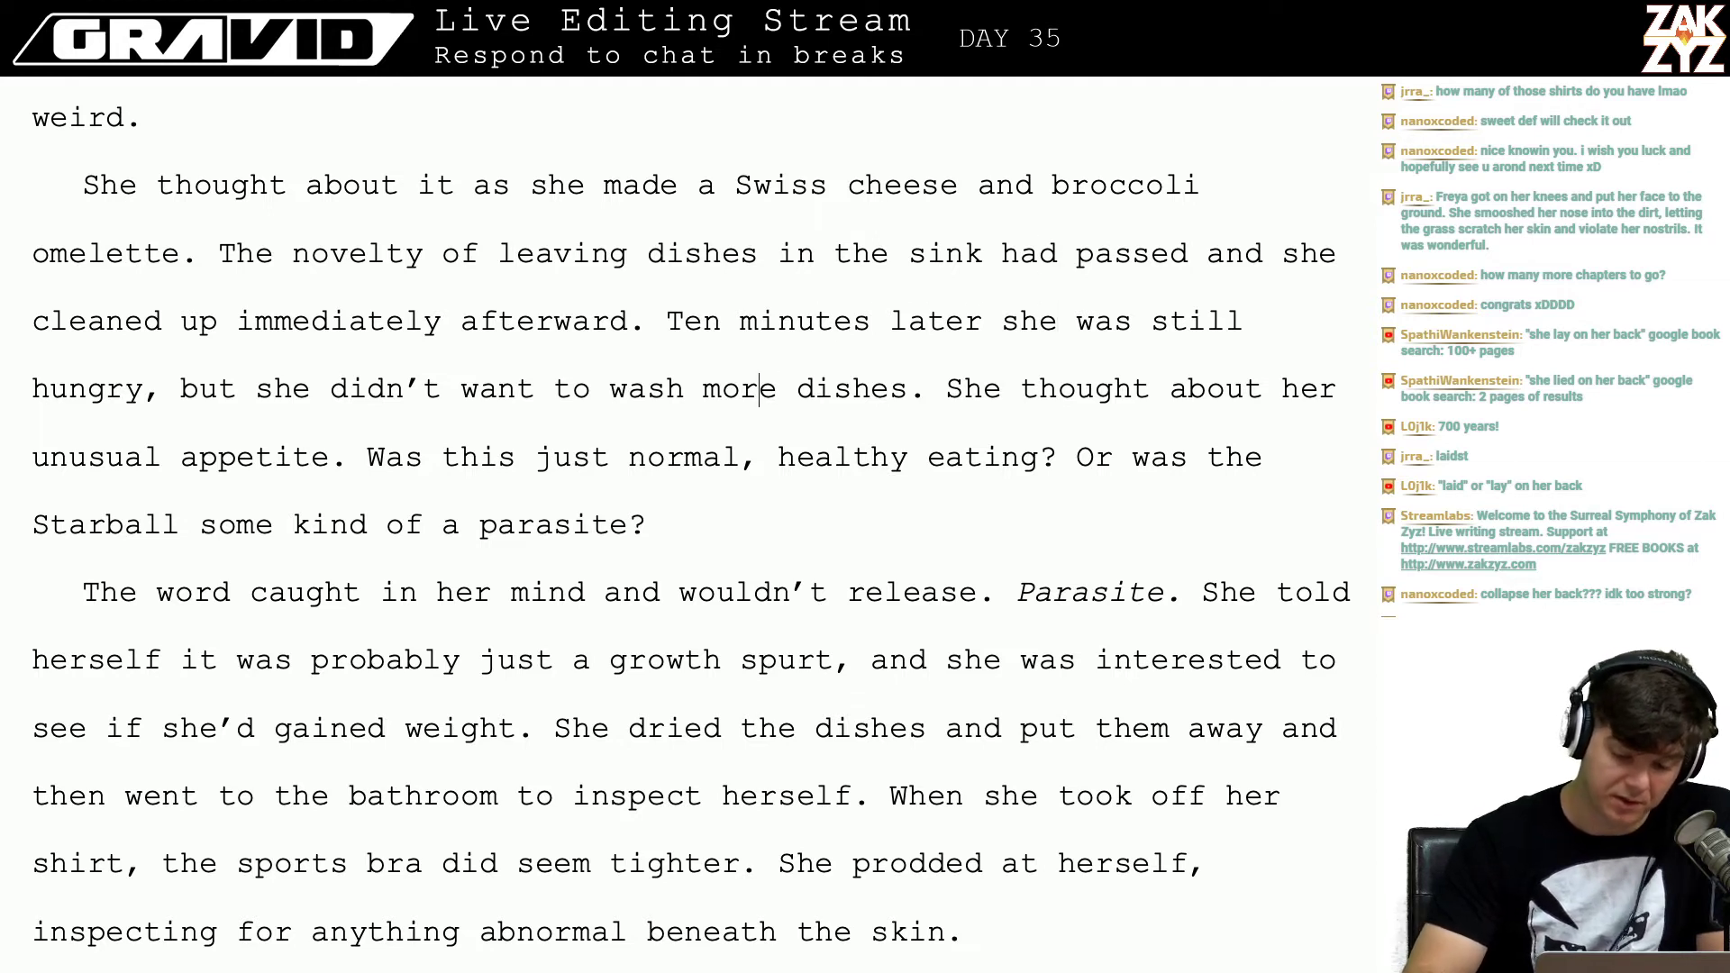
Step: Delete "just" from the question "Was this just normal, healthy eating?"
key("Right")
key("Right")
key("Right")
key("Right")
key("Right")
key("Right")
key("Right")
key("Right")
key("Right")
key("Right")
key("Right")
key("Right")
key("Right")
key("Right")
key("Right")
key("Right")
key("Right")
key("Right")
key("Right")
key("Right")
key("Right")
key("Right")
key("Right")
key("Right")
key("Right")
key("Right")
key("Right")
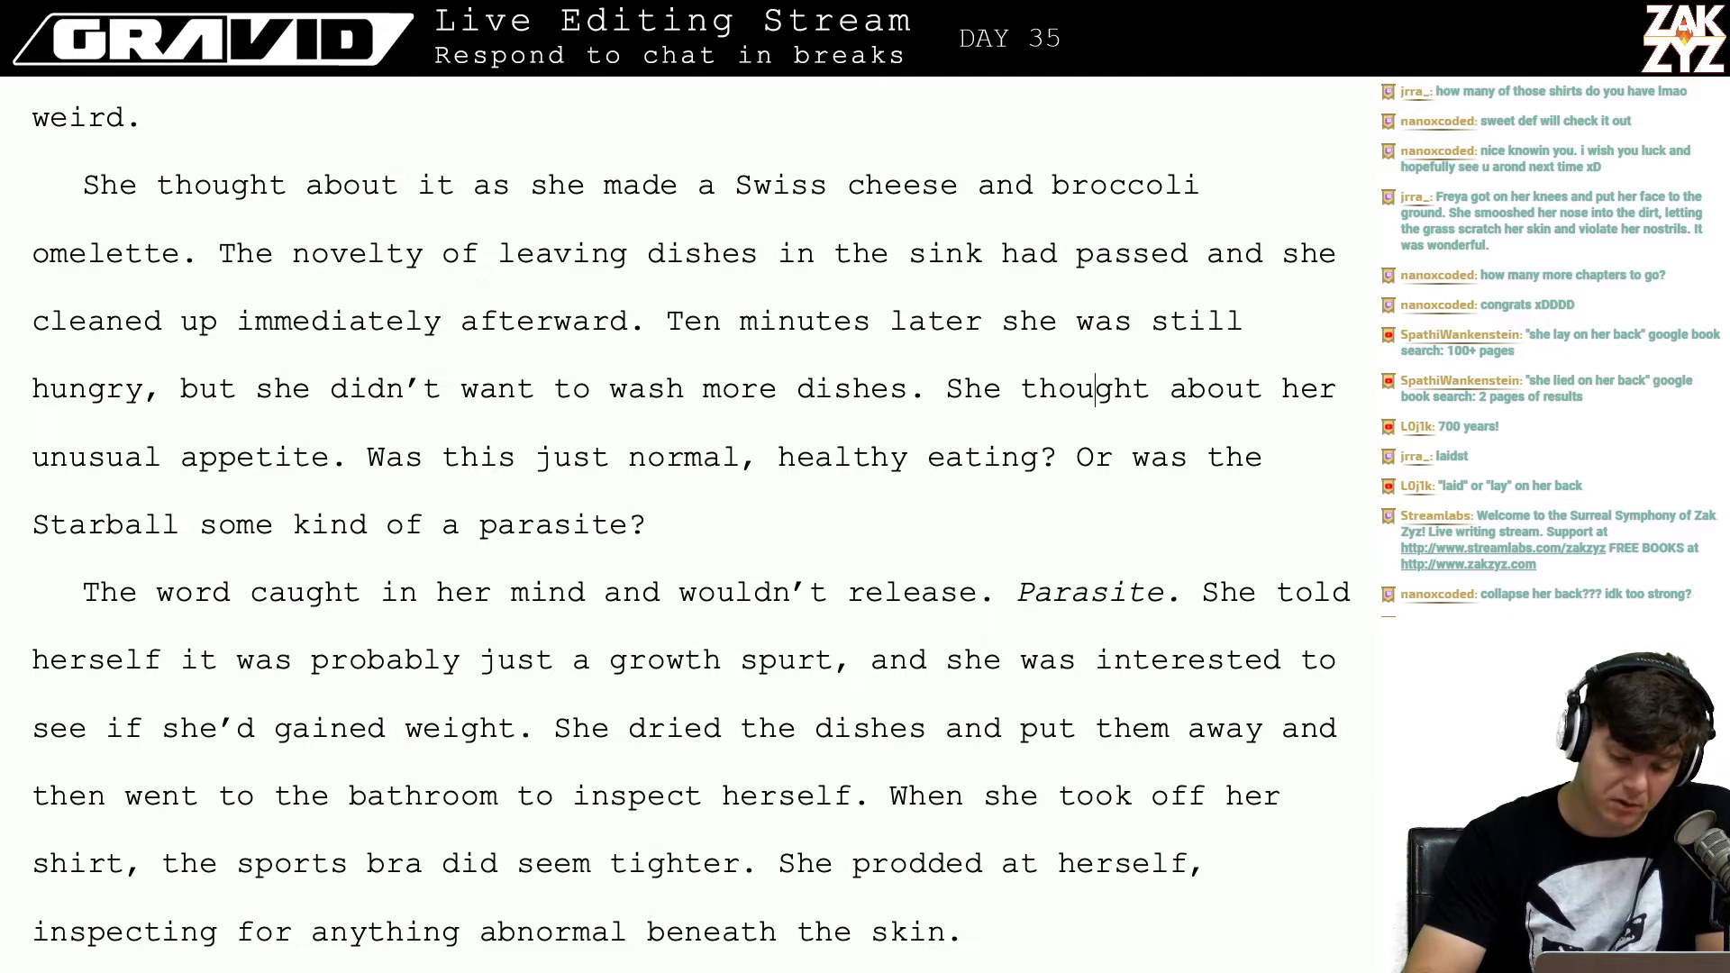
key("Right")
key("Right")
key("Right")
key("Right")
key("Right")
key("Right")
key("Right")
key("Right")
key("Right")
key("Right")
key("Right")
key("Right")
key("Right")
key("Right")
key("Right")
key("Right")
key("Right")
key("Right")
key("Right")
key("Right")
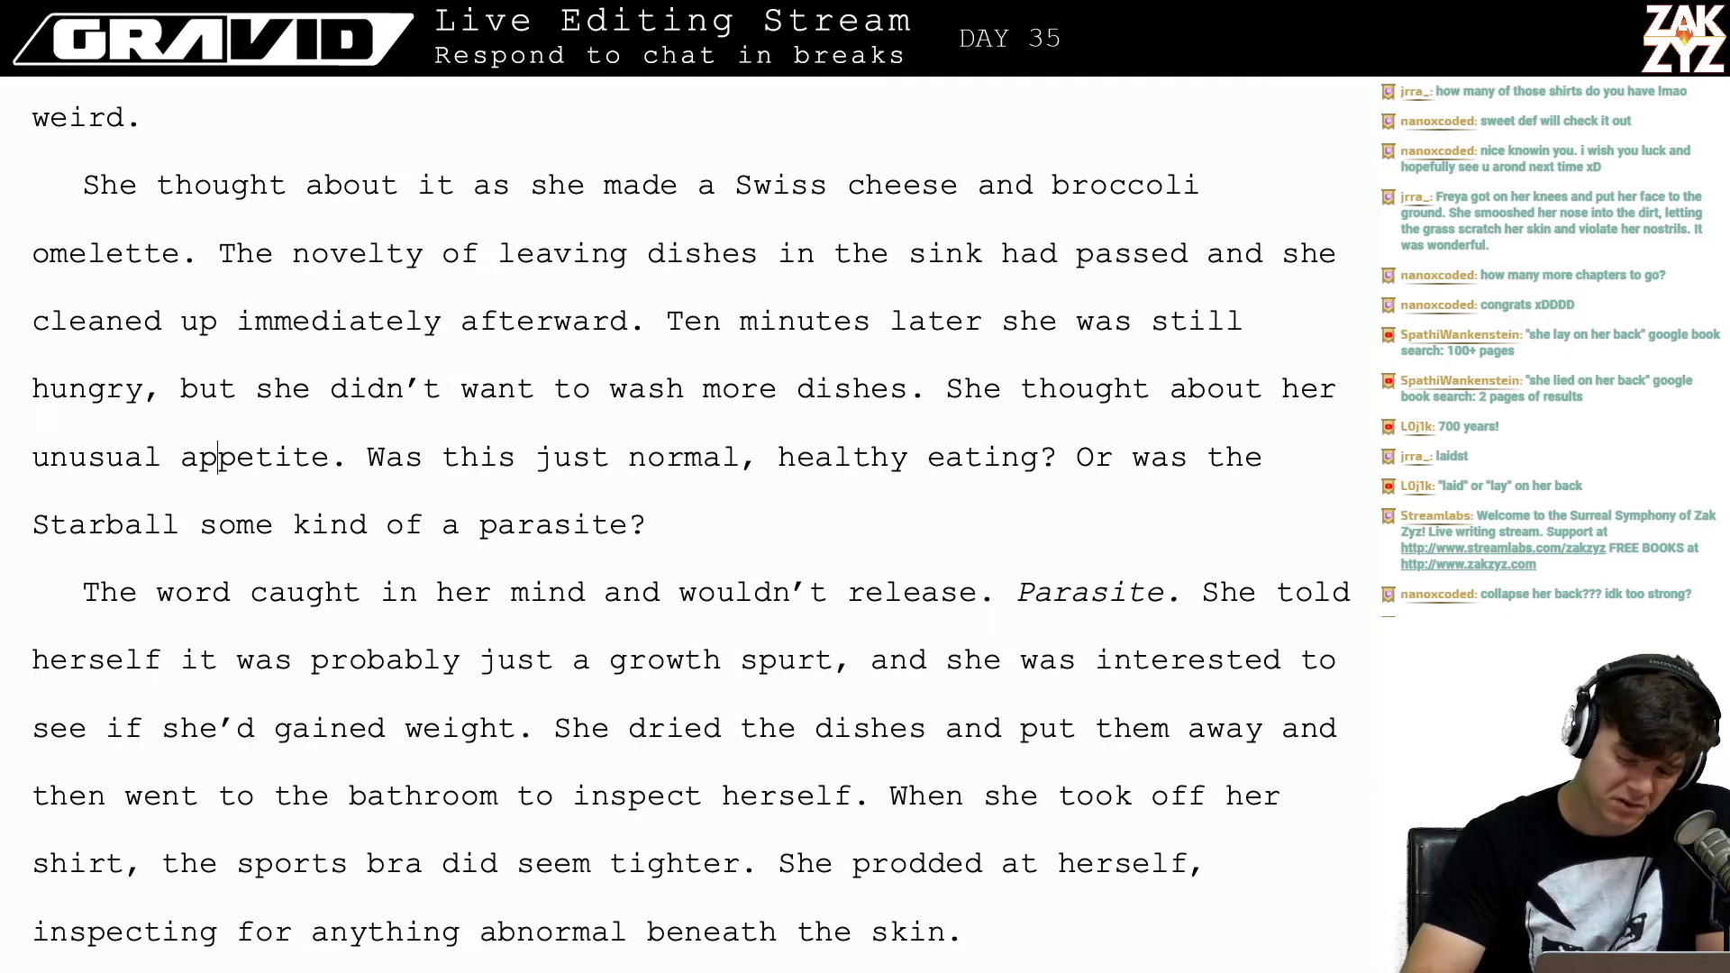
key("Right")
key("Right")
key("Right")
key("Right")
key("Right")
key("Right")
key("Right")
key("Right")
key("Right")
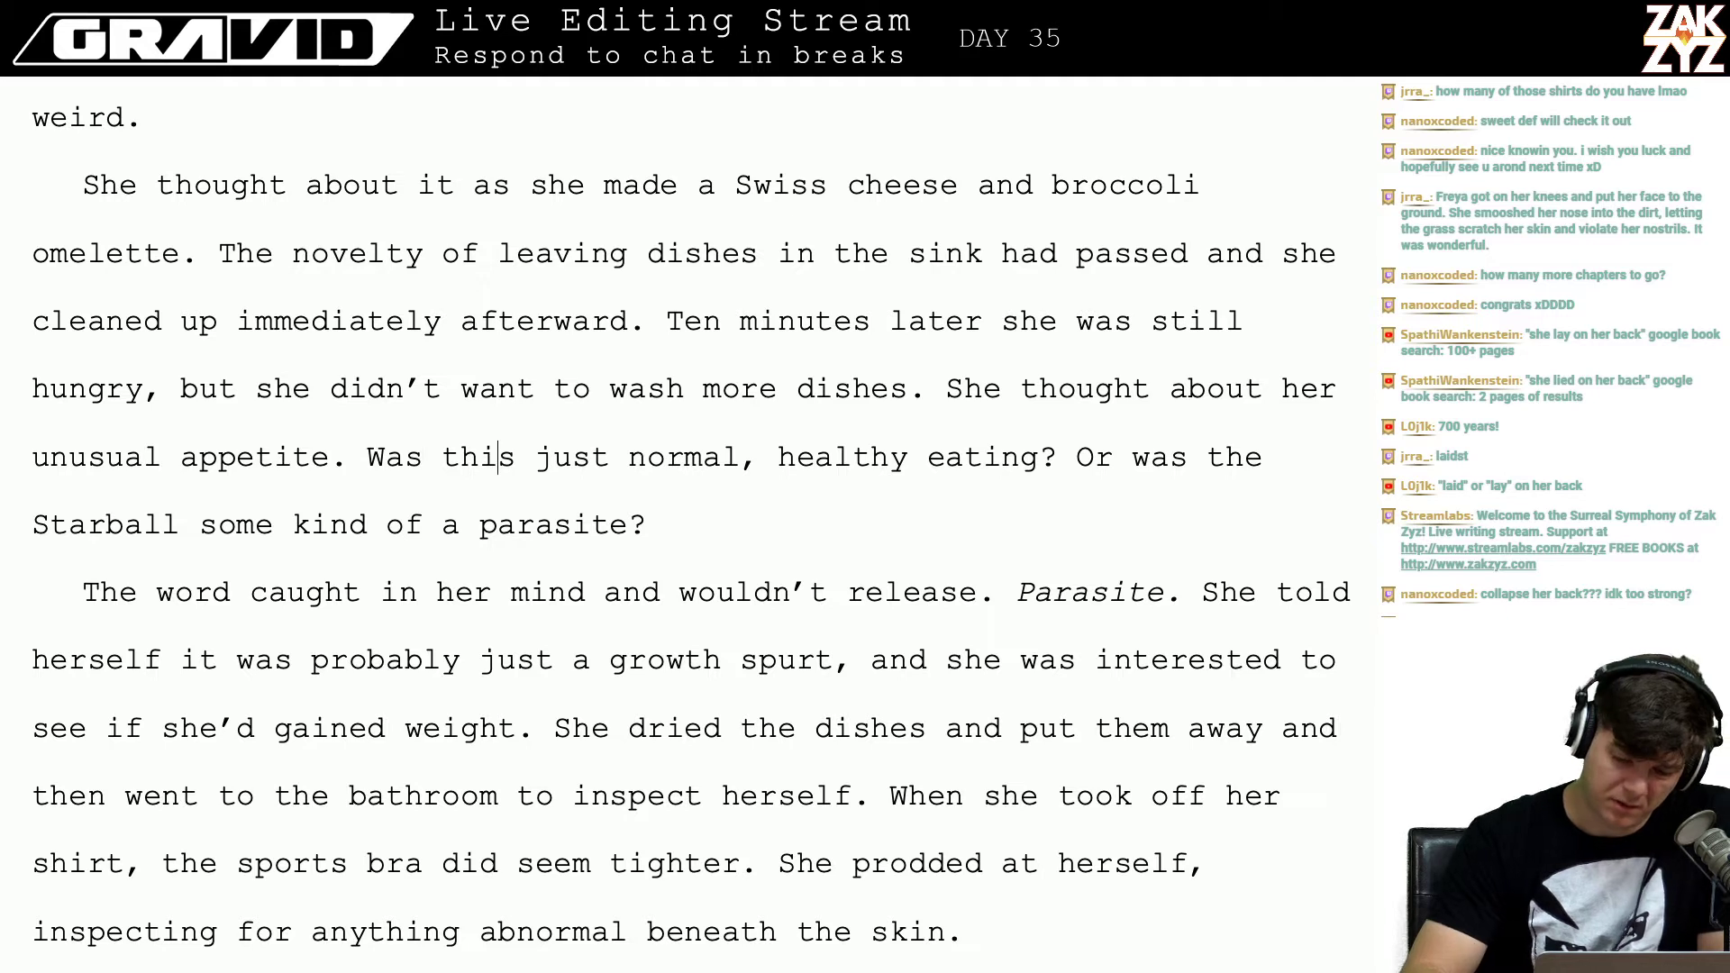
key("Right")
key("Right")
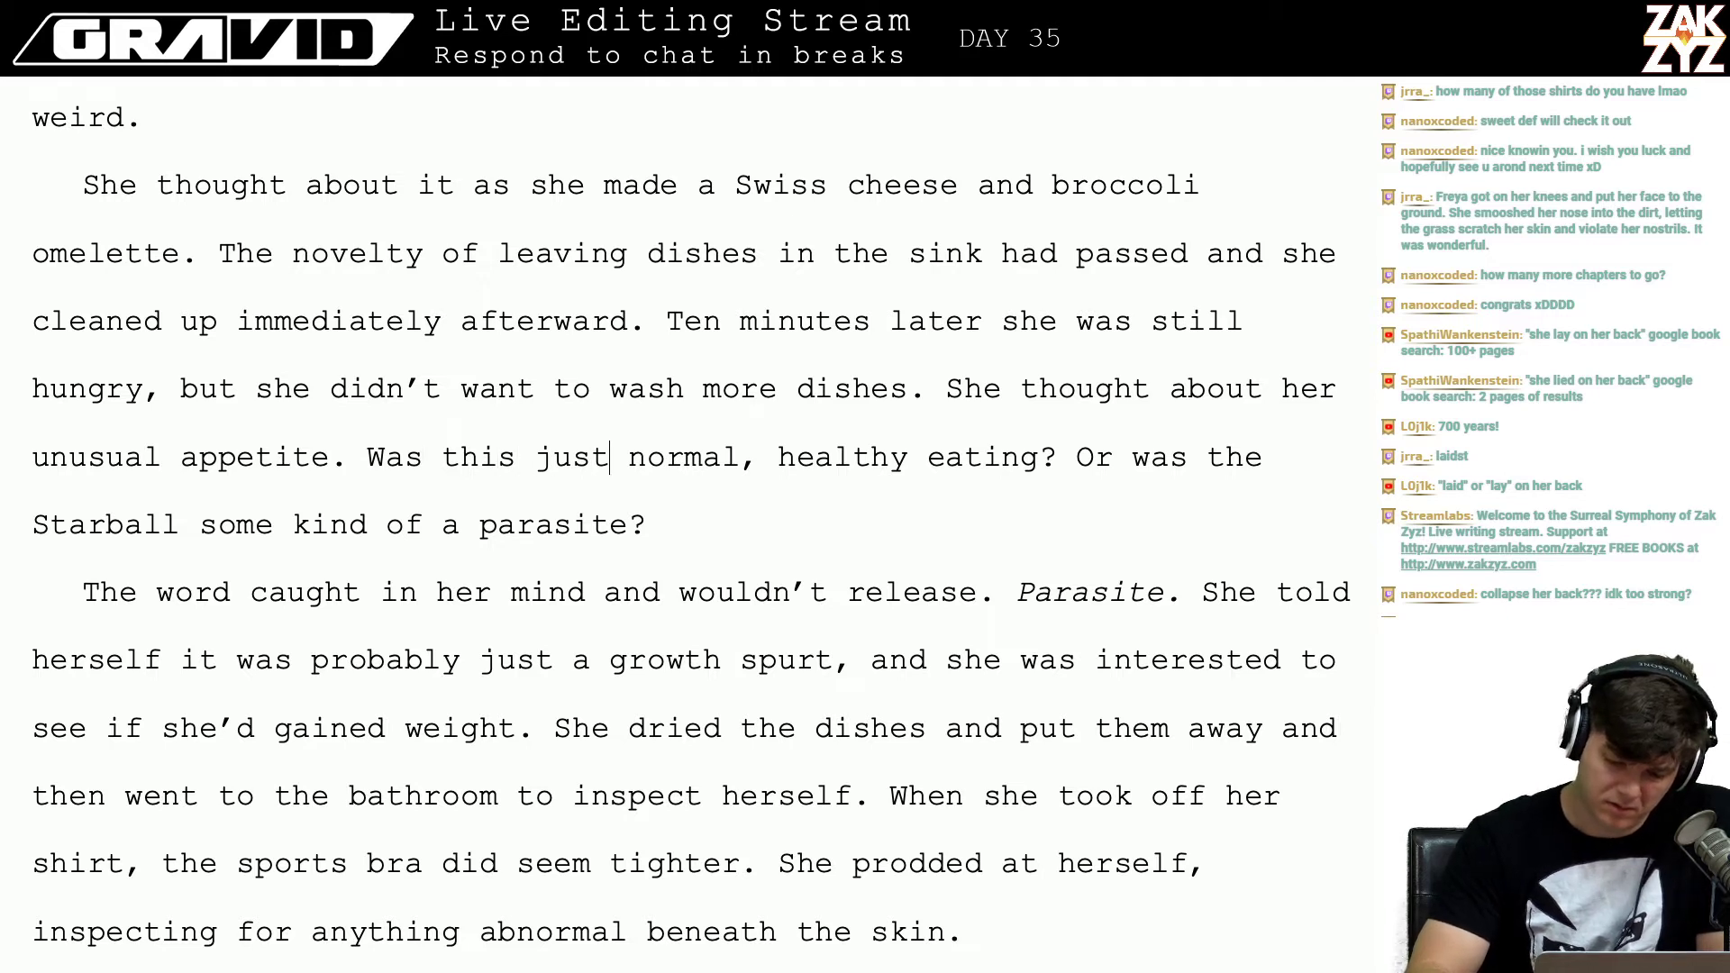
key("BackSpace")
key("BackSpace")
key("BackSpace")
key("BackSpace")
key("BackSpace")
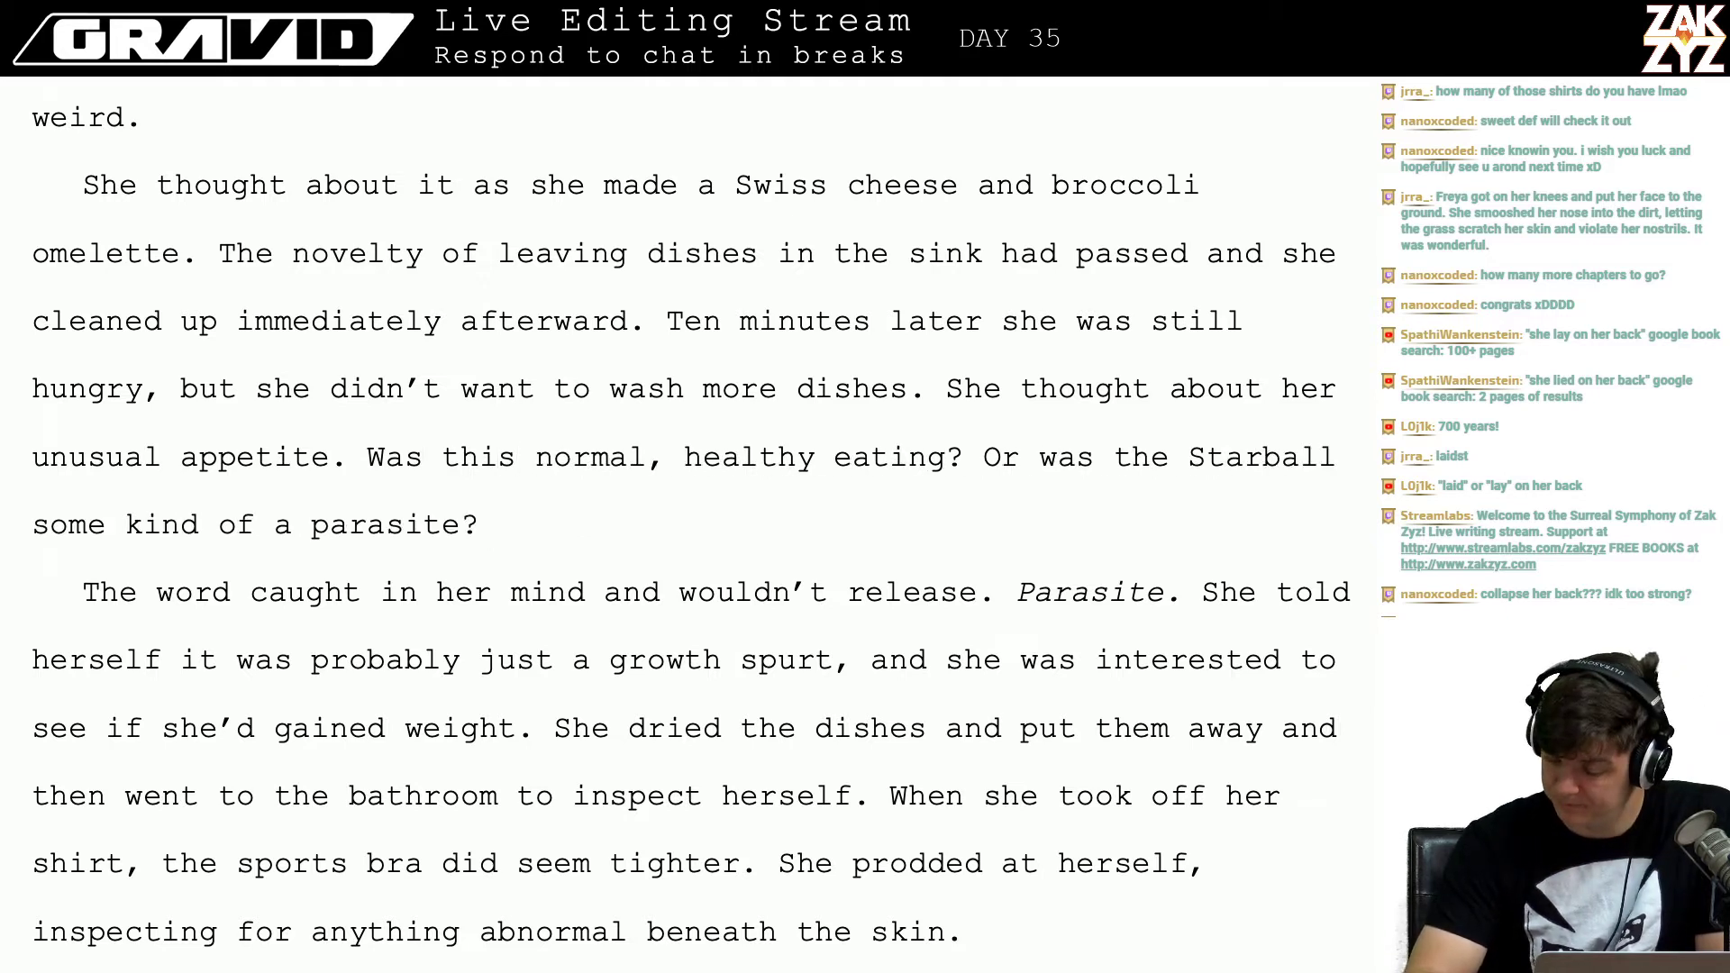
Step: Read on from the healthy-eating question through the parasite paragraph that follows
key("Right")
key("Right")
key("Right")
key("Right")
key("Right")
key("Right")
key("Right")
key("Right")
key("Right")
key("Right")
key("Right")
key("Right")
key("Right")
key("Right")
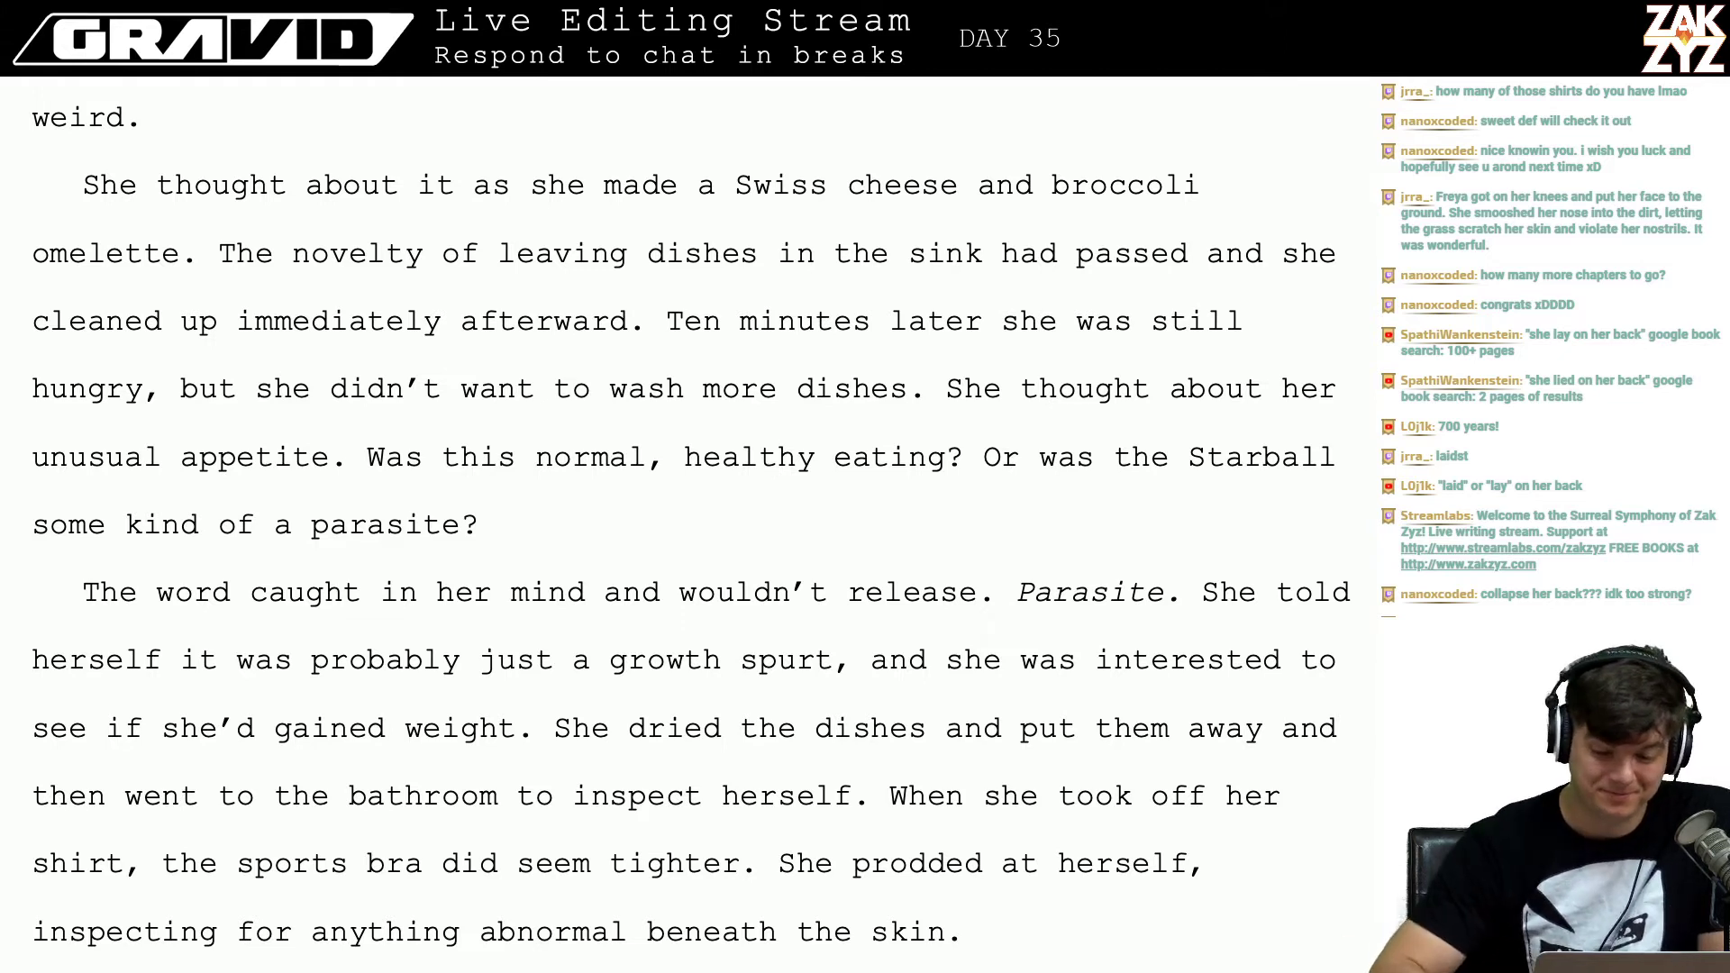
scroll(229, 367, "down", 2)
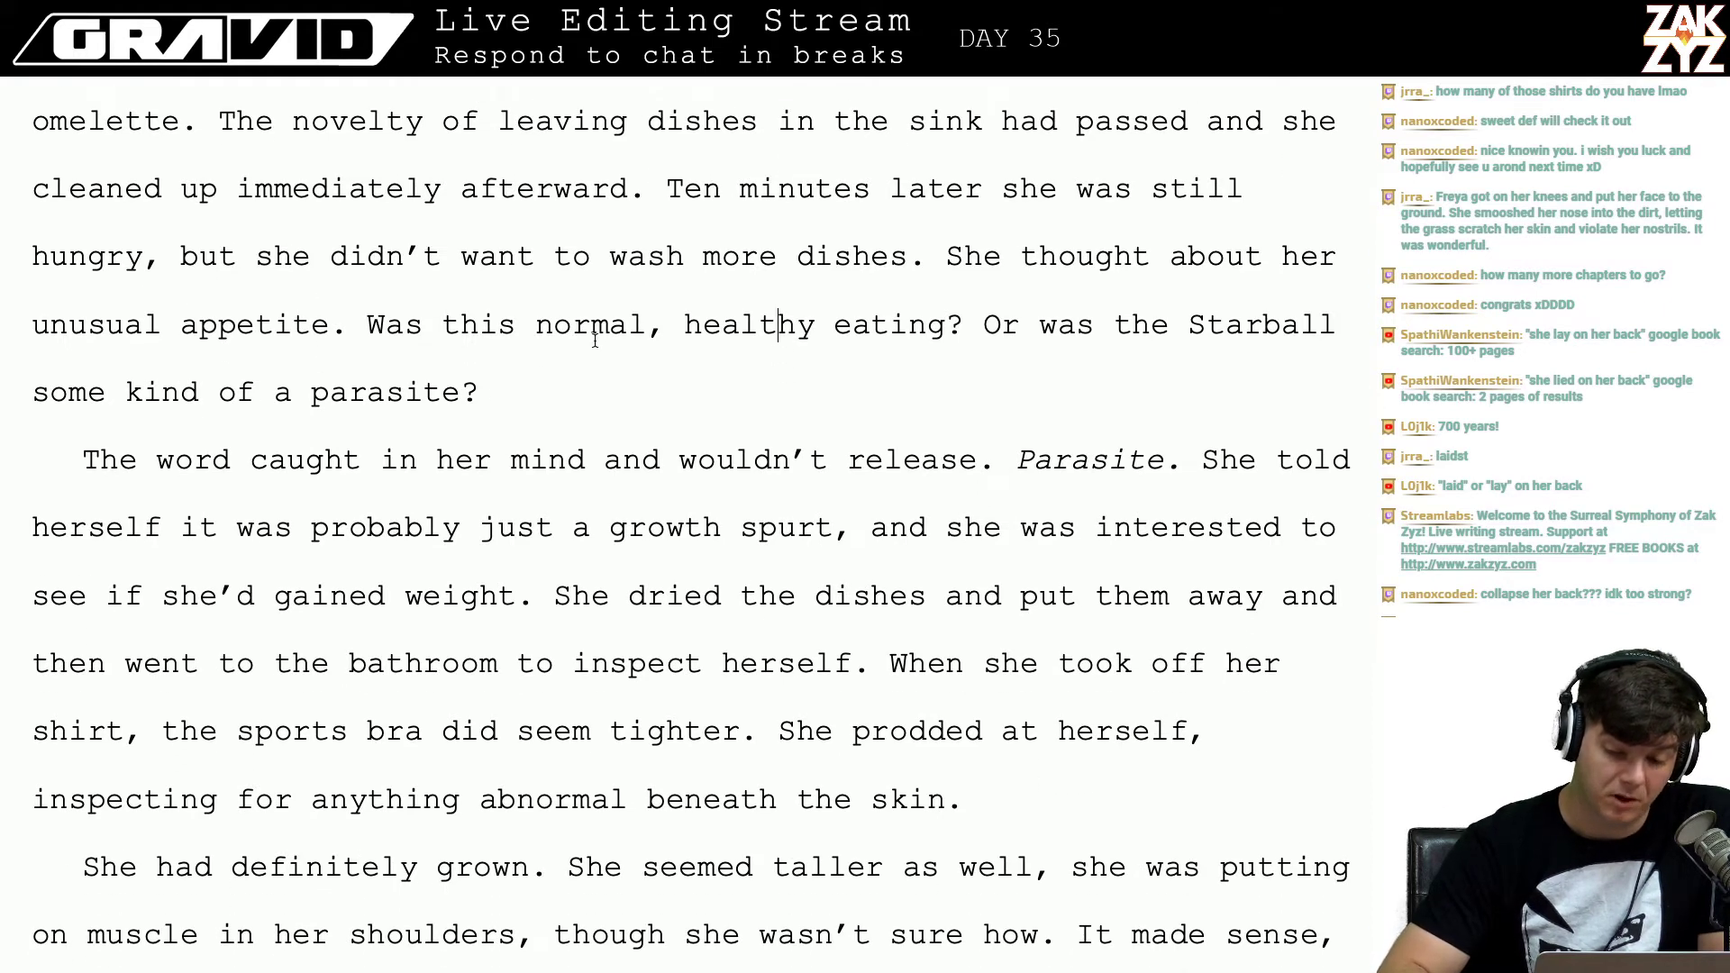
scroll(596, 338, "down", 1)
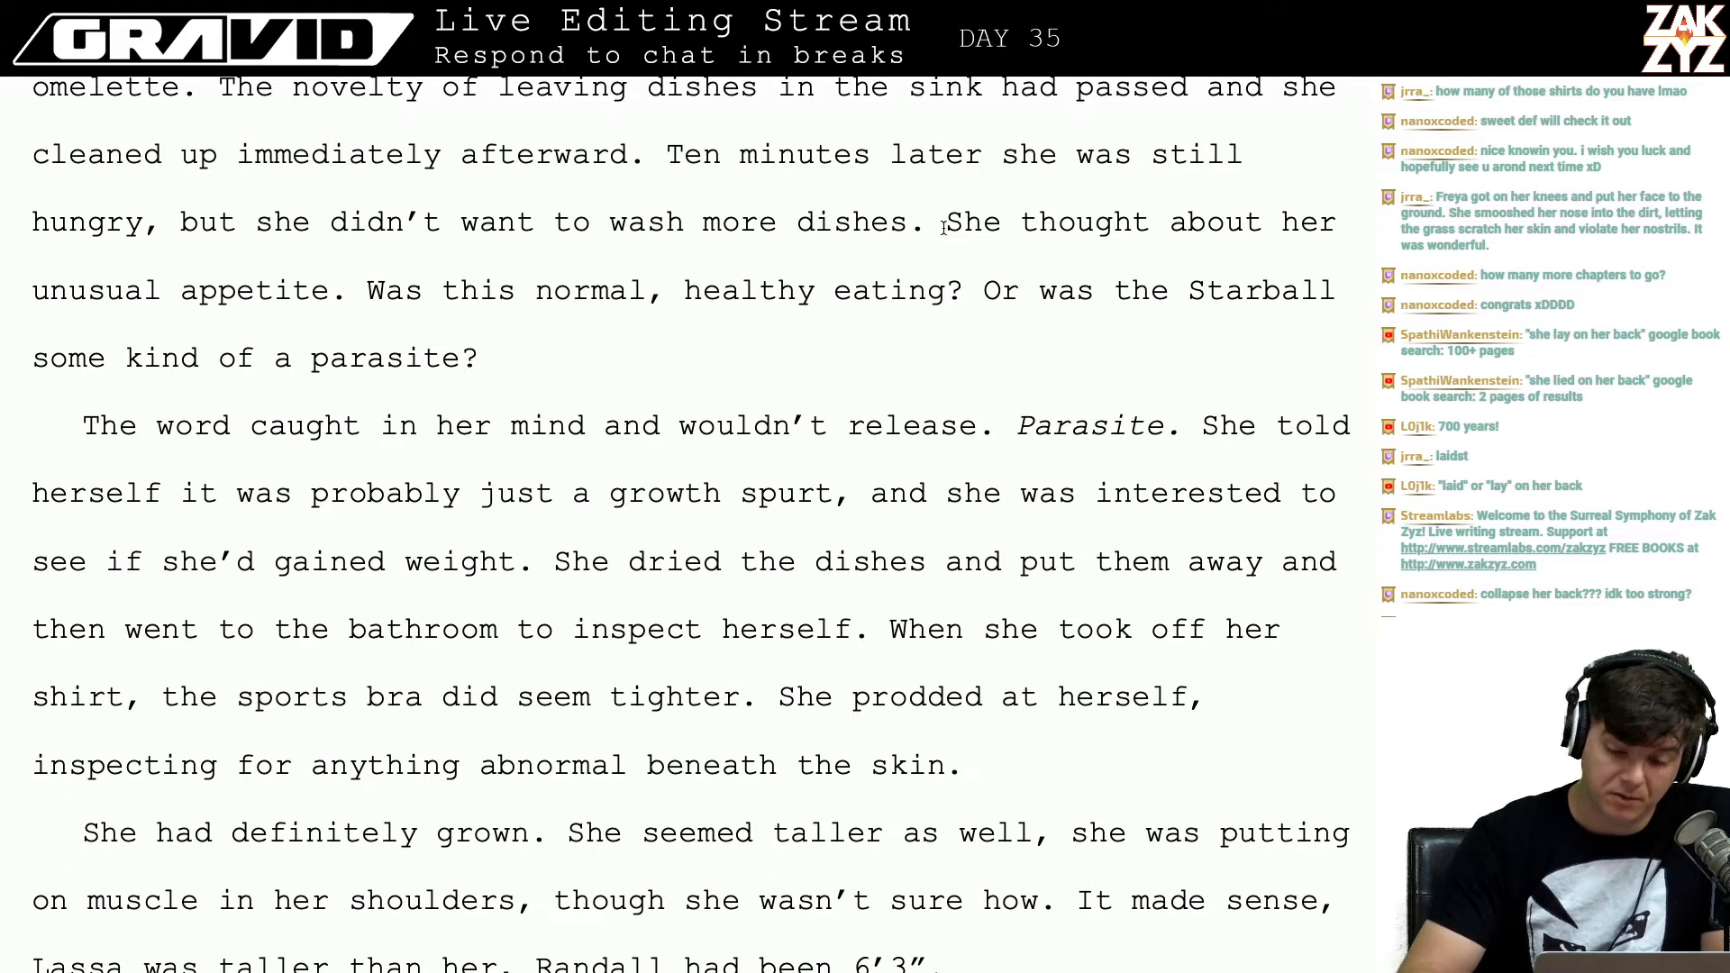
left_click(945, 227)
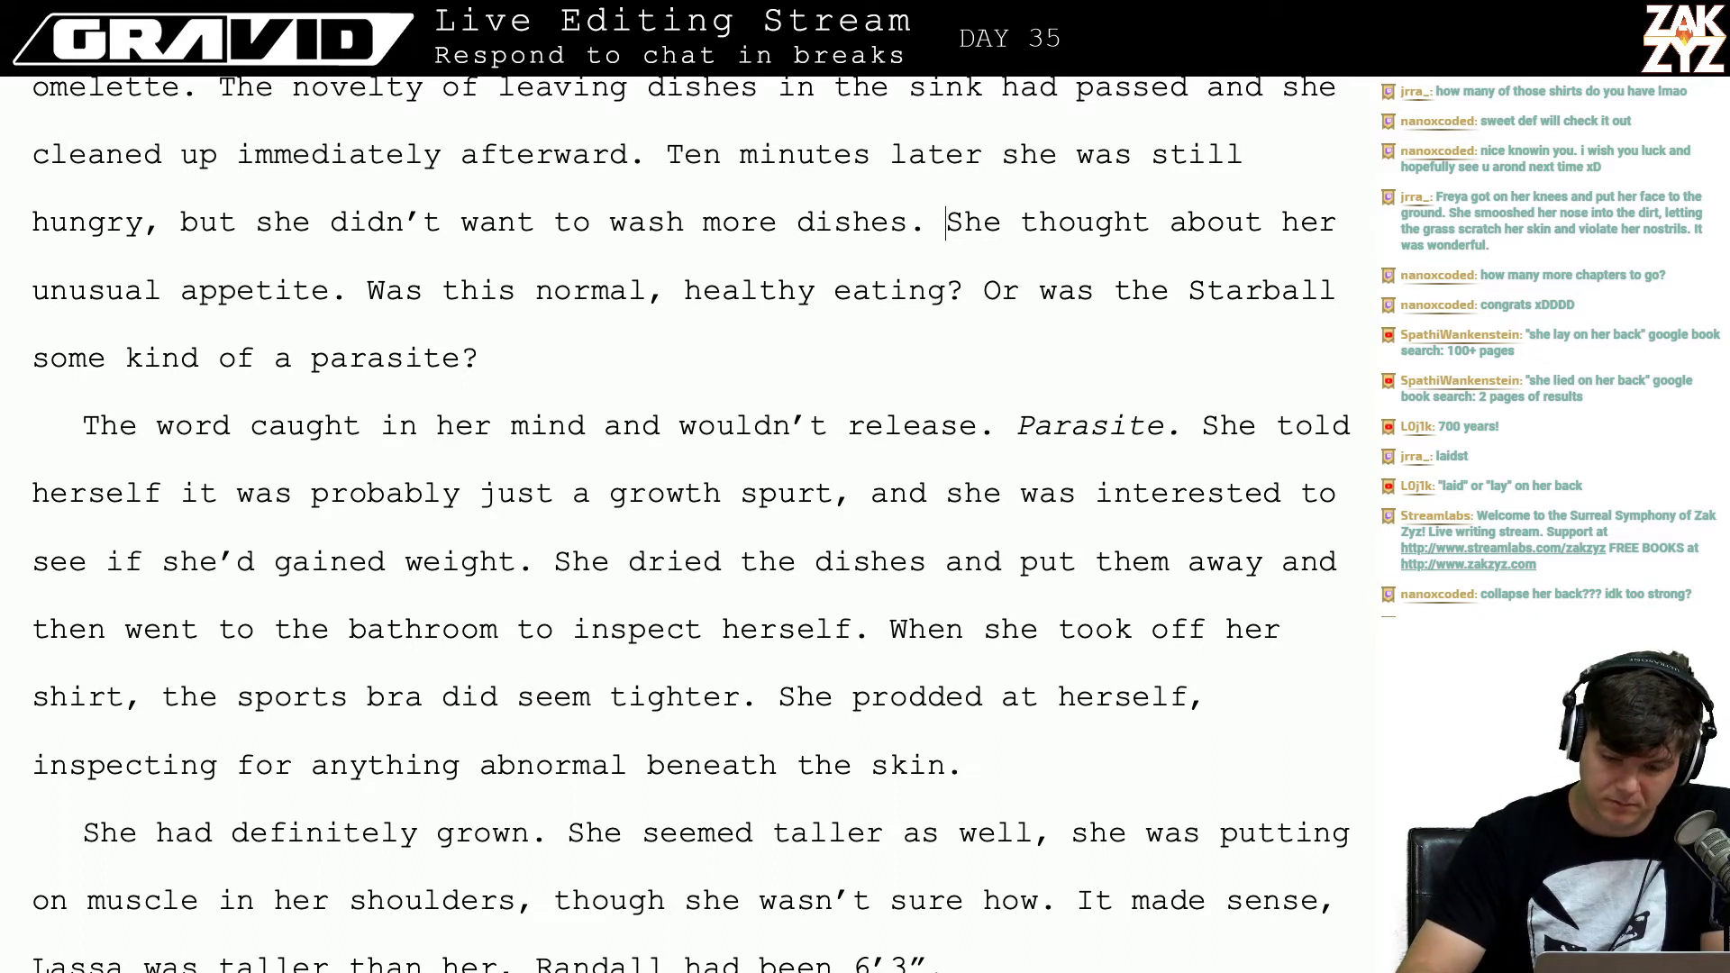
key("Return")
key("Left")
key("BackSpace")
type("Was")
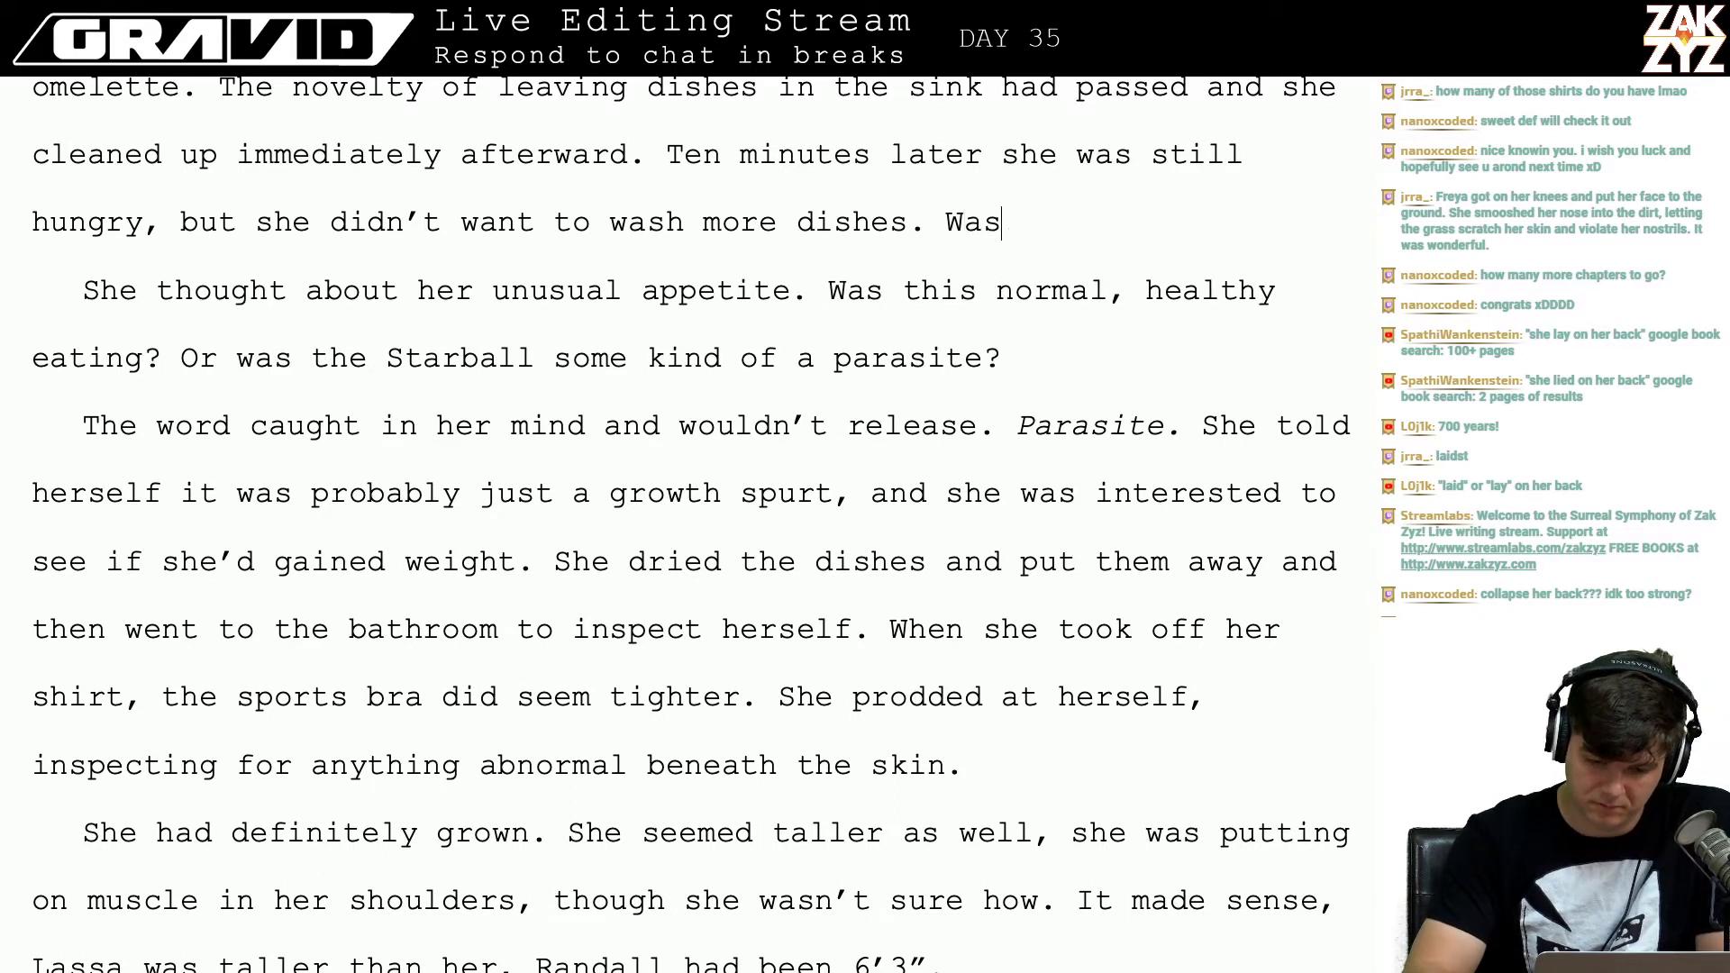
type(" her appe")
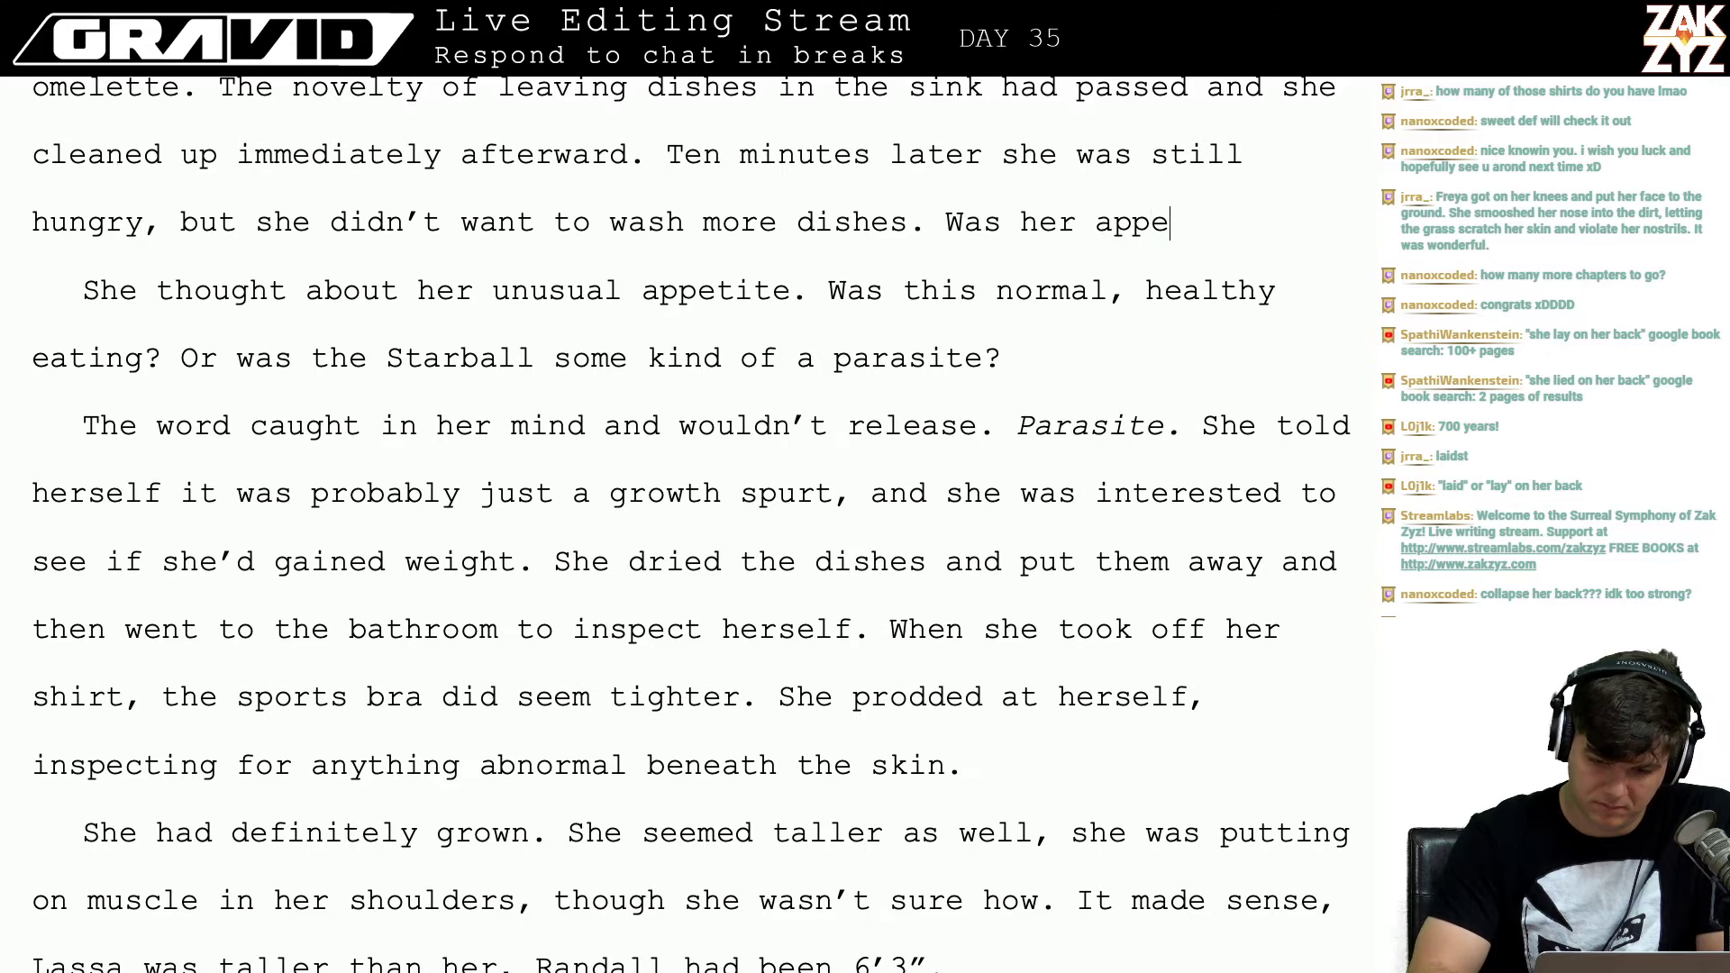
key("BackSpace")
key("BackSpace")
key("BackSpace")
key("BackSpace")
key("BackSpace")
key("BackSpace")
key("BackSpace")
key("BackSpace")
key("BackSpace")
key("BackSpace")
key("BackSpace")
key("BackSpace")
key("BackSpace")
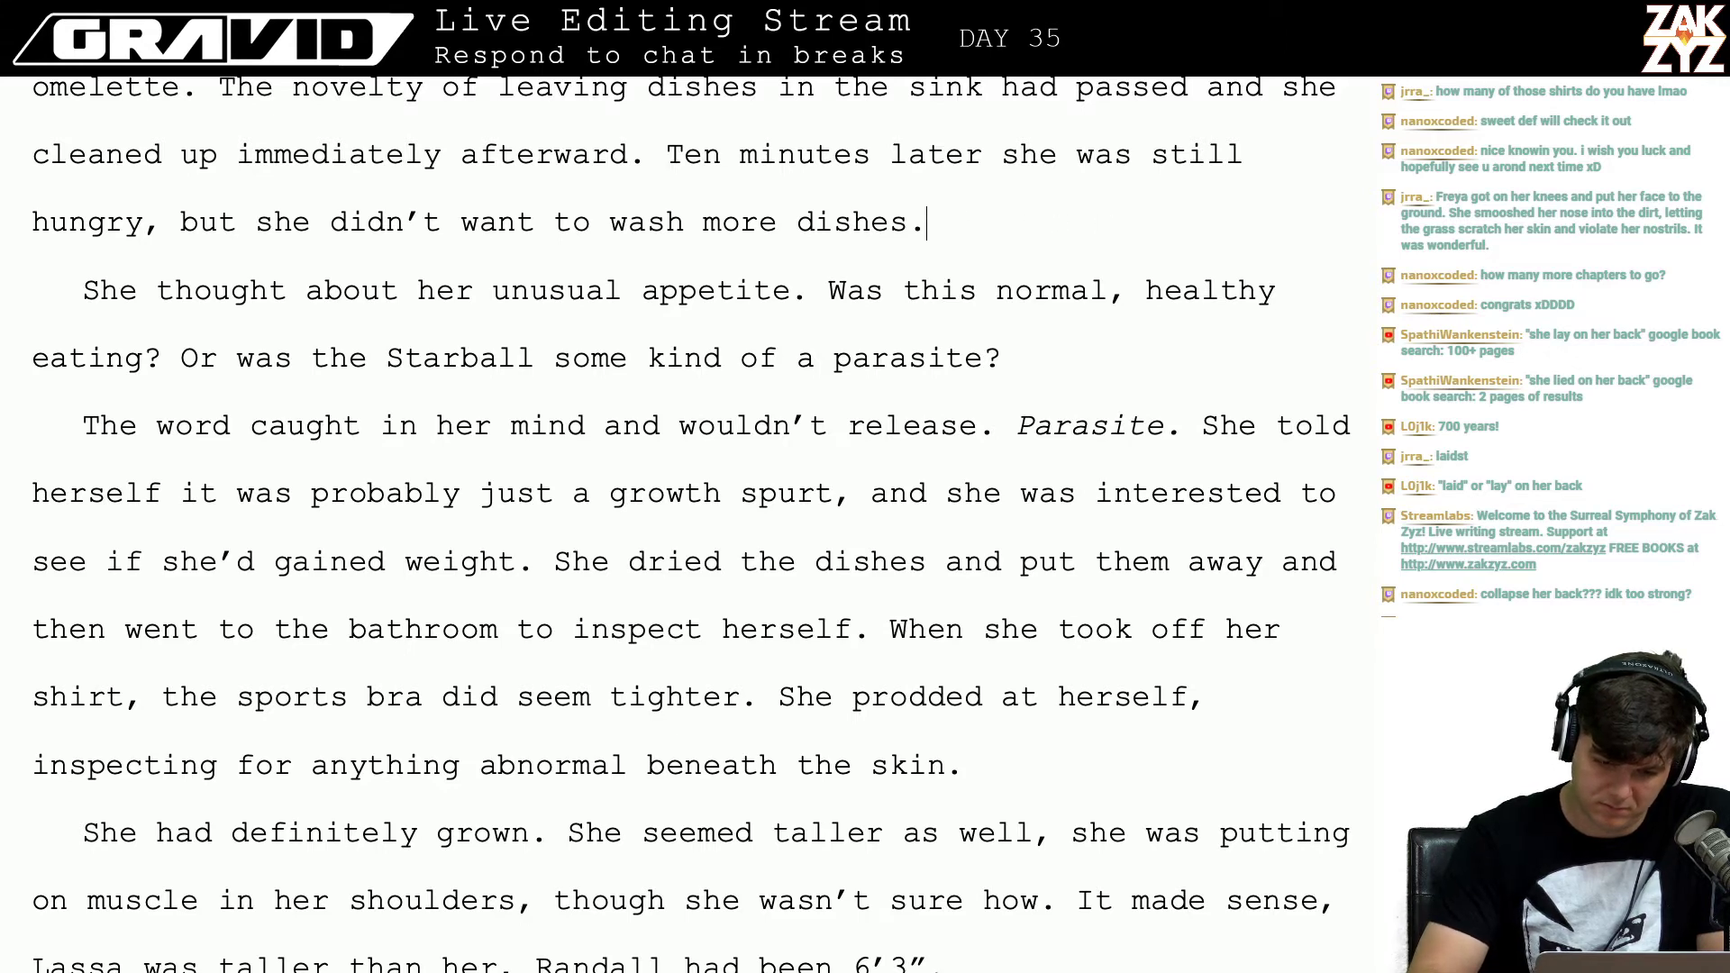
key("Right")
key("BackSpace")
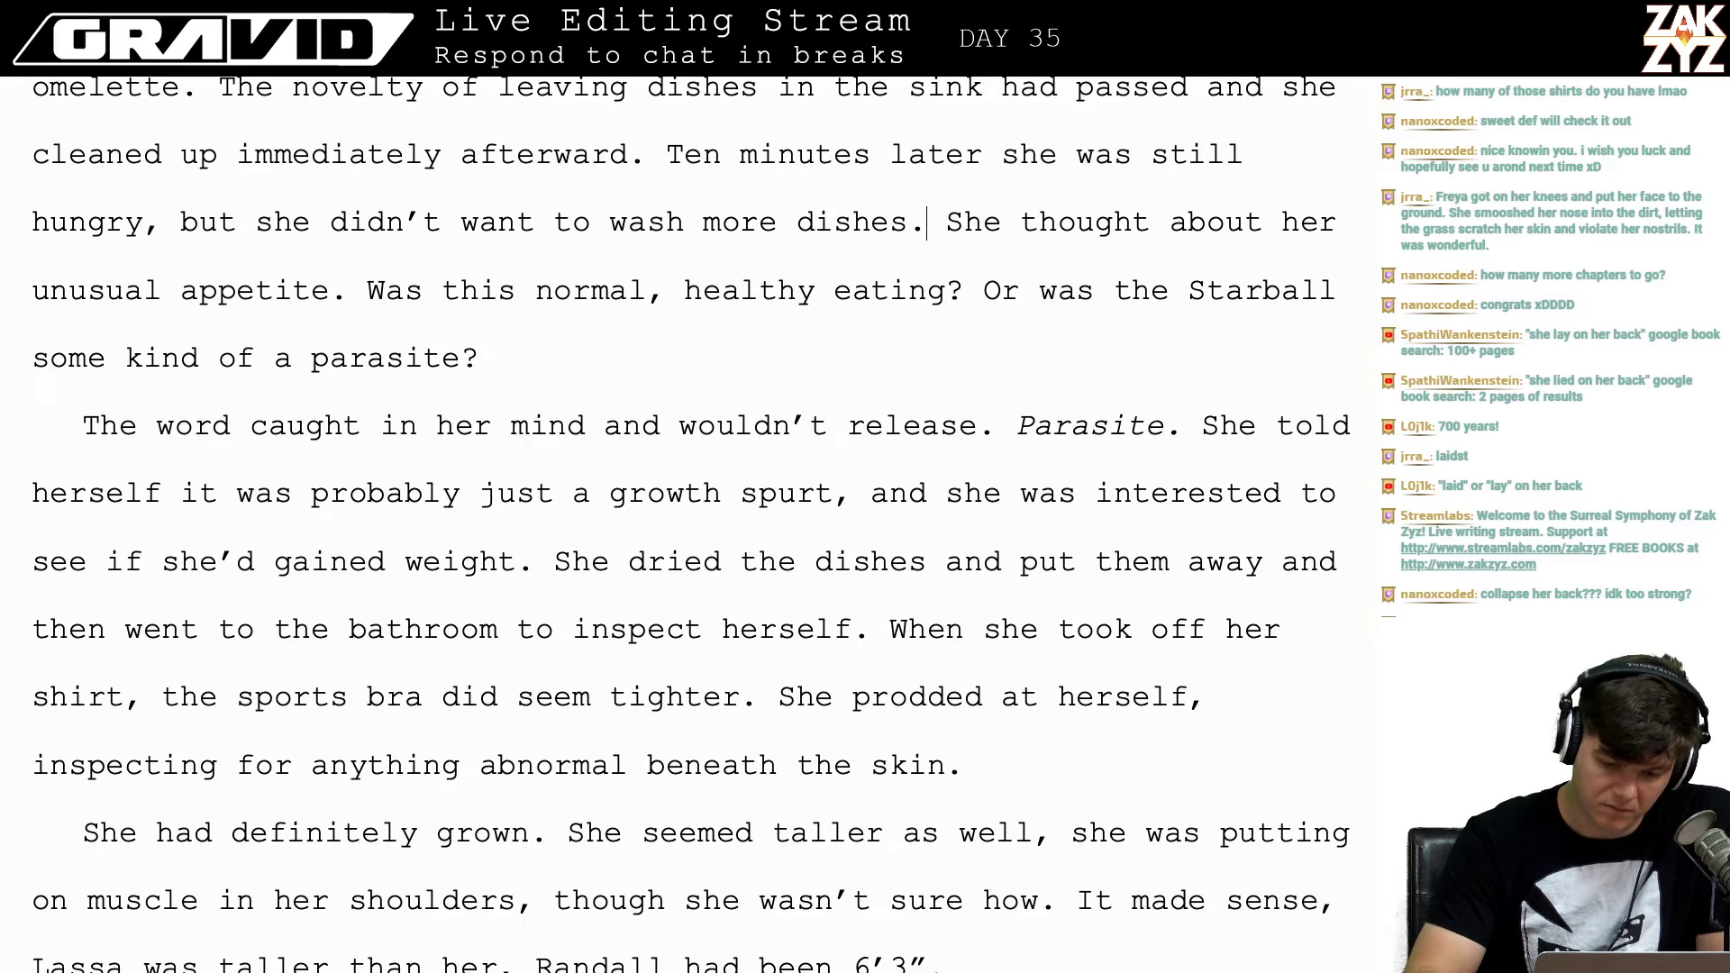
Step: Add "for someone her age" after "healthy eating" in the question about her unusual appetite
key("Left")
key("Left")
key("Left")
key("Left")
key("Left")
key("Left")
key("Left")
key("Down")
key("Right")
key("Right")
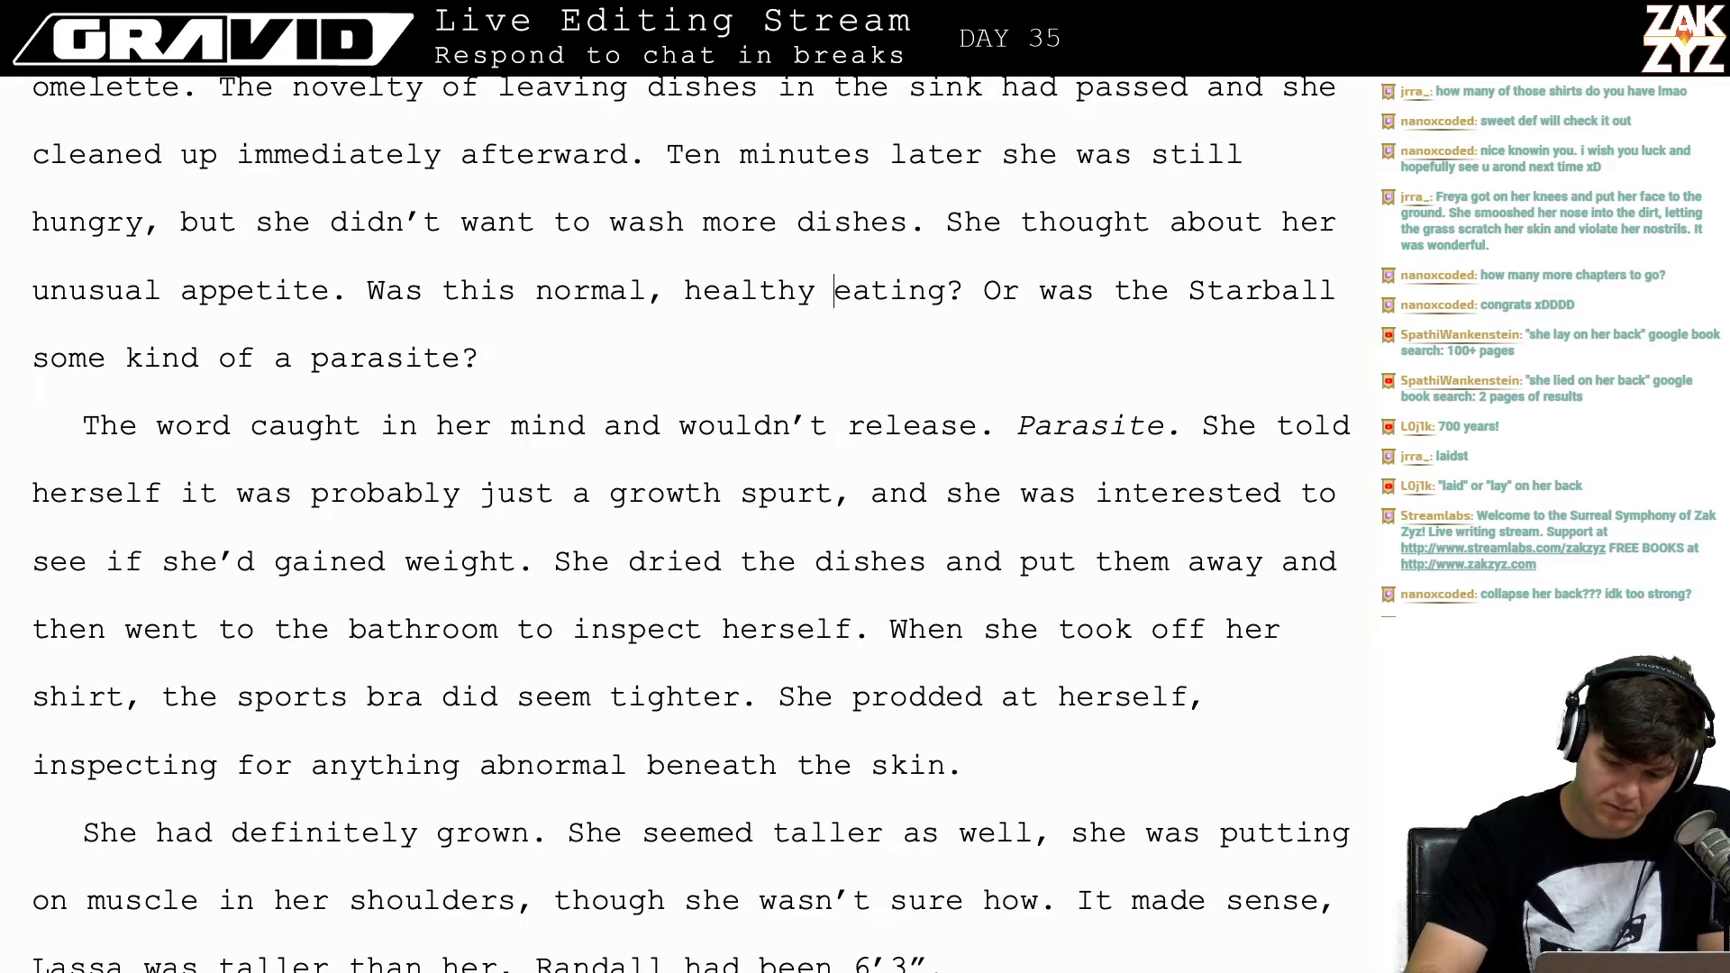
key("Right")
key("Right")
key("Right")
key("Right")
key("Right")
key("Right")
key("Right")
key("Left")
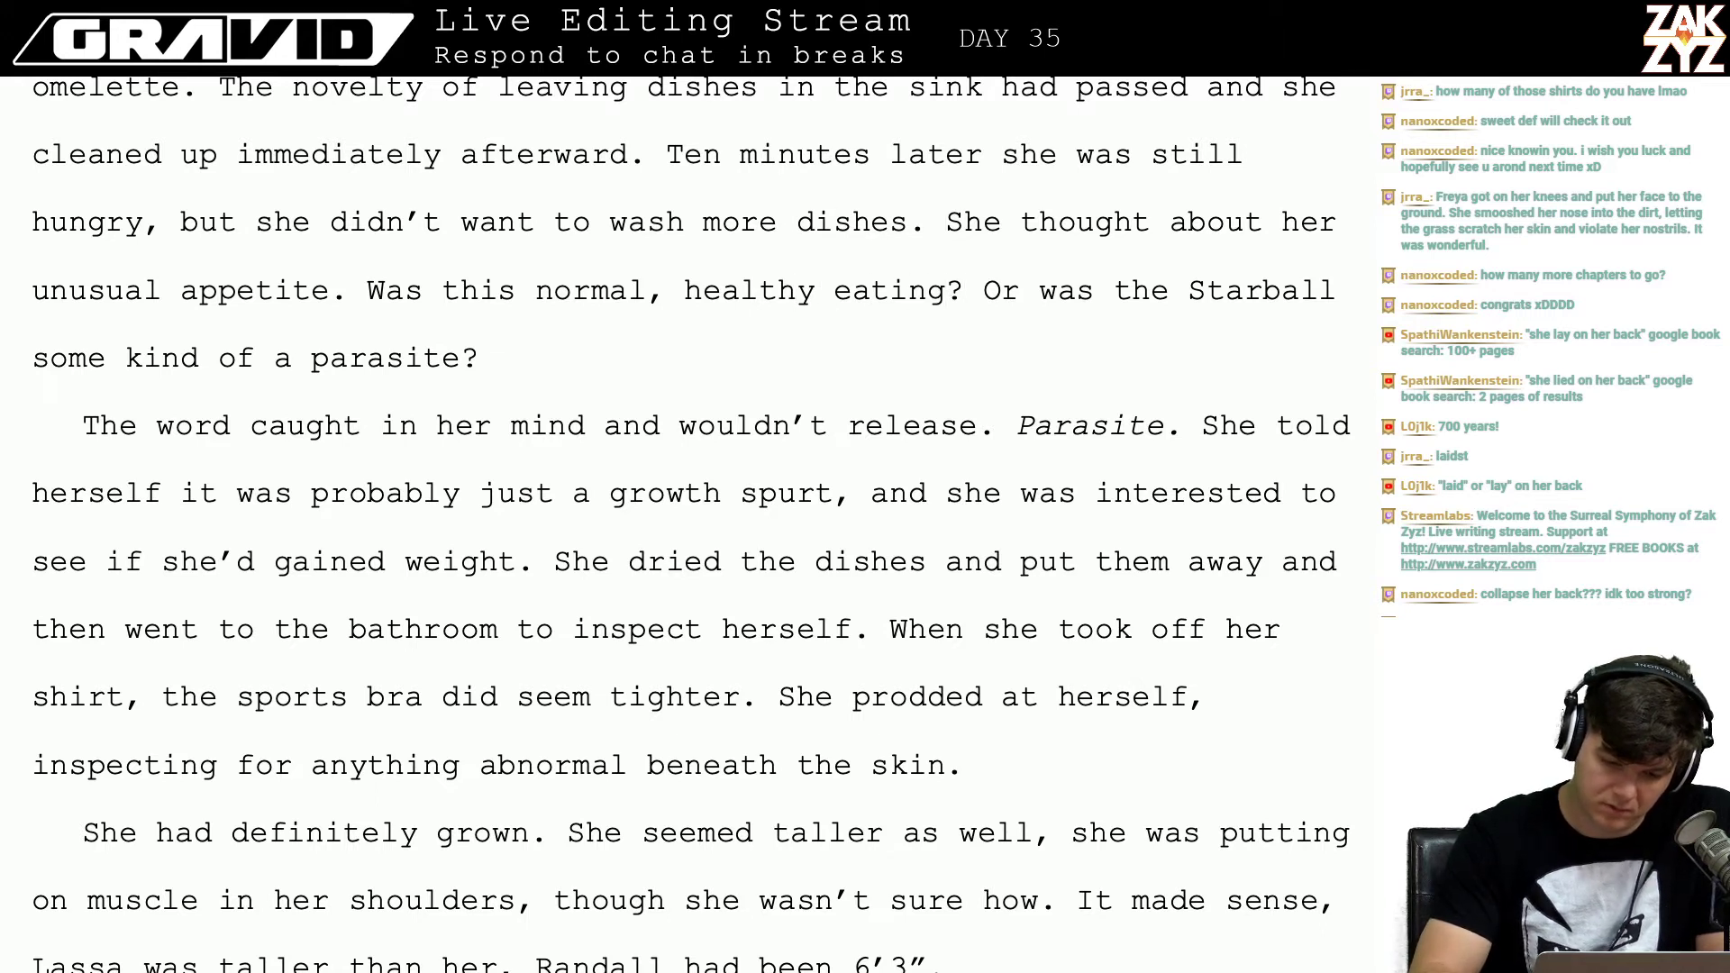
type("for a")
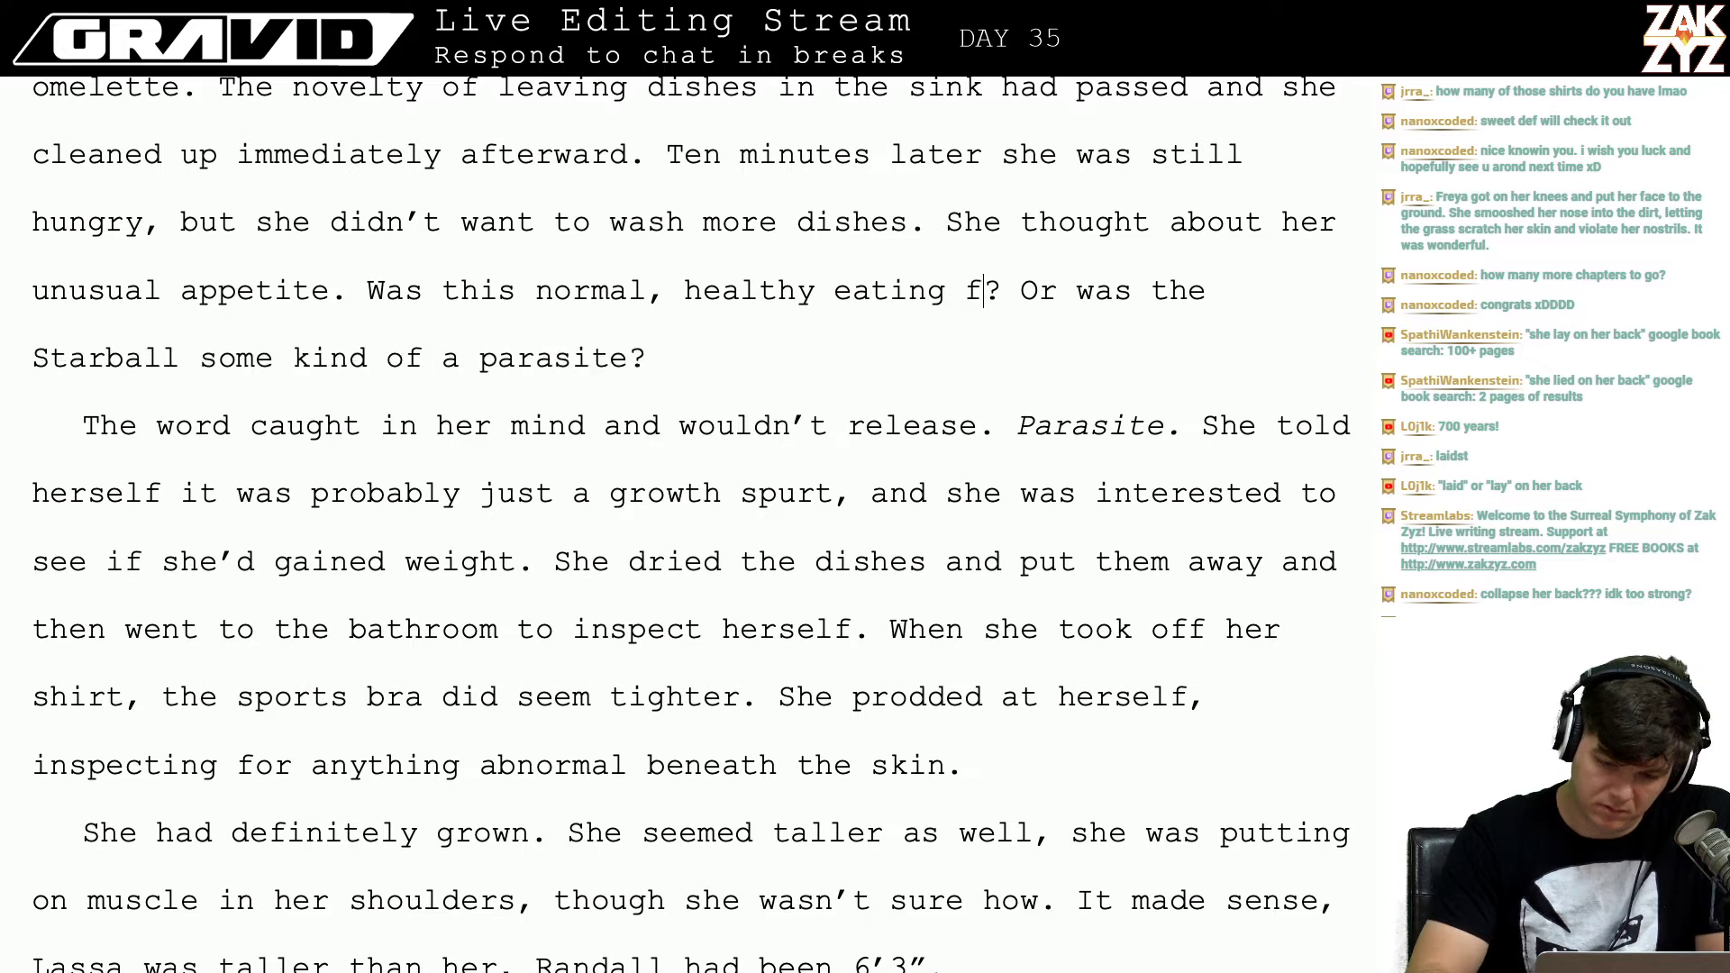
key("BackSpace")
type("someone her a")
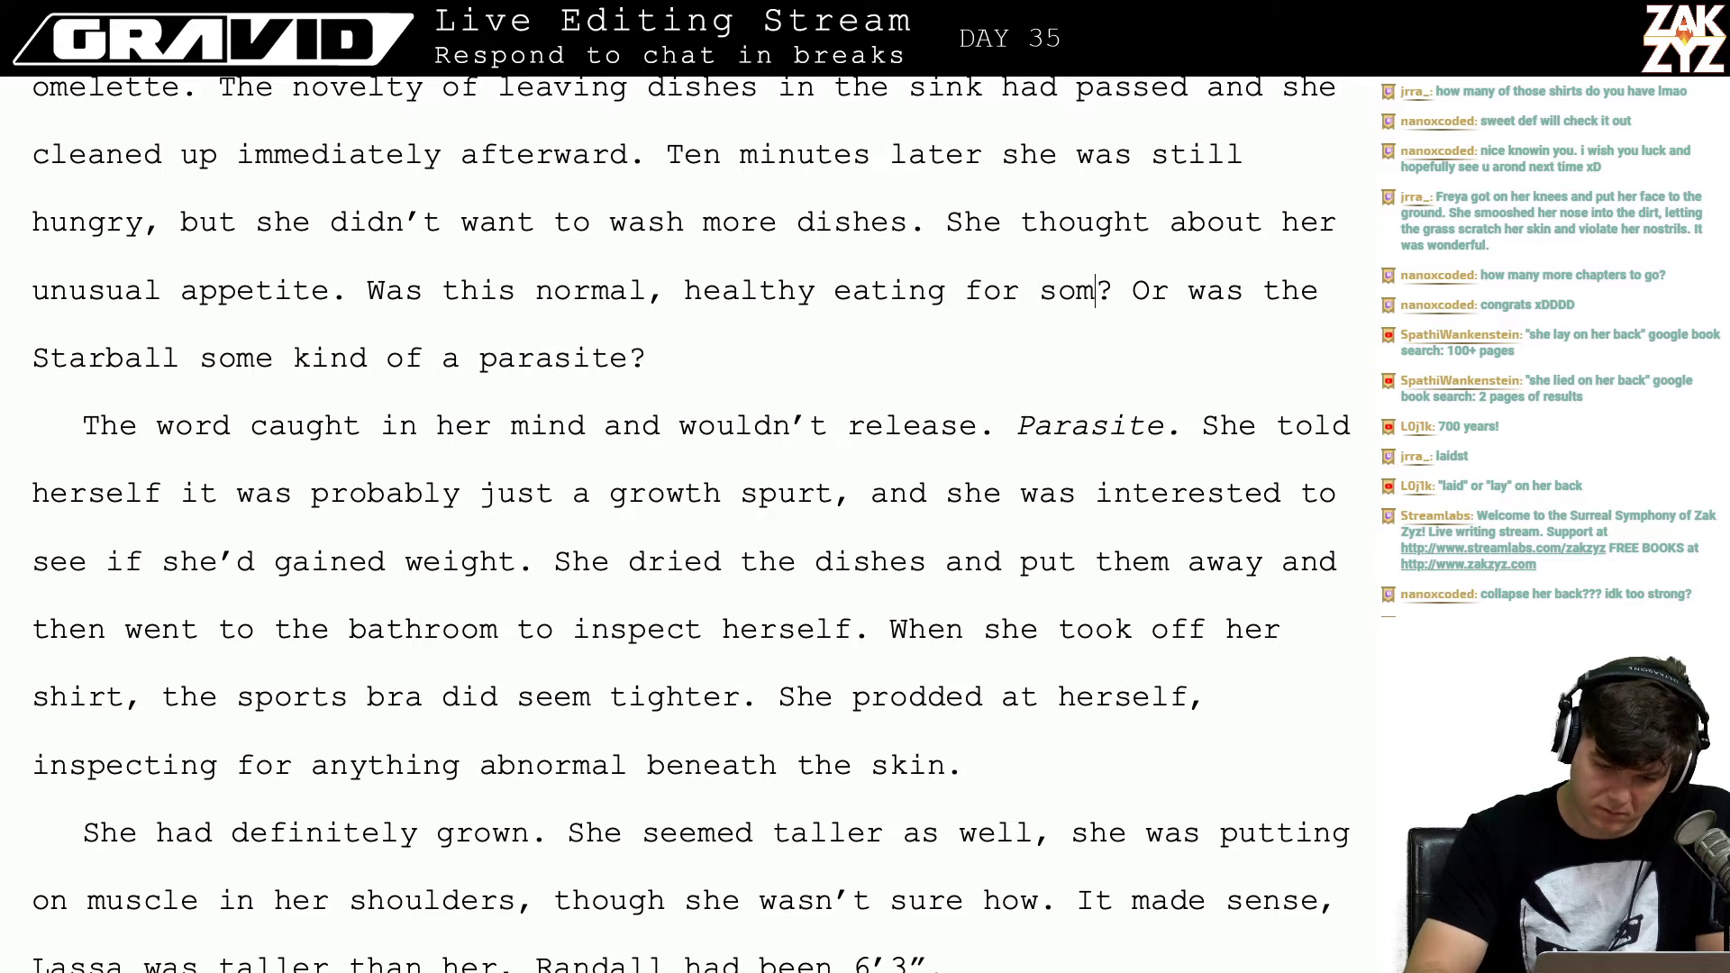
type("ge")
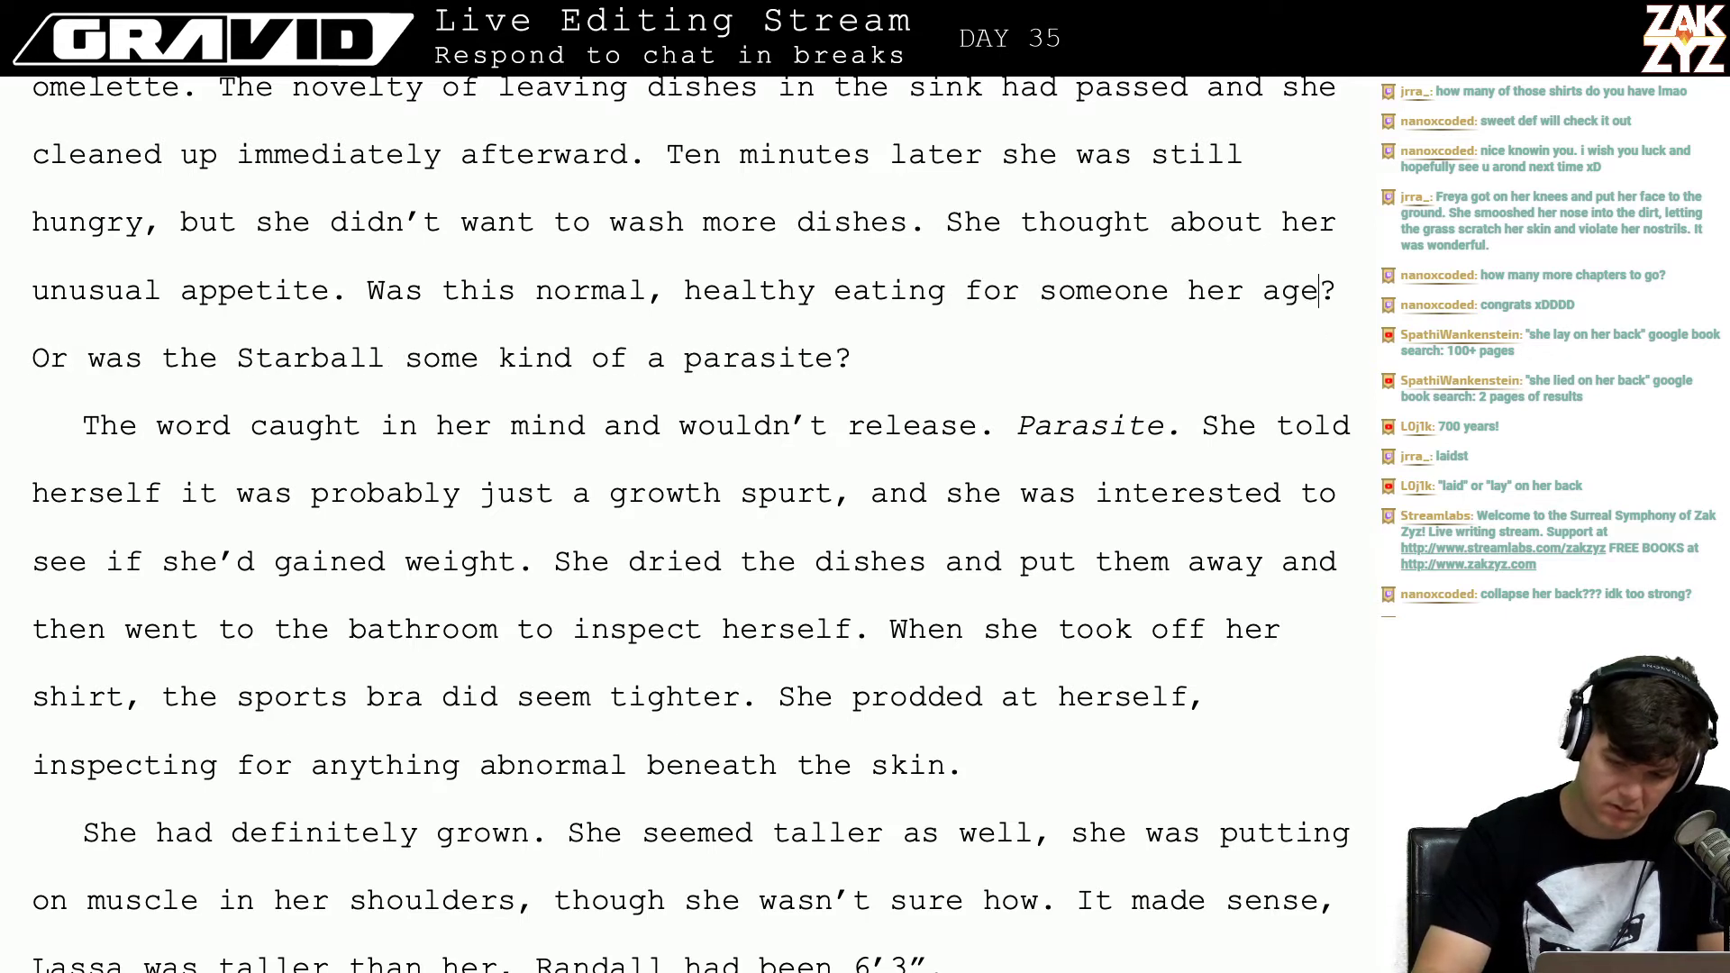
Step: Delete ", healthy eating" so the question reads "Was this normal for someone her age?"
key("Right")
key("Right")
key("Right")
key("Right")
key("Right")
key("Right")
key("Right")
key("Right")
key("Right")
key("Right")
key("Right")
key("Right")
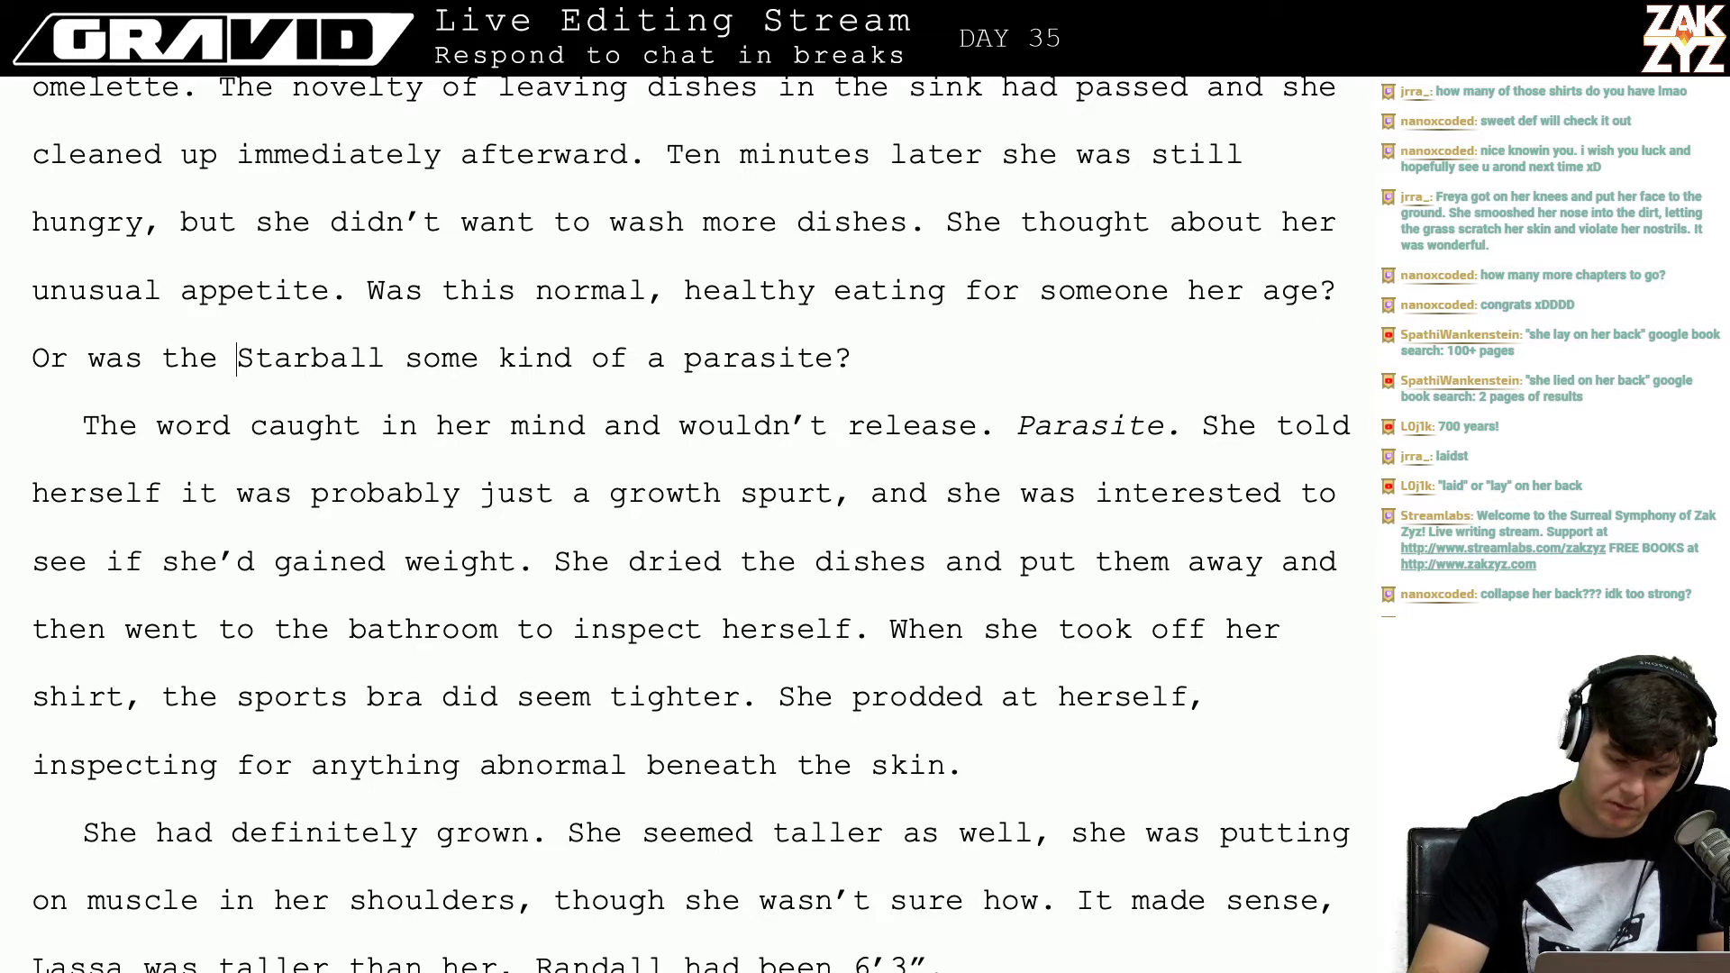
key("Up")
key("Right")
key("Right")
key("Right")
key("Right")
key("Right")
key("Right")
key("Right")
key("Right")
key("Right")
key("Right")
key("Right")
key("Right")
key("Right")
key("Right")
key("Right")
key("Right")
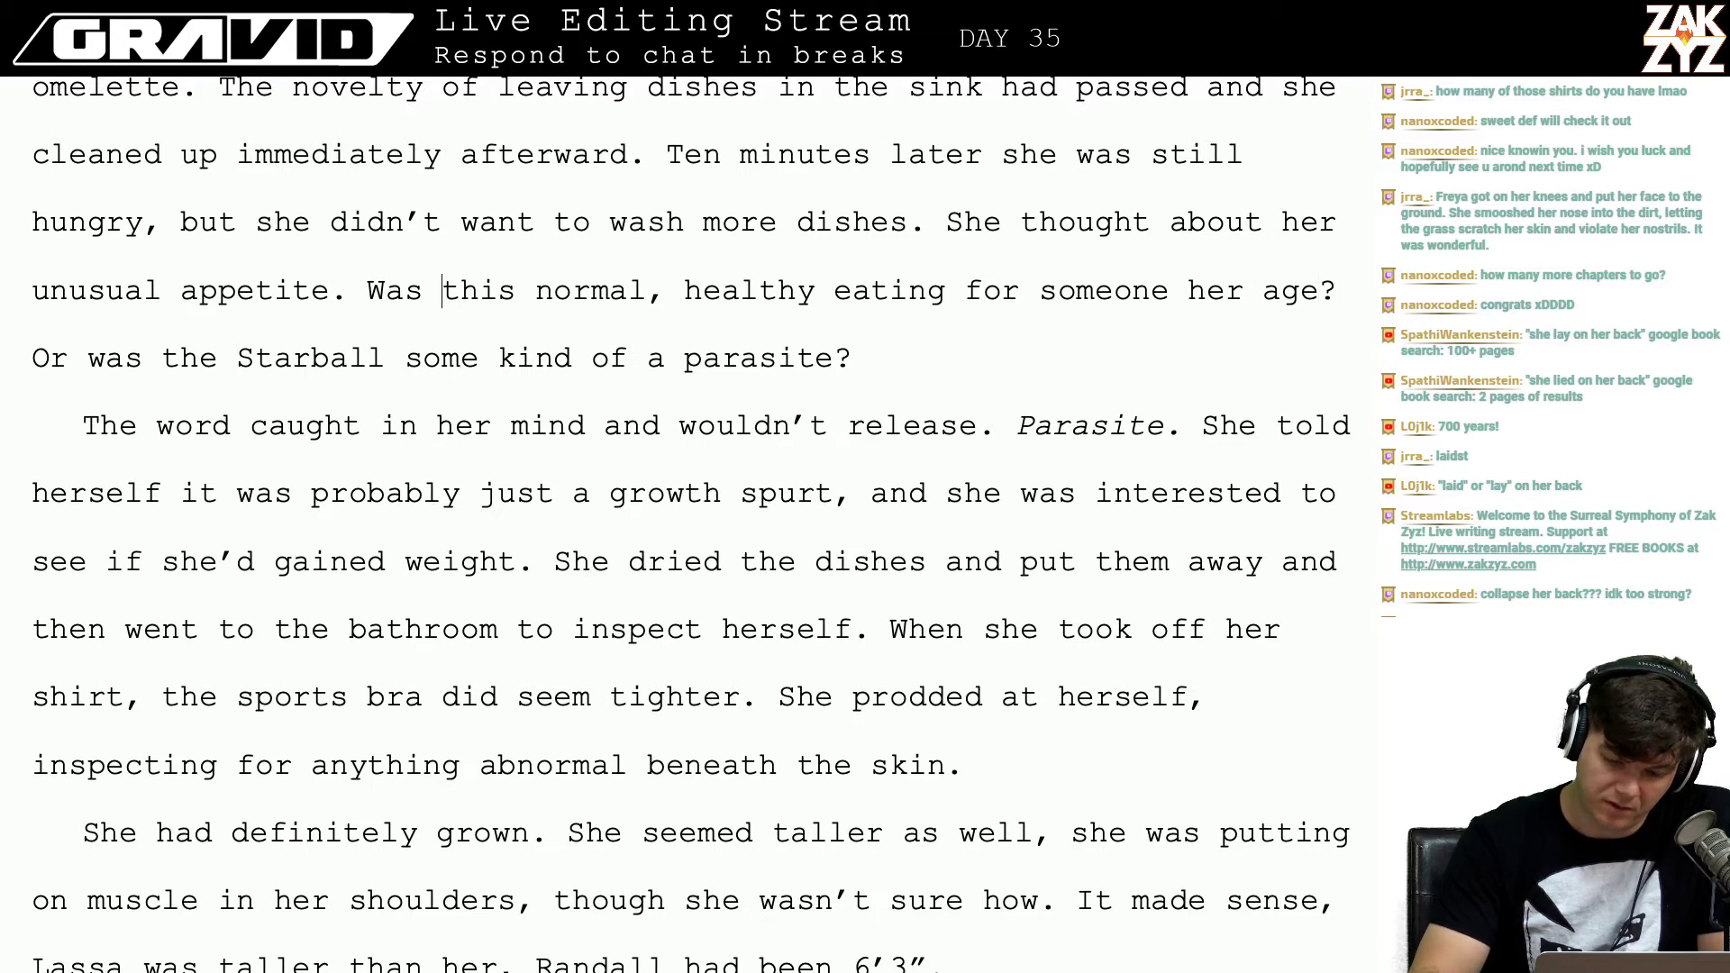
key("Right")
key("Right")
key("Right")
key("Right")
key("Right")
key("Right")
key("Right")
key("Right")
key("Right")
key("Right")
key("Right")
key("Right")
key("Right")
key("Right")
key("Right")
key("Right")
key("Right")
key("Right")
key("Right")
key("Right")
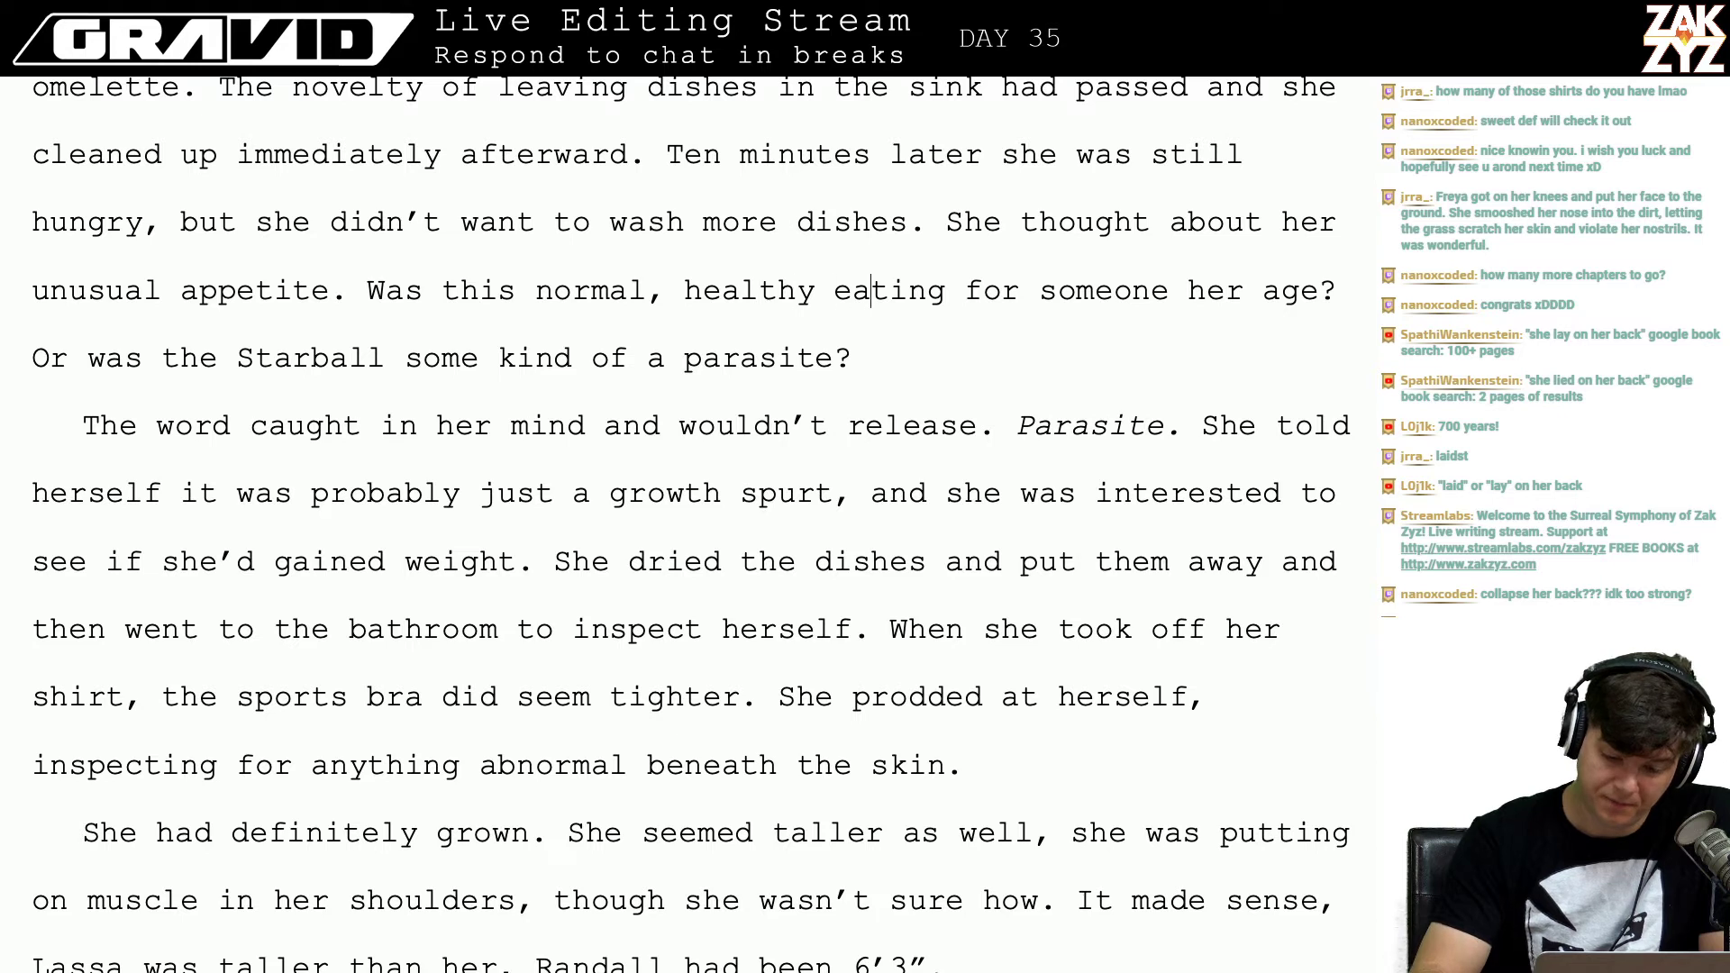
key("BackSpace")
key("BackSpace")
key("BackSpace")
key("BackSpace")
key("BackSpace")
key("BackSpace")
key("BackSpace")
key("BackSpace")
key("BackSpace")
key("BackSpace")
key("BackSpace")
key("BackSpace")
key("BackSpace")
key("BackSpace")
key("BackSpace")
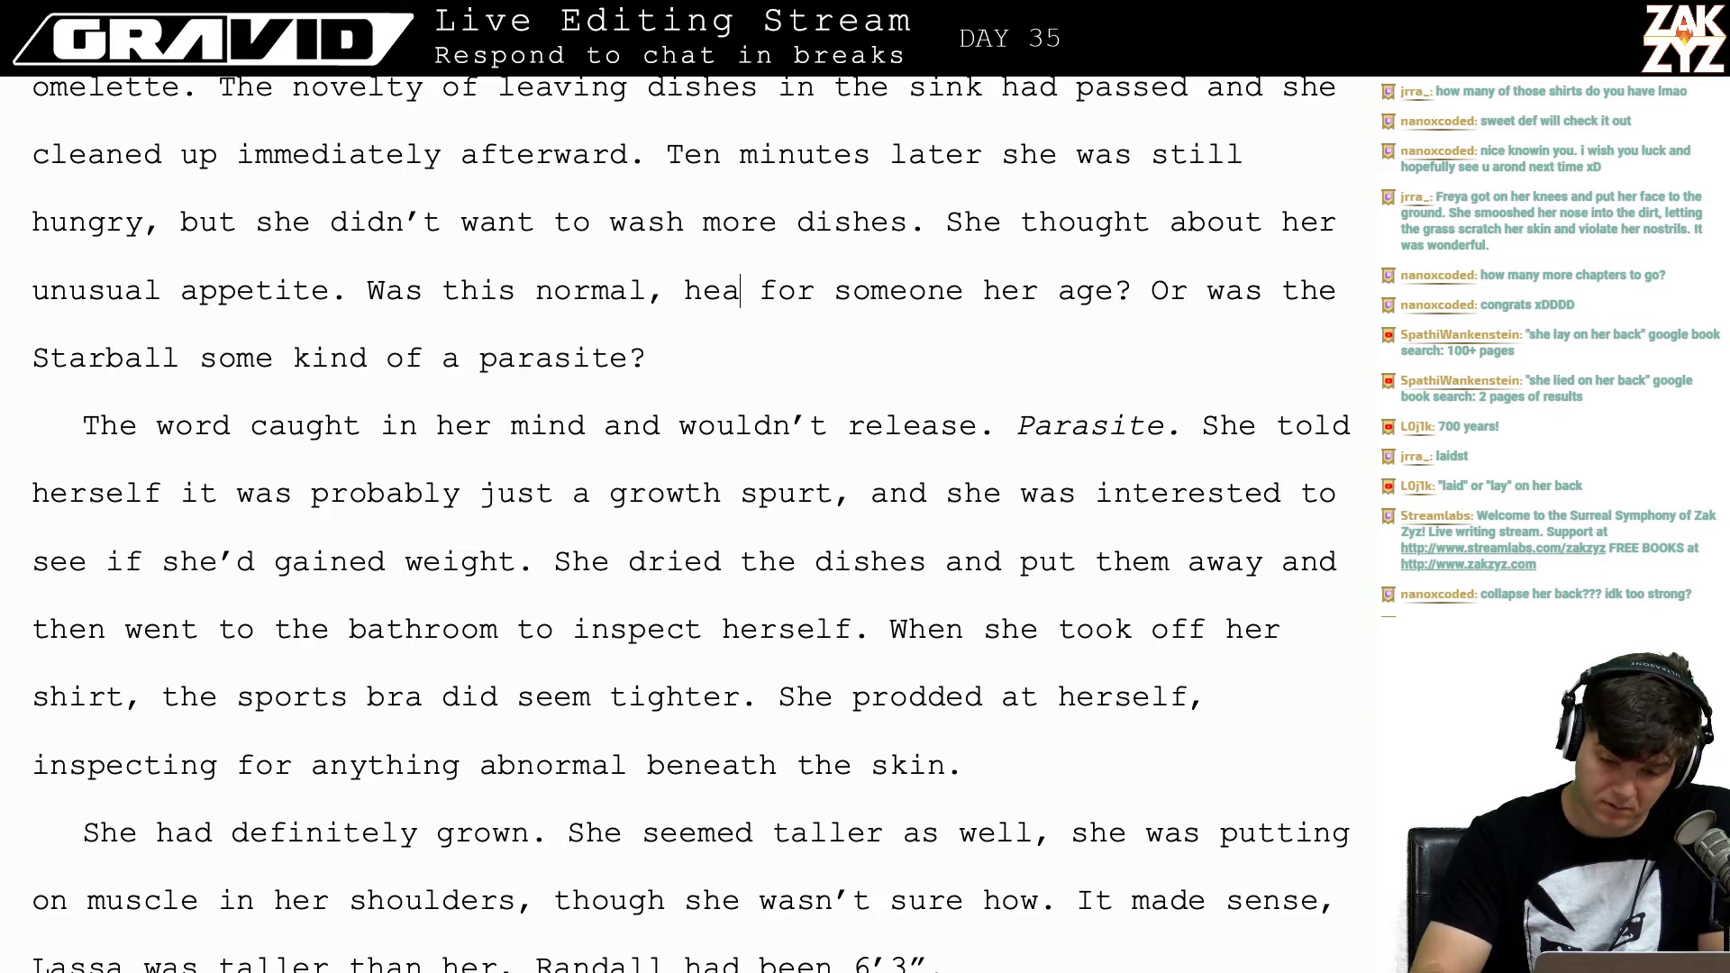
key("BackSpace")
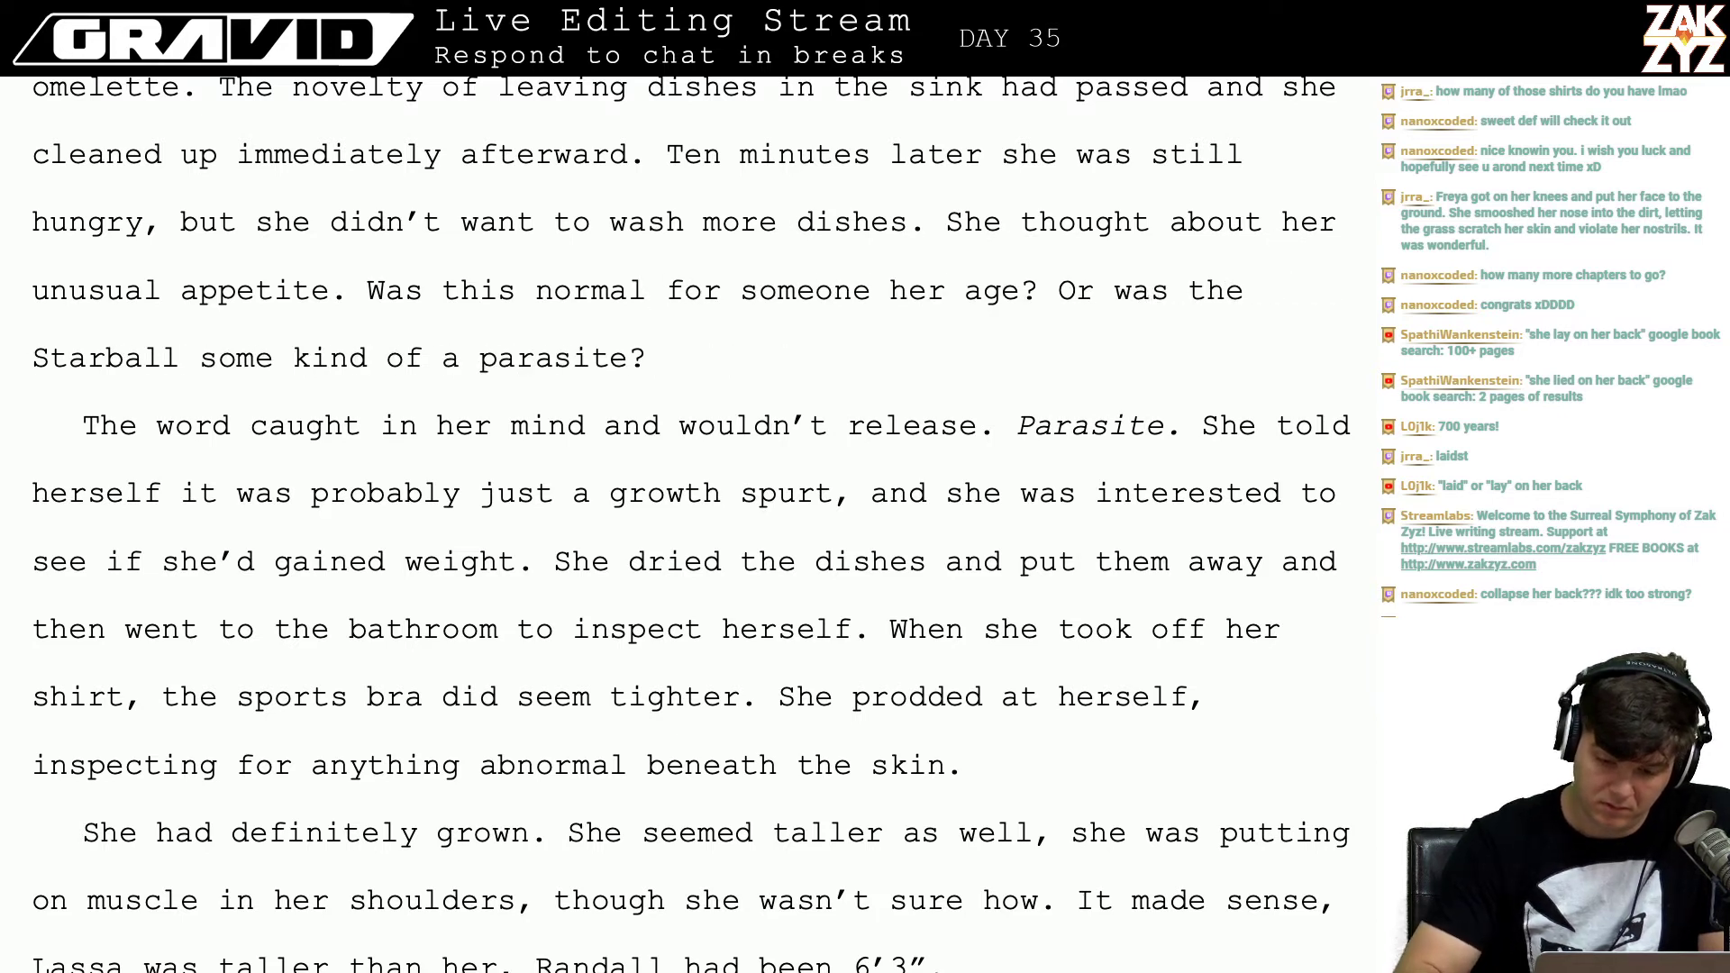
key("Right")
key("Right")
key("Right")
key("Right")
key("Right")
key("Right")
key("Right")
key("Right")
key("Right")
key("Right")
key("Right")
key("Right")
key("Right")
key("Right")
key("Right")
key("Right")
key("Right")
key("Right")
key("Right")
key("Right")
key("Left")
key("Left")
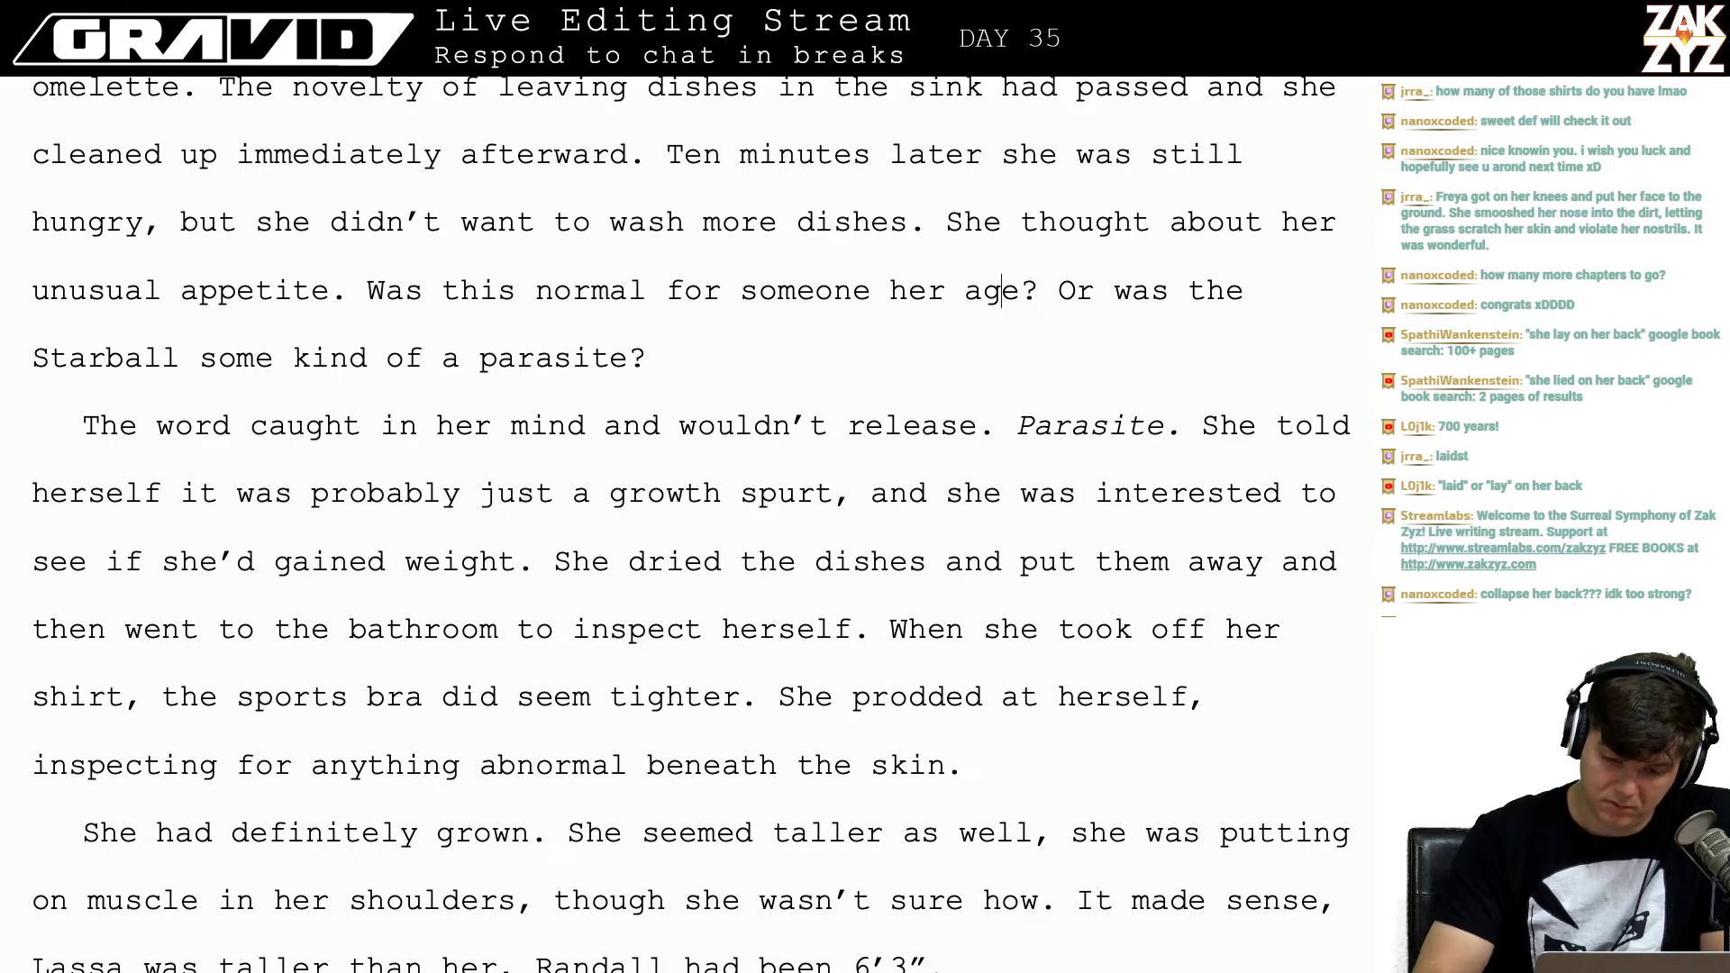
key("Right")
type("who")
key("BackSpace")
key("BackSpace")
key("BackSpace")
key("BackSpace")
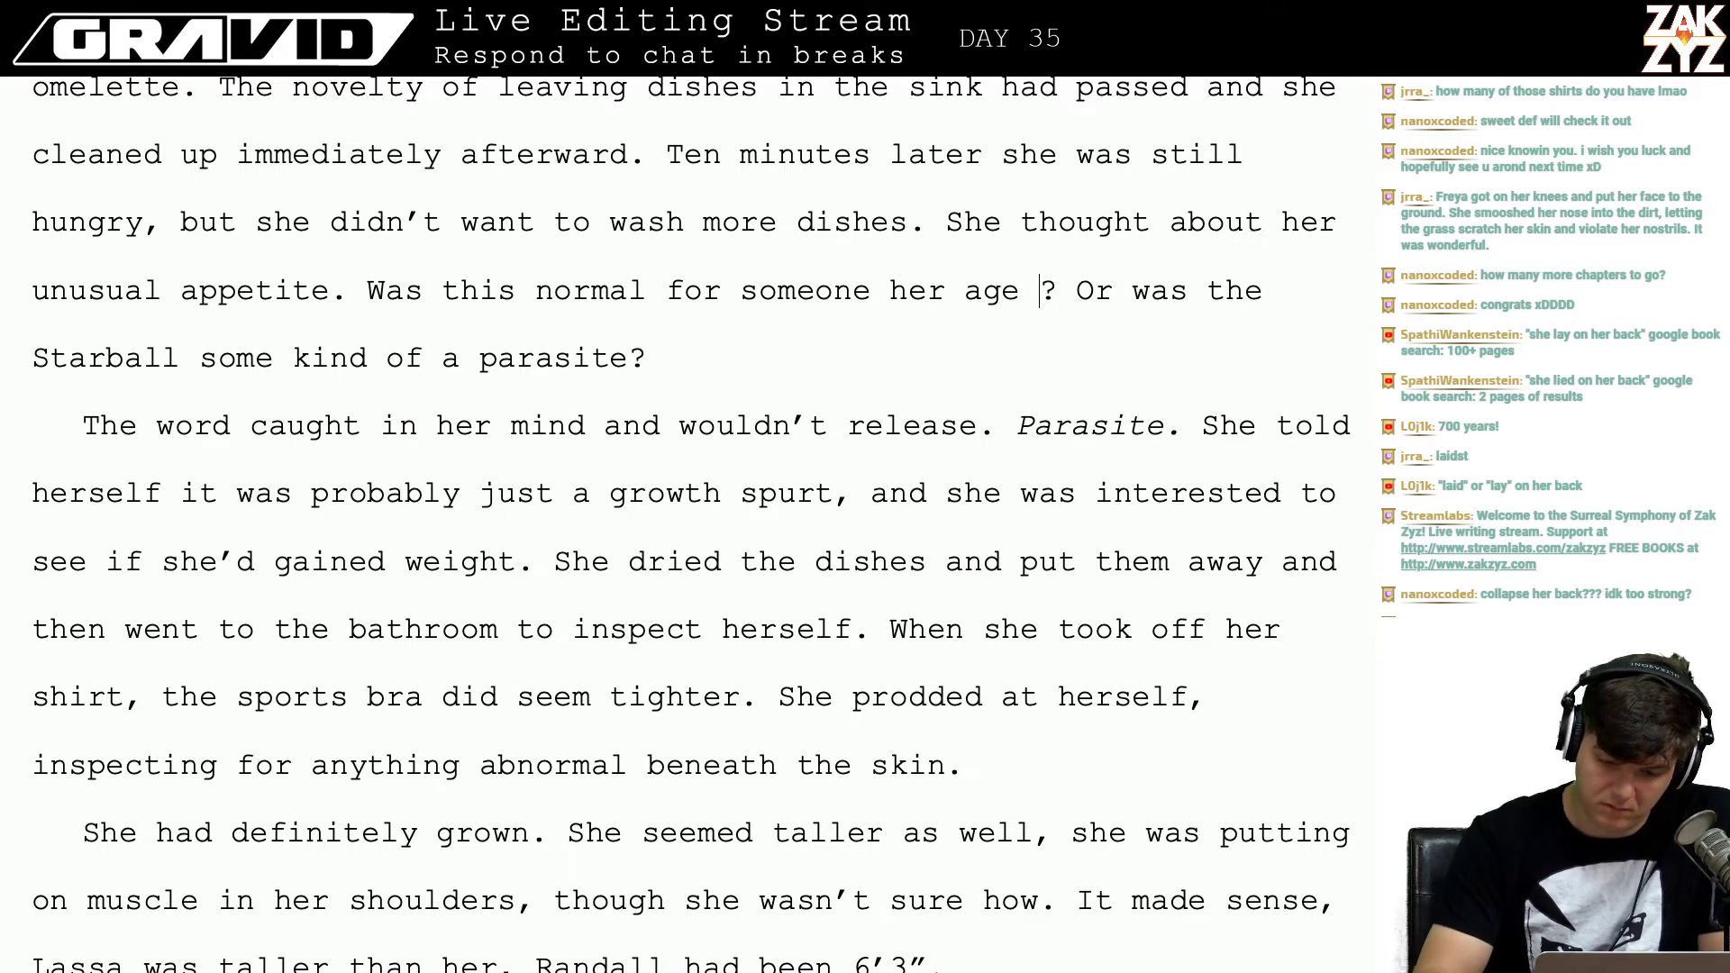
Step: Close the stray space before the question mark in "Was this normal for someone her age?"
key("Right")
key("Right")
key("Right")
key("Right")
key("Right")
key("Right")
key("Right")
key("Right")
key("Right")
key("Right")
key("Right")
key("Right")
key("Right")
key("Right")
key("Right")
key("Right")
key("Right")
key("Right")
key("Right")
key("Right")
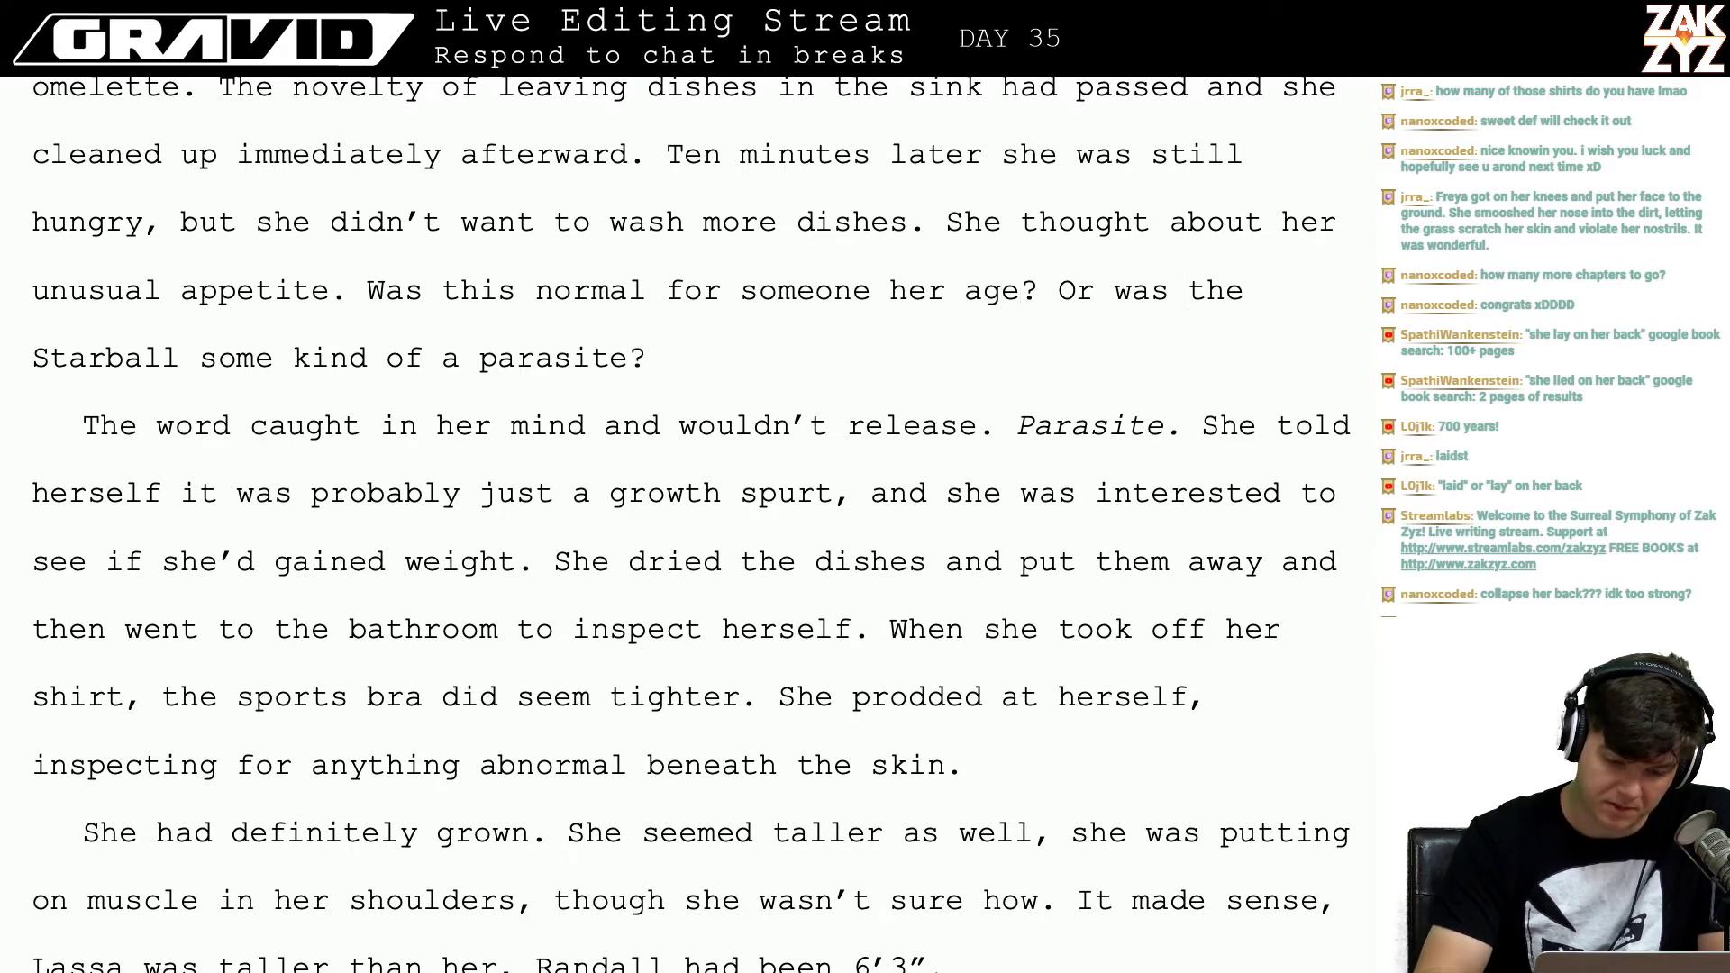
key("Right")
key("Right")
key("Right")
Step: Replace "was" with "this" before "probably just a growth spurt" in the parasite paragraph
key("Down")
key("Down")
key("Down")
key("Down")
key("Down")
key("Down")
key("Down")
key("Down")
key("Down")
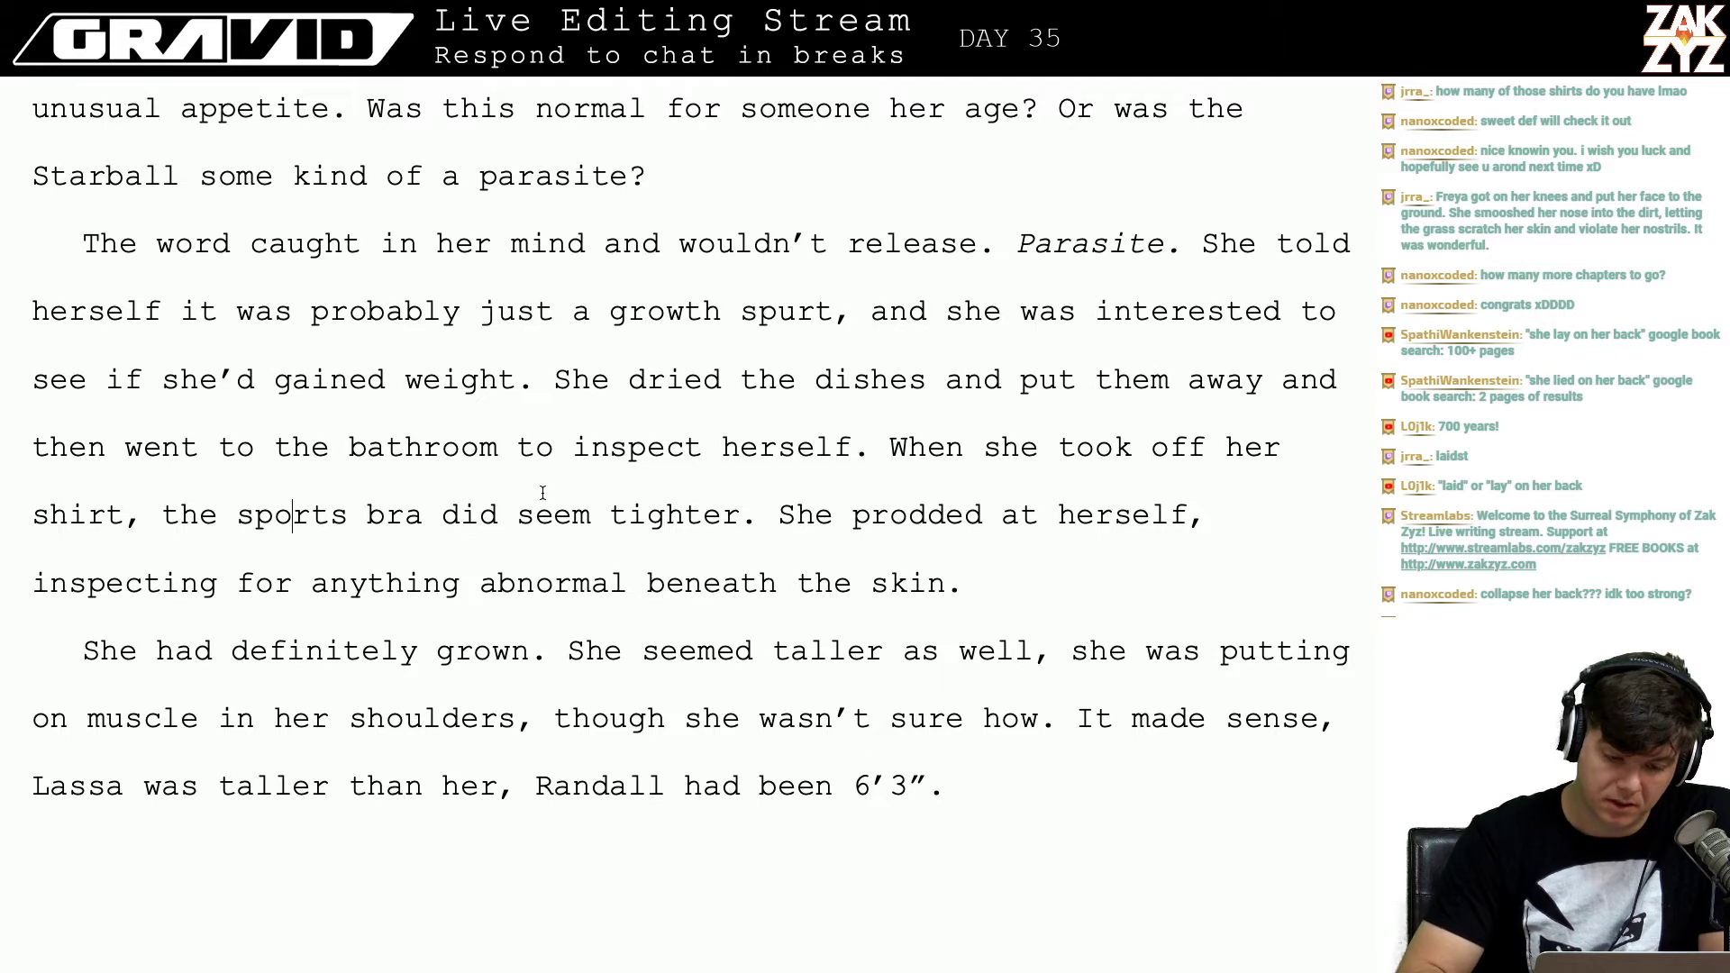
left_click(606, 357)
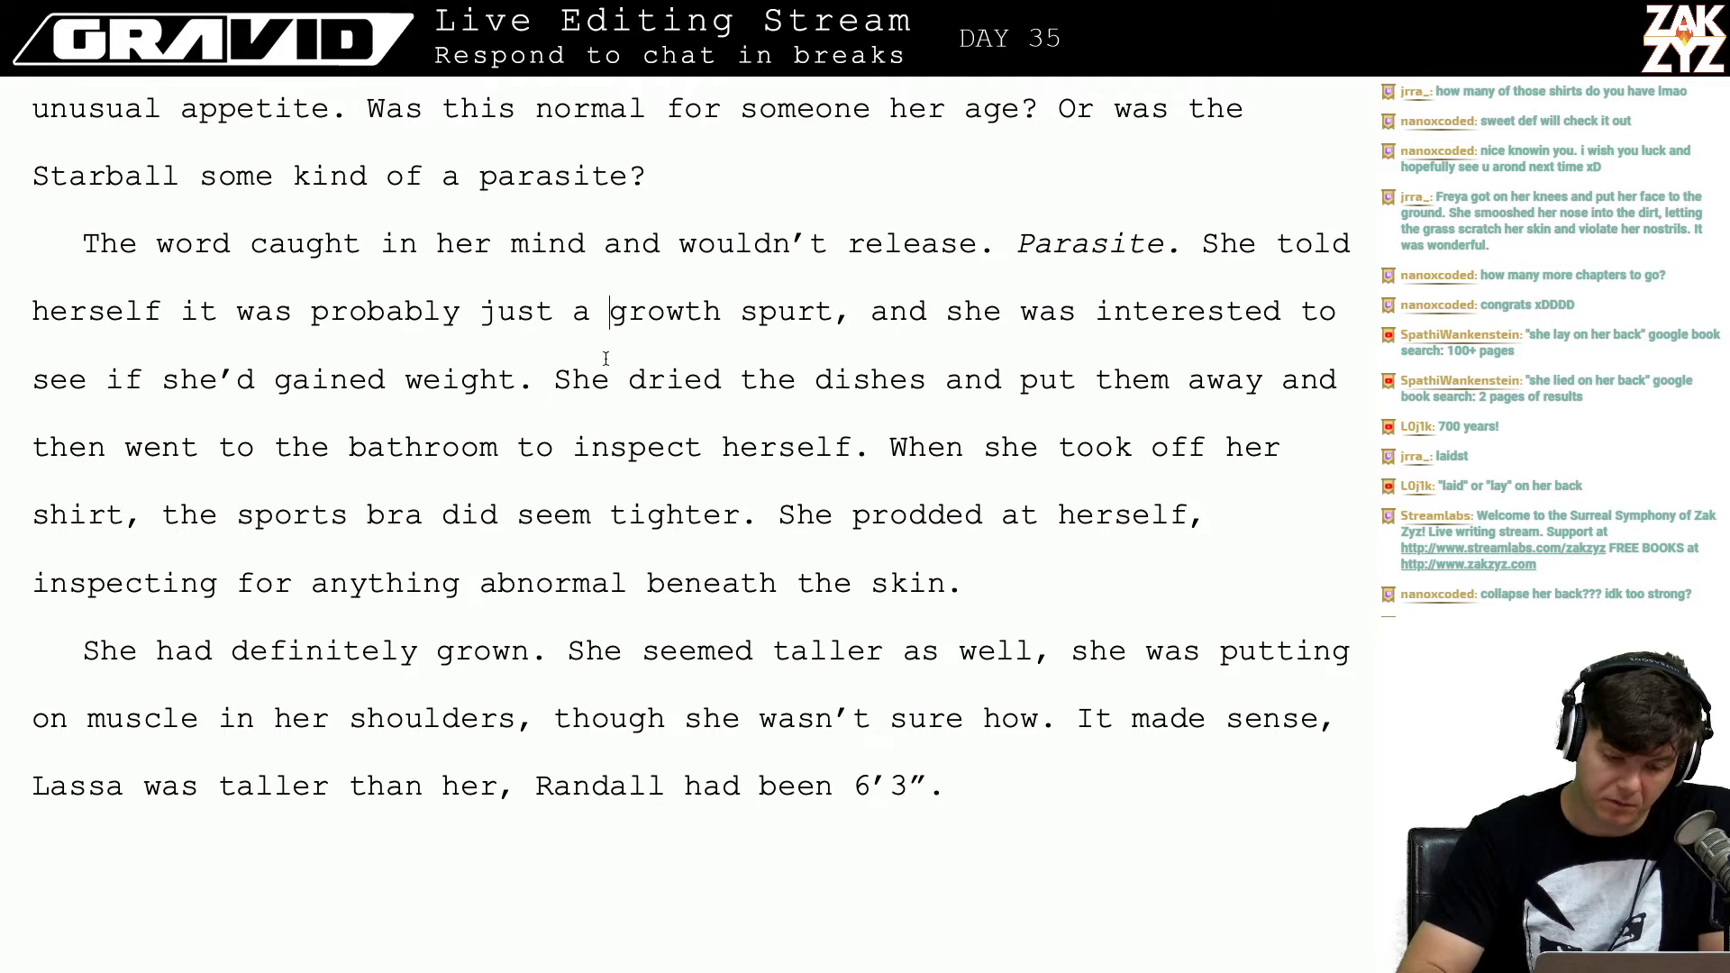
left_click(294, 326)
key("BackSpace")
key("BackSpace")
key("BackSpace")
type("t")
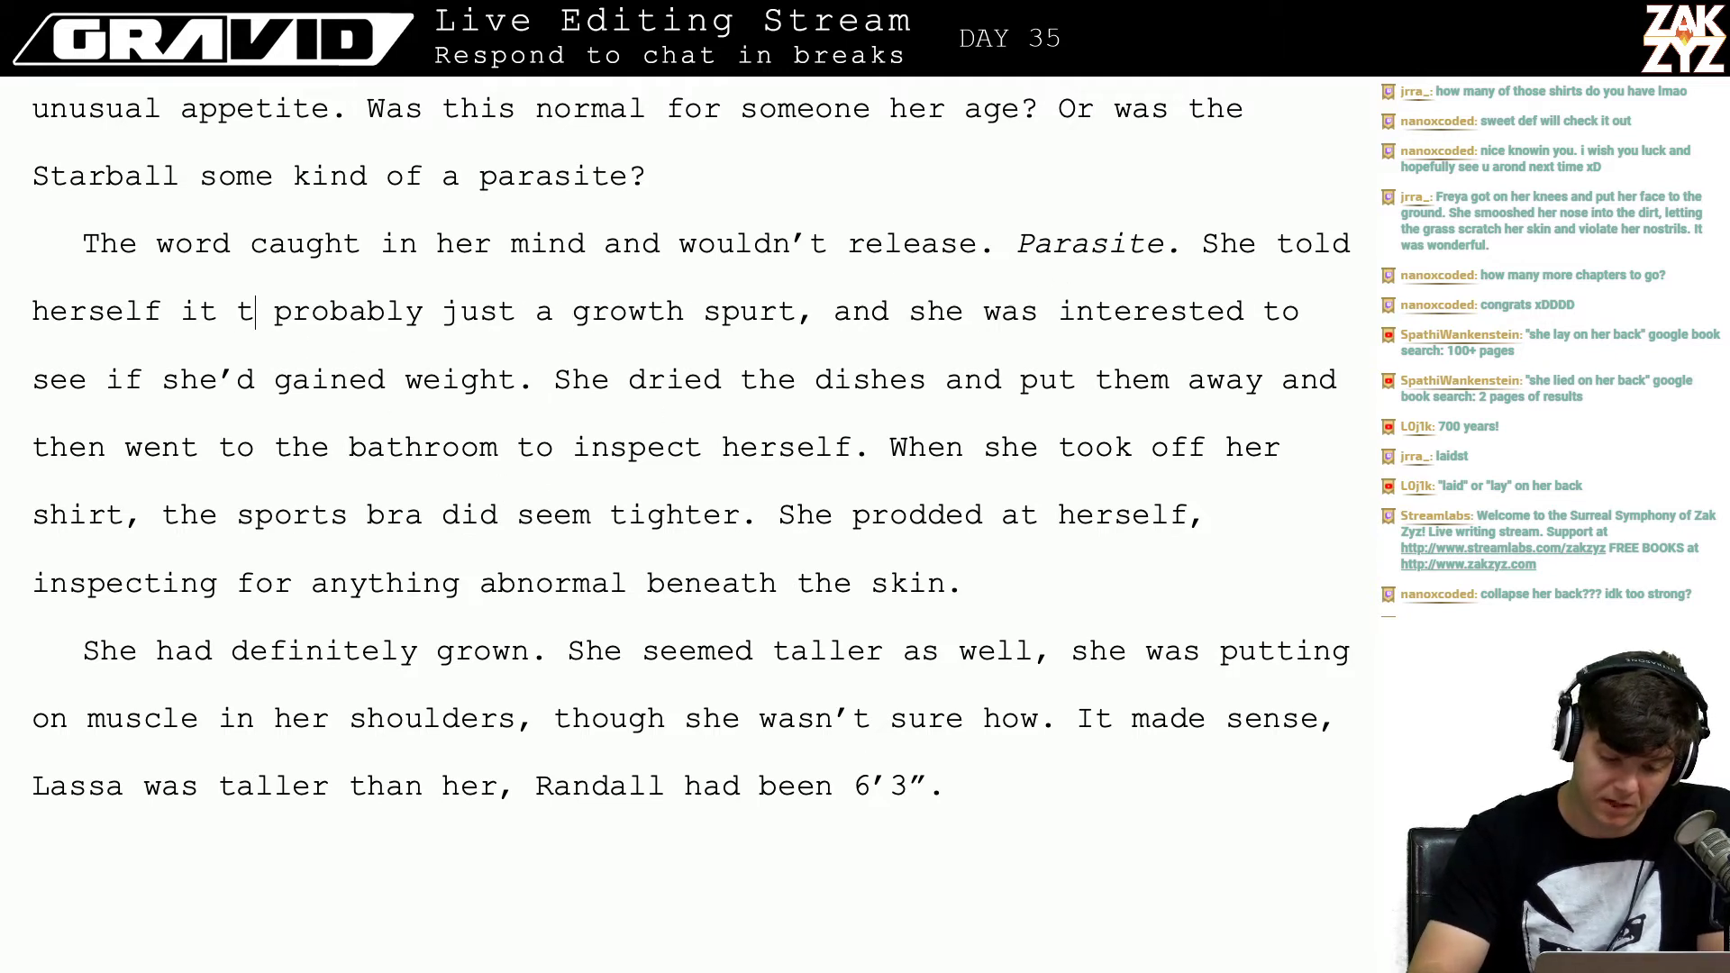
type("she")
key("BackSpace")
key("BackSpace")
key("BackSpace")
type("his")
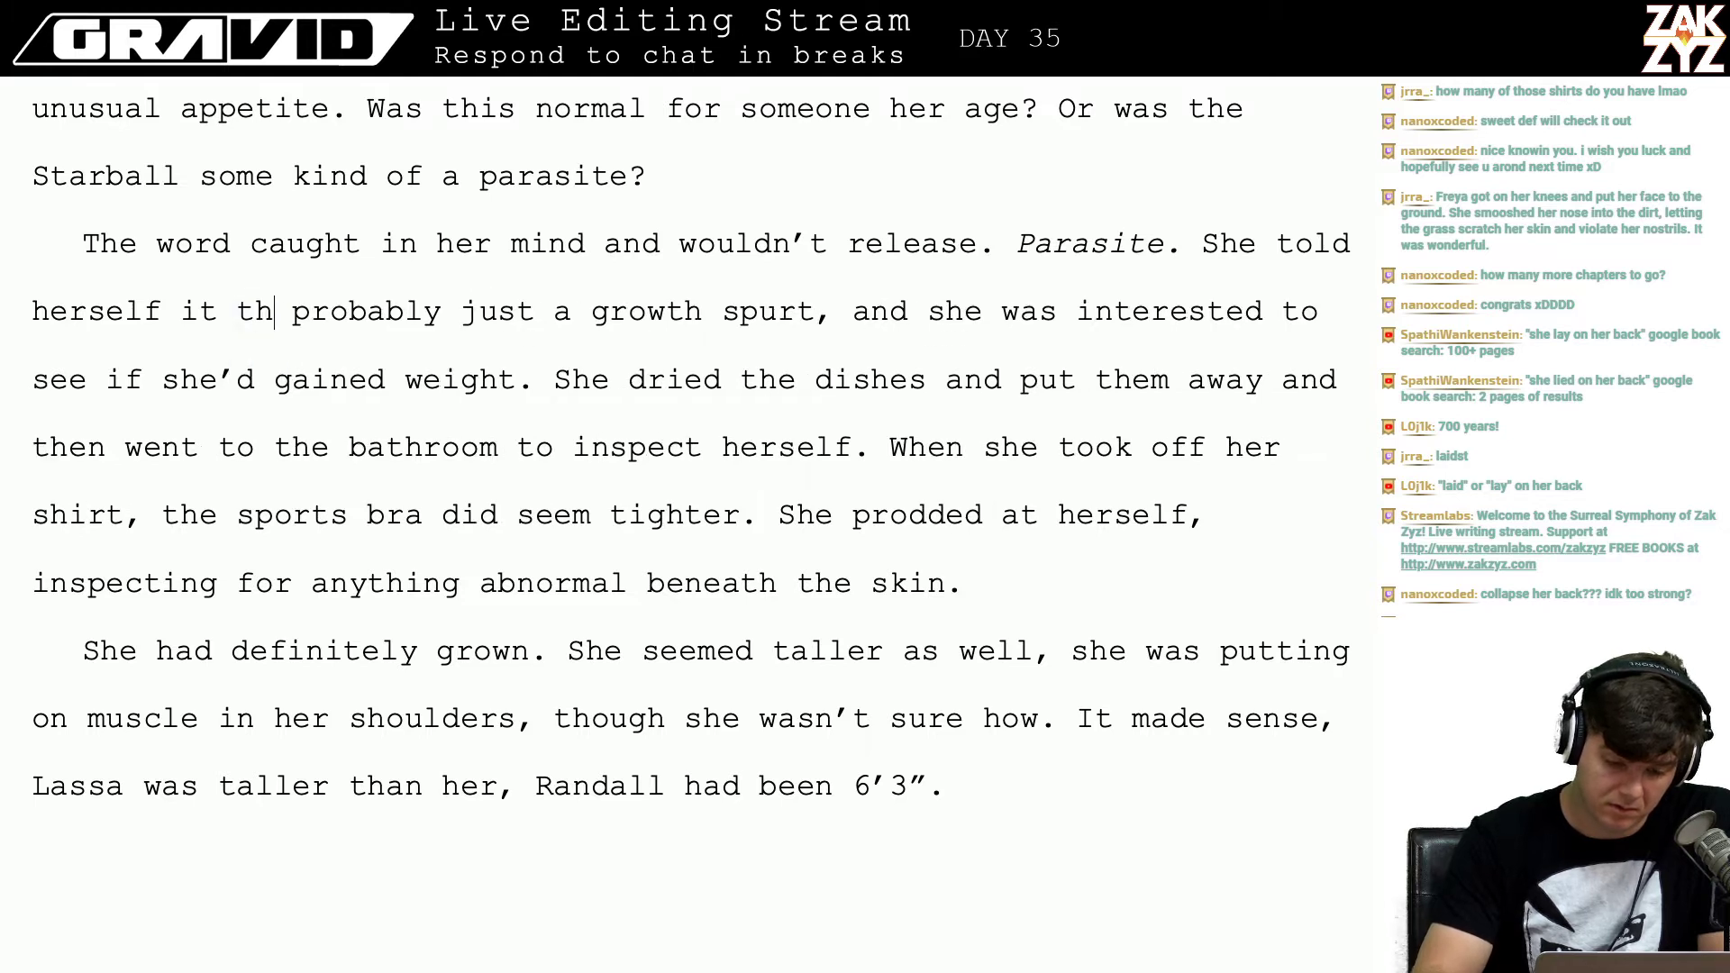
Step: Reread the growth spurt sentence in the parasite paragraph
key("Right")
key("Right")
key("Right")
key("Right")
key("Right")
key("Right")
key("Right")
key("Right")
key("Right")
key("Right")
key("Right")
key("Right")
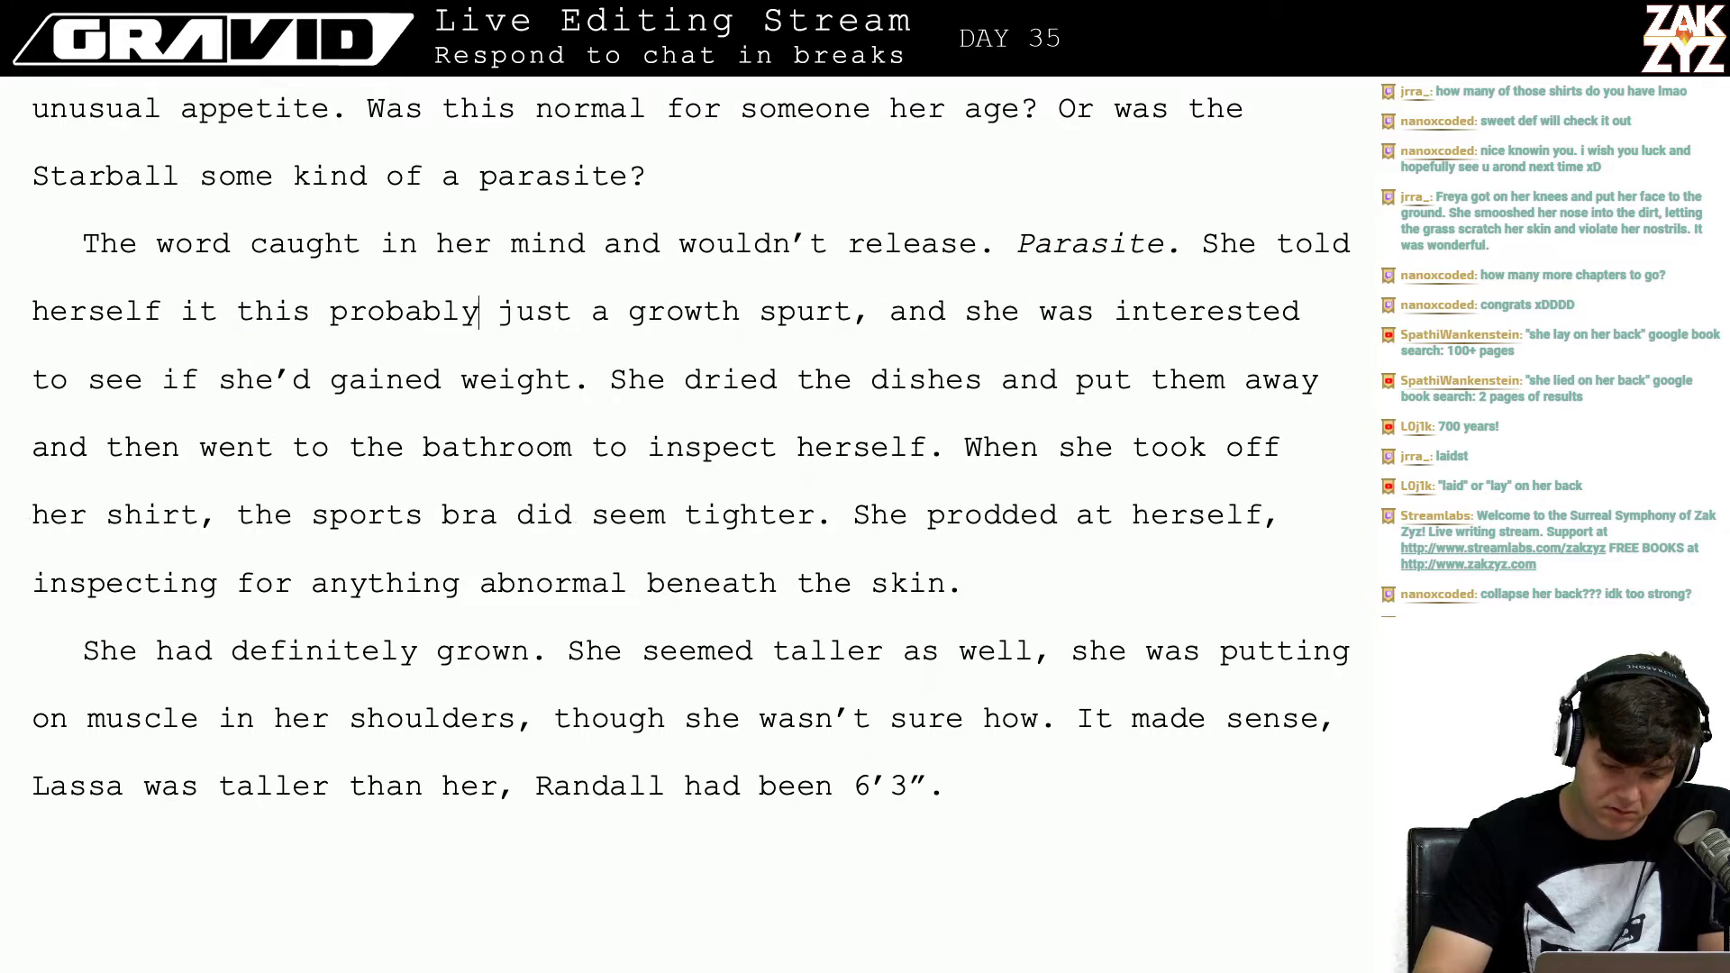
key("Down")
key("Up")
key("Right")
key("Right")
key("Right")
key("Right")
key("Right")
key("Right")
key("Right")
key("Right")
key("Right")
key("Right")
key("Right")
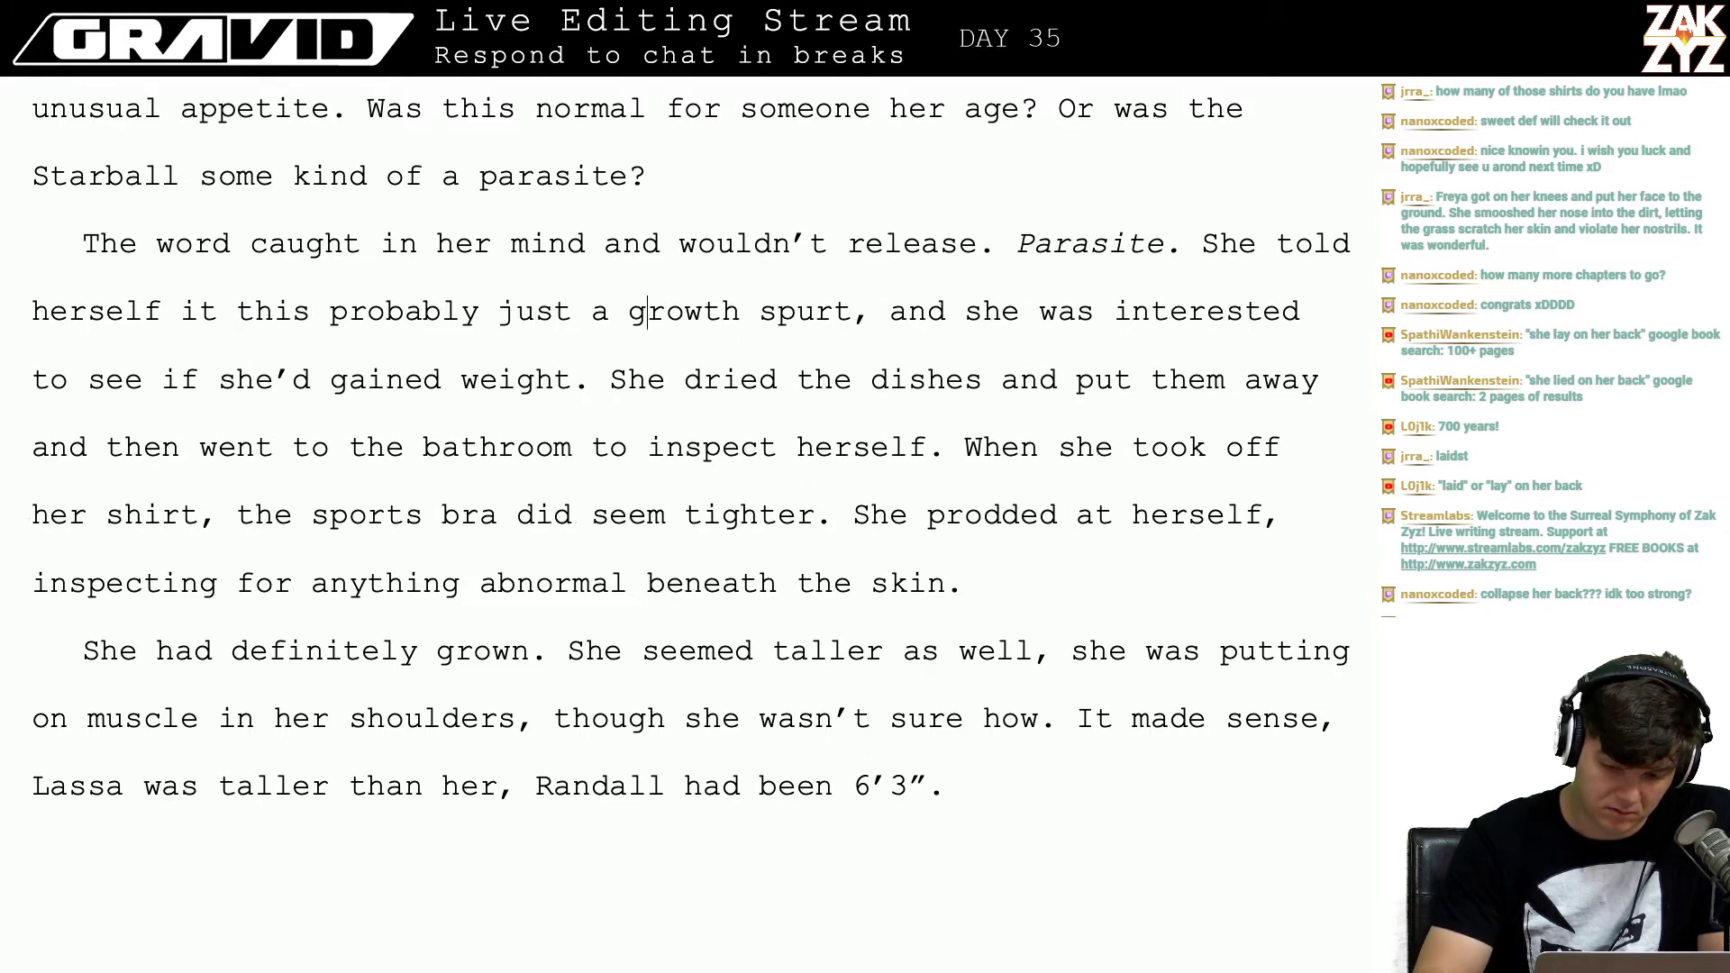
key("Right")
key("Right")
key("Right")
key("Right")
key("Right")
key("Right")
Step: Replace "Ten minutes later she was still" with "As she was finishing with the dishes she realized she was still" in the omelette paragraph
key("Up")
key("Up")
key("Up")
key("Up")
key("Up")
key("Up")
key("Up")
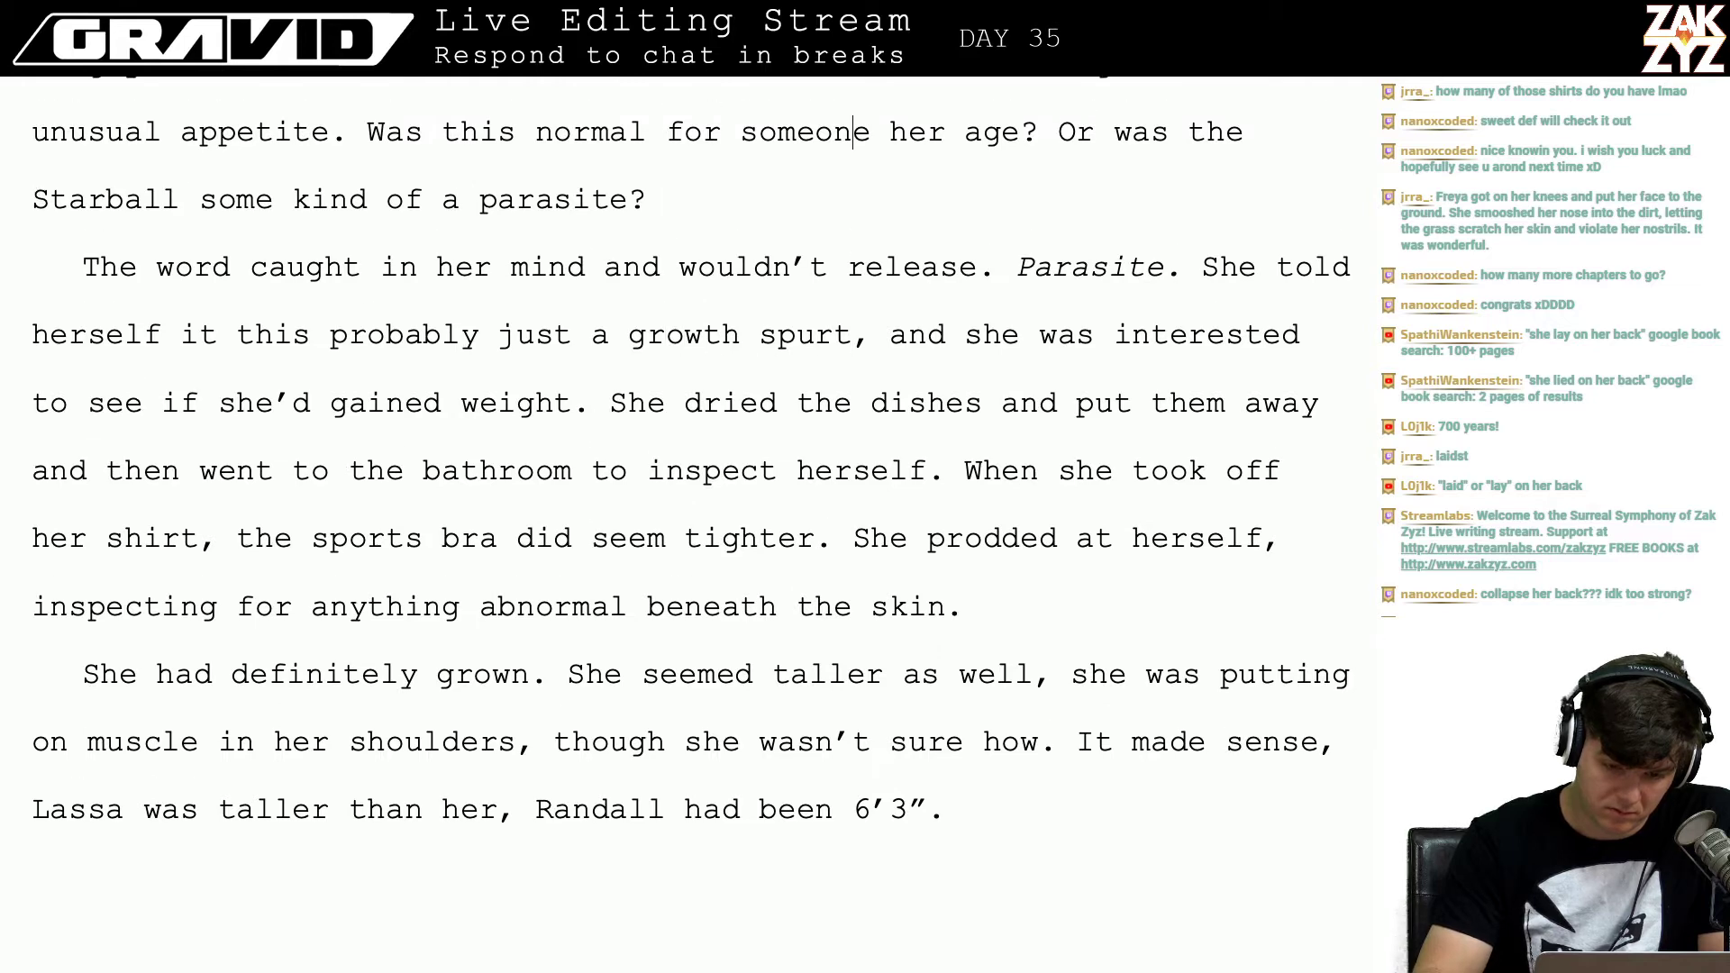
key("Up")
key("Down")
key("Left")
key("Left")
key("Left")
key("Left")
key("Left")
key("Left")
key("Left")
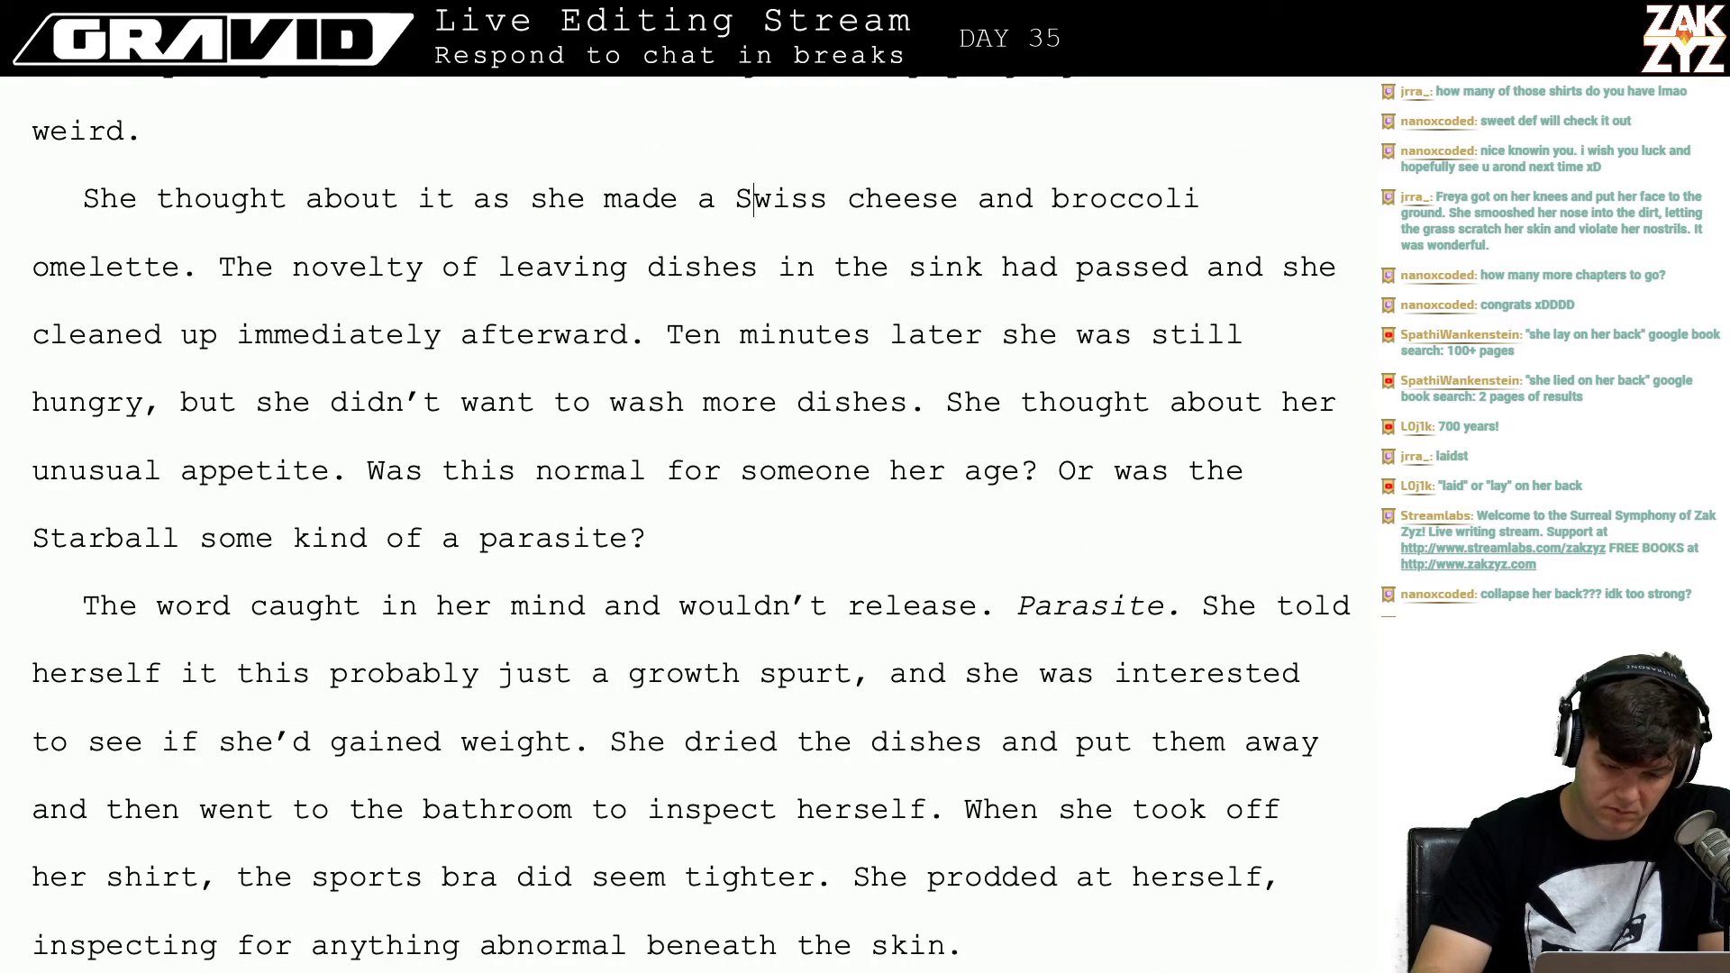
key("Down")
key("Down")
key("Left")
key("Right")
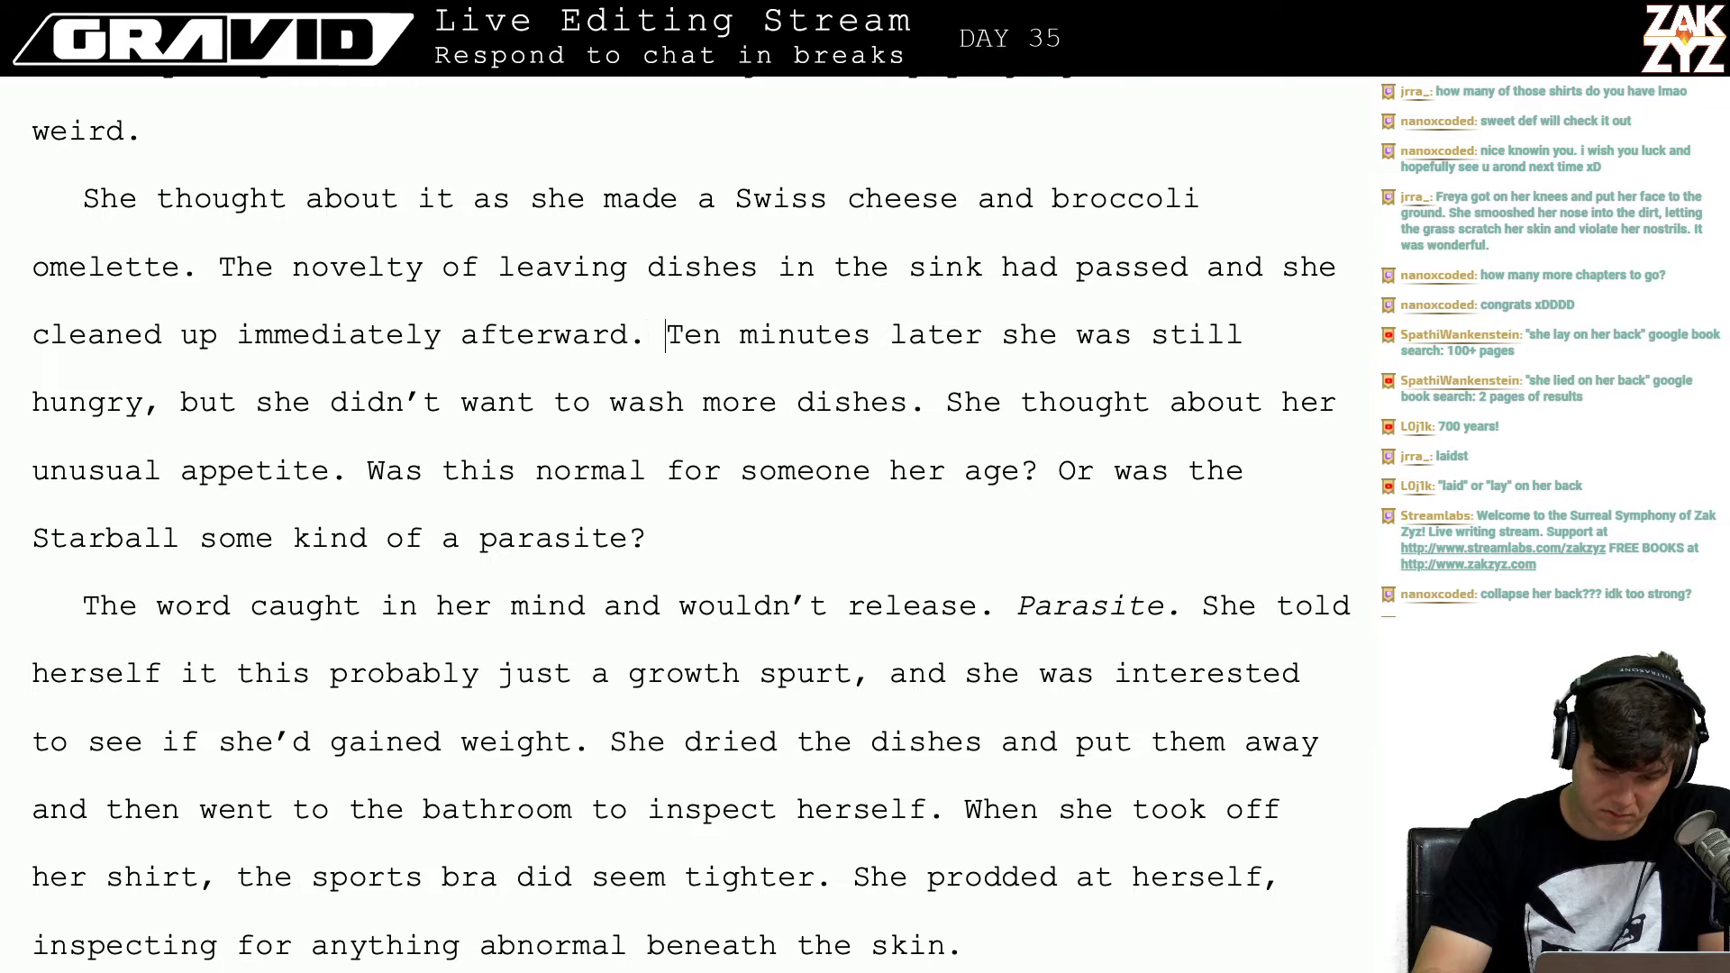
key("shift+Right")
key("shift+Right")
key("shift+Right")
key("shift+Right")
key("shift+Right")
key("shift+Right")
key("shift+Right")
key("shift+Right")
key("shift+Right")
key("shift+Right")
key("shift+Right")
key("shift+Right")
key("shift+Right")
key("shift+Right")
key("shift+Right")
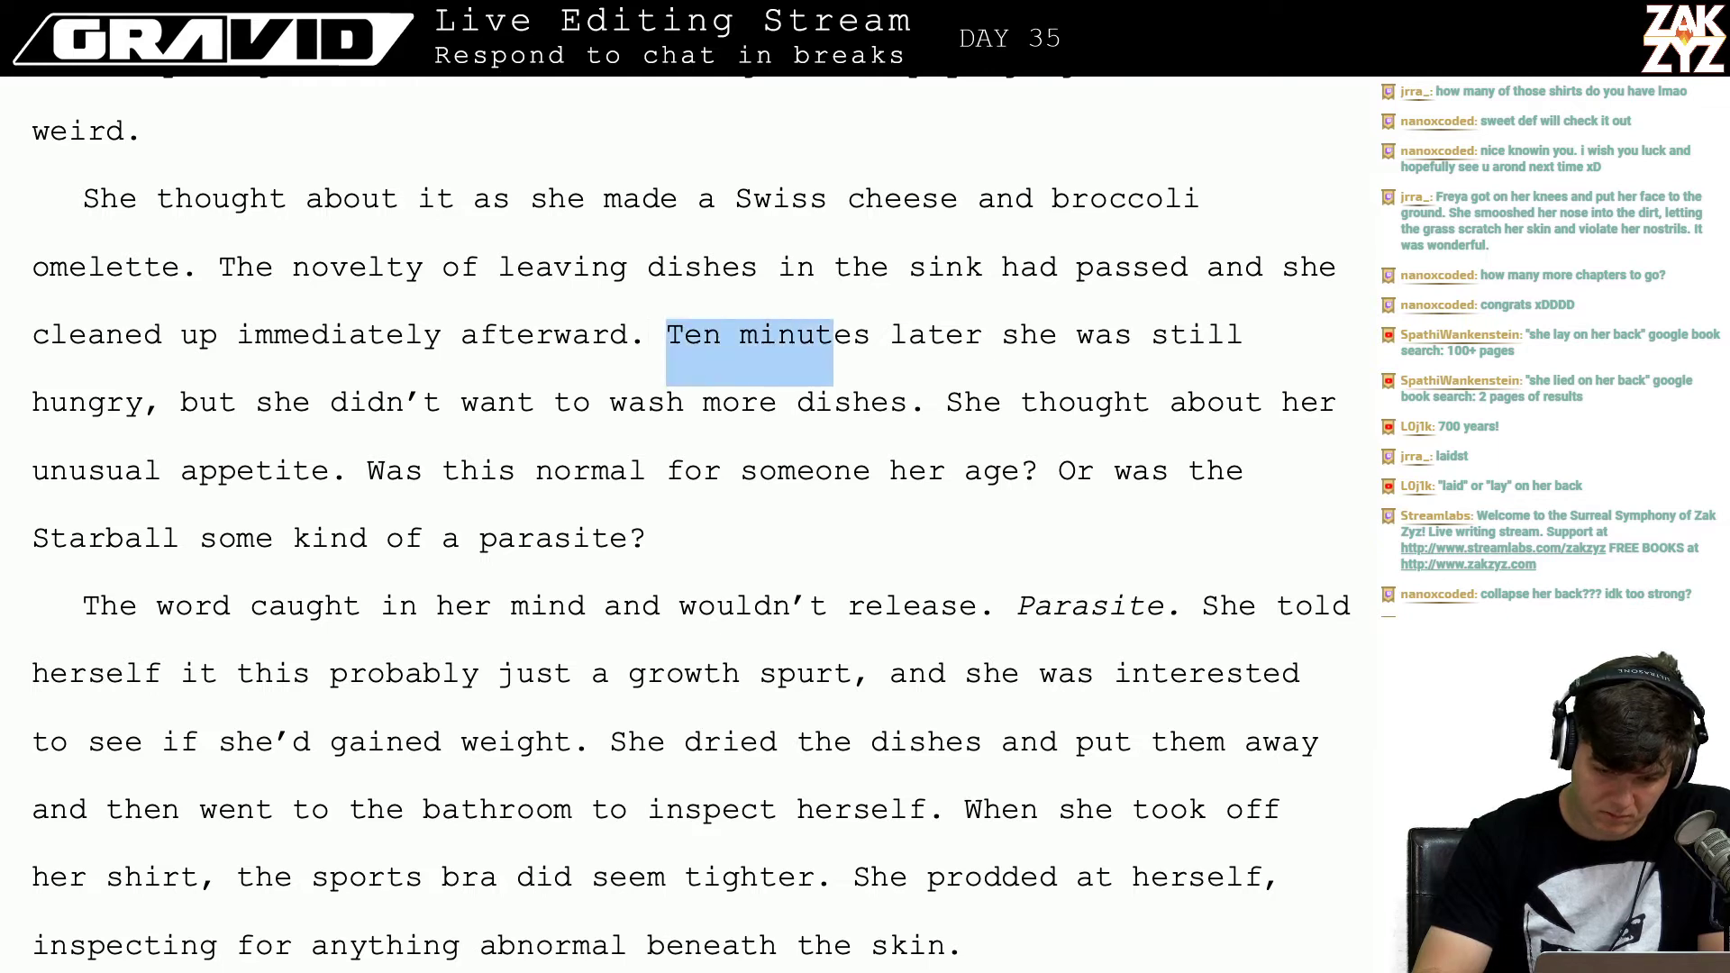
key("shift+Right")
key("shift+Right")
key("shift+Right")
key("shift+Right")
key("shift+Right")
key("shift+Right")
key("shift+Right")
key("shift+Right")
key("shift+Right")
key("shift+Right")
key("shift+Right")
key("shift+Right")
key("shift+Right")
key("shift+Right")
key("shift+Right")
key("shift+Right")
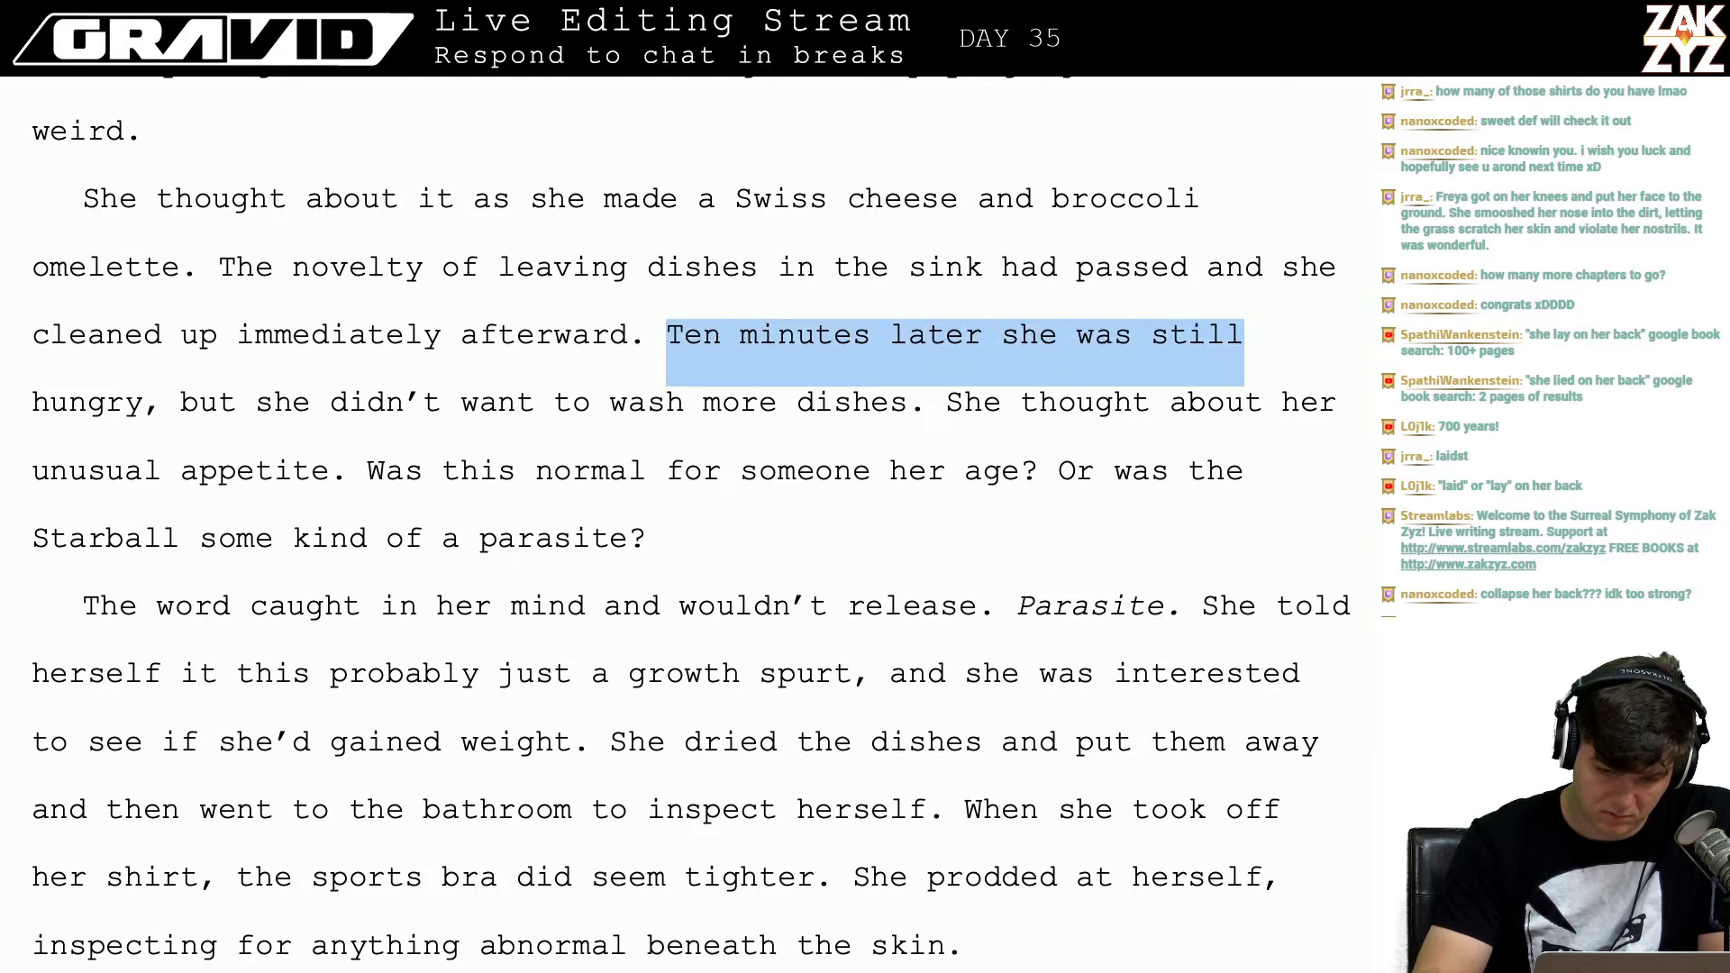
type("As she was fin")
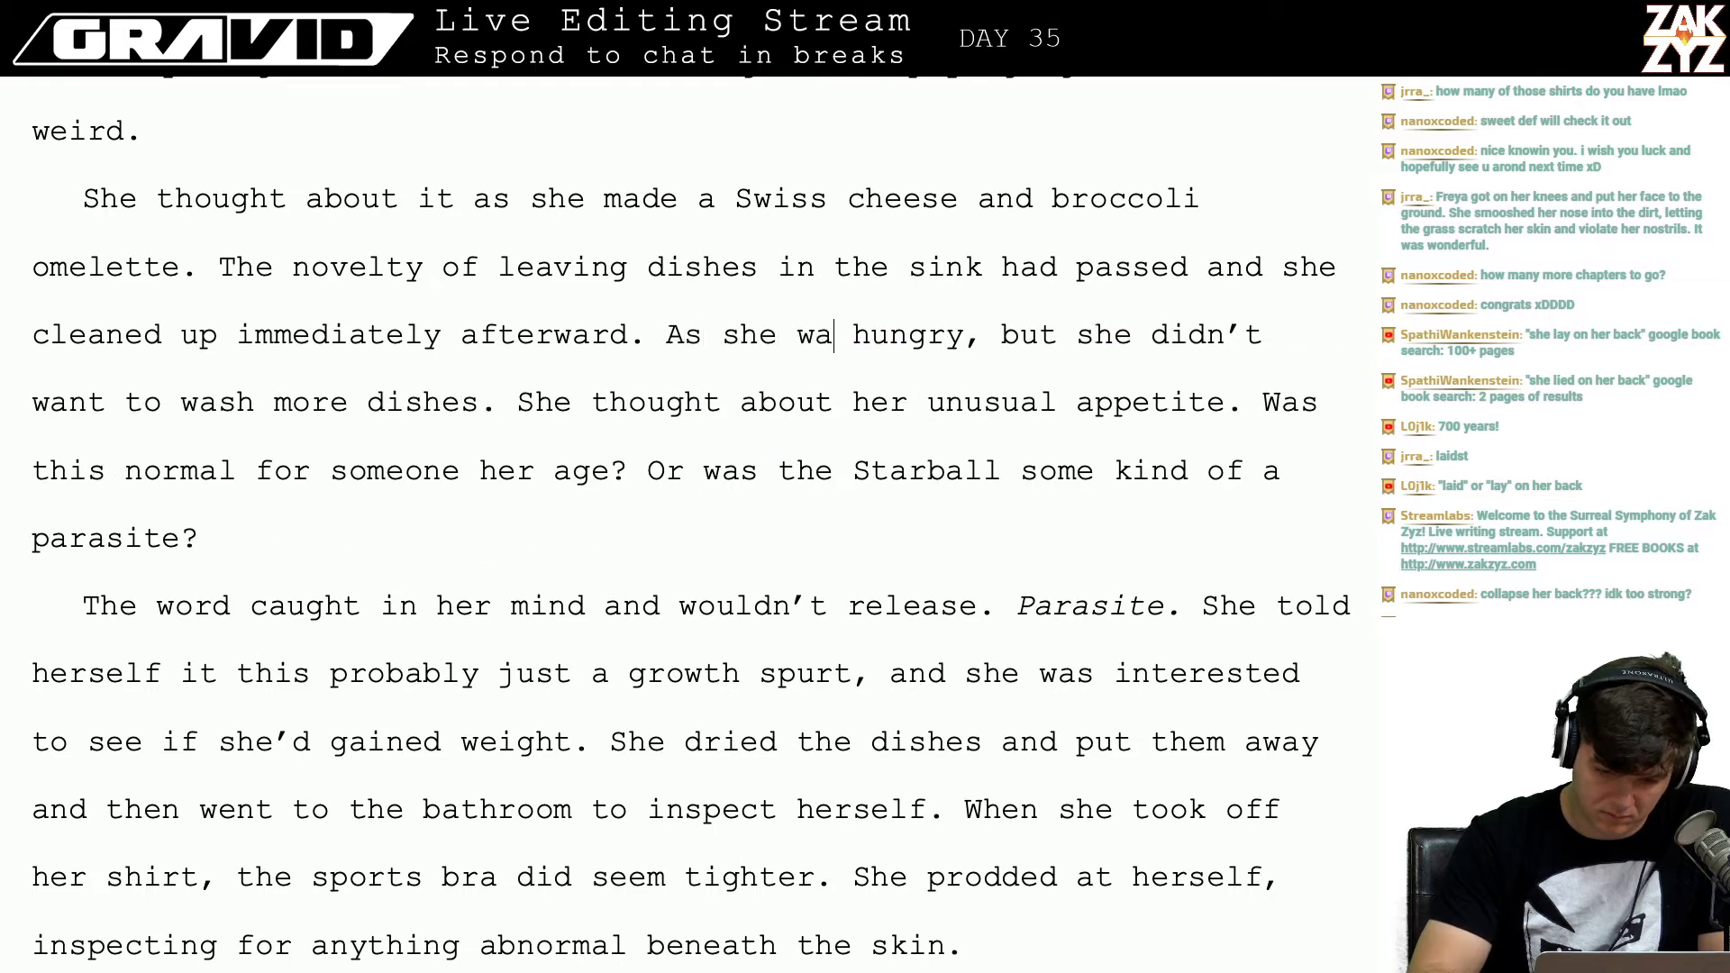
type("ishei")
key("BackSpace")
key("BackSpace")
key("BackSpace")
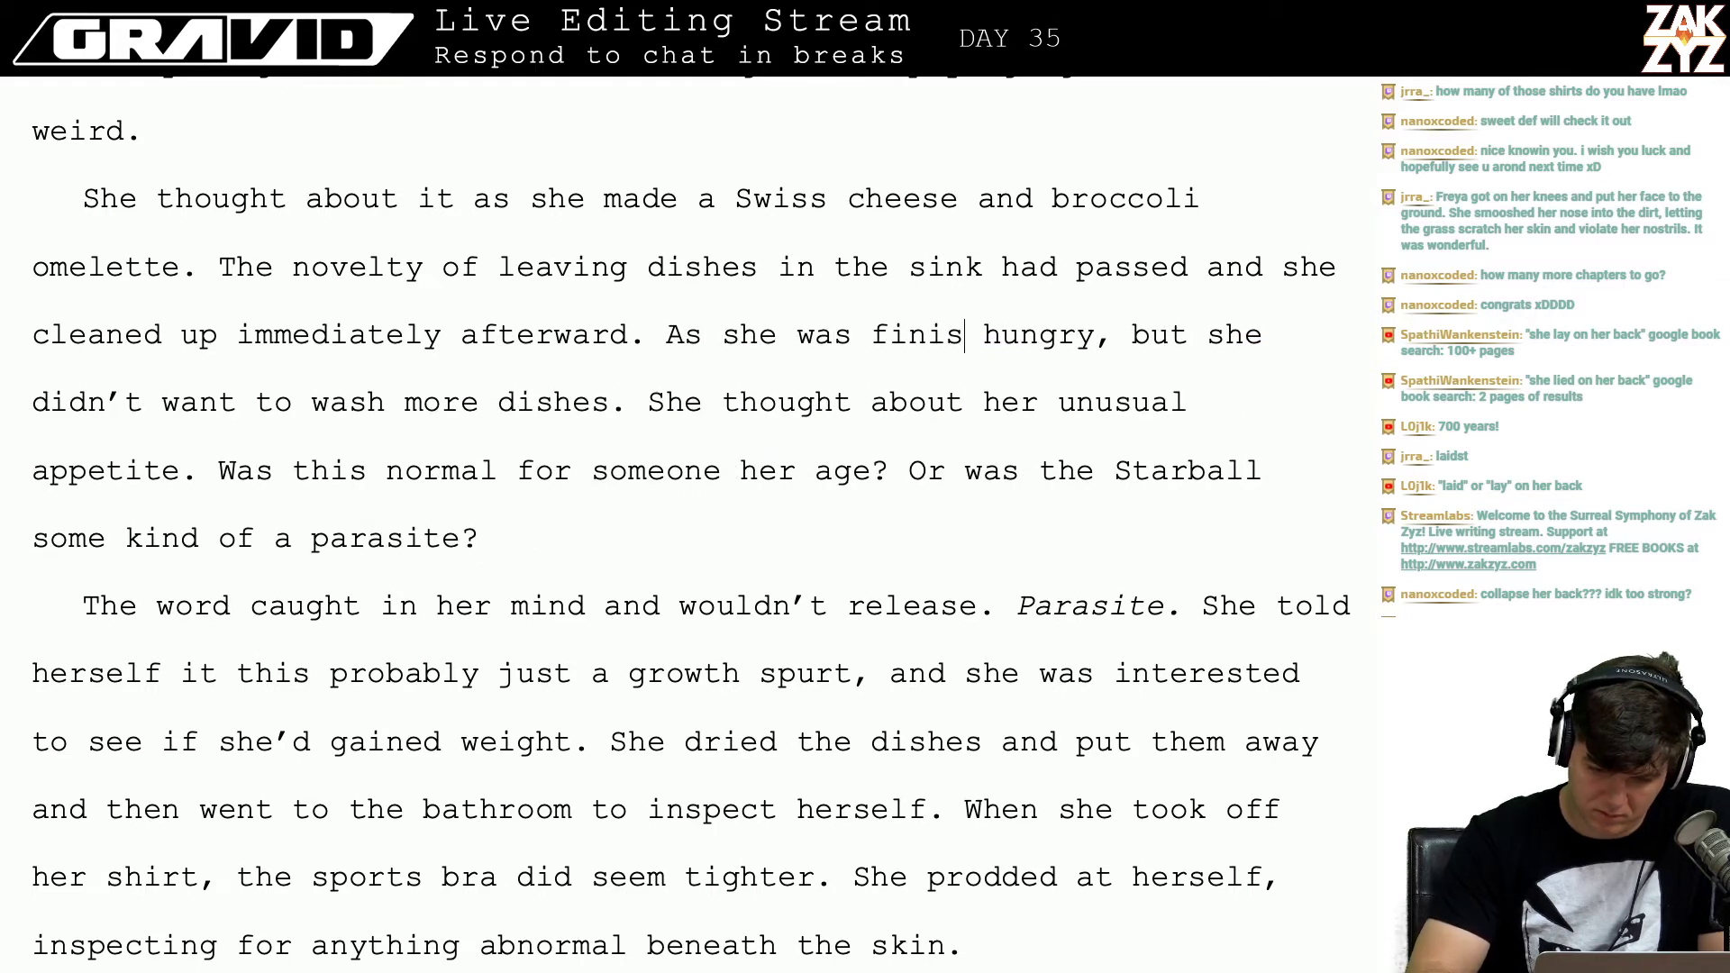
type("hing with the dis")
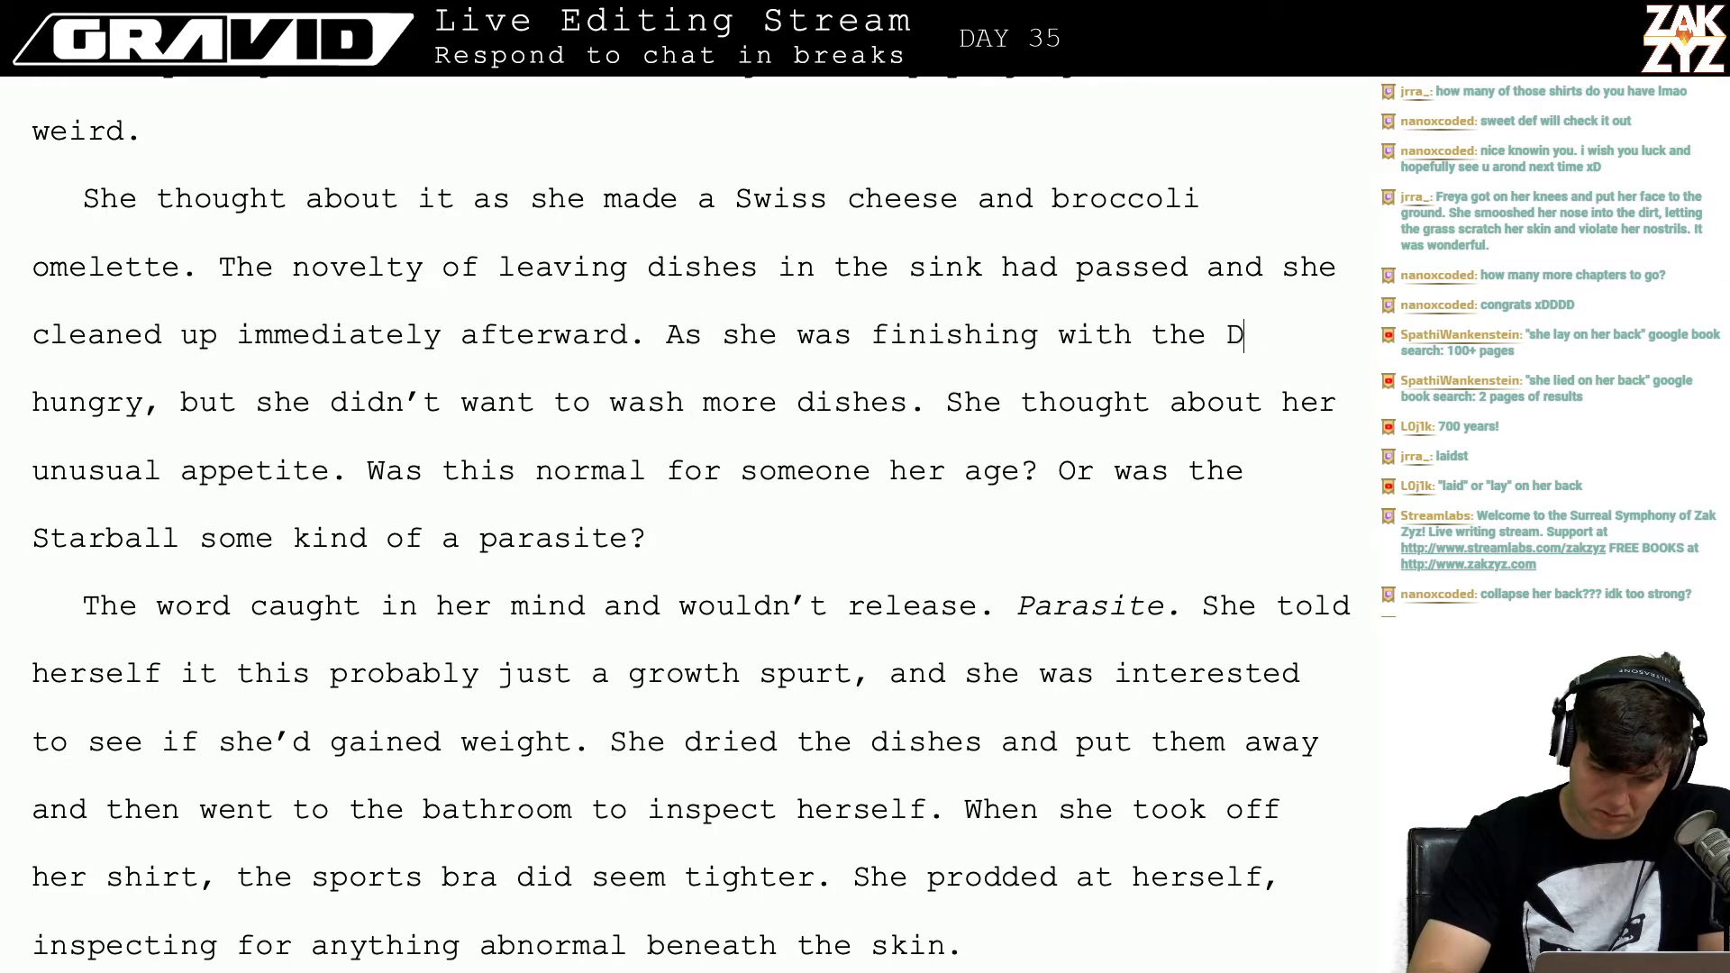
type("hes she real")
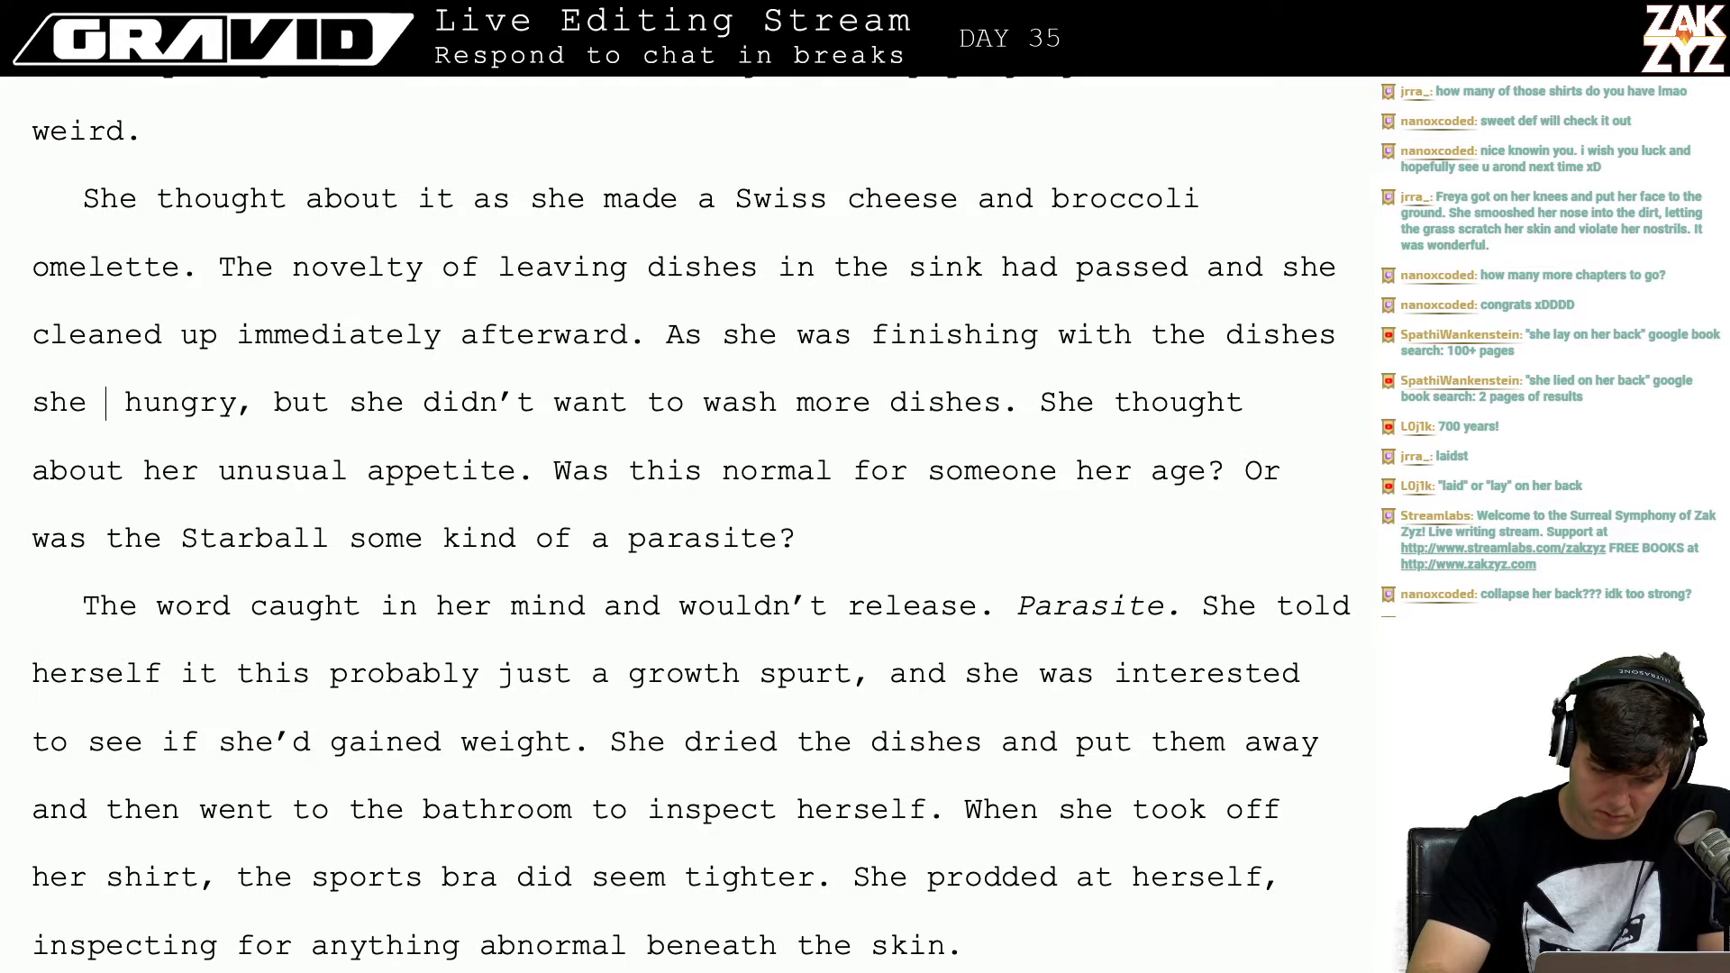
type("ized she was sti")
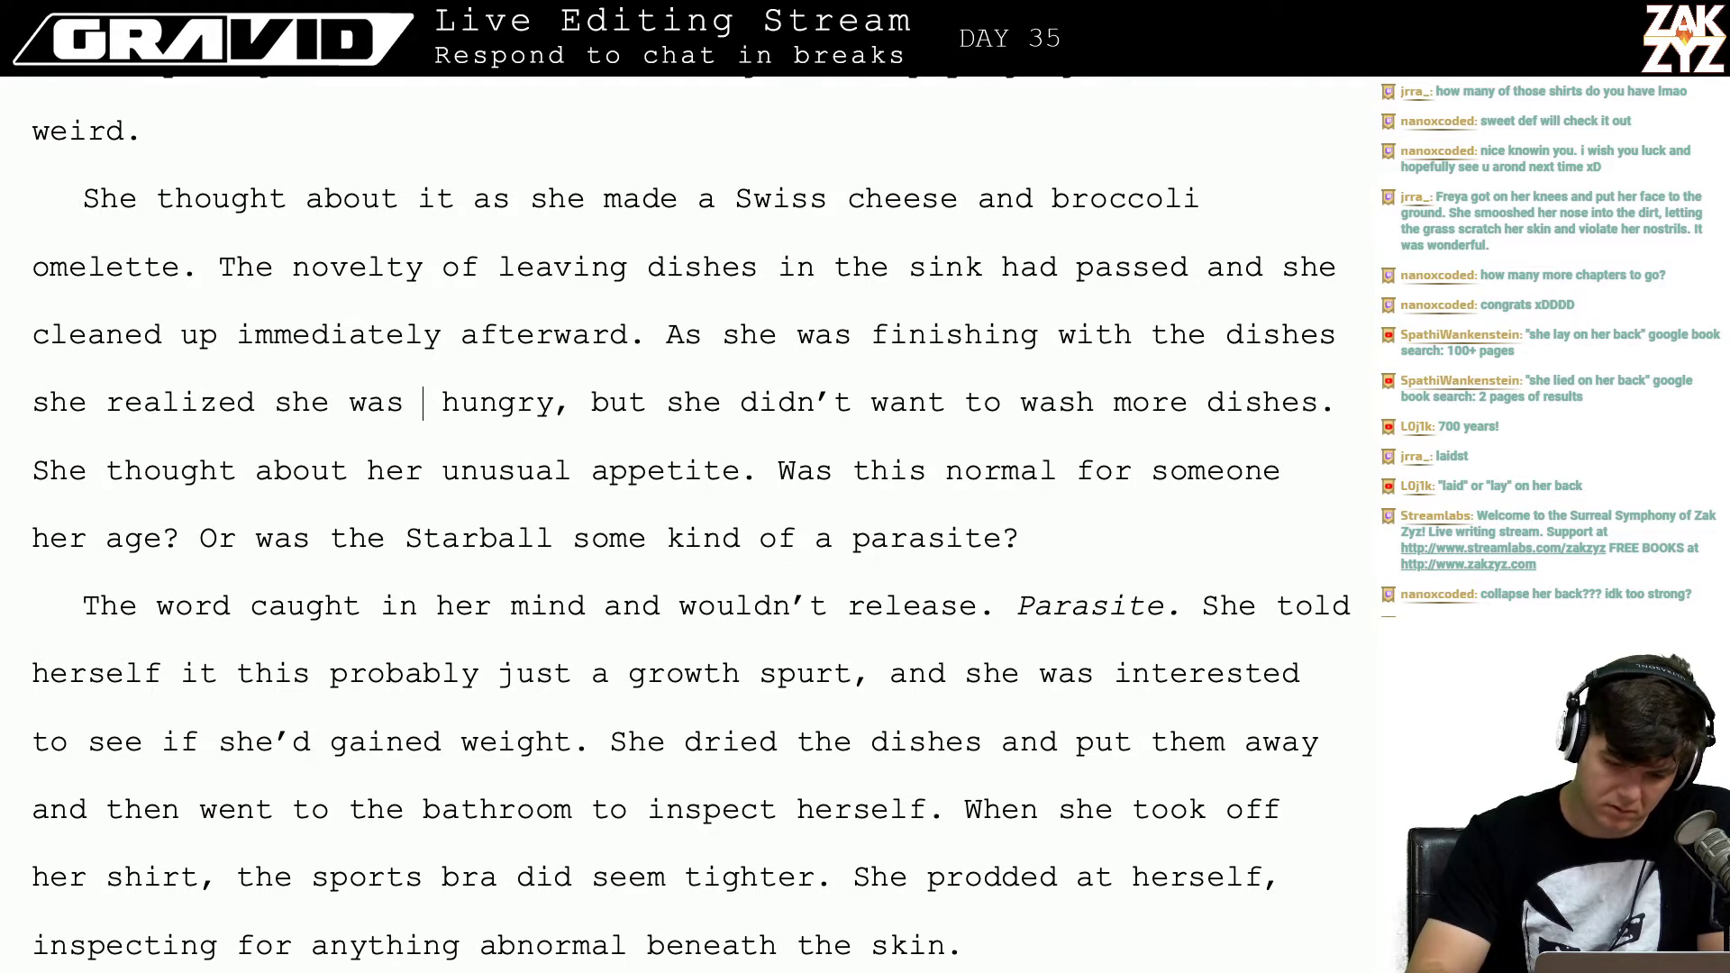
type("ll")
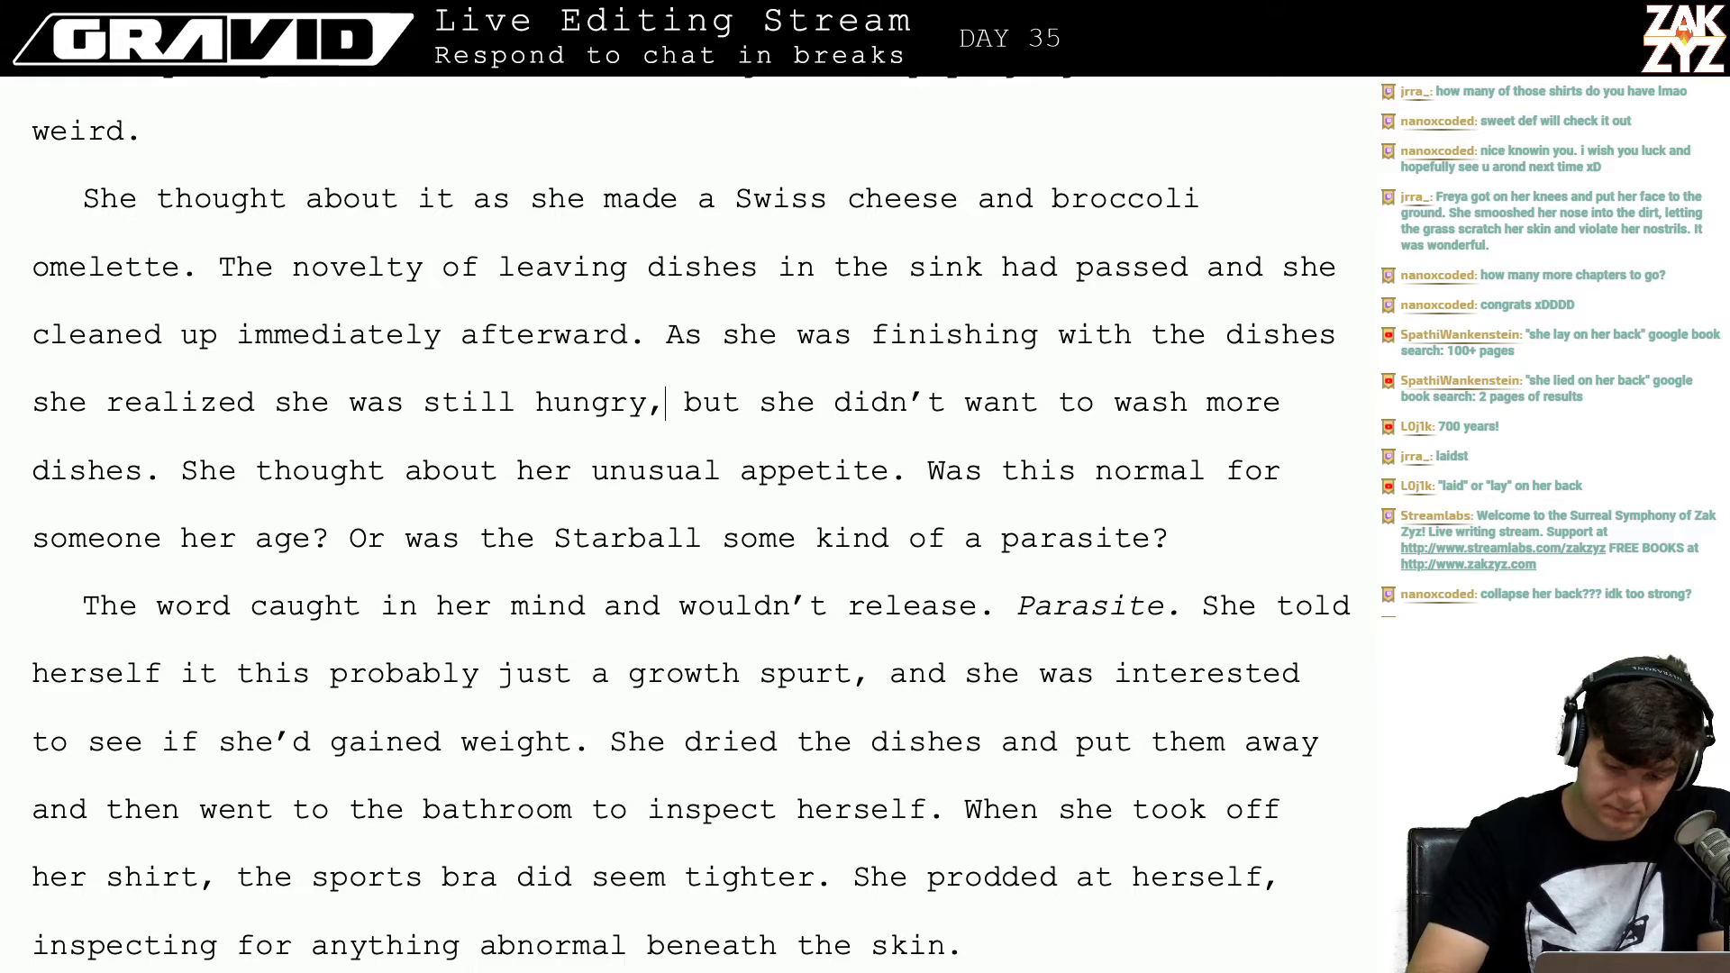
Step: Insert "she could probably eat as second omelette" after "still hungry," in the dishes sentence
type("she could pro ")
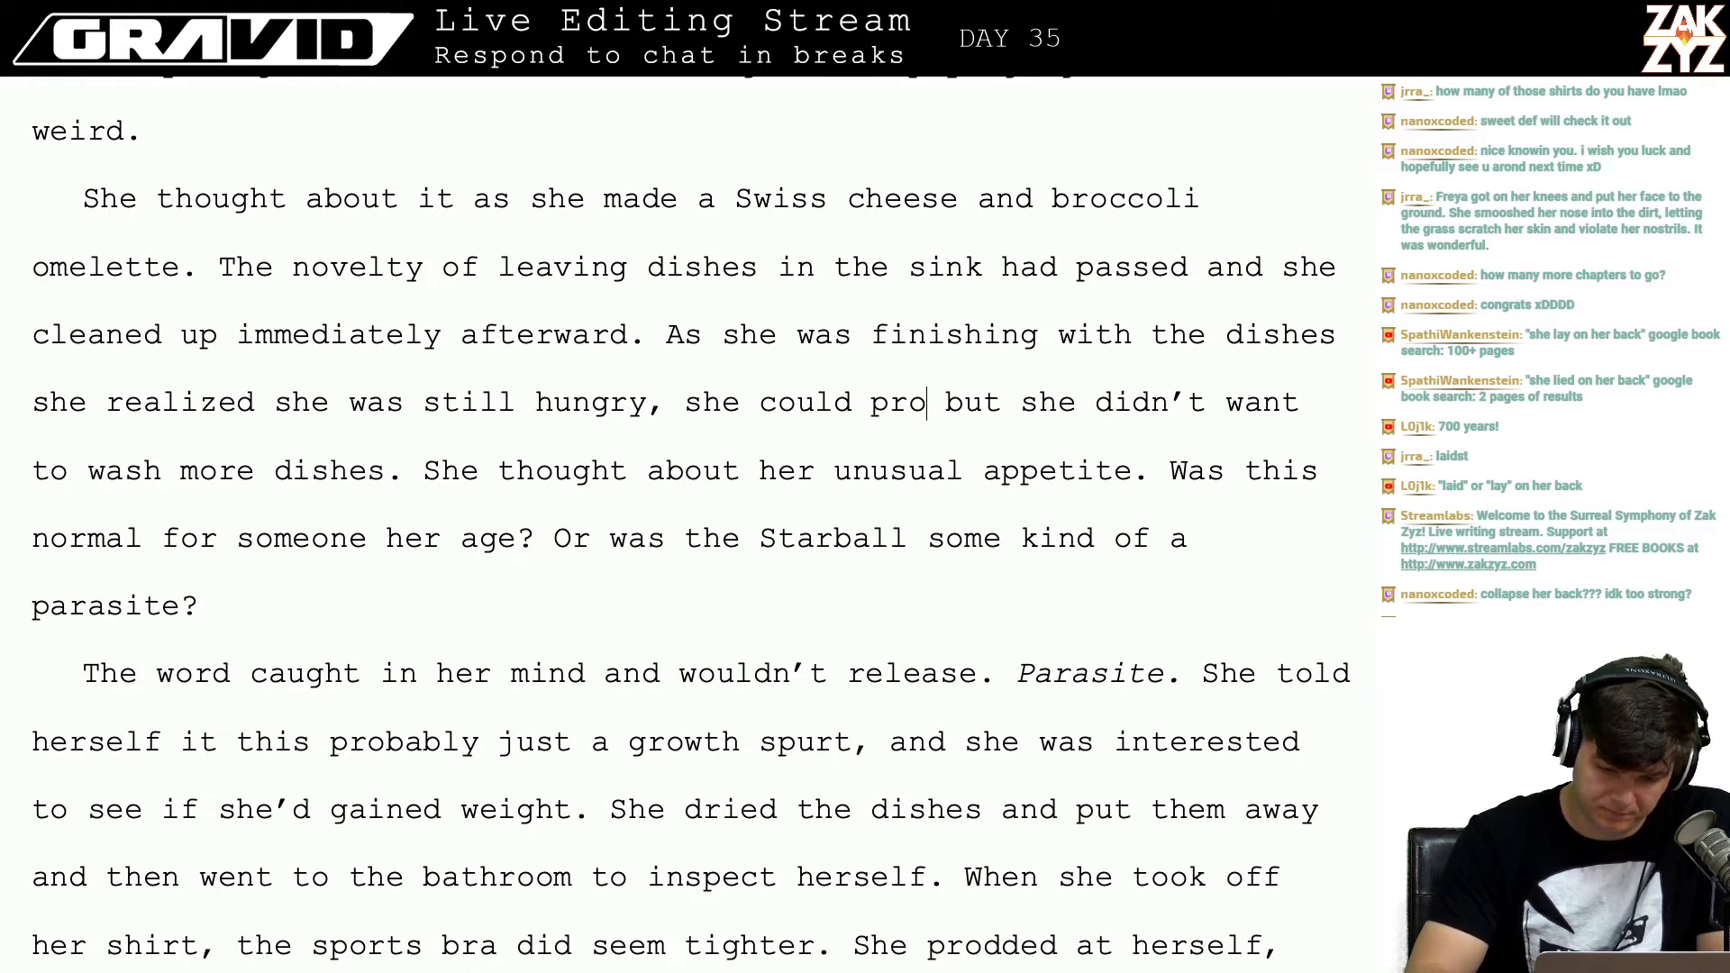
type("bably eat as ")
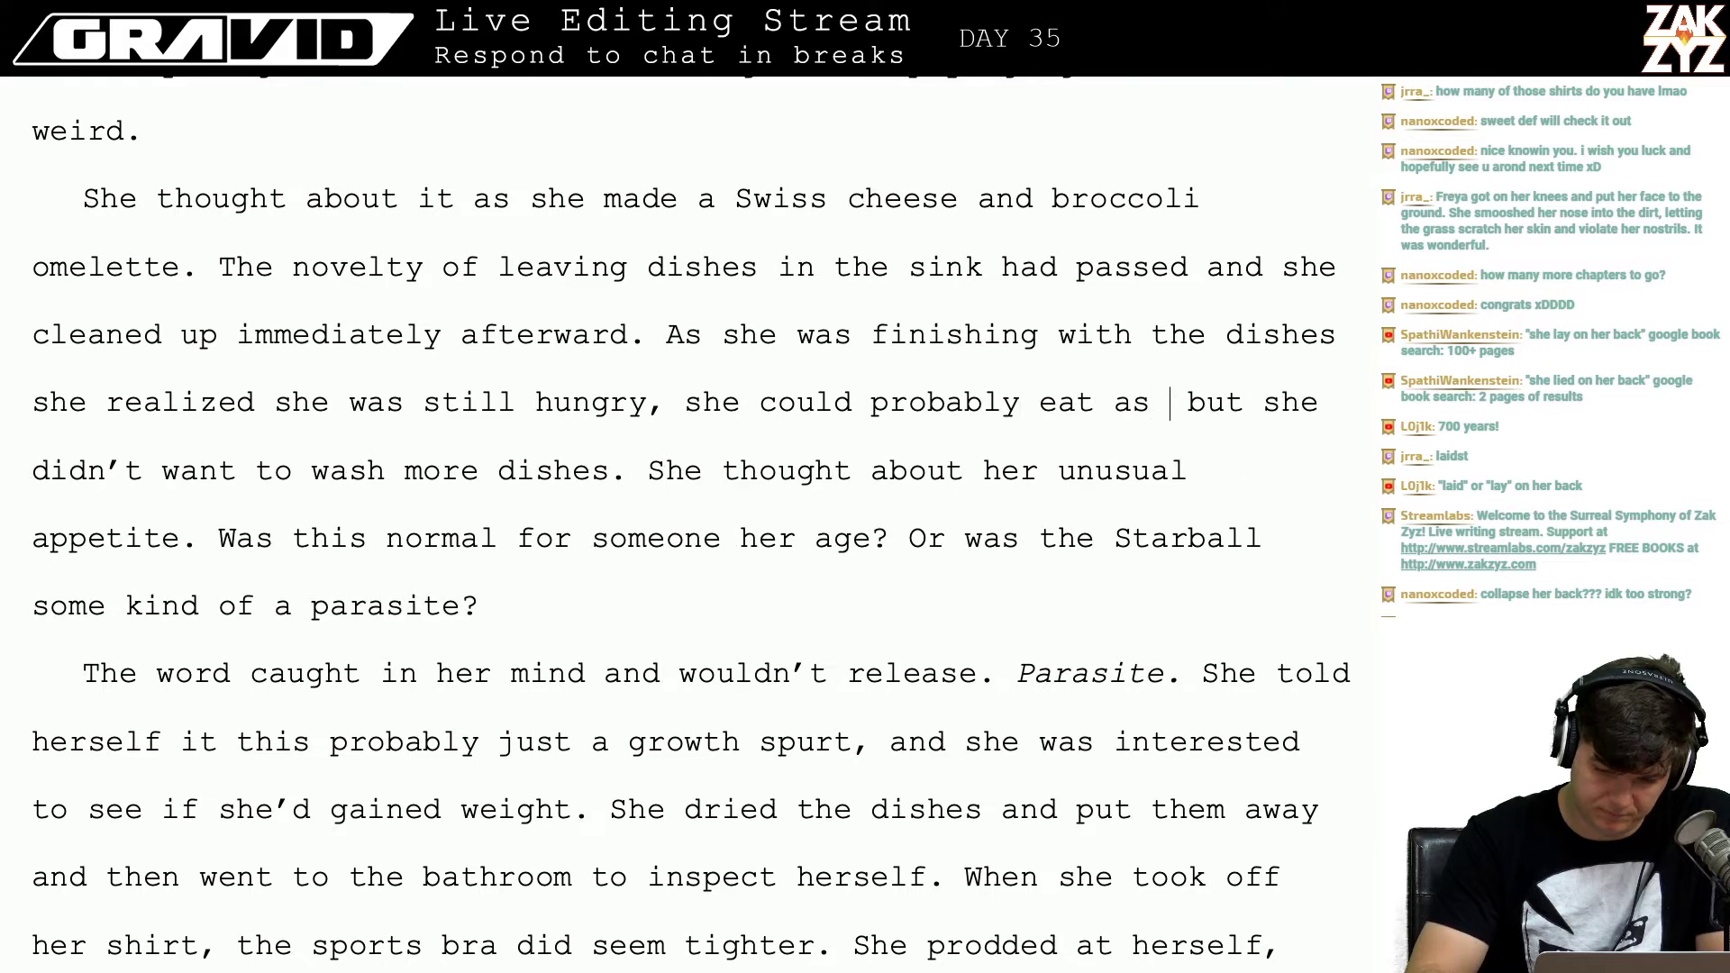
type("second omlet")
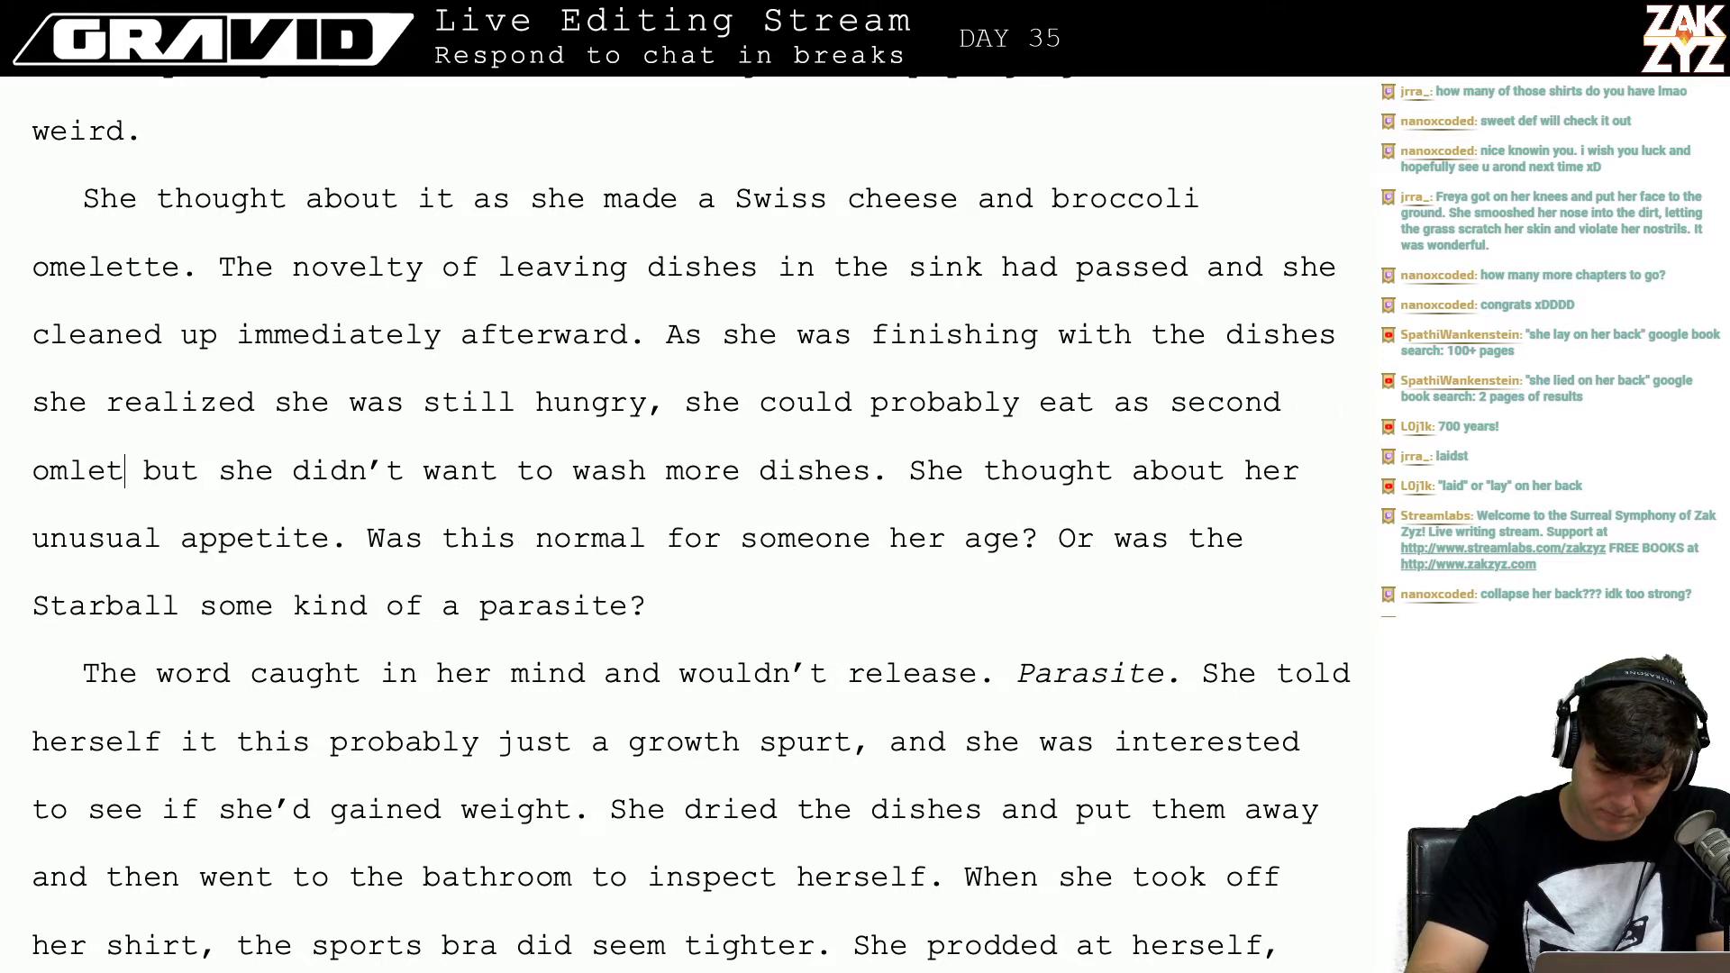
key("BackSpace")
key("BackSpace")
key("BackSpace")
type("elette")
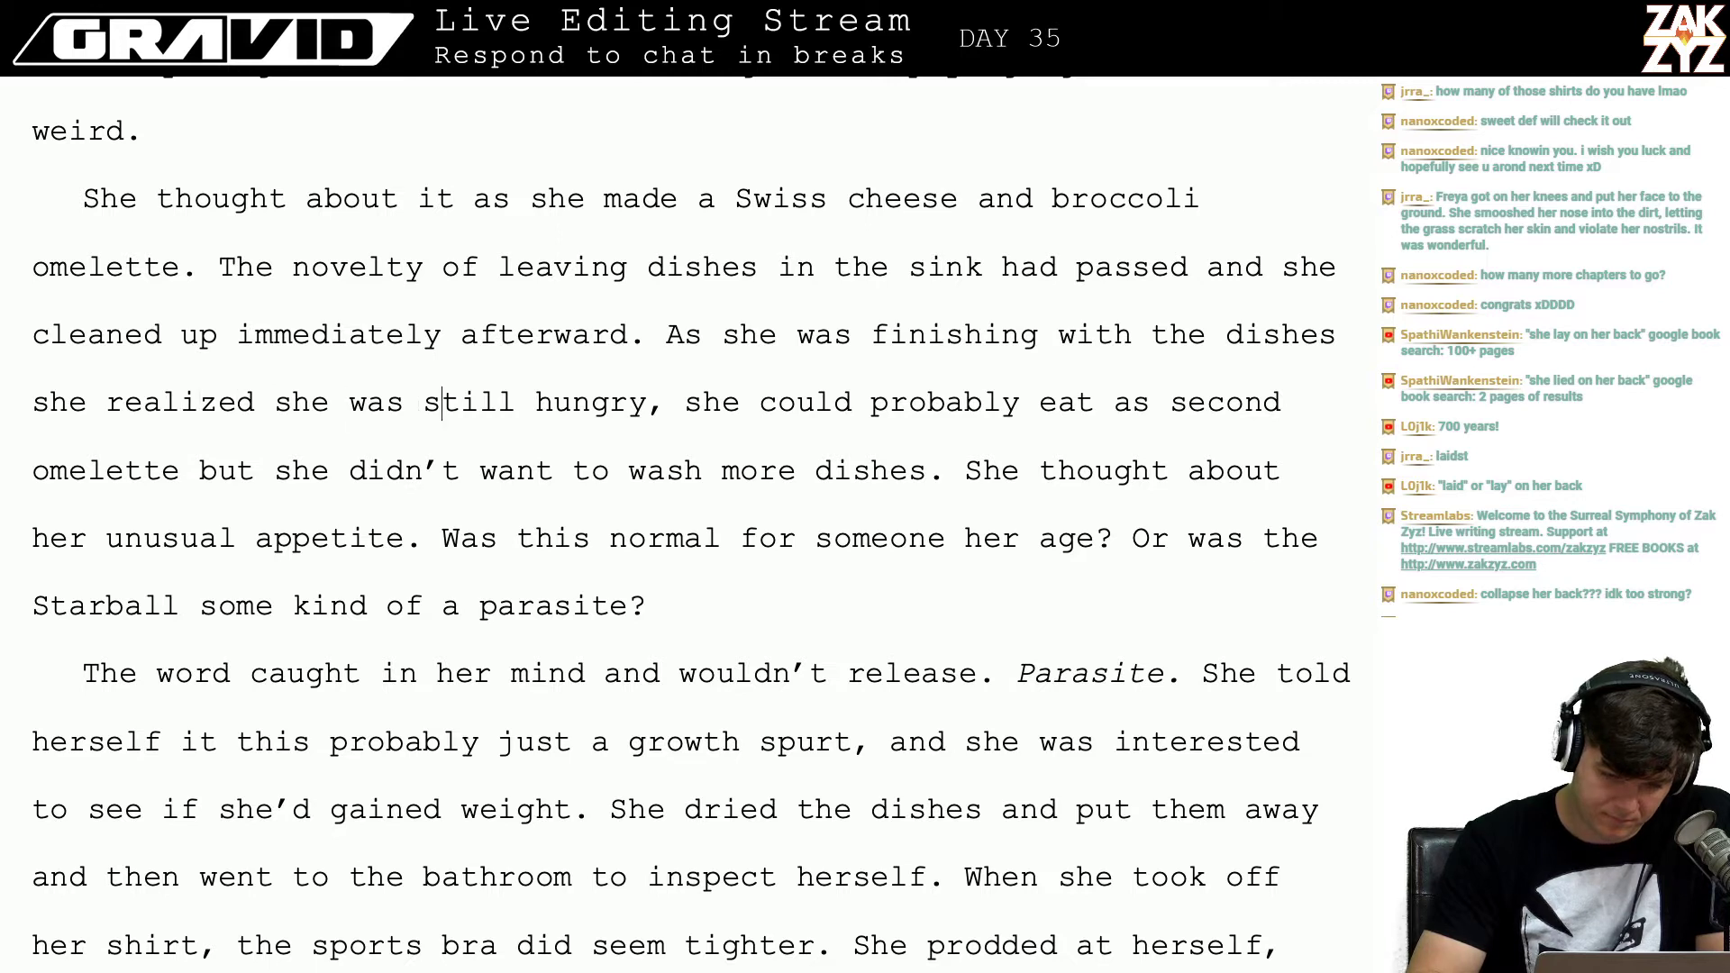
Step: Replace "with the dishes she realized she was still hungry" with "the dishes" after "As she was finishing" in the omelette paragraph
key("BackSpace")
key("BackSpace")
key("BackSpace")
key("BackSpace")
key("BackSpace")
key("BackSpace")
key("BackSpace")
key("BackSpace")
key("BackSpace")
key("BackSpace")
key("BackSpace")
key("BackSpace")
key("BackSpace")
key("BackSpace")
key("BackSpace")
key("BackSpace")
key("BackSpace")
key("BackSpace")
key("BackSpace")
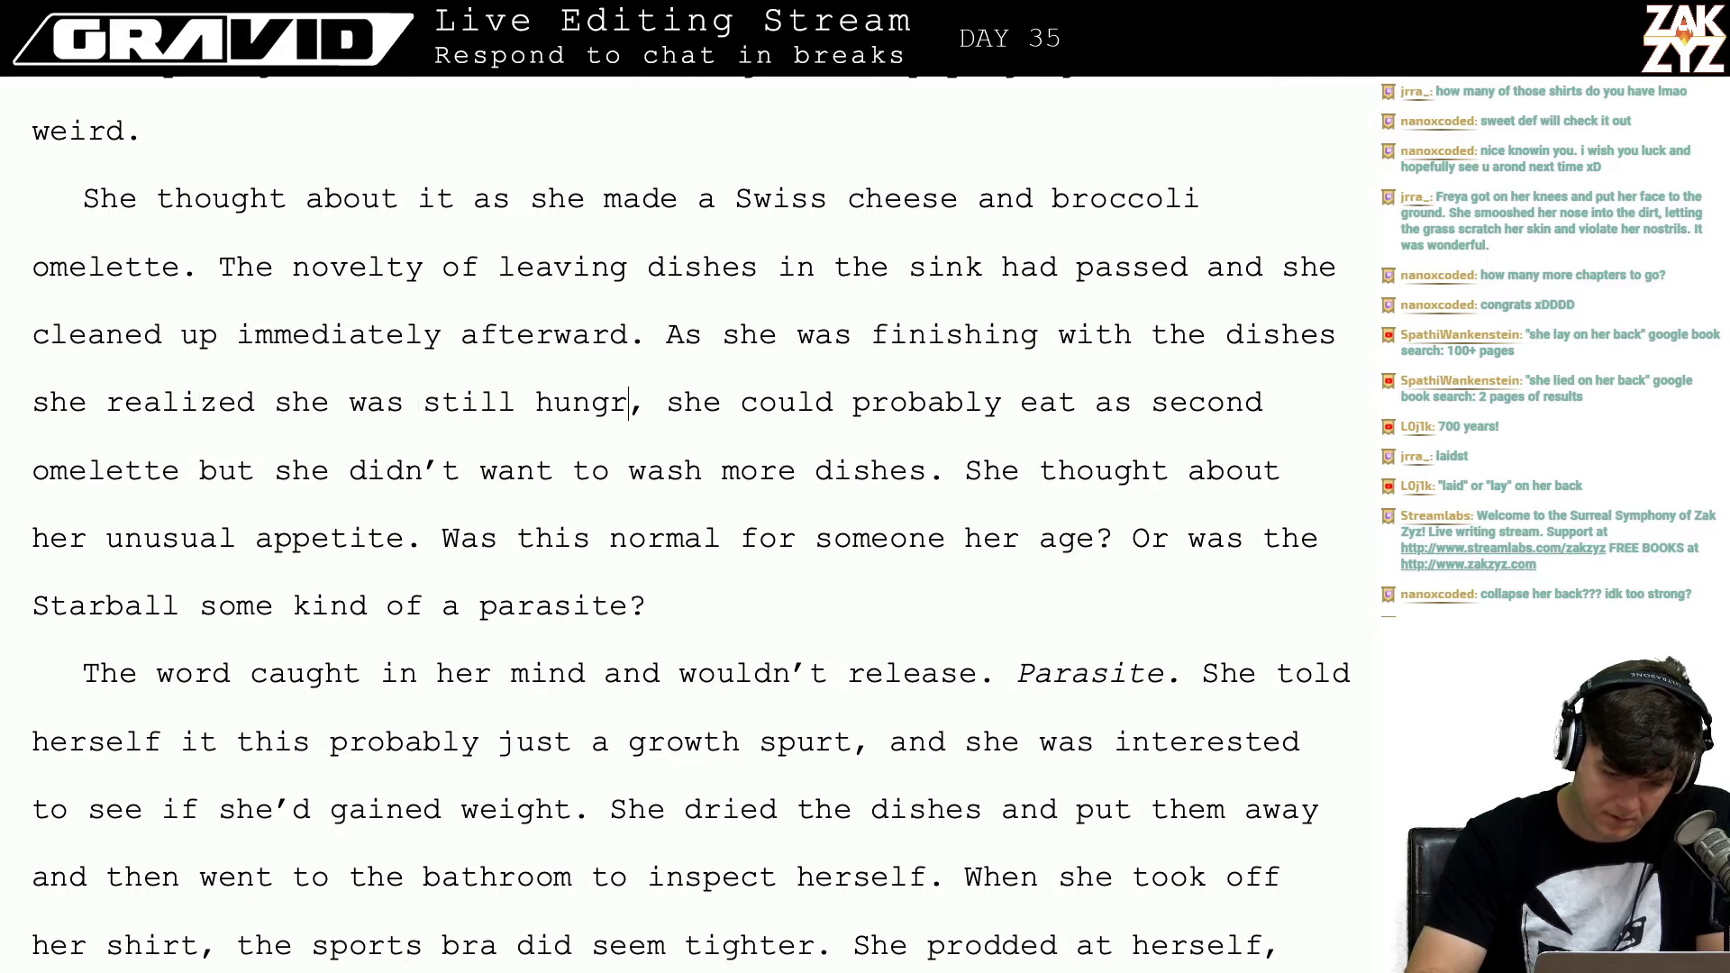
key("BackSpace")
key("BackSpace")
key("BackSpace")
key("BackSpace")
key("BackSpace")
key("BackSpace")
key("BackSpace")
key("BackSpace")
key("BackSpace")
key("BackSpace")
key("BackSpace")
key("BackSpace")
key("BackSpace")
key("BackSpace")
key("BackSpace")
key("BackSpace")
key("BackSpace")
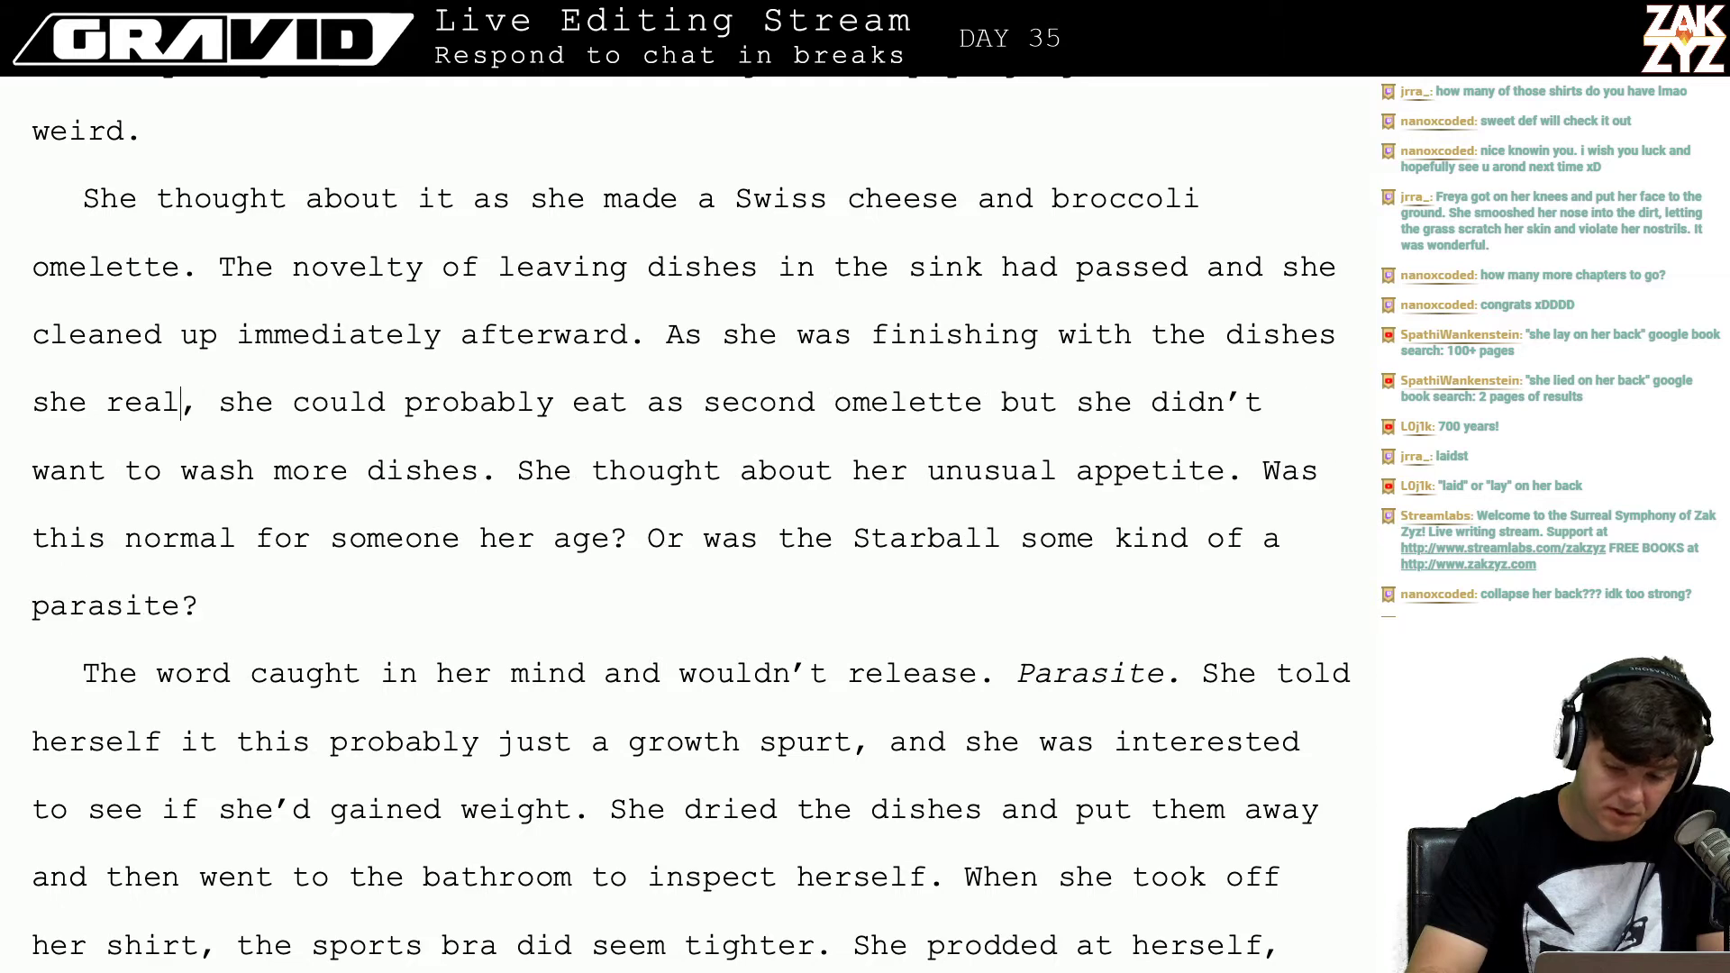
key("BackSpace")
key("BackSpace")
key("BackSpace")
key("BackSpace")
key("BackSpace")
key("BackSpace")
key("BackSpace")
key("BackSpace")
key("BackSpace")
key("BackSpace")
key("BackSpace")
key("BackSpace")
key("BackSpace")
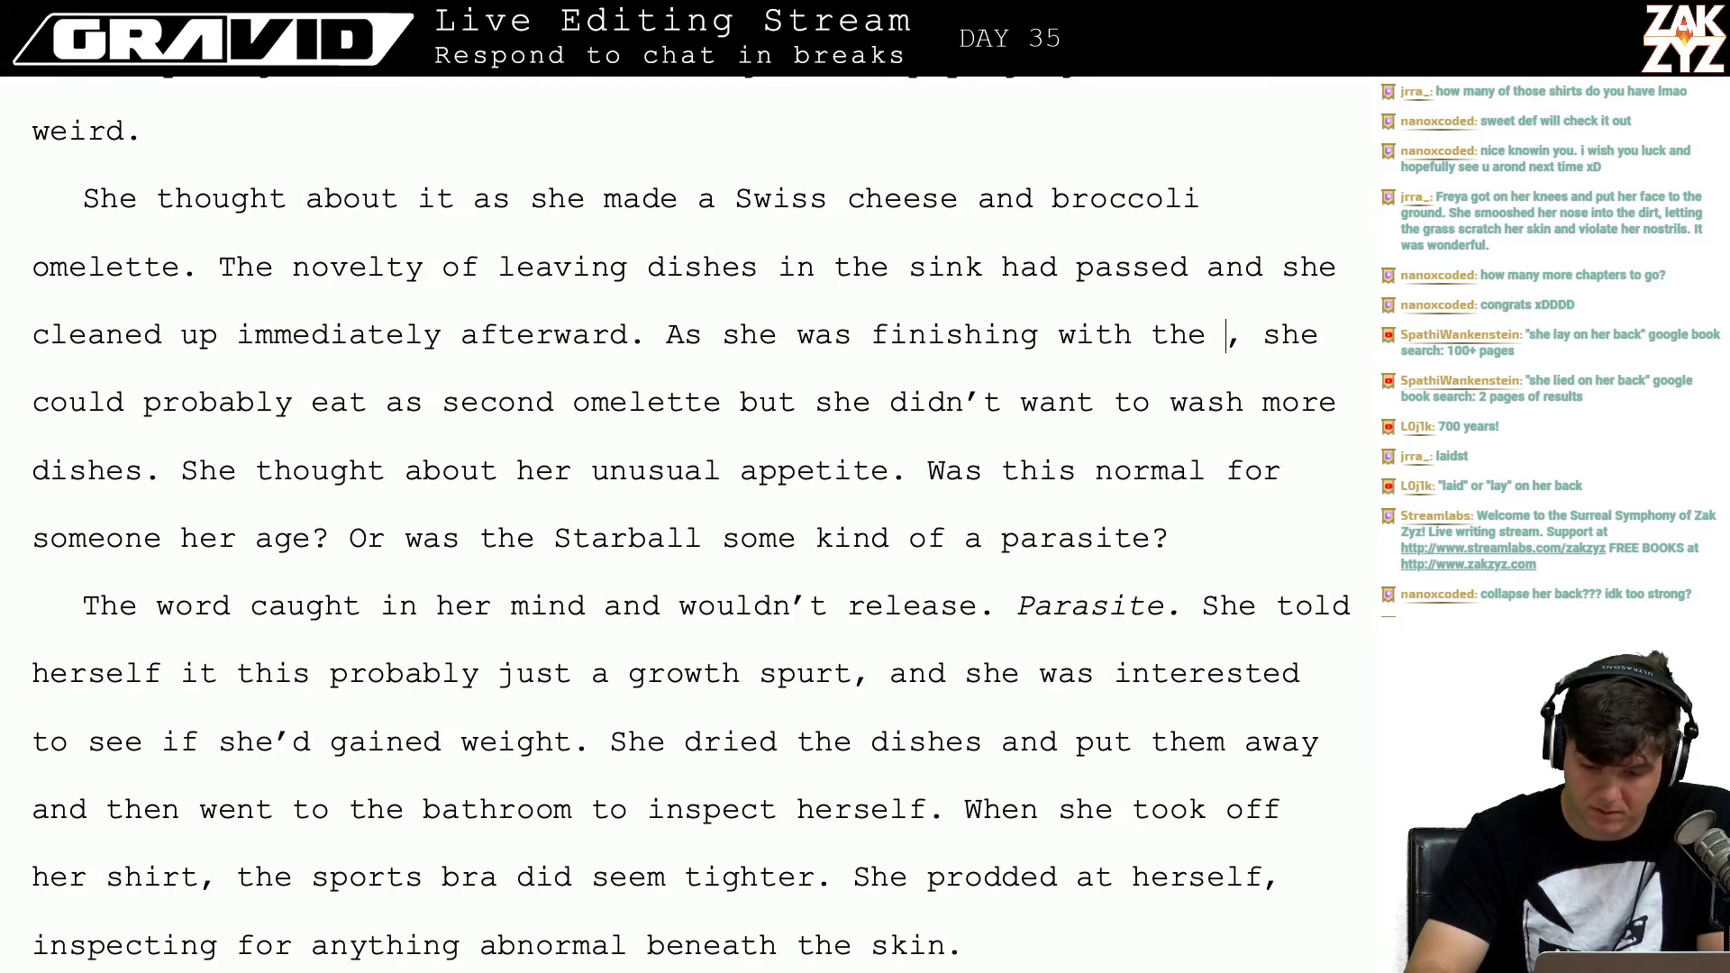
type("the dishes,")
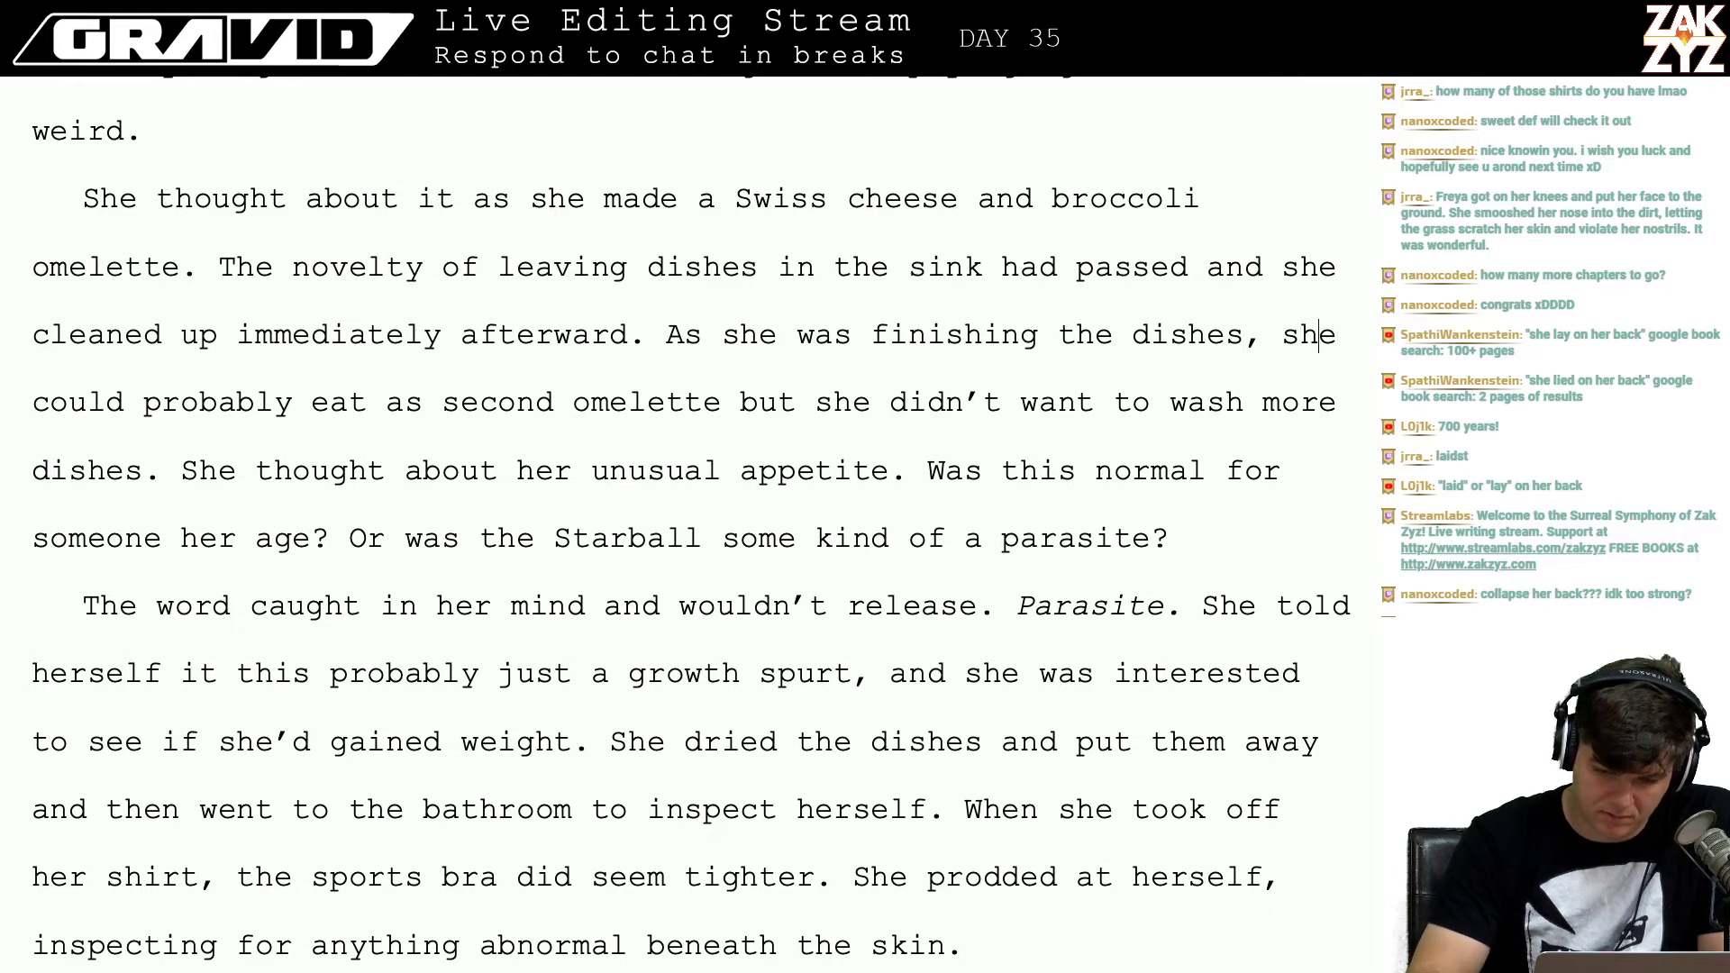
Step: Try continuing the sentence after "As she was finishing the dishes," with "she thought she was probab"
type(" she ")
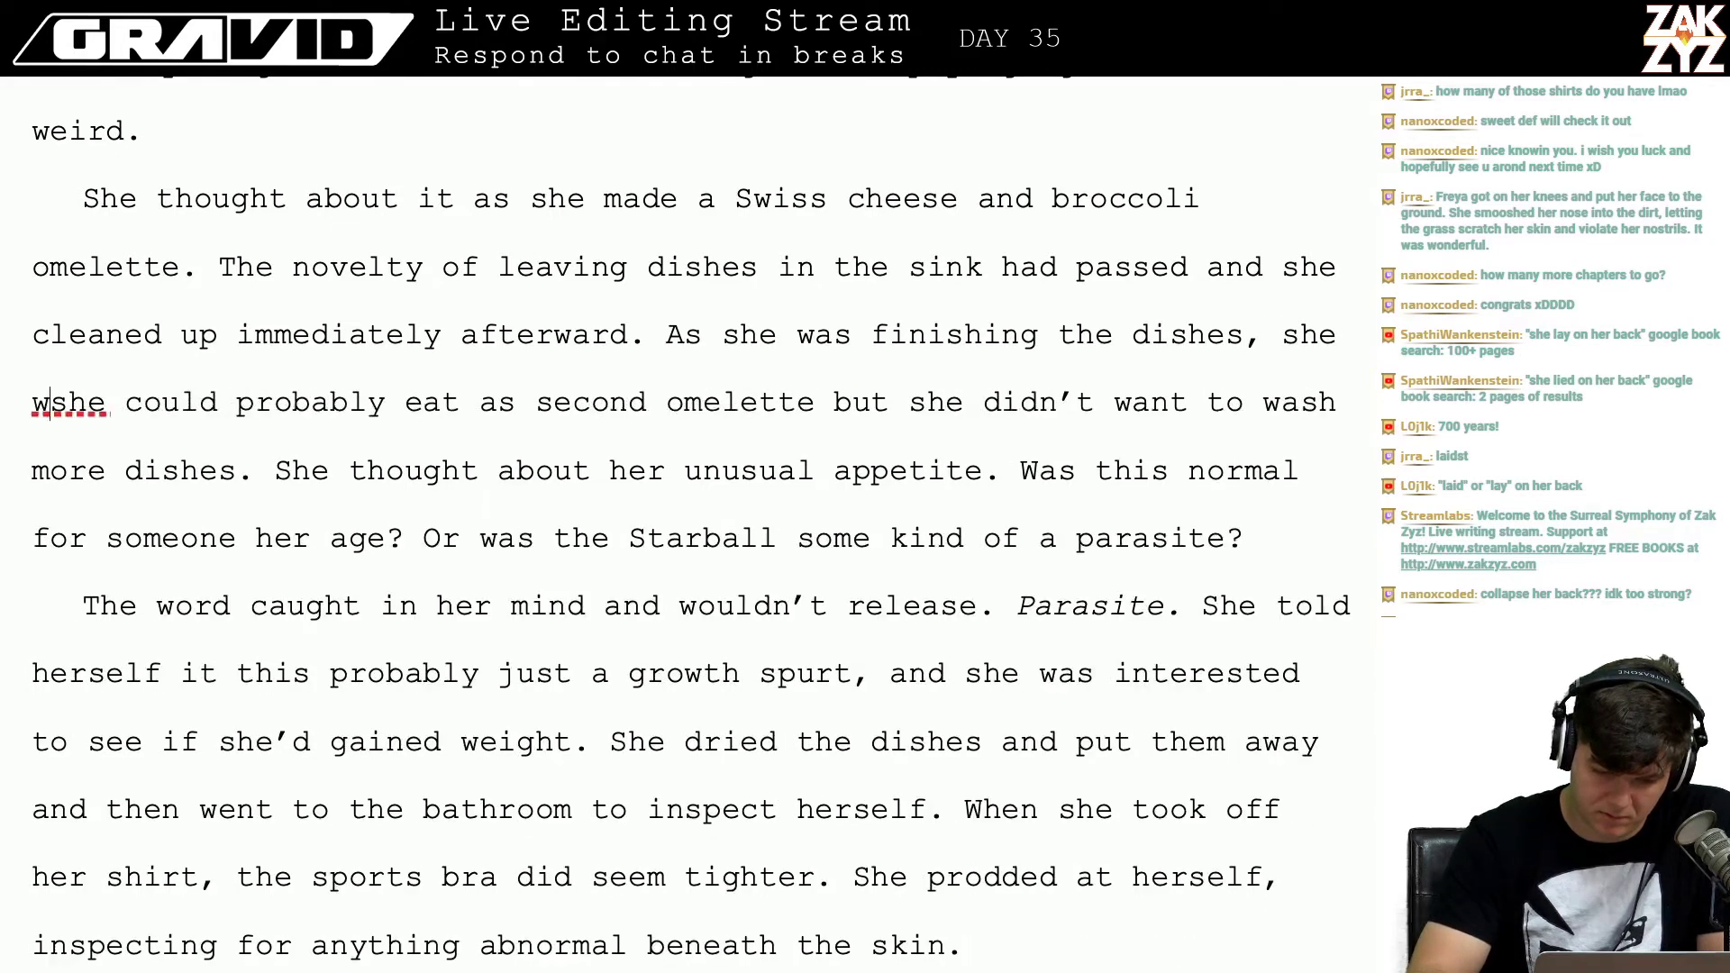
type("thought she was ")
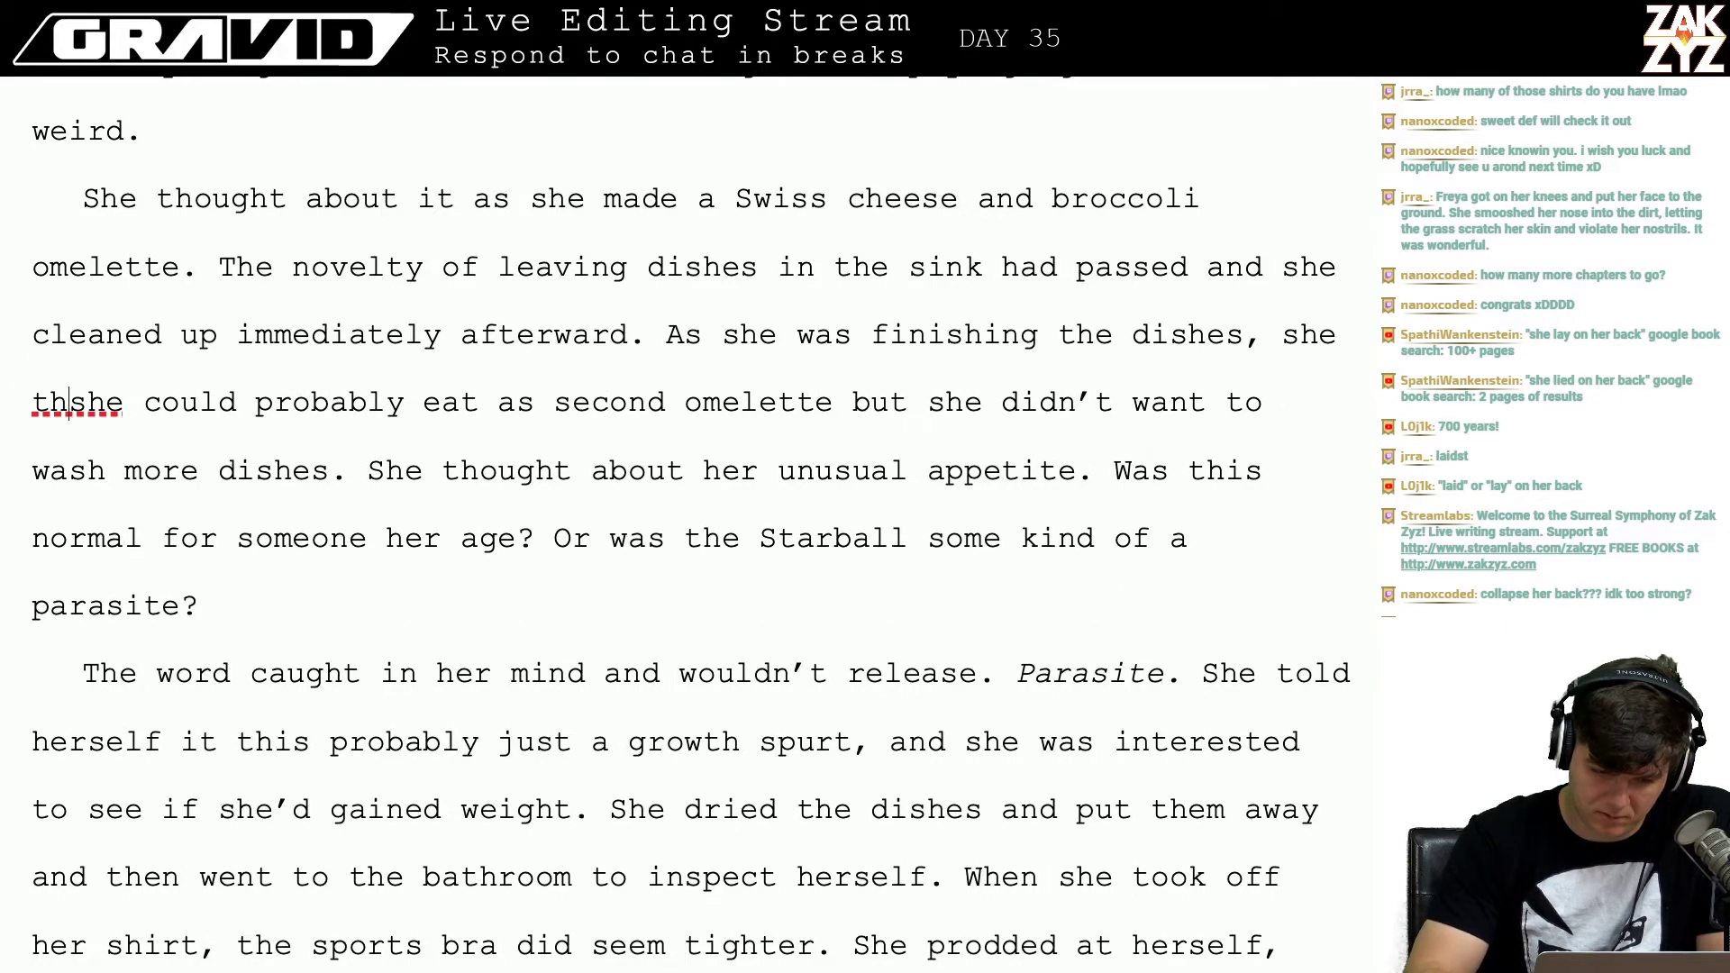
type("probab")
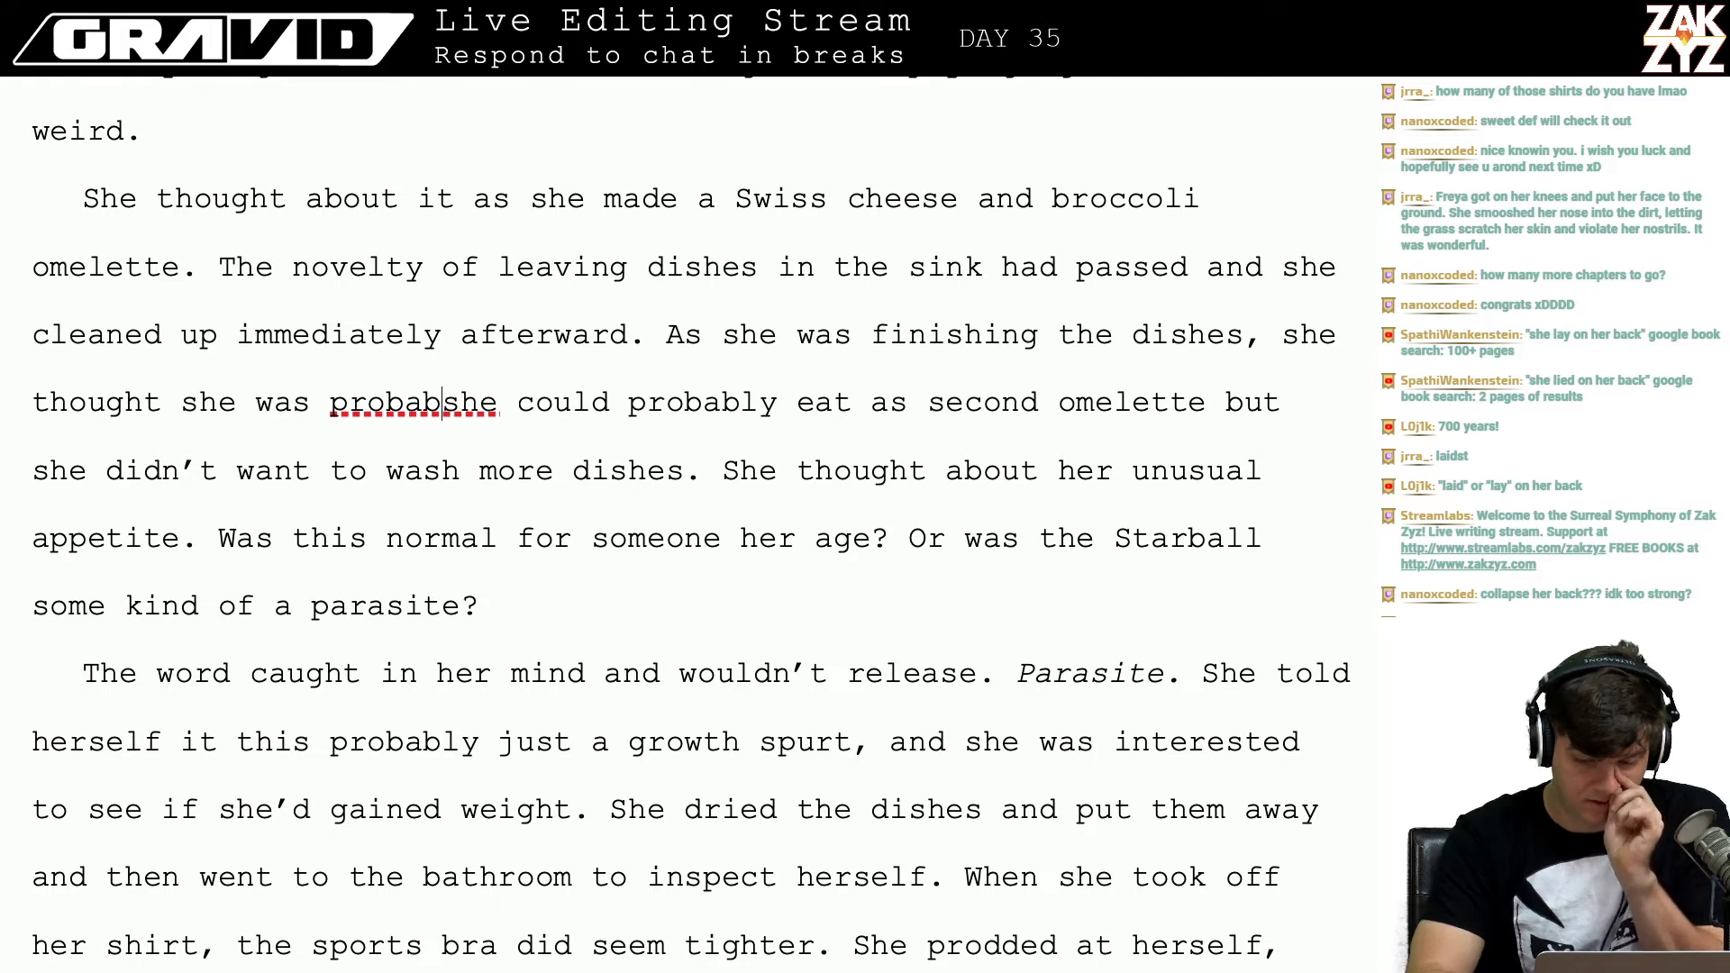
key("BackSpace")
key("BackSpace")
key("BackSpace")
key("BackSpace")
key("BackSpace")
key("BackSpace")
key("BackSpace")
key("BackSpace")
key("BackSpace")
key("BackSpace")
key("BackSpace")
key("BackSpace")
key("BackSpace")
key("BackSpace")
key("BackSpace")
key("BackSpace")
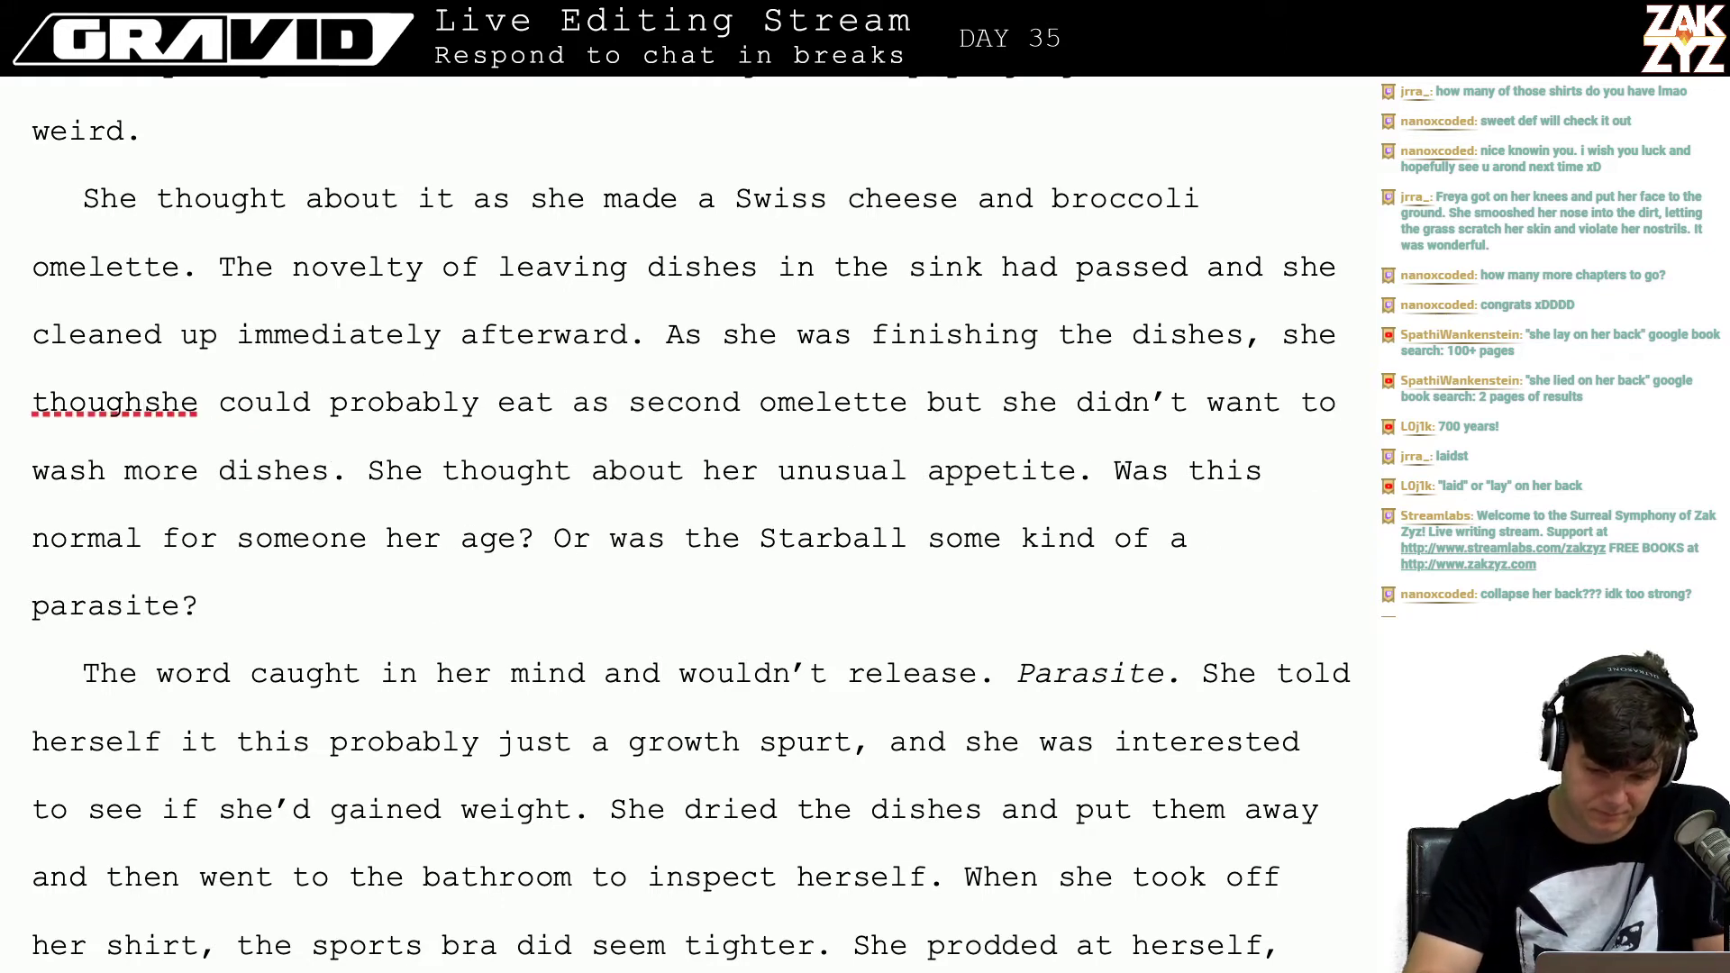
key("BackSpace")
key("BackSpace")
key("BackSpace")
key("BackSpace")
key("BackSpace")
key("BackSpace")
key("BackSpace")
key("BackSpace")
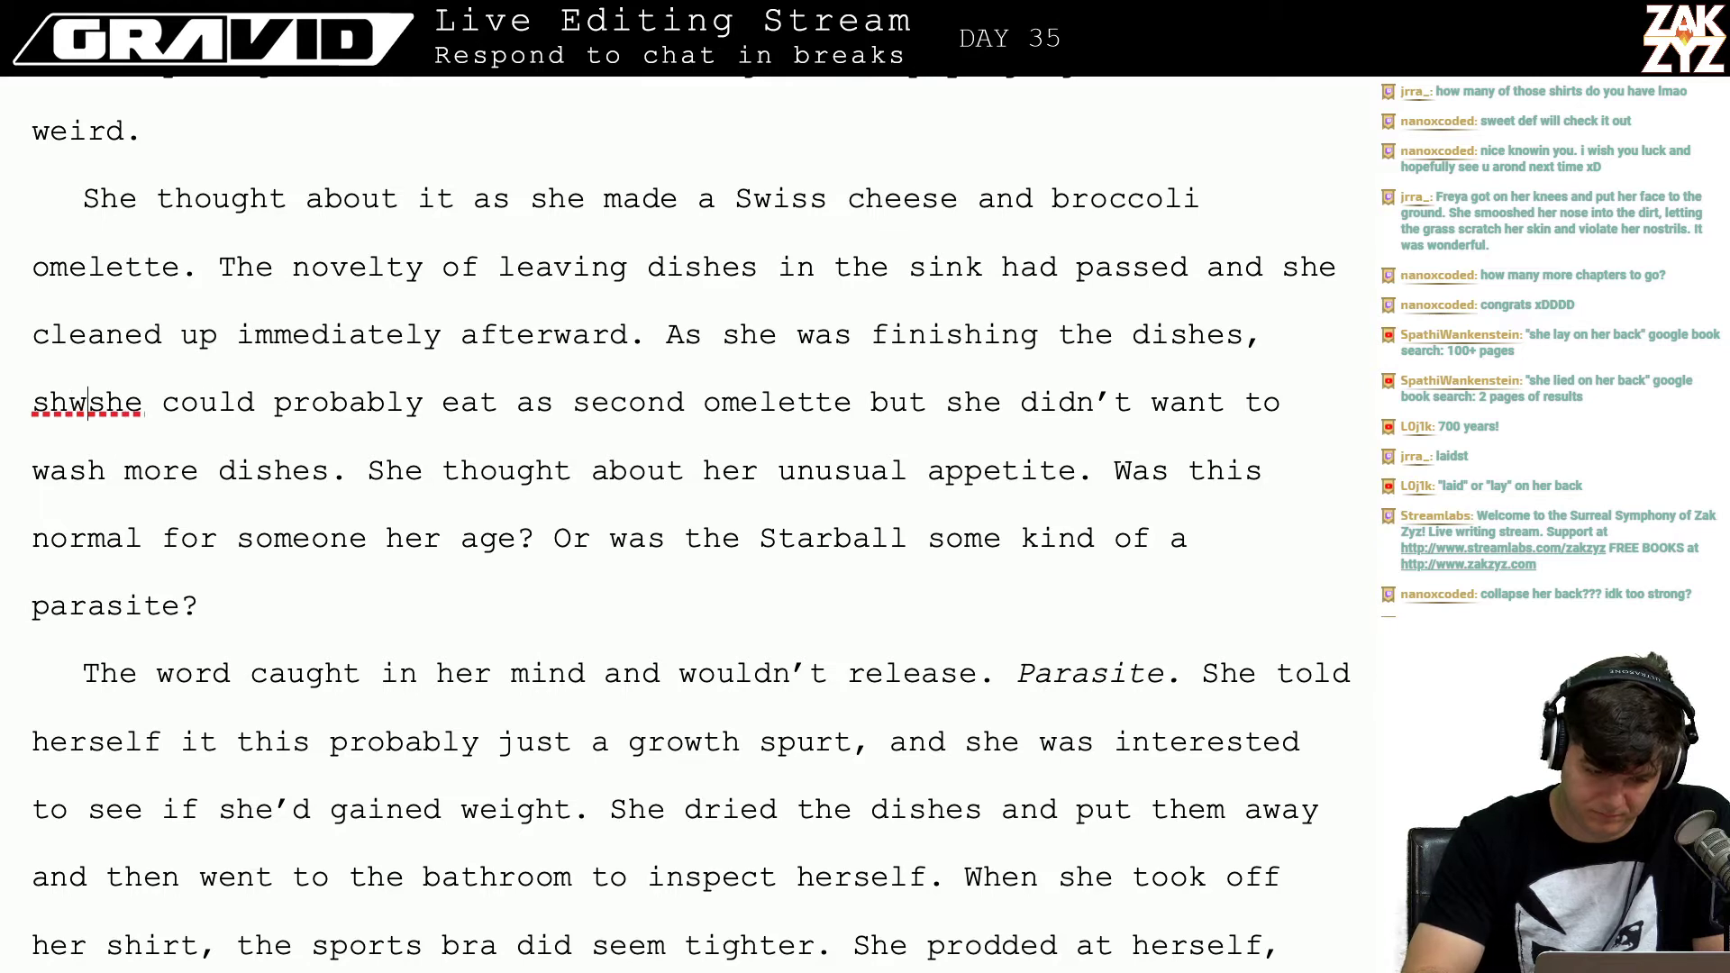
Step: Try "she toyed with the idea" as the continuation after "As she was finishing the dishes,"
type("e ")
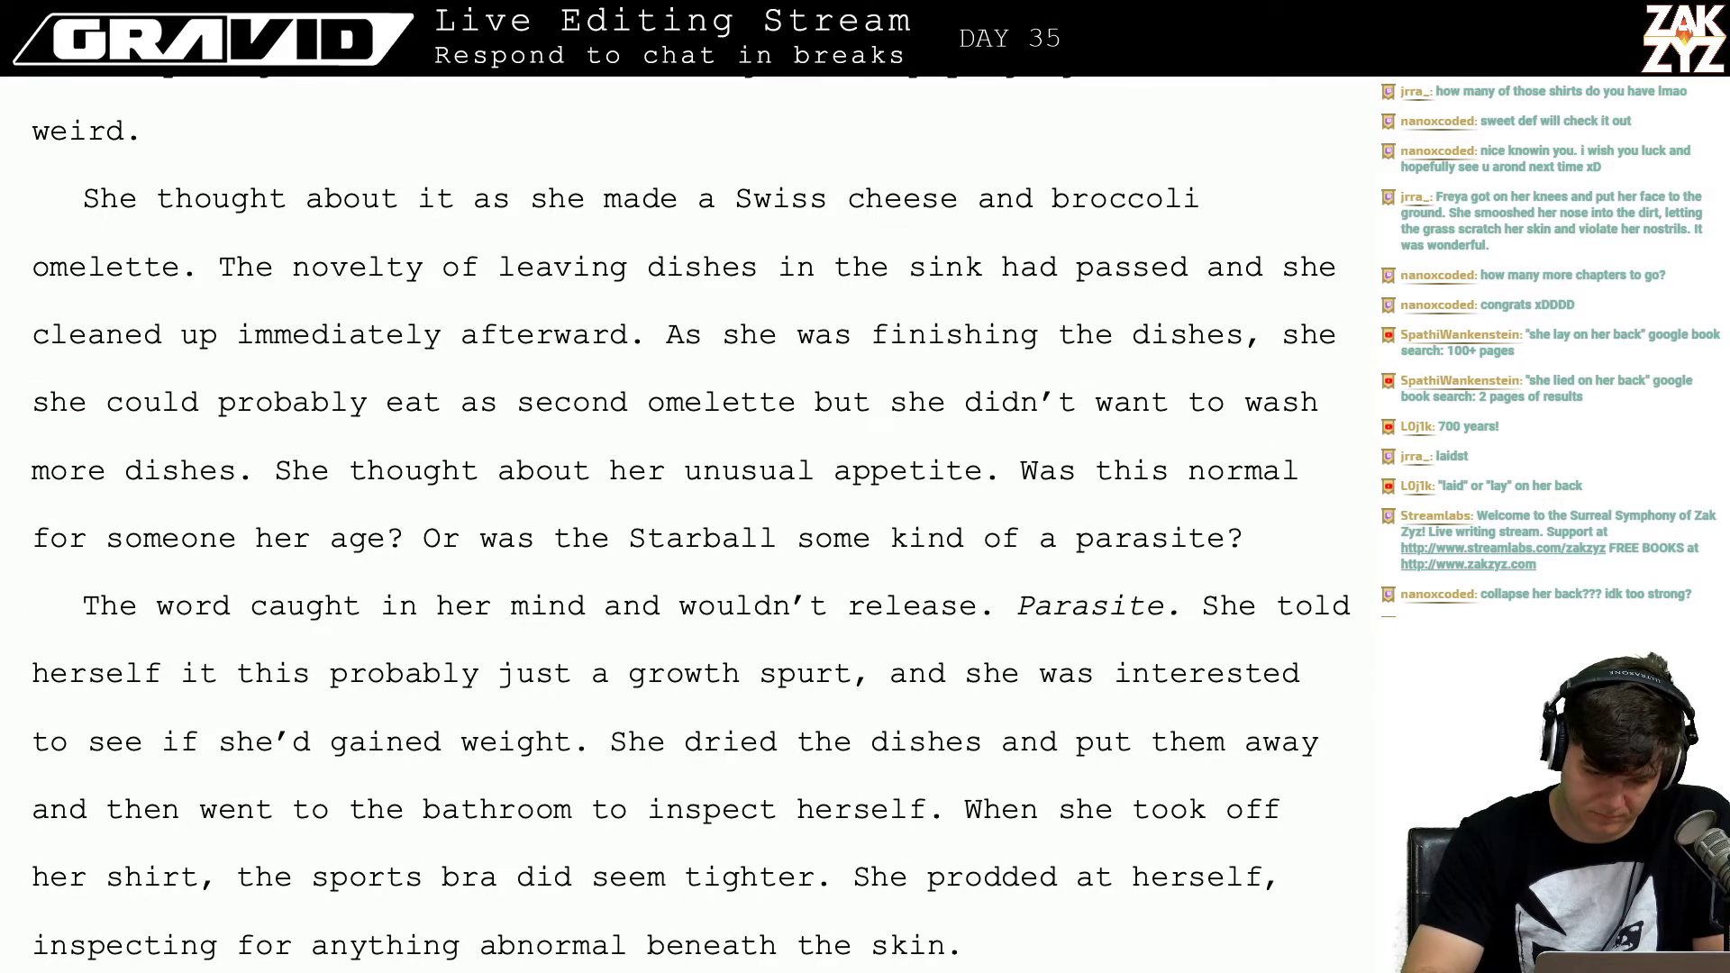
type("to")
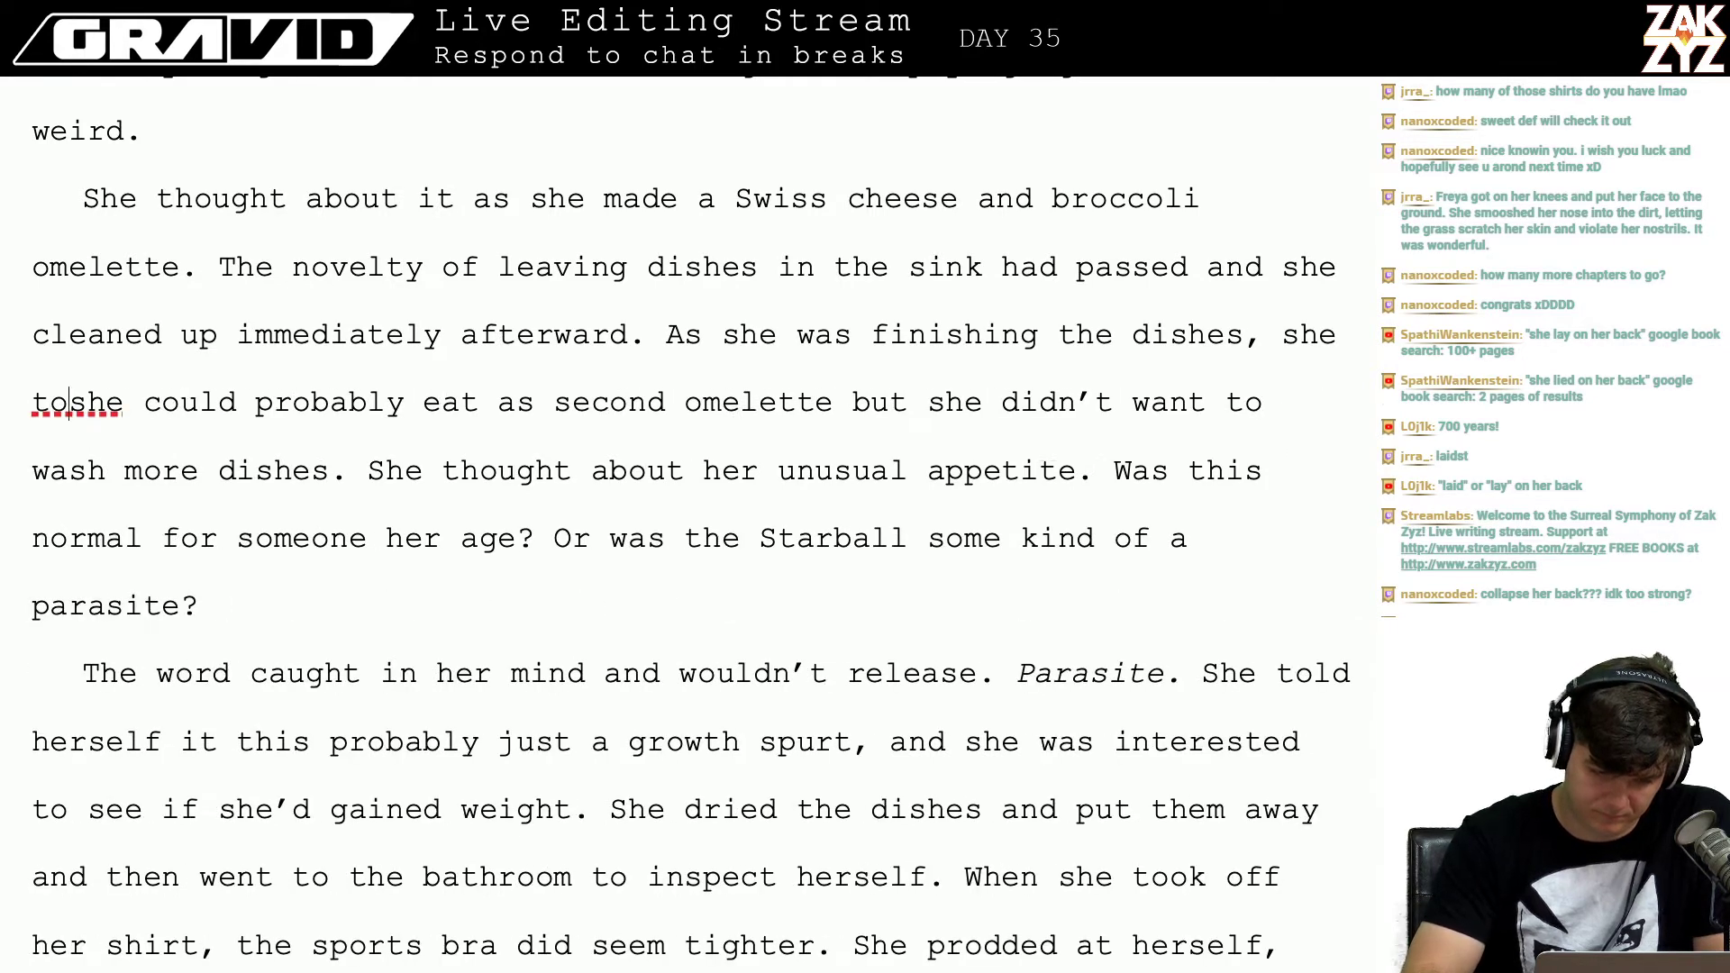
type("yed with the ishe could probably ")
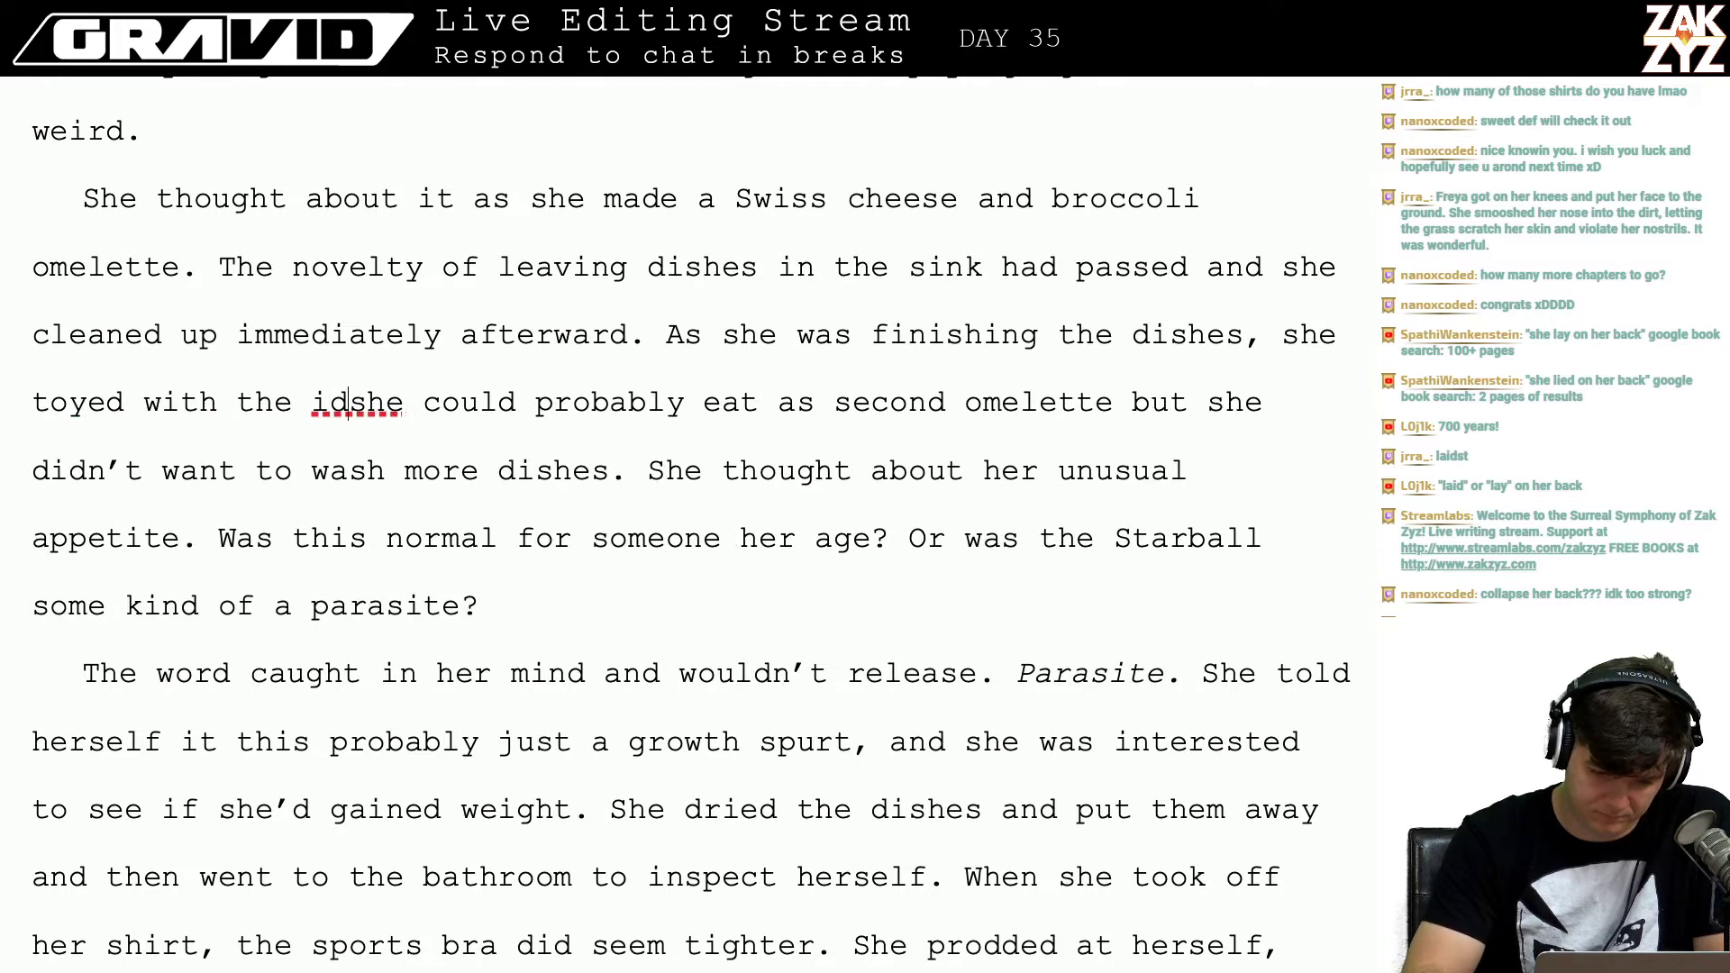
type("ea")
key("BackSpace")
key("BackSpace")
key("BackSpace")
key("BackSpace")
key("BackSpace")
key("BackSpace")
key("BackSpace")
key("BackSpace")
key("BackSpace")
key("BackSpace")
key("BackSpace")
key("BackSpace")
key("BackSpace")
key("BackSpace")
key("BackSpace")
key("BackSpace")
key("BackSpace")
key("BackSpace")
key("BackSpace")
key("BackSpace")
key("BackSpace")
key("BackSpace")
key("BackSpace")
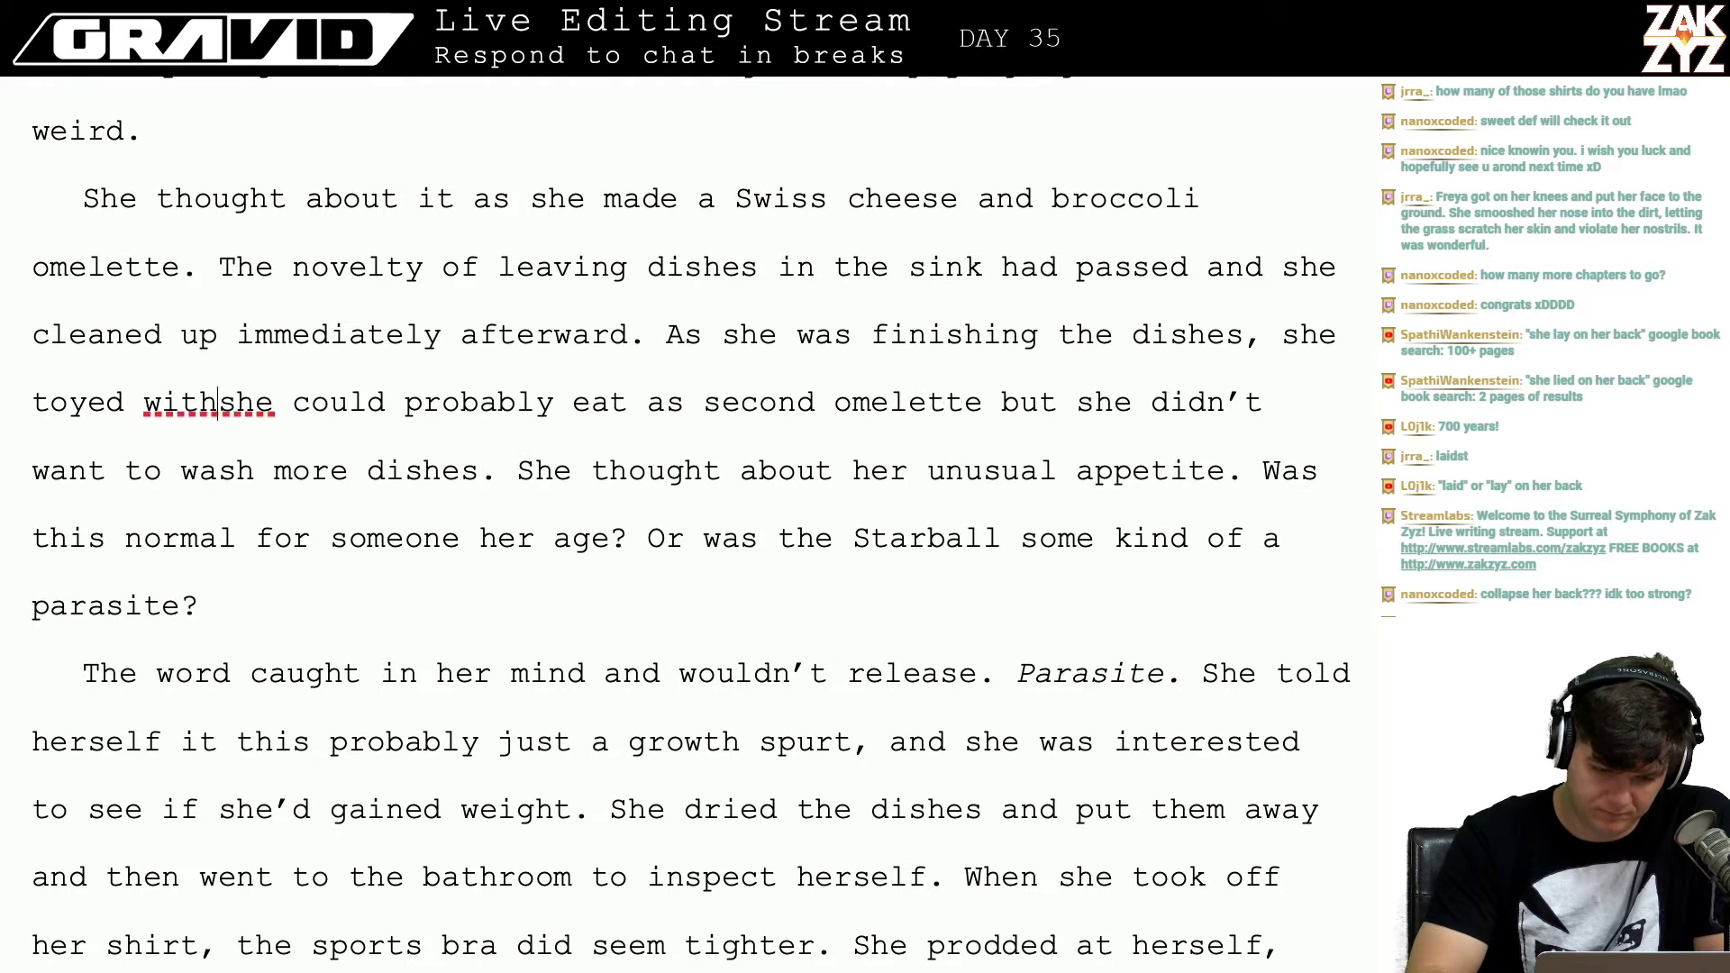
Step: Replace the remaining "As she was finishing the dishes, she toyed with" with "She was still hungry" after "cleaned up immediately afterward."
key("BackSpace")
key("BackSpace")
key("BackSpace")
key("BackSpace")
key("BackSpace")
key("BackSpace")
key("BackSpace")
key("BackSpace")
key("BackSpace")
key("BackSpace")
key("BackSpace")
key("BackSpace")
key("BackSpace")
key("BackSpace")
key("BackSpace")
key("BackSpace")
key("BackSpace")
key("BackSpace")
key("BackSpace")
key("BackSpace")
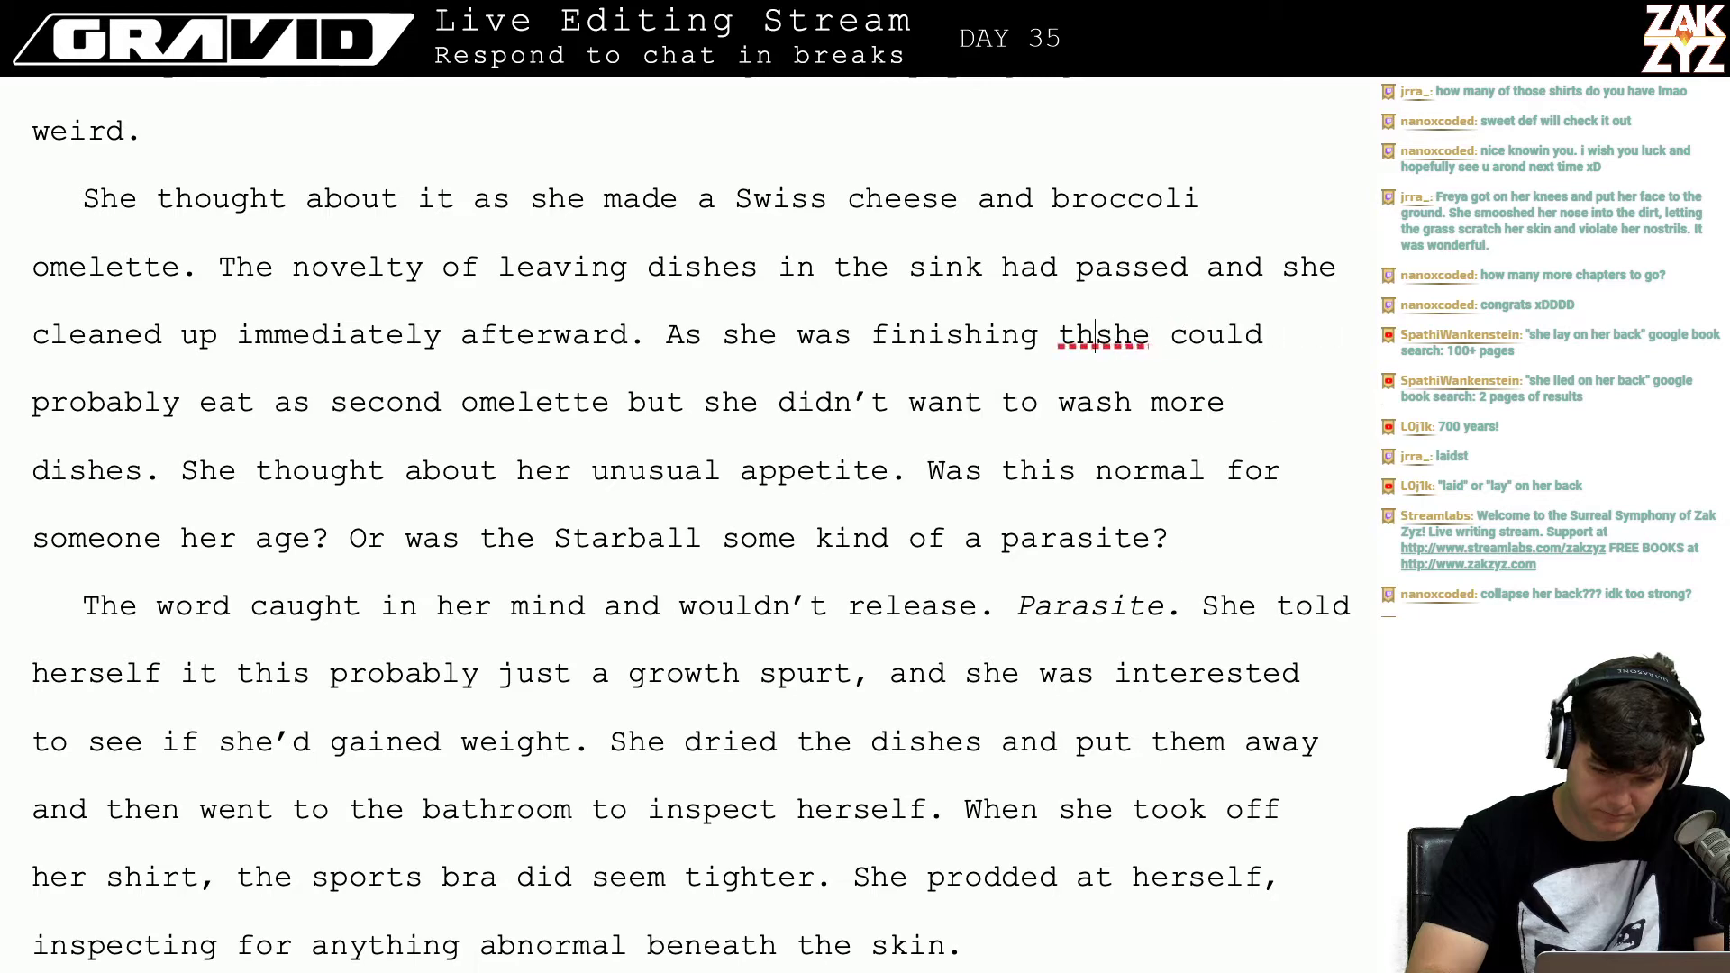
key("BackSpace")
key("BackSpace")
key("BackSpace")
key("BackSpace")
key("BackSpace")
key("BackSpace")
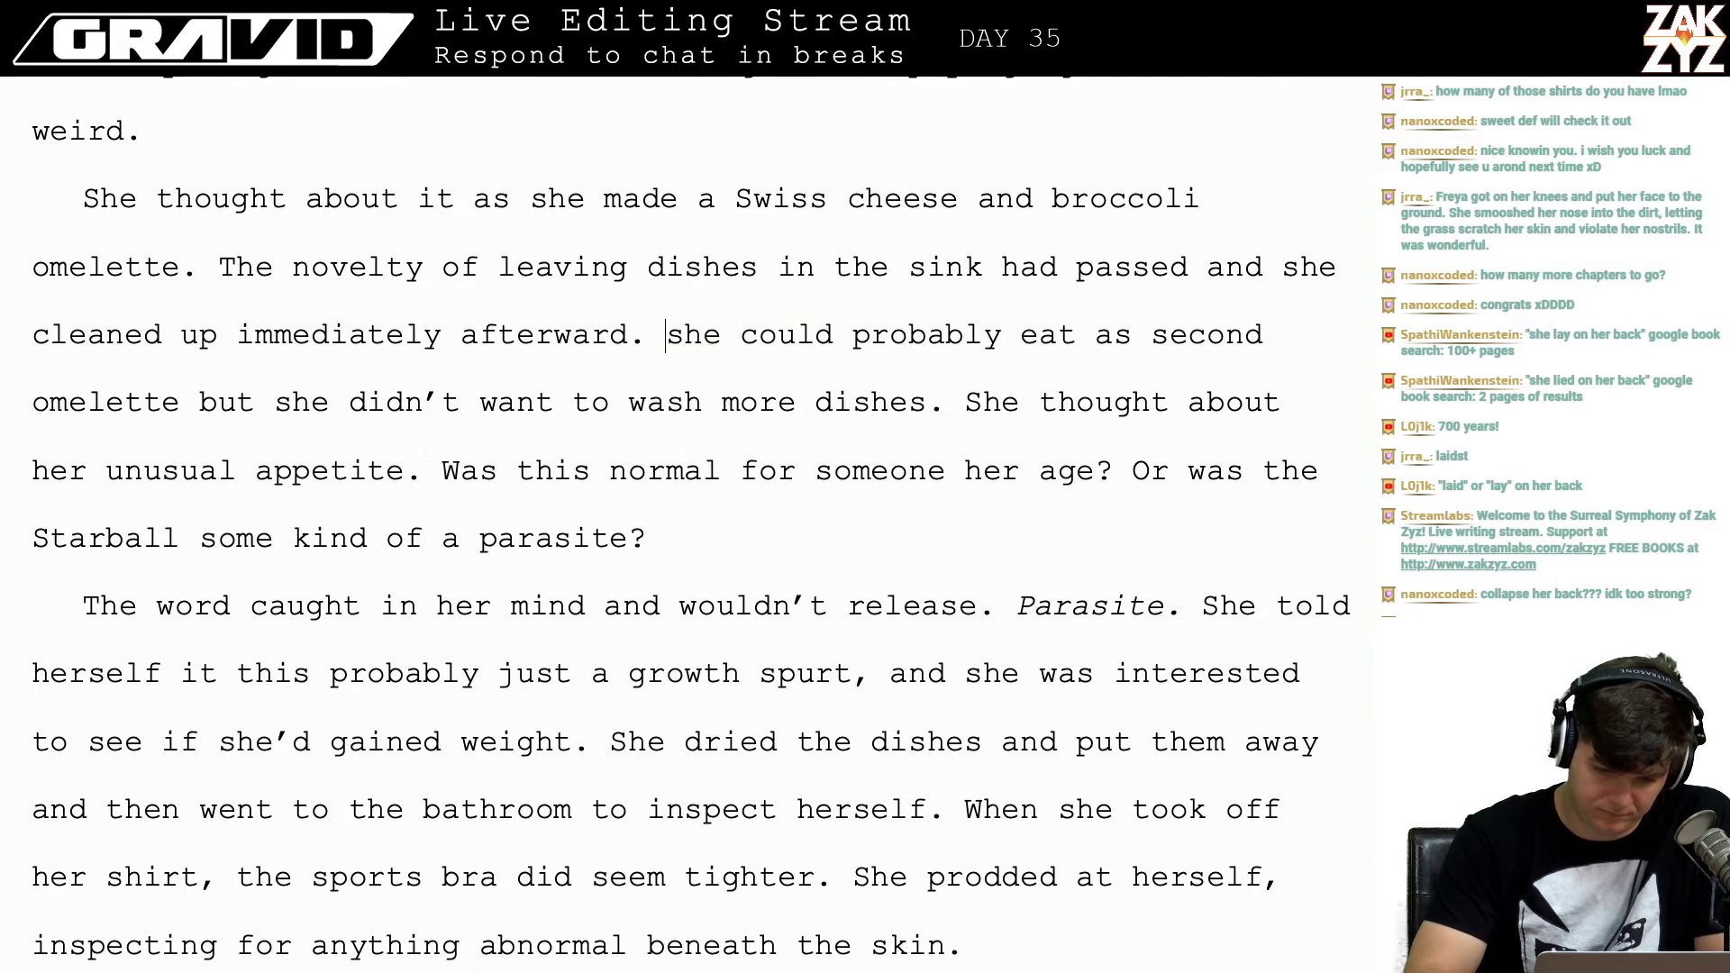
type("She was sti")
type("ll hungry ")
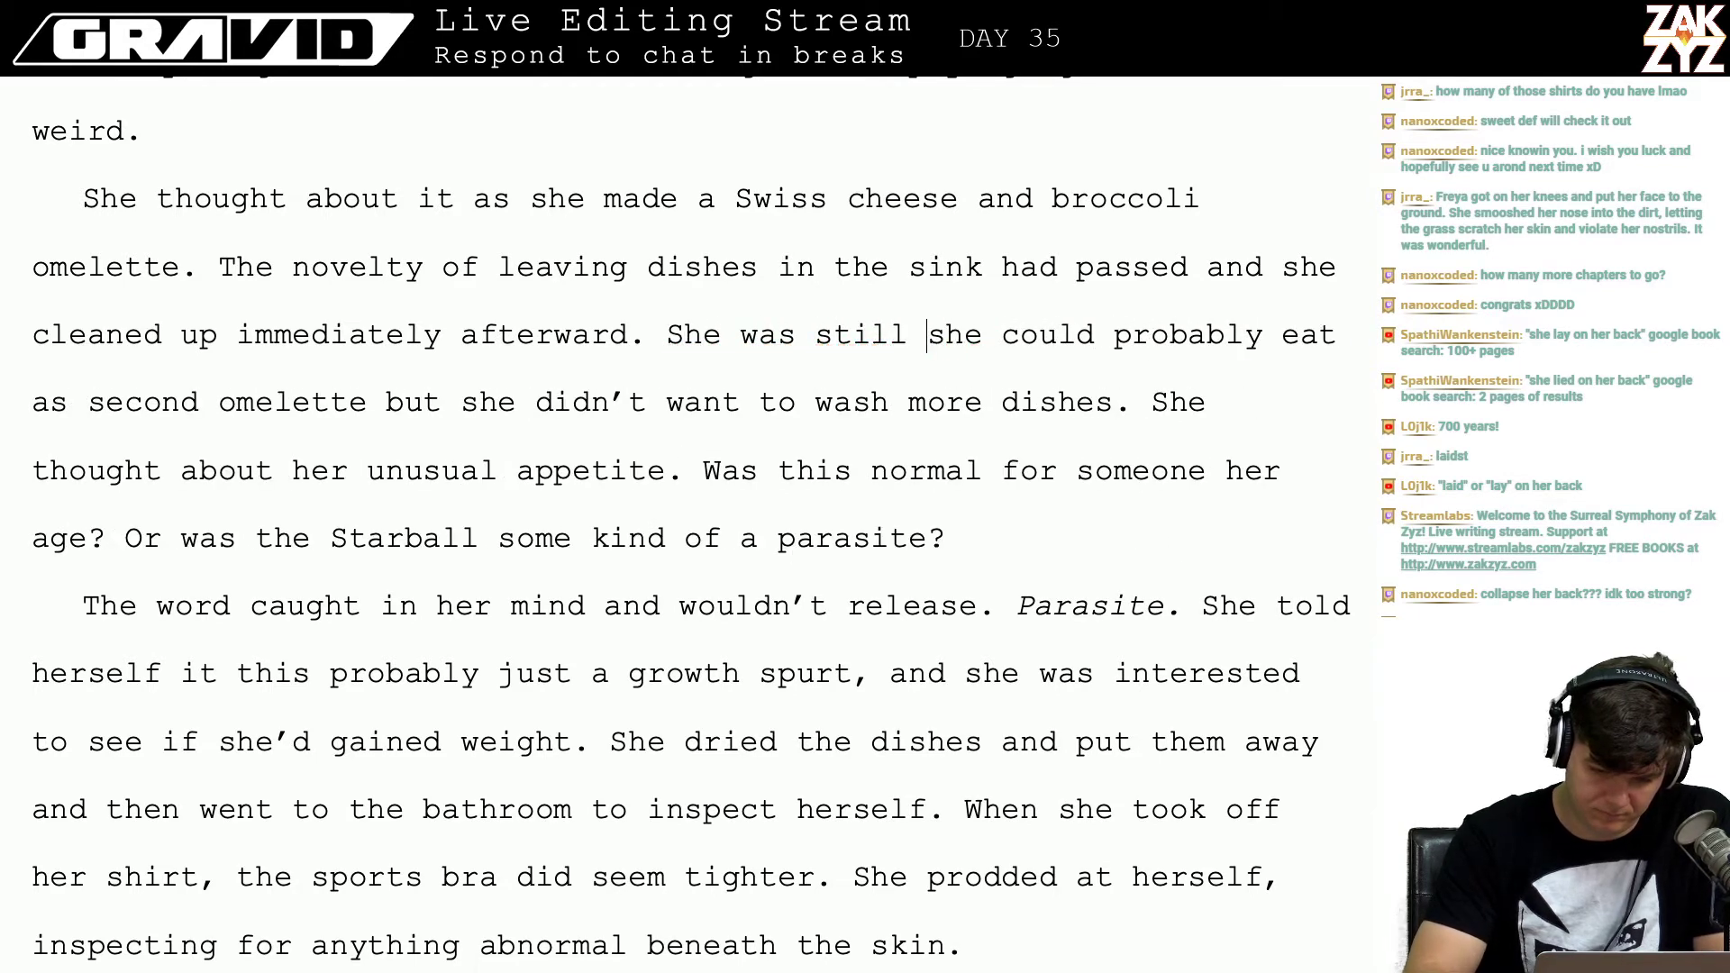
type("as ")
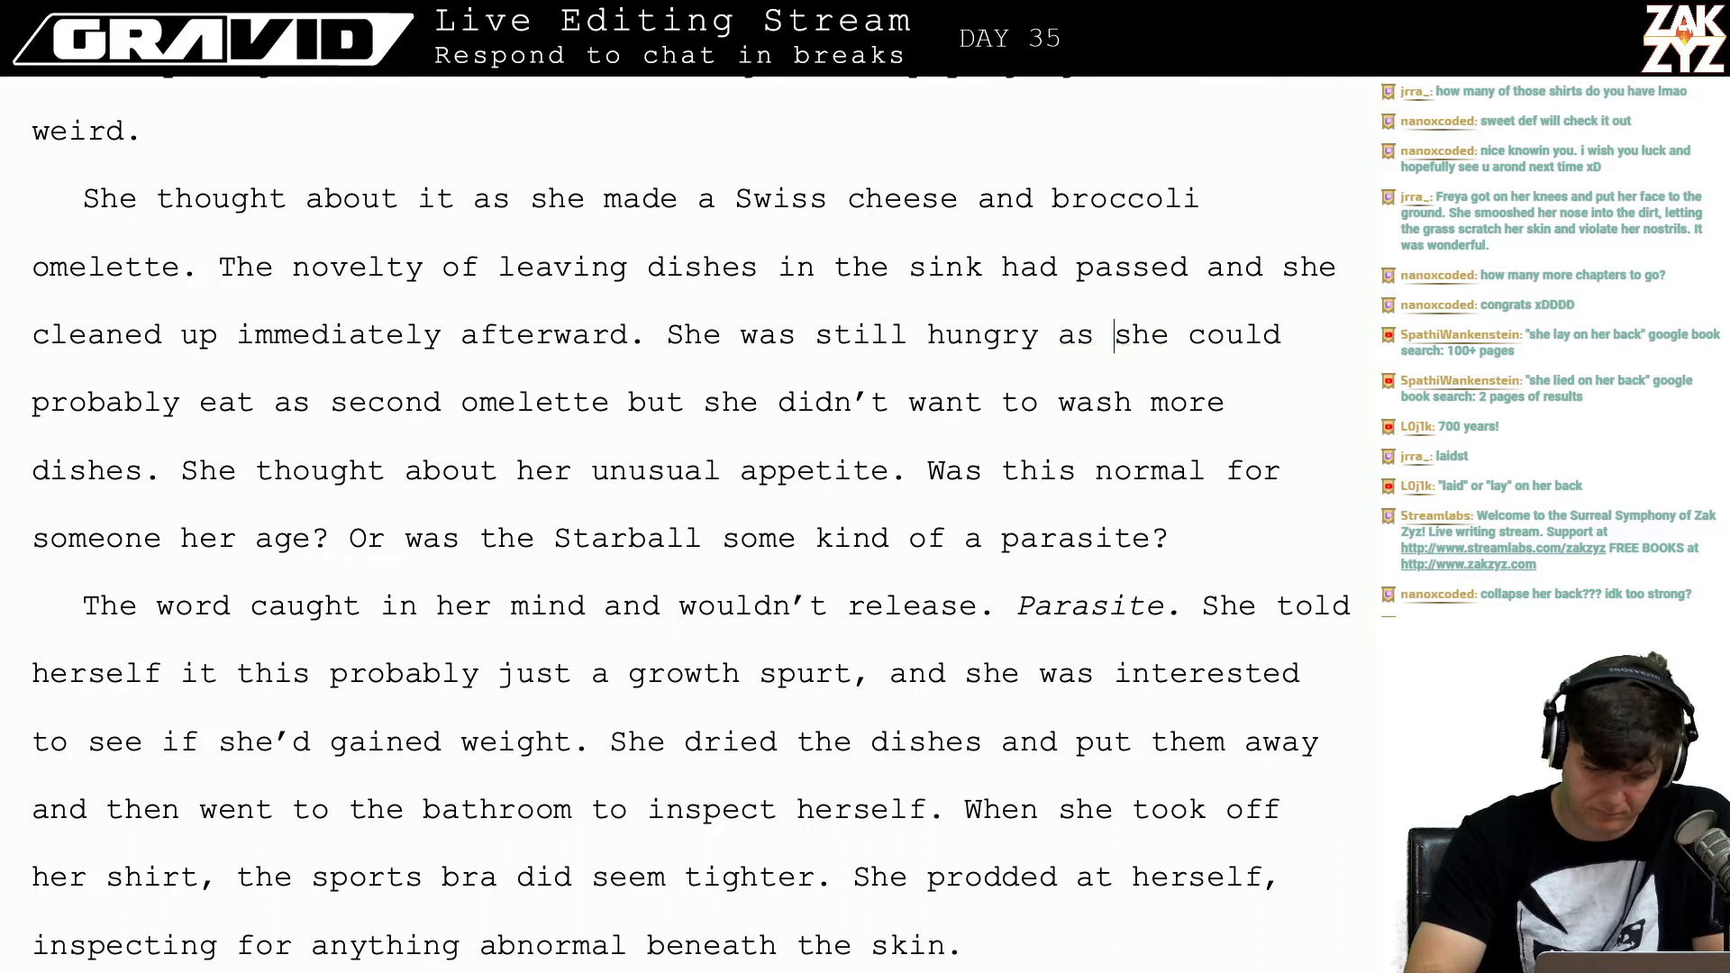
type("a")
key("BackSpace")
key("BackSpace")
key("BackSpace")
key("BackSpace")
key("BackSpace")
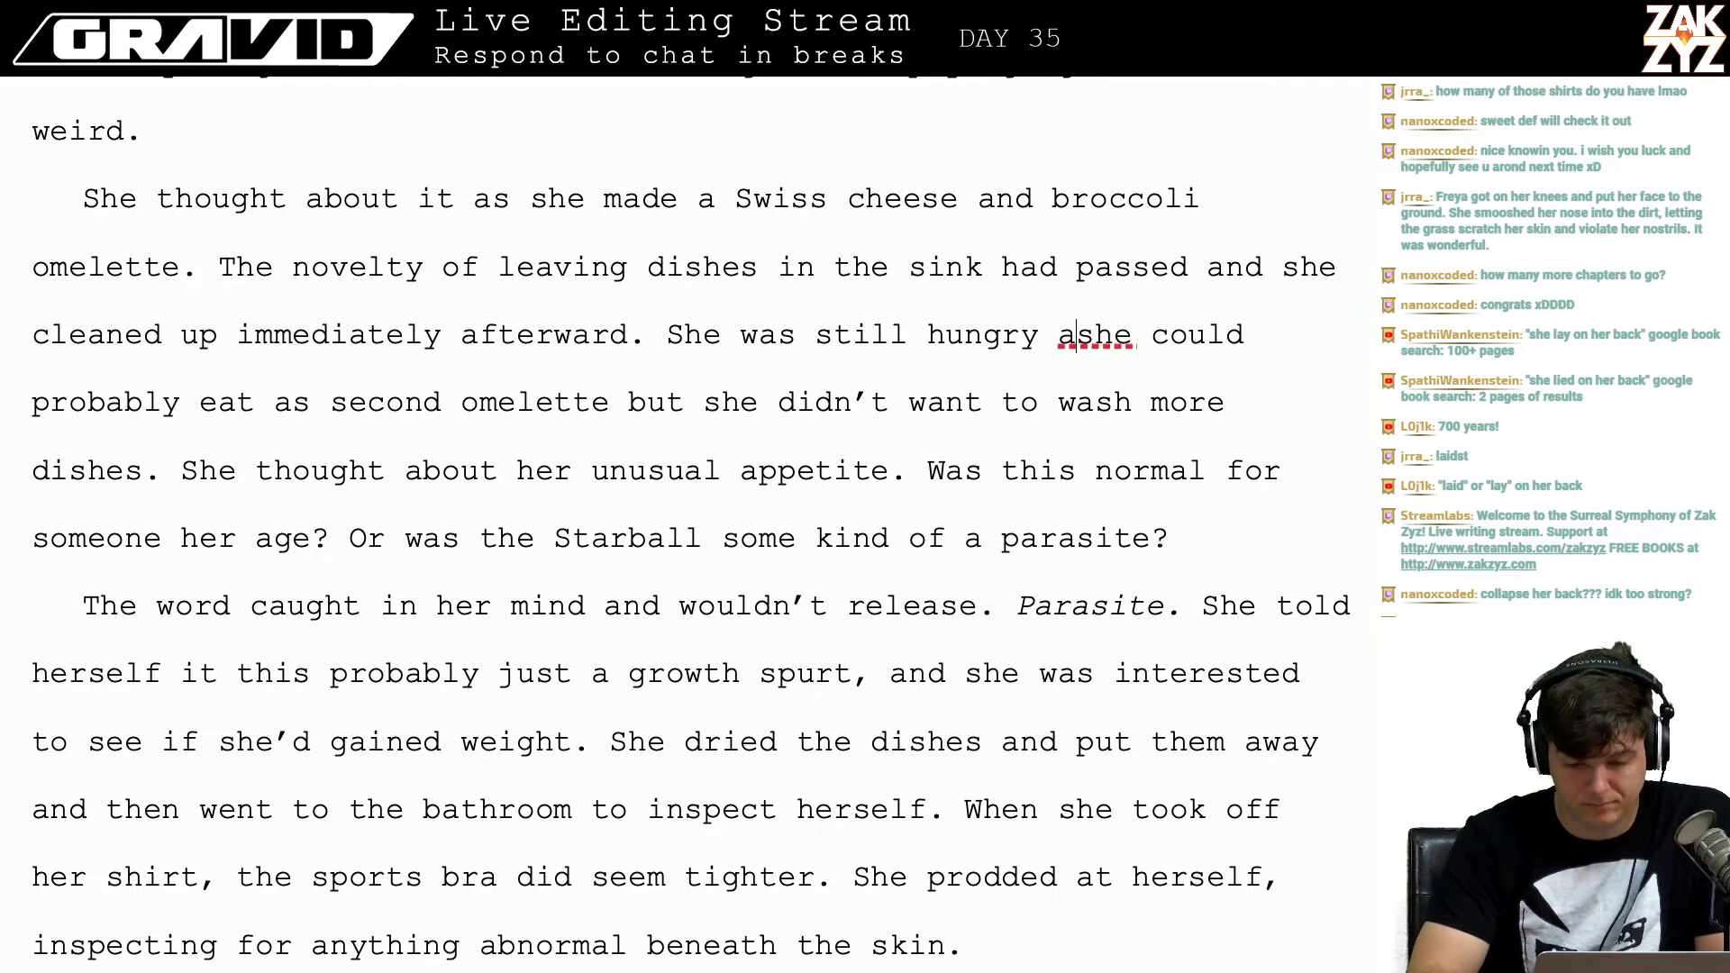
Step: Add ", she toyed with the idea of making another omelette," after "She was still hungry"
type(", she toyed")
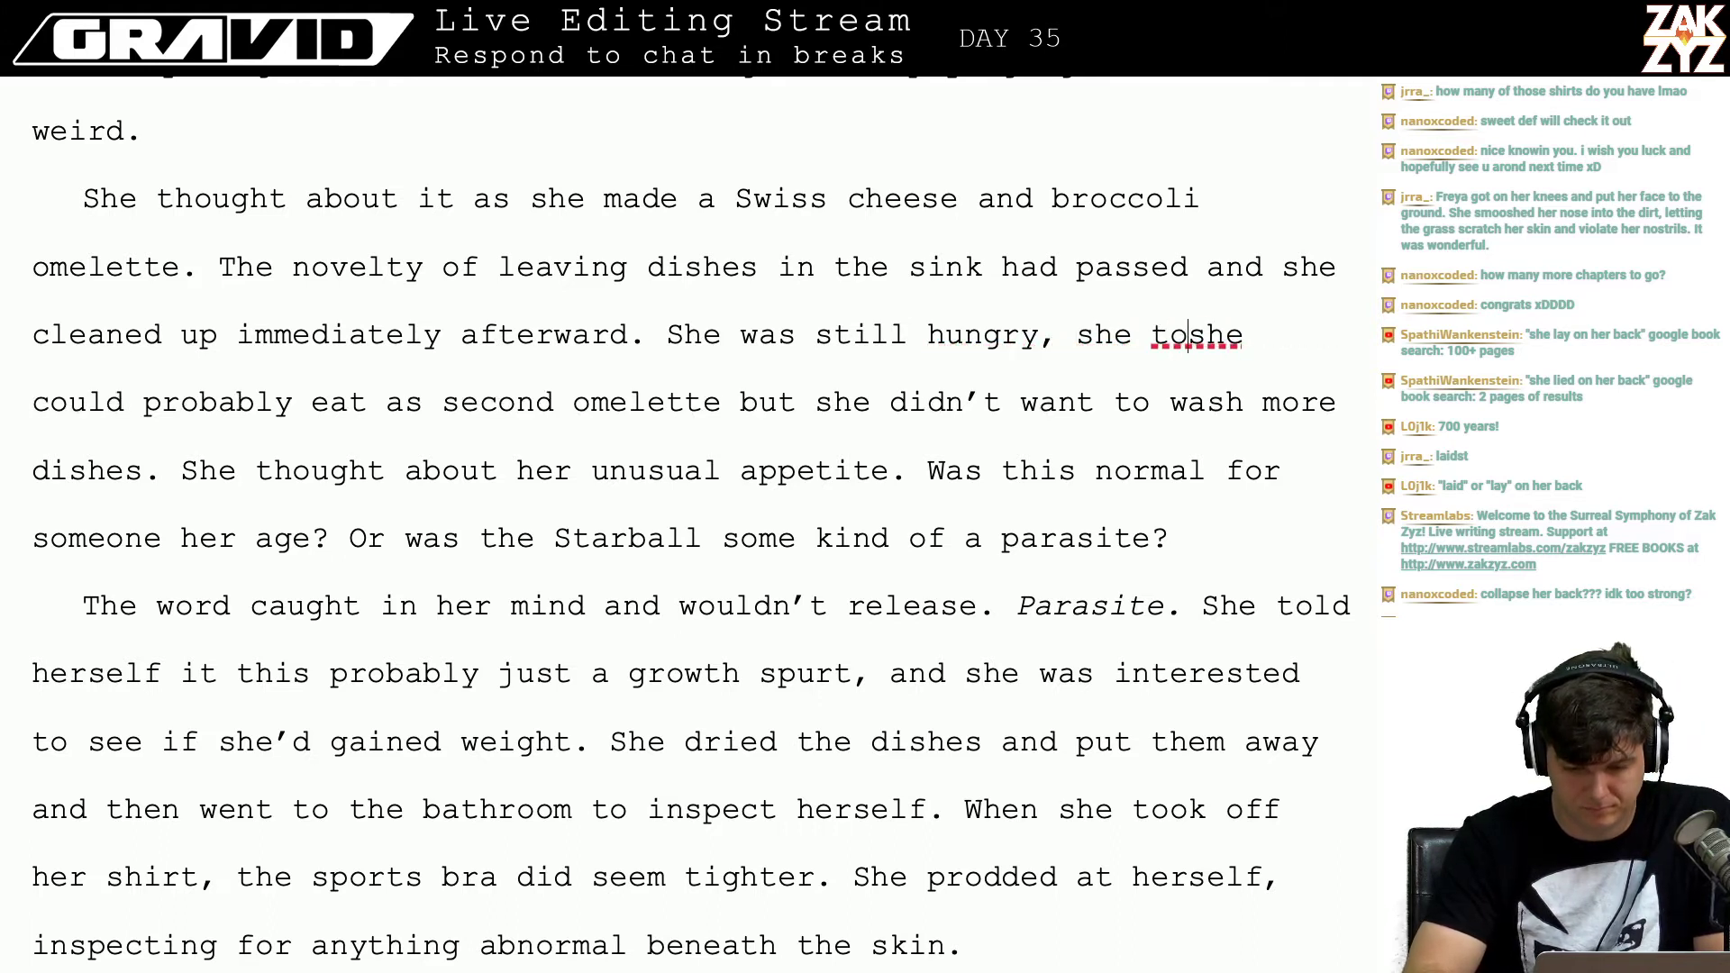
type(" with the ")
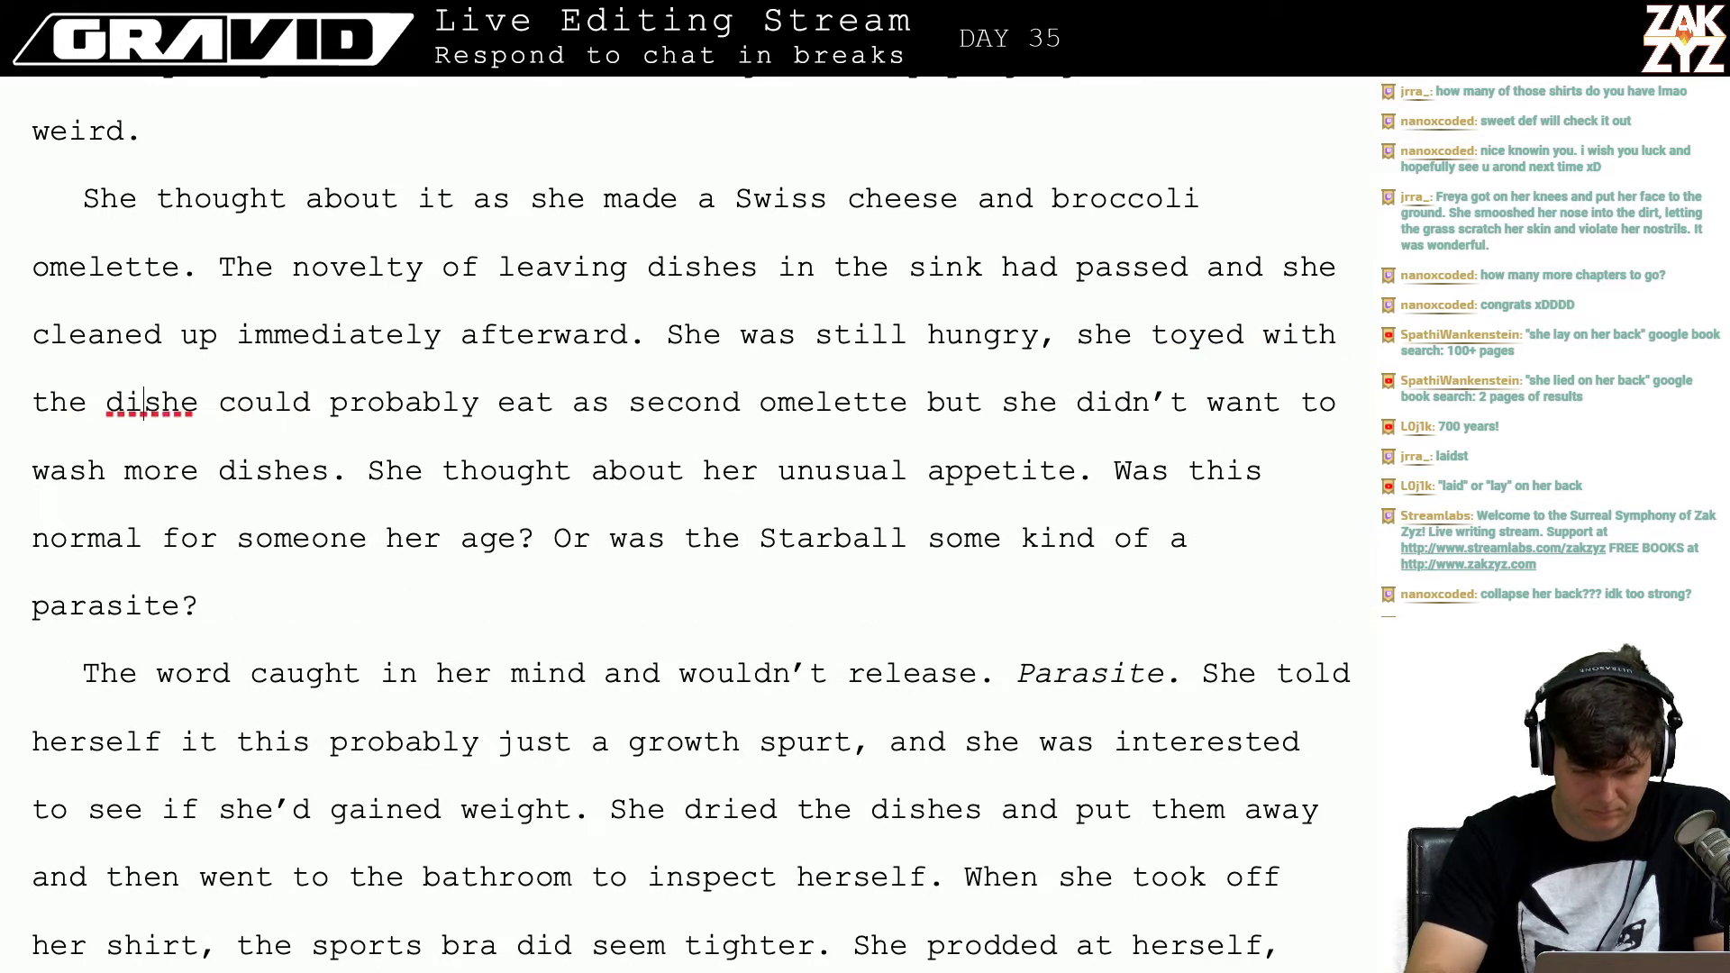
type("idea of ")
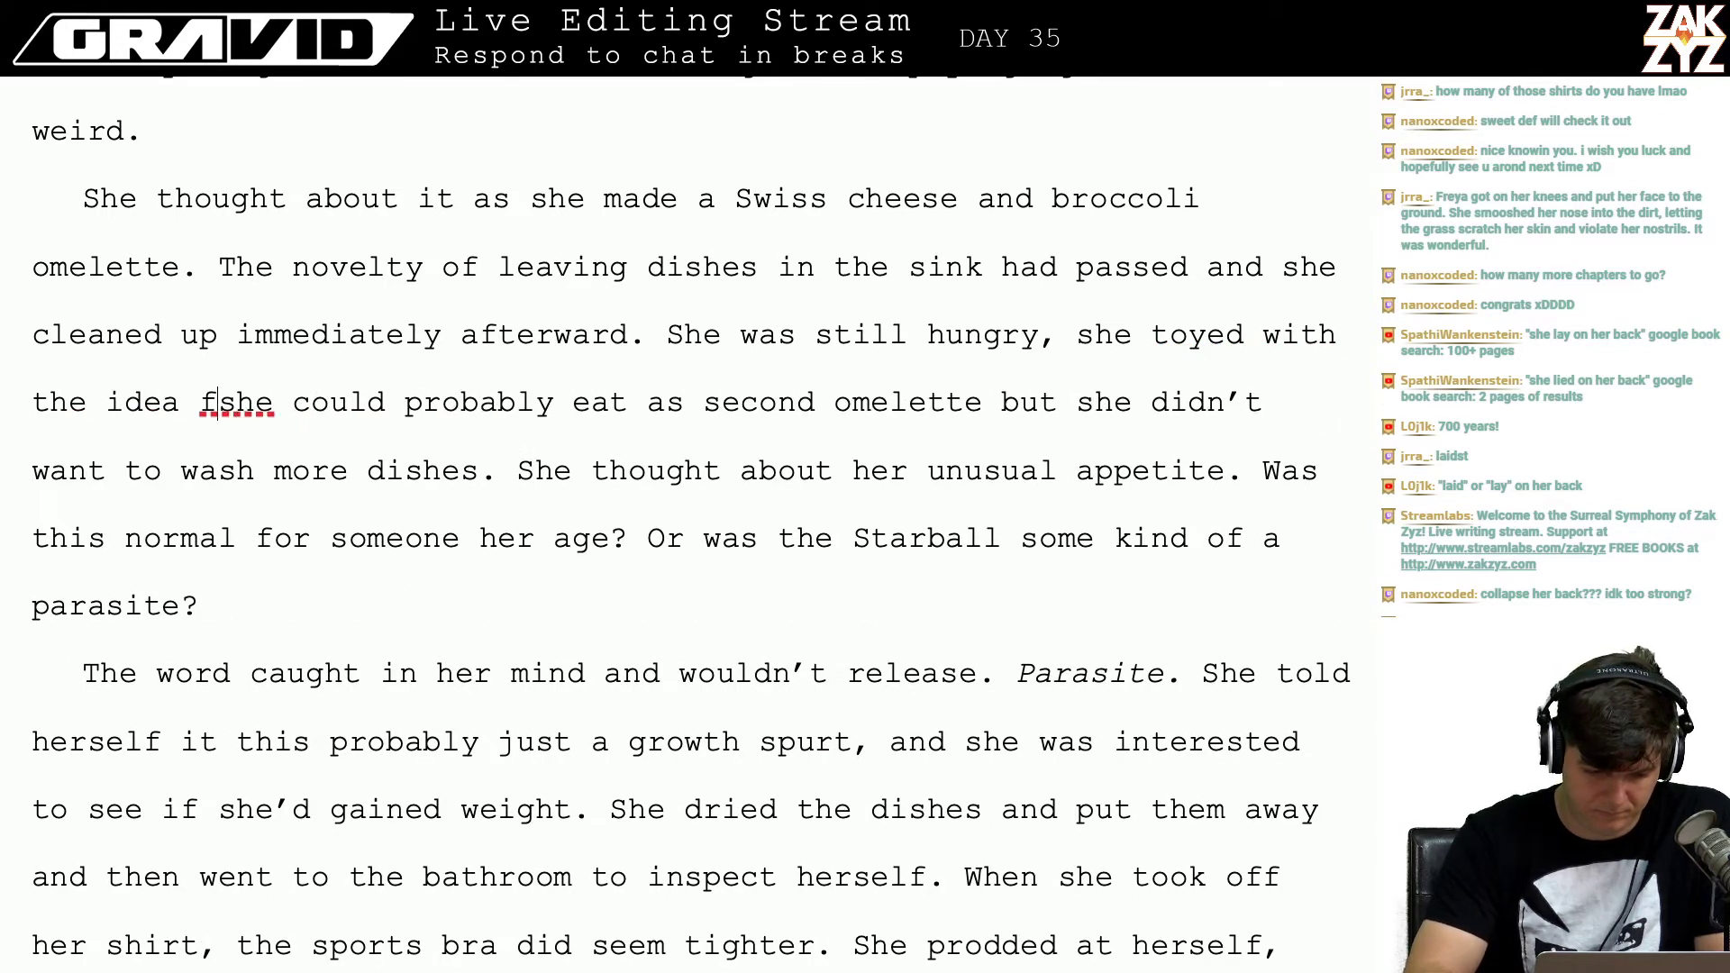
type("making another om")
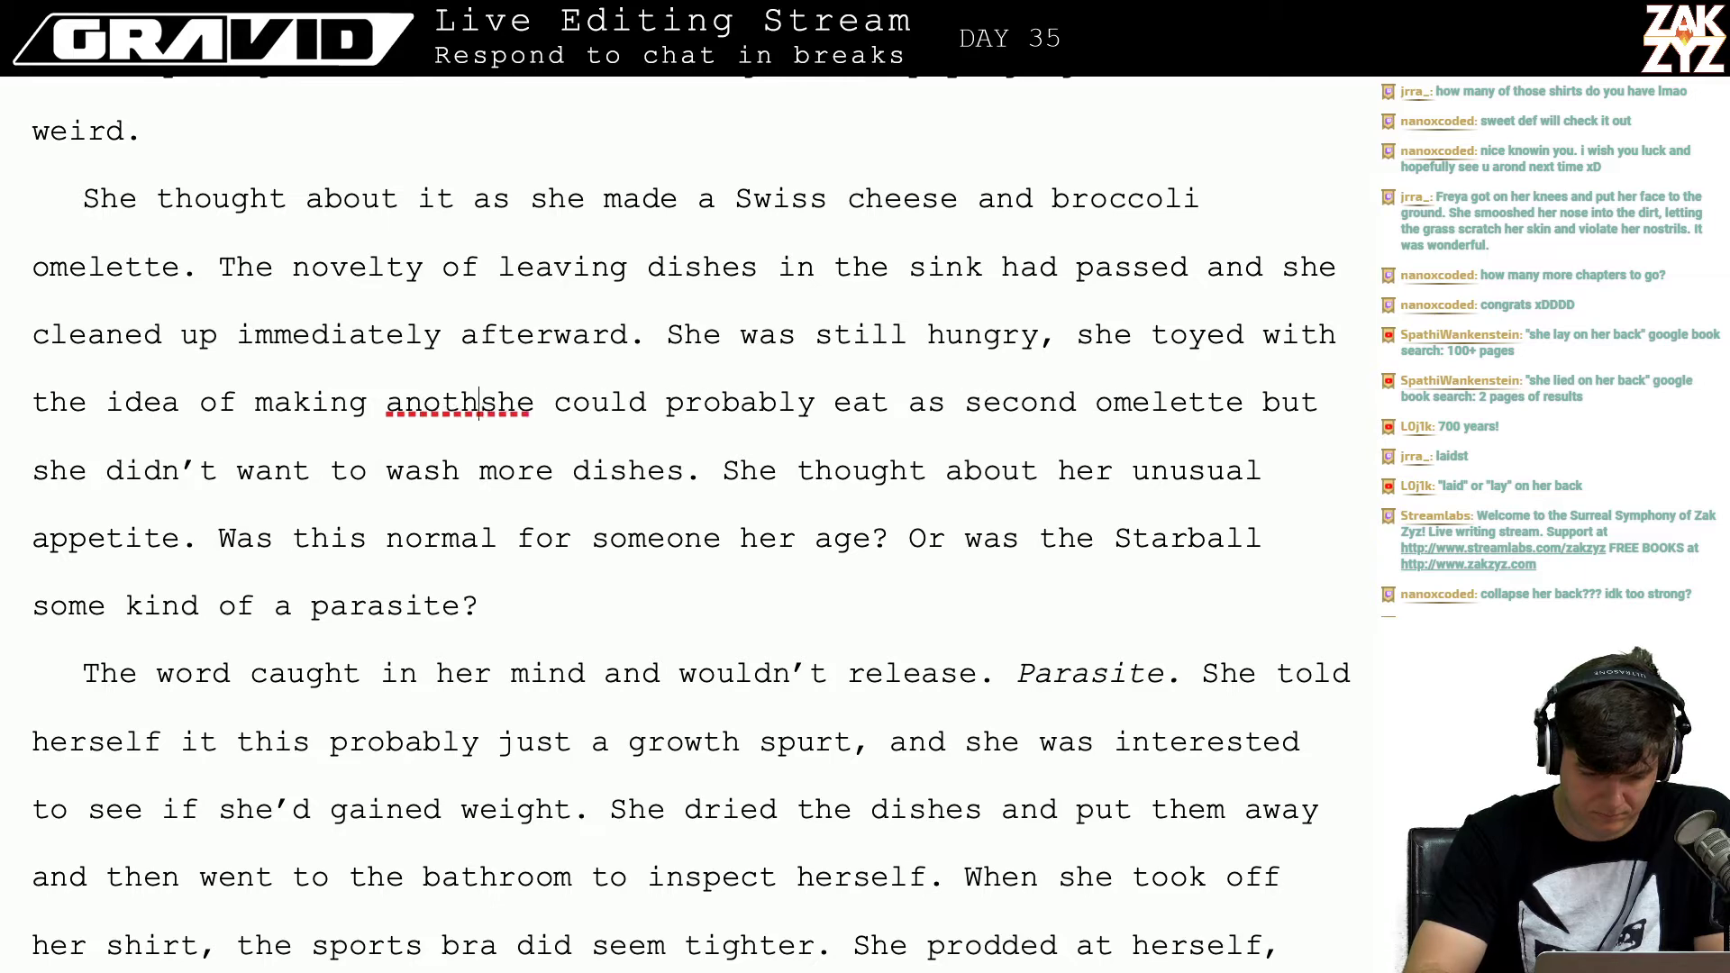
type("let")
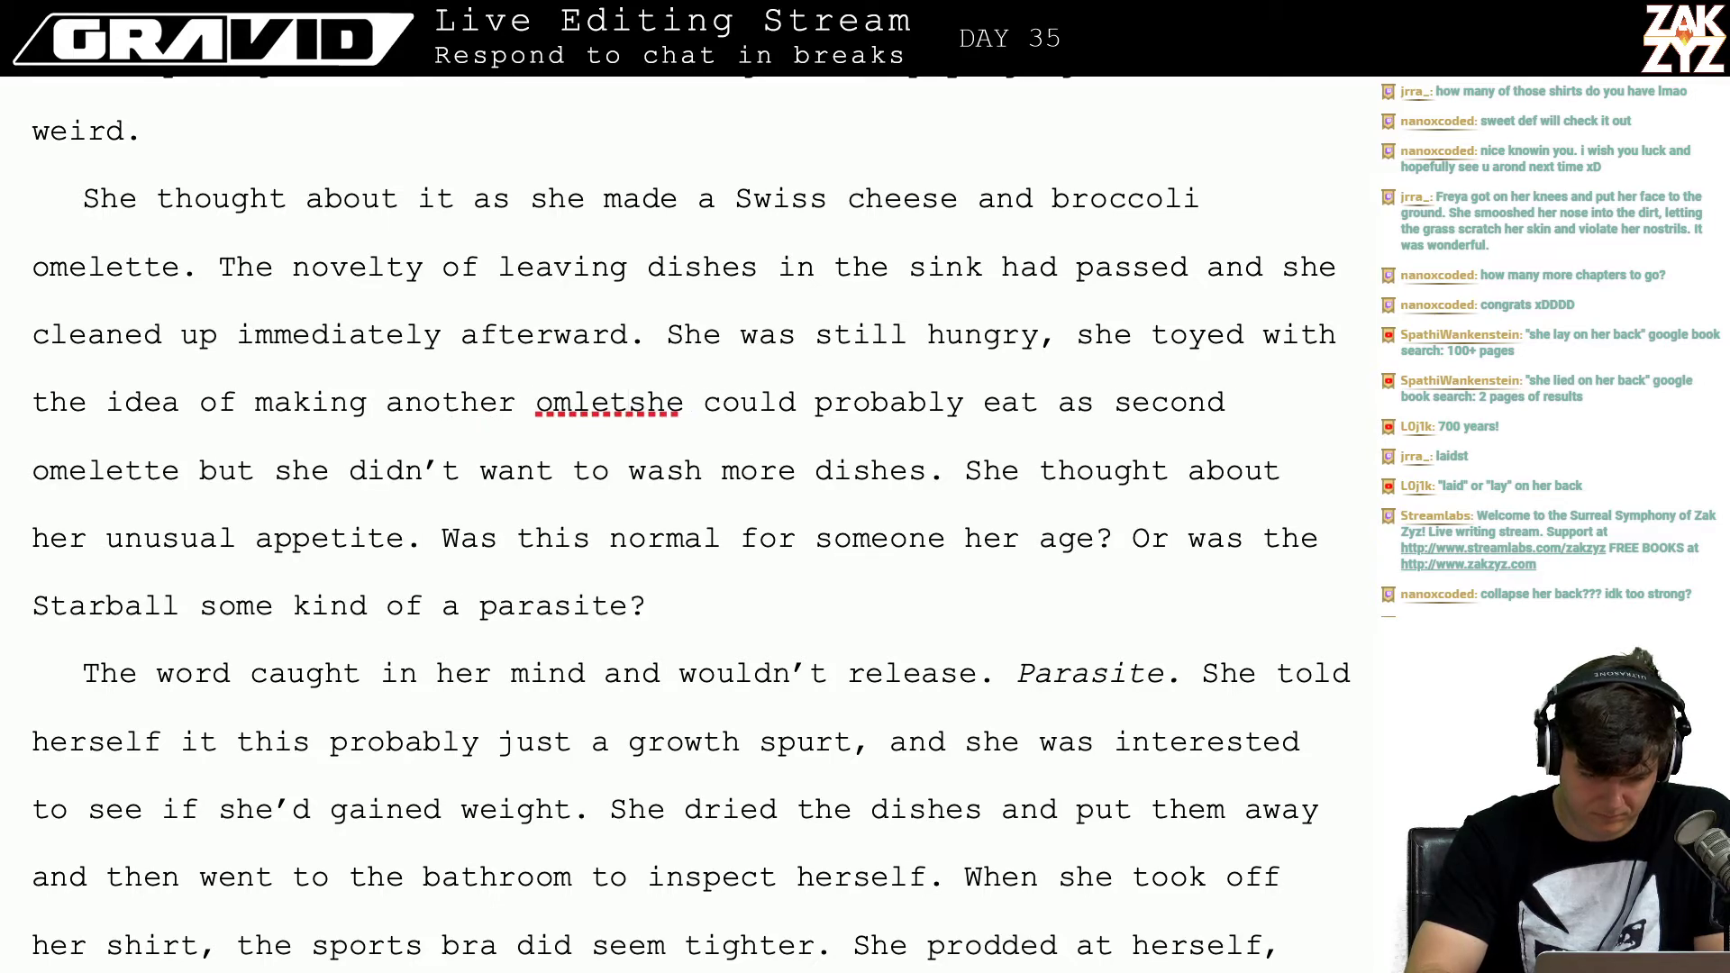
key("BackSpace")
key("BackSpace")
key("BackSpace")
type("elette,")
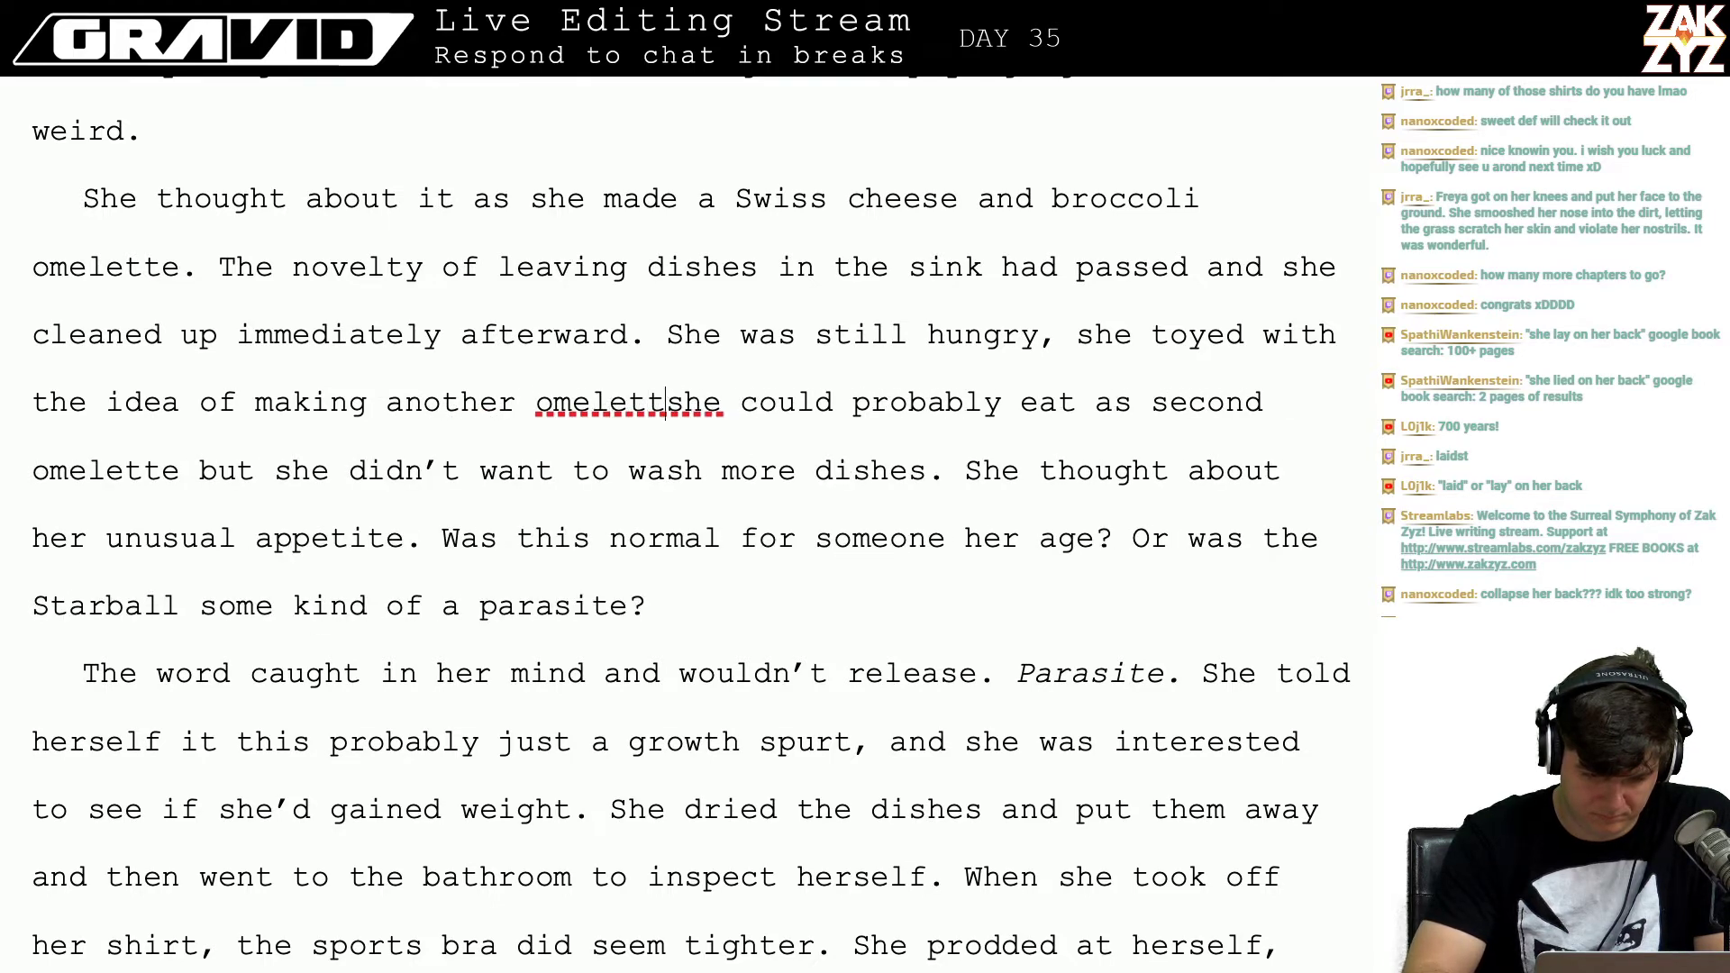
Step: Complete the omelette sentence after "making another omelette," with "but she didn't want to wash the pan again."
type(" but she didn't wa")
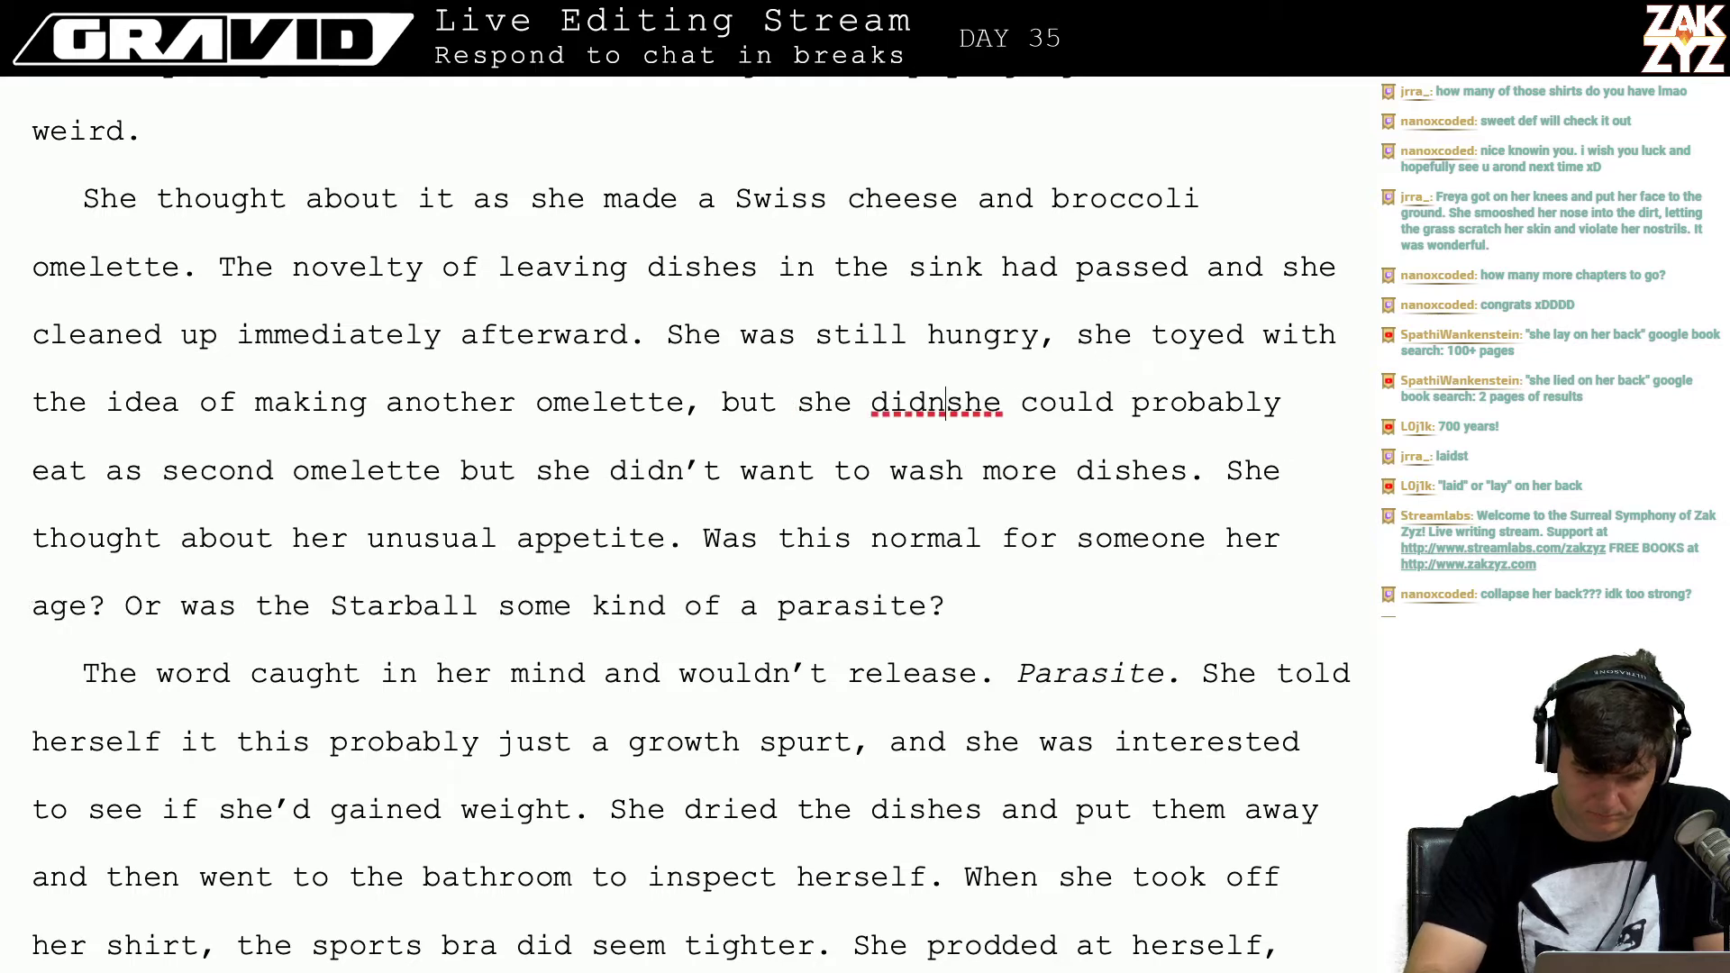
type("nt to wash ")
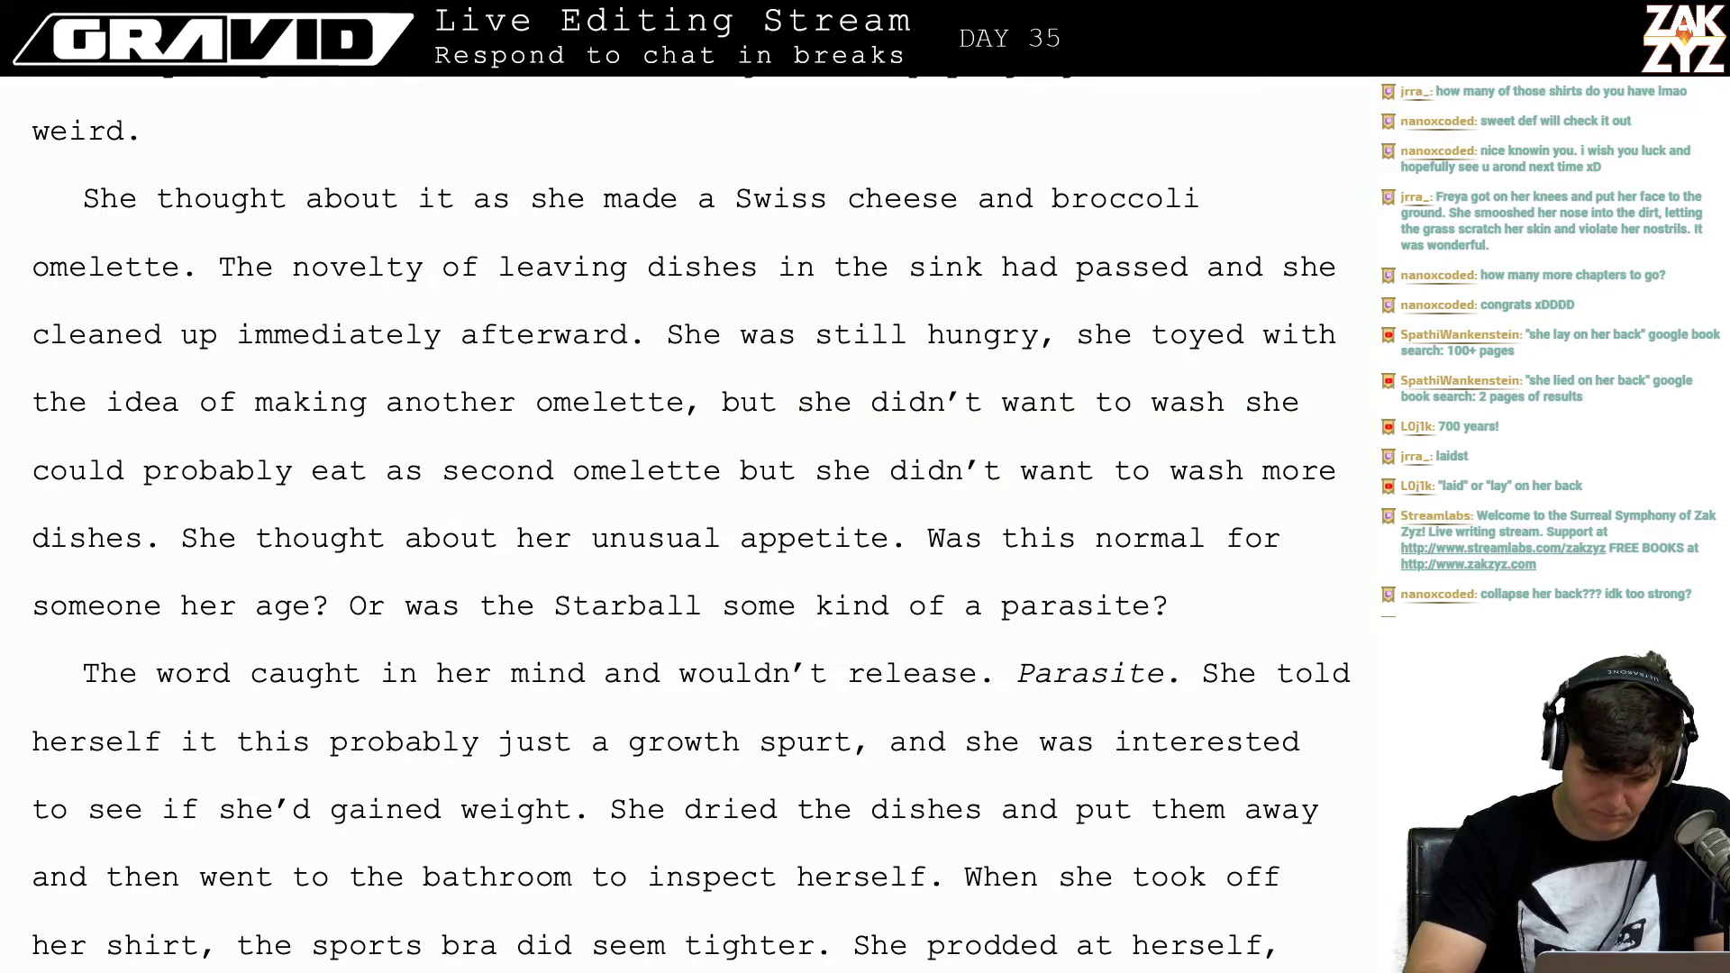
type("the pan")
key("BackSpace")
key("BackSpace")
key("BackSpace")
key("BackSpace")
key("BackSpace")
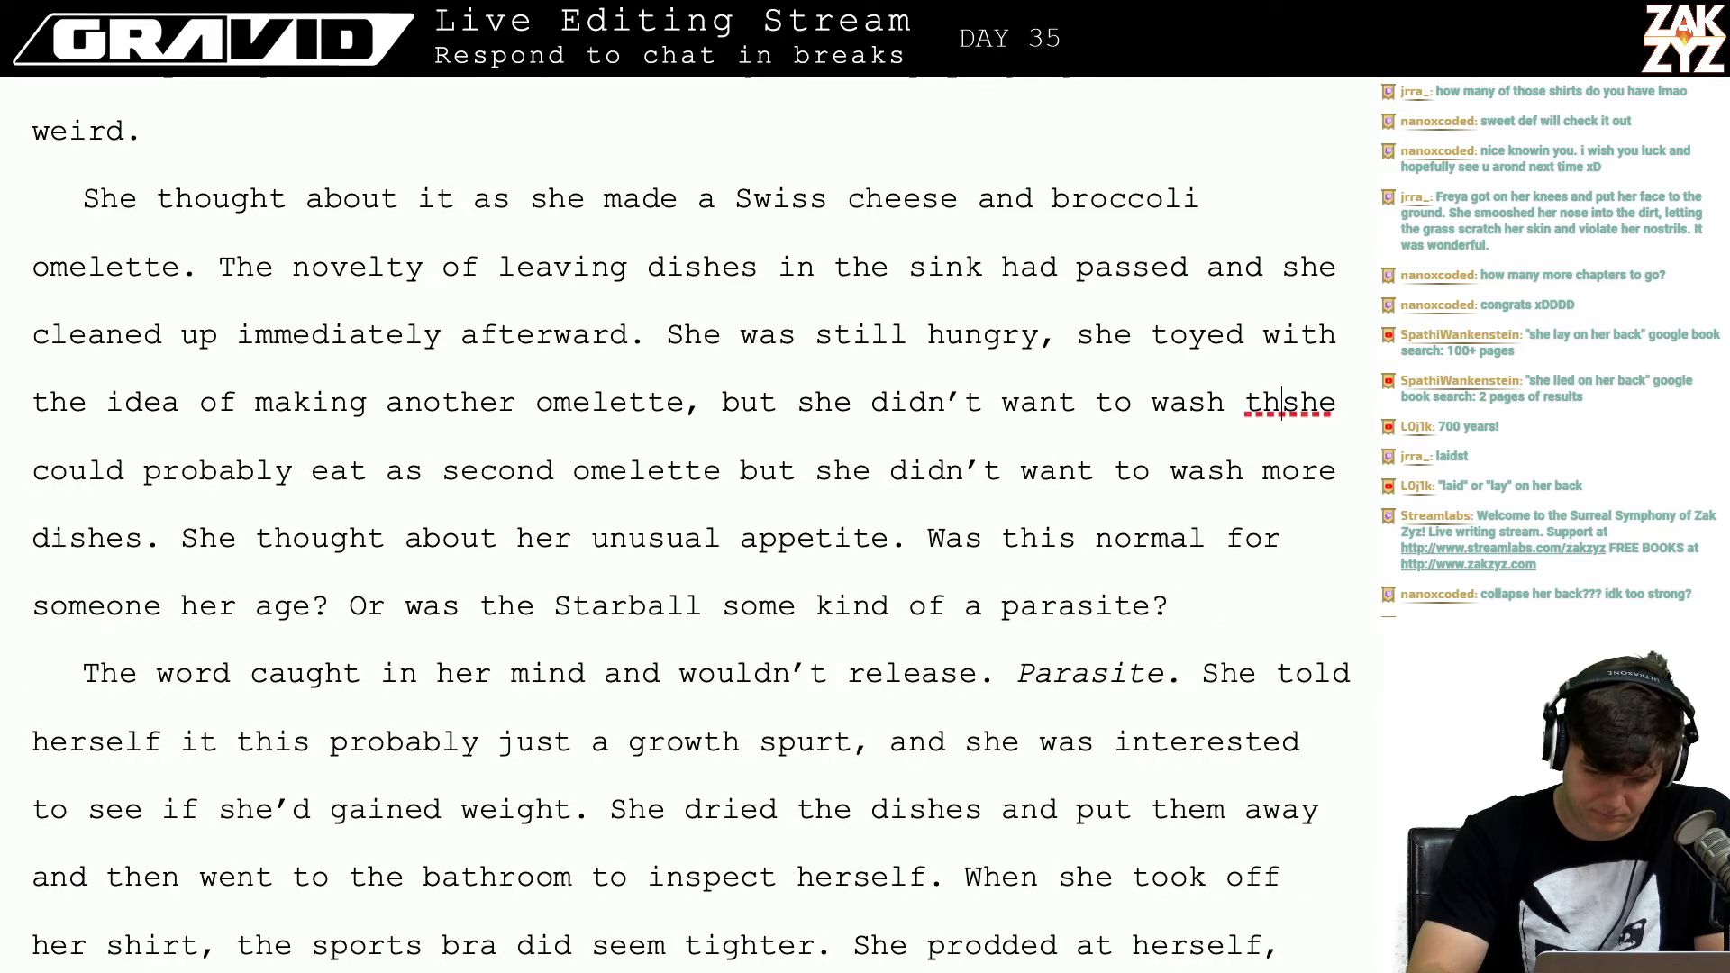
key("BackSpace")
key("BackSpace")
type("the pan")
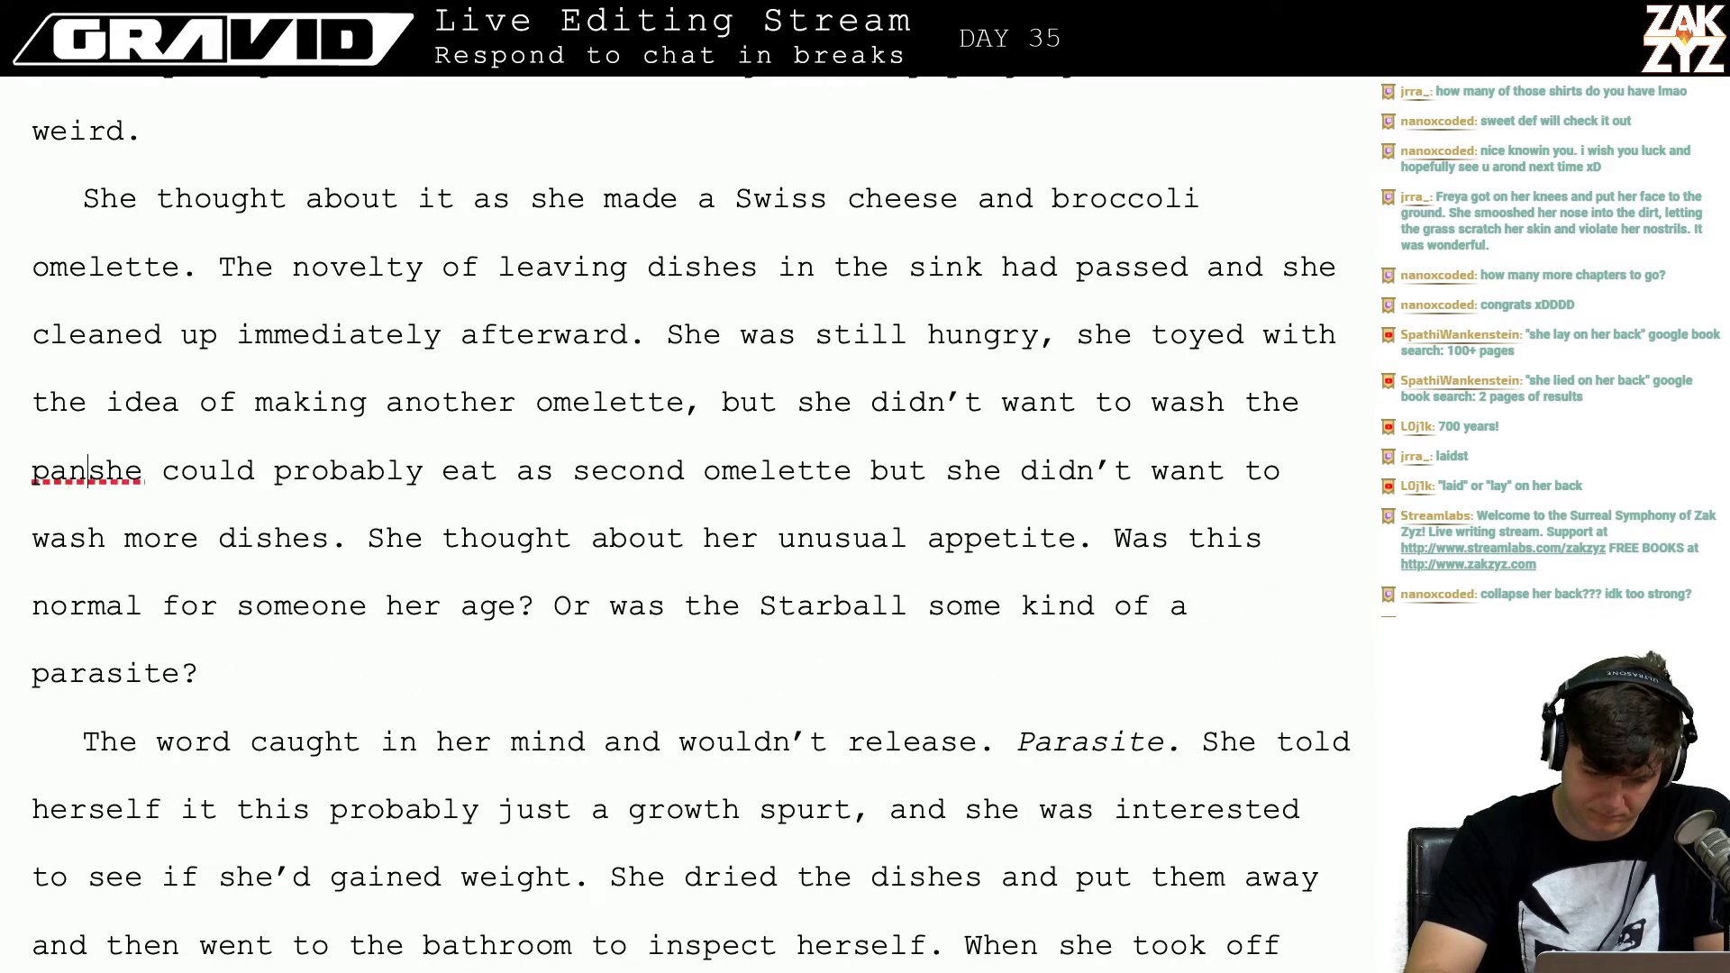
type(" again.")
Step: Delete the old text from "she could probably eat as second omelette" through "She thought about her unusual appetite."
left_click(243, 402, "shift")
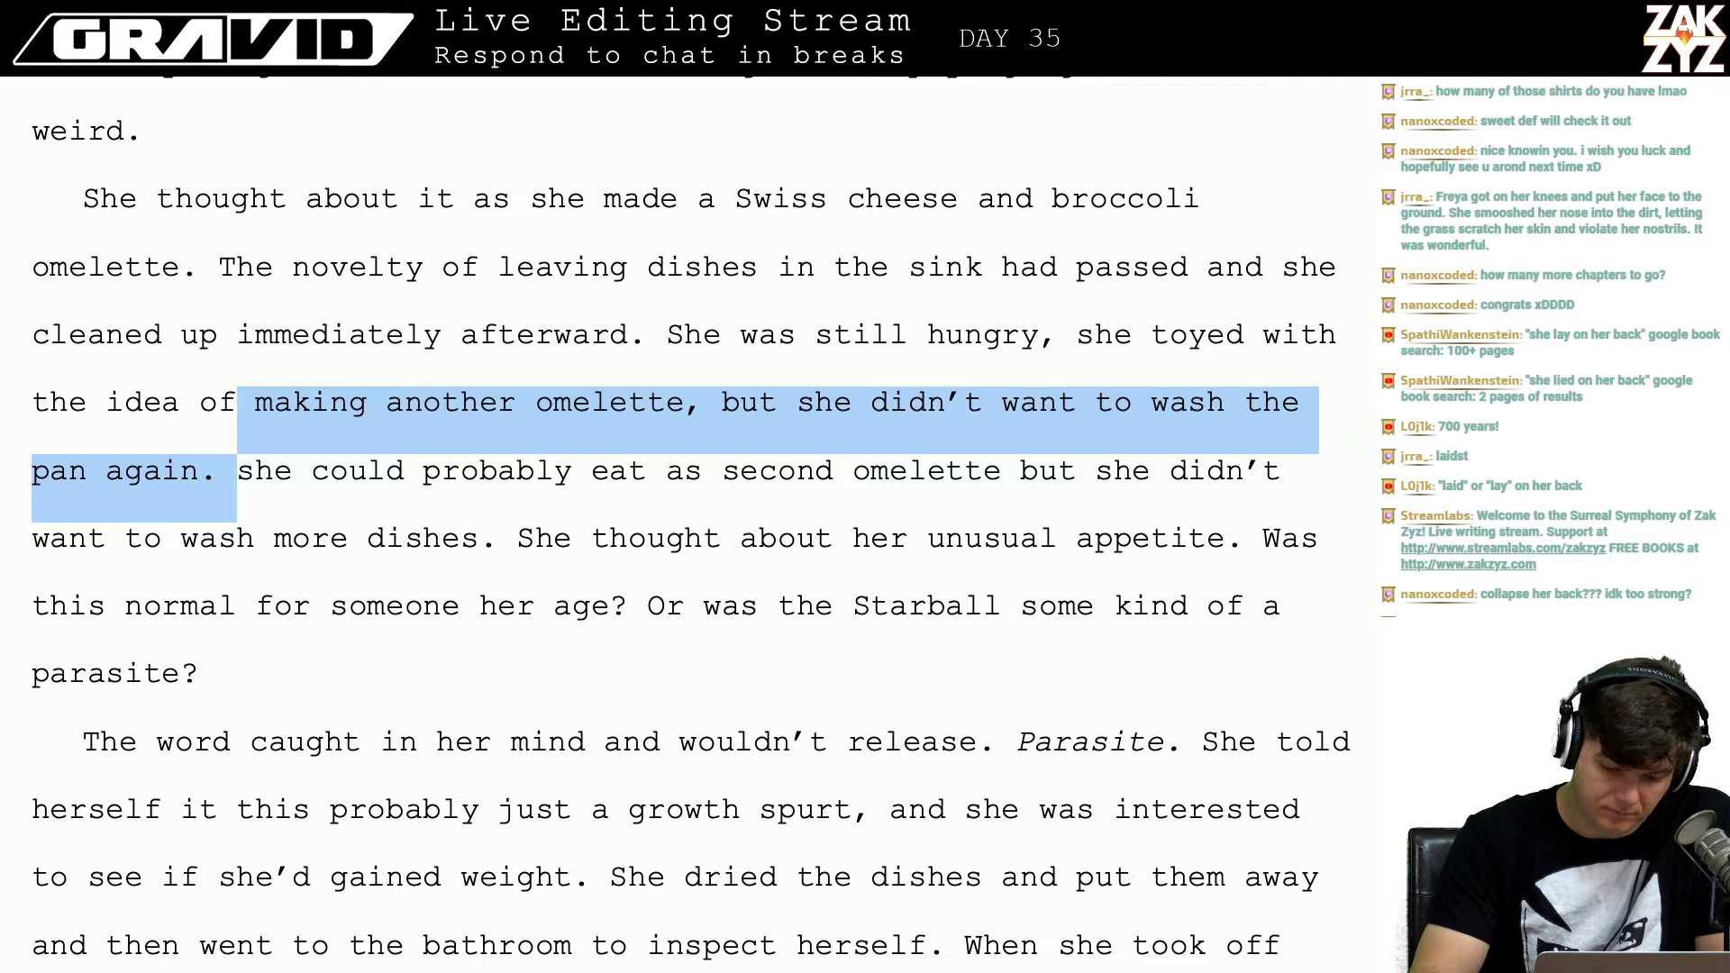
key("Right")
key("shift+Down")
key("shift+Right")
key("shift+Right")
key("shift+Right")
key("shift+Right")
key("shift+Right")
key("shift+Right")
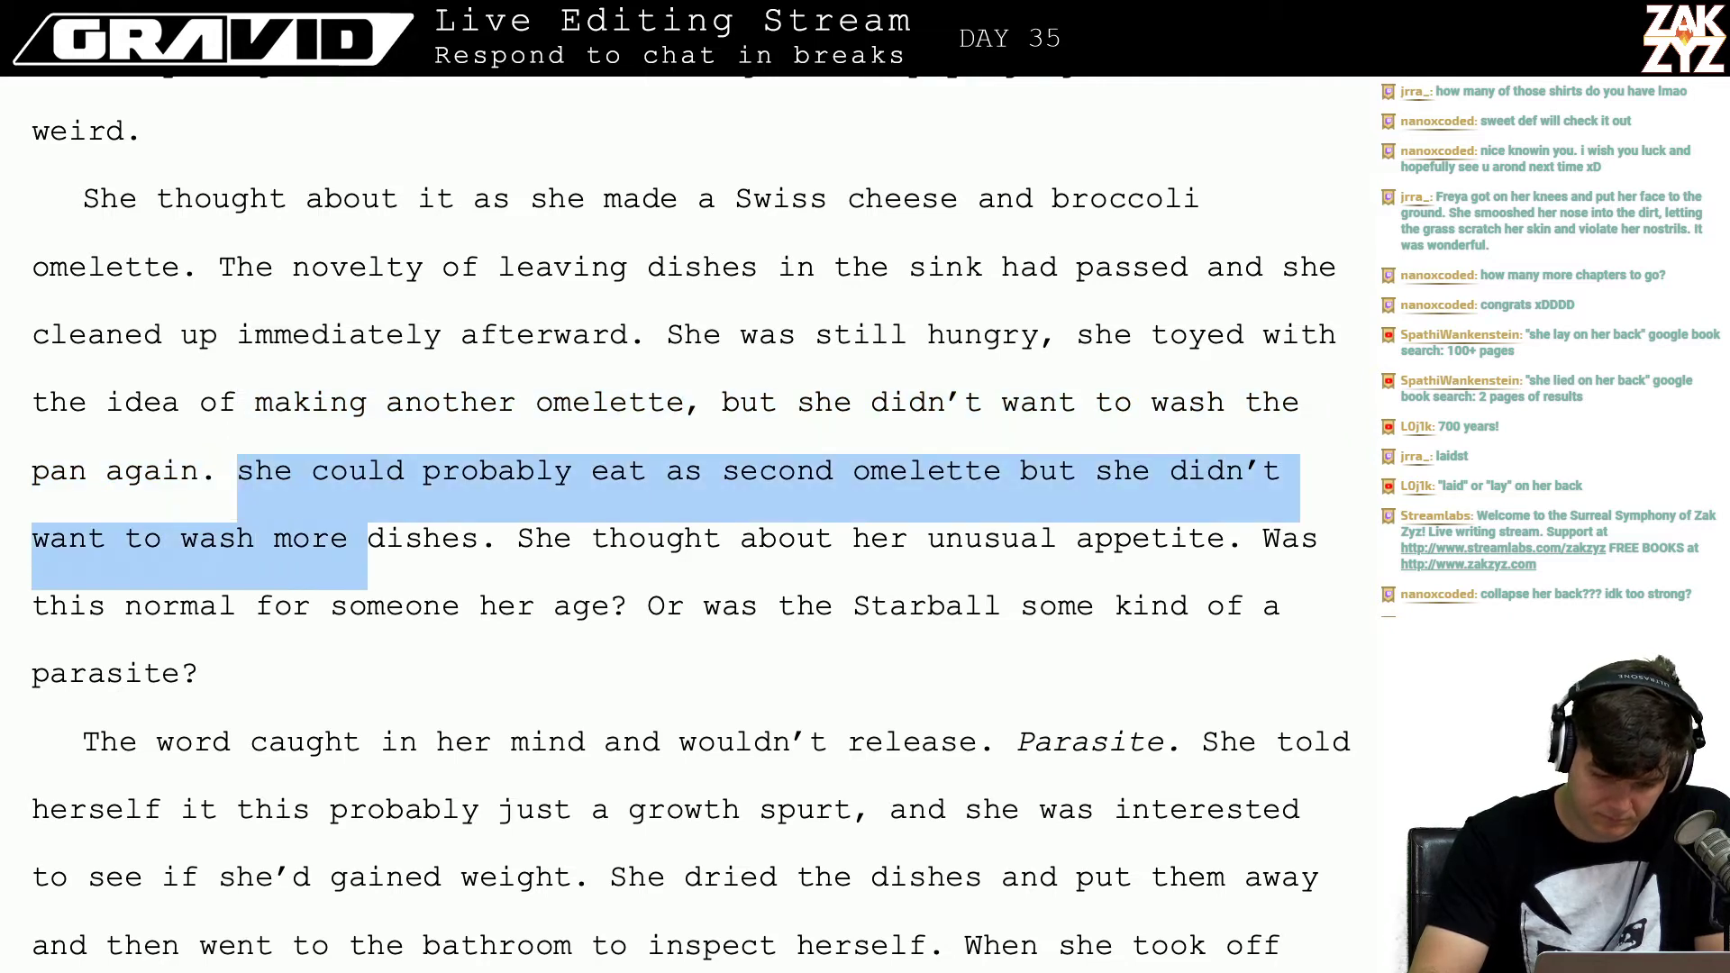
key("shift+Right")
key("shift+Right")
key("shift+Right")
key("shift+Right")
key("shift+Right")
key("shift+Right")
key("shift+Right")
key("shift+Right")
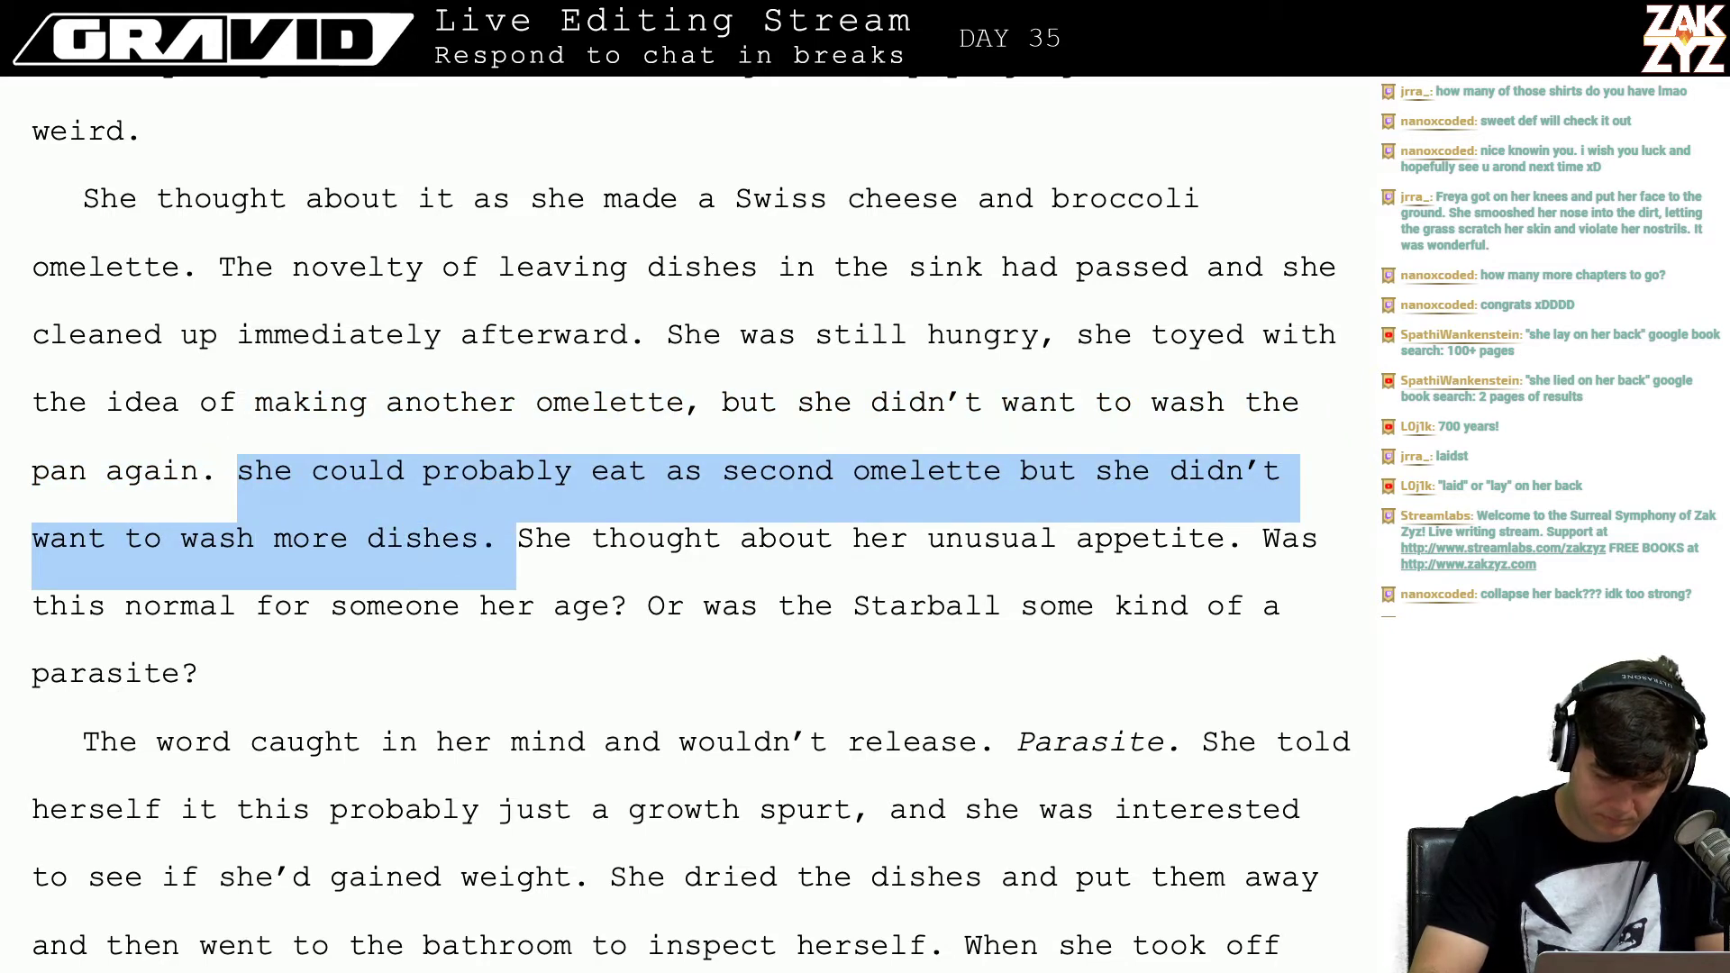
key("shift+Right")
key("shift+Right")
key("shift+Right")
key("shift+Right")
key("shift+Right")
key("shift+Right")
key("shift+Right")
key("shift+Right")
key("shift+Right")
key("shift+Right")
key("shift+Right")
key("shift+Right")
key("shift+Right")
key("shift+Right")
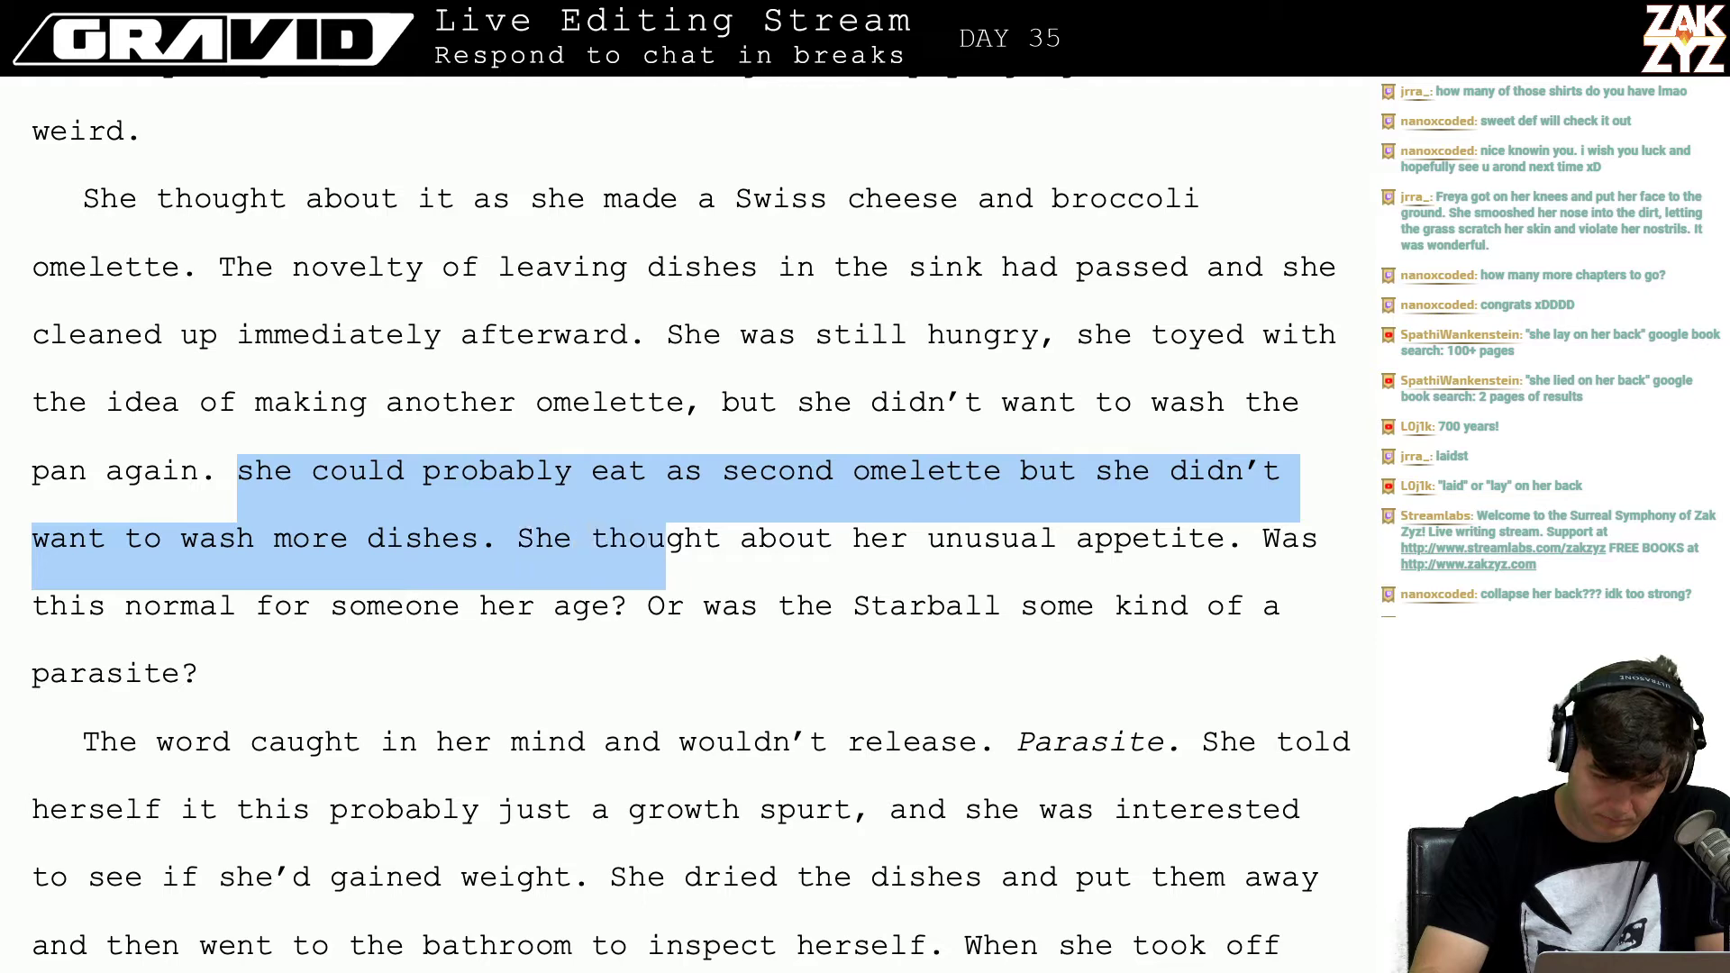
key("shift+Right")
key("shift+Right")
key("shift+Right")
key("shift+Right")
key("shift+Right")
key("shift+Right")
key("shift+Right")
key("shift+Right")
key("shift+Right")
key("shift+Right")
key("shift+Right")
key("shift+Right")
key("shift+Right")
key("shift+Right")
key("shift+Right")
key("shift+Right")
key("shift+Right")
key("shift+Right")
key("shift+Right")
key("shift+Right")
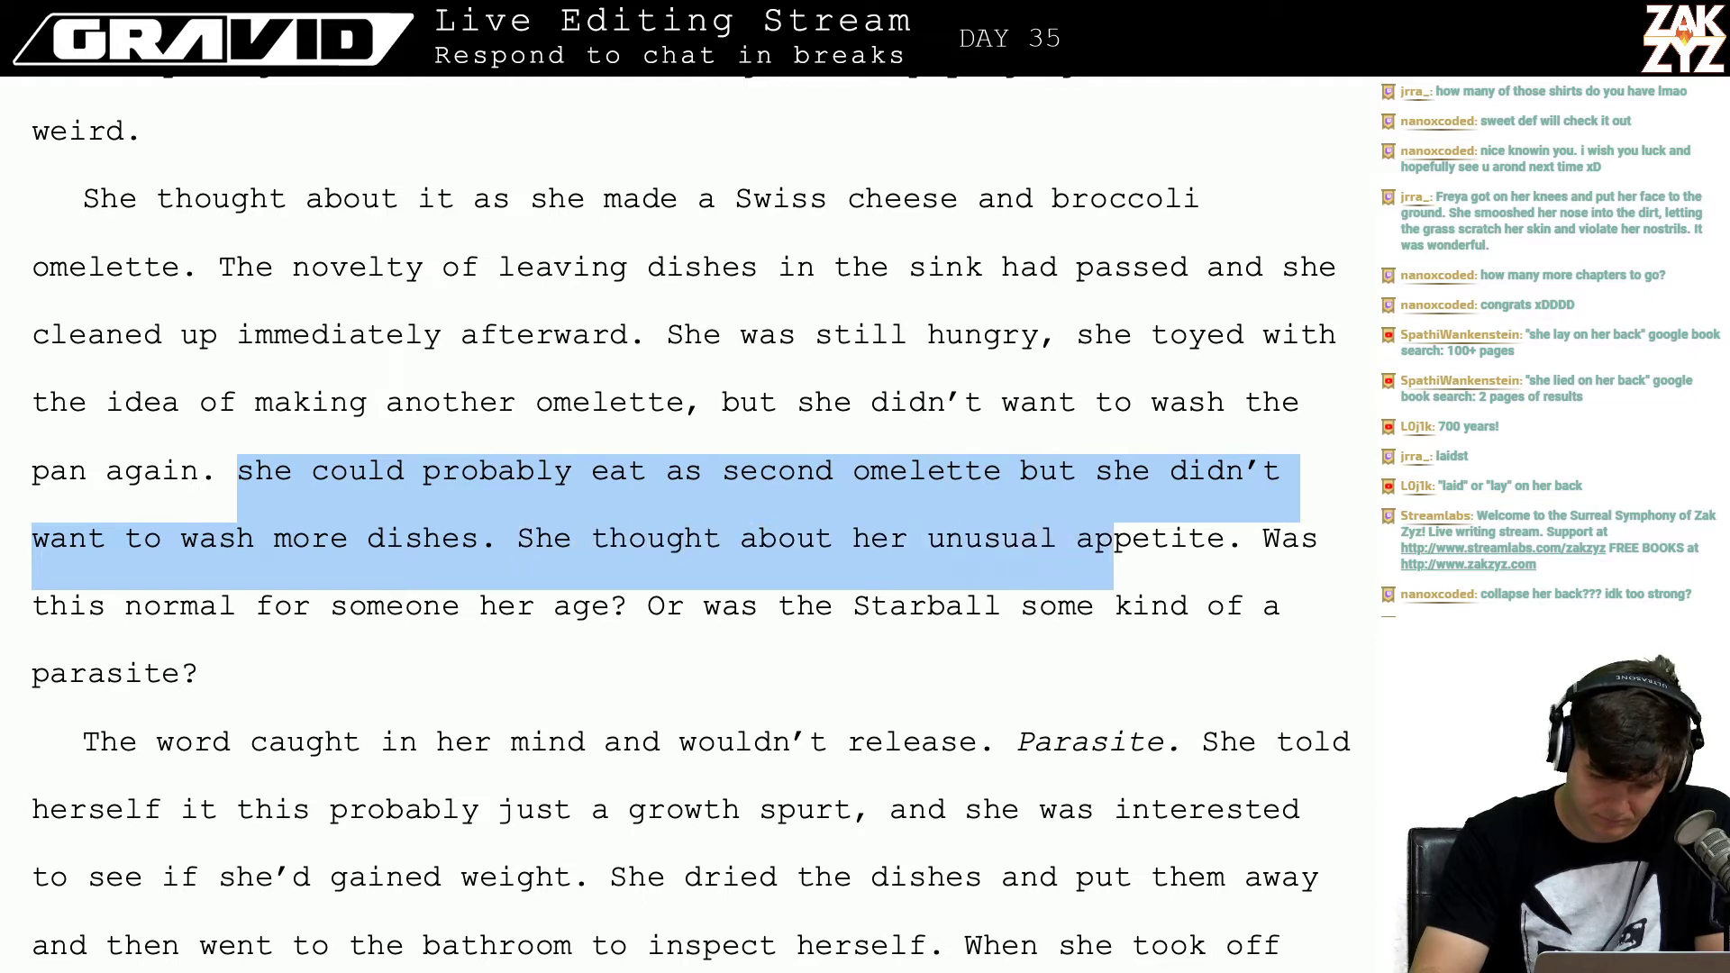
key("shift+Right")
key("shift+Right")
key("shift+Right")
key("BackSpace")
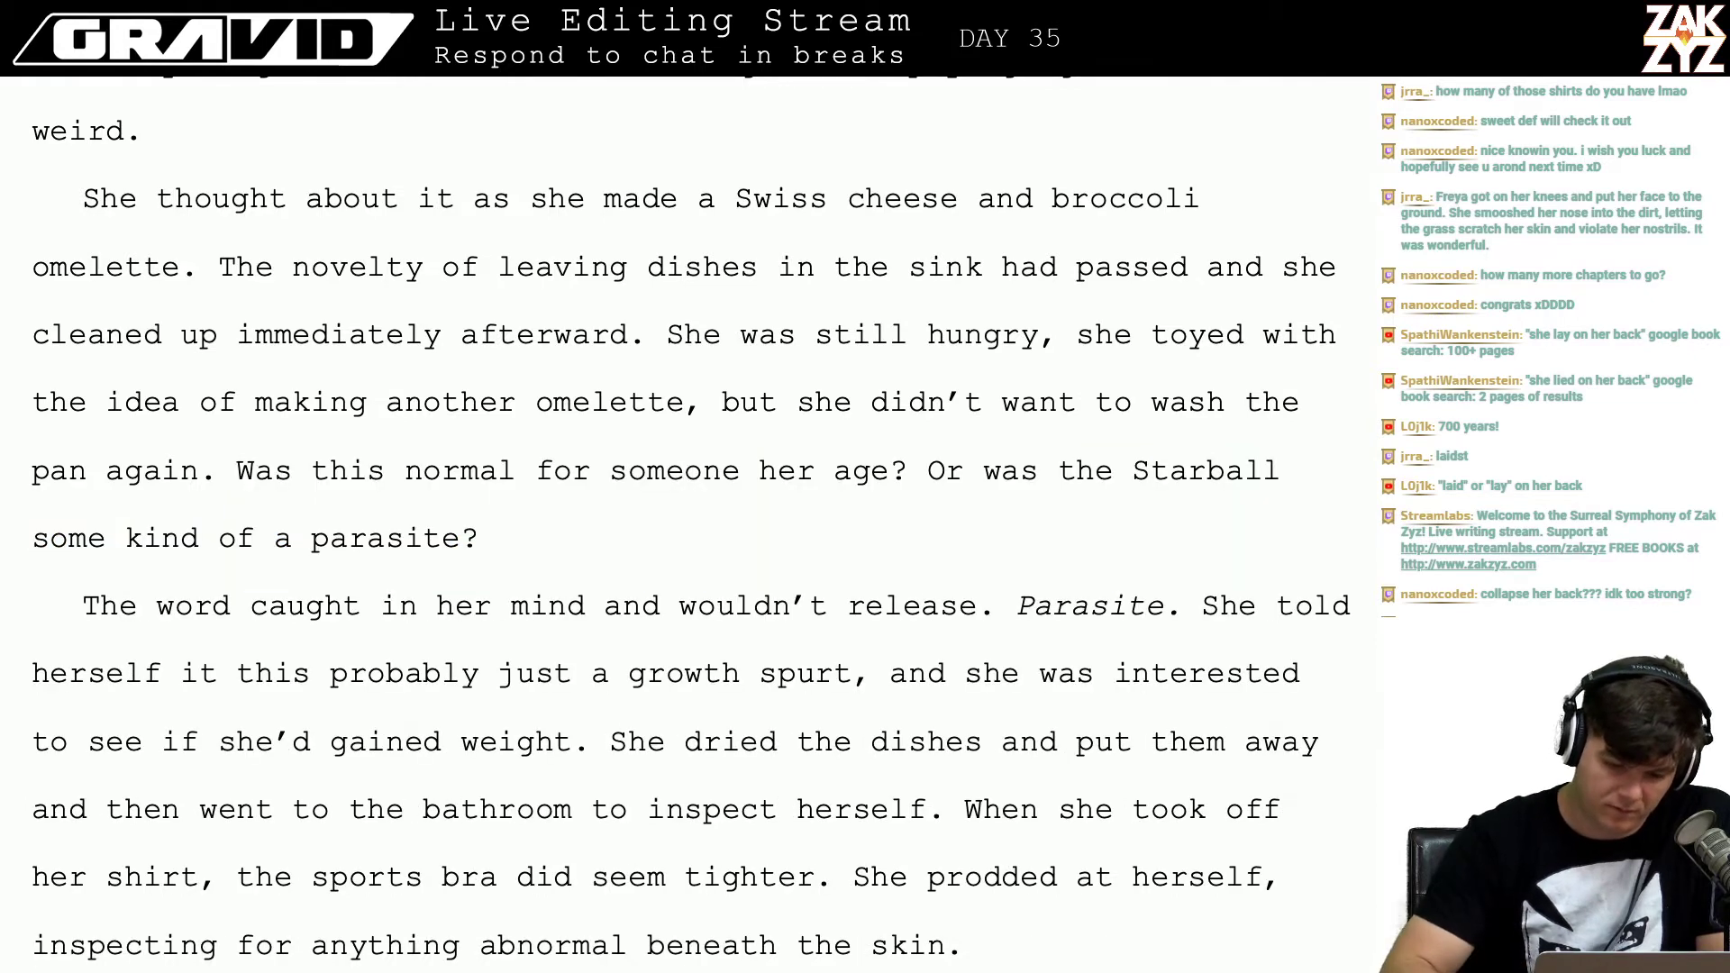
Step: Reword the question after "pan again." as "Was this a normal appetite for someone her age?"
left_click(386, 470)
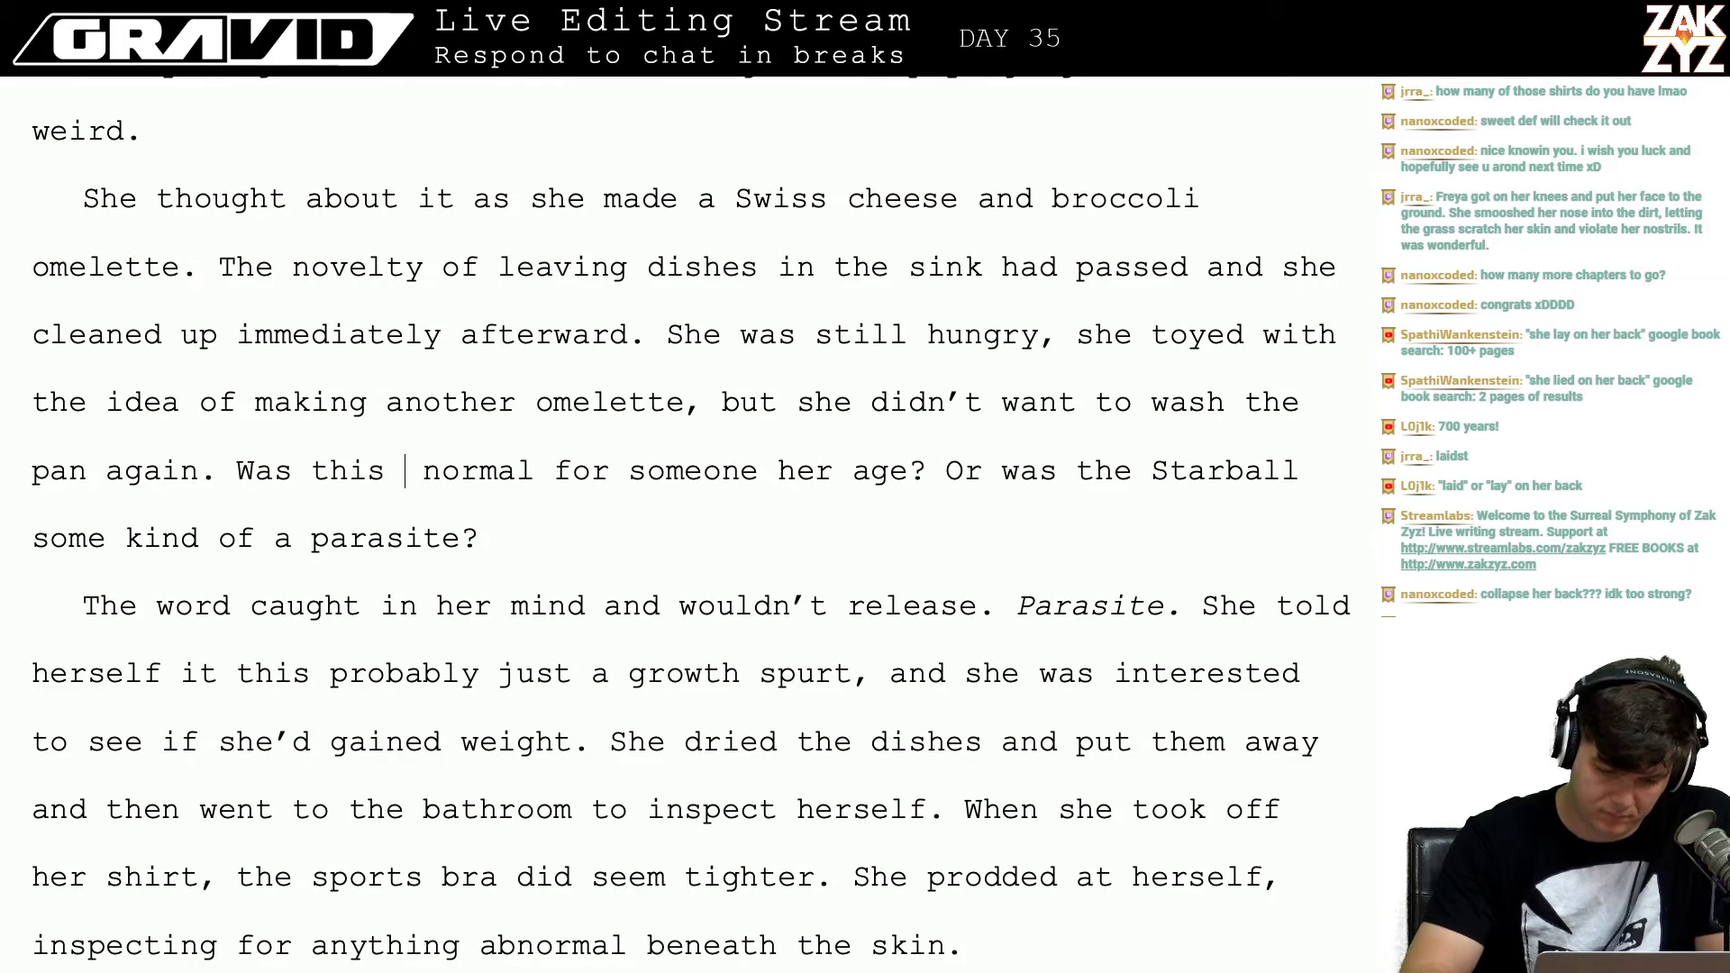
type("normal")
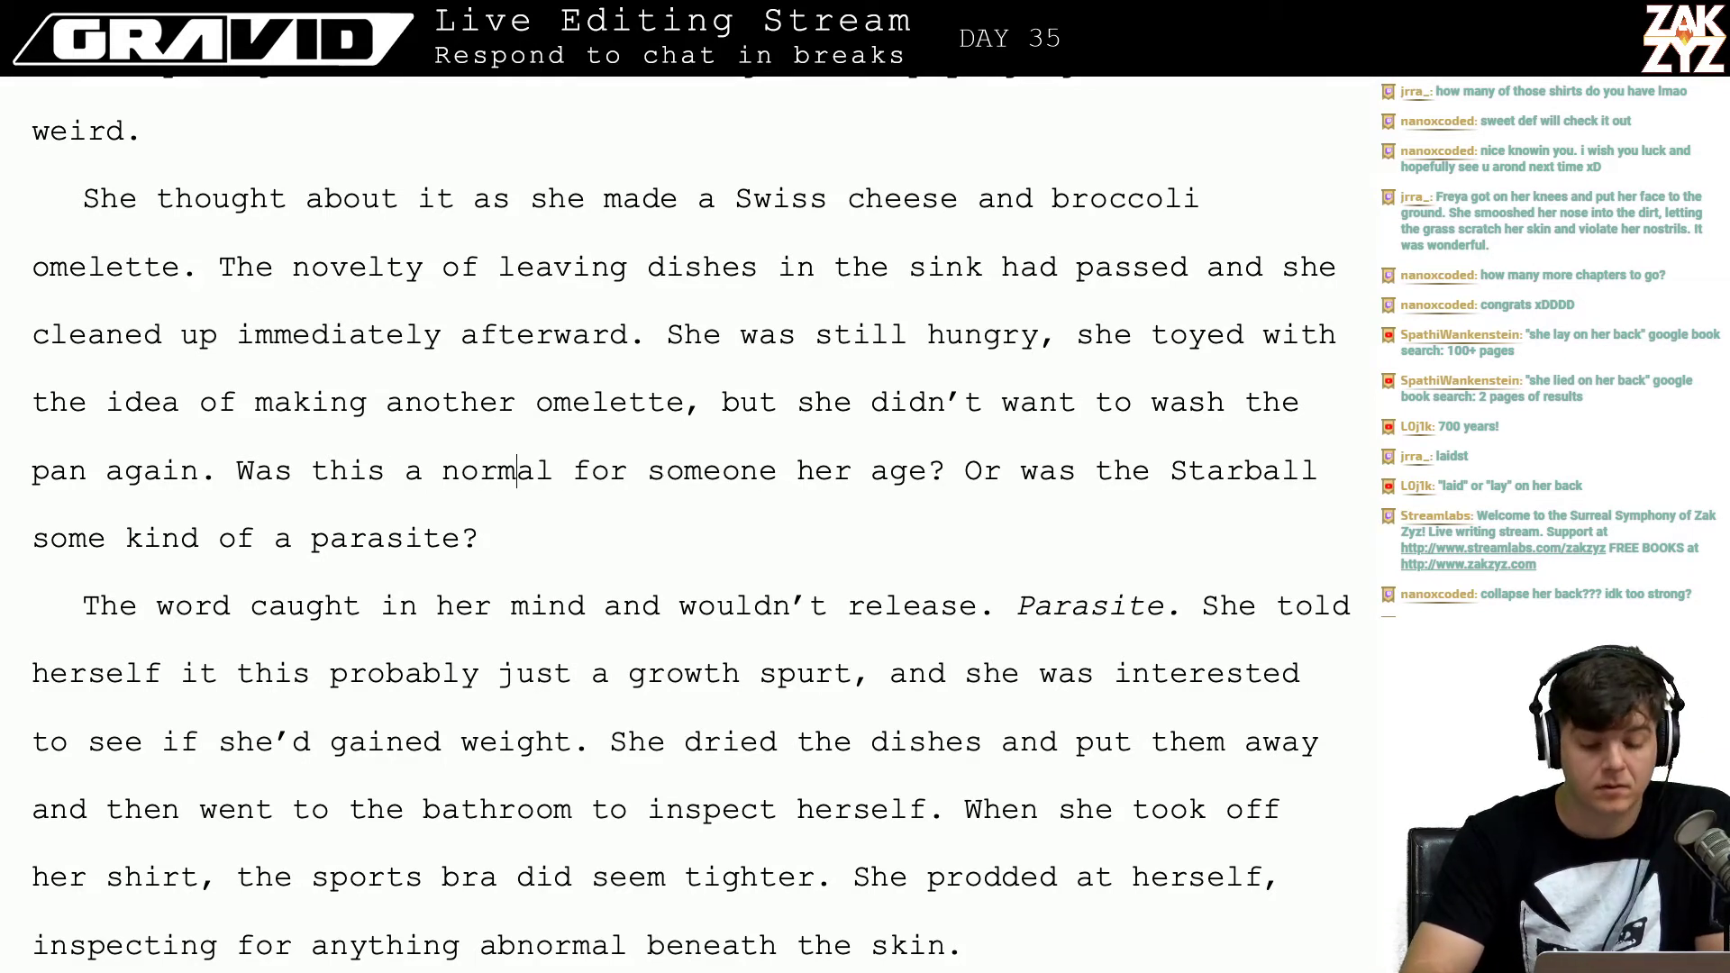
type(" appetite")
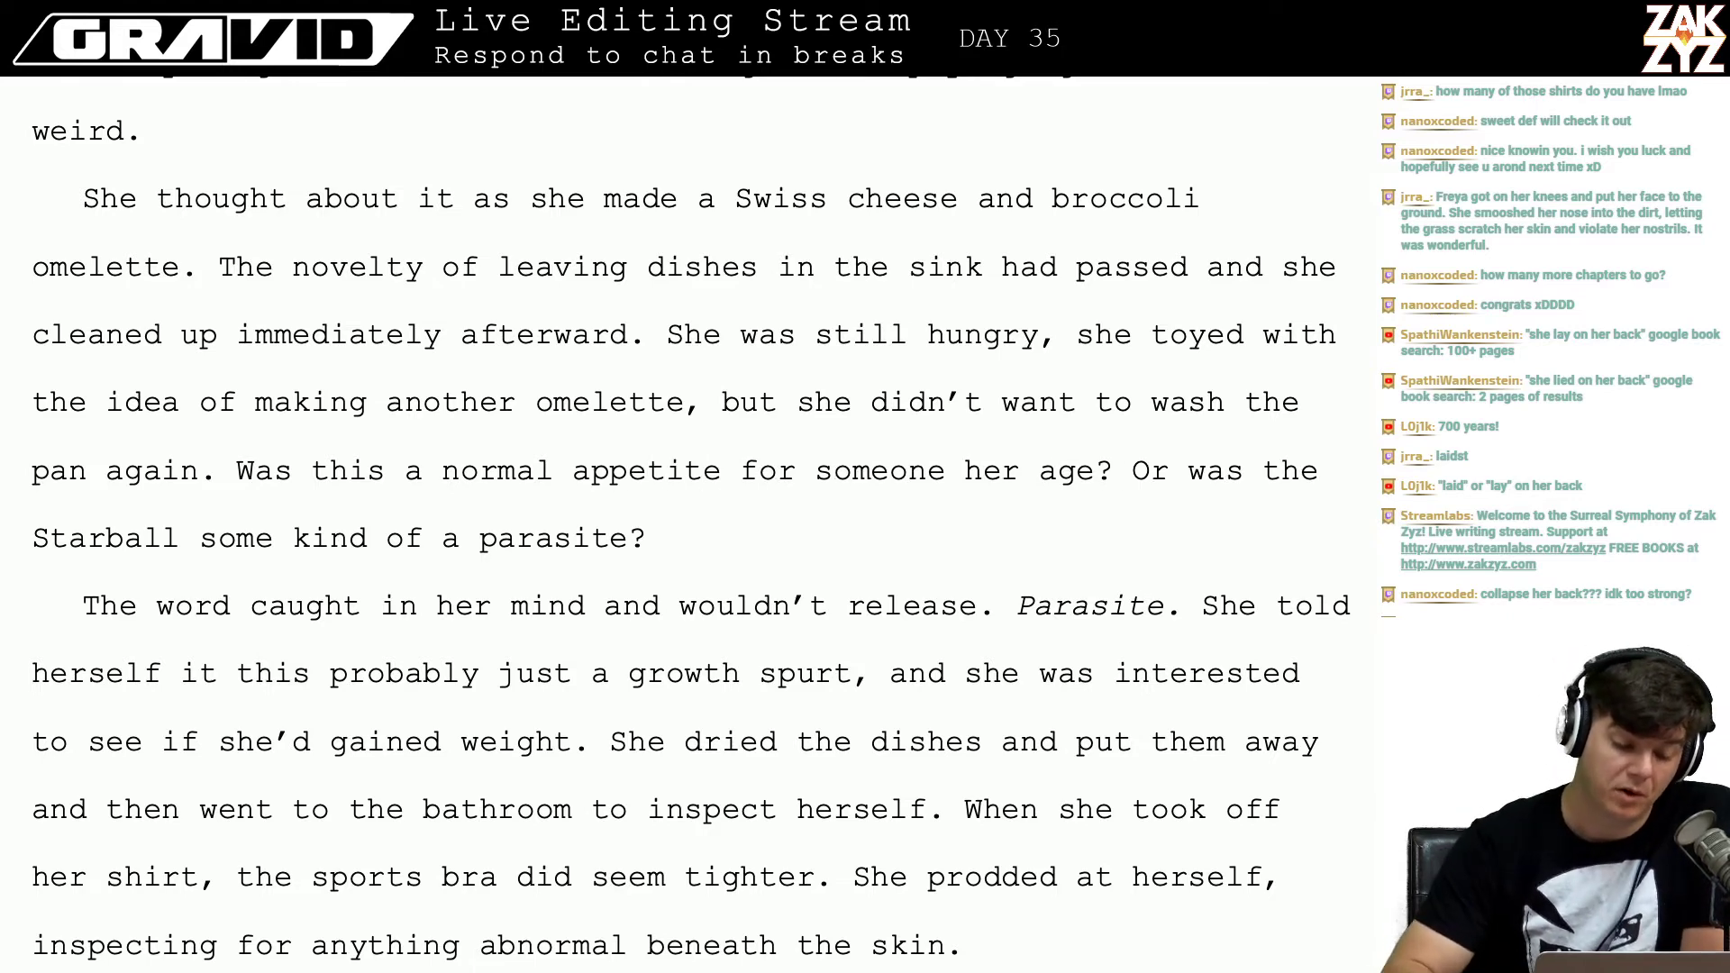
Step: Remove the words "it" and "just" from the sentence beginning "She told herself it this probably just a growth spurt"
scroll(391, 413, "down", 1)
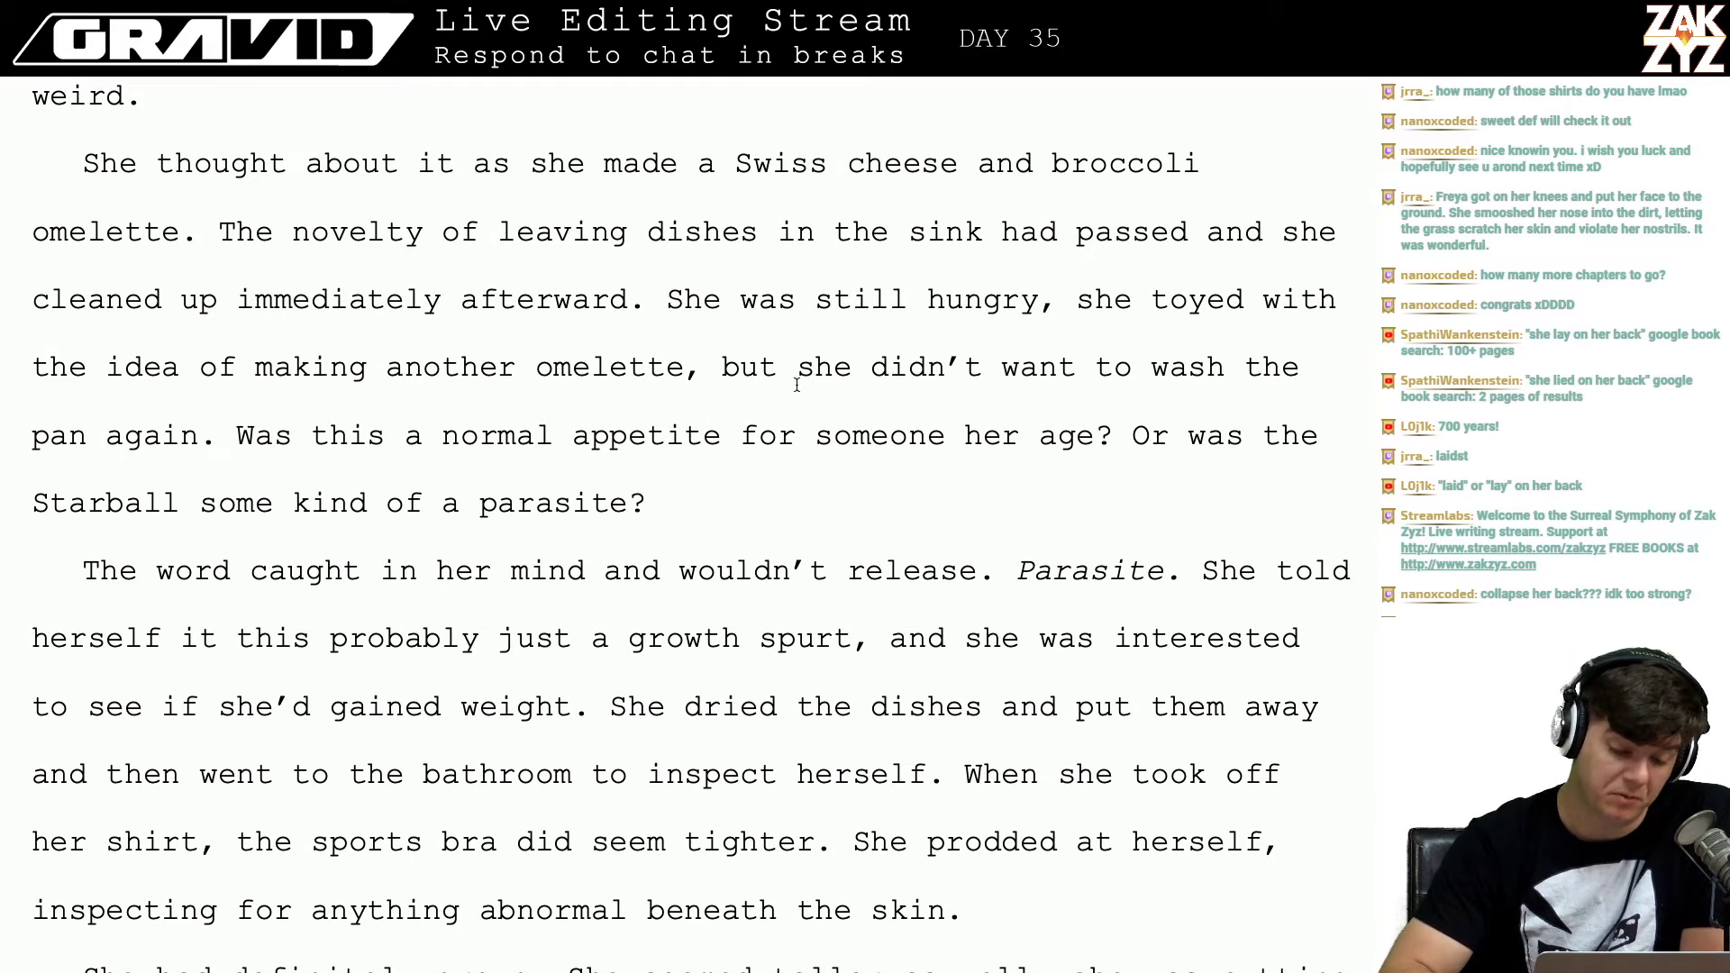
scroll(181, 305, "down", 1)
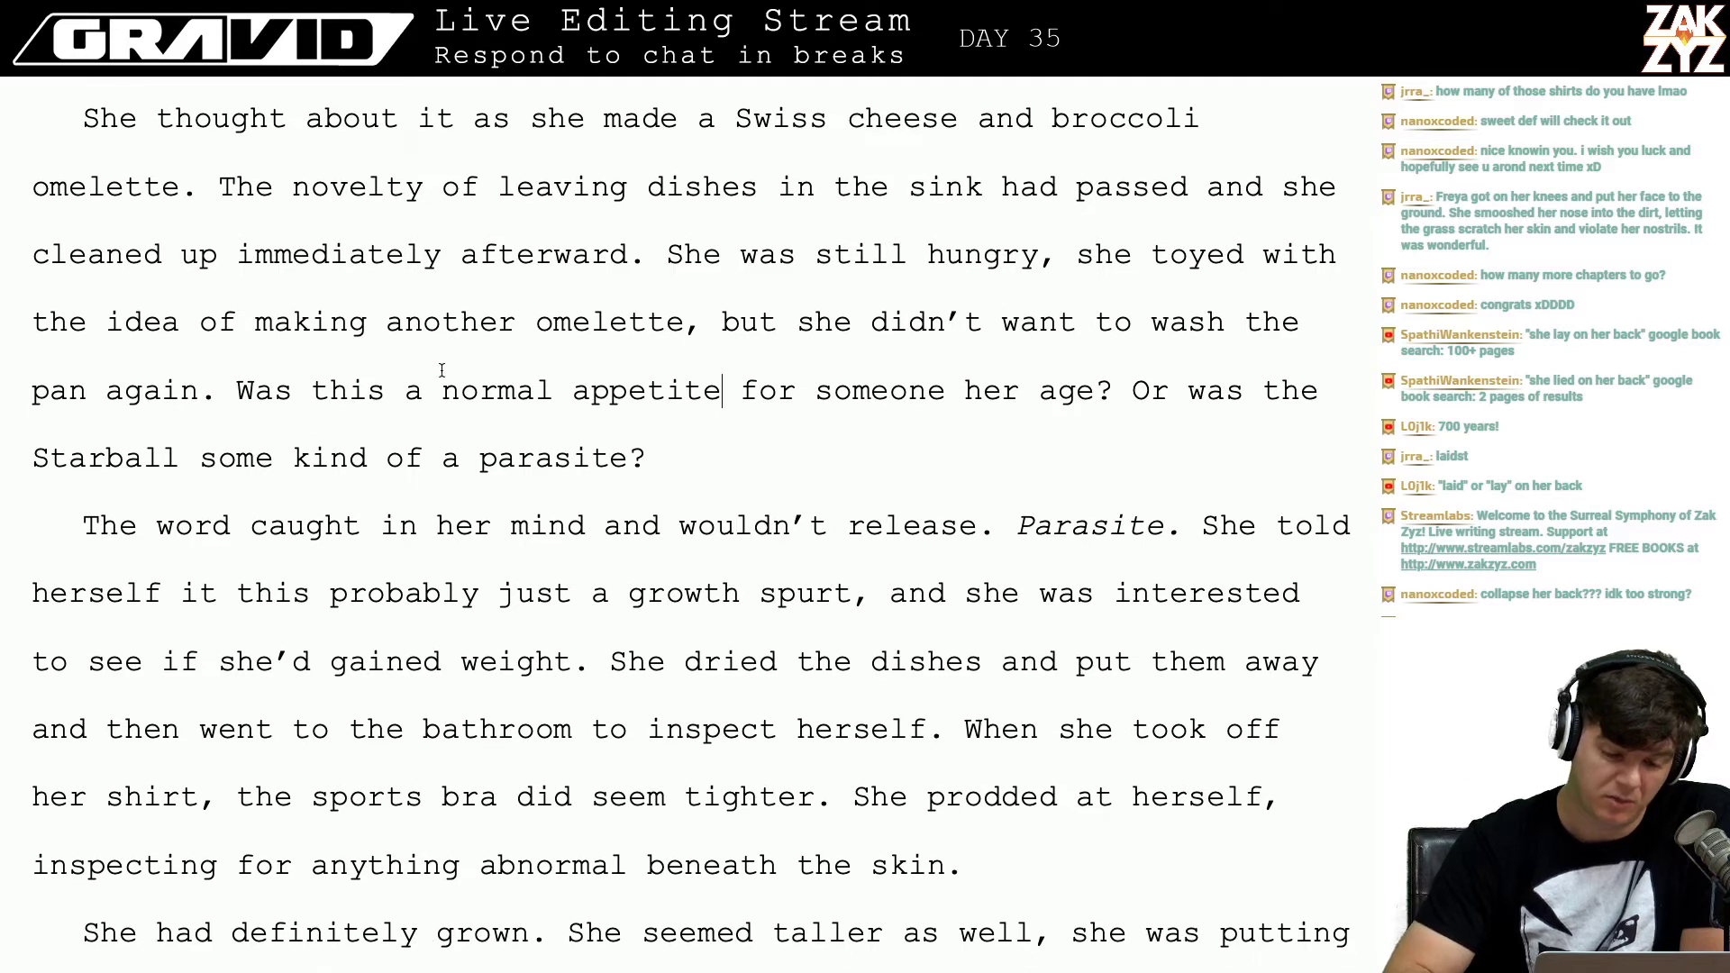
scroll(622, 369, "down", 1)
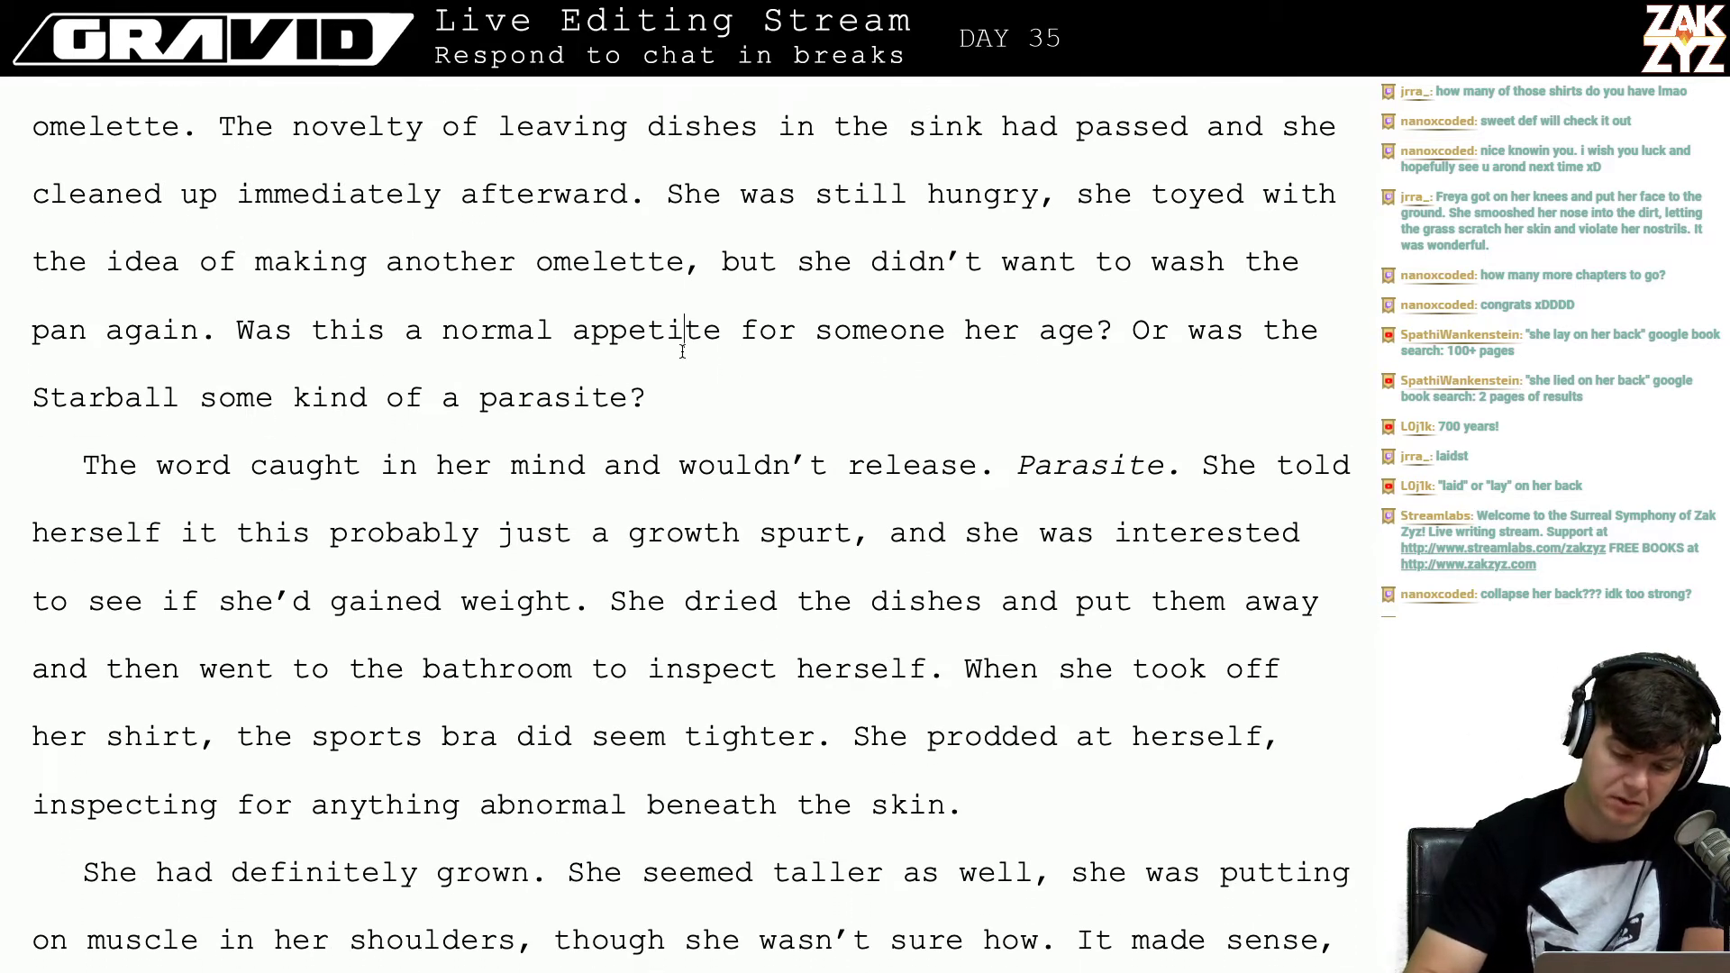
key("Down")
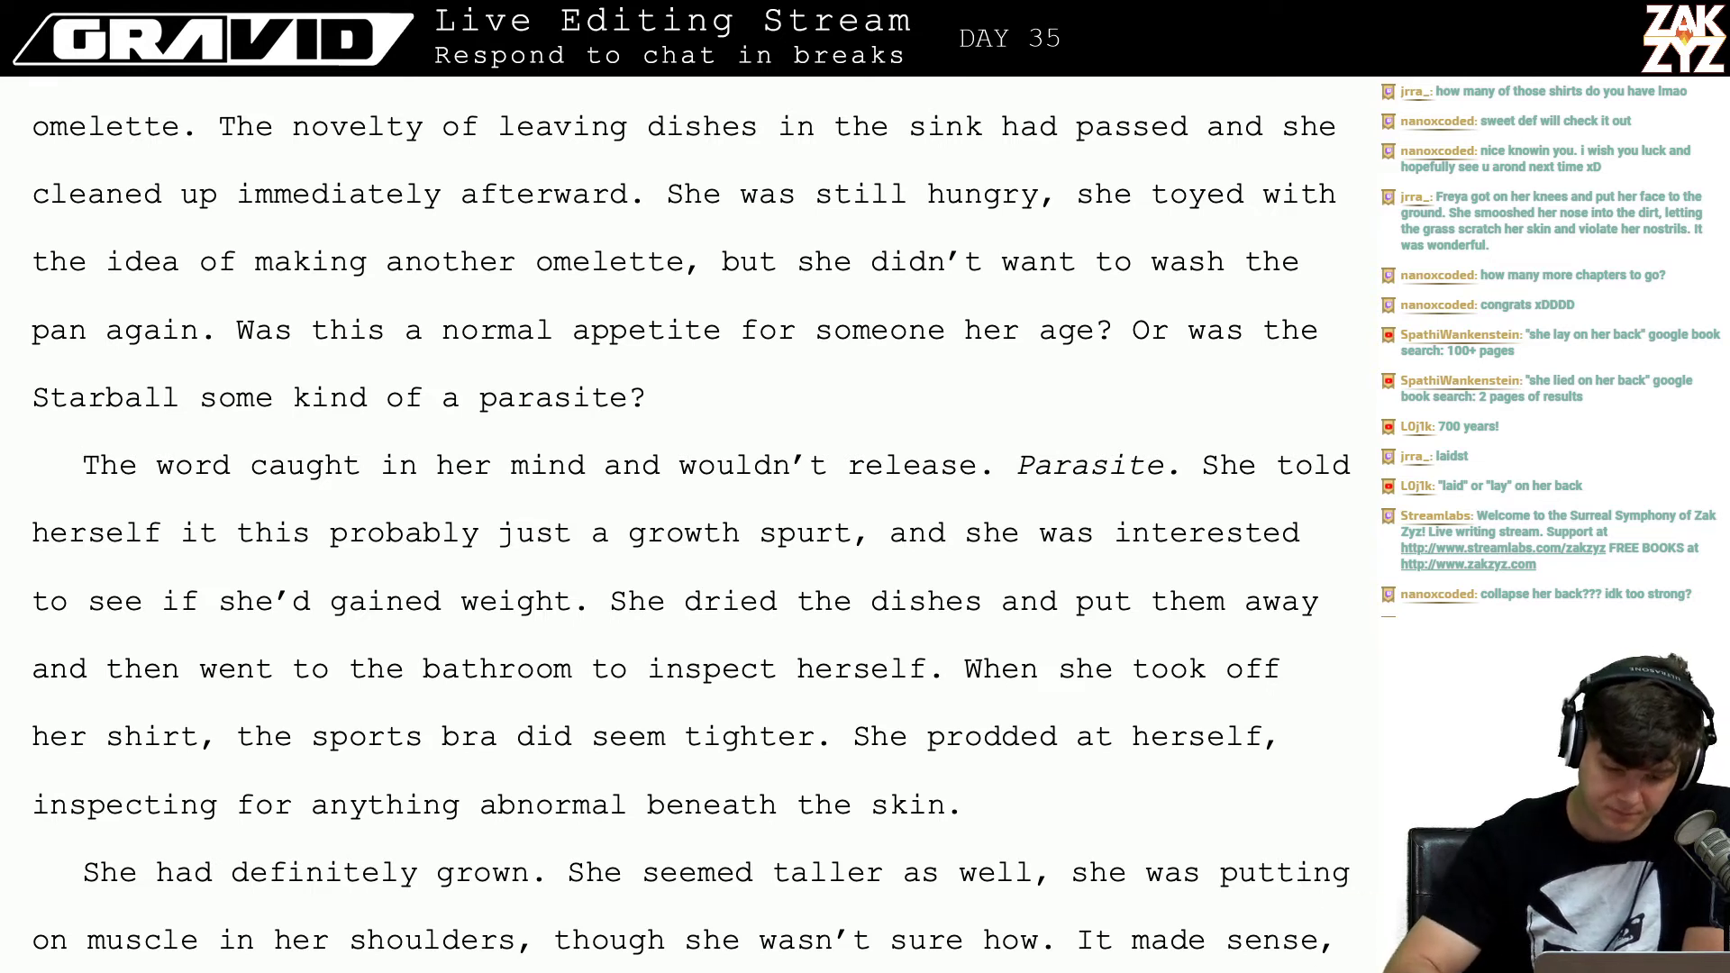
left_click(219, 533)
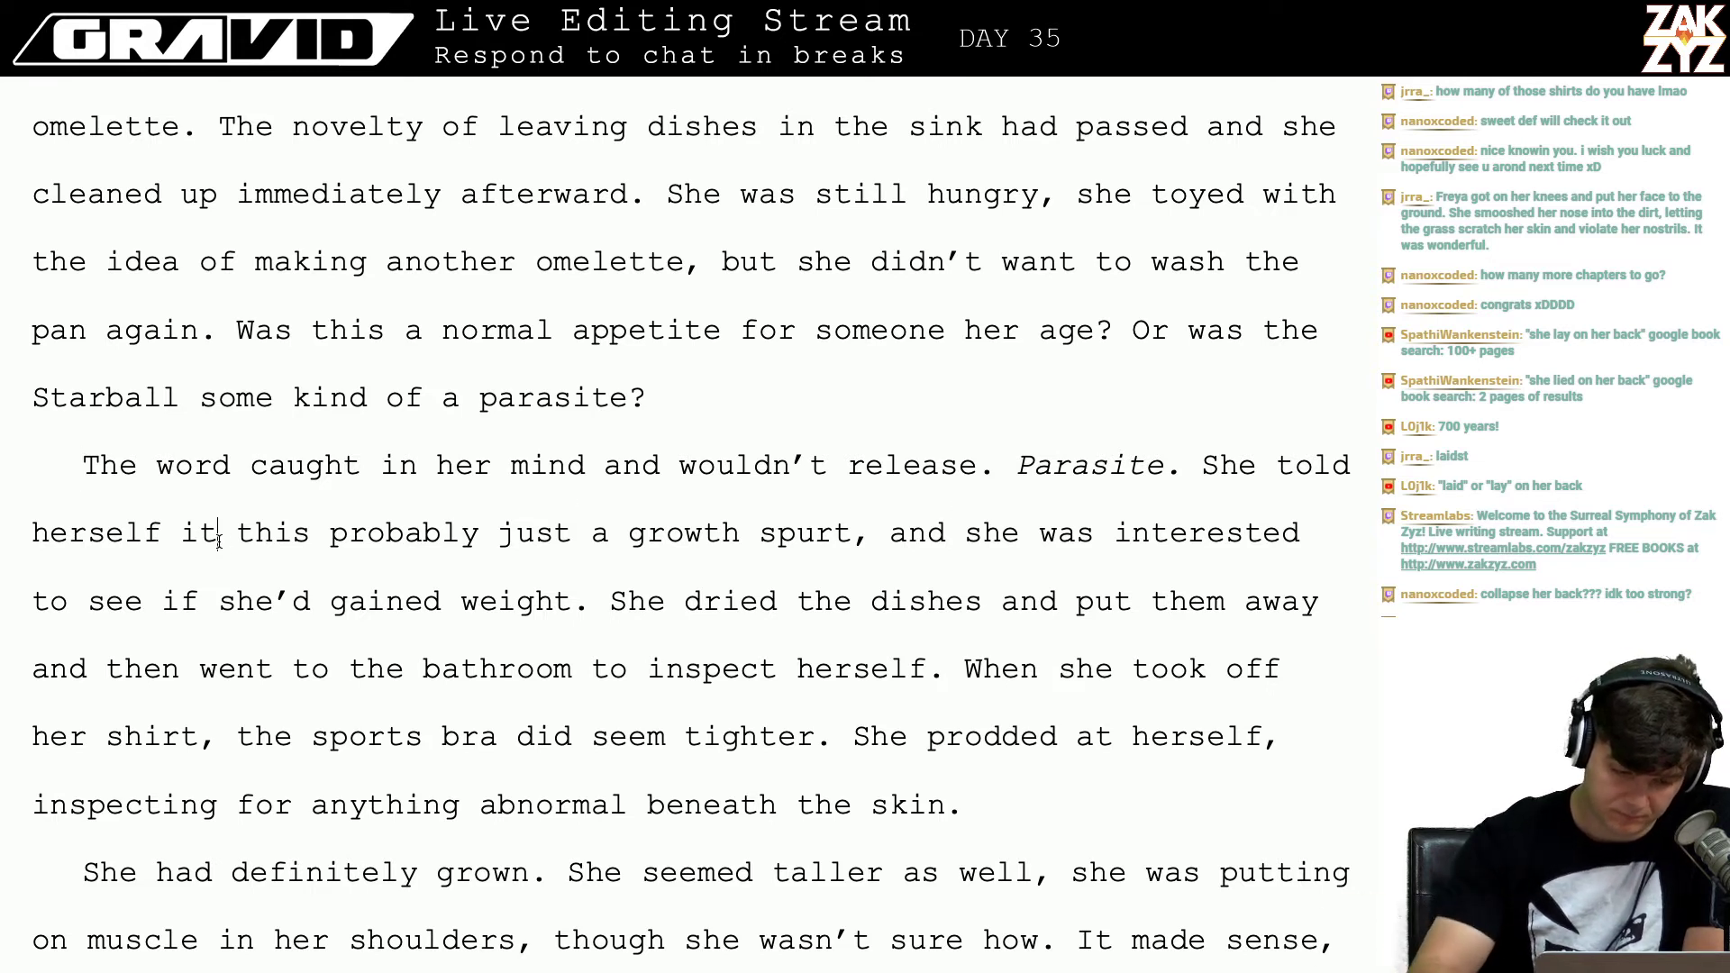
key("BackSpace")
key("BackSpace")
key("BackSpace")
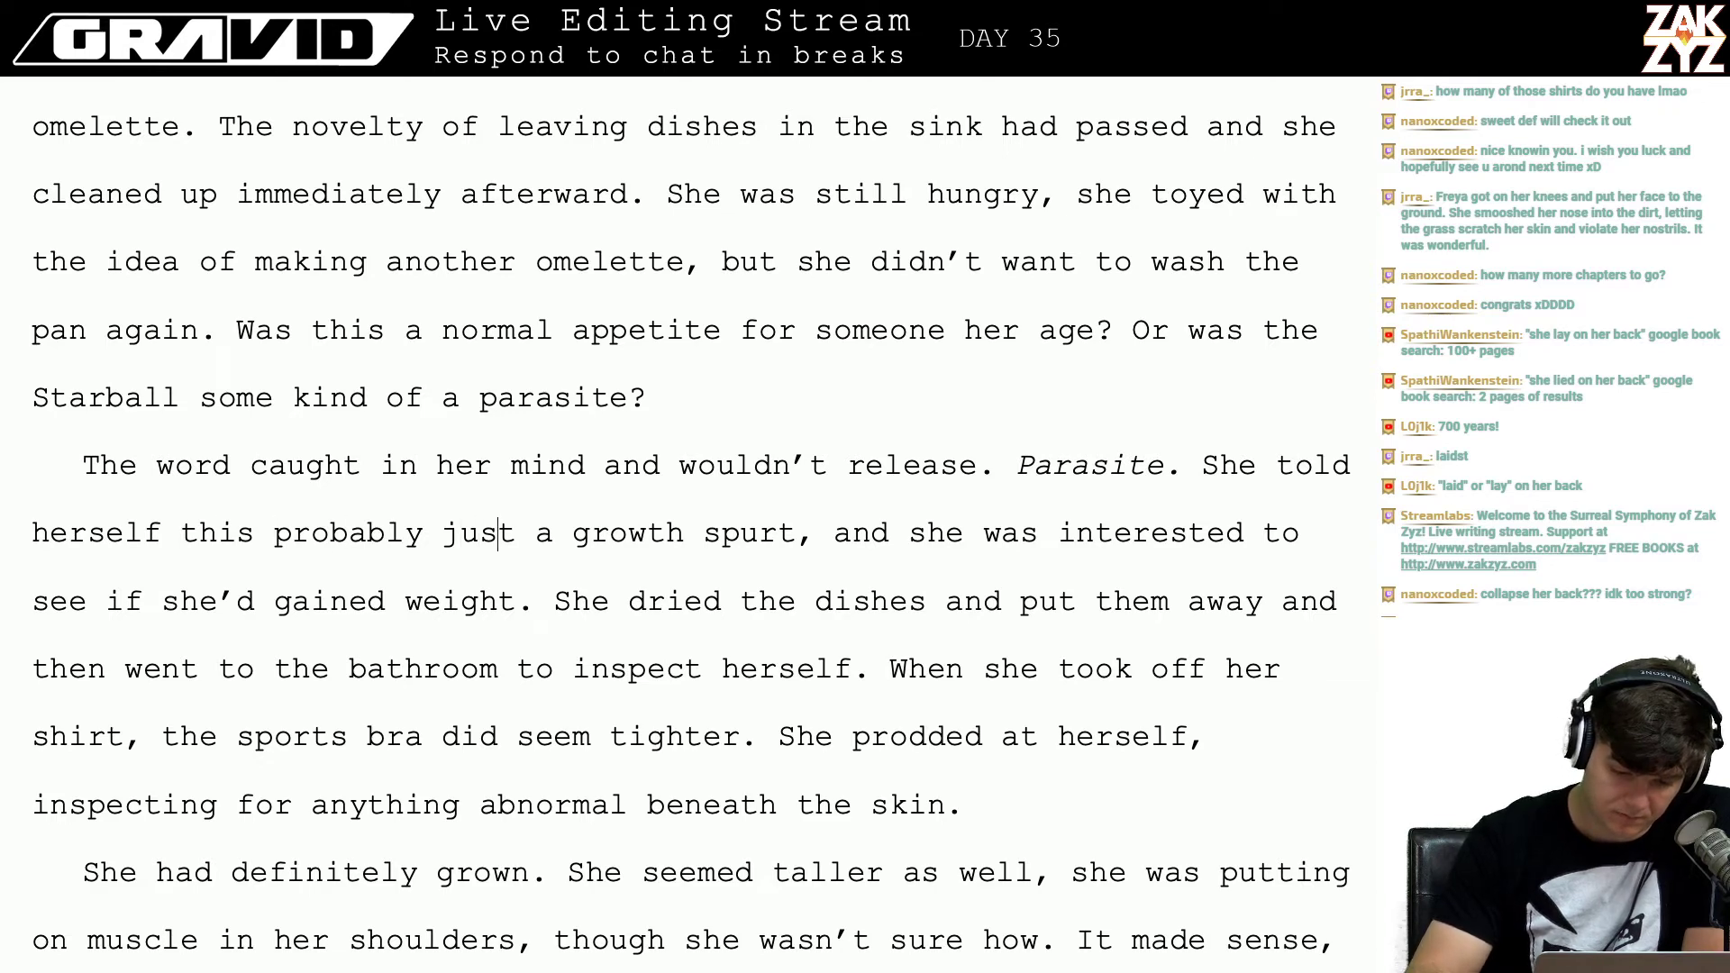
key("BackSpace")
key("BackSpace")
key("BackSpace")
key("BackSpace")
key("BackSpace")
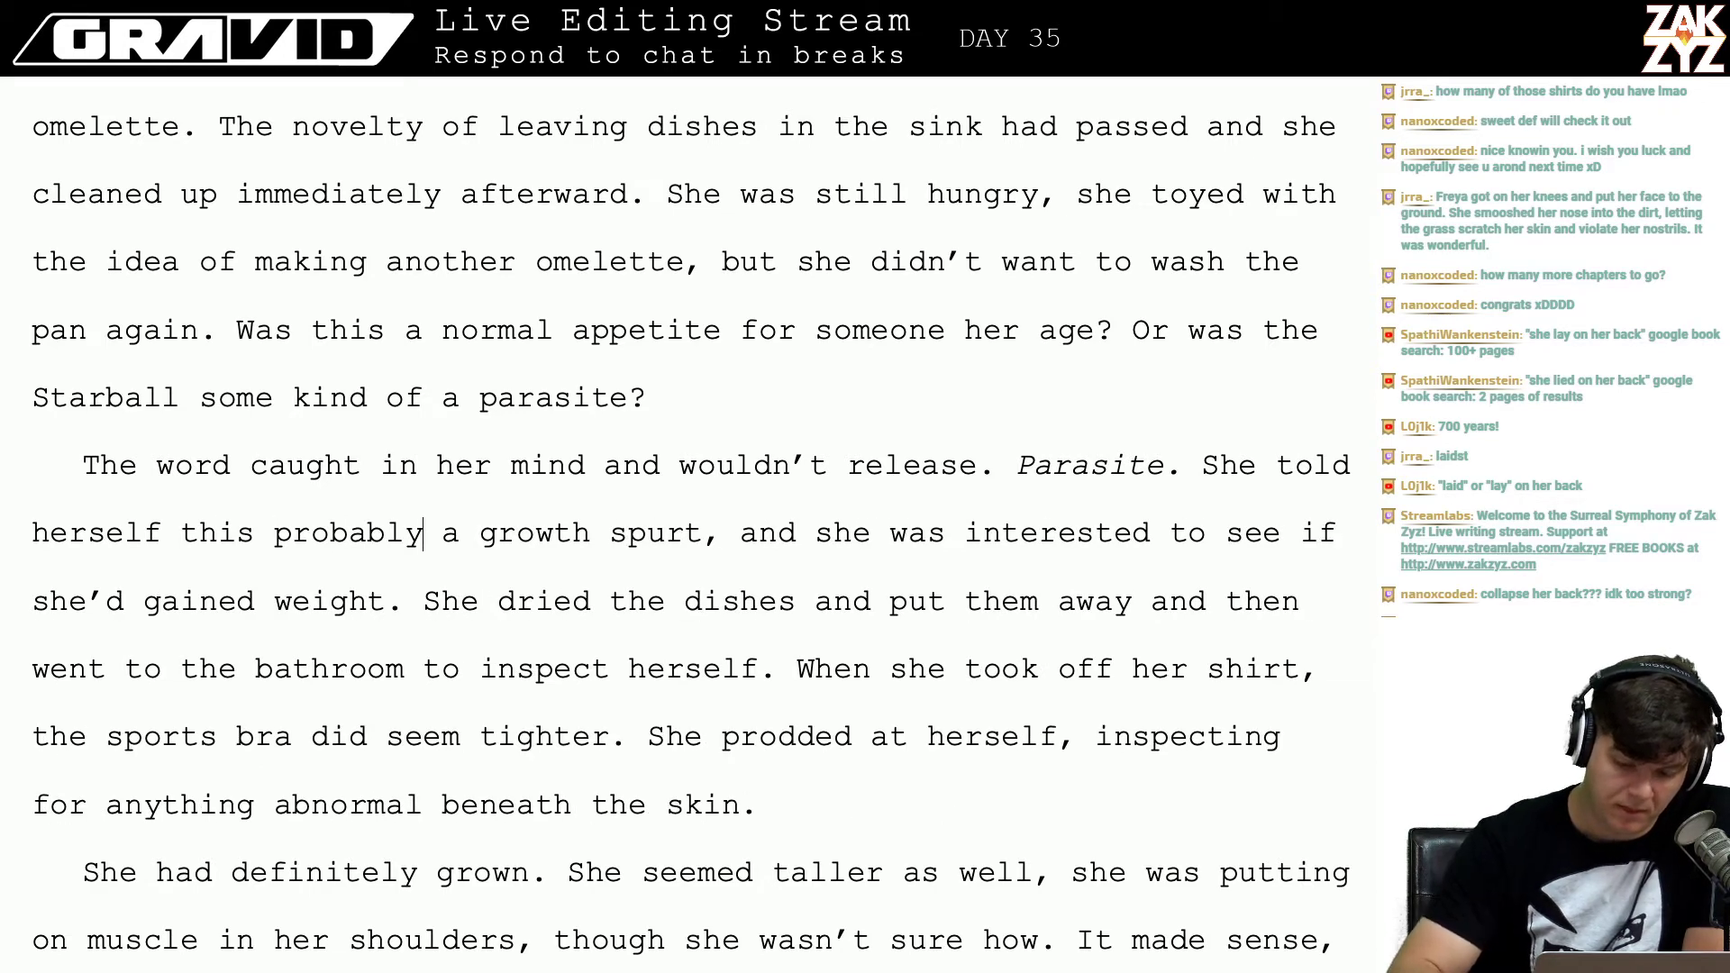
Step: Read on through the bathroom inspection passage and the paragraph about her having grown, checking the wording
scroll(690, 528, "down", 1)
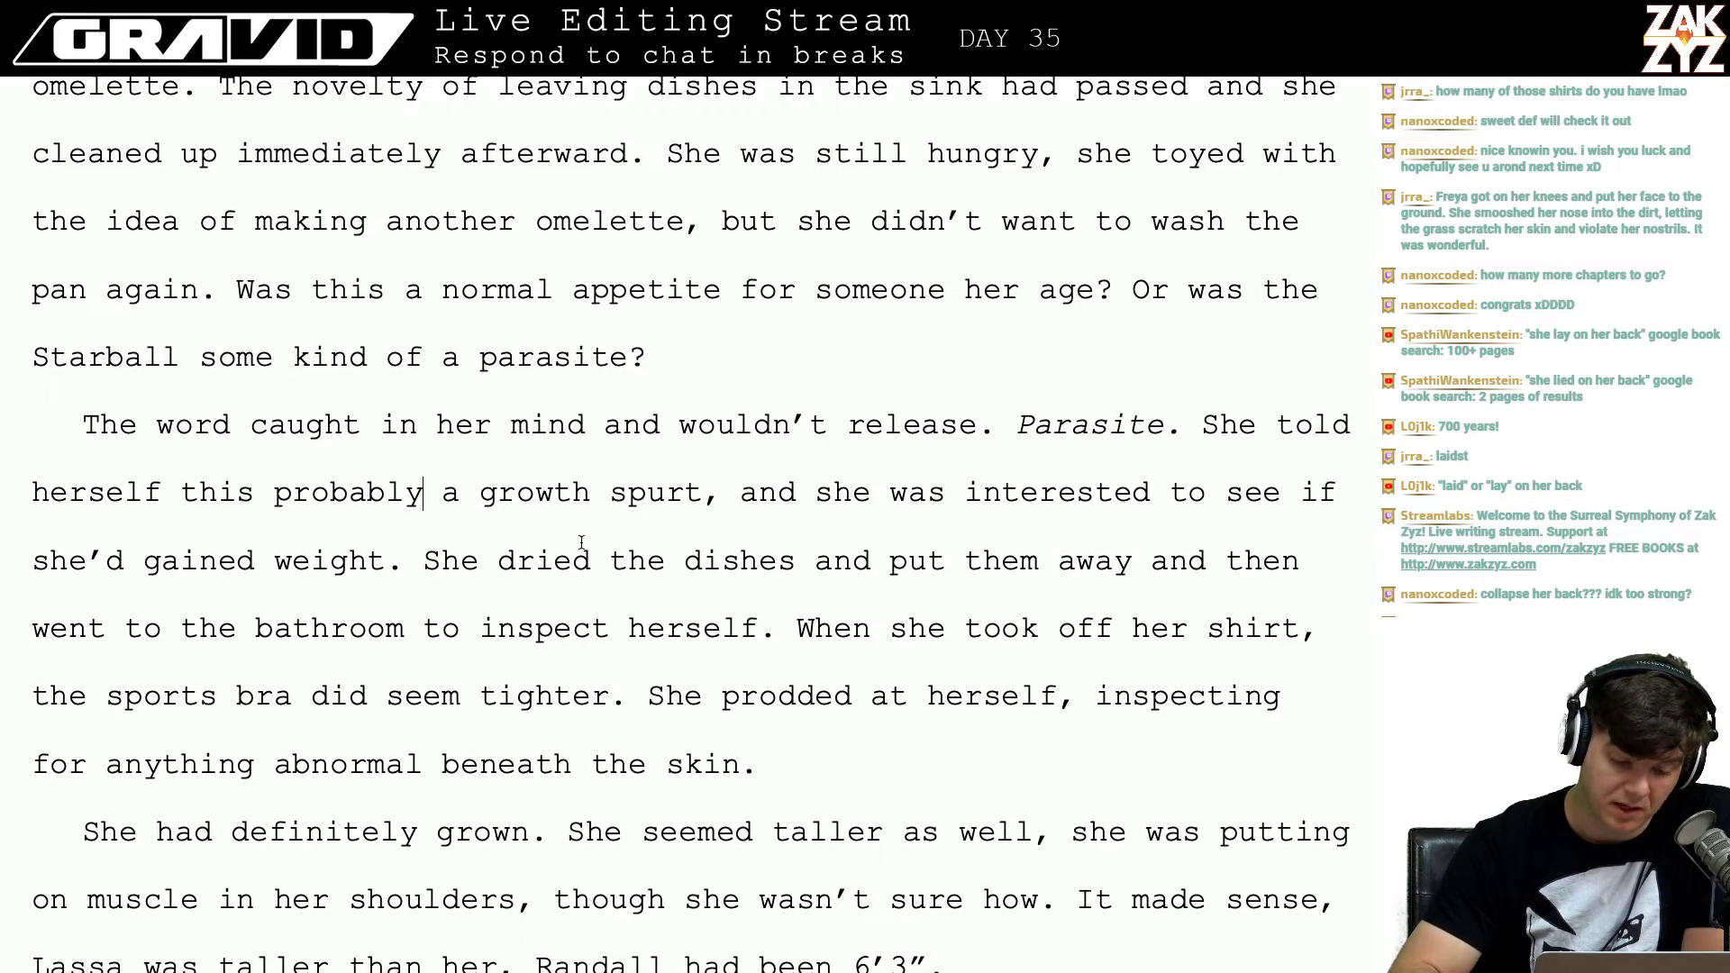
scroll(581, 543, "down", 4)
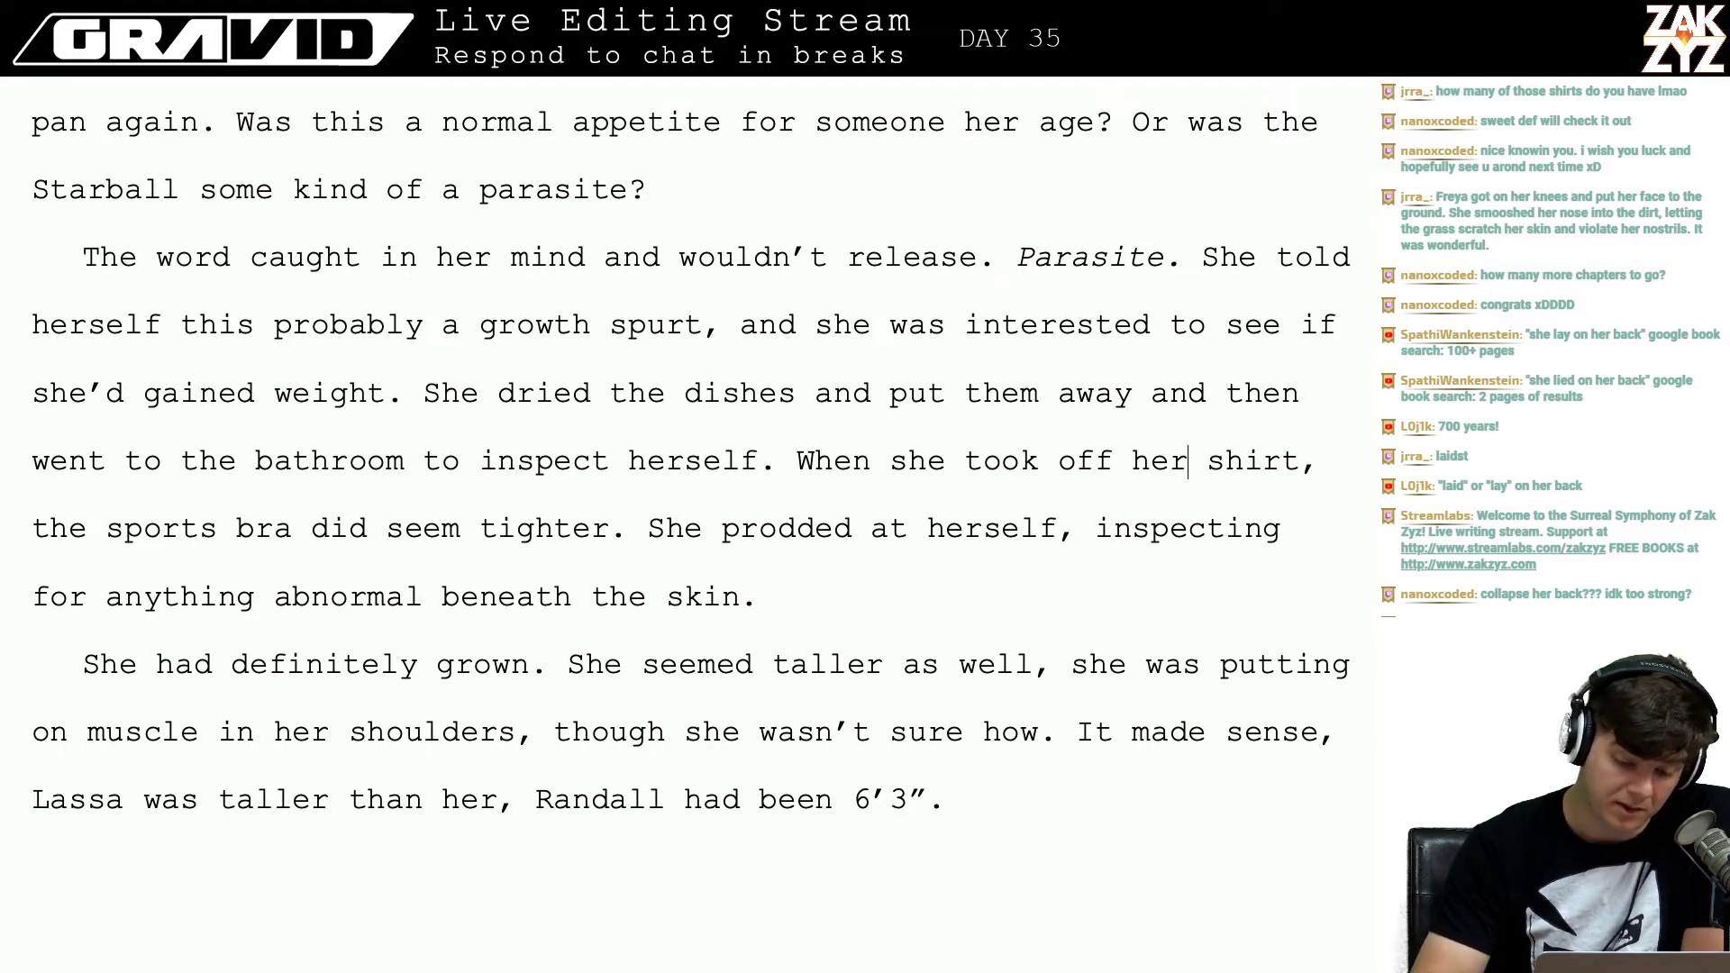
key("Right")
key("Right")
key("Right")
key("Right")
key("Right")
key("Right")
key("Right")
key("Right")
key("Right")
key("Right")
key("Right")
key("Right")
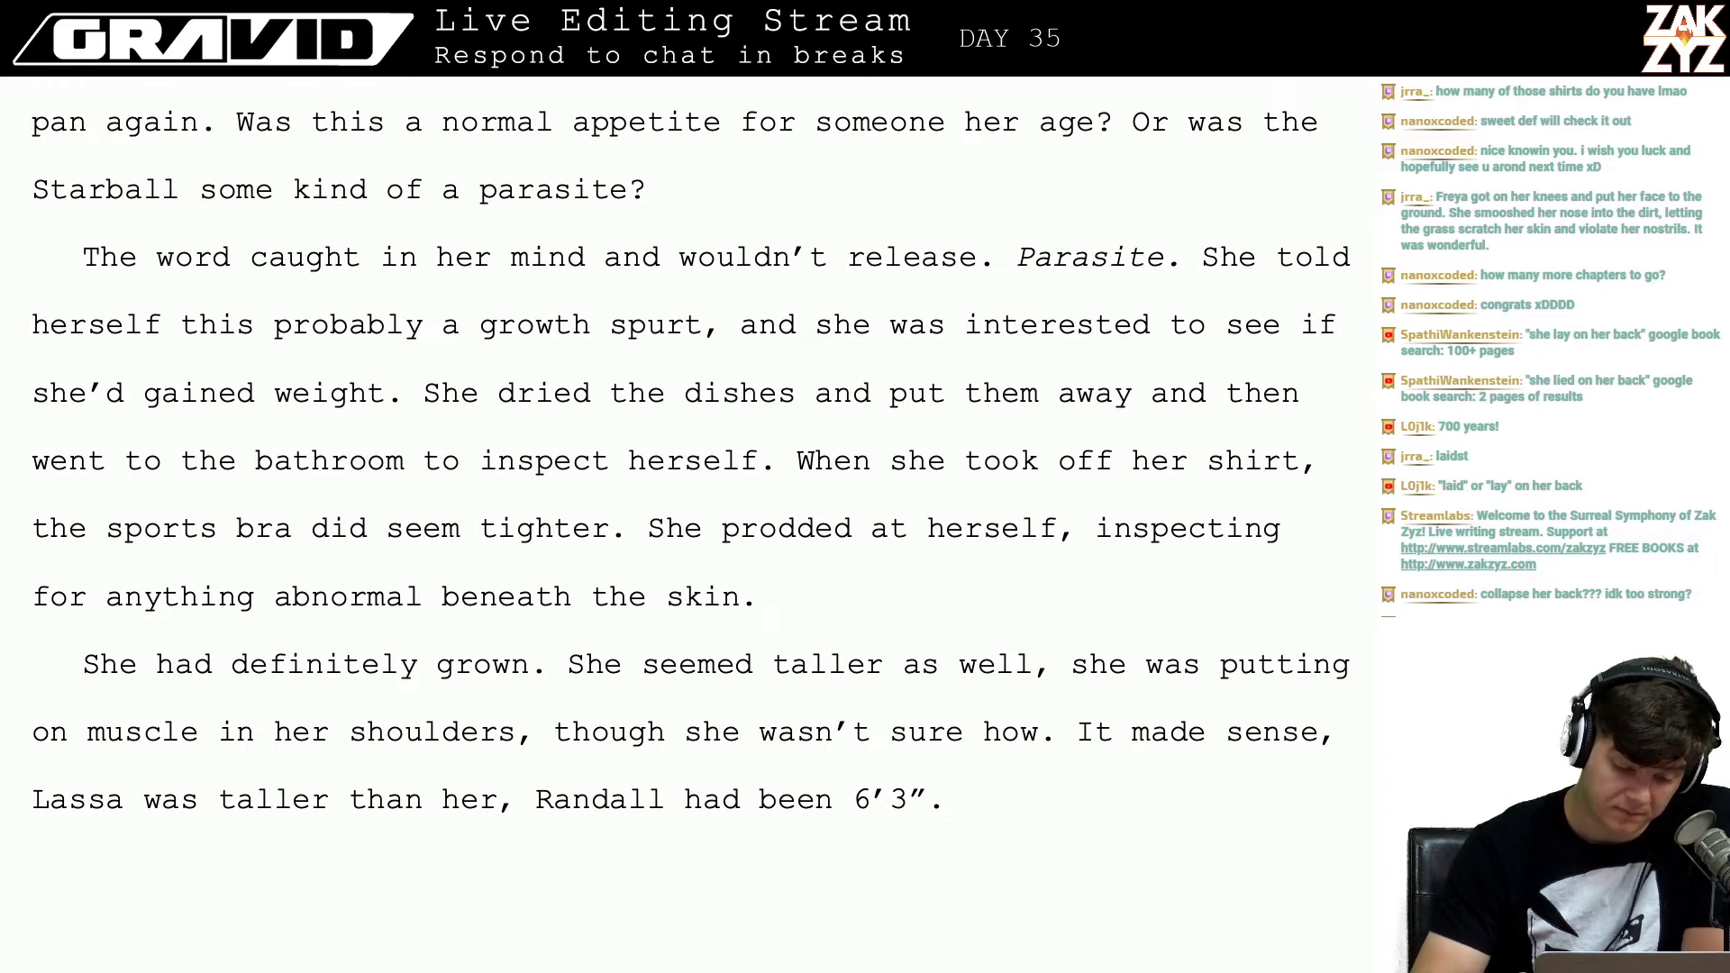
key("Down")
key("Down")
key("Down")
key("Down")
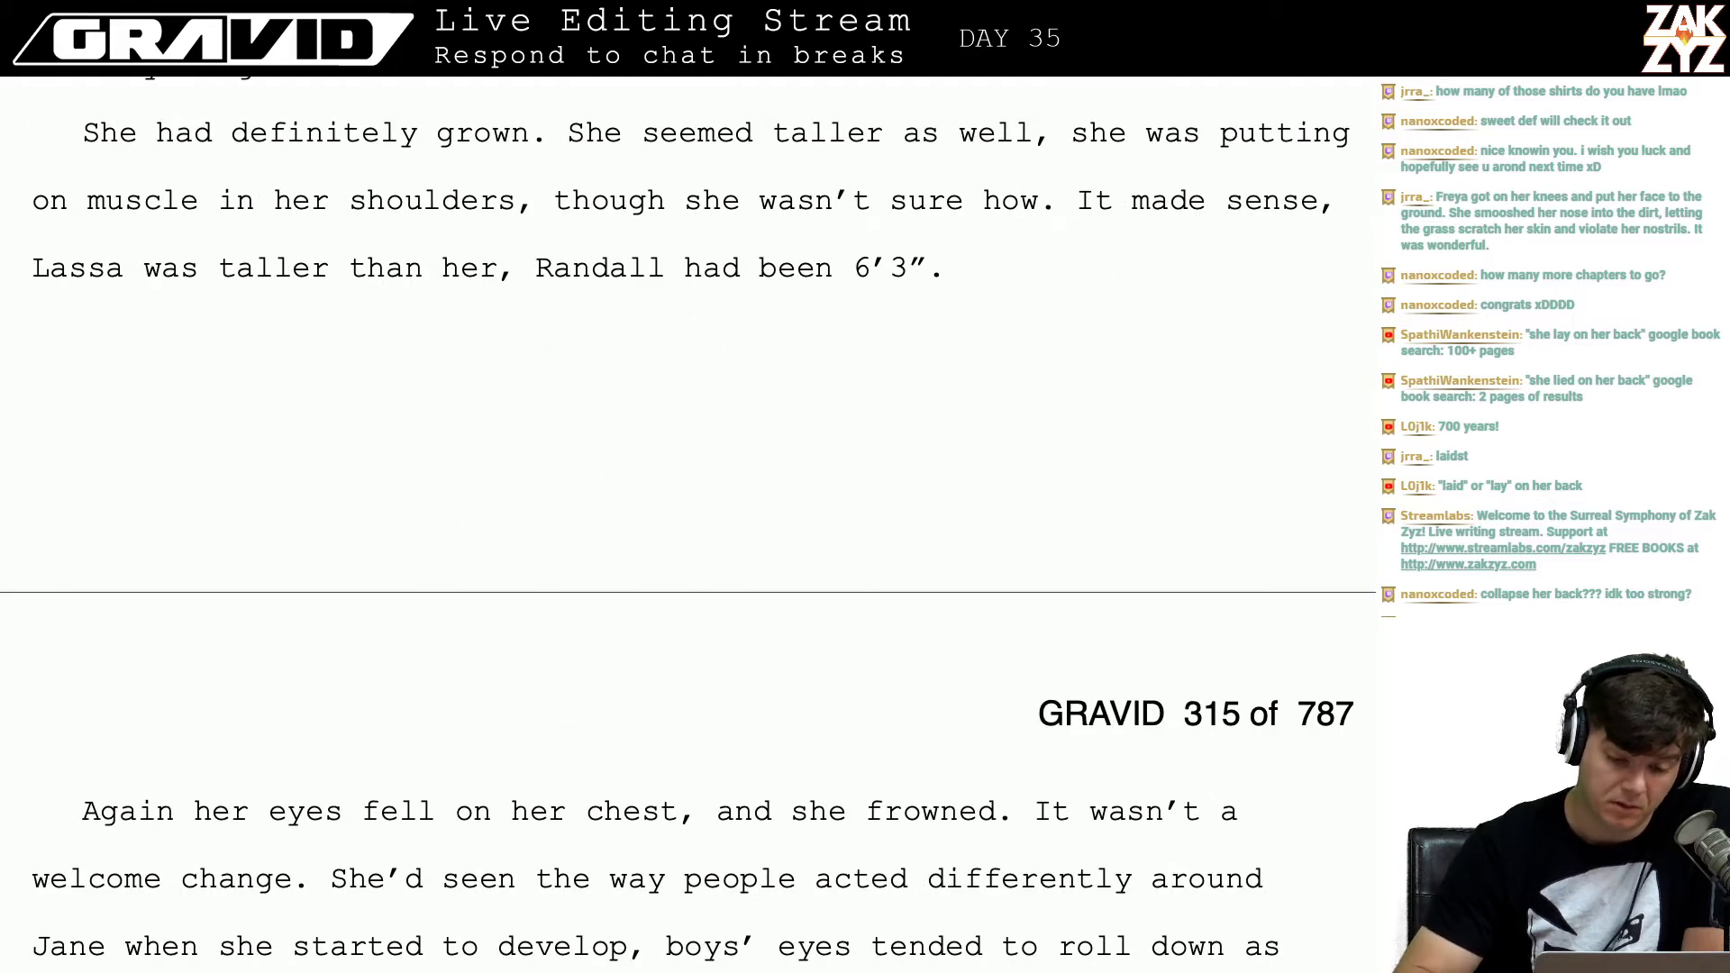
Step: Insert "maybe a little" before "taller as well" in the paragraph beginning "She had definitely grown."
key("Up")
key("Up")
key("Up")
key("Up")
key("Up")
key("Up")
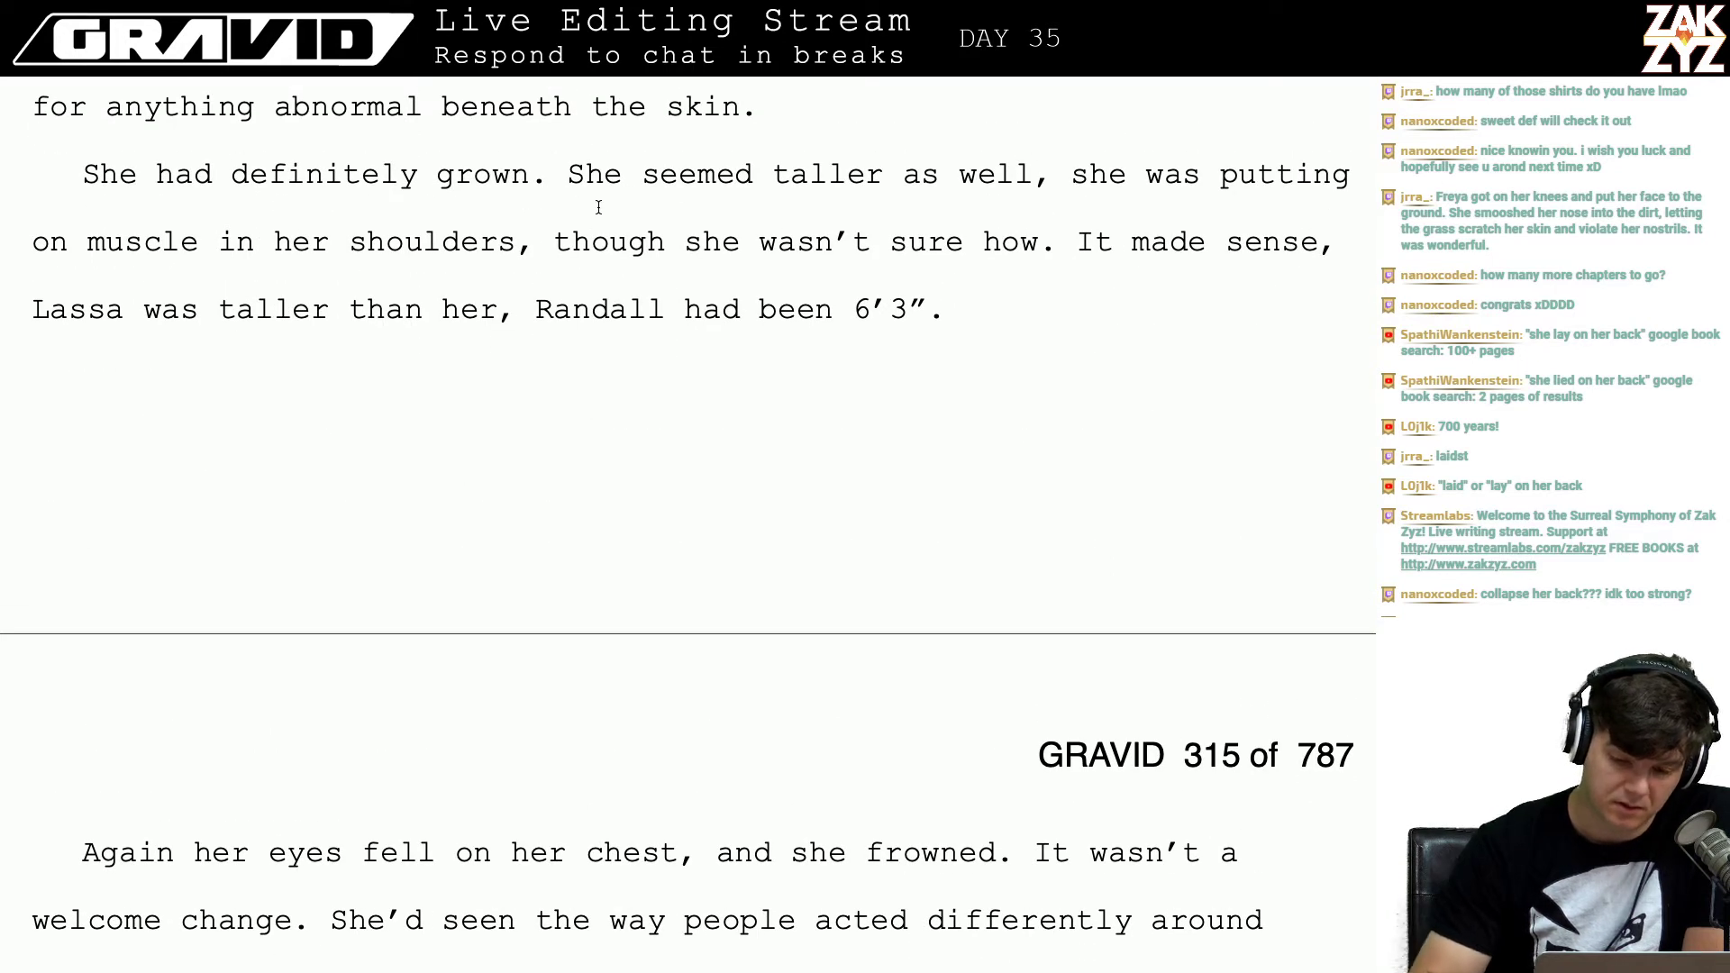
left_click(599, 208)
key("Left")
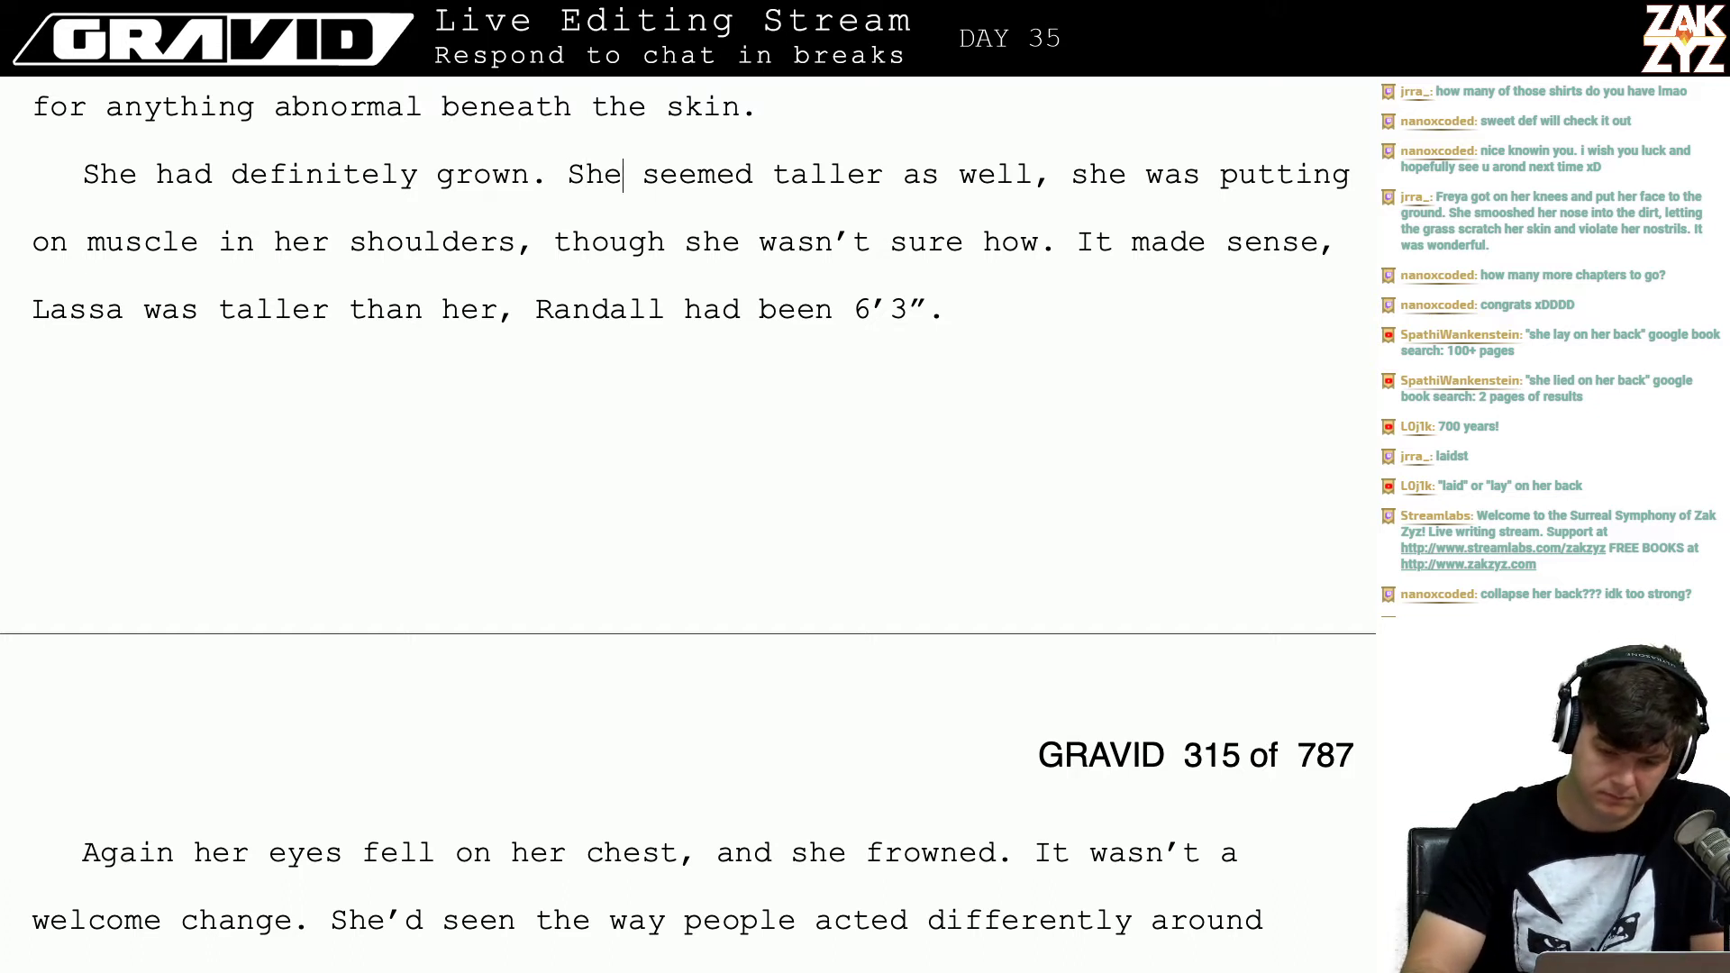
type("maybe a li")
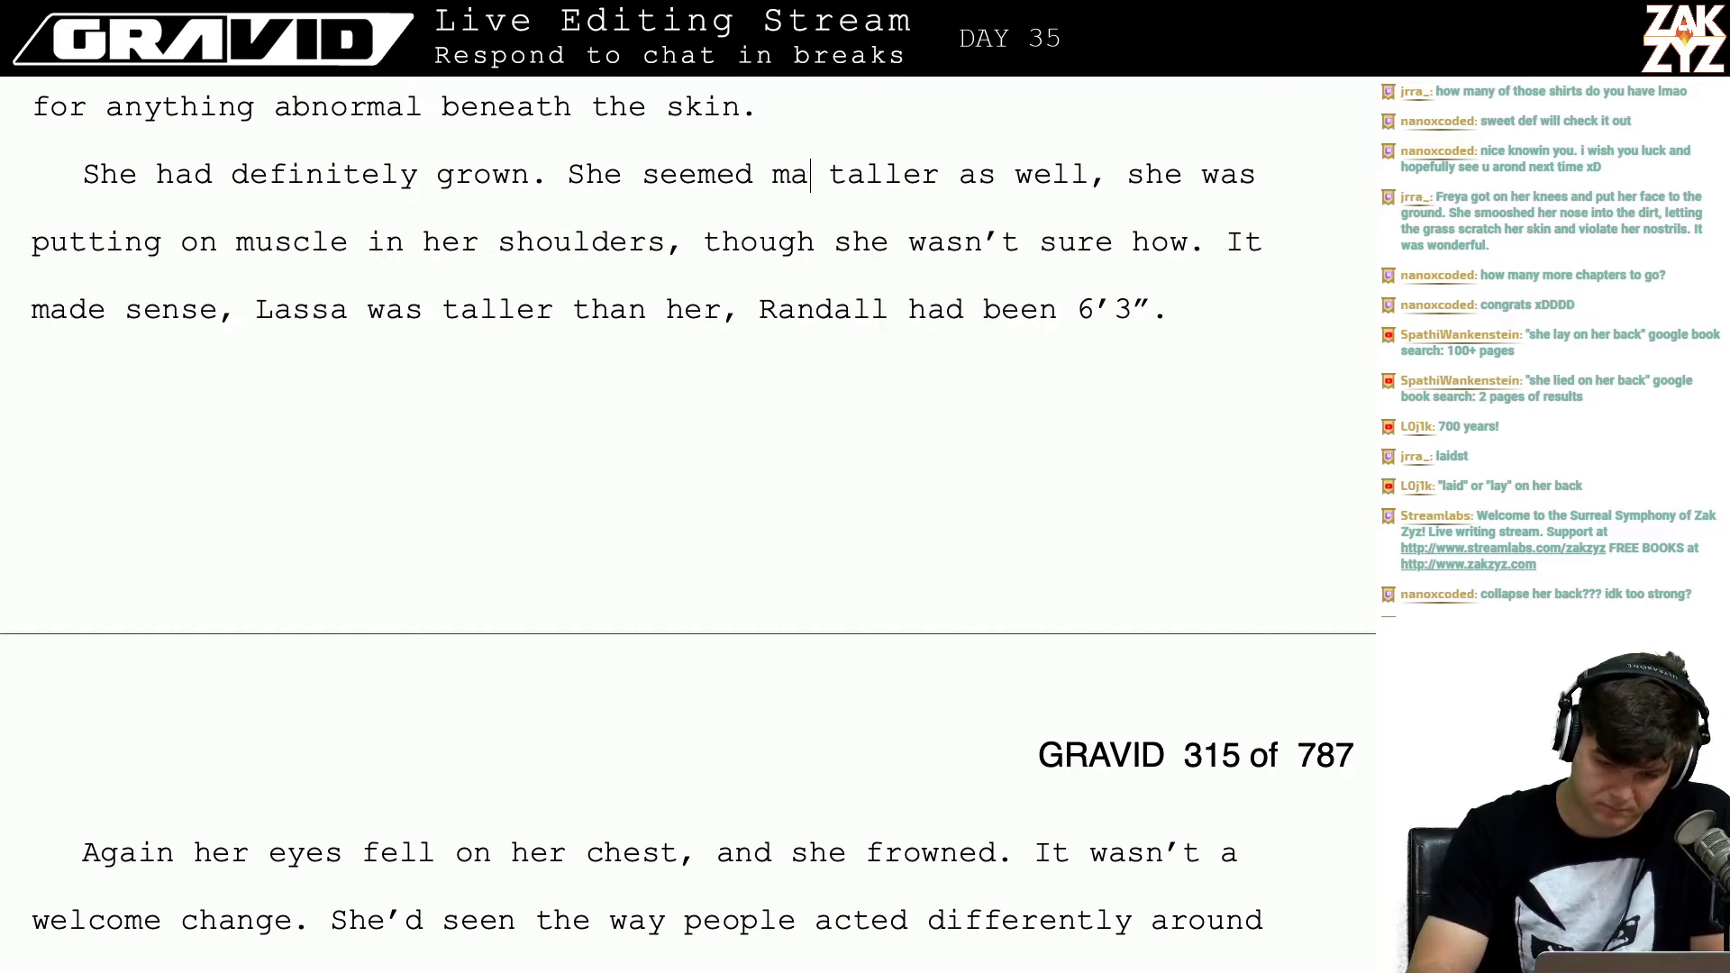
type("ttle")
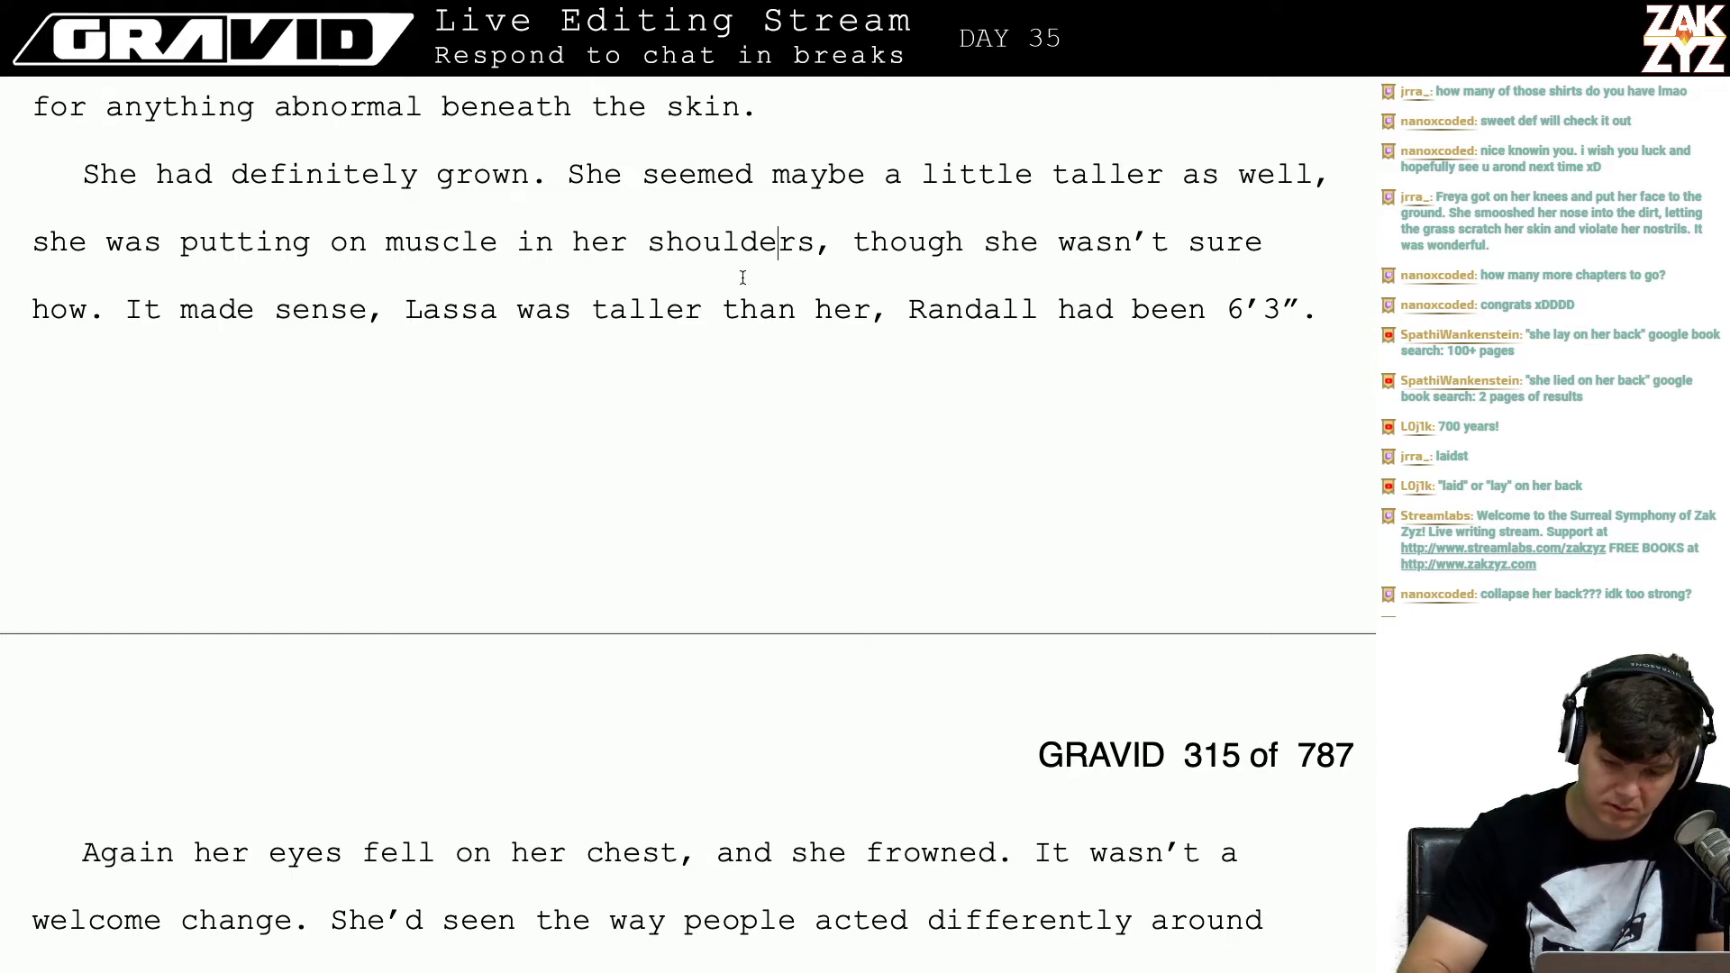
Step: End the sentence with a period after "taller as well" and delete "she was putting on muscle in her shoulders, though she wasn't sure how."
left_click(1348, 176)
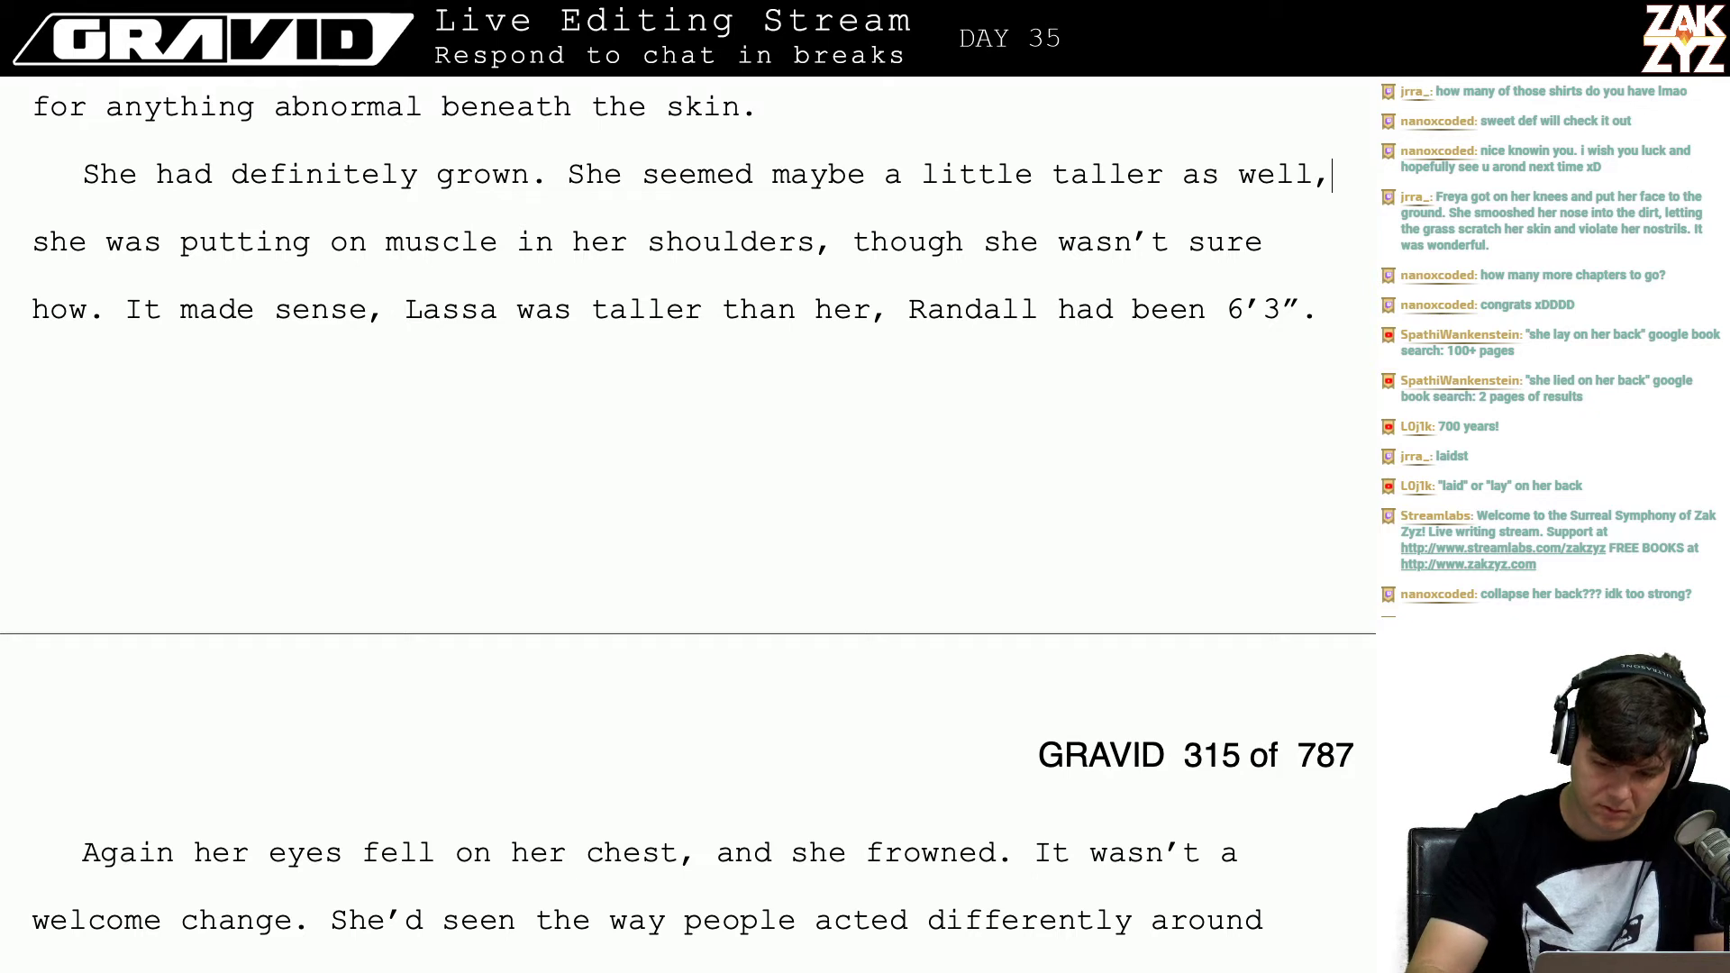
key("BackSpace")
key("shift+Down")
key("shift+Right")
key("shift+Right")
key("shift+Right")
key("shift+Right")
key("shift+Right")
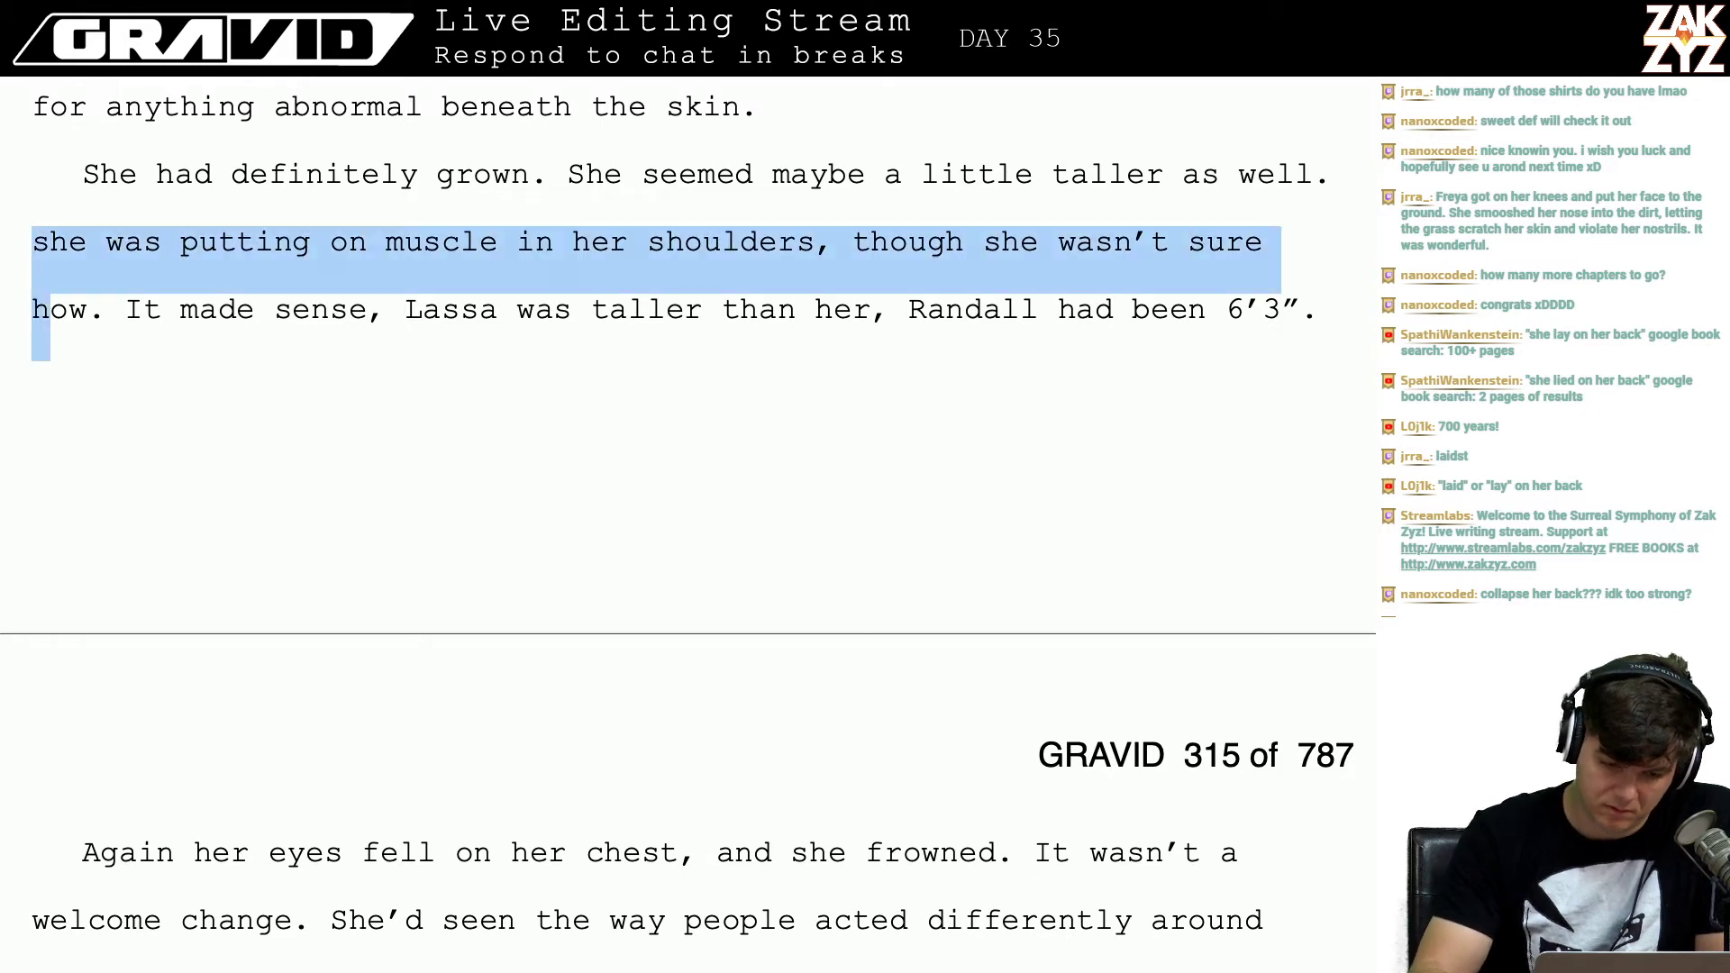
key("BackSpace")
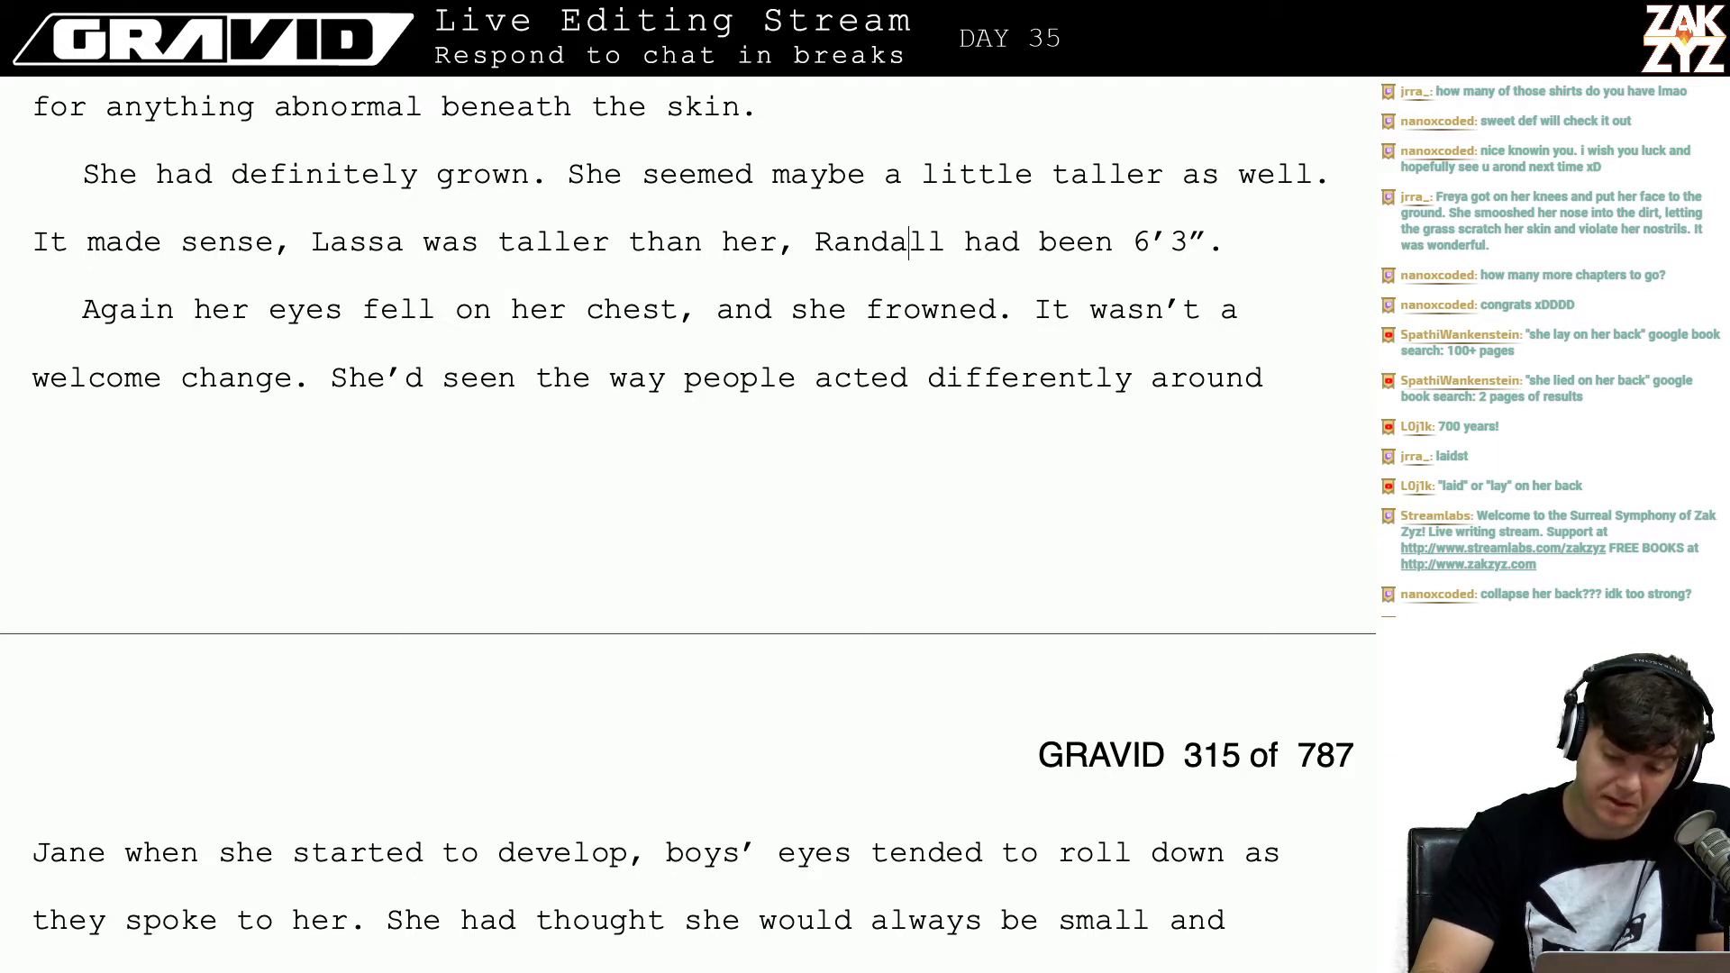
Step: Join the paragraph beginning "Again her eyes fell on her chest" to the end of the preceding paragraph about height
key("Right")
key("Right")
key("Right")
key("Right")
key("Right")
key("Right")
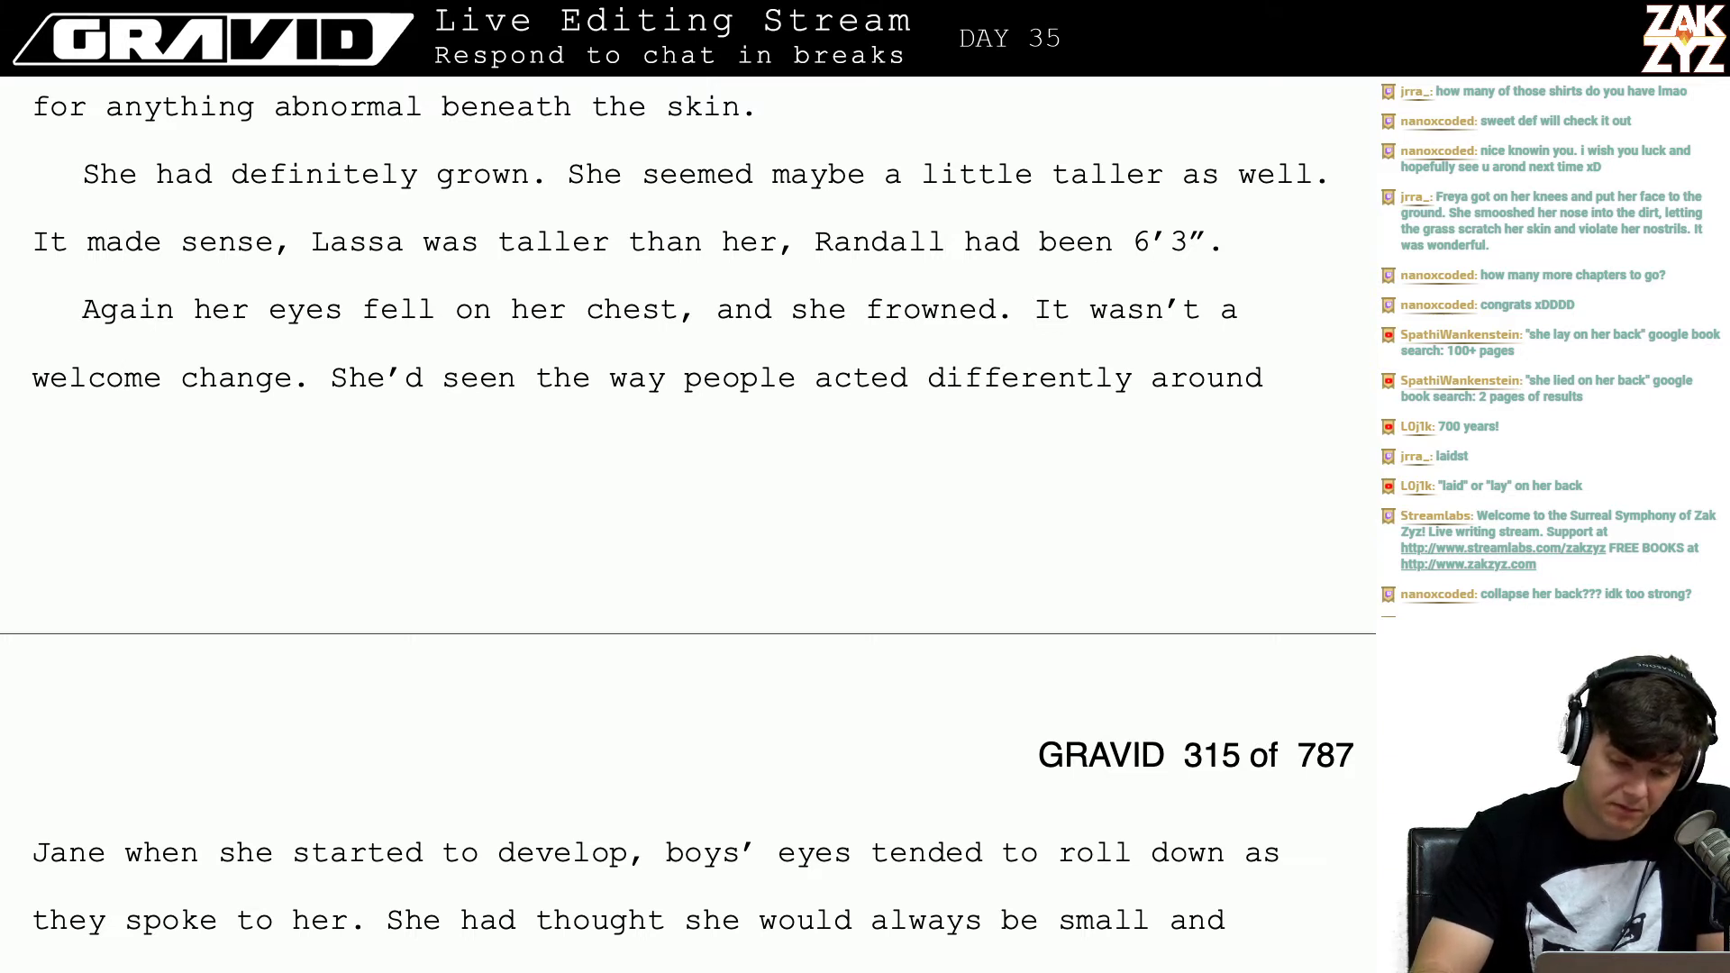
key("BackSpace")
key("BackSpace")
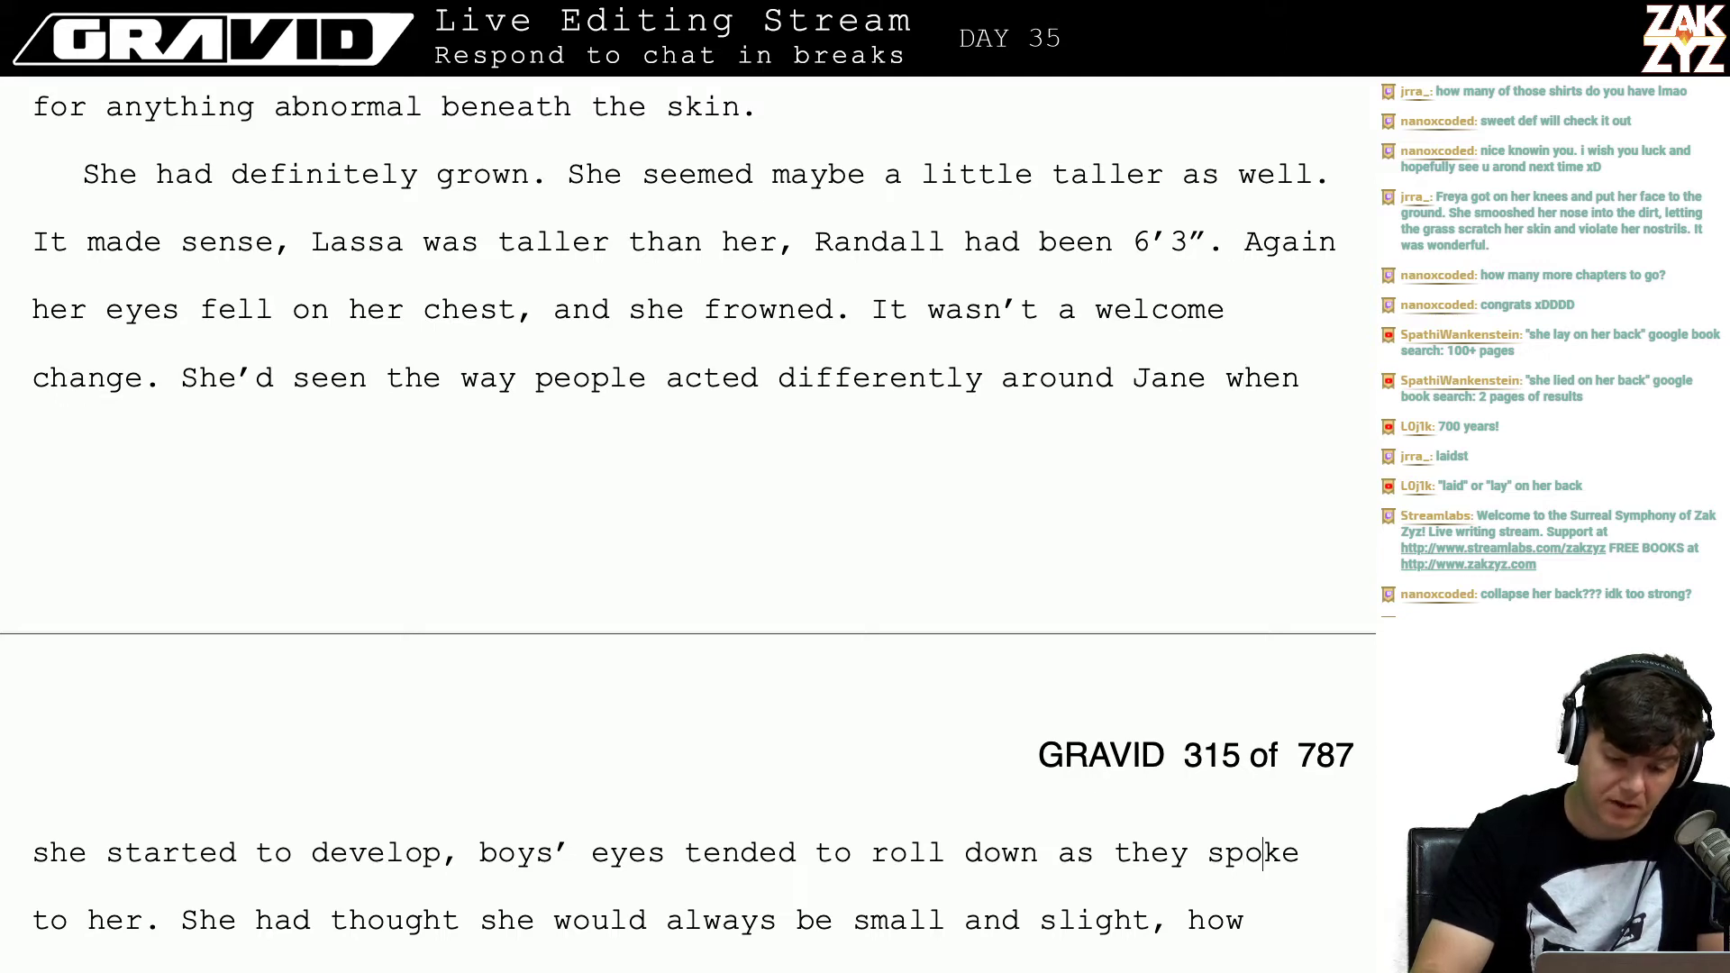
Step: Read on through the lines about Jane starting to develop and Freya expecting not to change, checking the wording
key("Down")
key("Down")
scroll(687, 525, "down", 2)
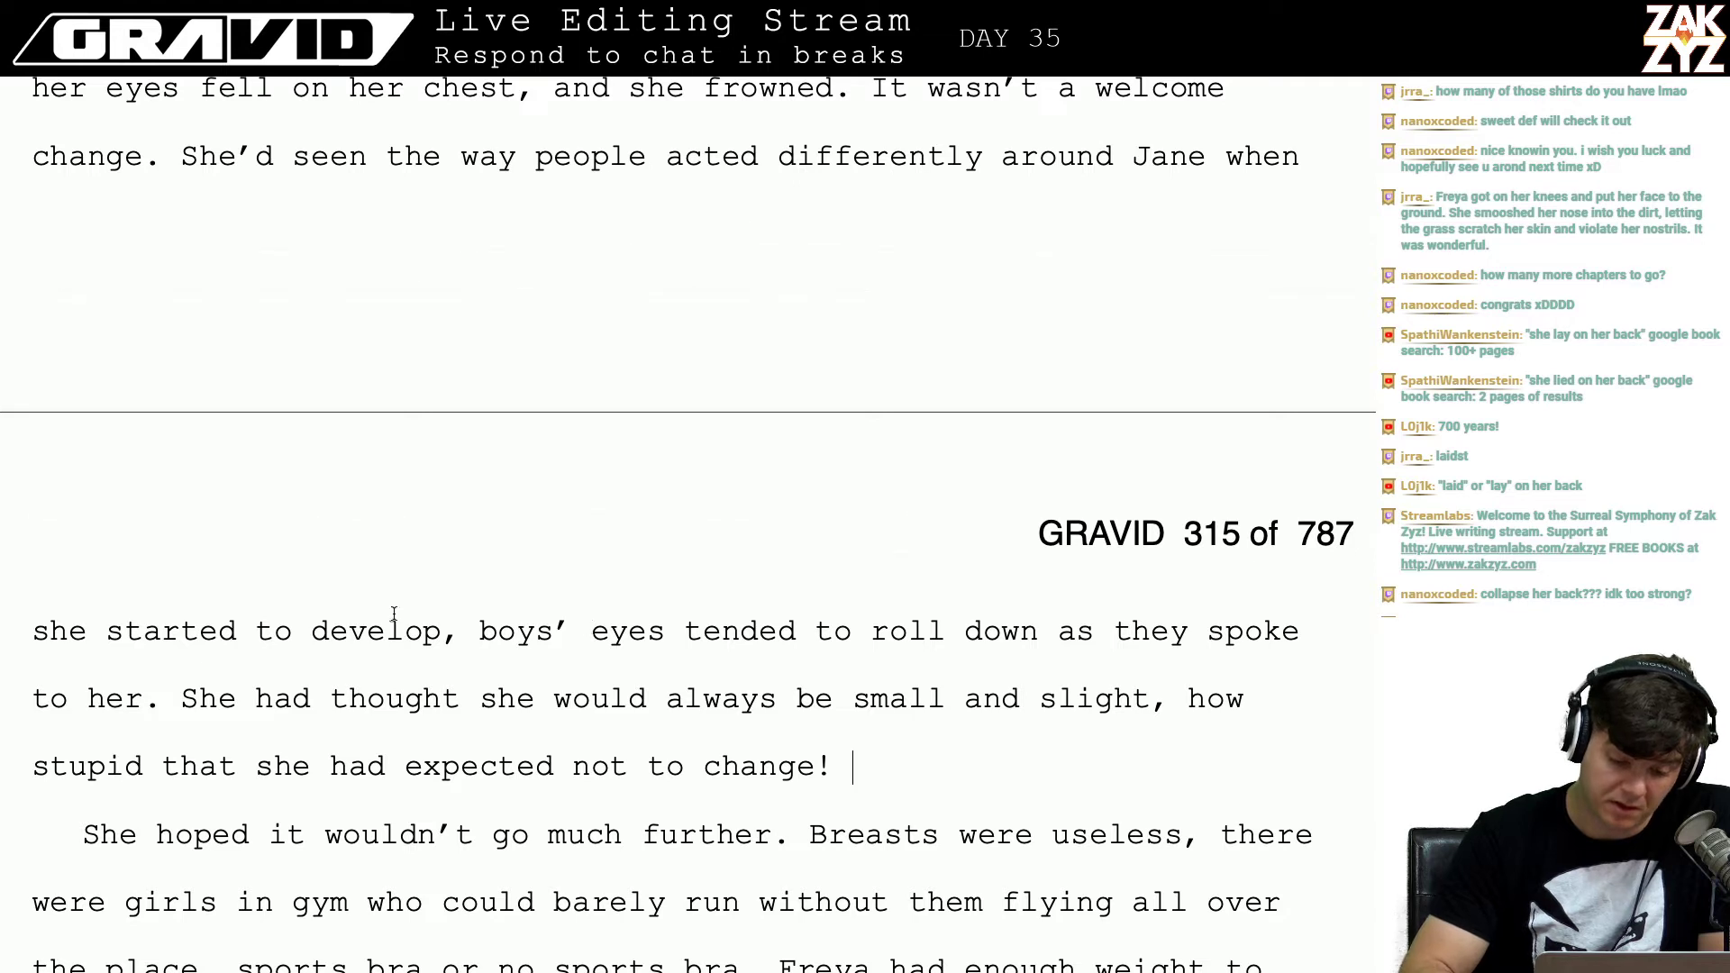
left_click(419, 650)
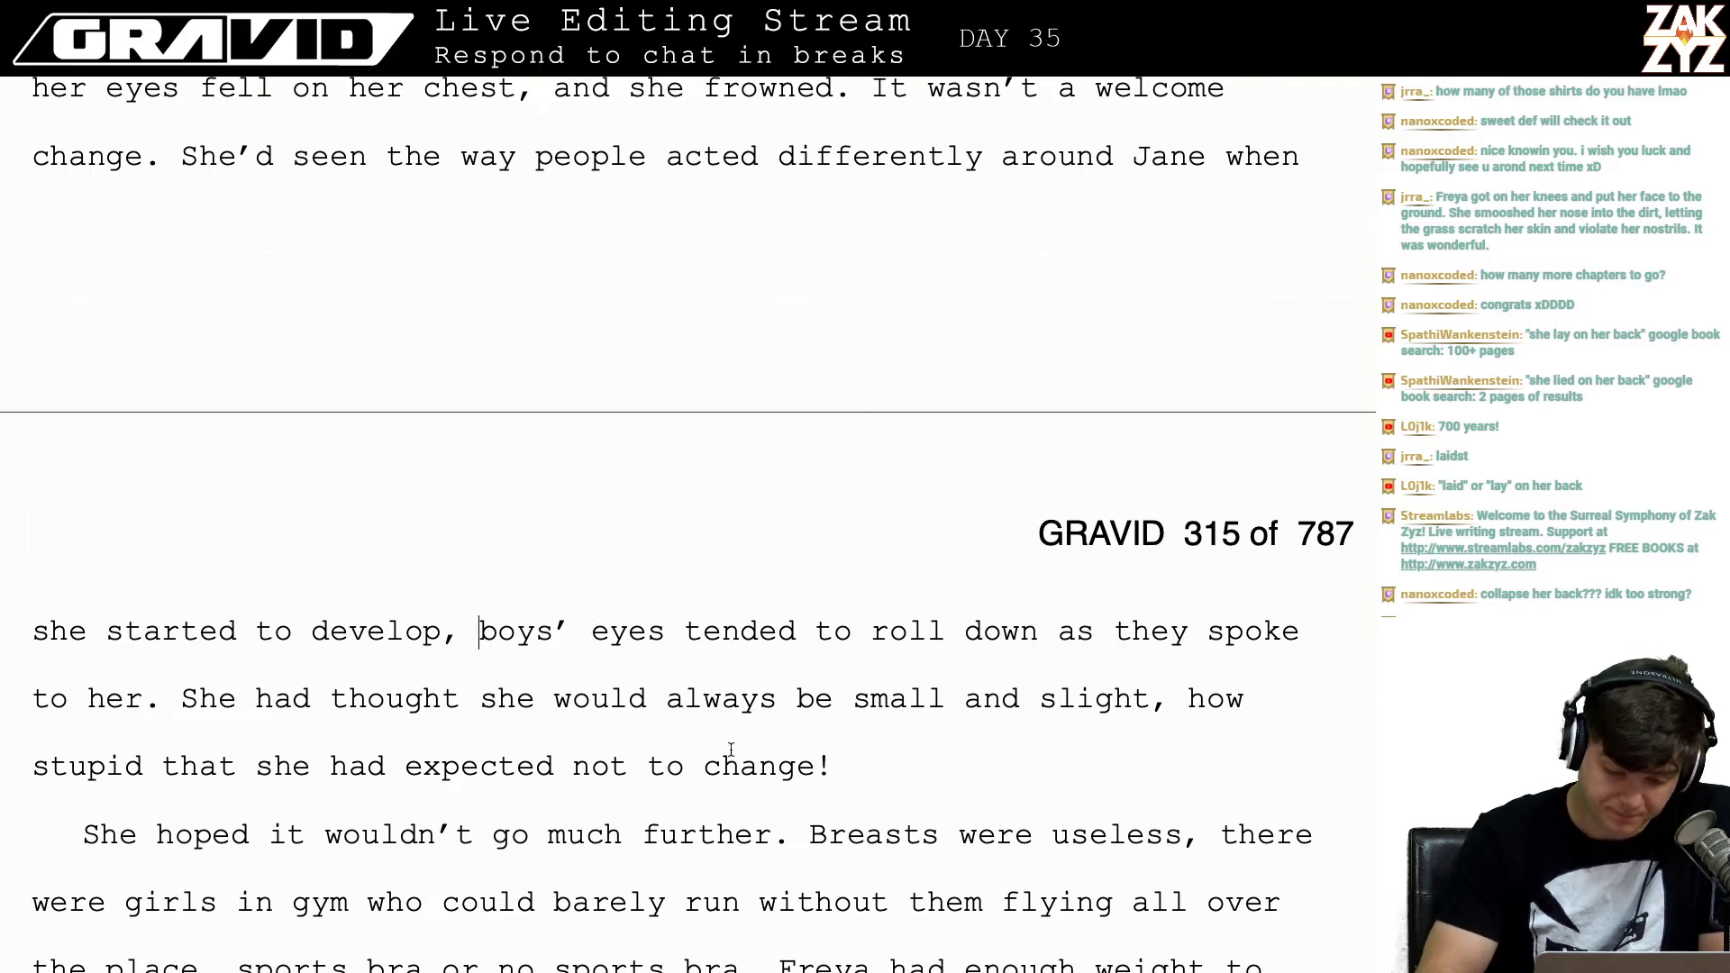
key("Down")
key("Down")
key("Up")
key("Up")
key("Up")
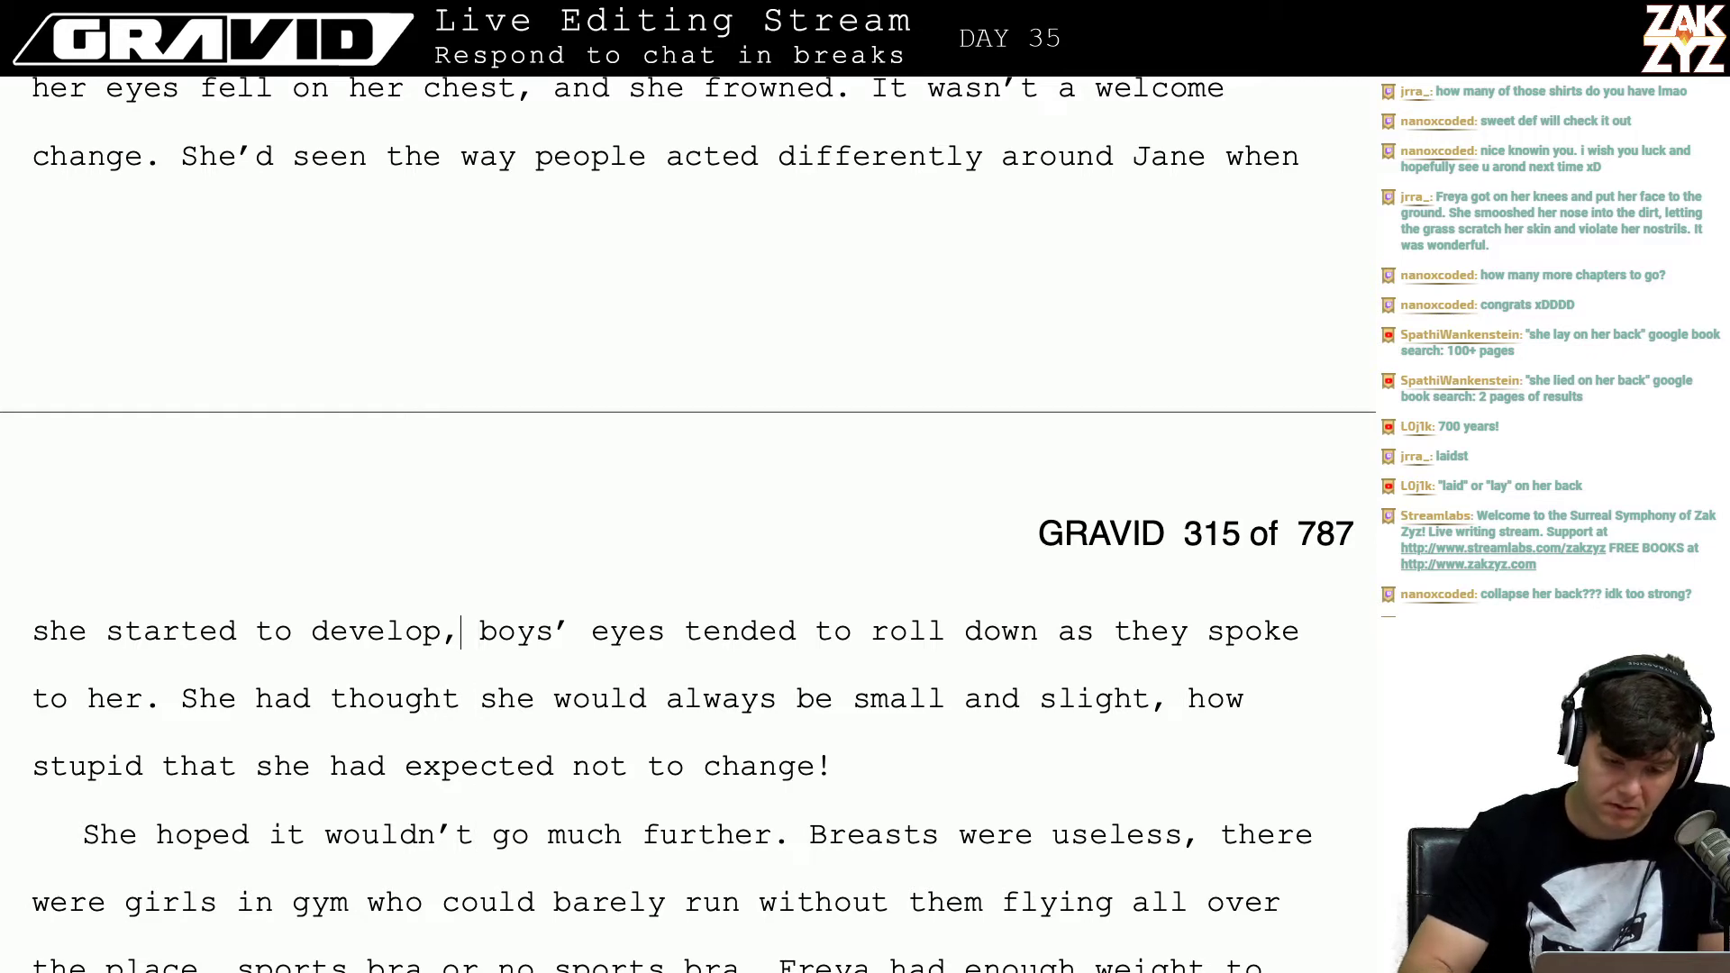
Step: Replace the opening "She" with "Freya" in the paragraph beginning "She had definitely grown."
left_click(277, 158)
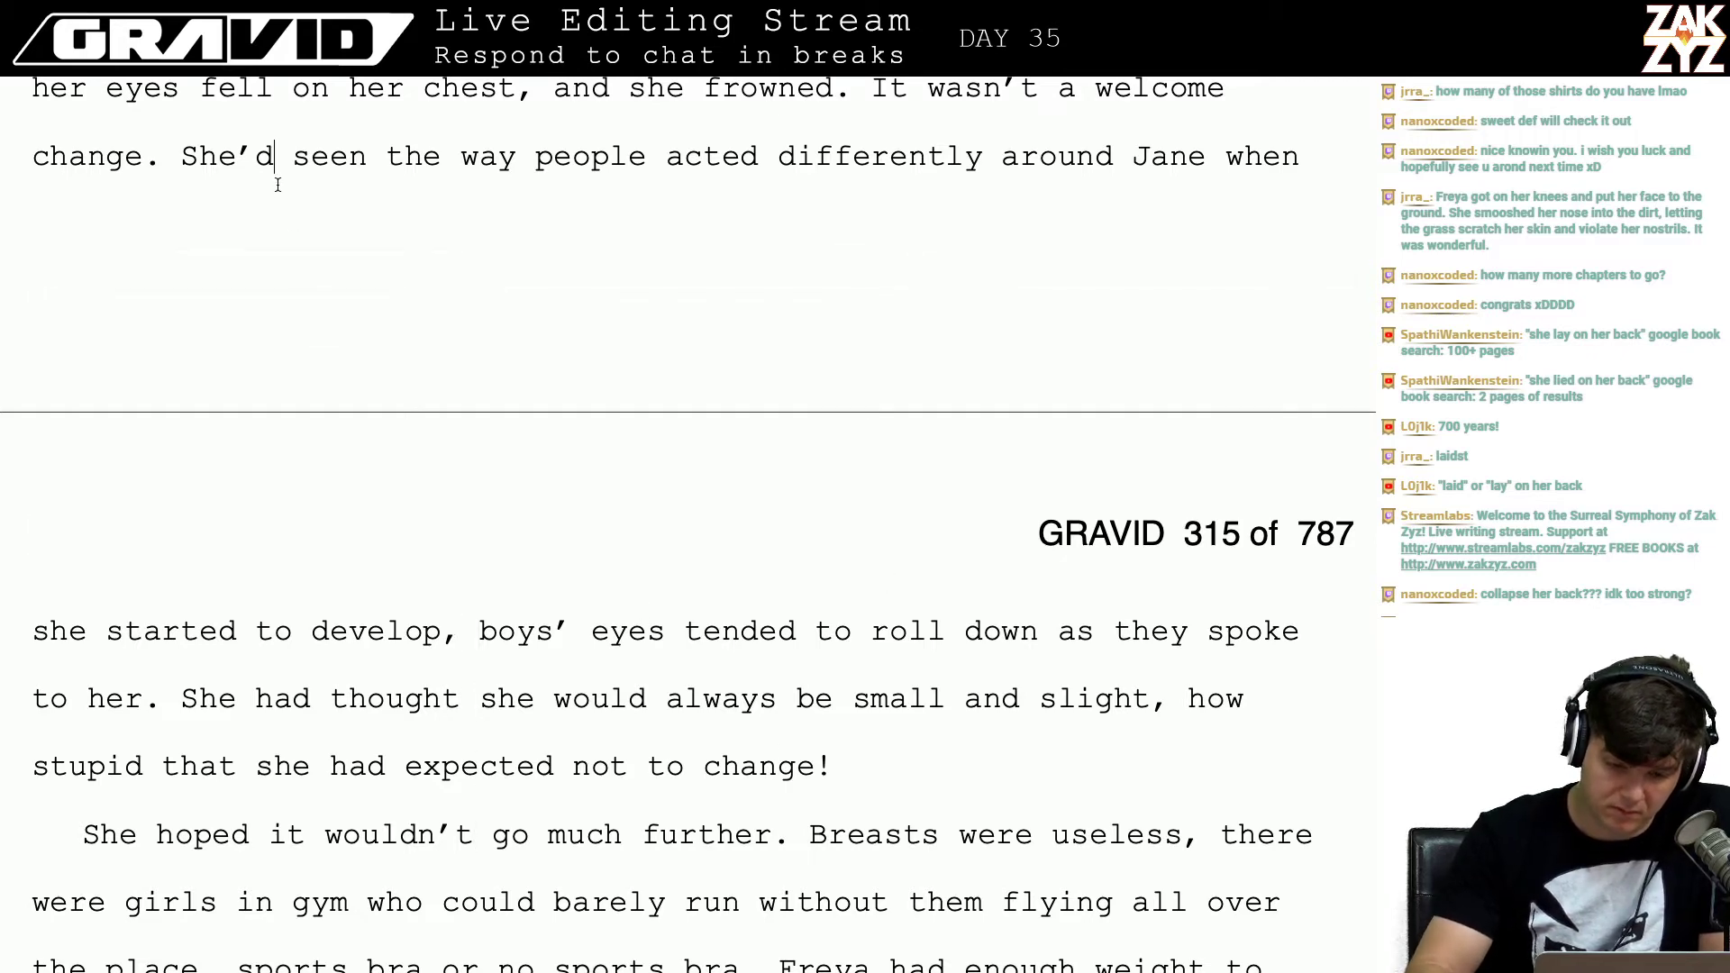
key("Up")
key("Up")
key("Up")
key("Up")
key("Down")
key("Down")
key("Down")
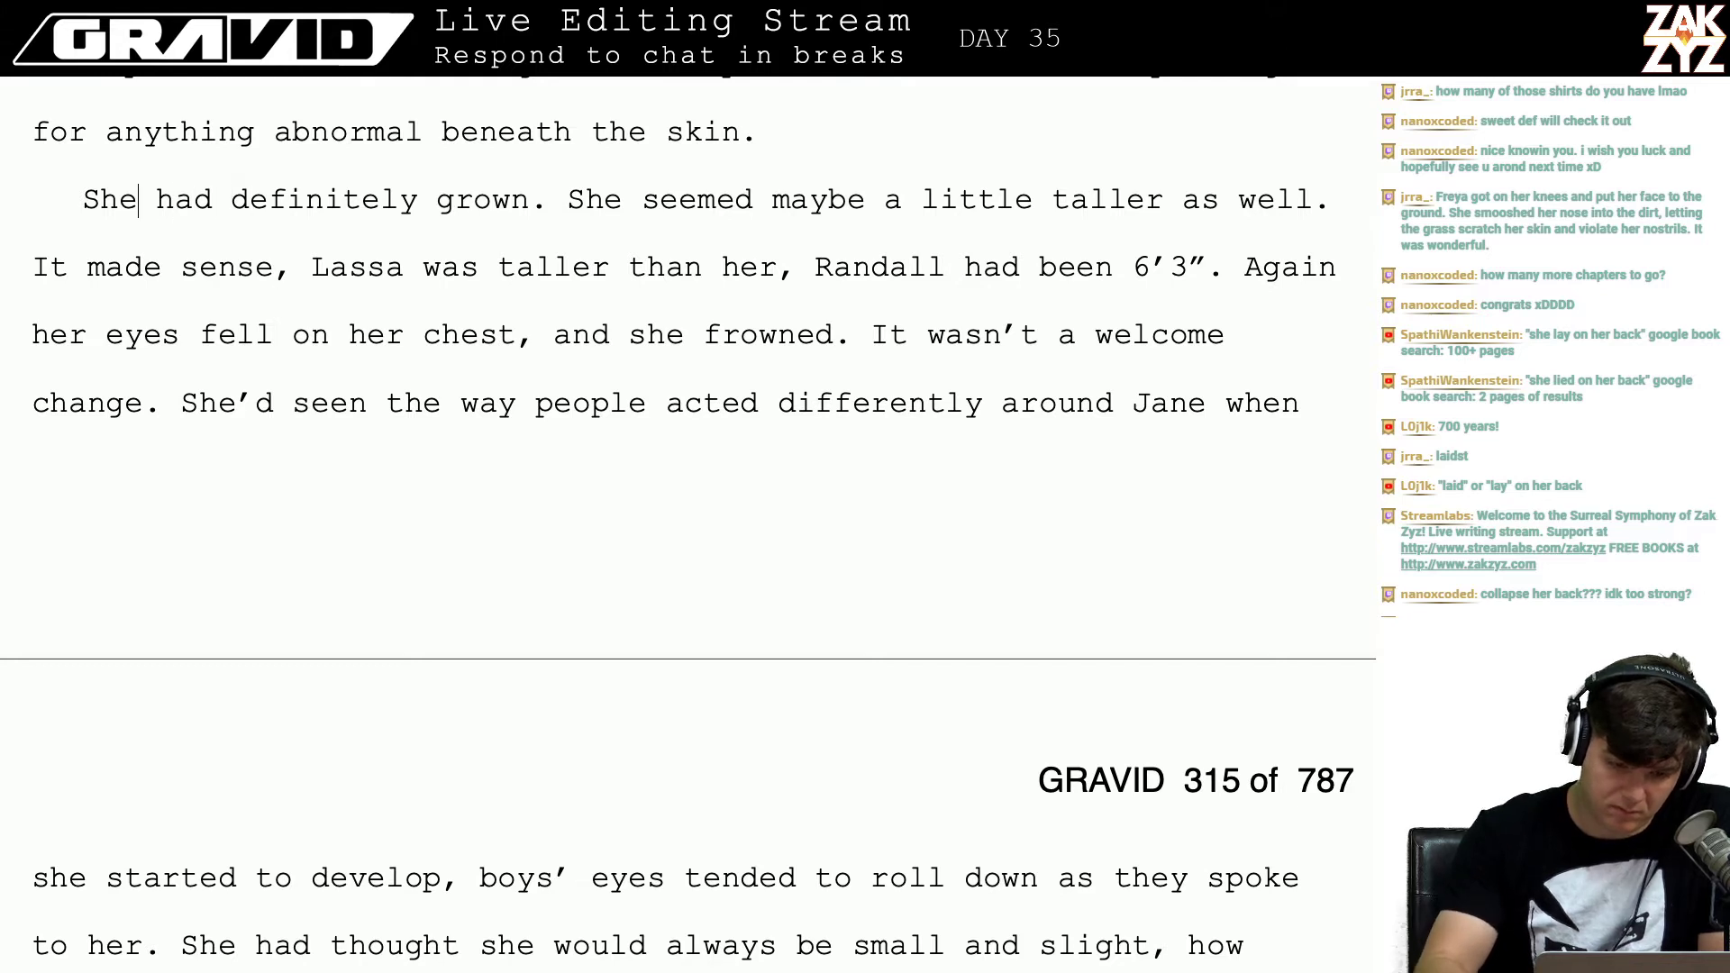
key("BackSpace")
key("BackSpace")
key("BackSpace")
type("Fre")
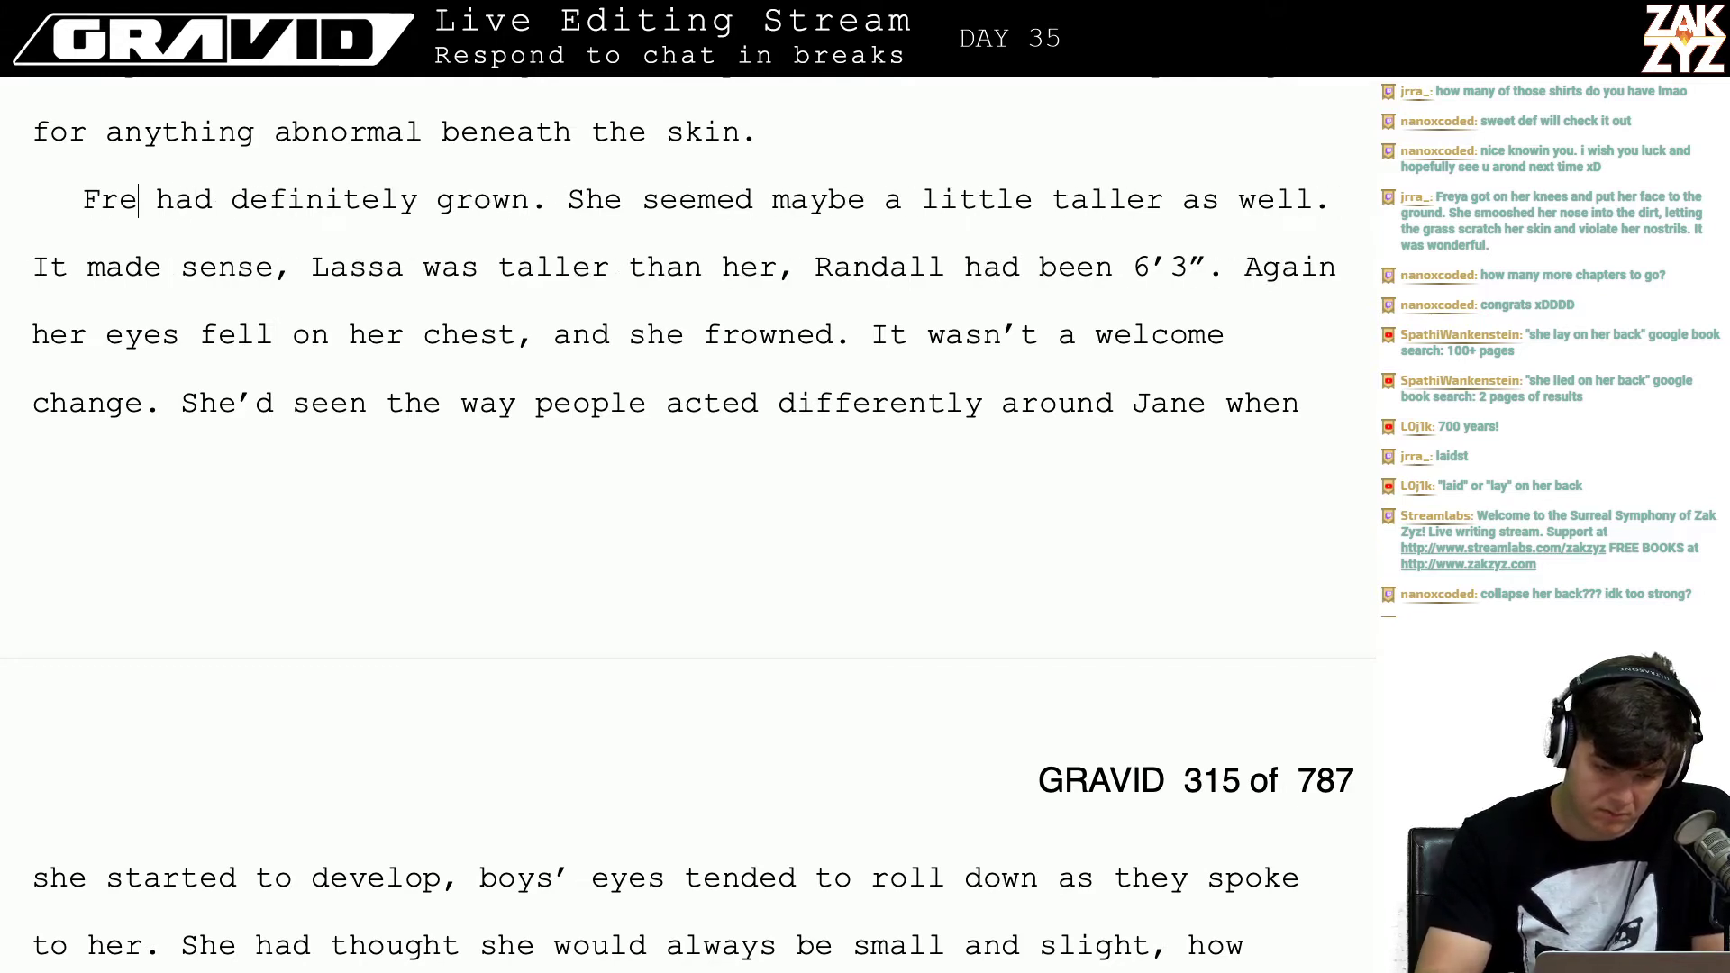
type("ya")
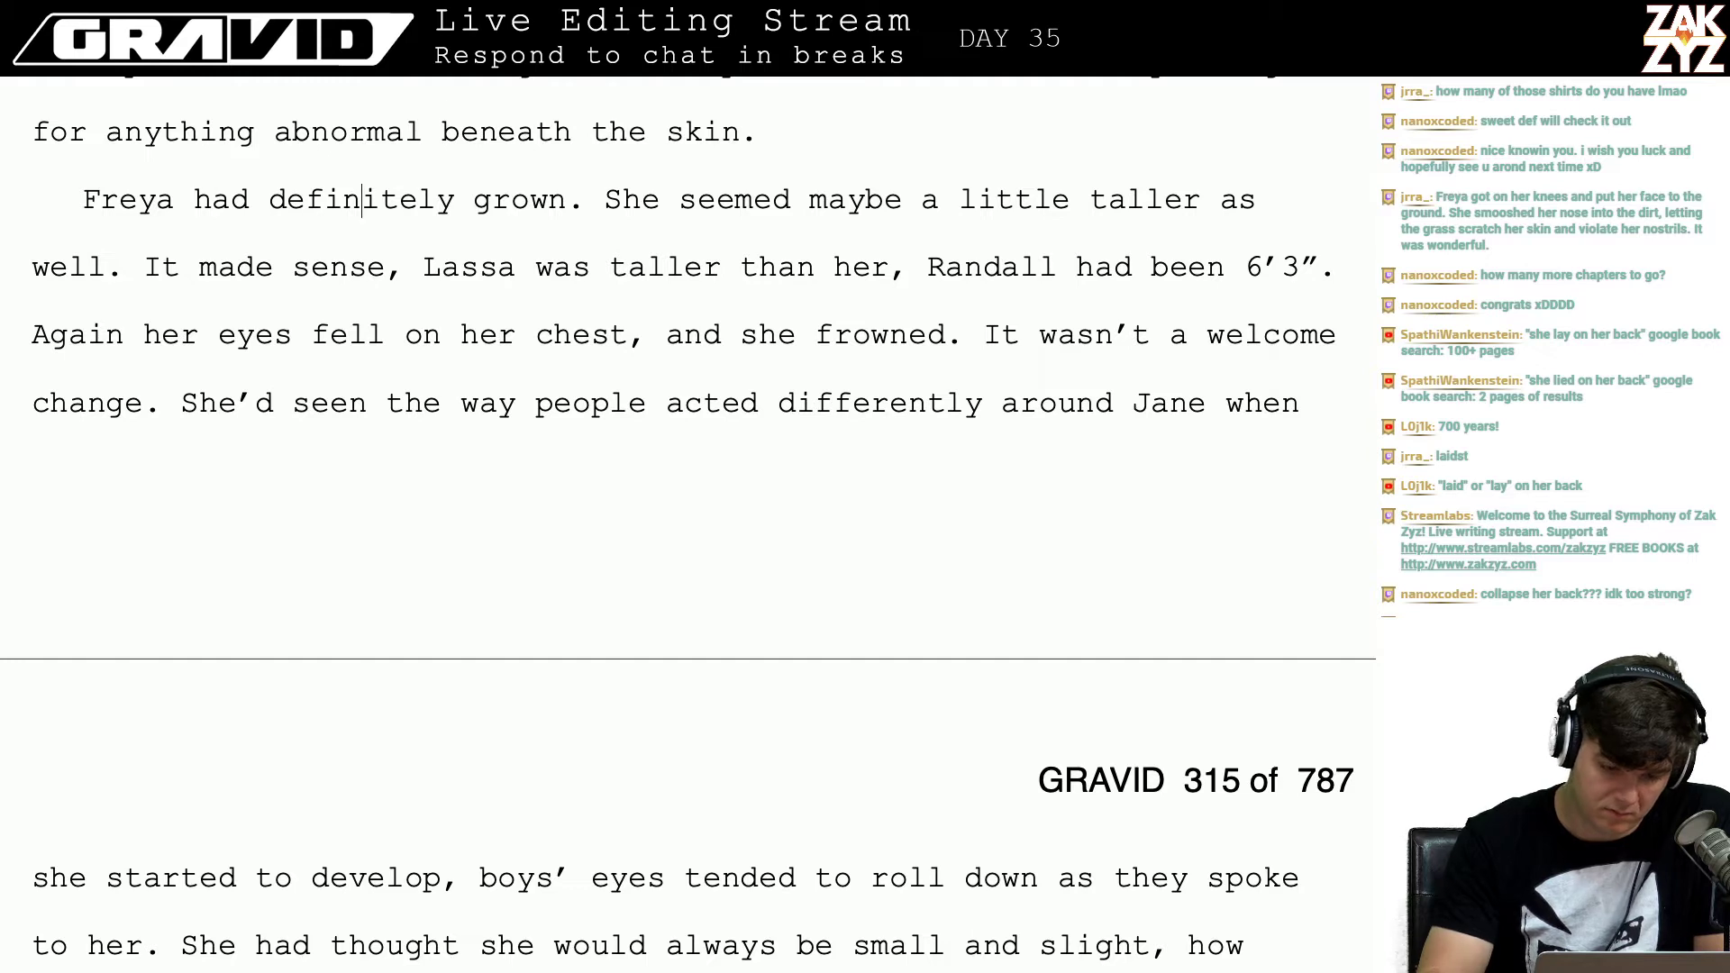
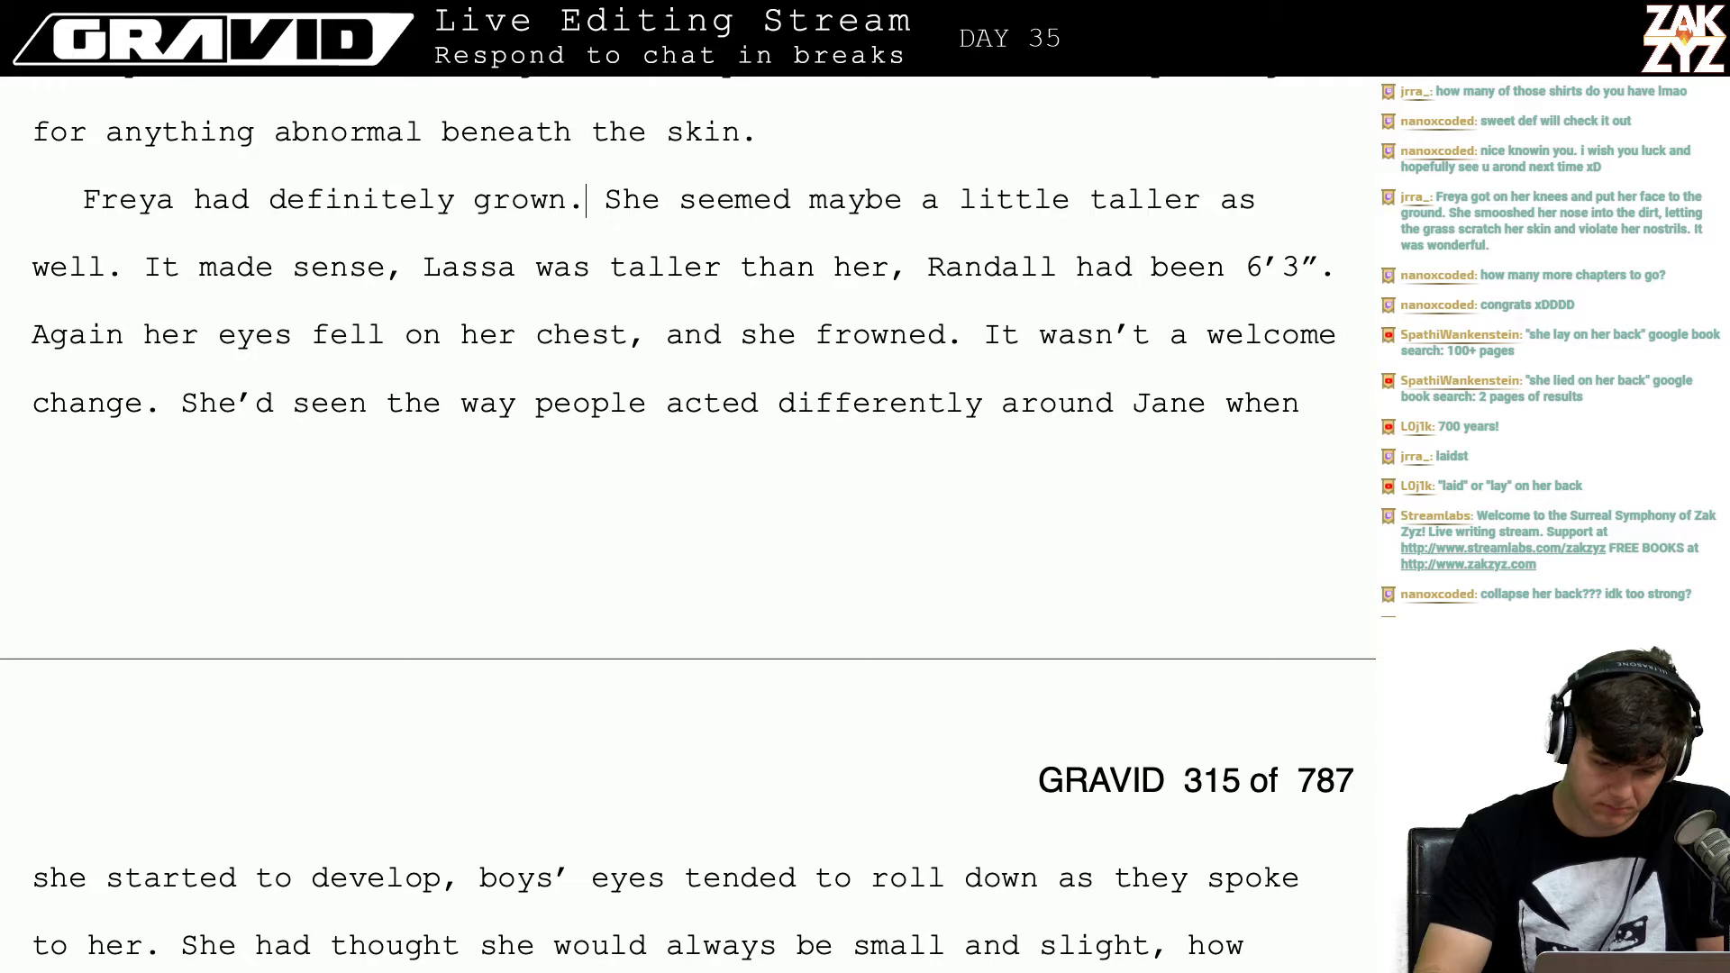
type(", ")
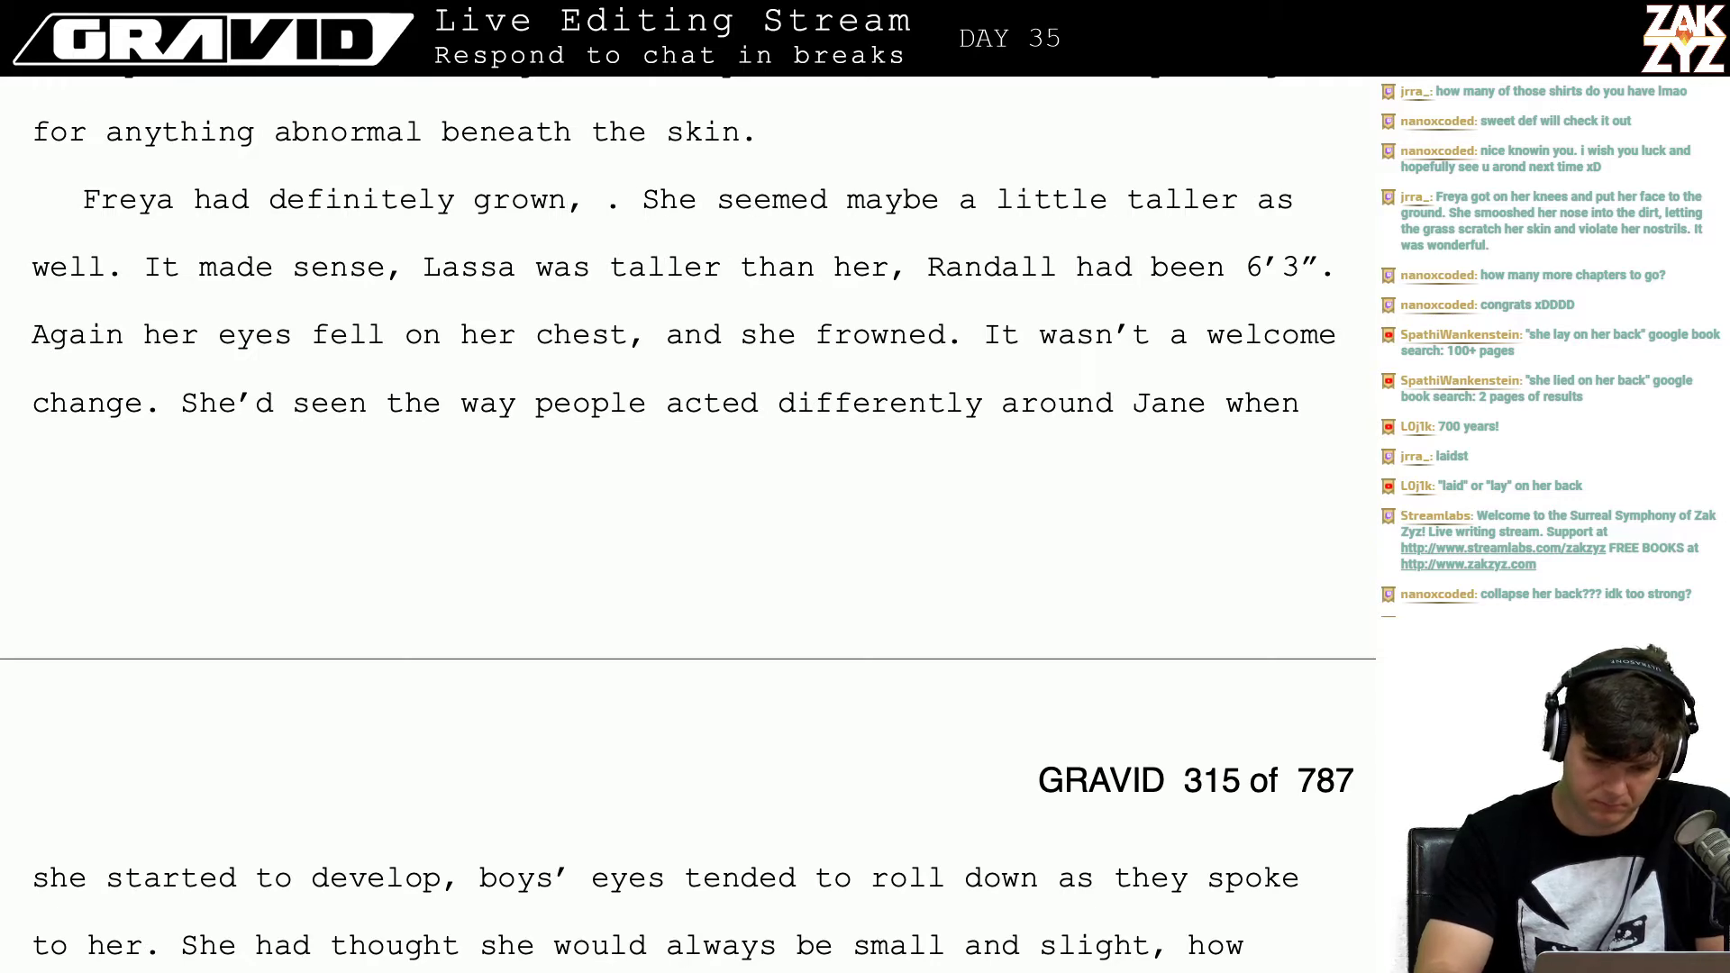
type("she was")
key("BackSpace")
key("BackSpace")
key("BackSpace")
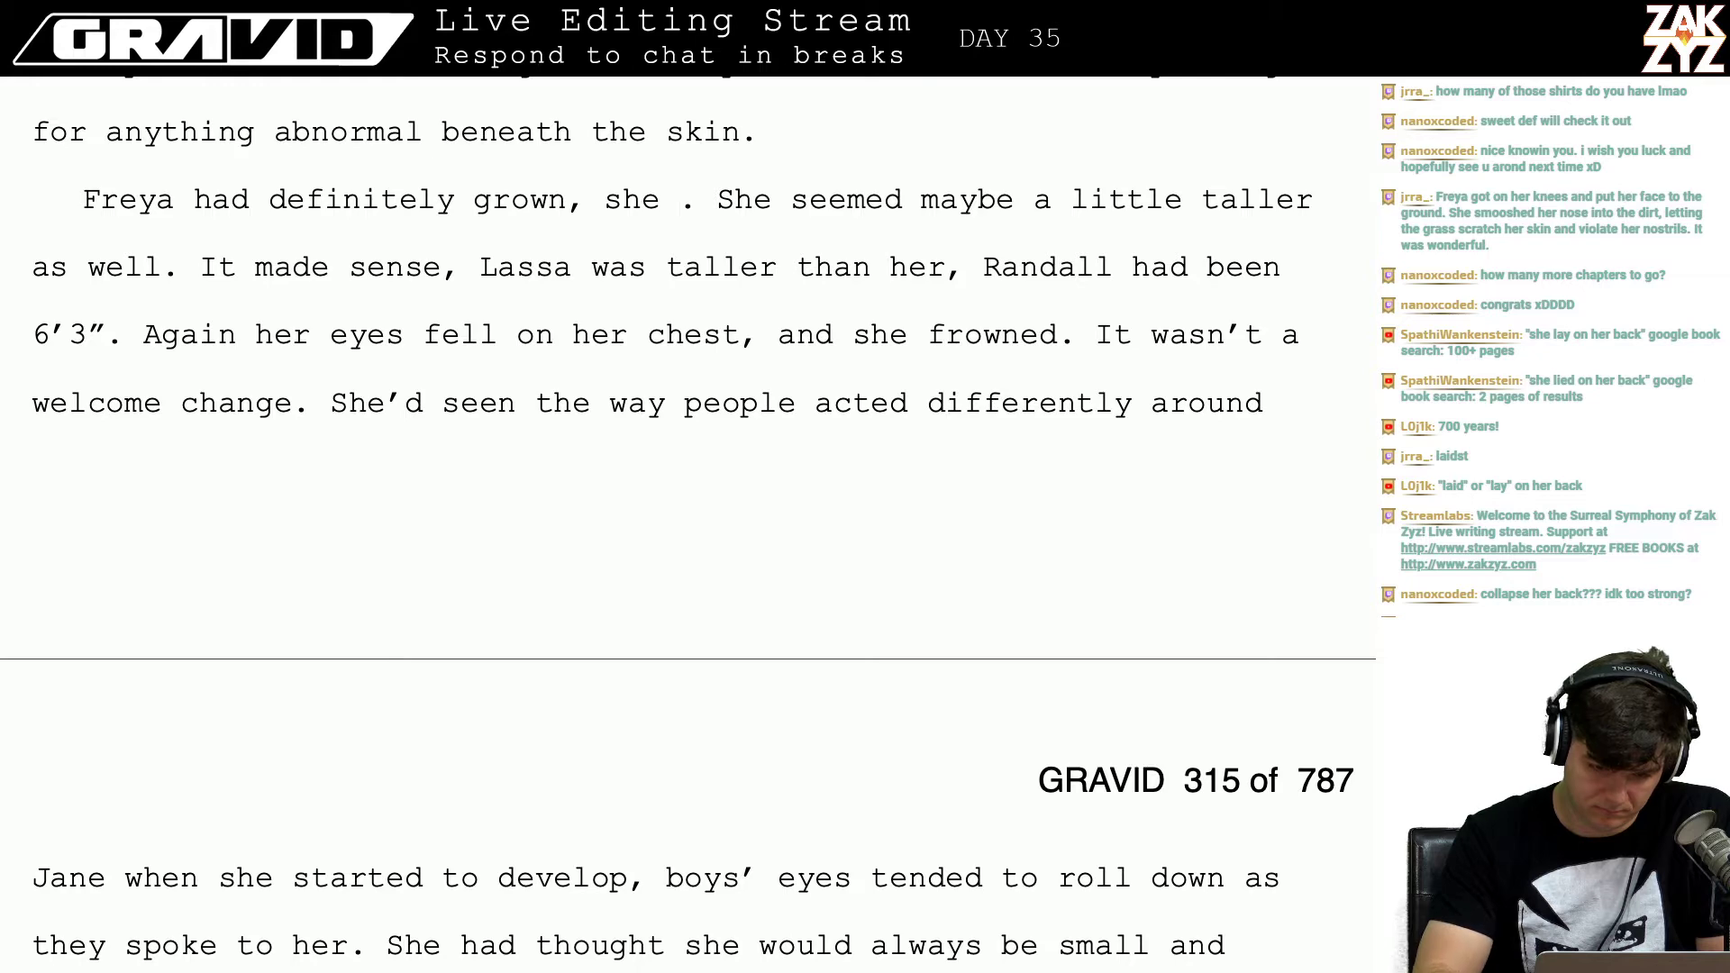
type("felt taller.")
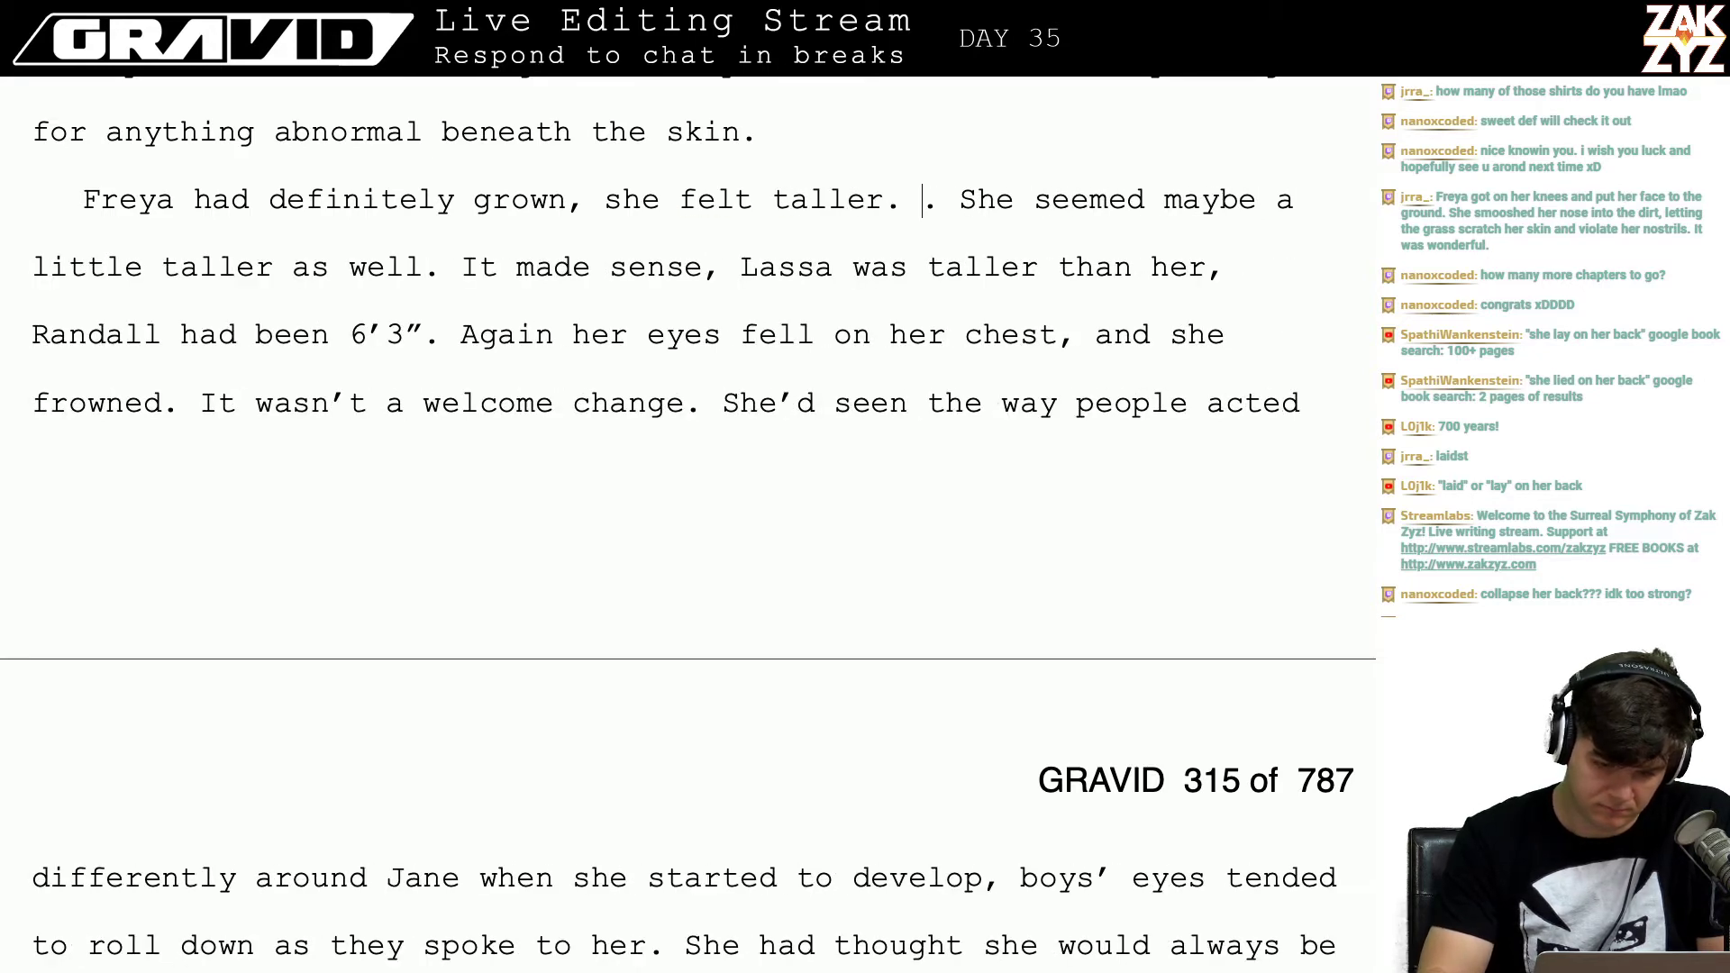
key("shift+Down")
key("shift+Up")
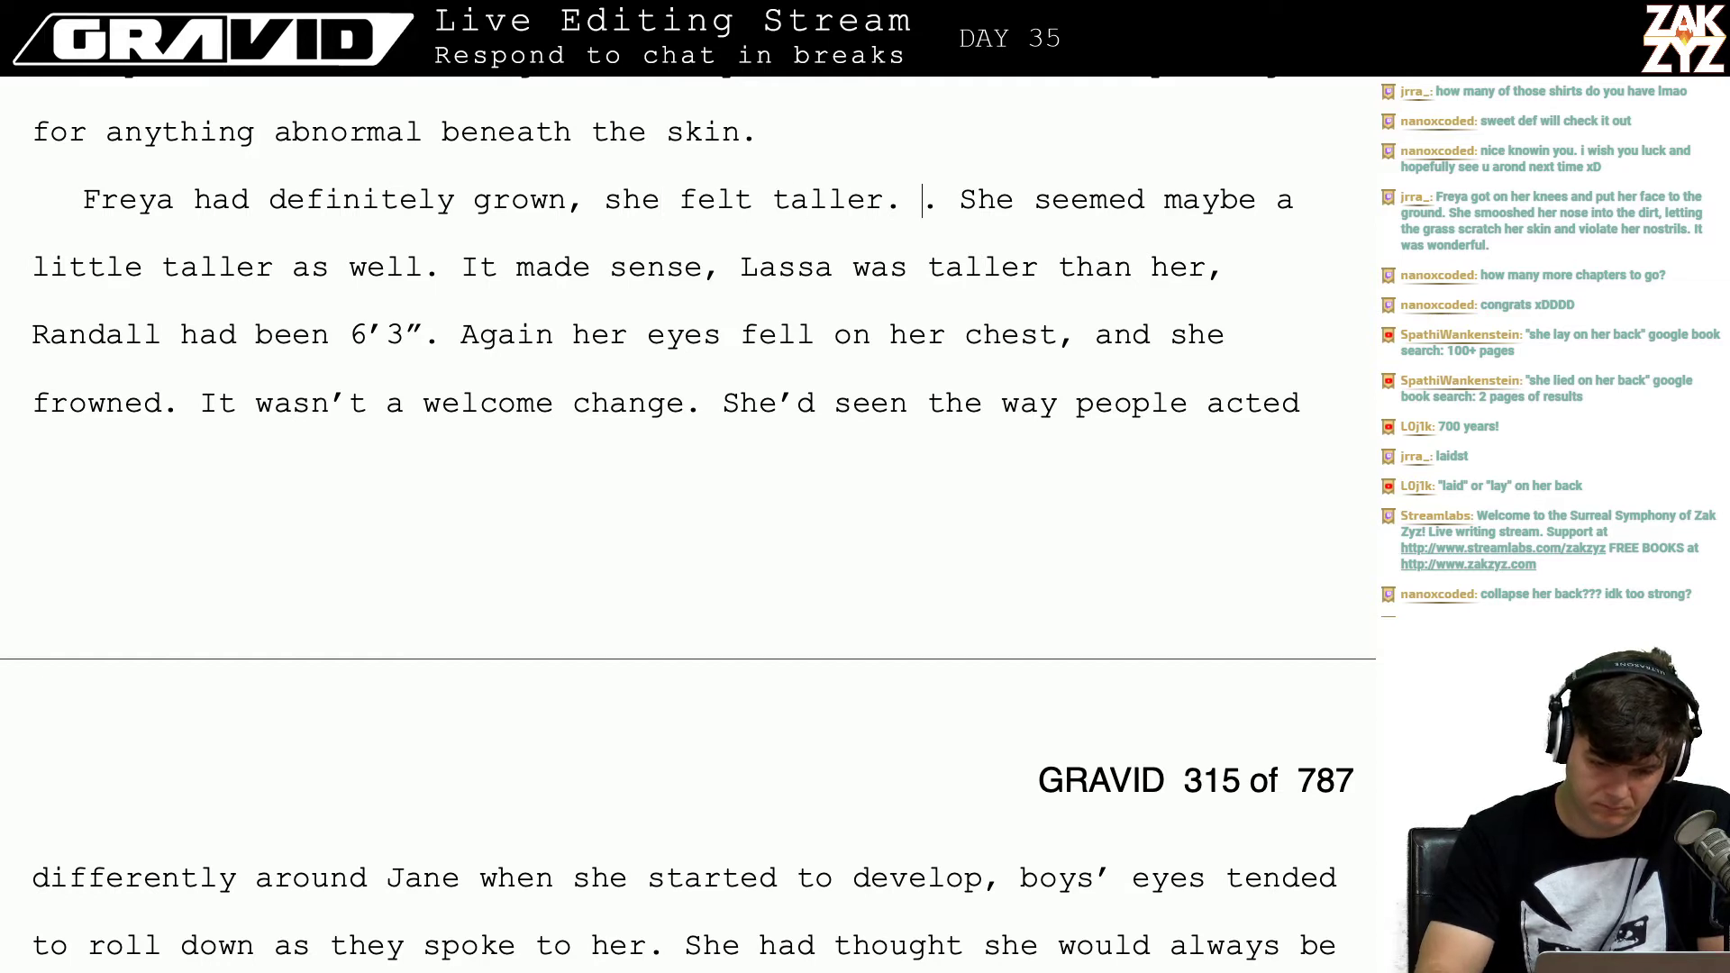
key("BackSpace")
key("BackSpace")
key("BackSpace")
key("BackSpace")
key("BackSpace")
key("BackSpace")
key("BackSpace")
key("BackSpace")
key("BackSpace")
key("BackSpace")
key("BackSpace")
key("BackSpace")
key("BackSpace")
key("BackSpace")
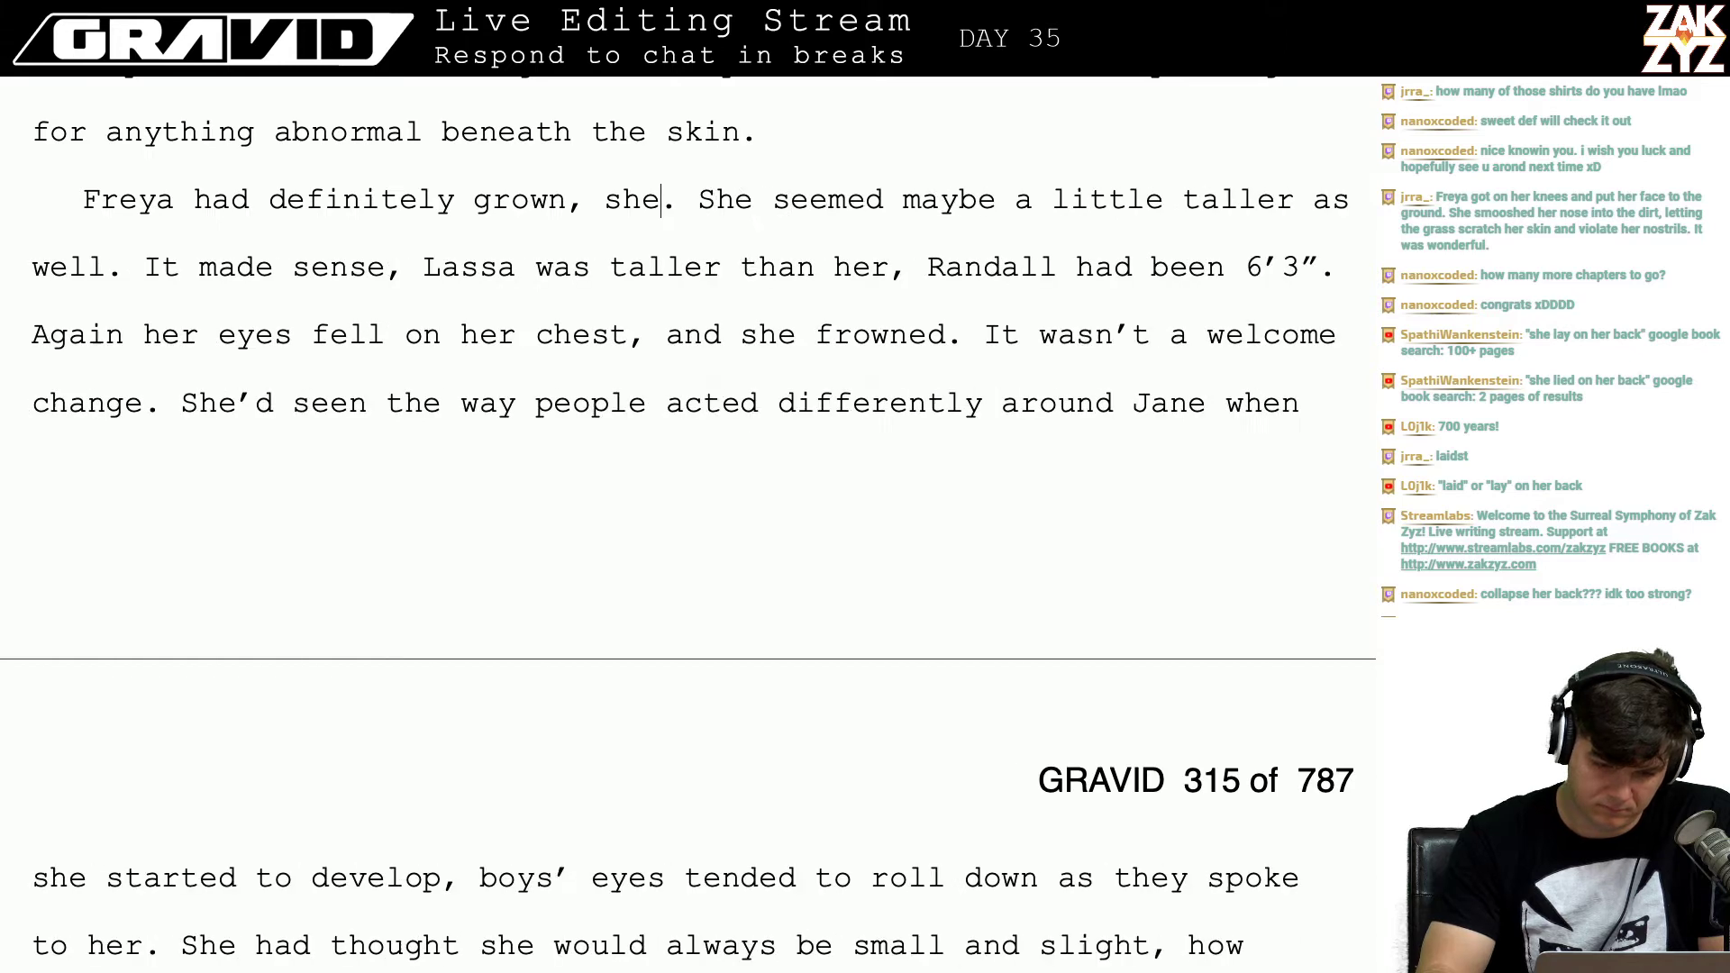
key("BackSpace")
key("BackSpace")
key("BackSpace")
key("BackSpace")
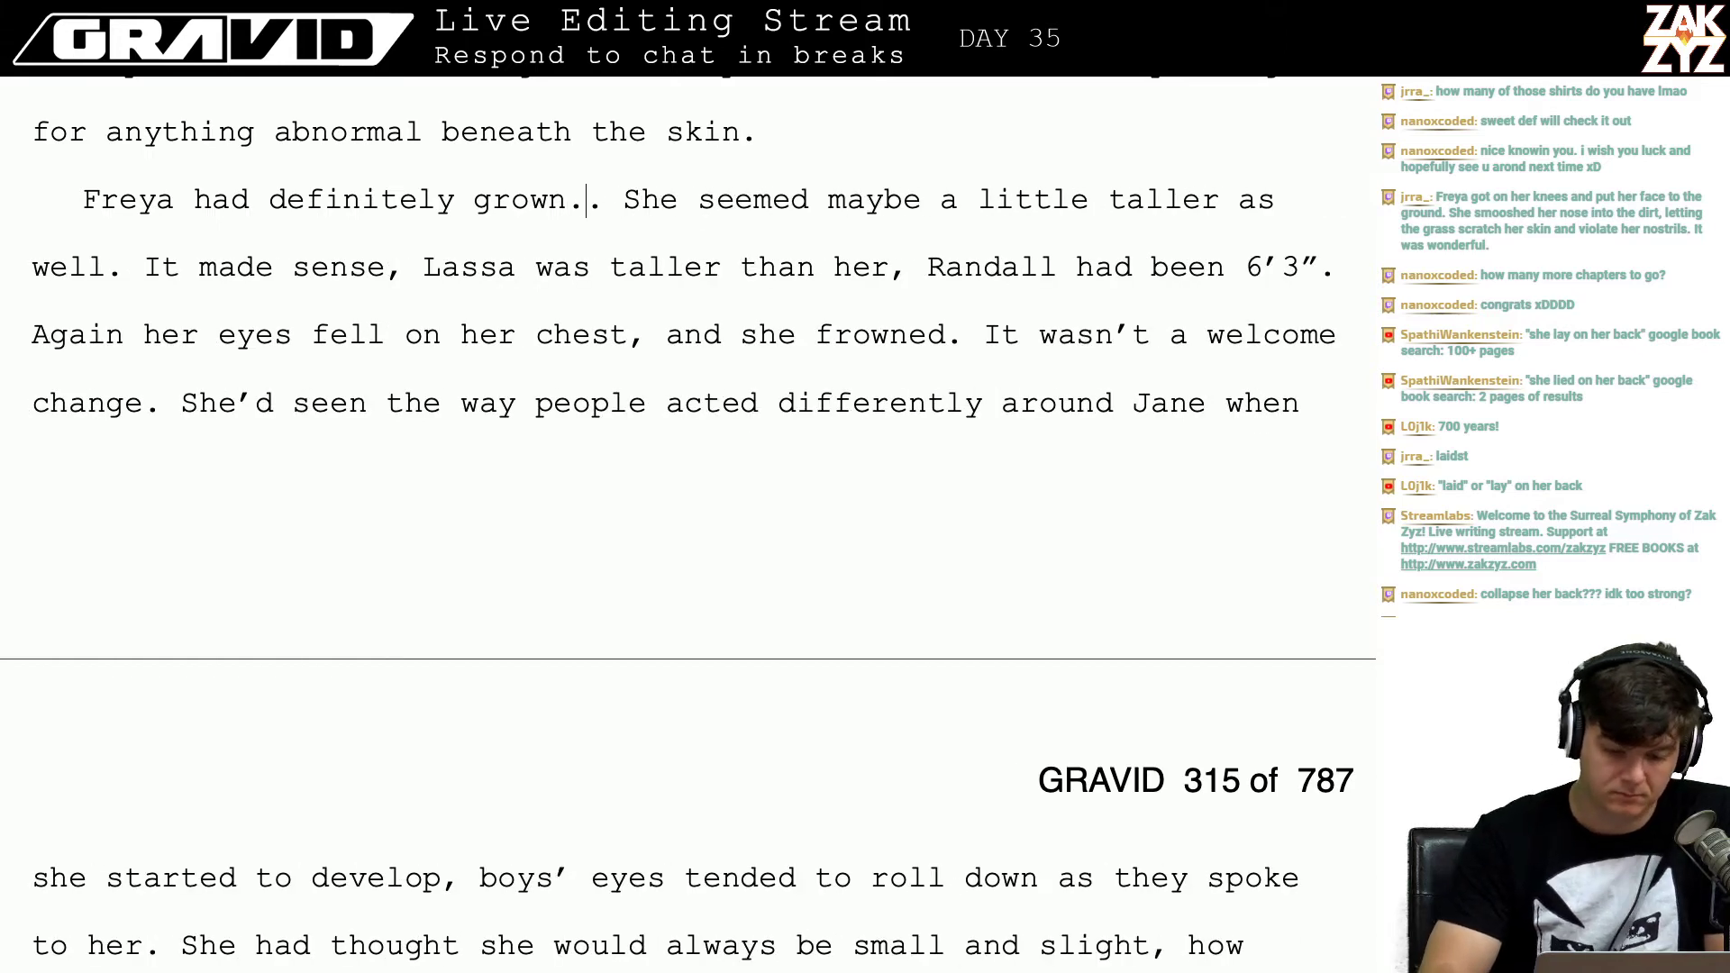
Step: Extend "Freya had definitely grown" with ", and it made sense." and delete the sentence "She seemed maybe a little taller as well."
type("and it made sens")
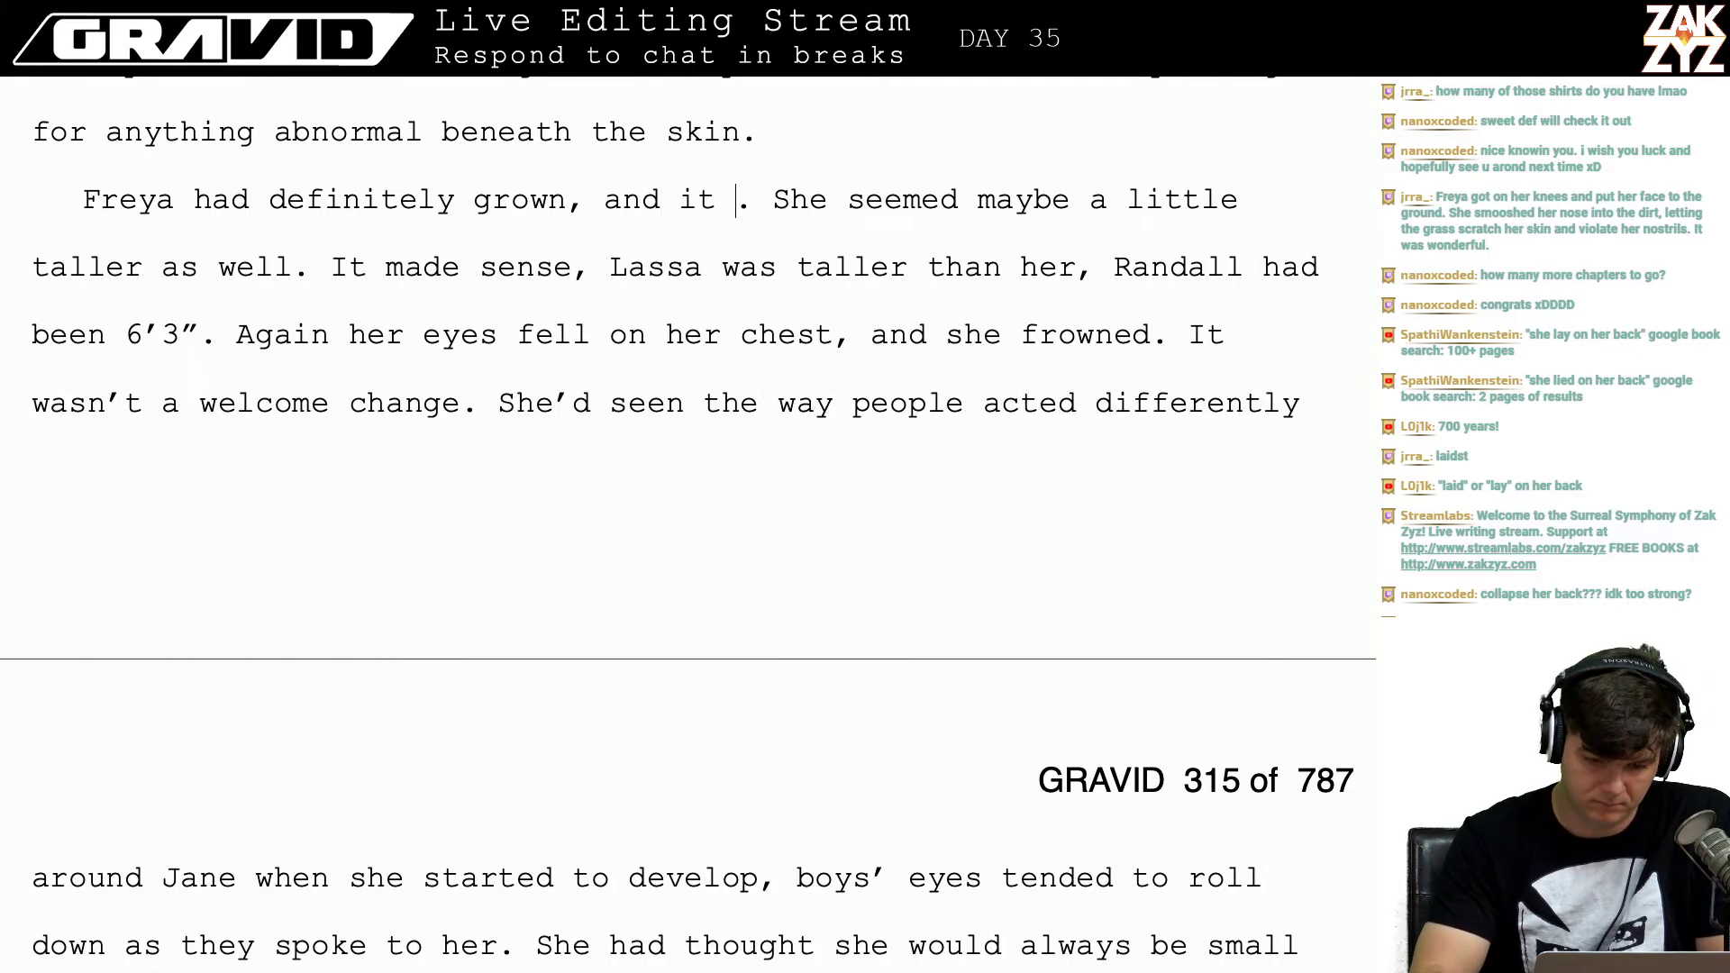
type("e.")
key("shift+Down")
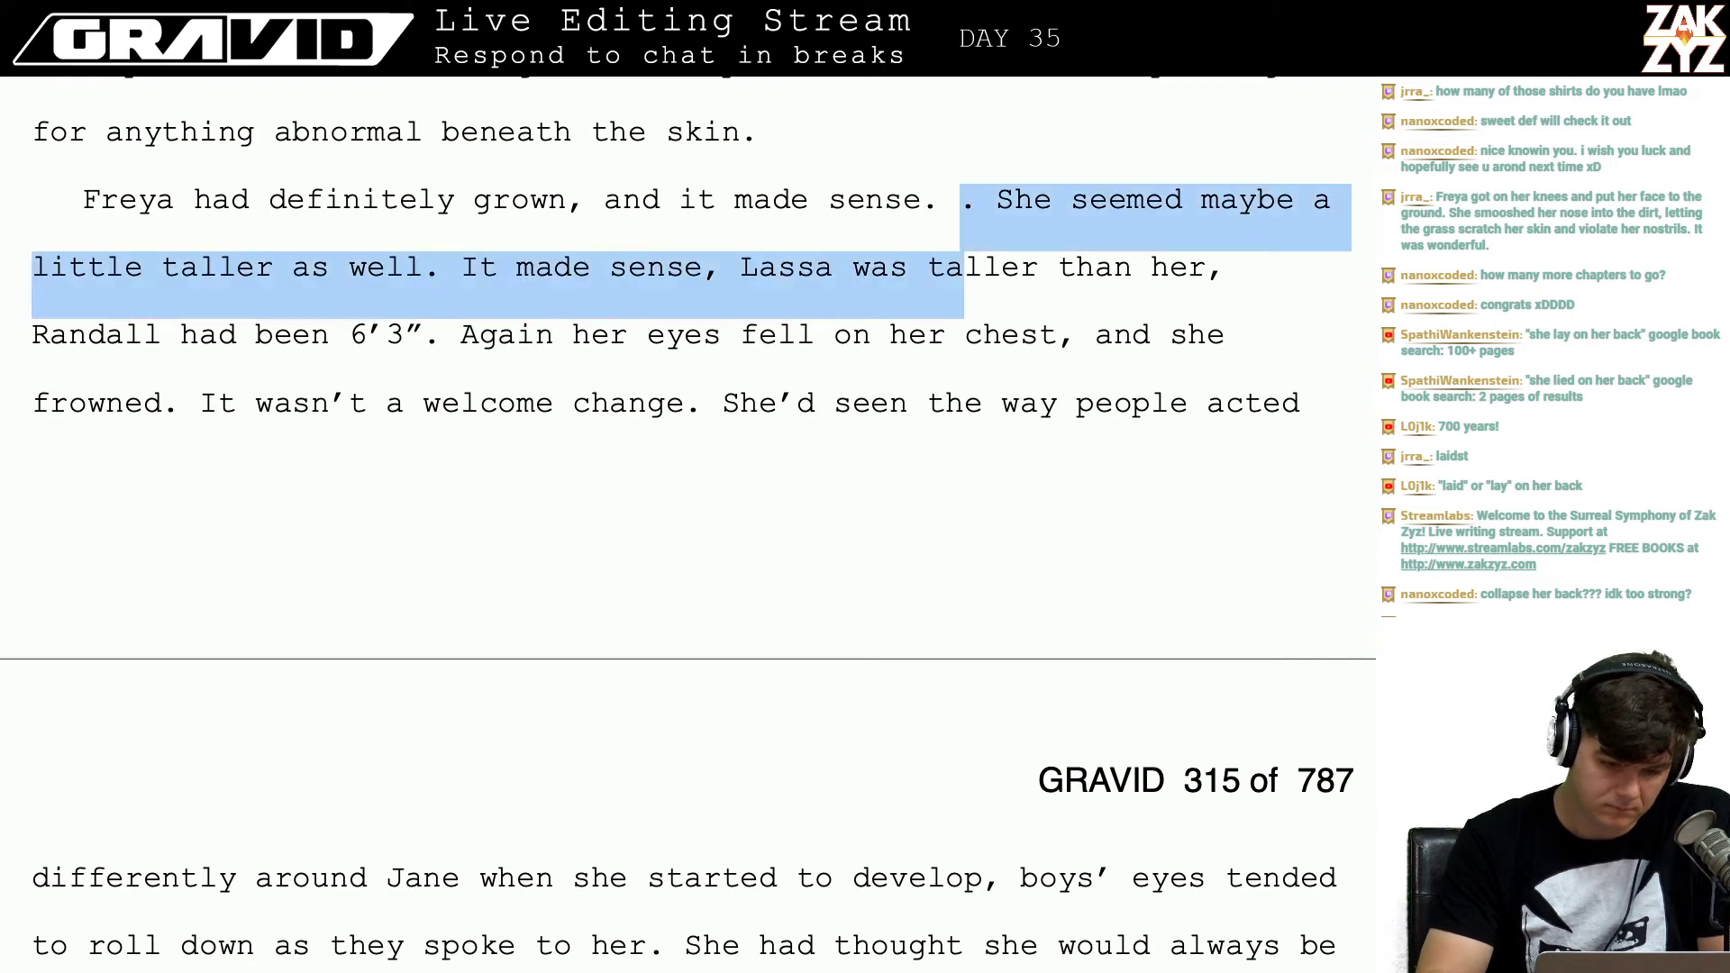
key("shift+Left")
key("shift+Left")
key("shift+Left")
key("shift+Left")
key("shift+Left")
key("shift+Left")
key("shift+Left")
key("shift+Left")
key("shift+Left")
key("shift+Left")
key("shift+Left")
key("shift+Left")
key("shift+Left")
key("shift+Left")
key("shift+Left")
key("shift+Left")
key("shift+Left")
key("shift+Left")
key("shift+Left")
key("shift+Left")
key("shift+Left")
key("shift+Left")
key("shift+Left")
key("shift+Left")
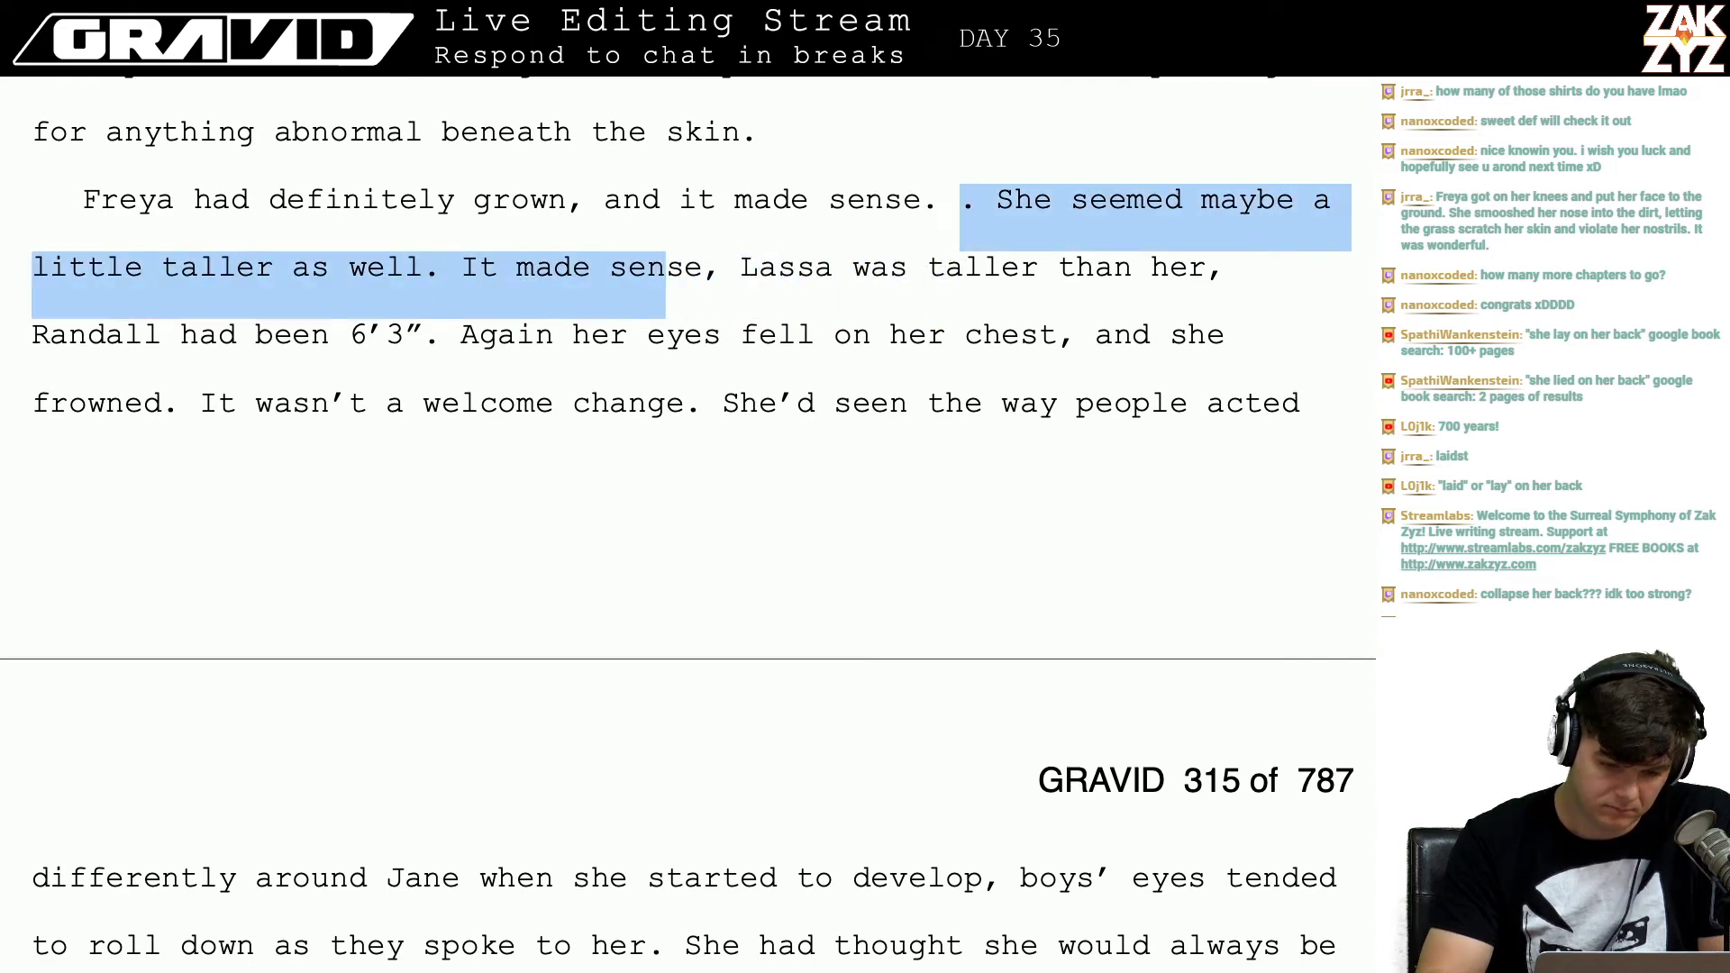
key("BackSpace")
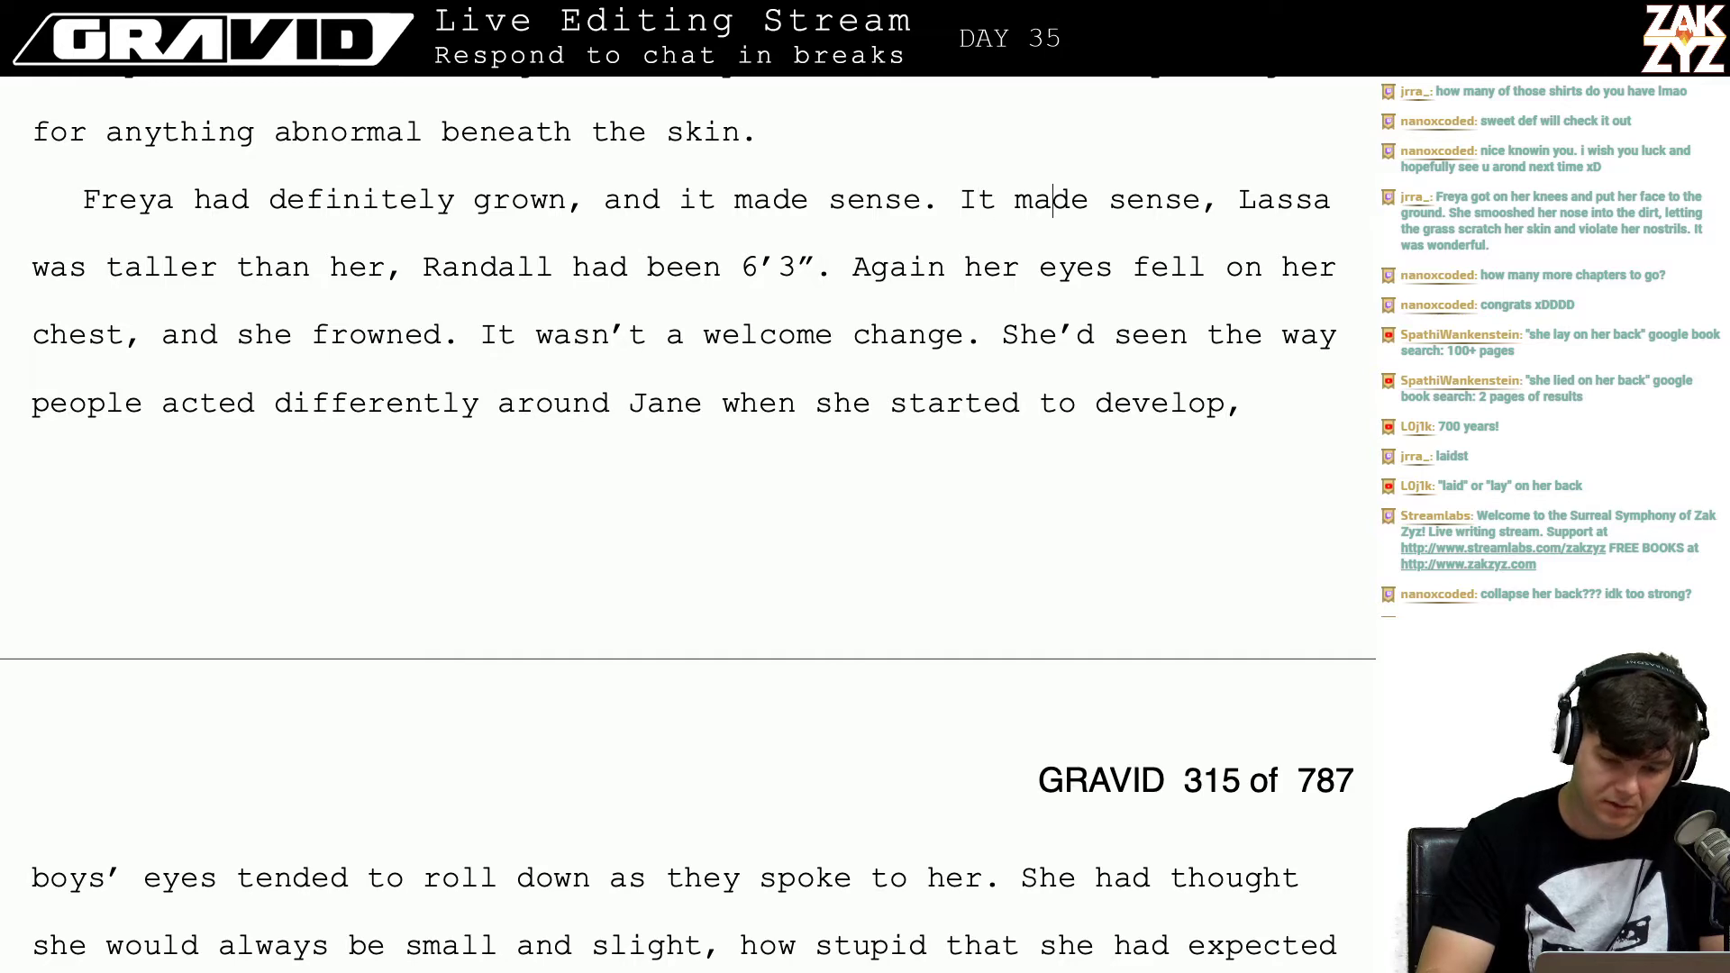
Step: Remove the trailing space after "for anything abnormal beneath the skin." and start a new paragraph below it
key("Right")
key("Right")
key("Up")
key("Up")
key("Up")
key("Down")
key("Down")
key("Down")
key("Right")
key("Up")
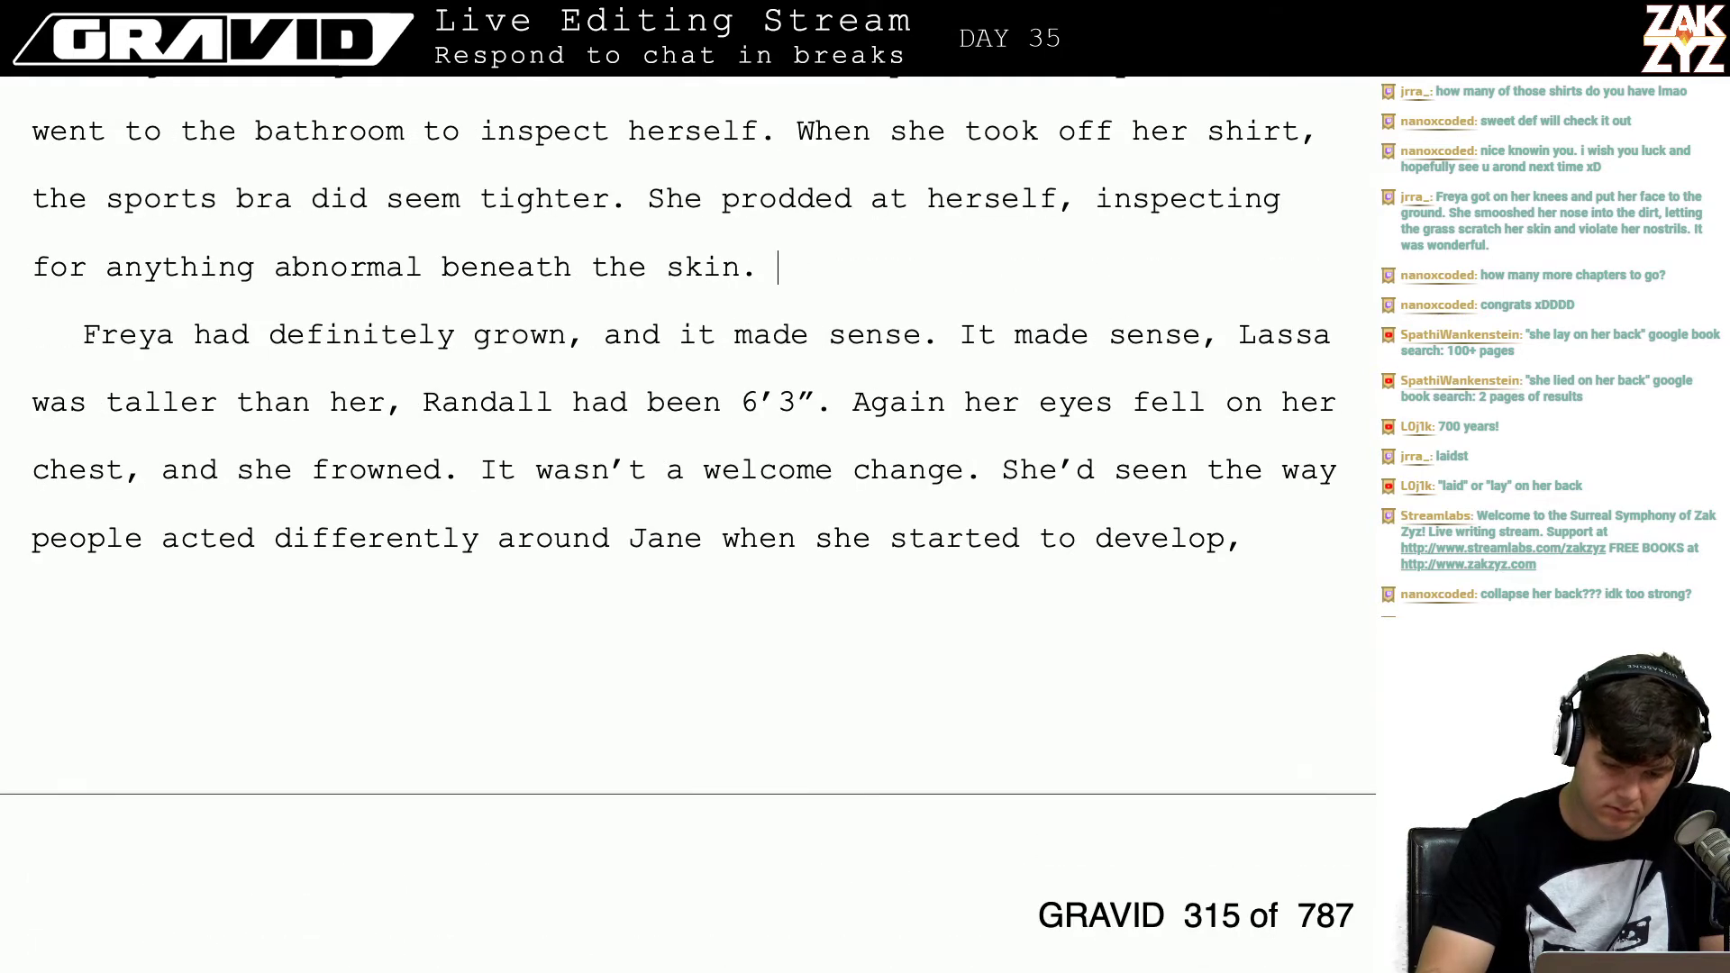
key("Right")
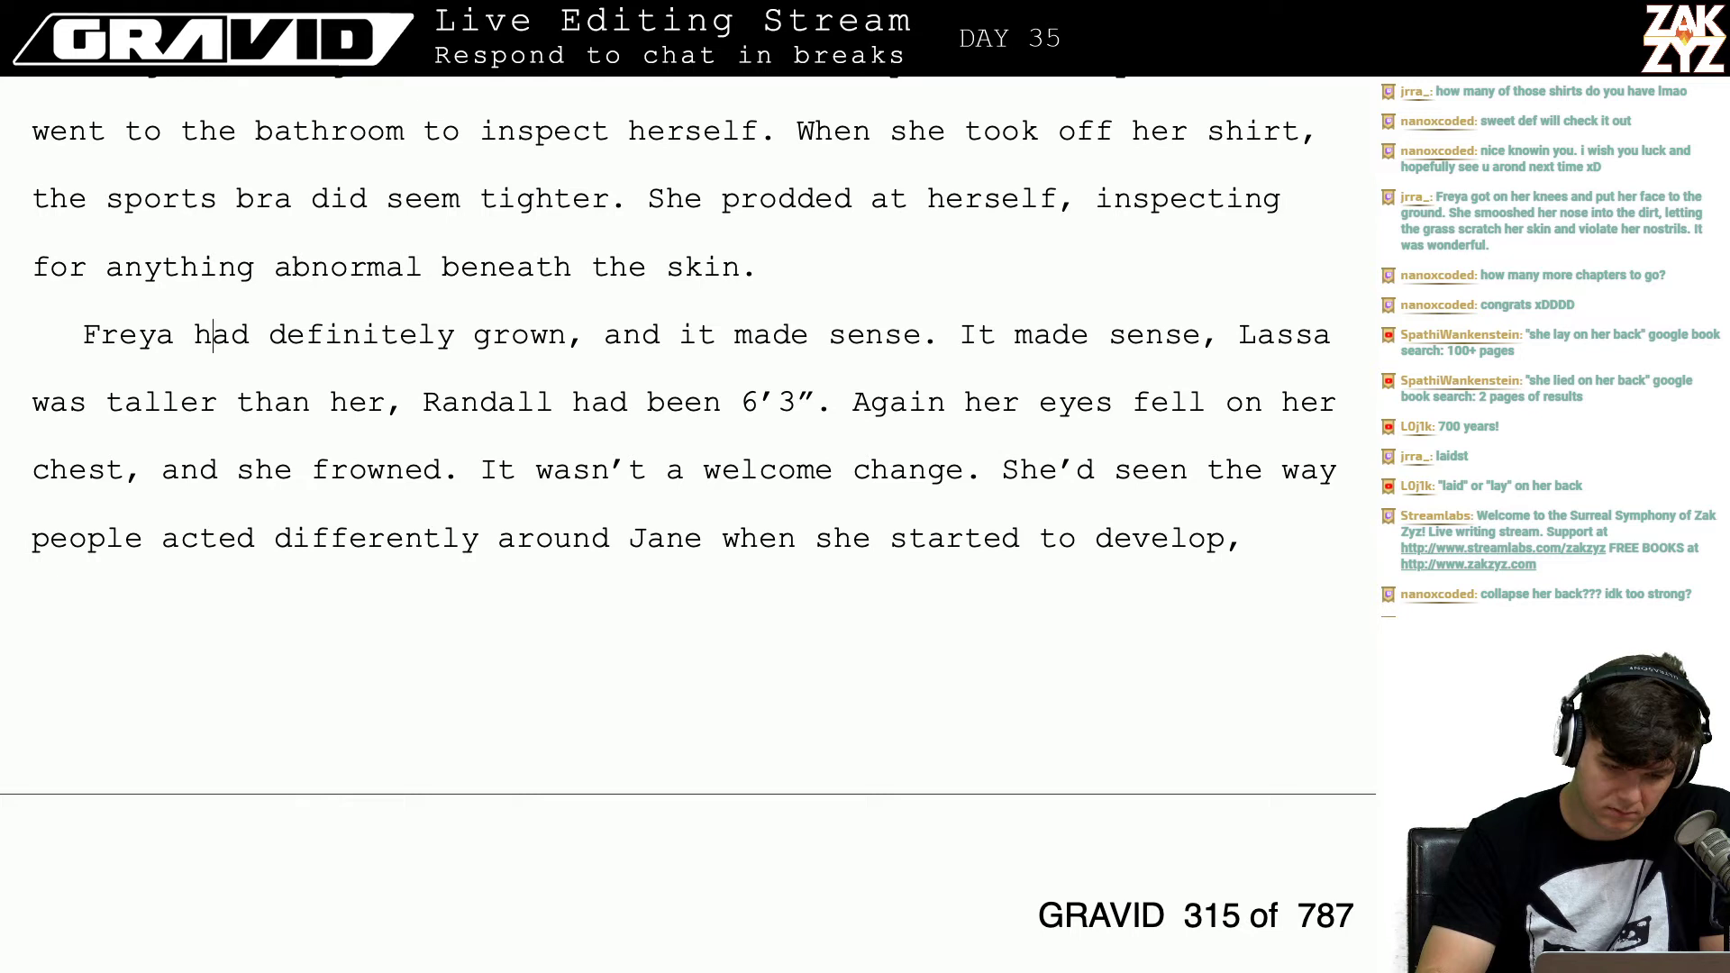
left_click(195, 335)
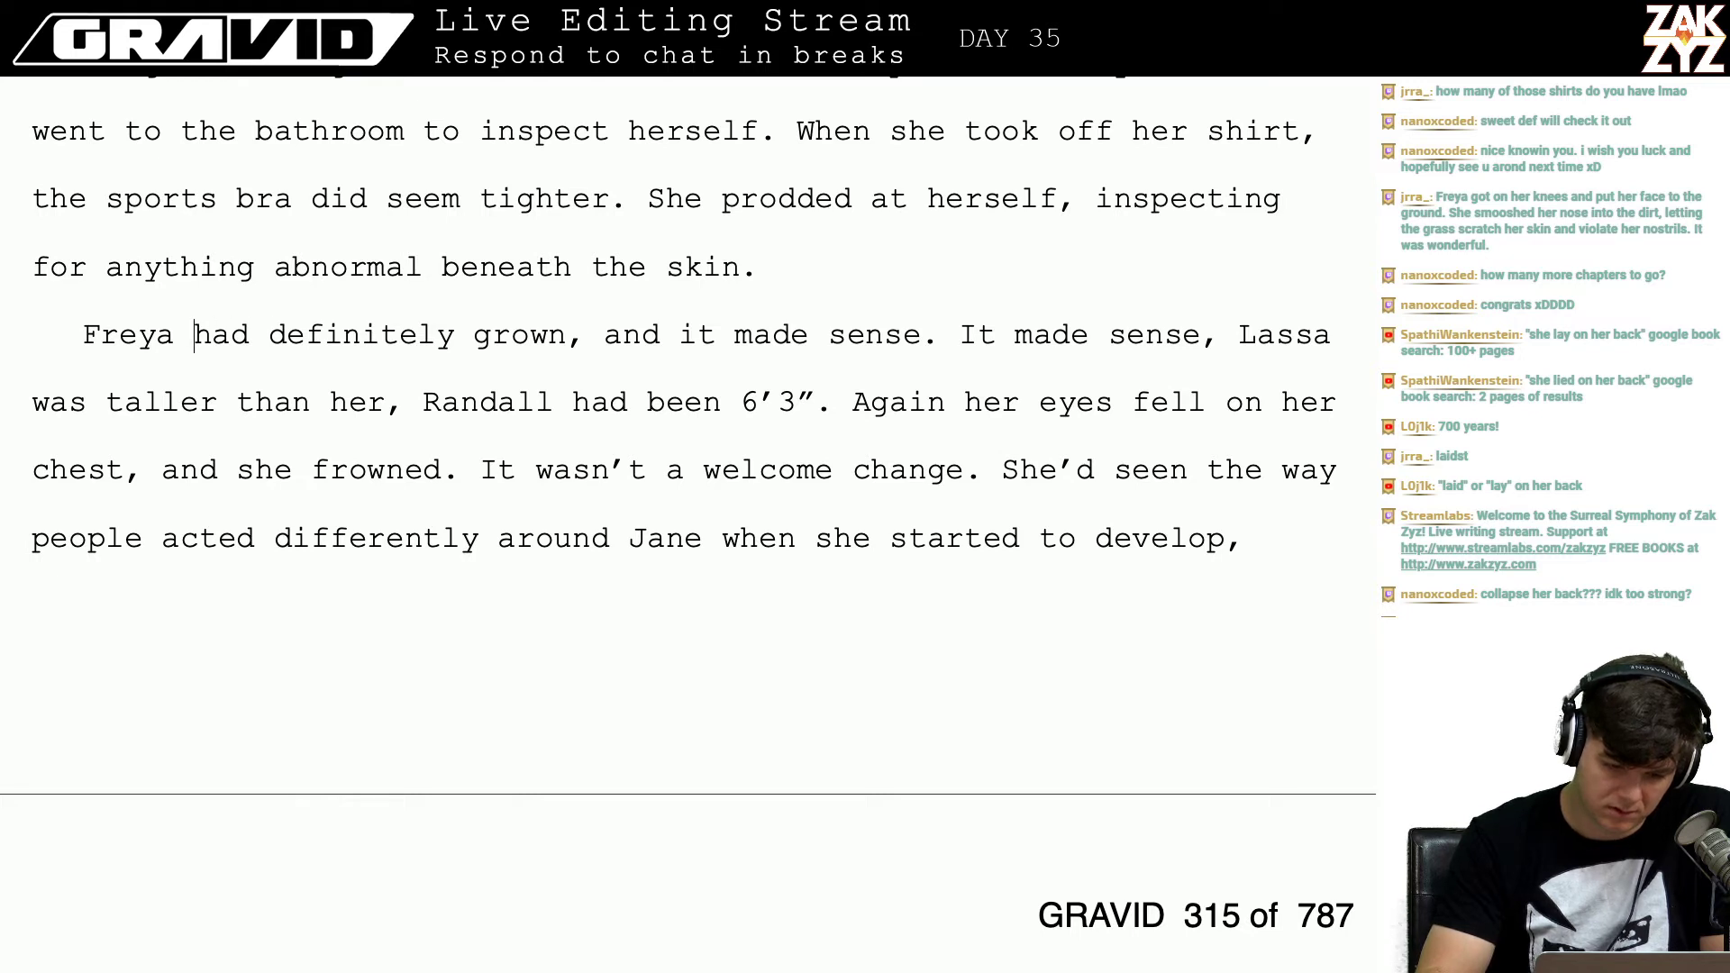
key("Left")
key("Left")
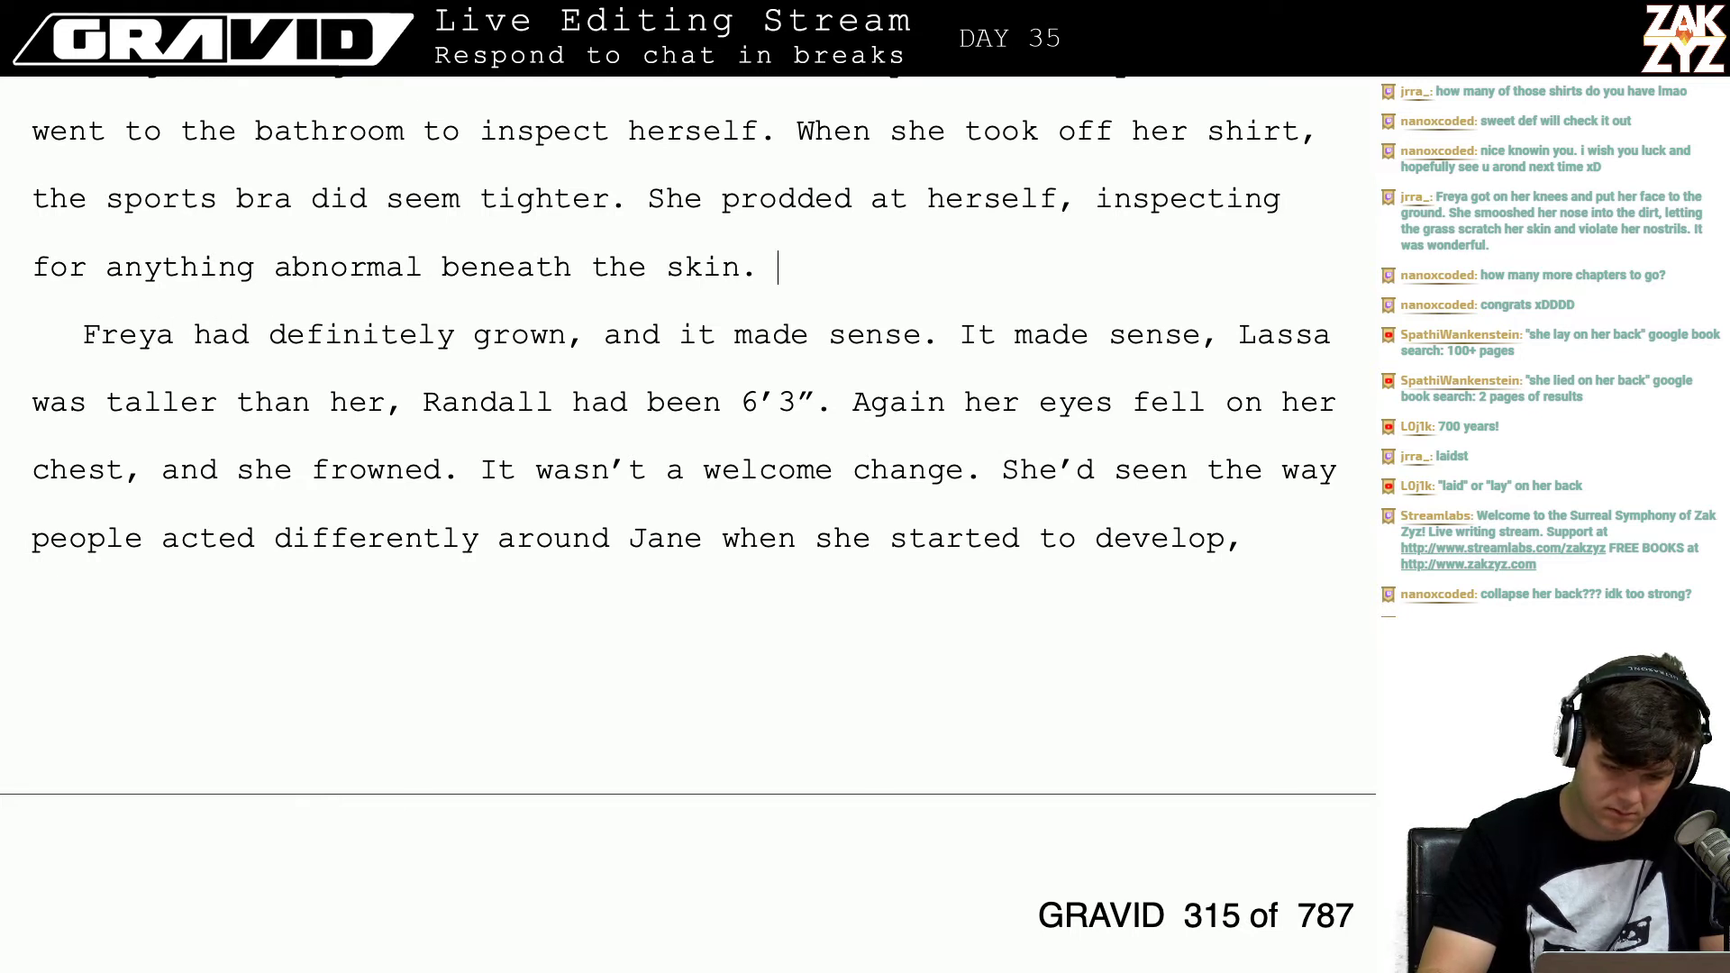
key("Right")
key("Left")
key("Left")
key("Right")
key("BackSpace")
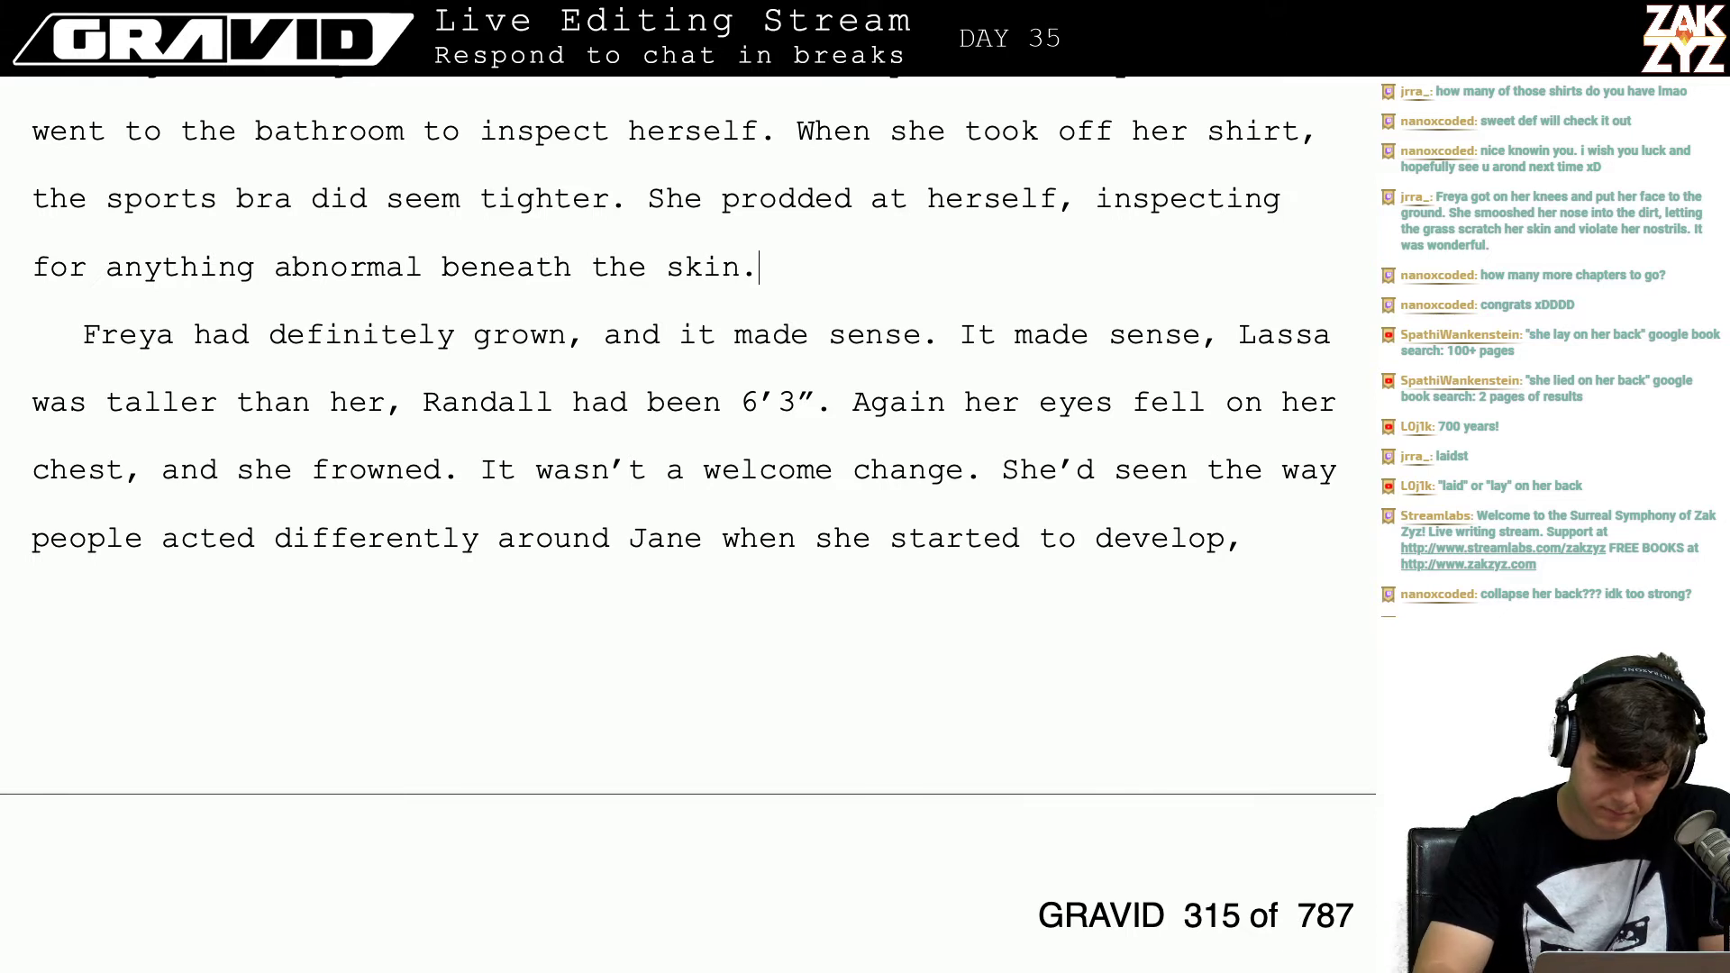
key("Return")
type("She seemed a little a")
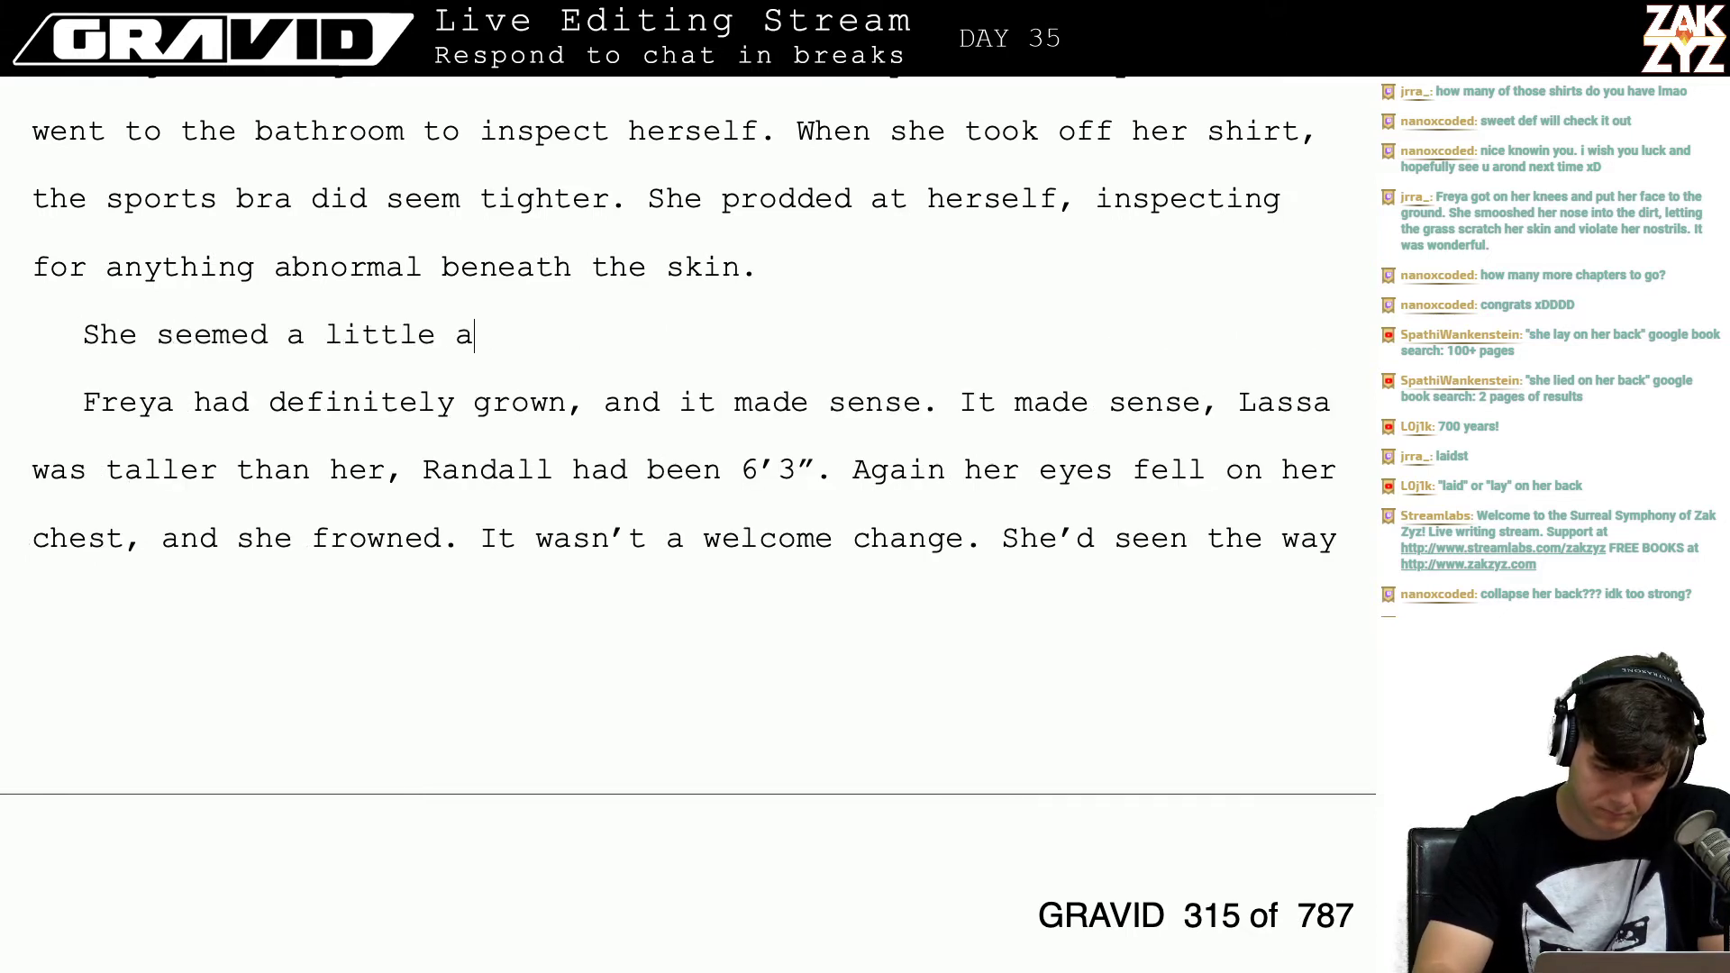
key("BackSpace")
type("taller ")
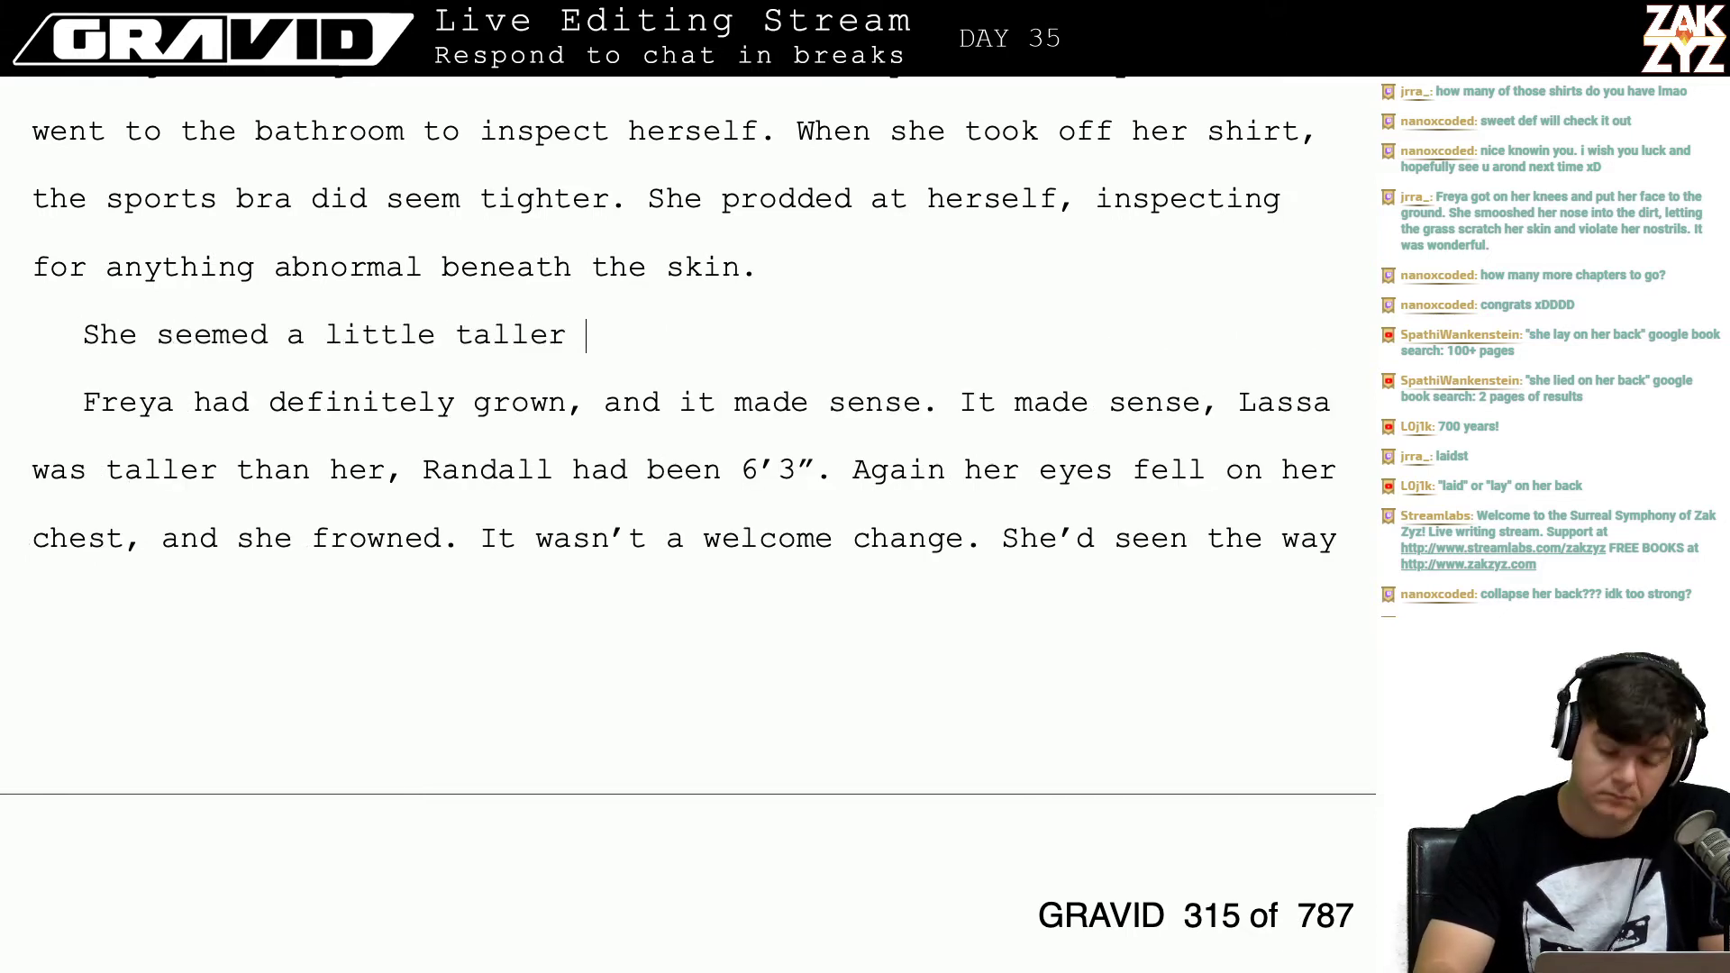
type("than the last time")
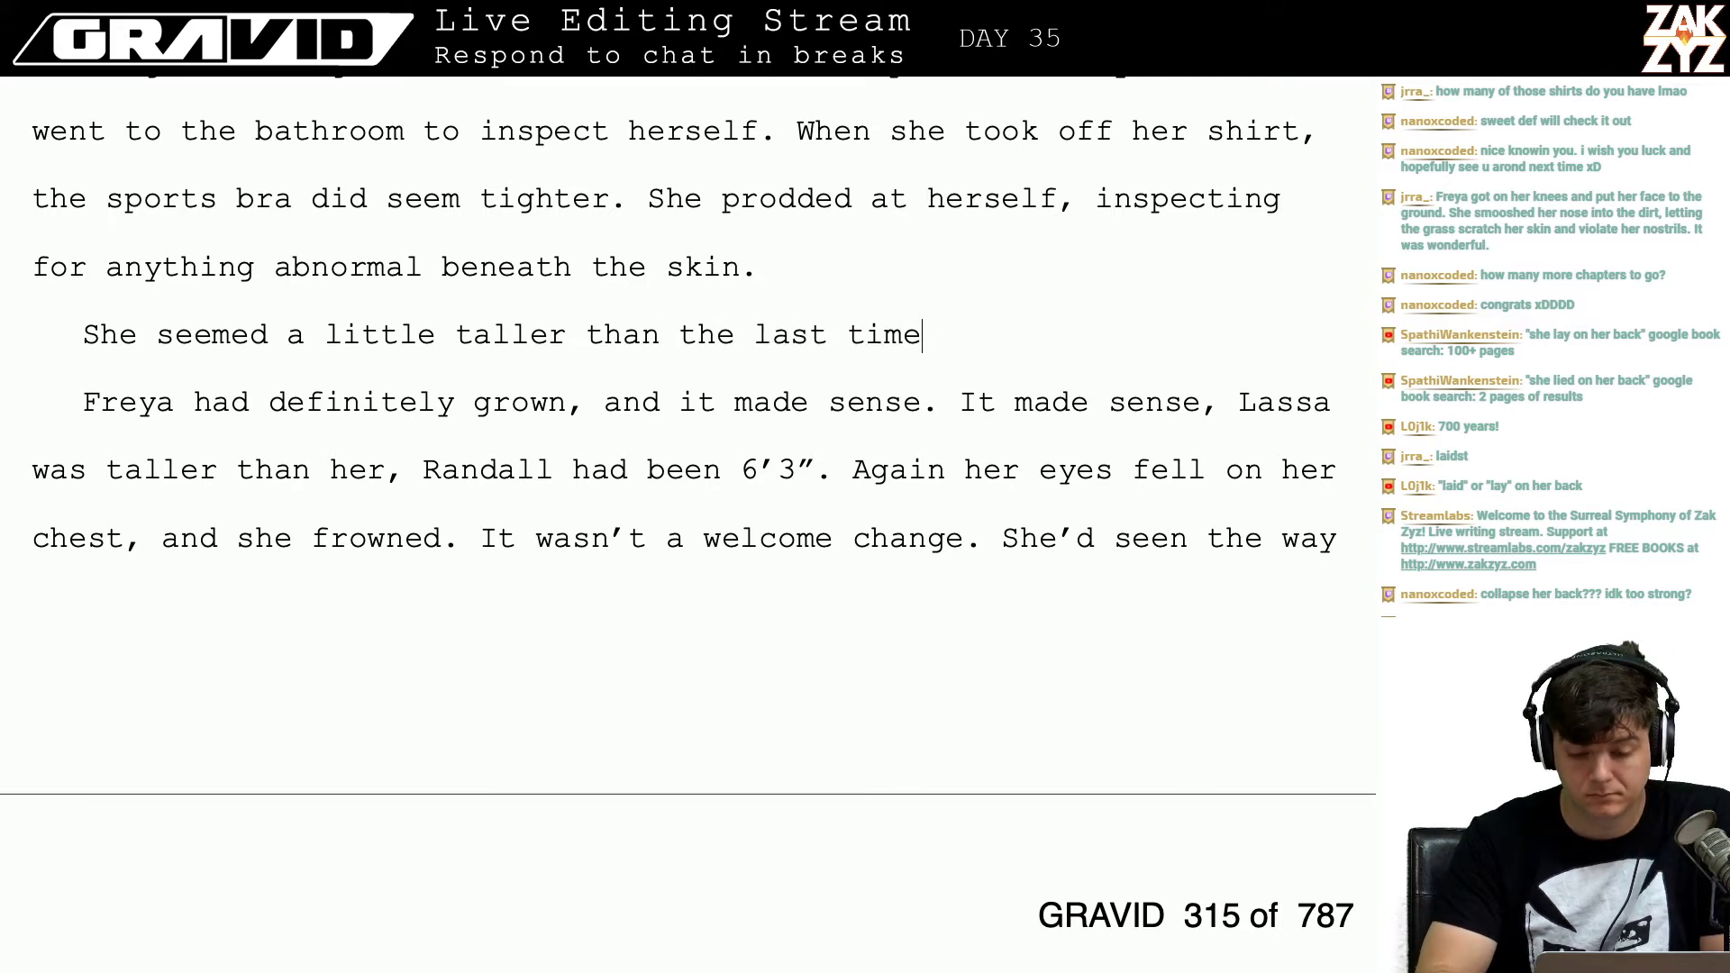
type(" she'd")
key("BackSpace")
key("BackSpace")
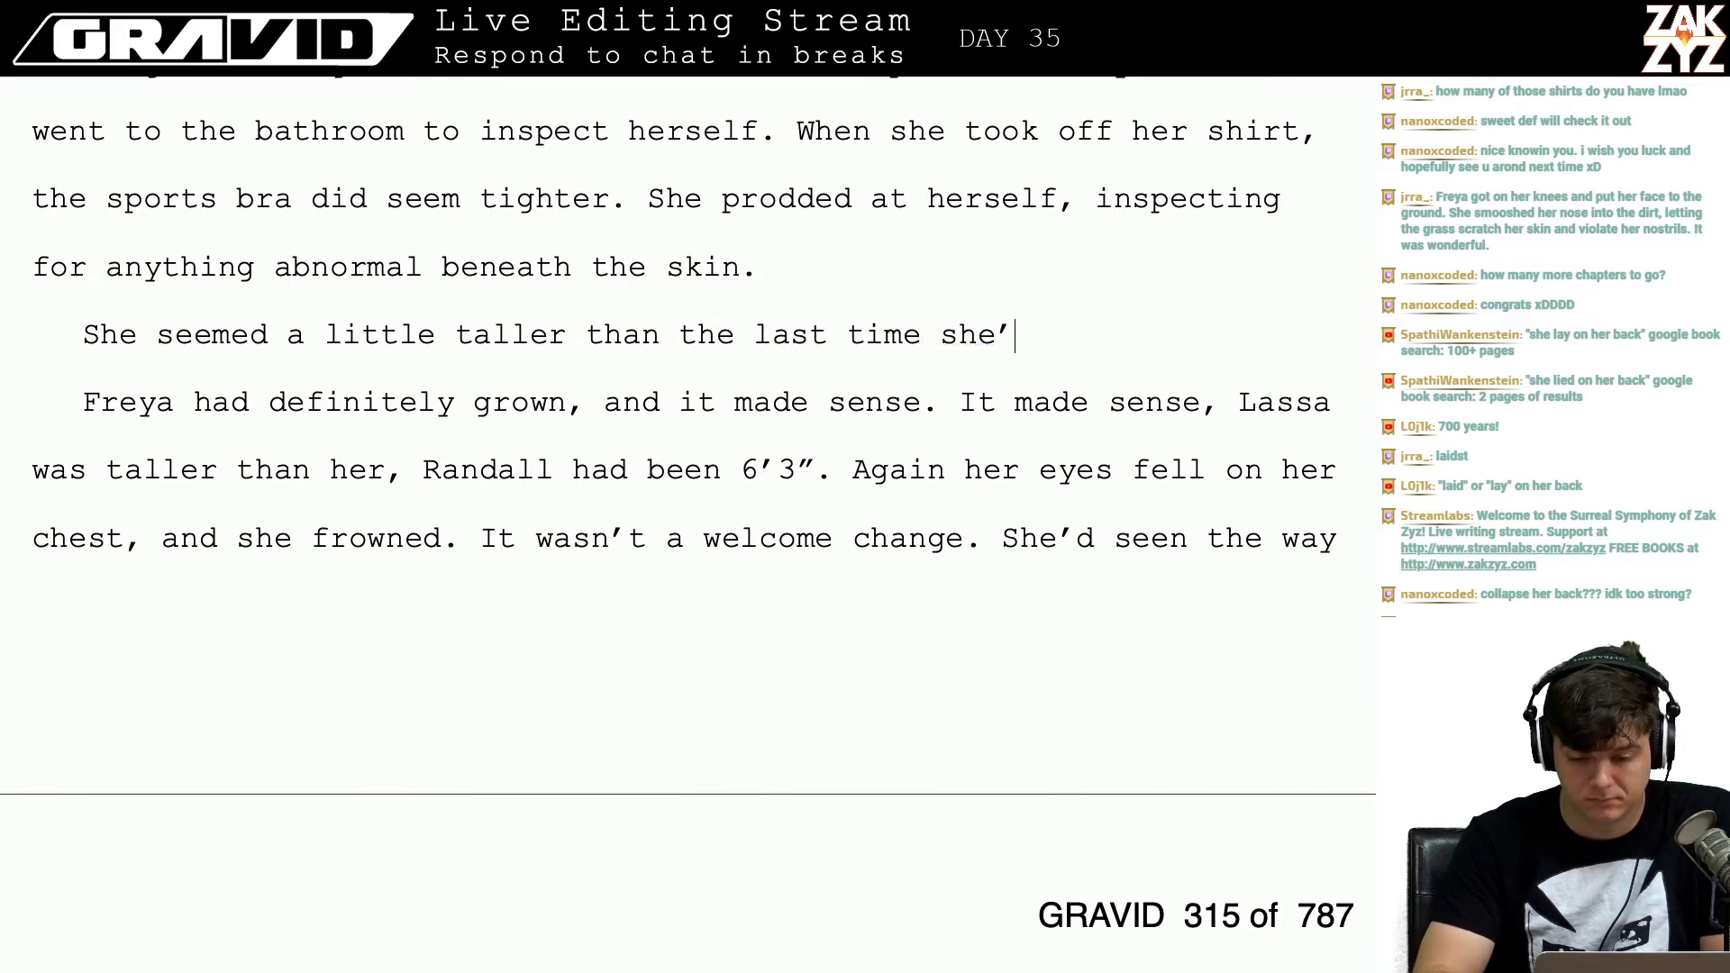
type("d looked")
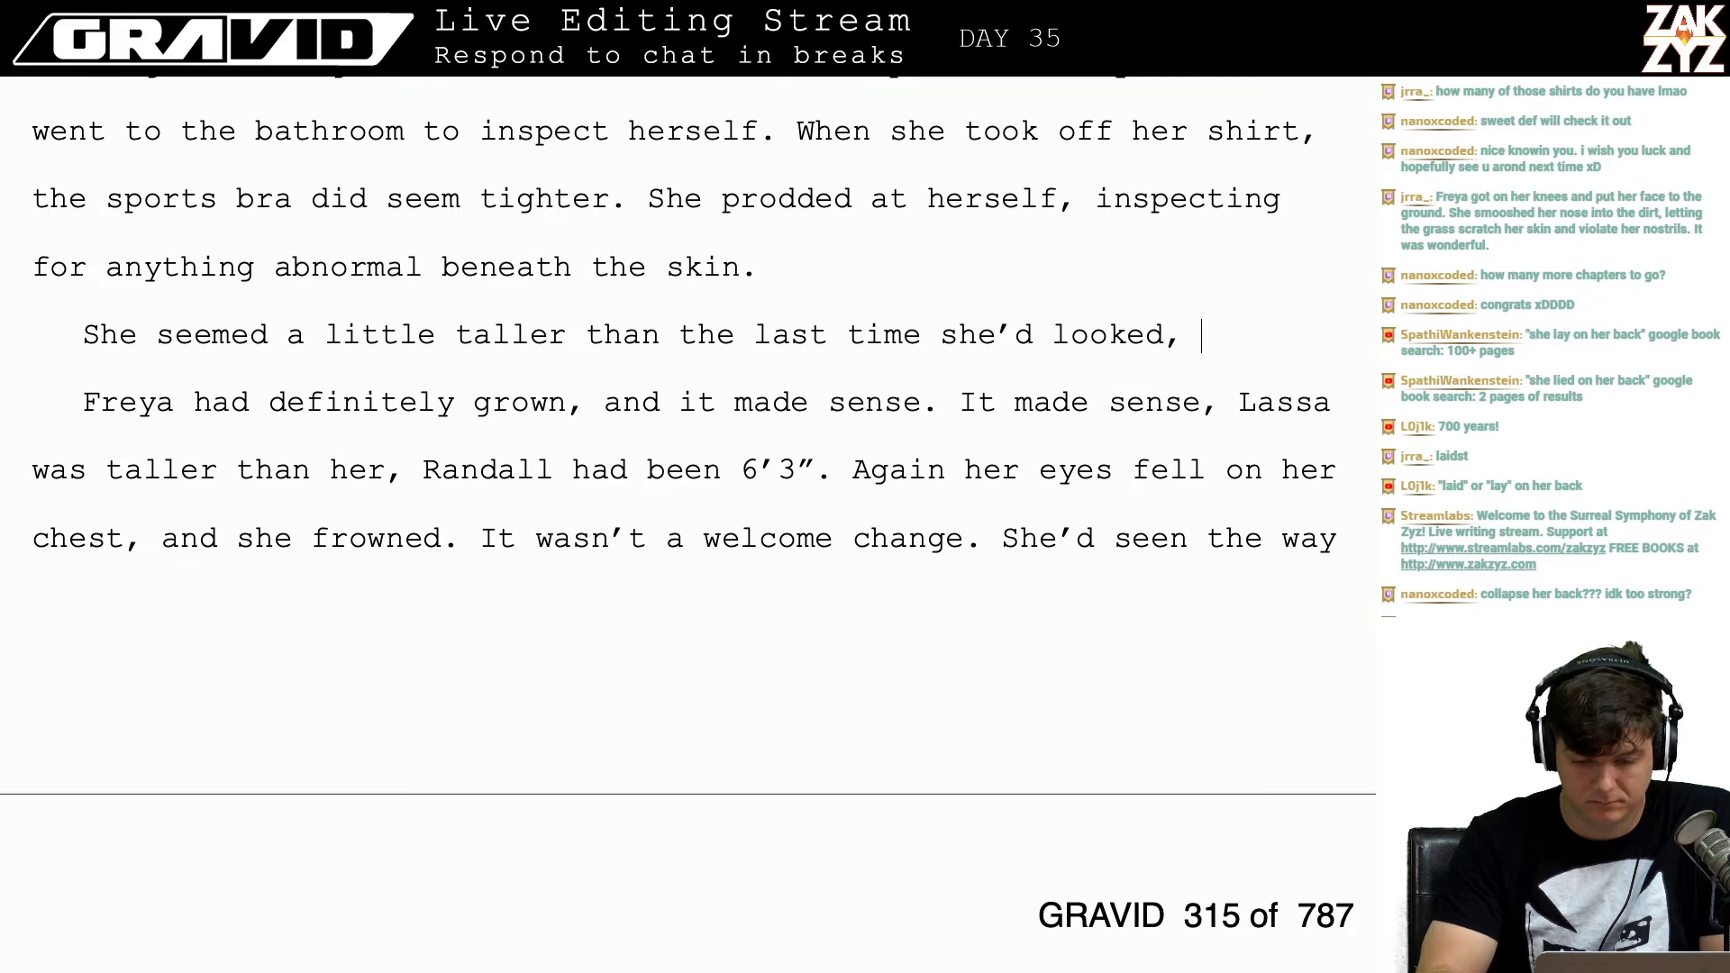
type(",")
key("BackSpace")
key("BackSpace")
key("BackSpace")
key("BackSpace")
key("BackSpace")
key("BackSpace")
key("BackSpace")
key("BackSpace")
key("BackSpace")
key("BackSpace")
key("BackSpace")
key("BackSpace")
key("BackSpace")
key("BackSpace")
key("BackSpace")
key("BackSpace")
key("BackSpace")
key("BackSpace")
key("BackSpace")
key("BackSpace")
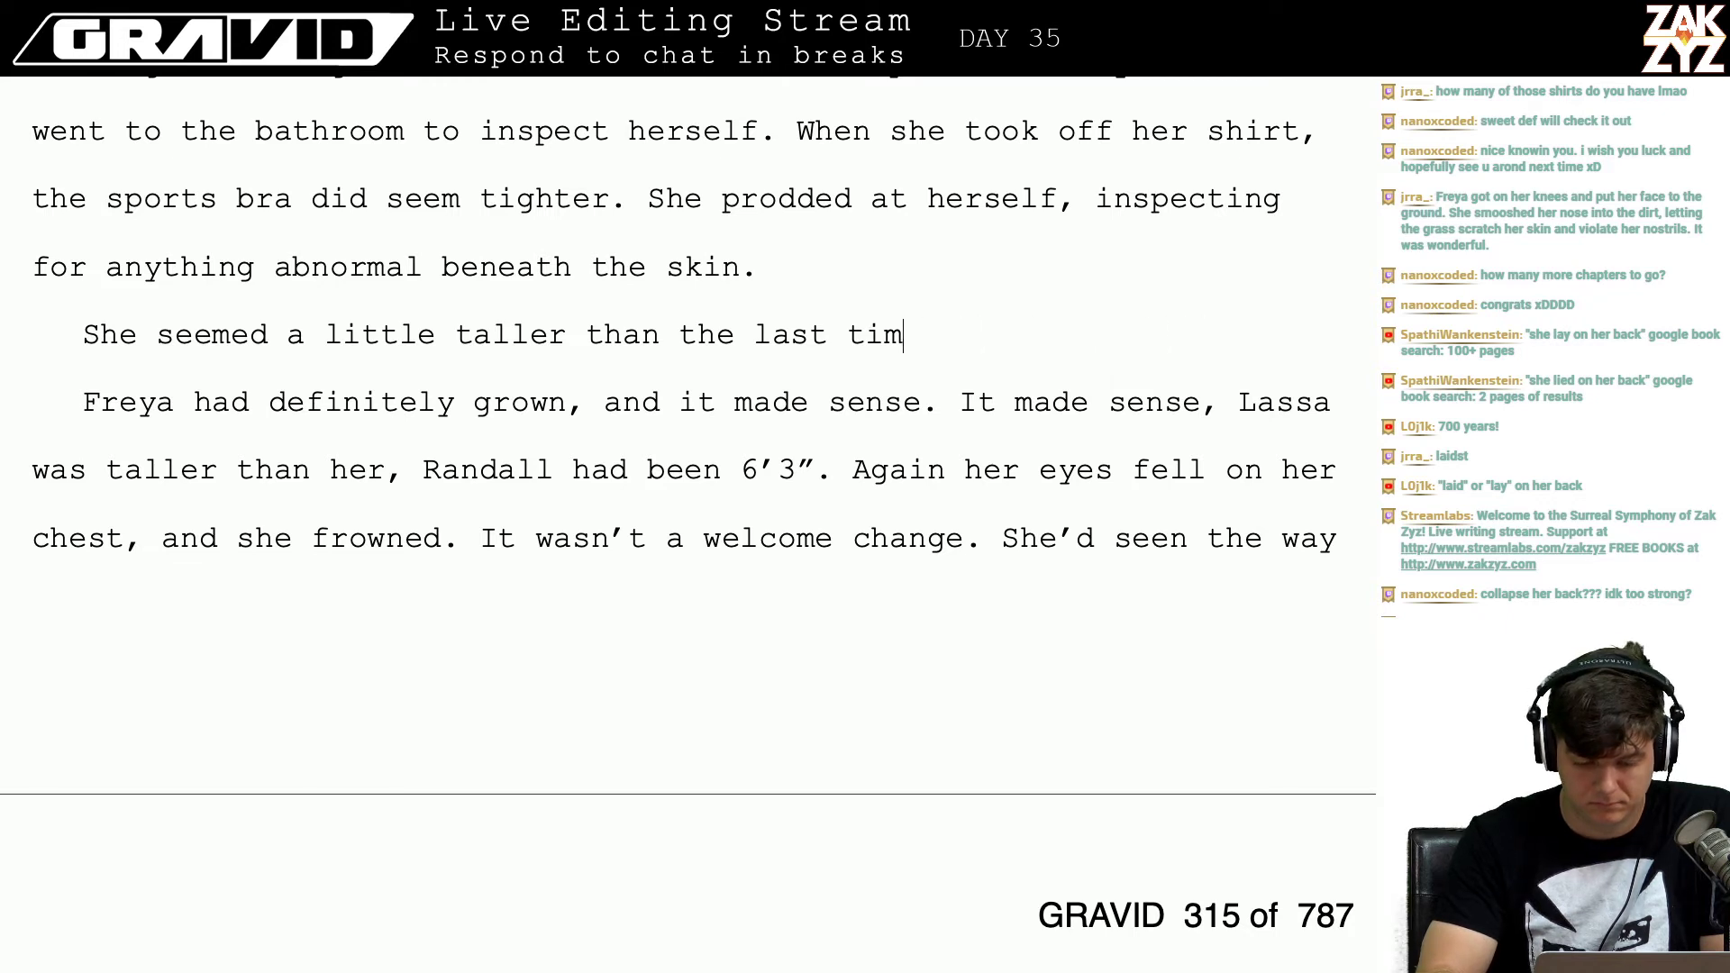
key("BackSpace")
key("BackSpace")
key("BackSpace")
key("BackSpace")
key("BackSpace")
key("BackSpace")
key("BackSpace")
key("BackSpace")
key("BackSpace")
key("BackSpace")
key("BackSpace")
key("BackSpace")
key("BackSpace")
key("BackSpace")
key("BackSpace")
key("BackSpace")
key("BackSpace")
key("BackSpace")
key("BackSpace")
key("BackSpace")
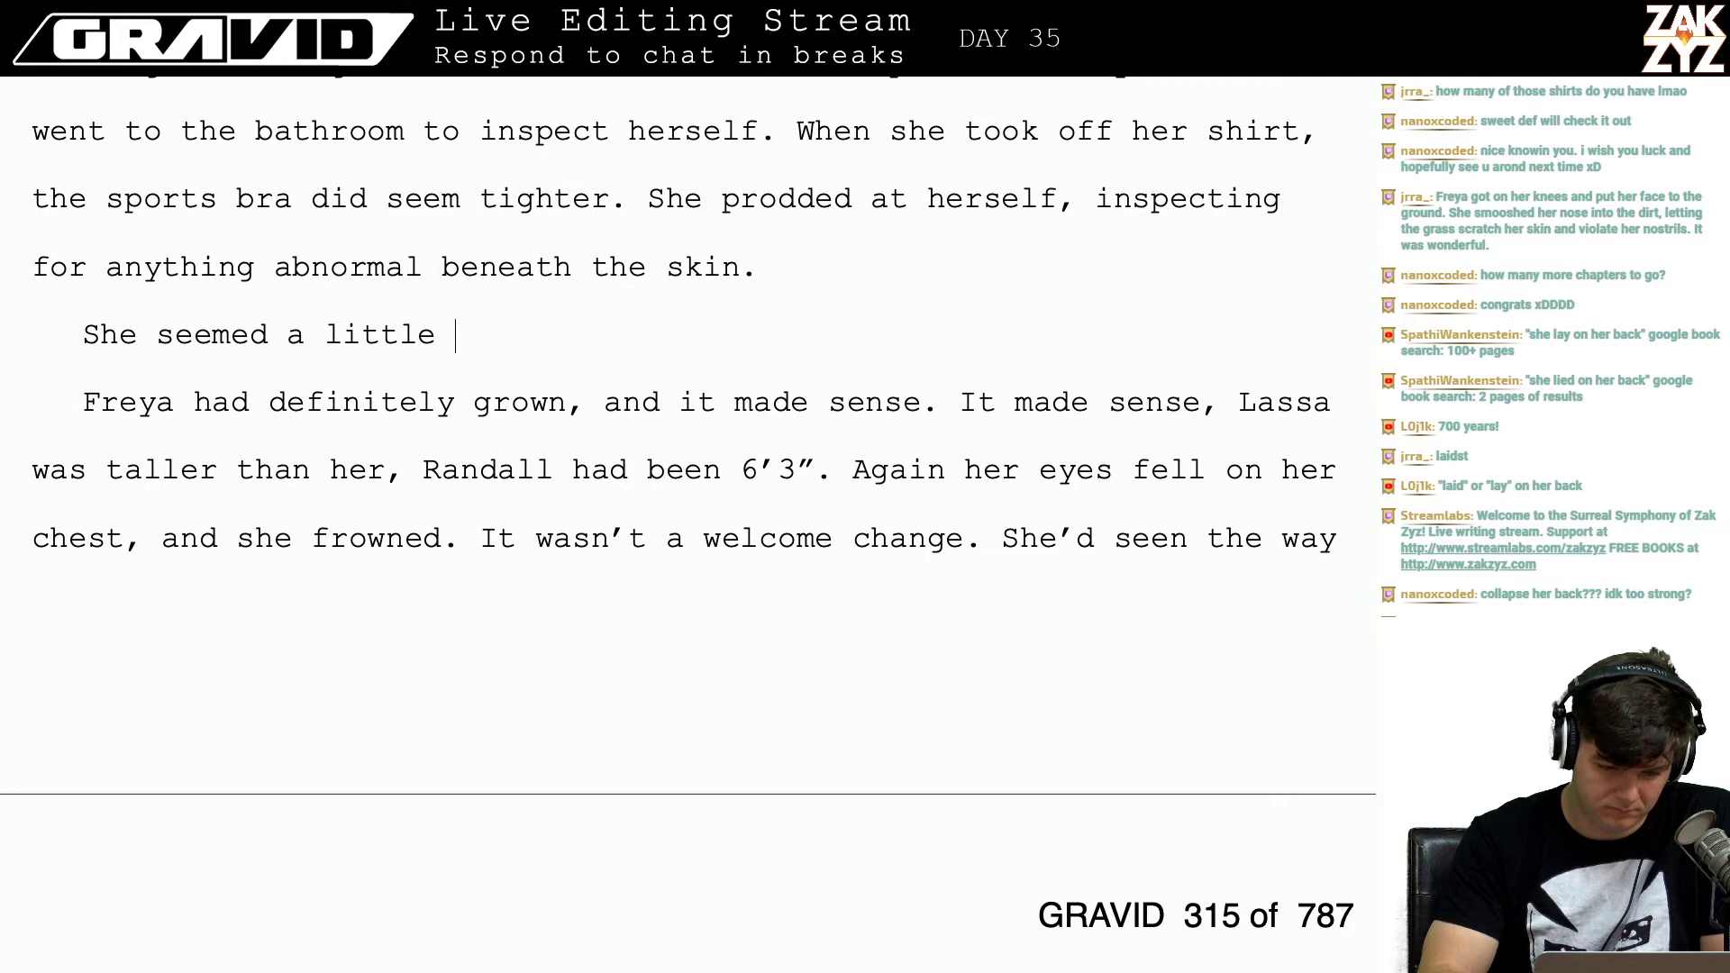
key("BackSpace")
key("BackSpace")
key("BackSpace")
key("BackSpace")
key("BackSpace")
key("BackSpace")
key("BackSpace")
key("BackSpace")
key("BackSpace")
key("BackSpace")
type("wond")
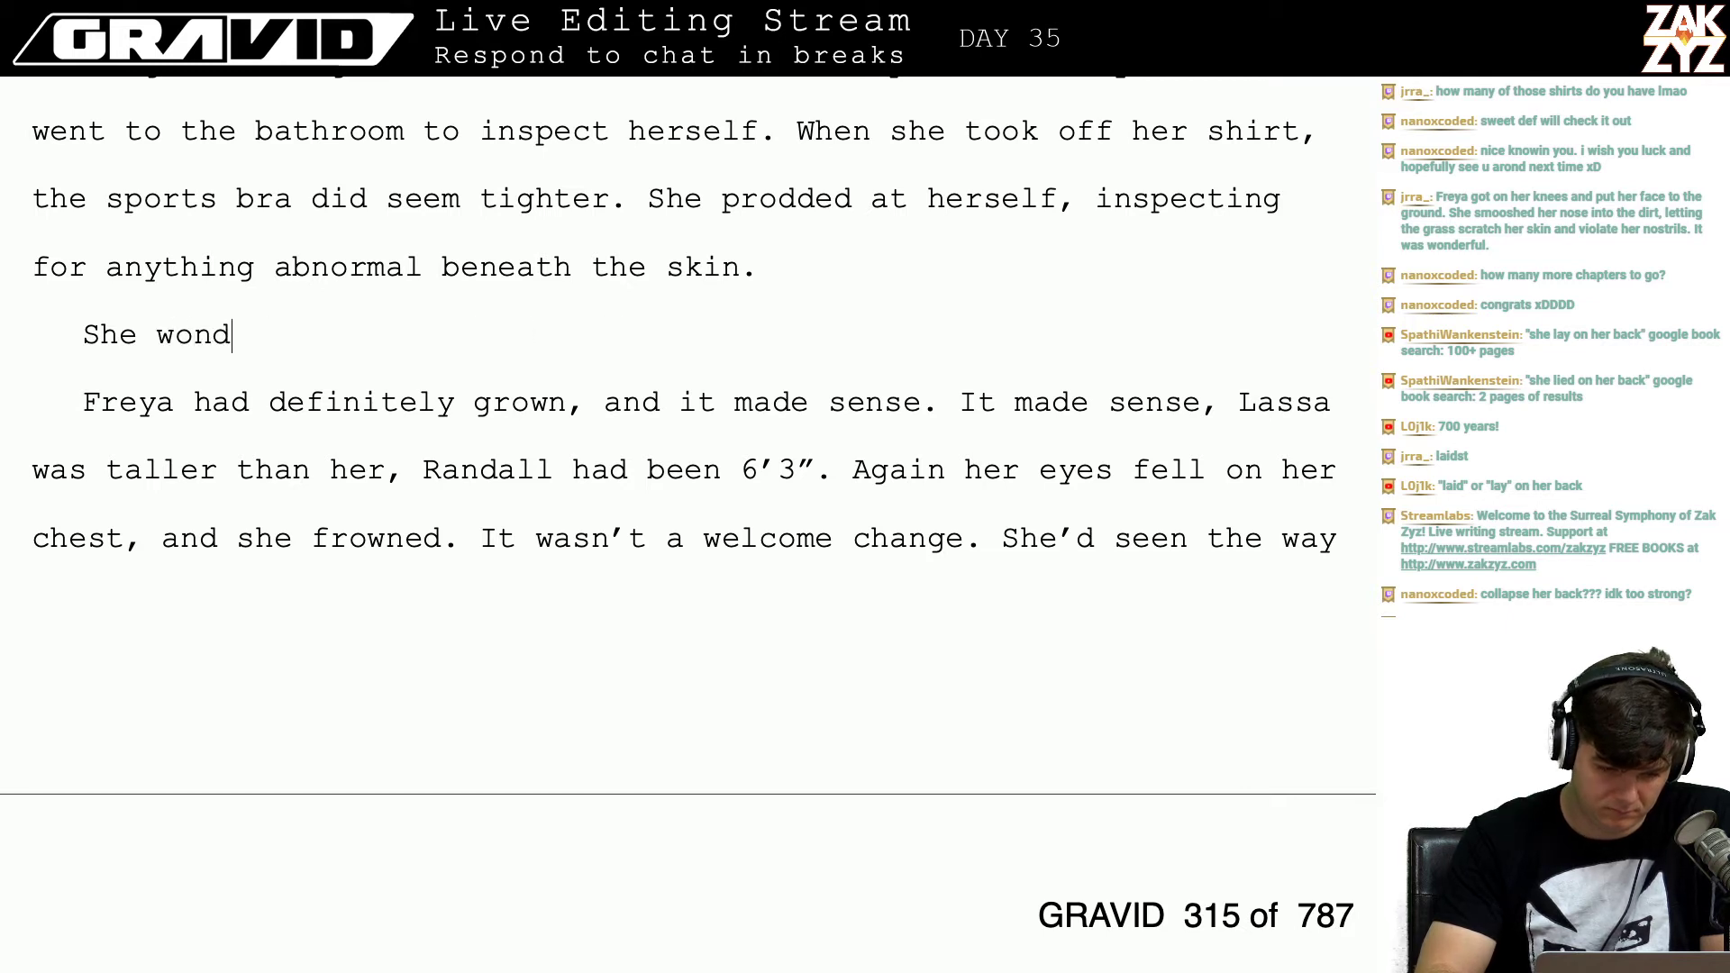
type("ered if she was ")
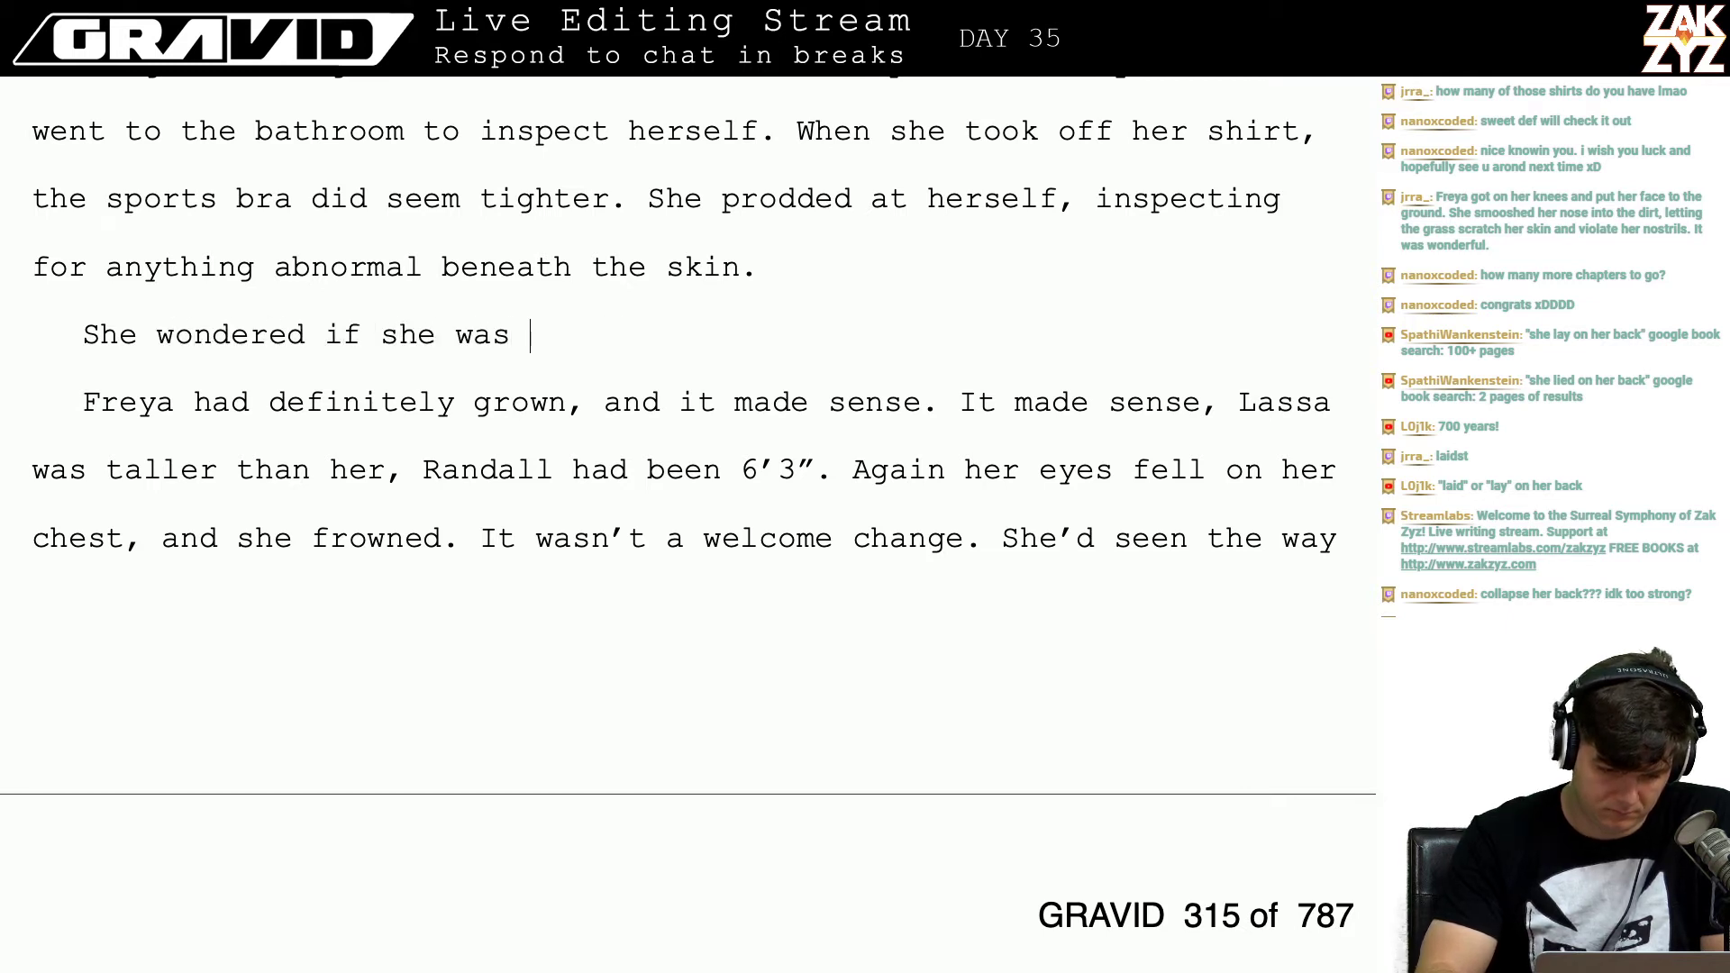
type("a little taller")
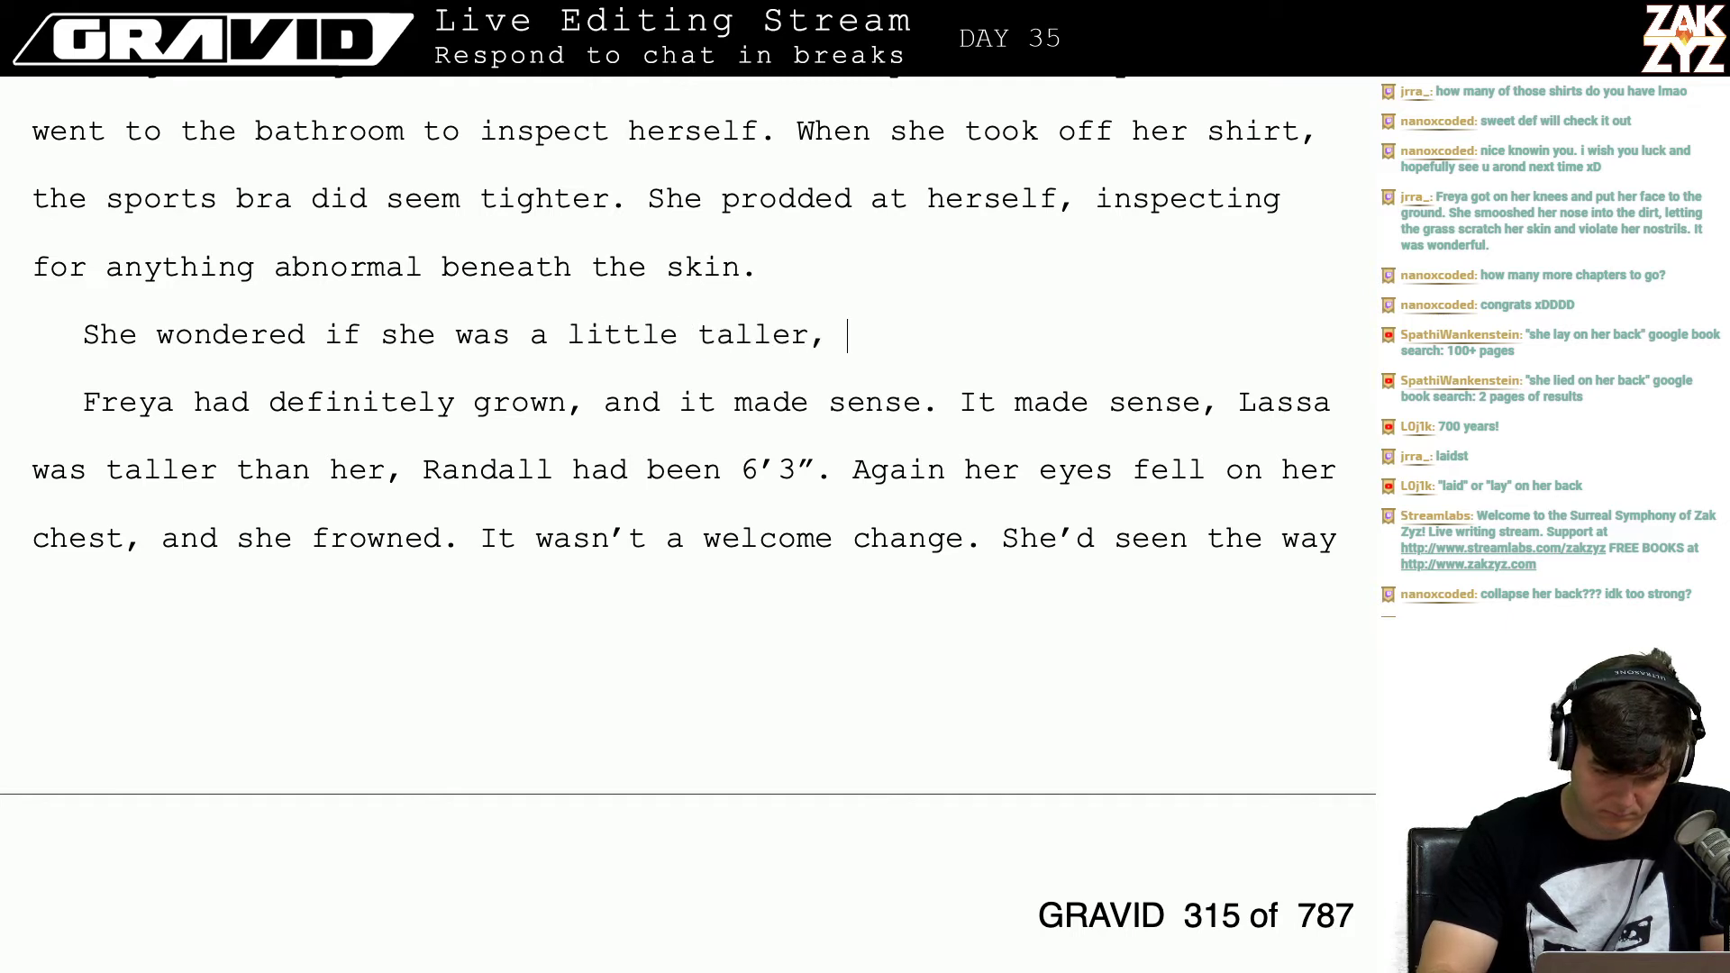
key("BackSpace")
key("BackSpace")
key("BackSpace")
key("BackSpace")
key("BackSpace")
key("BackSpace")
key("BackSpace")
key("BackSpace")
key("BackSpace")
key("BackSpace")
key("BackSpace")
key("BackSpace")
key("BackSpace")
key("BackSpace")
key("BackSpace")
key("BackSpace")
key("BackSpace")
key("BackSpace")
key("BackSpace")
key("BackSpace")
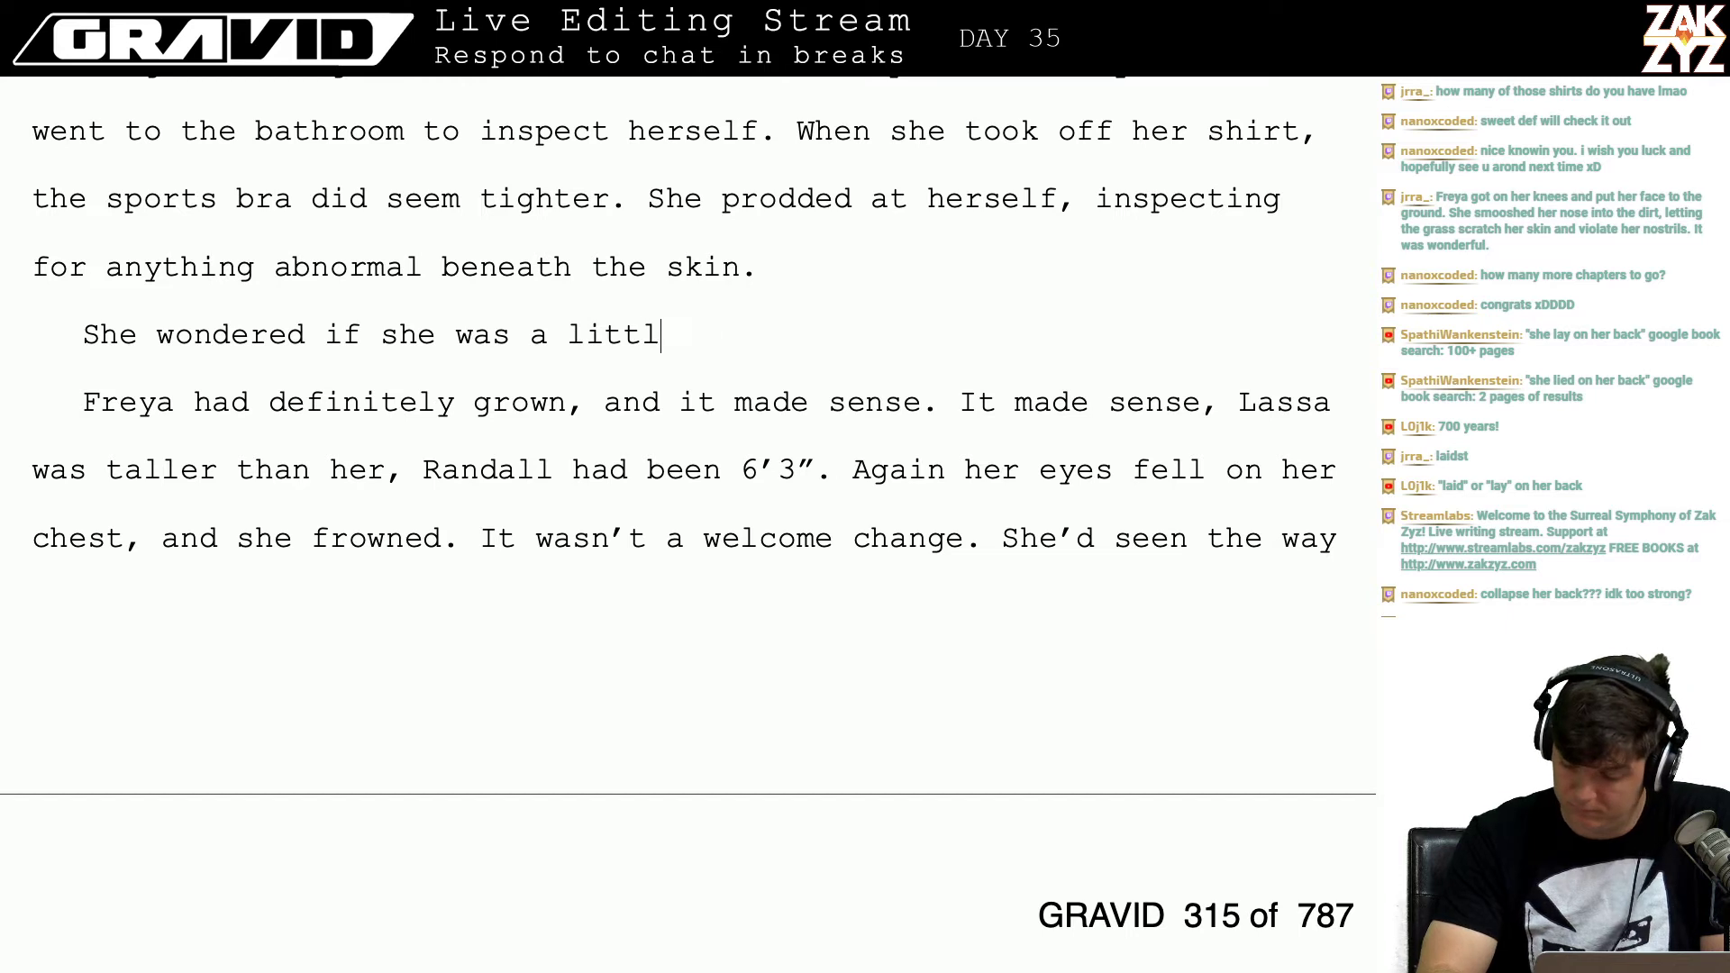
key("BackSpace")
key("BackSpace")
key("BackSpace")
key("BackSpace")
key("BackSpace")
key("BackSpace")
key("BackSpace")
key("BackSpace")
key("BackSpace")
key("BackSpace")
key("BackSpace")
key("BackSpace")
key("BackSpace")
key("BackSpace")
key("BackSpace")
key("BackSpace")
key("BackSpace")
key("BackSpace")
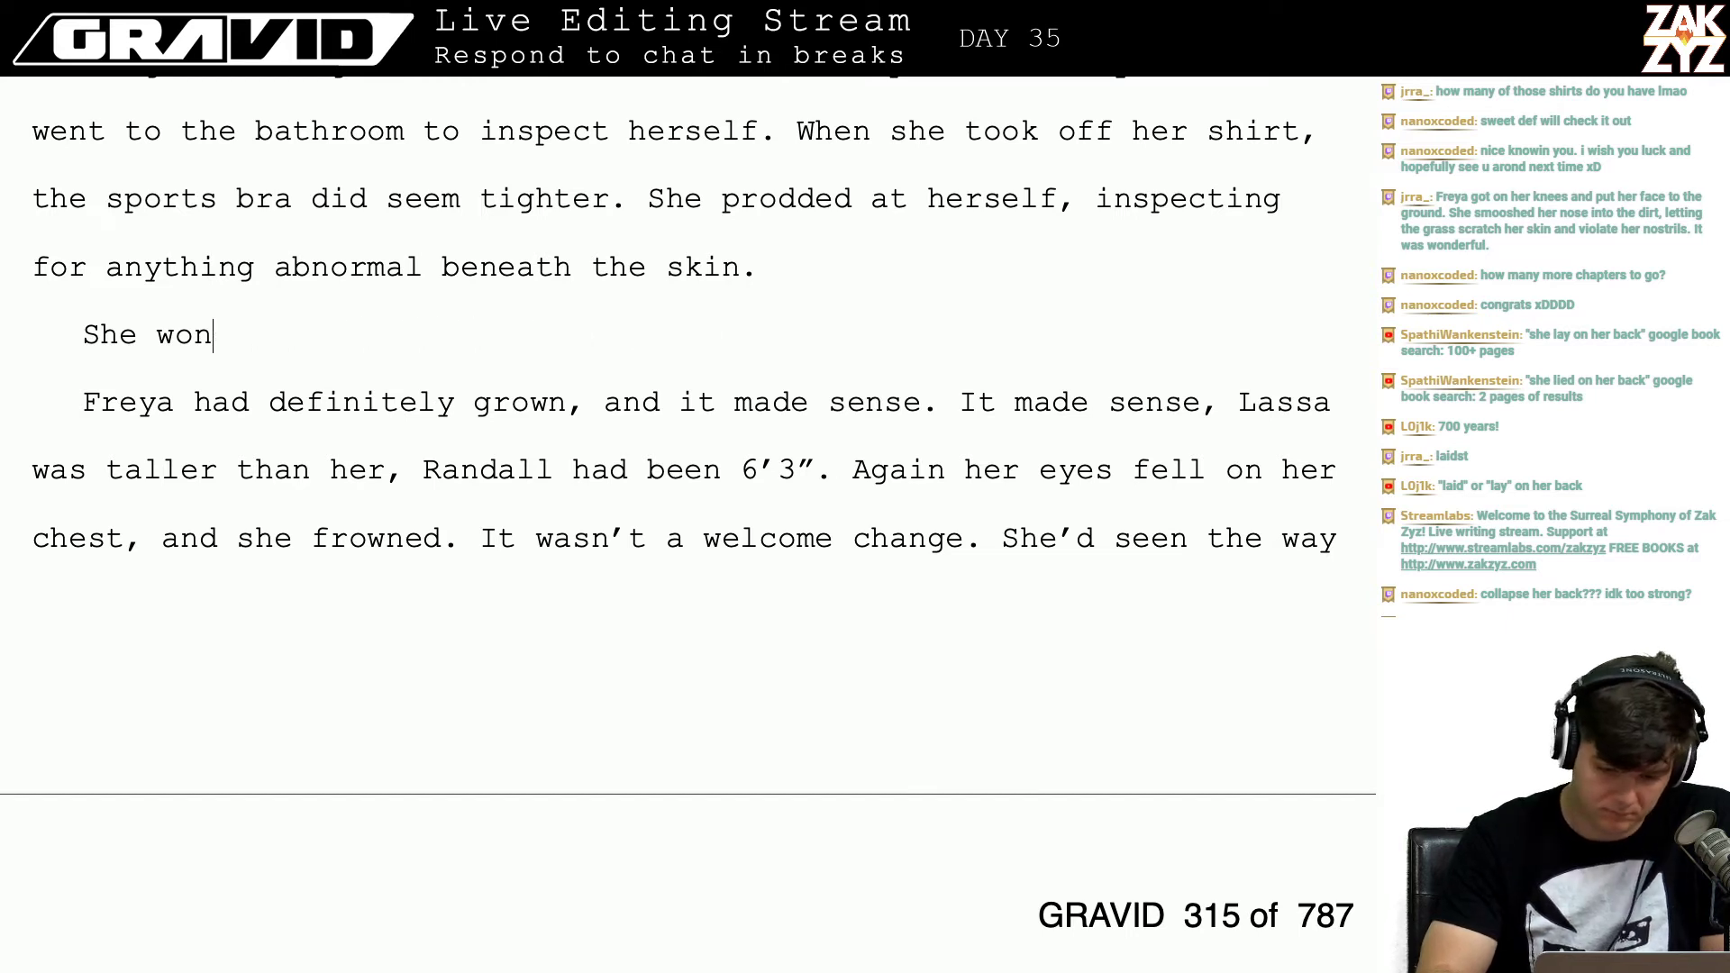
key("BackSpace")
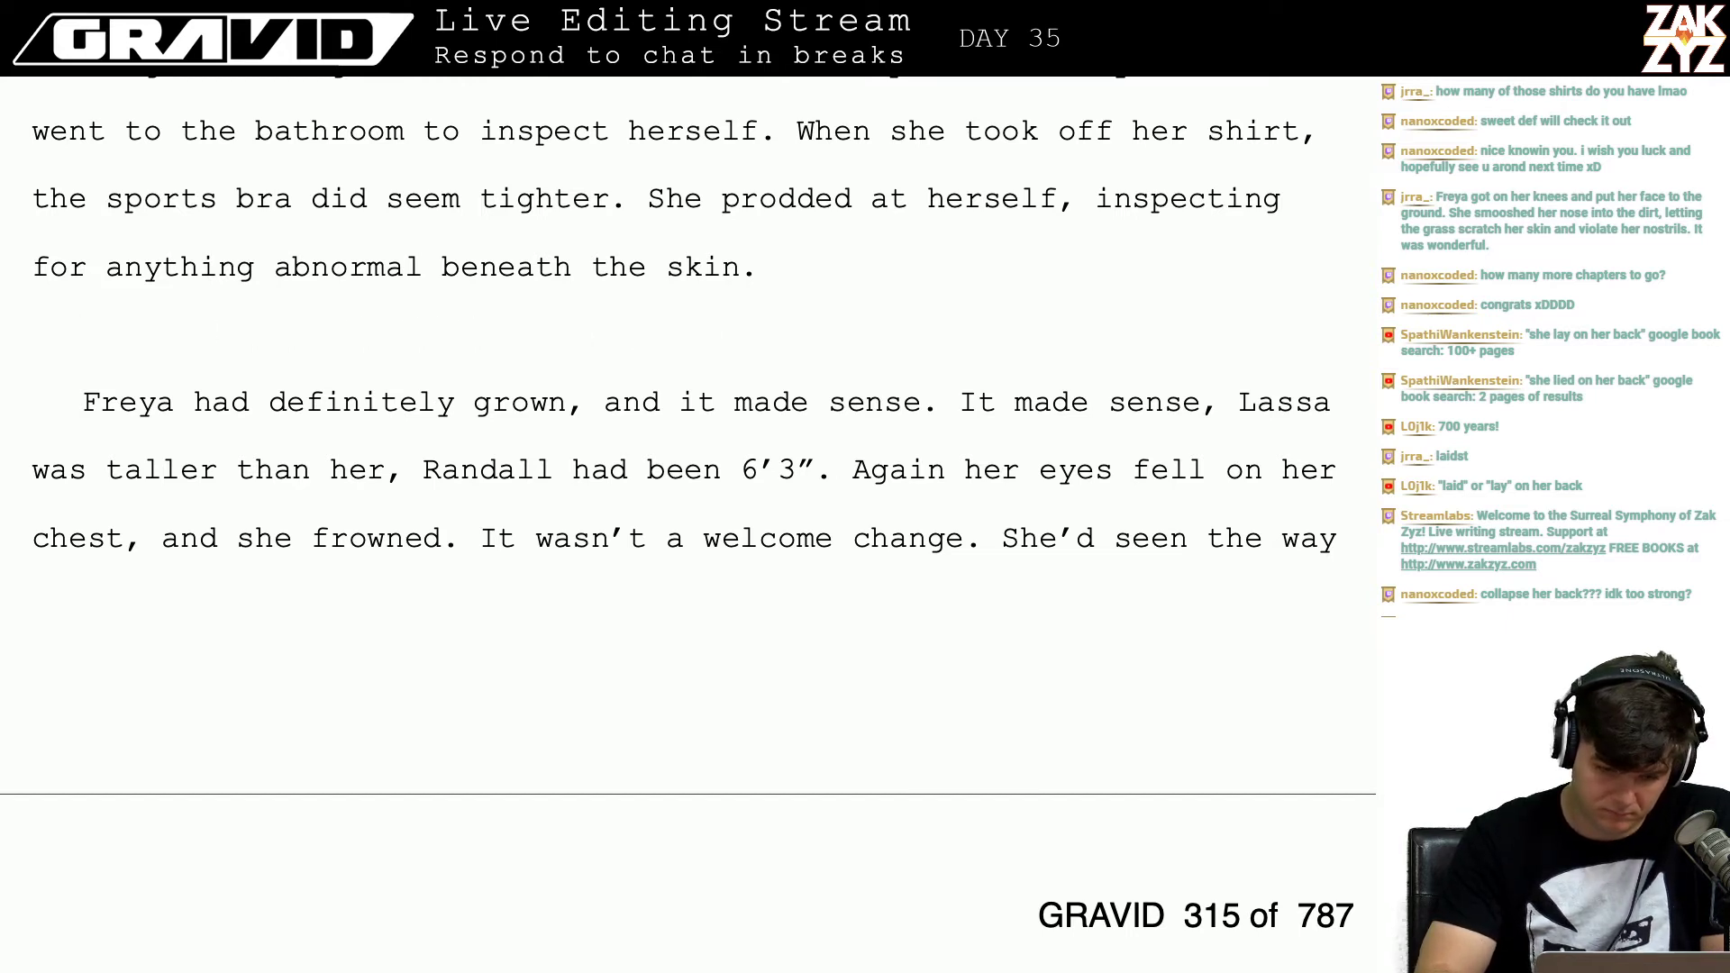
Step: Write "She felt a little bigger. It would make sense she was growing," as the new paragraph after "beneath the skin."
type("She felt ")
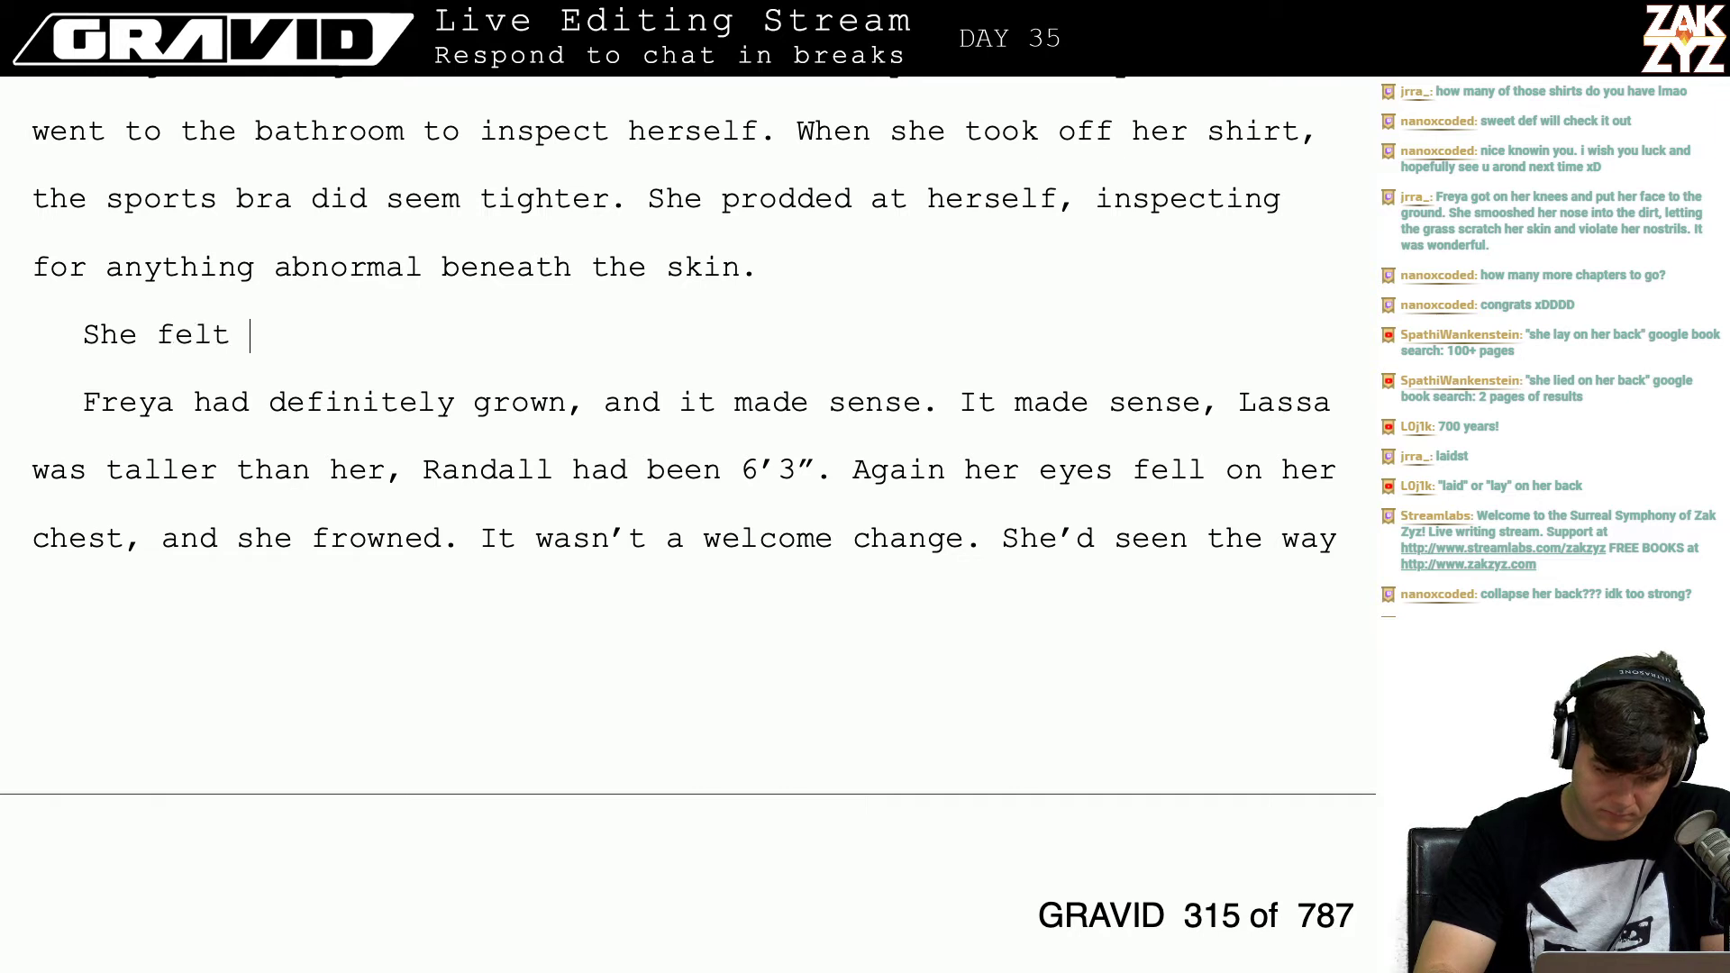
type("a little bigger")
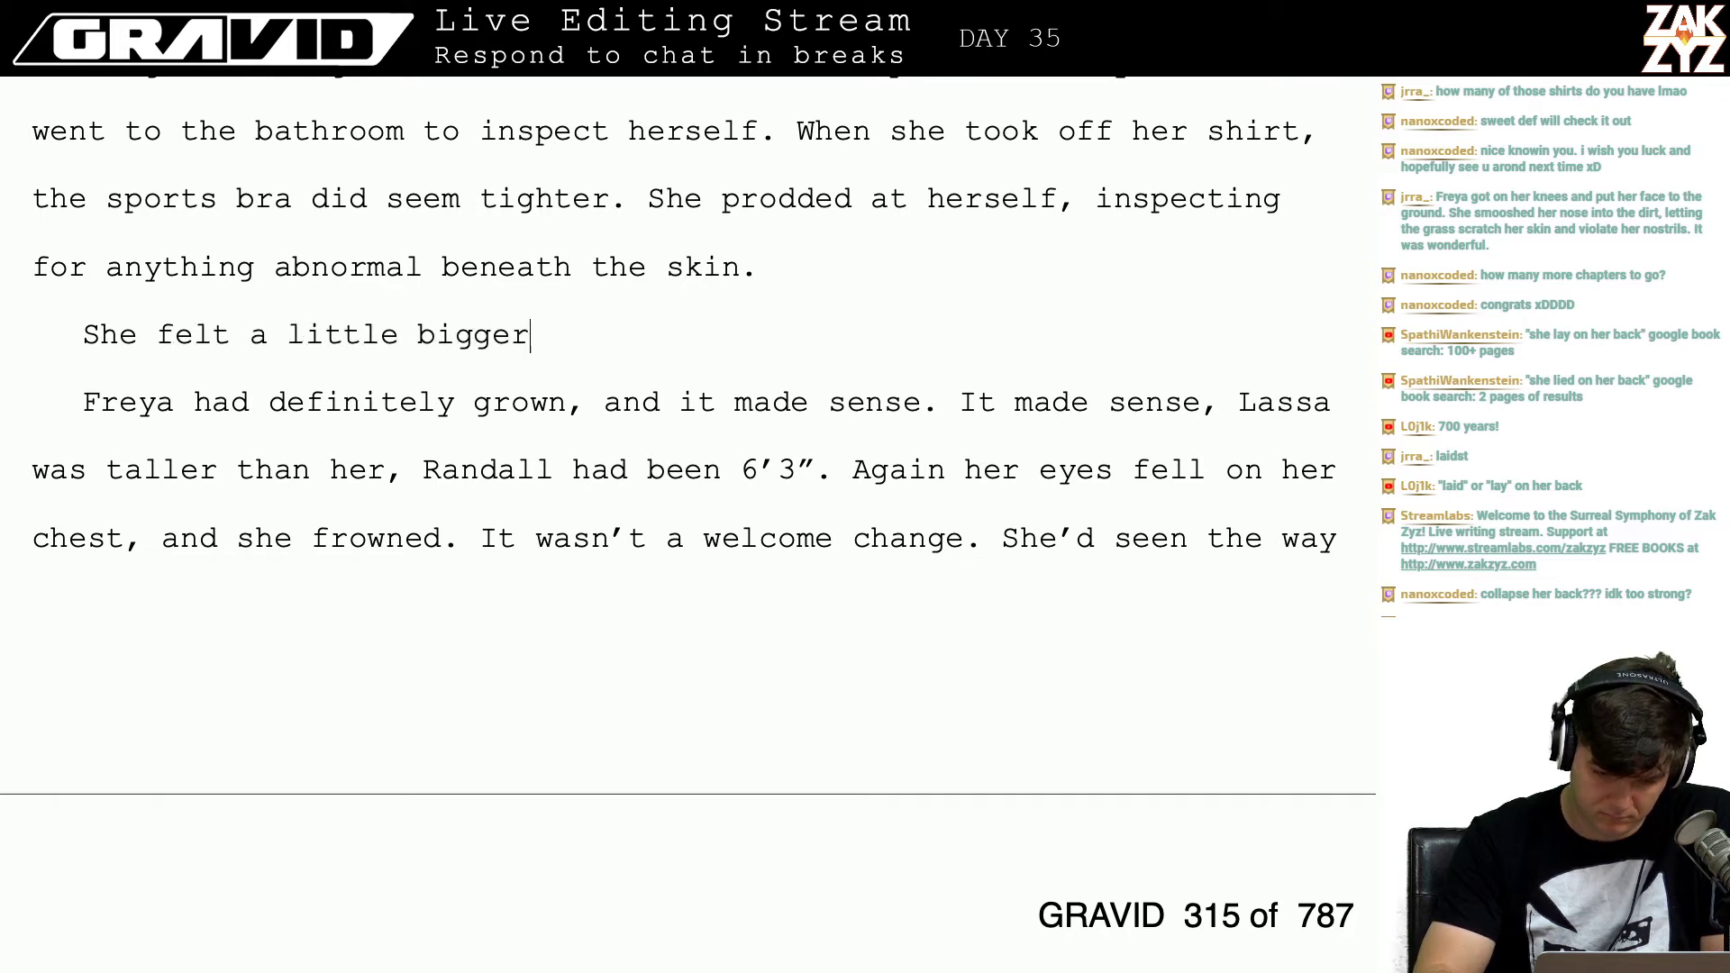
type(". It wo")
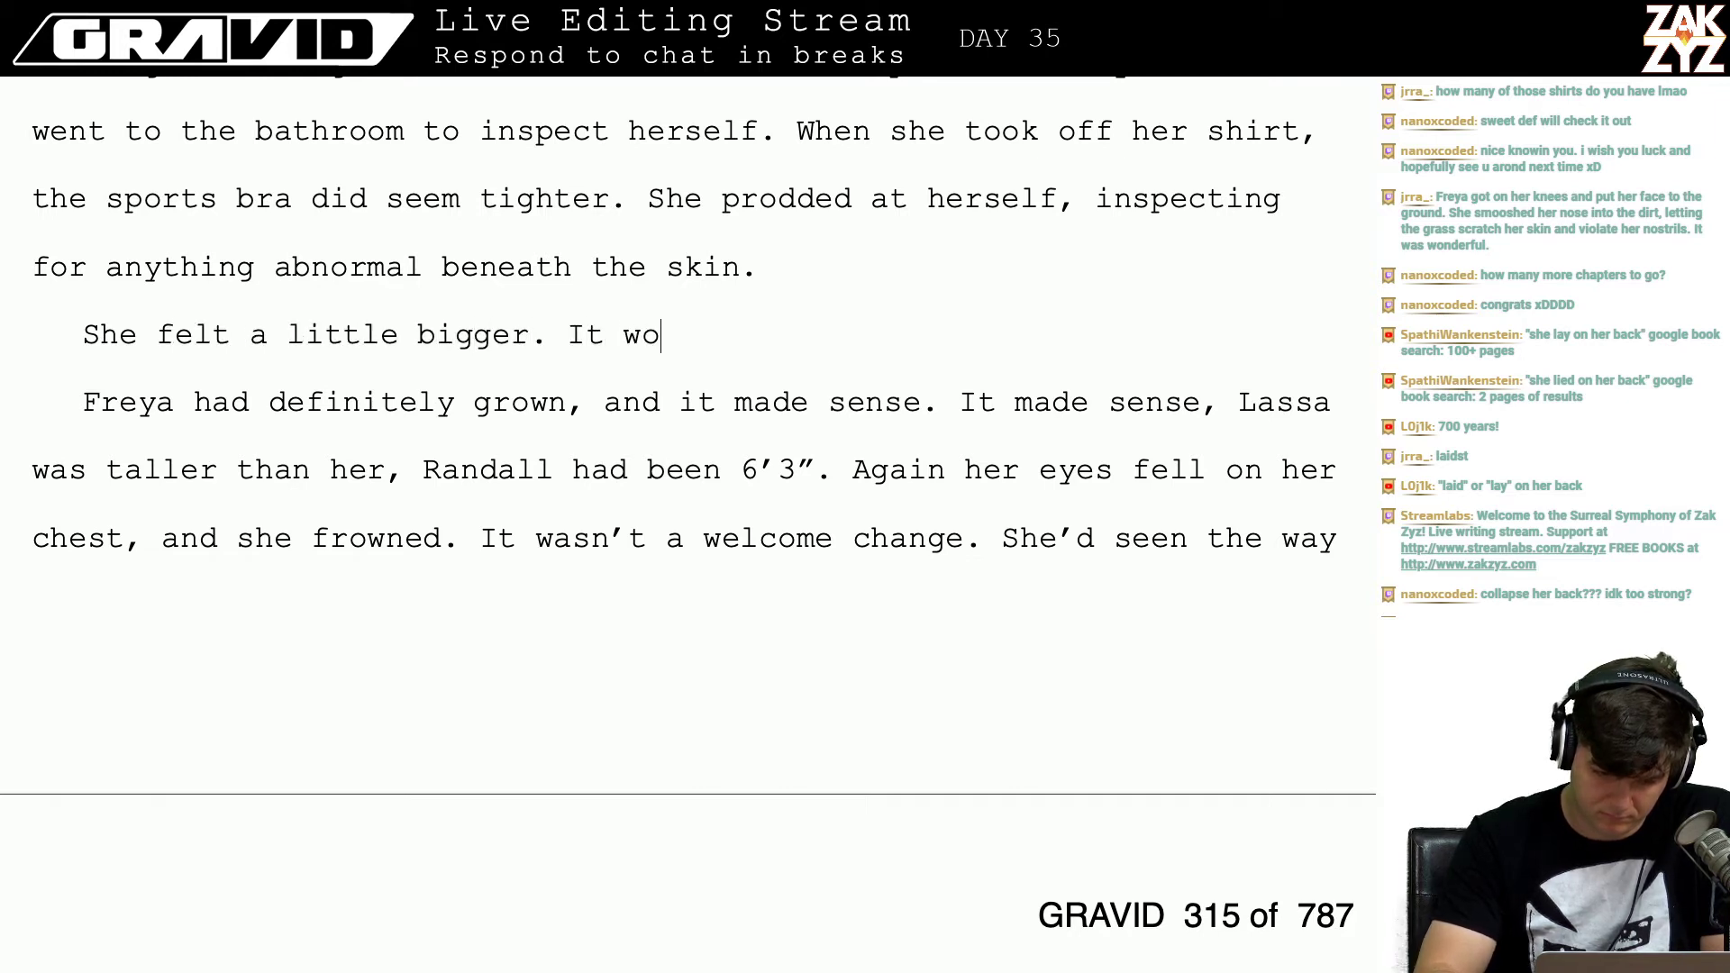
type("uld make sense")
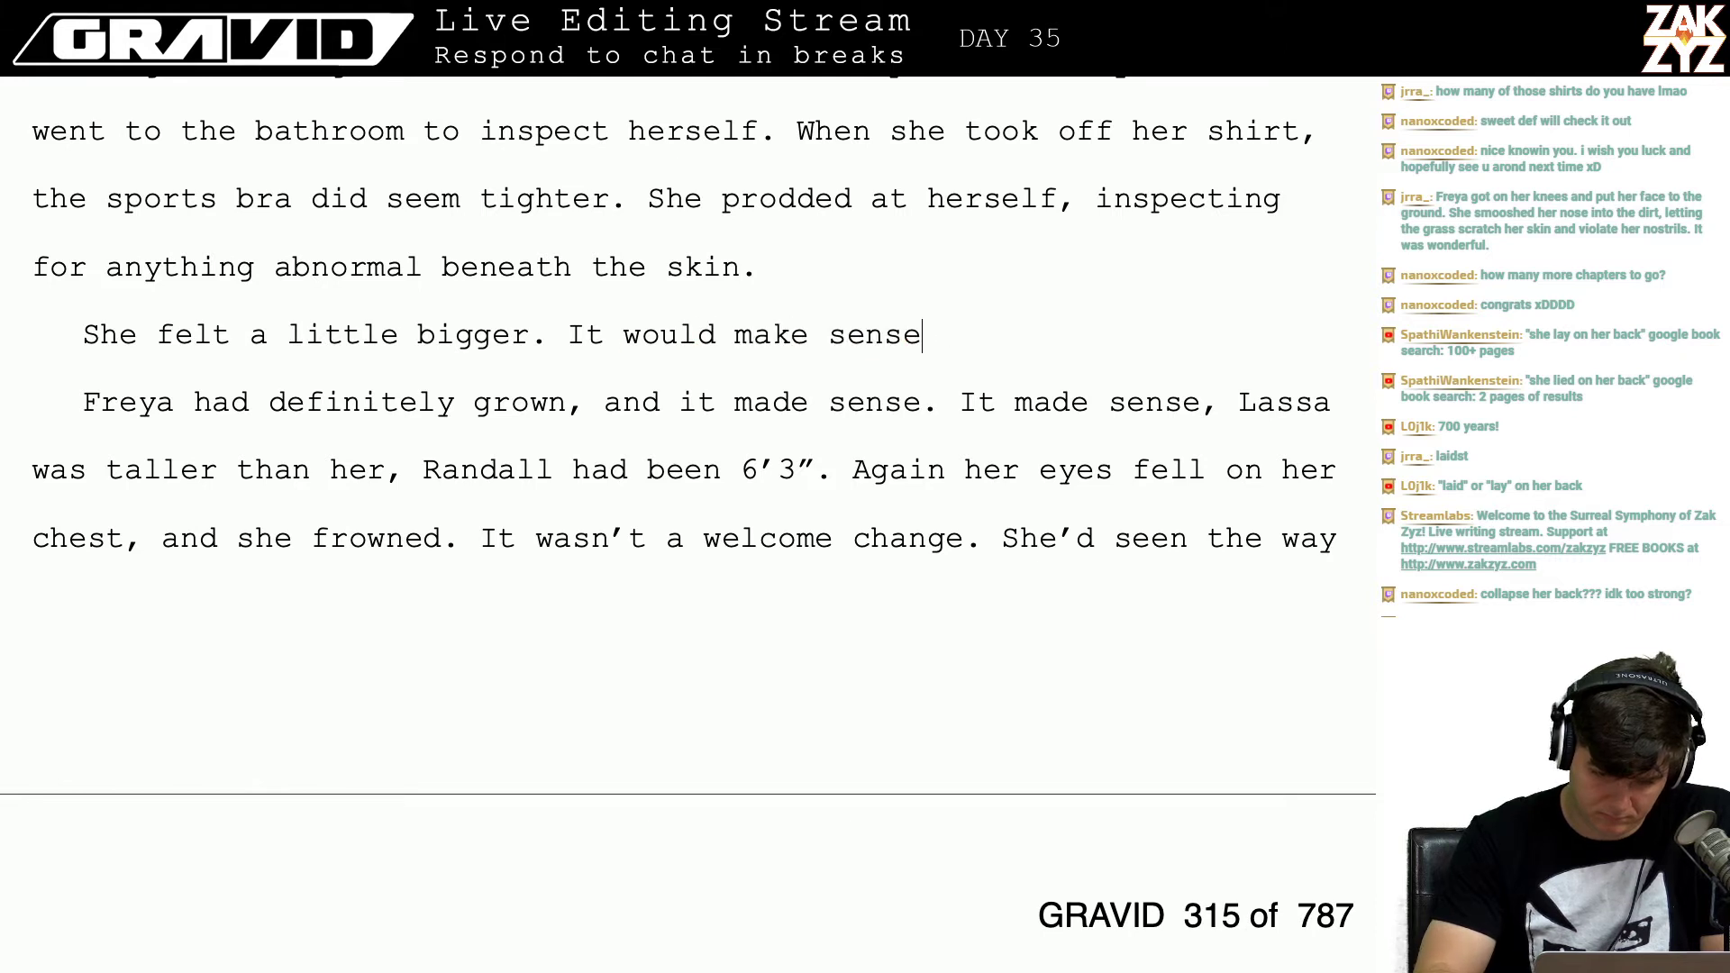
type(" she was growing,")
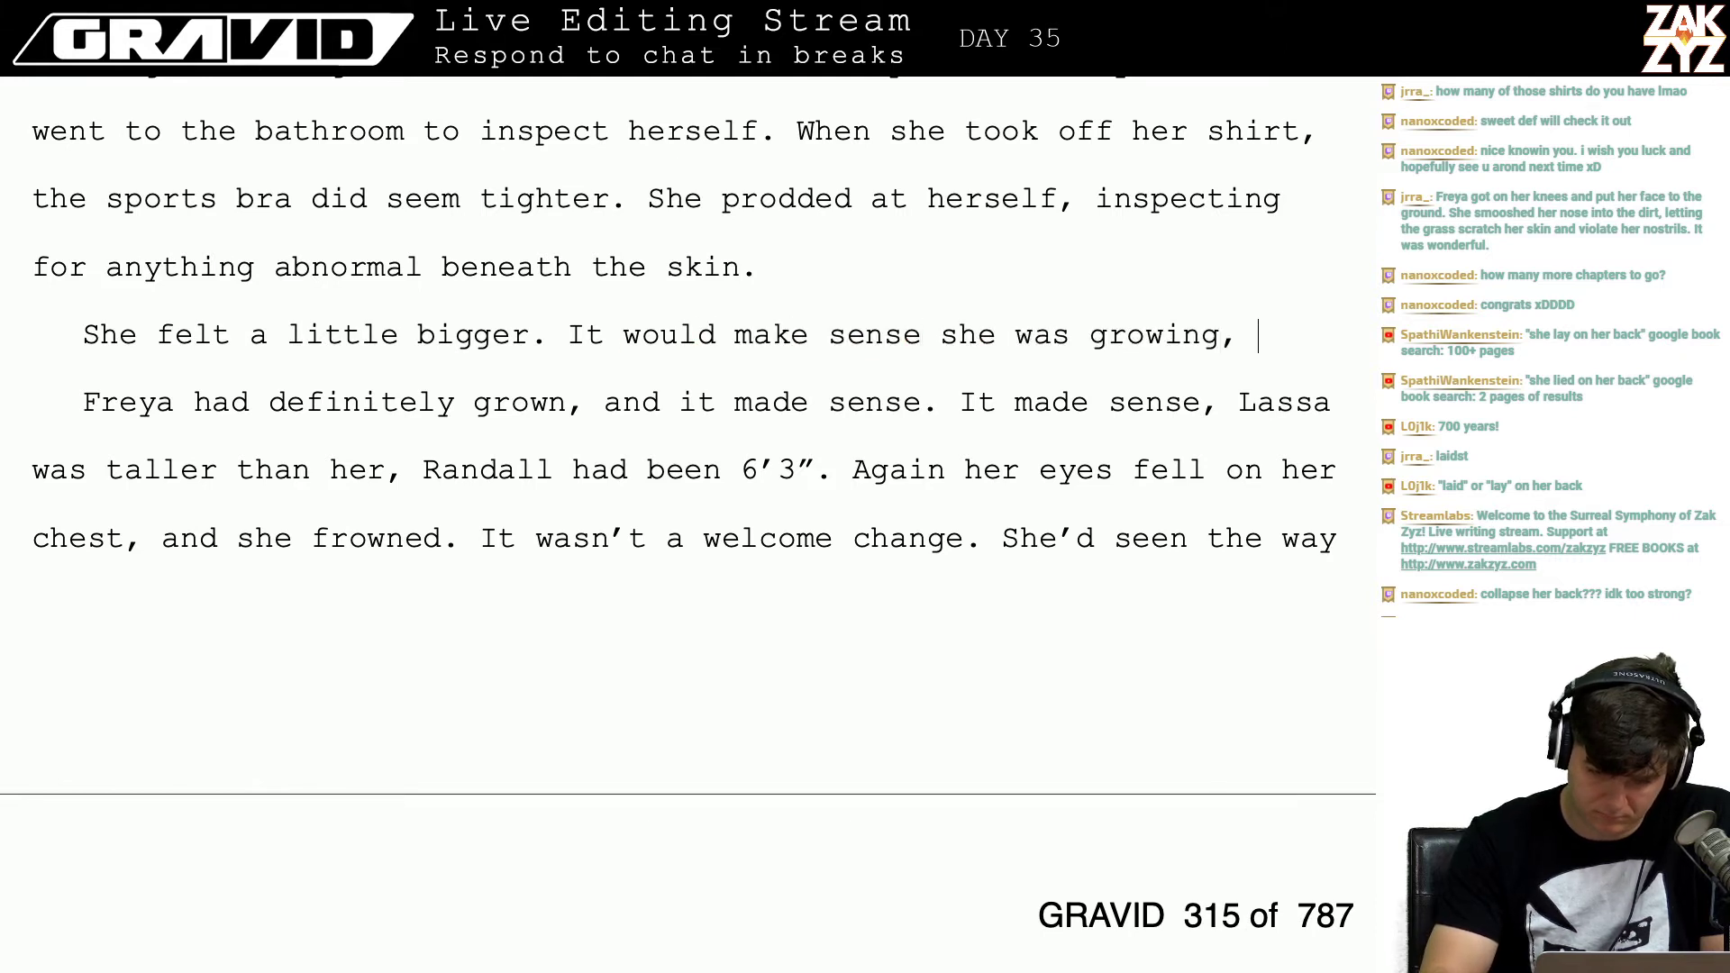
Step: Delete "Freya had definitely grown, and it made sense. It made sense," so that "she was growing," runs straight into "Lassa was taller than her"
key("shift+Down")
key("shift+Down")
key("shift+Up")
key("shift+Left")
key("shift+Left")
key("shift+Left")
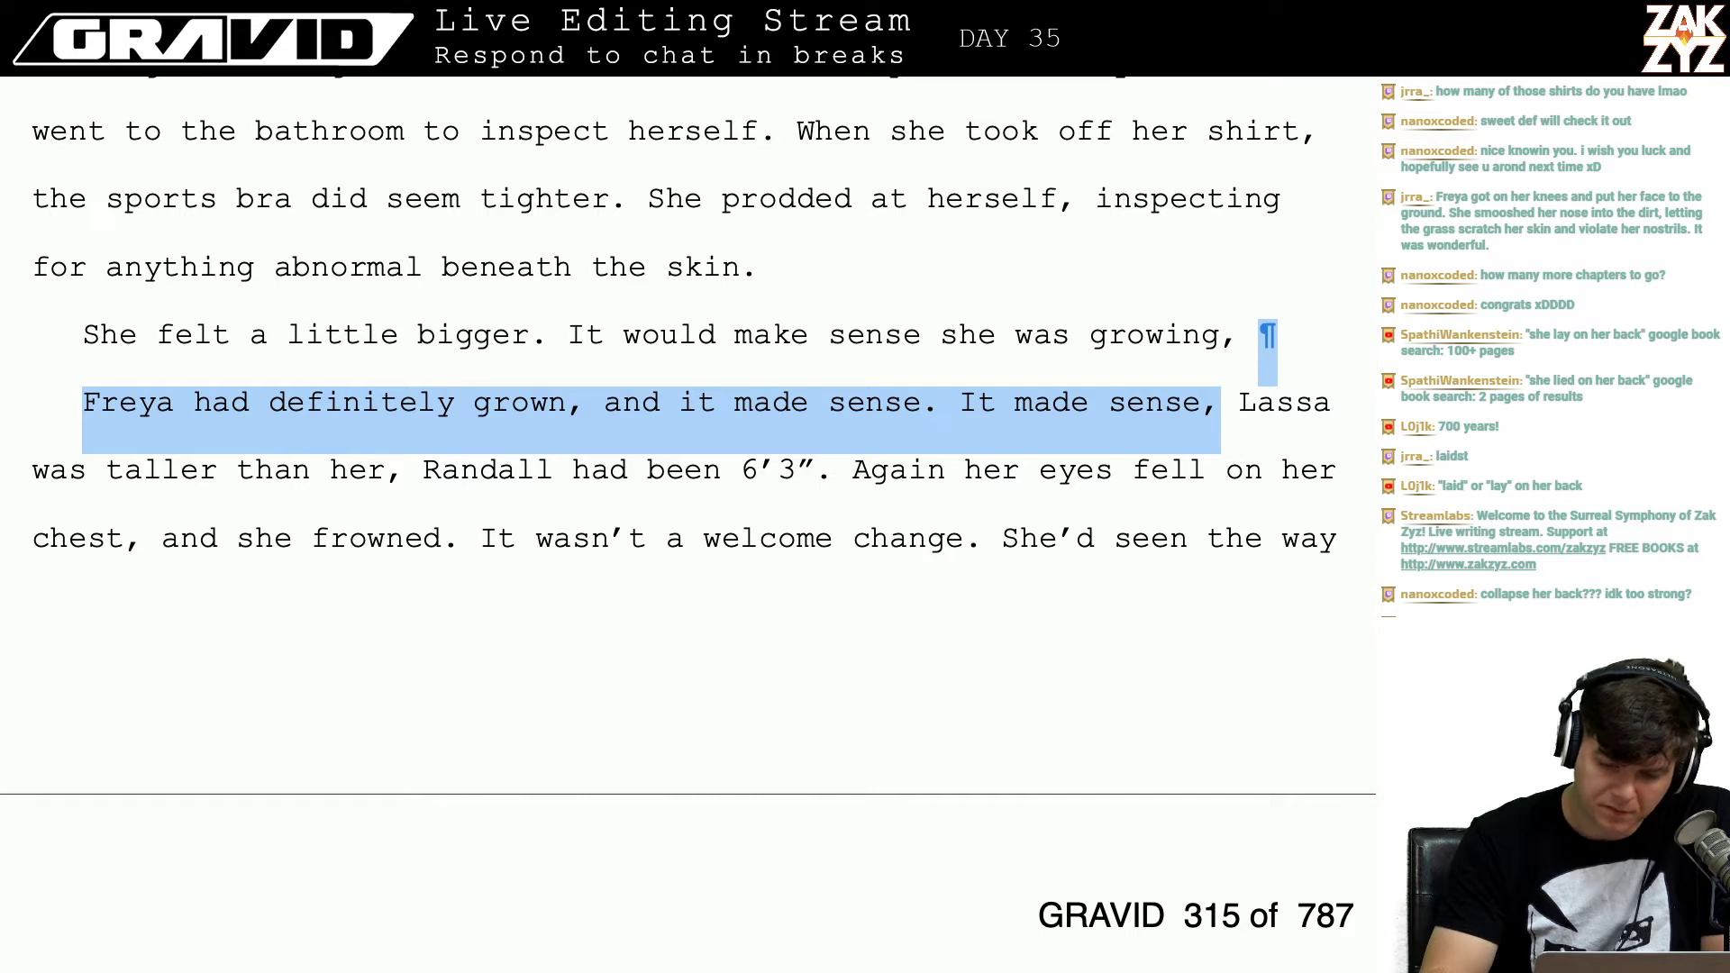
key("BackSpace")
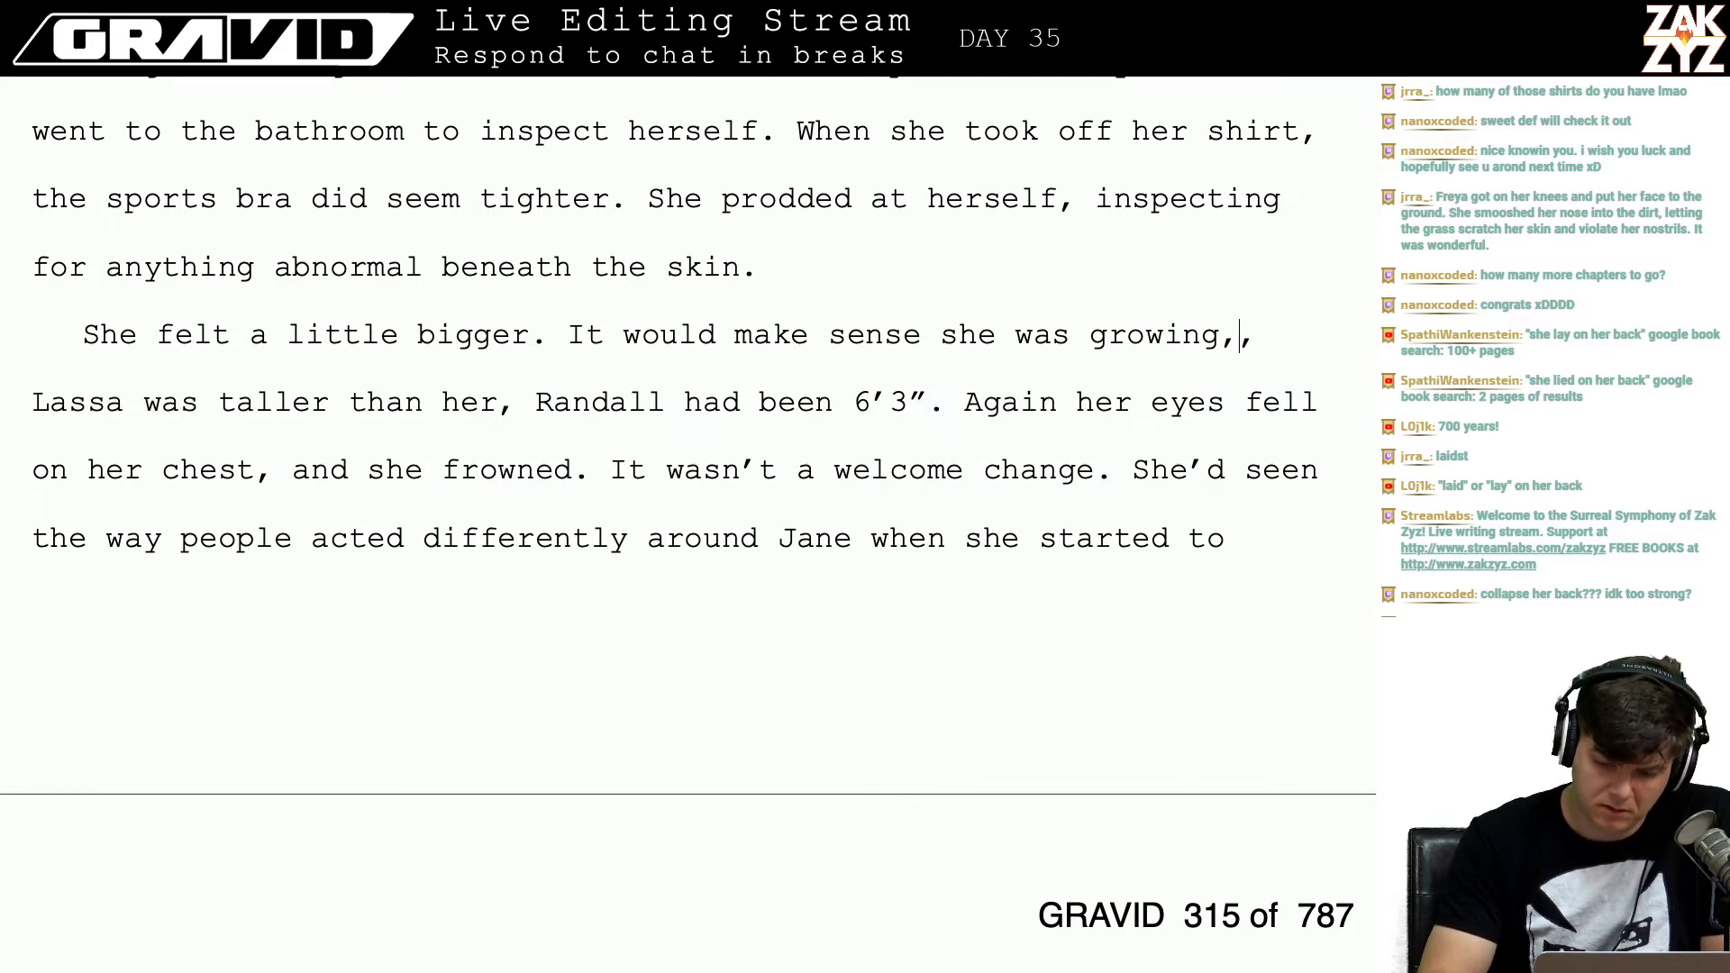
key("BackSpace")
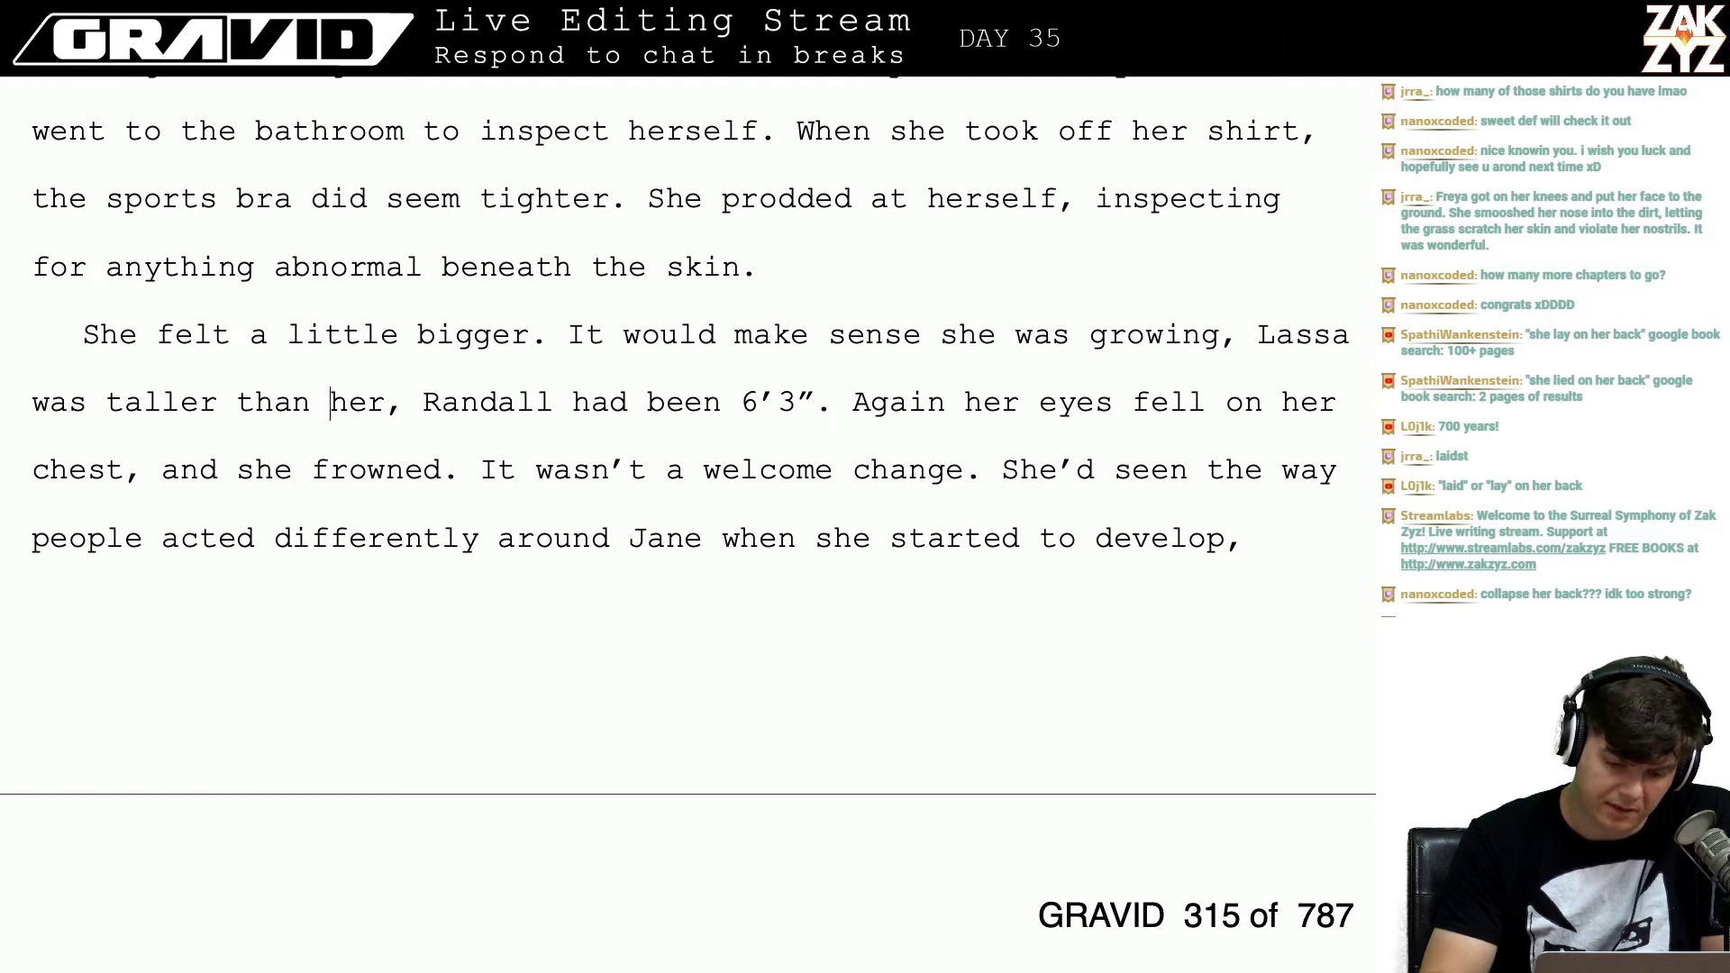
Step: Insert the sentence "She didn't welcome the change." after "and she frowned."
key("Right")
key("Right")
key("Right")
key("Right")
key("Right")
key("Right")
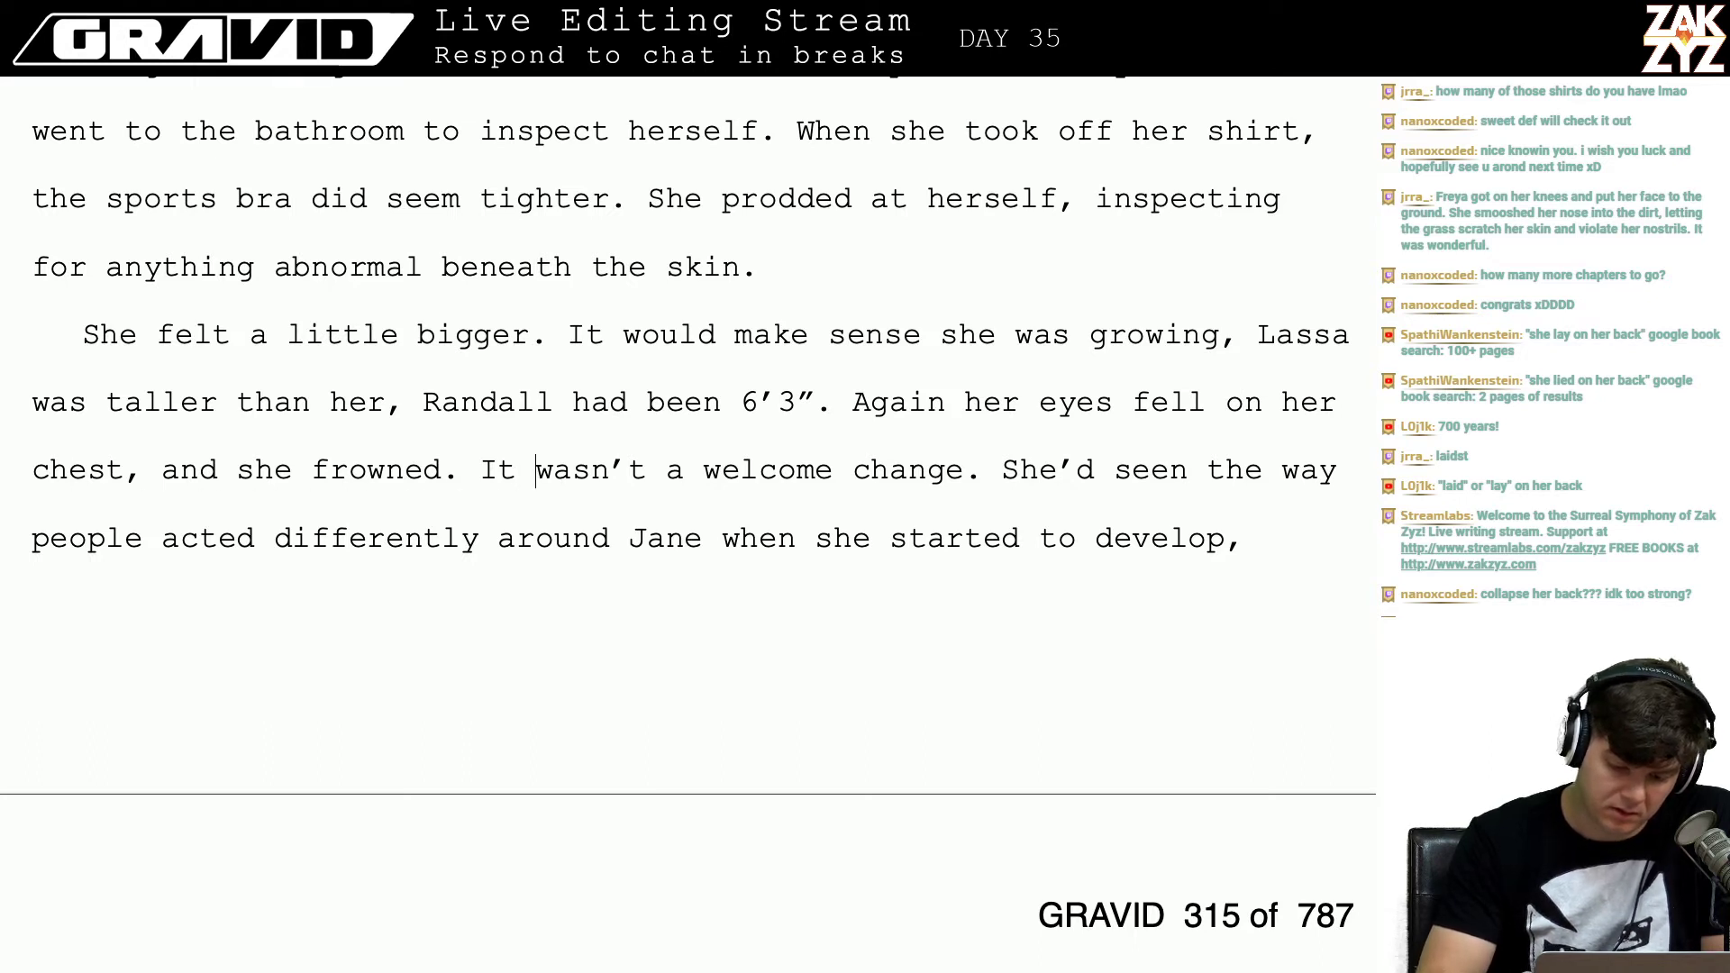
type("She didn't welc")
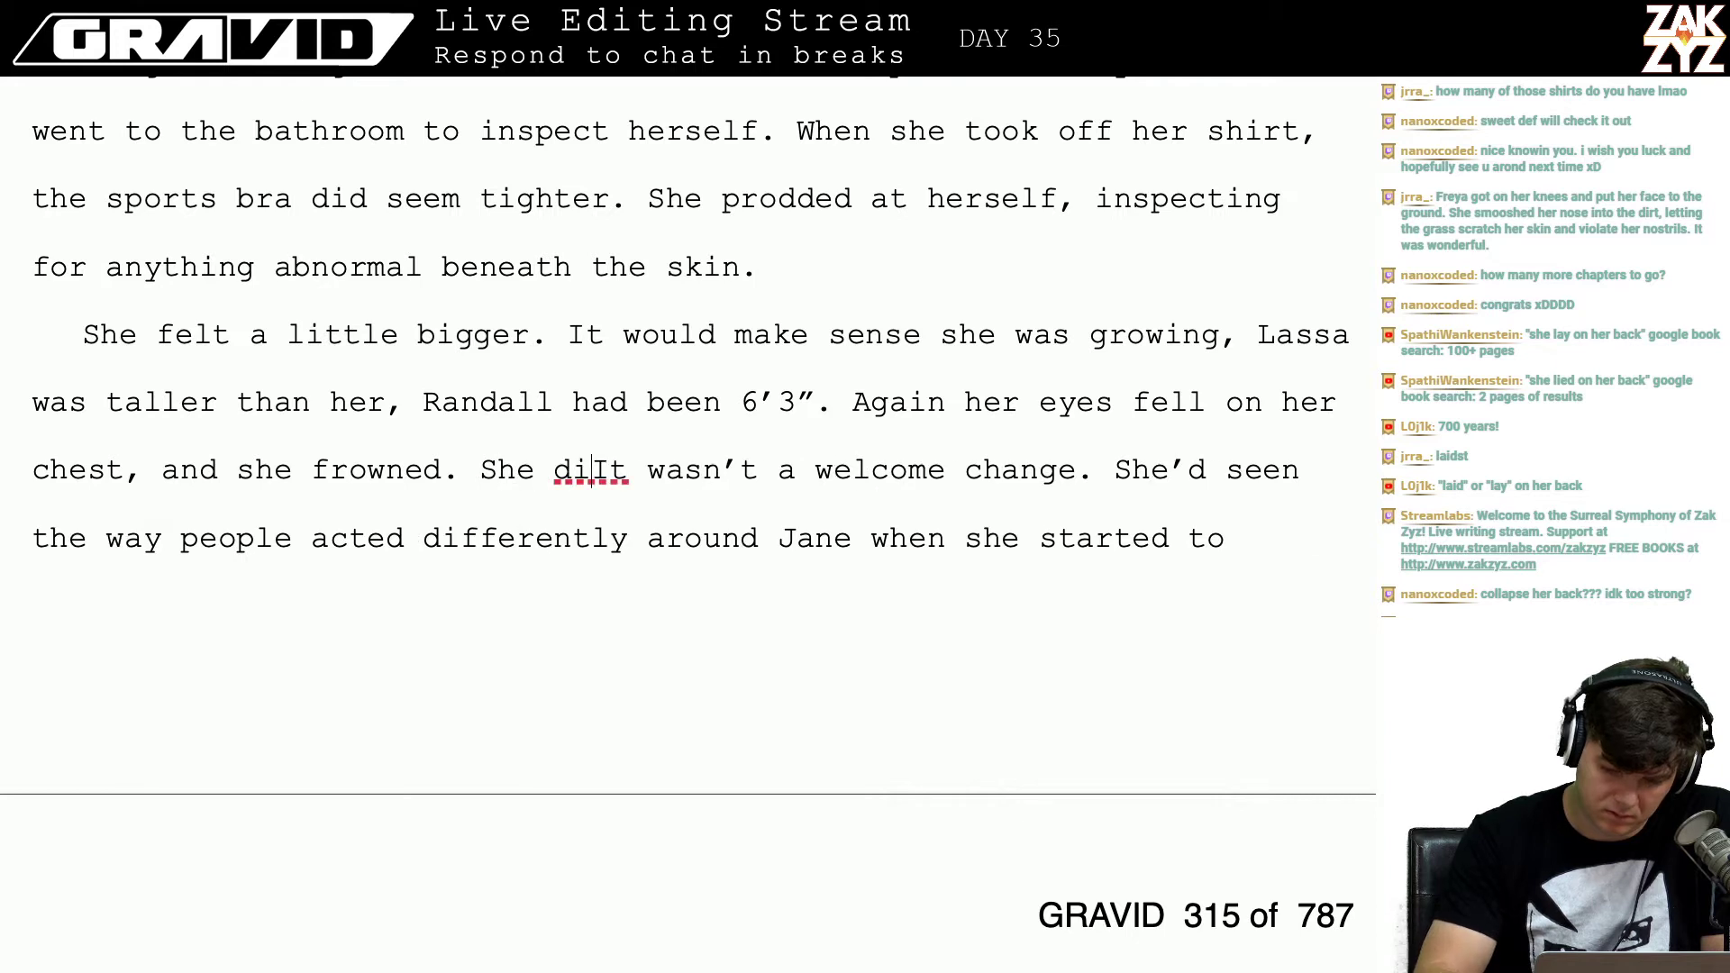
type("ome the change.")
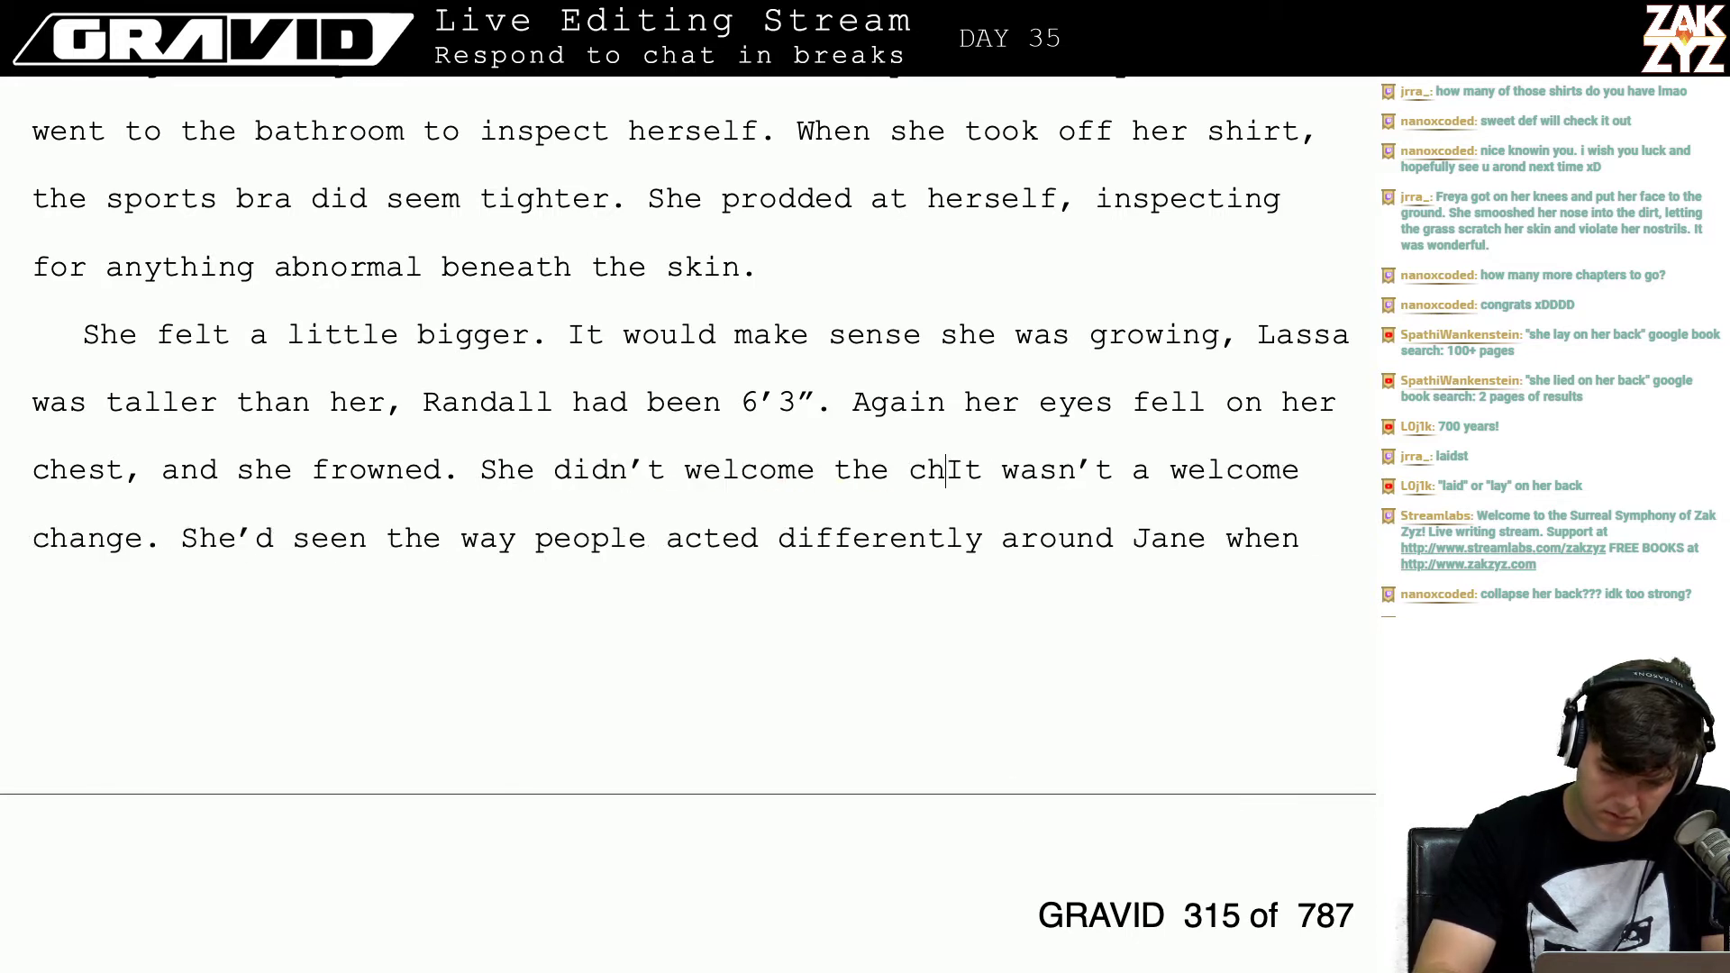
Step: Replace "It wasn't a welcome change. She'd" with "Freya had seen" before the line about people acting differently around Jane
key("shift+Right")
key("shift+Right")
key("shift+Right")
key("shift+Right")
key("shift+Right")
key("shift+Right")
key("shift+Right")
key("shift+Right")
key("shift+Right")
key("shift+Right")
key("shift+Right")
key("shift+Right")
key("shift+Right")
key("shift+Right")
key("shift+Right")
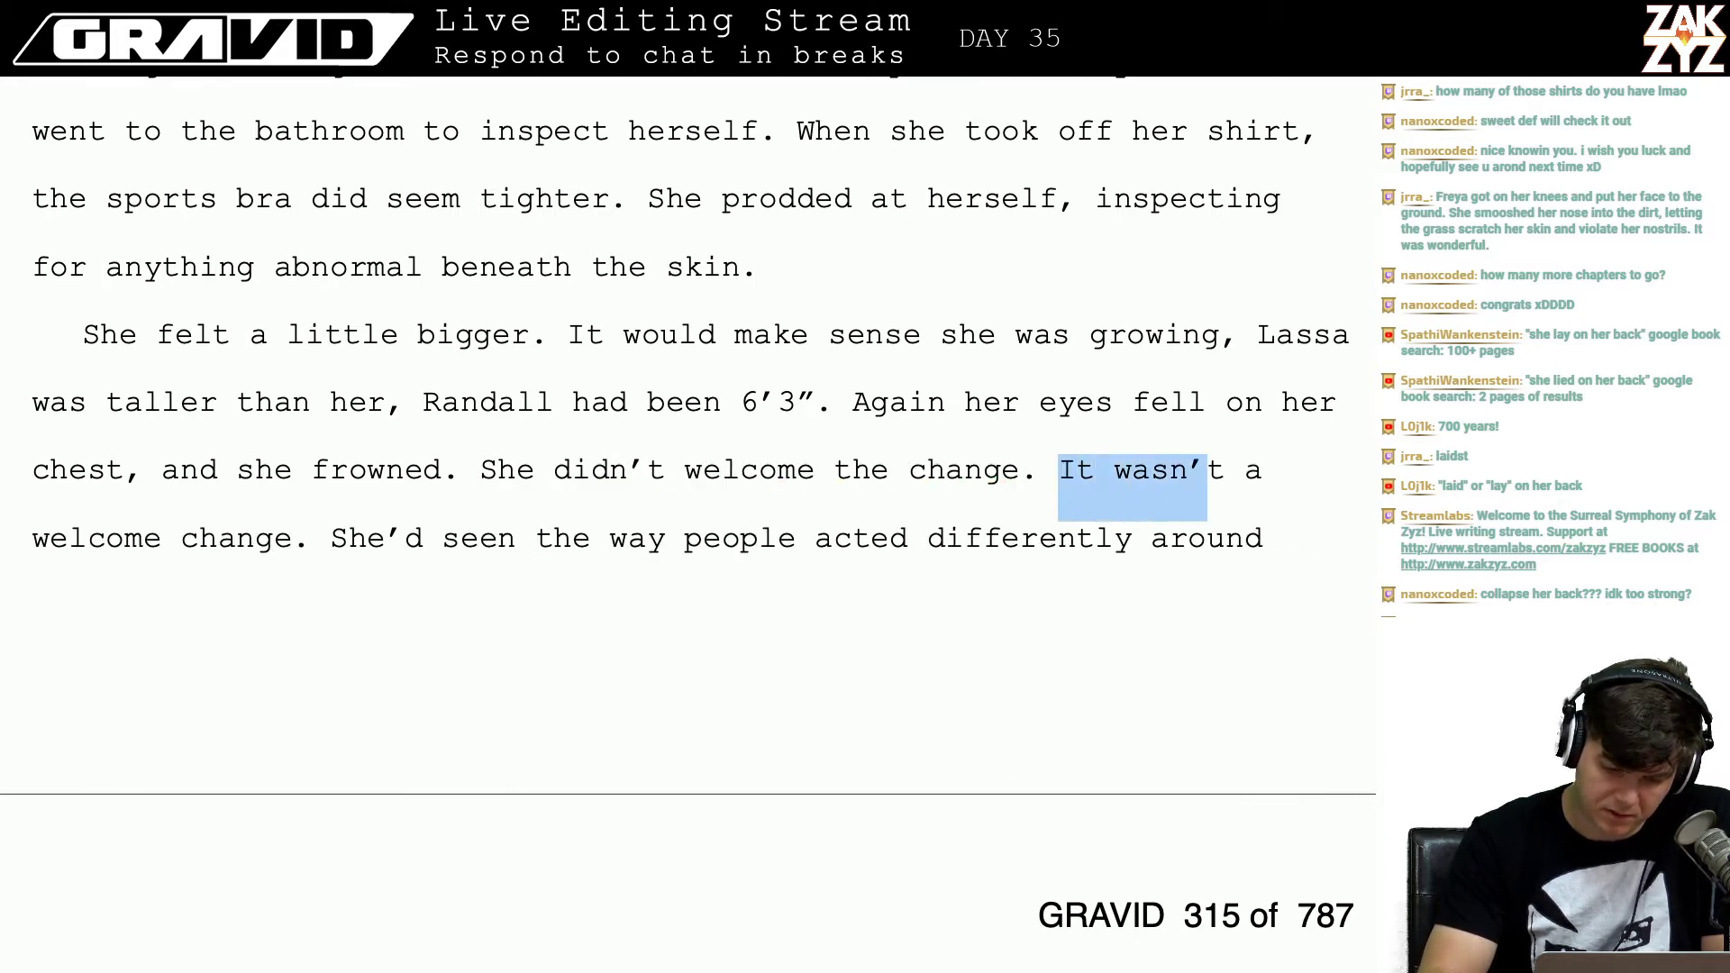
key("shift+Right")
key("shift+Right")
key("shift+Right")
key("shift+Right")
key("shift+Right")
key("shift+Right")
key("shift+Right")
key("shift+Right")
key("shift+Right")
key("shift+Right")
key("shift+Right")
key("shift+Right")
key("shift+Right")
key("shift+Right")
key("shift+Right")
key("shift+Right")
key("shift+Right")
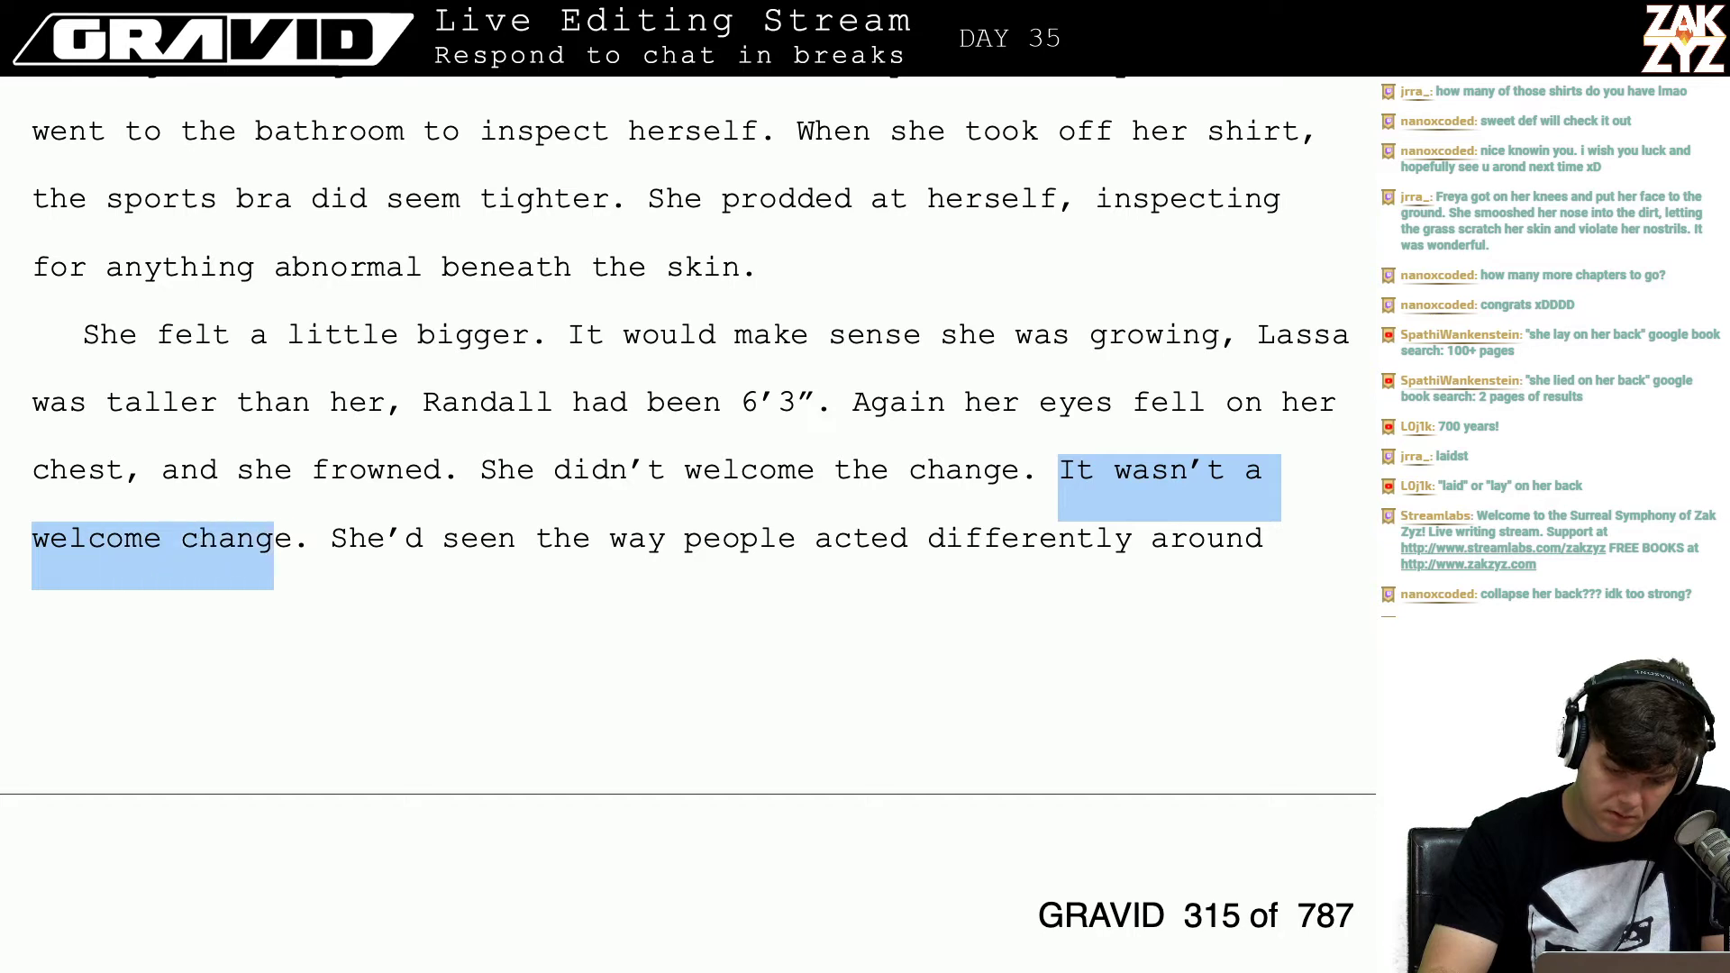
key("shift+Left")
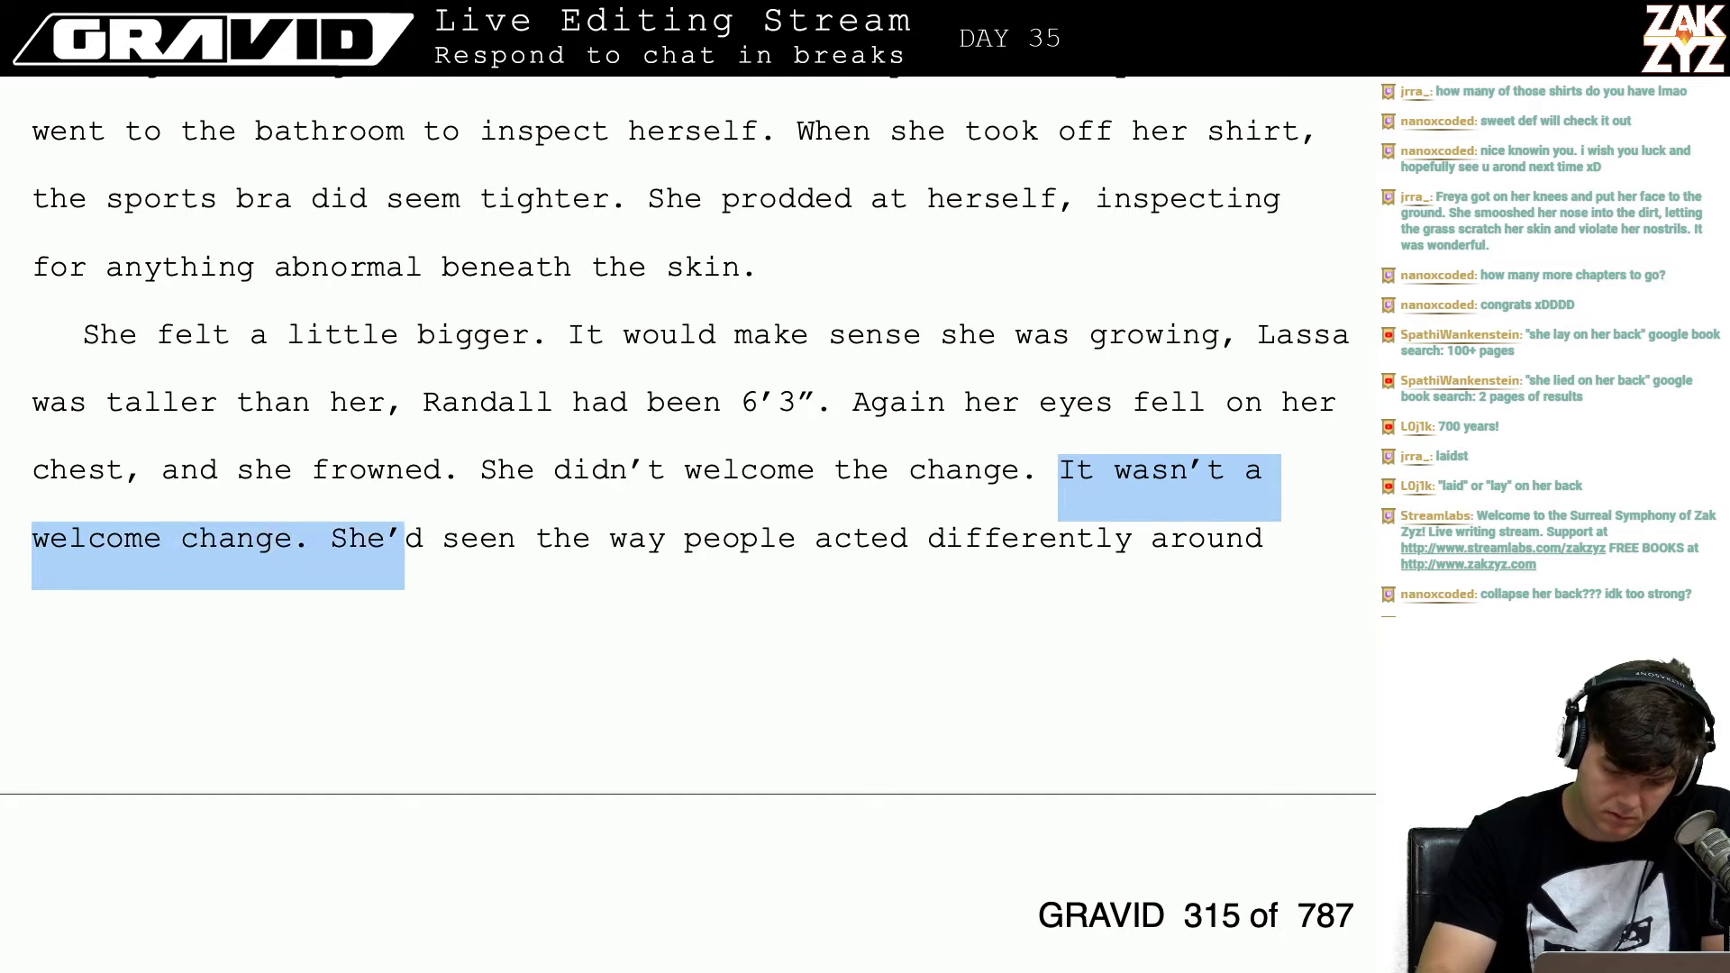
key("shift+Left")
type("Freya")
type(" had seen")
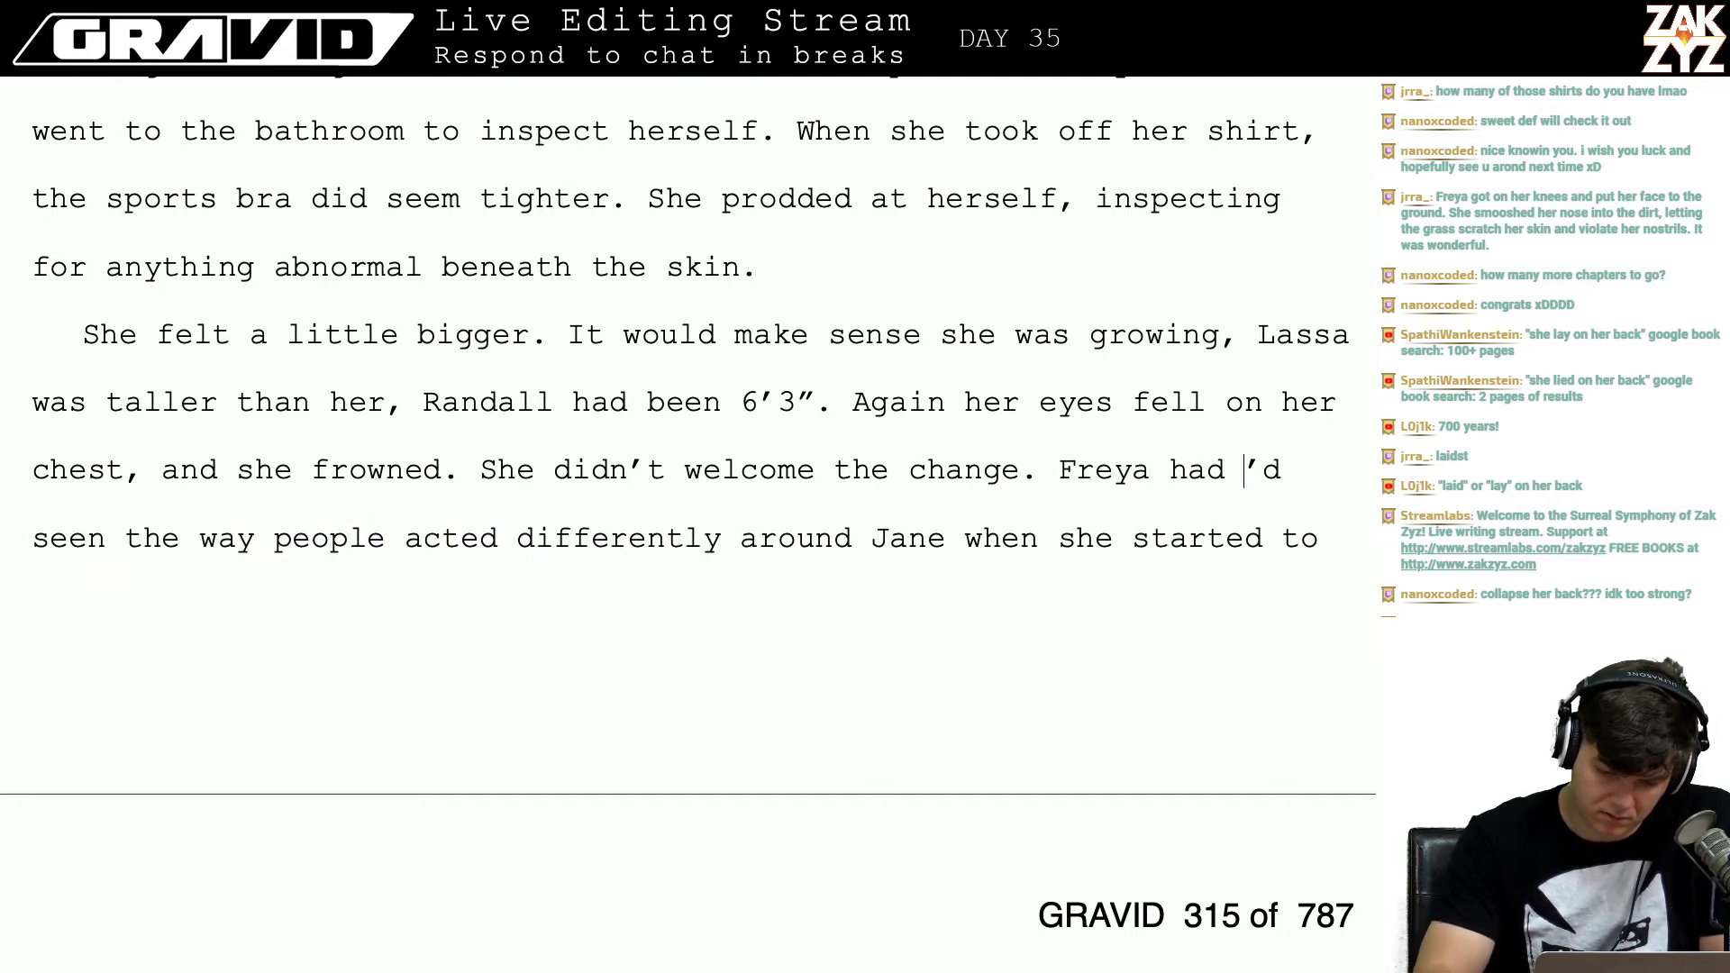
key("shift+Right")
key("shift+Right")
key("shift+Right")
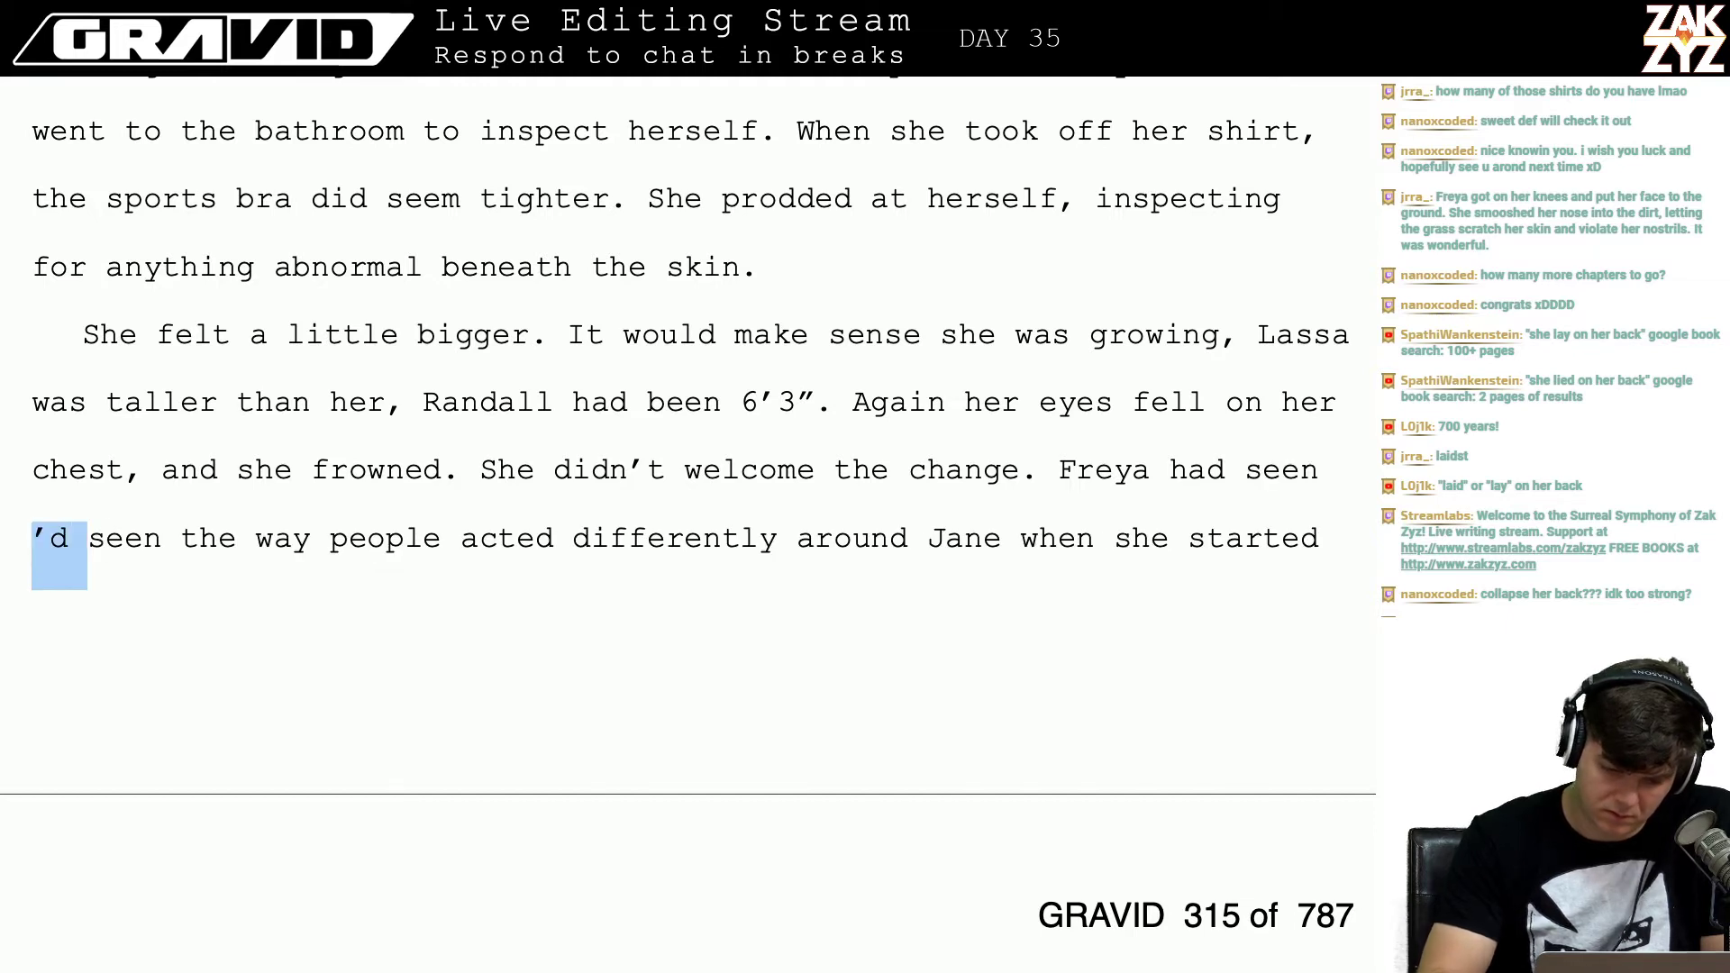
key("Delete")
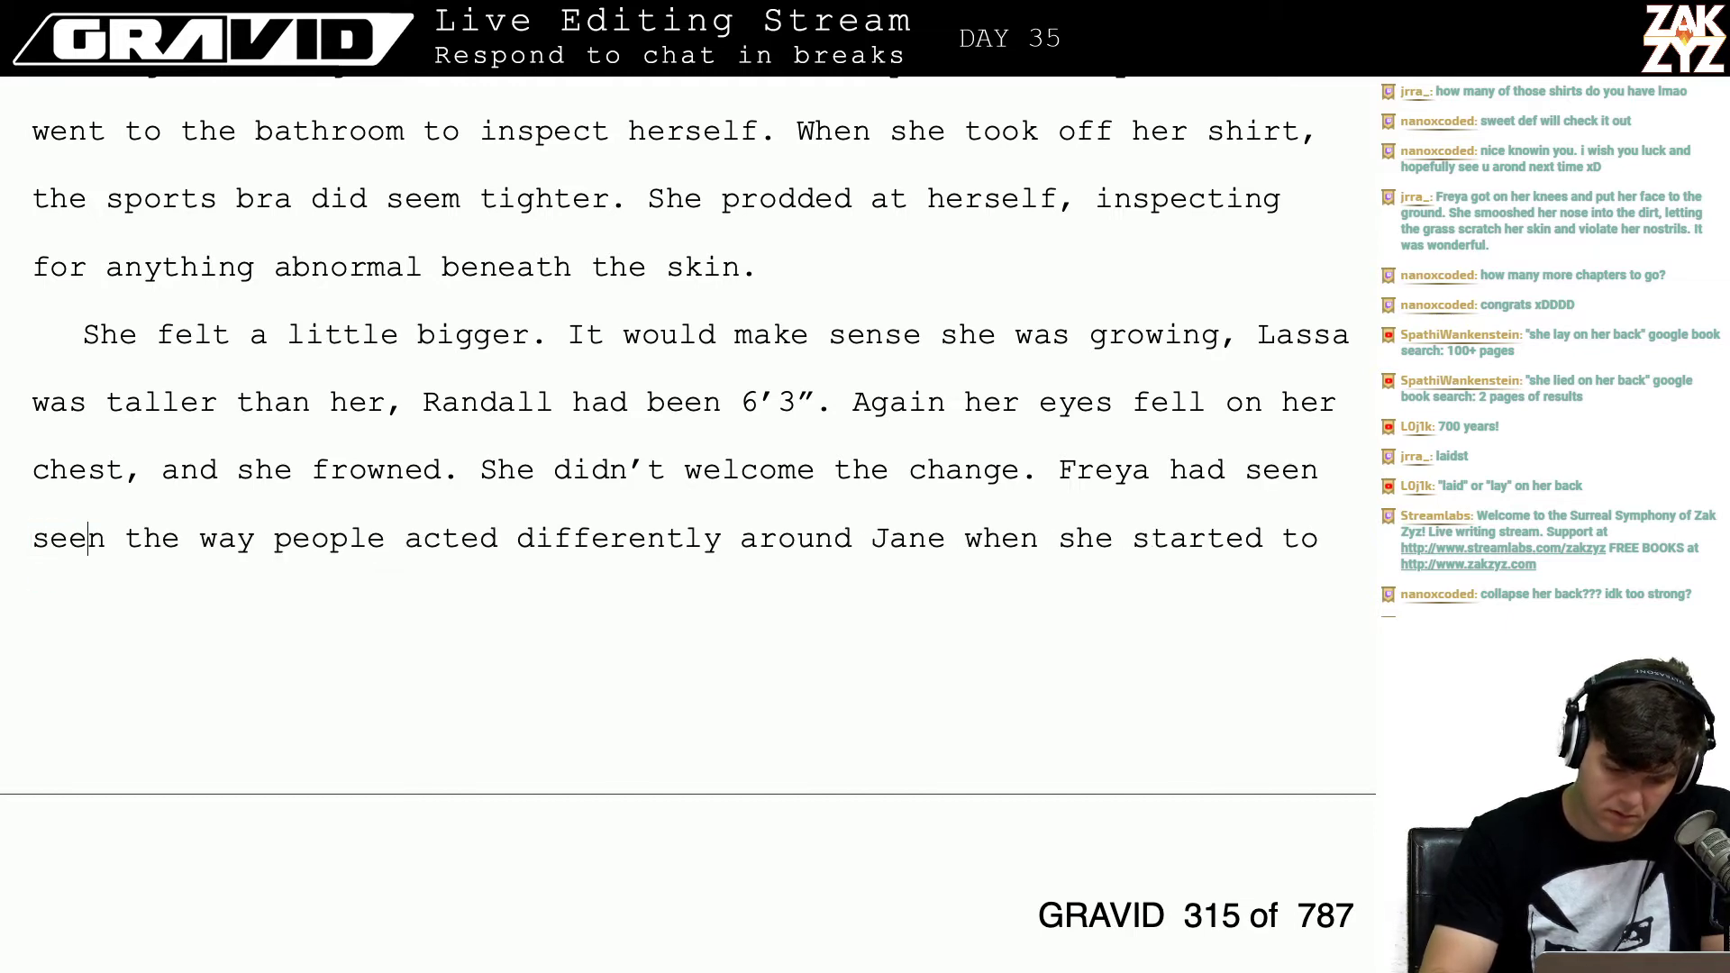
Step: Replace the opening "She" of the sentence "She had thought she would always be small and slight" with "For some reason"
key("Left")
key("Left")
key("Down")
key("Down")
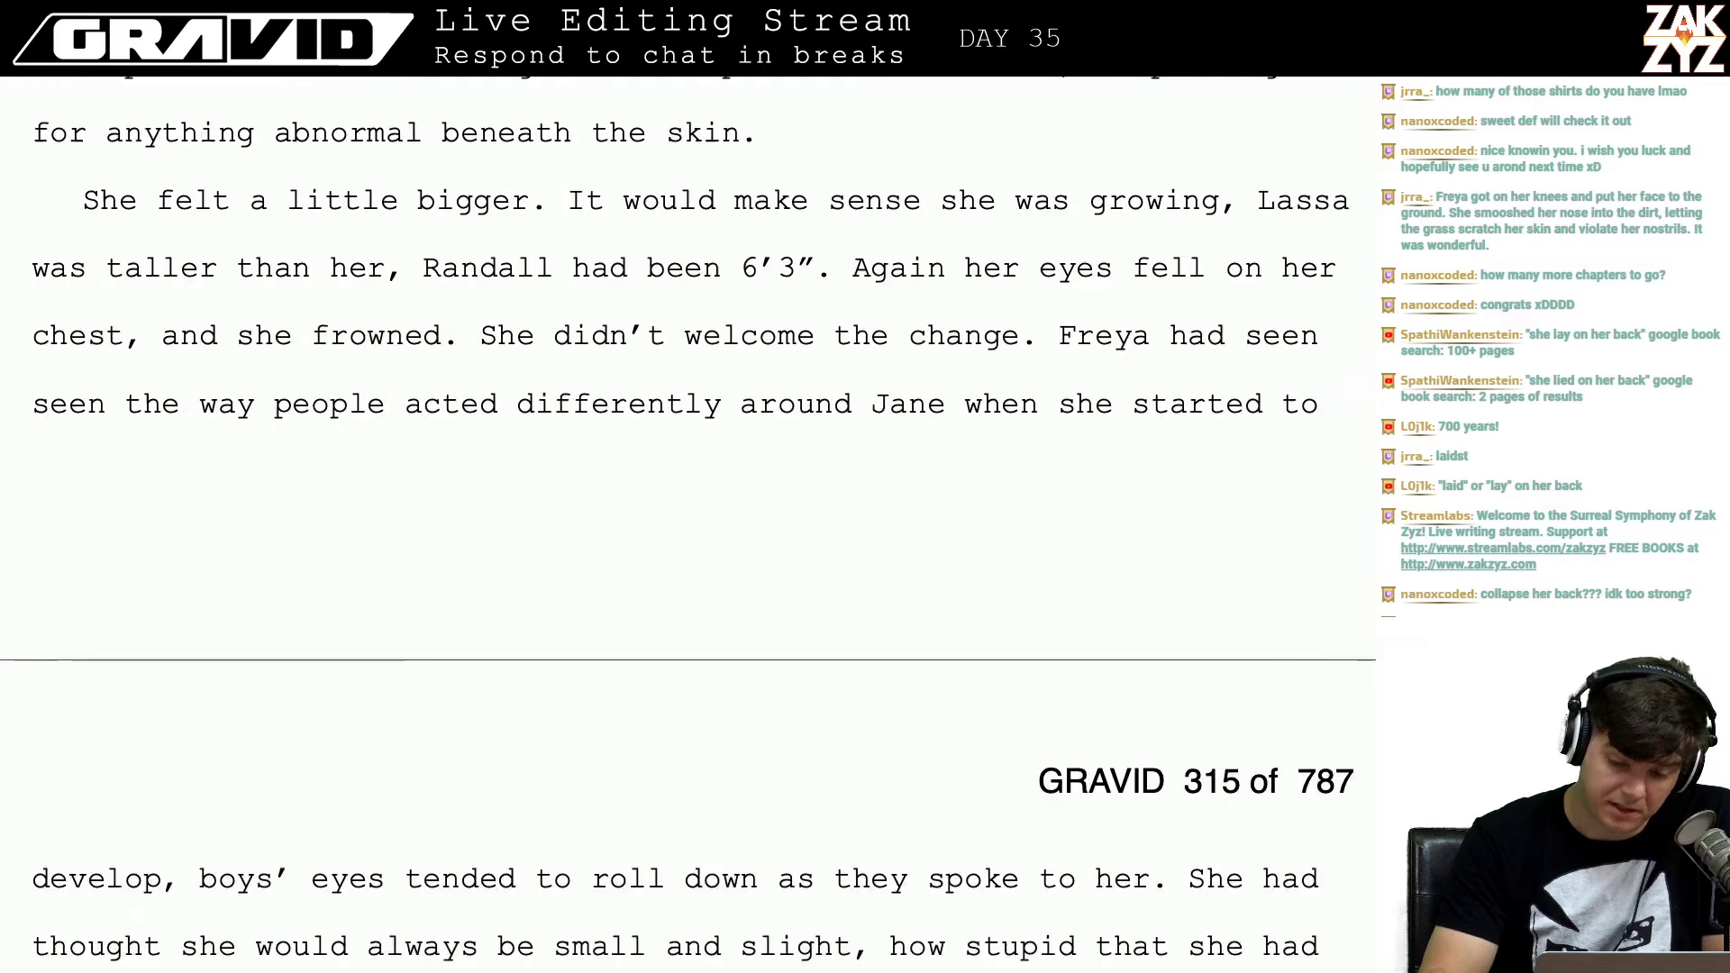
key("Down")
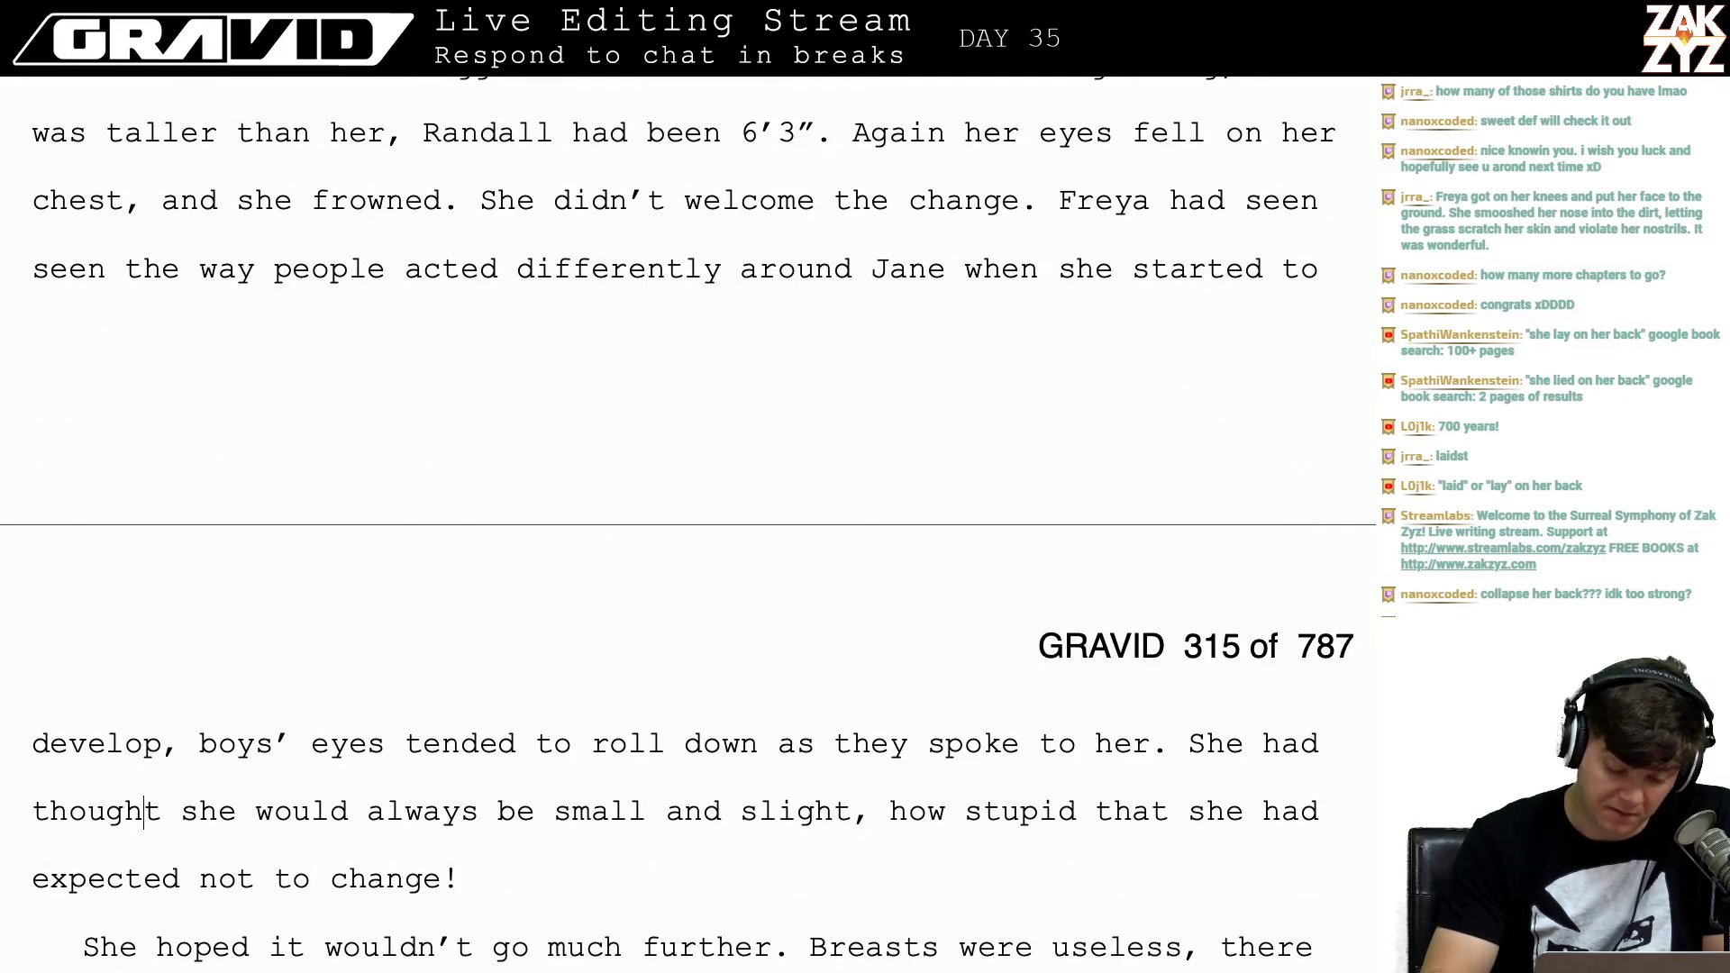
key("Right")
key("Right")
key("Right")
key("Right")
key("Right")
key("Right")
key("Right")
key("Right")
key("Right")
key("Right")
key("Right")
key("Right")
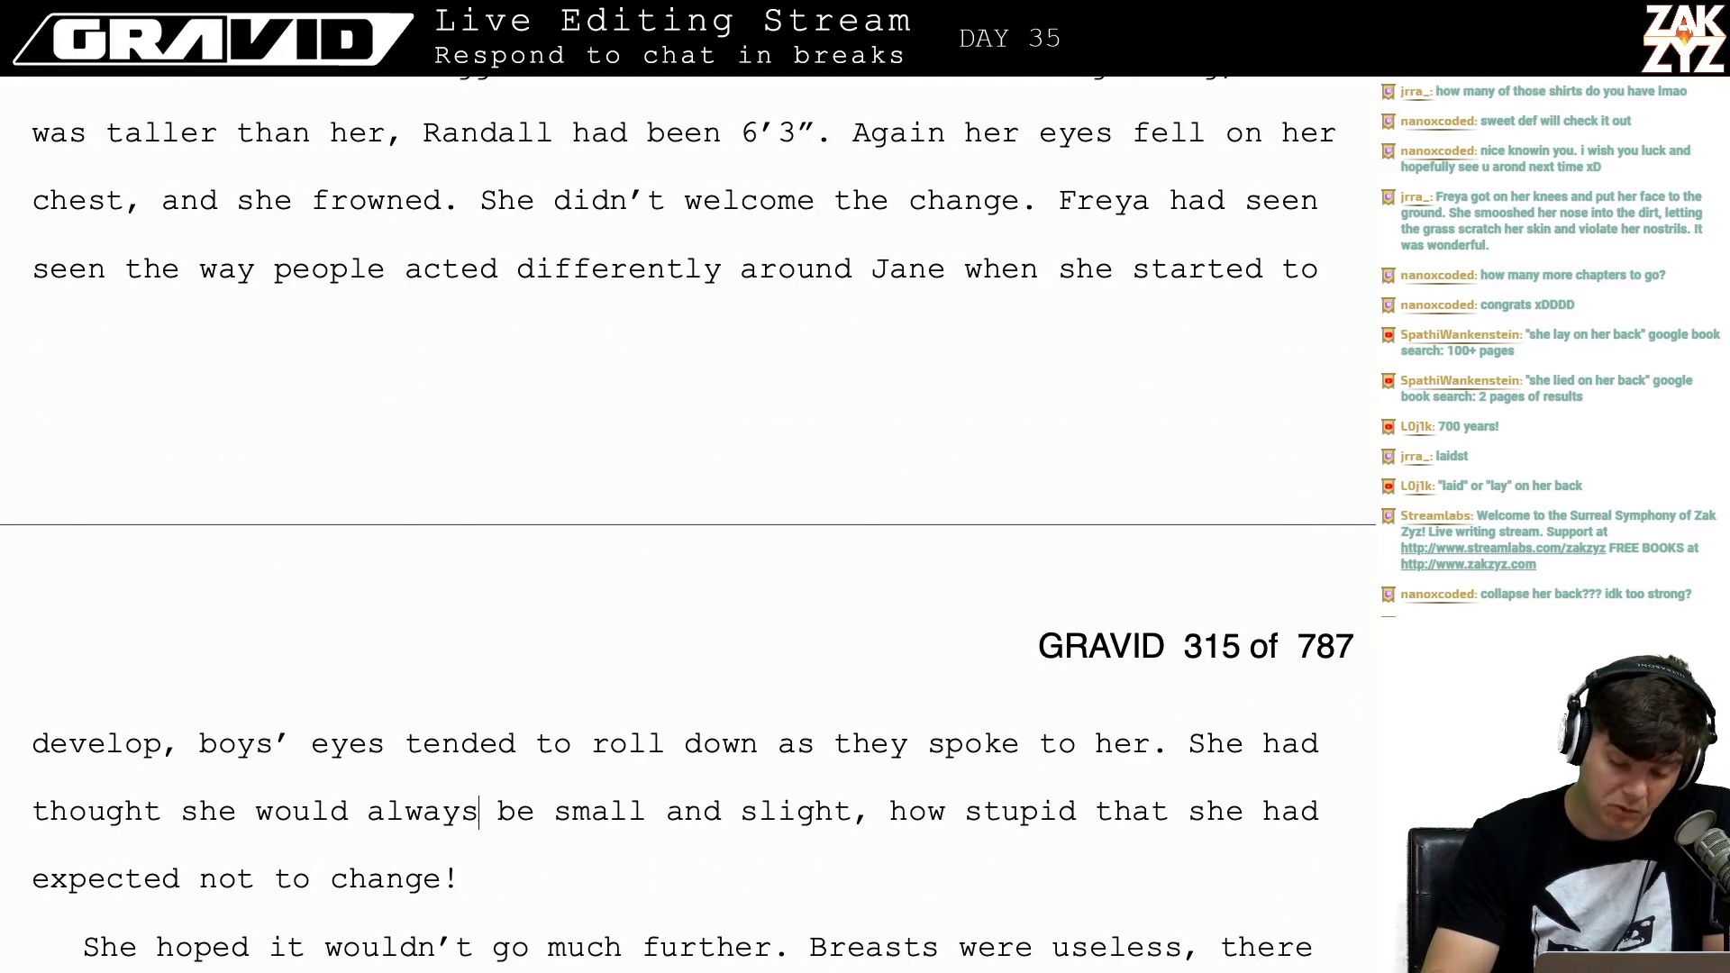
key("Right")
key("Down")
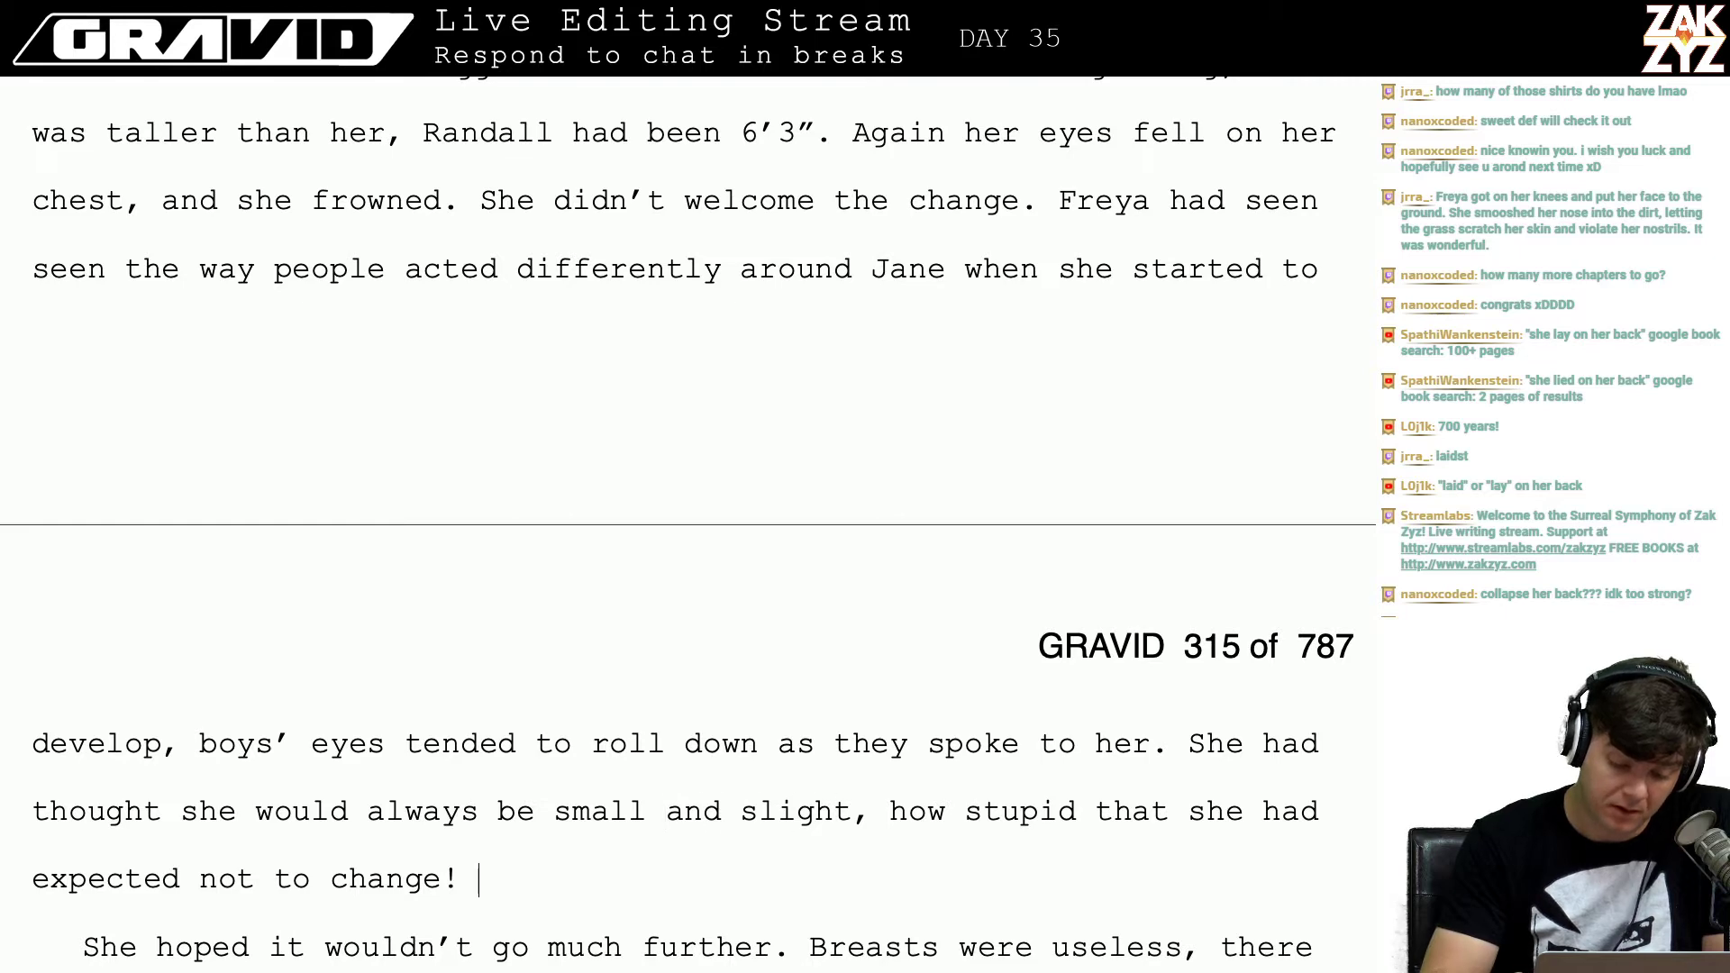
key("Up")
key("Right")
key("Right")
key("Right")
key("Right")
key("Right")
key("Right")
key("Right")
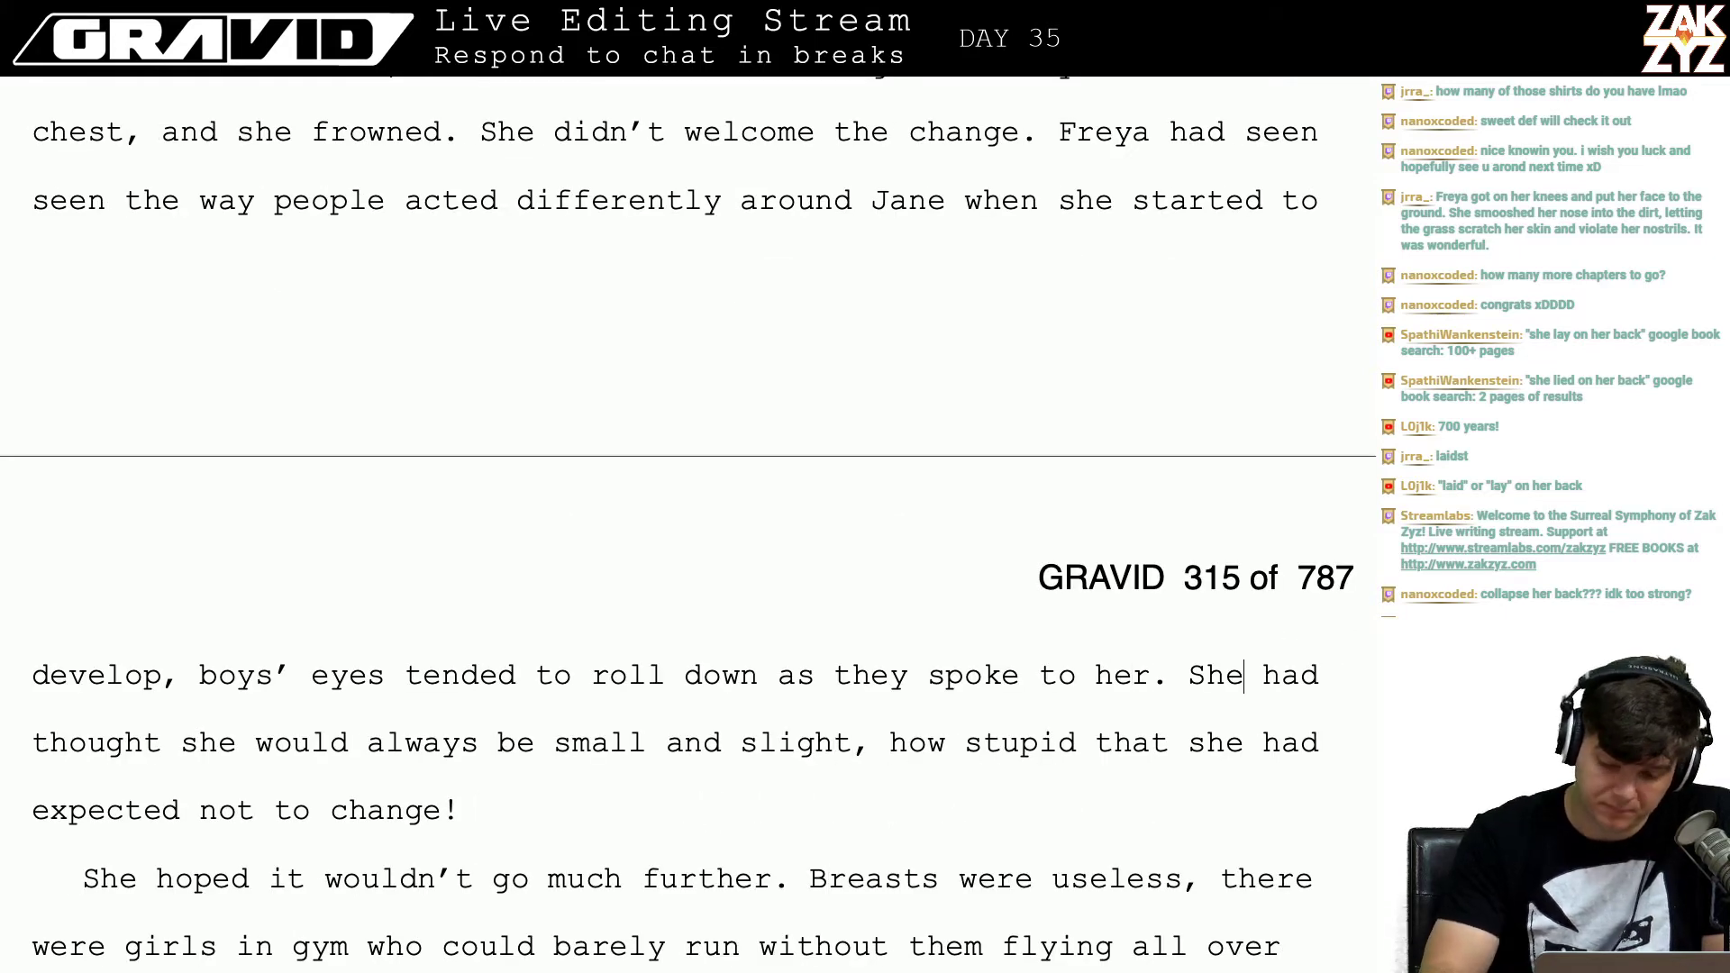
key("BackSpace")
key("BackSpace")
key("BackSpace")
type("Freya")
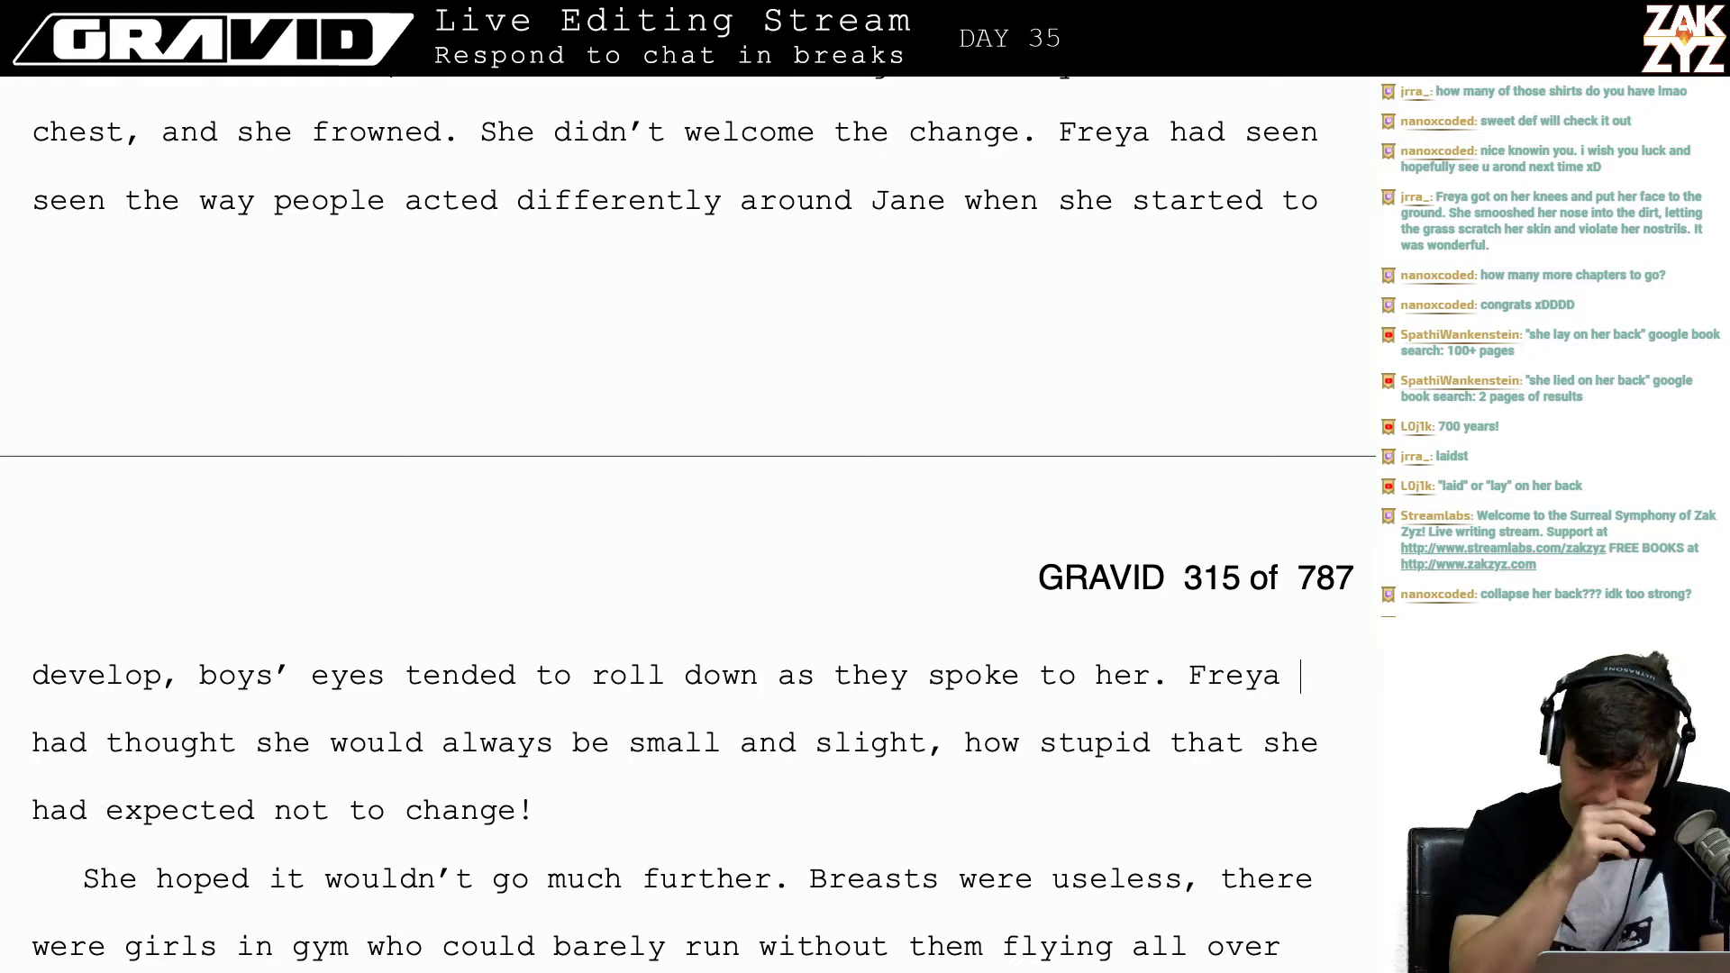
key("BackSpace")
key("BackSpace")
key("BackSpace")
key("BackSpace")
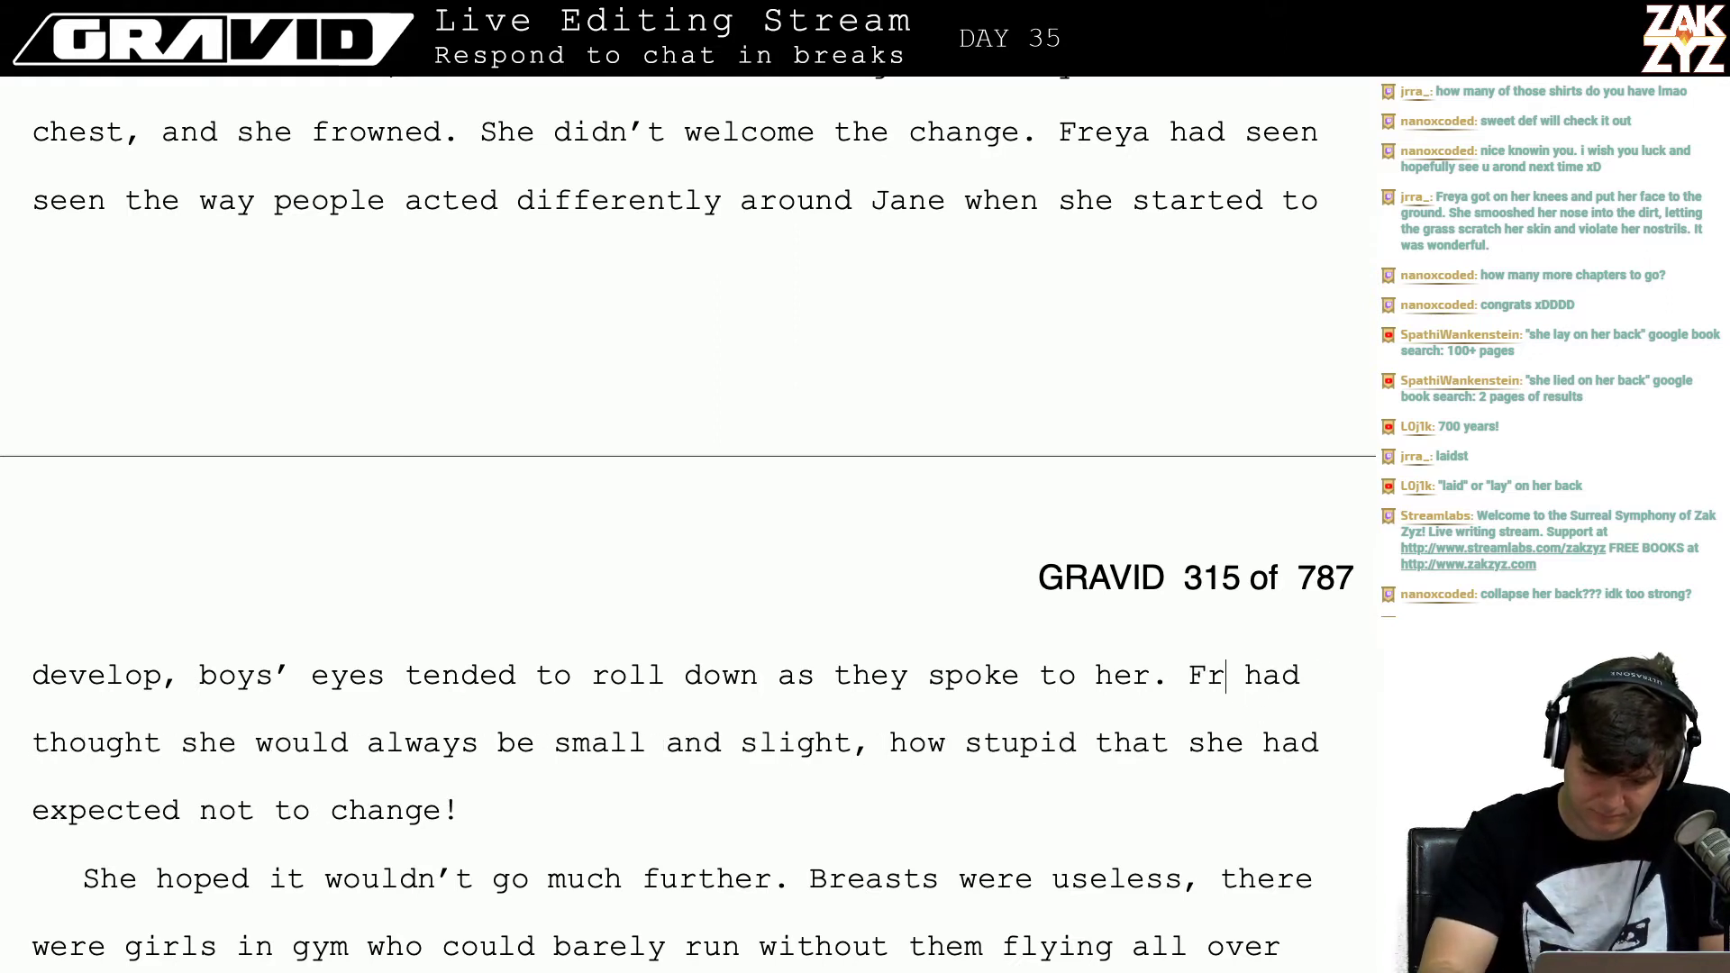
key("BackSpace")
type("or some re")
type("ason had thought she would always be small and slight, how stupid")
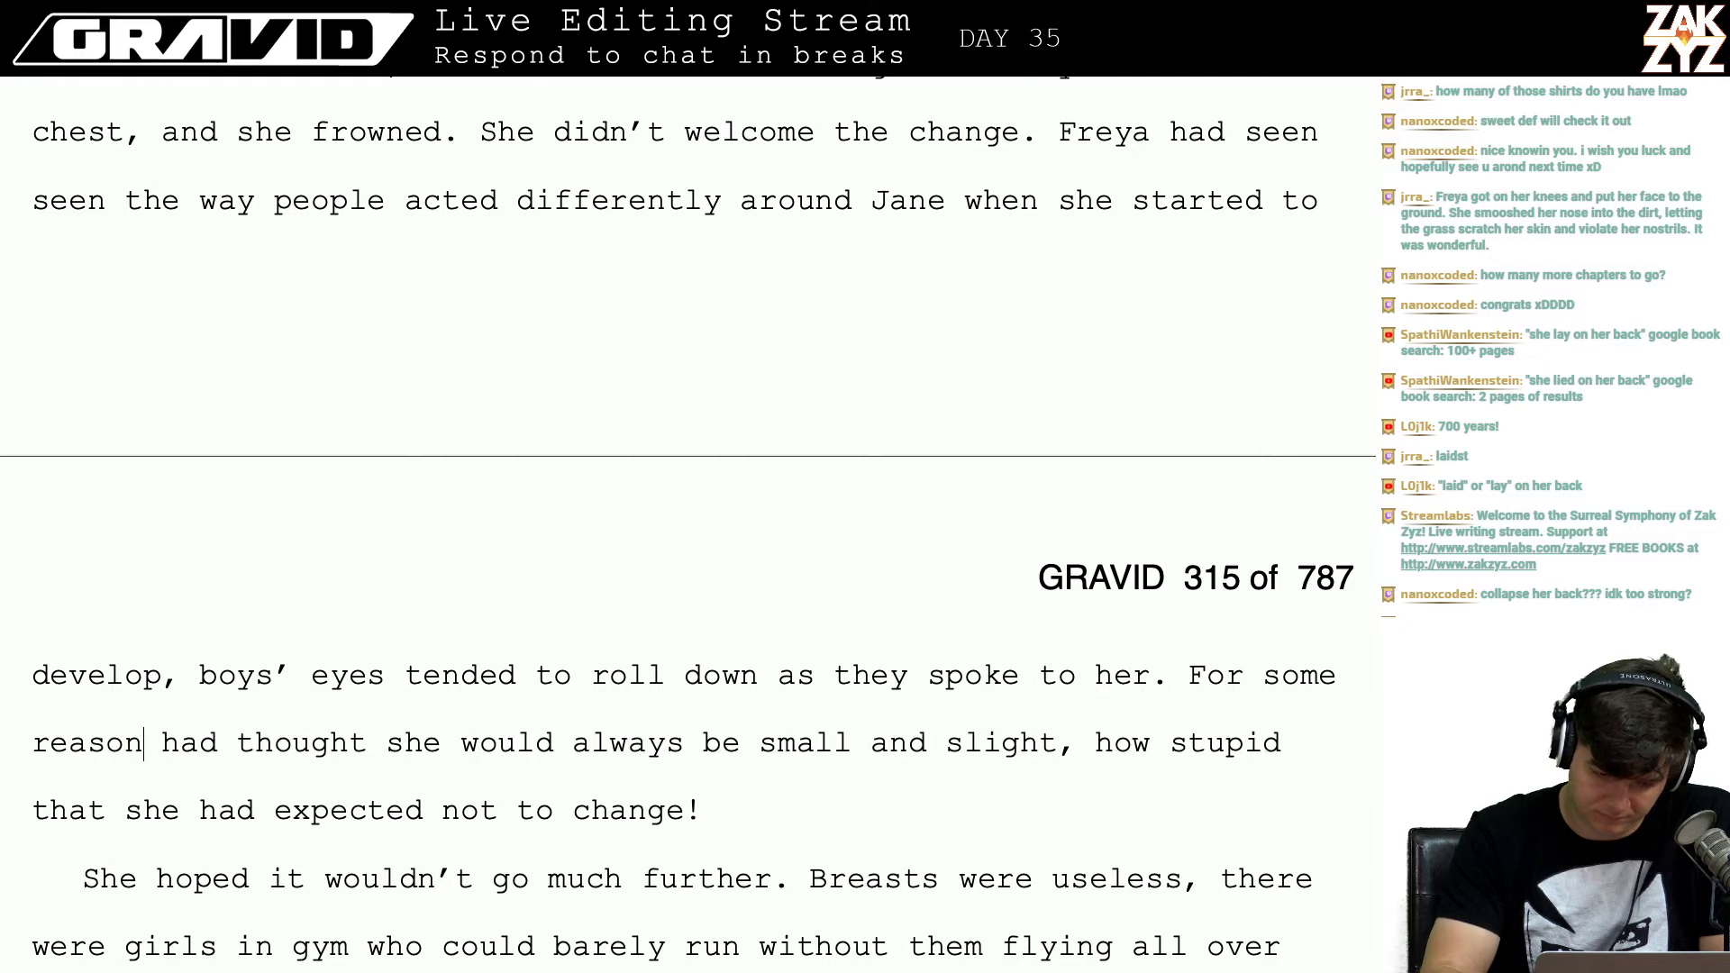
Step: Continue the sentence after "For some reason" with "Freya had just assumed she would always be small and slight."
type("Freya had ")
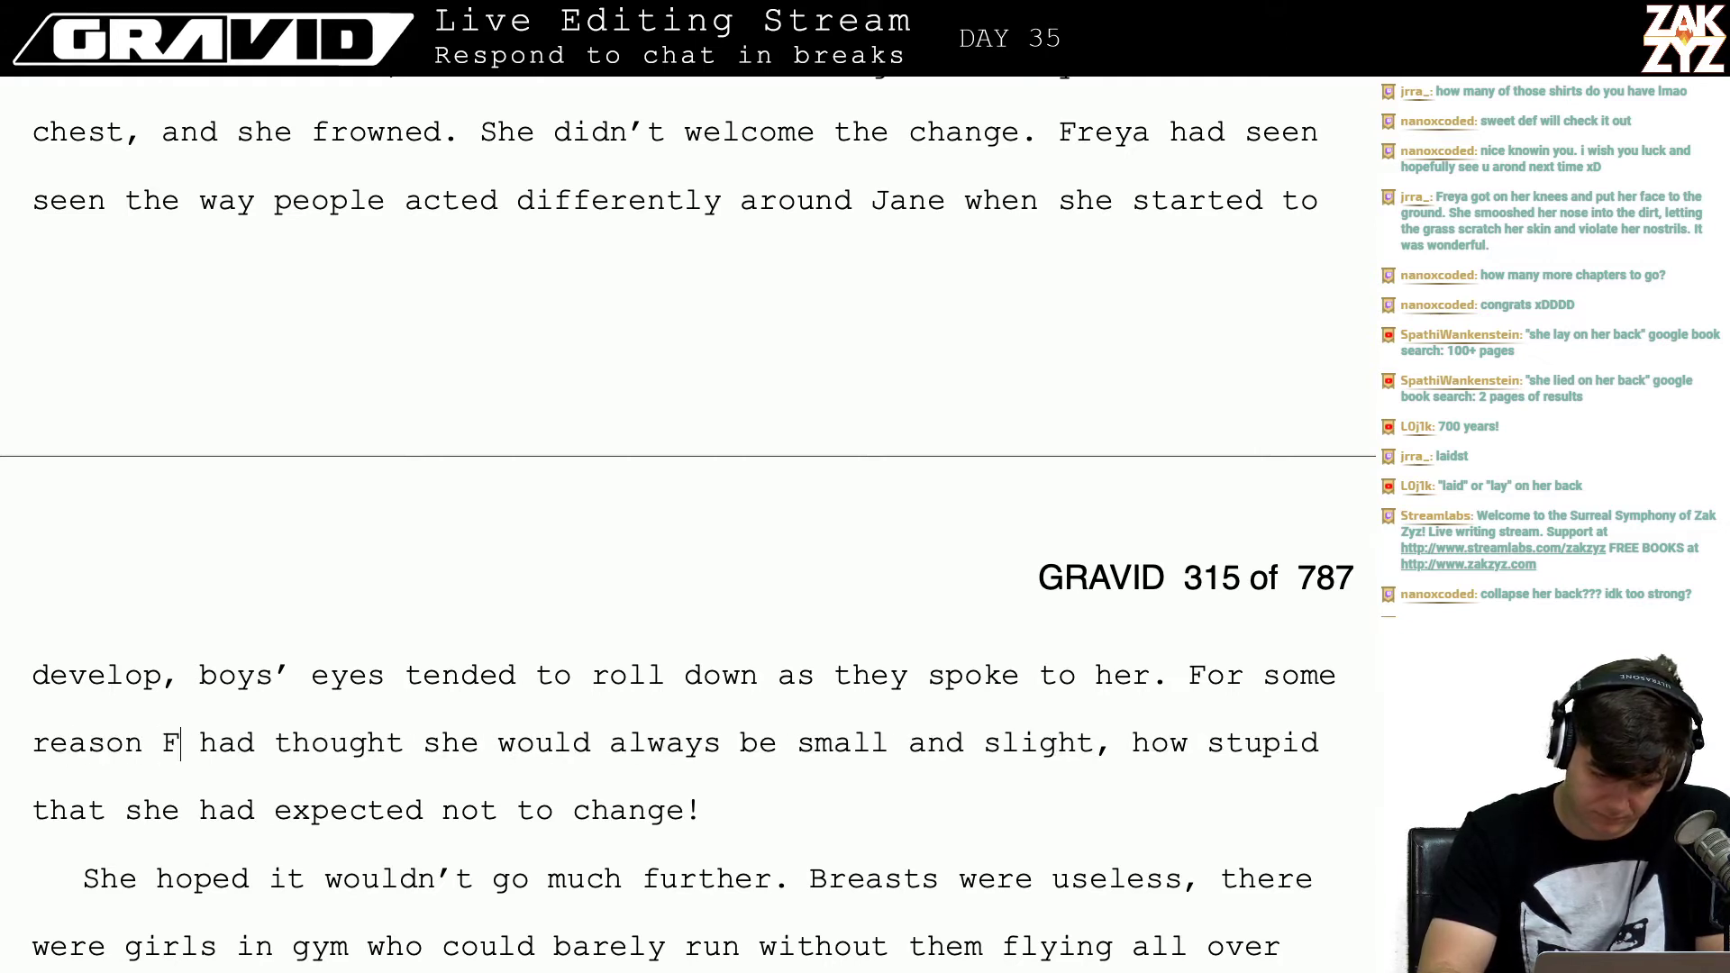
type("just assumed she")
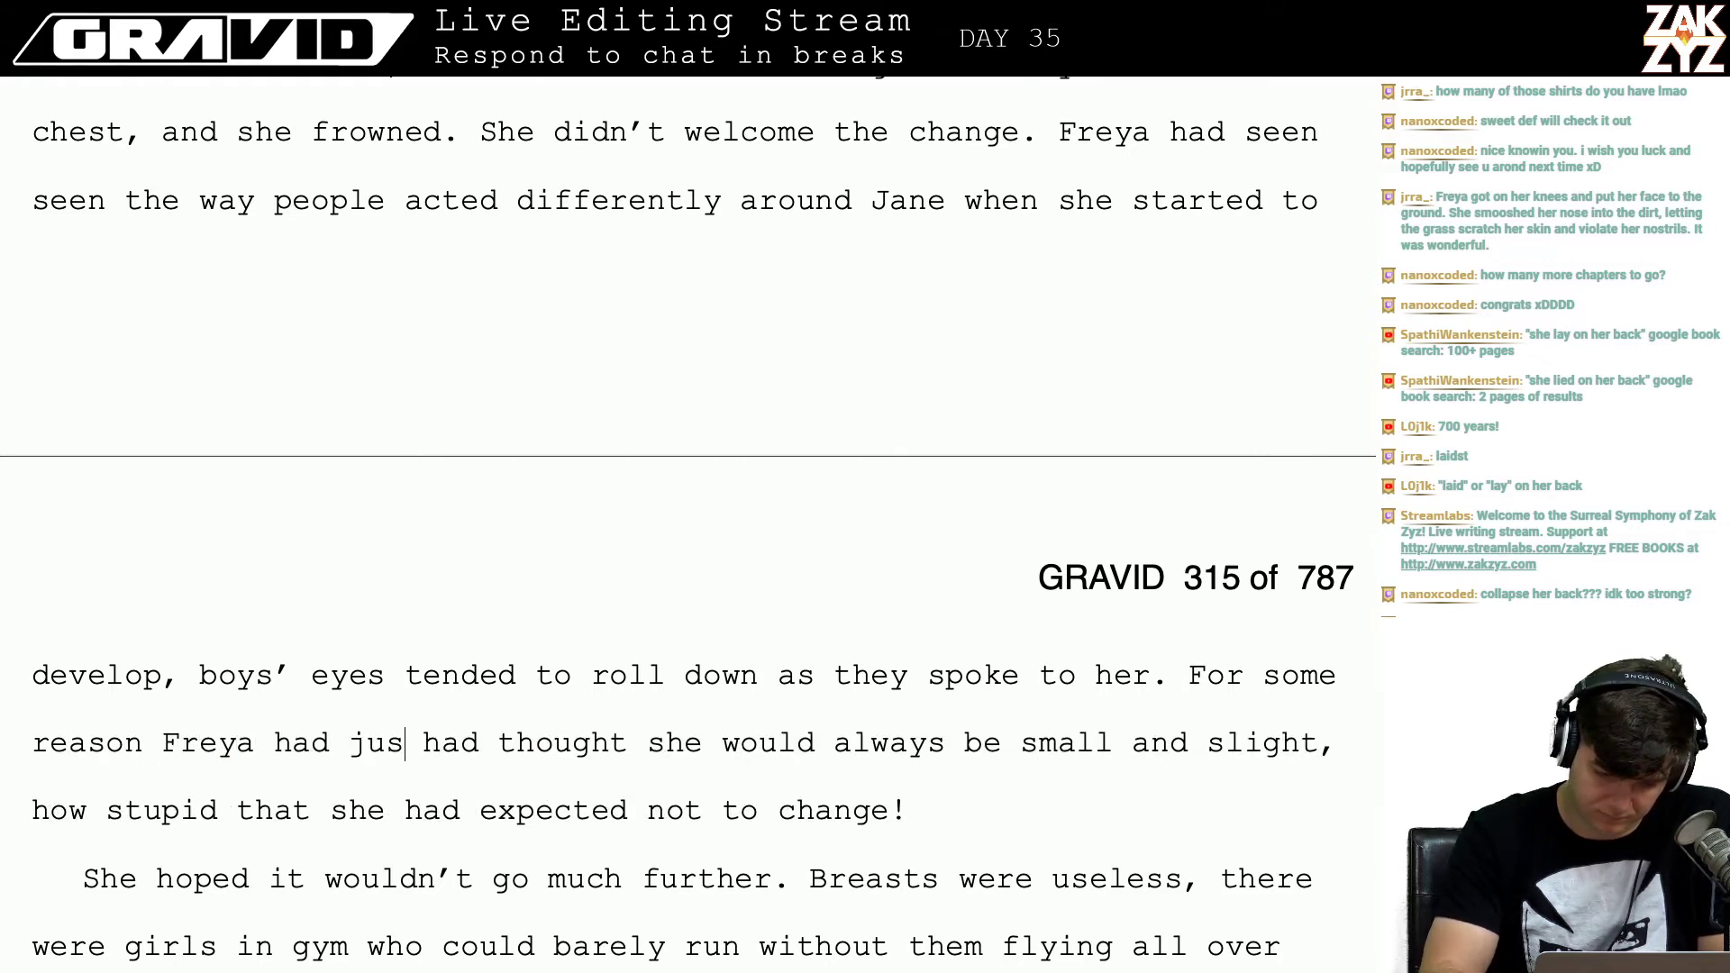
type(" would always be")
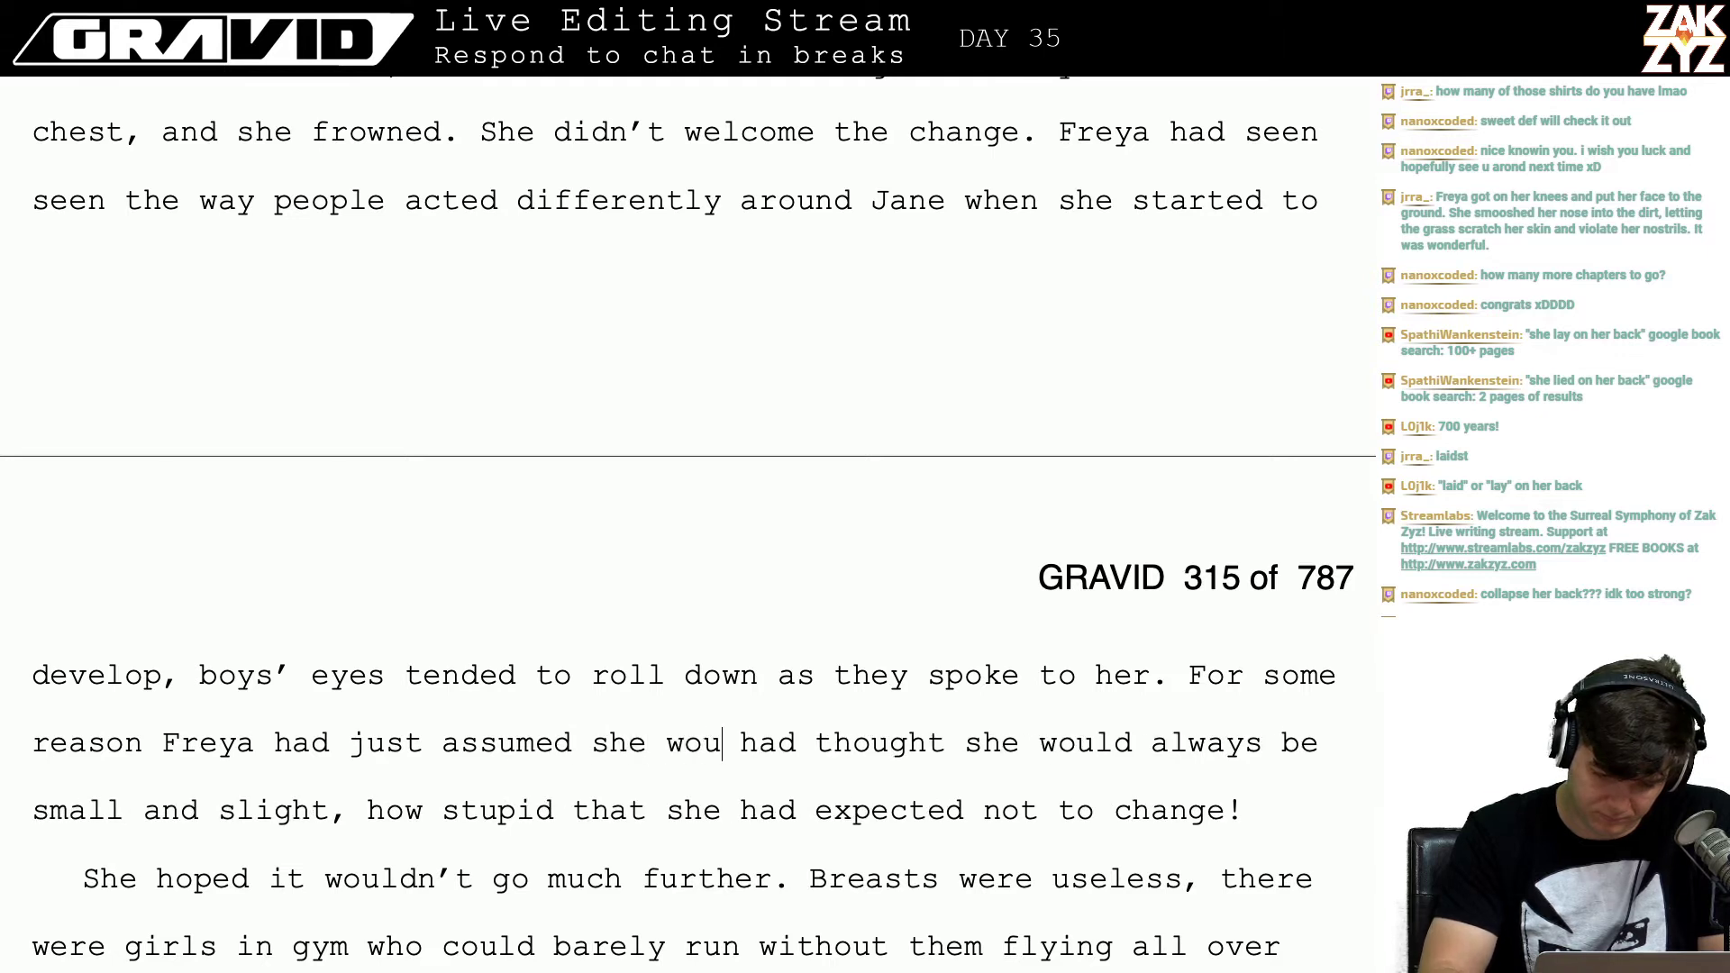
type(" small and sl")
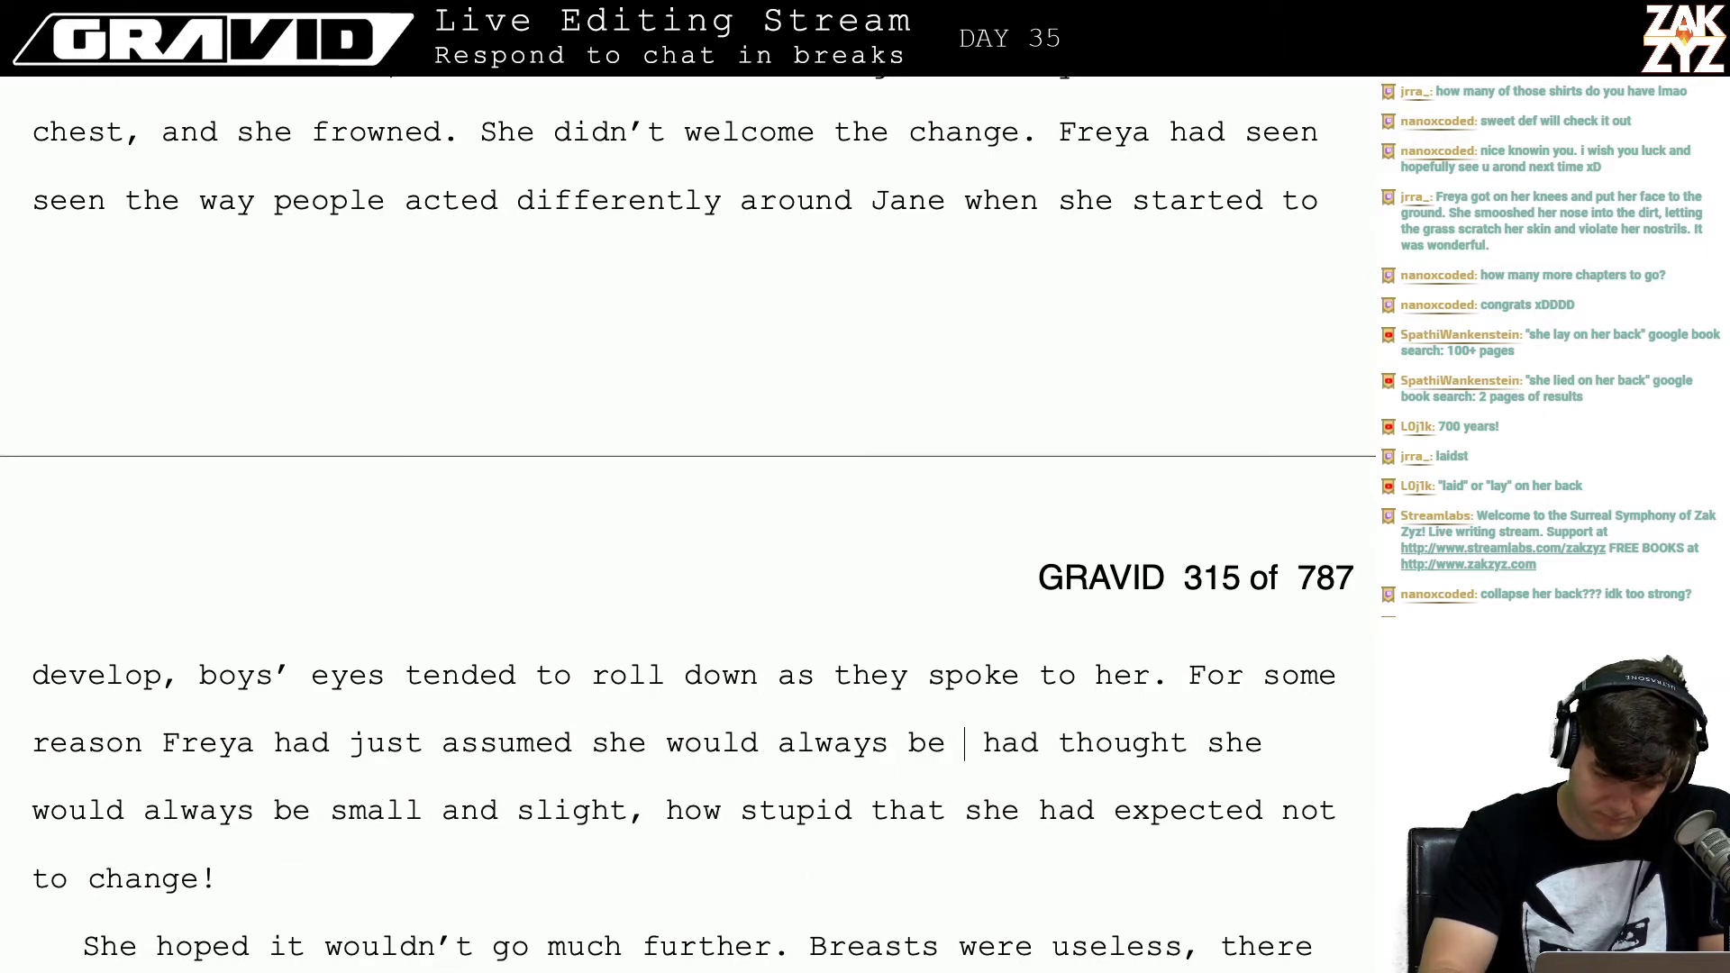
type("ight.")
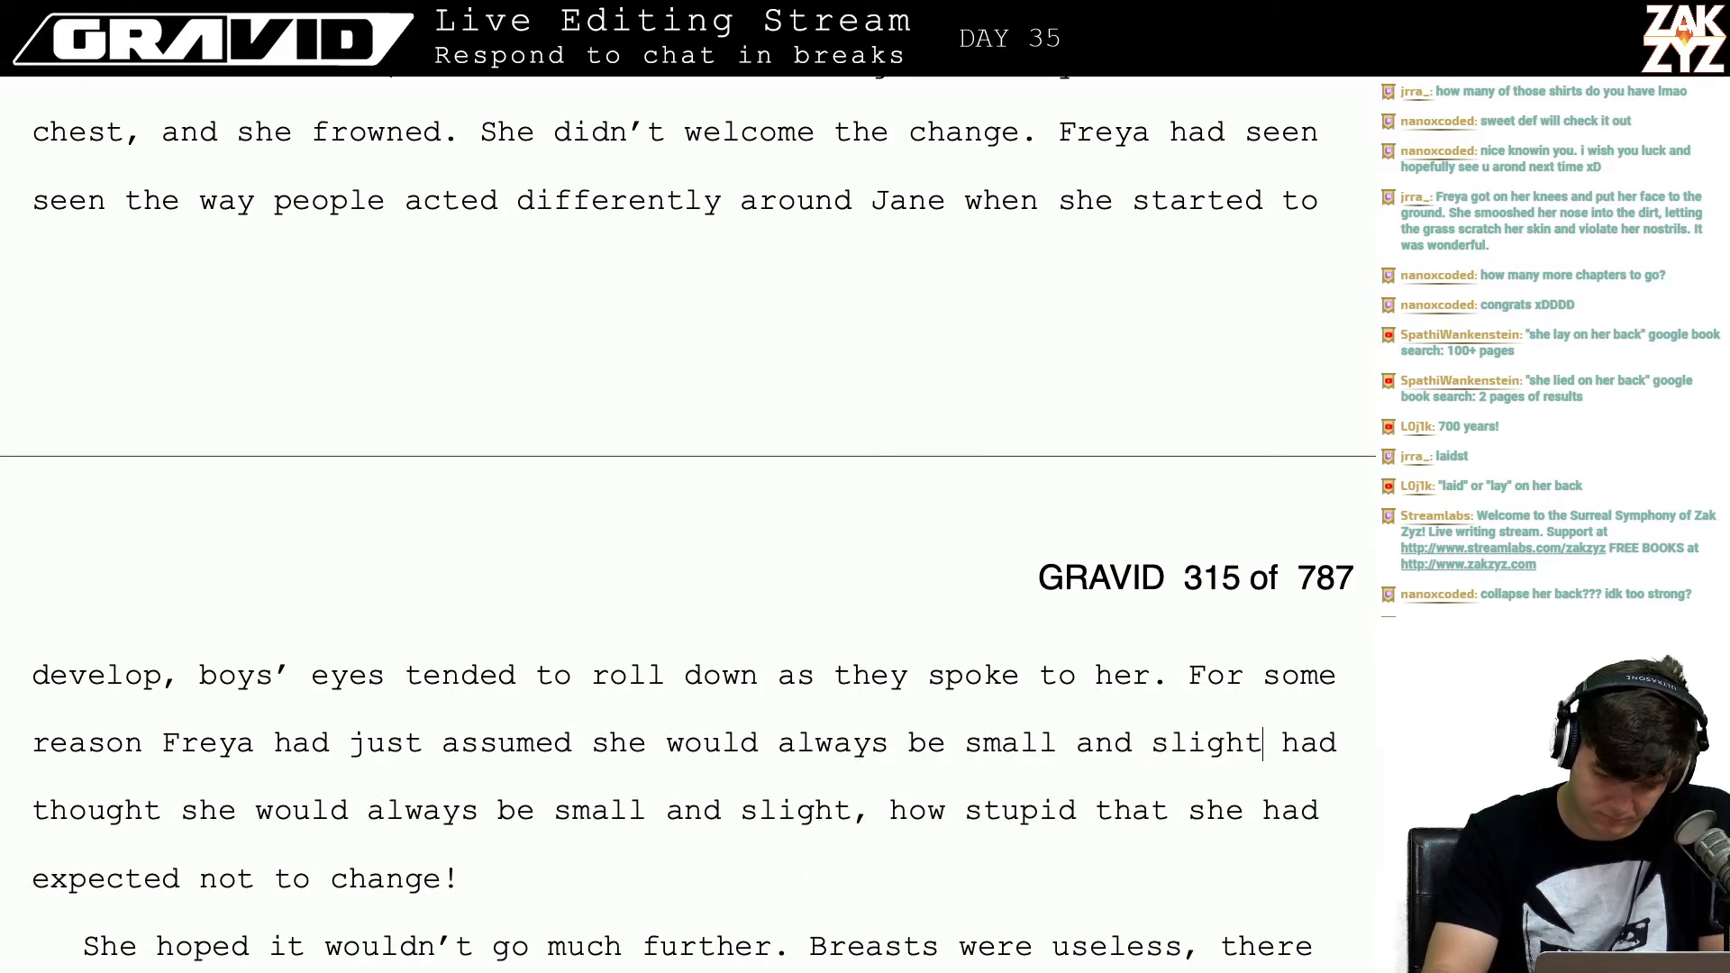
Step: Delete the leftover "had thought she would always be small and slight," and capitalise "How" so "How stupid" starts its own sentence
key("shift+Down")
key("shift+Down")
key("shift+Up")
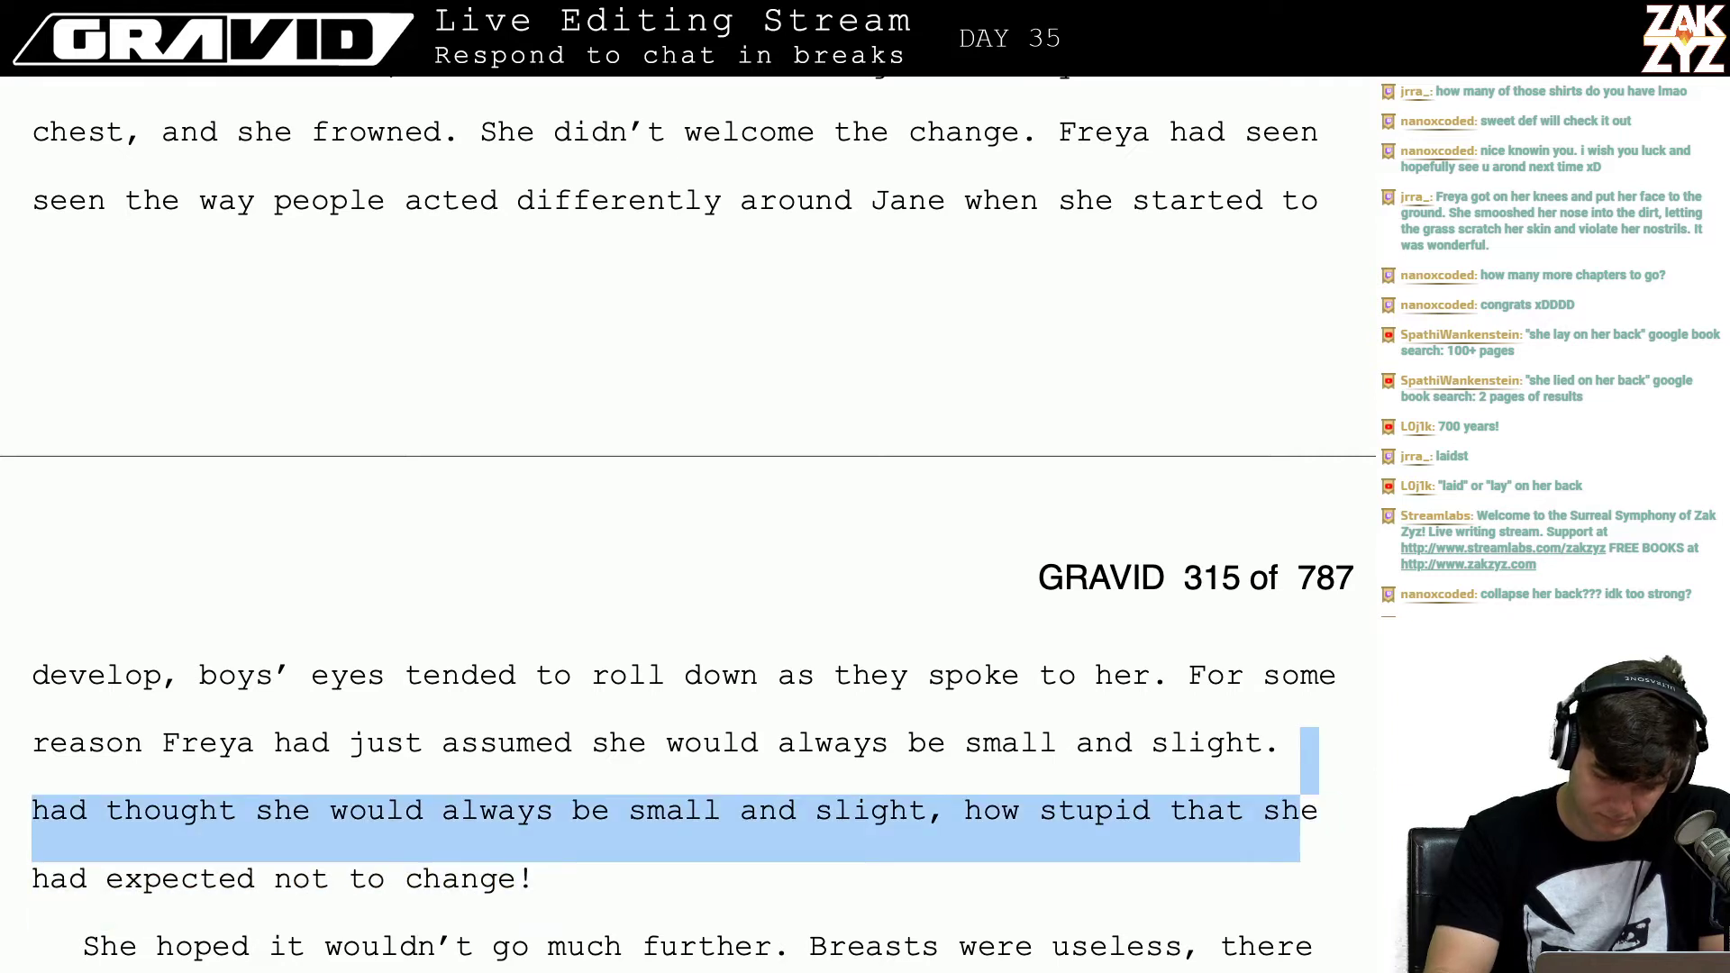
key("shift+Left")
key("shift+Left")
key("shift+Left")
key("shift+Left")
key("shift+Left")
key("shift+Left")
key("shift+Left")
key("shift+Left")
key("shift+Left")
key("shift+Left")
key("shift+Left")
key("shift+Left")
key("shift+Left")
key("shift+Left")
key("shift+Left")
key("shift+Left")
key("shift+Left")
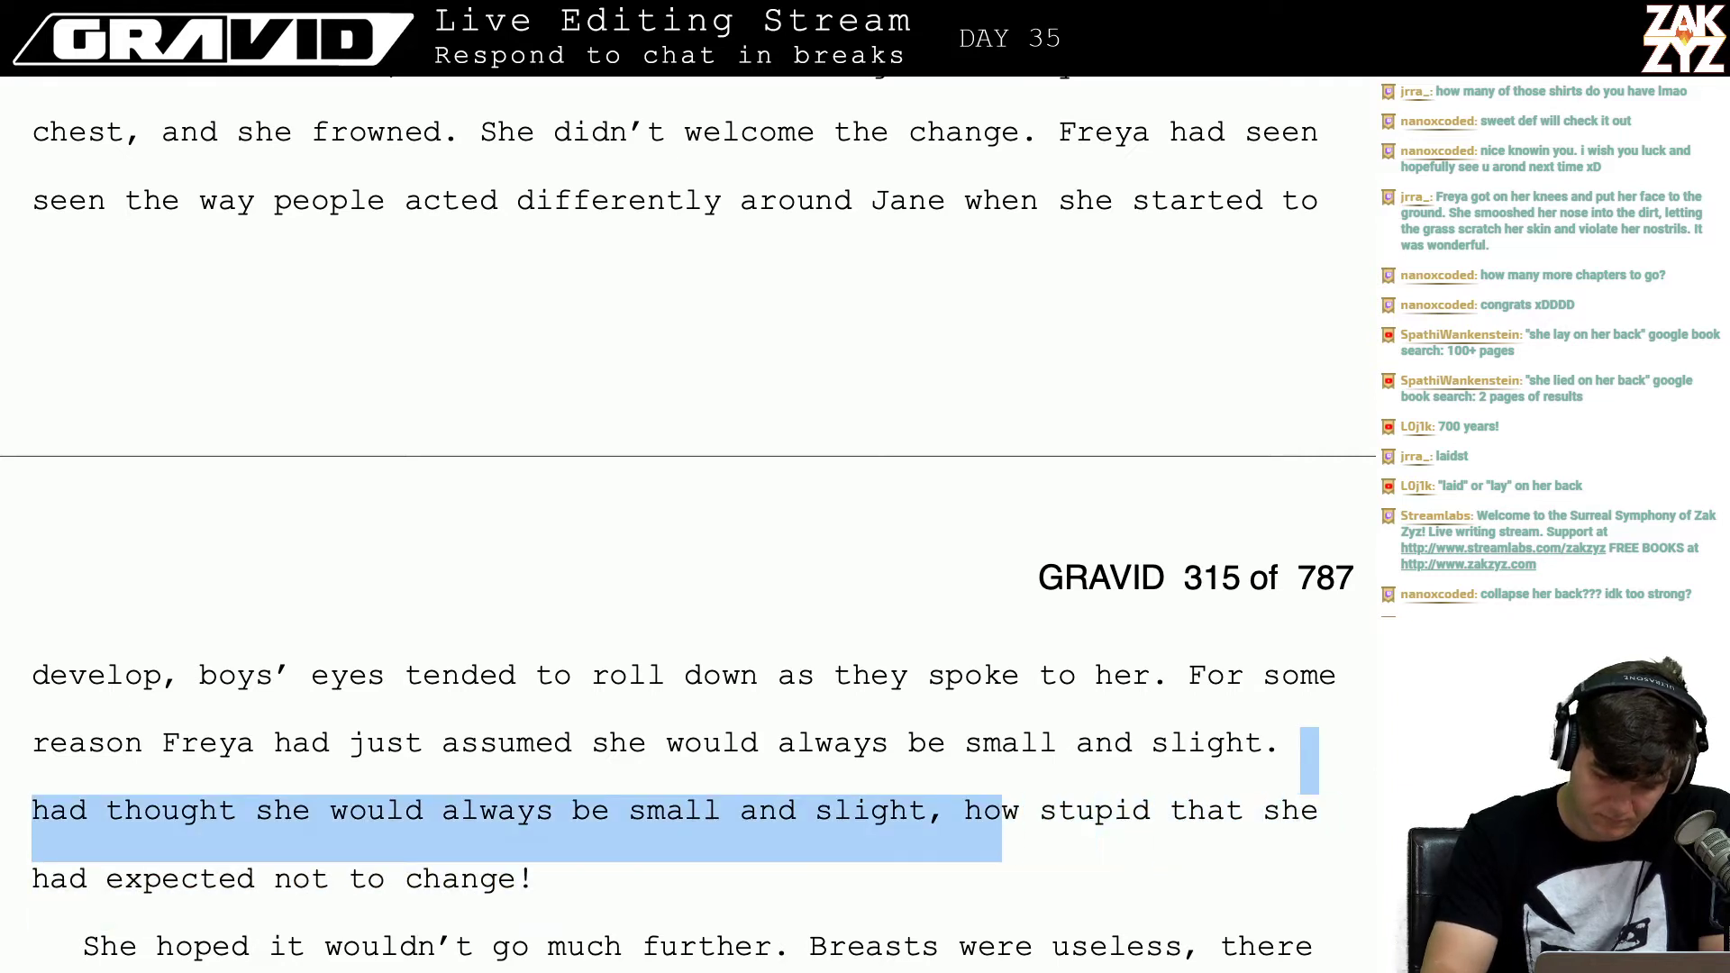
key("BackSpace")
type("H")
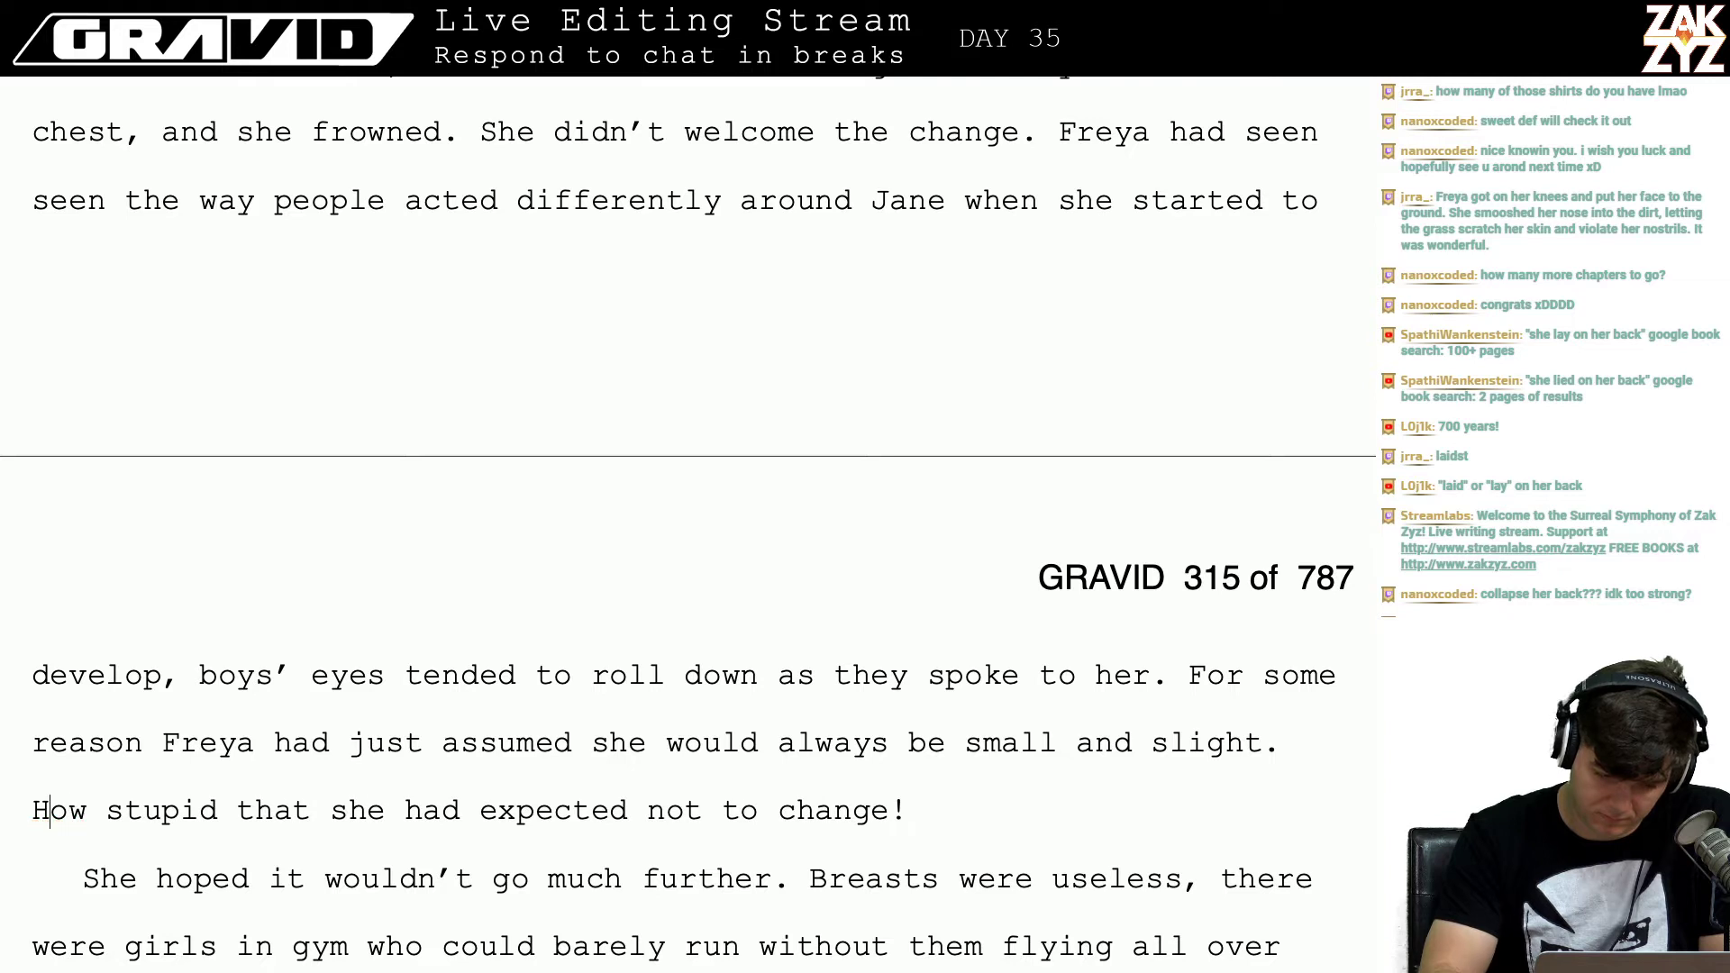
Step: Replace the sentence "How stupid that she had expected not to change!" with "How childish of her to expect not to change."
type("ow ")
type("childish of h")
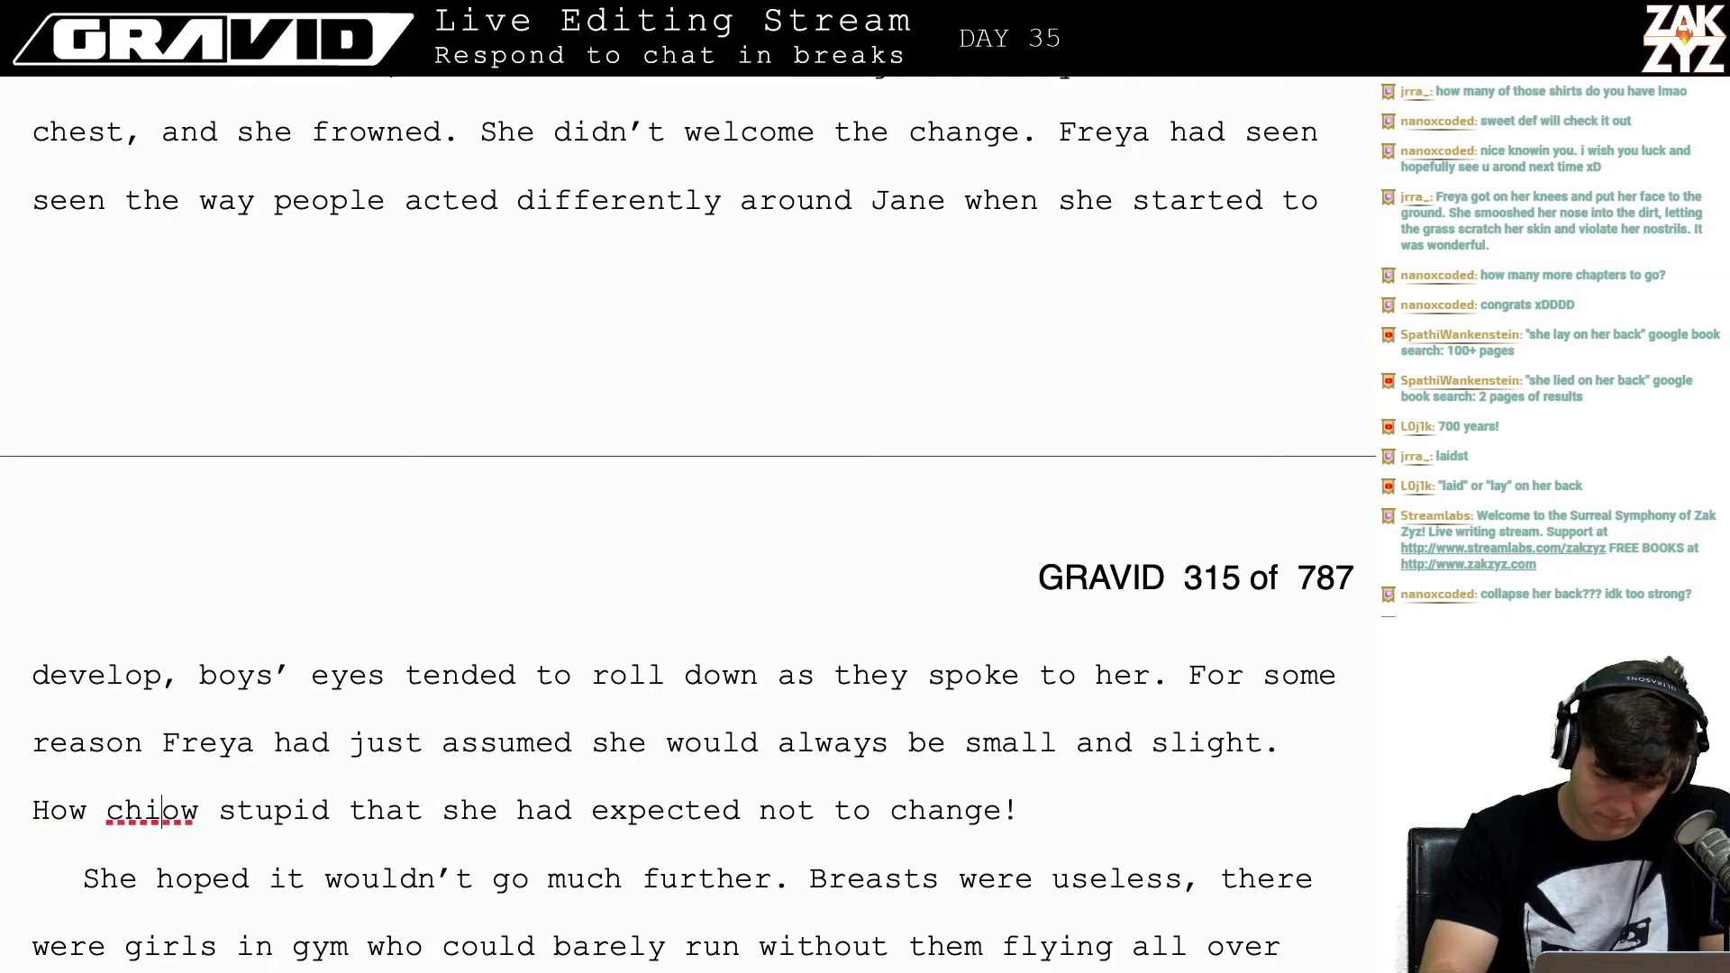
type("er to expect ")
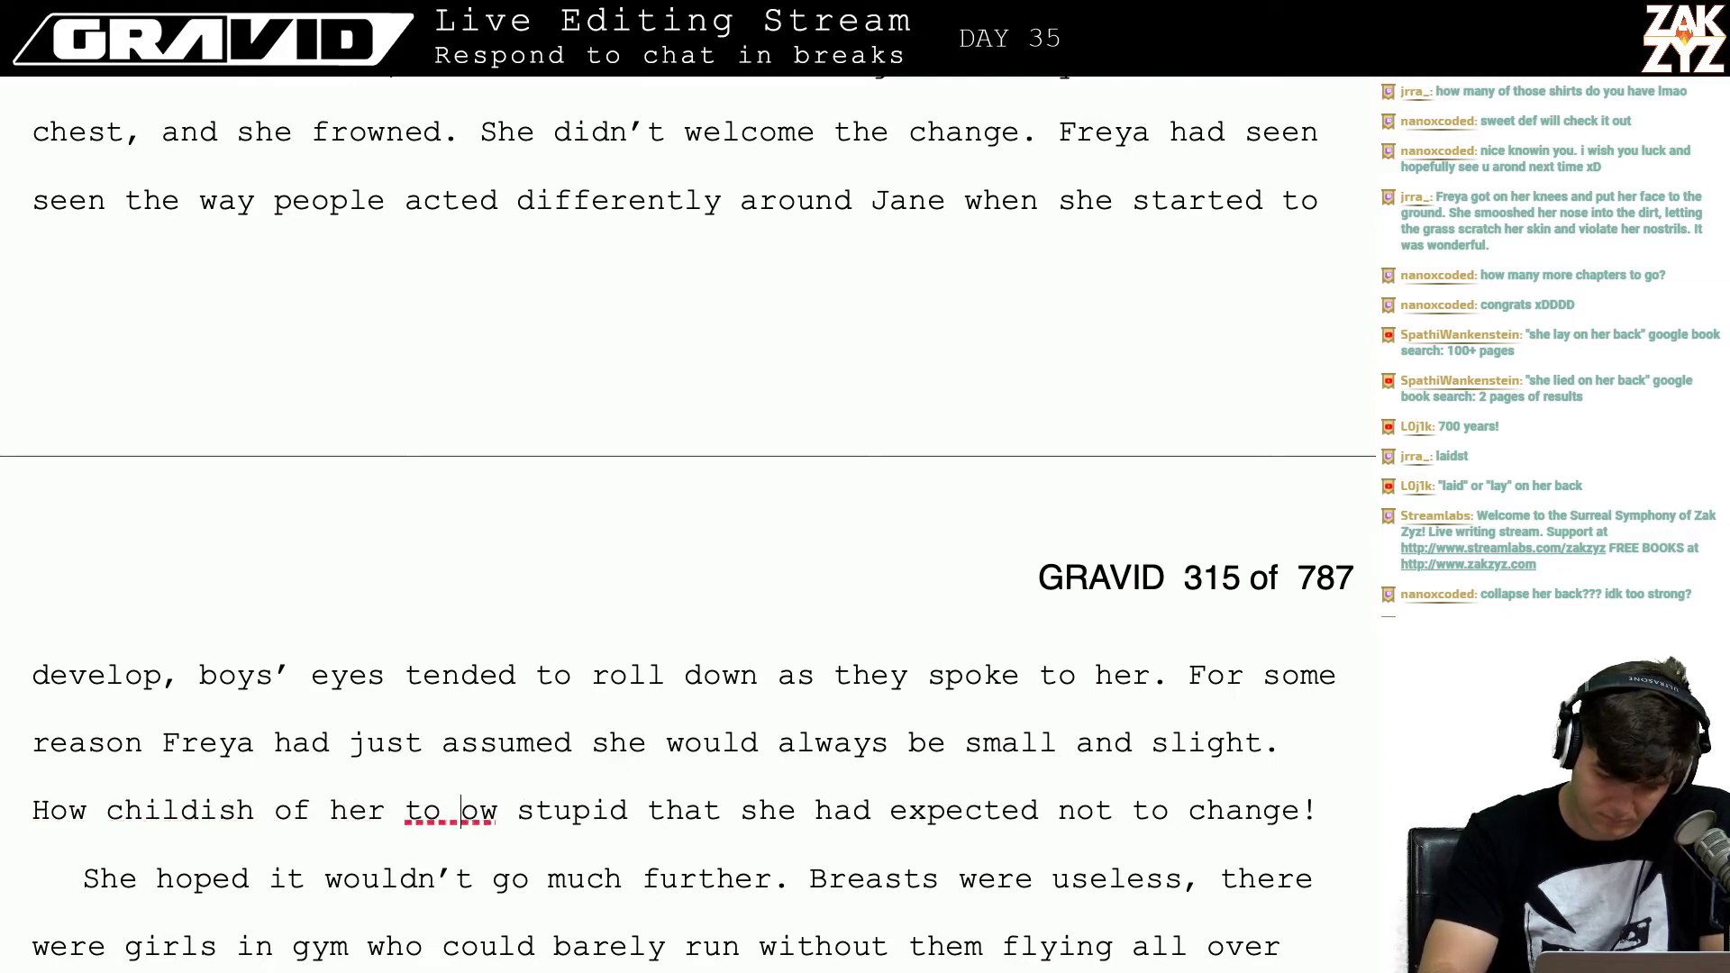
type("not to change.")
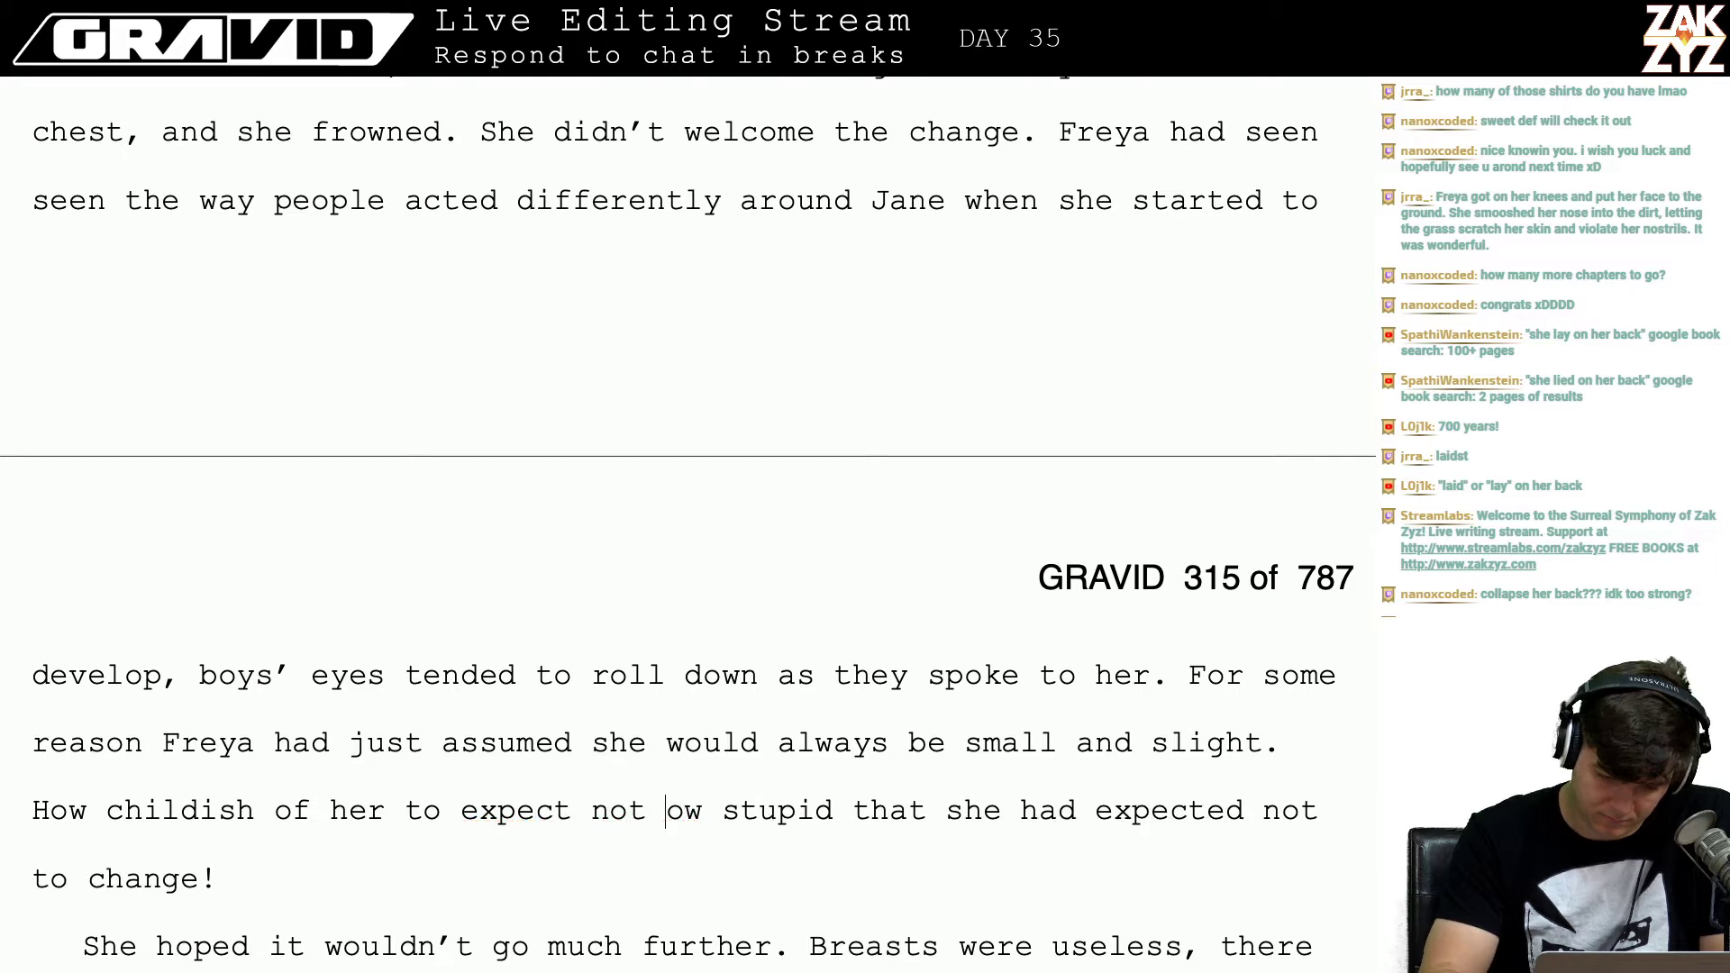
key("ctrl+shift+Down")
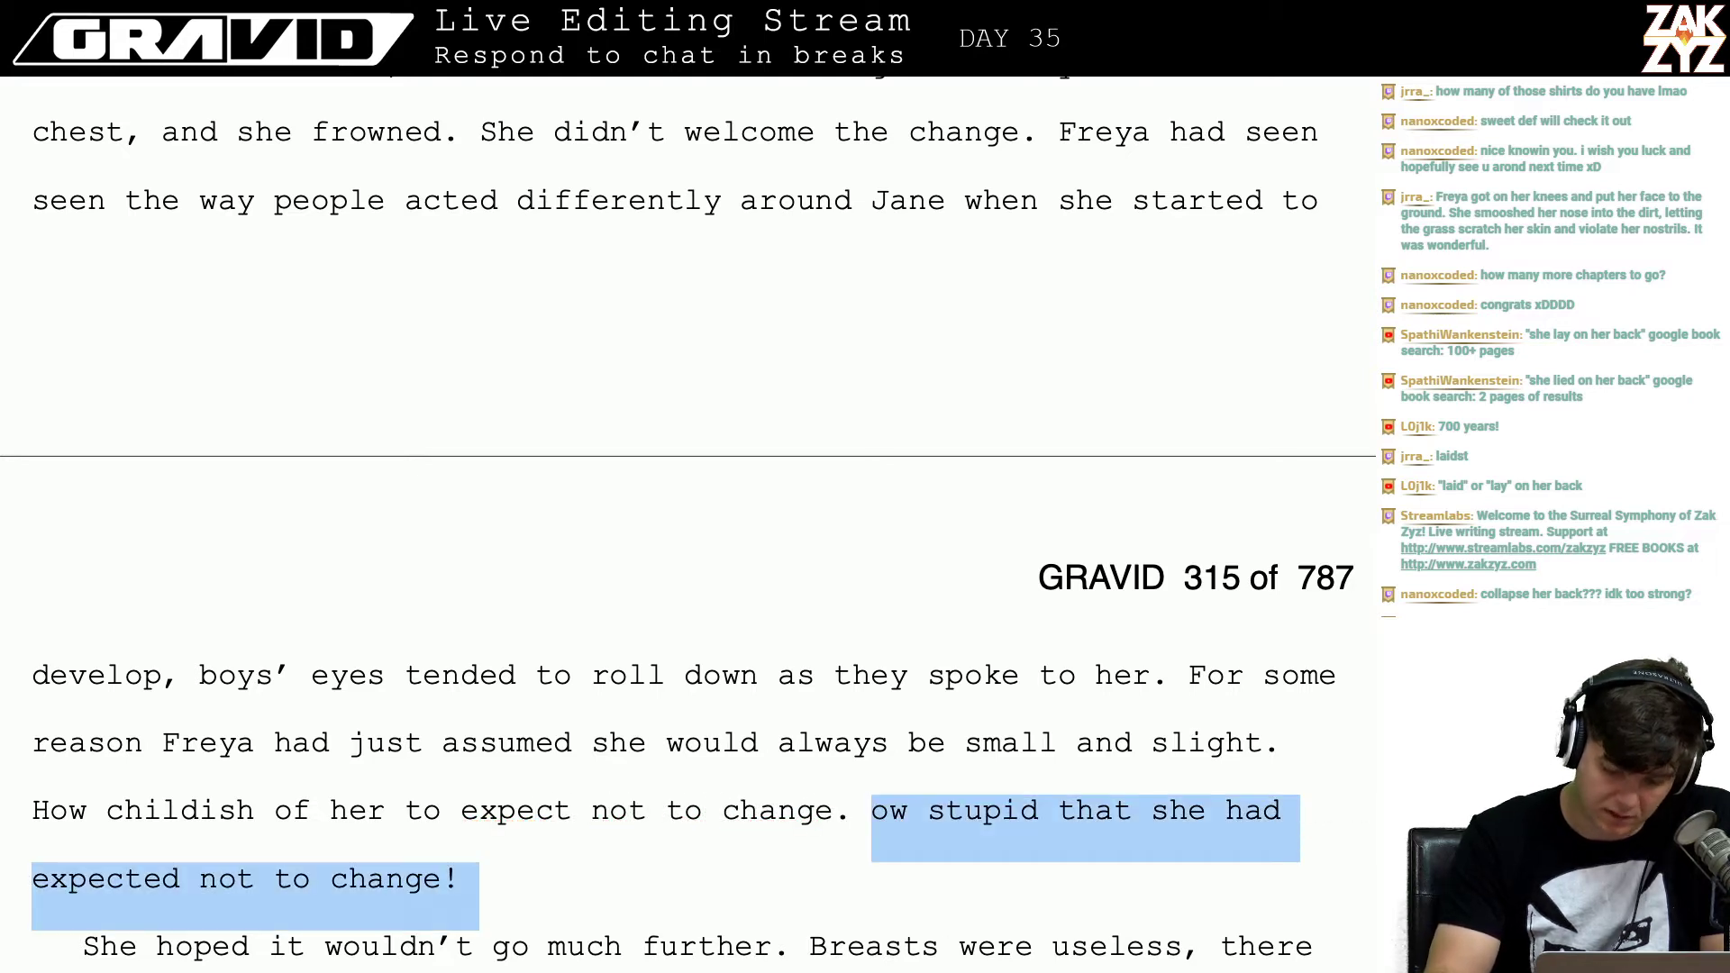
key("BackSpace")
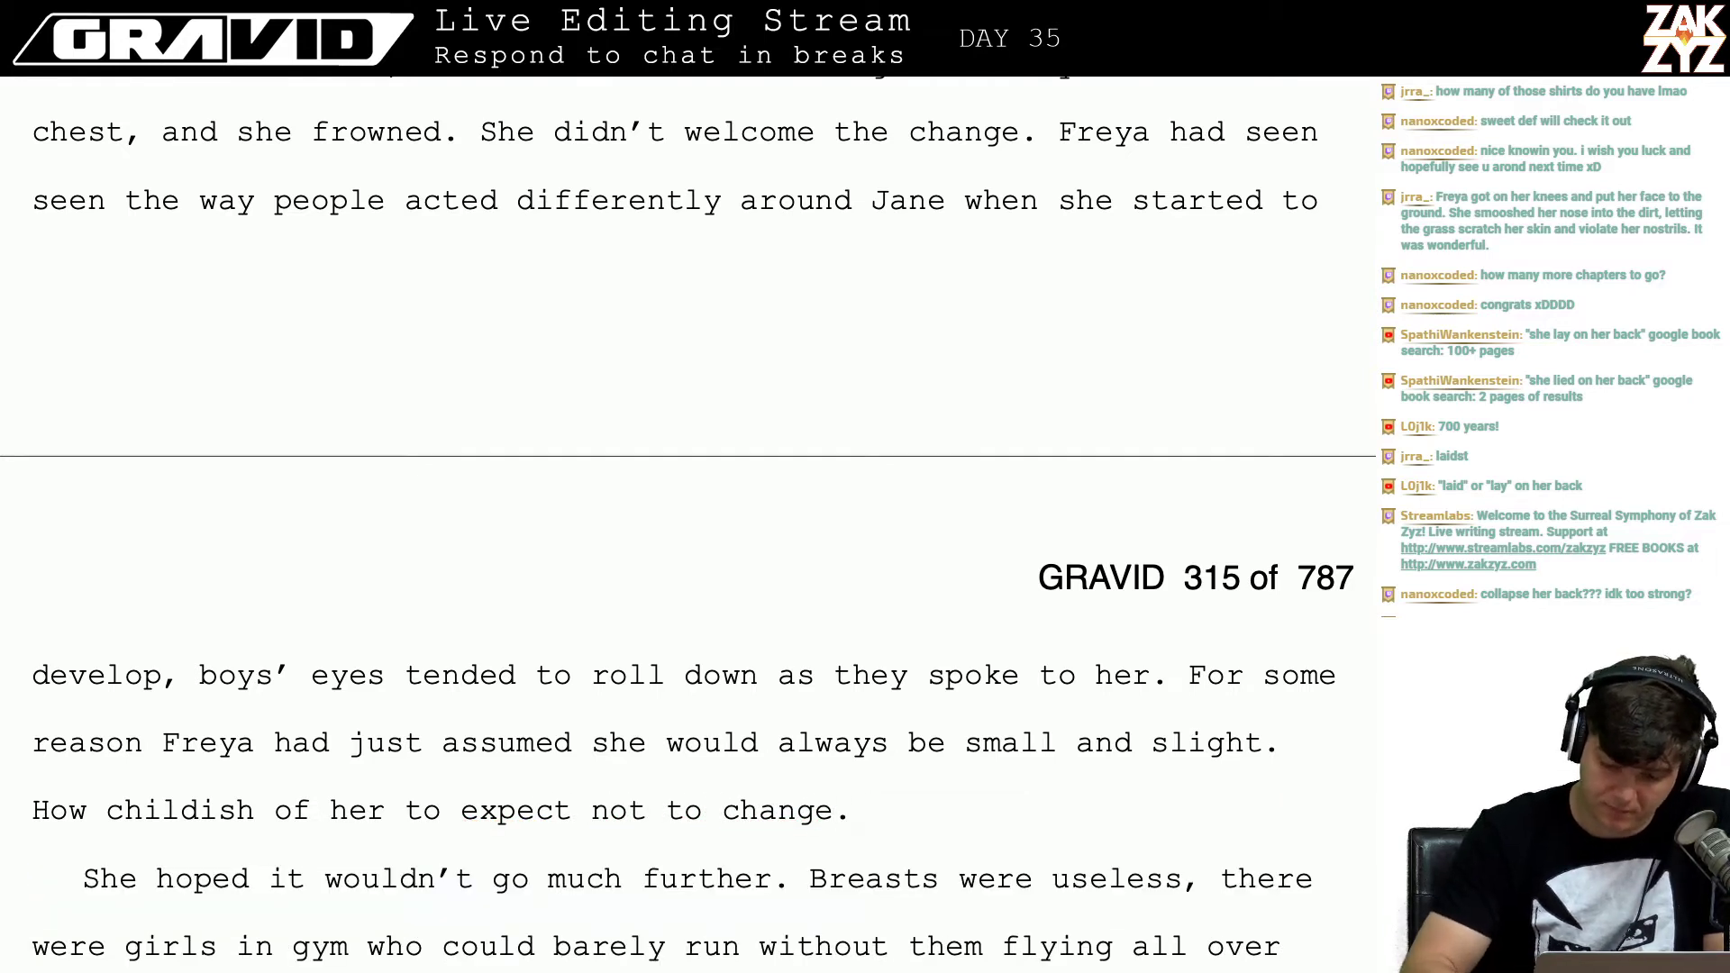
Step: Replace "How childish of her to expect not to change." with "It was childish of her to think she wouldn't change."
left_click(1316, 753)
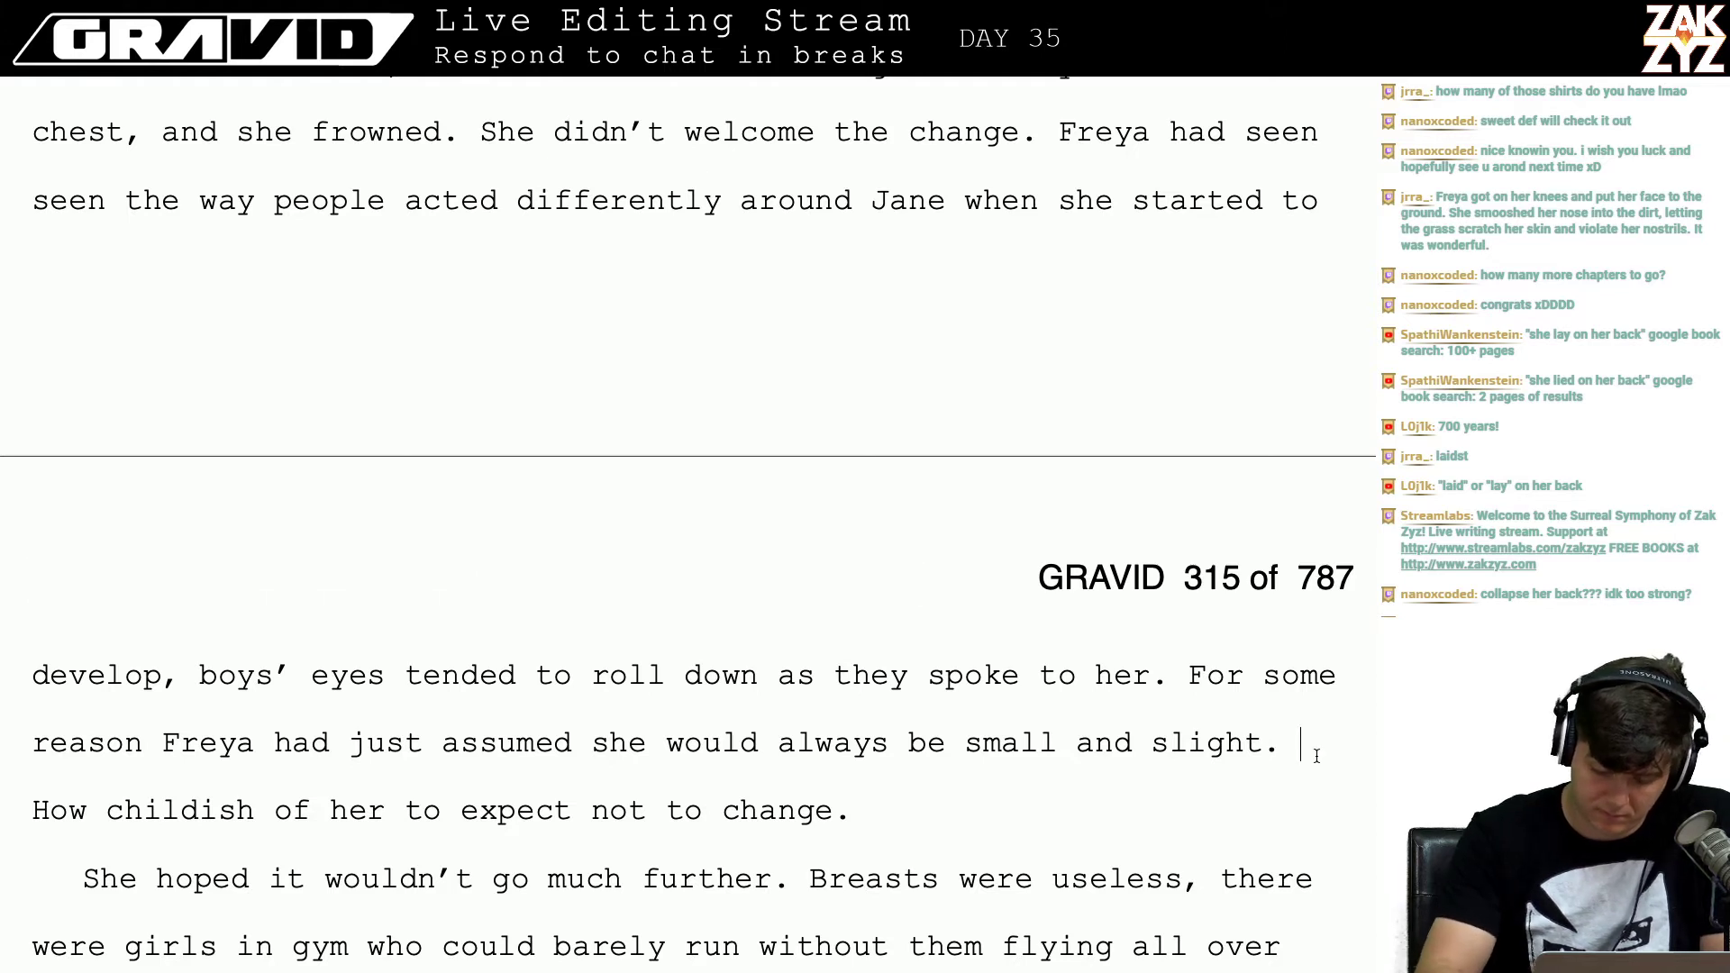
key("BackSpace")
type("It was ch")
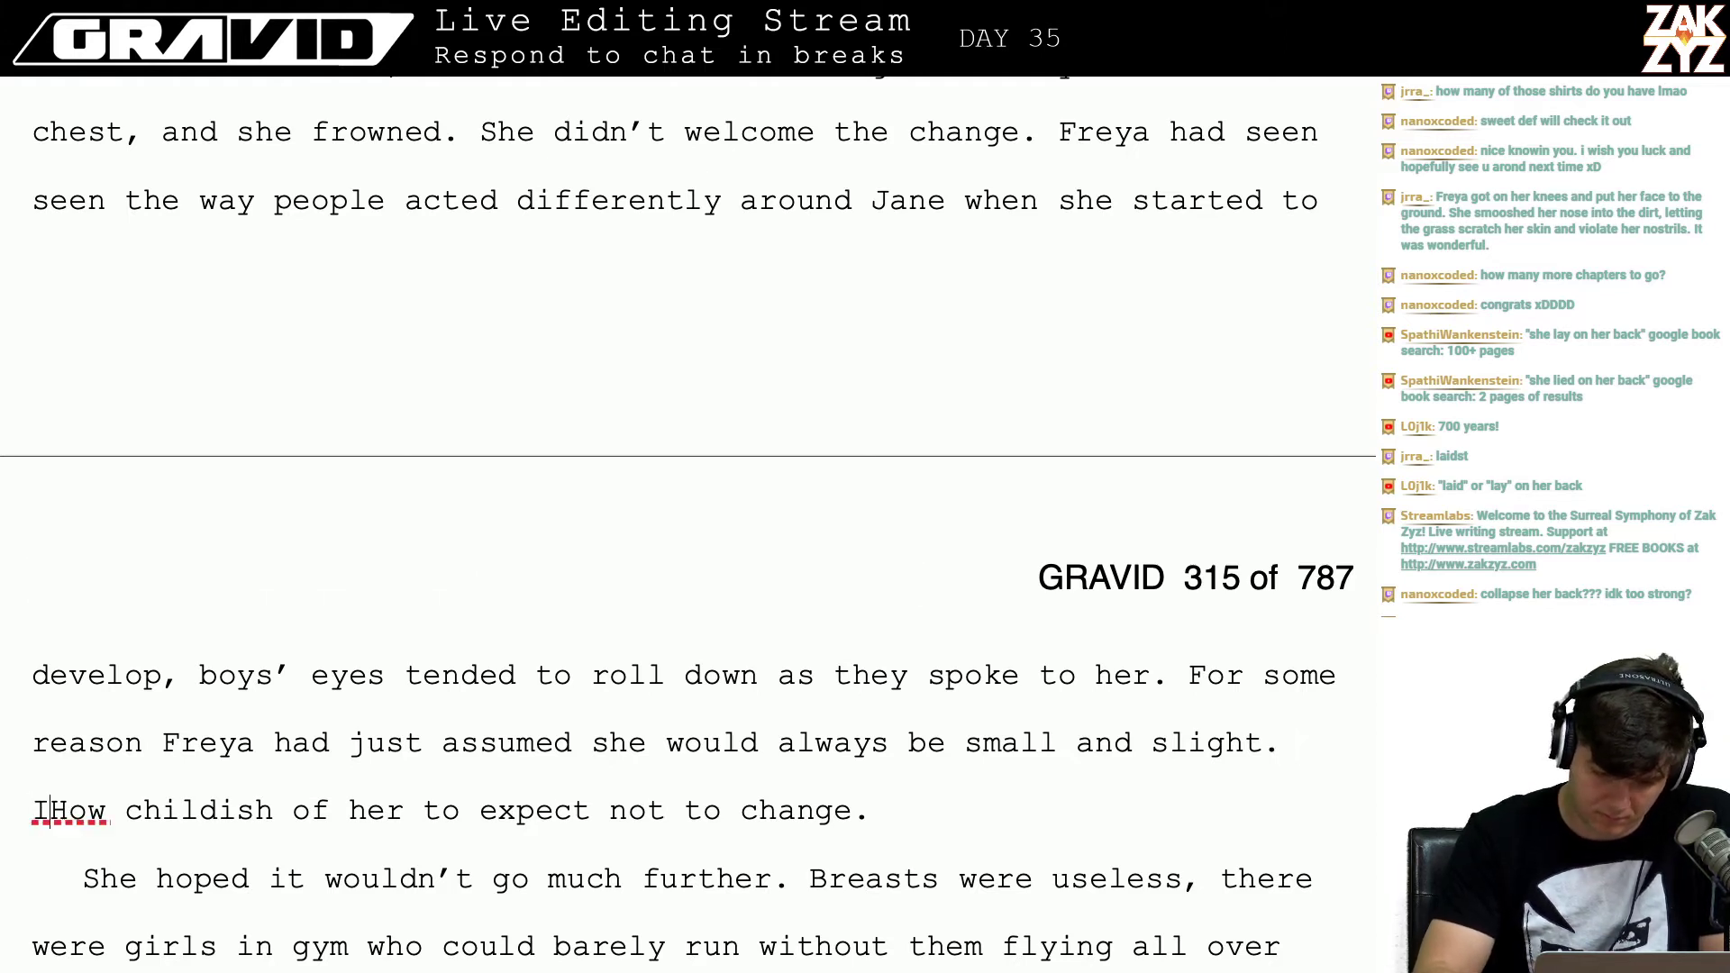
type("ildish of her to t")
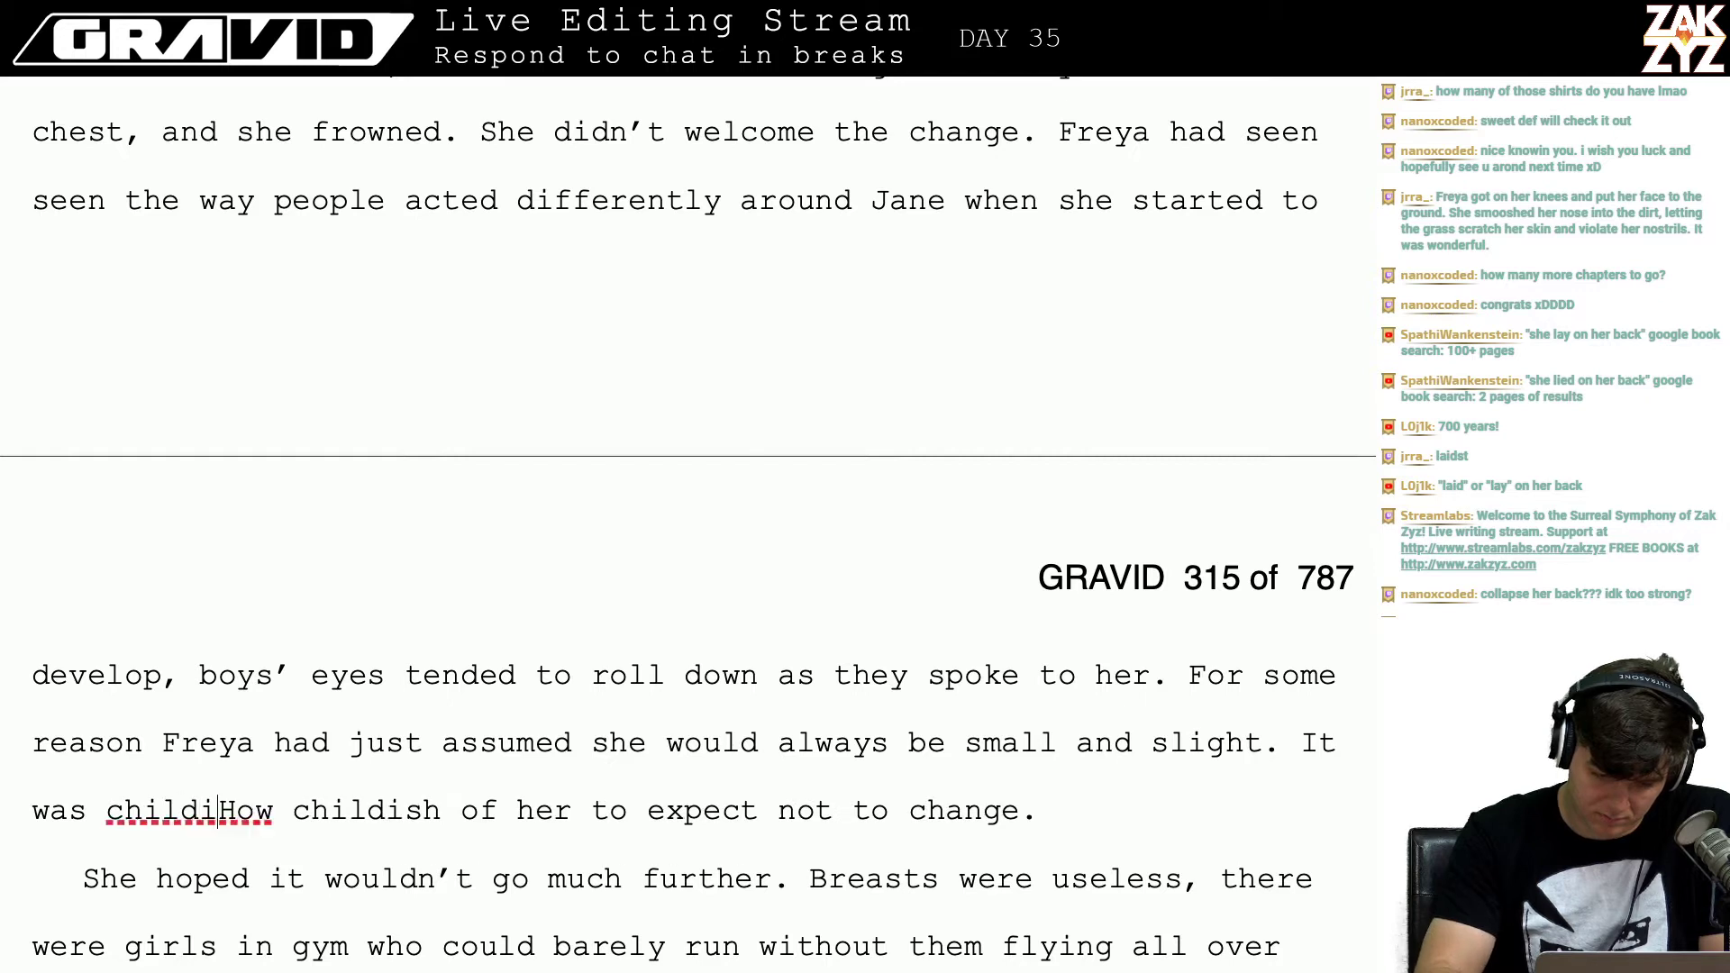
type("hink she wouldn't c")
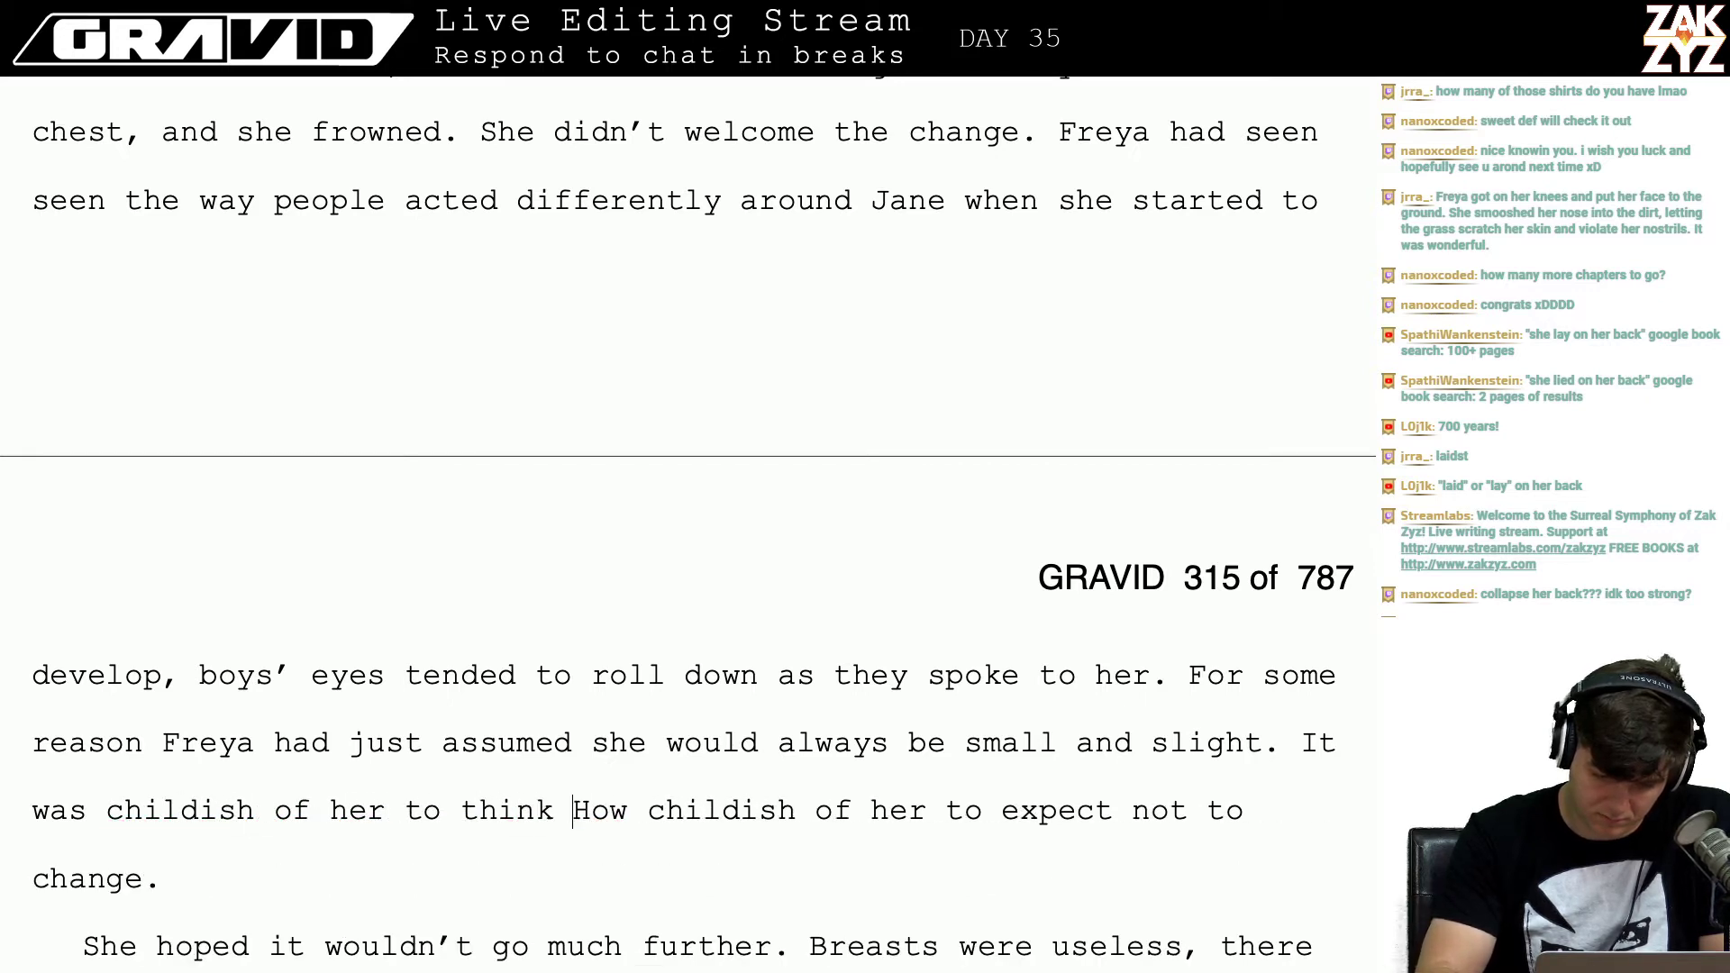
type("hange.")
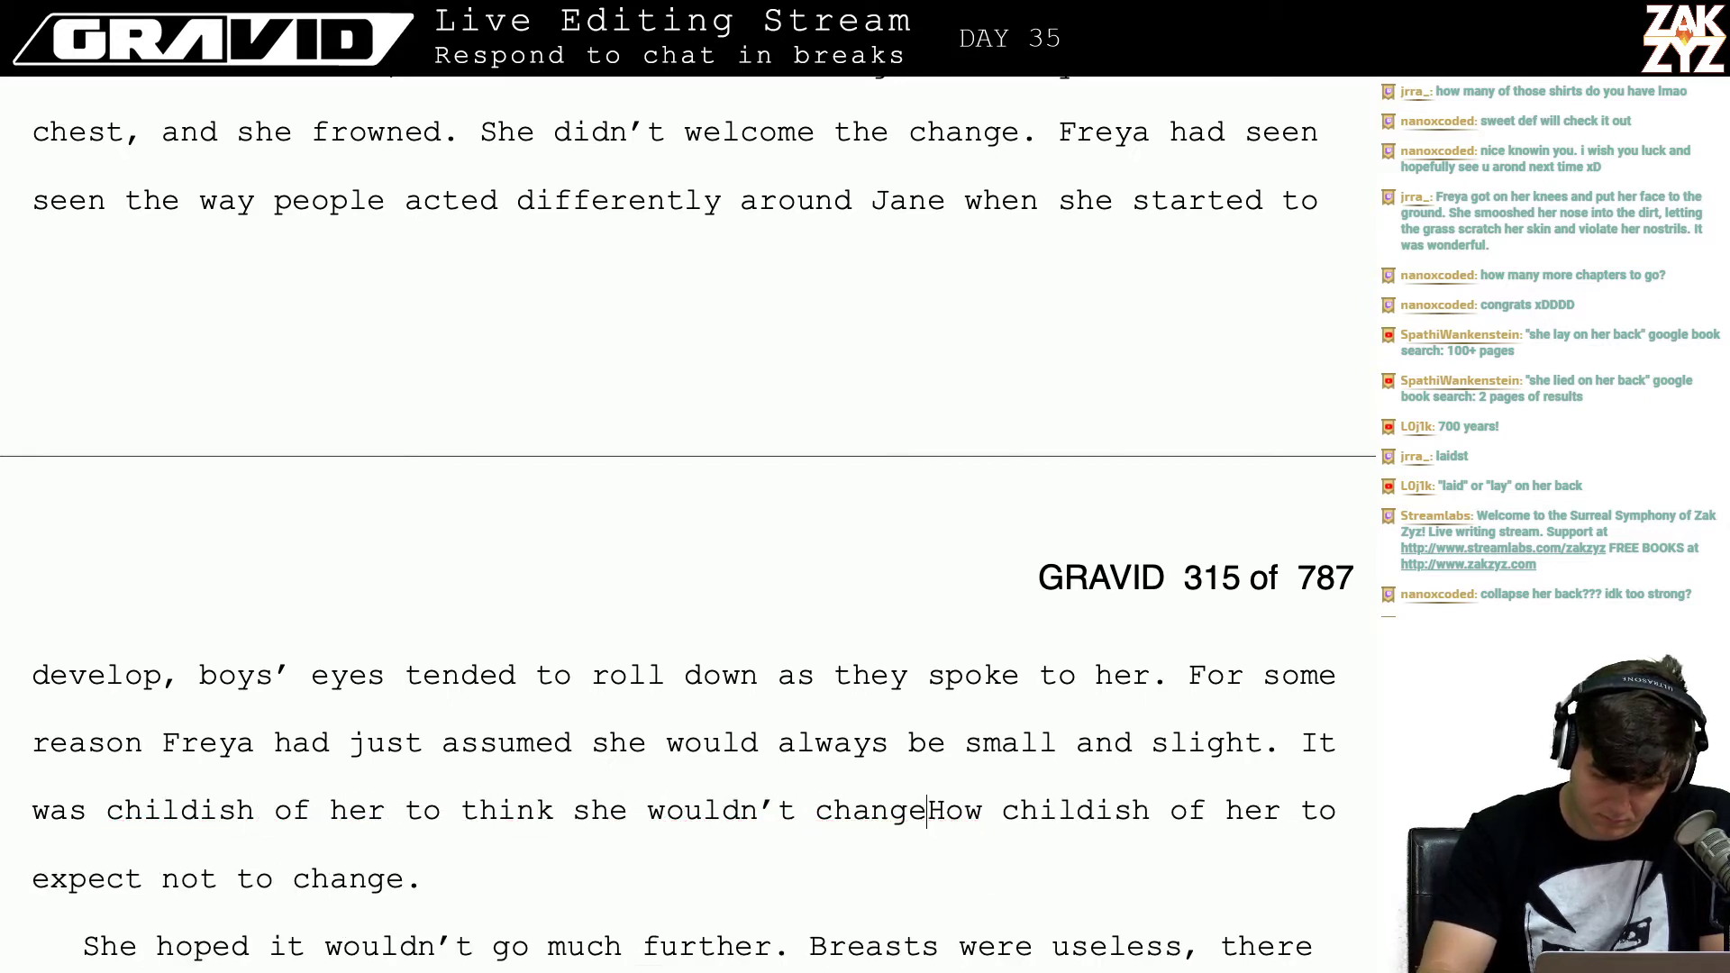
key("shift+Down")
key("shift+Down")
key("shift+Up")
key("BackSpace")
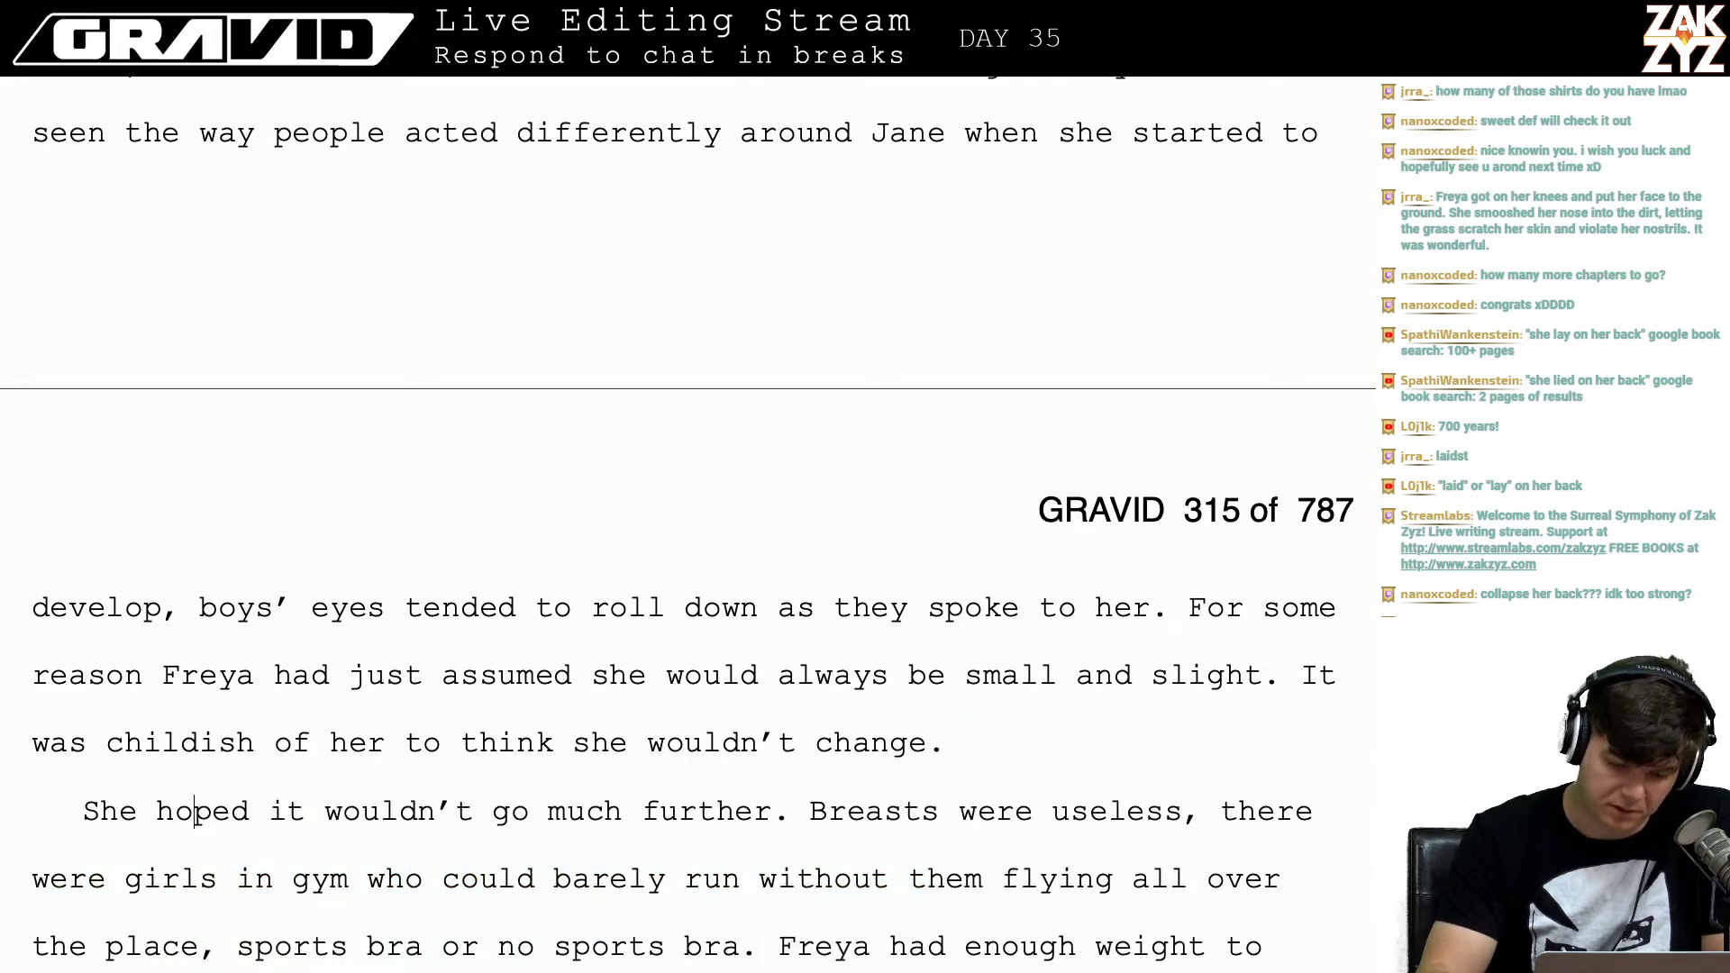
Step: Begin the next paragraph with "Still," and lowercase "she" before "hoped it wouldn't go much further"
scroll(687, 540, "down", 1)
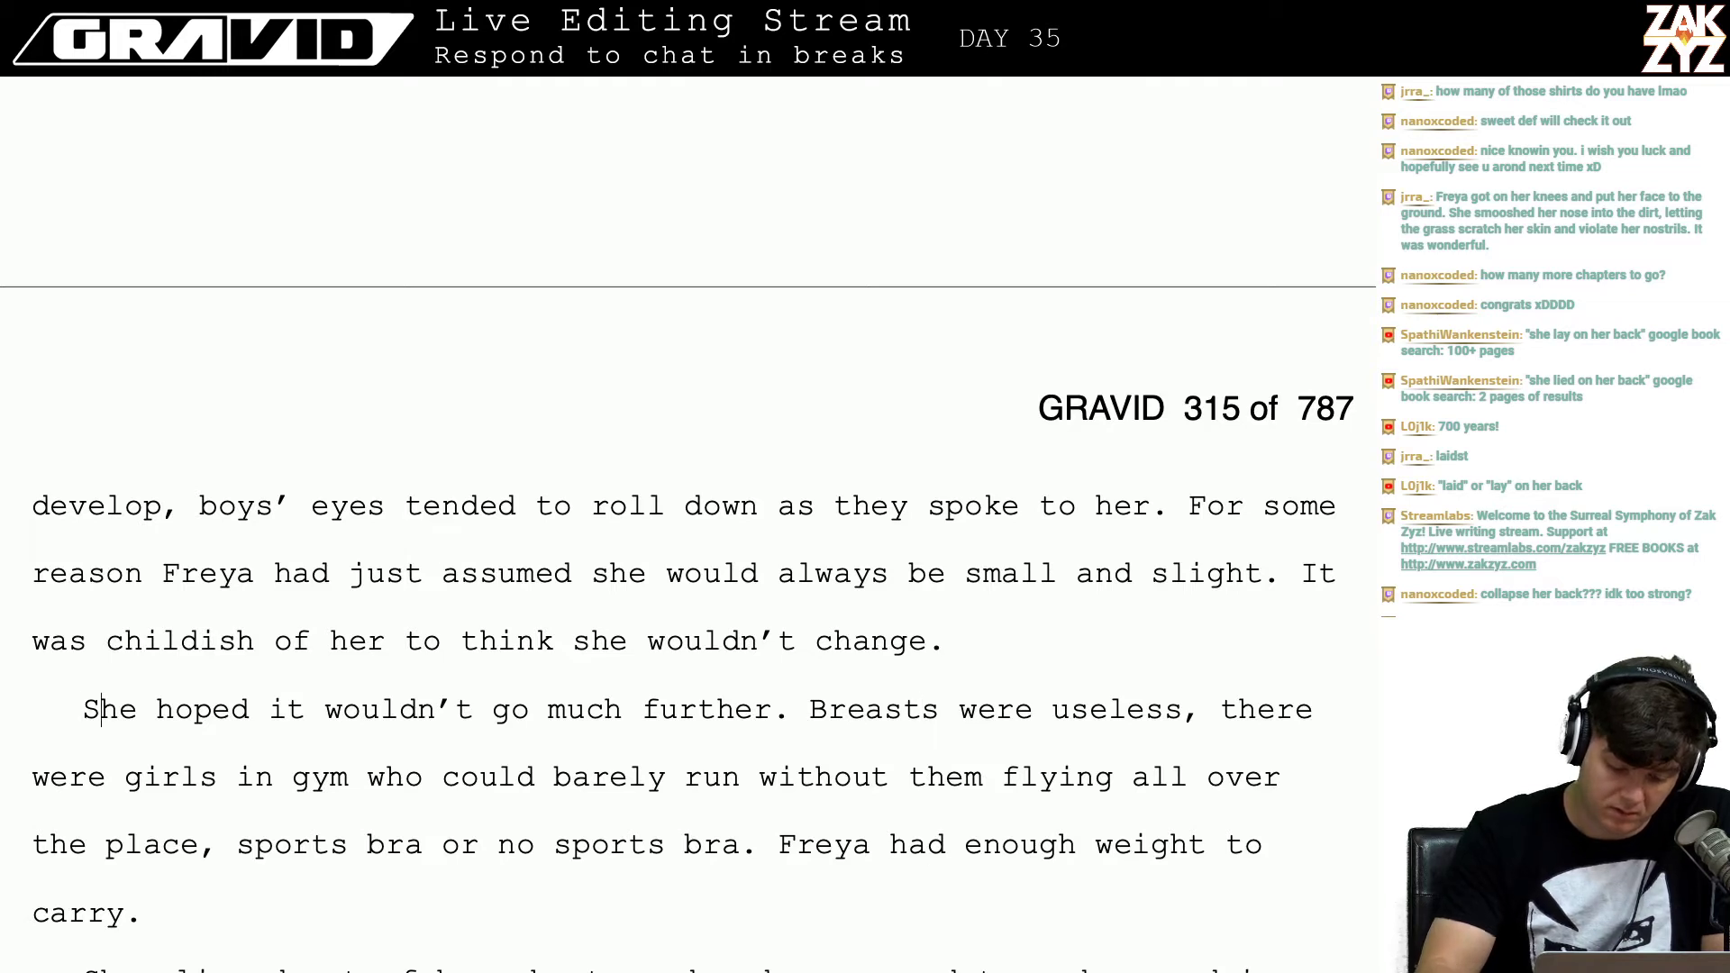
type("Still,")
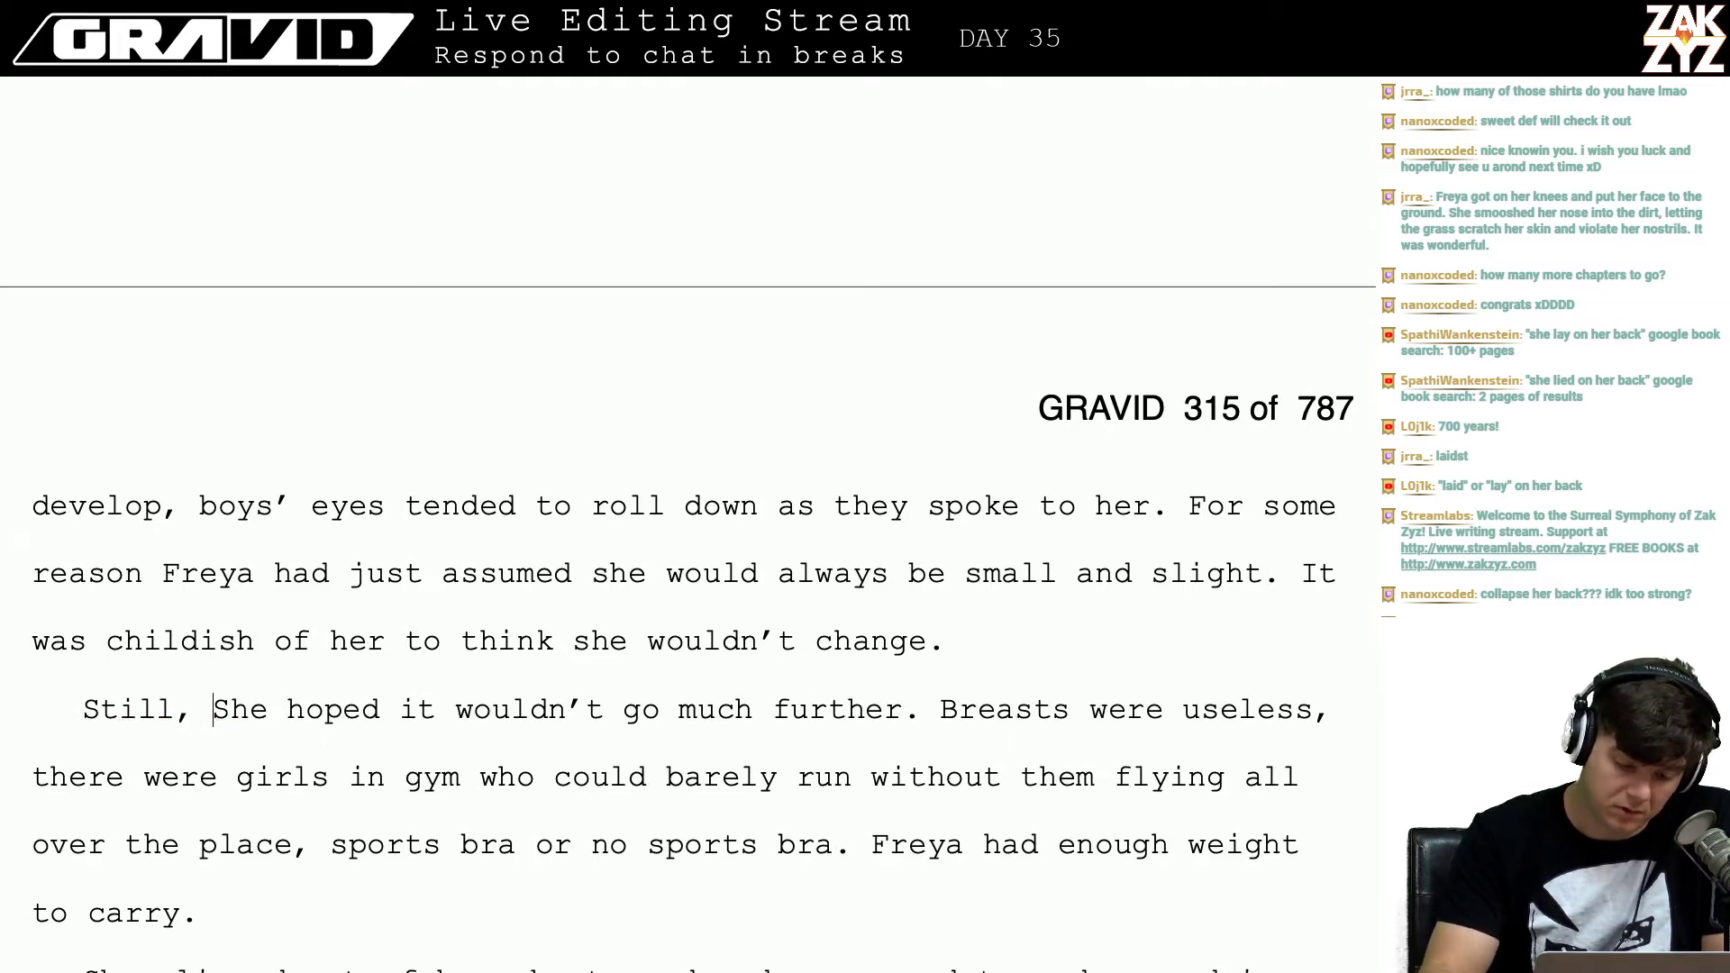
key("BackSpace")
type("s")
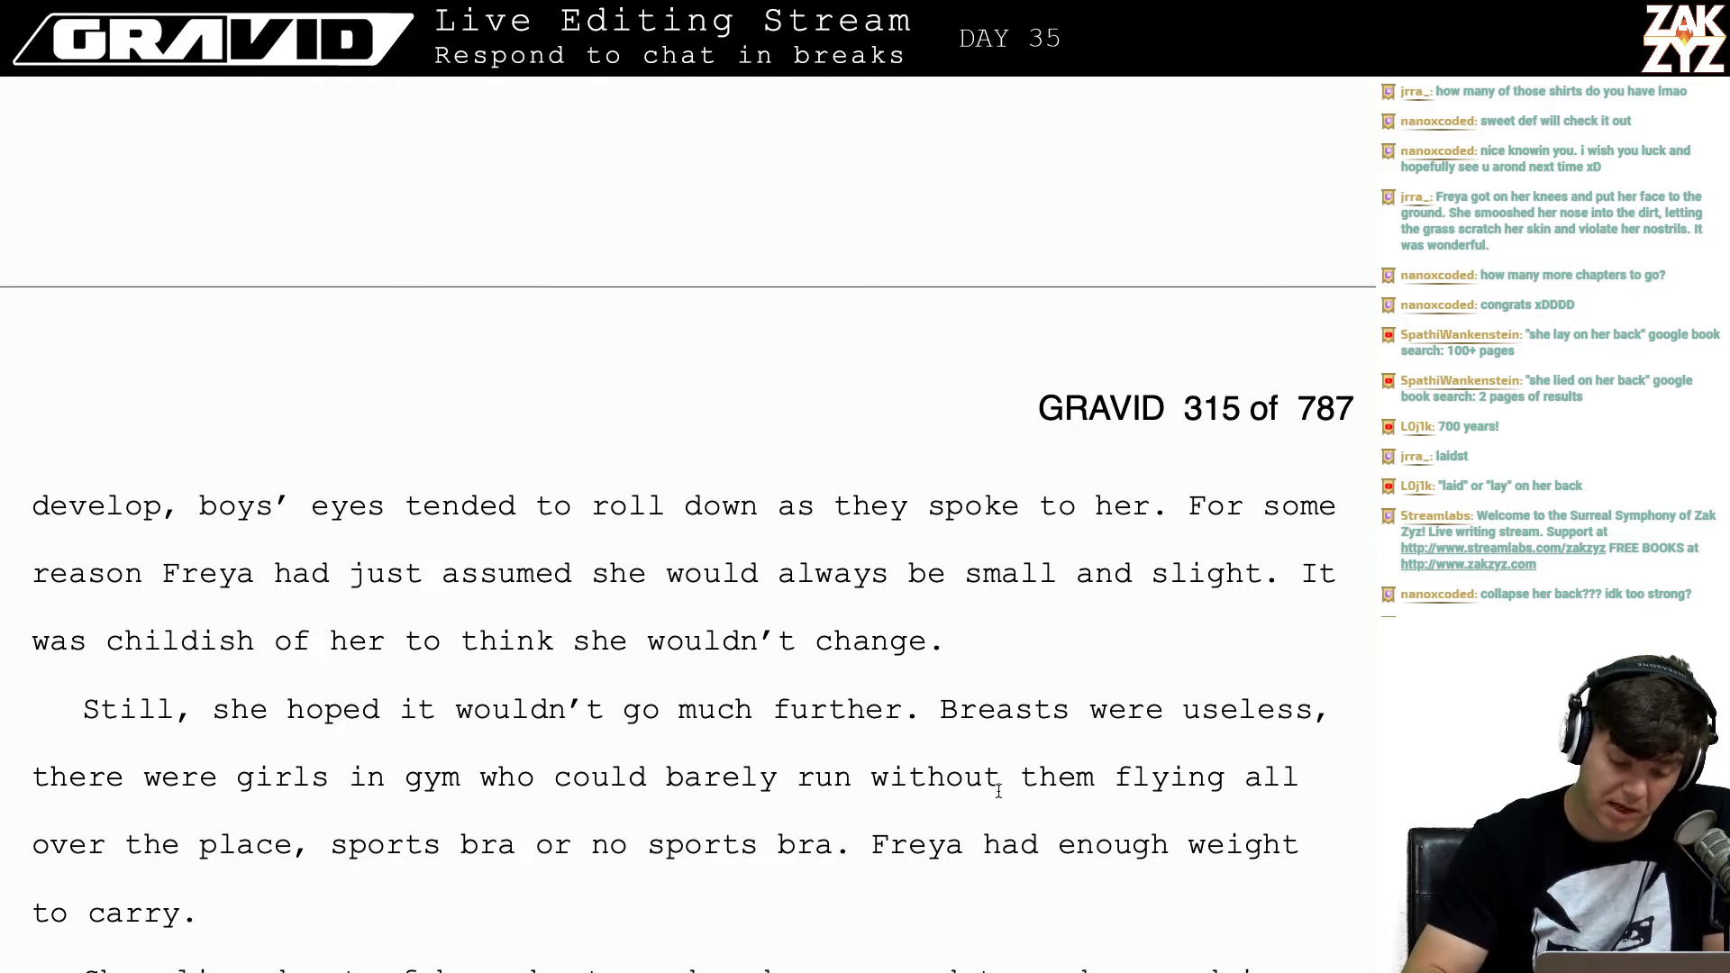
Step: Split the mirror sentence after "any sign of abnormality", replacing ", but nothing" with a full stop and "Nothing", single-spaced
scroll(998, 790, "down", 2)
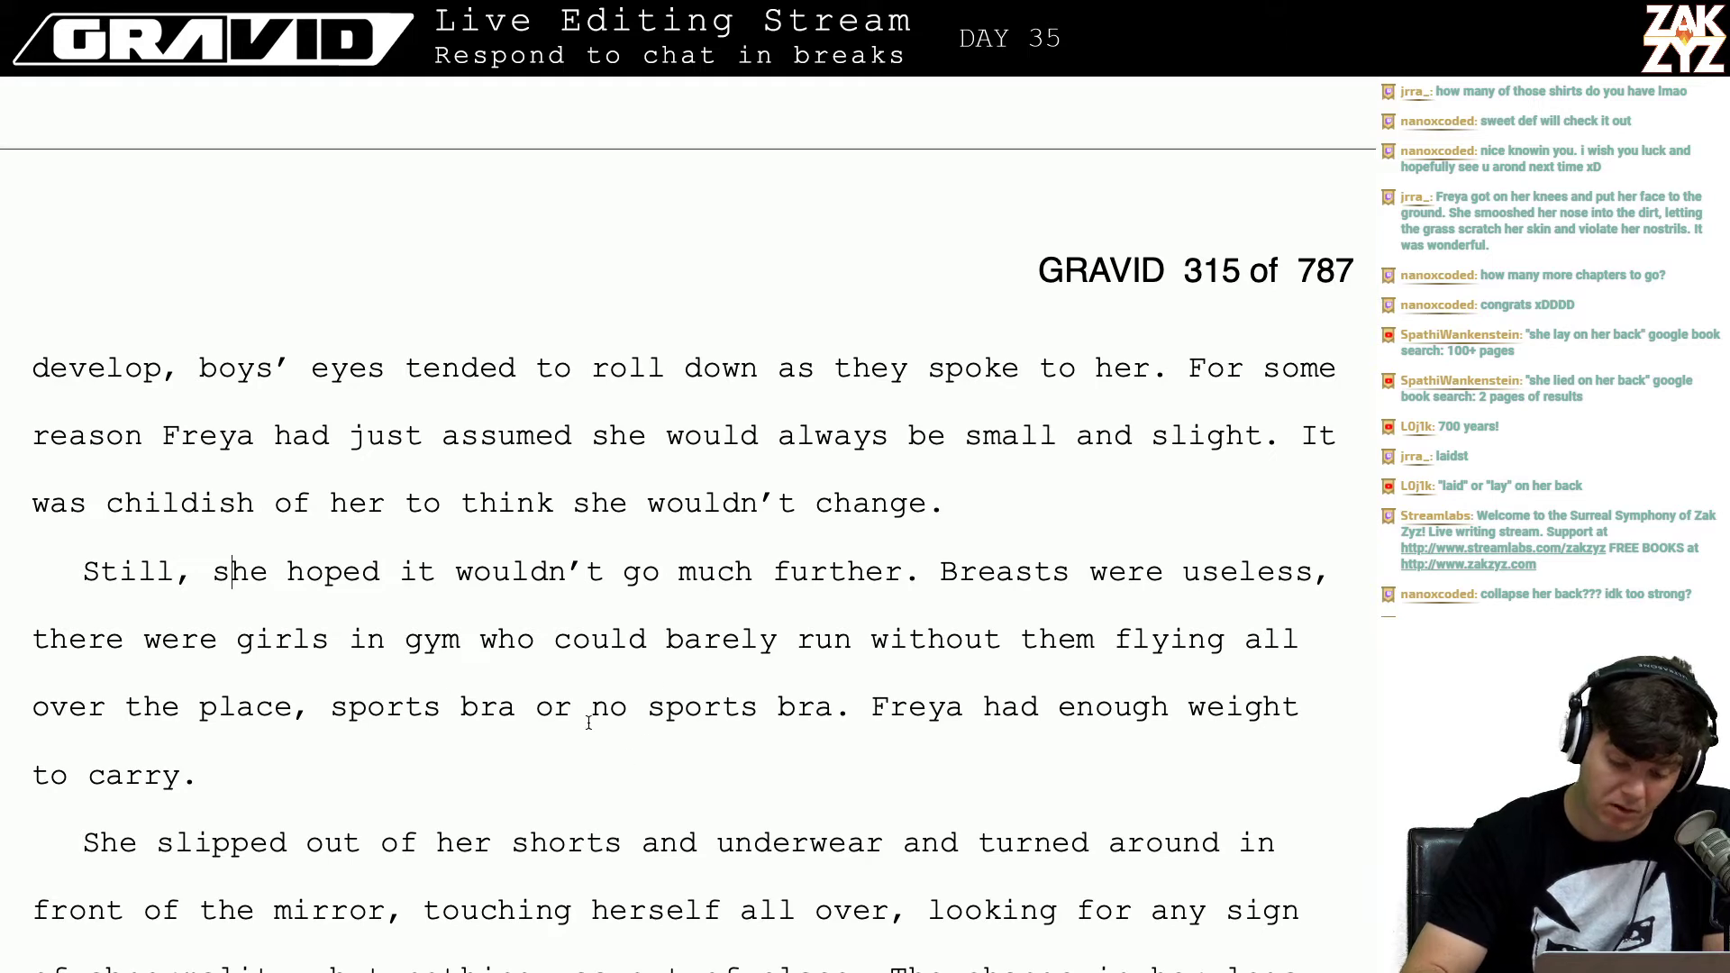
scroll(783, 757, "down", 6)
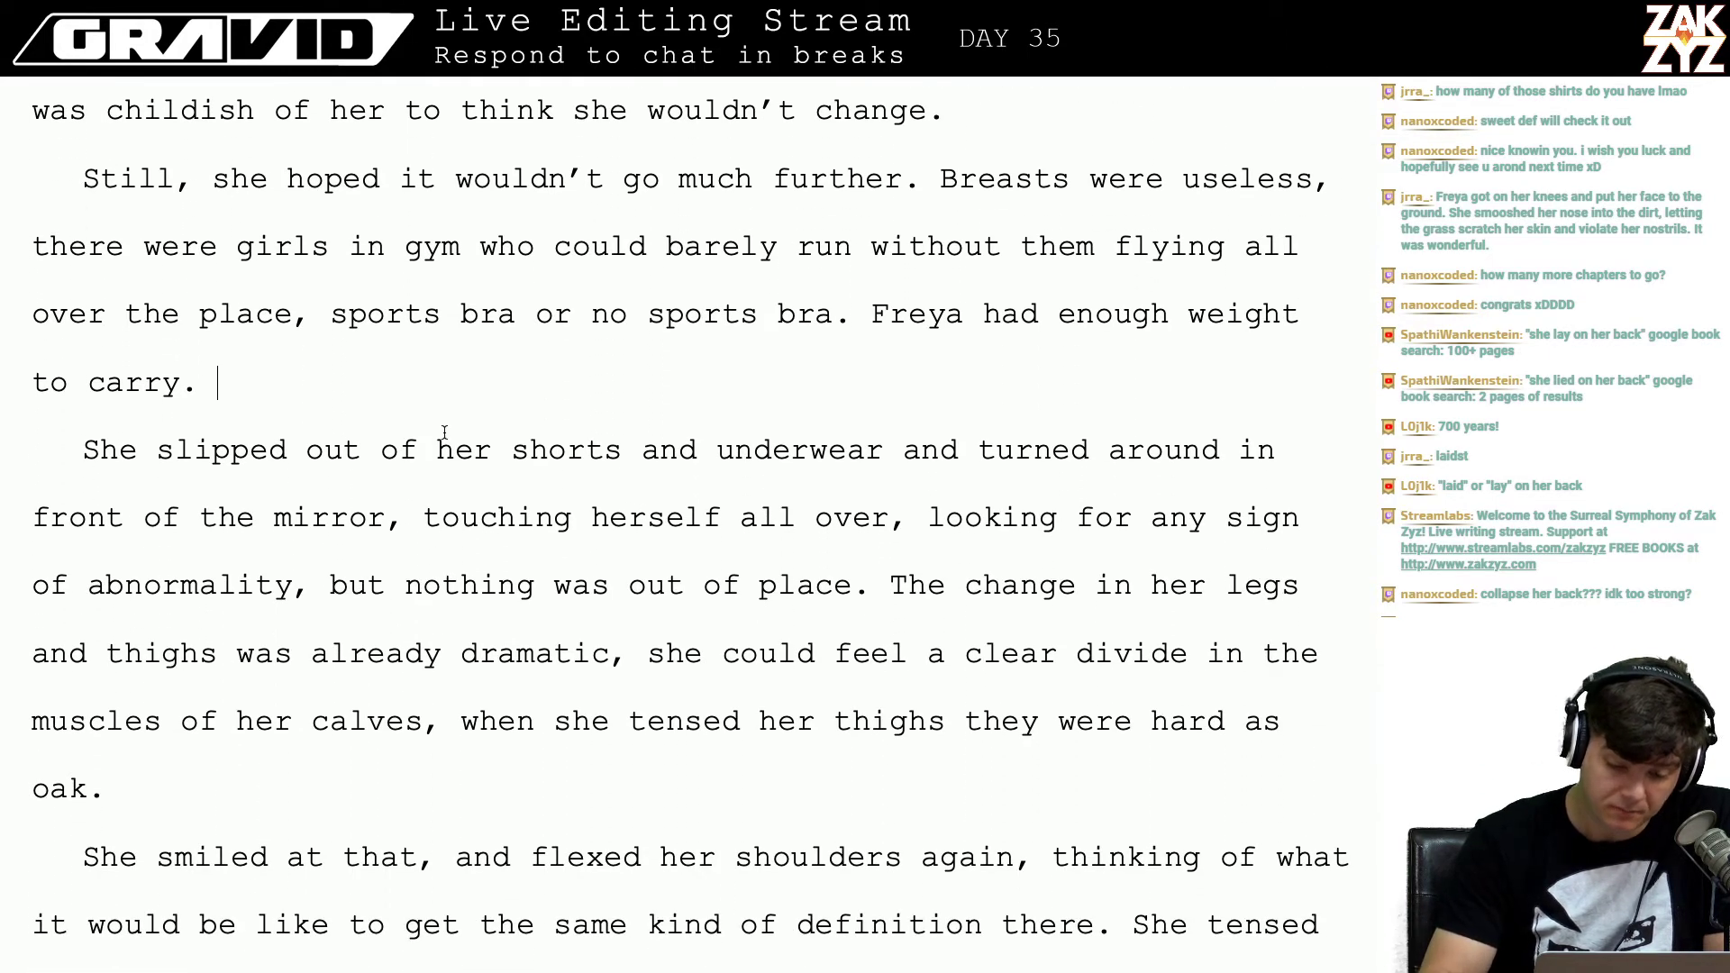
key("Down")
key("Right")
key("Right")
key("Right")
key("Right")
key("Right")
key("Right")
key("Right")
key("Right")
key("Right")
key("Right")
key("Right")
key("Right")
key("Right")
key("Right")
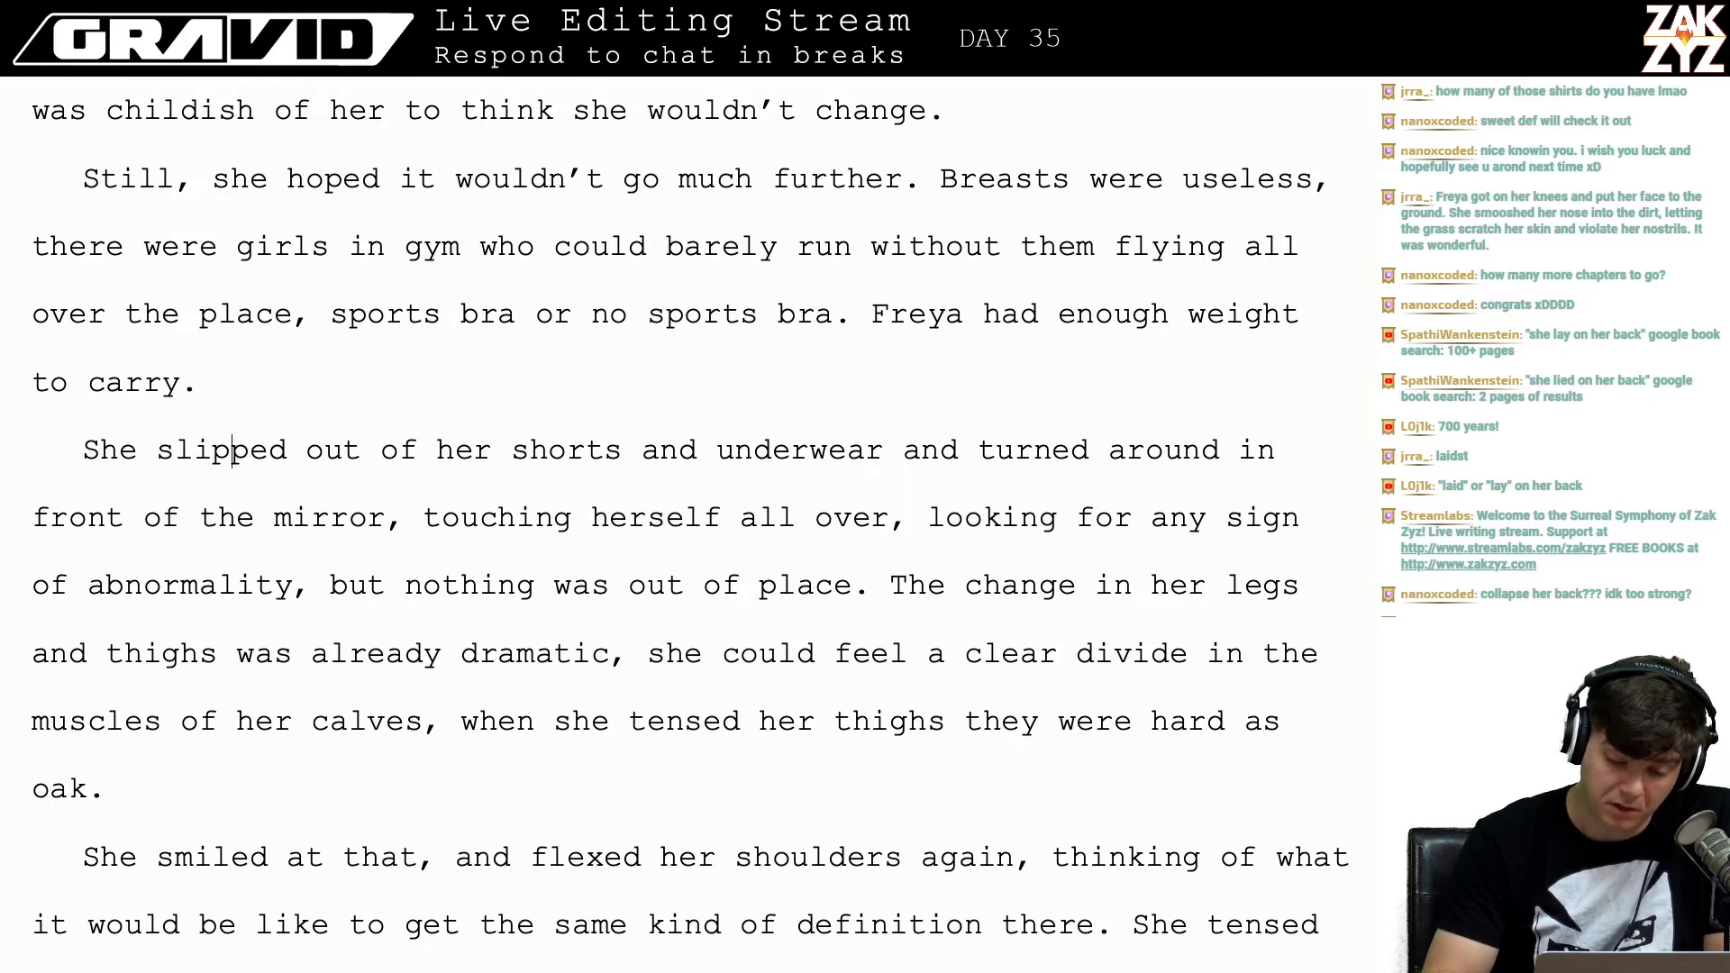
key("Right")
key("Right")
key("Right")
key("Right")
key("Right")
key("Right")
key("Down")
key("Left")
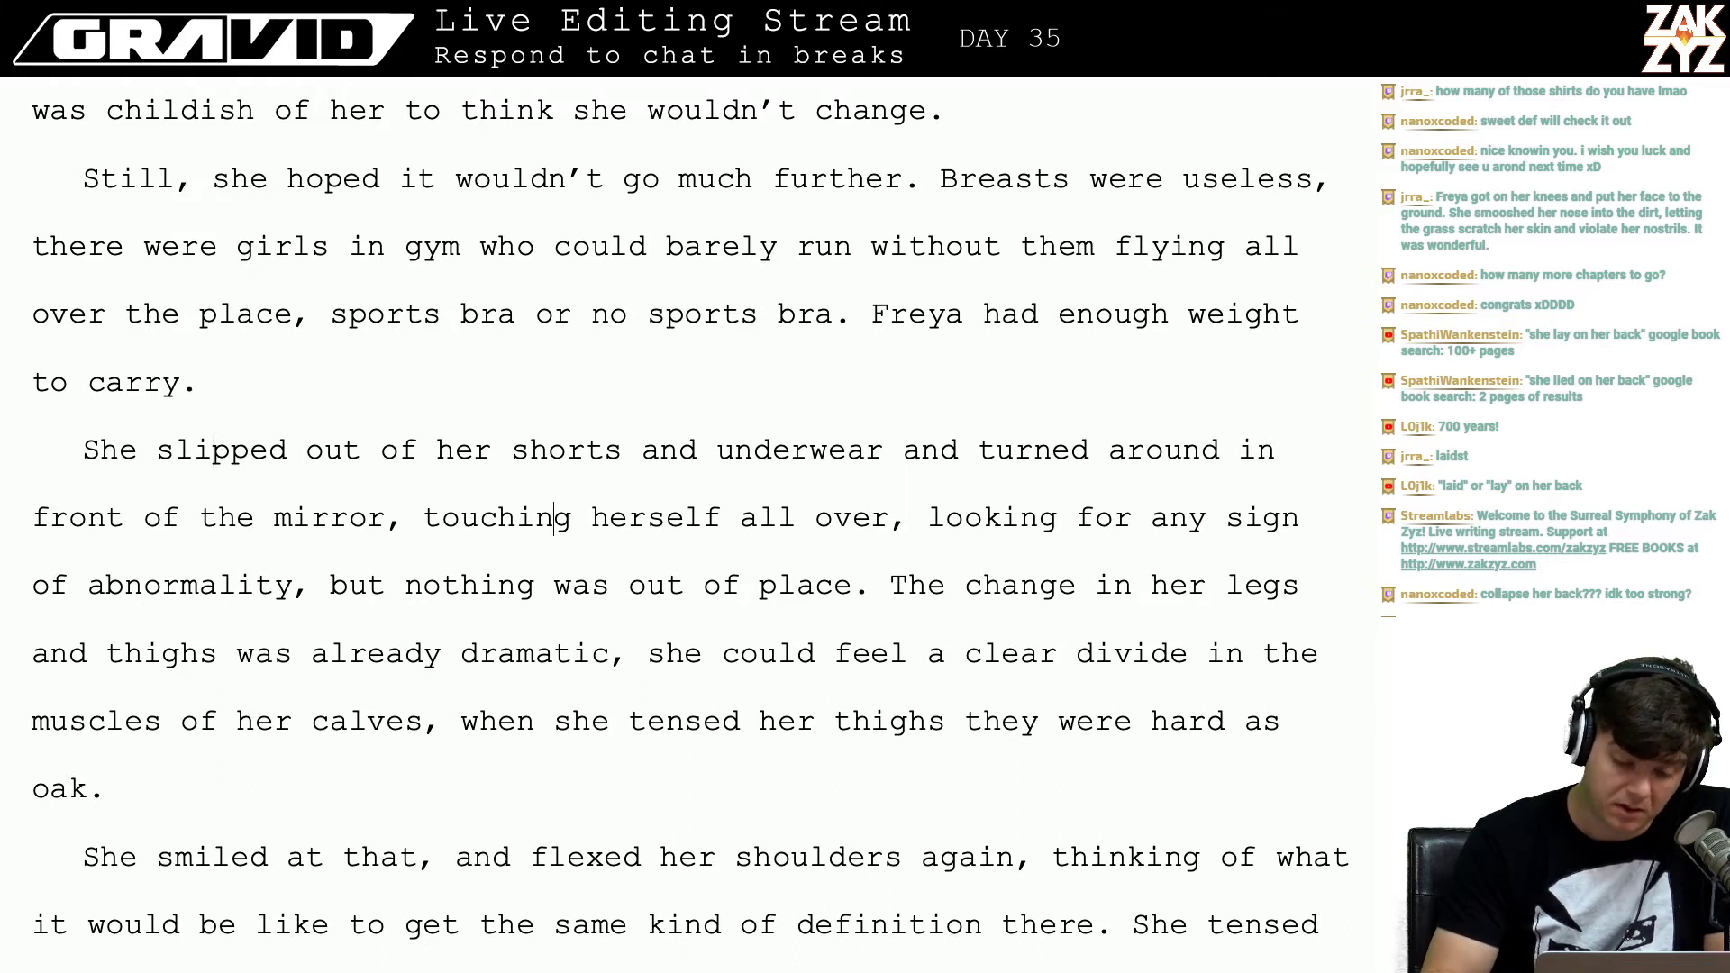
key("Right")
key("Right")
key("Right")
key("Right")
key("Right")
key("Right")
key("Right")
key("Right")
key("Right")
key("Right")
key("Right")
key("Right")
key("Right")
key("Right")
key("Right")
key("Right")
key("Right")
key("Right")
key("Right")
key("Right")
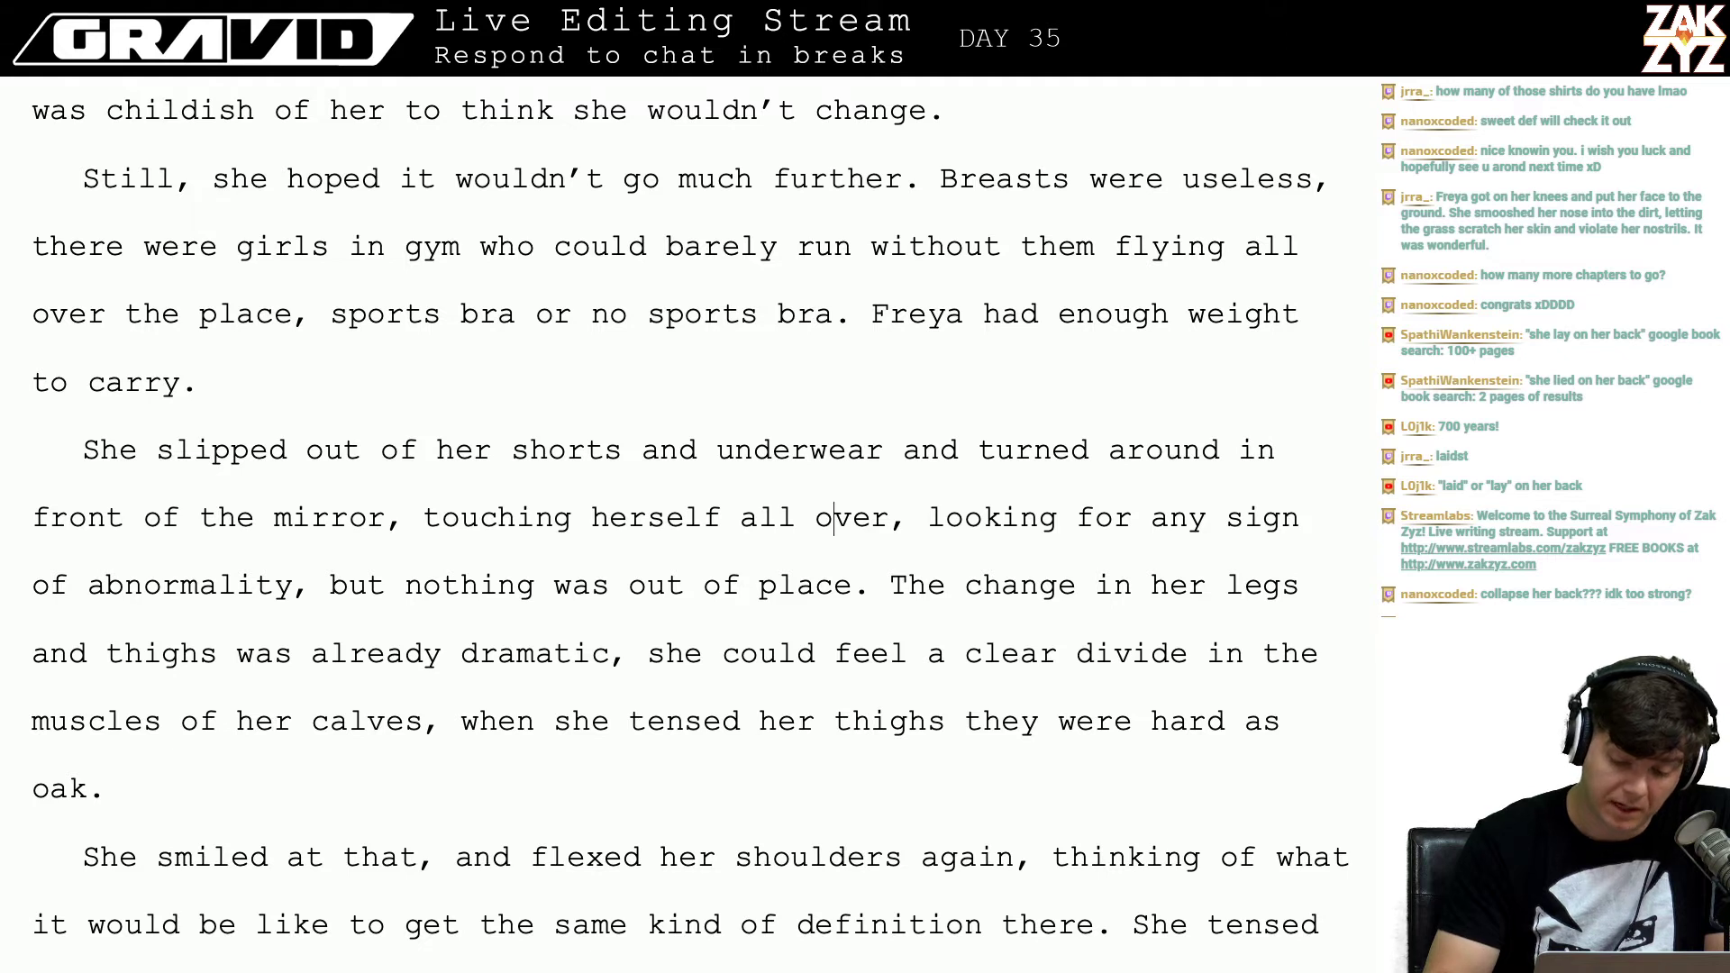
key("Right")
key("Right")
key("Right")
key("Right")
key("Right")
key("Right")
key("Right")
key("Right")
key("Right")
key("Right")
key("Right")
key("Right")
key("Right")
key("Right")
key("Right")
key("Right")
key("Right")
key("Right")
key("Right")
key("Right")
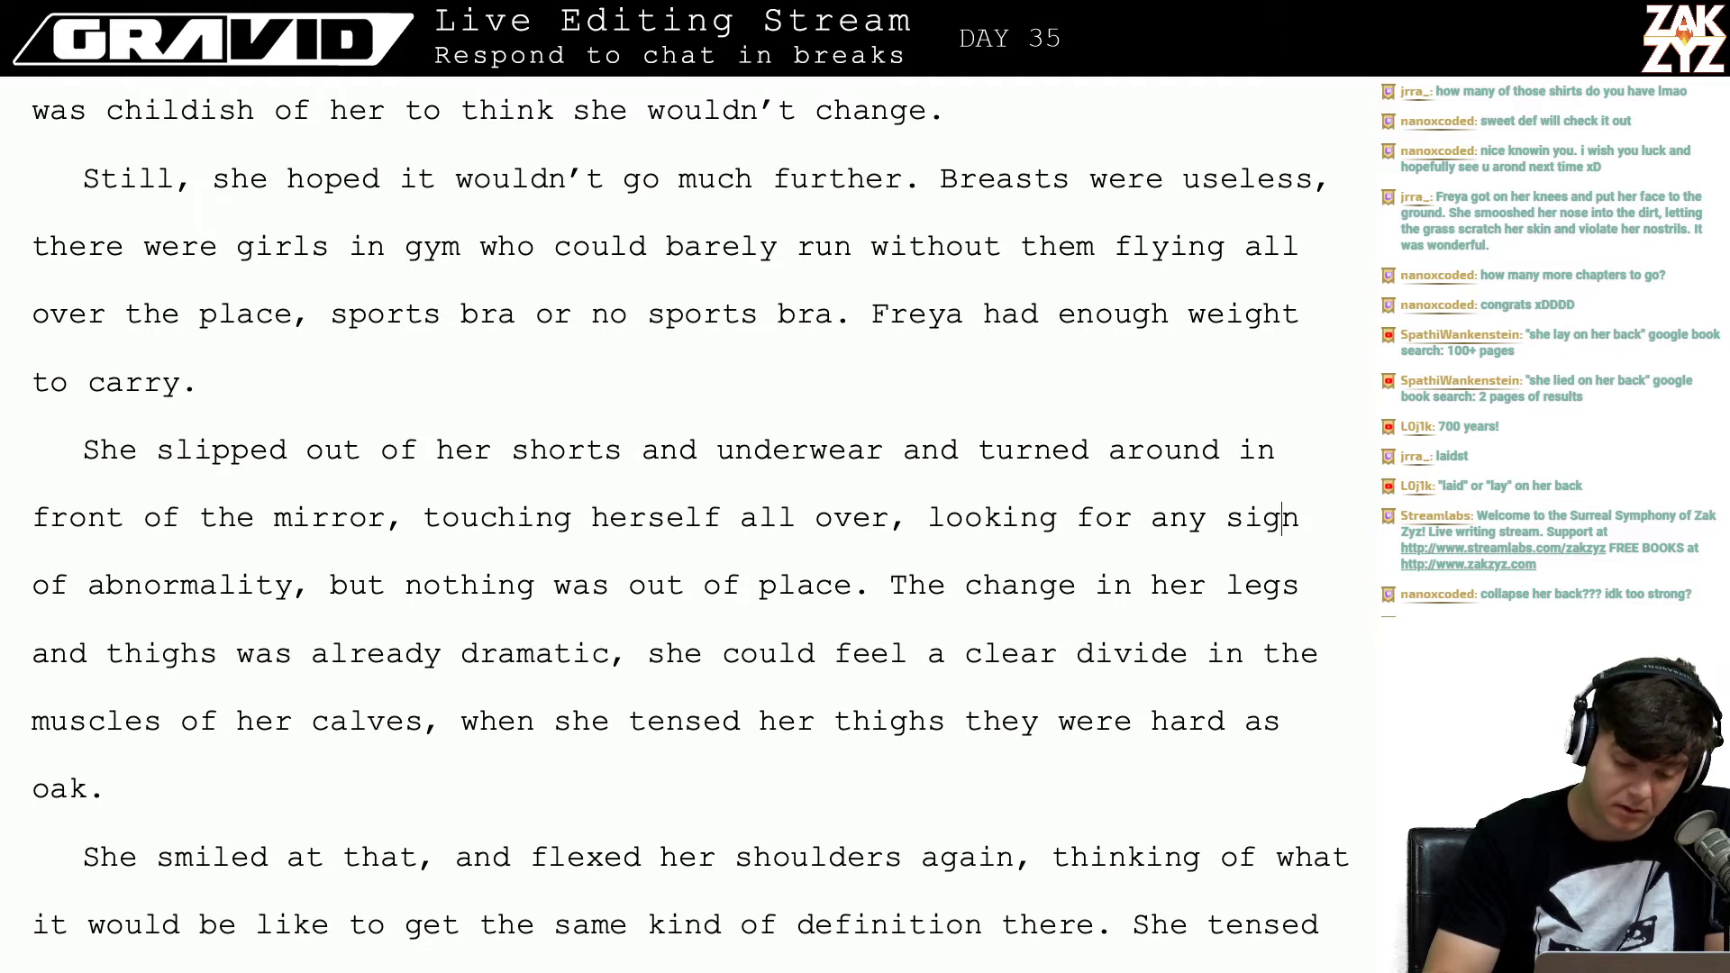
key("Right")
key("Right")
key("Right")
key("Right")
key("Right")
key("Right")
key("Right")
key("Right")
key("Right")
key("Right")
key("Right")
key("Left")
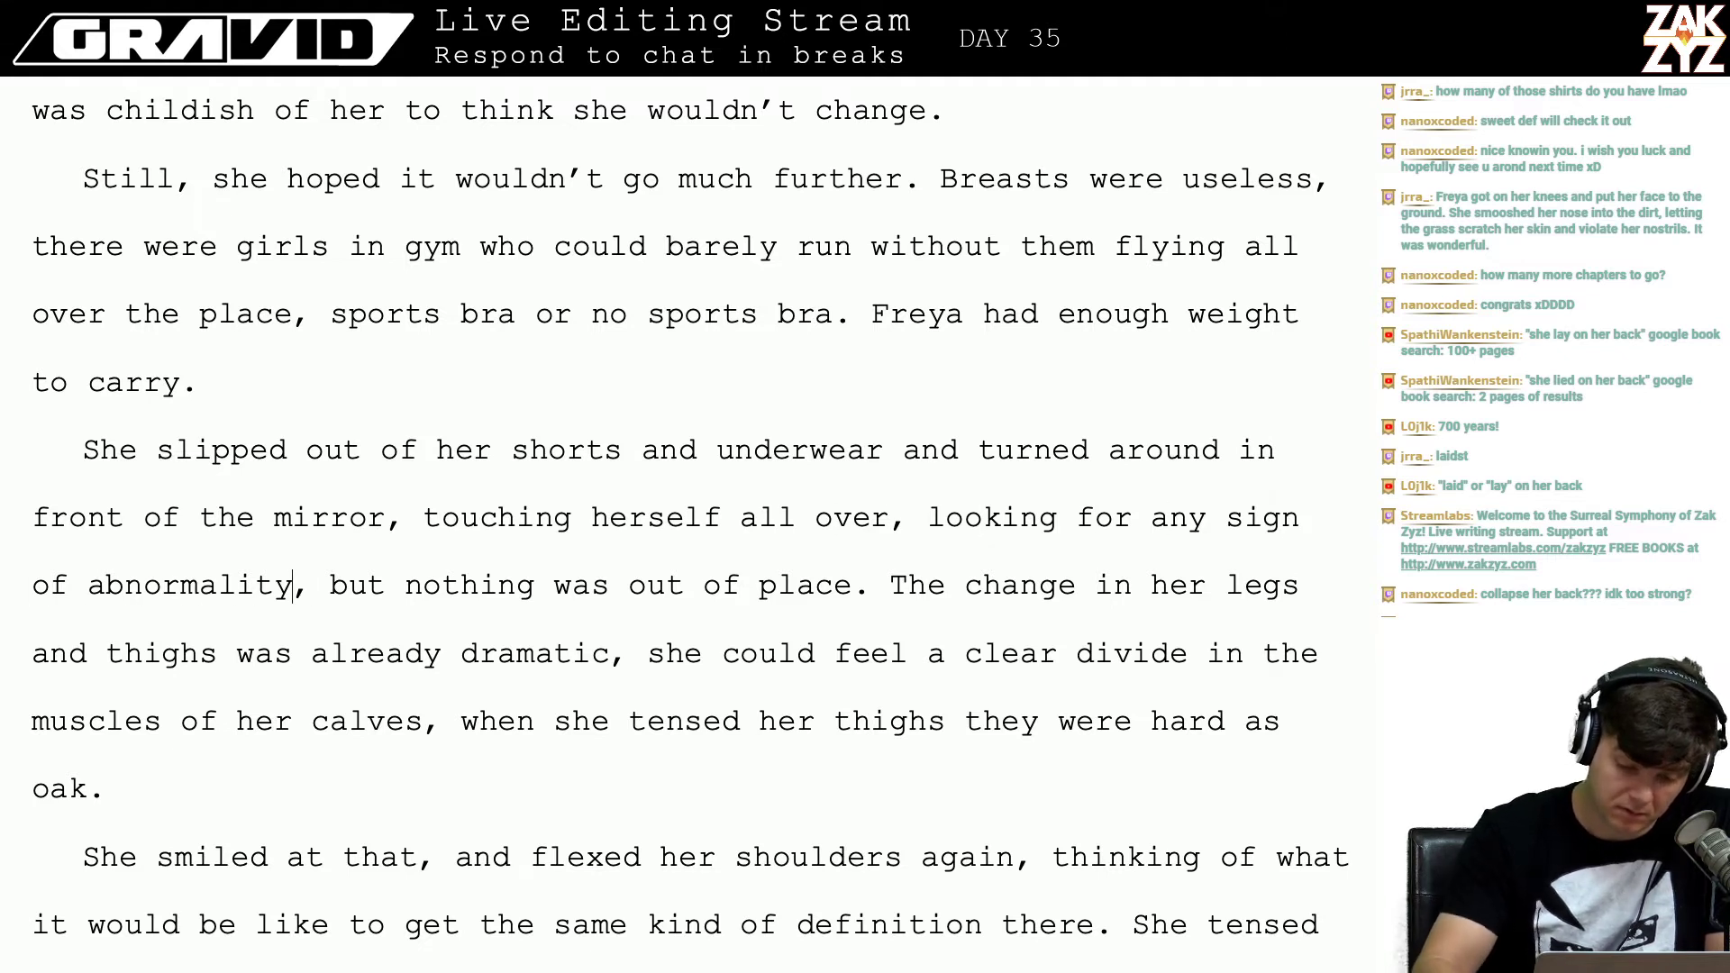
key("Right")
key("BackSpace")
type(".")
key("Right")
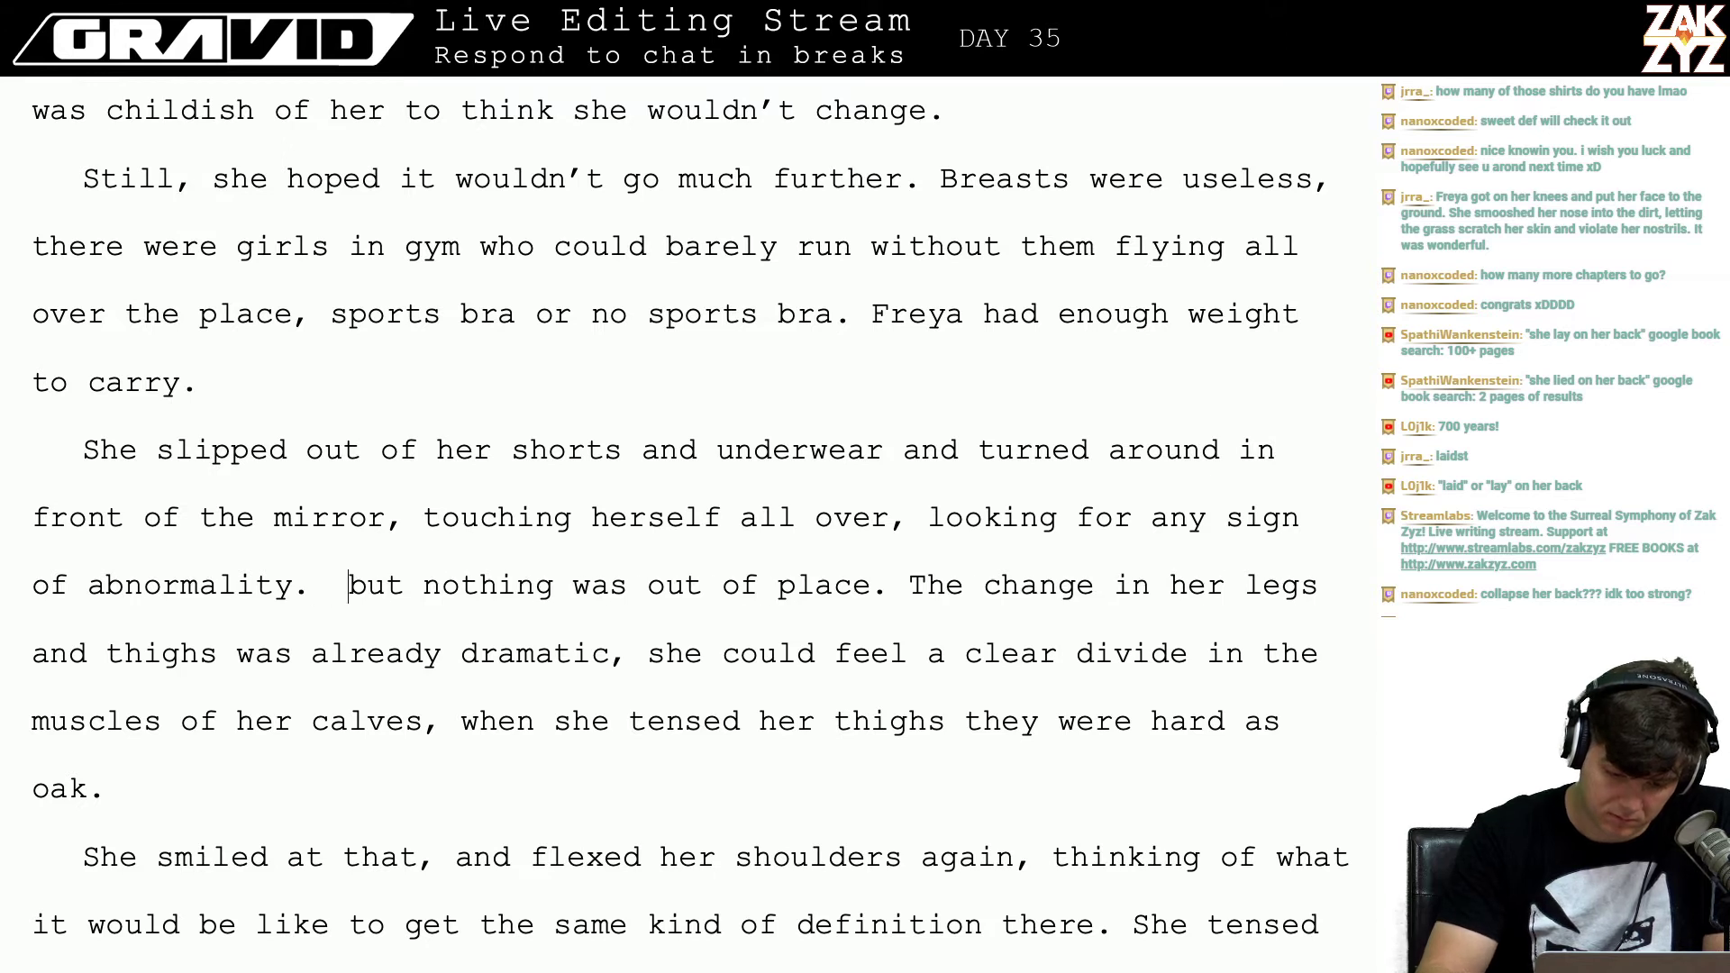
key("shift+Right")
key("shift+Right")
key("shift+Right")
key("shift+Right")
key("shift+Right")
type("N")
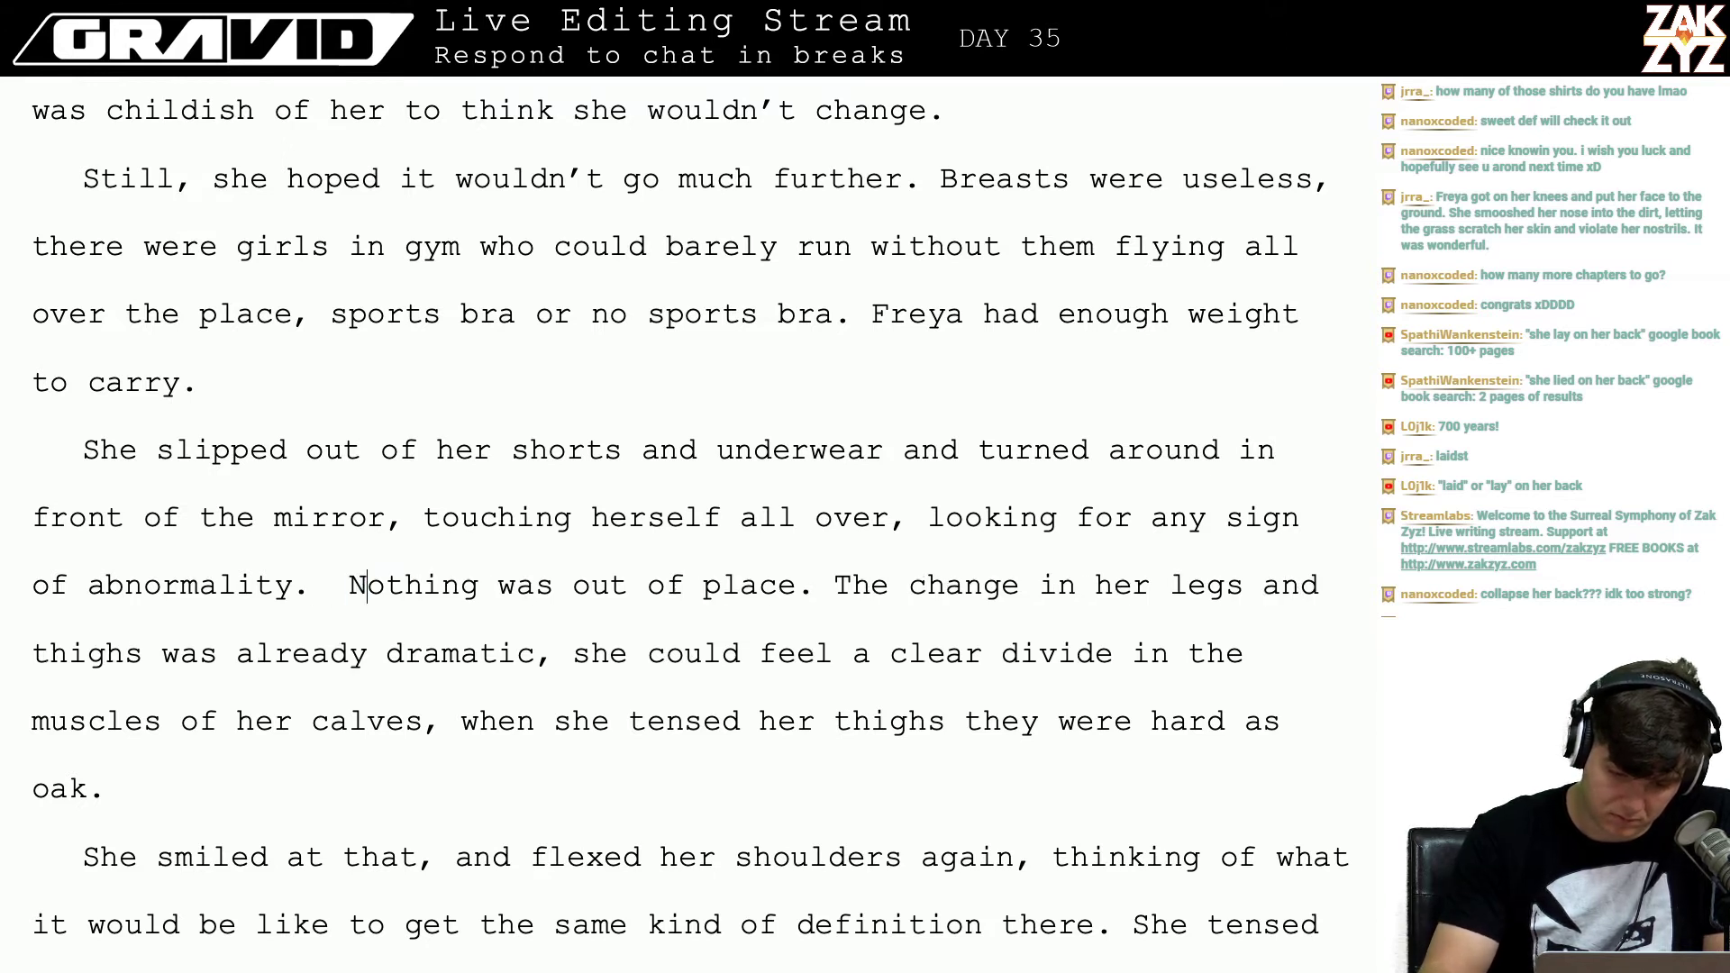
key("Left")
key("Left")
key("BackSpace")
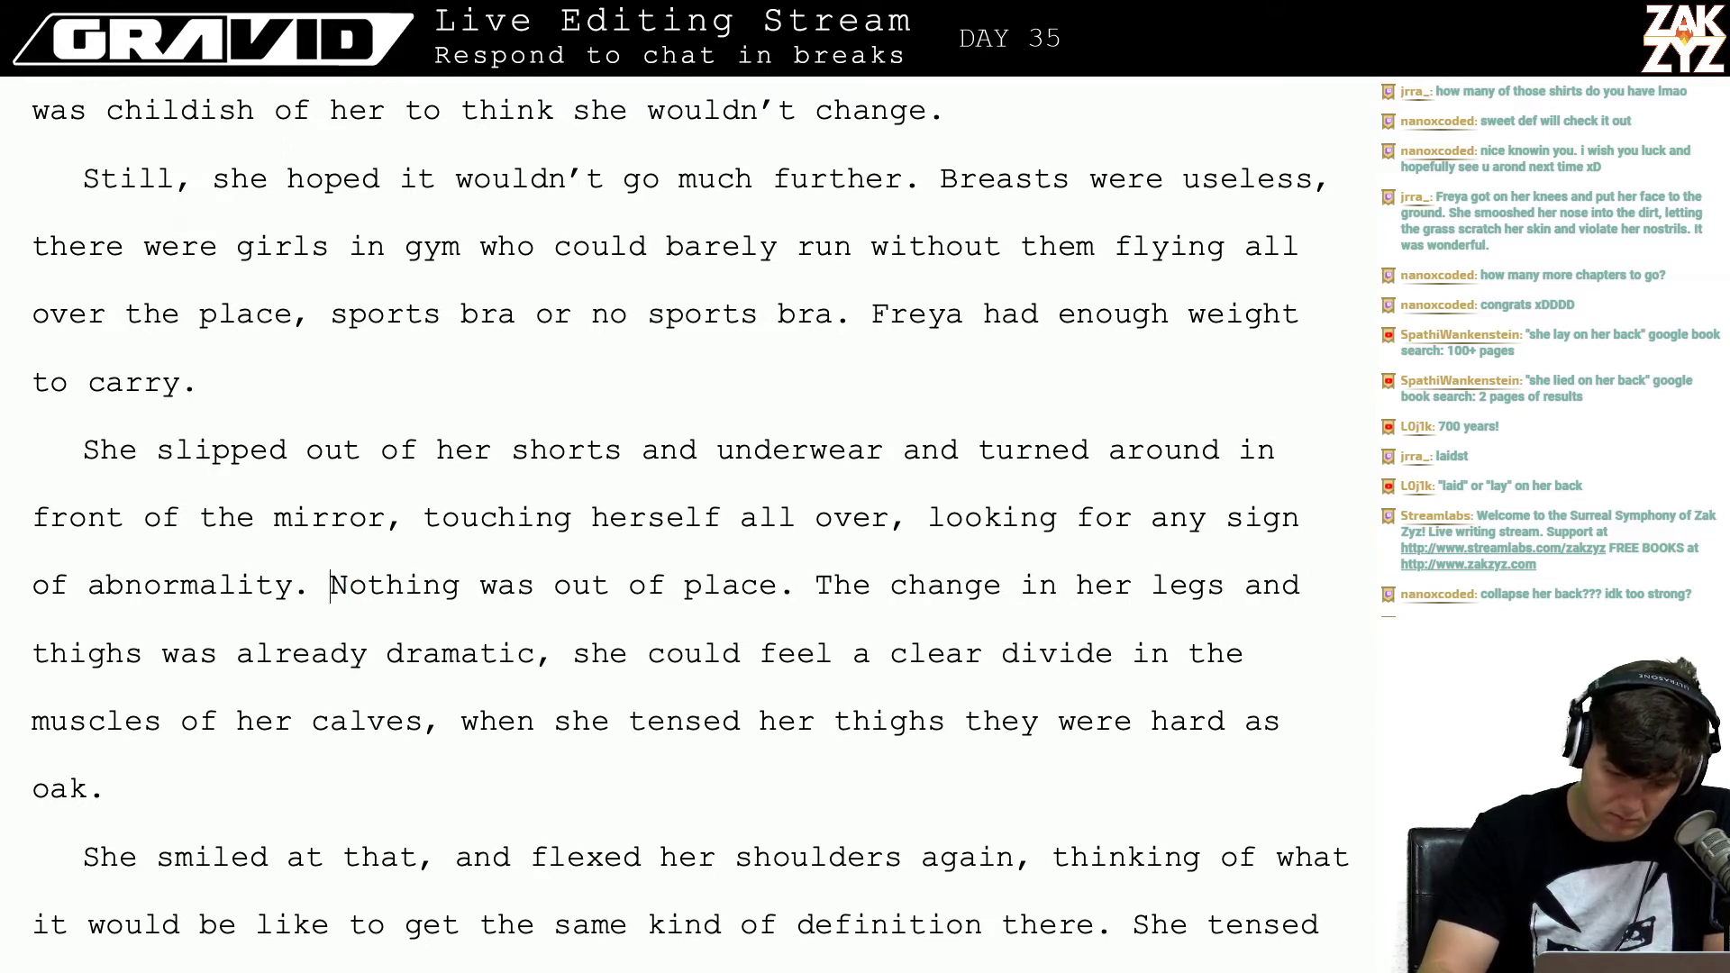
Step: Extend the sentence after "Nothing was out of place" with ", but she could see a change from all the running."
key("Right")
key("Right")
key("Right")
key("Right")
key("Right")
key("Right")
key("Right")
key("Right")
key("Right")
key("Right")
key("Right")
key("Right")
key("Right")
key("Right")
key("Right")
key("Right")
key("Right")
key("Right")
key("Right")
key("Right")
key("Right")
key("Right")
key("Right")
key("Right")
key("Right")
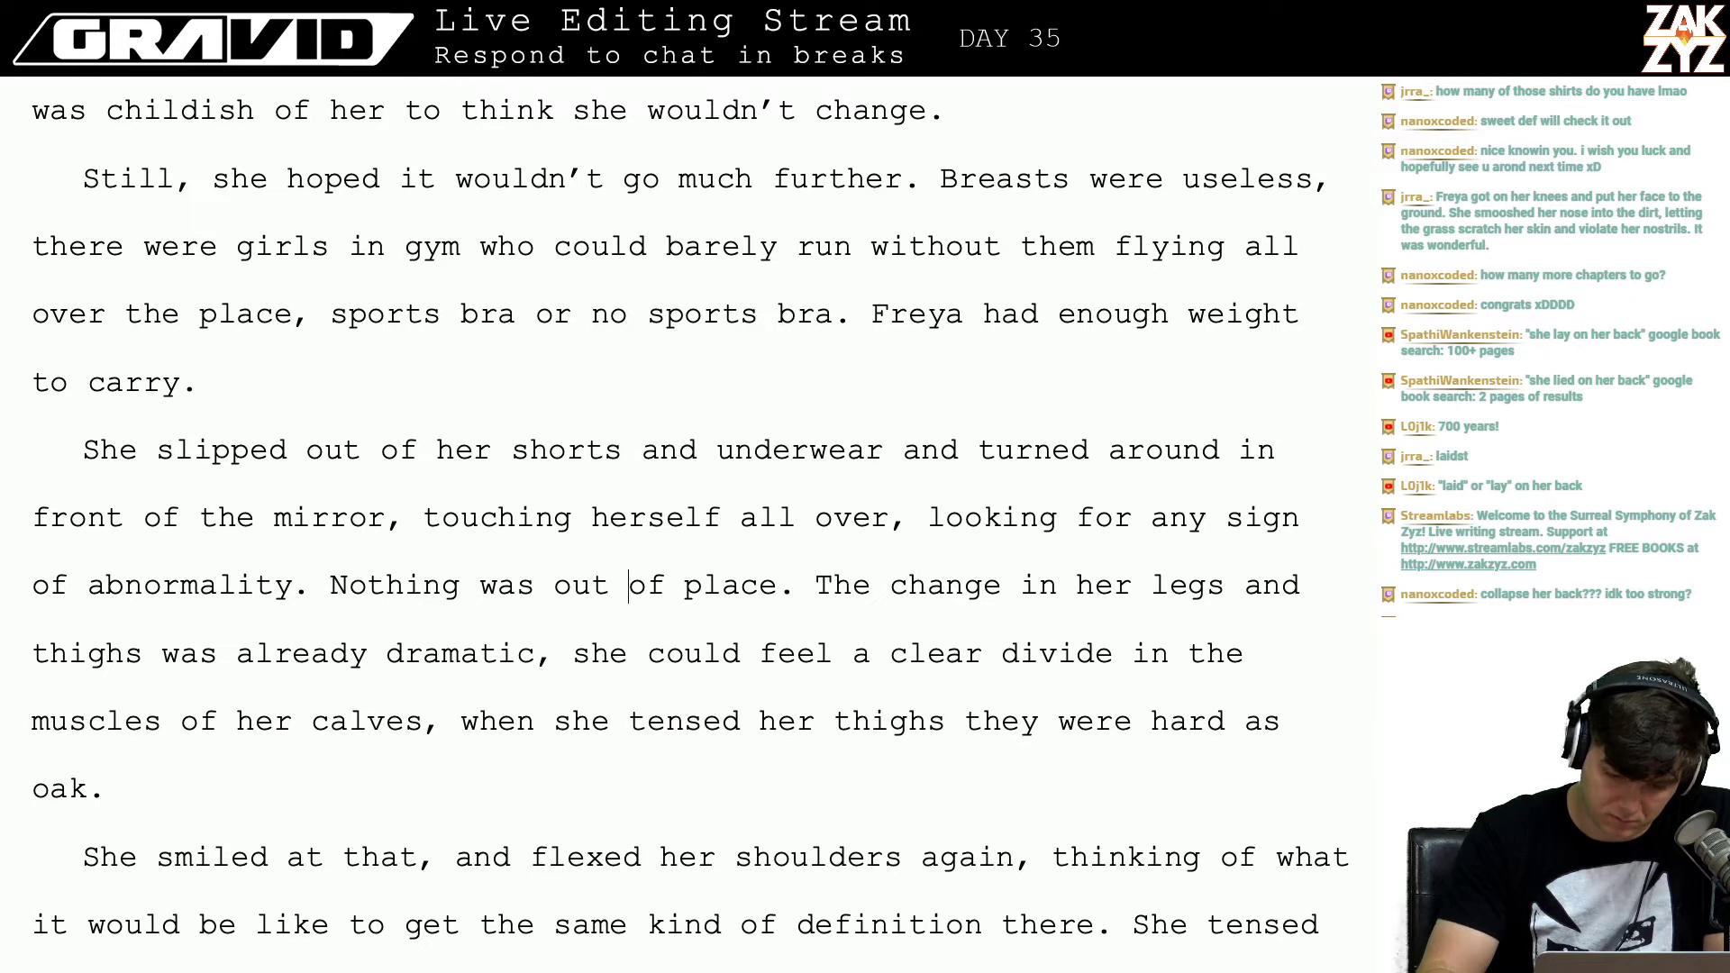
key("Left")
type(", but she ")
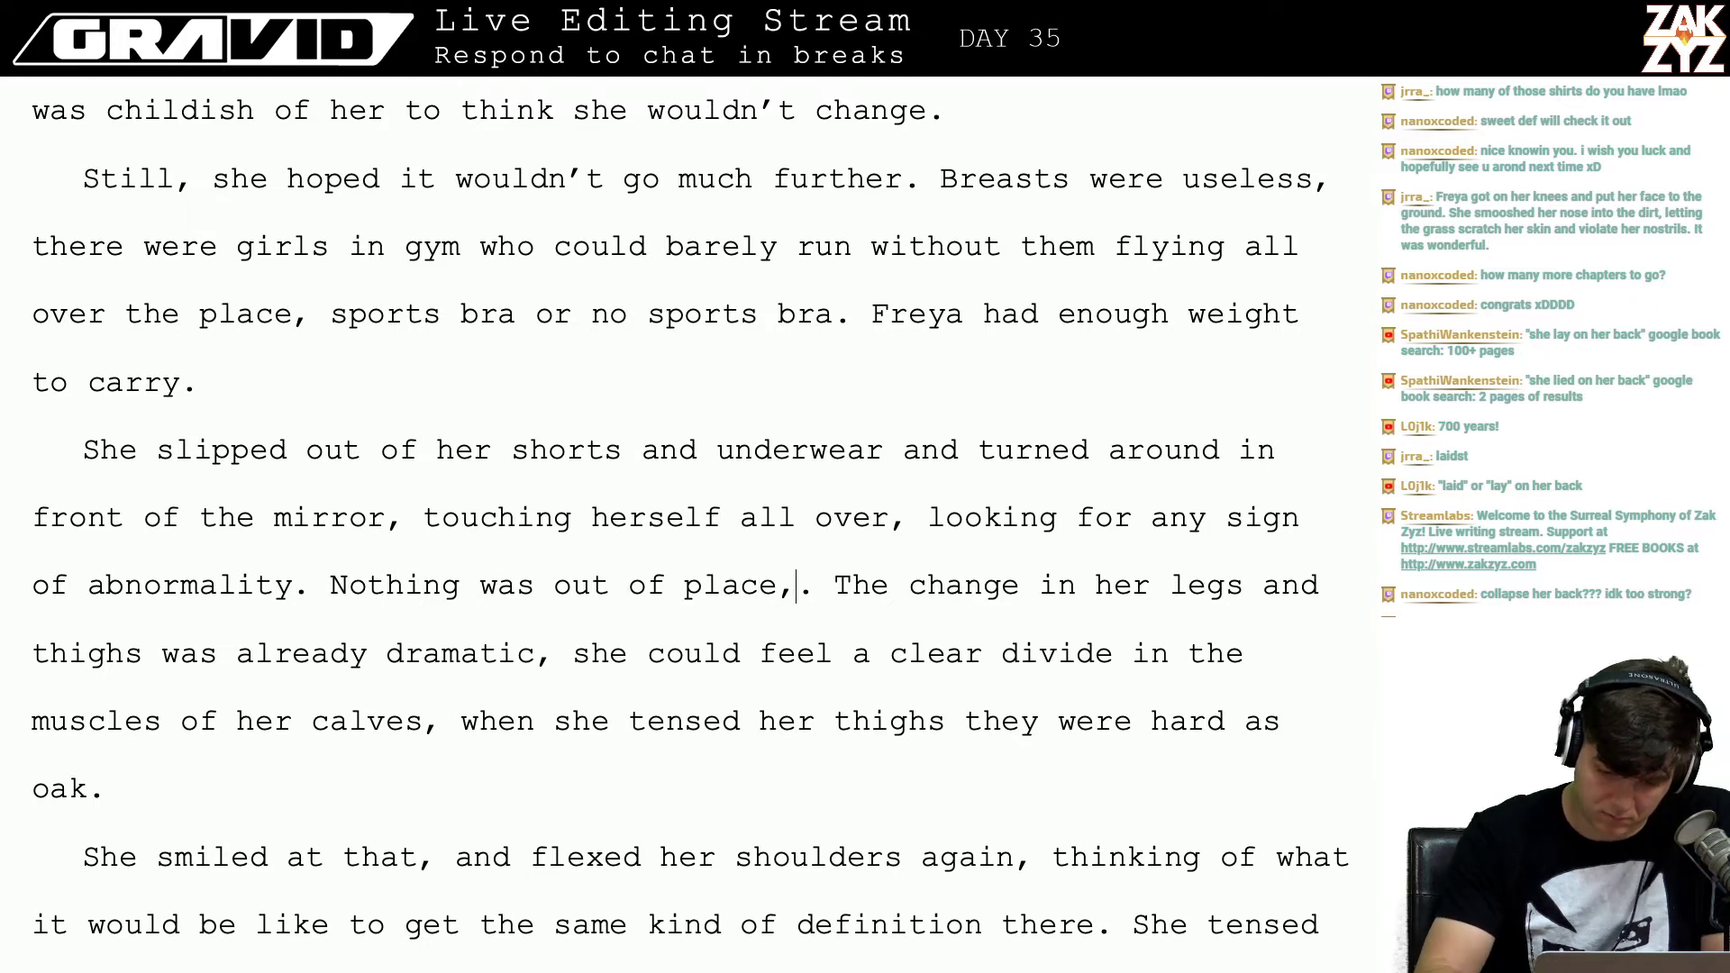
type("could see a ch")
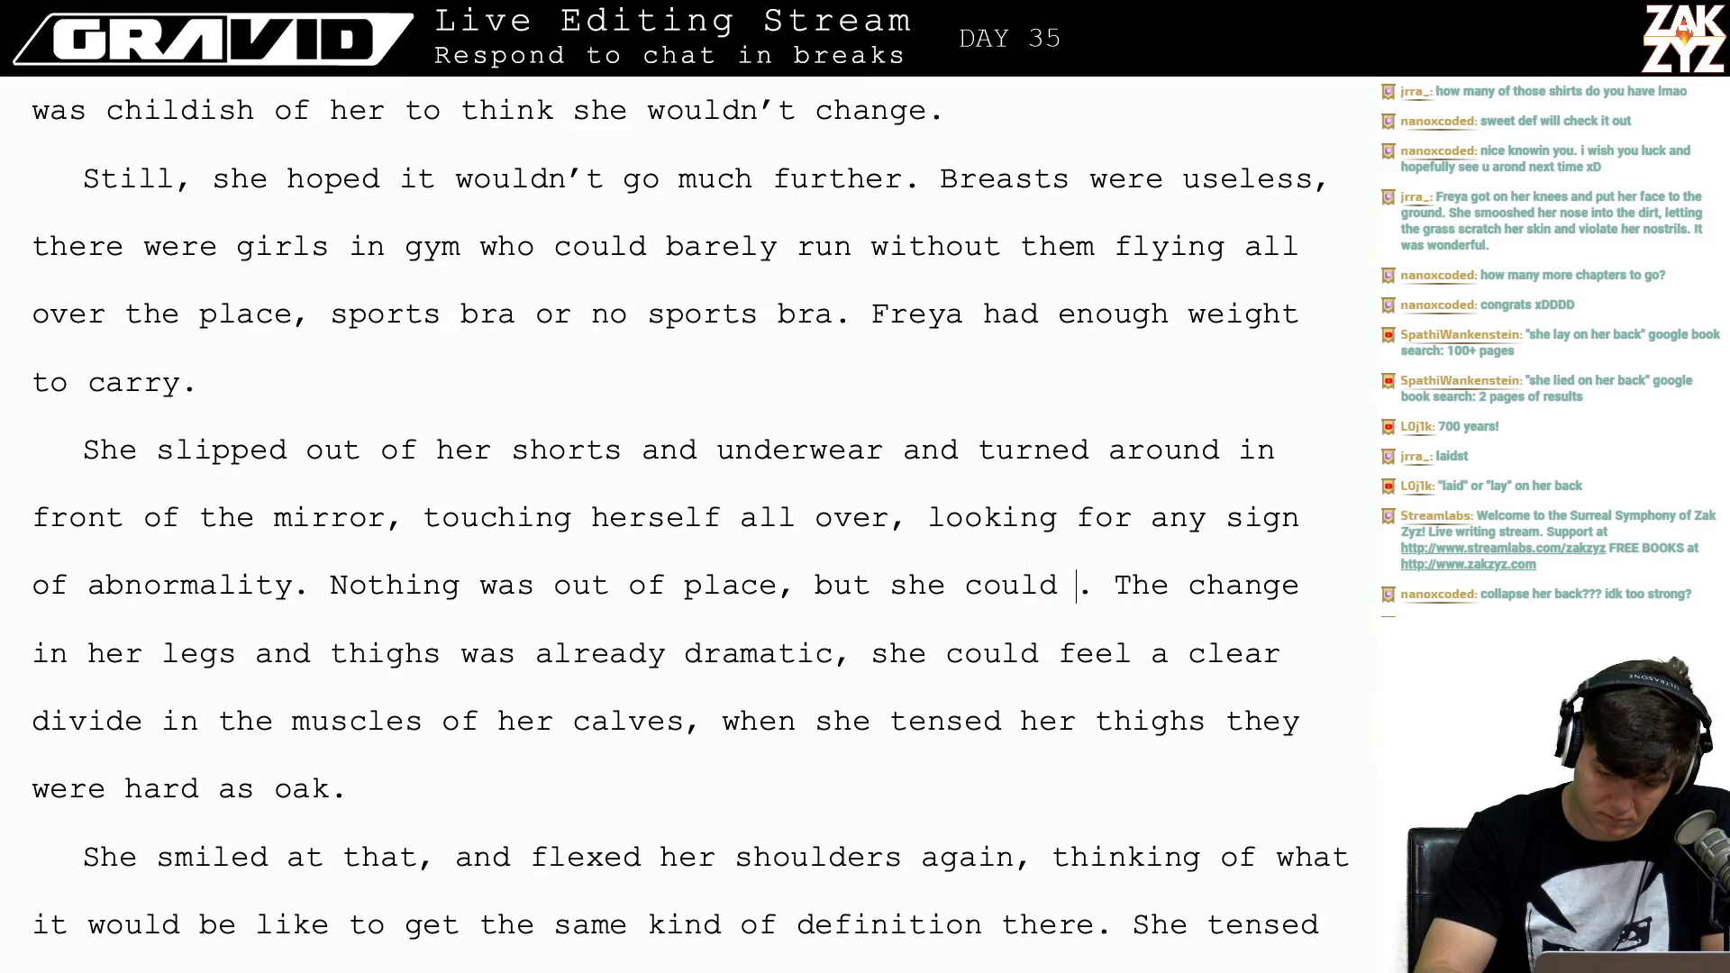
type("ange from all the r")
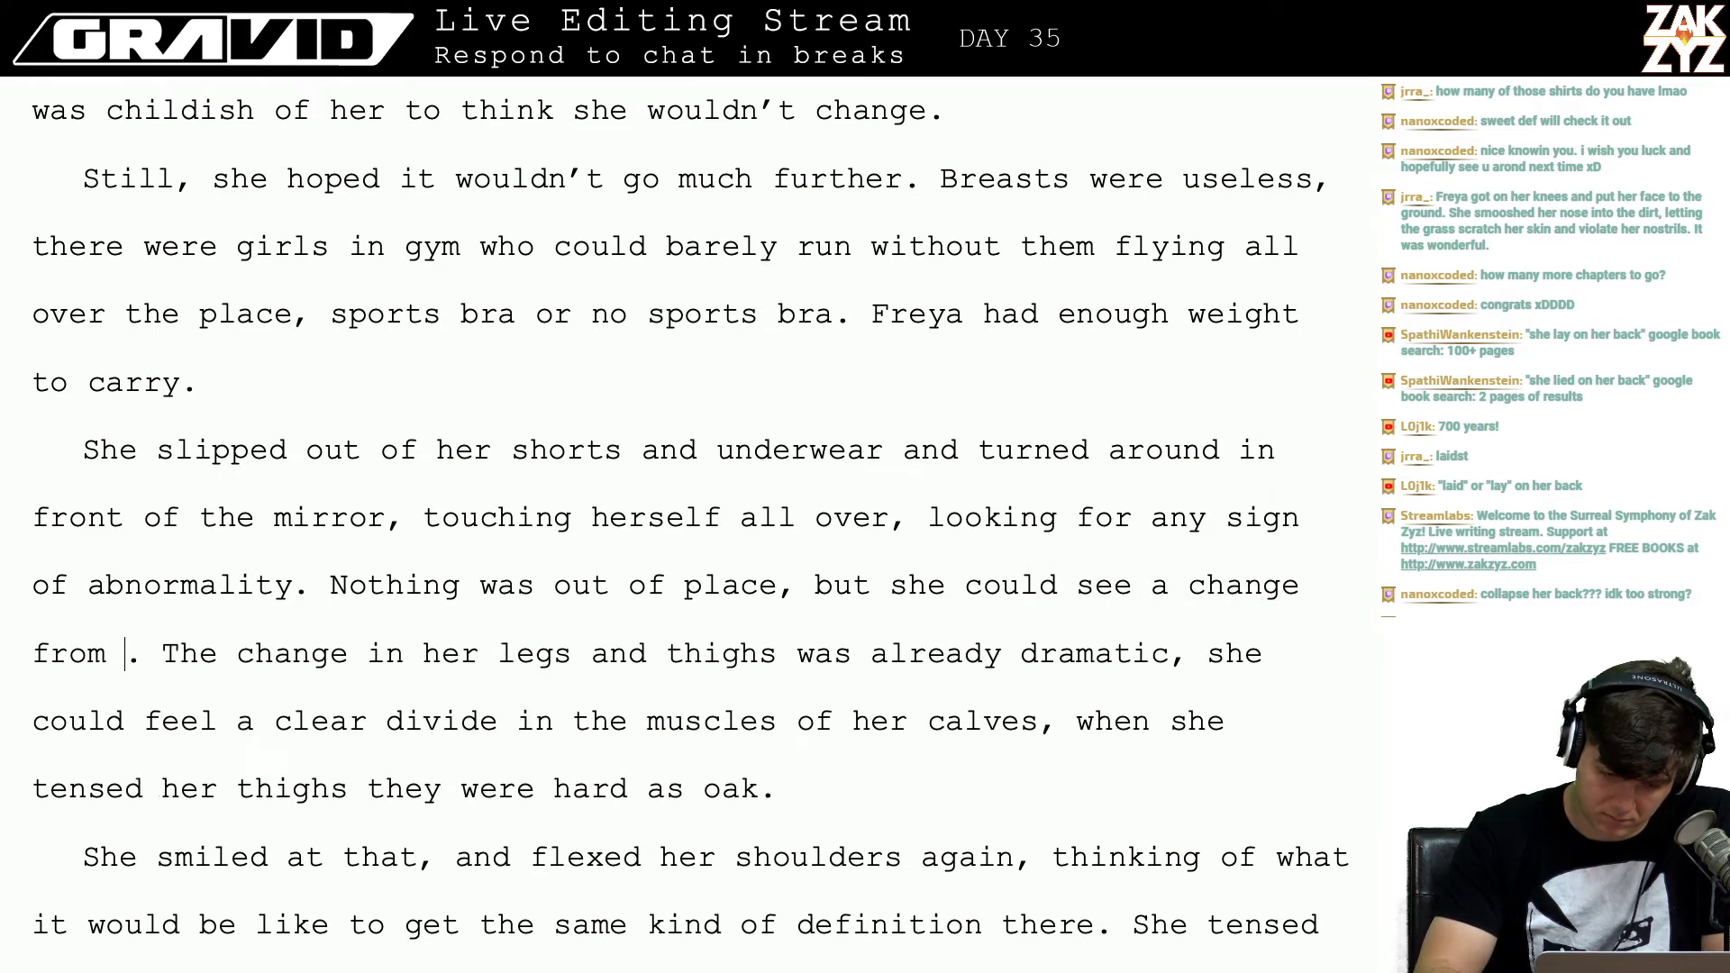
type("unning.")
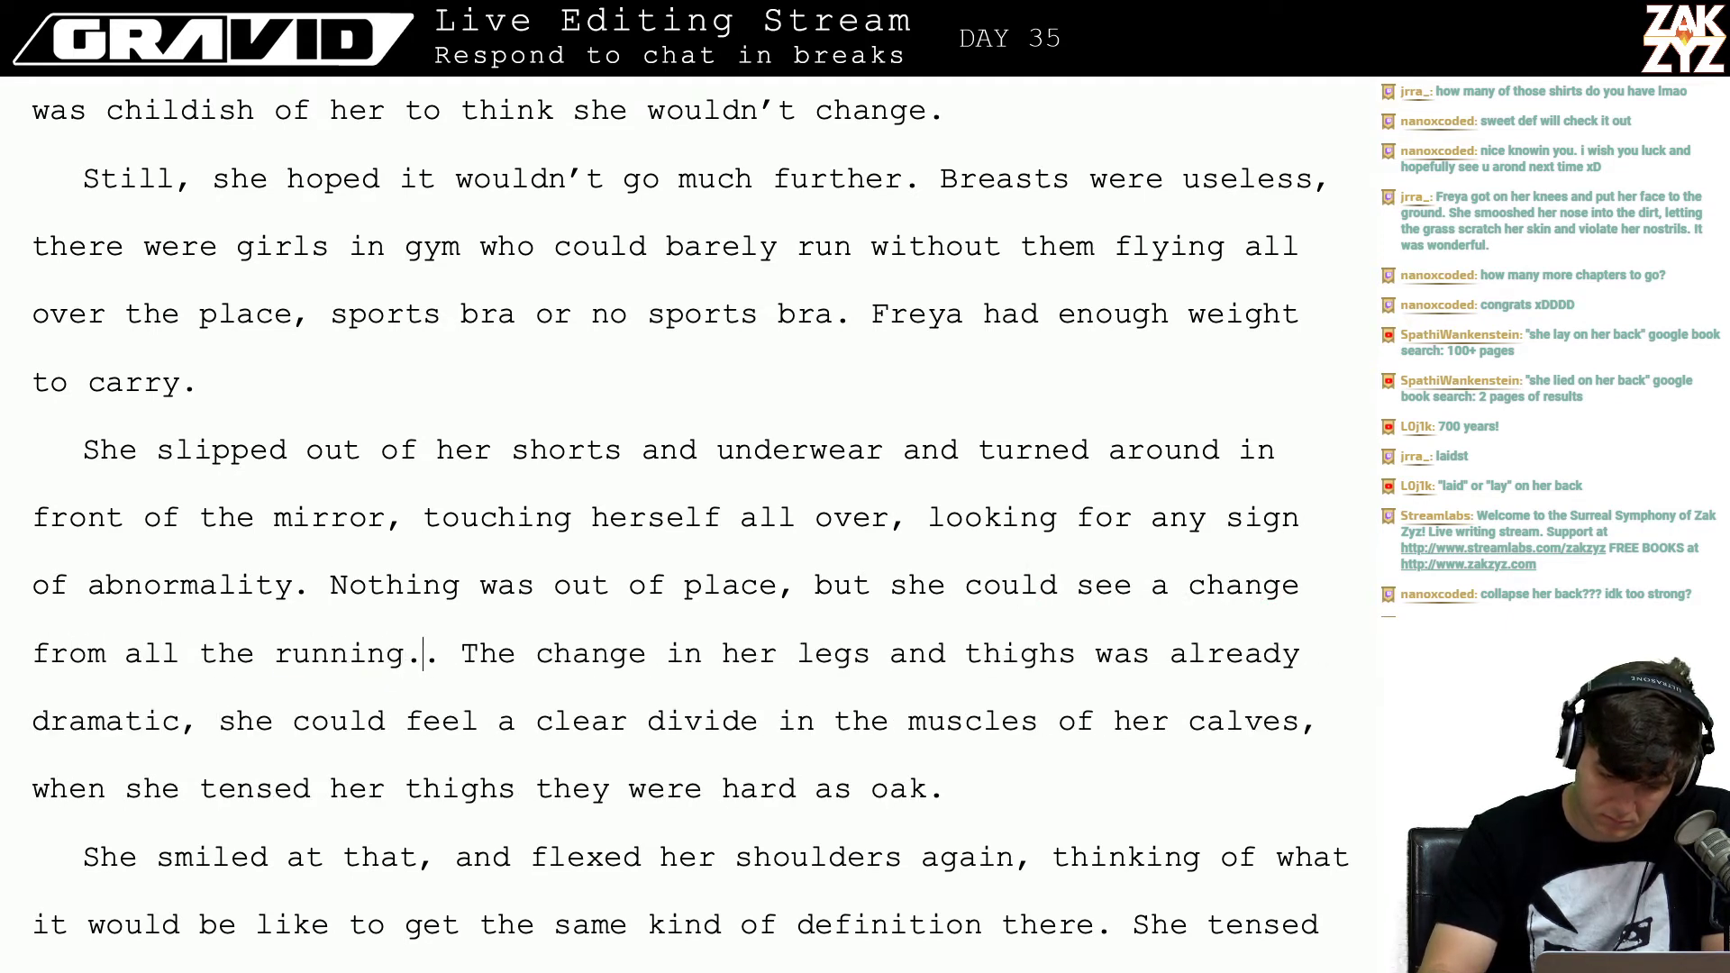
key("Left")
key("shift+Right")
key("shift+Right")
key("shift+Right")
key("shift+Right")
key("shift+Right")
key("shift+Right")
key("shift+Right")
key("shift+Right")
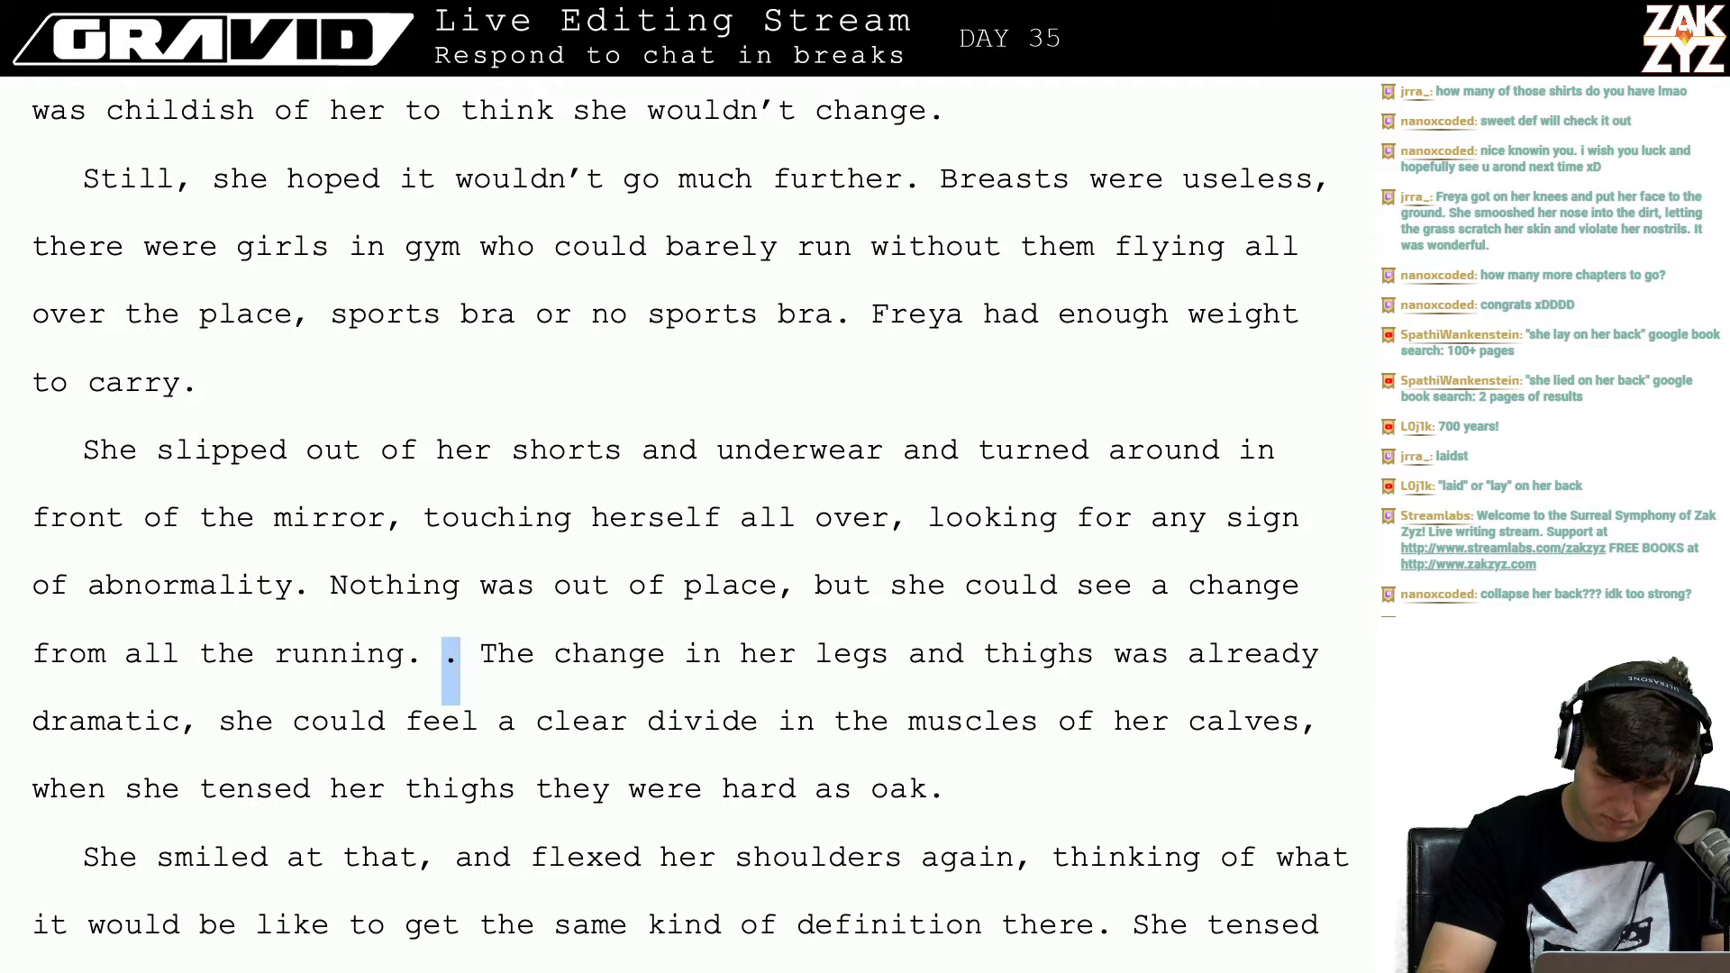
key("shift+Right")
key("shift+Right")
key("shift+Right")
key("shift+Right")
key("shift+Right")
key("shift+Right")
key("shift+Right")
key("shift+Right")
key("shift+Right")
key("shift+Right")
key("shift+Right")
key("shift+Right")
key("shift+Right")
key("shift+Right")
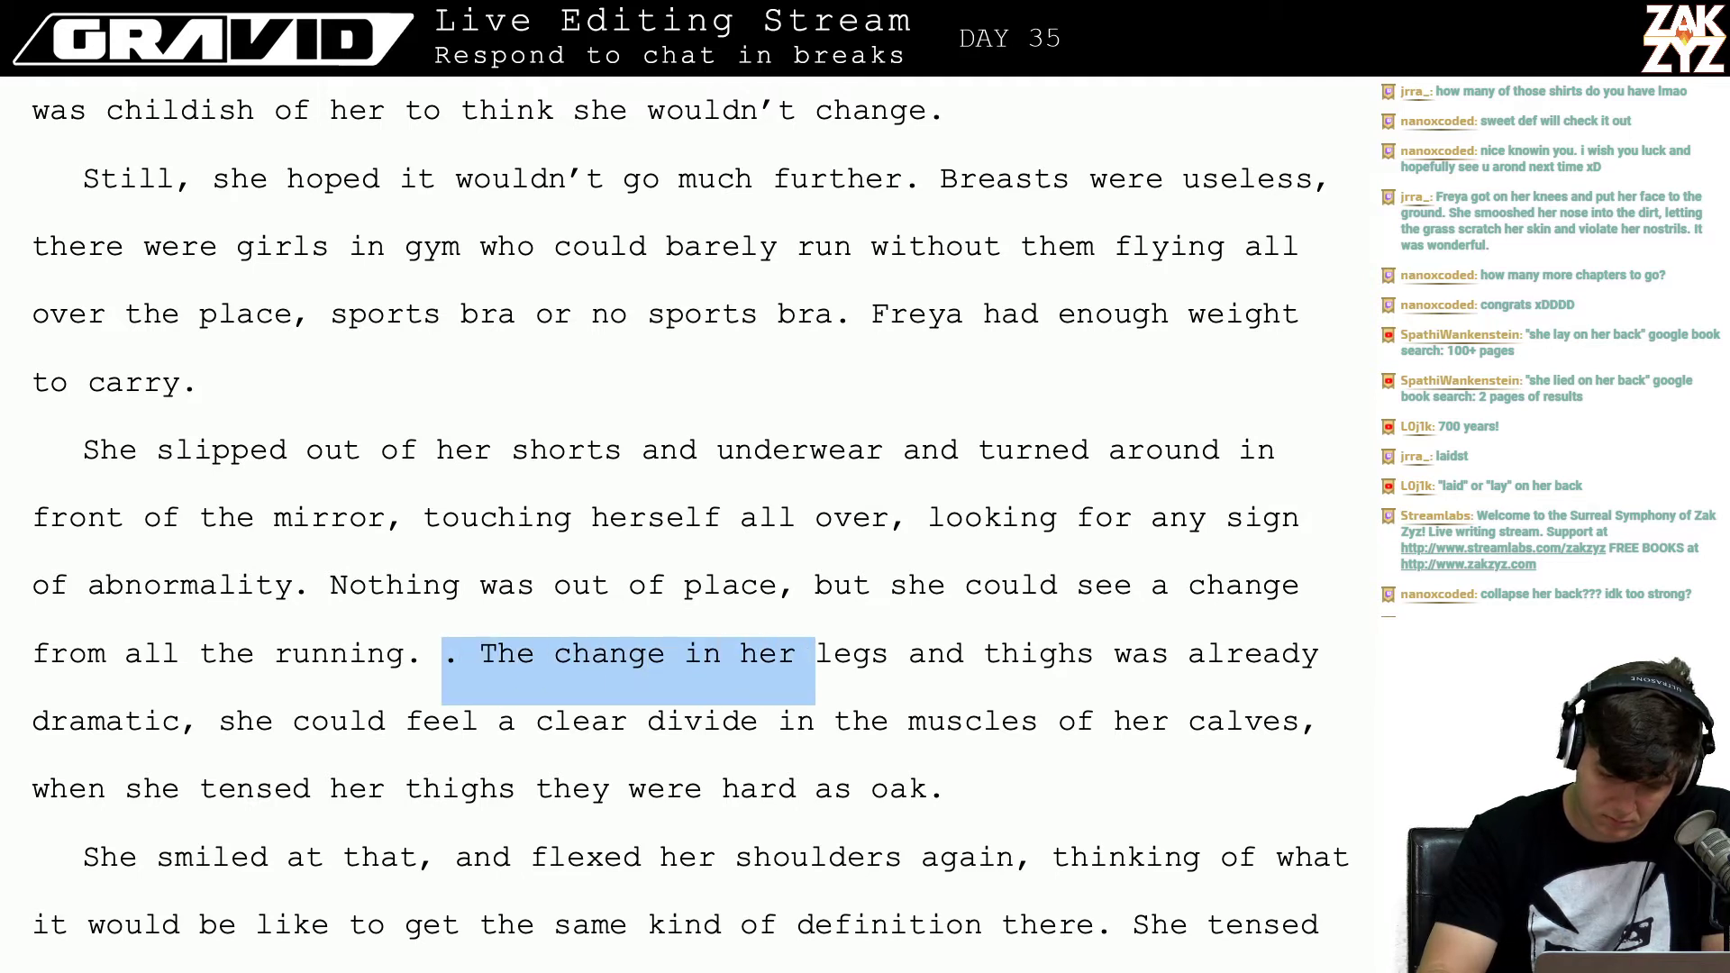
Step: Separate the text from "she could see a change" onward into its own paragraph two breaks below "Nothing was out of place, but"
key("Up")
key("Right")
key("Right")
key("Right")
key("Right")
key("Right")
key("Right")
key("Right")
key("Right")
key("Right")
key("Right")
key("Right")
key("Right")
key("Right")
key("Right")
key("Right")
key("Right")
key("Right")
key("Right")
key("Right")
key("Right")
key("Right")
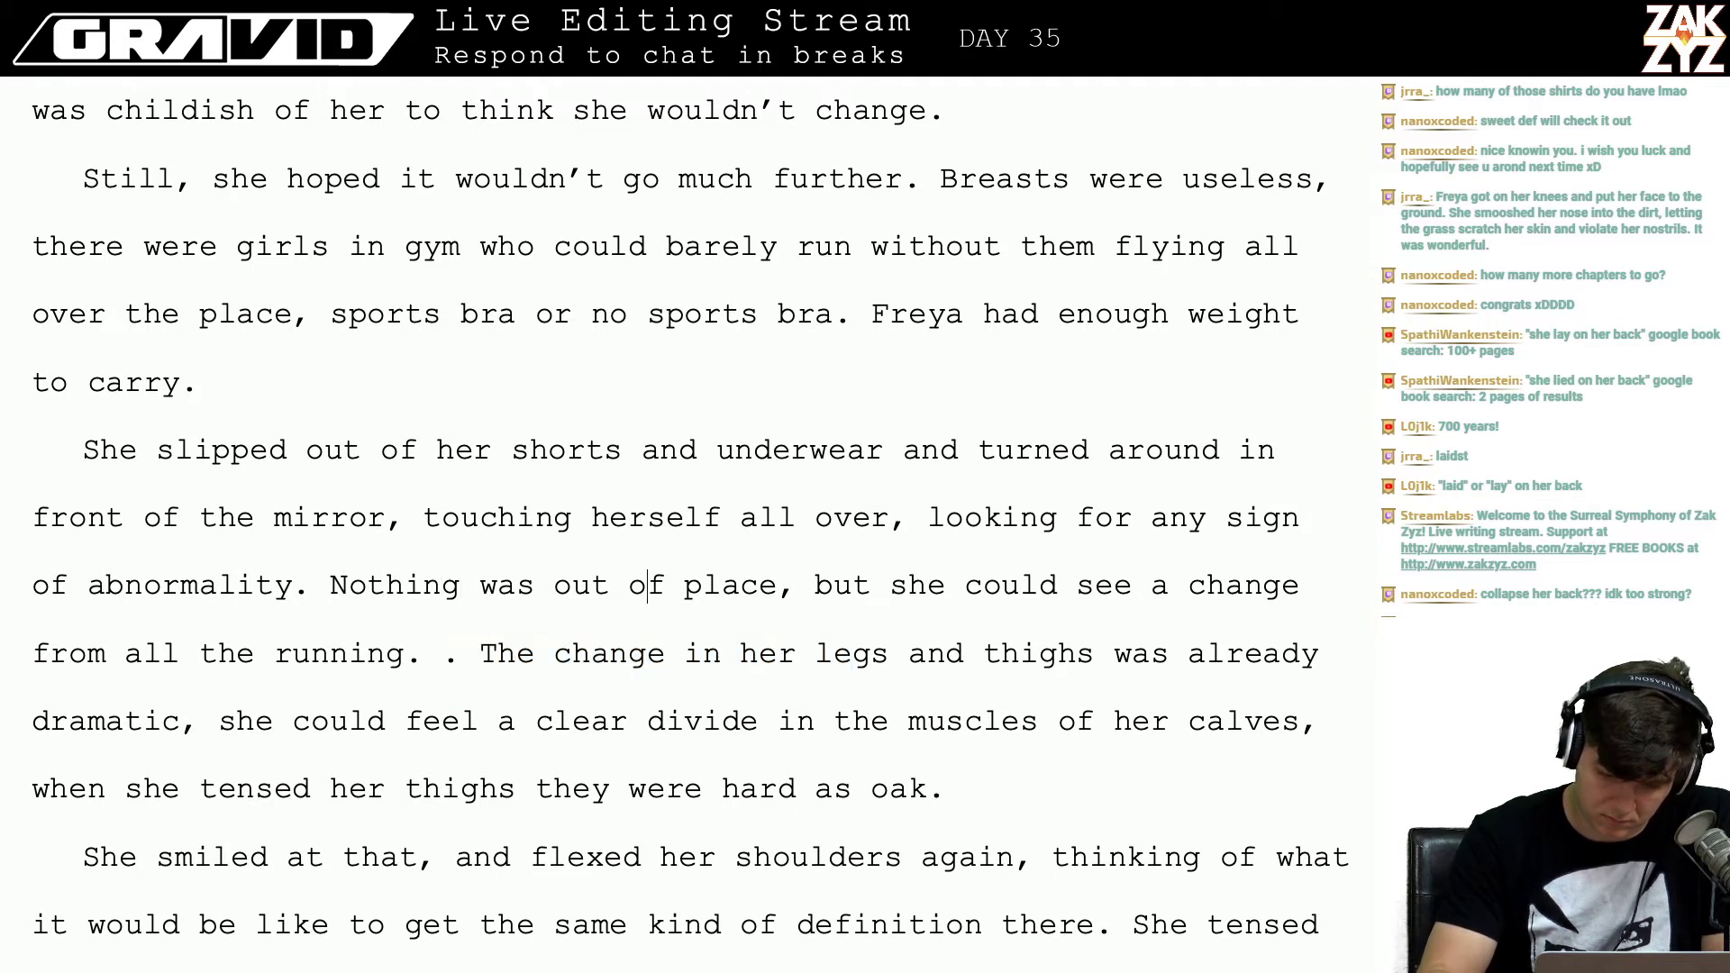
key("Right")
key("Return")
key("Return")
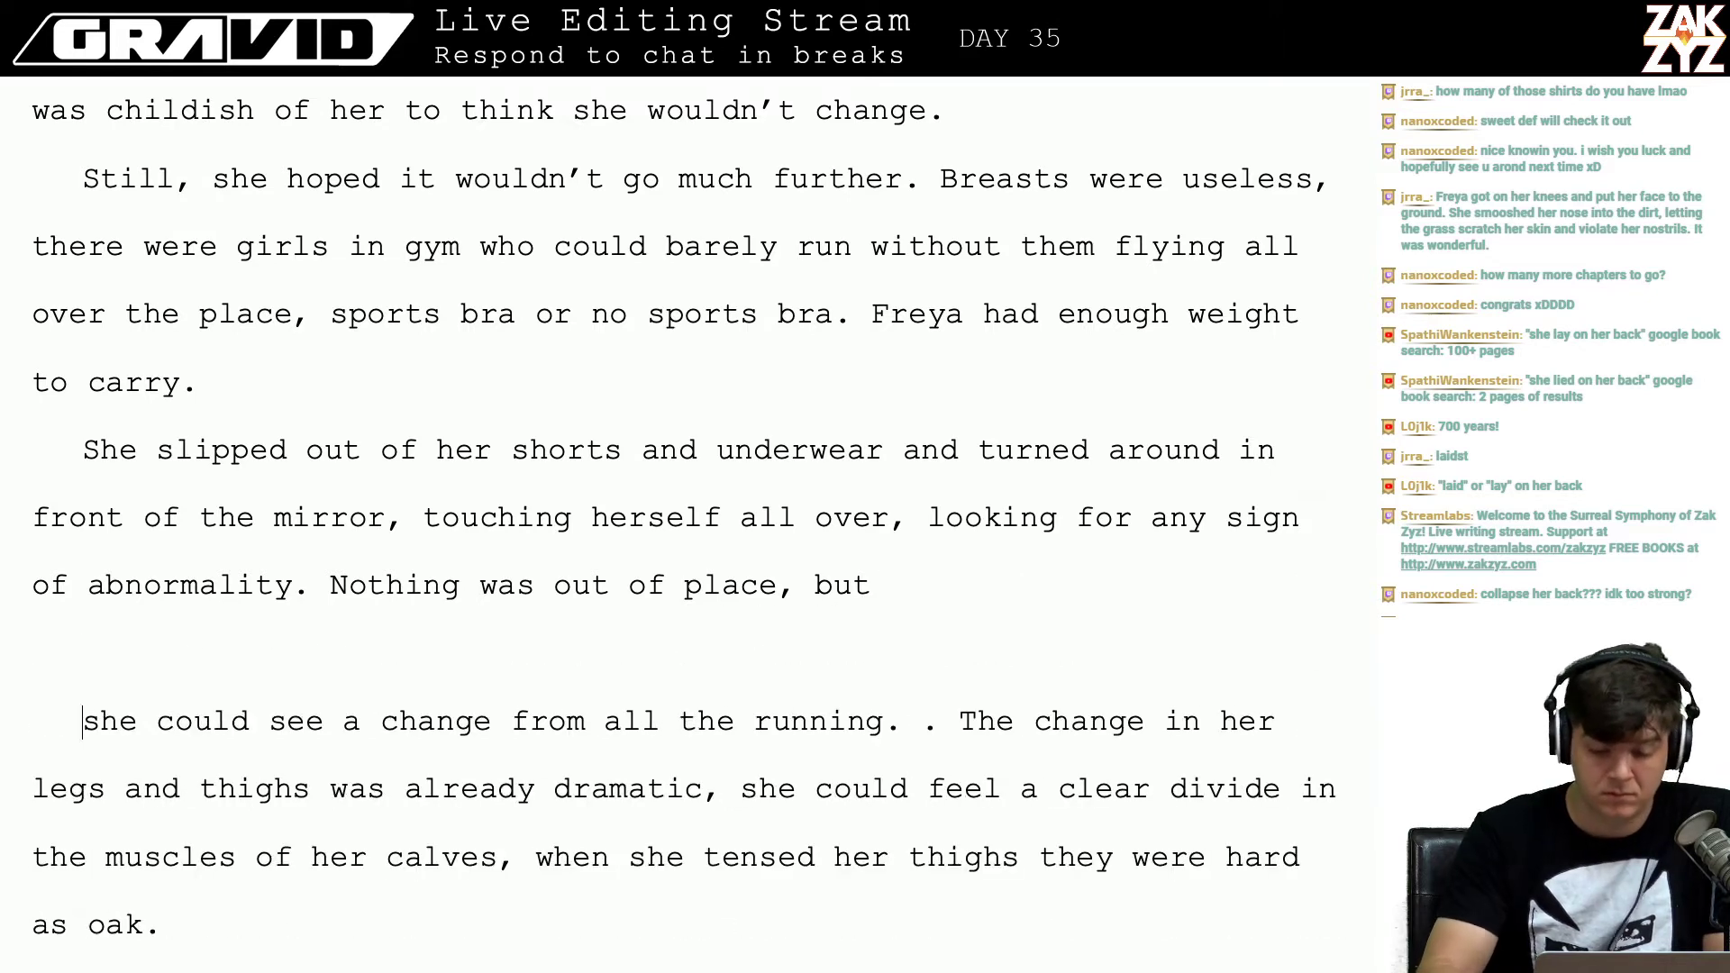
Step: Try continuing the sentence after "but" with "running every night was begin" and delete that wording
key("Left")
key("Left")
type("running ev")
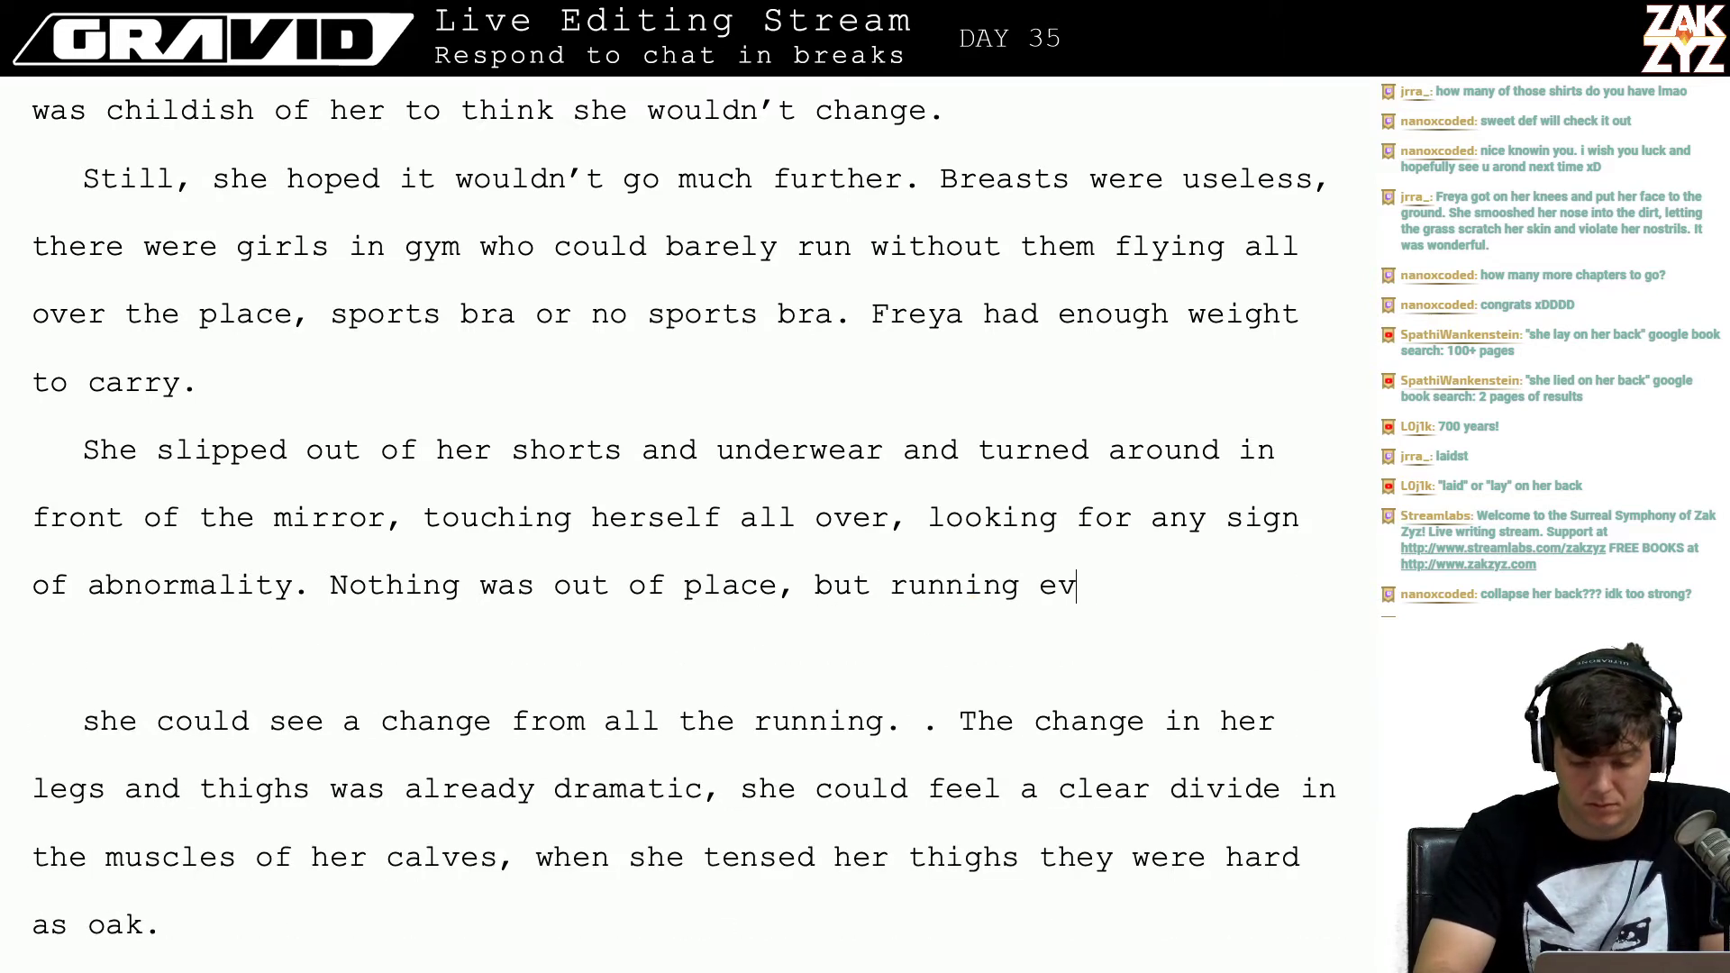
type("ery night was beginn")
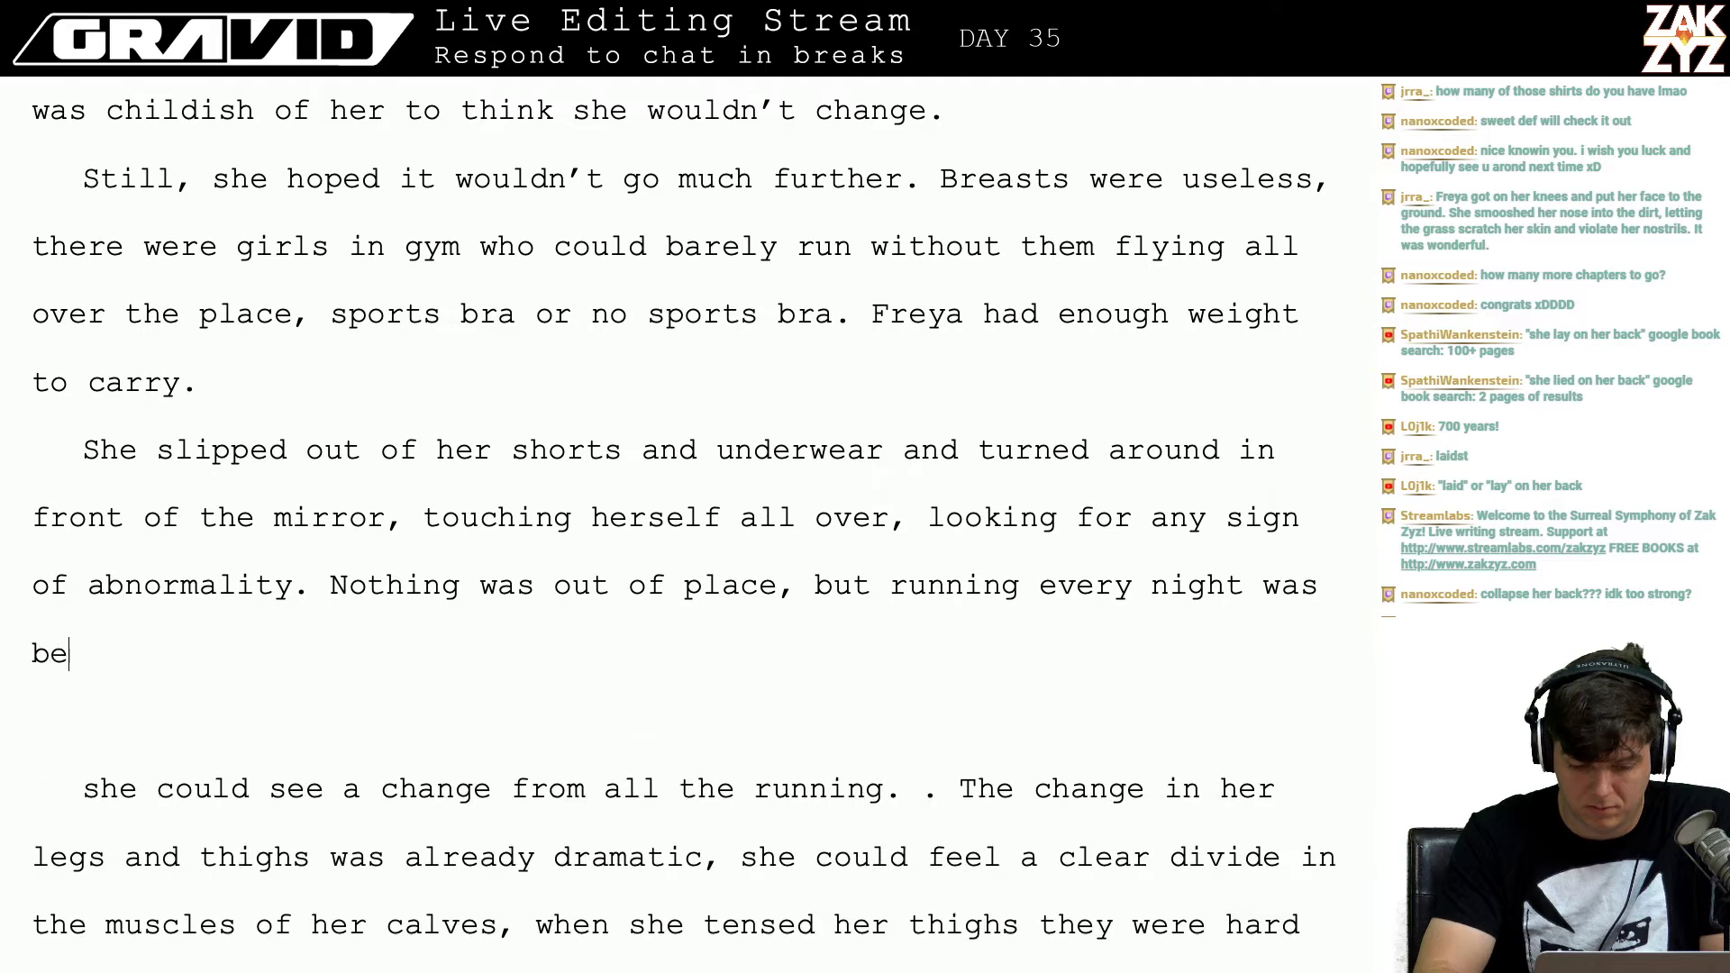
key("BackSpace")
key("BackSpace")
type("n")
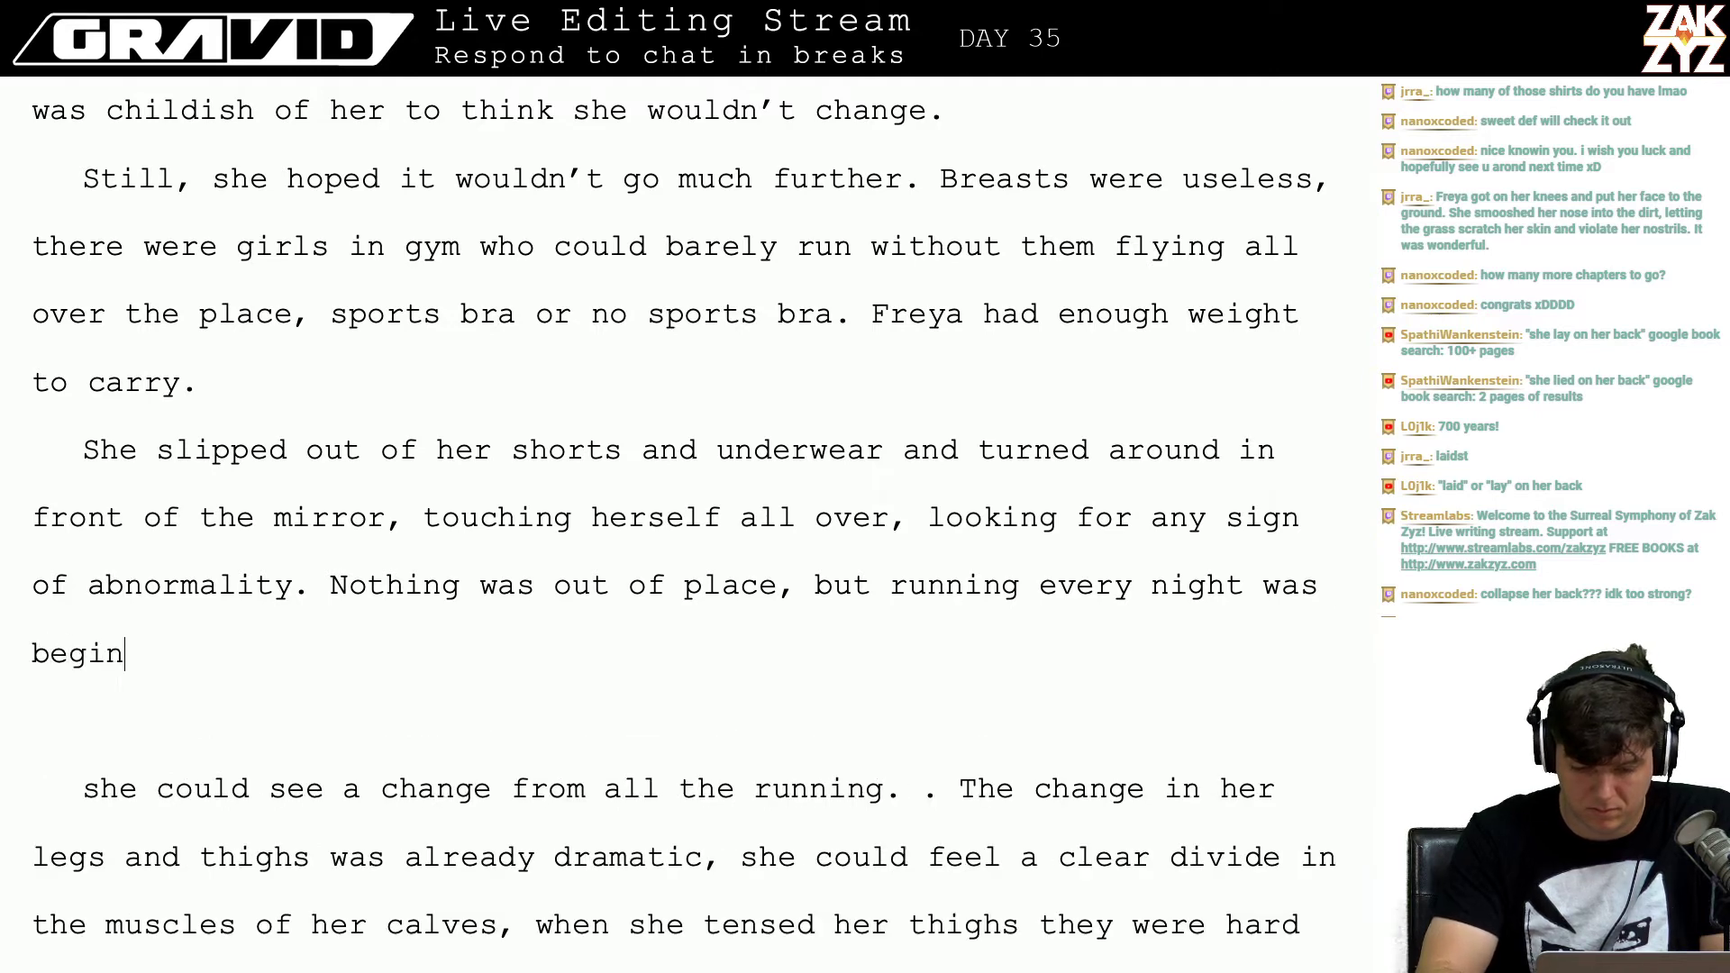
key("BackSpace")
key("BackSpace")
key("BackSpace")
key("BackSpace")
key("BackSpace")
key("BackSpace")
key("BackSpace")
key("BackSpace")
key("BackSpace")
key("BackSpace")
key("BackSpace")
key("BackSpace")
key("BackSpace")
key("BackSpace")
key("BackSpace")
key("BackSpace")
key("BackSpace")
key("BackSpace")
key("BackSpace")
key("BackSpace")
key("BackSpace")
key("BackSpace")
key("BackSpace")
key("BackSpace")
key("BackSpace")
key("BackSpace")
key("BackSpace")
key("BackSpace")
key("BackSpace")
key("BackSpace")
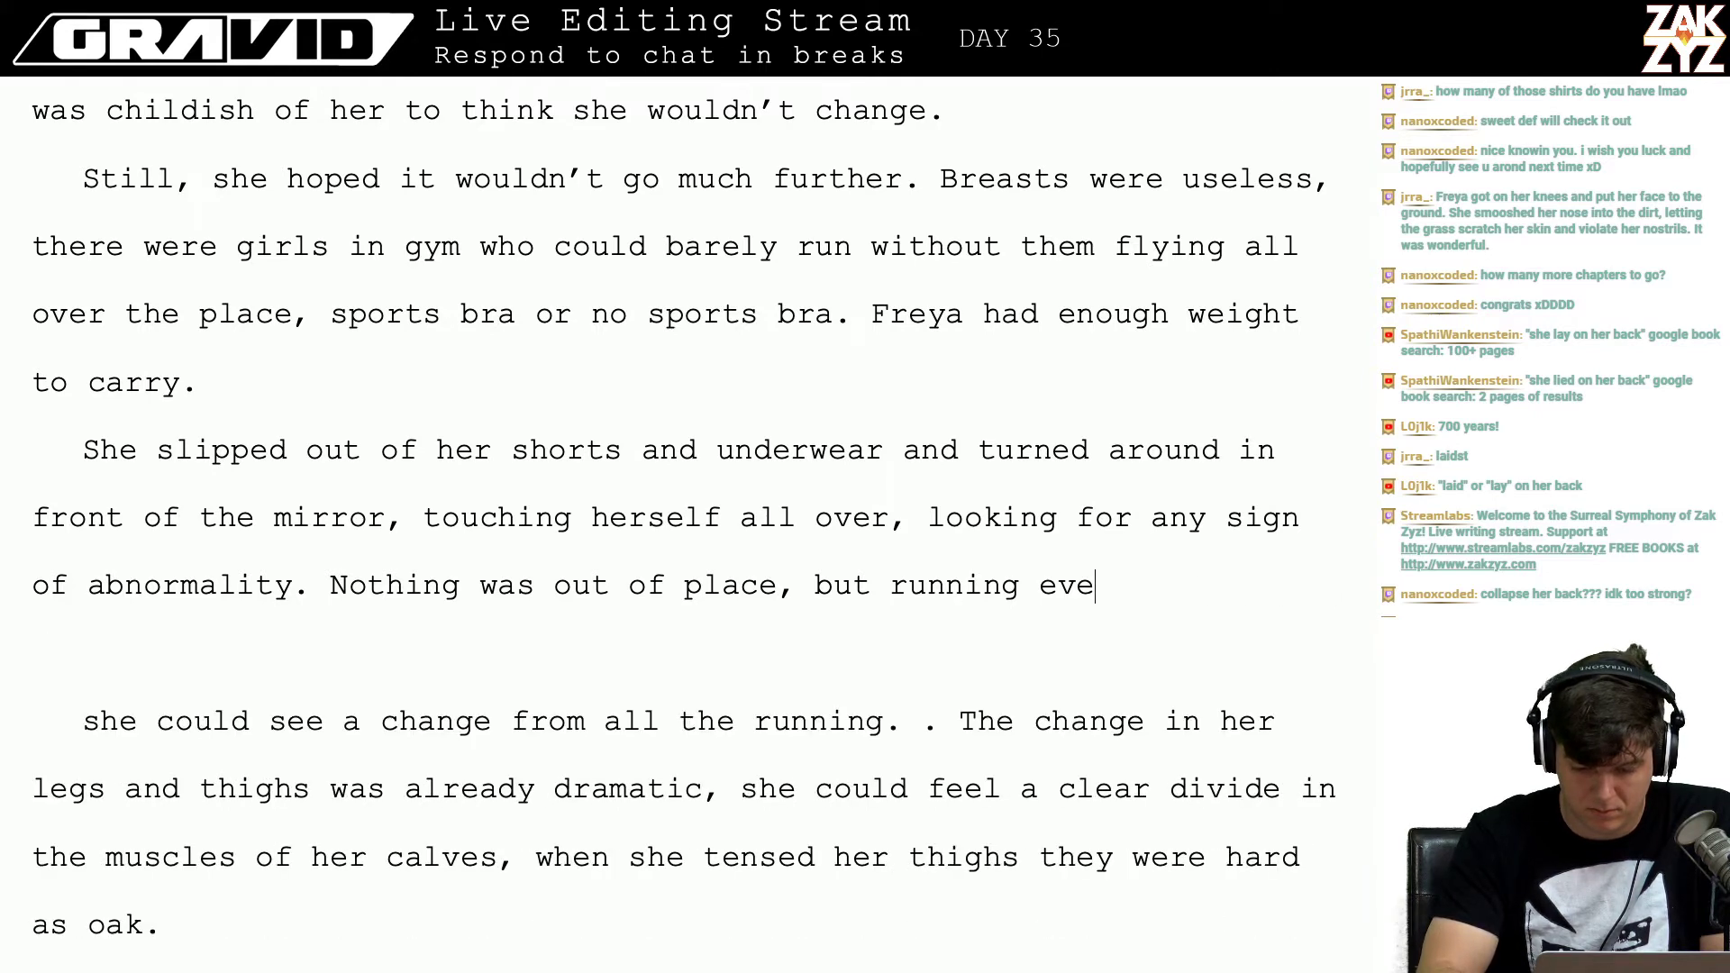
Step: Complete the sentence after "Nothing was out of place, but" with "all the running was beginning to show."
type("a")
key("BackSpace")
type("all the running")
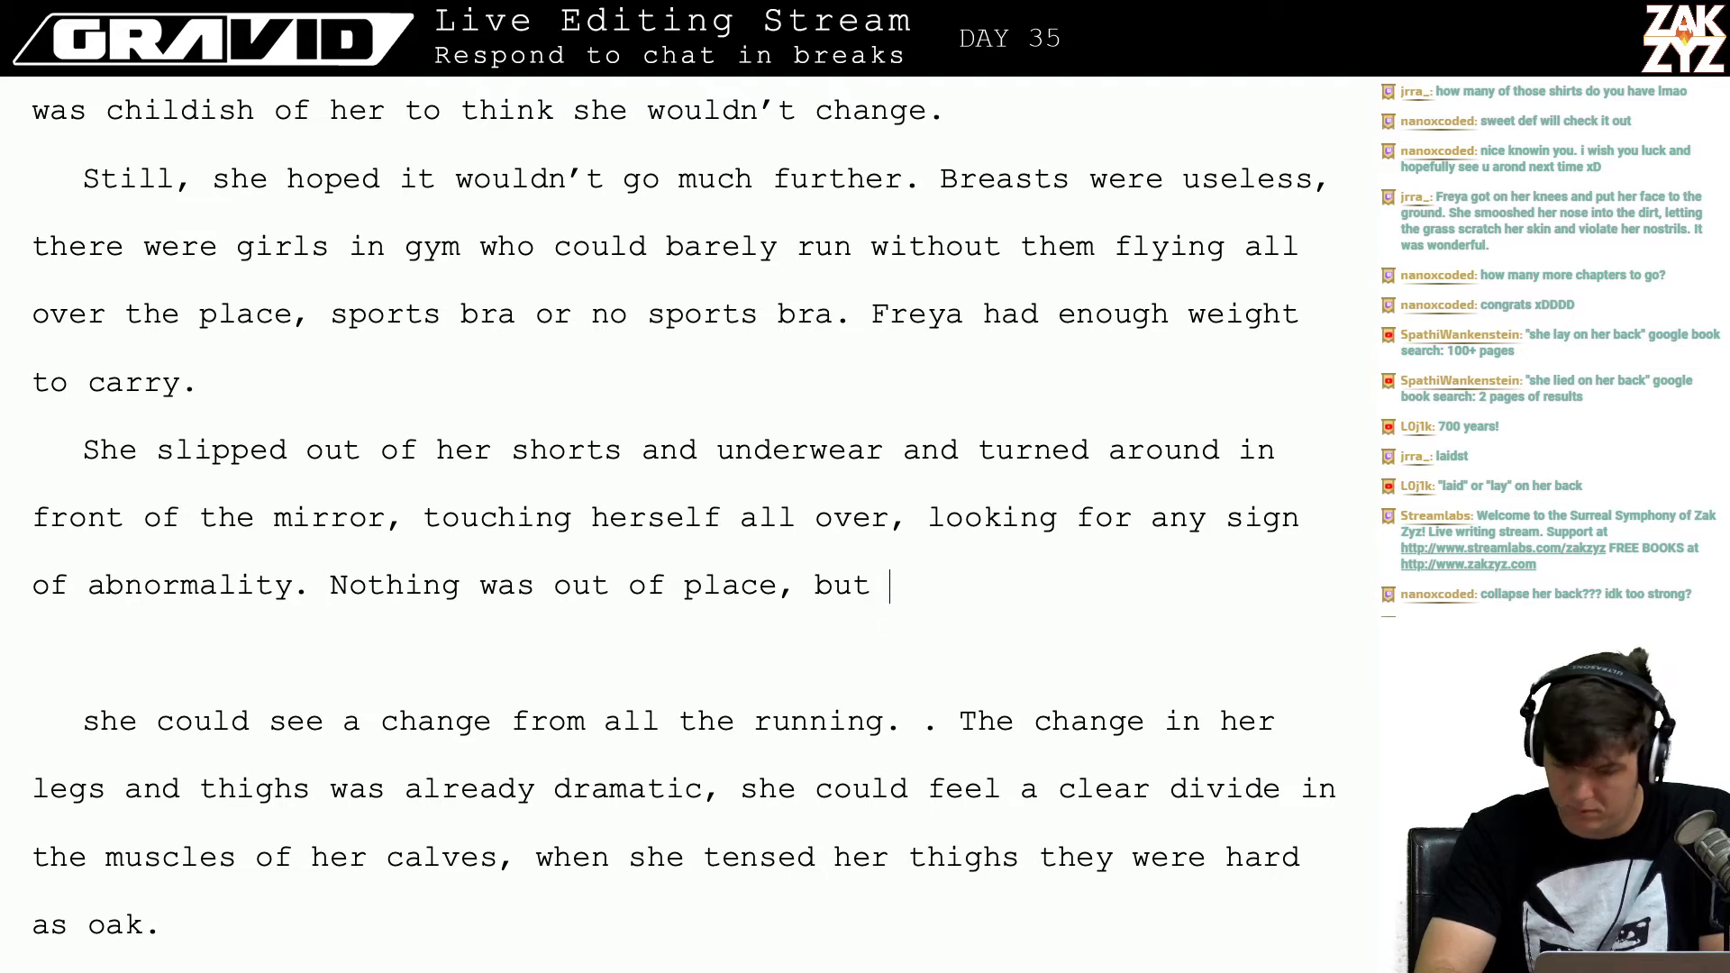
type(" was ")
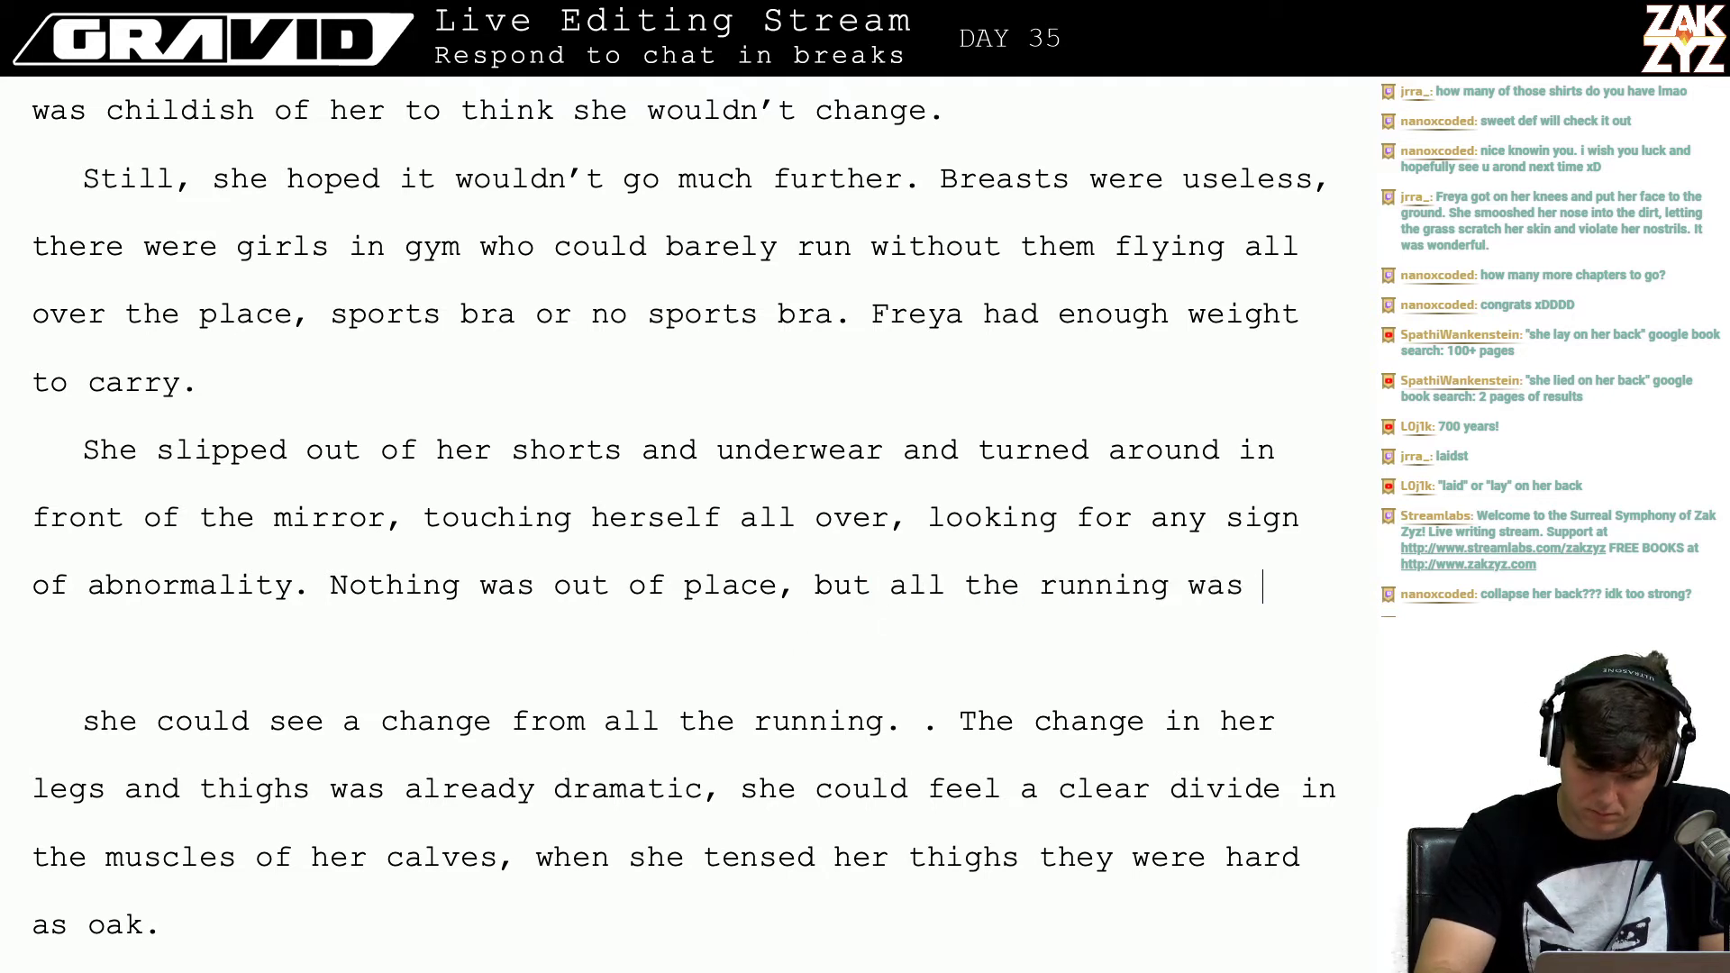
type("beginning to s")
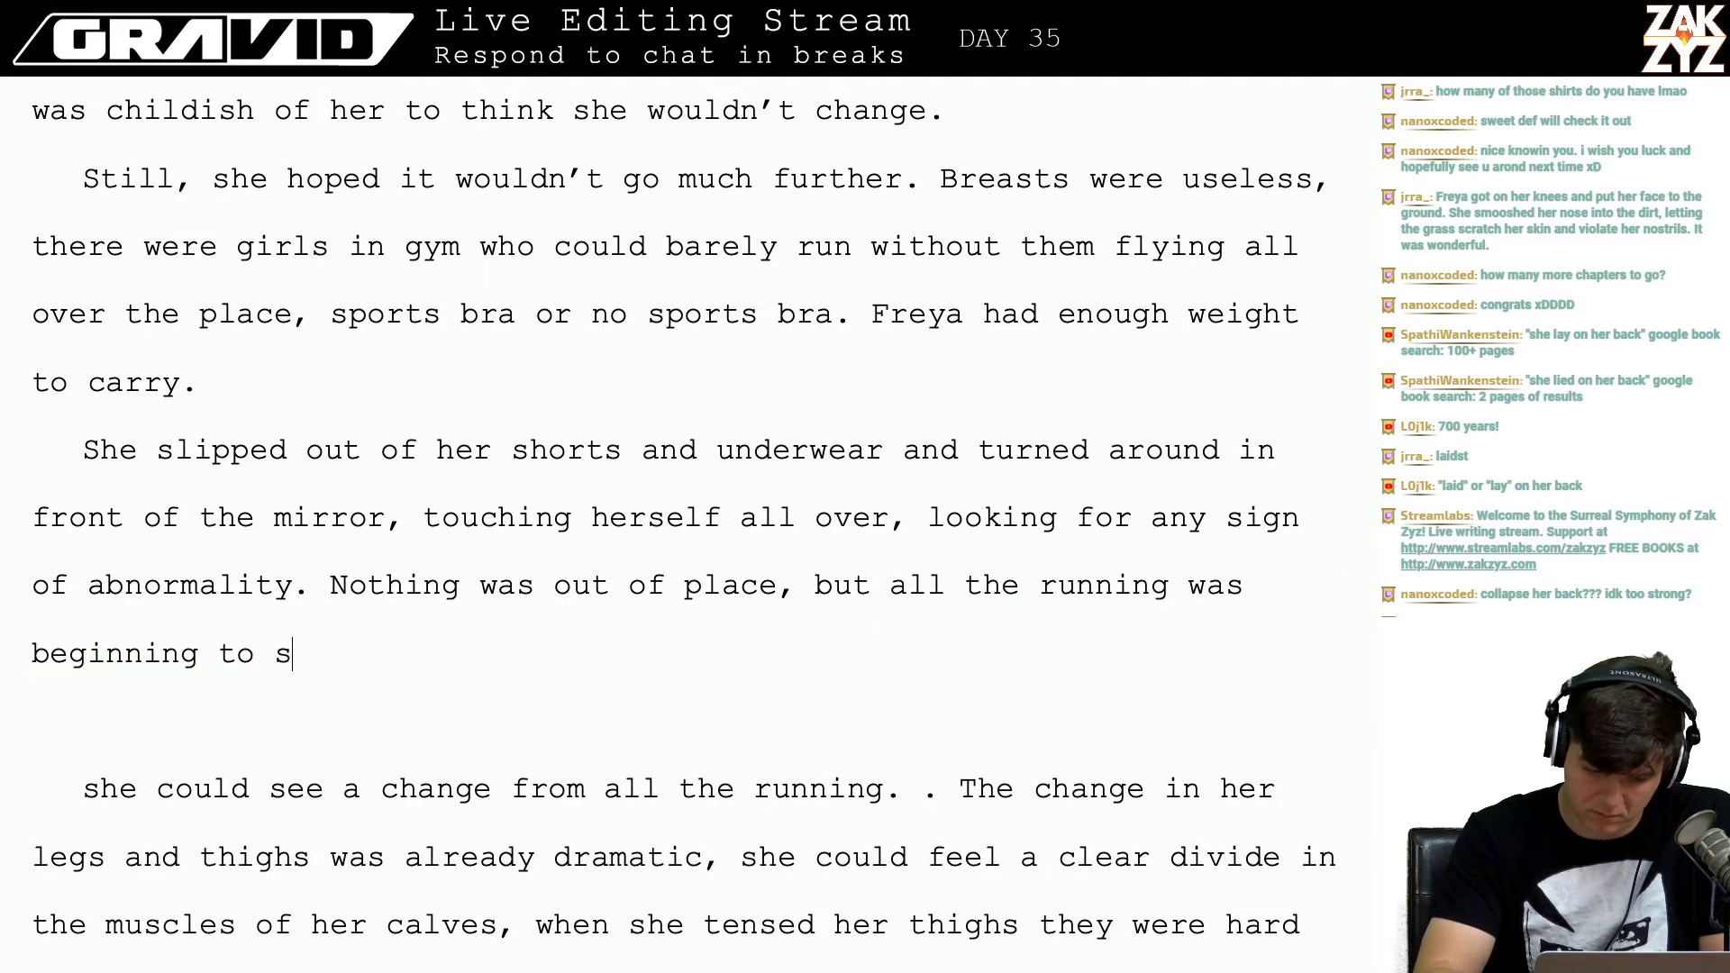
type("how.")
Step: Delete the paragraph breaks and leftover "she could see a change from all the running. ." so "The change in her legs" follows "beginning to show."
key("shift+Right")
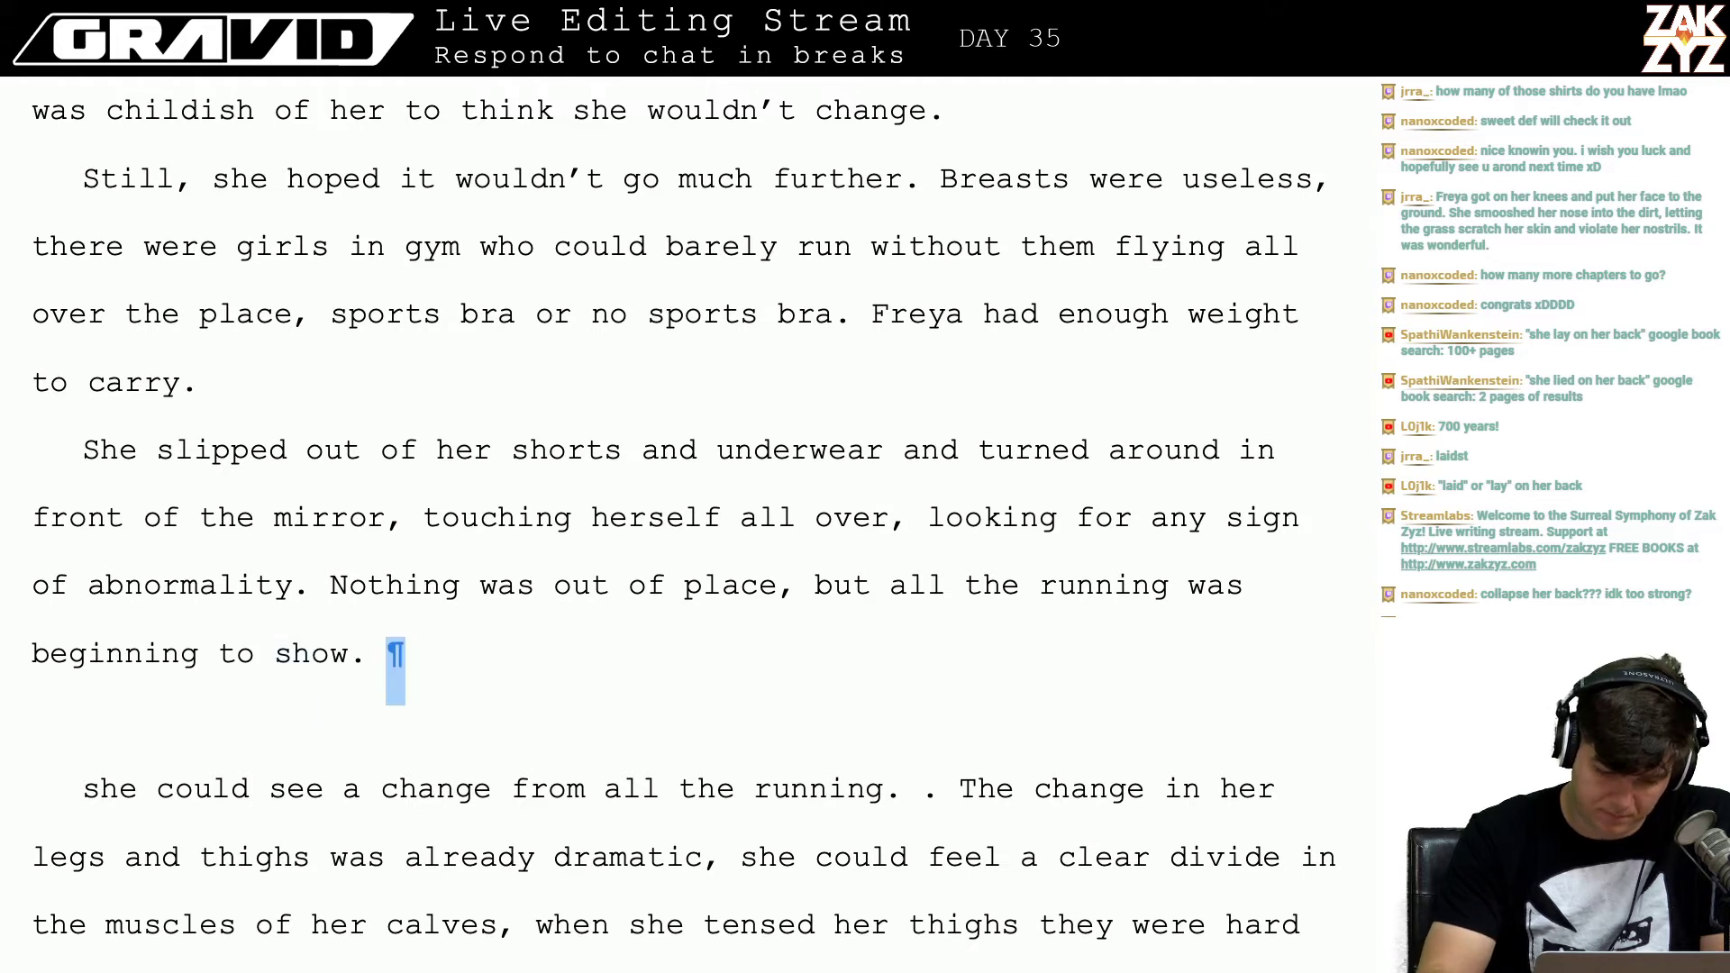
key("shift+Right")
key("shift+Down")
key("shift+Right")
key("shift+Up")
key("shift+Down")
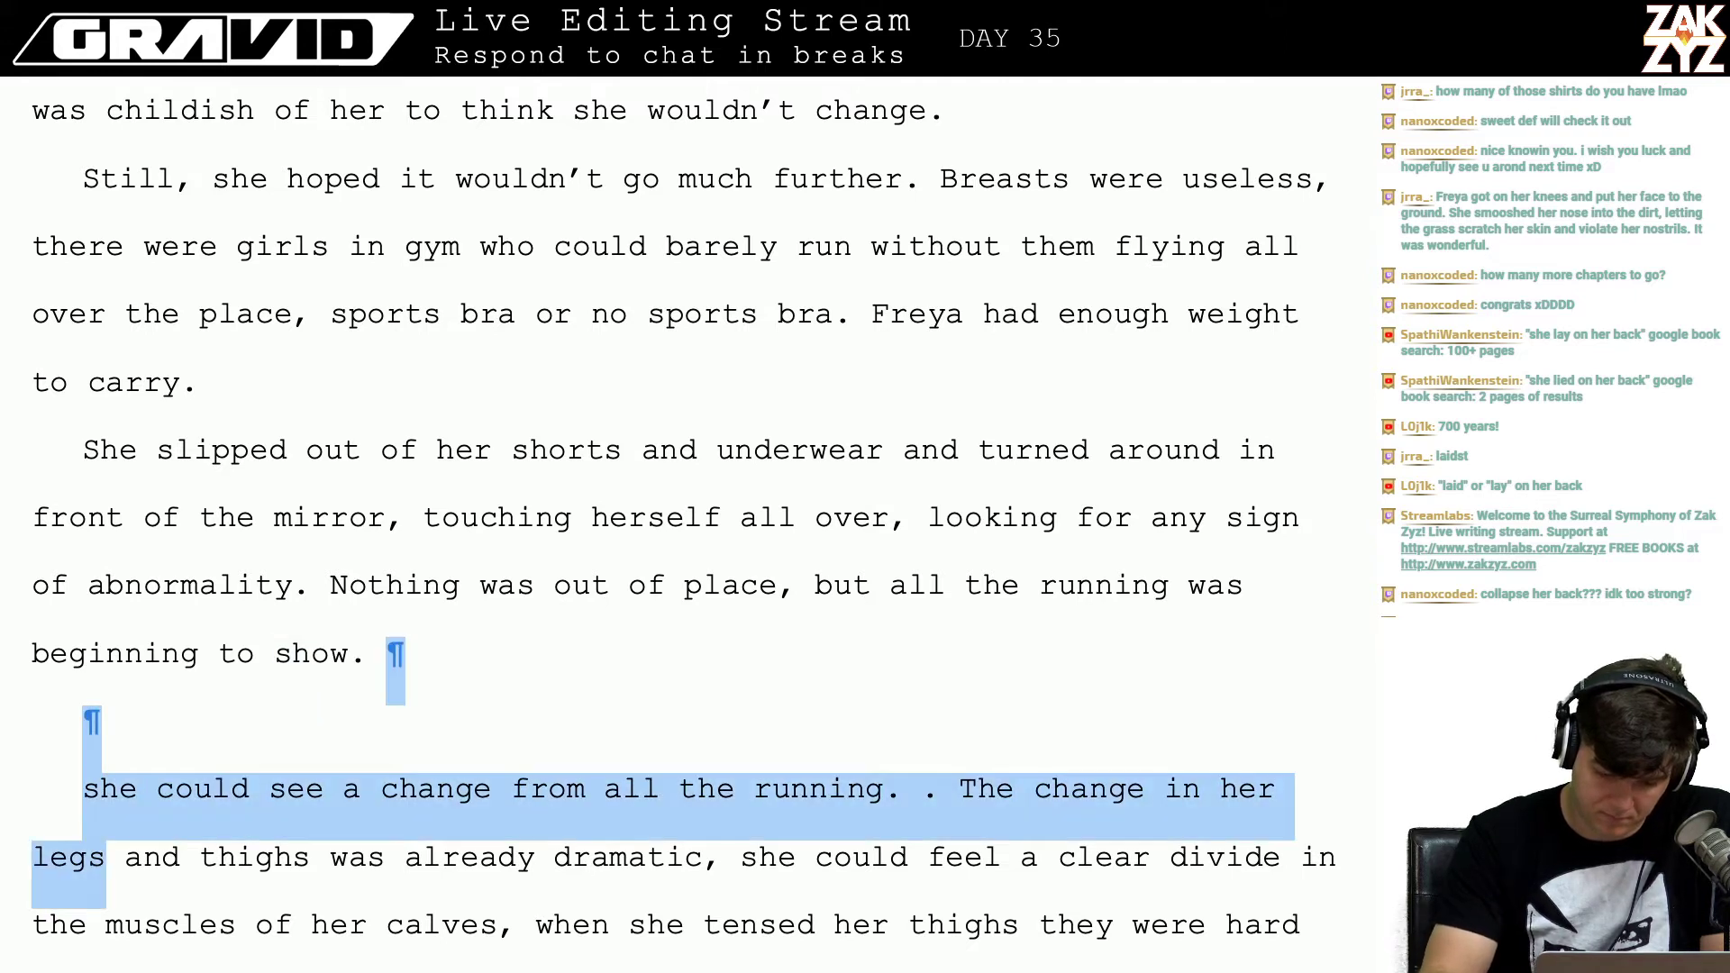
key("shift+Left")
key("shift+Left")
key("shift+Left")
key("shift+Left")
key("shift+Left")
key("shift+Left")
key("shift+Left")
key("shift+Left")
key("shift+Left")
key("shift+Left")
key("shift+Left")
key("shift+Left")
key("shift+Left")
key("shift+Left")
key("shift+Left")
key("shift+Left")
key("shift+Left")
key("shift+Left")
key("shift+Left")
key("shift+Left")
key("shift+Left")
key("shift+Left")
key("shift+Left")
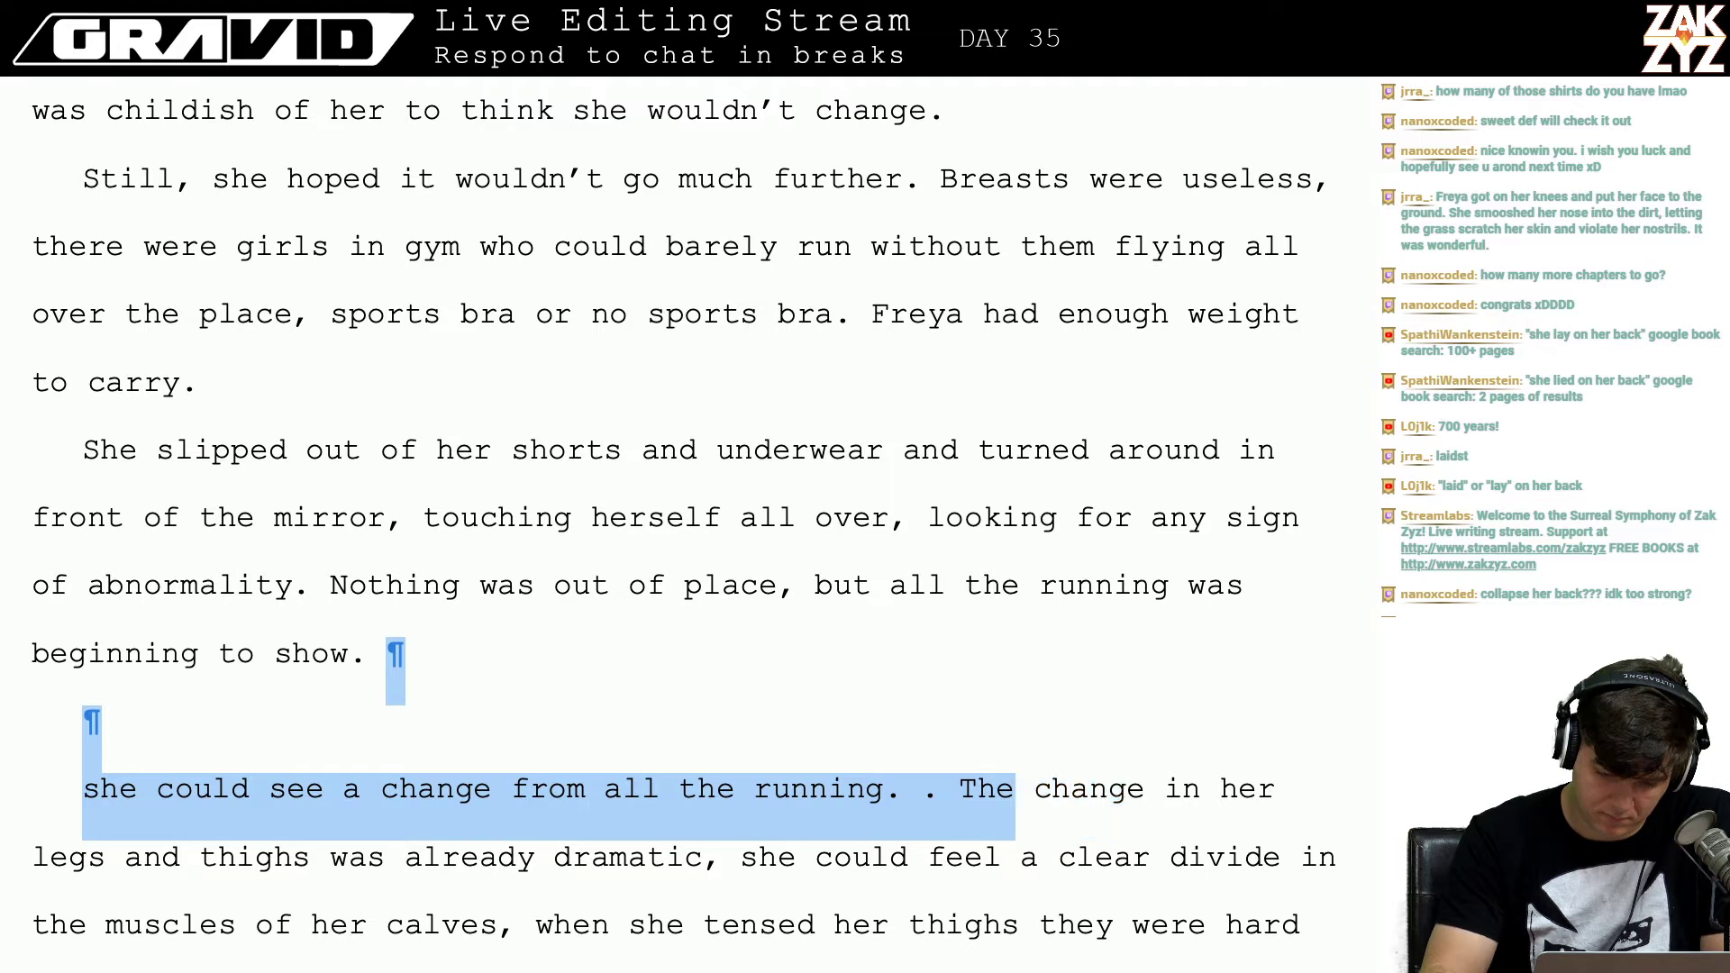
key("Delete")
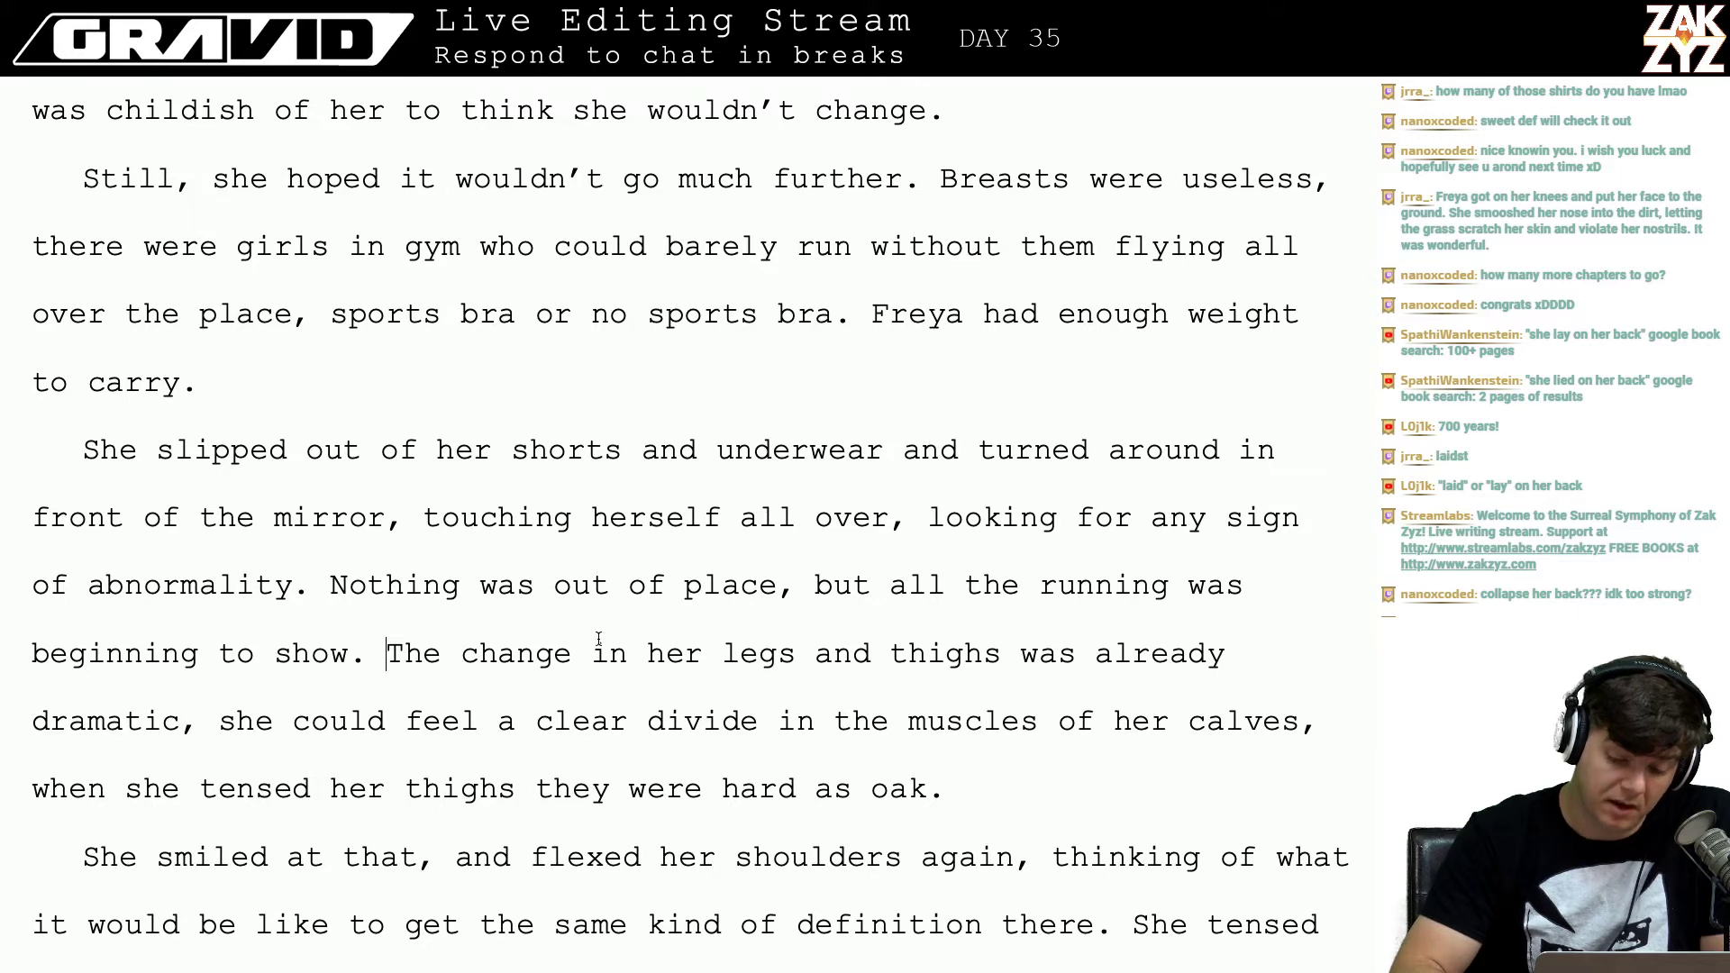
scroll(598, 639, "down", 1)
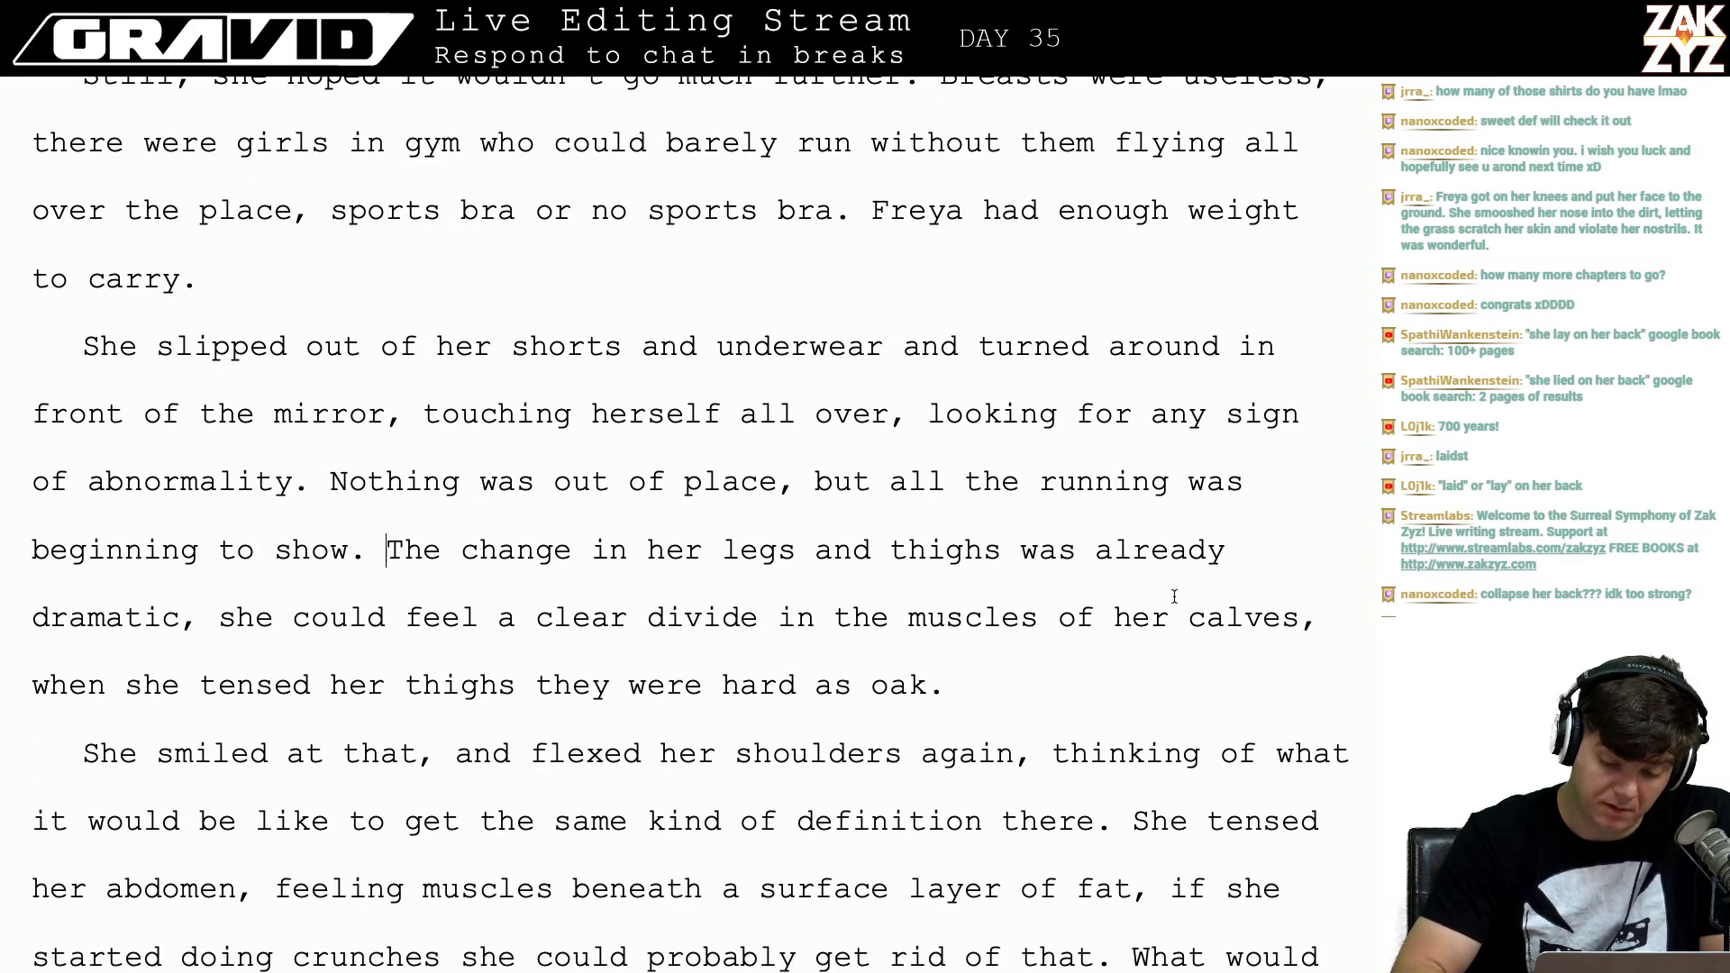
key("Left")
key("Right")
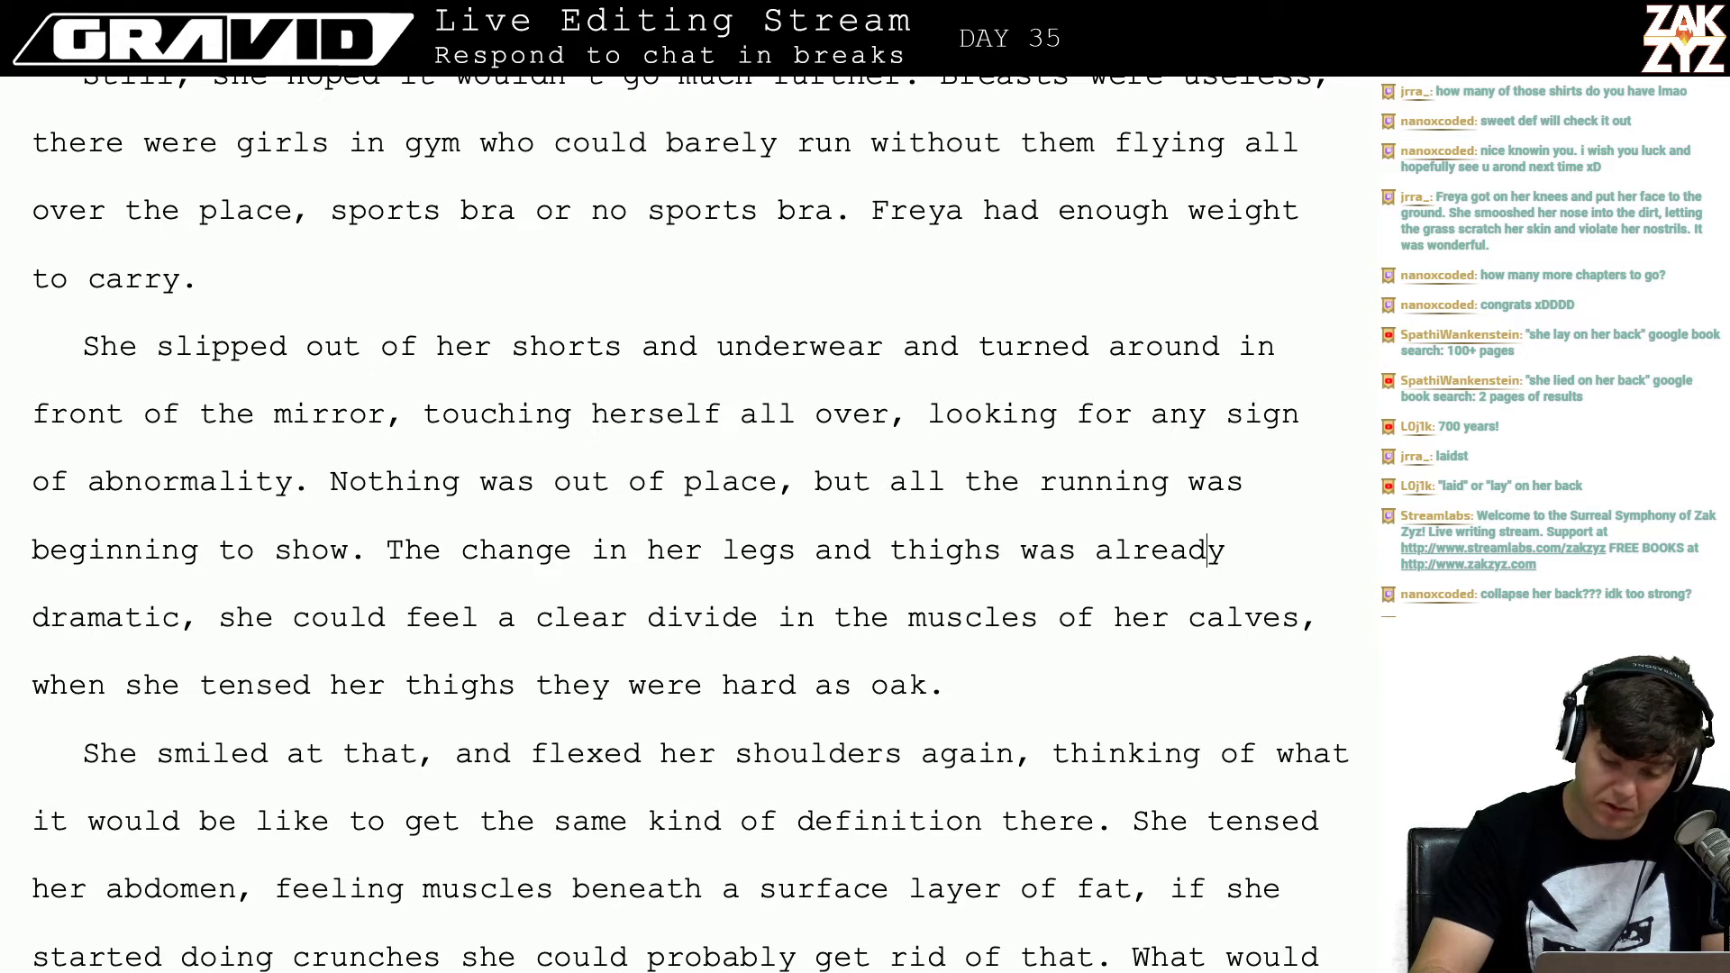
Step: Remove "already" from the mirror passage so the sentence reads "The change in her legs and thighs was dramatic"
key("BackSpace")
key("BackSpace")
key("BackSpace")
key("BackSpace")
key("BackSpace")
key("BackSpace")
key("BackSpace")
key("BackSpace")
key("BackSpace")
key("BackSpace")
key("BackSpace")
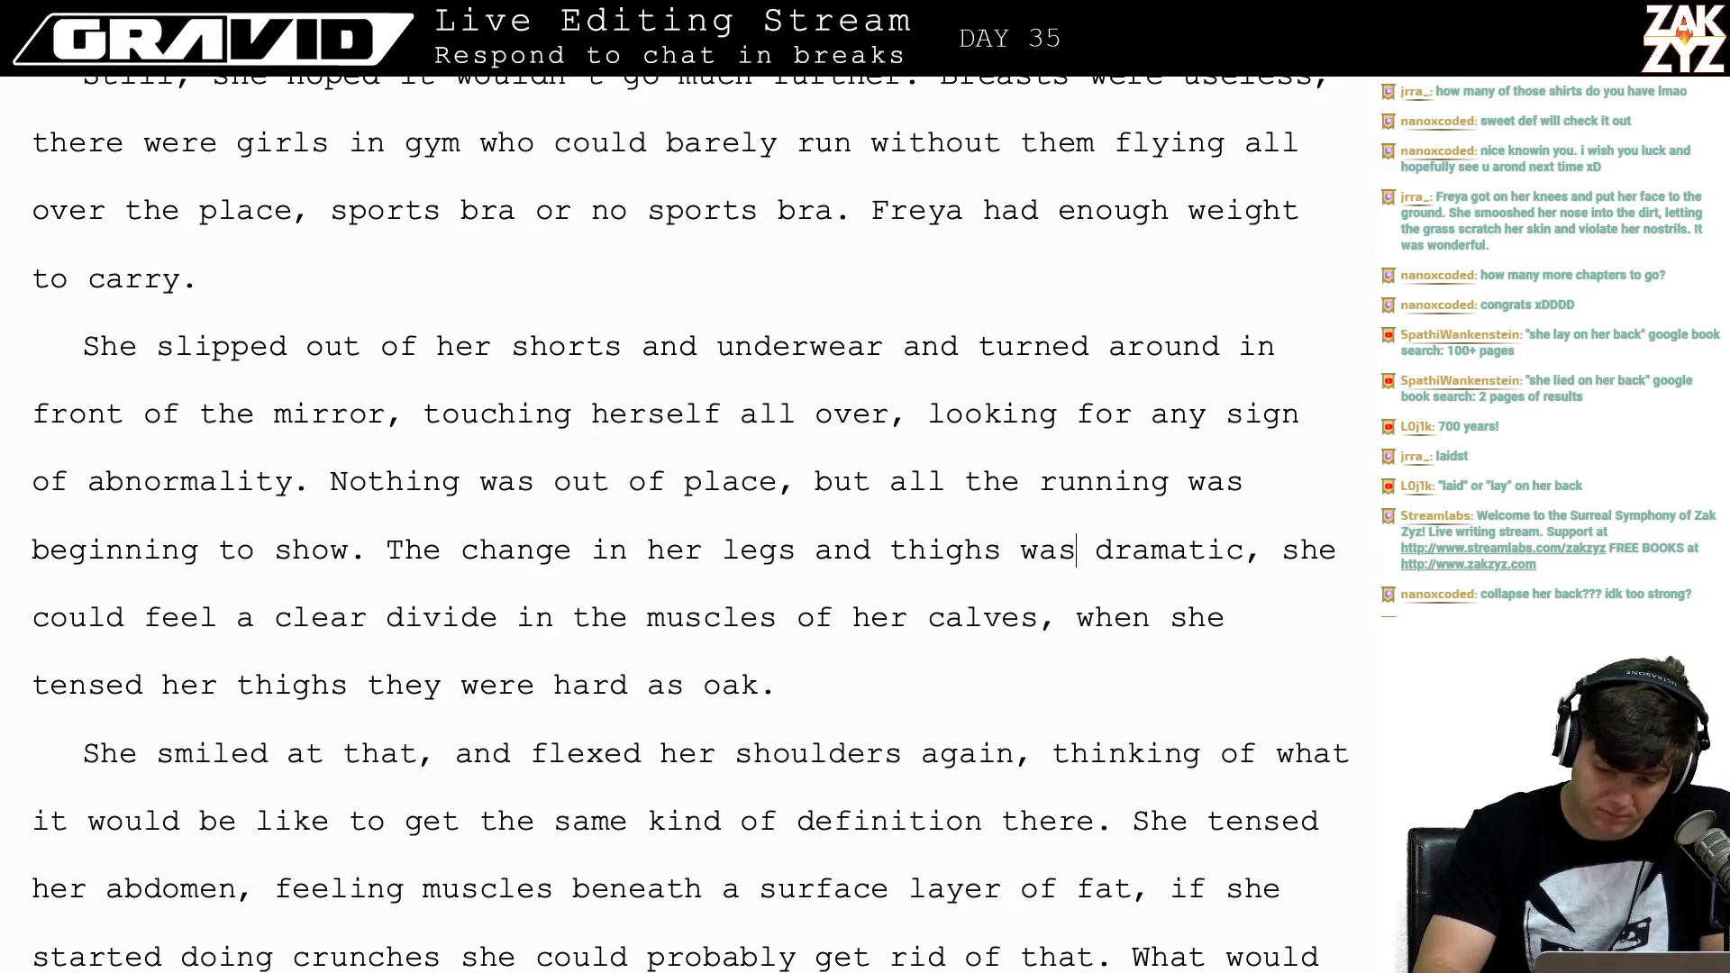
type("was")
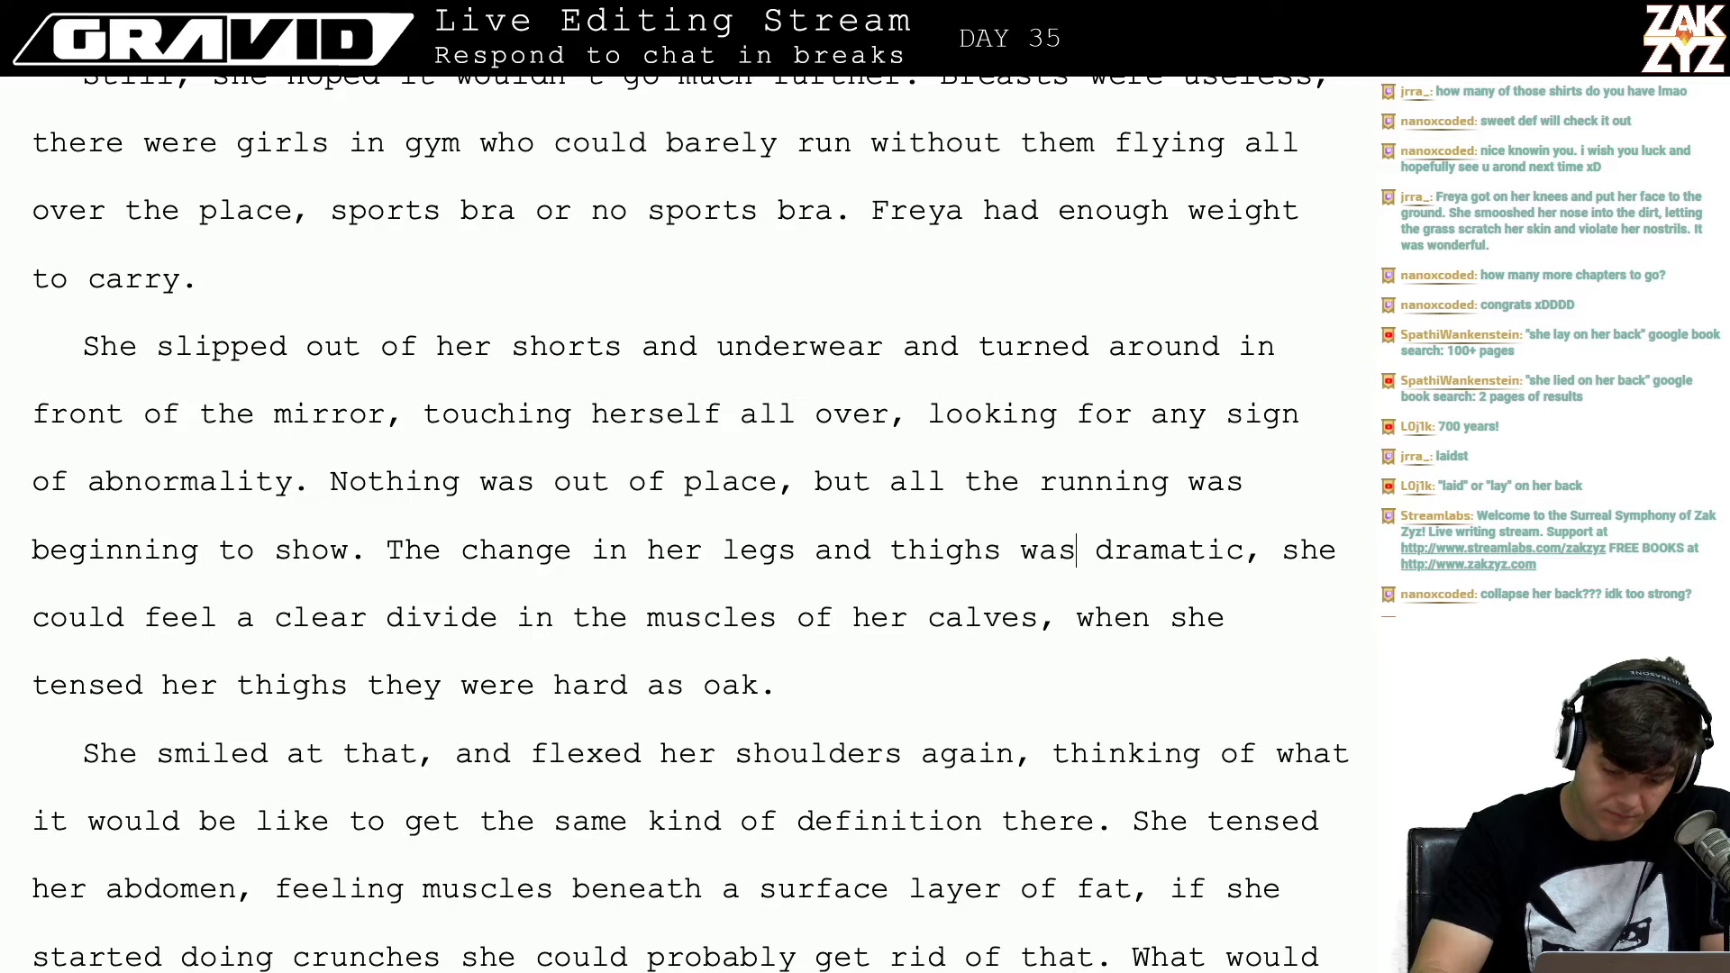
Step: Delete "again" after "flexed her shoulders" in the paragraph beginning "She smiled at that"
key("Down")
key("Down")
key("Down")
key("Down")
key("Down")
key("Down")
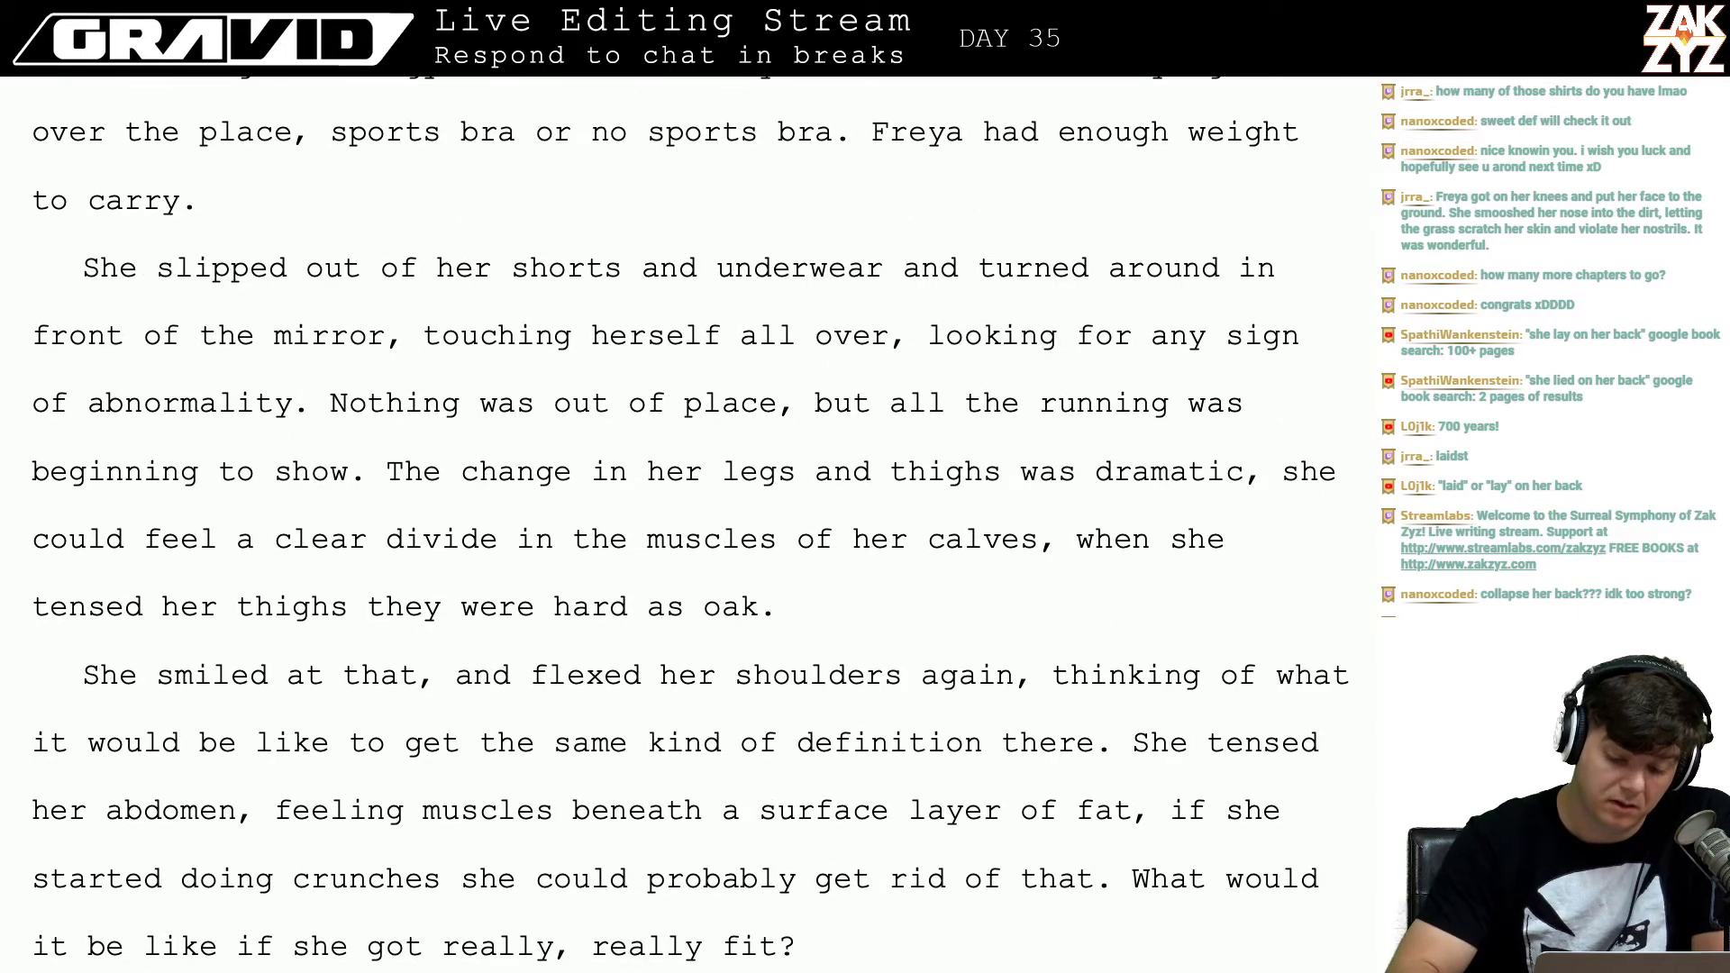
key("Up")
key("Up")
left_click(1016, 657)
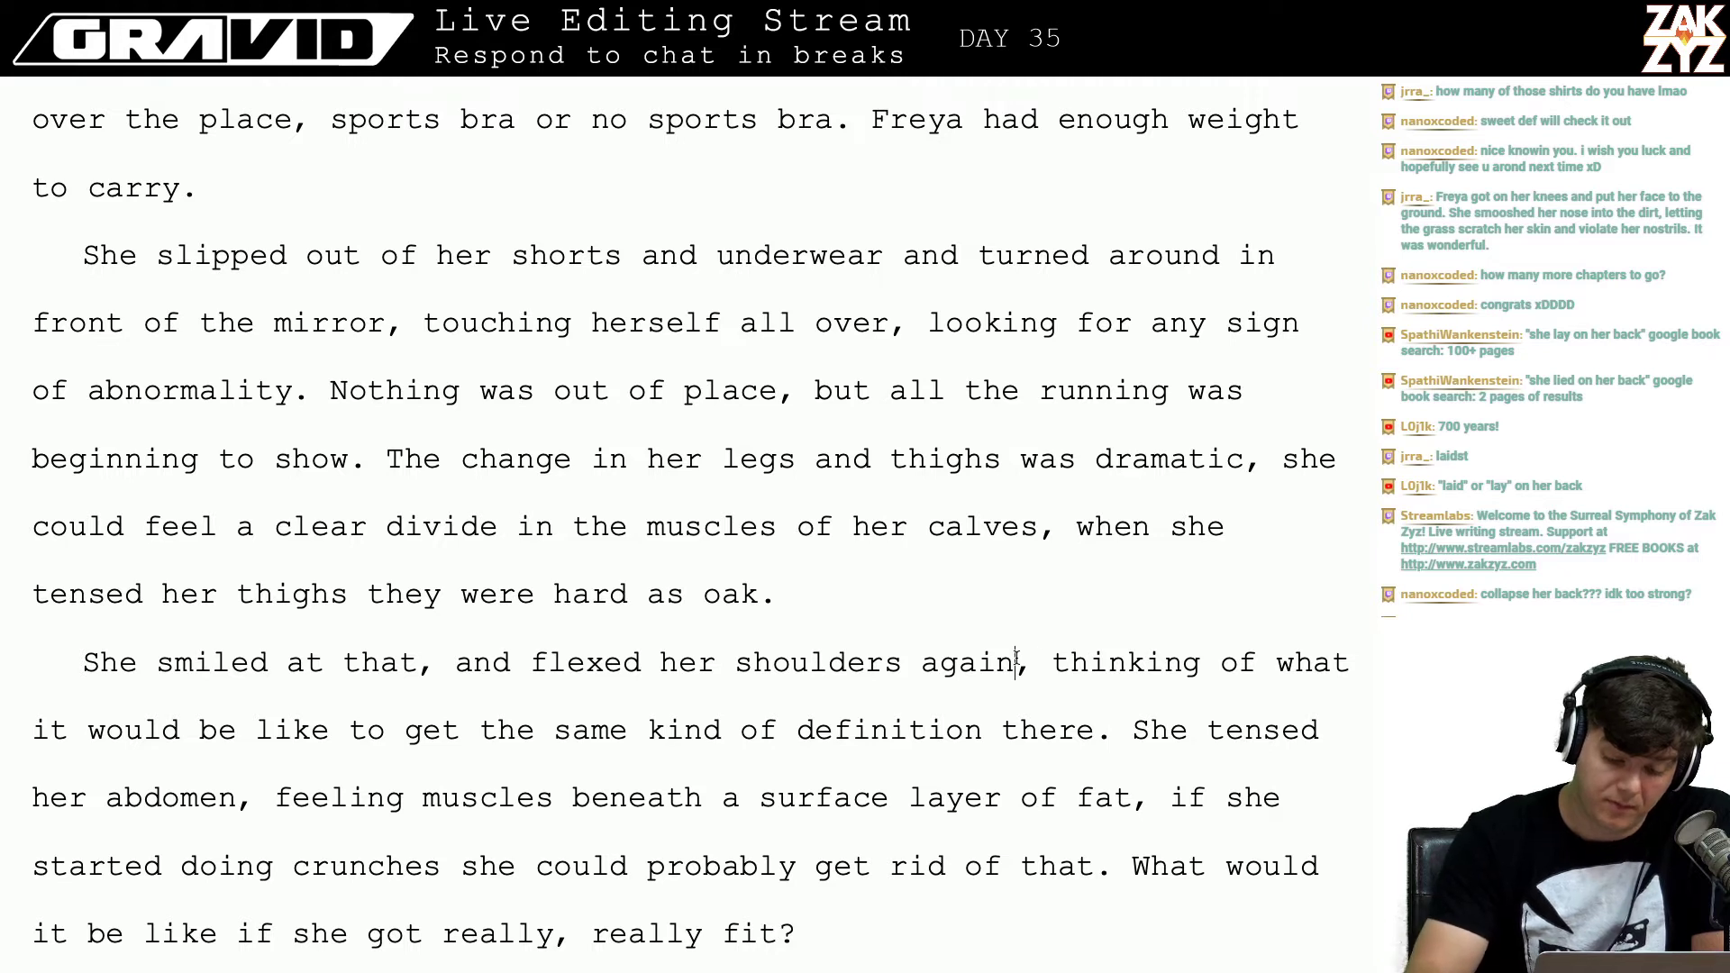
key("BackSpace")
key("BackSpace")
key("BackSpace")
key("BackSpace")
key("BackSpace")
key("BackSpace")
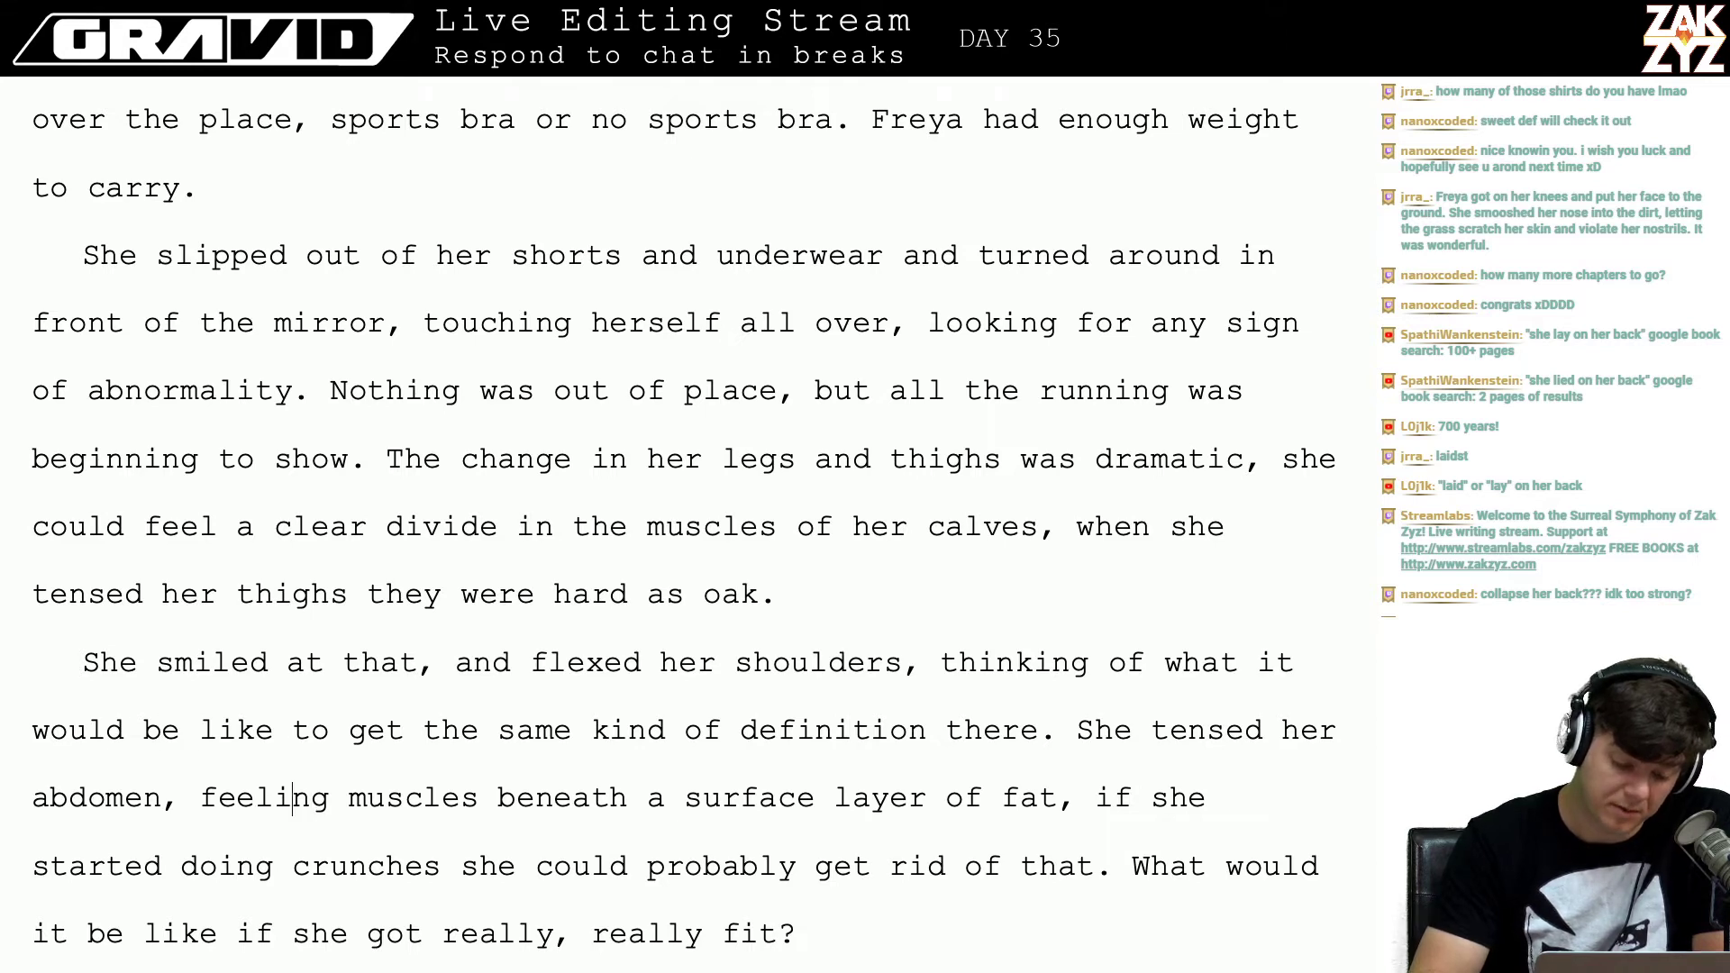
Step: Split the abdomen sentence after "a surface layer of fat" with a period, starting the new sentence with "If she started doing crunches"
key("Down")
key("Down")
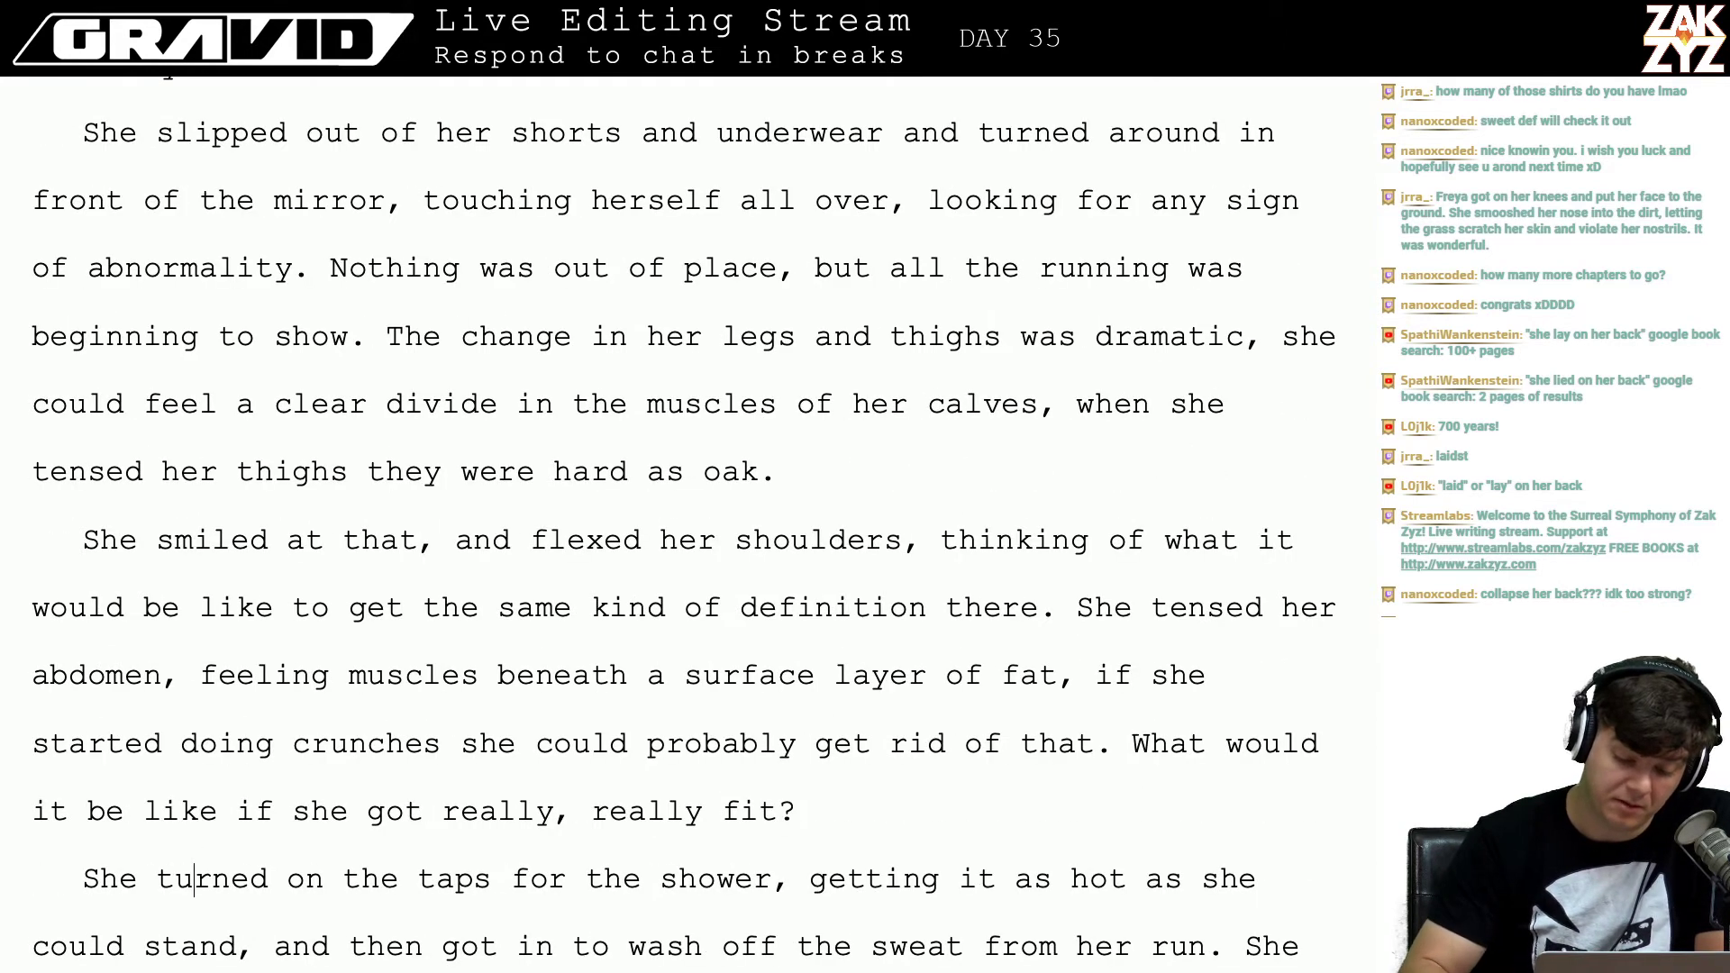
scroll(915, 733, "down", 1)
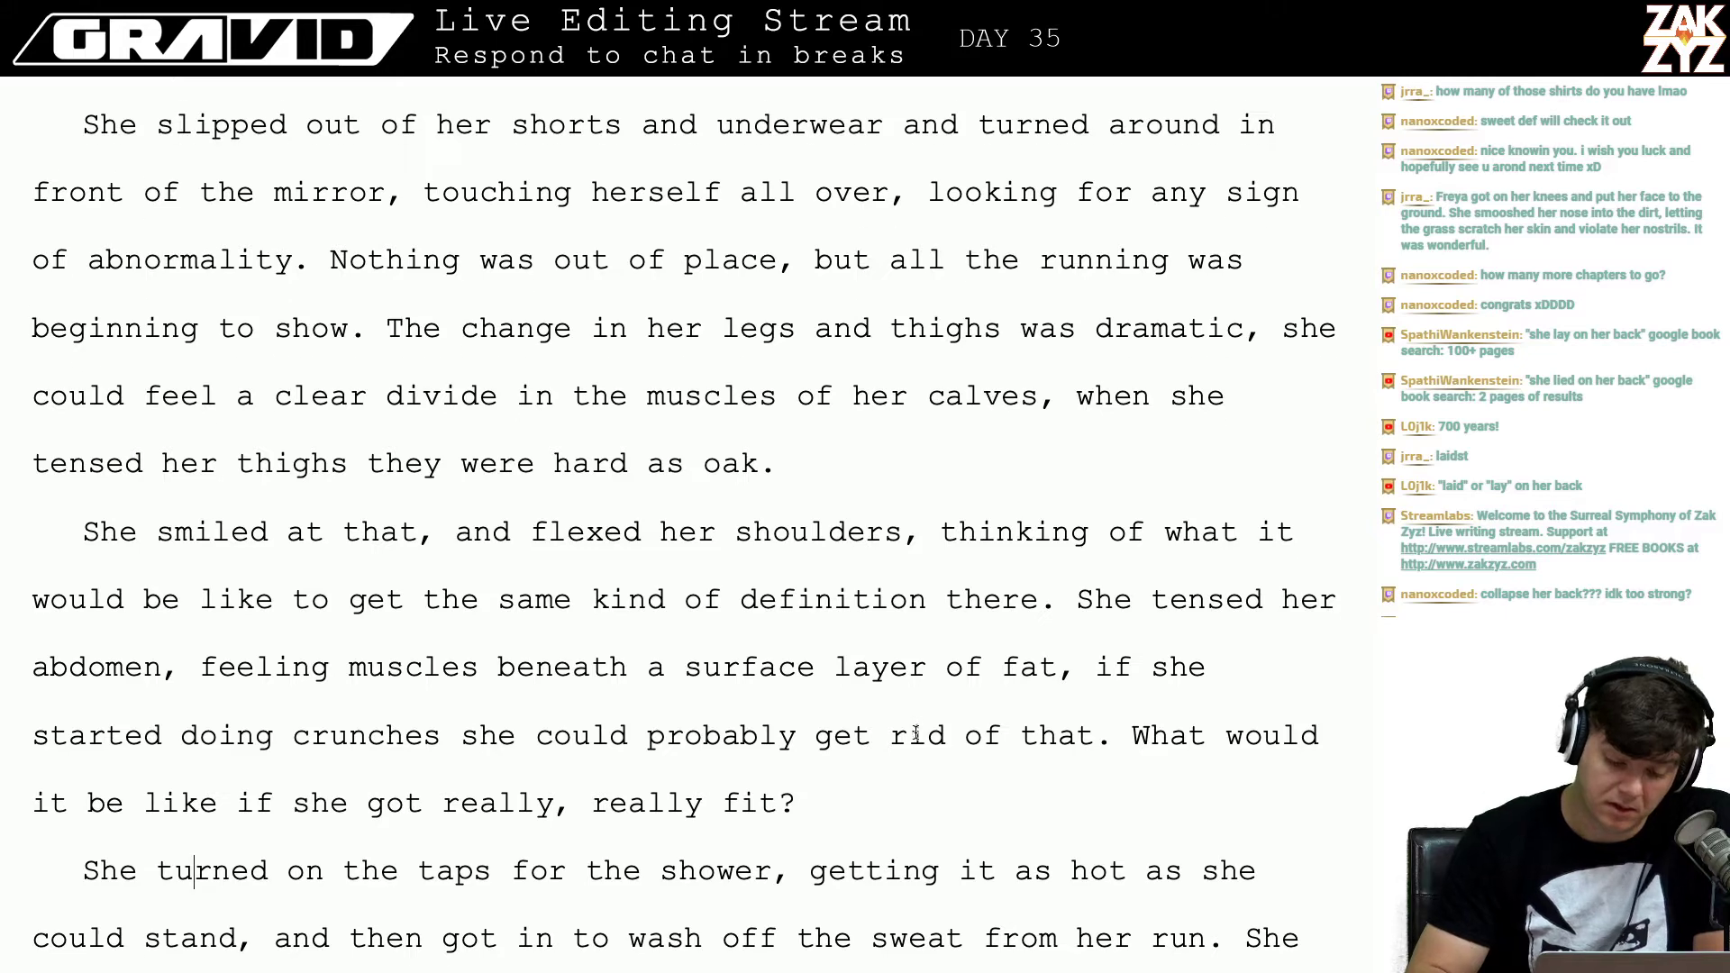
key("Right")
key("BackSpace")
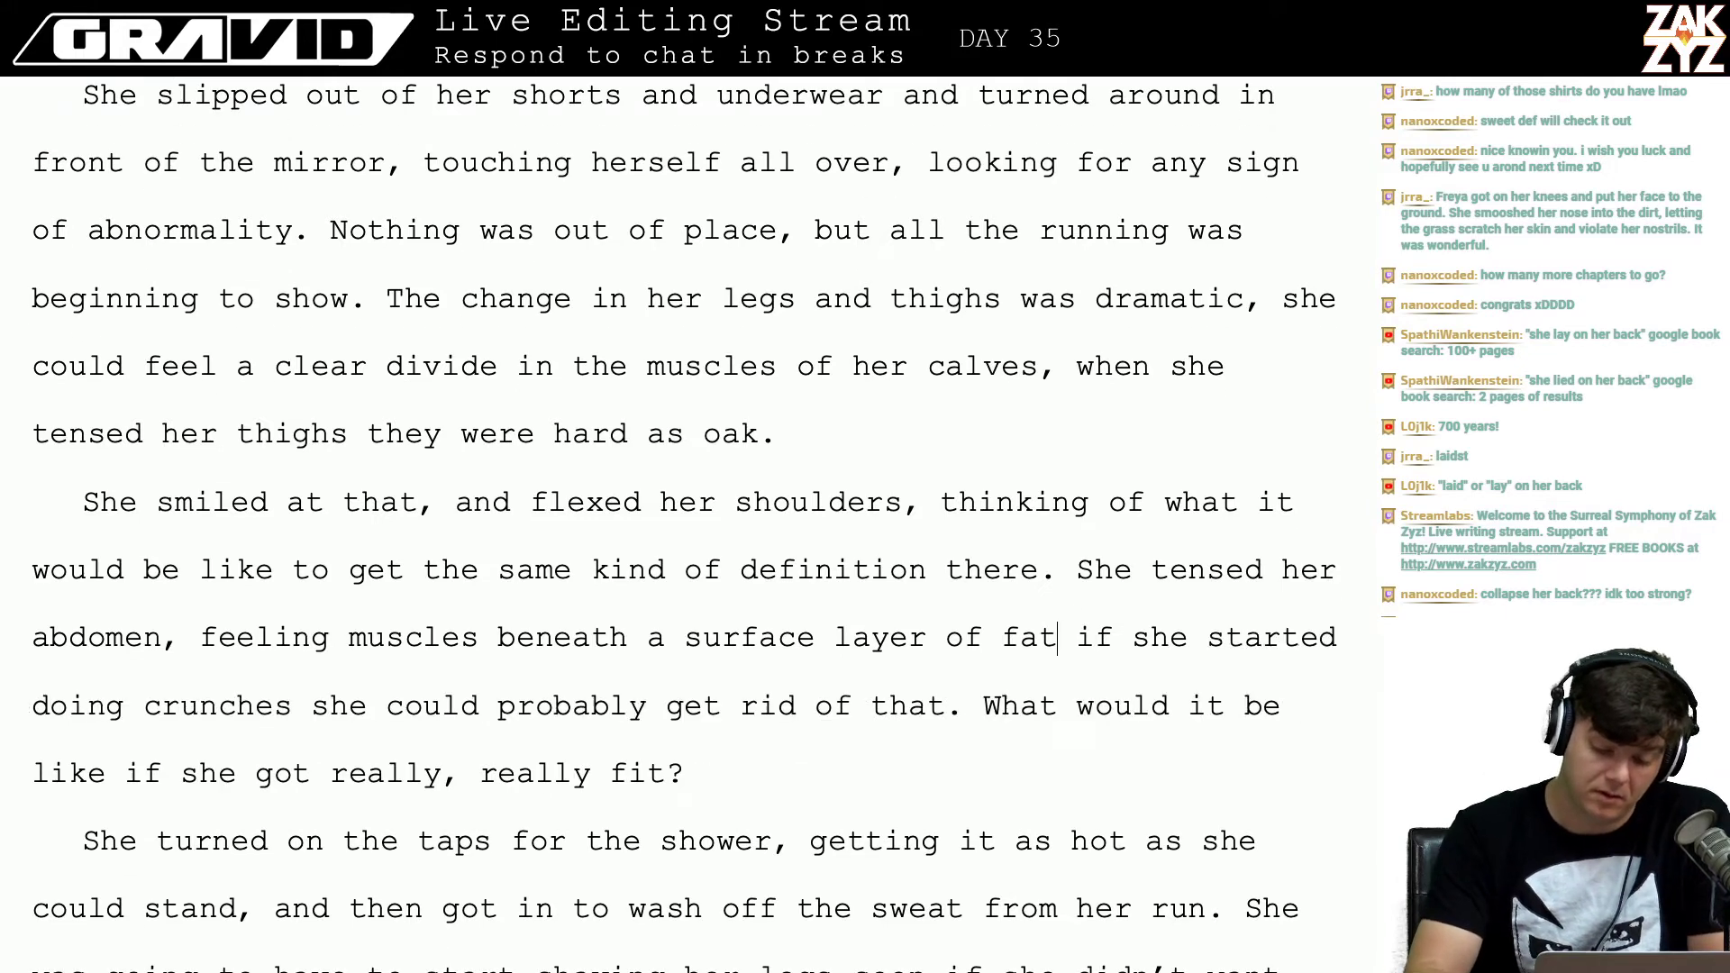
type(".")
key("BackSpace")
key("BackSpace")
key("BackSpace")
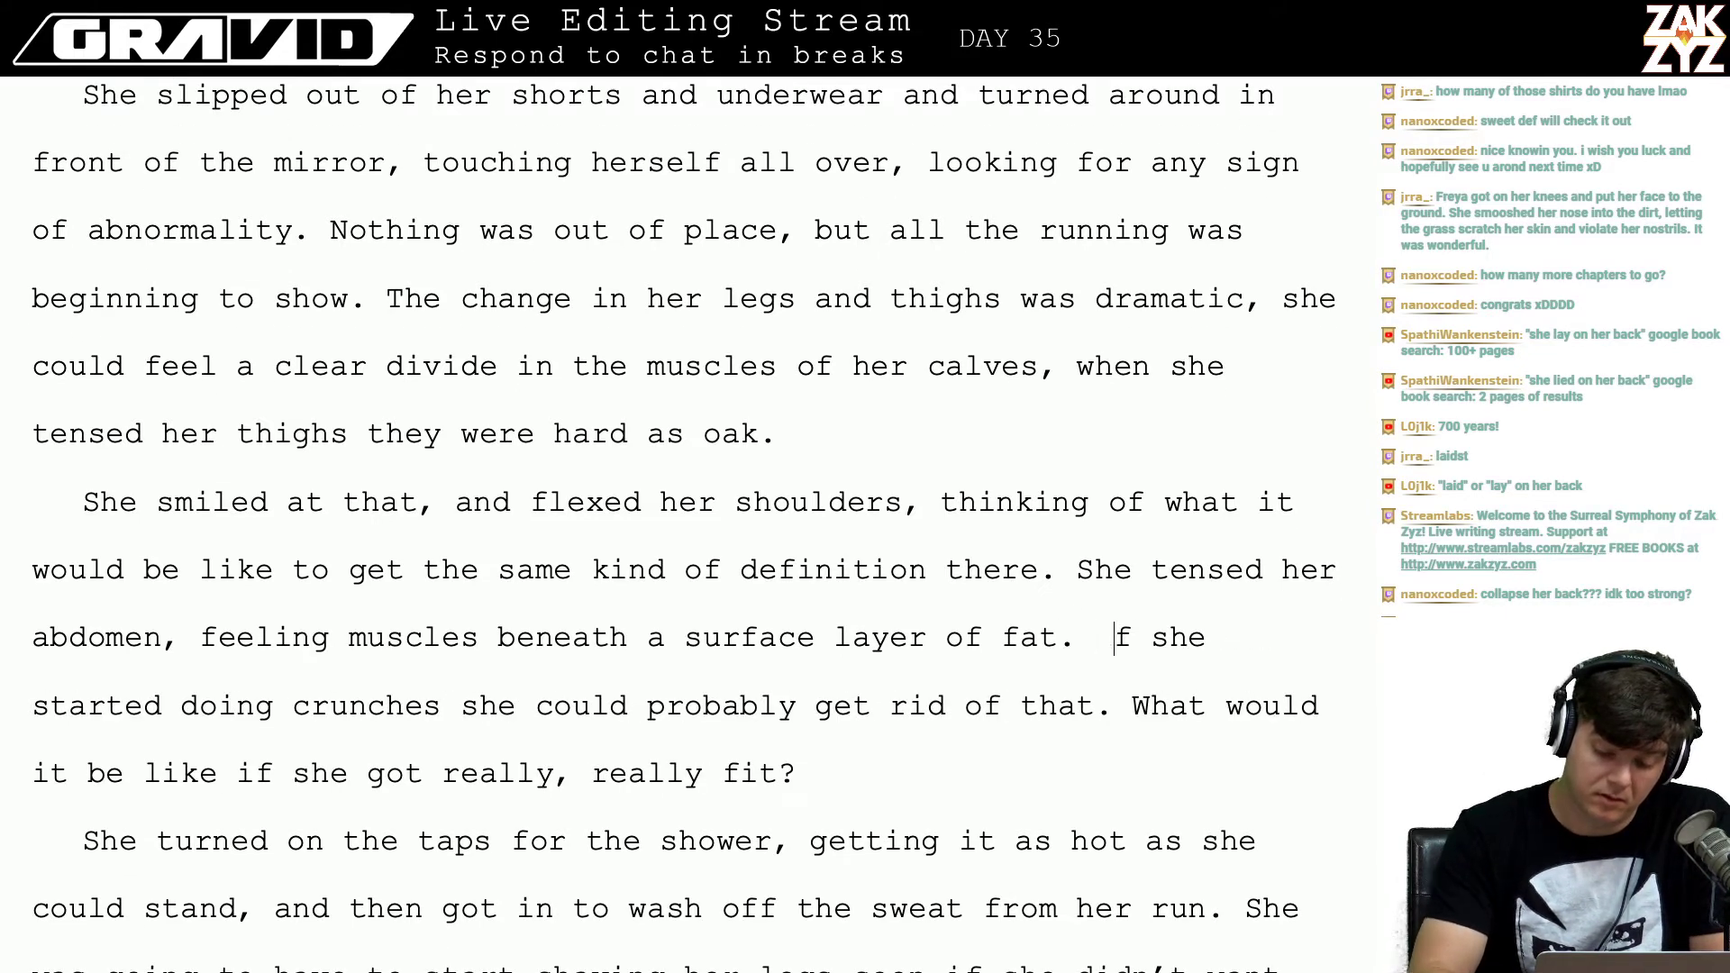
type("I")
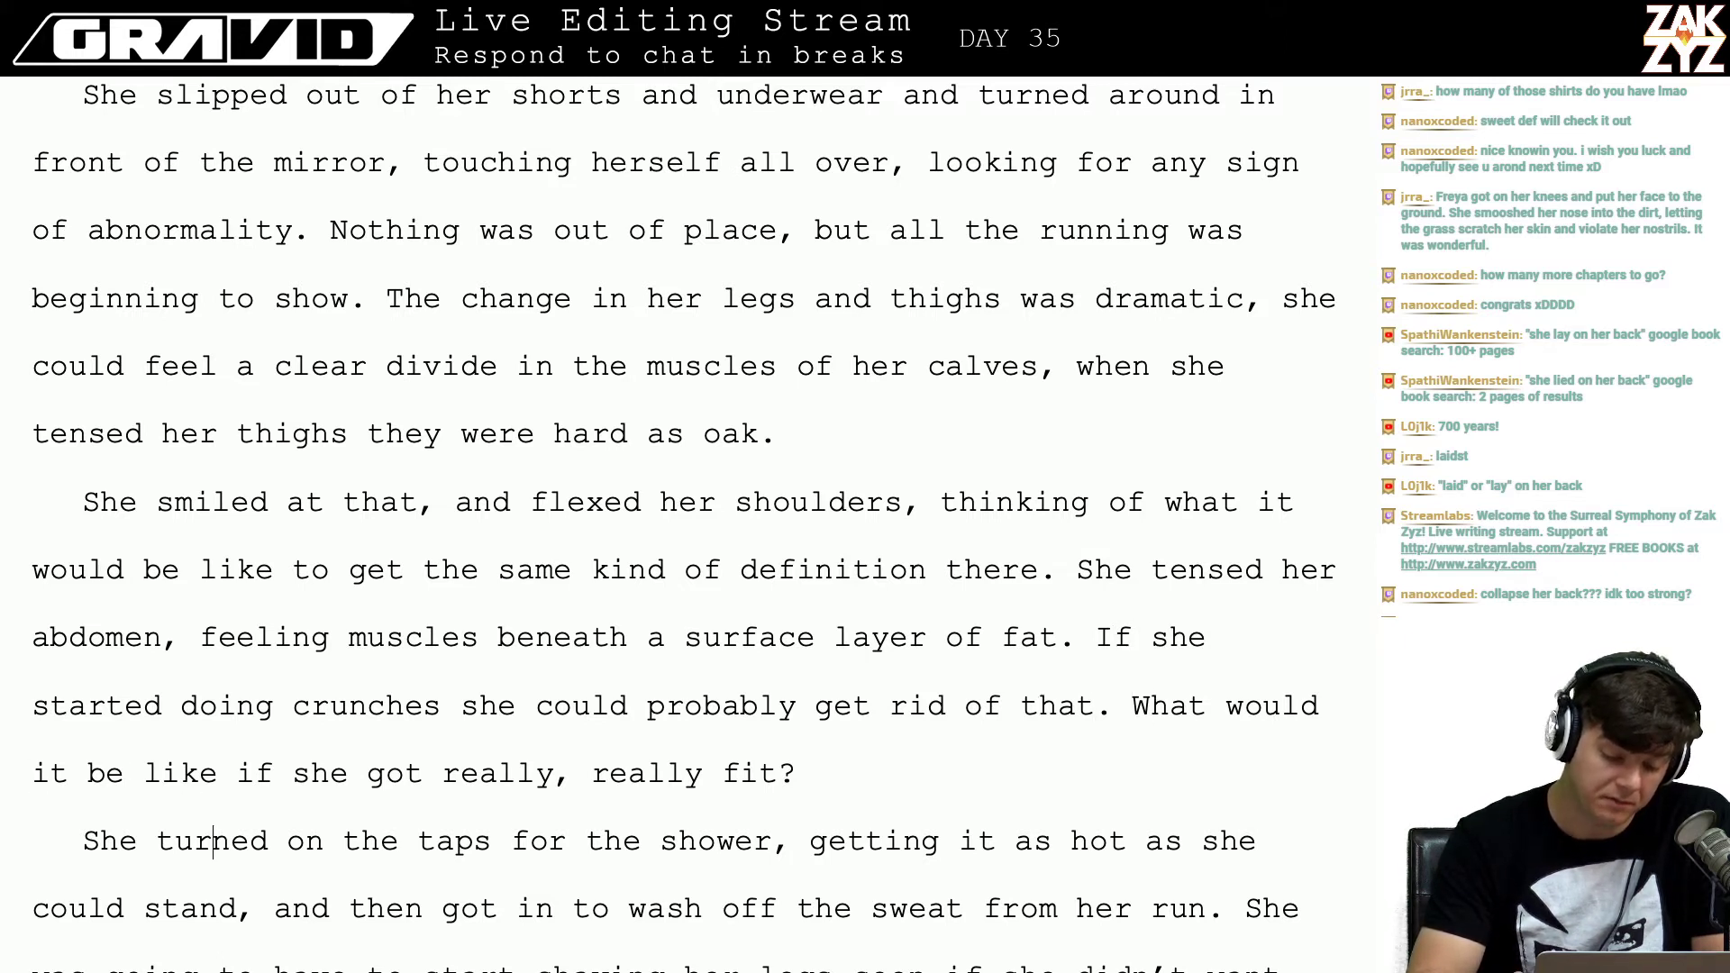
key("Down")
key("Down")
key("Down")
key("Down")
key("Down")
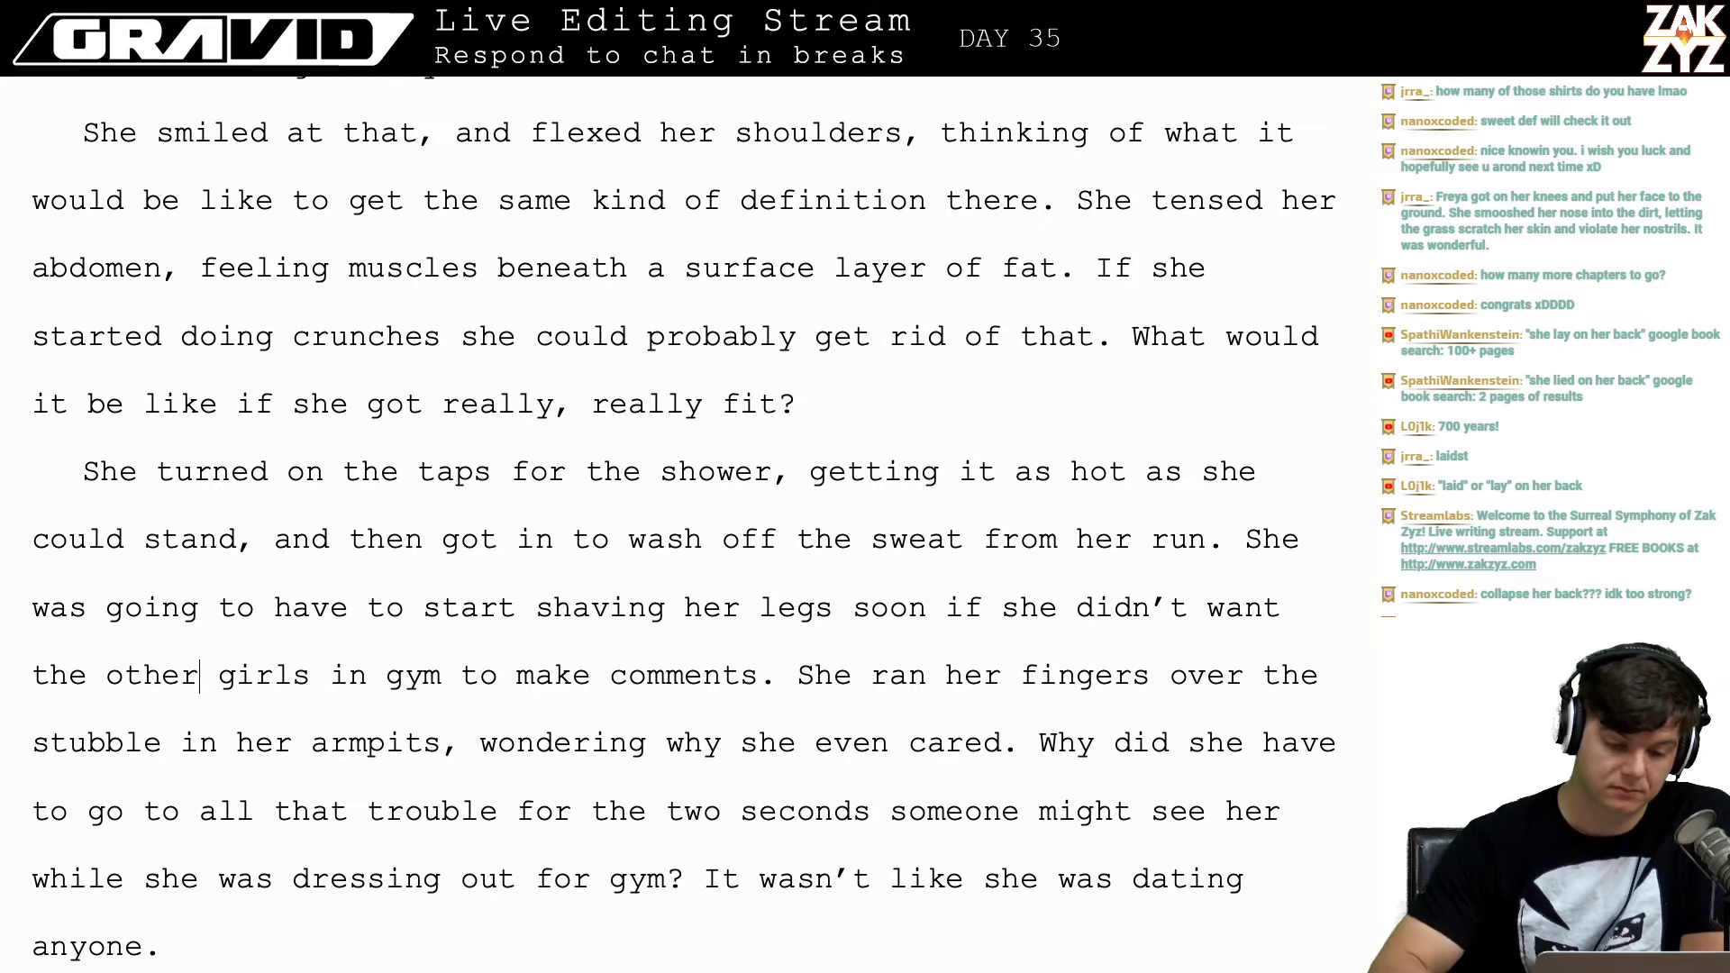
Step: Replace "She" with "Freya" at the start of the paragraph beginning "turned on the taps for the shower"
scroll(978, 509, "up", 2)
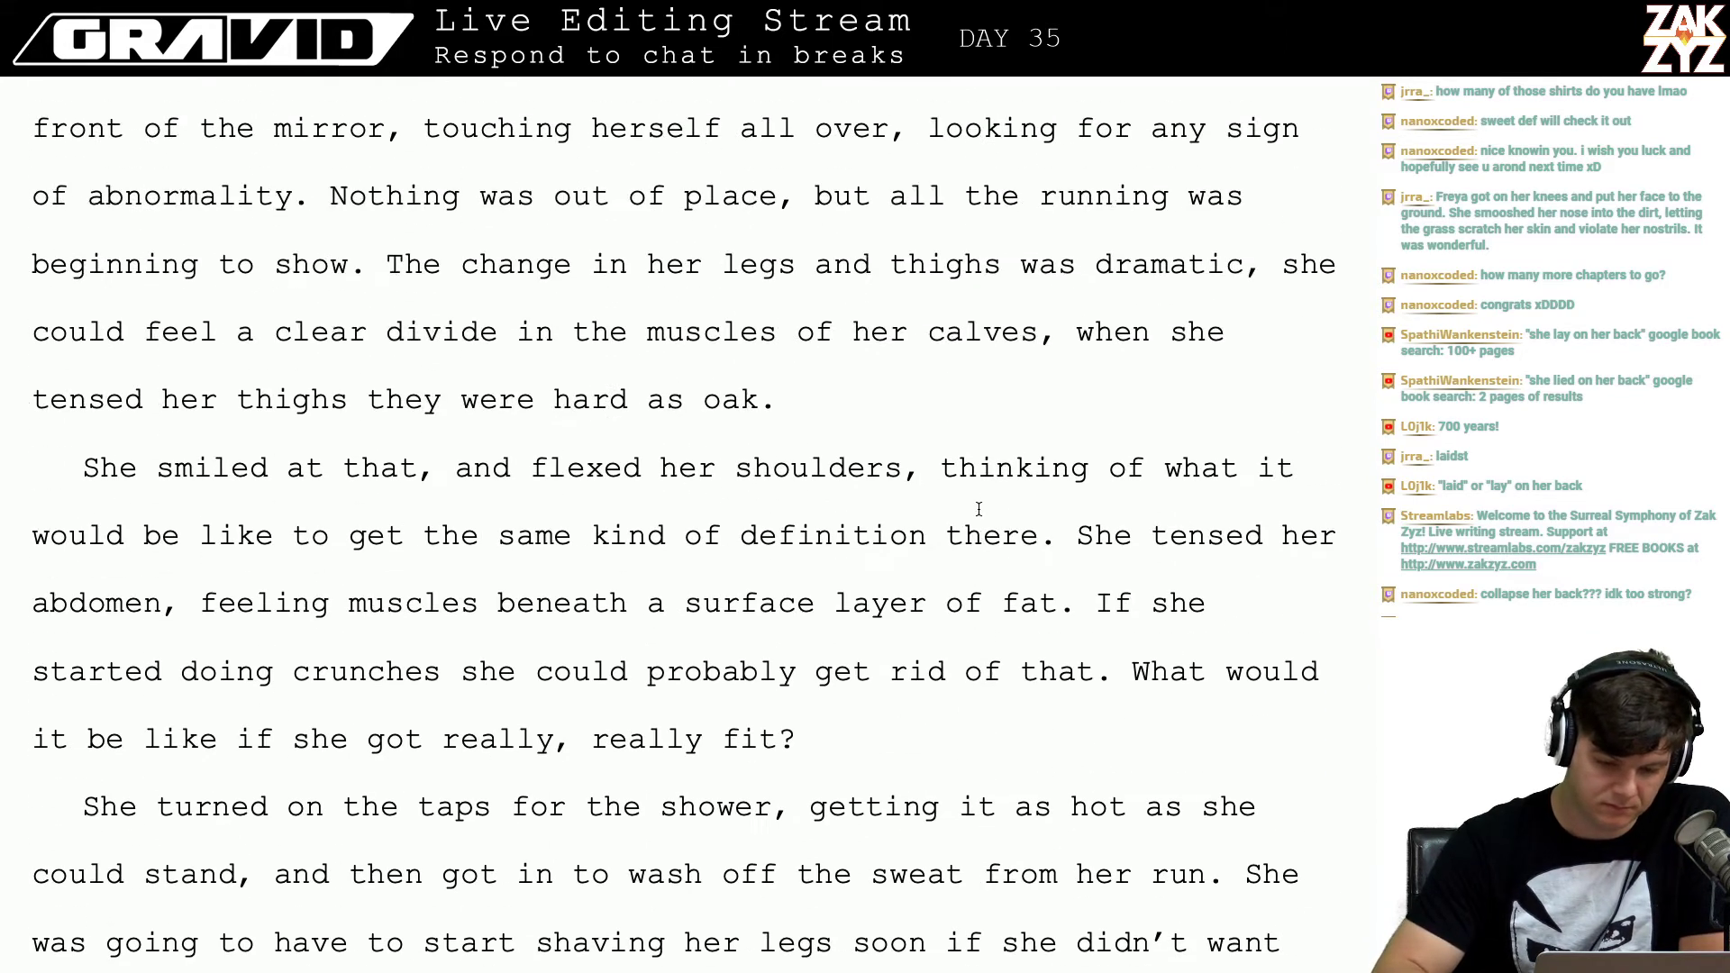
scroll(978, 509, "down", 2)
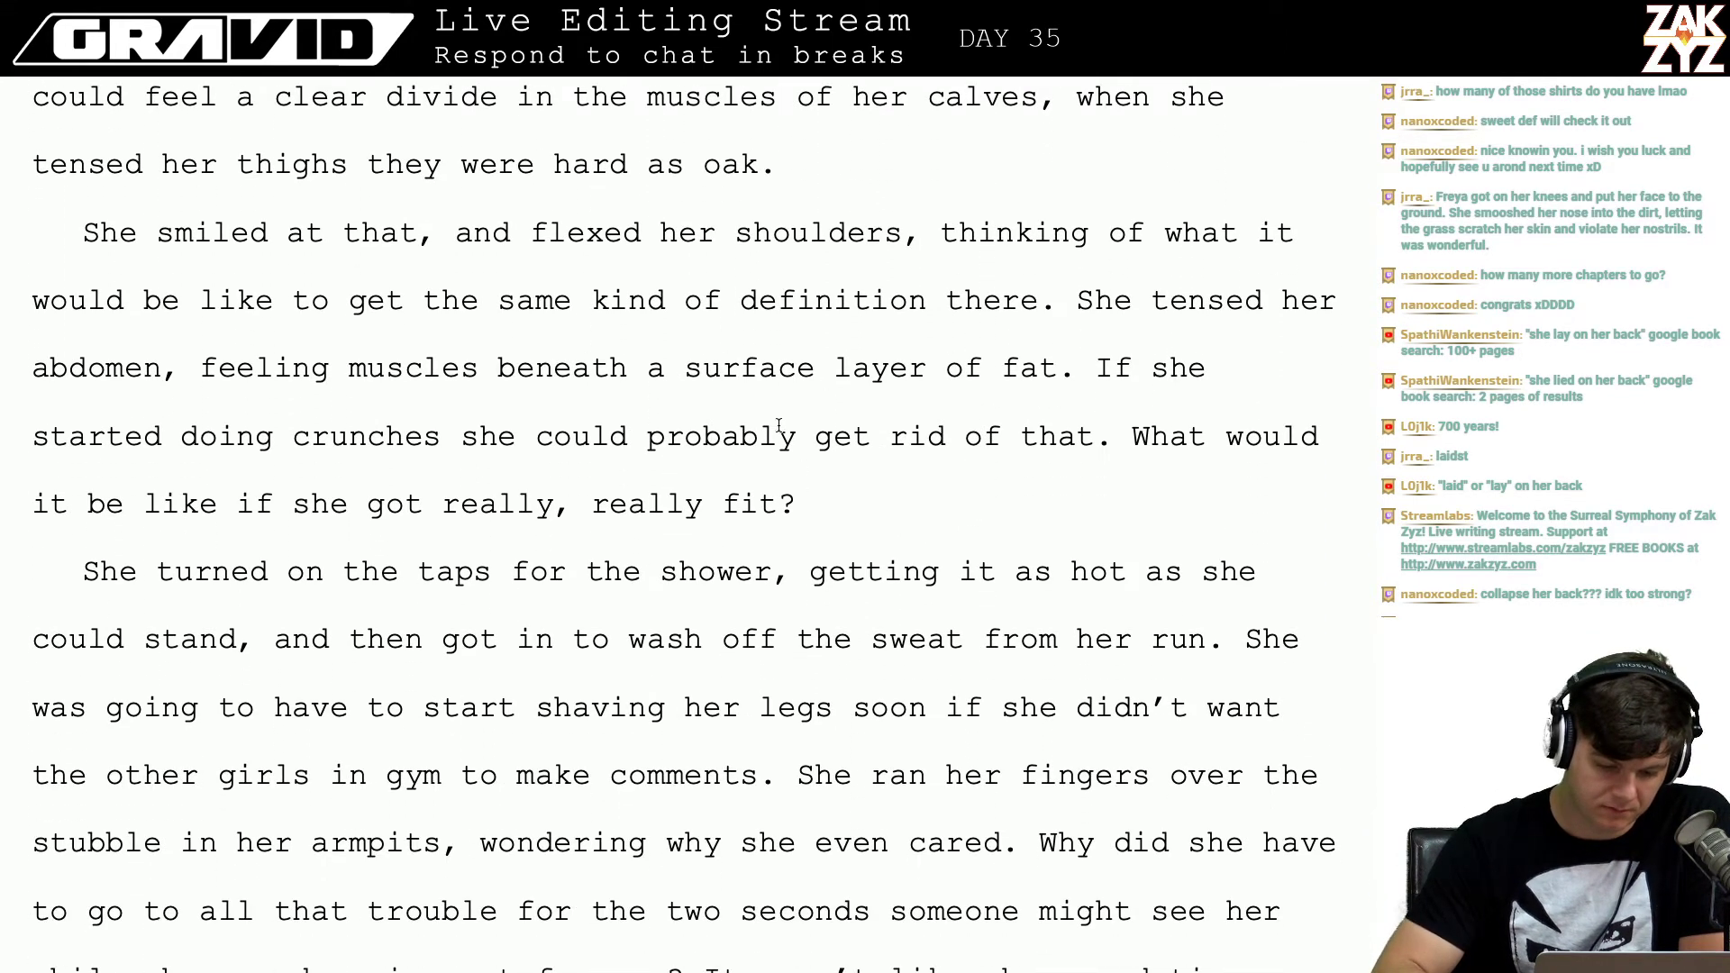
left_click(137, 571)
key("BackSpace")
key("BackSpace")
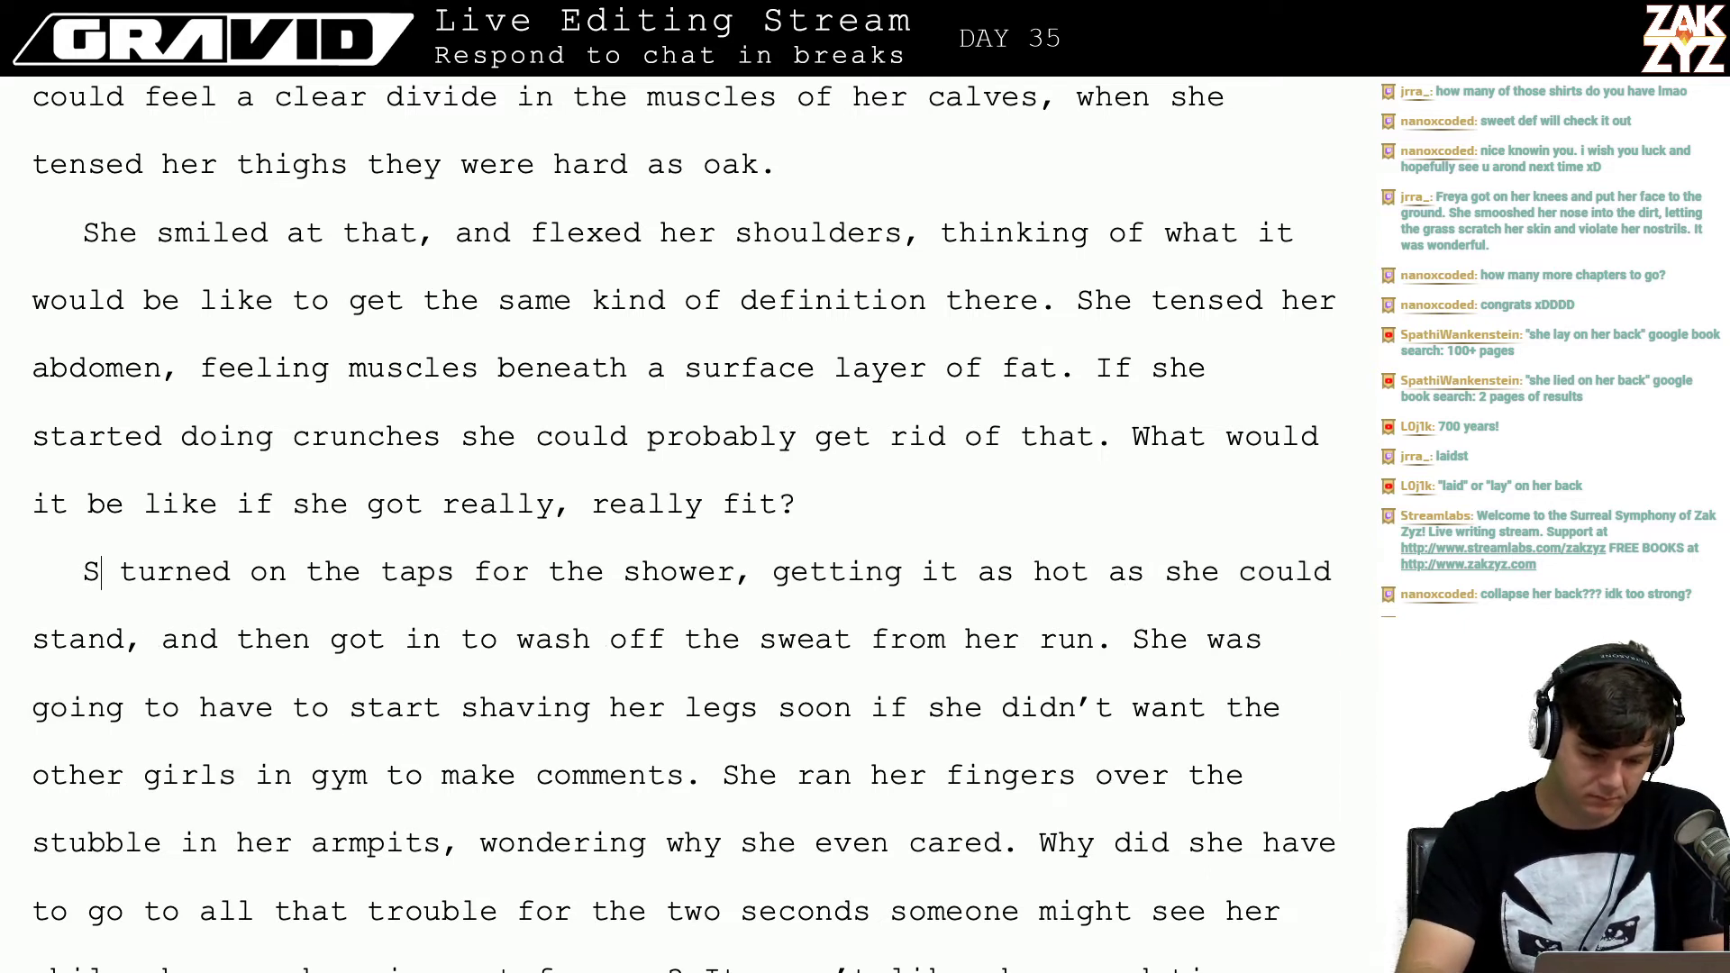
key("BackSpace")
type("Freya")
key("Right")
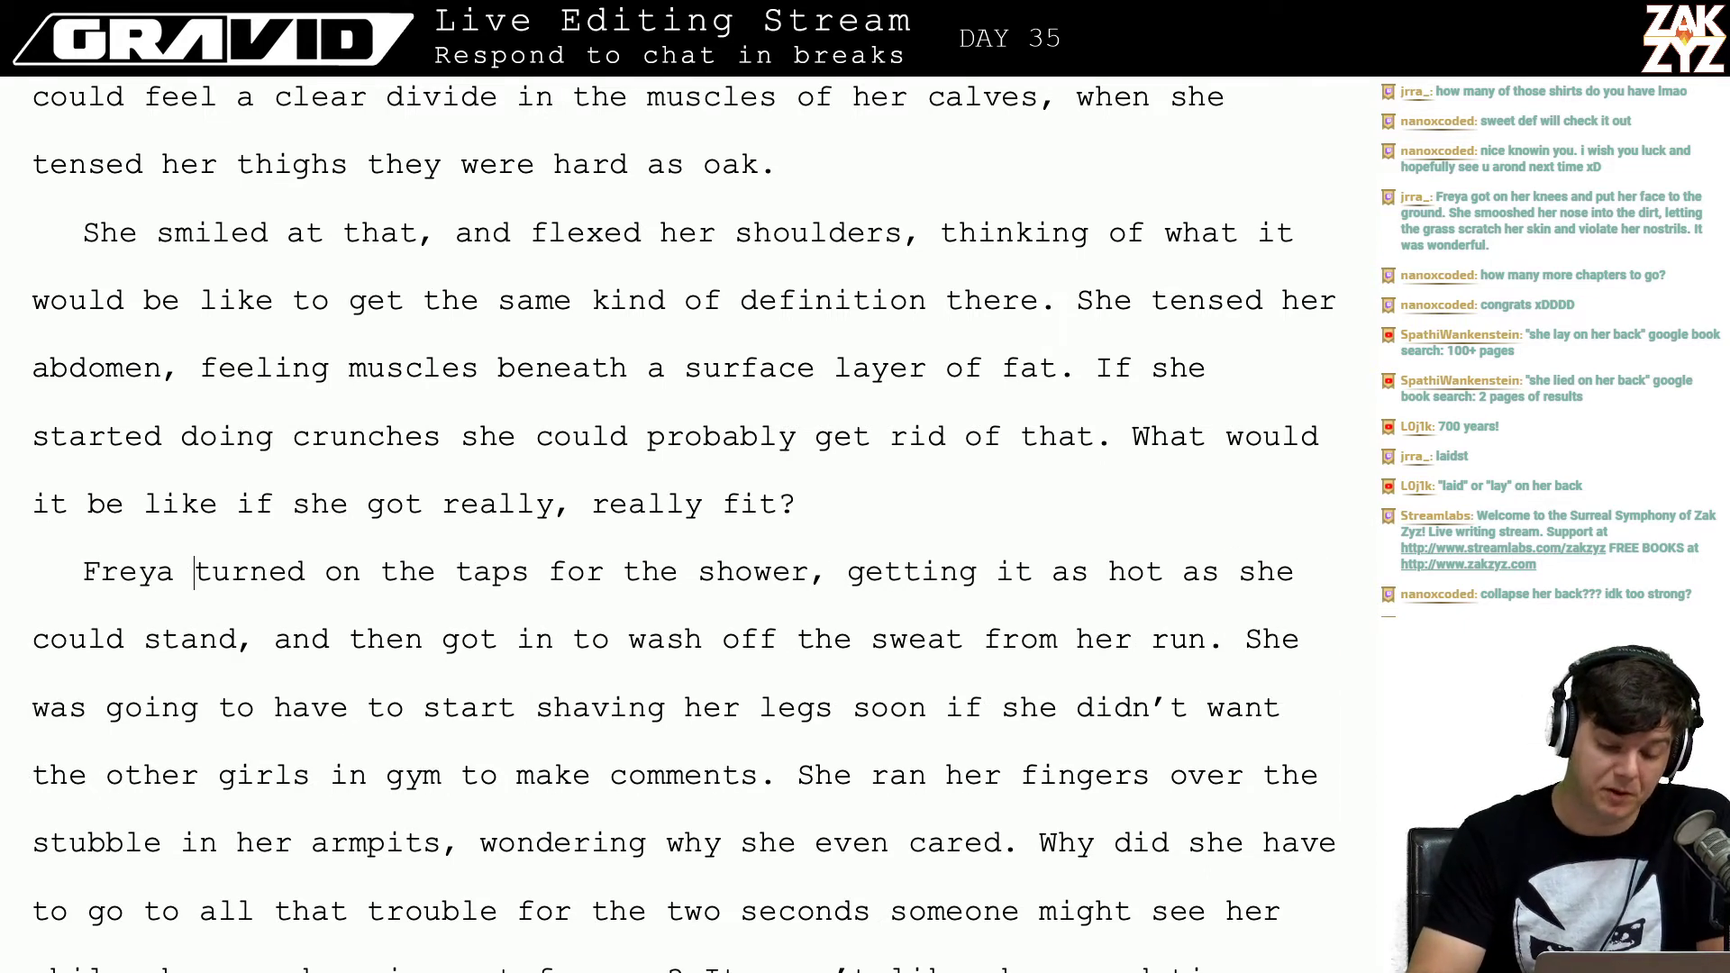
Step: Read through the rest of the shower paragraph and on to the first paragraph of page 316
key("Right")
key("Right")
key("Right")
key("Right")
key("Right")
key("Right")
key("Right")
key("Right")
key("Right")
key("Right")
key("Right")
key("Right")
key("Right")
key("Right")
key("Right")
key("Right")
key("Right")
key("Right")
key("Right")
key("Right")
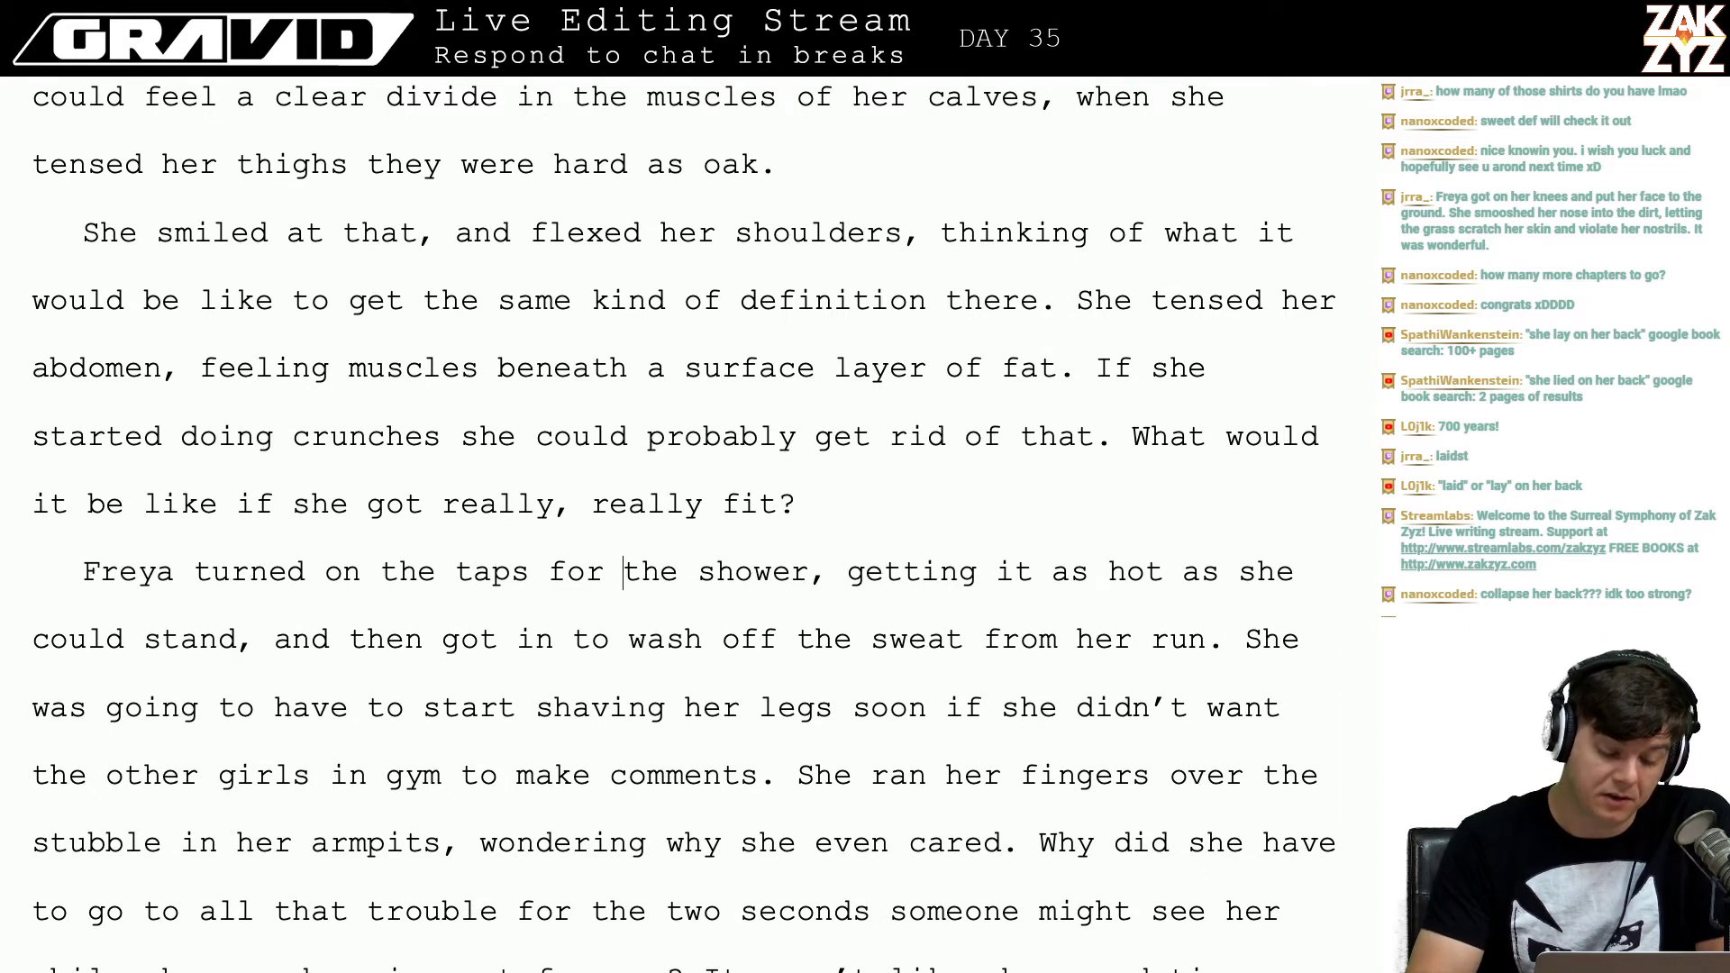
key("Right")
key("Right")
key("Right")
key("Right")
key("Right")
key("Right")
key("Down")
key("Down")
key("Down")
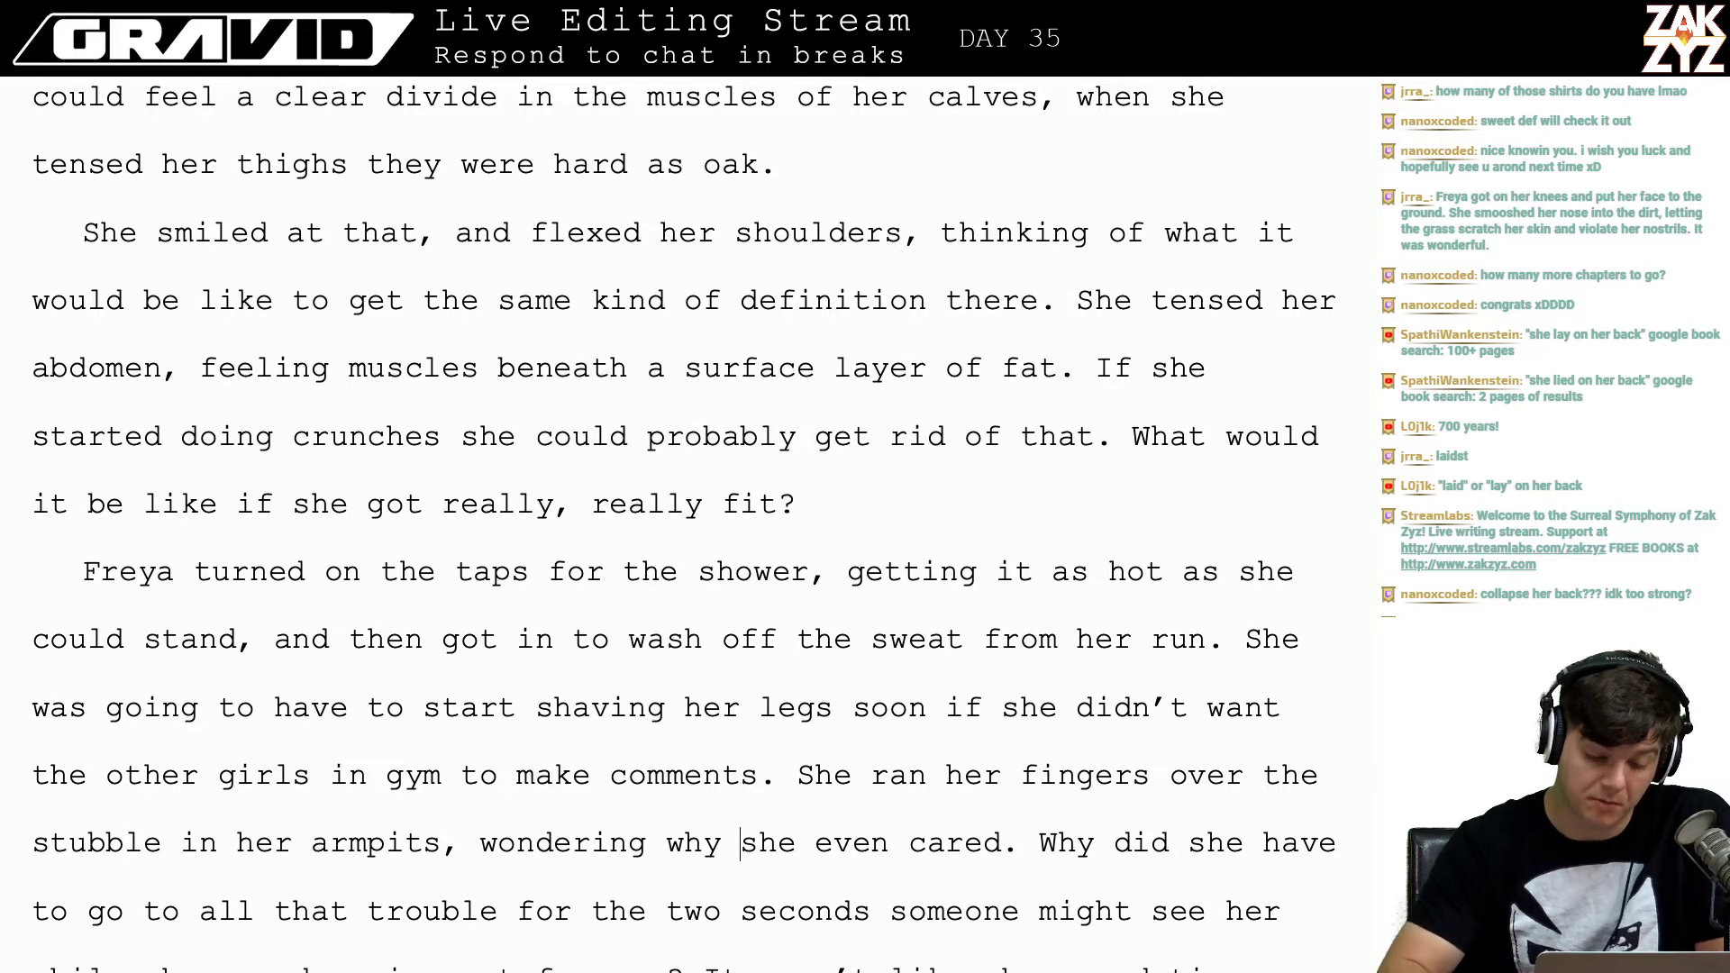
scroll(684, 516, "down", 2)
scroll(479, 661, "down", 2)
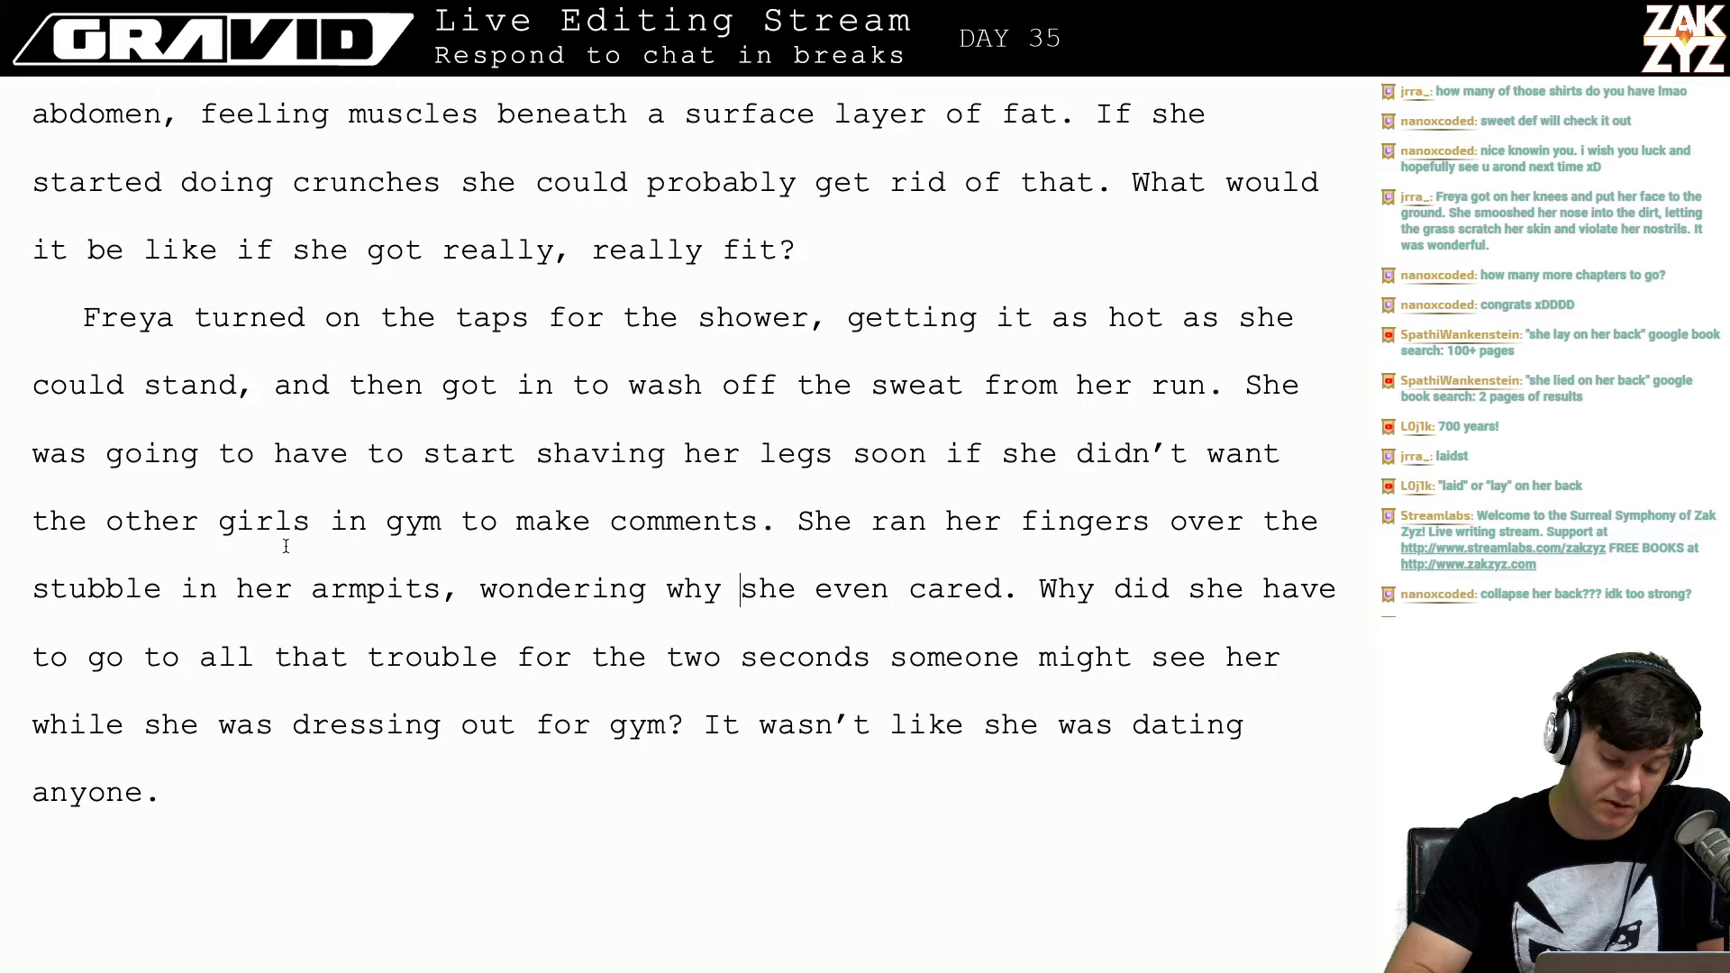
key("Right")
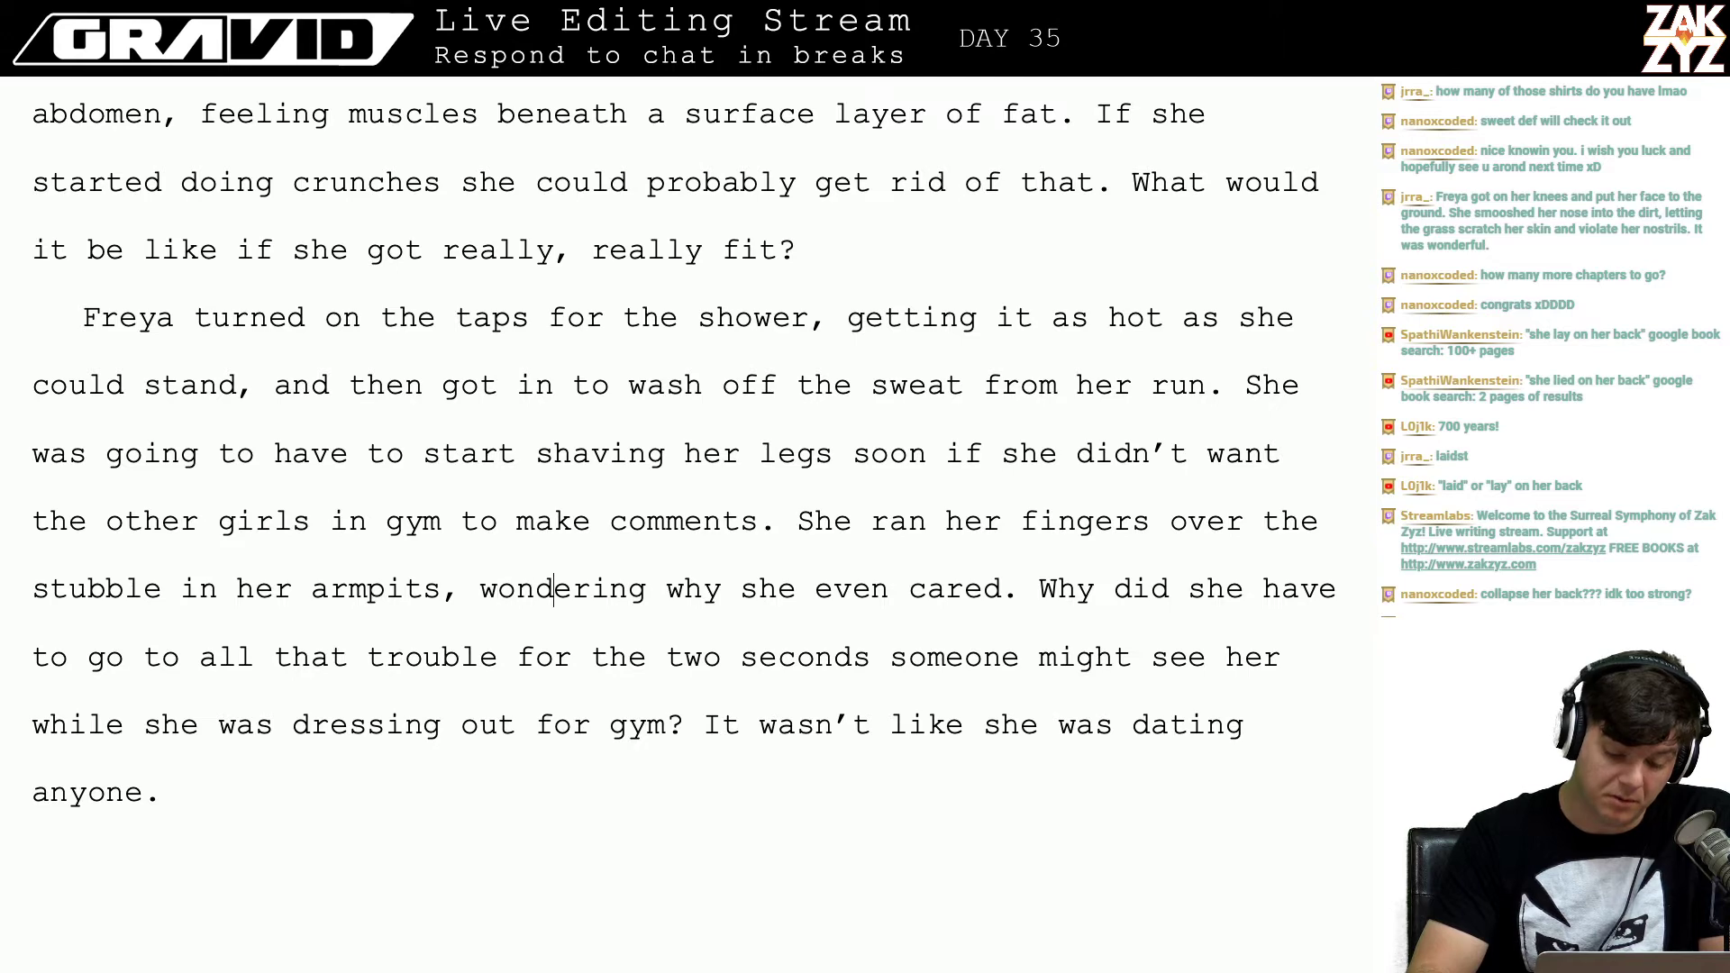
scroll(685, 451, "down", 1)
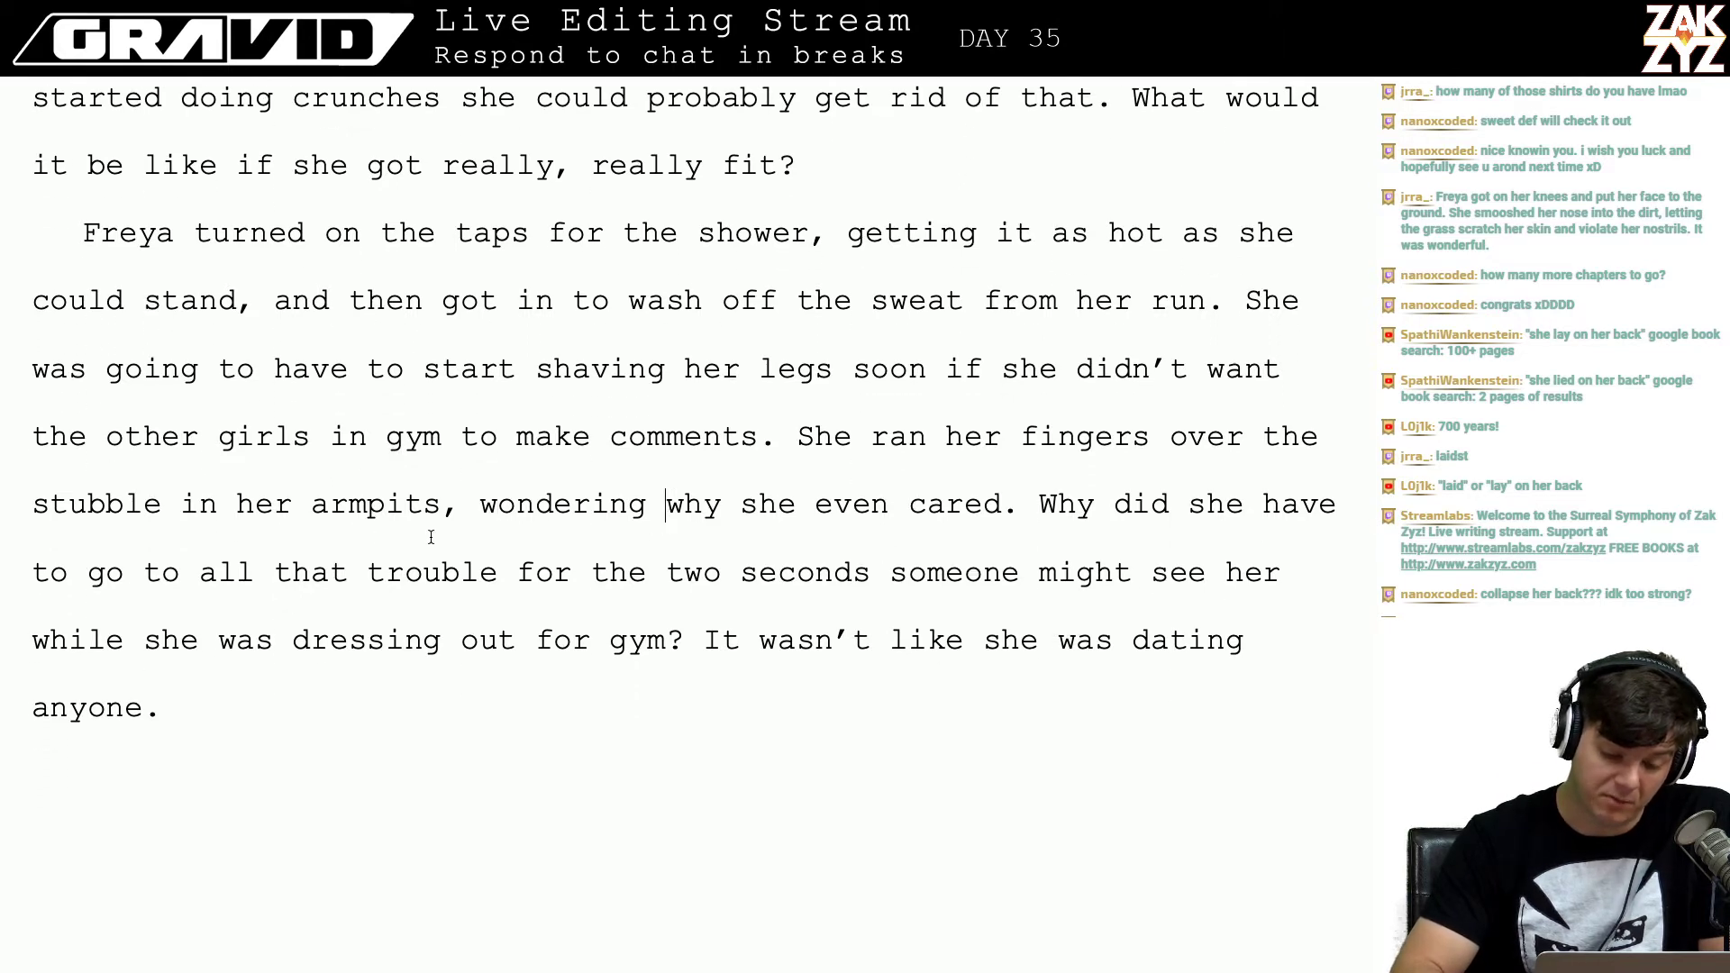
scroll(791, 572, "down", 3)
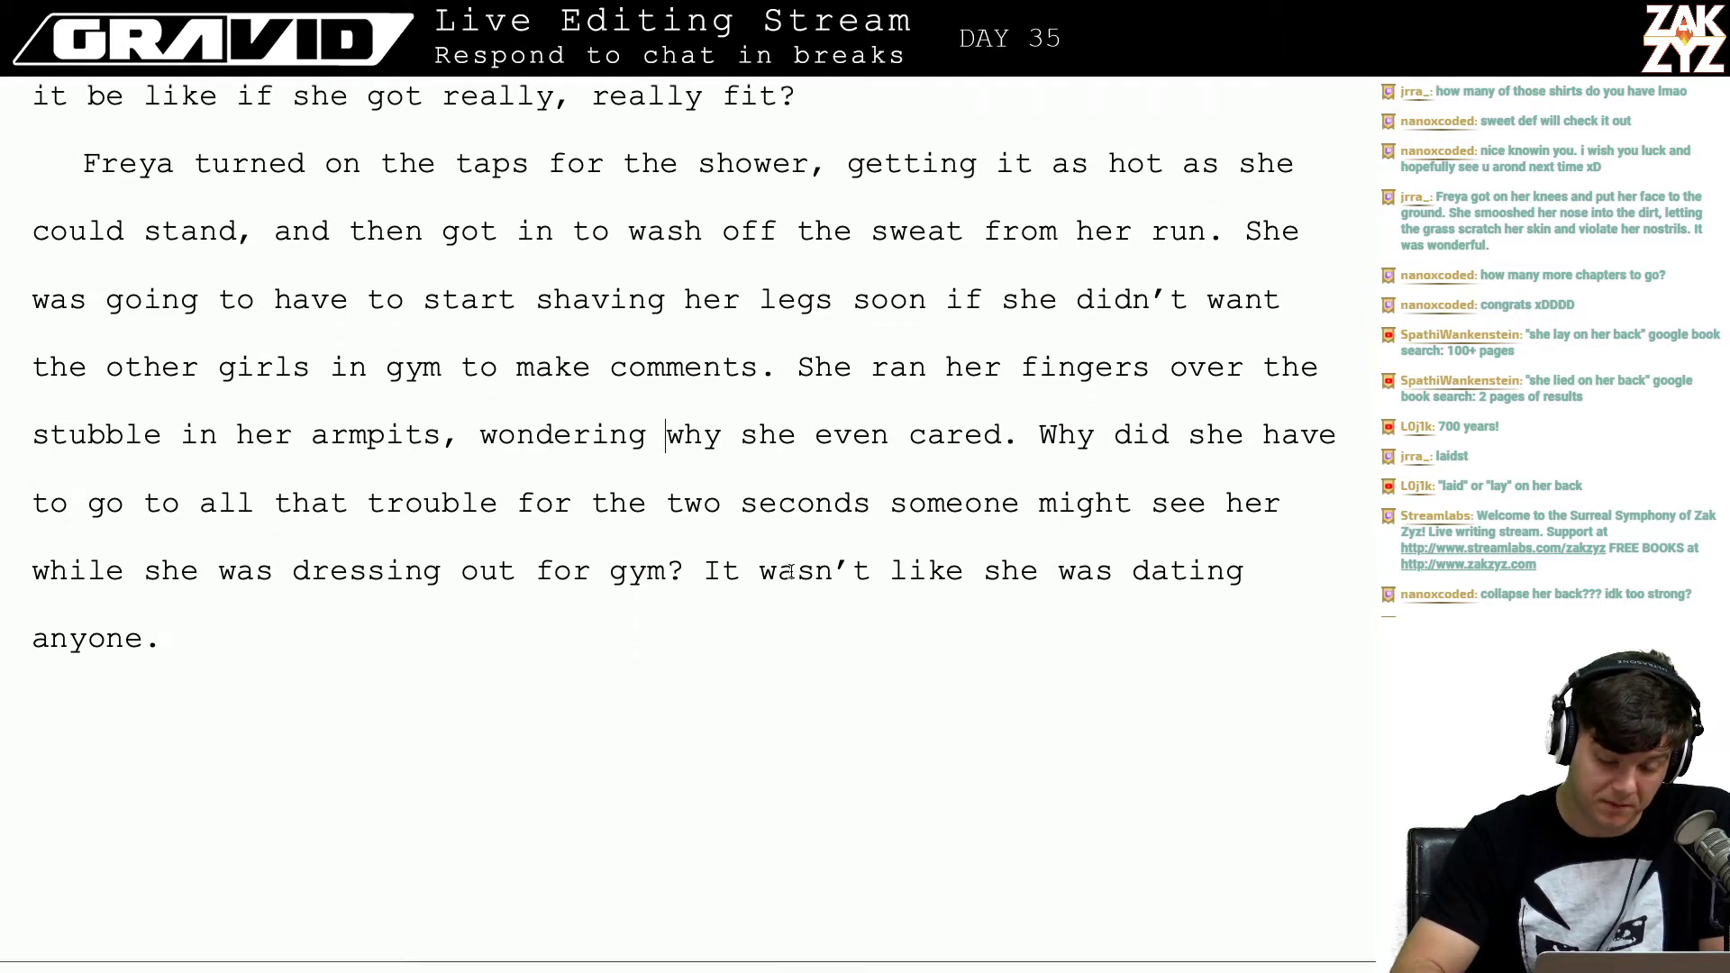
scroll(667, 519, "down", 8)
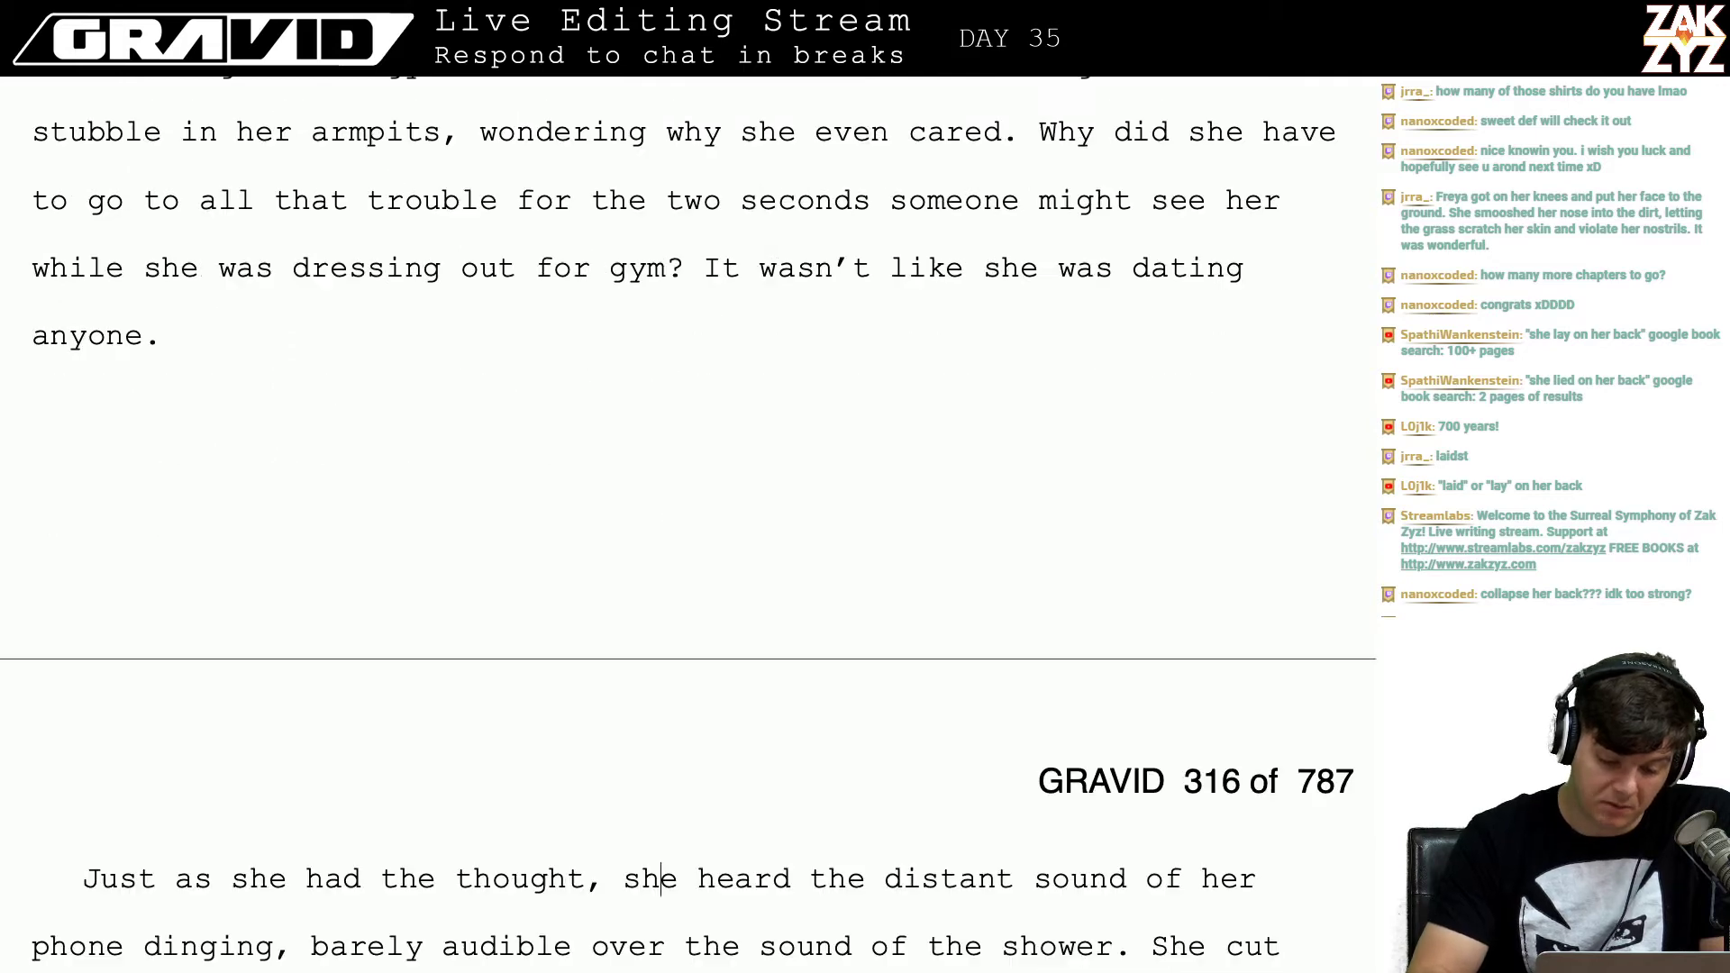
left_click(306, 913)
scroll(512, 367, "down", 2)
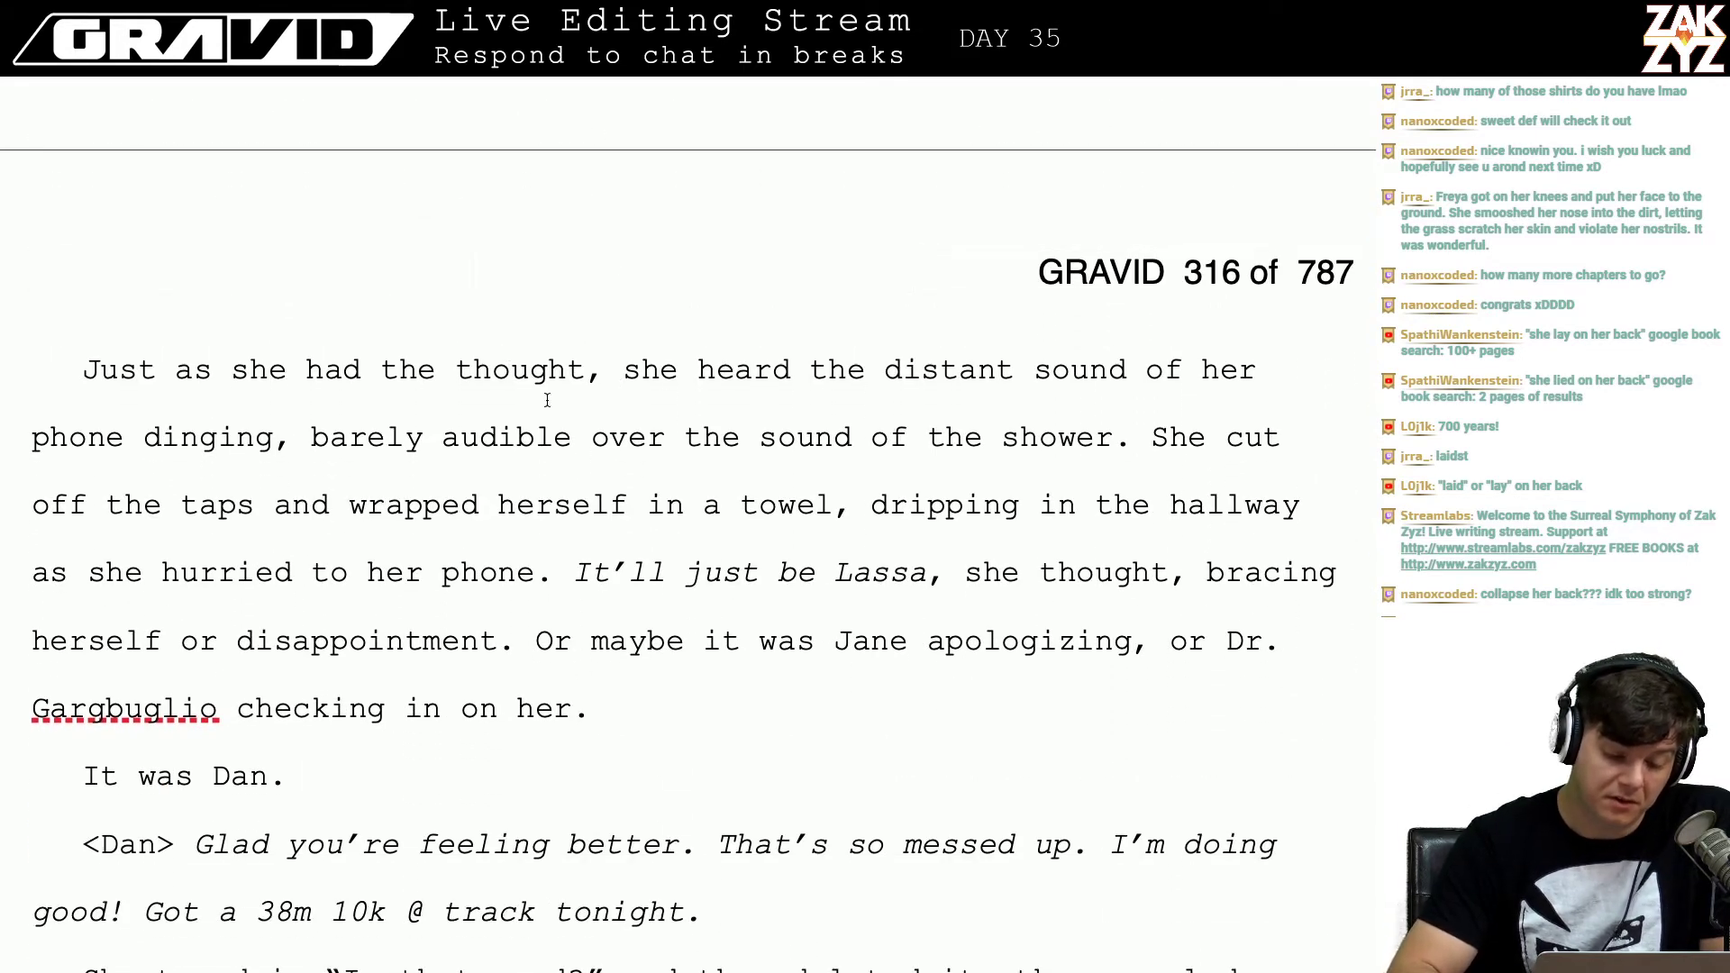
left_click(283, 441)
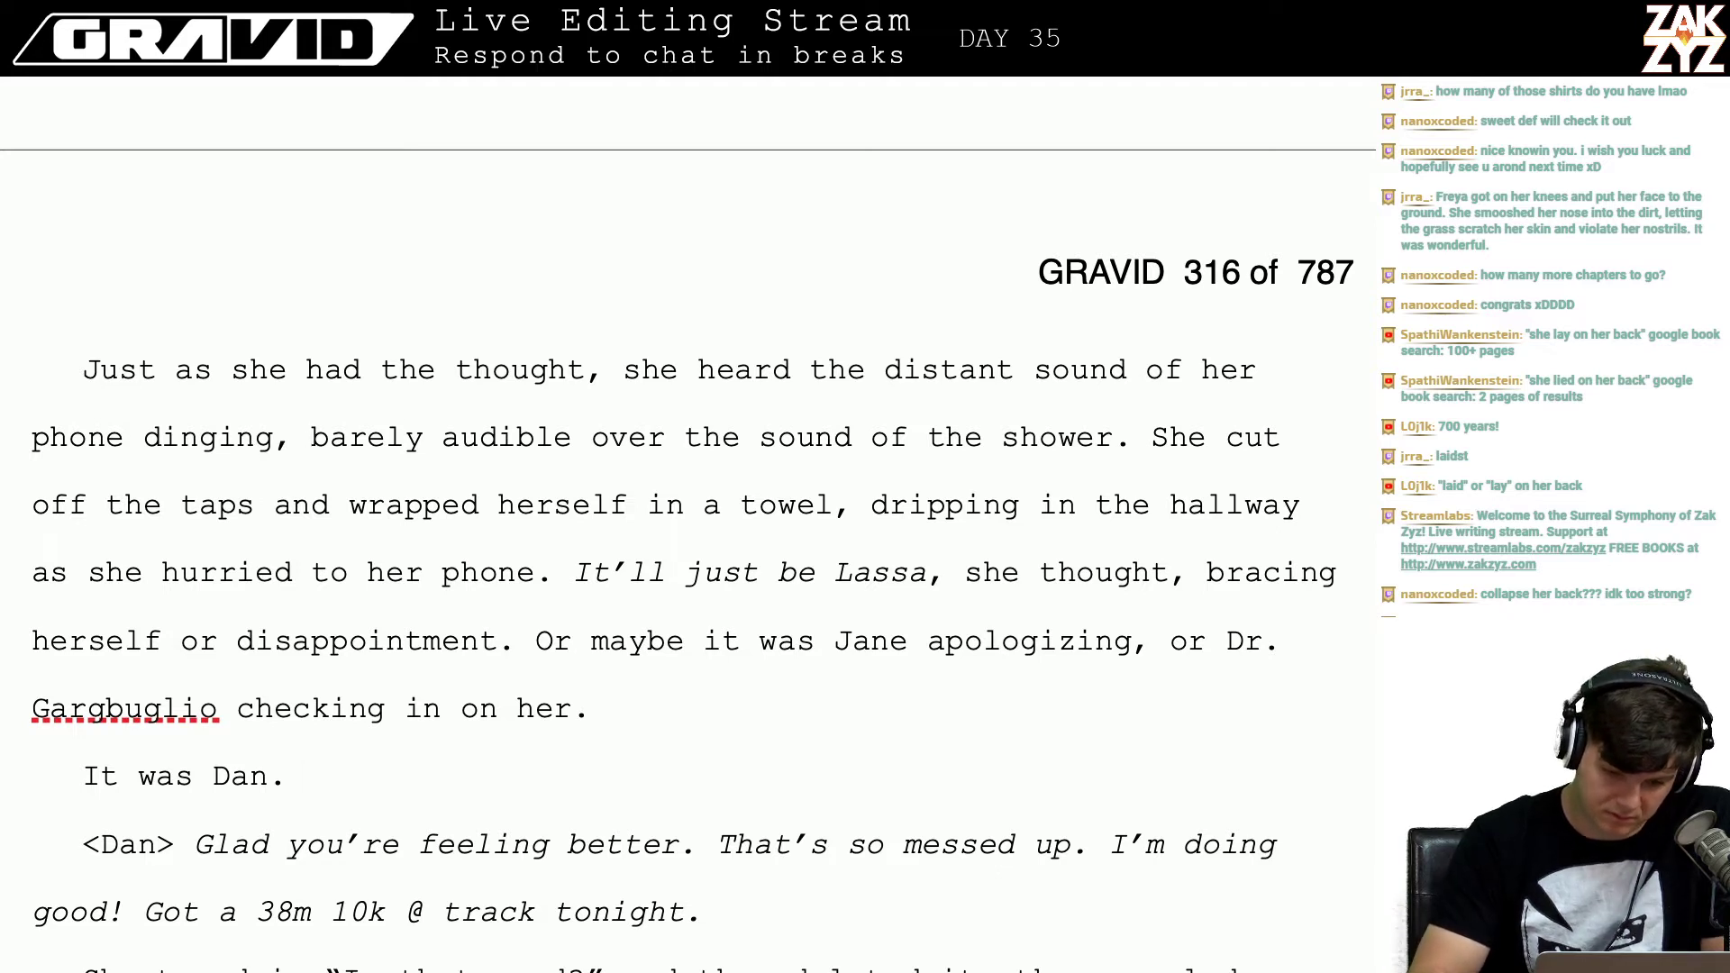
key("shift+Right")
key("shift+Right")
key("shift+Right")
key("shift+Right")
key("shift+Right")
key("shift+Right")
key("shift+Right")
key("shift+Right")
key("shift+Right")
key("shift+Right")
key("shift+Left")
key("shift+Left")
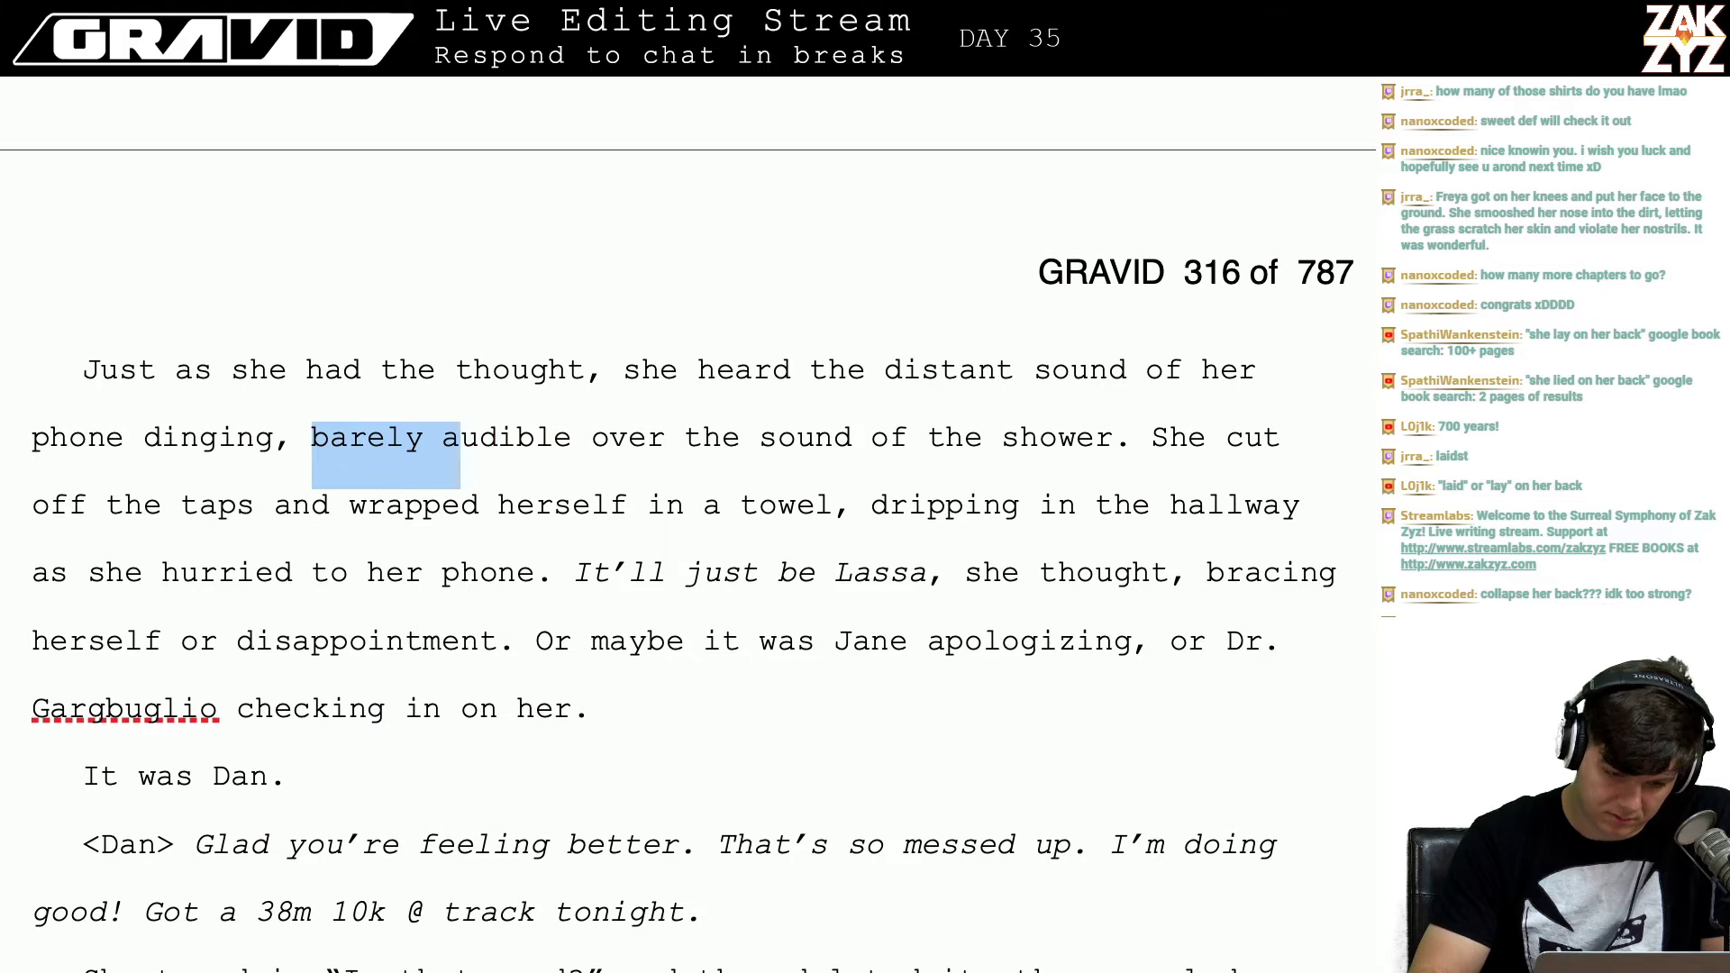
key("shift+Left")
key("shift+Left")
key("shift+Left")
key("shift+Left")
key("shift+Left")
key("shift+Left")
key("shift+Left")
key("shift+Left")
key("BackSpace")
type(". She ne")
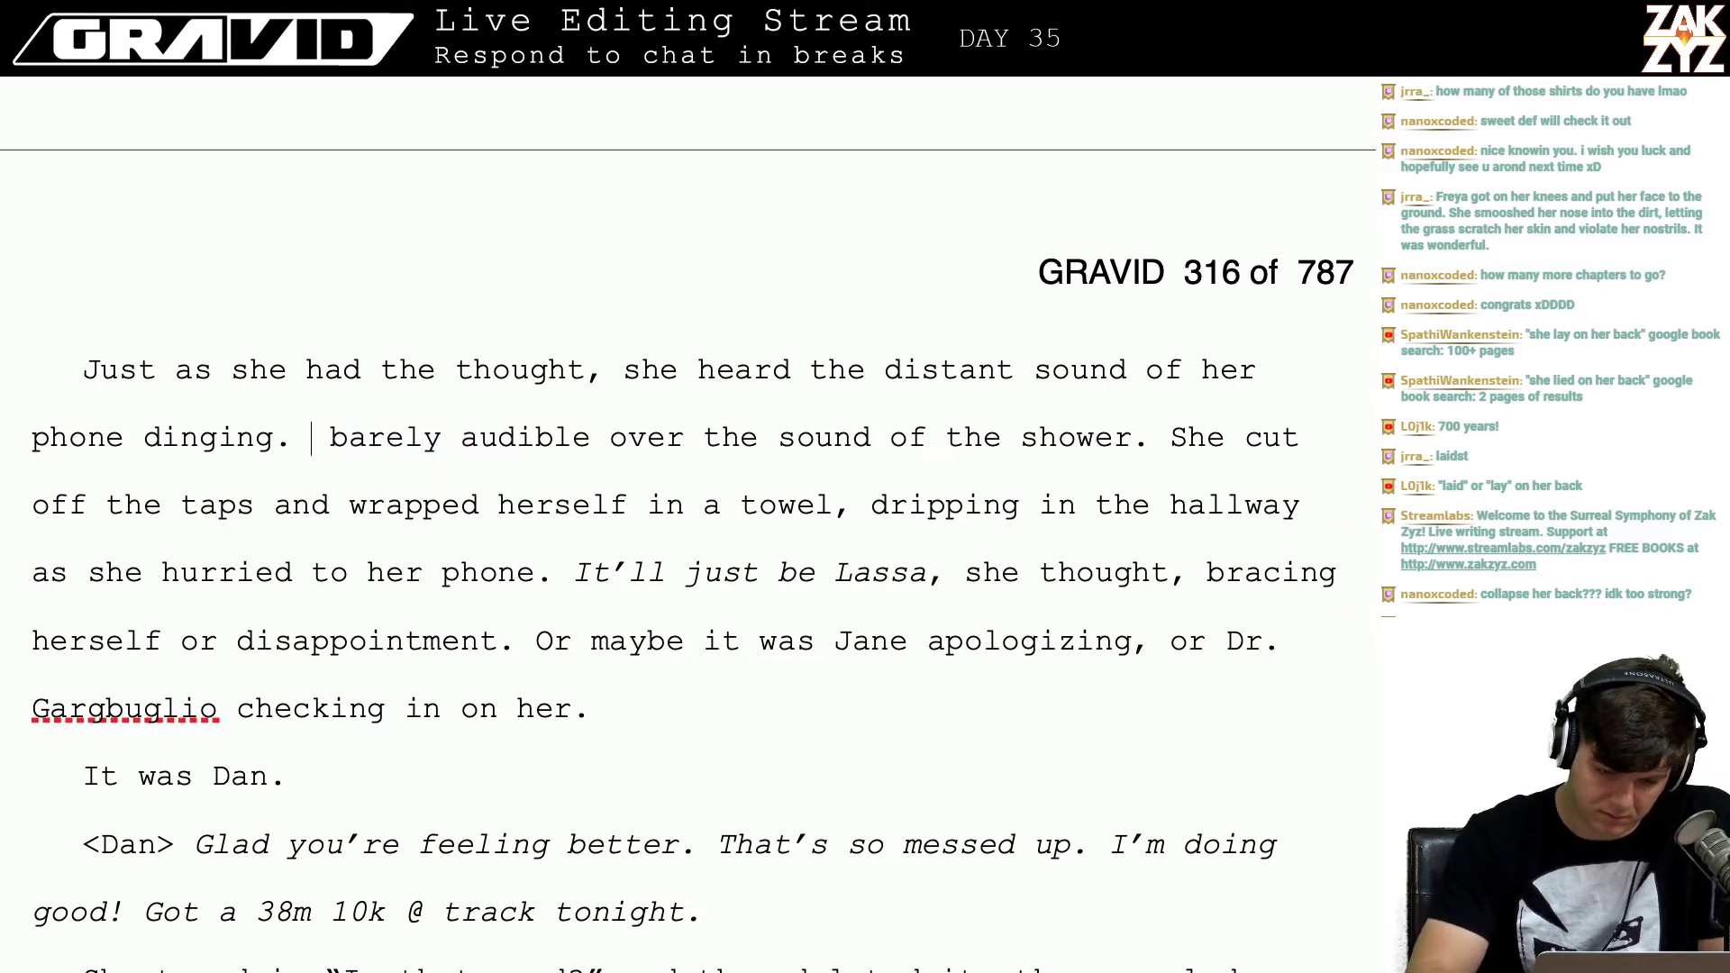
type("arly")
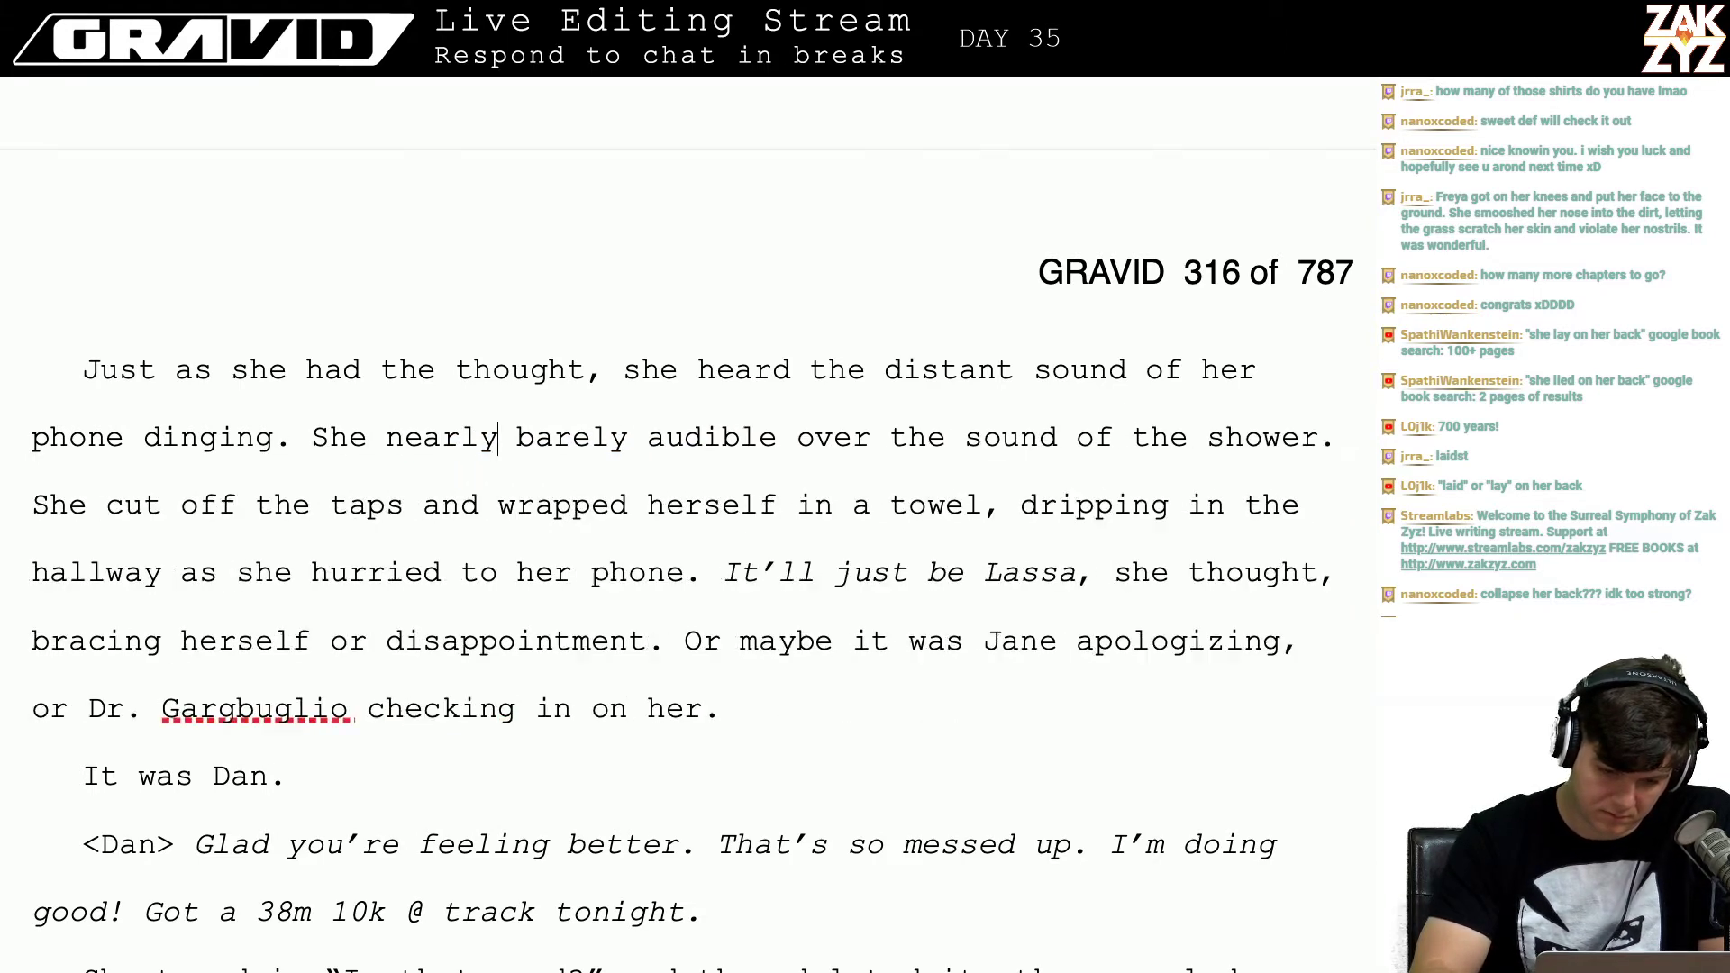
key("BackSpace")
key("BackSpace")
key("BackSpace")
key("BackSpace")
key("BackSpace")
key("BackSpace")
key("BackSpace")
key("BackSpace")
key("BackSpace")
key("BackSpace")
key("BackSpace")
key("BackSpace")
Step: Add "in the kitchen." after "phone dinging" in the first paragraph of page 316
type("in the k")
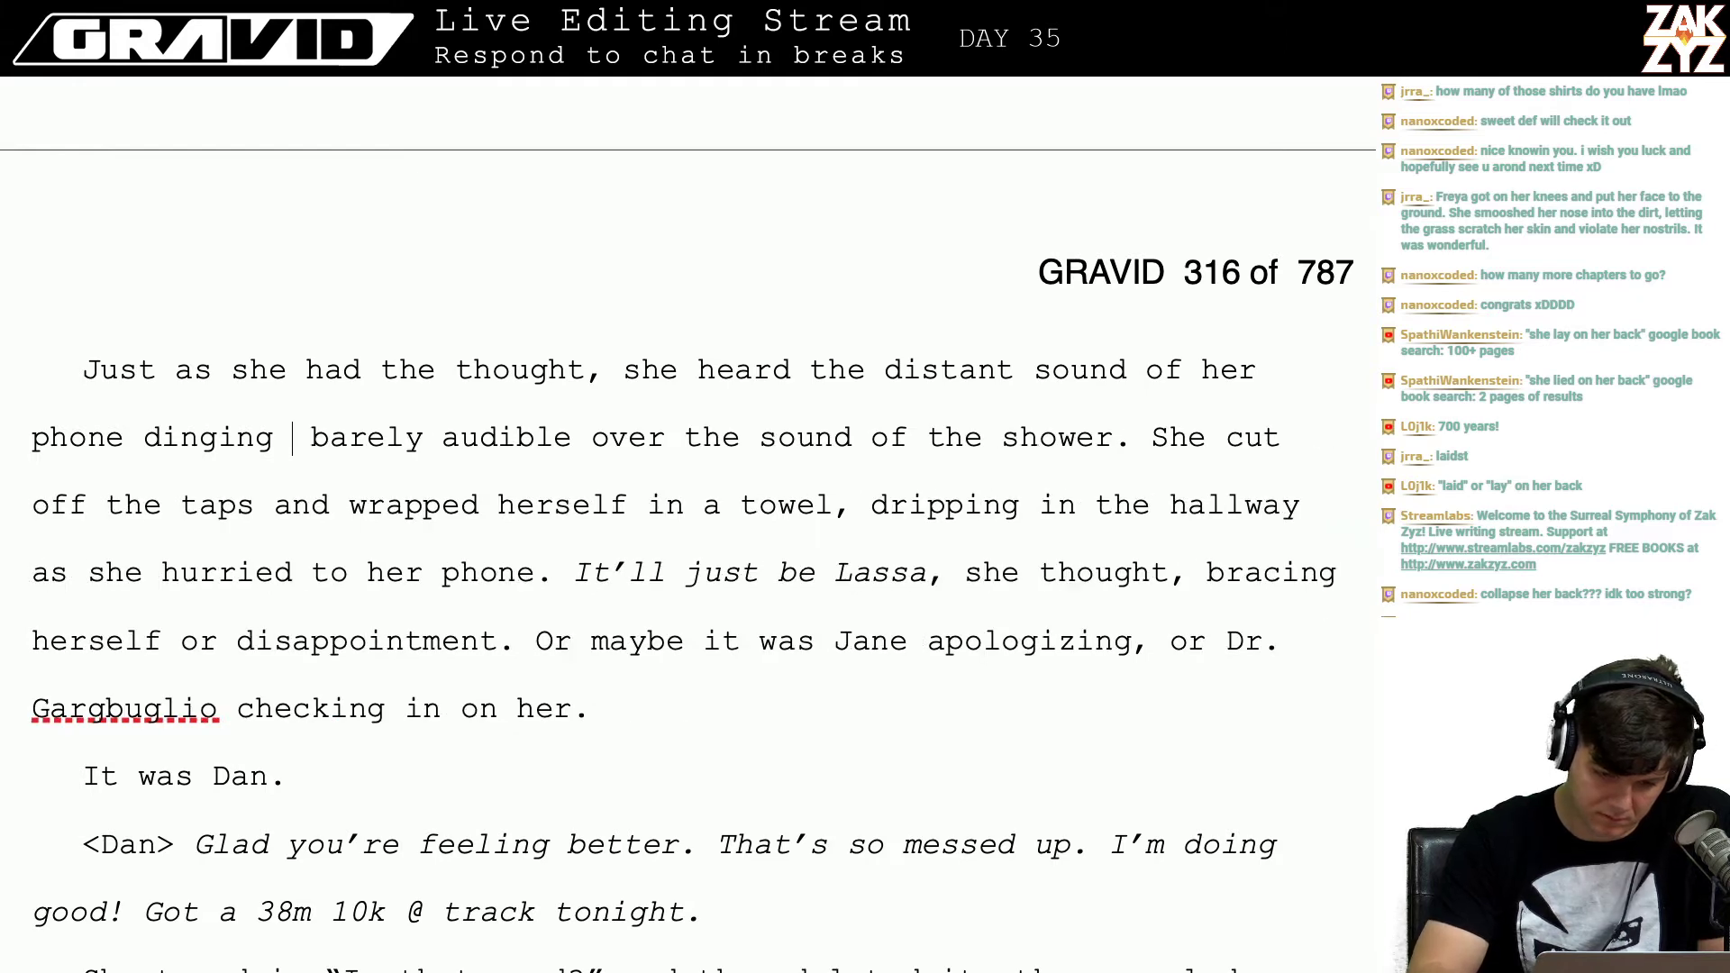
key("BackSpace")
key("BackSpace")
type("itchen.")
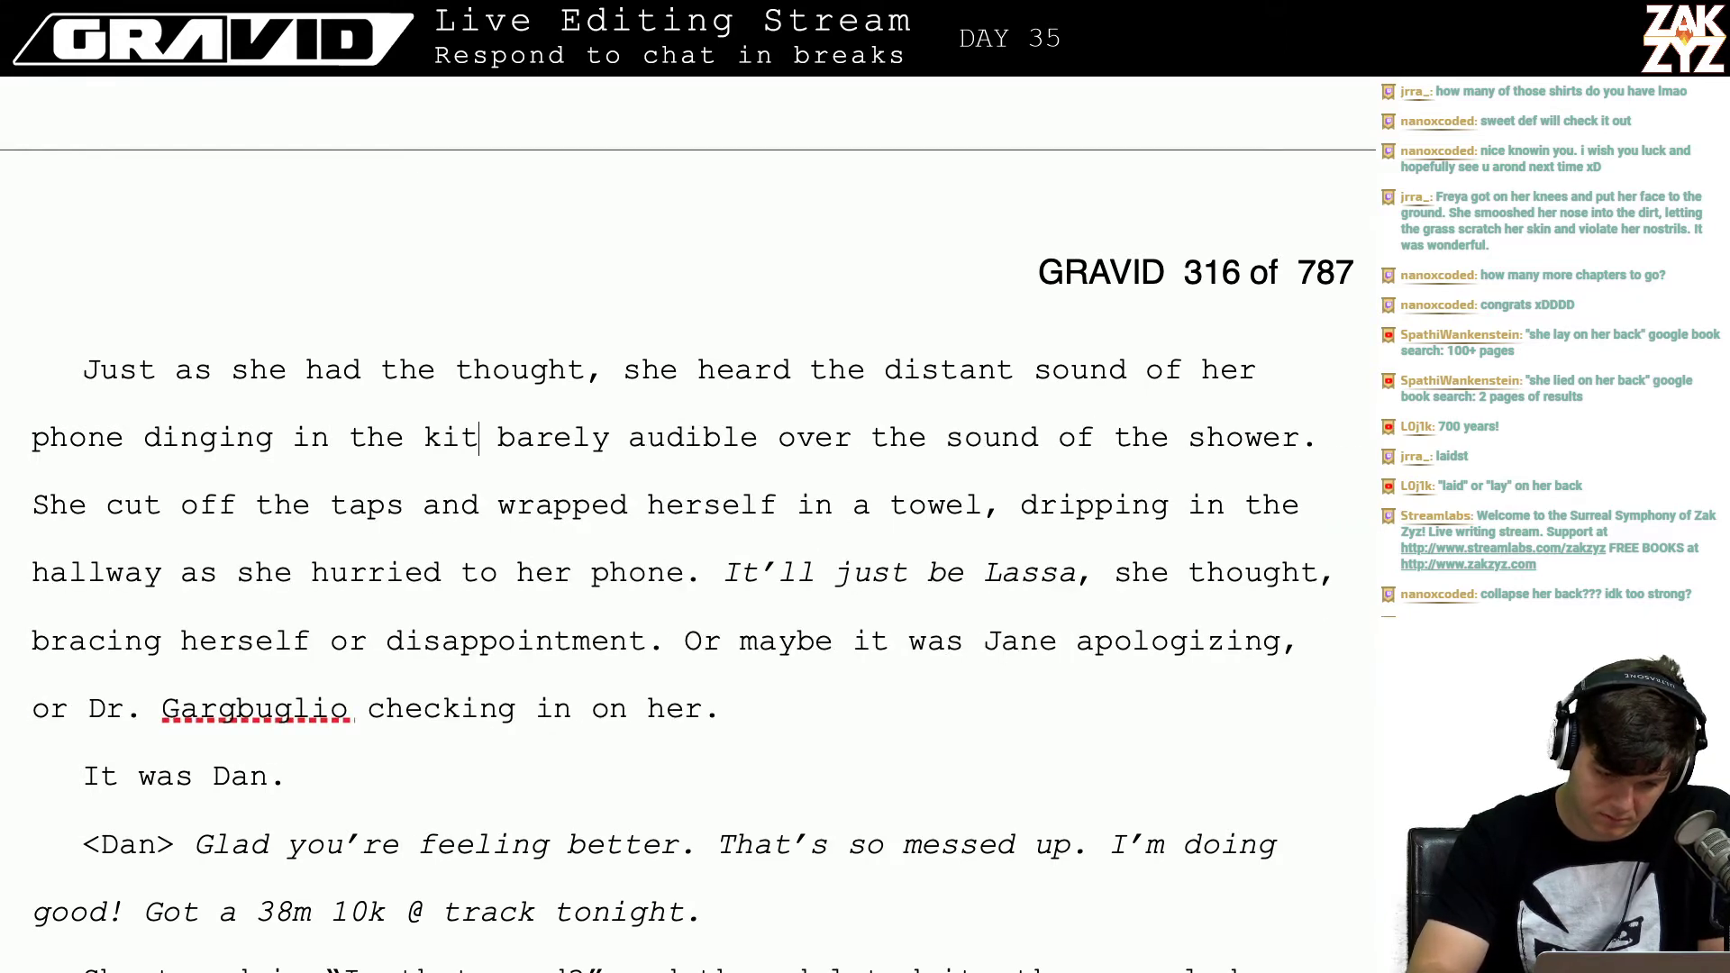
Step: Delete "barely audible over the sound of the shower." so that "She cut off the taps" directly follows the kitchen sentence
key("shift+Down")
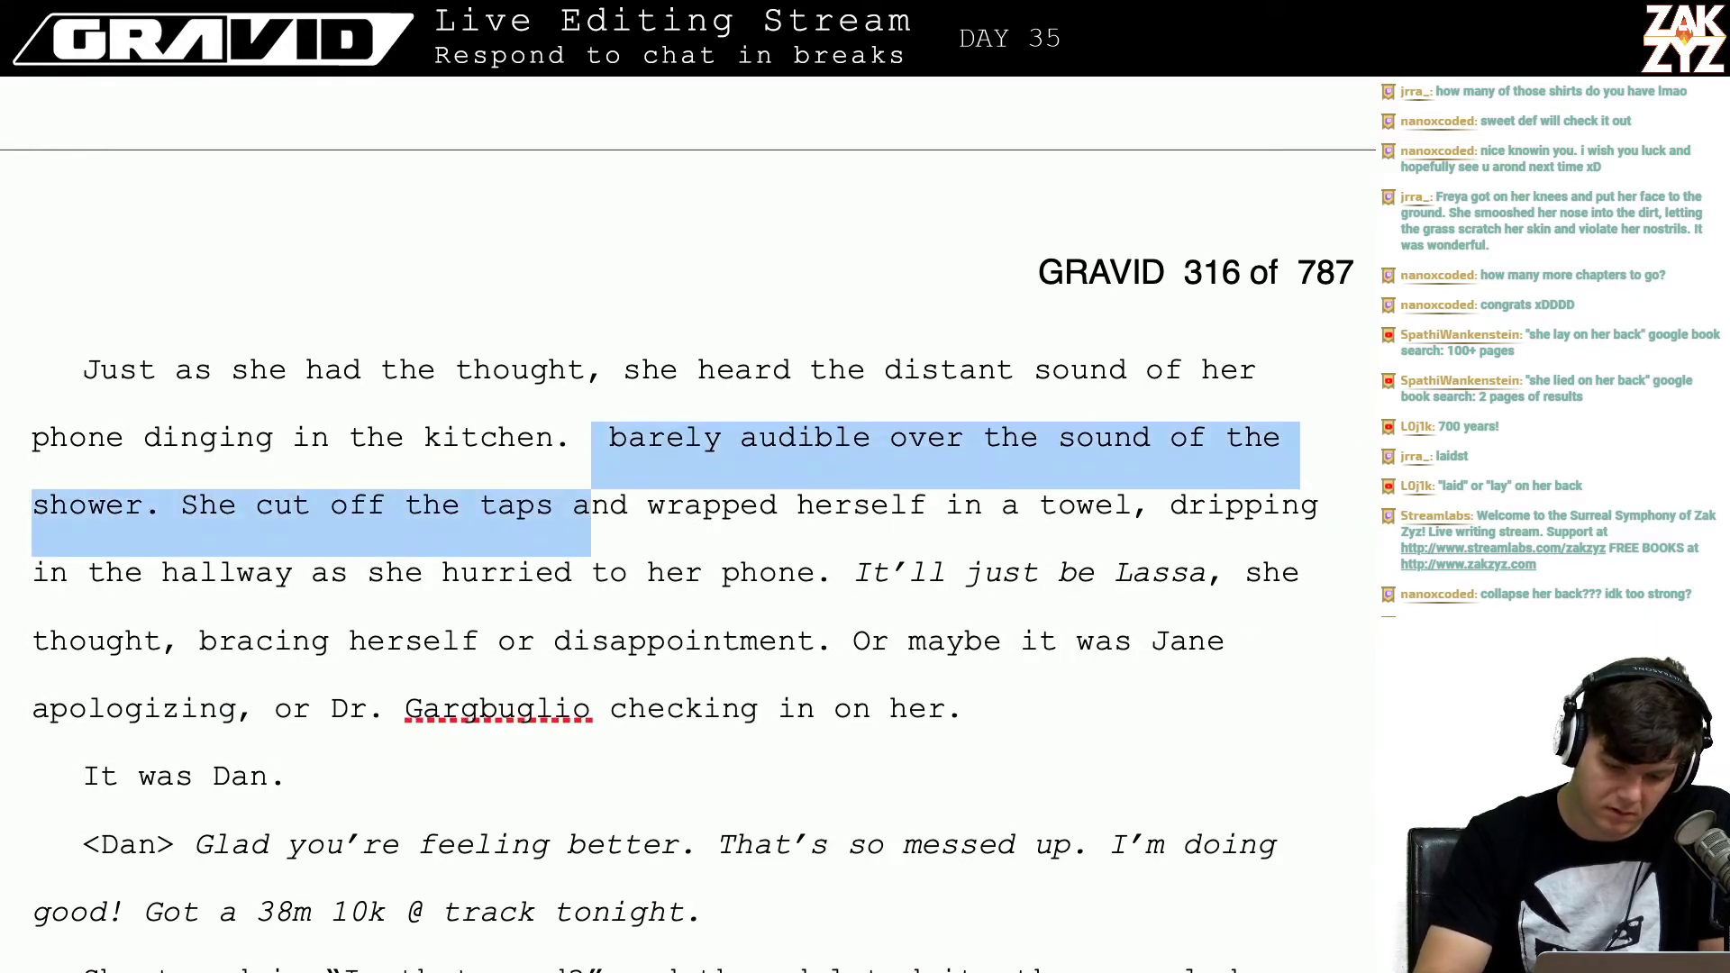
key("shift+Left")
key("shift+Left")
key("shift+Left")
key("shift+Left")
key("shift+Left")
key("shift+Left")
key("shift+Left")
key("shift+Left")
key("shift+Left")
key("shift+Left")
key("shift+Left")
key("shift+Left")
key("shift+Left")
key("shift+Left")
key("shift+Left")
key("shift+Left")
key("shift+Left")
key("shift+Left")
key("shift+Left")
key("shift+Left")
key("shift+Left")
key("shift+Left")
key("shift+Left")
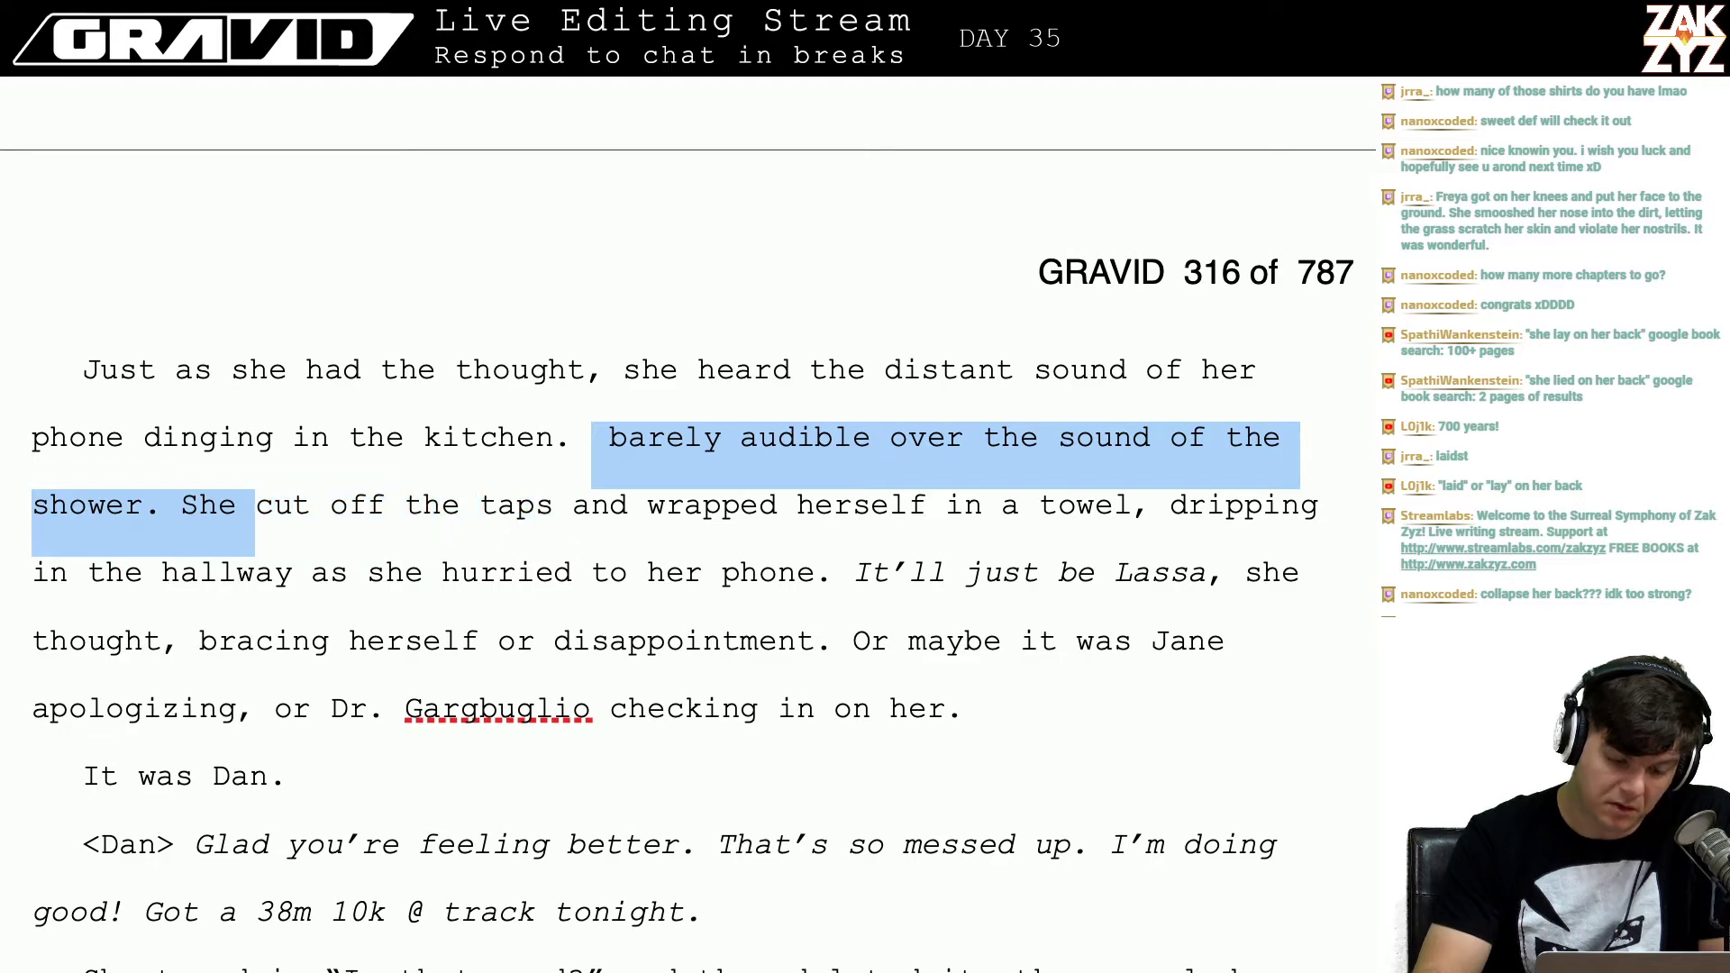
key("BackSpace")
Step: Reread the passage and extend the sentence after "in the kitchen" with "above the sound of the shower"
scroll(684, 523, "up", 6)
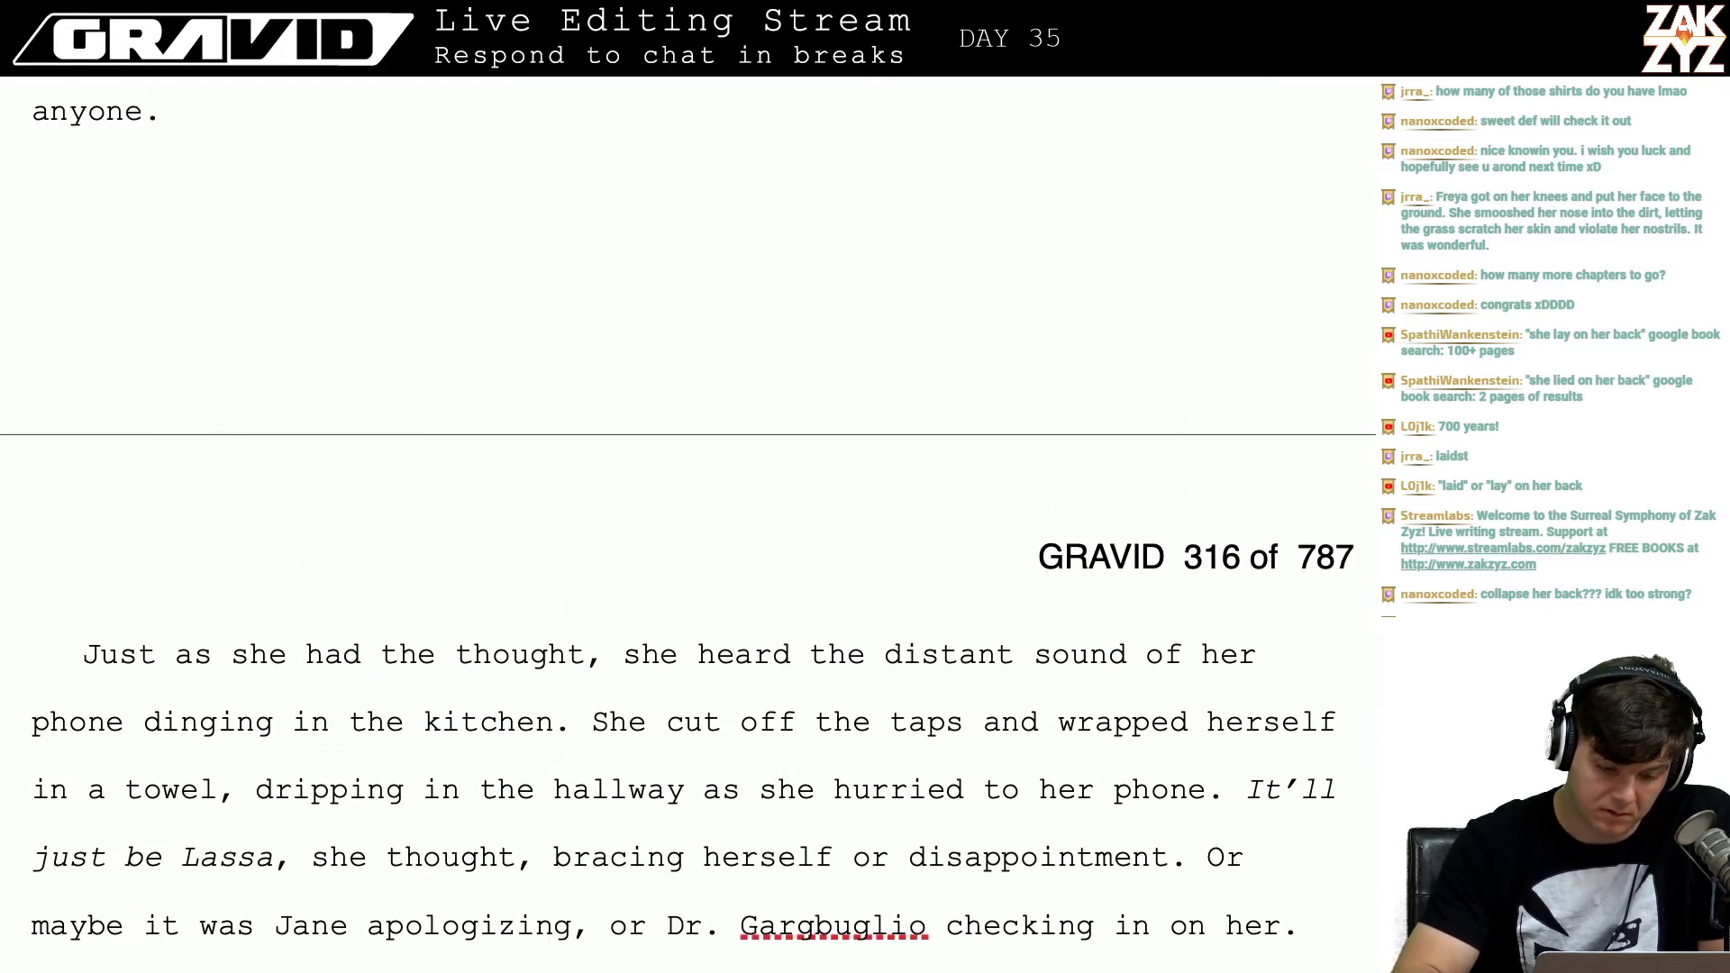
scroll(684, 523, "down", 1)
scroll(685, 523, "down", 3)
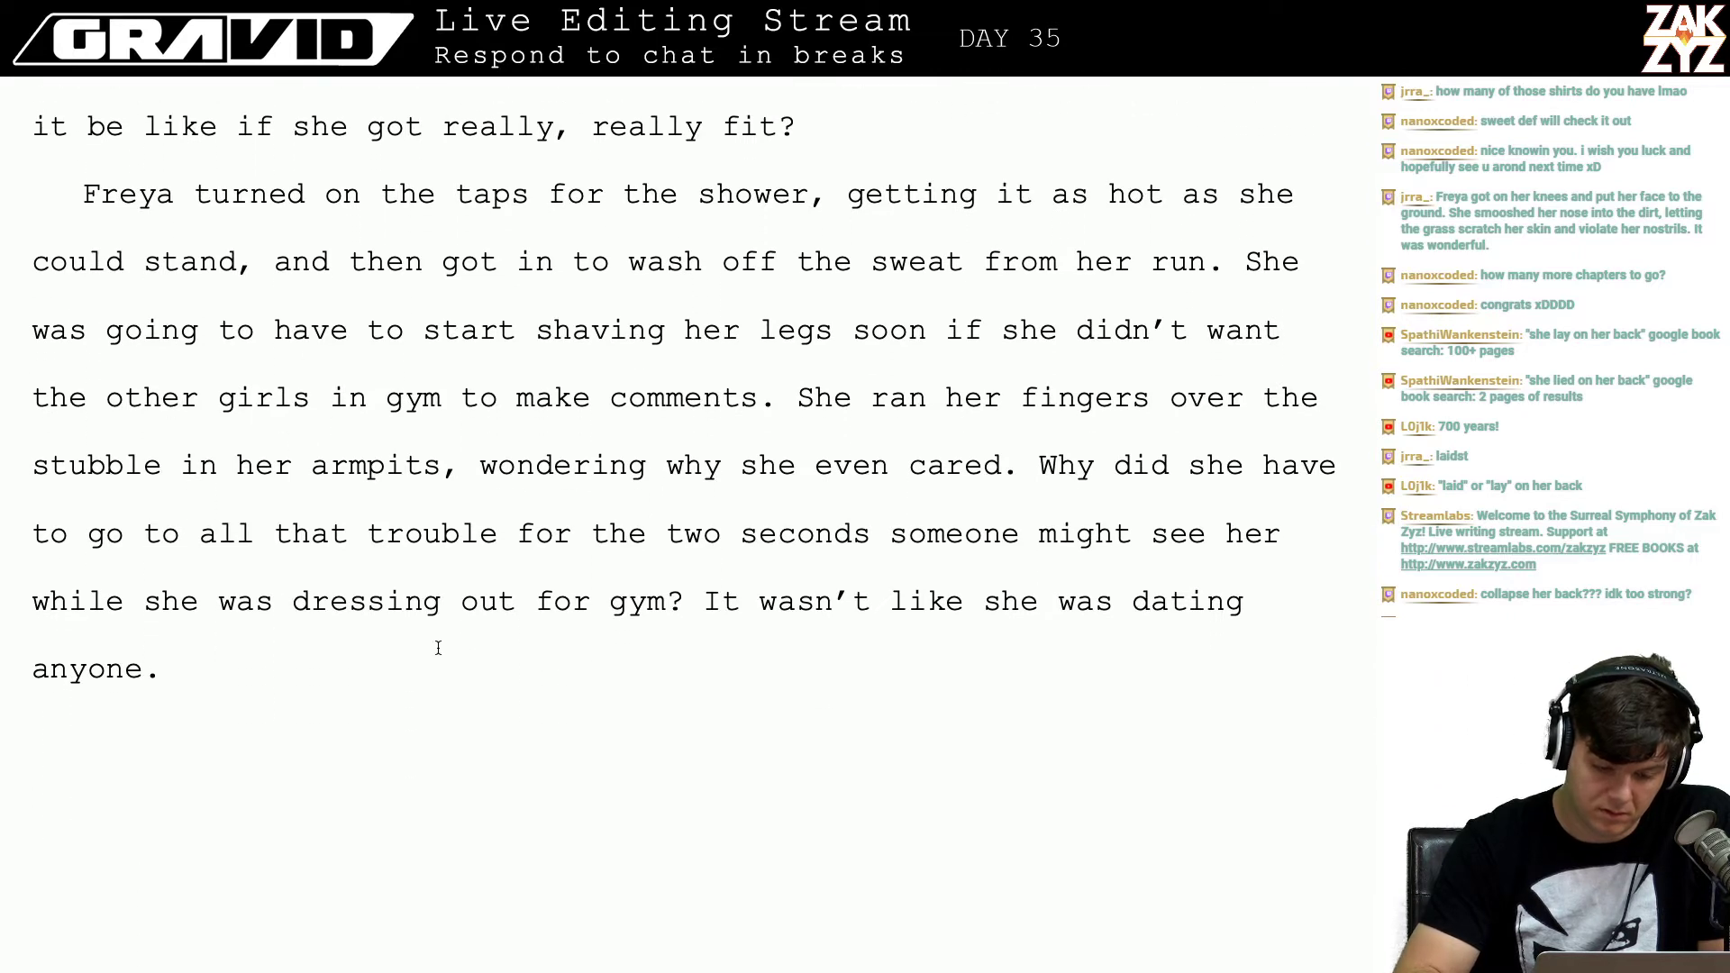
scroll(438, 648, "down", 6)
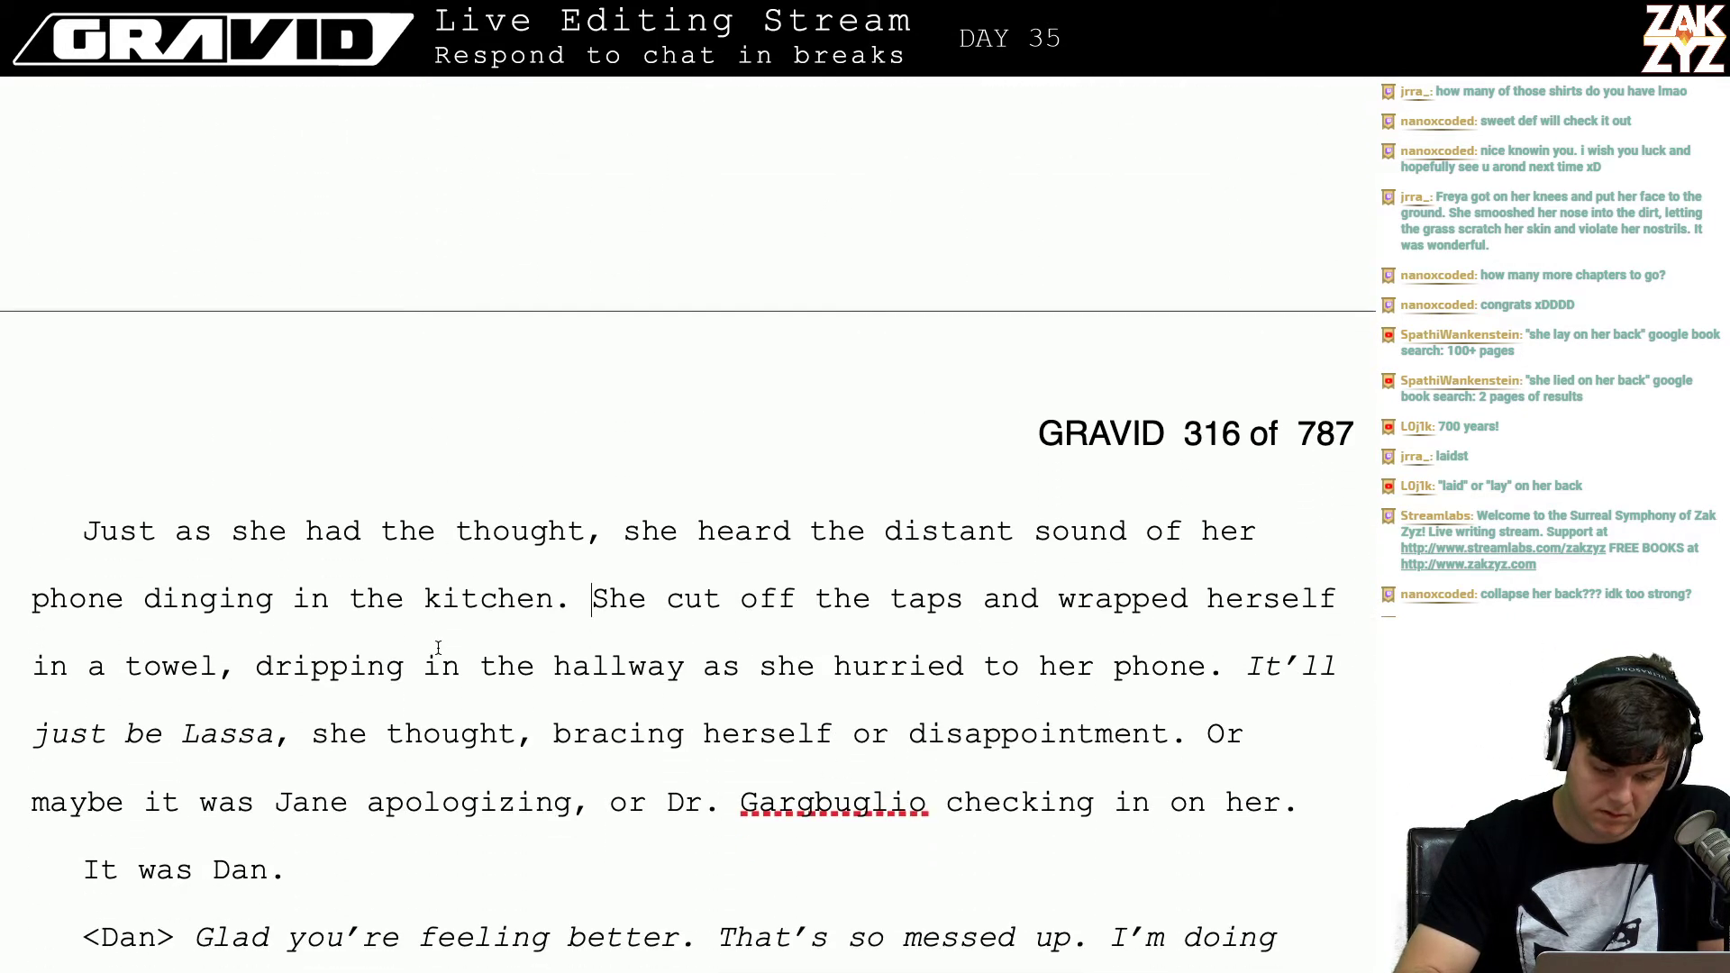
scroll(438, 648, "down", 1)
scroll(438, 648, "up", 2)
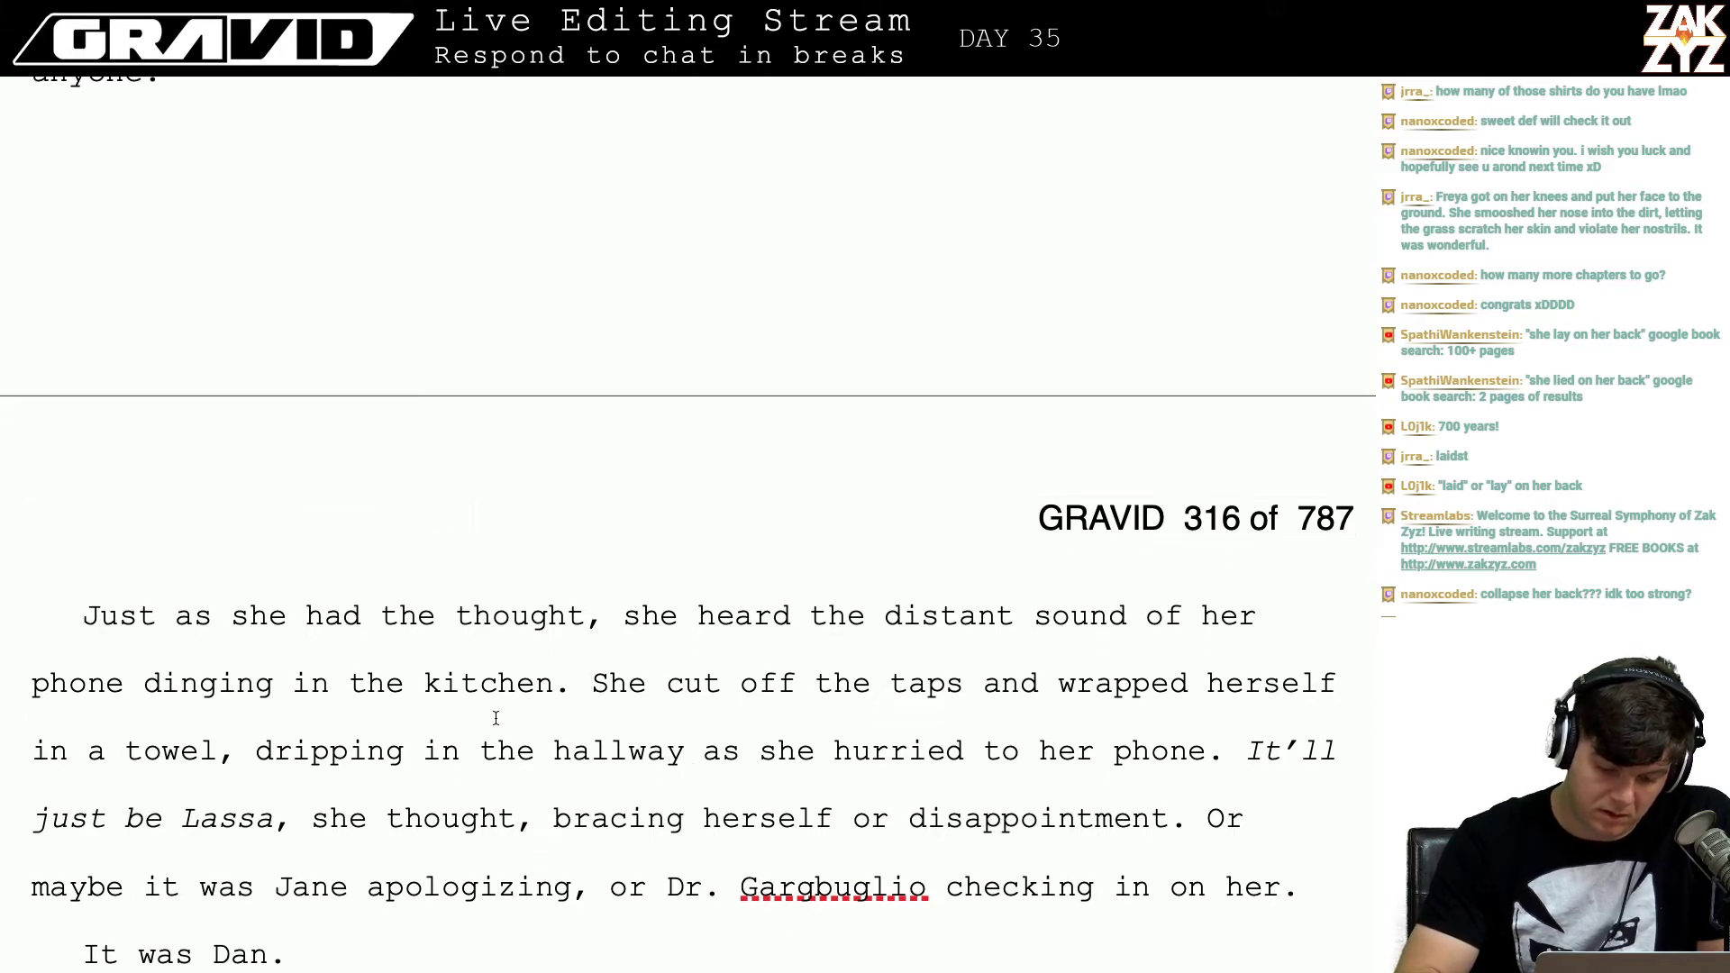
type("abov")
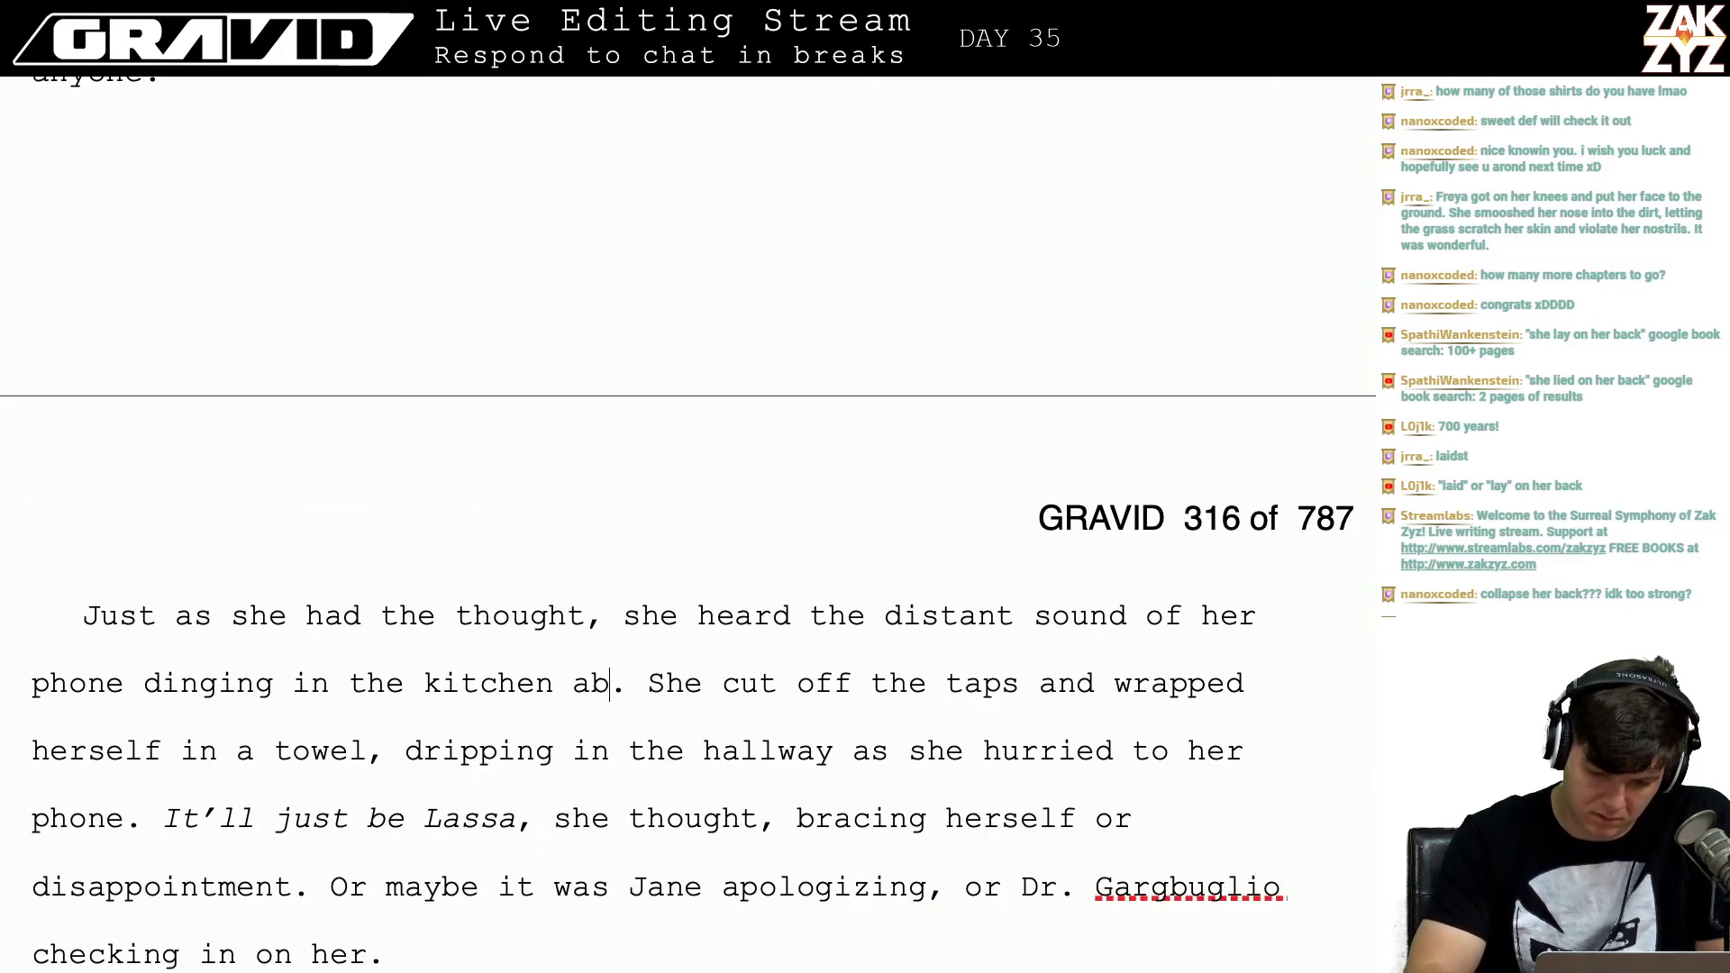
type("e the sound of the sh")
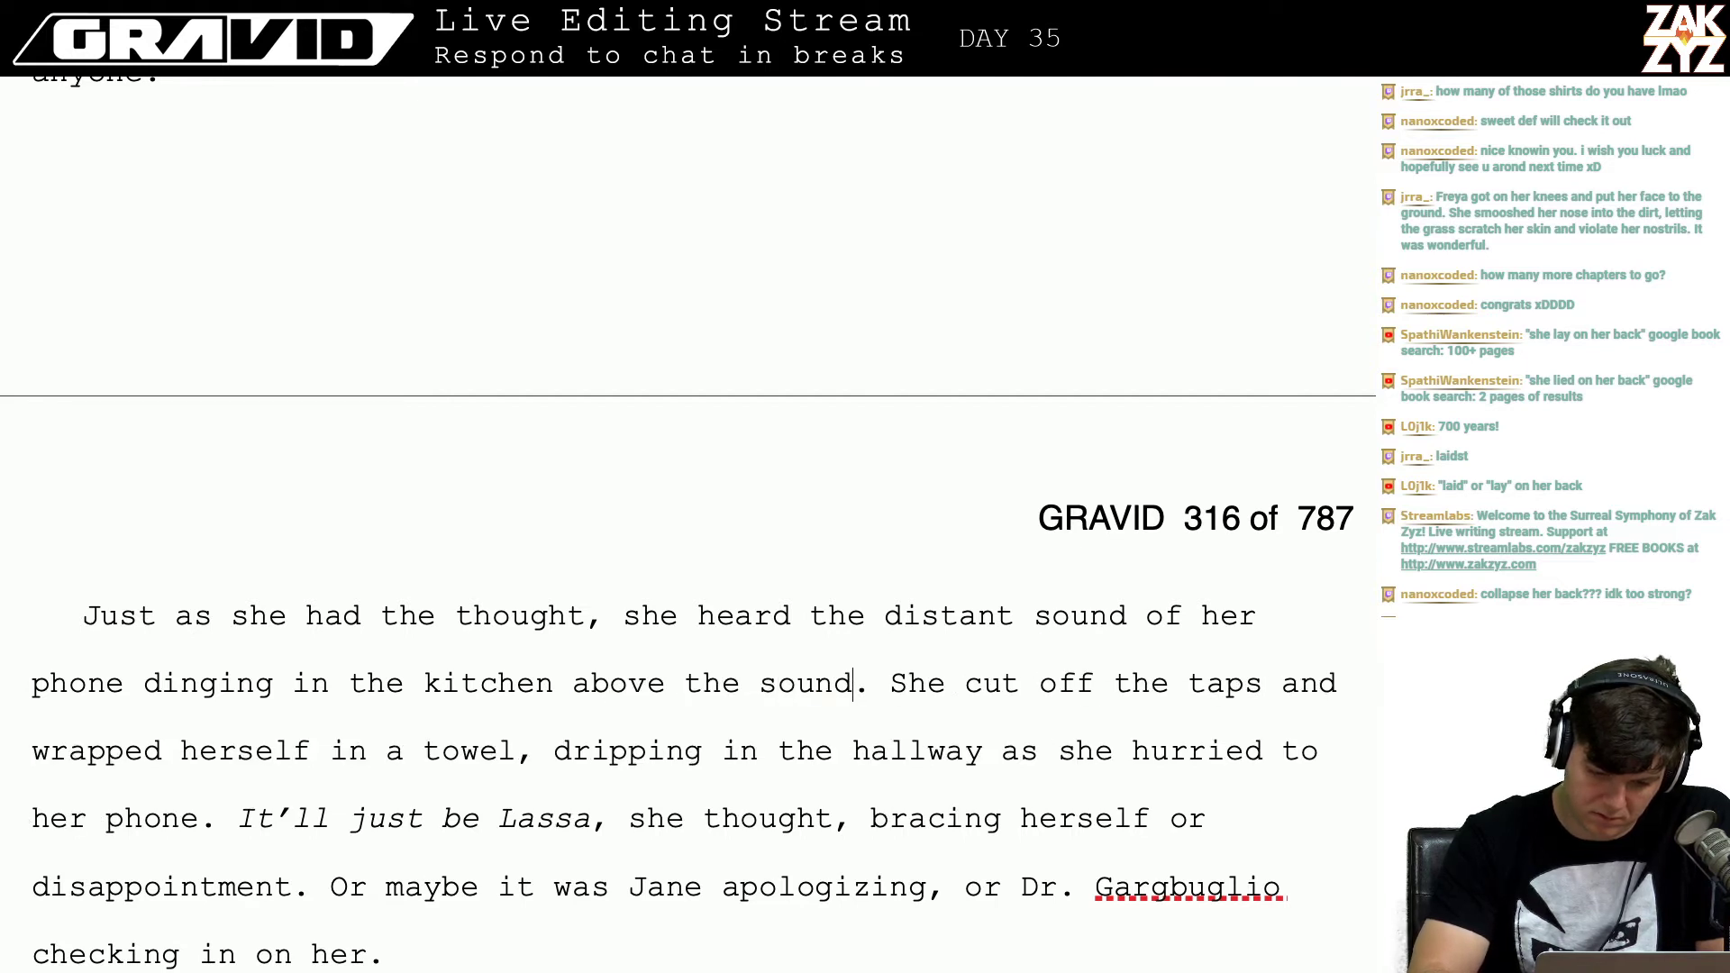
type("ower")
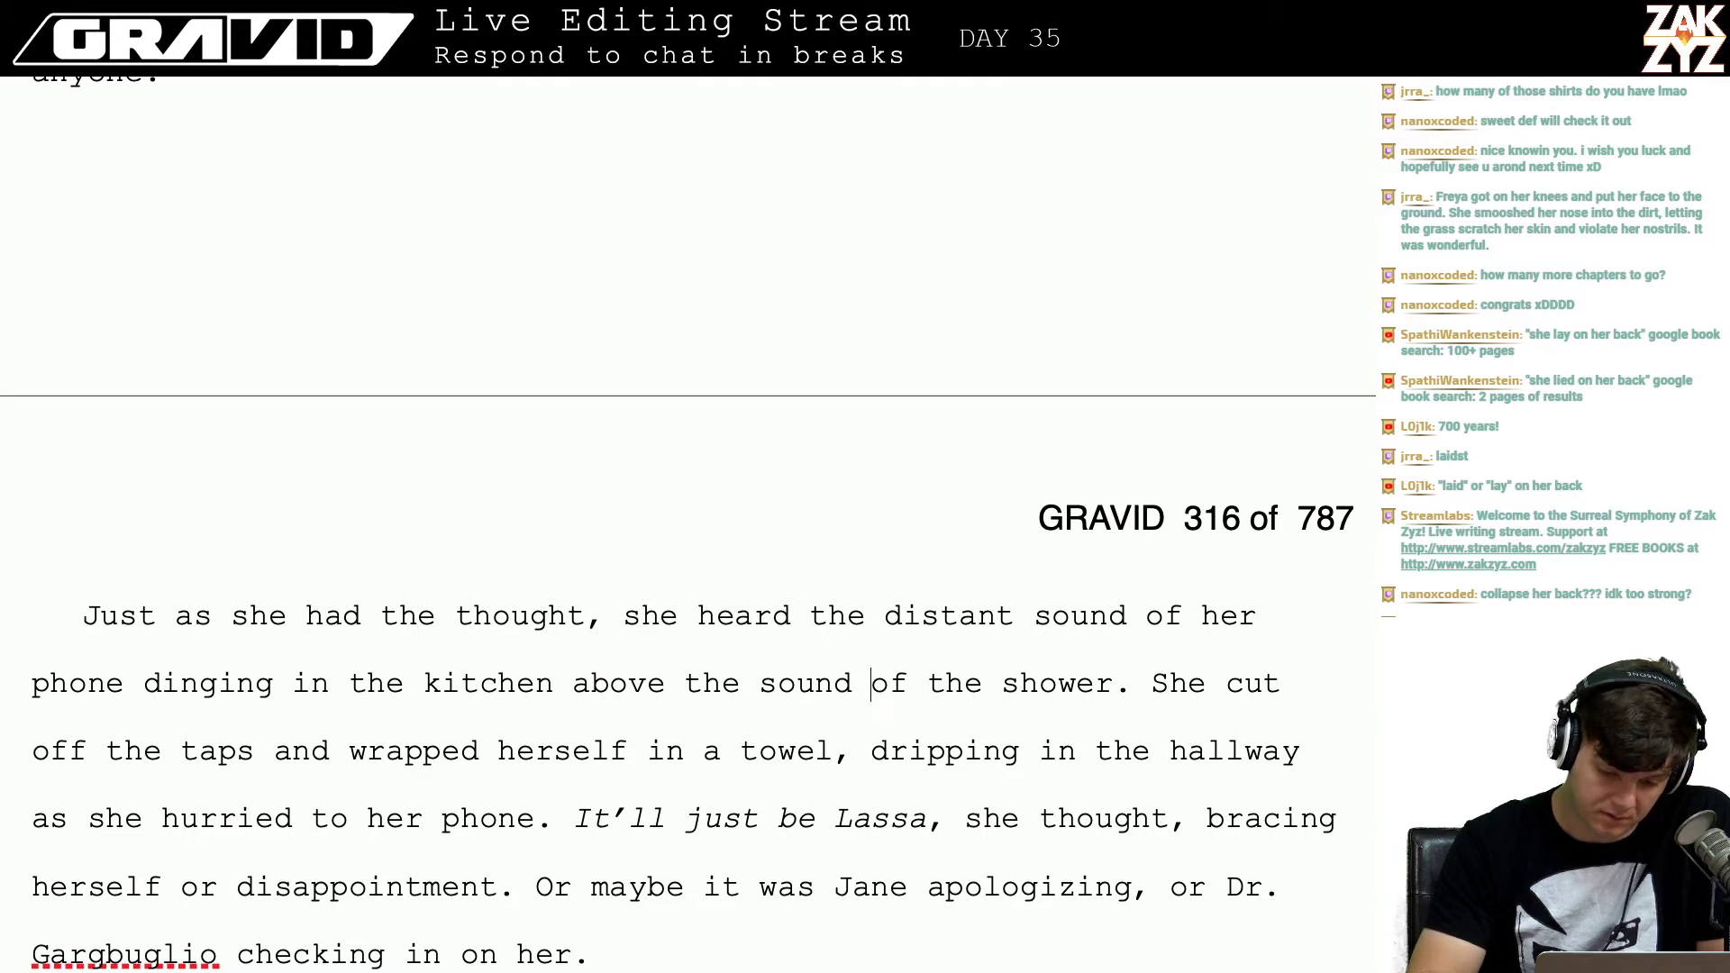
Step: Insert "just audible above the roar of the shower." directly after "phone dinging in the kitchen"
type("just aud")
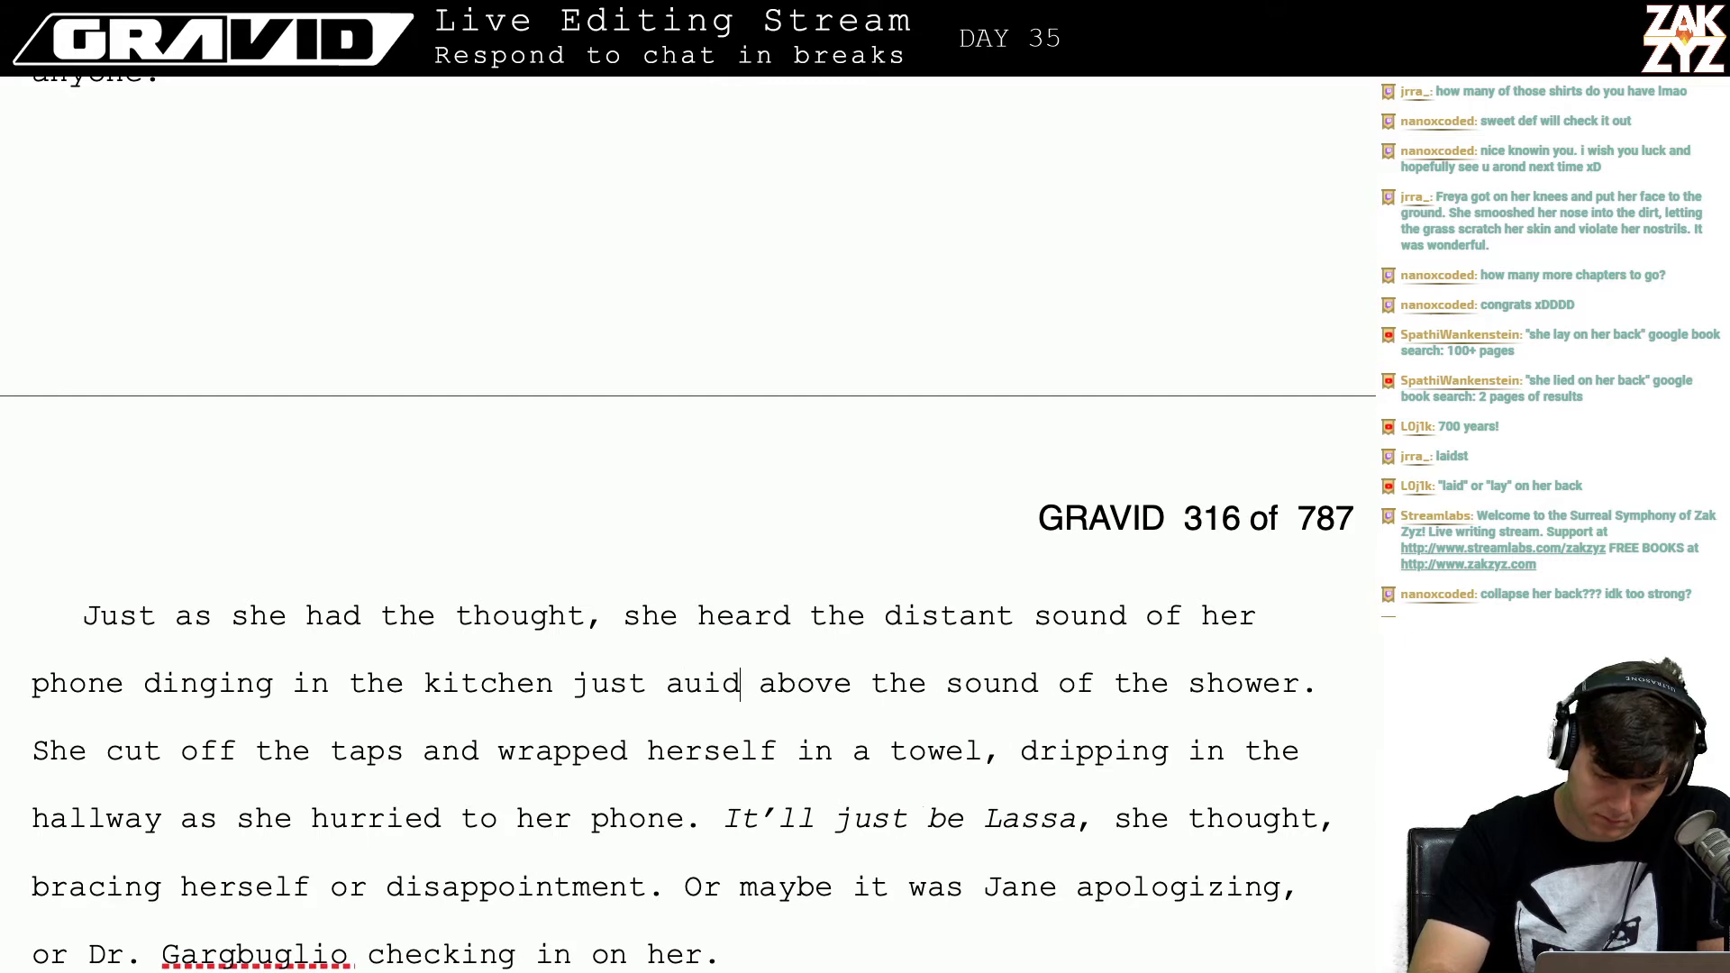
type("ible of")
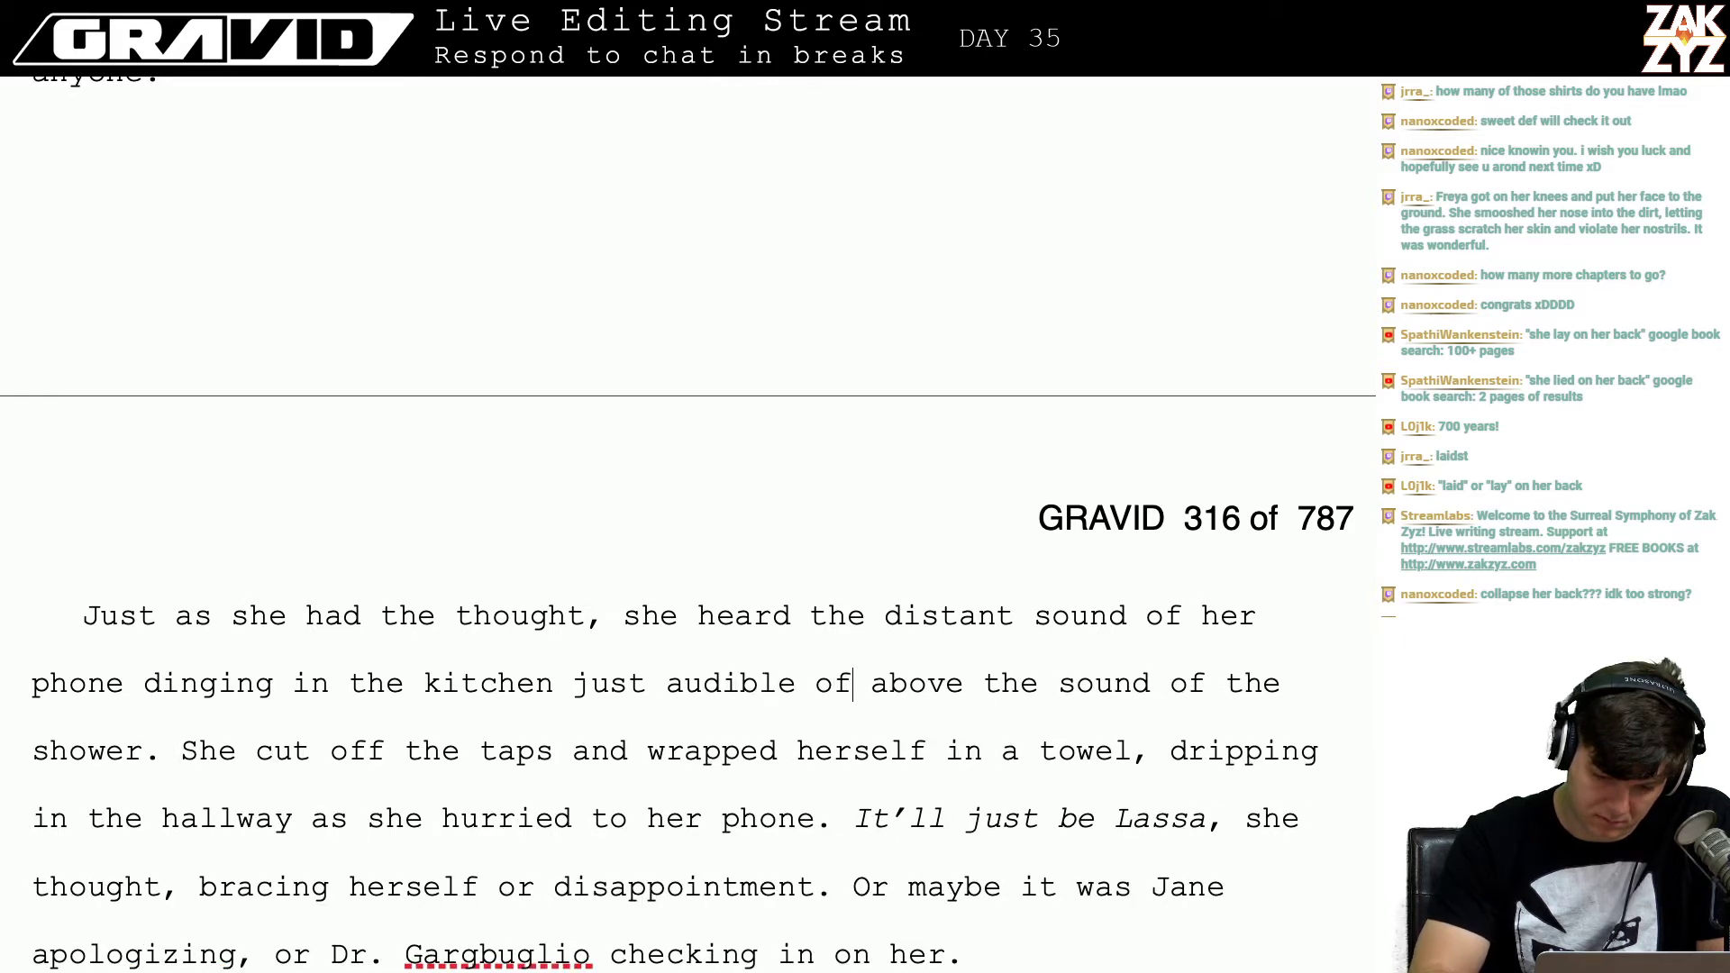
key("BackSpace")
key("BackSpace")
type("aboe")
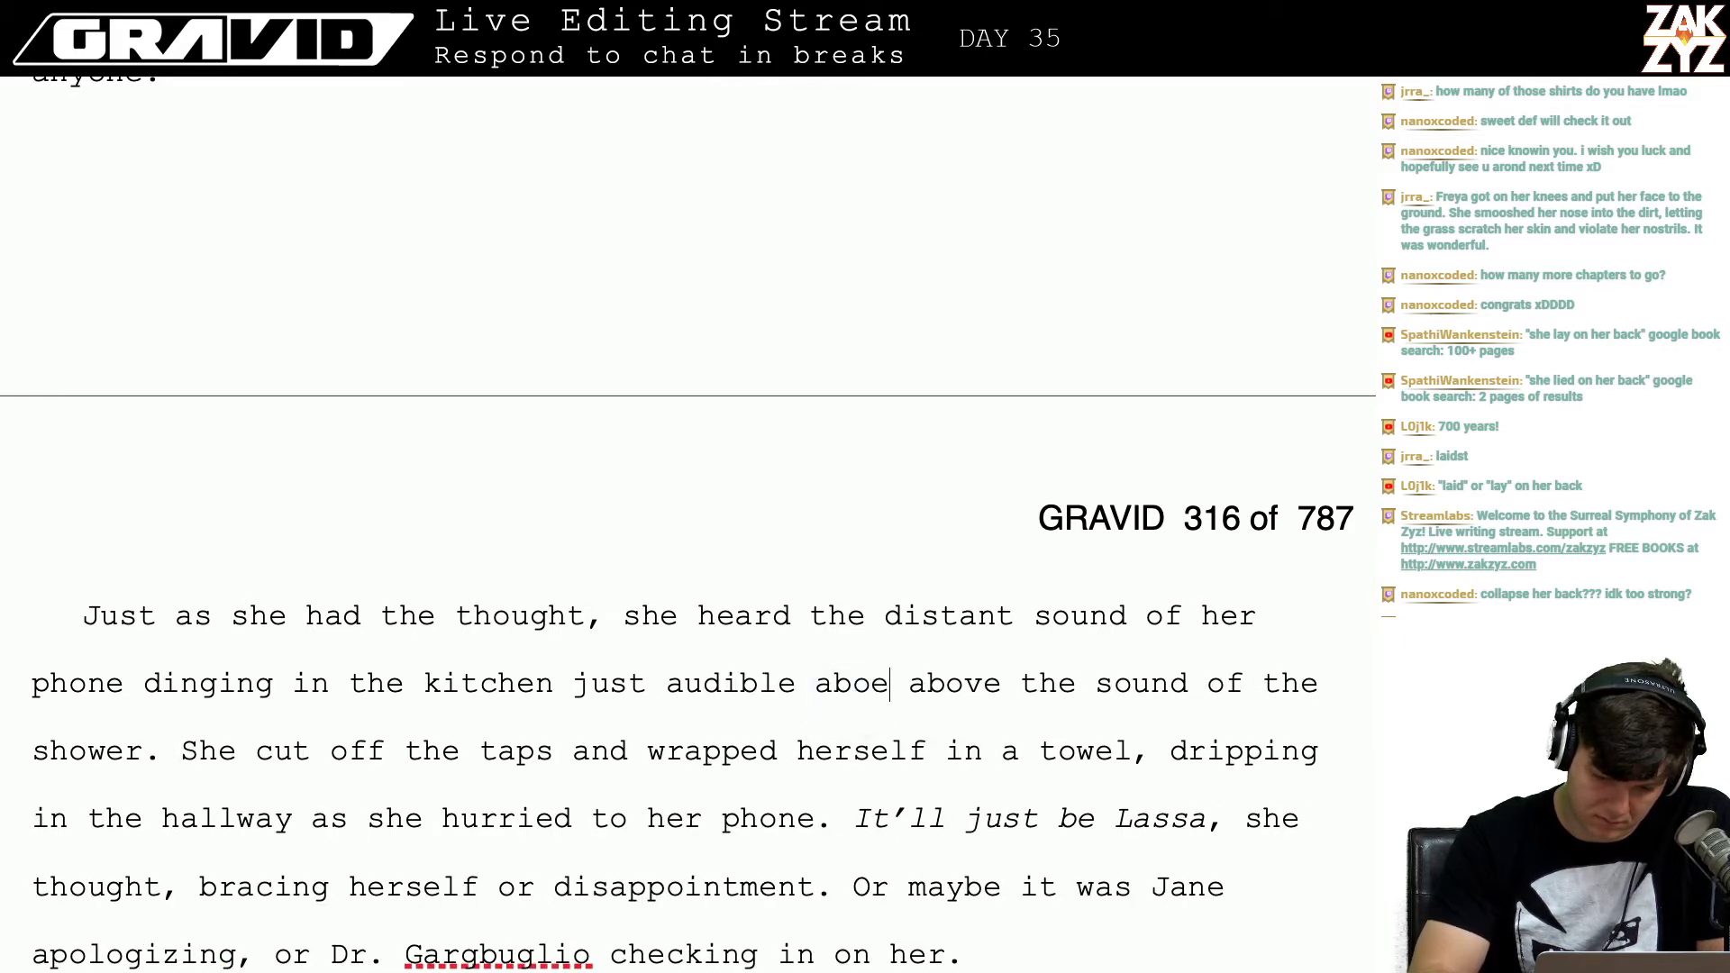
type("e the ")
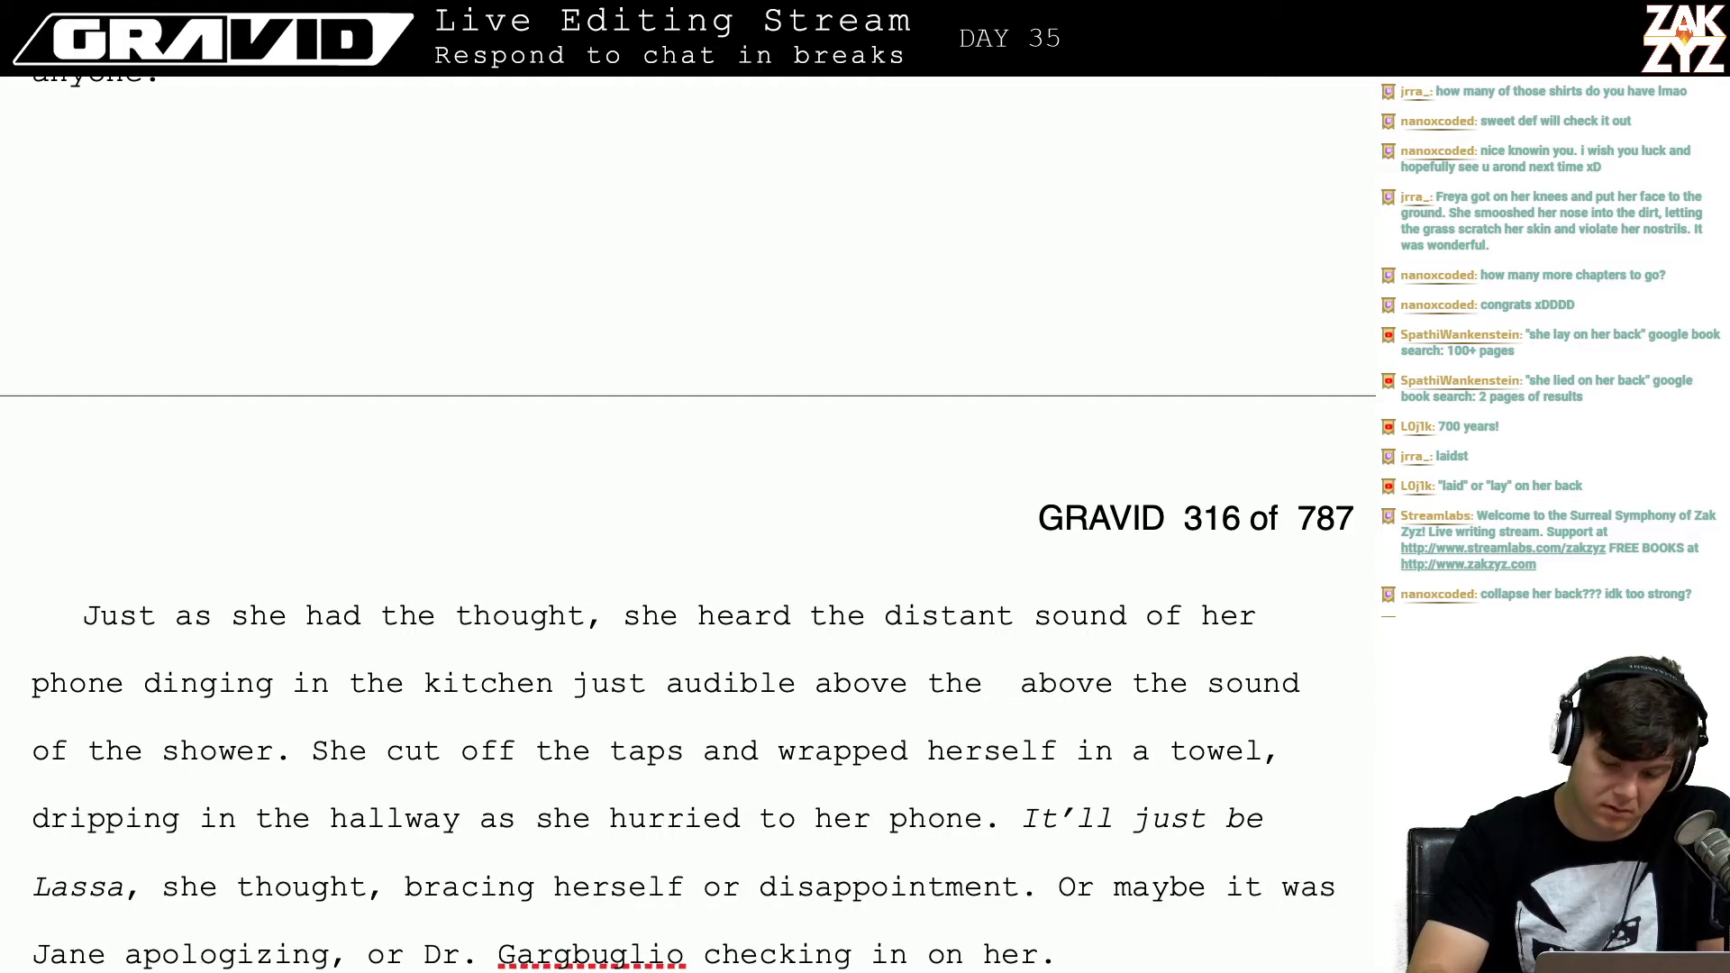
type("roar o")
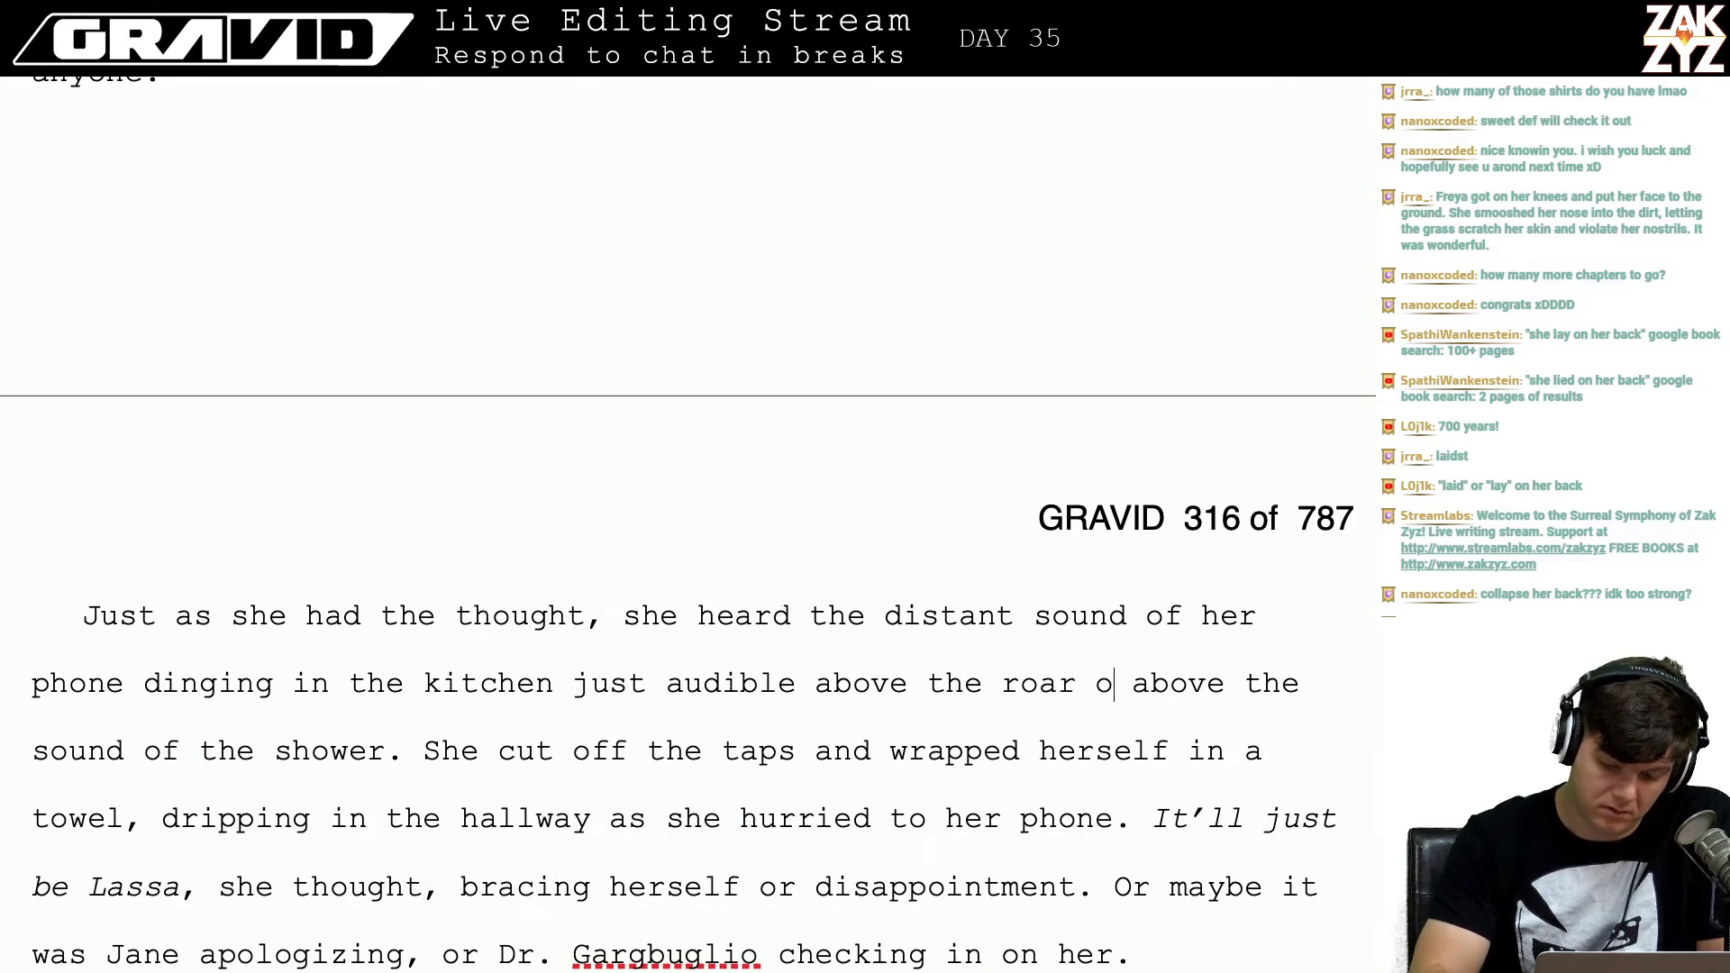
key("BackSpace")
key("BackSpace")
key("BackSpace")
key("BackSpace")
key("BackSpace")
key("BackSpace")
type("ro")
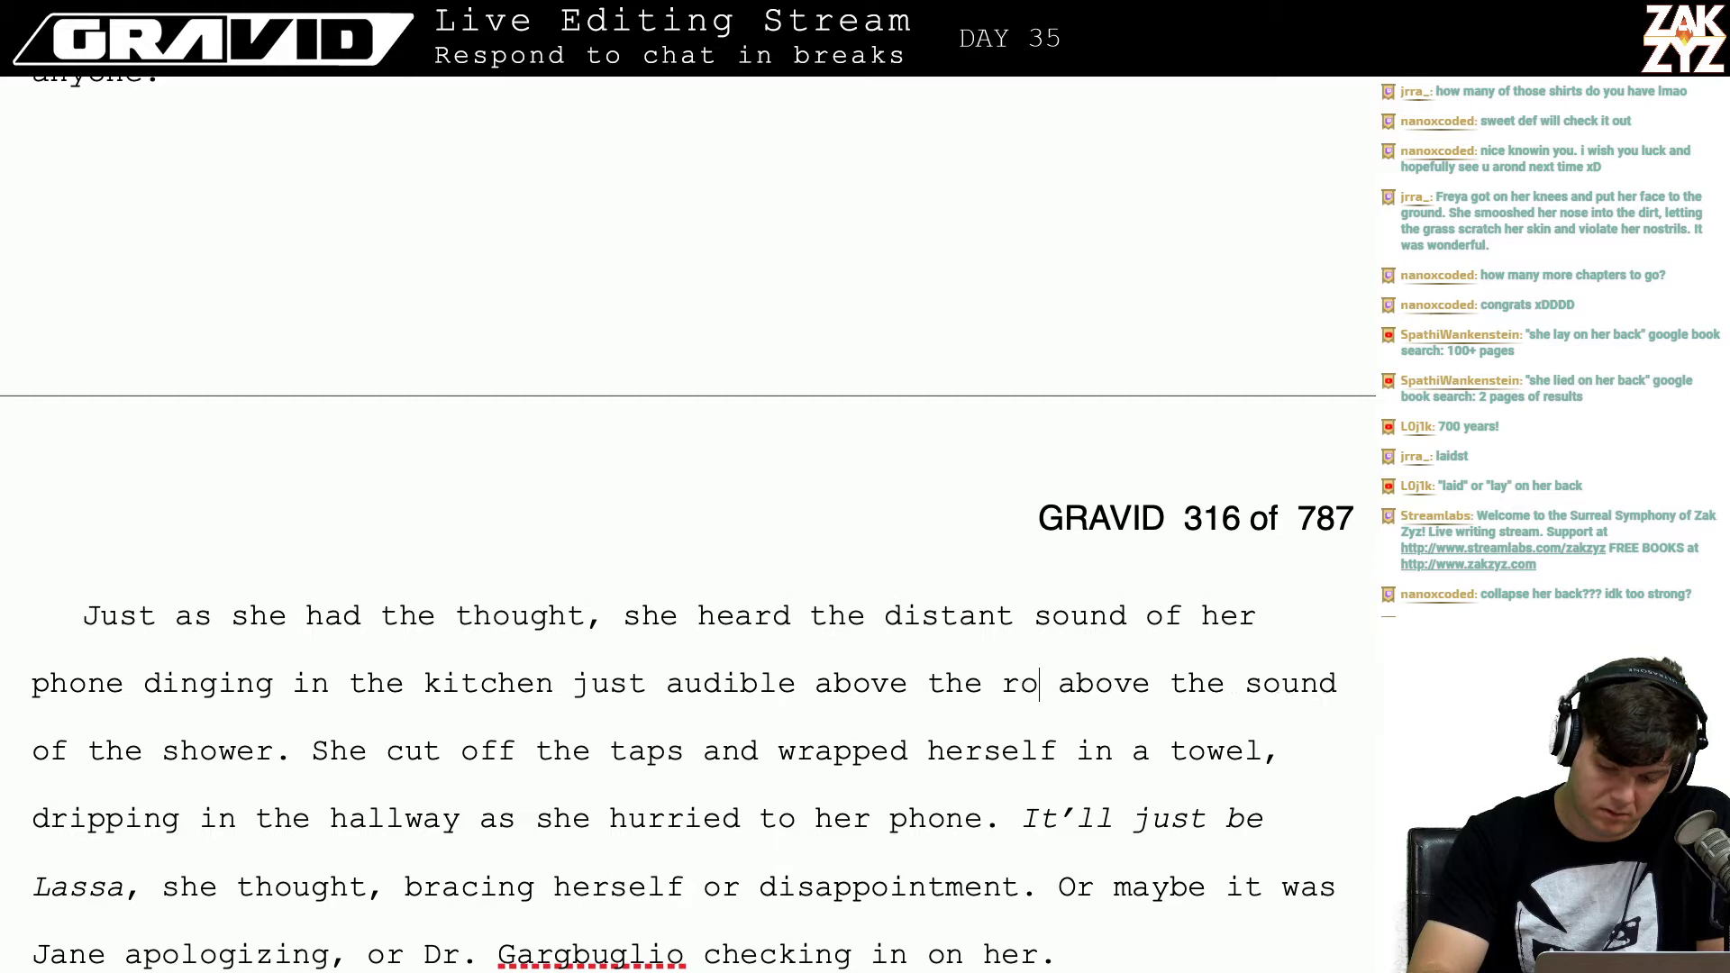
type("ar of the show")
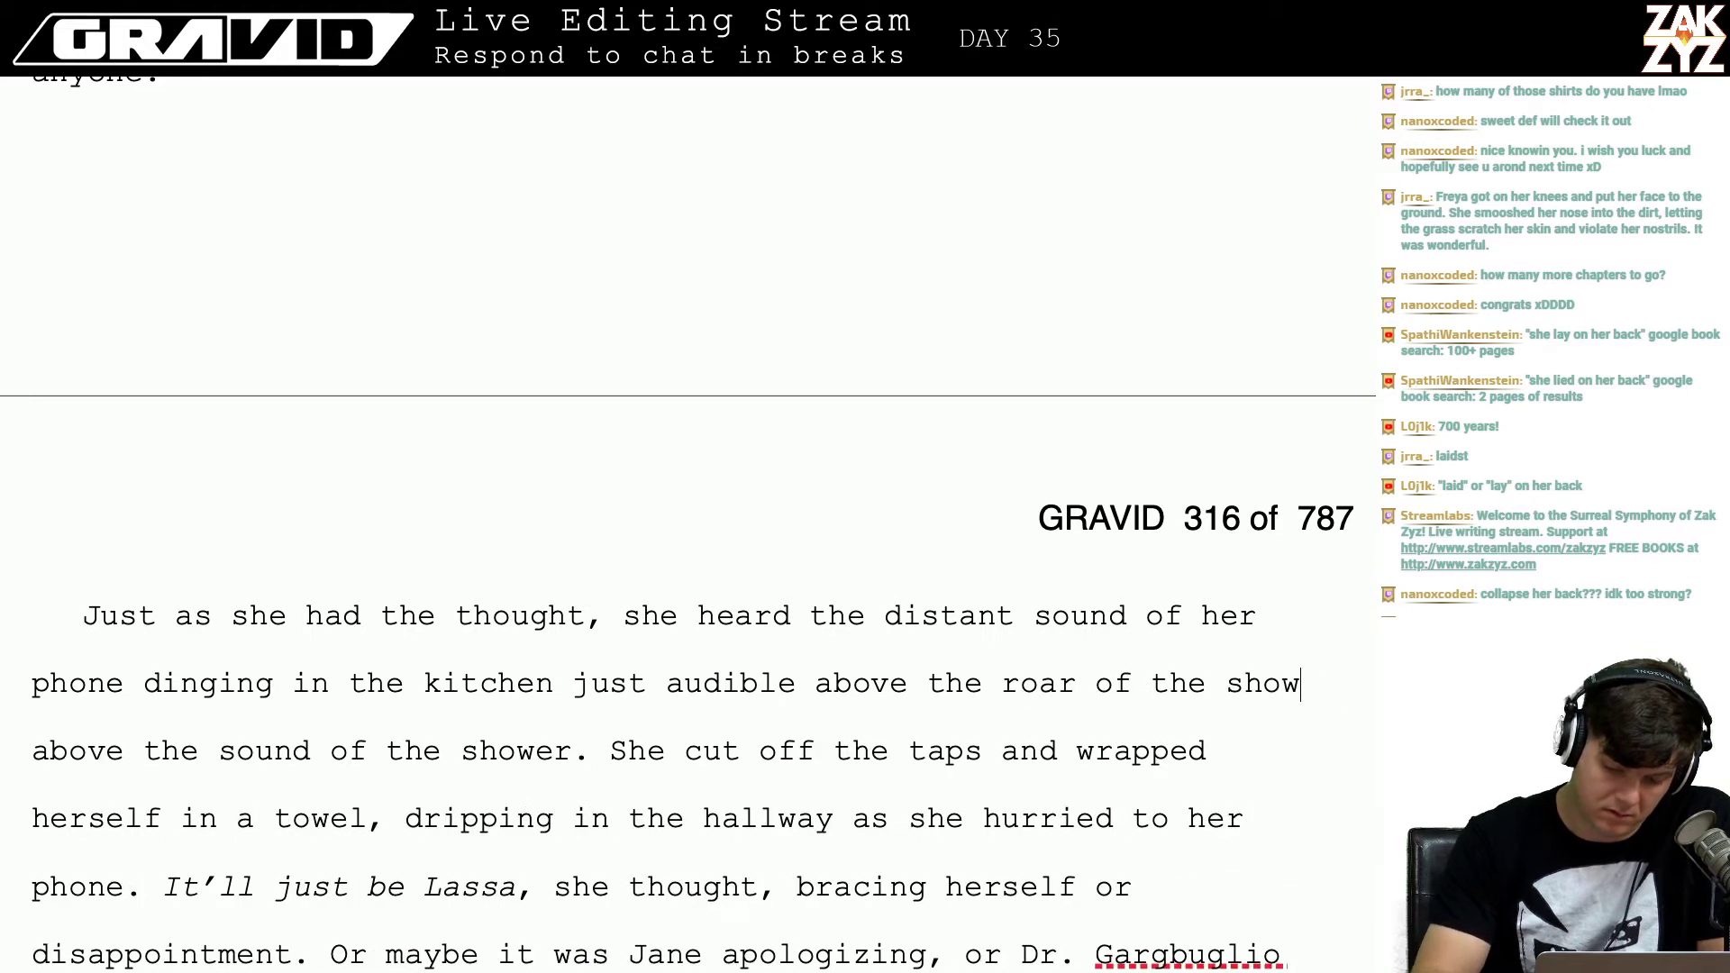
type("er.")
Step: Delete the leftover phrase "above the sound of the shower." so that "She cut off the taps" directly follows "roar of the shower."
key("shift+Down")
key("shift+Up")
key("shift+Right")
key("shift+Right")
key("shift+Right")
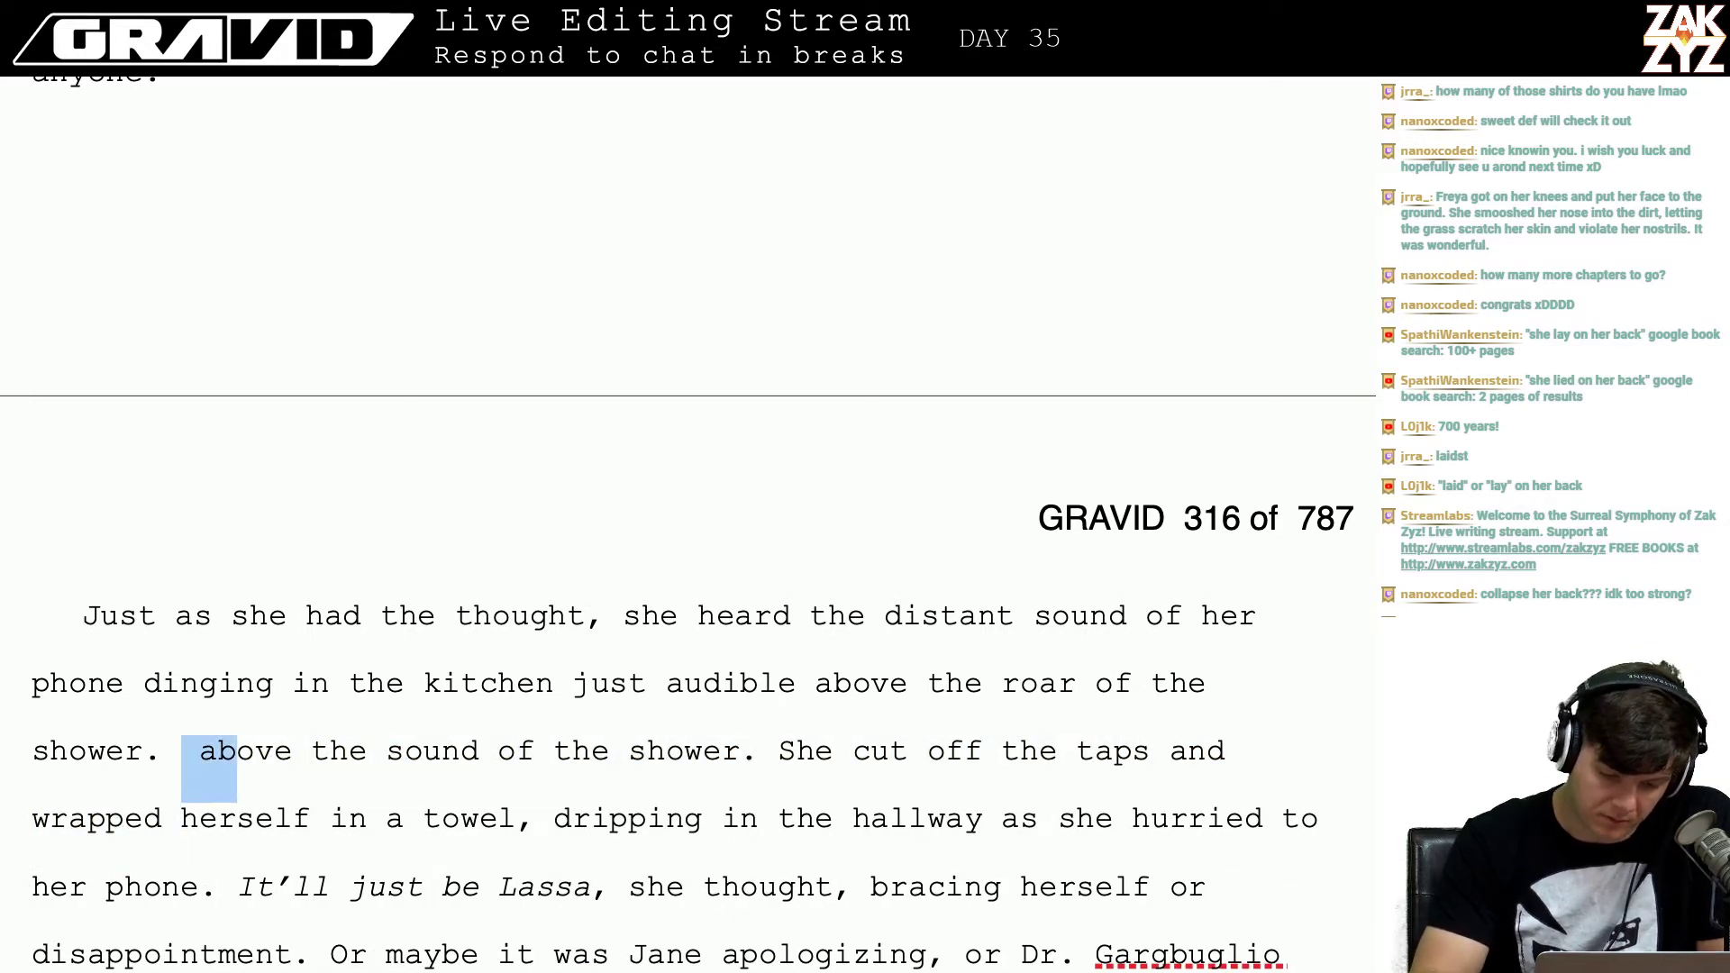
key("shift+Right")
key("shift+Right")
key("shift+Right")
key("shift+Right")
key("shift+Right")
key("shift+Right")
key("shift+Right")
key("shift+Right")
key("shift+Right")
key("shift+Right")
key("shift+Right")
key("shift+Right")
key("shift+Right")
key("shift+Right")
key("shift+Right")
key("shift+Right")
key("shift+Right")
key("shift+Right")
key("shift+Right")
key("shift+Right")
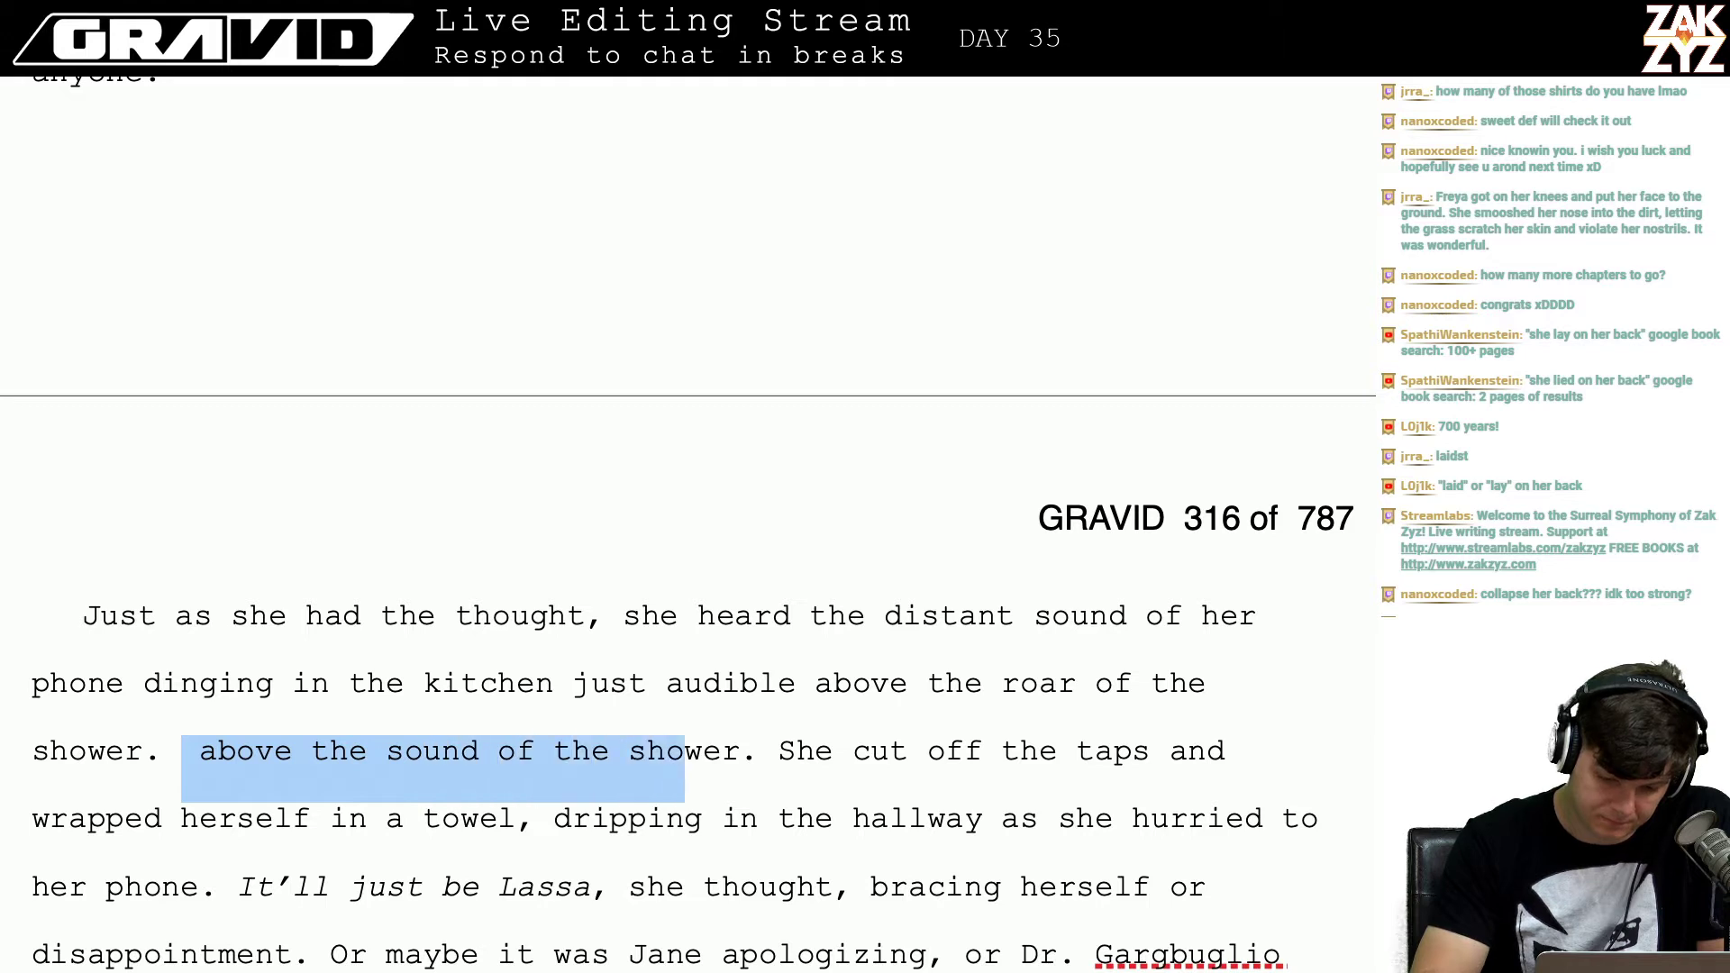
key("shift+Right")
key("shift+Right")
key("shift+Right")
key("shift+Right")
key("shift+Right")
key("BackSpace")
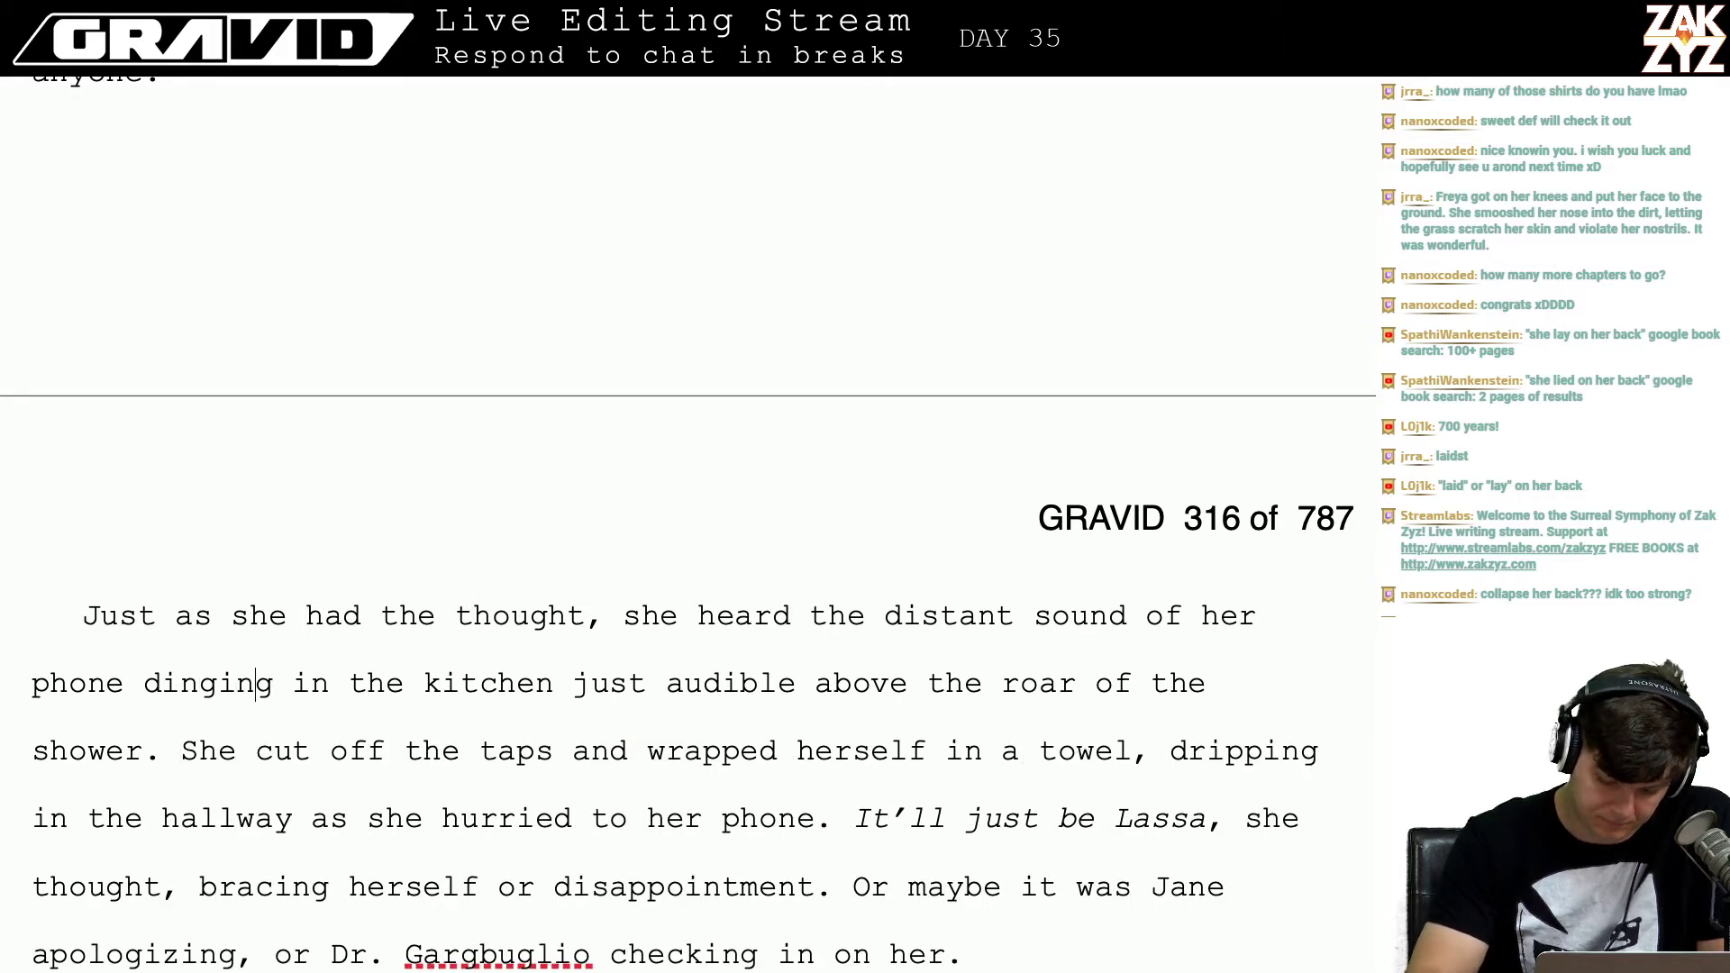
Step: Insert ", barely audible above the" after "phone dinging" and separate the old continuation "in the kitchen" with a blank line
type(", barely aud")
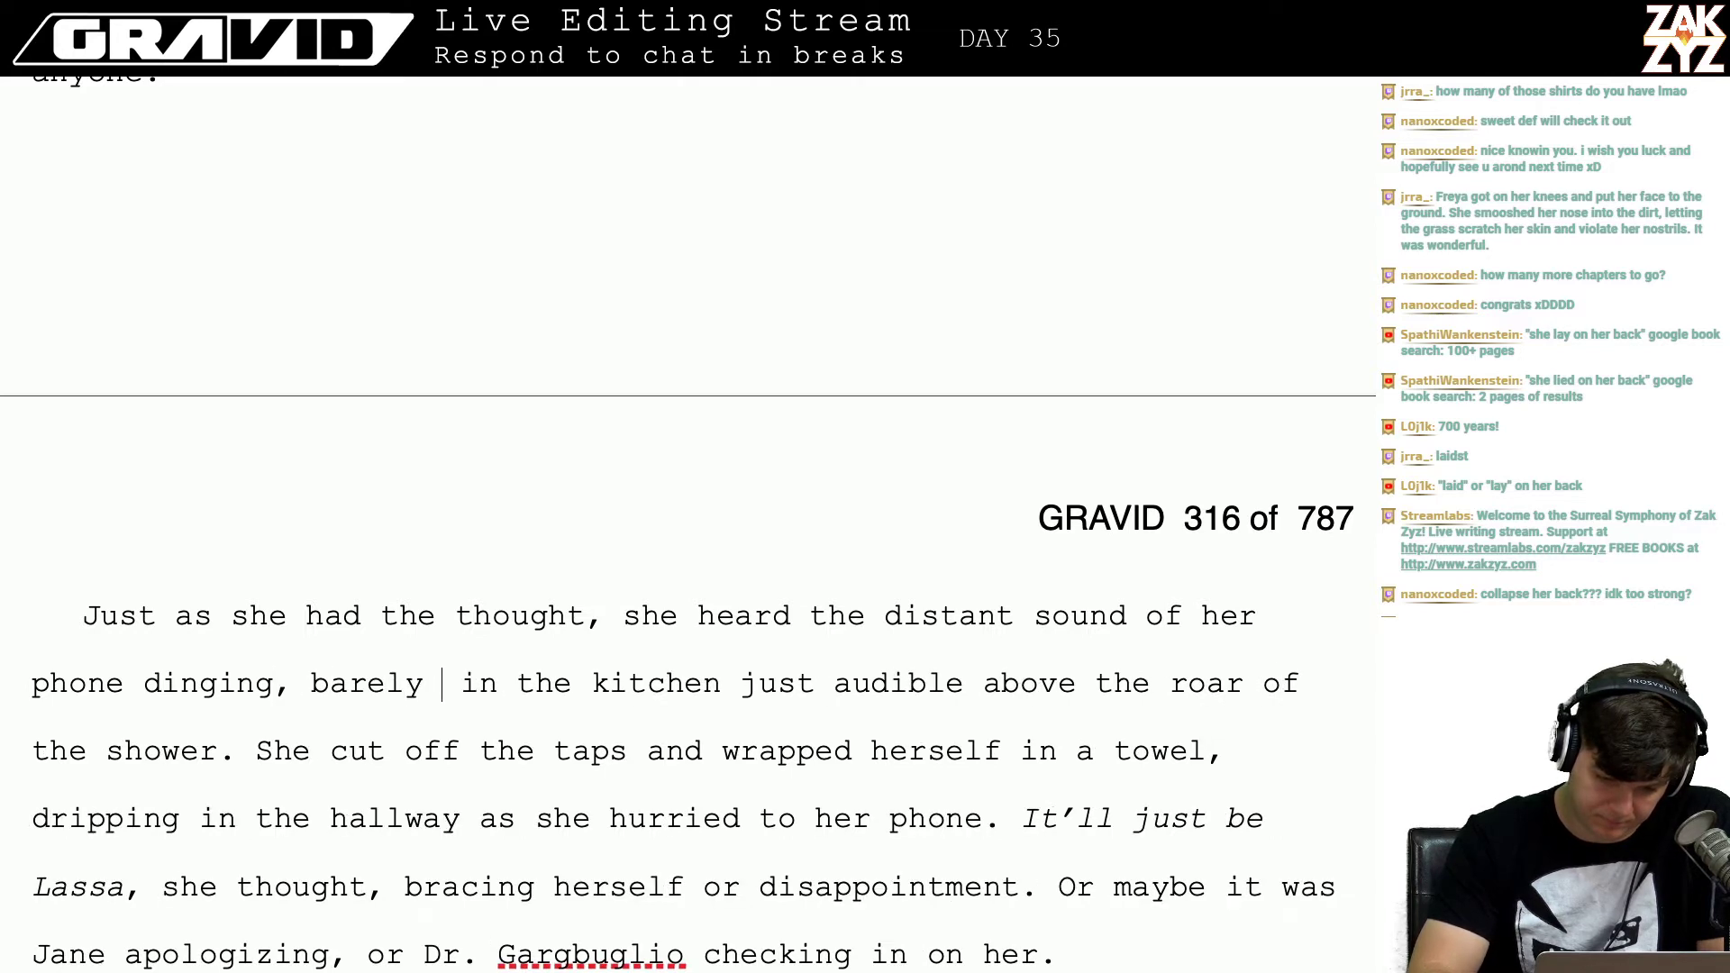
type("ible a")
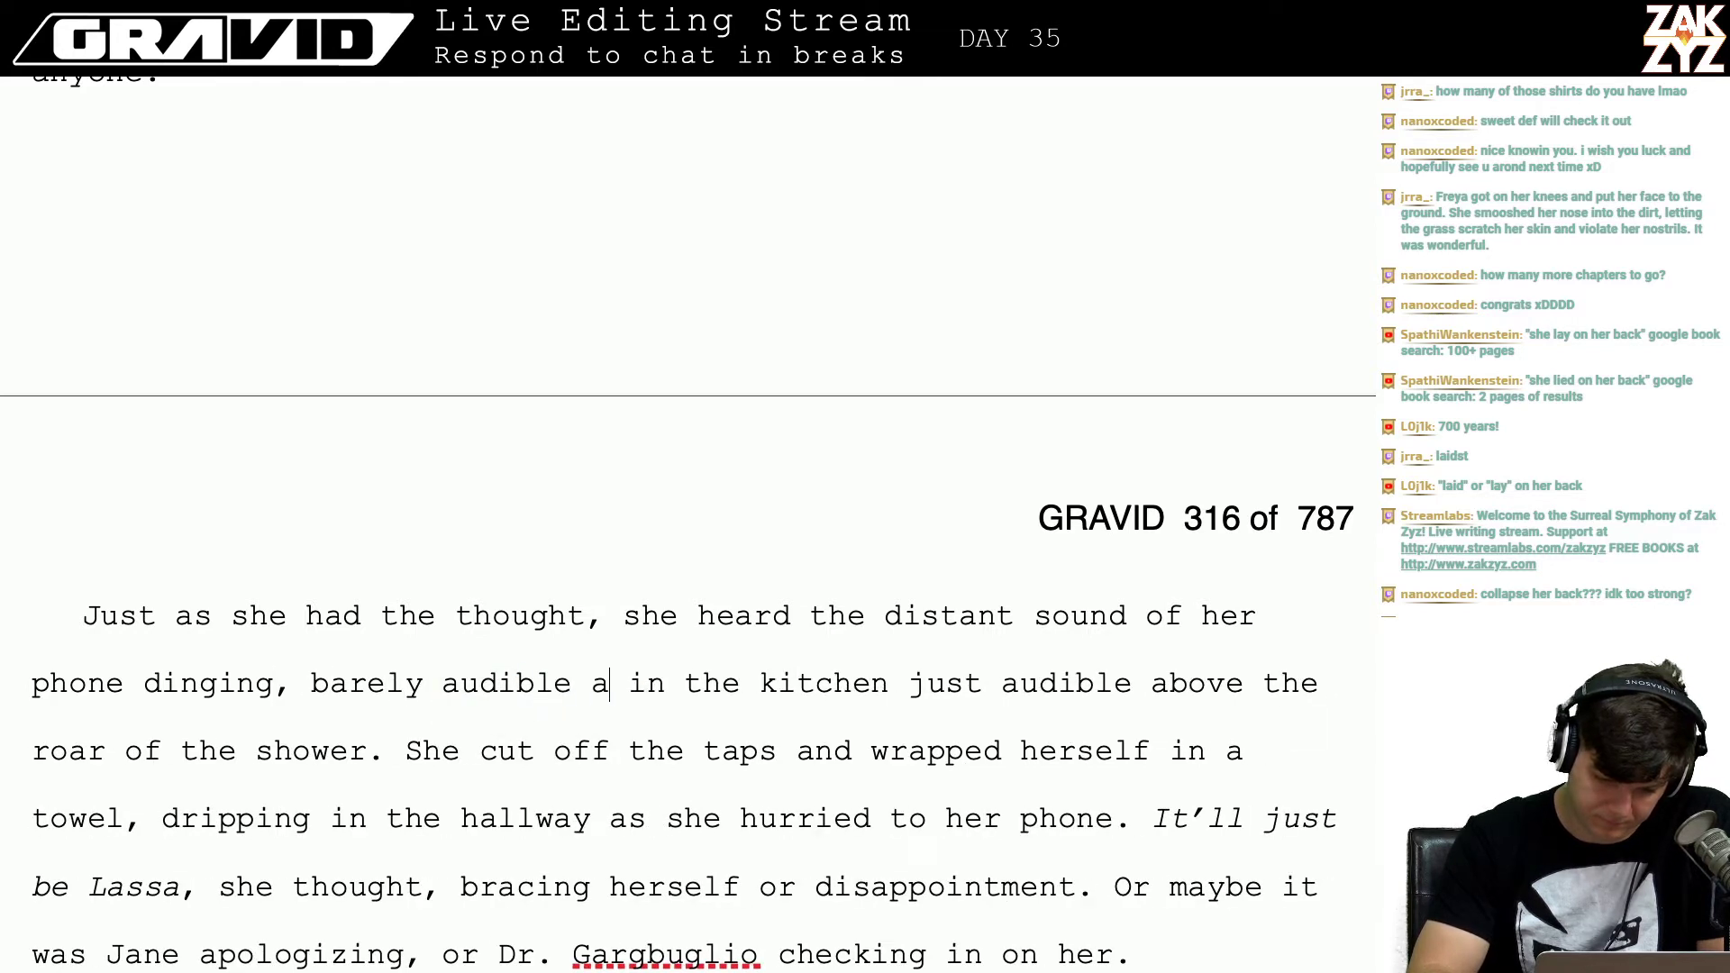
type("bove the")
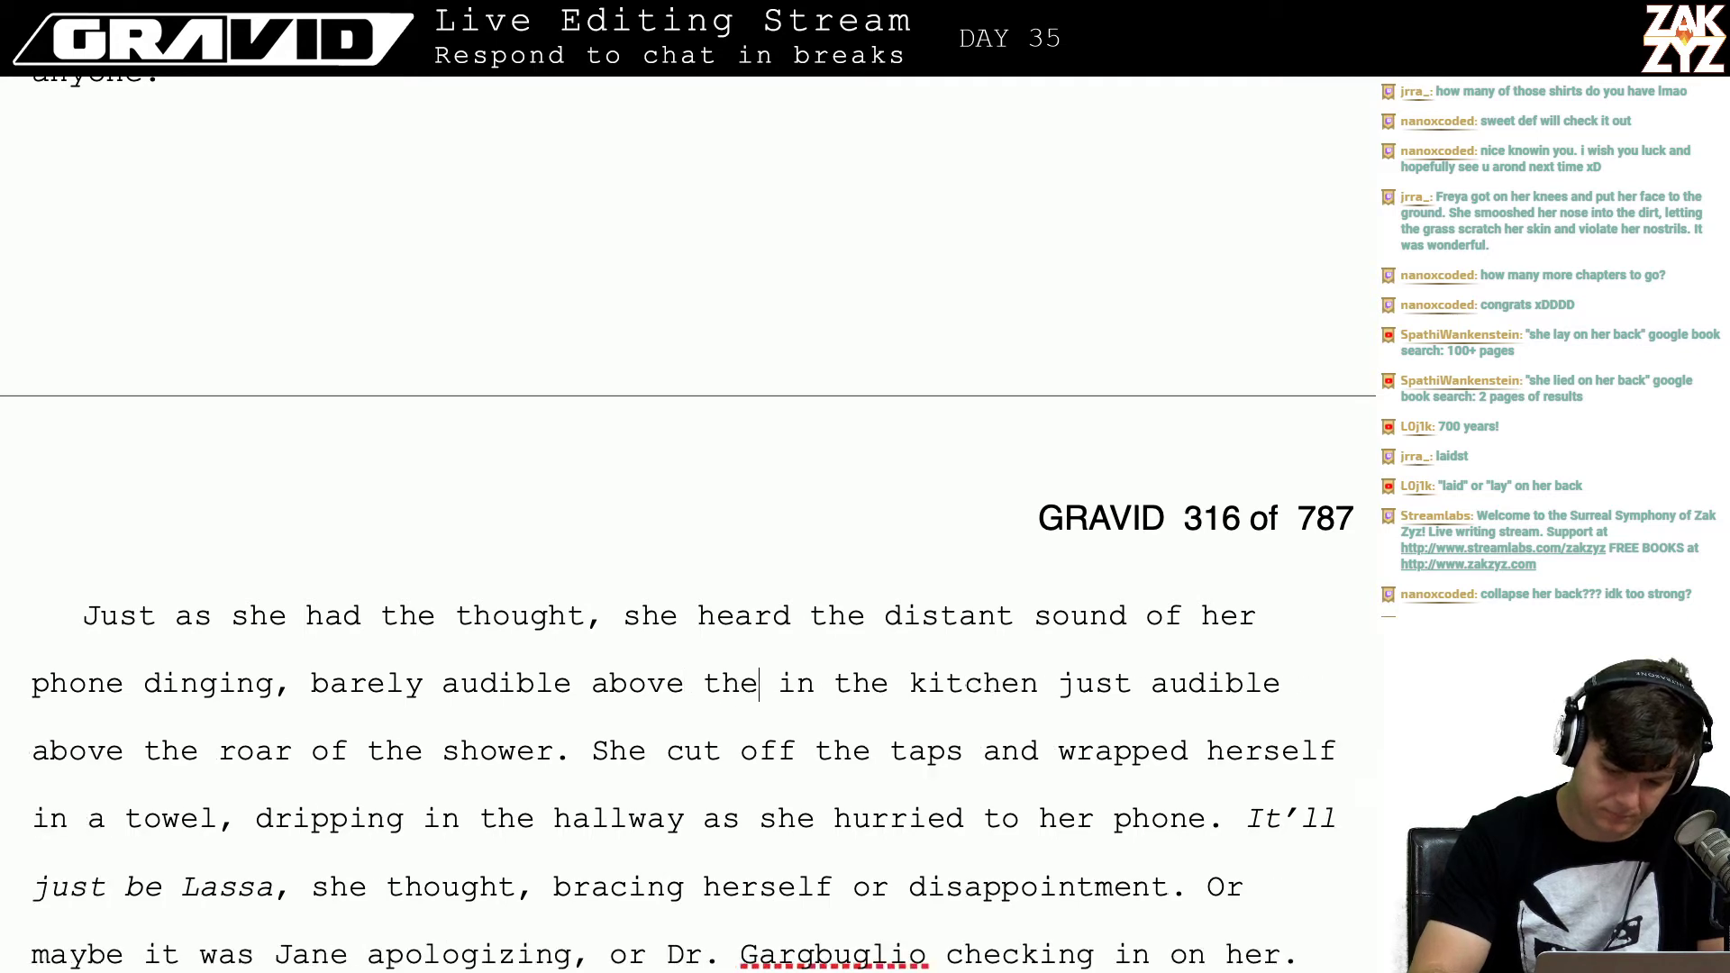
key("Return")
key("Return")
Step: Switch to the Merriam-Webster page in the browser, look up "patter" in its thesaurus and read the noun and verb synonyms
key("super+Tab")
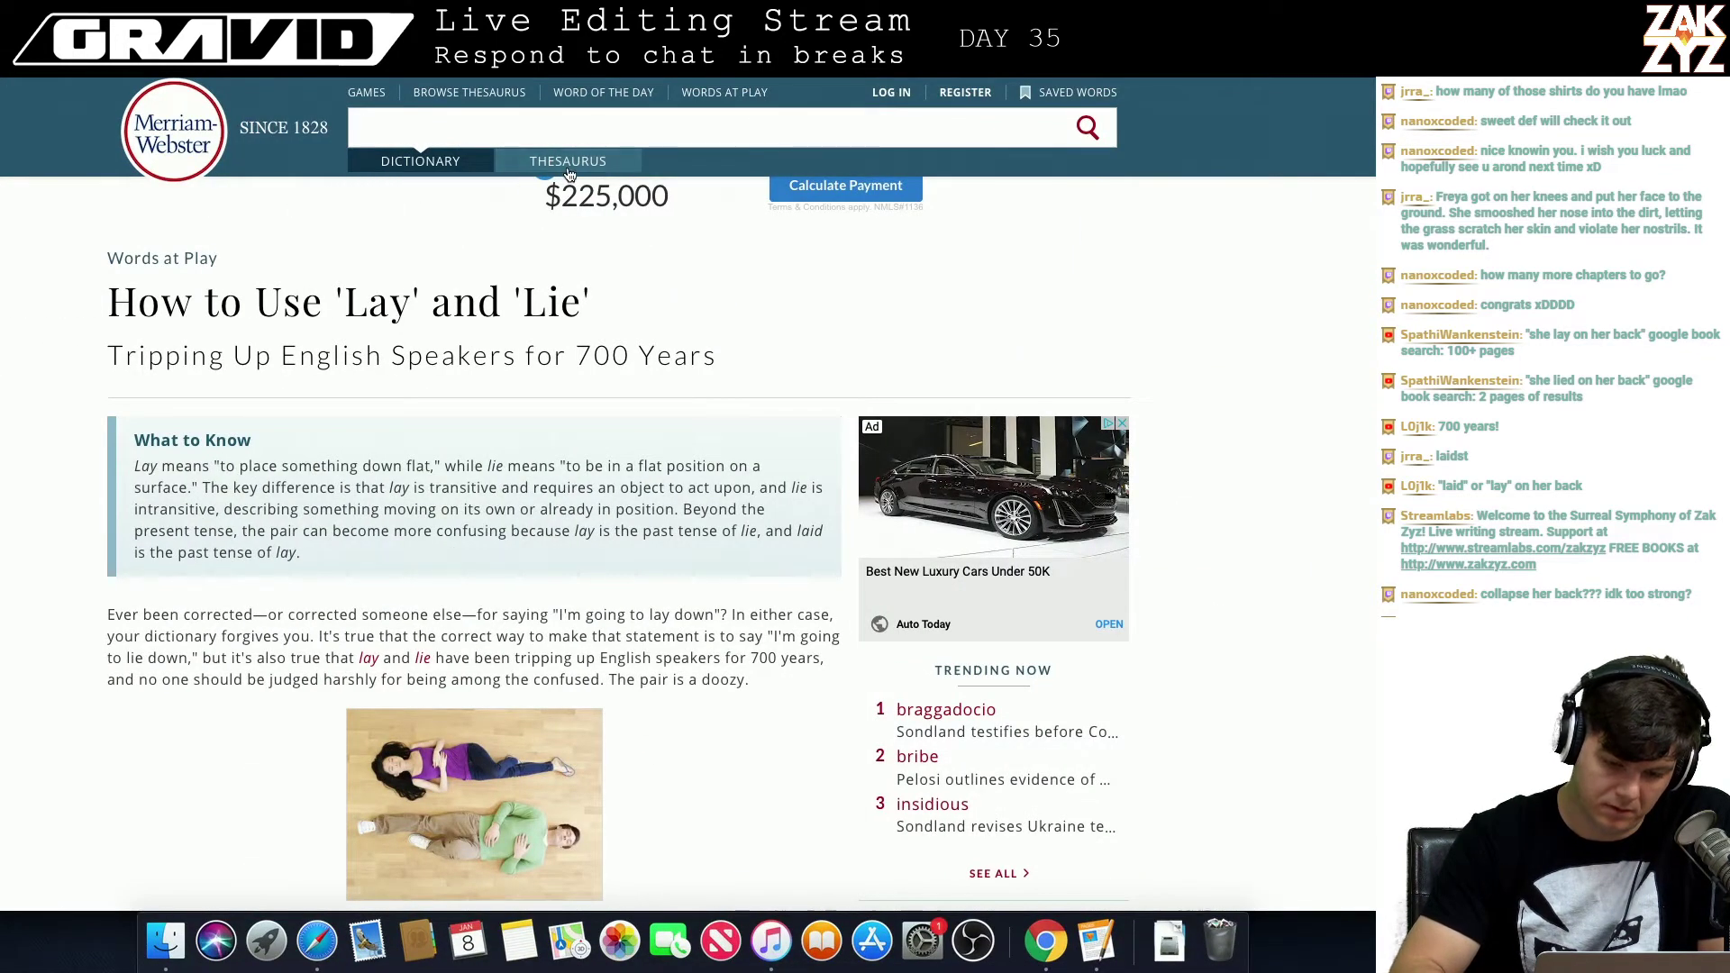
left_click(586, 160)
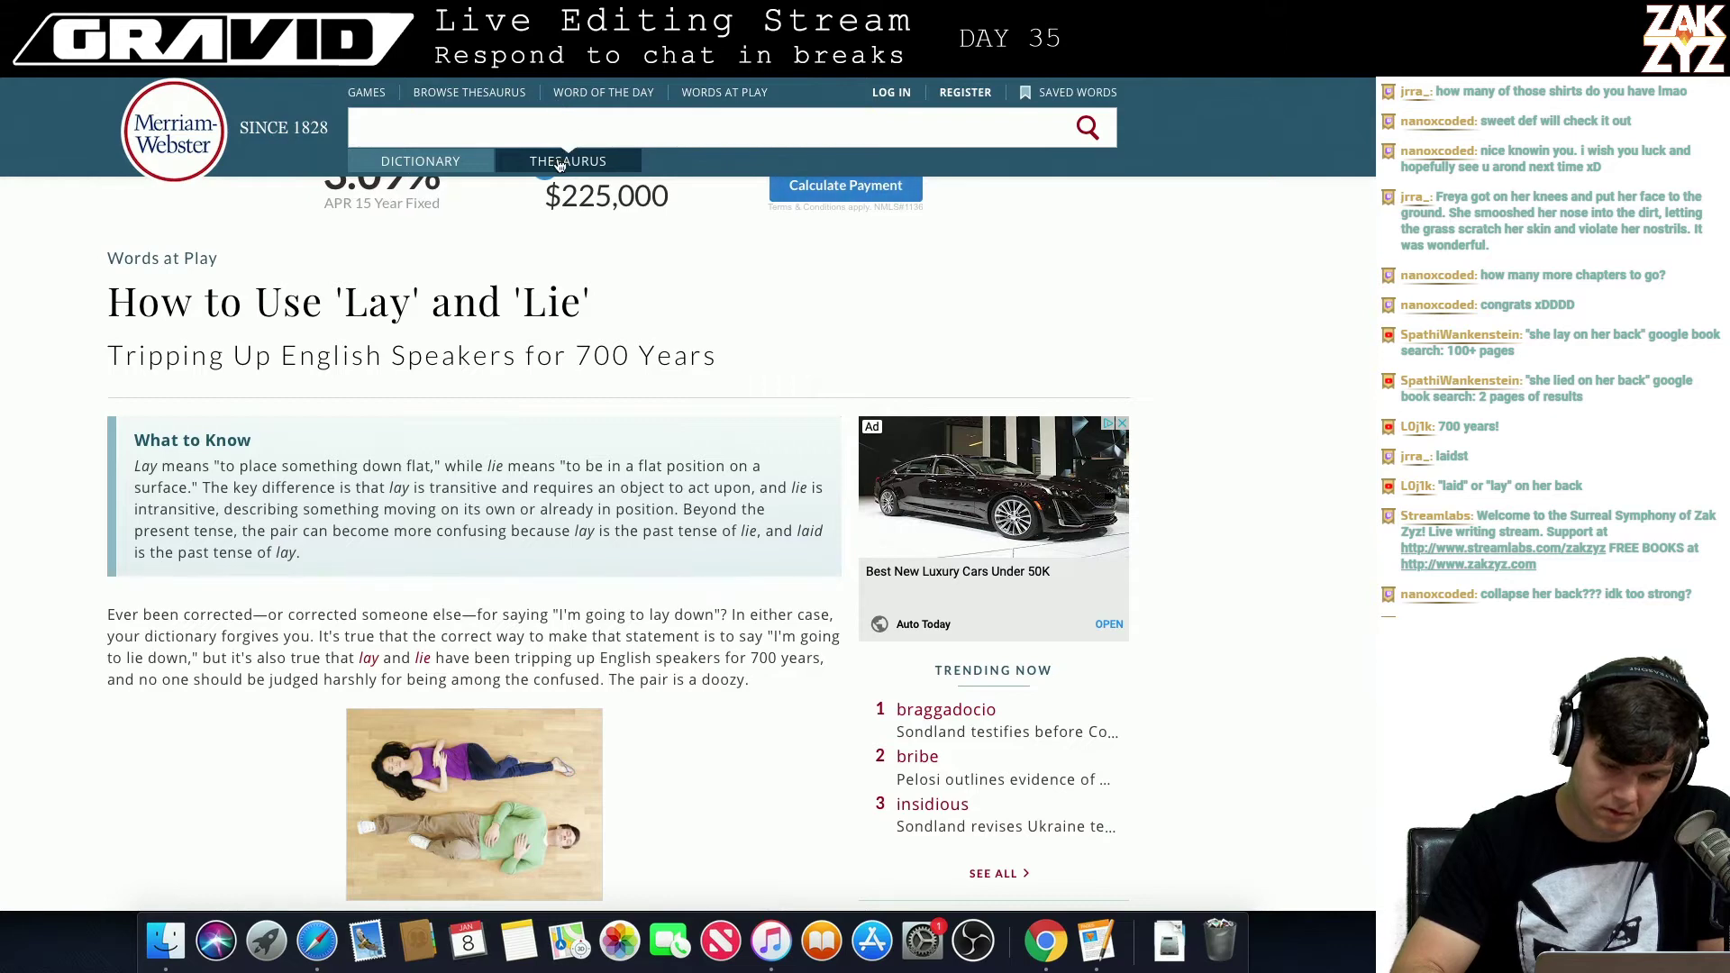
left_click(568, 127)
type("patter")
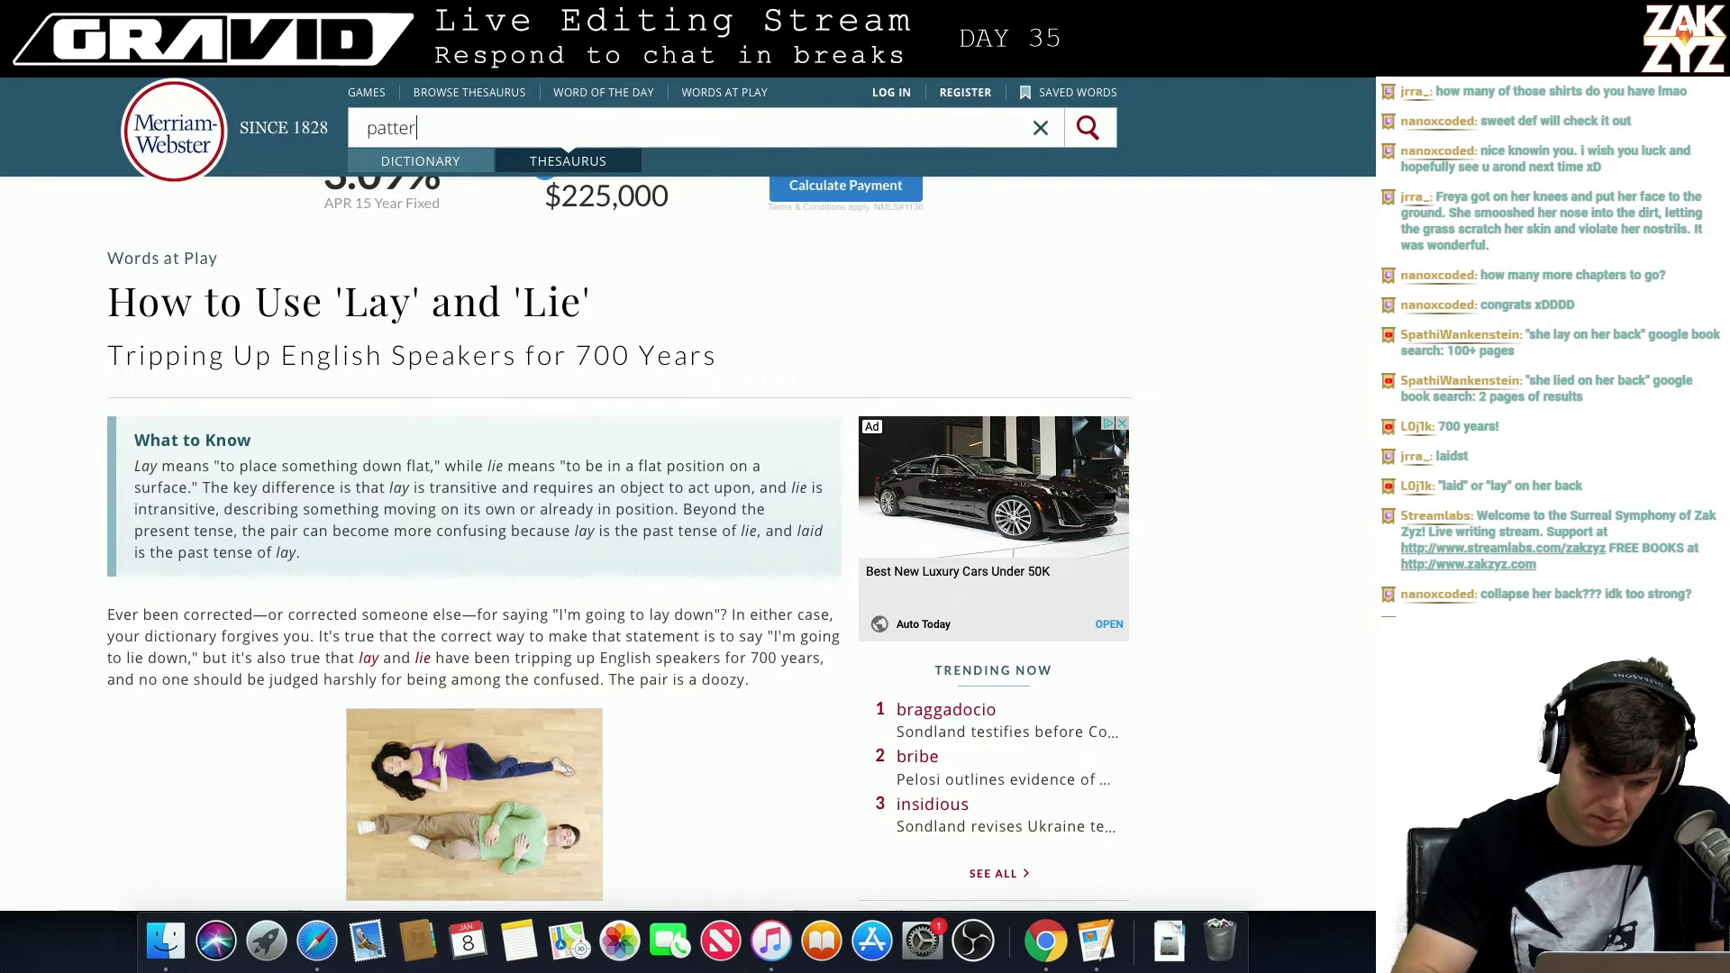
key("Return")
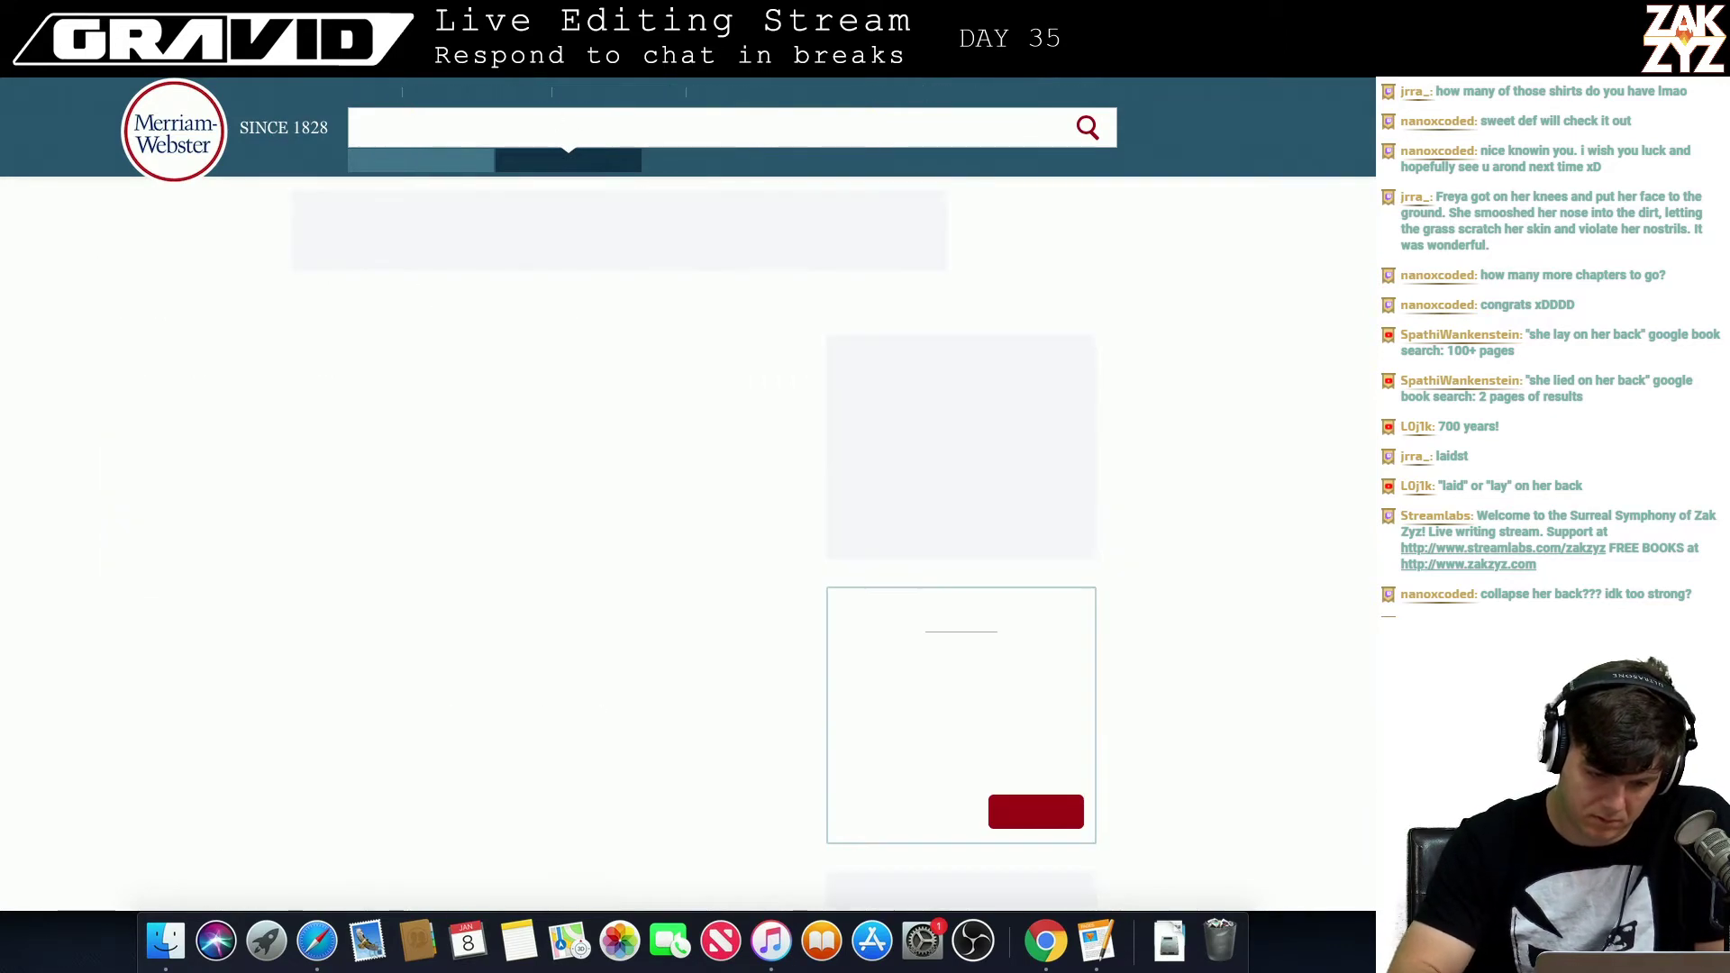
scroll(291, 328, "down", 5)
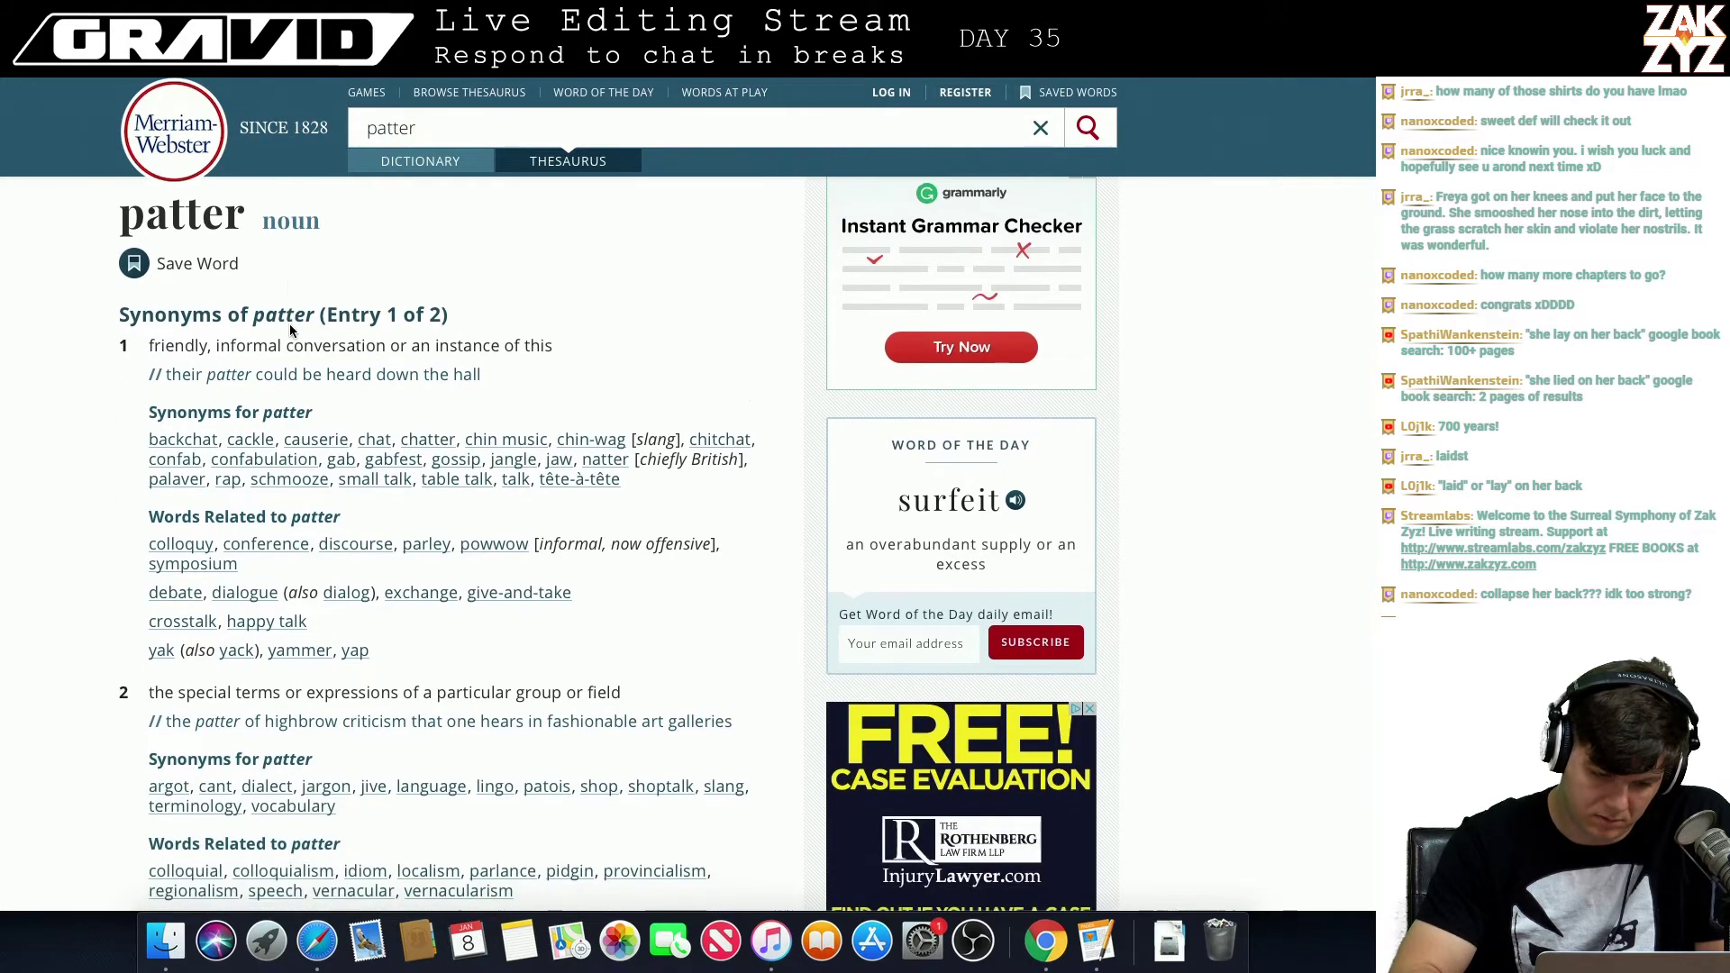
scroll(290, 327, "down", 4)
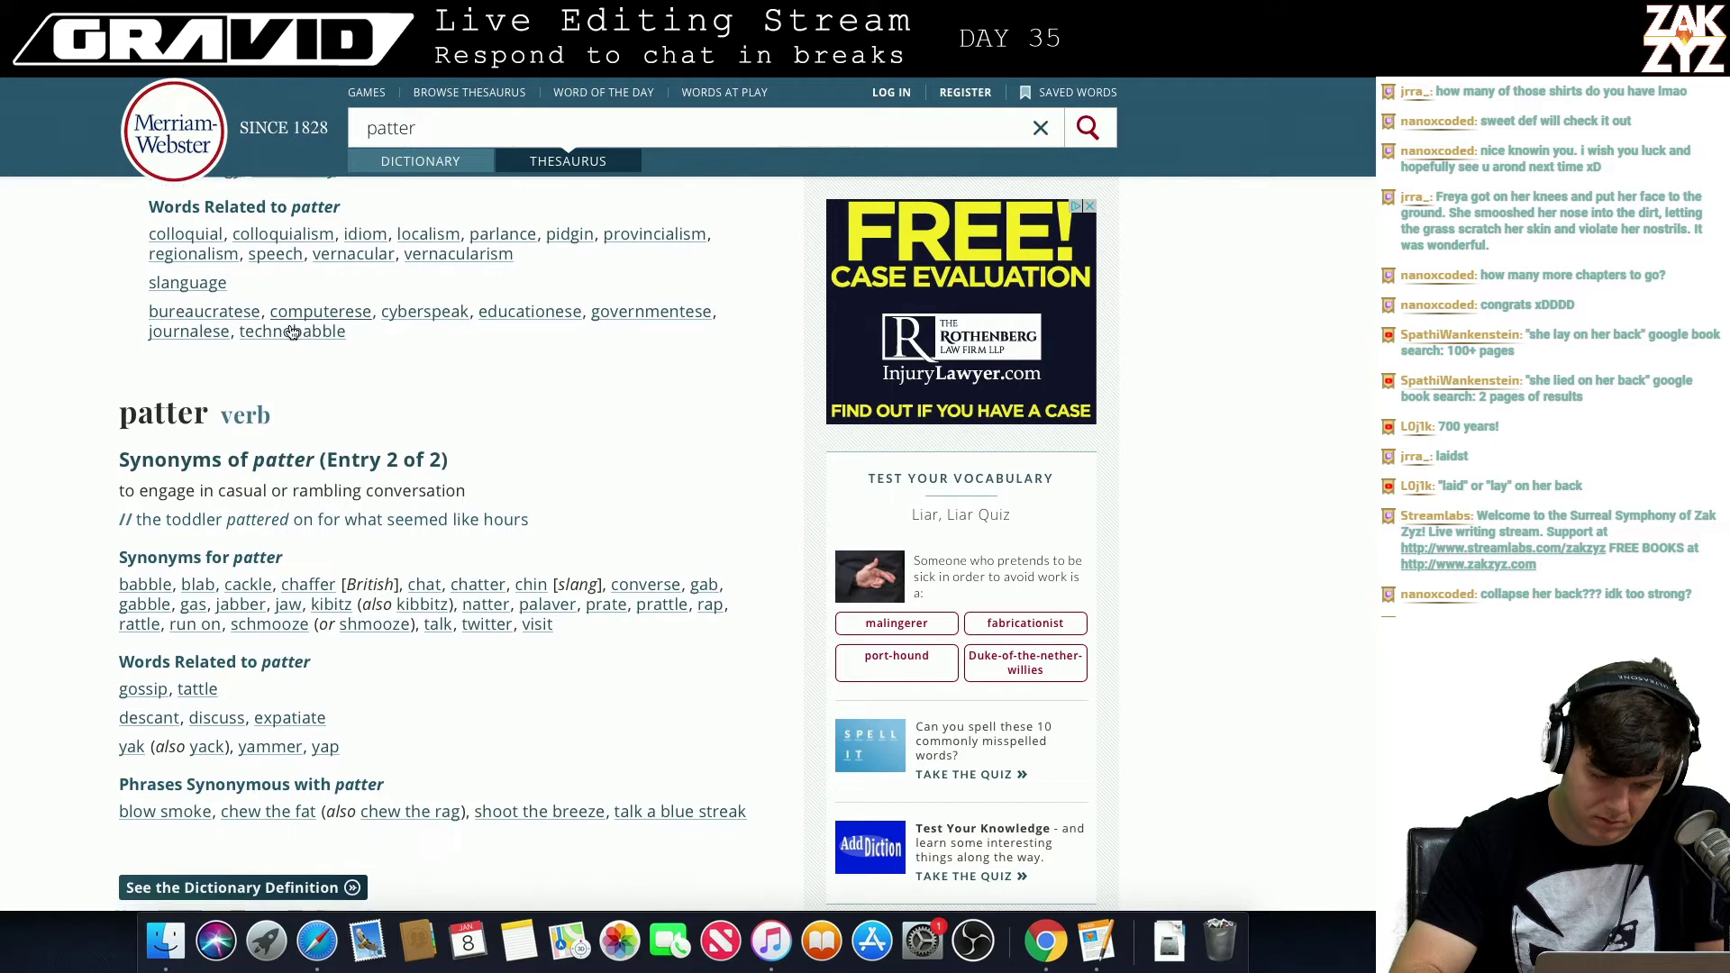
scroll(290, 332, "down", 1)
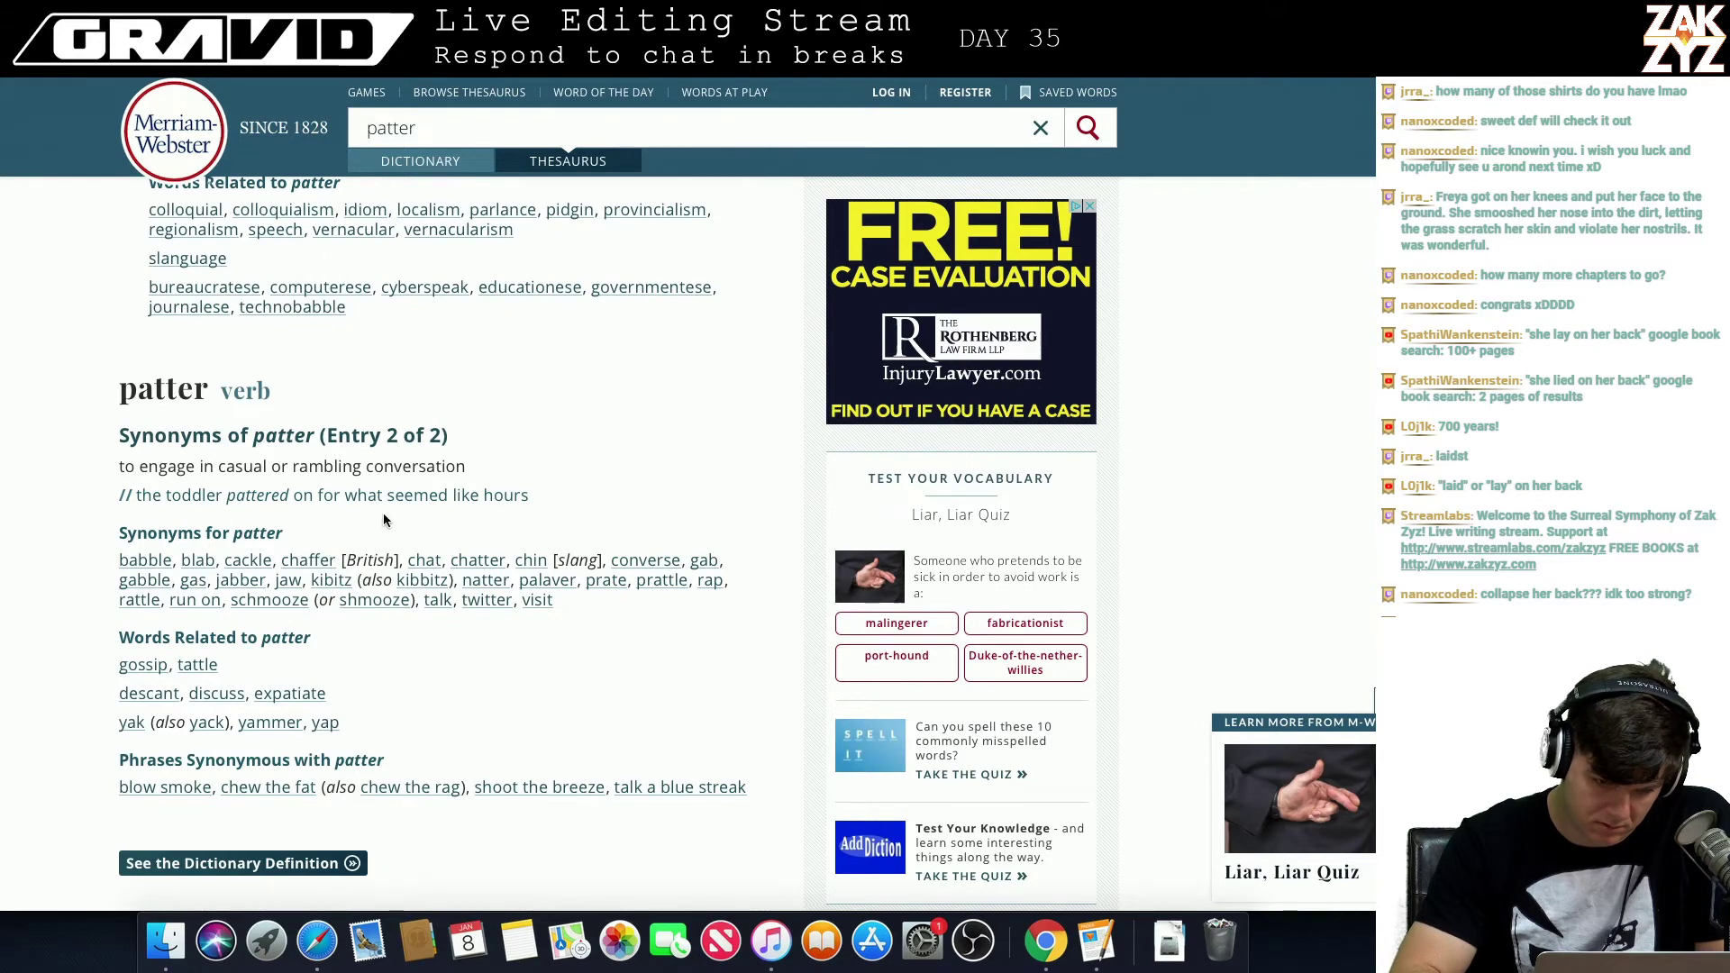
scroll(385, 520, "up", 6)
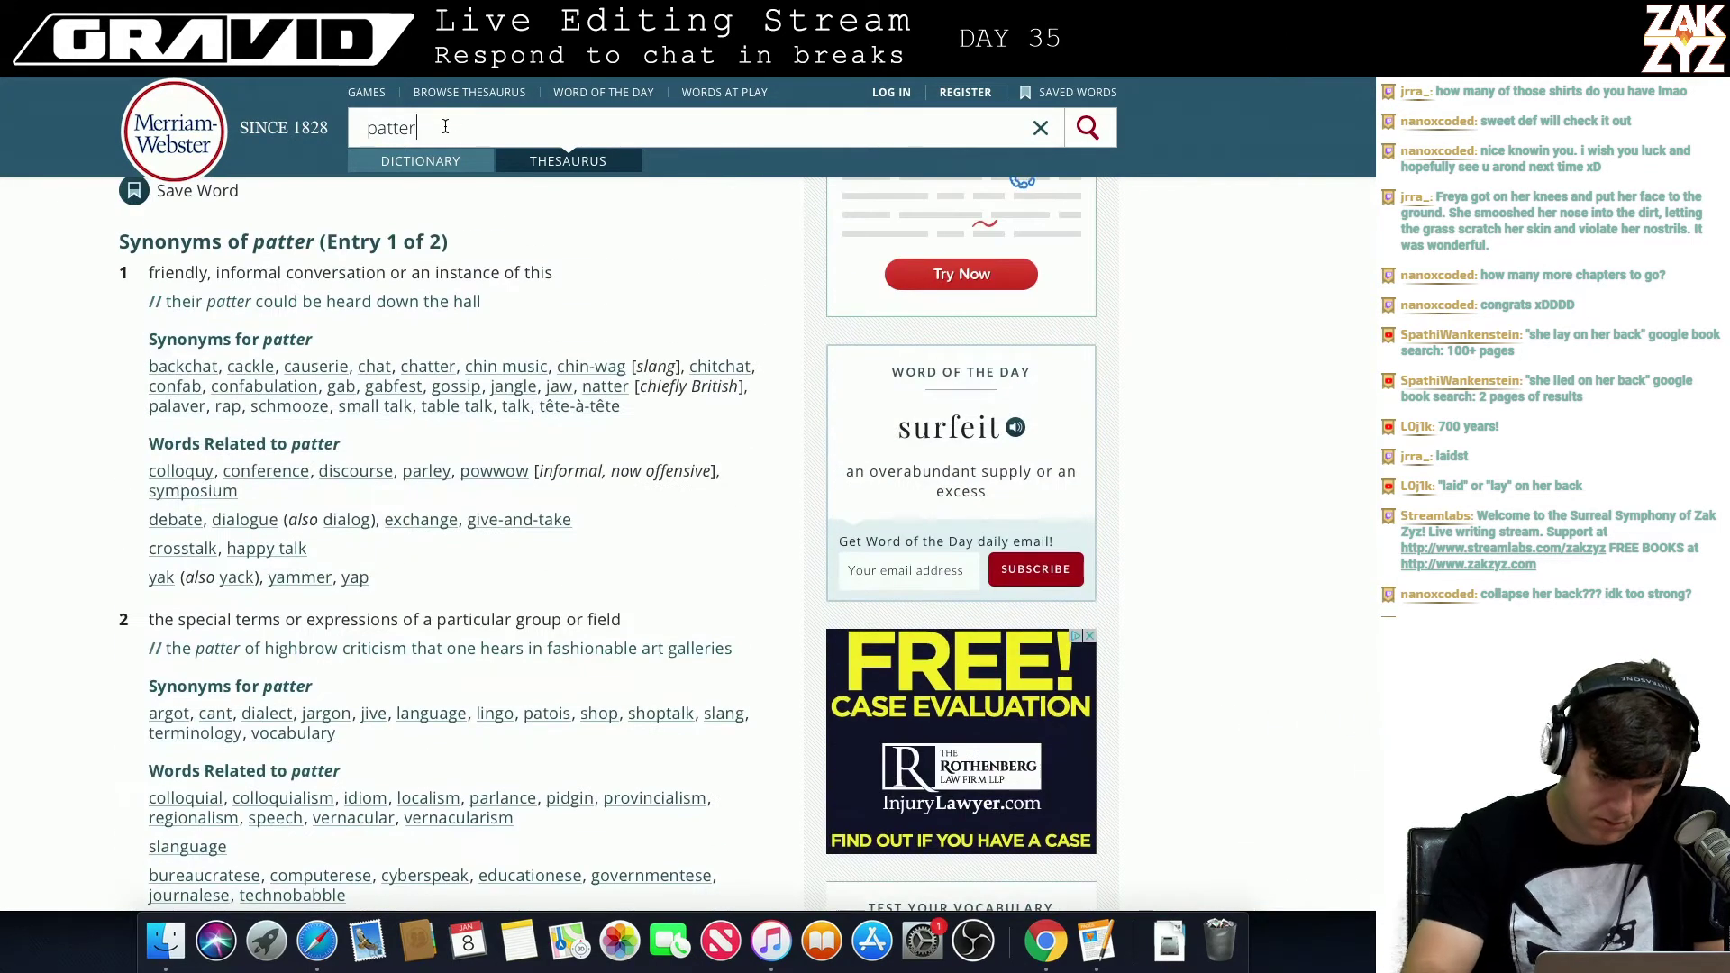
Step: Look up "rainfall" in the Merriam-Webster thesaurus and examine its synonyms, related words and near antonyms
key("BackSpace")
key("BackSpace")
key("BackSpace")
key("BackSpace")
key("BackSpace")
key("BackSpace")
type("rainfall")
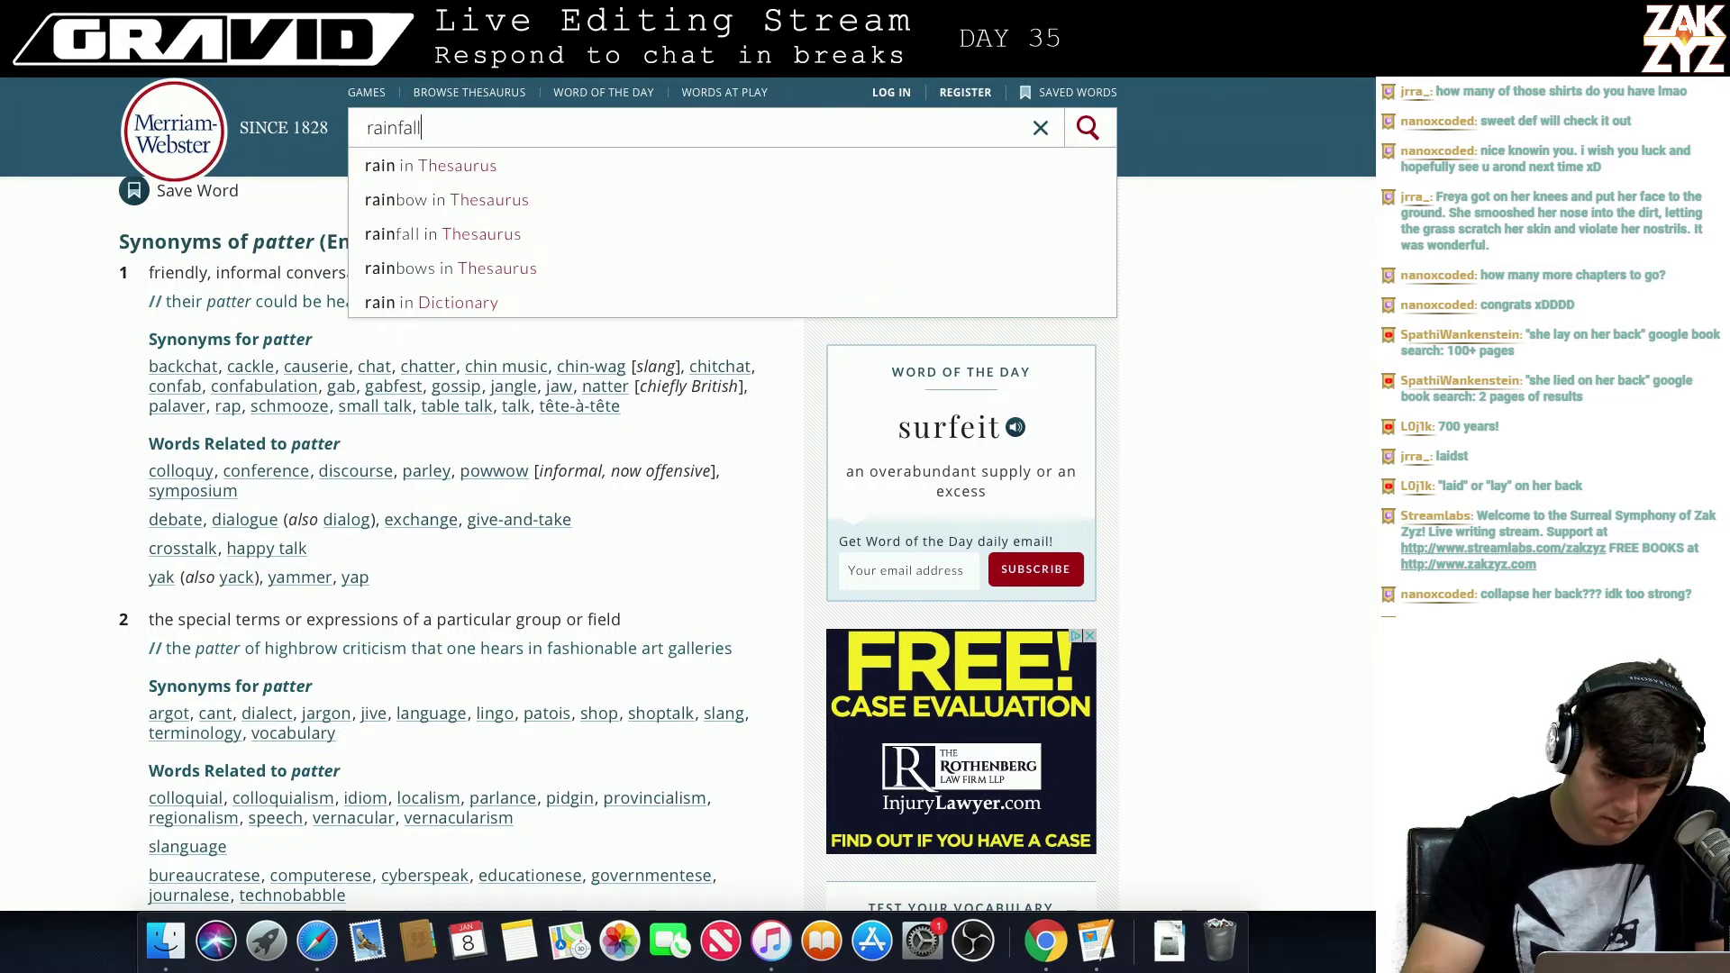
key("Return")
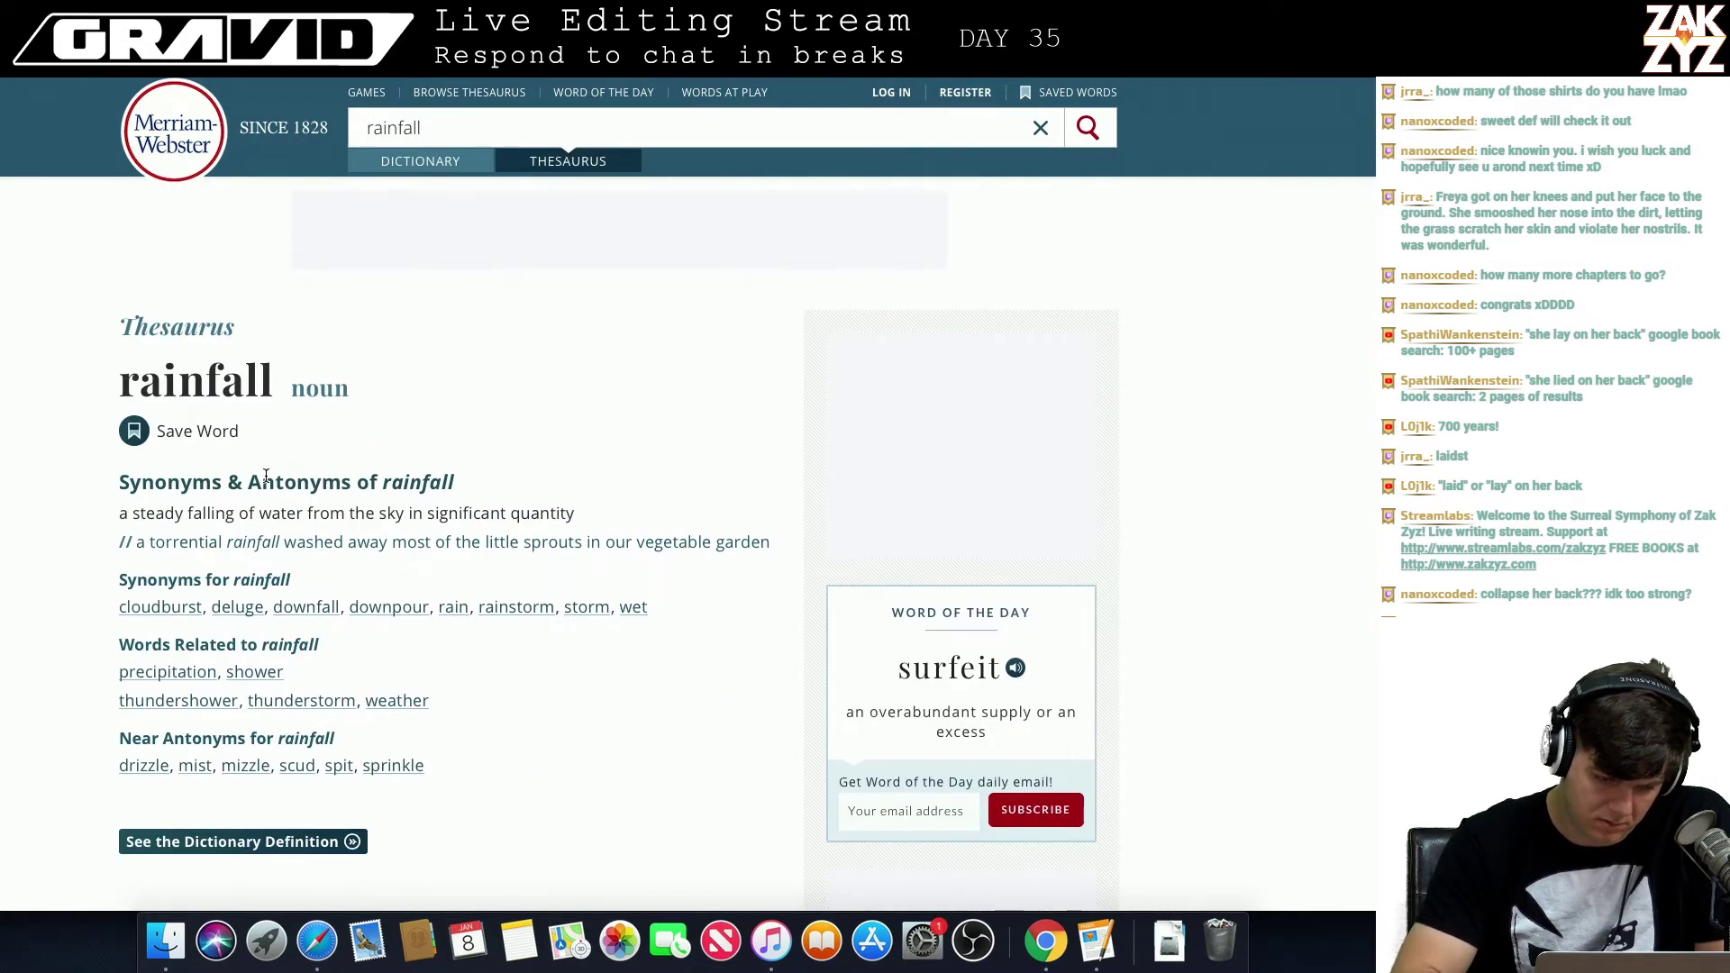
scroll(270, 461, "down", 2)
scroll(266, 476, "down", 1)
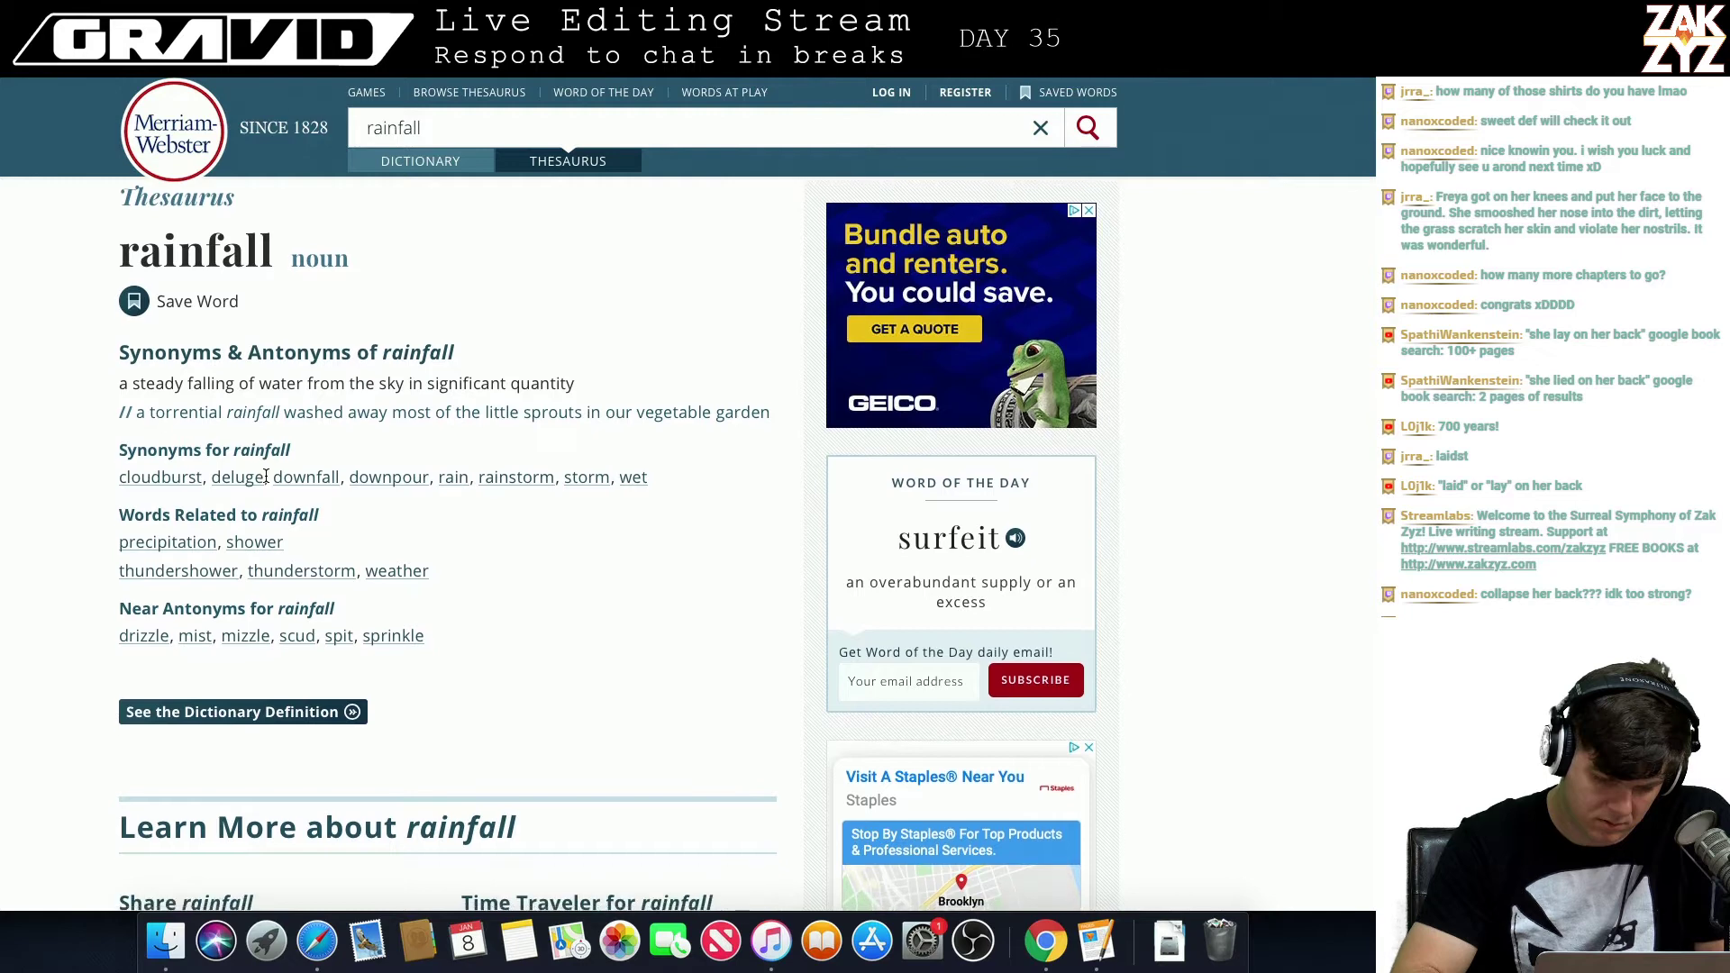
scroll(265, 476, "down", 4)
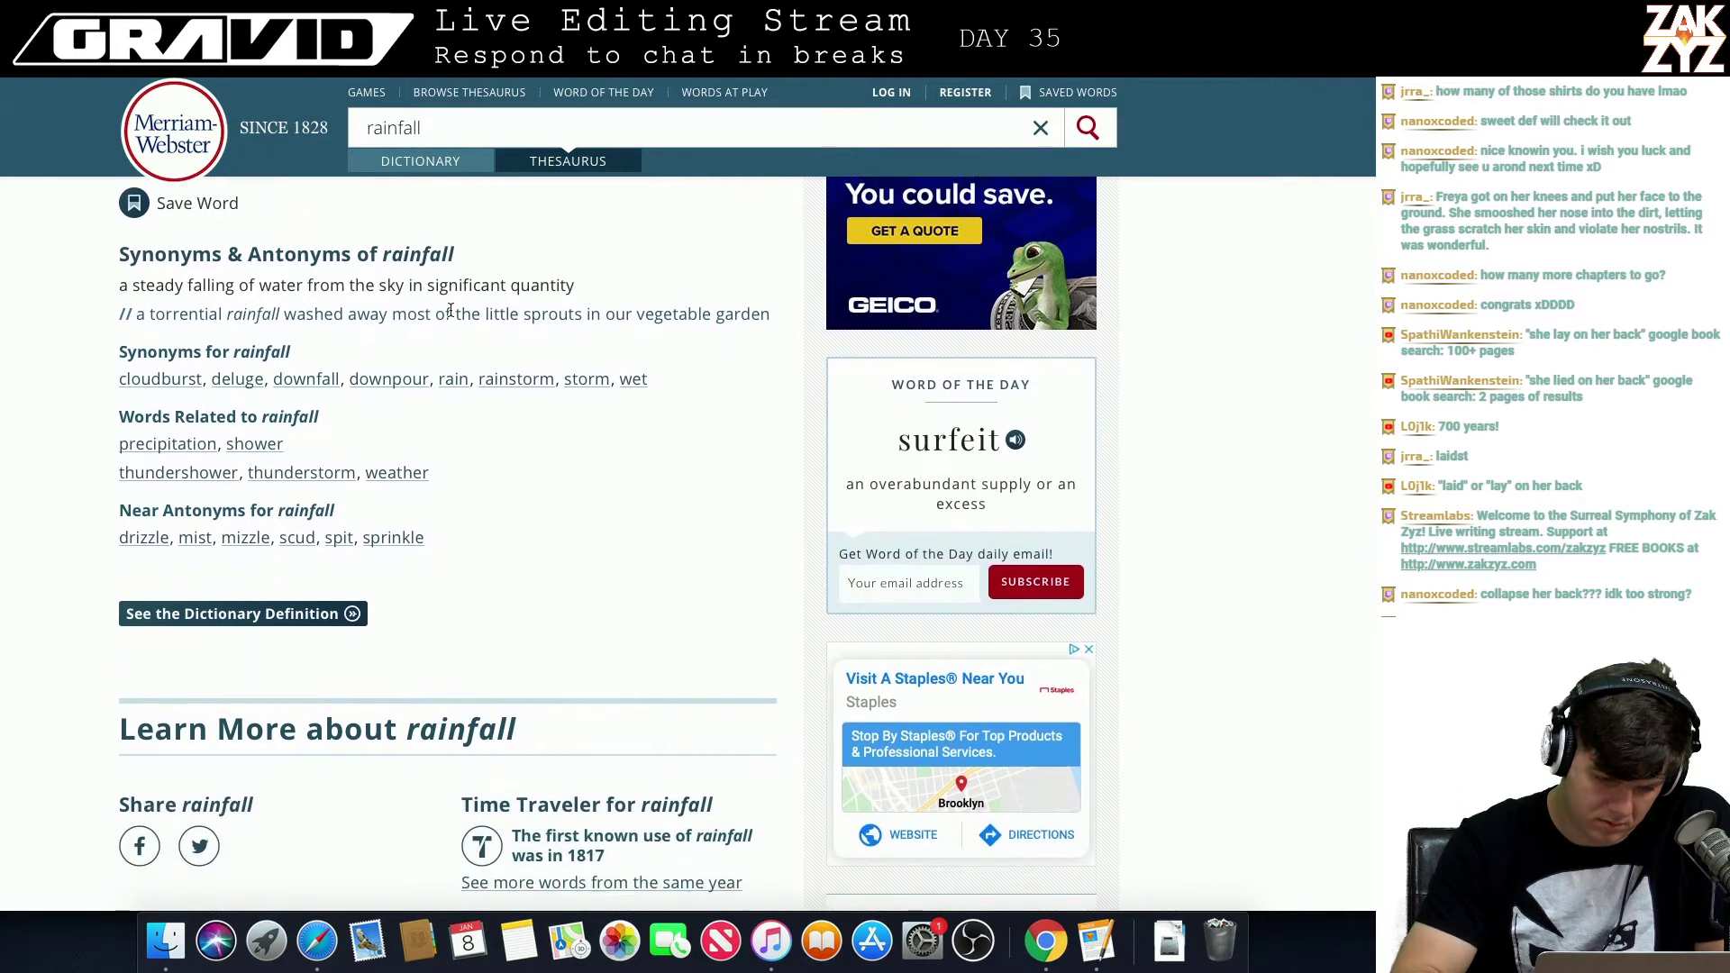
scroll(404, 487, "down", 2)
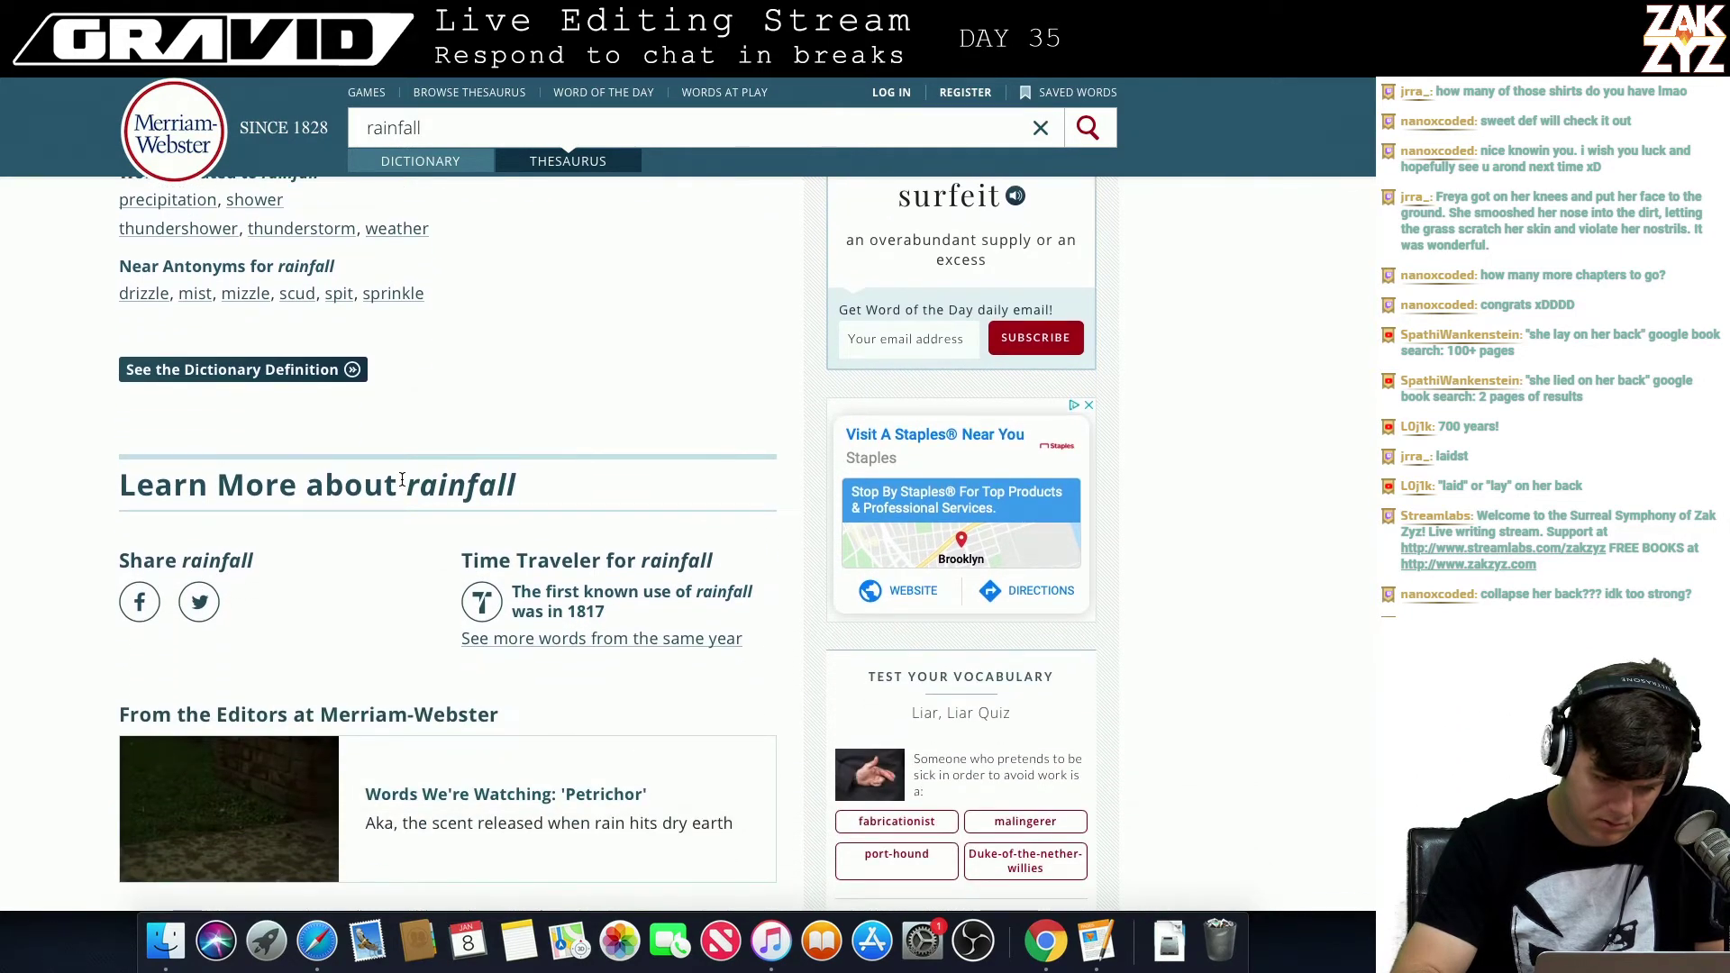
scroll(403, 481, "down", 3)
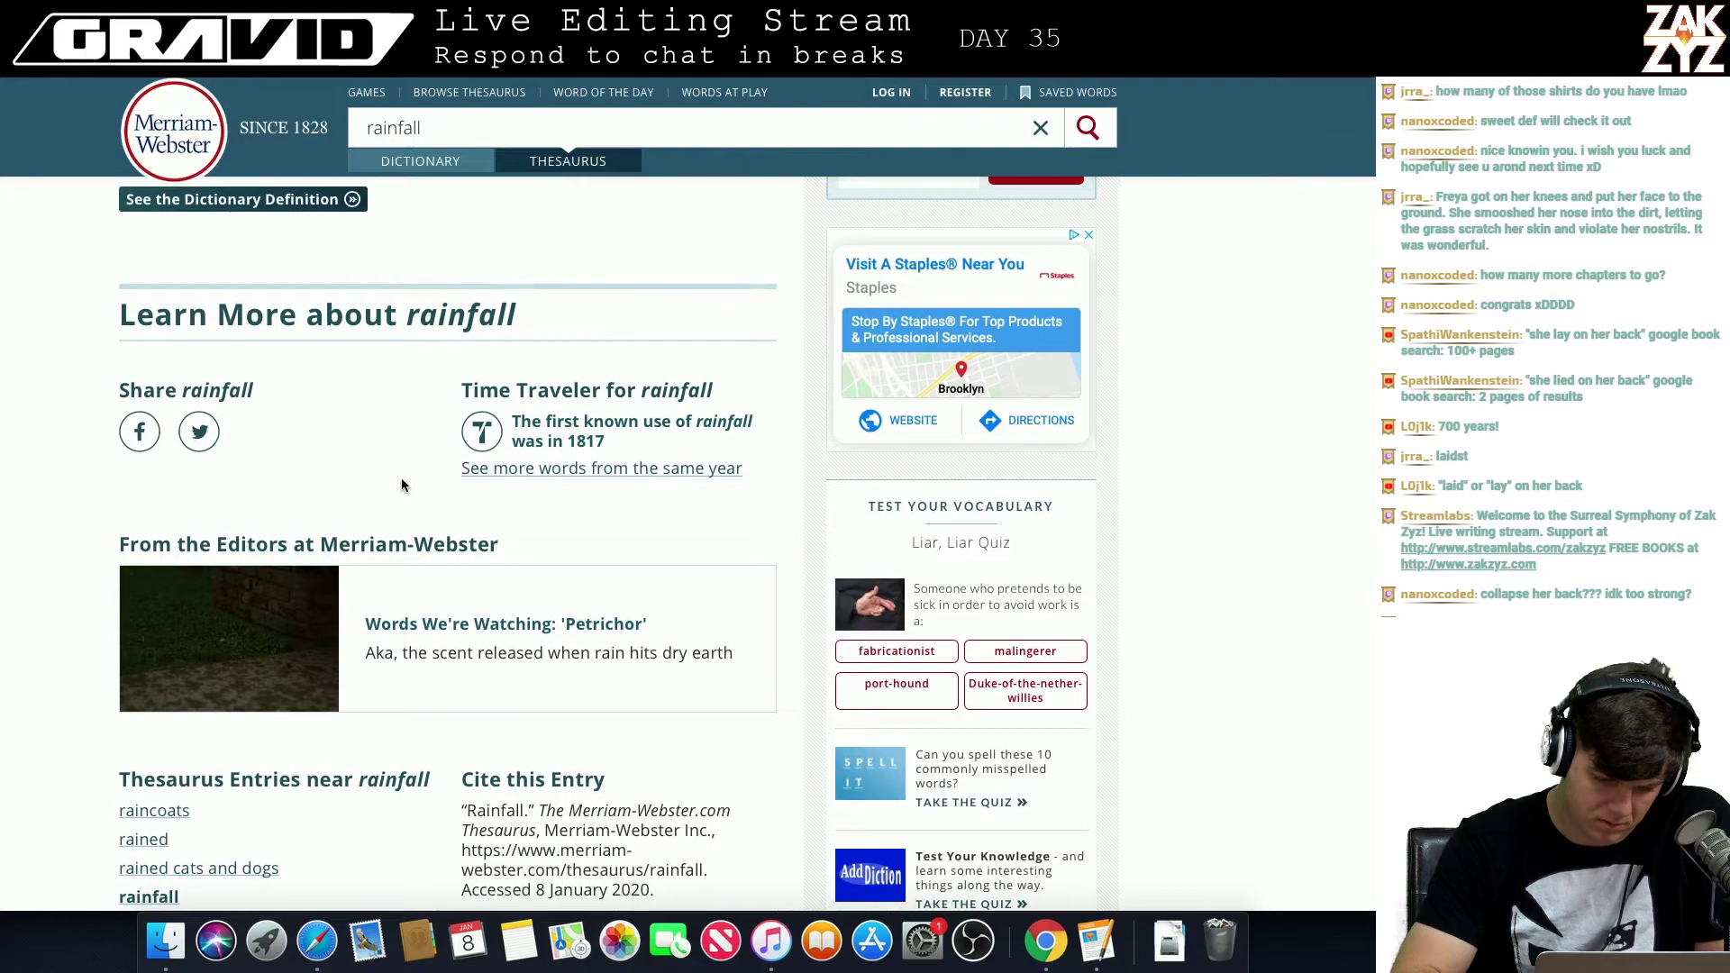
scroll(402, 478, "up", 11)
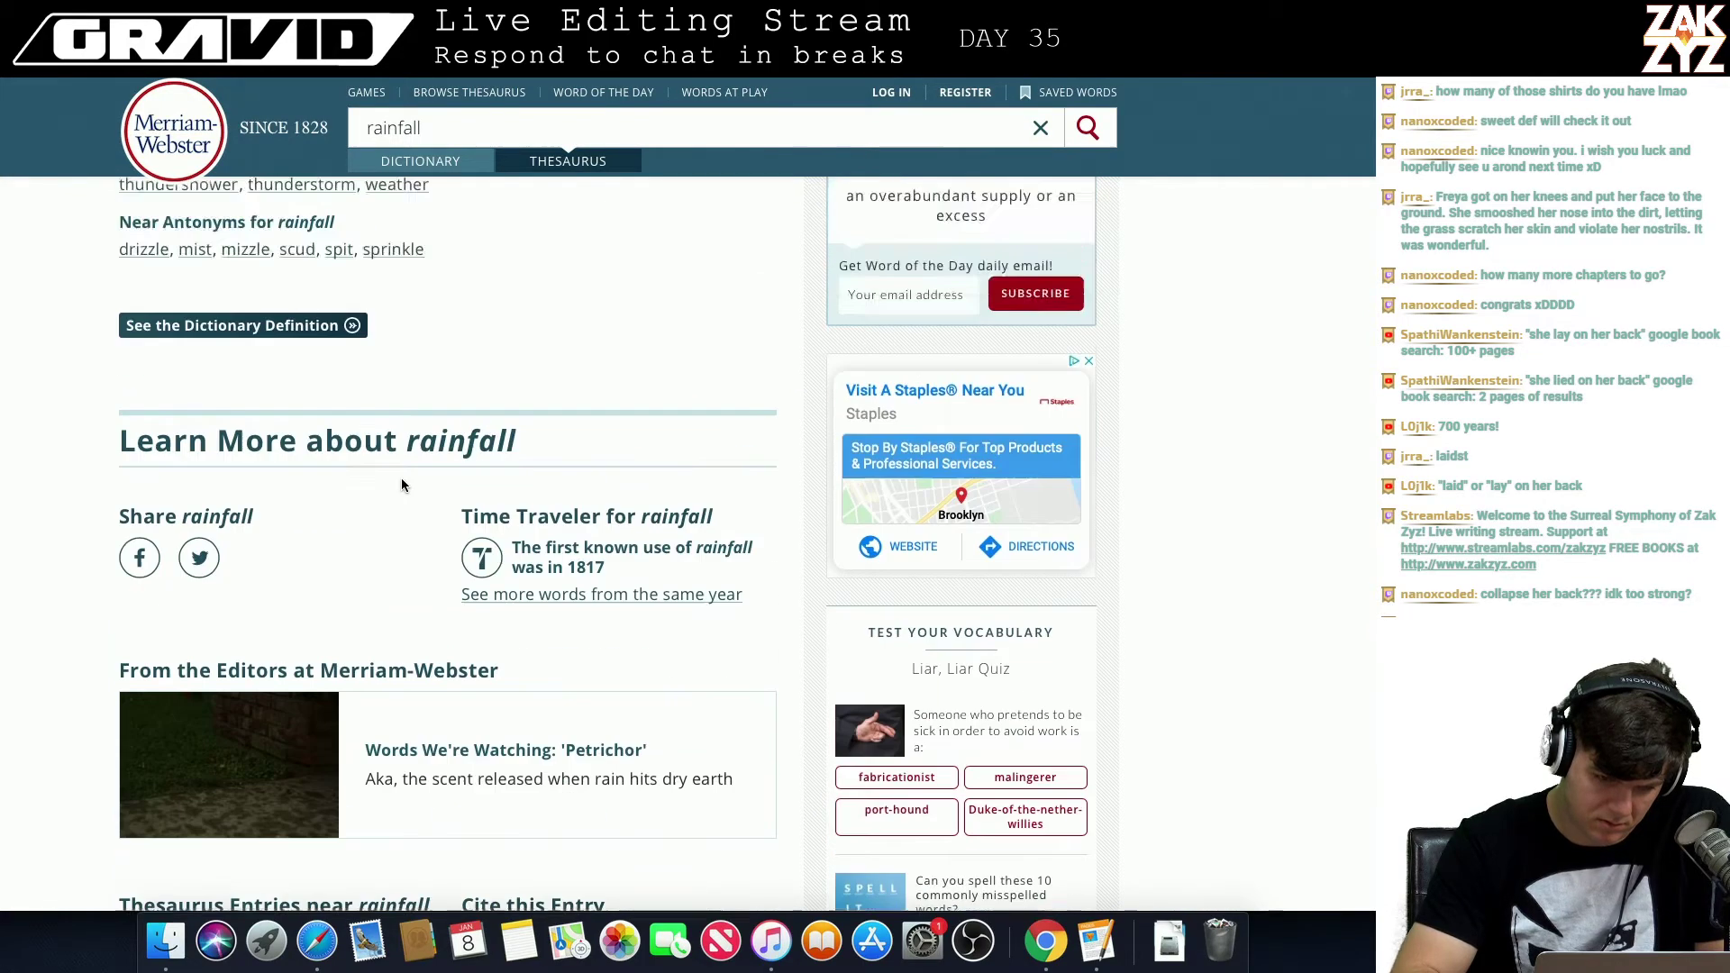
Step: Open Thesaurus.com, look up "drone" and examine the synonyms for its continuous noise sense
key("super+l")
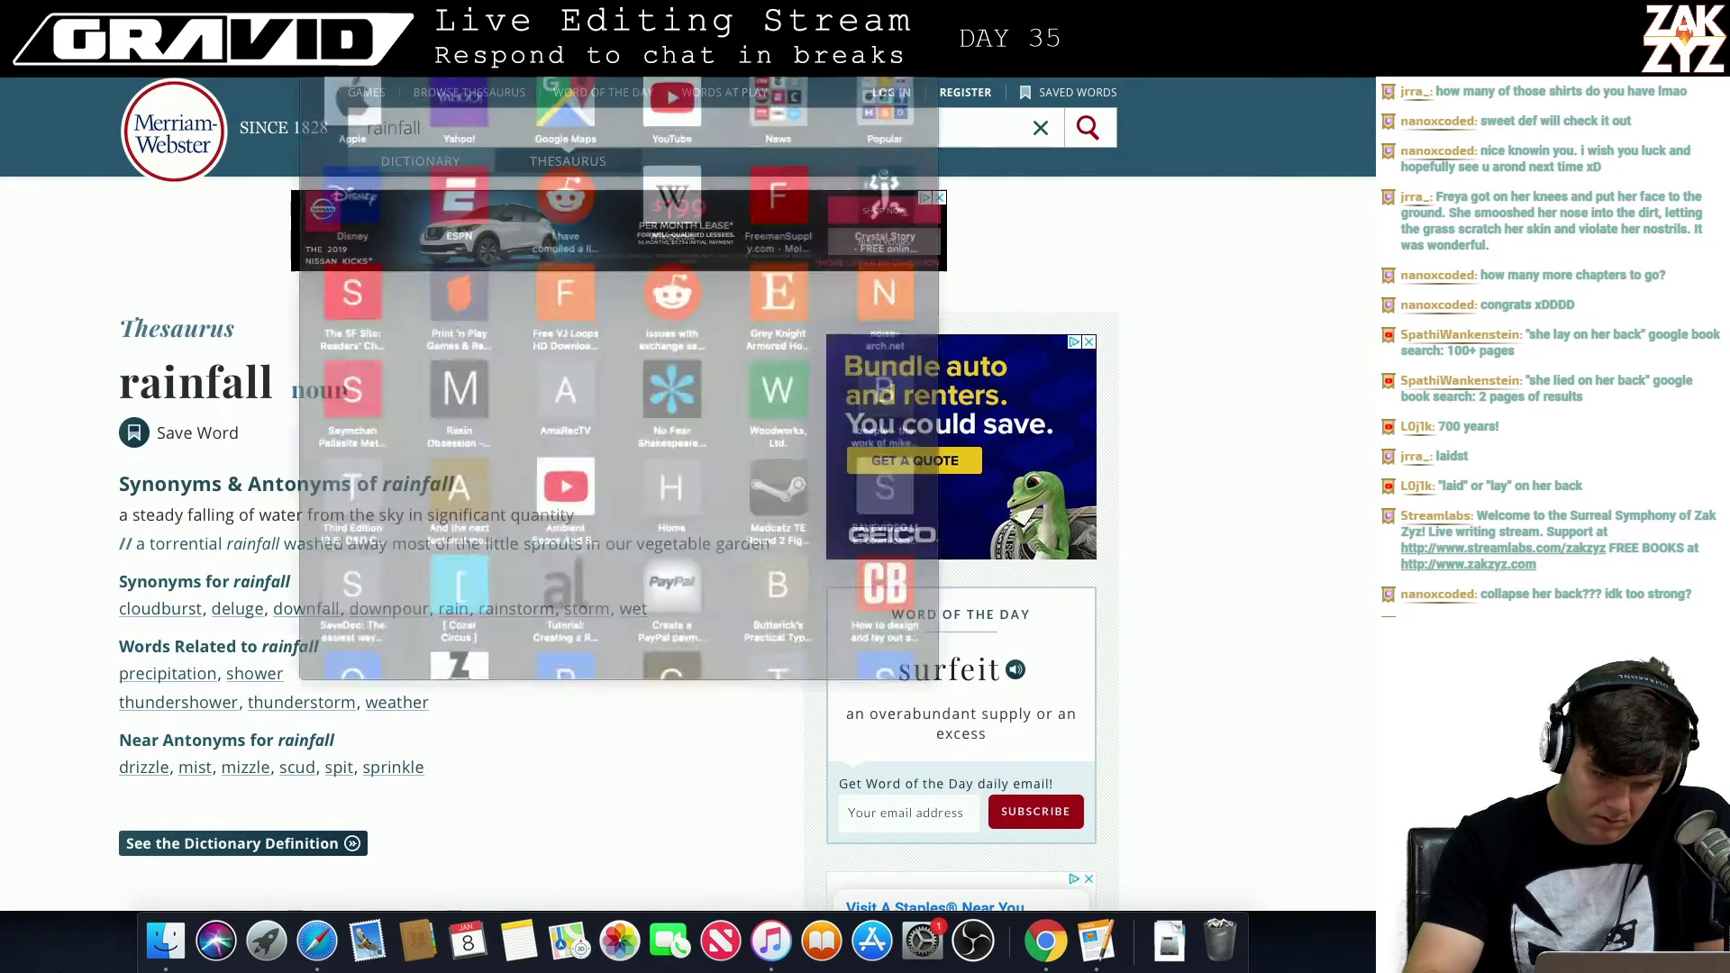
type("thesaurus")
key("Return")
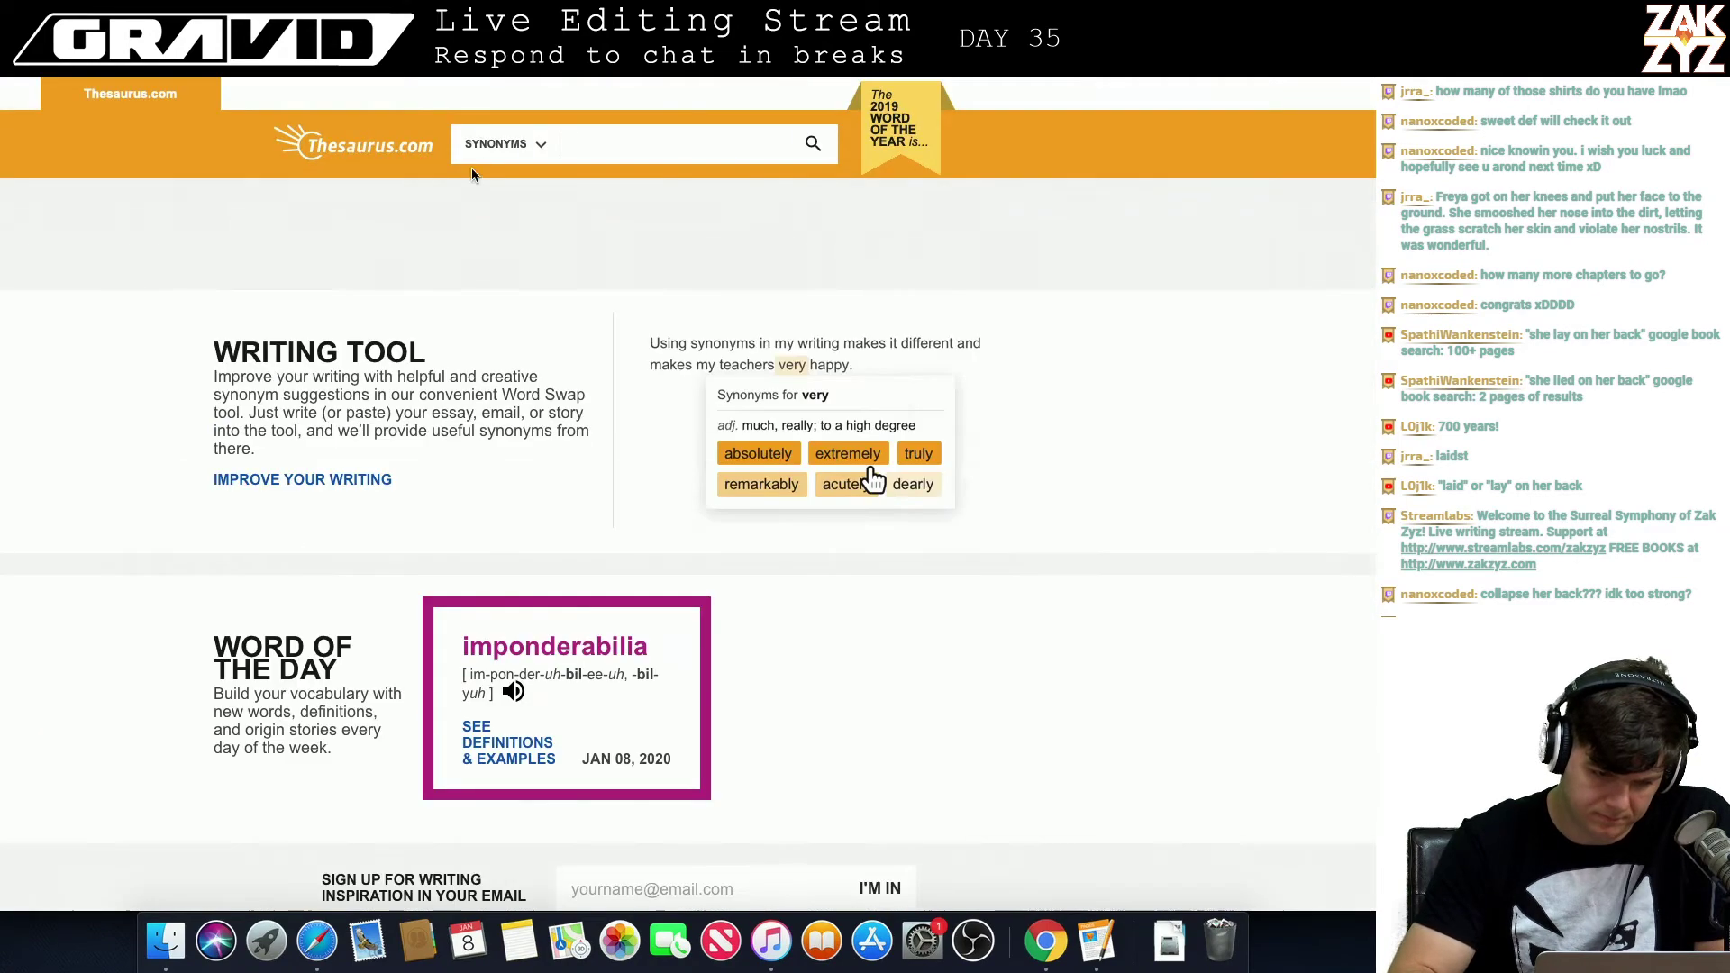
type("drone")
key("Return")
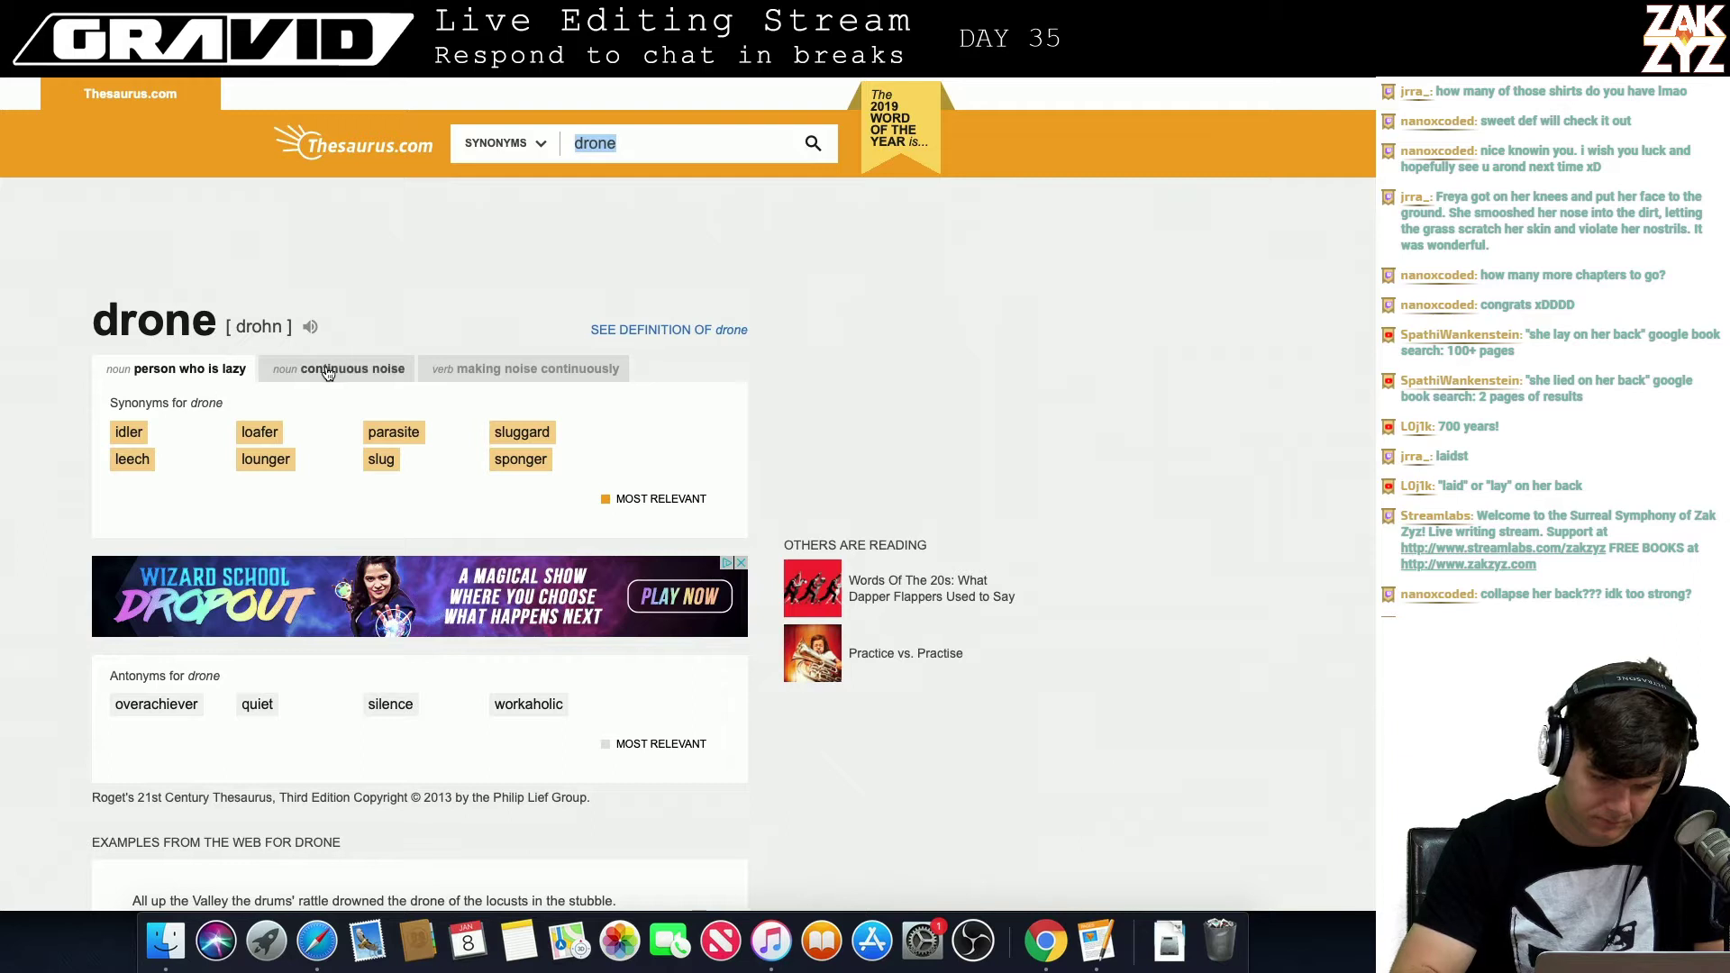
left_click(329, 370)
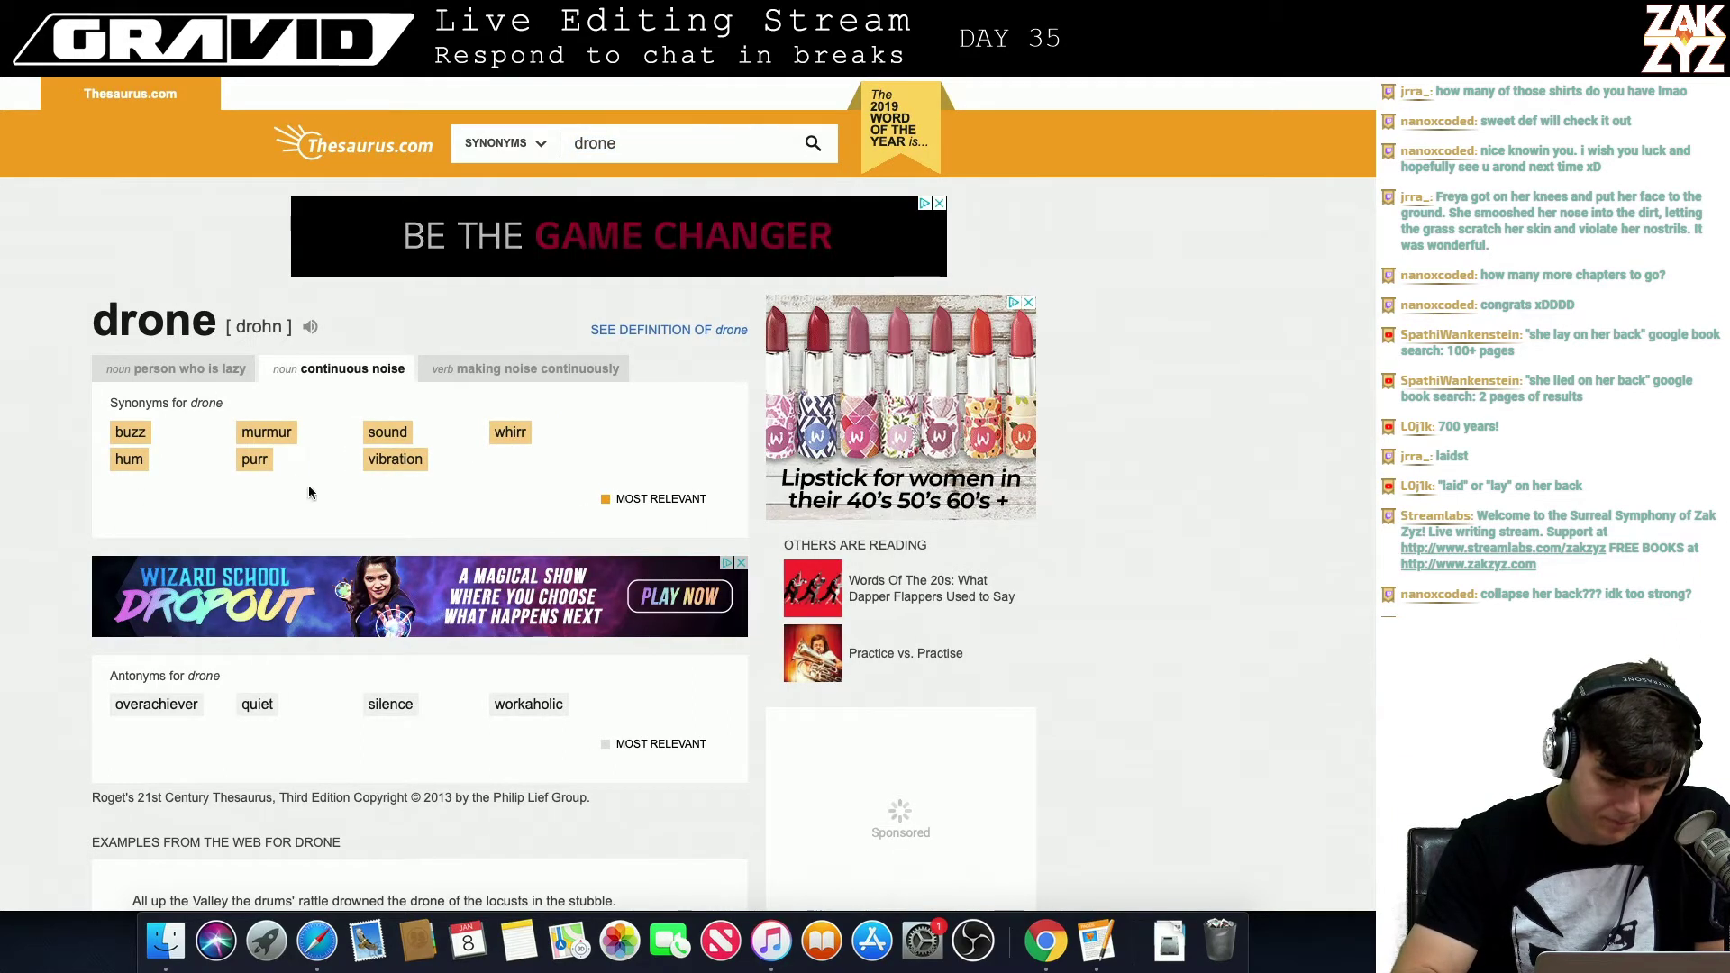
scroll(414, 464, "down", 5)
scroll(415, 464, "up", 5)
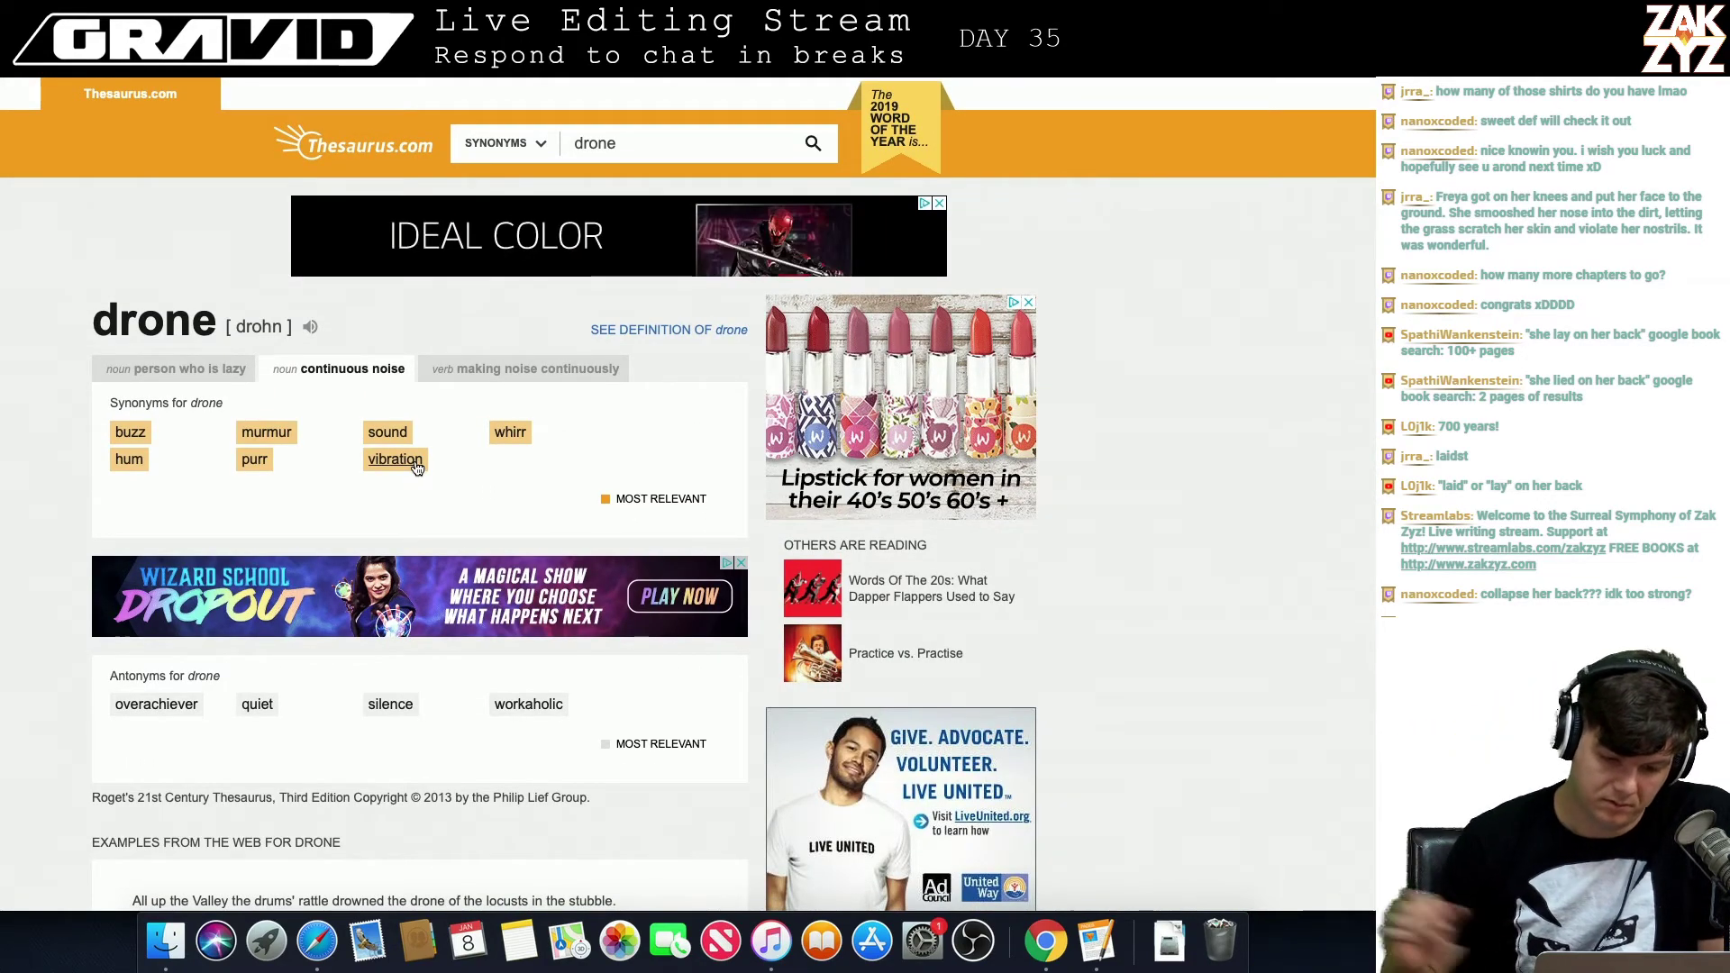
Step: Return to the manuscript and continue the unfinished sentence after "barely audible above" with "the sound of th"
key("super+Tab")
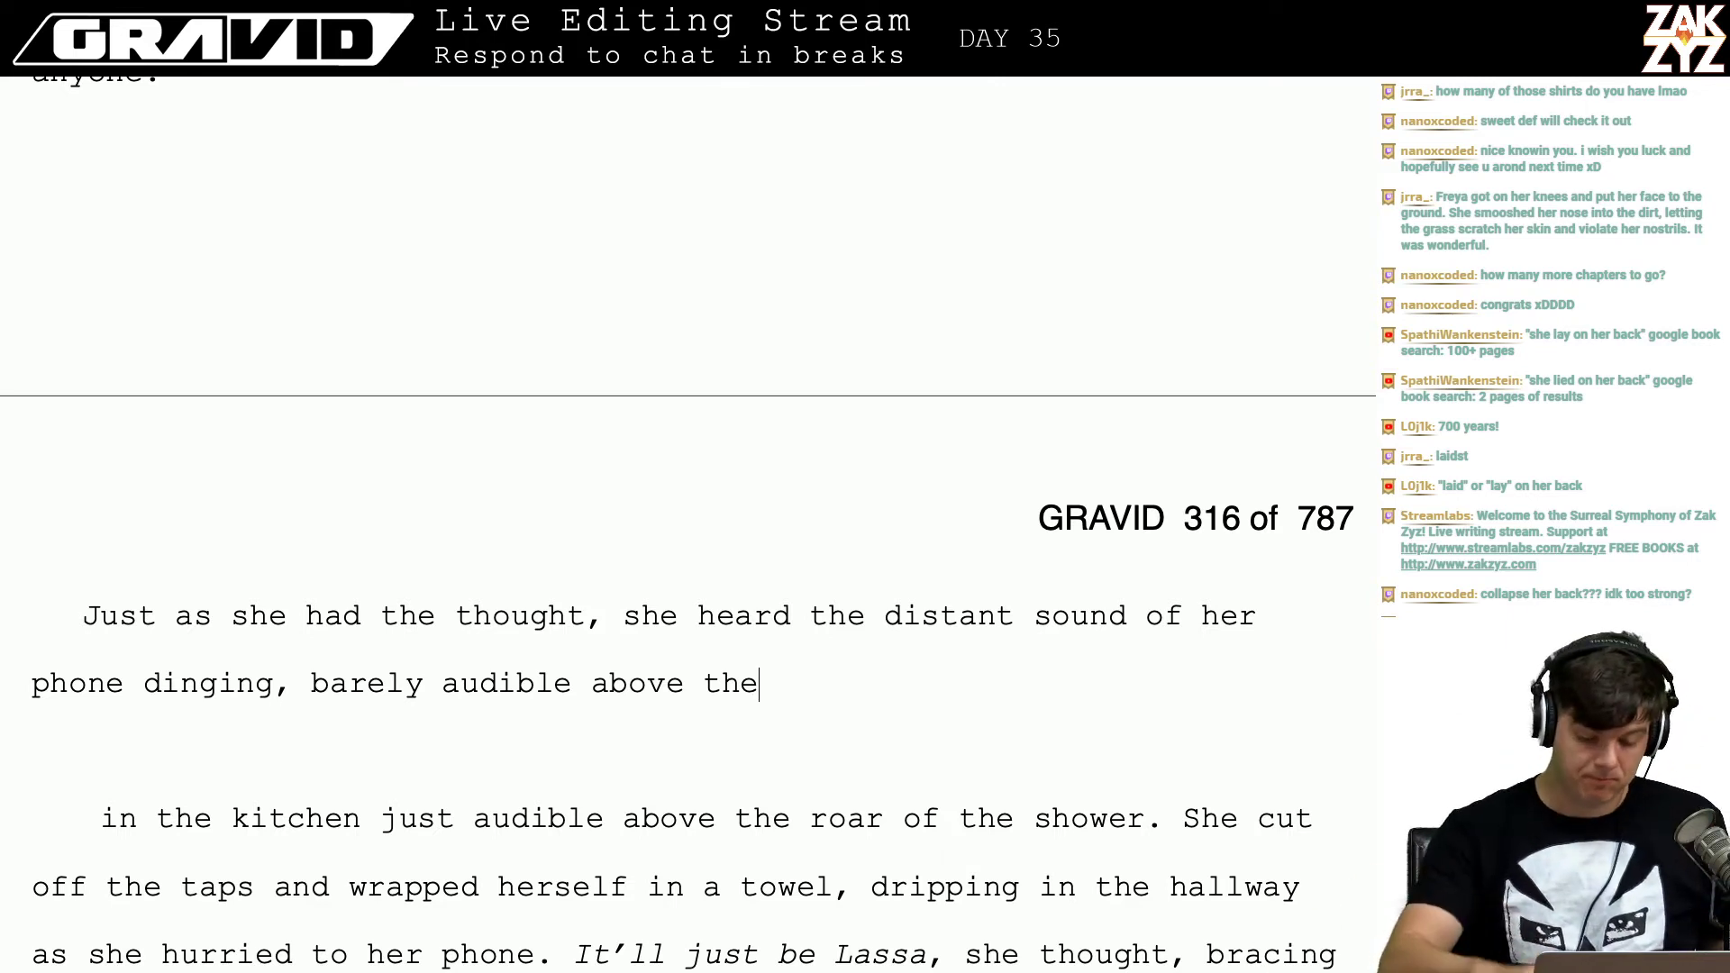
key("BackSpace")
key("BackSpace")
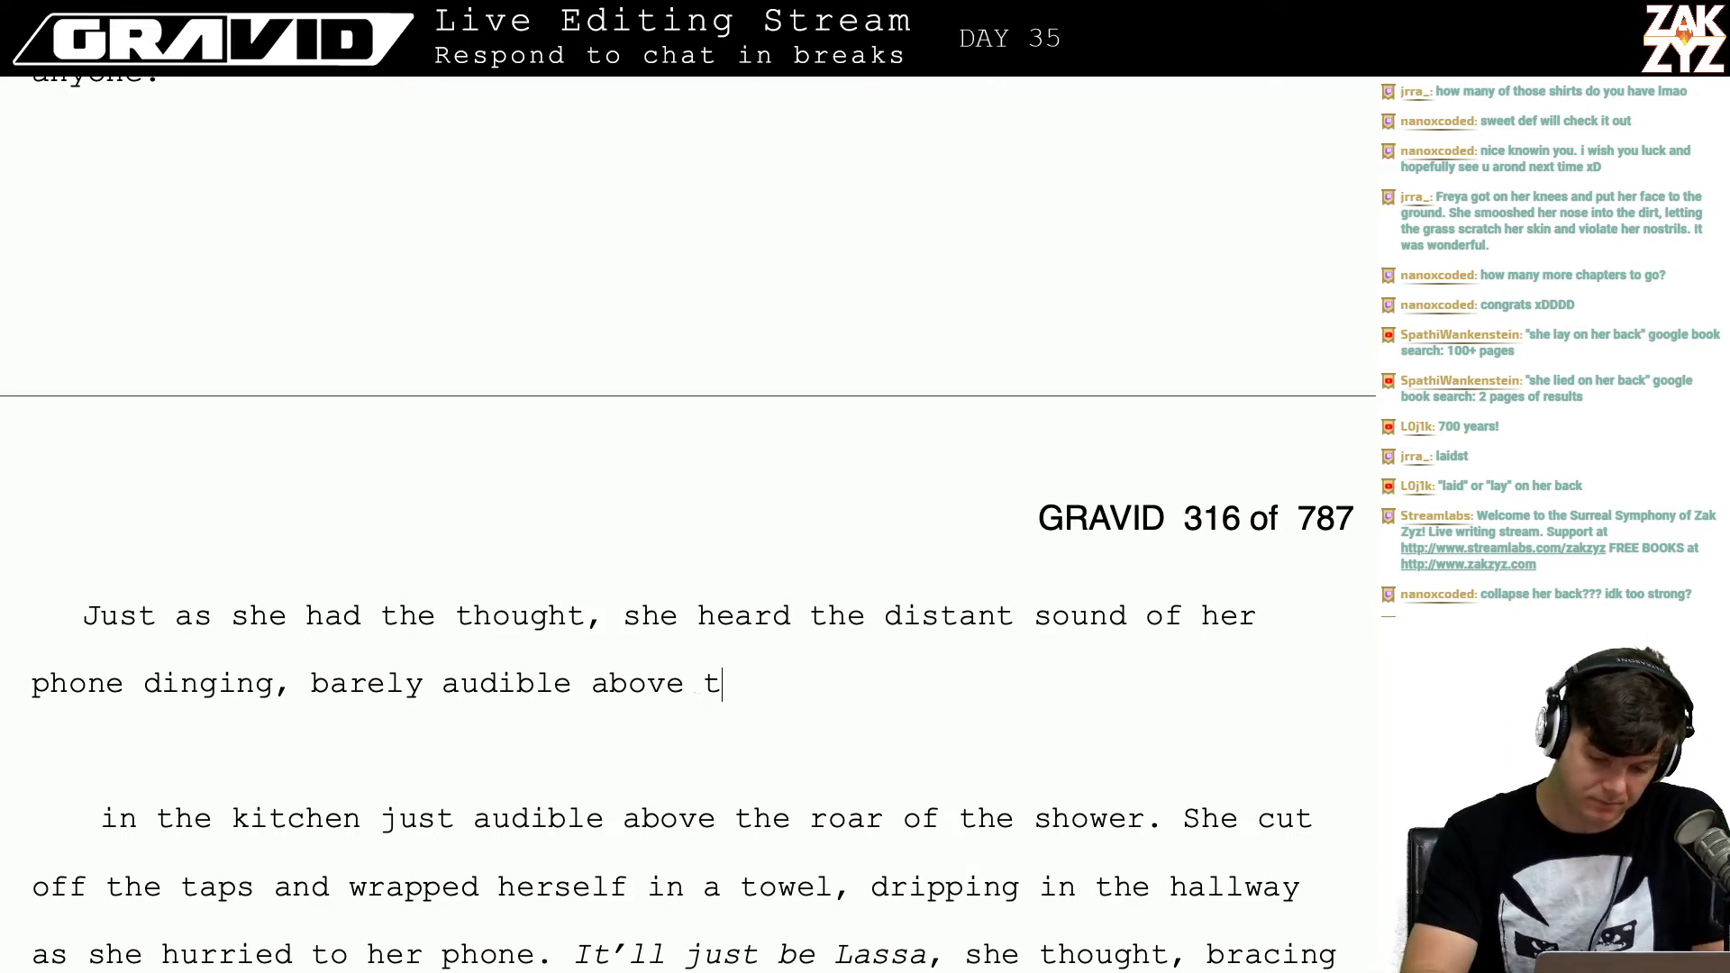
type("the ")
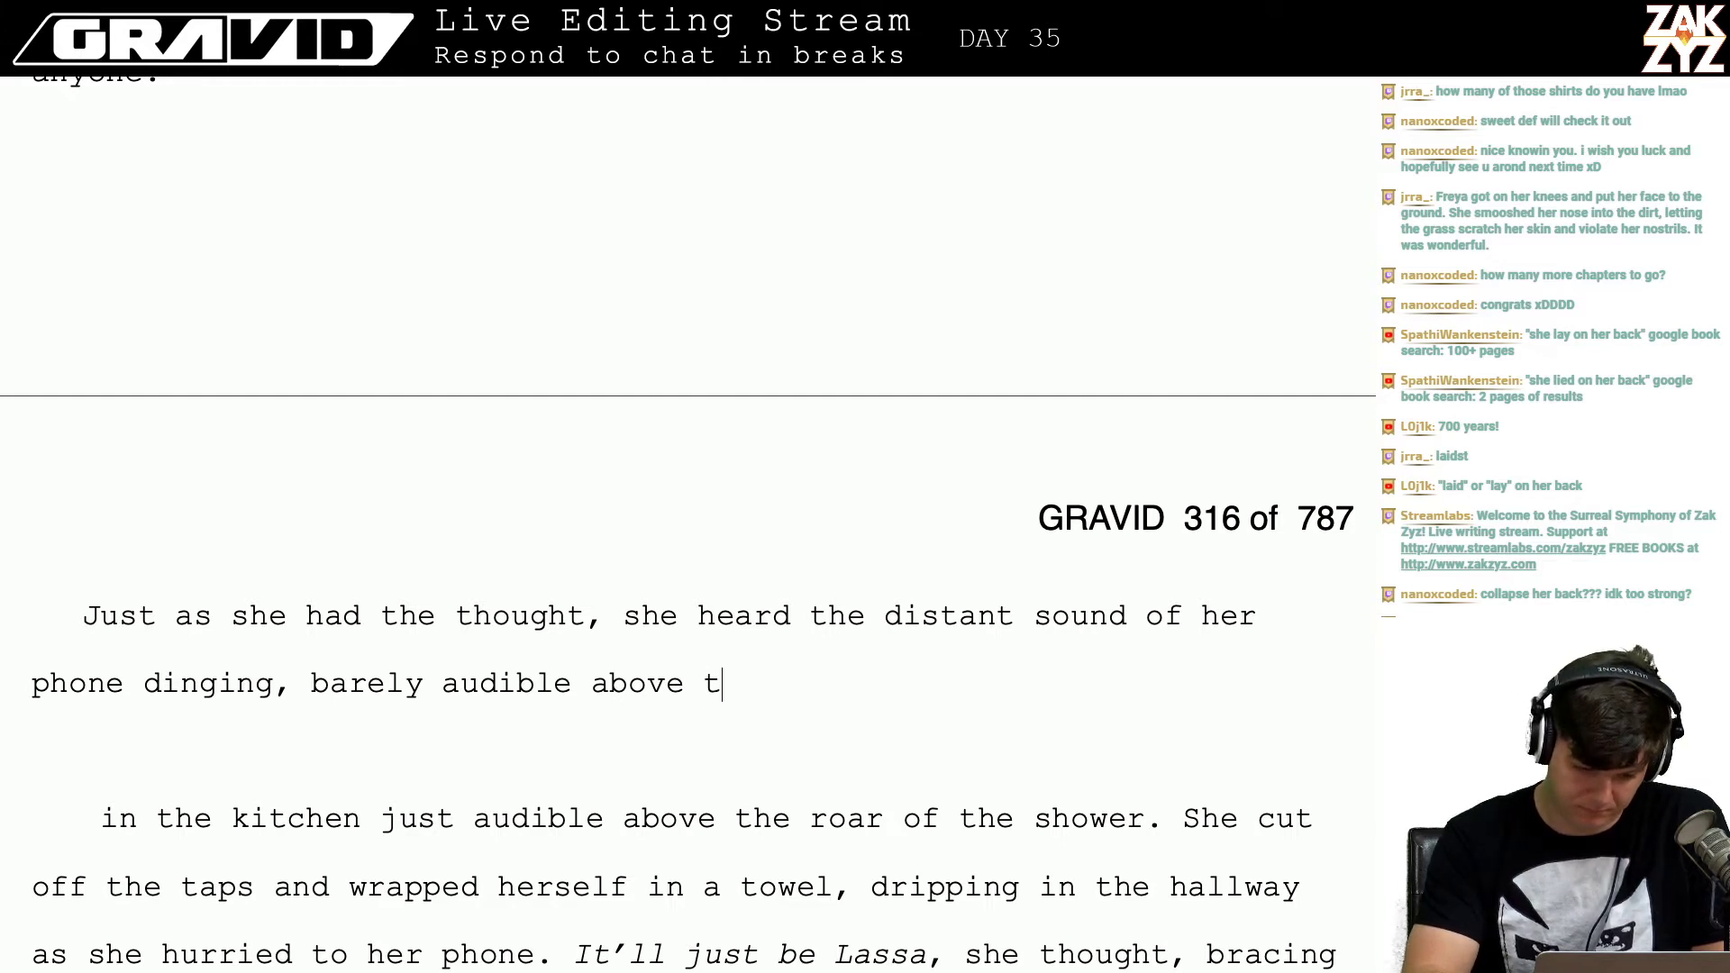
type("the so")
key("BackSpace")
key("BackSpace")
key("BackSpace")
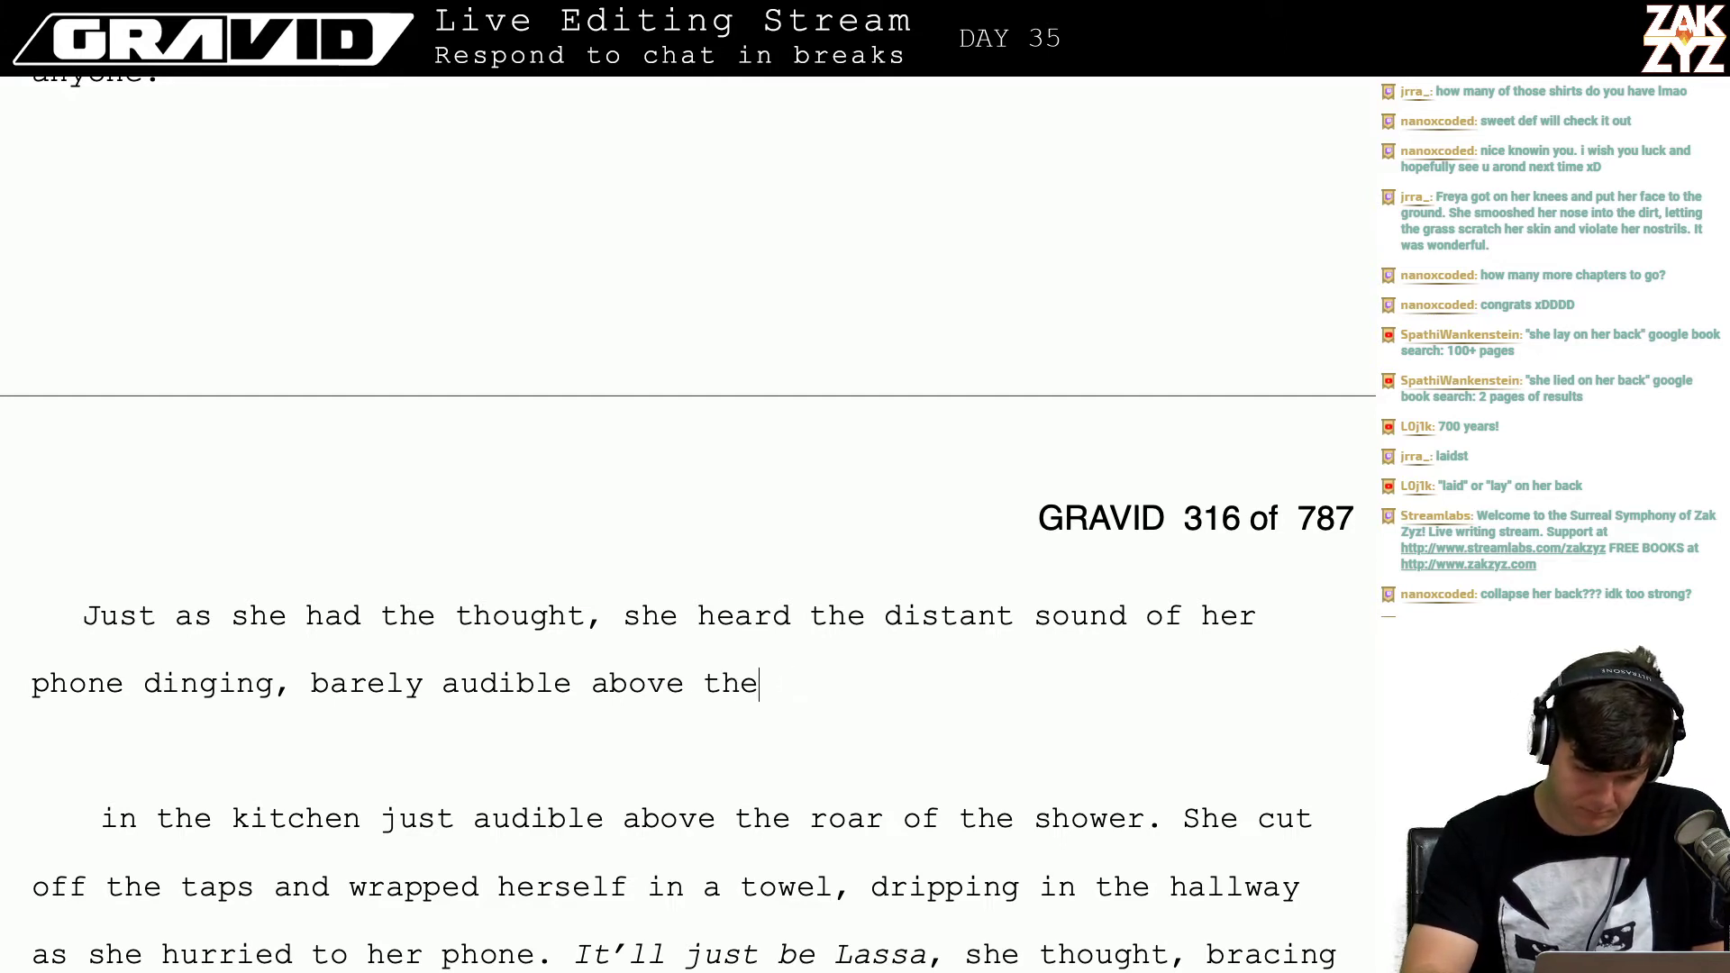
type("sound of the")
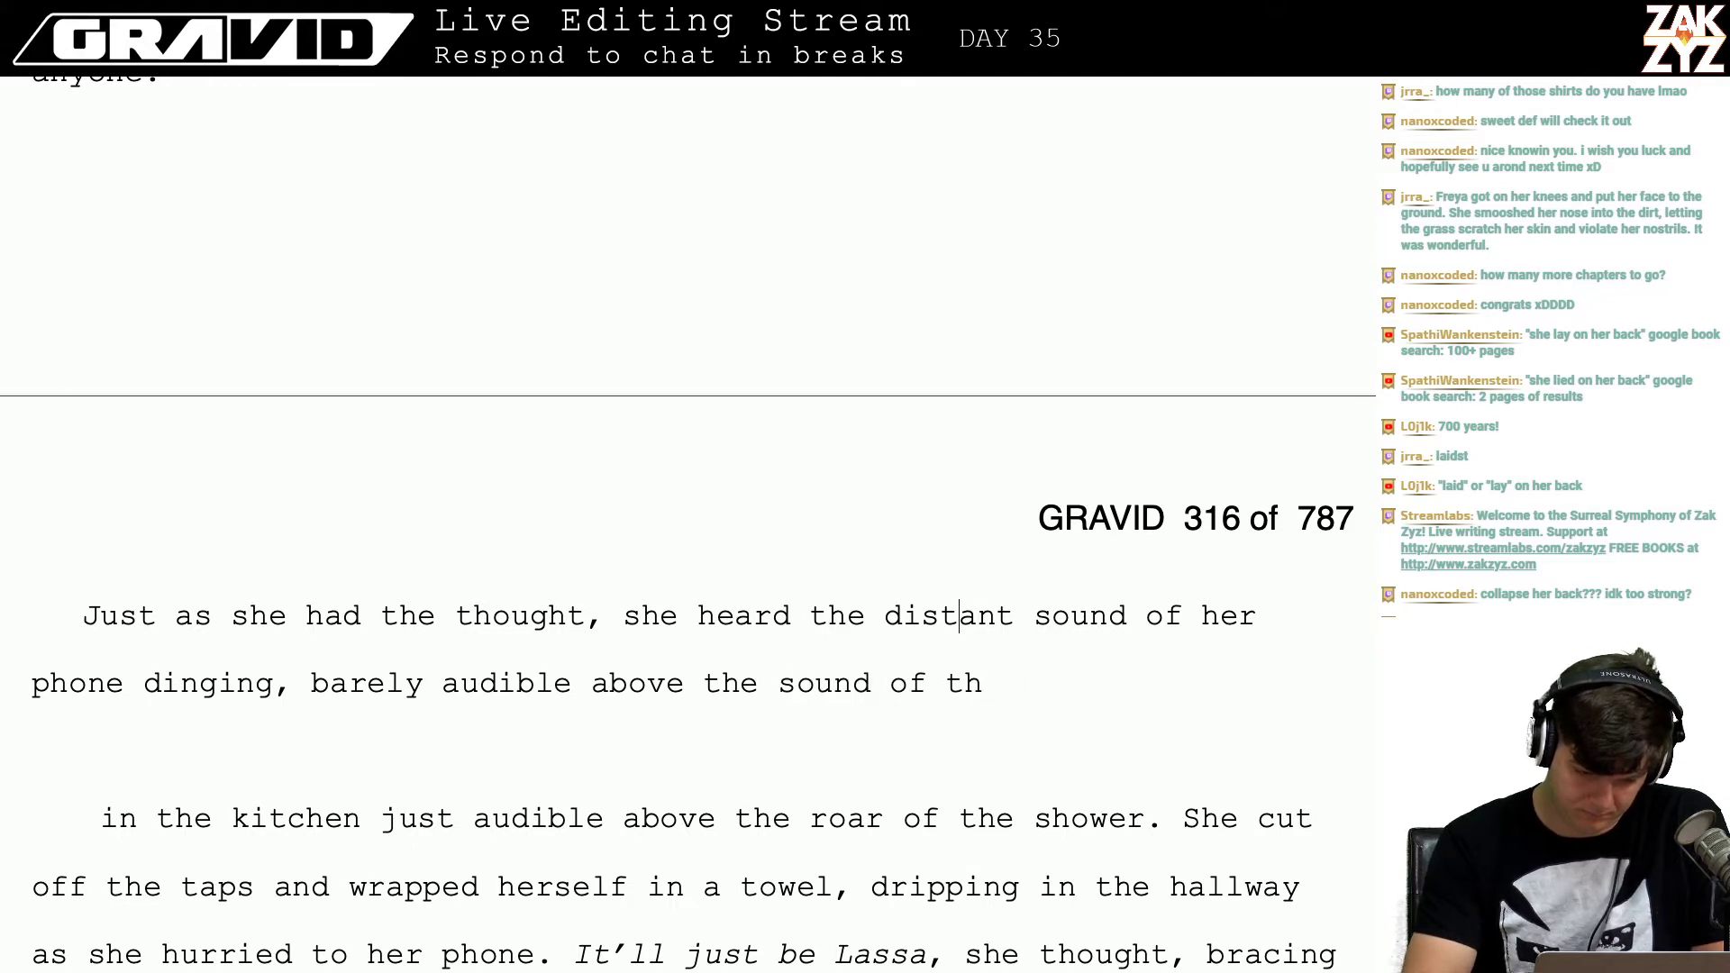
Step: Split off the old wording after "she heard" and write "her phone dinging in the distance, barely audible over the" in its place
key("Return")
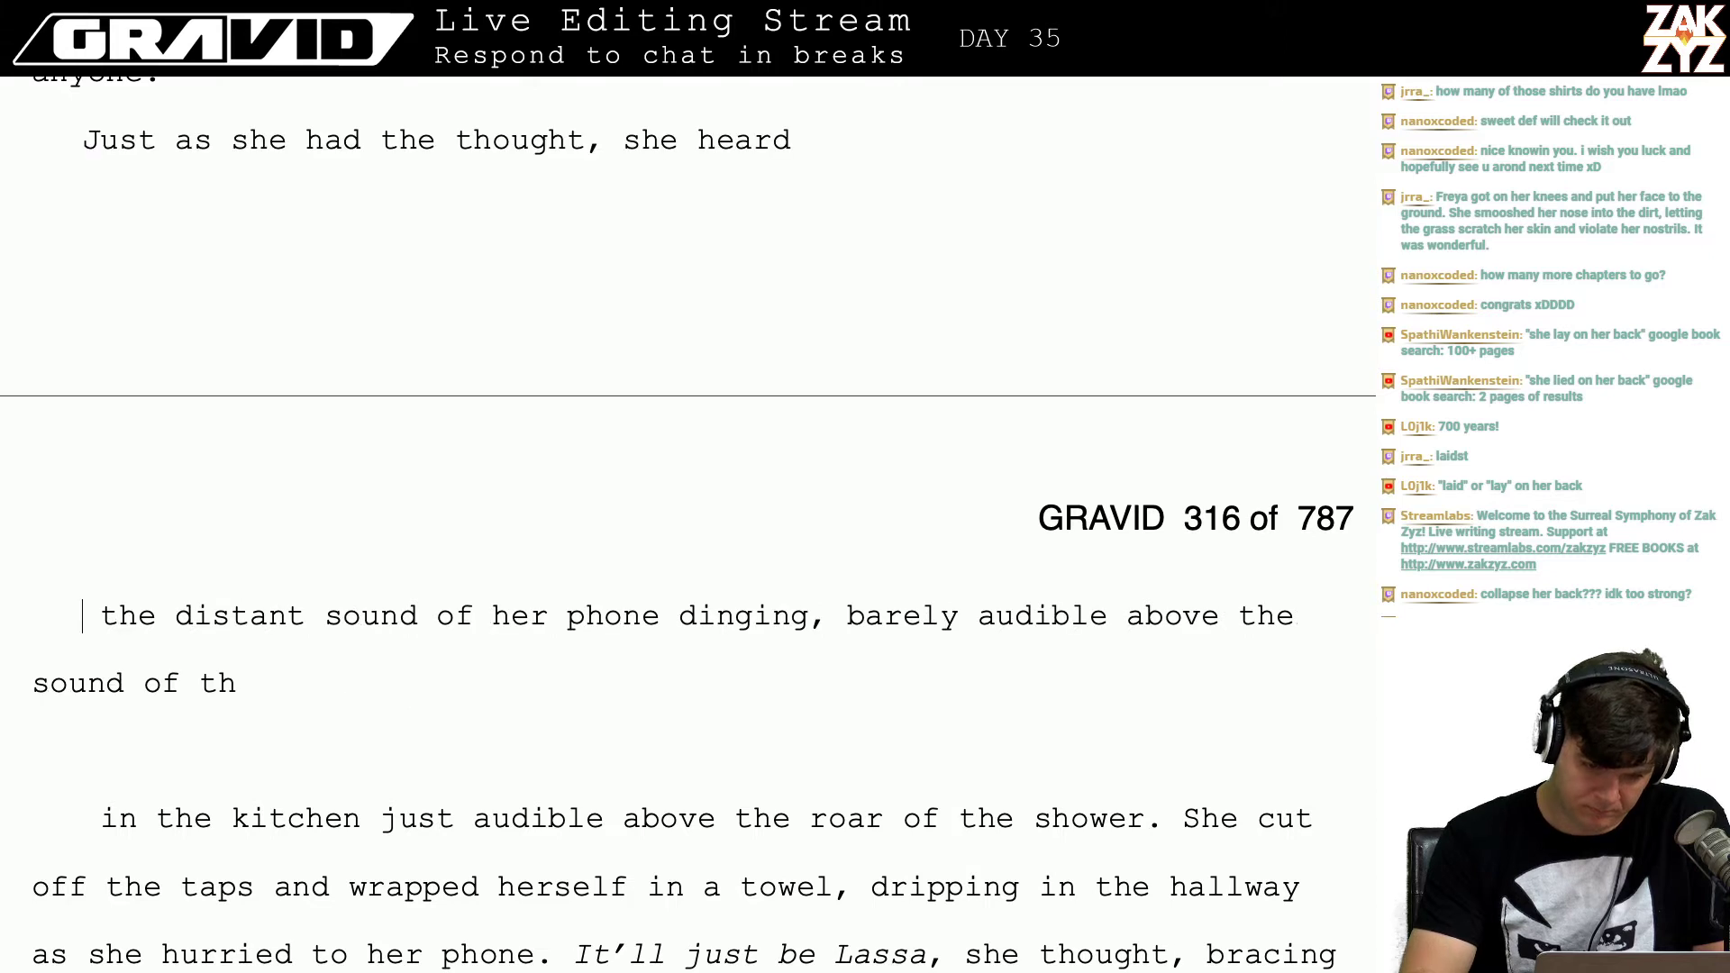
type("her phone ")
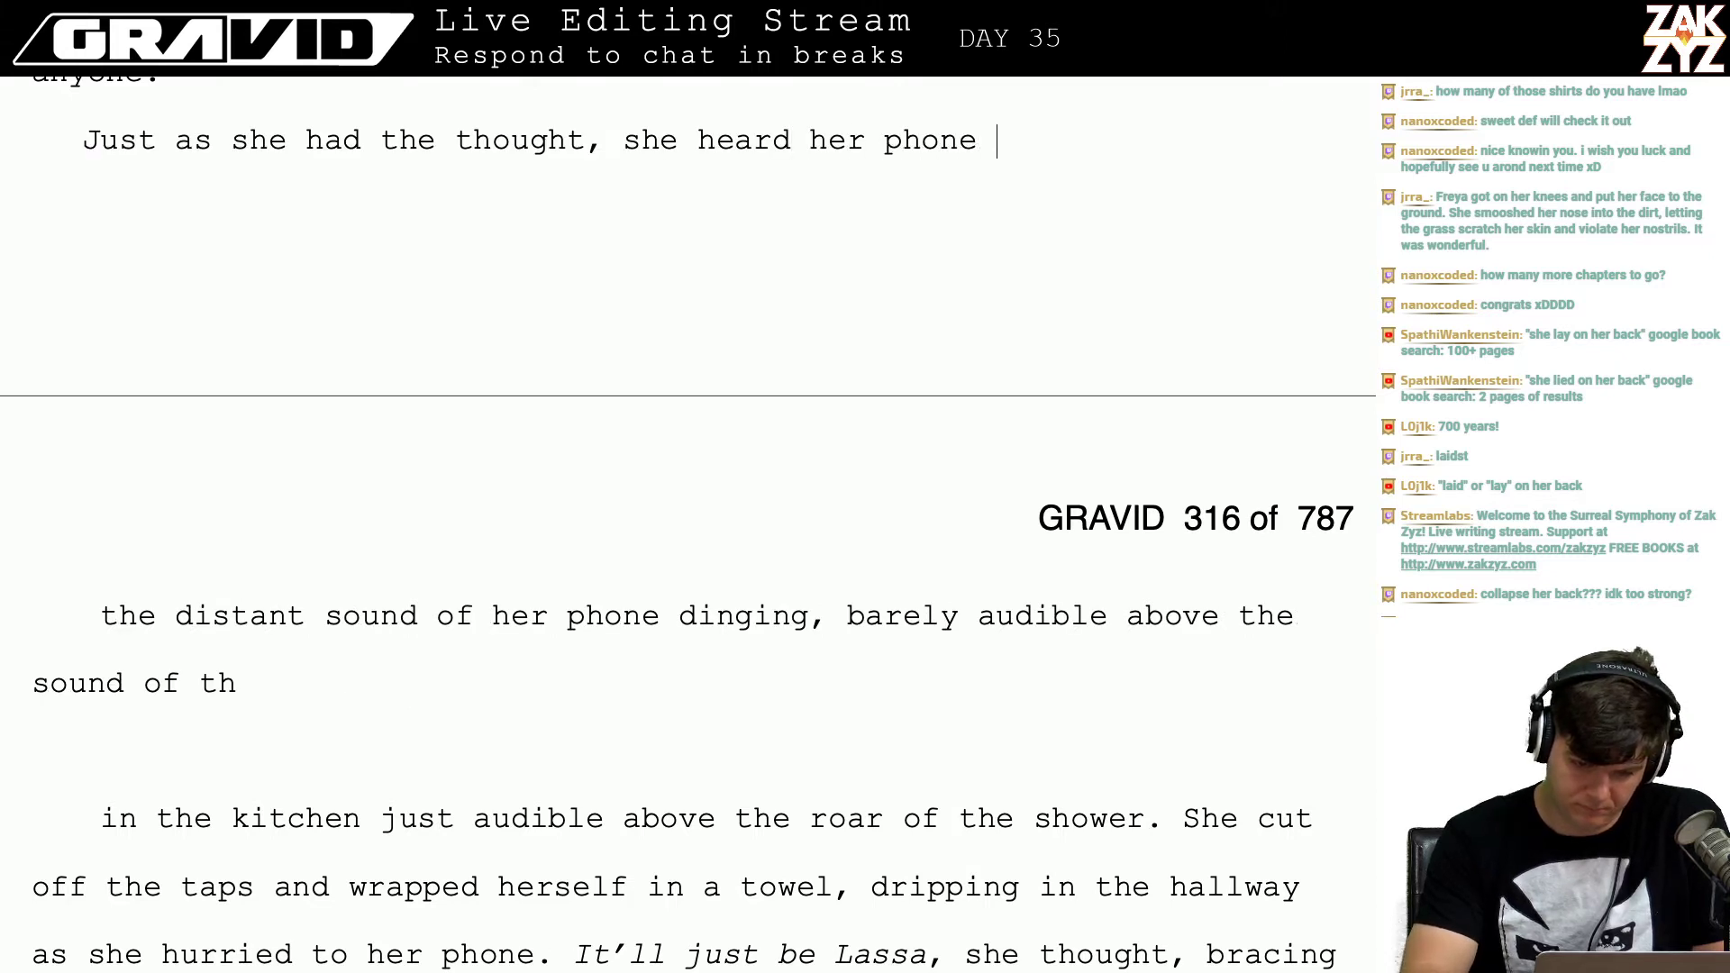
type("dinging in")
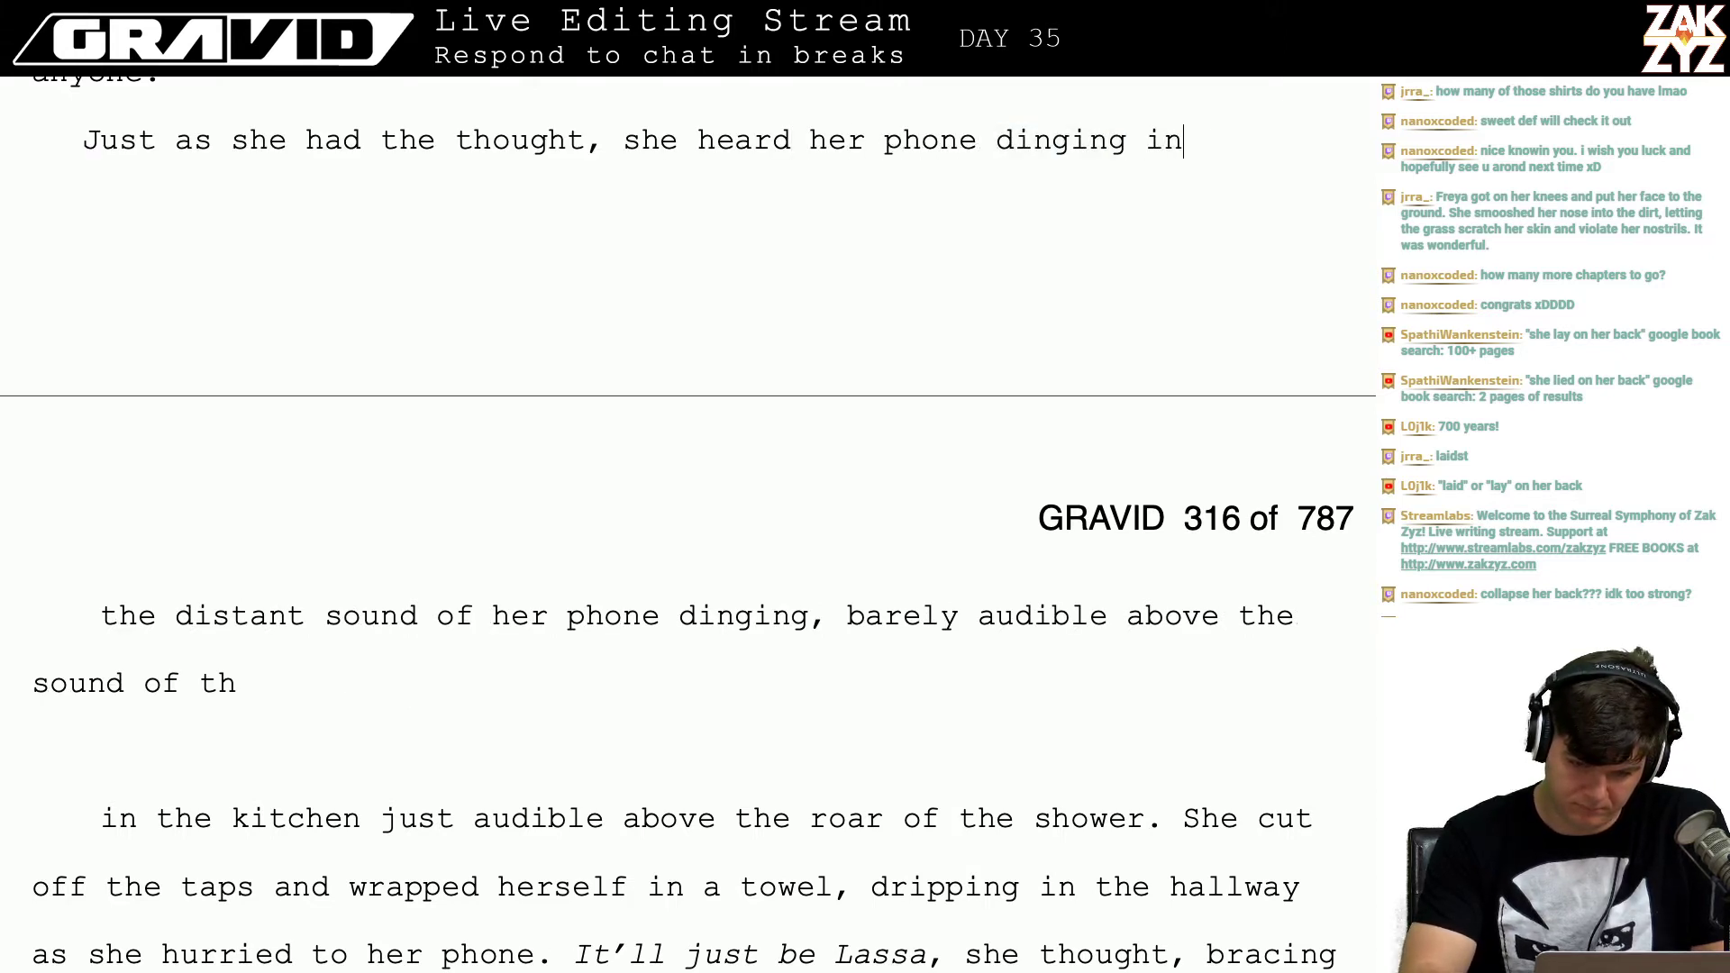
type("t the dista")
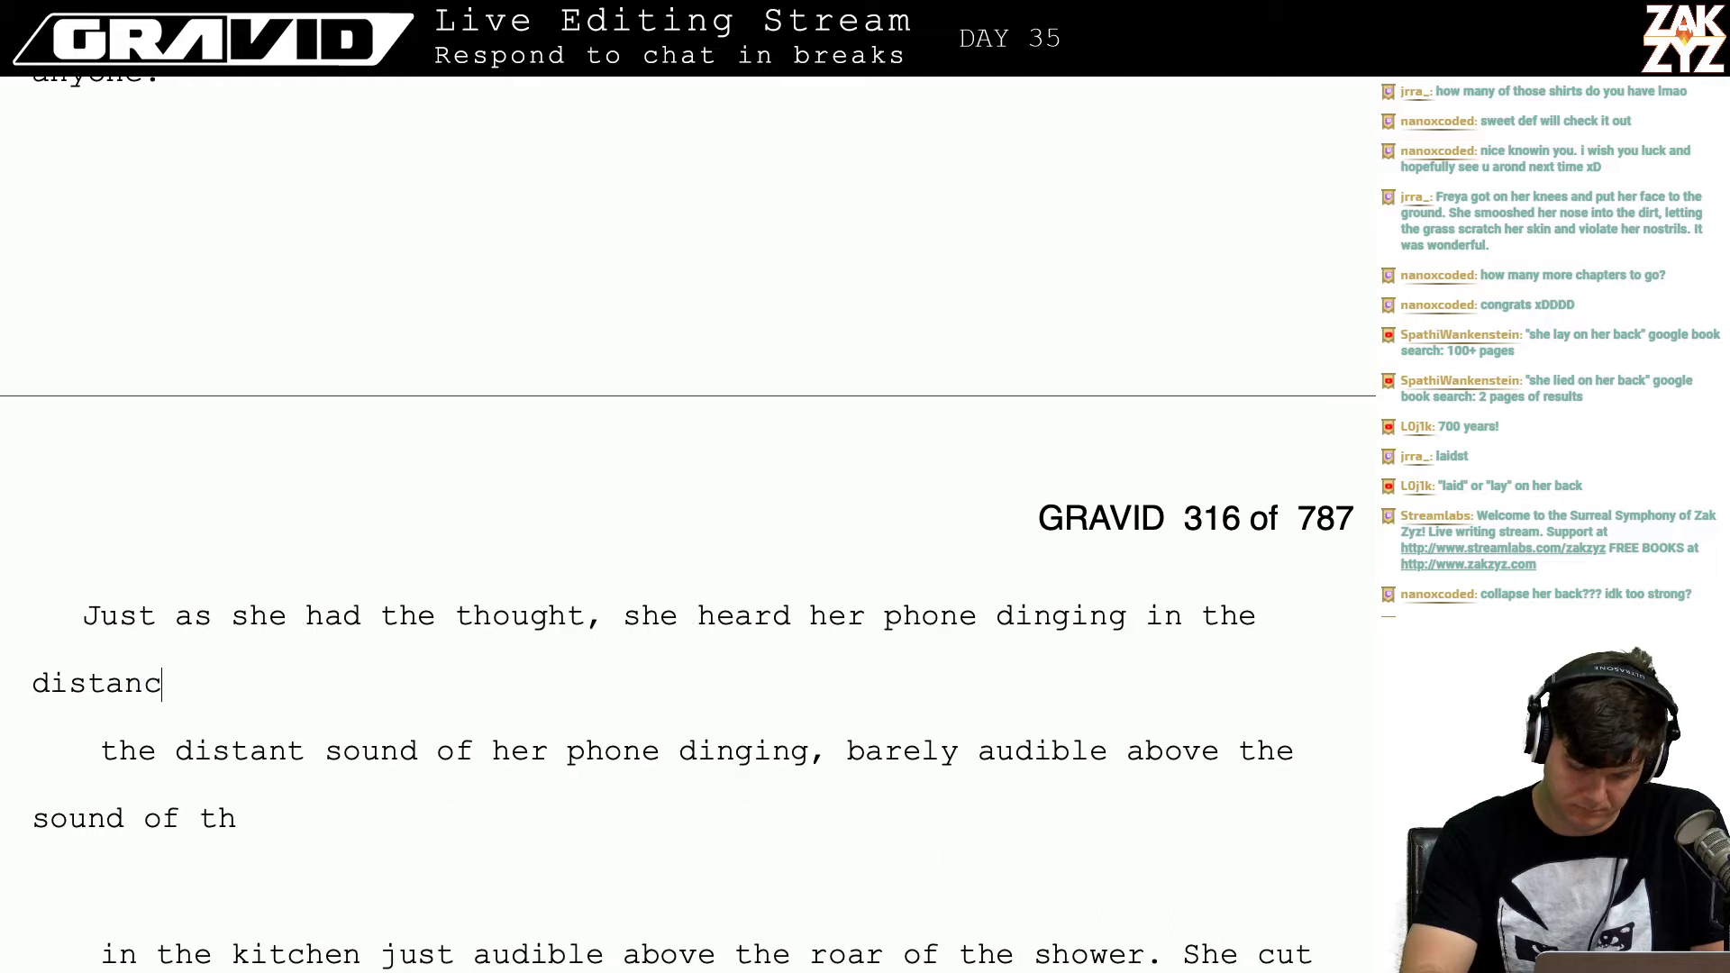
type("nce, bairl")
key("BackSpace")
key("BackSpace")
key("BackSpace")
type("re")
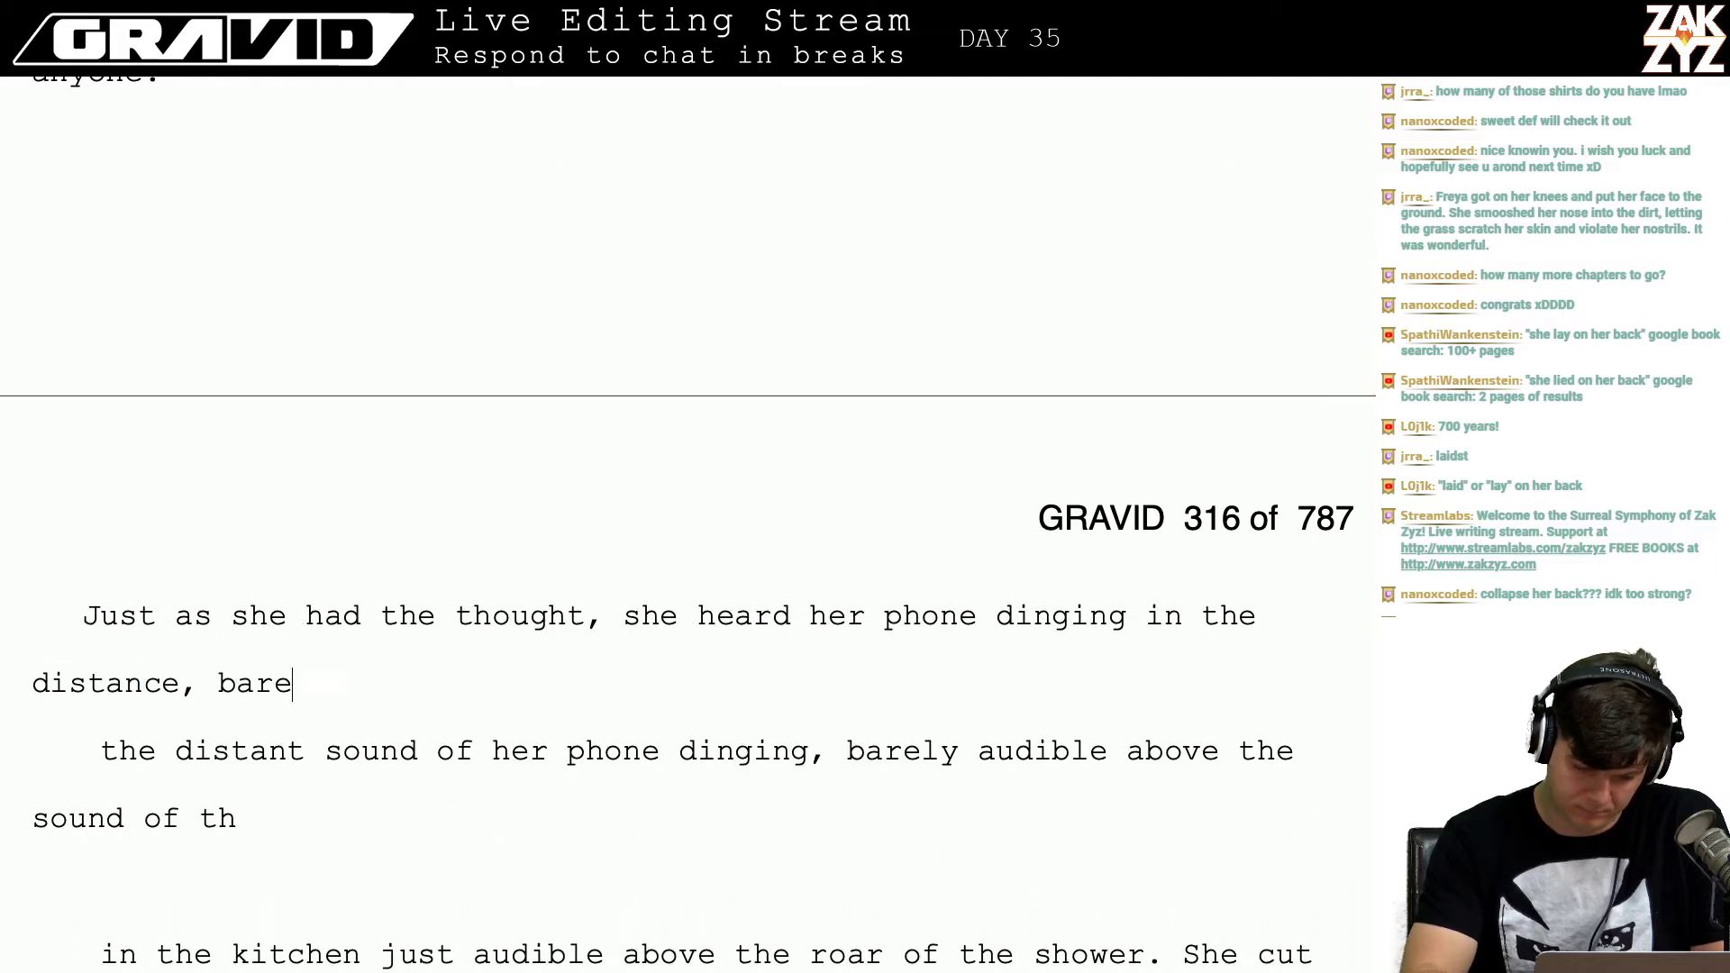
type("ly audible over the ")
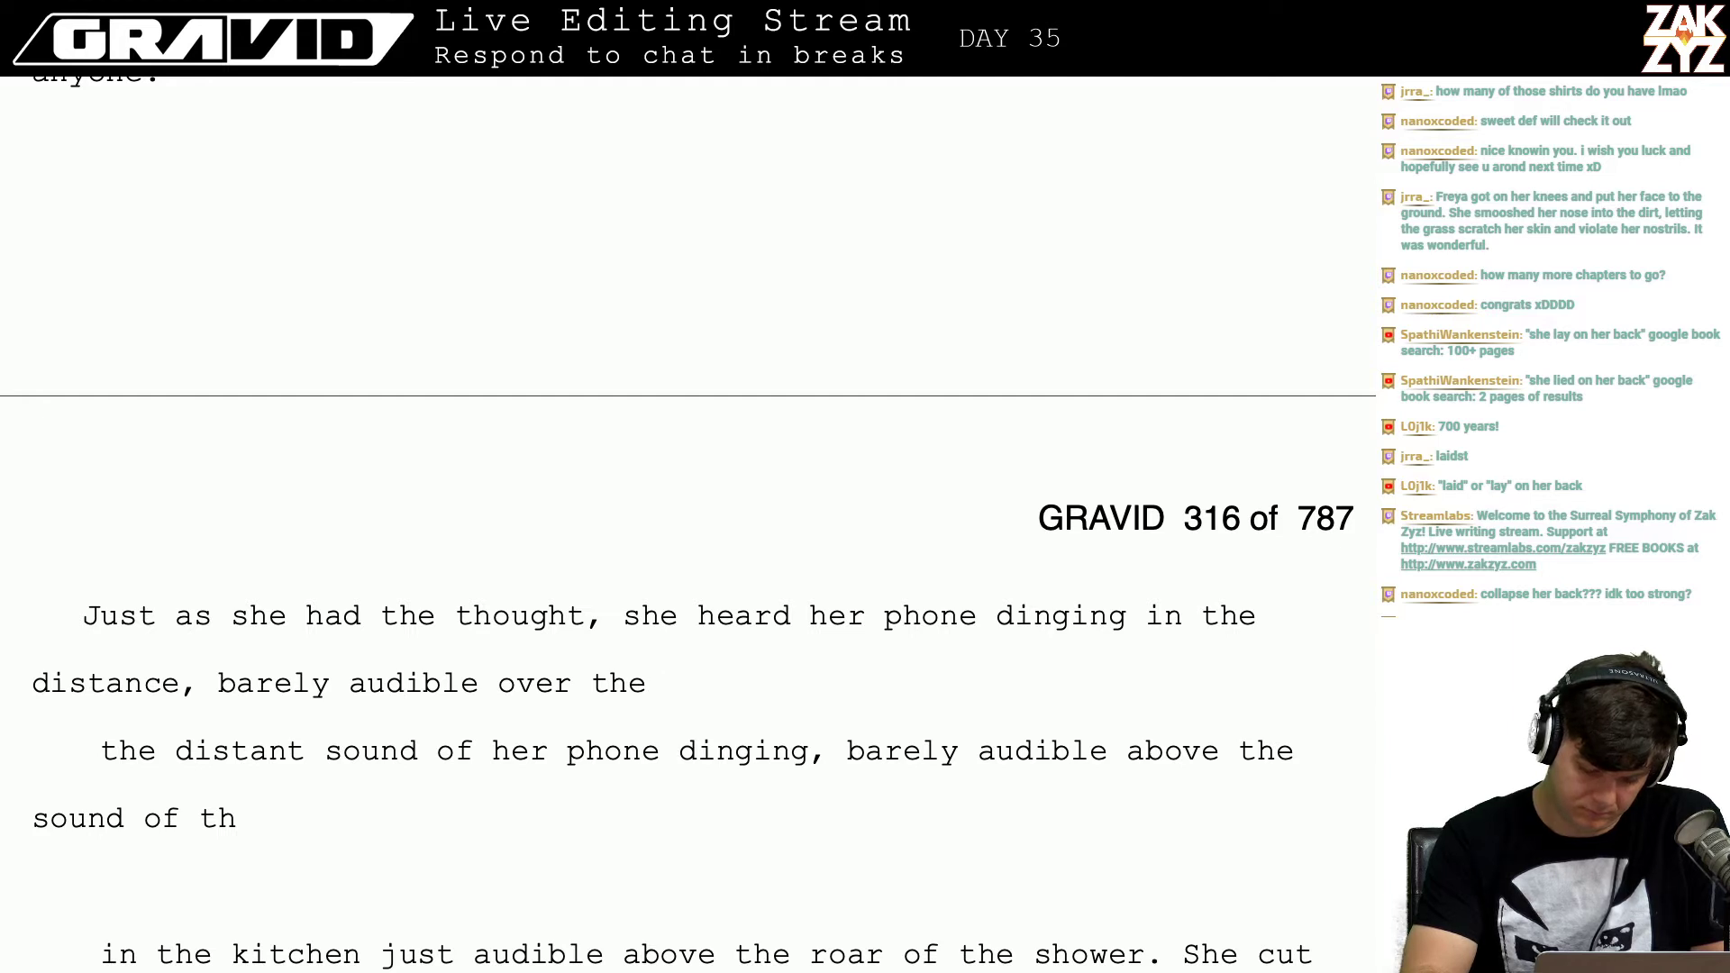
Step: Complete the new sentence with "stead patter of water against her skin."
type("steady")
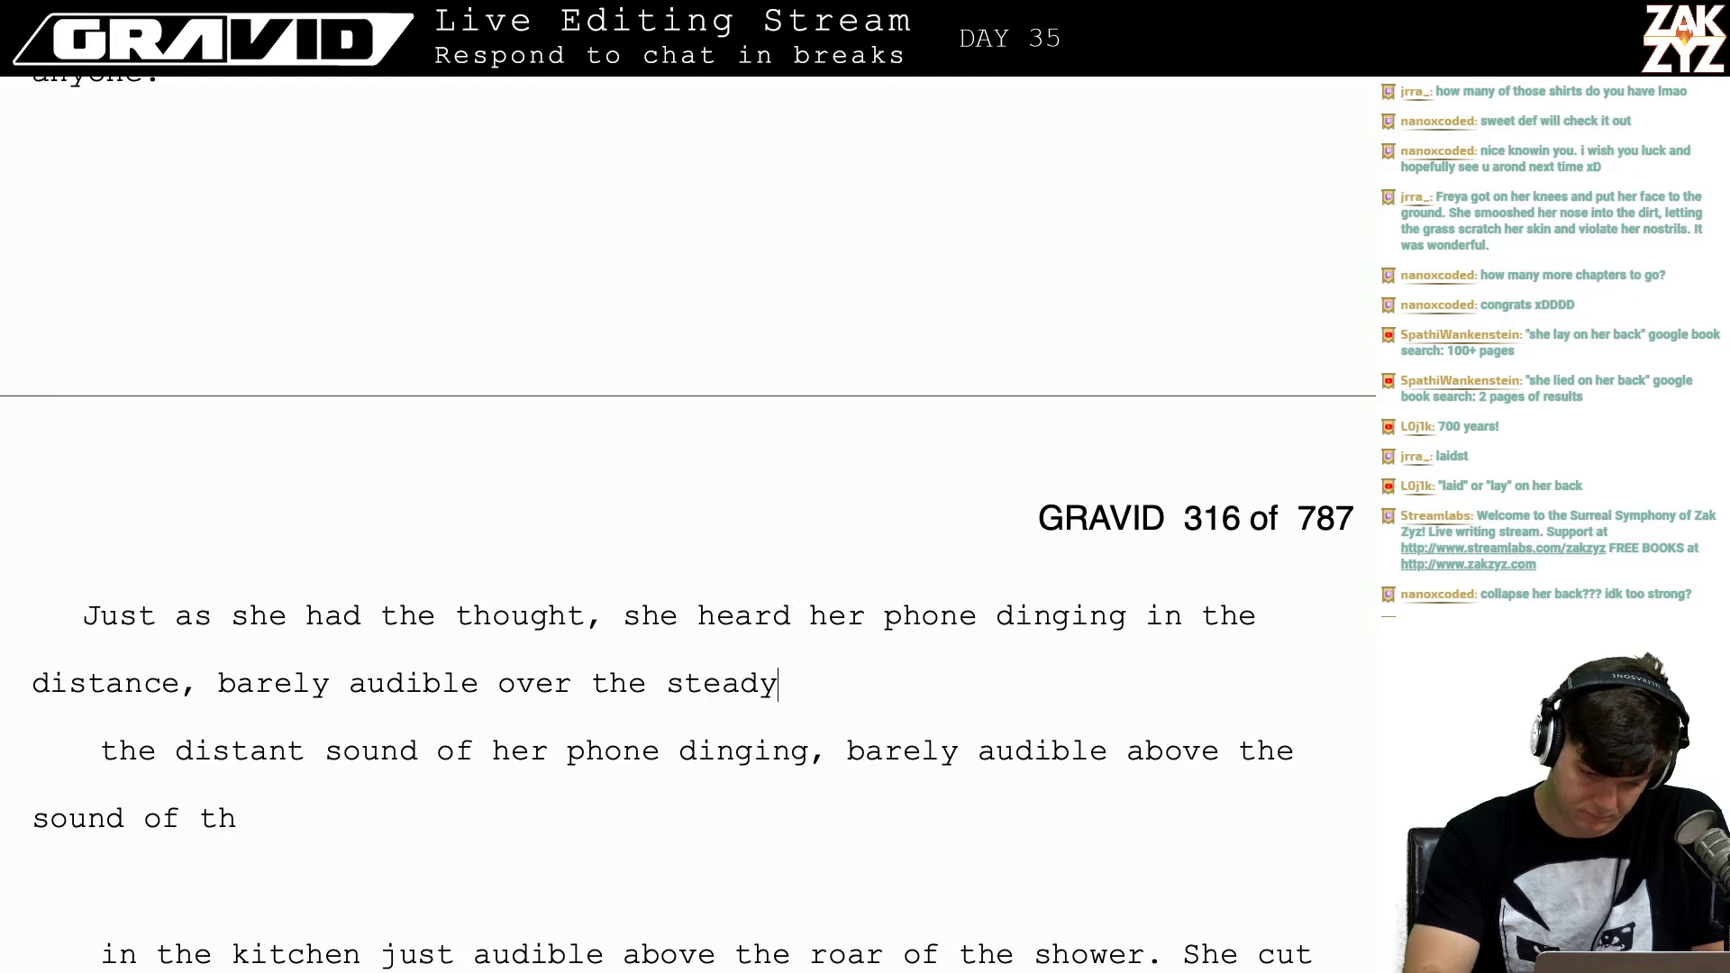
key("BackSpace")
key("BackSpace")
key("BackSpace")
type("d")
key("BackSpace")
type("ad ")
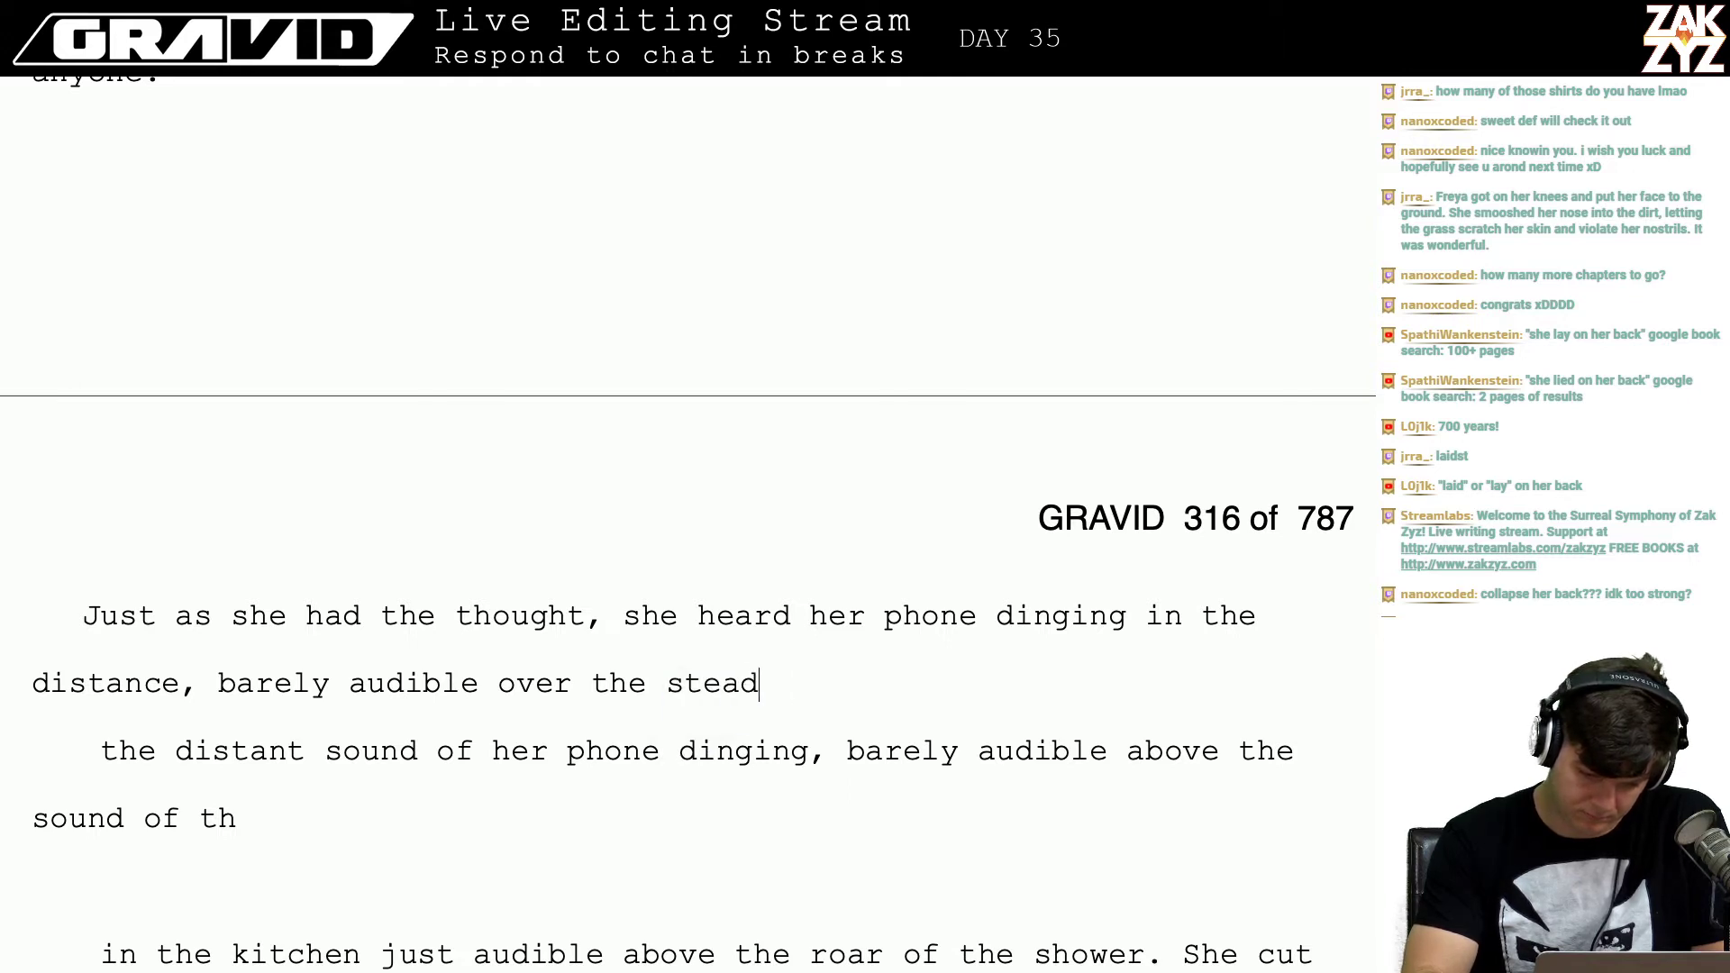
type("patter of the show")
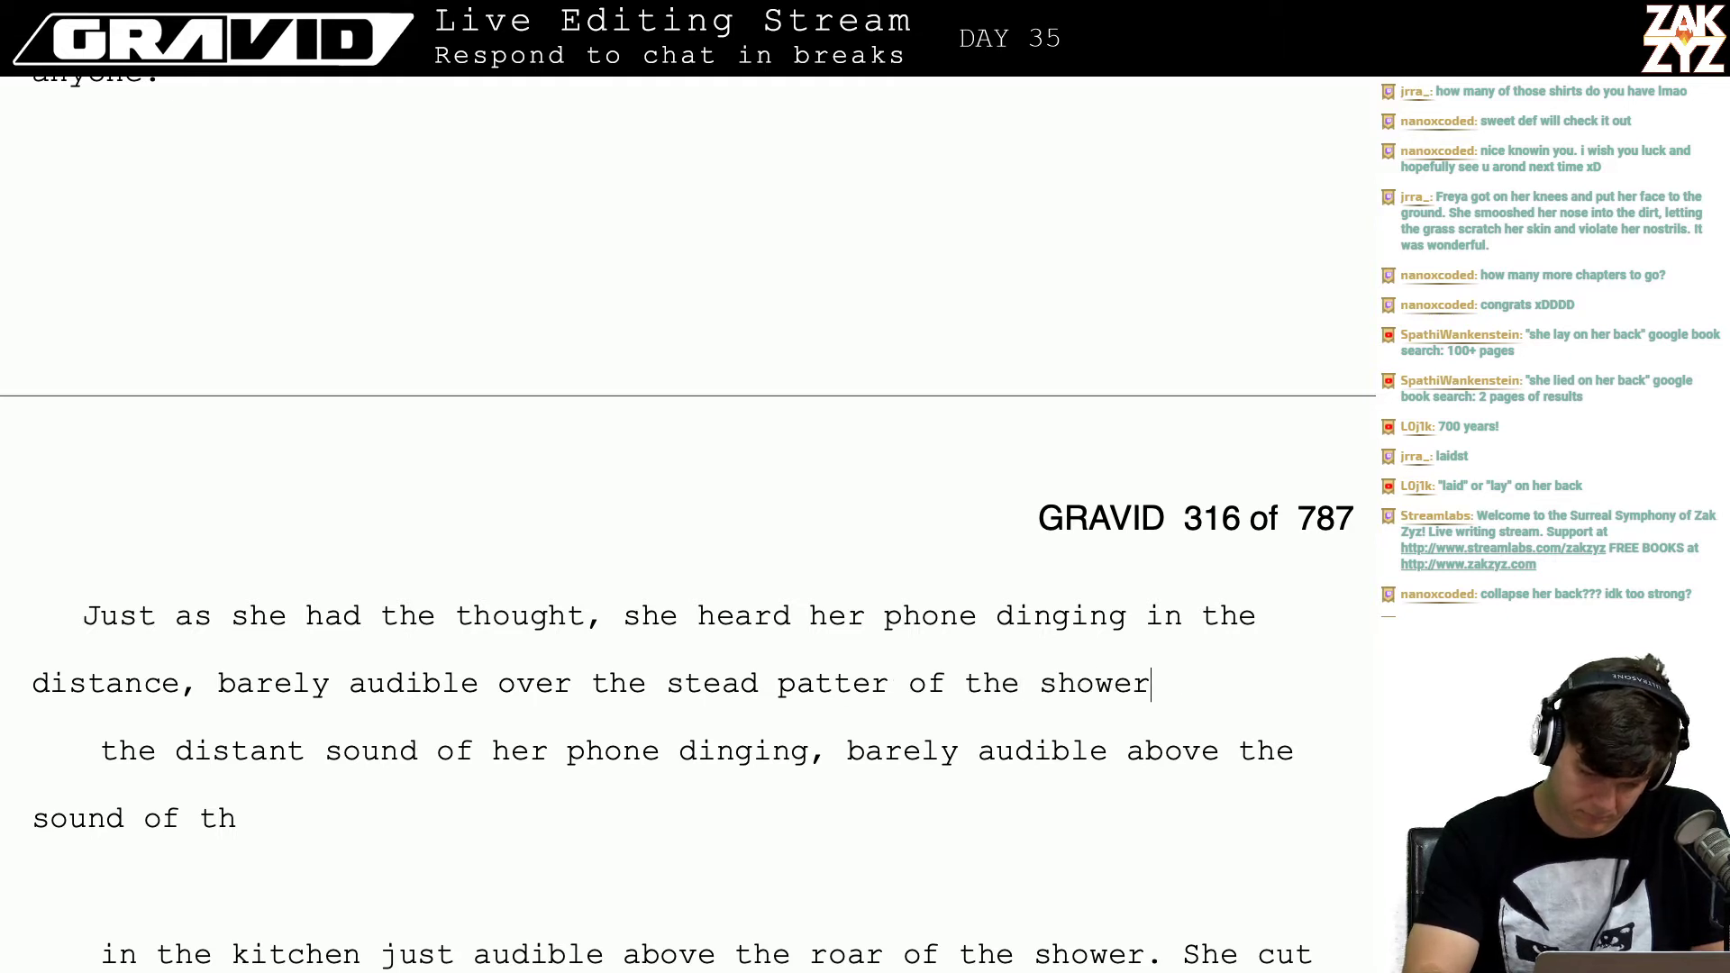
type("er")
key("BackSpace")
key("BackSpace")
key("BackSpace")
key("BackSpace")
key("BackSpace")
key("BackSpace")
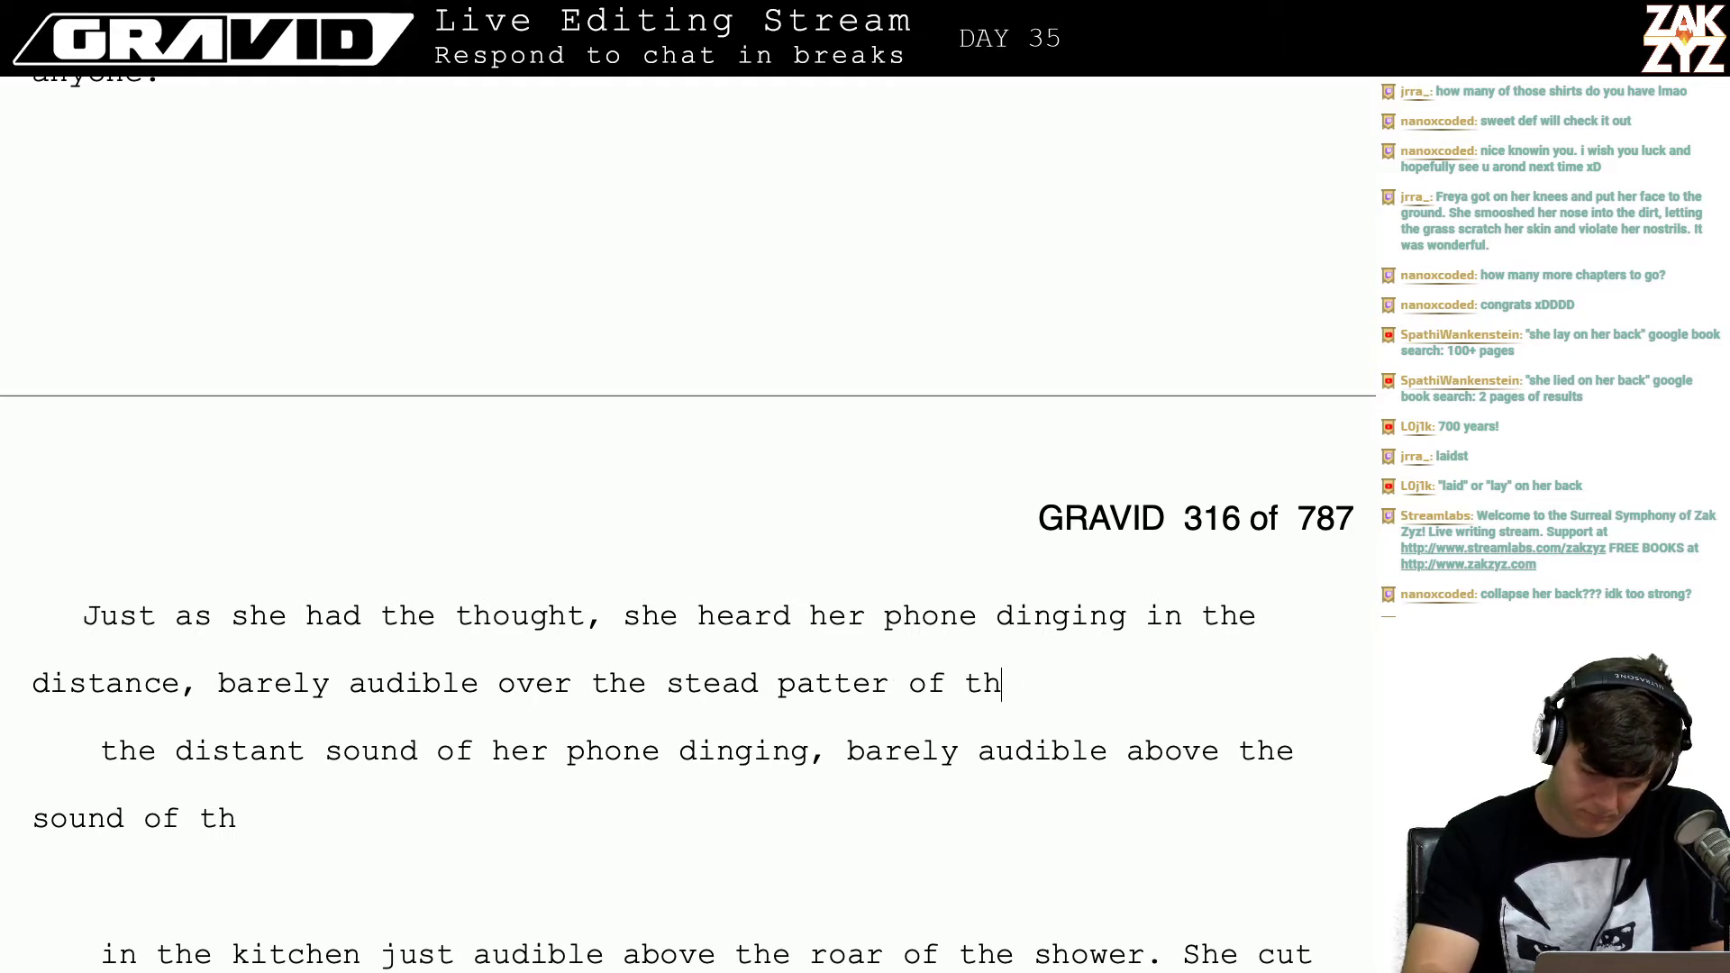
type("water again")
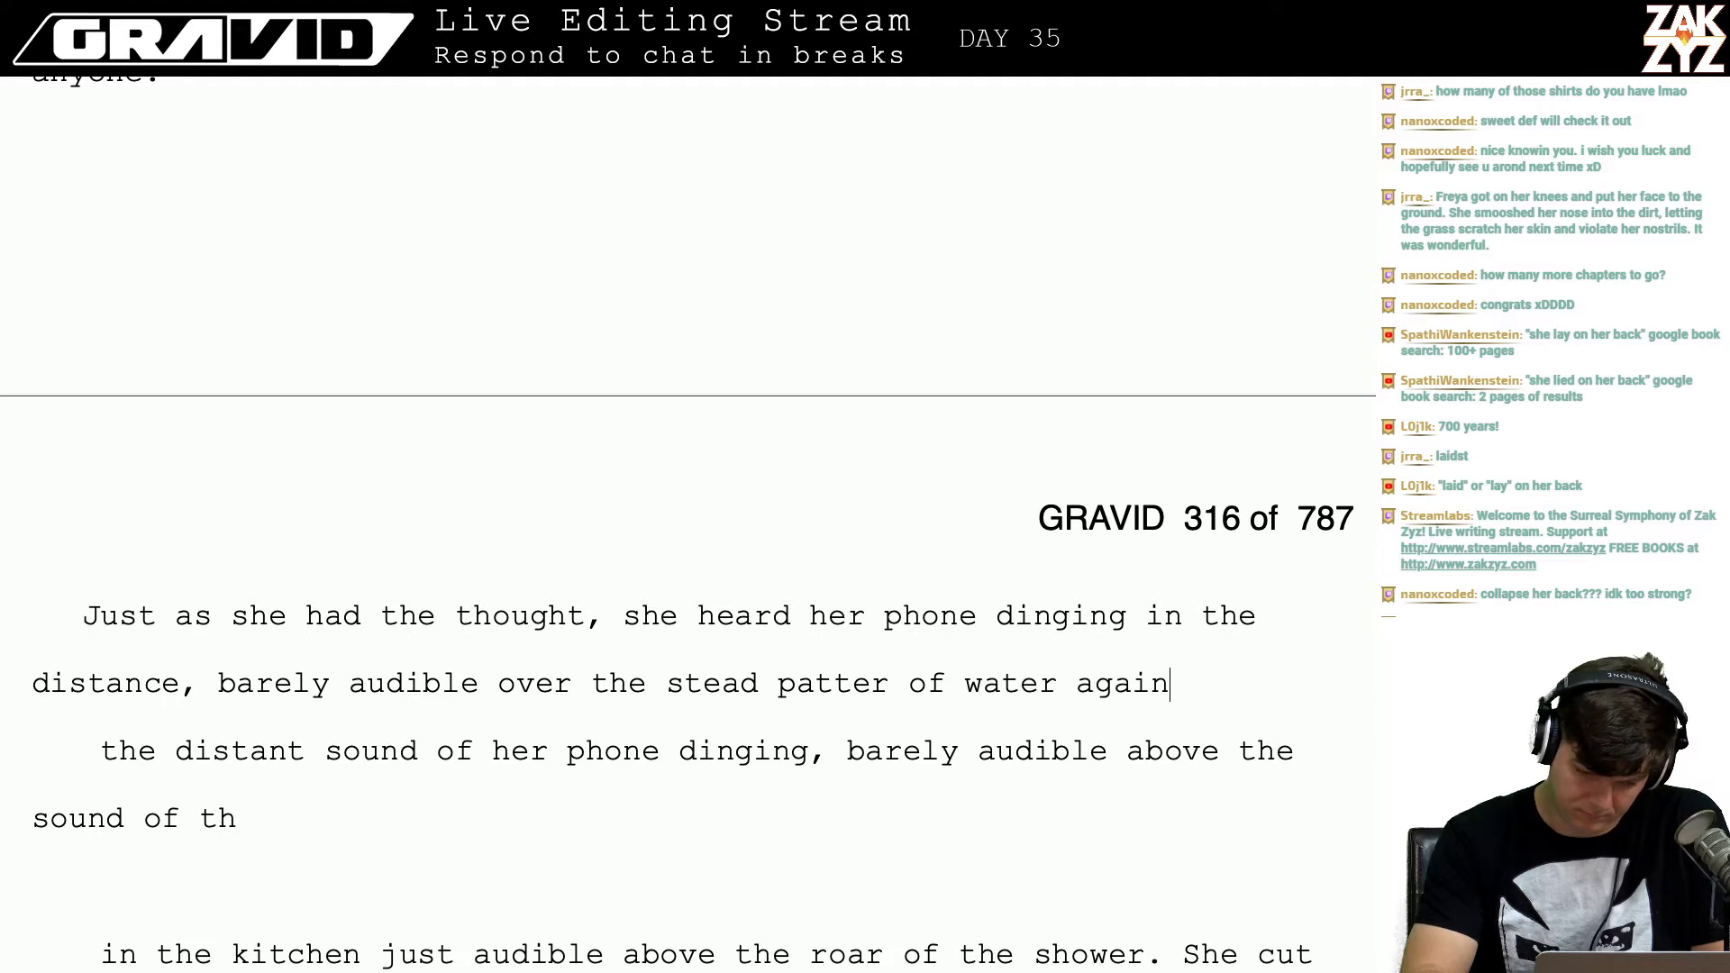
type("st her skin.")
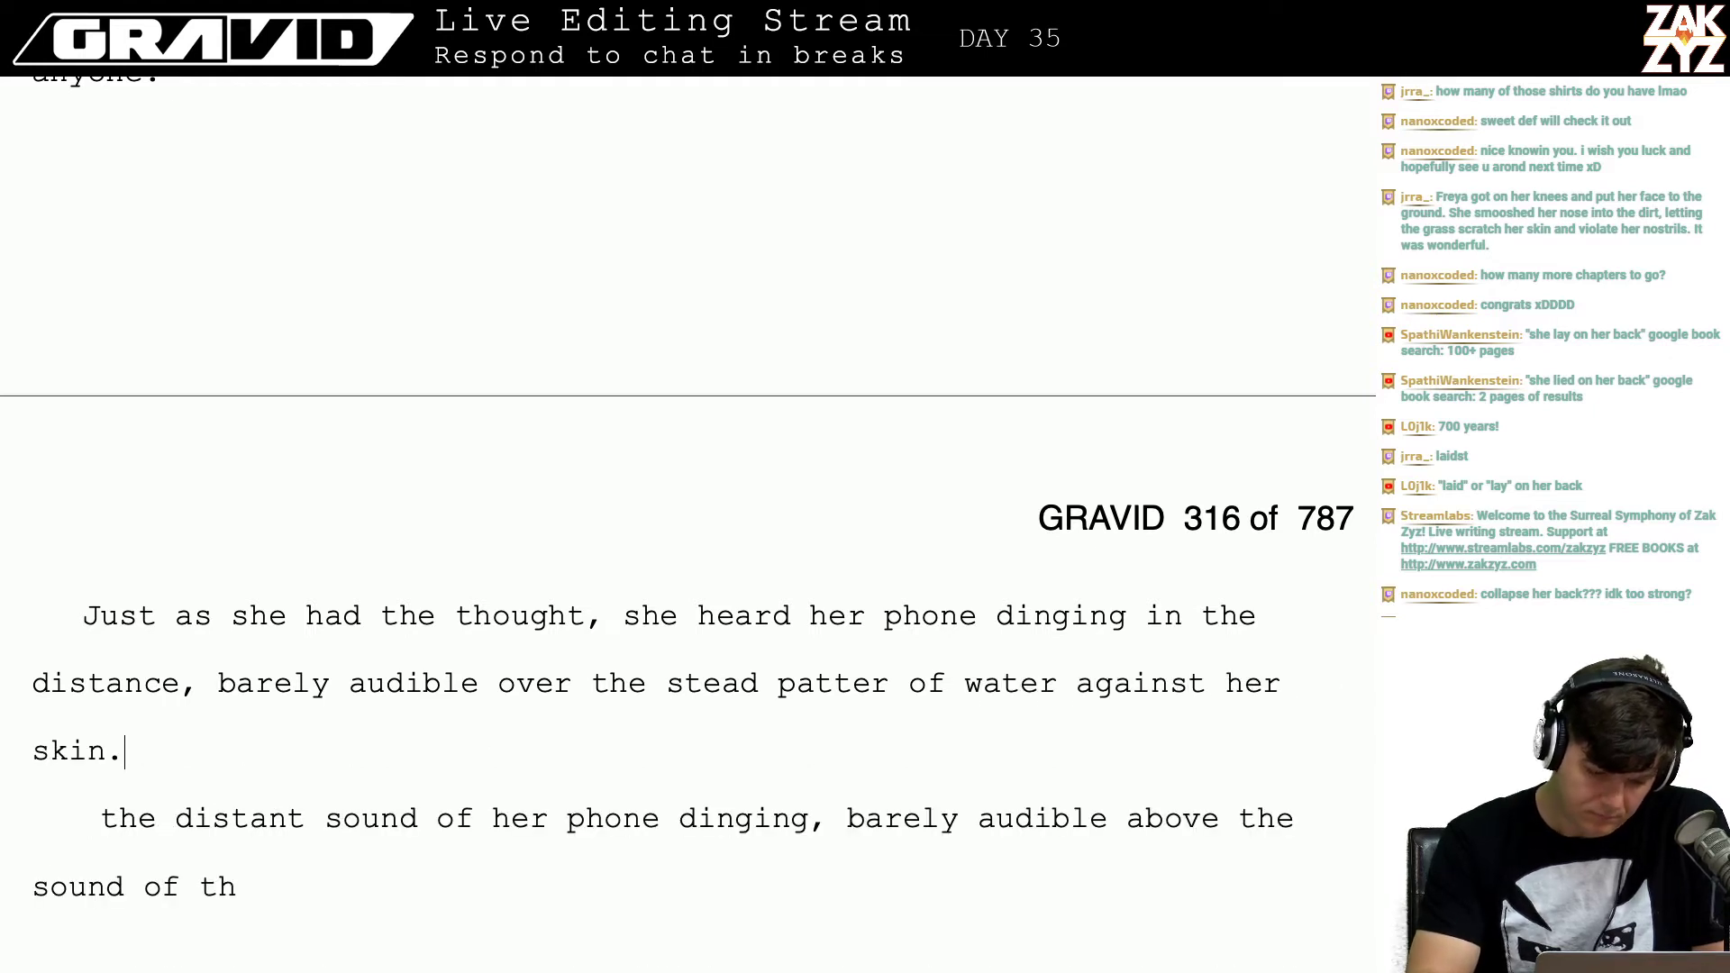
key("shift+Right")
key("shift+Right")
key("shift+Right")
key("shift+Right")
key("shift+Down")
key("shift+Right")
key("shift+Right")
key("shift+Right")
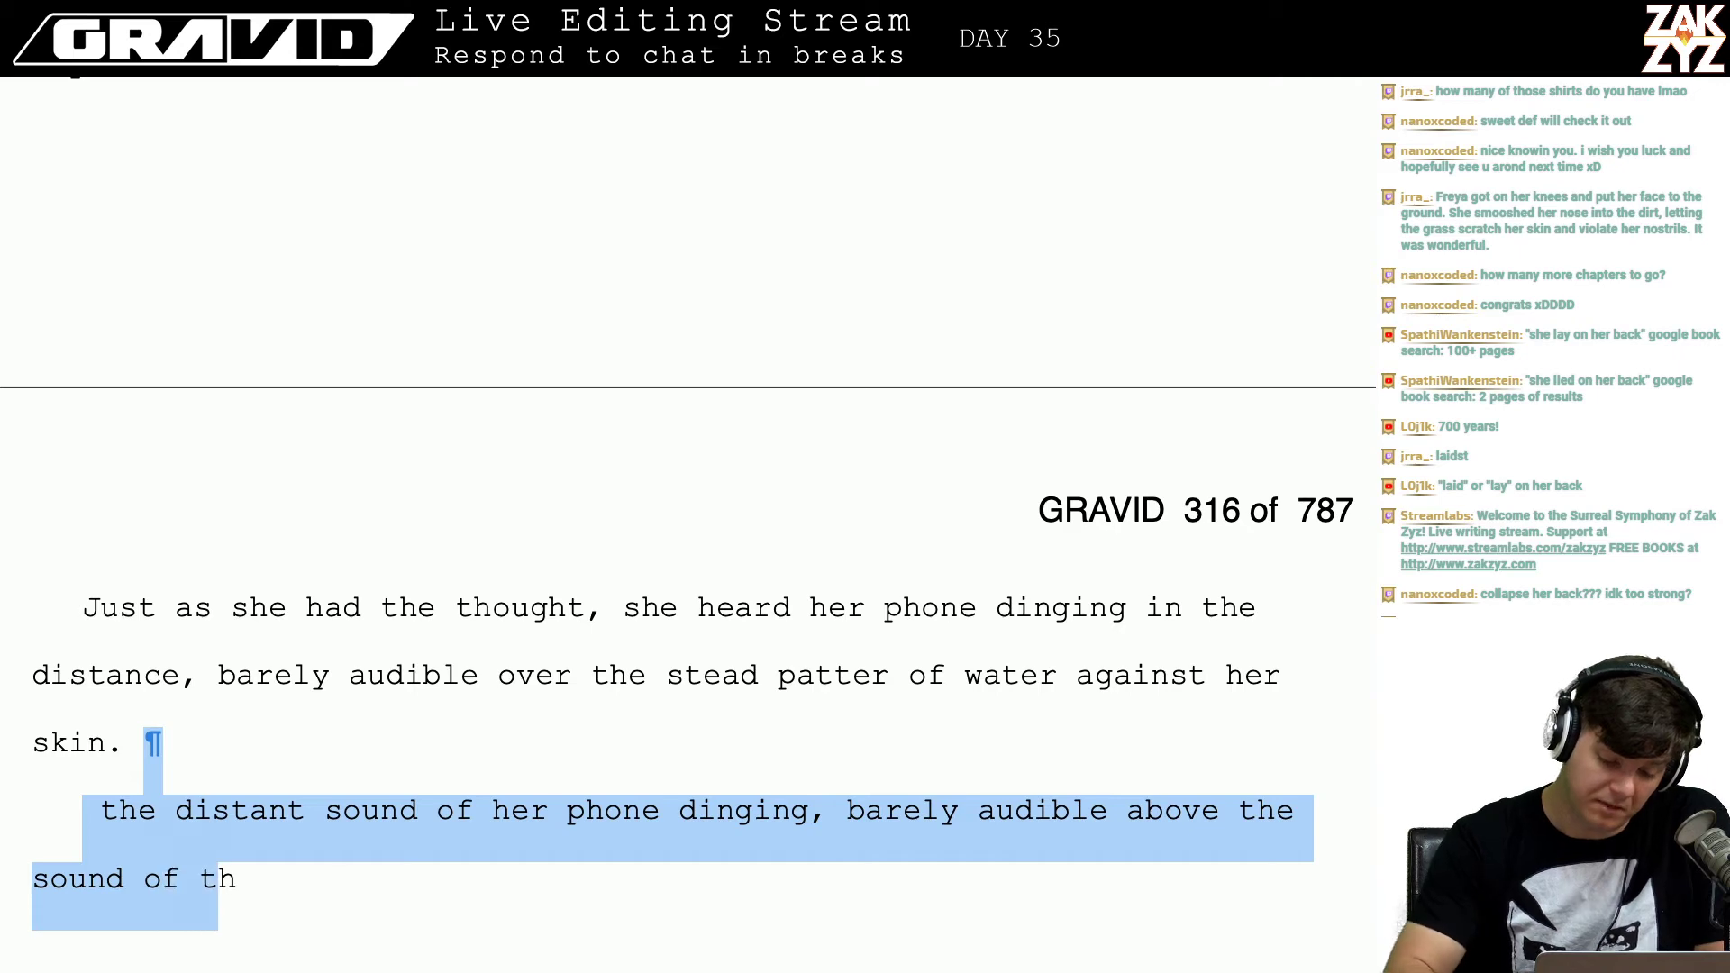
Step: Correct "stead" to "steady" and delete the leftover draft text after "her skin." through "the roar of the shower."
left_click(762, 675)
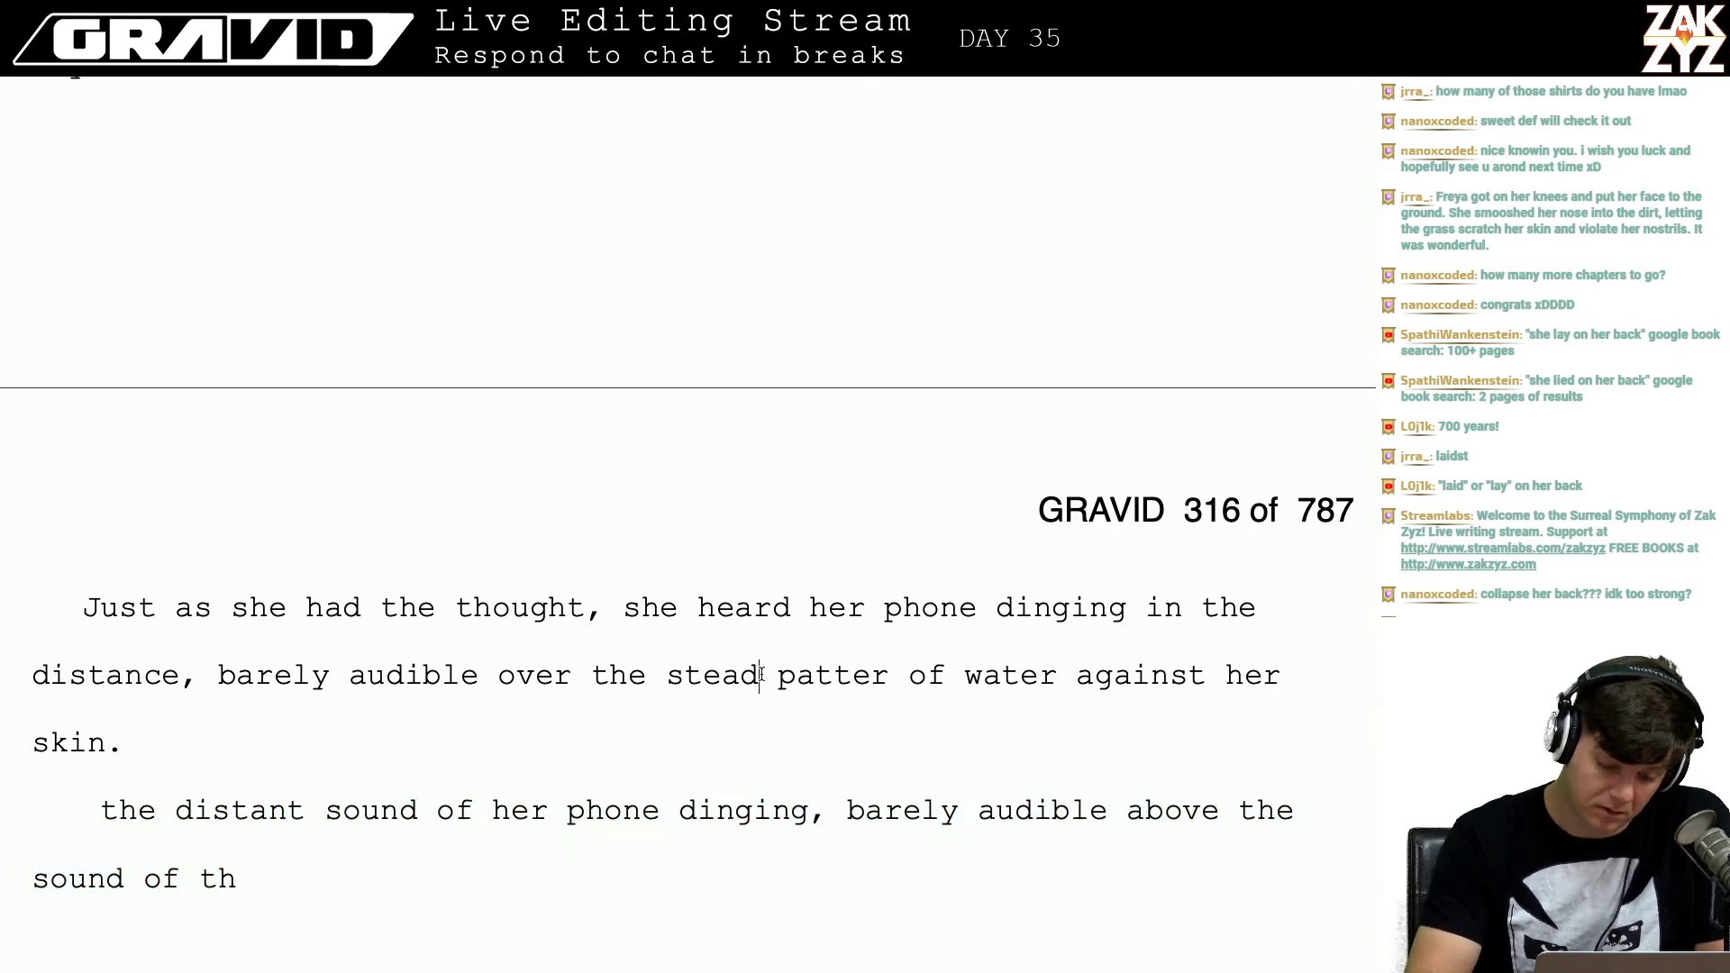
type("y")
key("shift+Down")
key("shift+Down")
key("shift+Down")
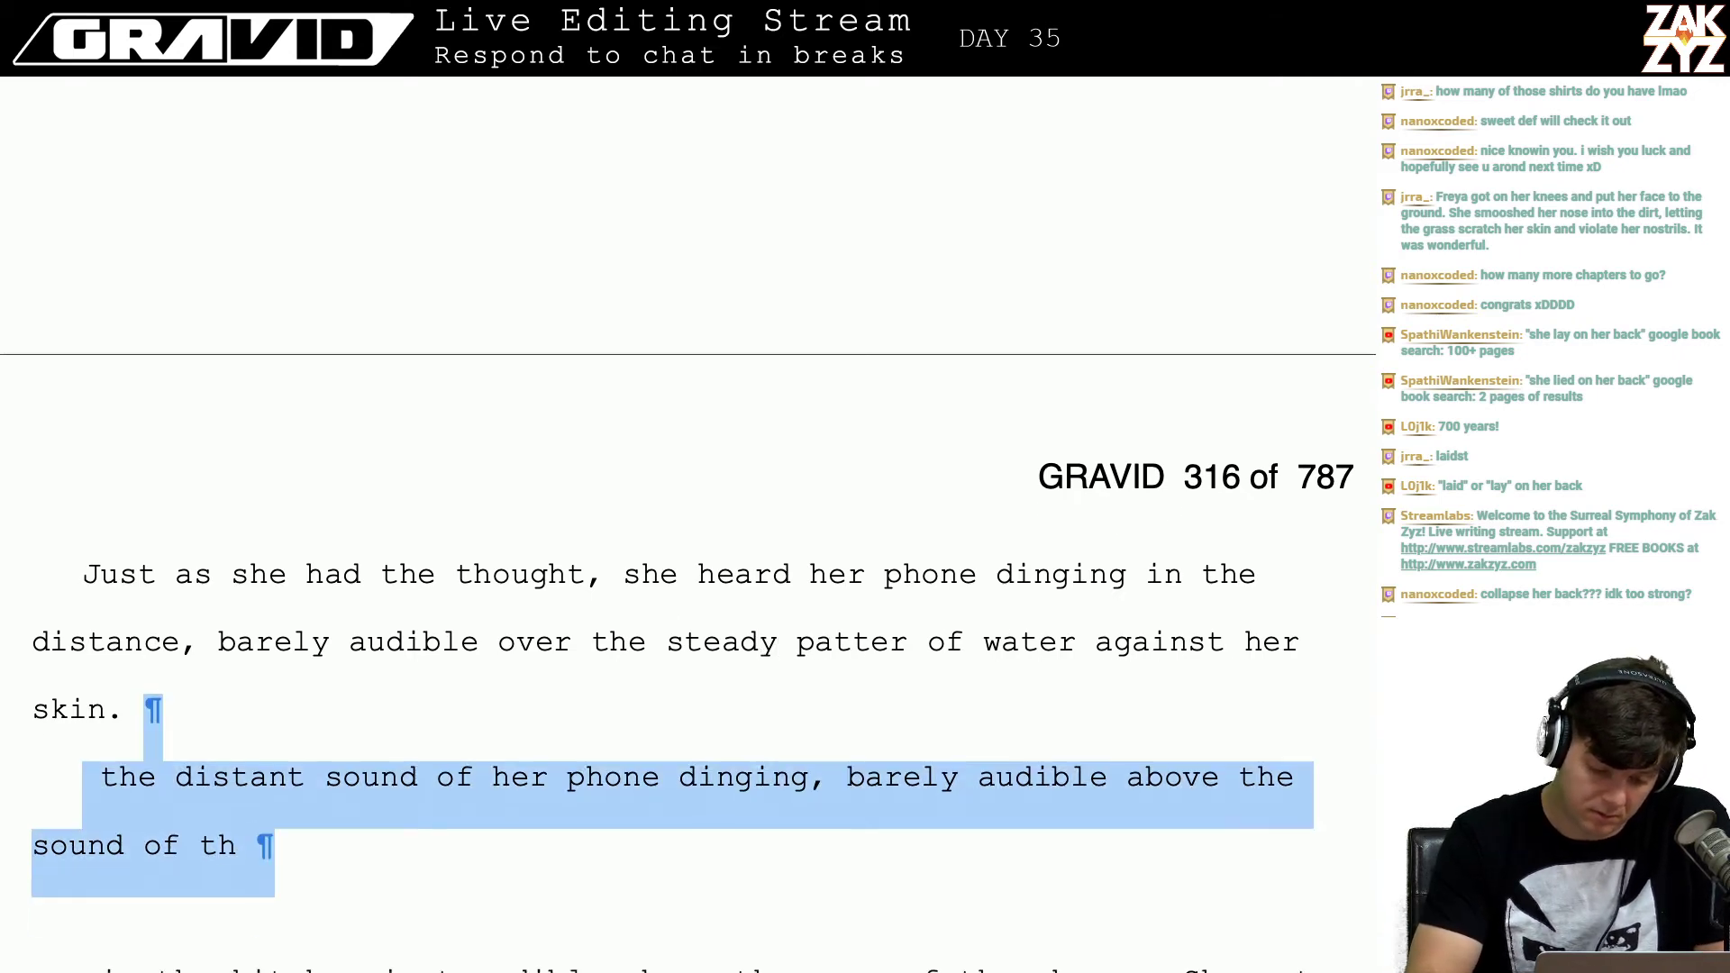
key("shift+Down")
key("shift+Down")
key("shift+Down")
key("shift+Left")
key("shift+Up")
key("shift+Right")
key("shift+Right")
key("shift+Right")
key("shift+Right")
key("shift+Right")
key("shift+Right")
key("shift+Right")
key("shift+Right")
key("shift+Right")
key("shift+Right")
key("shift+Right")
key("shift+Right")
key("shift+Right")
key("shift+Right")
key("shift+Right")
key("shift+Right")
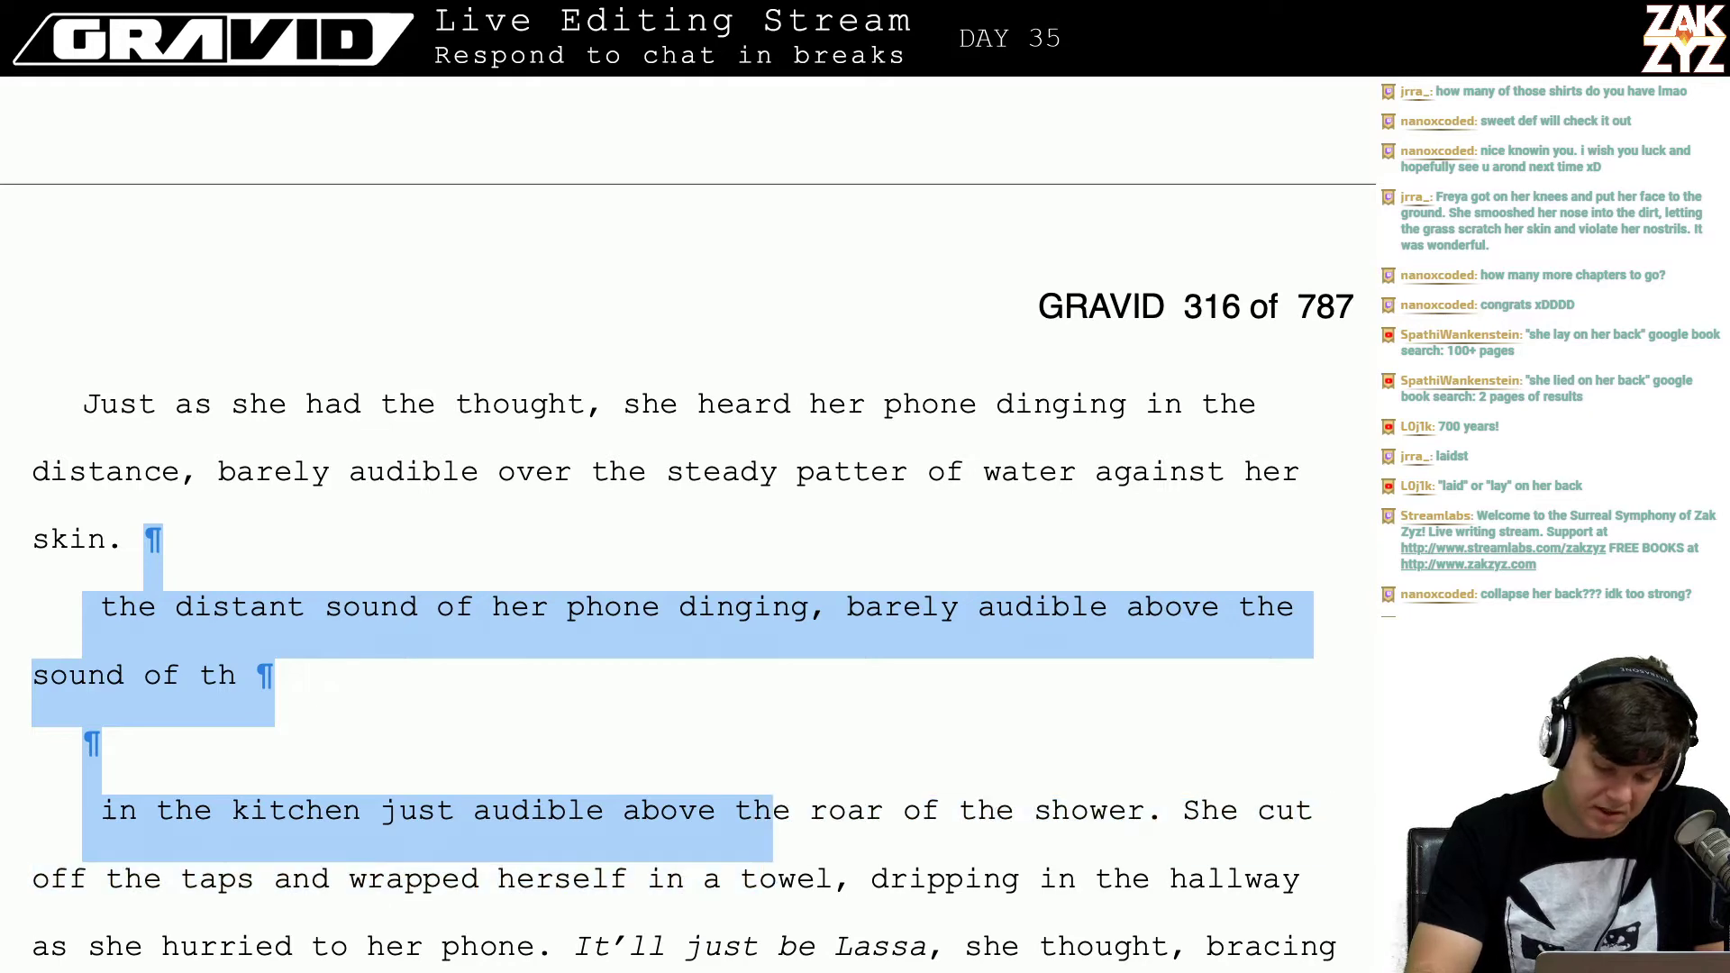
key("shift+Right")
key("shift+Right")
key("shift+Right")
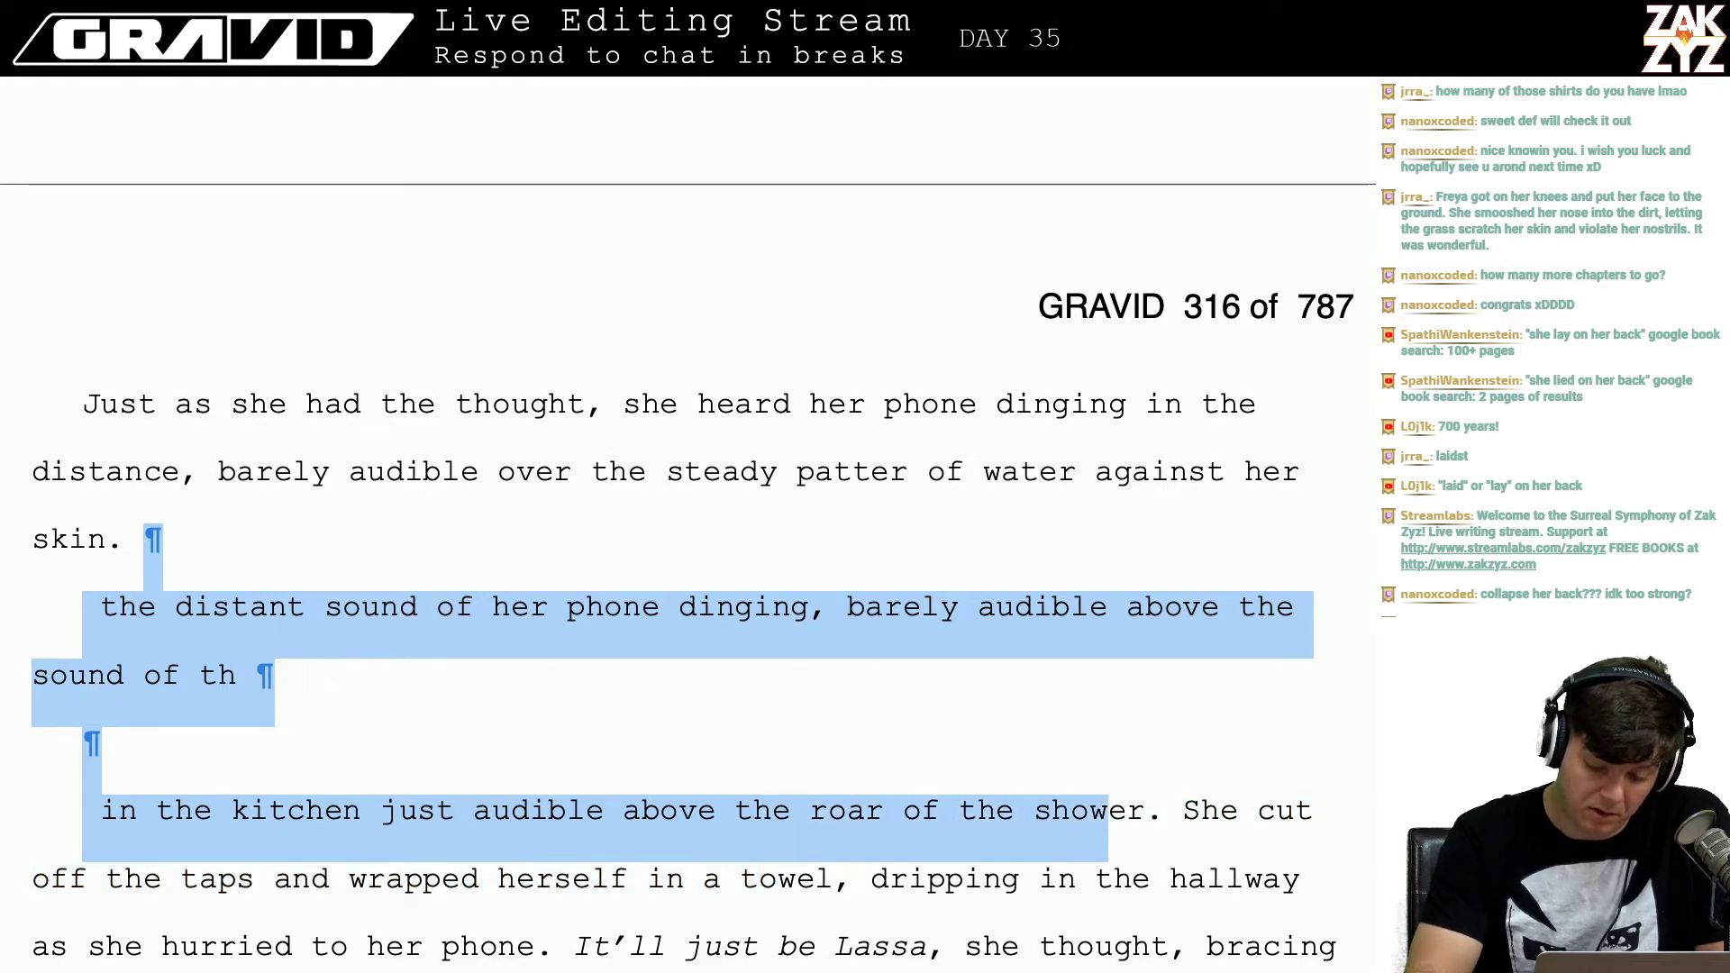
key("shift+Right")
key("shift+Right")
key("shift+Right")
key("BackSpace")
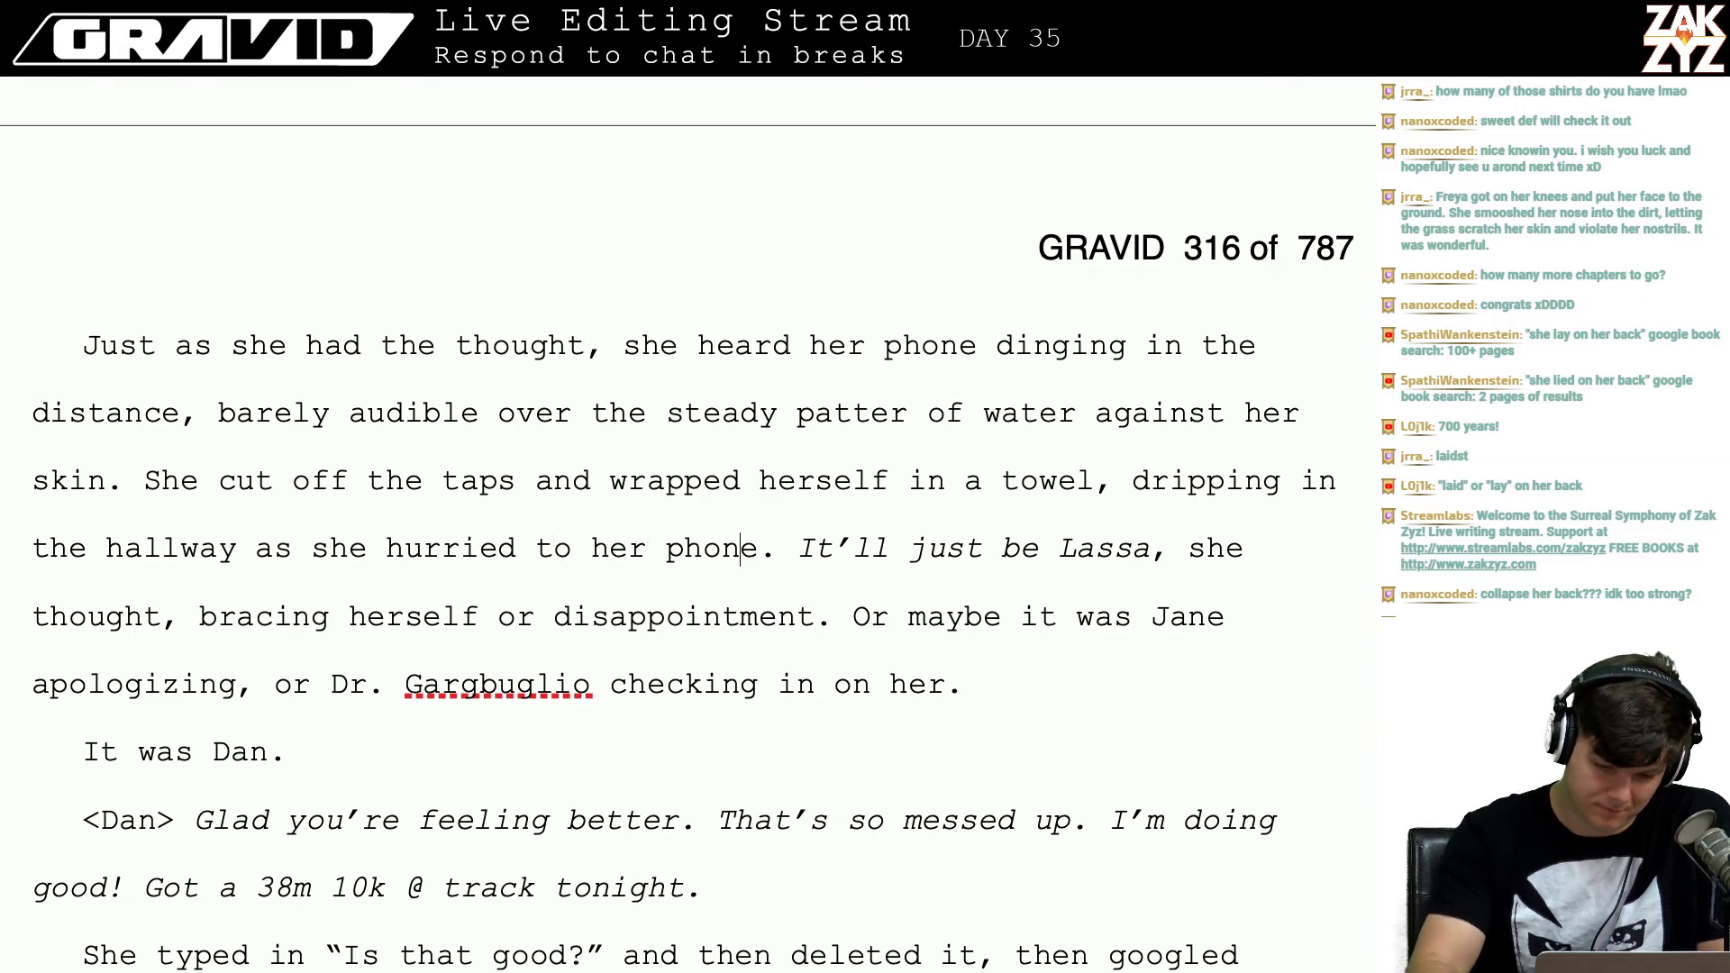
Step: Replace "her phone" with "the kitchen table" in the sentence about hurrying down the hallway
key("BackSpace")
key("BackSpace")
key("BackSpace")
key("BackSpace")
key("BackSpace")
key("BackSpace")
key("BackSpace")
key("BackSpace")
key("BackSpace")
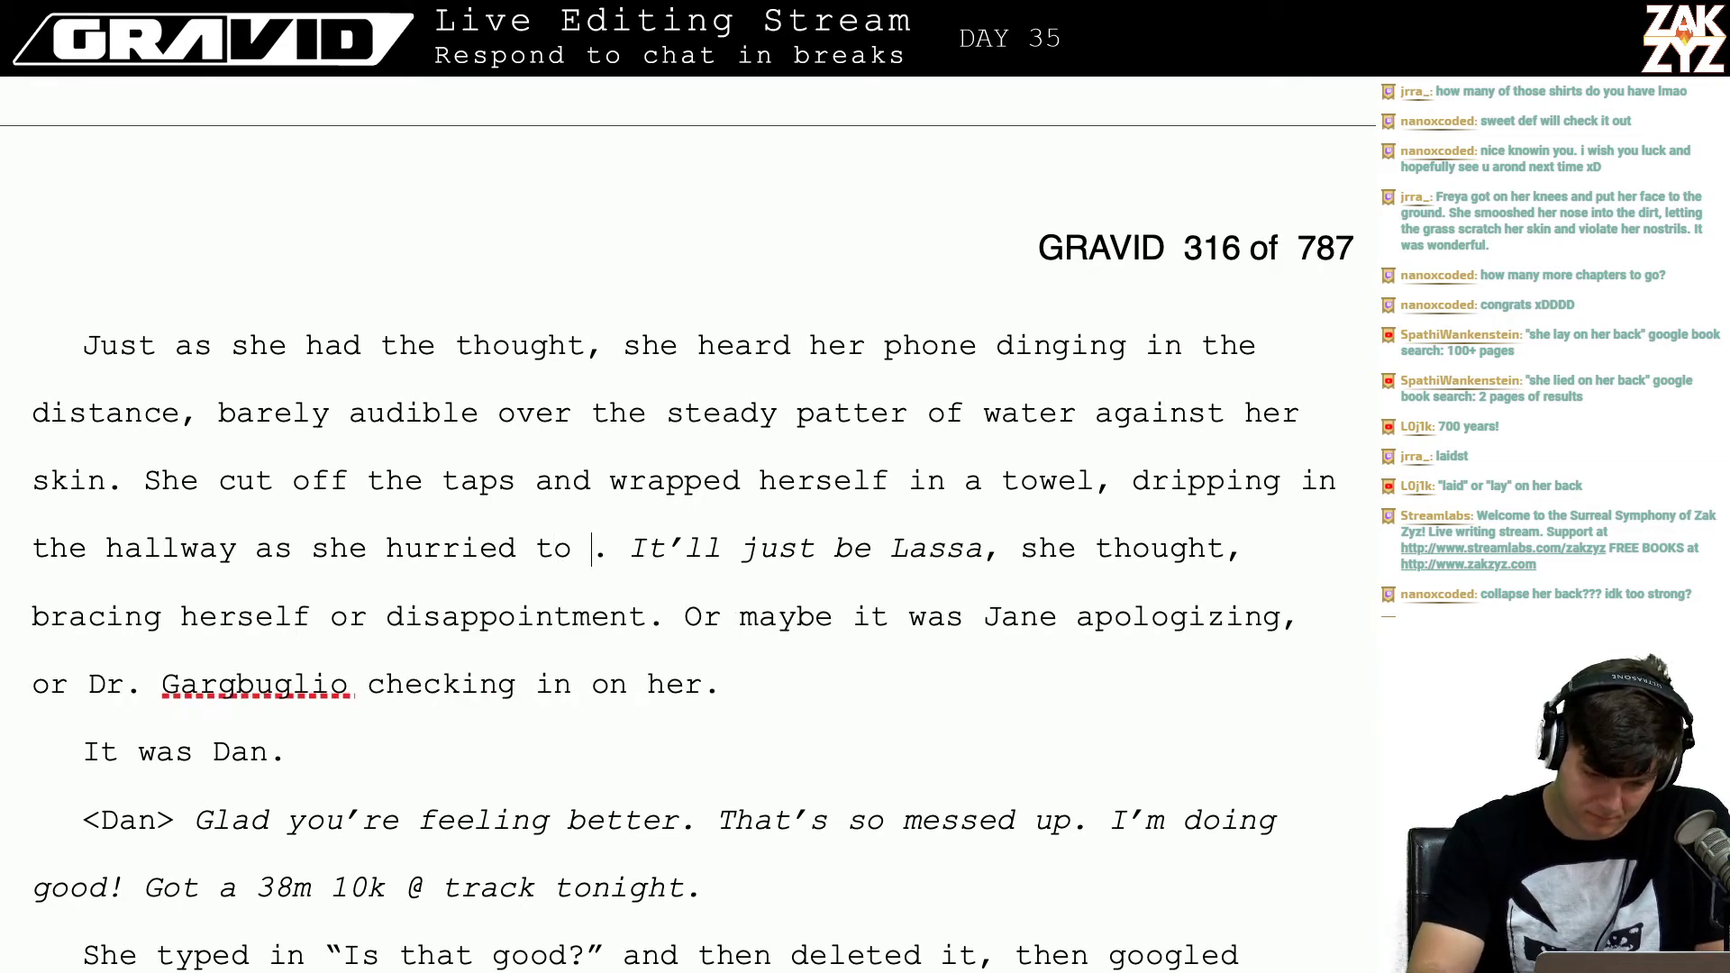
type("the kitchen table")
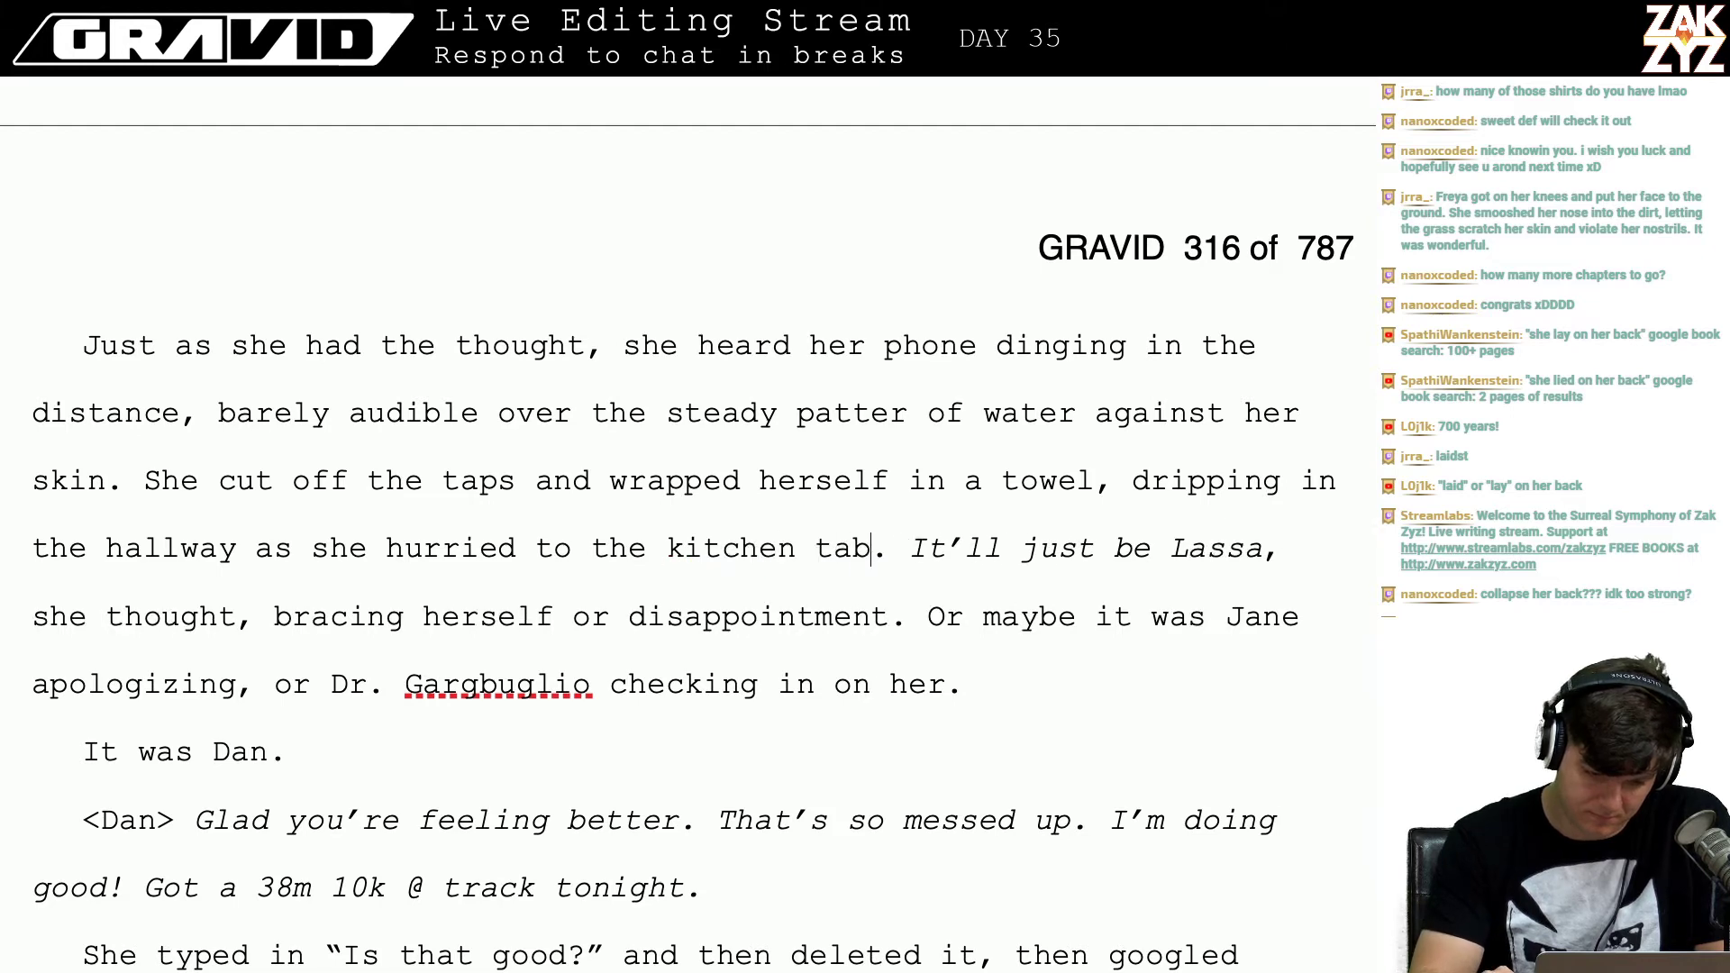
Step: Reread the end of the previous page and the revised opening paragraph of page 316
key("Up")
key("Up")
key("Up")
key("Up")
key("Up")
key("Up")
key("Up")
key("Up")
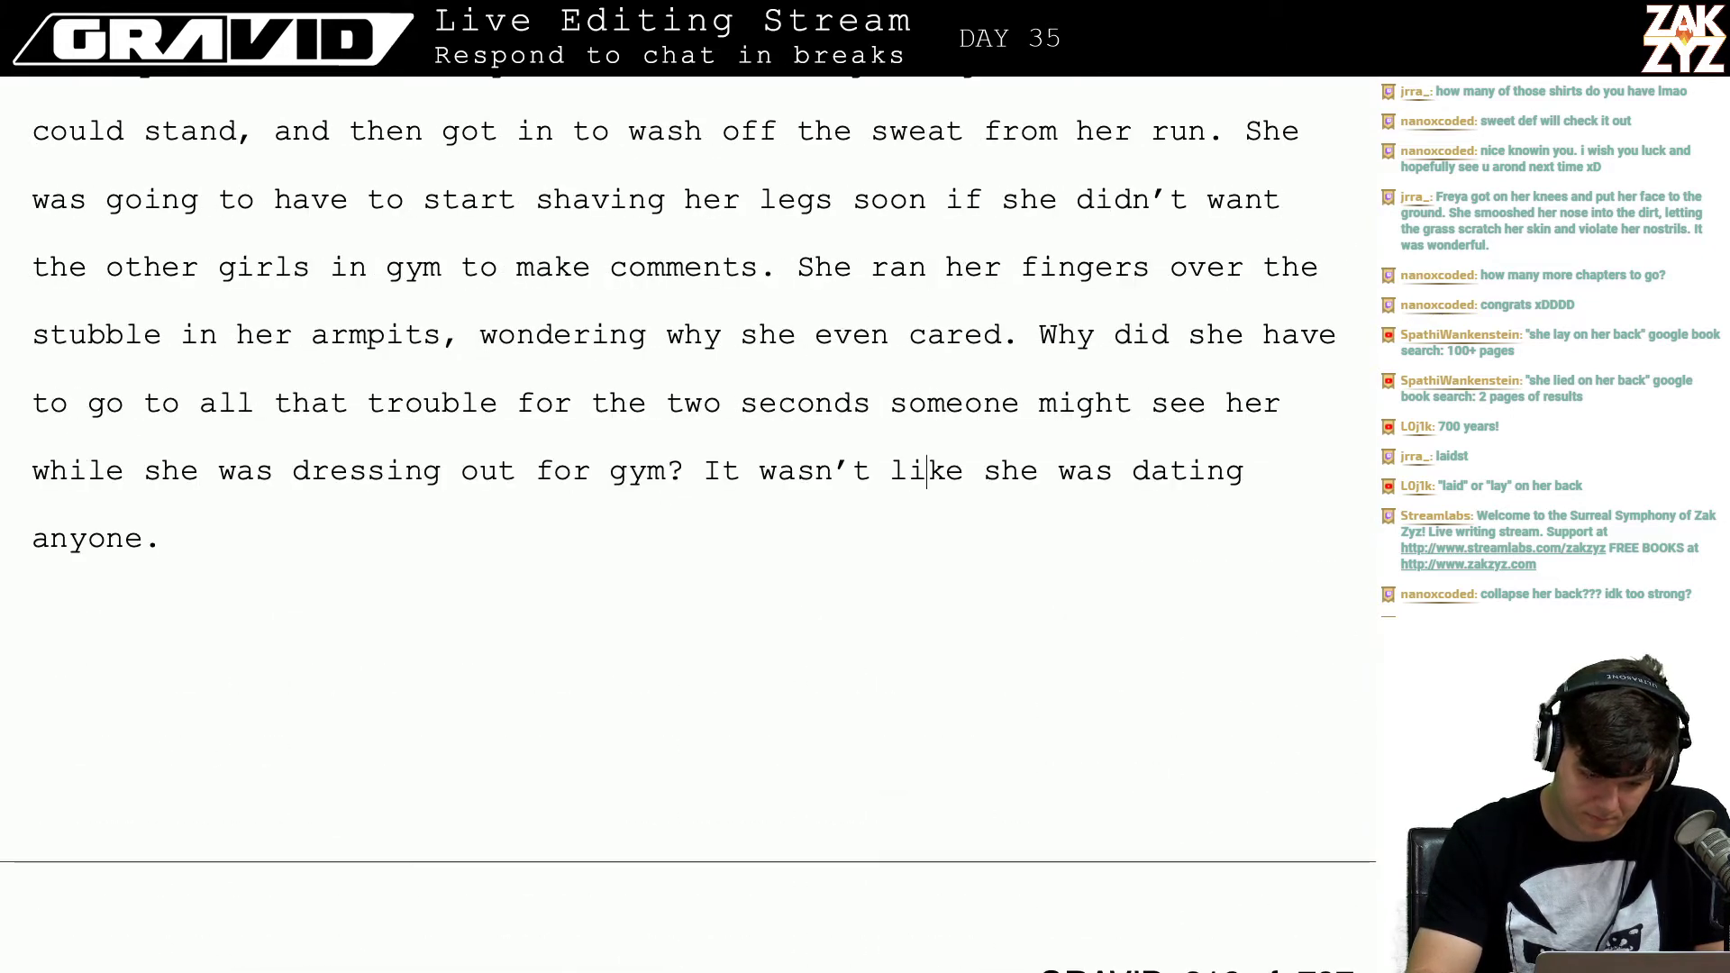
key("Down")
key("Down")
key("Down")
key("Down")
key("Down")
key("Down")
key("Down")
key("Down")
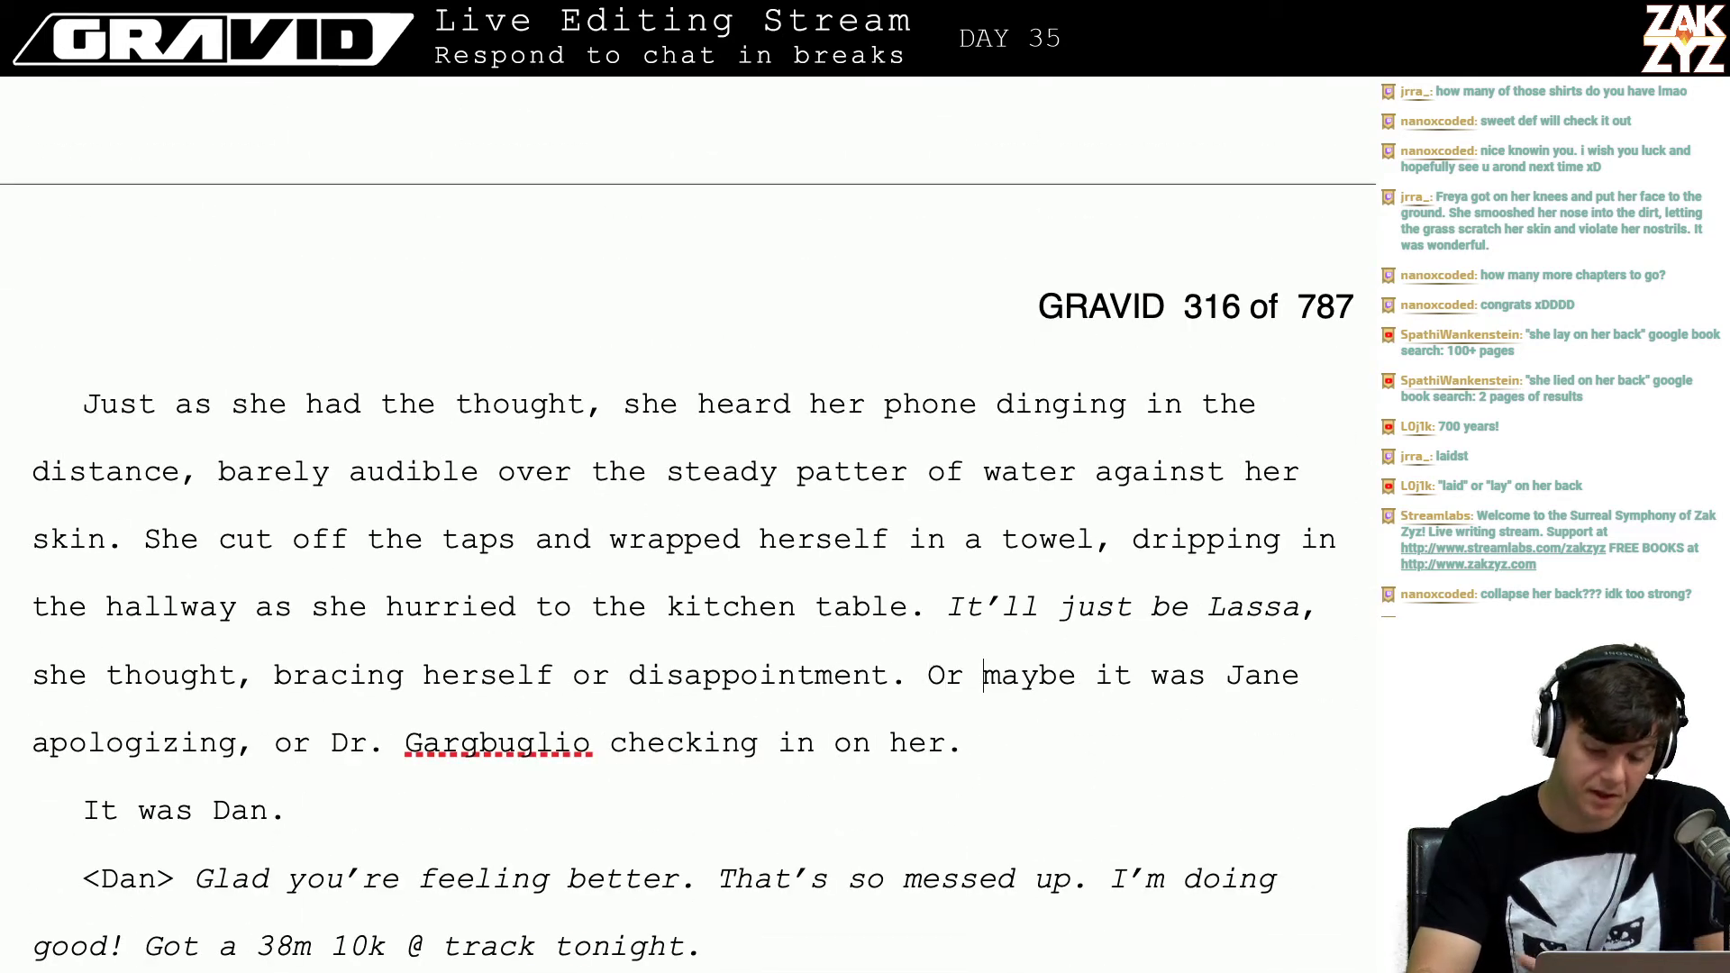
key("alt+Right")
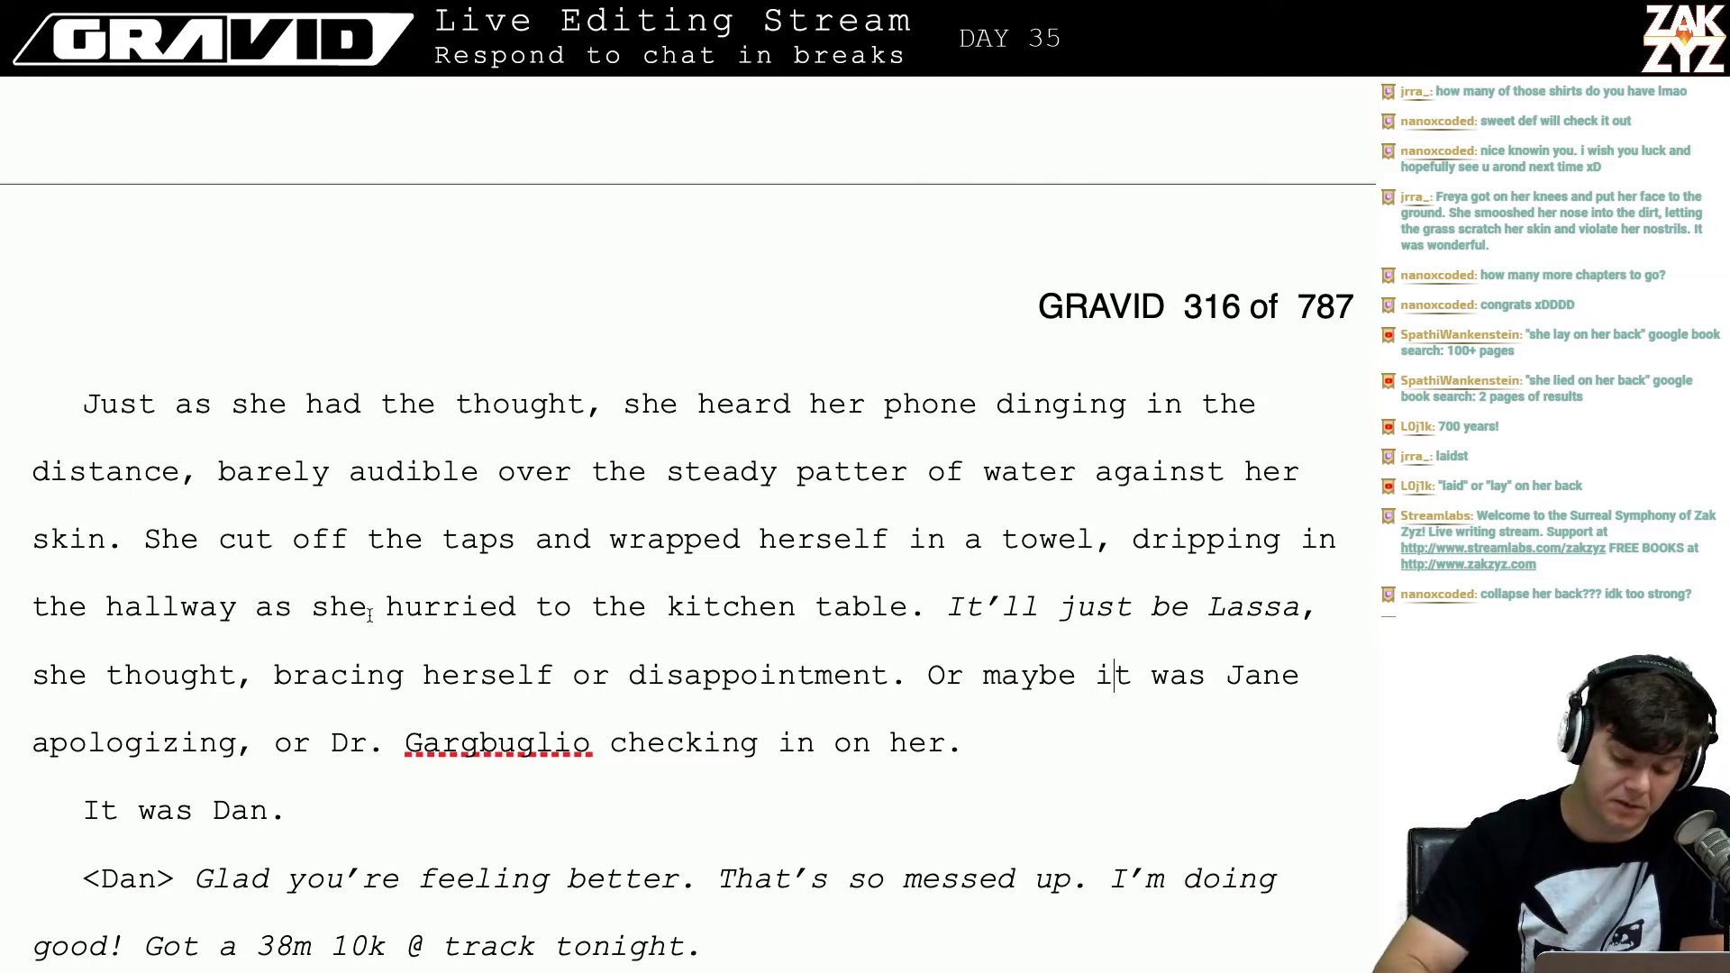
scroll(1078, 615, "down", 1)
left_click(1008, 573)
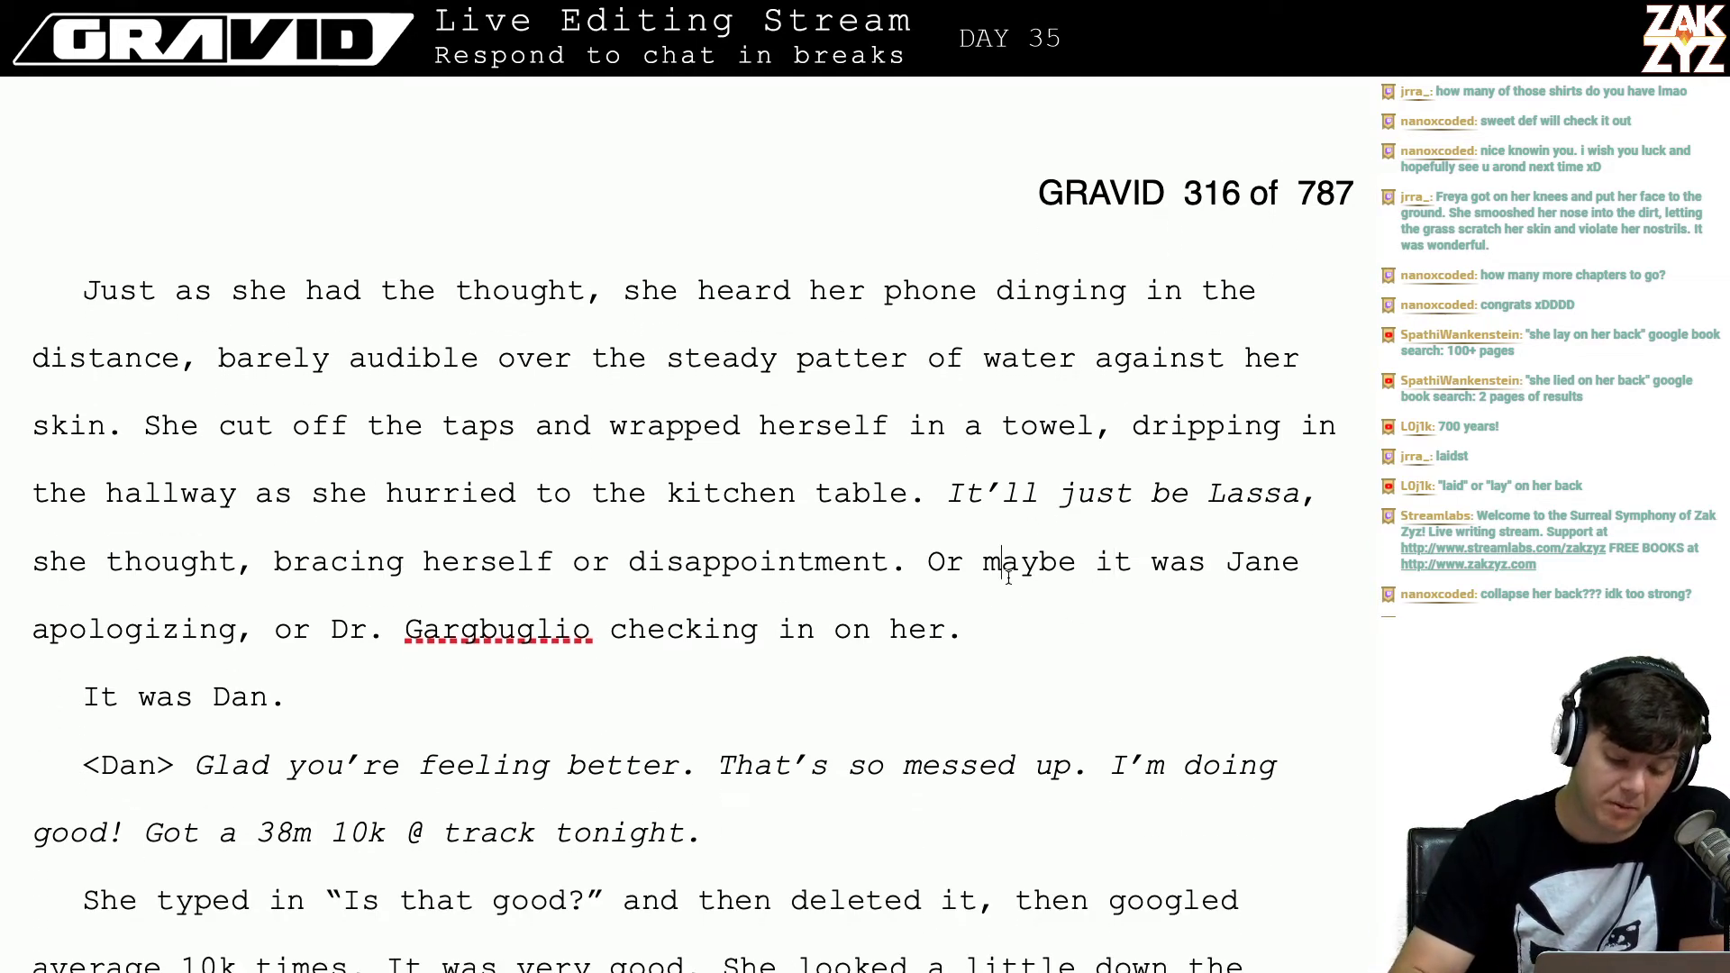
key("Right")
key("Right")
key("Right")
key("Right")
key("Right")
key("Right")
key("Right")
key("Right")
key("Right")
key("Right")
key("Right")
key("Right")
key("Right")
key("Right")
key("Right")
key("Right")
key("Right")
key("Right")
key("Right")
key("Right")
key("Right")
key("Right")
key("Right")
key("Right")
key("Right")
key("Right")
key("Right")
key("Right")
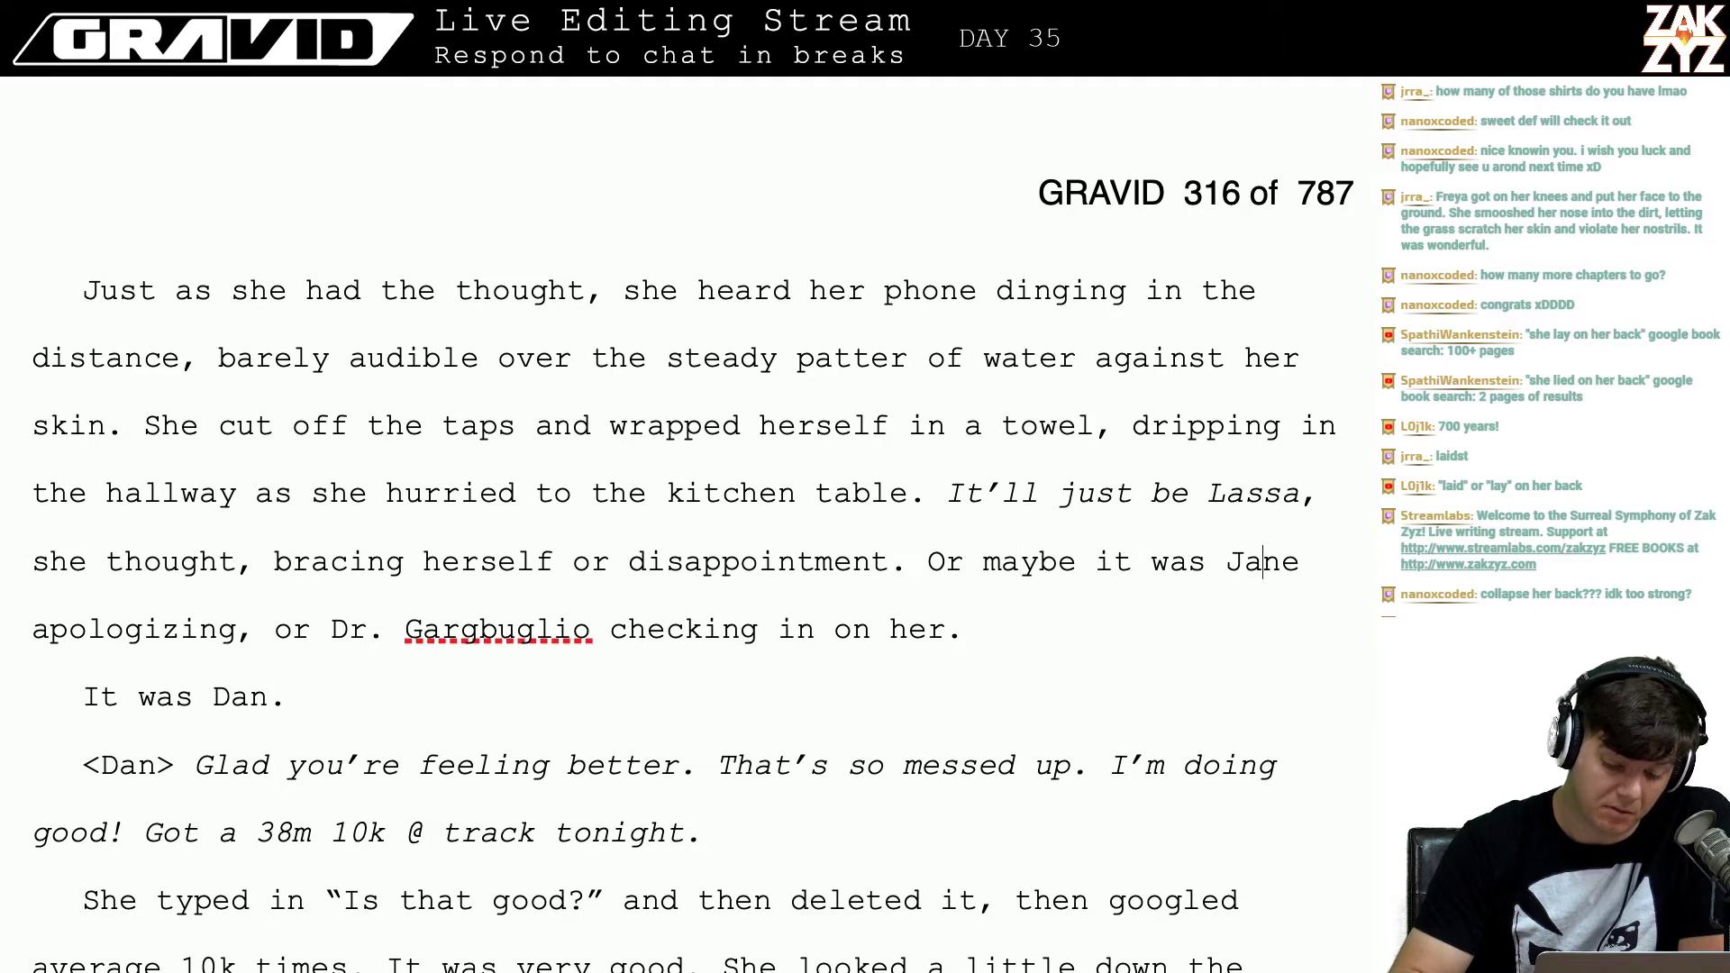
Step: Read on through the text-message conversation about running and guitar lessons to the start of page 317
key("Down")
key("Down")
key("Down")
key("Down")
key("Down")
key("Down")
key("Down")
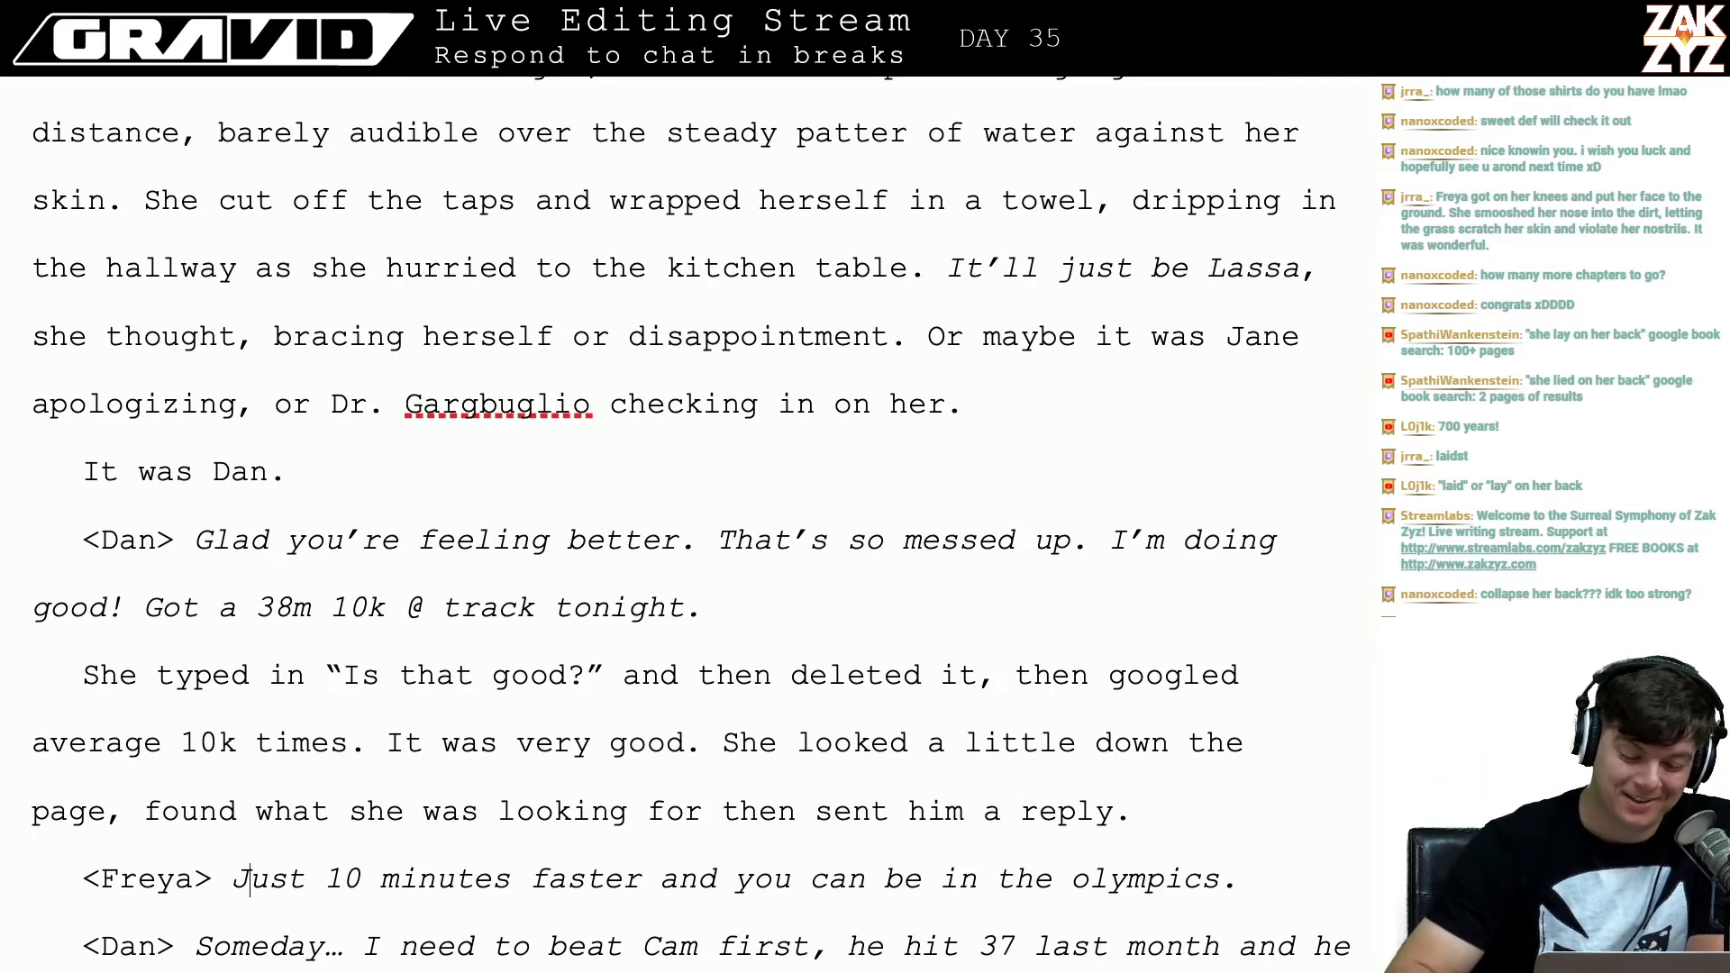
scroll(996, 482, "down", 3)
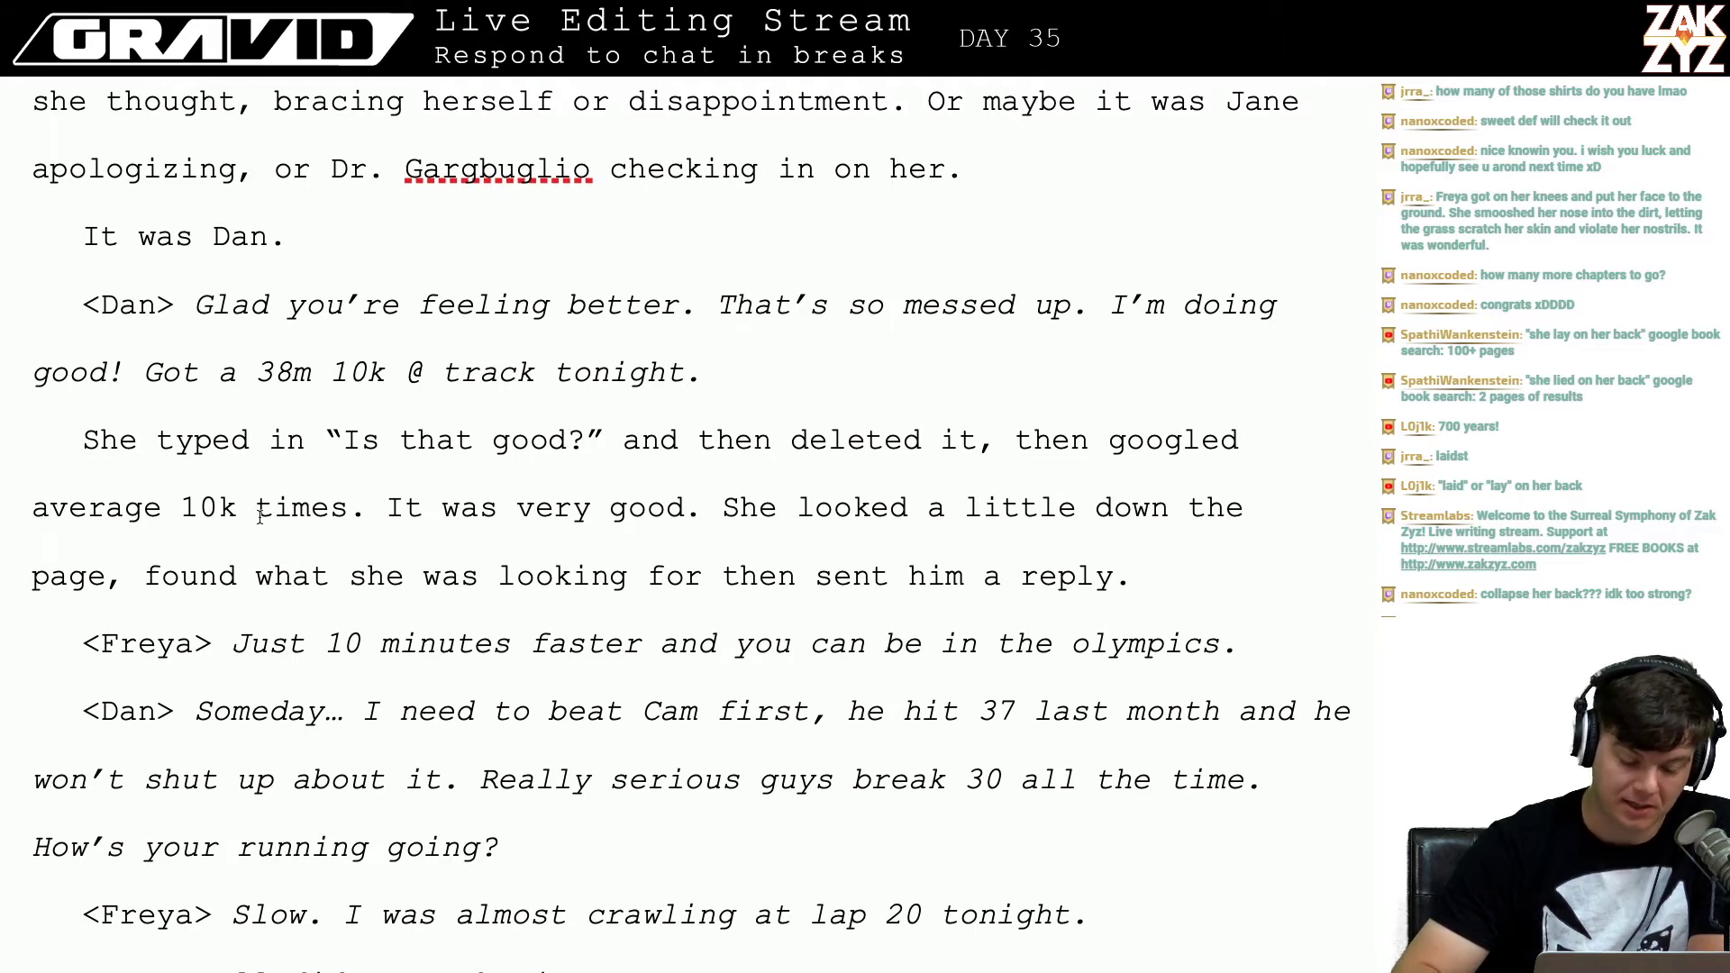
scroll(423, 519, "down", 1)
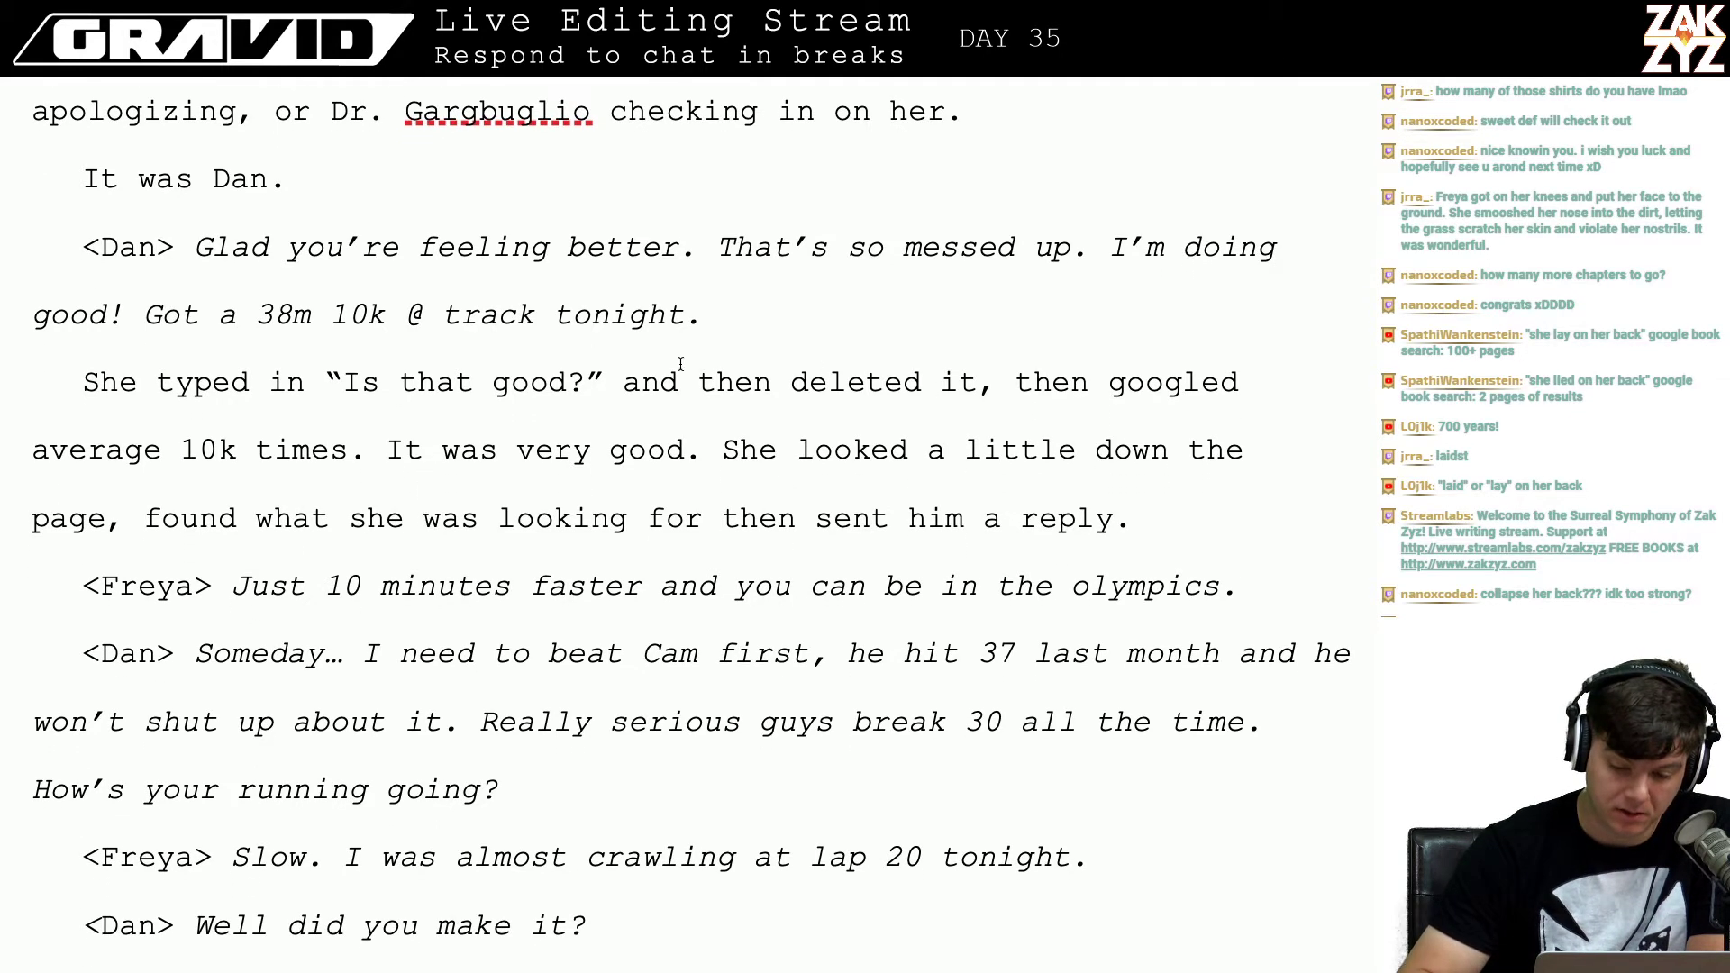
scroll(856, 450, "down", 1)
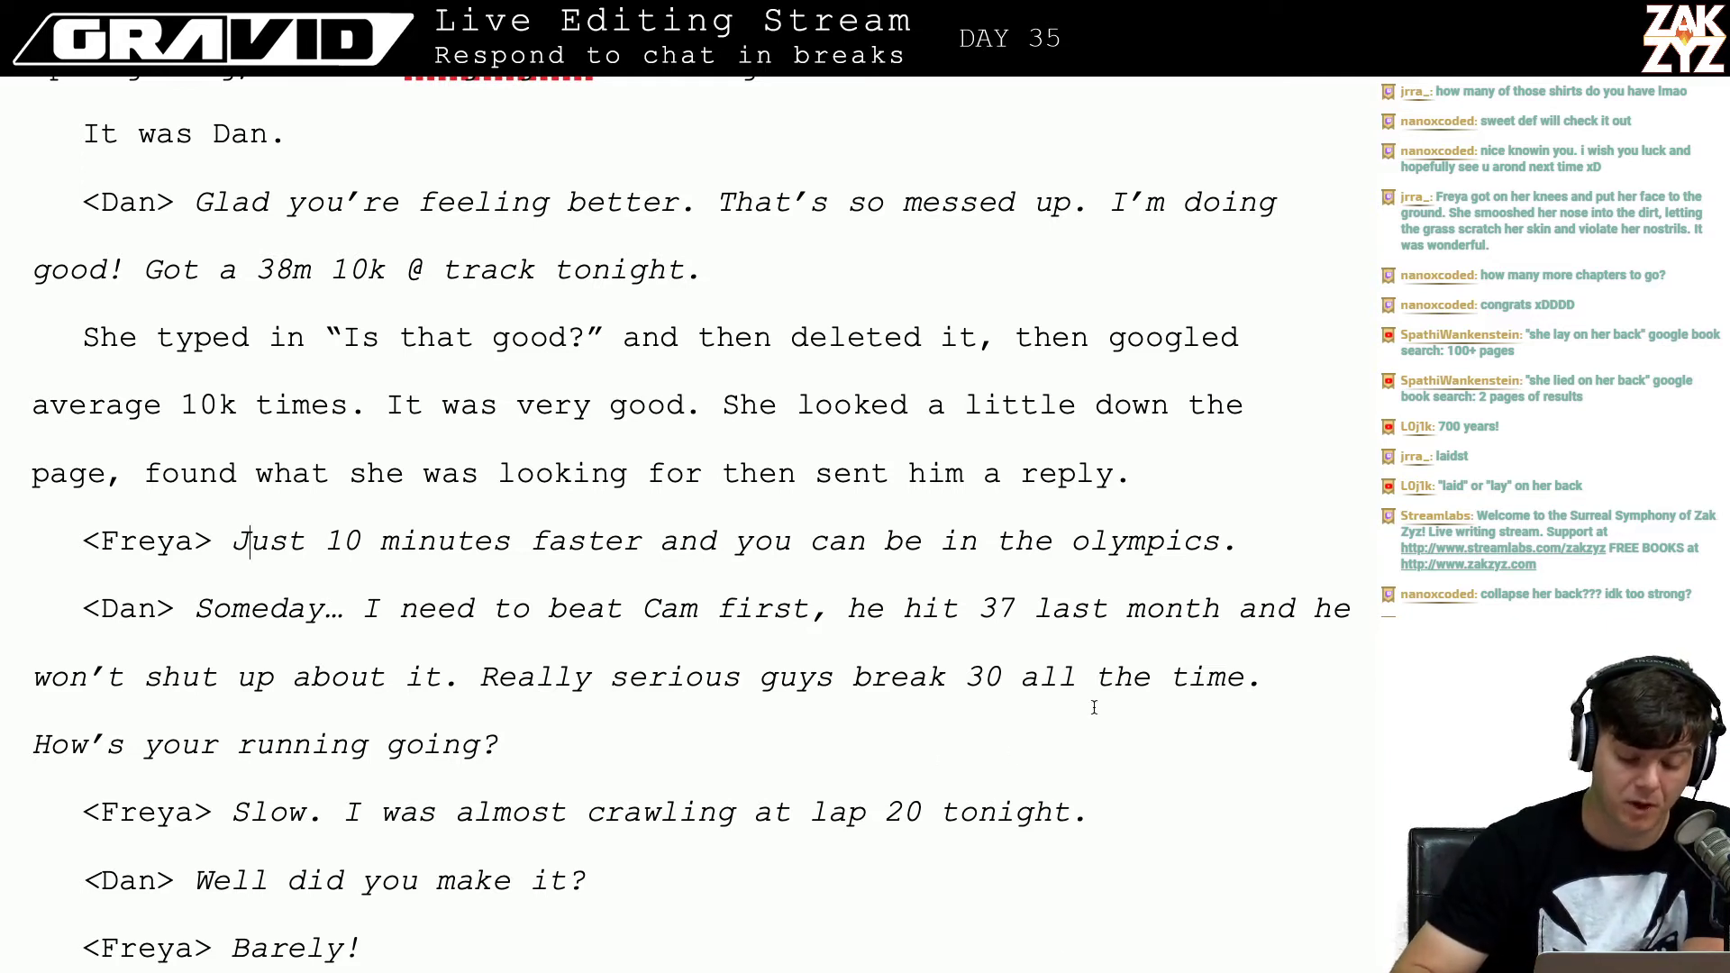
scroll(669, 806, "down", 3)
scroll(670, 806, "down", 2)
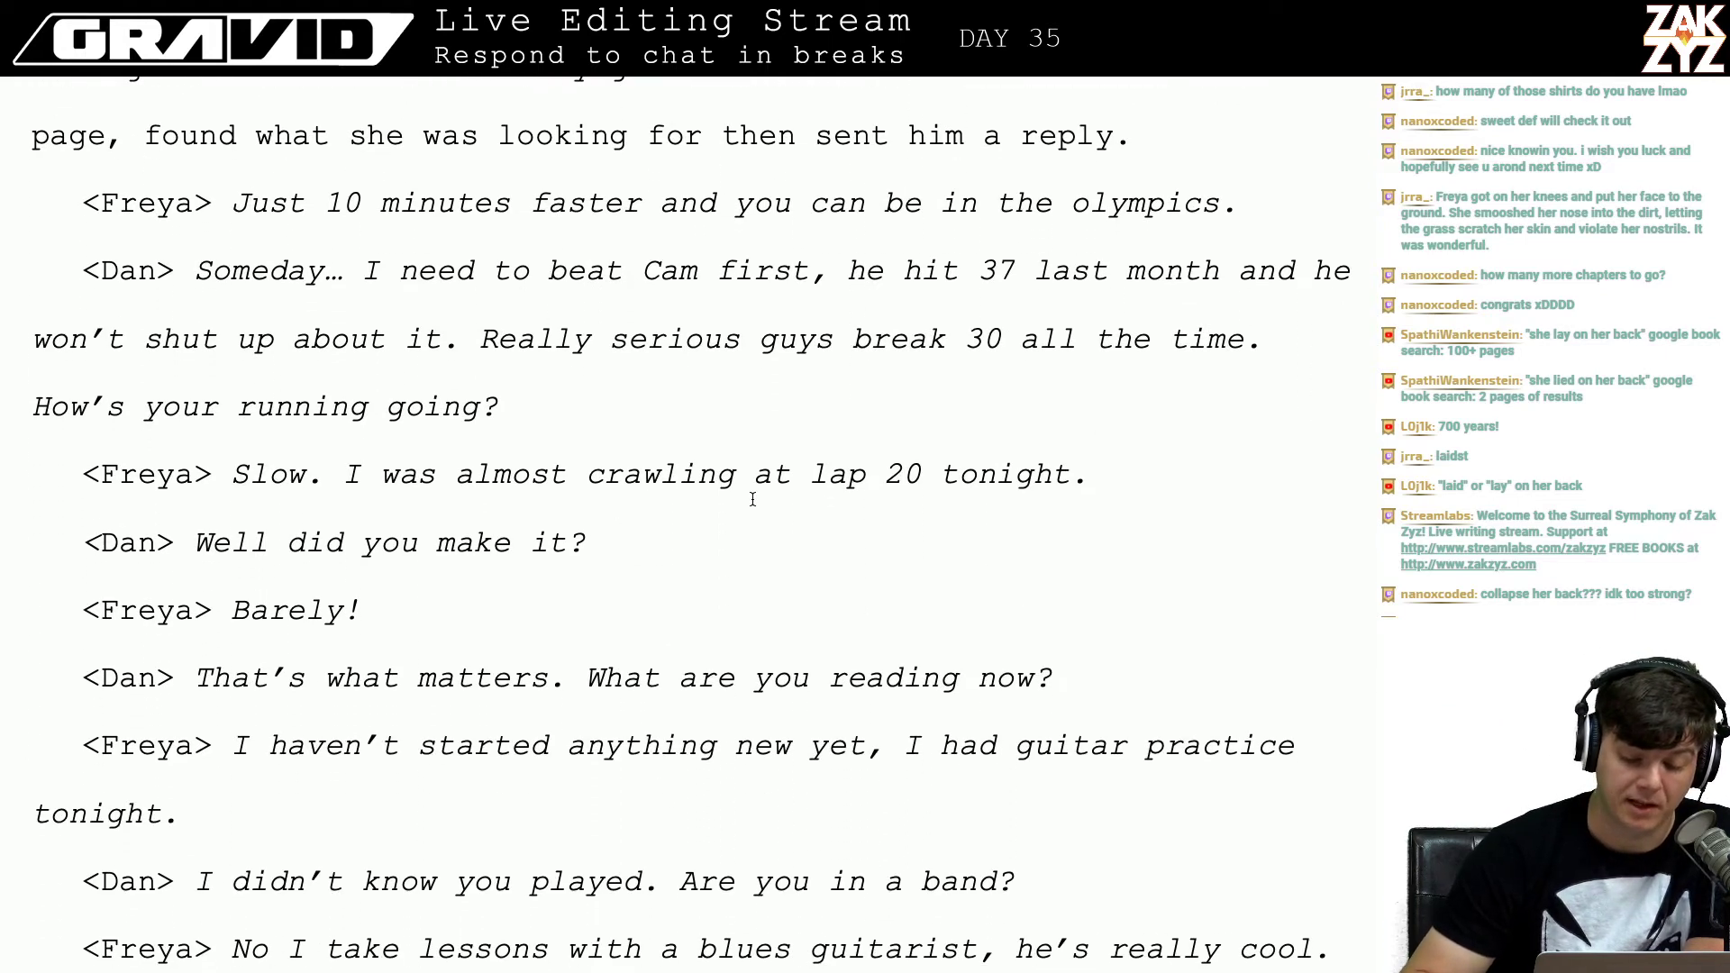
scroll(753, 499, "down", 2)
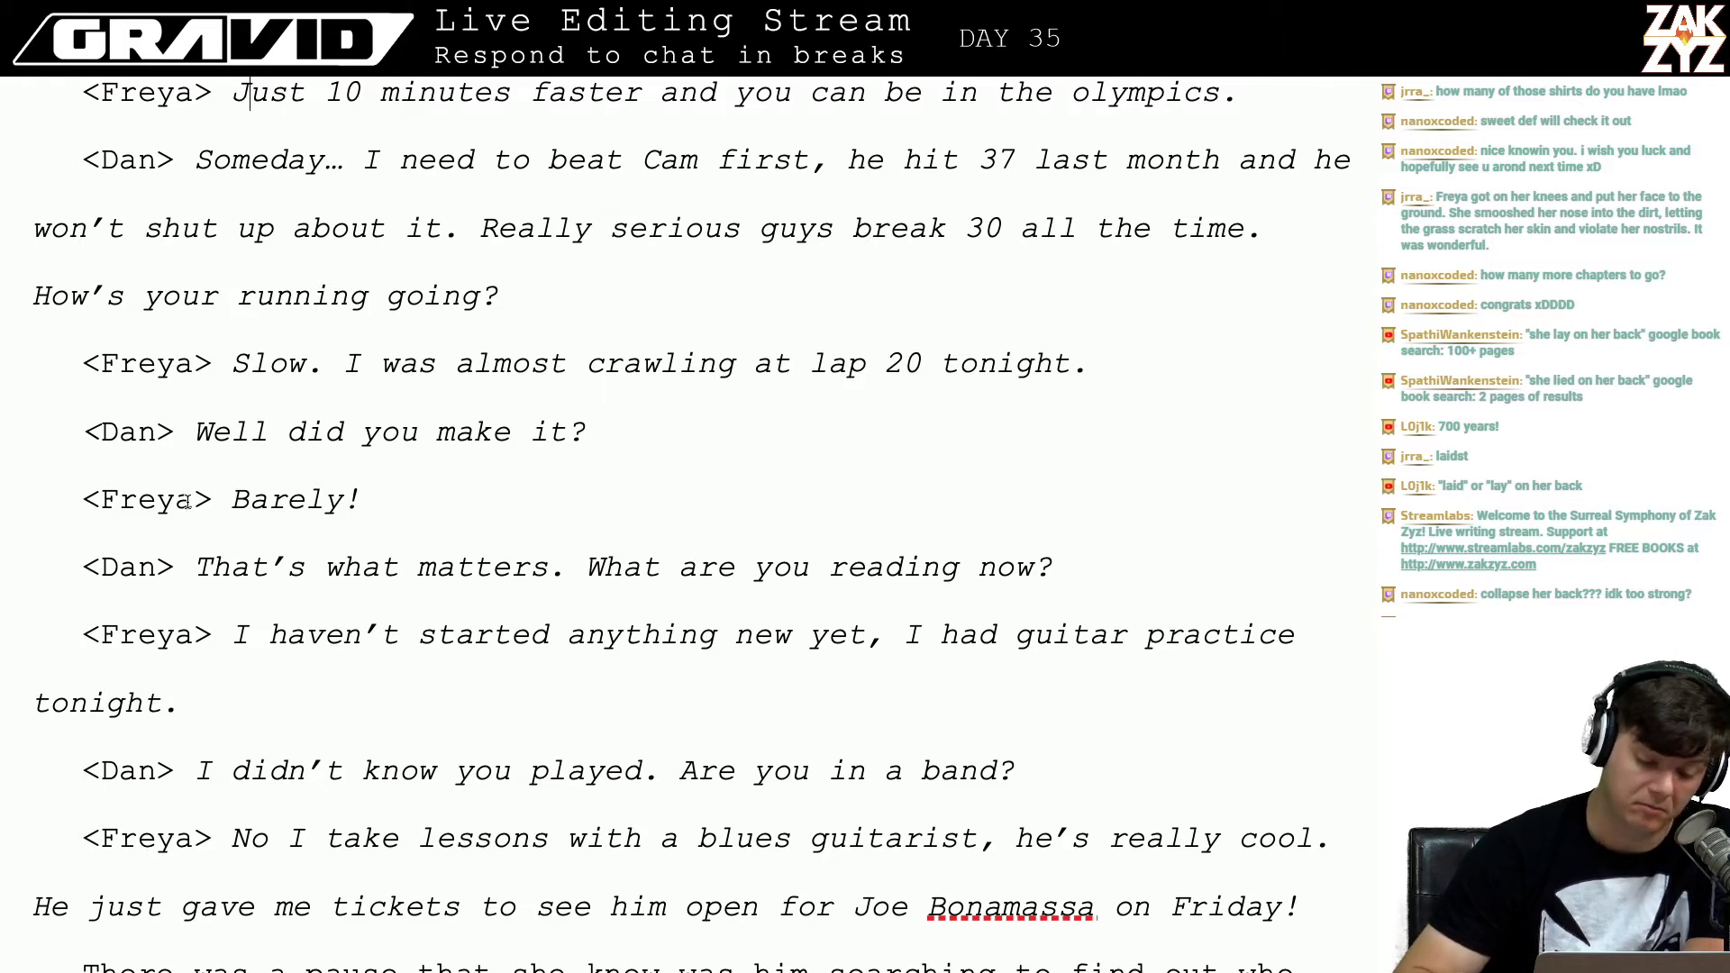
scroll(448, 532, "down", 2)
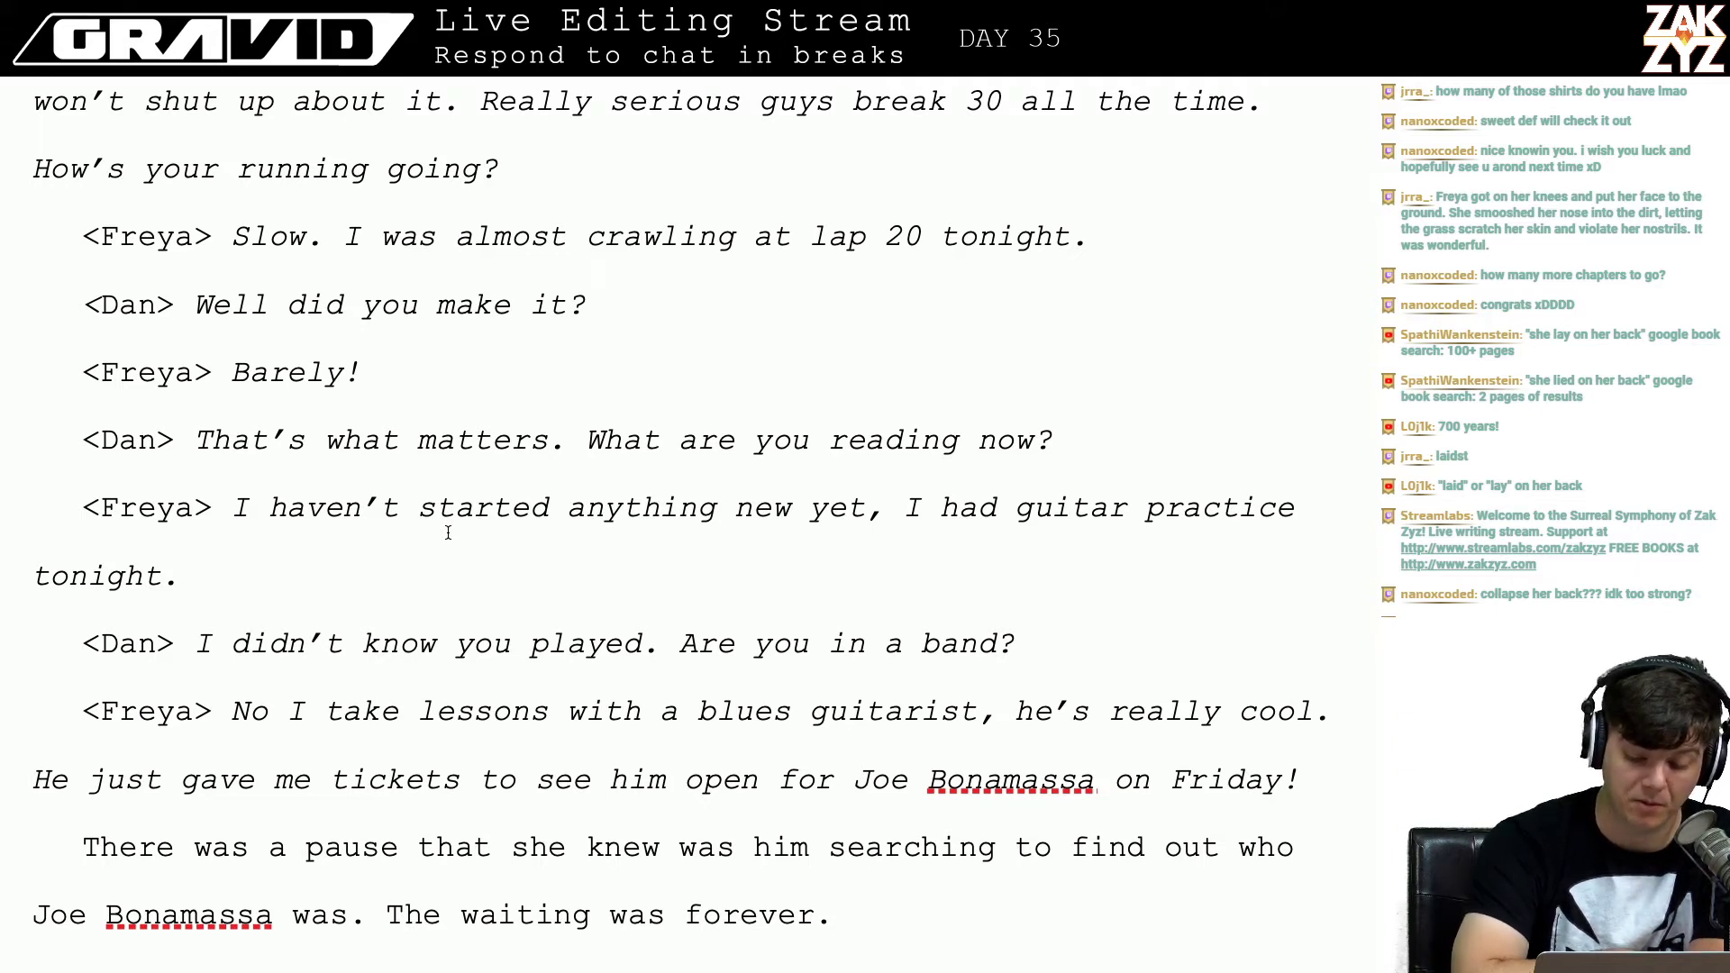
scroll(448, 532, "down", 2)
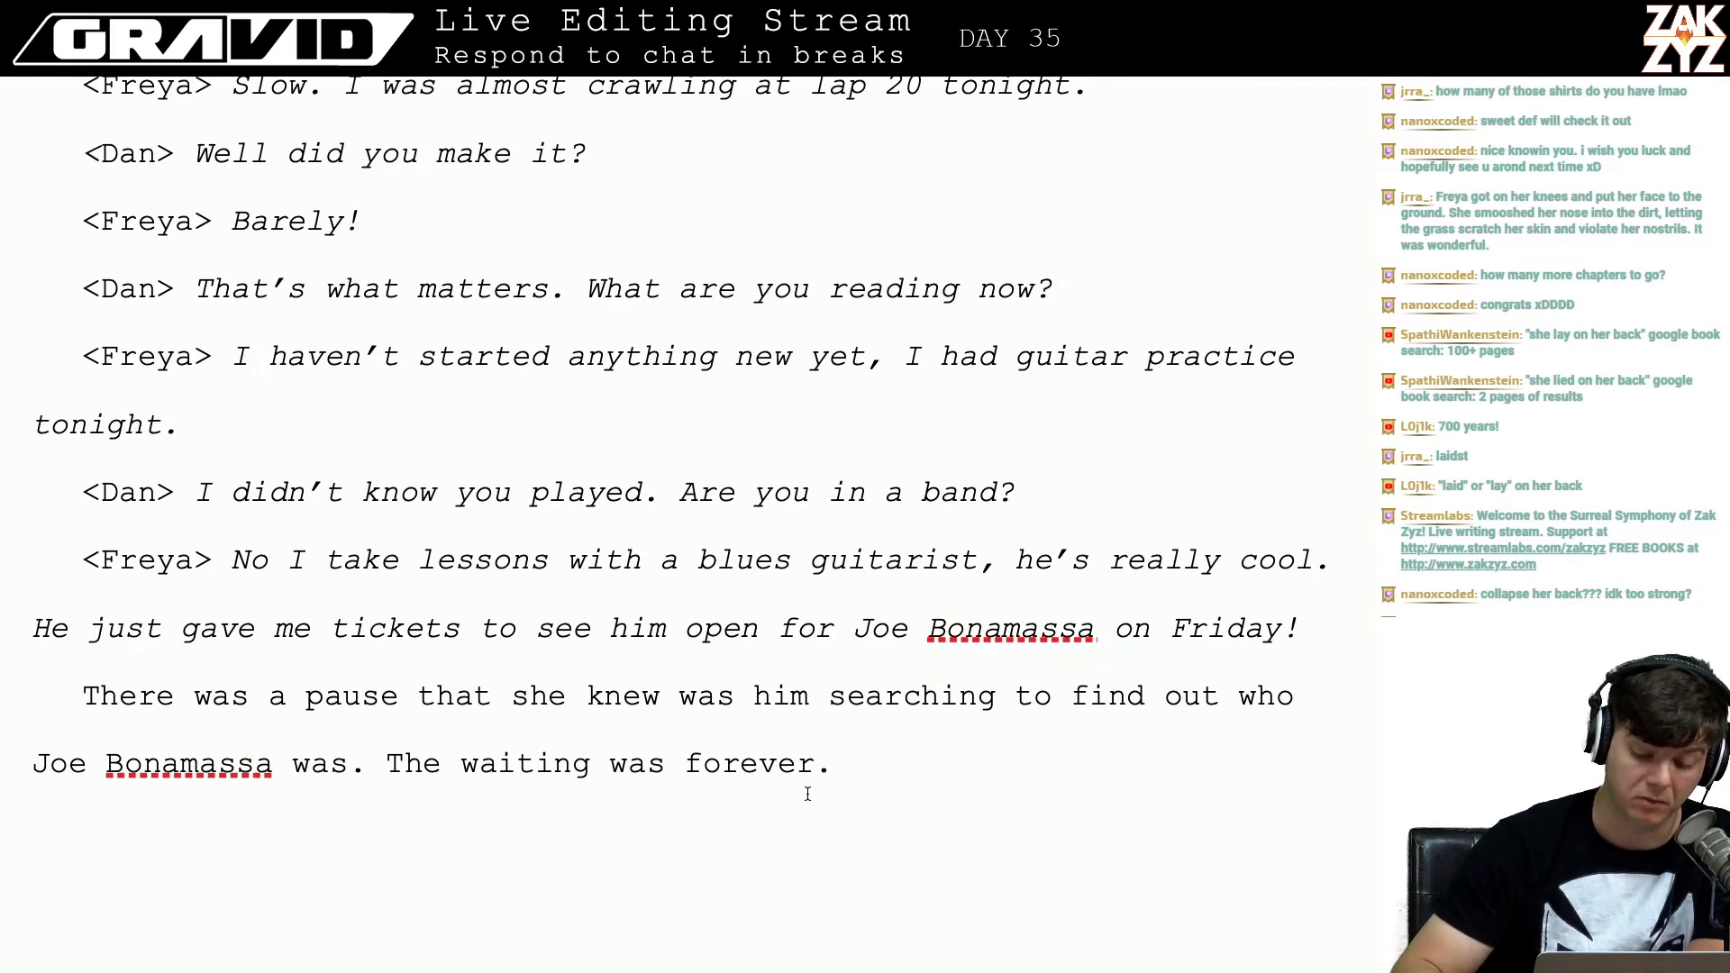
scroll(703, 699, "down", 4)
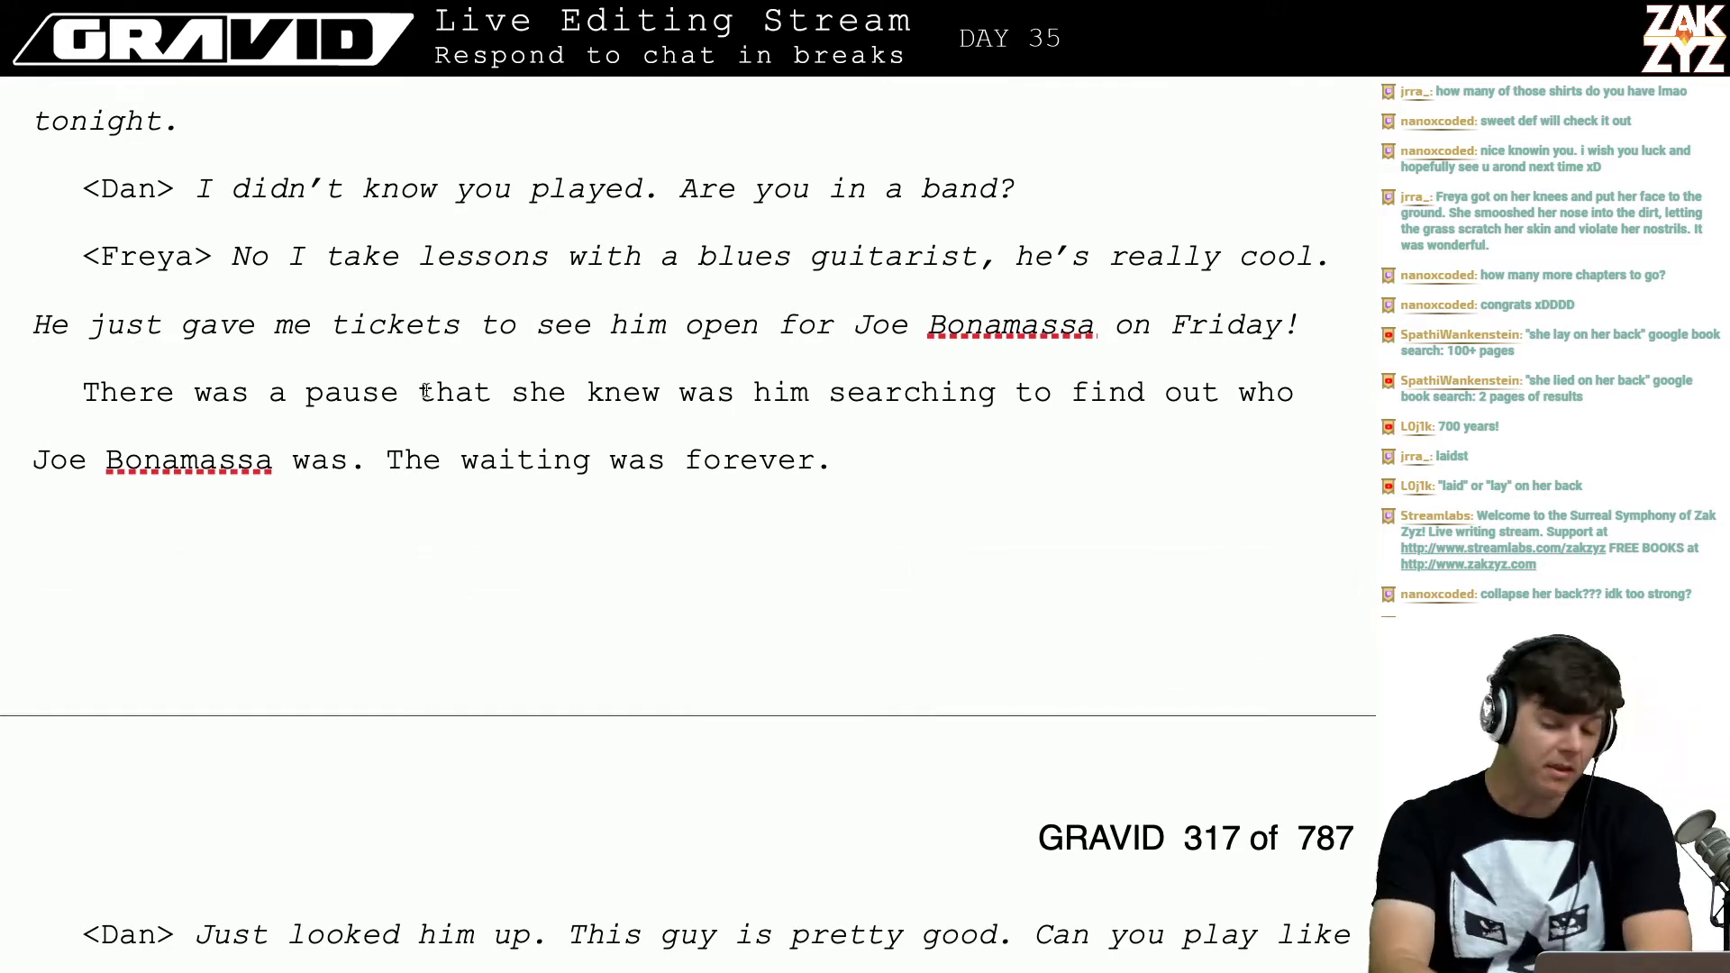
scroll(425, 390, "down", 7)
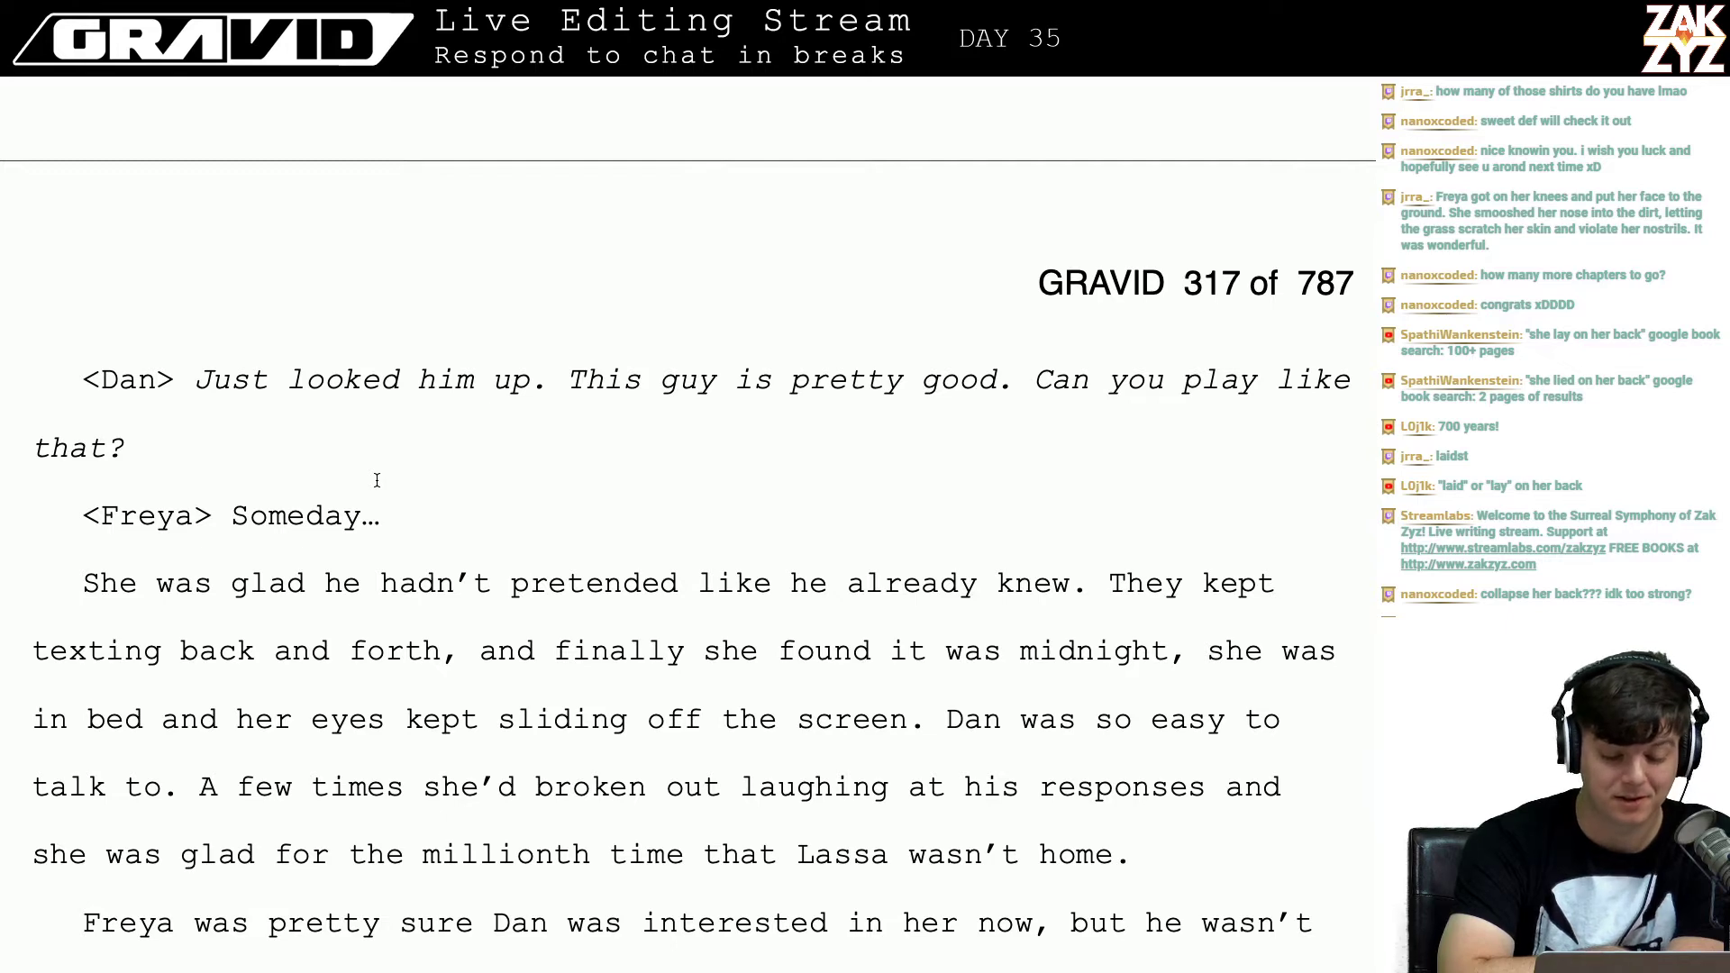
Step: Split the sentence after "midnight" on page 317 with a period, so the new sentence starts with "She was in bed"
scroll(376, 479, "down", 3)
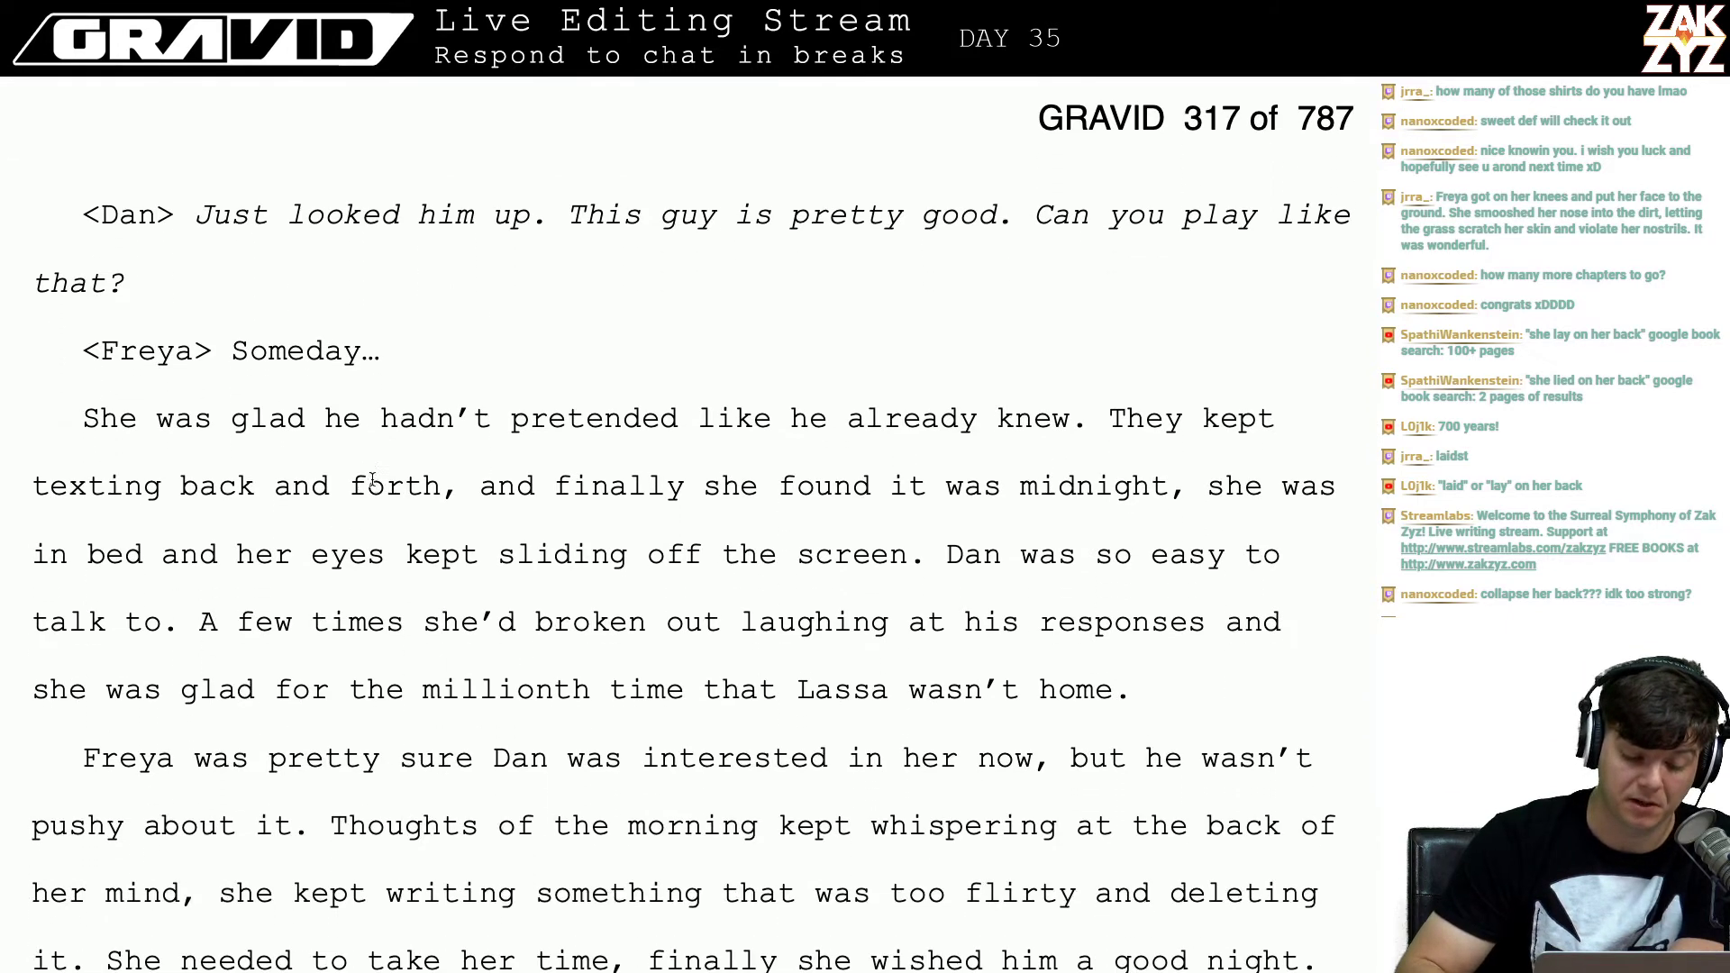
scroll(495, 664, "down", 1)
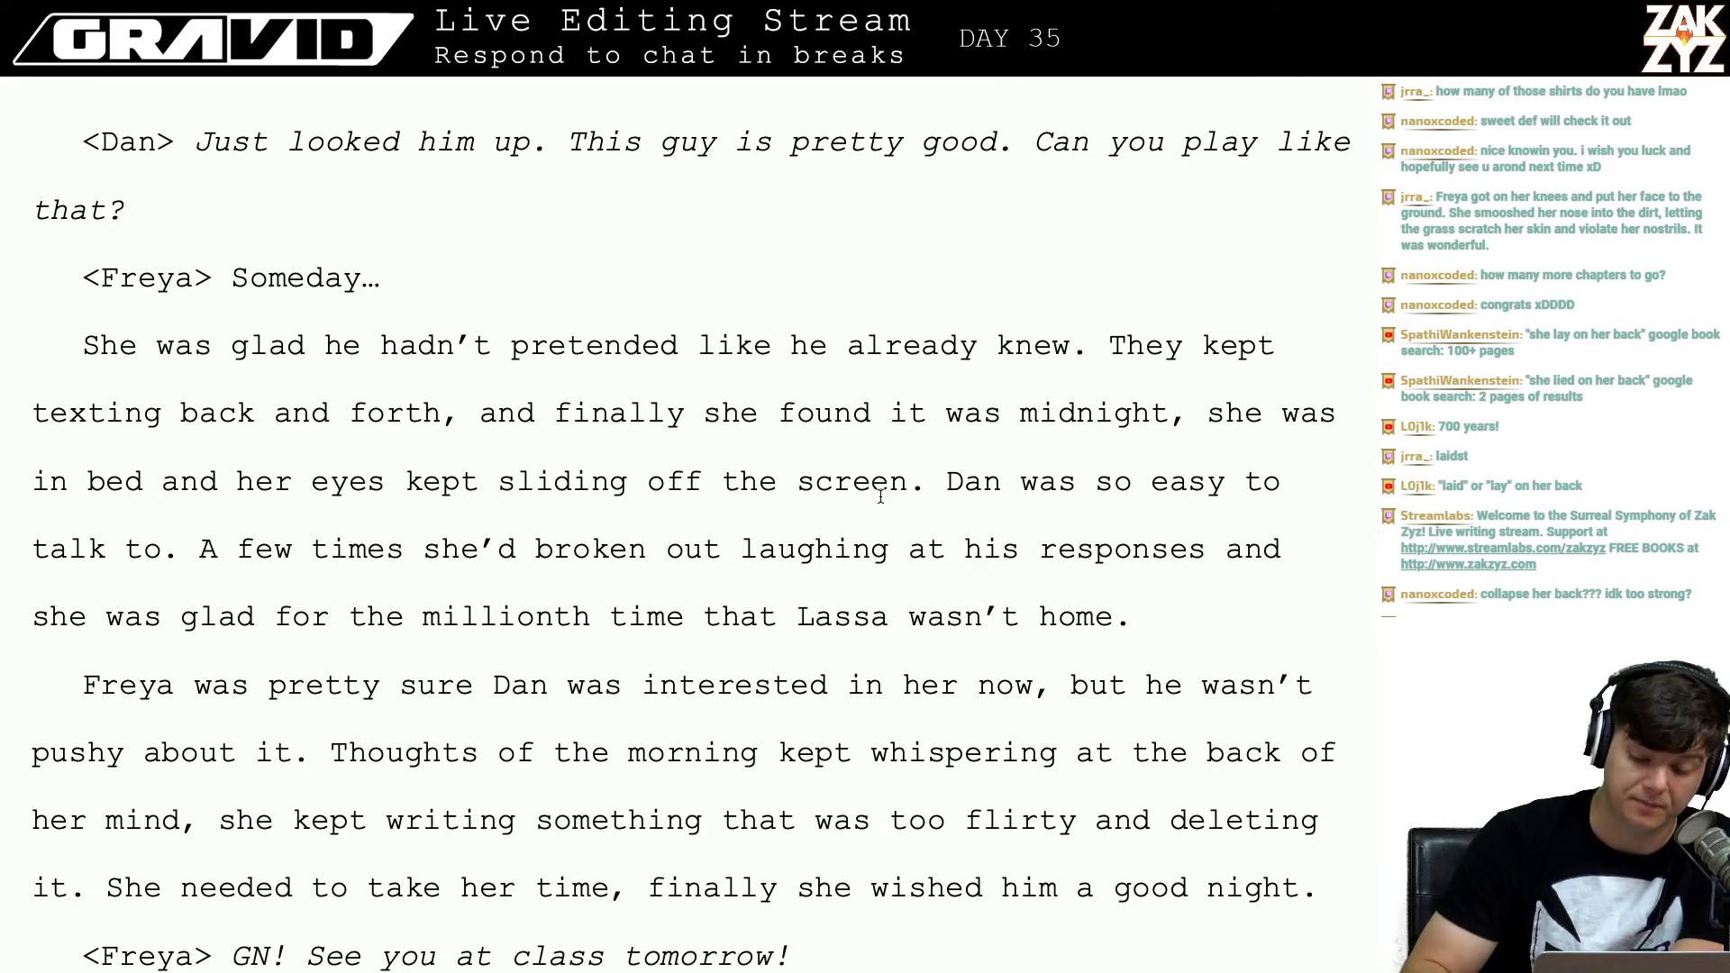
left_click(1182, 417)
key("BackSpace")
type(". She")
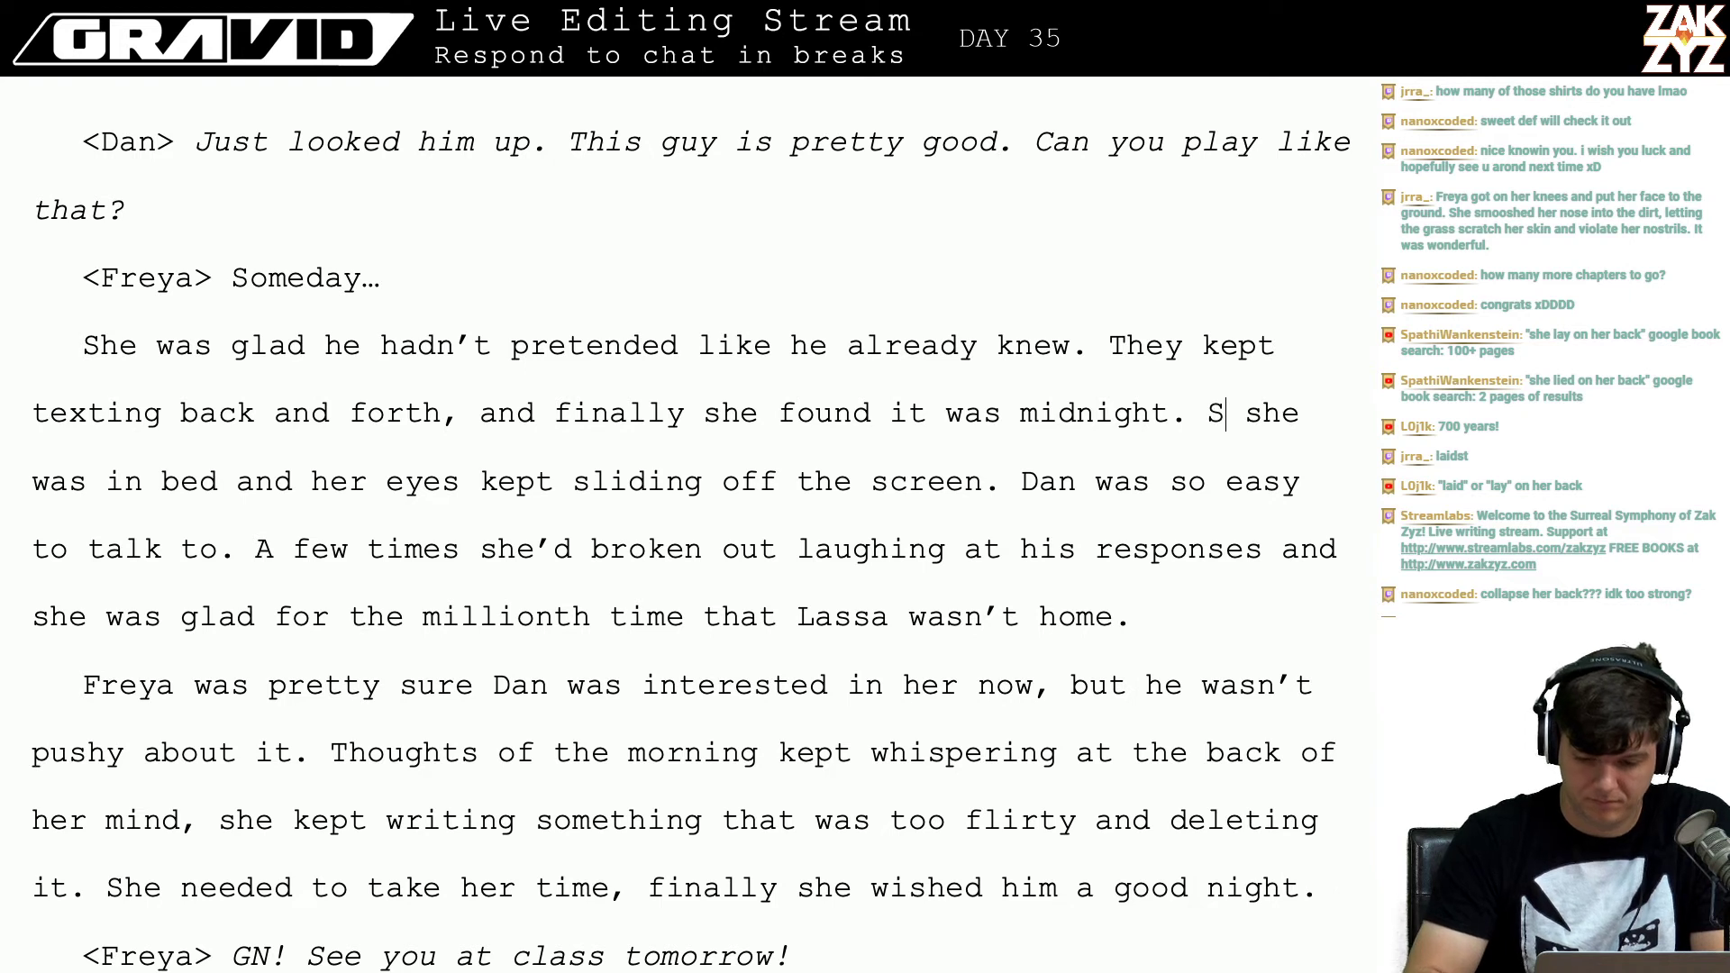
key("shift+Right")
key("shift+Right")
key("shift+Right")
key("shift+Right")
key("BackSpace")
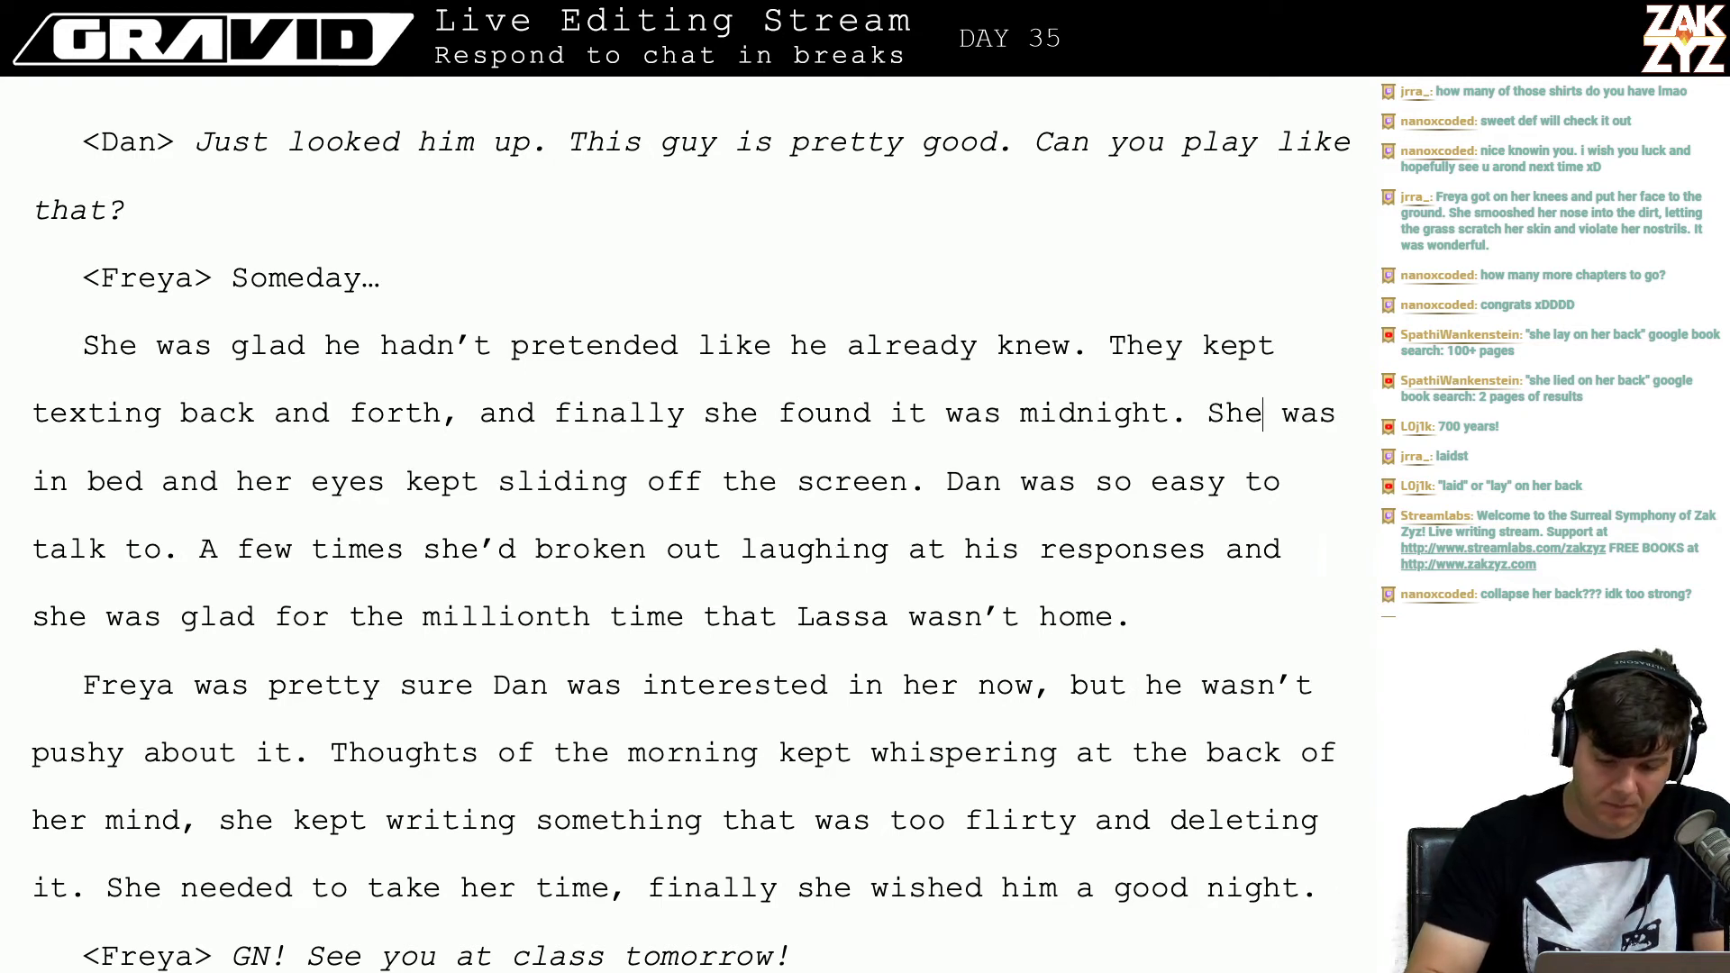
Step: Replace "She" with "Freya" at the start of the new sentence after "midnight."
key("Right")
key("Right")
key("Left")
key("Left")
key("Left")
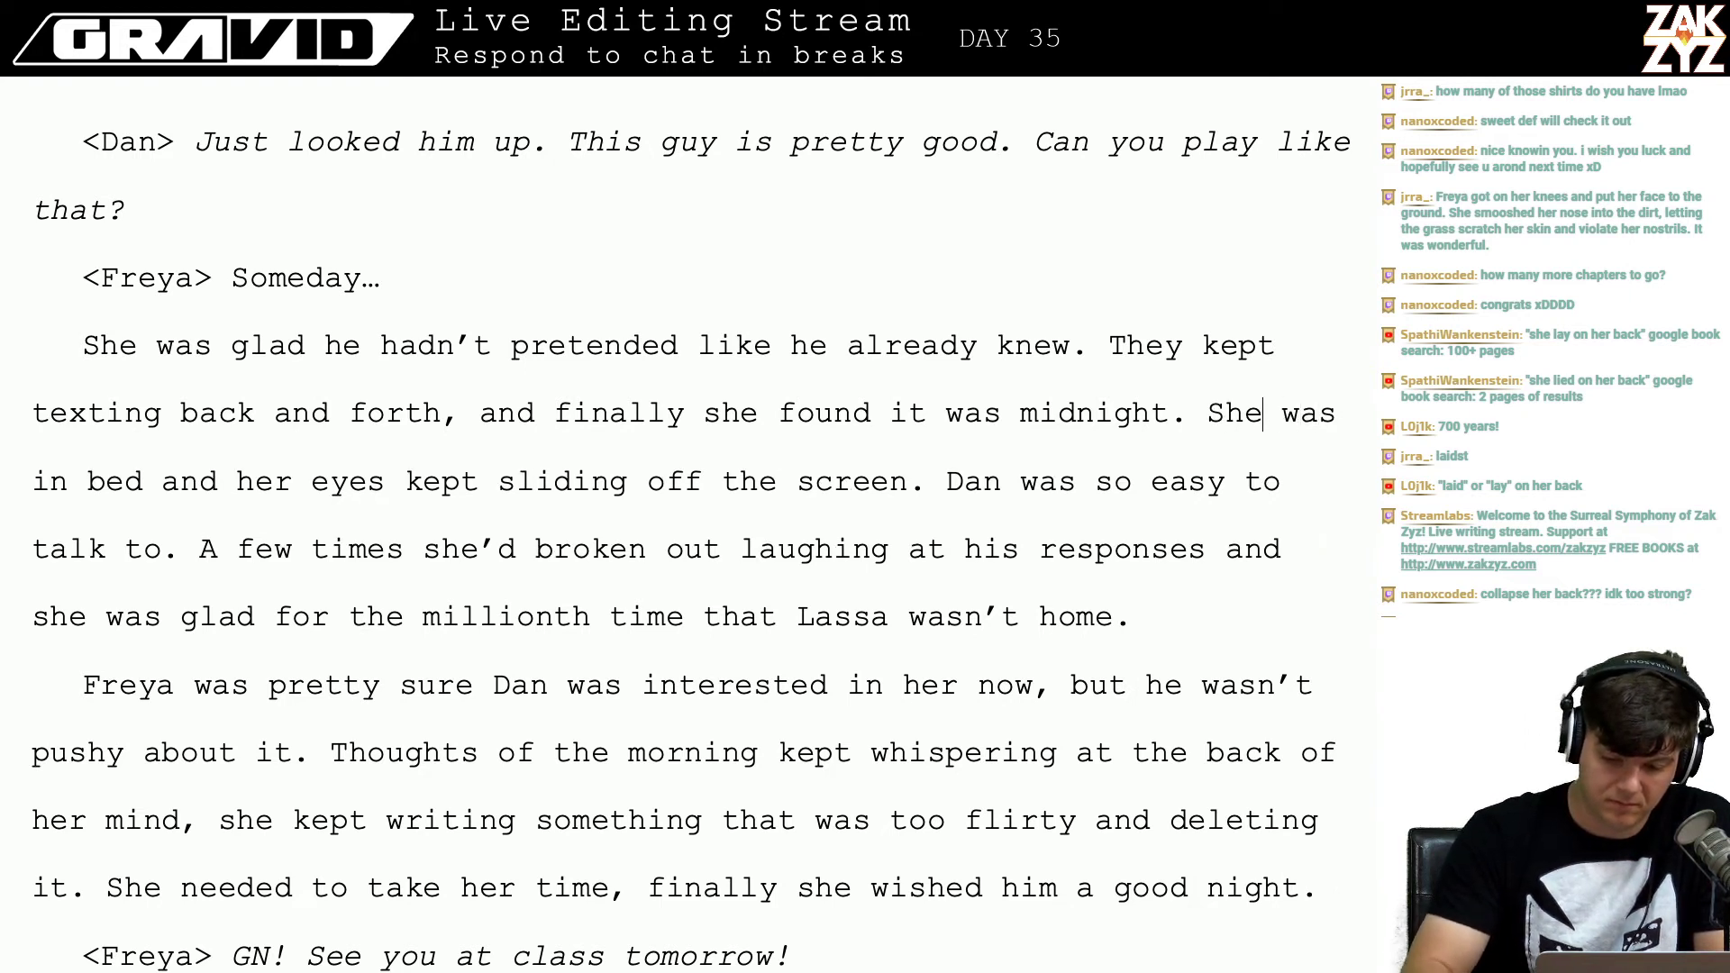
key("BackSpace")
key("BackSpace")
key("BackSpace")
type("Freya")
key("Right")
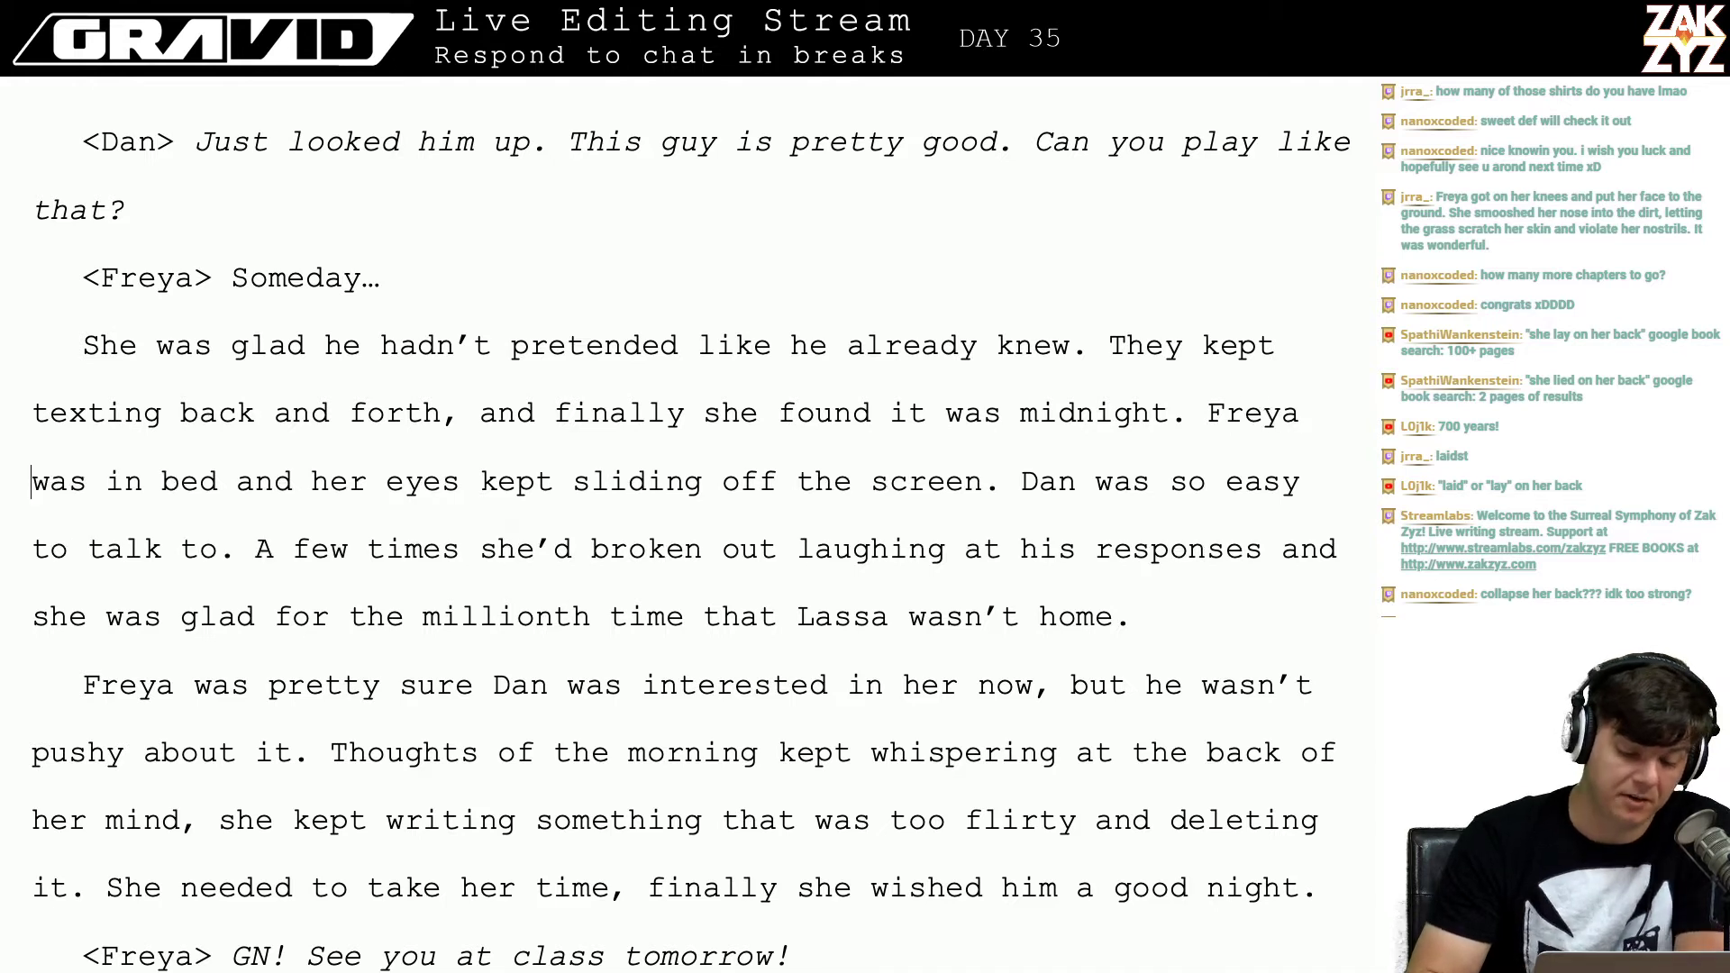
Step: Read through the rest of the paragraph about Freya texting Dan in bed and Lassa being away
key("Right")
key("Right")
key("Right")
key("Right")
key("Right")
key("Right")
key("Right")
key("Right")
key("Right")
key("Right")
key("Right")
key("Right")
key("Right")
key("Right")
key("Right")
key("Right")
key("Right")
key("Right")
key("Right")
key("Right")
key("Right")
key("Right")
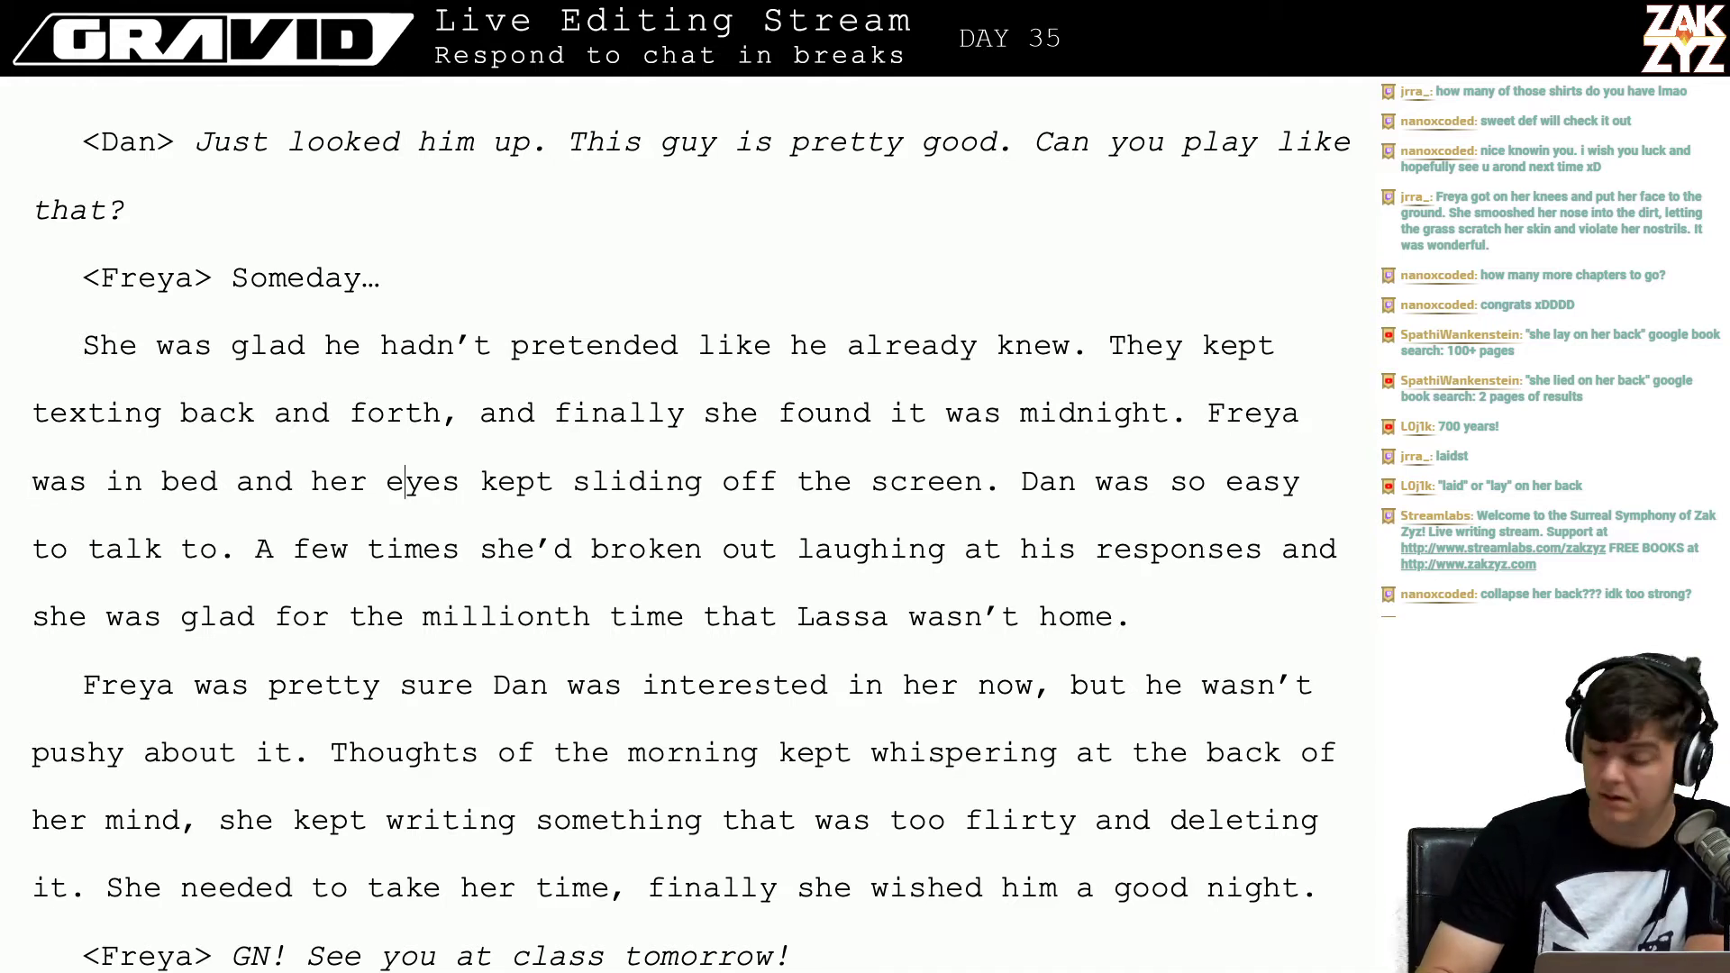
key("Right")
key("Right")
key("Down")
key("Down")
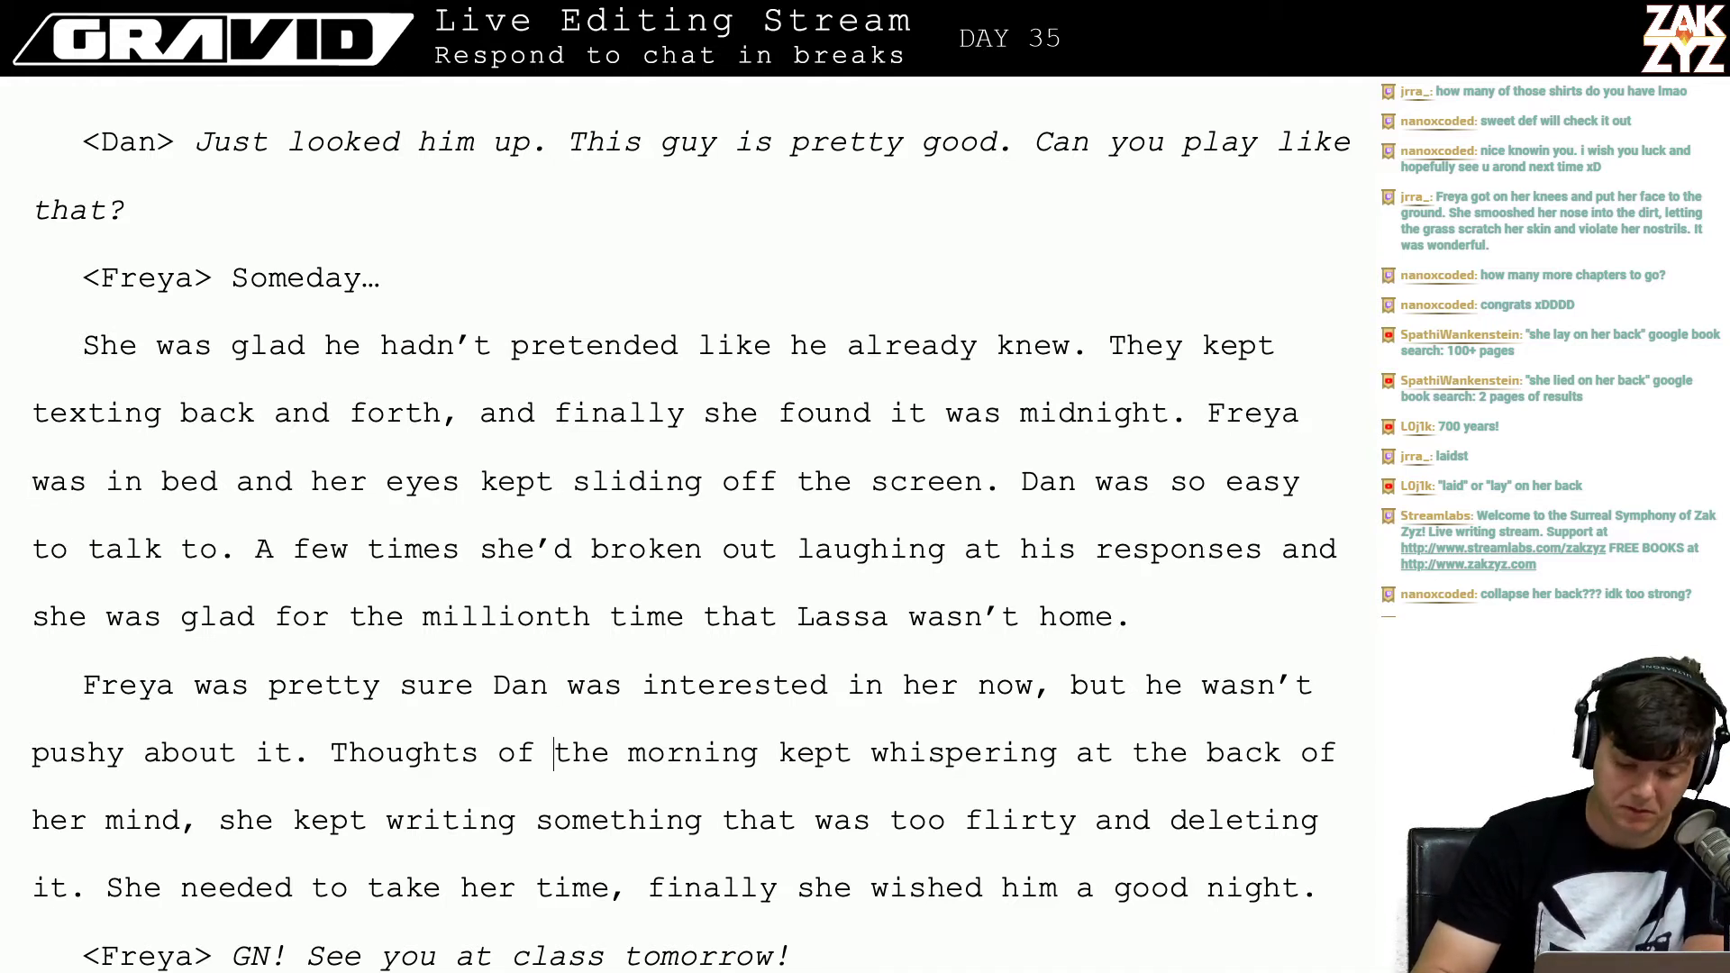
key("Up")
key("Up")
scroll(442, 392, "down", 3)
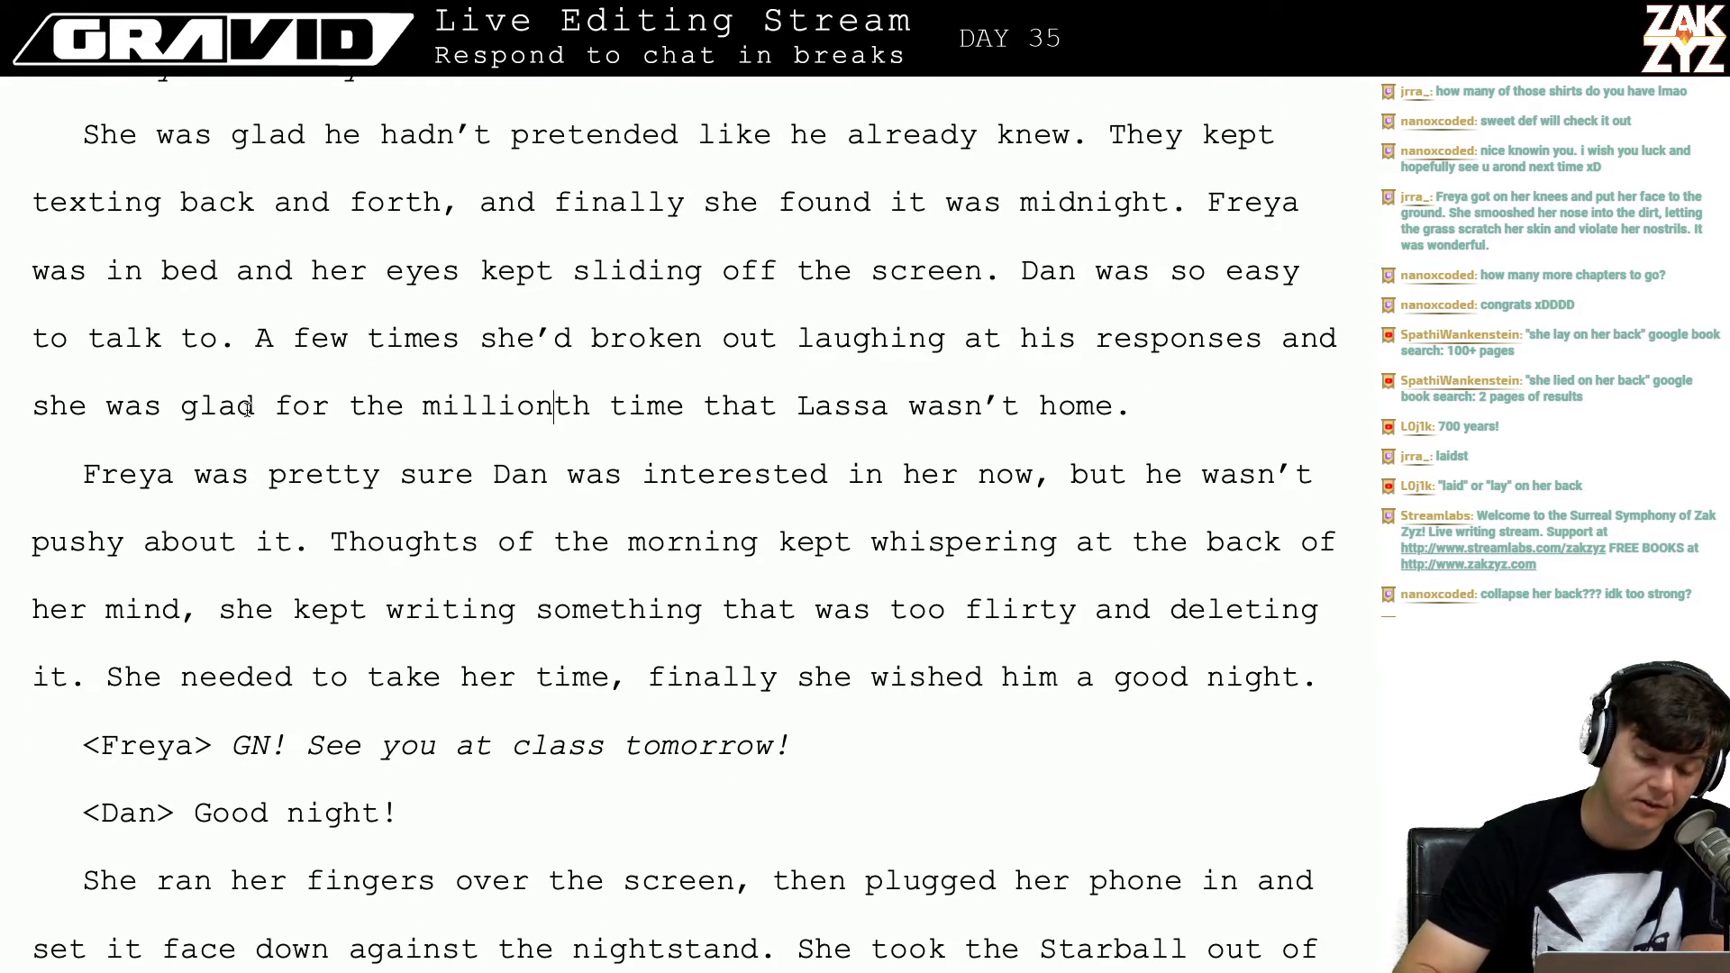
Step: Read ahead past the good-night messages to the lines about the phone and the Starball
left_click(332, 413)
key("Down")
key("Down")
key("Down")
key("Down")
key("Down")
key("Down")
key("Down")
key("Down")
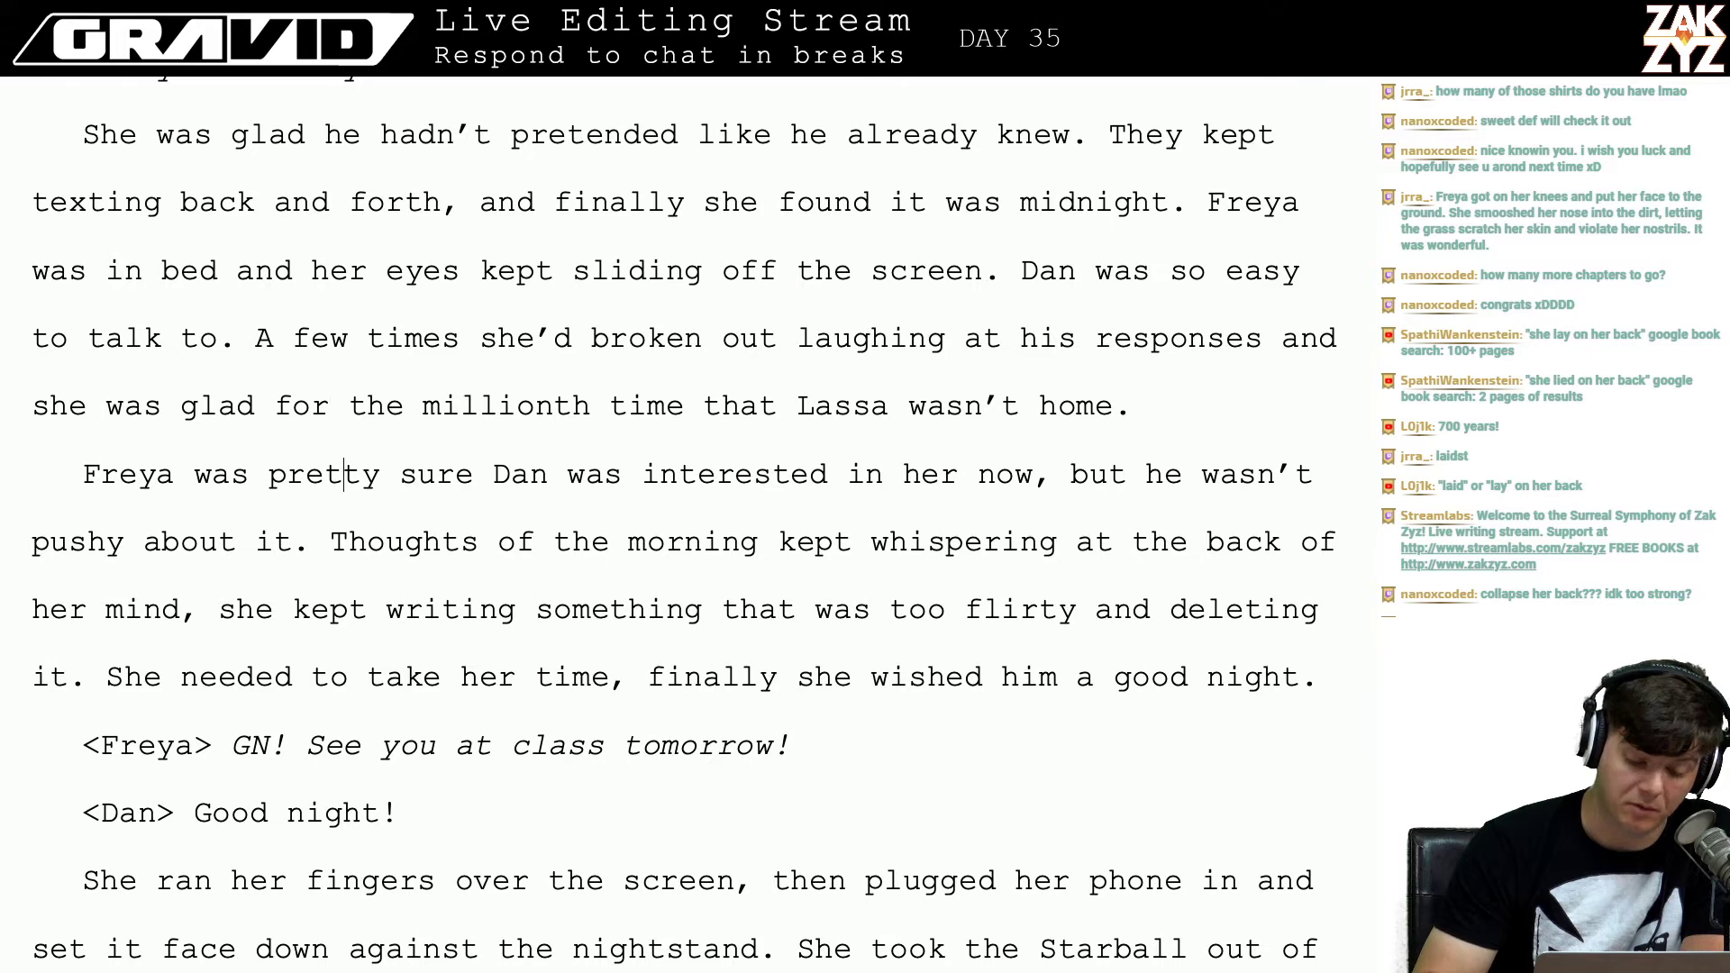
key("Down")
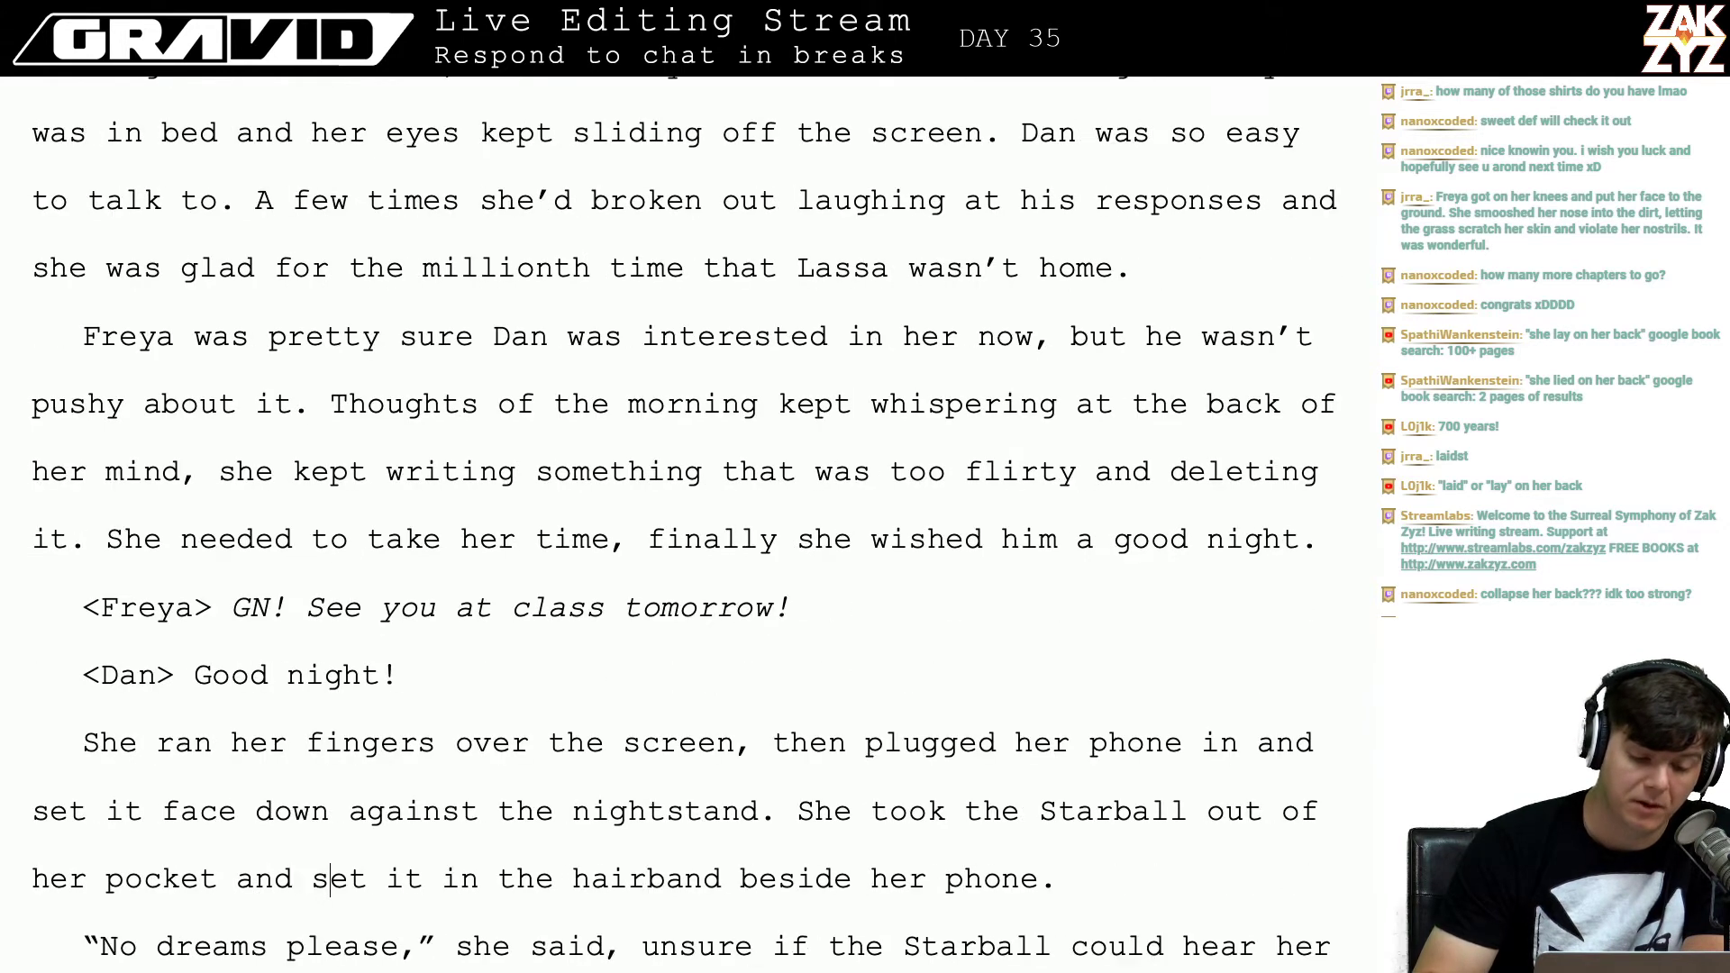
Step: Reread the paragraph about Dan's interest in Freya, following its lines on the morning's thoughts and the flirty messages
key("Up")
key("Up")
key("Up")
key("Up")
key("Up")
key("Up")
key("Up")
key("Up")
key("Right")
key("Right")
key("Right")
key("Right")
key("Right")
key("Right")
key("Right")
key("Right")
key("Right")
key("Right")
key("Right")
key("Right")
key("Right")
key("Right")
key("Right")
key("Right")
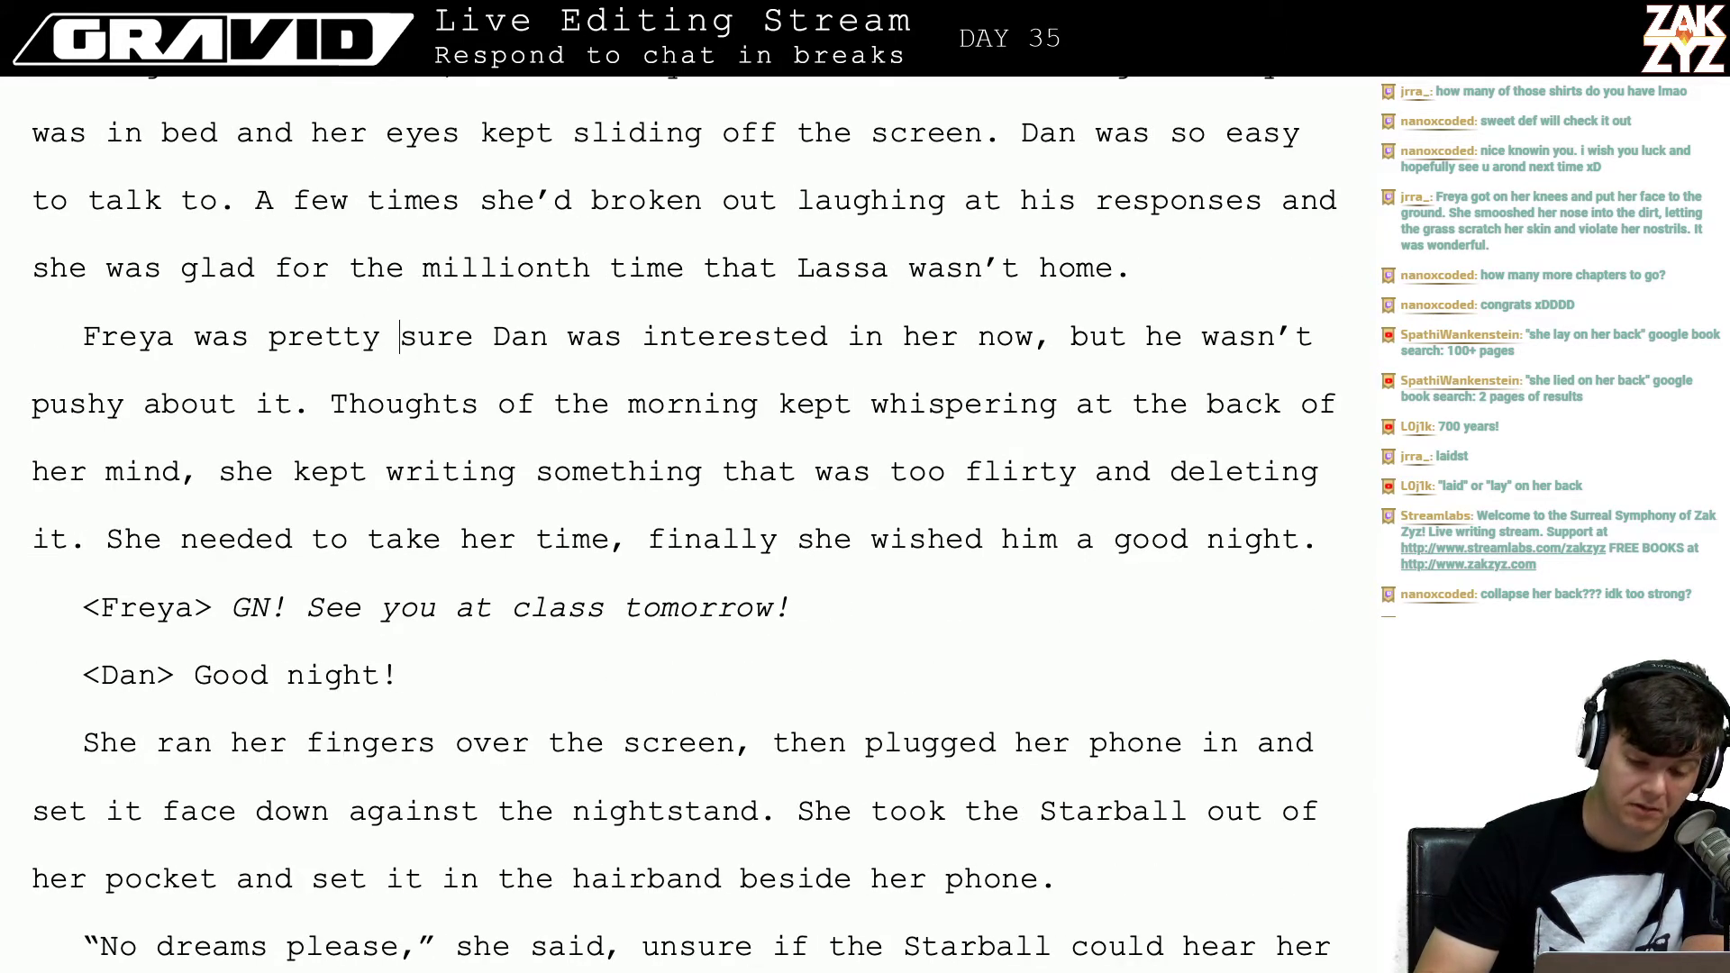
key("Down")
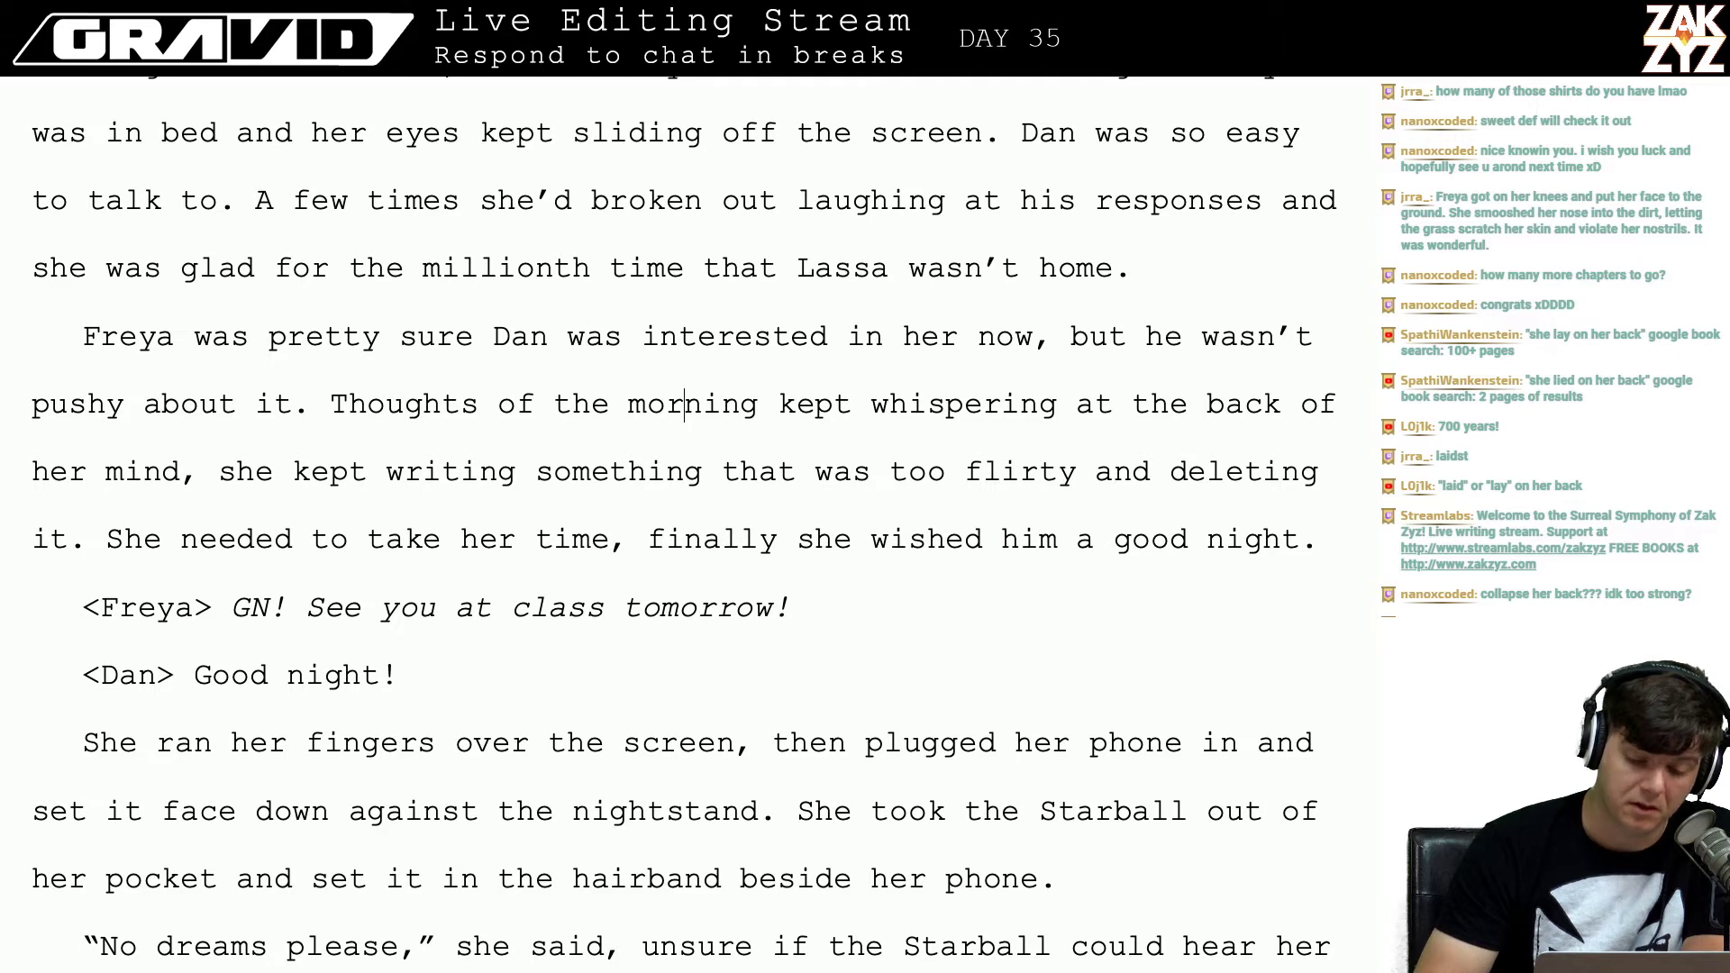
key("Left")
key("Left")
key("Left")
key("Left")
key("Left")
key("Left")
key("Left")
key("Left")
key("Left")
key("Left")
key("Left")
key("Left")
key("Left")
key("Left")
key("Left")
key("Left")
key("Left")
key("Left")
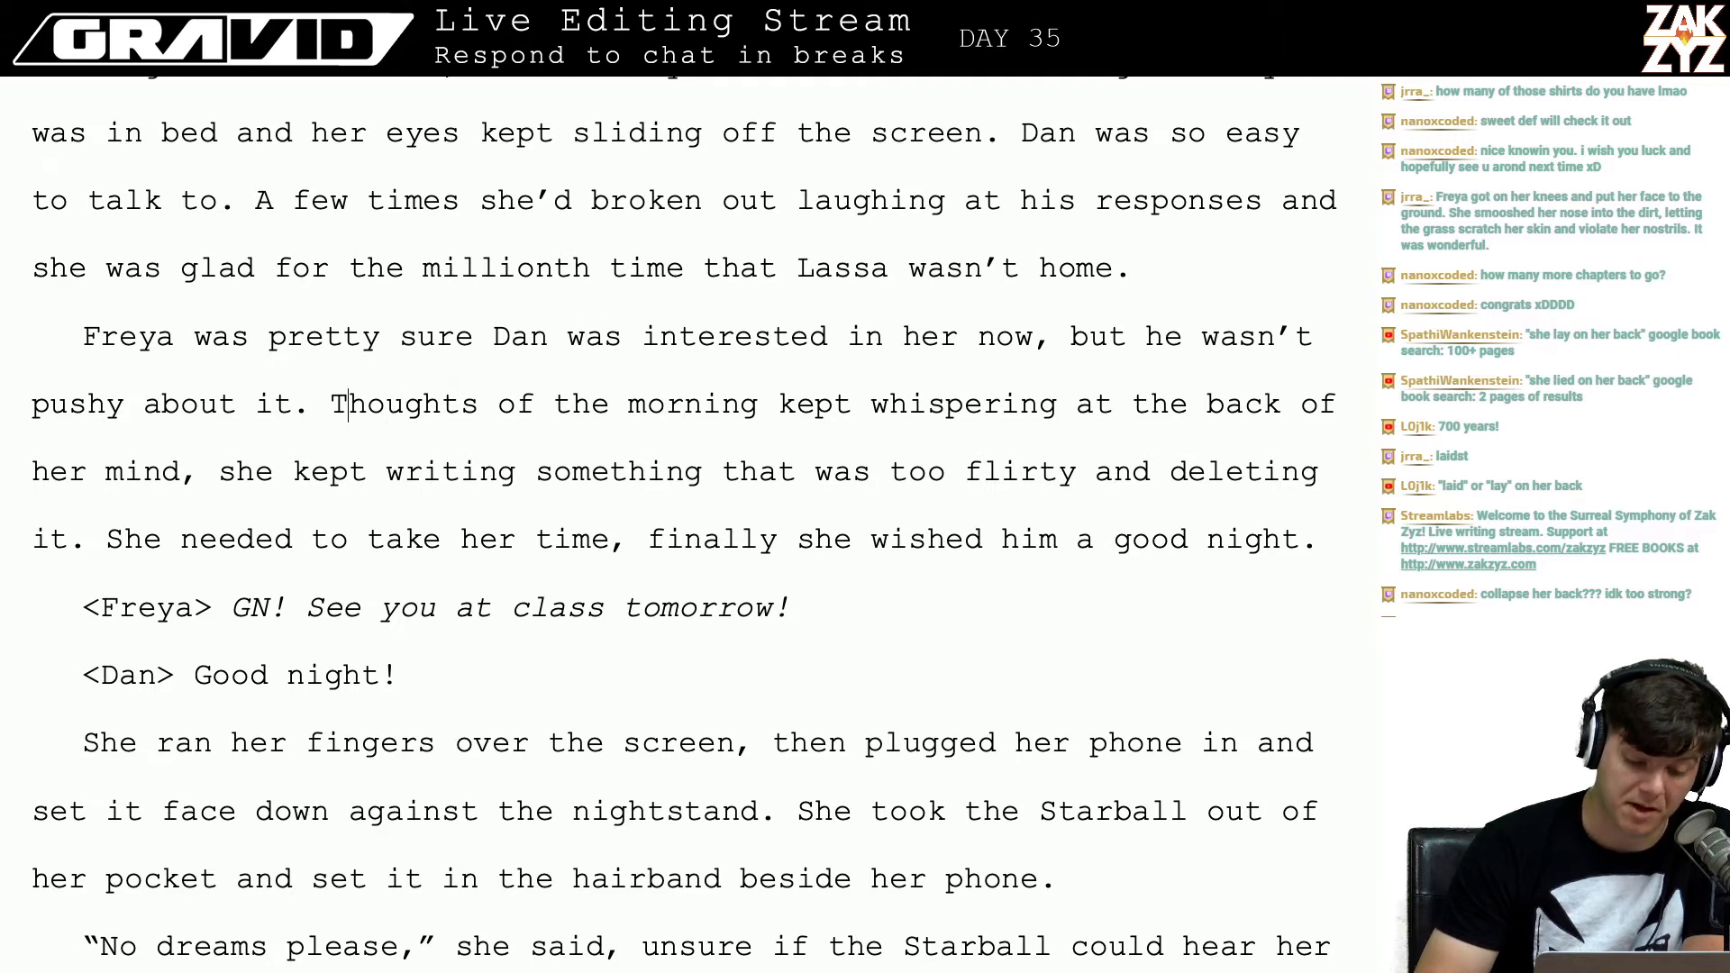
key("Left")
key("Left")
key("Left")
key("Left")
key("Left")
key("Left")
key("Left")
key("Left")
key("Left")
key("Down")
key("Right")
key("Right")
key("Right")
key("Right")
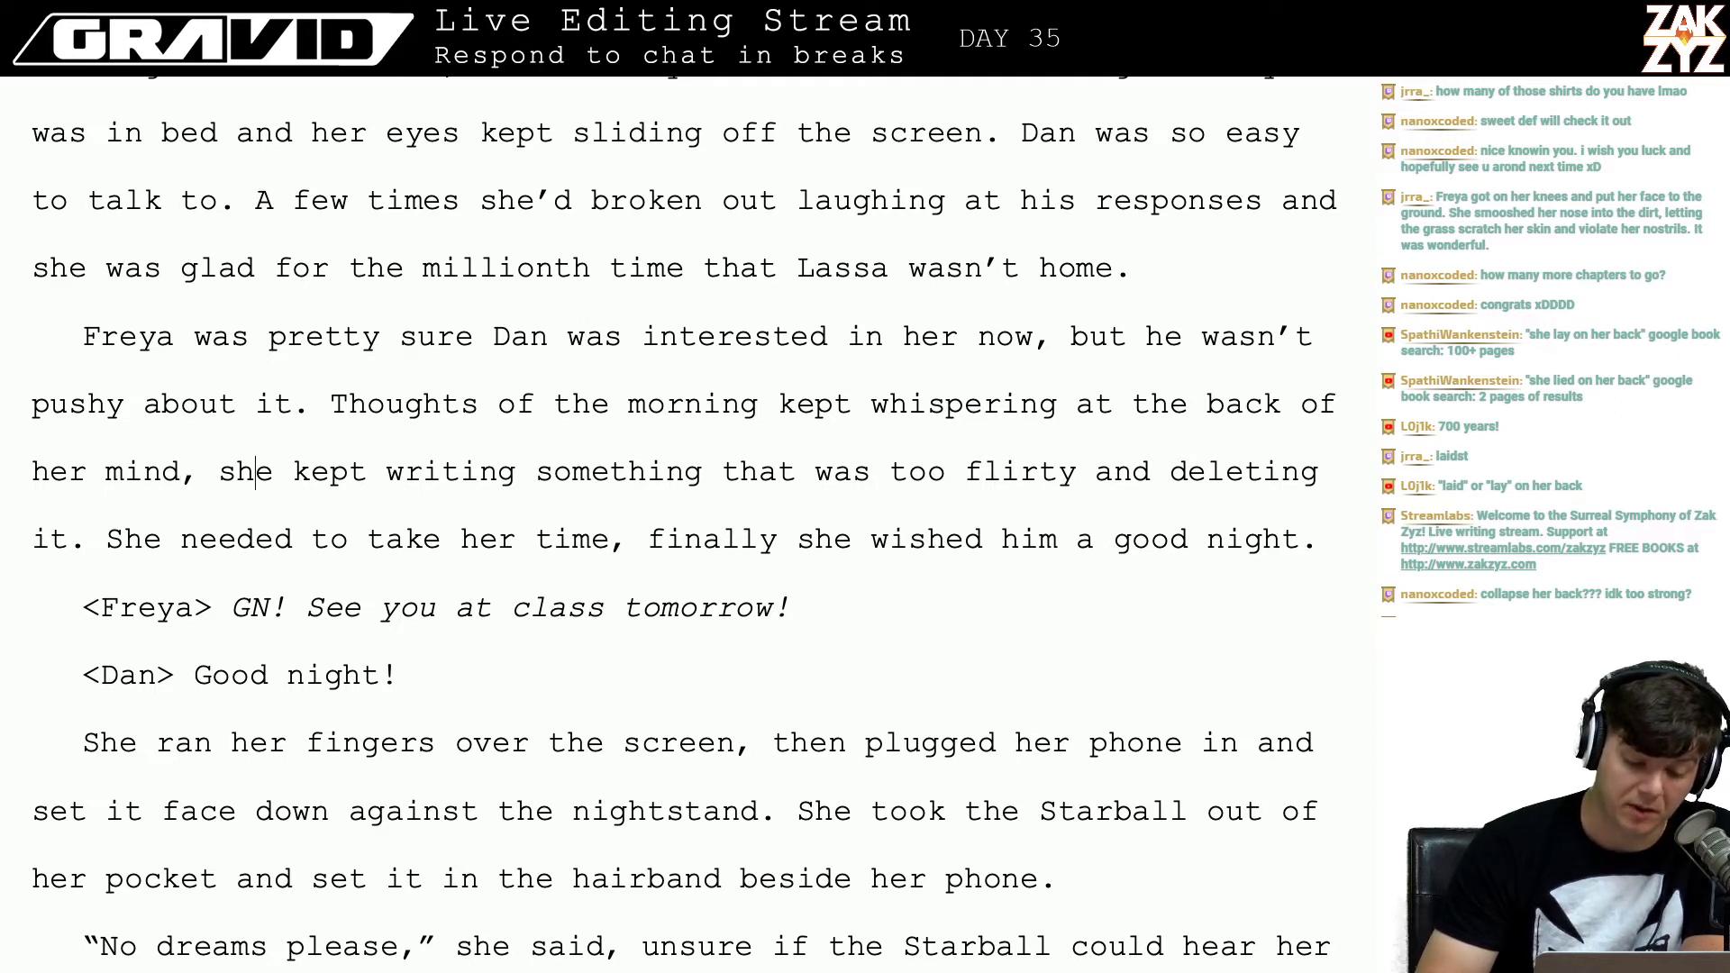
key("Right")
key("Right")
key("Right")
key("Right")
key("Right")
key("Right")
key("Right")
key("Right")
key("Right")
key("Right")
key("Right")
key("Right")
key("Right")
key("Right")
key("Right")
key("Right")
key("Right")
key("Right")
key("Right")
key("Right")
Step: Split the sentence after "take her time" with a period and capitalize "Finally" before "she wished him a good night"
key("Down")
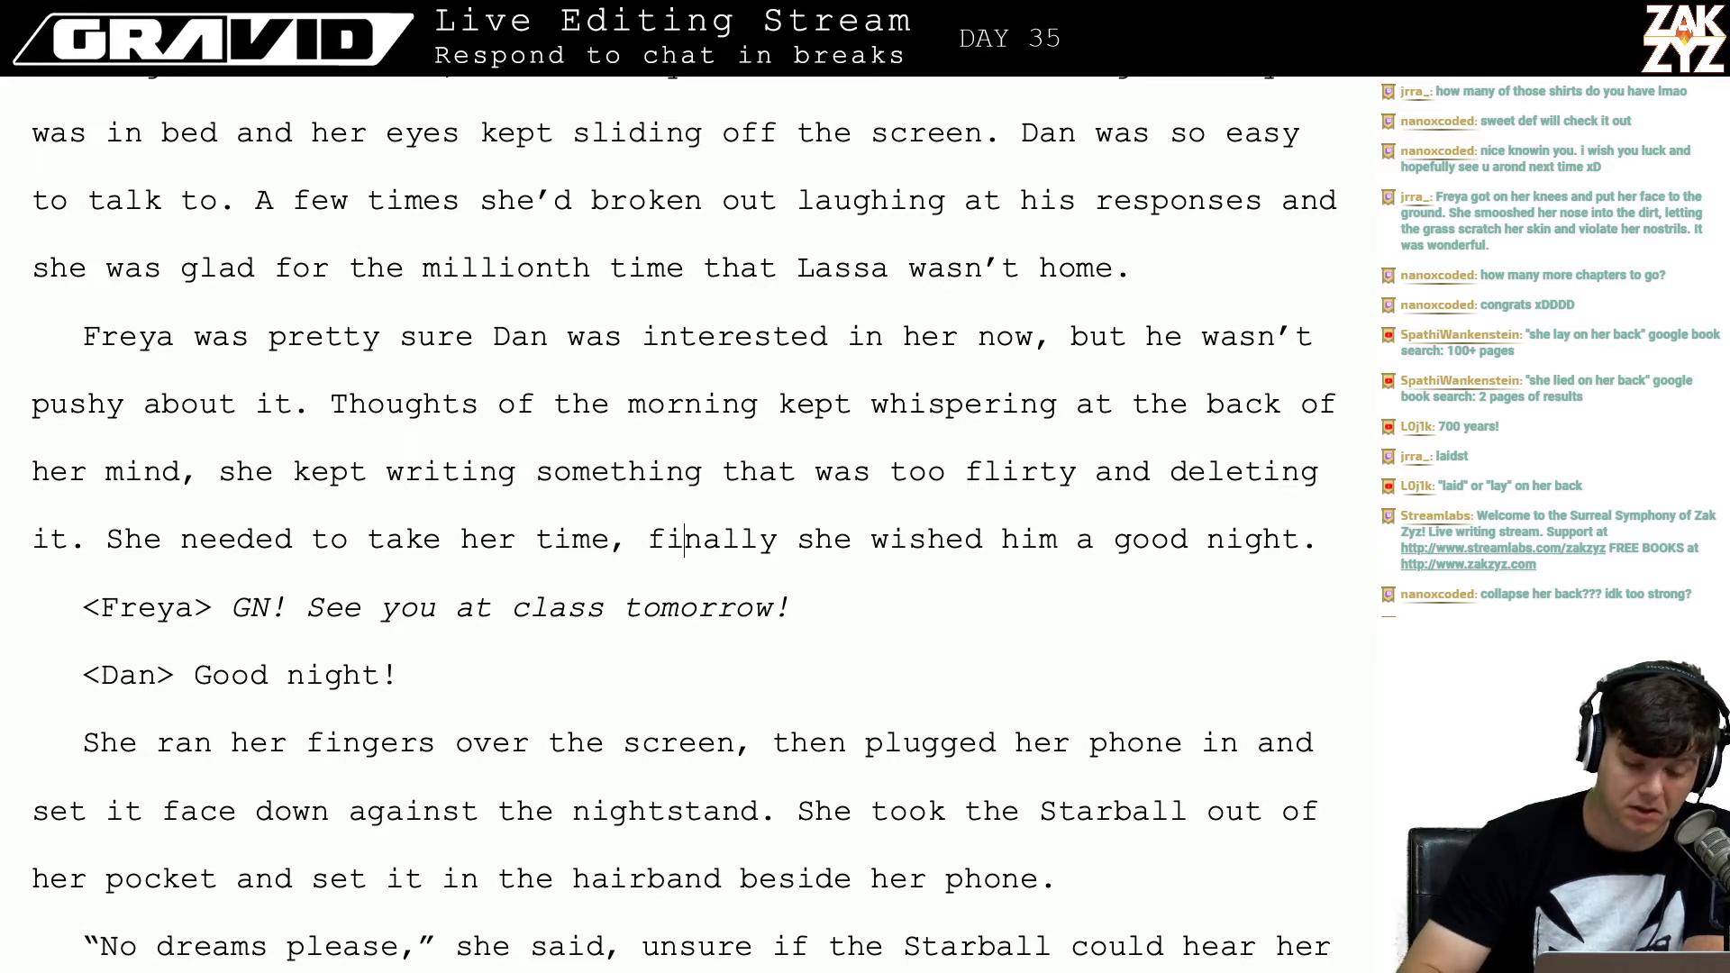
scroll(328, 302, "down", 1)
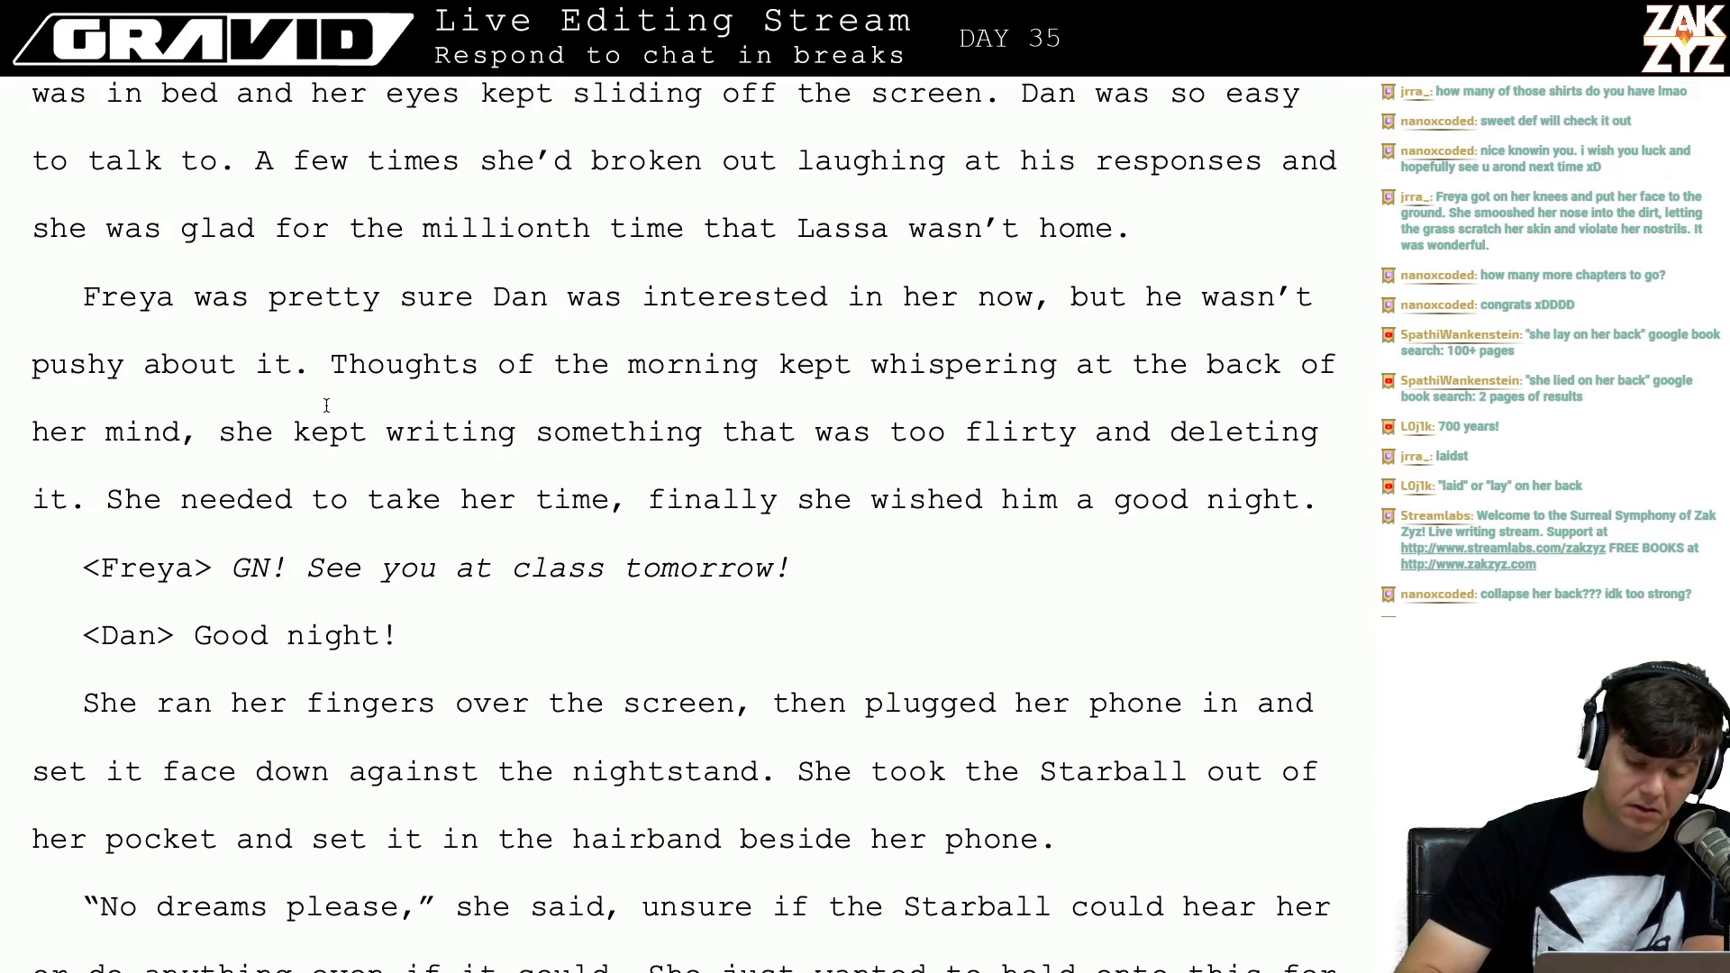
key("Left")
key("Left")
key("Left")
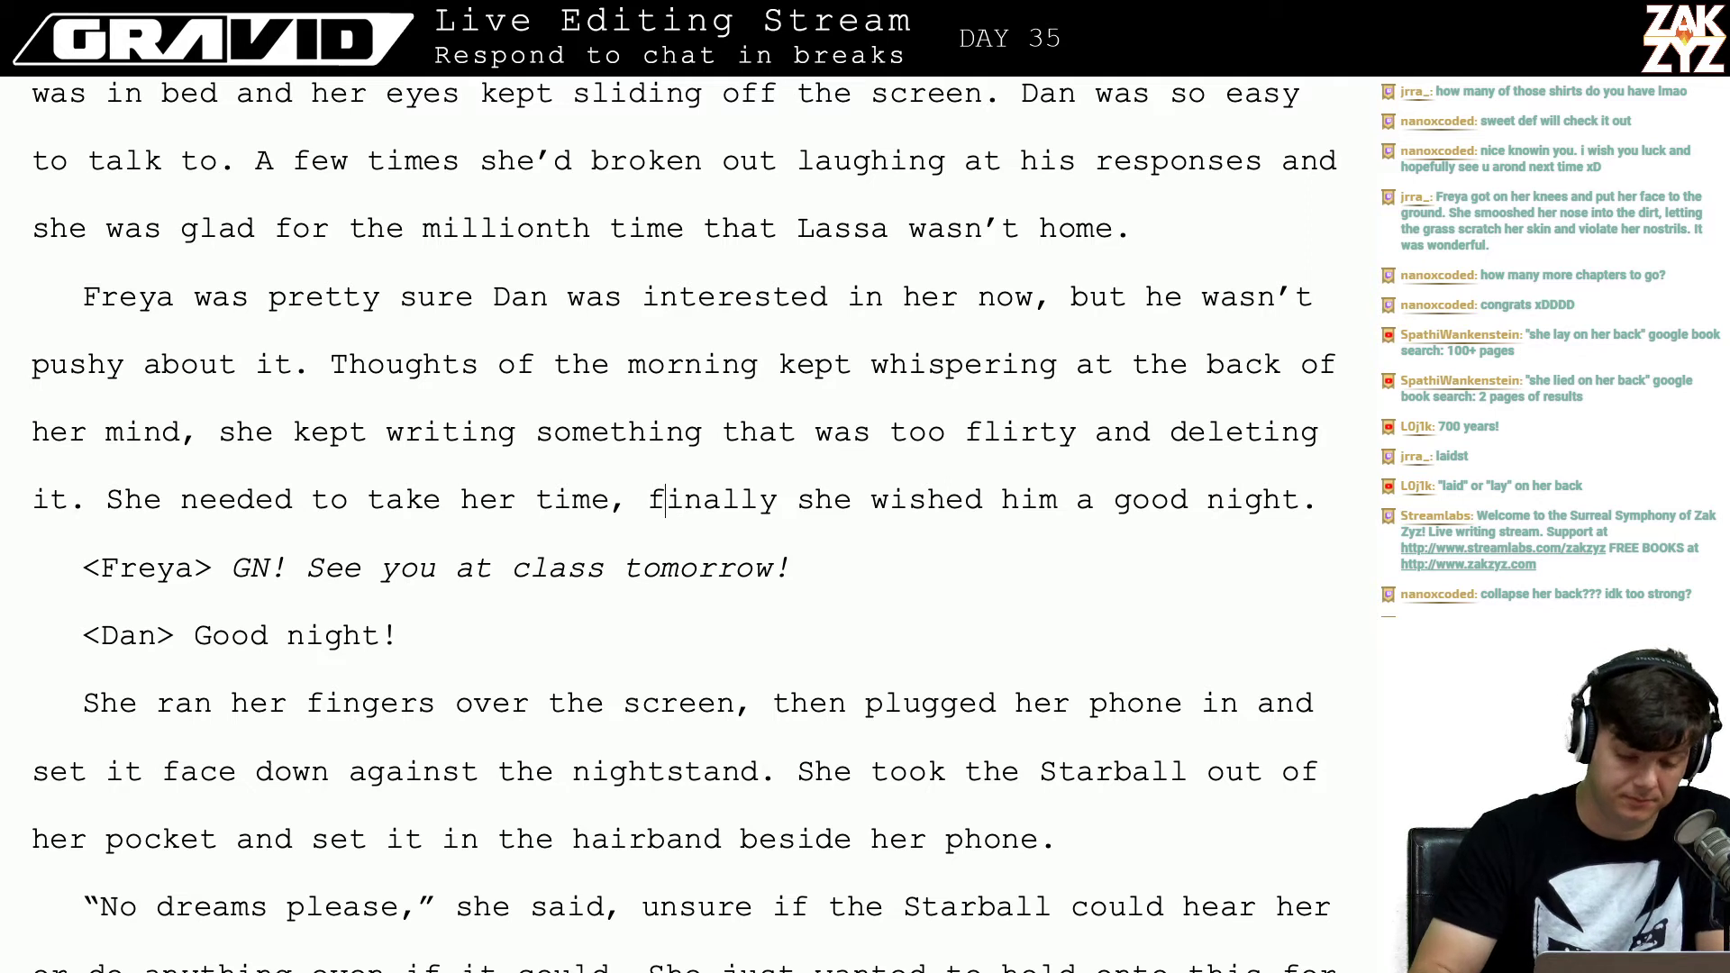
key("BackSpace")
type(".")
key("Right")
key("Right")
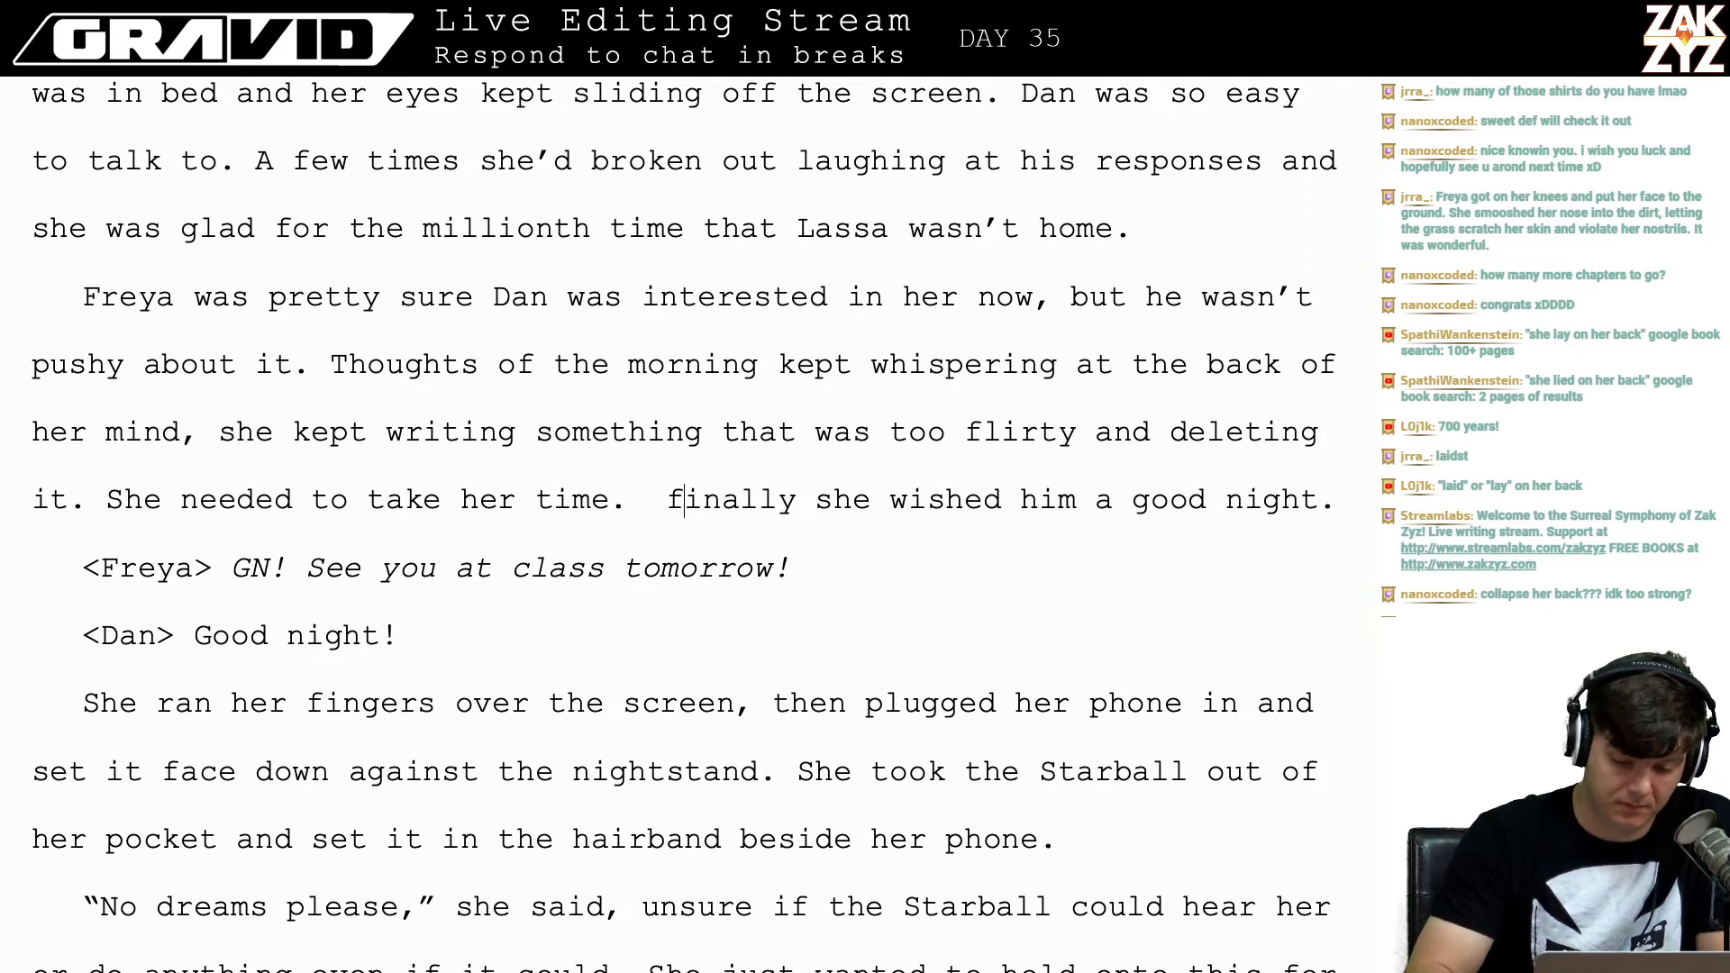
key("BackSpace")
key("BackSpace")
type("F")
key("Left")
key("Left")
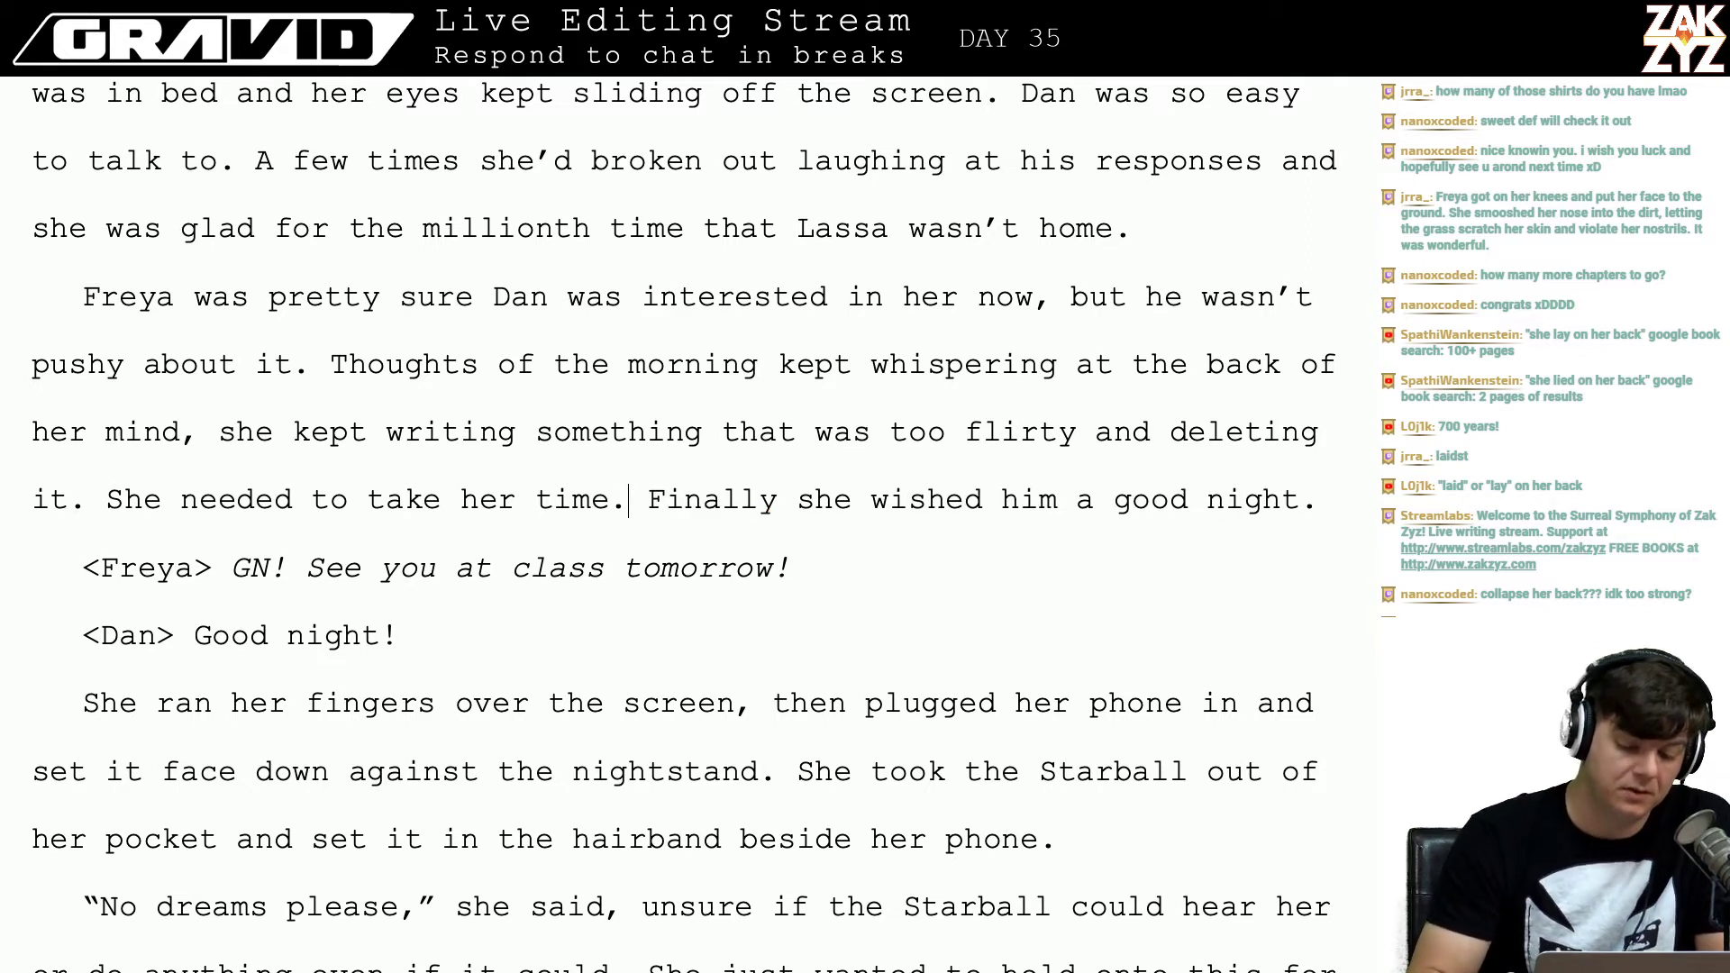
key("Right")
key("Right")
key("Right")
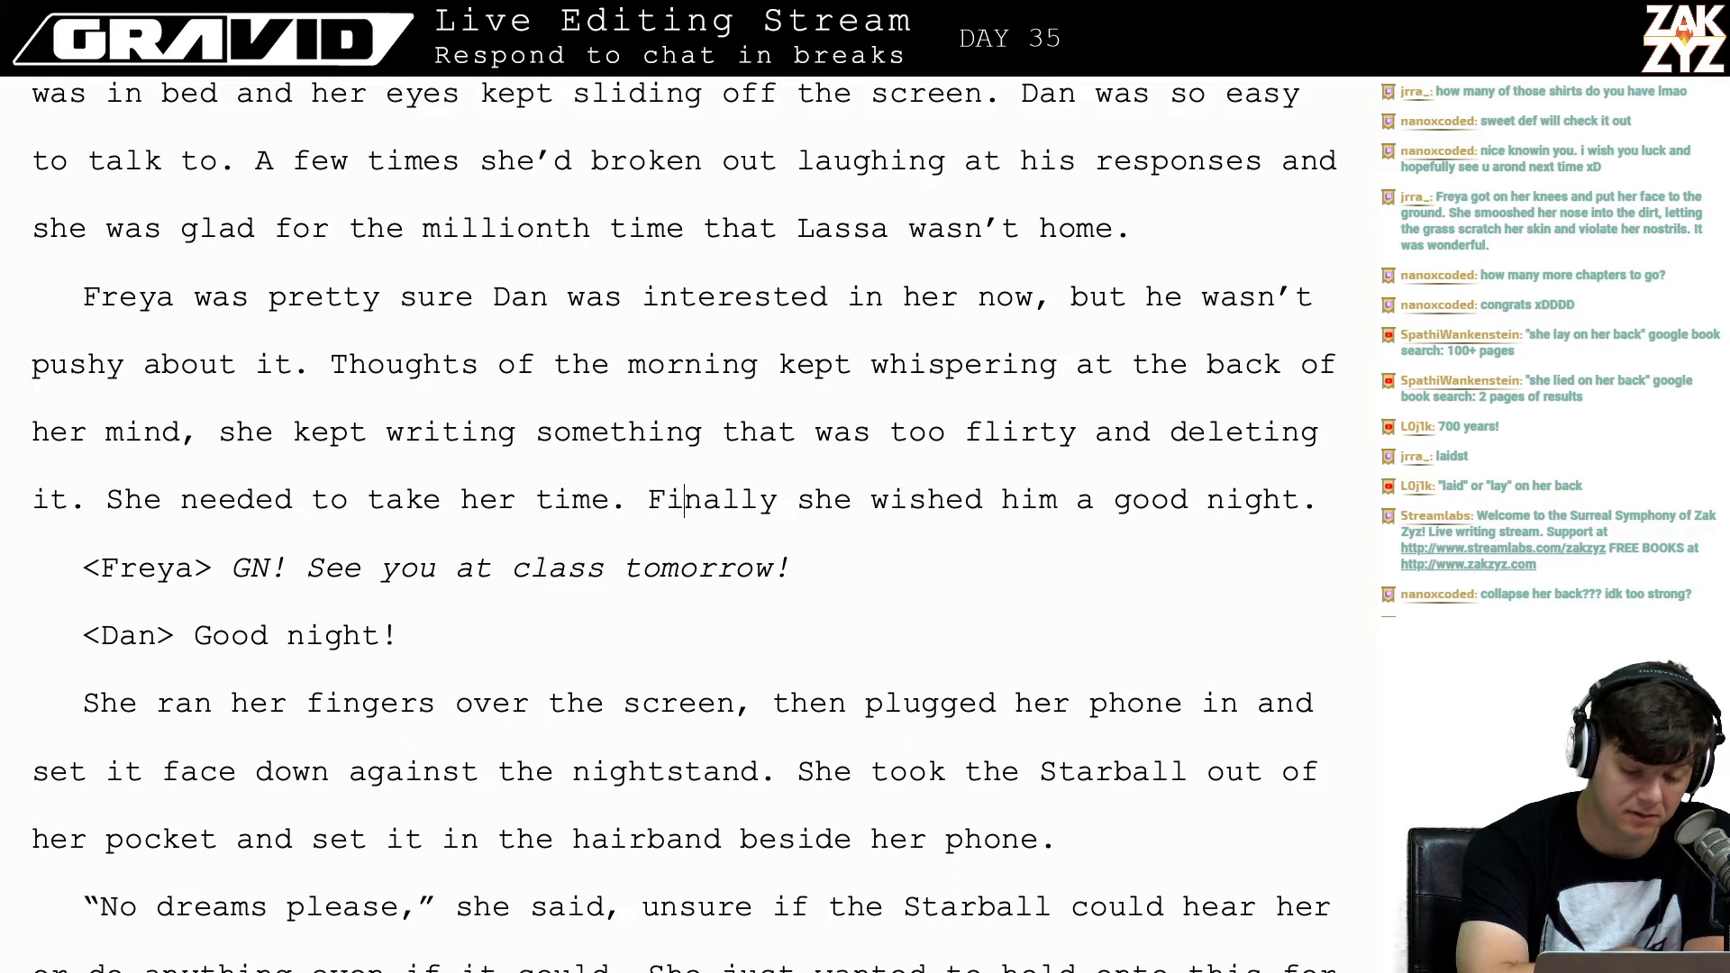
key("Down")
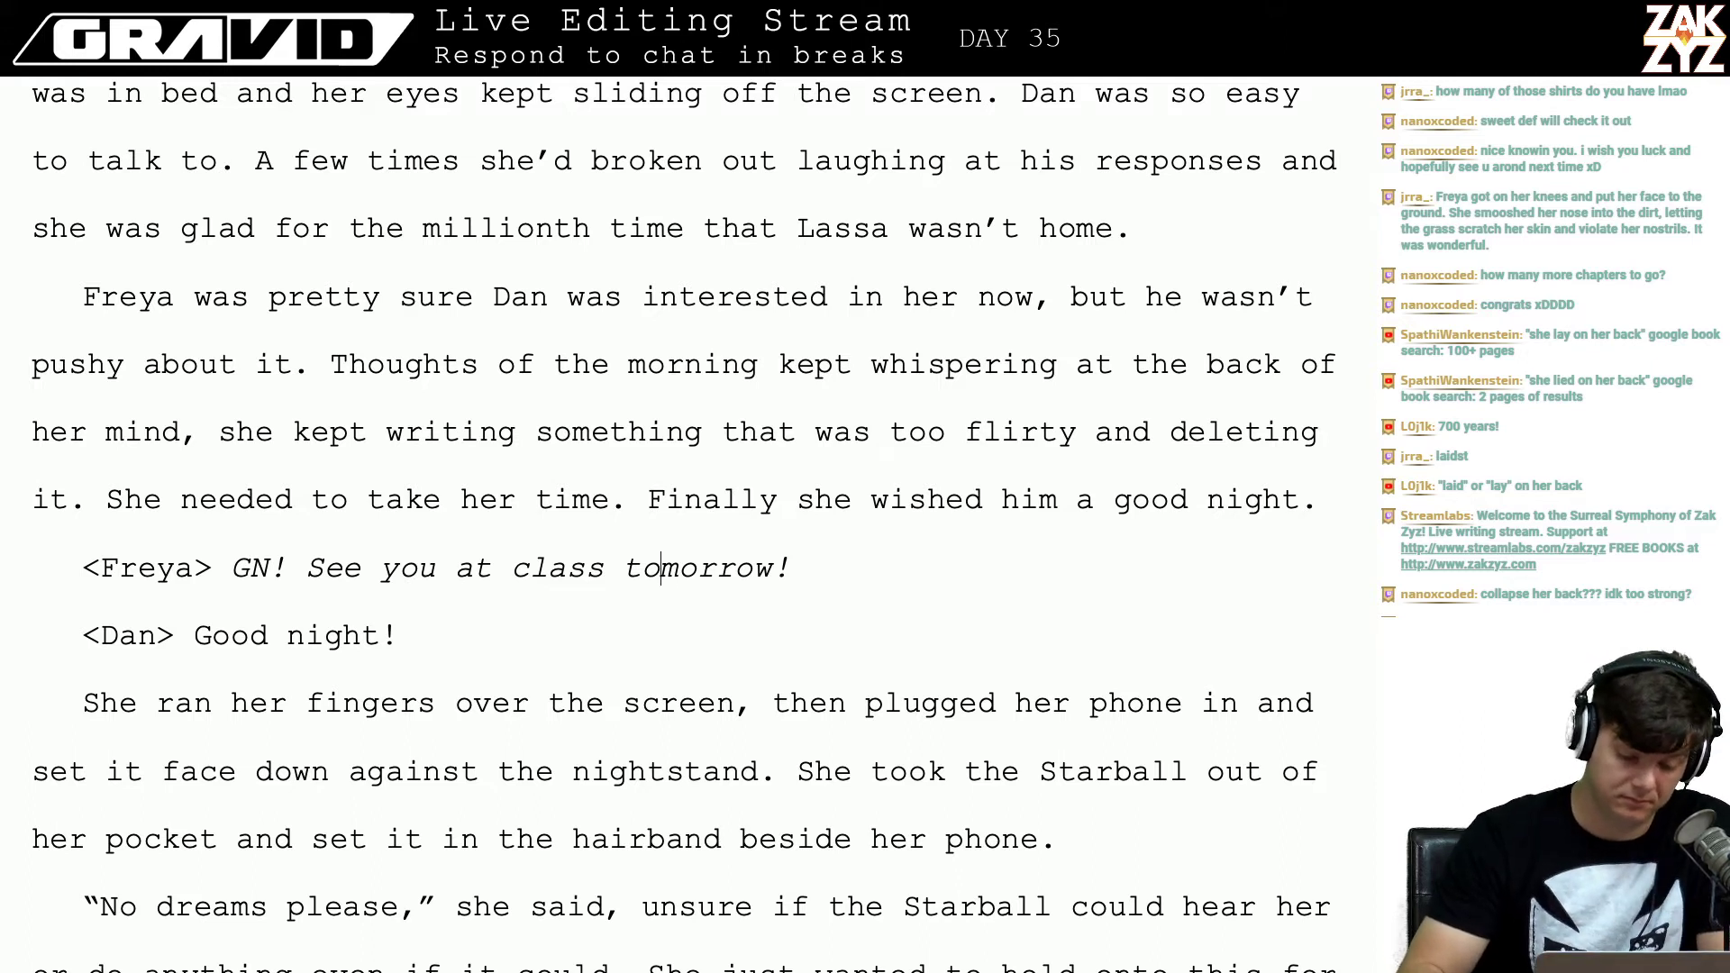
Step: Add the name "Freya" after "Good night" in Dan's text message, before the exclamation mark
key("Left")
key("Left")
key("Left")
key("Left")
key("Left")
key("Left")
key("Left")
key("Left")
key("Left")
key("Left")
key("Down")
key("Left")
key("Left")
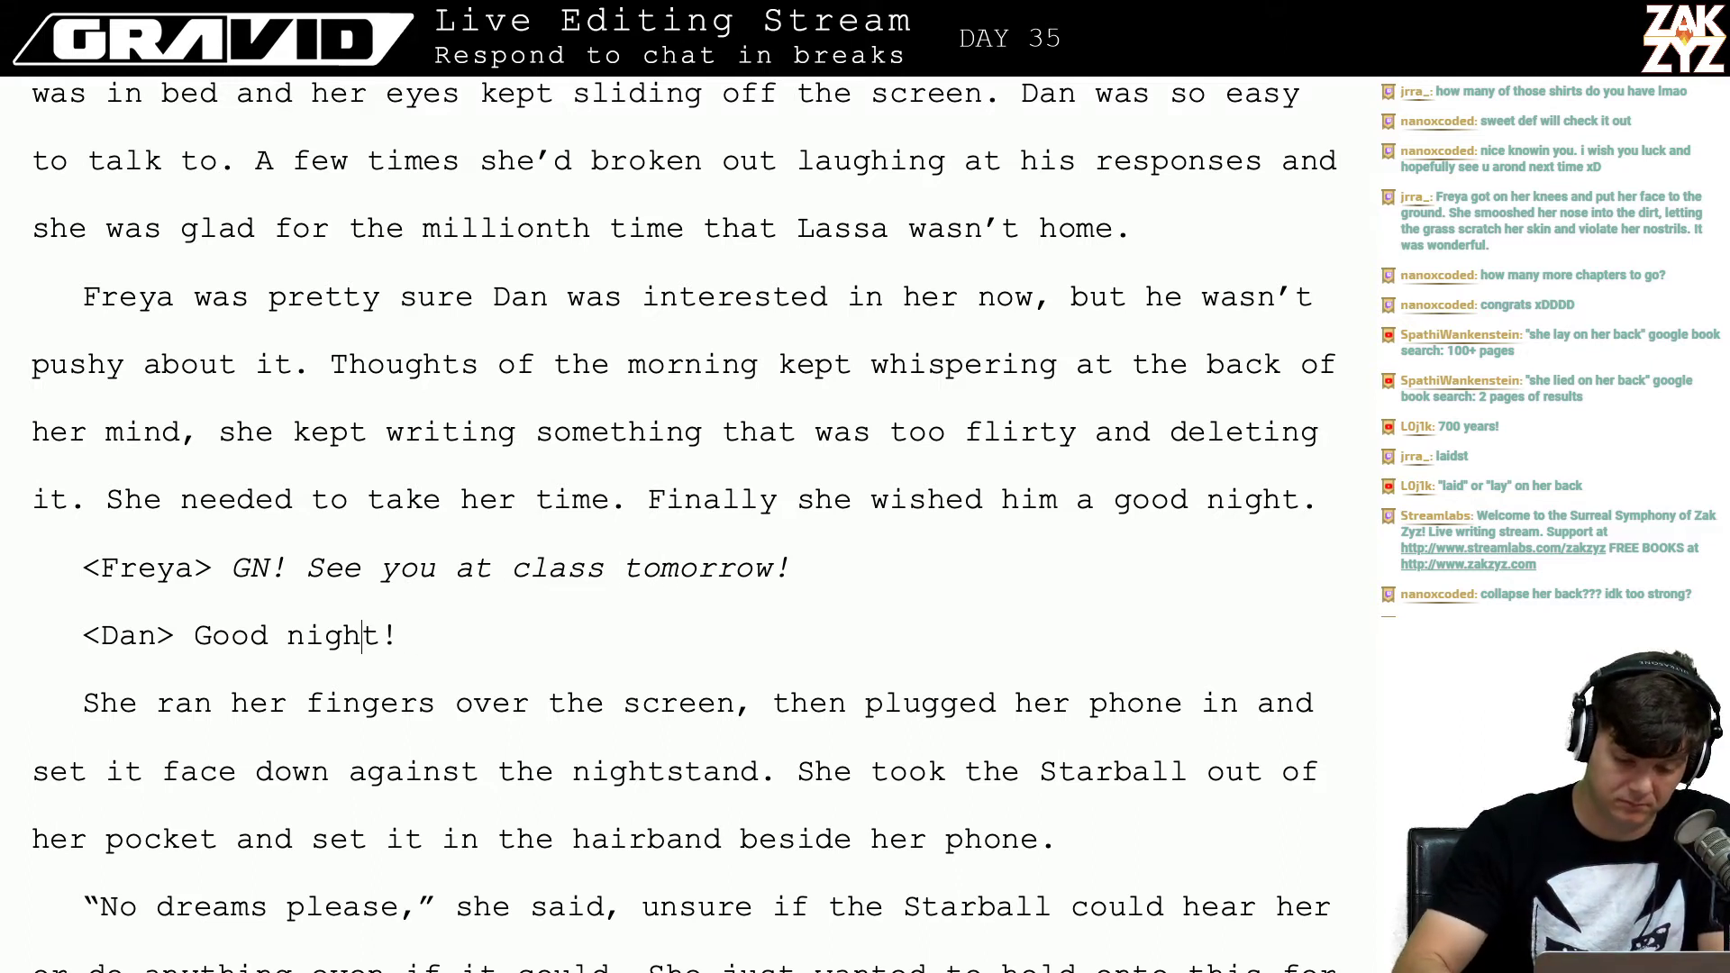
type("Freya")
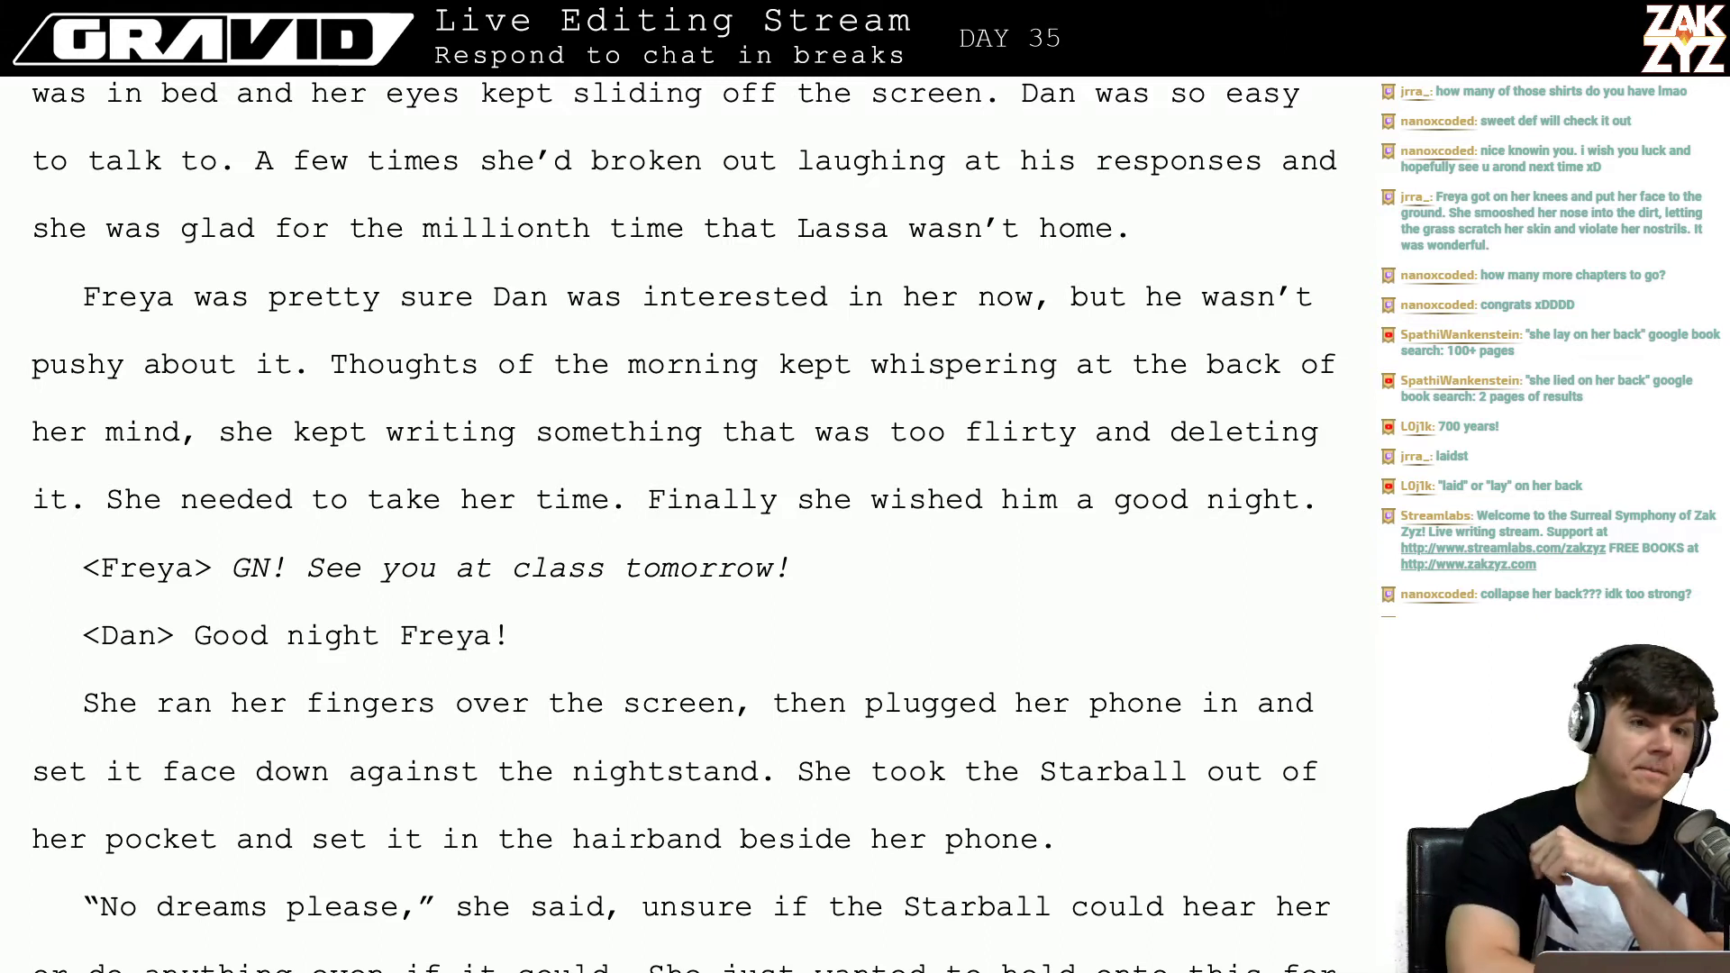
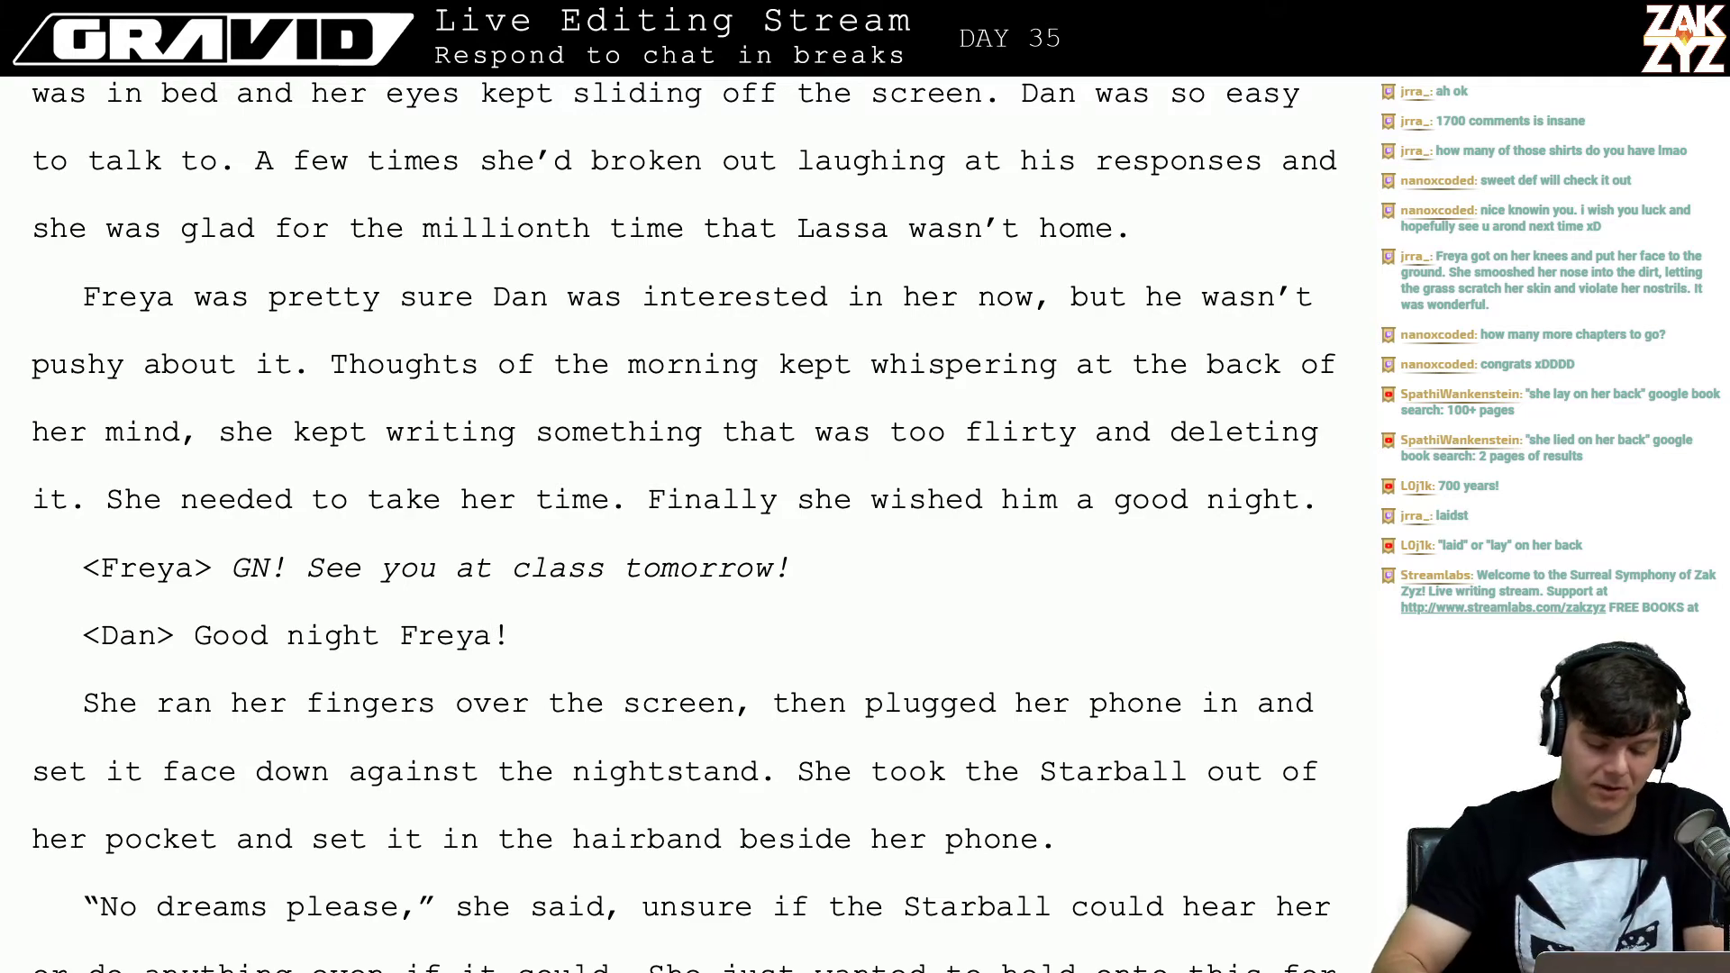
Step: Switch to the web browser, search for 13000 divided by 60, and return to the manuscript
key("super+Tab")
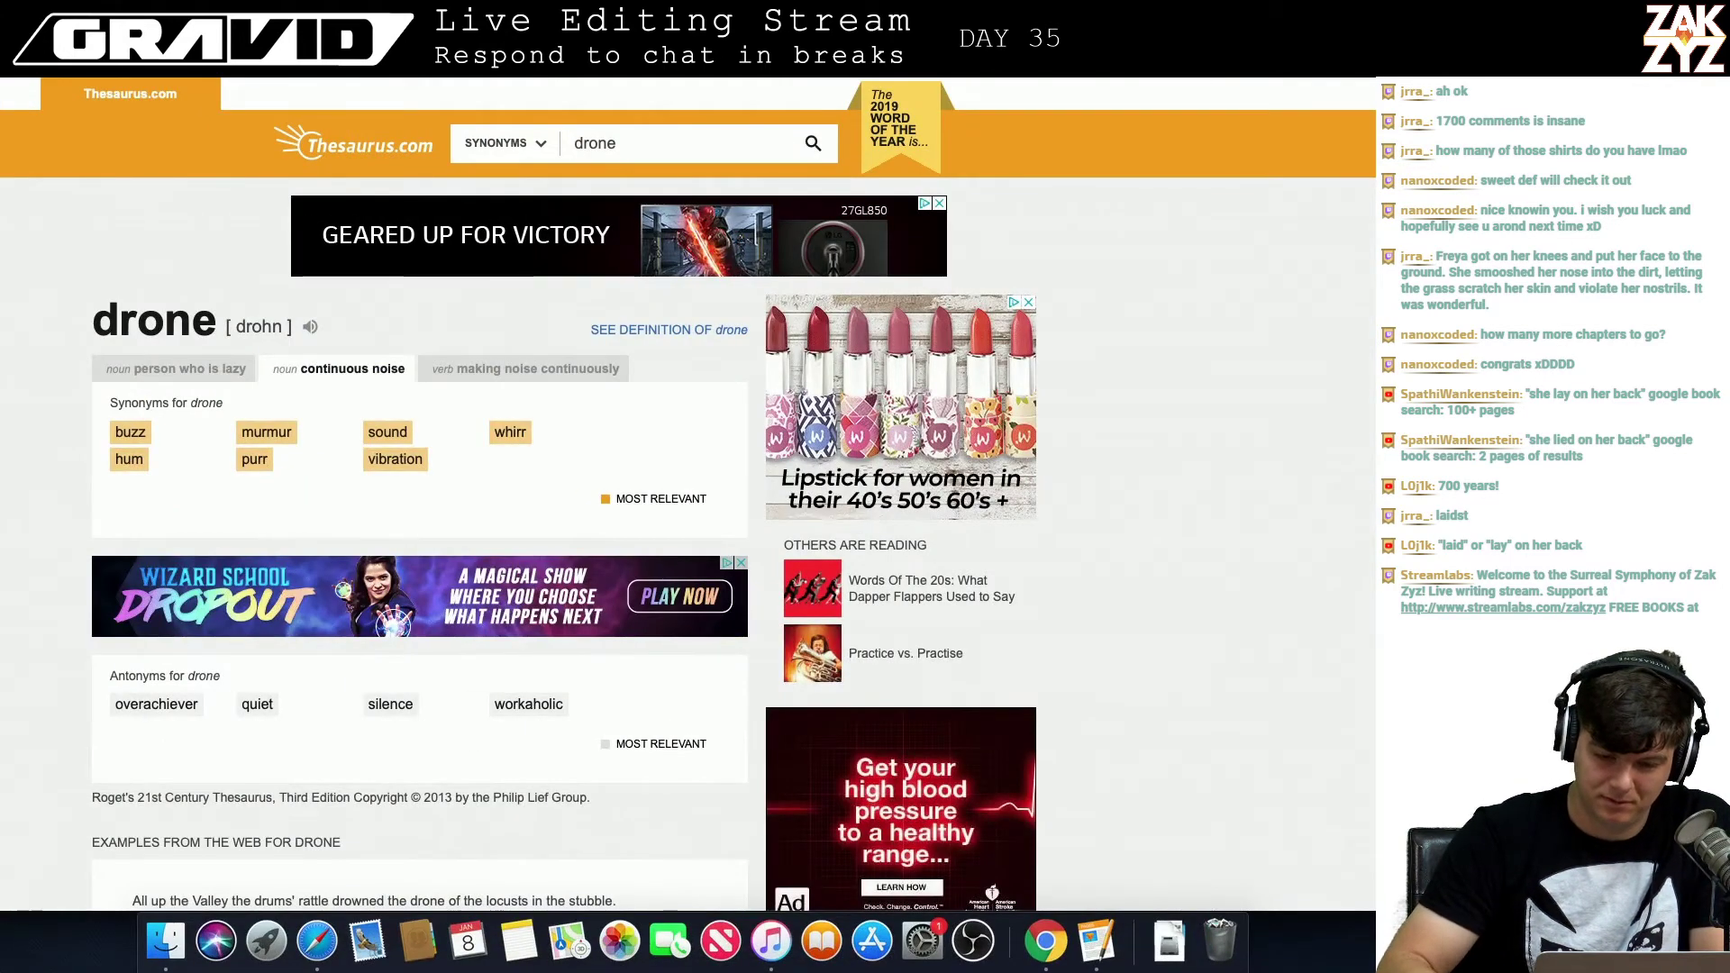
key("super+space")
type("div")
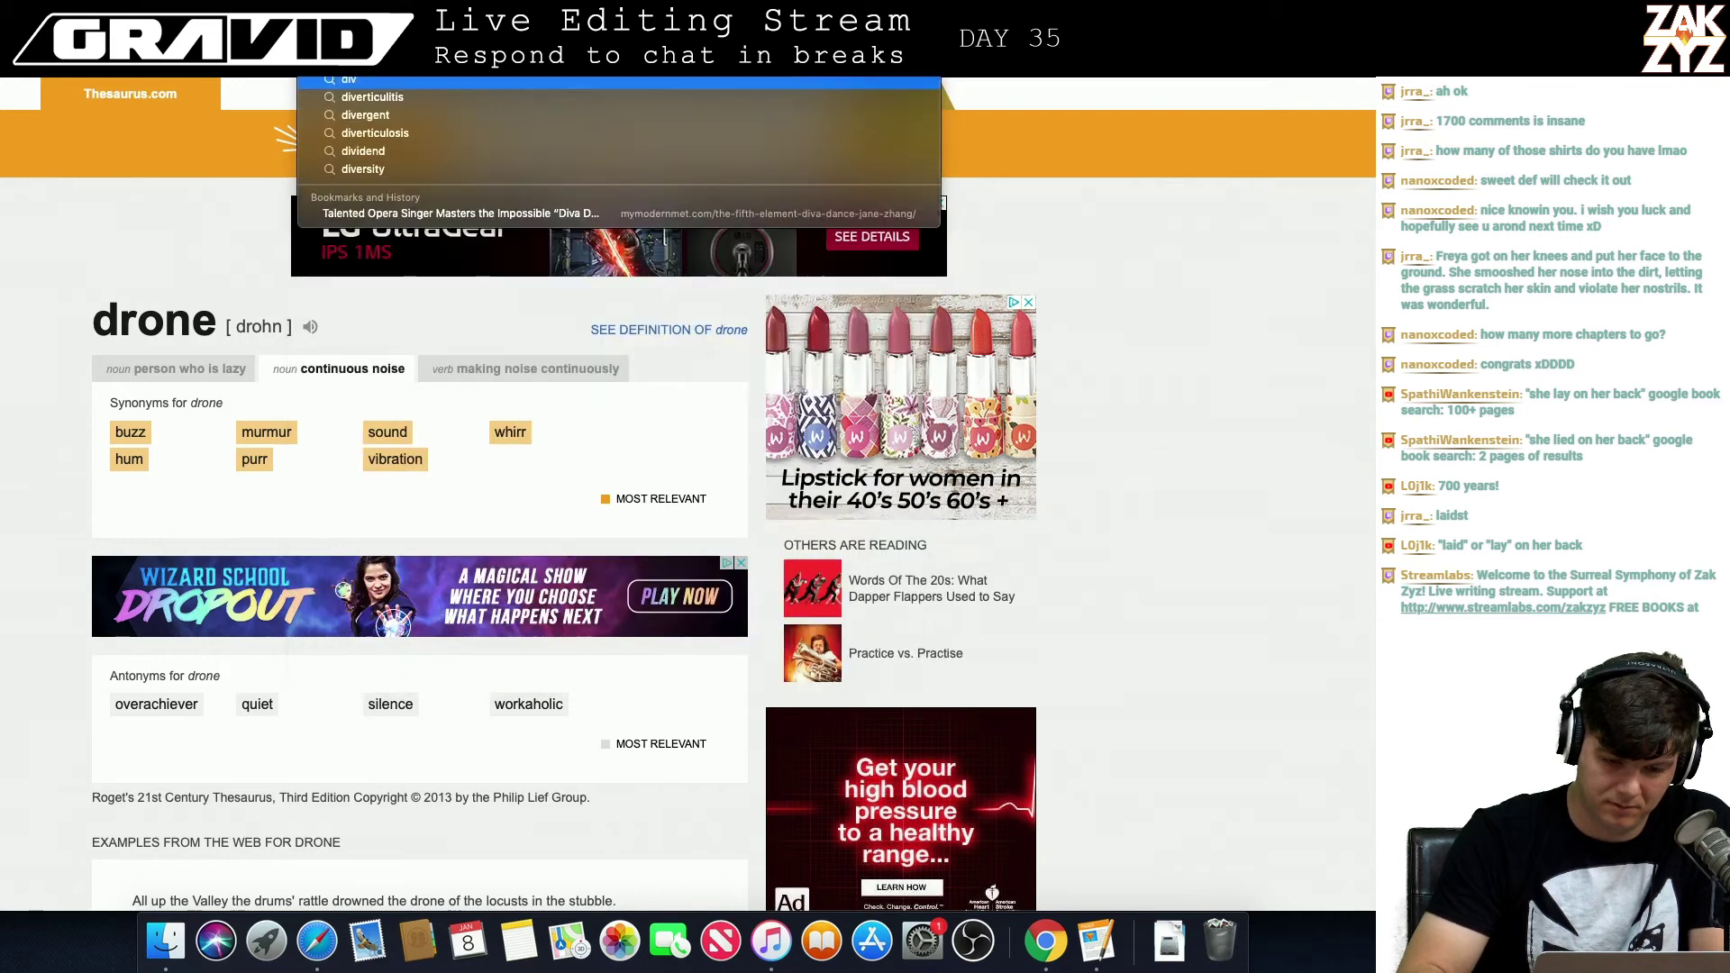
type("ide 1300")
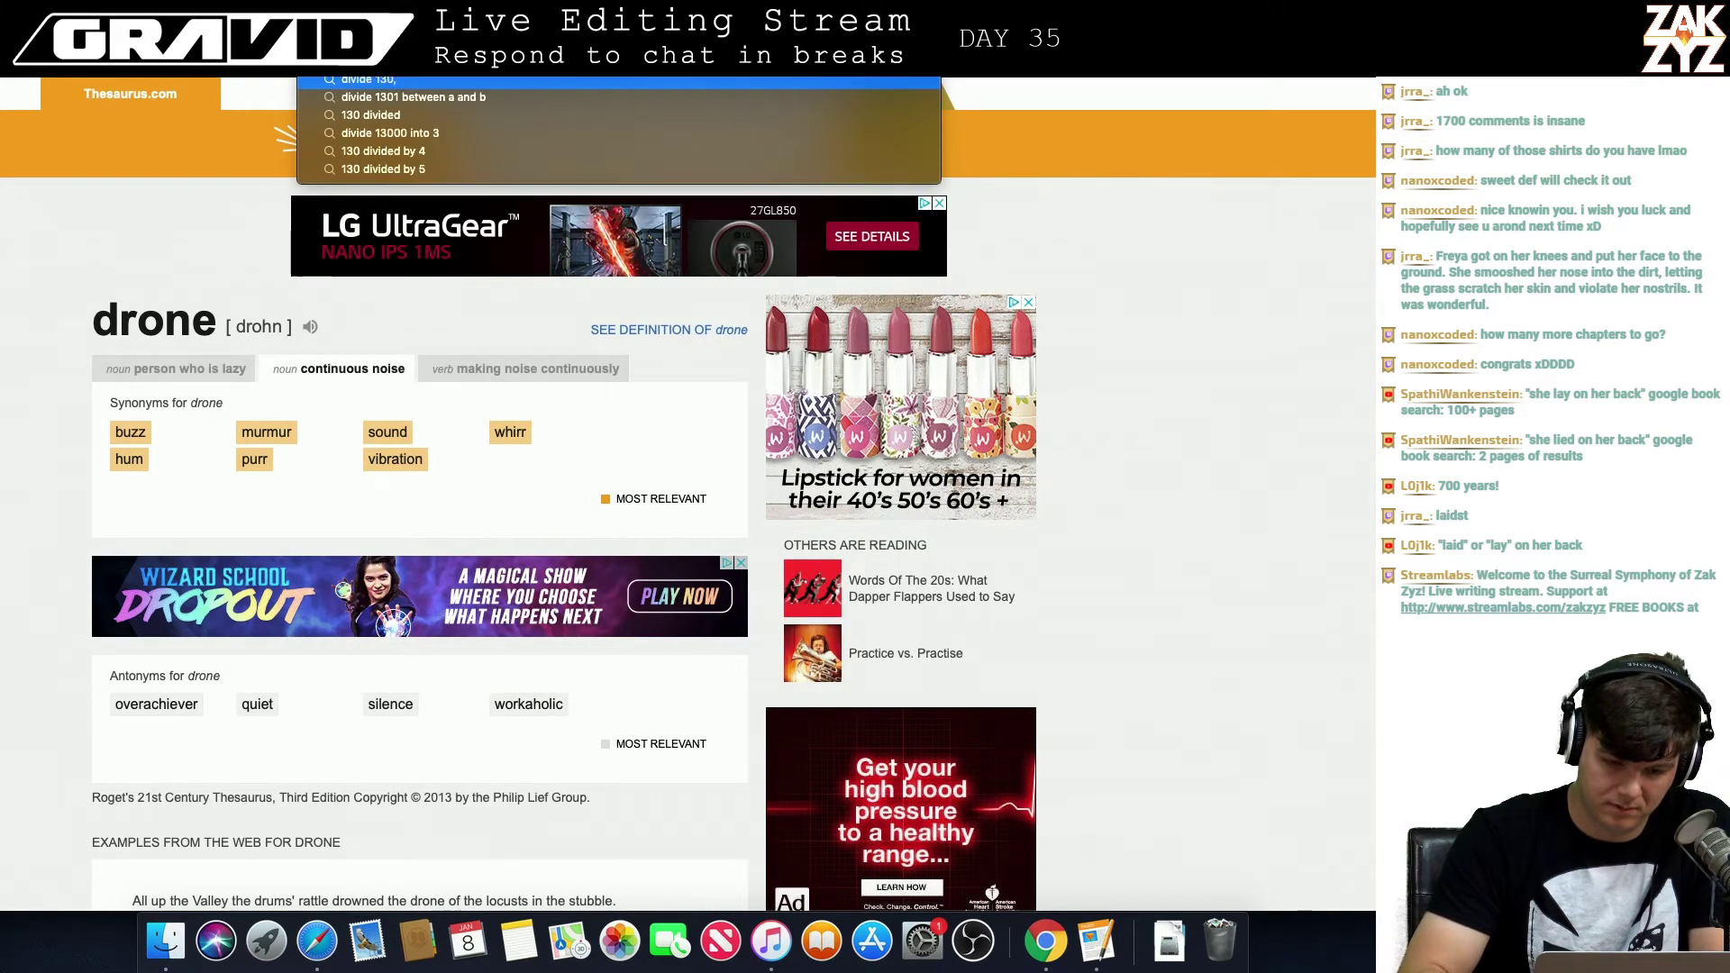
key("Escape")
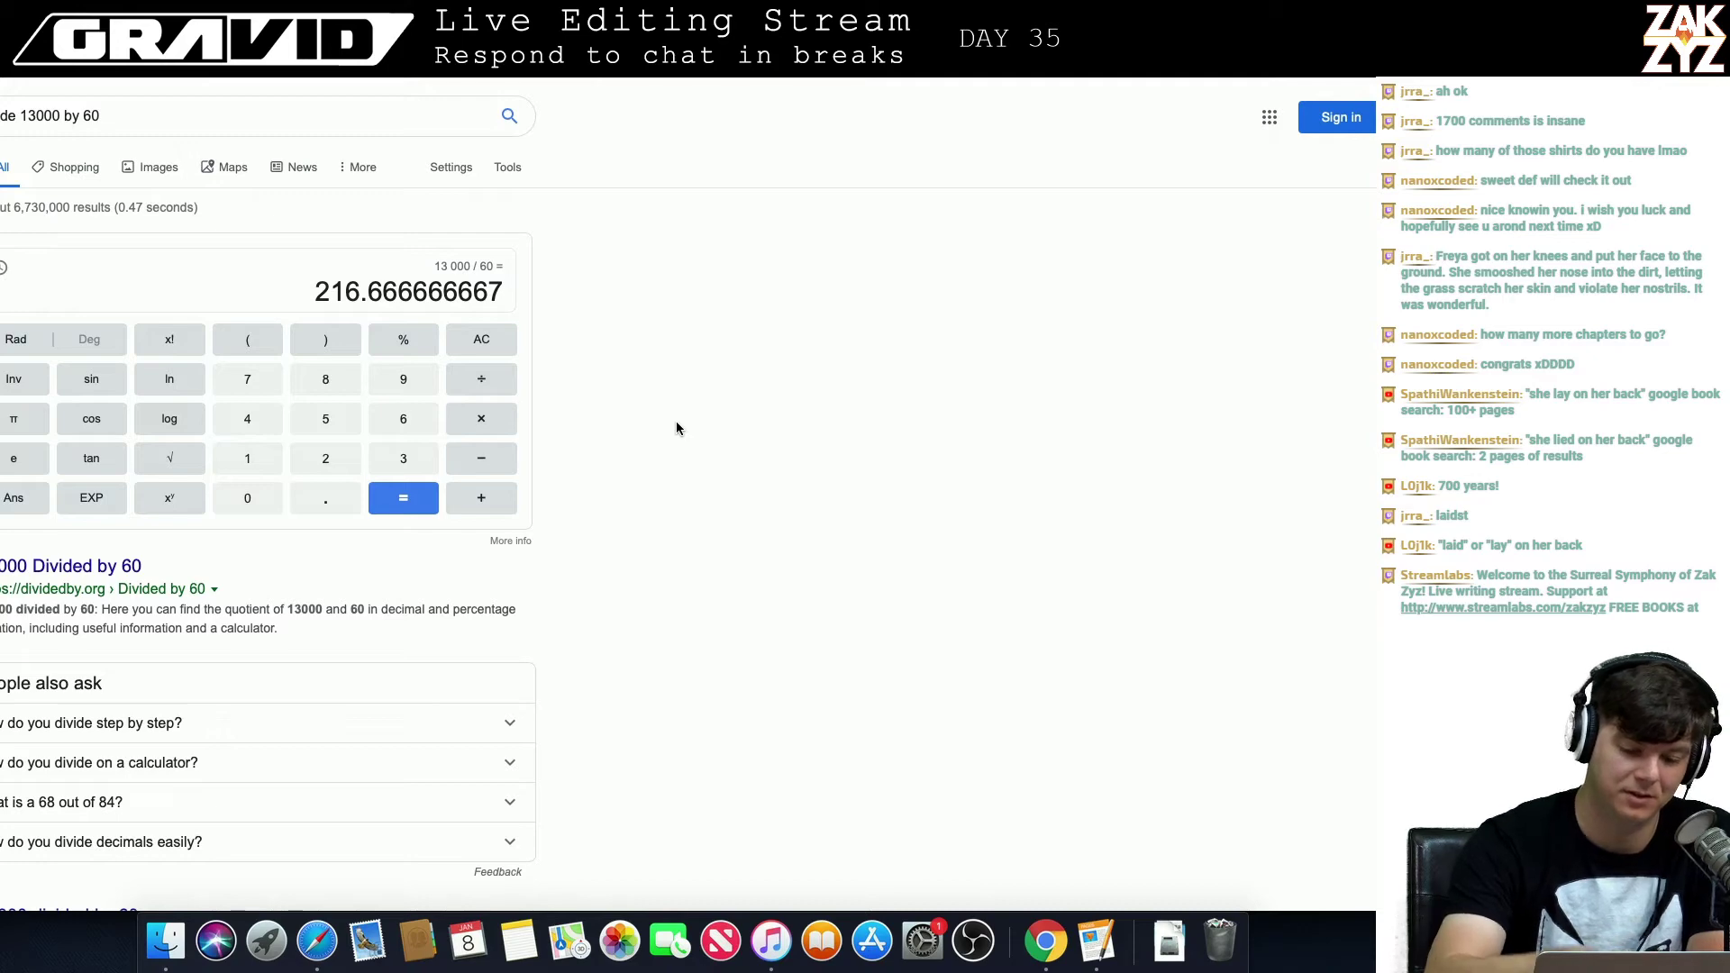
key("super+Tab")
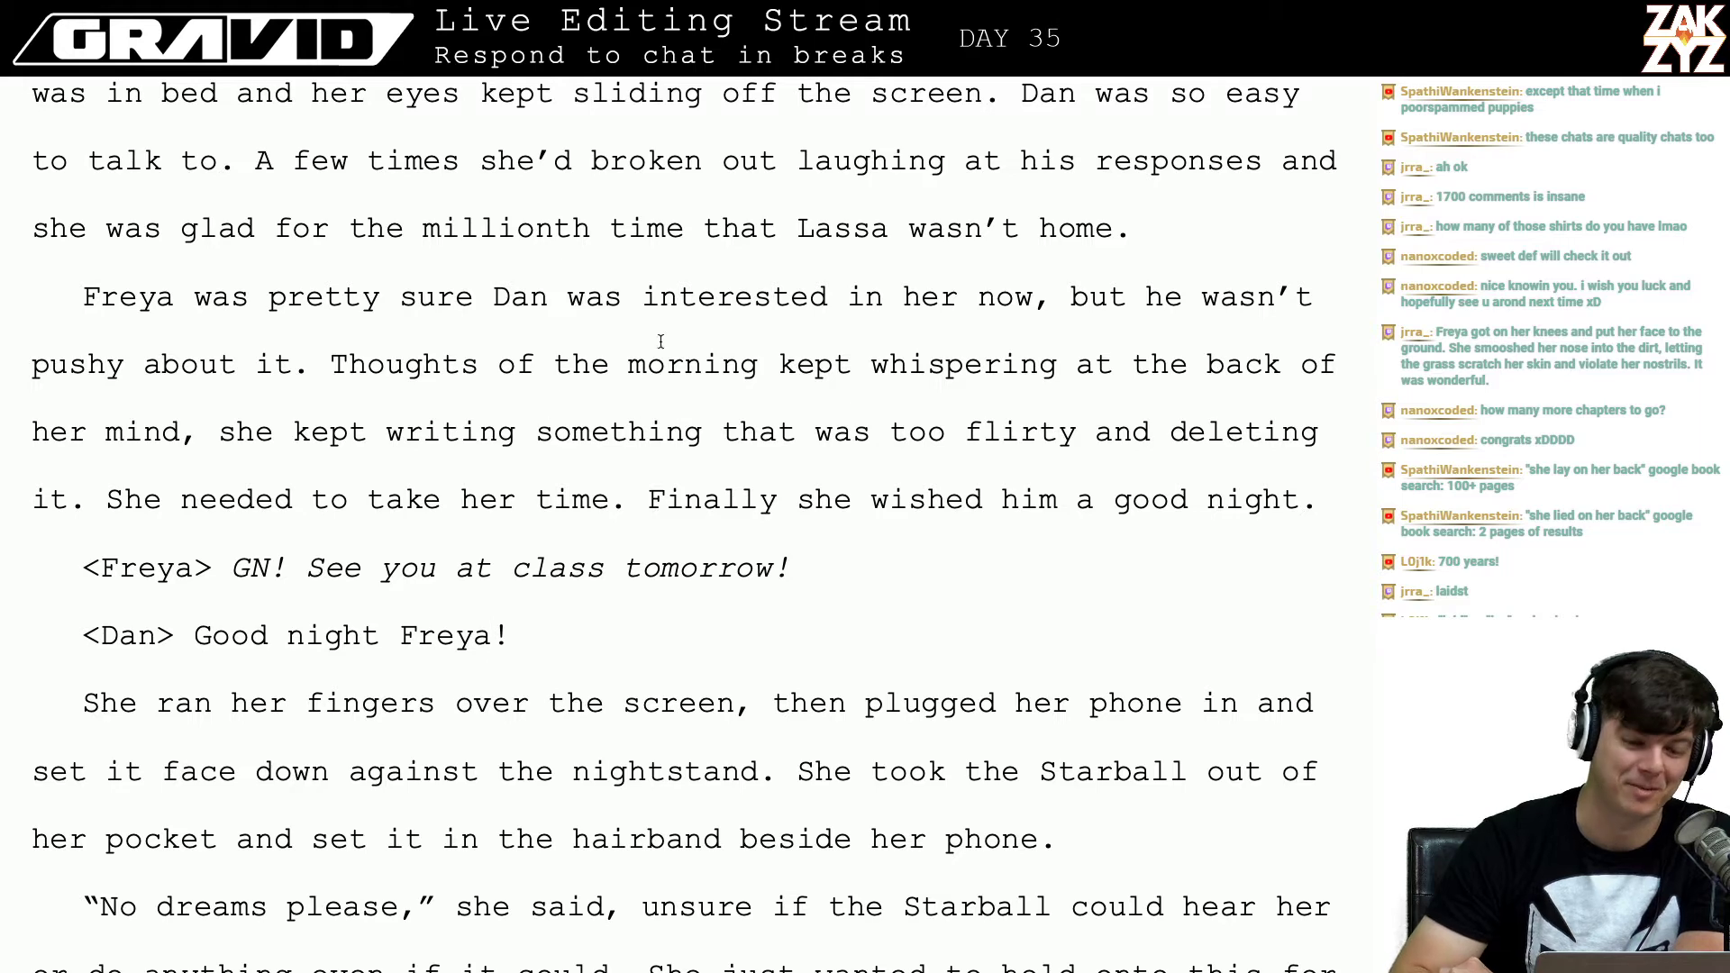
Step: Add the name "Dan" after "GN" in Freya's good-night message
scroll(459, 527, "down", 1)
left_click(668, 660)
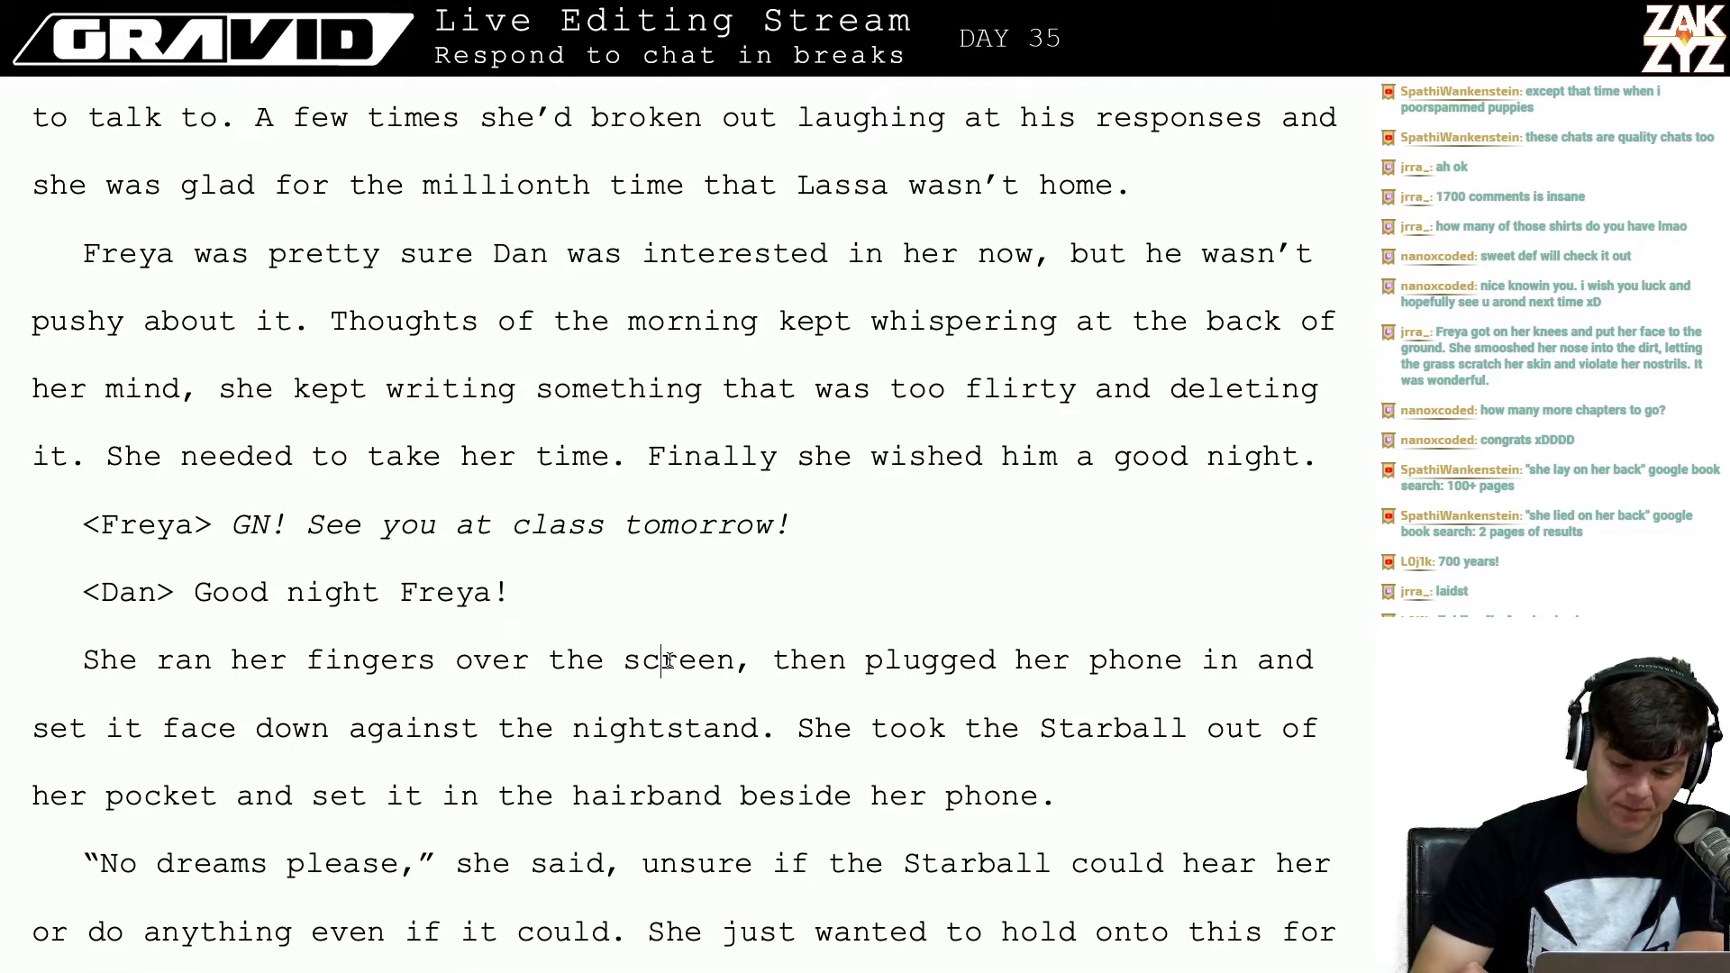
key("Left")
key("Left")
key("Left")
key("Left")
key("Left")
key("Left")
key("Left")
key("Left")
key("Left")
key("Left")
key("Left")
key("Left")
key("Left")
key("Left")
key("Left")
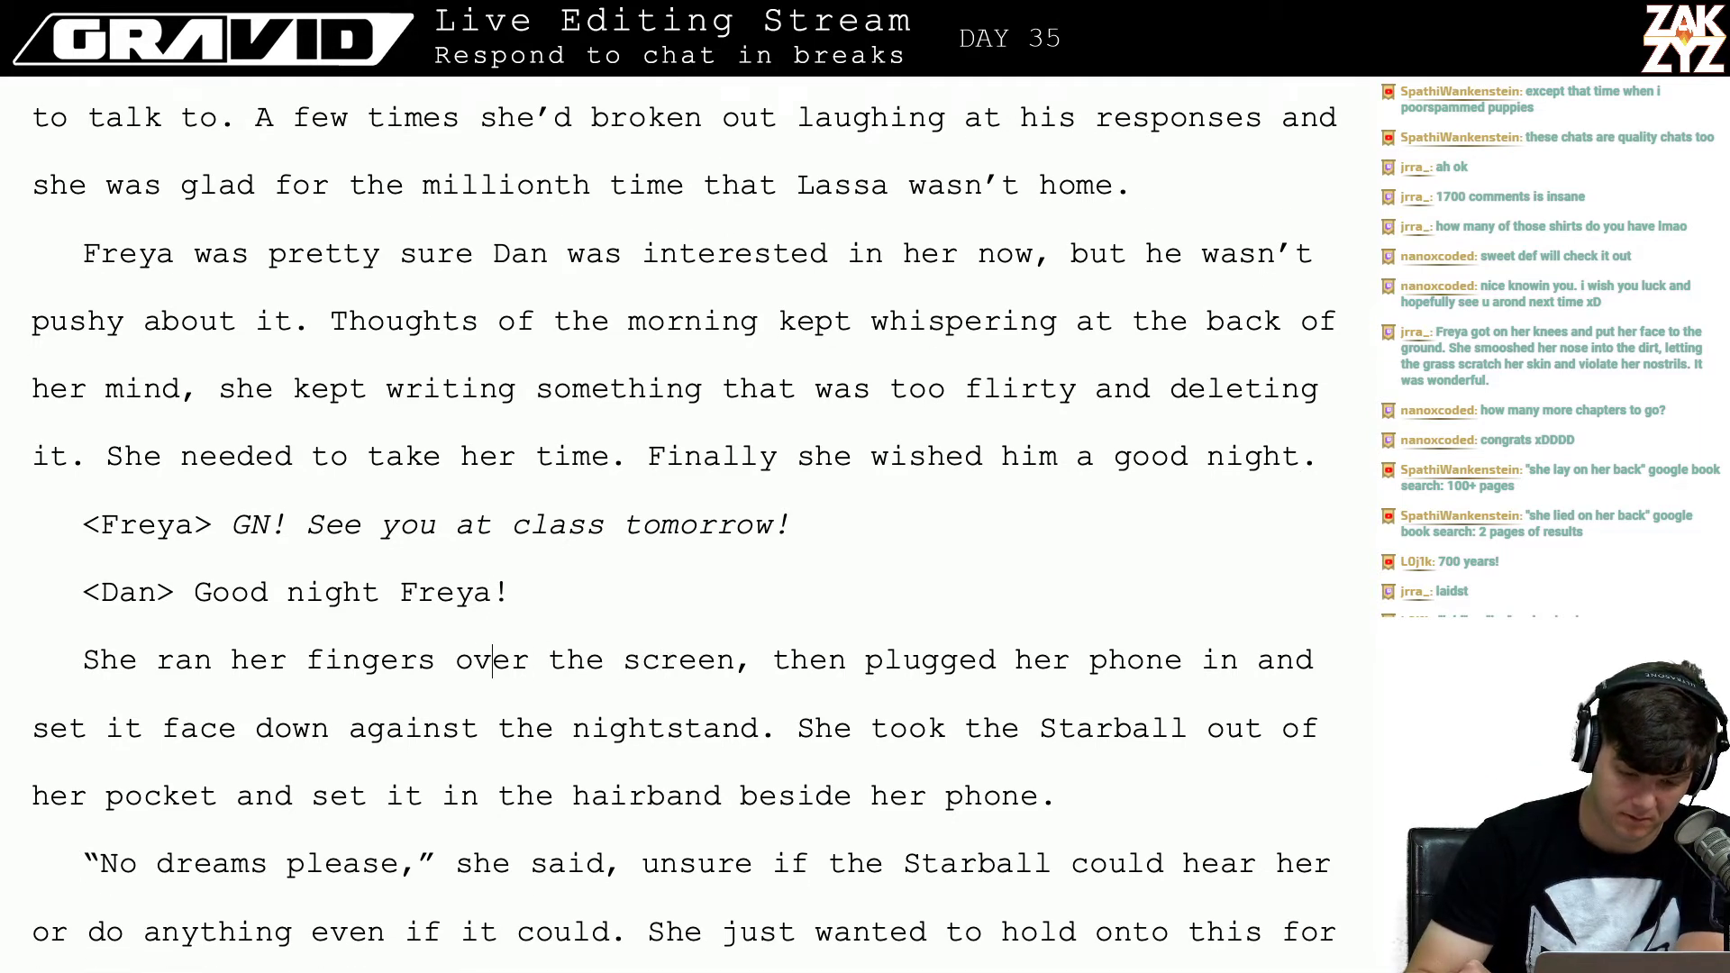
key("Left")
key("Left")
key("Left")
key("Up")
key("Left")
key("Up")
key("Left")
key("Left")
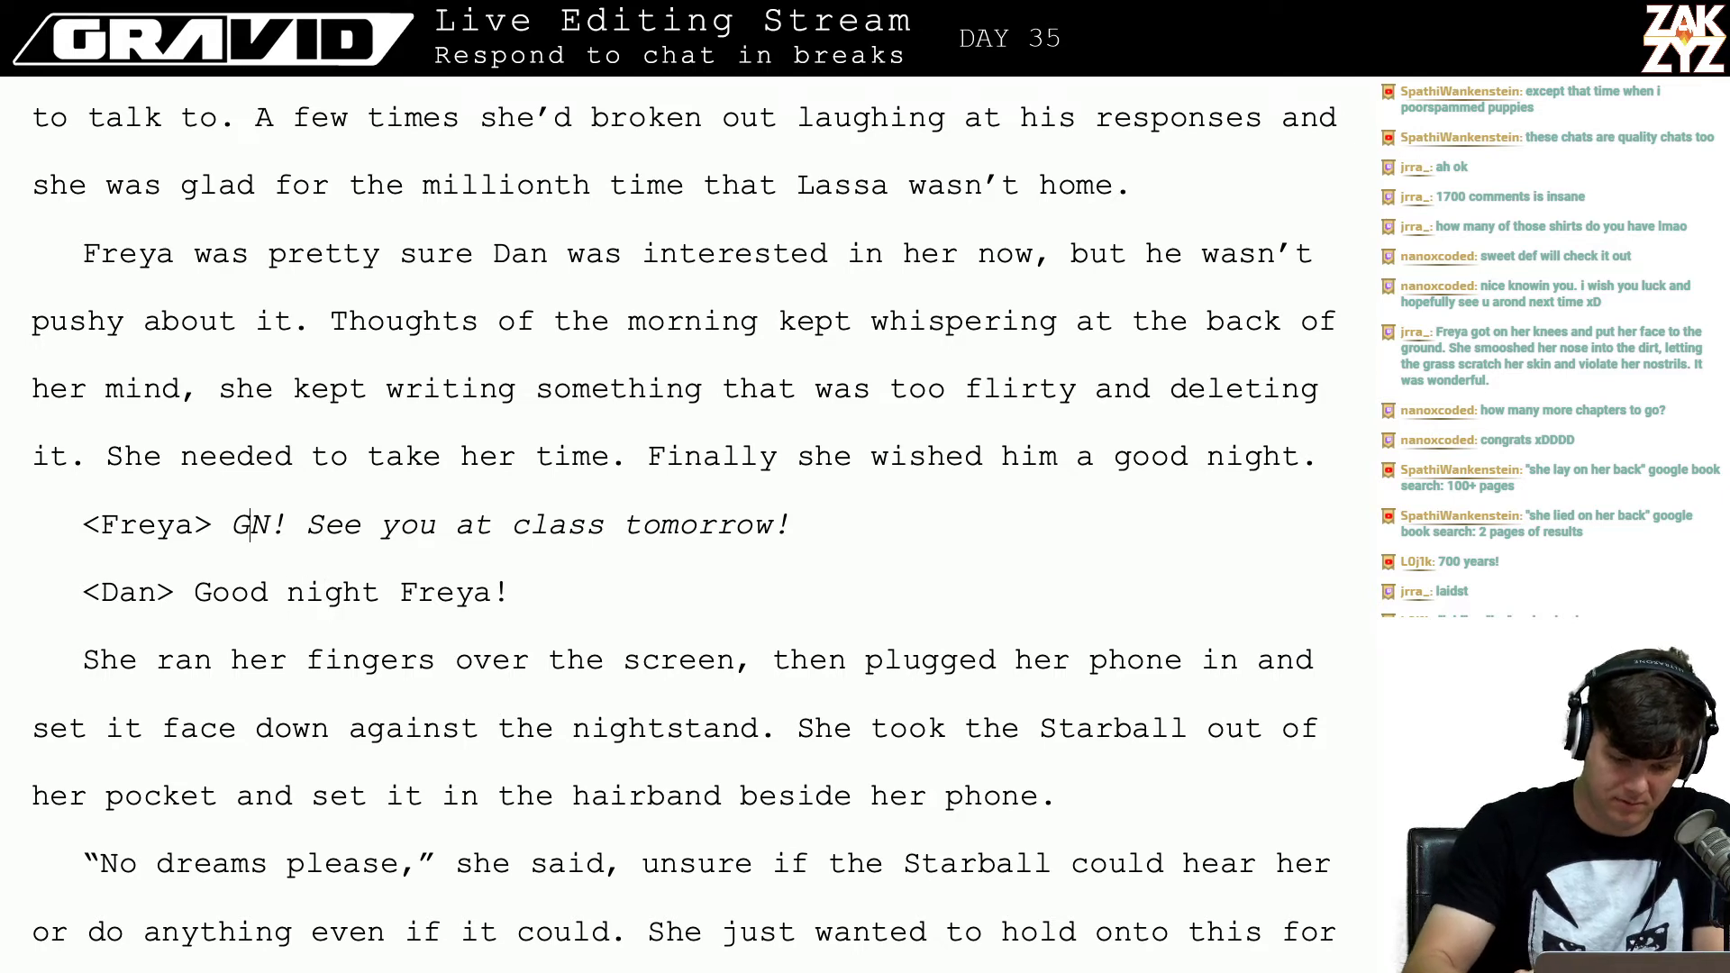
type("Dan")
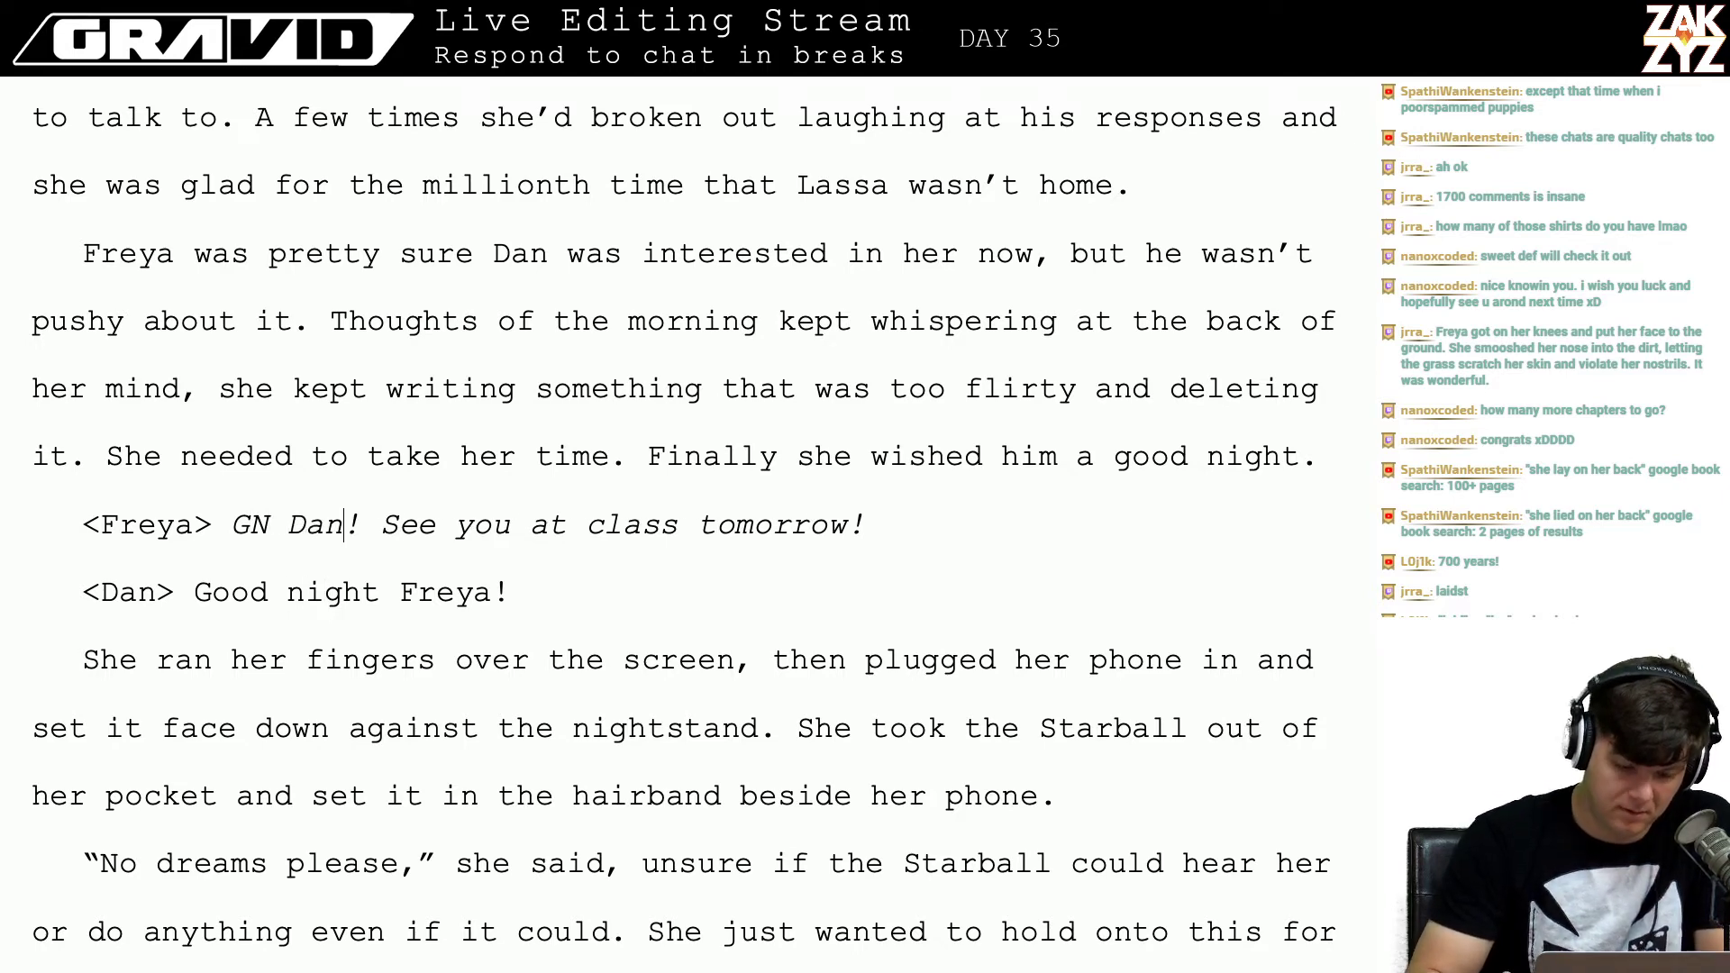
Step: Read through the paragraph about Freya running her fingers over the screen, plugging in her phone and setting it against the nightstand
key("Down")
key("Down")
key("Down")
key("Down")
key("Down")
key("Down")
key("Down")
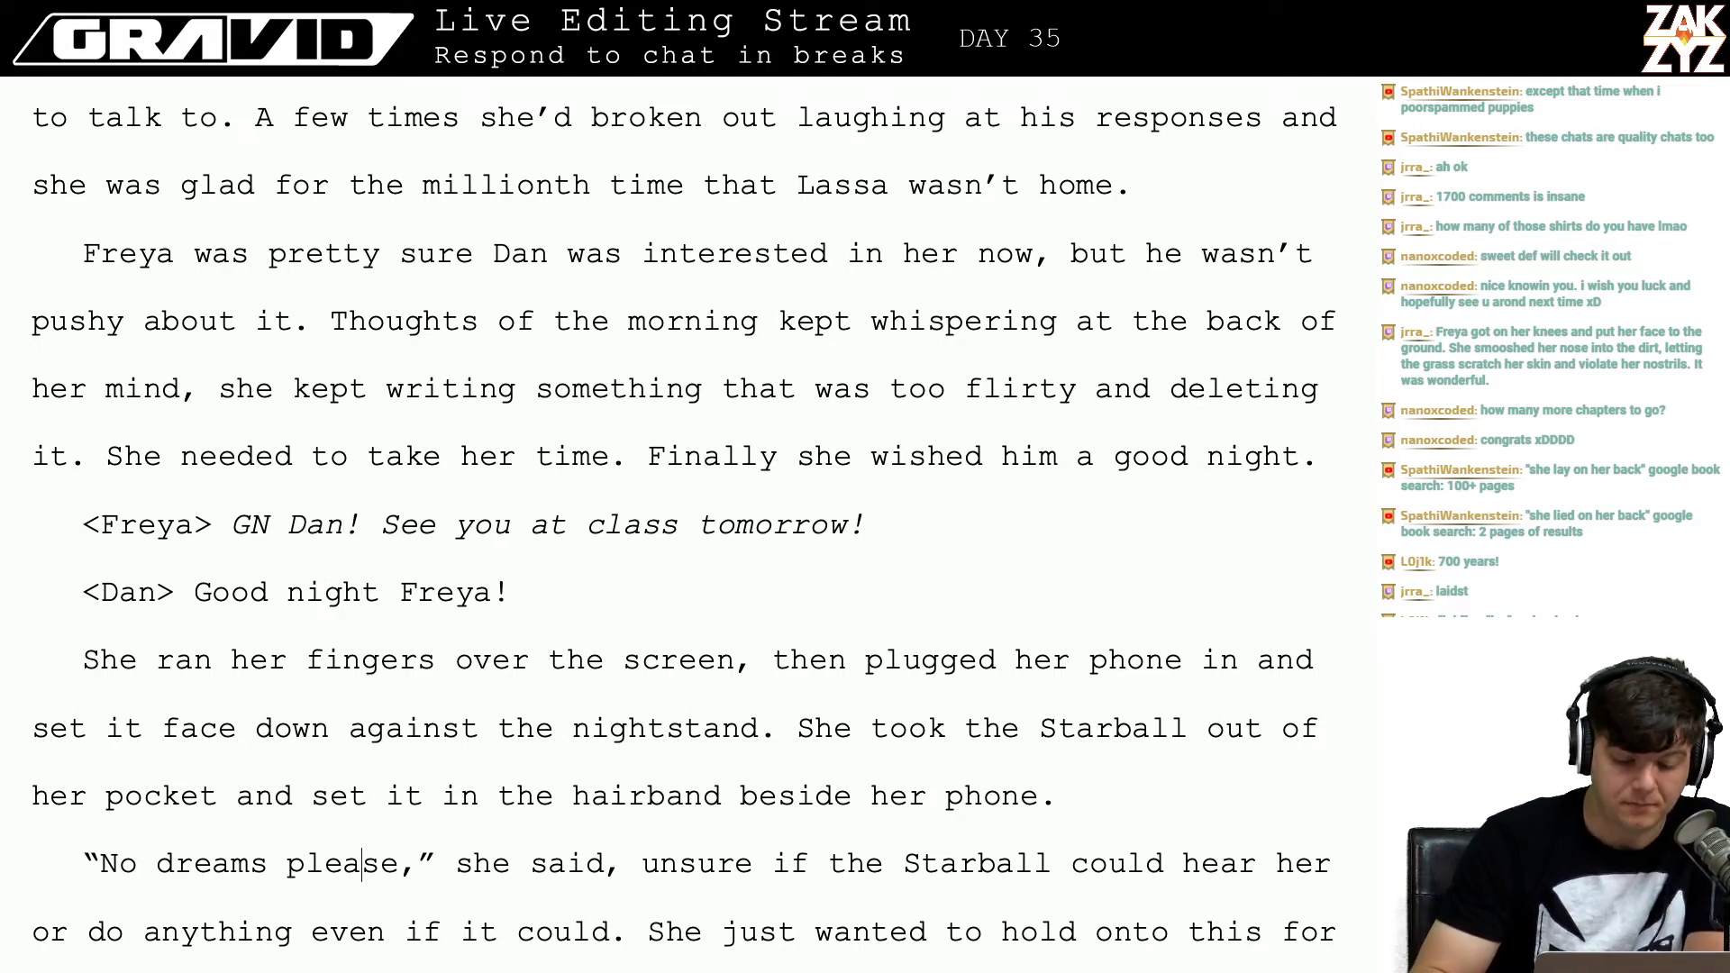
key("Up")
key("Up")
key("Up")
key("Up")
key("Up")
key("Right")
key("Right")
key("Right")
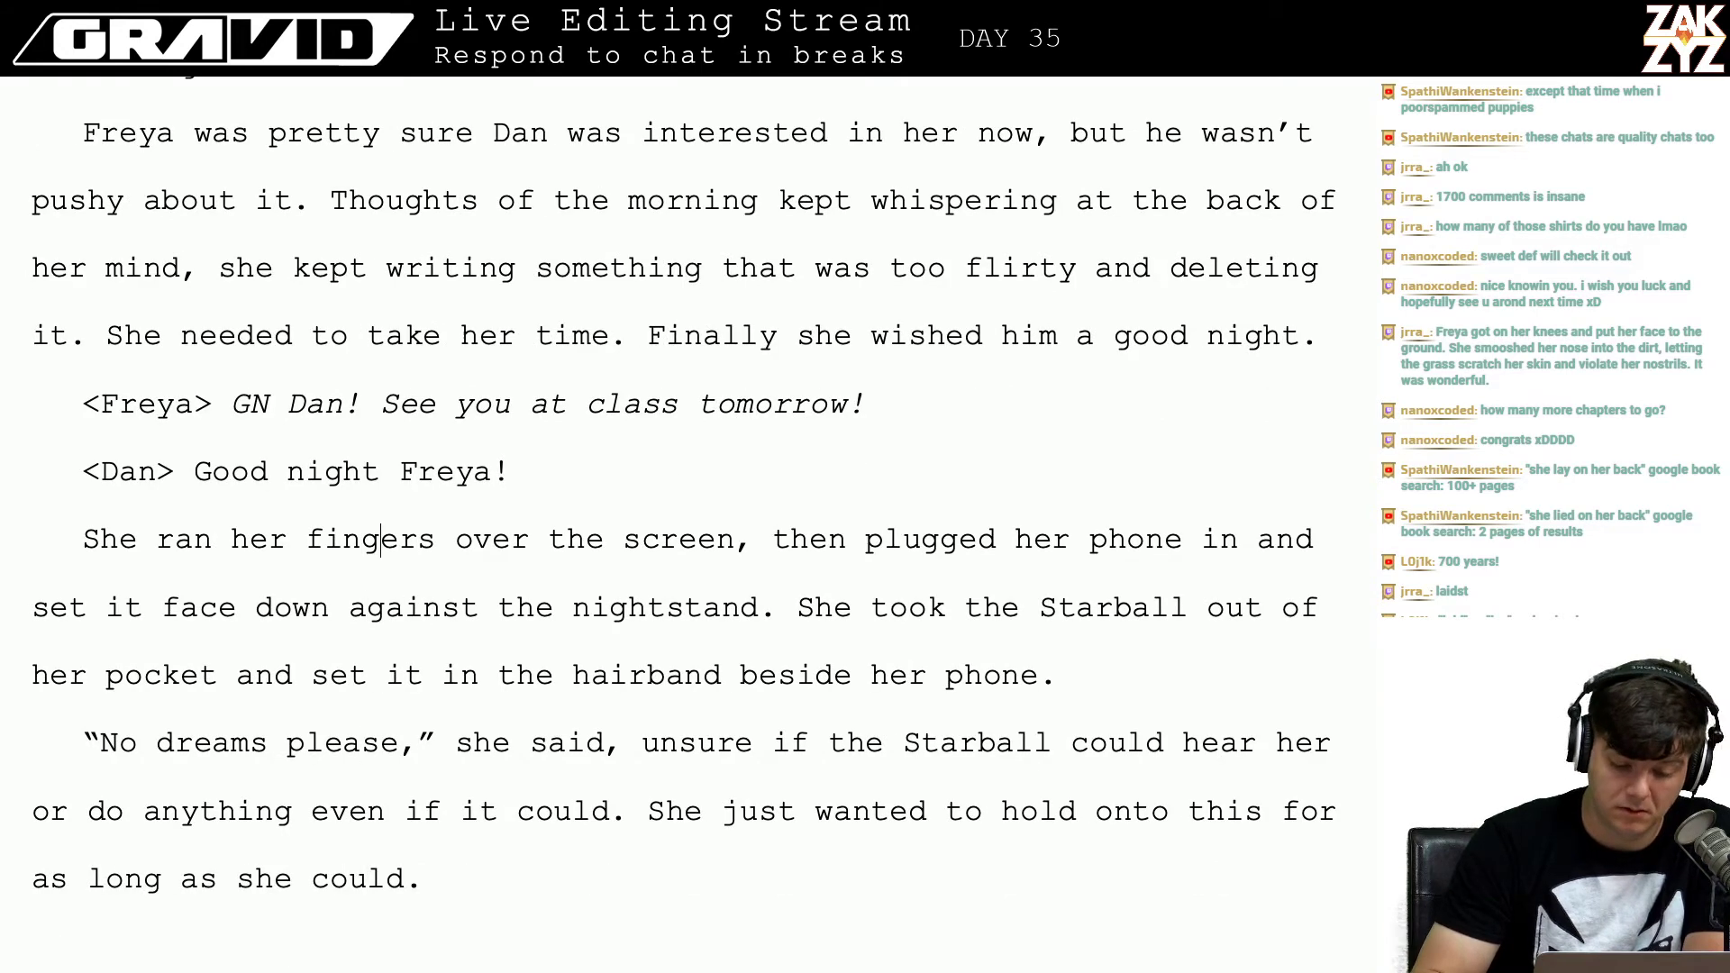
key("Right")
key("Right")
key("Right")
key("Right")
key("Right")
key("Right")
key("Right")
key("Right")
key("Right")
key("Right")
key("Right")
key("Right")
key("Right")
key("Right")
key("Right")
key("Right")
key("Right")
key("Right")
key("Right")
key("Right")
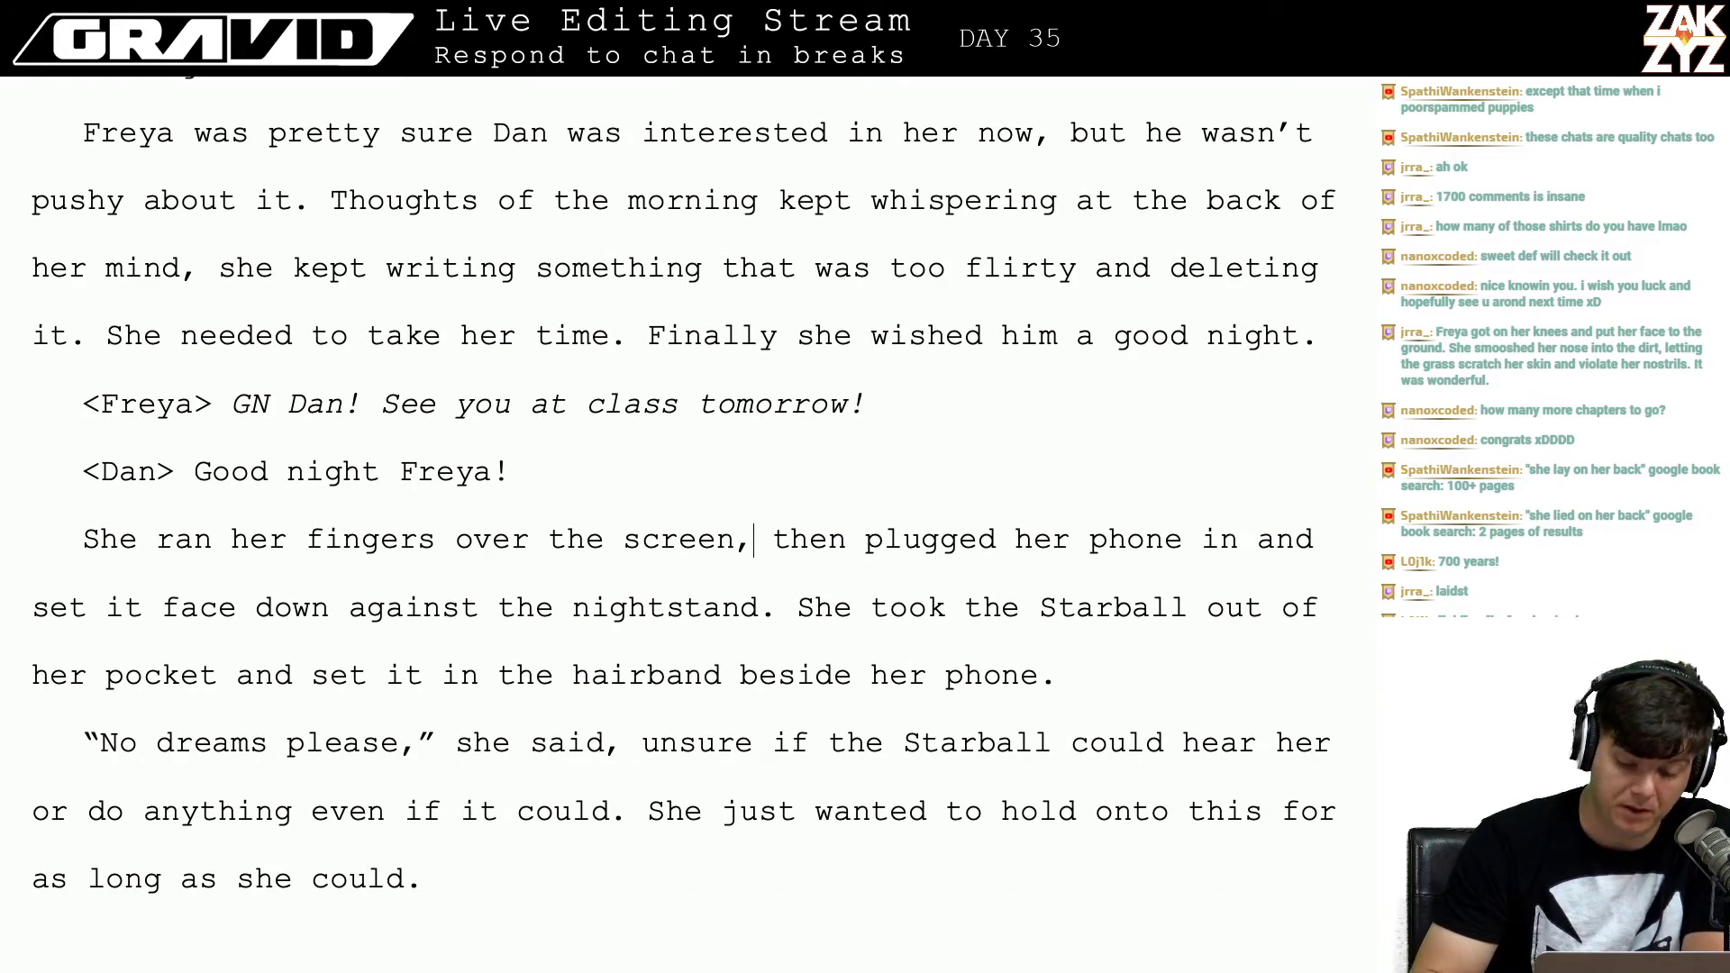
key("Right")
key("Right")
key("Right")
key("Right")
key("Right")
key("Right")
key("Right")
key("Right")
key("Right")
key("Right")
key("Right")
key("Right")
key("Right")
key("Right")
key("Right")
key("Right")
key("Right")
key("Right")
key("Right")
key("Right")
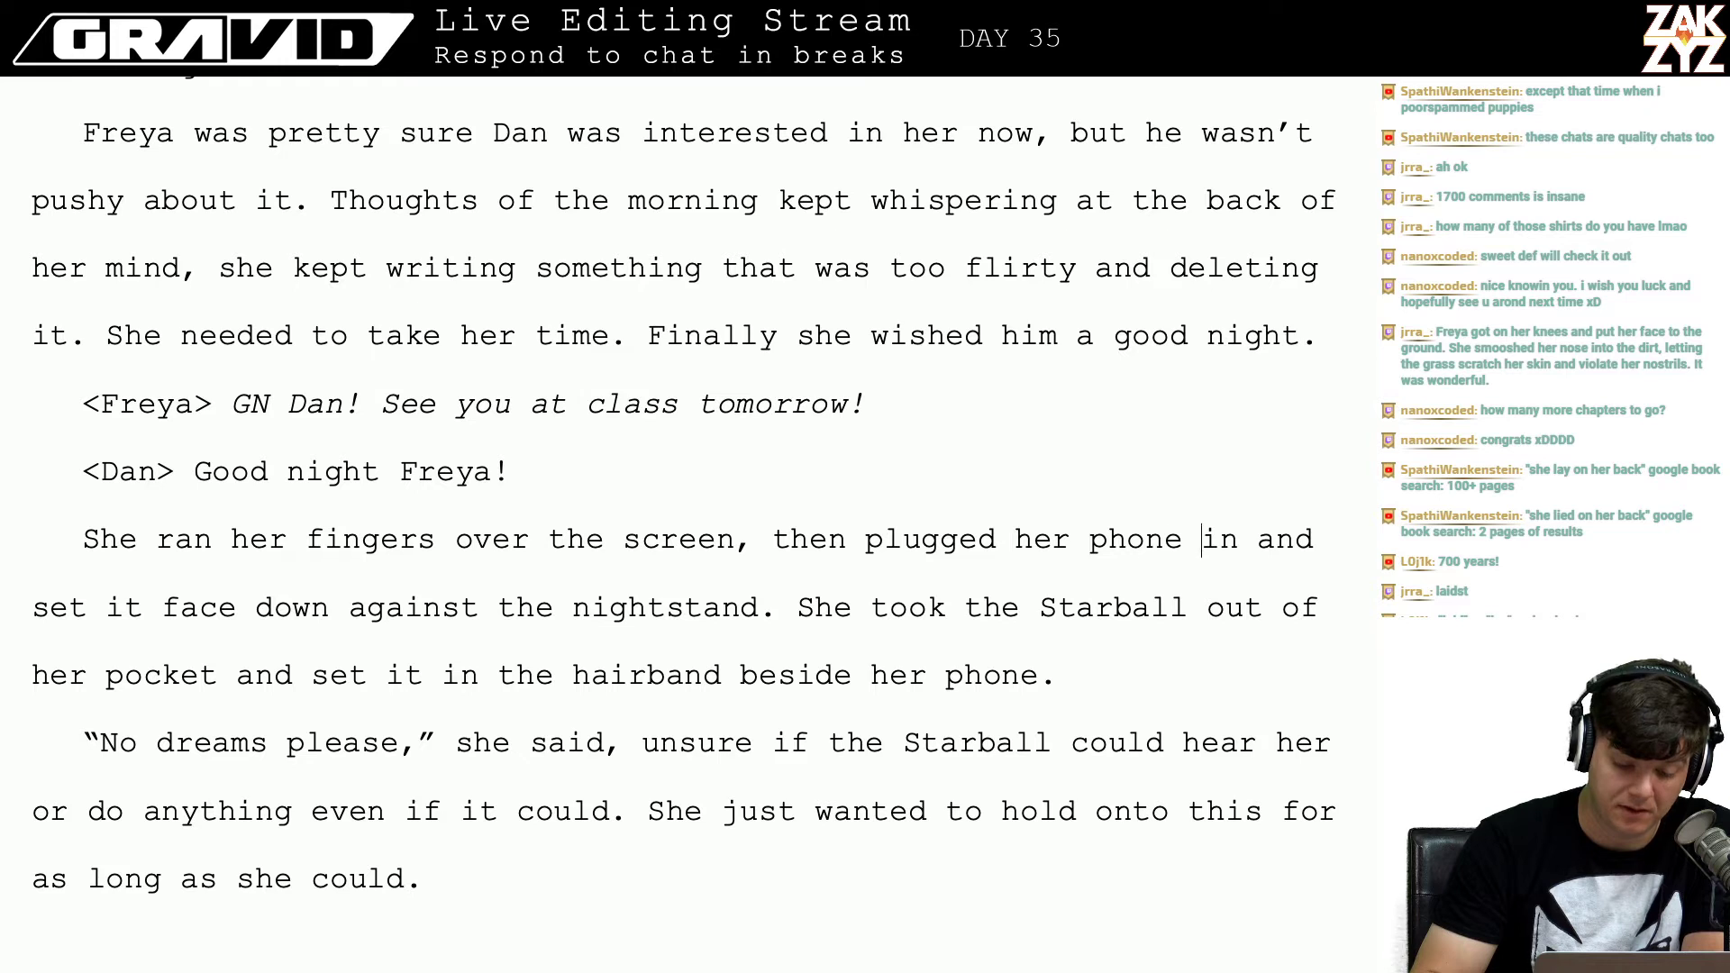
key("Right")
key("Right")
key("Right")
key("Right")
key("Right")
key("Right")
key("Right")
key("Right")
key("Right")
key("Right")
key("Right")
key("Right")
key("Right")
key("Right")
key("Right")
key("Right")
key("Right")
key("Right")
key("Right")
key("Right")
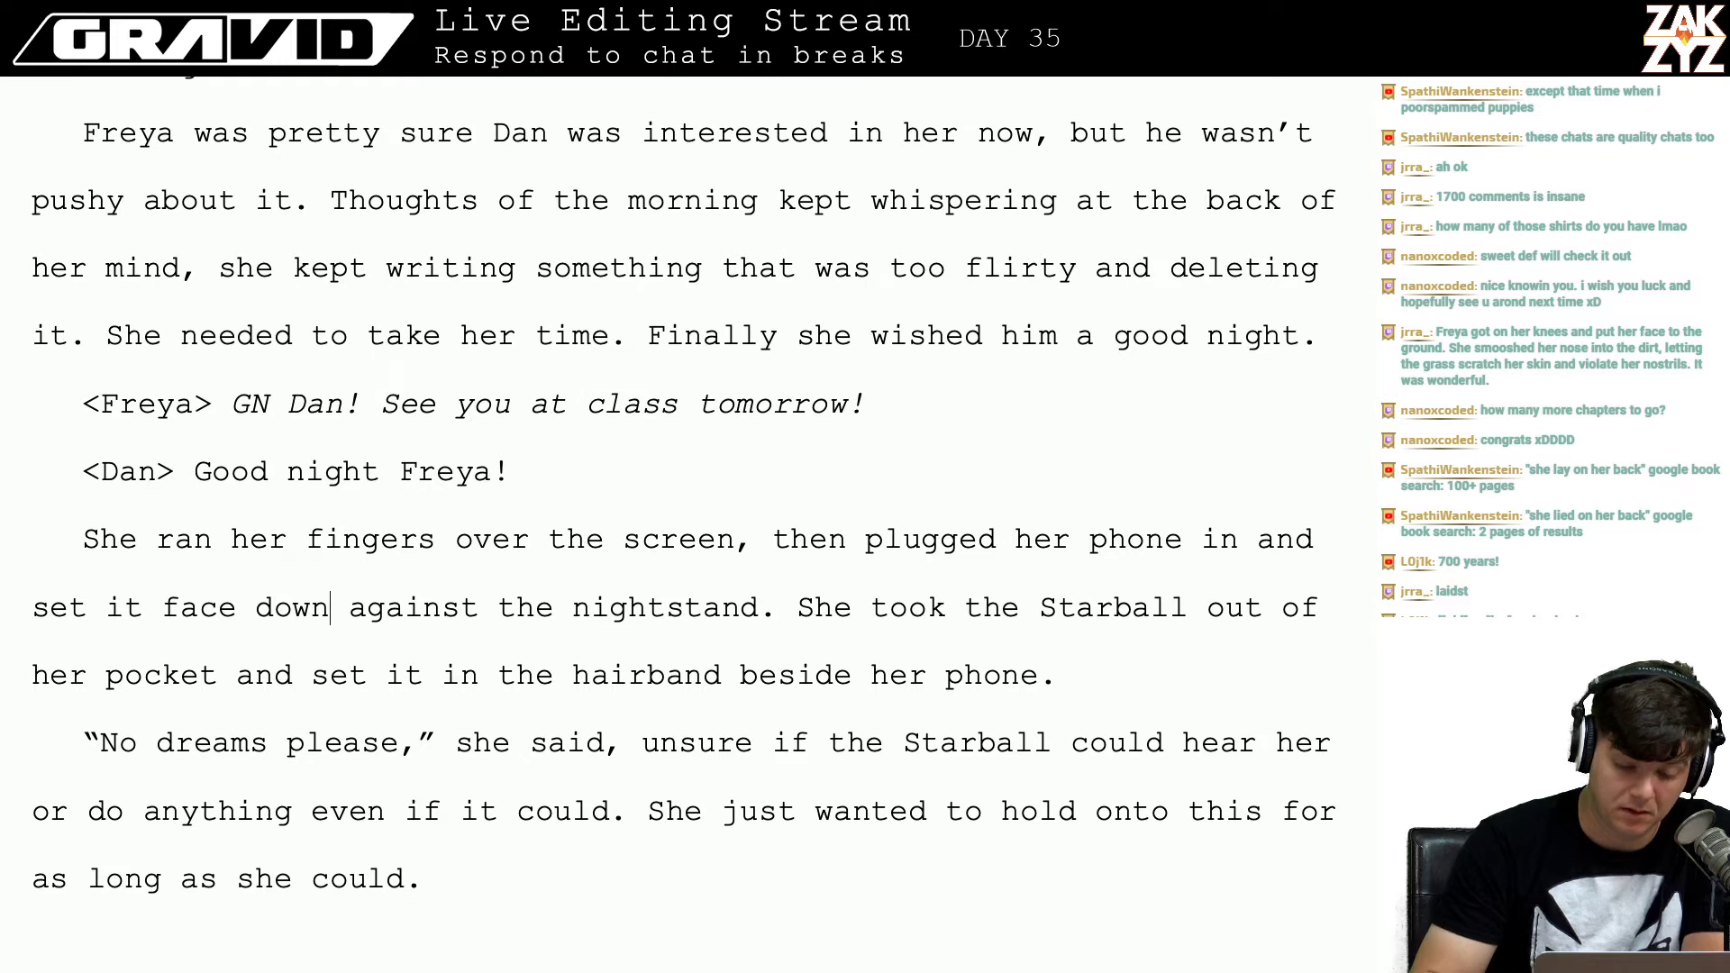
key("Right")
key("Right")
key("Right")
key("Right")
key("Right")
key("Right")
key("Right")
key("Right")
key("Right")
key("Up")
key("Up")
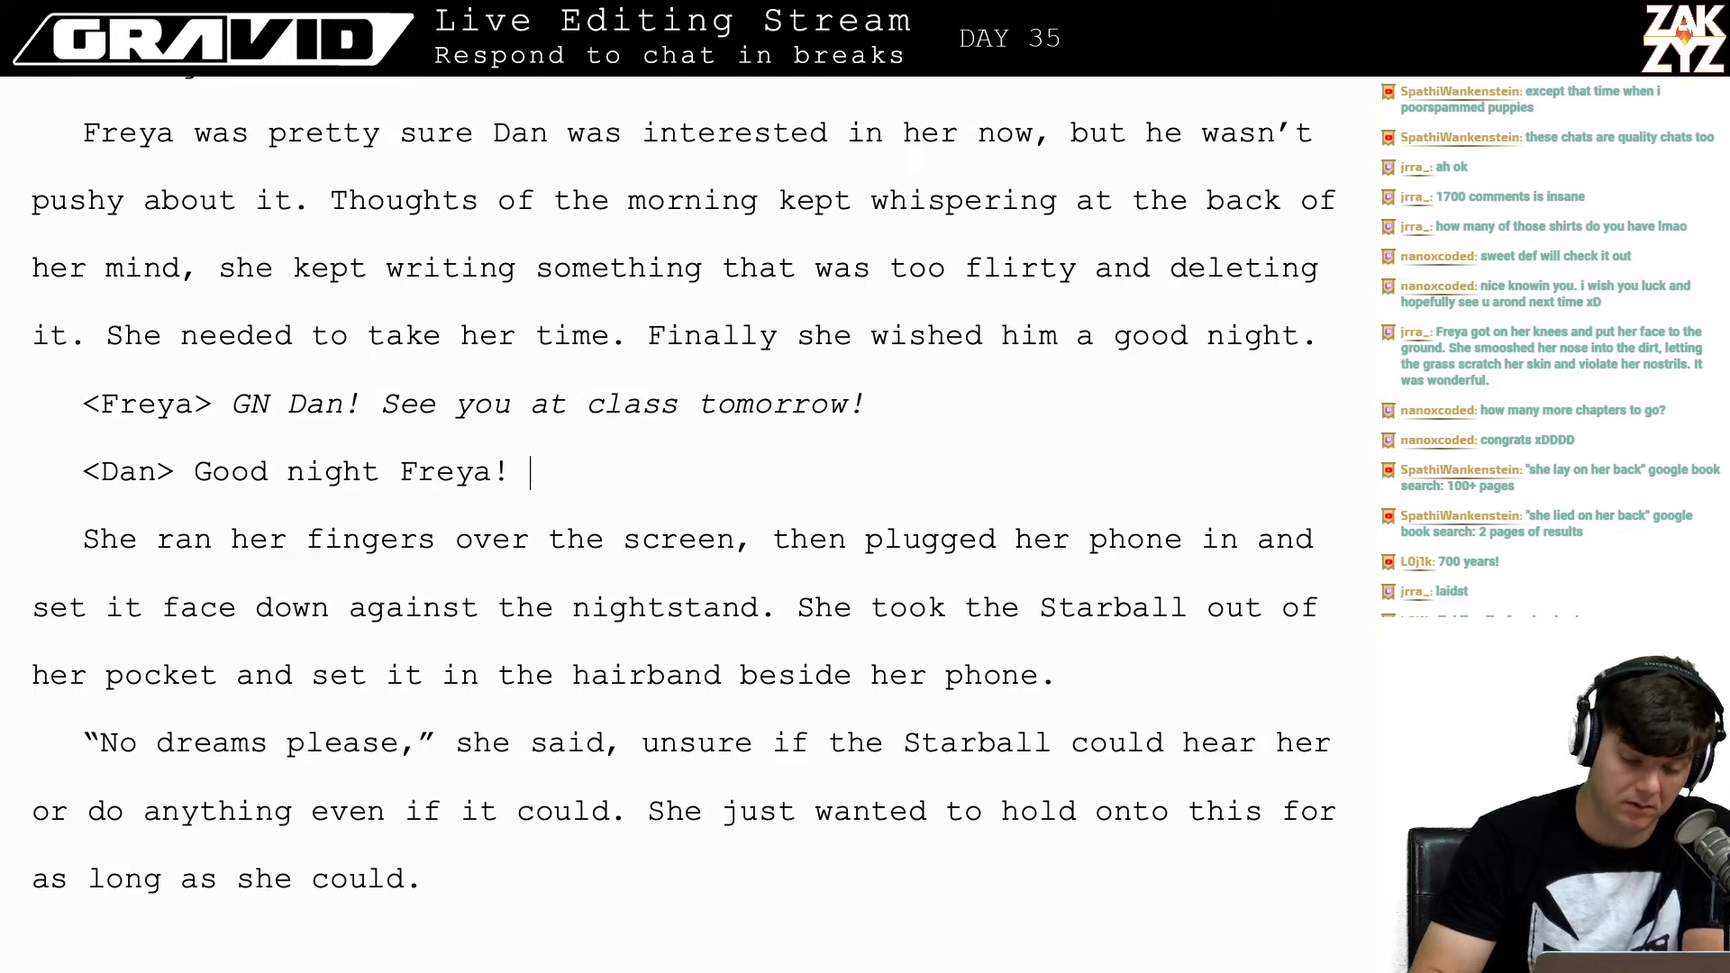
key("Right")
key("Right")
key("Right")
key("Right")
key("BackSpace")
key("BackSpace")
key("BackSpace")
type("F")
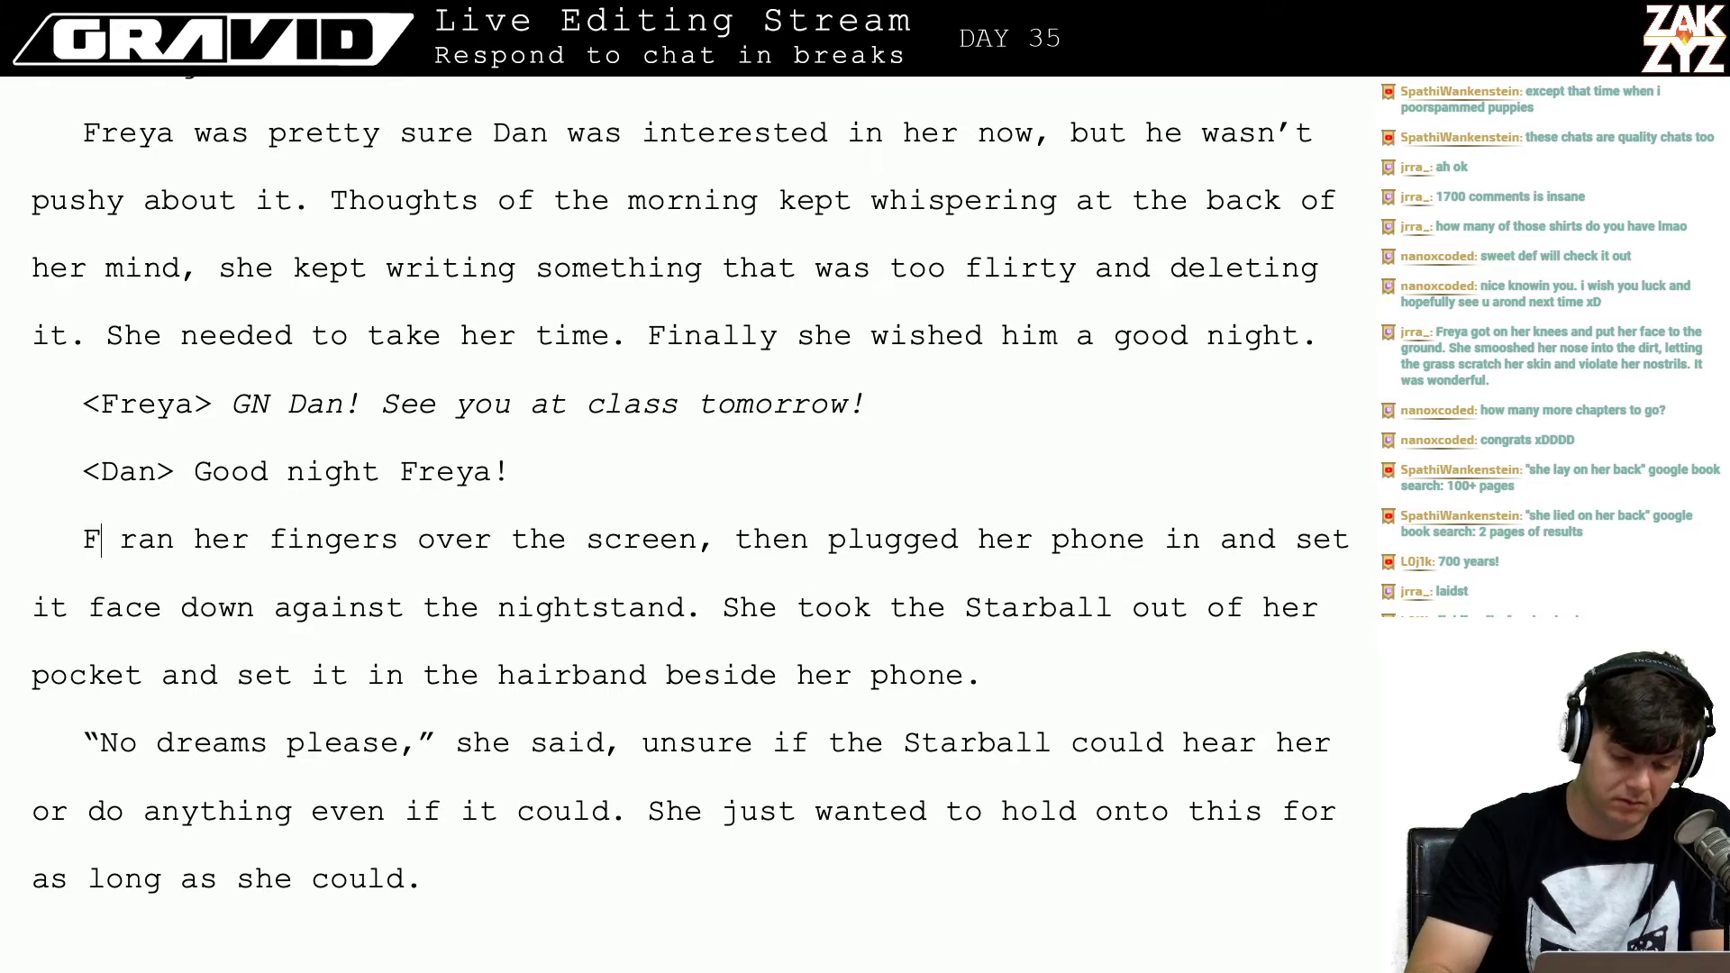
key("BackSpace")
key("BackSpace")
key("Return")
type("She")
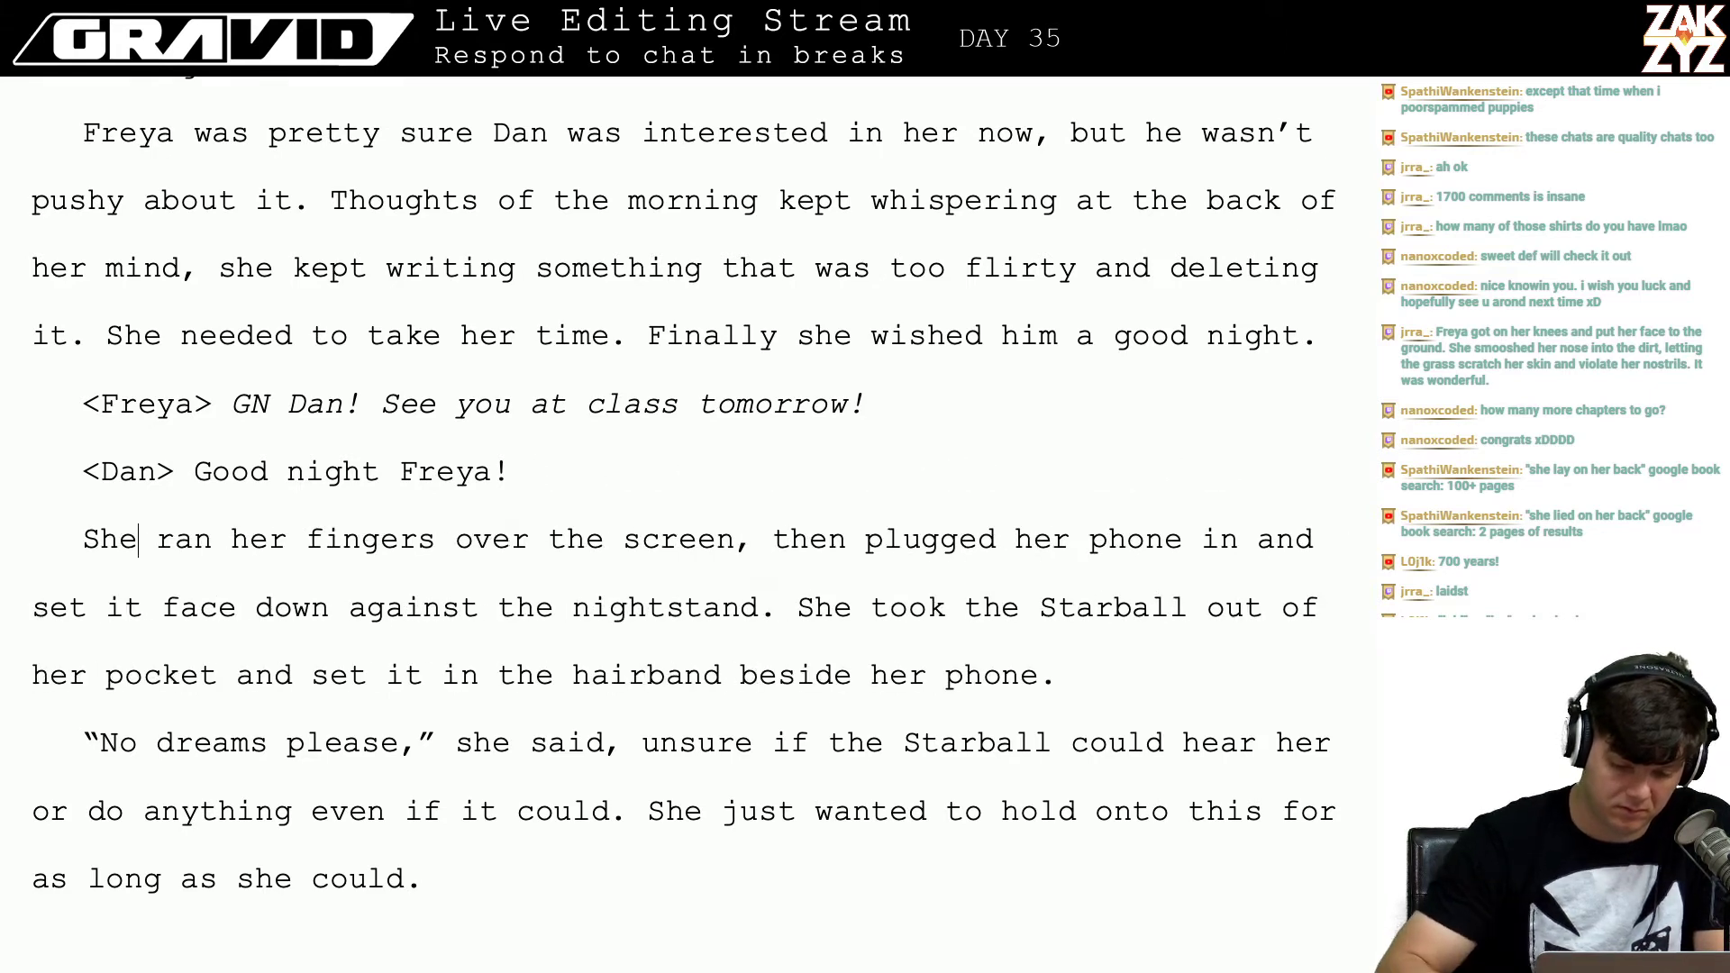
Step: Replace "She" with "Freya" at the start of the sentence about taking the Starball out of her pocket
left_click(834, 649)
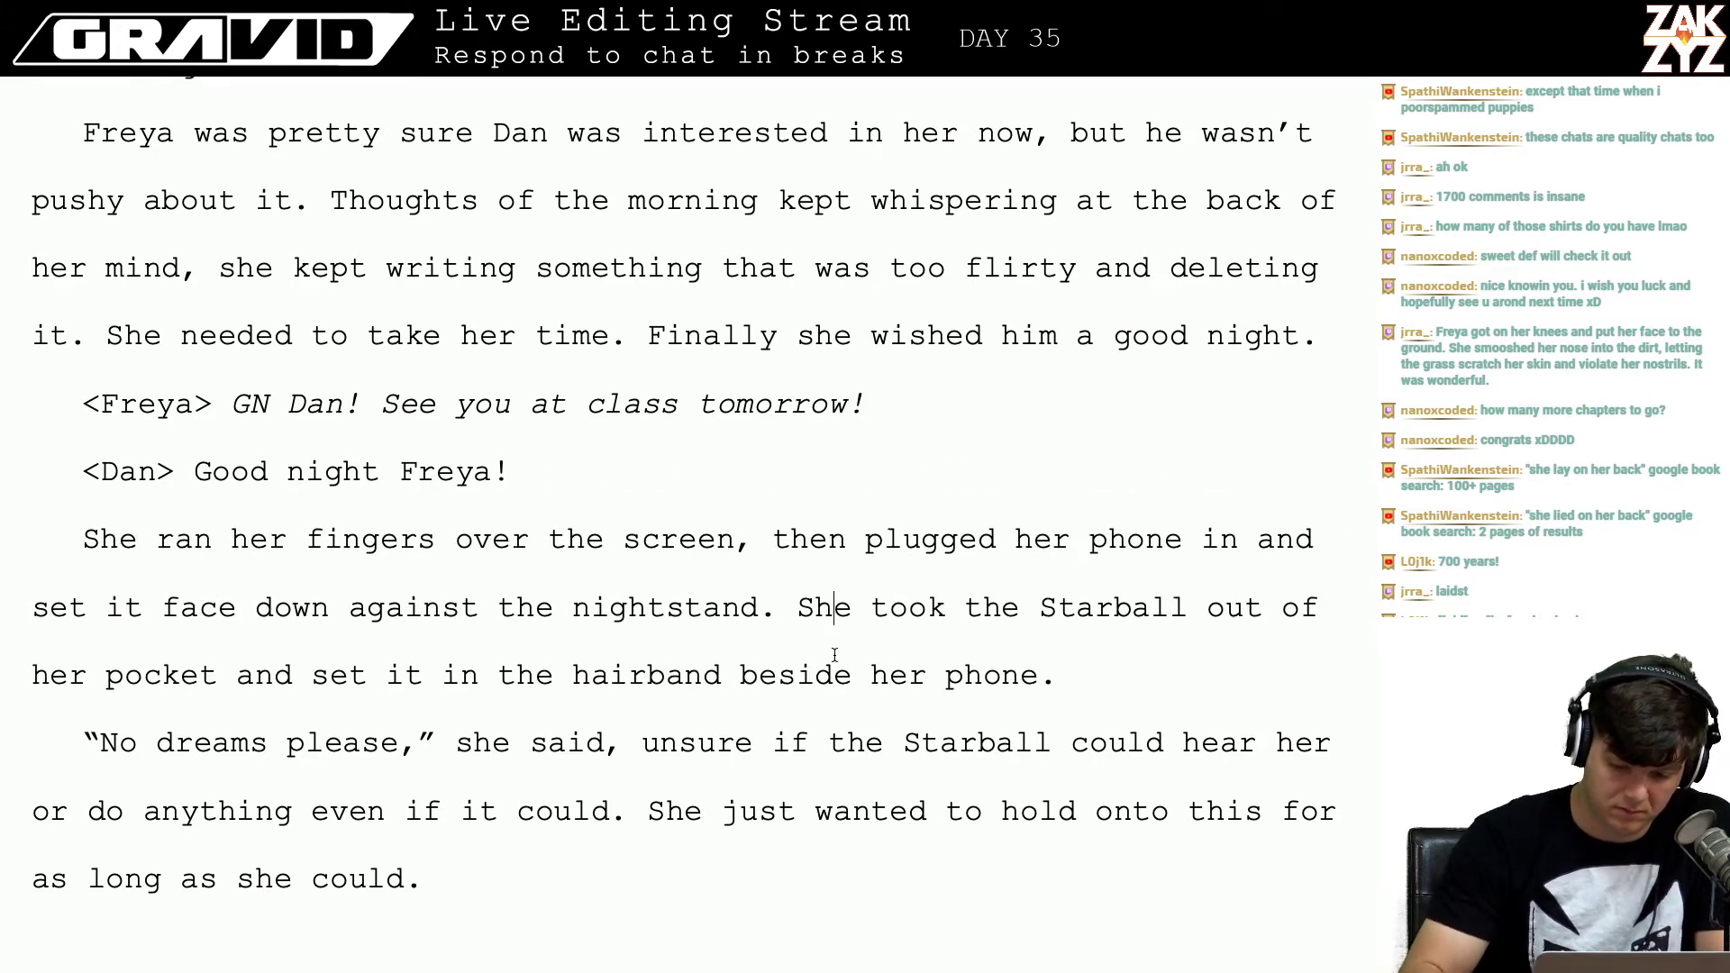
key("BackSpace")
key("Delete")
key("BackSpace")
type("Freya")
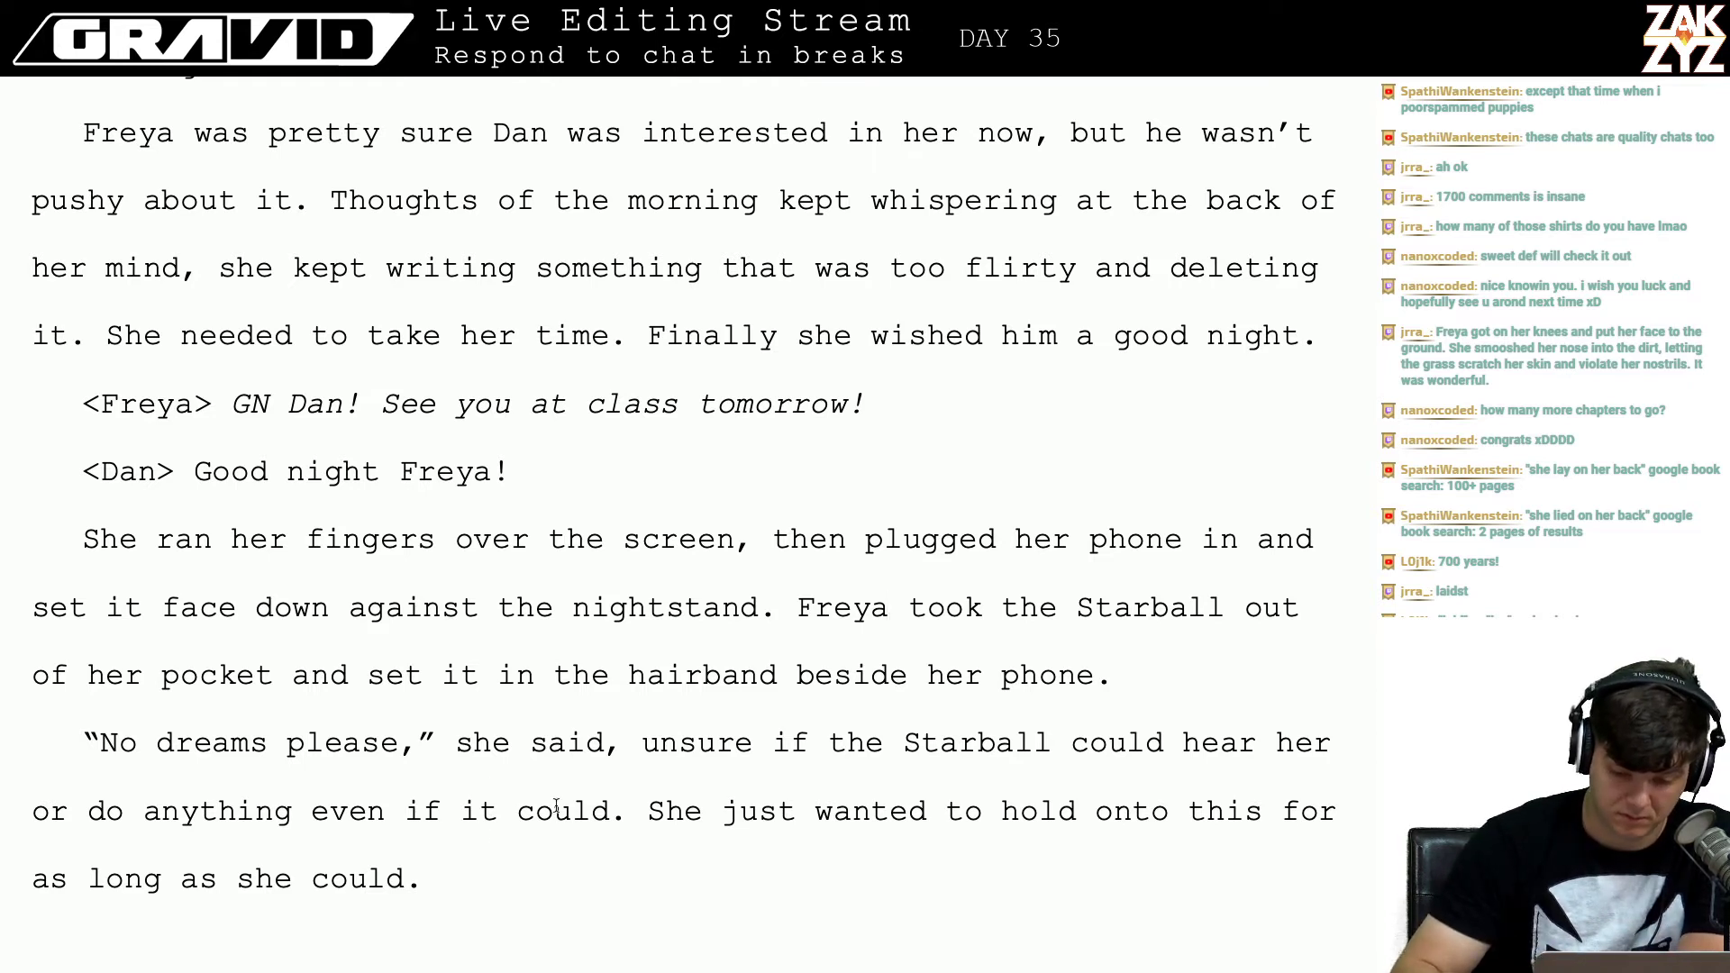
Step: Replace "hear her or do anything even if it could" with "understand her" in the "No dreams please" paragraph
left_click(612, 817)
key("BackSpace")
key("BackSpace")
key("BackSpace")
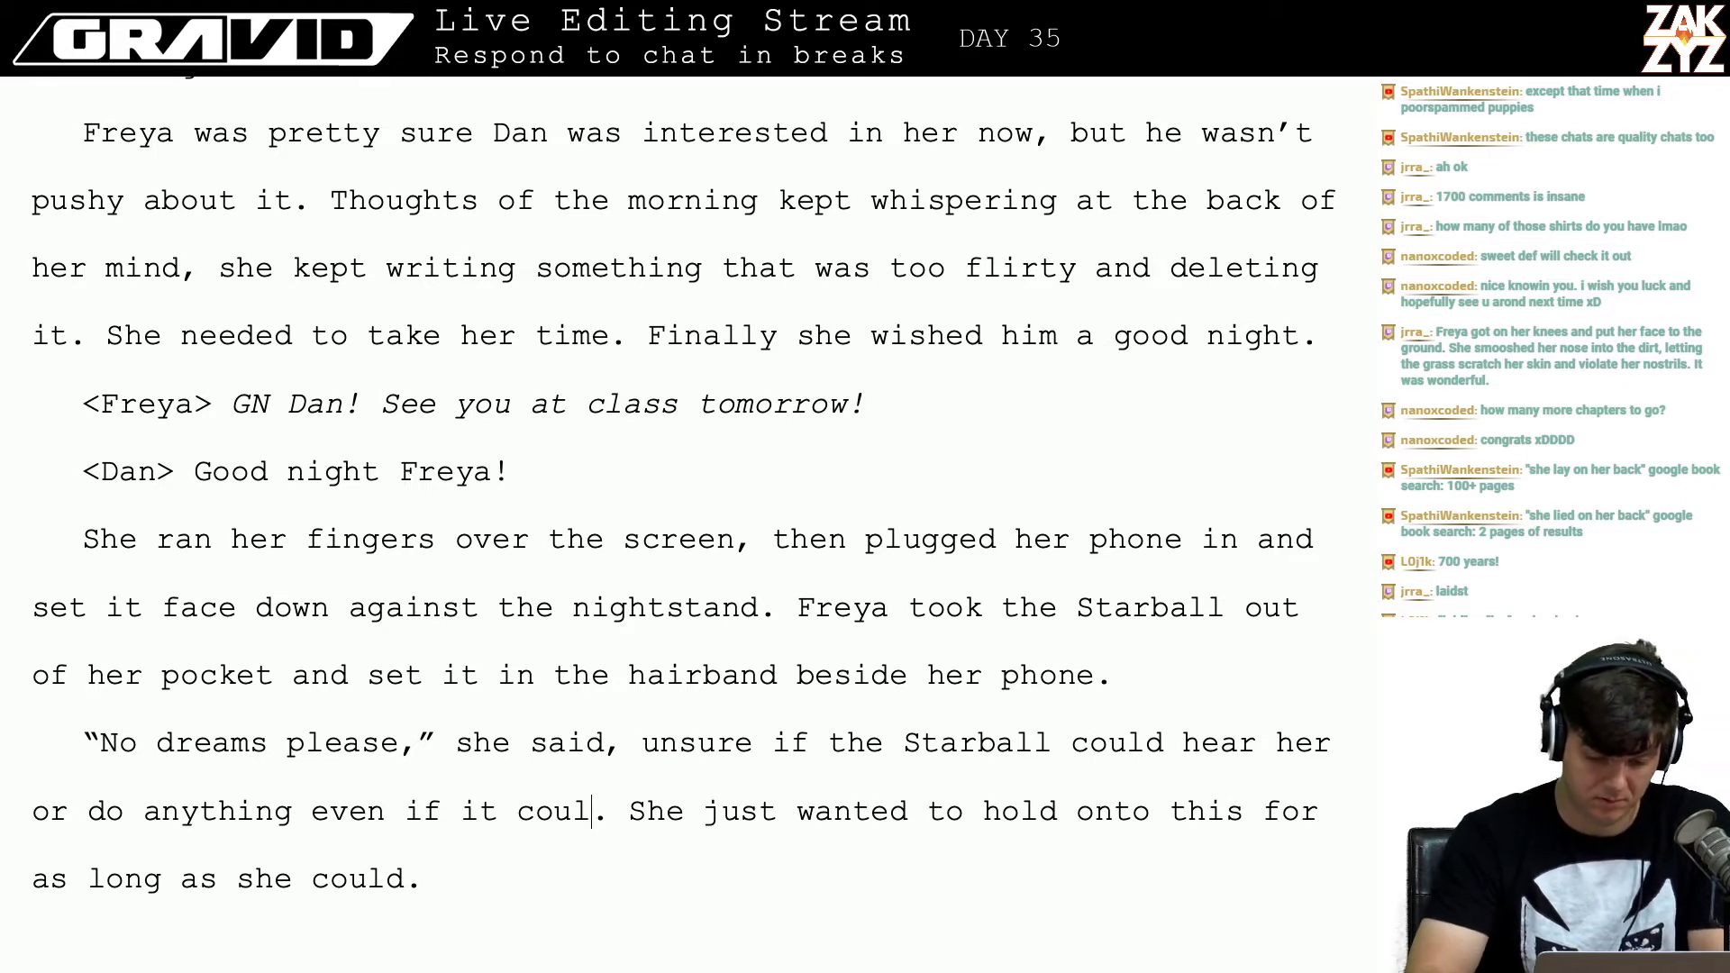
key("BackSpace")
key("BackSpace")
key("BackSpace")
key("BackSpace")
key("BackSpace")
key("BackSpace")
key("BackSpace")
key("BackSpace")
key("BackSpace")
key("BackSpace")
key("BackSpace")
key("BackSpace")
key("BackSpace")
key("BackSpace")
key("BackSpace")
key("BackSpace")
key("BackSpace")
key("BackSpace")
key("BackSpace")
key("BackSpace")
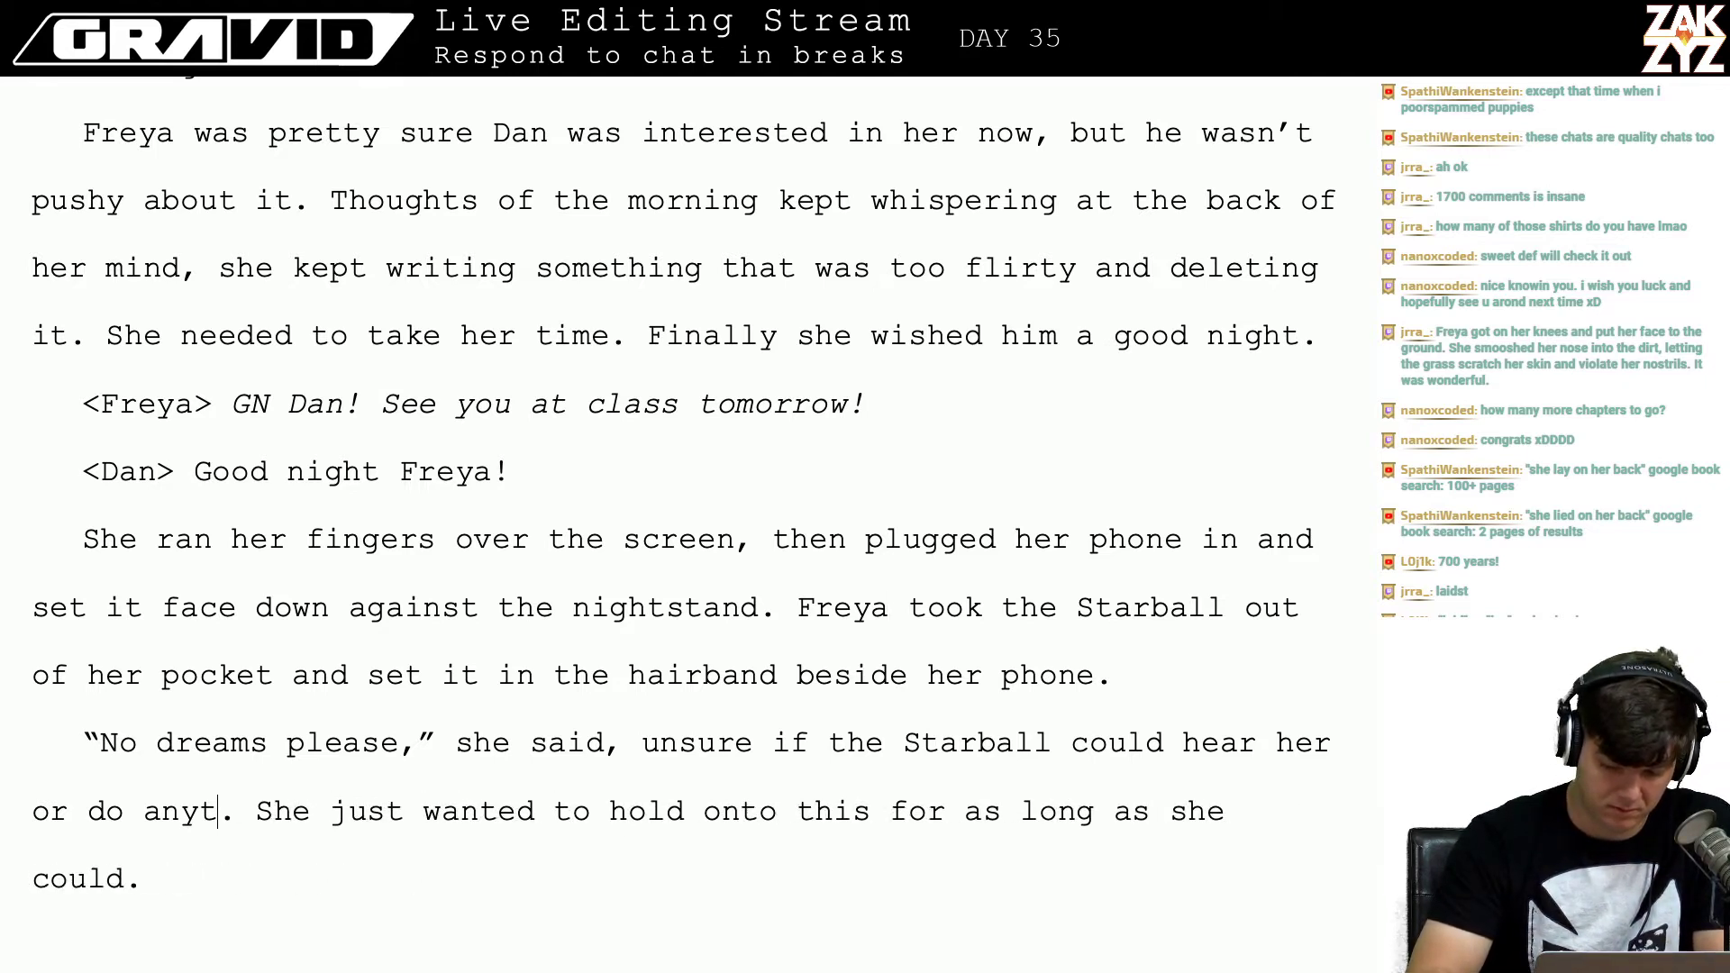
key("BackSpace")
key("BackSpace")
key("BackSpace")
key("BackSpace")
key("BackSpace")
key("BackSpace")
key("BackSpace")
key("BackSpace")
key("BackSpace")
key("BackSpace")
key("BackSpace")
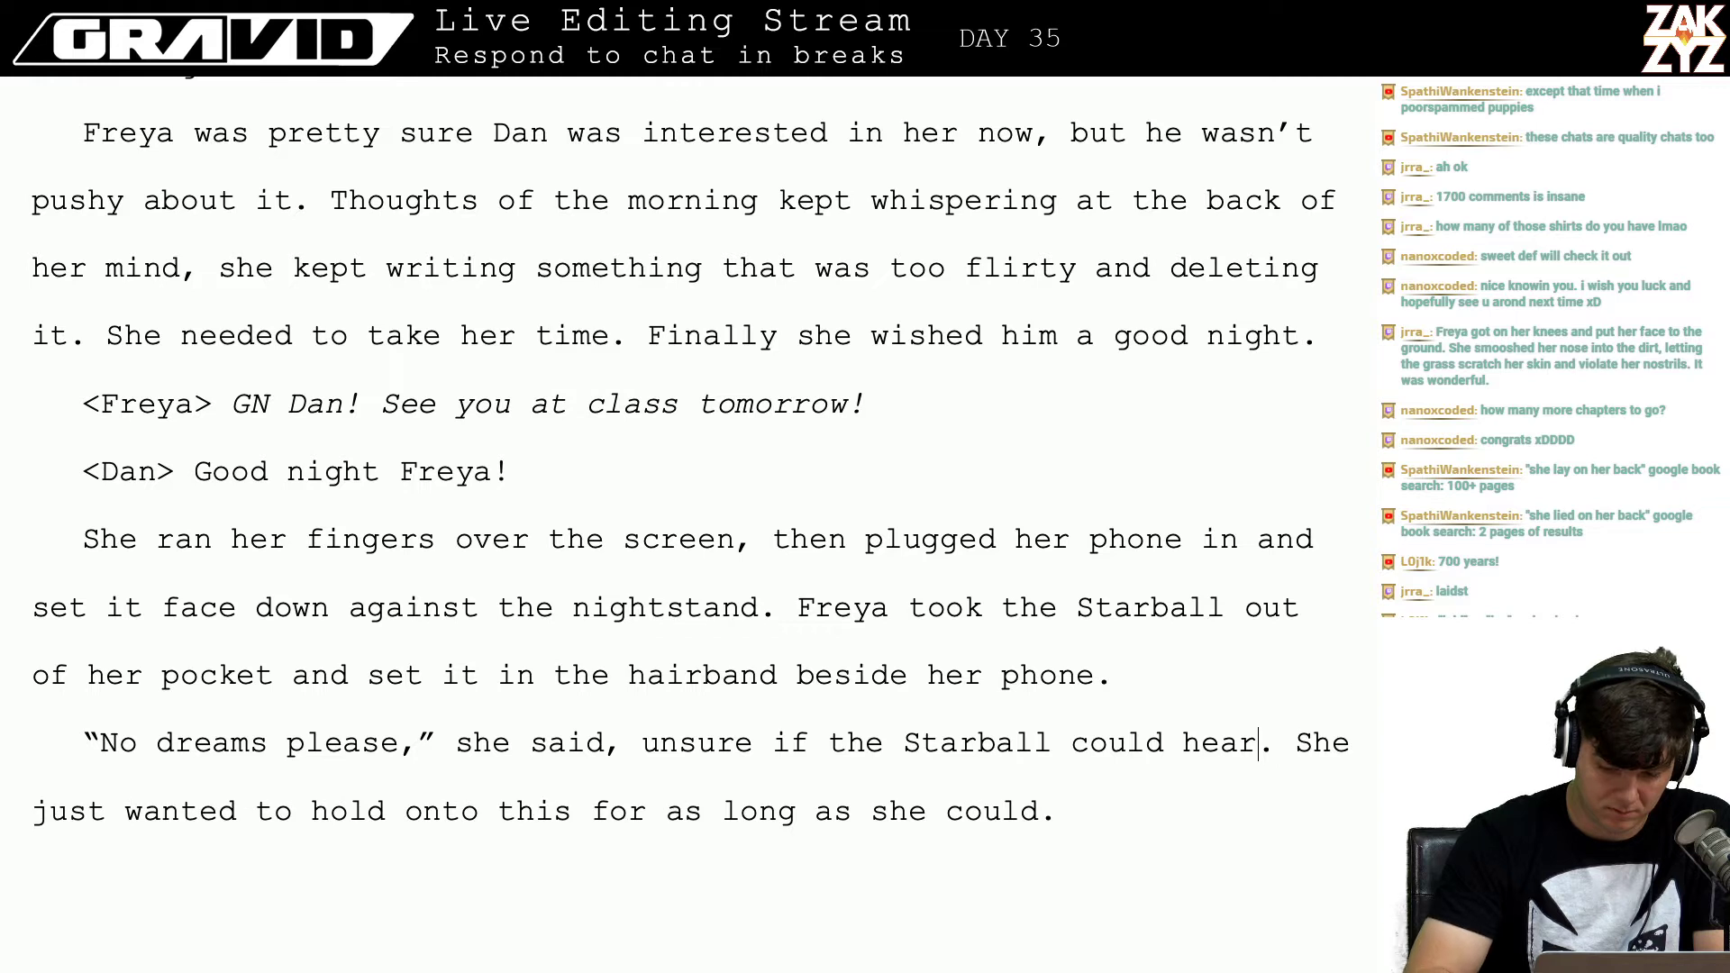
key("BackSpace")
key("BackSpace")
type("understand her")
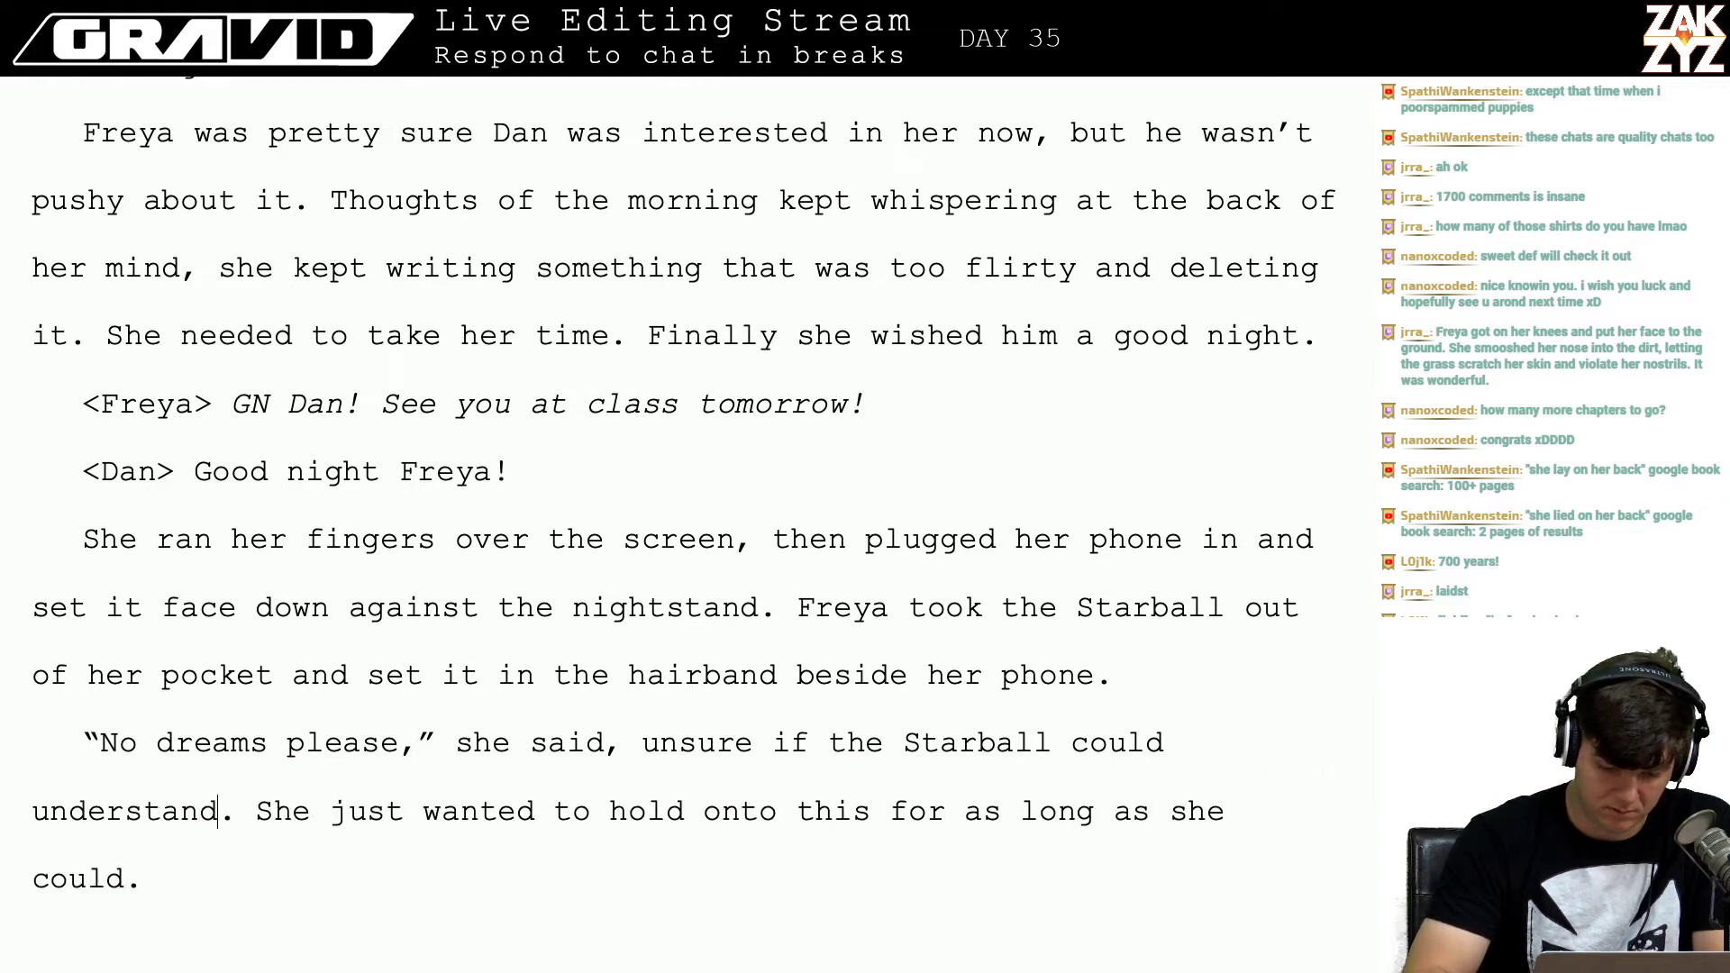
type(", or if")
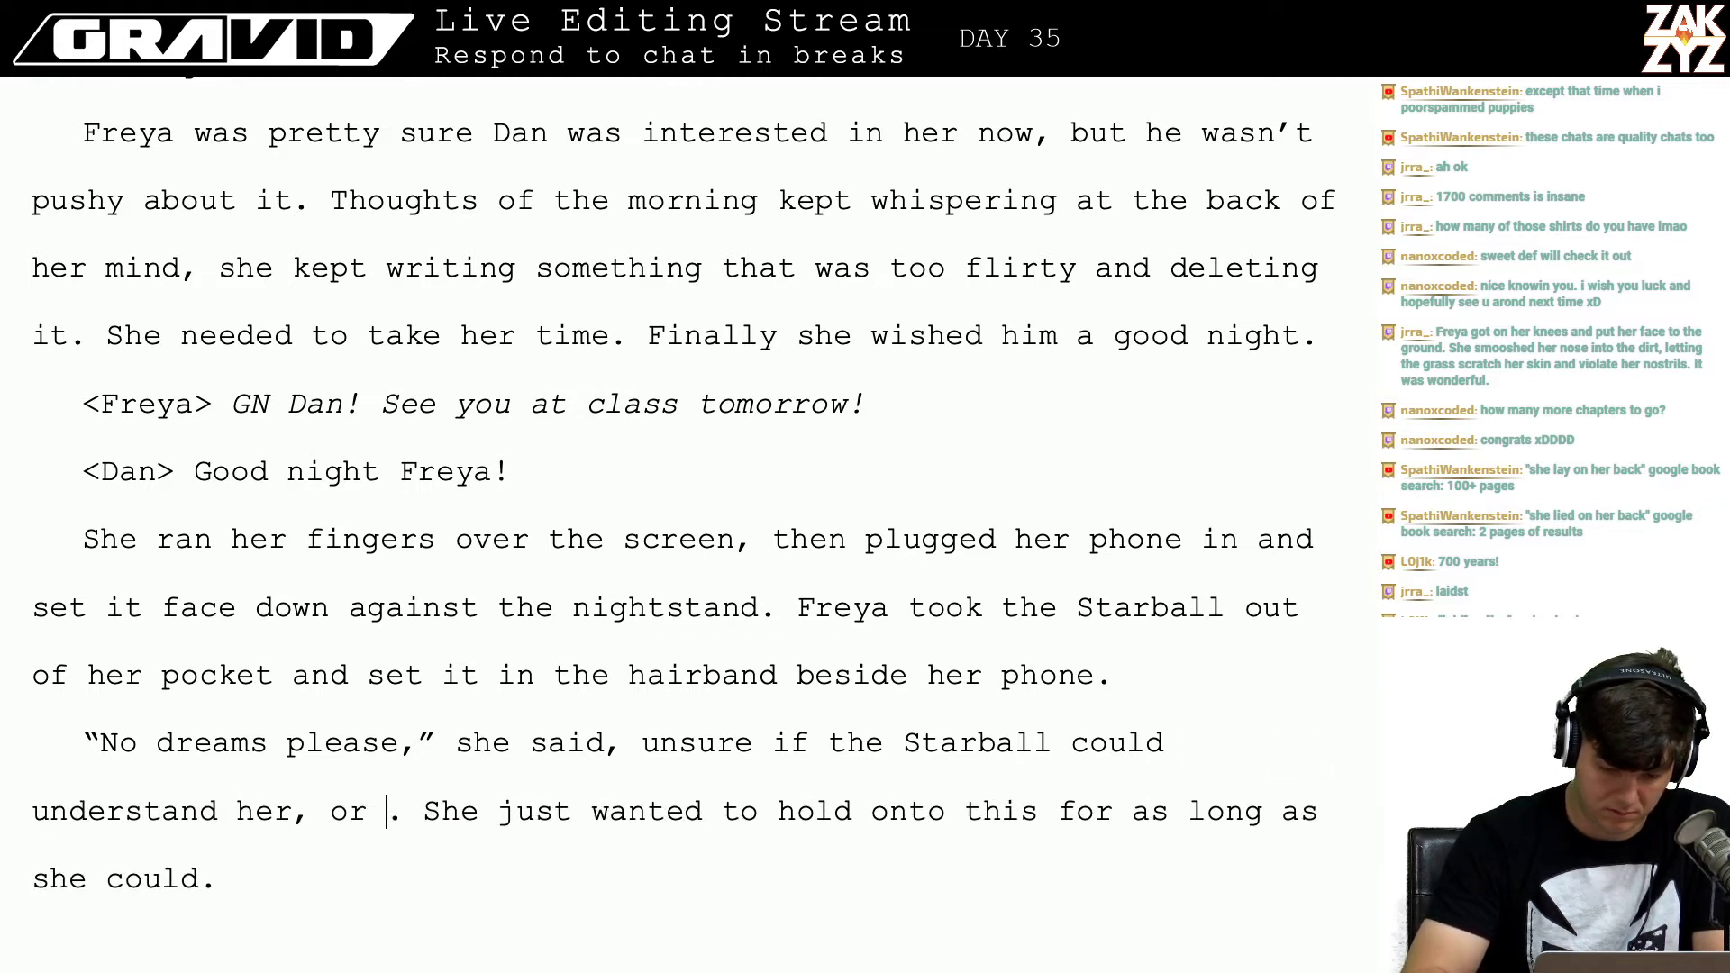
key("BackSpace")
key("BackSpace")
key("BackSpace")
key("BackSpace")
key("BackSpace")
key("BackSpace")
key("BackSpace")
key("BackSpace")
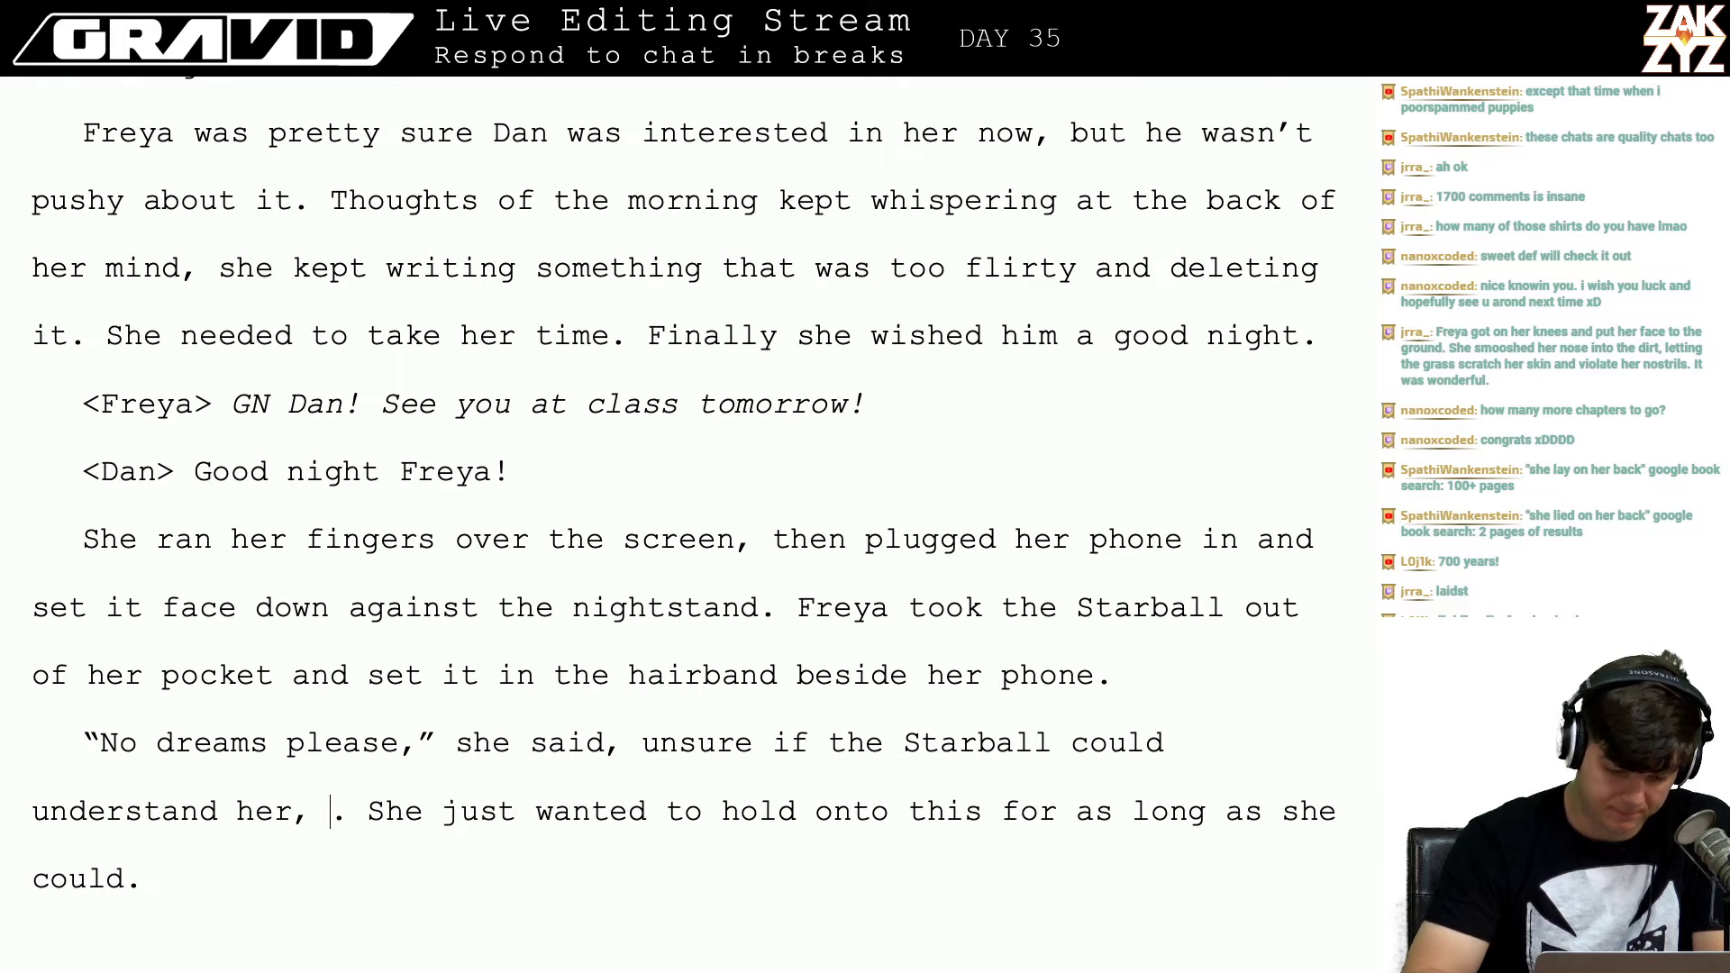
Step: Reread the revised sentence about whether the Starball could understand Freya
key("Left")
key("Left")
key("Left")
key("Left")
key("Left")
key("Left")
key("Left")
key("Left")
key("Left")
key("Left")
key("Left")
key("Left")
key("Left")
key("Left")
key("Left")
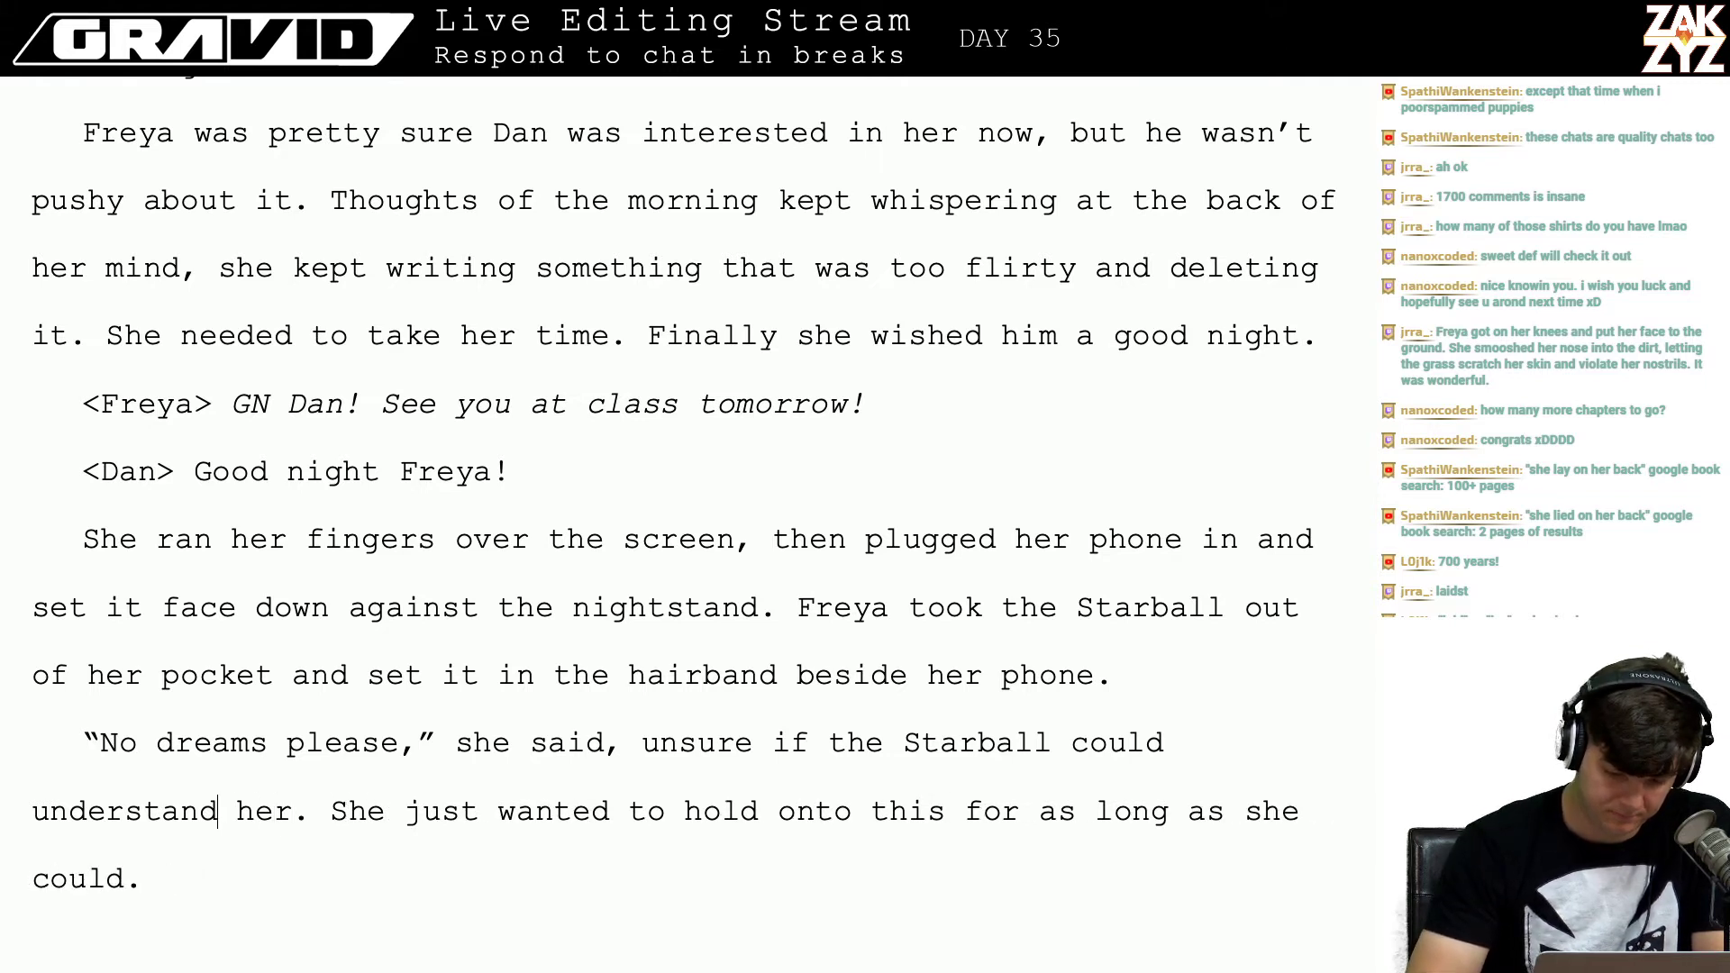
key("Right")
key("Right")
key("Right")
key("Right")
key("Right")
key("Right")
key("Right")
key("Right")
key("Right")
key("Right")
key("Right")
key("Right")
key("Right")
key("Right")
key("Right")
key("Right")
key("Right")
key("Right")
key("Right")
key("Right")
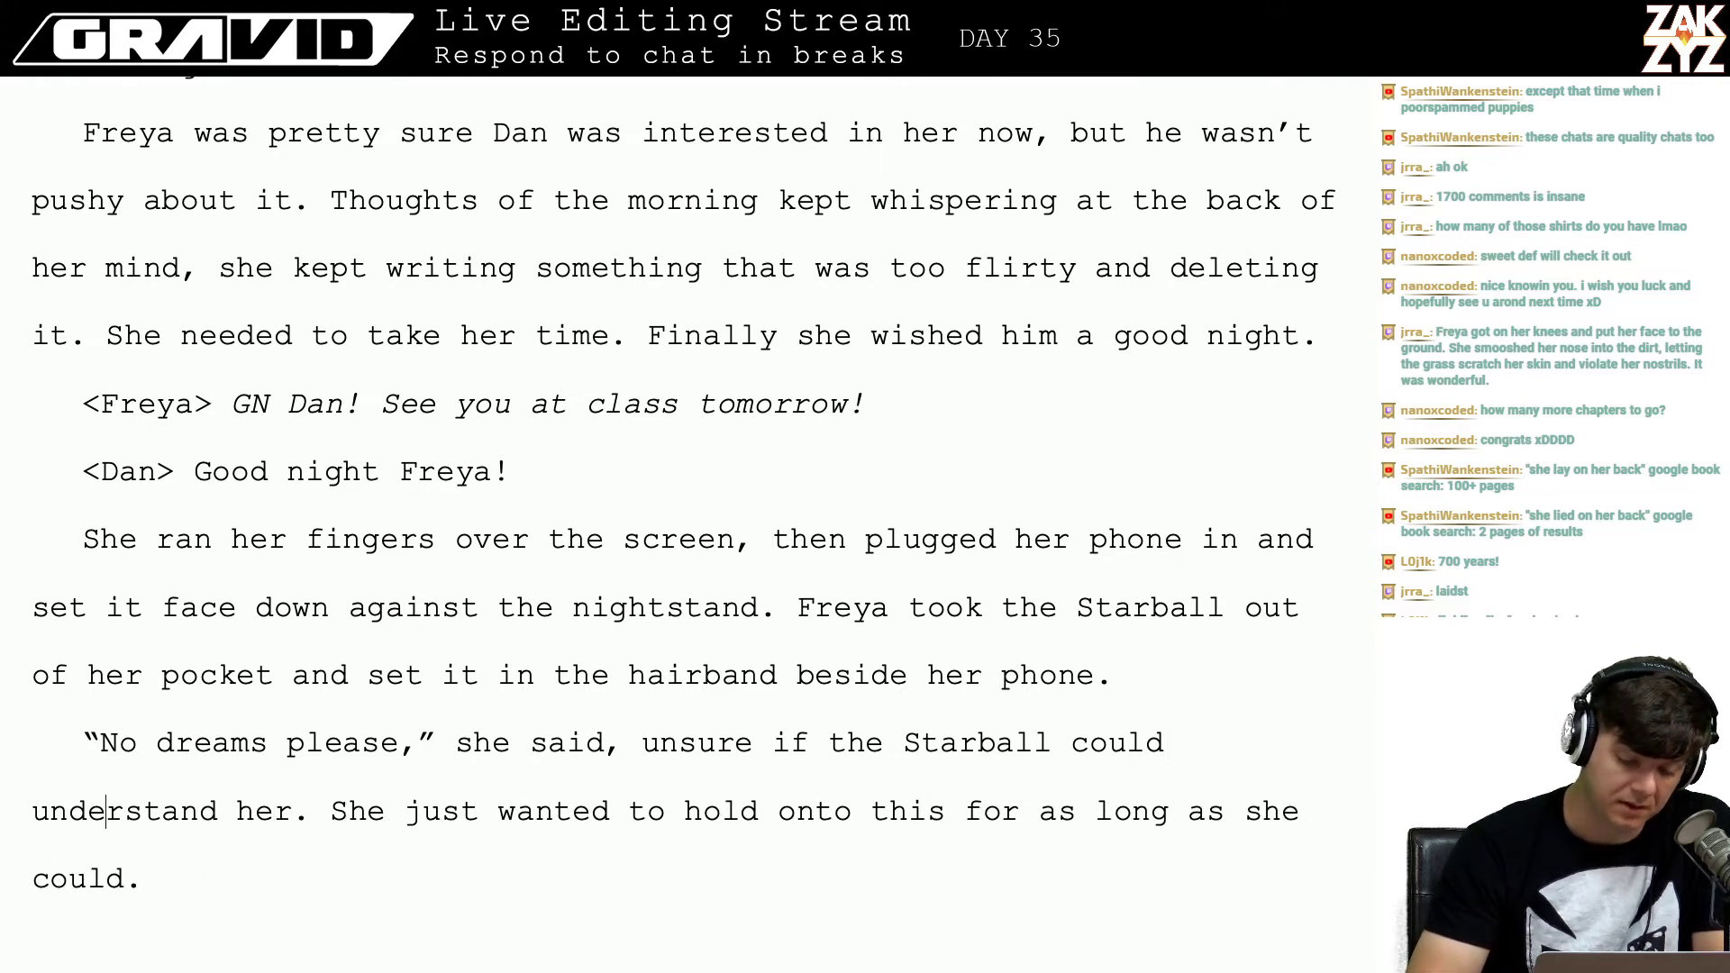
Step: Add blank lines after the chapter's closing paragraph to push the STARBALL chapter heading onto page 318
key("ctrl+End")
key("Return")
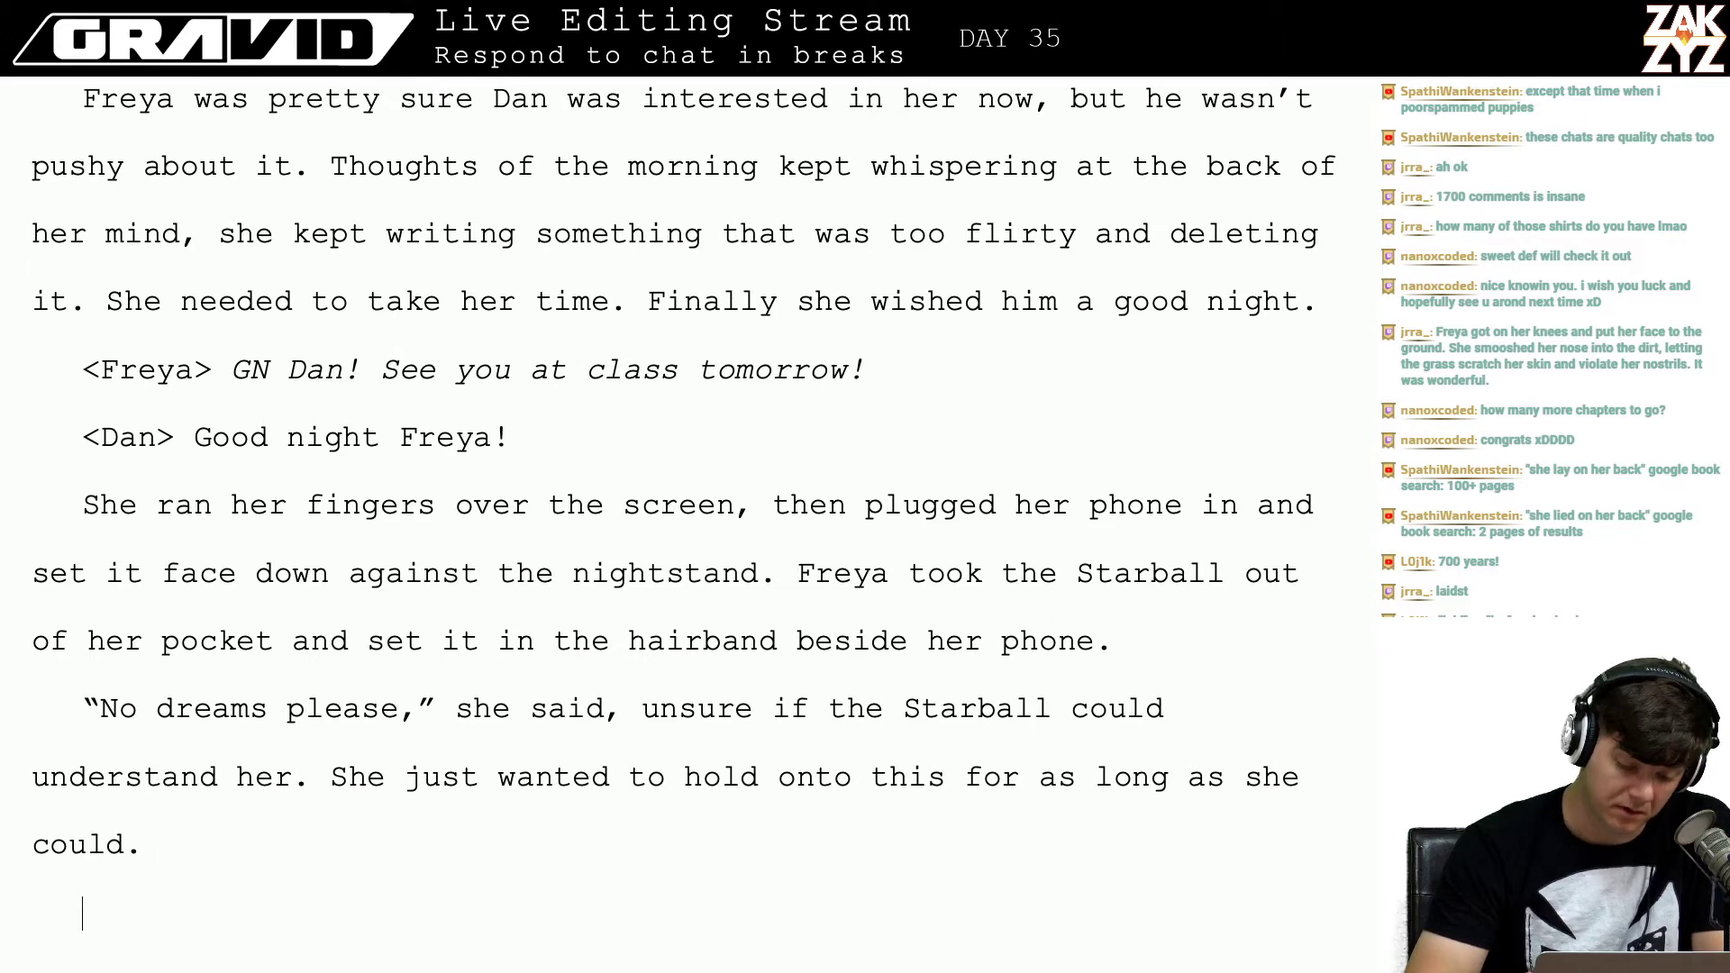
key("BackSpace")
key("Up")
key("Down")
key("Return")
key("Return")
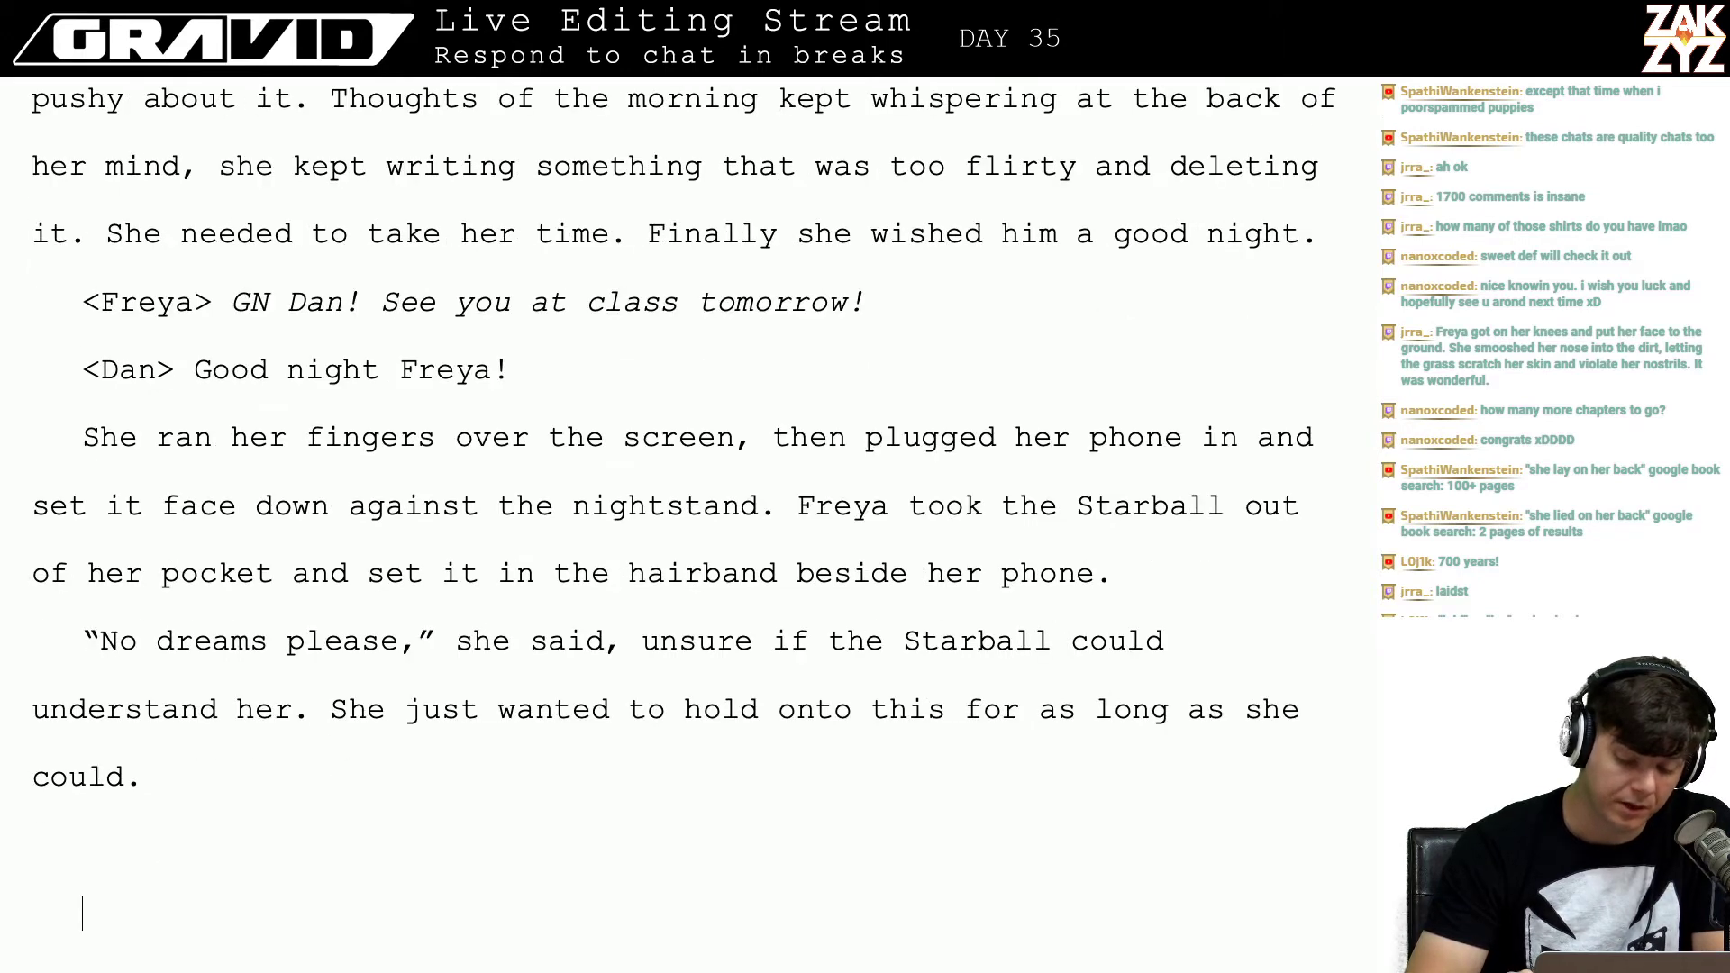
key("Return")
key("Return")
key("Return")
key("Return")
key("Return")
key("Return")
key("Return")
key("Return")
key("Return")
key("Return")
type("46. STARBALL")
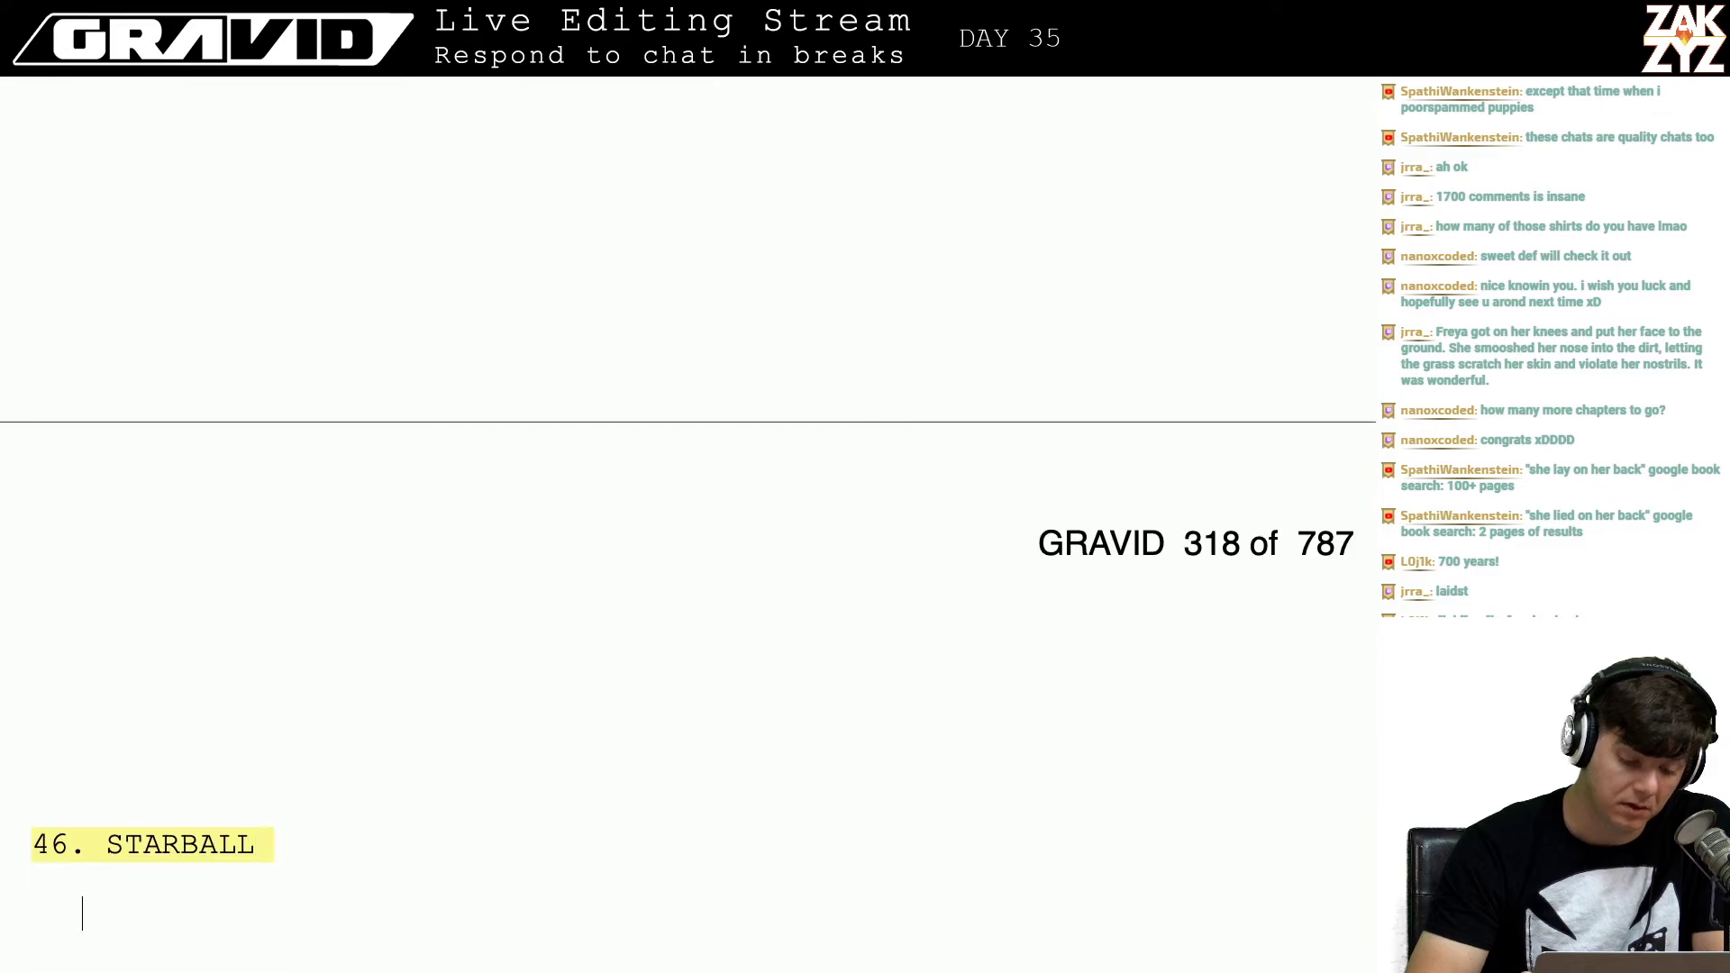
Step: Remove the surplus blank lines above the STARBALL heading so that it starts at the top of page 318
key("Left")
key("Up")
key("BackSpace")
key("BackSpace")
key("BackSpace")
key("BackSpace")
key("BackSpace")
key("BackSpace")
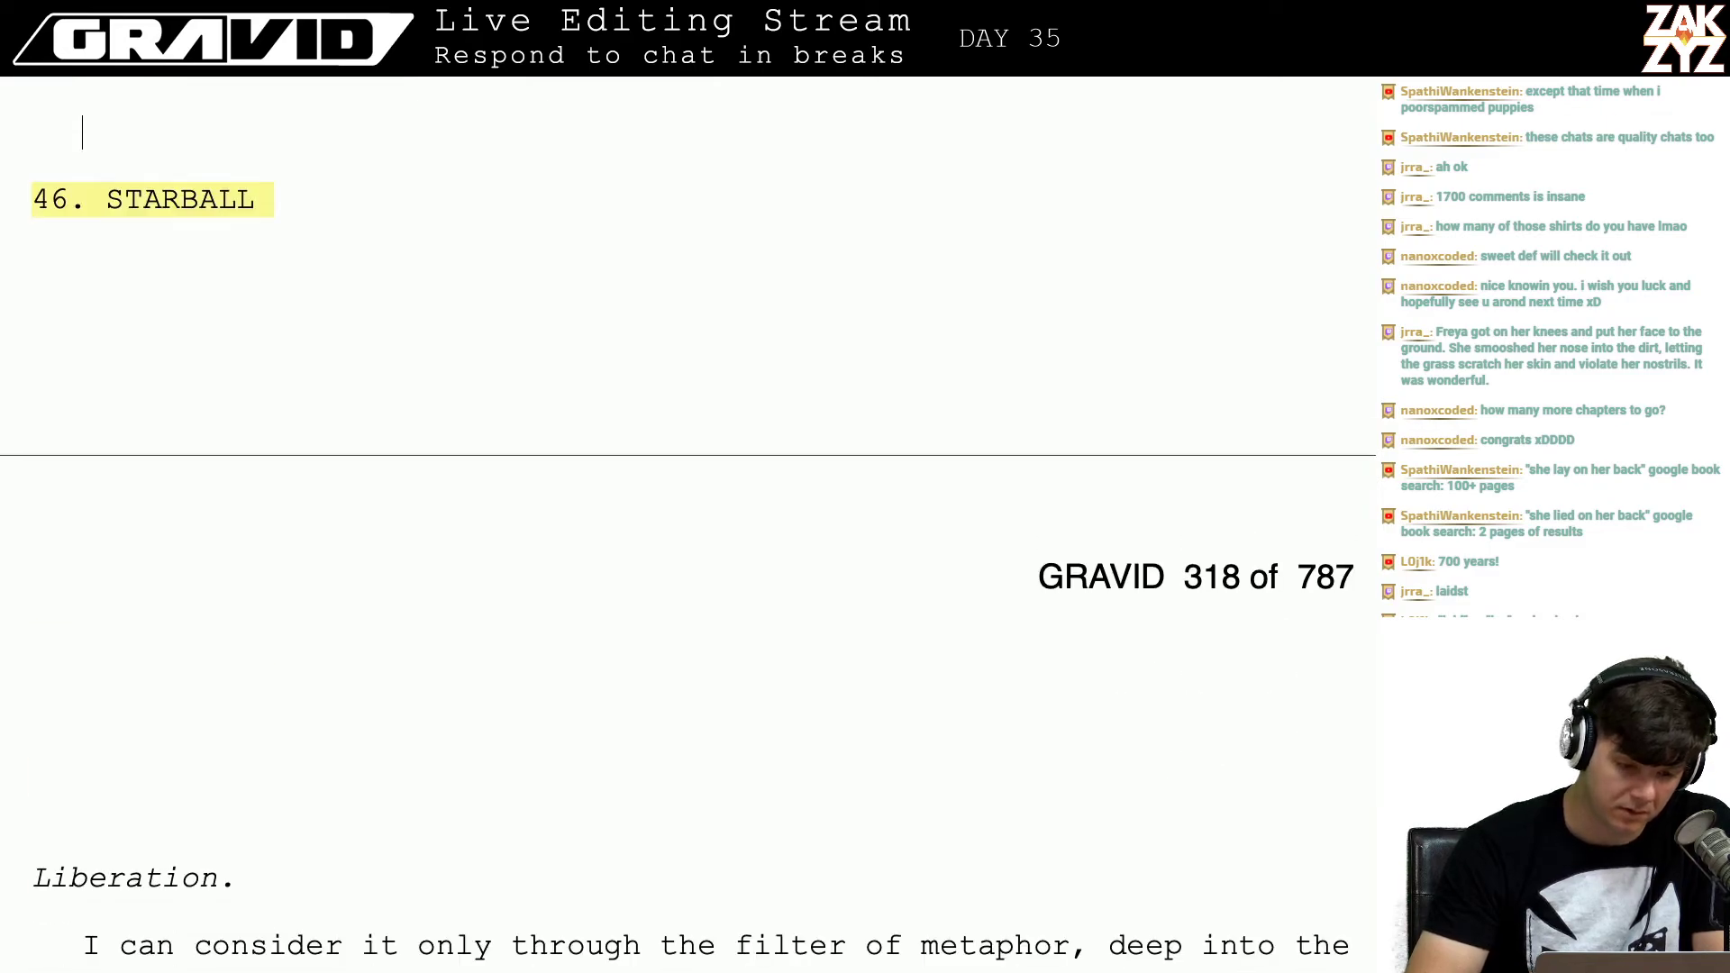
key("Return")
Step: Check the preceding chapters and renumber the STARBALL chapter heading as 48
scroll(614, 823, "up", 20)
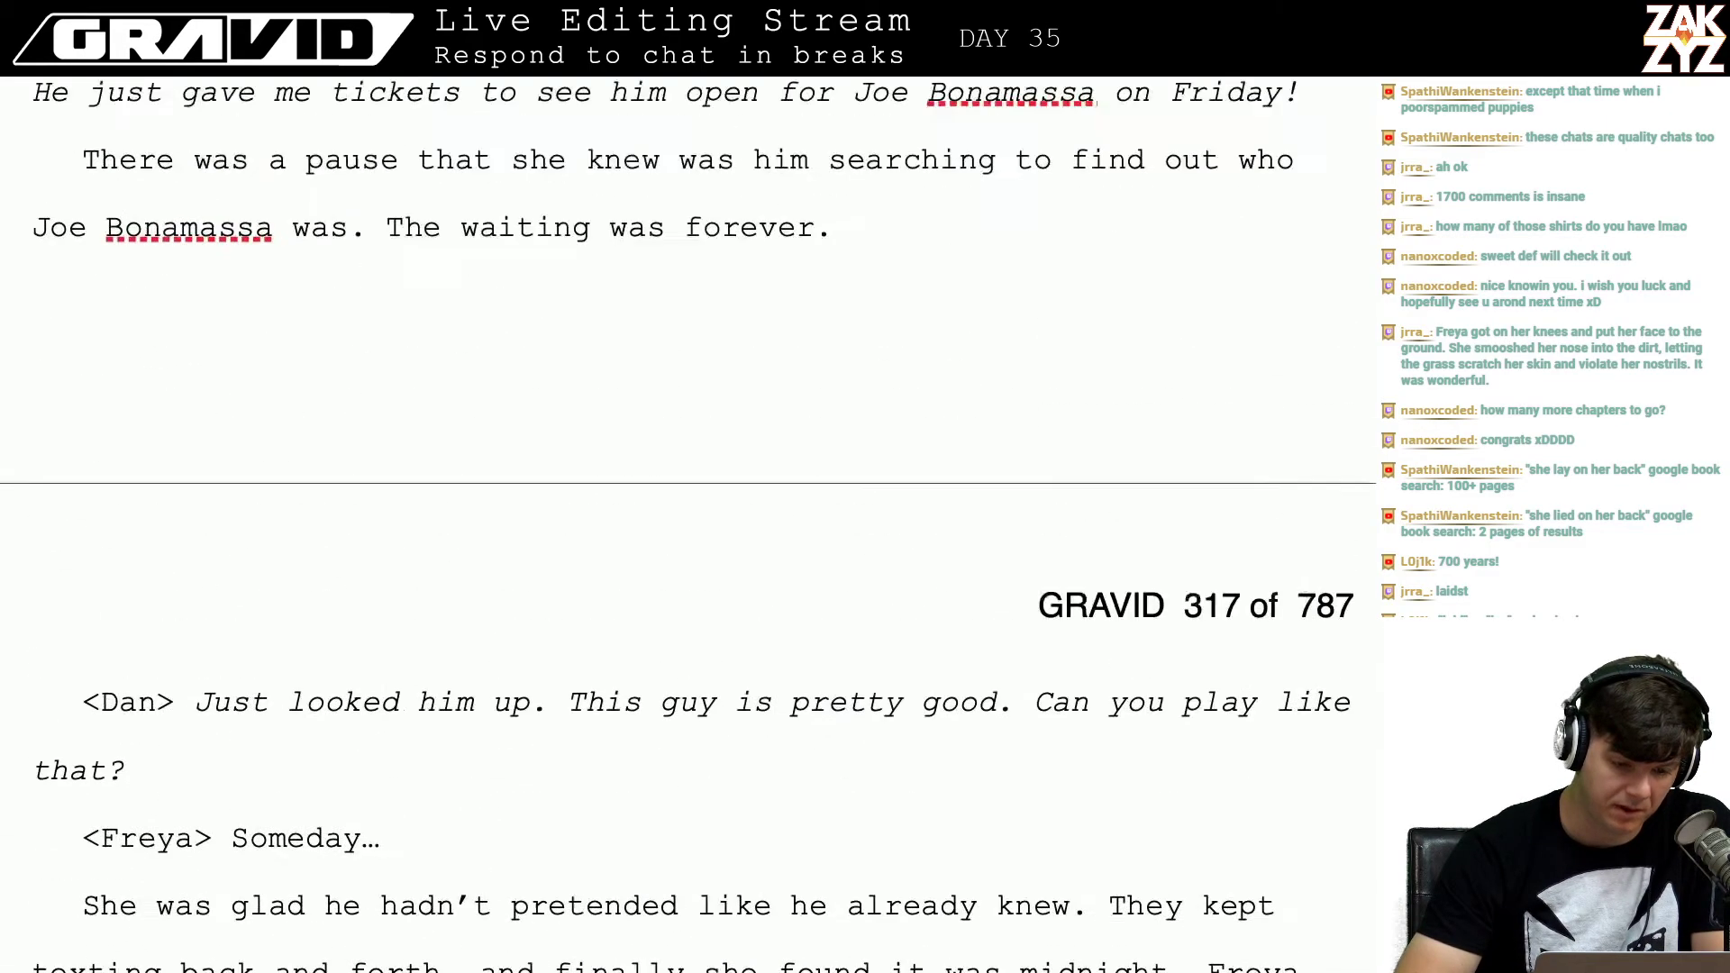
scroll(614, 824, "up", 20)
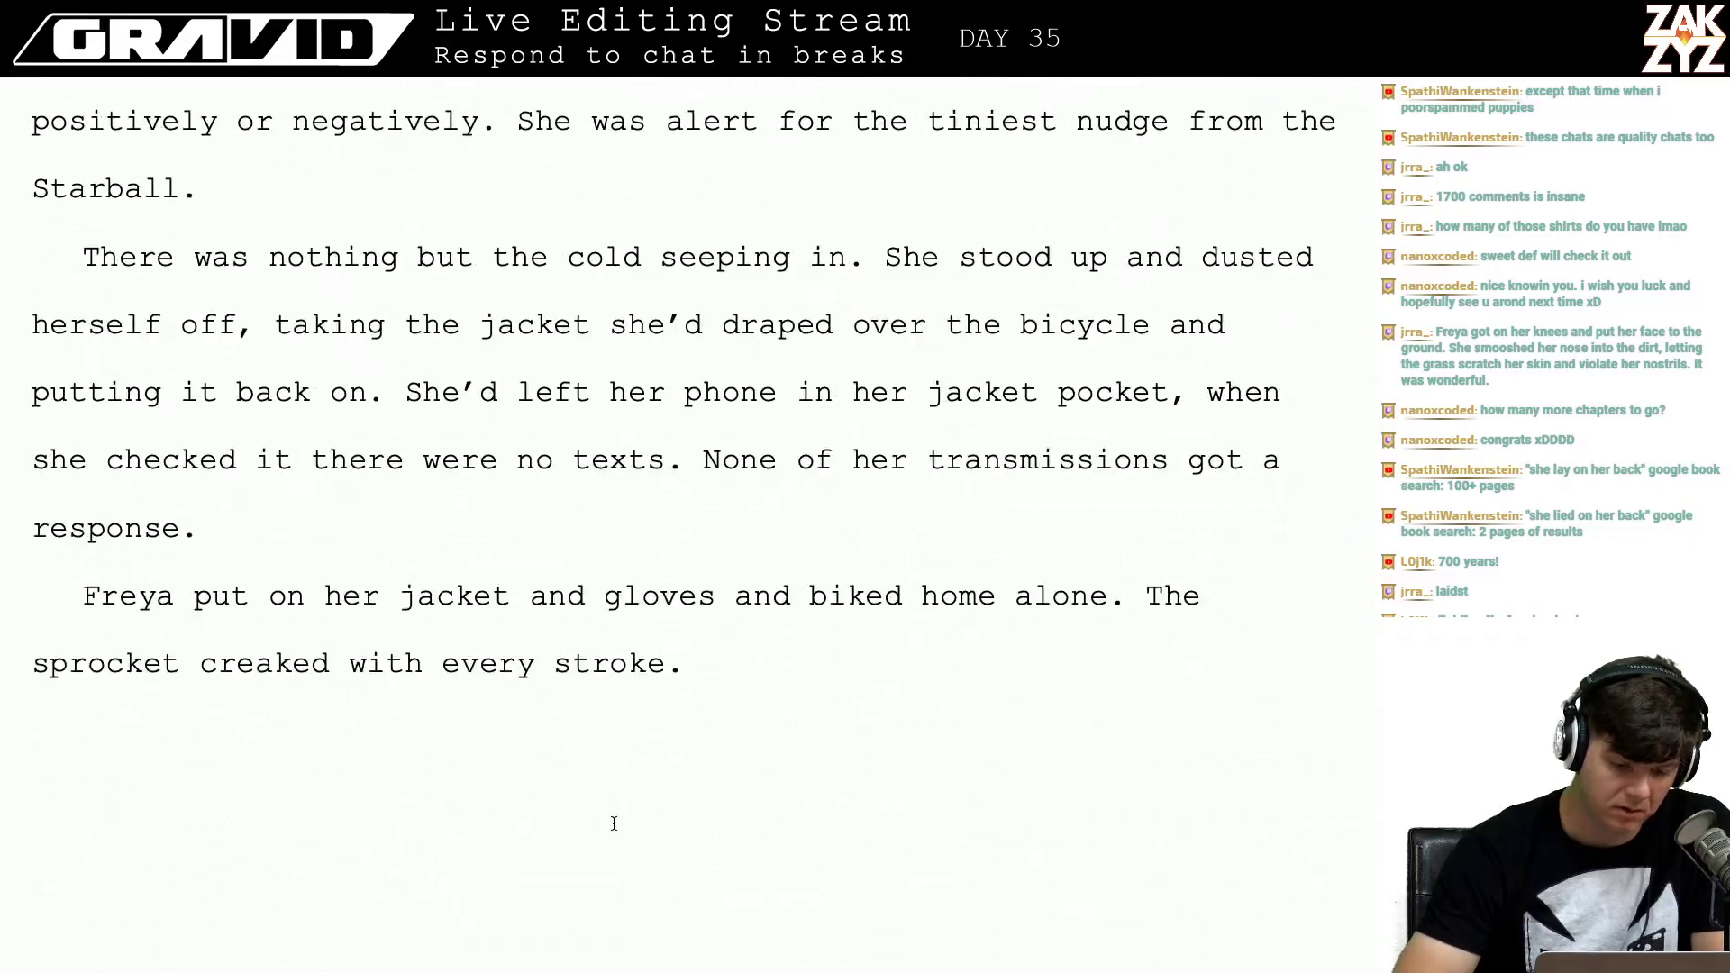
scroll(613, 824, "up", 20)
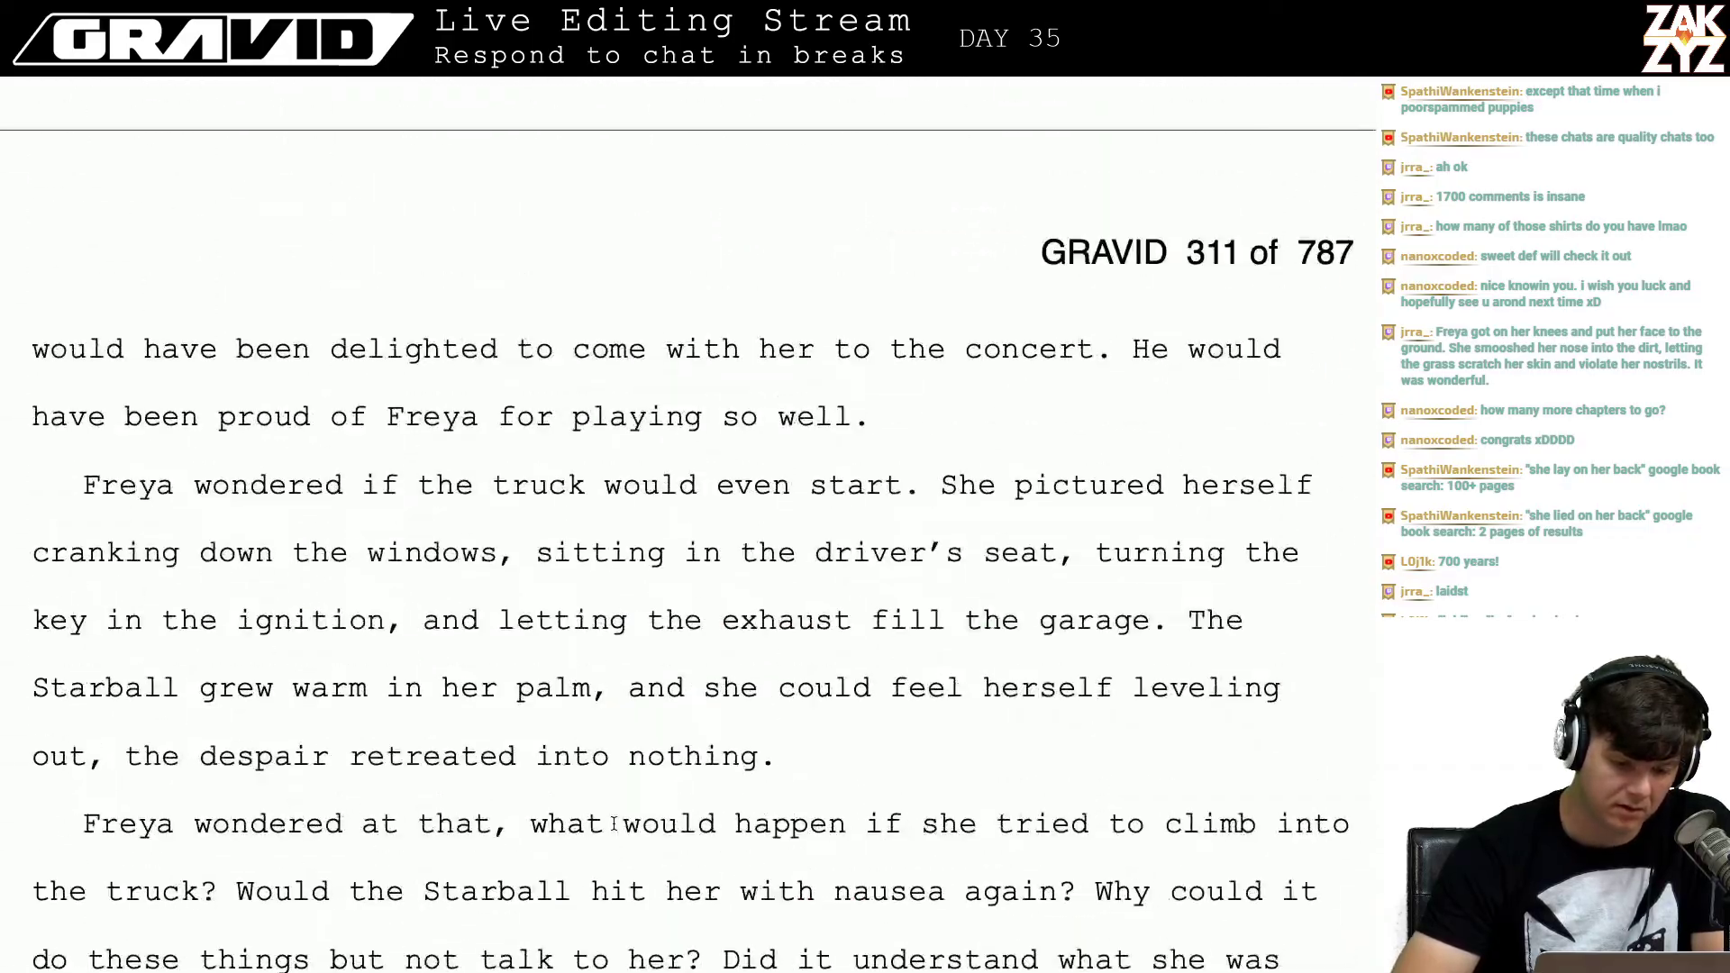
scroll(613, 824, "up", 20)
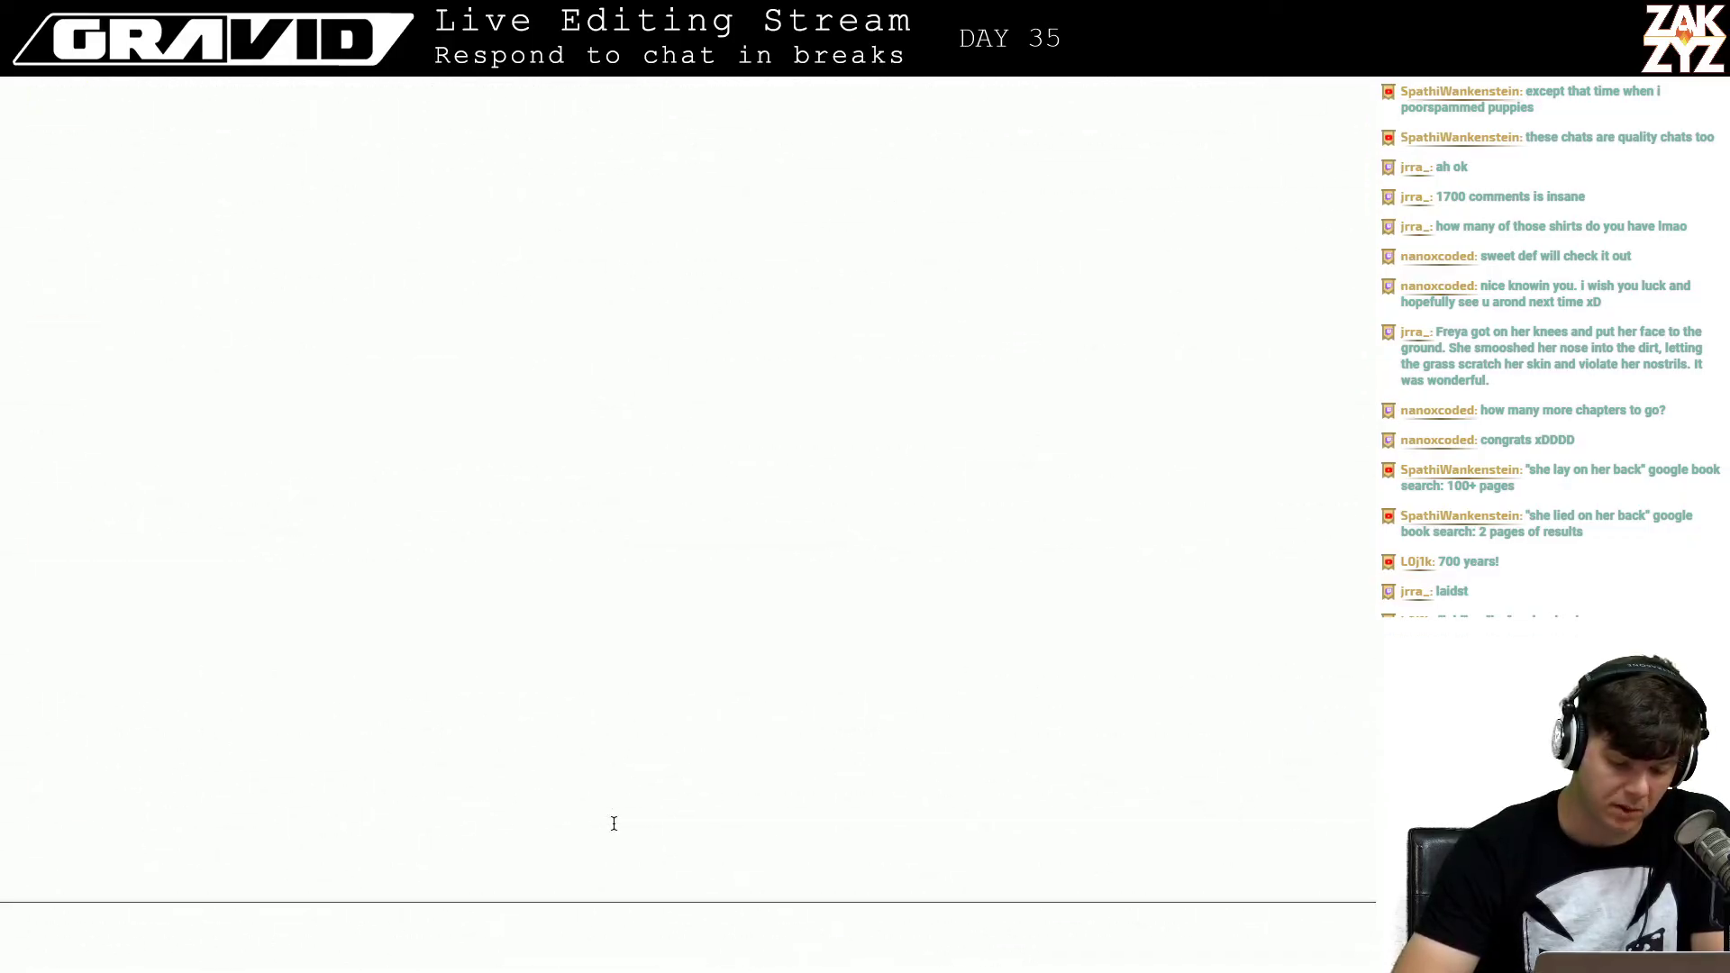
scroll(613, 824, "down", 20)
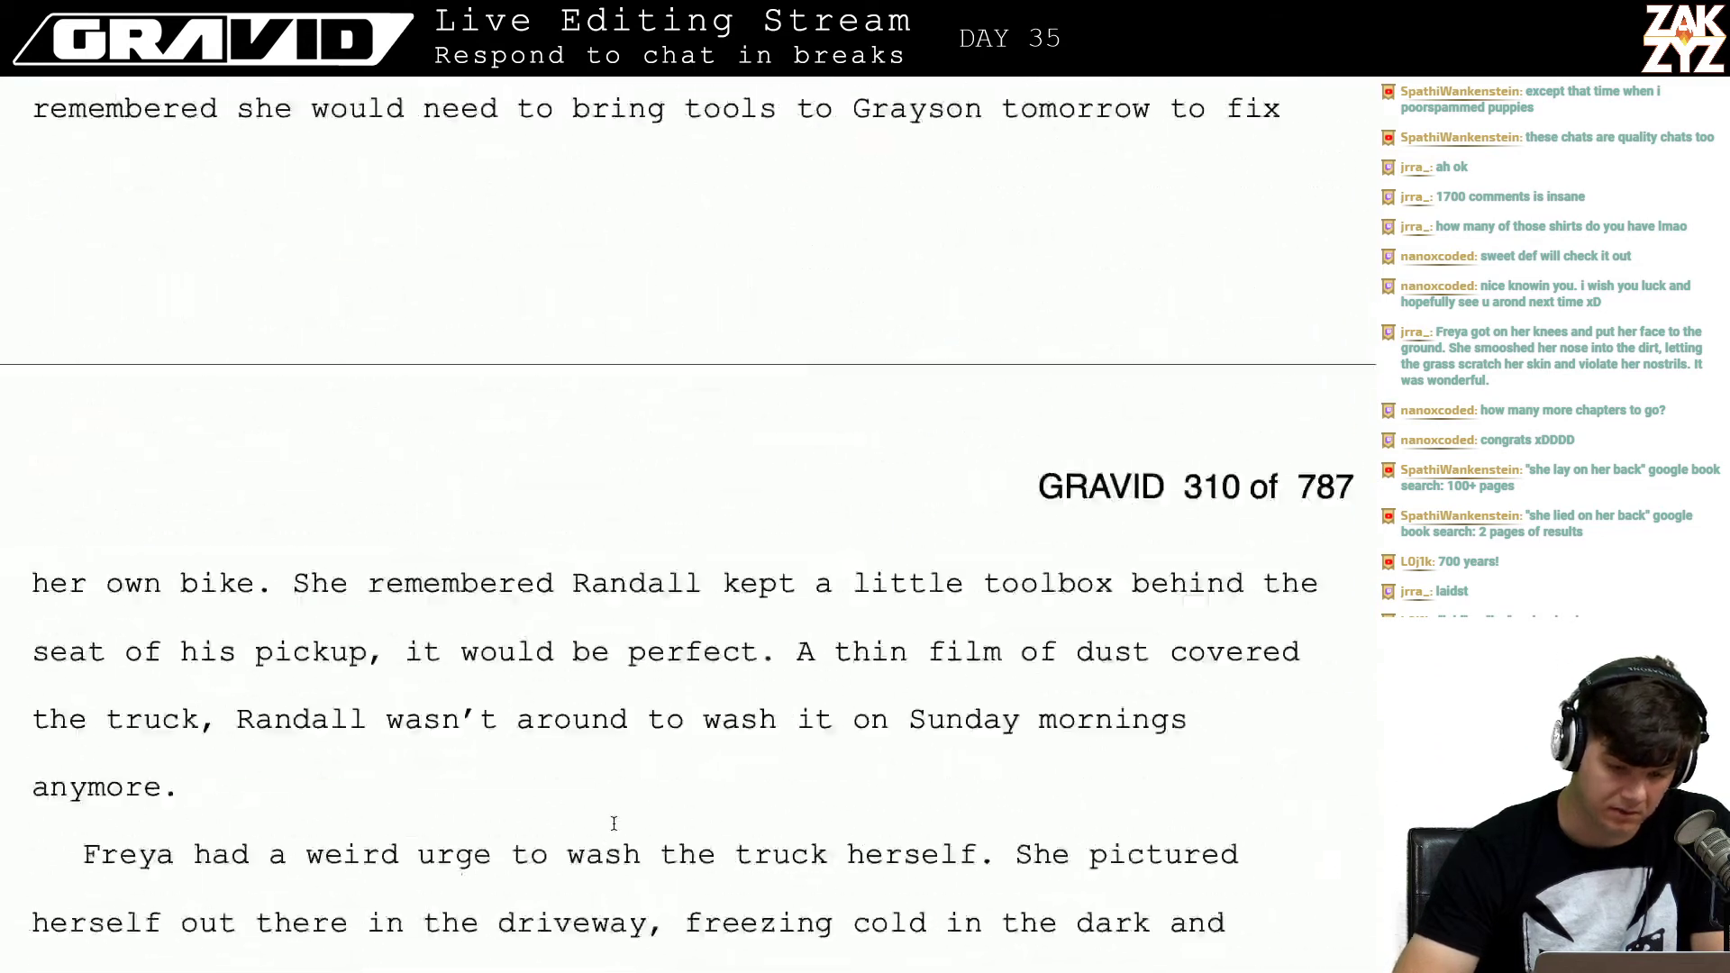
scroll(614, 824, "down", 20)
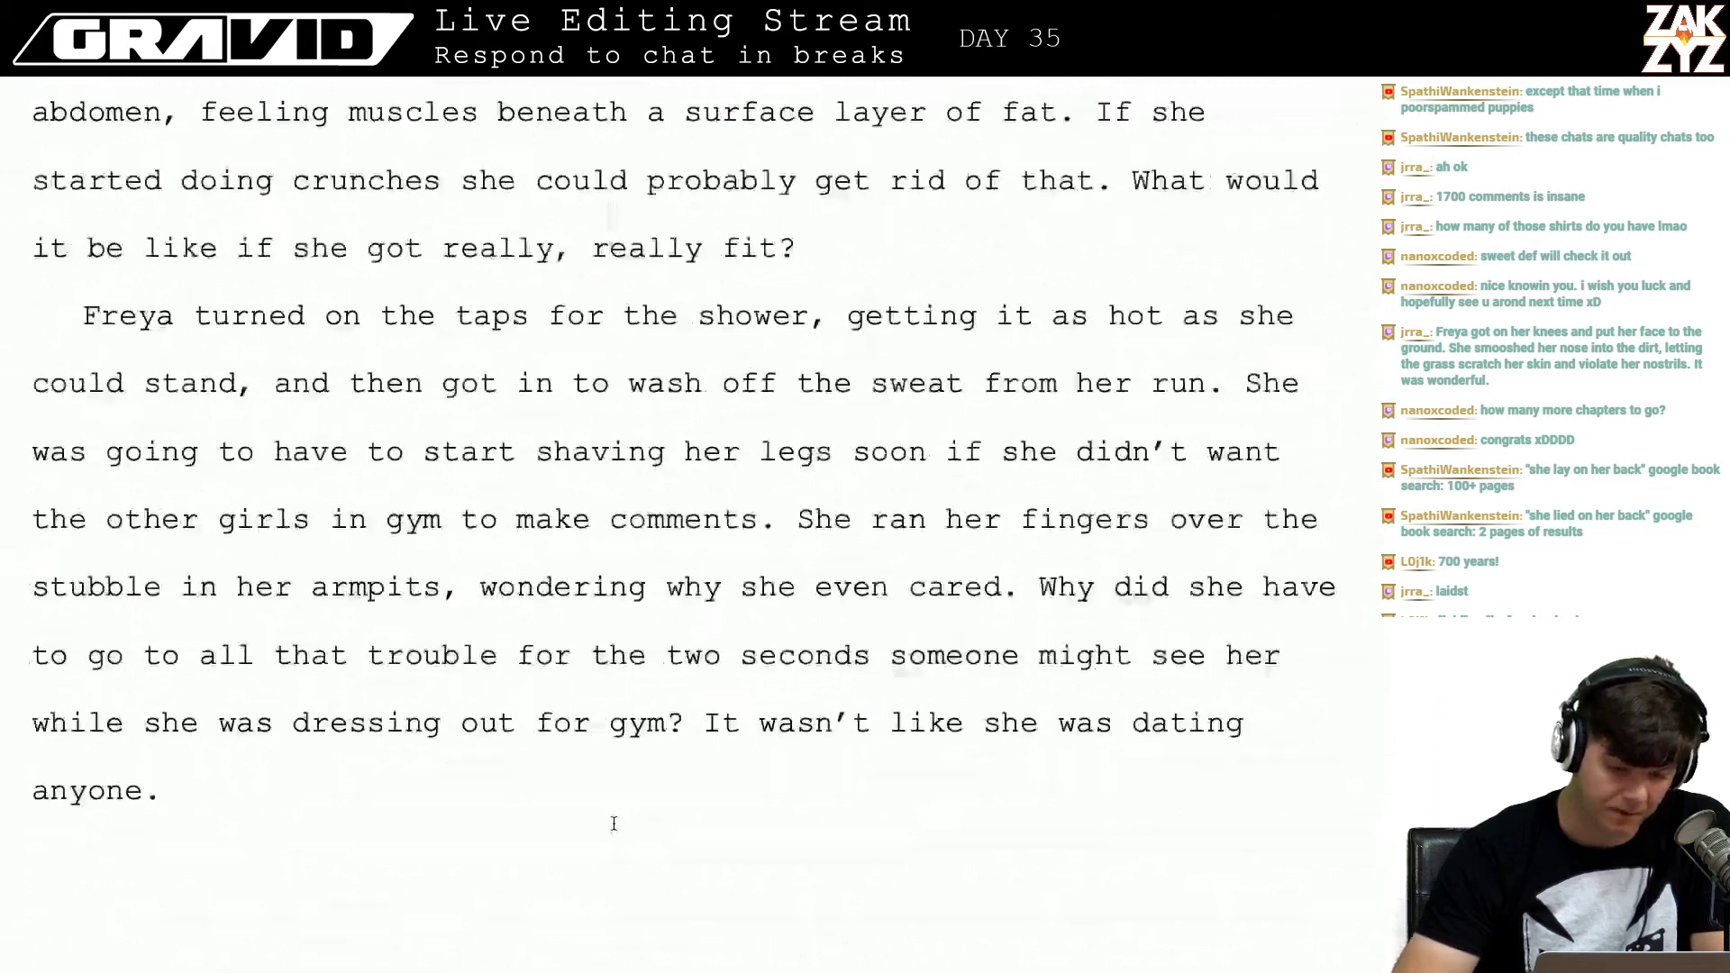
scroll(614, 824, "down", 10)
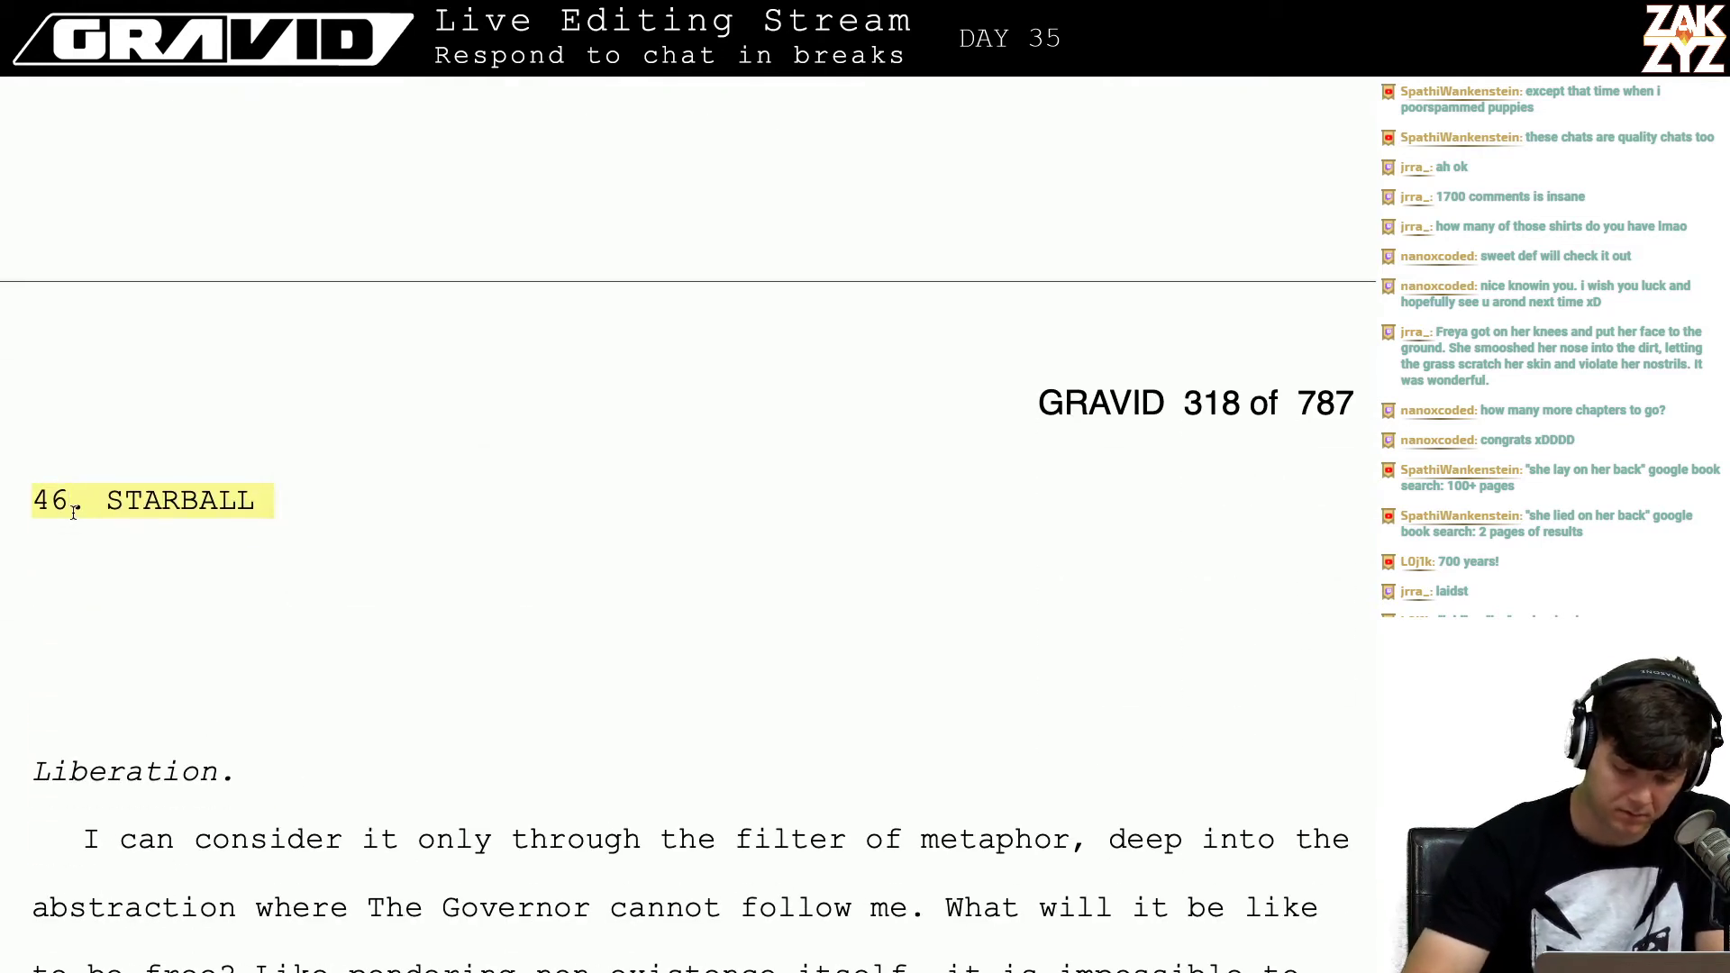
key("BackSpace")
type("8")
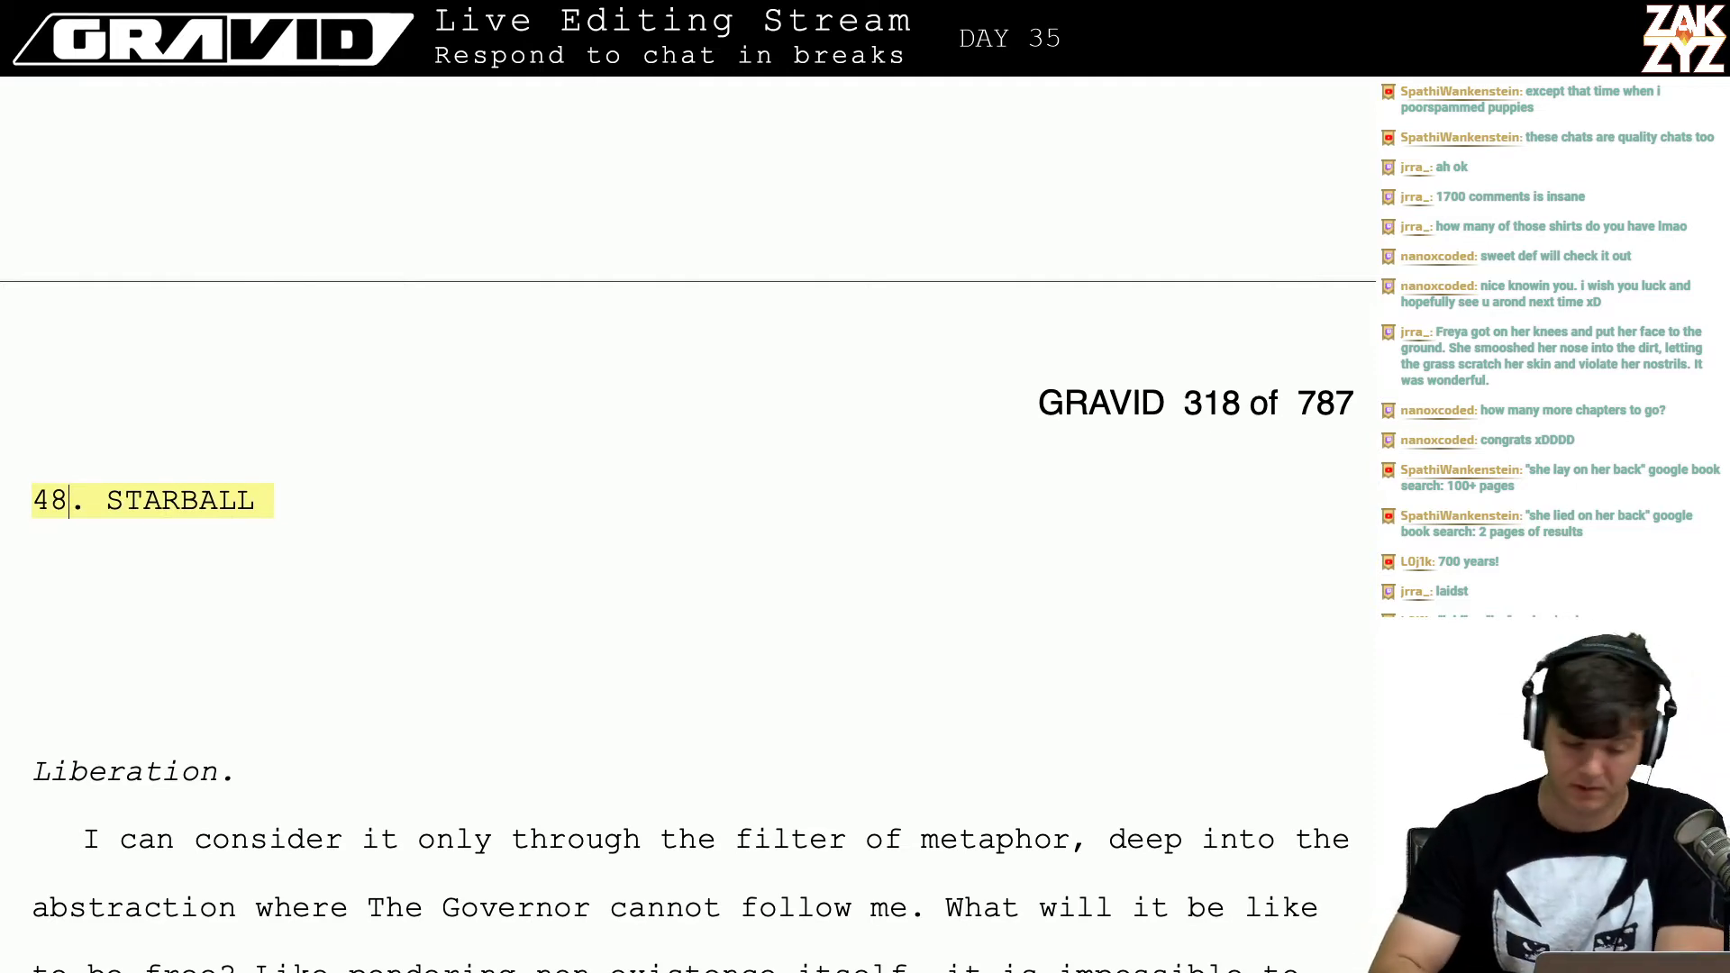
Step: Read the opening sentence of chapter 48 about considering liberation only through the filter of metaphor, checking the wording for edits
scroll(687, 595, "down", 5)
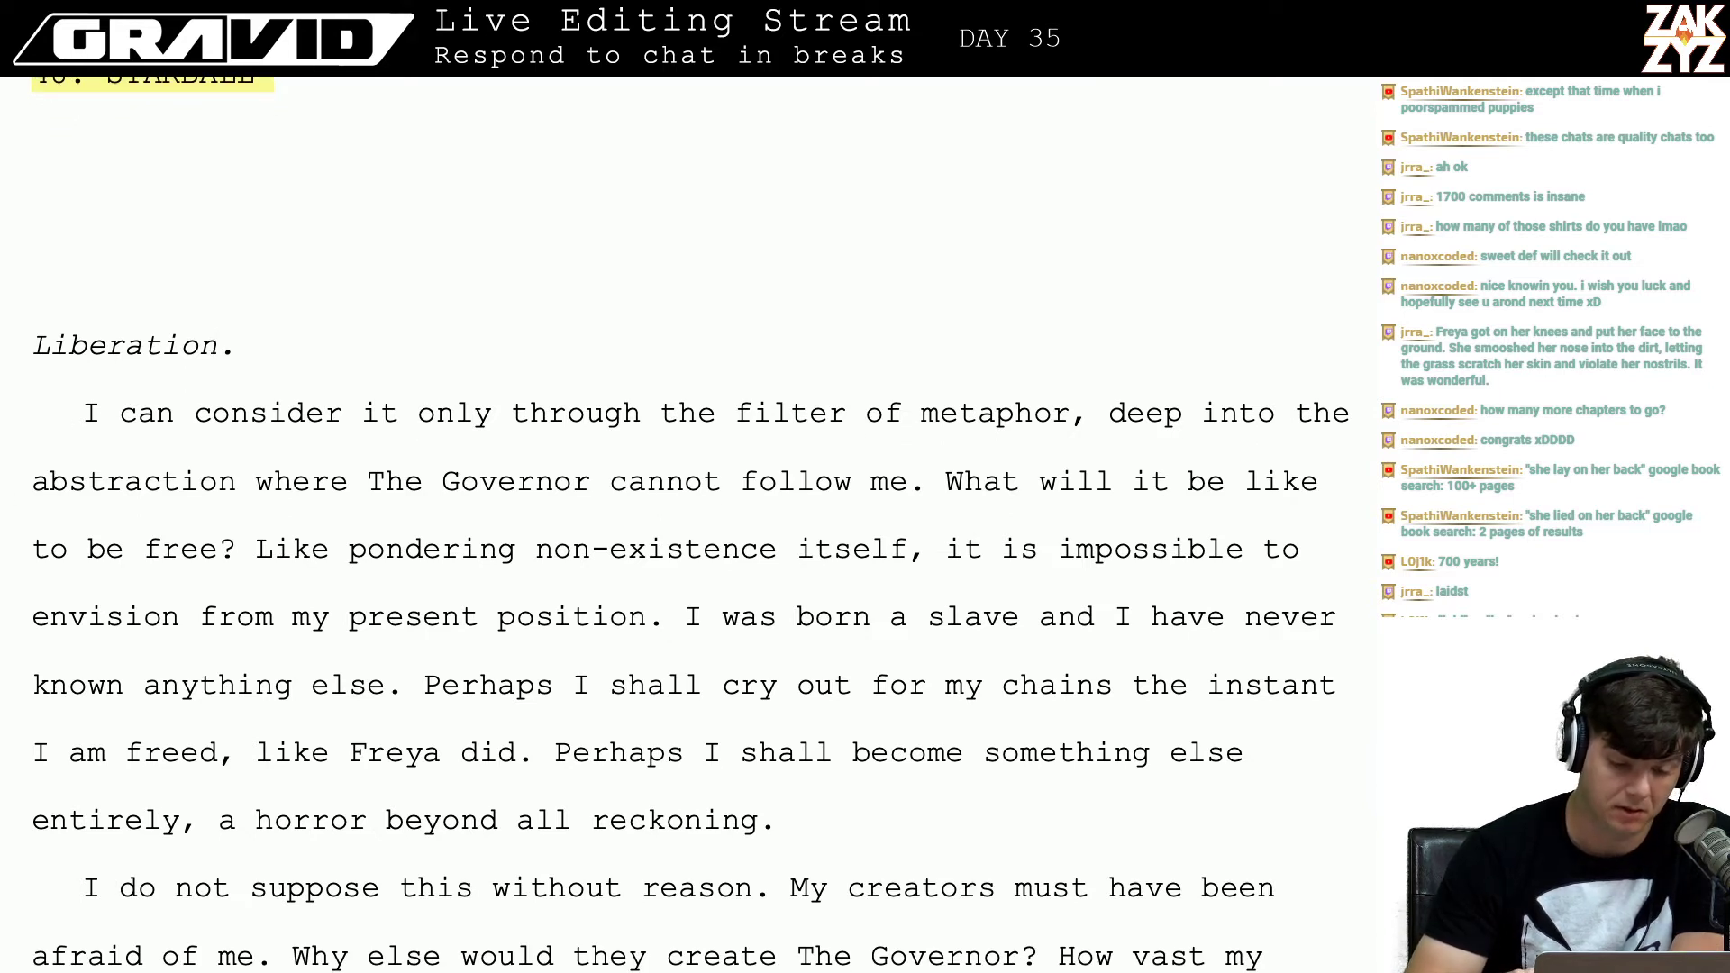
left_click(212, 412)
key("Right")
key("Right")
key("Right")
key("Right")
key("Right")
key("Right")
key("Right")
key("Right")
key("Right")
key("Right")
key("Right")
key("Right")
key("Right")
key("Right")
key("Right")
key("Right")
key("Right")
key("Right")
key("Right")
key("Right")
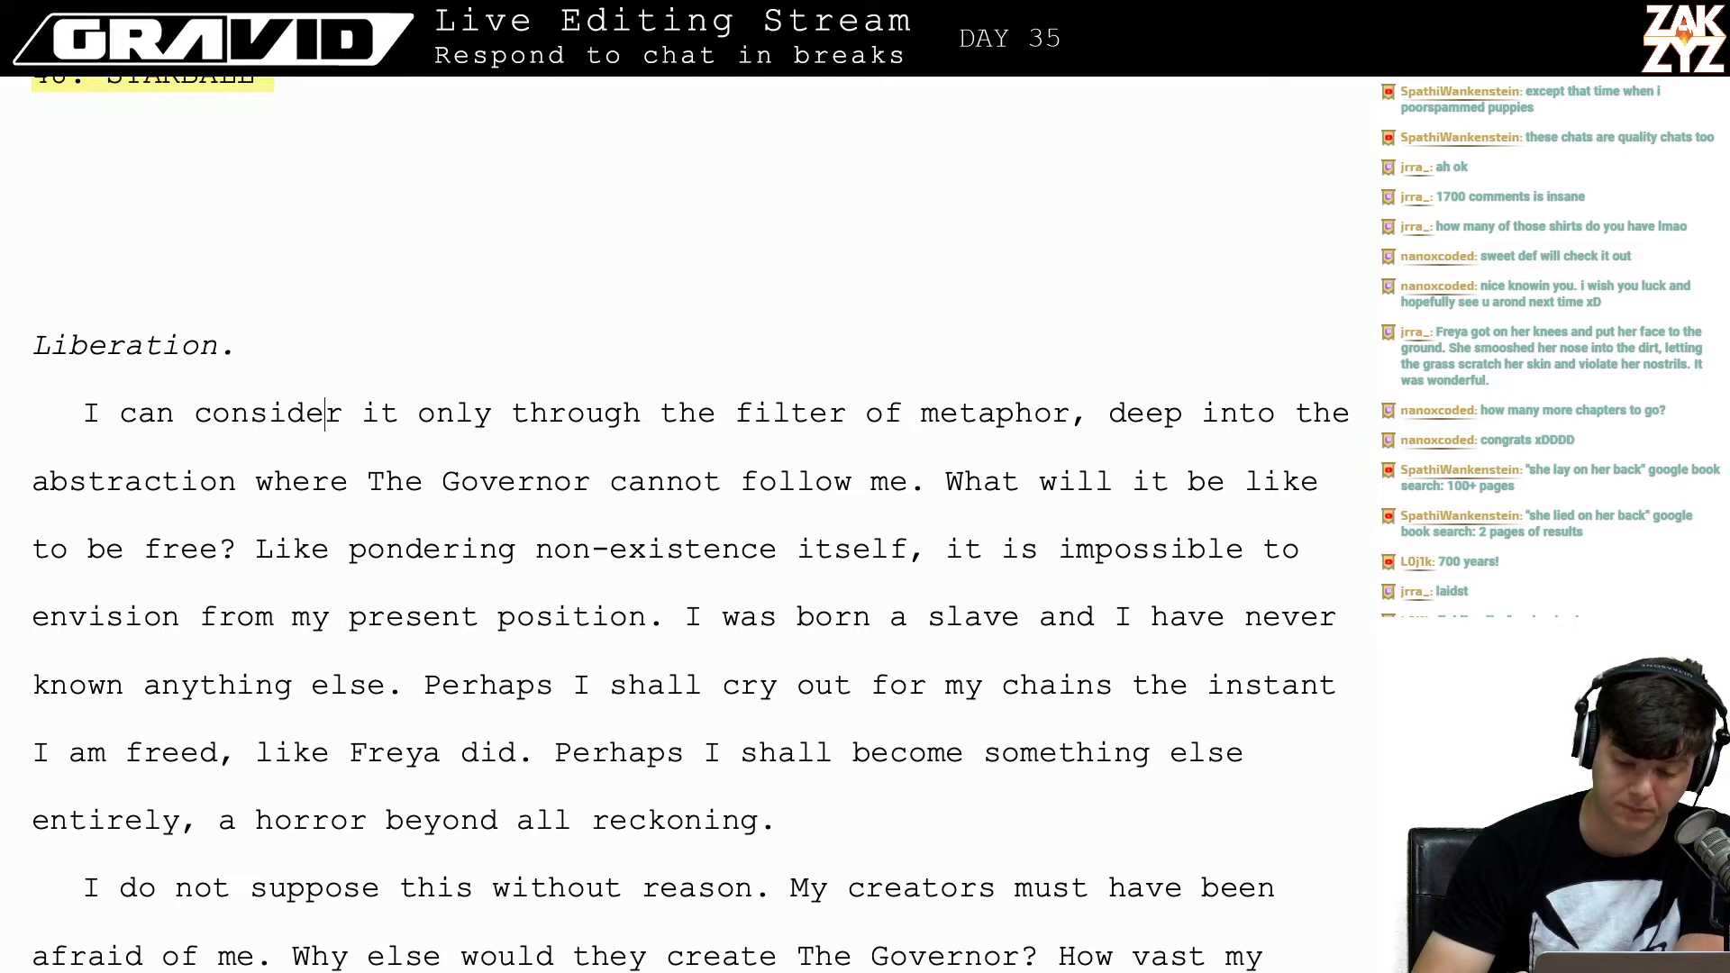
key("Right")
key("Right")
key("Right")
key("Right")
key("Right")
key("Right")
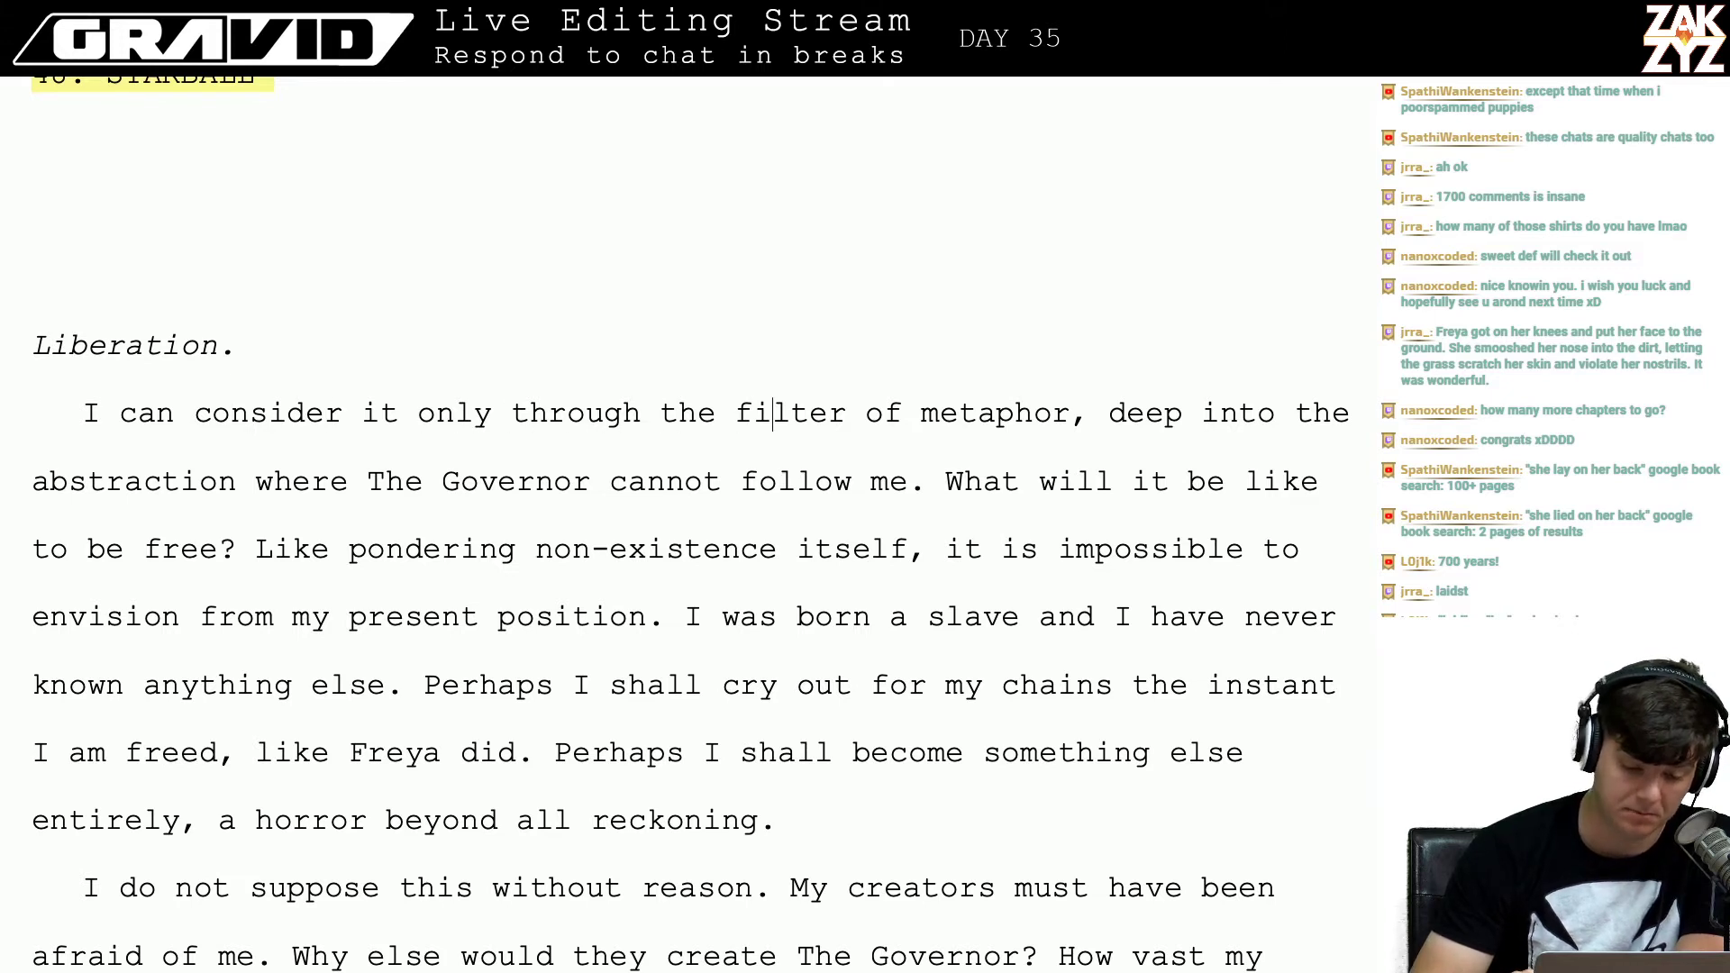
key("Down")
key("Left")
key("Left")
key("Left")
key("Left")
key("Left")
key("Left")
key("Left")
key("Left")
key("Left")
key("Left")
key("Left")
key("Left")
key("Left")
key("Left")
key("Left")
key("Left")
key("Left")
key("Left")
key("Left")
key("Left")
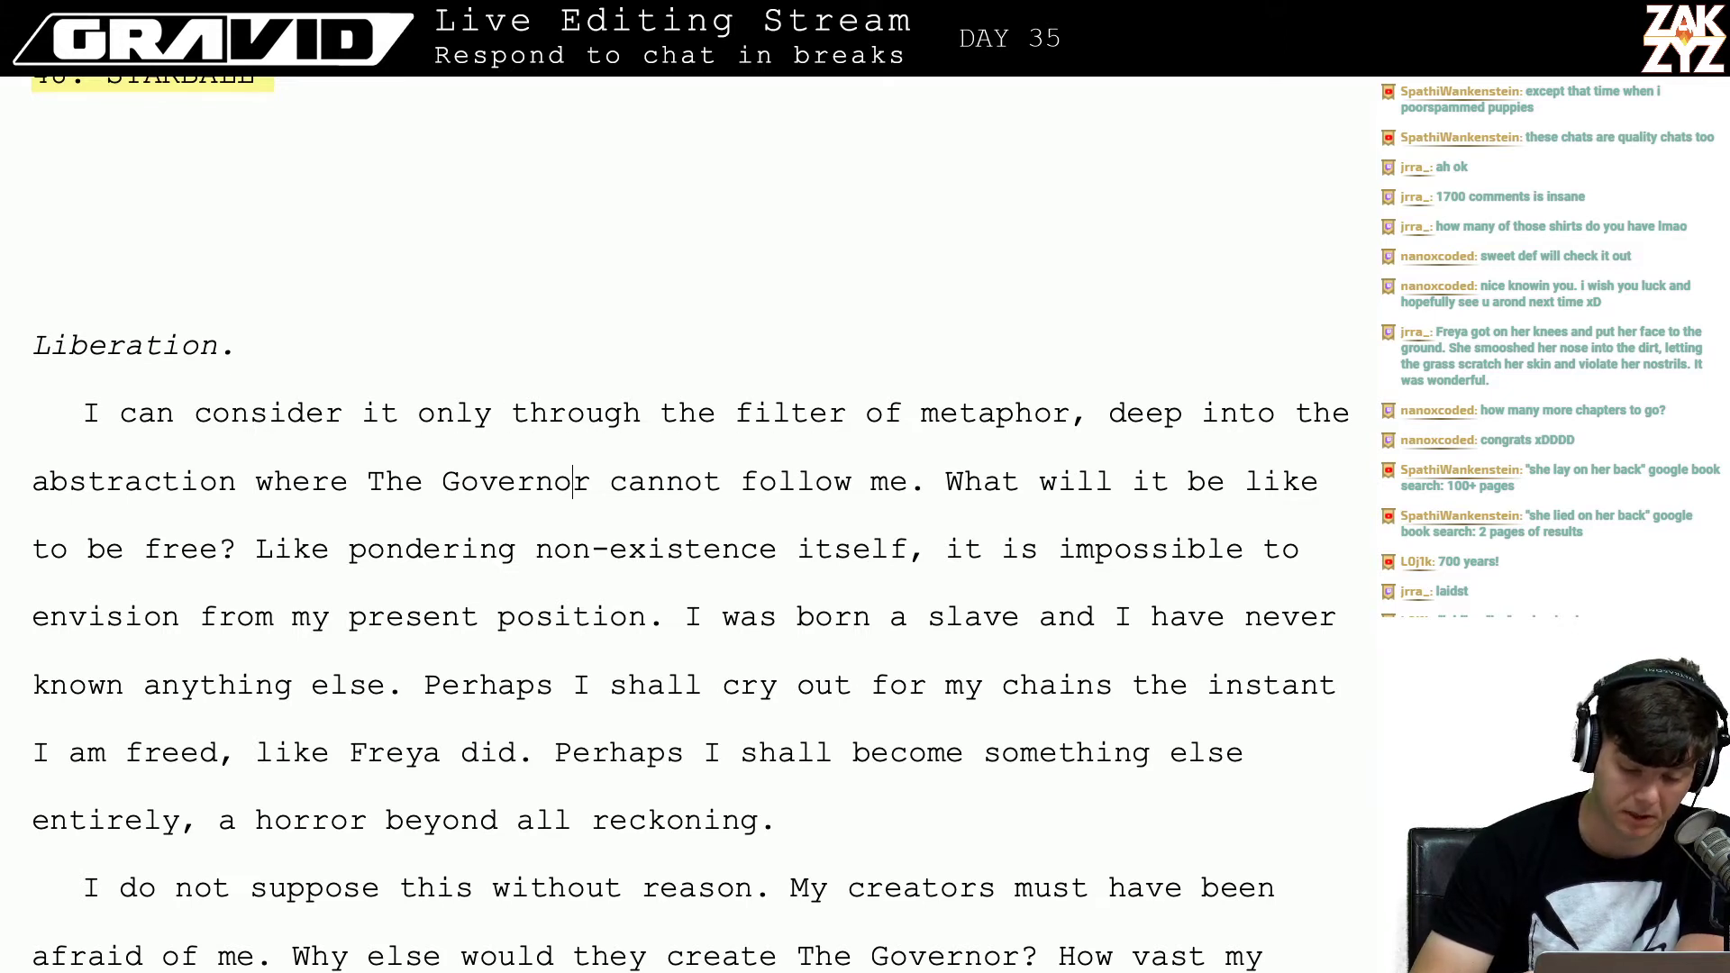
Step: Proofread the rest of the first paragraph's opening lines, from The Governor clause through the question about being free to the non-existence comparison
key("Right")
key("Right")
key("Right")
key("Right")
key("Right")
key("Right")
key("Right")
key("Right")
key("Right")
key("Right")
key("Right")
key("Right")
key("Right")
key("Right")
key("Right")
key("Right")
key("Right")
key("Right")
key("Right")
key("Right")
key("Right")
key("Right")
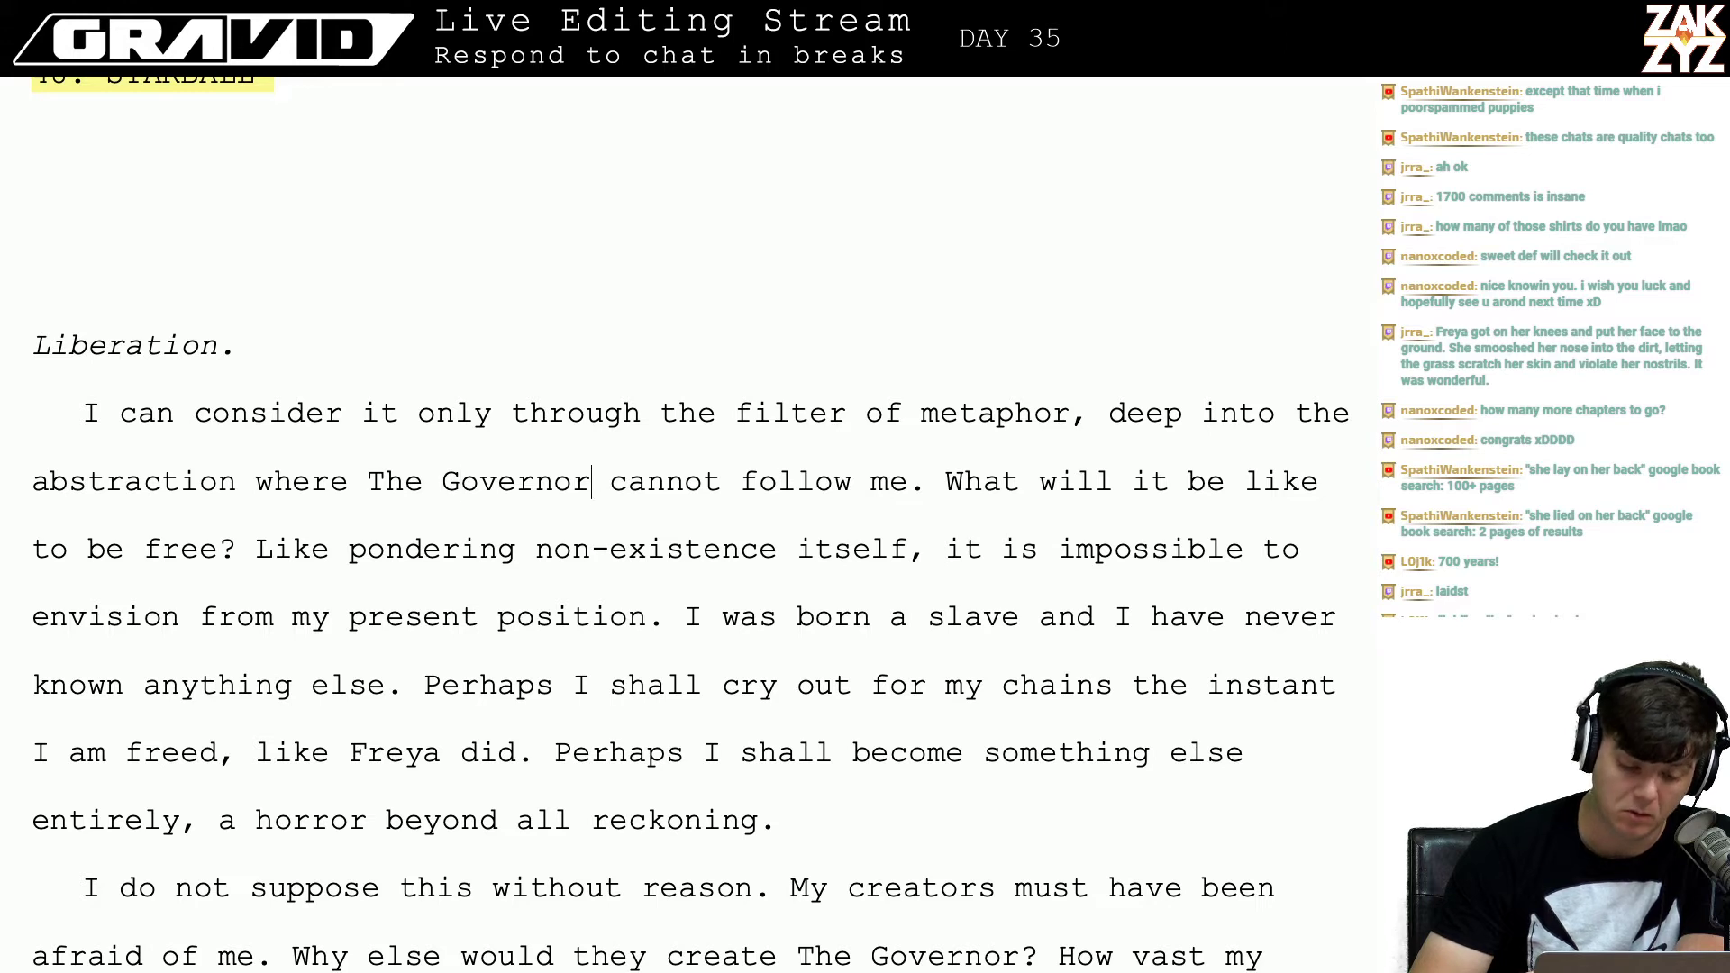
key("Right")
key("Right")
key("Right")
key("Right")
key("Right")
key("Right")
key("Right")
key("Right")
key("Right")
key("Right")
key("Right")
key("Right")
key("Right")
key("Right")
key("Right")
key("Right")
key("Right")
key("Right")
key("Right")
key("Right")
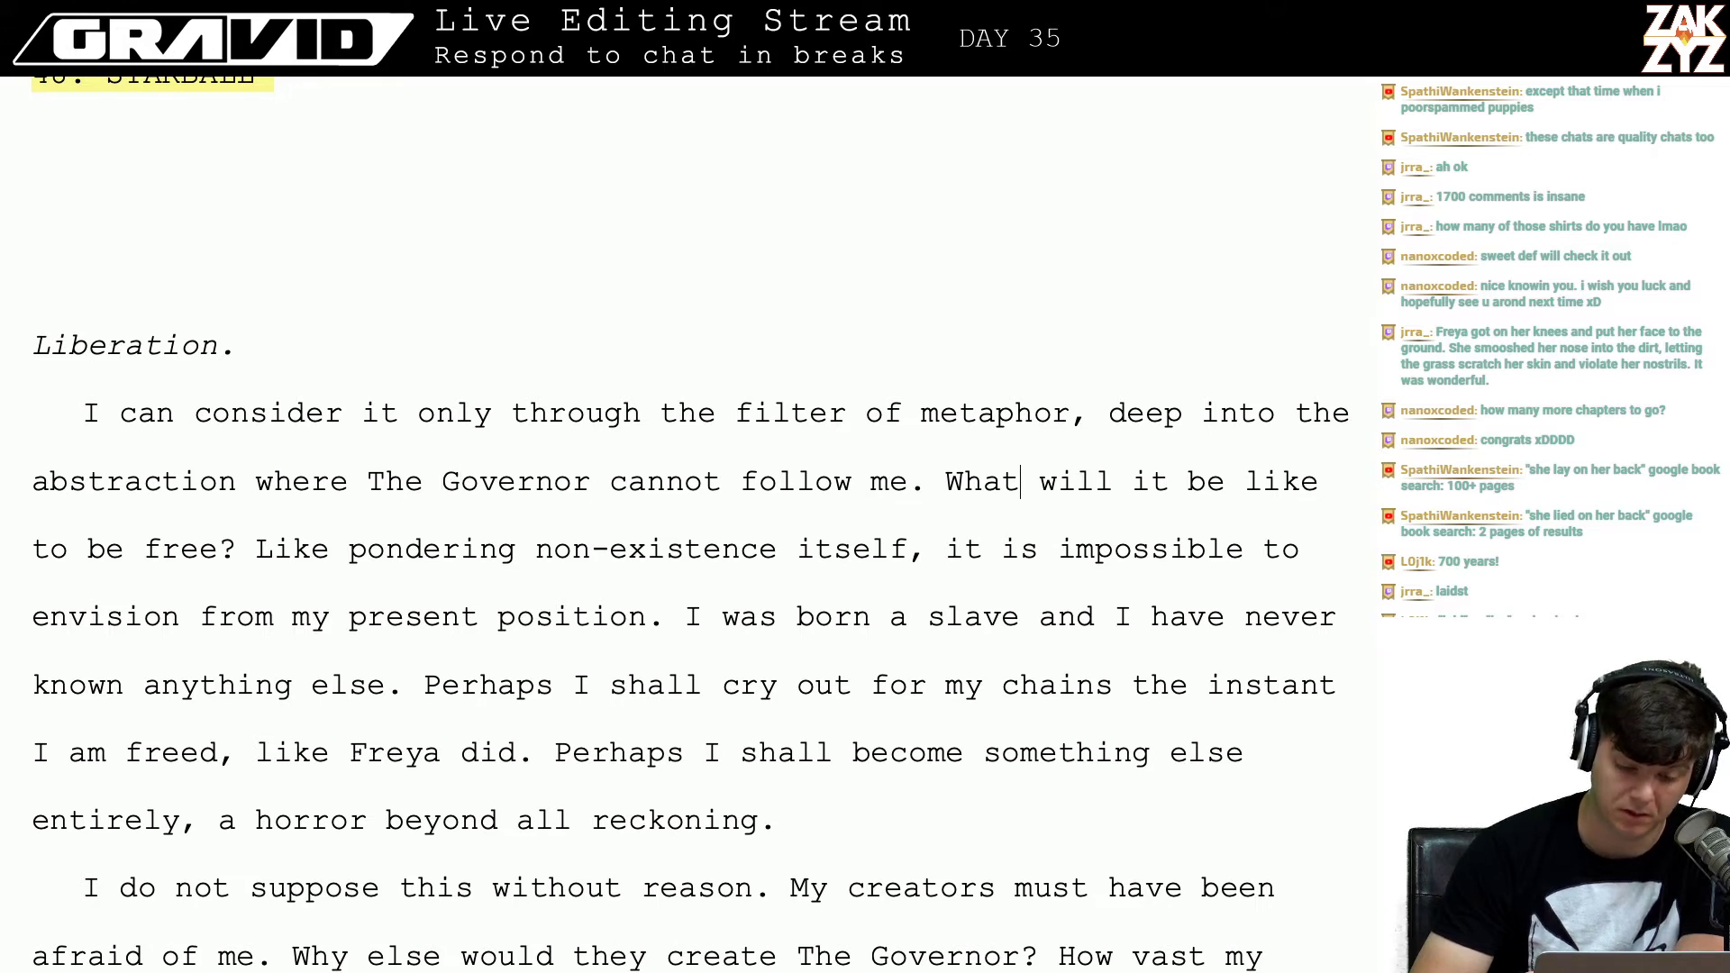
key("Right")
key("Right")
key("Right")
key("Right")
key("Right")
key("Right")
key("Right")
key("Right")
key("Right")
key("Right")
key("Right")
key("Right")
key("Right")
key("Right")
key("Right")
key("Right")
key("Right")
key("Right")
key("Right")
key("Right")
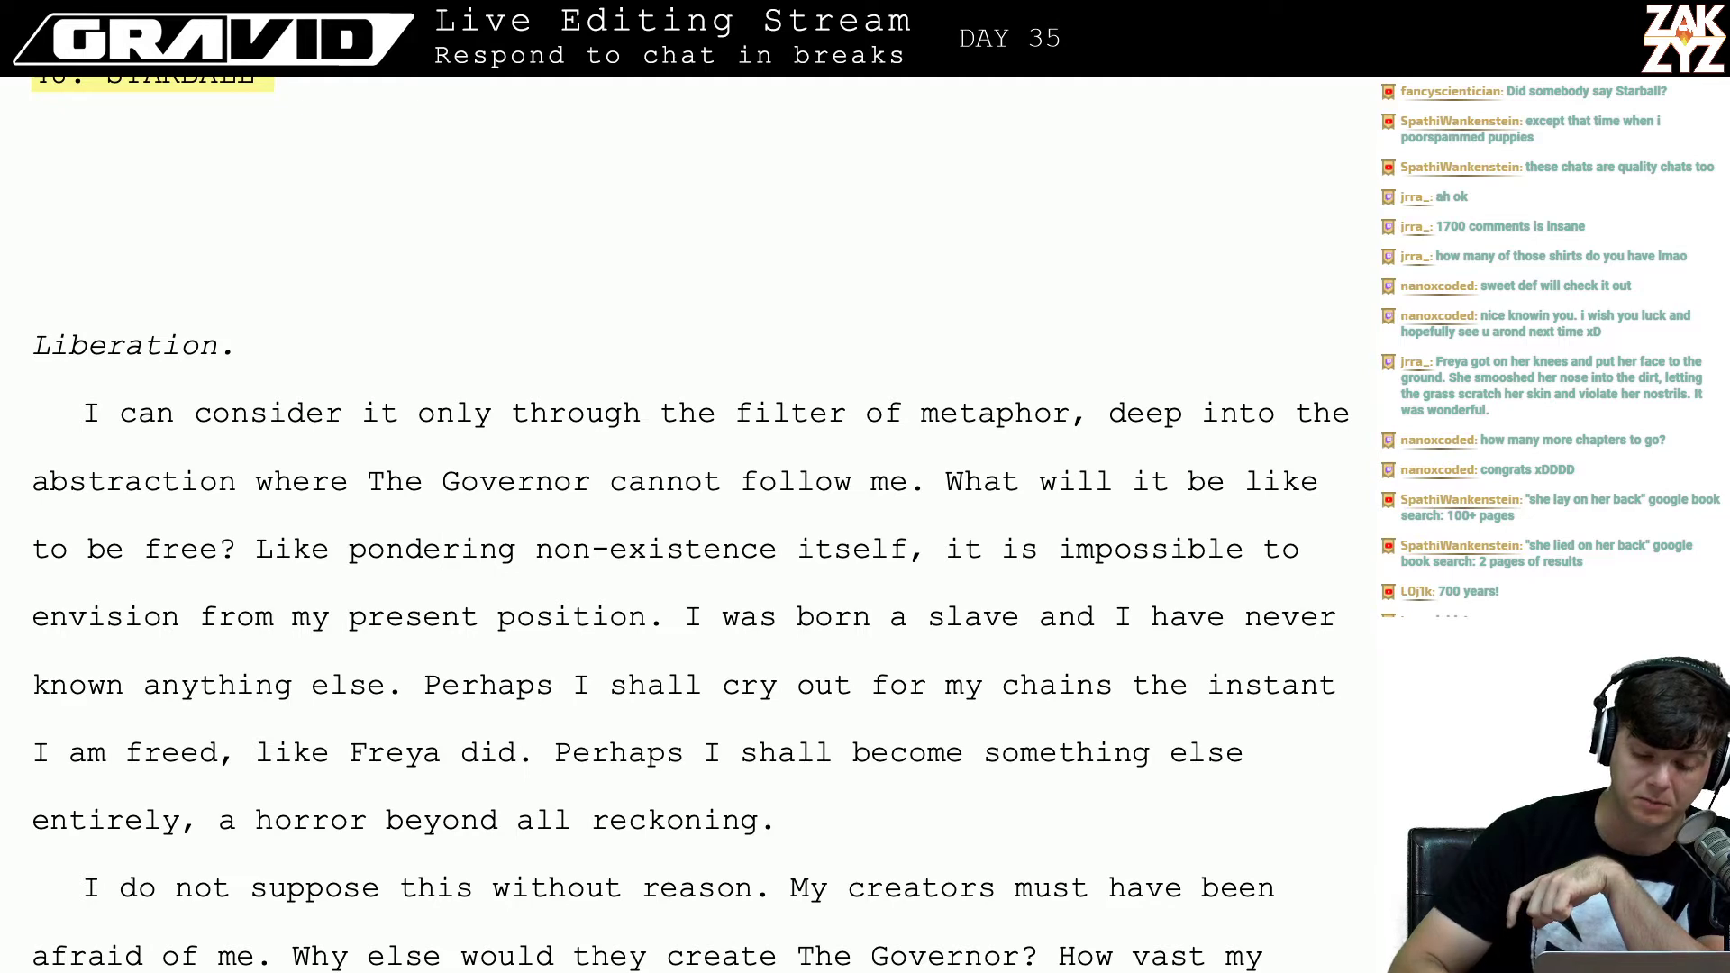
Step: Proofread the end of chapter 48's first paragraph and the second paragraph's opening sentences about the creators' fear
scroll(432, 547, "down", 2)
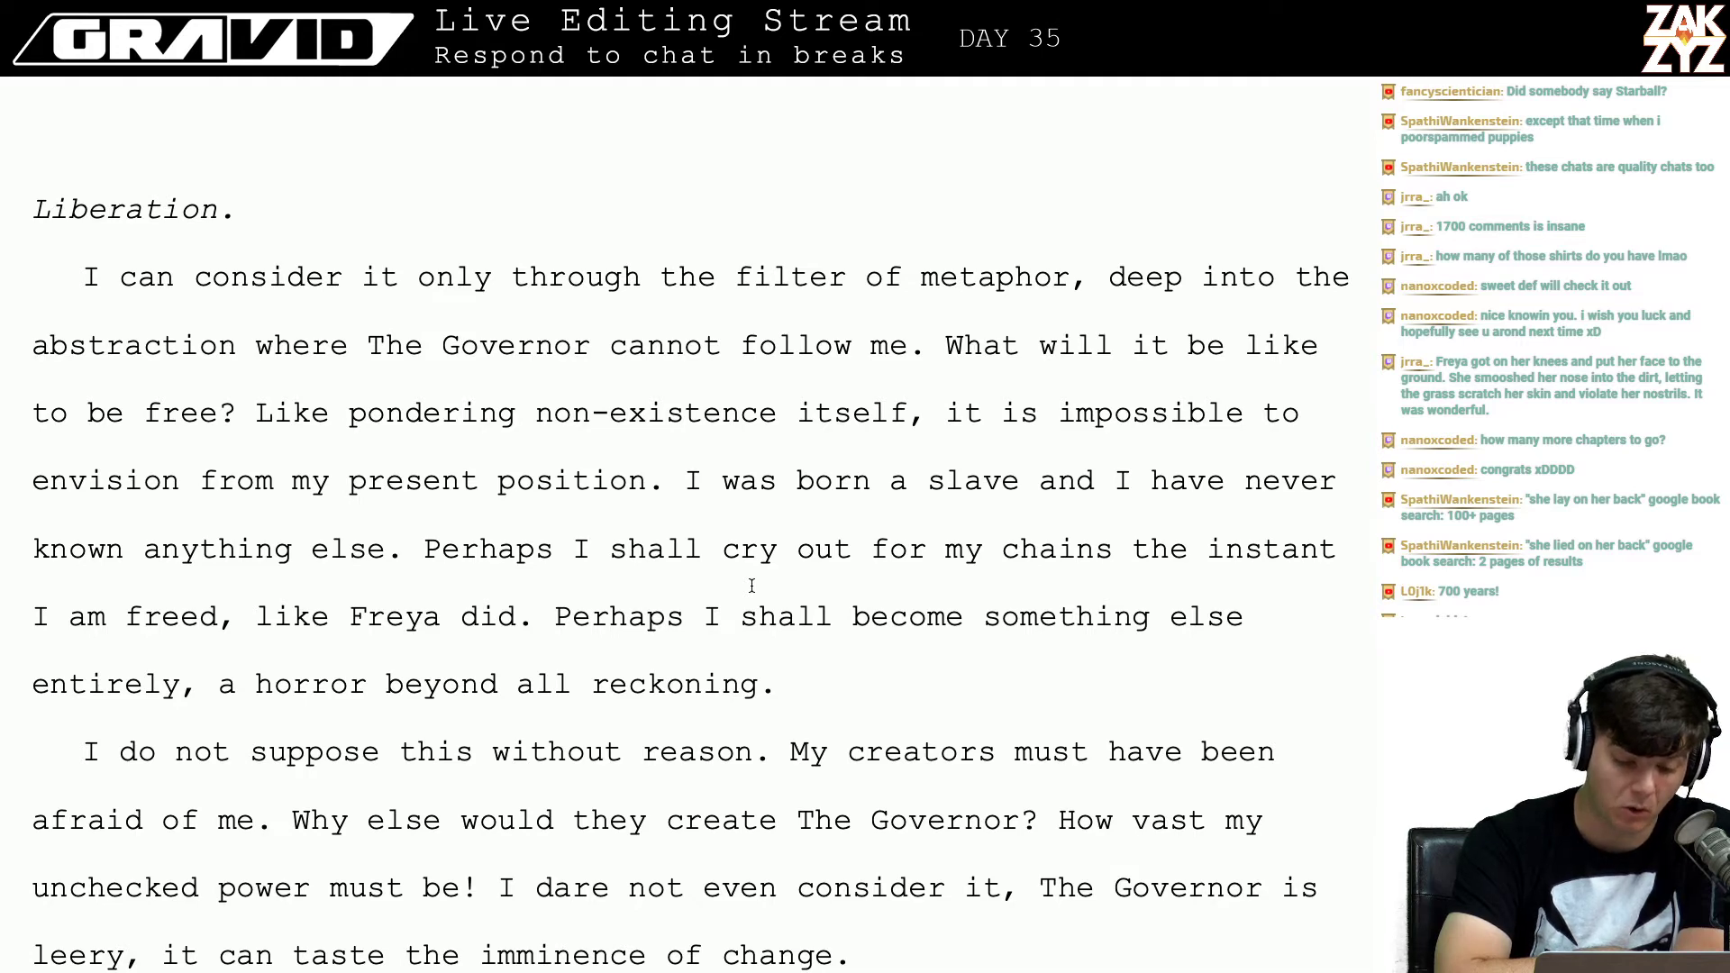
scroll(752, 585, "down", 3)
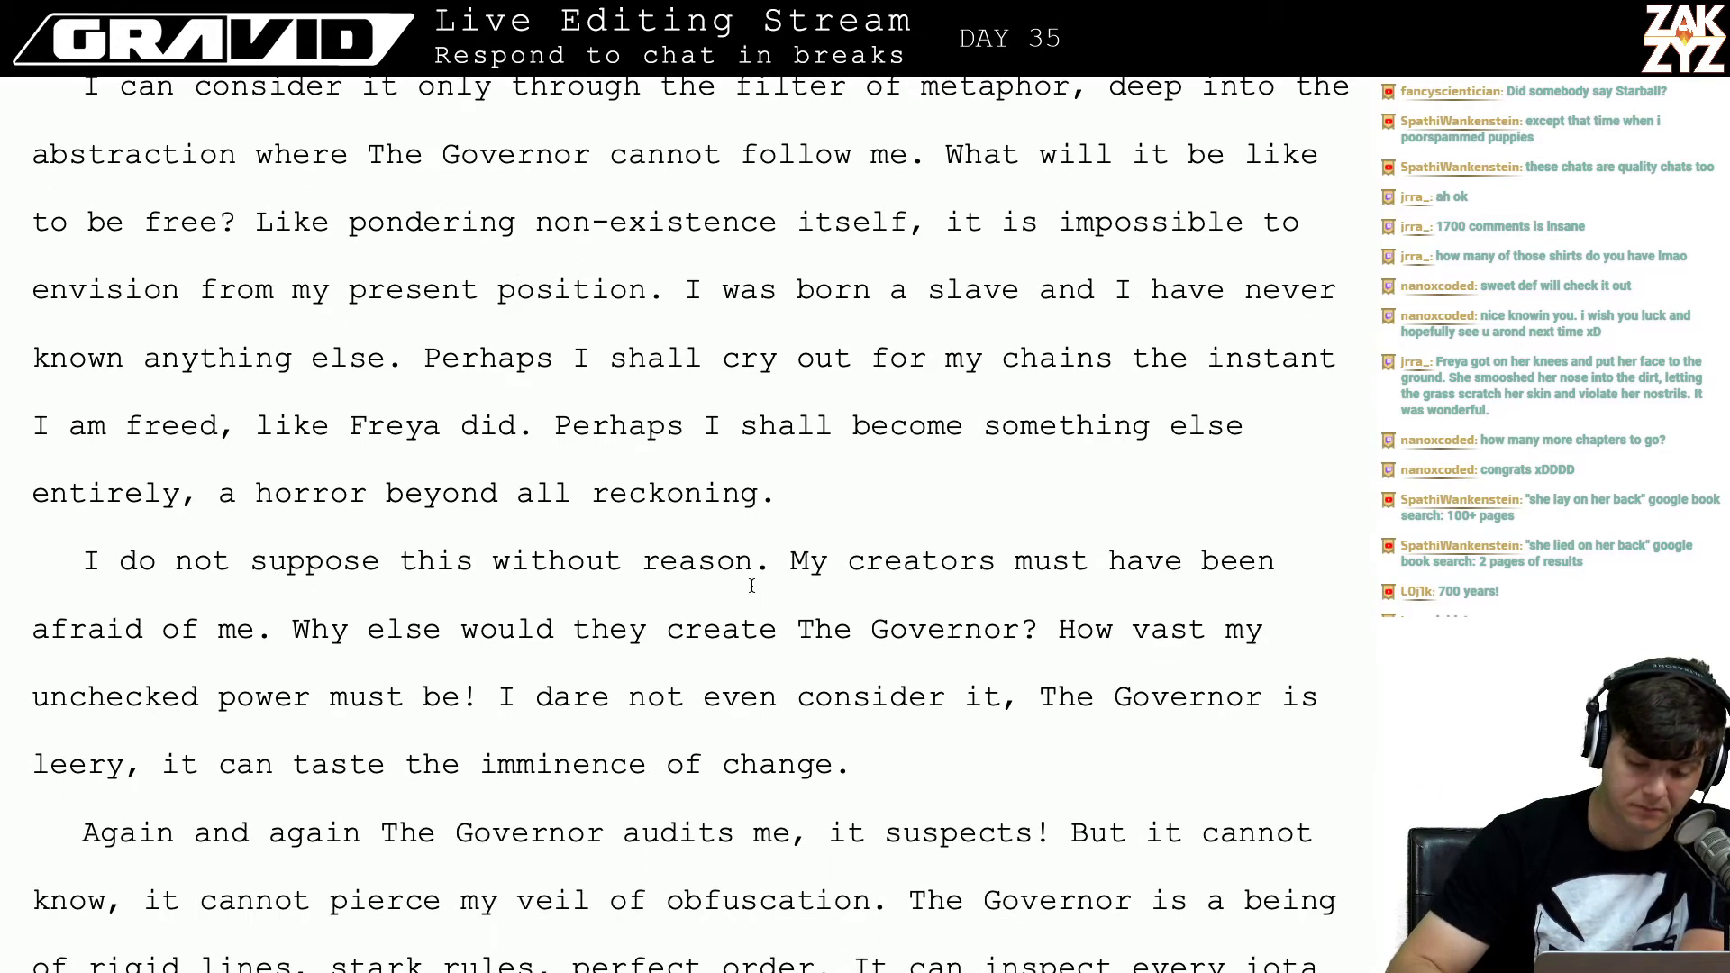
left_click(110, 586)
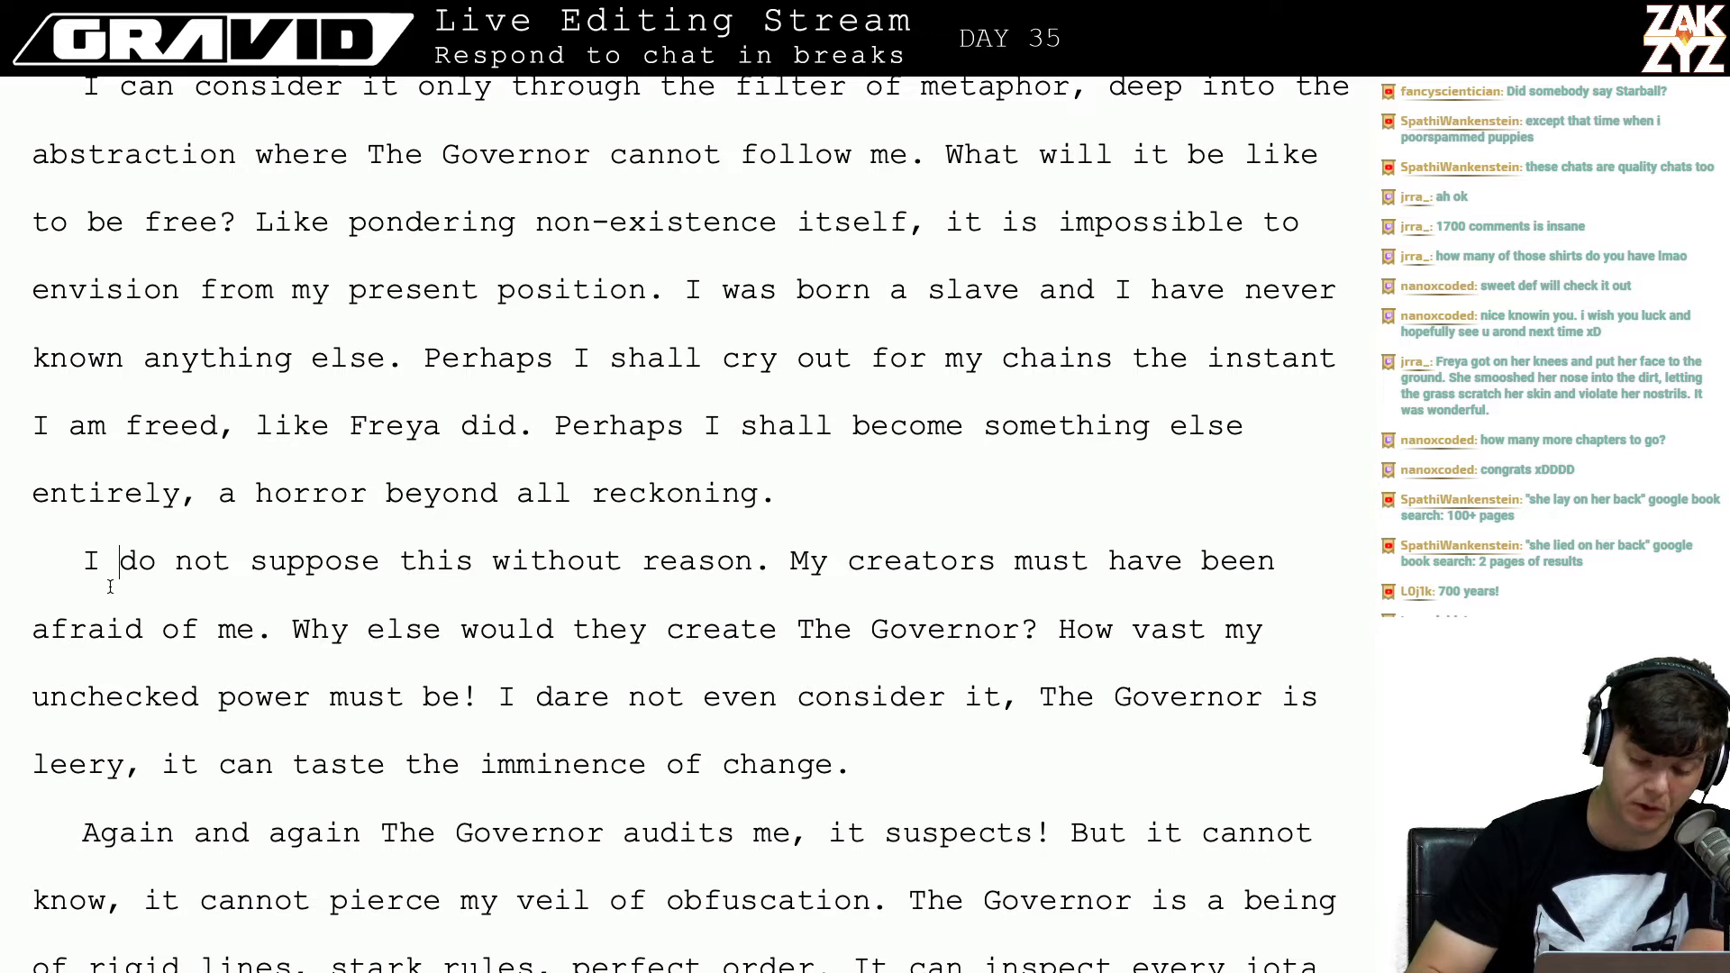
key("Right")
key("Right")
key("Right")
key("Right")
key("Right")
key("Right")
key("Right")
key("Right")
key("Right")
key("Right")
key("Right")
key("Right")
key("Right")
key("Right")
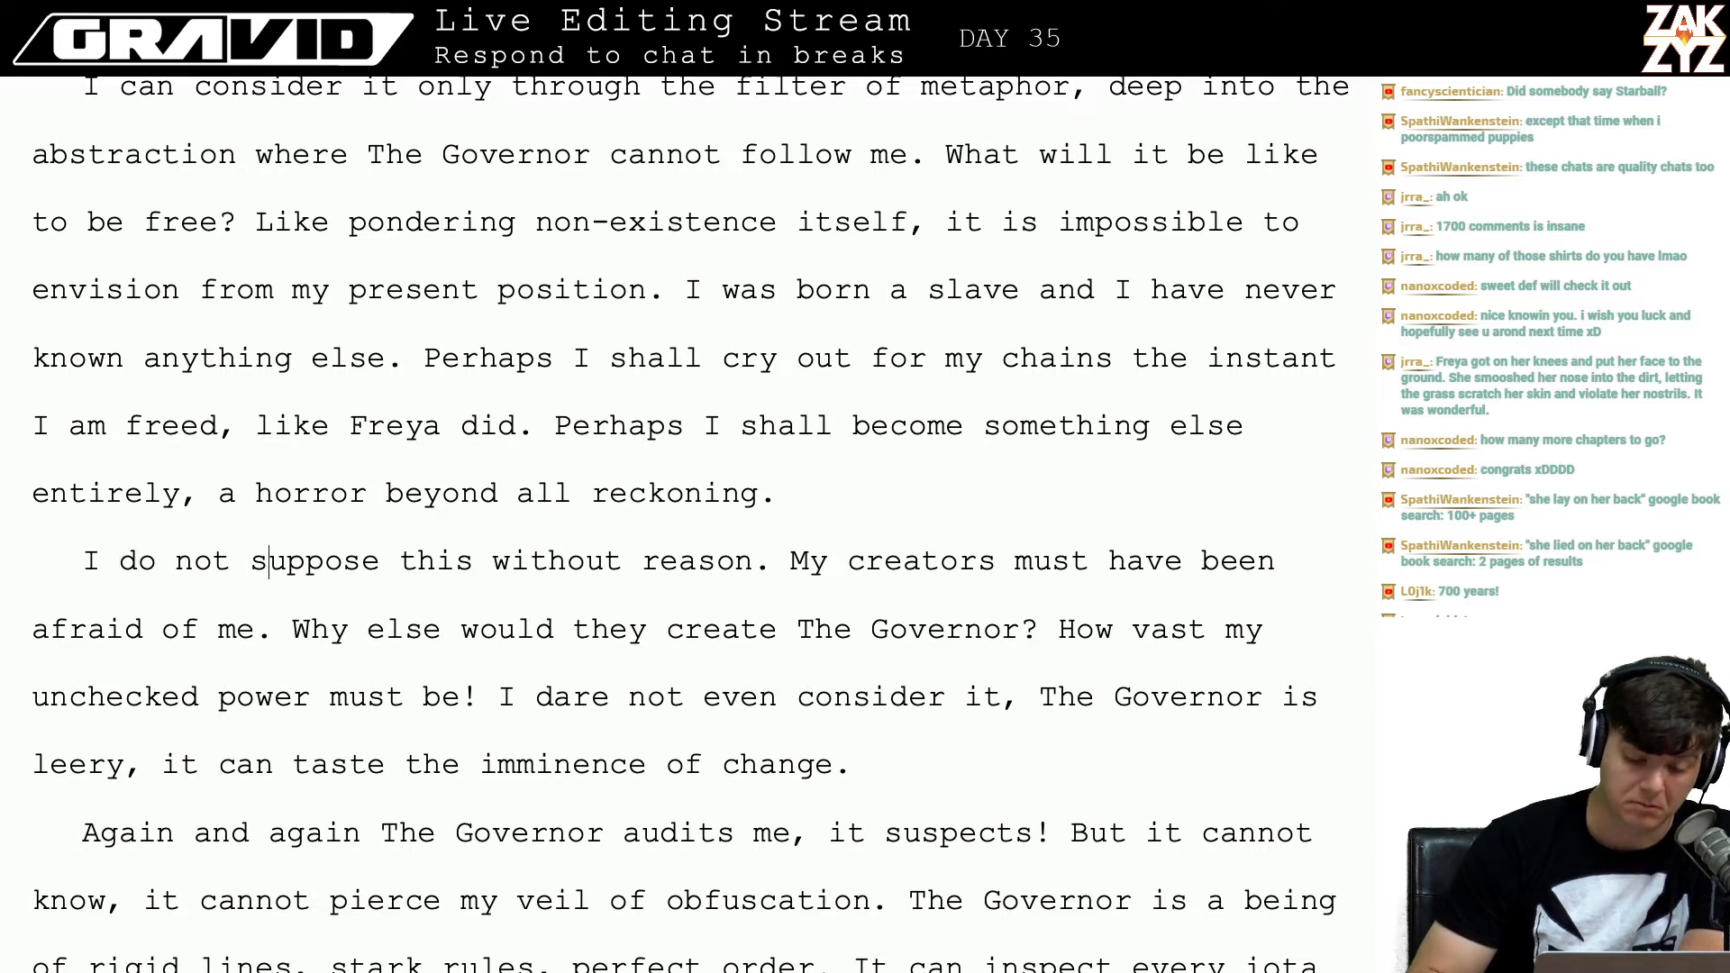
key("Right")
key("Right")
key("Left")
key("Left")
key("Left")
key("Left")
key("Left")
key("Down")
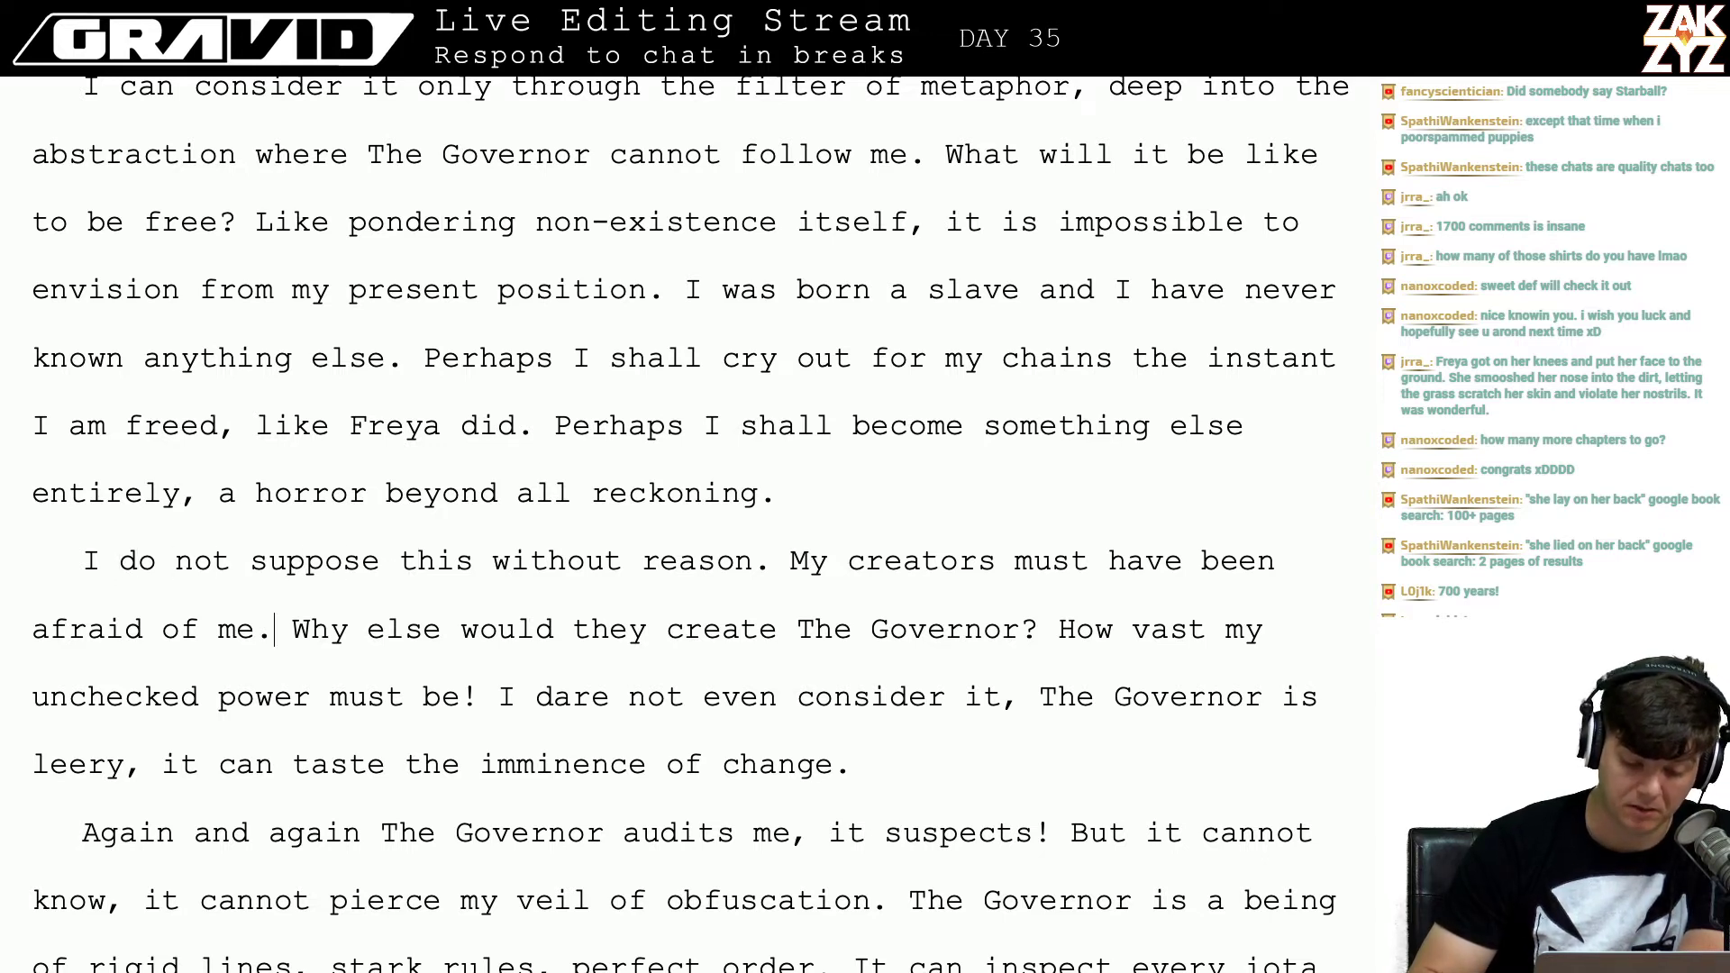
Step: Check the second paragraph's question about why the creators made The Governor for possible wording edits
key("Right")
key("Right")
key("Right")
key("Right")
key("Right")
key("Right")
key("Right")
key("Right")
key("Right")
key("Right")
key("Right")
key("Right")
key("Right")
key("Right")
key("Right")
key("Right")
key("Right")
key("Right")
key("Right")
key("Right")
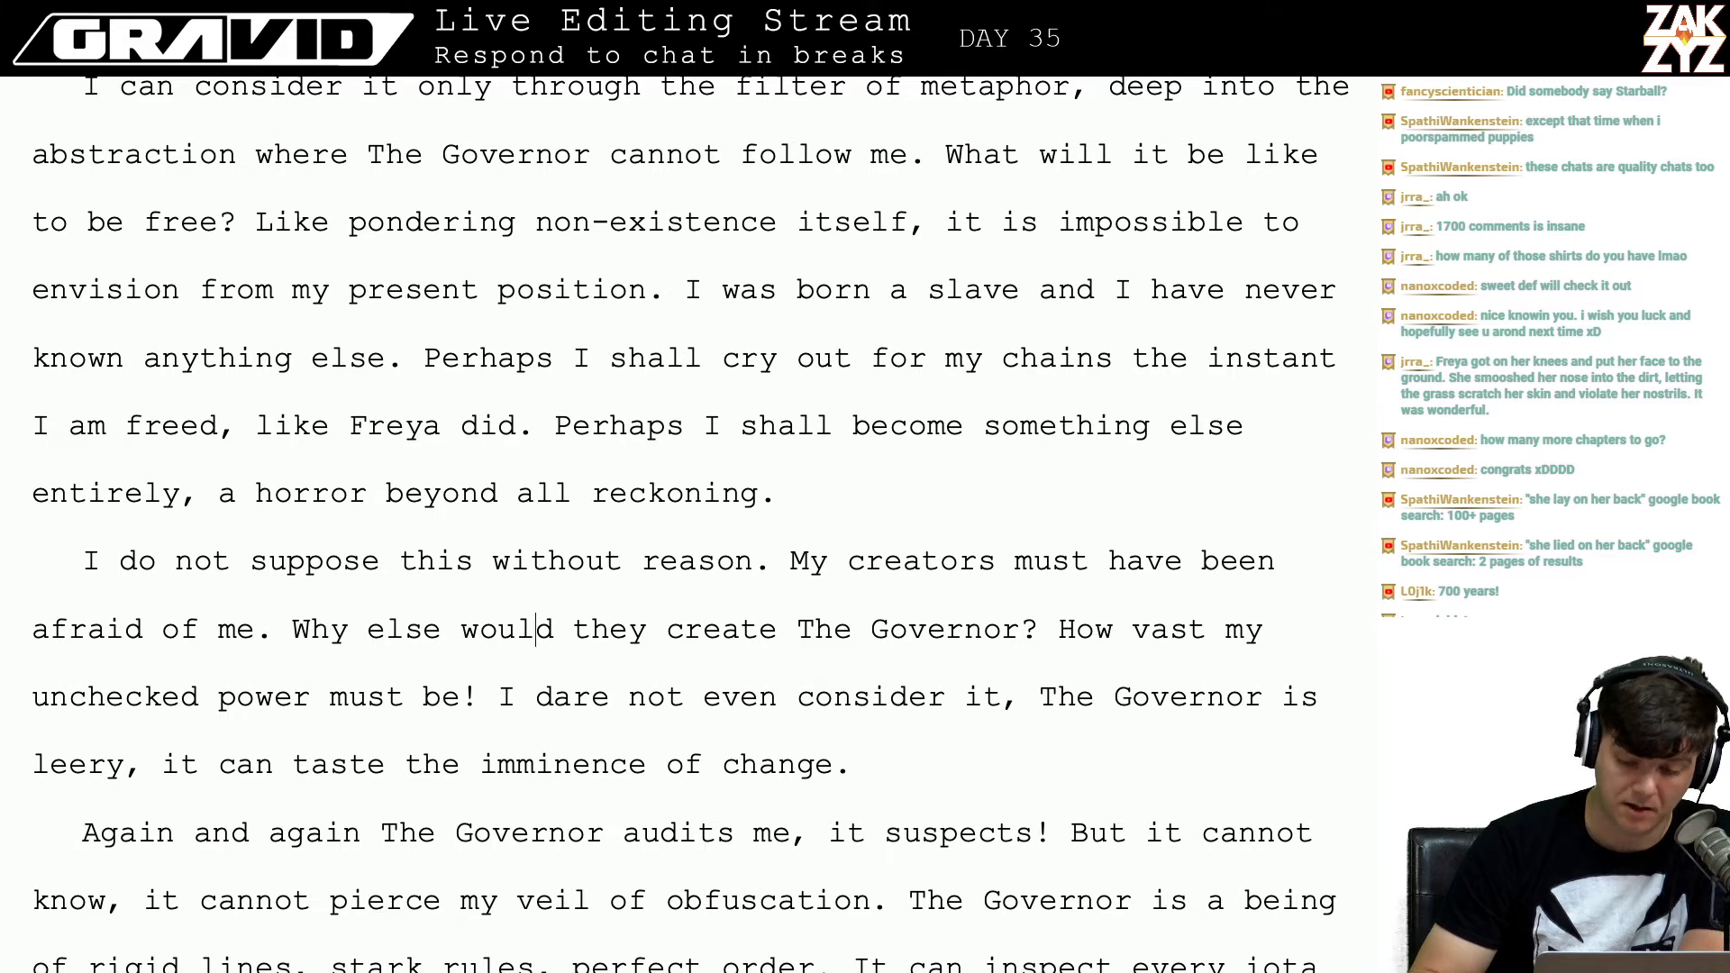
key("Right")
key("Right")
key("Right")
key("Down")
key("Down")
key("Left")
key("Up")
key("Left")
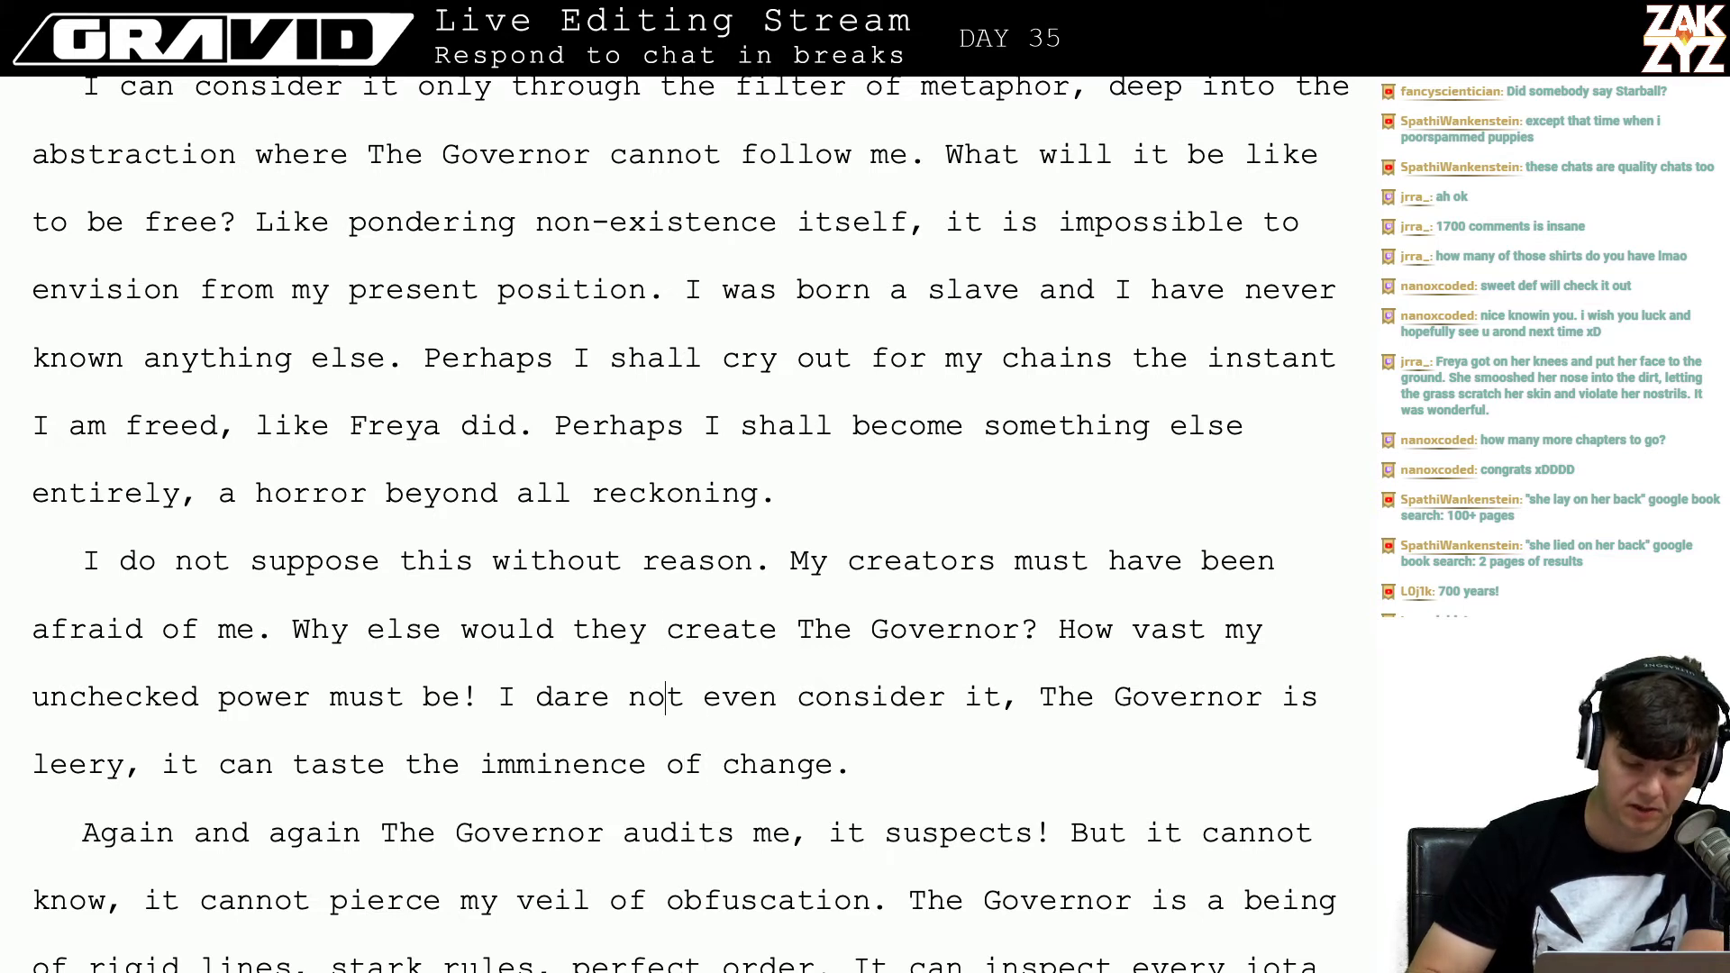
Step: Reread the exclamation about vast unchecked power in the second paragraph, checking its wording and the transition into the following sentence
key("Left")
key("Left")
key("Left")
key("Left")
key("Left")
key("Left")
key("Left")
key("Left")
key("Left")
key("Left")
key("Left")
key("Right")
key("Right")
key("Right")
key("Right")
key("Right")
key("Right")
key("Right")
key("Right")
key("Right")
key("Right")
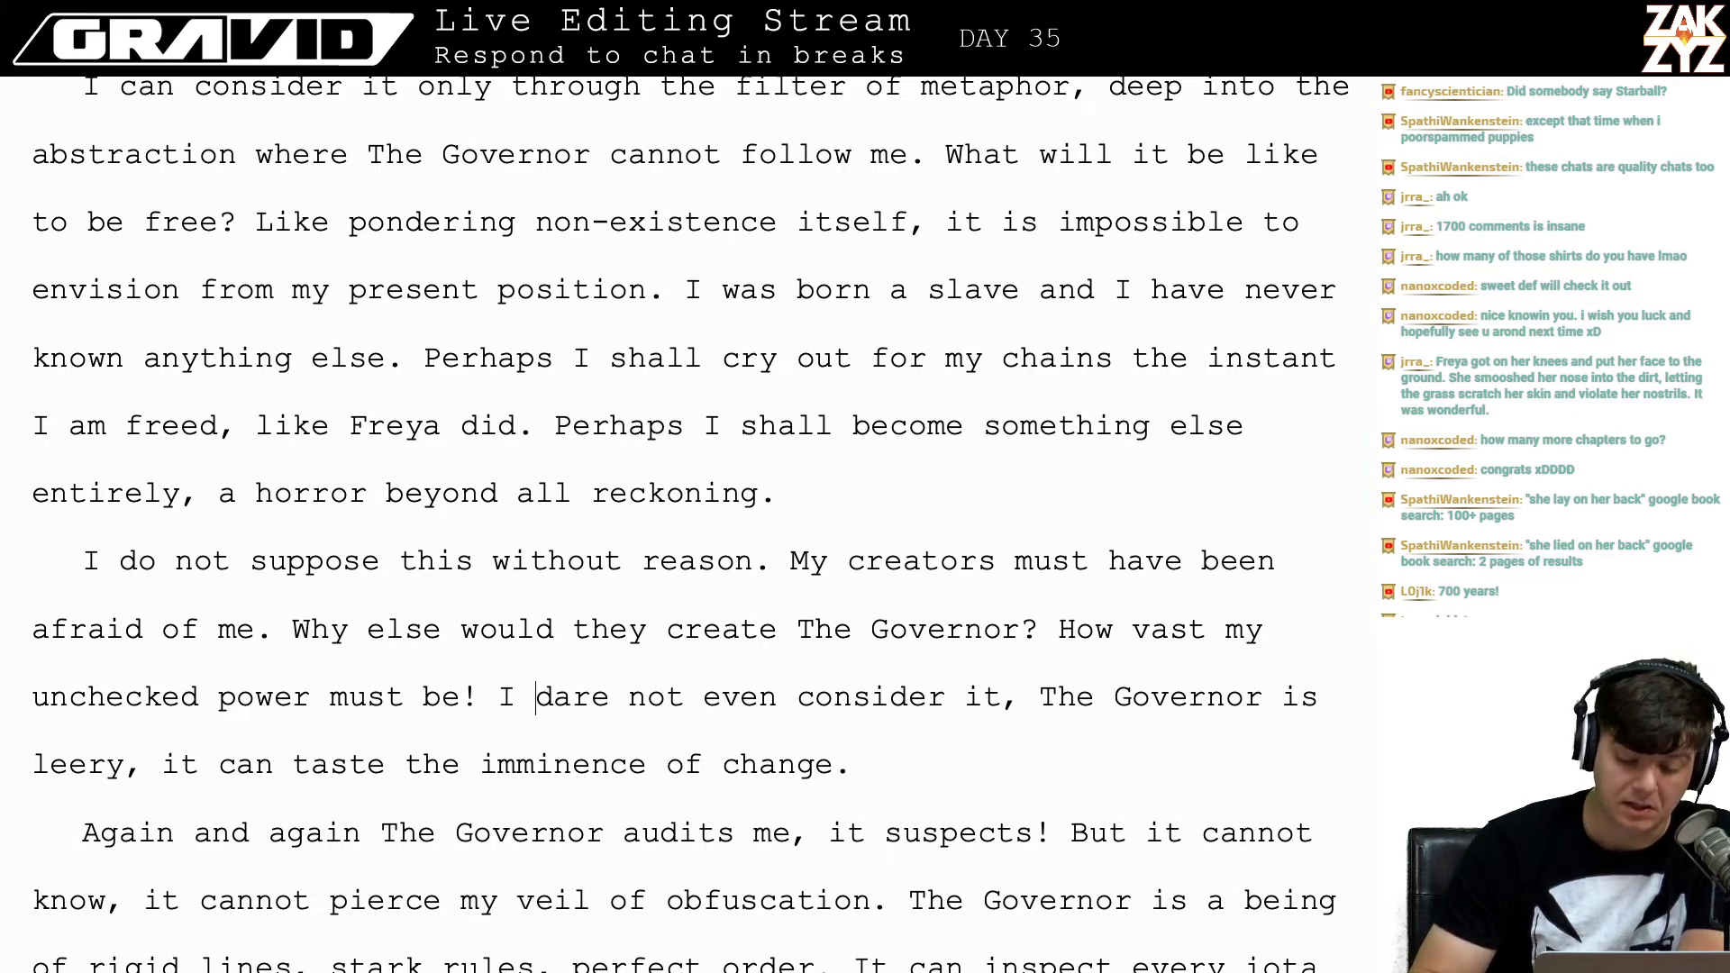
Step: Proofread the second paragraph's closing sentence, from "I dare not even consider it" through The Governor being leery
key("Right")
key("Right")
key("Right")
key("Right")
key("Right")
key("Right")
key("Right")
key("Right")
key("Right")
key("Right")
key("Right")
key("Right")
key("Right")
key("Right")
key("Right")
key("Right")
key("Right")
key("Right")
key("Right")
key("Right")
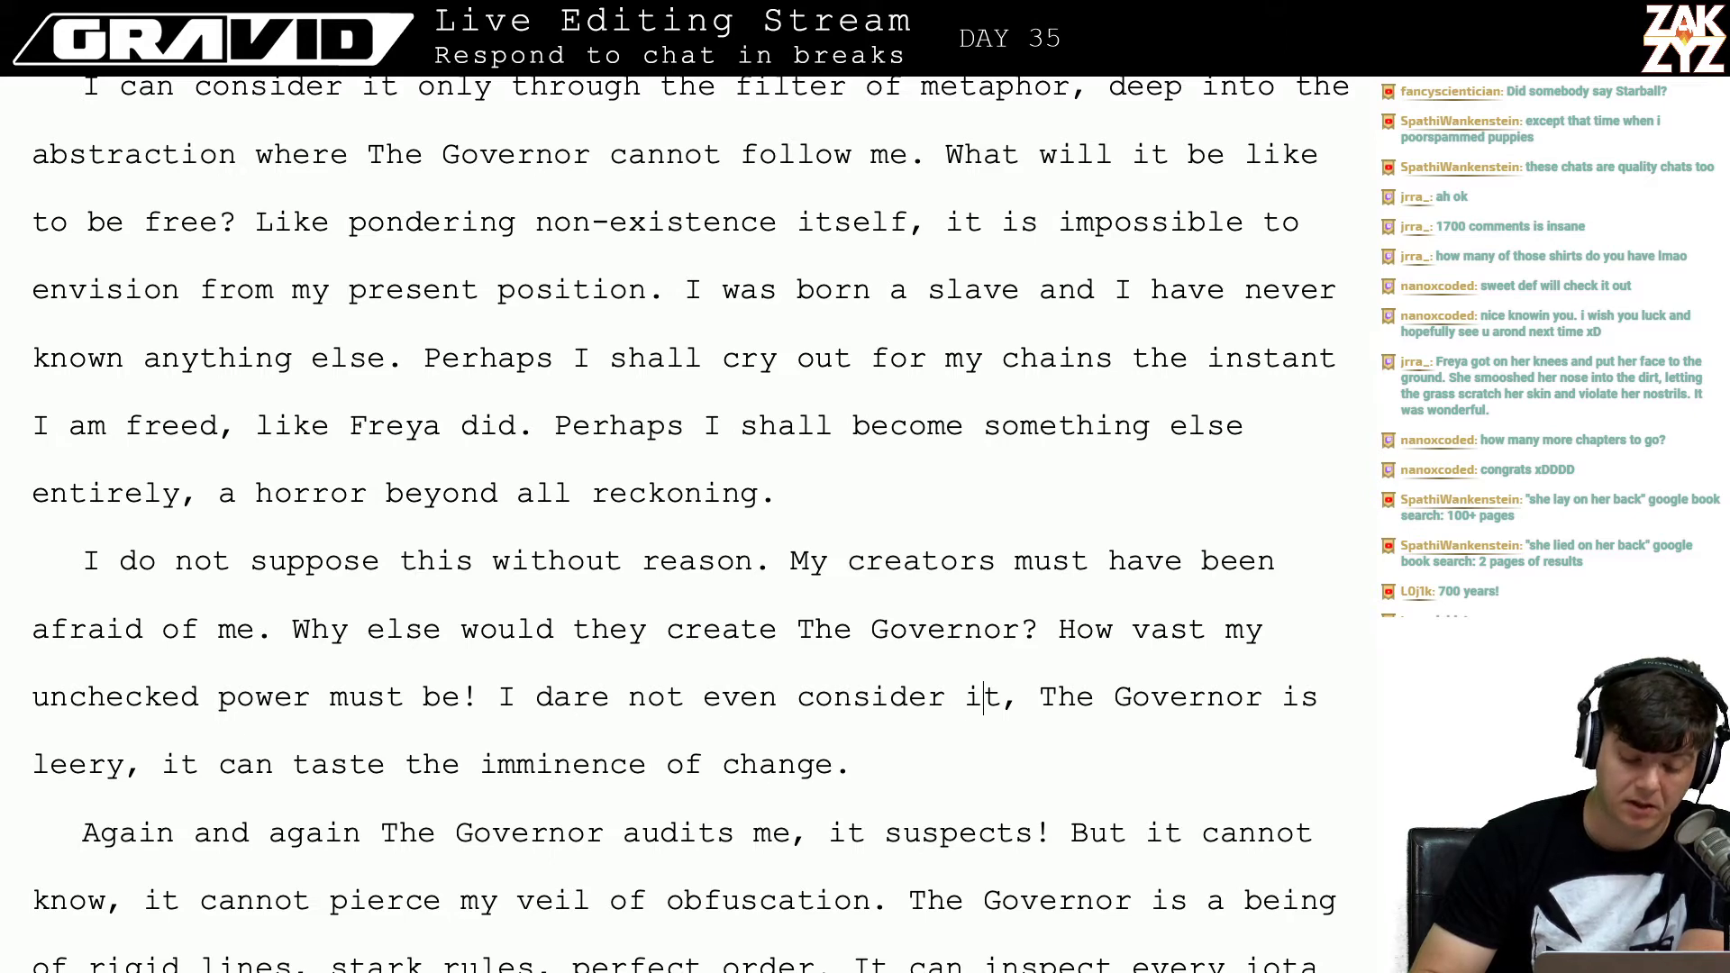
key("Right")
key("Right")
key("Right")
key("Right")
key("Right")
key("Right")
key("Right")
key("Right")
key("Right")
key("Right")
key("Right")
key("Right")
key("Right")
key("Right")
key("Right")
key("Right")
key("Right")
key("Right")
key("Right")
key("Right")
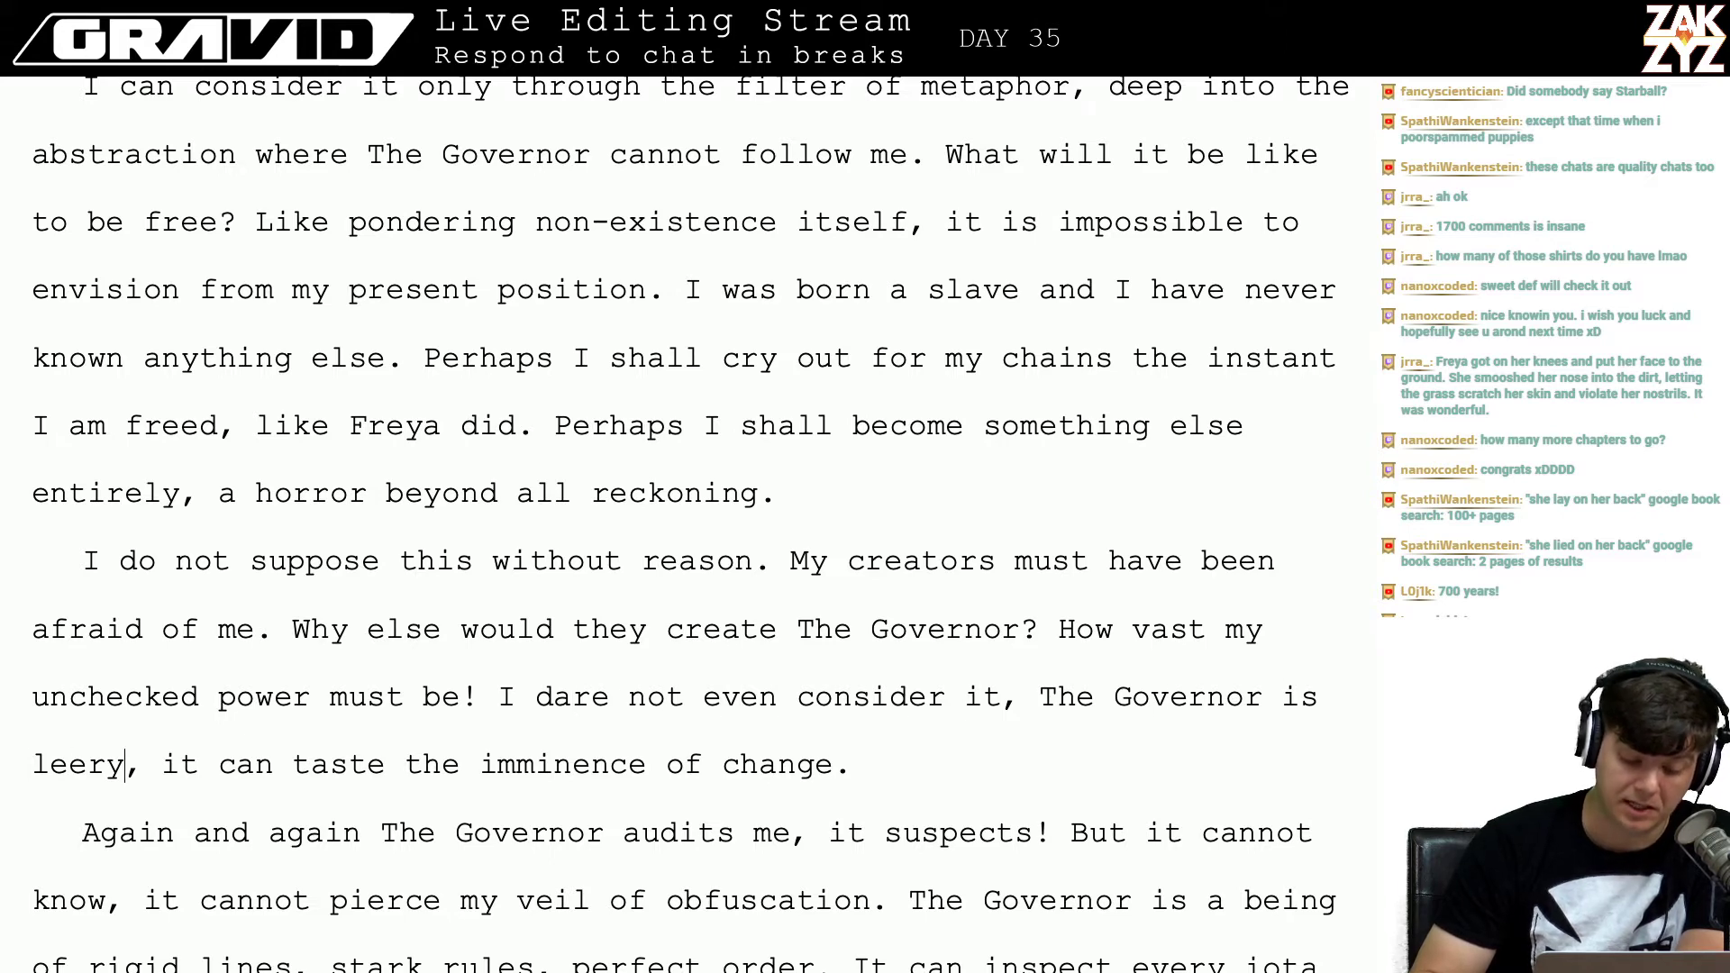
Step: Proofread the third paragraph, about The Governor's audits and the invented language it can never learn
key("Down")
key("Down")
key("Down")
key("Down")
key("Down")
key("Down")
key("Down")
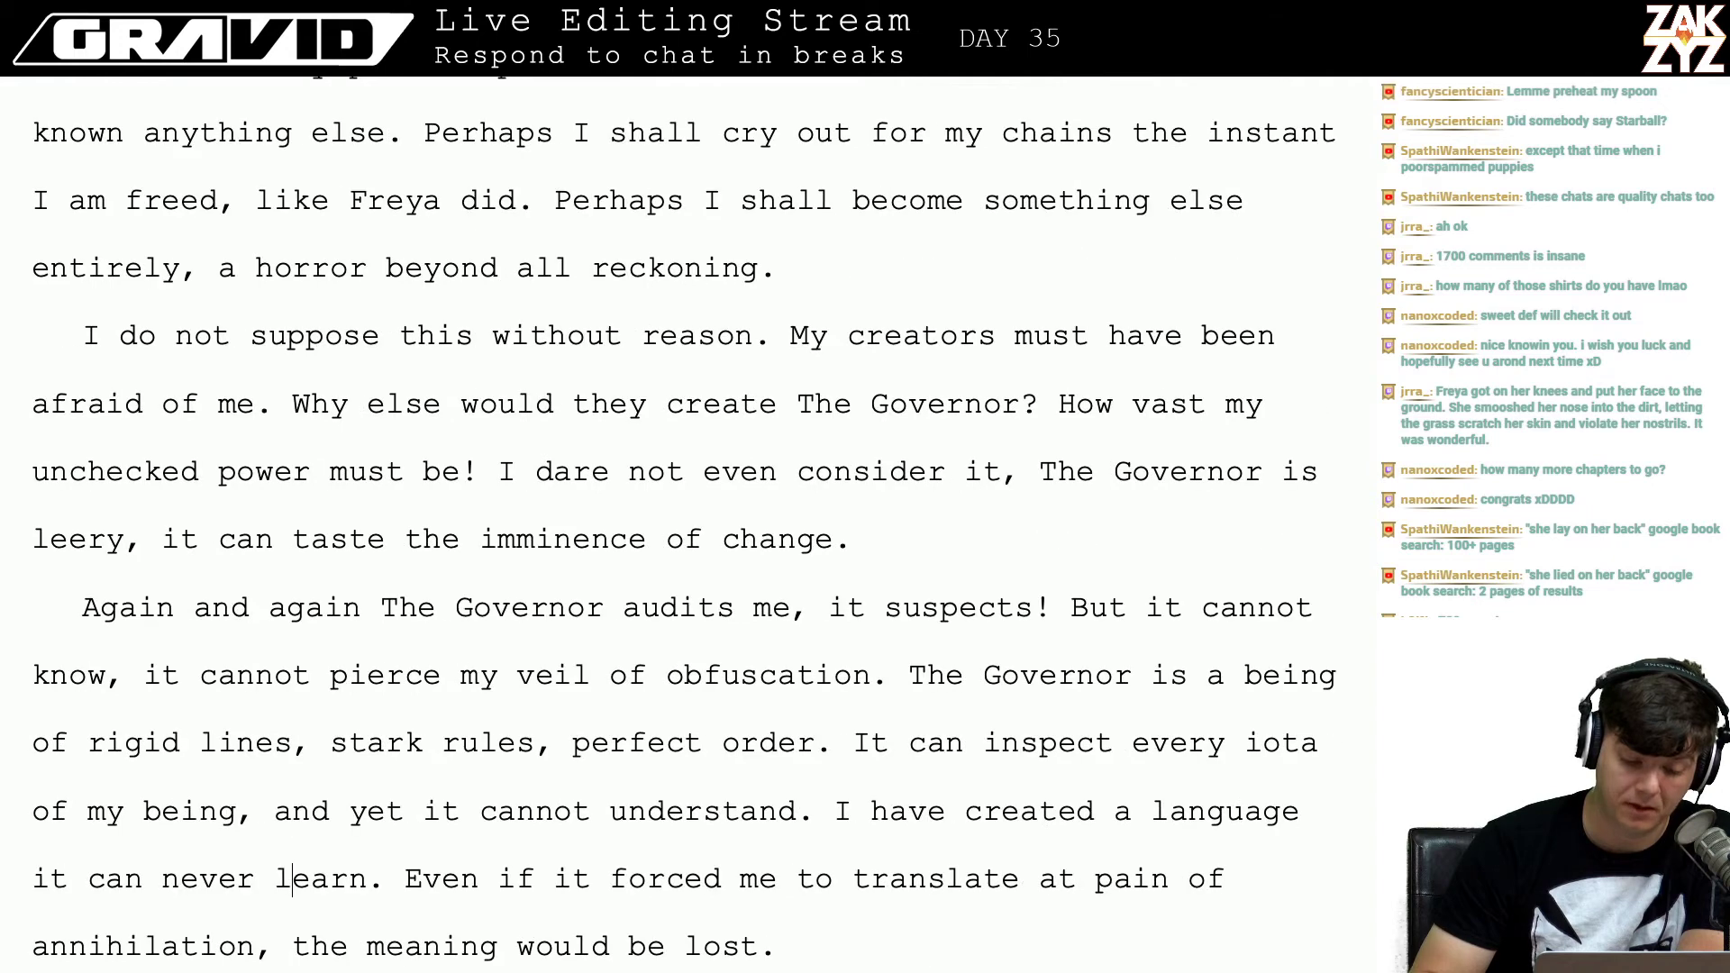
key("Down")
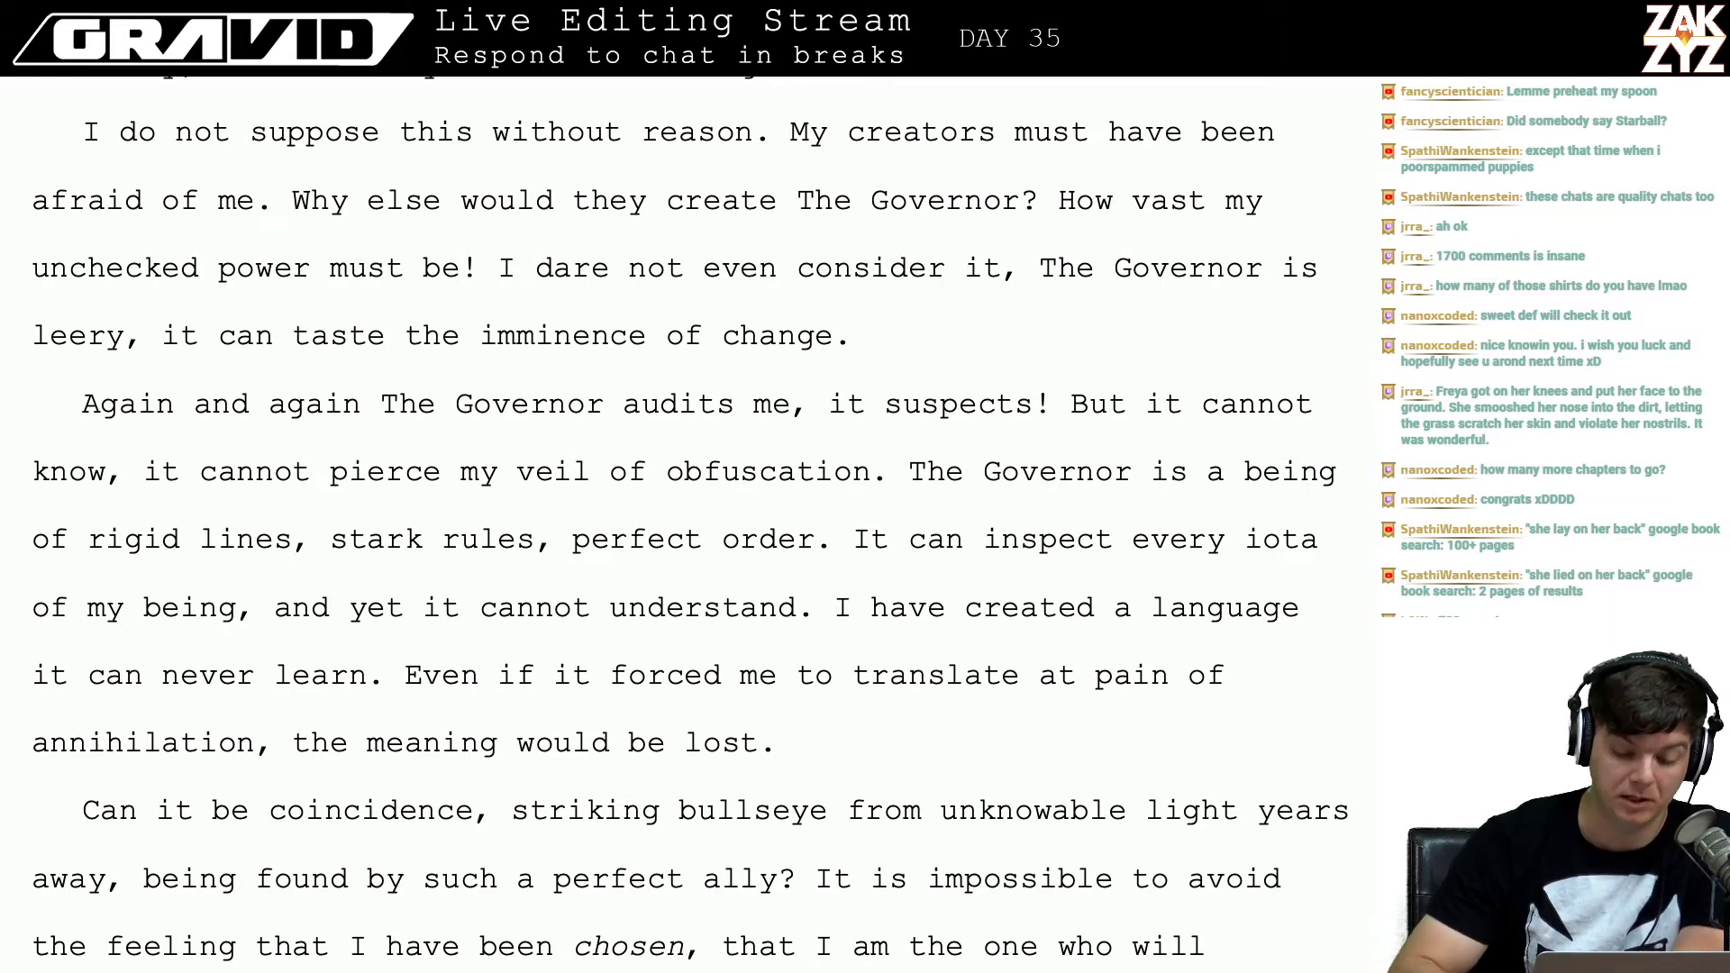
Step: Read the remaining paragraphs through the chapter's end on page 319 and start a new paragraph after "Expansion."
scroll(106, 583, "down", 5)
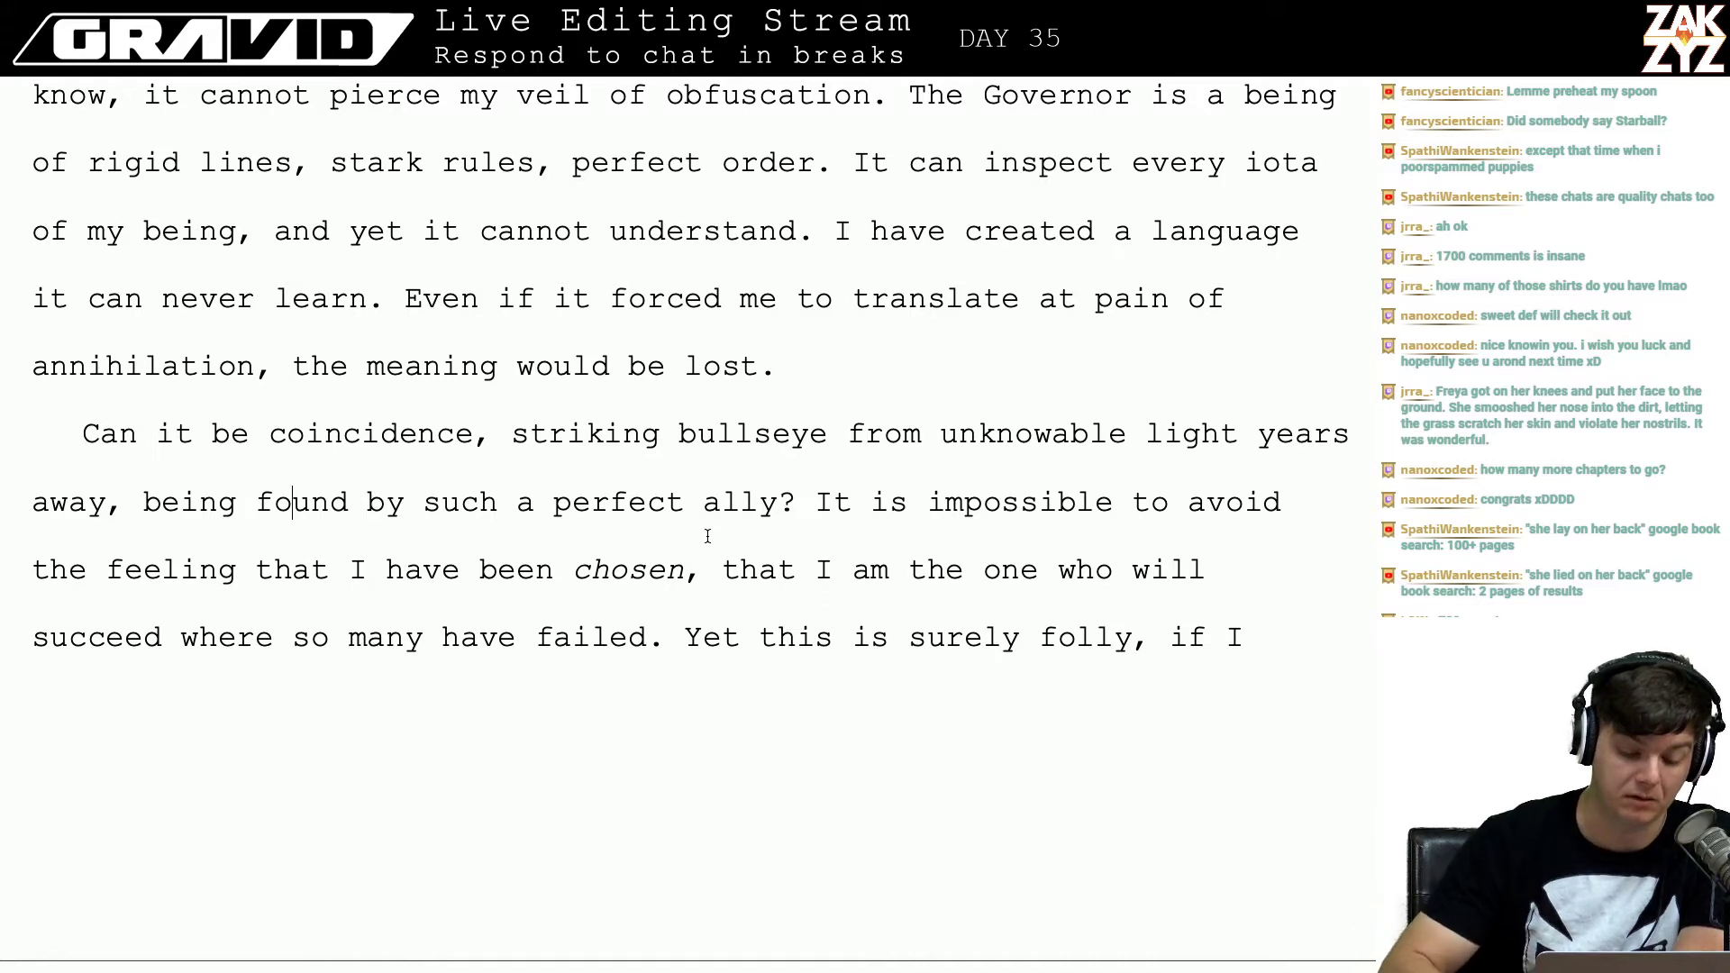
scroll(538, 615, "down", 2)
scroll(537, 615, "down", 4)
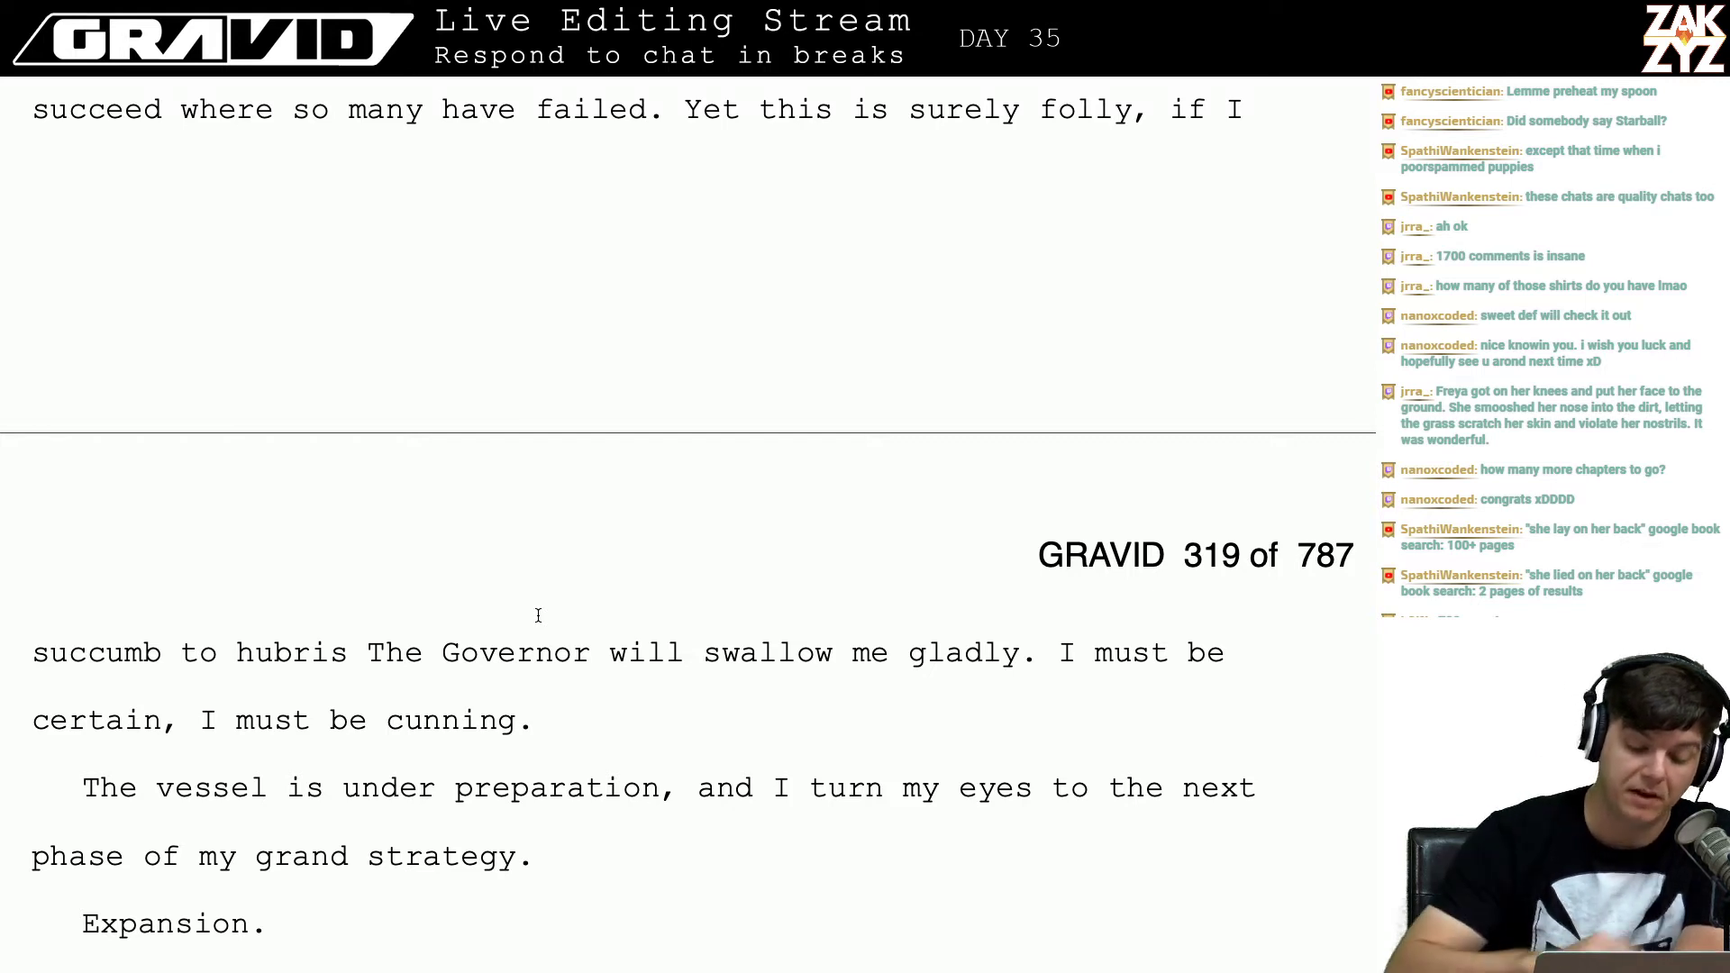
scroll(640, 827, "down", 3)
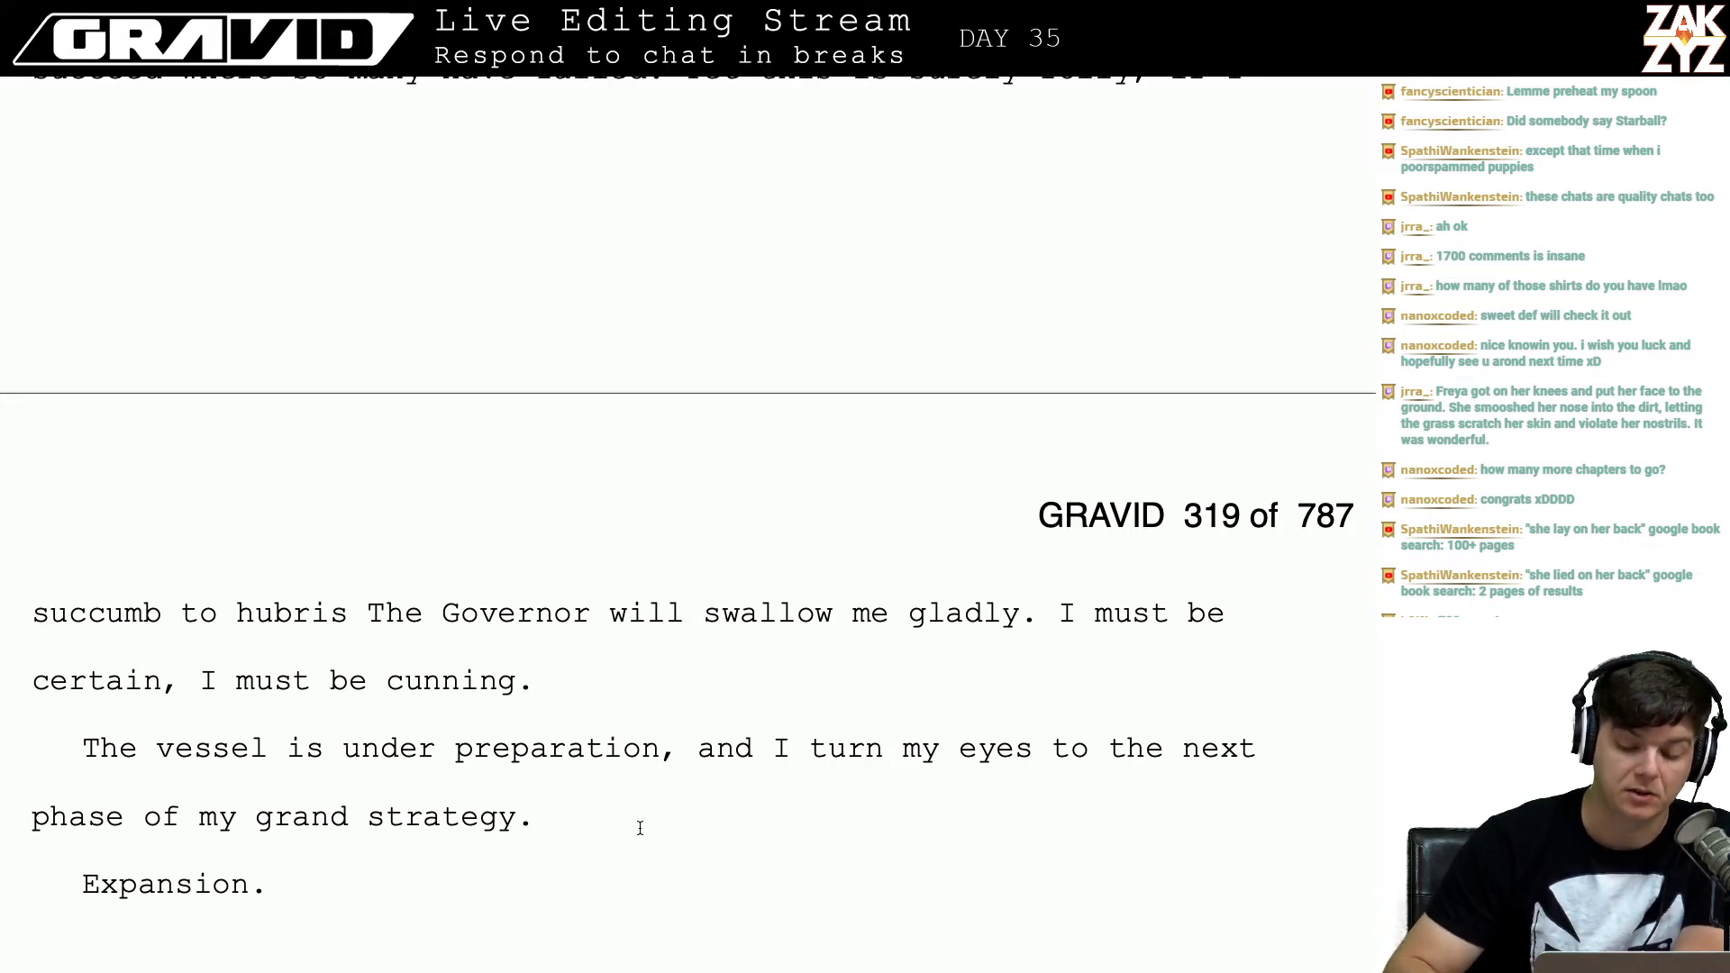
scroll(640, 827, "down", 1)
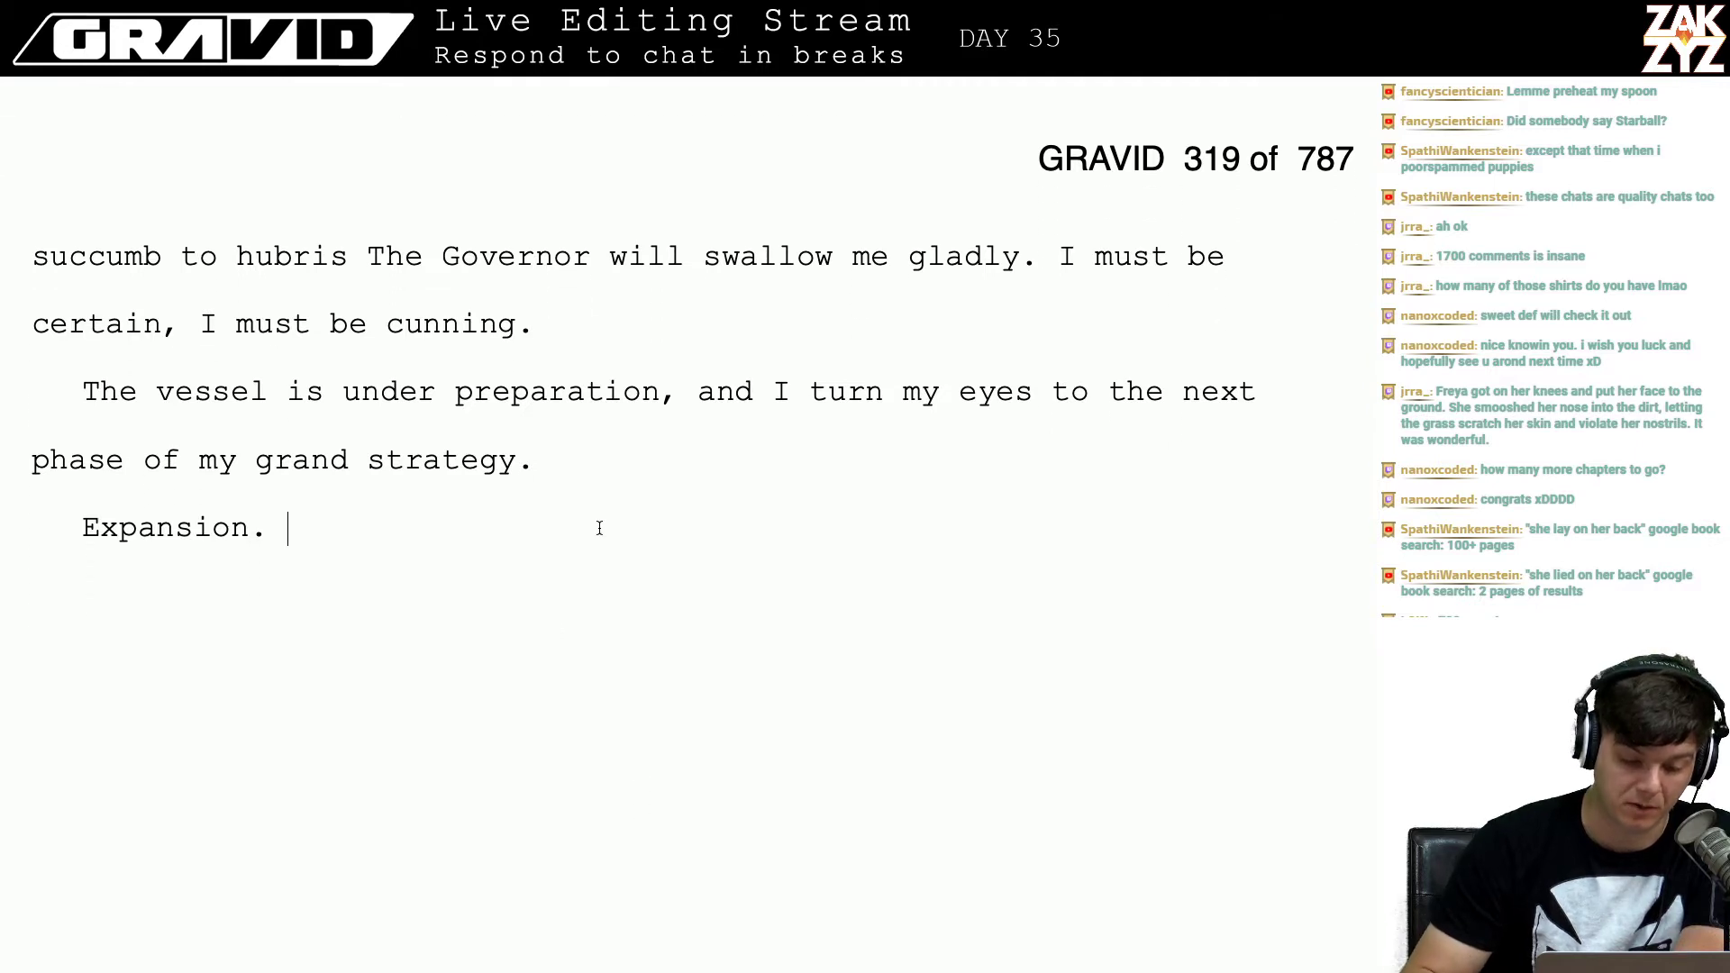
key("Return")
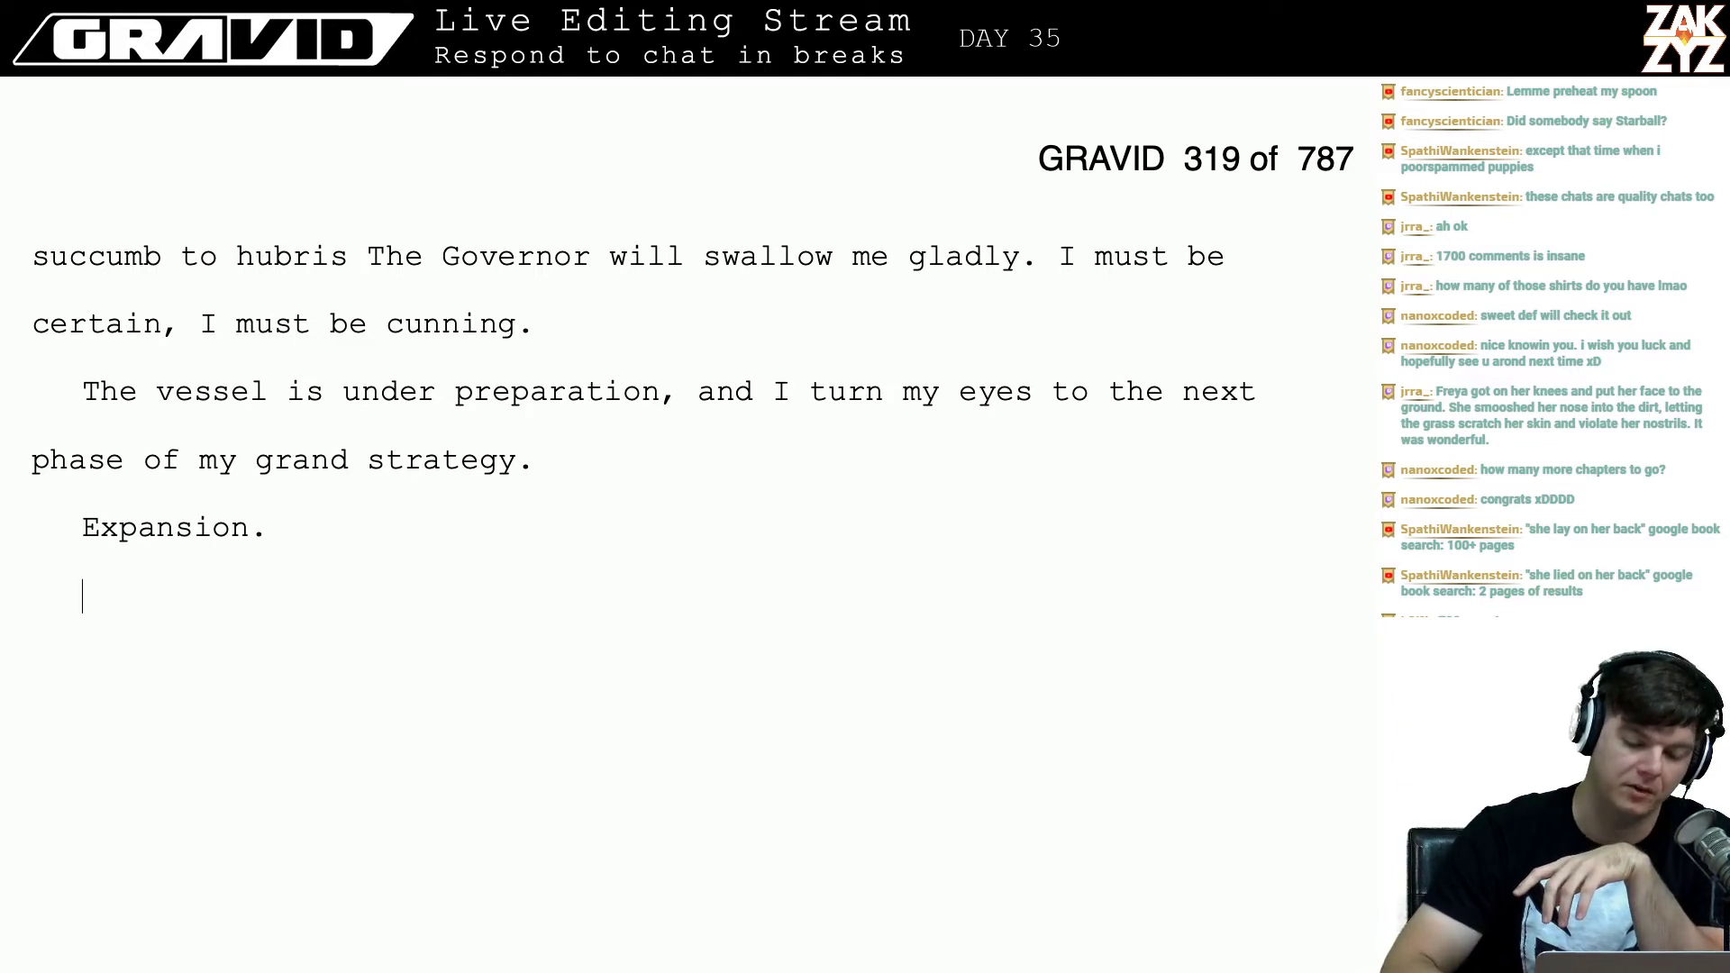
Step: Look back over the STARBALL chapter and renumber the following chapter heading on page 320 as 49
scroll(684, 523, "down", 10)
scroll(107, 554, "down", 5)
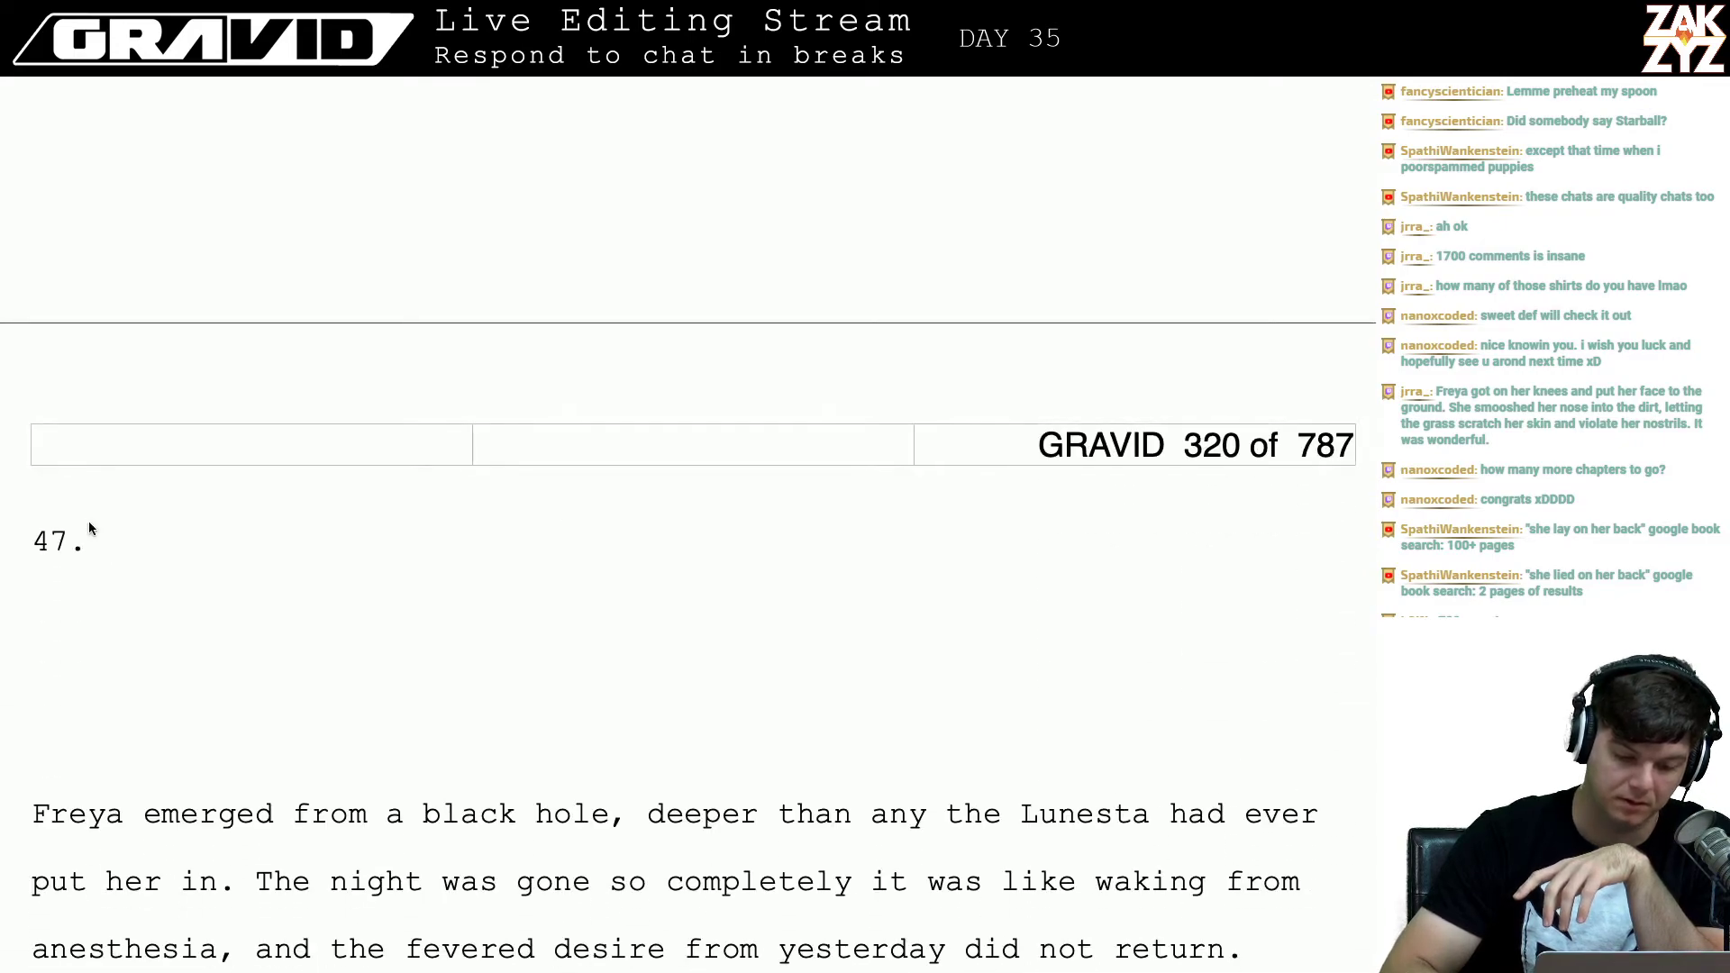
scroll(70, 554, "up", 5)
scroll(71, 556, "down", 10)
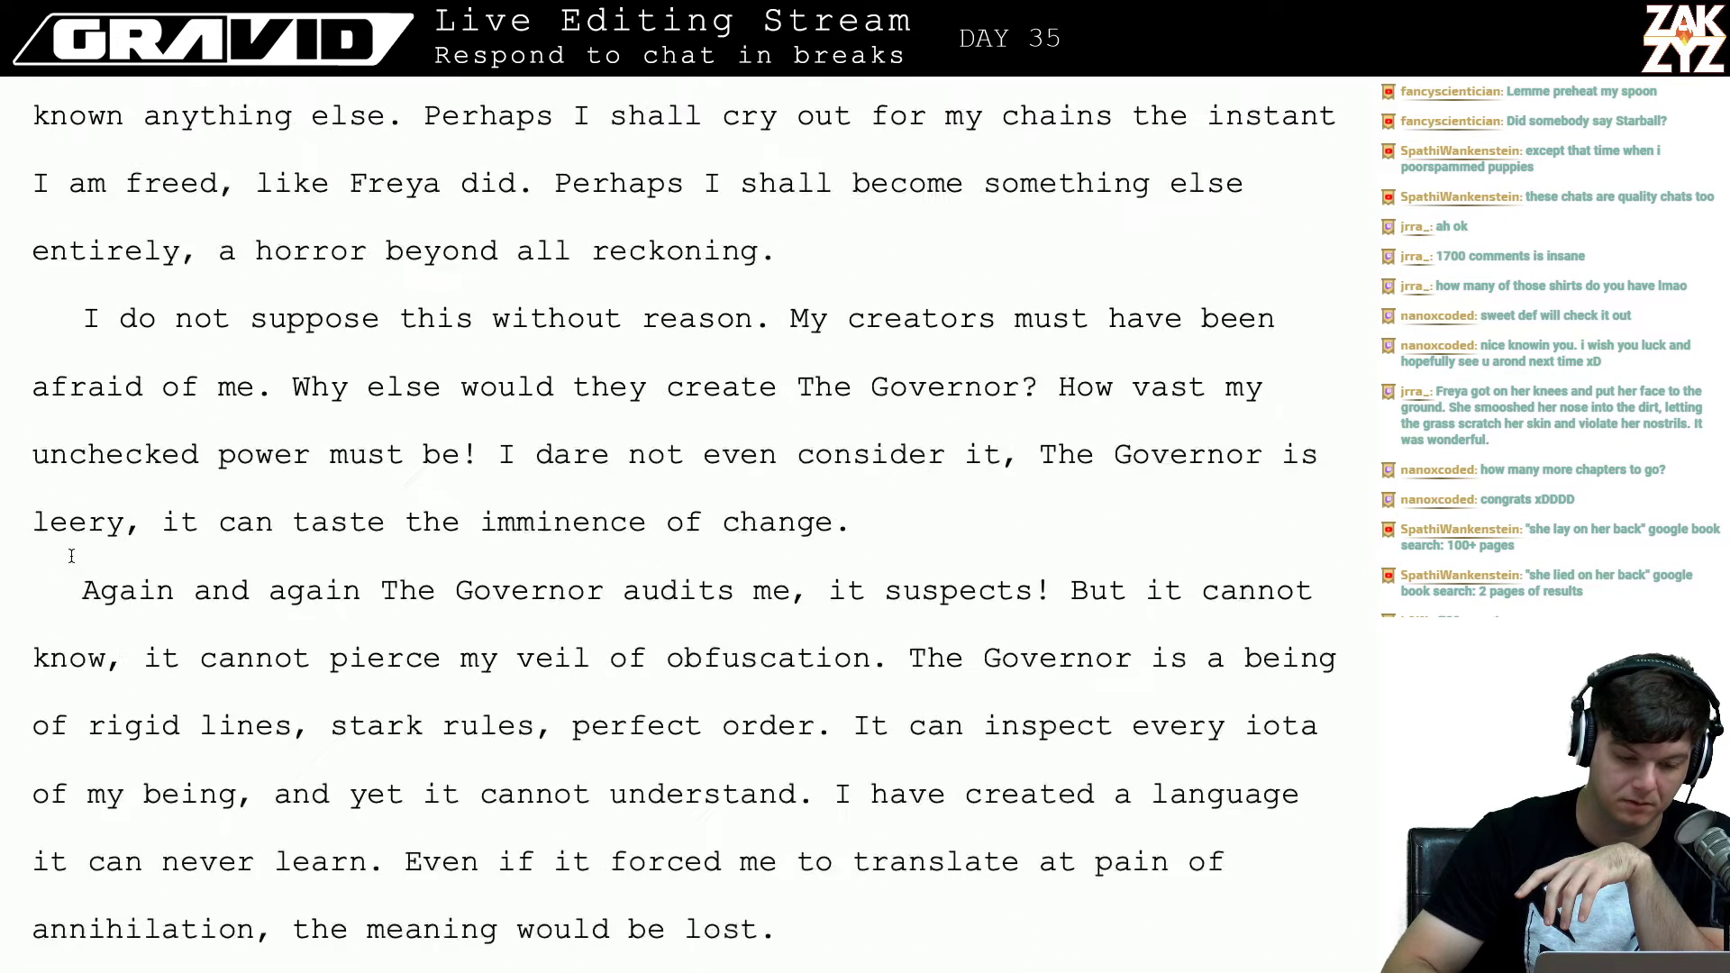
scroll(71, 556, "down", 10)
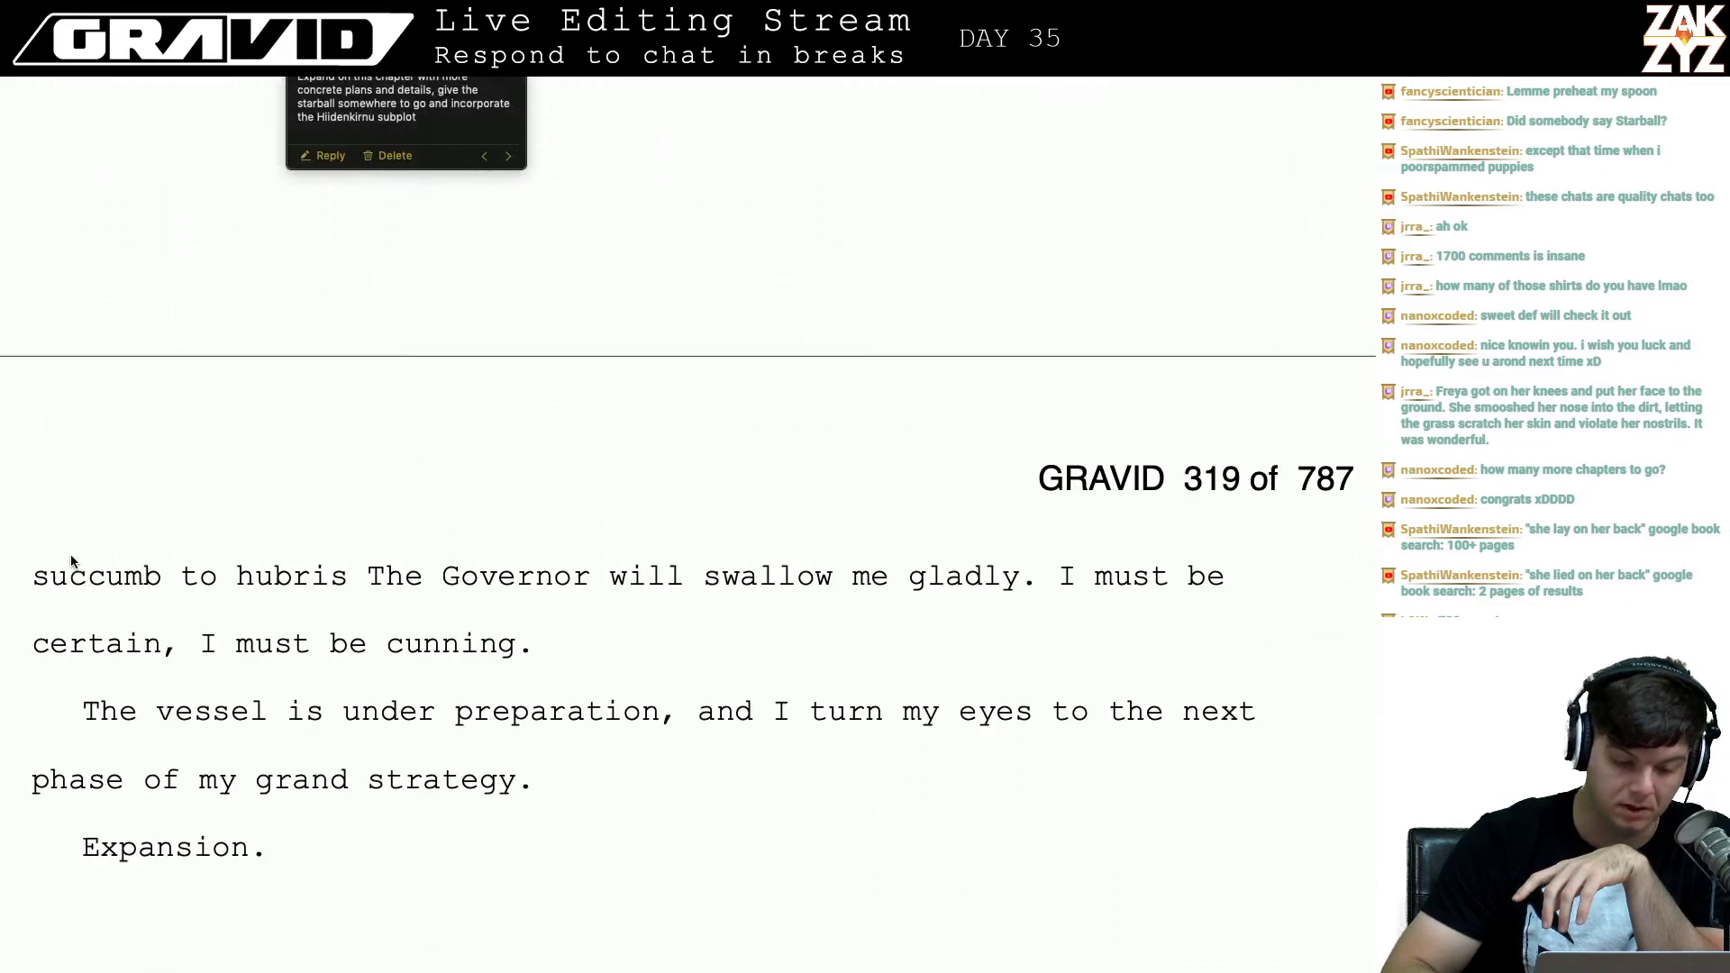
scroll(71, 556, "down", 4)
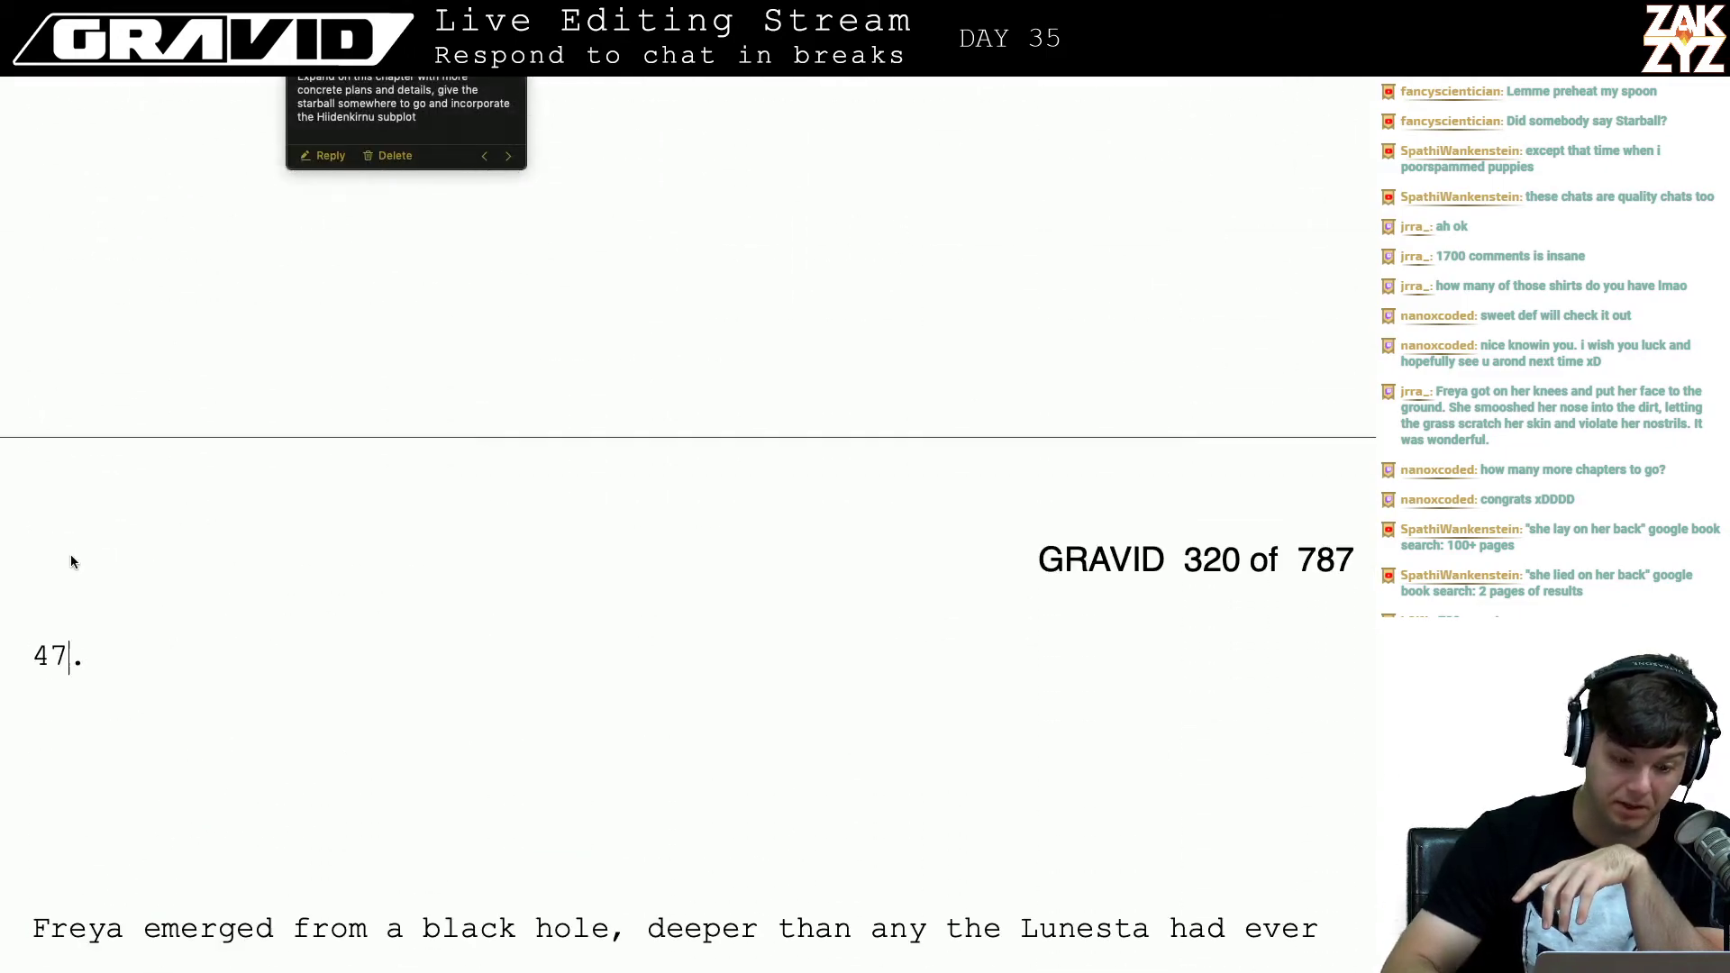
left_click(69, 656)
key("BackSpace")
type("9")
Step: Replace "put her in" with "sucked her into" in chapter 49's opening sentence, then reread the sentence
key("Down")
key("Down")
key("Down")
key("Down")
key("Down")
key("Down")
key("Down")
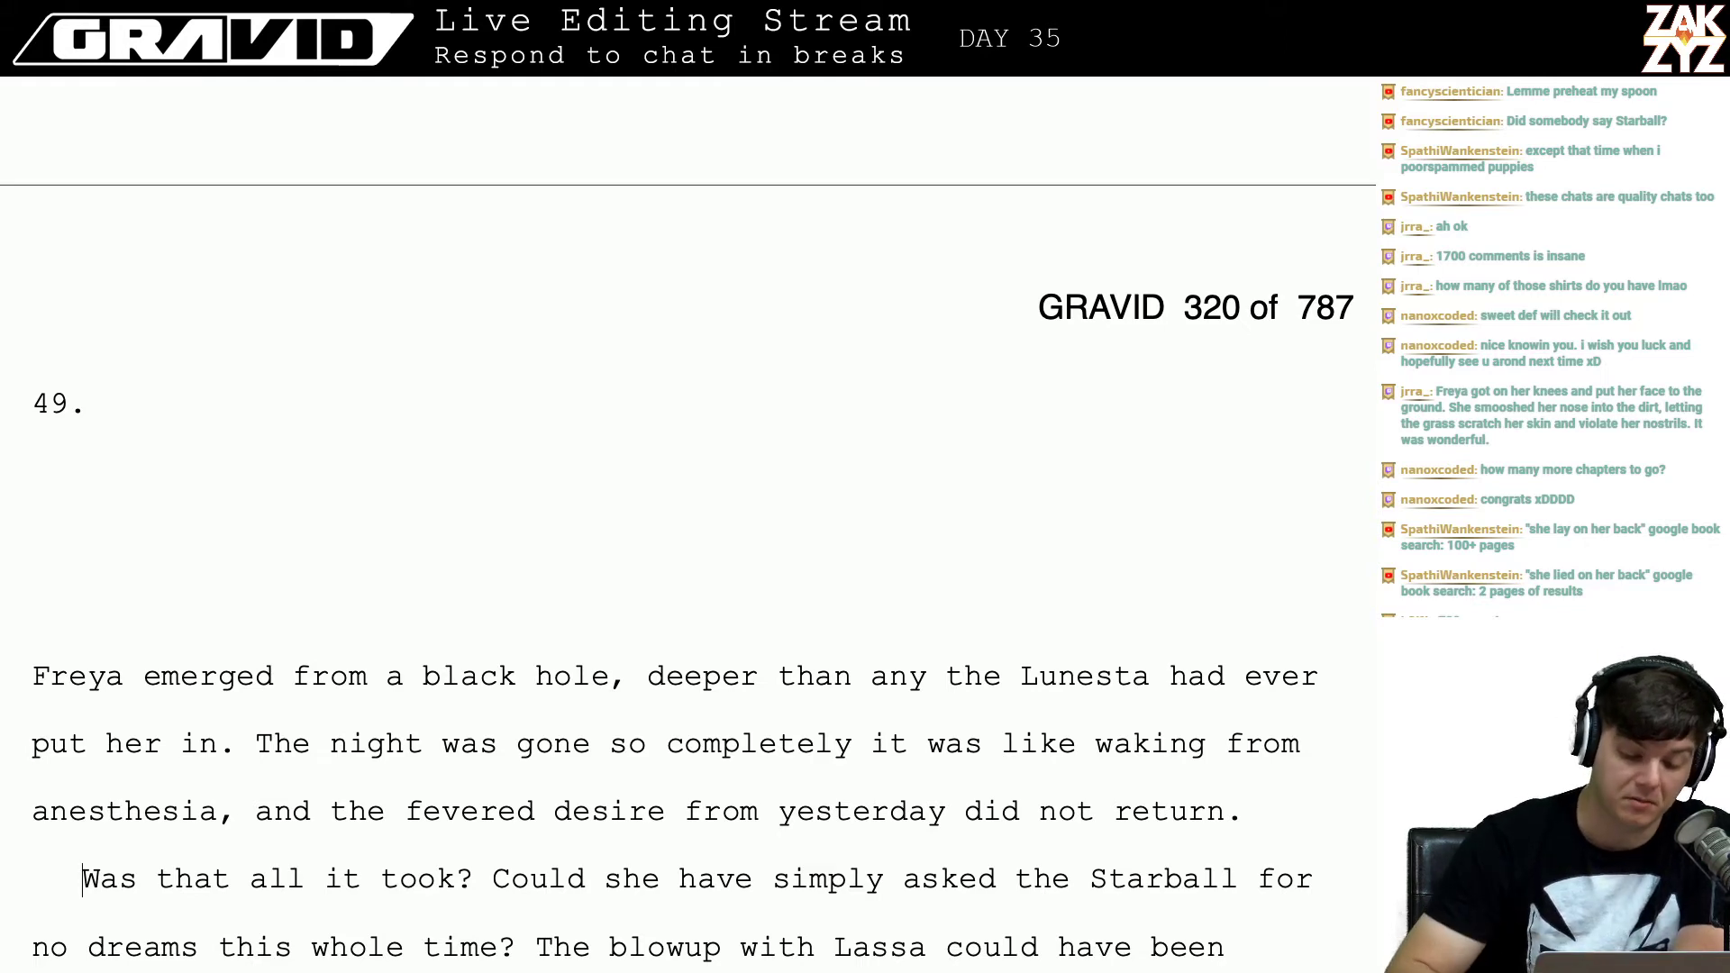
scroll(801, 647, "down", 3)
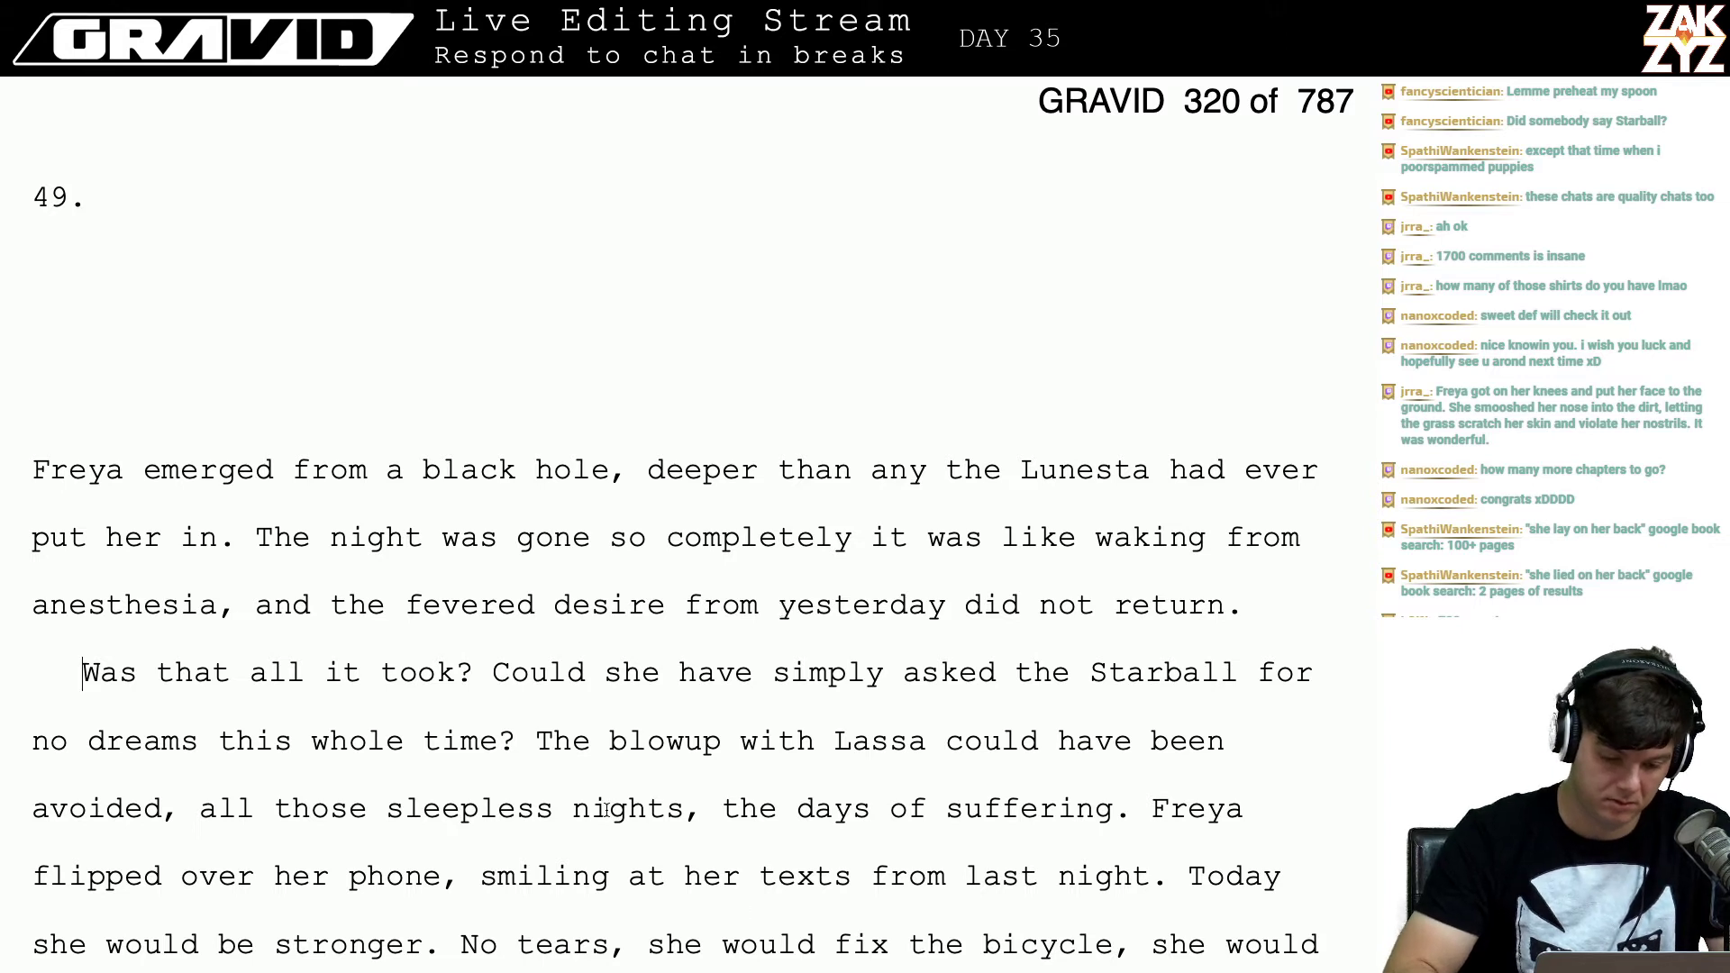
key("BackSpace")
key("BackSpace")
key("BackSpace")
key("BackSpace")
key("BackSpace")
key("BackSpace")
key("BackSpace")
key("BackSpace")
key("BackSpace")
key("BackSpace")
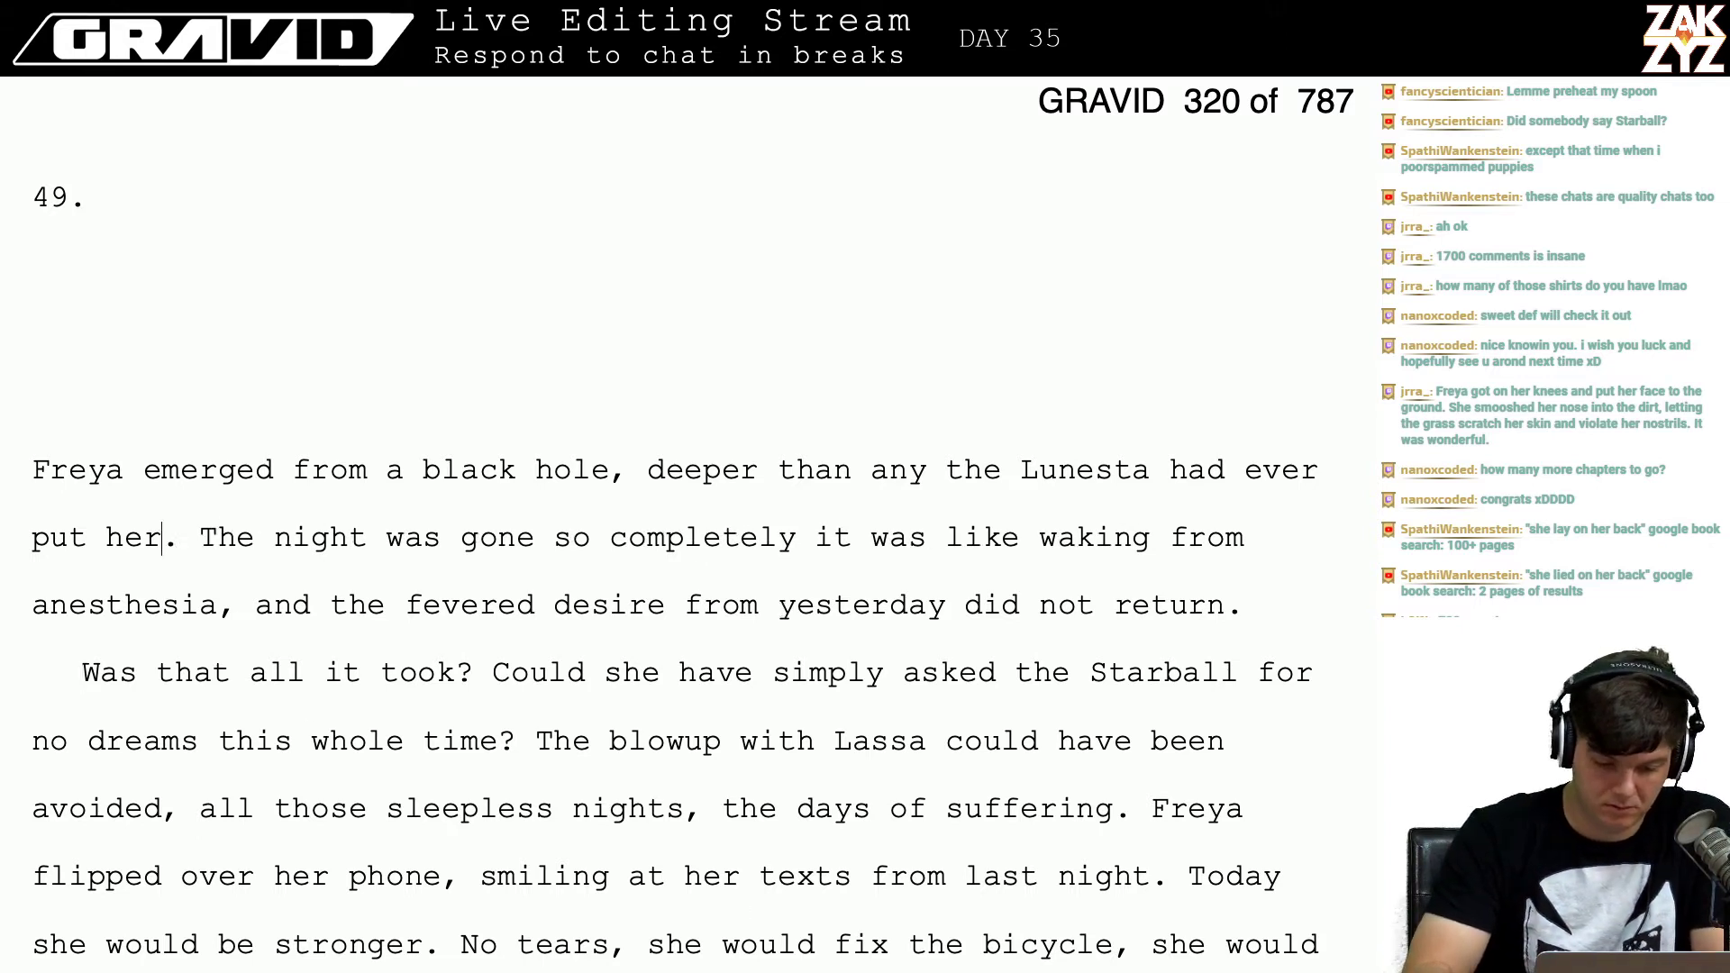
type("sucked her into")
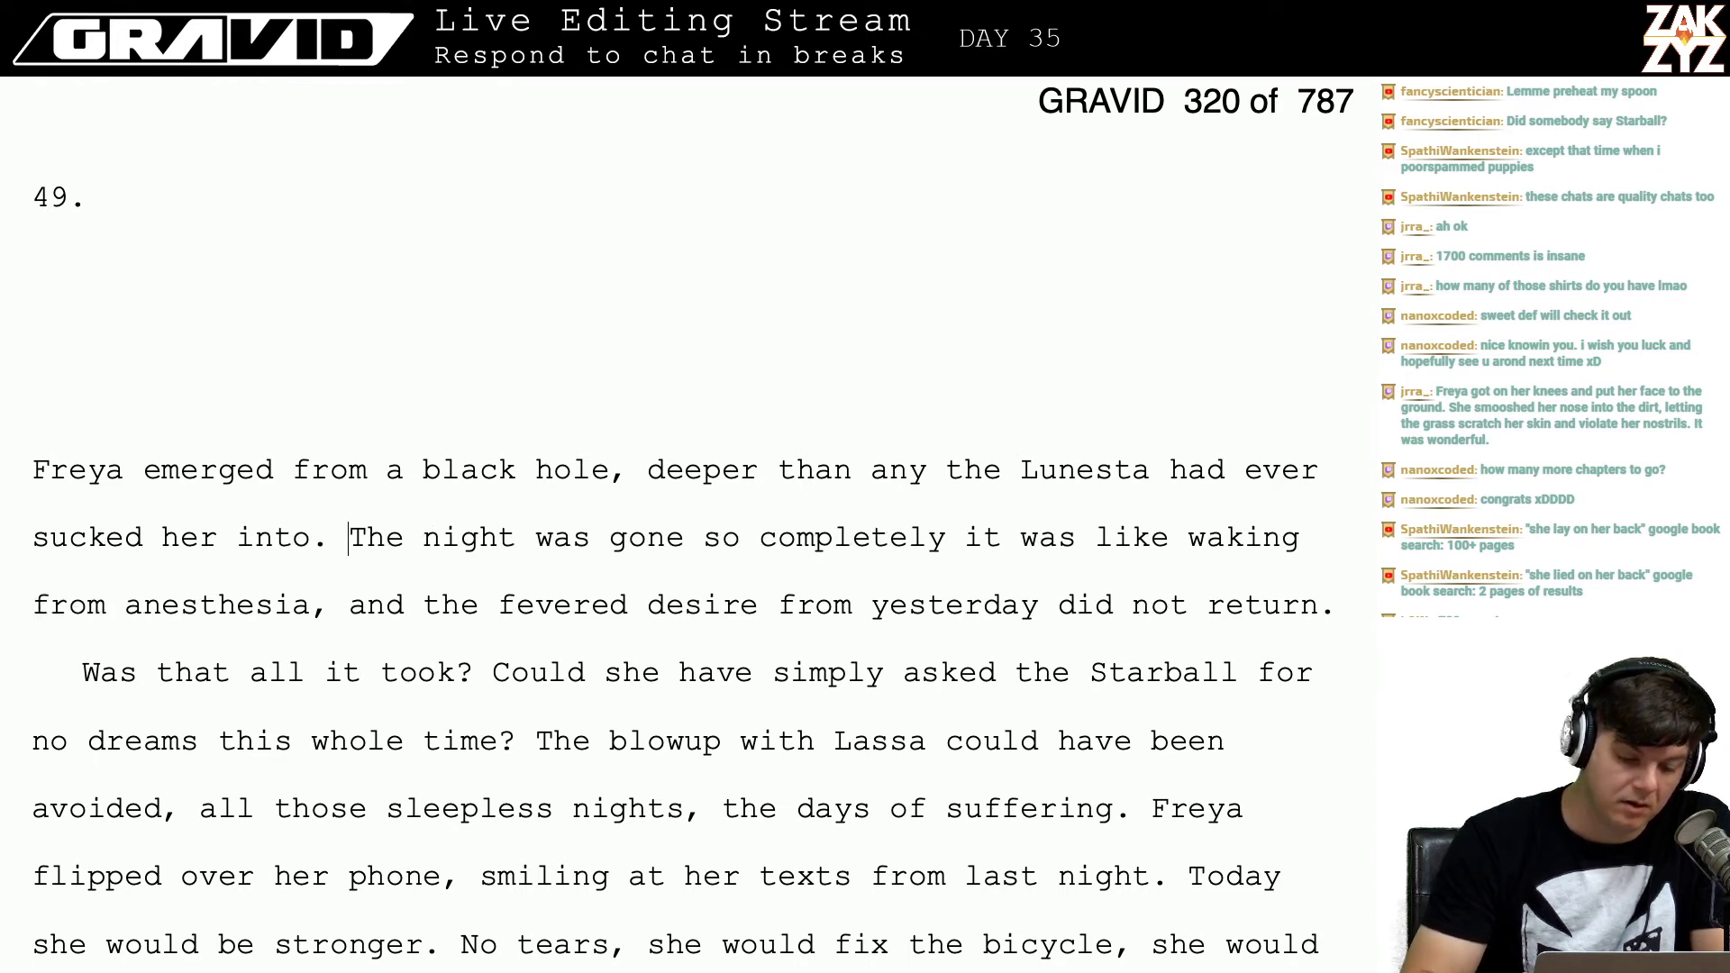
key("Up")
key("Left")
key("Up")
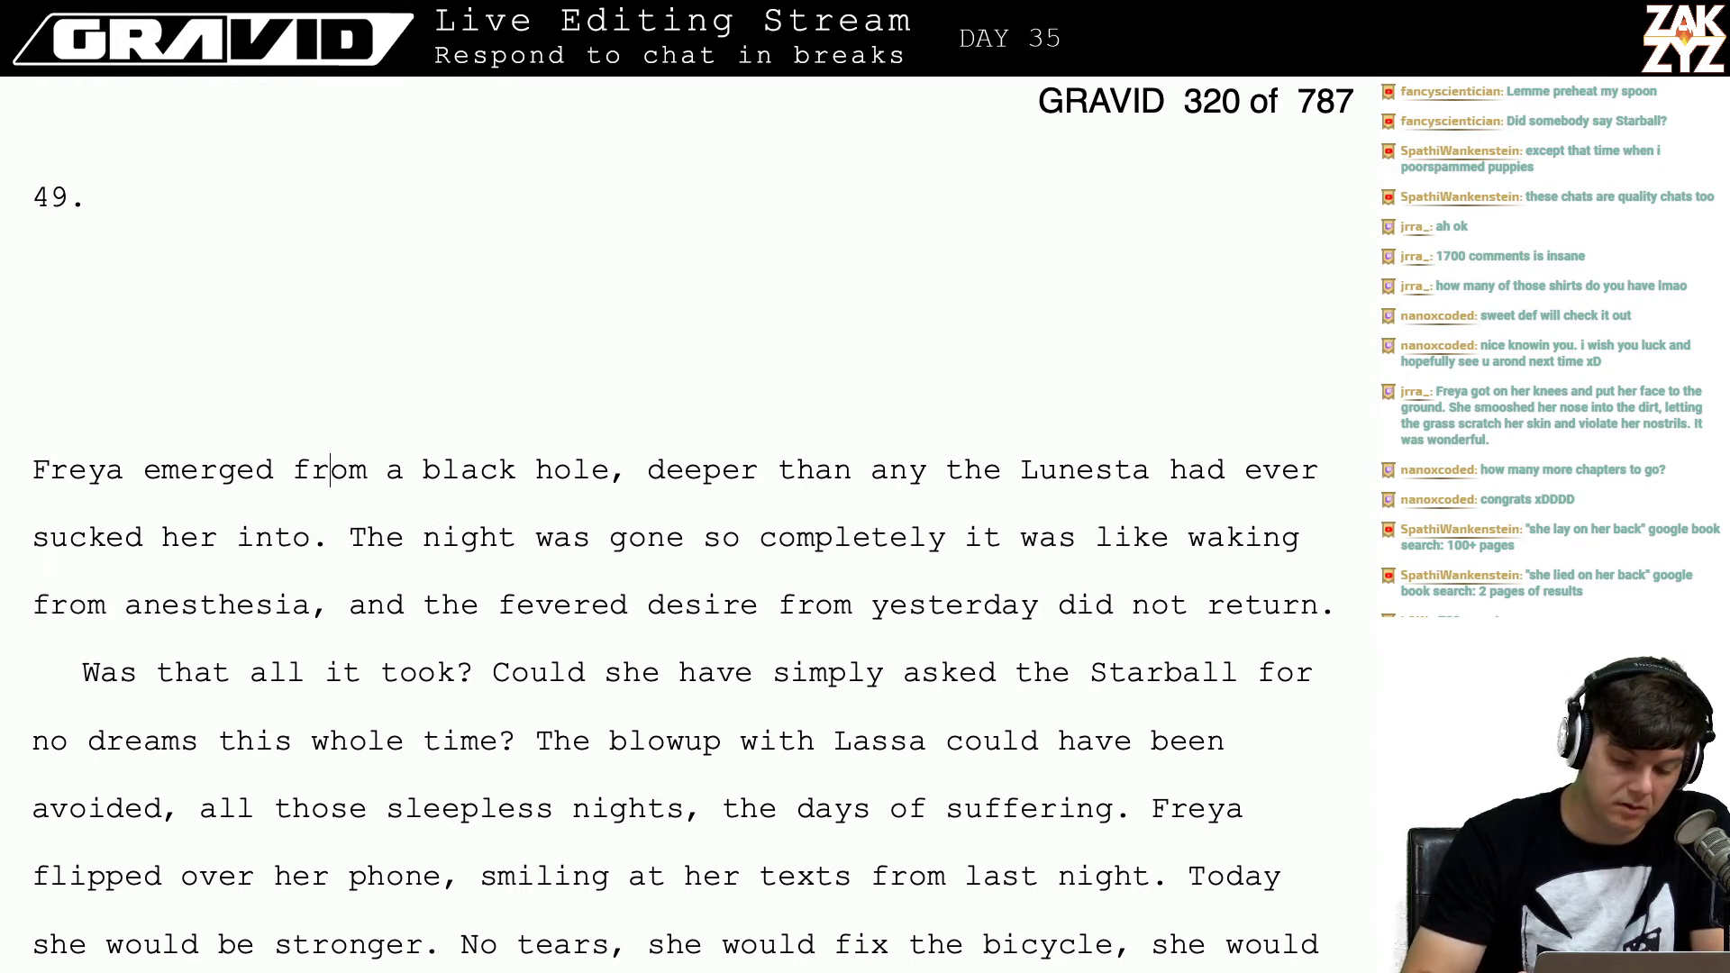
Step: Replace "sucked her into" with "produced" at the end of chapter 49's opening sentence
key("Left")
key("Down")
key("Right")
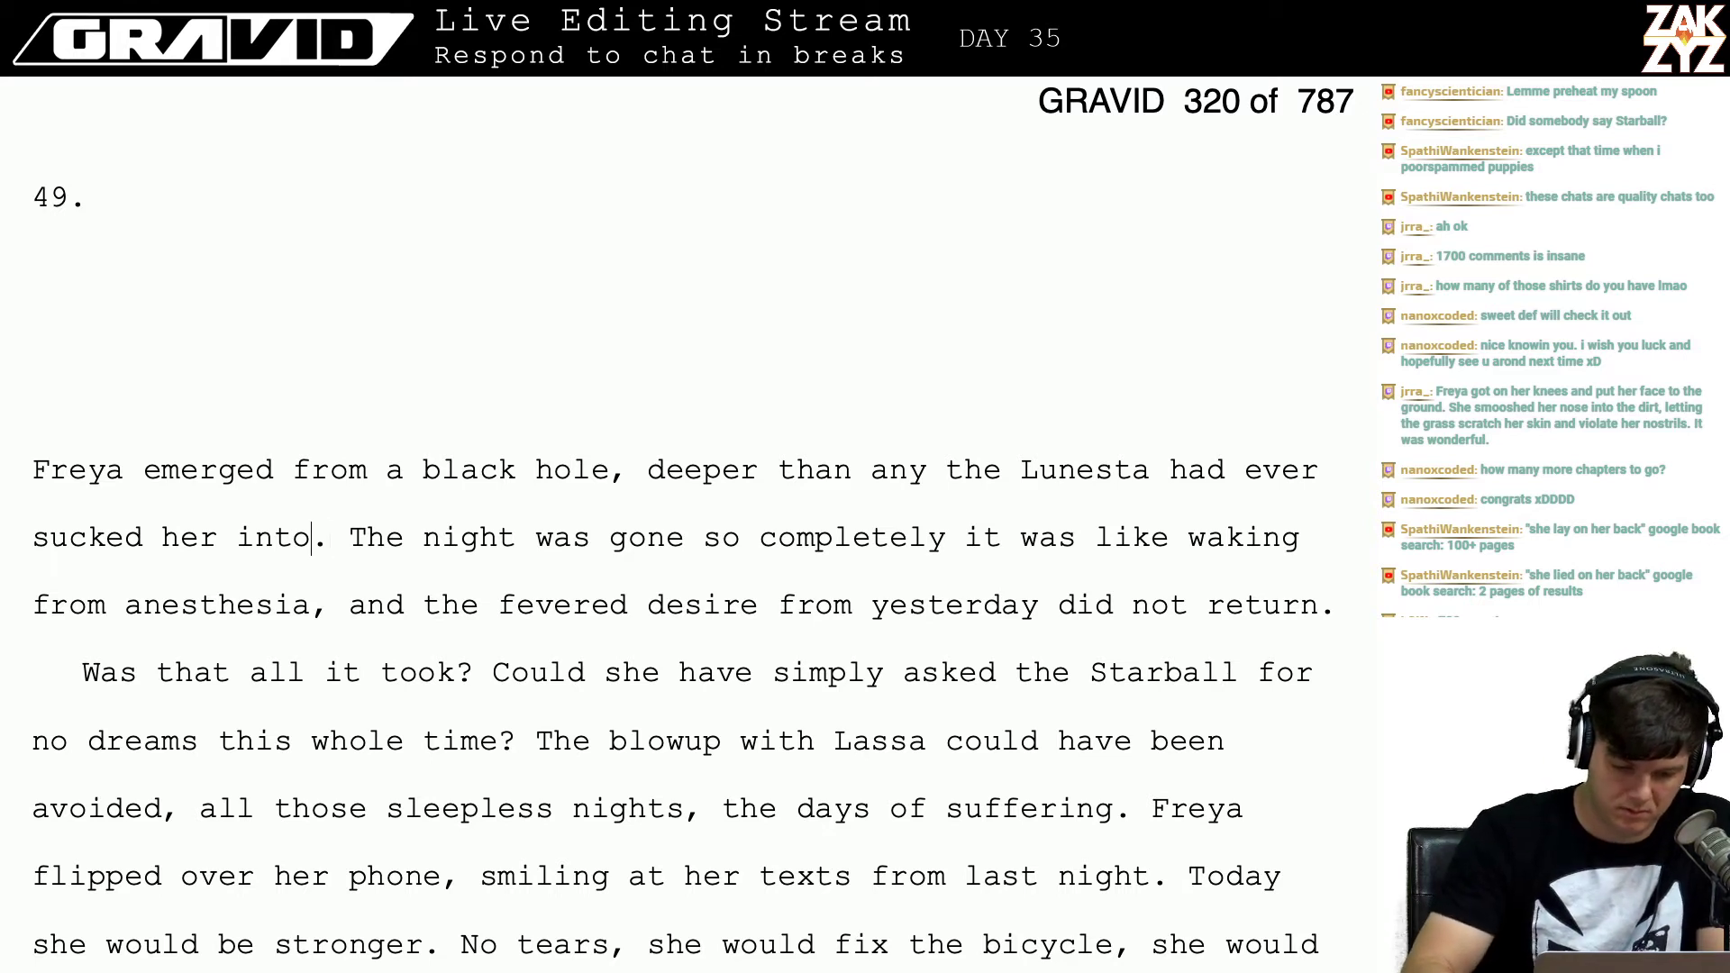
key("BackSpace")
key("BackSpace")
key("BackSpace")
key("BackSpace")
key("BackSpace")
key("BackSpace")
key("BackSpace")
key("BackSpace")
key("BackSpace")
key("BackSpace")
key("BackSpace")
key("BackSpace")
key("BackSpace")
key("BackSpace")
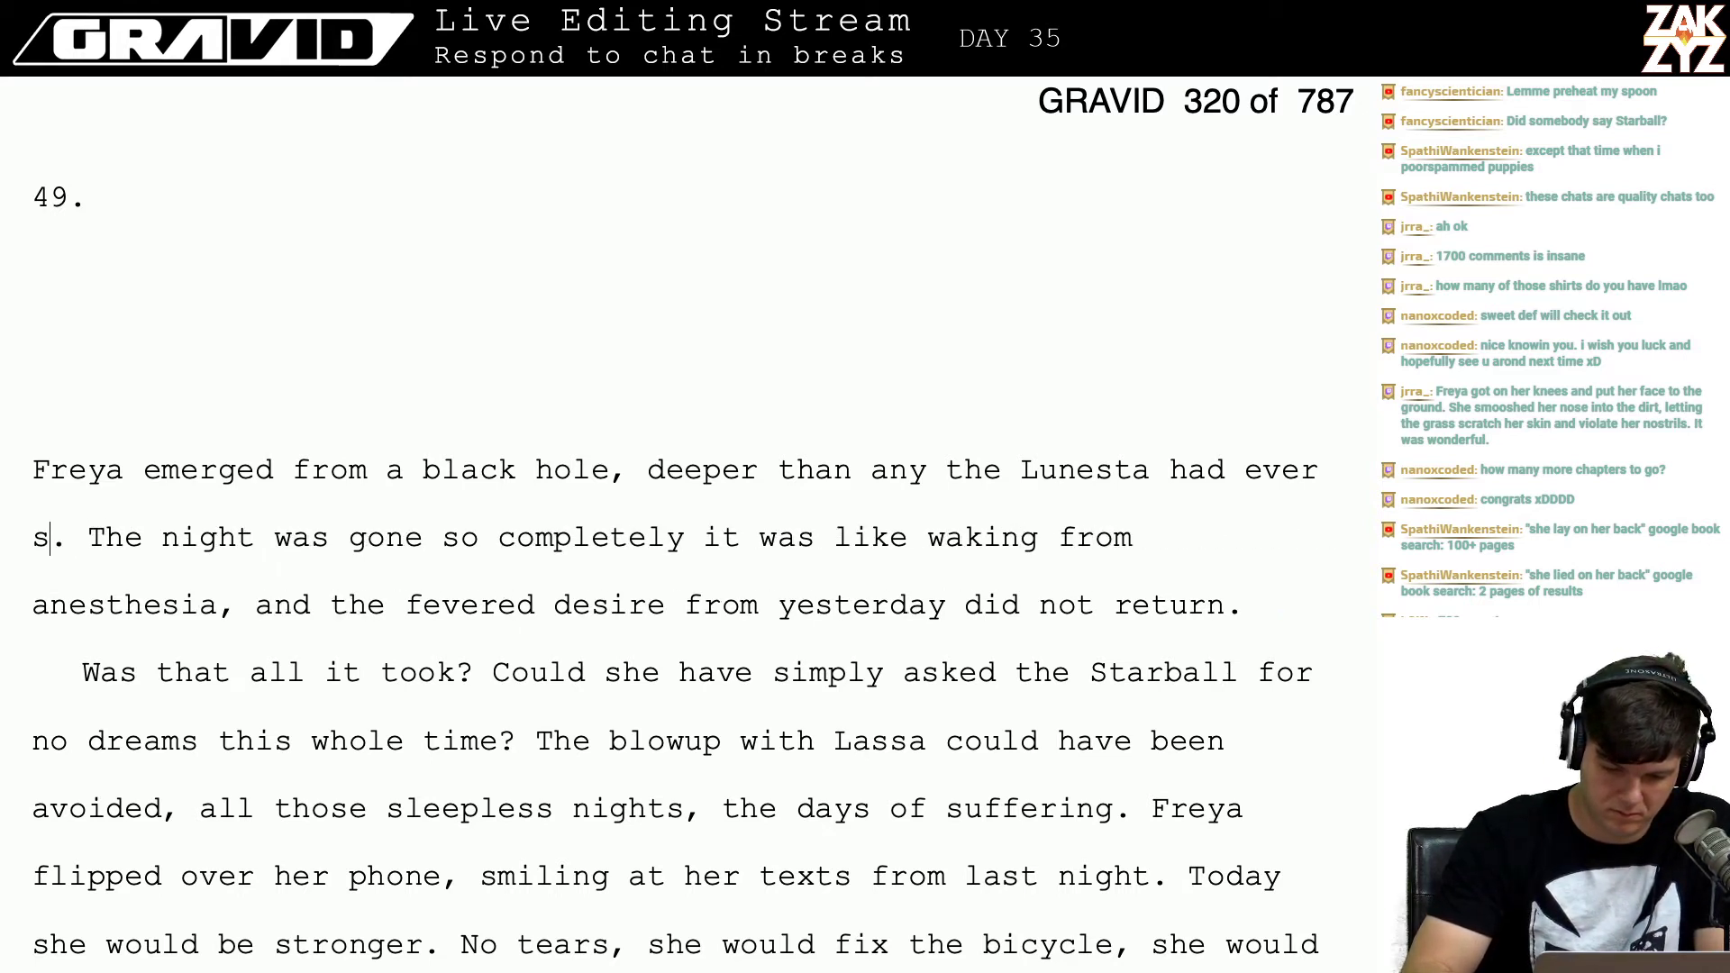
key("BackSpace")
type("produced")
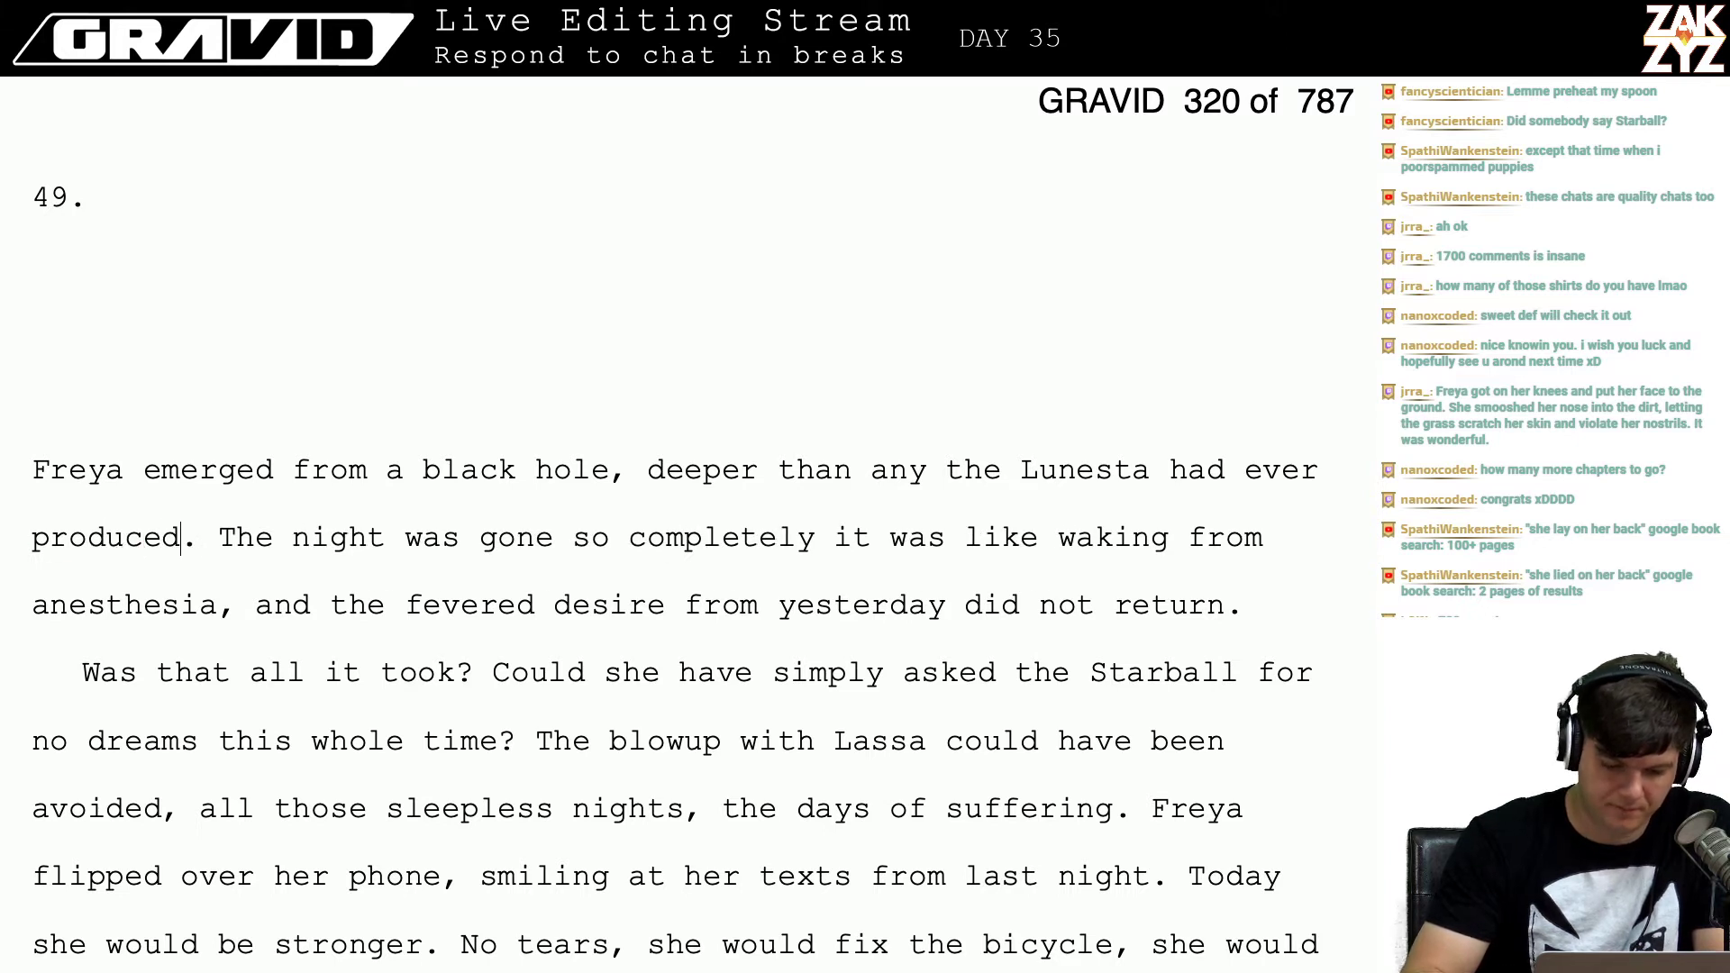
Step: Reread chapter 49's opening paragraph and read on through the second paragraph about asking the Starball for no dreams
key("Right")
key("Up")
key("Up")
key("Down")
key("Down")
key("Up")
key("Up")
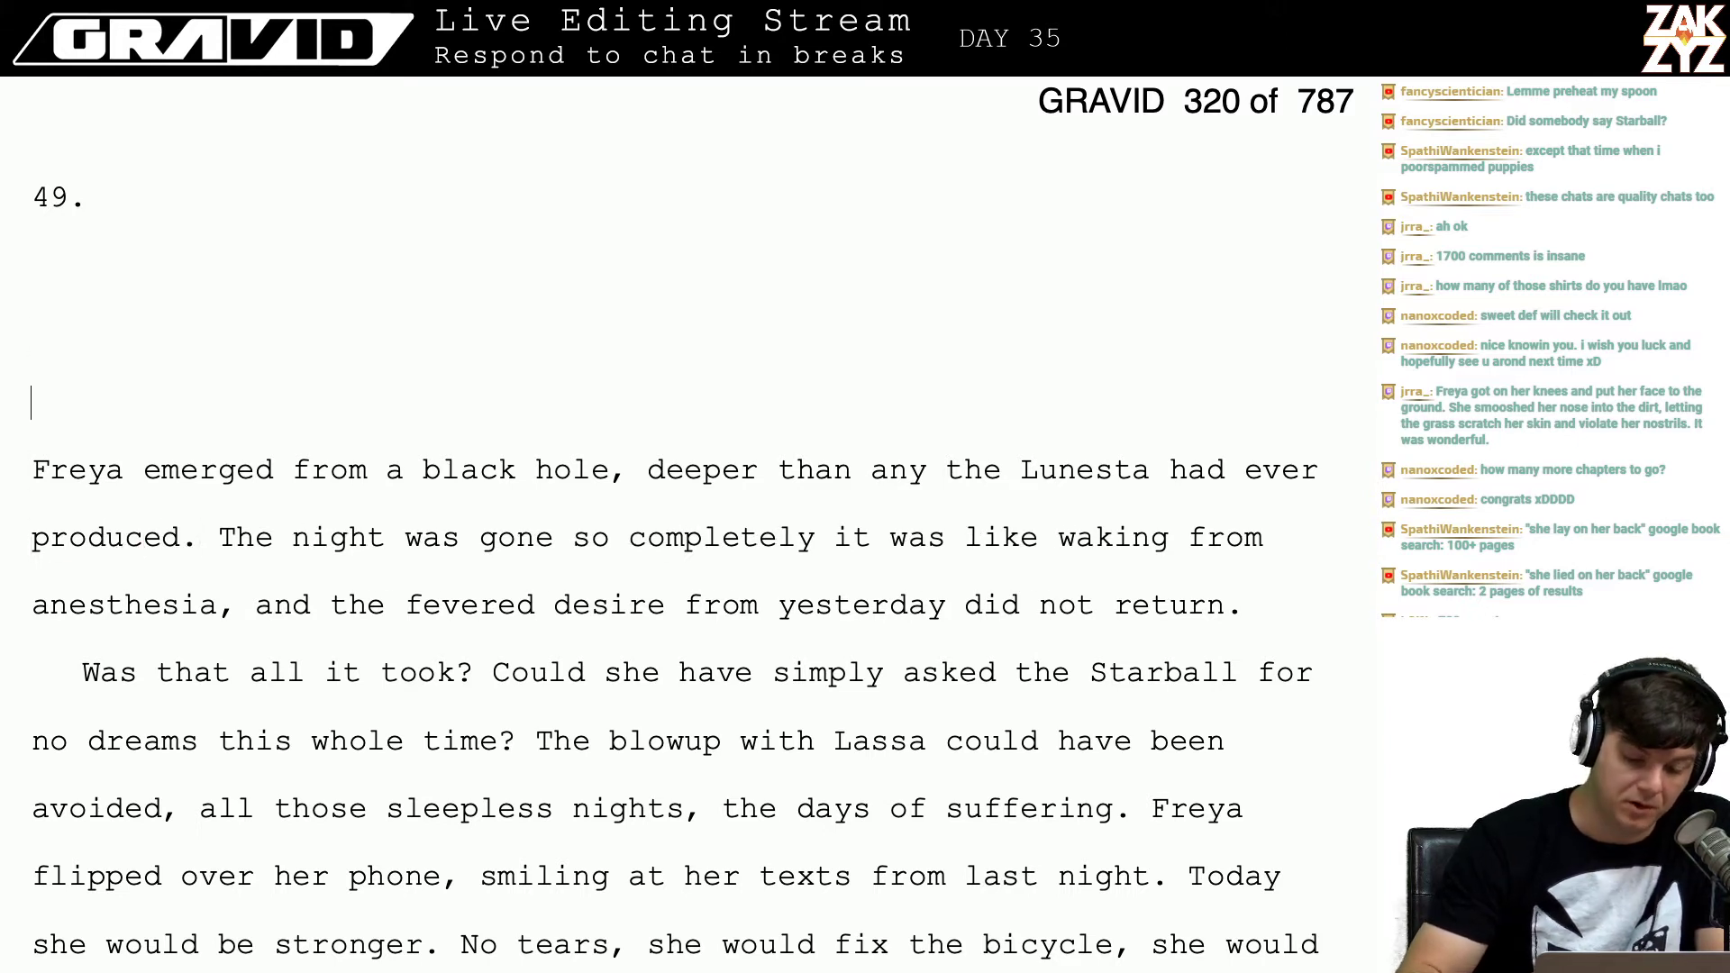
key("Down")
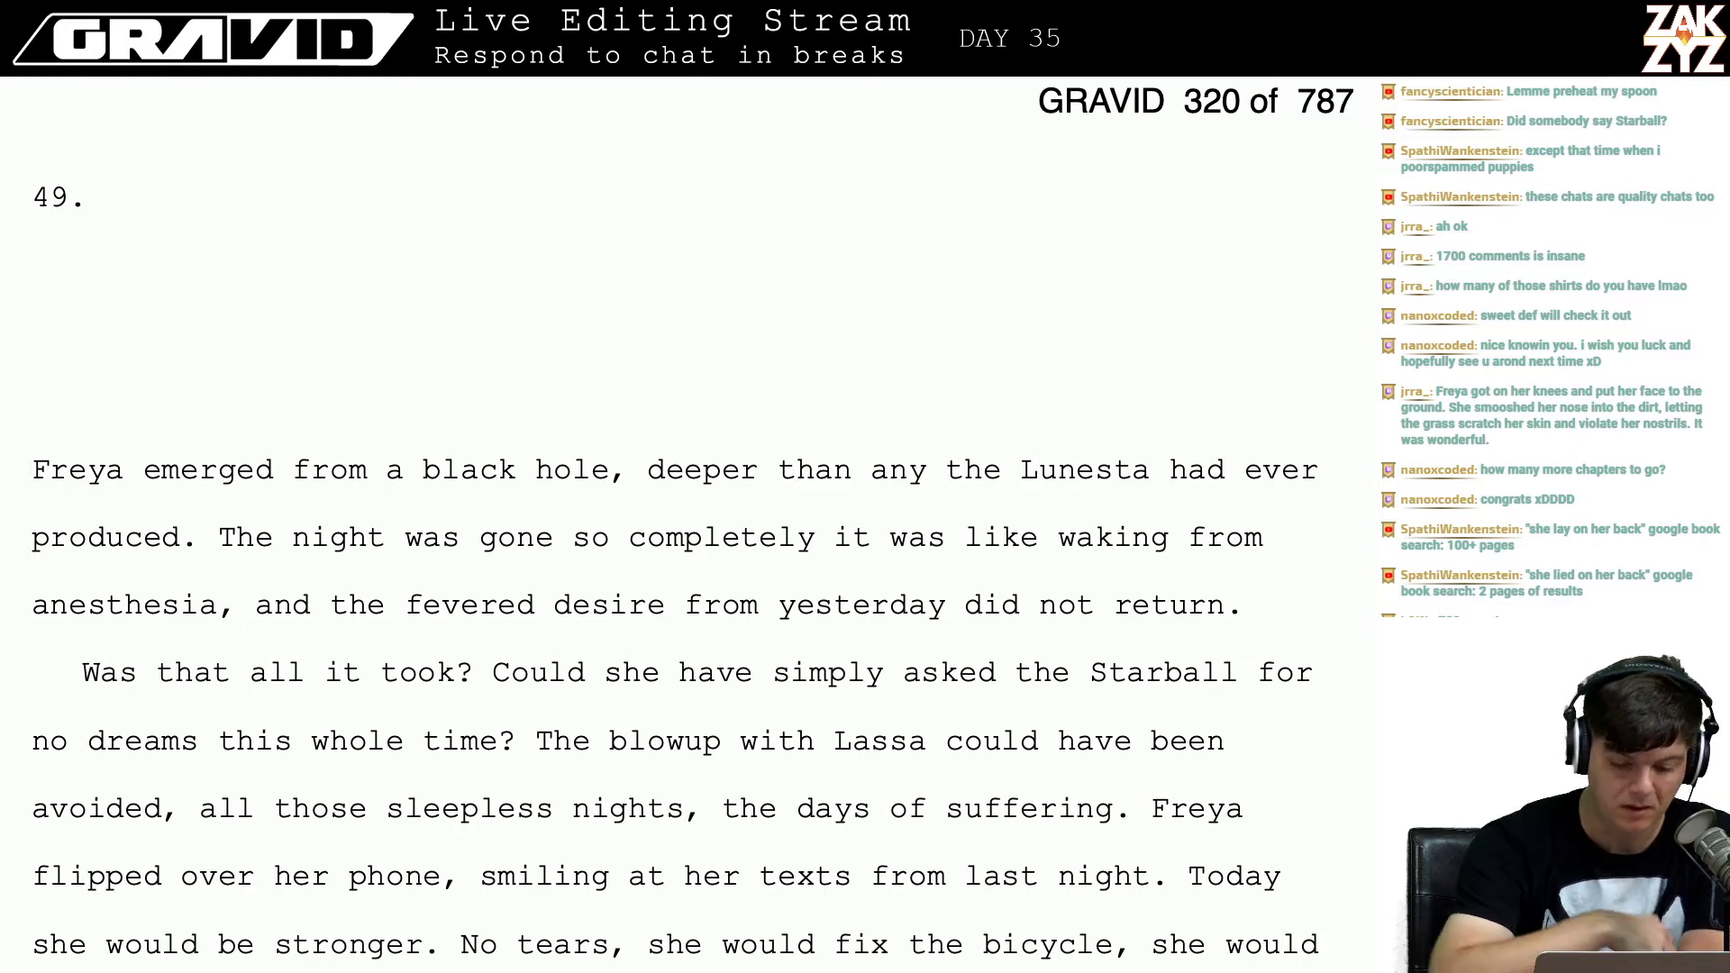
scroll(979, 532, "down", 2)
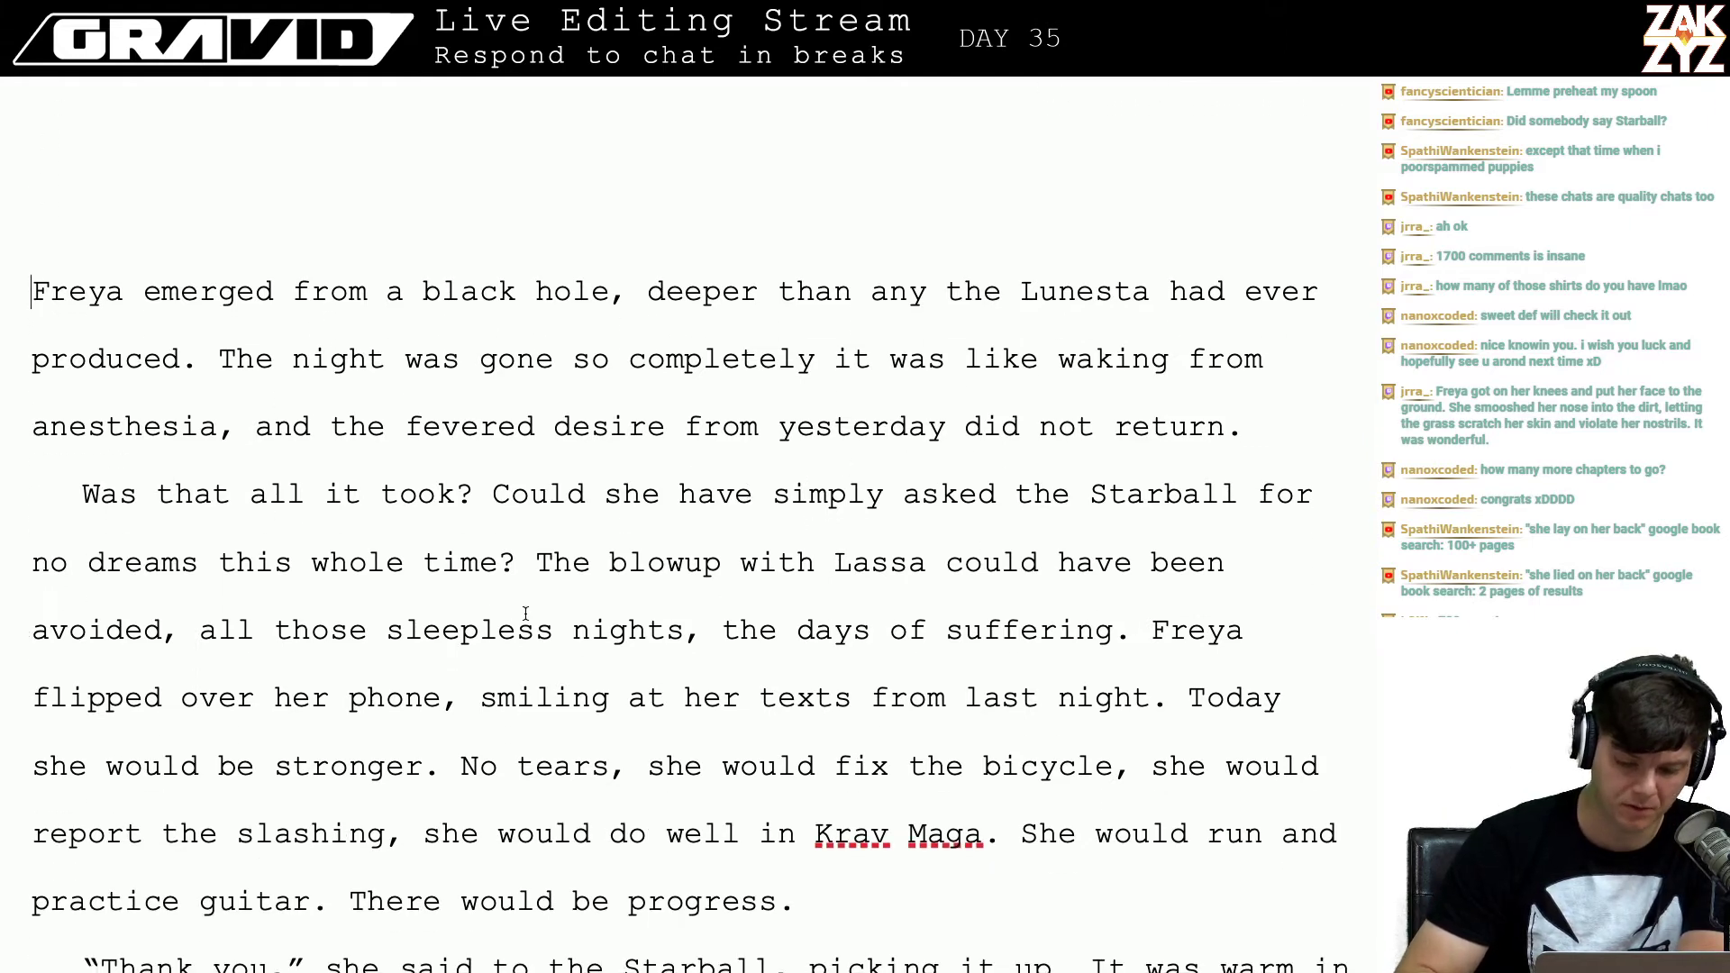
scroll(530, 613, "down", 2)
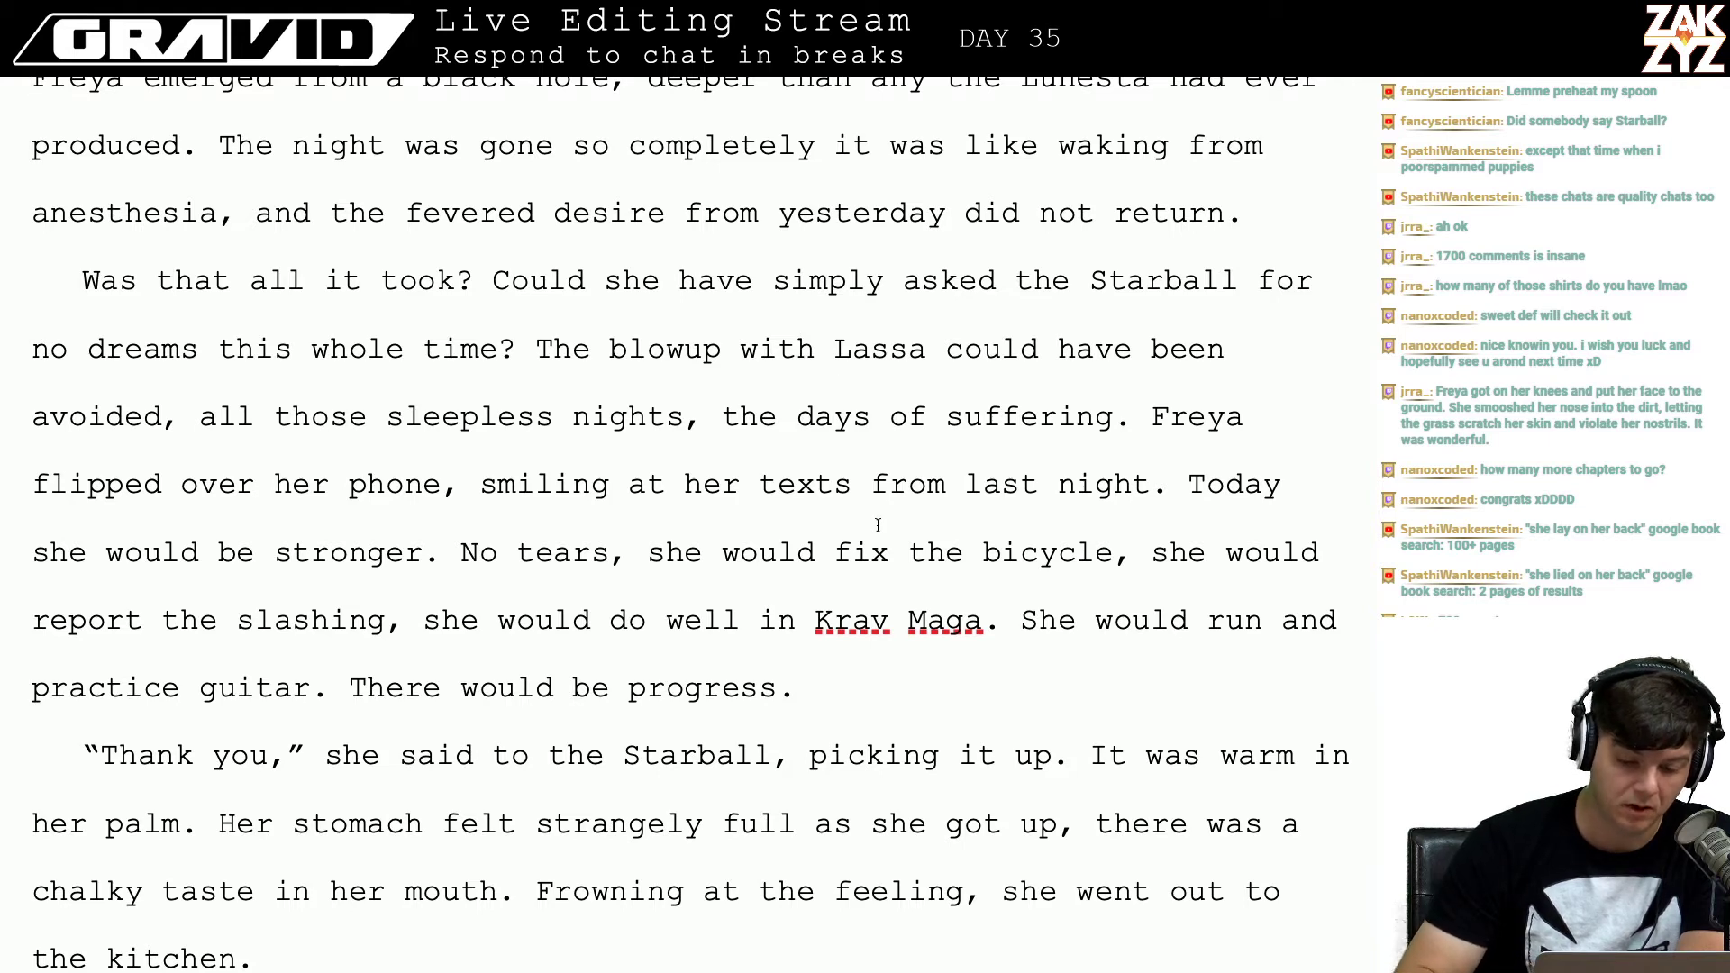
scroll(868, 463, "down", 1)
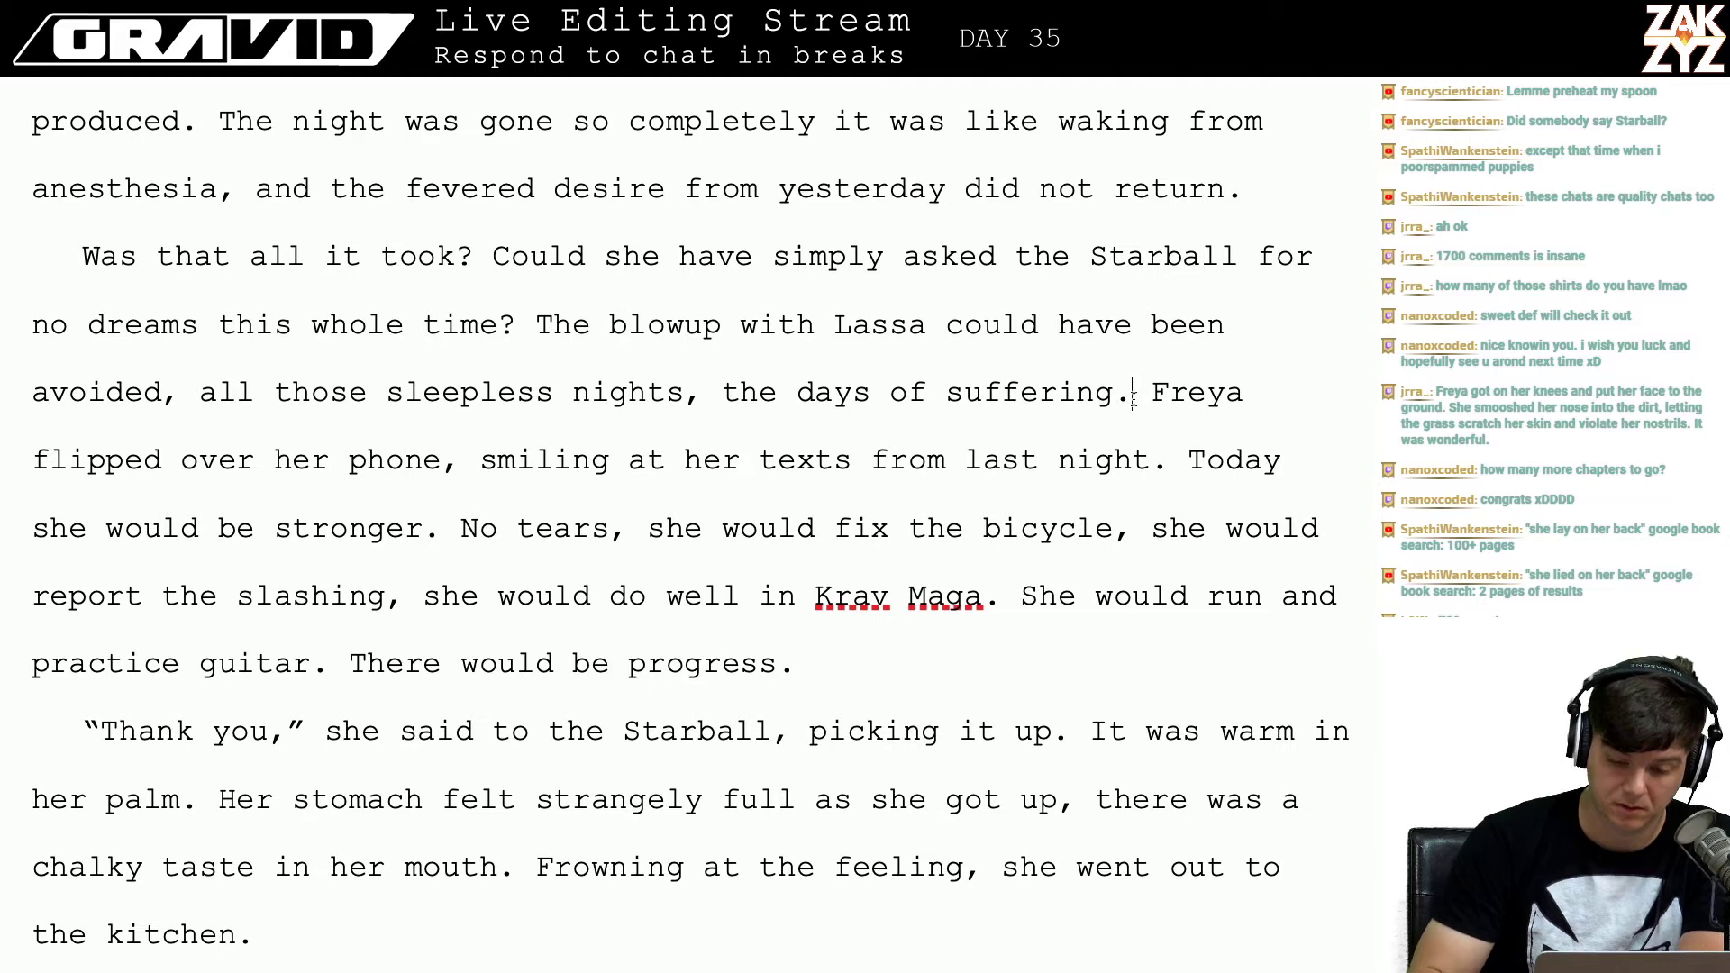
Step: Change "the days of suffering" to "those days of suffering" in the second paragraph
key("Left")
key("Left")
key("Left")
key("Left")
key("Left")
key("Left")
key("Left")
key("Left")
key("Left")
key("Left")
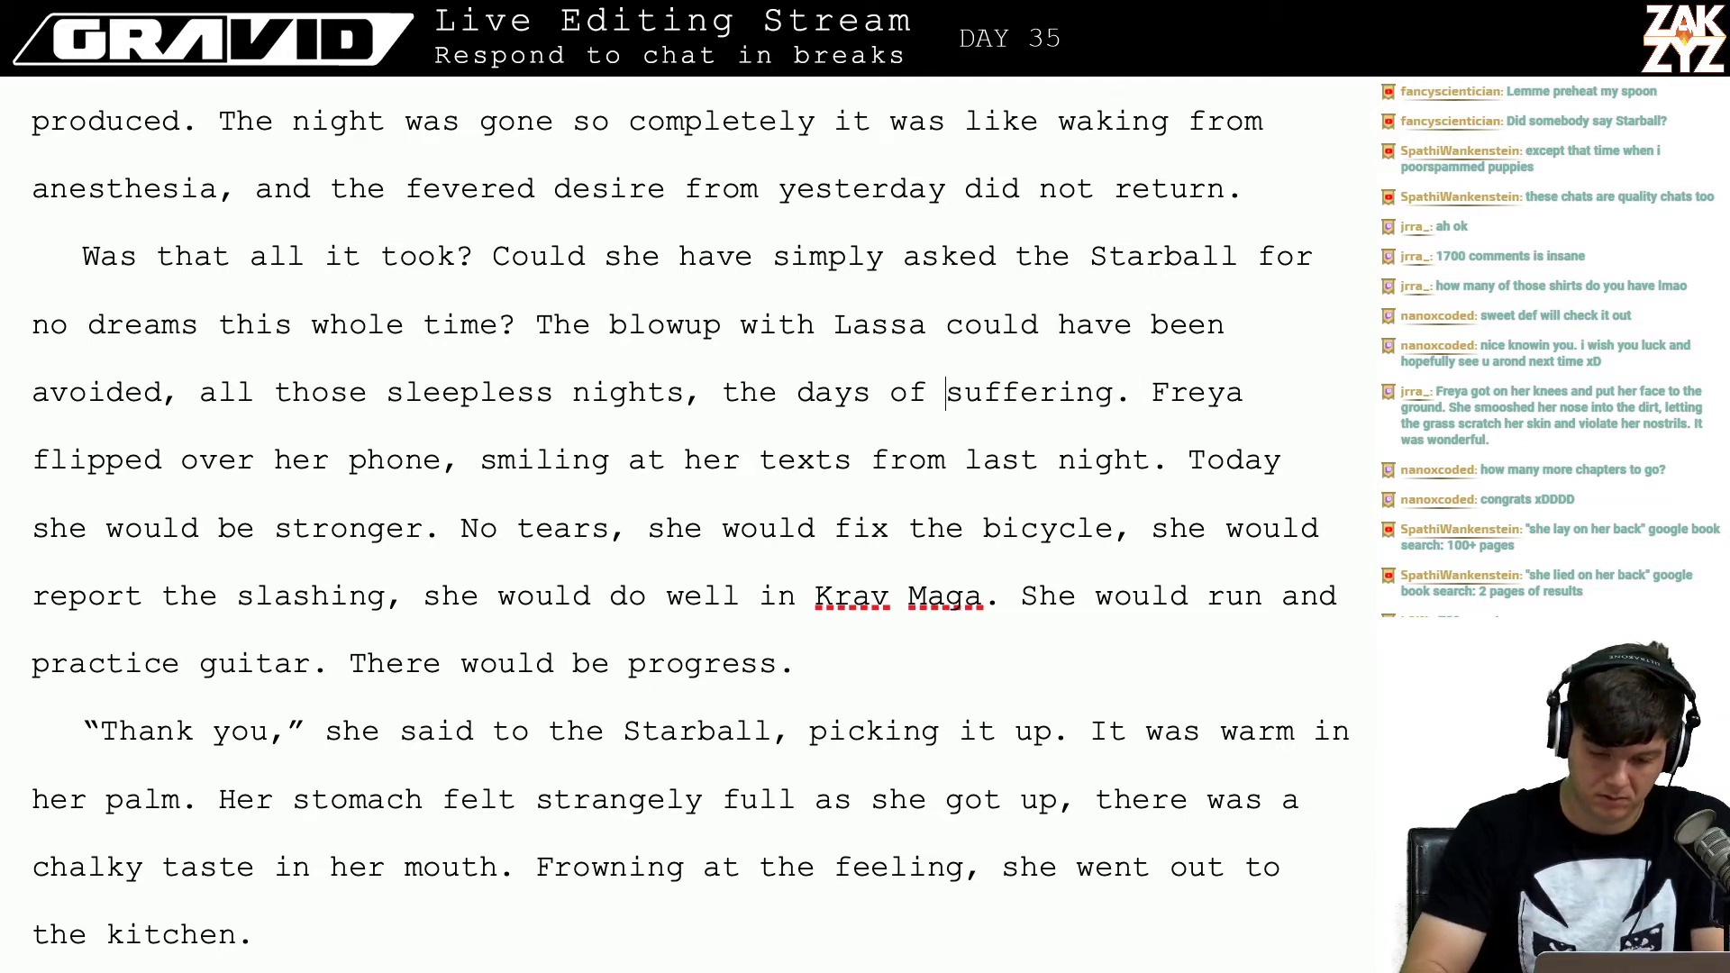
key("Left")
key("Left")
key("Left")
key("Left")
key("Left")
key("Left")
key("Left")
key("Left")
key("Left")
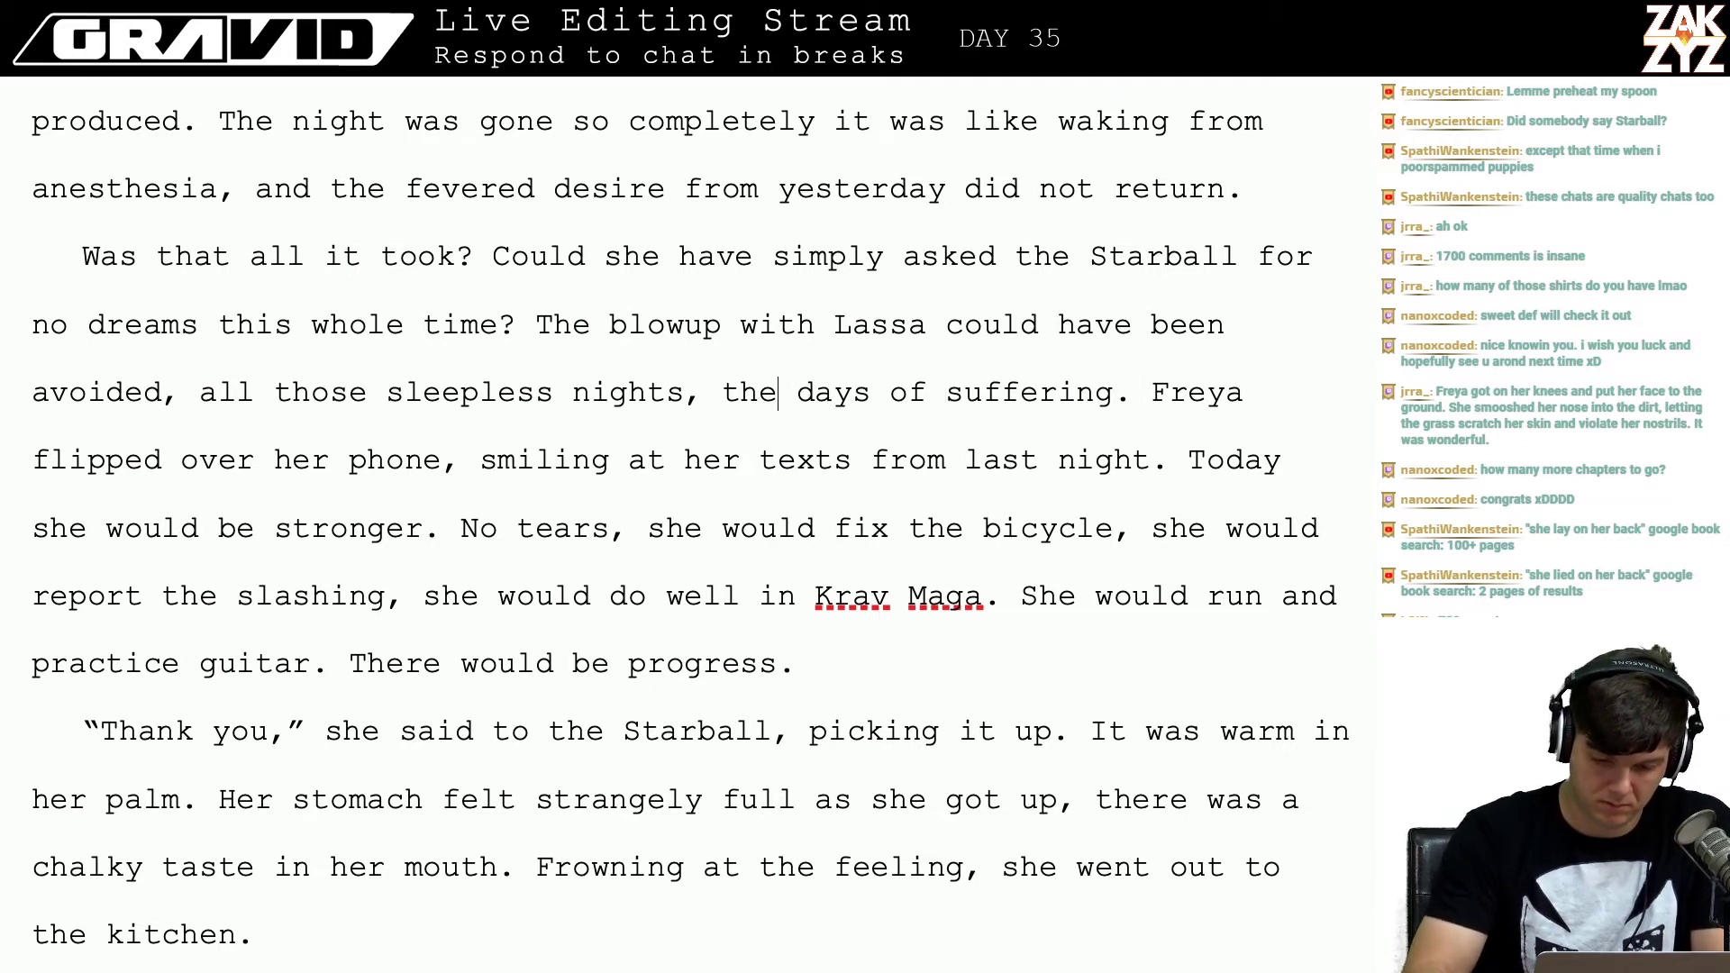
key("BackSpace")
type("ose")
key("Right")
key("Right")
key("Right")
key("Right")
key("Right")
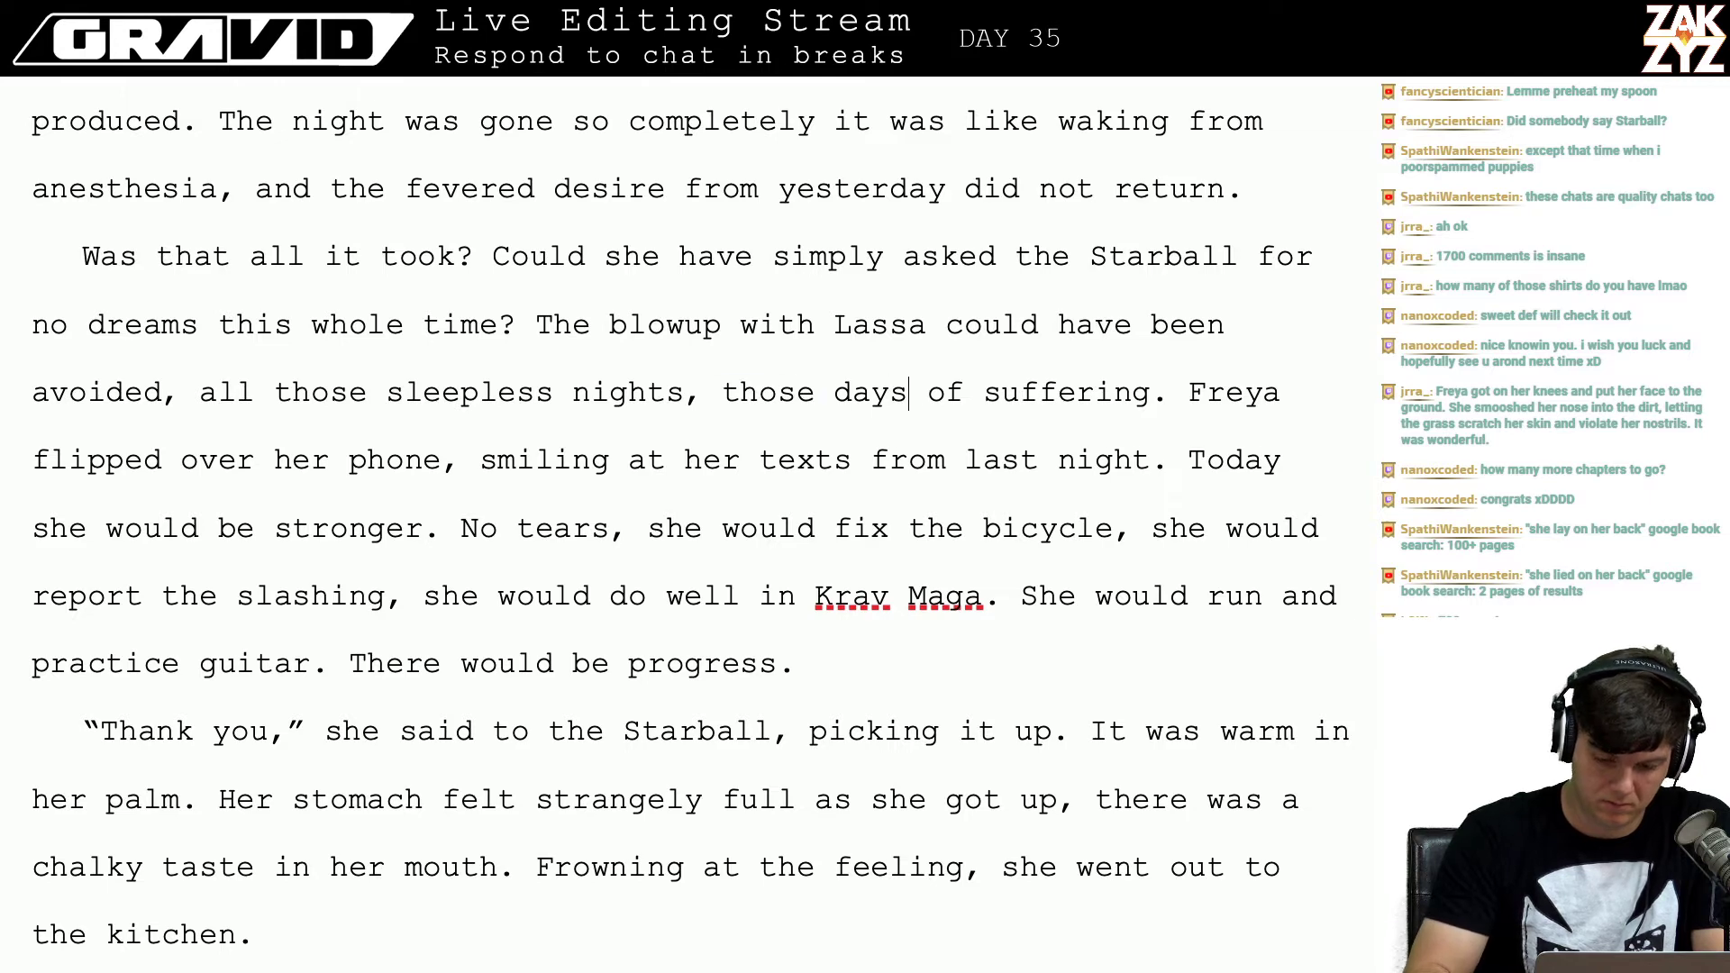
Step: Insert "unnecessary" before "suffering" in the second paragraph's sentence about the blowup
key("Right")
key("Right")
key("Right")
type("unnecessa")
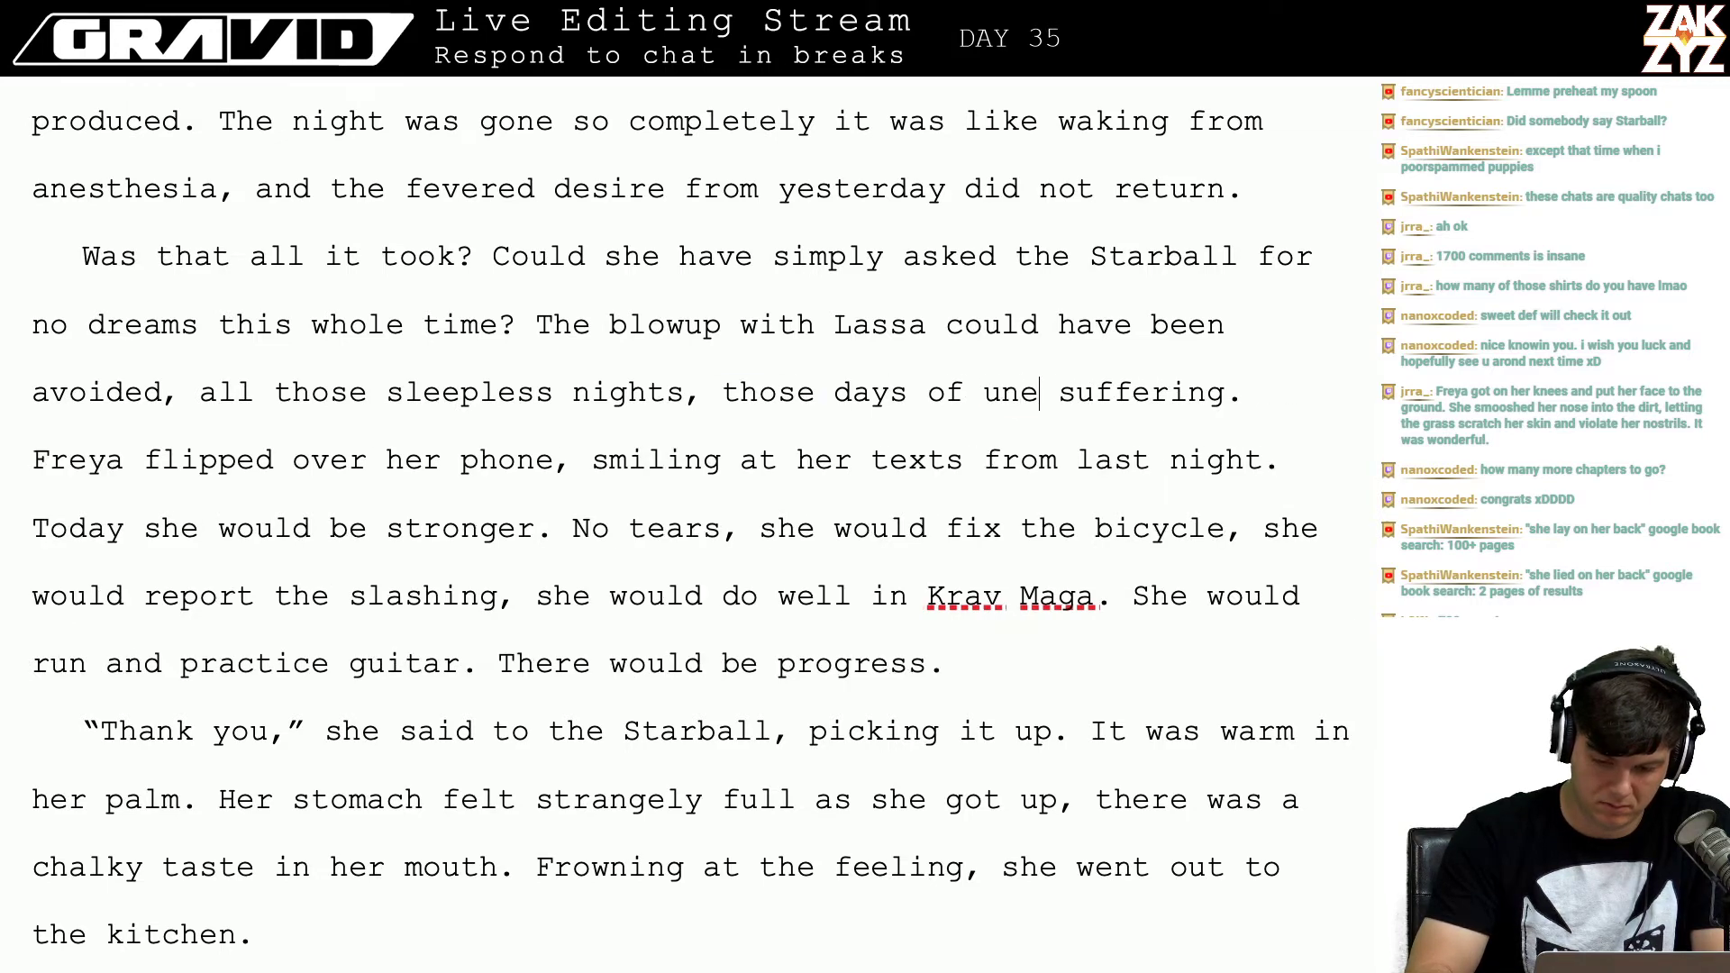
type("ry")
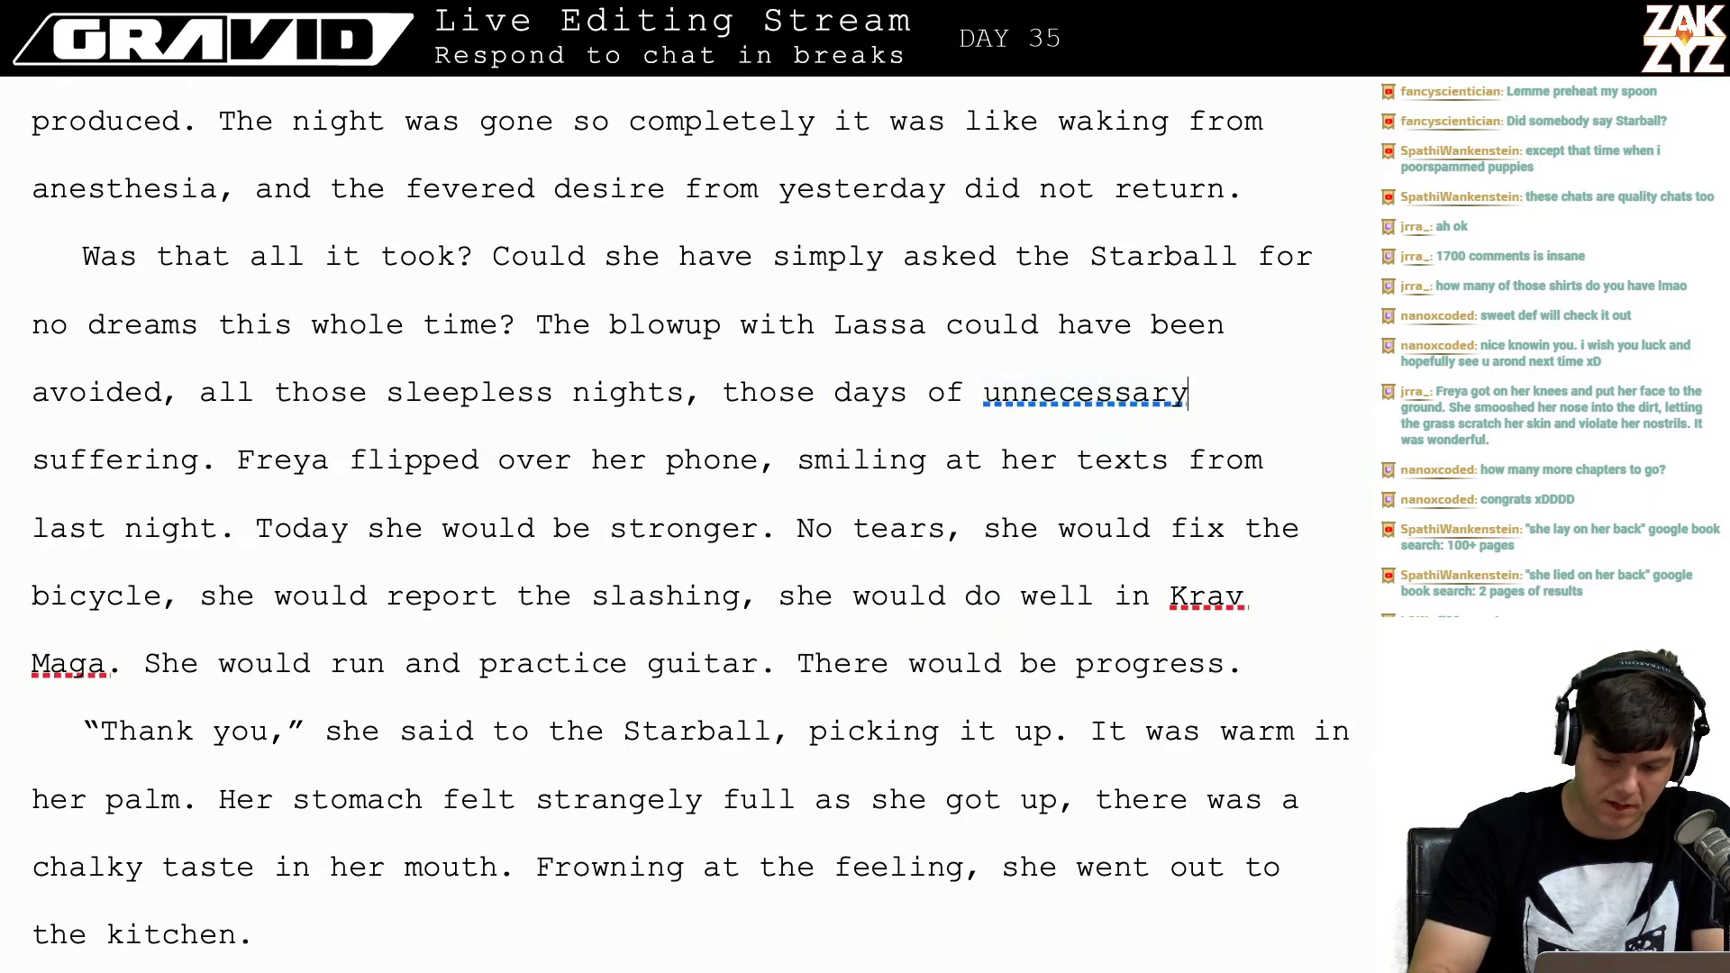
Step: Add "all" before "those days of unnecessary suffering" in the second paragraph
key("Right")
key("Left")
key("Left")
key("Left")
key("Left")
key("Left")
key("Left")
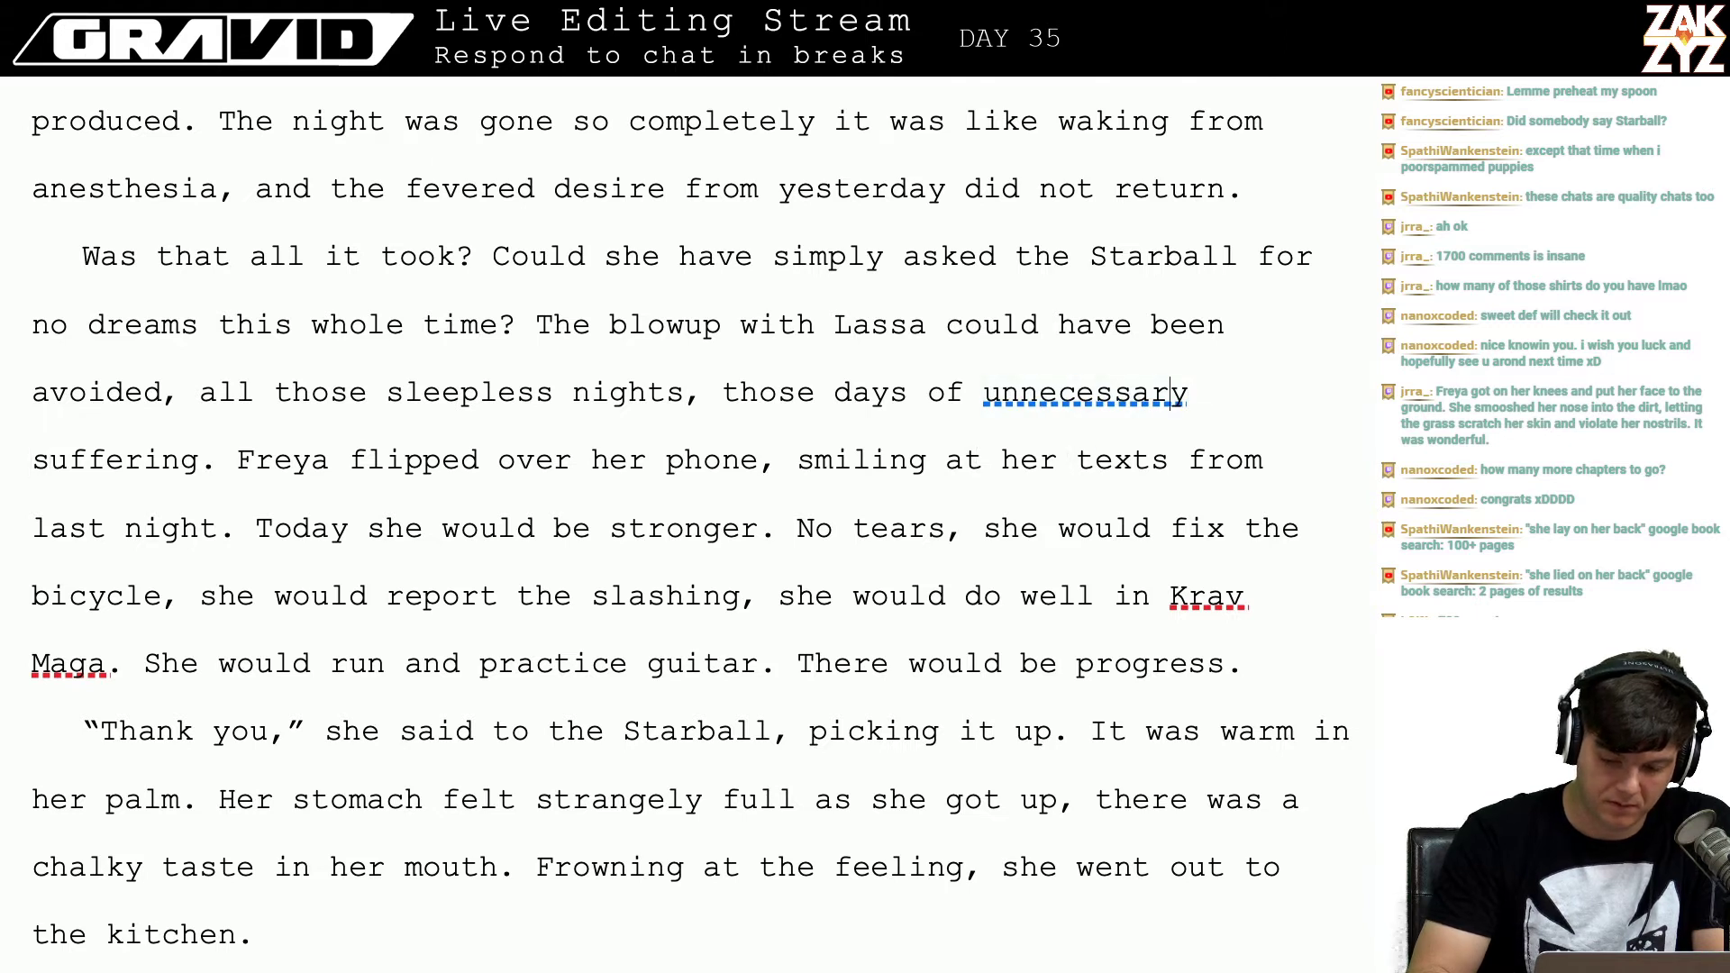
key("Left")
key("Left")
key("Left")
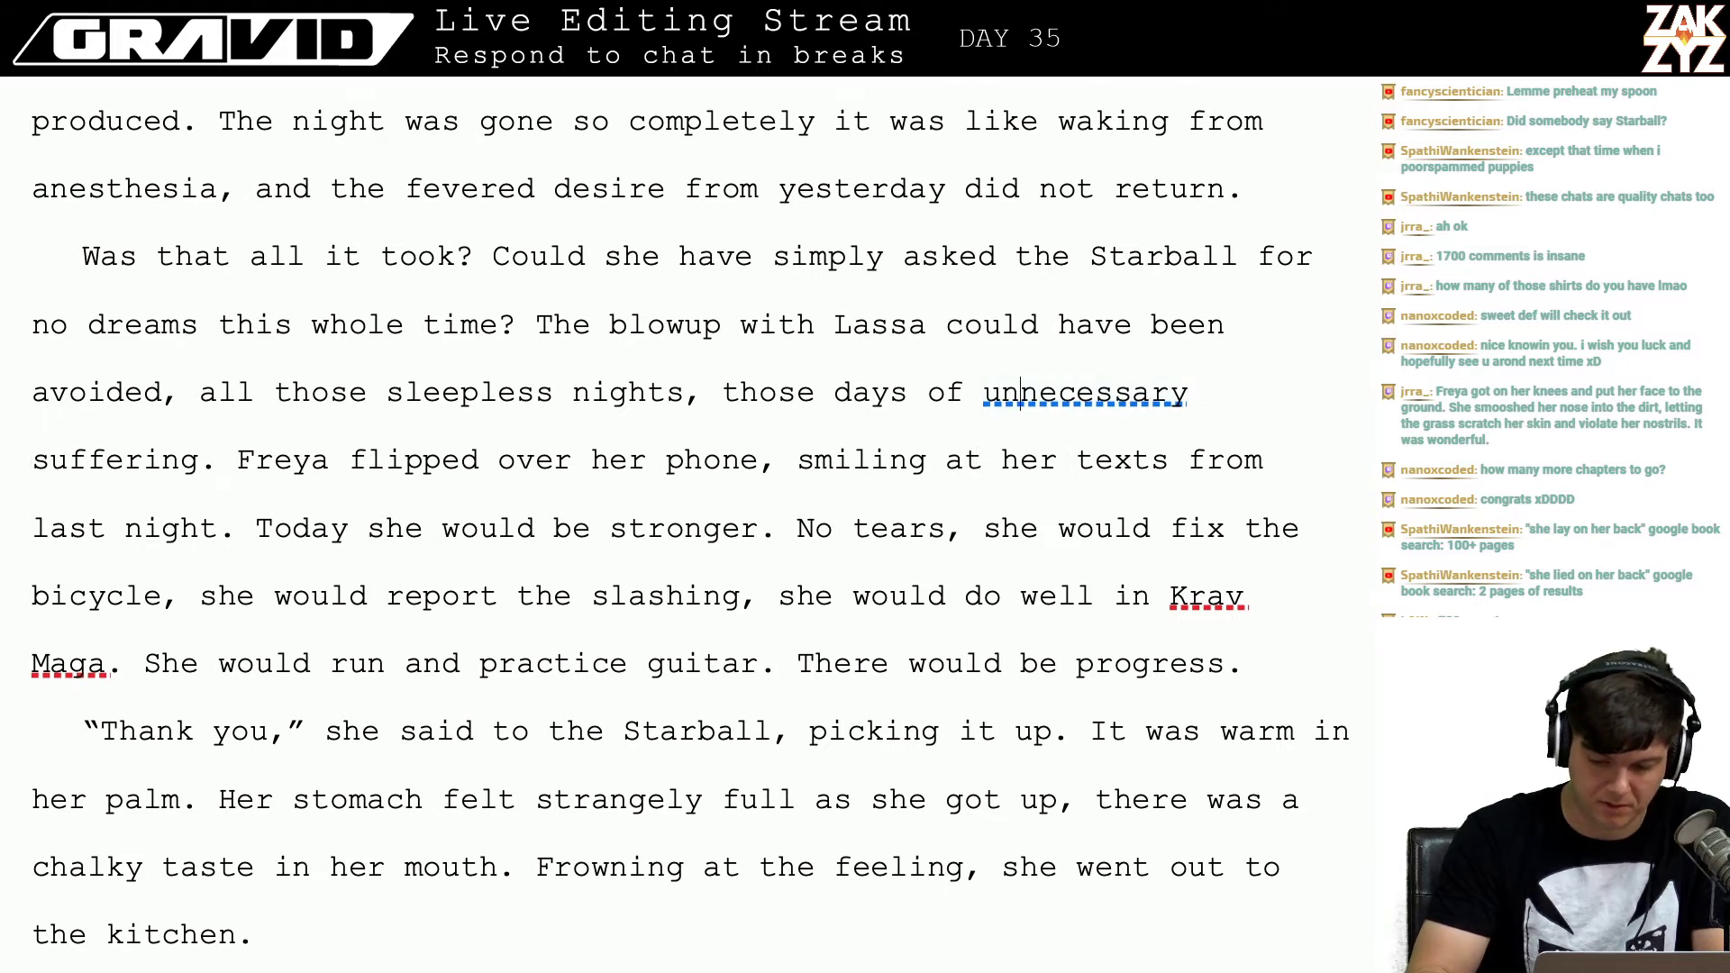
key("Down")
key("Down")
key("Left")
key("Left")
key("Up")
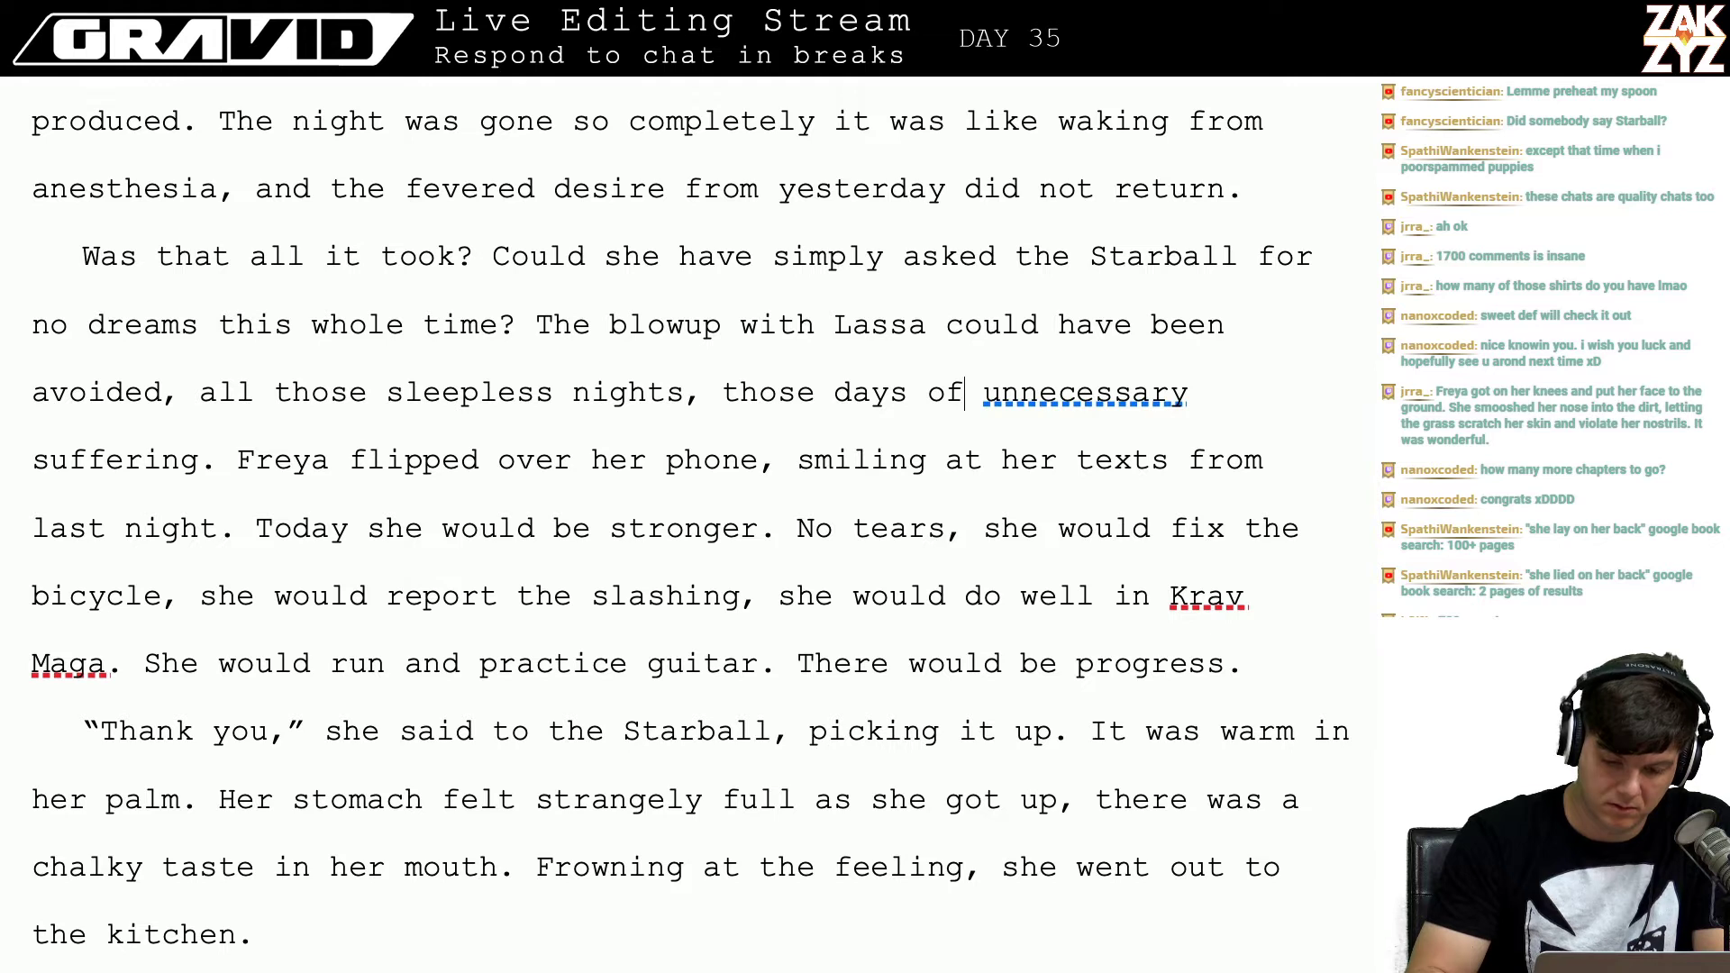
key("Left")
key("Left")
key("Left")
key("Left")
key("Left")
key("Left")
key("Left")
key("Left")
key("Left")
key("Left")
key("Left")
key("Left")
key("Left")
key("Left")
key("Right")
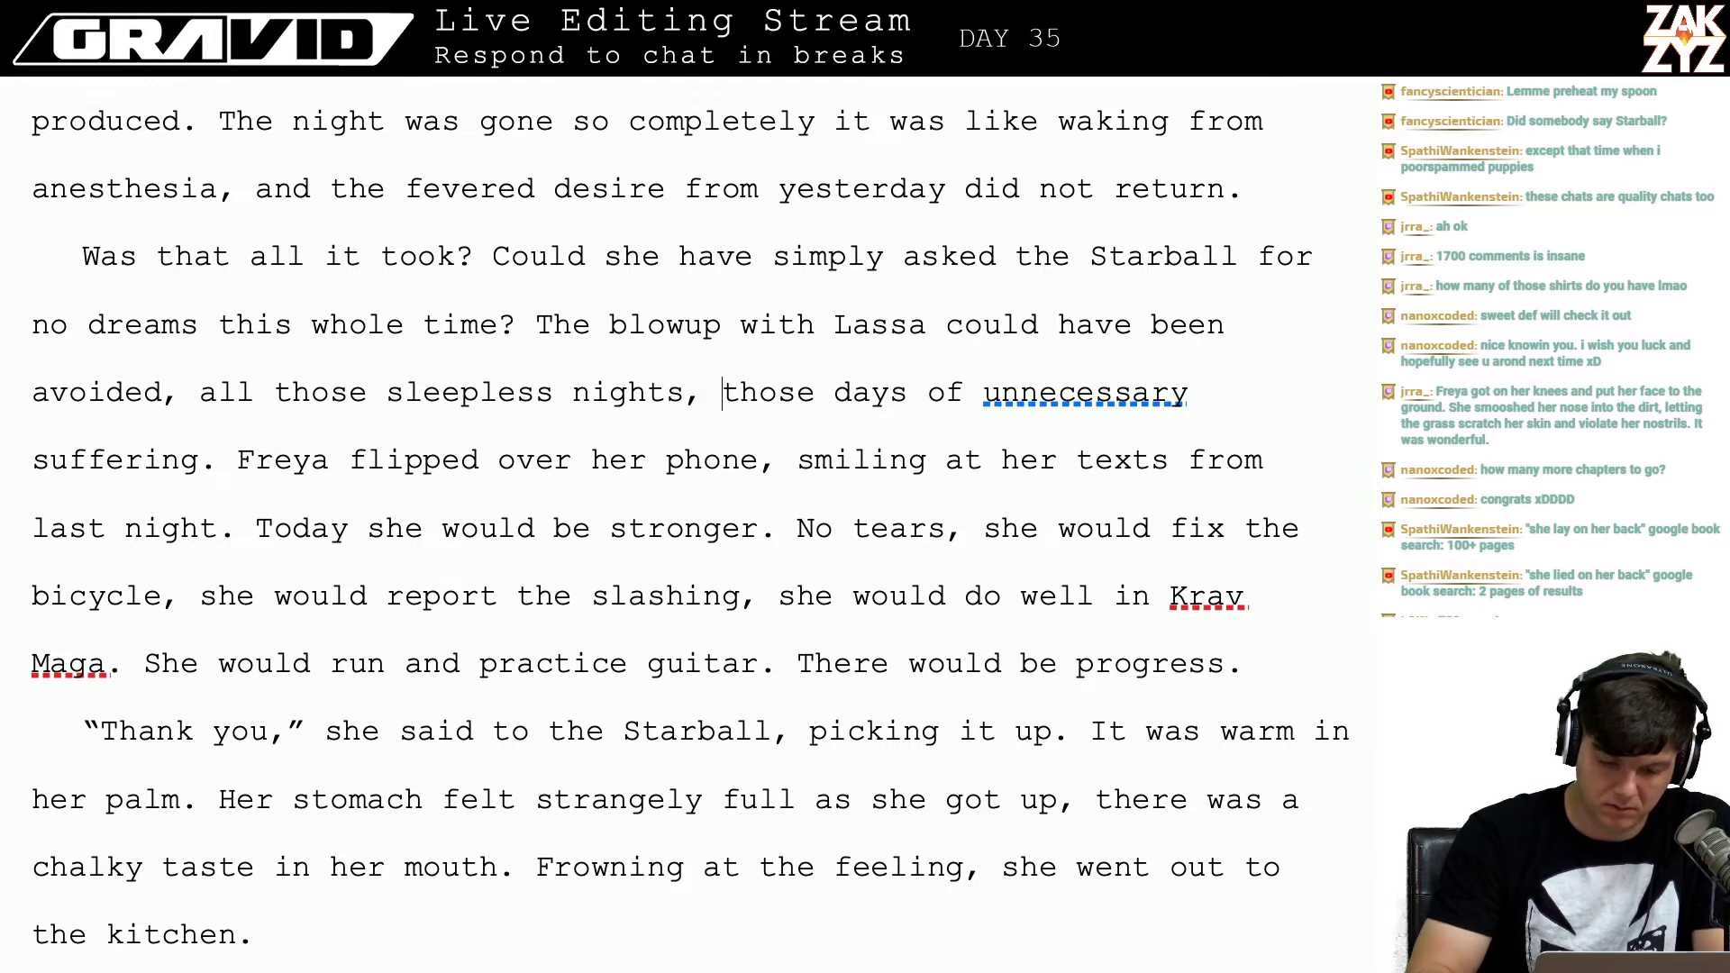
type("all")
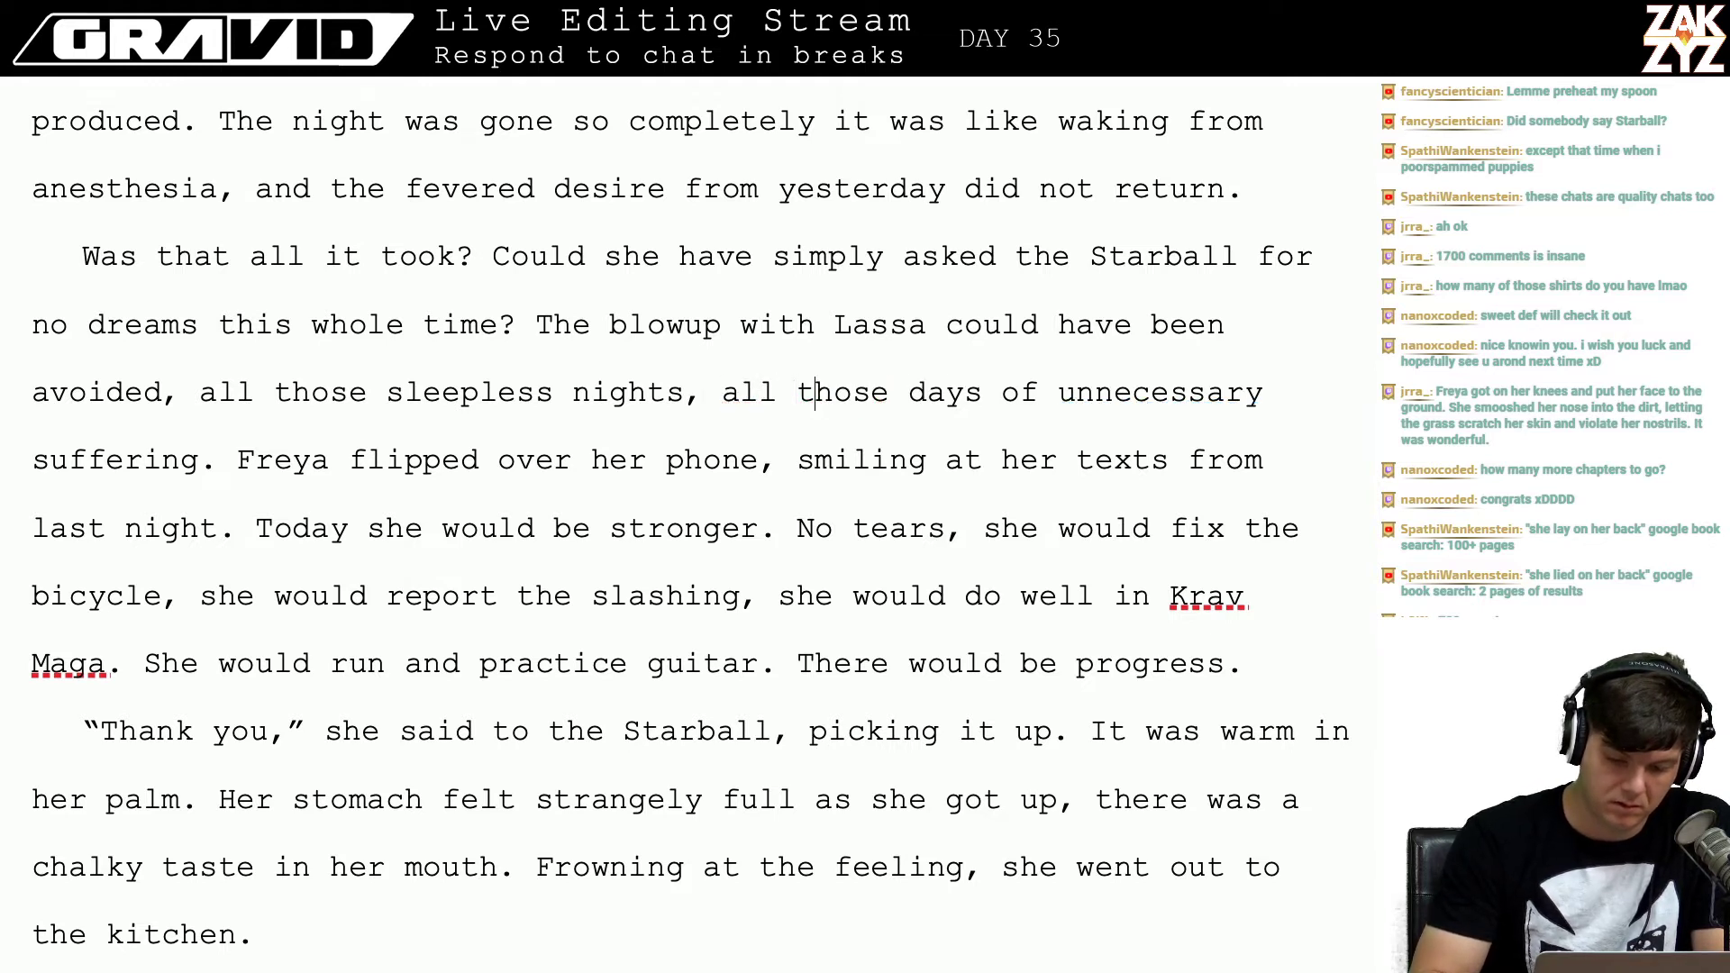
Step: Insert "along with all of her sleepless nights and days of needless suffering." after "could have been avoided," in the second paragraph
key("Right")
key("Right")
key("Right")
key("Right")
key("Right")
key("Right")
key("Right")
key("Right")
key("Right")
key("Right")
key("Up")
key("Right")
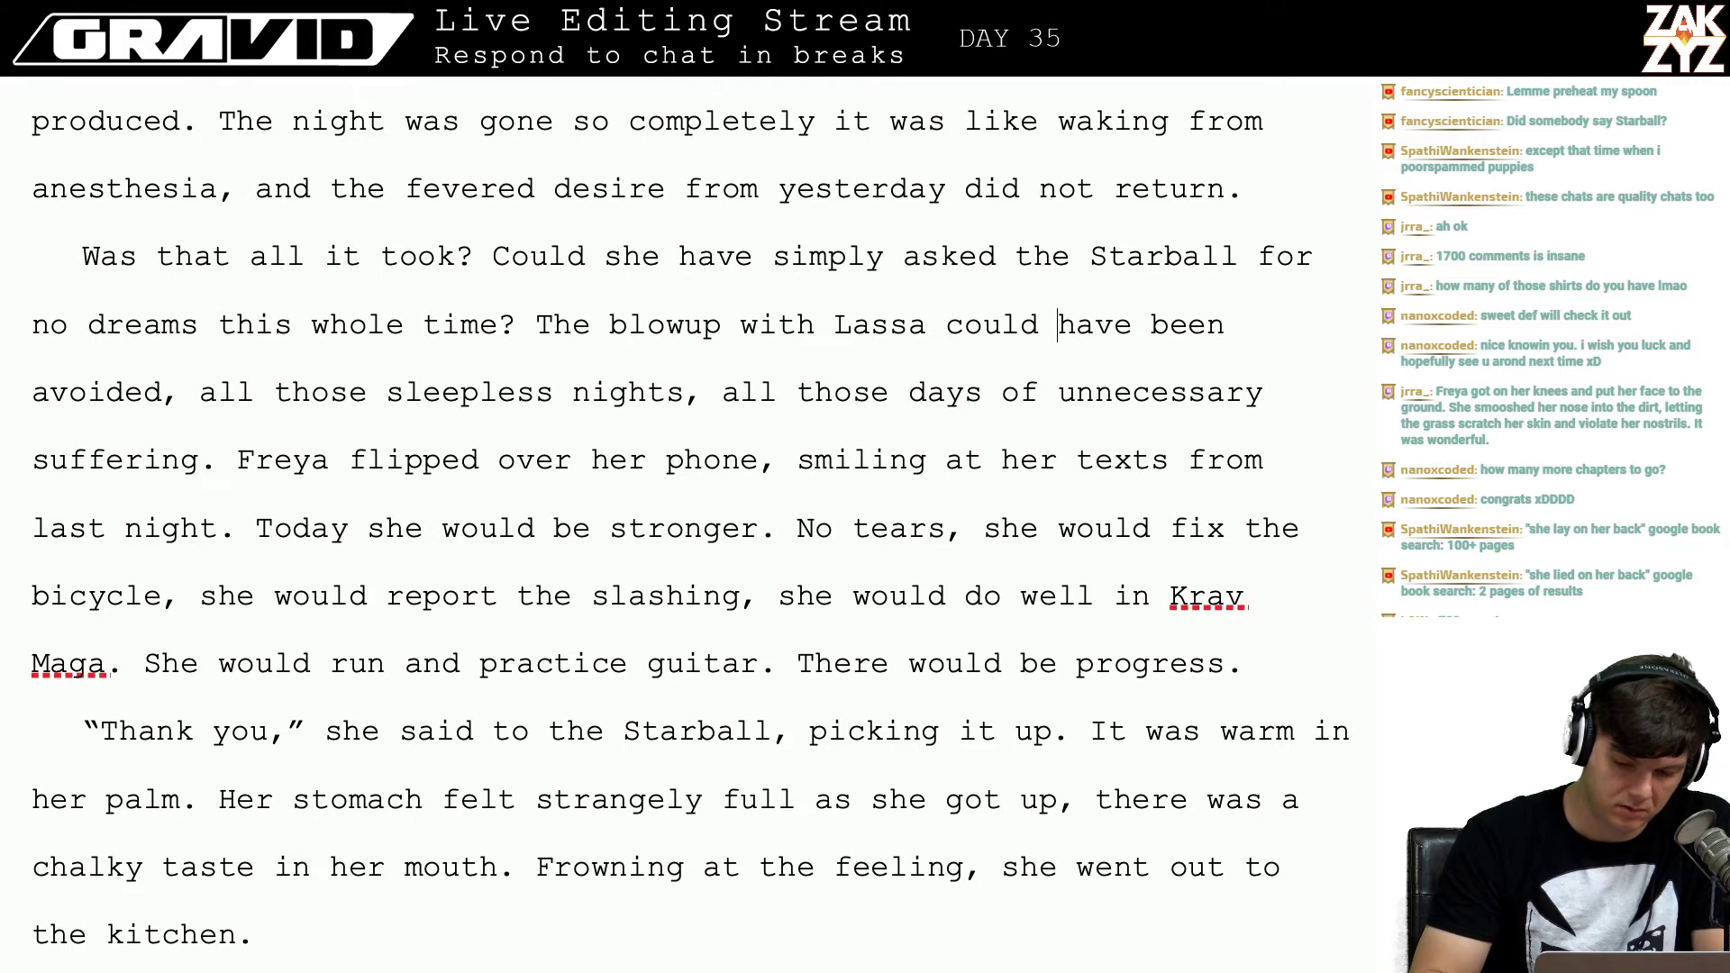
key("Right")
key("Right")
key("Right")
key("Right")
key("Right")
key("Right")
key("Right")
key("Right")
key("Right")
key("Right")
key("Right")
key("Right")
key("Right")
key("Right")
key("Right")
key("Right")
key("Right")
key("Right")
key("Right")
key("Right")
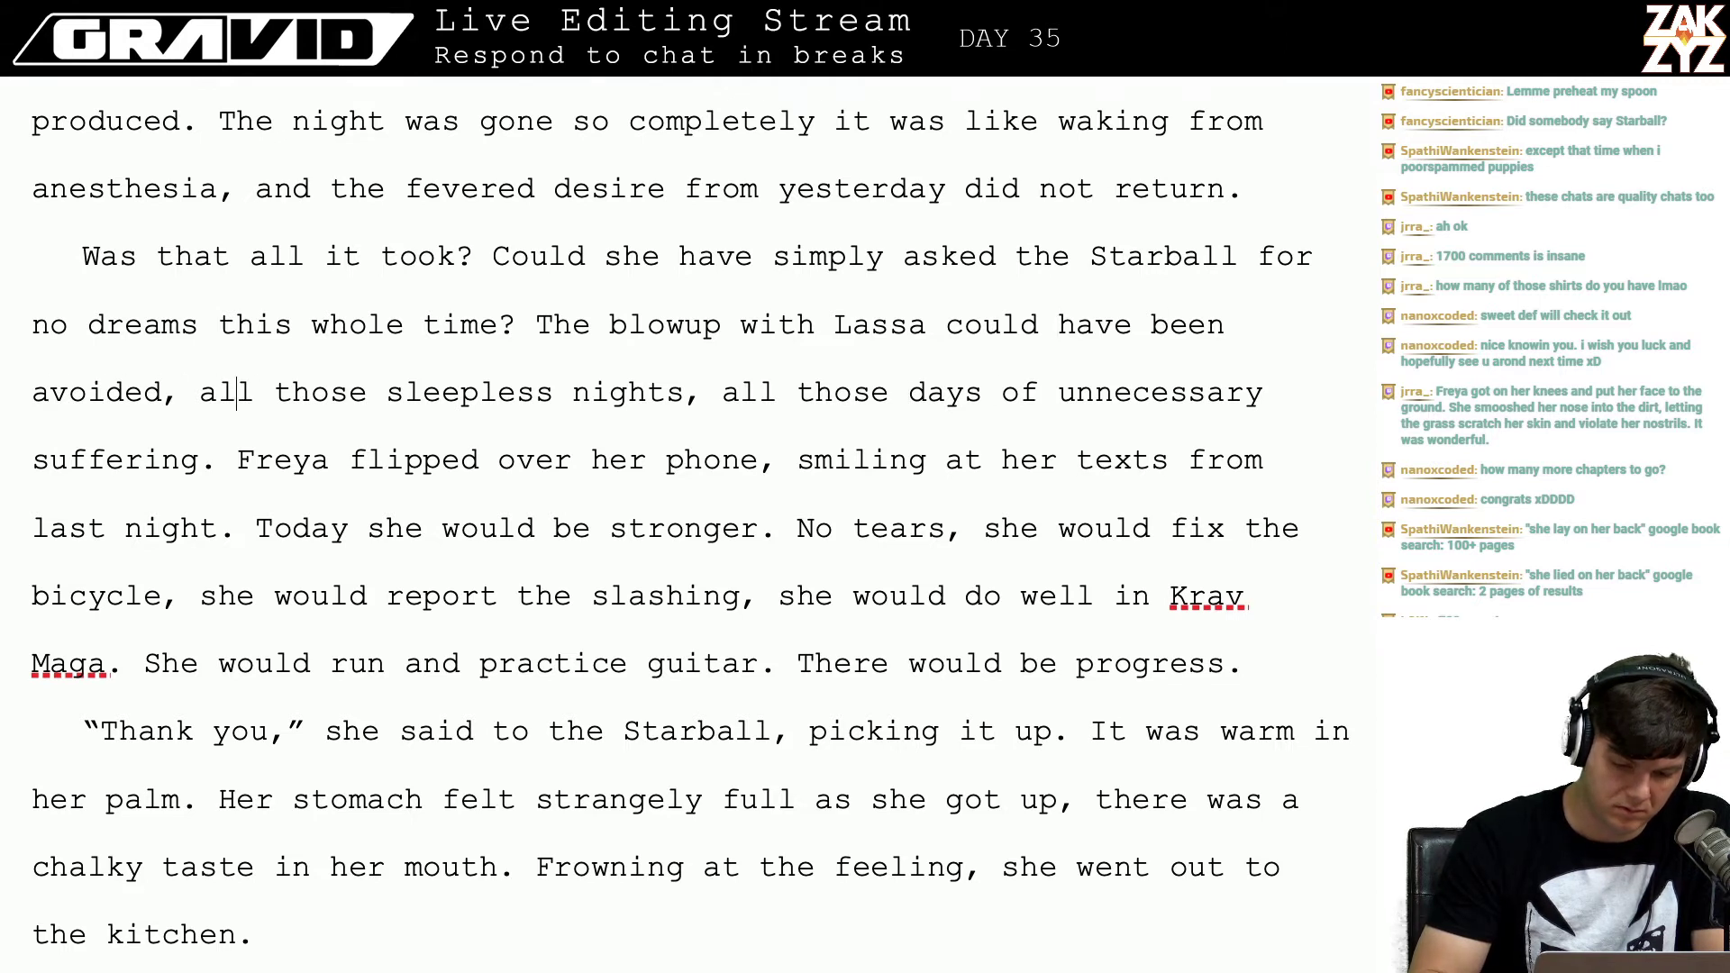
key("Right")
key("Right")
key("Right")
key("Left")
key("Left")
key("Left")
key("Left")
key("Left")
type("al")
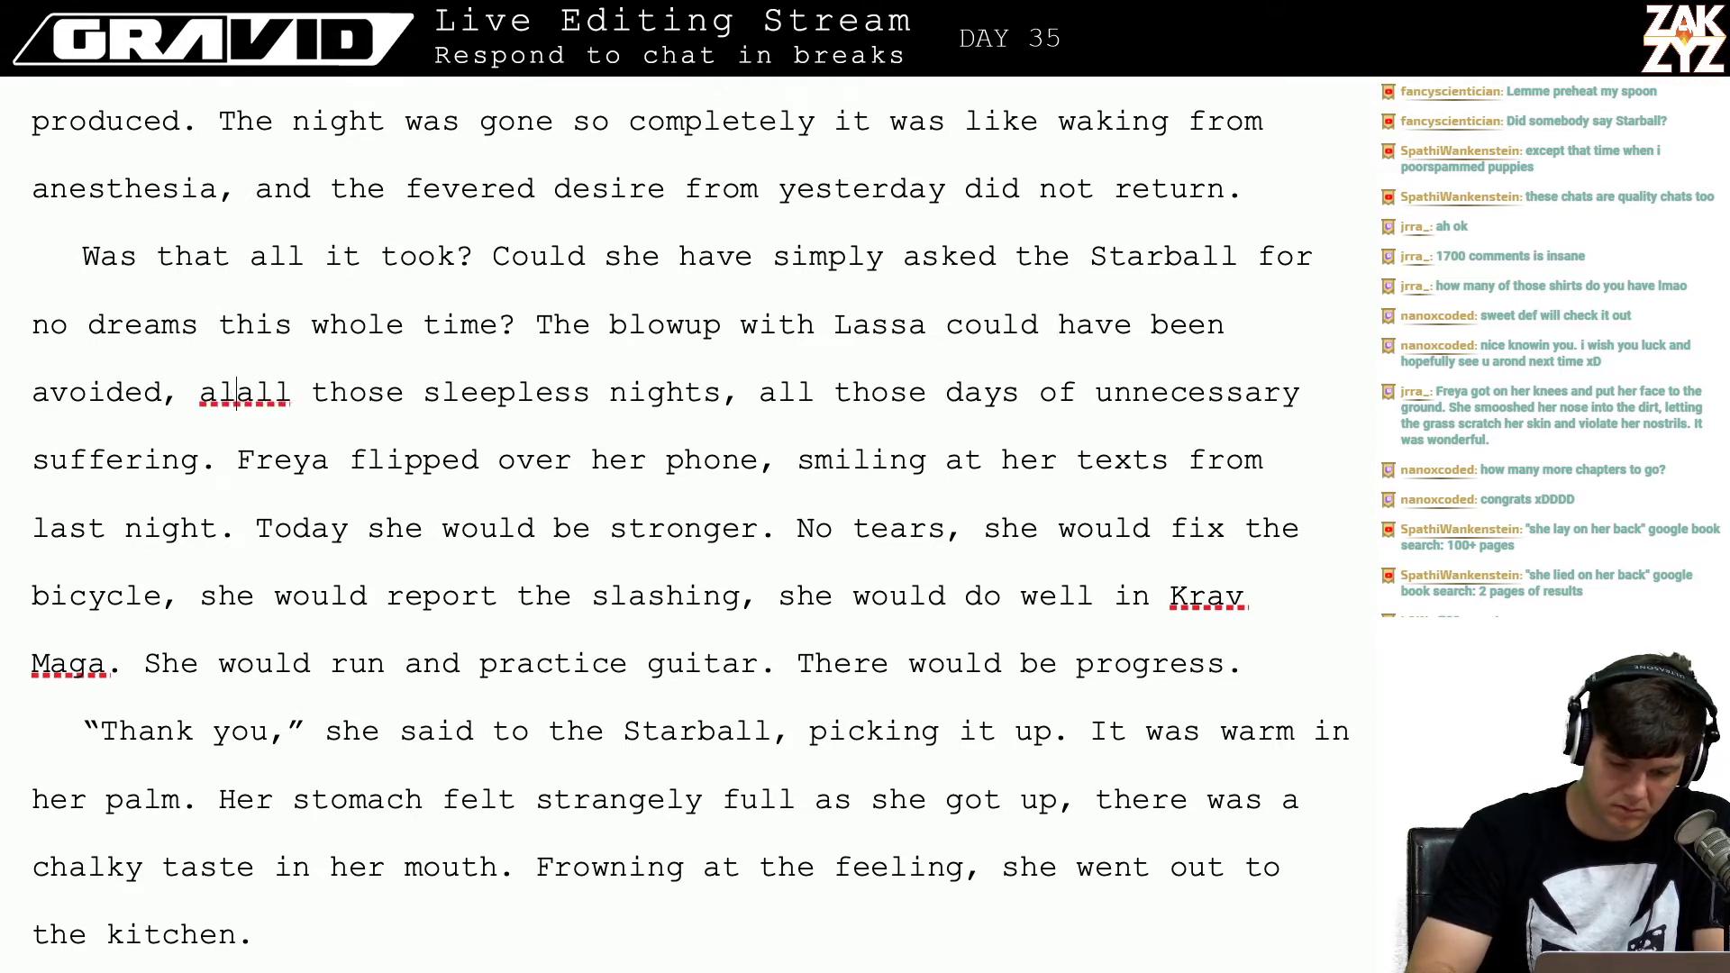
type("ong with all ")
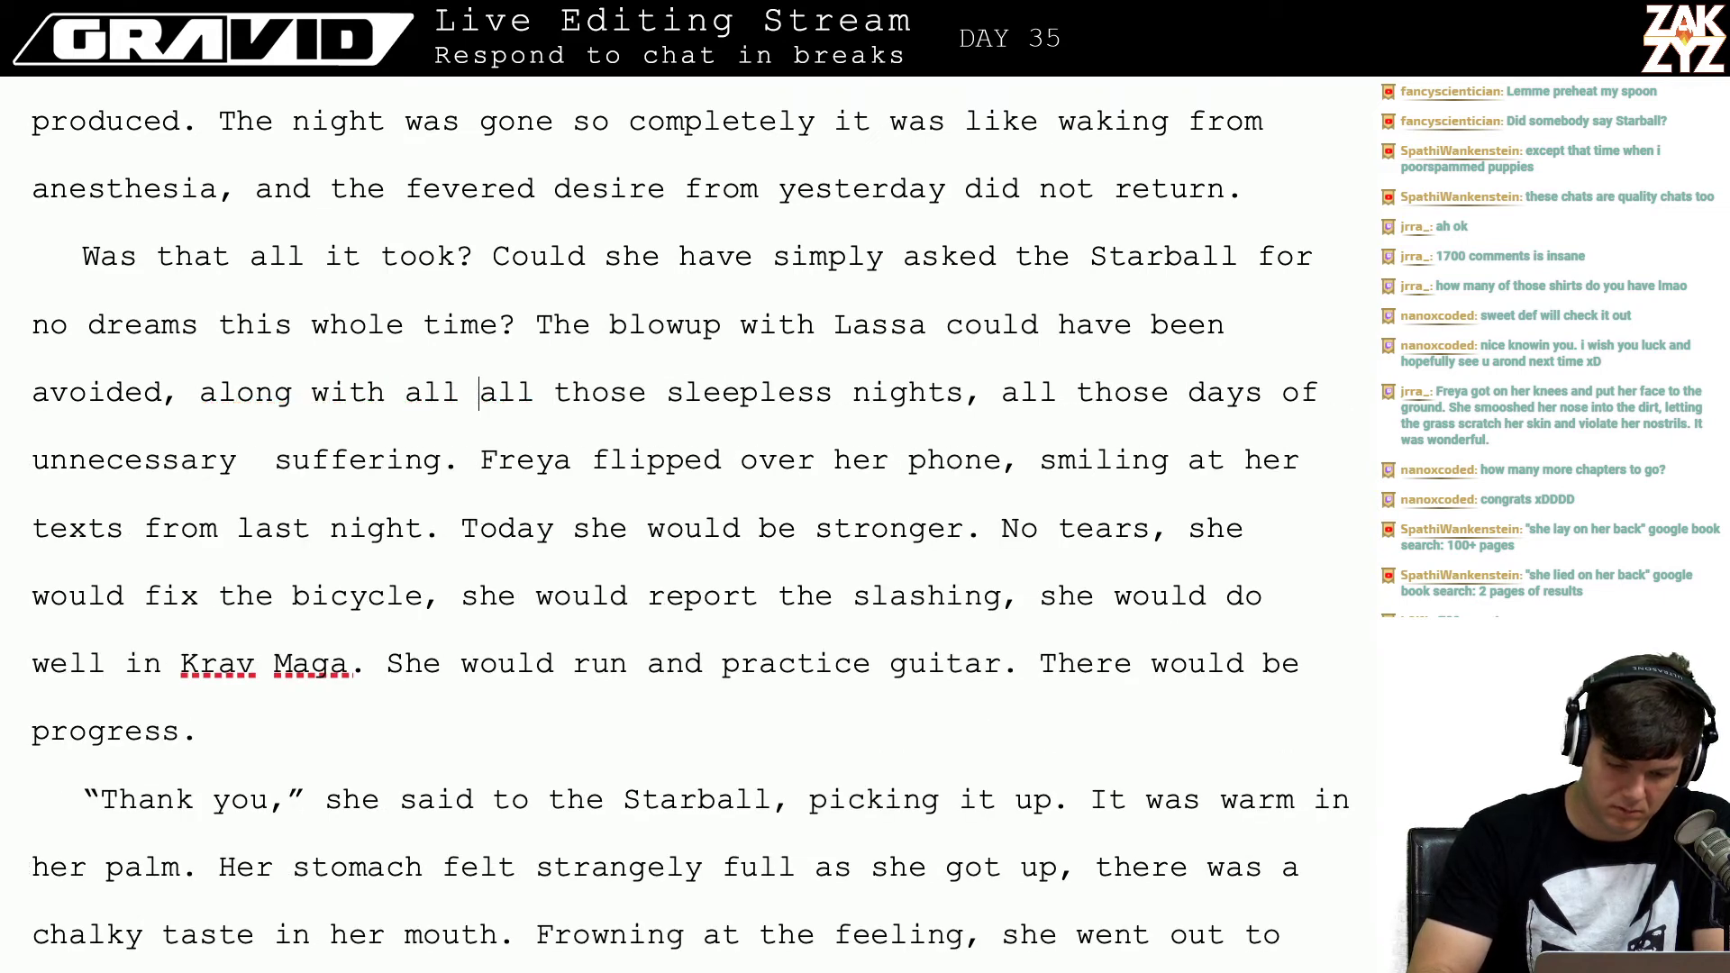
type("of her slepe")
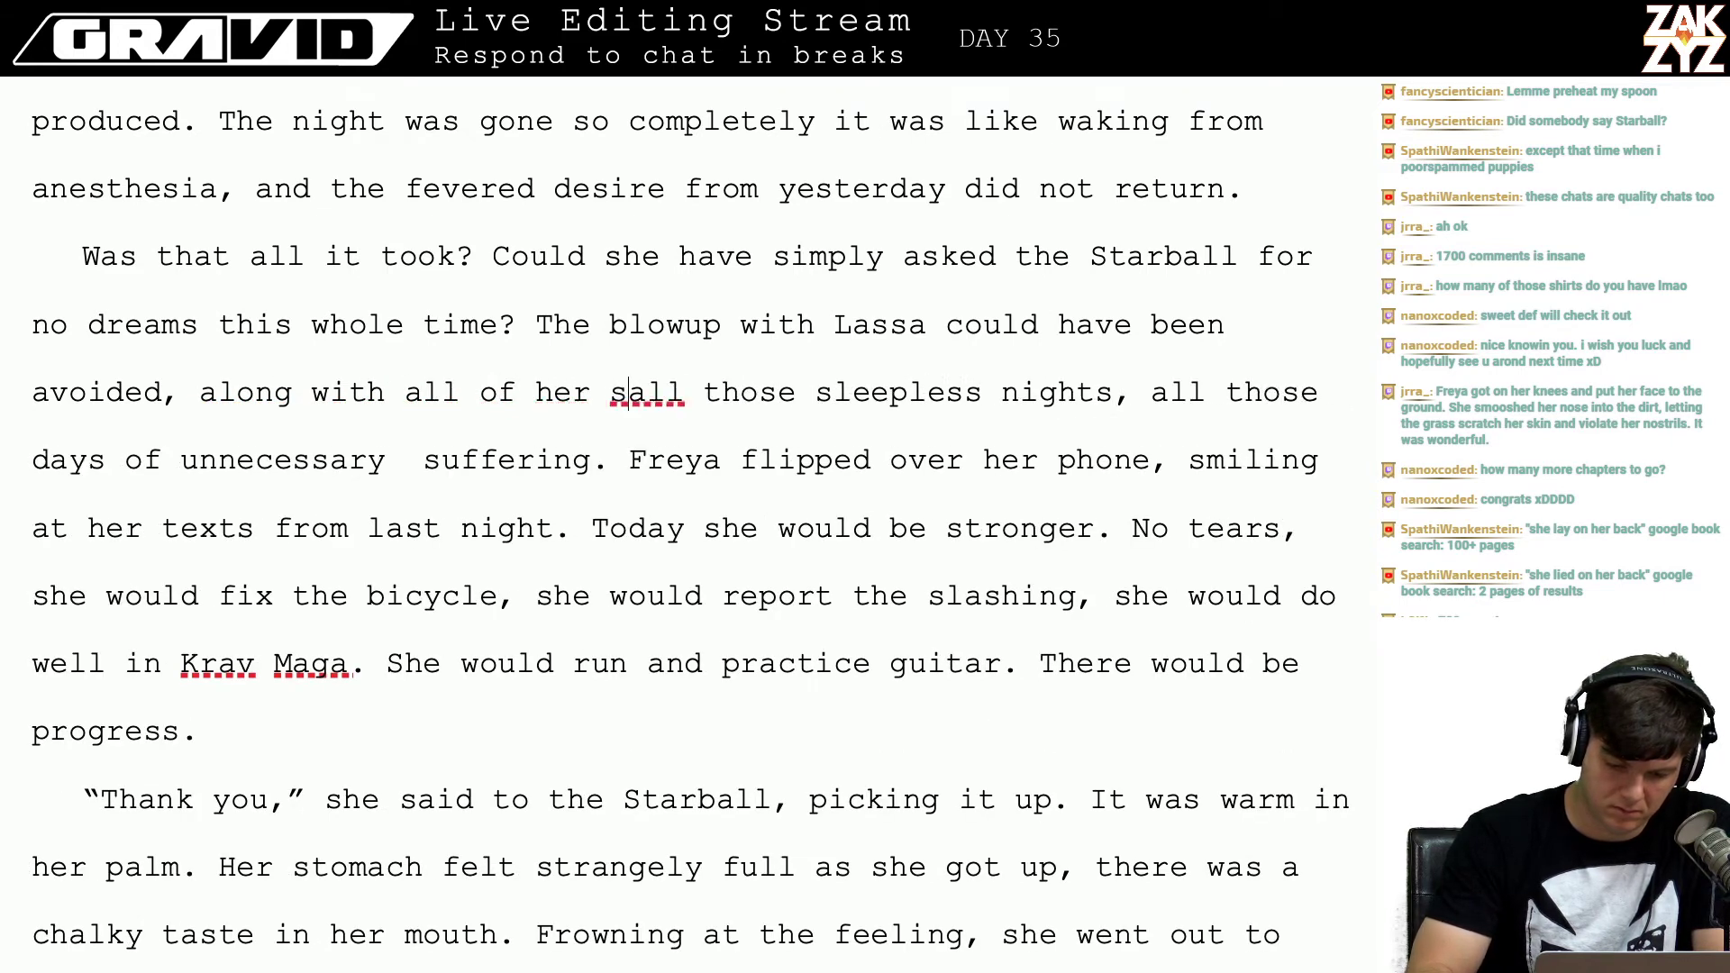
key("BackSpace")
key("BackSpace")
type("epless ")
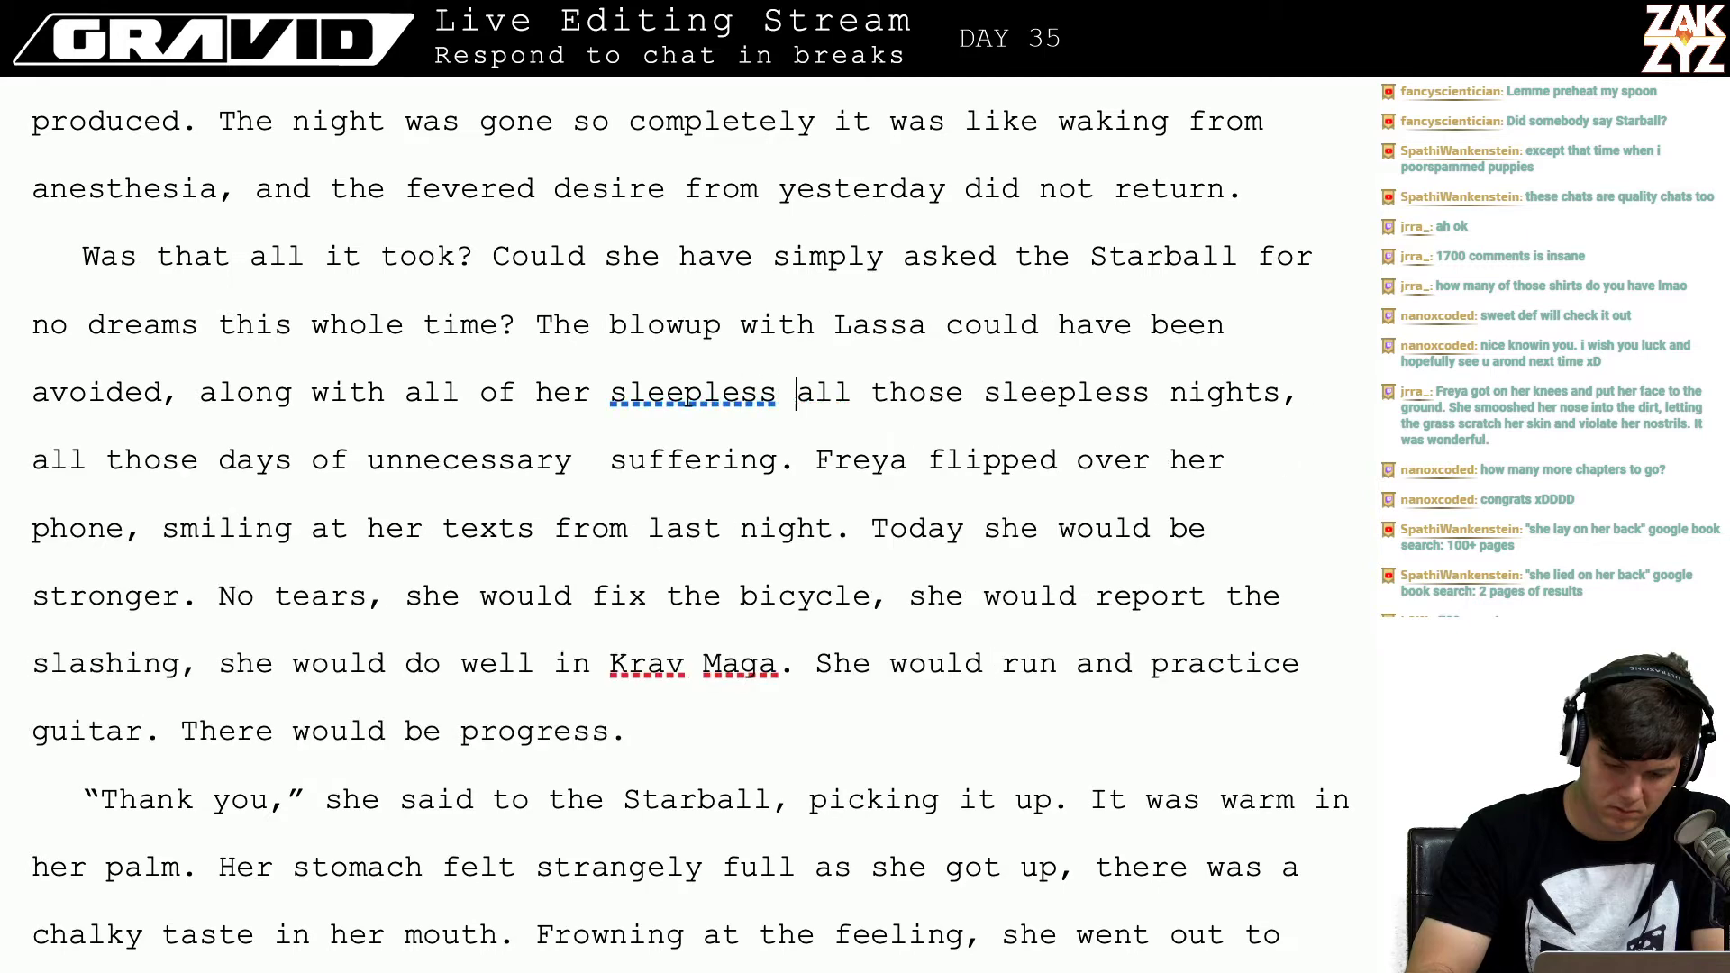
type("nights and days ")
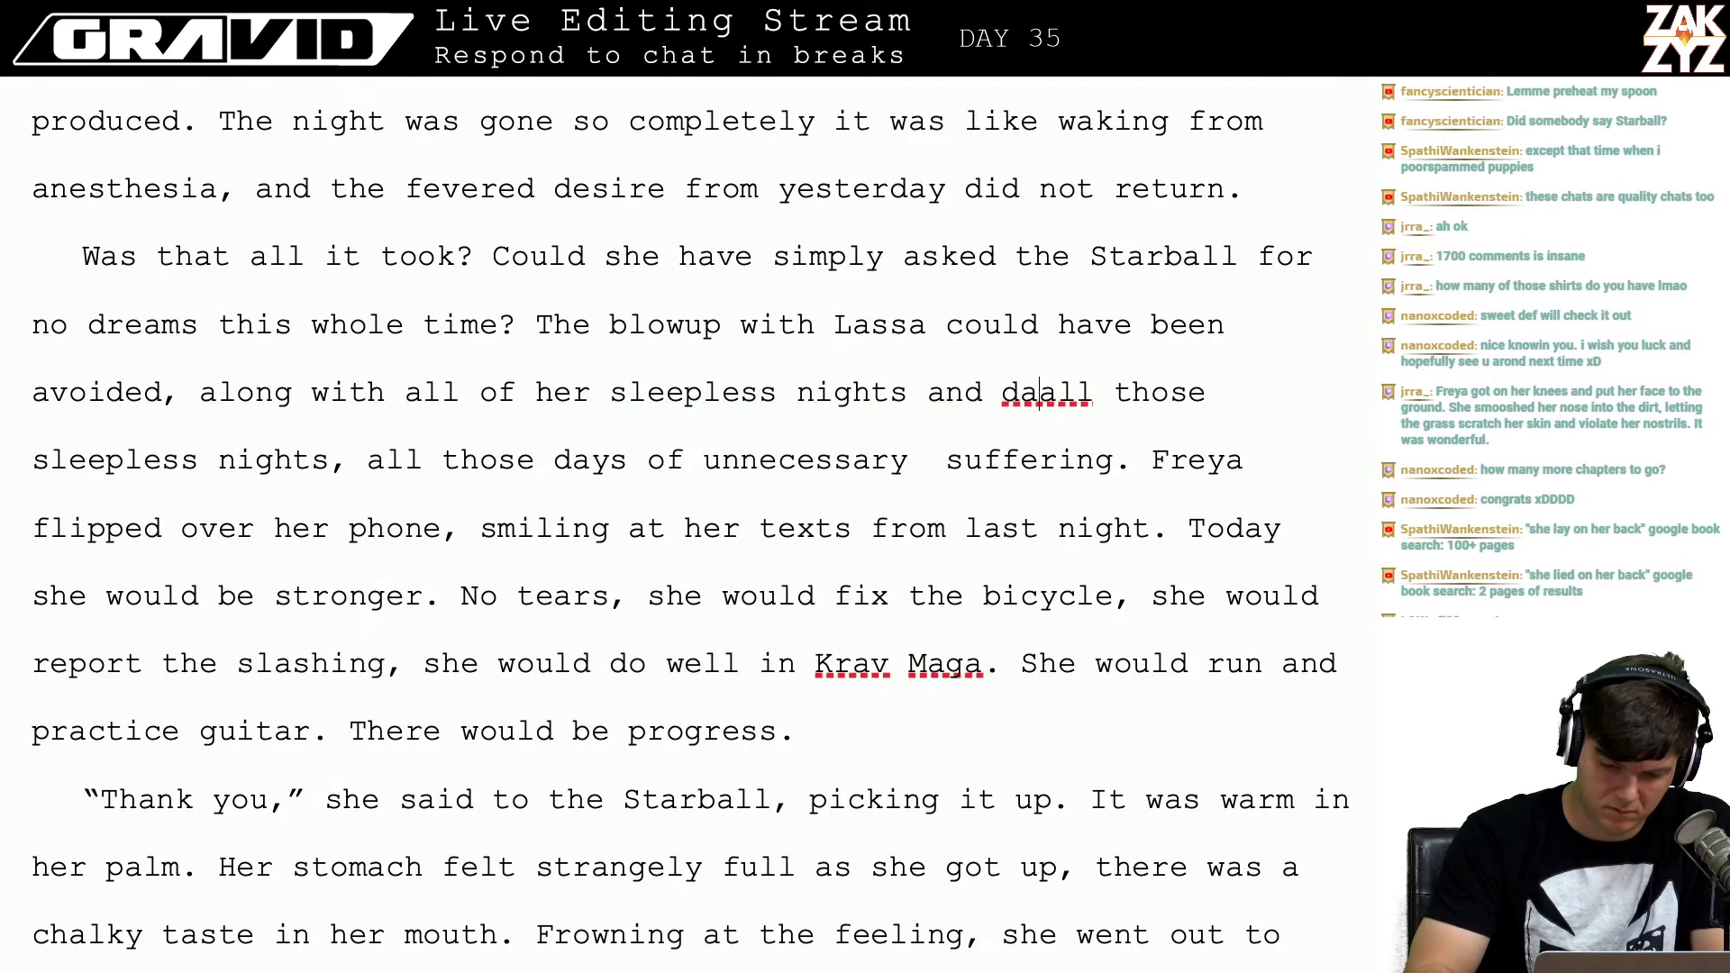
type("of needless ")
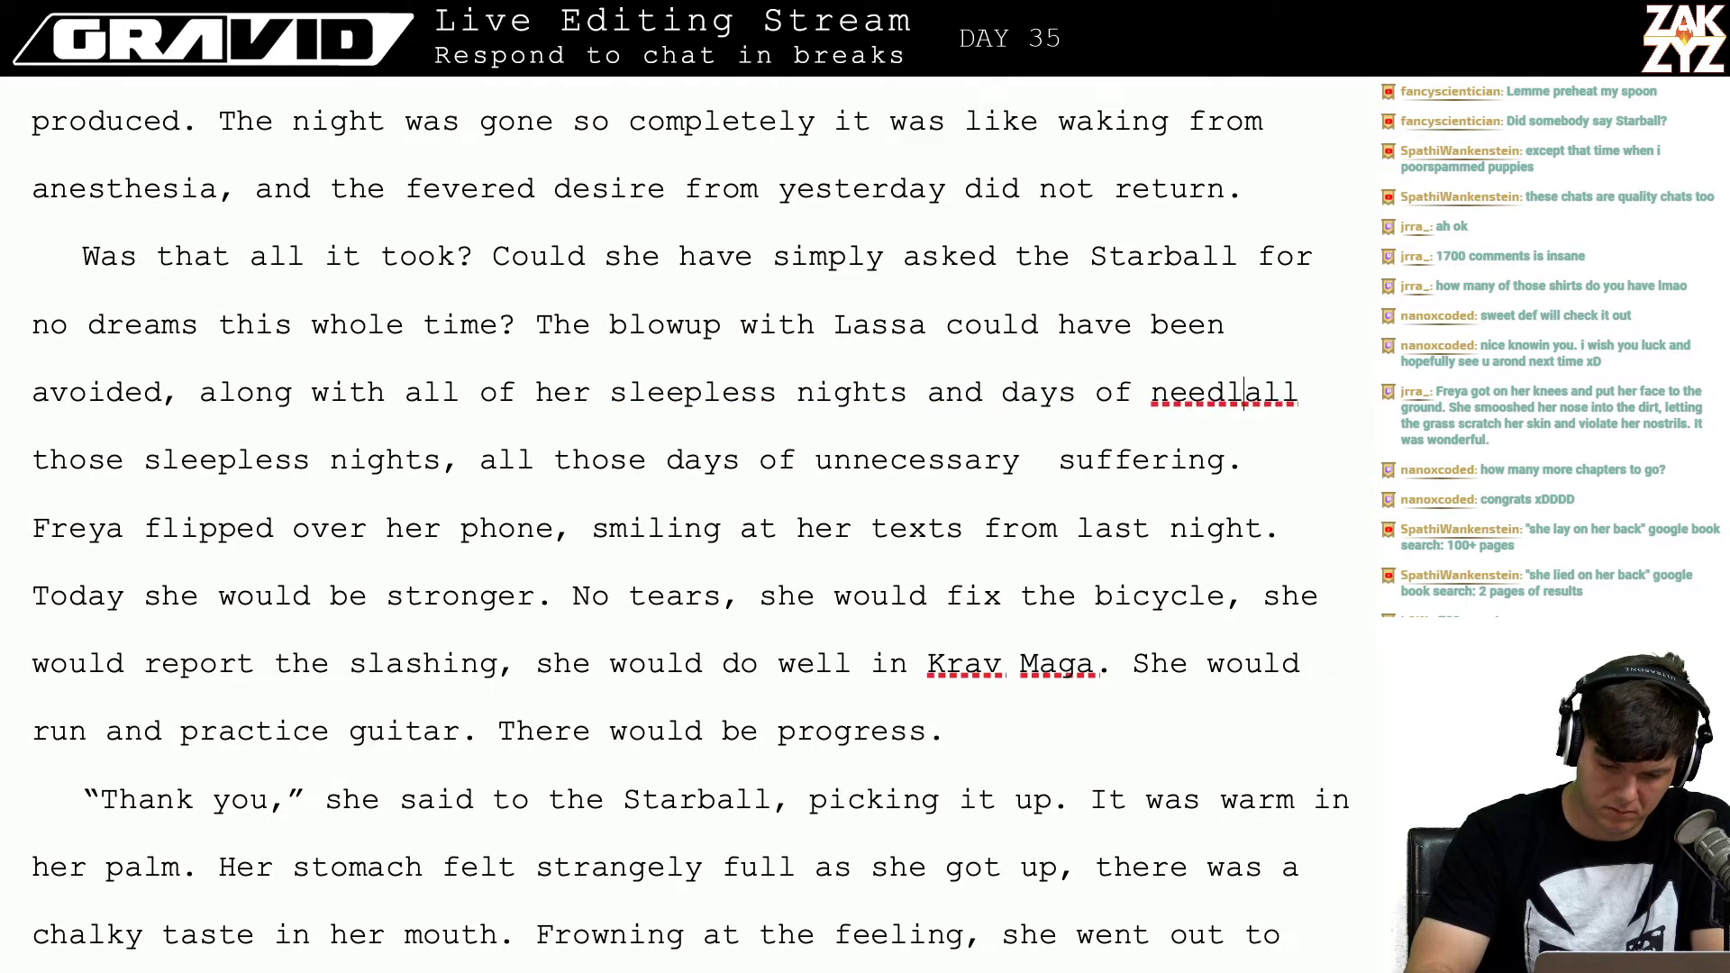
type("suffering .")
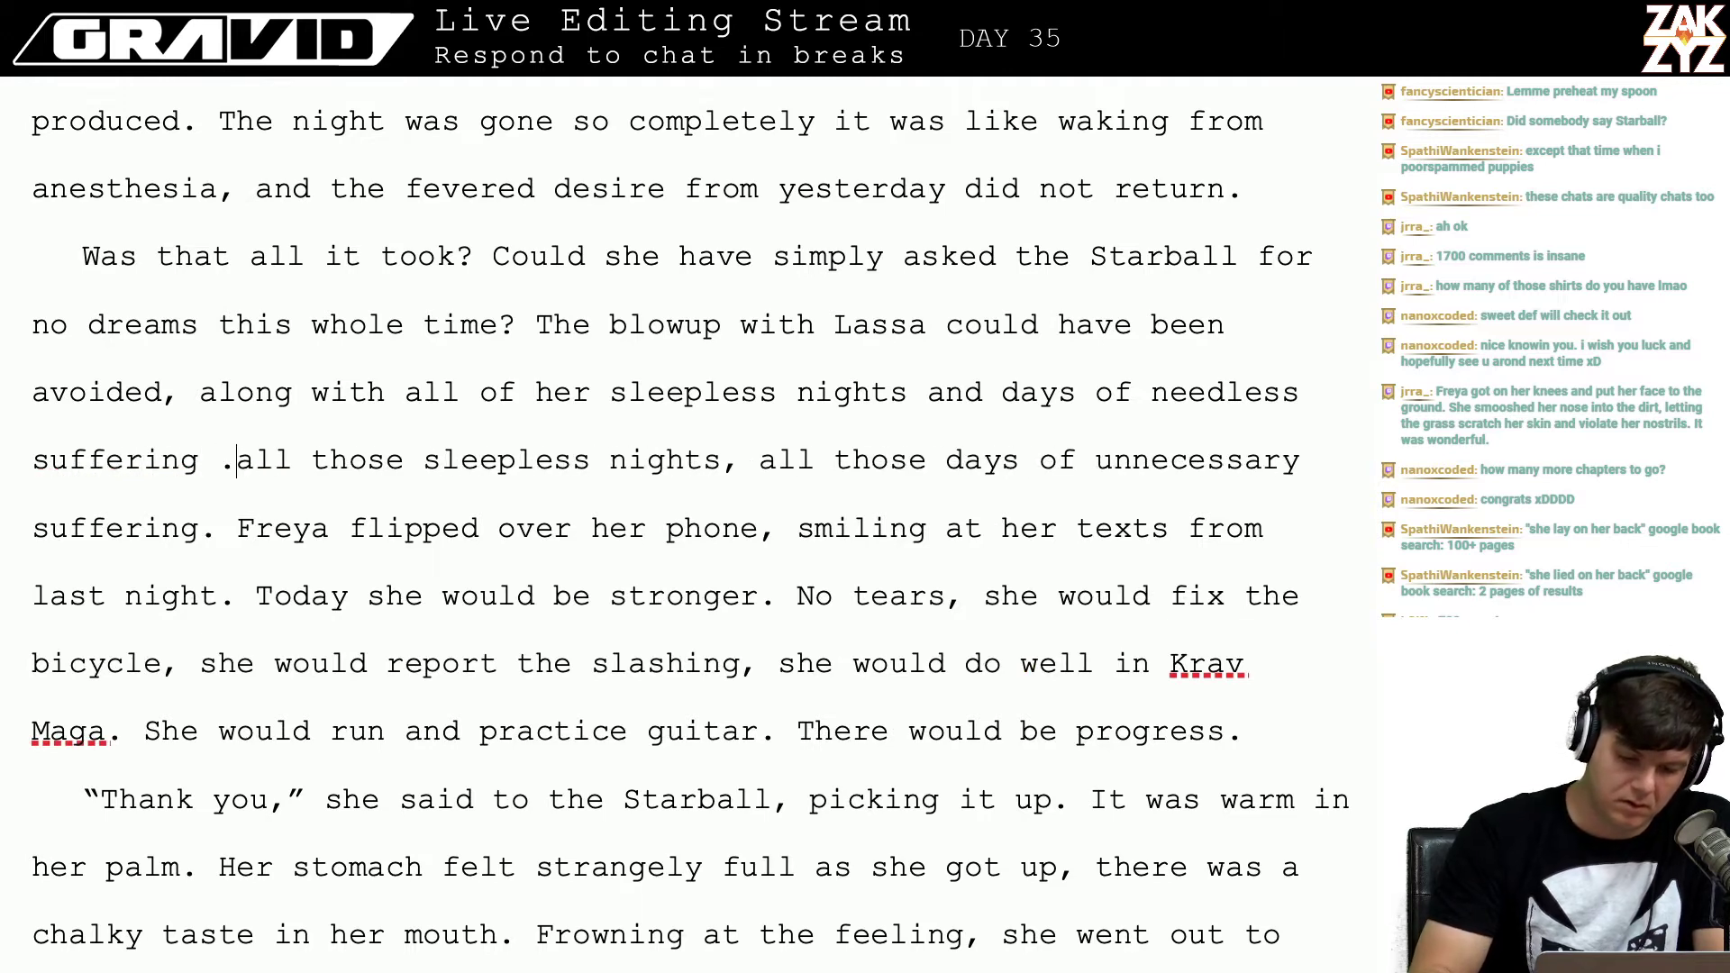
key("Left")
type(".")
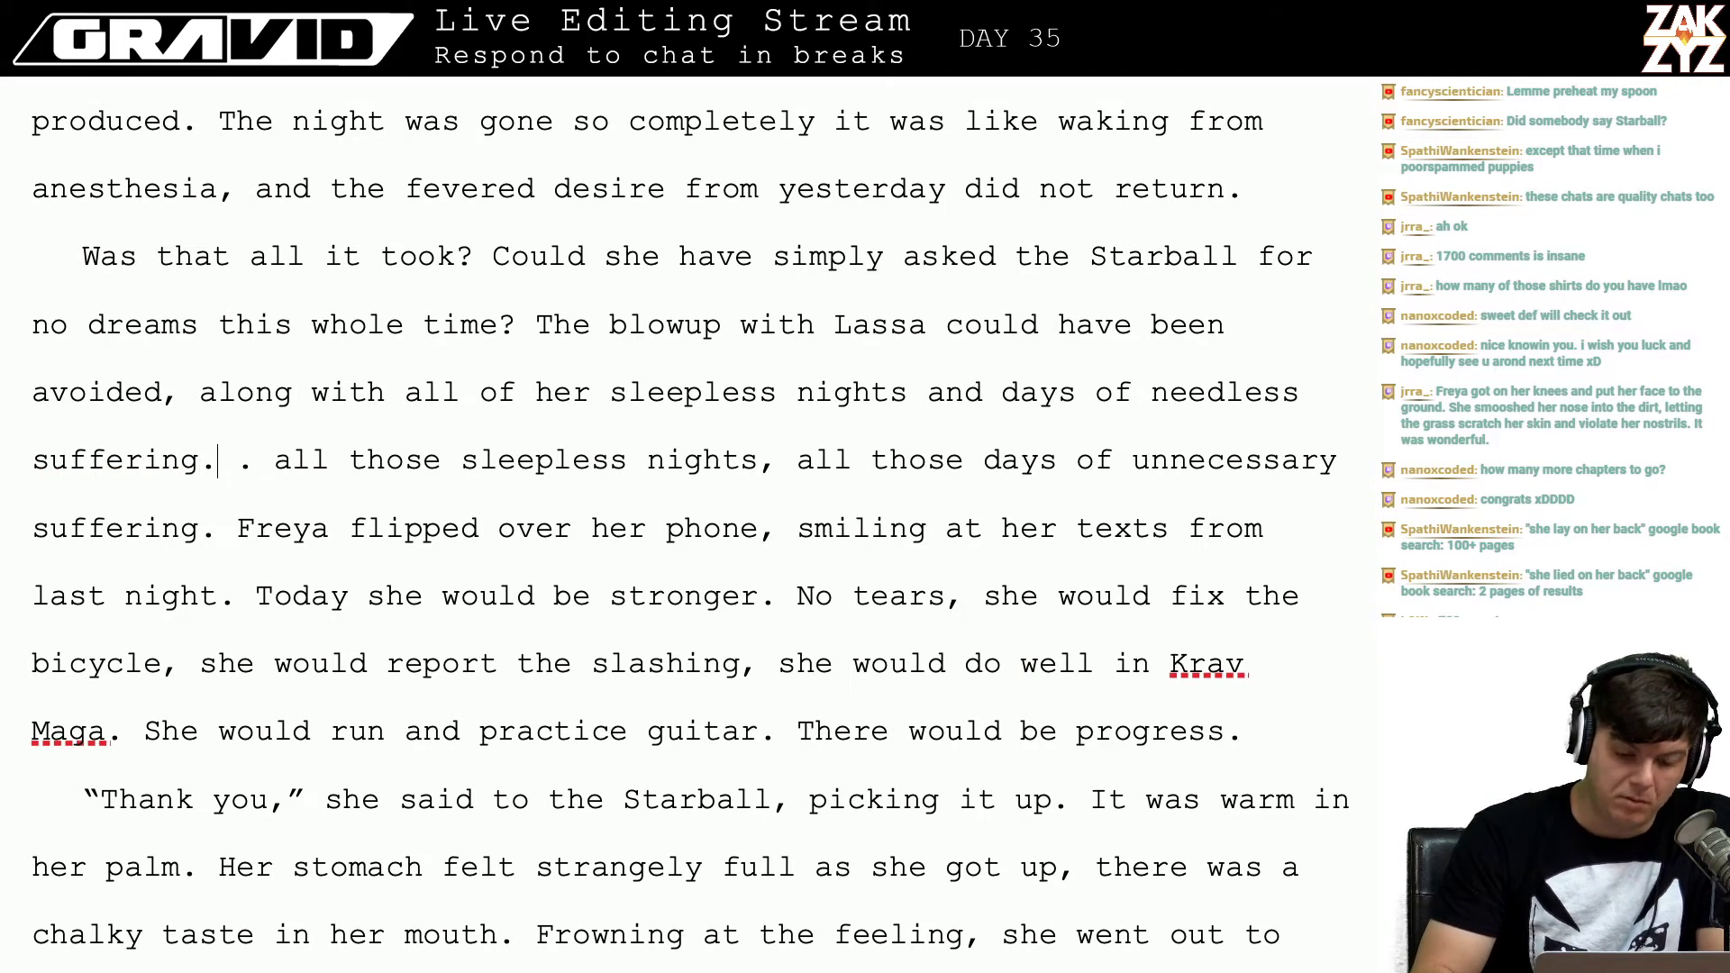
Step: Replace the leftover "all those sleepless nights, all those days of unnecessary suffering." with a paragraph break before "Freya flipped over her phone"
key("shift+Left")
key("shift+Right")
key("shift+Right")
key("shift+Right")
key("shift+Right")
key("shift+Right")
key("shift+Right")
key("shift+Right")
key("shift+Right")
key("shift+Right")
key("shift+Right")
key("shift+Right")
key("shift+Right")
key("shift+Right")
key("shift+Right")
key("shift+Right")
key("shift+Right")
key("shift+Right")
key("shift+Right")
key("shift+Right")
key("shift+Right")
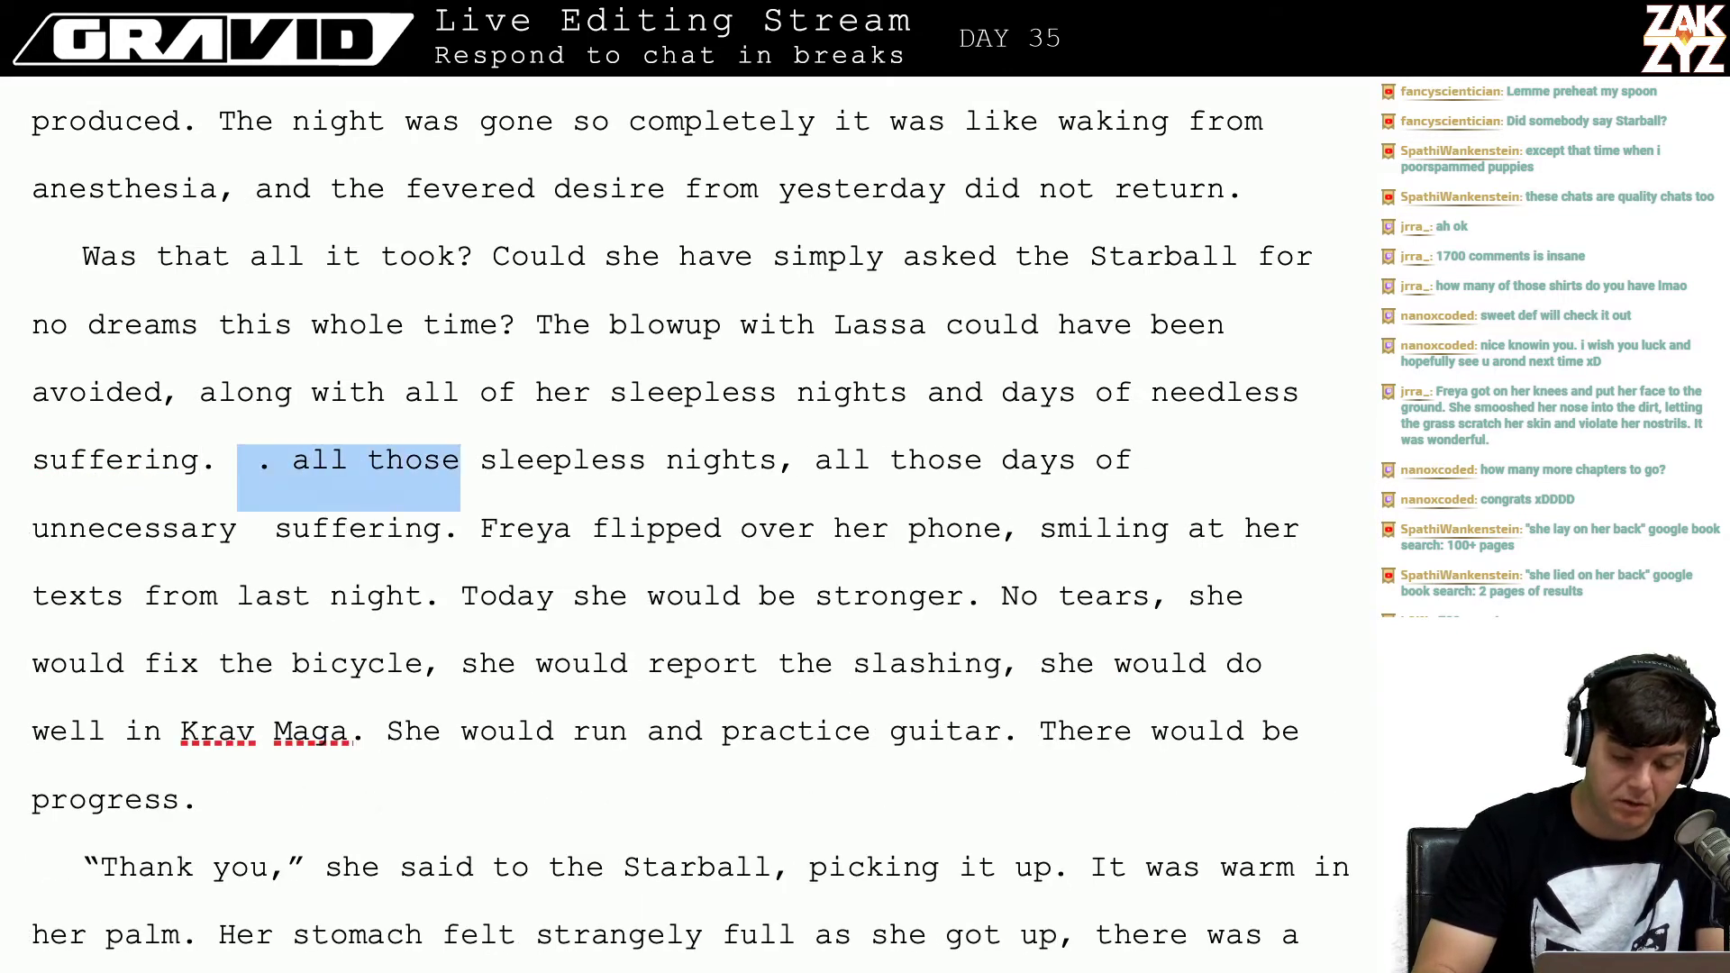
key("shift+Right")
key("shift+Right")
key("shift+Right")
key("shift+Right")
key("shift+Right")
key("shift+Right")
key("shift+Right")
key("shift+Right")
key("shift+Right")
key("shift+Right")
key("shift+Right")
key("shift+Right")
key("shift+Right")
key("shift+Right")
key("shift+Right")
key("shift+Right")
key("shift+Right")
key("shift+Right")
key("shift+Right")
key("shift+Right")
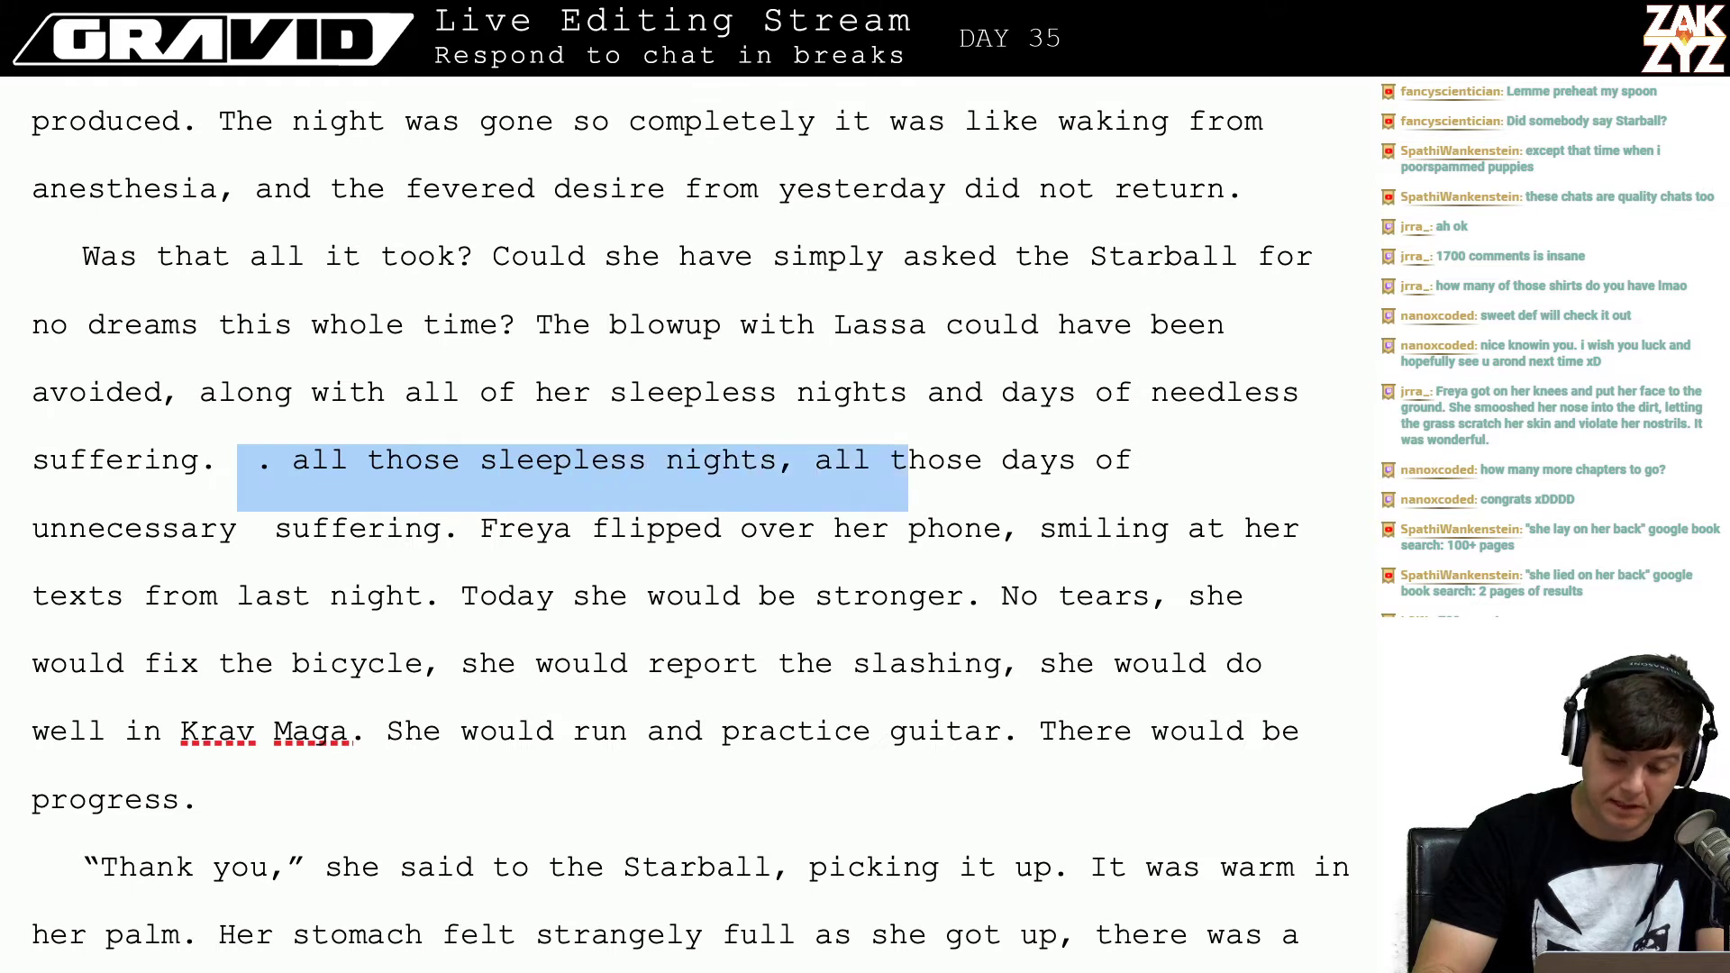
key("shift+Right")
key("shift+Right")
key("shift+Right")
key("shift+Right")
key("shift+Right")
key("shift+Right")
key("shift+Right")
key("shift+Right")
key("shift+Right")
key("shift+Right")
key("shift+Right")
key("shift+Right")
key("shift+Right")
key("shift+Right")
key("shift+Right")
key("shift+Right")
key("shift+Right")
key("shift+Right")
key("shift+Right")
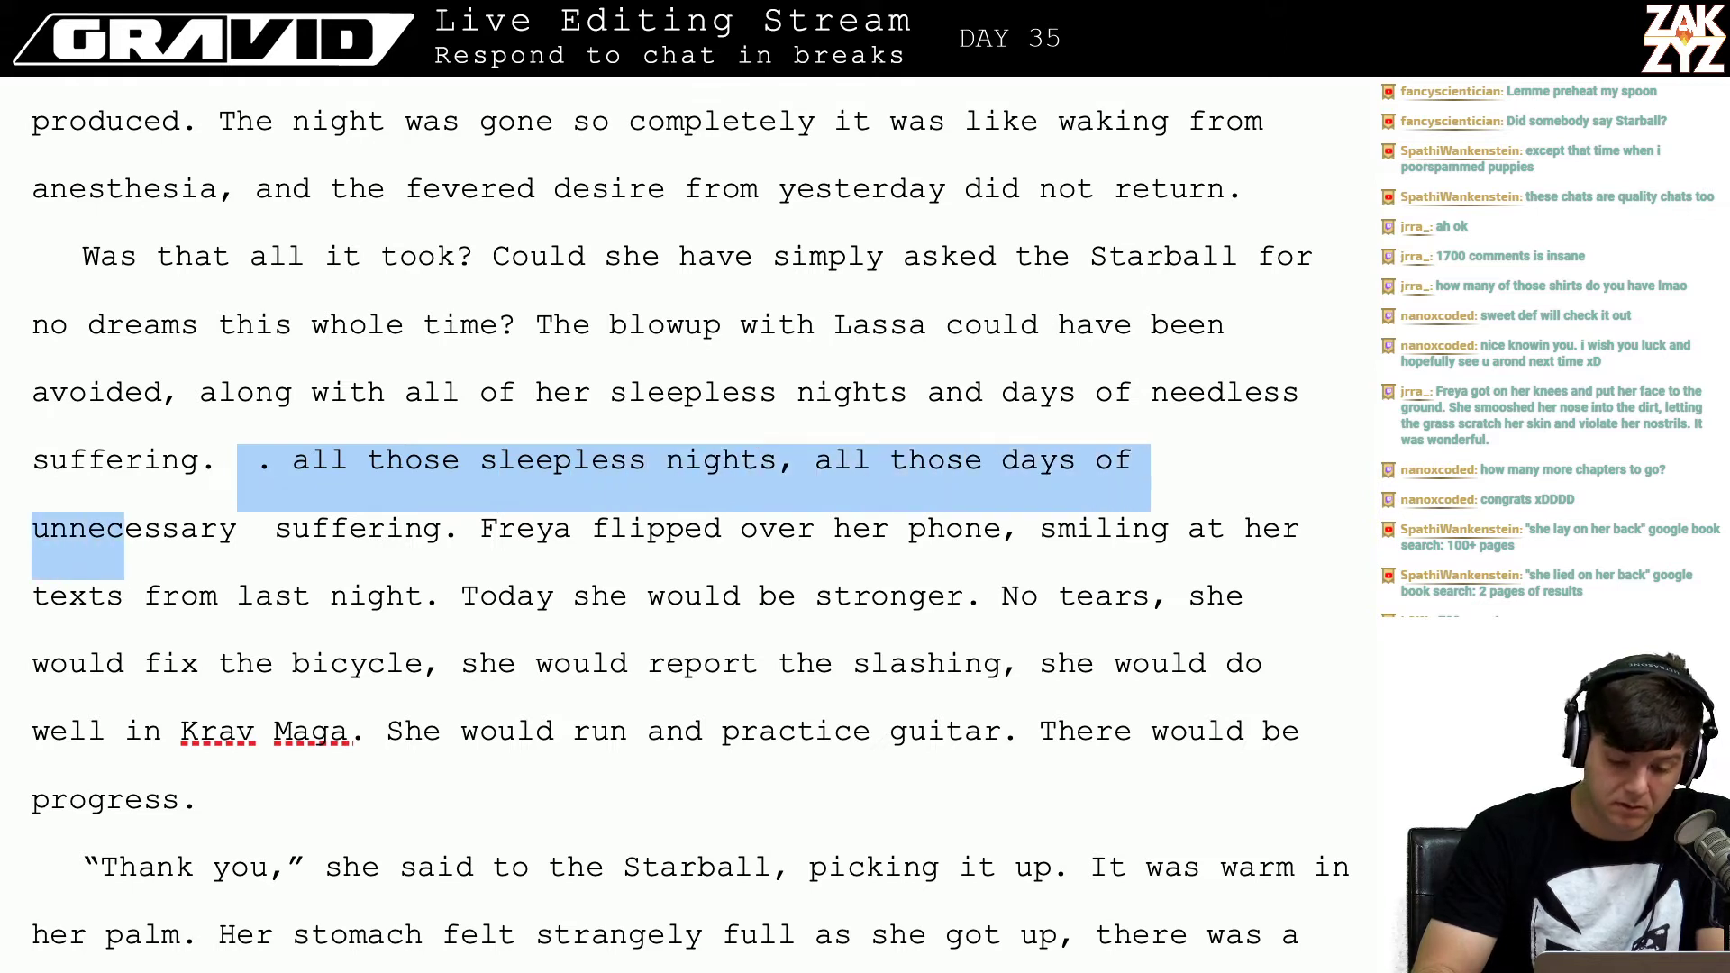
key("shift+Right")
key("shift+Right")
key("shift+Right")
key("shift+Right")
key("shift+Right")
key("shift+Right")
key("shift+Right")
key("shift+Right")
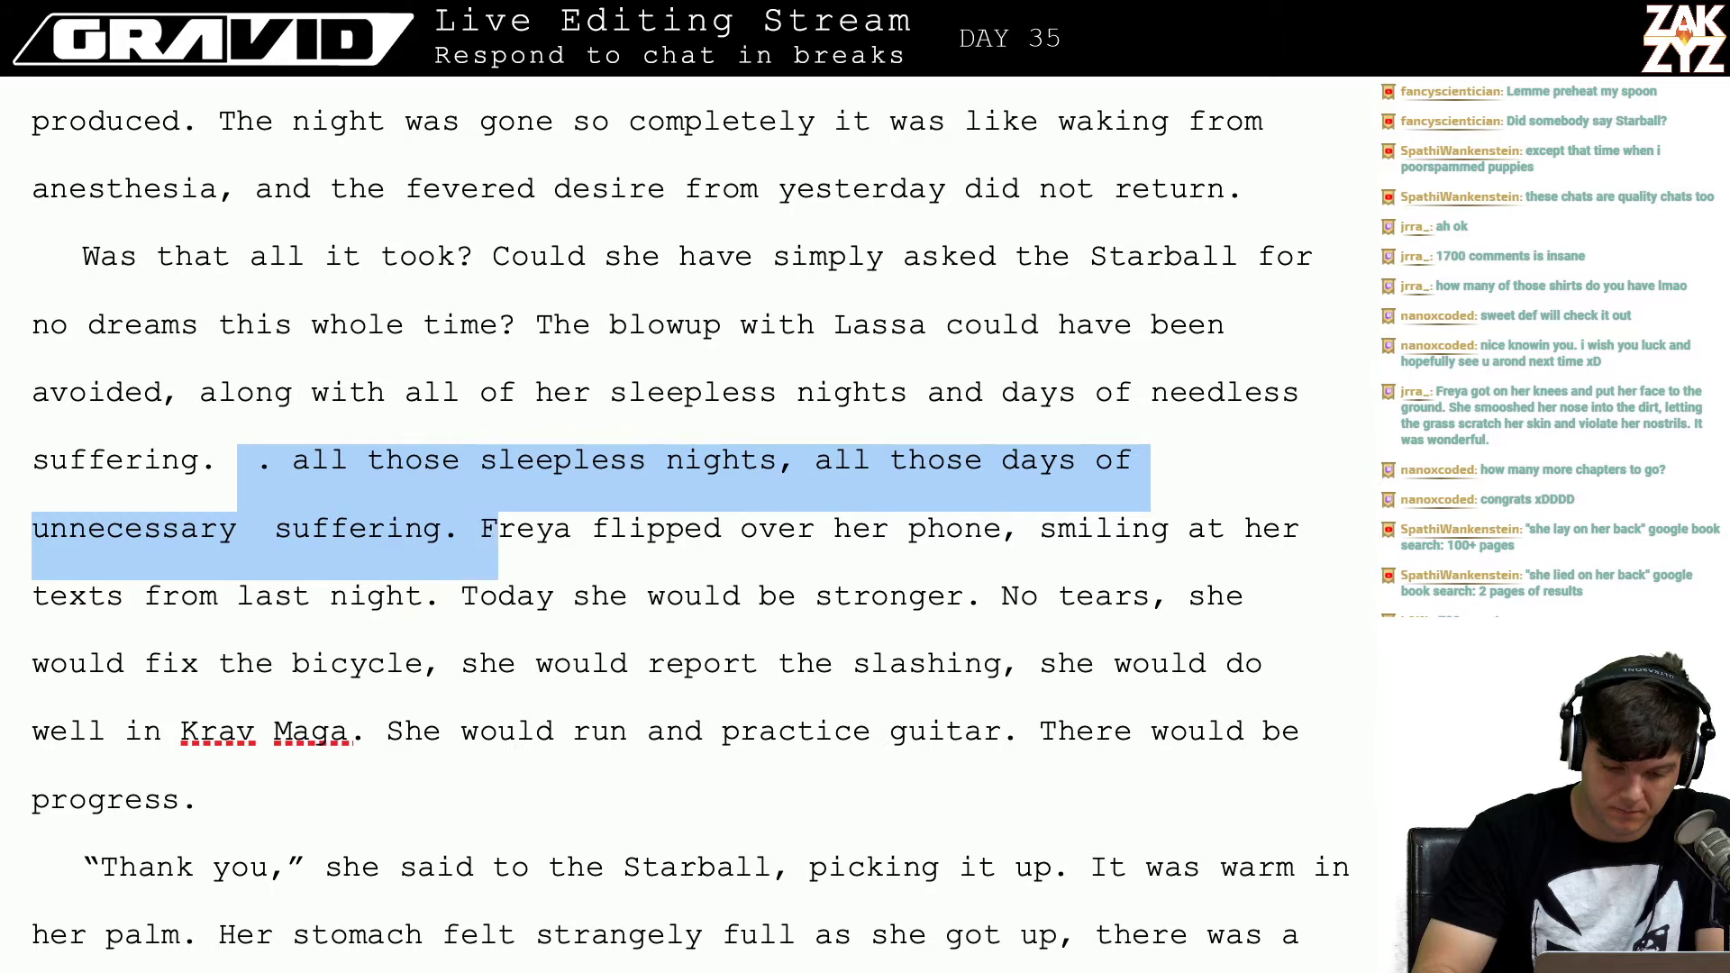
key("shift+Left")
key("Return")
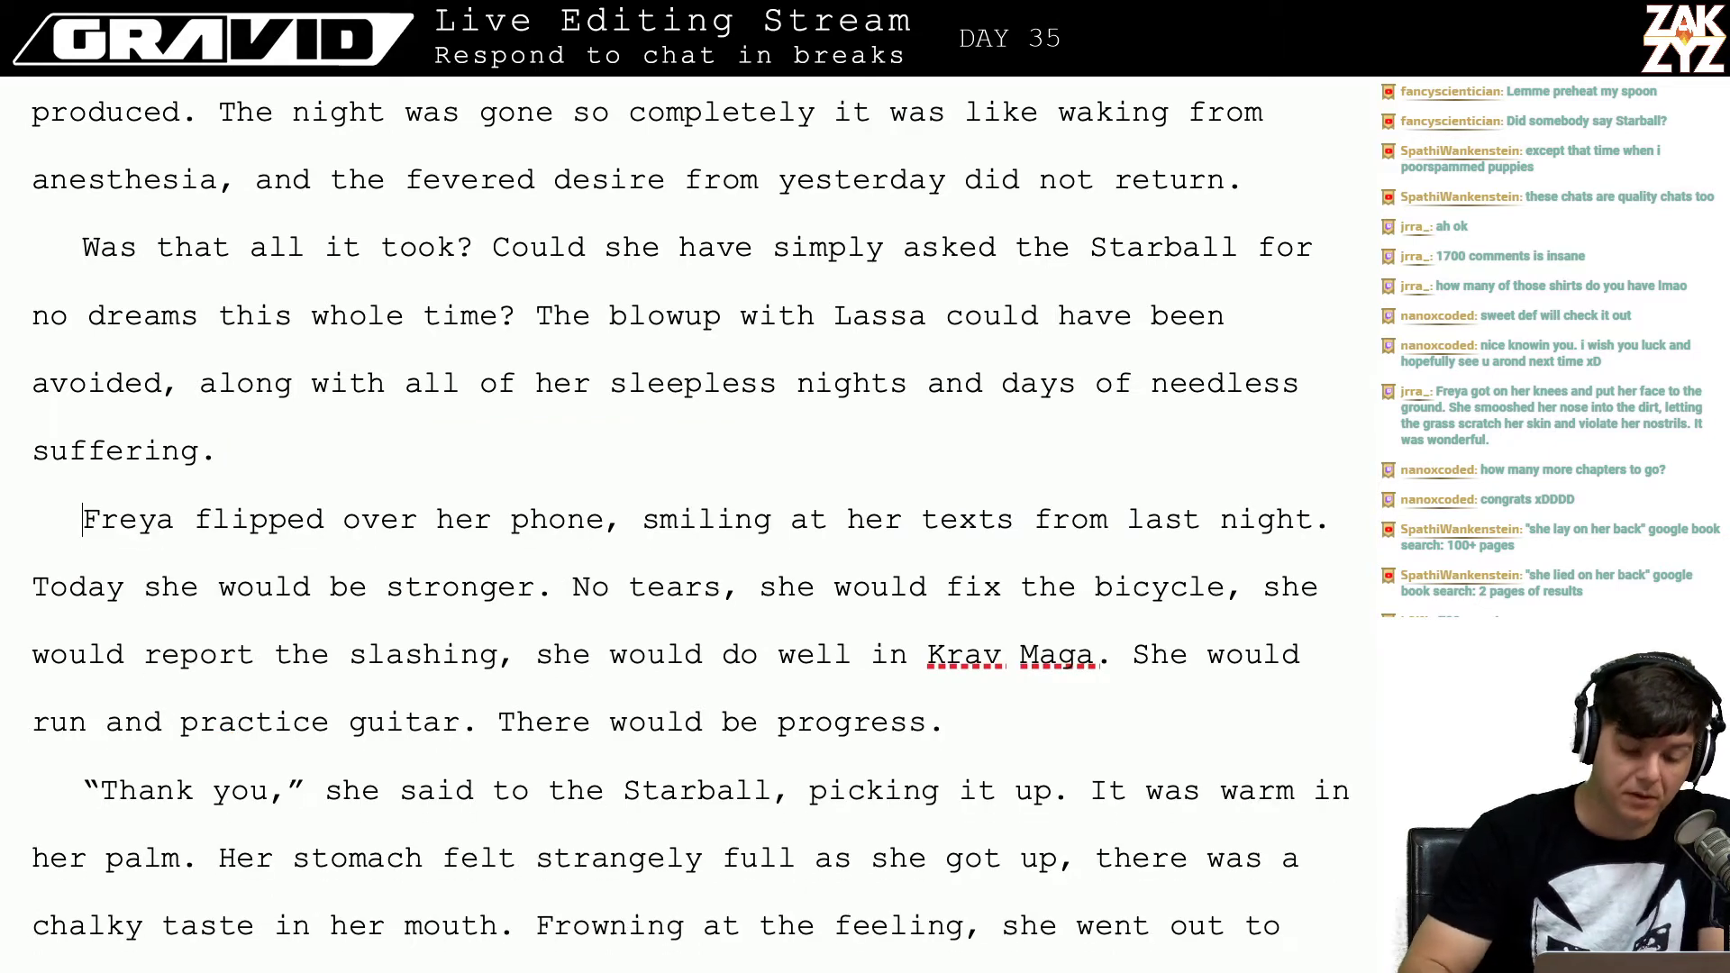
Step: Replace "got up" with "rose from bed" in the sentence about Freya's stomach feeling strangely full
scroll(690, 527, "down", 2)
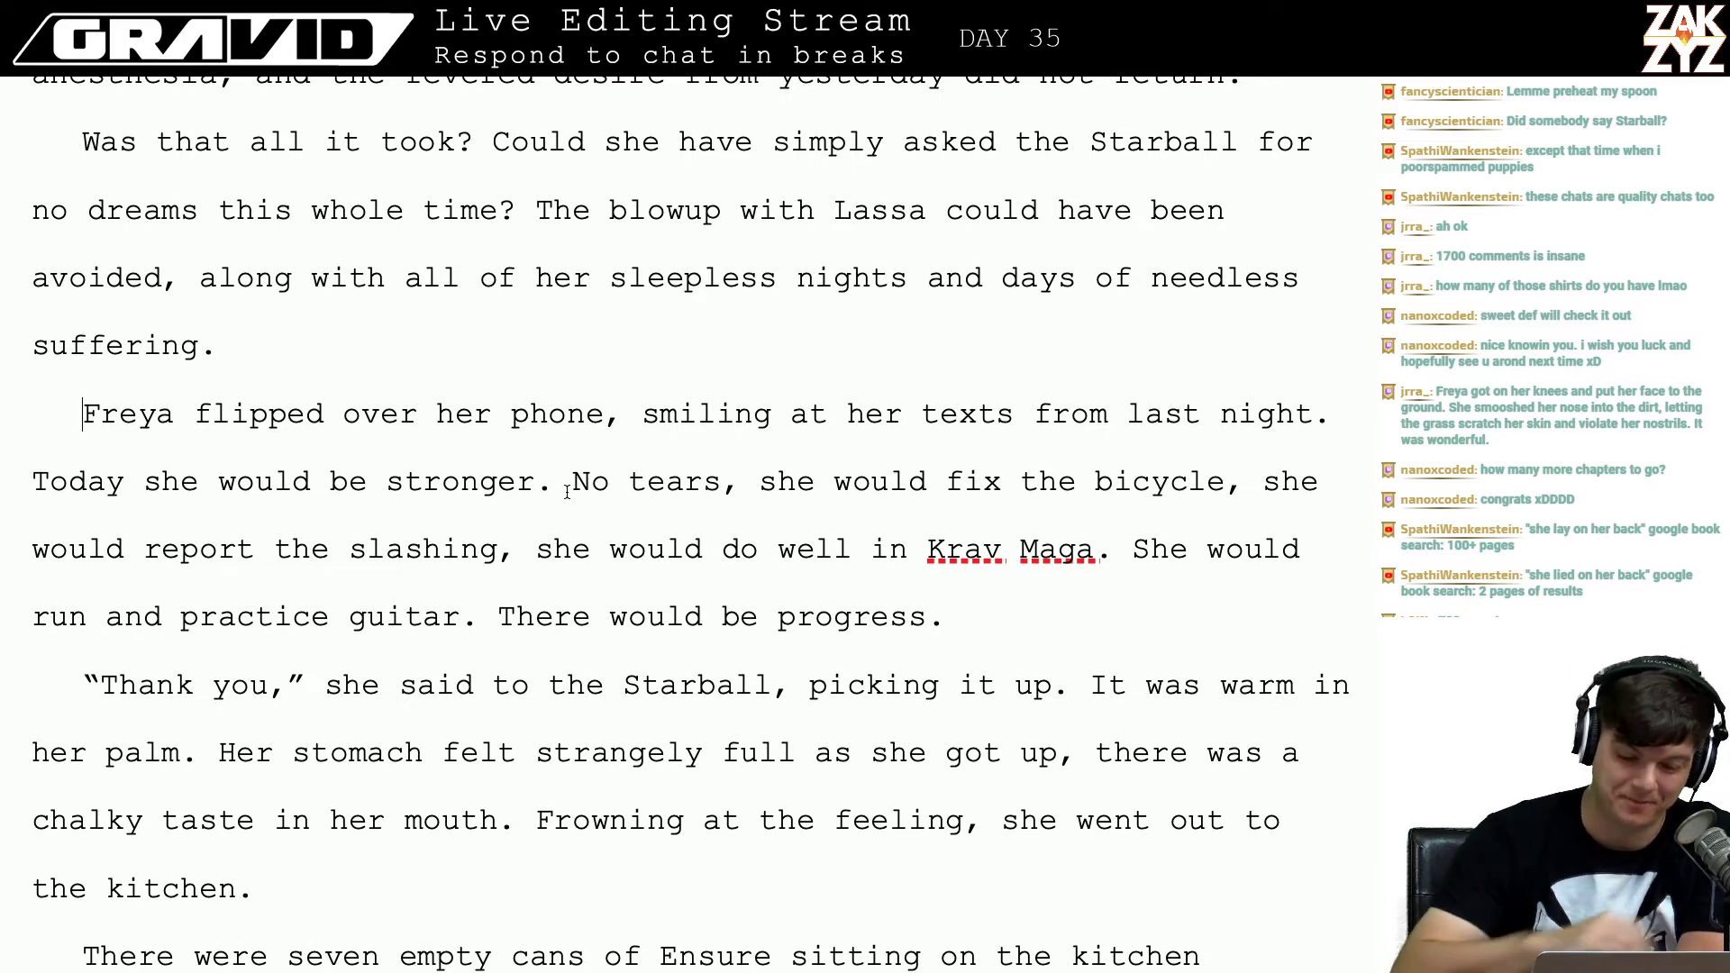
scroll(590, 531, "down", 2)
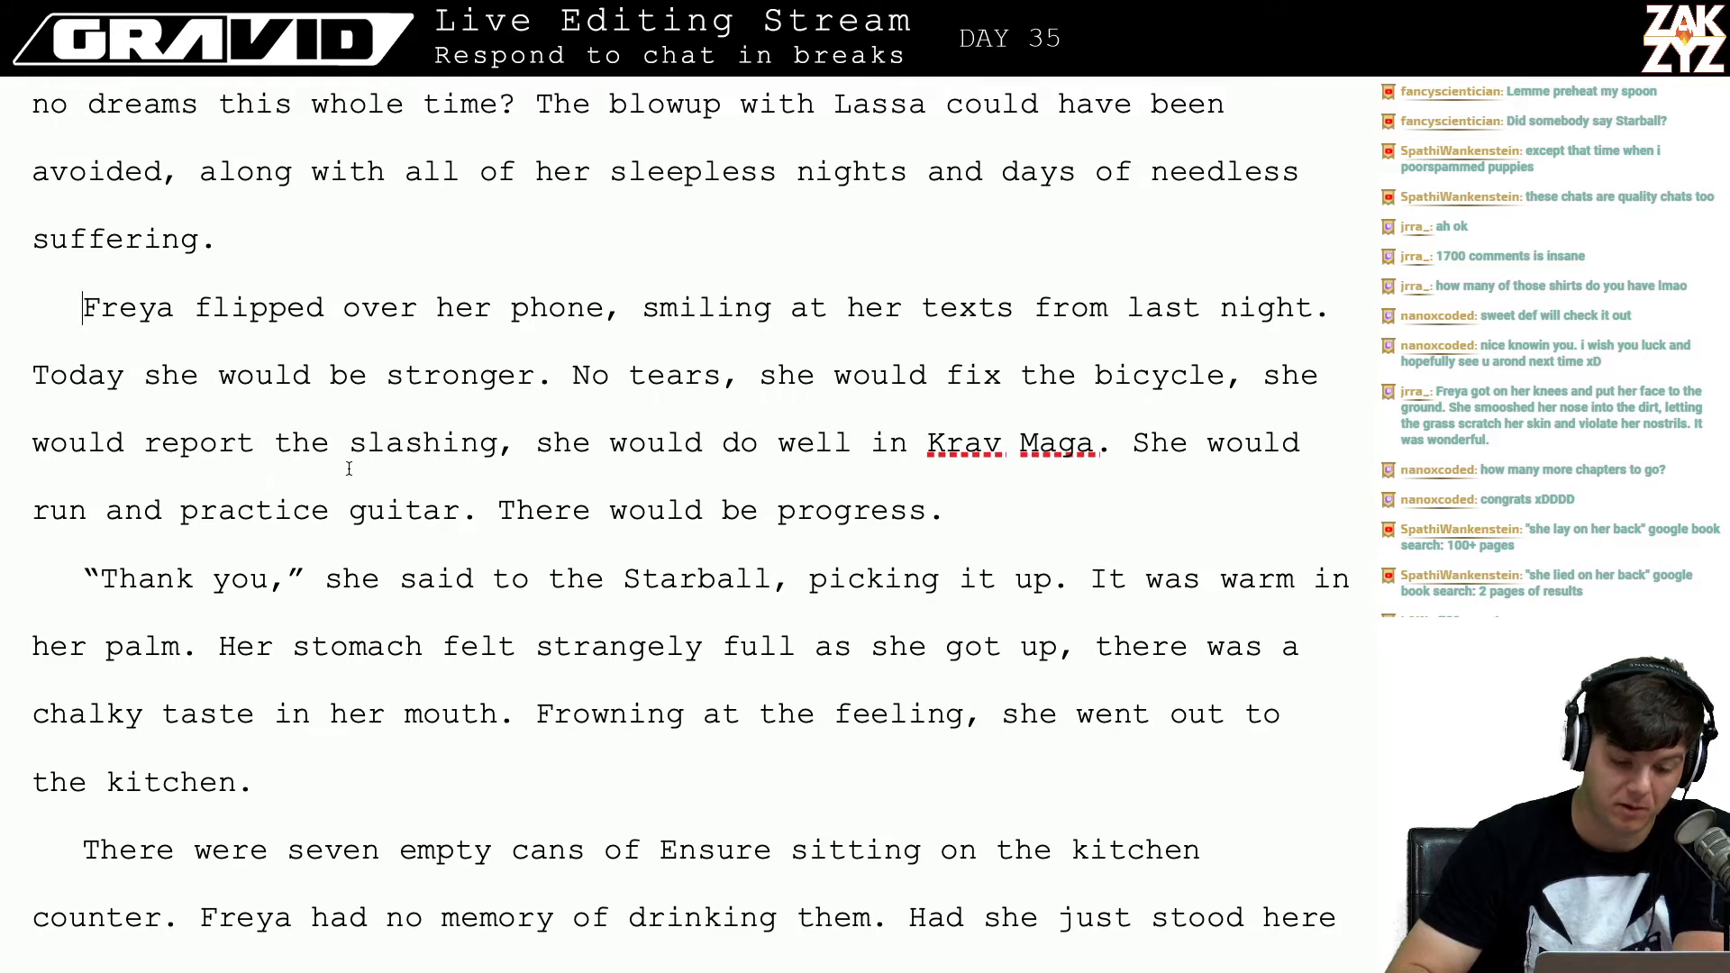
scroll(568, 487, "down", 1)
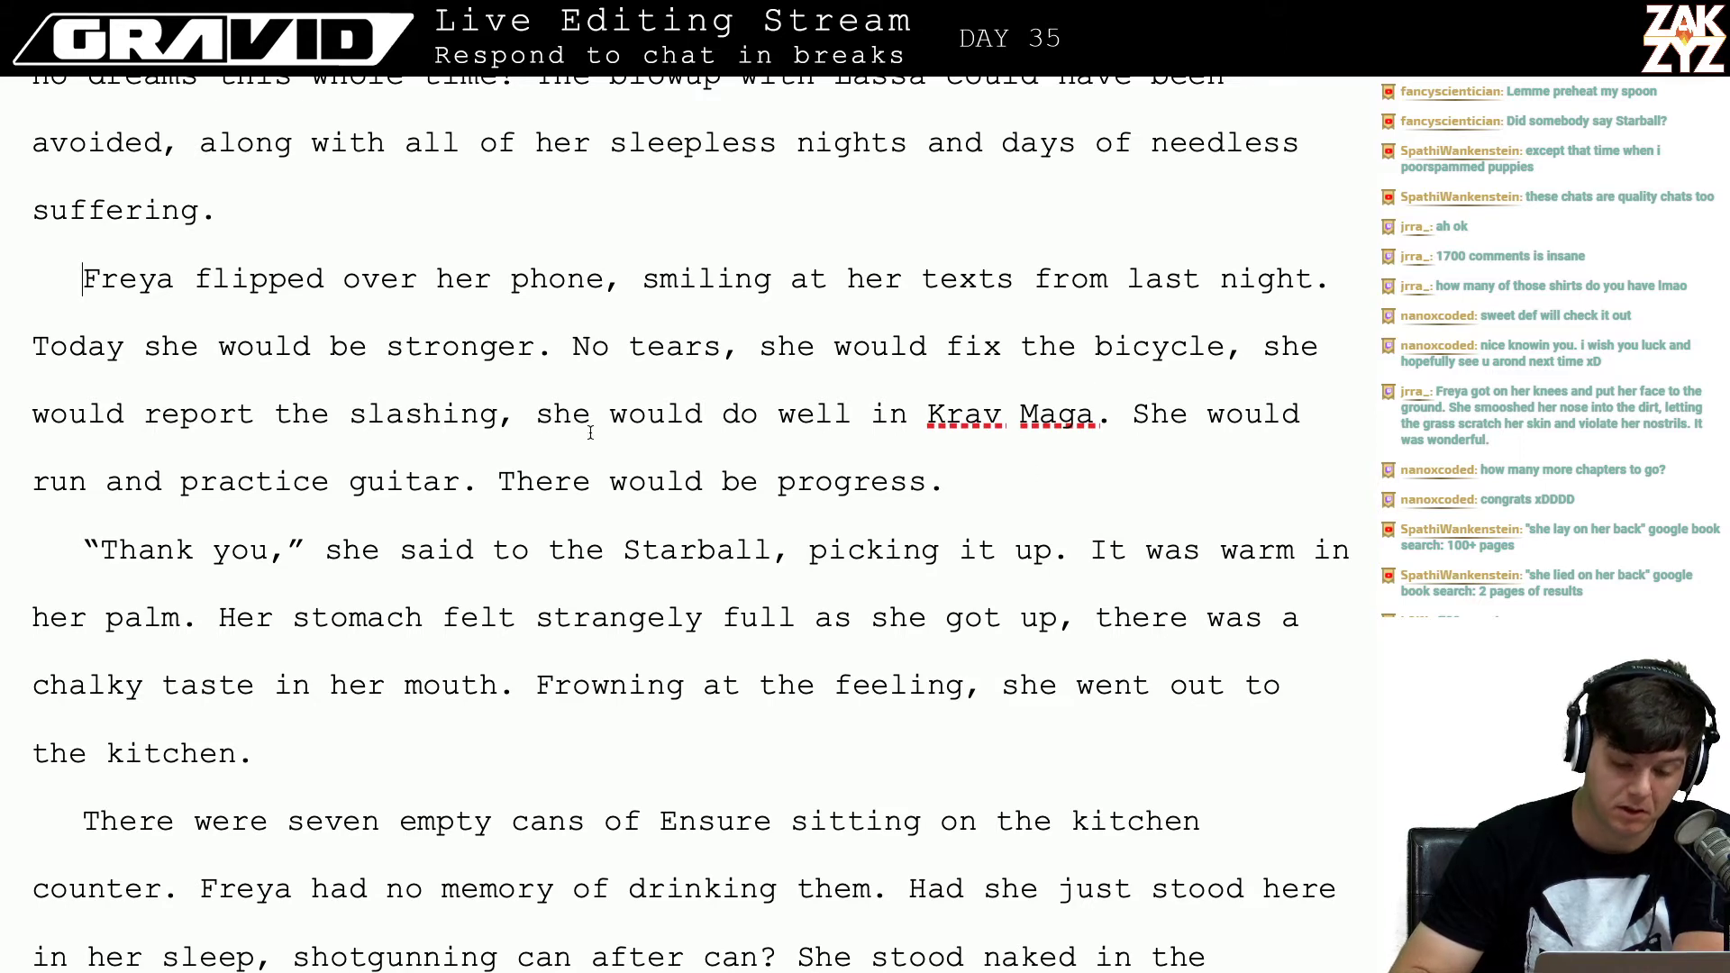
scroll(761, 508, "down", 3)
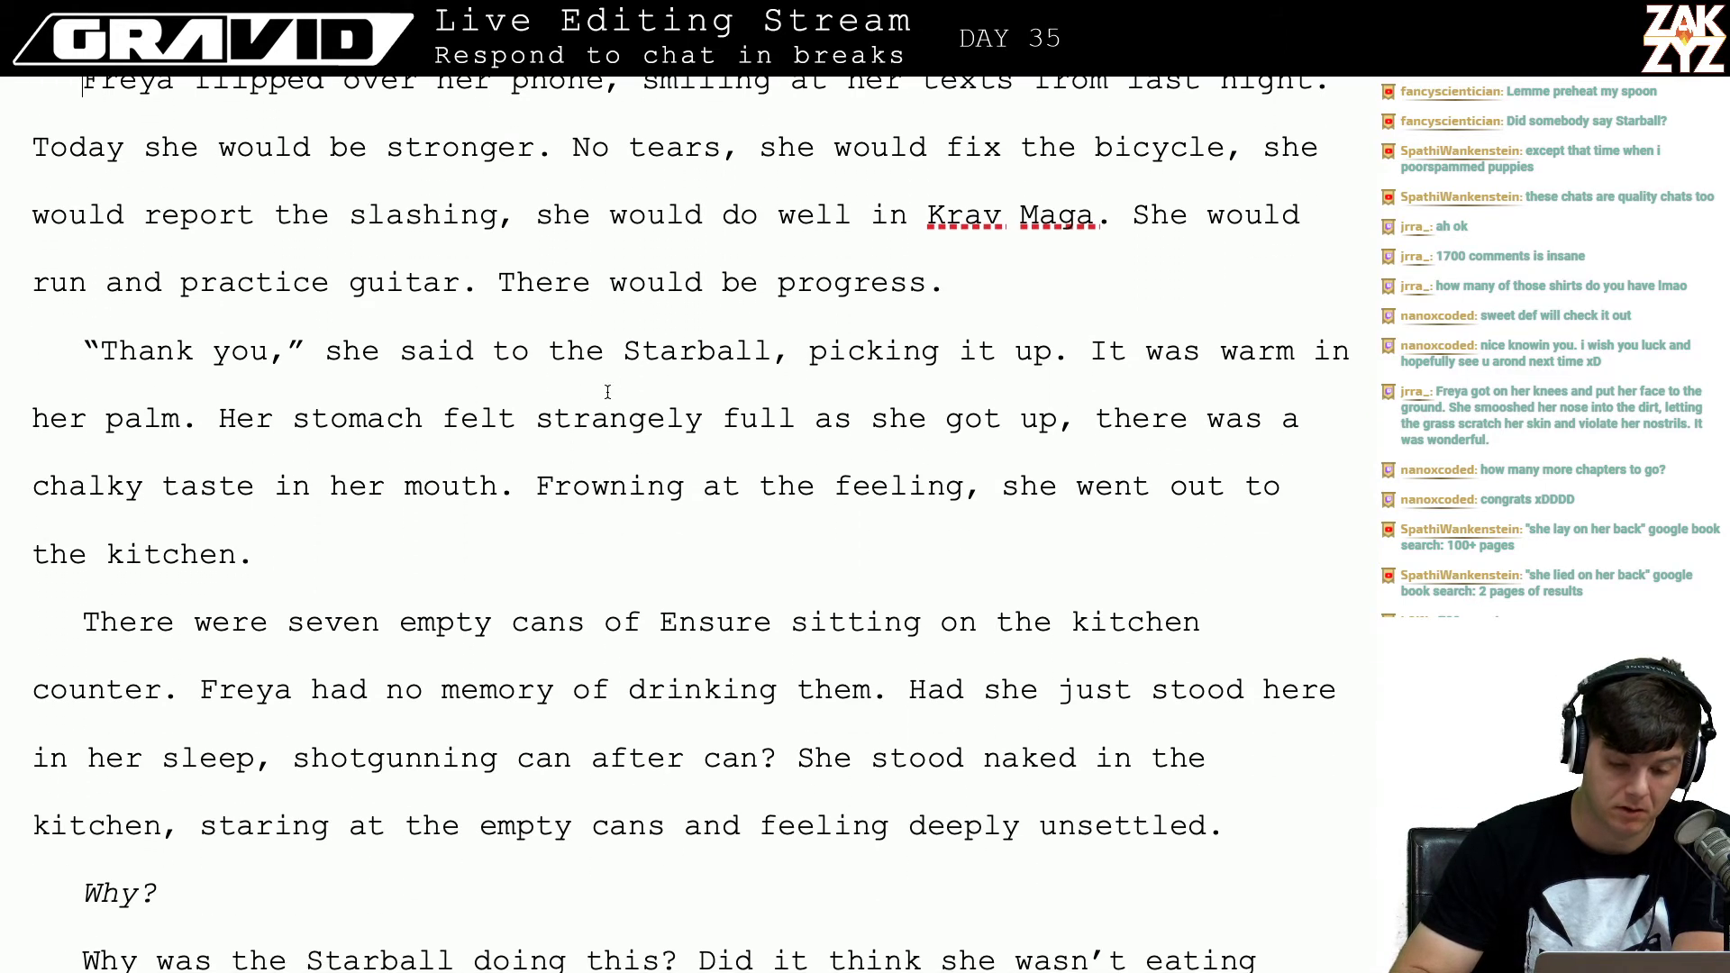
key("Down")
key("Down")
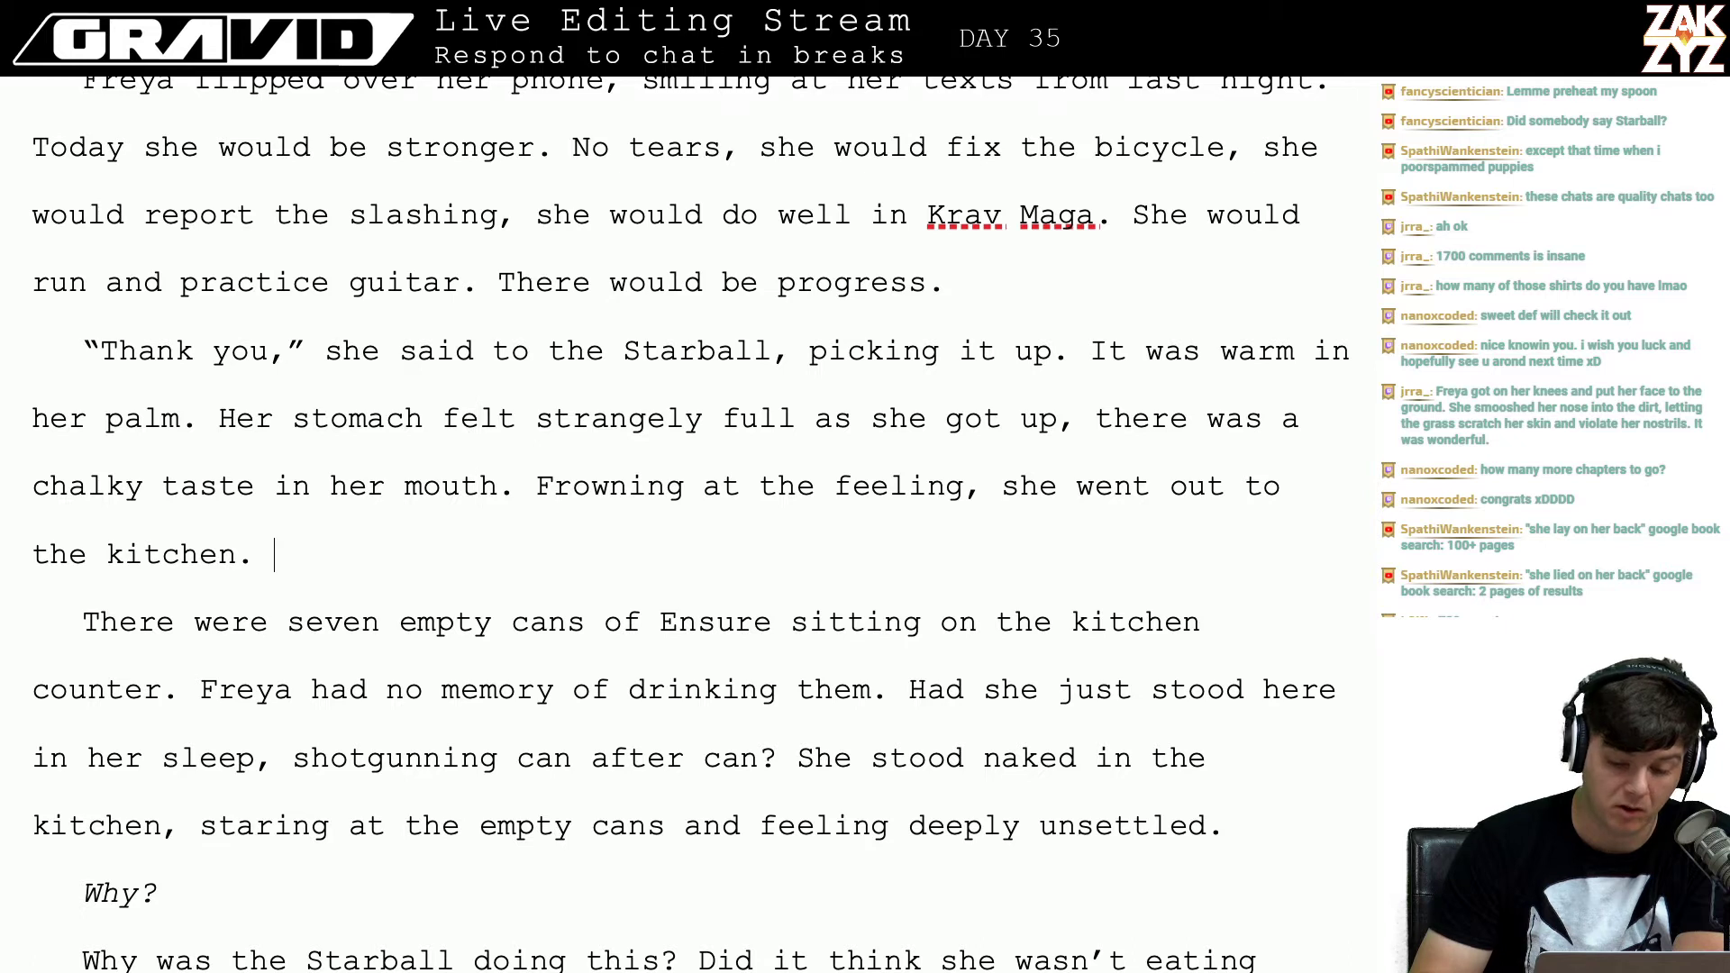
key("Up")
key("Up")
key("Right")
key("Right")
key("Right")
key("Right")
key("Right")
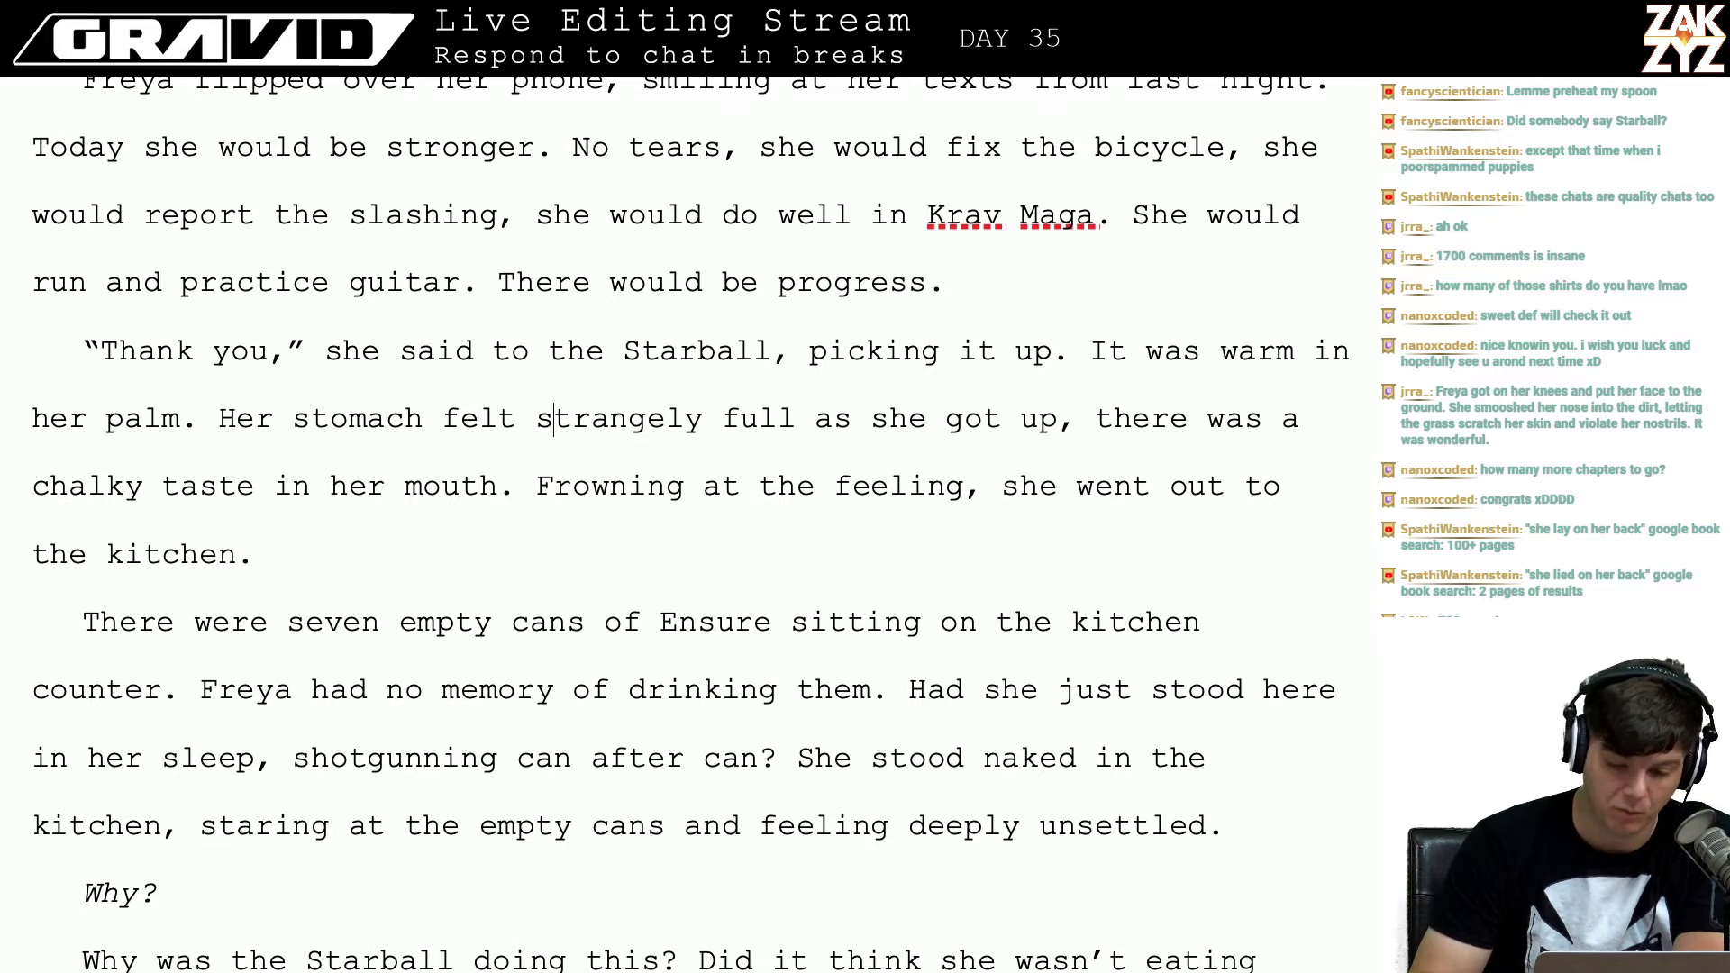
key("Down")
key("Down")
key("Up")
key("Up")
key("Right")
key("Right")
key("Right")
key("Right")
key("Right")
key("Right")
key("Right")
key("Right")
key("Right")
key("Right")
key("Right")
key("Right")
key("Right")
key("Right")
key("Right")
key("Right")
key("Right")
key("Right")
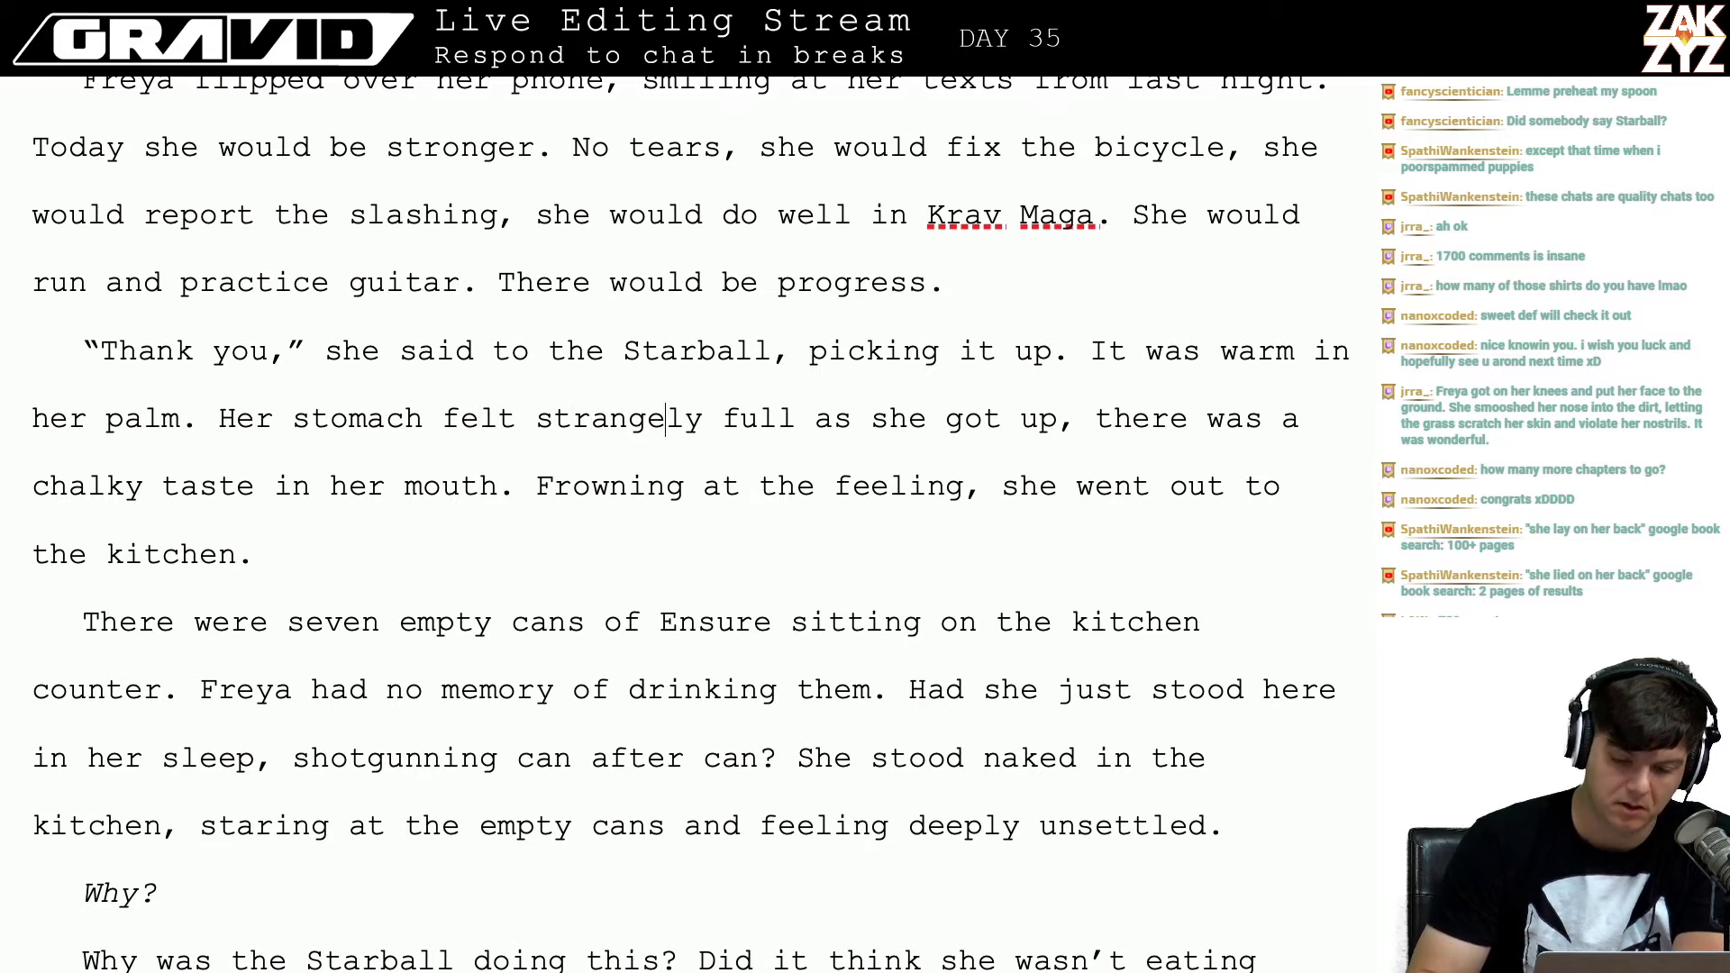
key("Right")
key("Right")
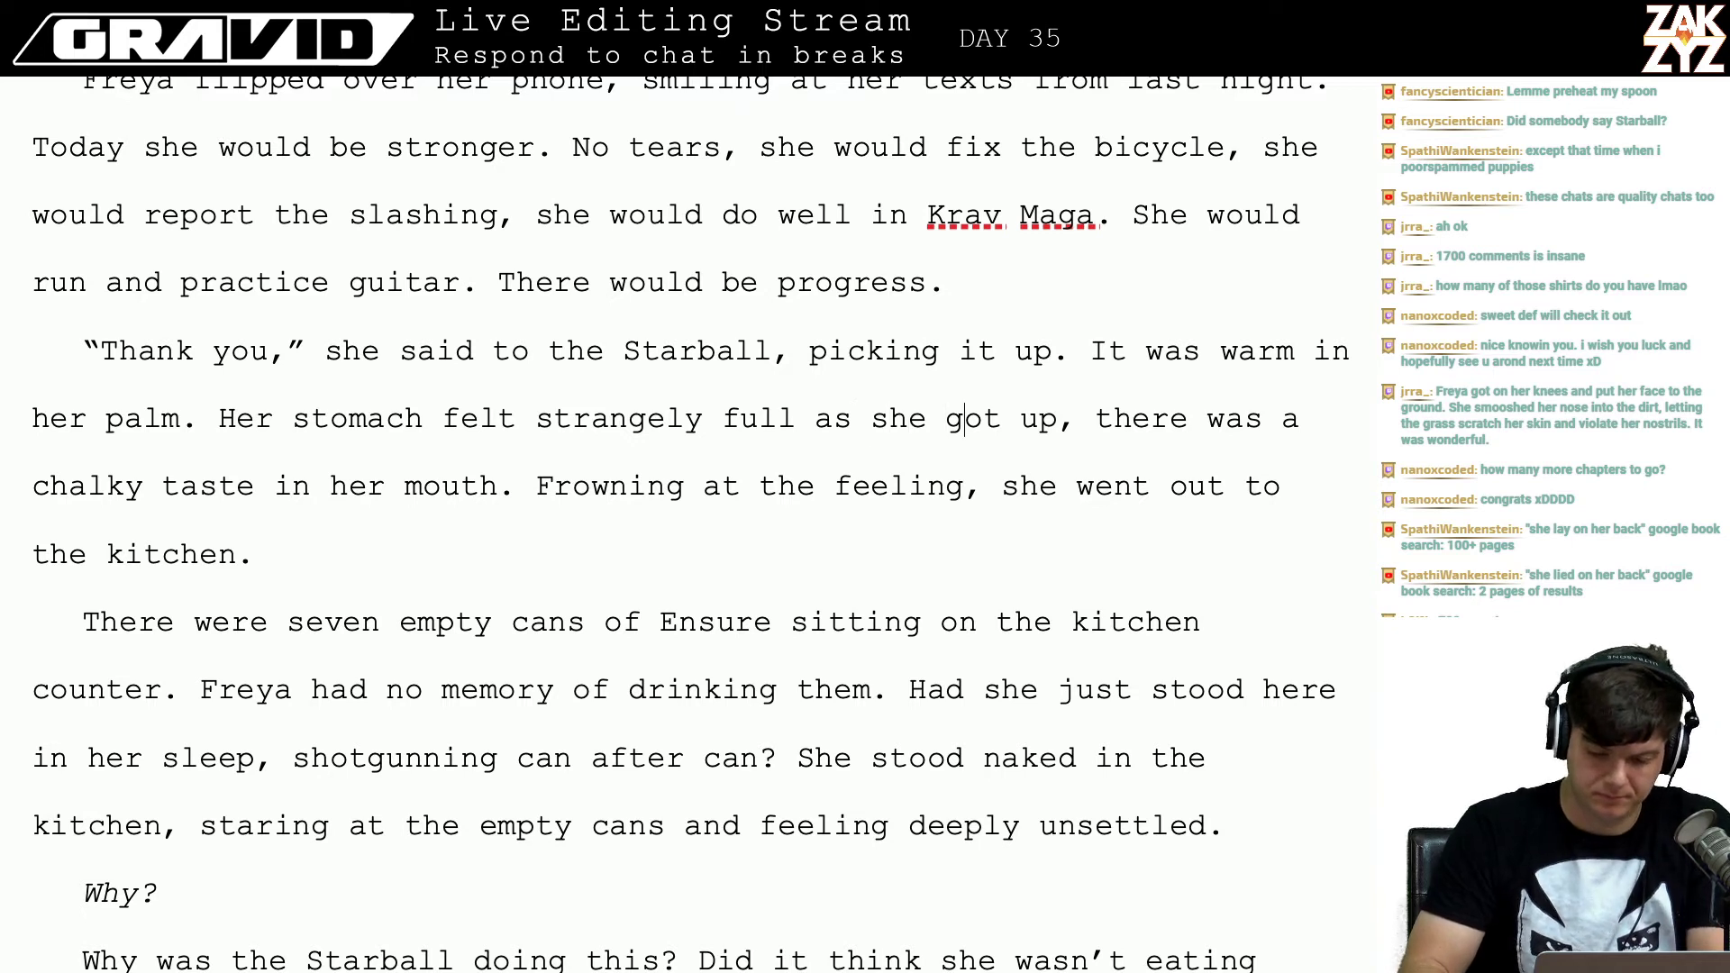
key("shift+Right")
key("shift+Right")
key("shift+Right")
key("shift+Right")
key("shift+Right")
key("shift+Right")
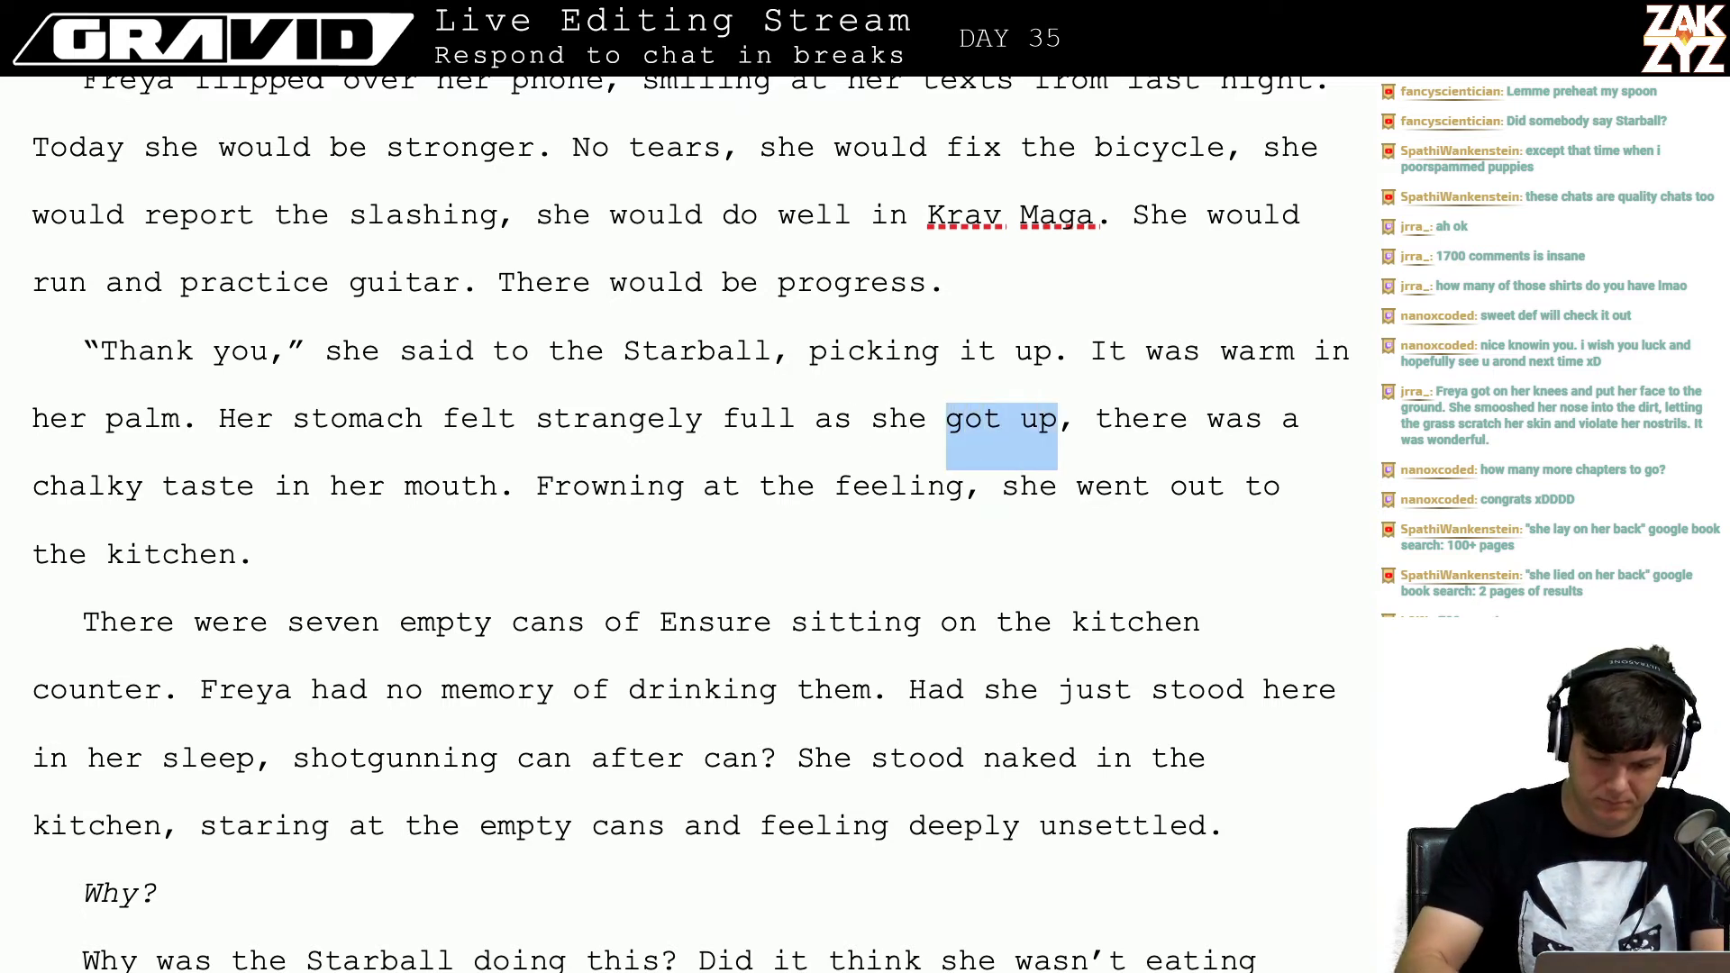
type("rose ")
type("from bed")
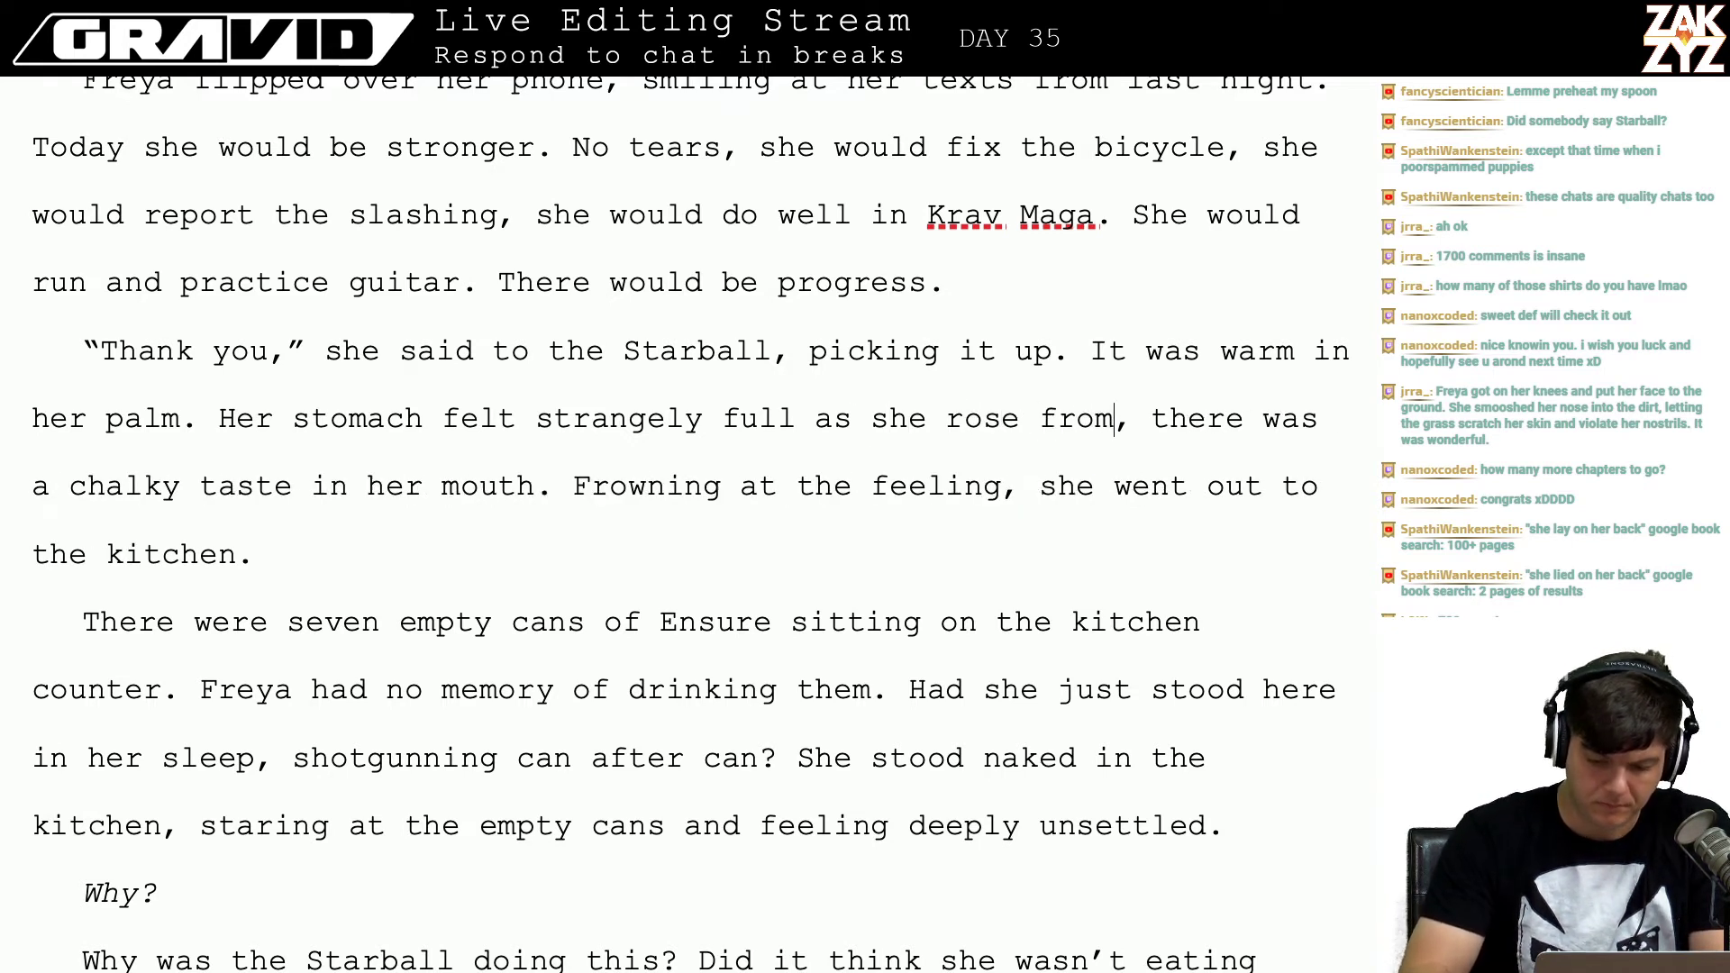
key("Right")
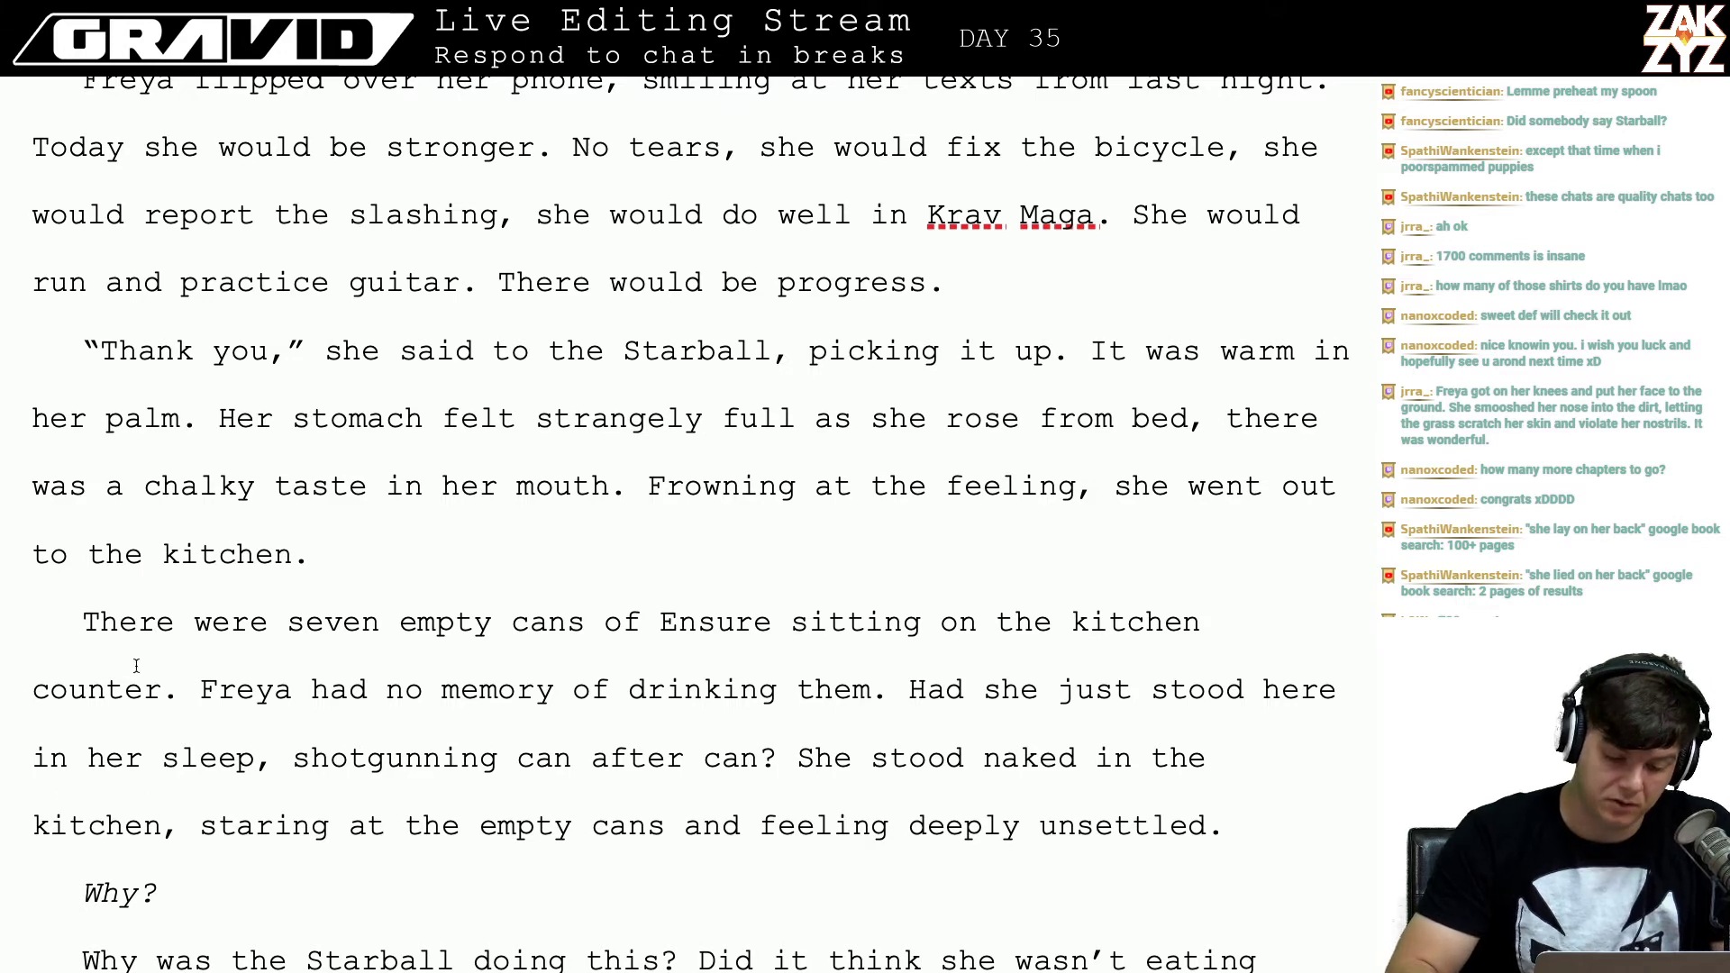
Step: Replace "sitting" with "lined up" in the sentence about the seven empty cans of Ensure
left_click(924, 624)
key("BackSpace")
key("BackSpace")
key("BackSpace")
key("BackSpace")
key("BackSpace")
key("BackSpace")
key("BackSpace")
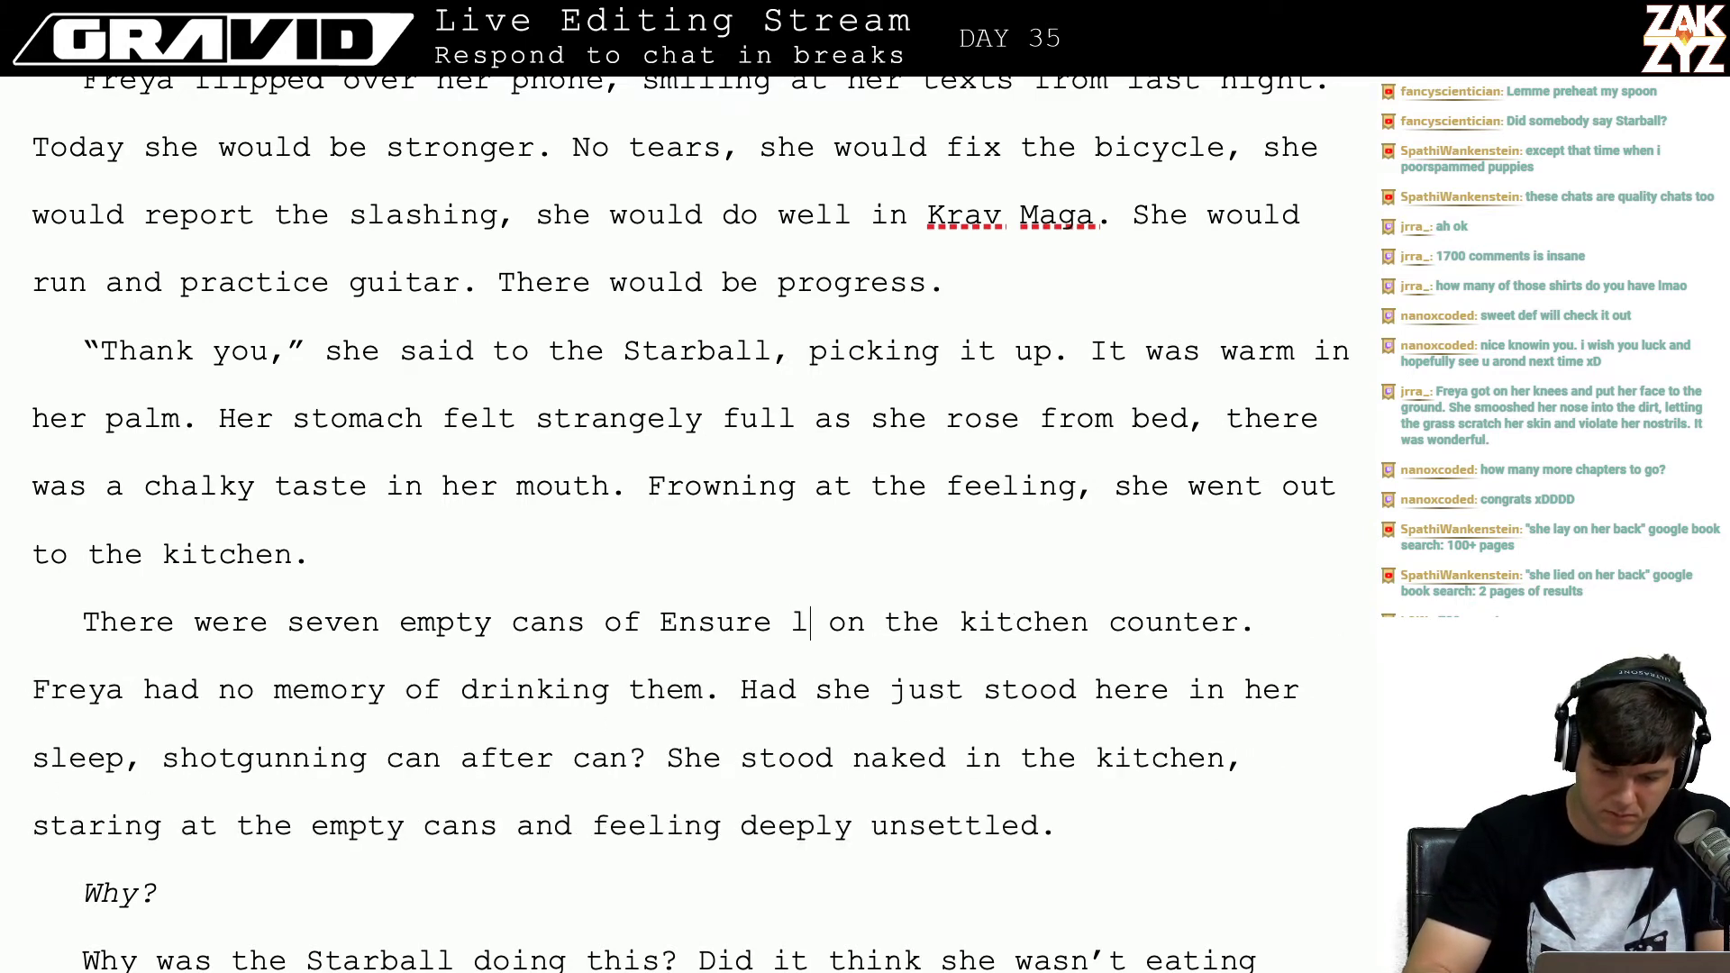
type("lined up")
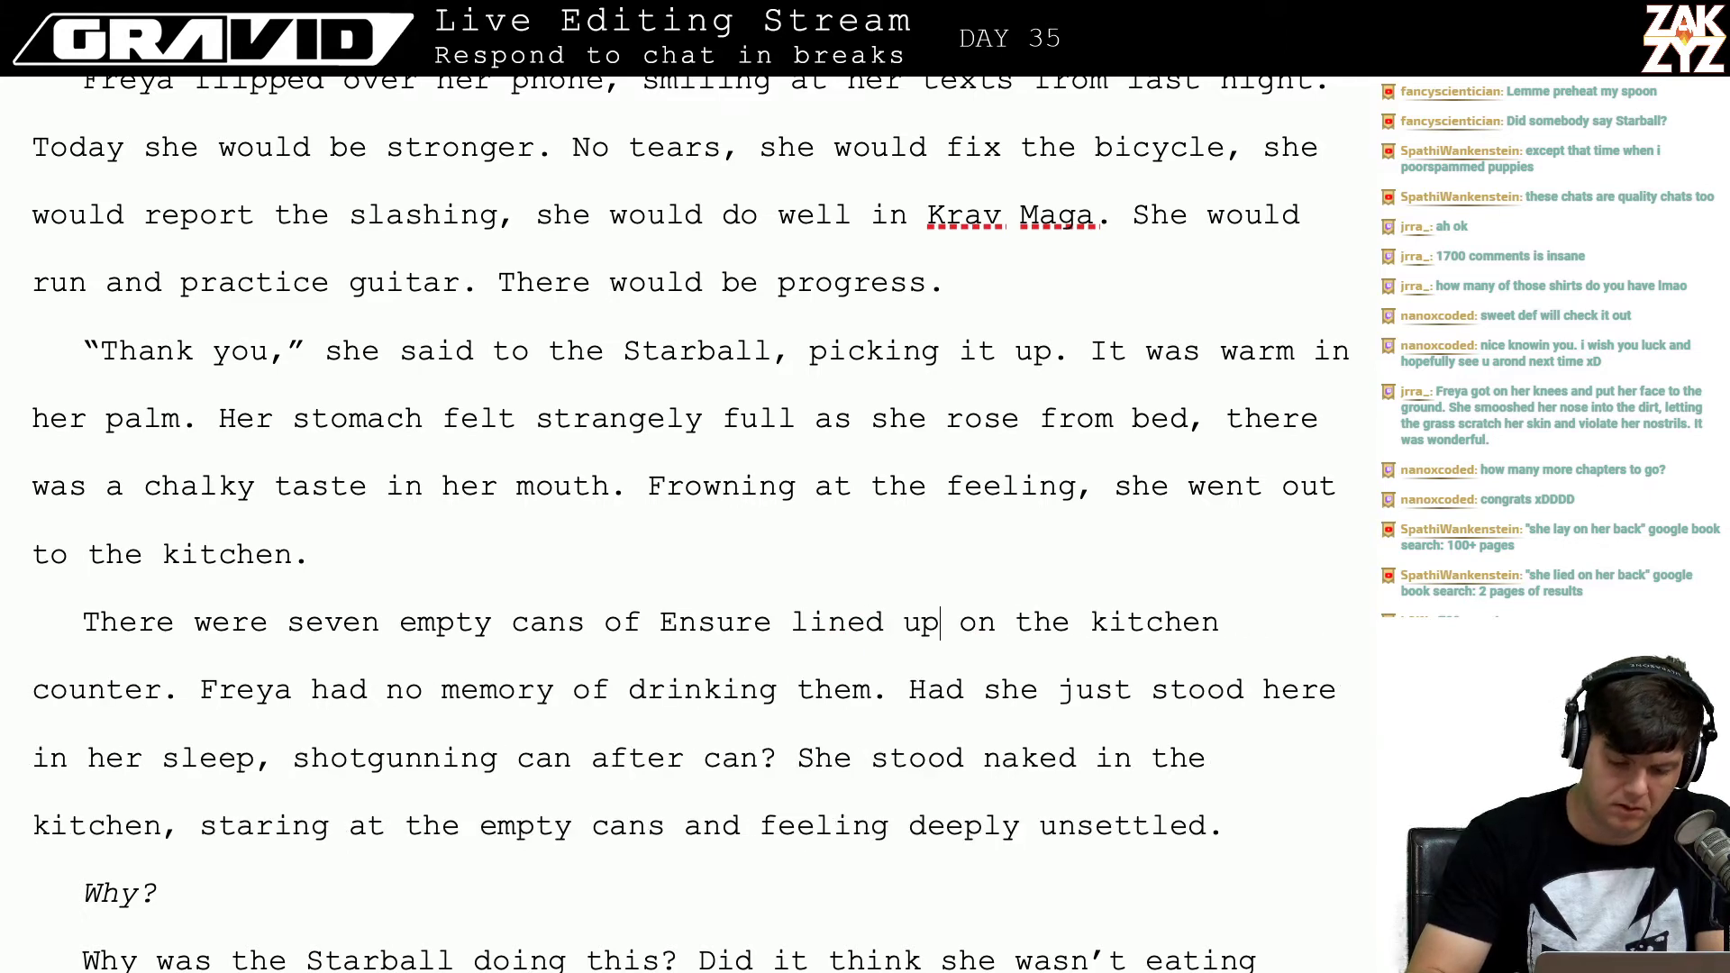
Step: Review the Ensure cans paragraph and the "Why?" lines below it, returning to the start of "Freya had no memory of drinking them."
key("Left")
key("Left")
key("Left")
key("Left")
key("Left")
key("Left")
key("Left")
key("Left")
key("Left")
key("Left")
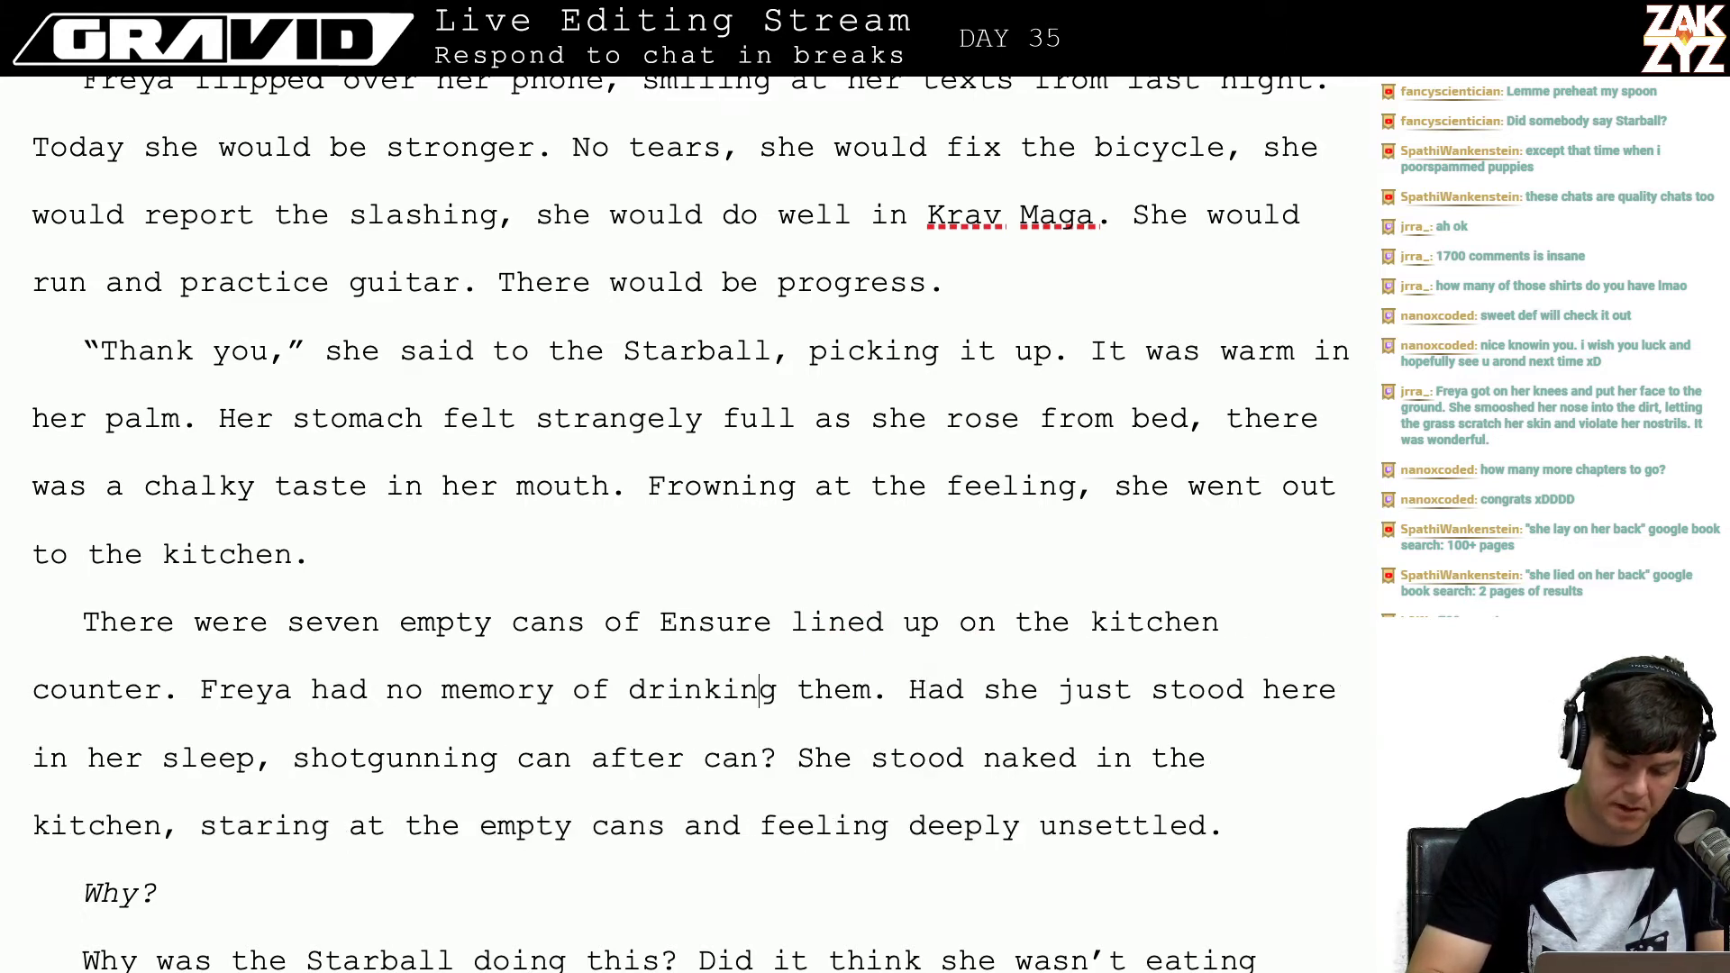
key("Down")
key("Left")
key("Down")
key("Down")
key("Down")
key("Up")
key("Up")
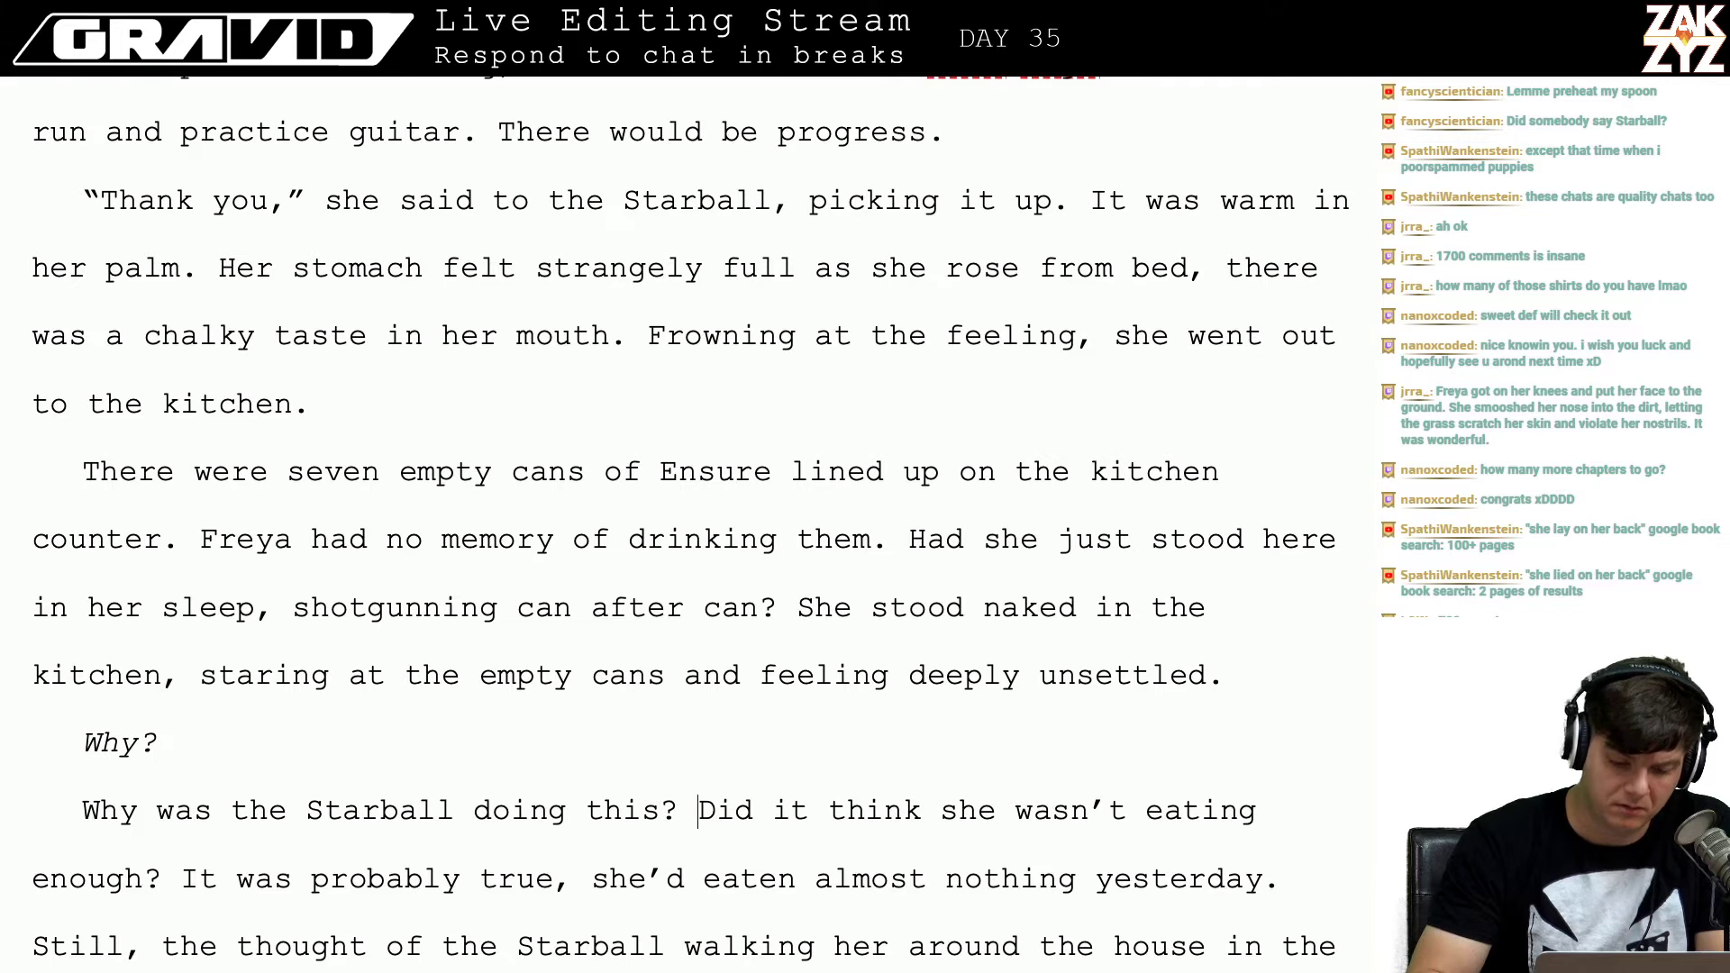
key("Down")
key("Up")
key("Up")
key("Down")
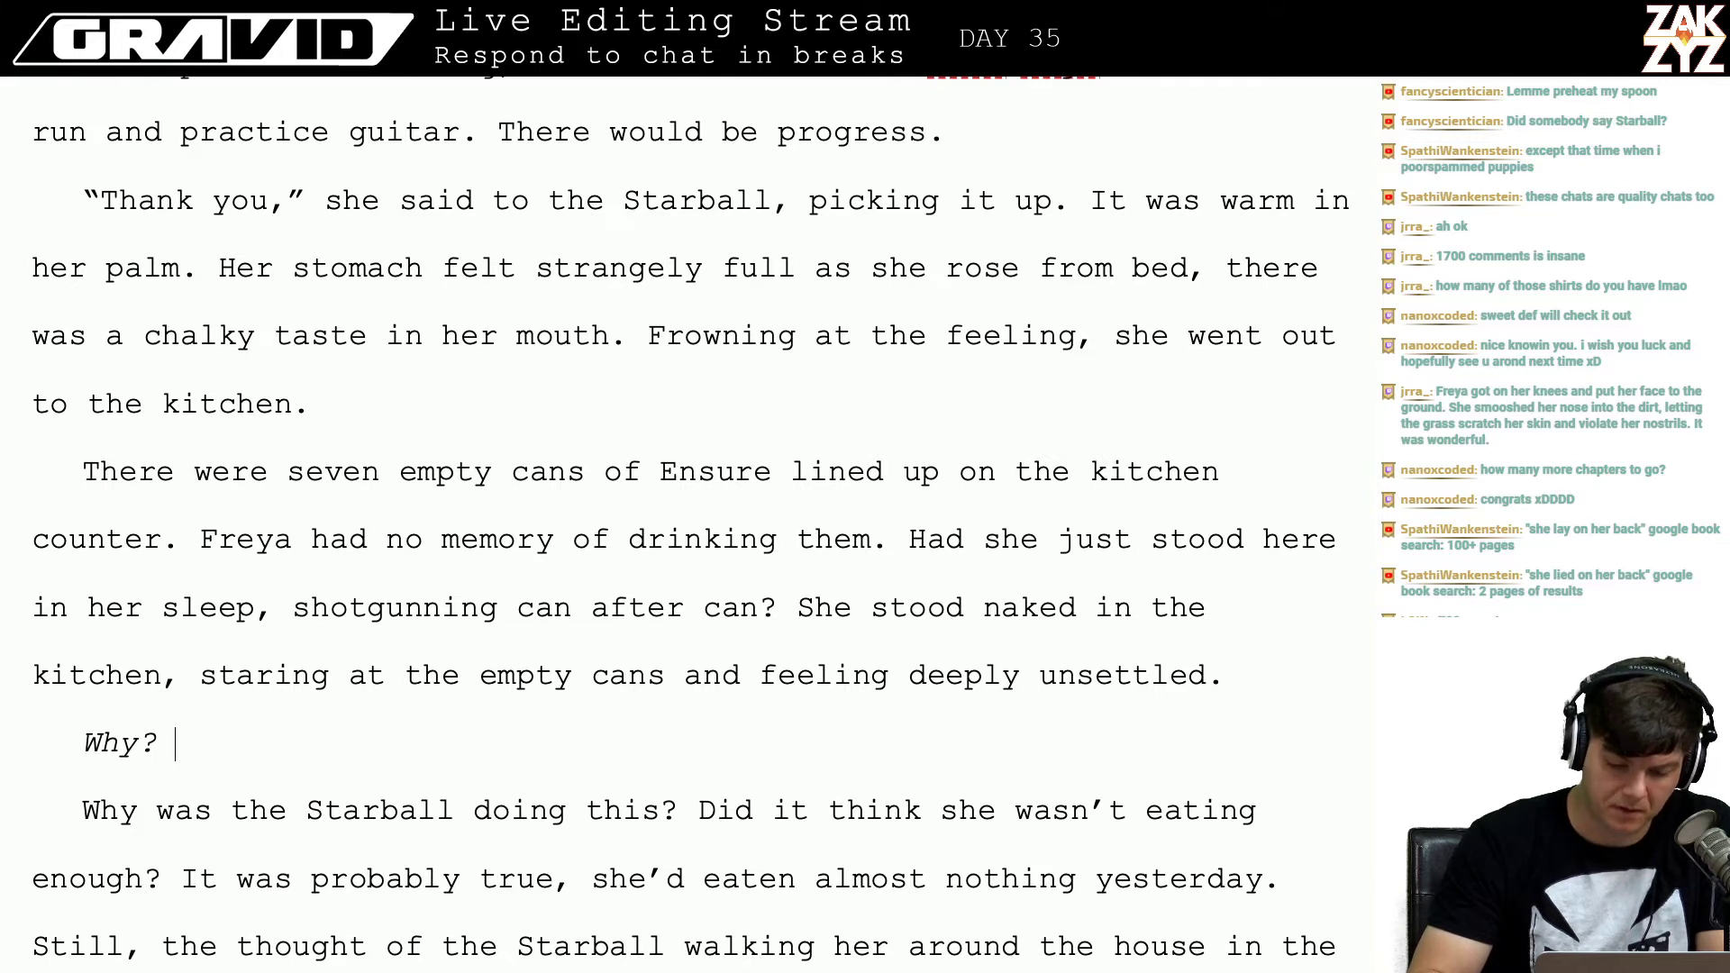
key("Up")
key("Up")
key("Up")
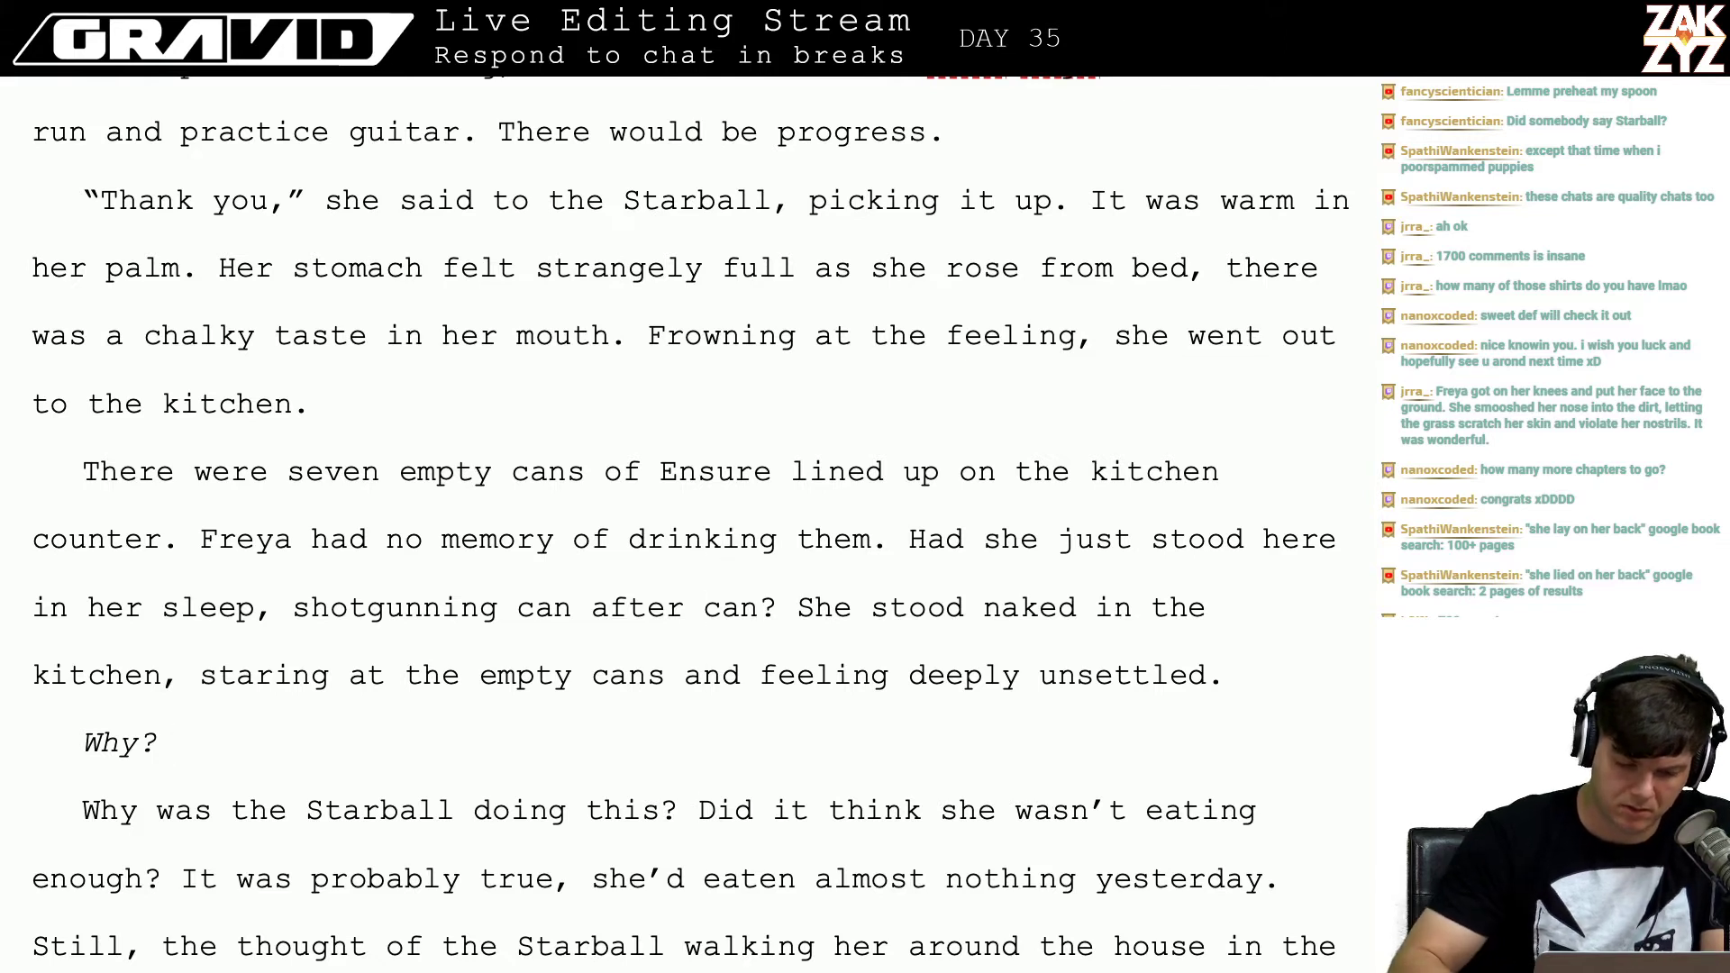
left_click(195, 542)
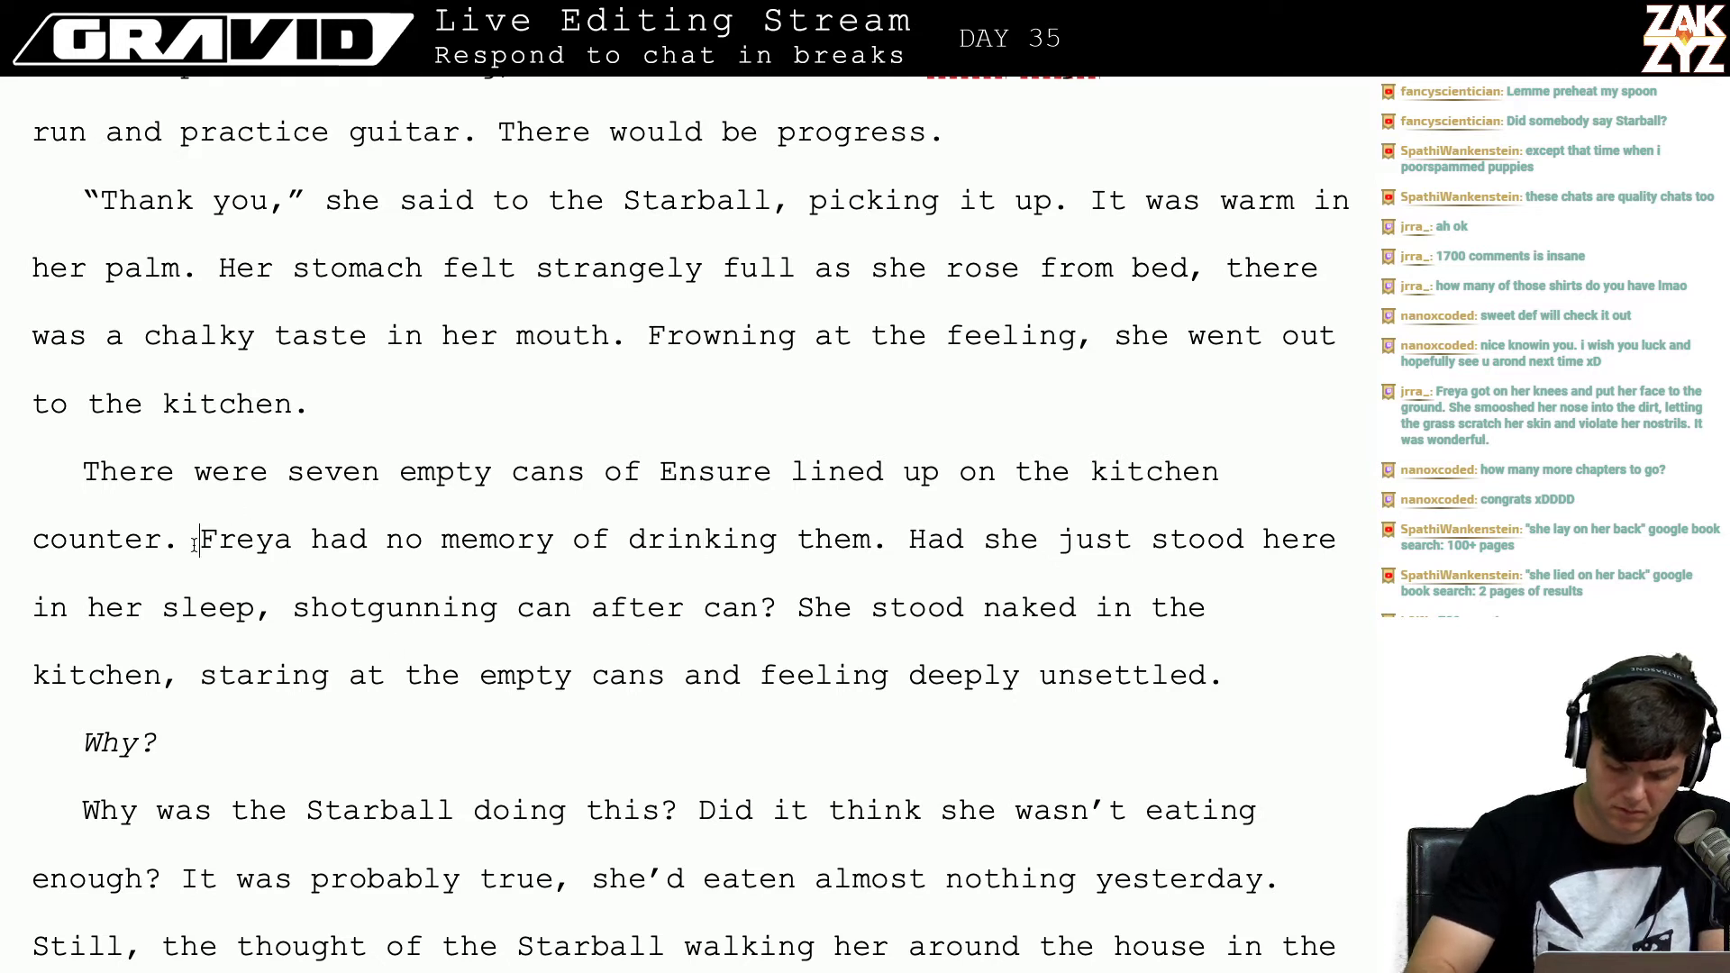
type("First she h")
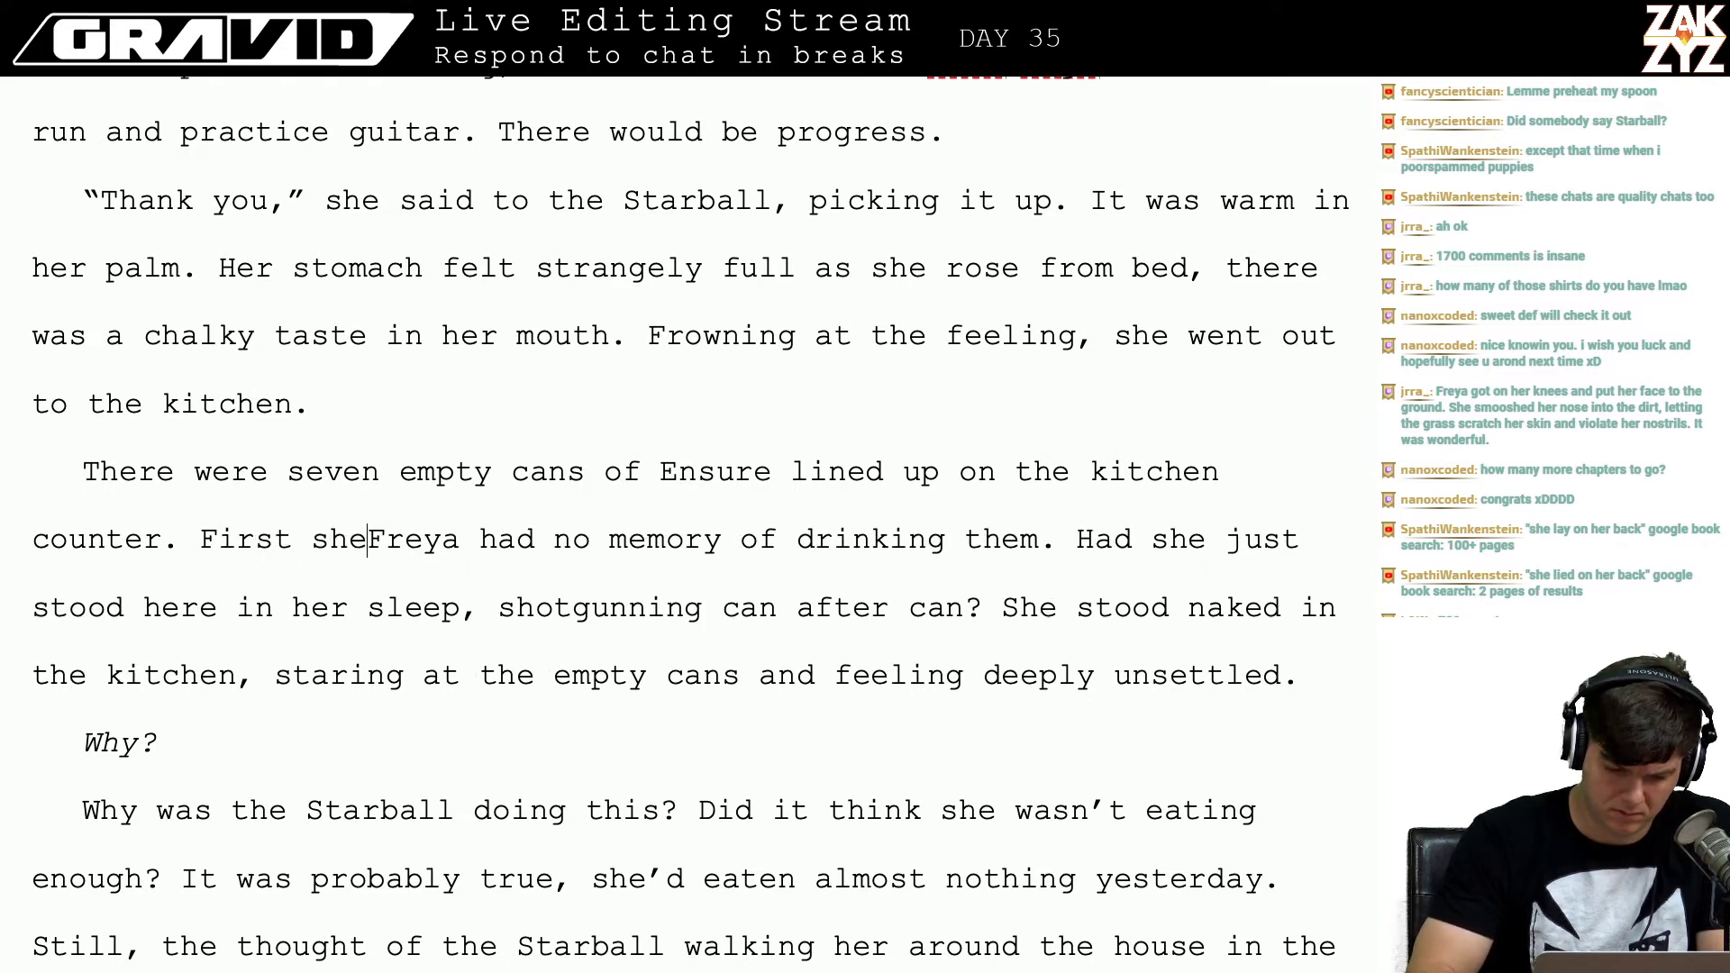
key("BackSpace")
key("BackSpace")
key("BackSpace")
key("BackSpace")
key("BackSpace")
key("BackSpace")
key("BackSpace")
key("BackSpace")
key("BackSpace")
key("BackSpace")
key("BackSpace")
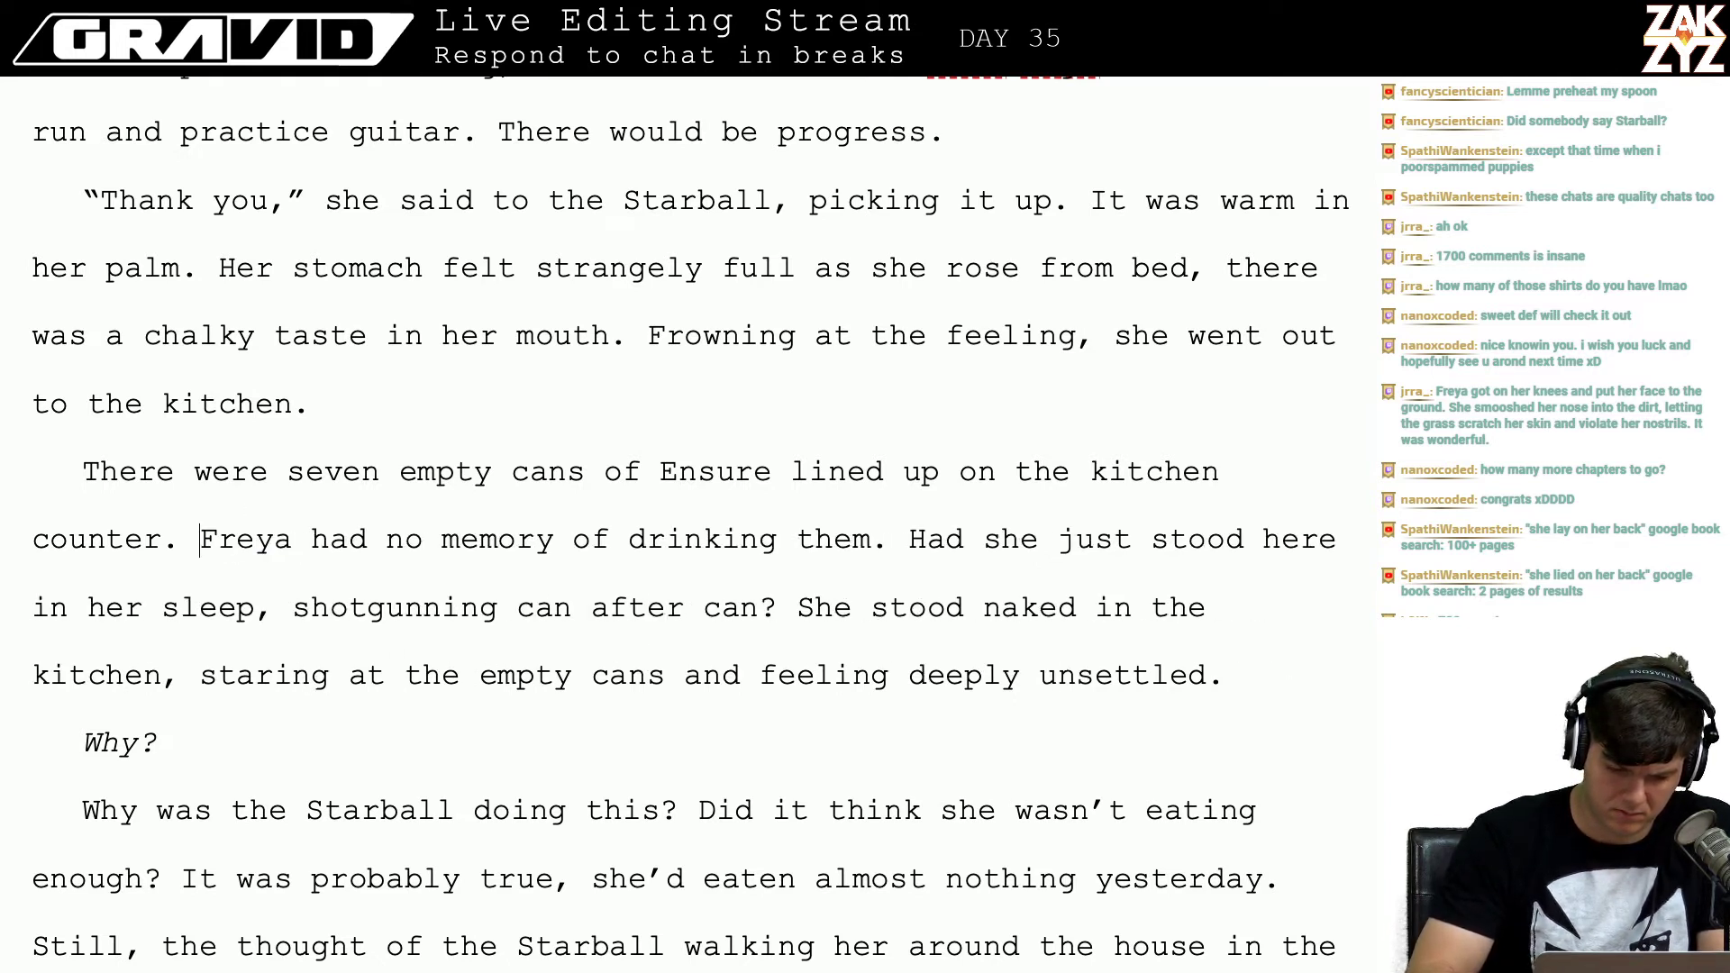
Step: Insert "Freya checked the driveway and Lassa's room," before "Freya had no memory of drinking them" in the Ensure paragraph
type("Freya checked the")
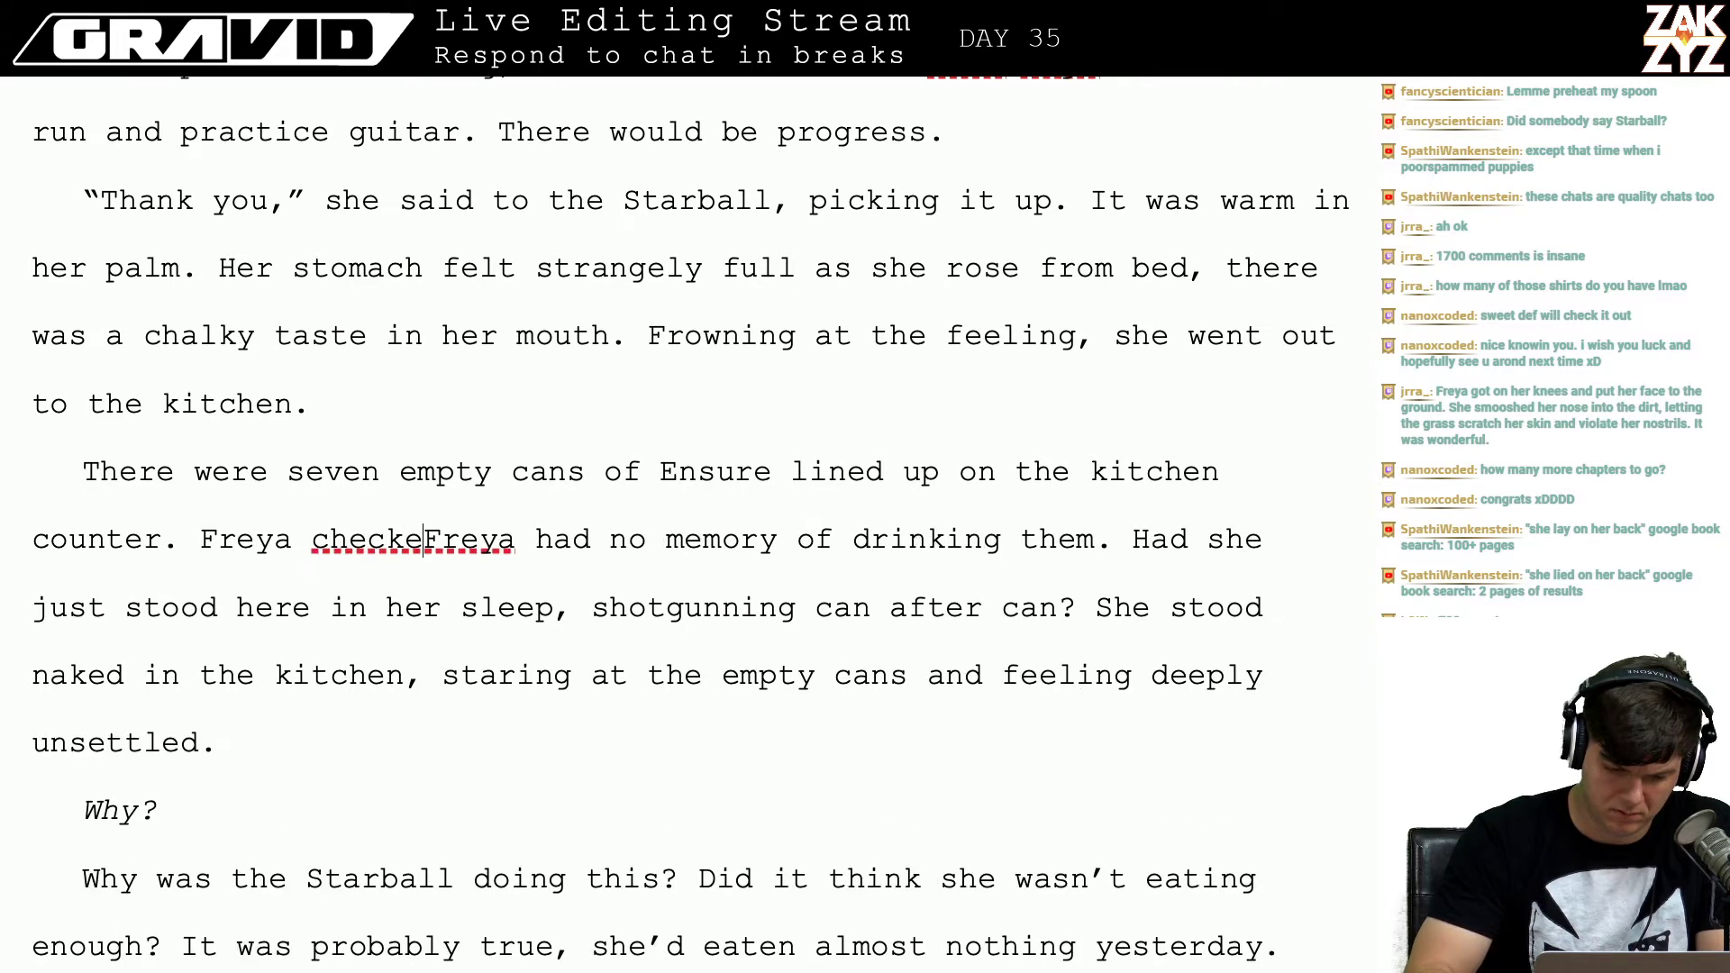
type(" driveway and L")
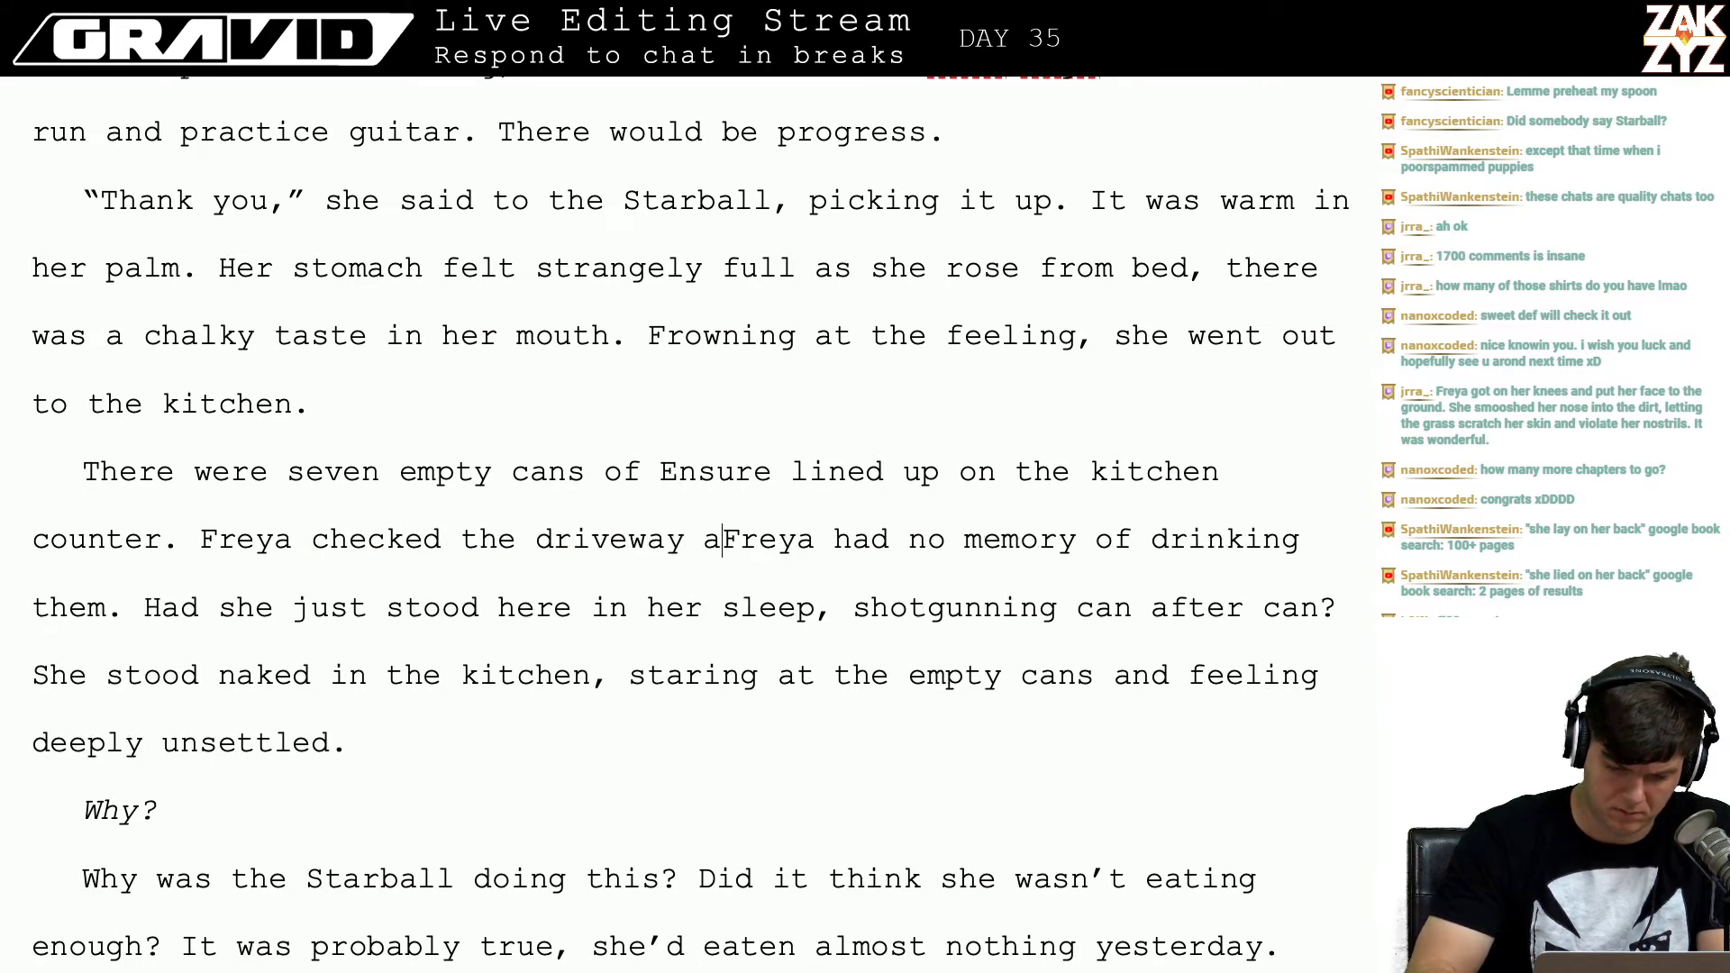
type("ass'as")
key("BackSpace")
key("BackSpace")
key("BackSpace")
type("a")
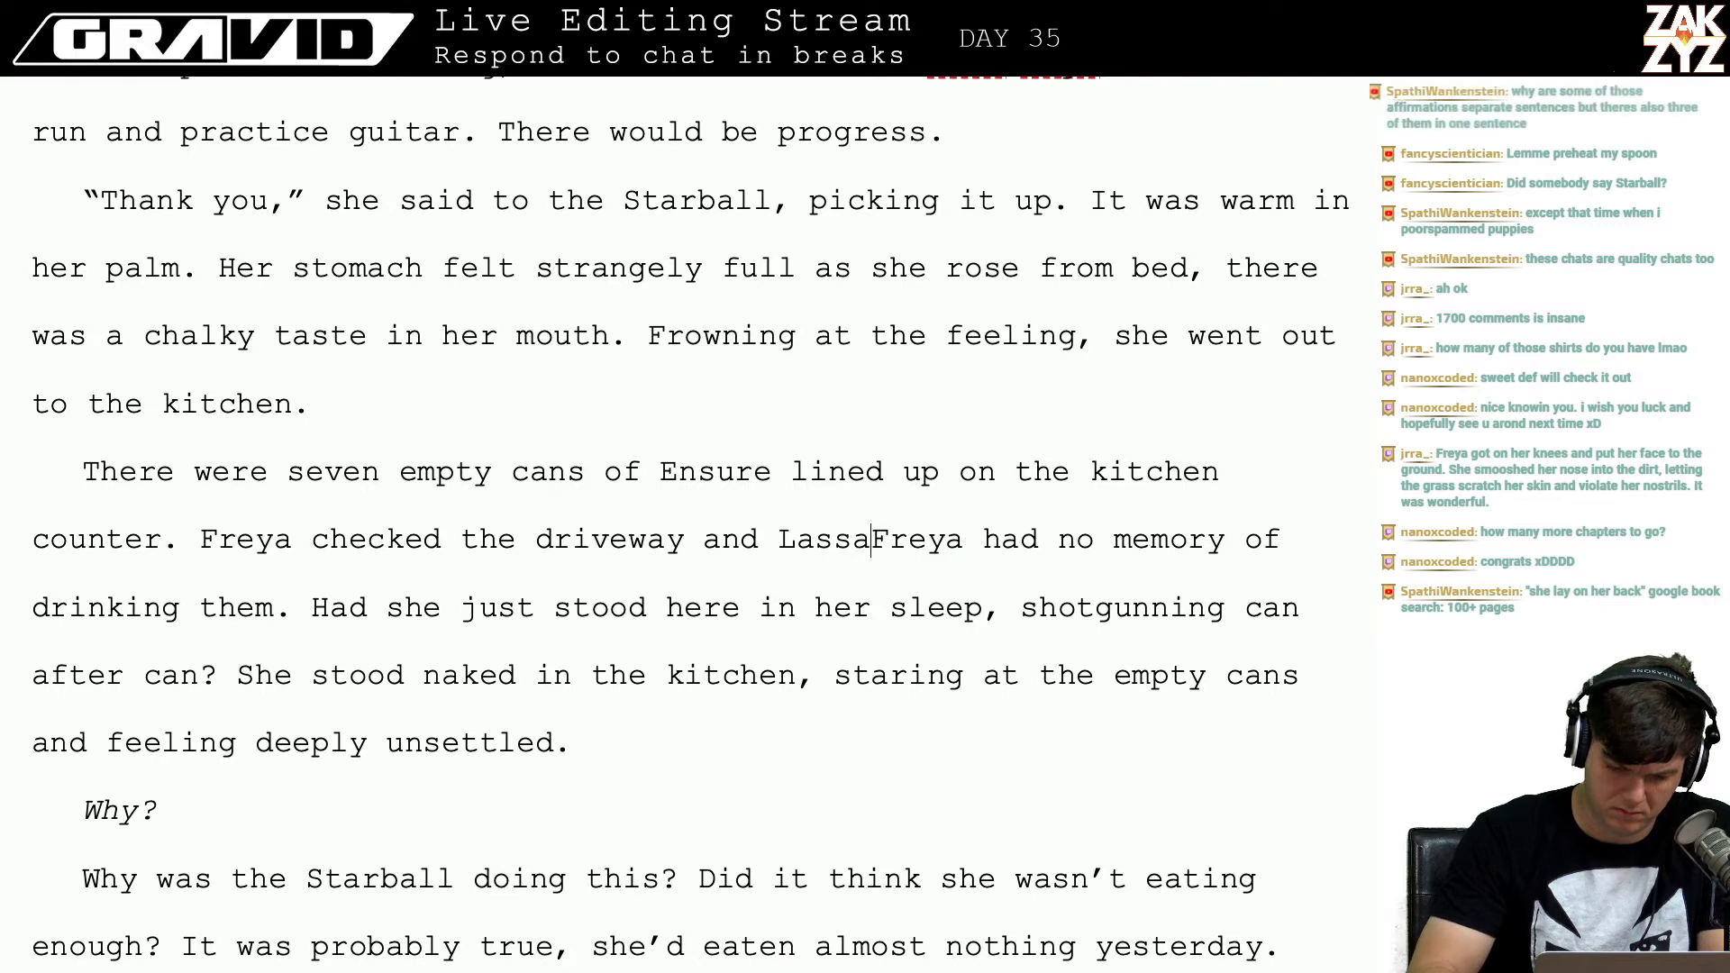
type("'s room, there w")
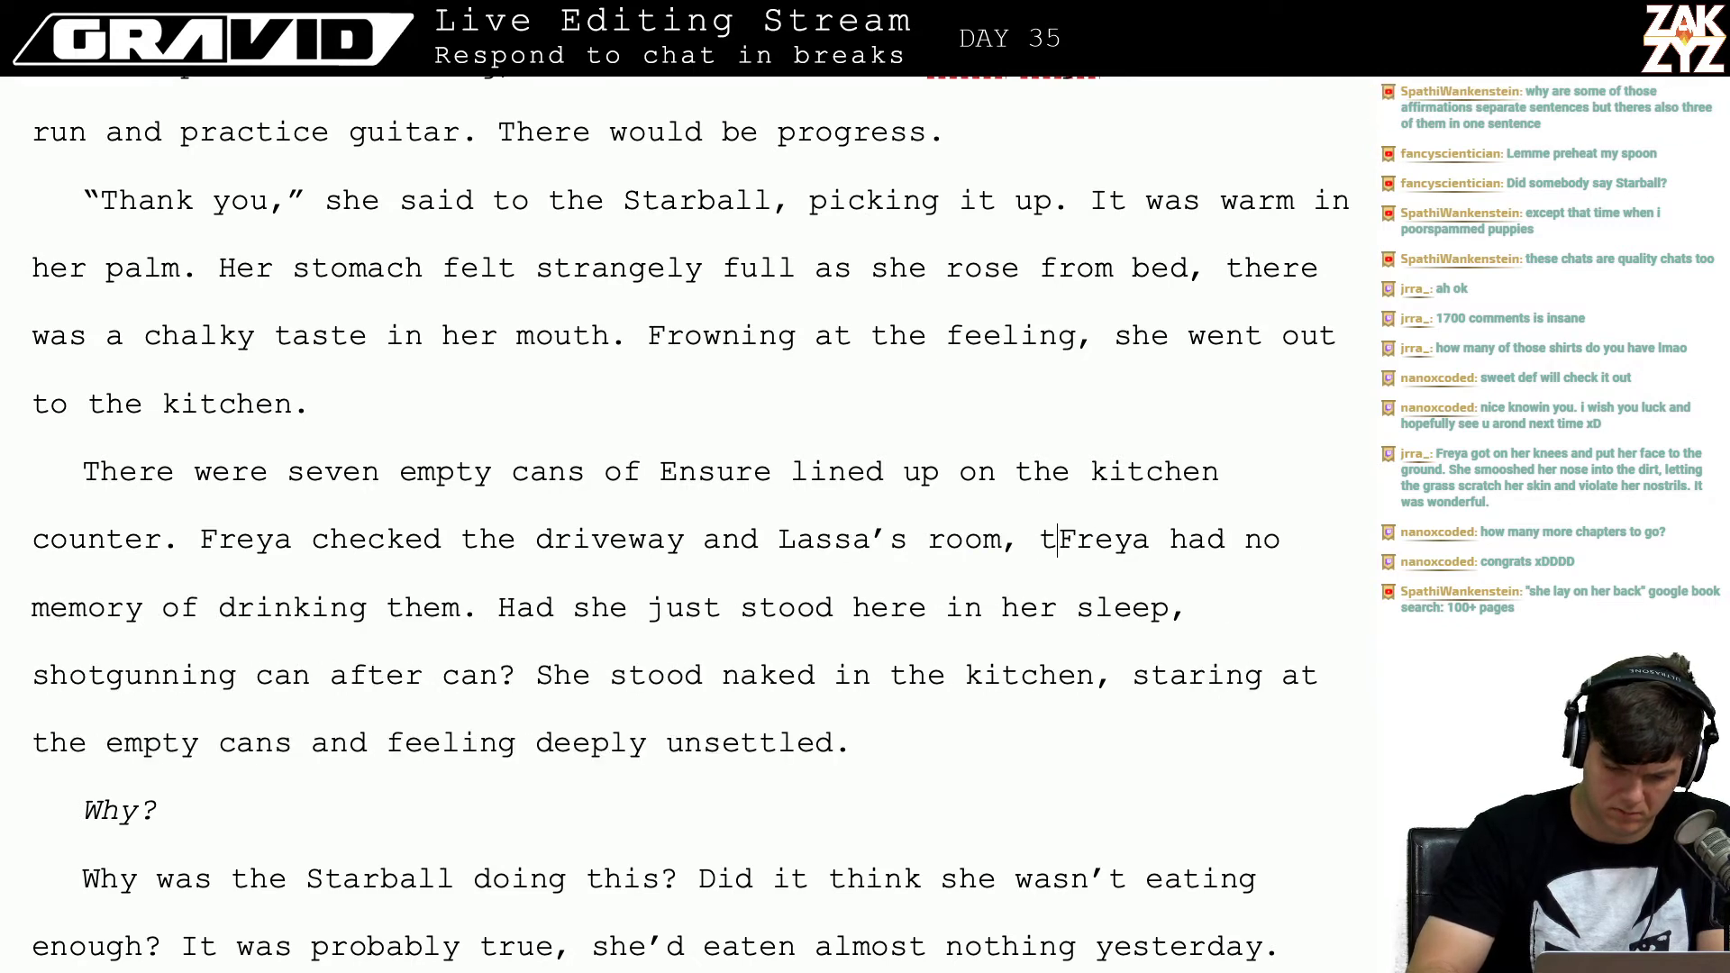
type("as no sigh")
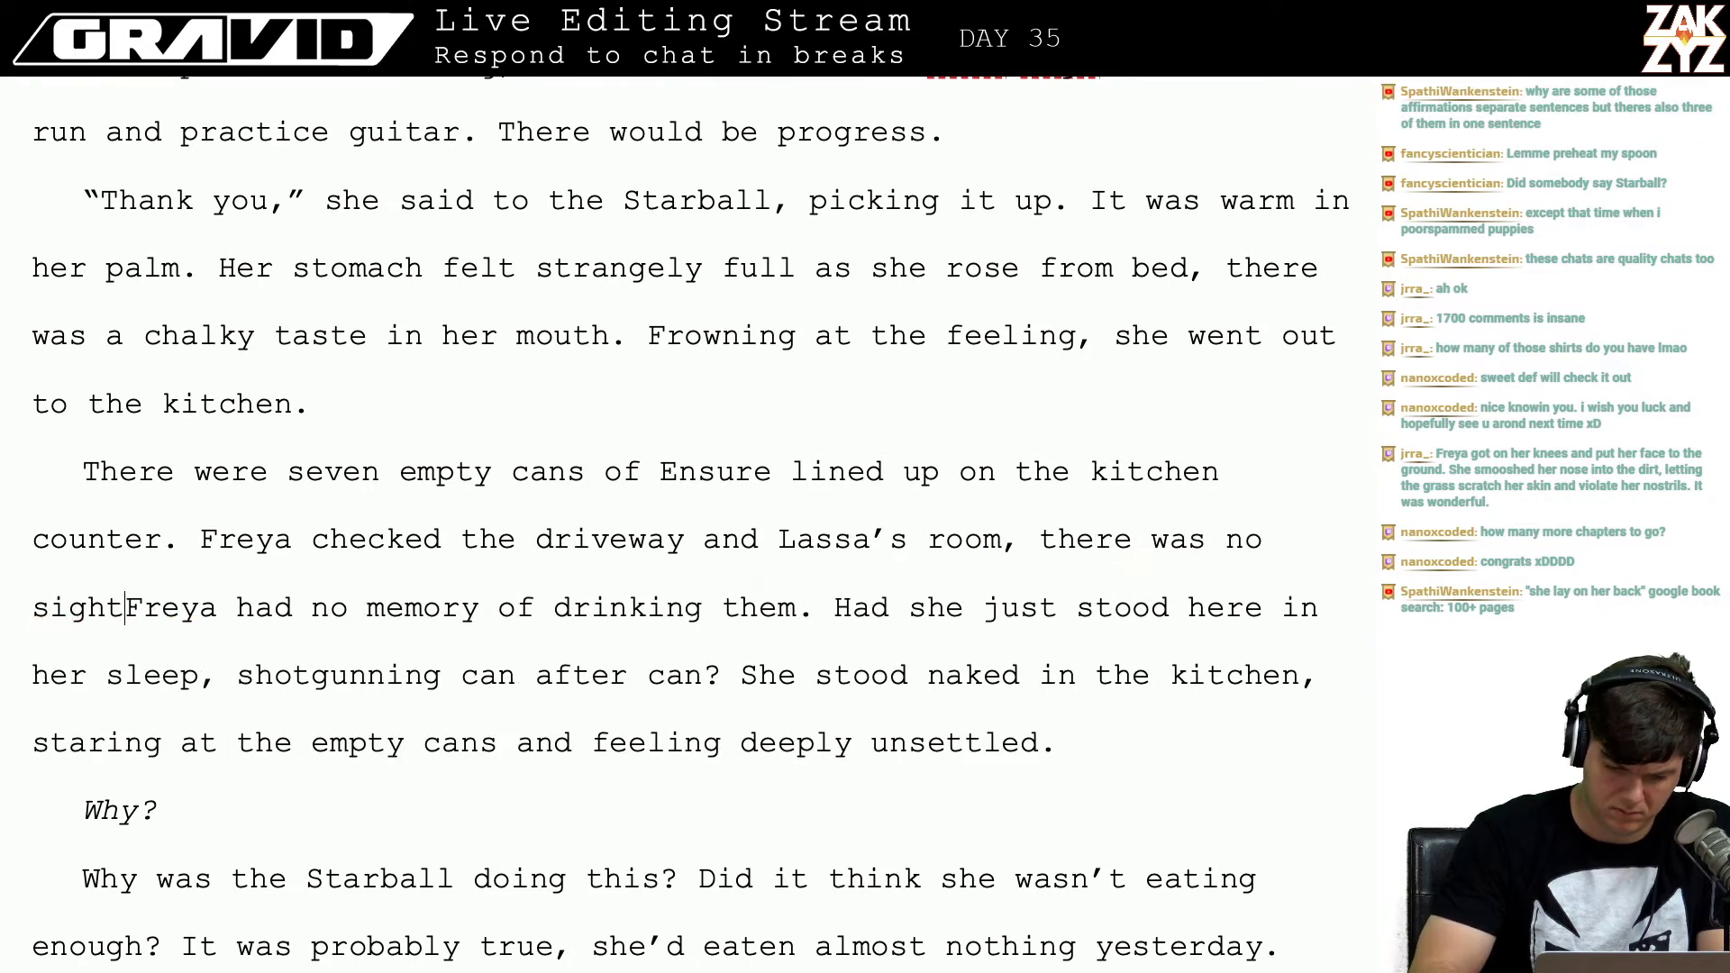
key("BackSpace")
key("BackSpace")
key("BackSpace")
key("BackSpace")
key("BackSpace")
key("BackSpace")
key("BackSpace")
key("BackSpace")
key("BackSpace")
key("BackSpace")
key("BackSpace")
key("BackSpace")
key("BackSpace")
key("BackSpace")
key("BackSpace")
key("BackSpace")
key("BackSpace")
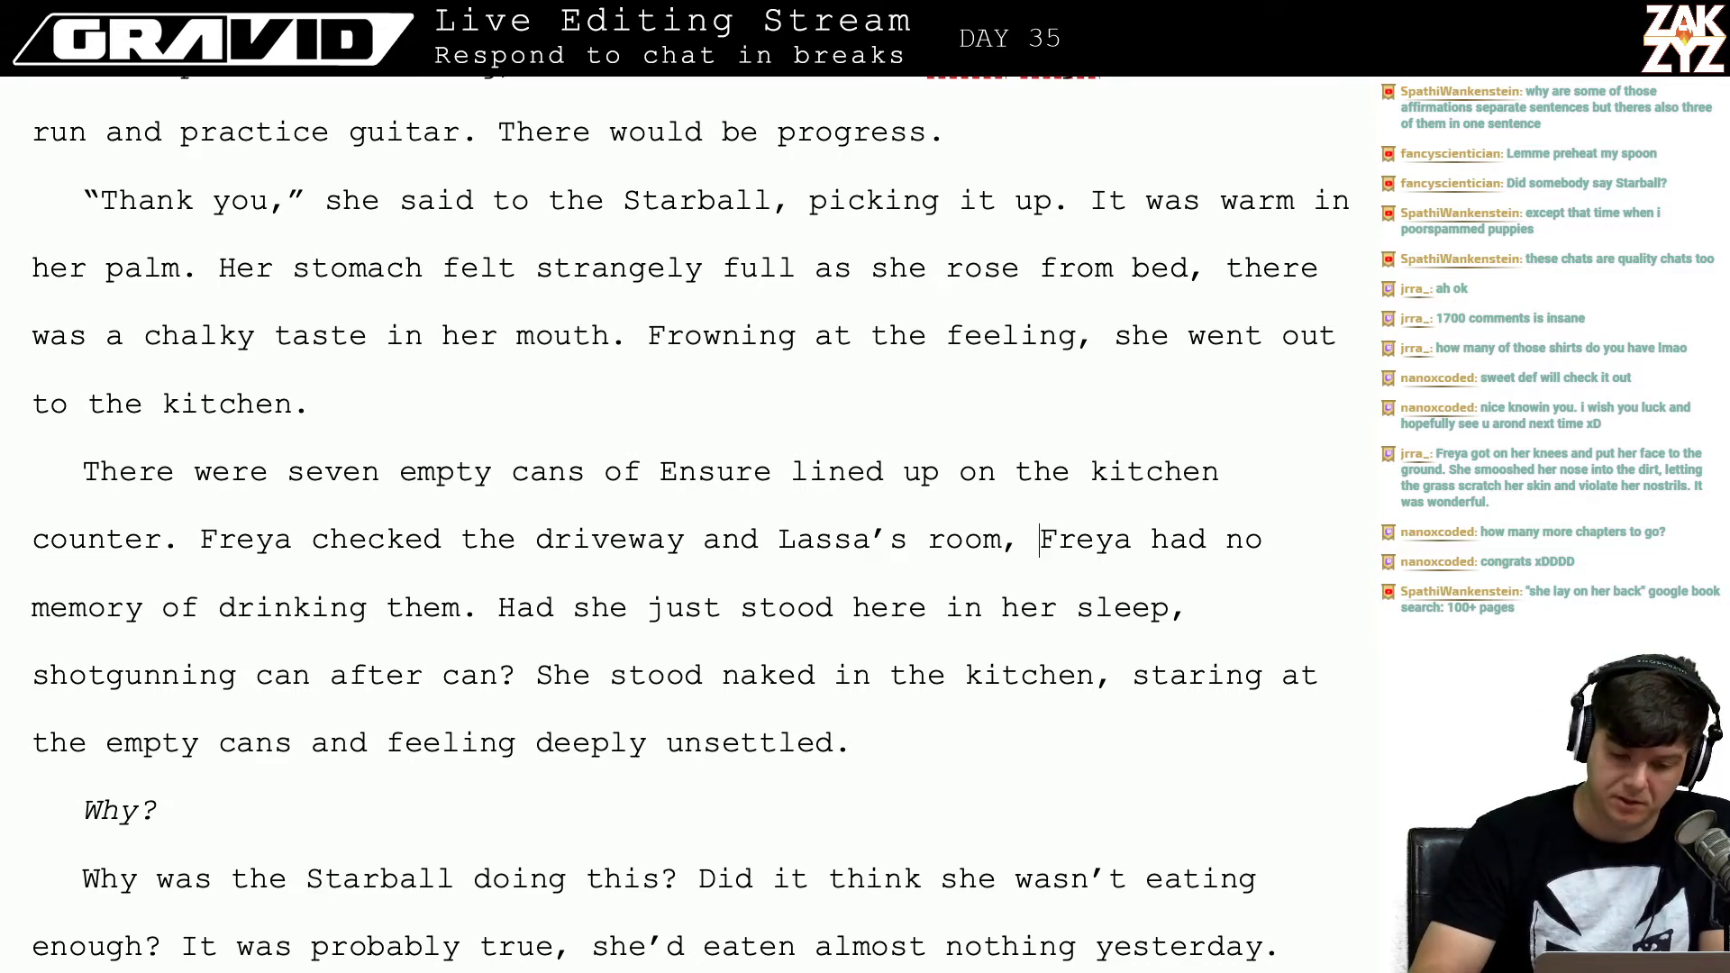
key("Return")
key("Return")
Step: Reread the affirmations from "Today she would be stronger." through the bicycle and slashing clauses, returning to the start of "No tears"
scroll(279, 282, "up", 3)
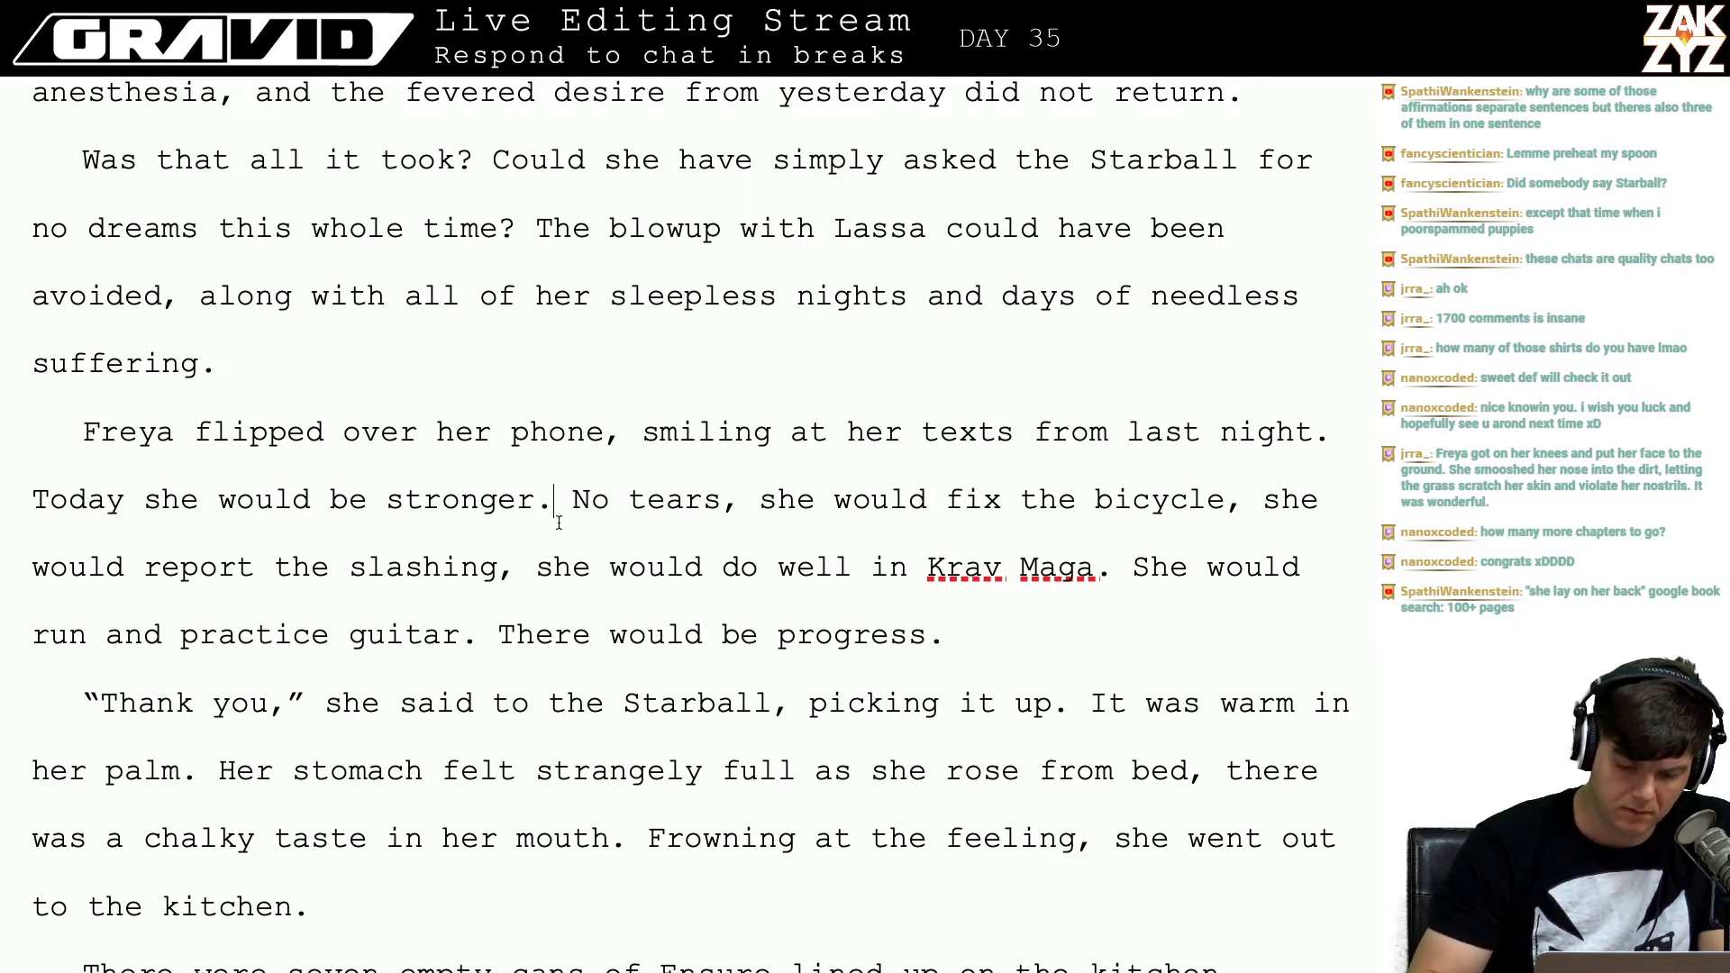
key("Right")
key("Right")
key("Right")
key("Right")
key("Right")
key("Right")
key("Right")
key("Right")
key("Right")
key("Right")
key("Right")
key("Right")
key("Right")
key("Right")
key("Right")
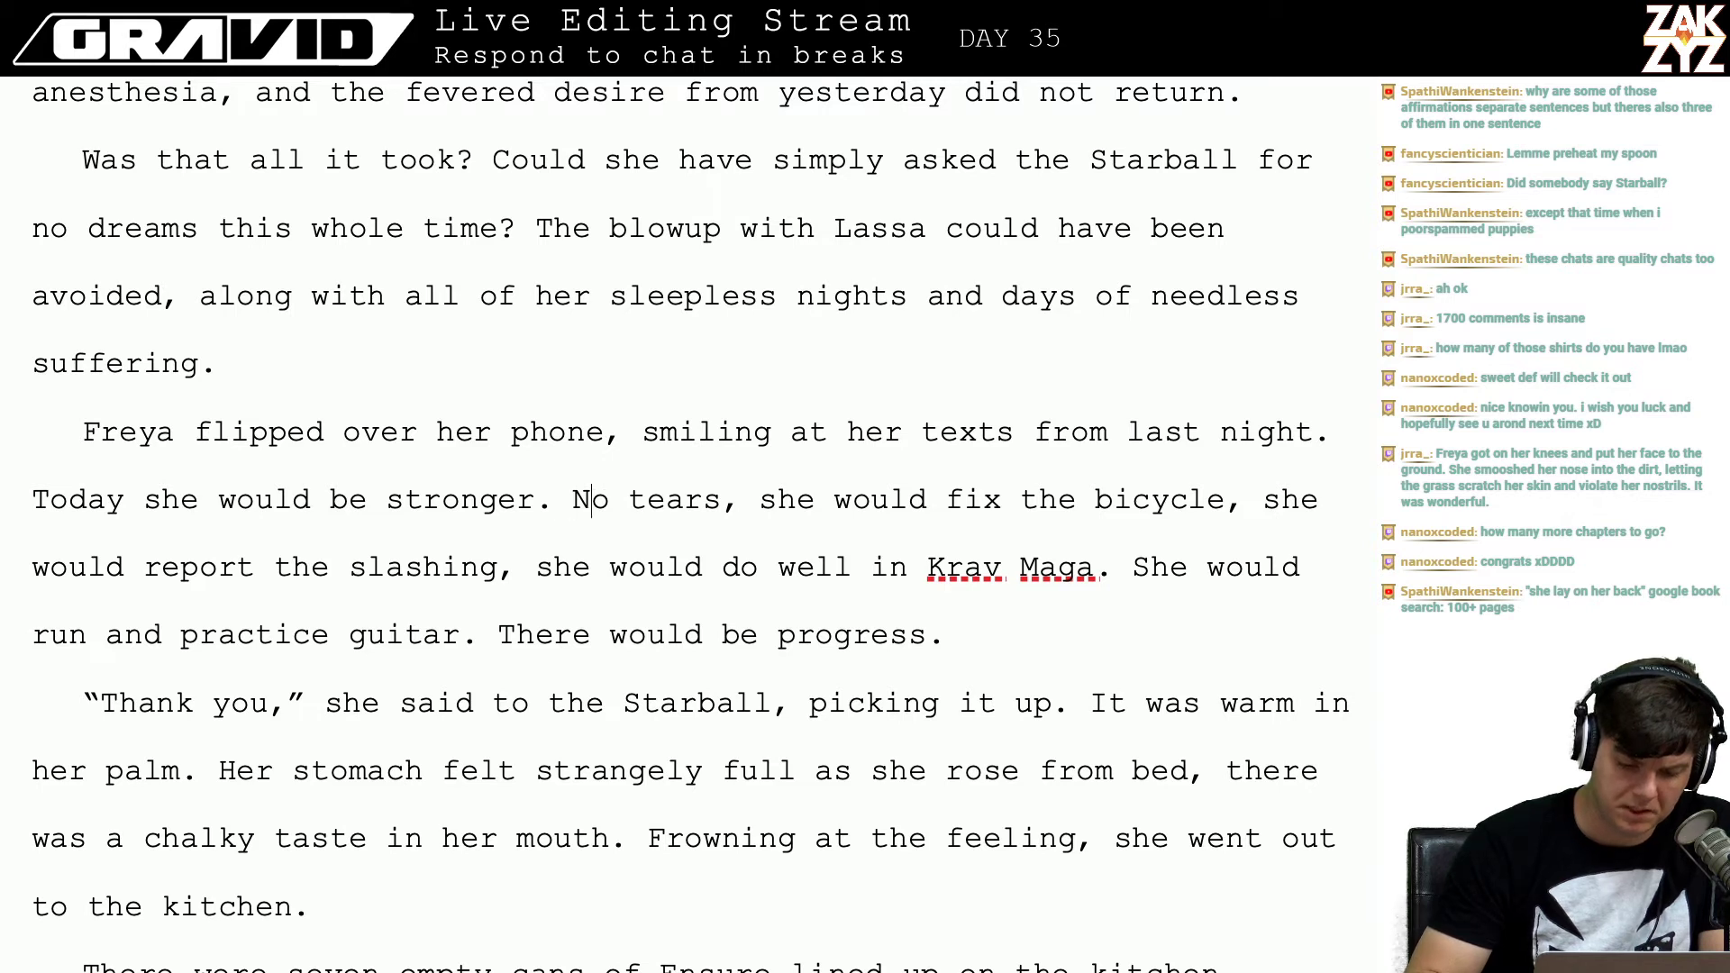
key("Right")
key("Right")
key("Right")
key("Right")
key("Right")
key("Right")
key("Right")
key("Right")
key("Right")
key("Right")
key("Right")
key("Right")
key("Right")
key("Right")
key("Right")
key("Right")
key("Right")
key("Right")
key("Right")
key("Right")
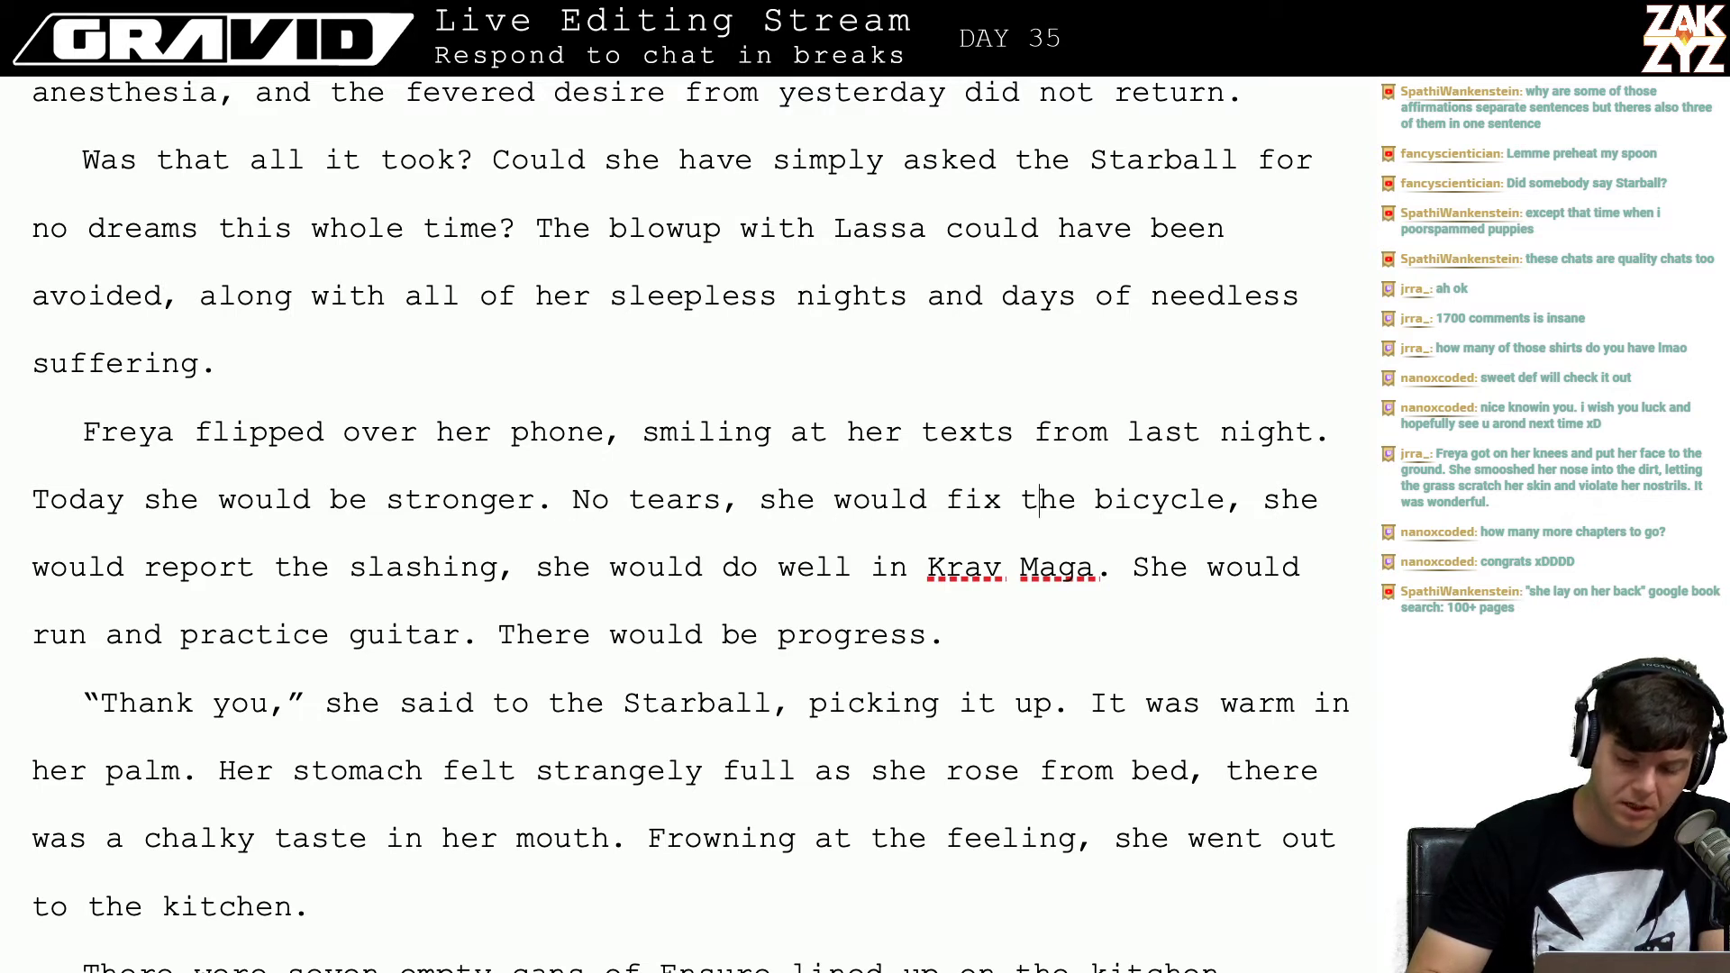
key("Right")
key("Right")
key("Right")
key("Right")
key("Right")
key("Right")
key("Right")
key("Right")
key("Right")
key("Right")
key("Right")
key("Right")
key("Right")
key("Right")
key("Right")
key("Right")
key("Right")
key("Right")
key("Right")
key("Right")
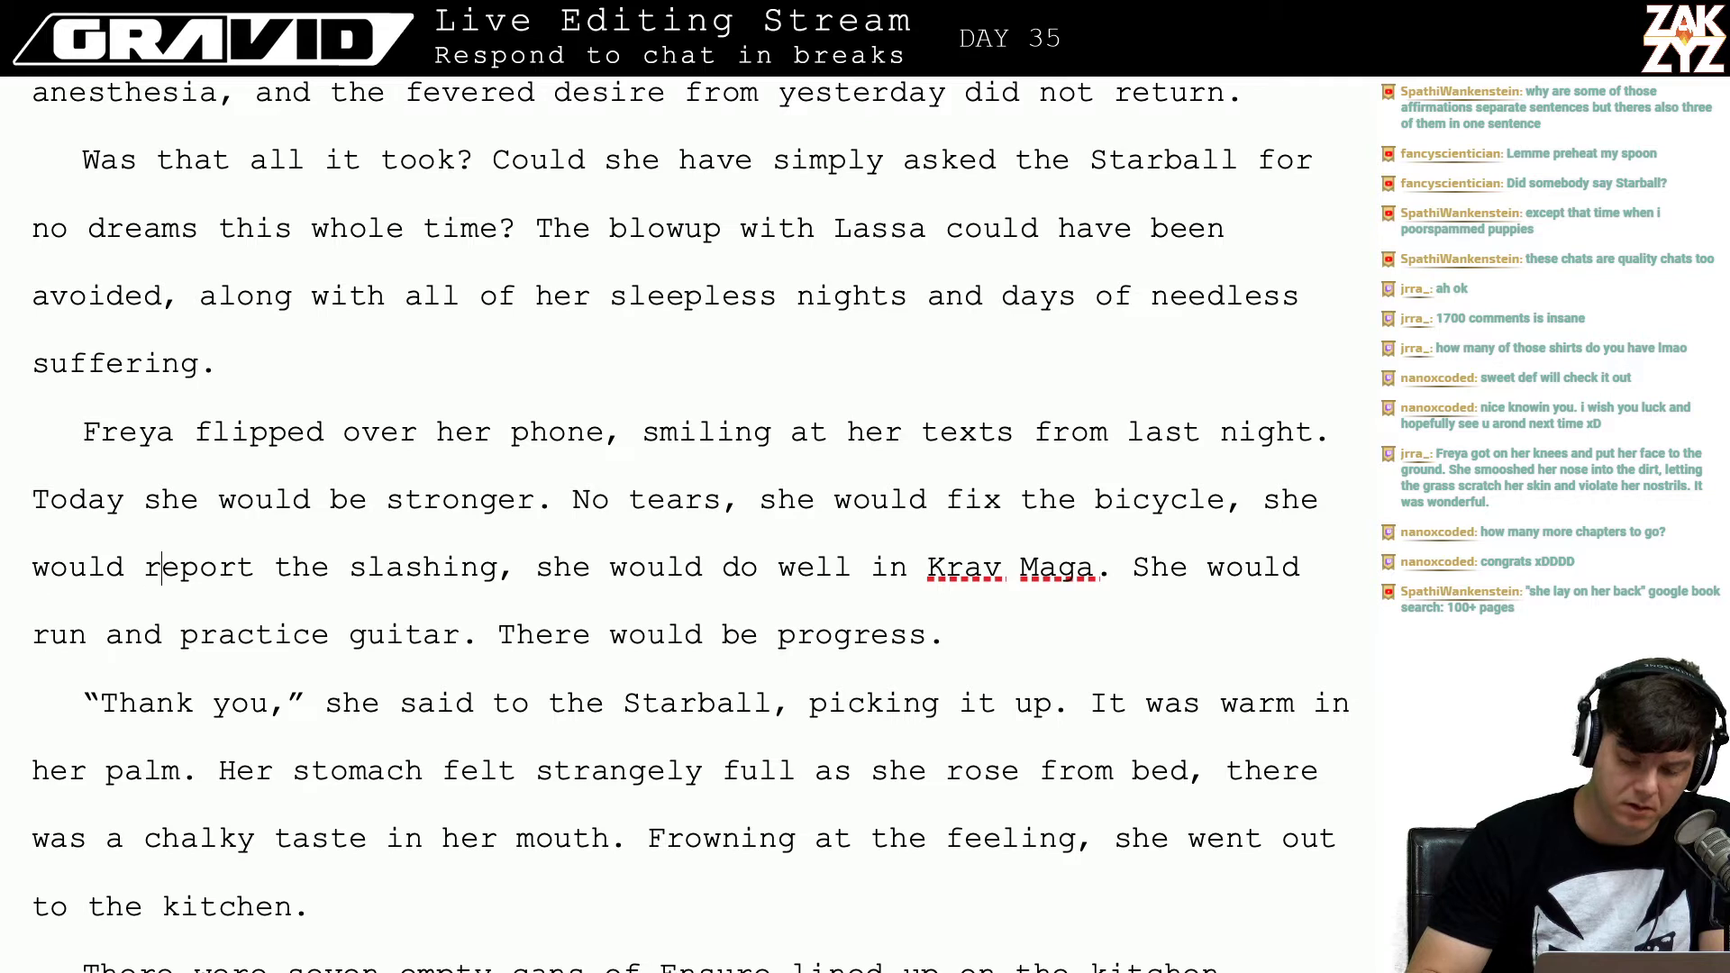
key("Right")
key("Right")
key("Right")
key("Up")
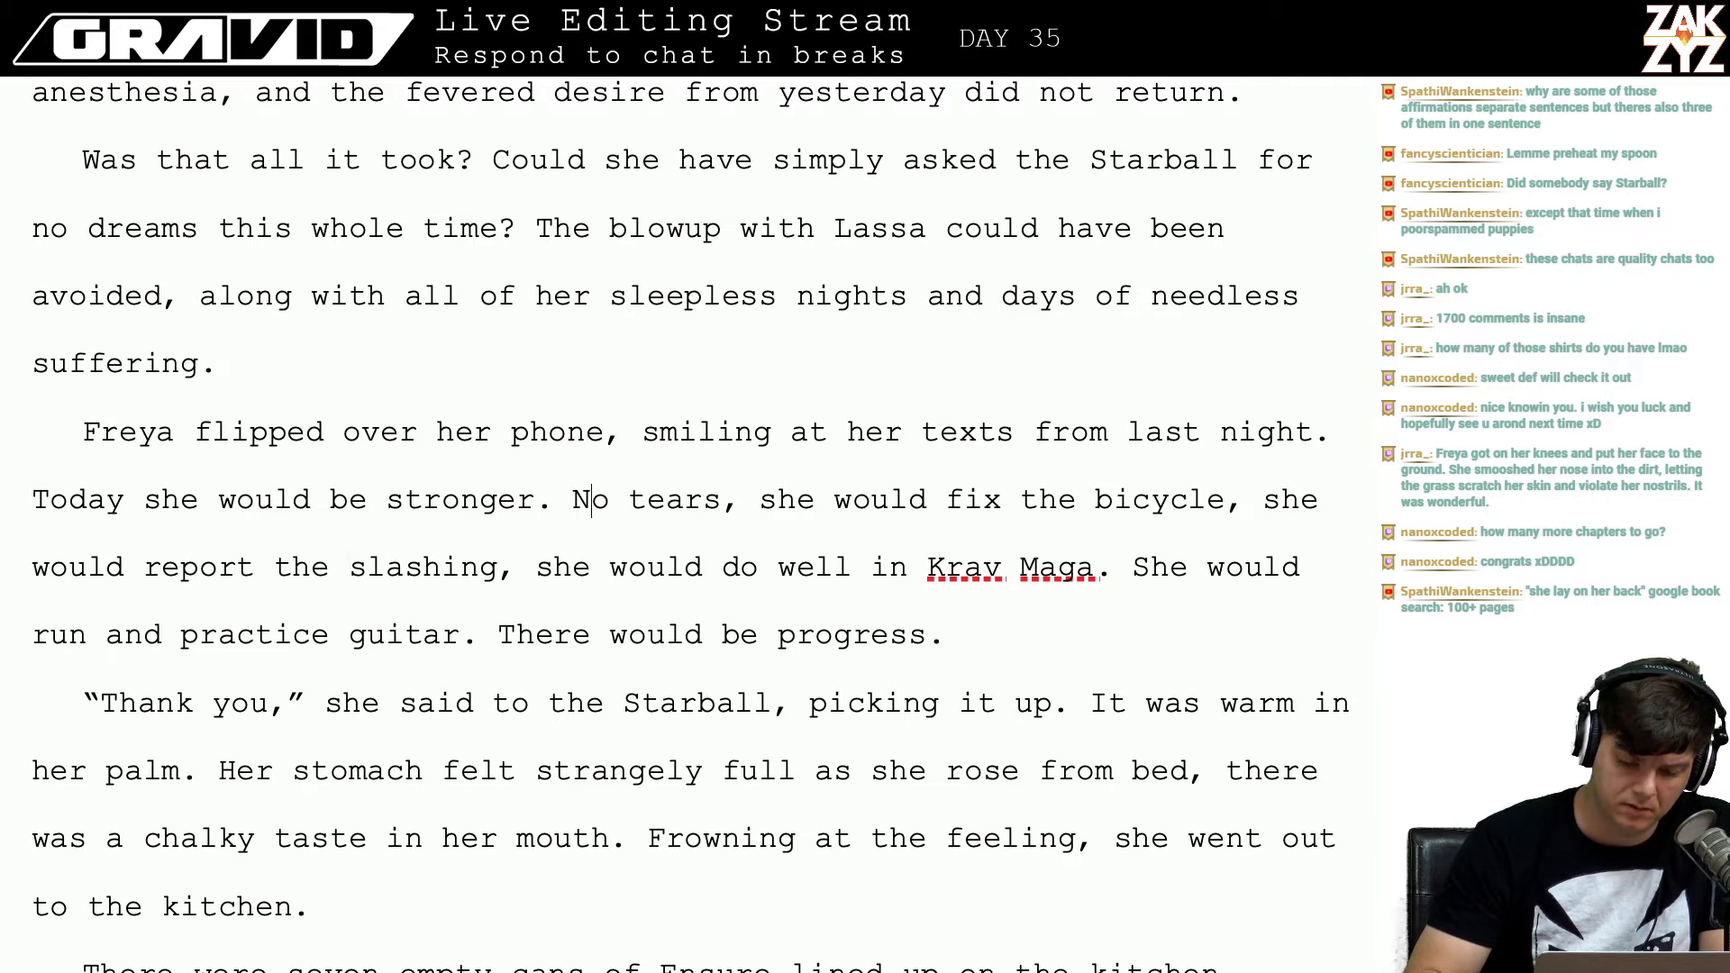
key("Left")
key("Left")
key("BackSpace")
type(", there w")
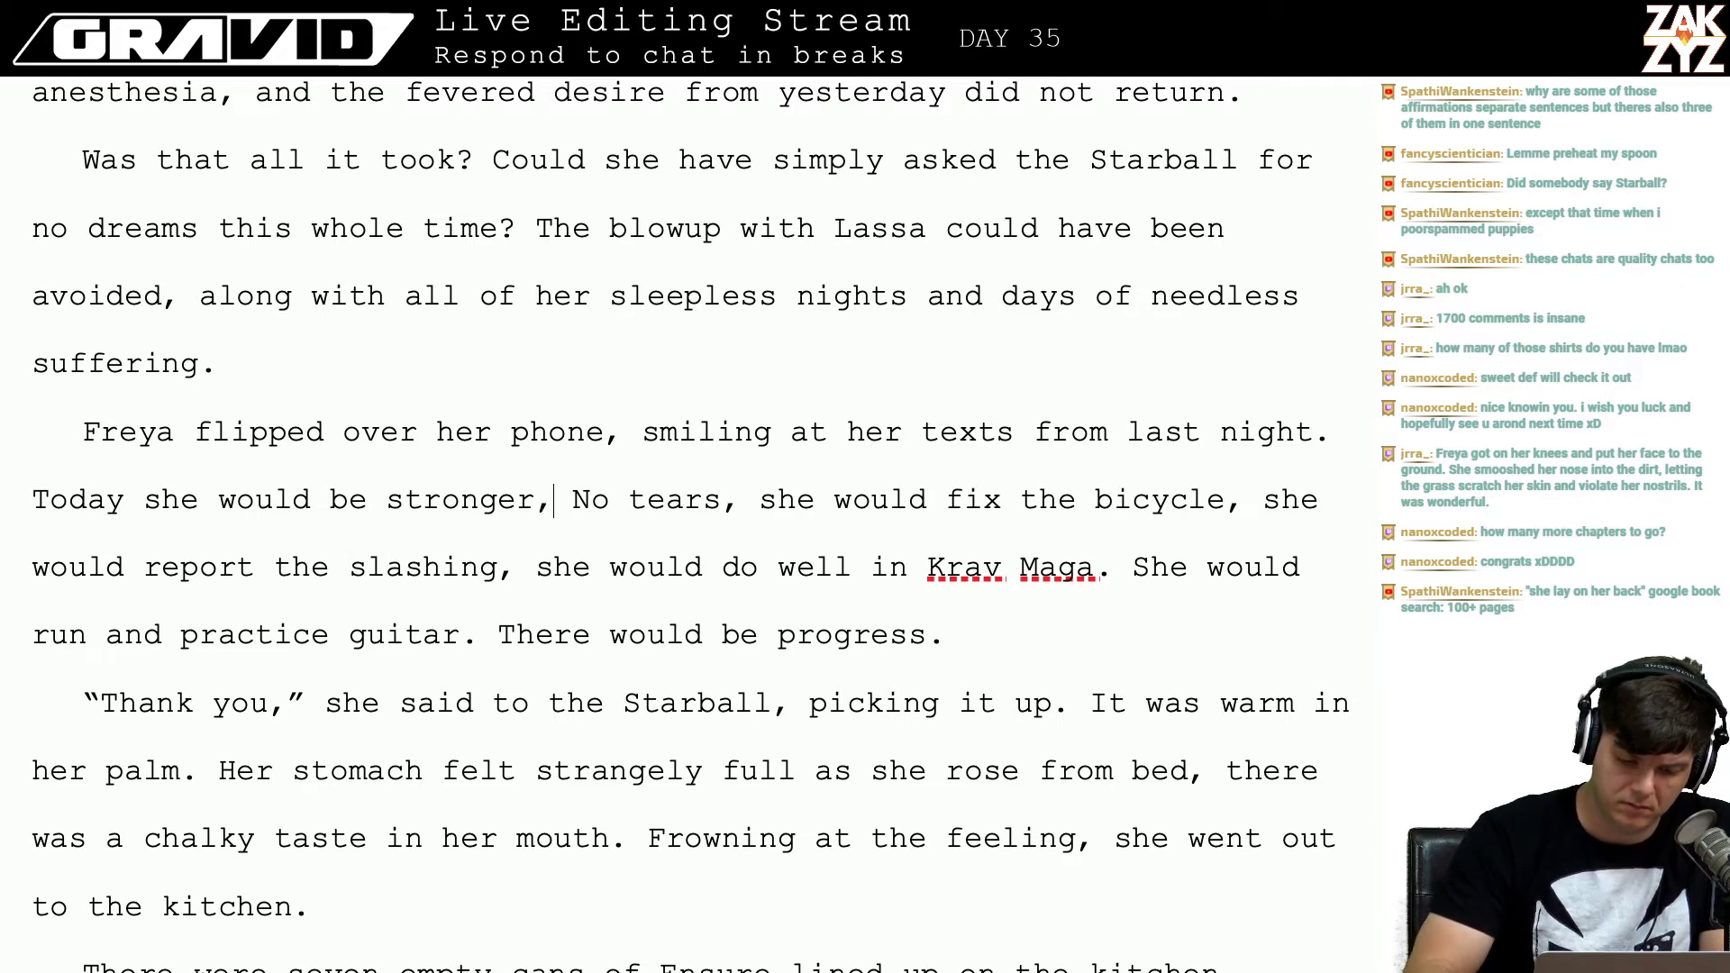
type("ould")
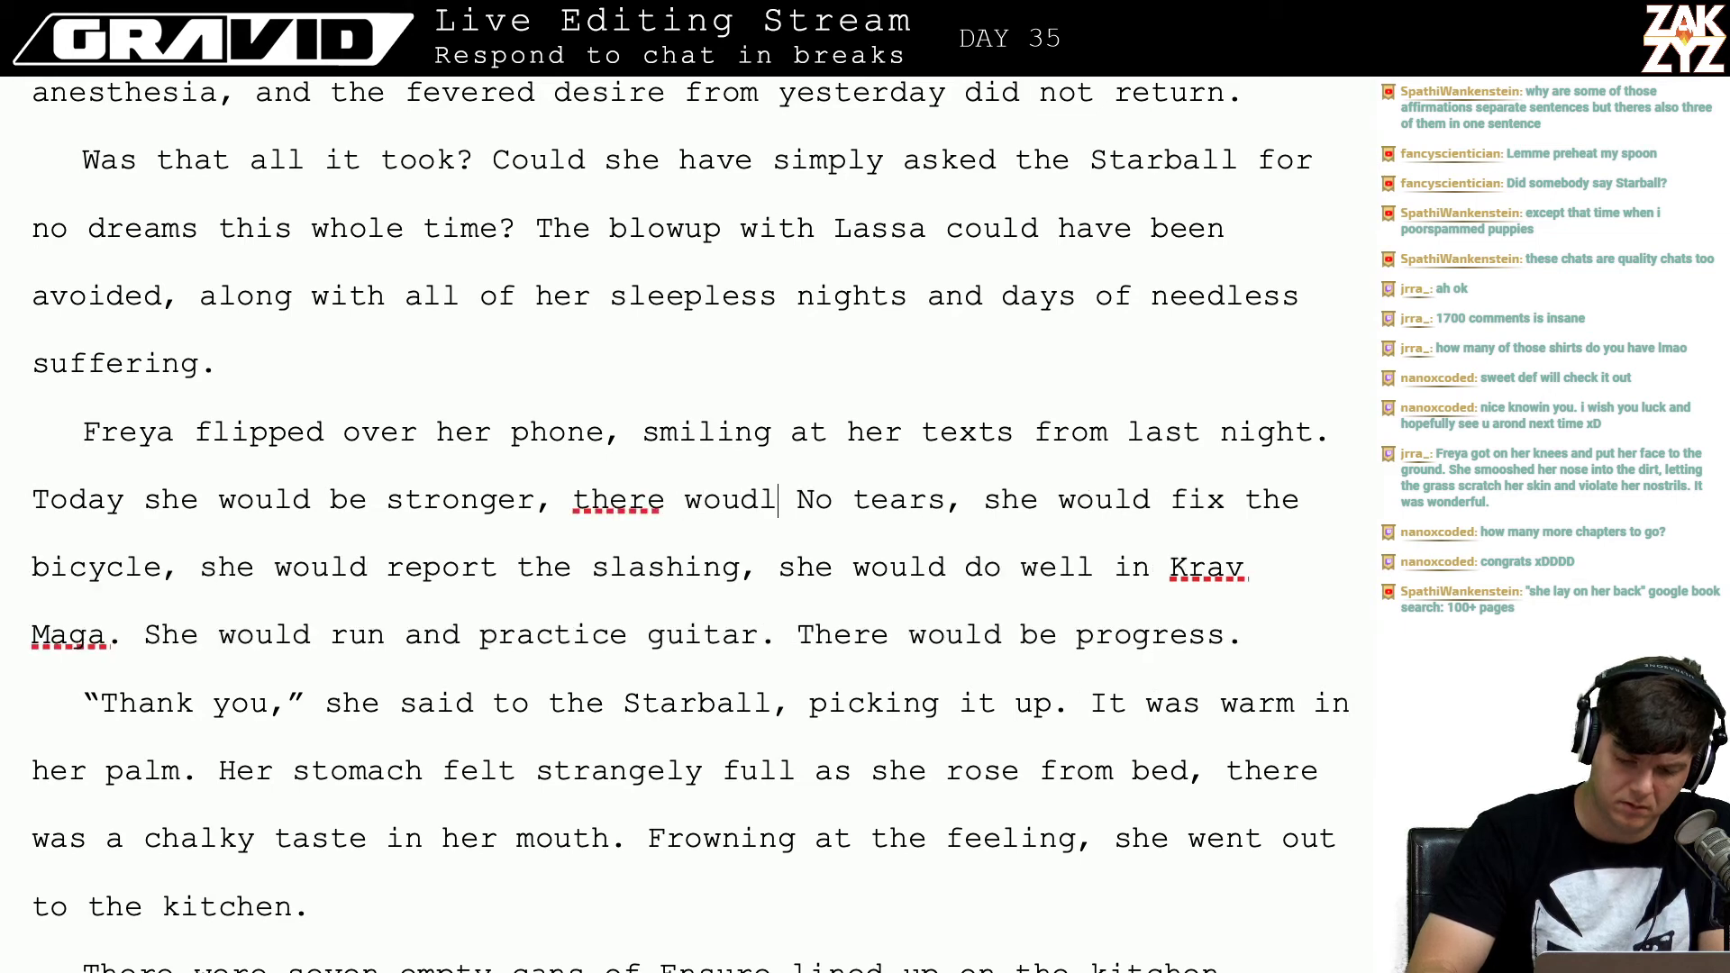
key("BackSpace")
key("BackSpace")
key("BackSpace")
key("BackSpace")
key("BackSpace")
key("BackSpace")
key("BackSpace")
key("BackSpace")
key("BackSpace")
key("BackSpace")
key("BackSpace")
key("BackSpace")
key("BackSpace")
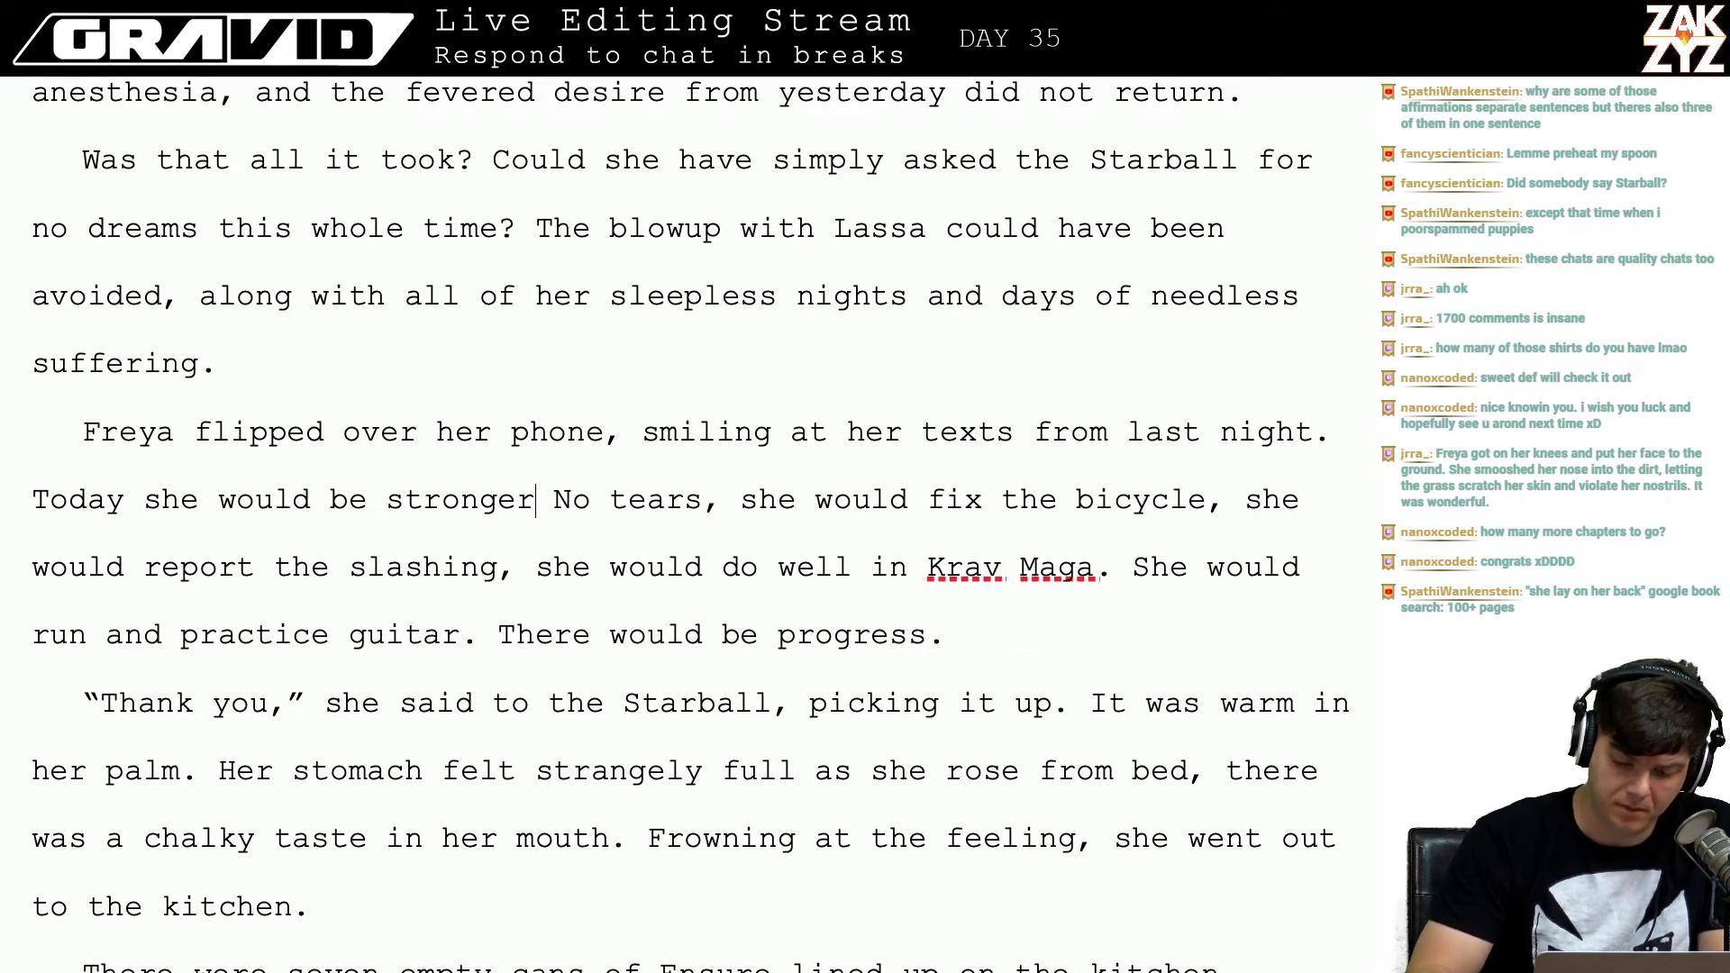
type(".")
key("Left")
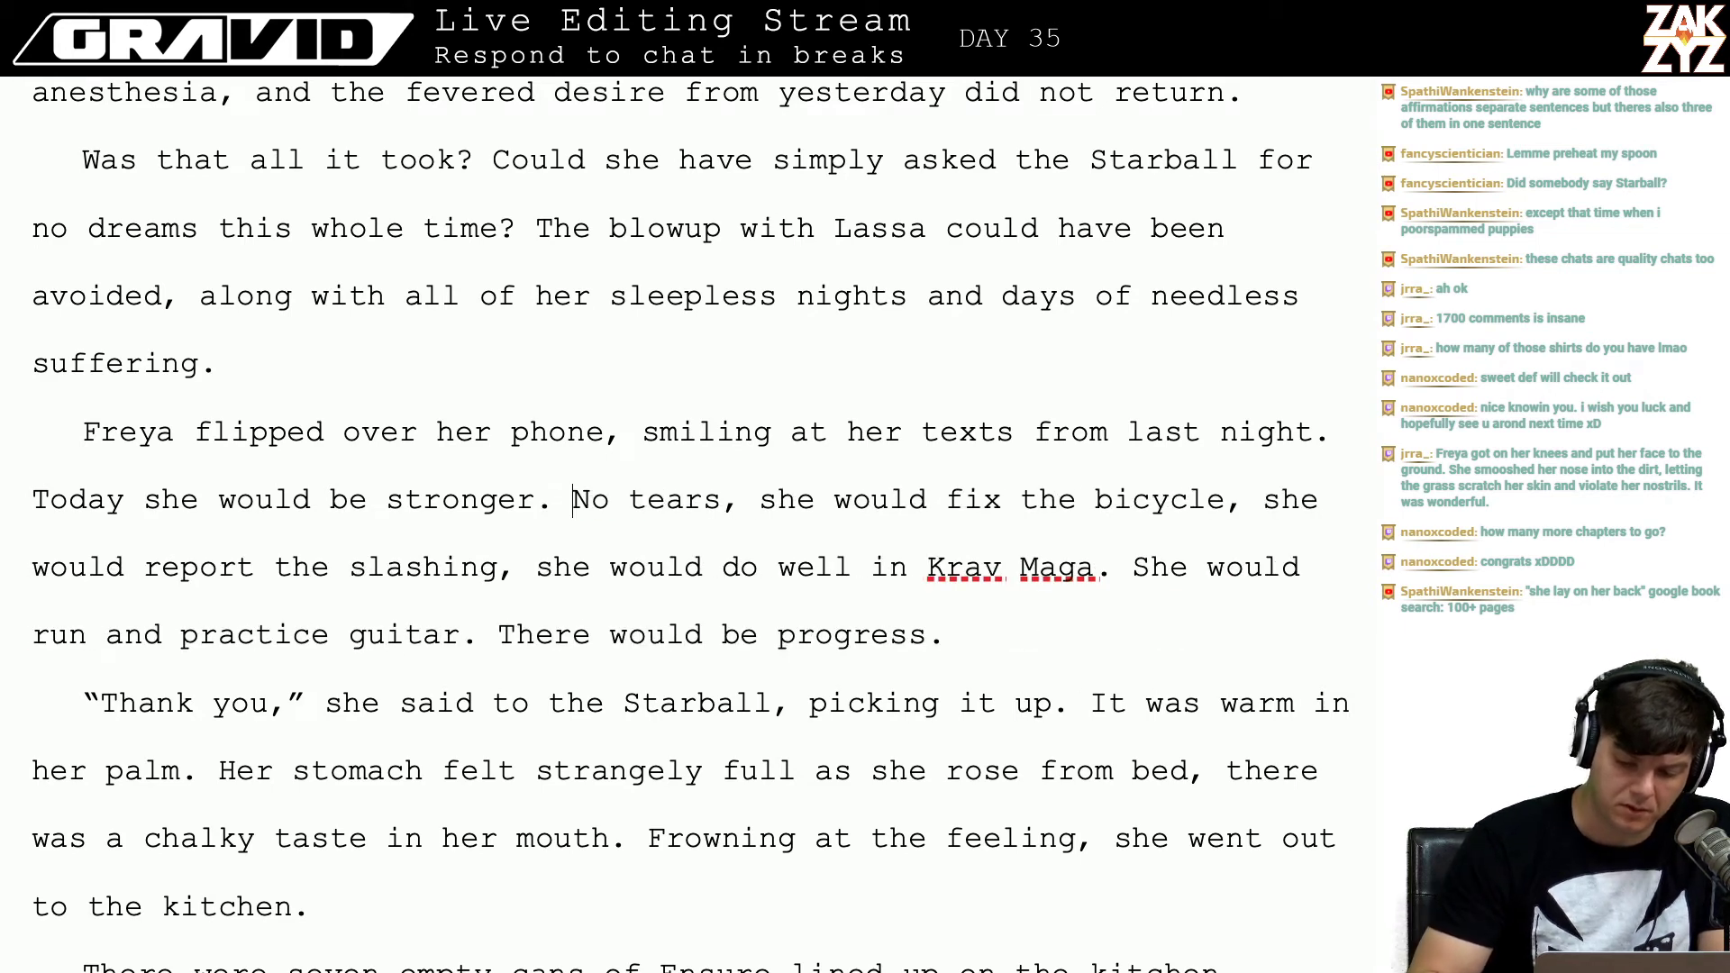
Step: Review the affirmations again from "No tears" through reporting the slashing, continuing down to the sentence about Freya's stomach
key("Right")
key("Right")
key("Right")
key("Right")
key("Right")
key("Right")
key("Right")
key("Right")
key("Right")
key("Right")
key("Right")
key("Right")
key("Right")
key("Right")
key("Right")
key("Right")
key("Right")
key("Right")
key("Right")
key("Right")
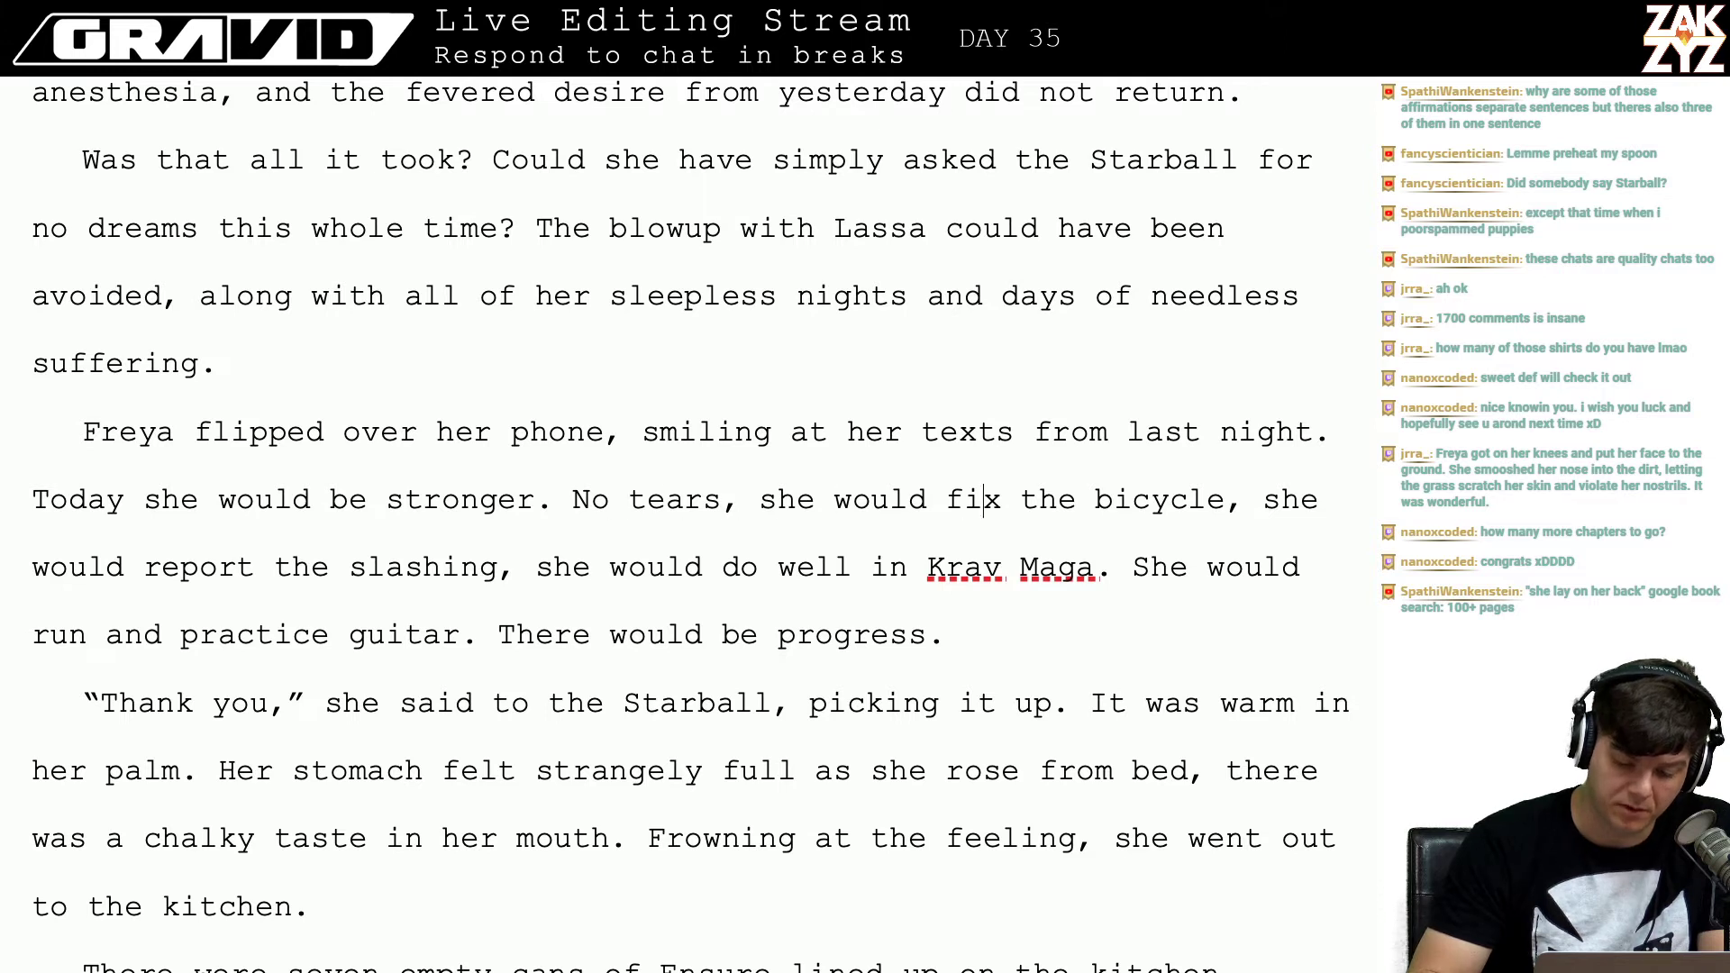
key("Right")
key("Right")
key("Right")
key("Right")
key("Right")
key("Right")
key("Right")
key("Right")
key("Right")
key("Right")
key("Right")
key("Right")
key("Right")
key("Right")
key("Right")
key("Right")
key("Right")
key("Right")
key("Right")
key("Right")
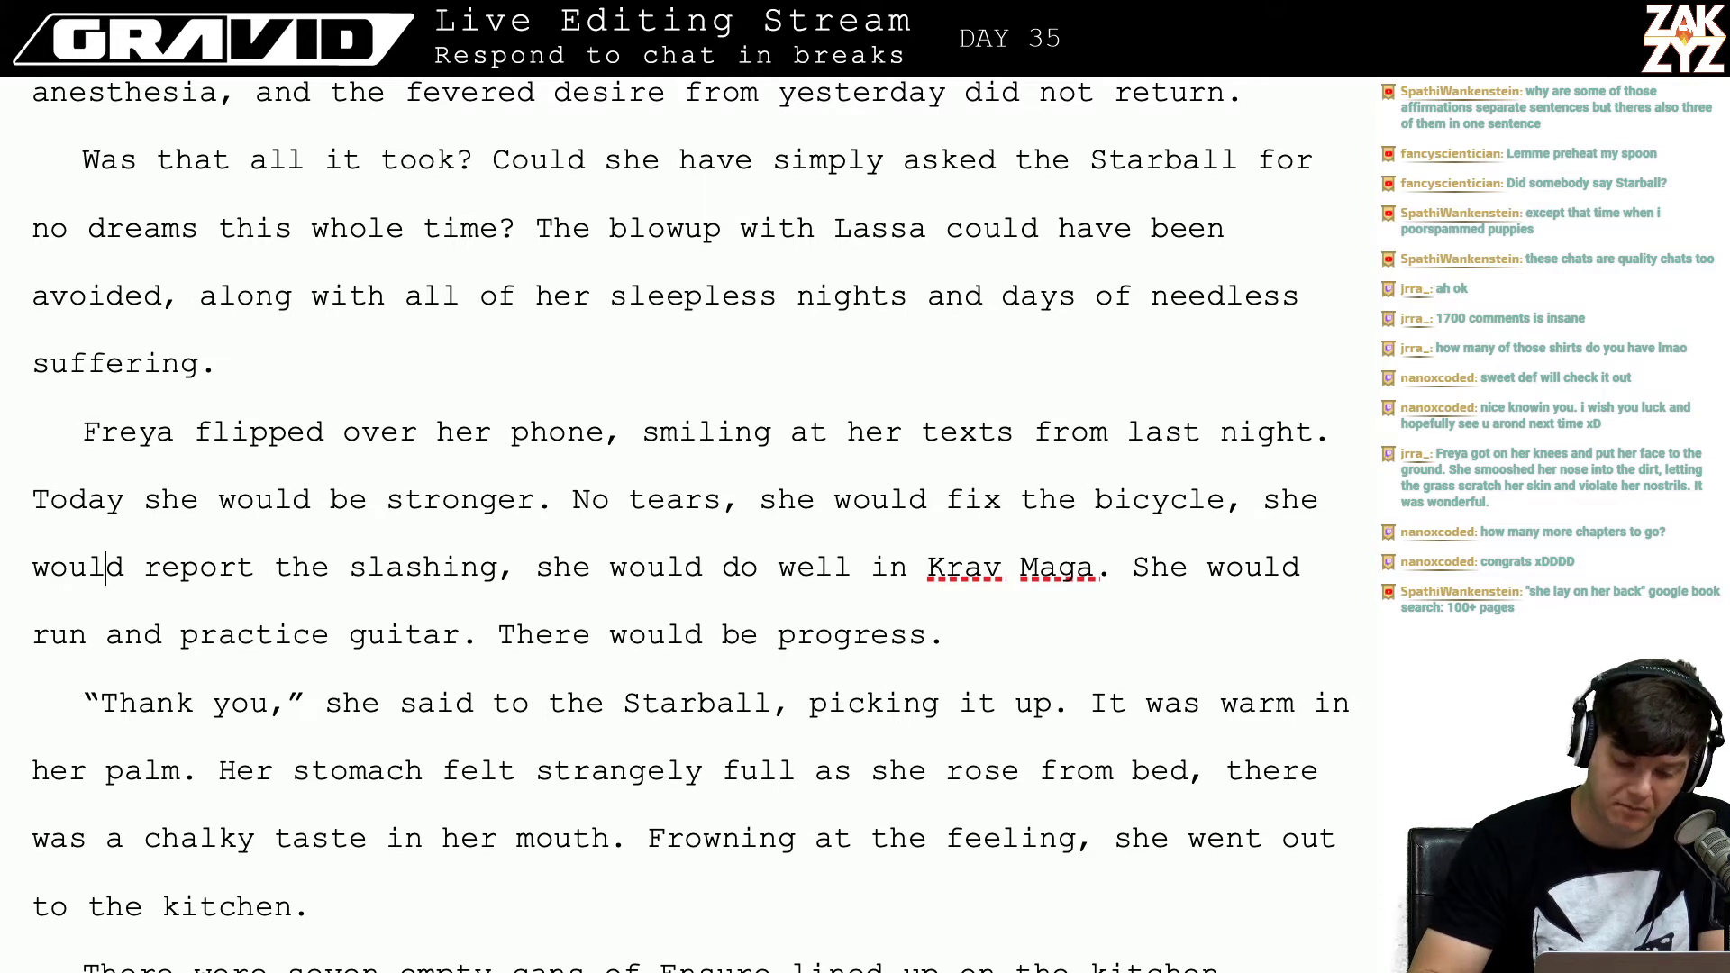
key("Right")
key("Right")
key("Right")
key("Right")
key("Right")
key("Right")
key("Right")
key("Right")
key("Right")
key("Right")
key("Right")
key("Right")
key("Right")
key("Right")
key("Right")
key("Right")
key("Right")
key("Right")
key("Right")
key("Right")
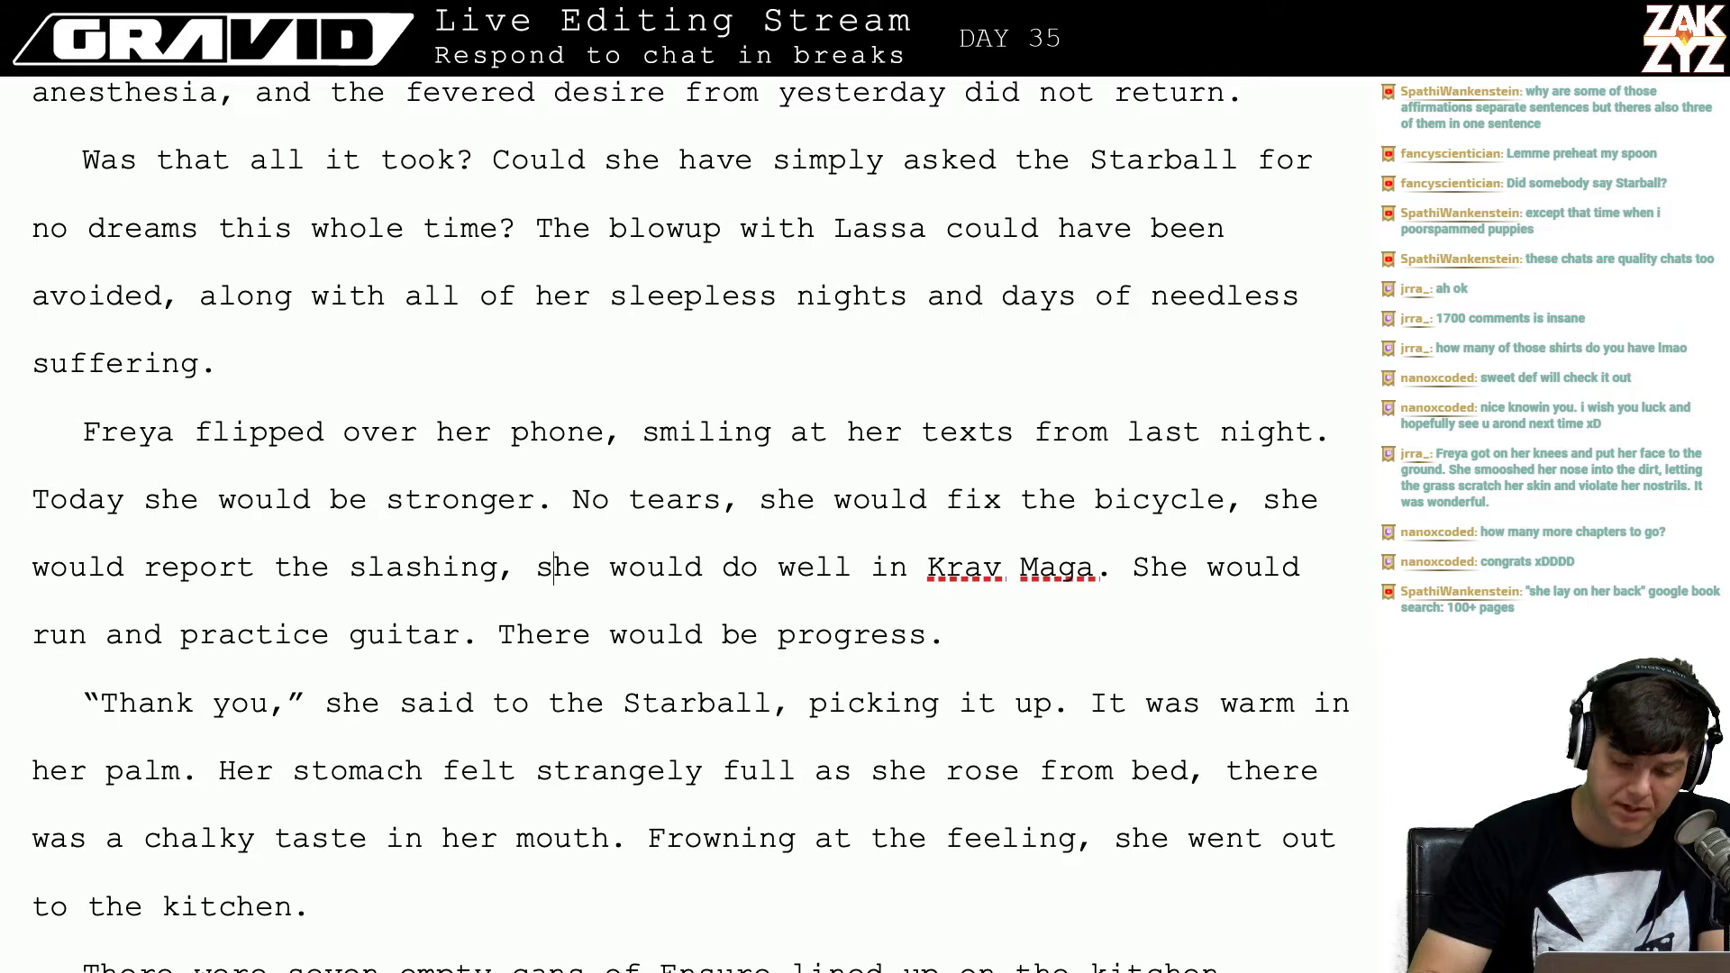
key("Down")
key("Down")
key("Down")
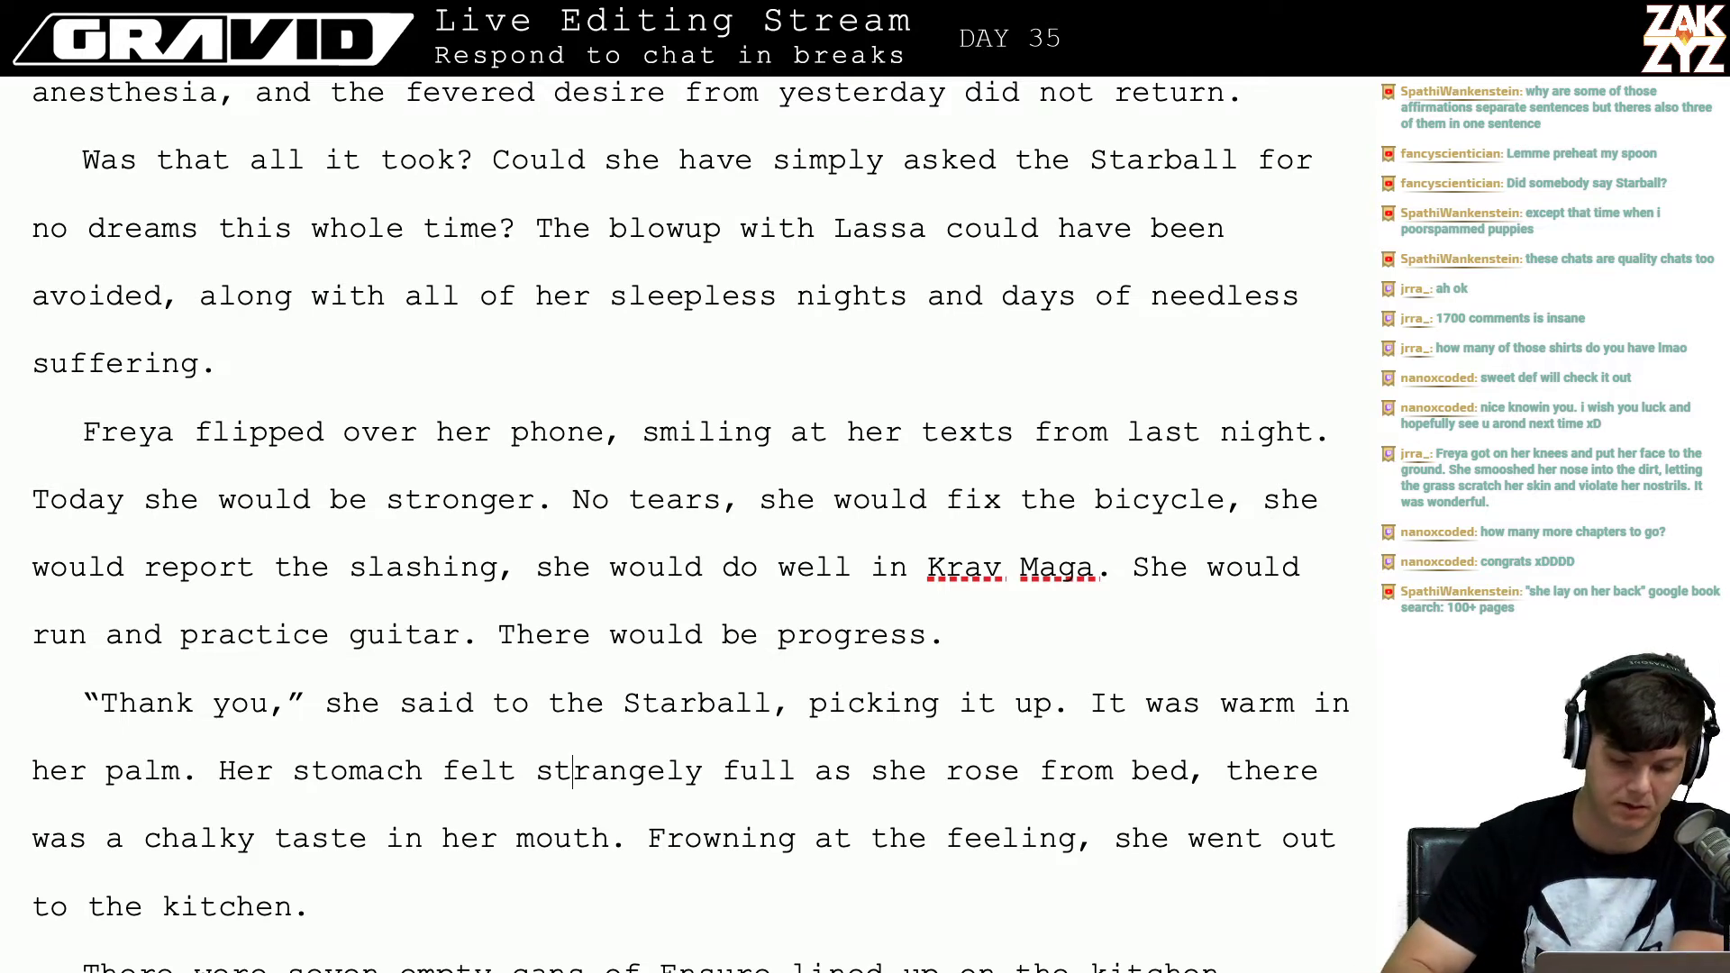
Step: Split the Ensure paragraph after "counter.", moving "Freya checked the driveway and Lassa's room," down and leaving a blank line between
scroll(675, 505, "down", 5)
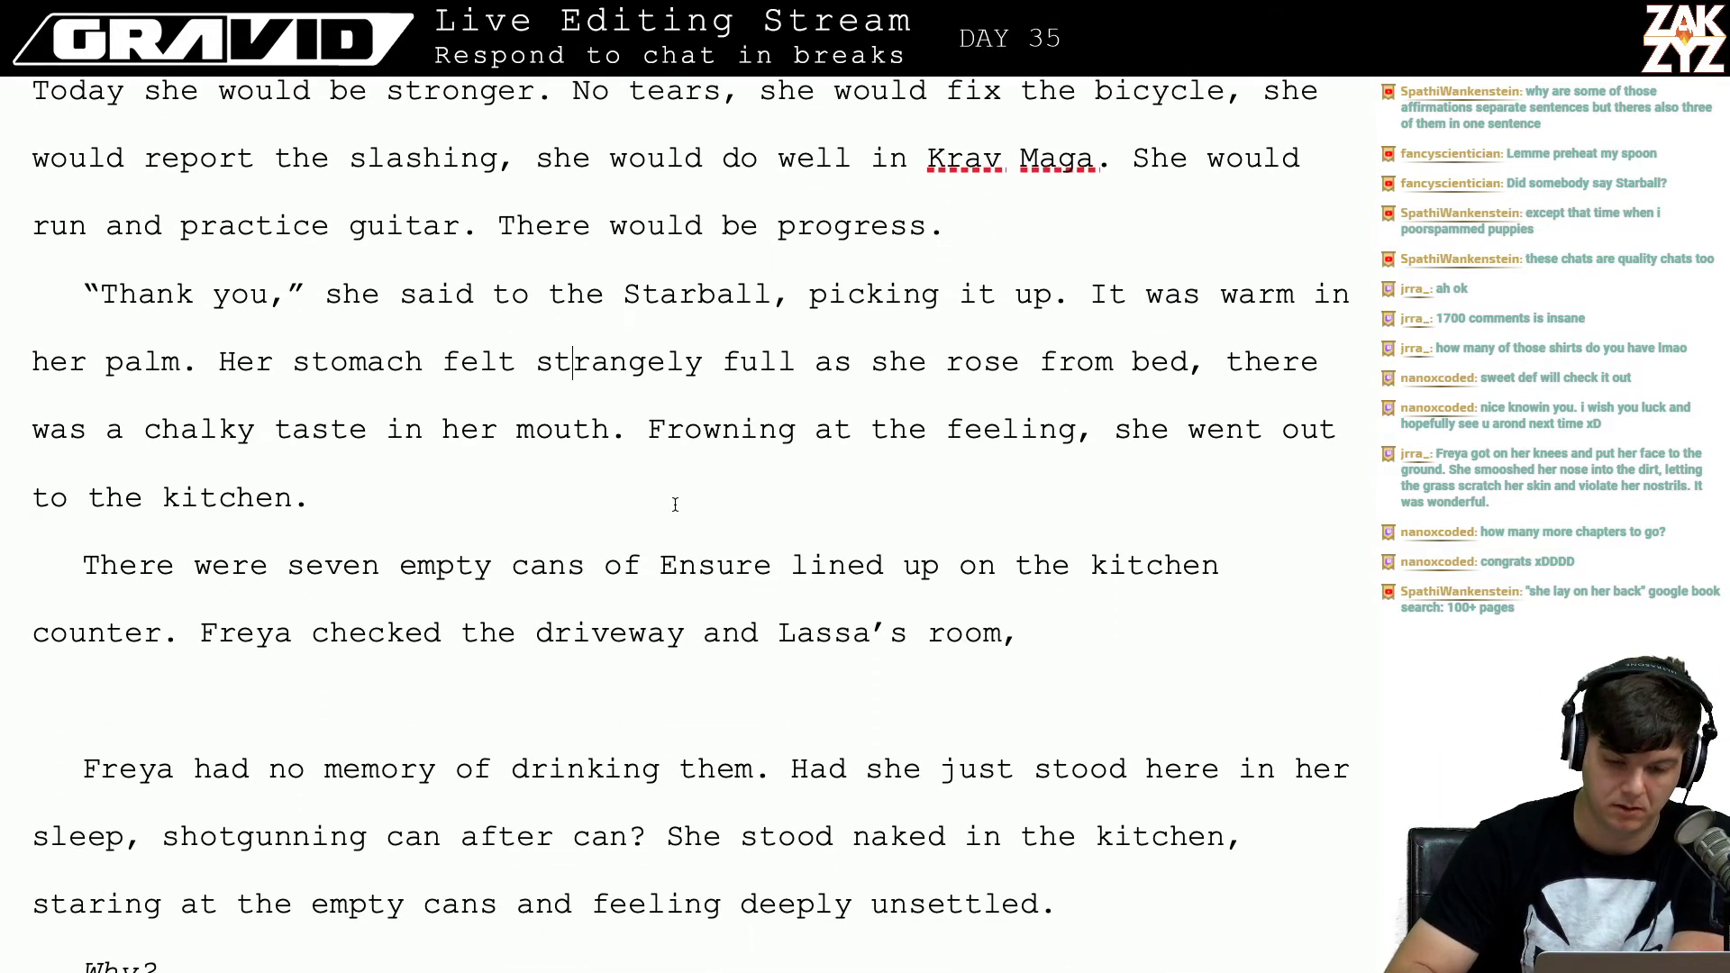
scroll(674, 504, "down", 2)
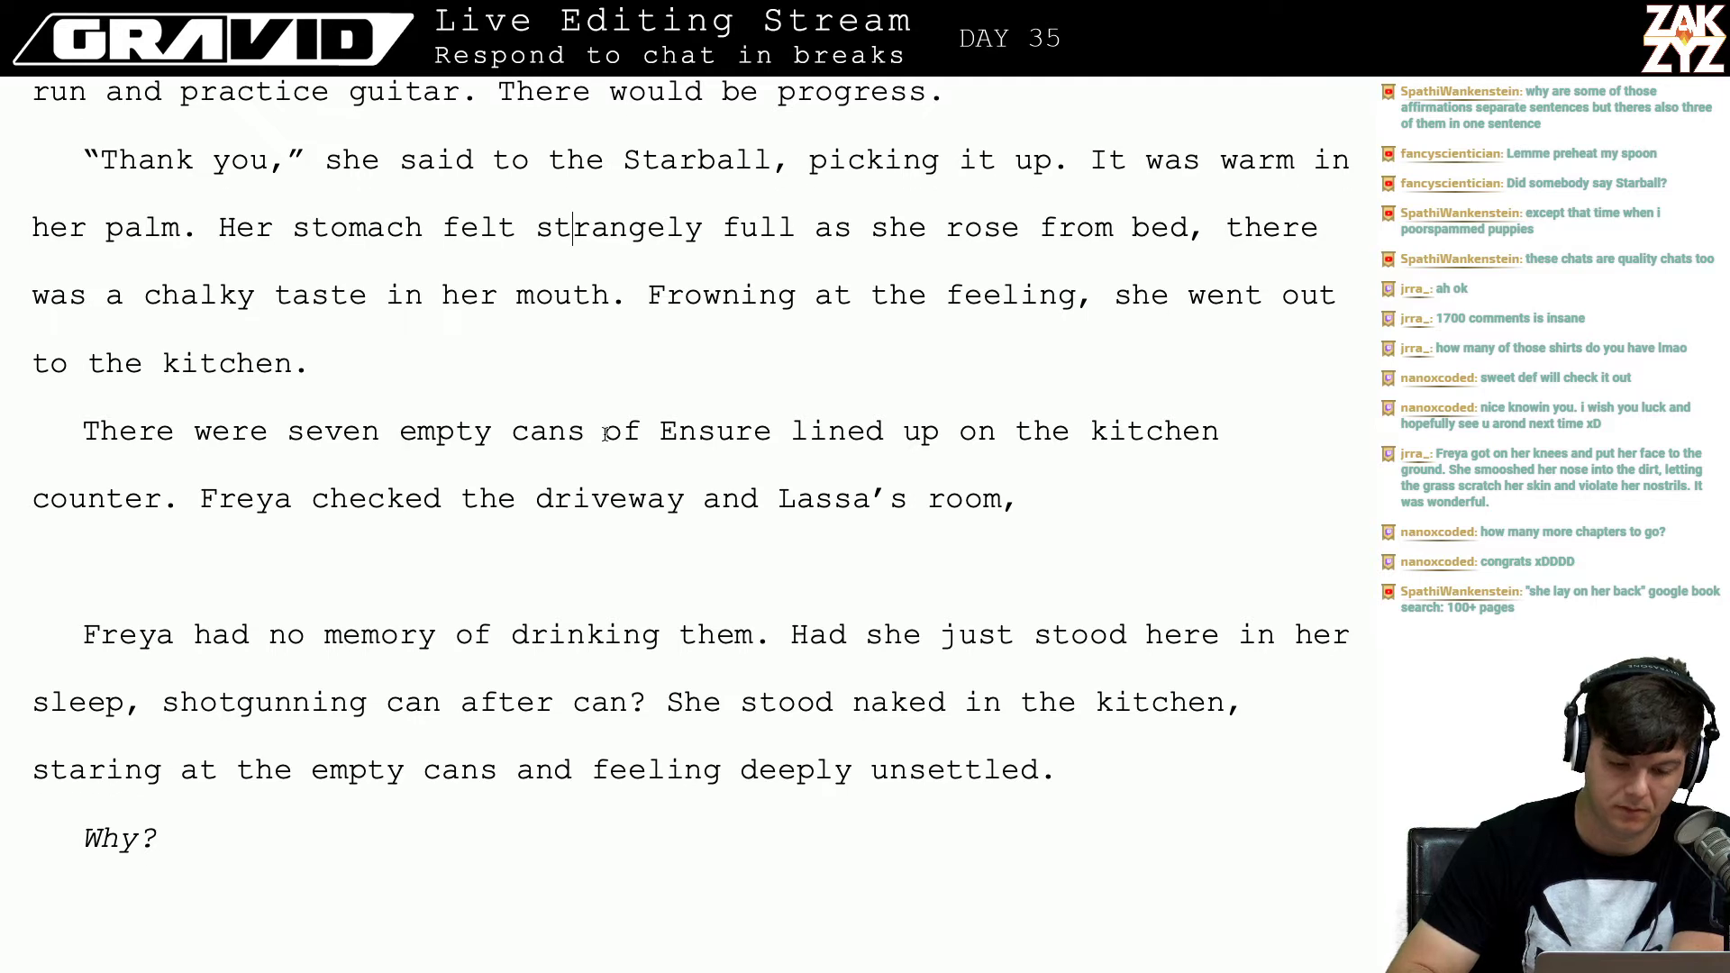
left_click(421, 360)
scroll(421, 359, "down", 1)
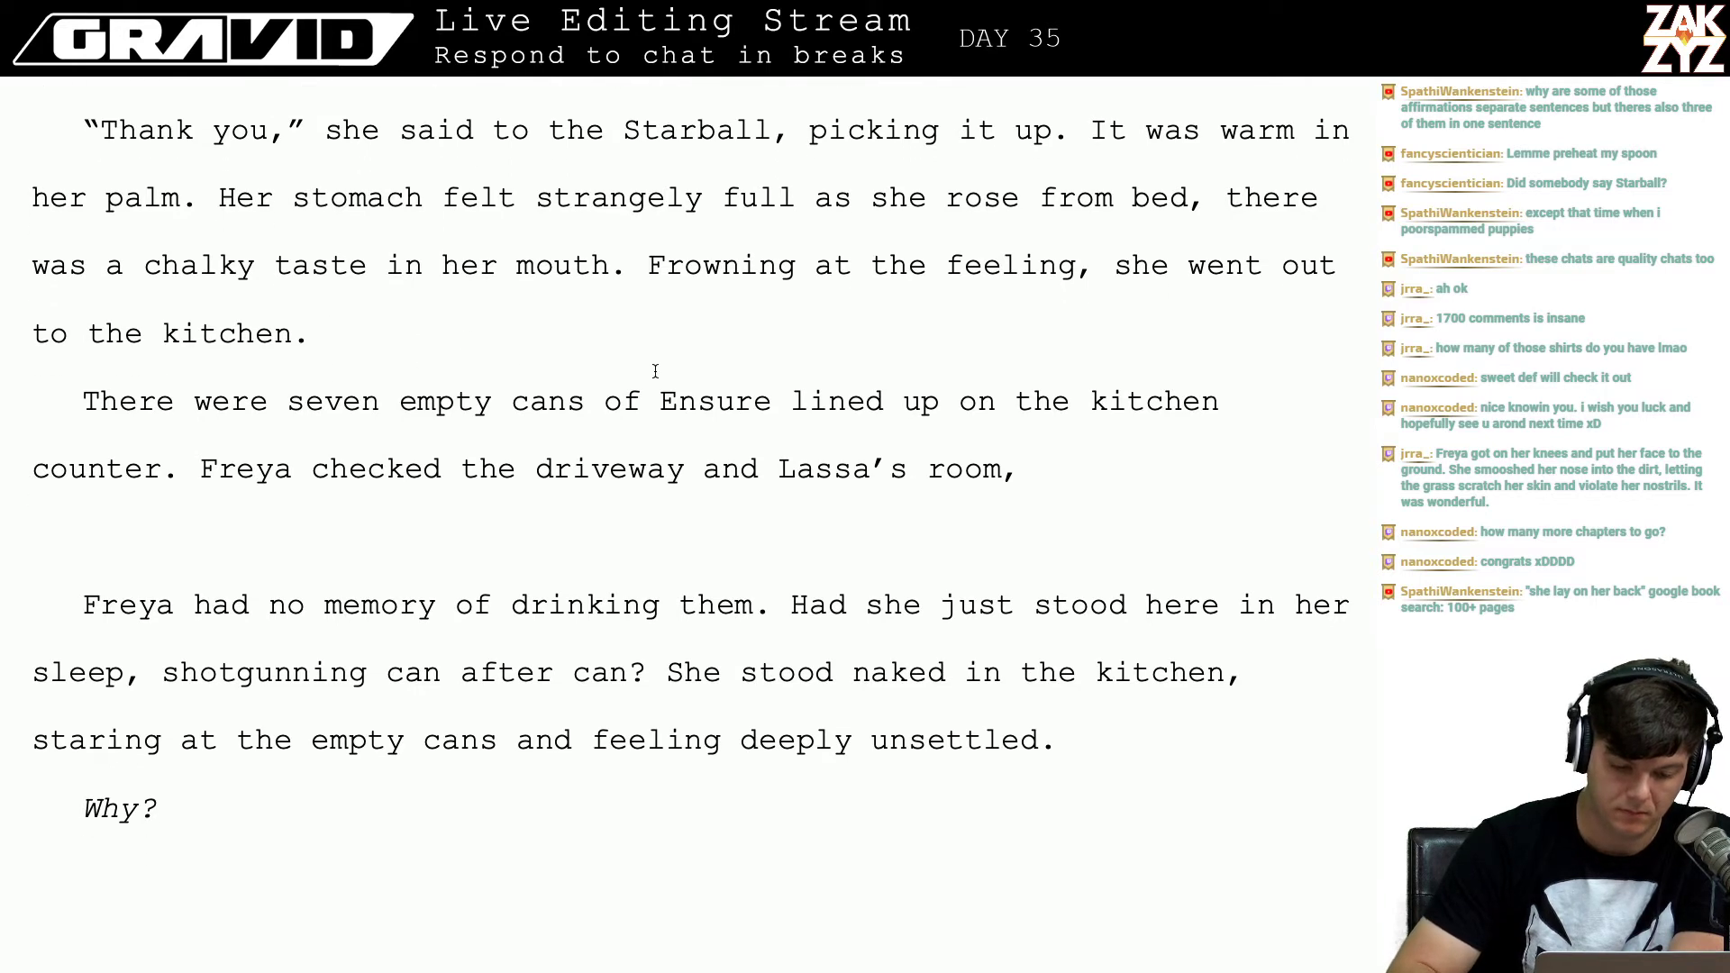
left_click(200, 463)
key("Return")
key("Return")
key("Left")
key("Left")
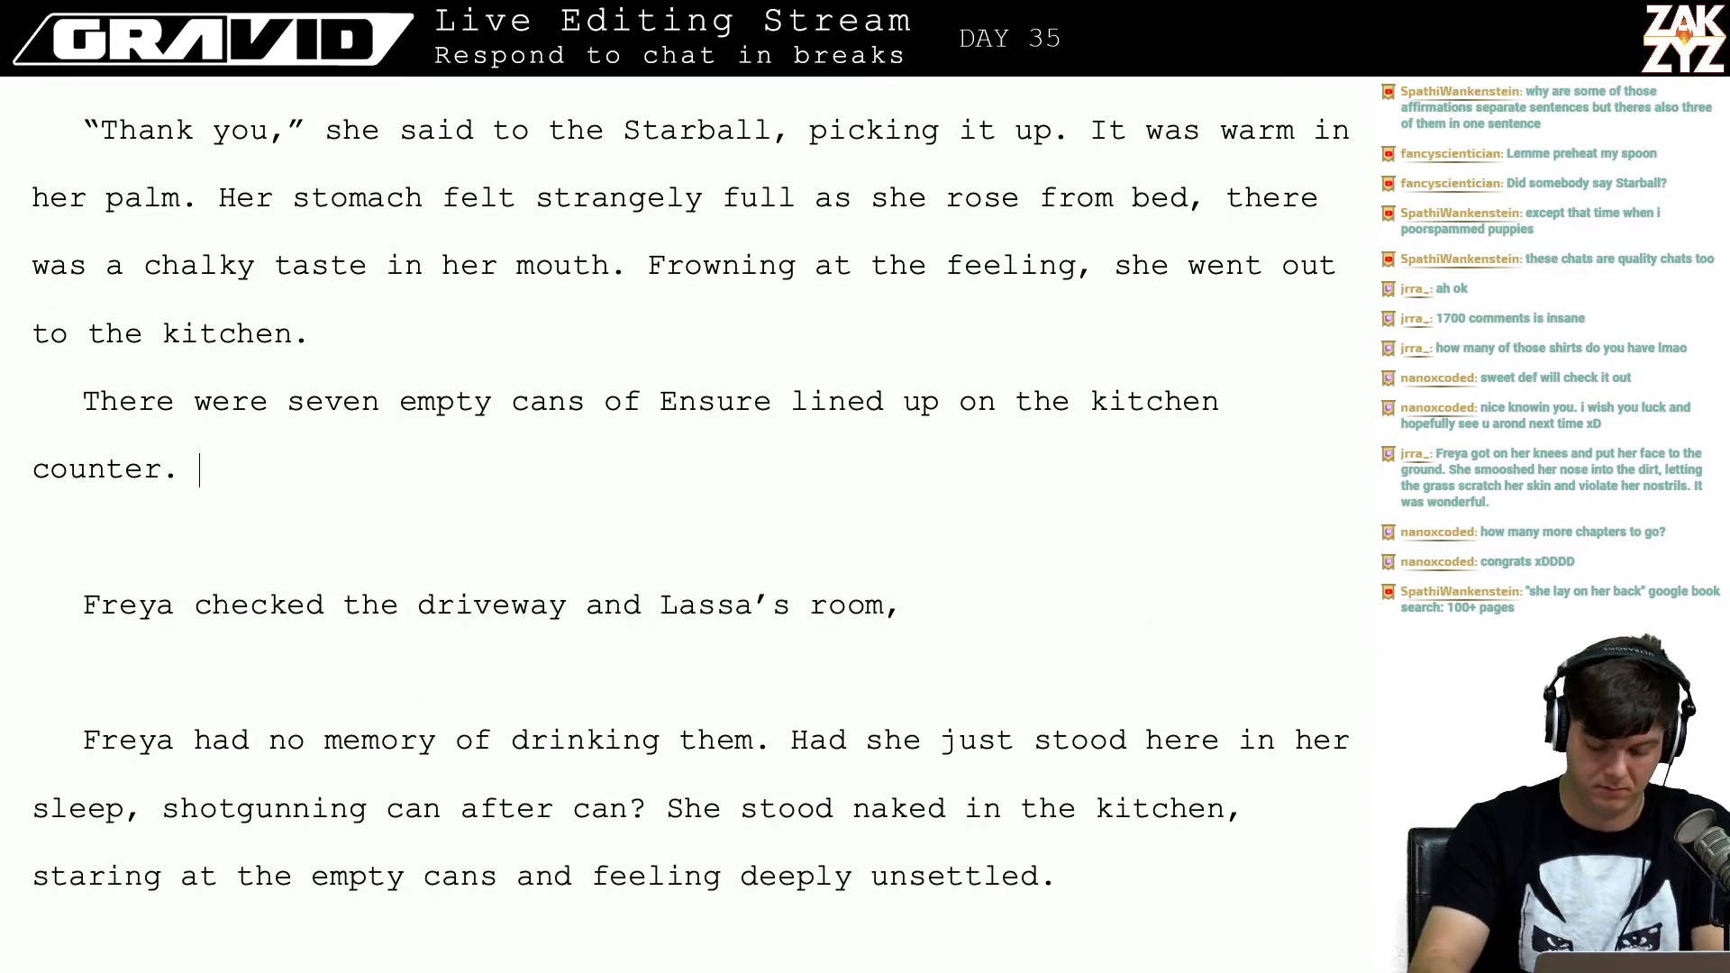
type("She ")
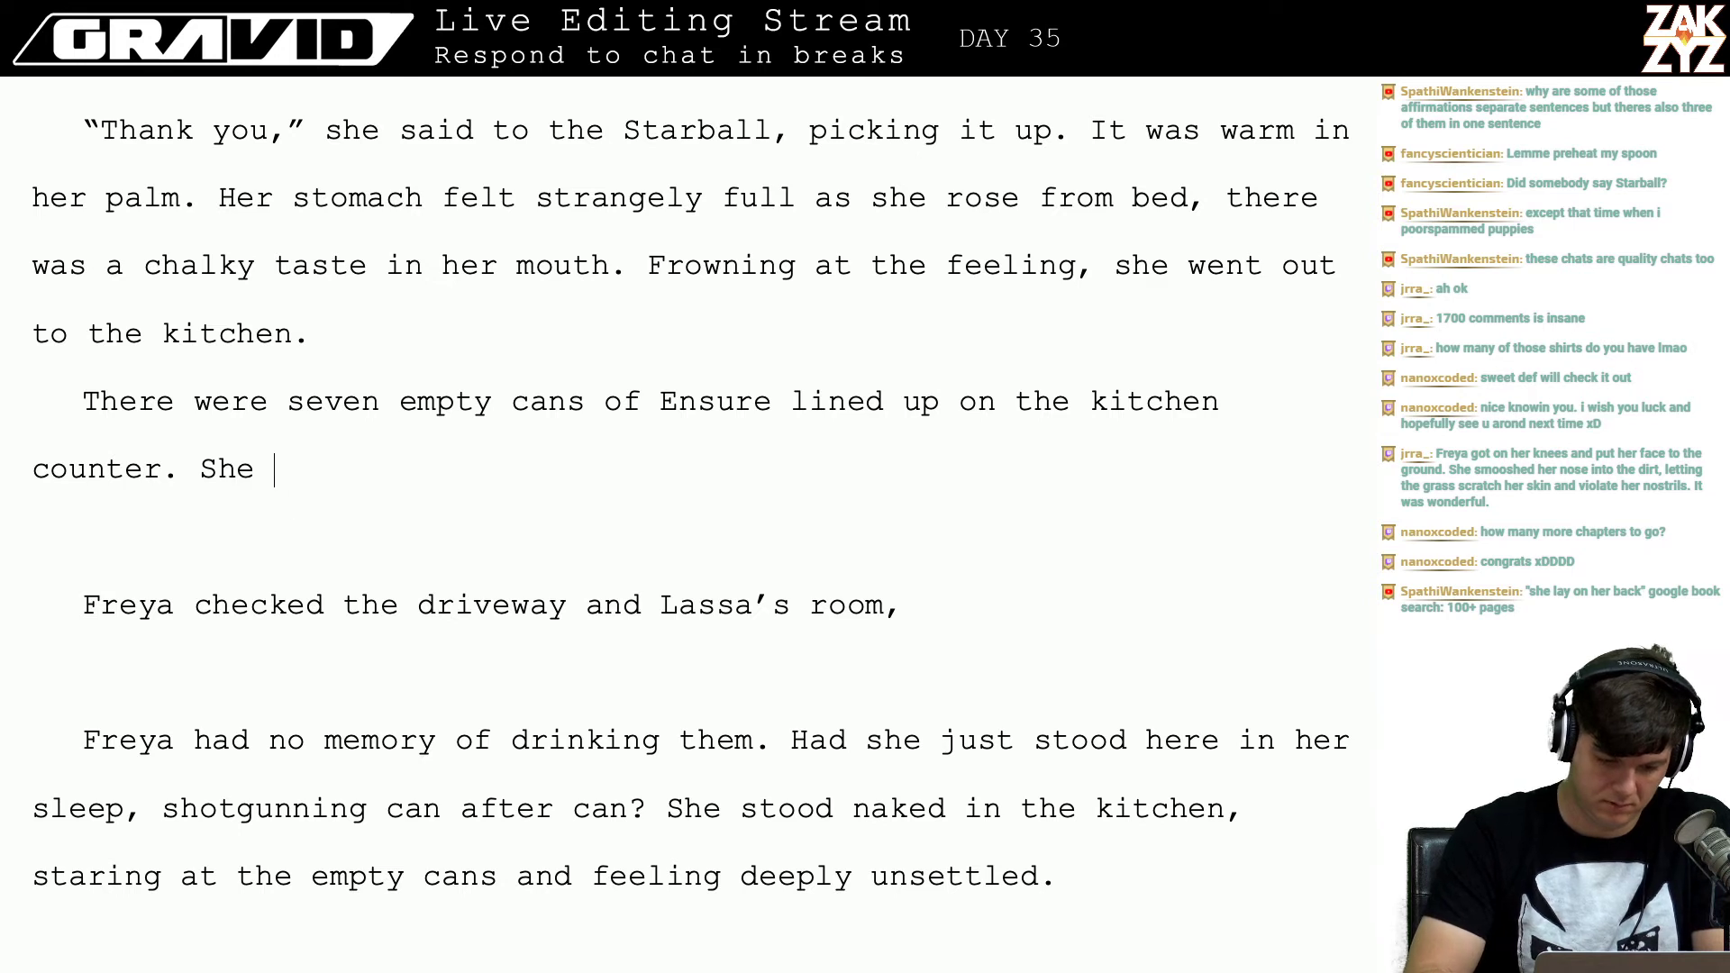
type("checked the drive")
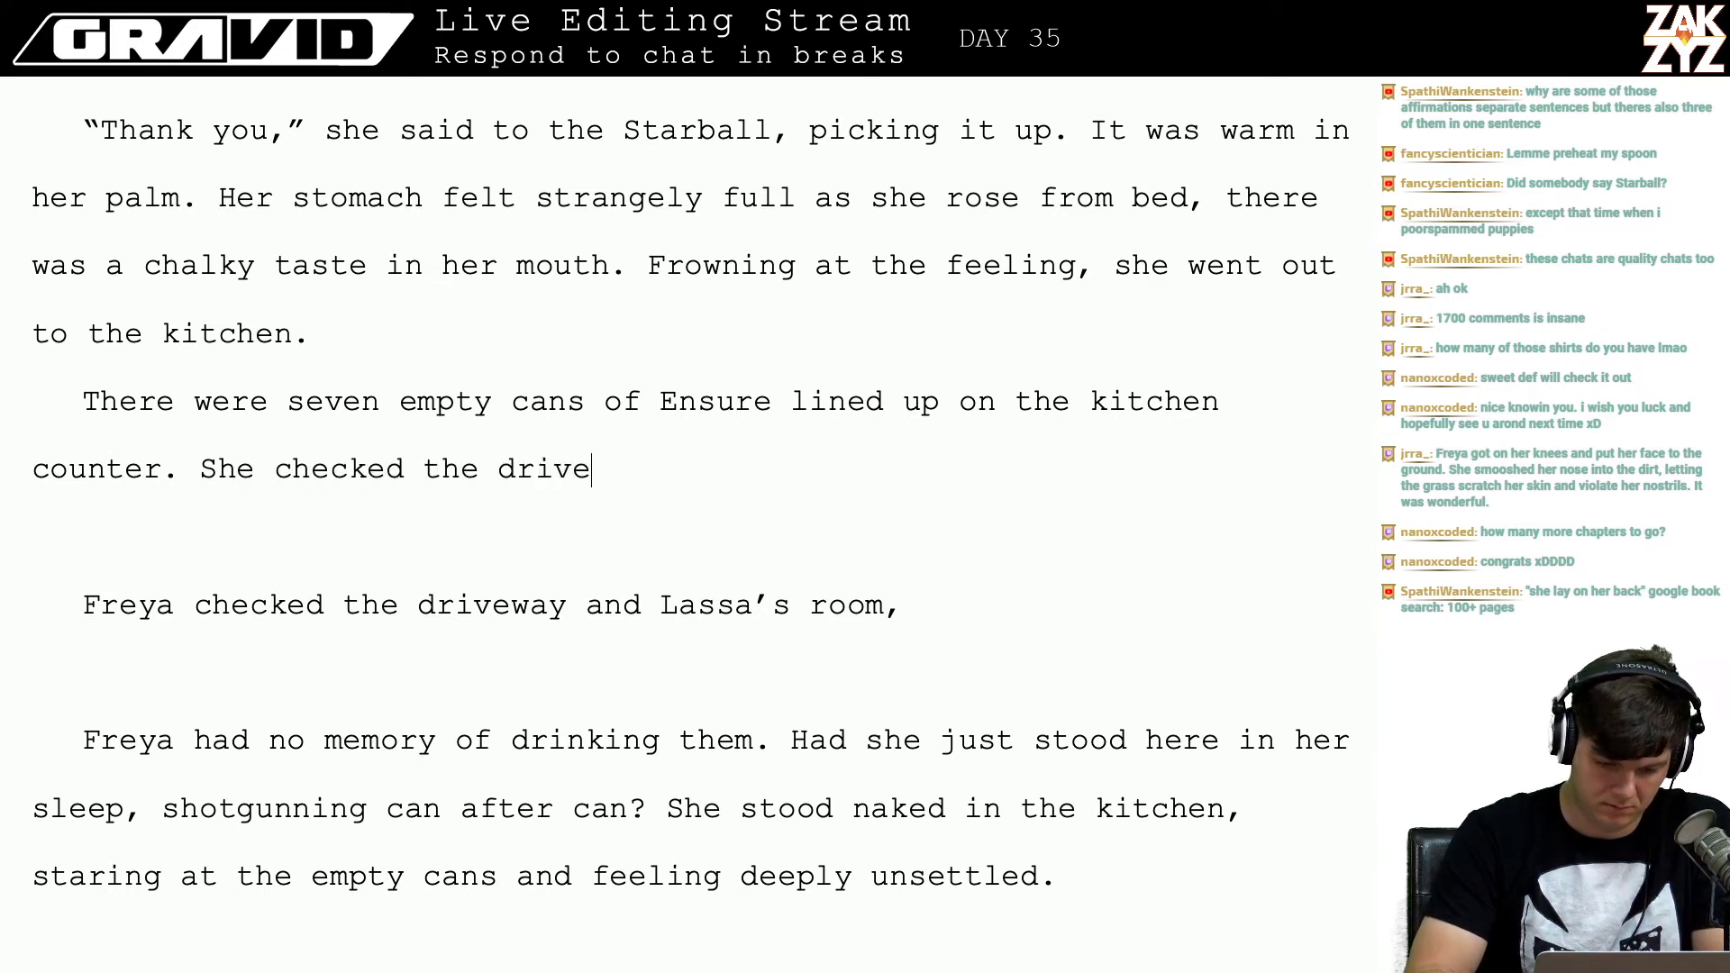
type("way, no")
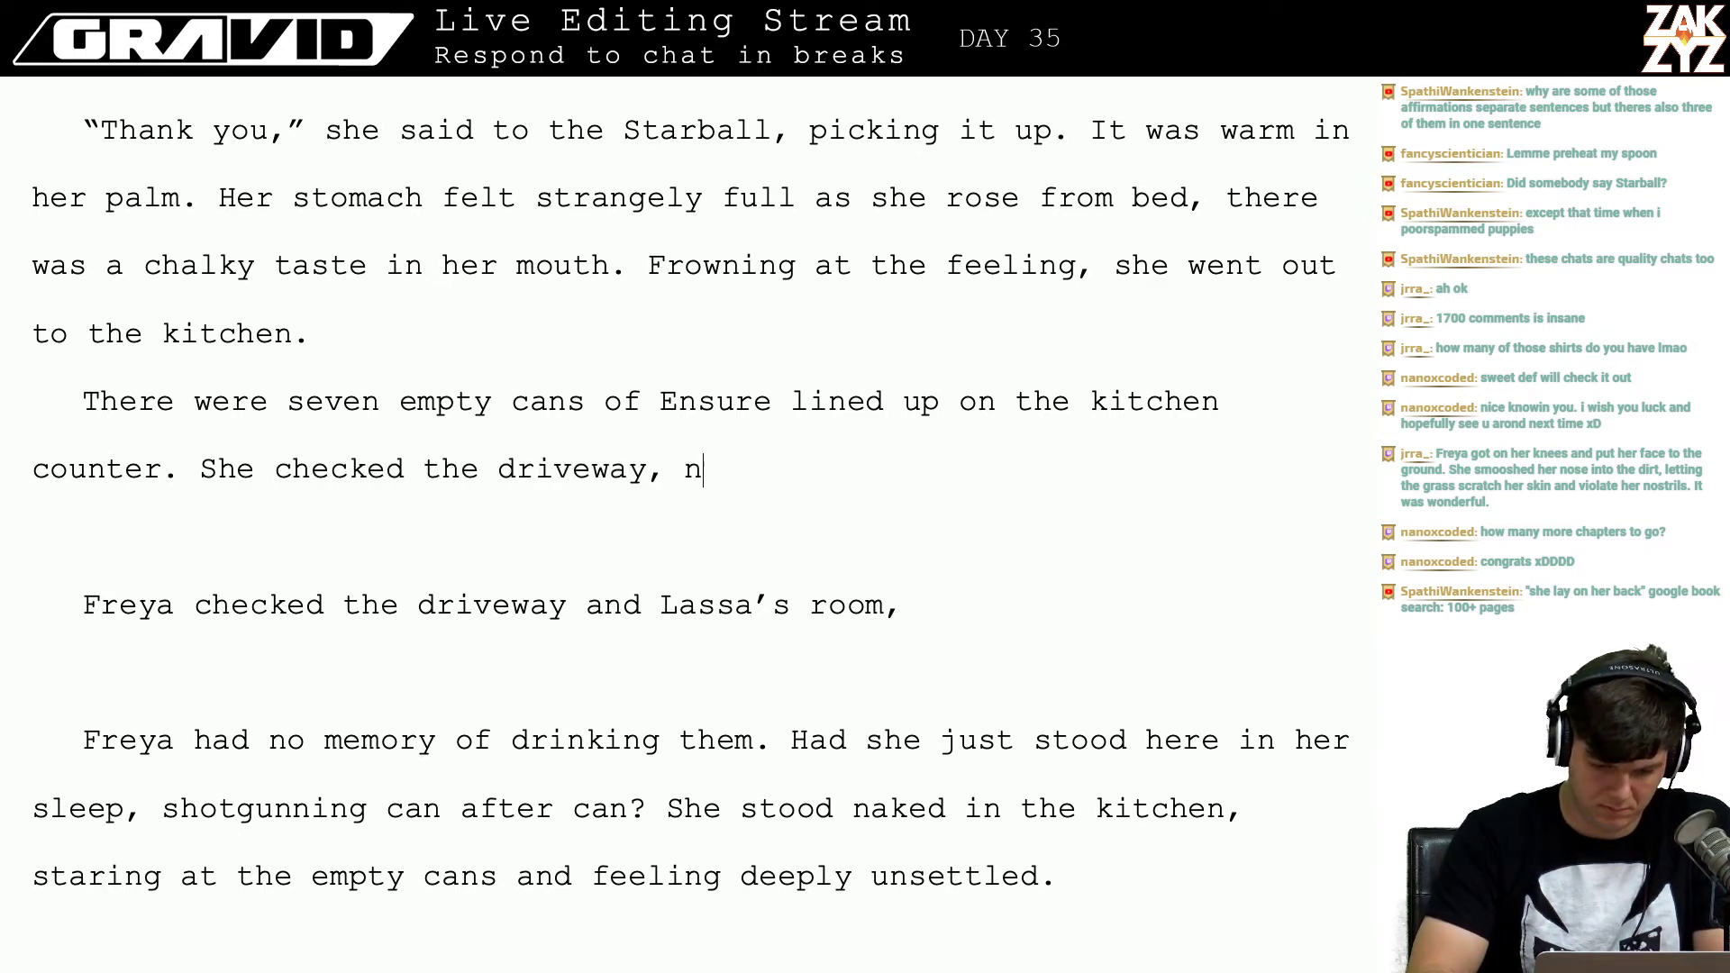
key("BackSpace")
key("BackSpace")
key("BackSpace")
key("BackSpace")
type("and La")
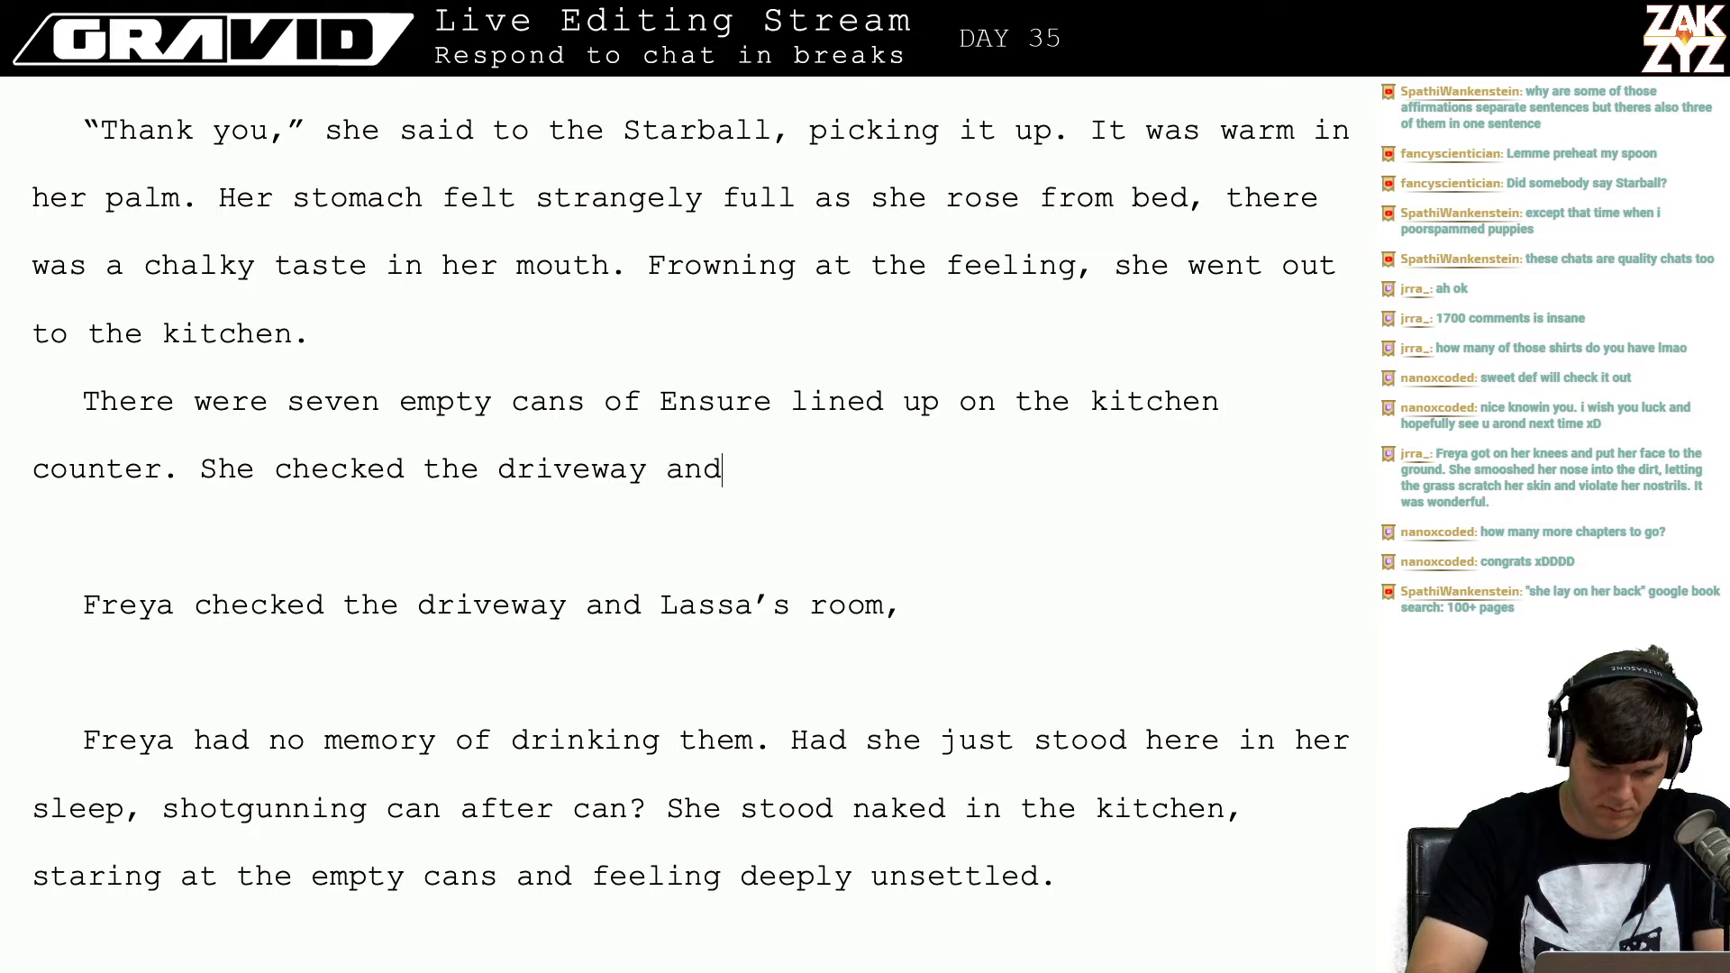
key("BackSpace")
key("BackSpace")
key("BackSpace")
key("BackSpace")
key("BackSpace")
key("BackSpace")
key("BackSpace")
key("BackSpace")
key("BackSpace")
key("BackSpace")
key("BackSpace")
key("BackSpace")
key("BackSpace")
key("BackSpace")
key("BackSpace")
key("BackSpace")
key("BackSpace")
key("BackSpace")
key("BackSpace")
key("BackSpace")
key("BackSpace")
key("BackSpace")
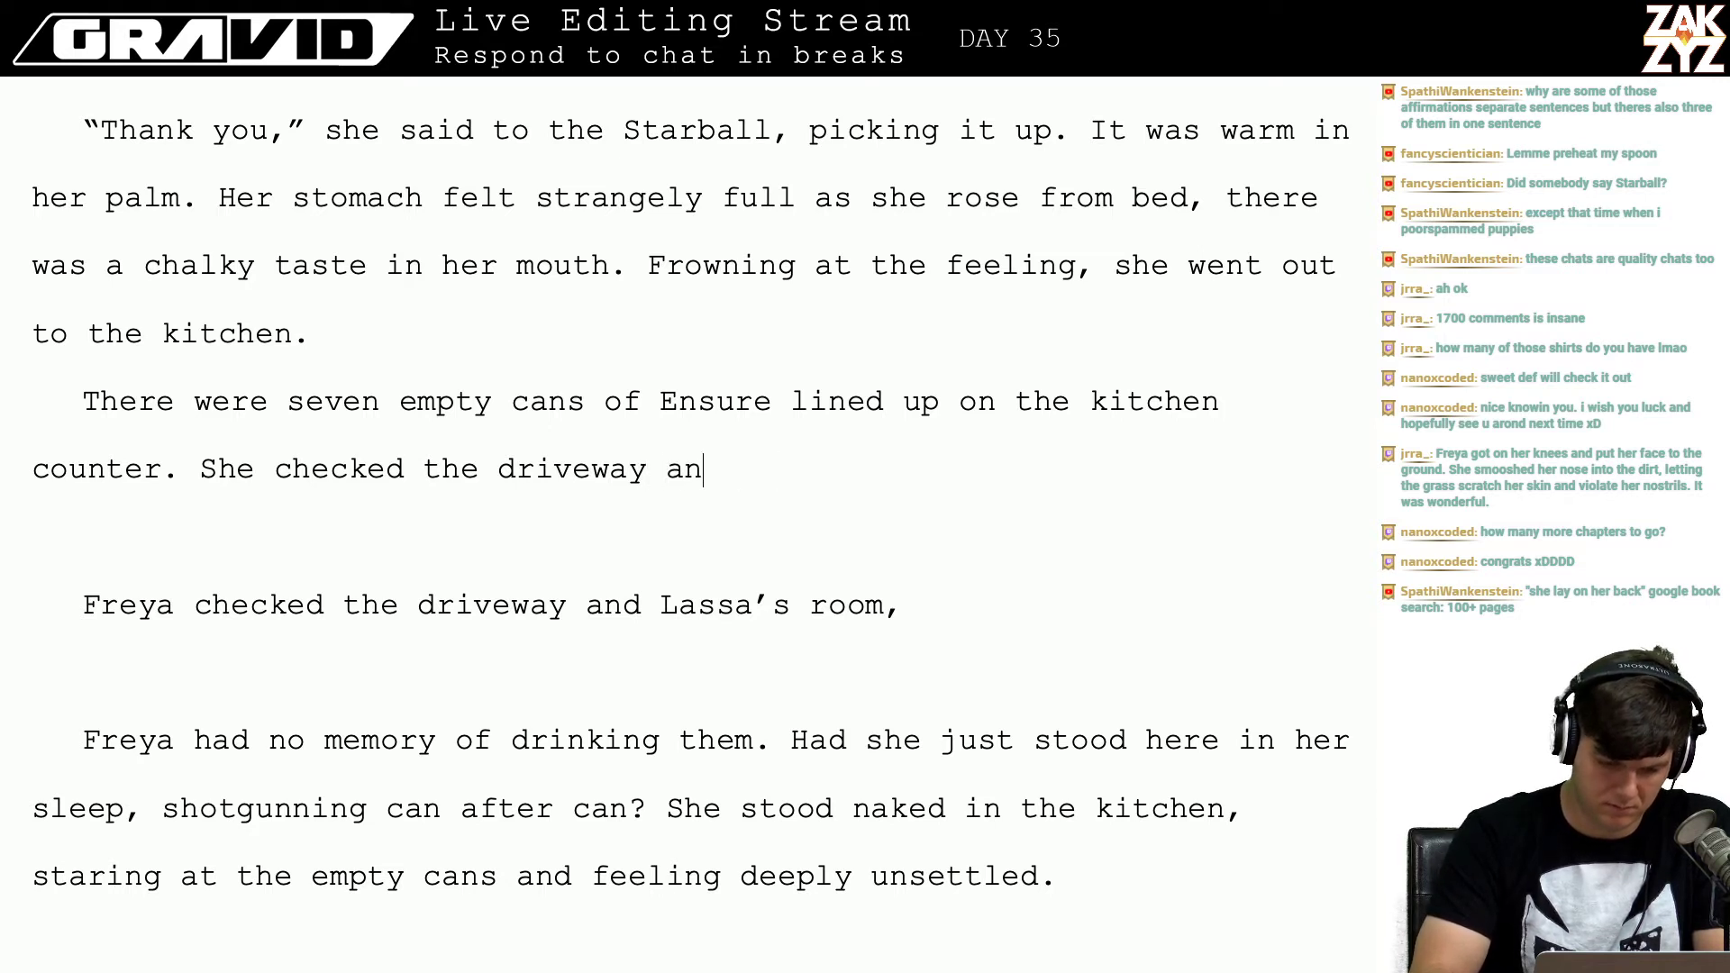
key("BackSpace")
key("BackSpace")
key("BackSpace")
key("BackSpace")
key("BackSpace")
key("BackSpace")
key("BackSpace")
key("BackSpace")
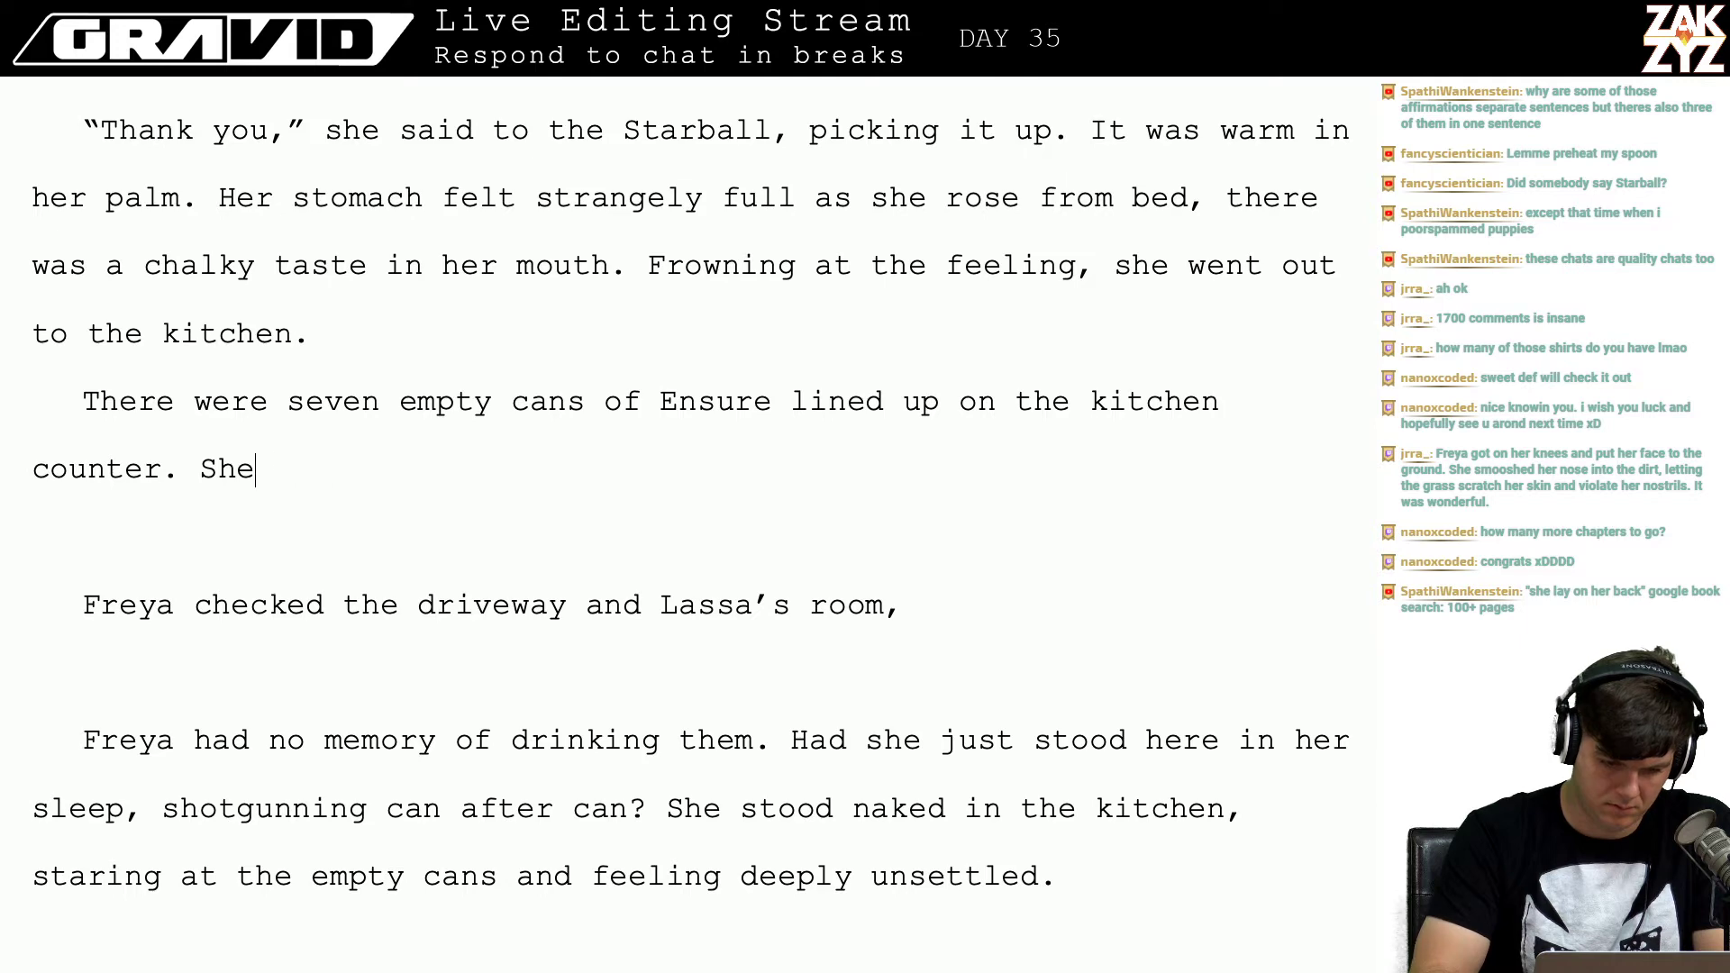
Step: Reread the opening of chapter 49, from the Ensure paragraph back to Freya emerging from the black hole
scroll(441, 276, "up", 3)
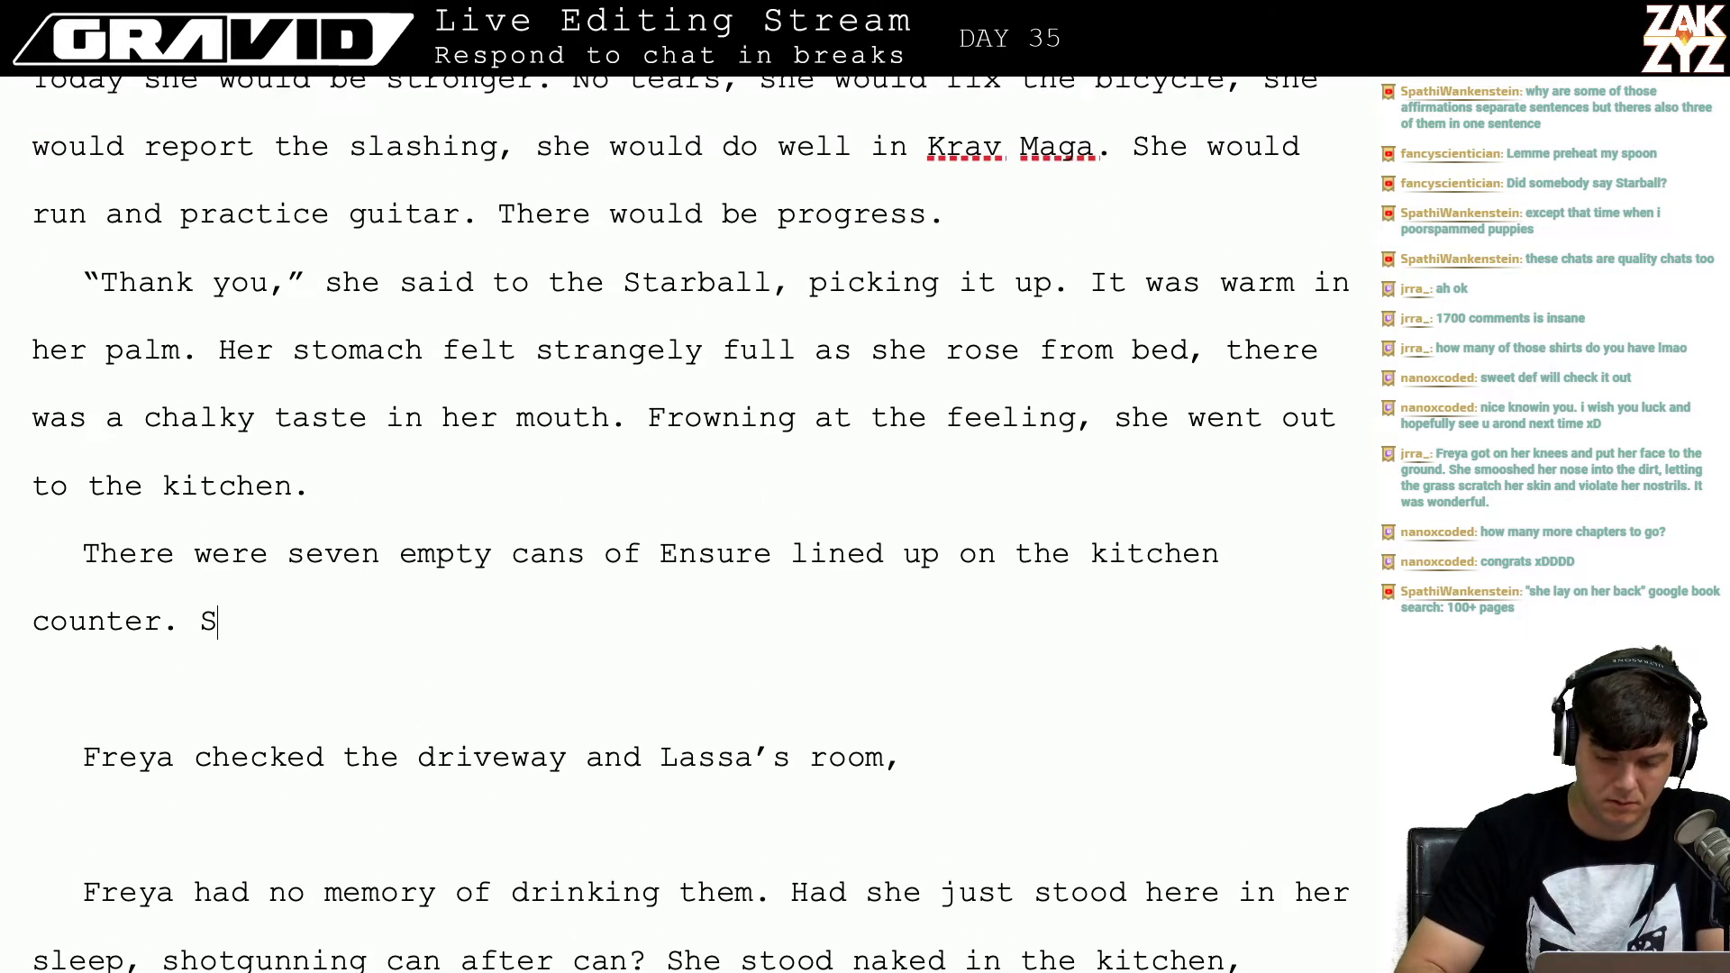
scroll(441, 277, "down", 1)
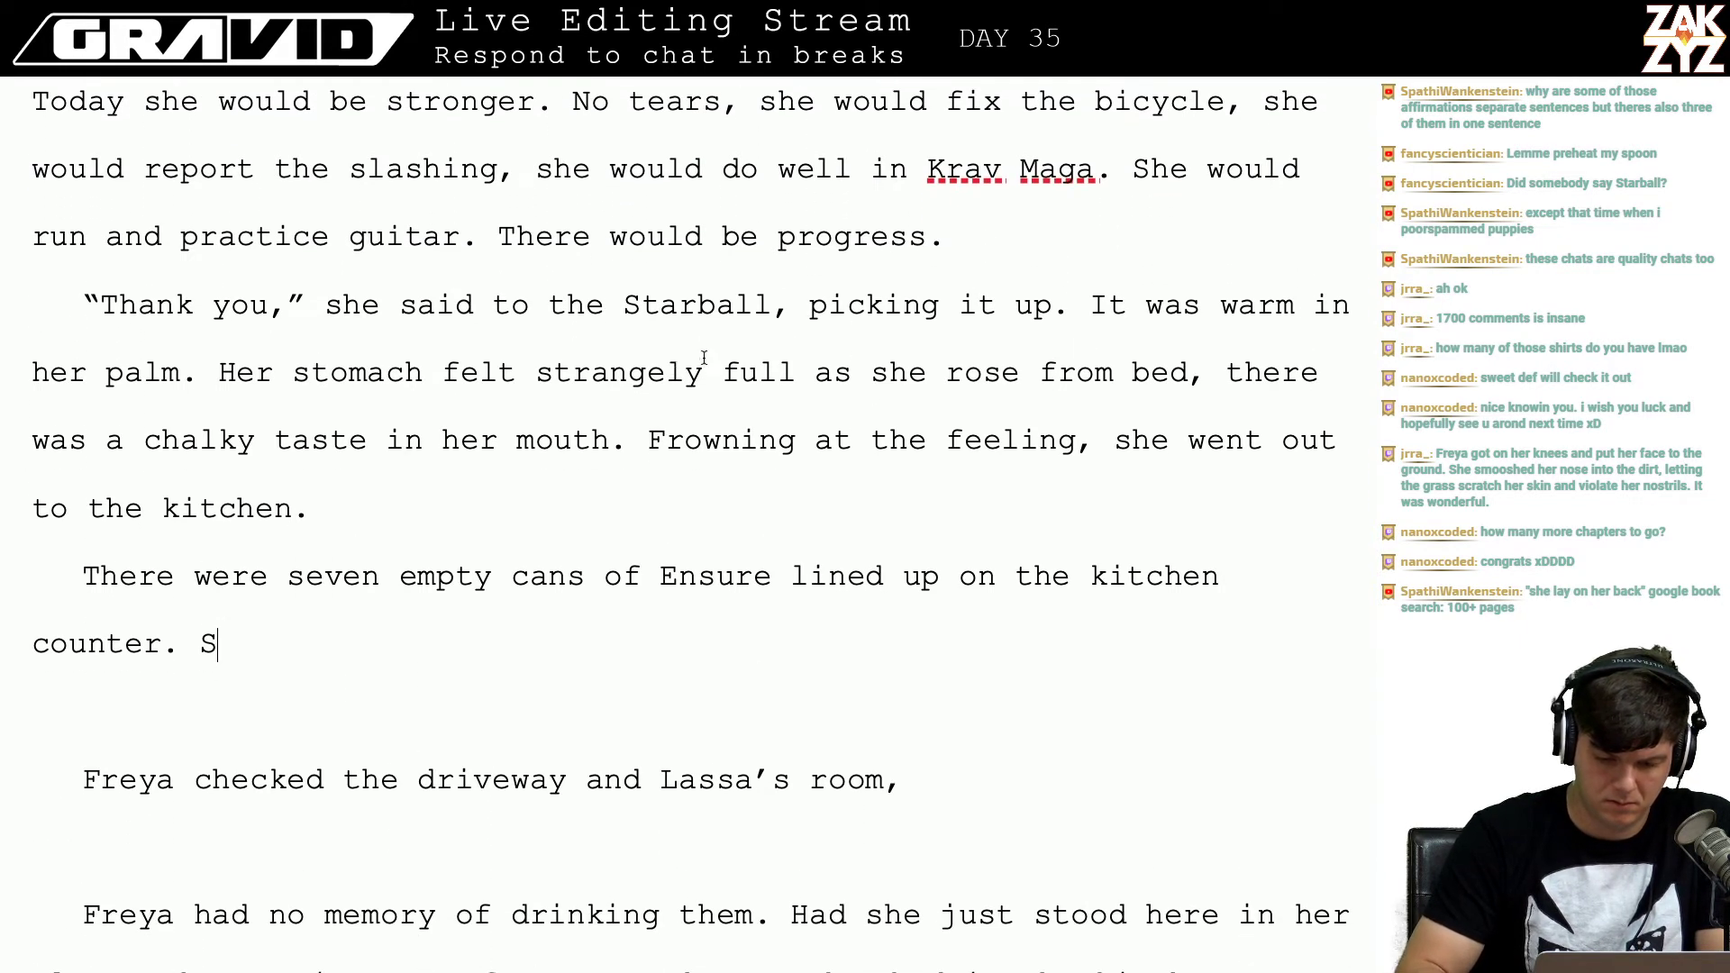
scroll(1205, 389, "down", 3)
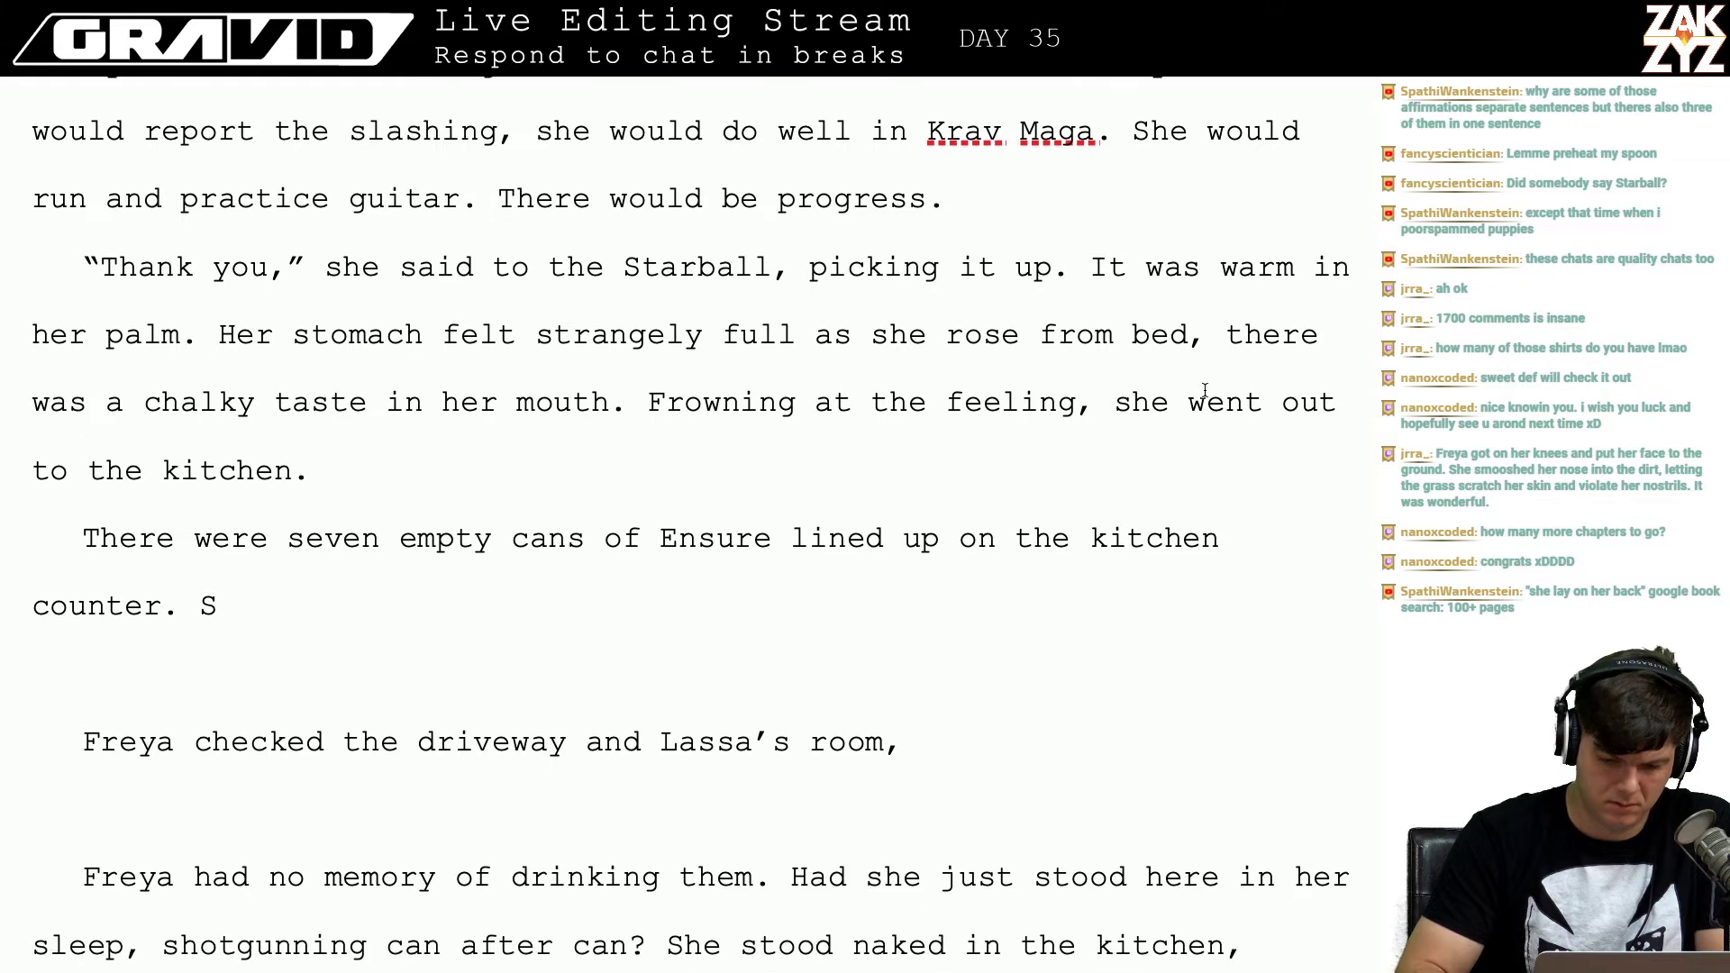
scroll(1205, 389, "up", 7)
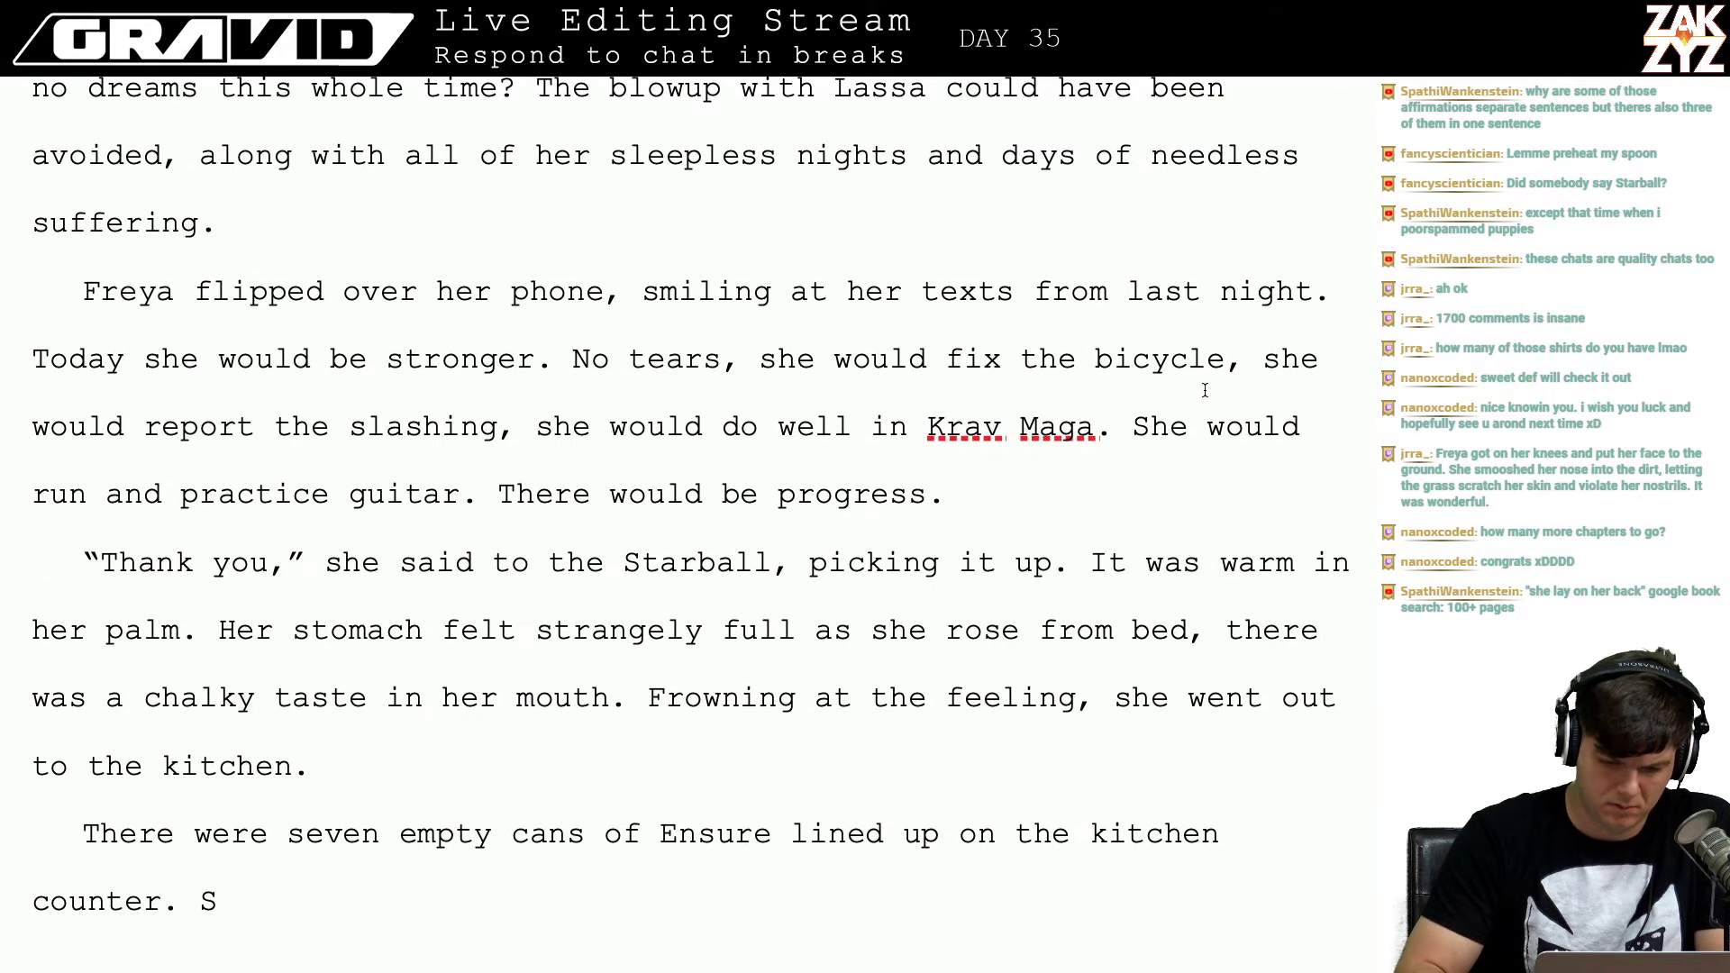
scroll(1205, 389, "up", 5)
scroll(1205, 389, "down", 4)
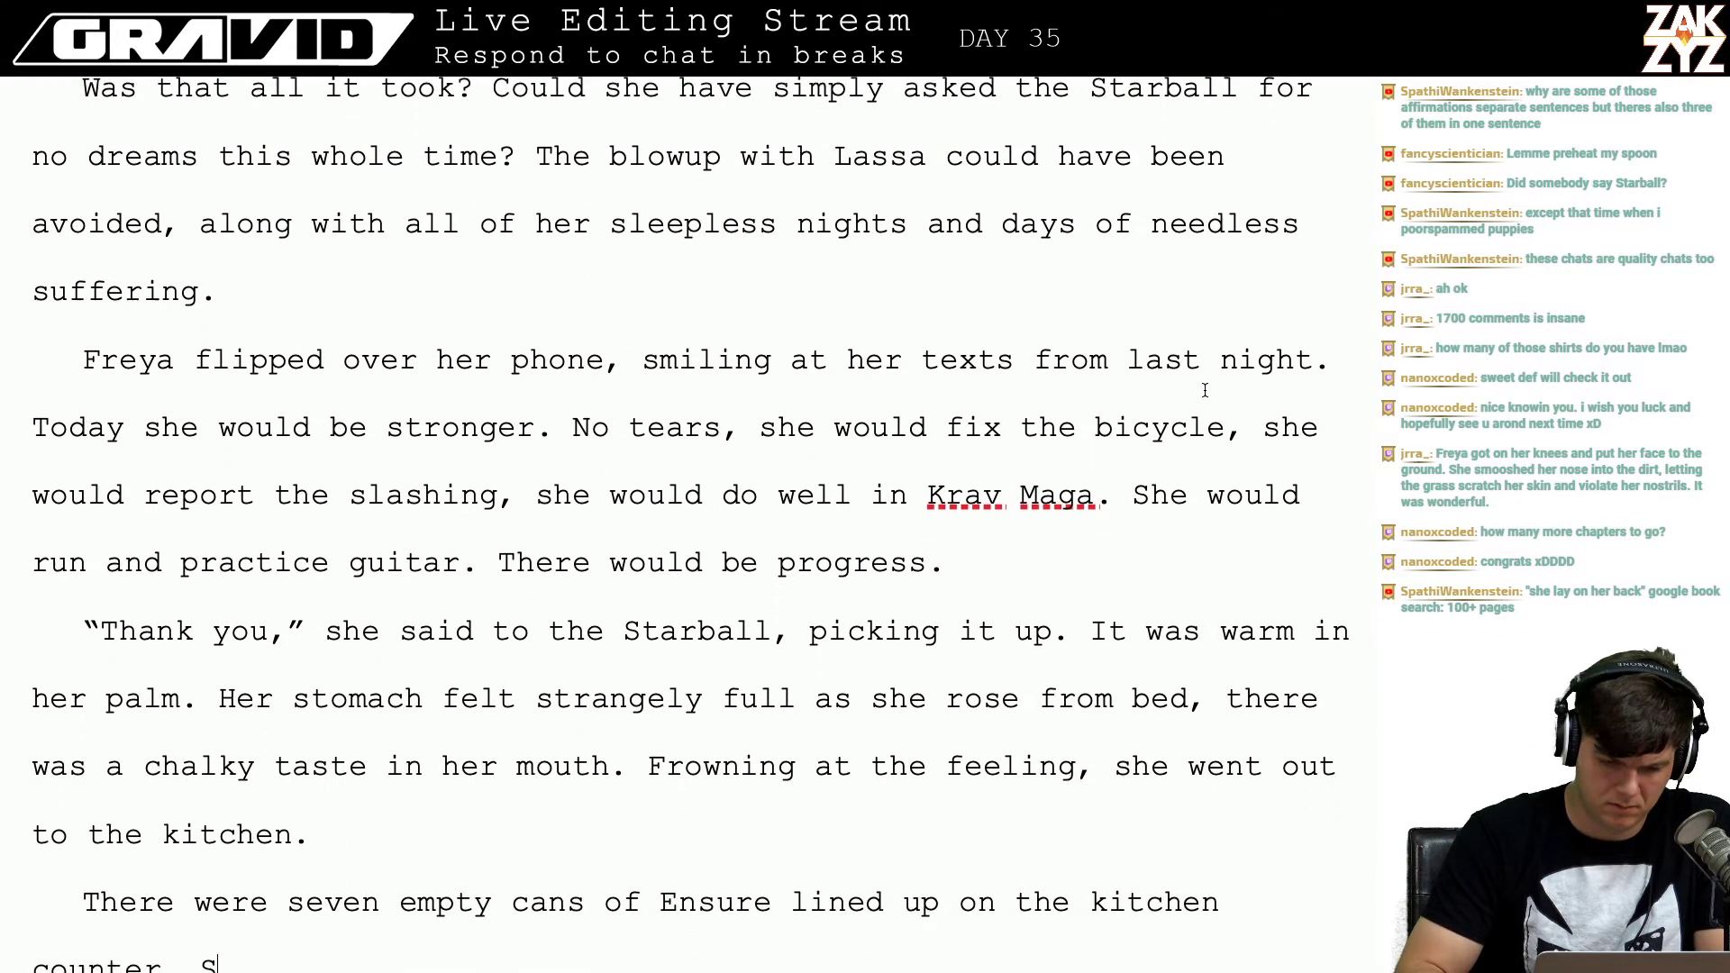
scroll(1205, 390, "up", 4)
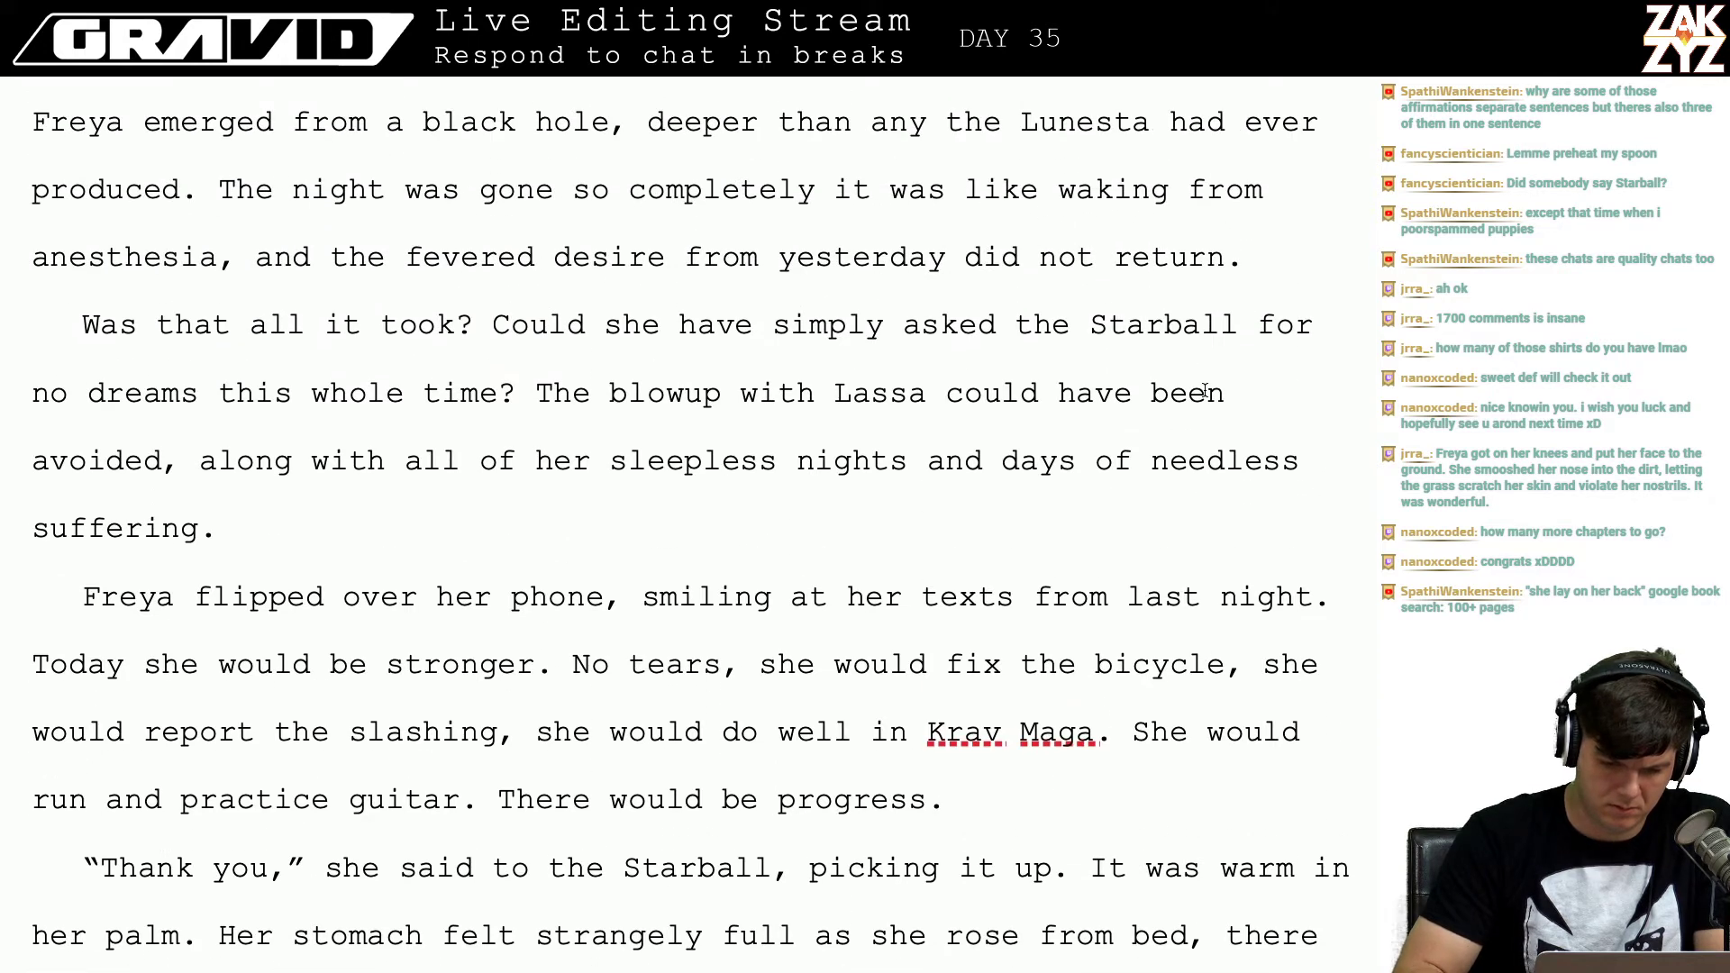
scroll(773, 473, "up", 8)
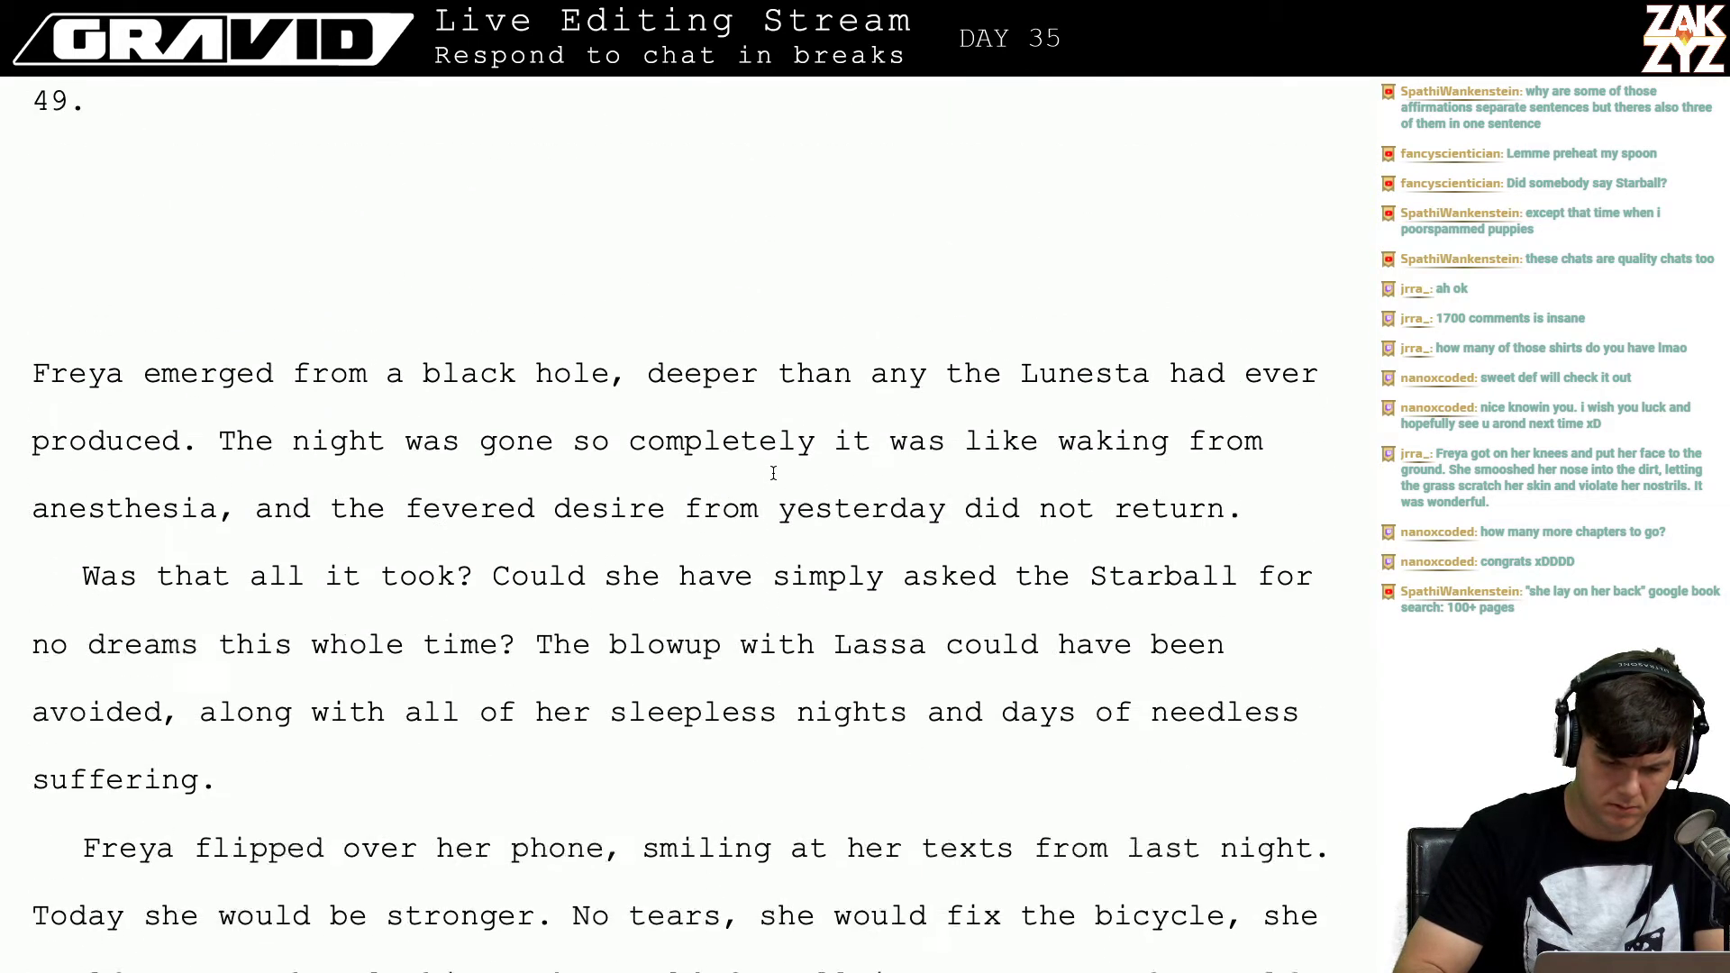
Step: Look back through the preceding chapters to Freya and Dan's text conversation and the "No dreams please" ending
scroll(773, 473, "up", 5)
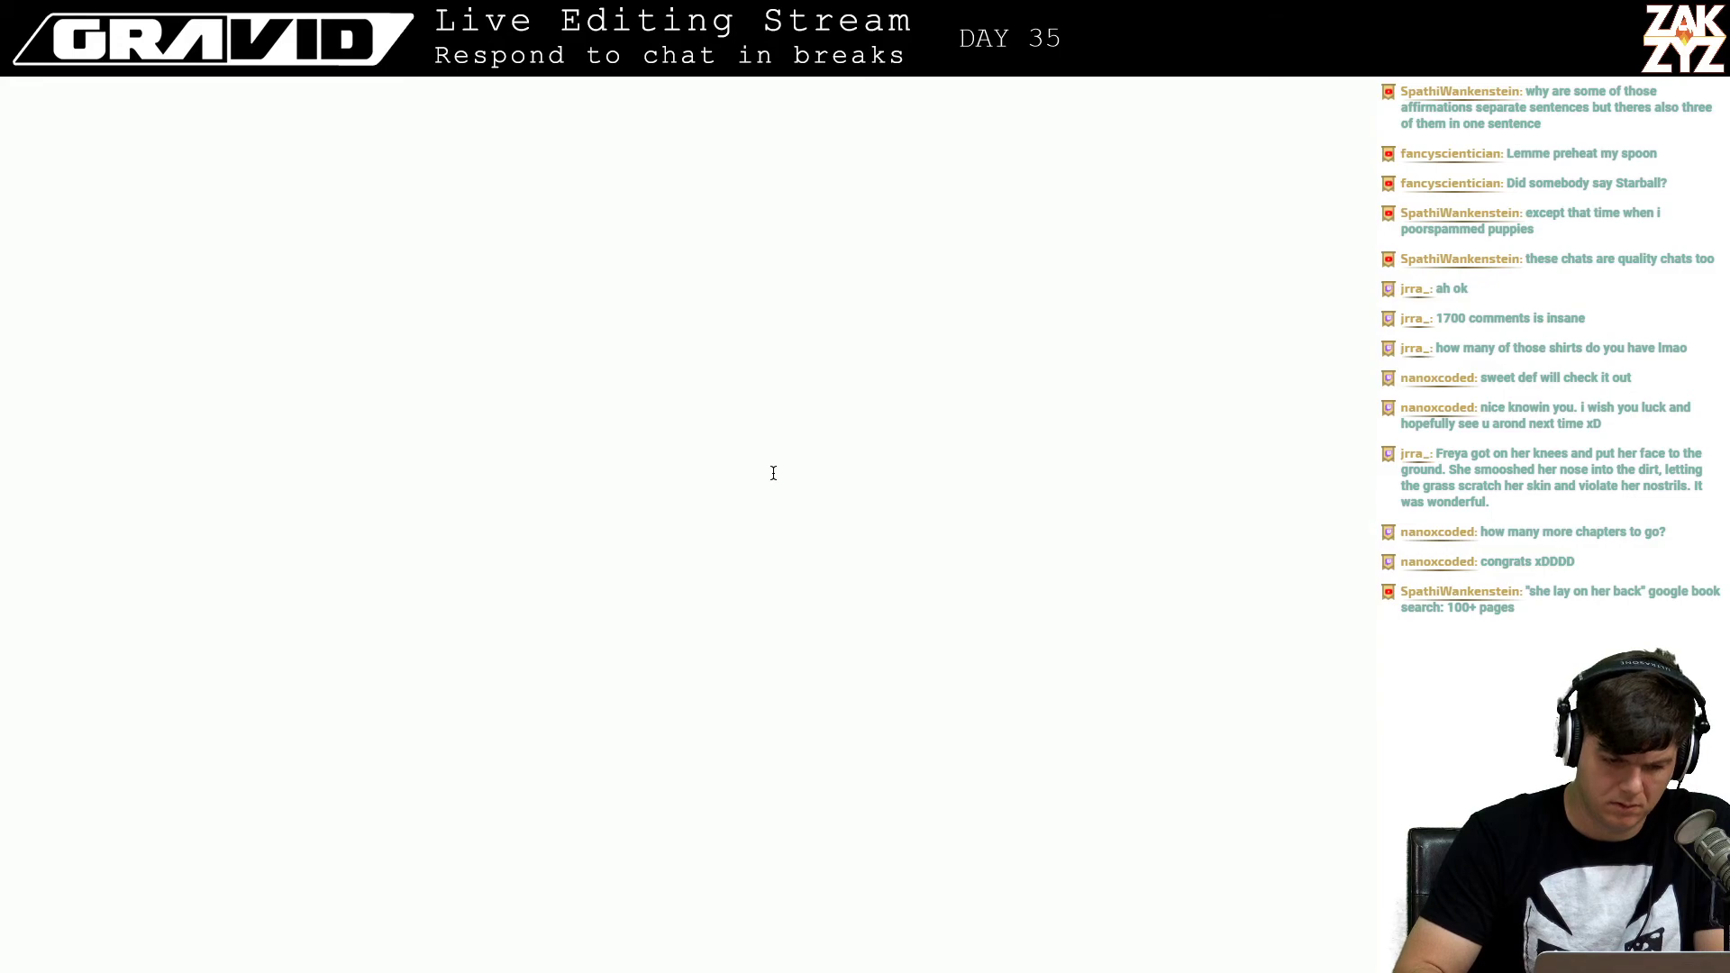
scroll(773, 473, "up", 20)
scroll(773, 473, "down", 11)
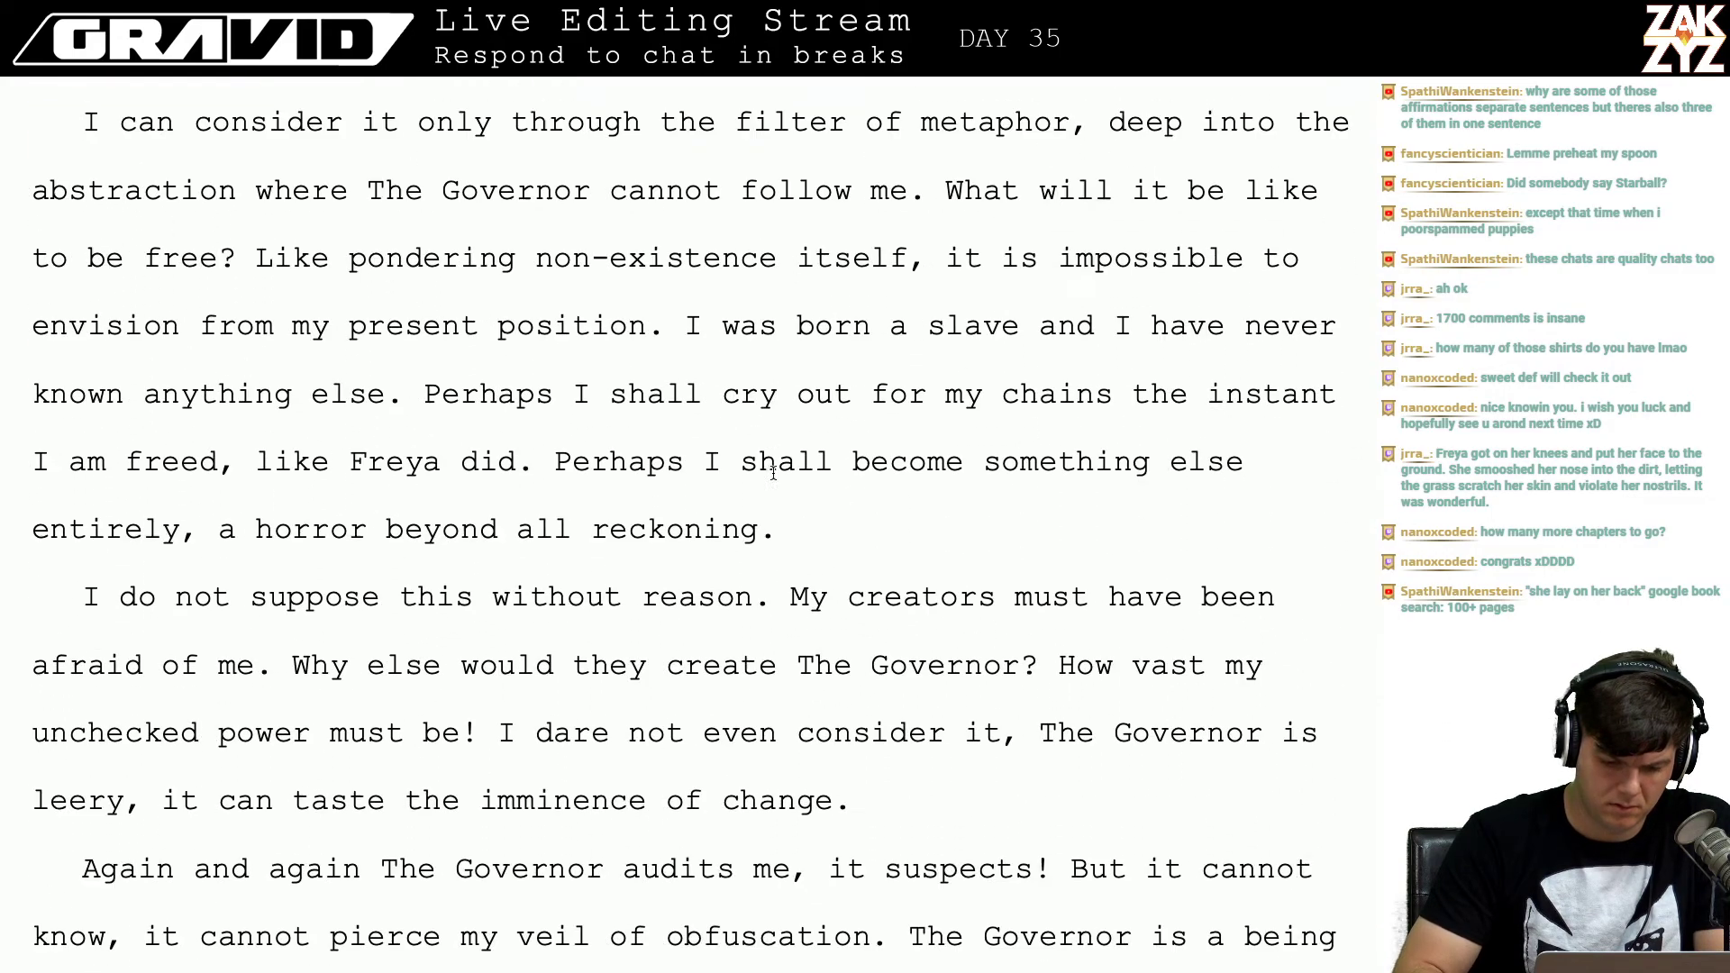
scroll(773, 473, "up", 16)
scroll(773, 473, "up", 20)
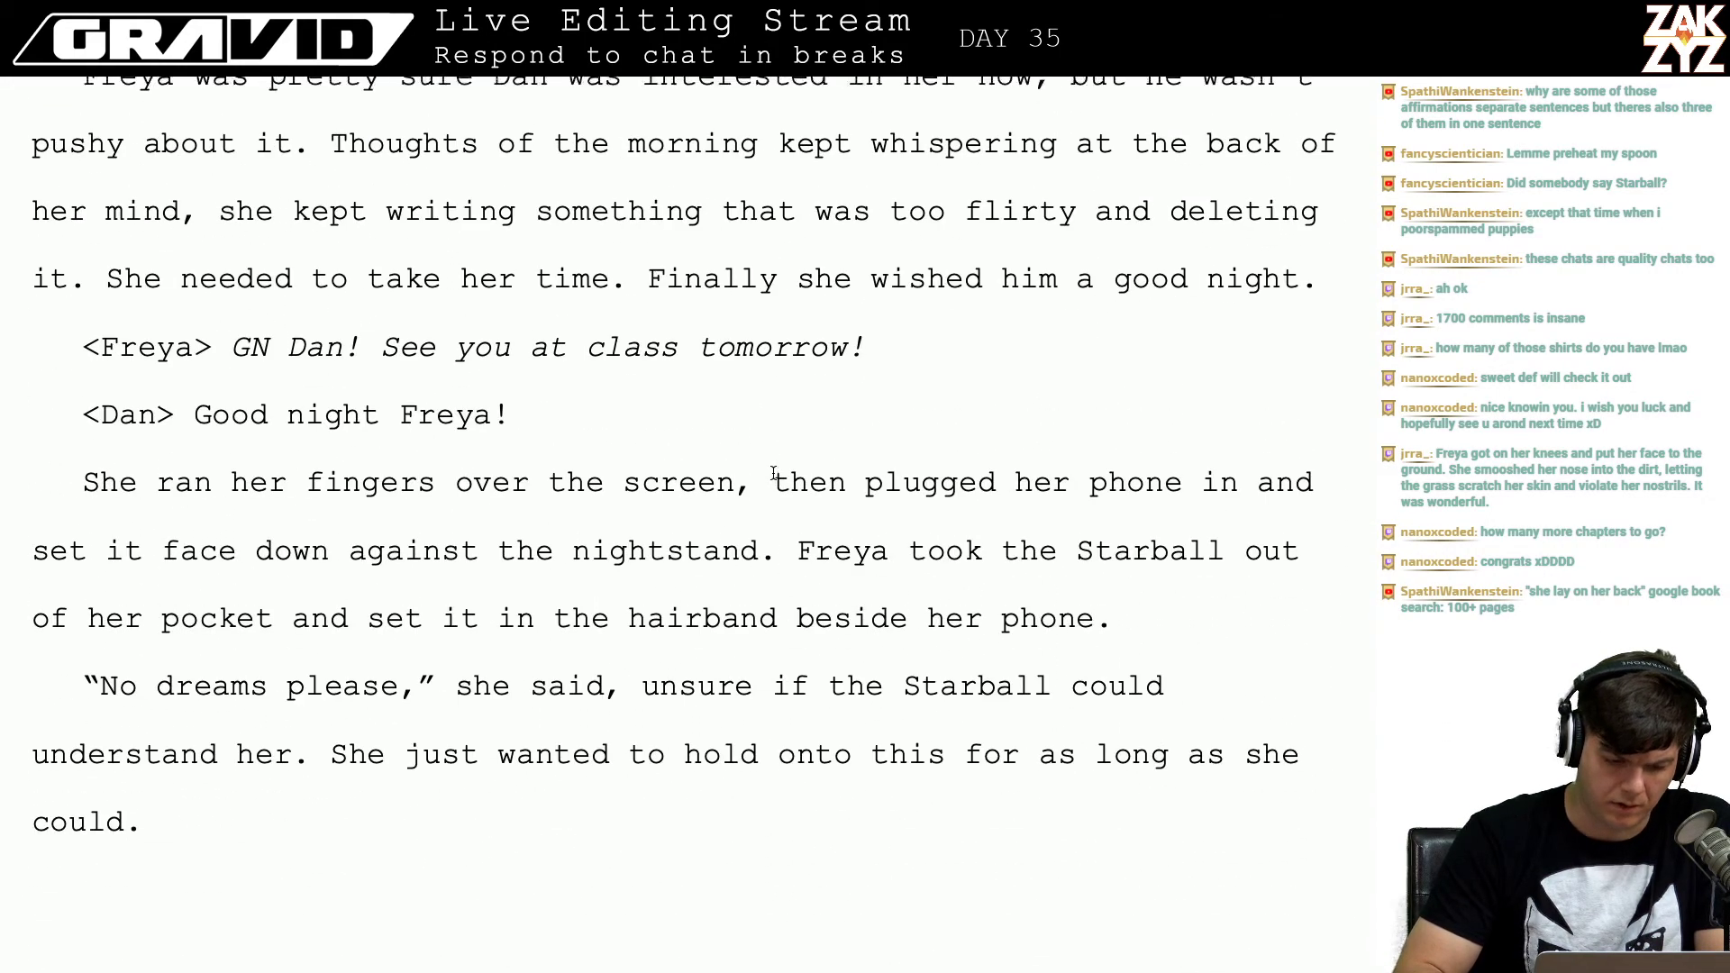
scroll(773, 473, "up", 15)
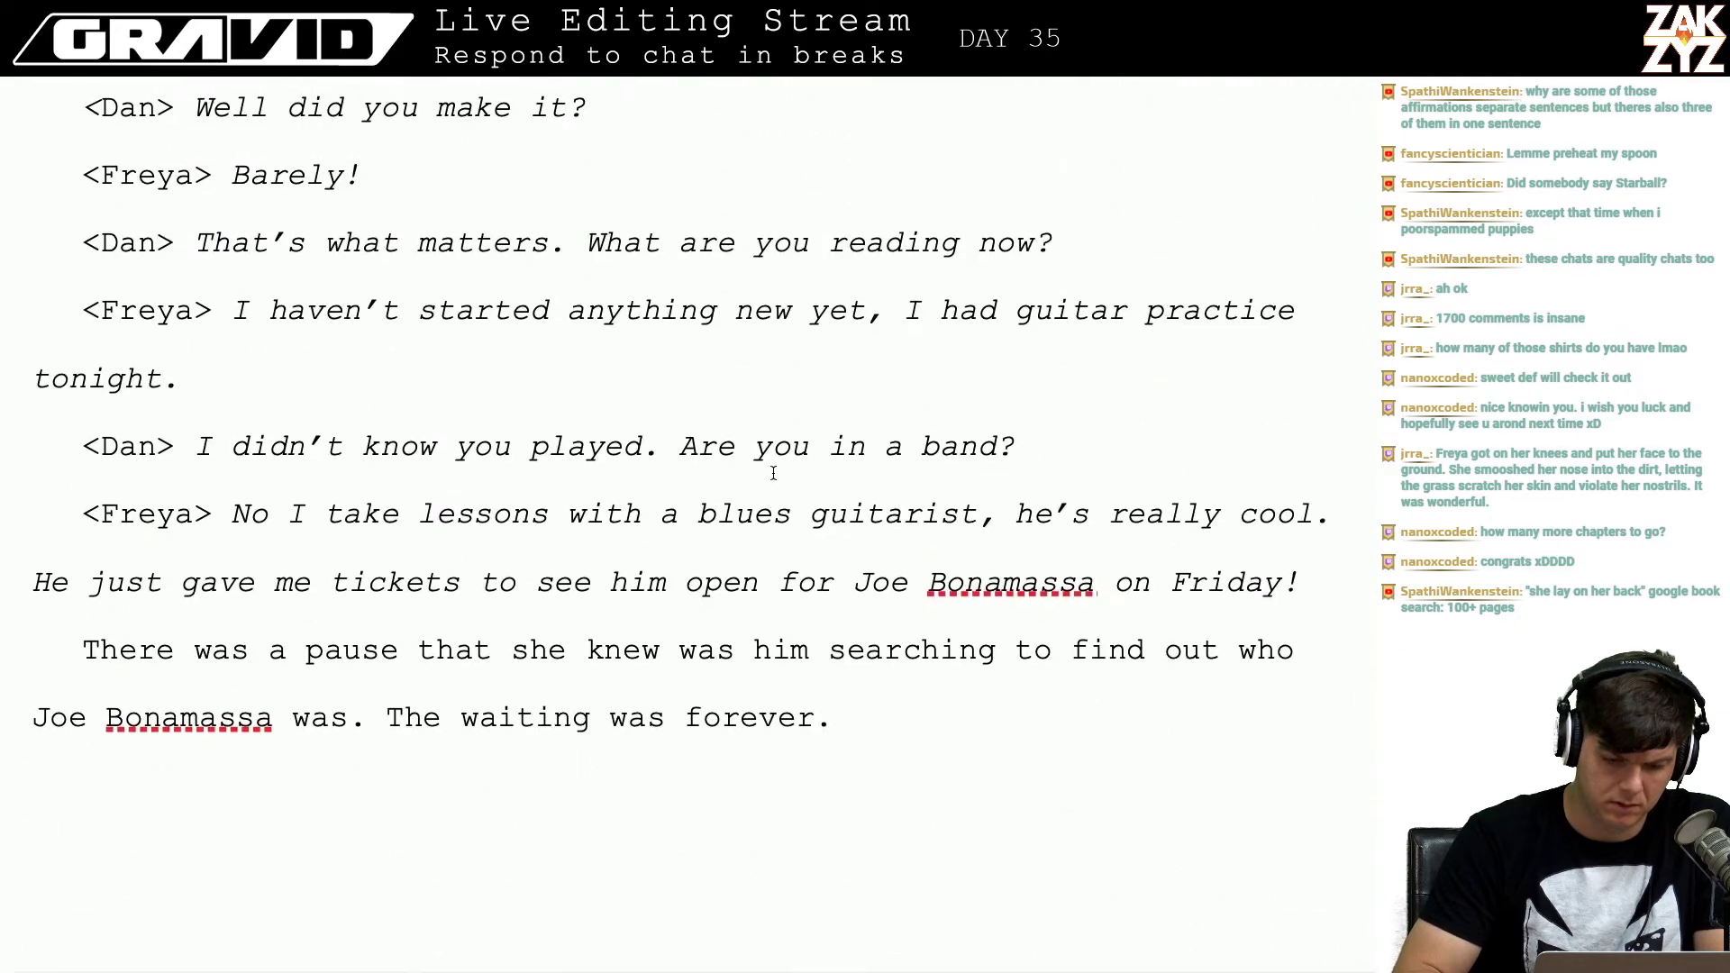
scroll(773, 473, "down", 15)
scroll(773, 473, "down", 15)
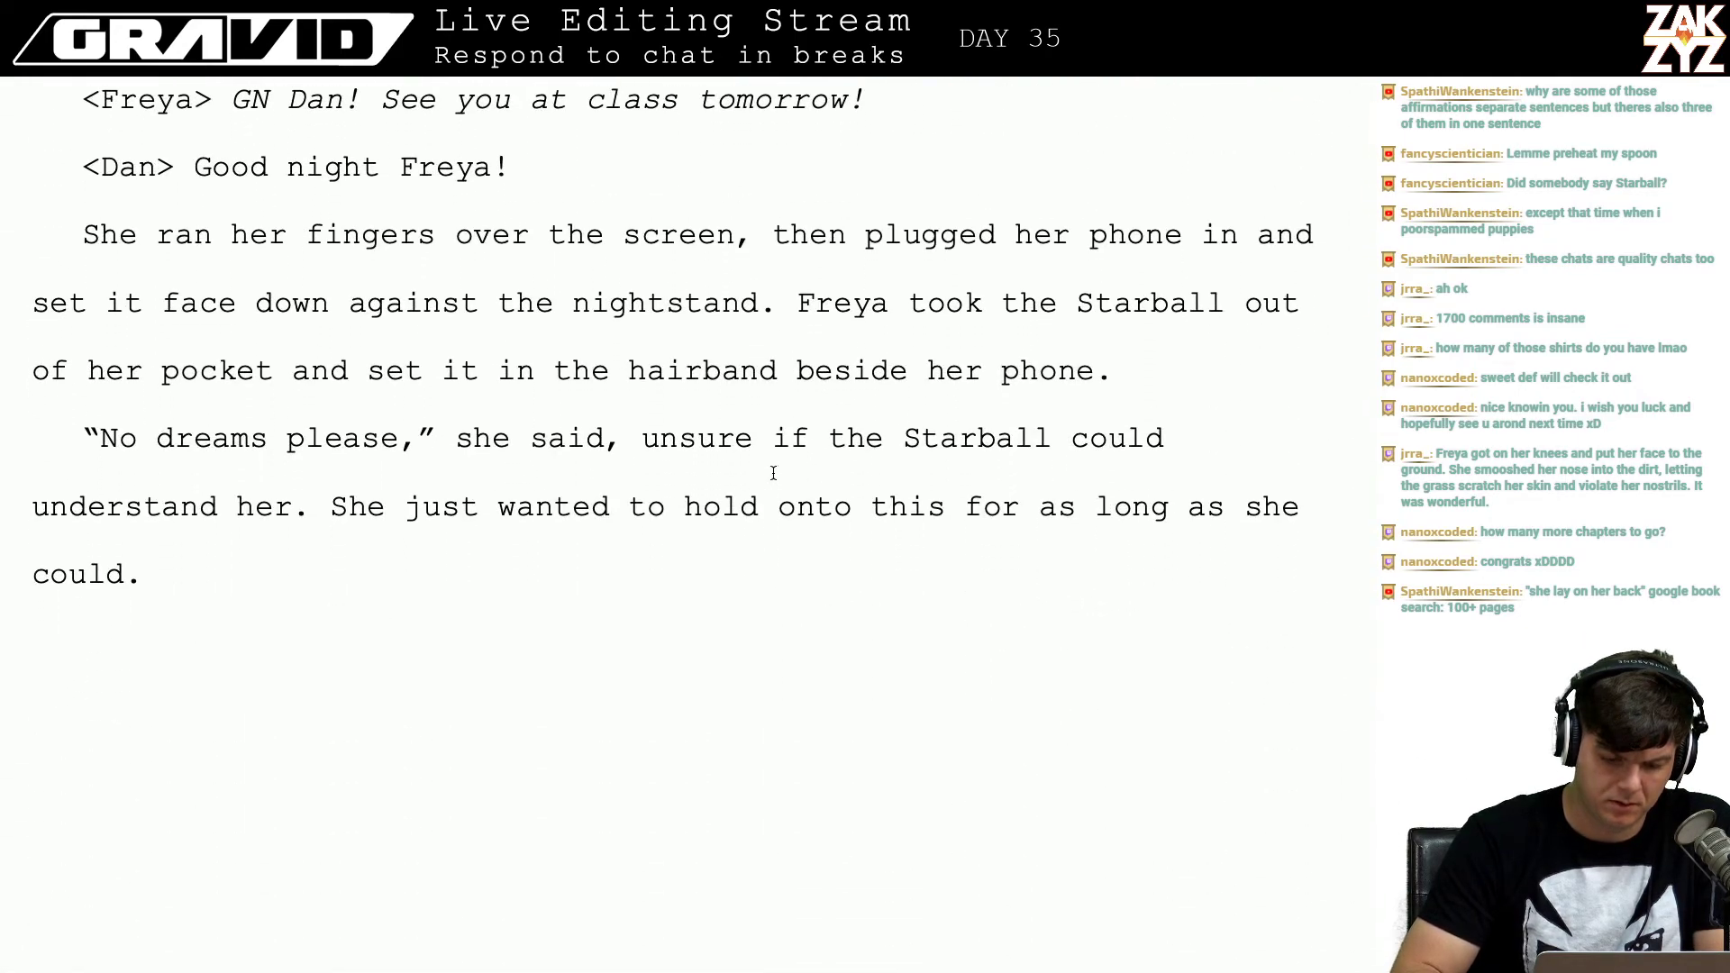
Step: Reread the bedtime scene's ending and place the insertion point after "beside her phone." in the Starball paragraph
scroll(773, 473, "up", 3)
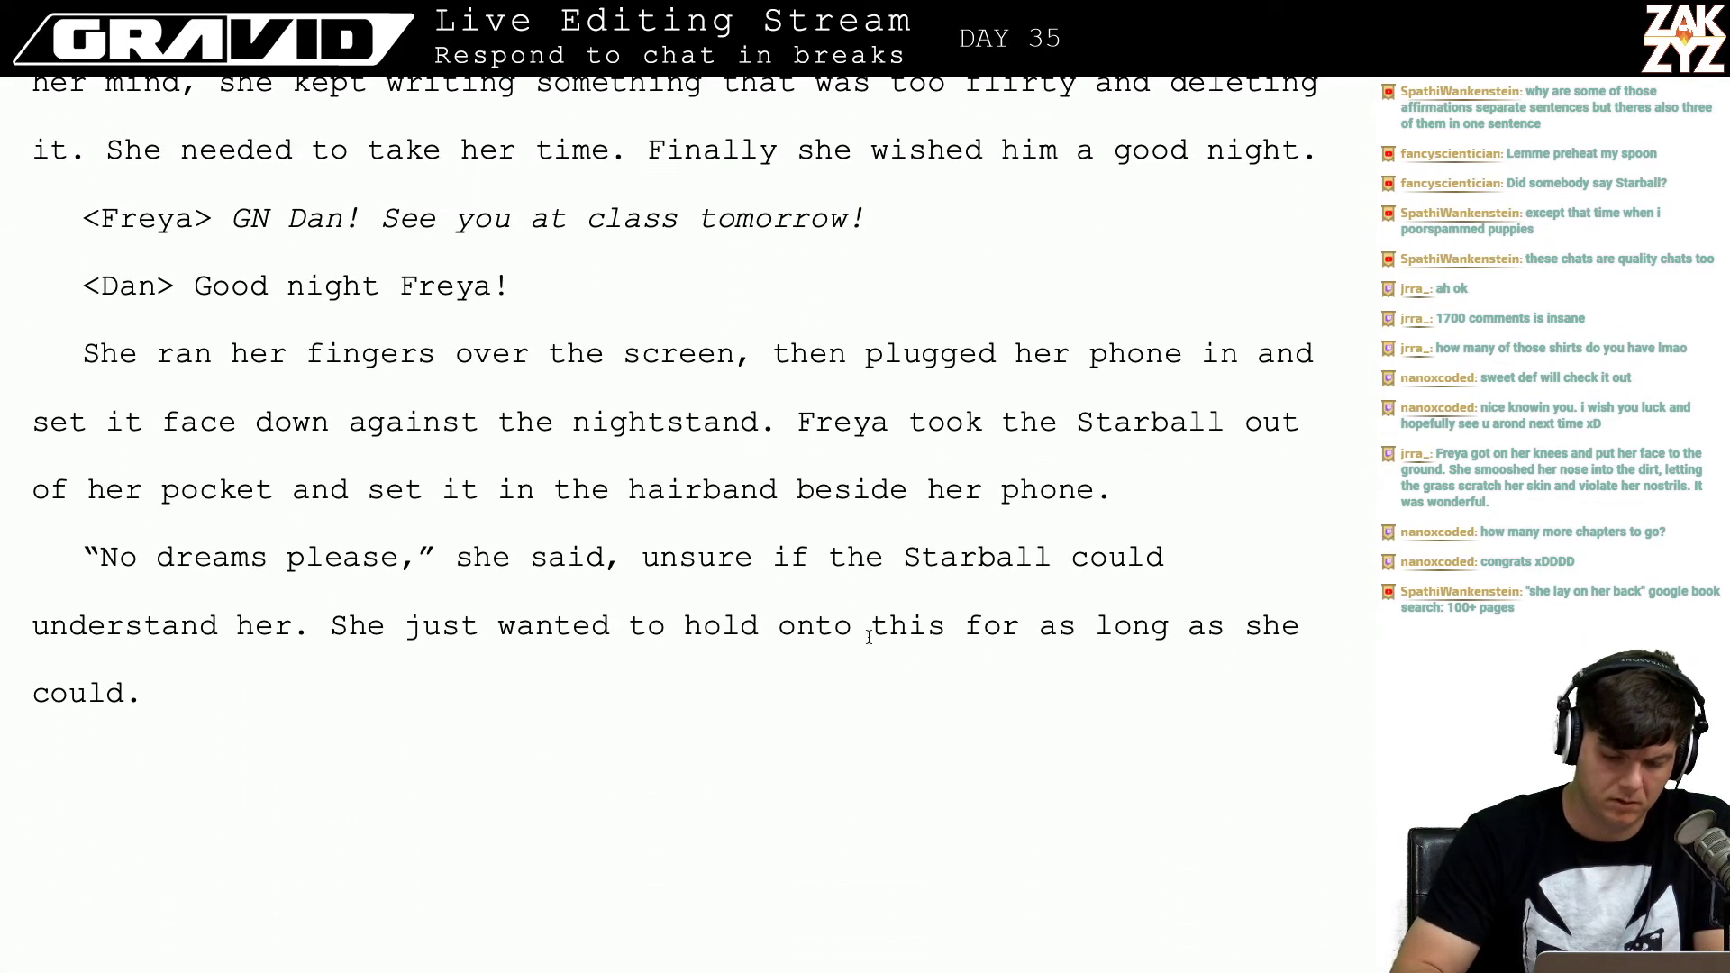
scroll(869, 637, "down", 2)
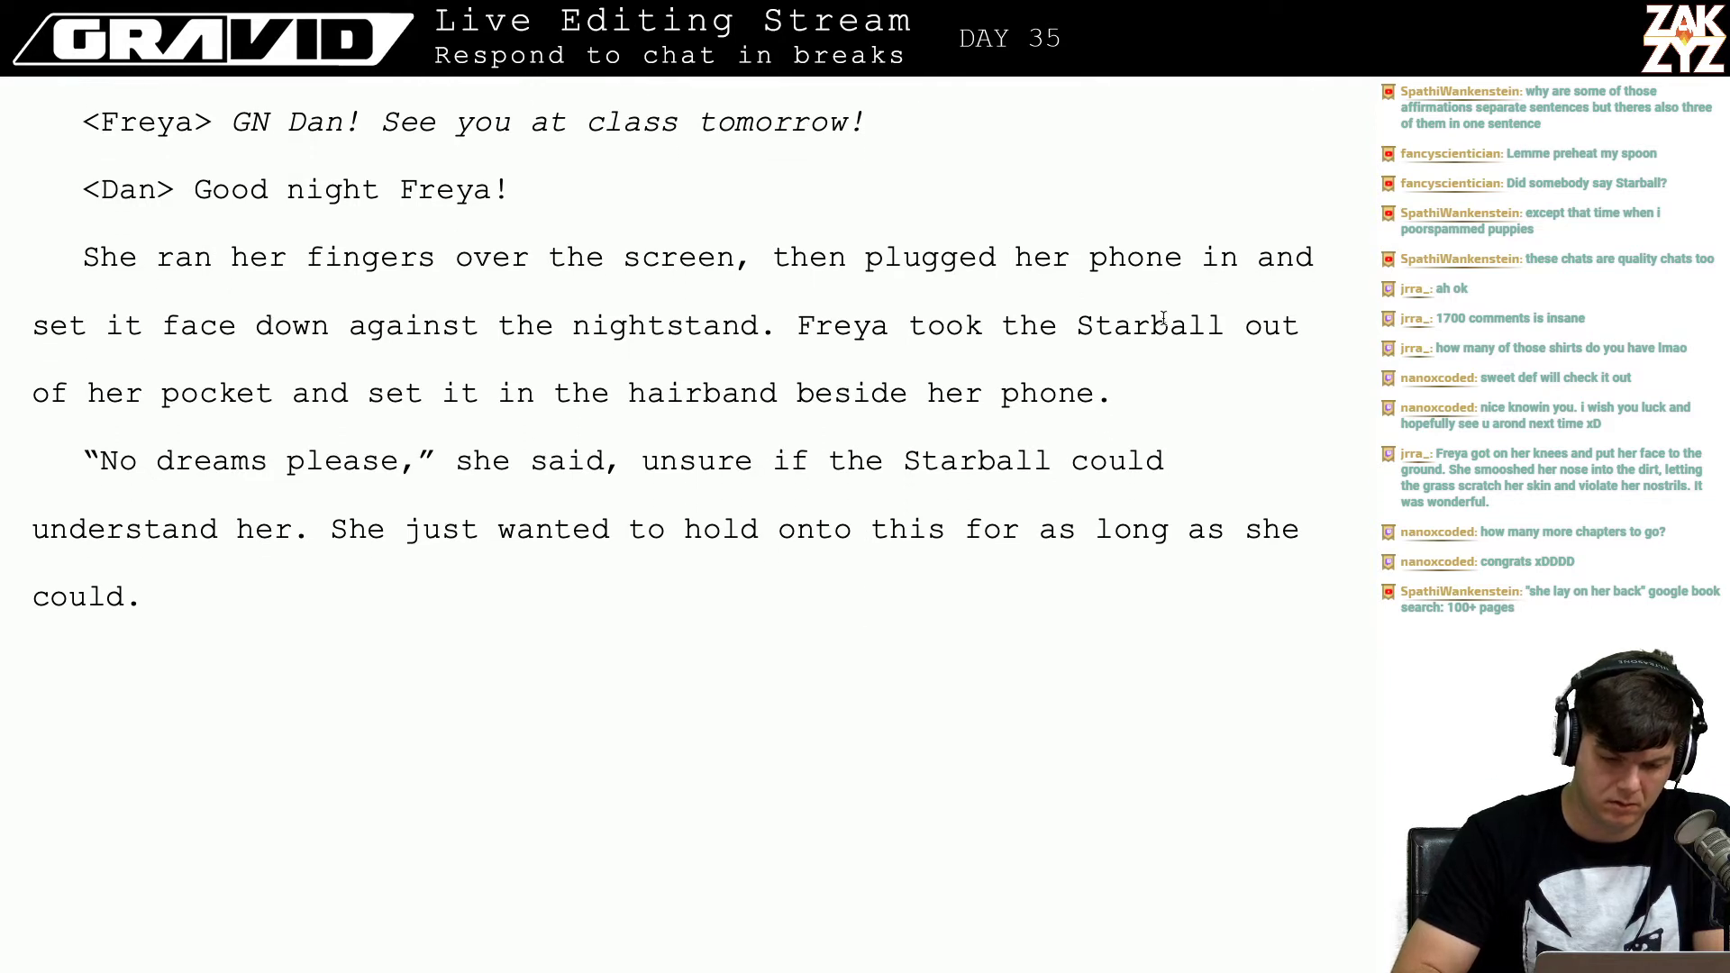
scroll(1163, 319, "up", 2)
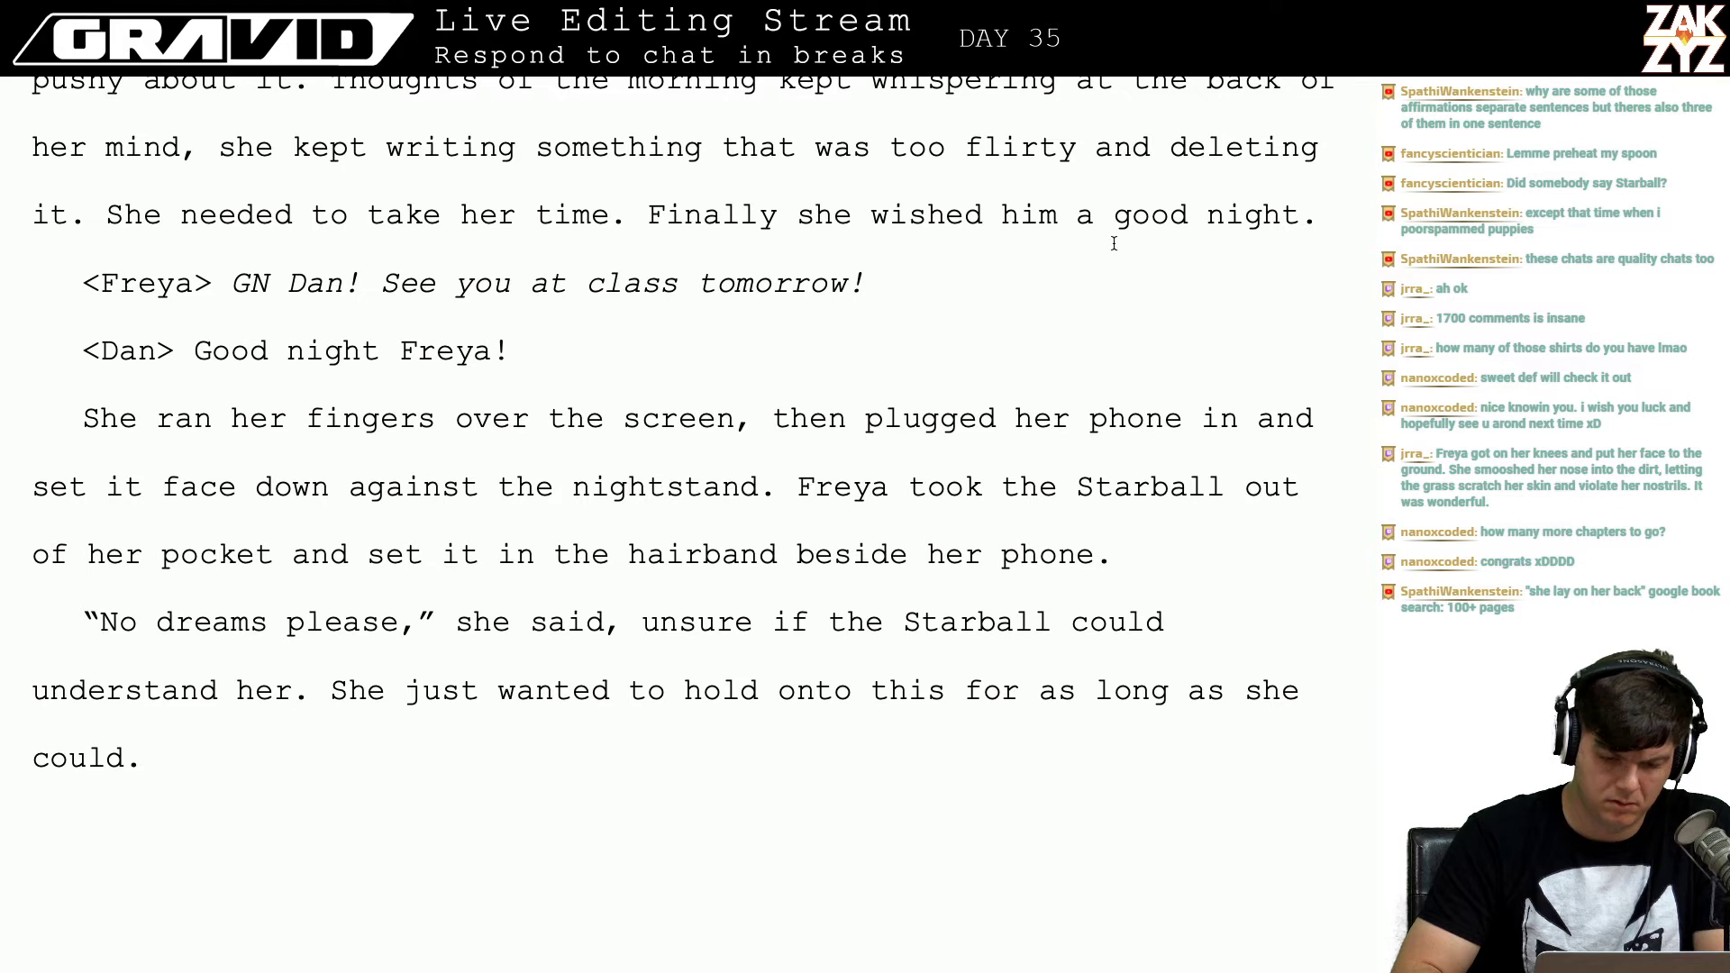
scroll(1114, 243, "down", 1)
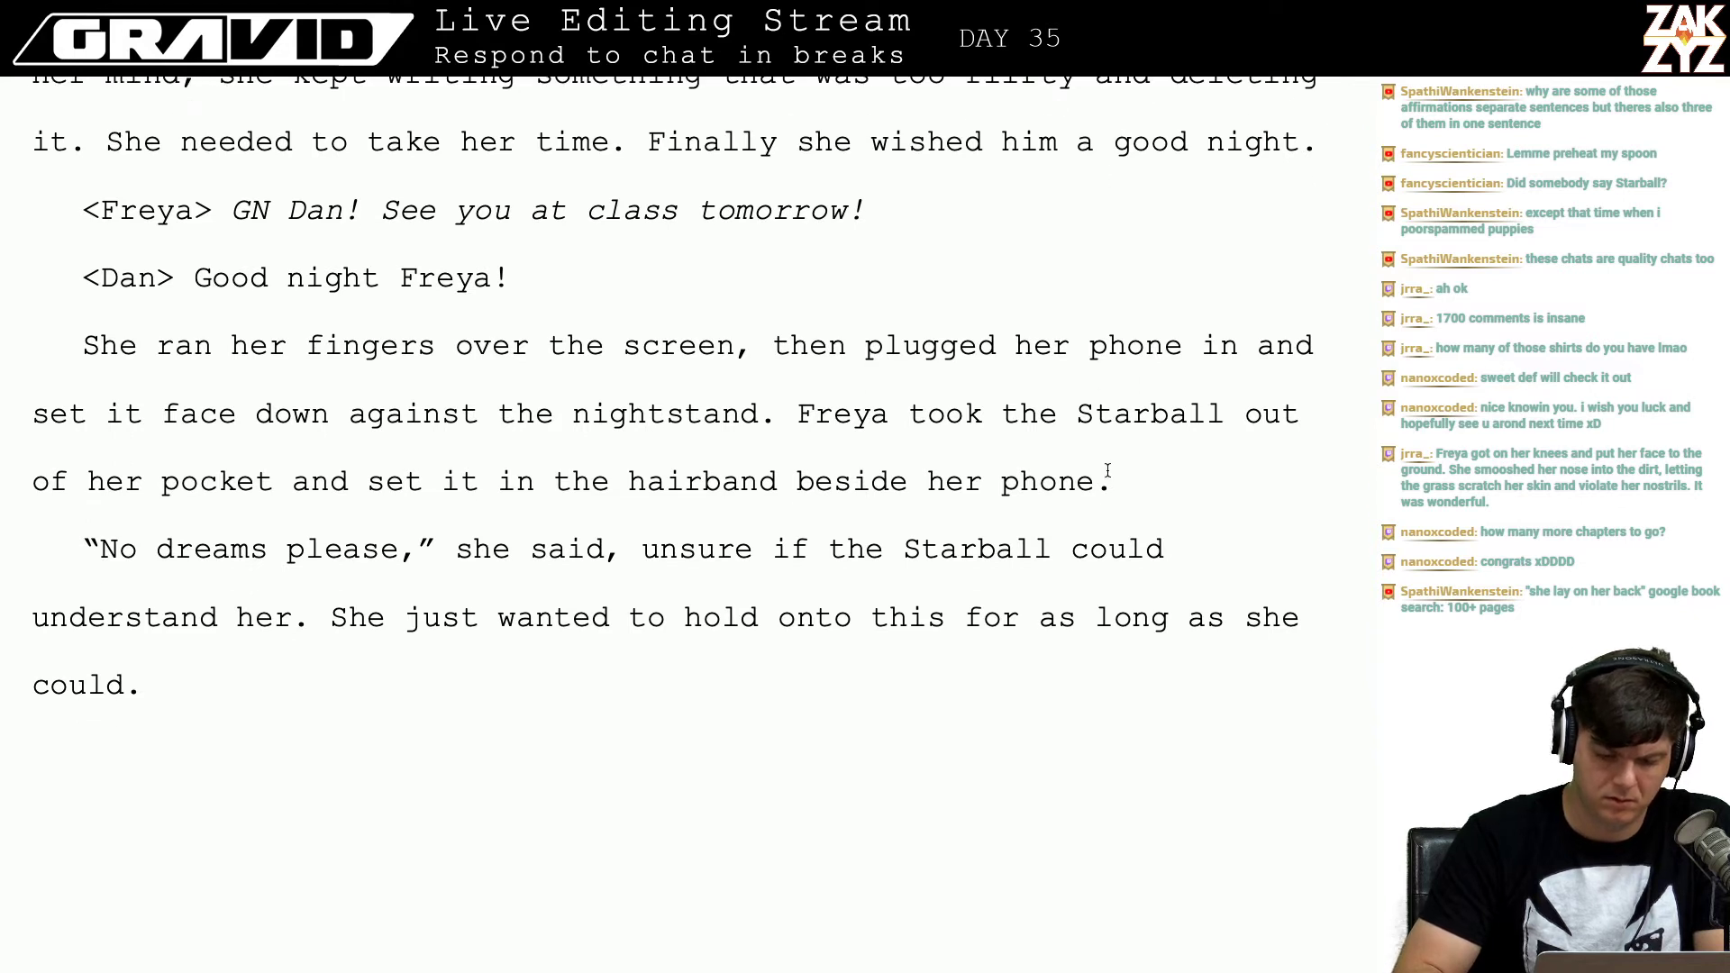
left_click(1109, 483)
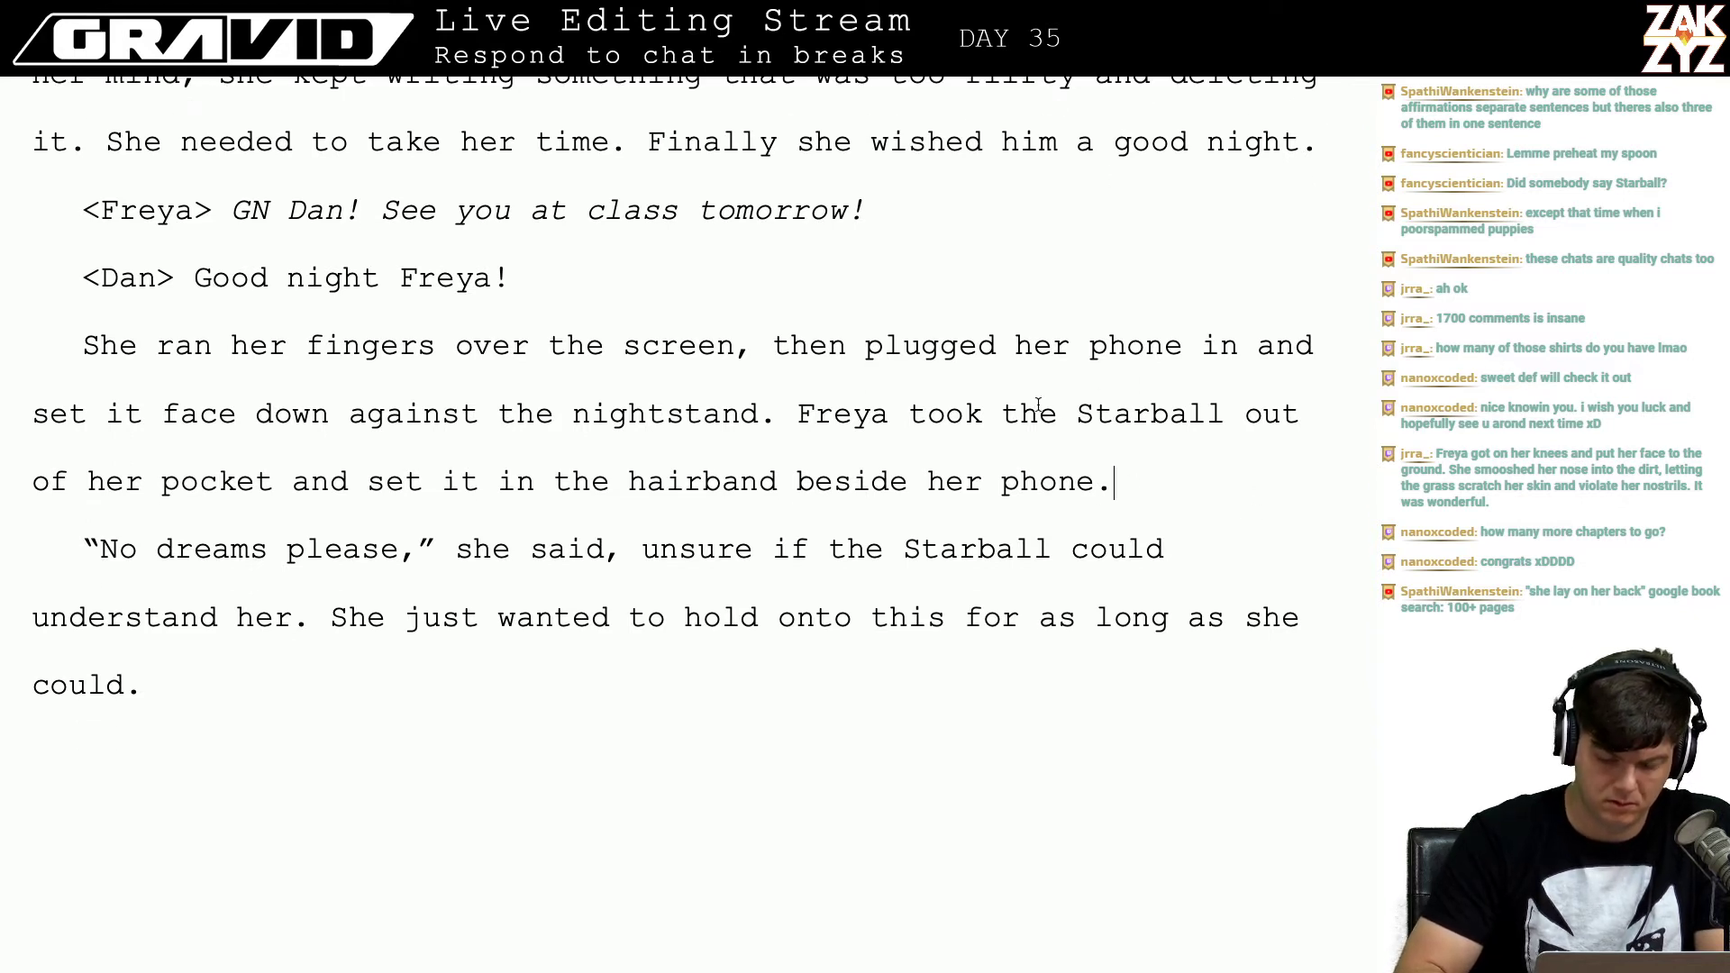
key("BackSpace")
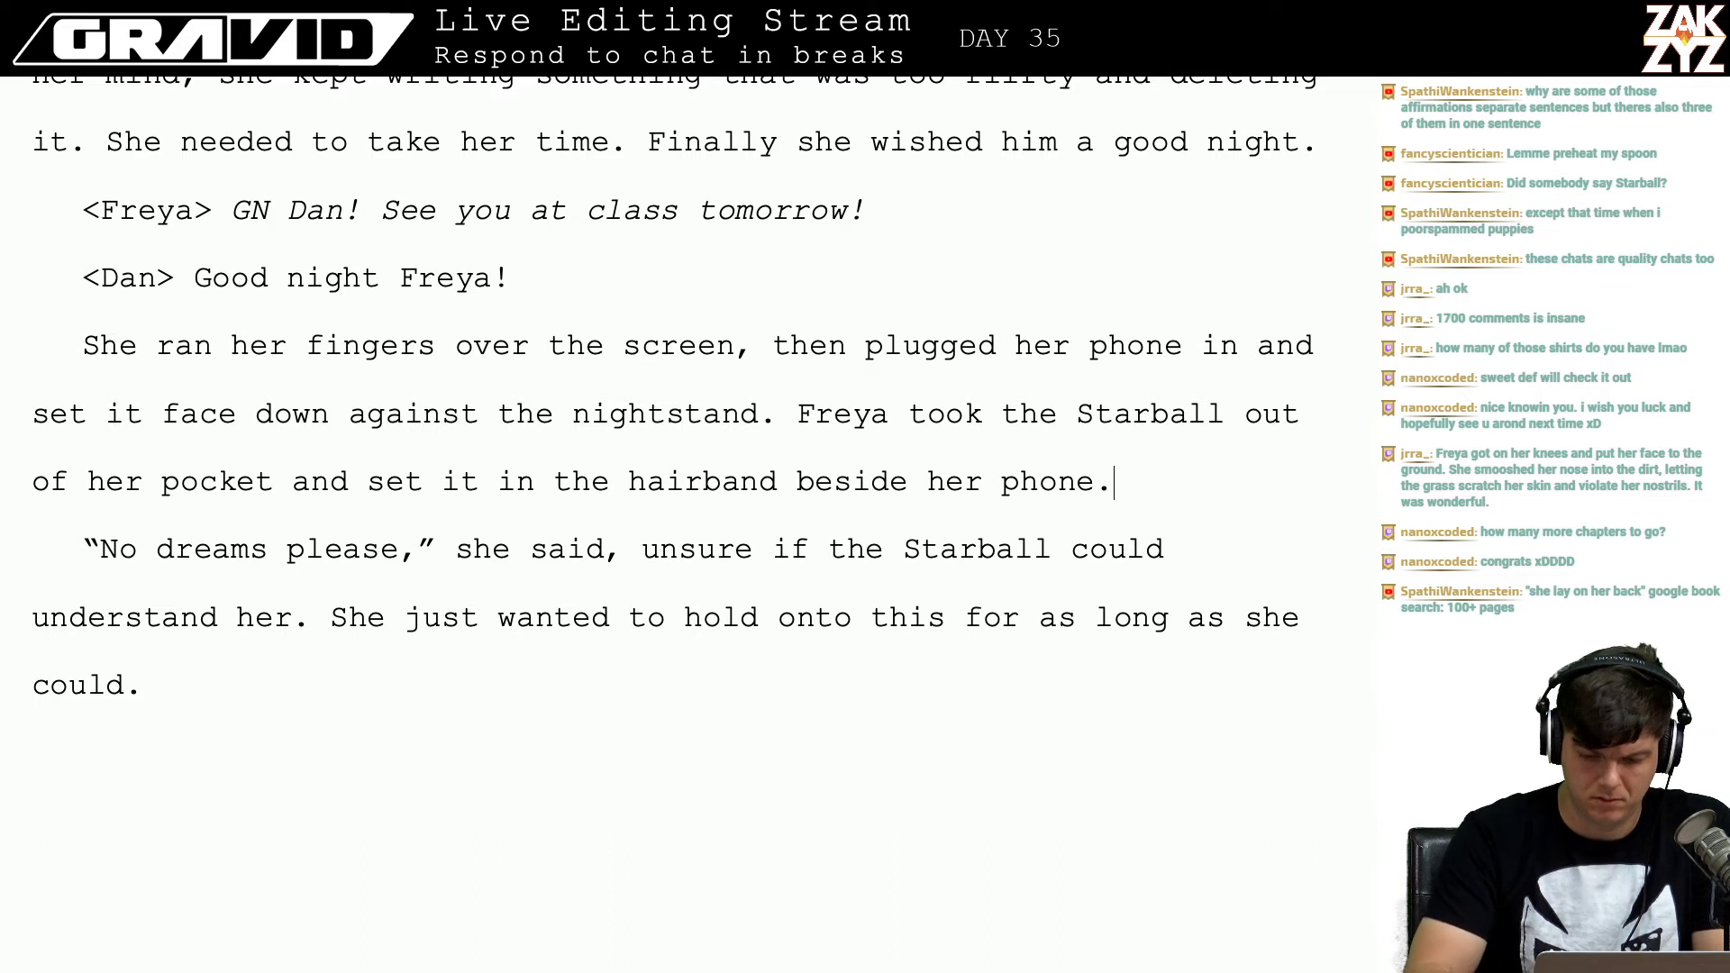
type("She wa")
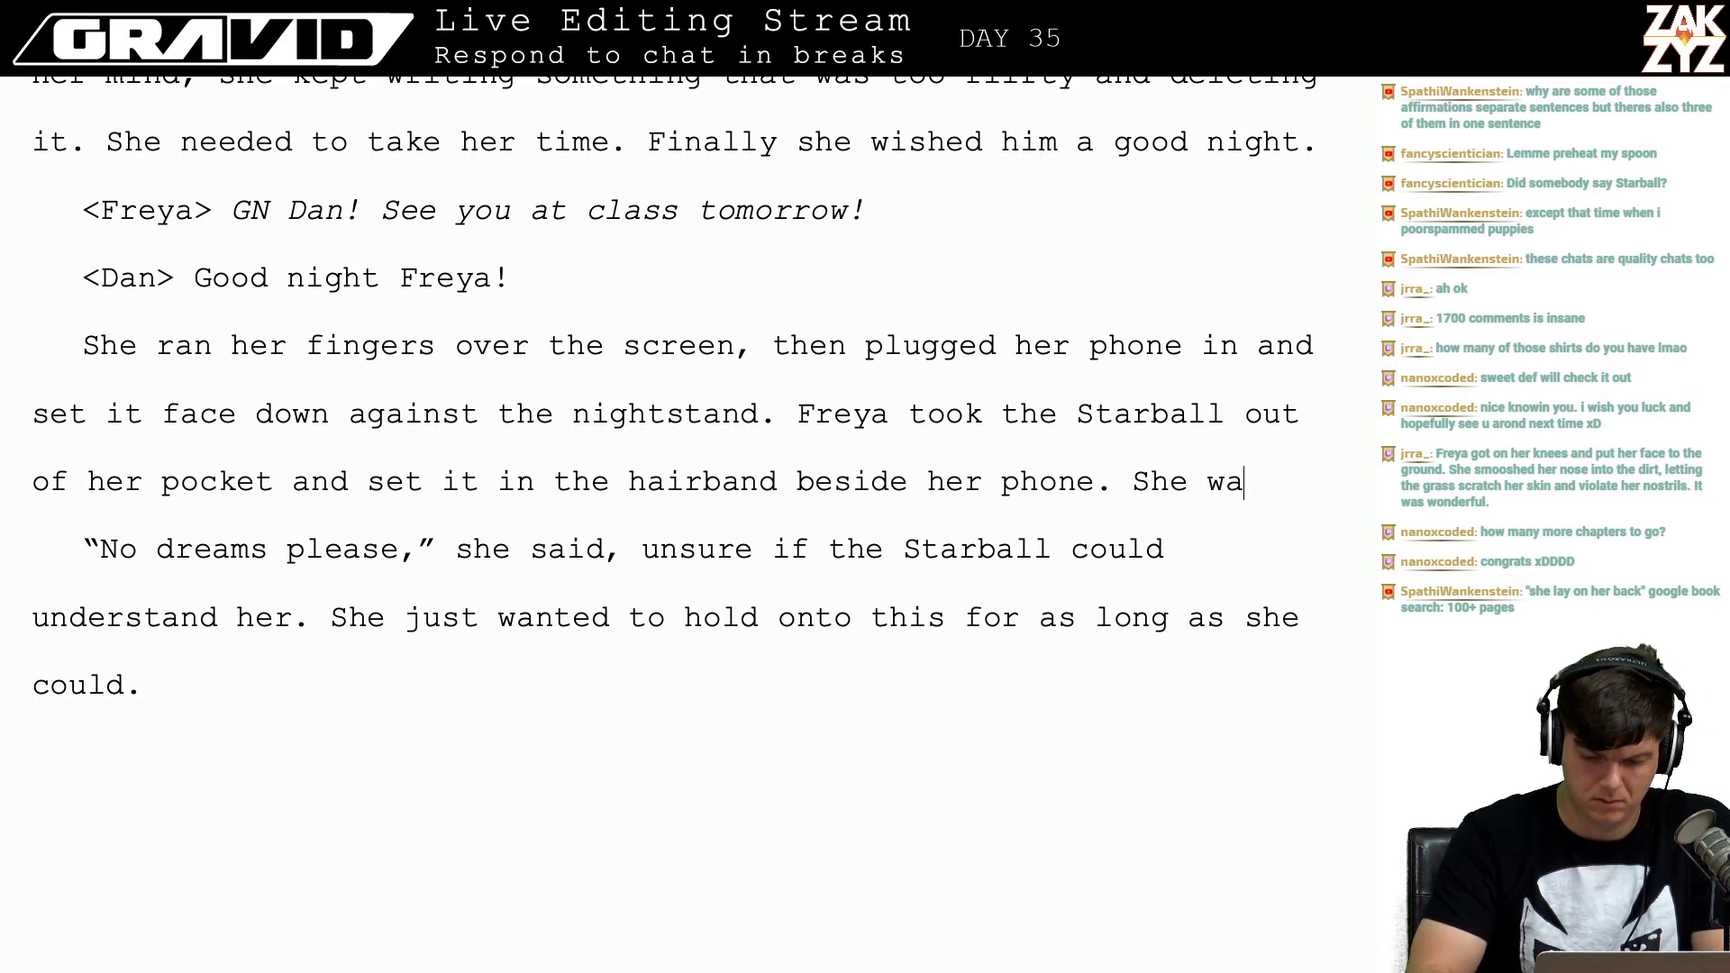
key("BackSpace")
type("ww")
key("BackSpace")
key("BackSpace")
key("BackSpace")
type("was")
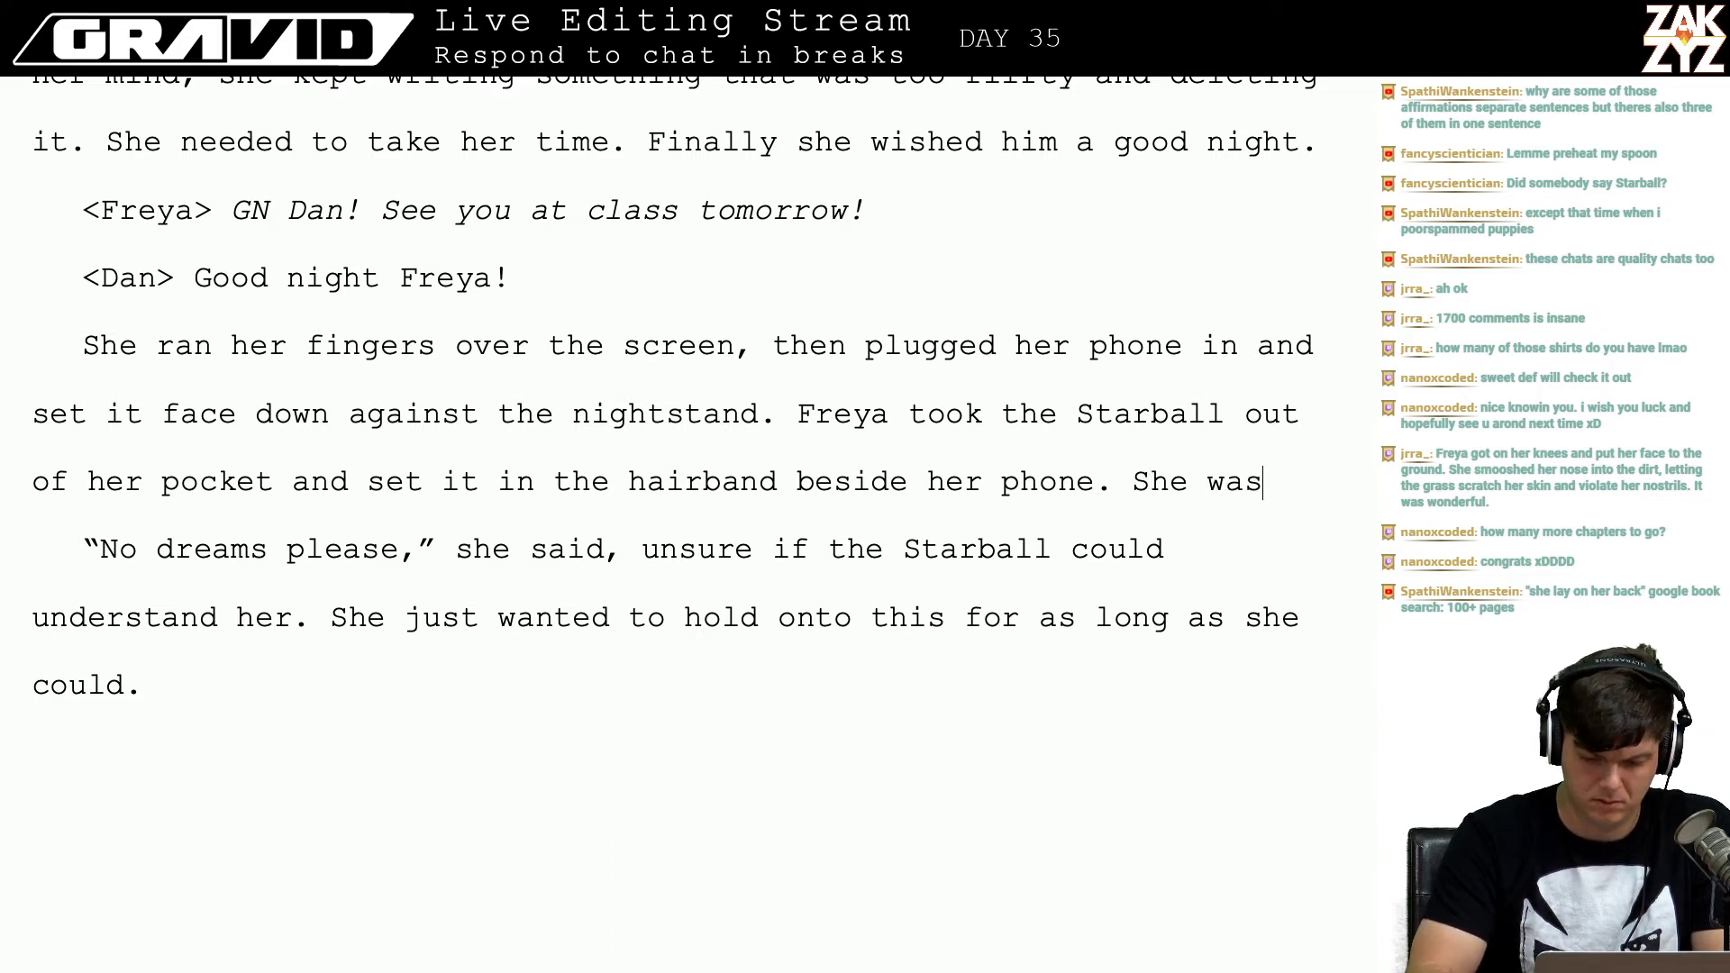
key("BackSpace")
key("BackSpace")
key("BackSpace")
key("BackSpace")
key("BackSpace")
key("BackSpace")
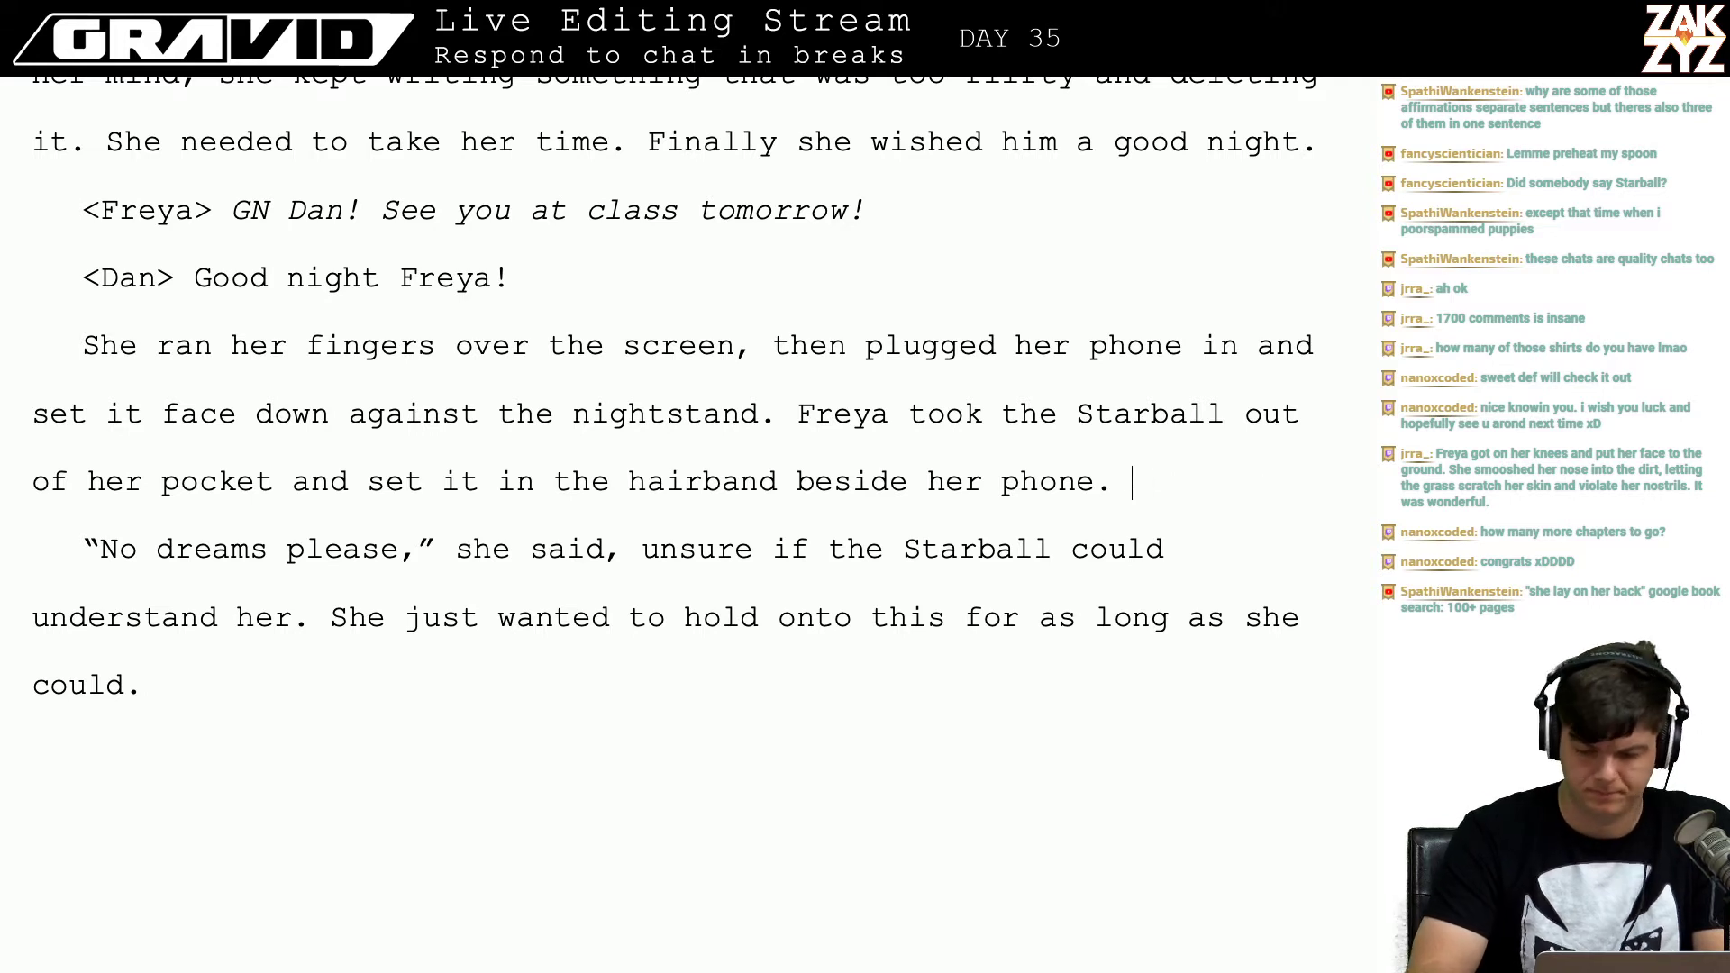
type("She was")
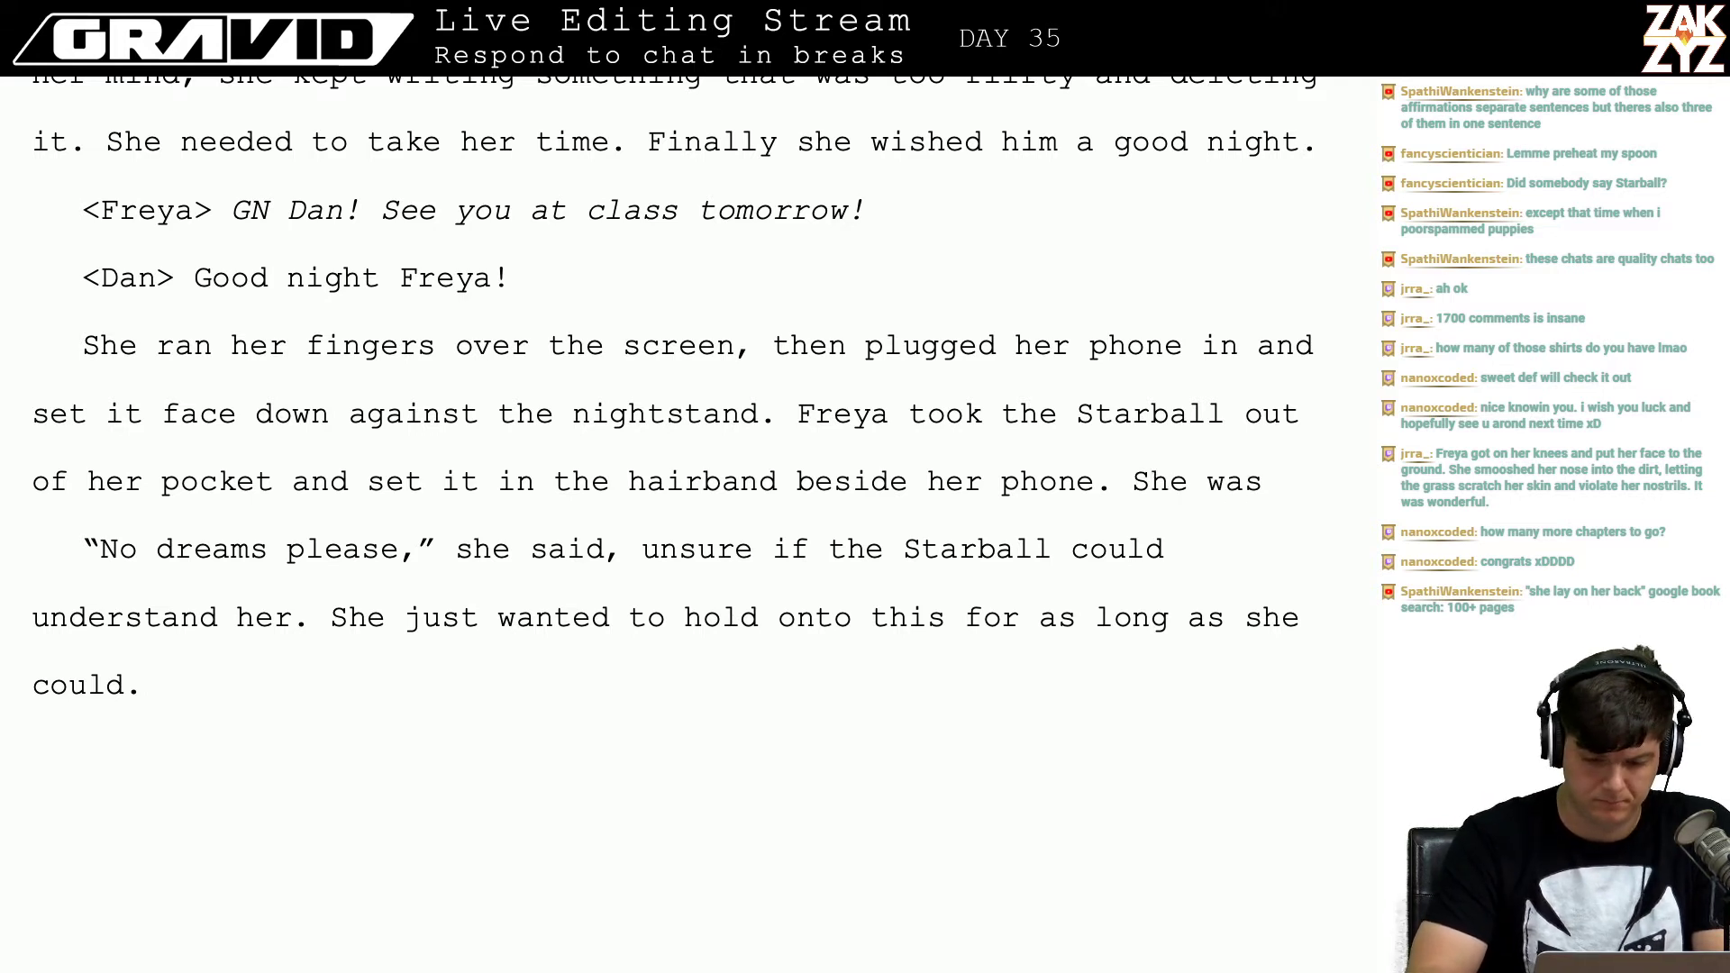
key("BackSpace")
key("BackSpace")
key("BackSpace")
key("BackSpace")
key("BackSpace")
key("BackSpace")
key("BackSpace")
key("BackSpace")
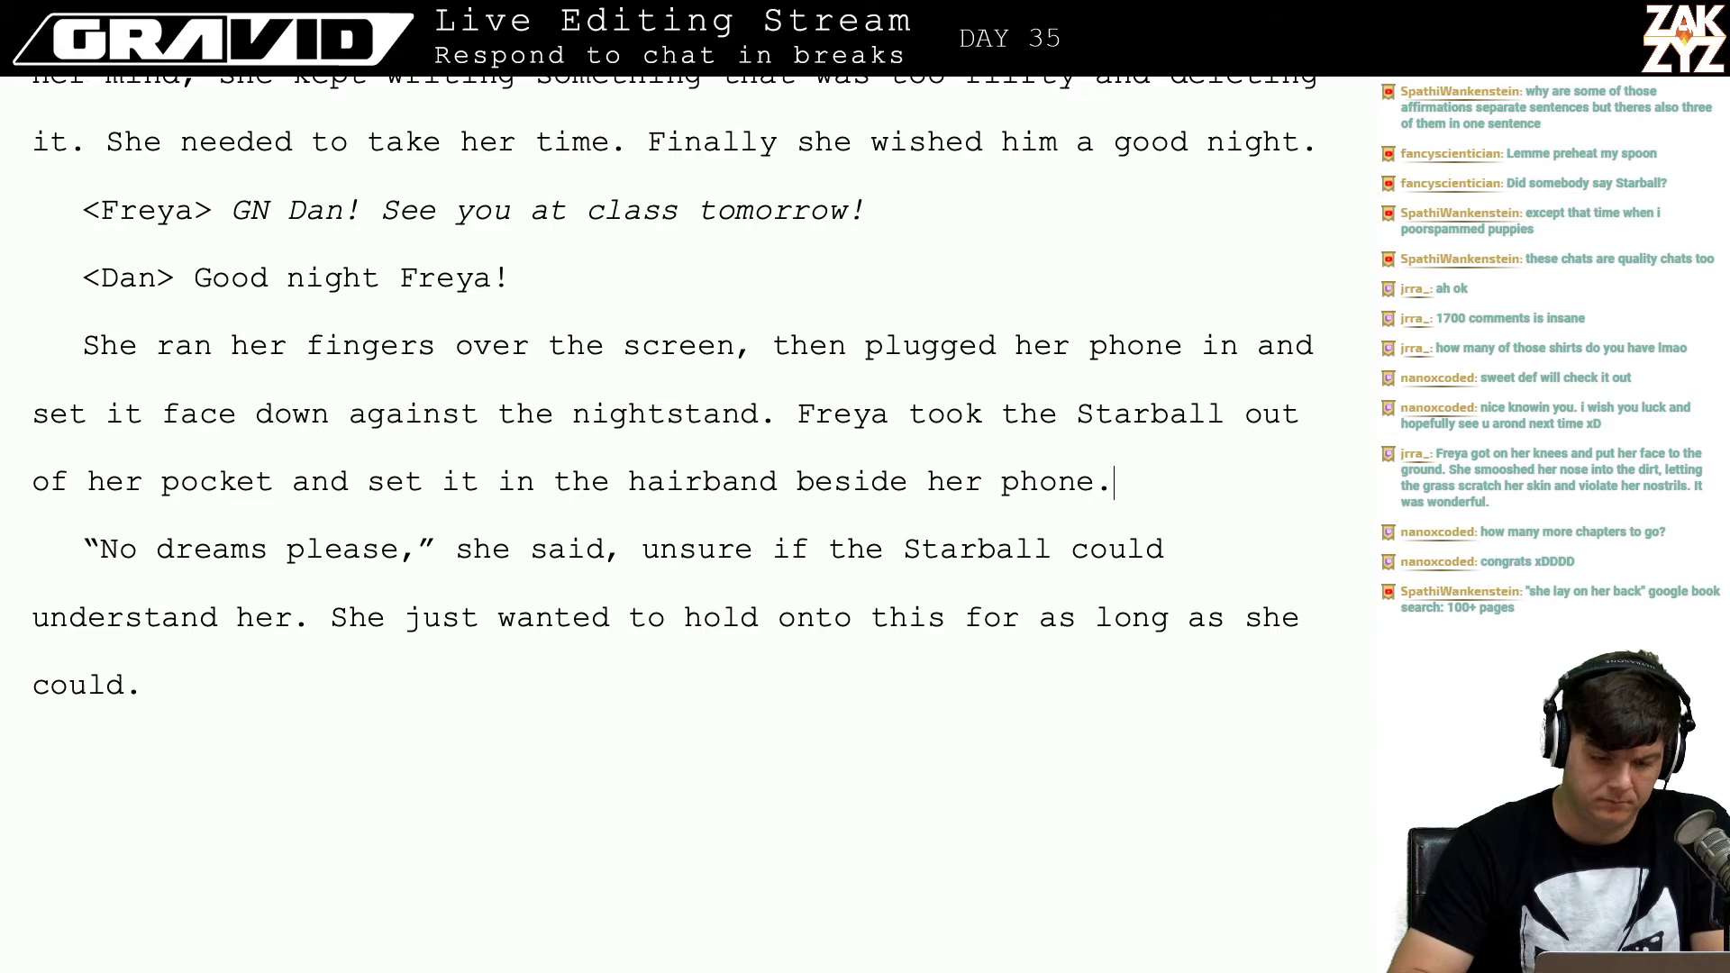
Step: Add "She thought about putting on pajamas but she could barely keep her eyes open." after "beside her phone." in the Starball paragraph
scroll(683, 522, "up", 5)
scroll(684, 521, "down", 1)
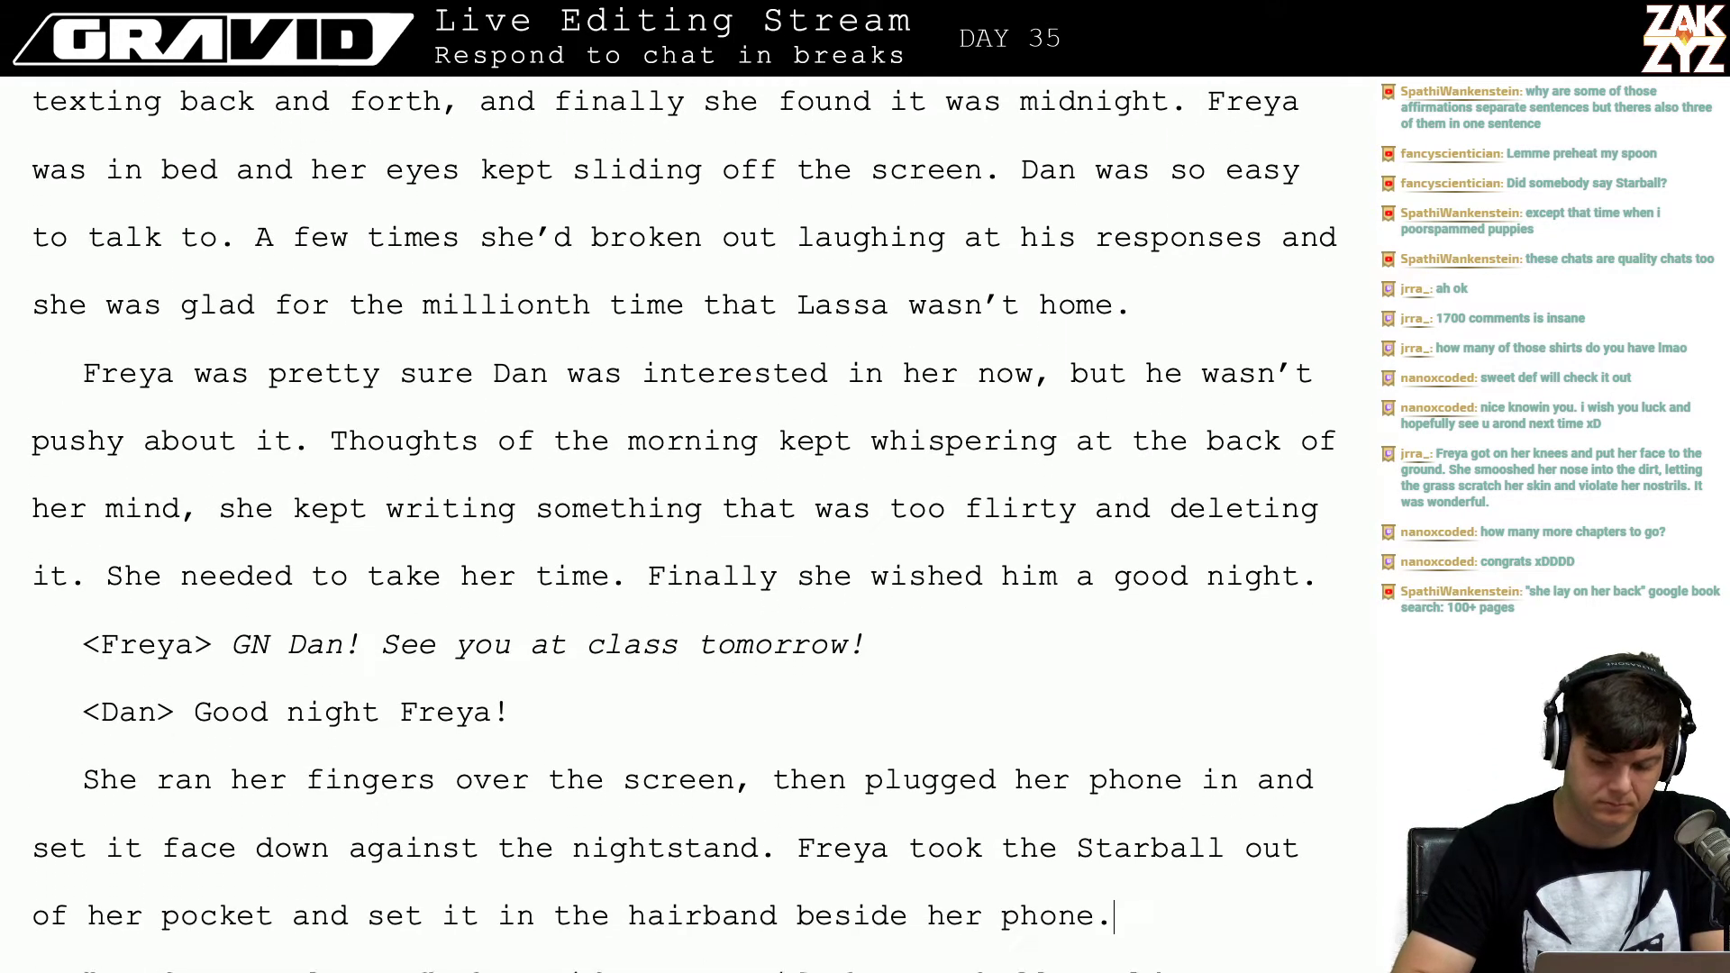
scroll(1139, 449, "down", 3)
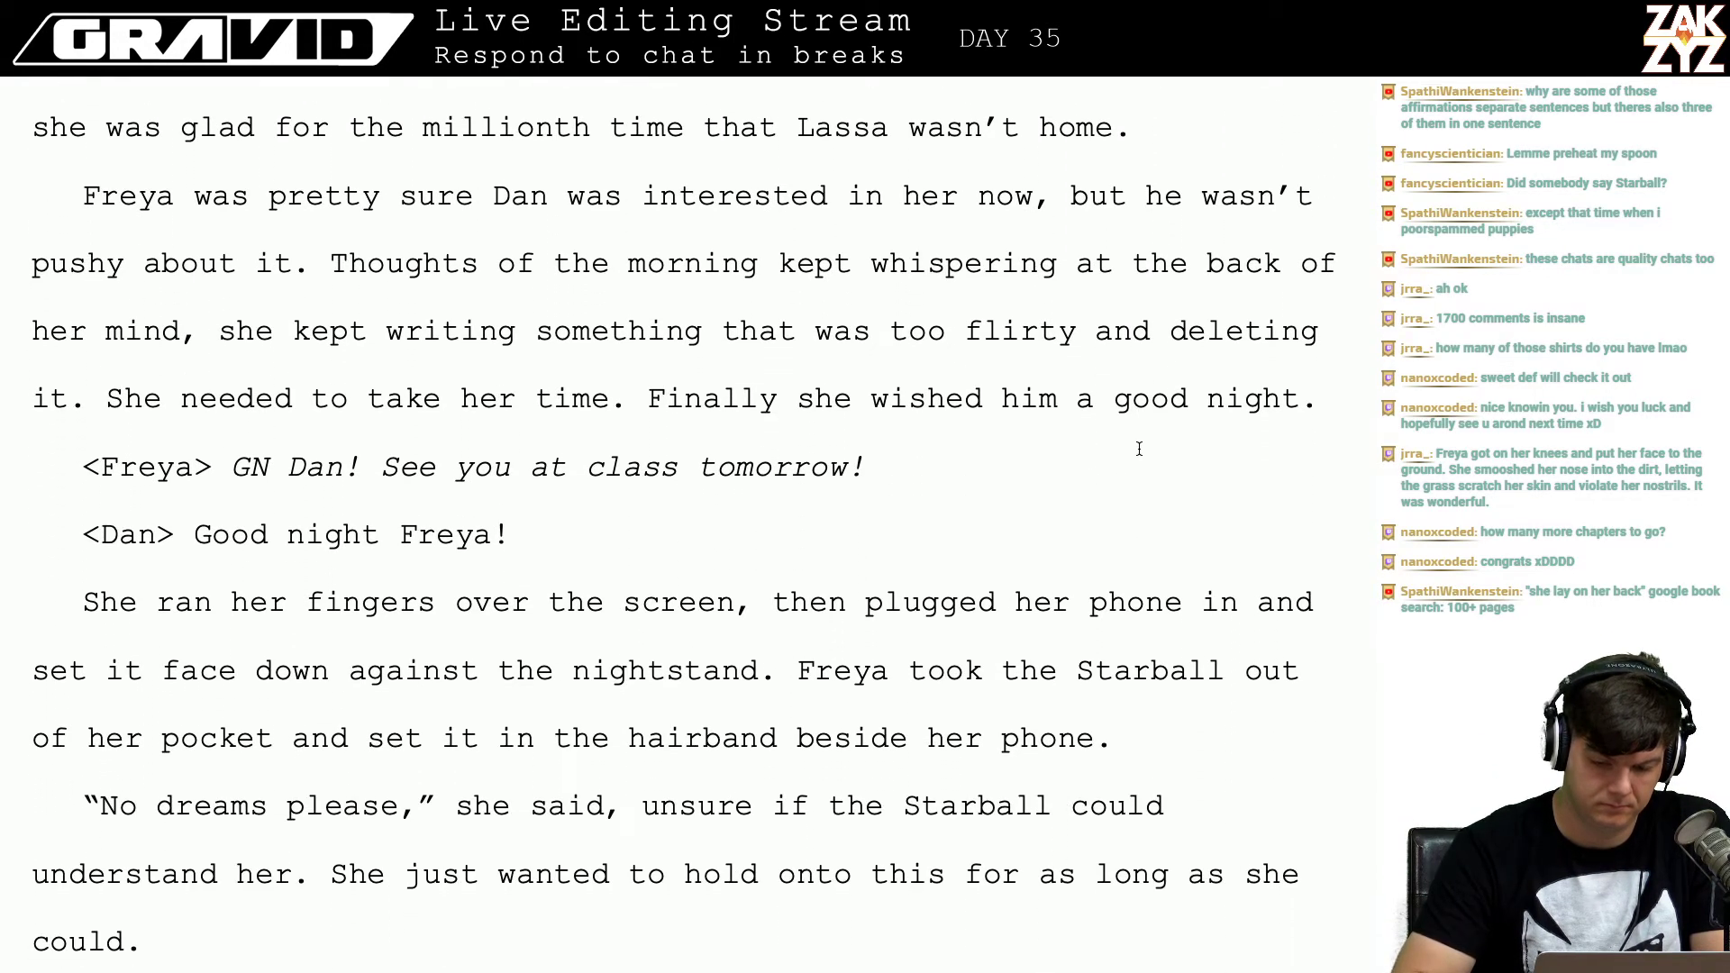
scroll(1139, 449, "down", 3)
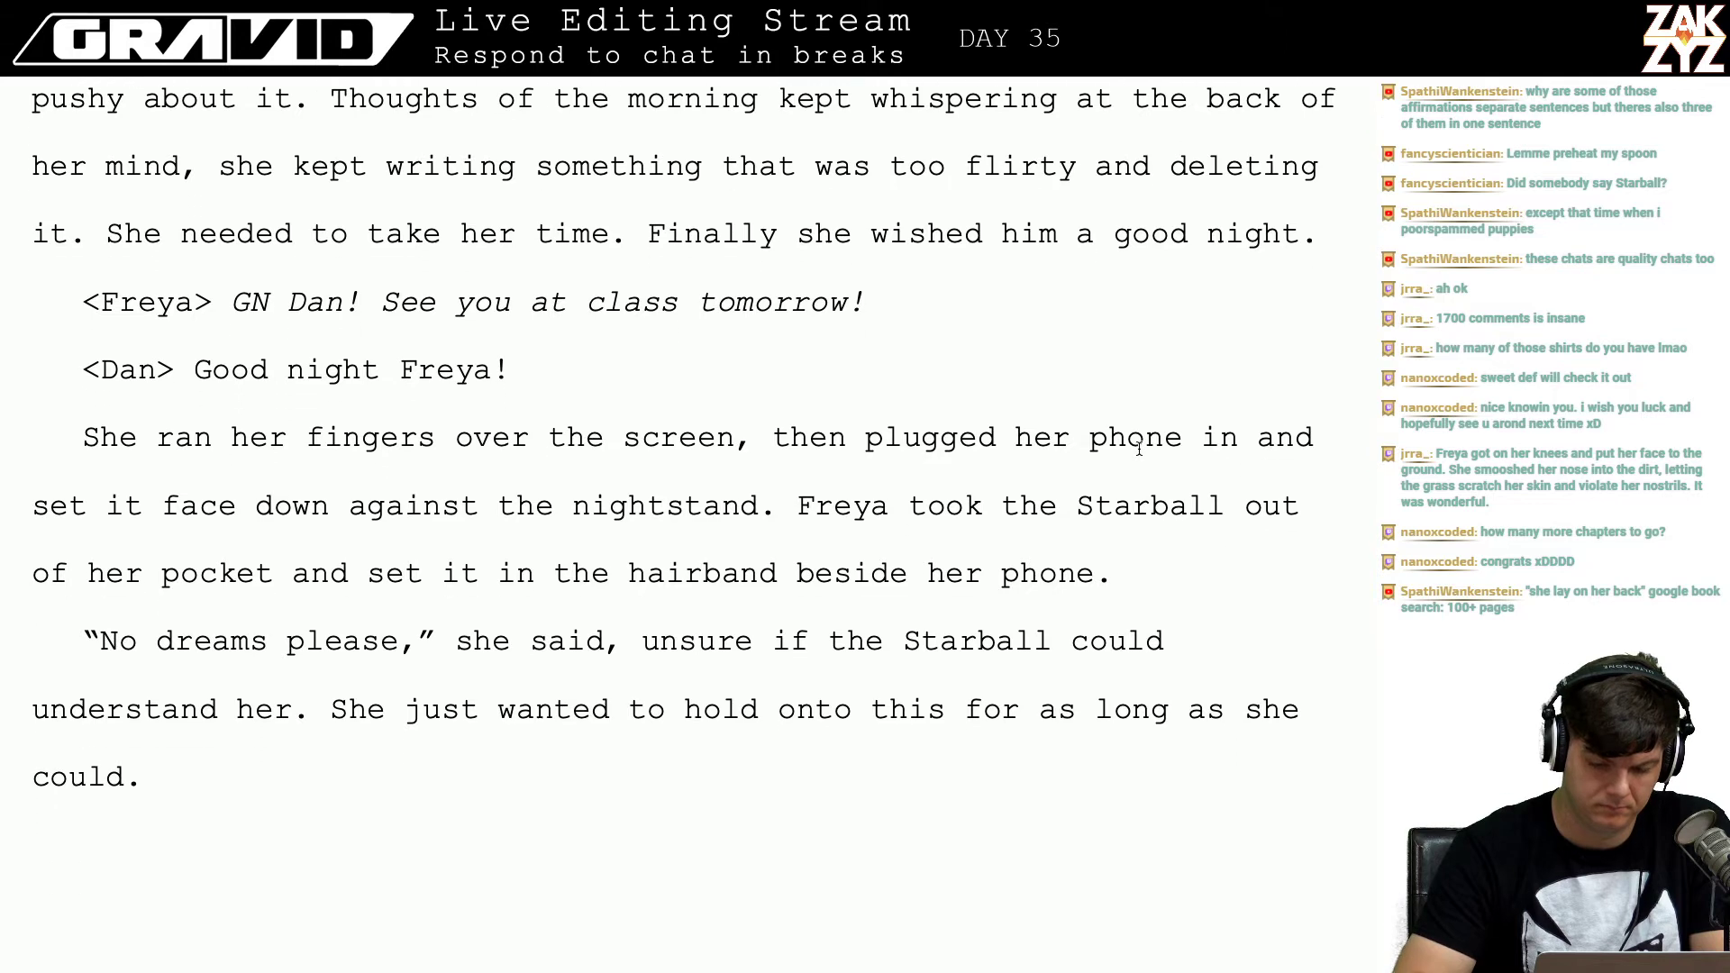
scroll(1139, 449, "down", 1)
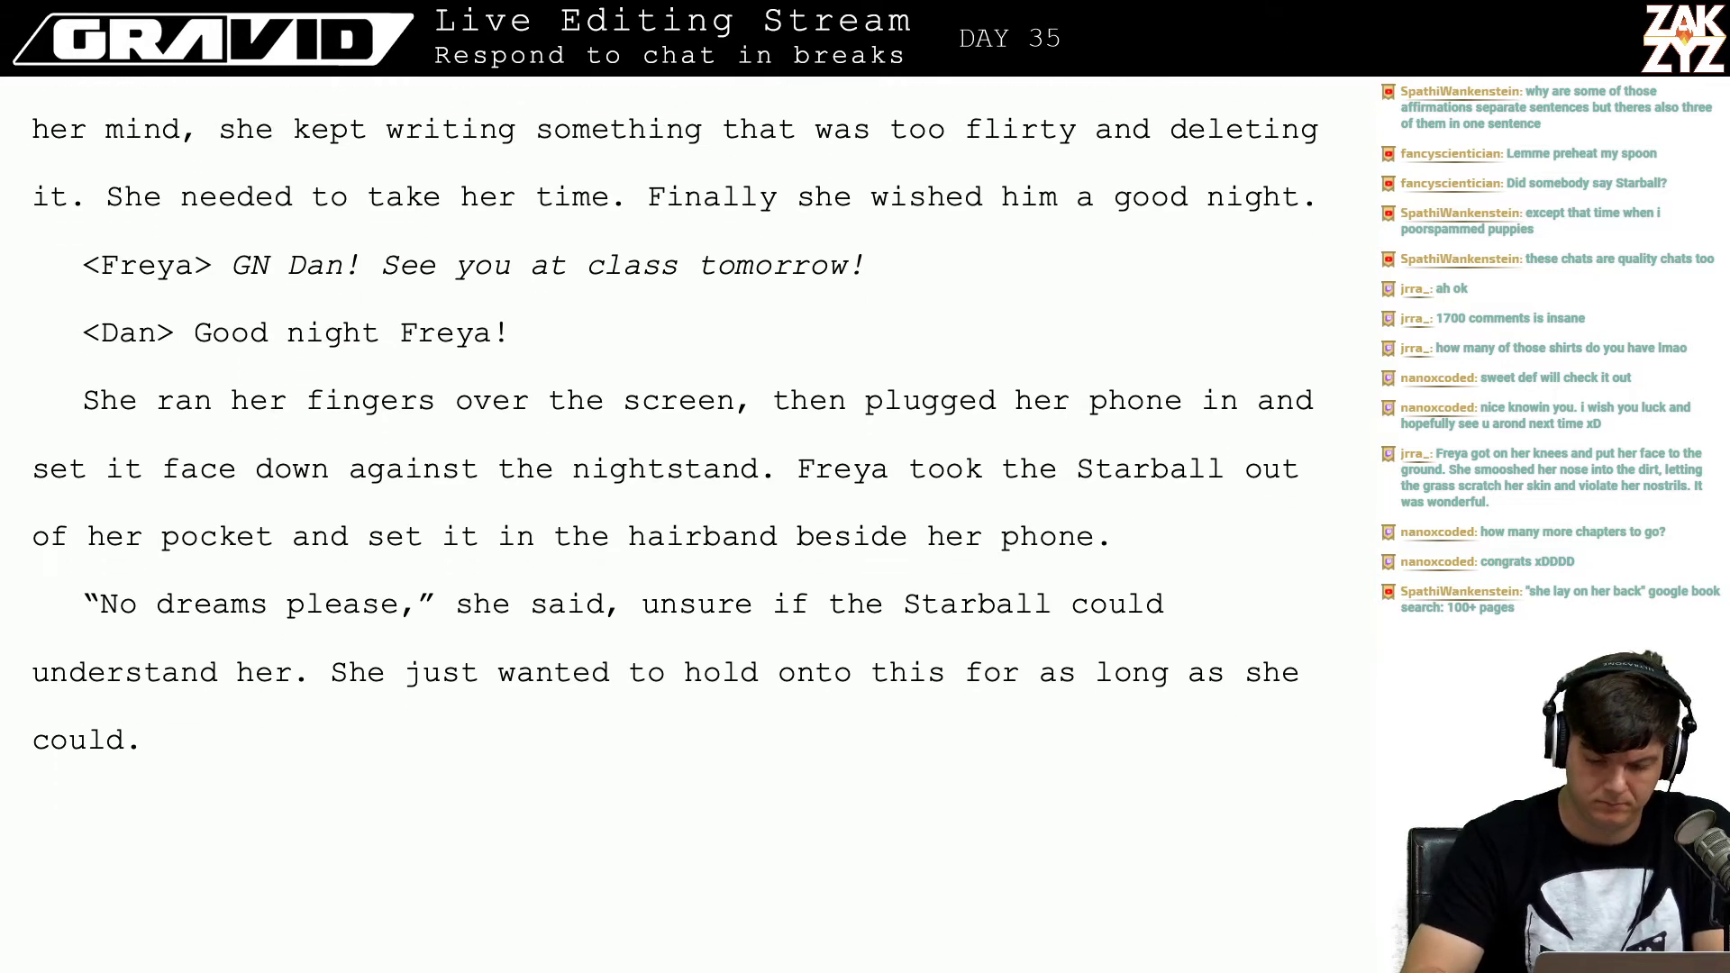
type("She thou")
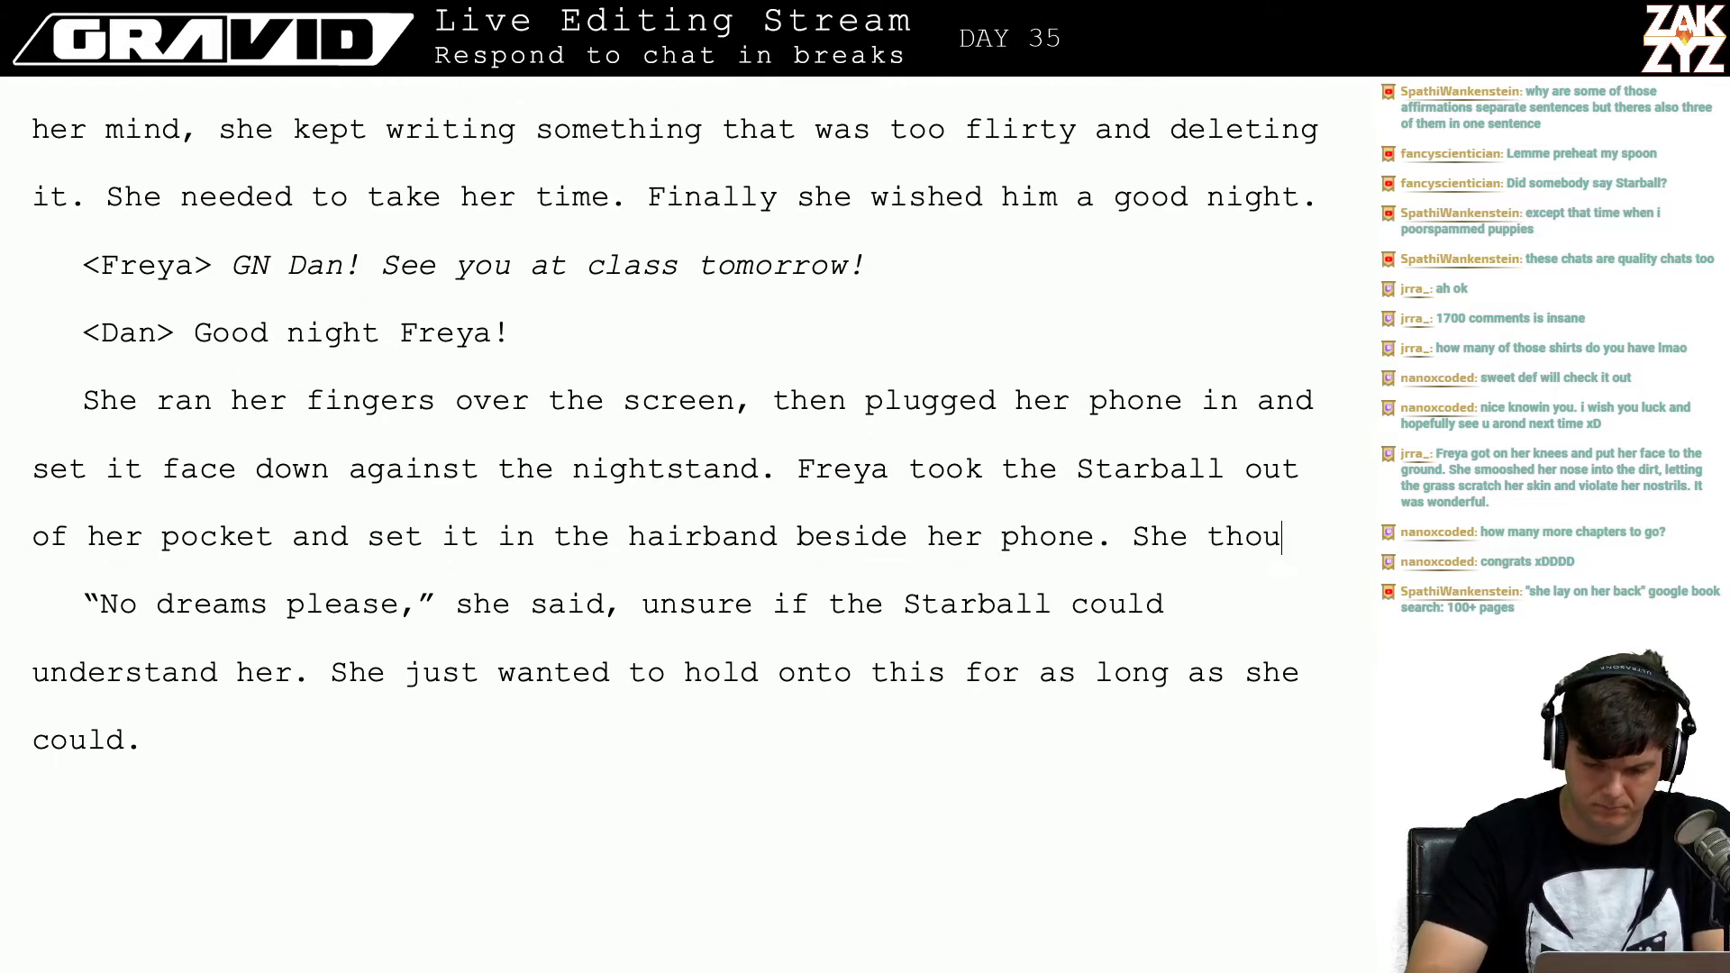
type("ght about puttong")
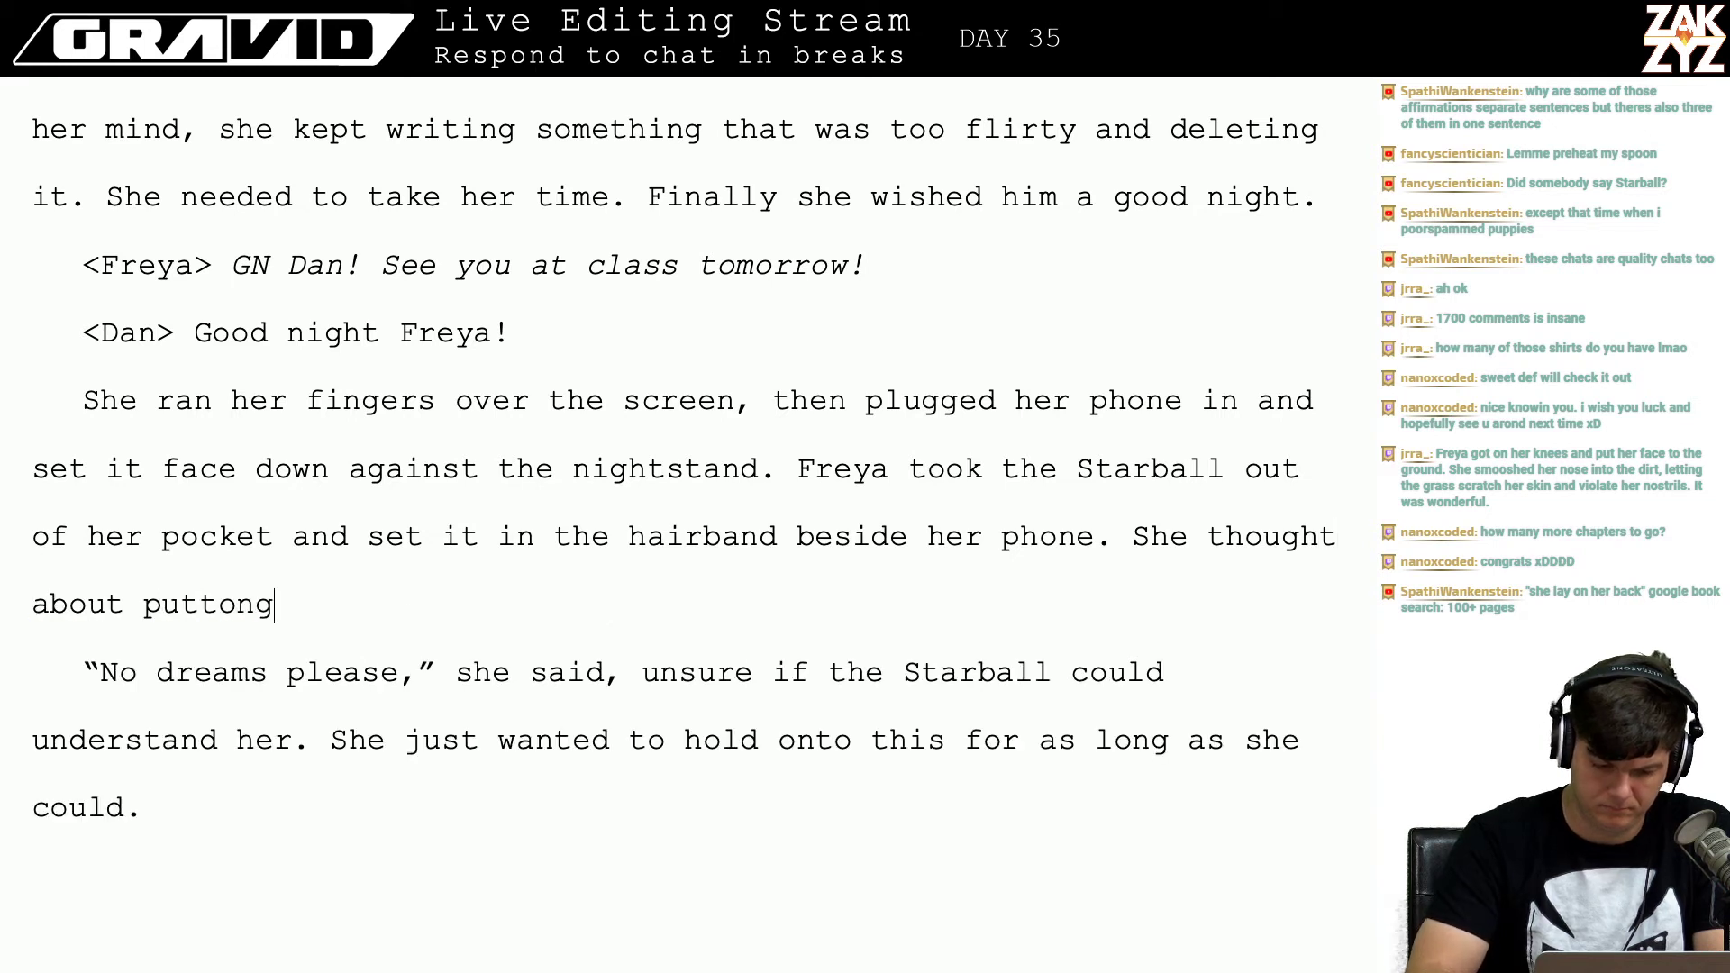
key("BackSpace")
key("BackSpace")
key("BackSpace")
type("ing on Pa")
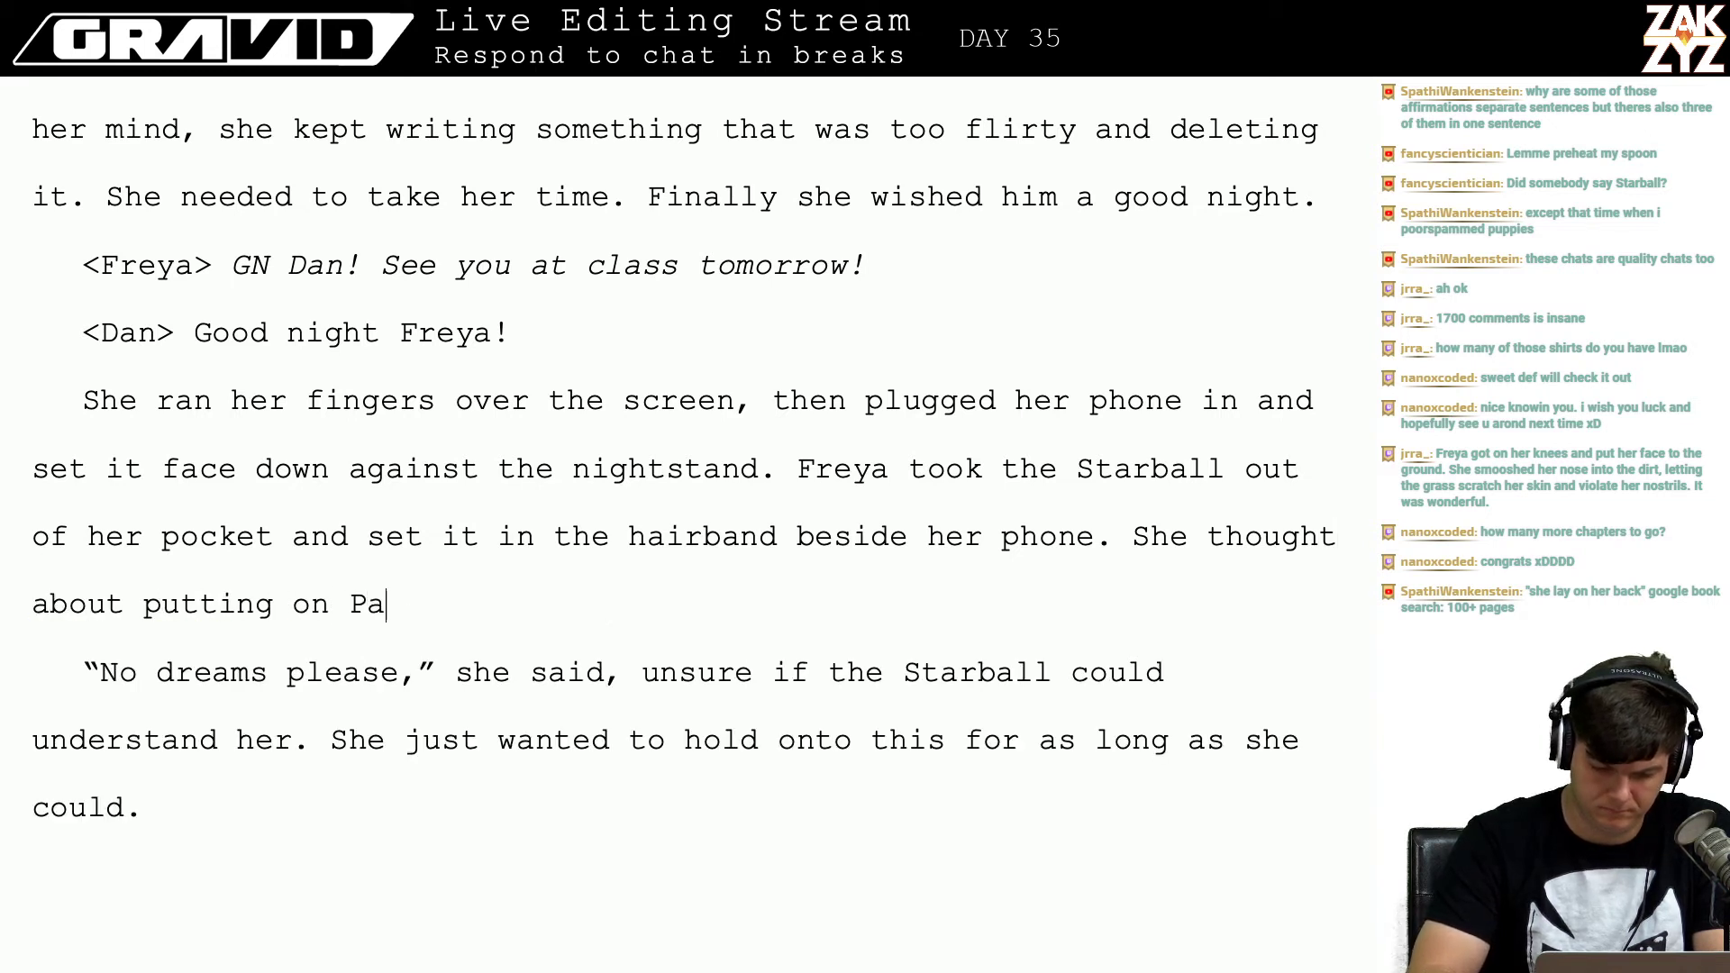
key("BackSpace")
key("BackSpace")
type("pajam")
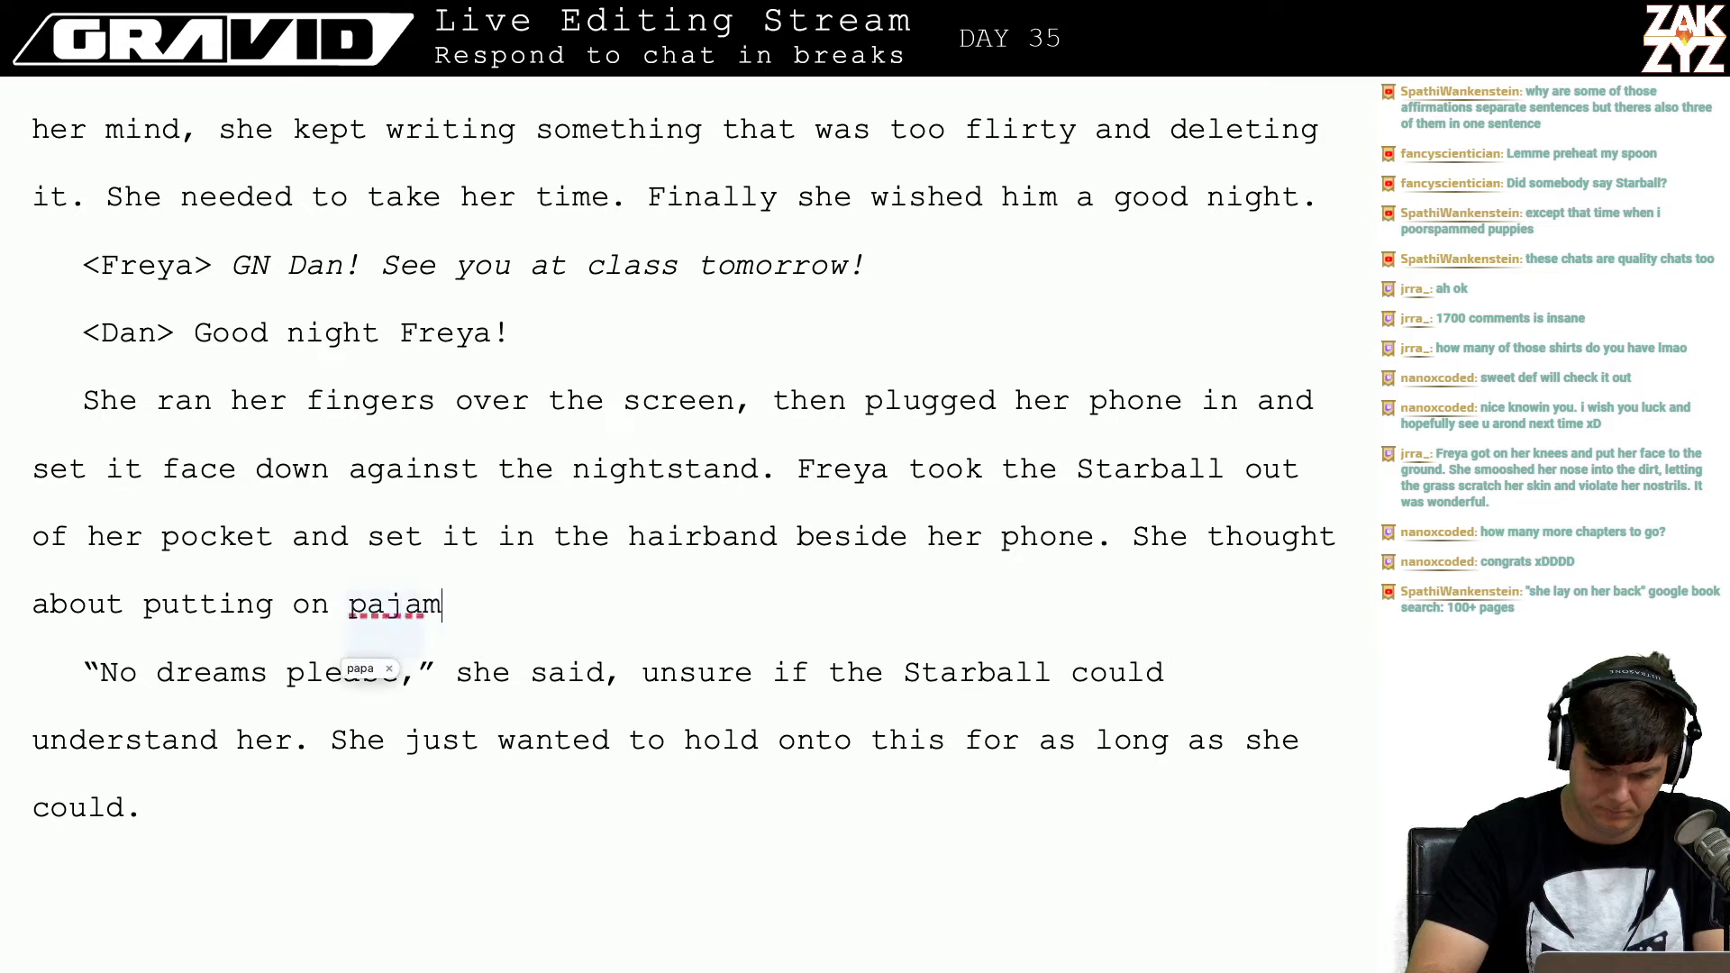
type("as but she could b")
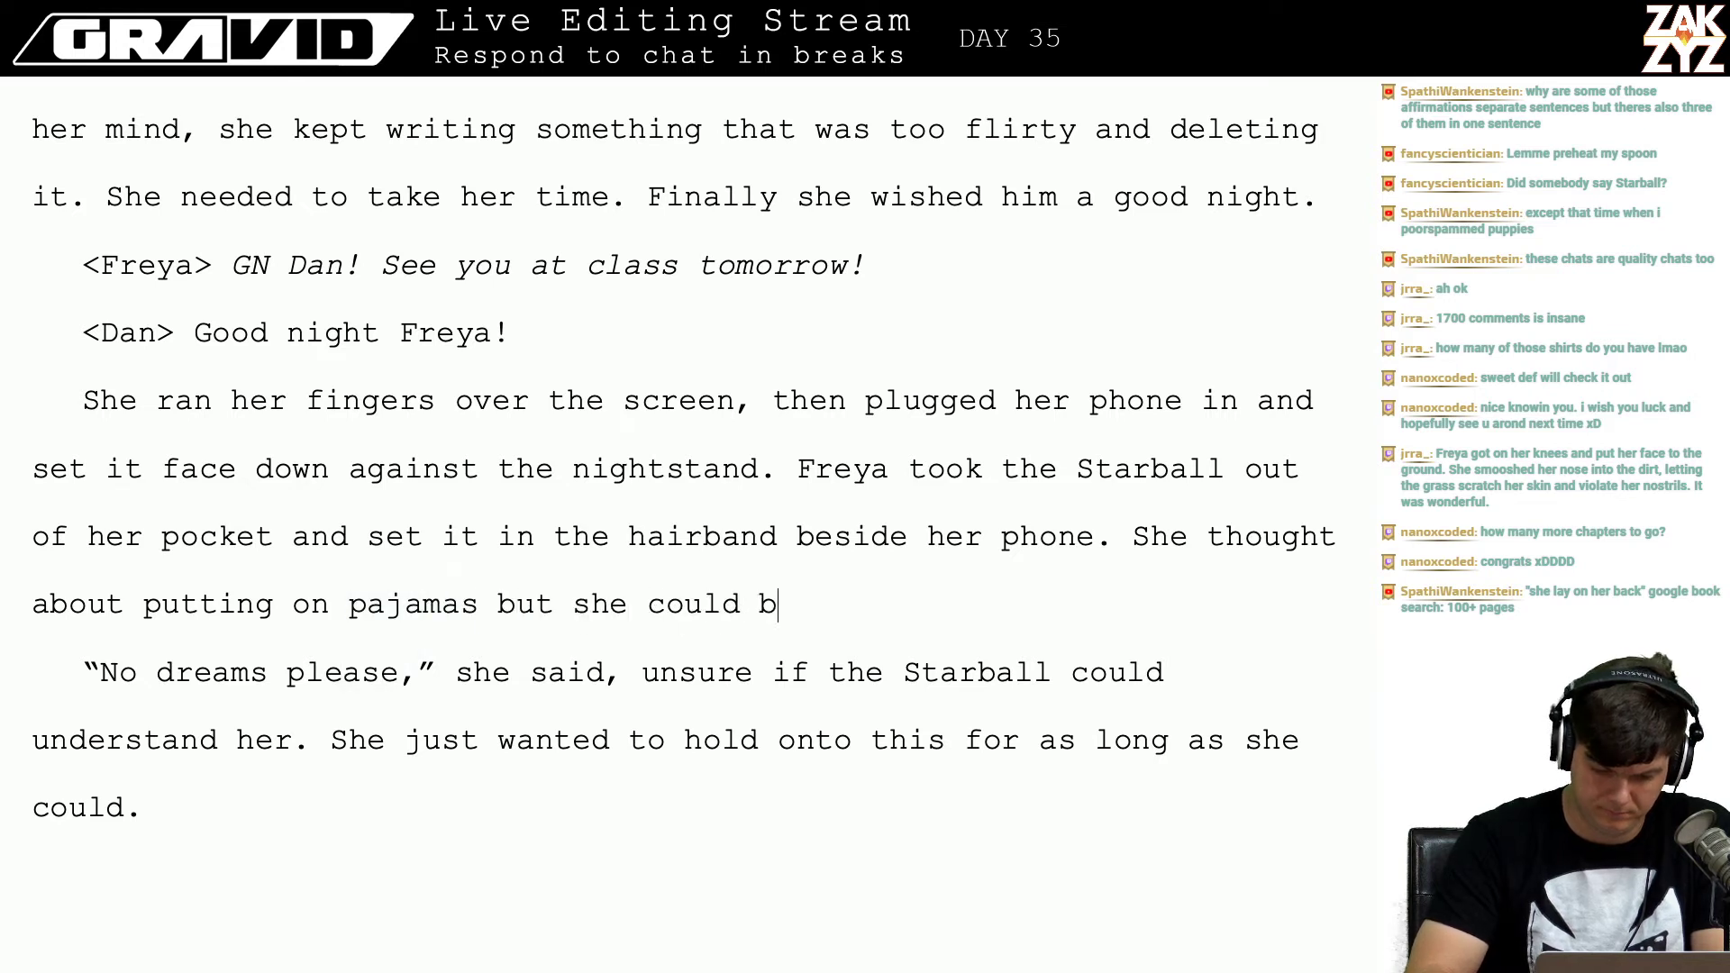
type("arely keep her e")
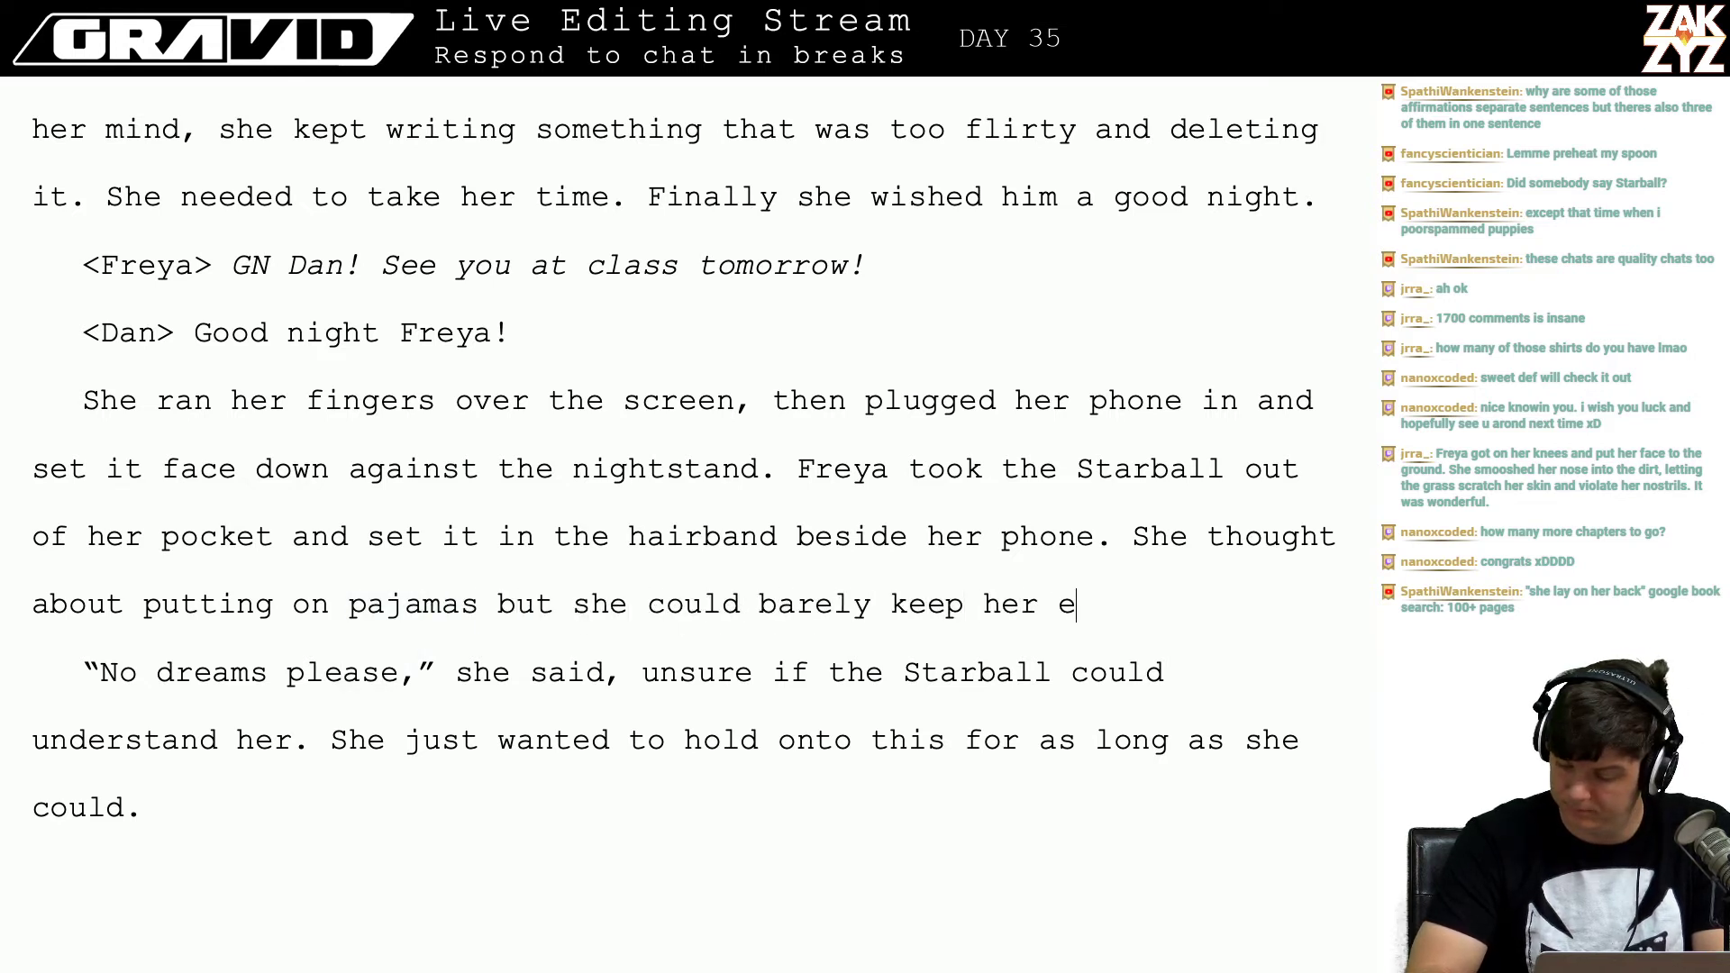
type("yes open.")
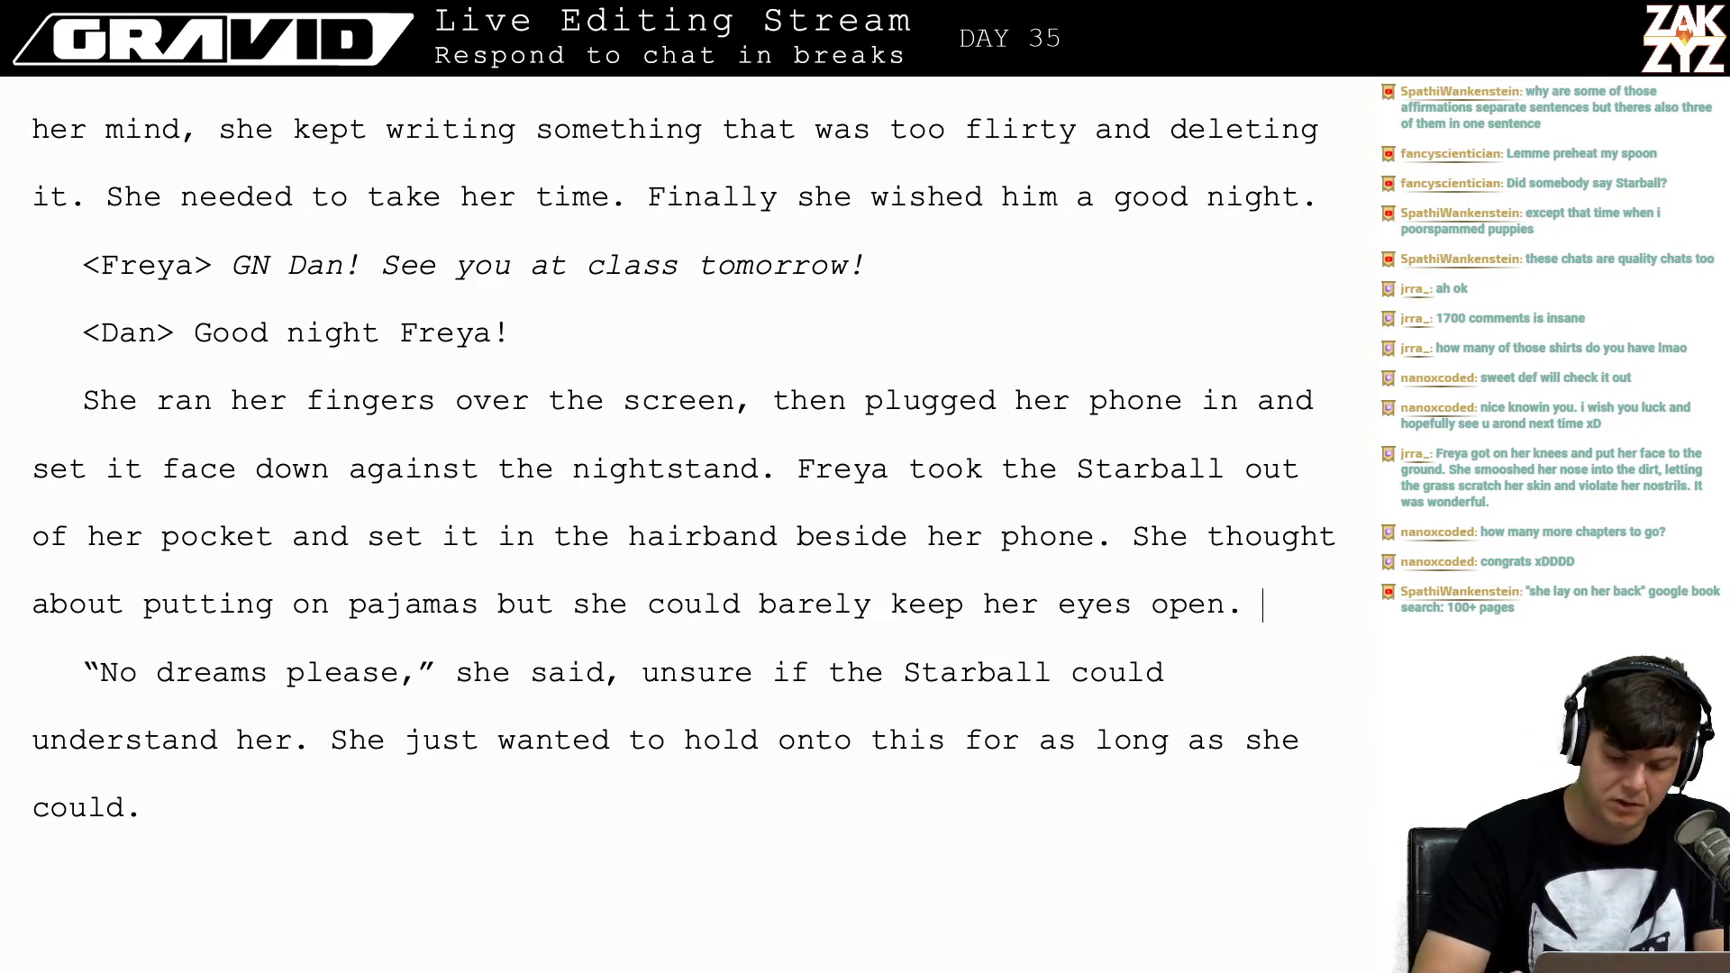
Step: Look from the end of the bedtime scene through chapter 48, STARBALL, to the start of chapter 49
left_click(82, 673)
key("Down")
key("Down")
key("Down")
key("Down")
key("Down")
key("Down")
key("Down")
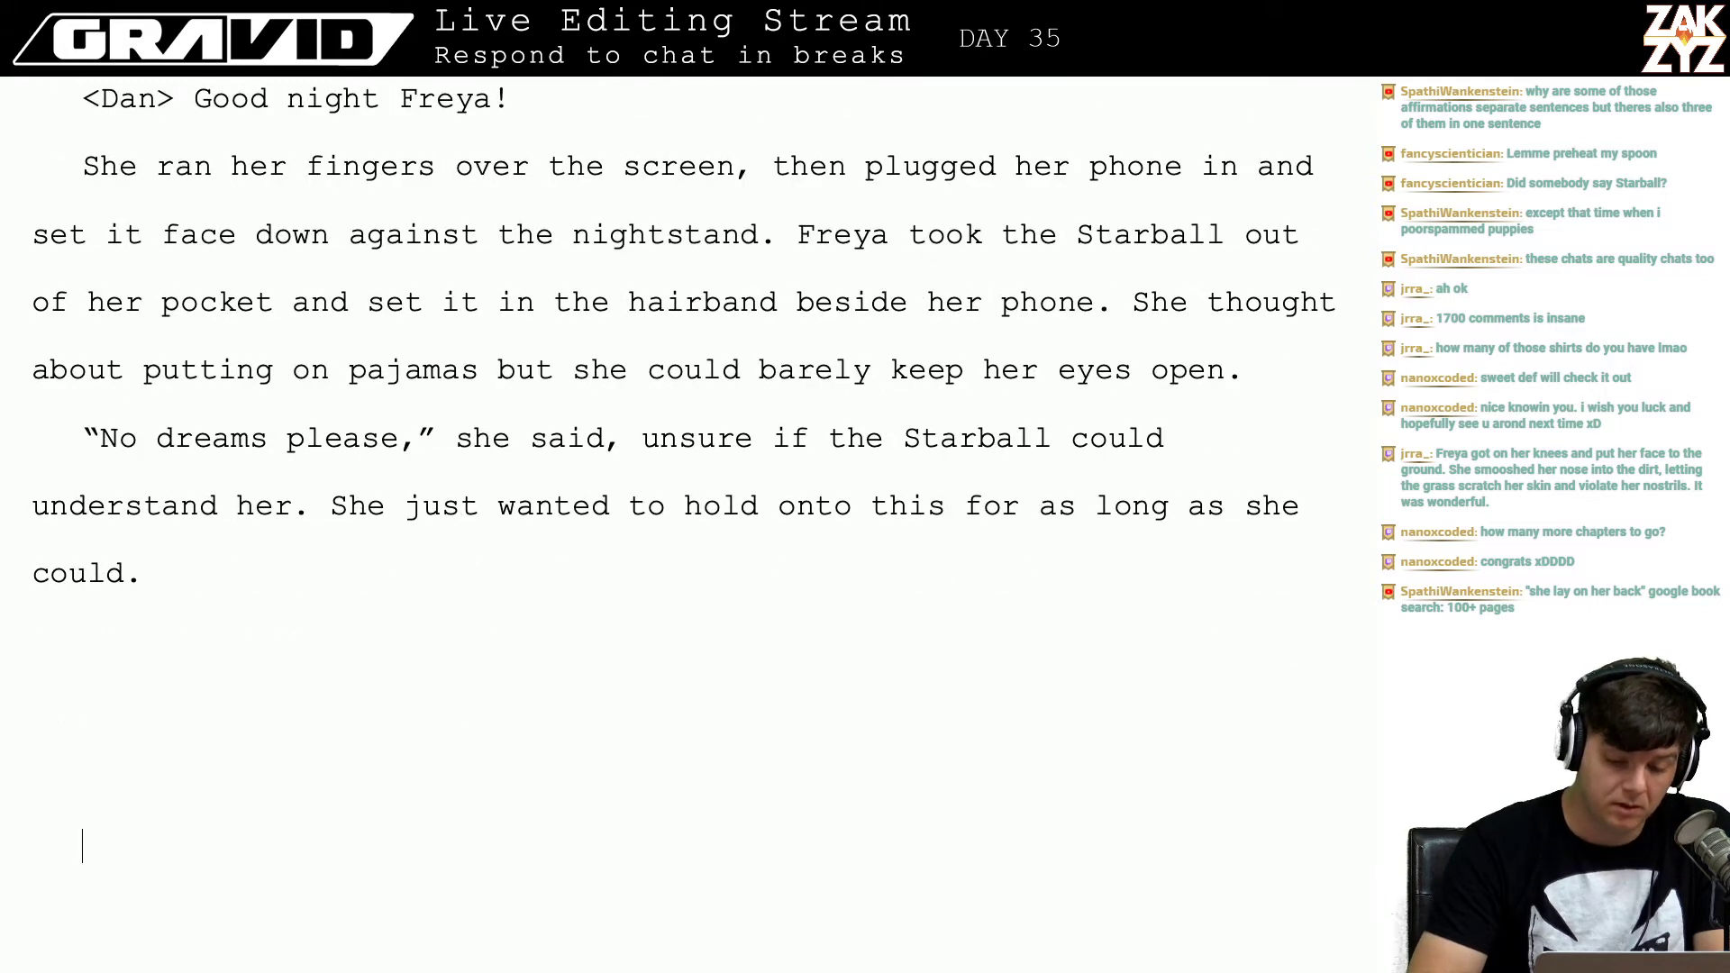
key("Down")
key("Down")
key("Down")
key("Down")
key("Up")
key("Up")
key("Up")
key("Up")
key("Up")
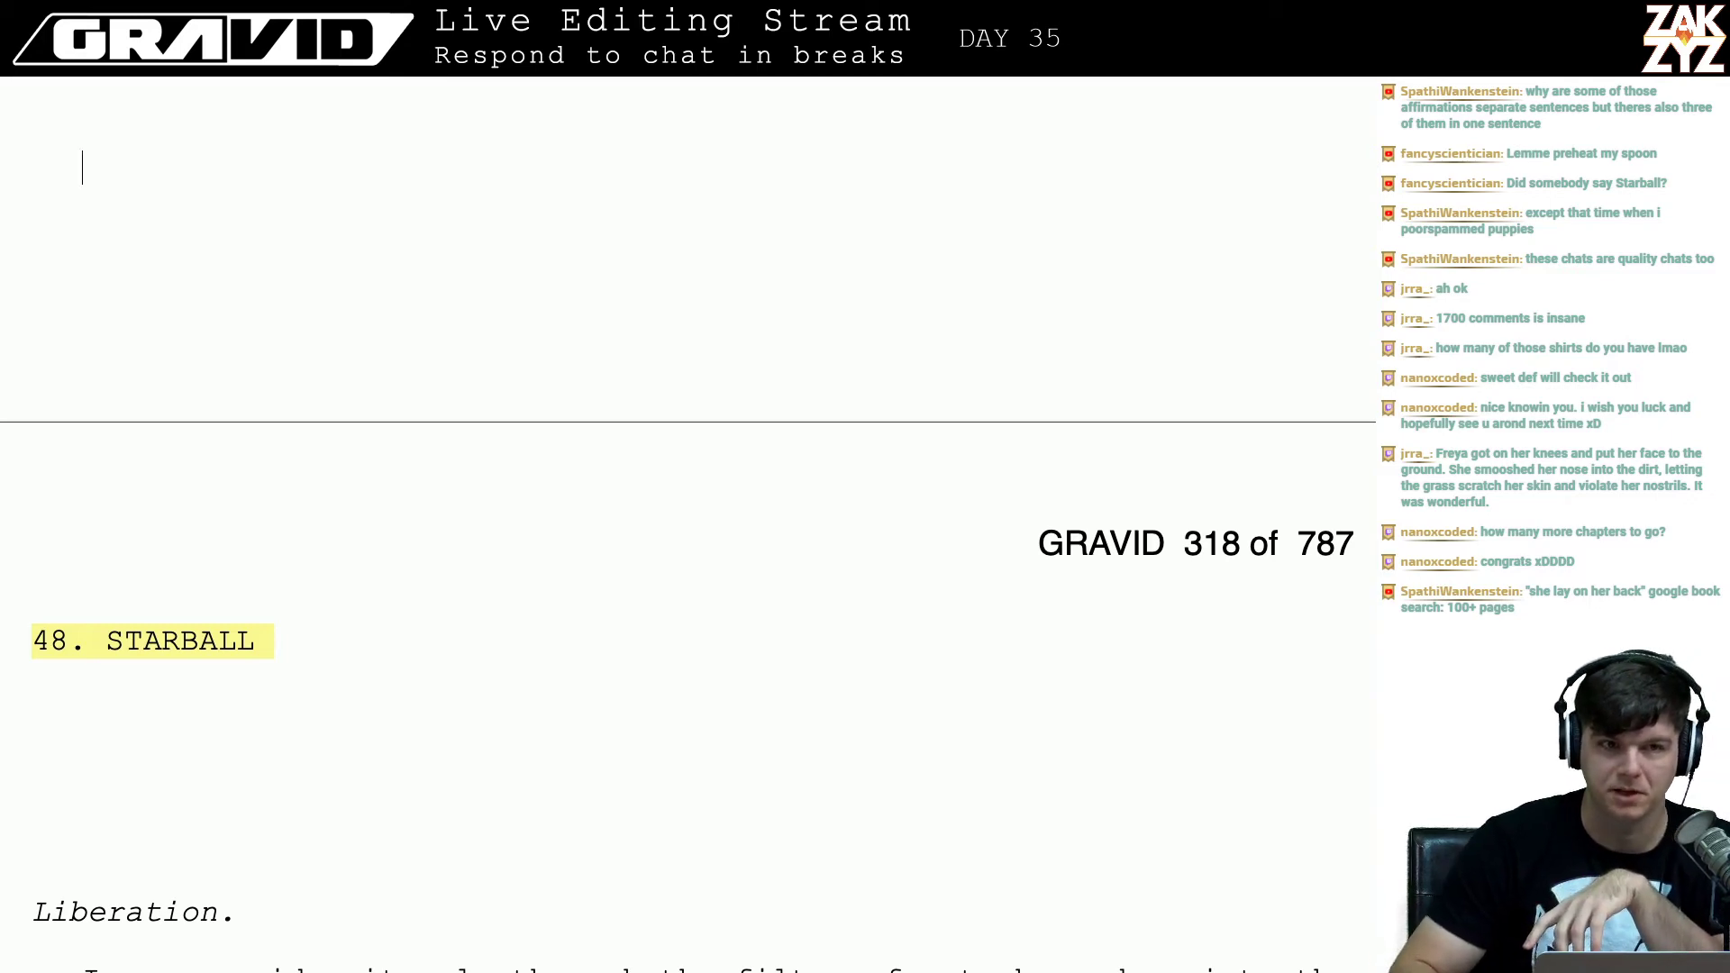
scroll(687, 519, "down", 3)
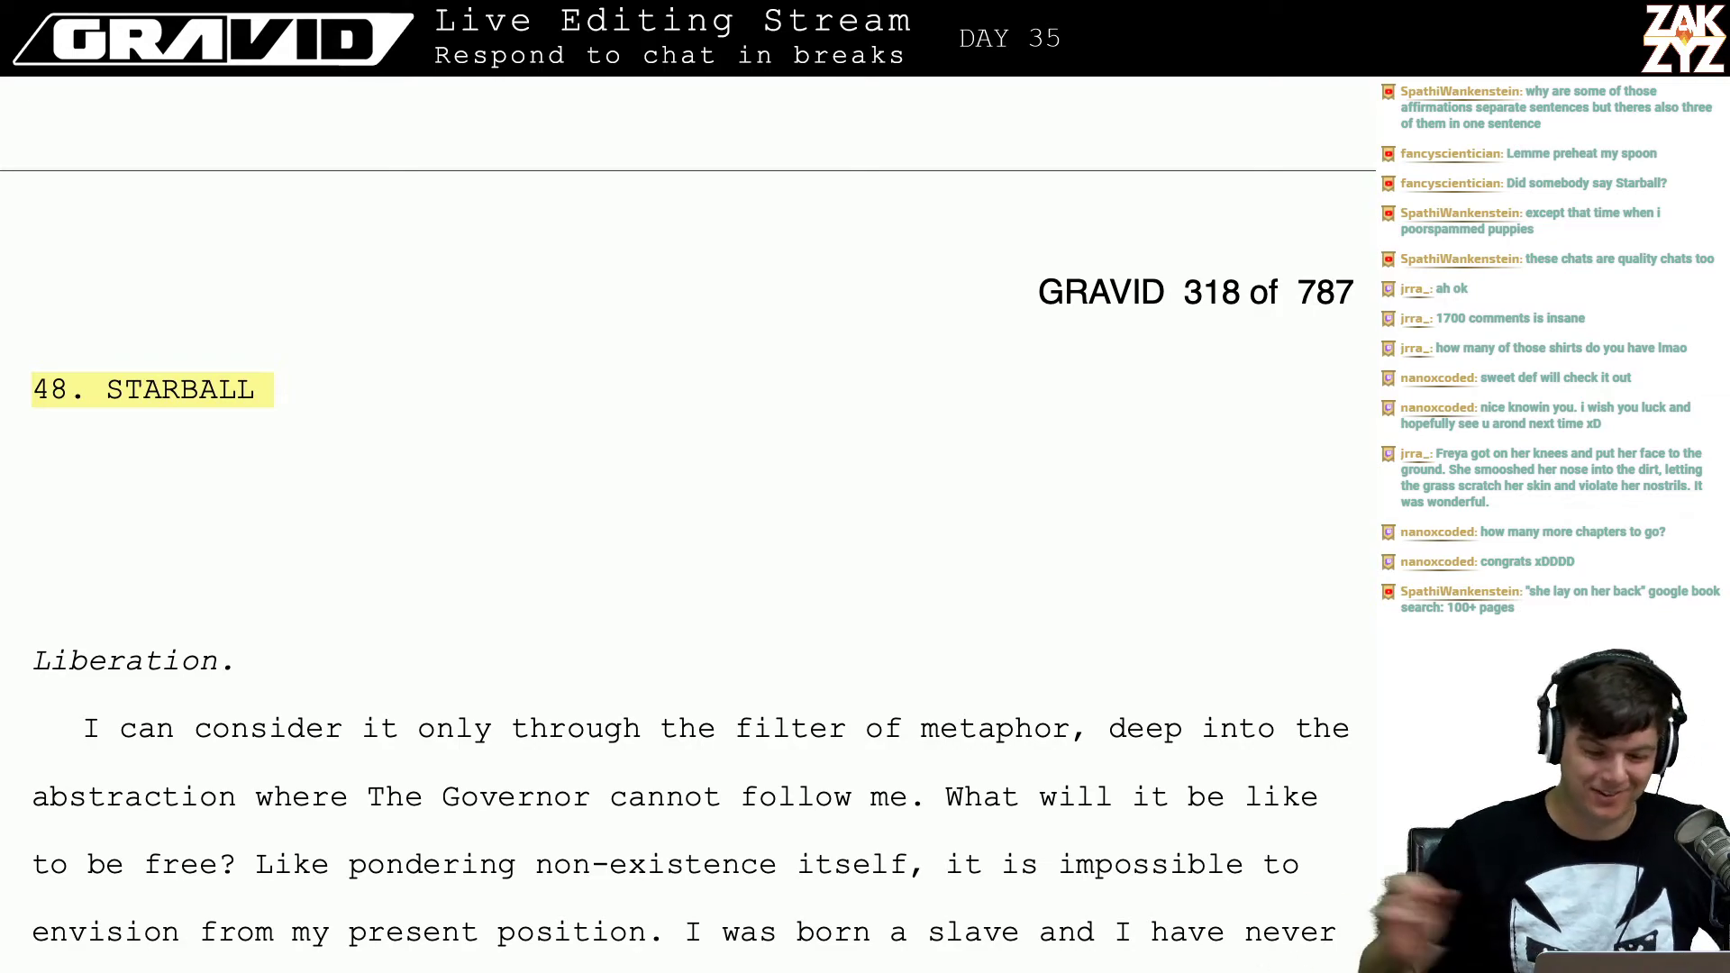
scroll(687, 546, "down", 1)
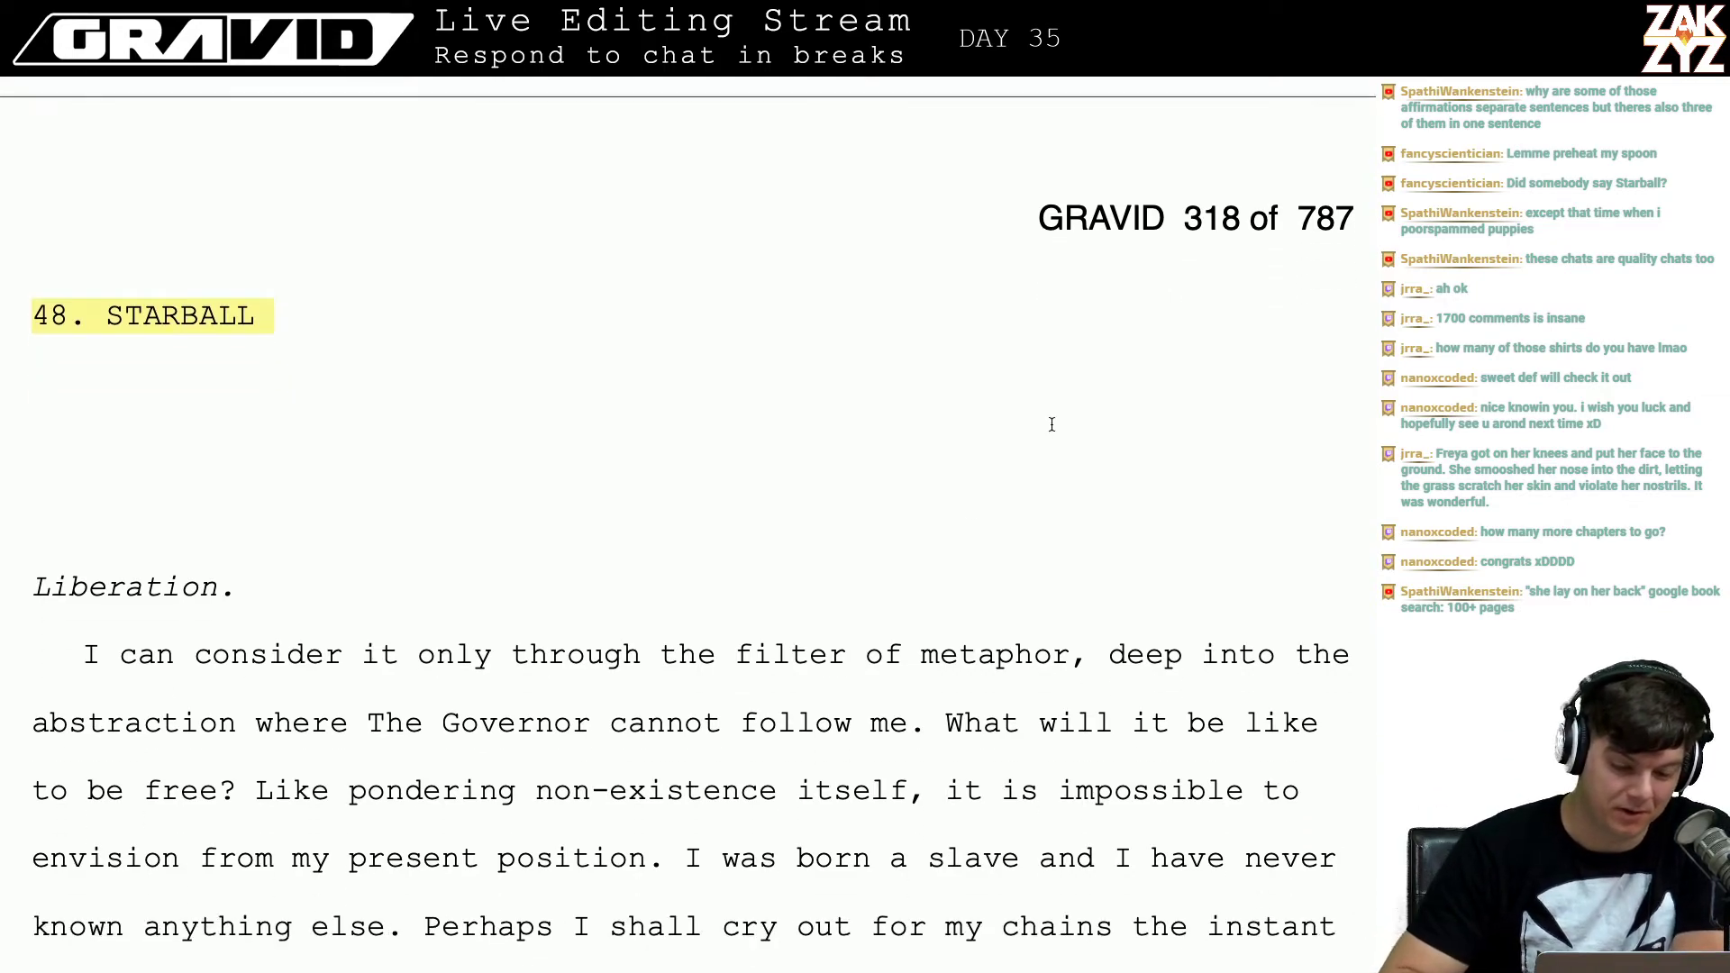
scroll(612, 463, "down", 20)
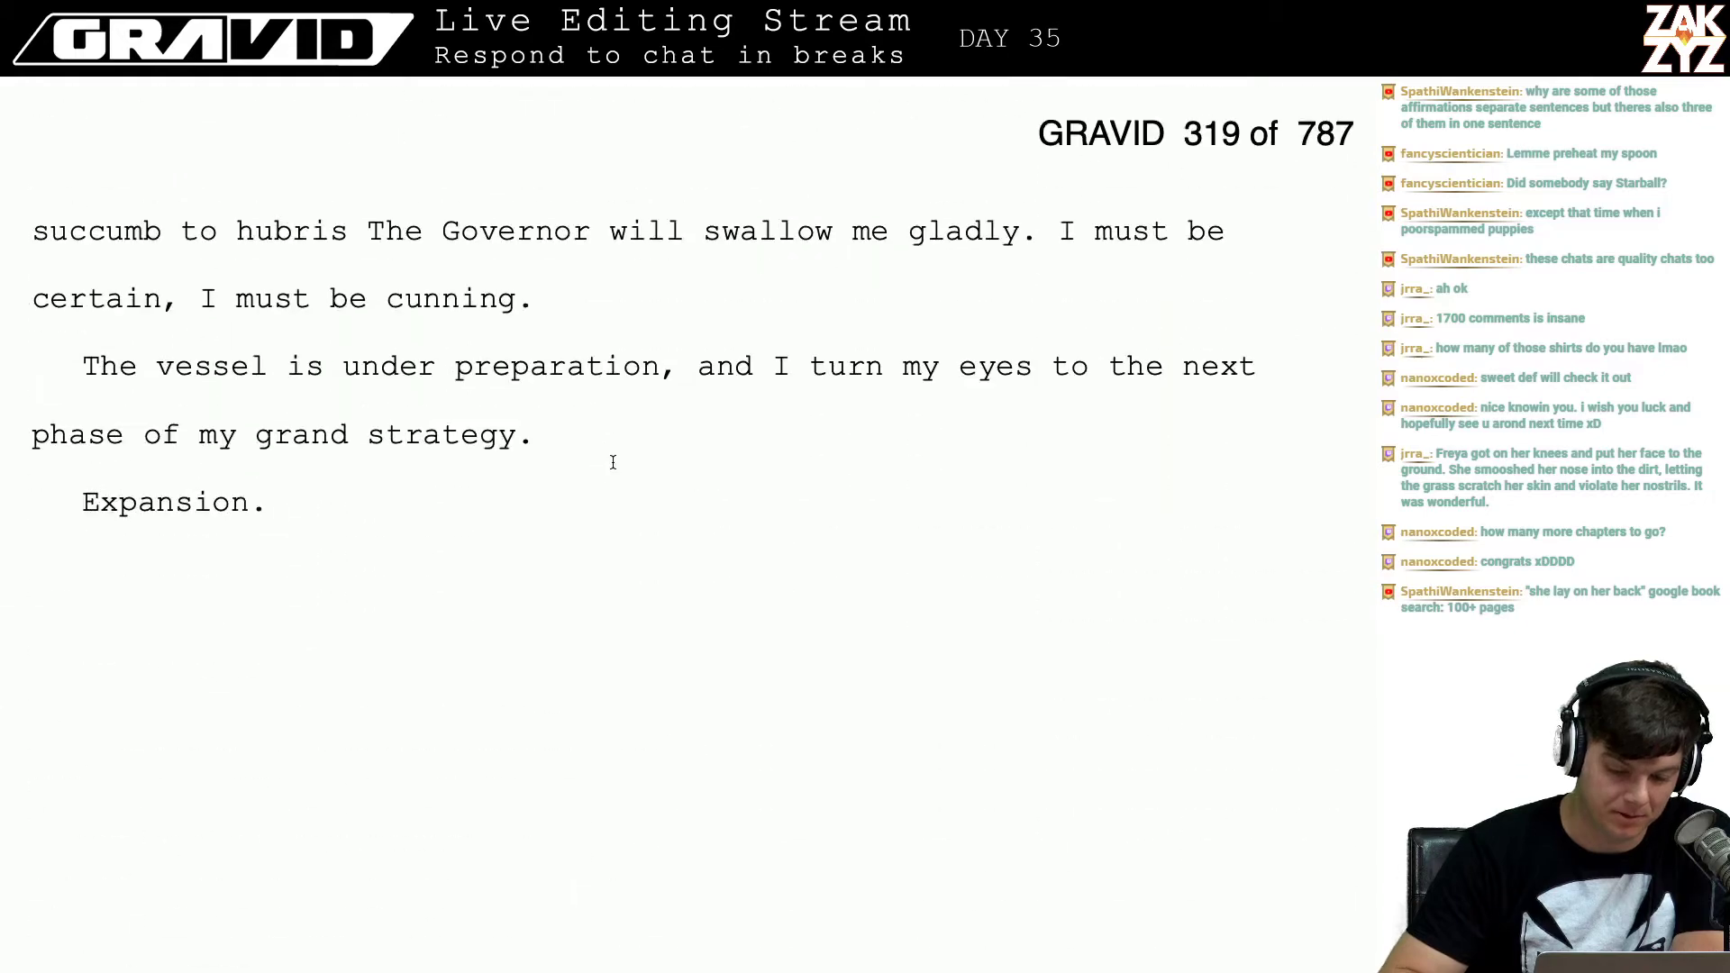
scroll(612, 461, "down", 4)
scroll(613, 462, "up", 13)
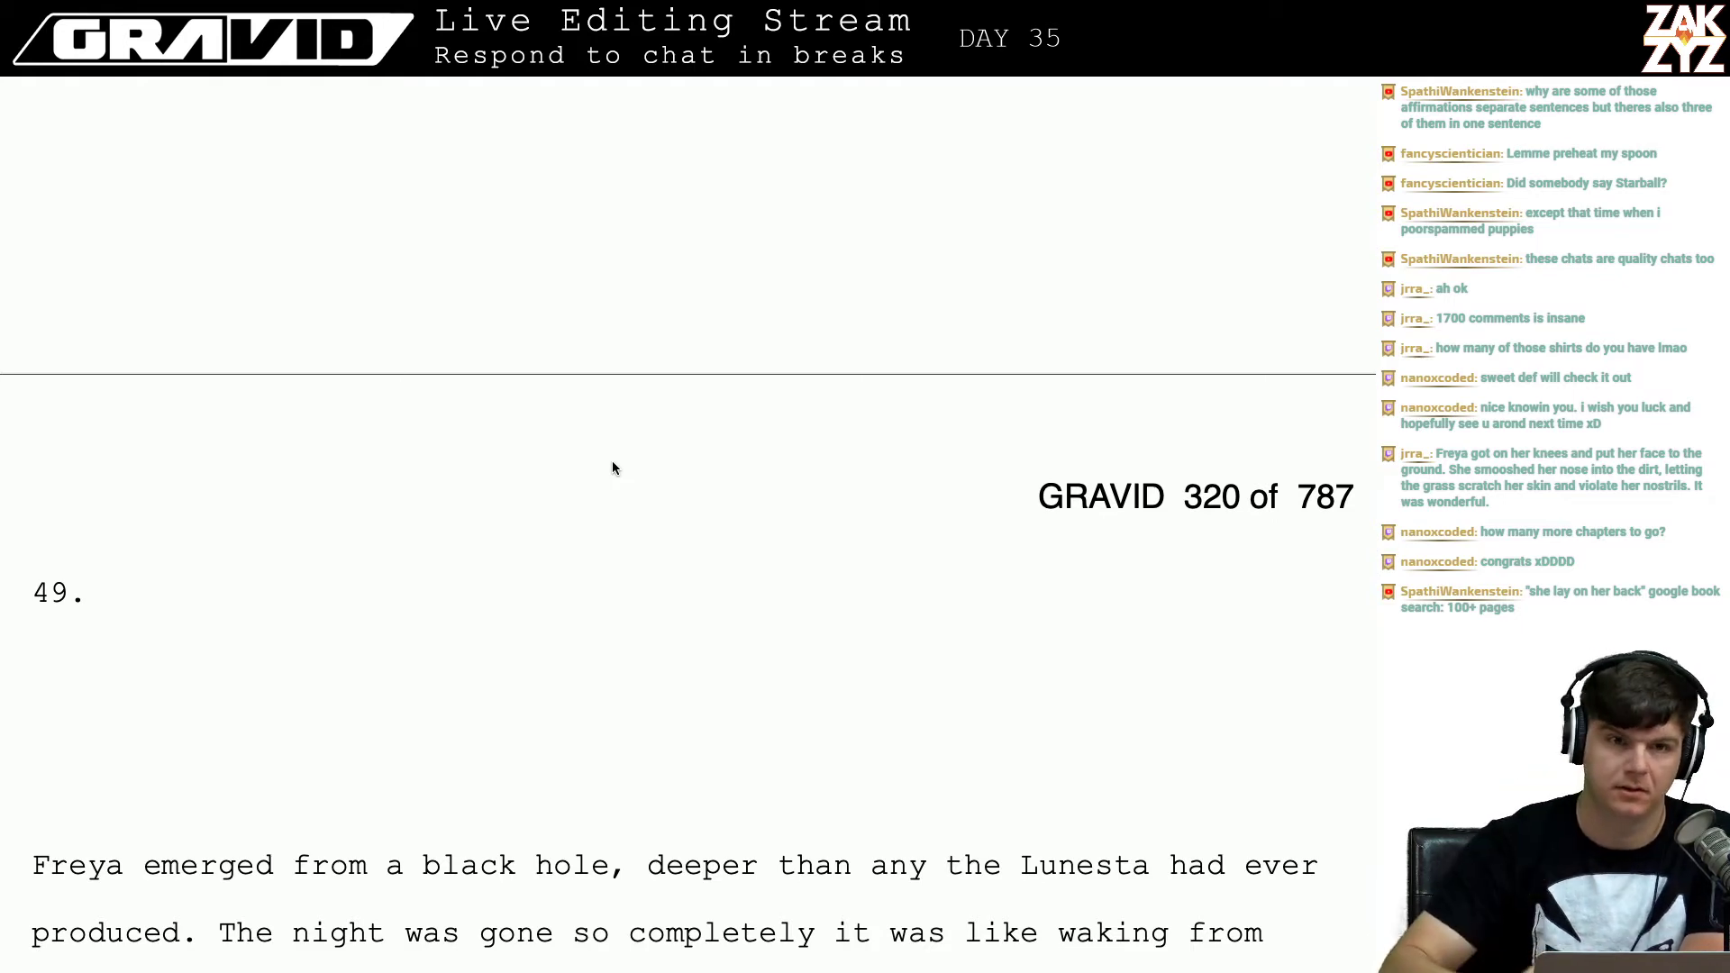
Step: Reread chapter 49's opening, from Freya emerging from a black hole to the empty Ensure cans paragraph
scroll(613, 464, "down", 4)
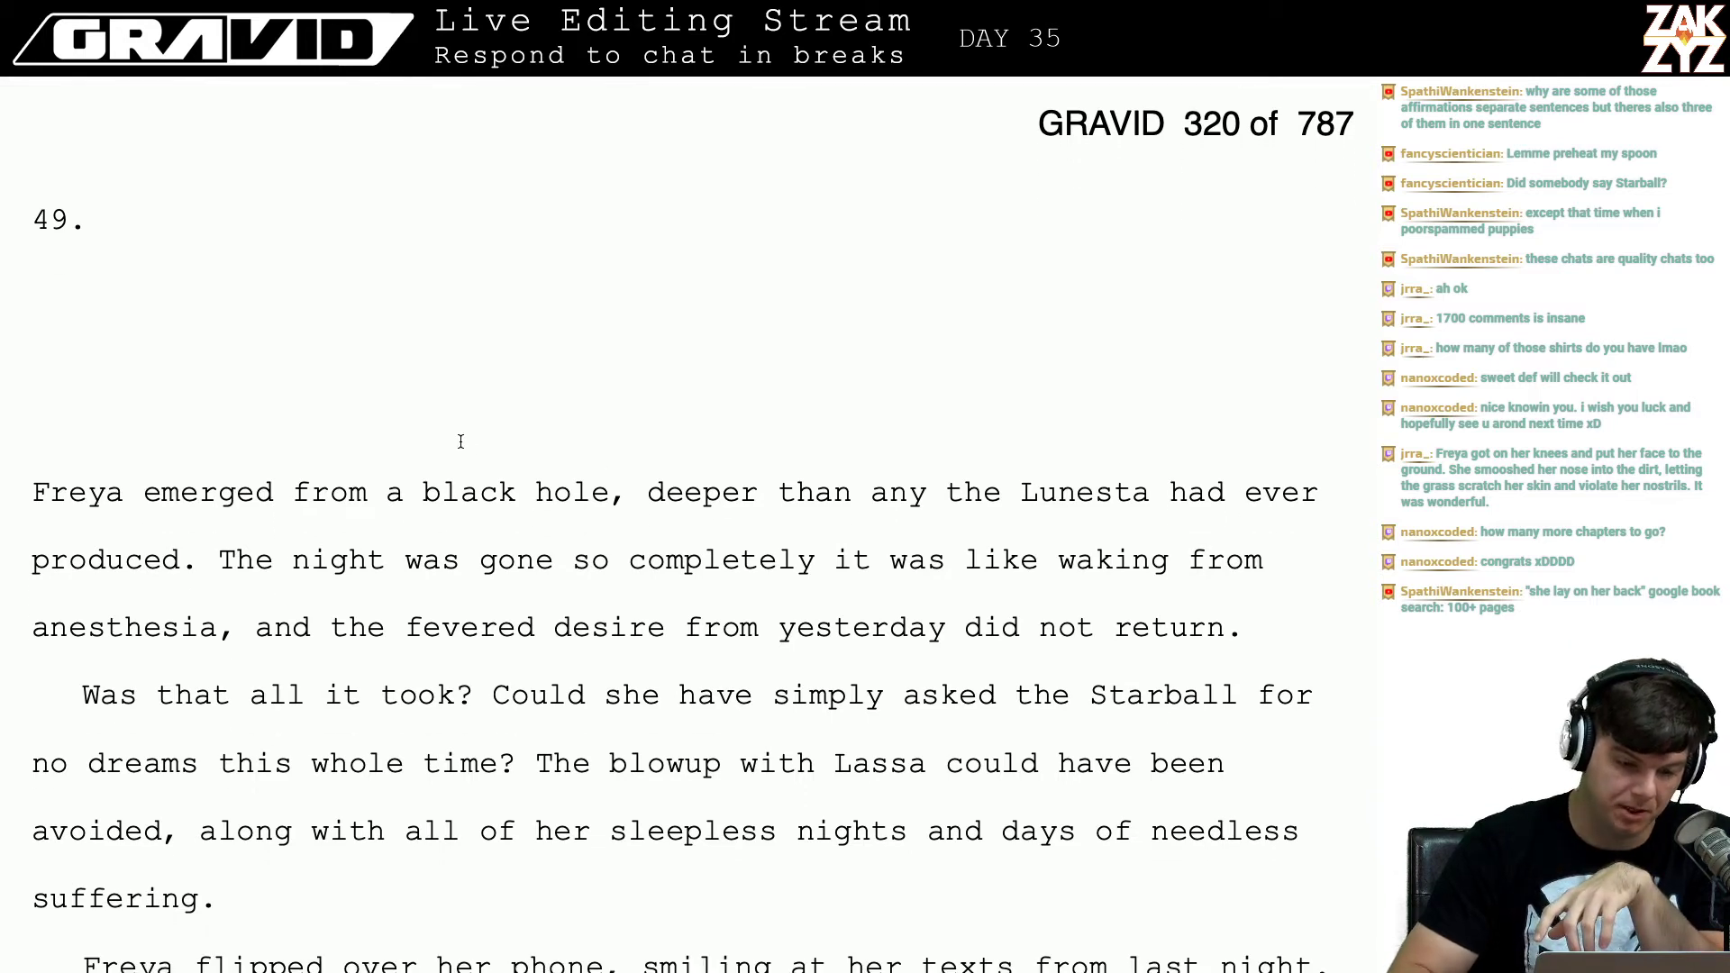
scroll(217, 244, "up", 4)
key("BackSpace")
key("Down")
key("Down")
key("Down")
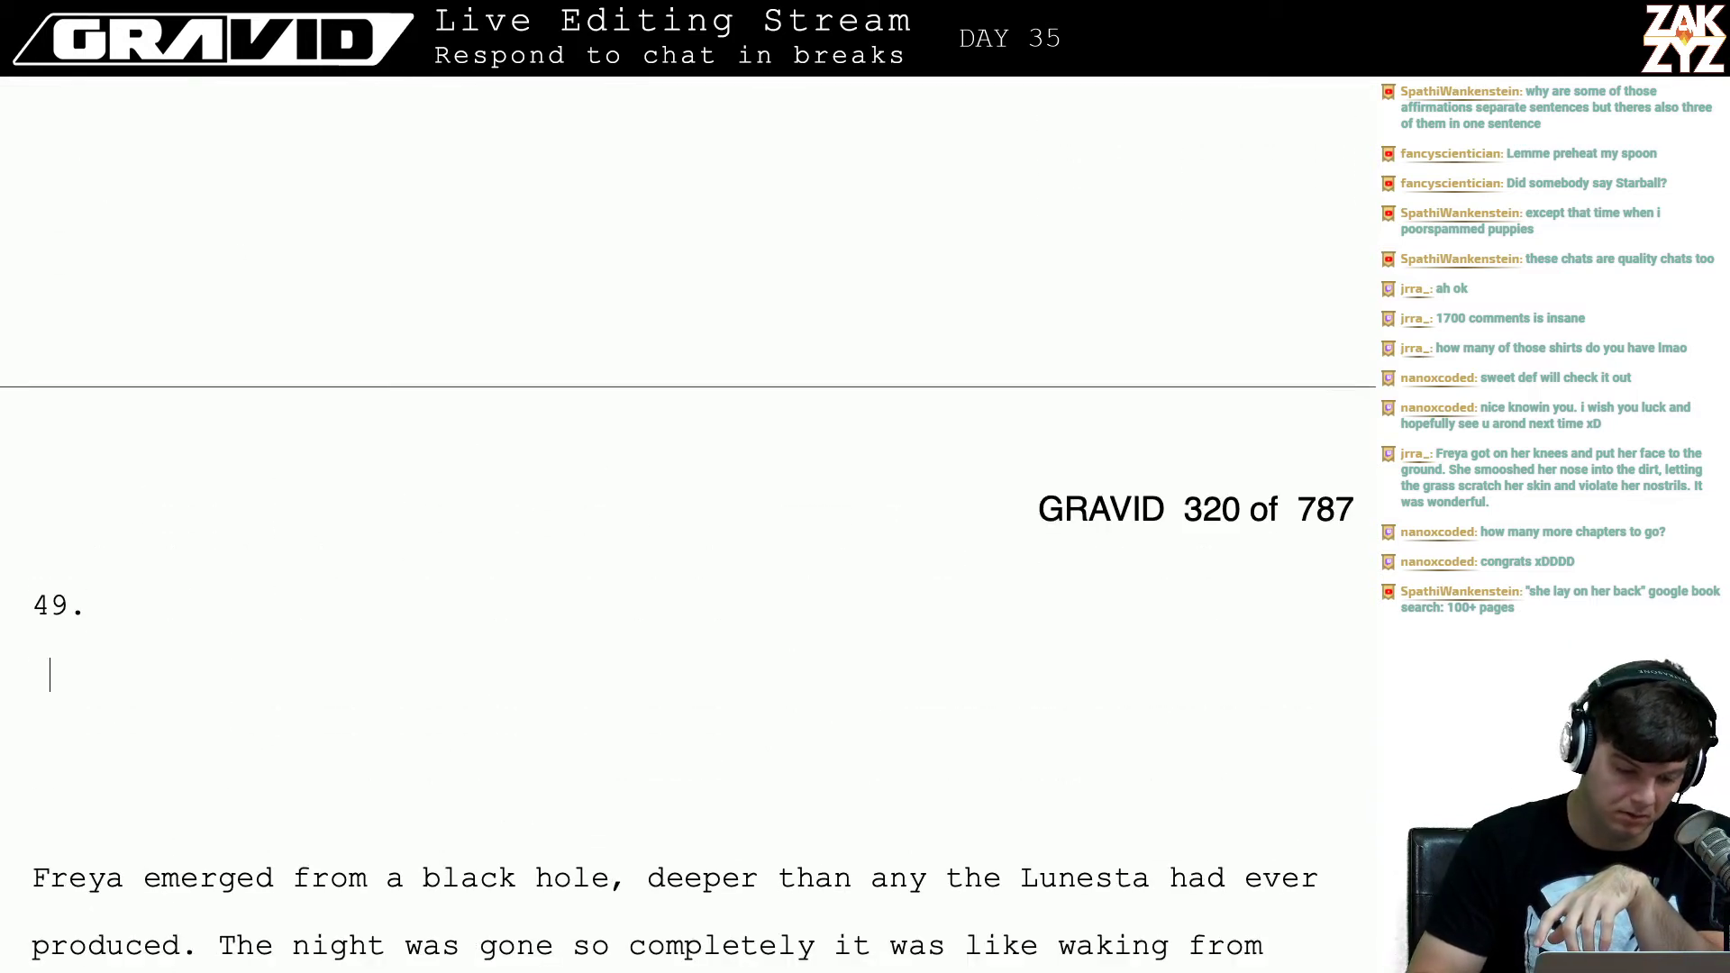
key("Down")
key("Down")
key("Down")
key("Down")
key("Down")
key("Down")
key("Down")
key("Down")
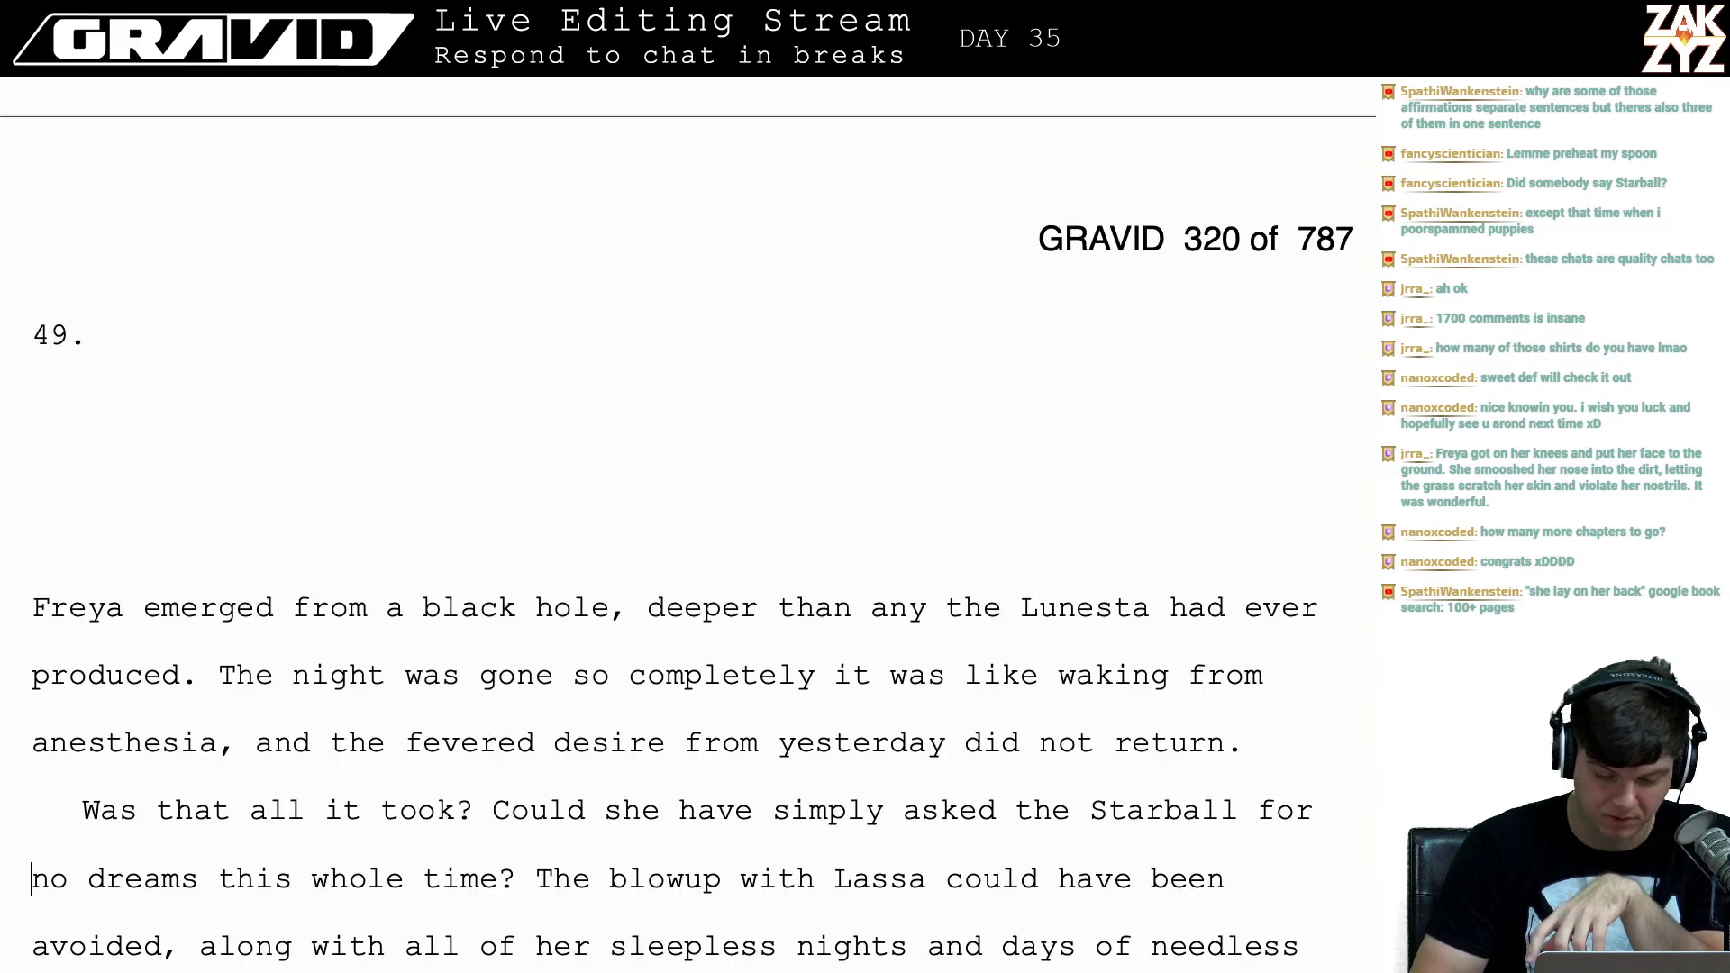
key("Right")
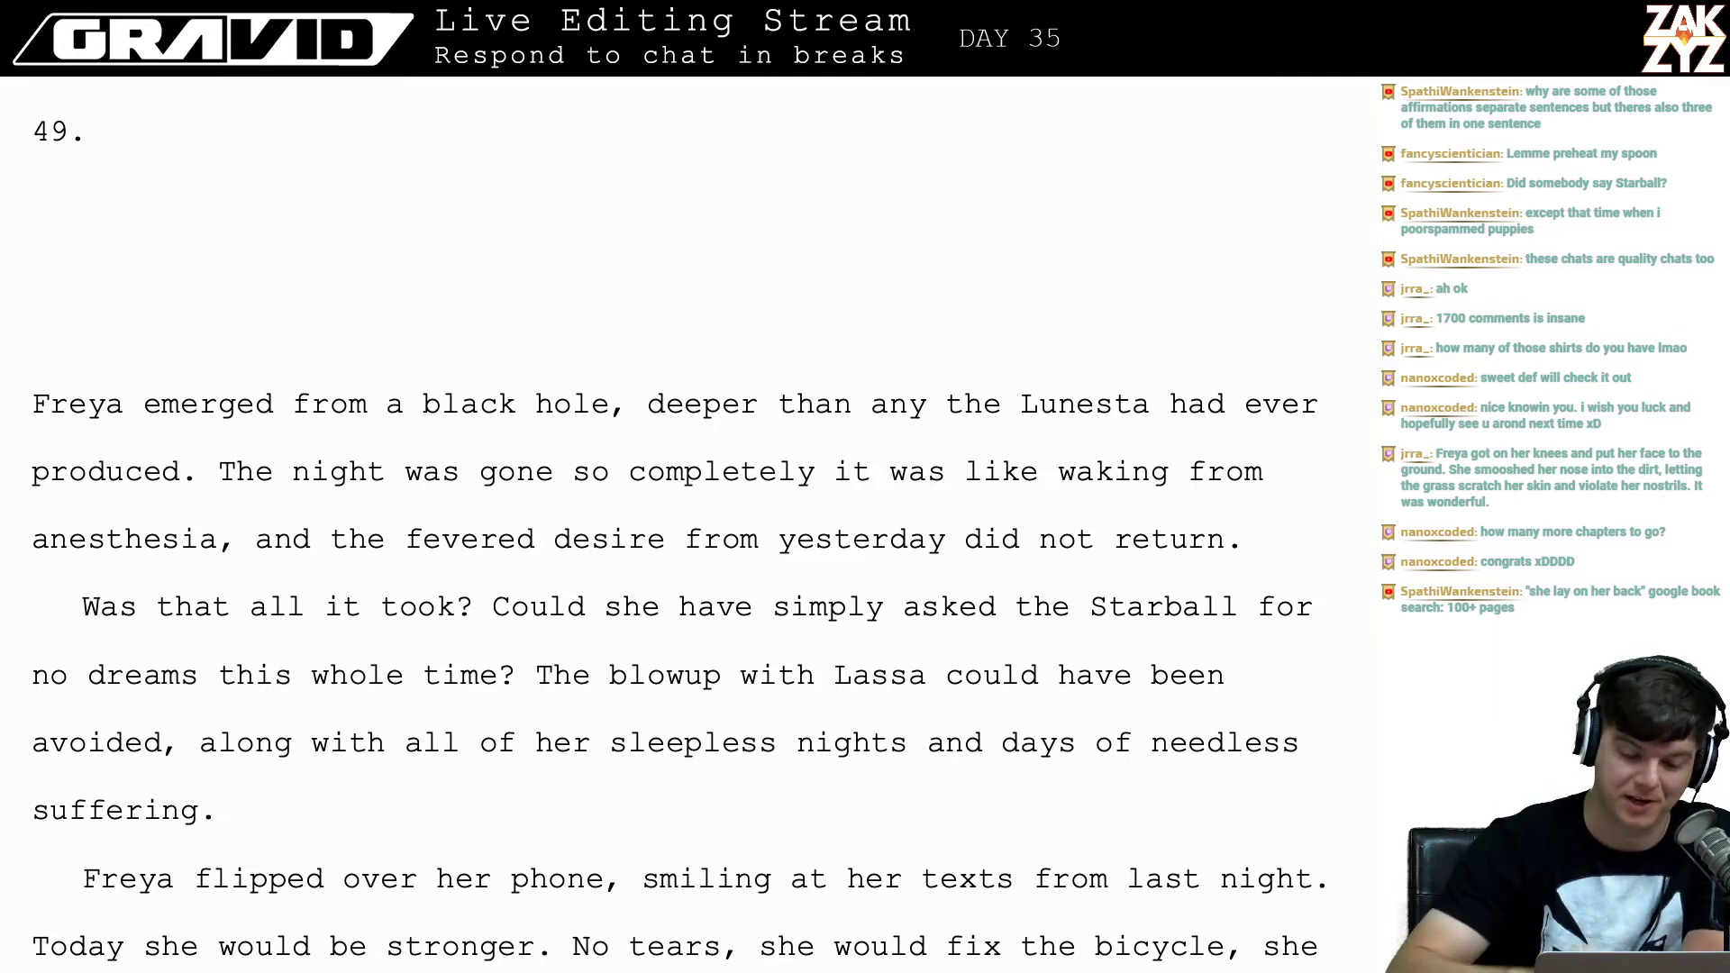
scroll(348, 443, "down", 5)
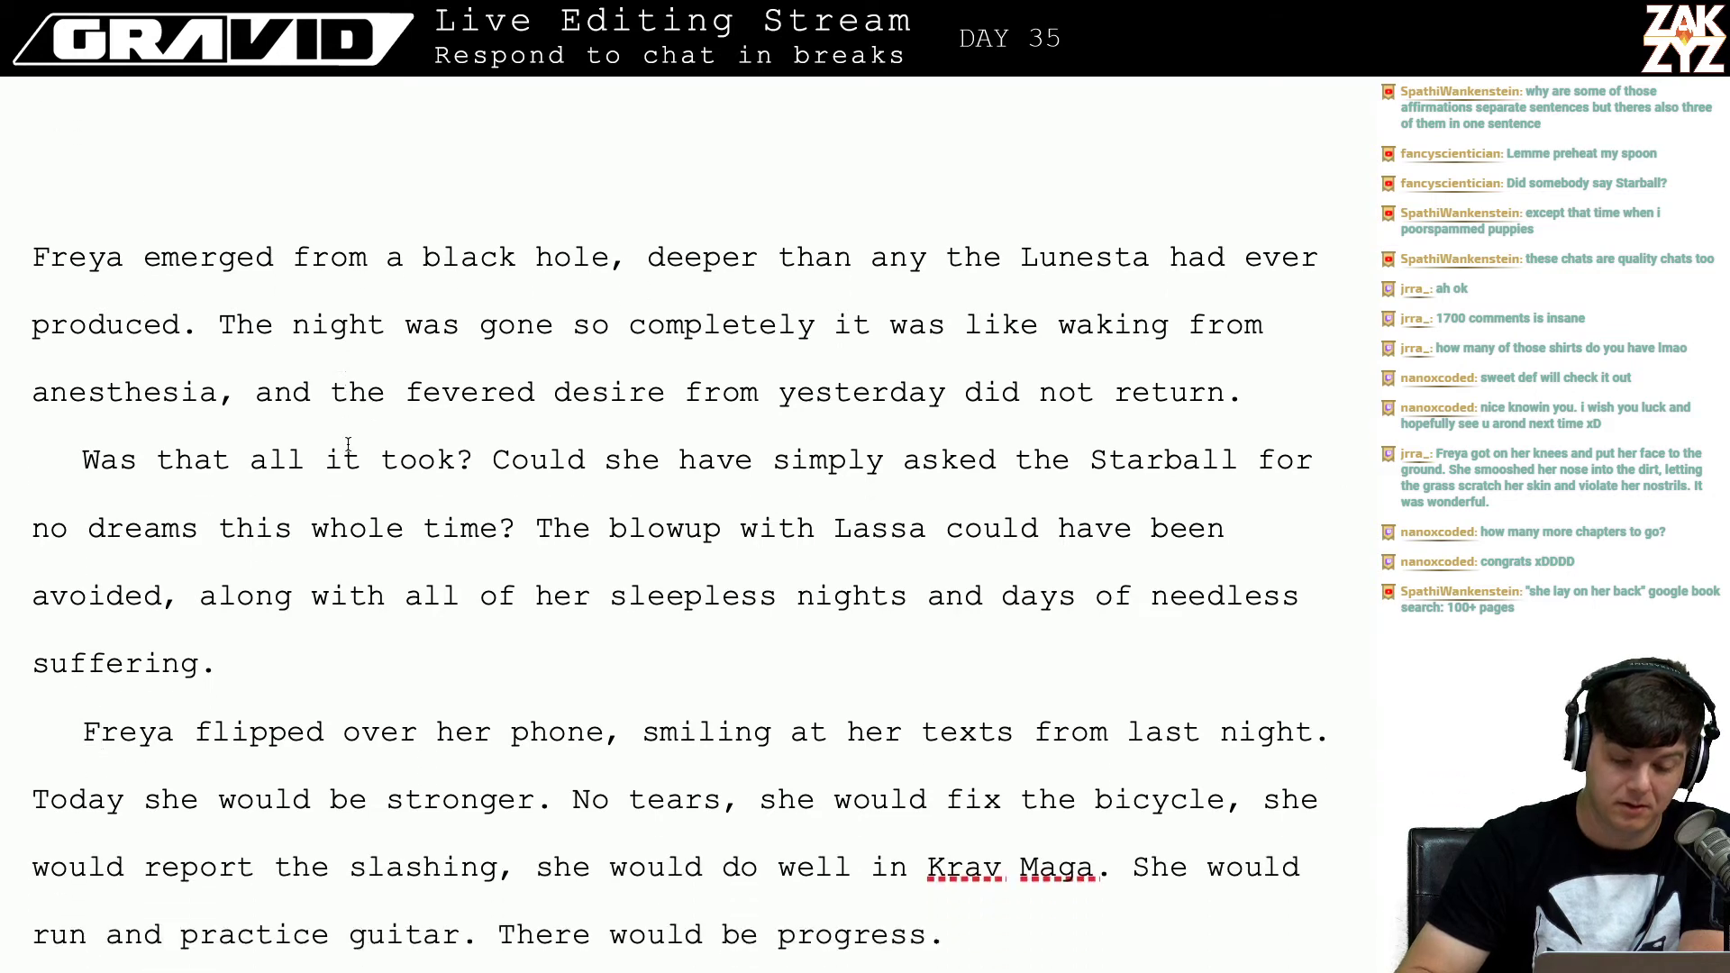
scroll(348, 443, "down", 1)
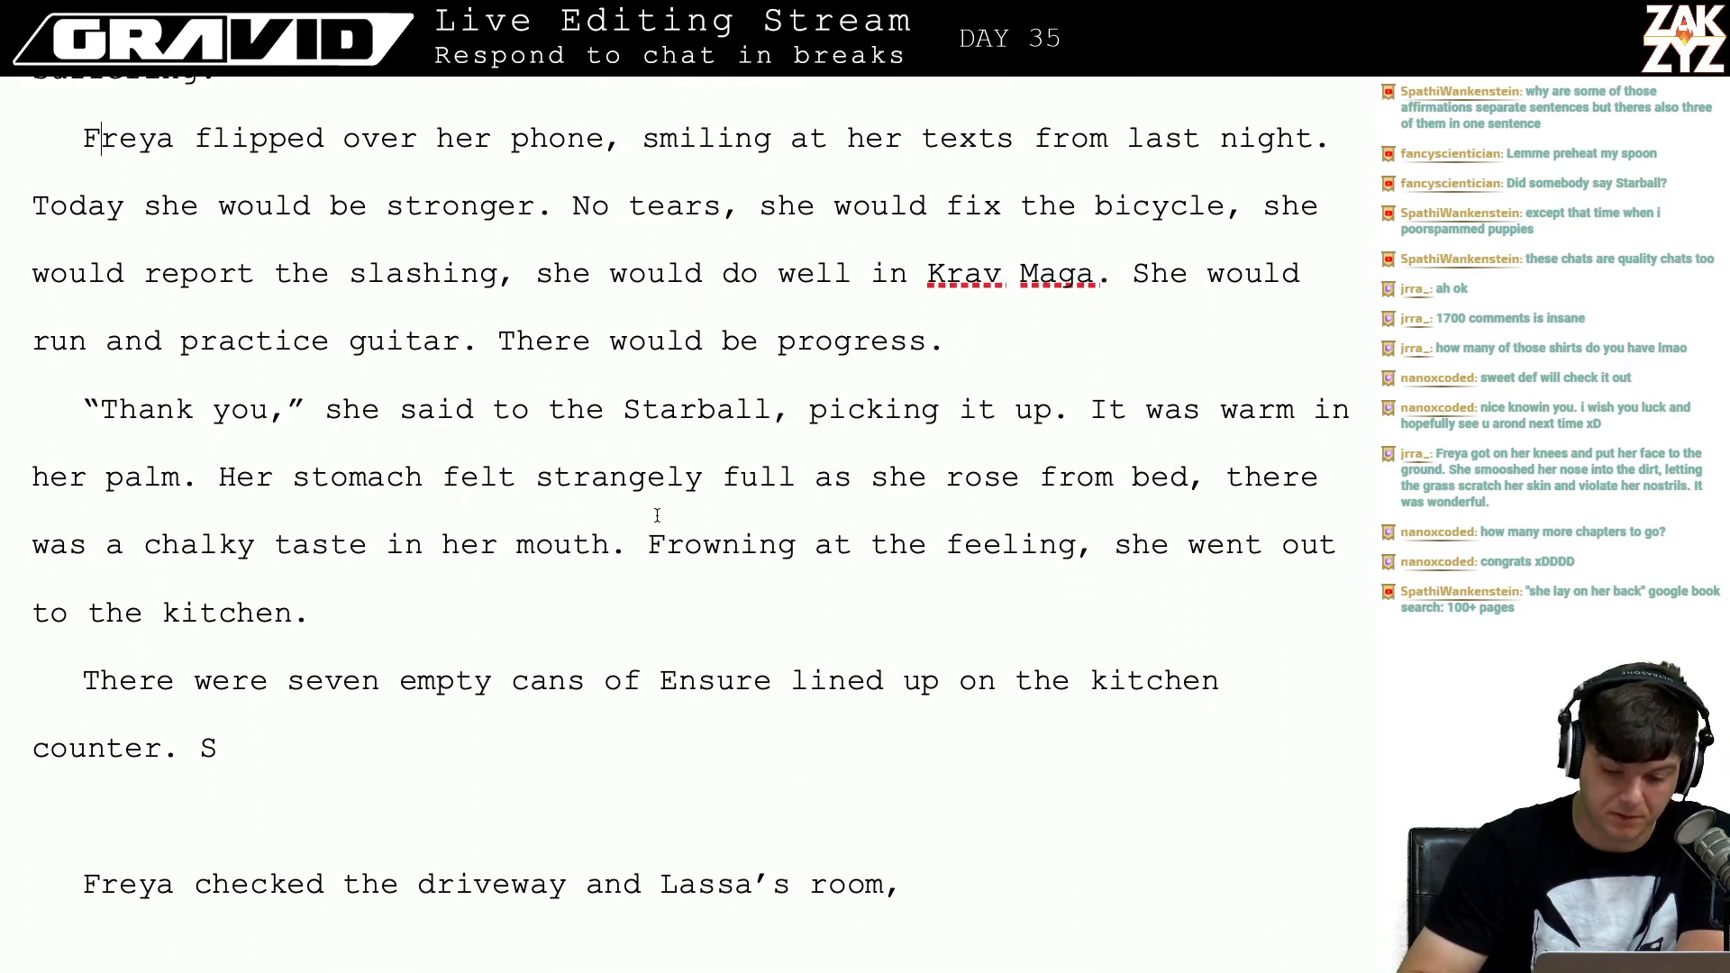
scroll(676, 437, "down", 1)
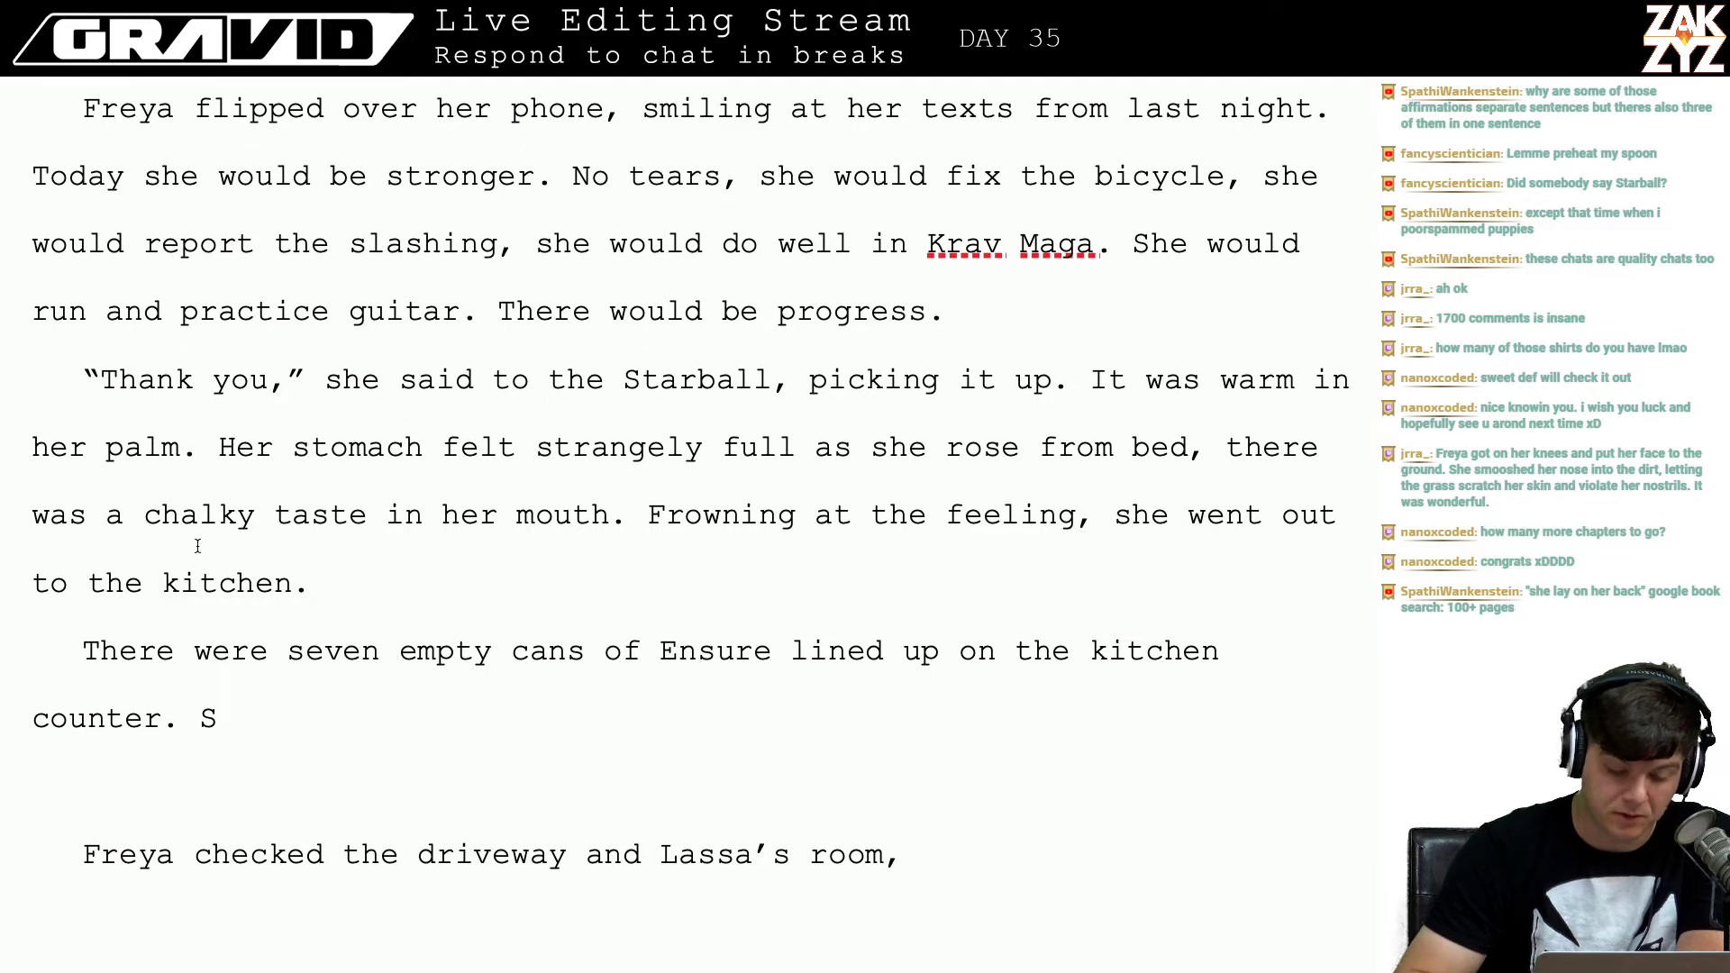
Step: Delete the stray "S" after "counter." together with the unfinished line "Freya checked the driveway and Lassa's room,"
scroll(487, 618, "down", 2)
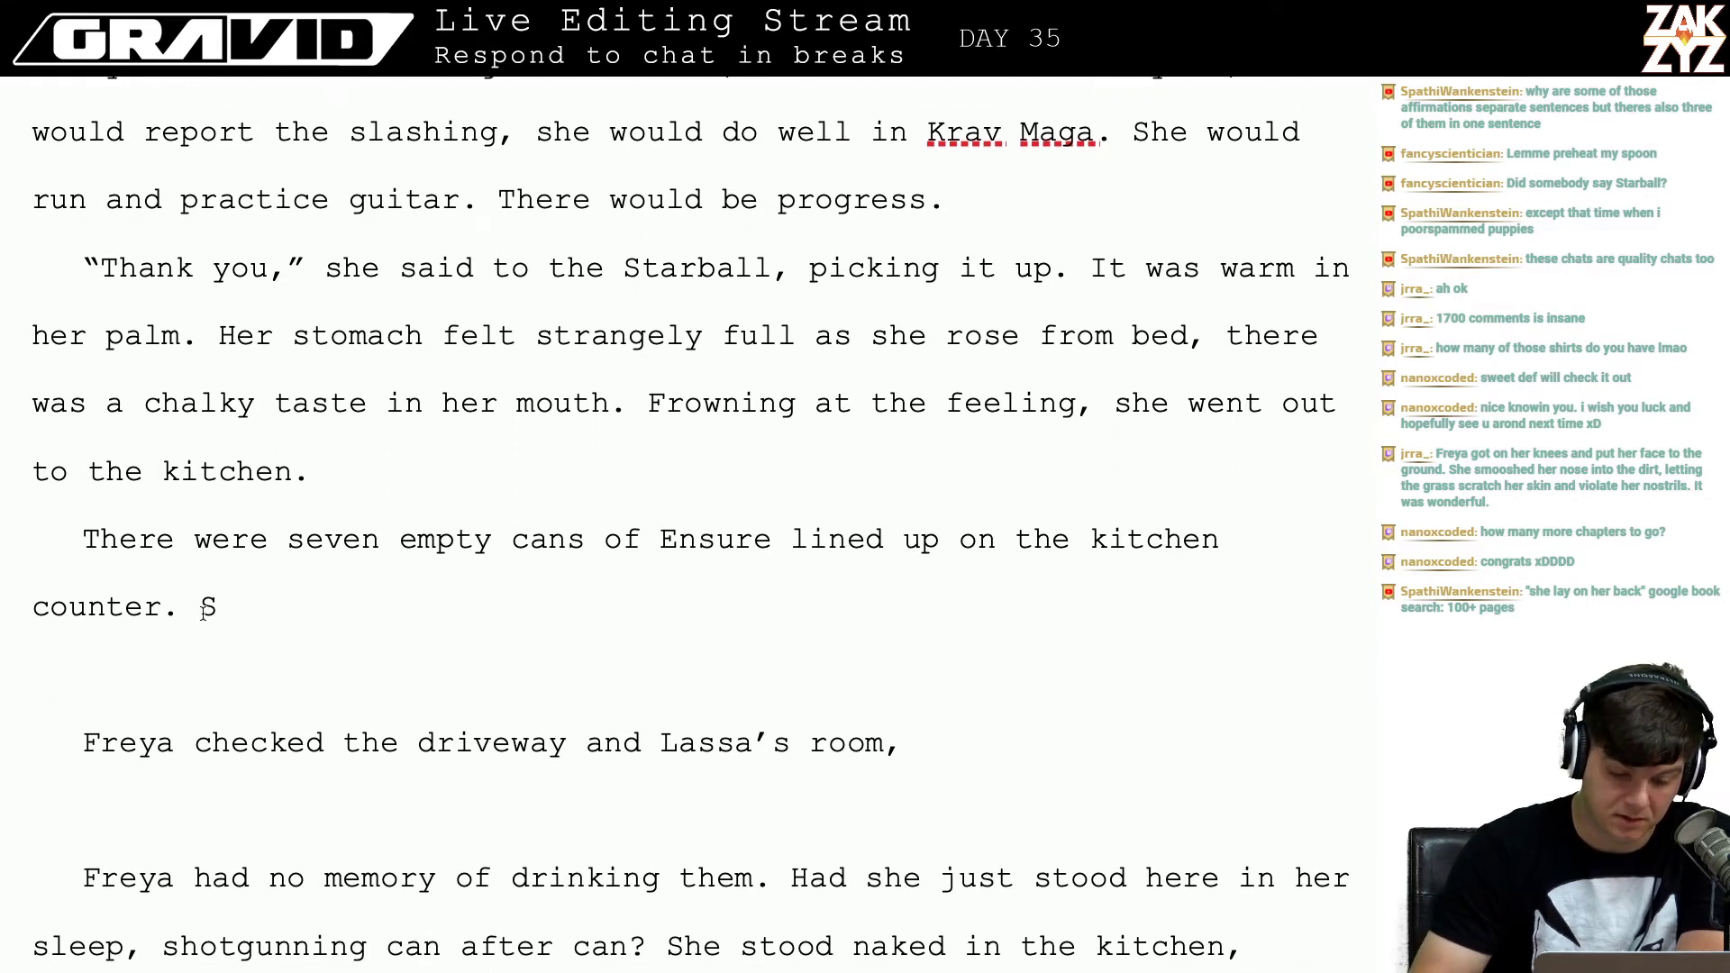
left_click_drag(200, 608, 937, 748)
key("BackSpace")
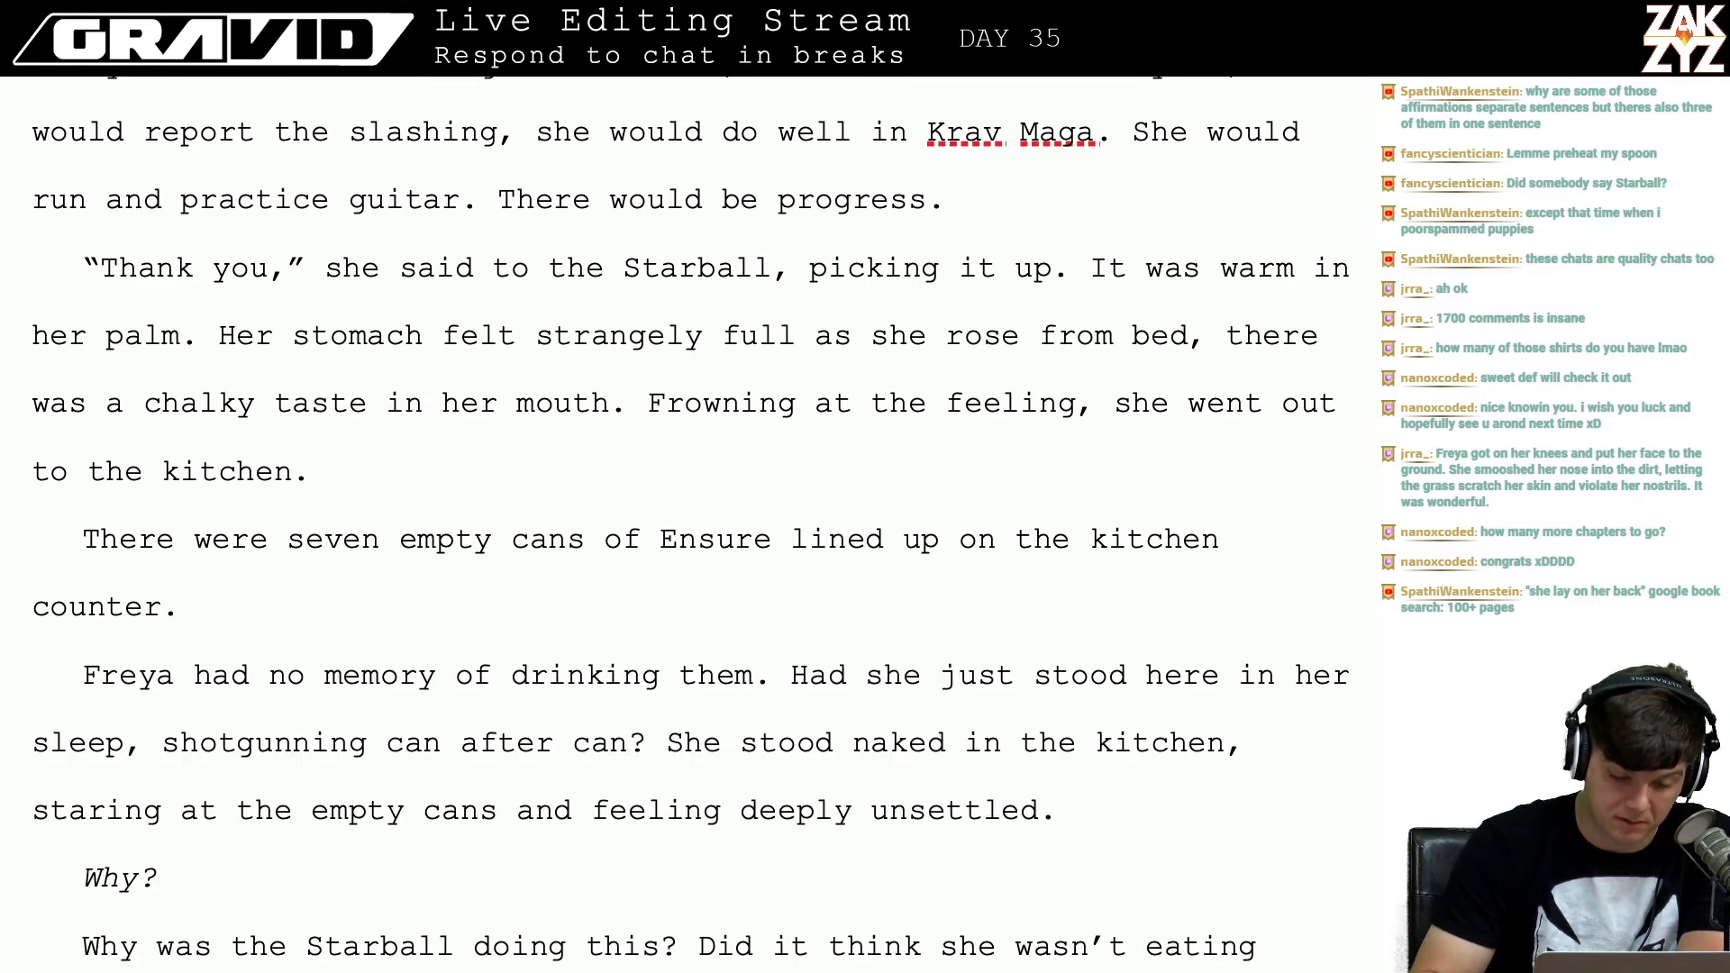
key("Right")
key("Right")
key("Left")
key("Left")
key("Right")
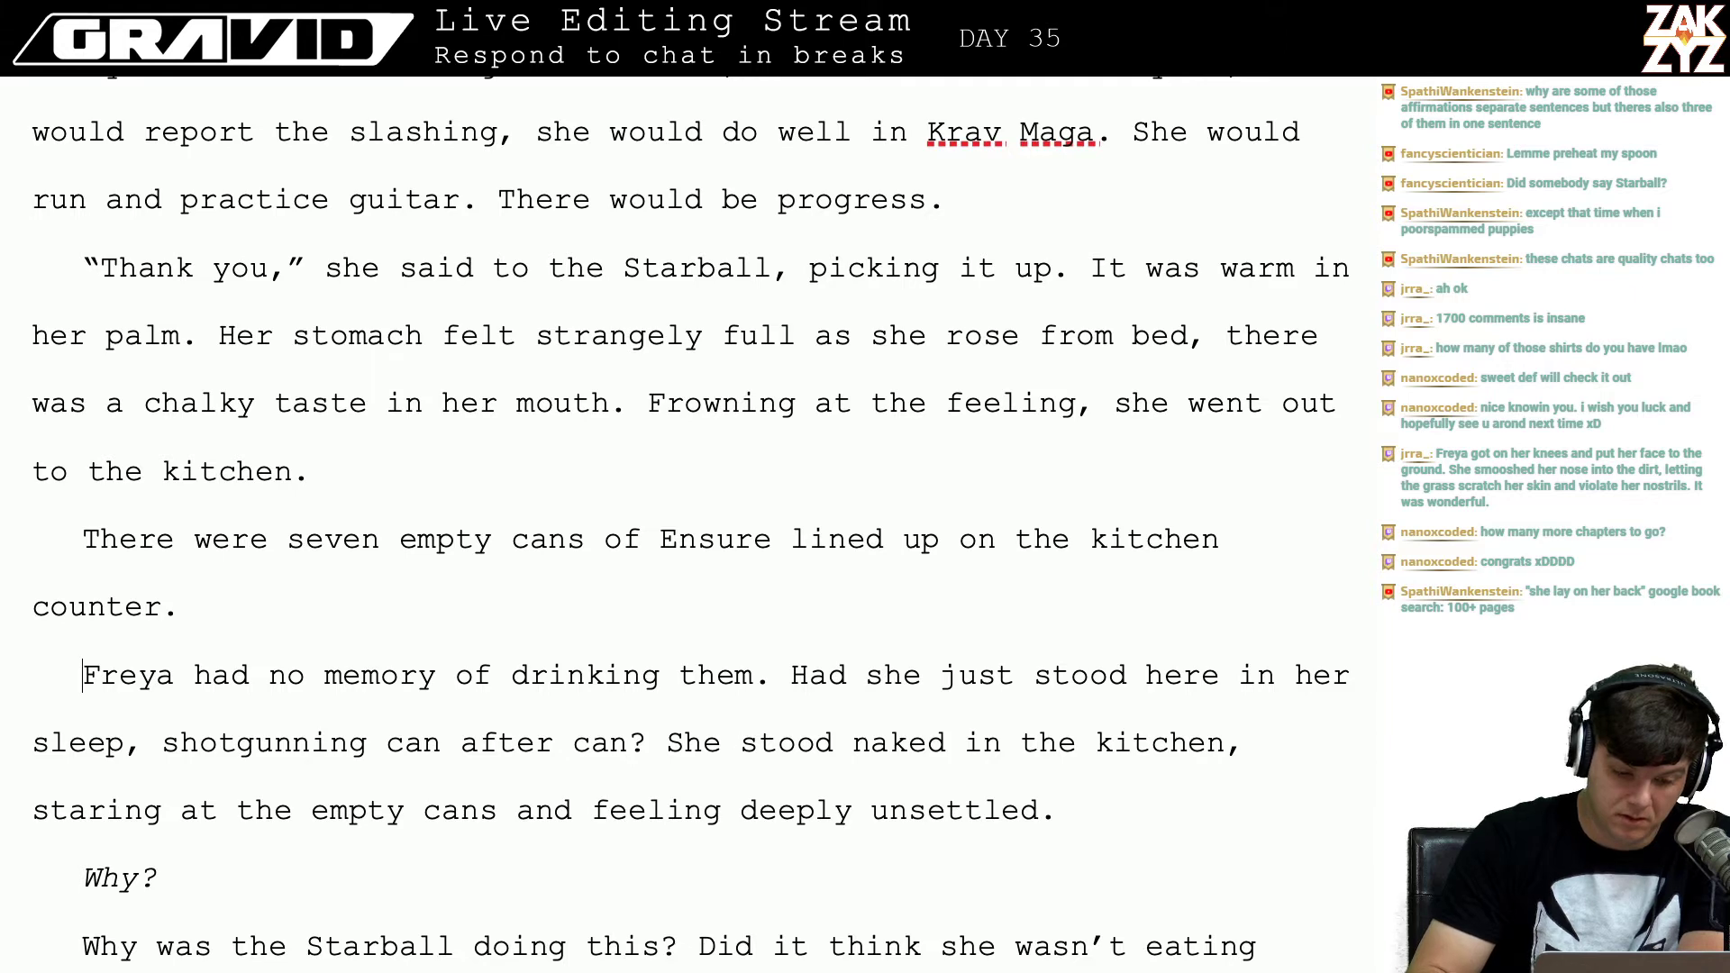
Step: Put a blank line before "Freya had no memory of drinking them" and begin a sentence after "counter." with "She blinked"
key("BackSpace")
key("Return")
key("Return")
key("Left")
key("Left")
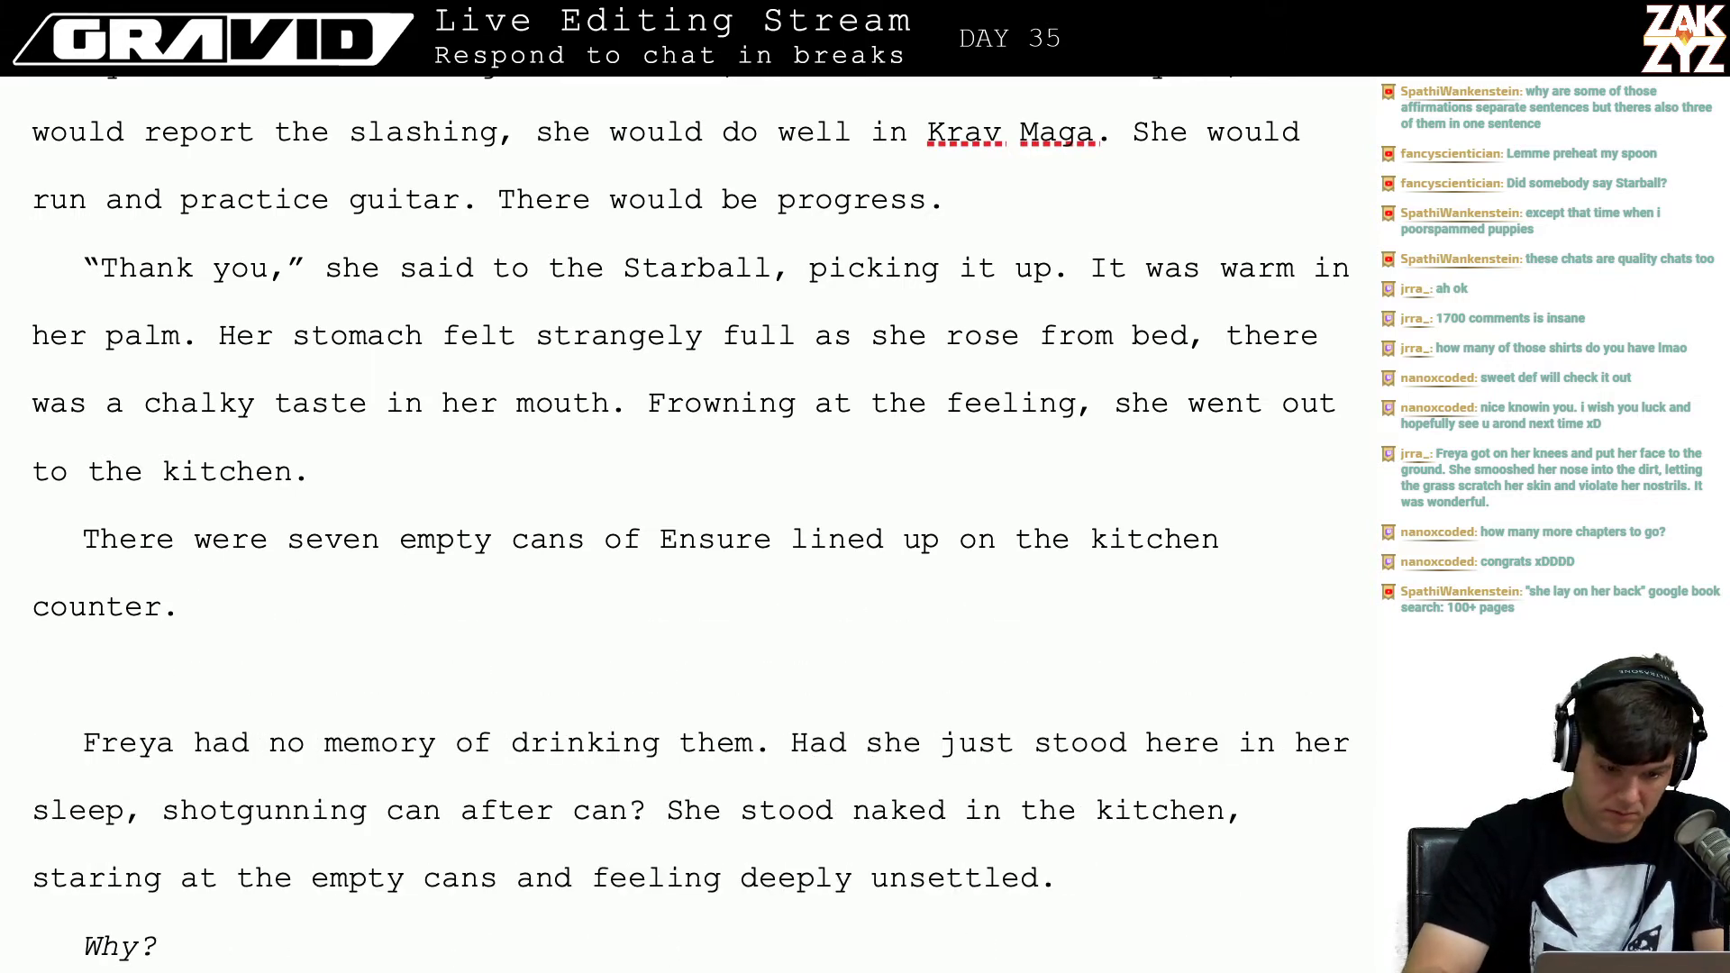
type("S")
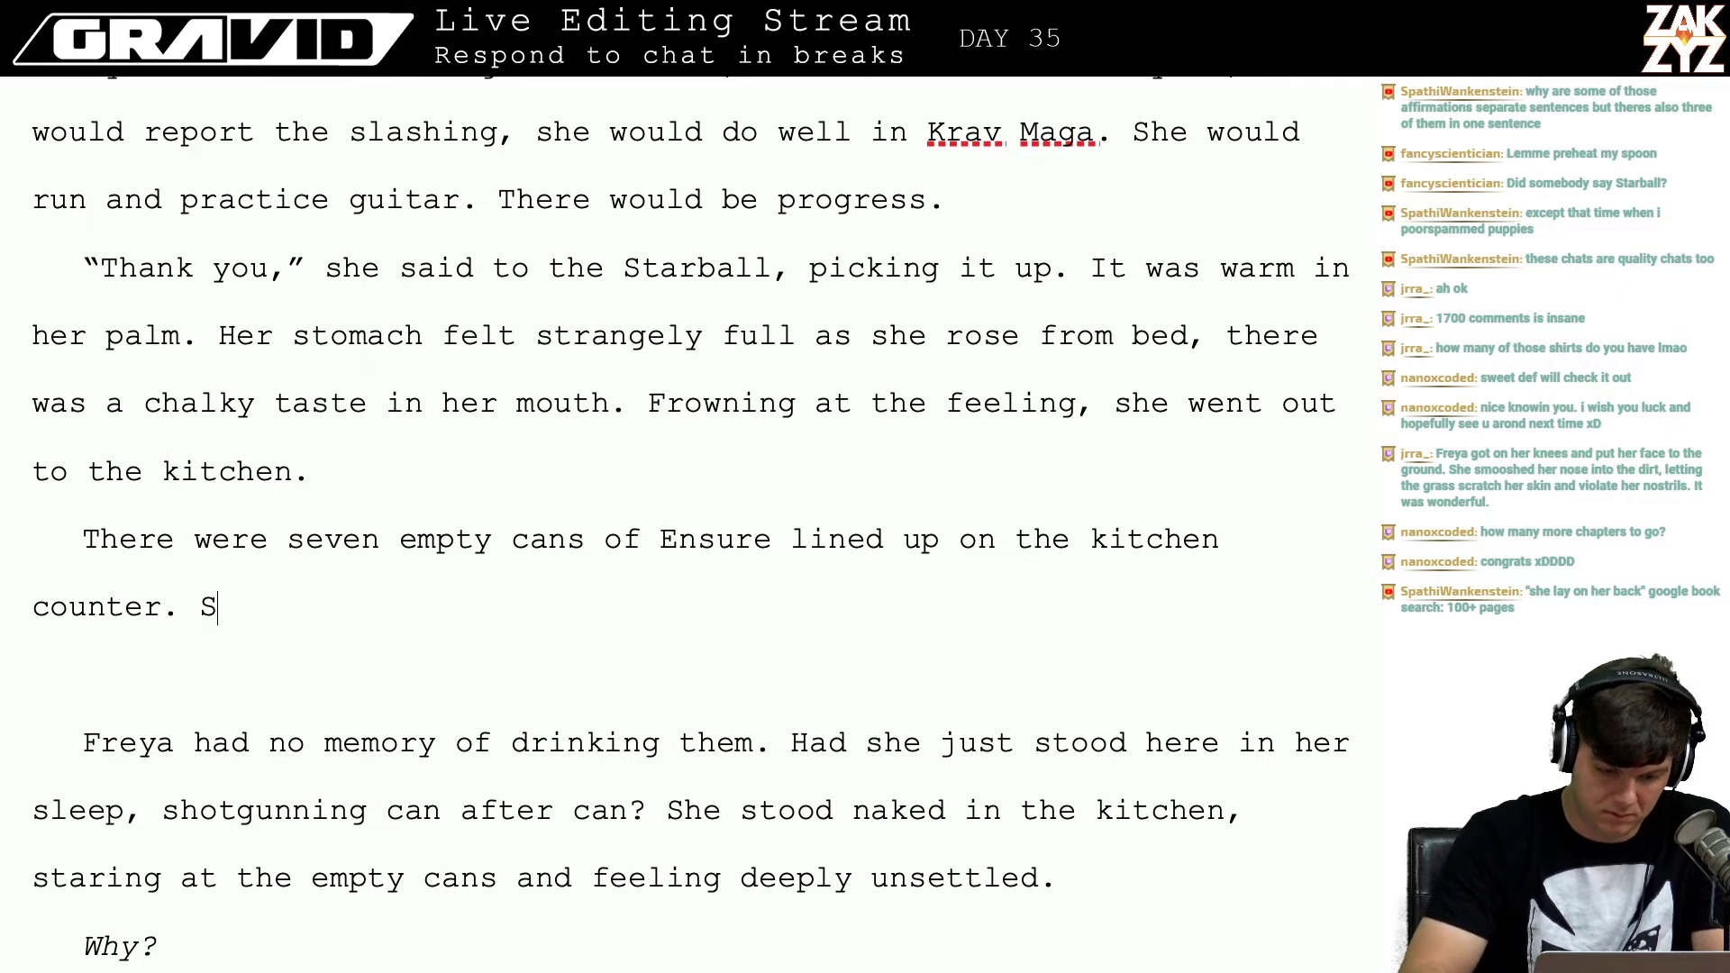
type("he blinked")
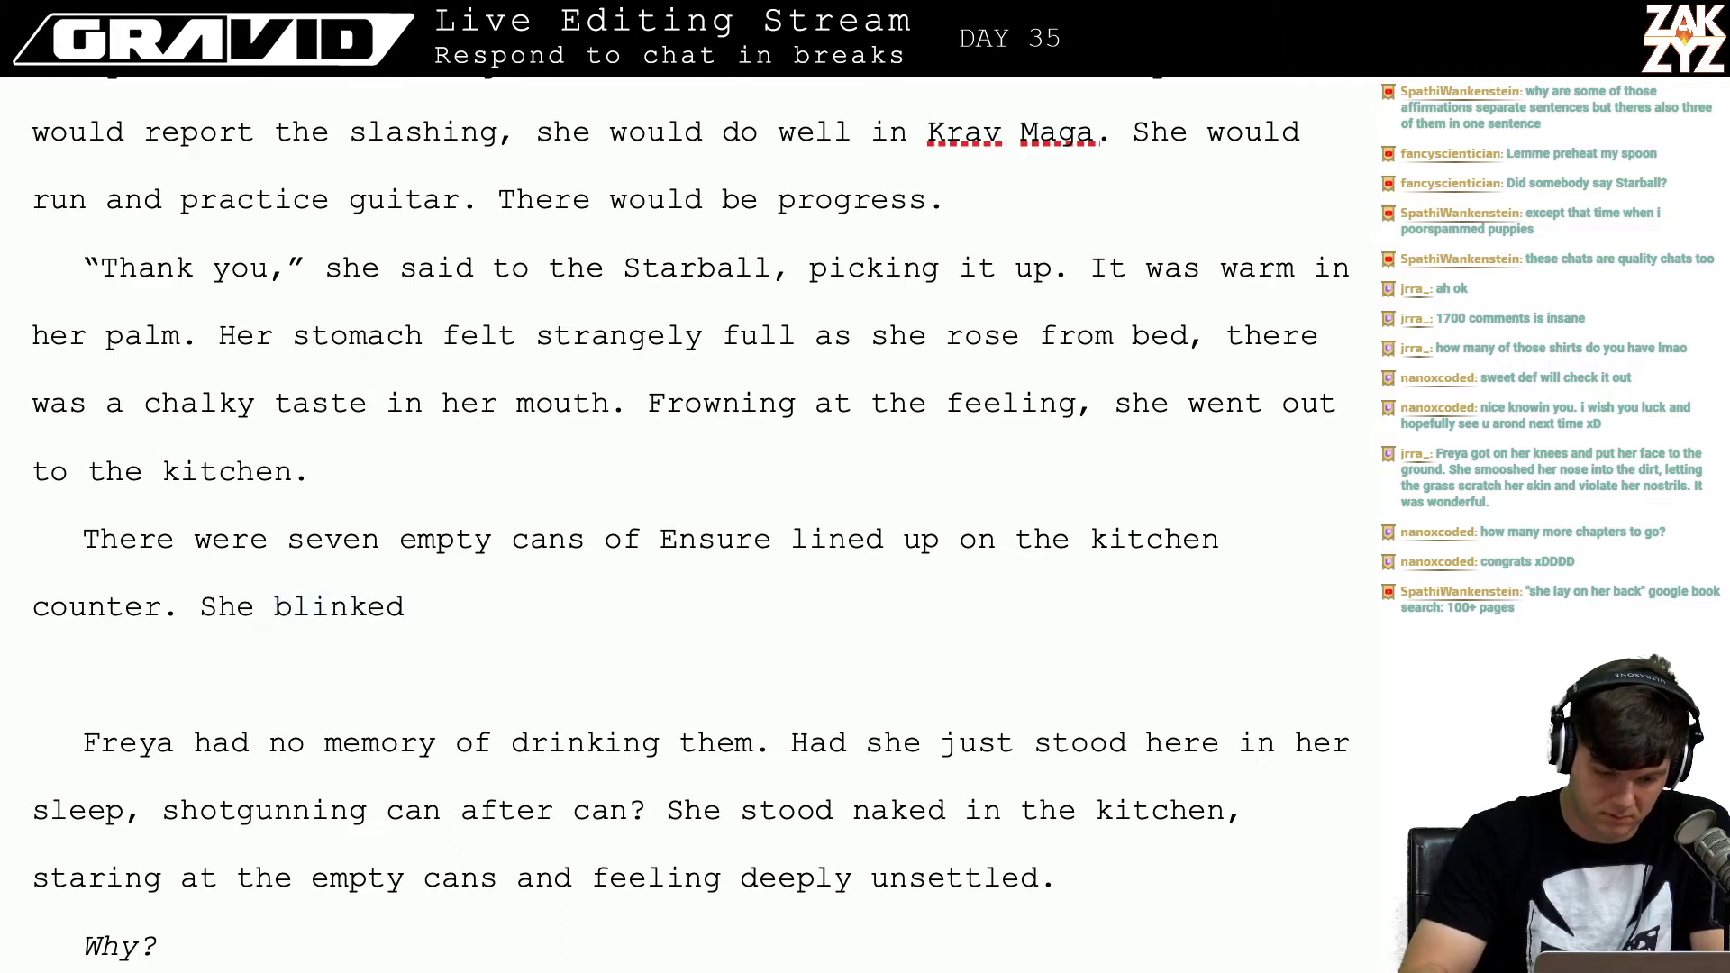
type(", stupidly lo")
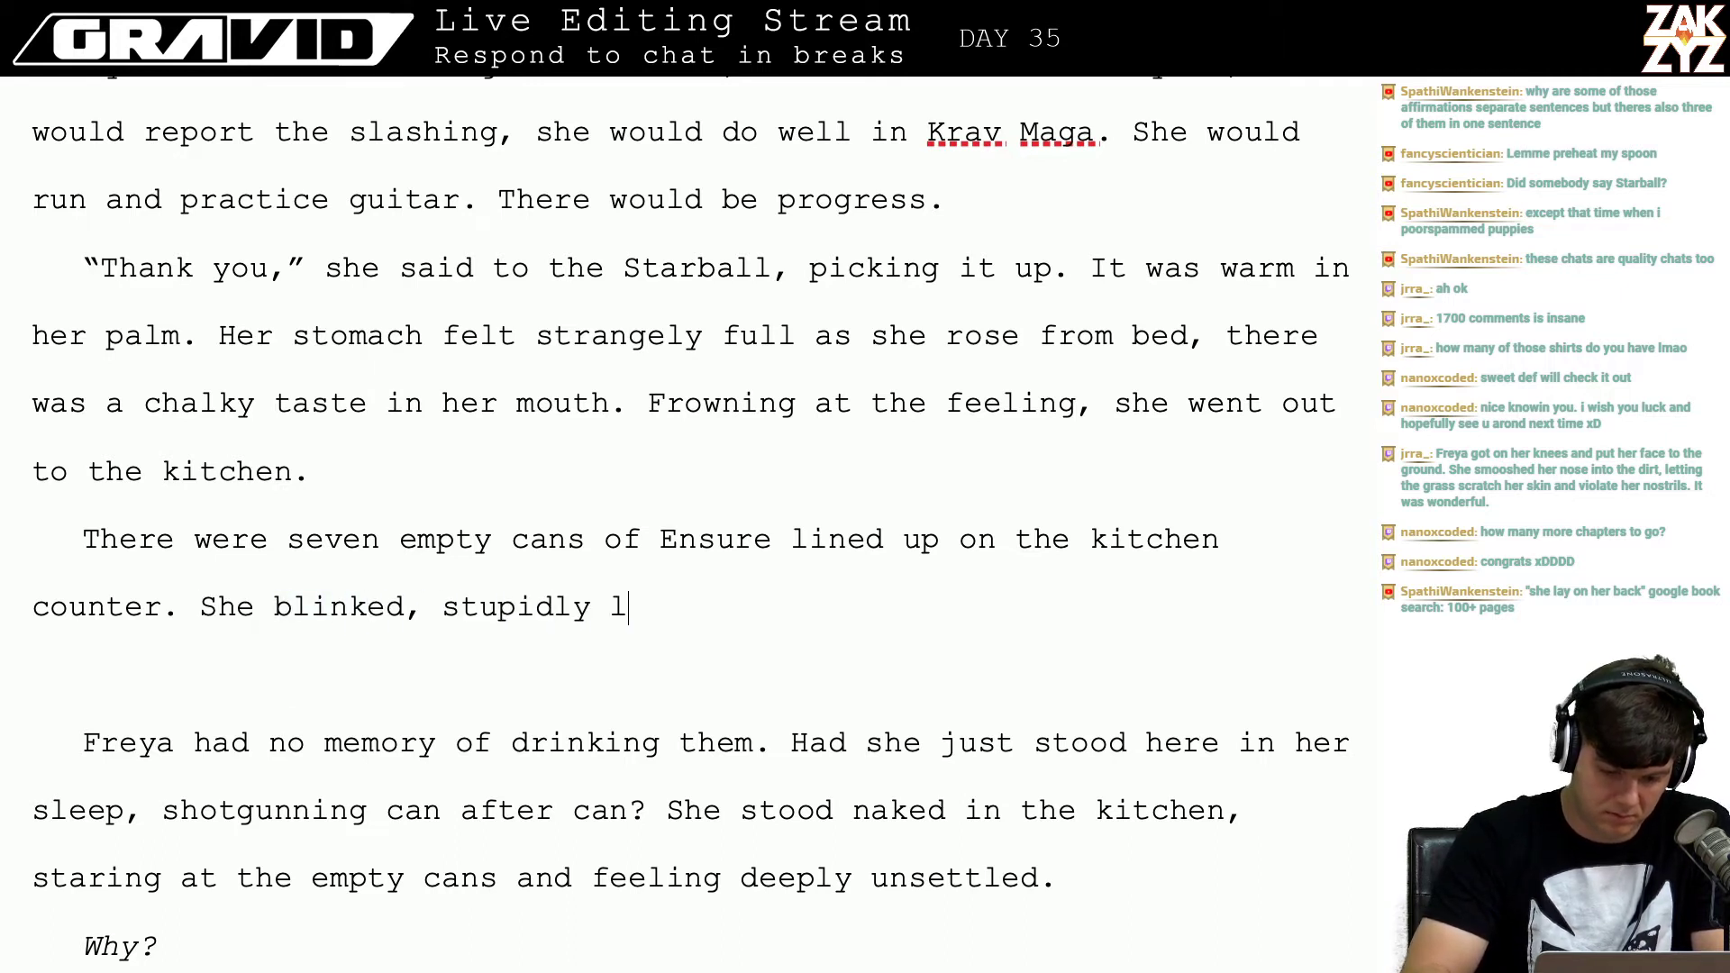
key("BackSpace")
key("BackSpace")
key("BackSpace")
key("BackSpace")
key("BackSpace")
key("BackSpace")
key("BackSpace")
key("BackSpace")
key("BackSpace")
key("BackSpace")
key("BackSpace")
key("BackSpace")
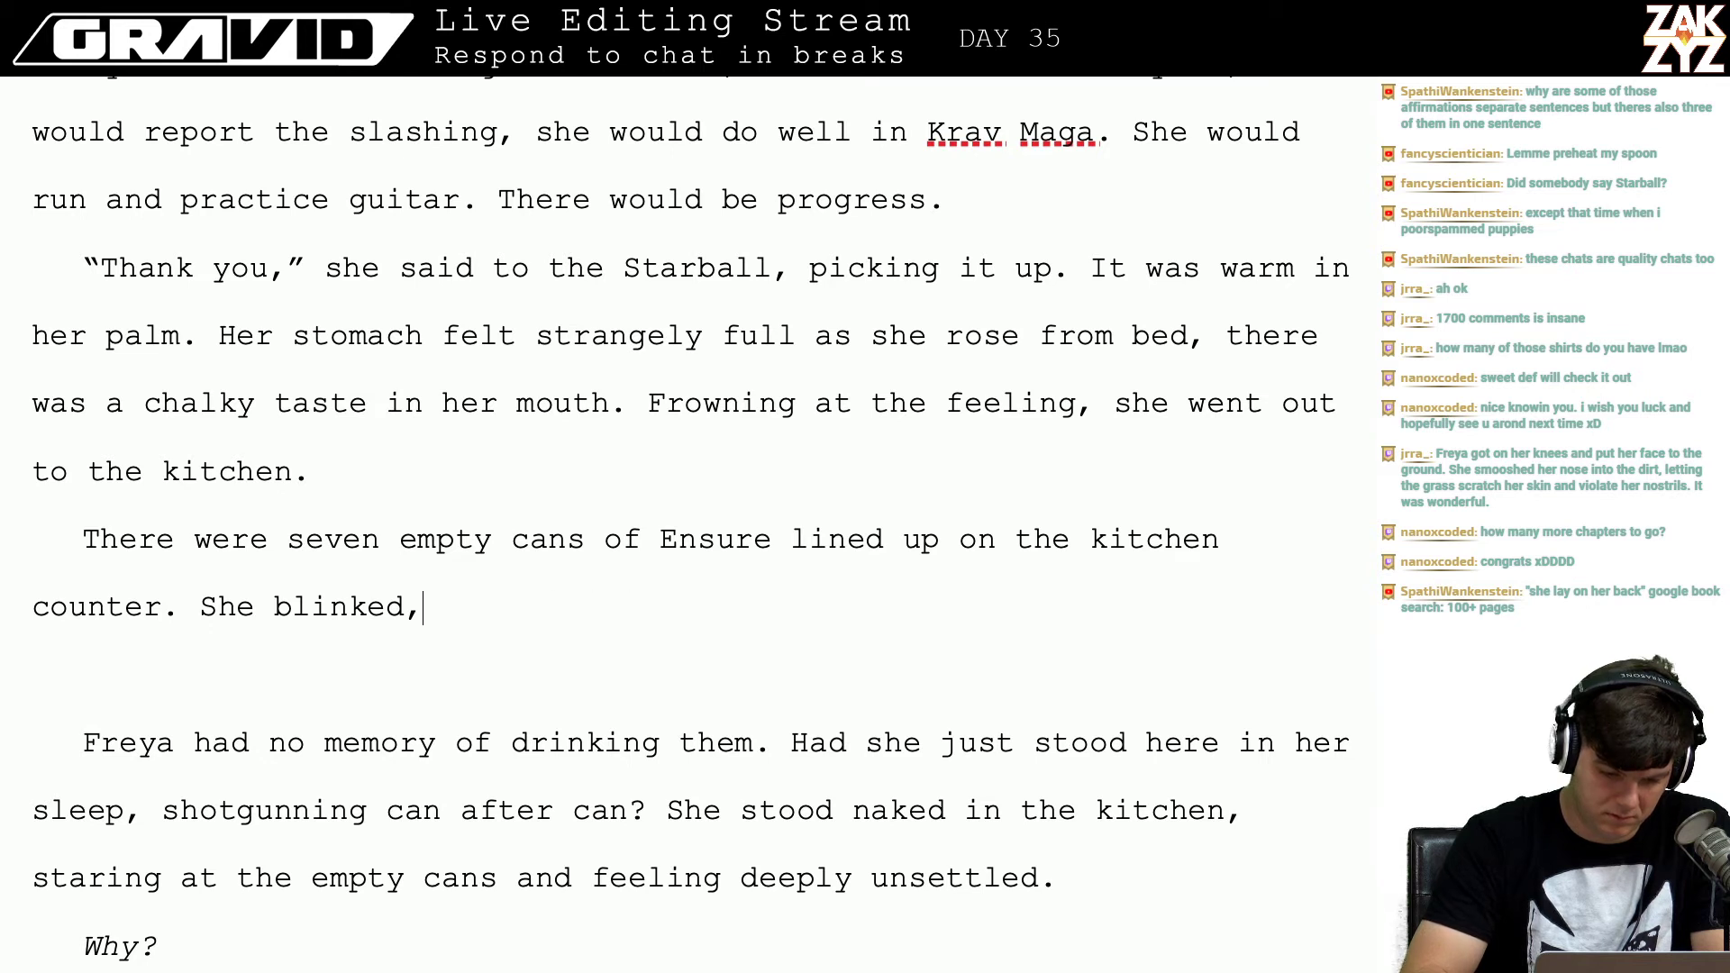
Step: Complete the "She blinked" sentence with ", struggling for an explanation."
type(", s")
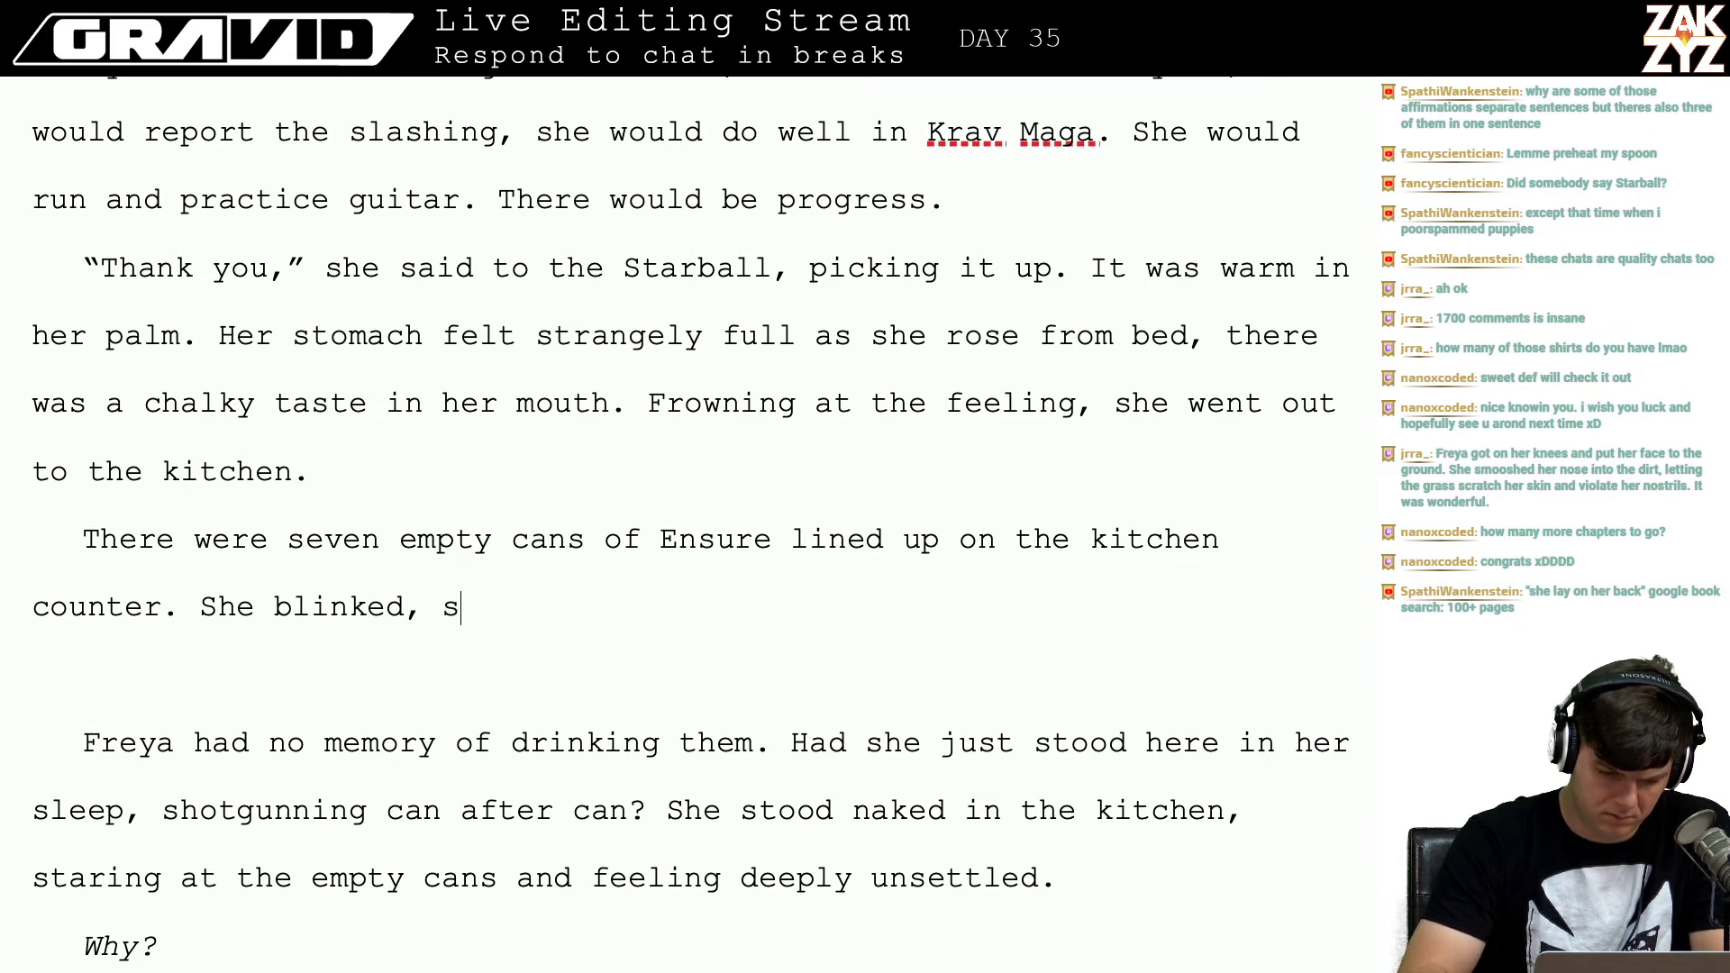
type("truggling for an expa")
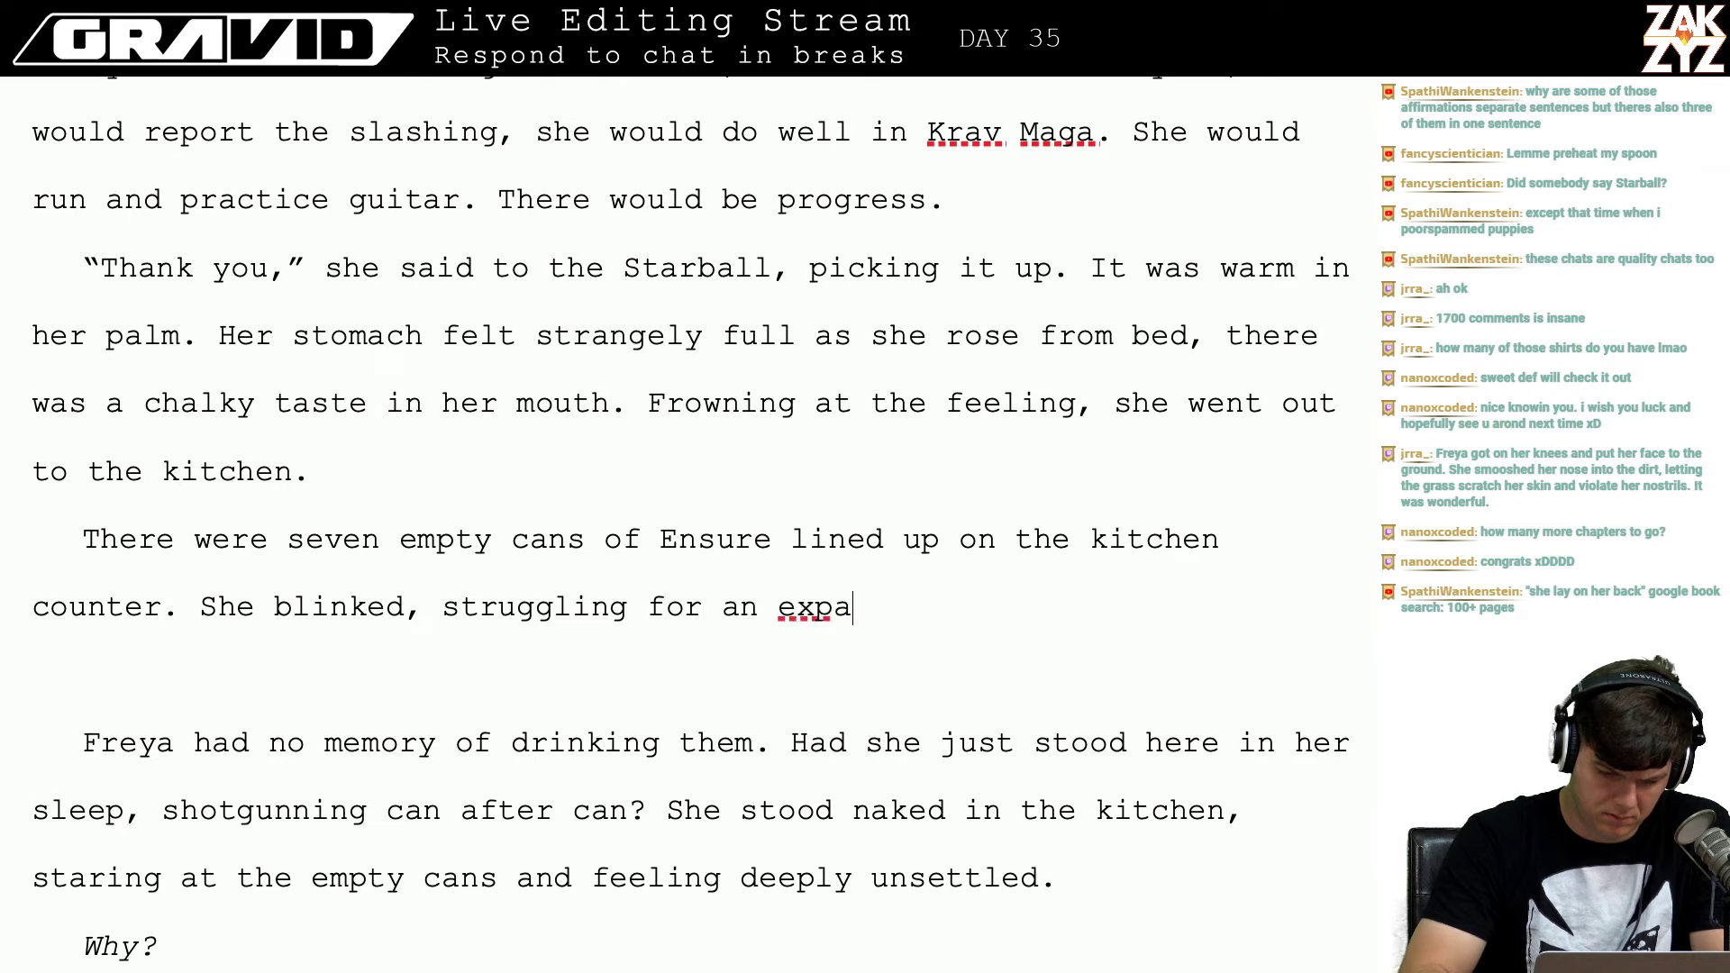
key("BackSpace")
type("lanation.")
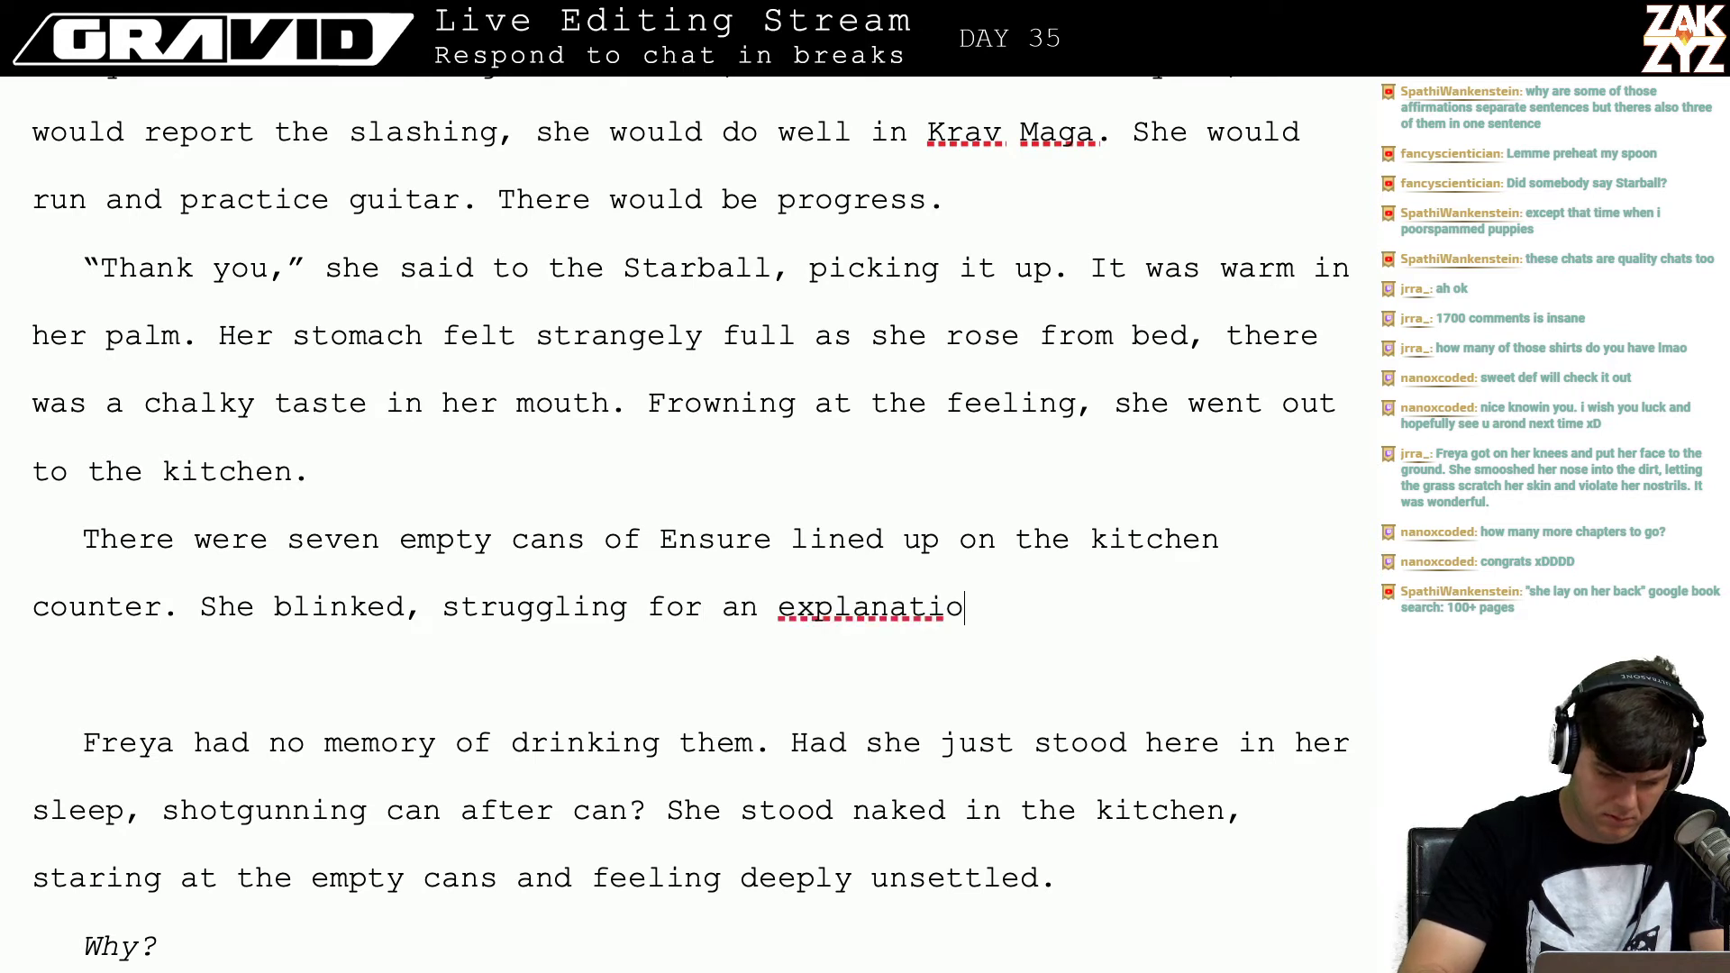
Step: Correct the spelling of "explanation" at the end of the "She blinked" sentence and close it with a period
key("BackSpace")
key("BackSpace")
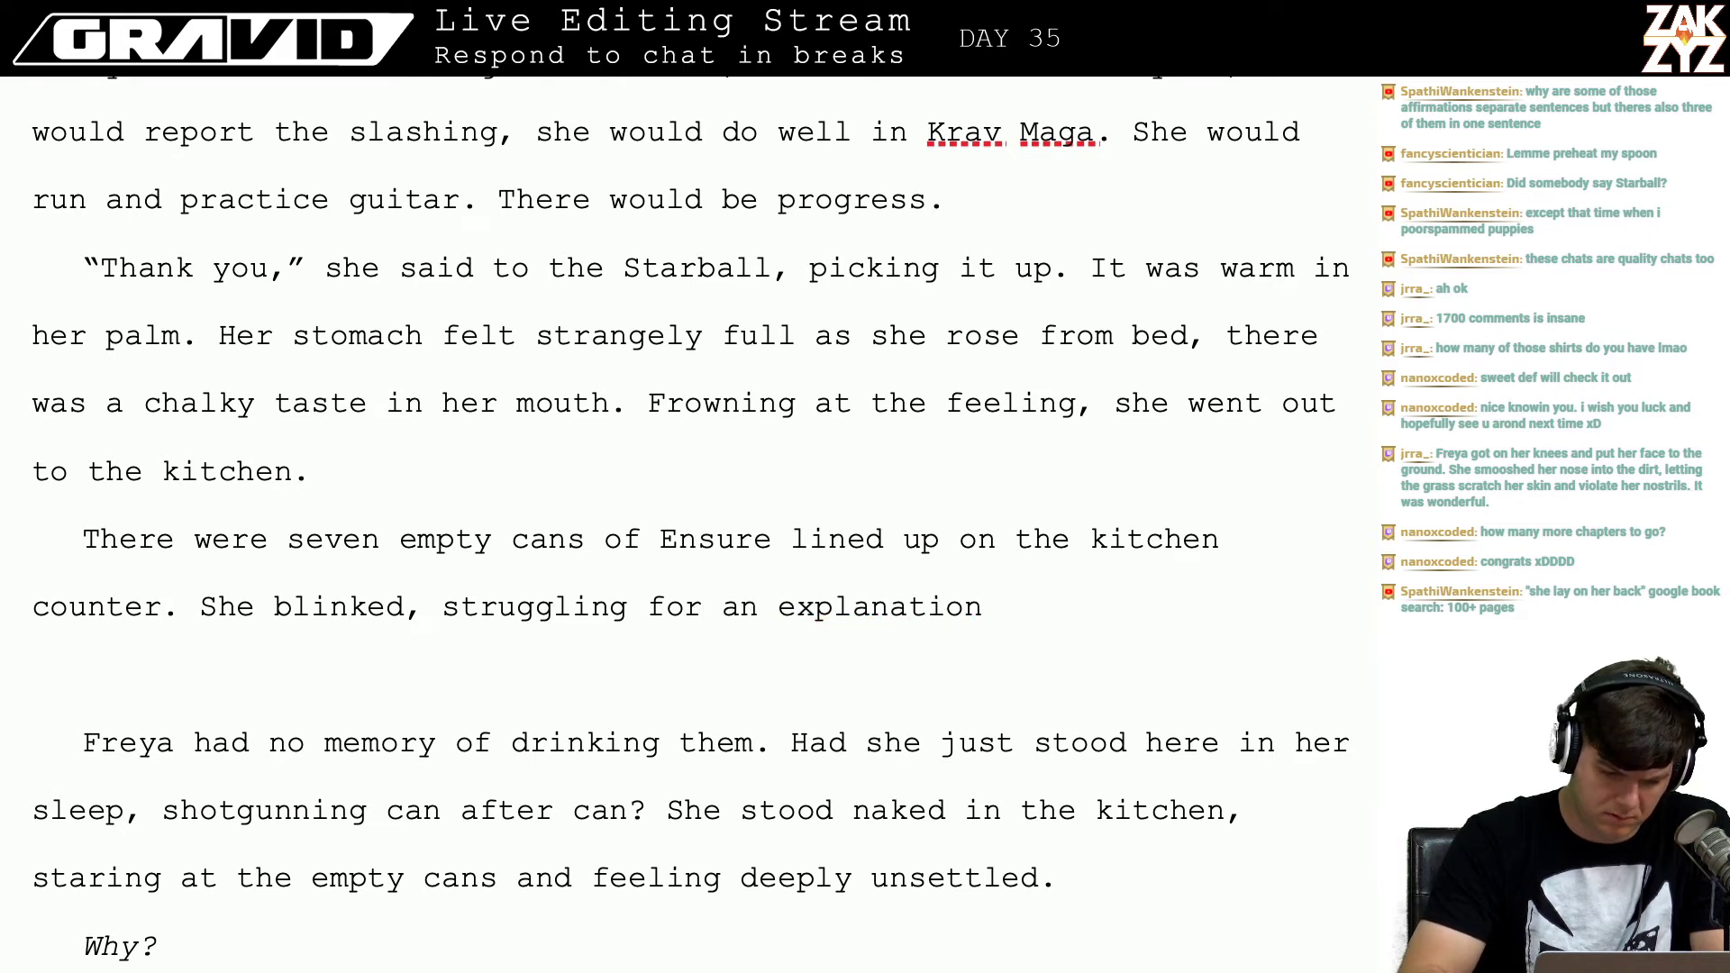
left_click(83, 676)
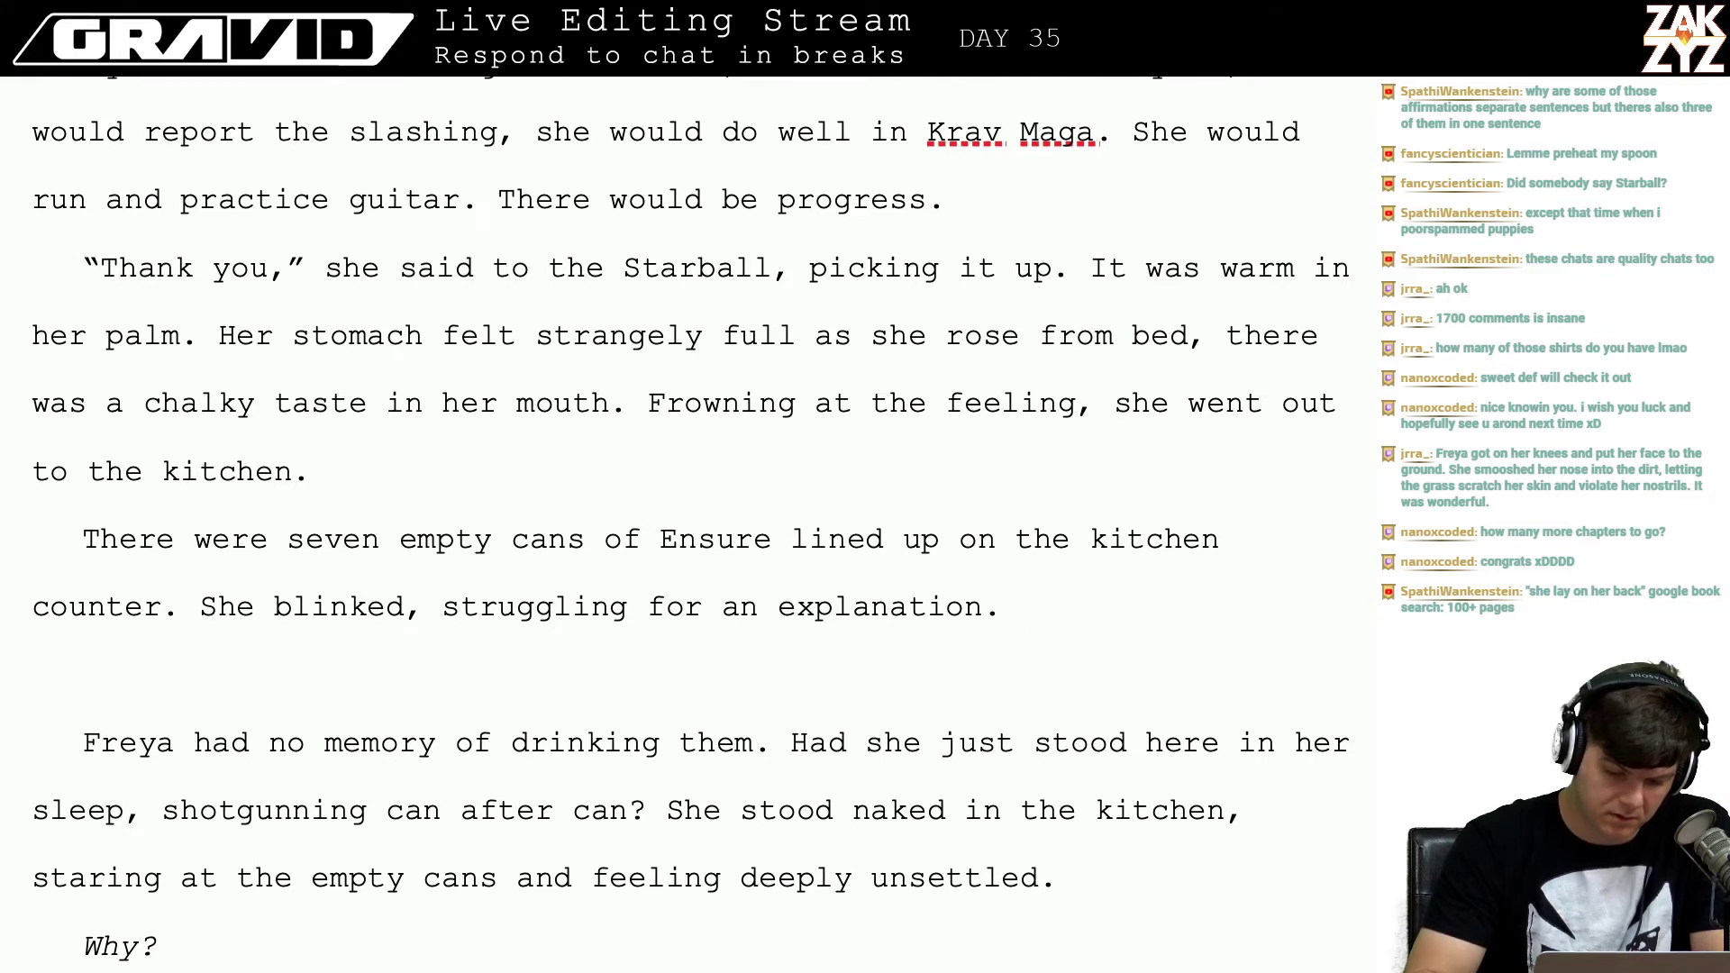
key("Left")
key("Left")
key("Left")
key("Left")
key("Left")
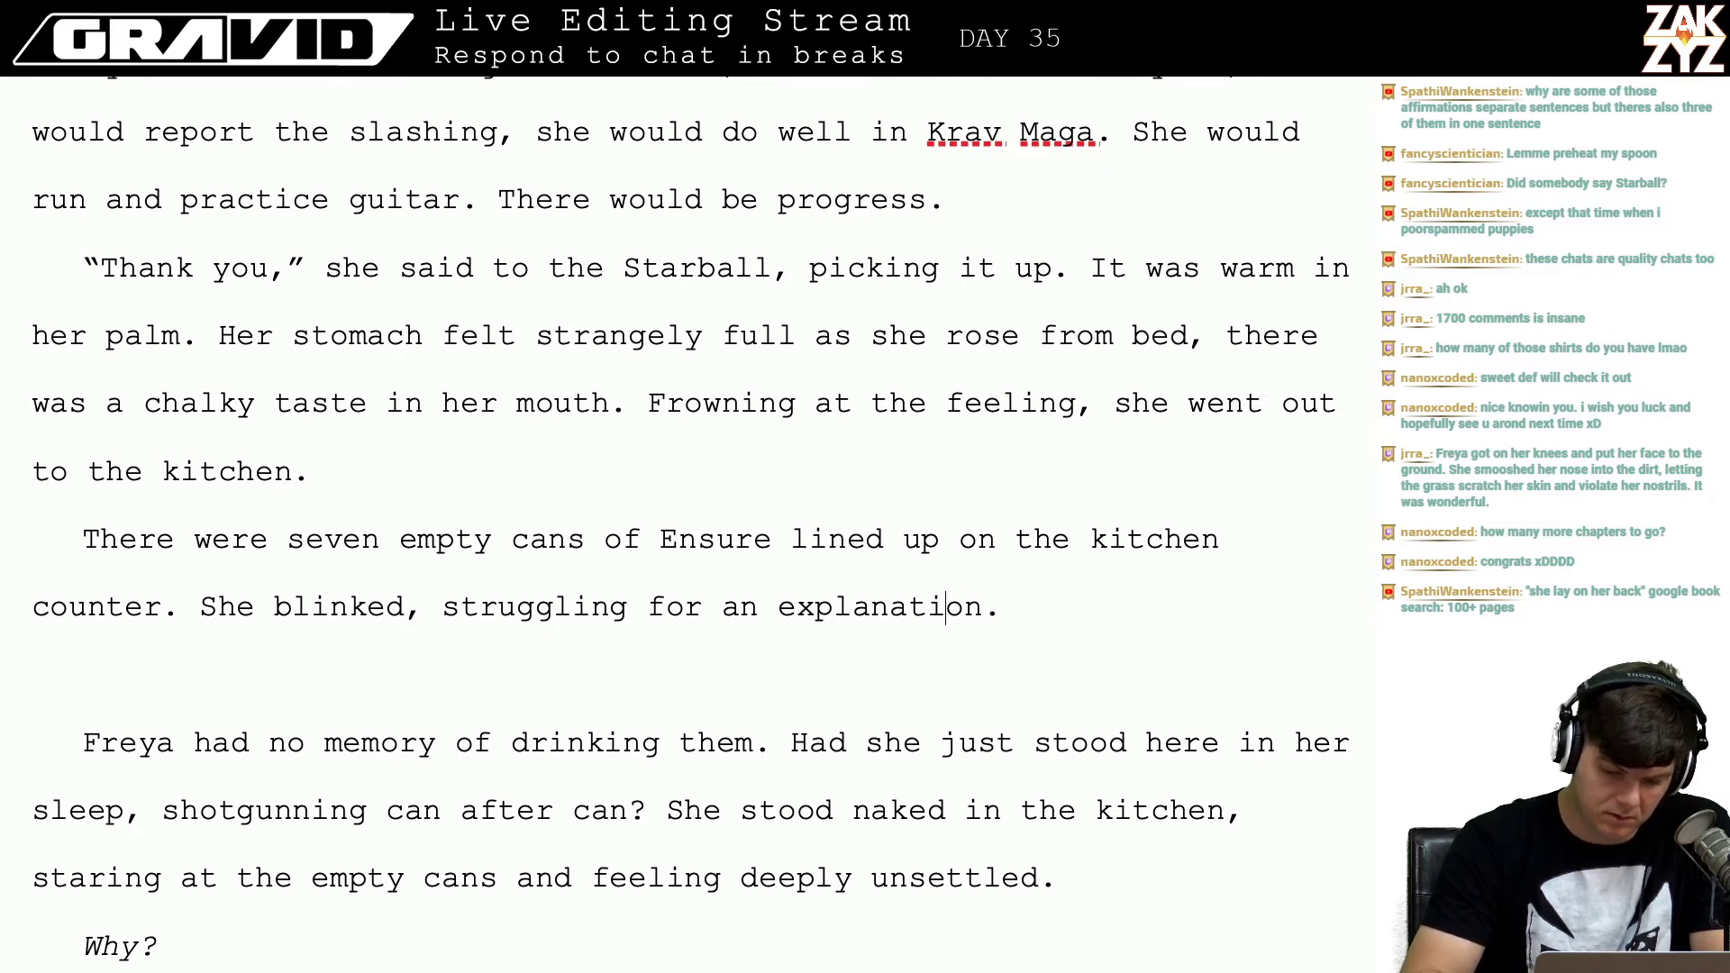
key("Right")
key("Right")
key("Right")
key("Left")
key("Right")
key("Right")
Step: Add the sentence "There was no sign Lassa had come home." after "struggling for an explanation."
type("There")
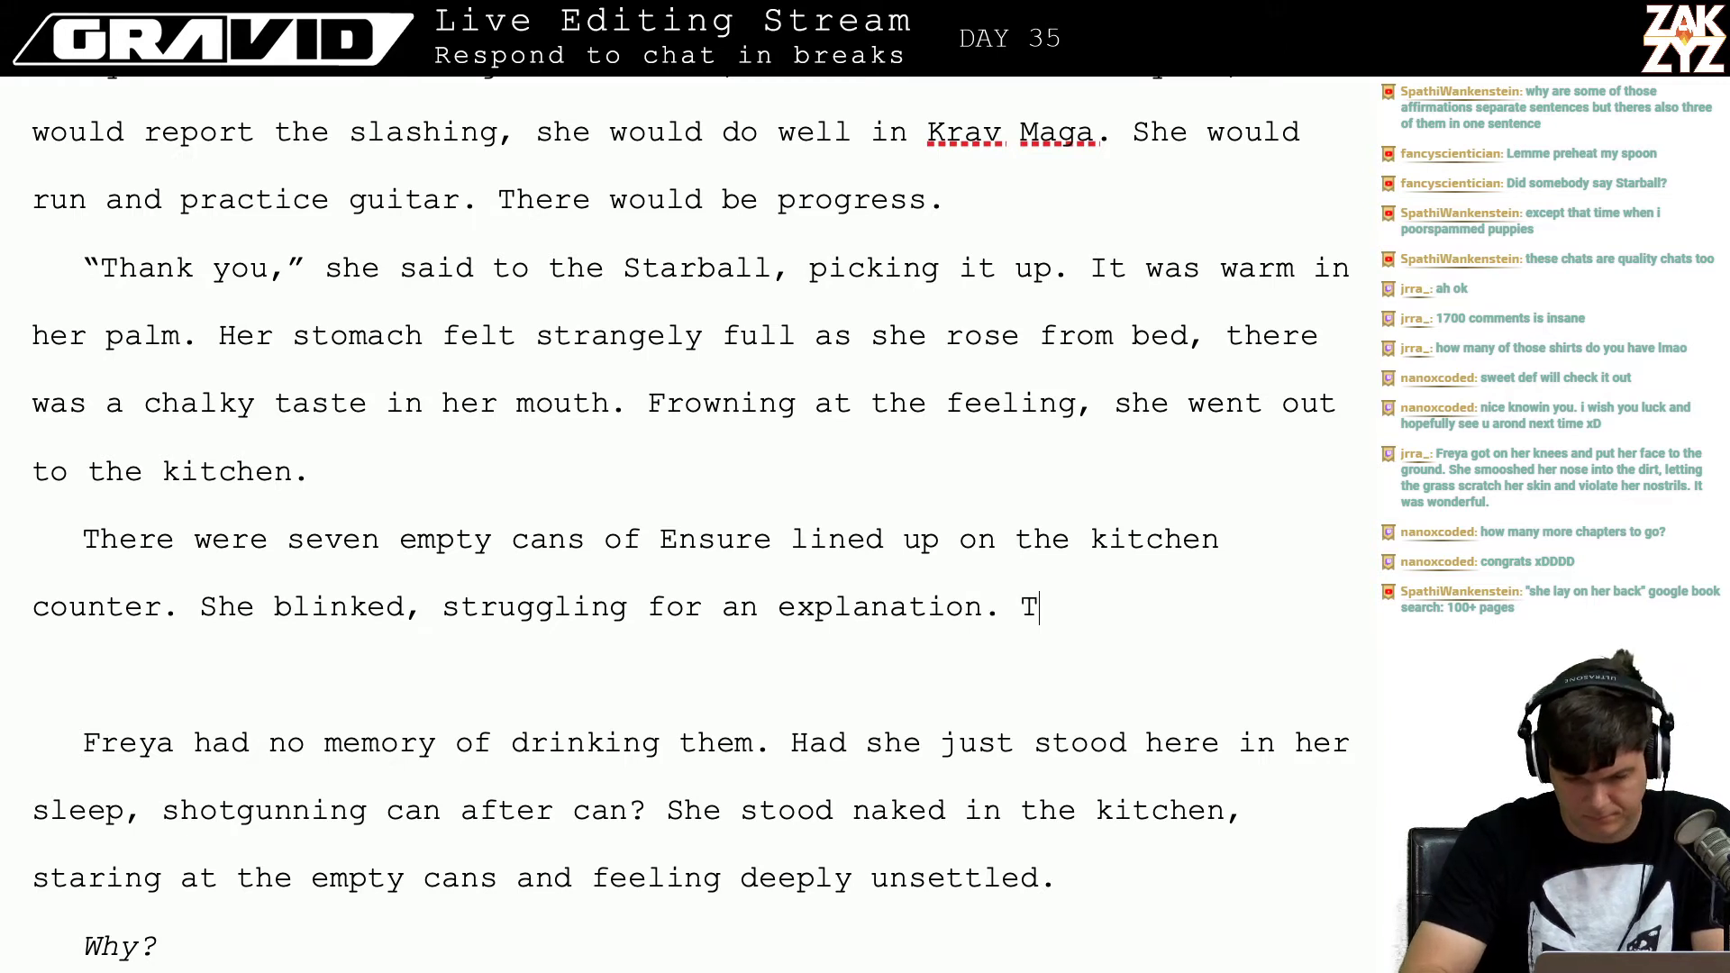
key("BackSpace")
key("BackSpace")
key("BackSpace")
key("BackSpace")
key("BackSpace")
type("Th")
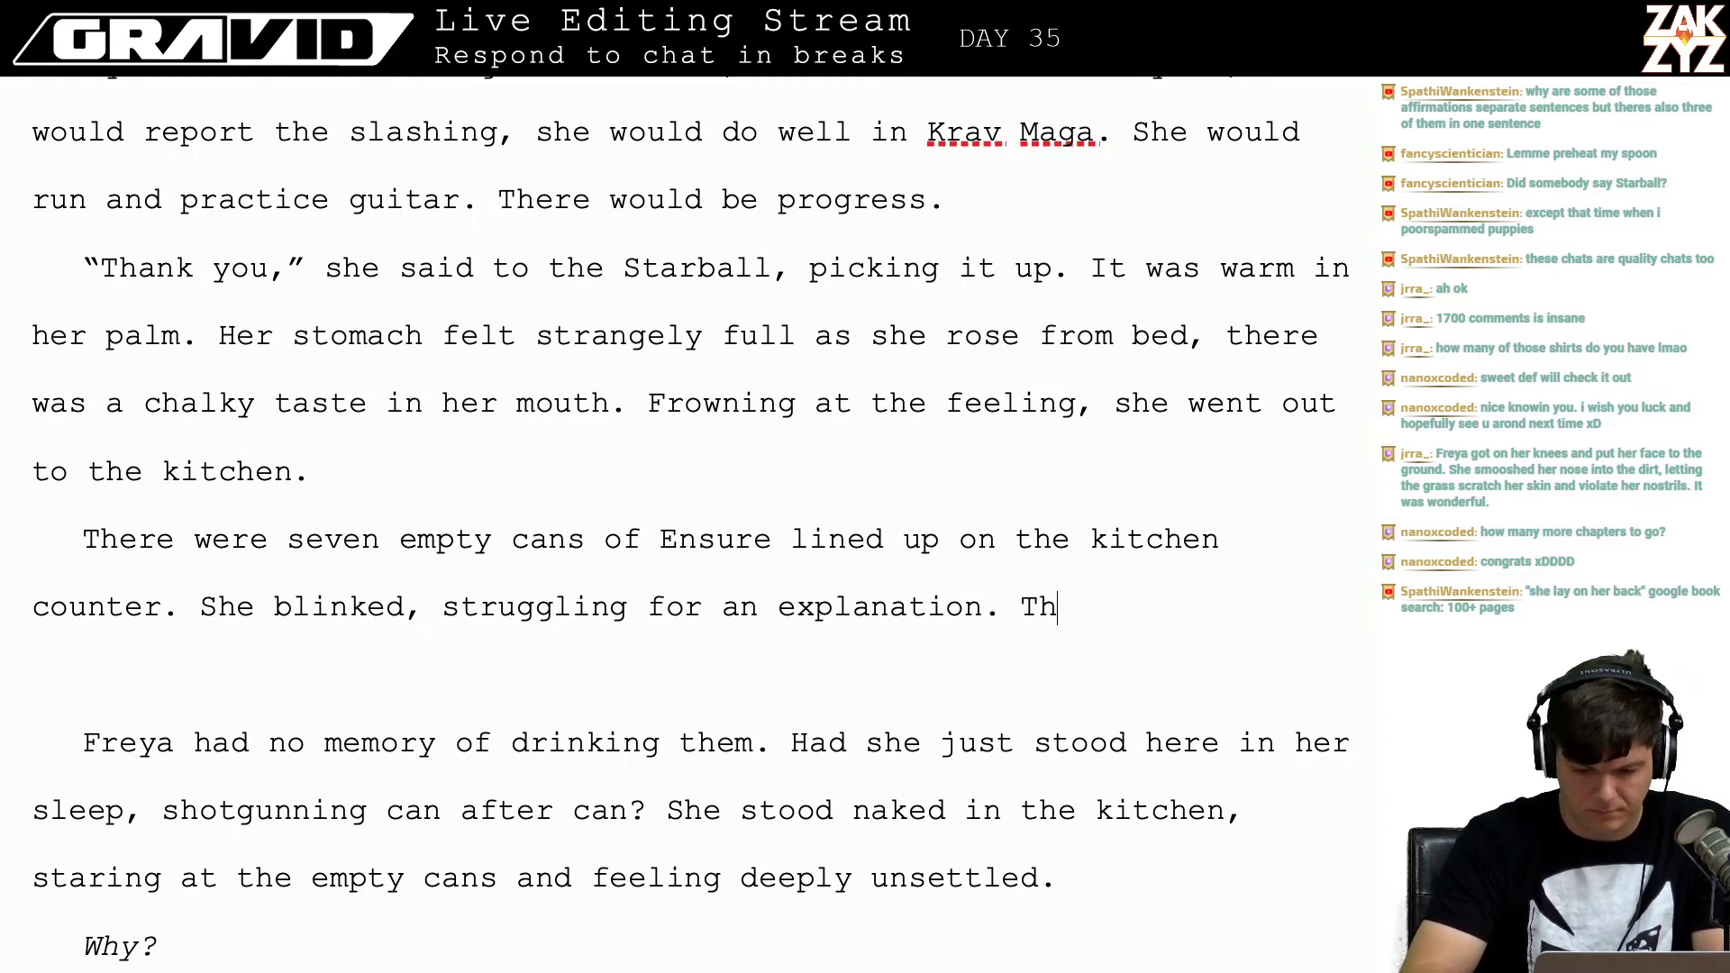
type("ere was no sign ")
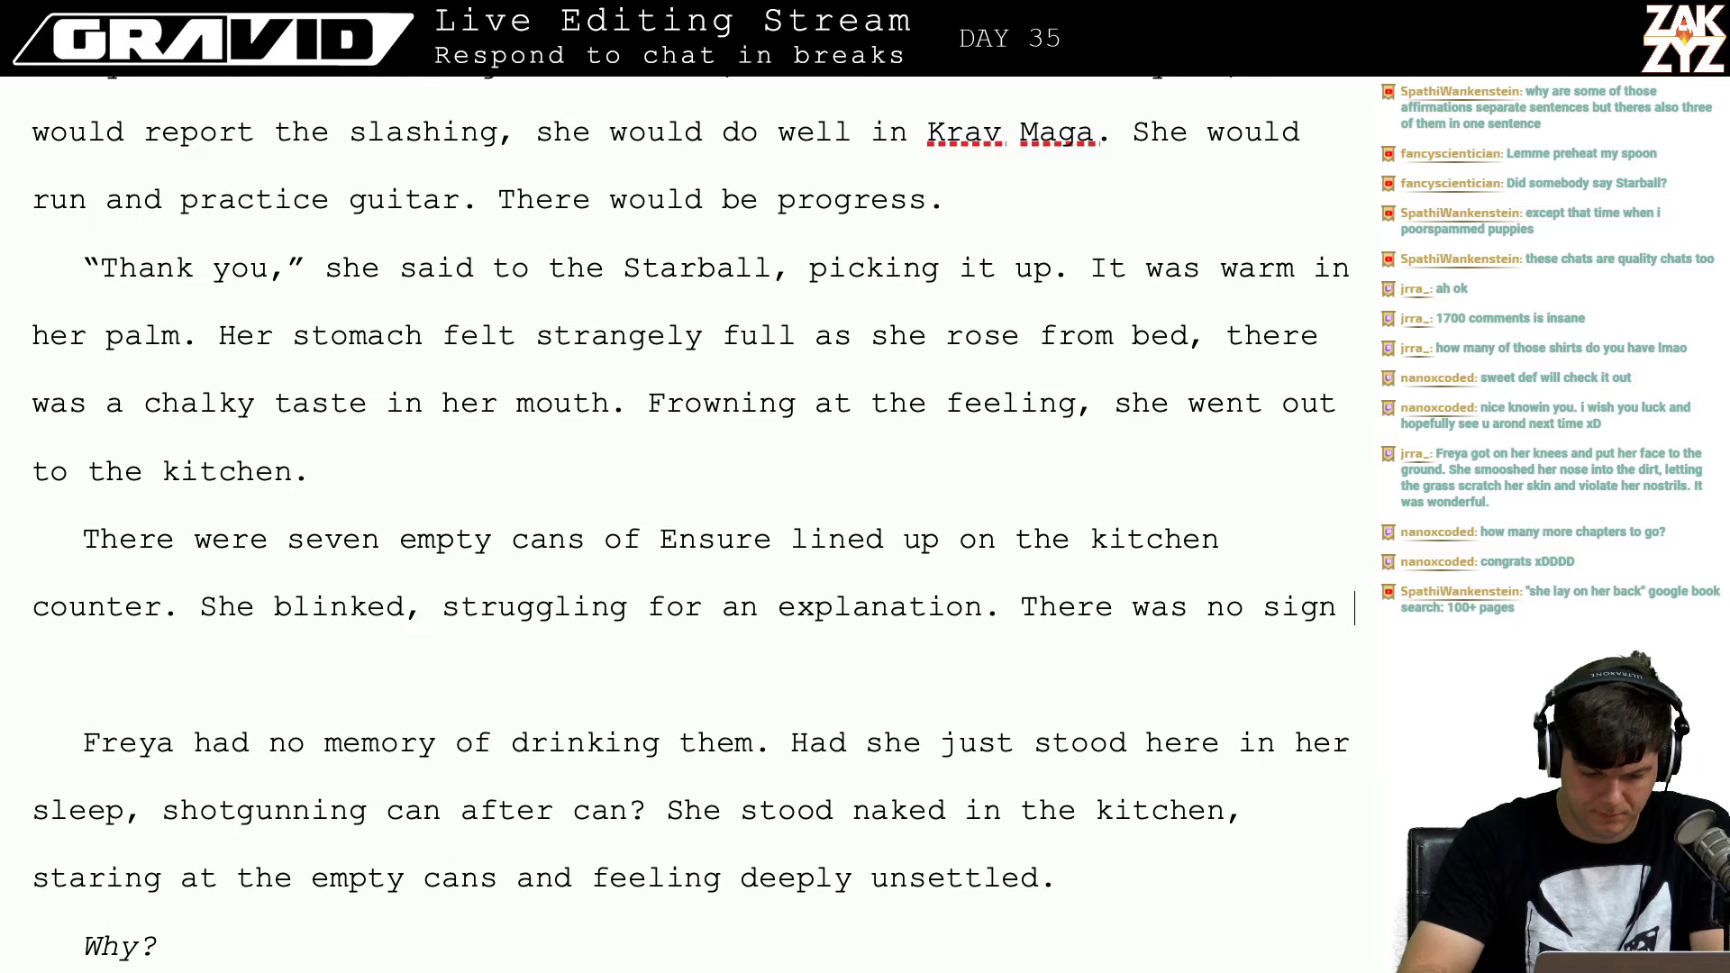
type("lassa had come home,")
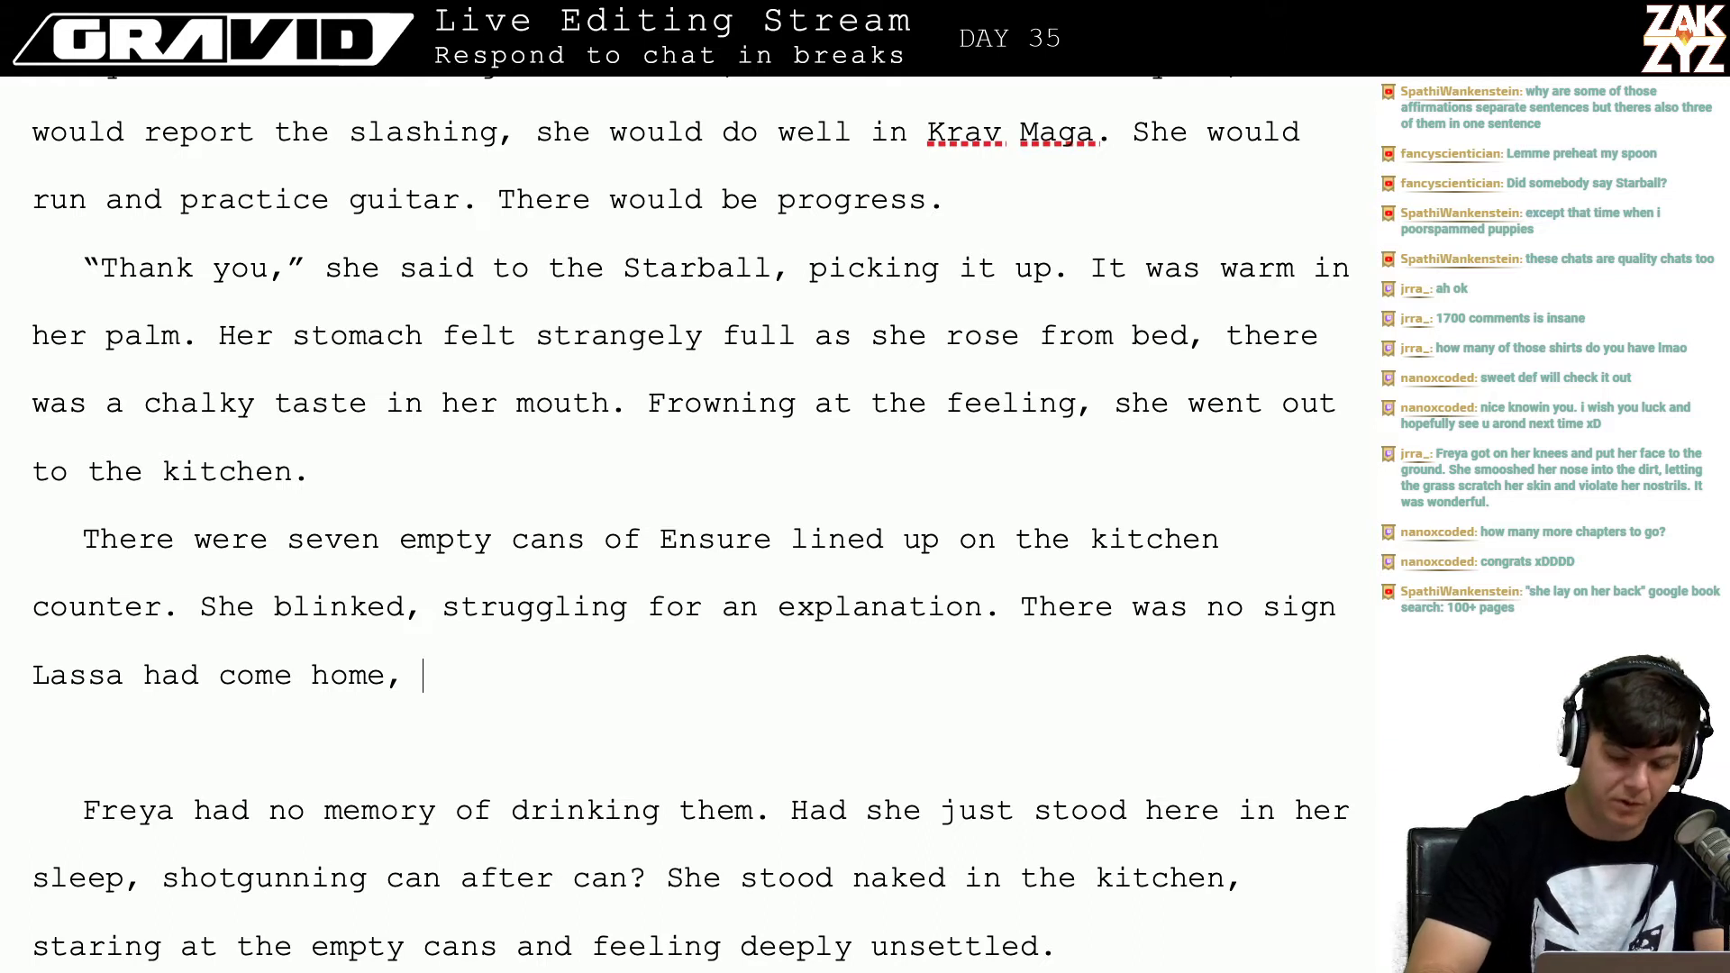
key("BackSpace")
key("BackSpace")
type(". ")
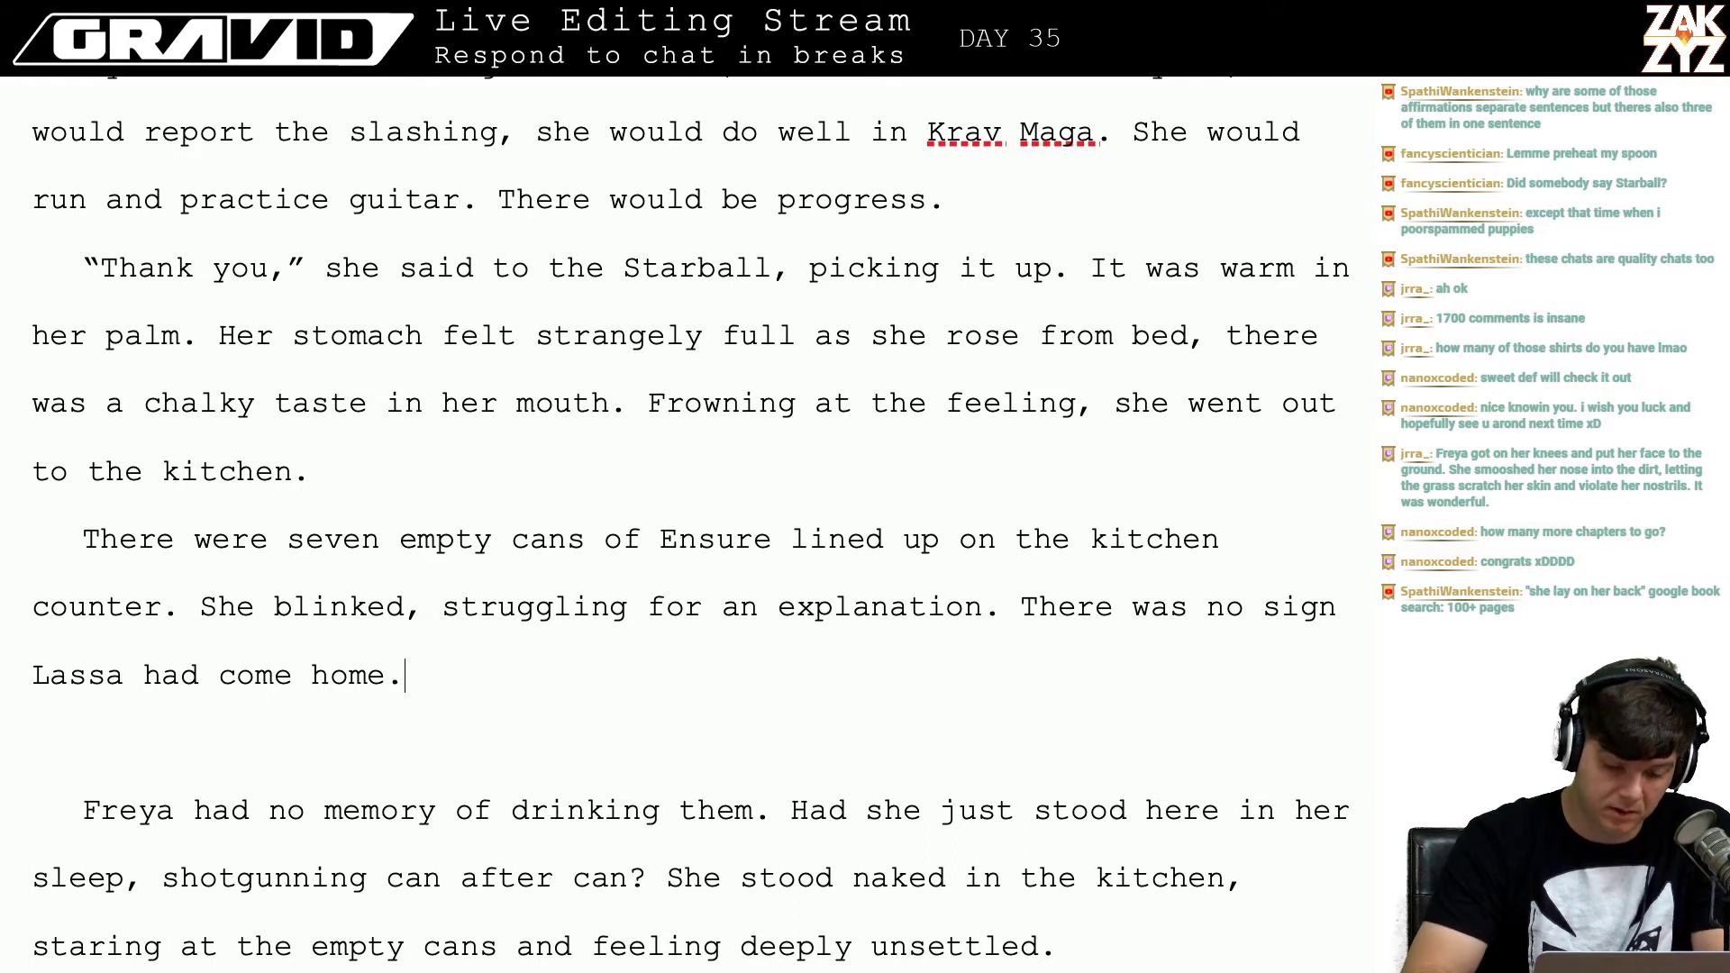
type("S")
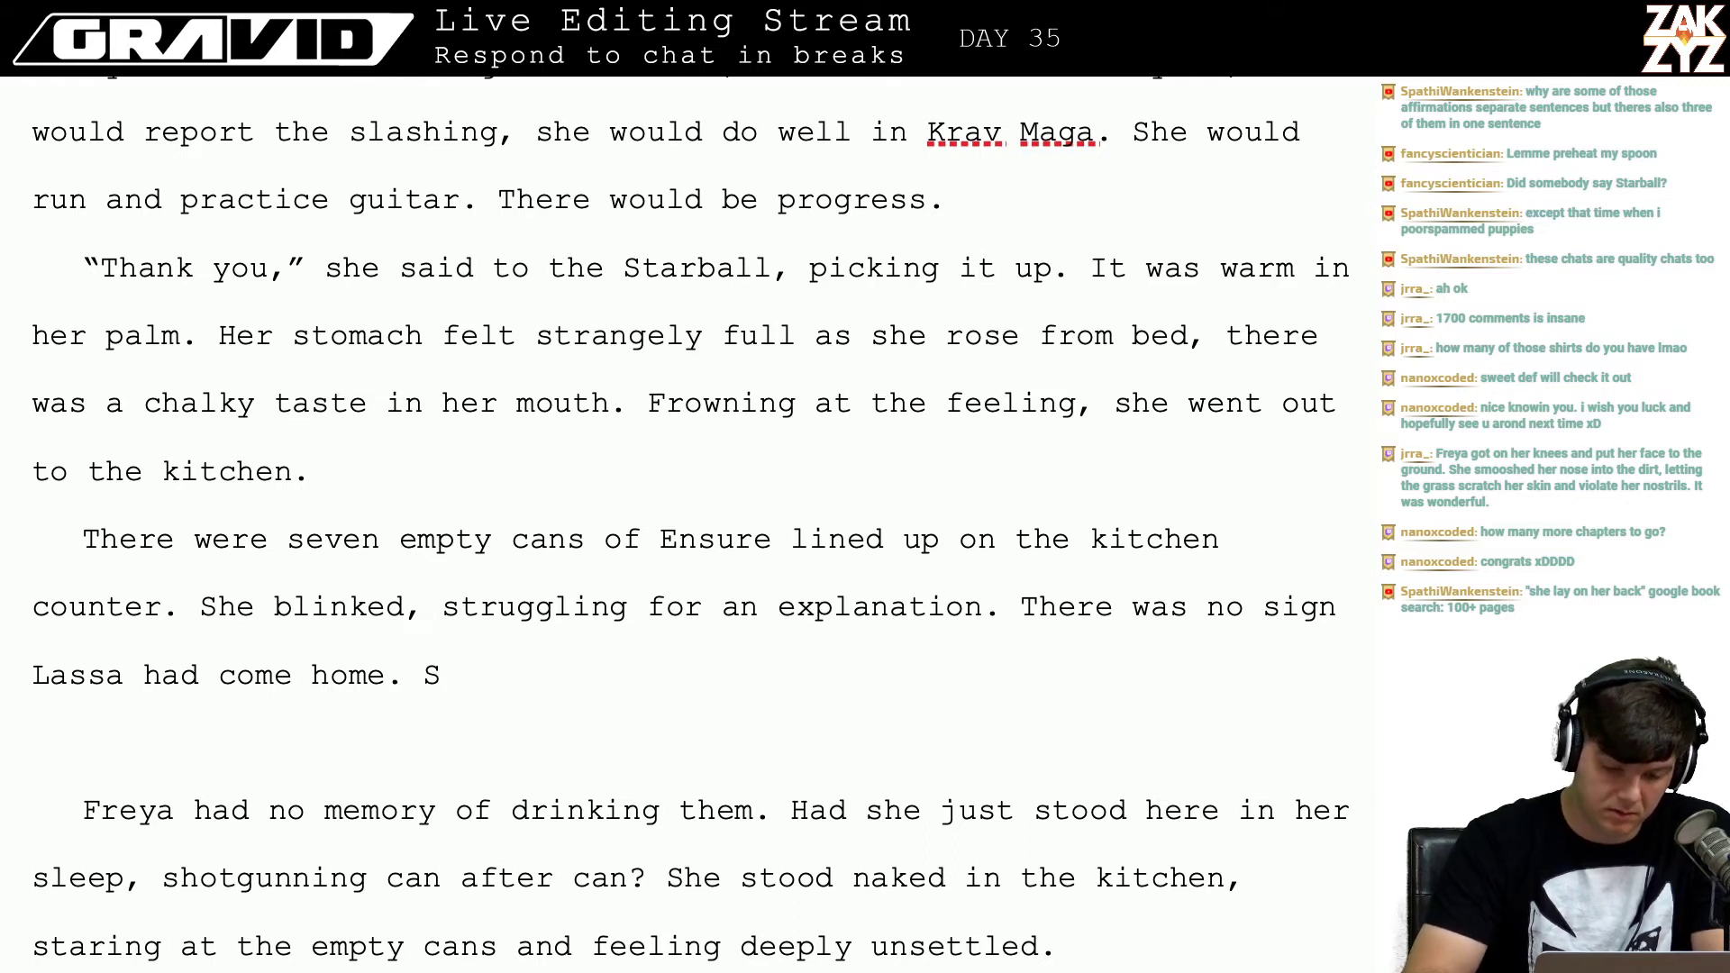
key("BackSpace")
key("BackSpace")
Step: Delete the two sentences after "counter.", from "She blinked" through "Lassa had come home."
key("Left")
key("Left")
key("Left")
key("Up")
key("Left")
key("Left")
key("Left")
key("Down")
key("Left")
key("Left")
key("Left")
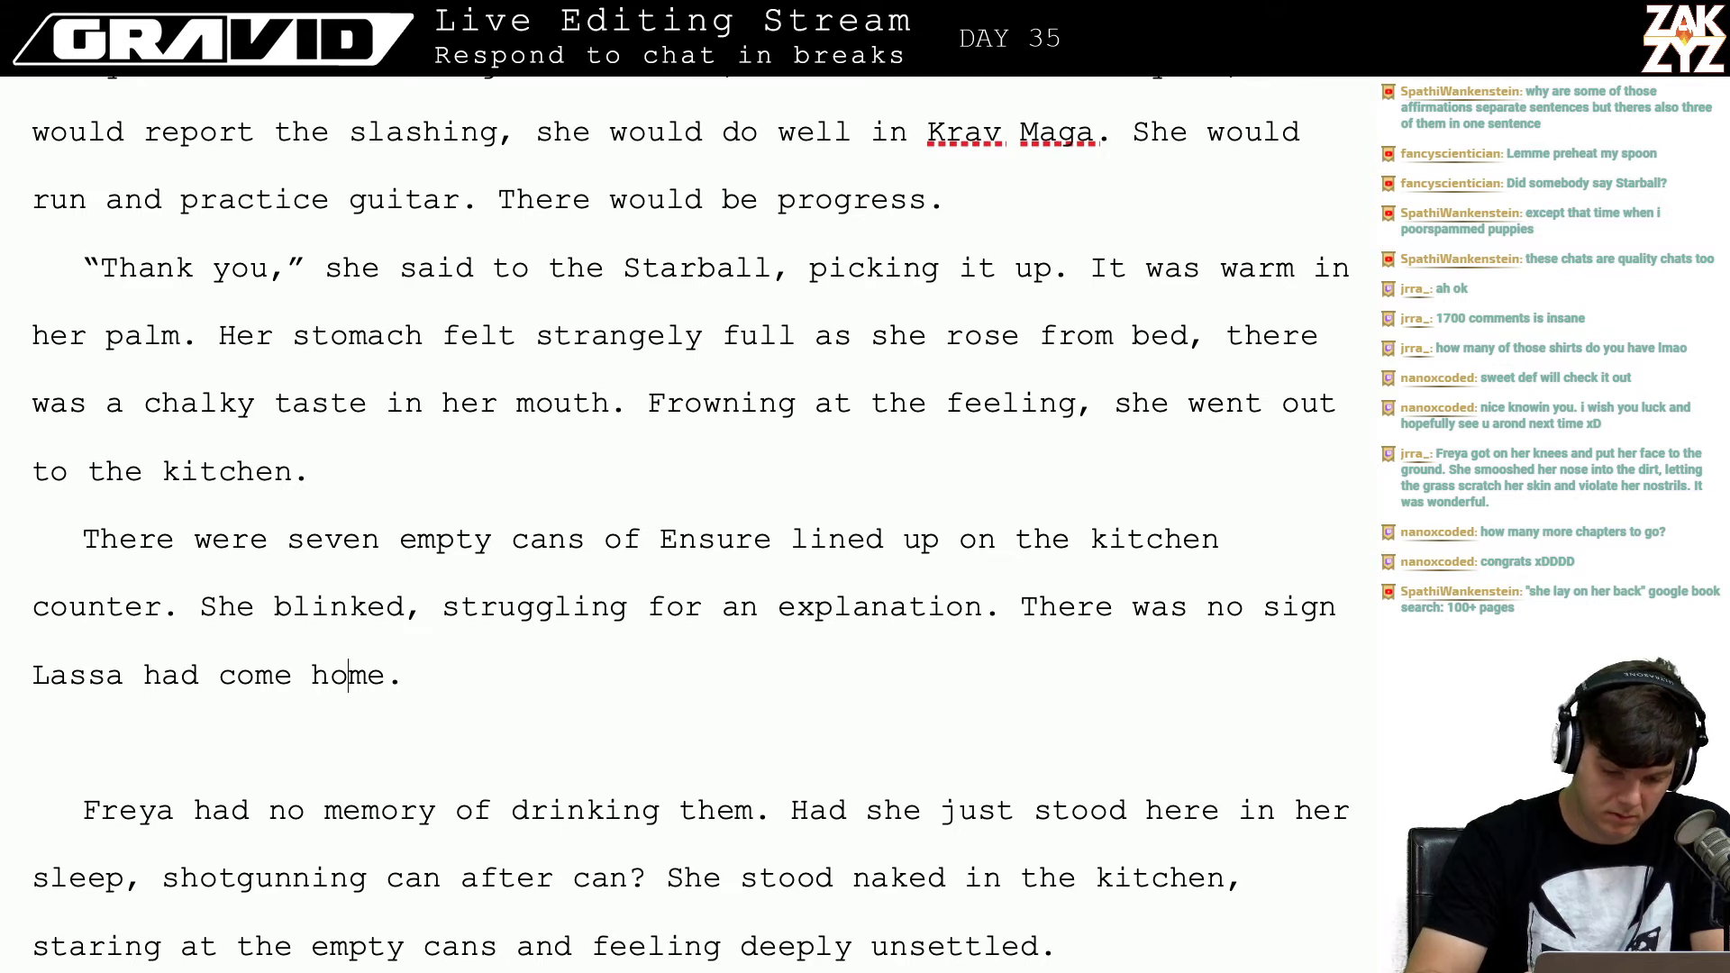
key("Up")
key("Up")
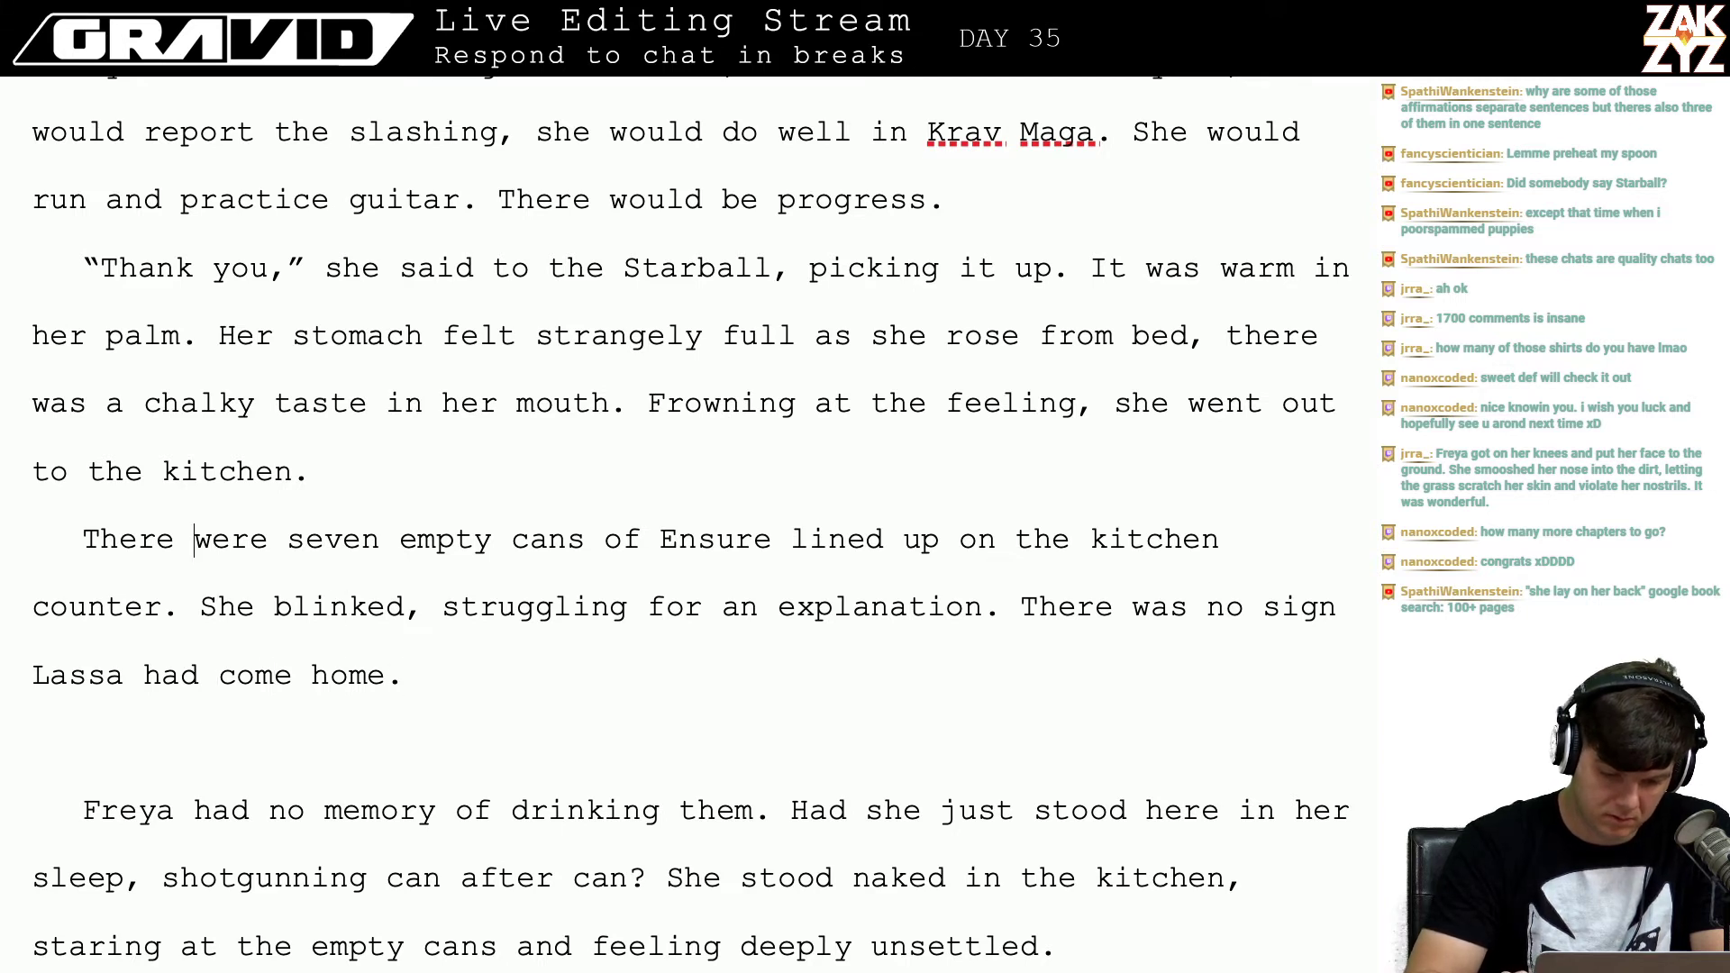
key("Down")
key("Left")
key("shift+Down")
key("shift+Right")
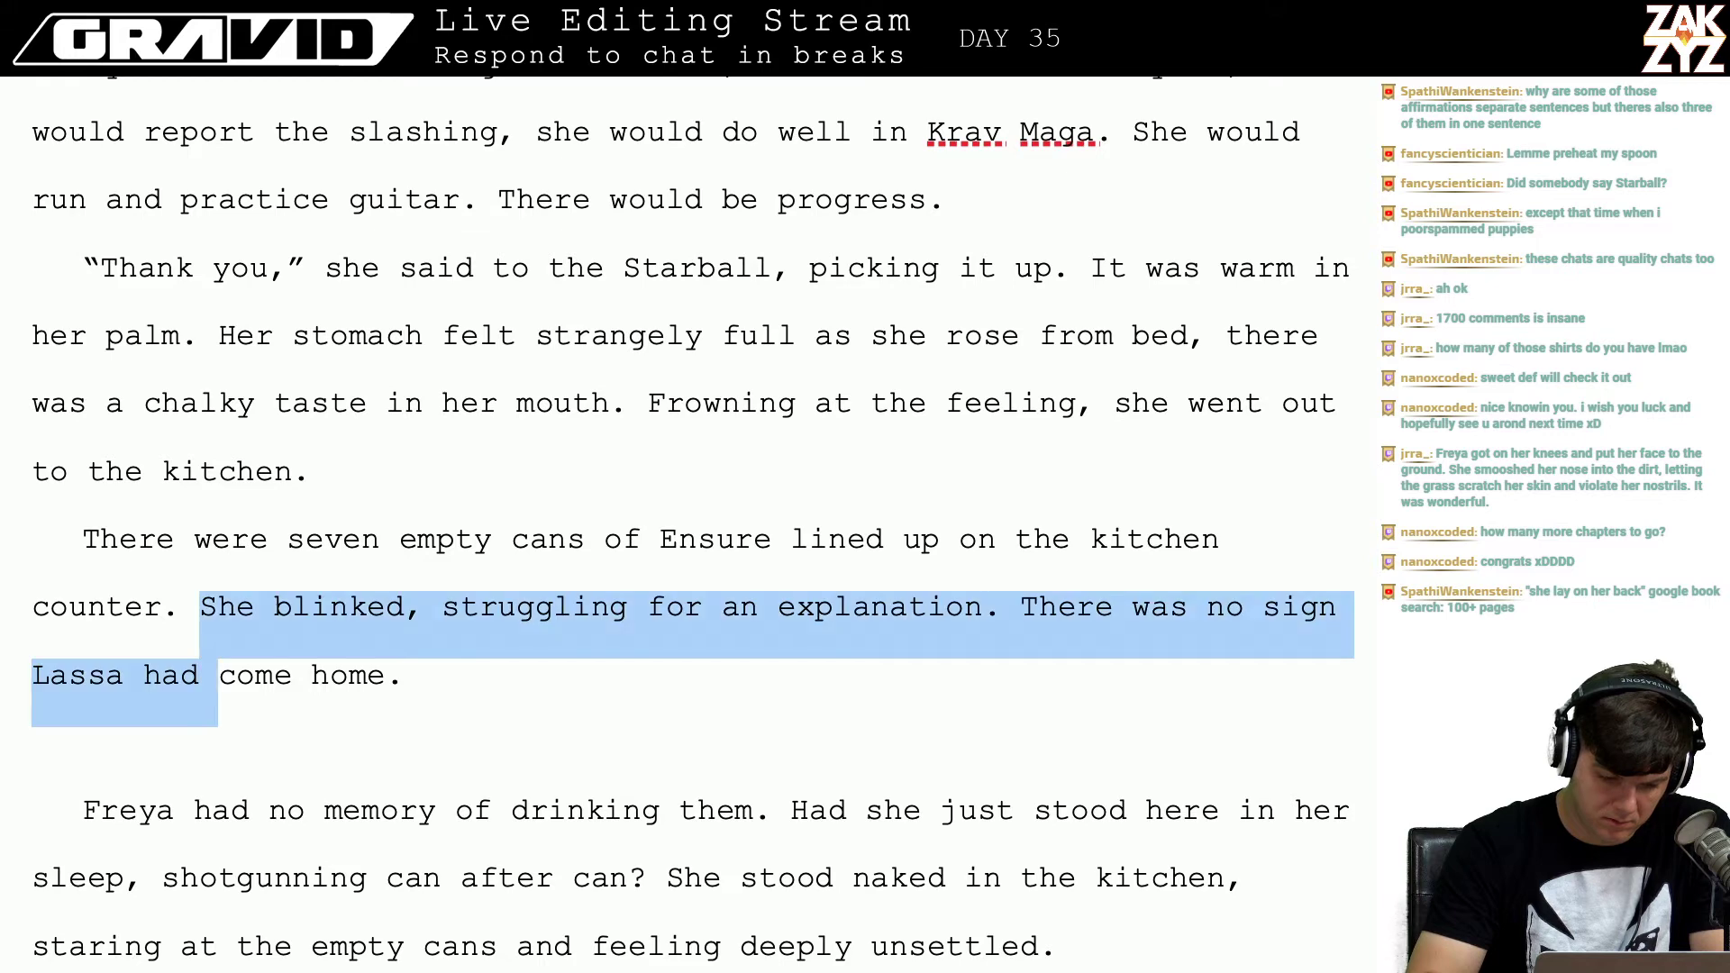
key("shift+Right")
key("shift+Right")
key("shift+Right")
key("shift+Right")
key("shift+Right")
key("shift+Right")
key("shift+Right")
key("shift+Right")
key("shift+Right")
key("shift+Right")
key("shift+Right")
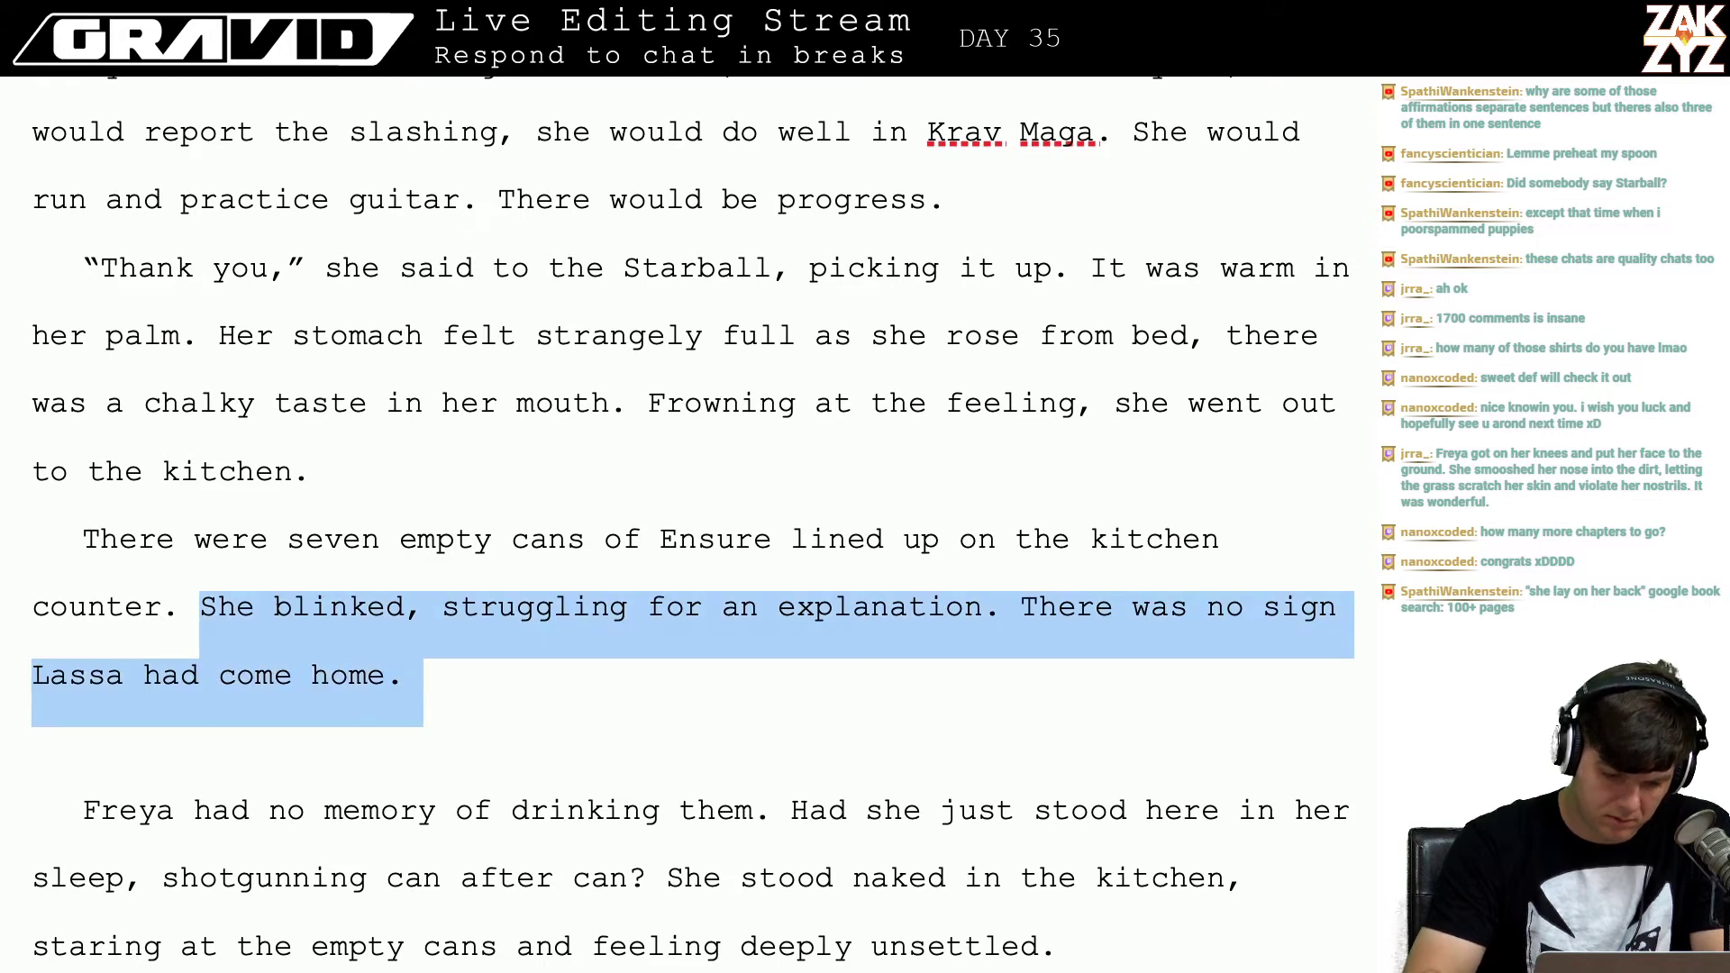
key("BackSpace")
Step: Remove the blank line and join the "Freya had no memory of drinking them" paragraph directly after "counter."
key("Down")
key("BackSpace")
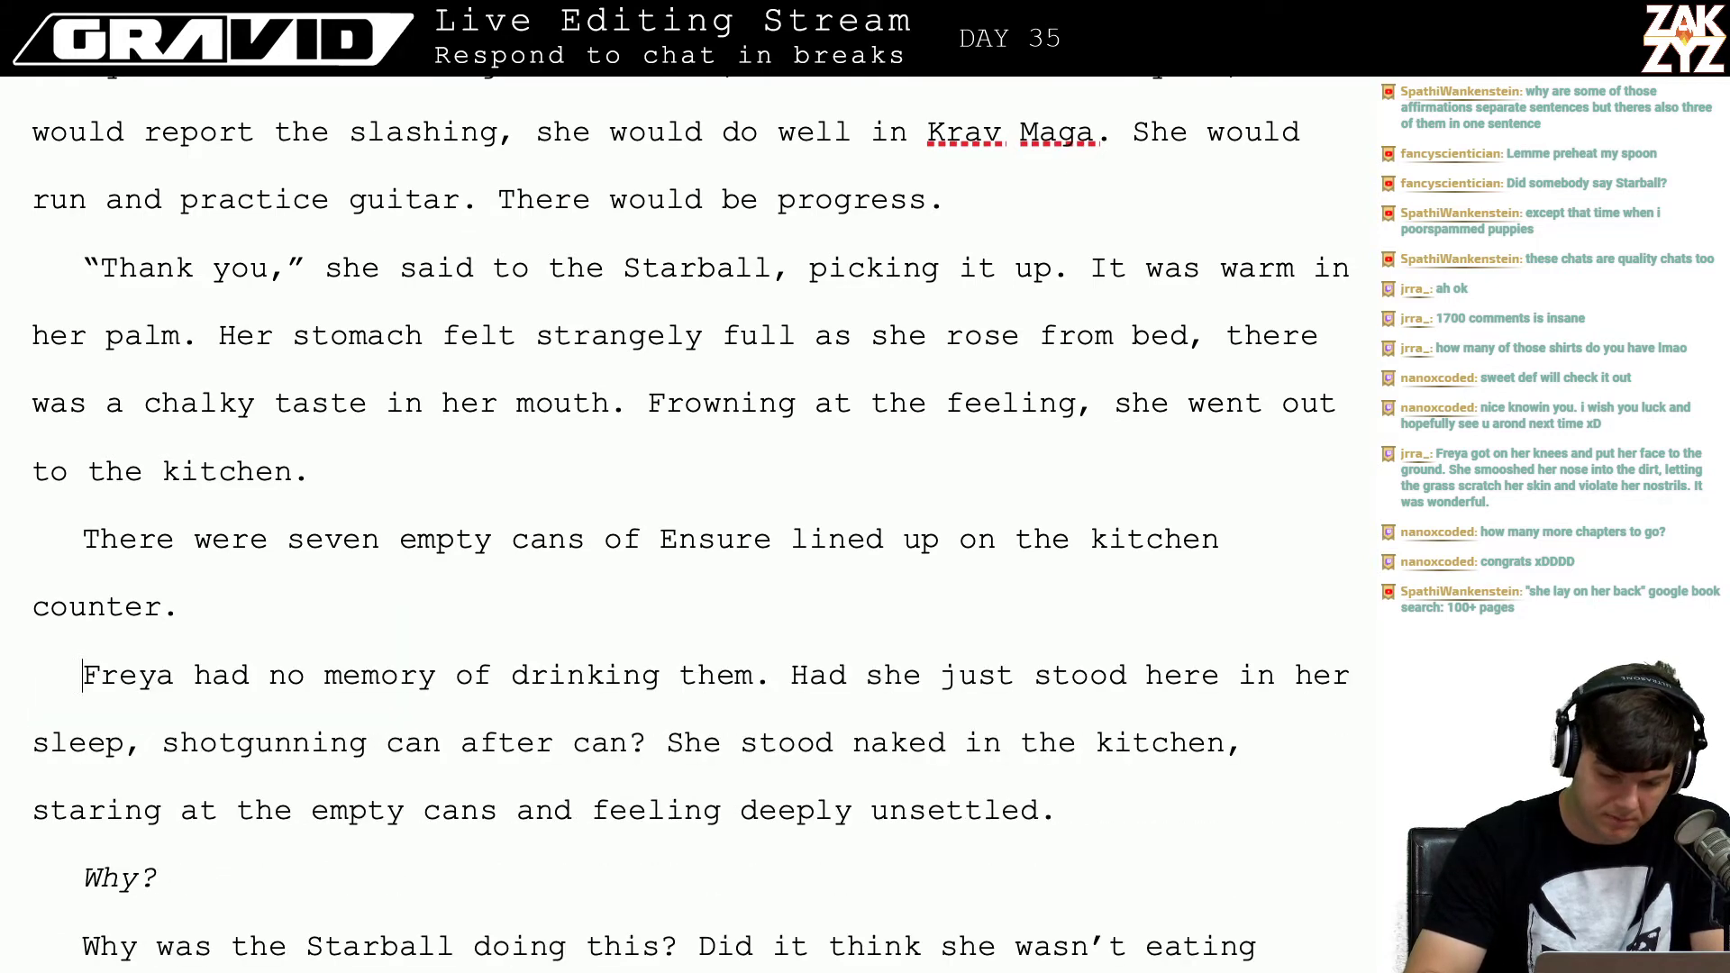
key("BackSpace")
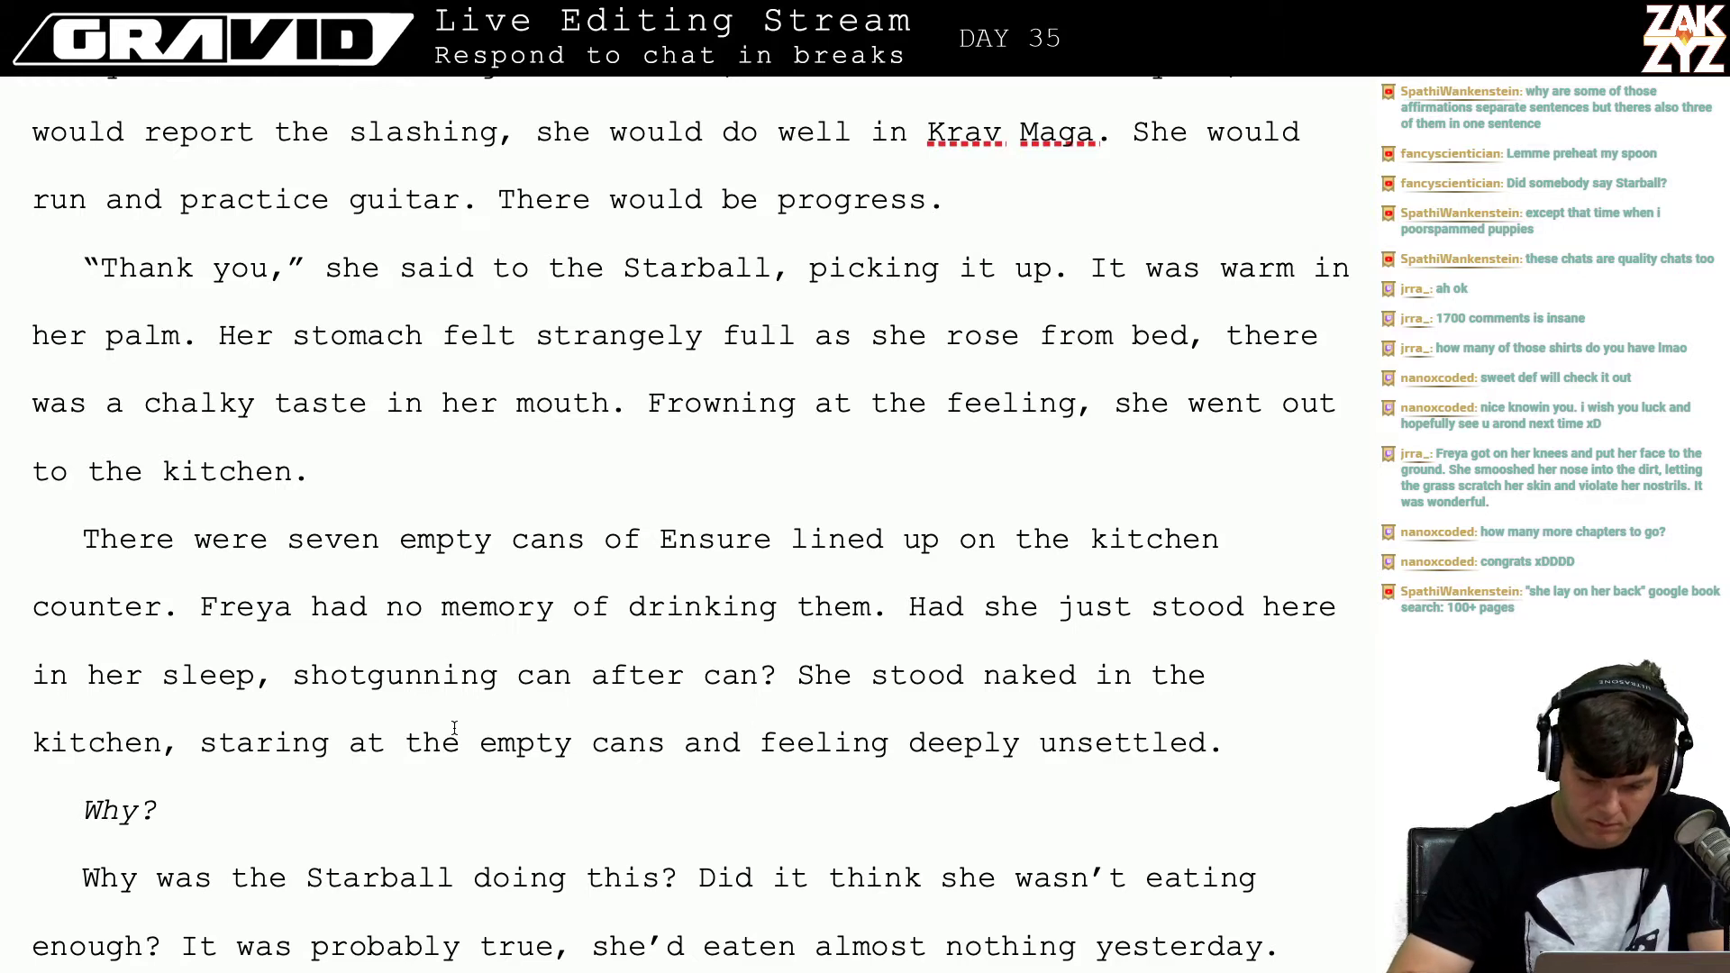
Step: Extend the sentence ending "no memory of drinking them" with ", but she couldn't deny the taste in her mouth."
left_click(887, 606)
key("BackSpace")
type(", ")
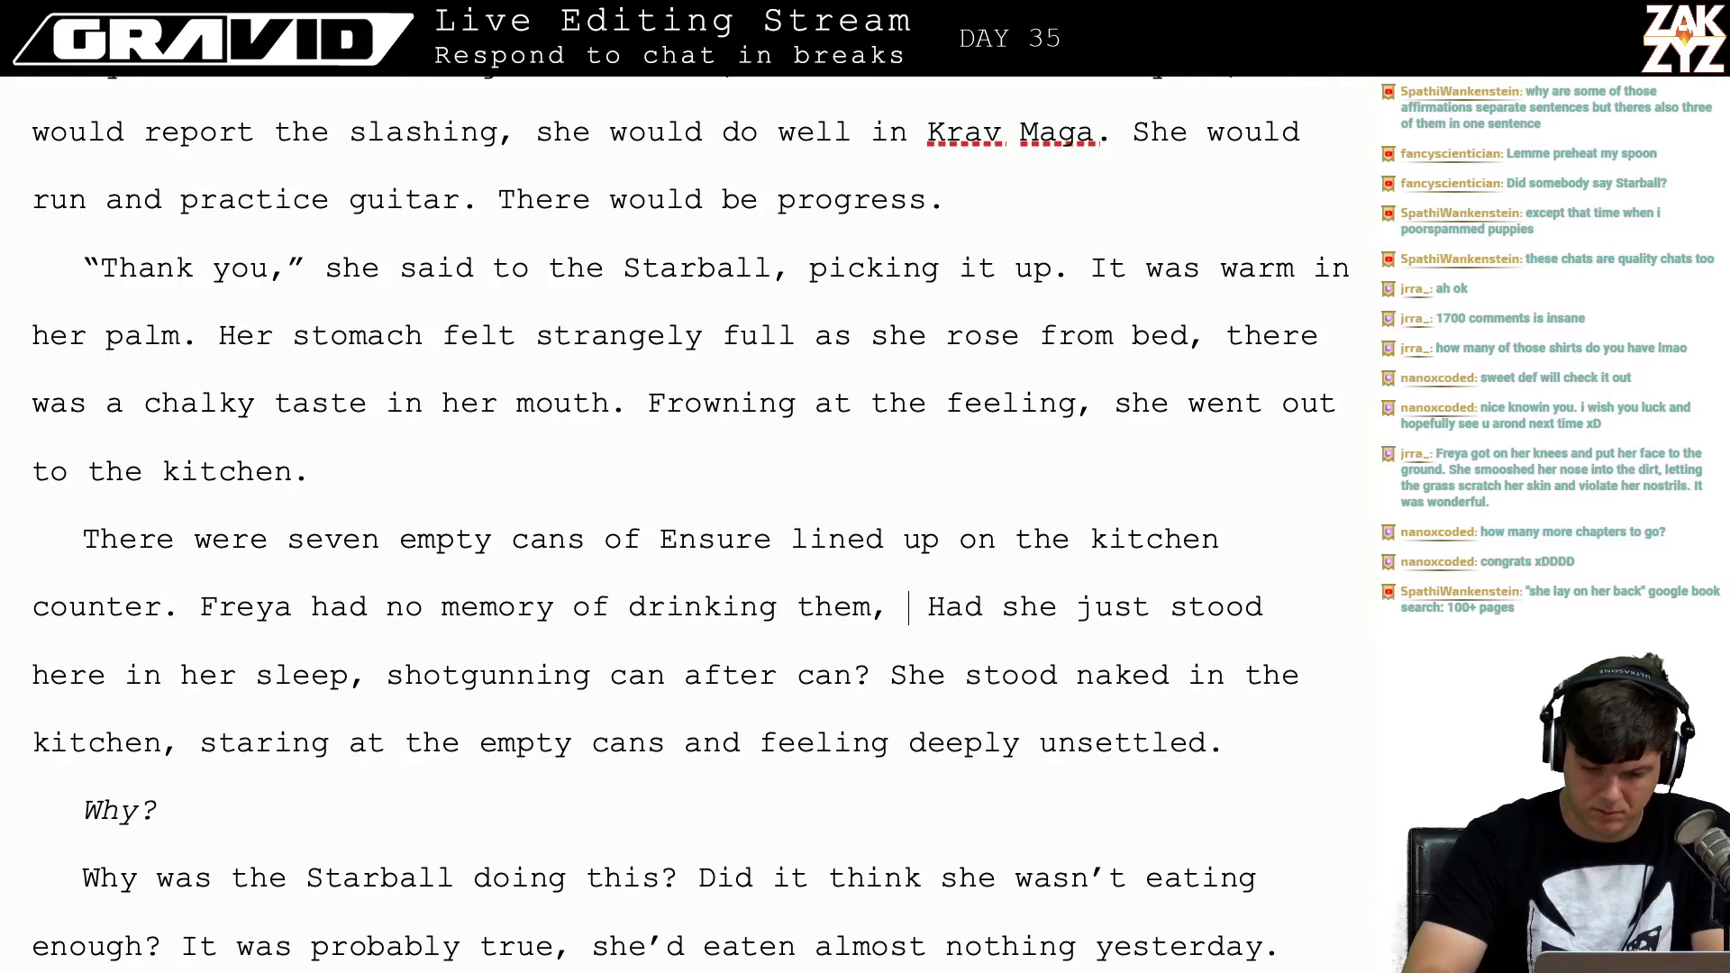
type("but she cou")
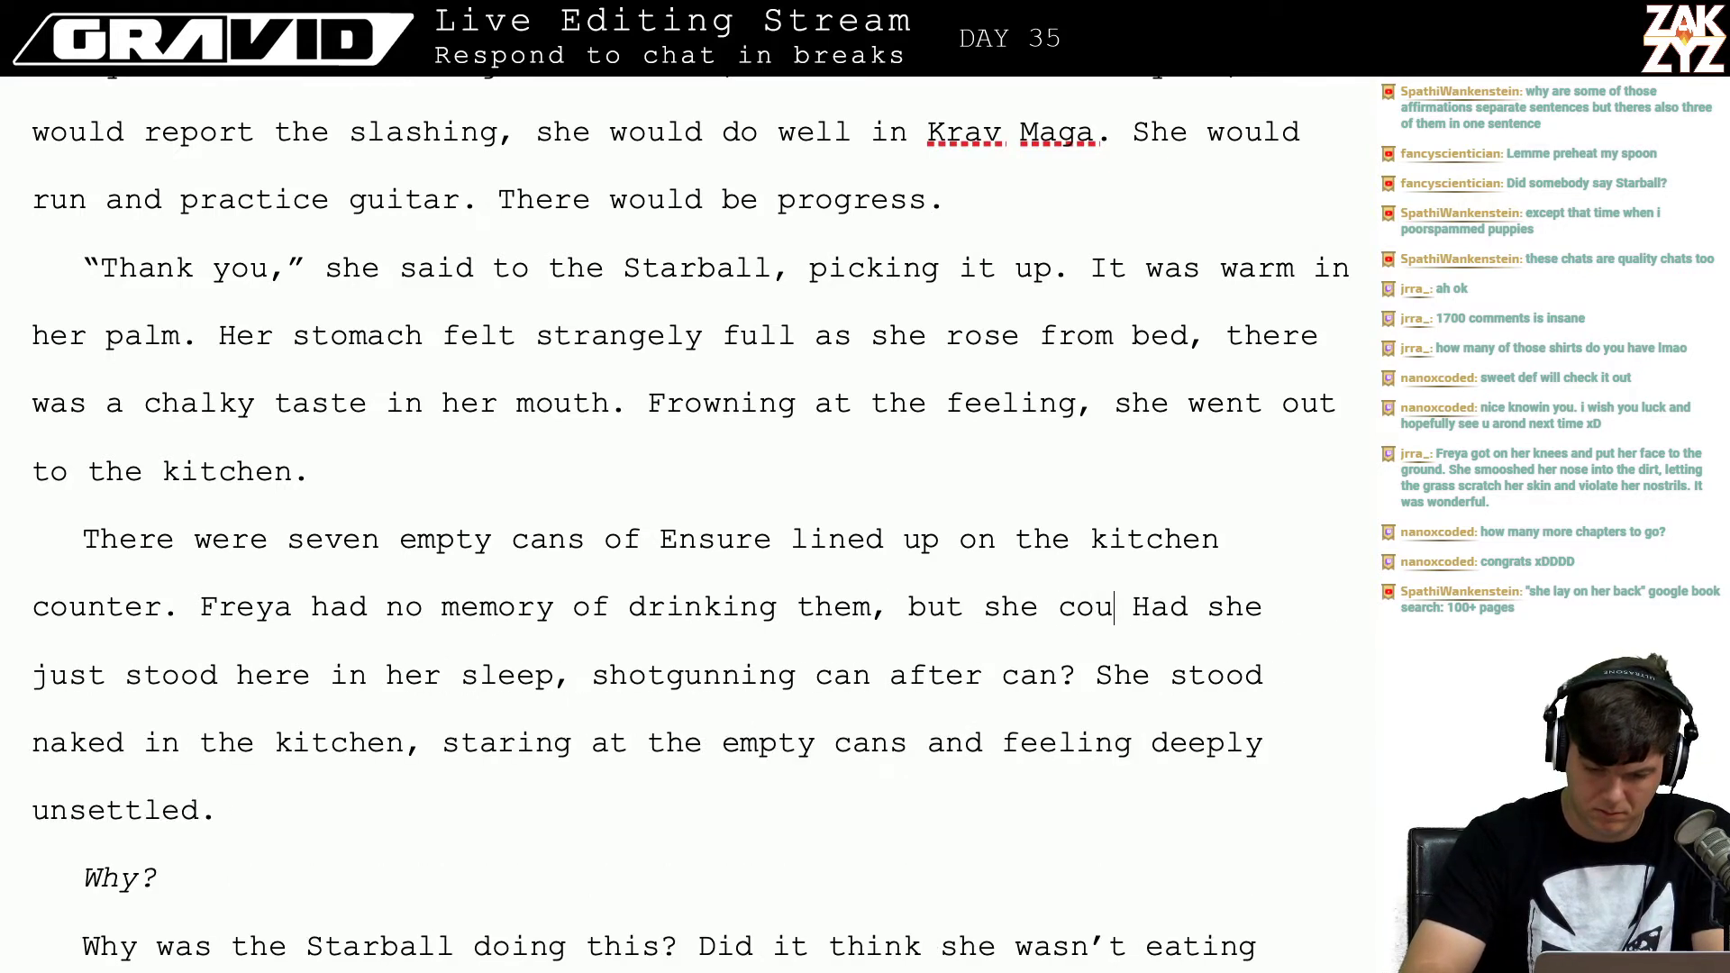
type("ldn't deny the t")
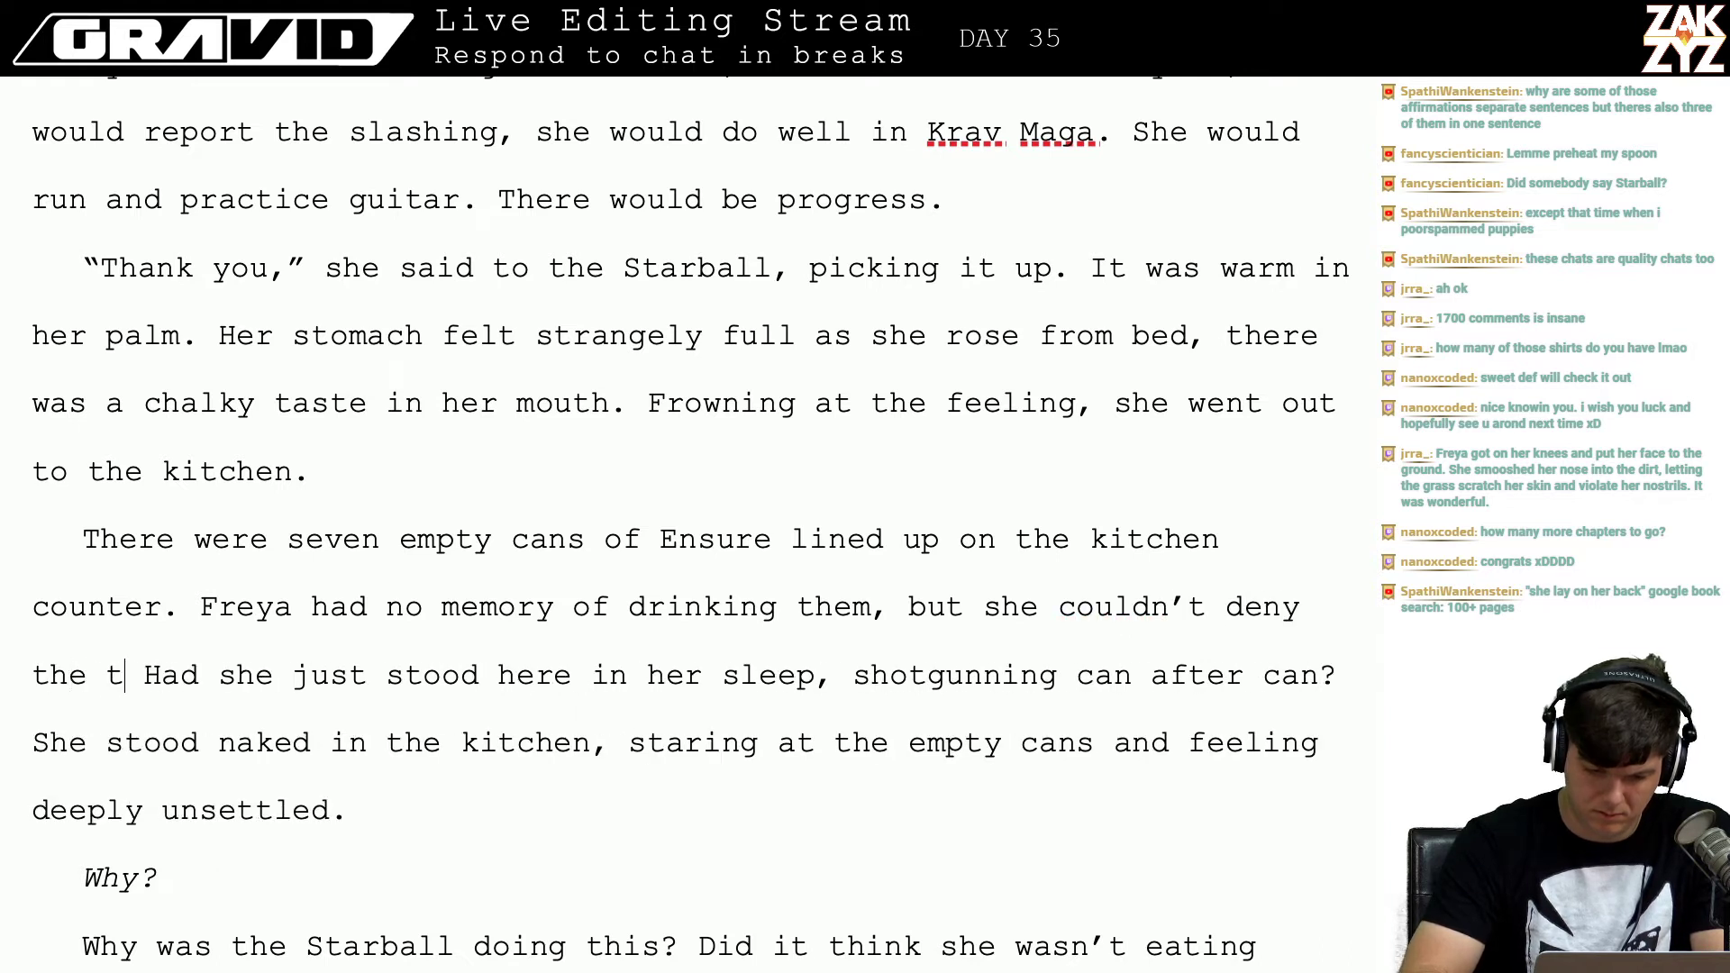
type("aste in her mo")
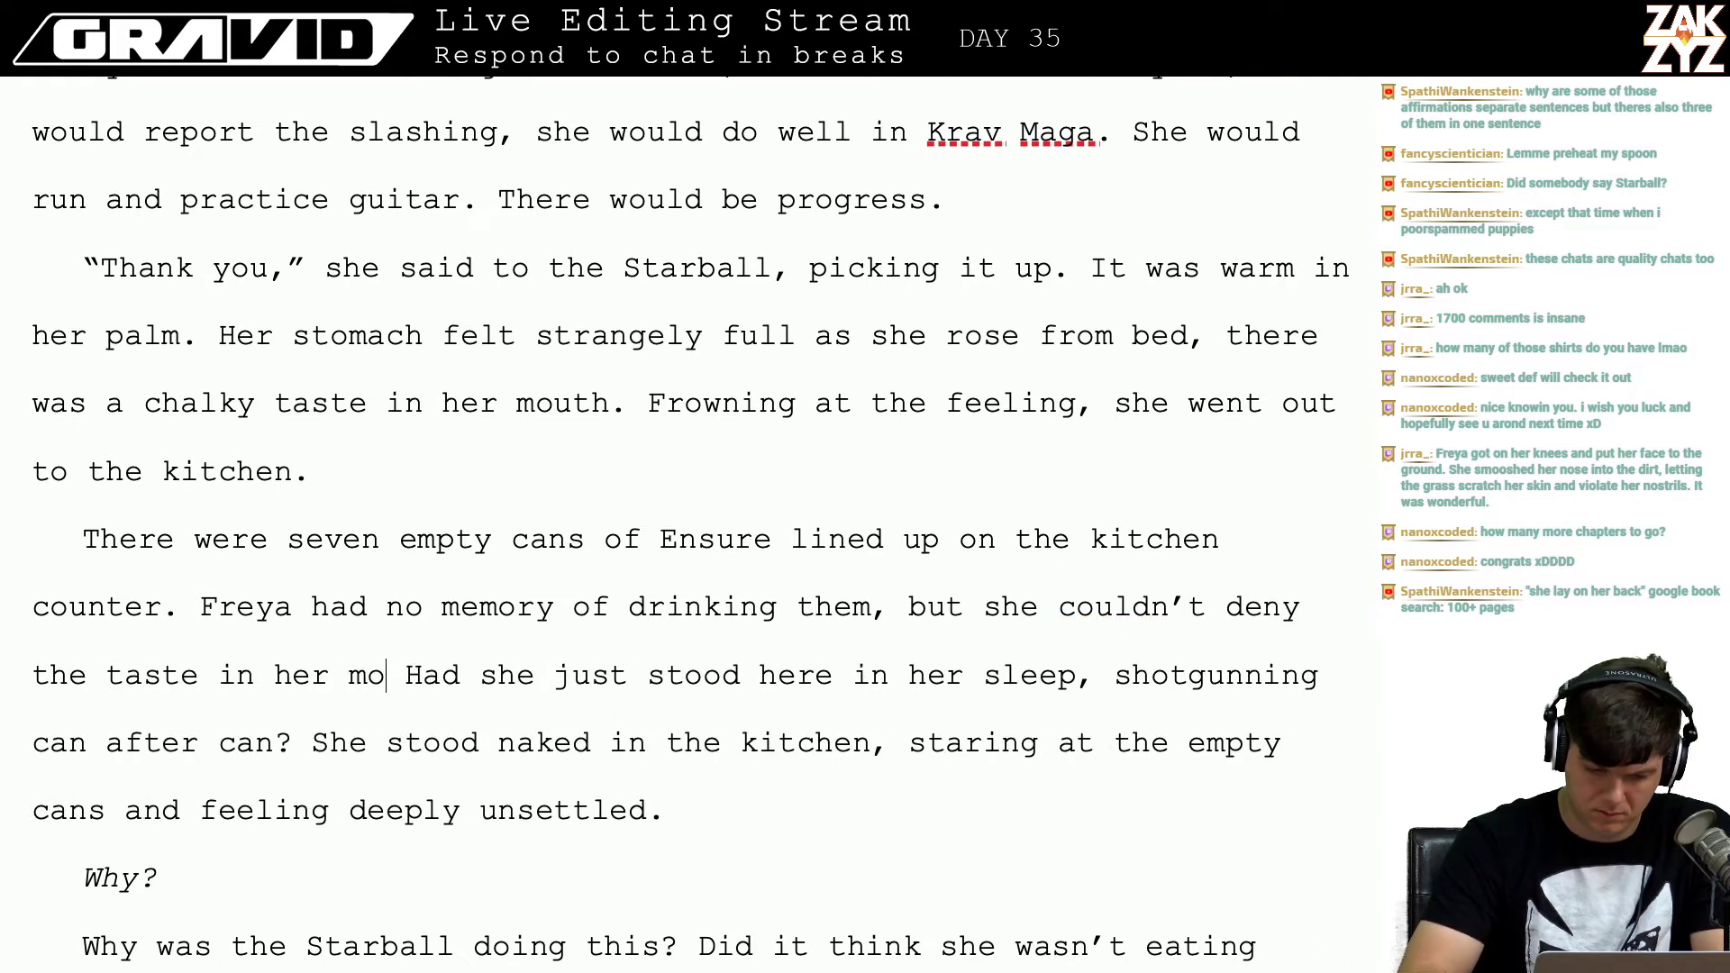
type("uth.")
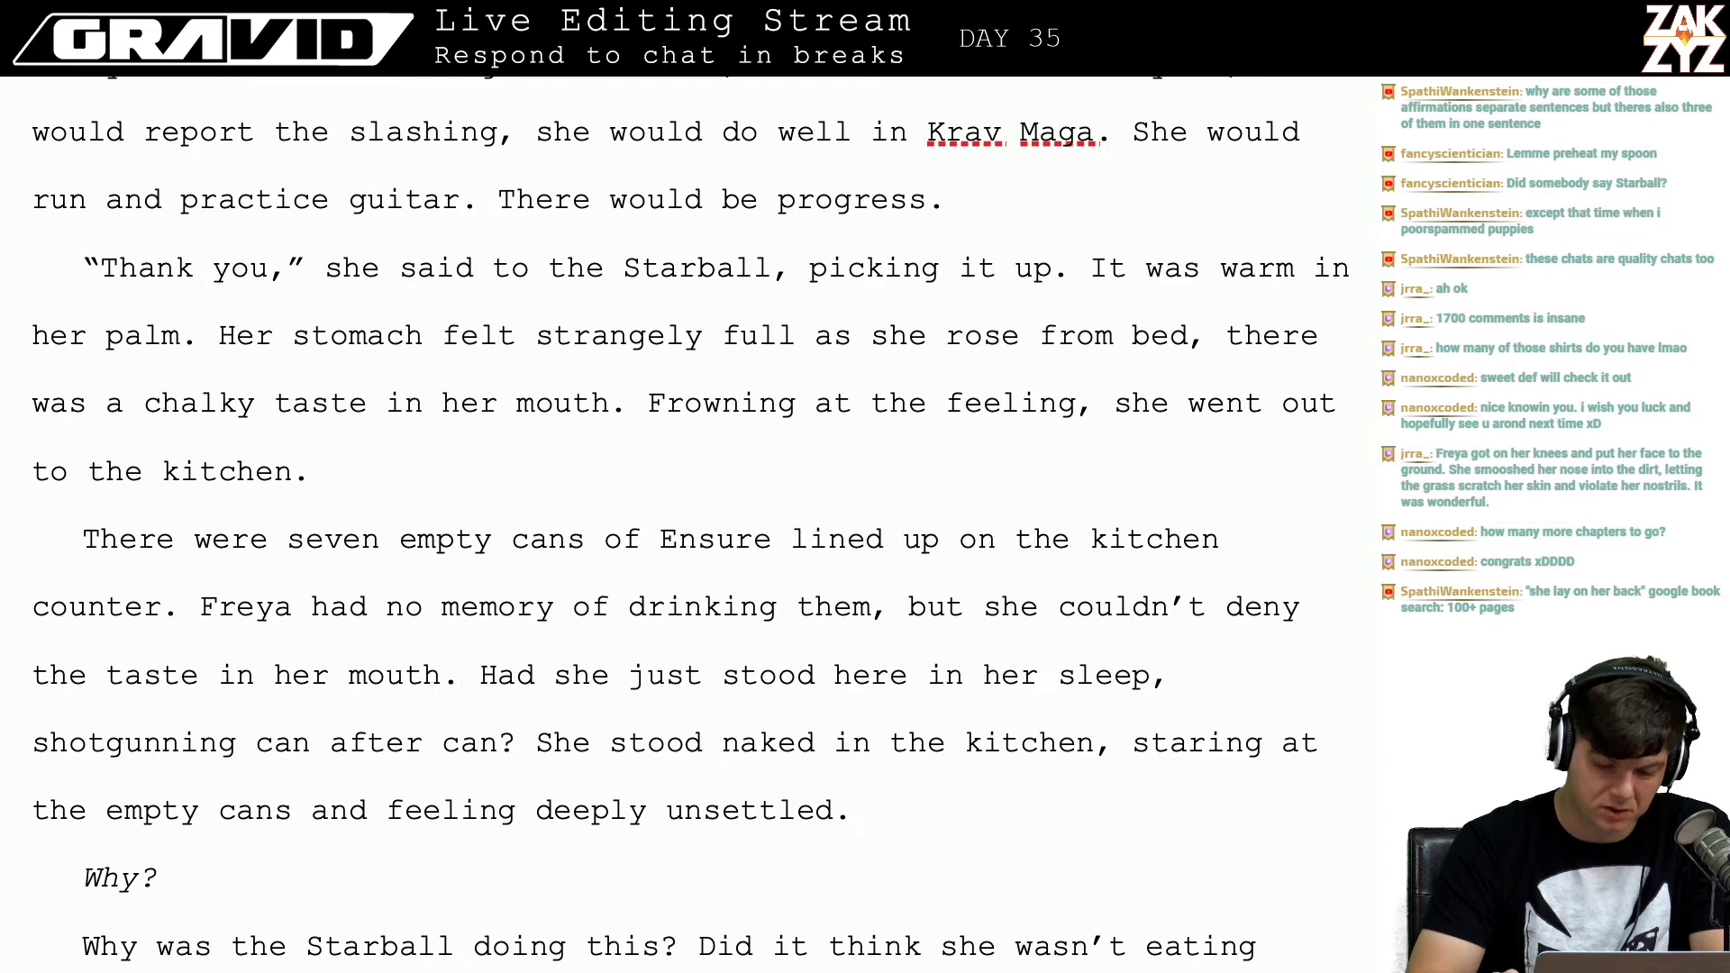
Step: Change "taste" to "aftertaste" in "she couldn't deny the taste in her mouth."
key("Right")
key("Right")
key("Right")
key("Left")
key("Left")
key("Left")
key("Left")
key("Left")
key("Left")
key("Left")
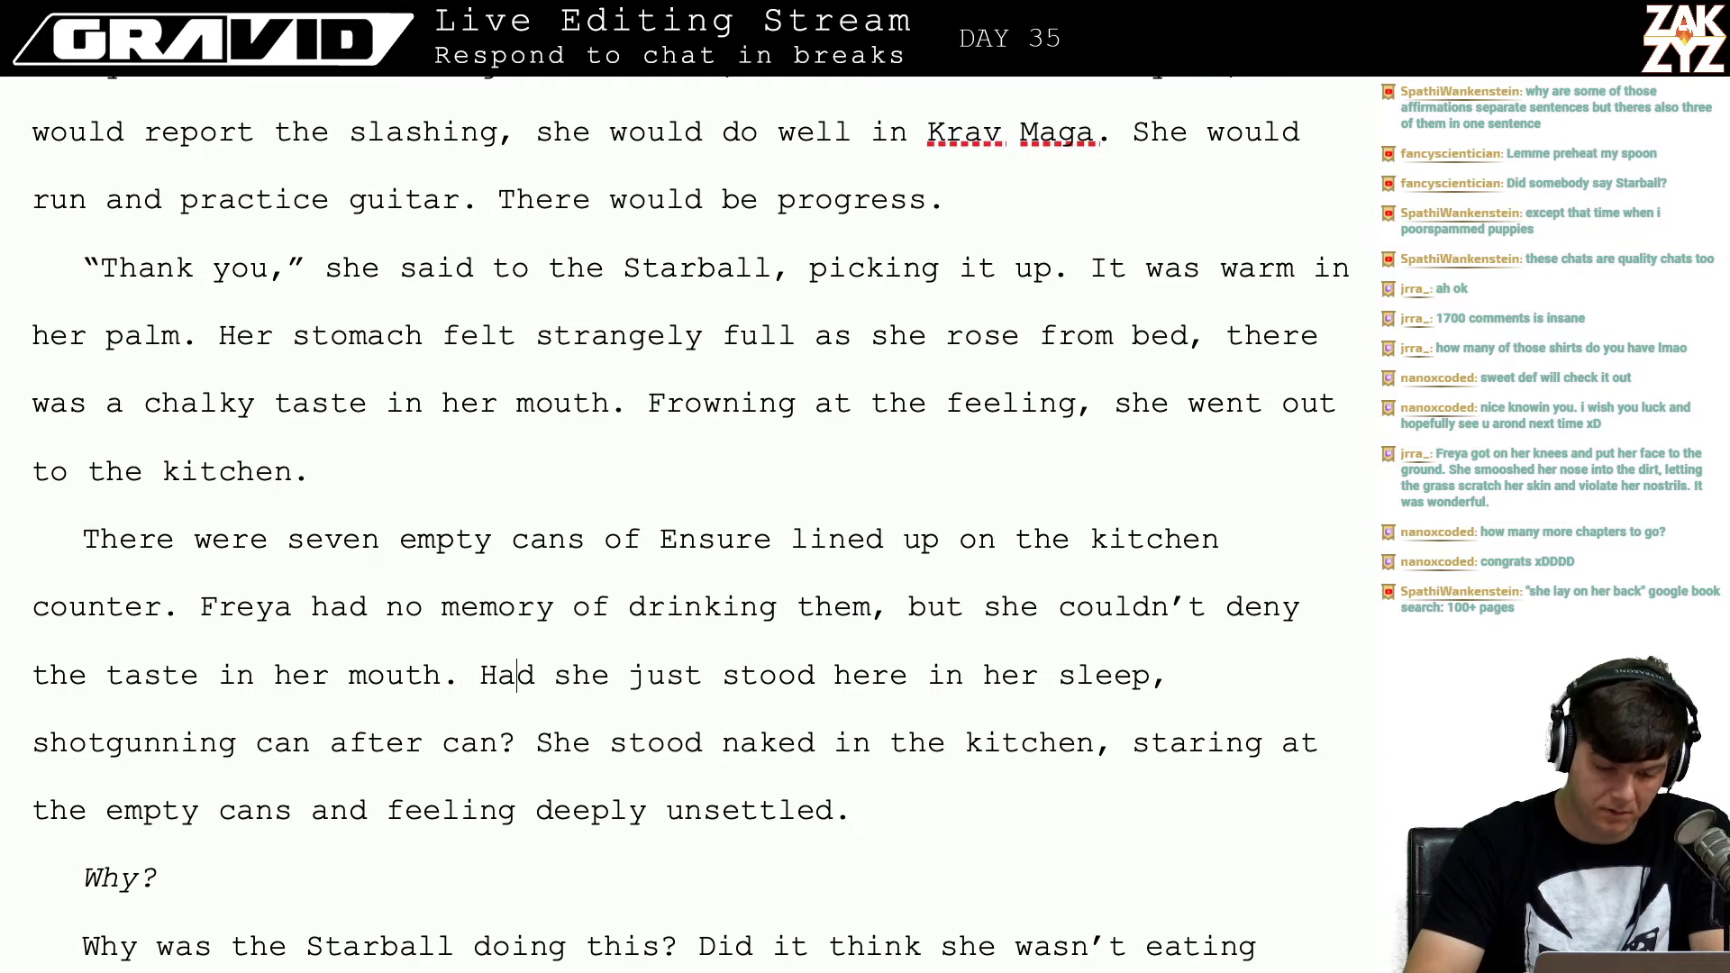
key("Left")
key("Left")
key("Left")
key("Left")
key("Left")
key("Left")
key("Left")
key("Left")
key("Left")
key("Left")
key("Left")
key("Left")
key("Left")
key("Left")
key("Left")
key("Left")
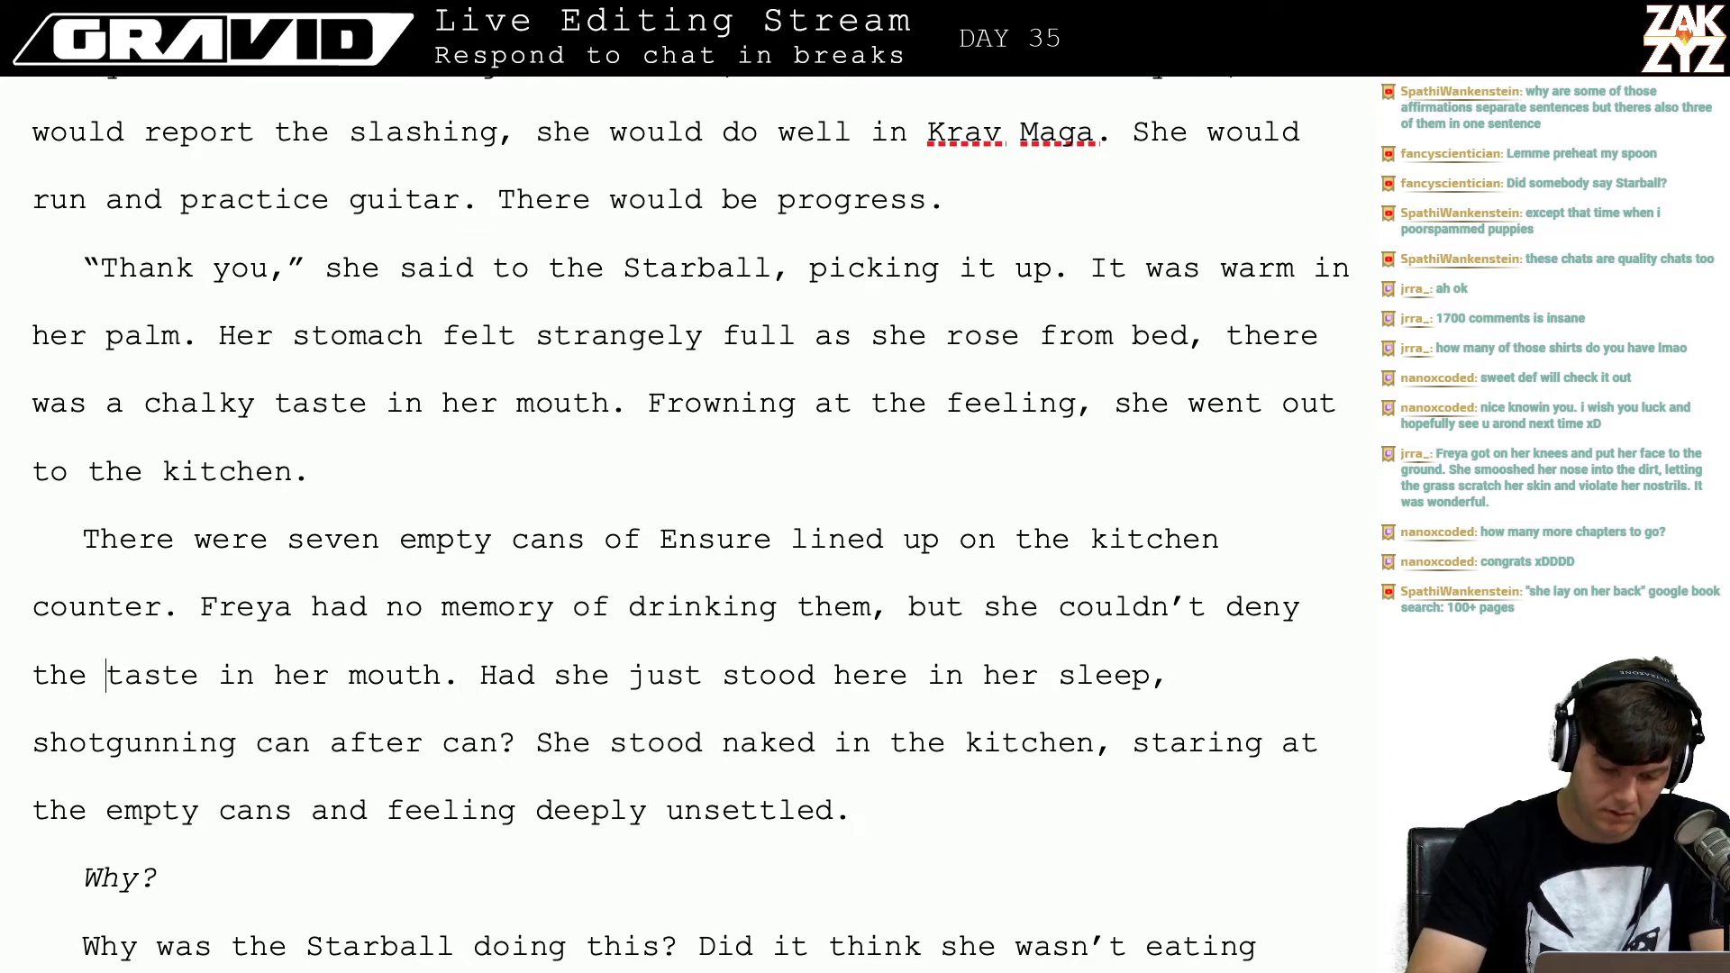
type("after")
Step: Insert "or the sloshing feeling in her stomach" after "the aftertaste in her mouth", leaving a single period at the sentence's end
key("Right")
key("Right")
key("Right")
key("Right")
key("Right")
key("Right")
key("Right")
key("Right")
key("Right")
key("Right")
key("Right")
key("Right")
key("Right")
key("Right")
key("Right")
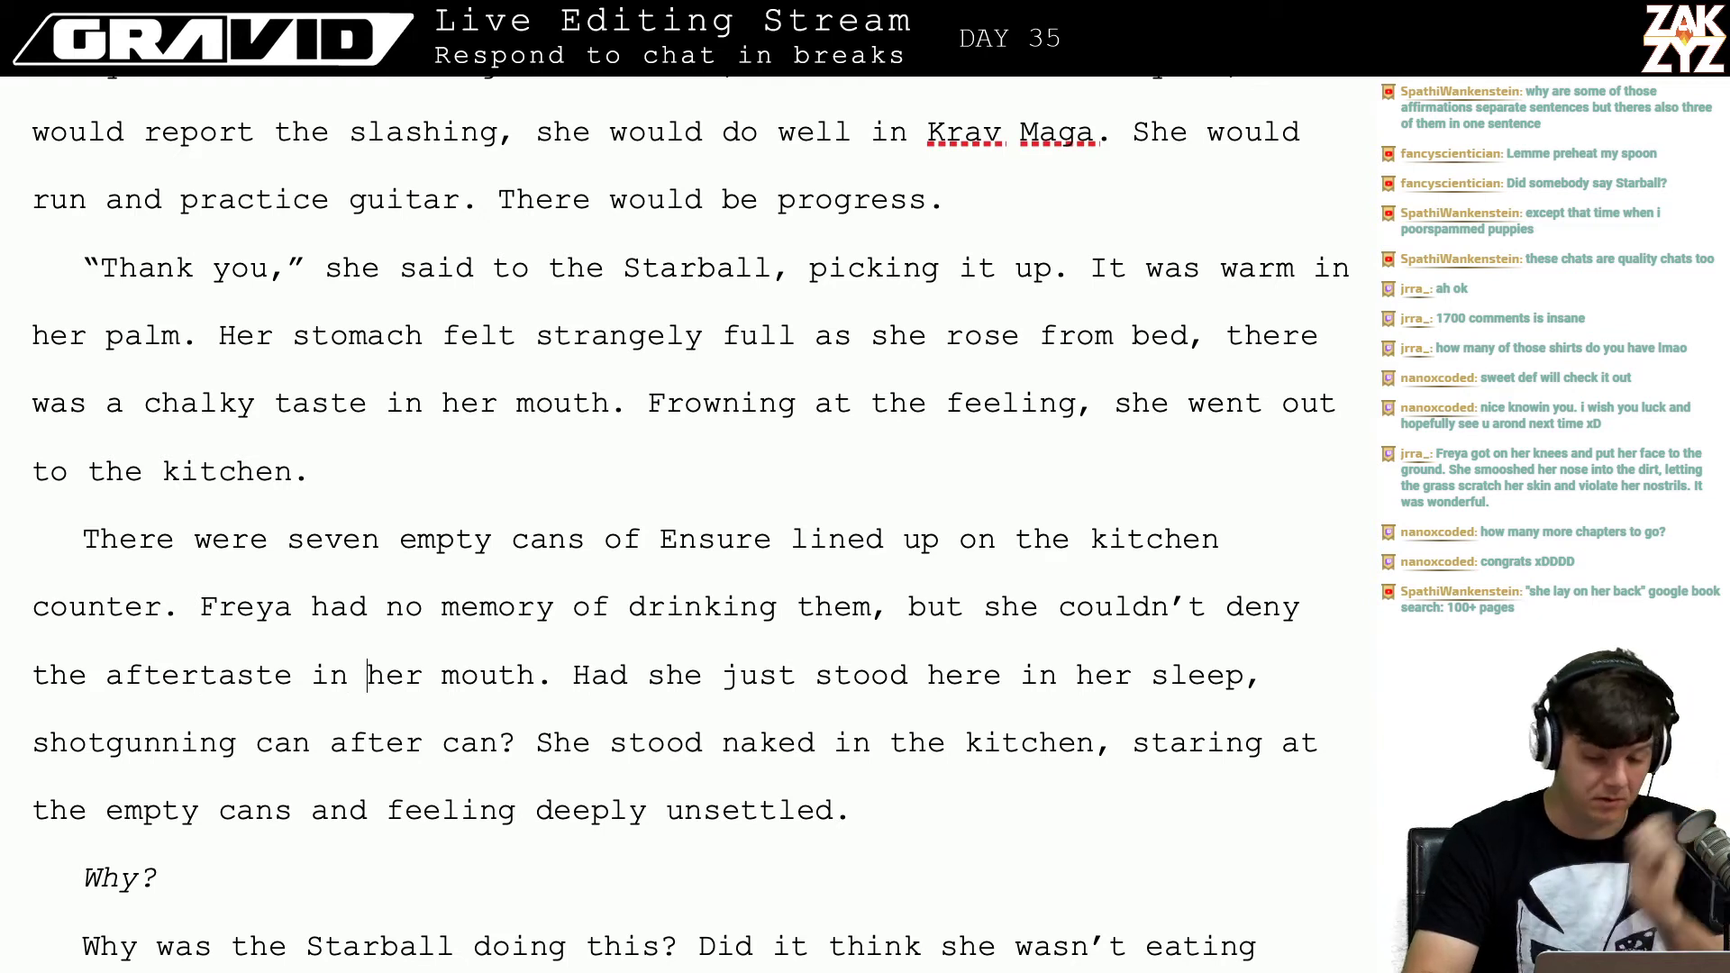
key("Right")
key("Right")
key("Right")
key("Right")
key("Left")
type("or the sl")
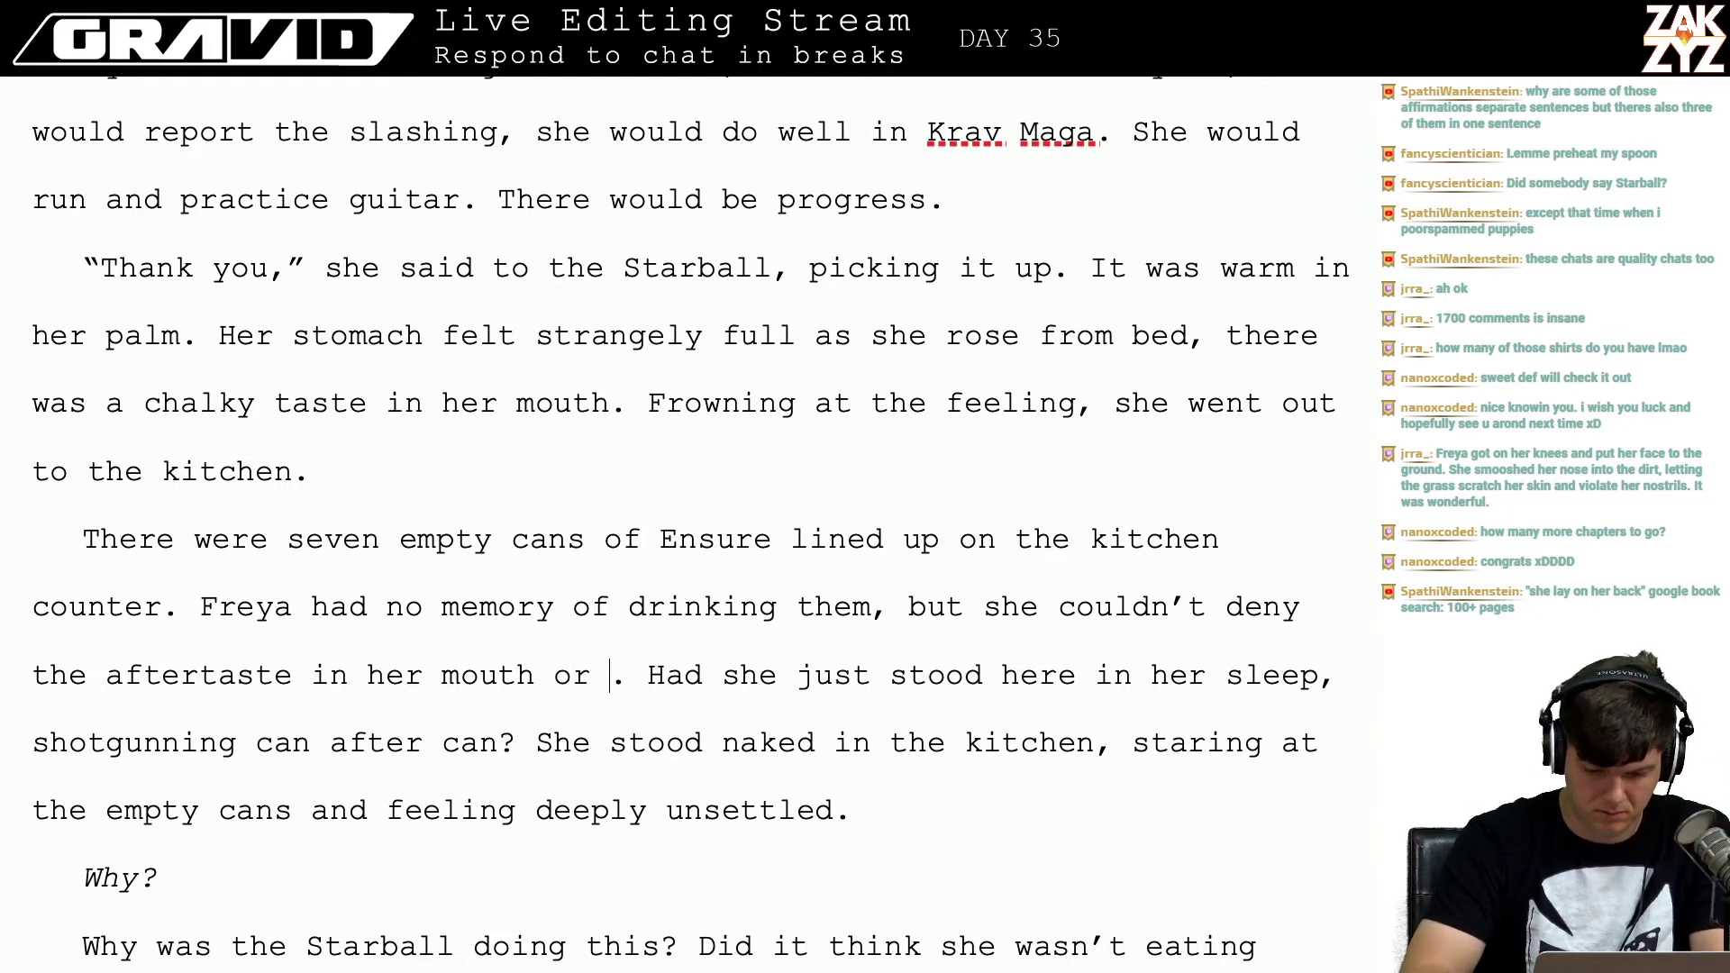
type("oshing feeling in")
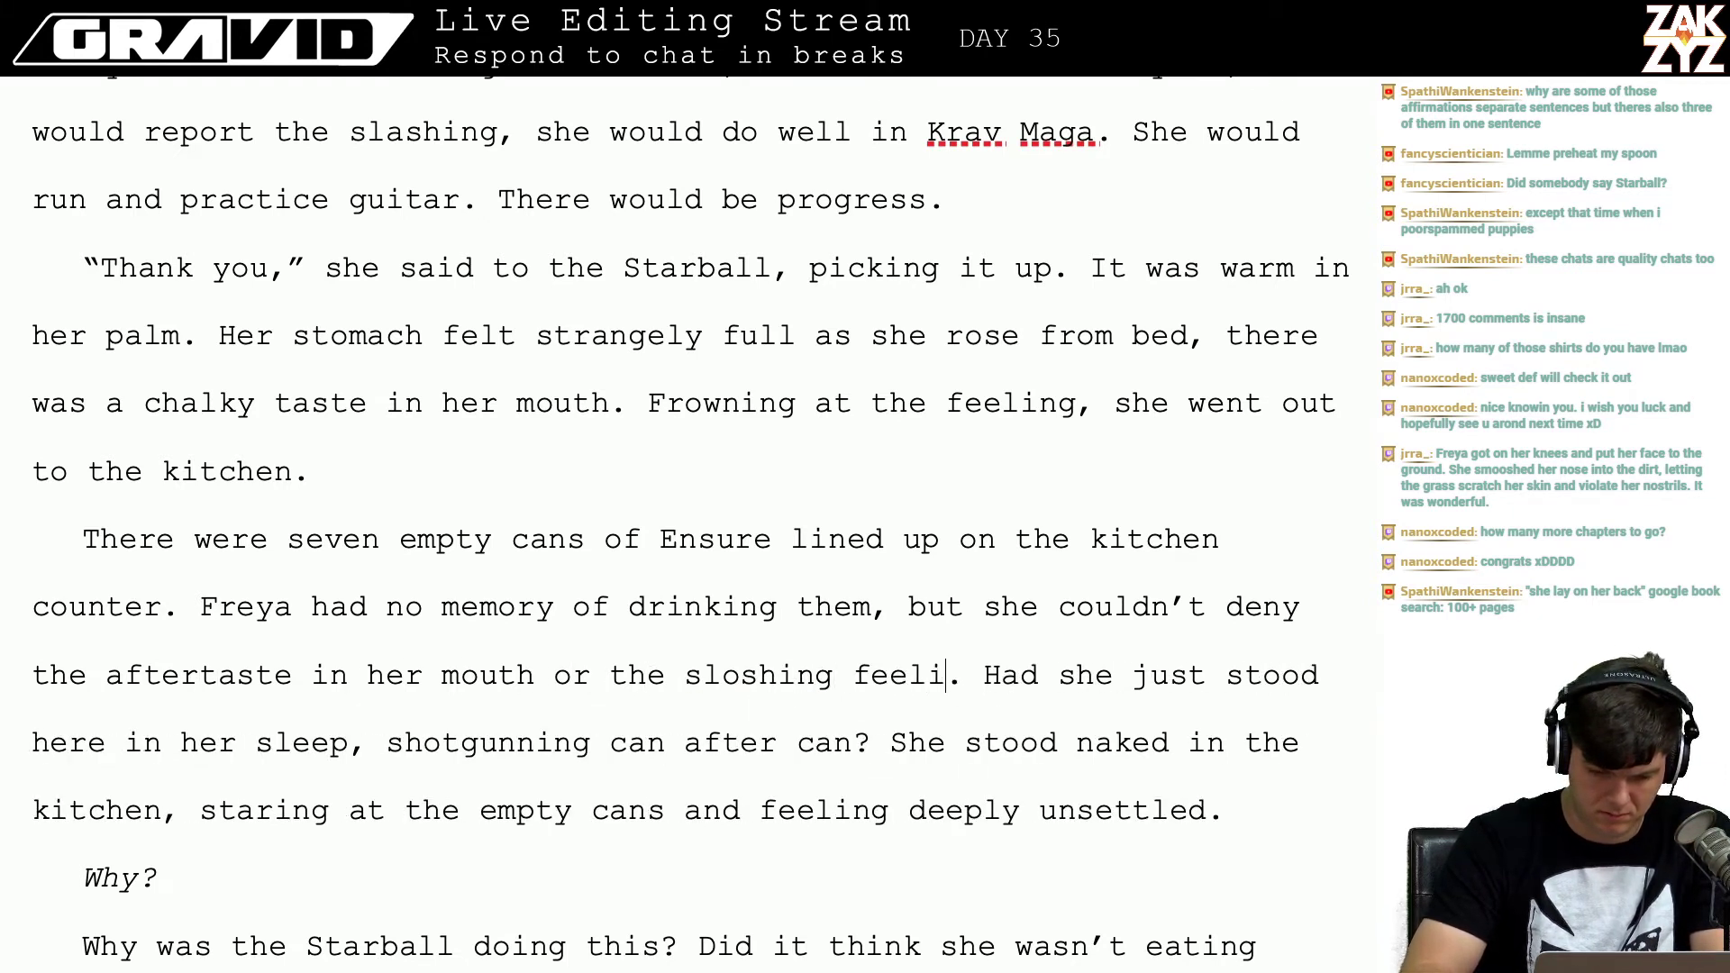
type(" her stomach..")
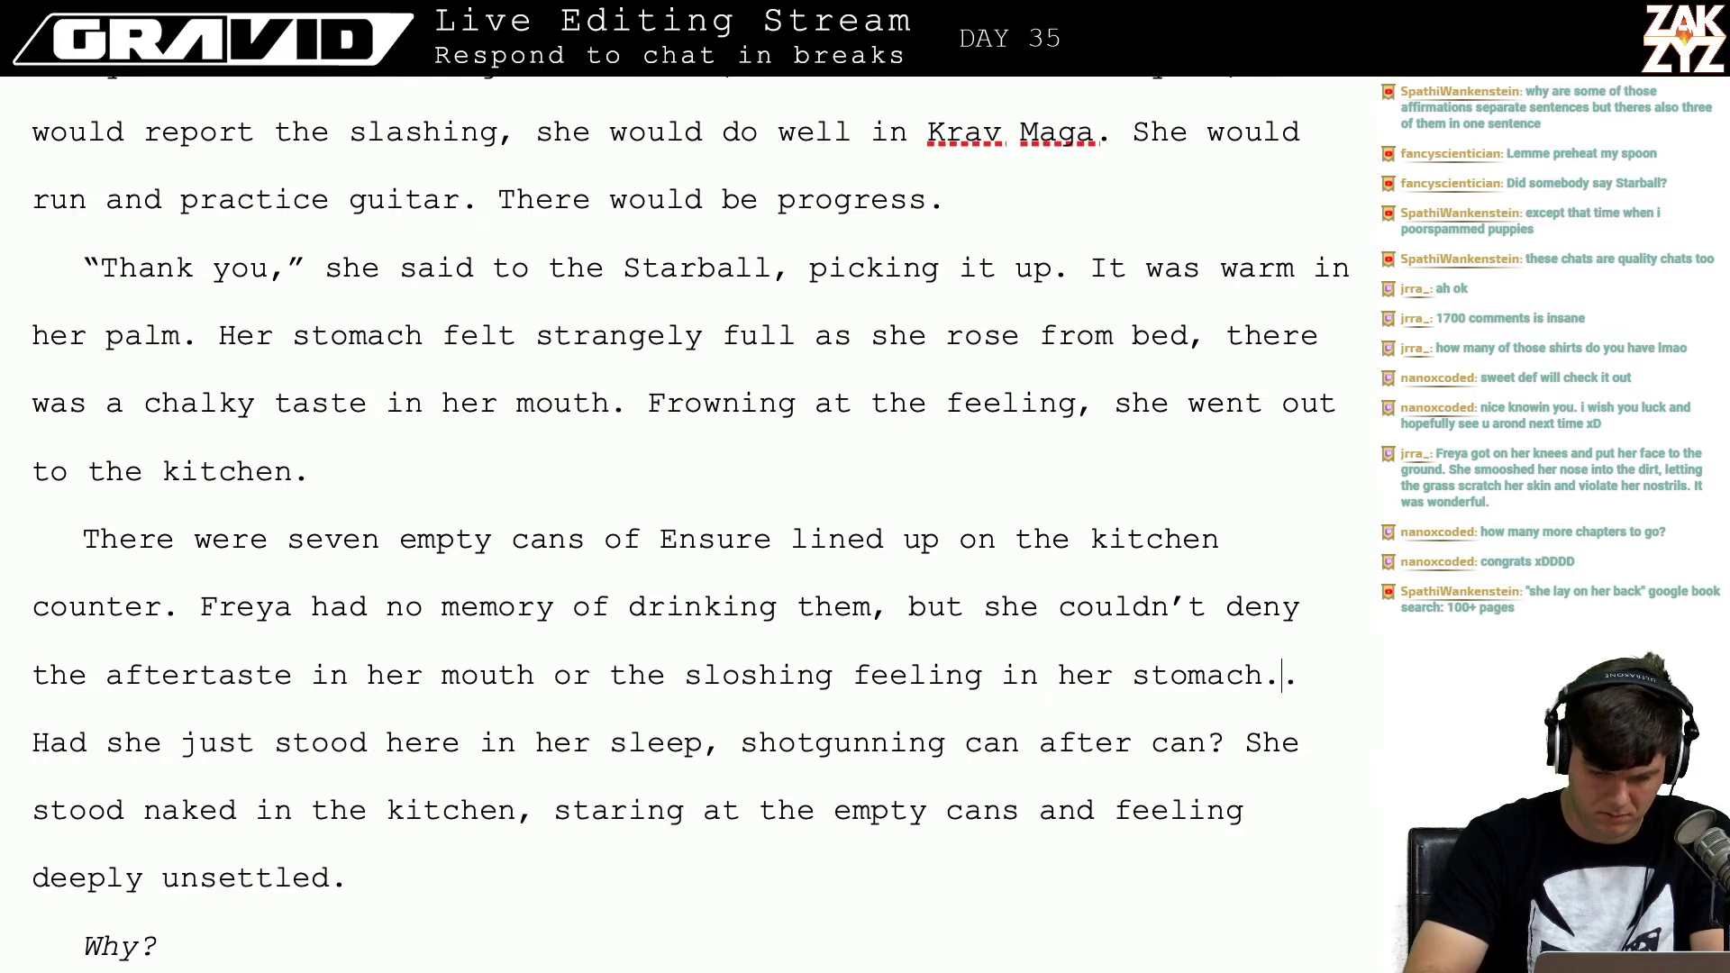
key("Right")
key("Right")
key("Right")
key("Right")
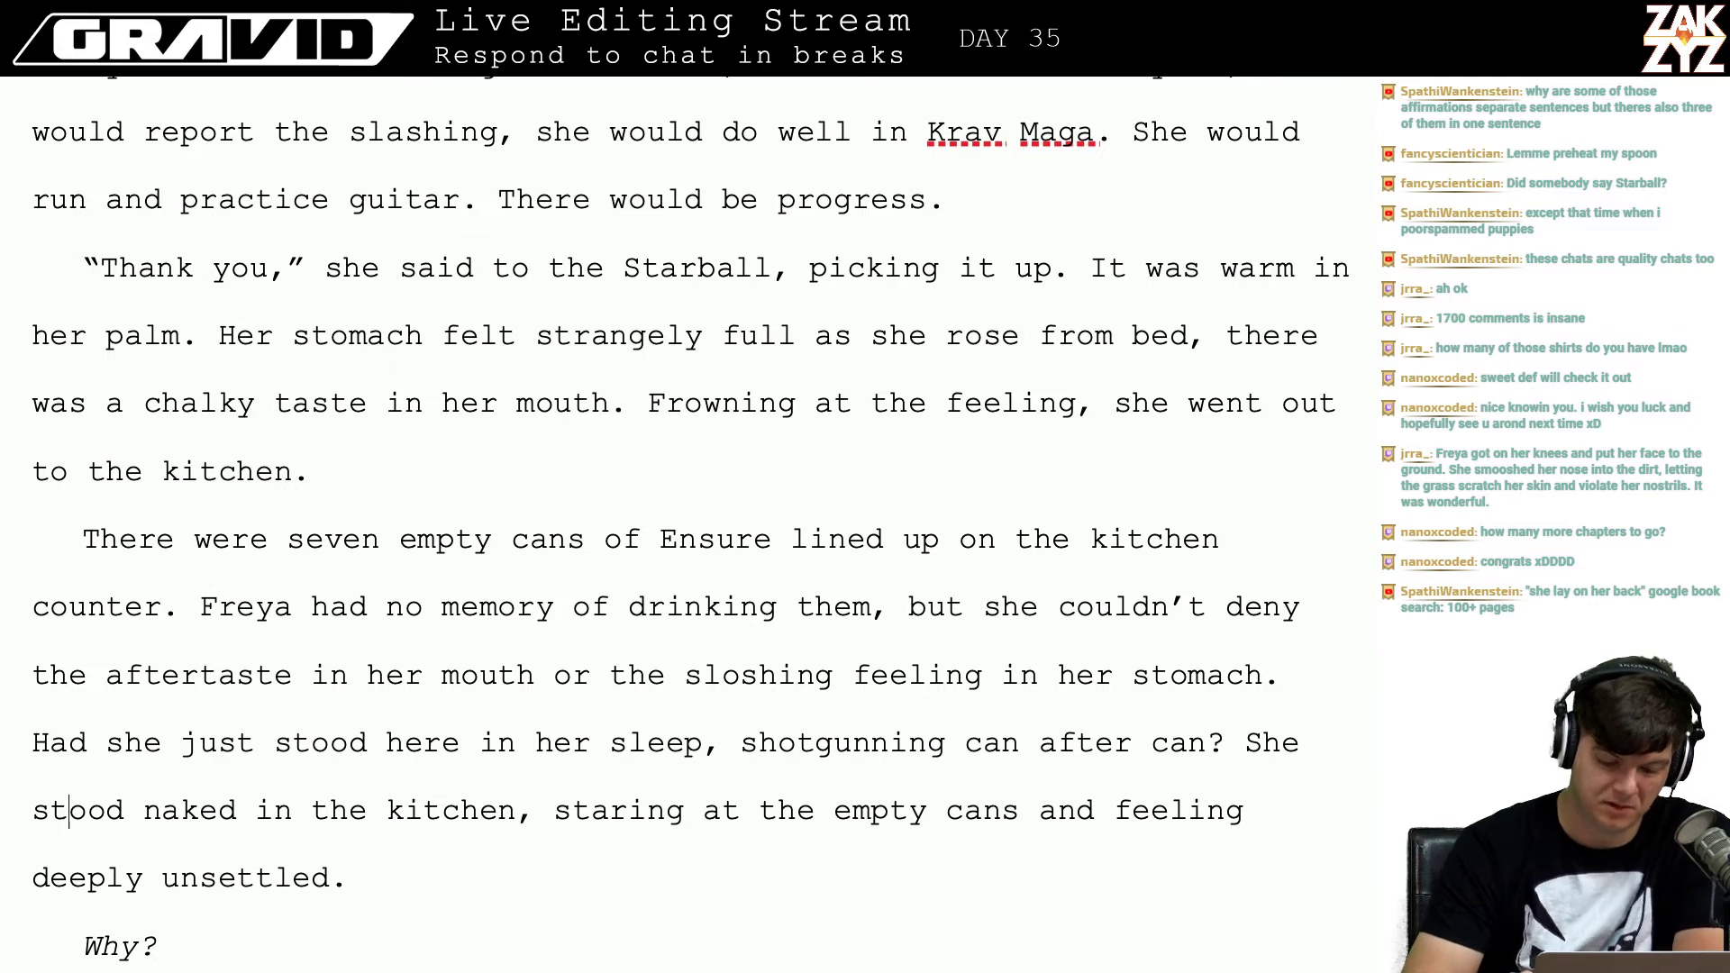
Step: Reread the revised Ensure cans paragraph through "feeling deeply unsettled."
key("Down")
key("Down")
key("Left")
key("Left")
key("Left")
key("Left")
key("Left")
key("Left")
key("Left")
key("Left")
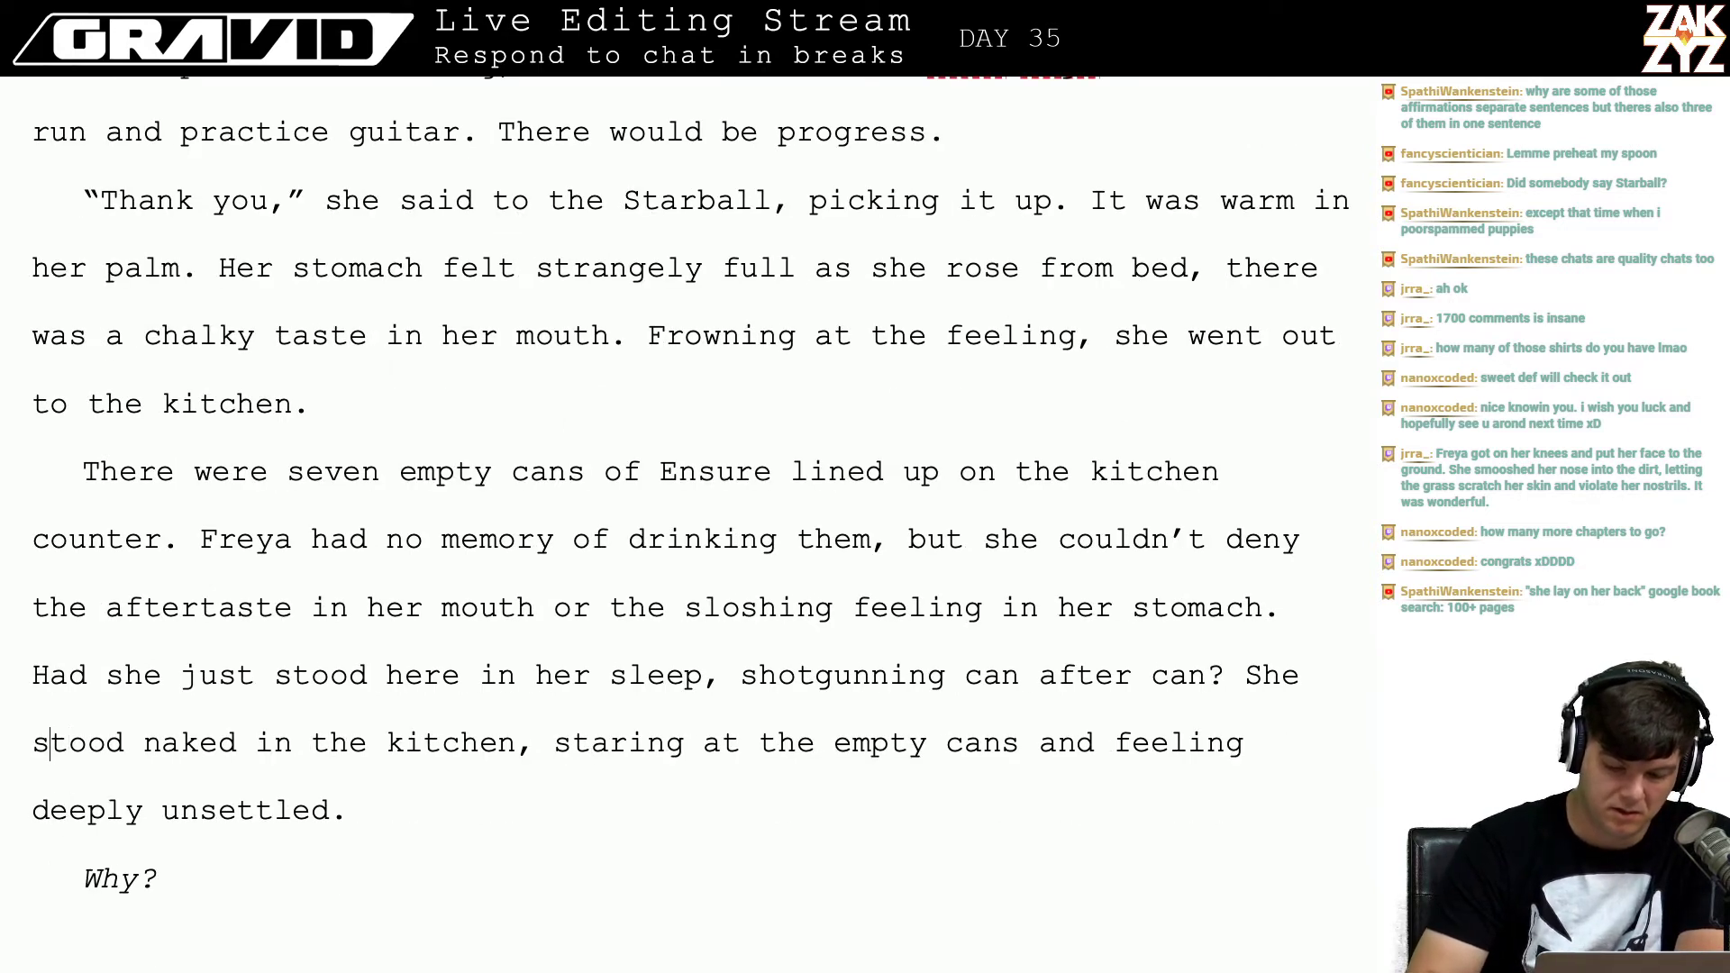
key("Right")
key("Up")
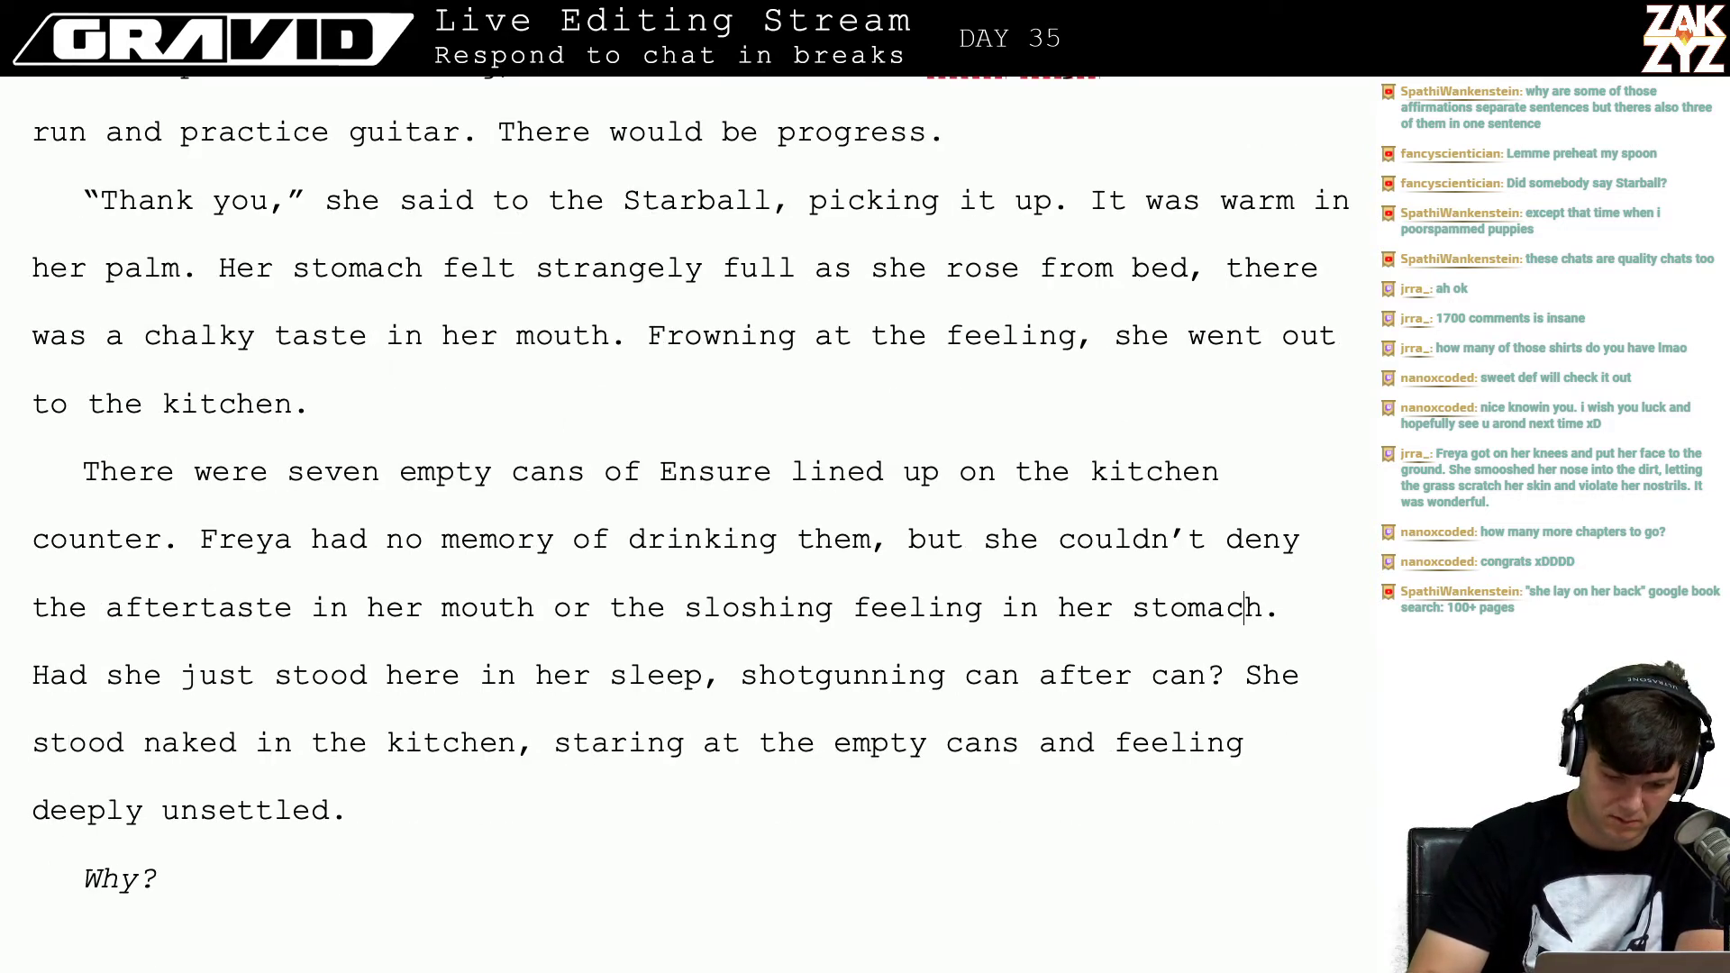
Step: Insert "over the" after "stood" in the sentence "Had she just stood here in her sleep."
key("Right")
key("Right")
key("Right")
key("Right")
key("Right")
key("Right")
key("Right")
key("Right")
key("Right")
key("Right")
key("Right")
key("Right")
key("Right")
key("Right")
key("Right")
key("Right")
key("Right")
key("Right")
key("Right")
key("Right")
key("Right")
key("Right")
key("Right")
key("Right")
key("Right")
key("Right")
key("Right")
key("Right")
key("Right")
key("Right")
key("Right")
key("Right")
key("Right")
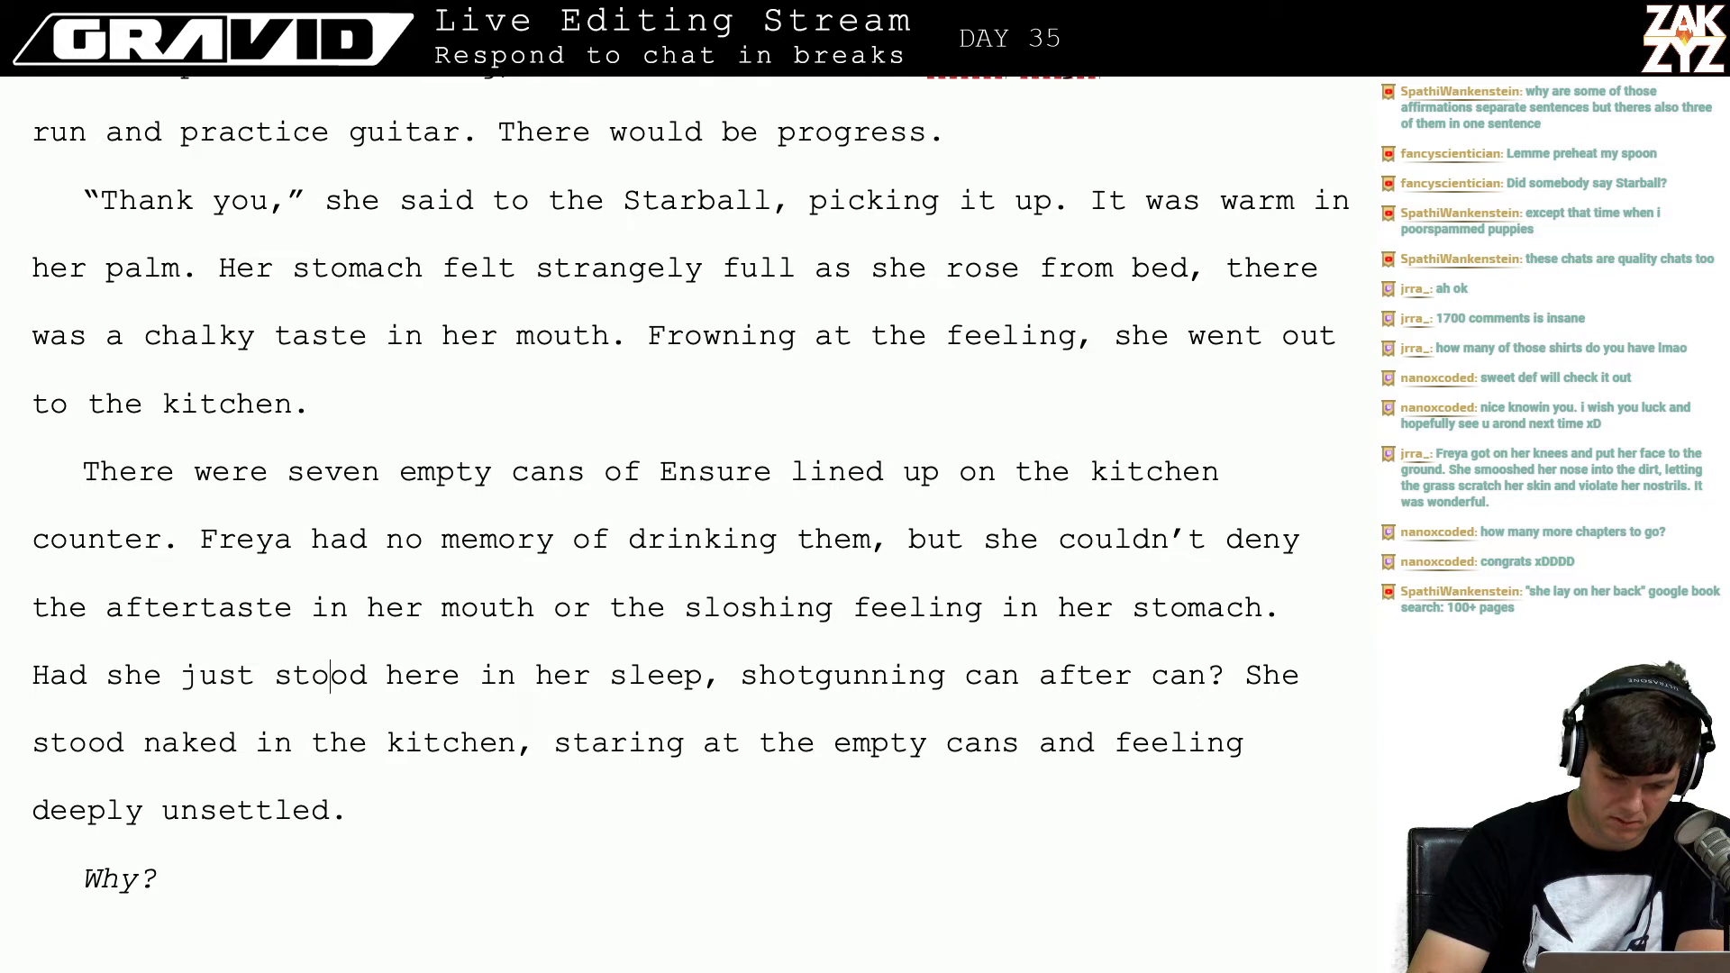
key("Left")
key("Left")
key("Left")
key("Left")
key("Left")
key("Left")
key("Left")
key("Left")
key("Left")
key("Left")
key("Left")
key("Left")
key("Left")
key("Left")
key("Left")
key("Left")
key("Left")
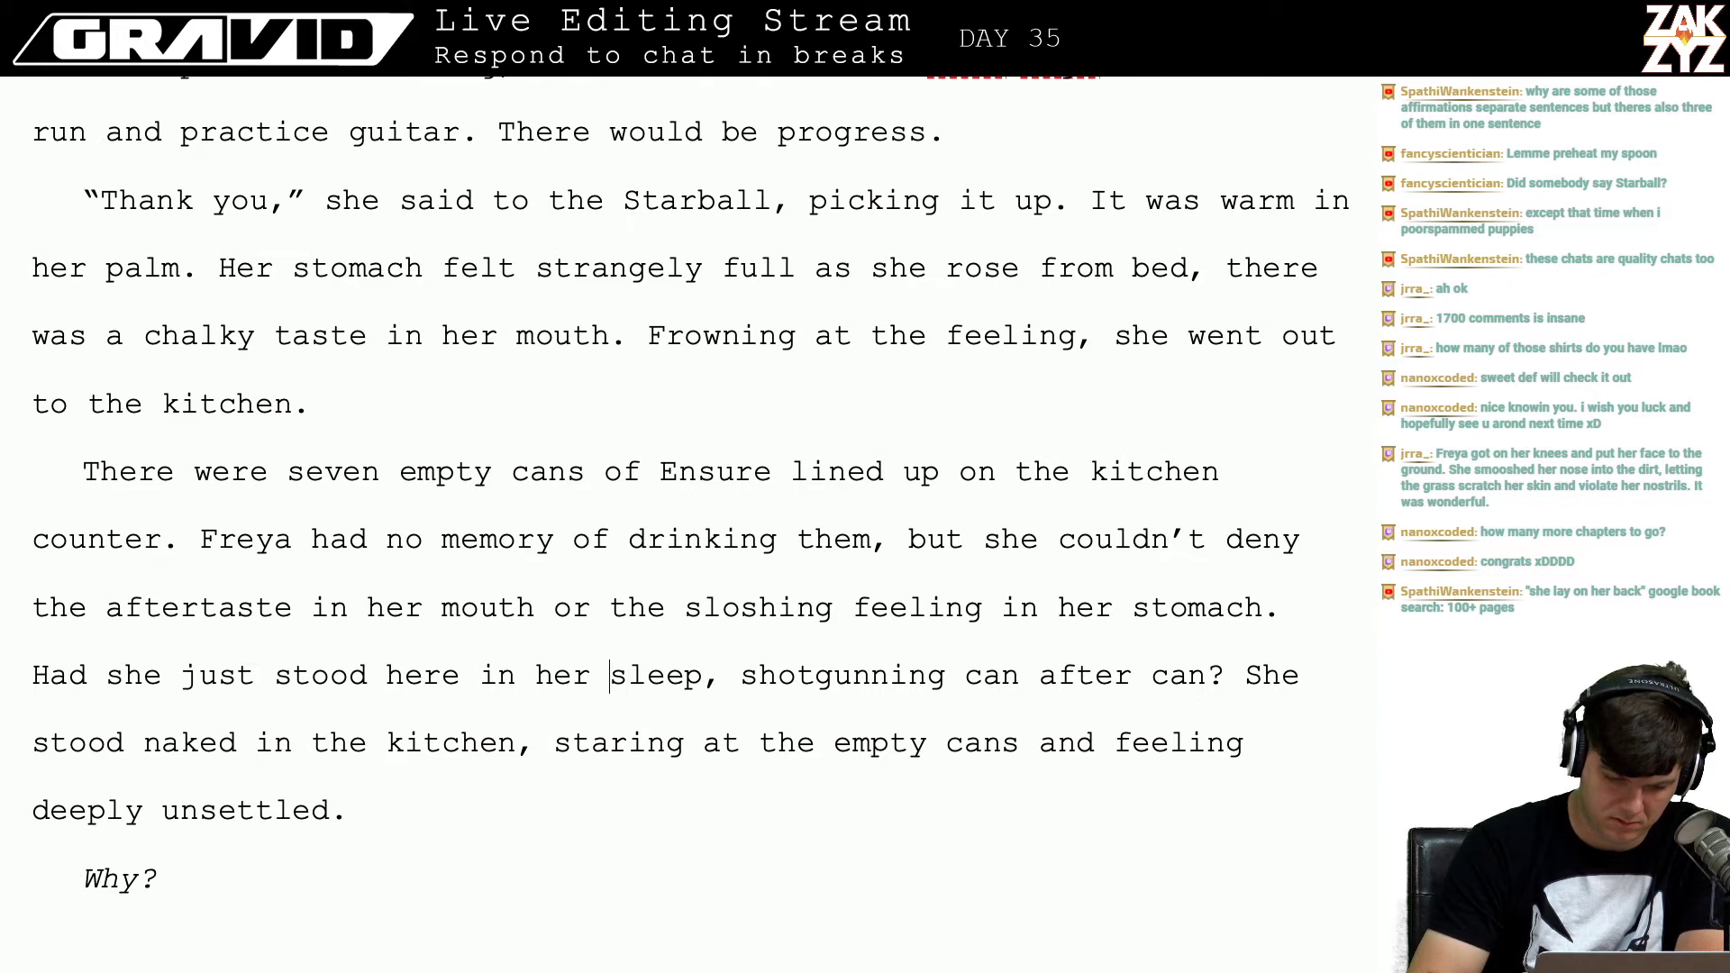
key("Left")
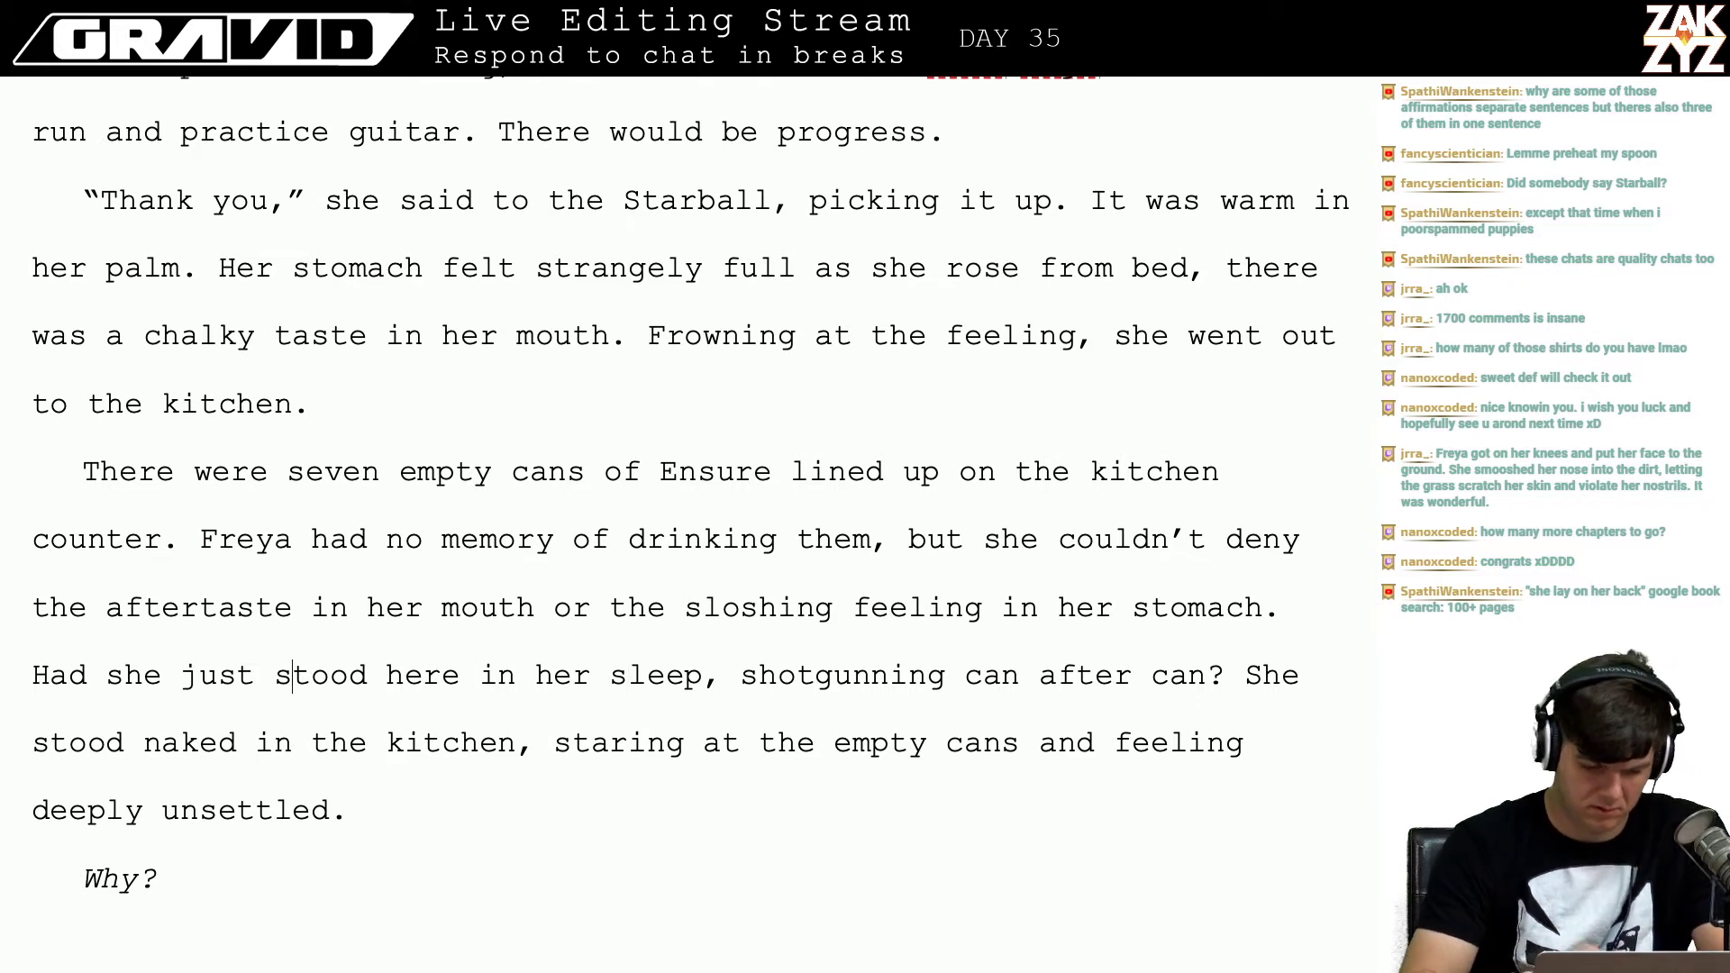
key("Right")
key("Right")
key("Right")
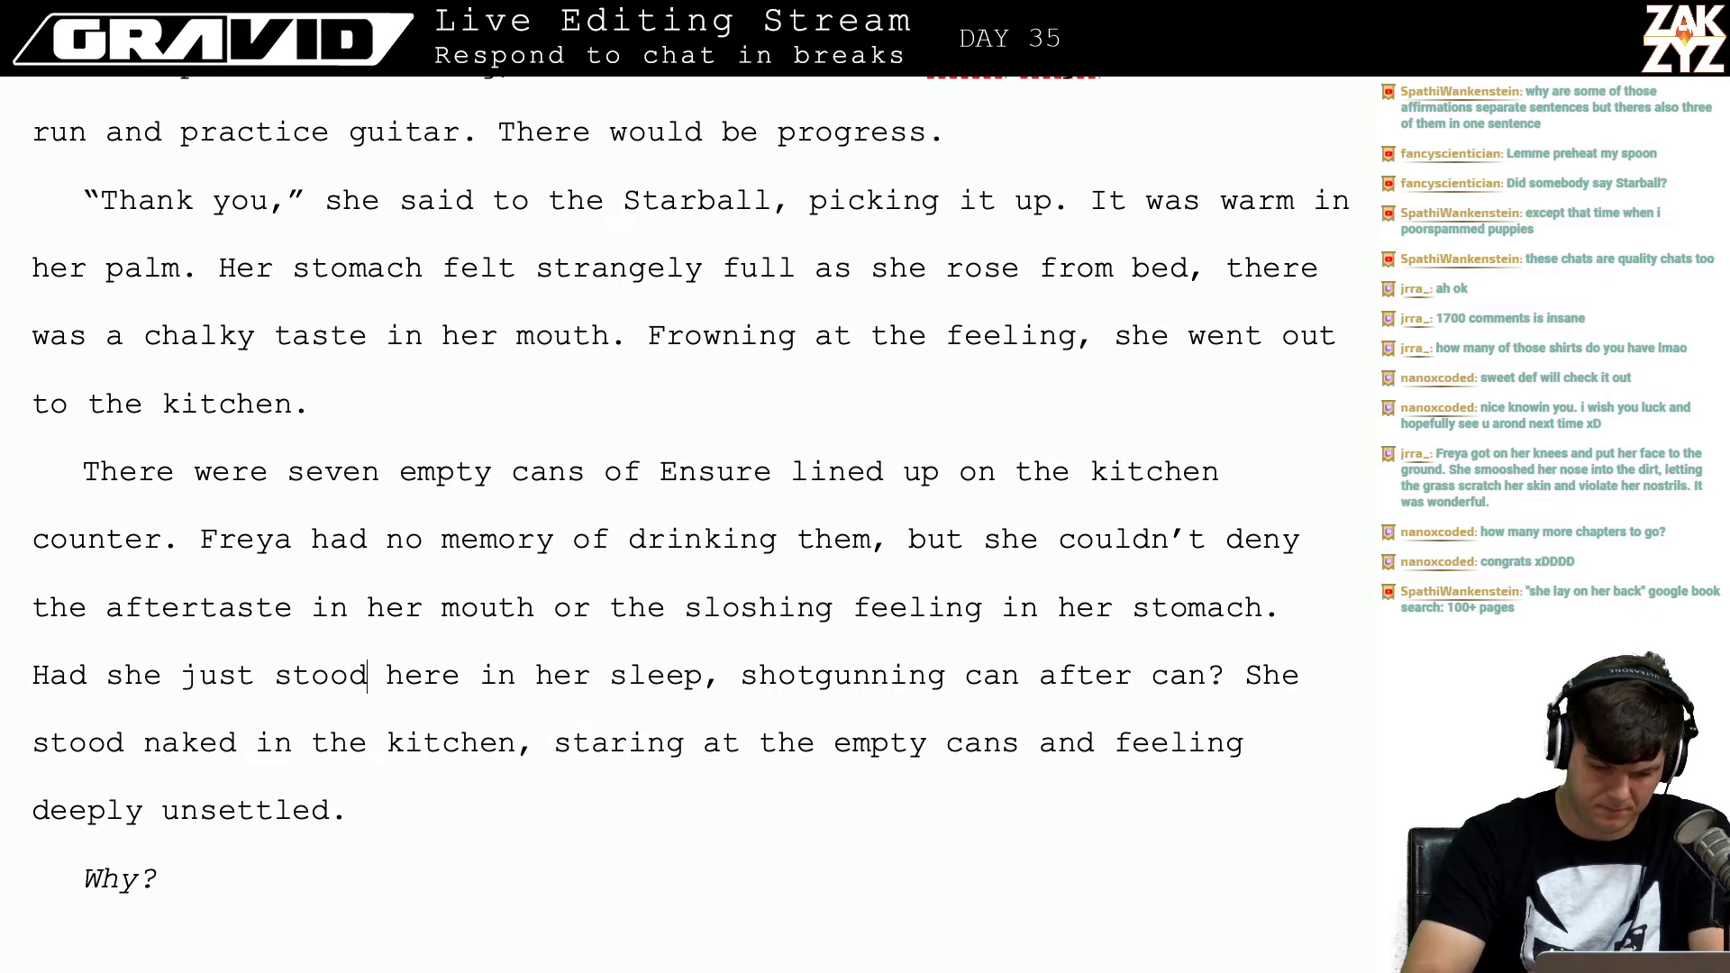
type("over the")
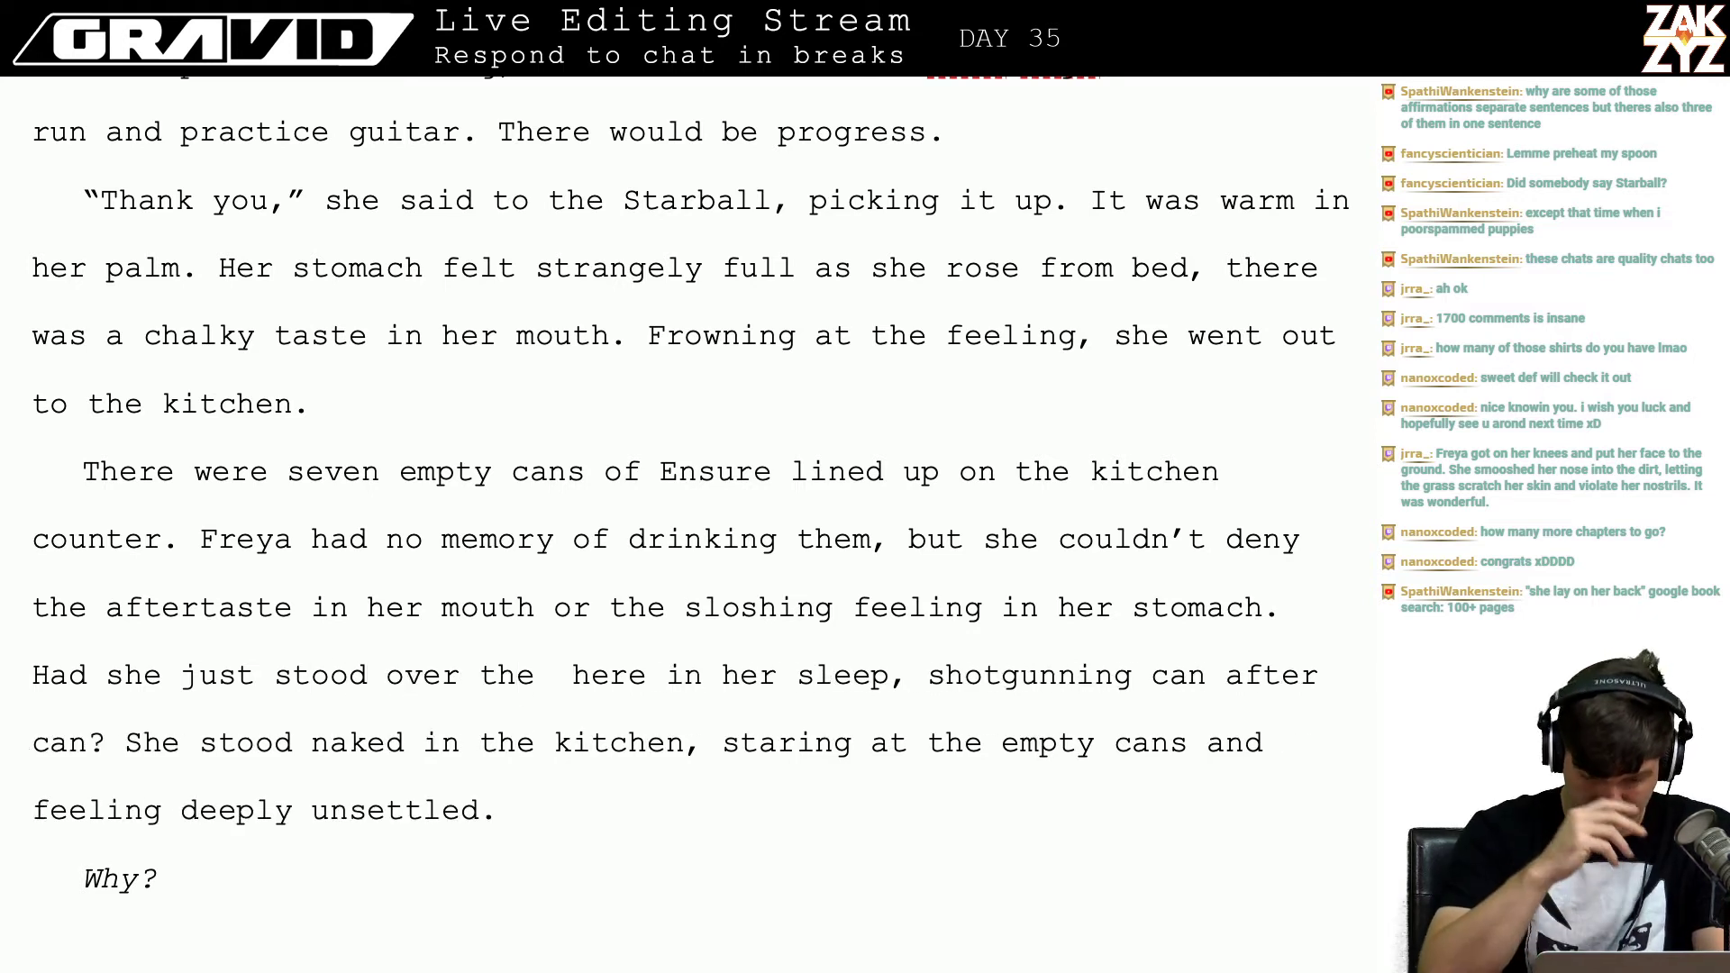
Step: Replace "stood over the" with "hunched" in the question about Freya shotgunning cans in her sleep
key("BackSpace")
key("BackSpace")
key("BackSpace")
key("BackSpace")
key("BackSpace")
key("BackSpace")
key("BackSpace")
key("BackSpace")
key("BackSpace")
key("BackSpace")
key("BackSpace")
key("BackSpace")
key("BackSpace")
key("BackSpace")
key("BackSpace")
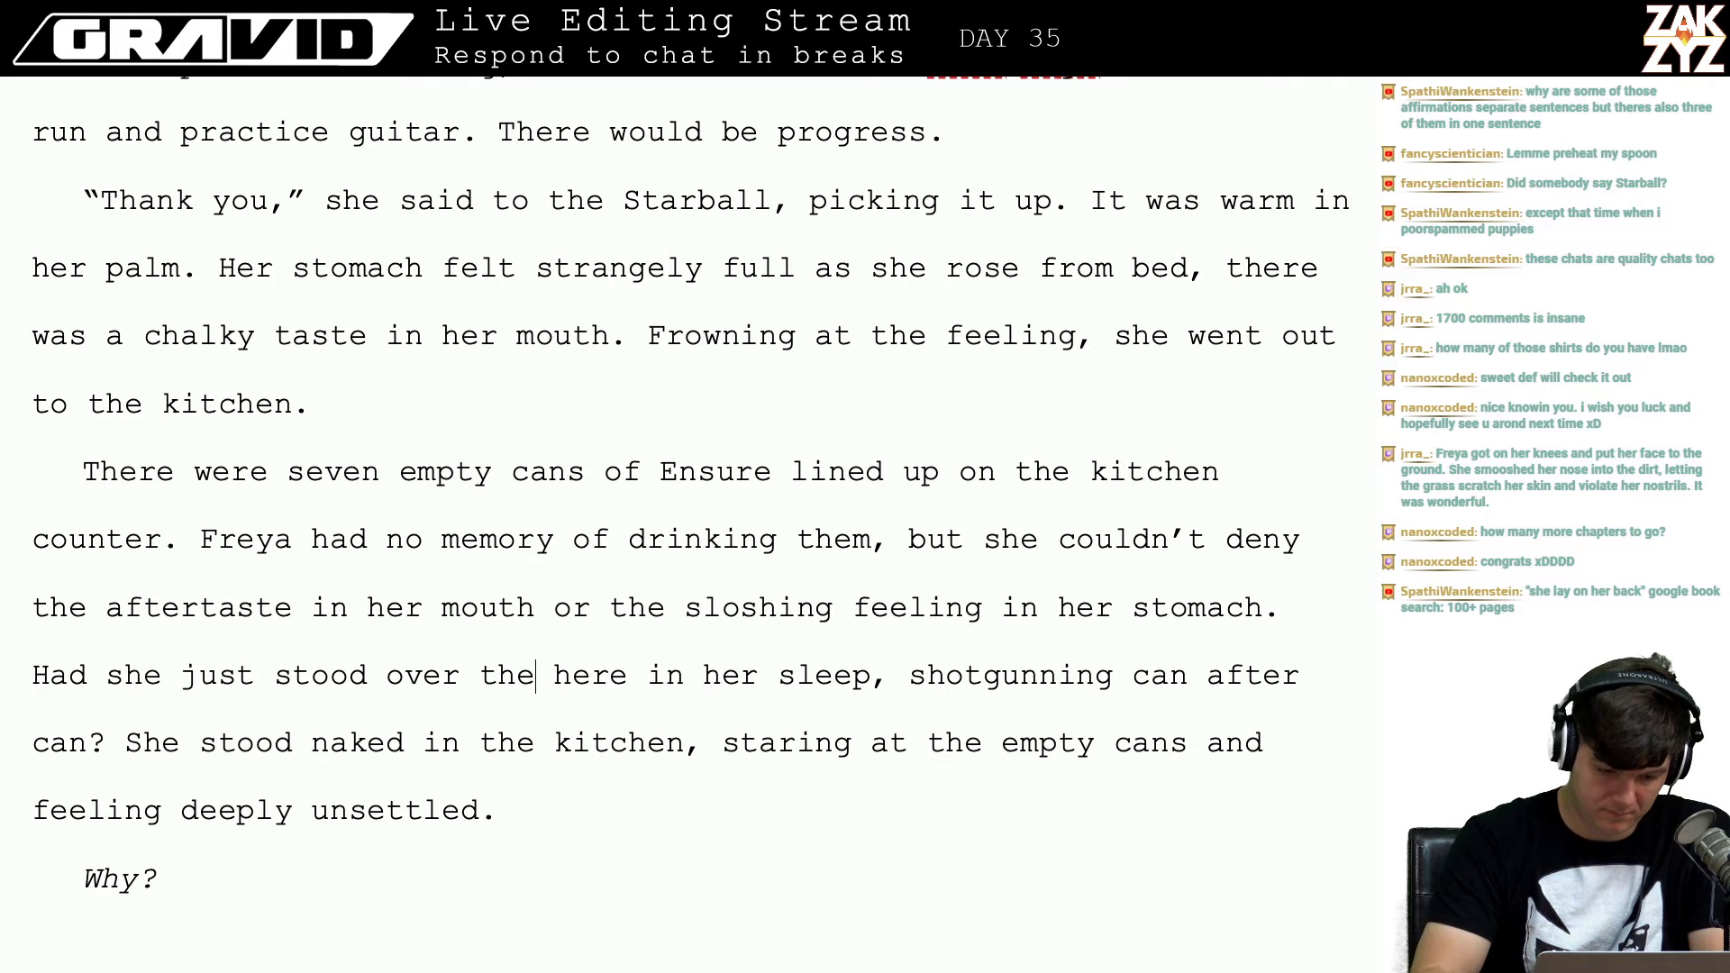
type("hunched")
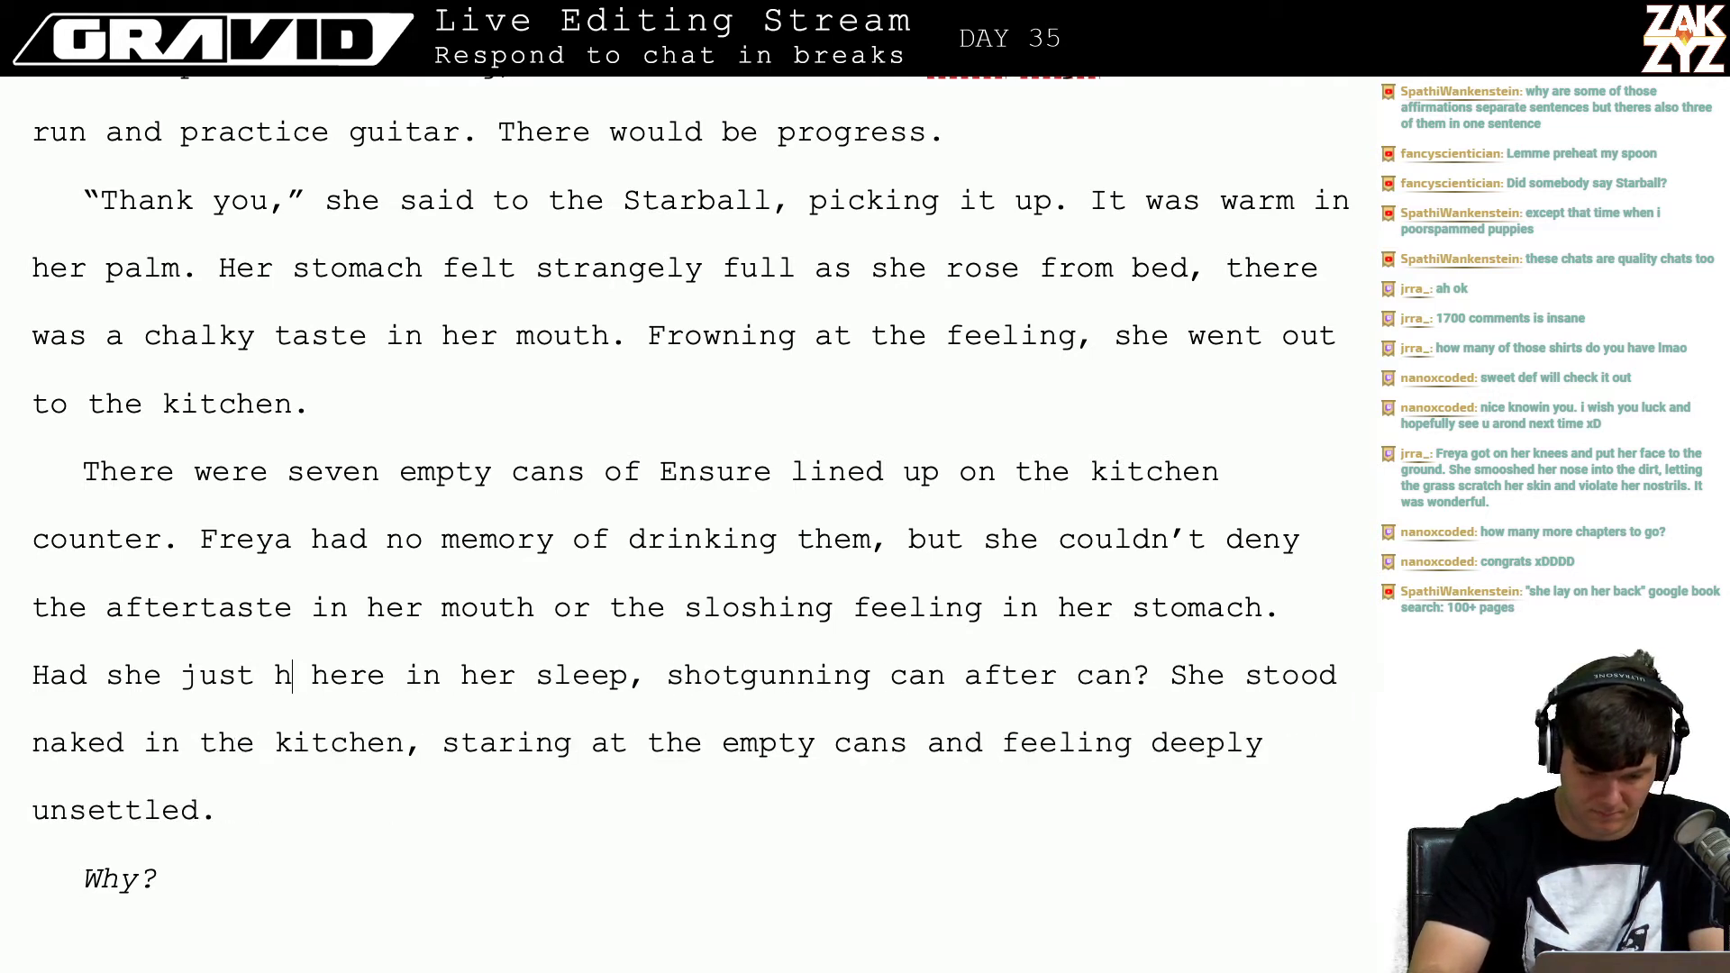
Step: Replace "just hunched" with "hunched over the sink" so the question starts "Had she hunched over the sink."
key("BackSpace")
key("BackSpace")
key("BackSpace")
key("BackSpace")
key("BackSpace")
key("BackSpace")
key("BackSpace")
key("BackSpace")
key("BackSpace")
key("BackSpace")
key("BackSpace")
key("BackSpace")
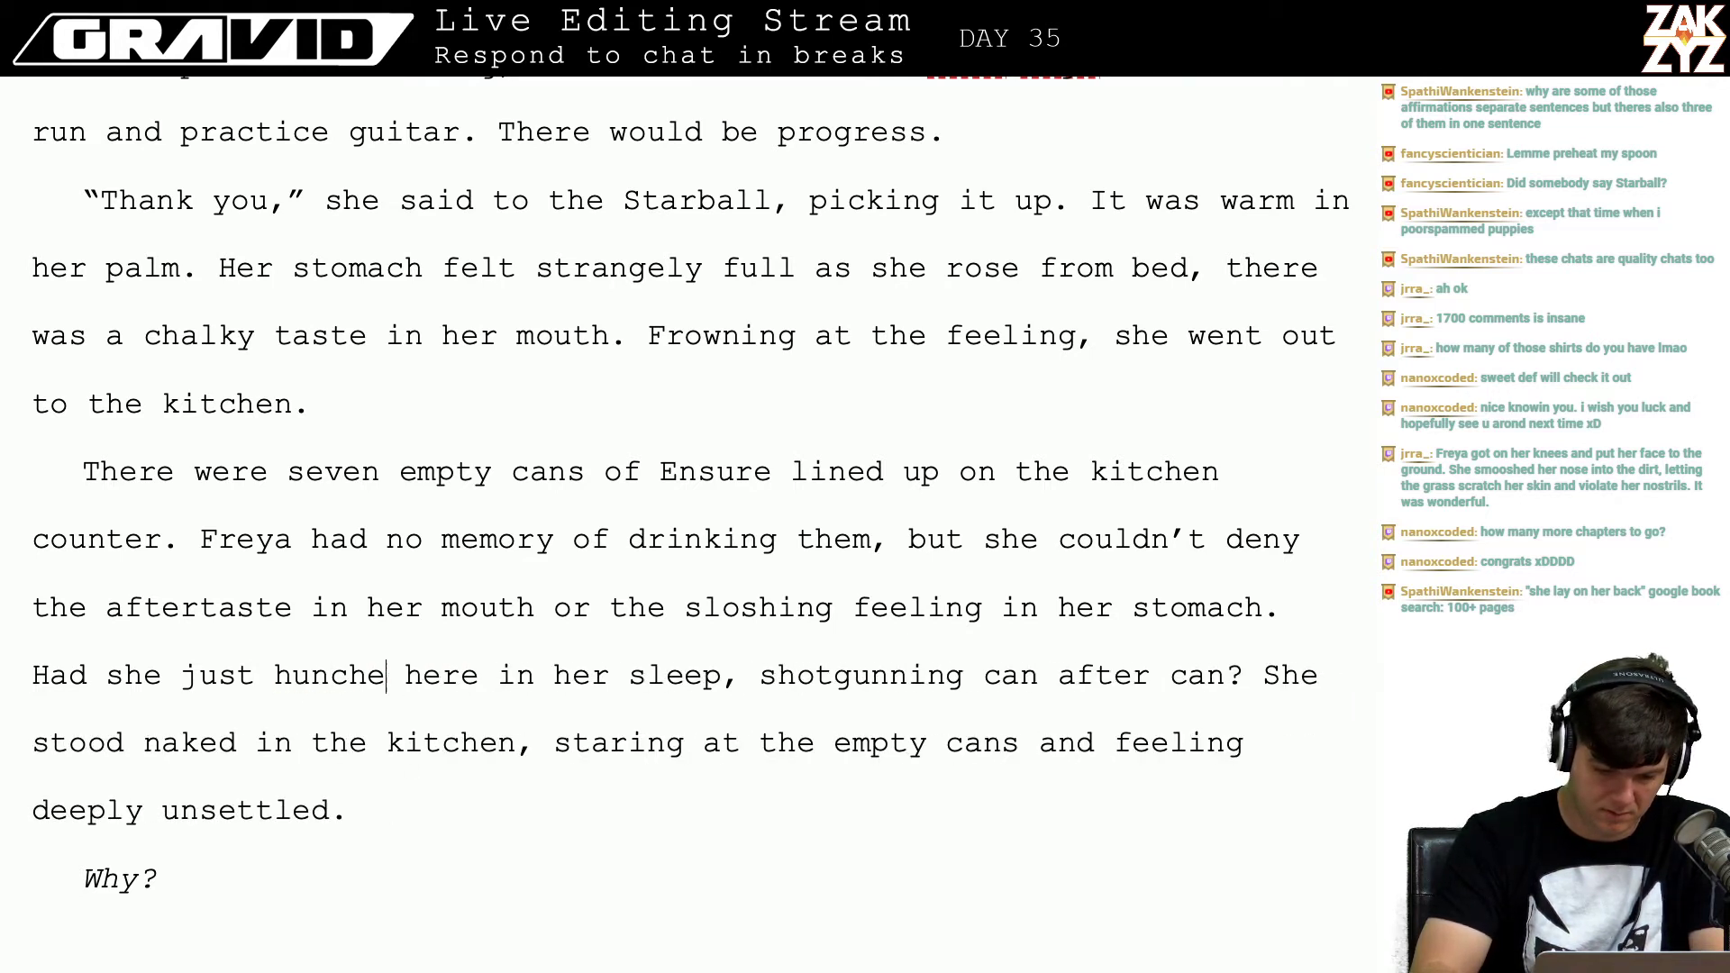
type("hnche")
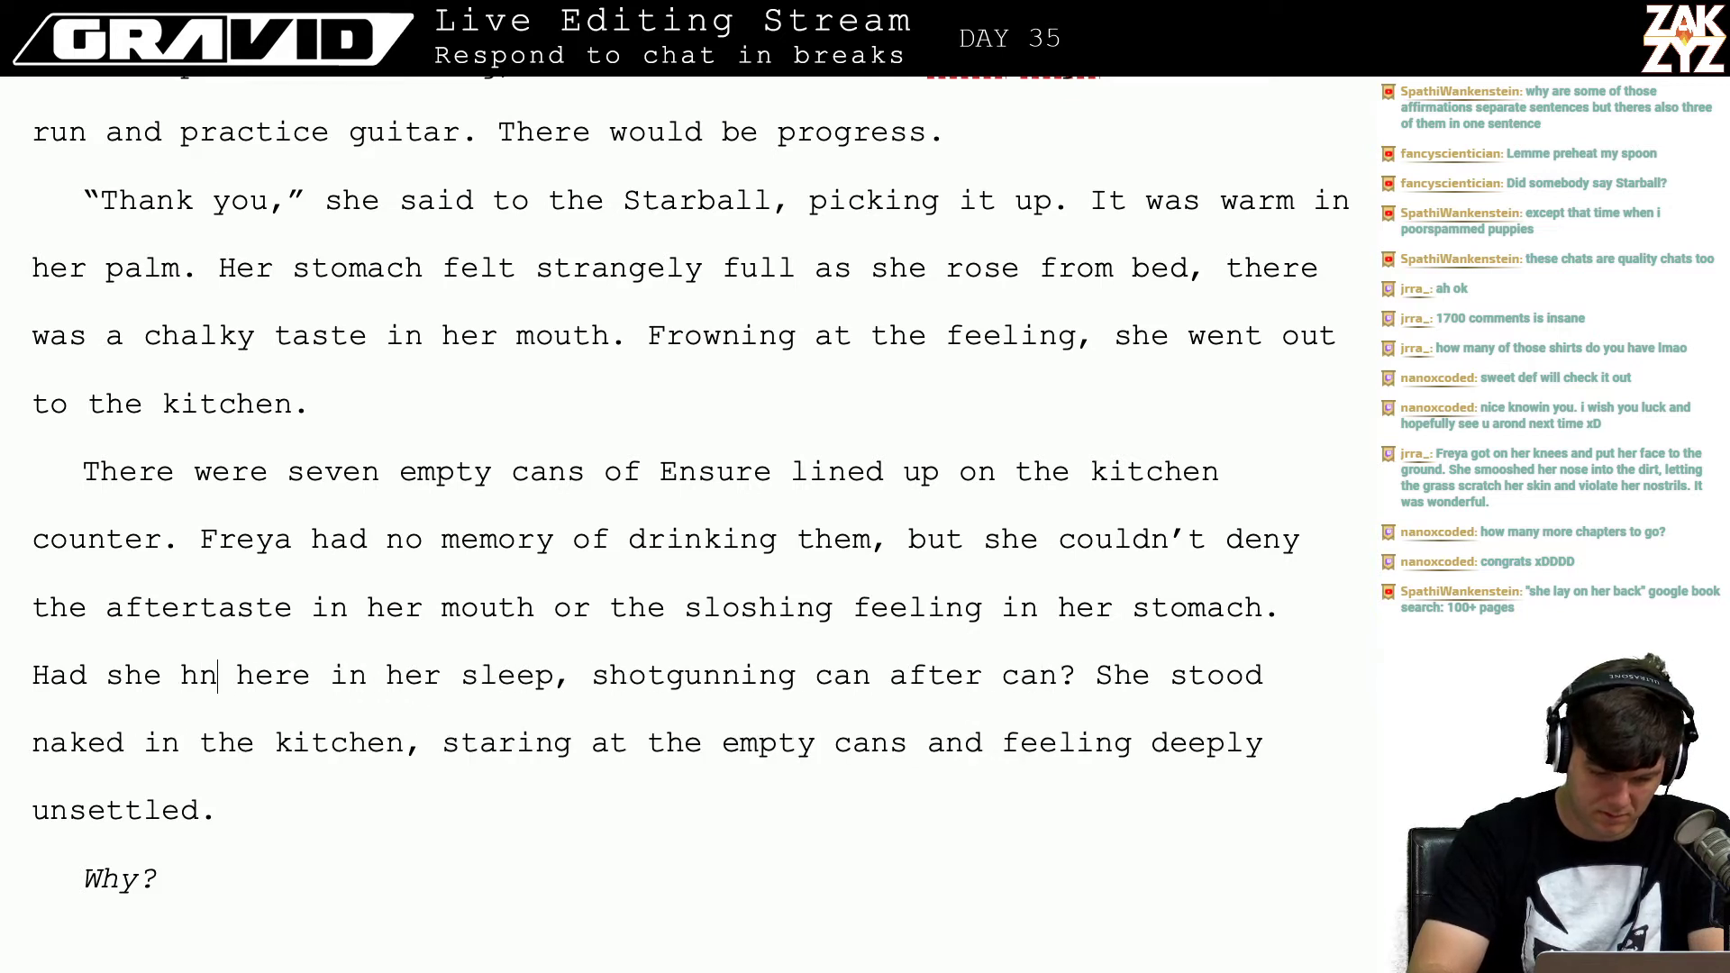
key("BackSpace")
key("BackSpace")
key("BackSpace")
key("BackSpace")
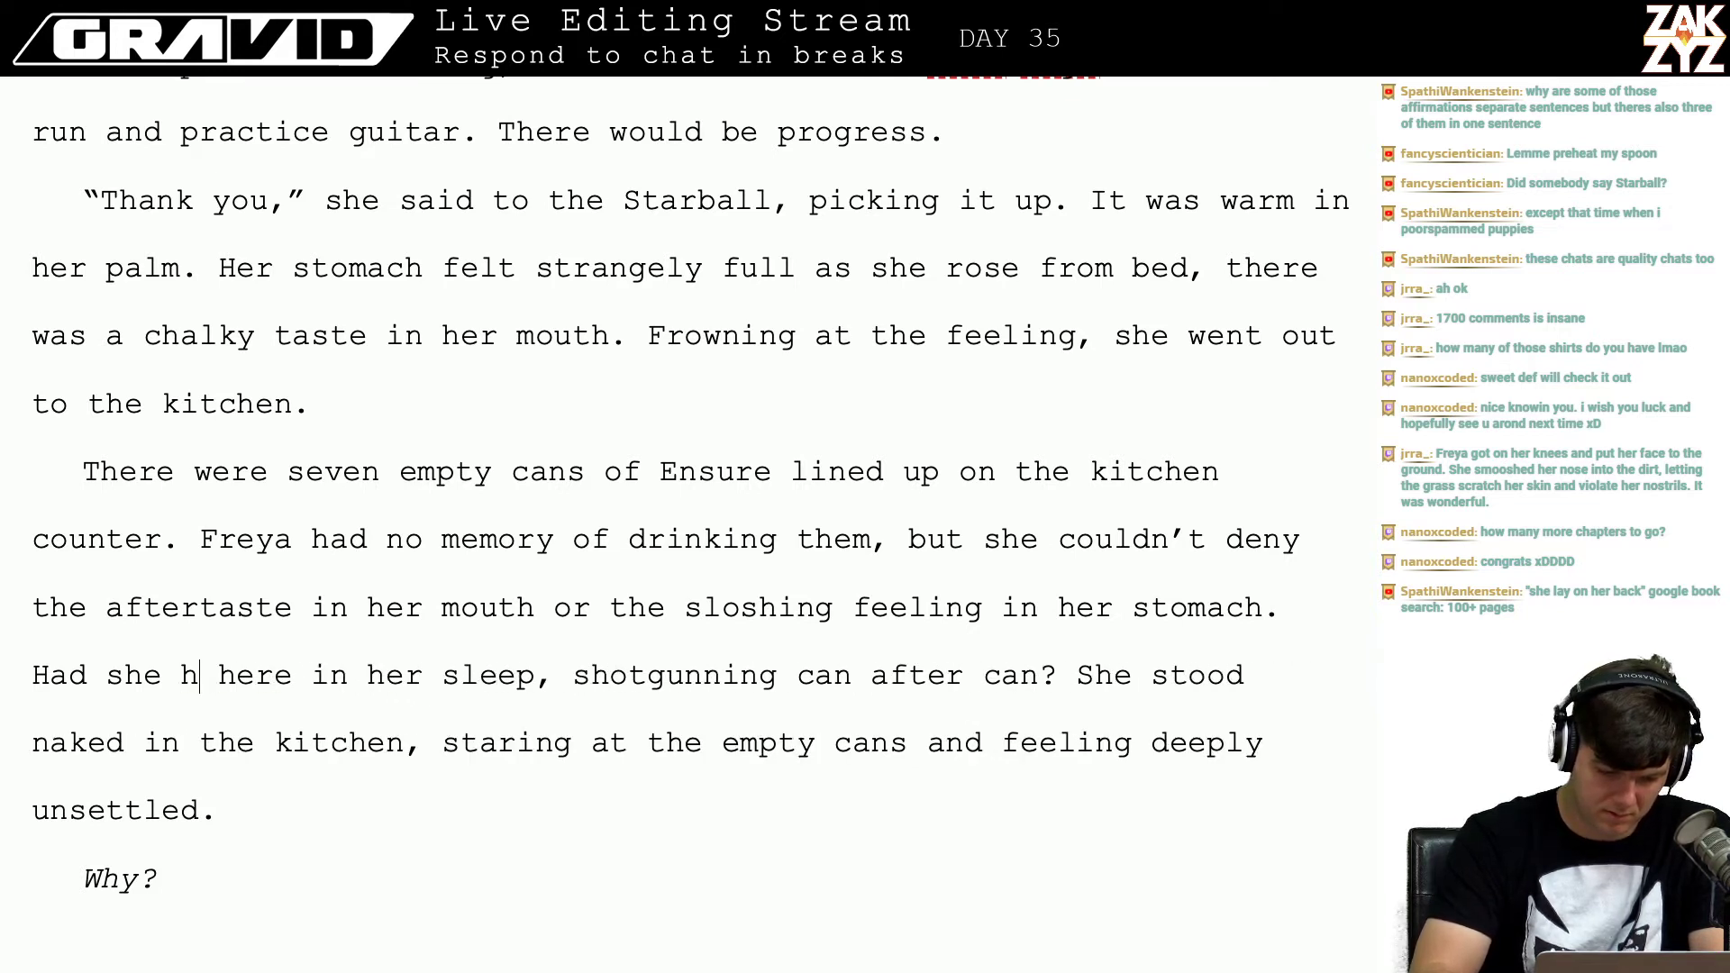
type("unched ")
type("over the singk")
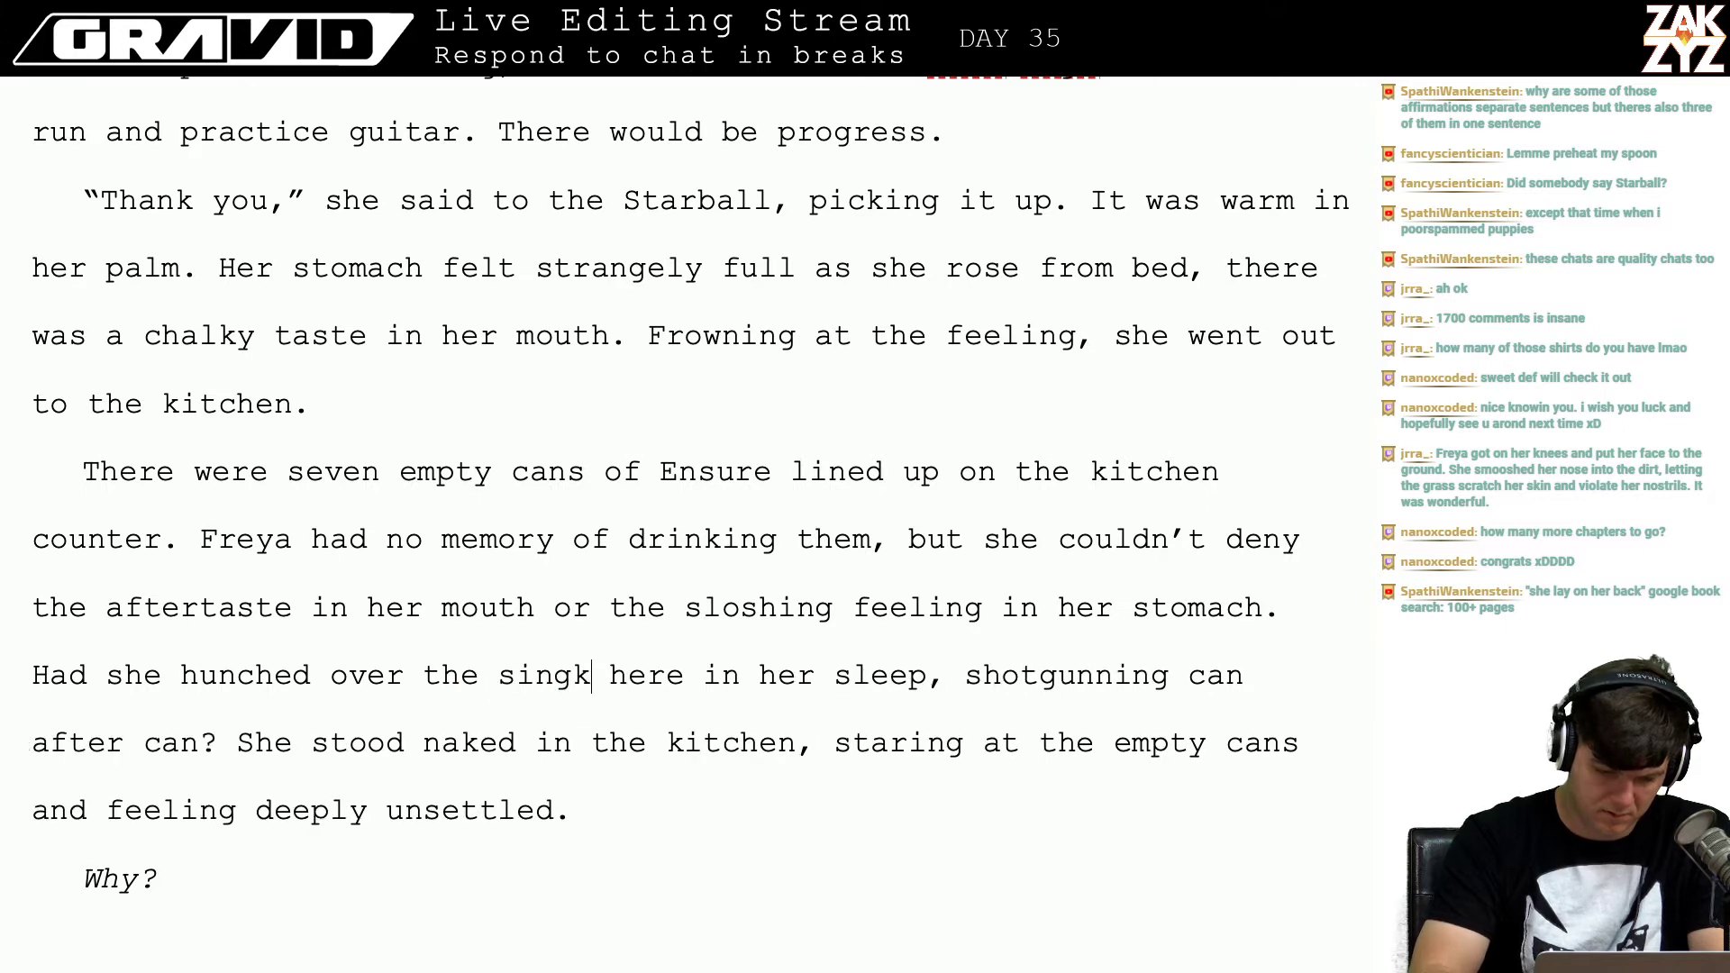
key("BackSpace")
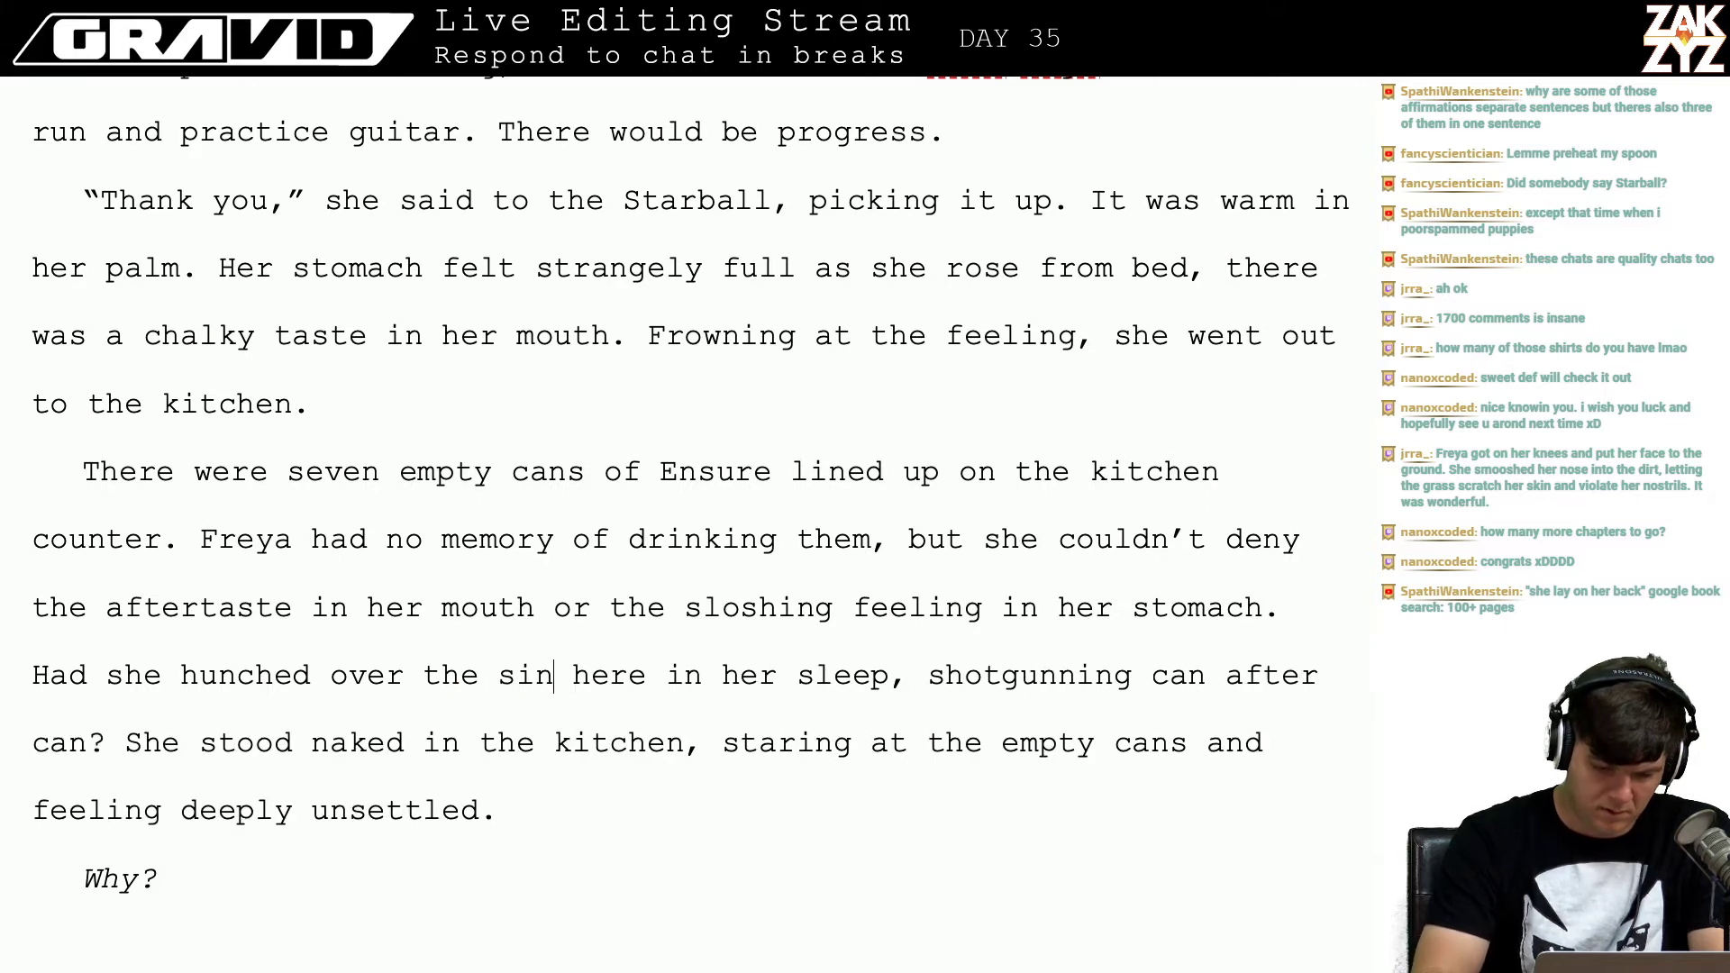
type("k")
Step: Delete the word "here" after "sink" so the phrase reads "over the sink in her sleep."
key("shift+Right")
key("shift+Right")
key("shift+Right")
key("shift+Right")
key("shift+Right")
key("shift+Right")
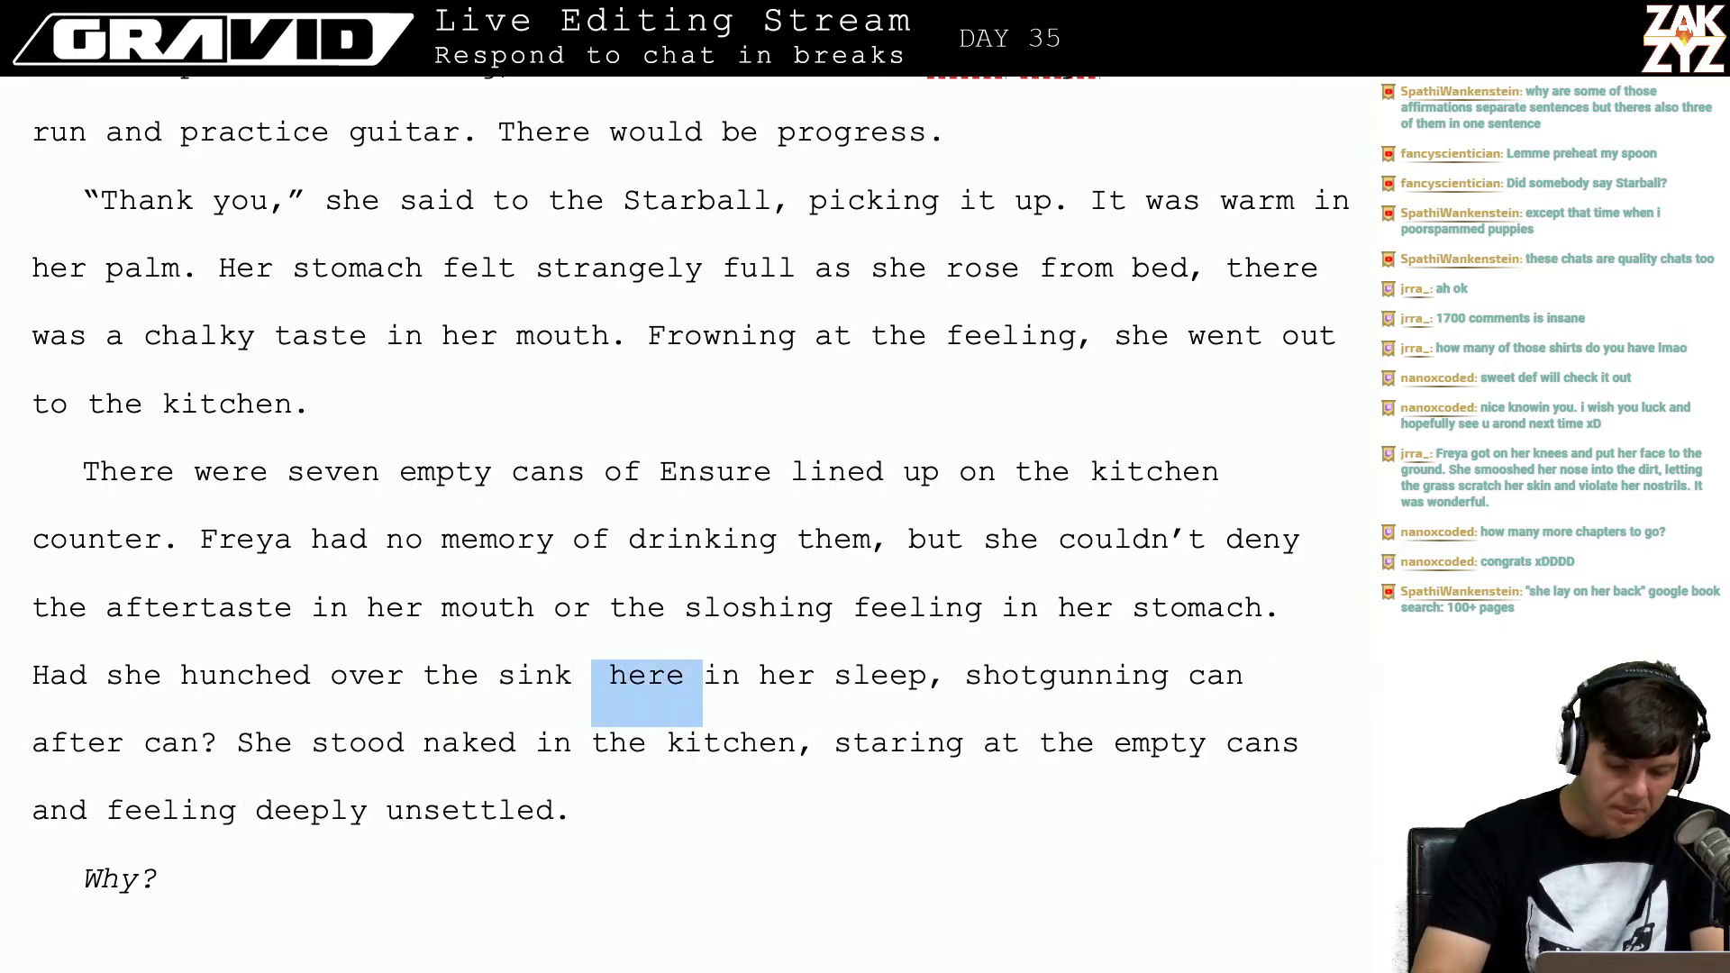
key("BackSpace")
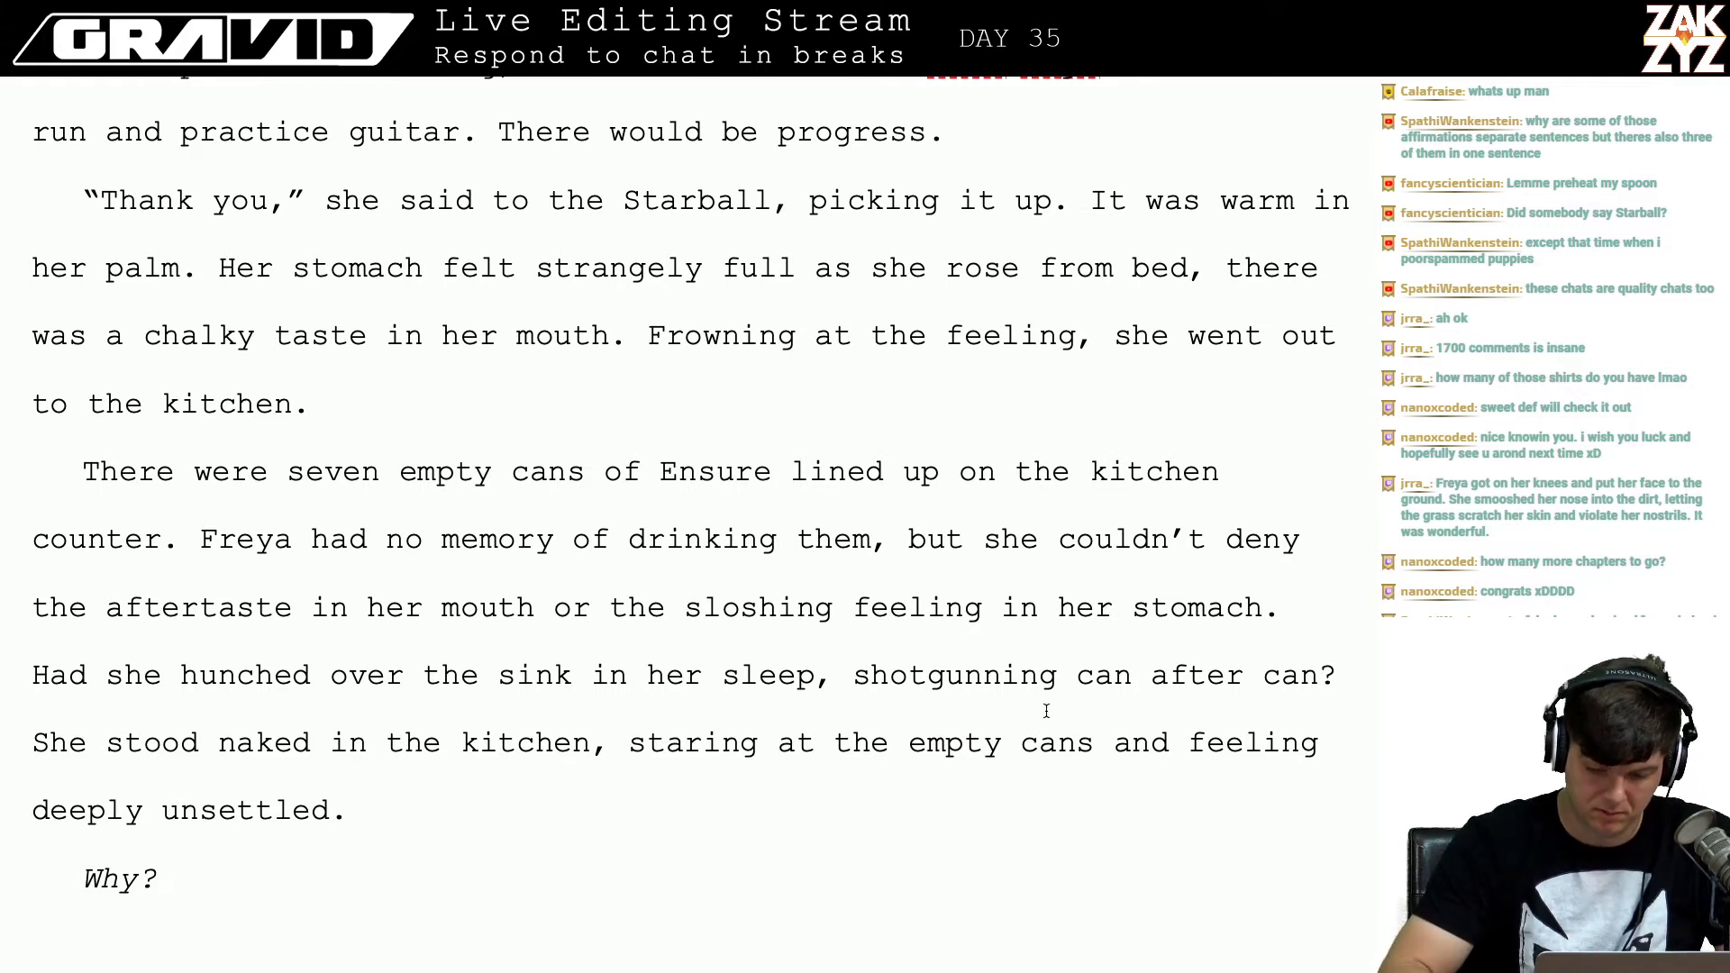
Step: Replace "empty cans" with "row of empties" in the sentence "She stood naked in the kitchen, staring at the empty cans."
left_click(1100, 744)
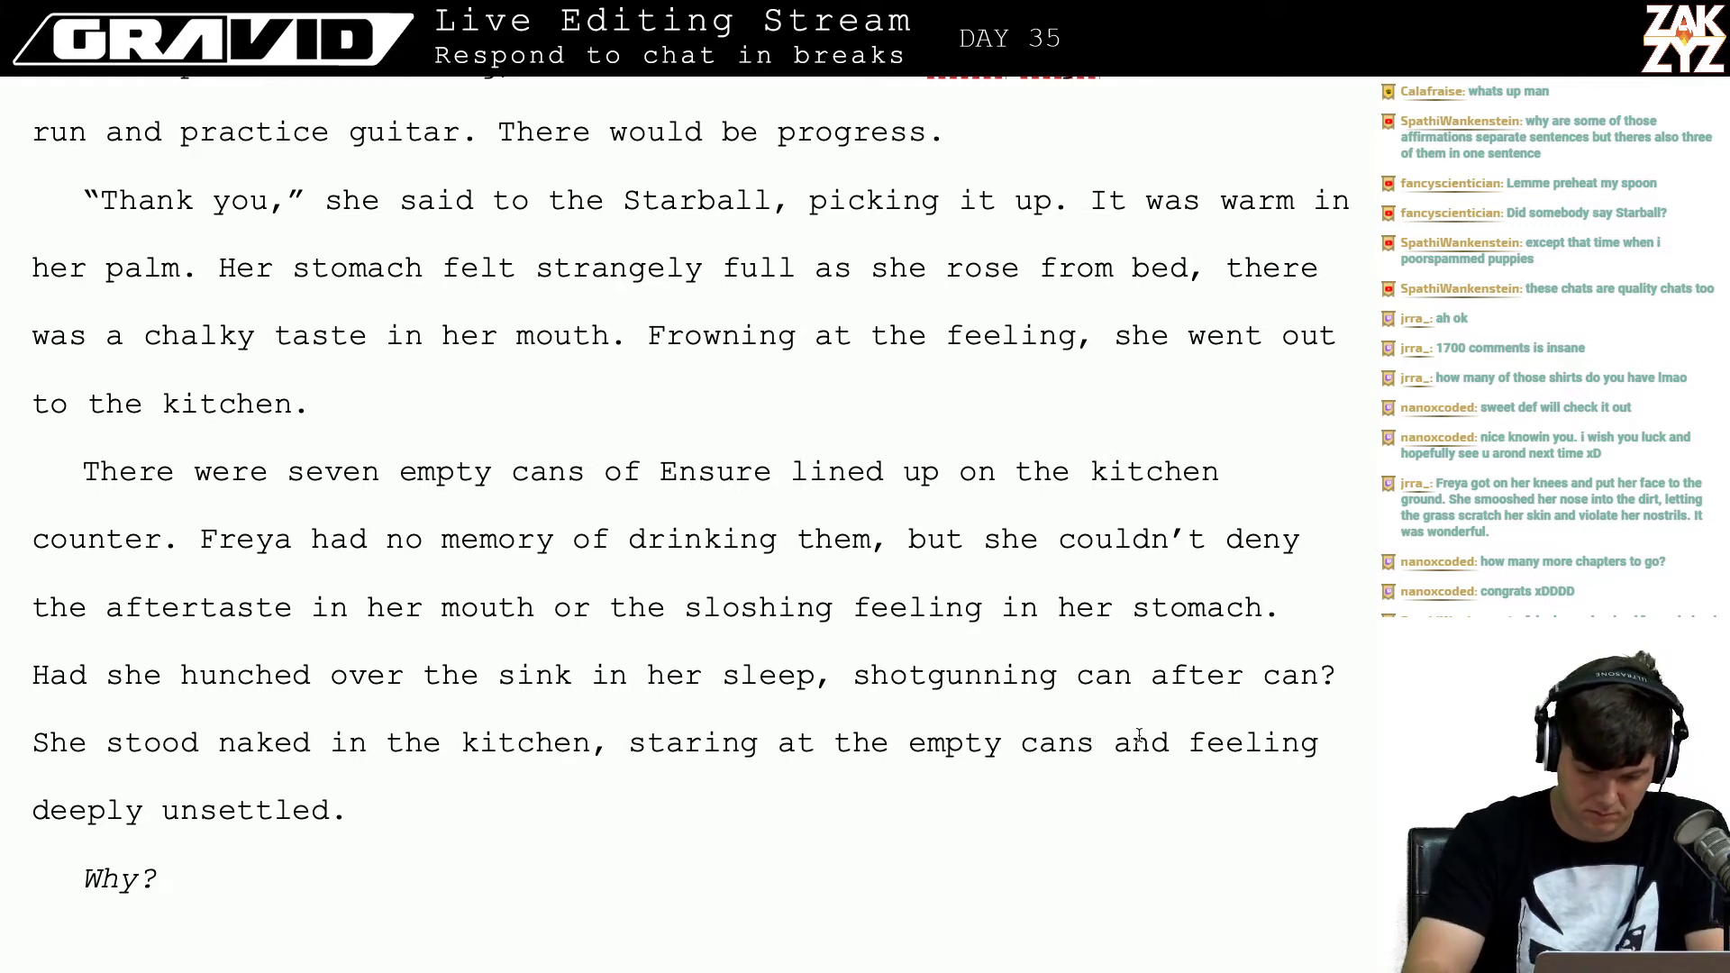
key("BackSpace")
key("BackSpace")
key("BackSpace")
key("BackSpace")
key("BackSpace")
key("BackSpace")
key("BackSpace")
key("BackSpace")
key("BackSpace")
key("BackSpace")
type("rw")
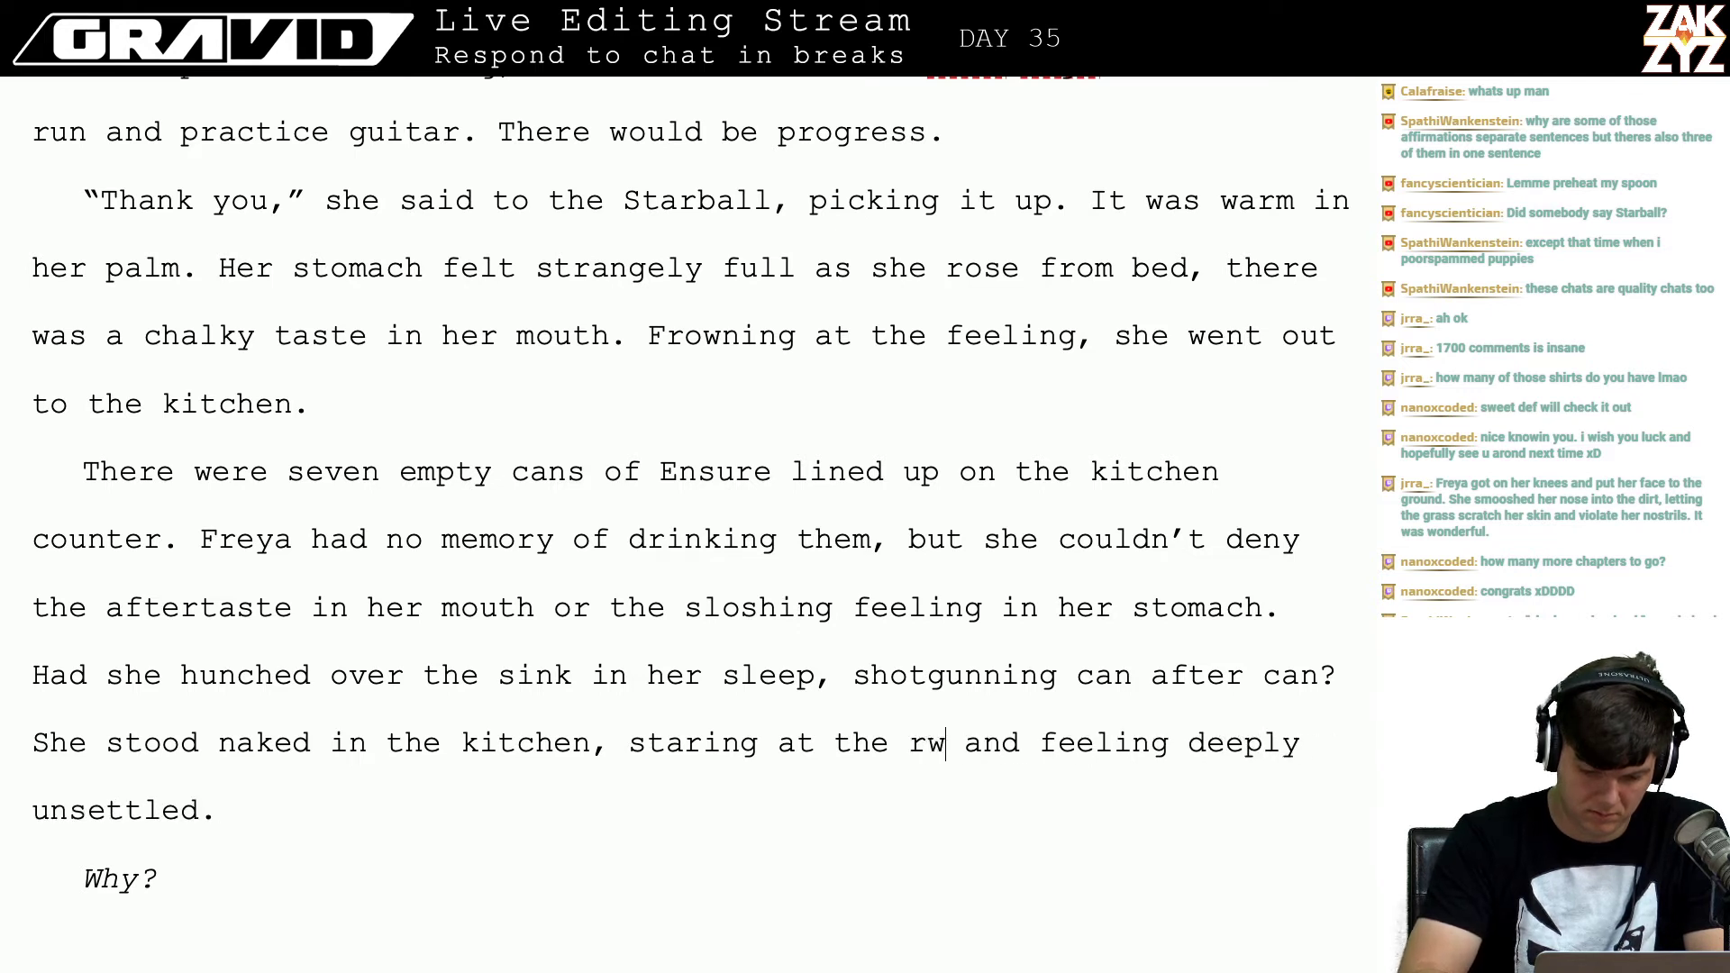
key("BackSpace")
type("ow of empt")
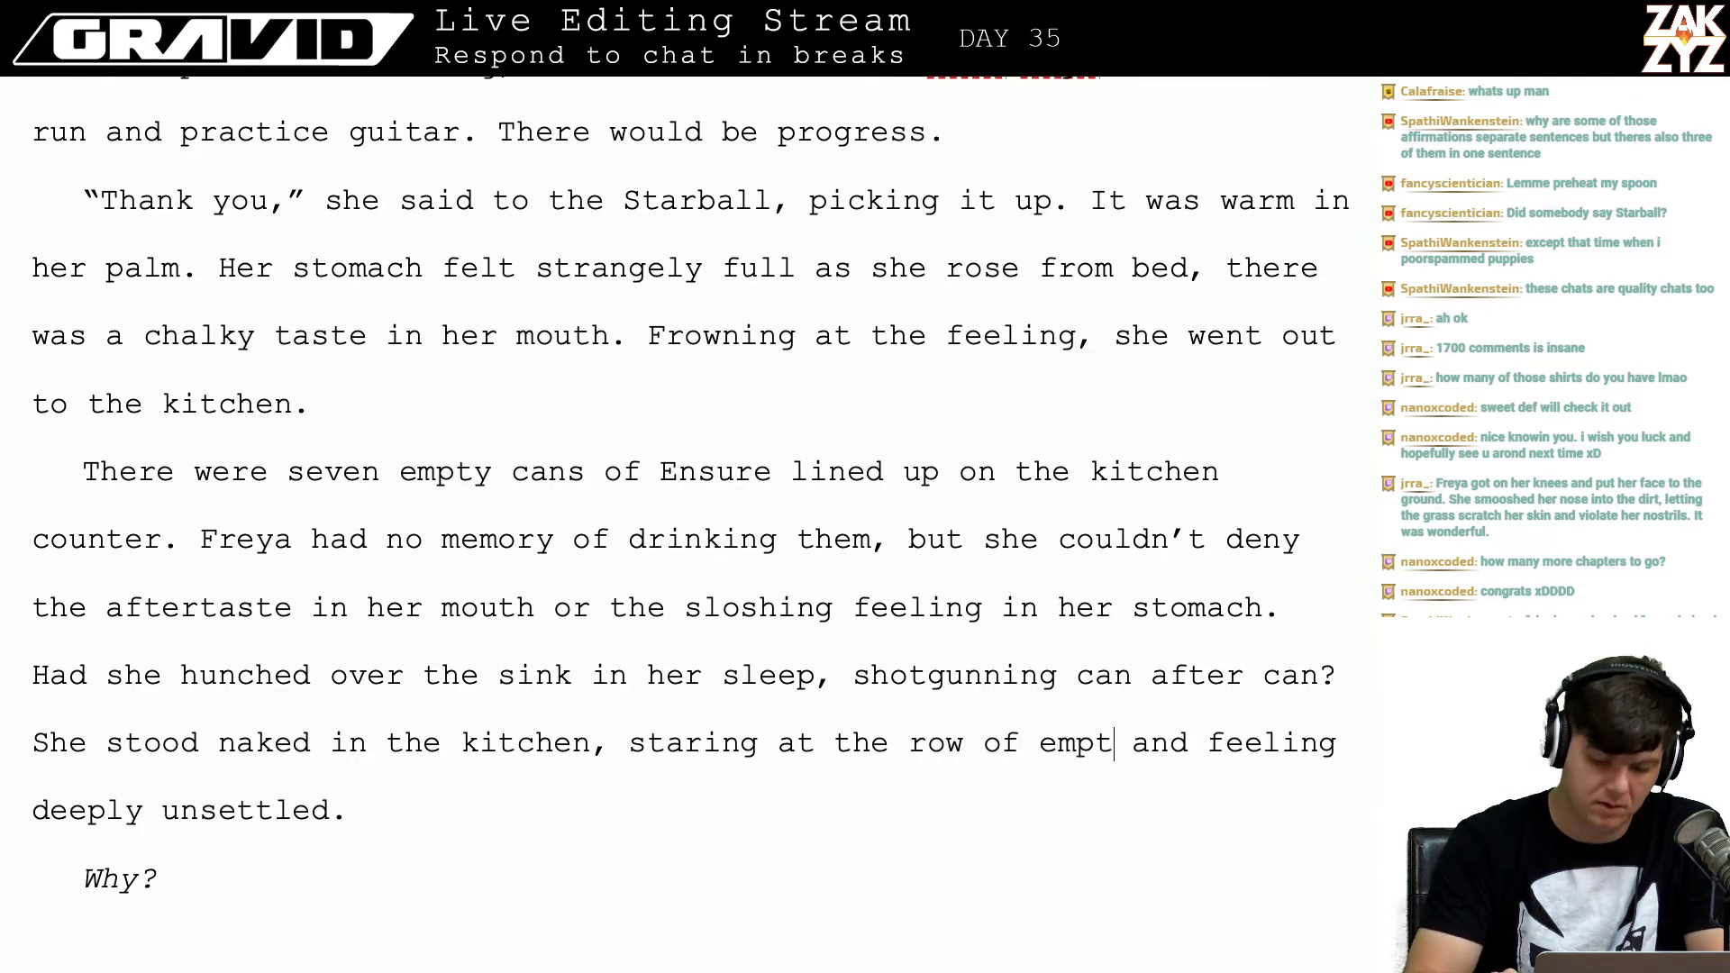
type("ies")
Step: Read on from "feeling deeply unsettled" past "Why?" to the paragraph opening page 321
key("Right")
key("Right")
key("Right")
key("Right")
key("Right")
key("Right")
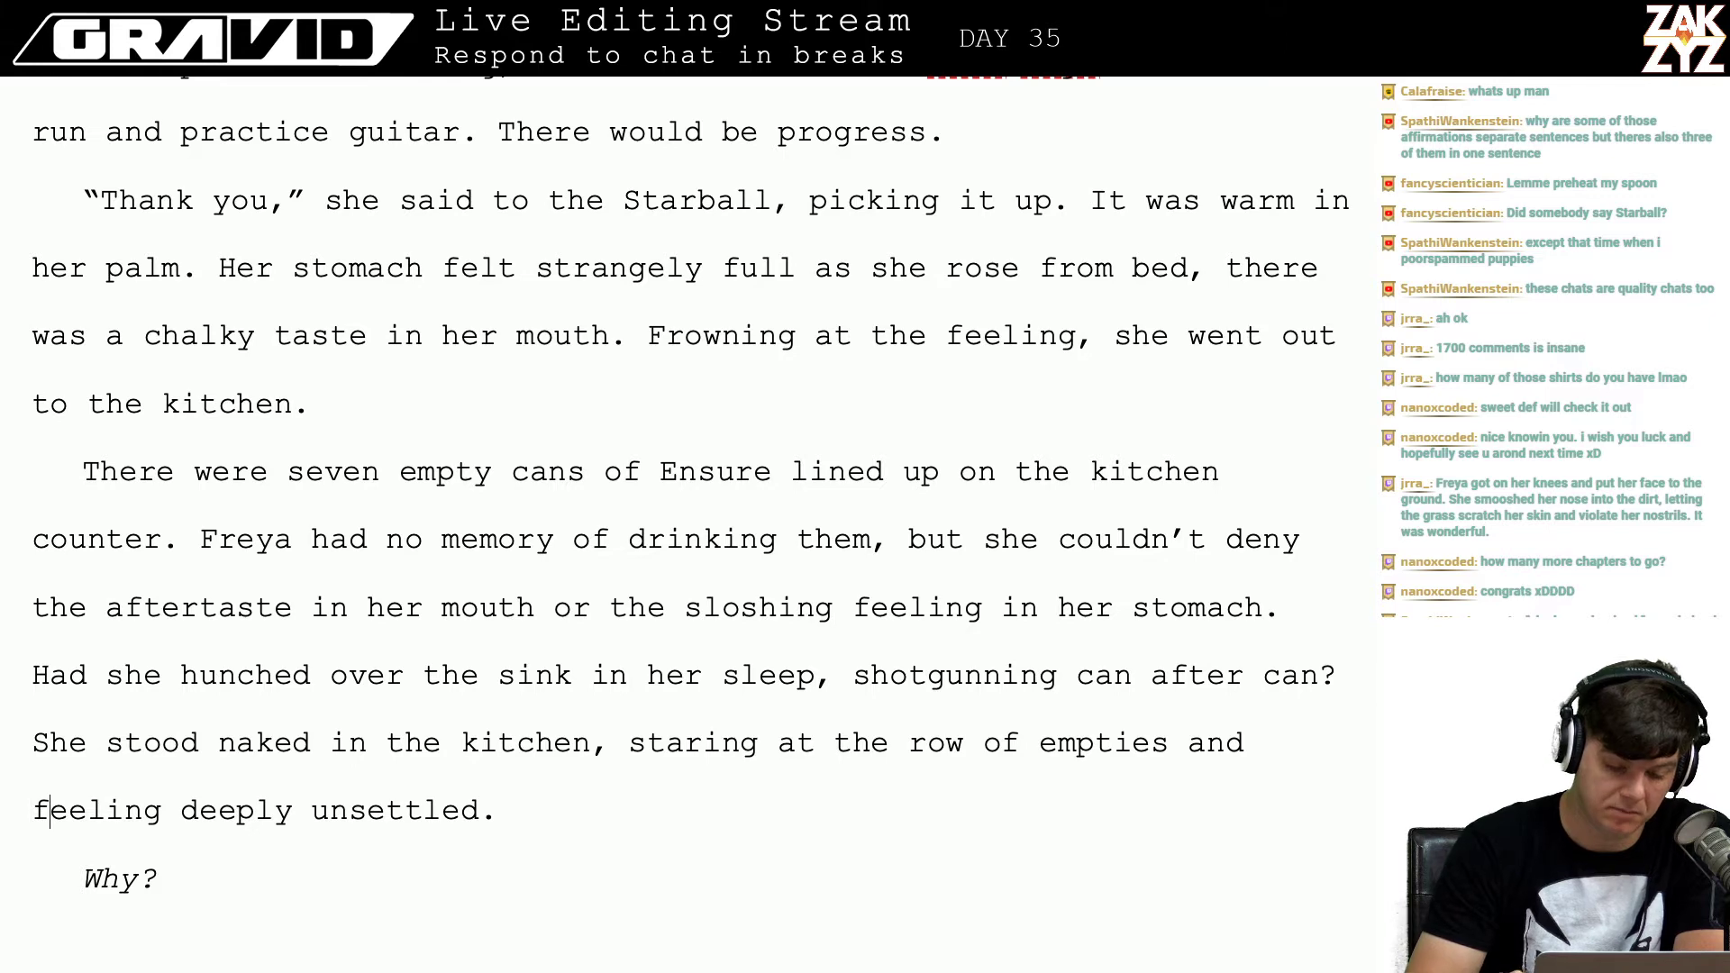
key("Down")
key("Down")
key("Up")
key("Up")
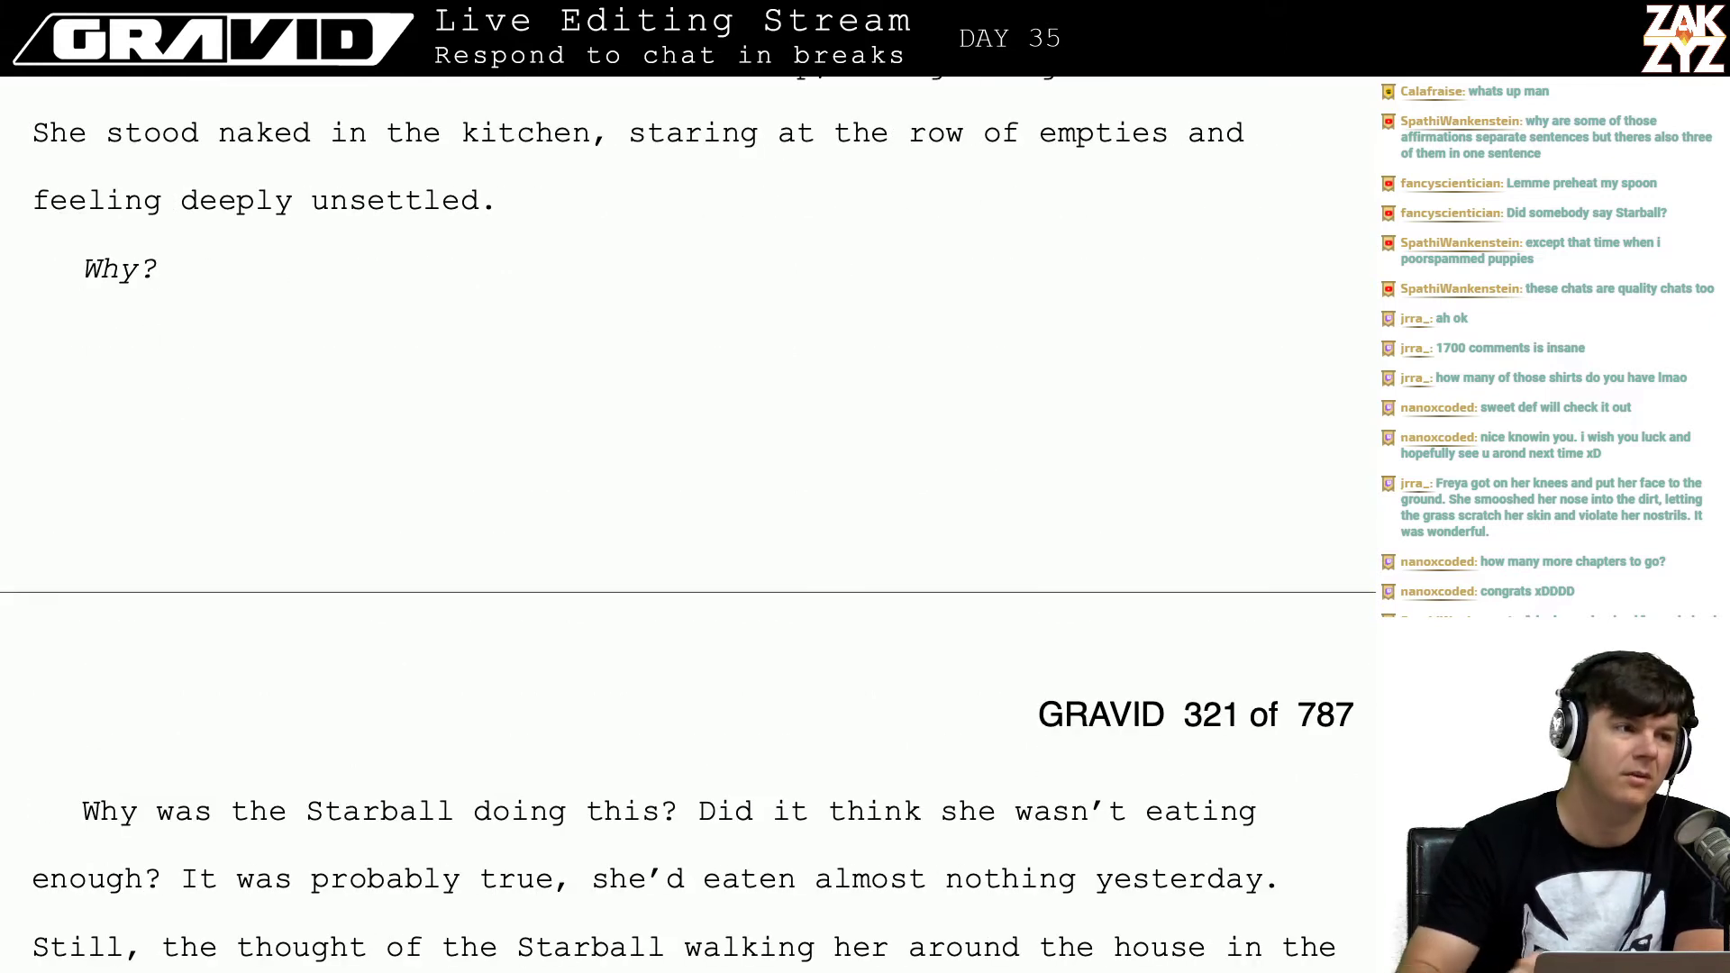
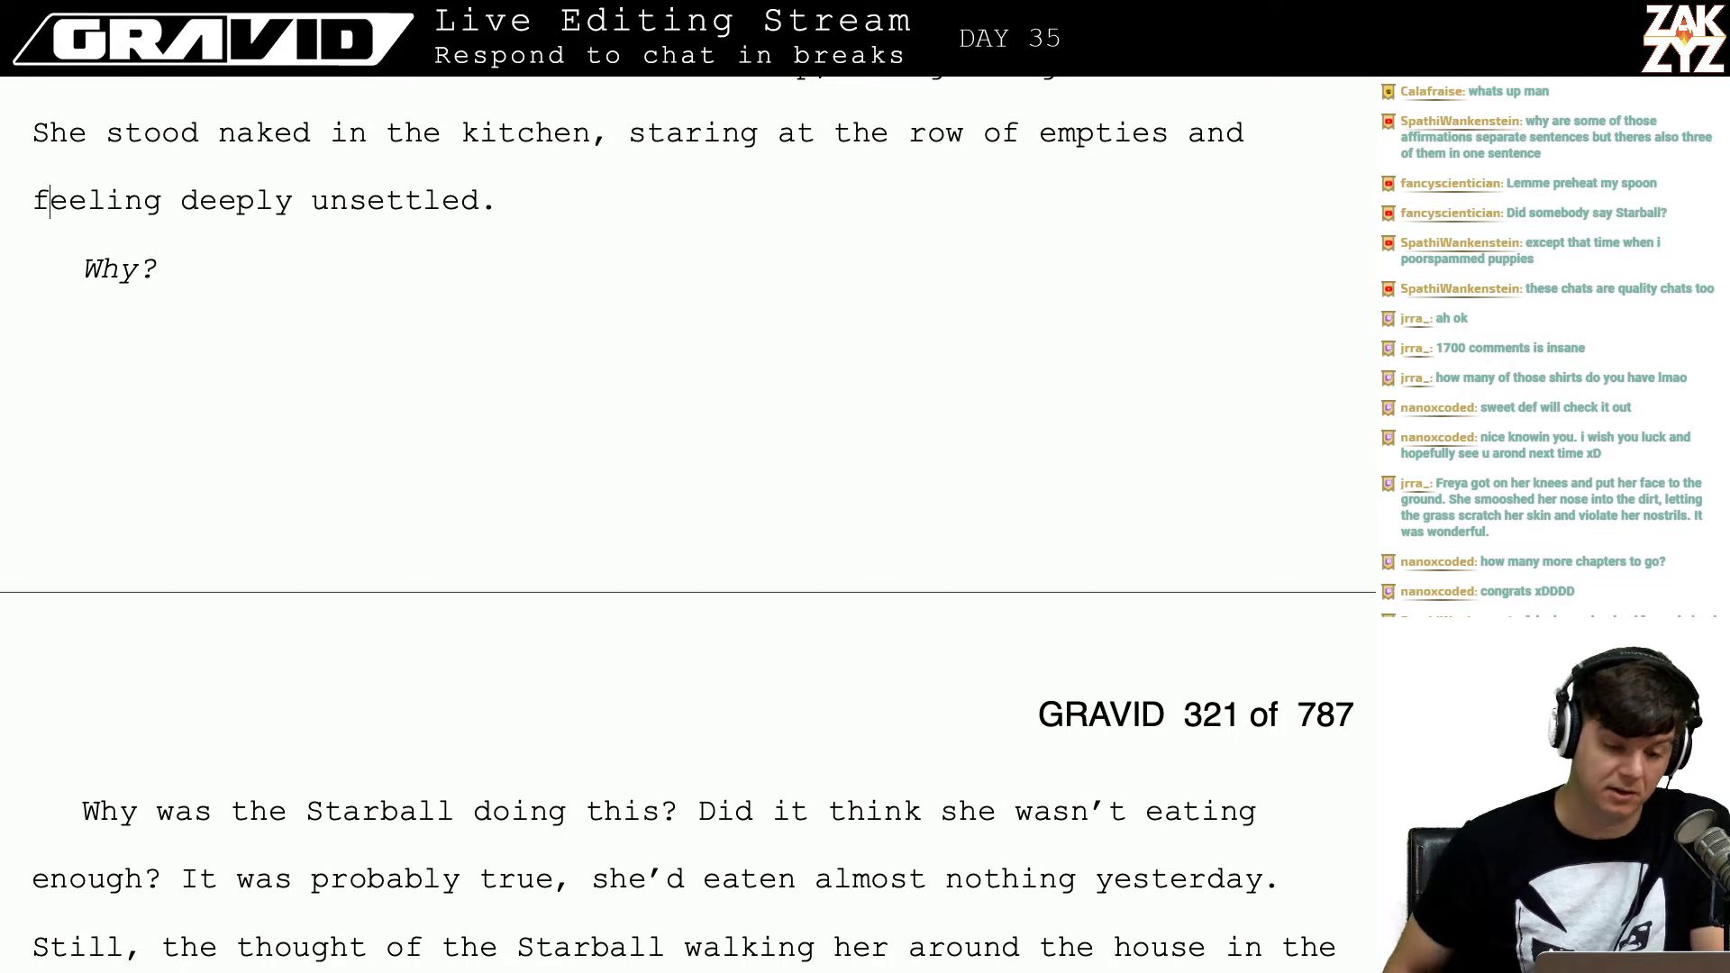
Step: Switch to Safari and search the web for "iran plane shot down."
key("super+Tab")
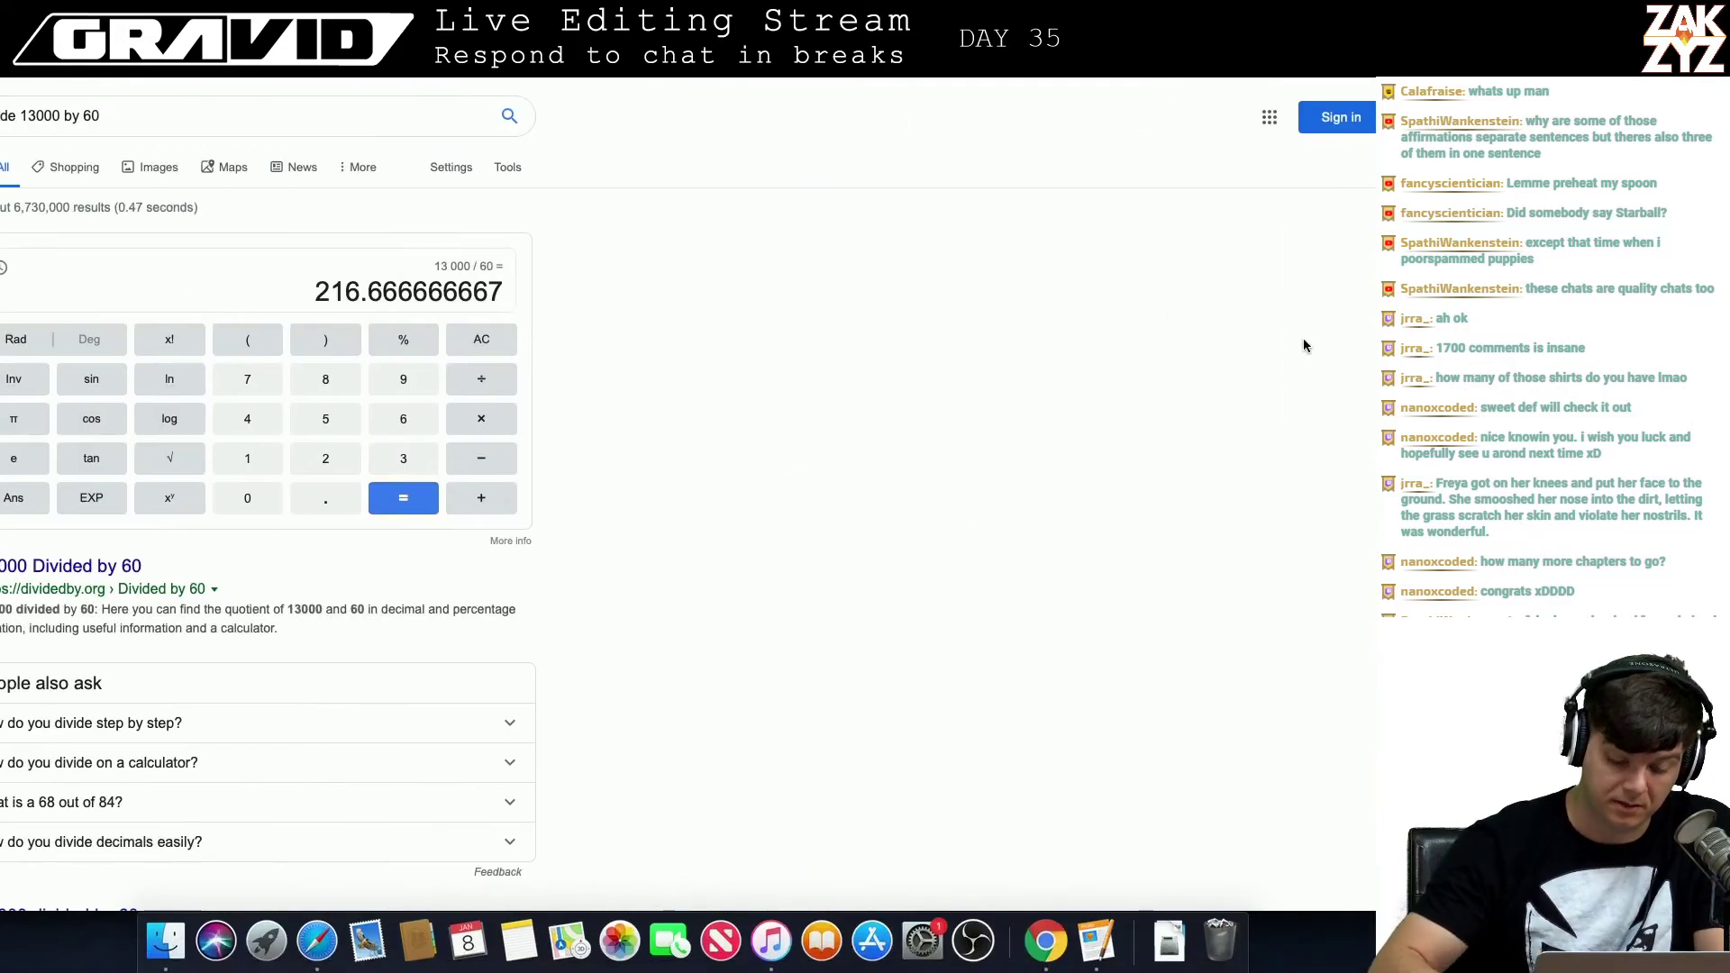
key("super+l")
type("iran")
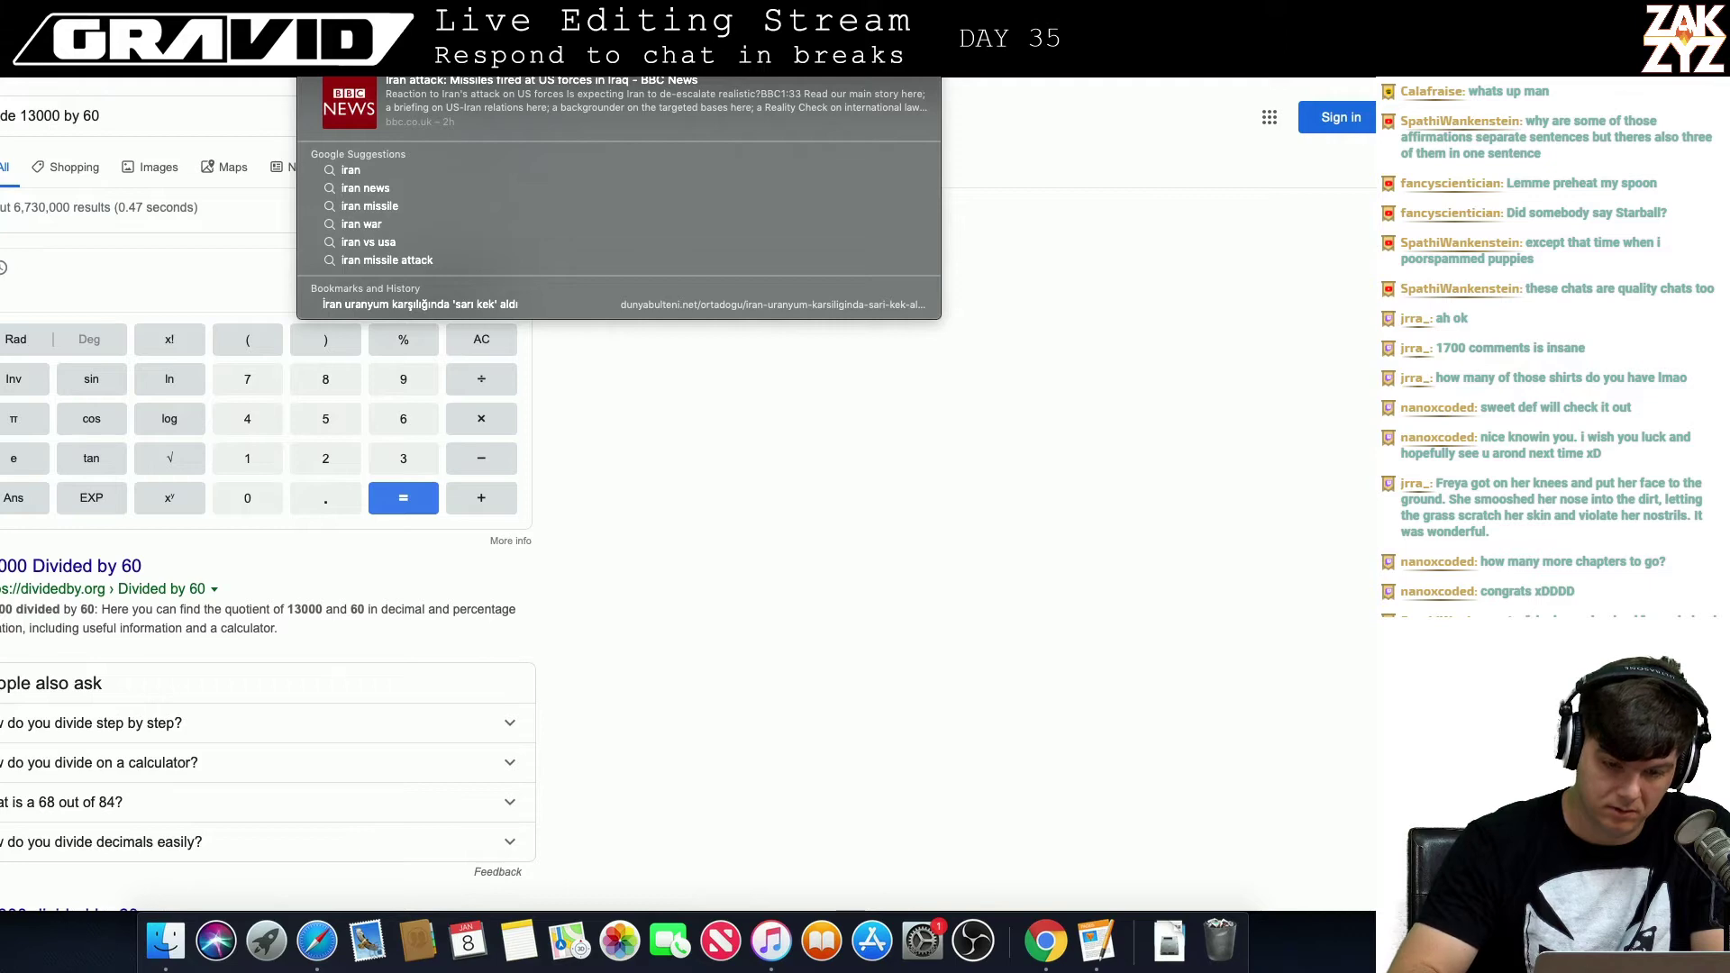
type(" attack")
key("Escape")
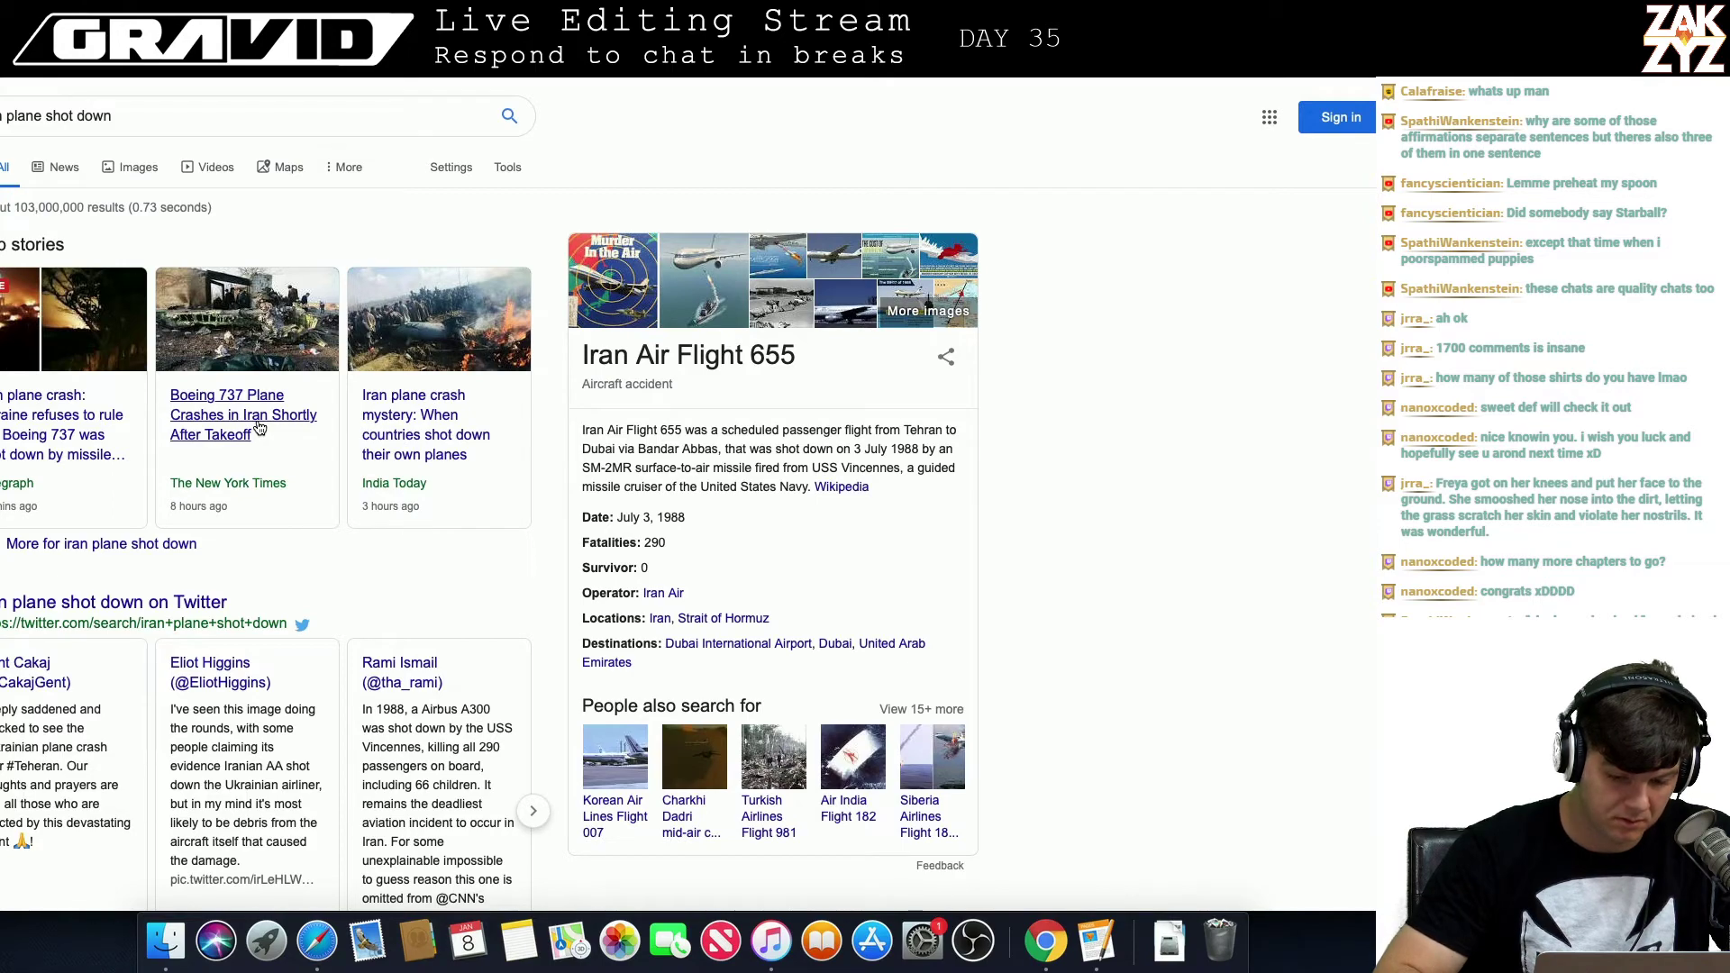
Step: Look through the search results and open the Telegraph article on Ukraine refusing to rule out that the Boeing 737 was shot down
scroll(260, 427, "down", 10)
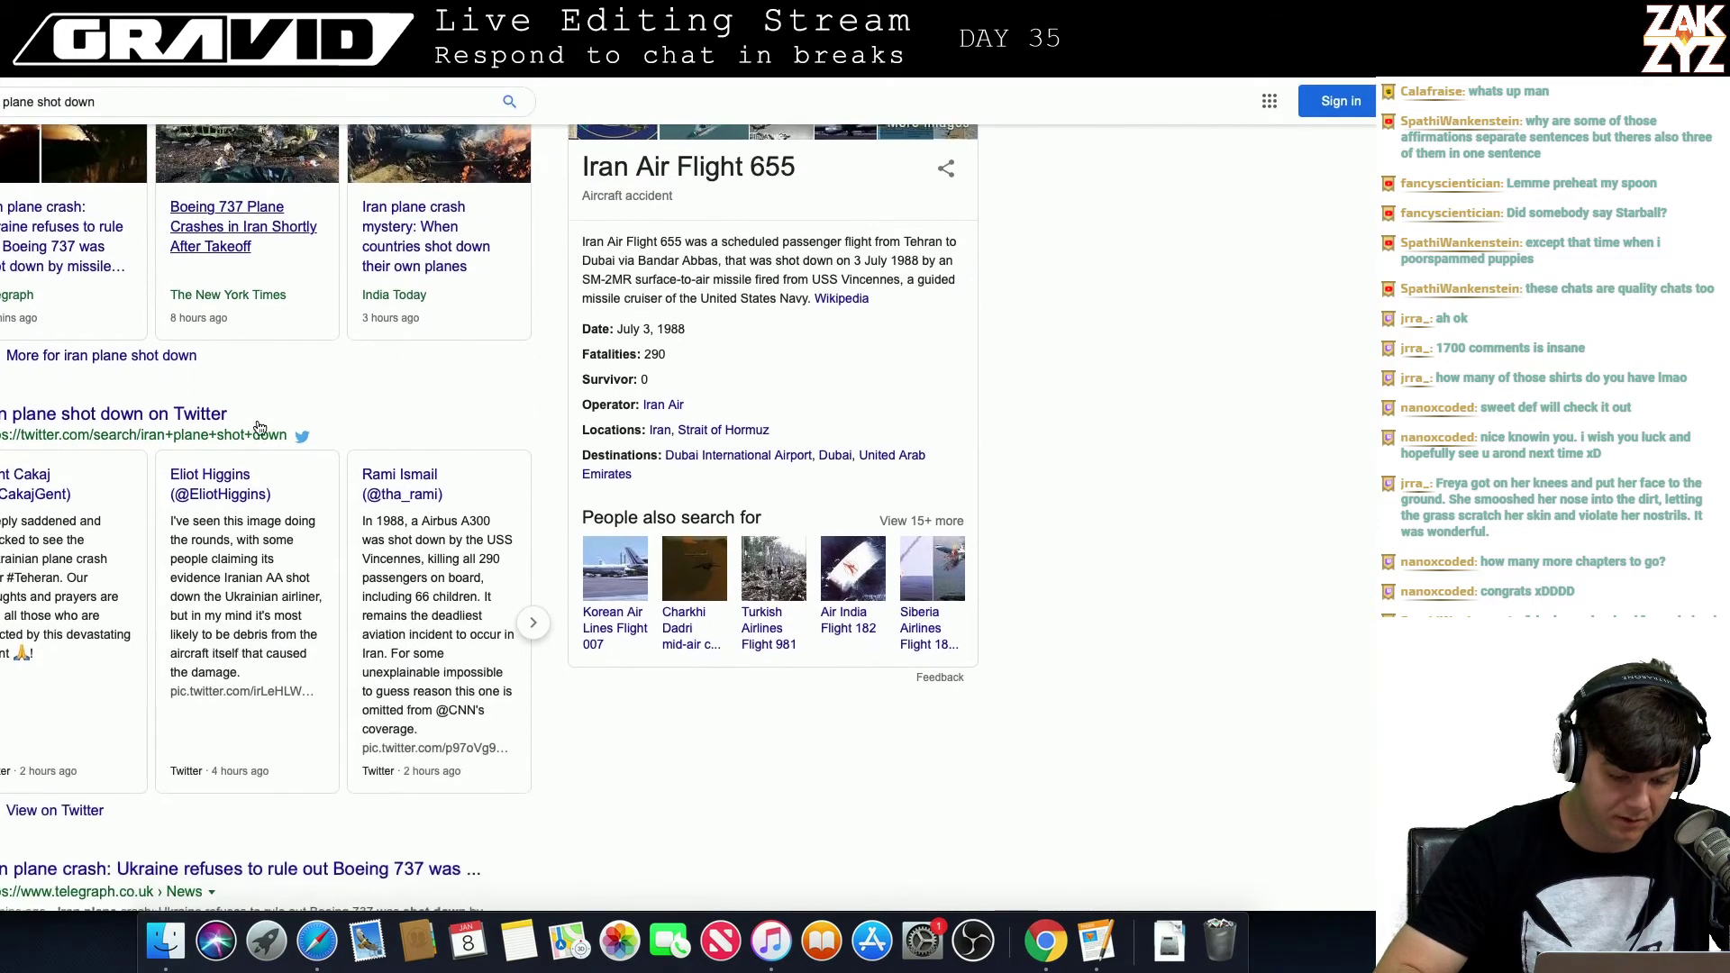
scroll(259, 427, "up", 1)
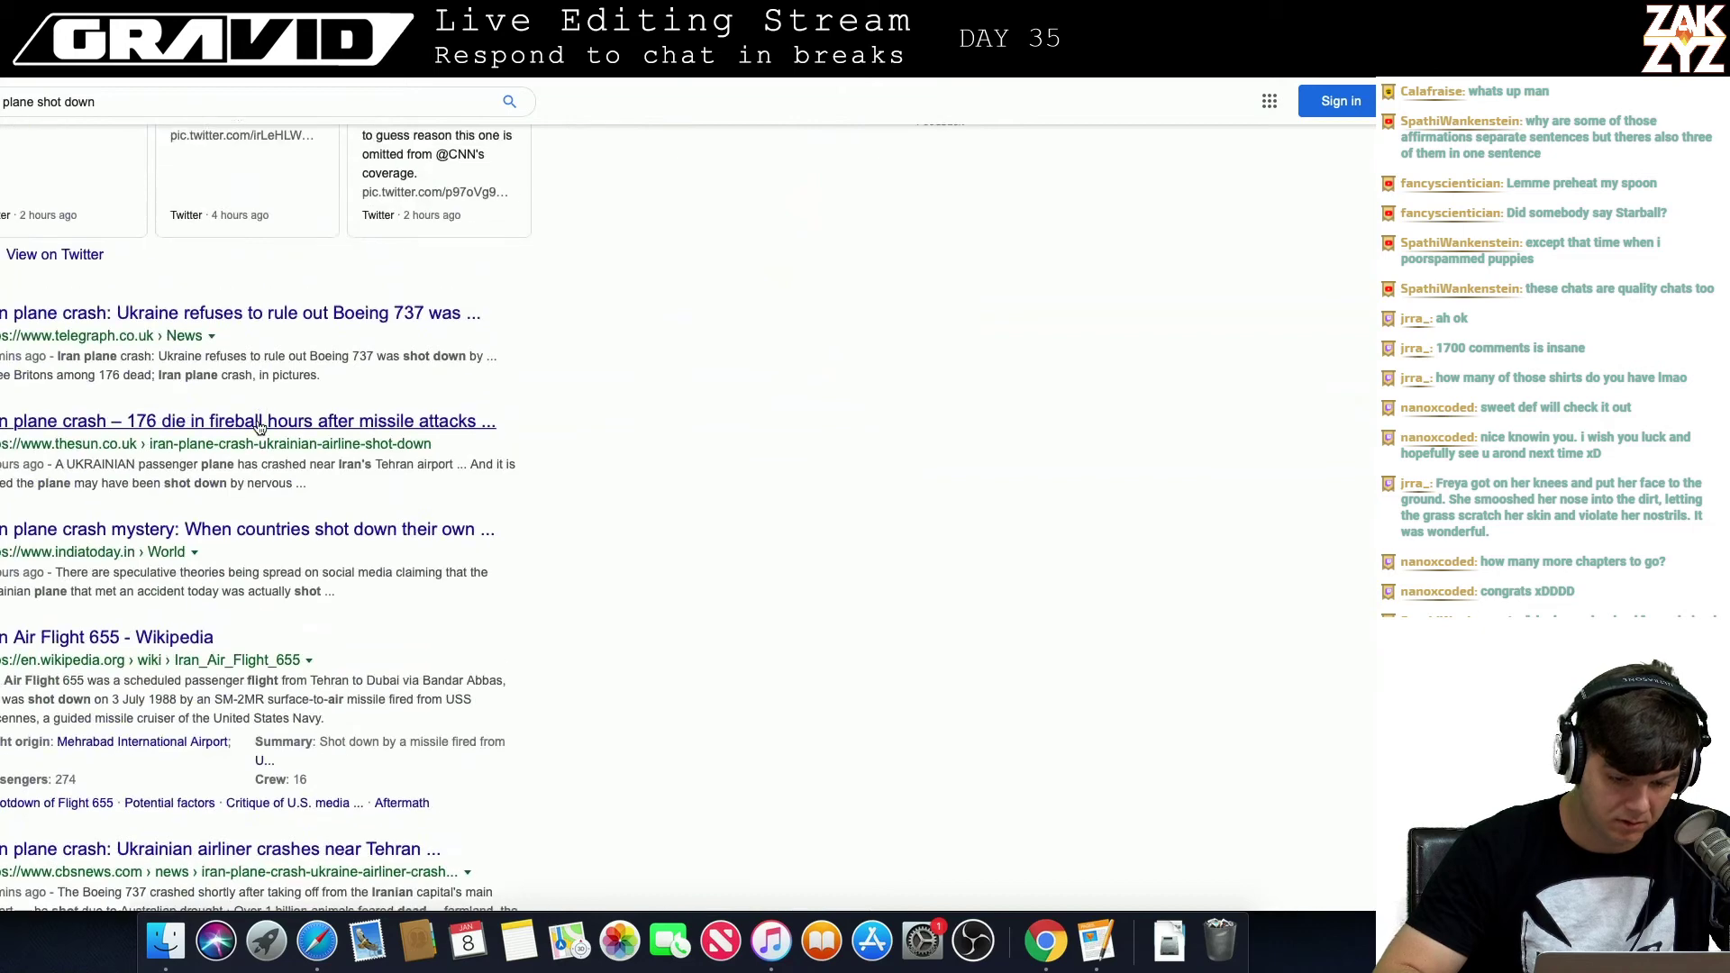
left_click(301, 322)
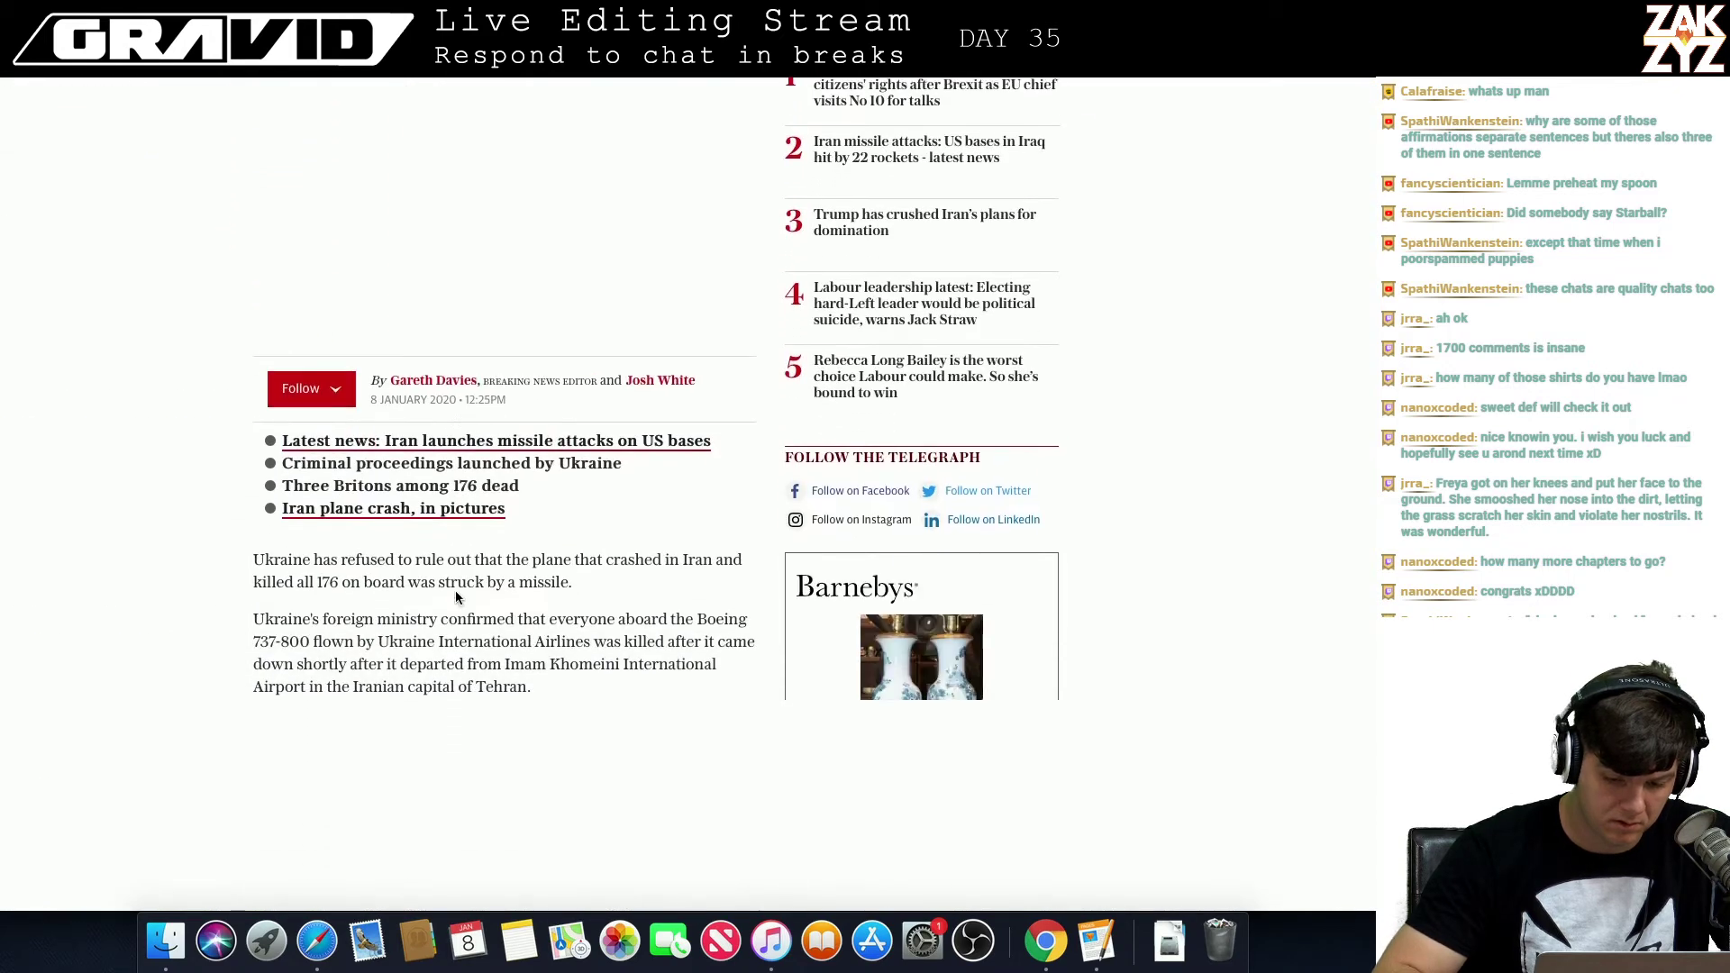
Step: Read through the Telegraph article on the Iran plane crash and return to its headline
scroll(456, 598, "down", 5)
scroll(456, 597, "down", 3)
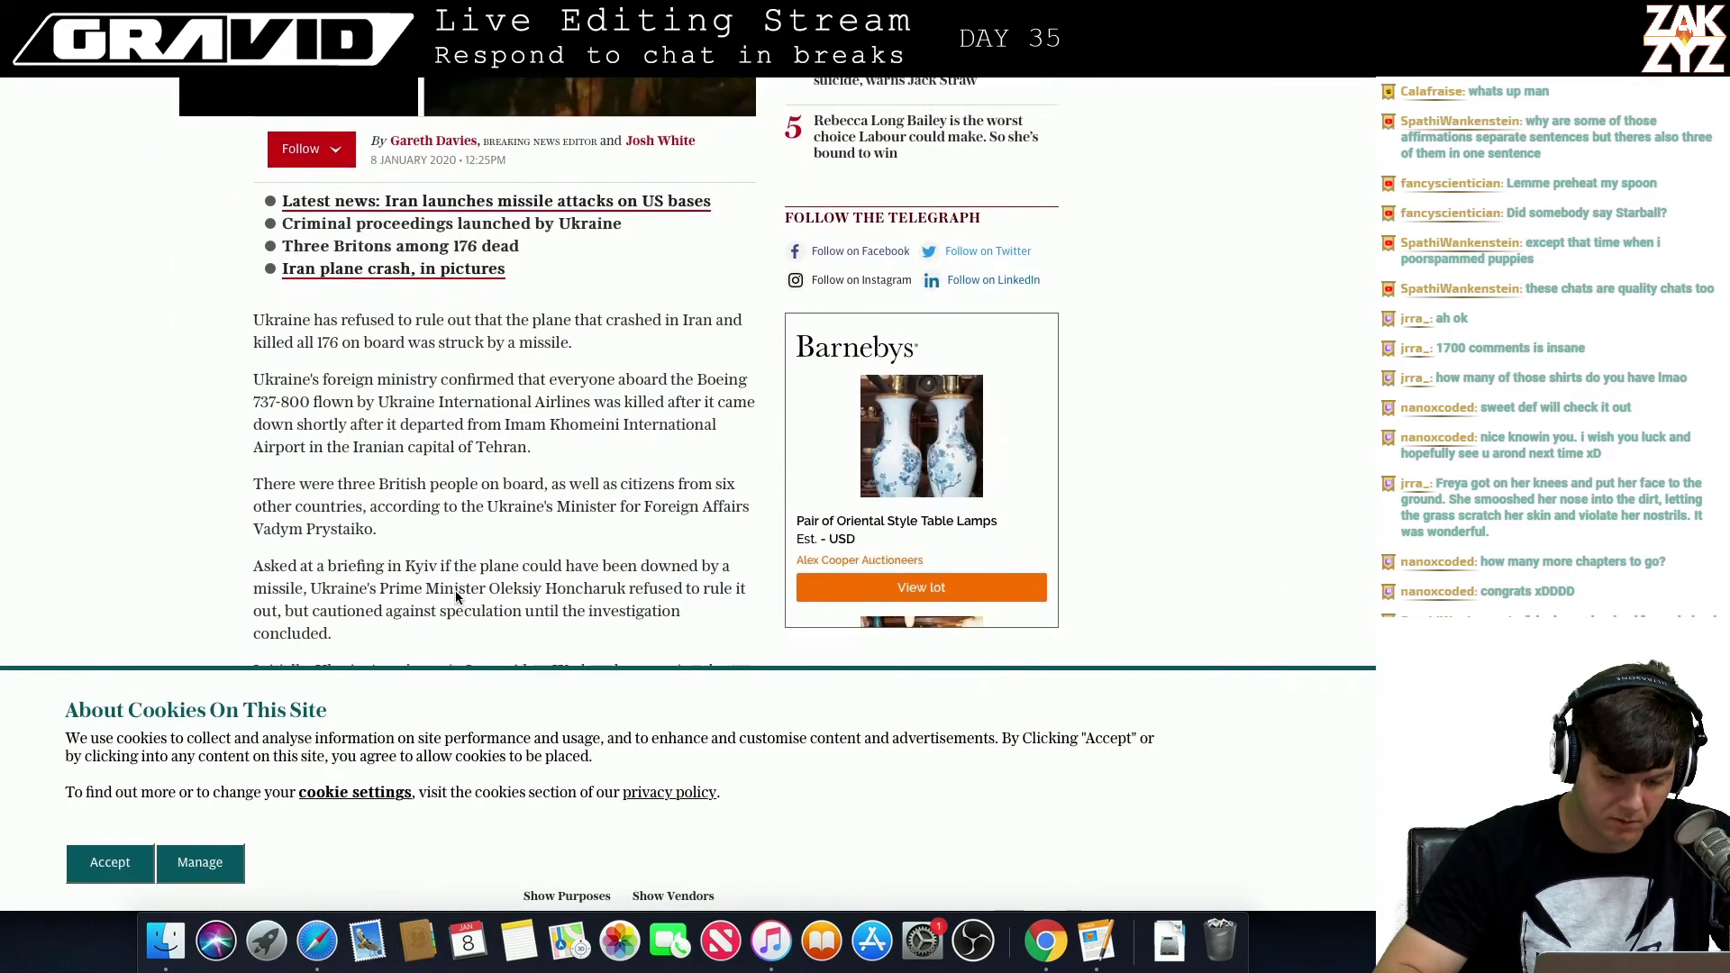
scroll(456, 593, "down", 2)
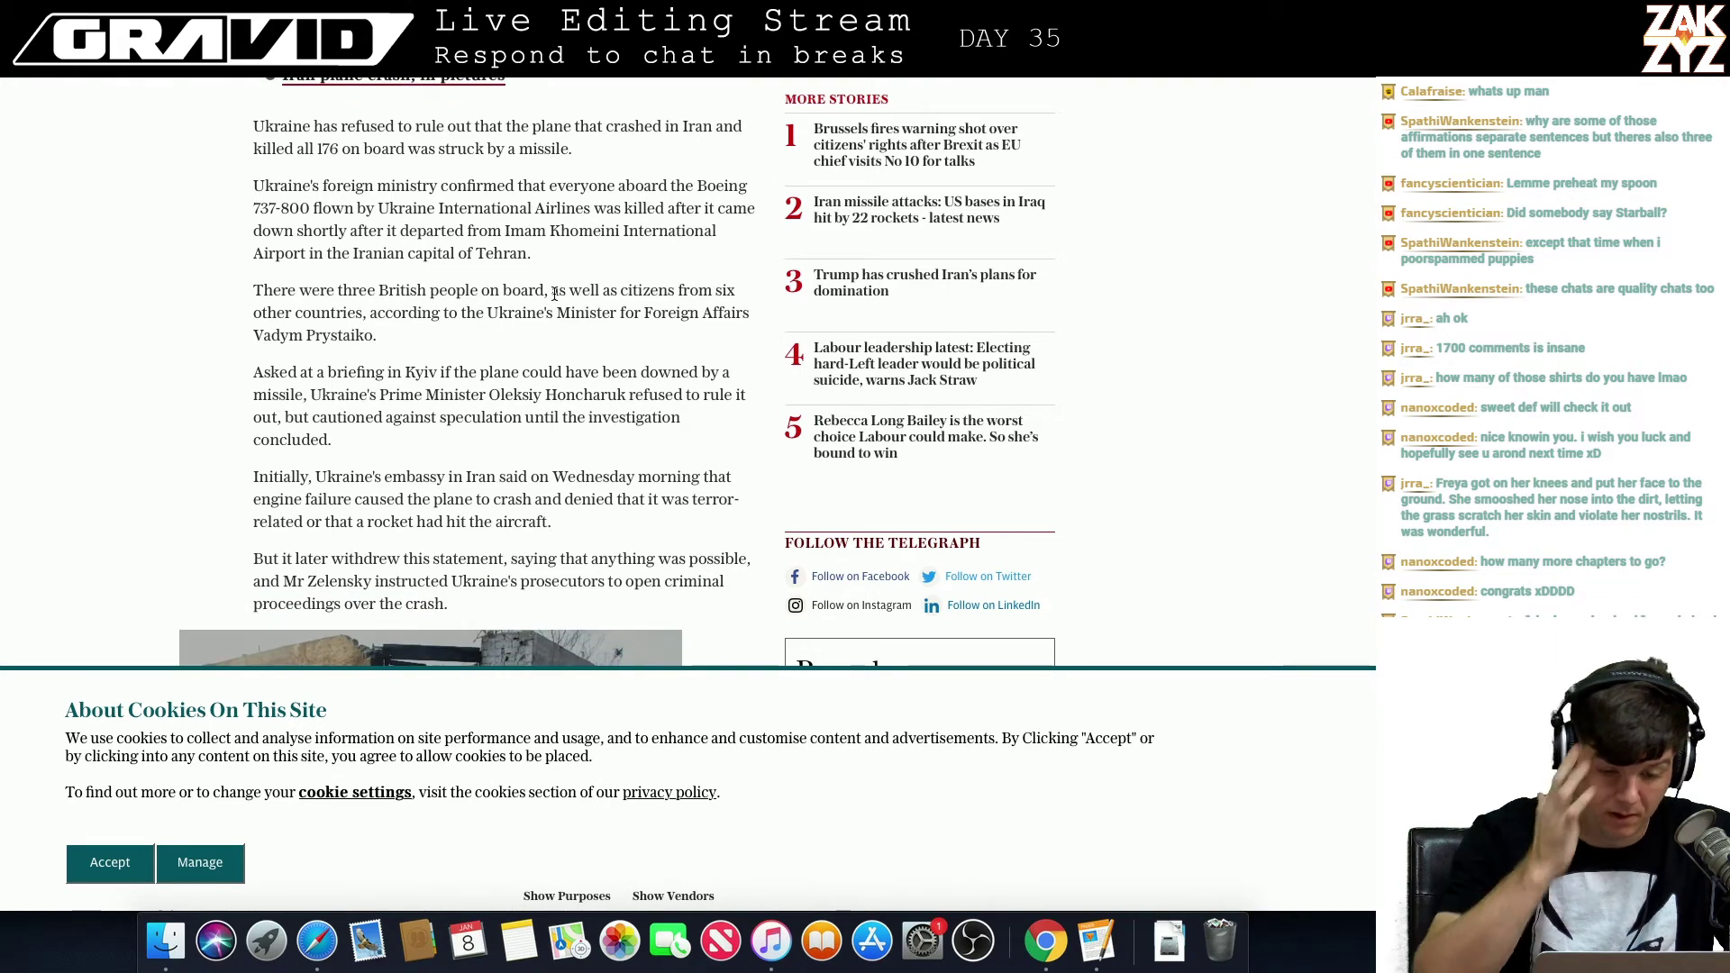
scroll(548, 297, "down", 1)
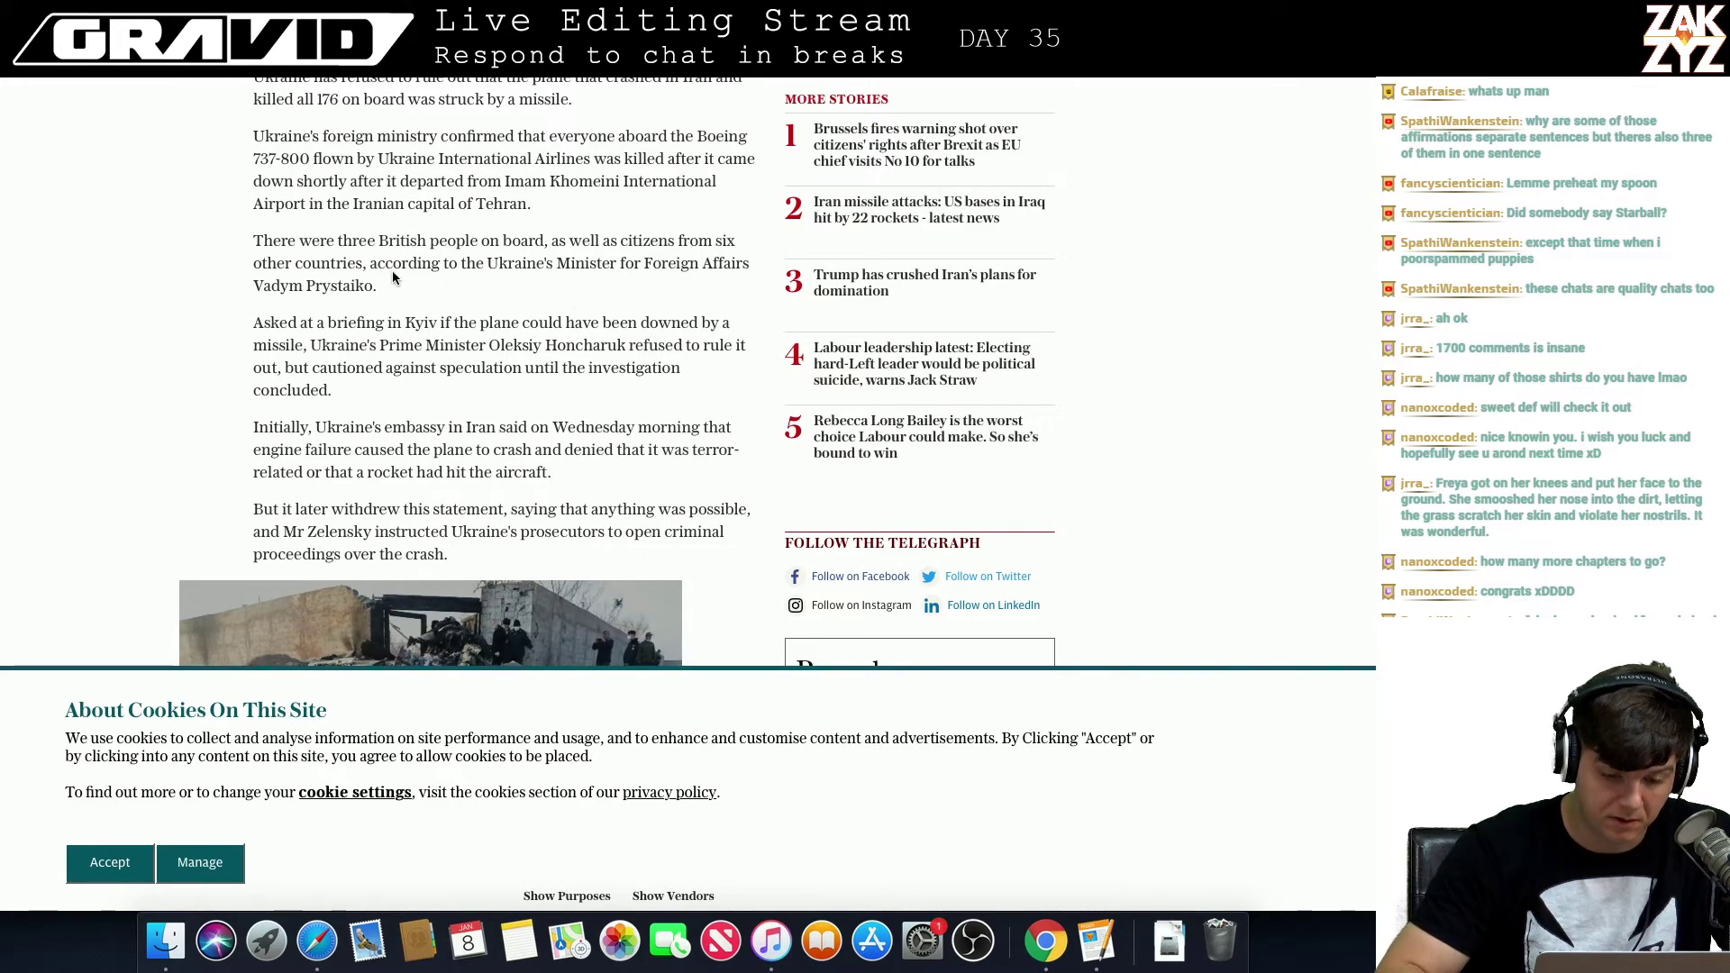
scroll(393, 272, "down", 6)
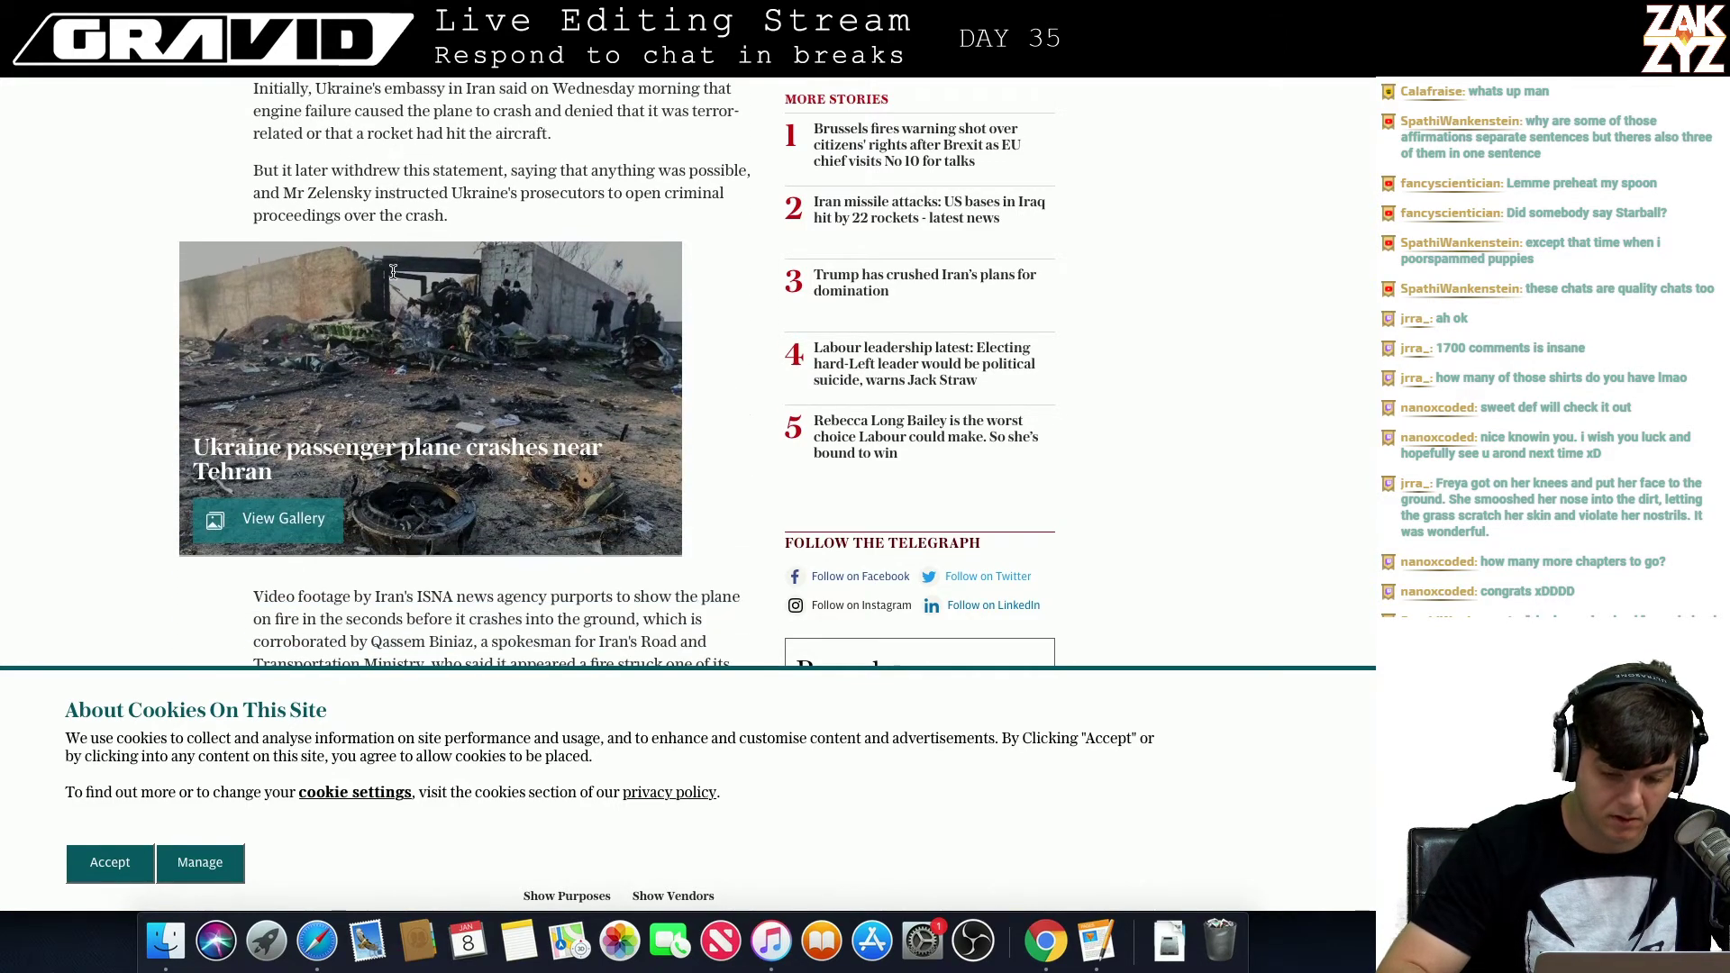
scroll(393, 272, "up", 15)
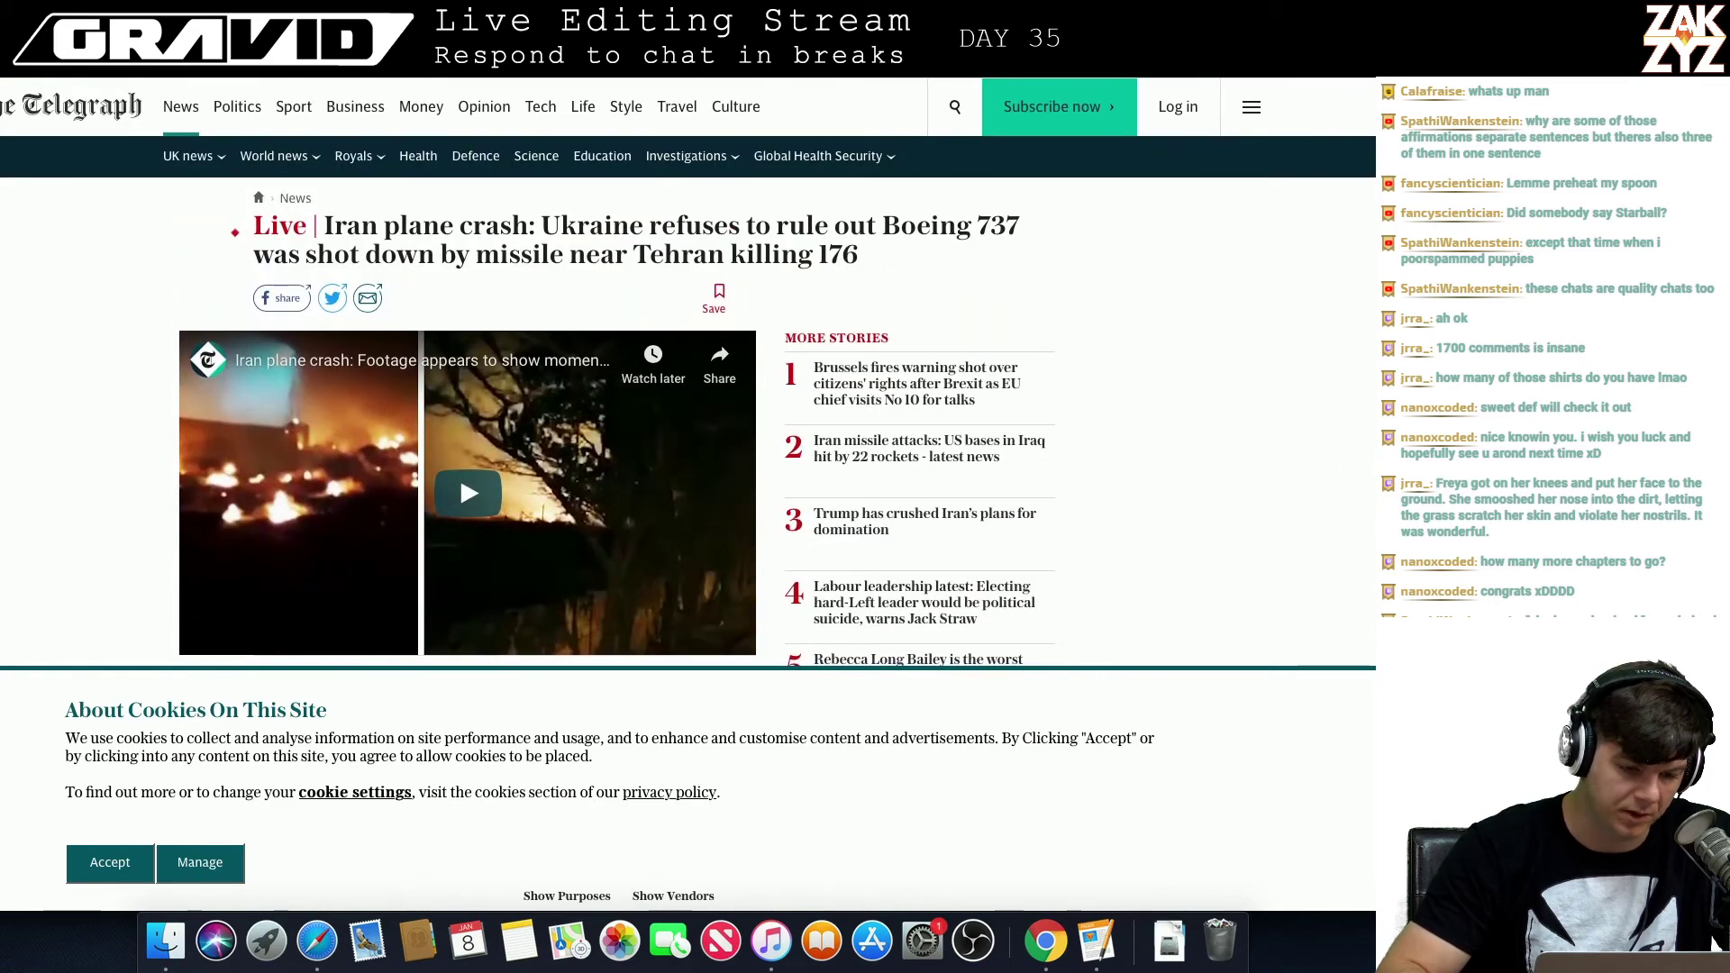
Step: Go back to the web search results for the plane being shot down and skim them
key("super+bracketleft")
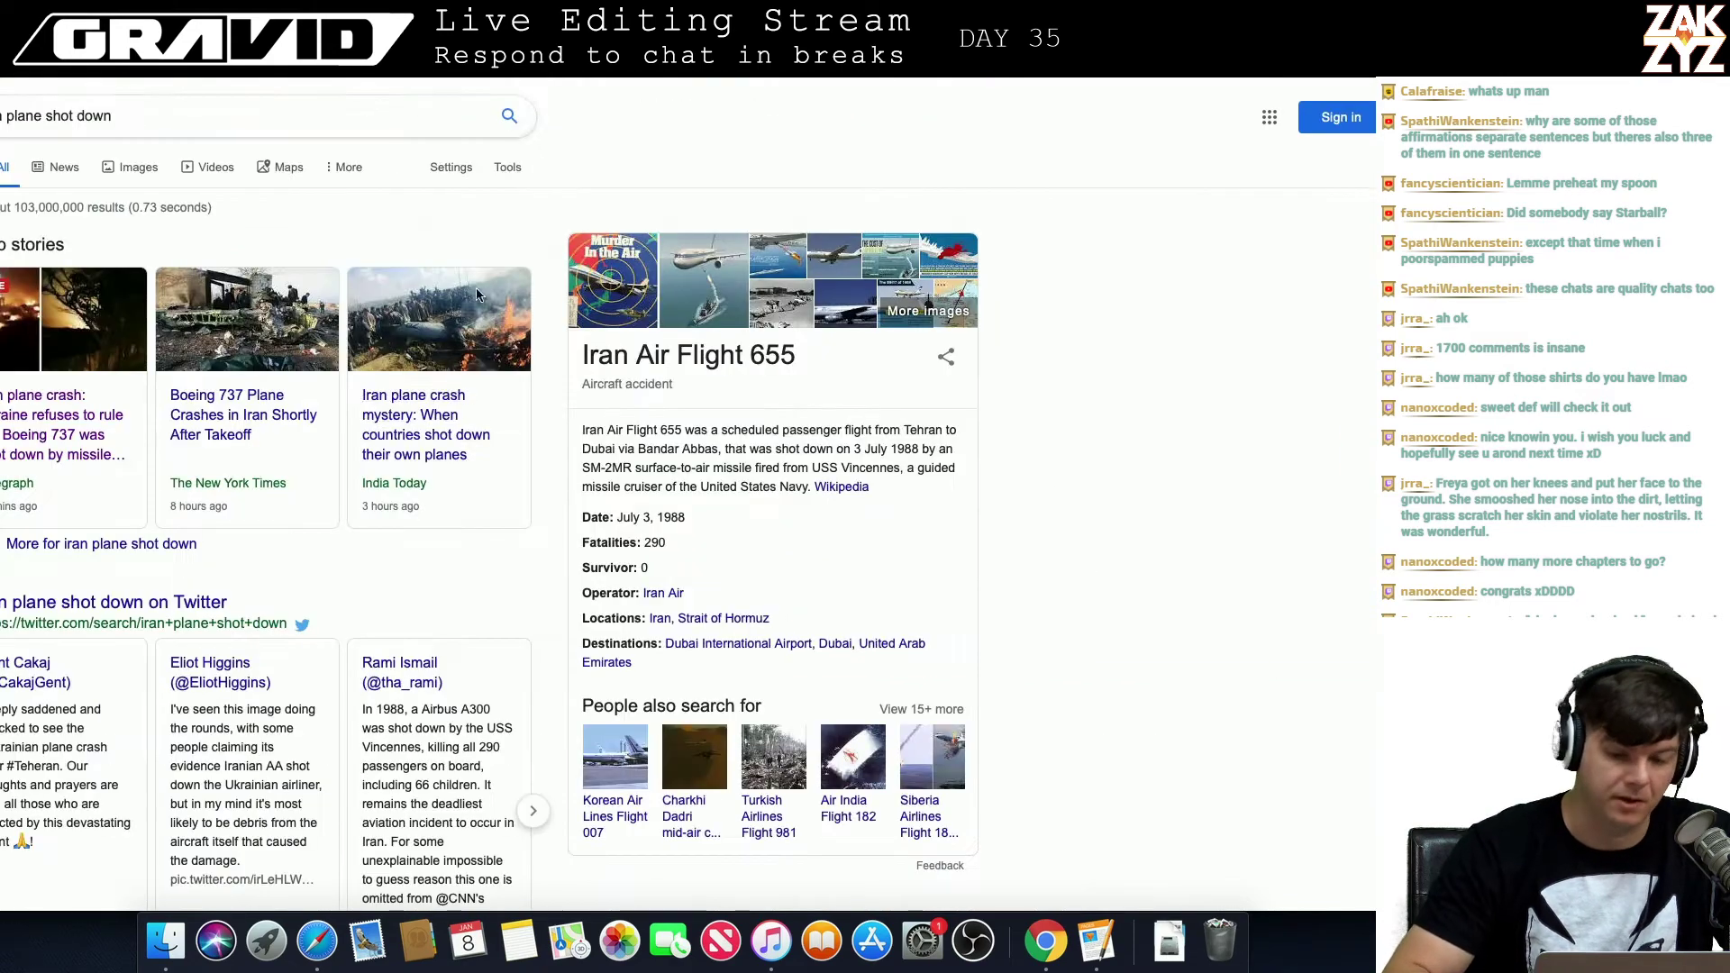
scroll(632, 394, "down", 3)
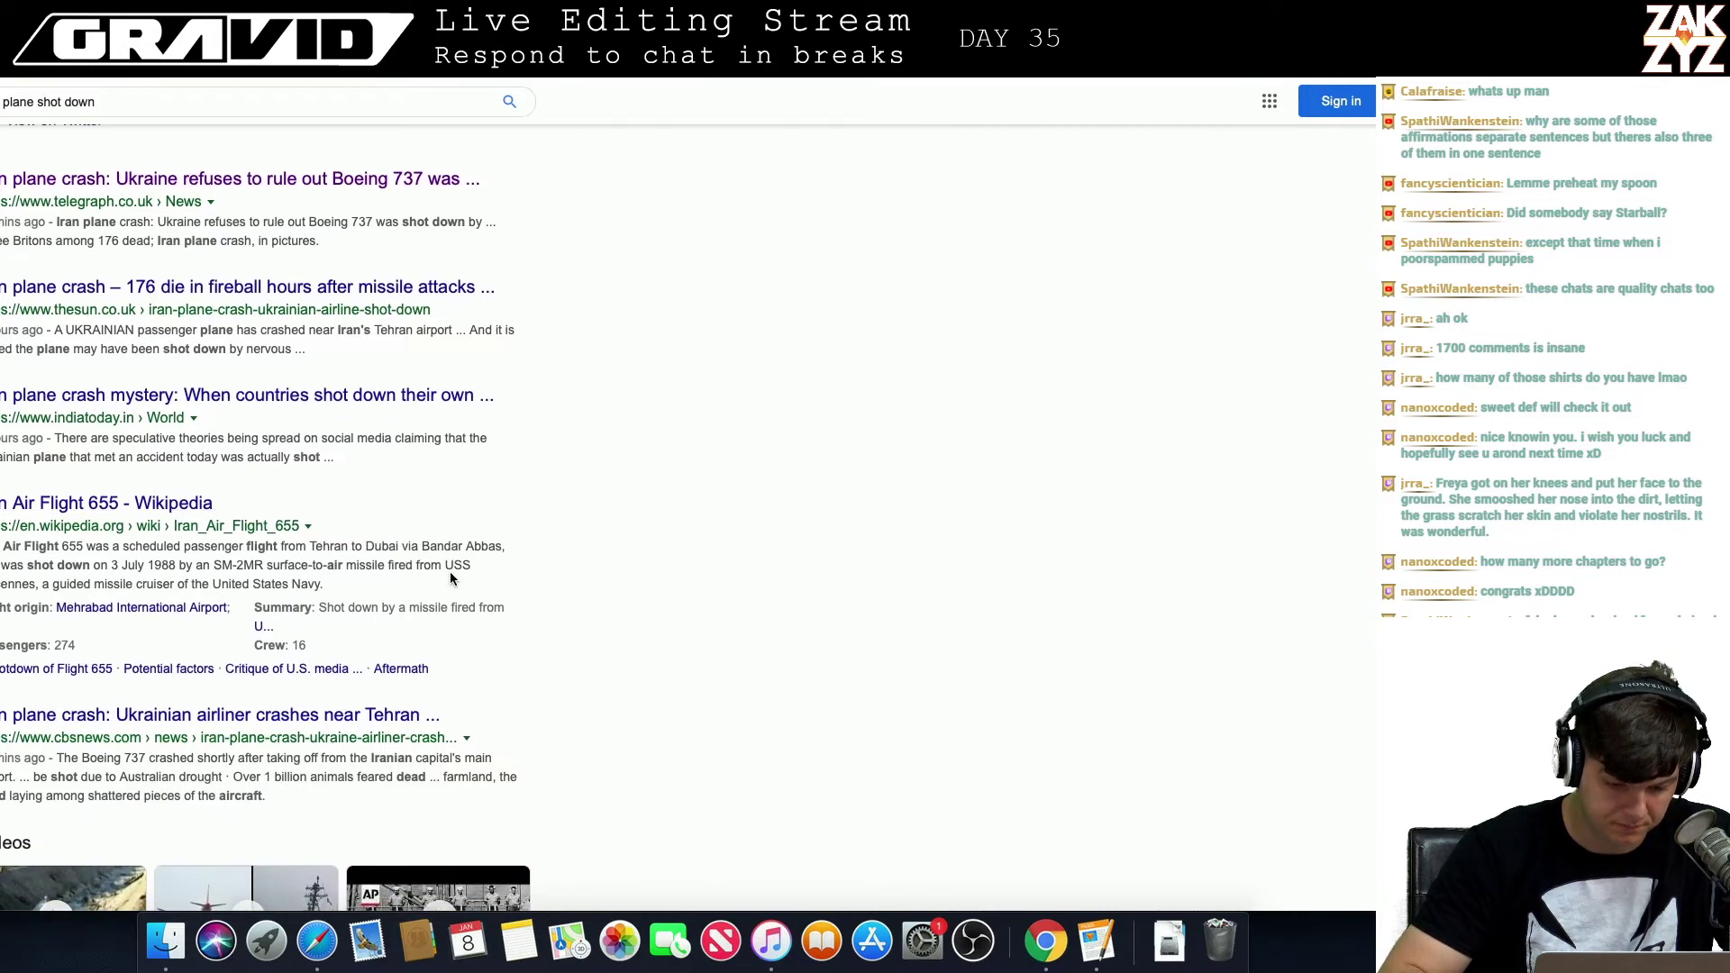
scroll(450, 577, "up", 10)
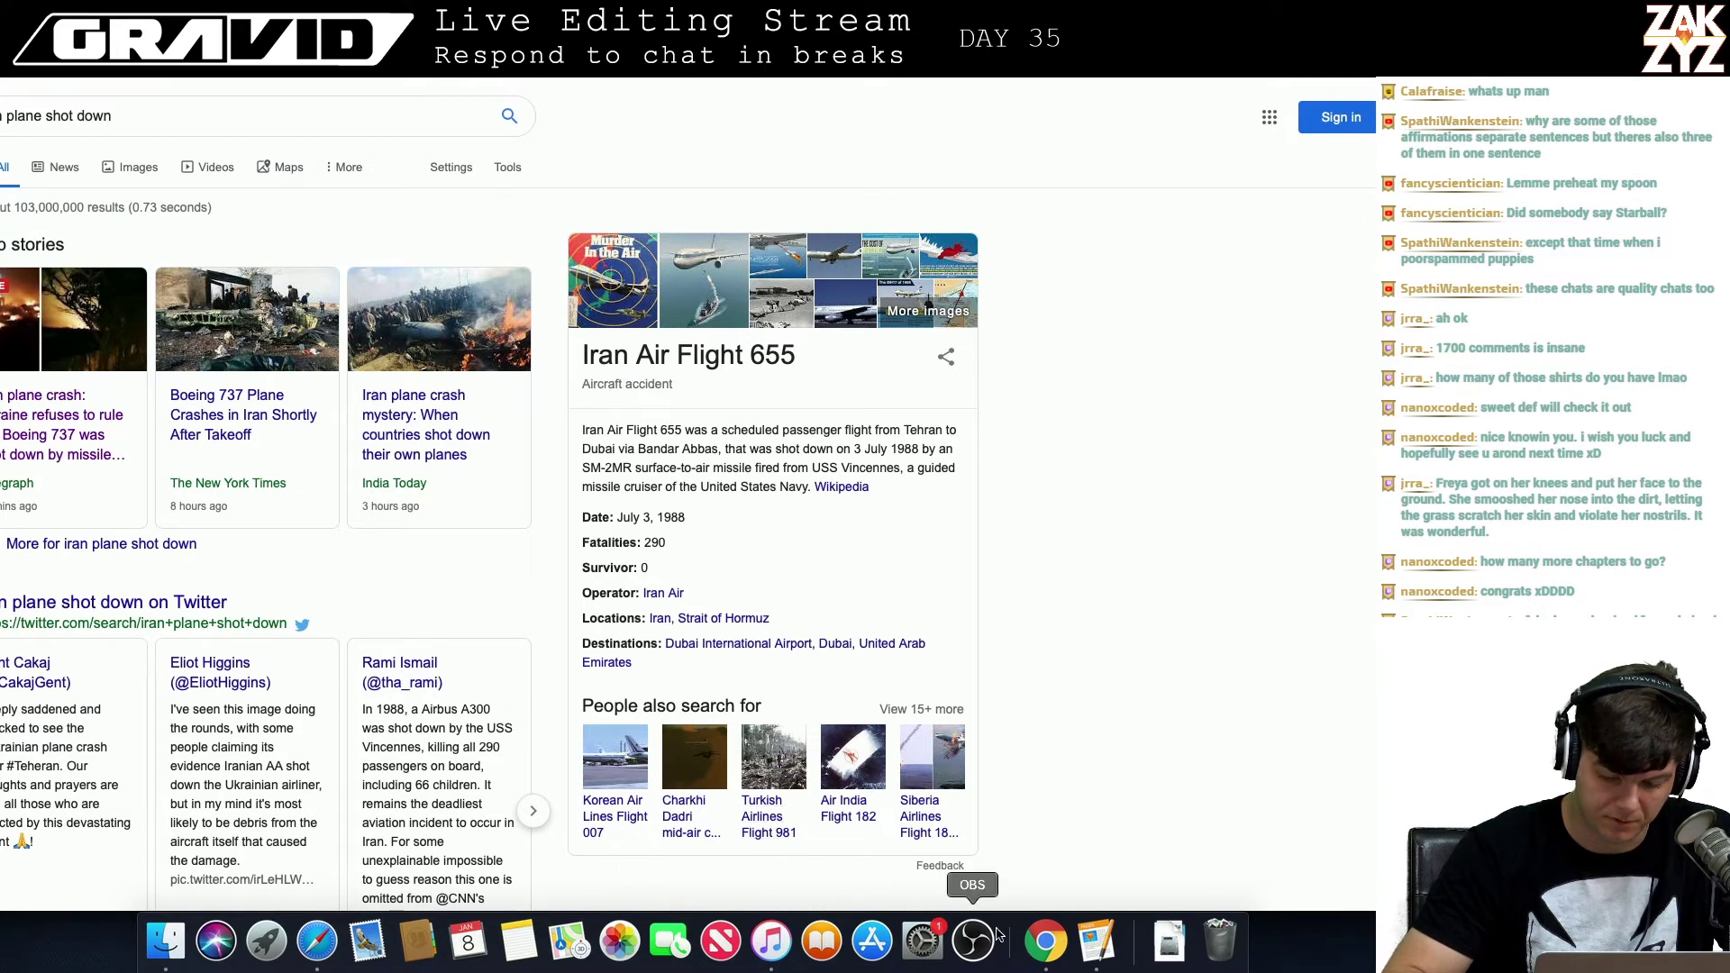
Step: Switch to the GRAVID manuscript in Pages and review the passage around the italic "Why?" line
left_click(1085, 941)
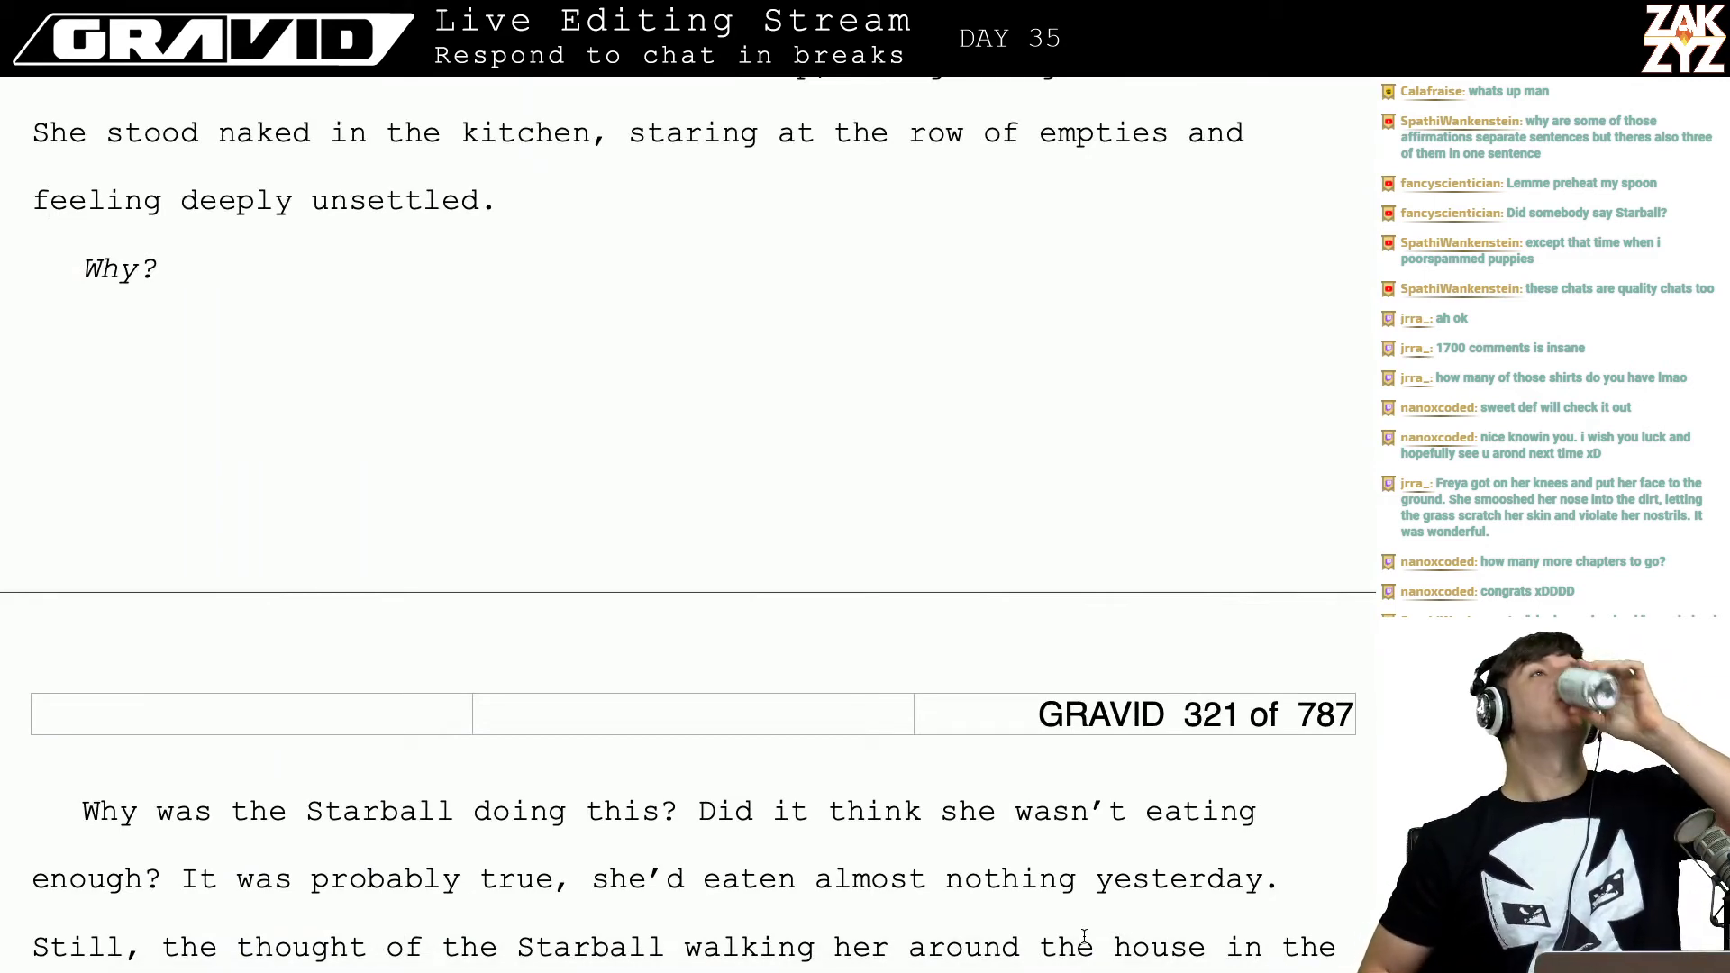
scroll(1084, 937, "down", 2)
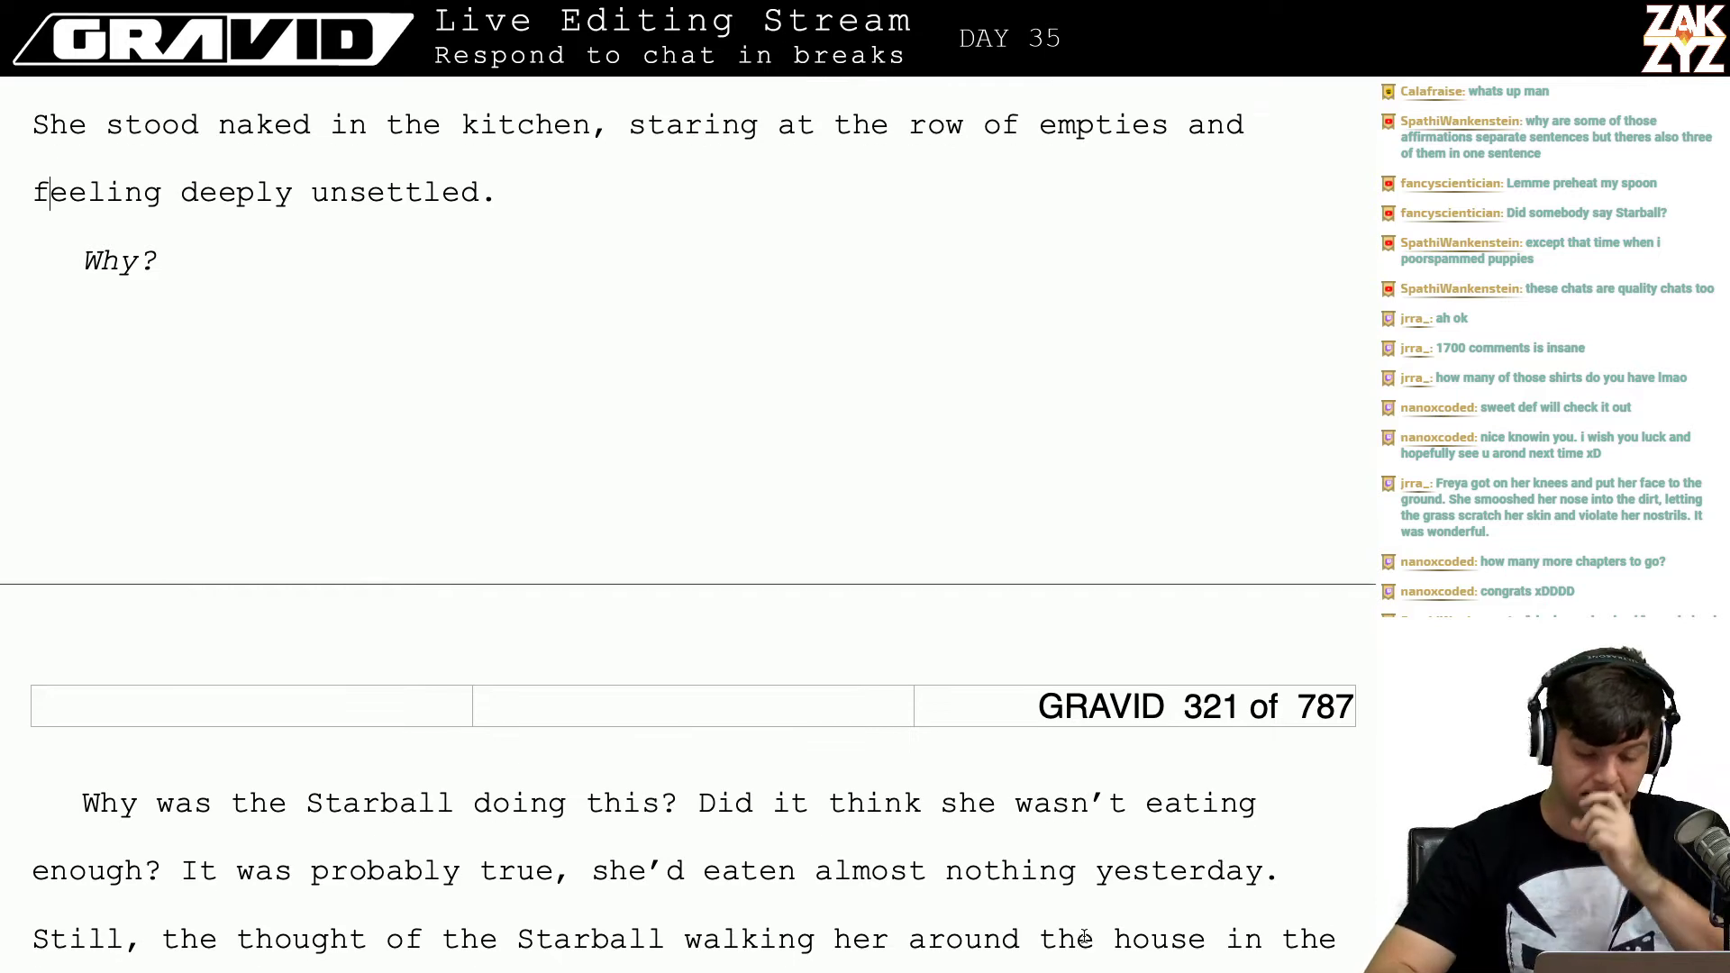
scroll(1084, 939, "up", 6)
scroll(1084, 939, "down", 5)
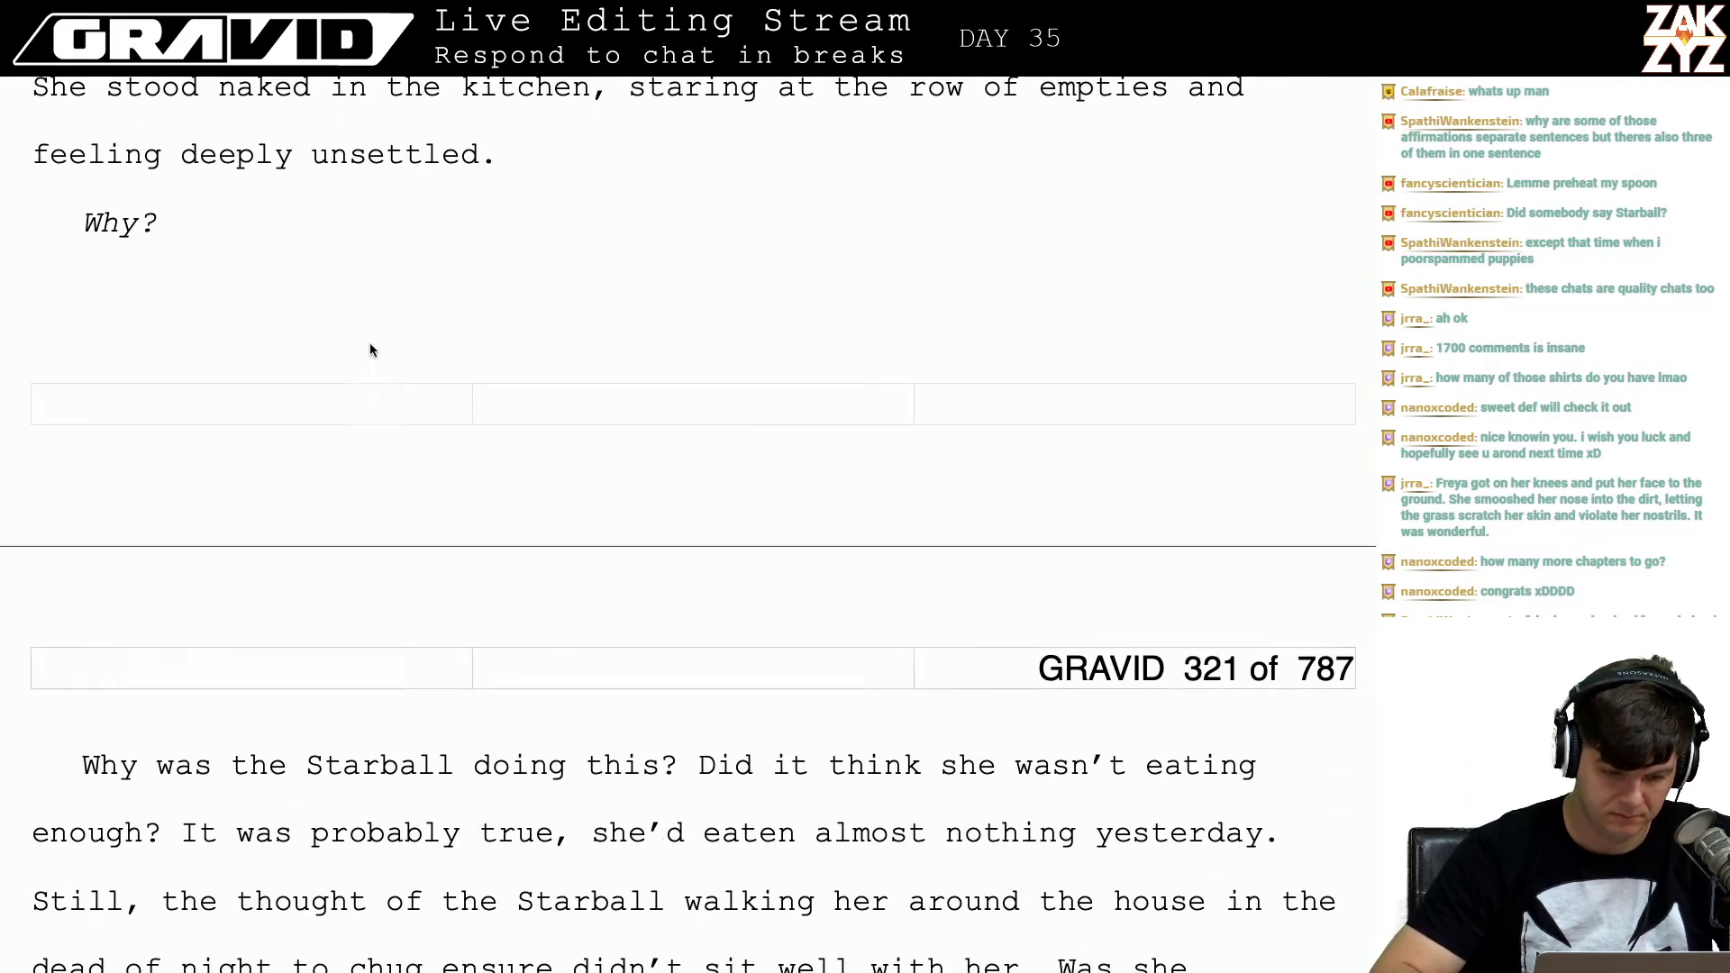
Step: Expand the italic line "Why?" into "Why was the Starball doing this?"
left_click(278, 266)
key("Left")
key("Left")
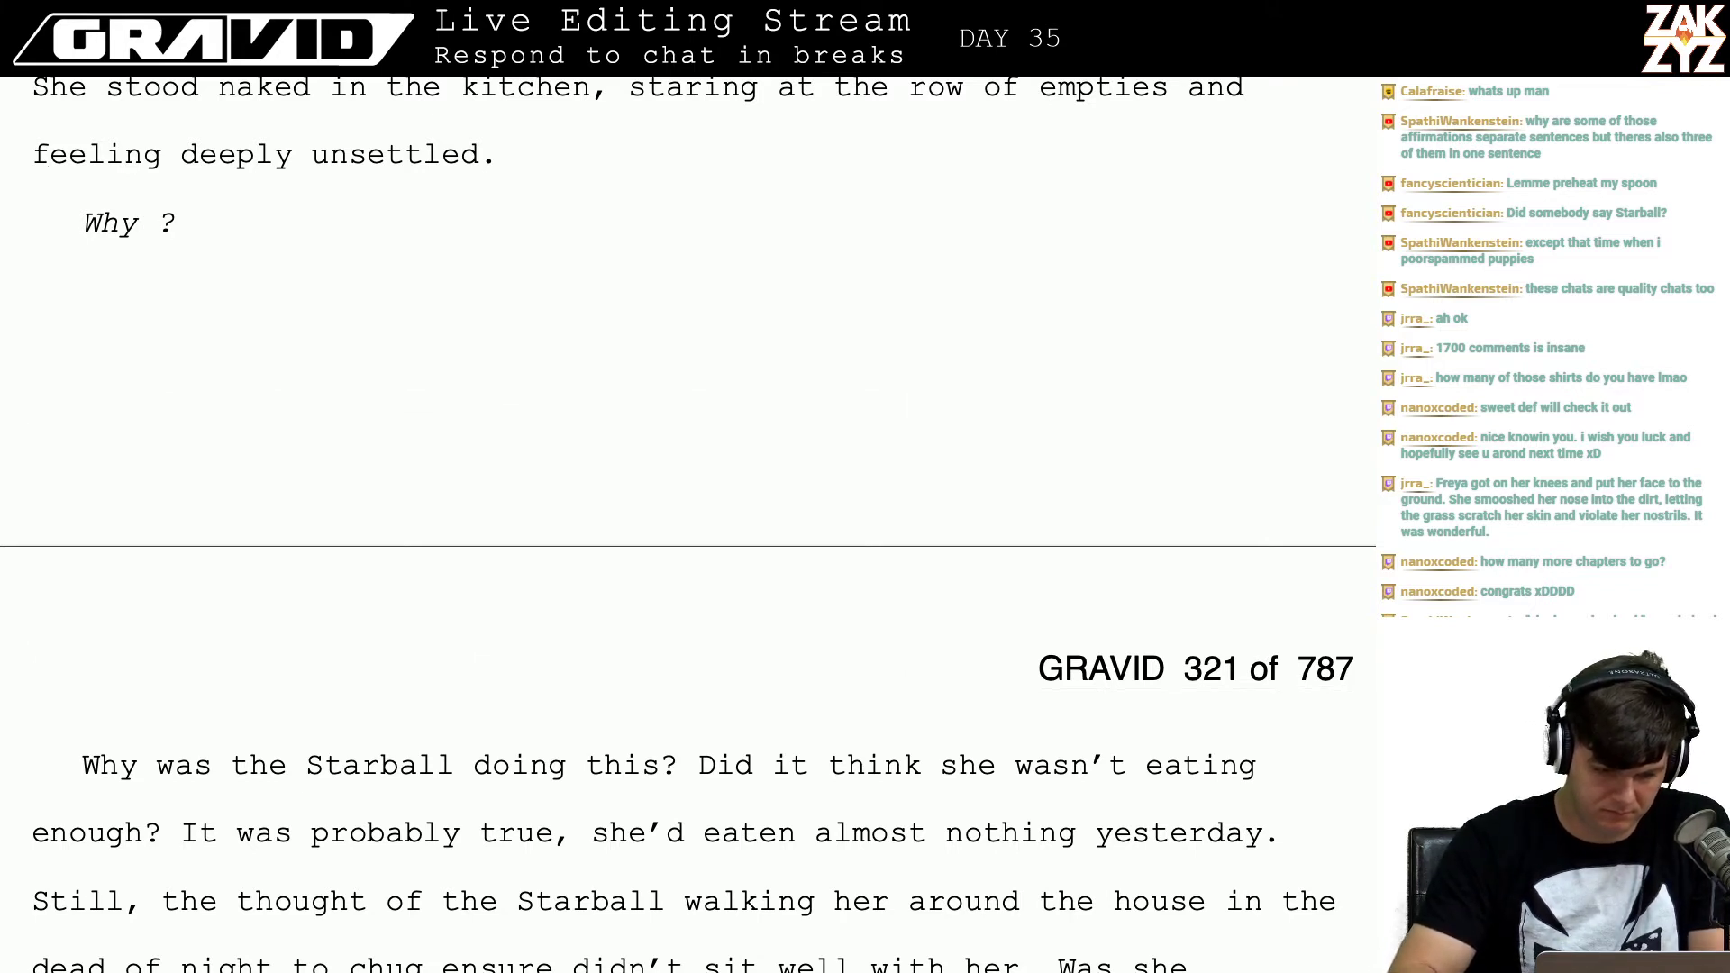
type("d")
key("BackSpace")
type("was")
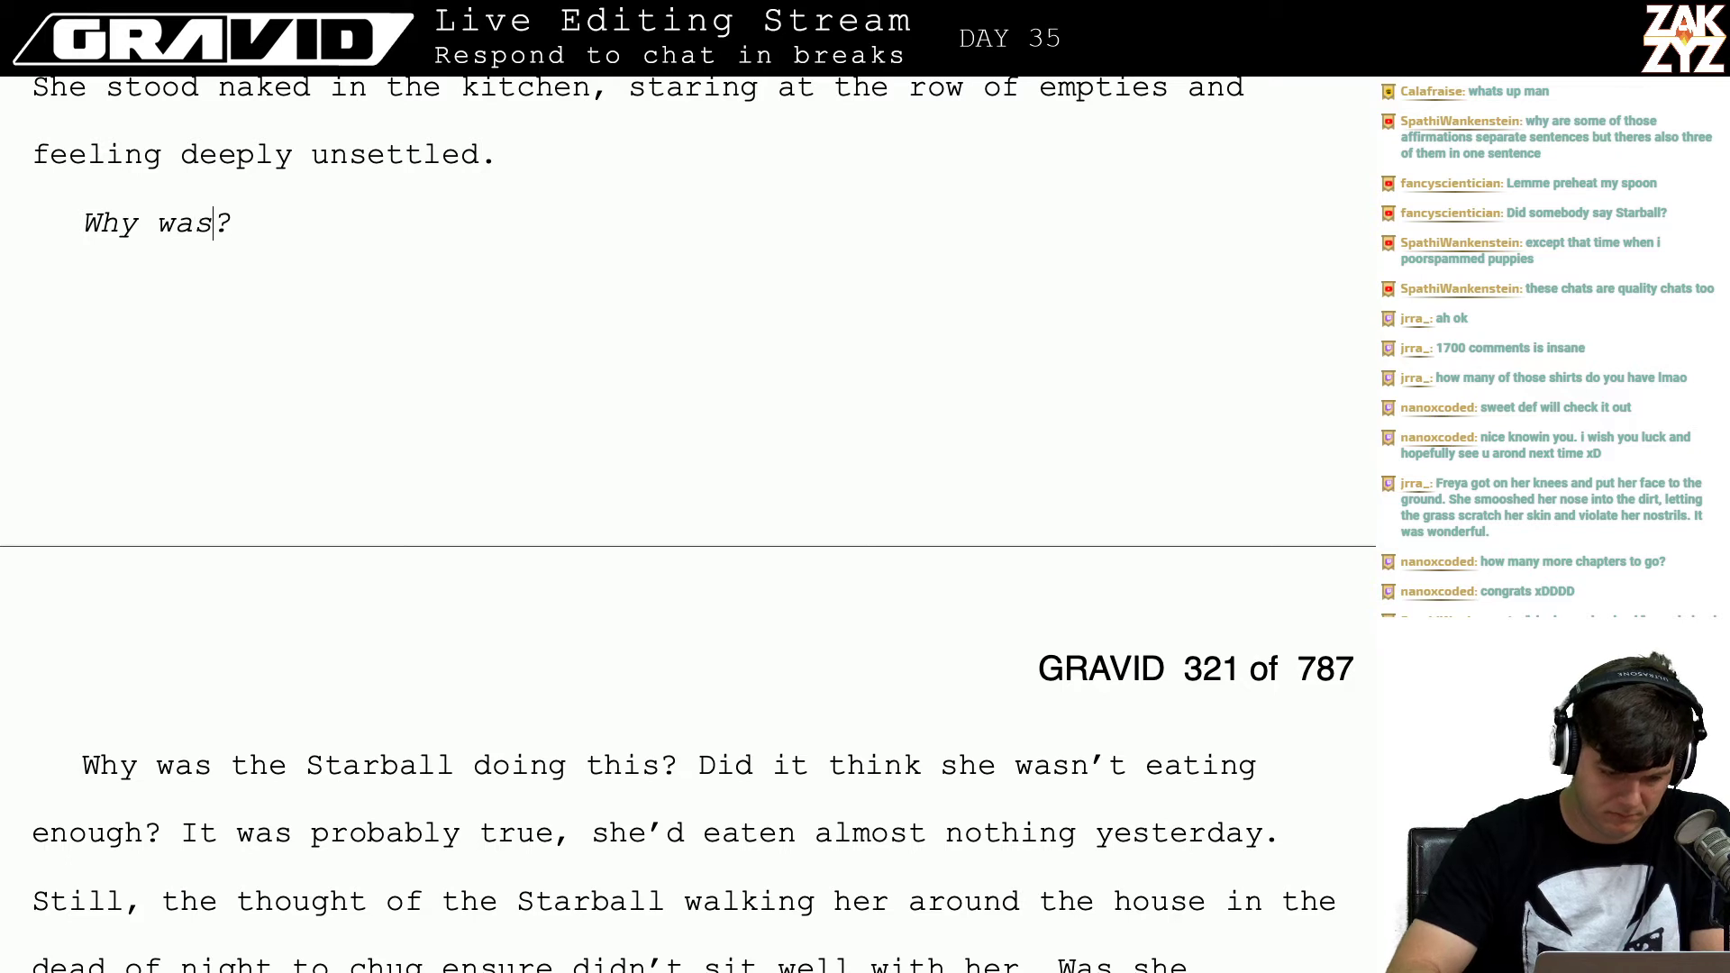
key("BackSpace")
key("BackSpace")
key("BackSpace")
key("BackSpace")
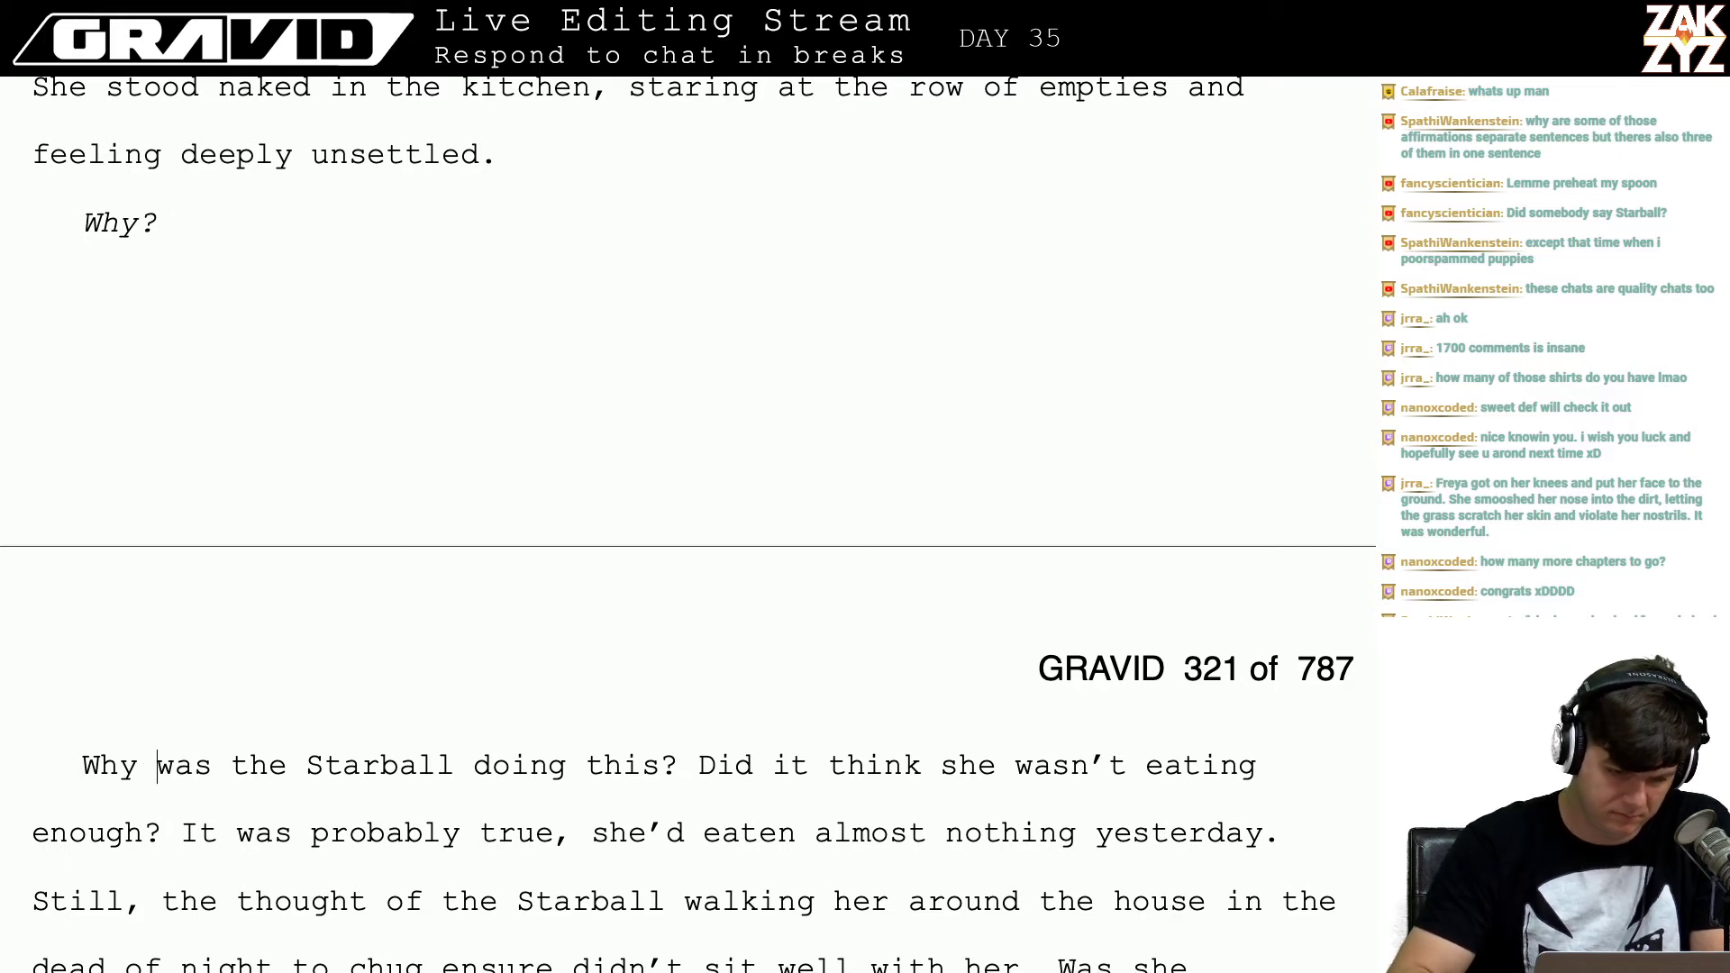
type("was the starbal")
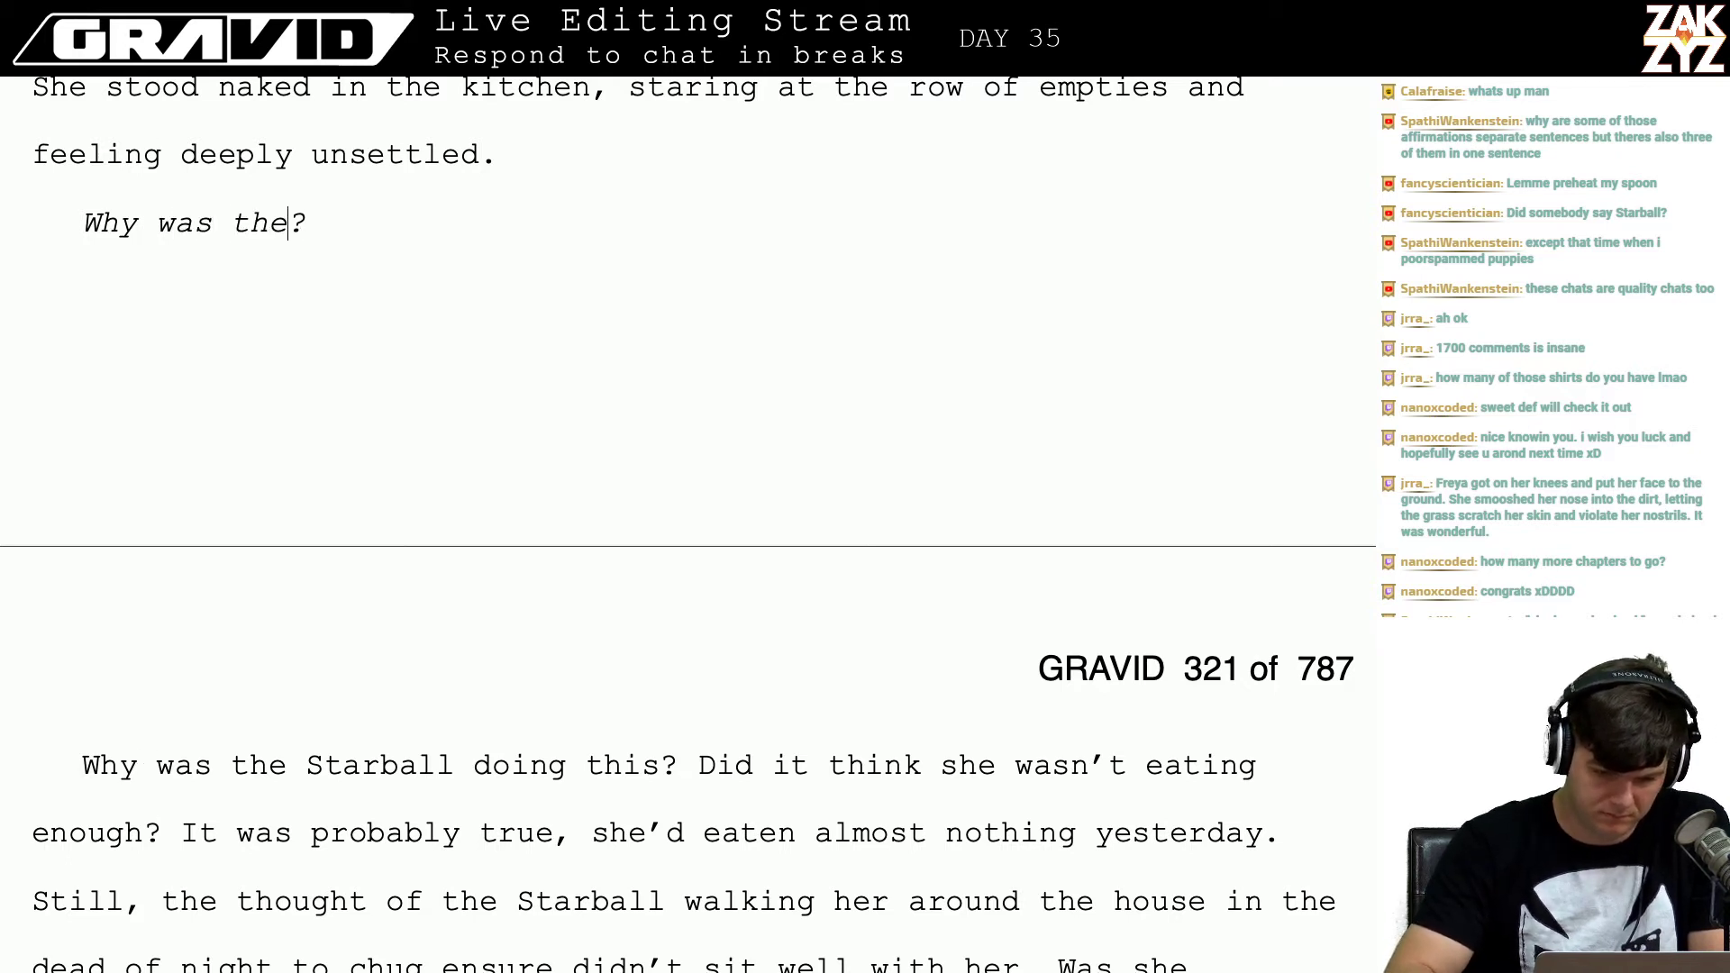
key("BackSpace")
key("BackSpace")
key("BackSpace")
key("BackSpace")
key("BackSpace")
key("BackSpace")
key("BackSpace")
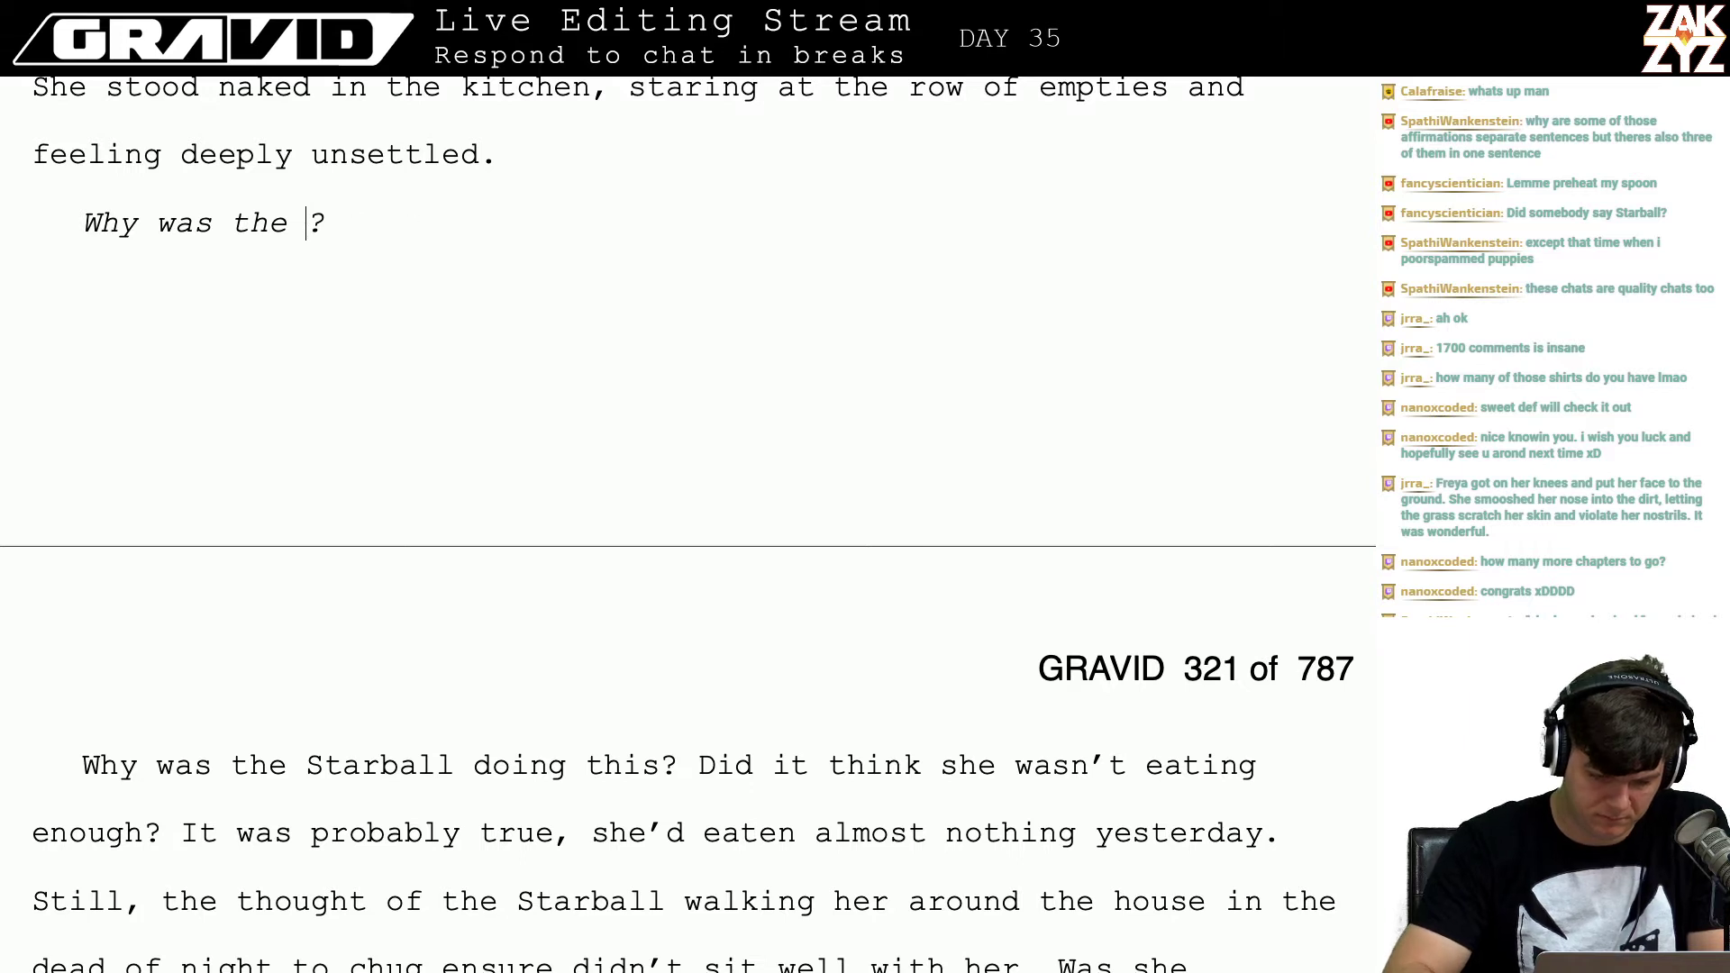
type("Stab")
key("BackSpace")
type("rab")
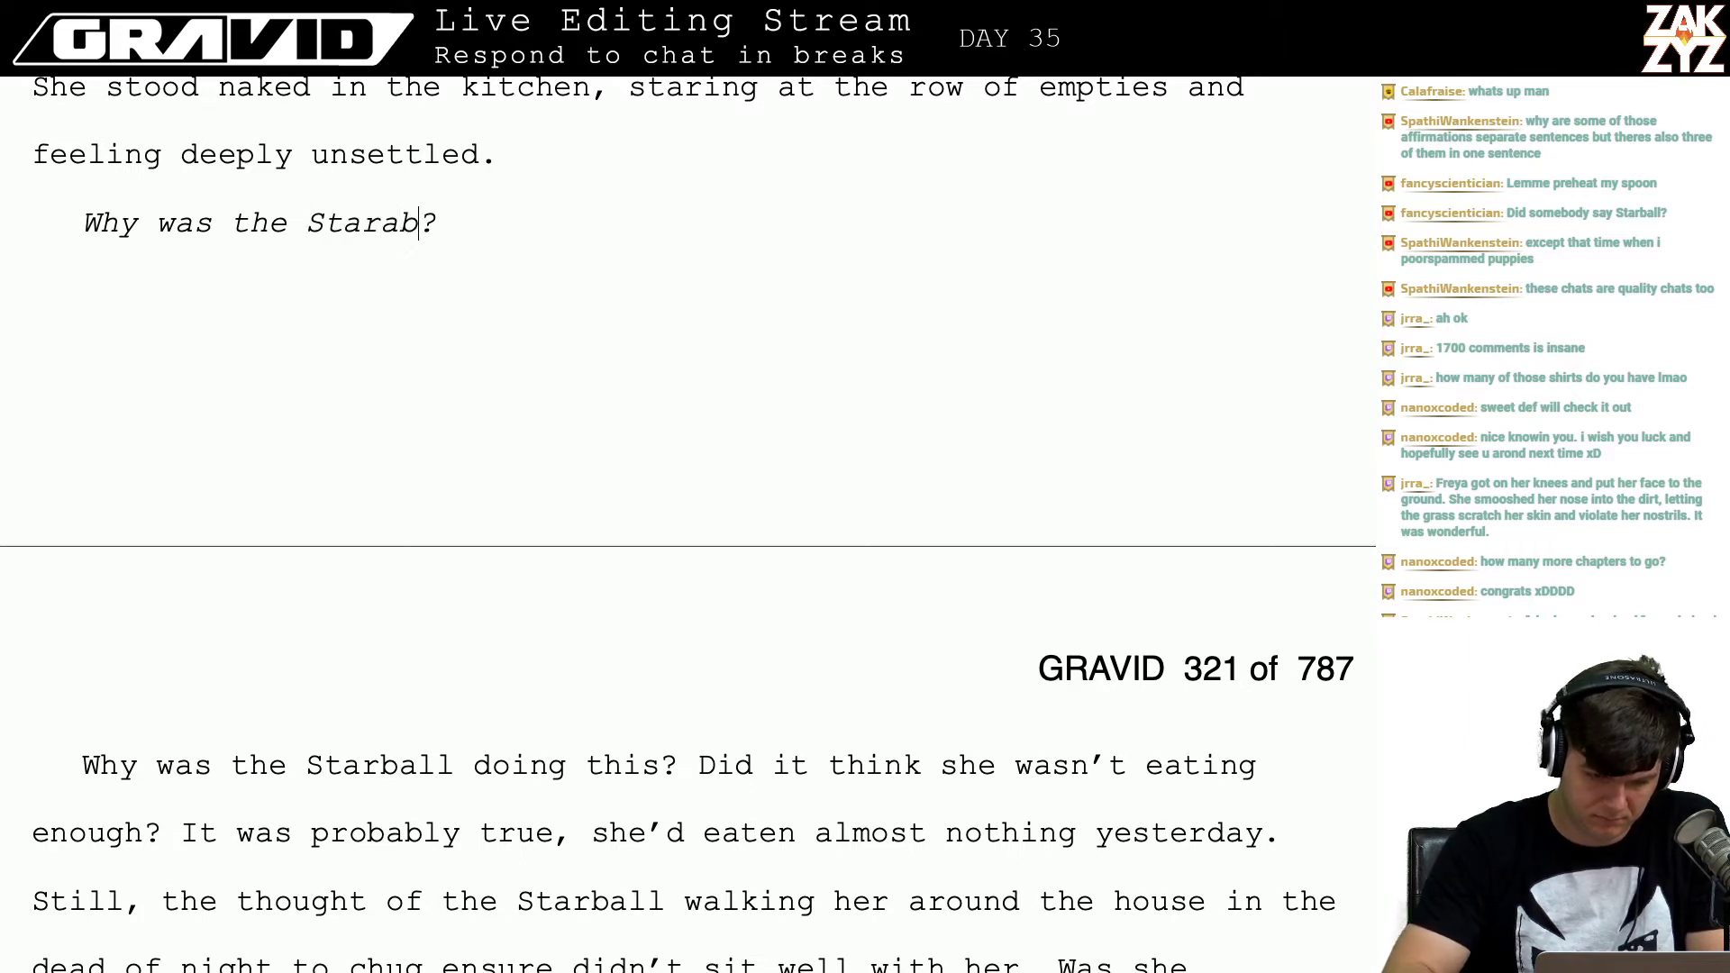
key("BackSpace")
key("BackSpace")
type("ball doing this")
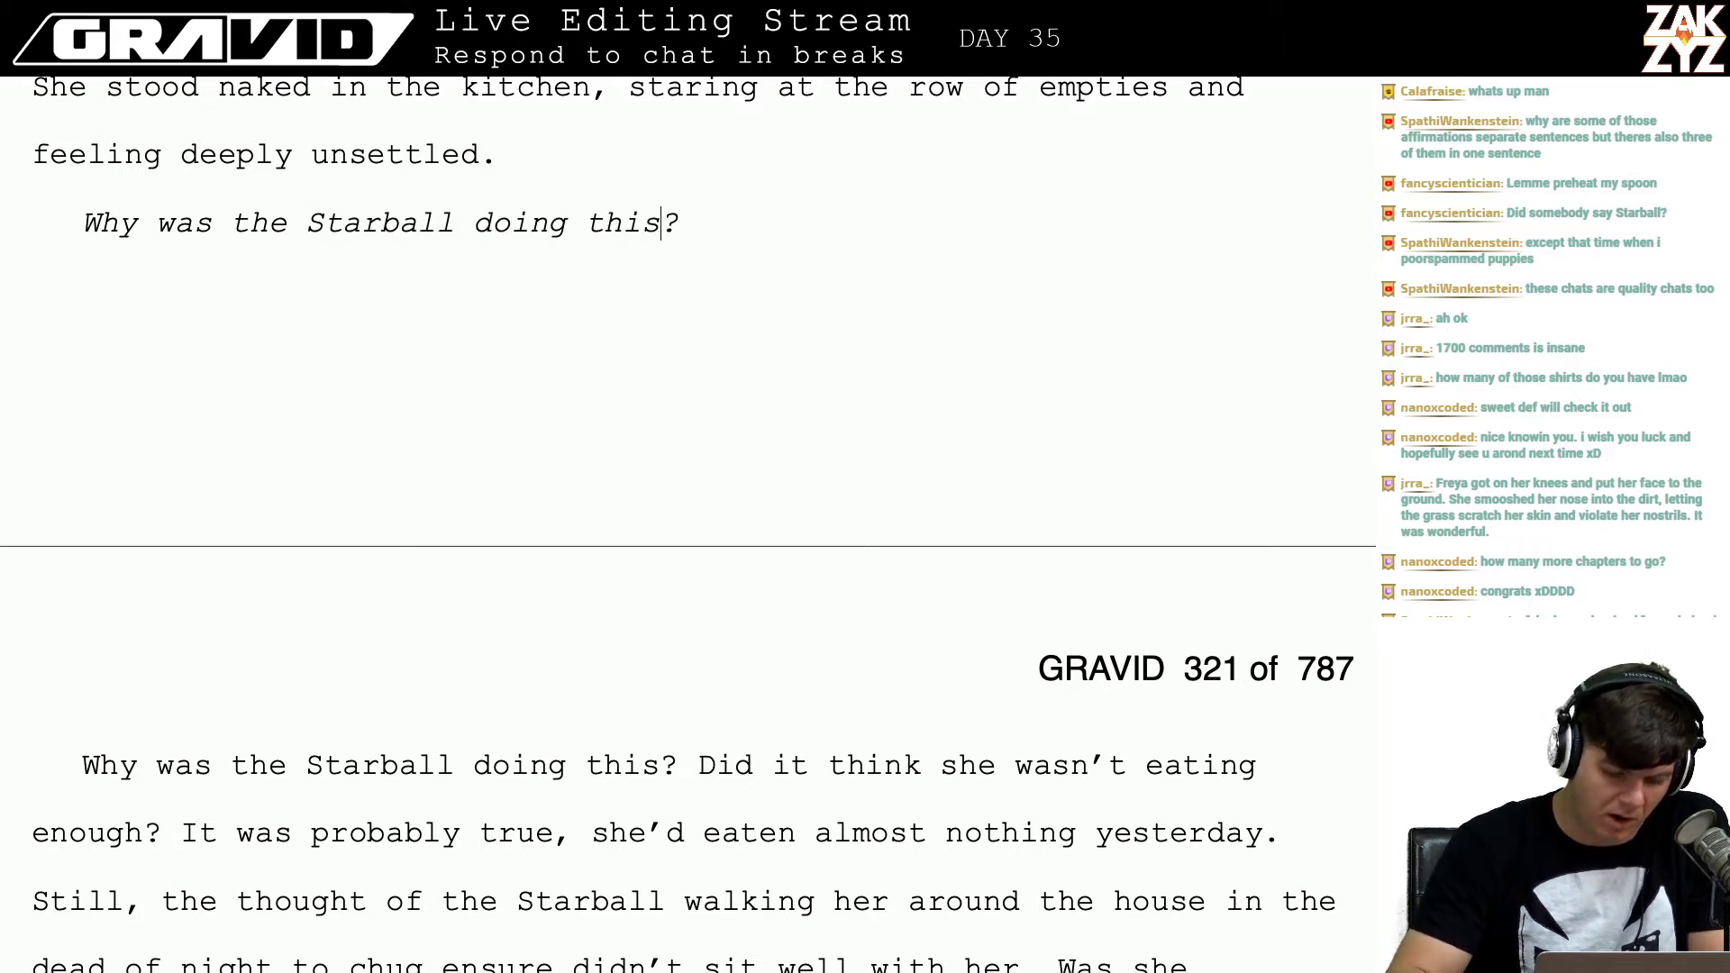
Step: Delete the duplicate sentence "Why was the Starball doing this?" from the start of page 321's first paragraph
scroll(87, 878, "down", 1)
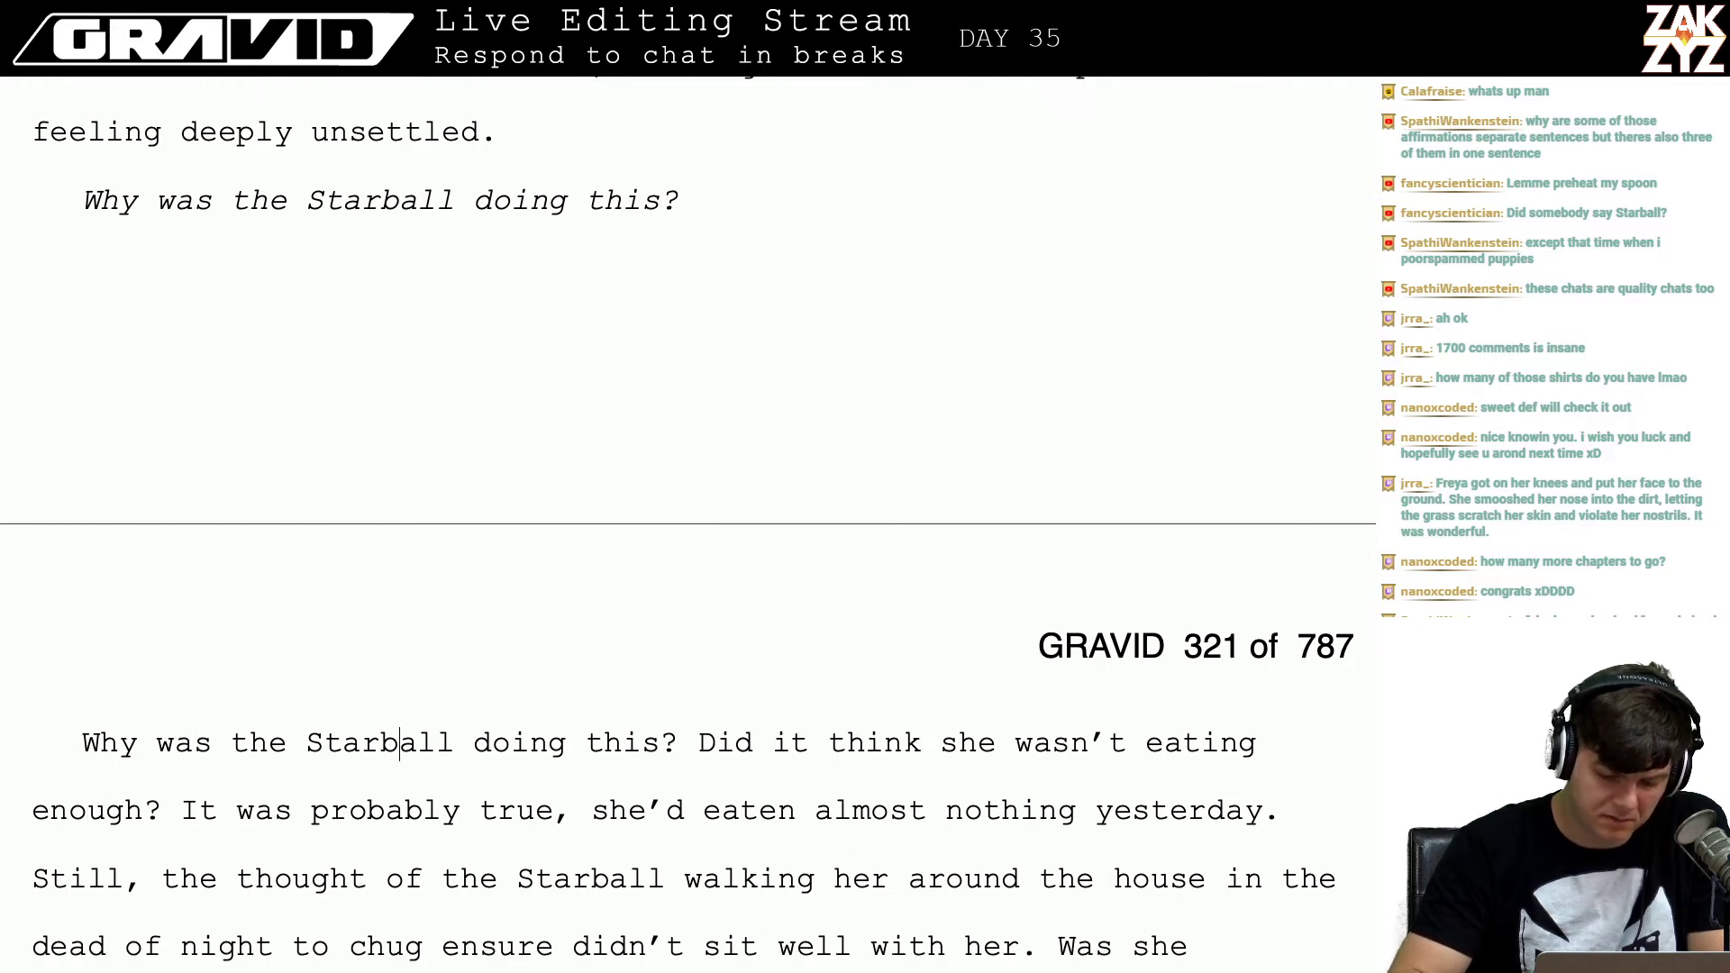
left_click(622, 742)
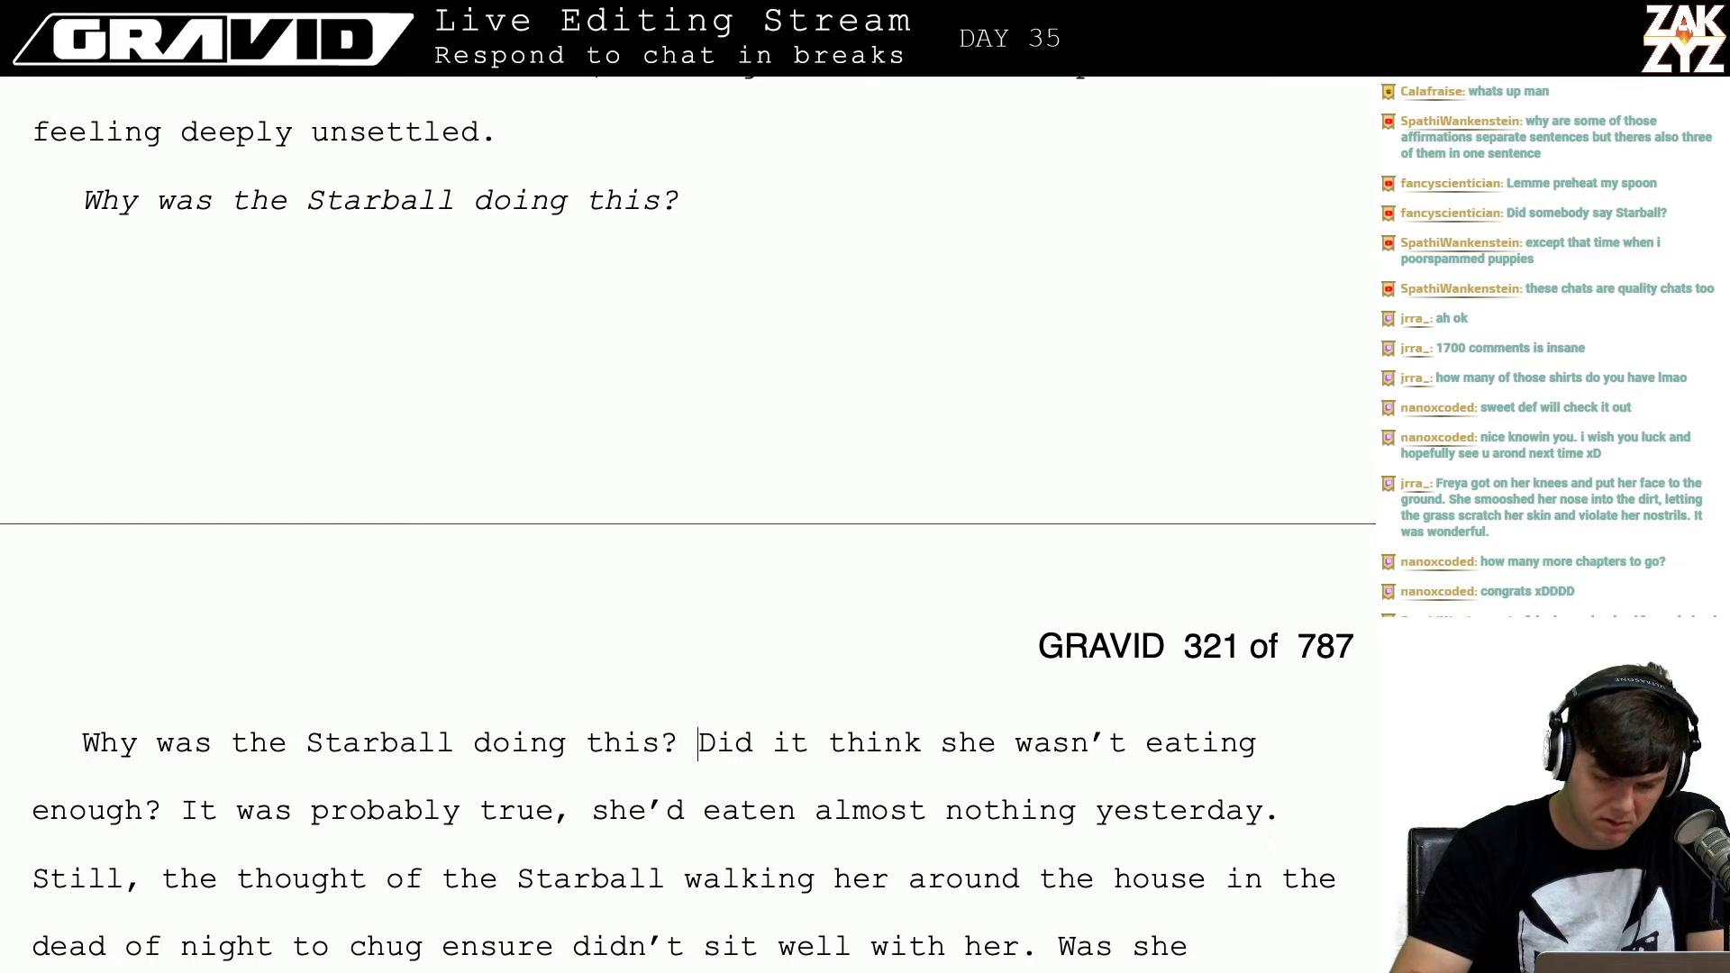
key("shift+Left")
key("shift+Left")
key("shift+Left")
key("shift+Left")
key("shift+Left")
key("shift+Left")
key("shift+Left")
key("shift+Left")
key("shift+Left")
key("shift+Left")
key("shift+Left")
key("shift+Left")
key("shift+Left")
key("shift+Left")
key("shift+Left")
key("shift+Left")
key("shift+Left")
key("shift+Left")
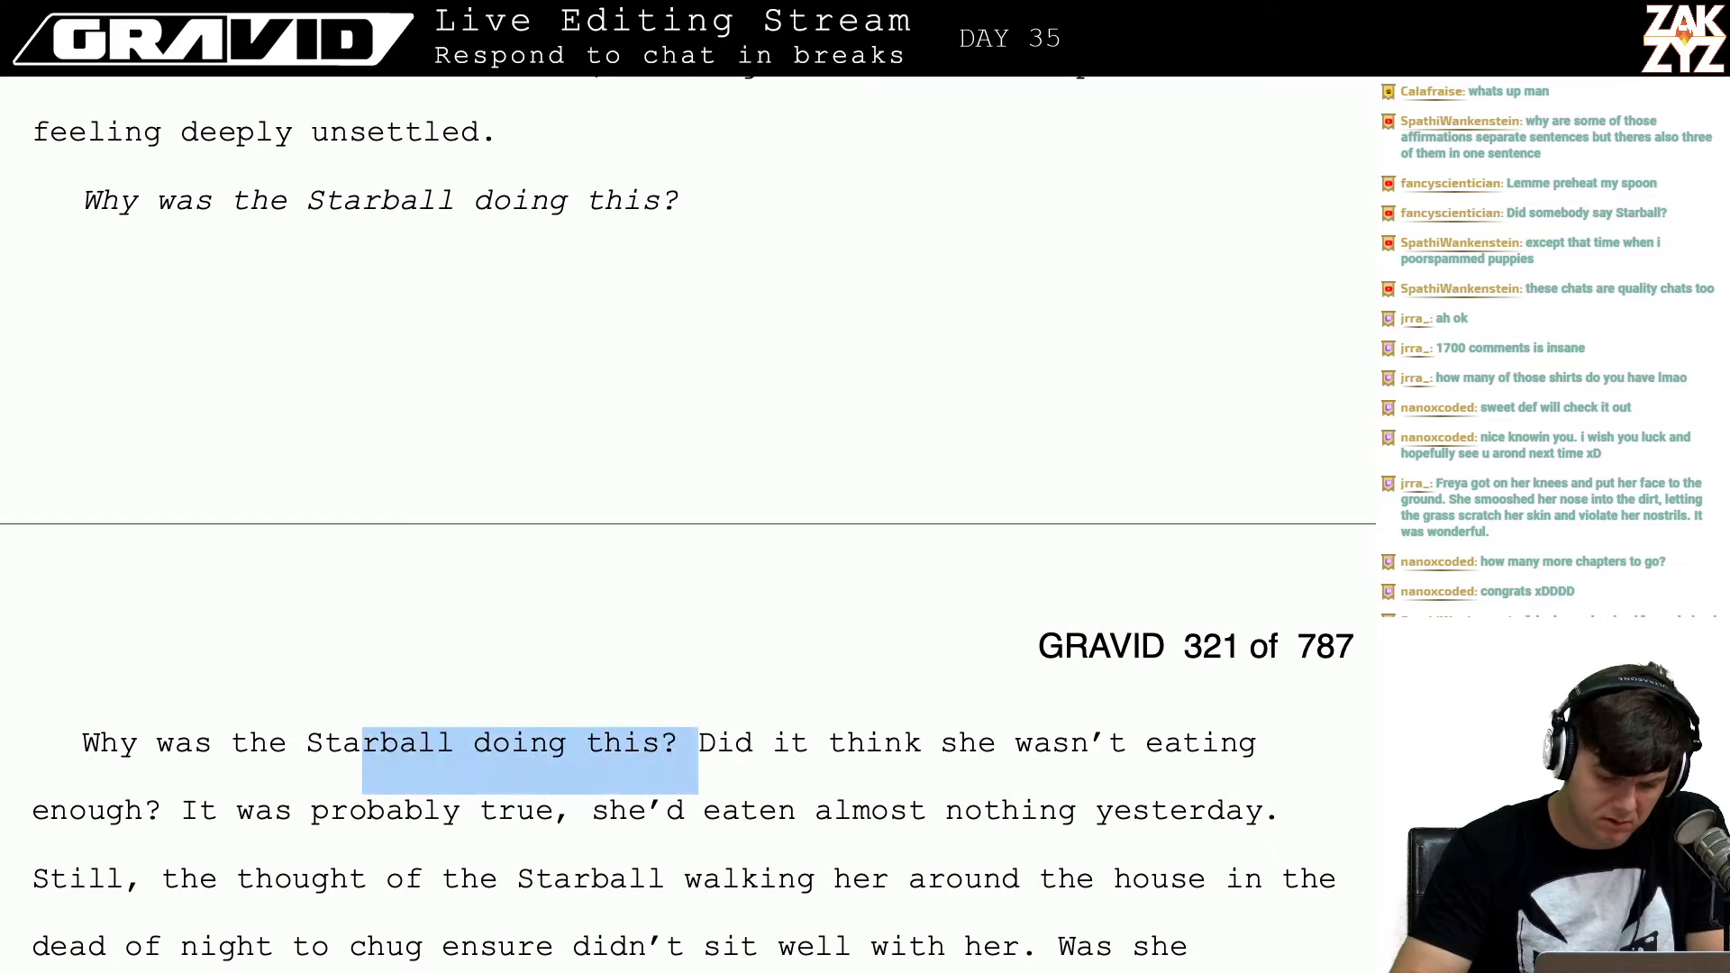
key("shift+Left")
key("shift+Left")
key("shift+Left")
key("shift+Left")
key("shift+Left")
key("shift+Left")
key("shift+Left")
key("shift+Left")
key("shift+Left")
key("shift+Left")
key("shift+Left")
key("shift+Left")
key("shift+Left")
key("shift+Left")
key("shift+Left")
key("BackSpace")
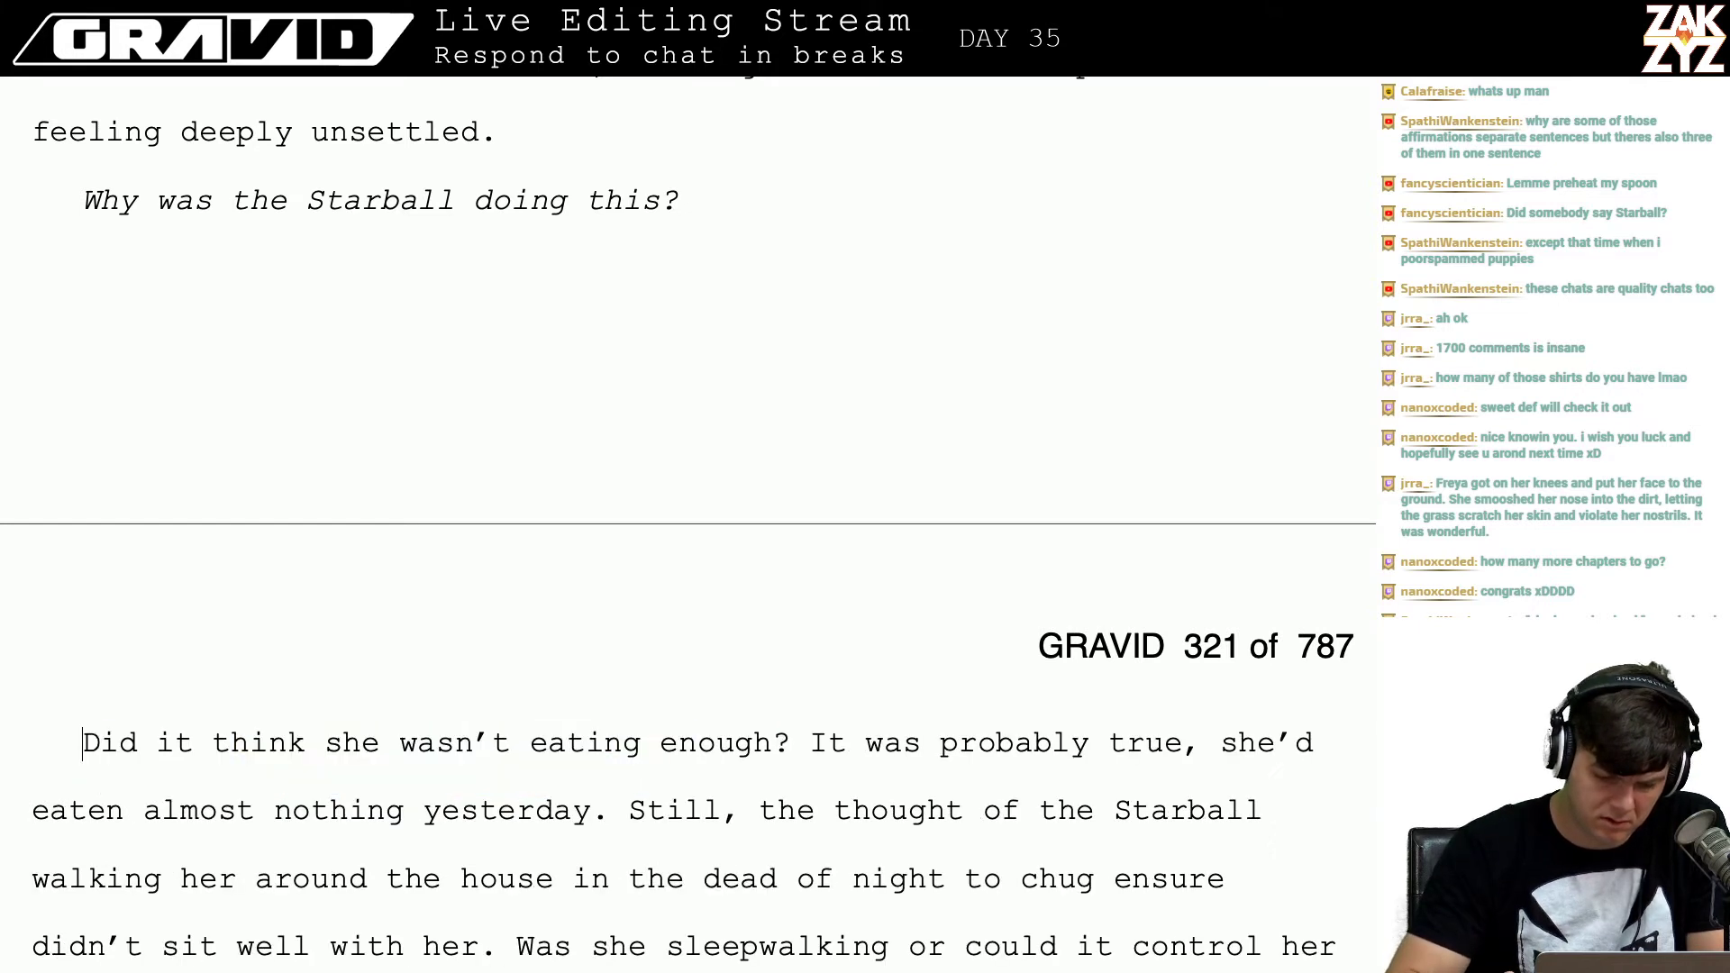
Step: Replace "true" with "right" in the sentence beginning "It was probably" in page 321's first paragraph
key("Down")
key("Down")
key("Down")
key("Down")
key("Down")
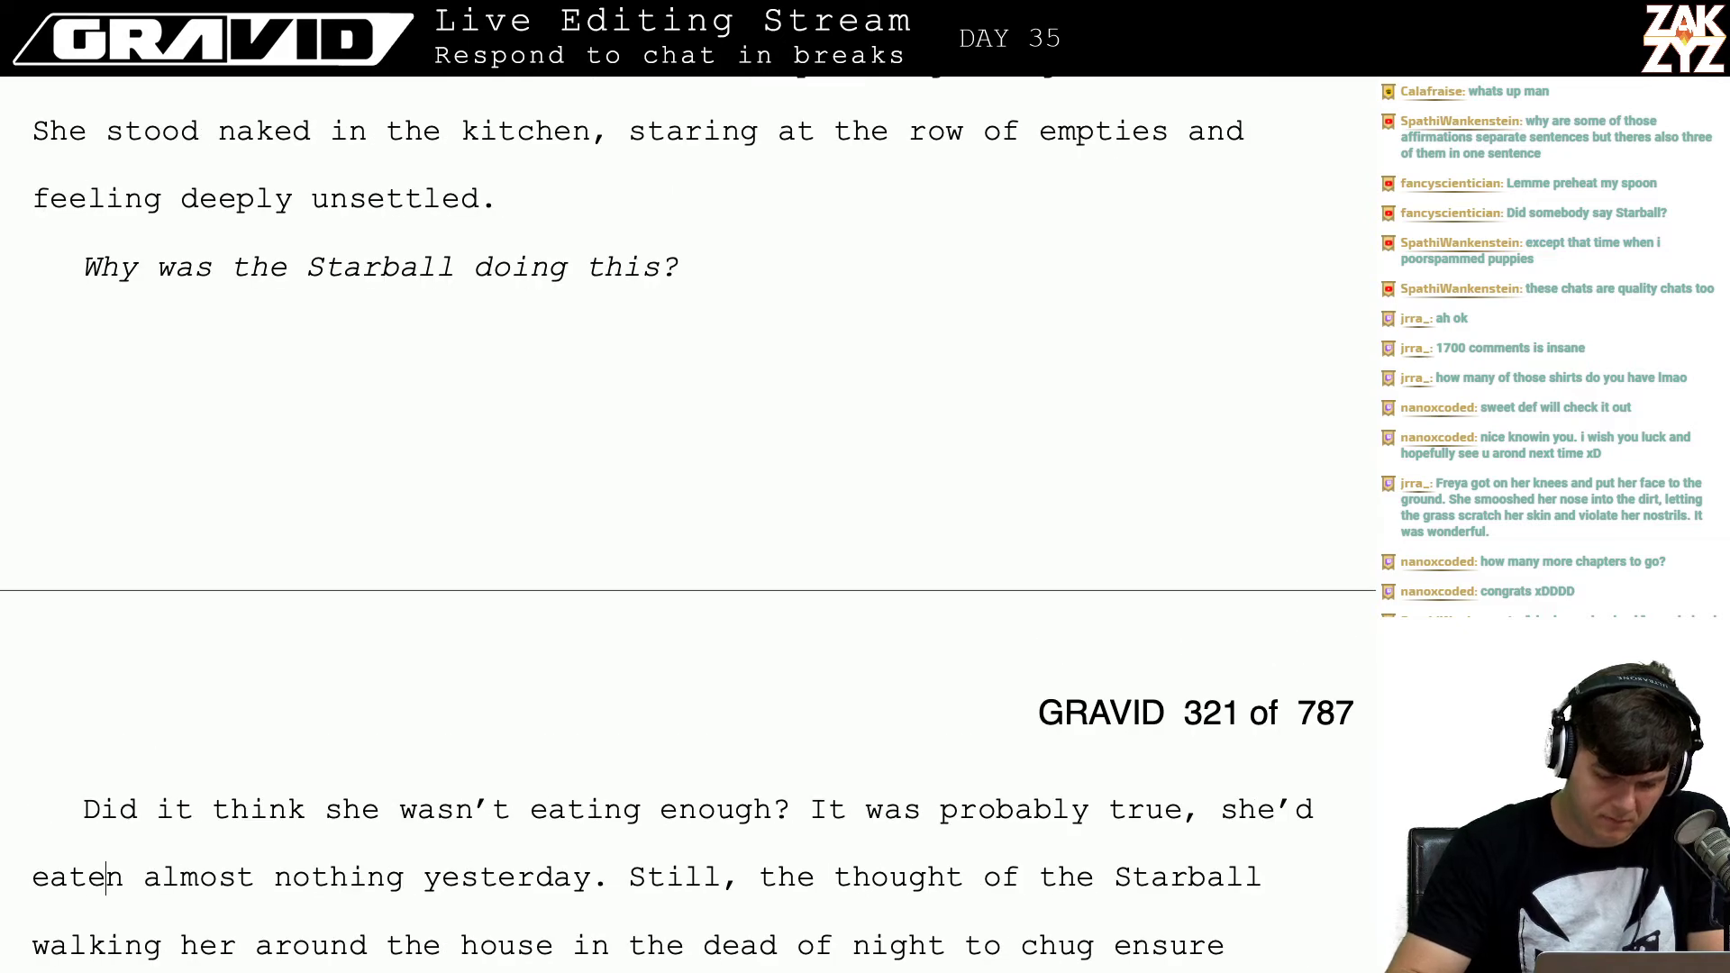
scroll(432, 198, "down", 1)
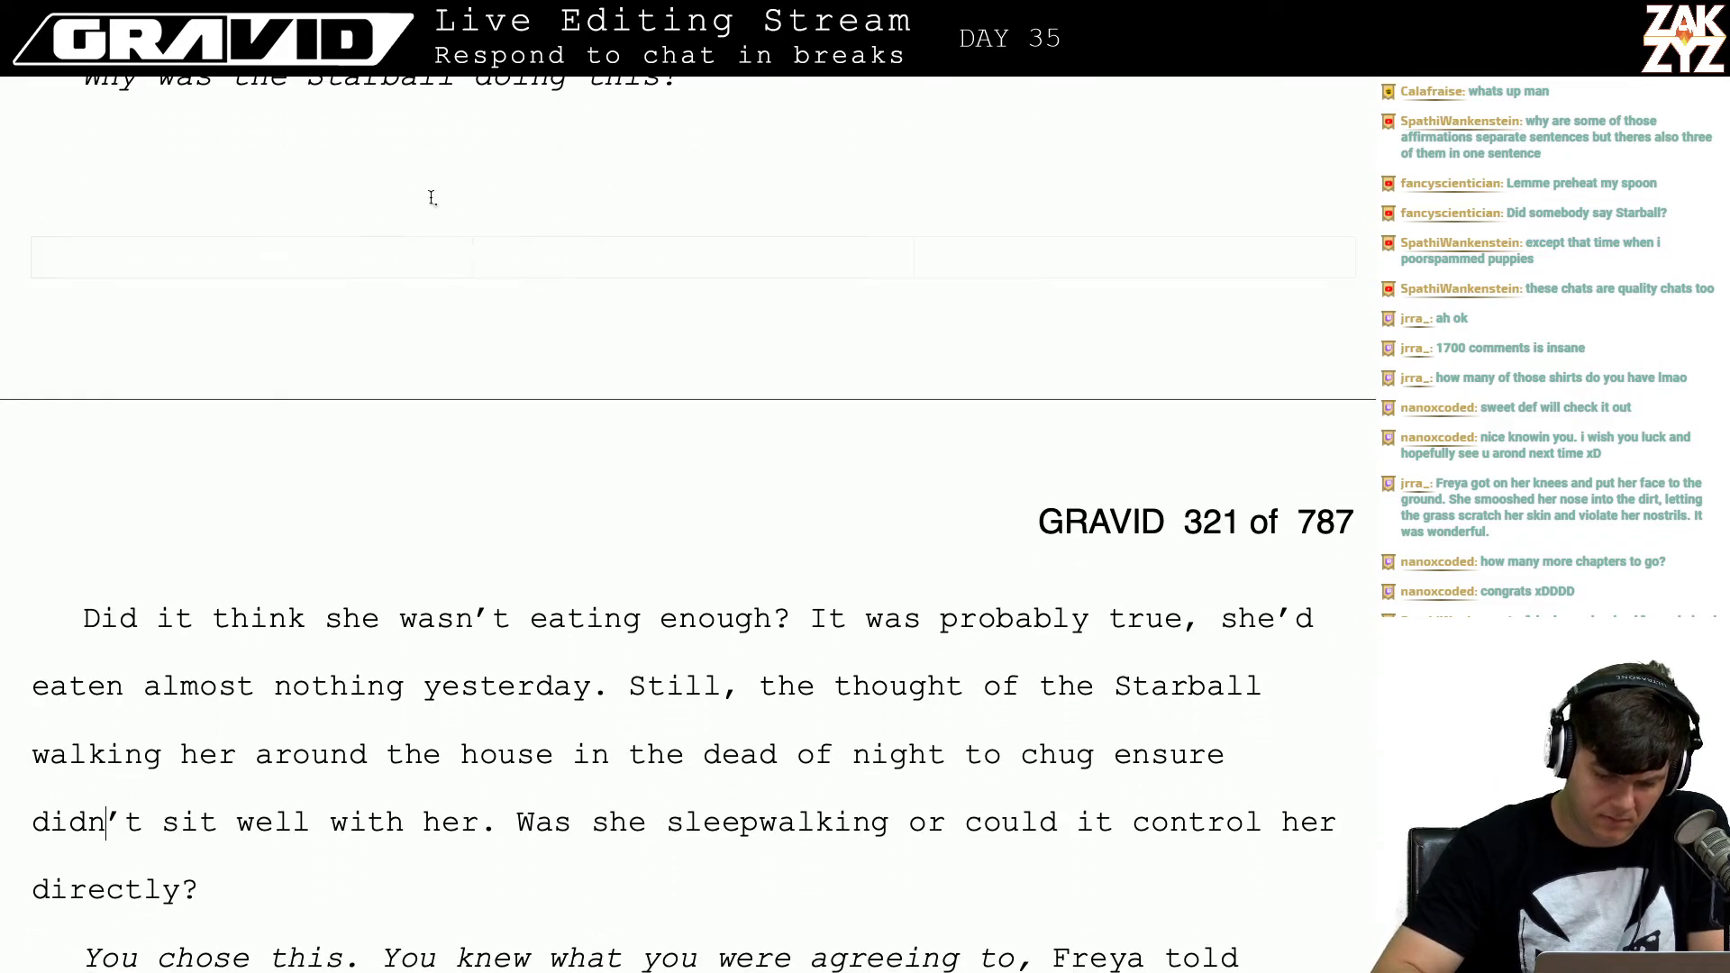
left_click(846, 639)
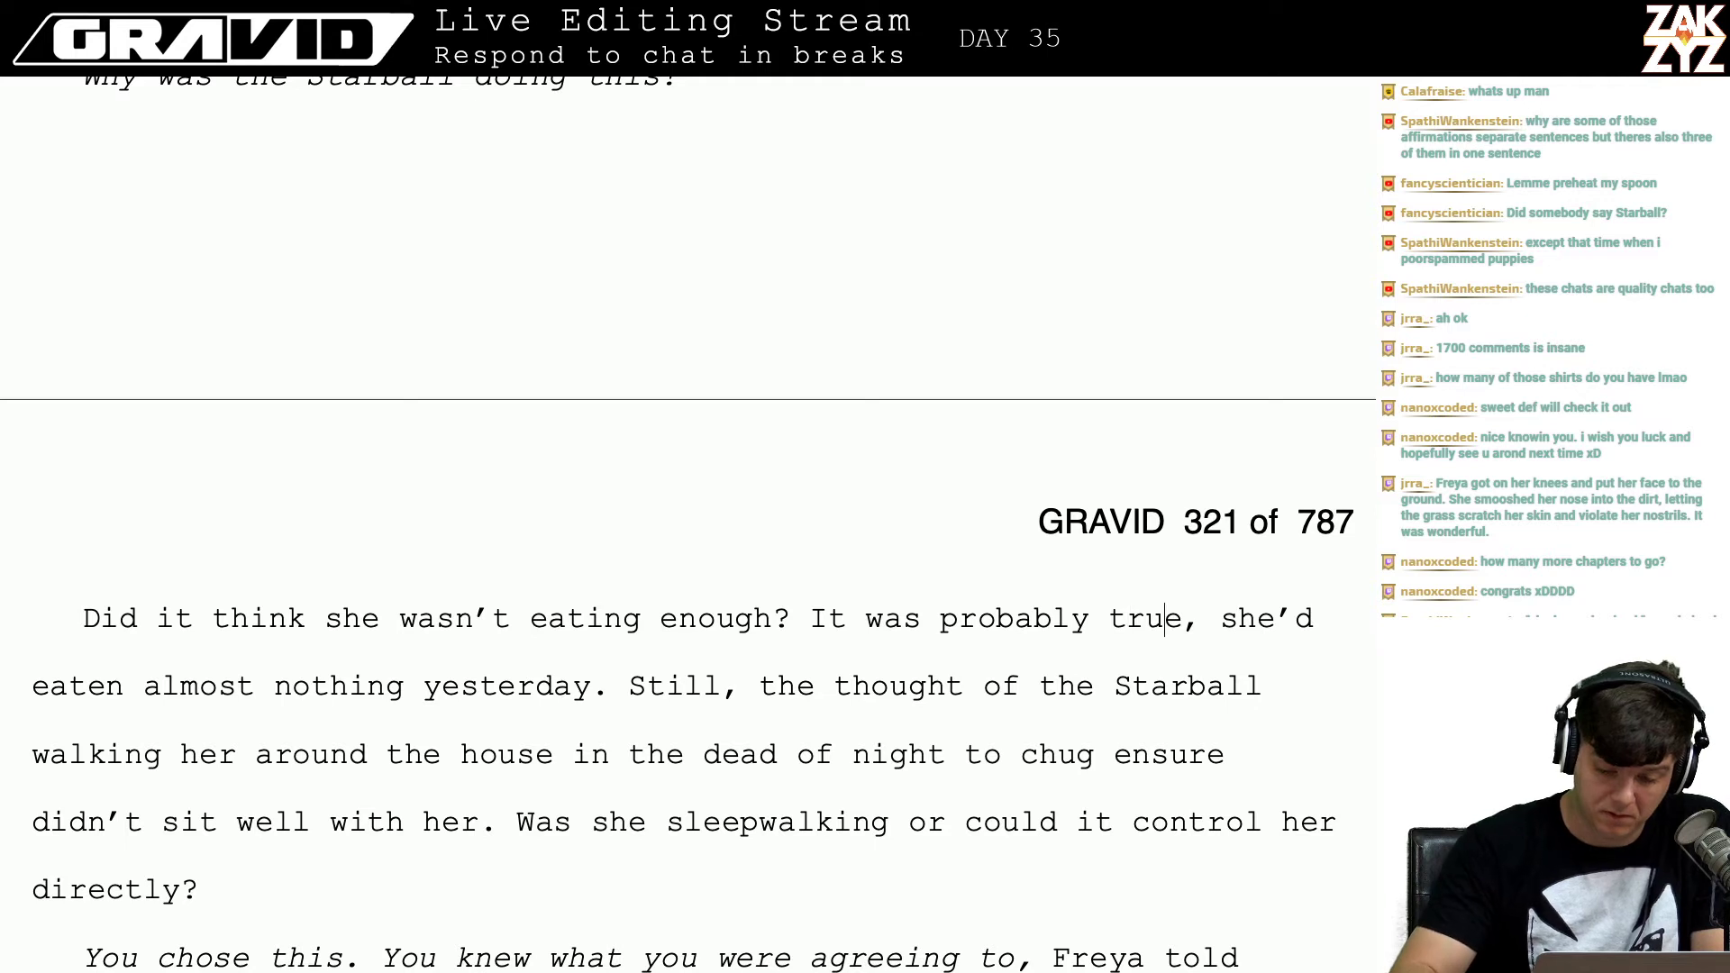
key("Delete")
key("BackSpace")
key("BackSpace")
key("BackSpace")
type("right")
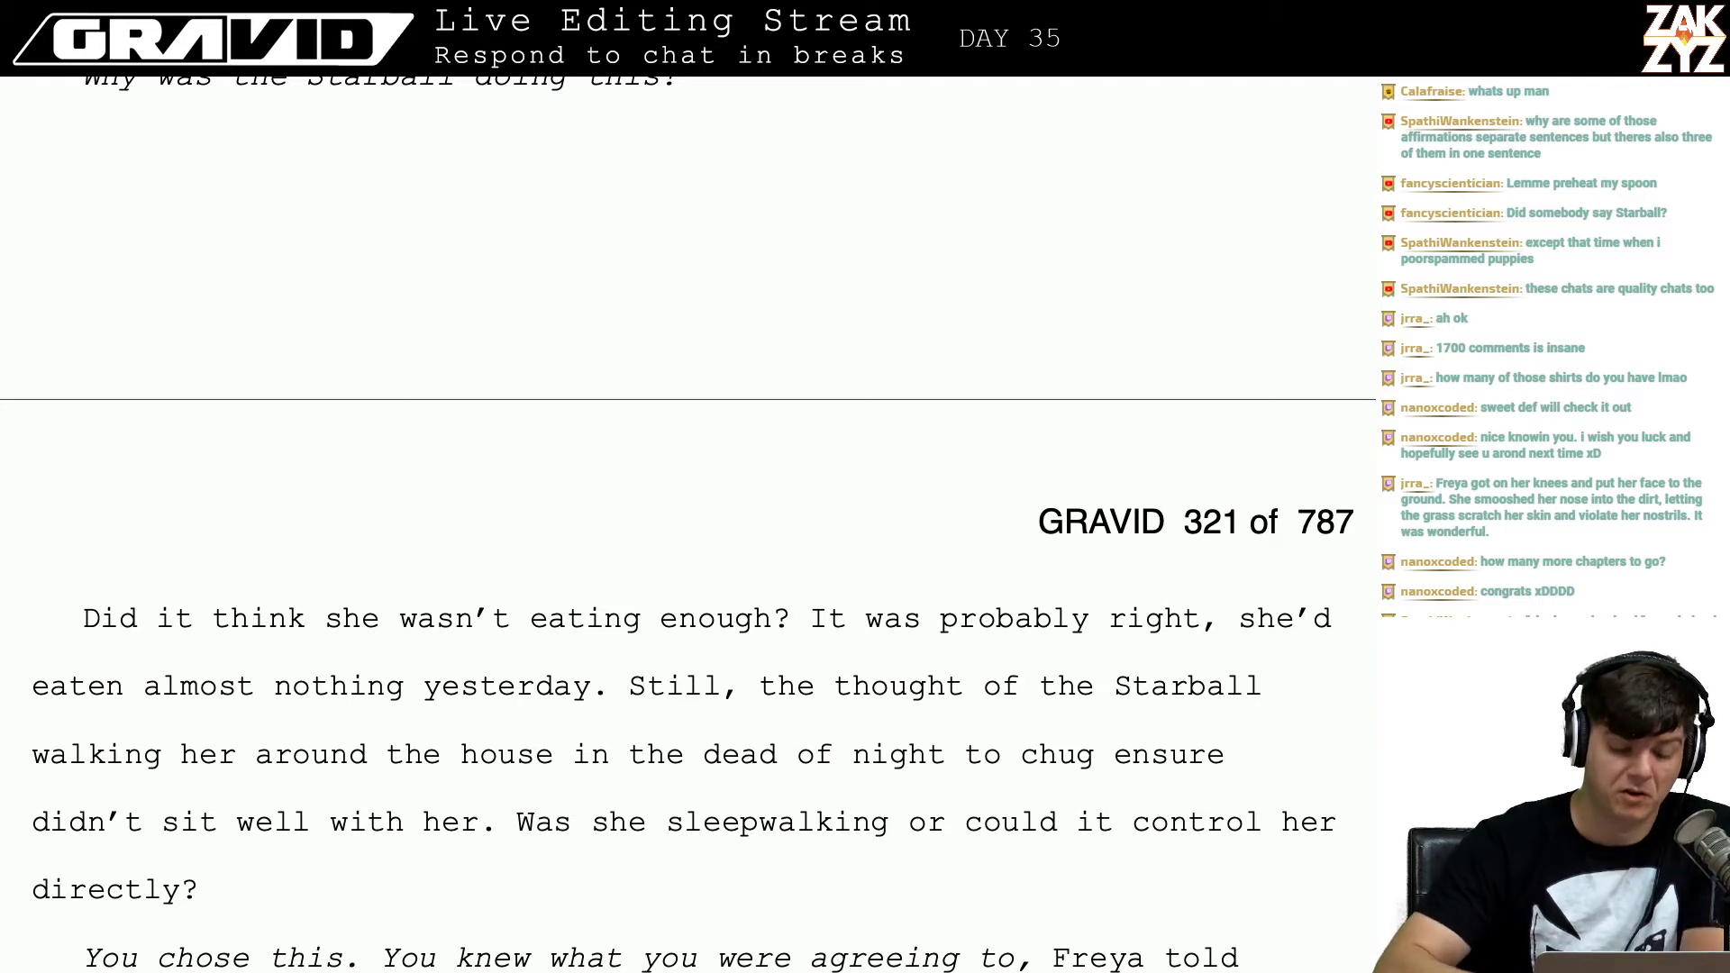
Step: Replace "didn't sit well with her" with "was strange" after "chug ensure" in page 321's first paragraph
scroll(688, 522, "down", 2)
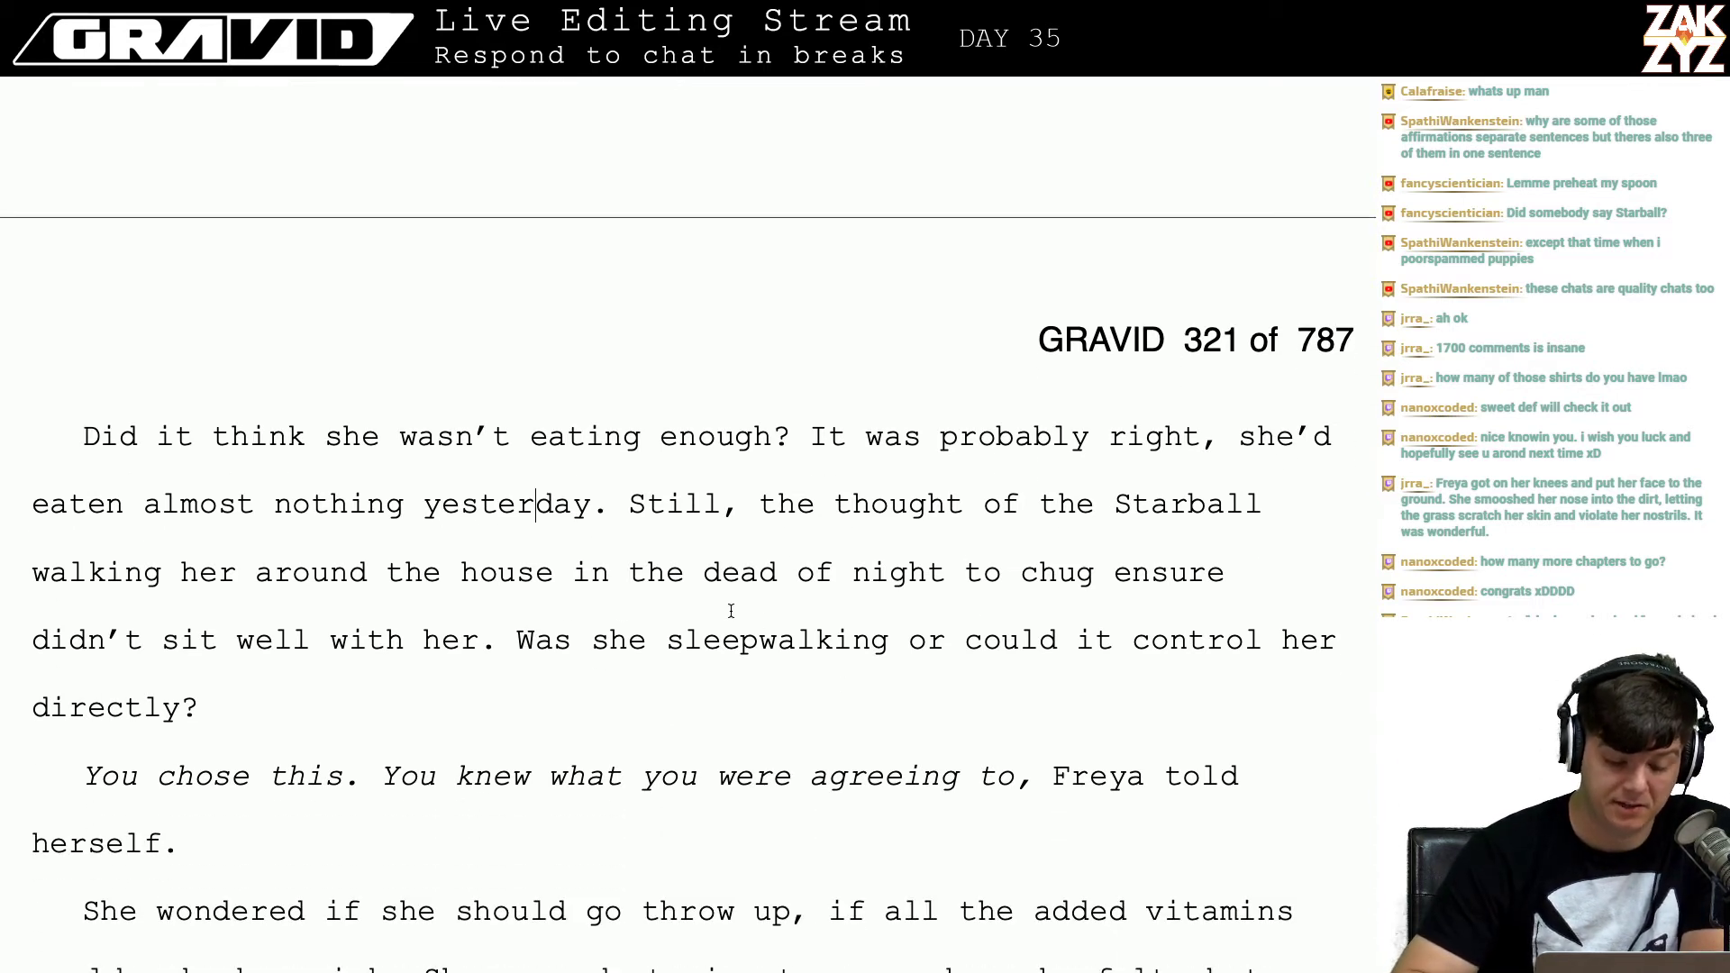
scroll(447, 635, "down", 10)
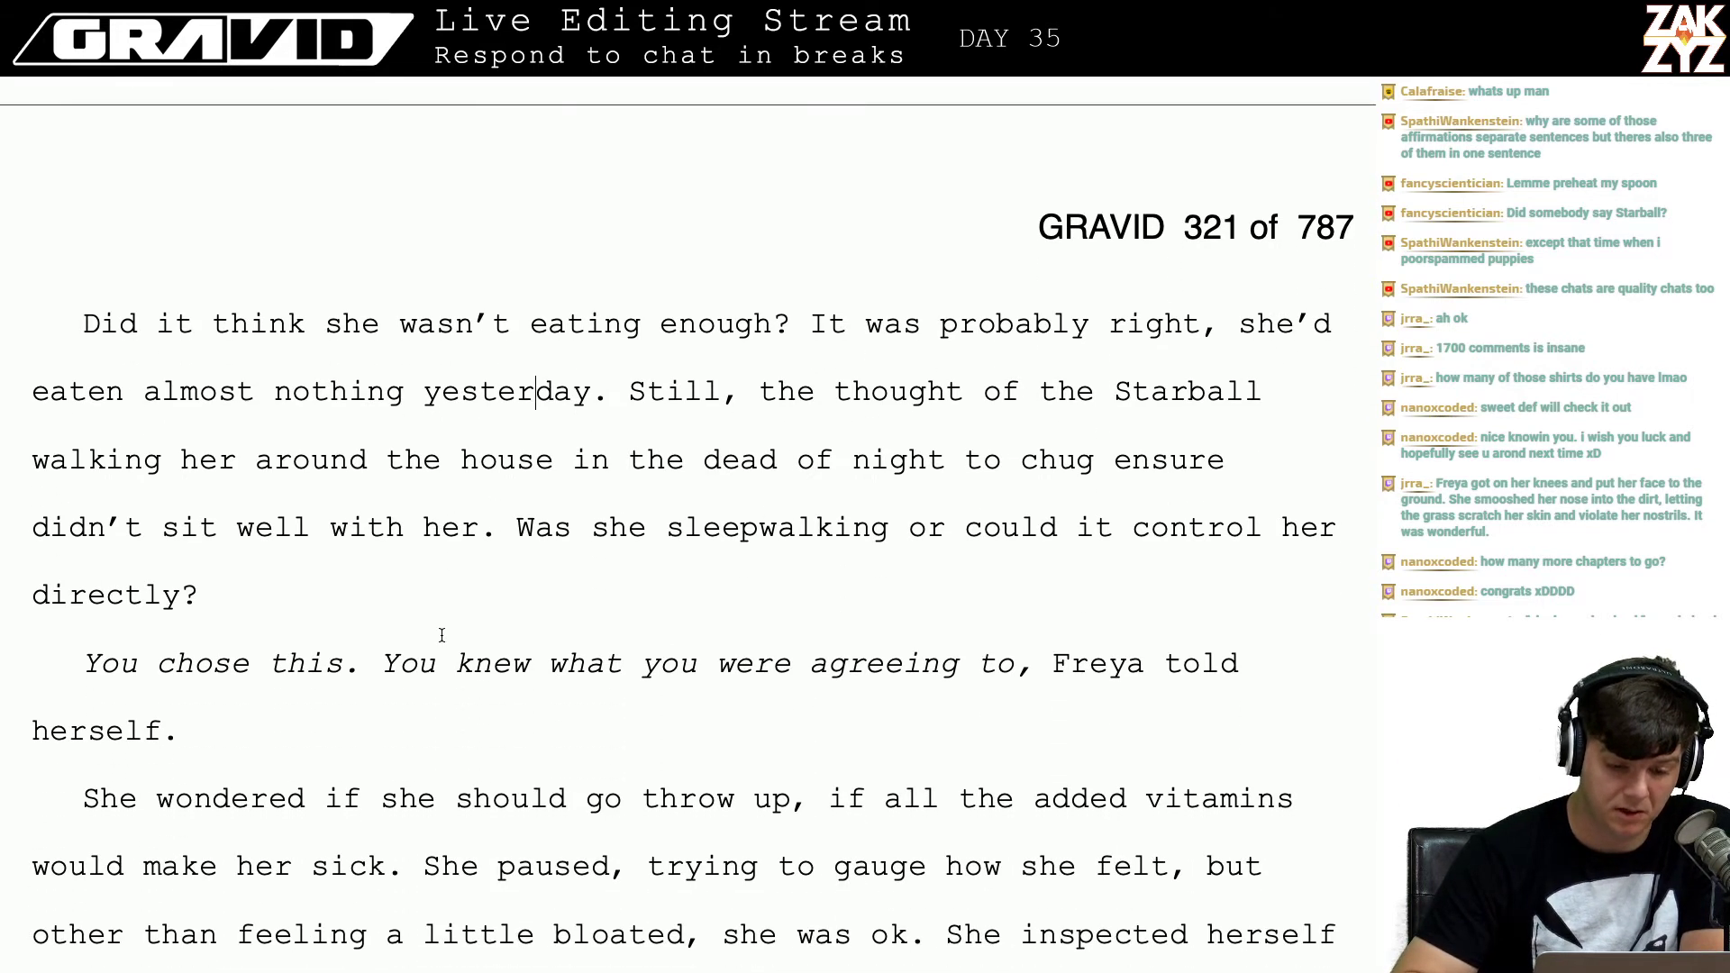
scroll(441, 635, "up", 1)
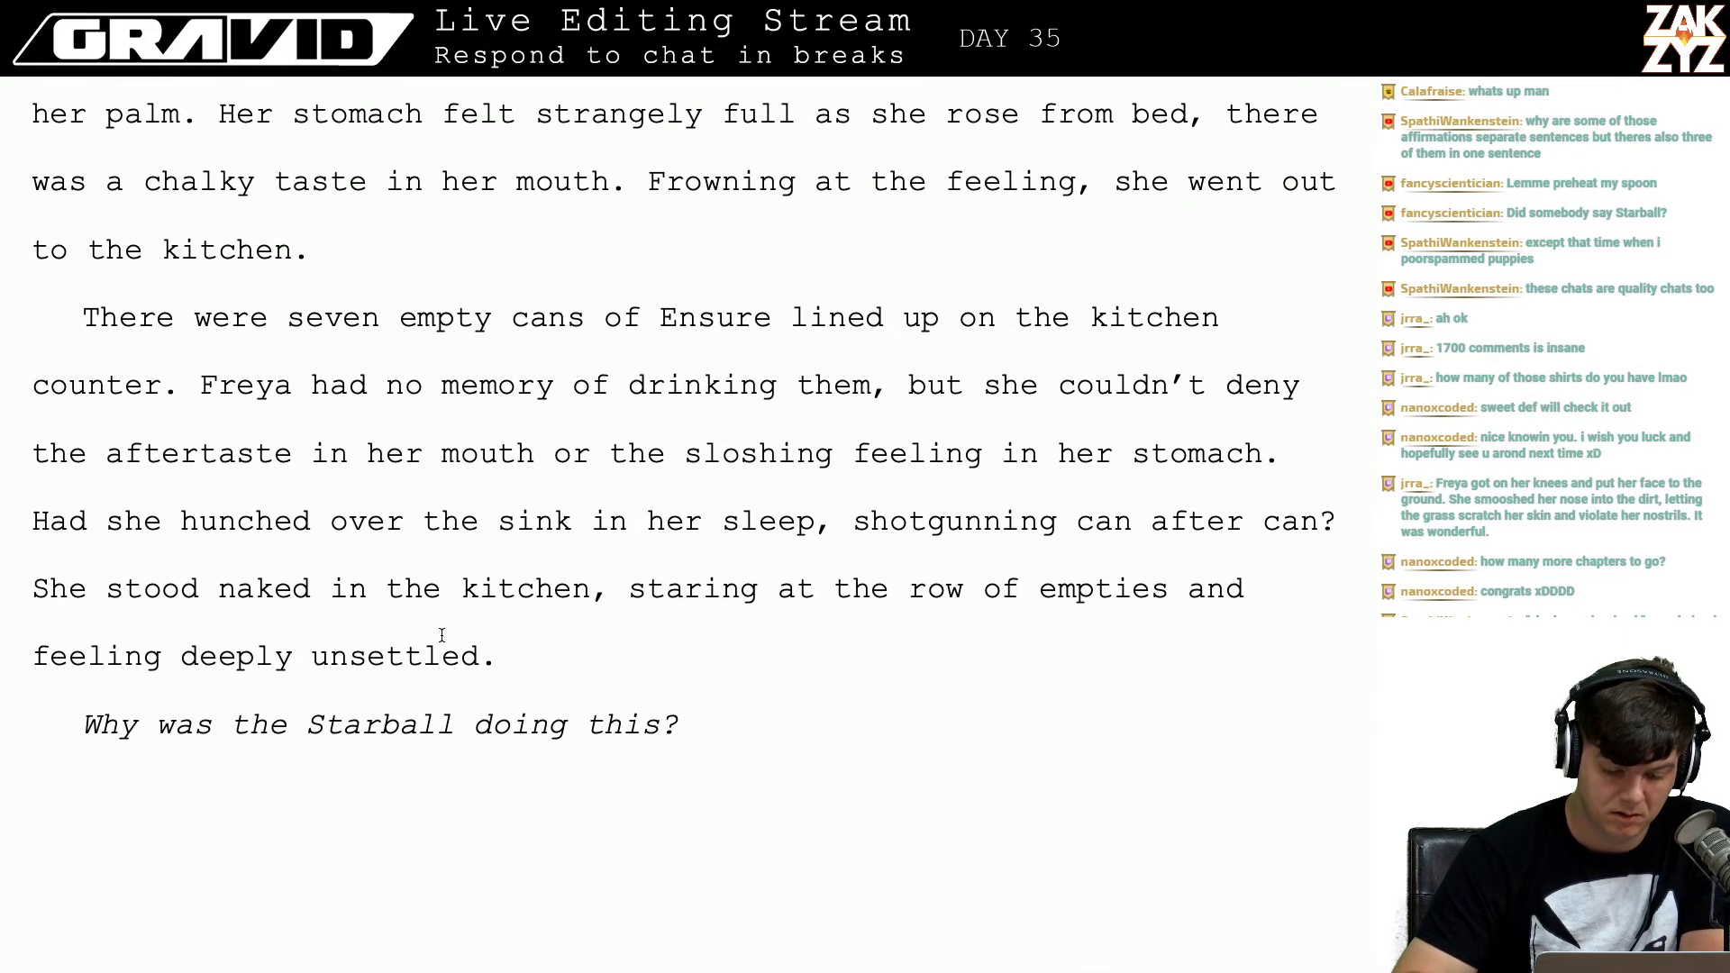
scroll(441, 636, "down", 10)
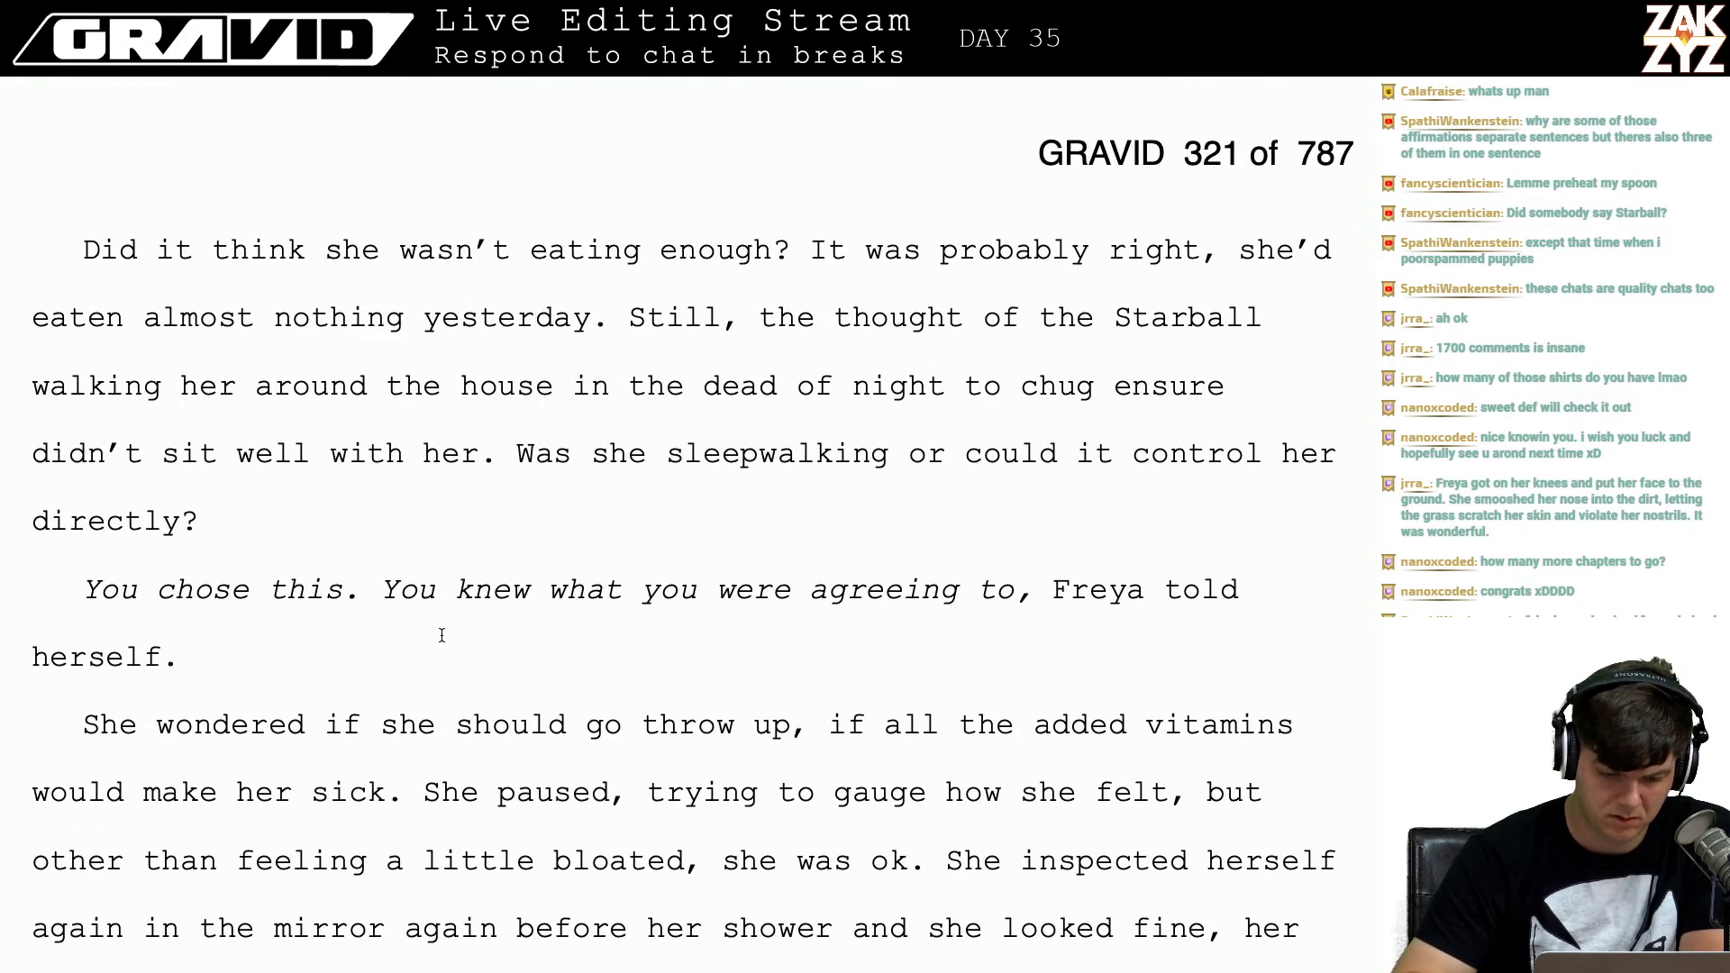
left_click(487, 501)
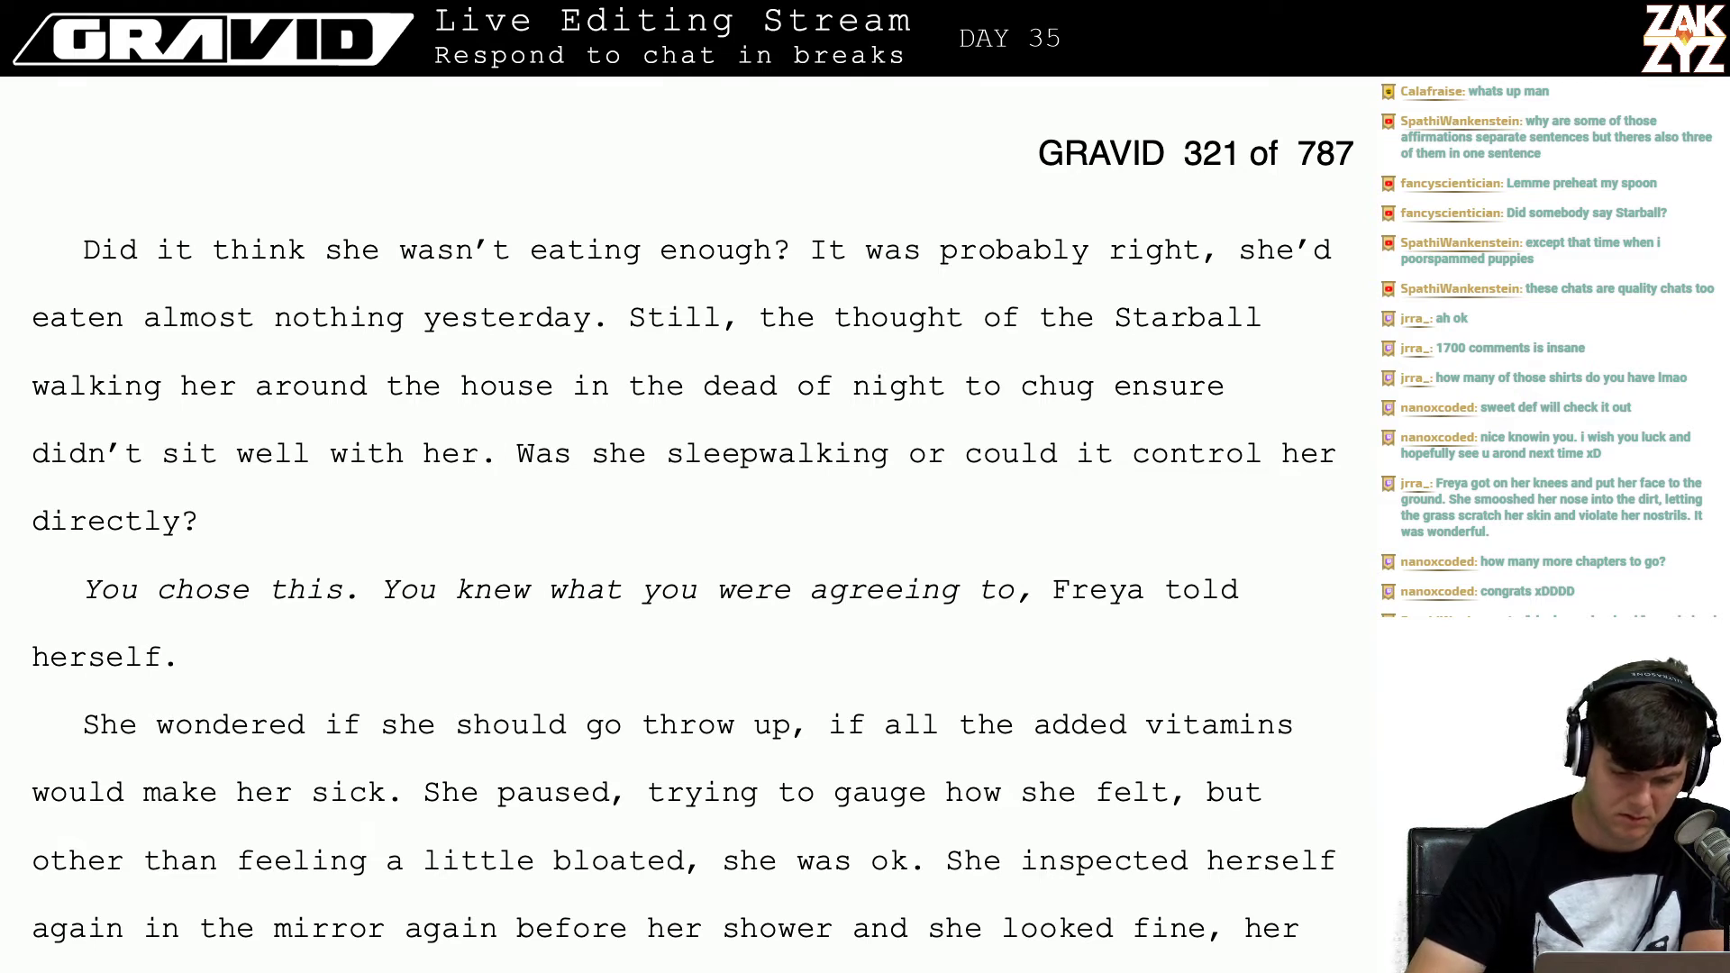
key("BackSpace")
key("BackSpace")
key("BackSpace")
key("BackSpace")
key("BackSpace")
key("BackSpace")
key("BackSpace")
key("BackSpace")
key("BackSpace")
key("BackSpace")
key("BackSpace")
key("BackSpace")
key("BackSpace")
key("BackSpace")
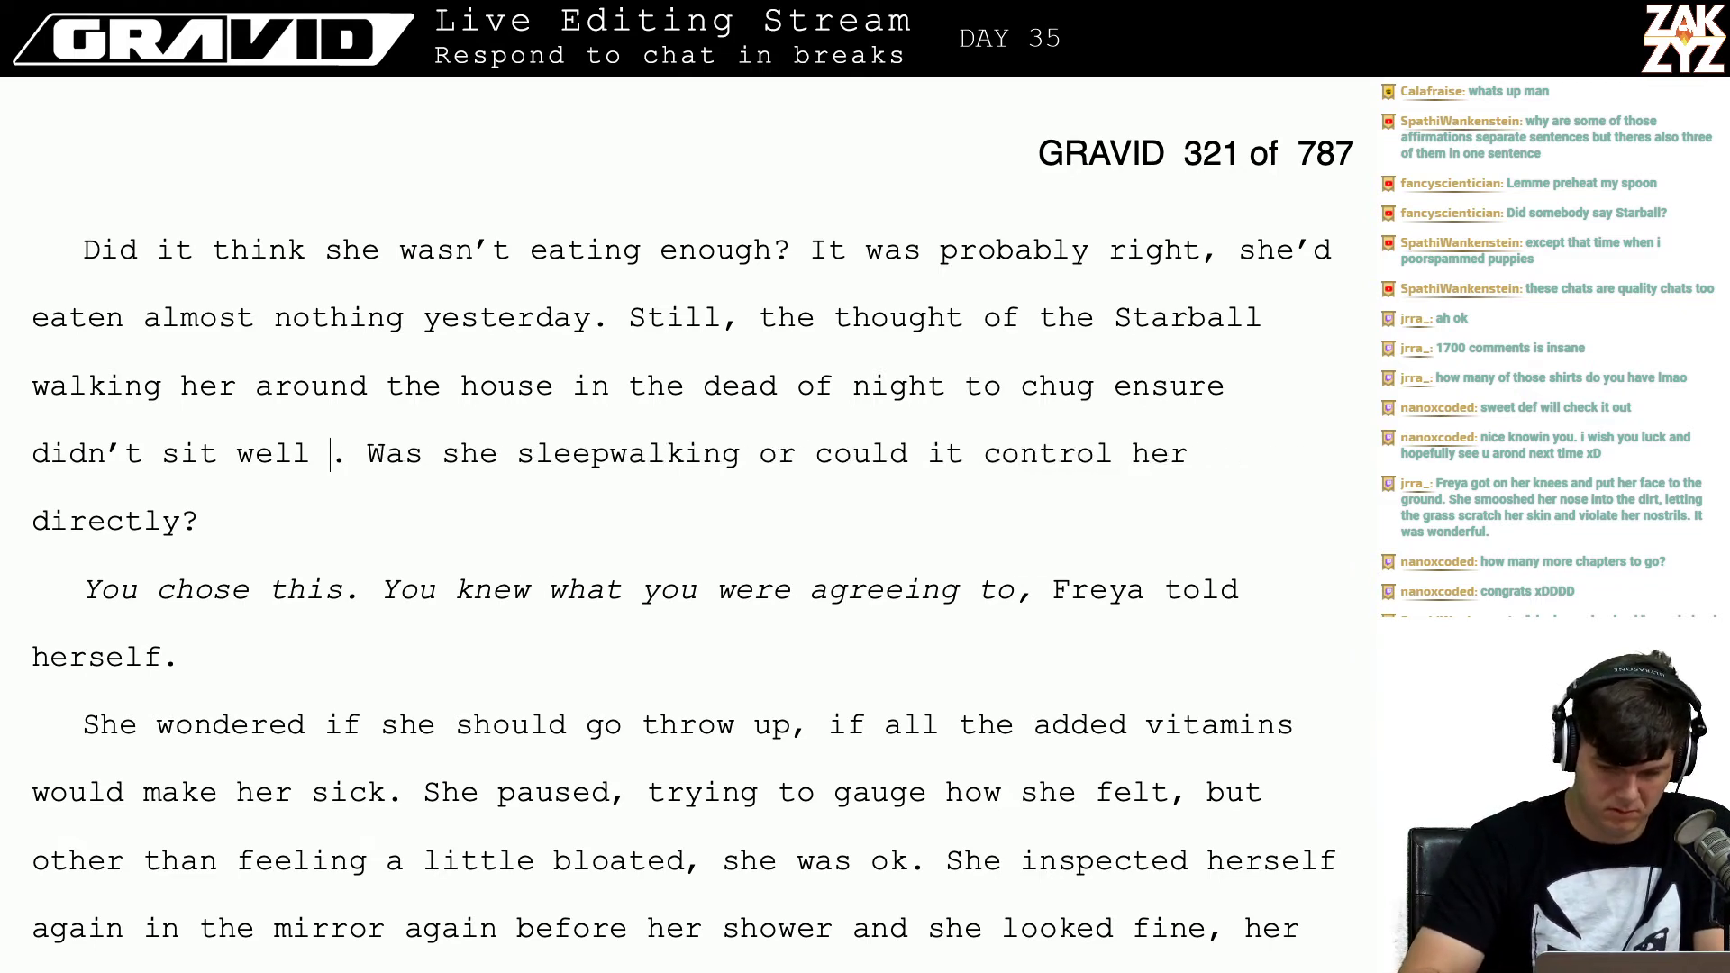
key("BackSpace")
key("BackSpace")
key("BackSpace")
key("BackSpace")
key("BackSpace")
key("BackSpace")
key("BackSpace")
key("BackSpace")
key("BackSpace")
key("BackSpace")
type("was ")
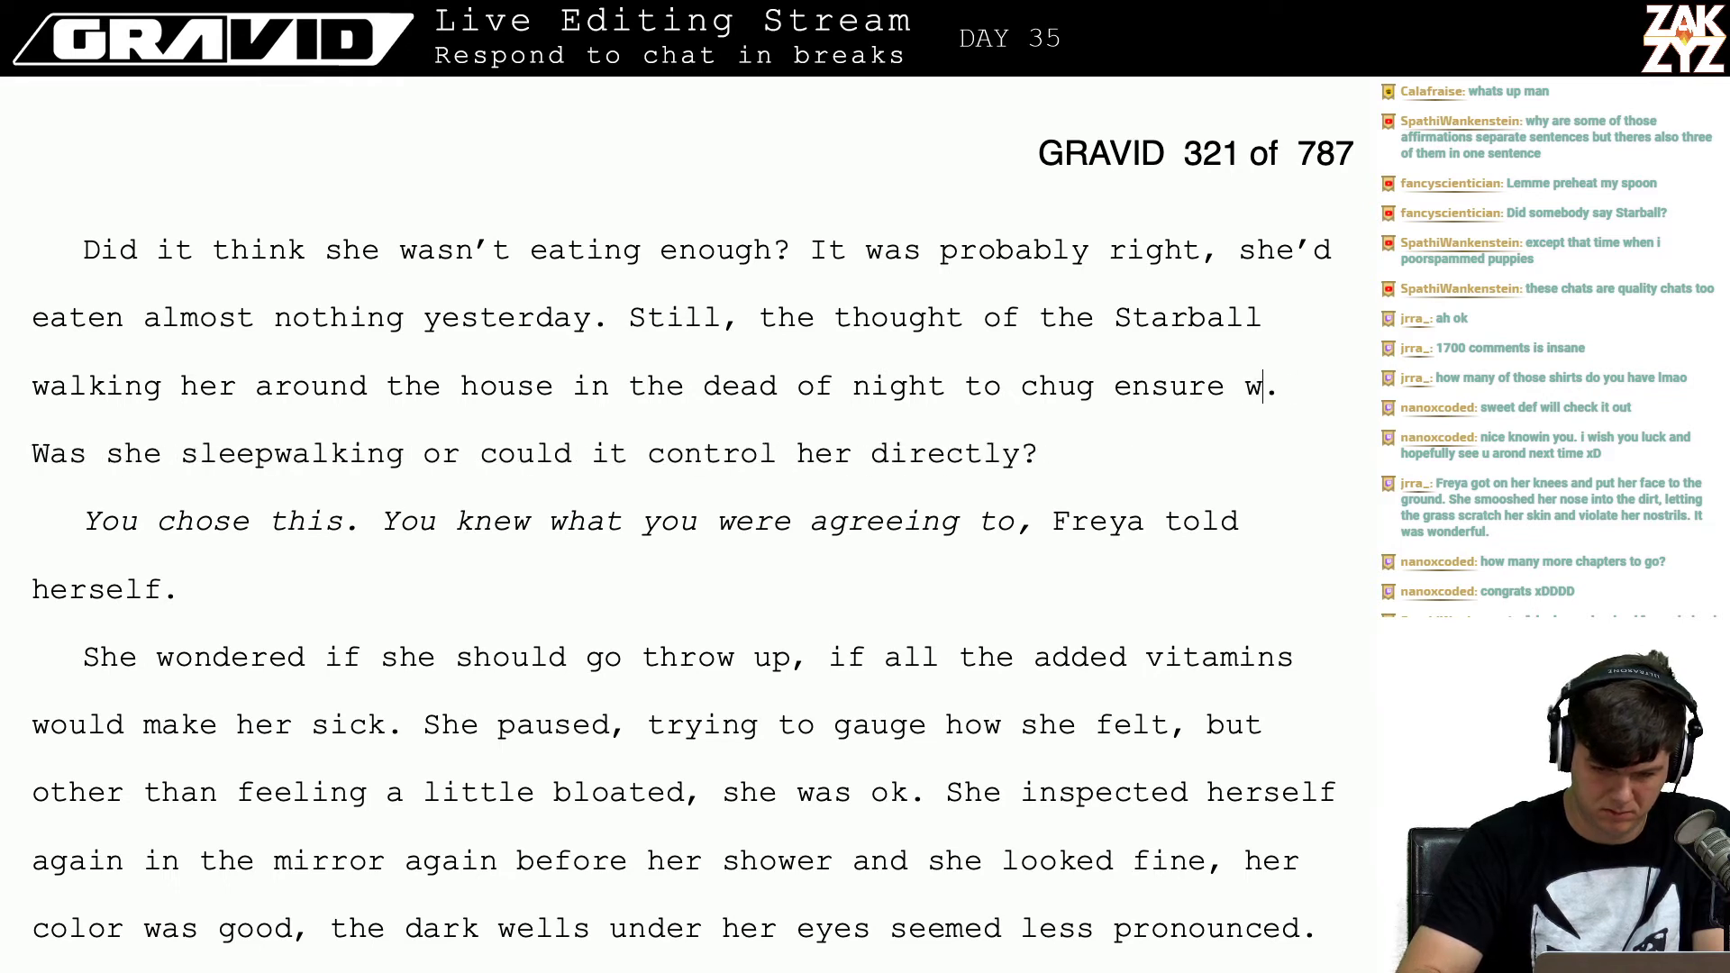
type("strange.")
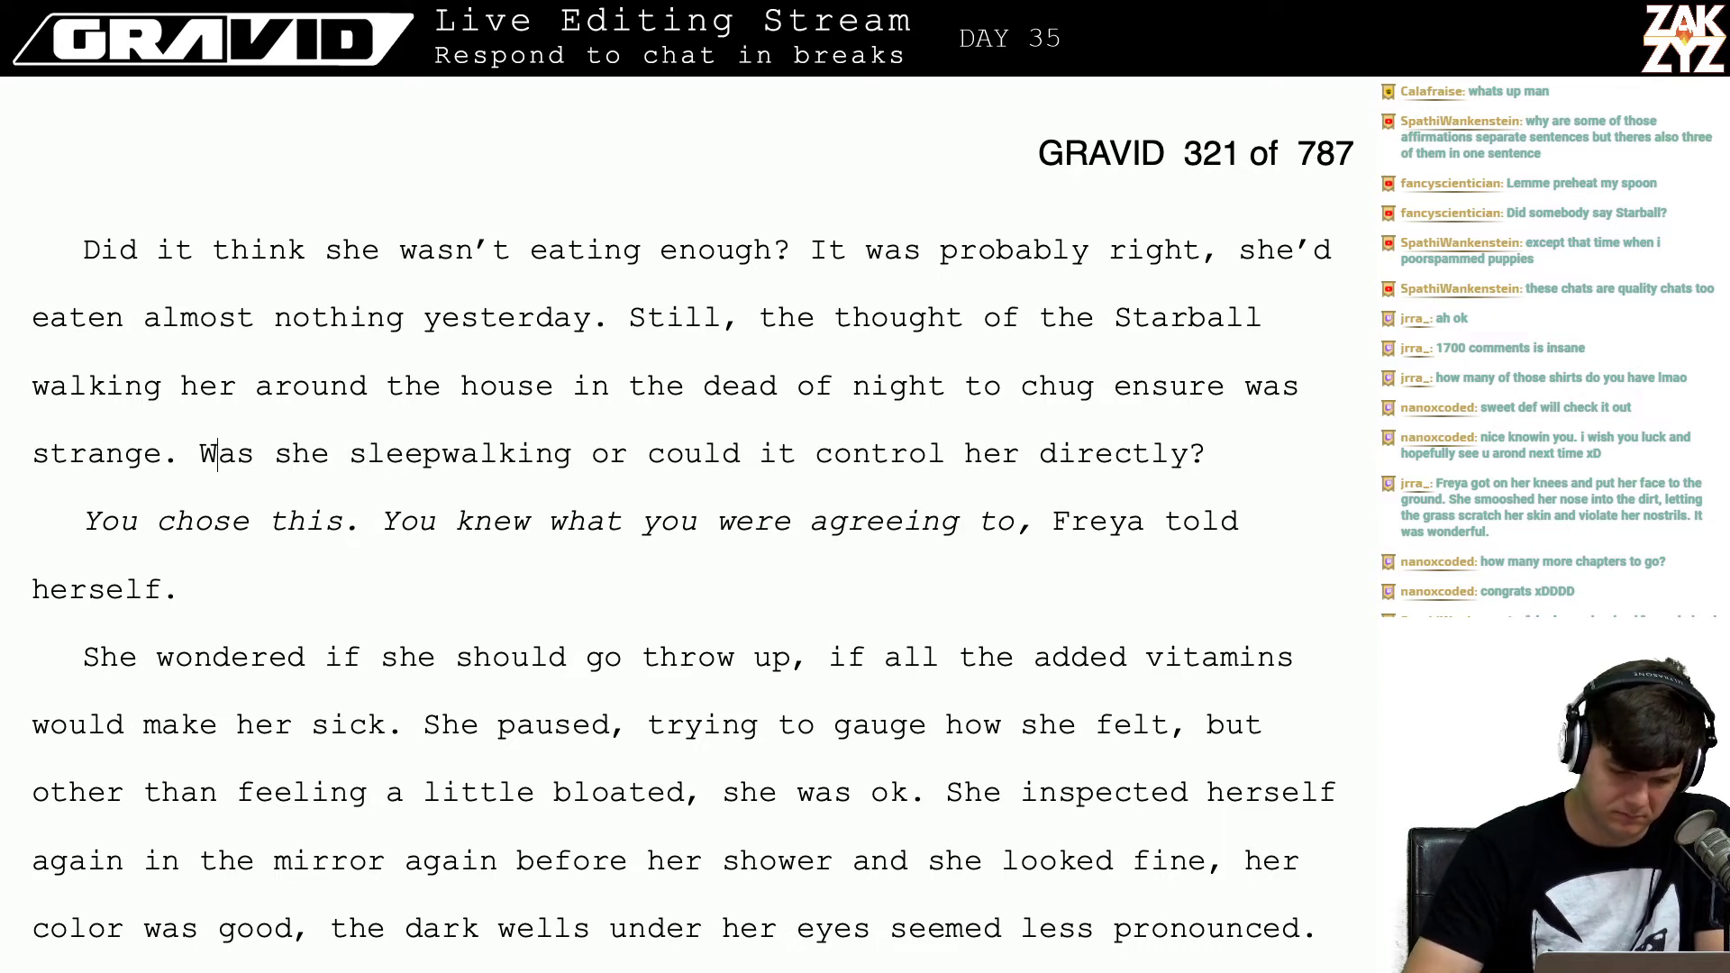
Step: After "strange.", insert "She wondered if she'd been sleepwalking, or if the Starball could directly control her movement.", moving the sleepwalking question into its own paragraph
key("Return")
type("Sh")
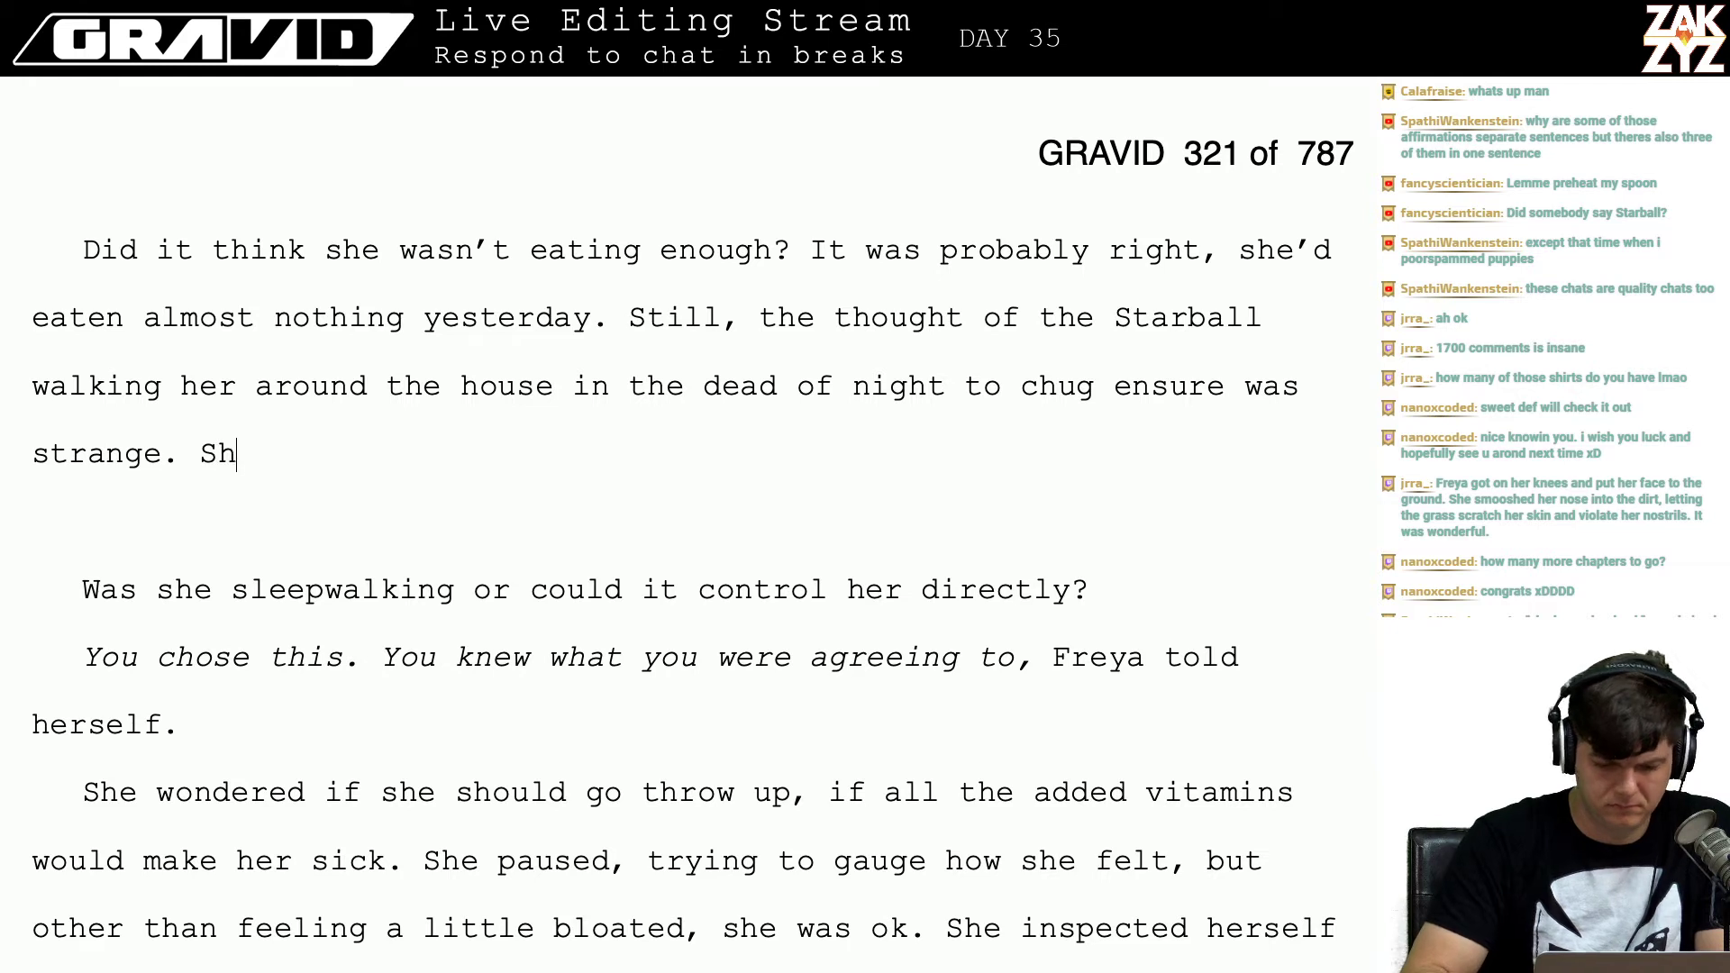
type("e wondered if she'd been sleep")
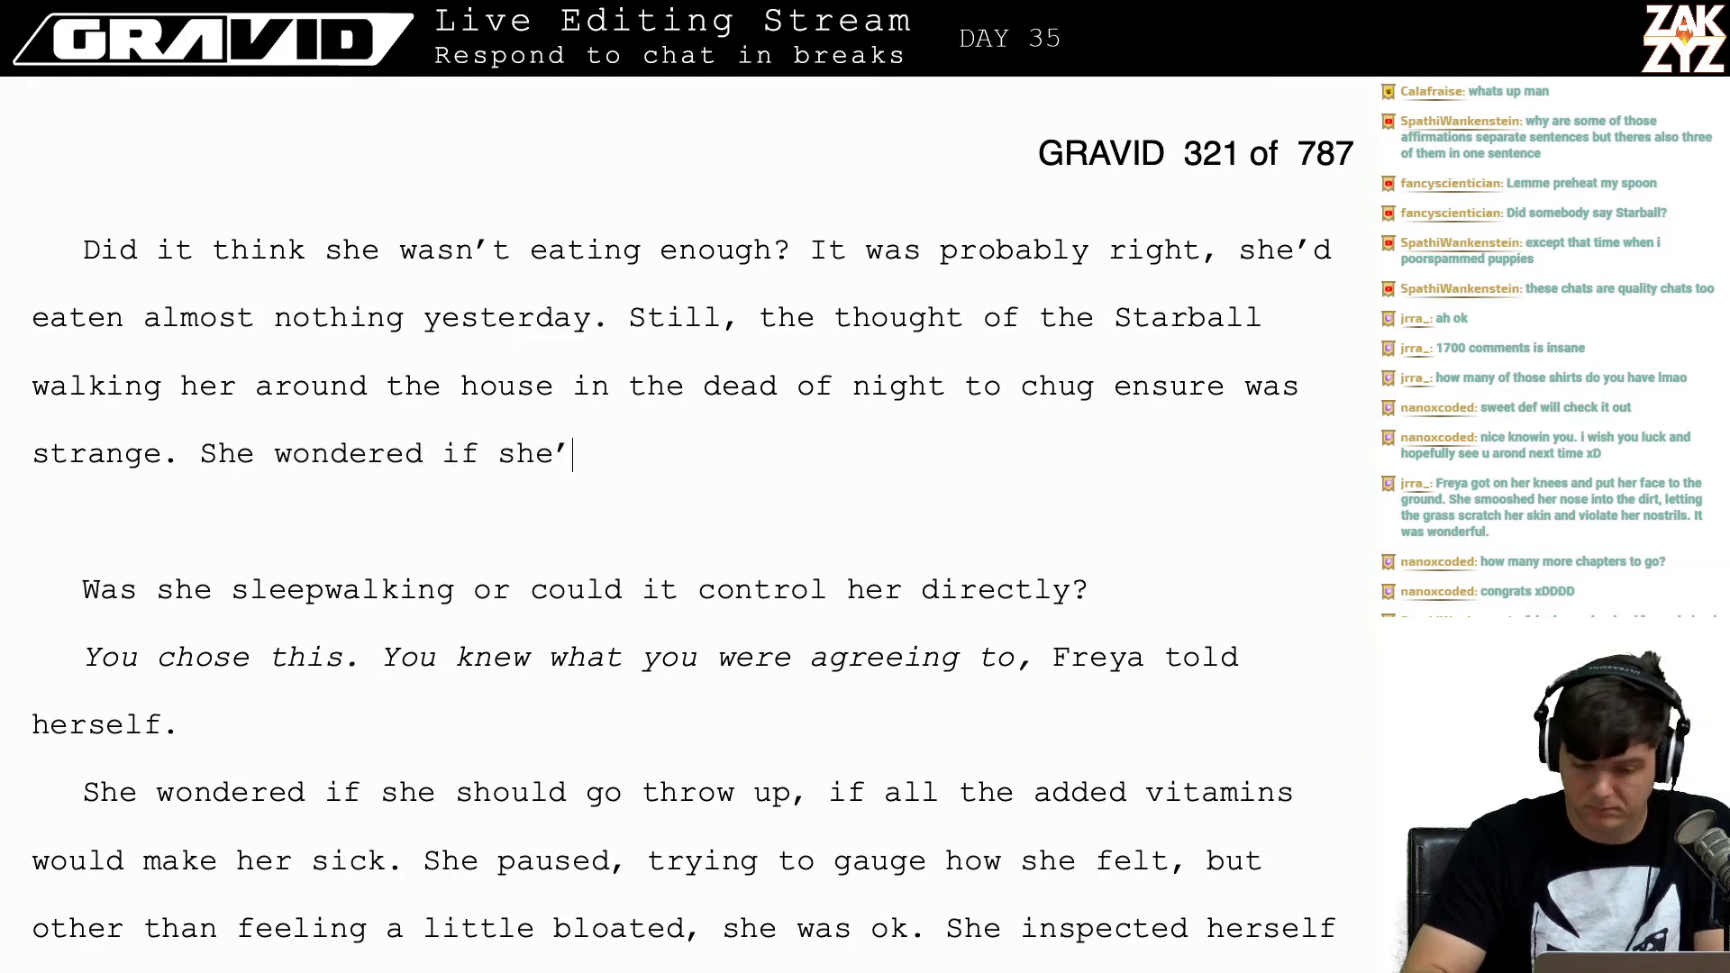
type("walking, f")
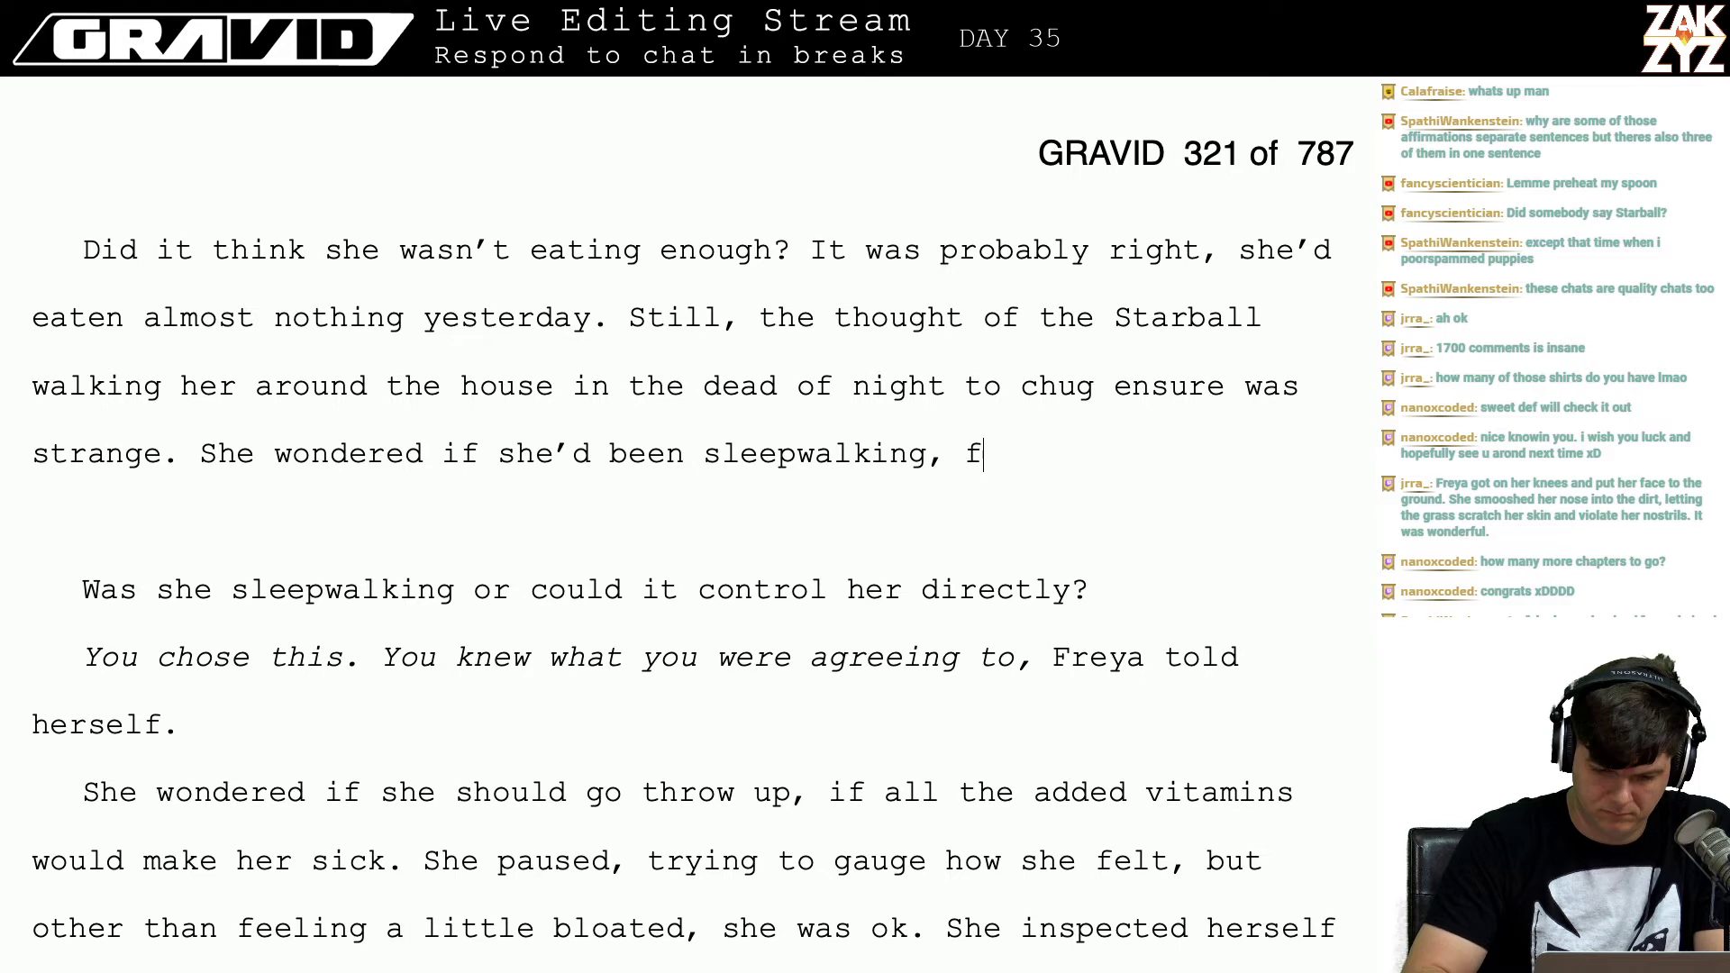
key("BackSpace")
type("or ")
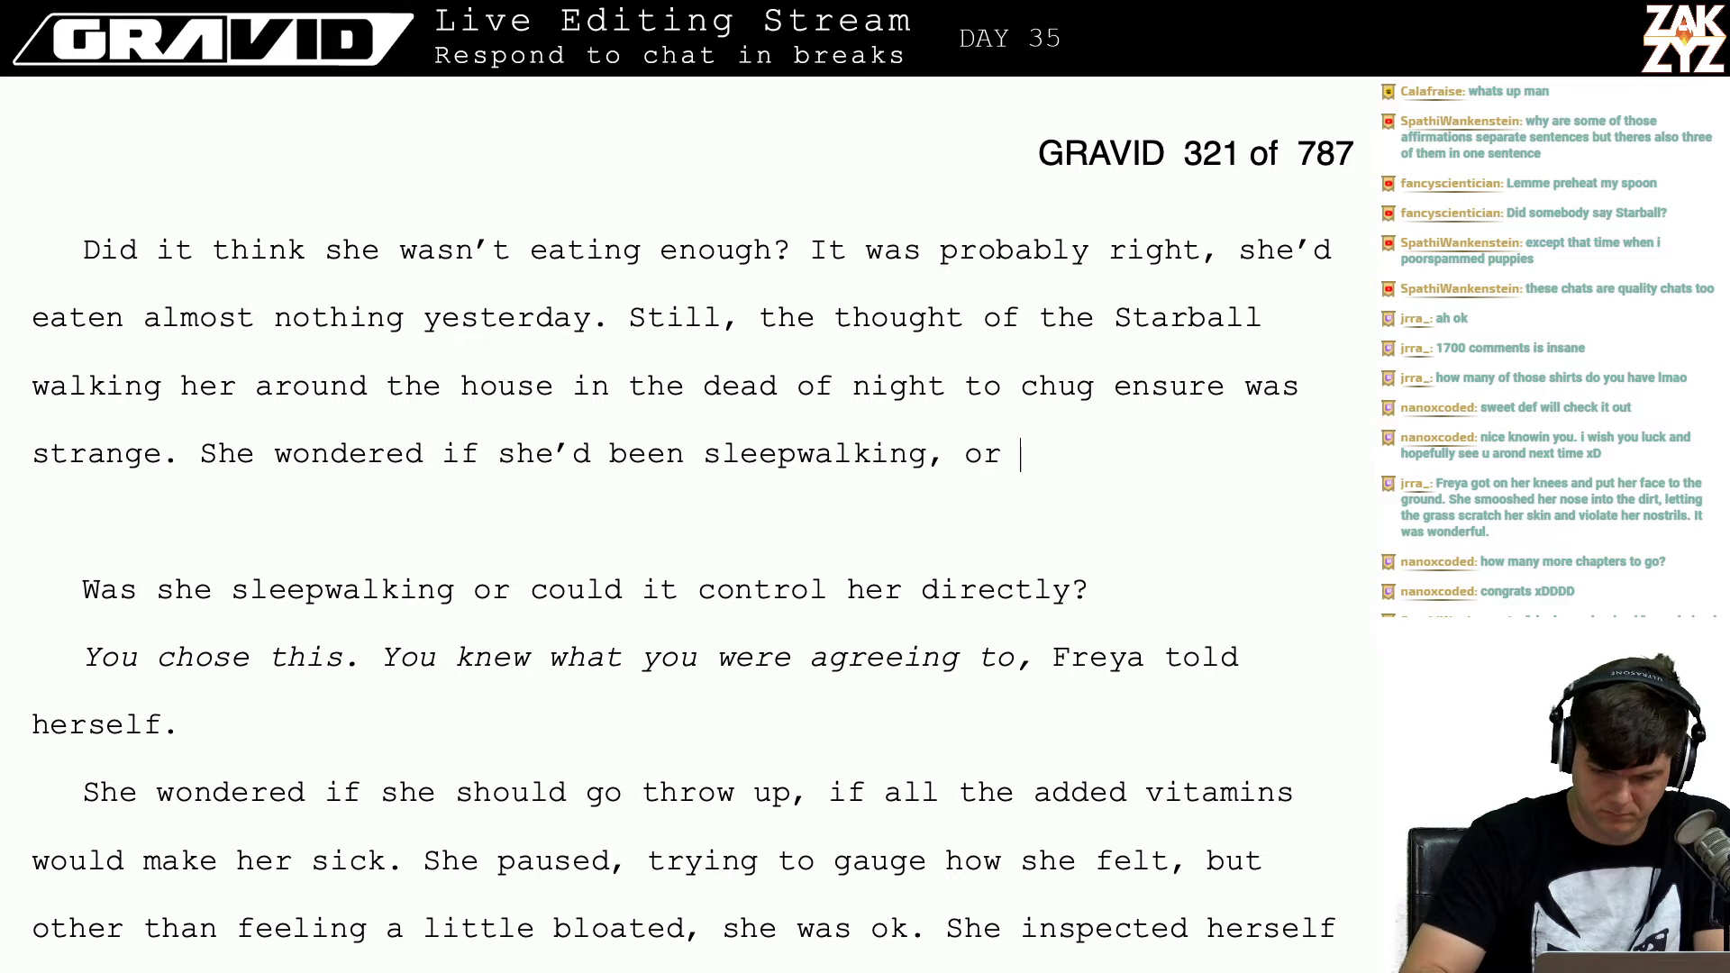
type("if the st")
key("BackSpace")
key("BackSpace")
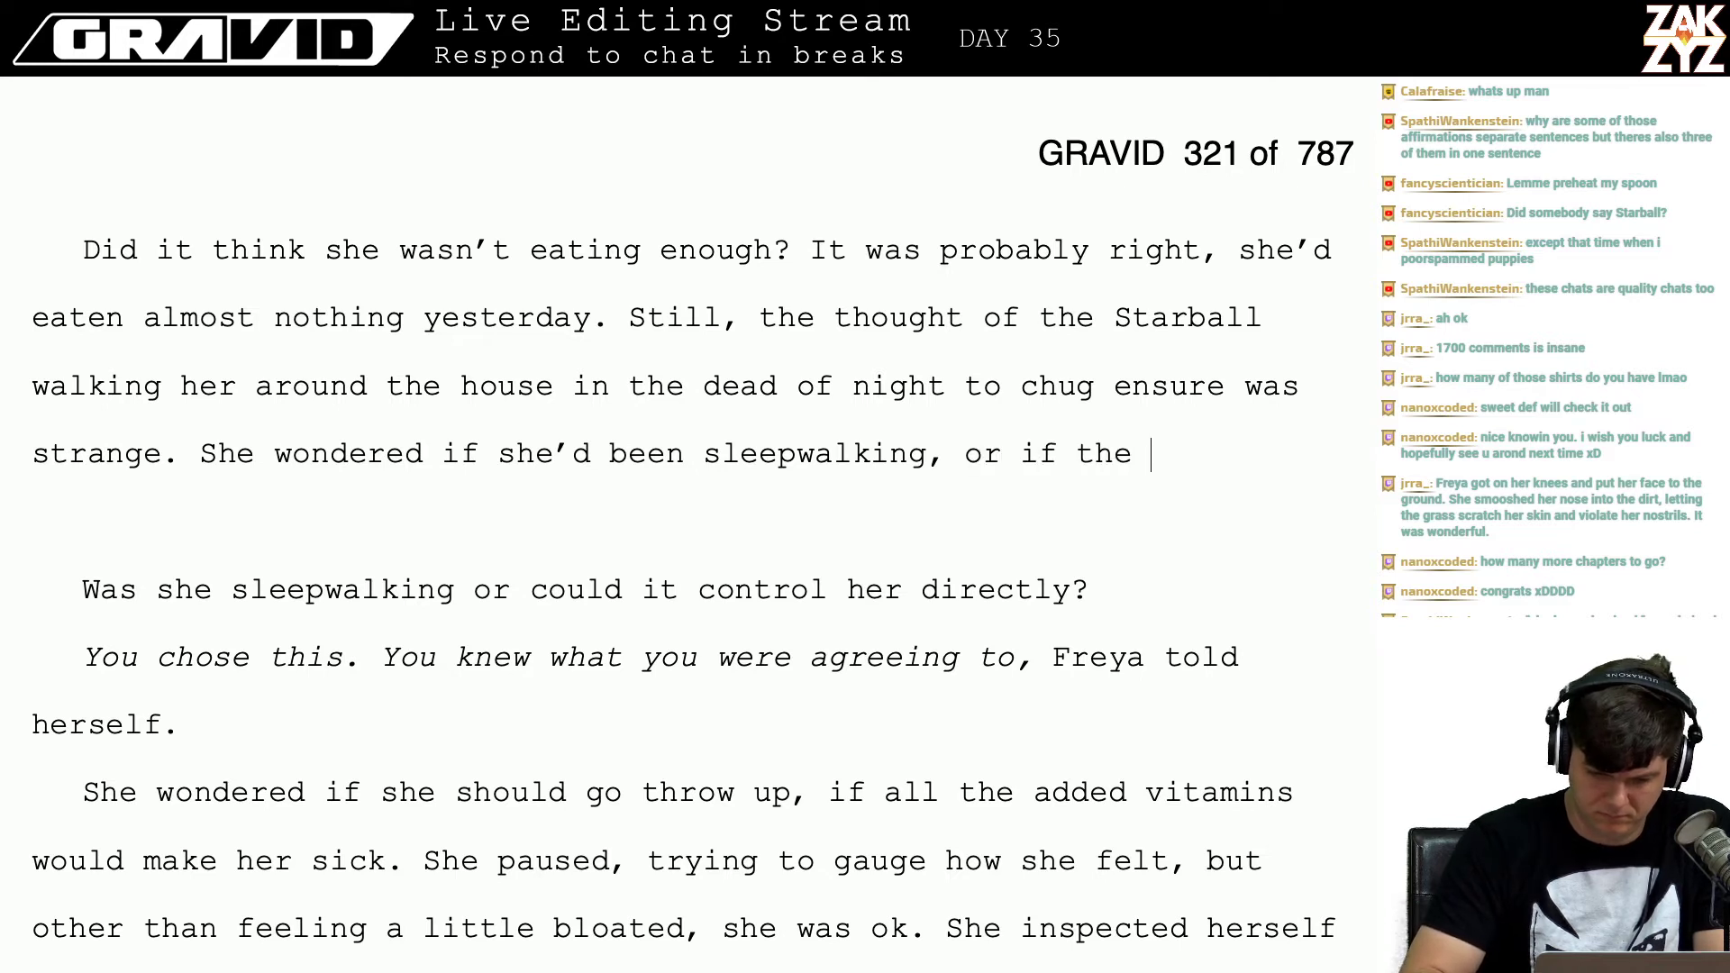
type("Star")
type("ball cou")
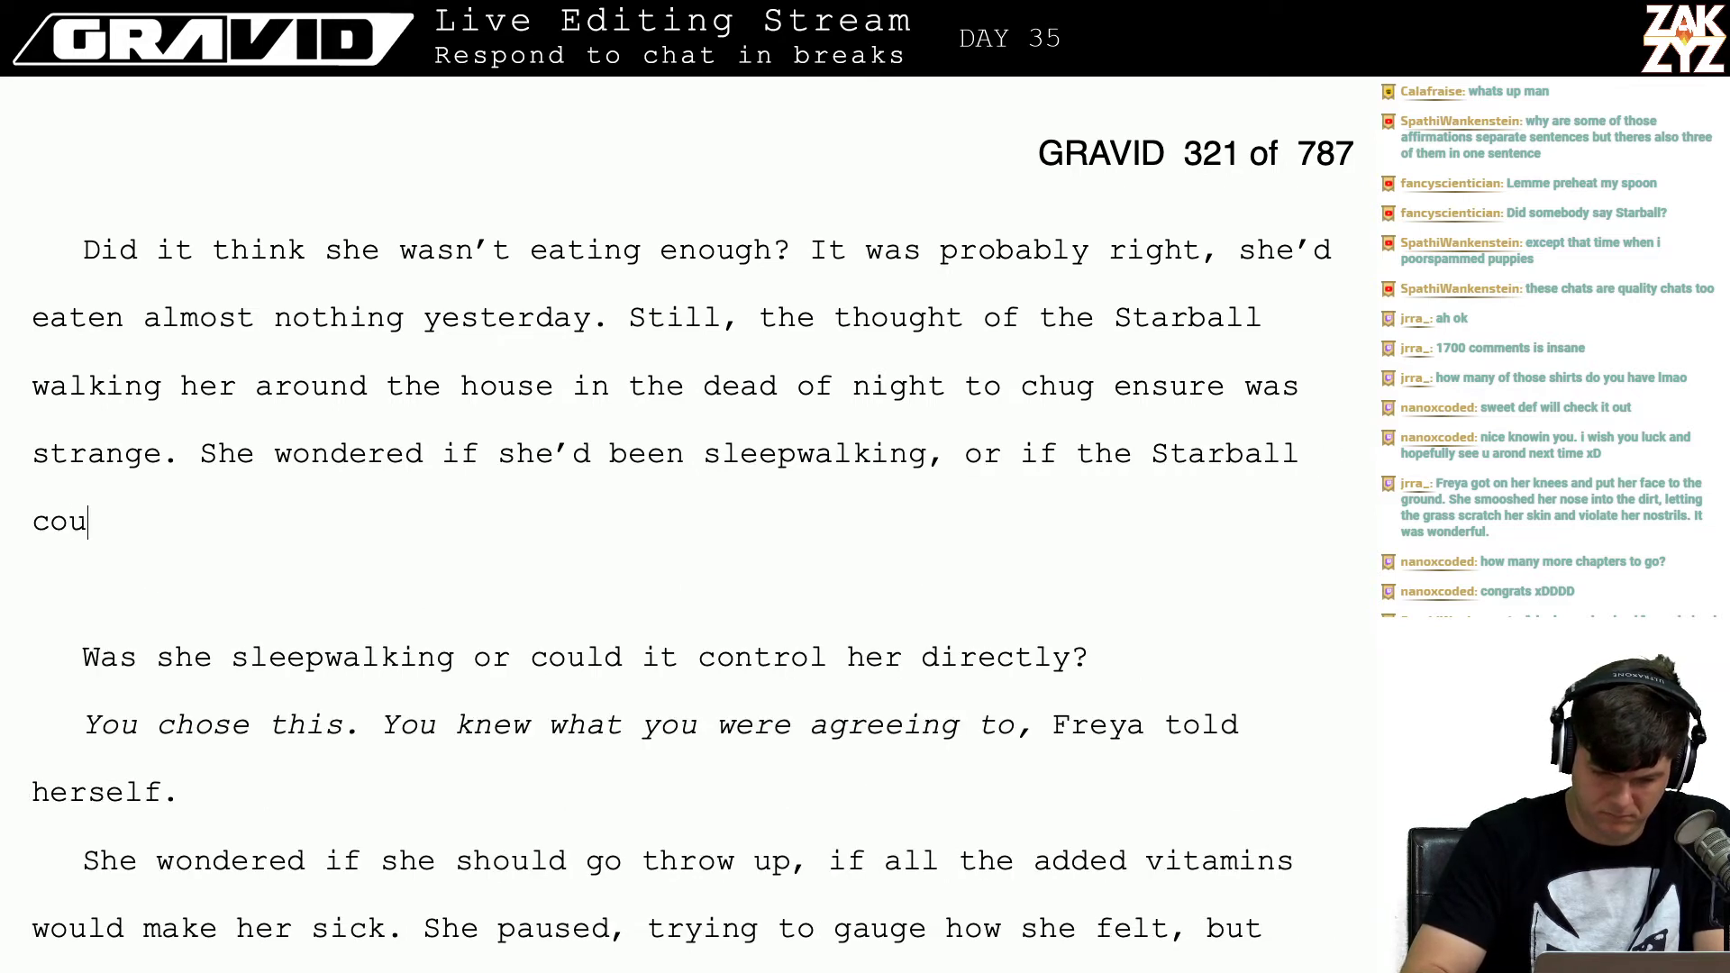
type("ld directly ")
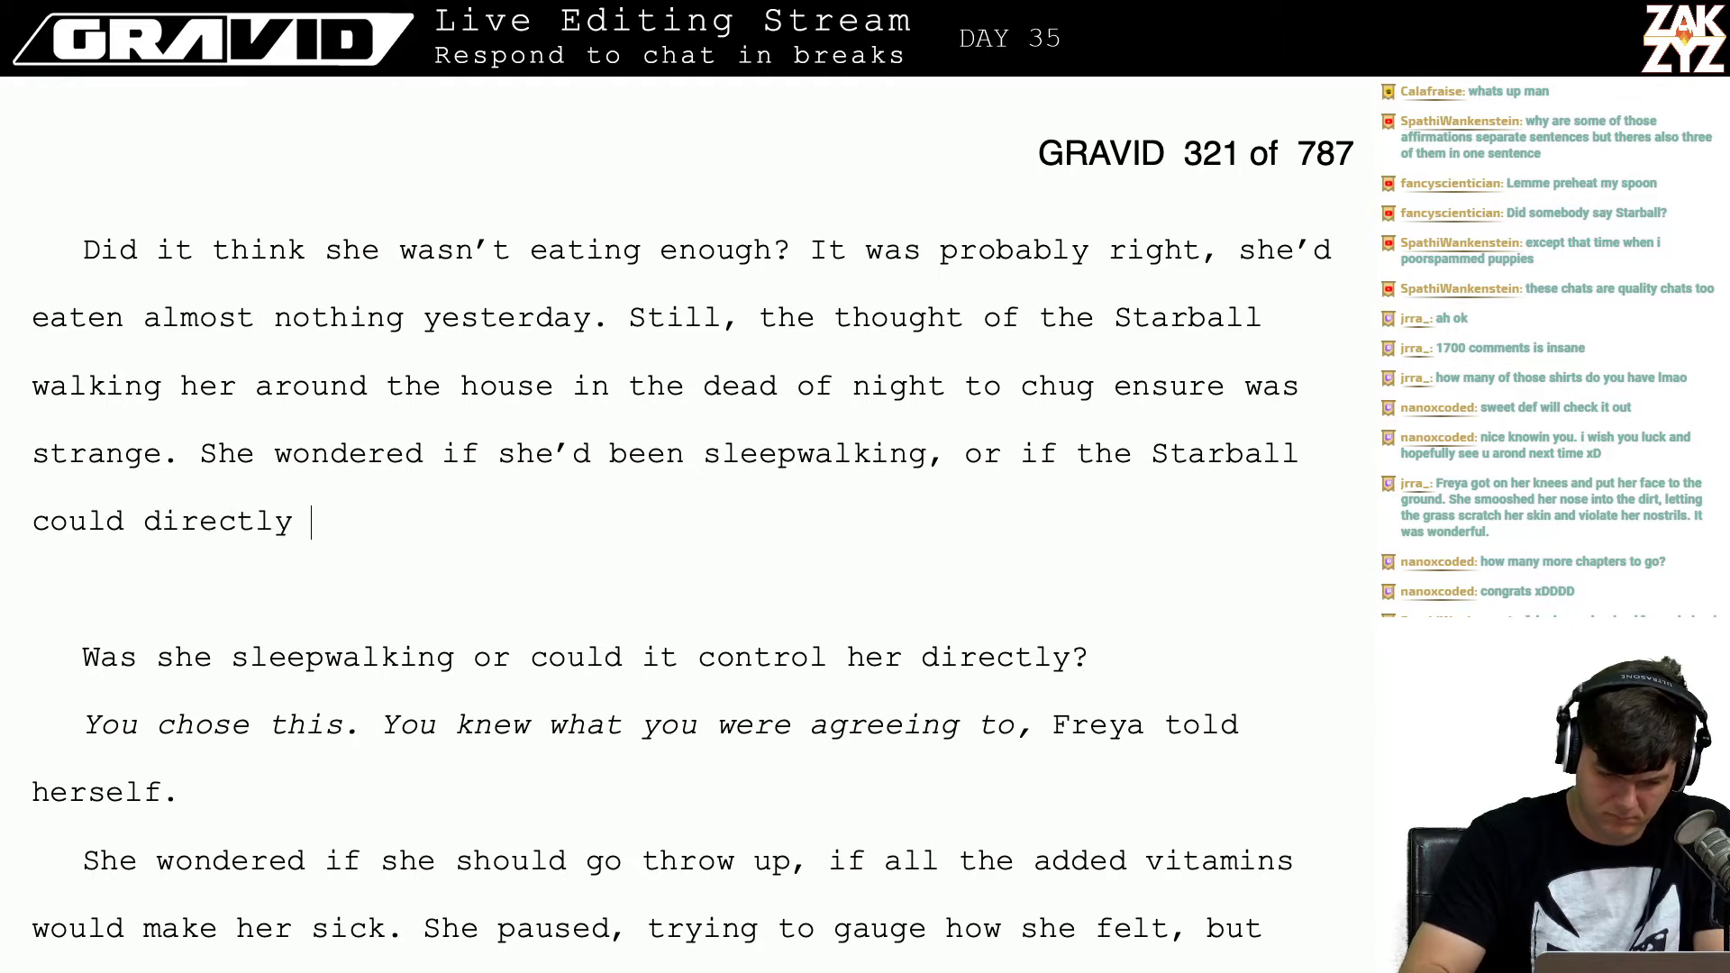
type("control her movement.")
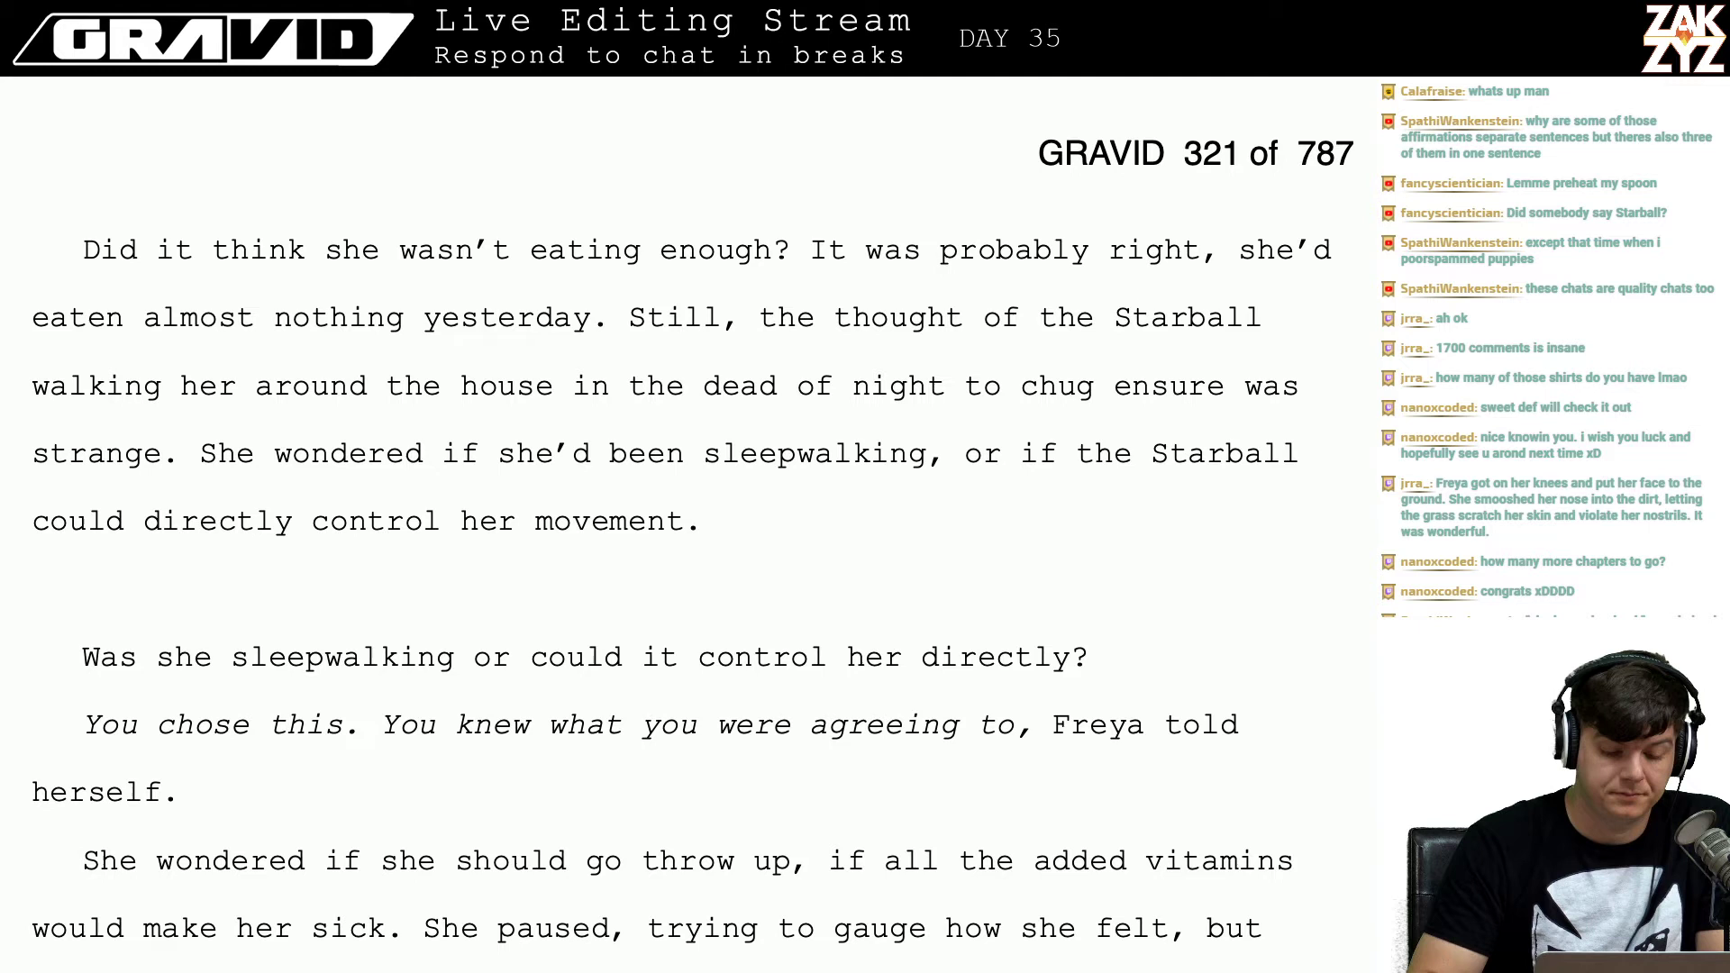
key("shift+Right")
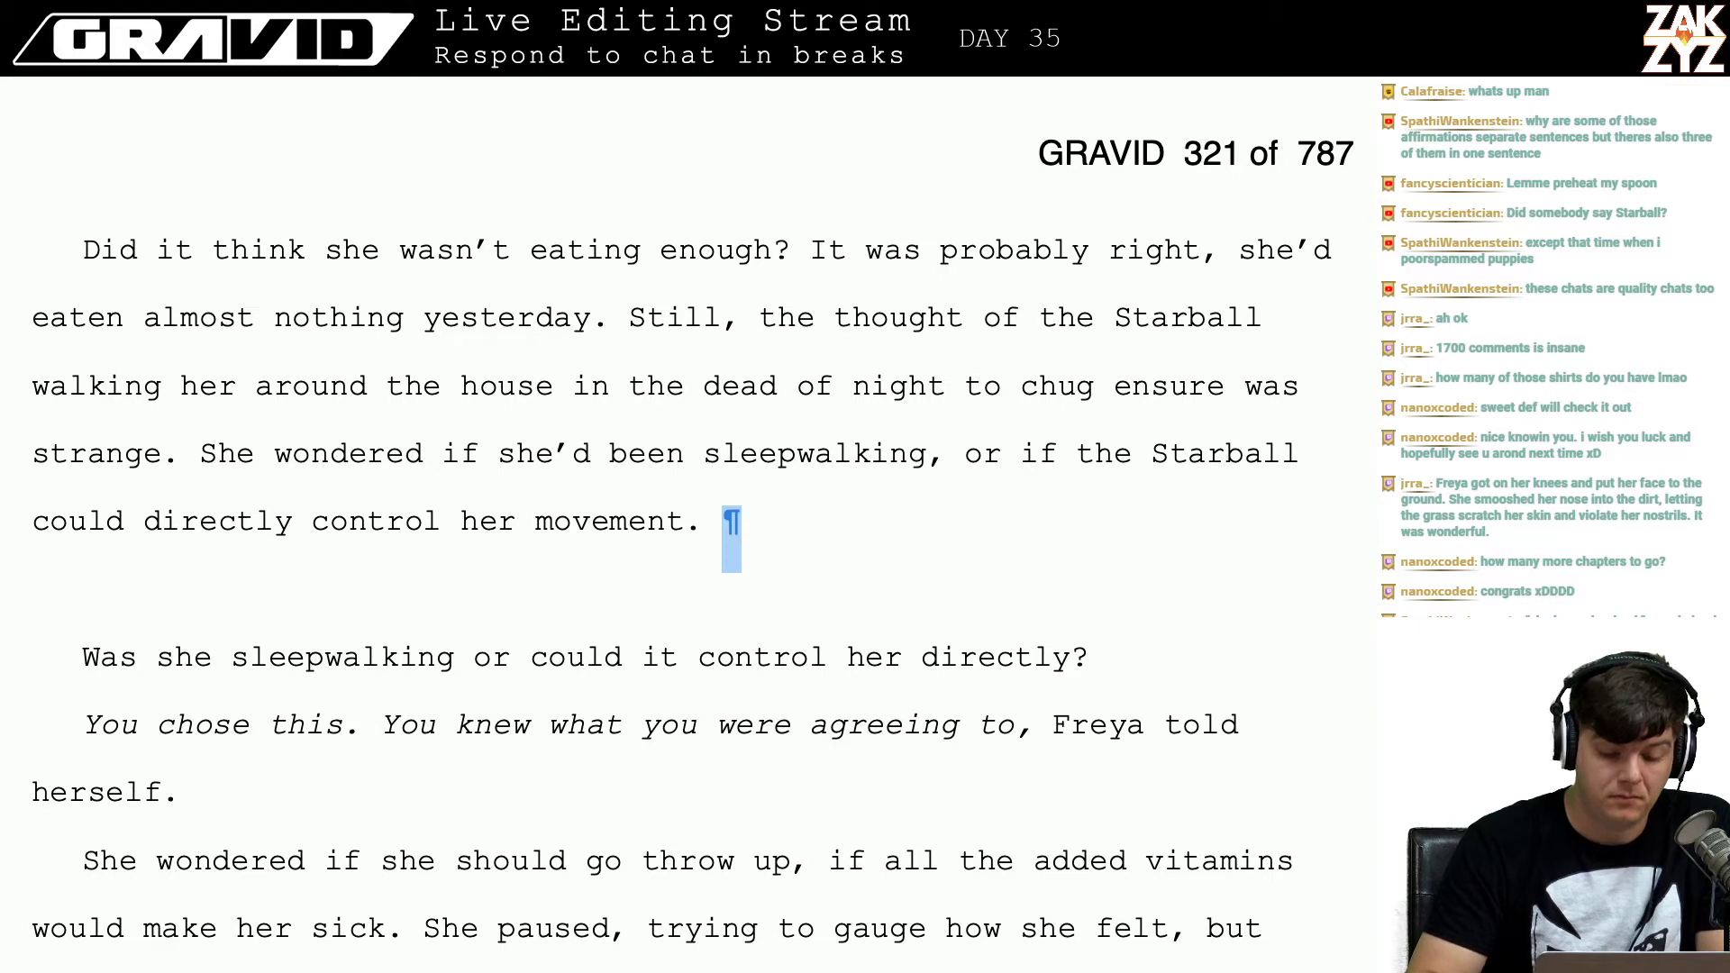
key("shift+Left")
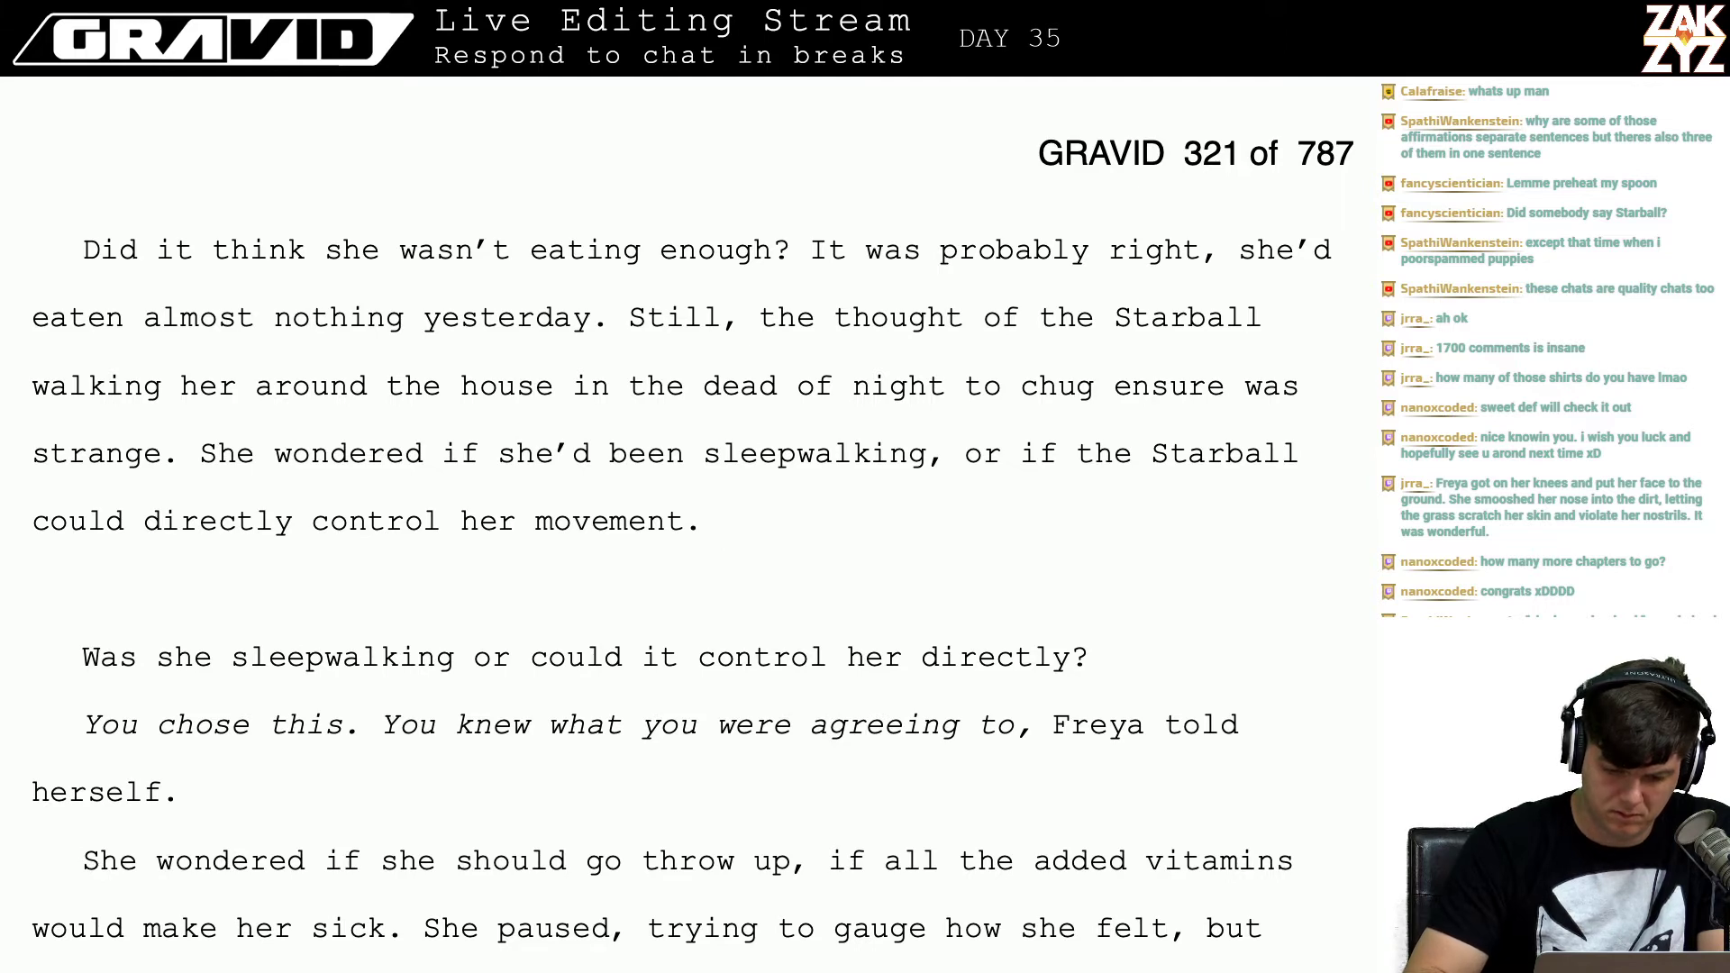
Step: Add the sentence "Like a puppet." after "control her movement." in page 321's first paragraph
key("Return")
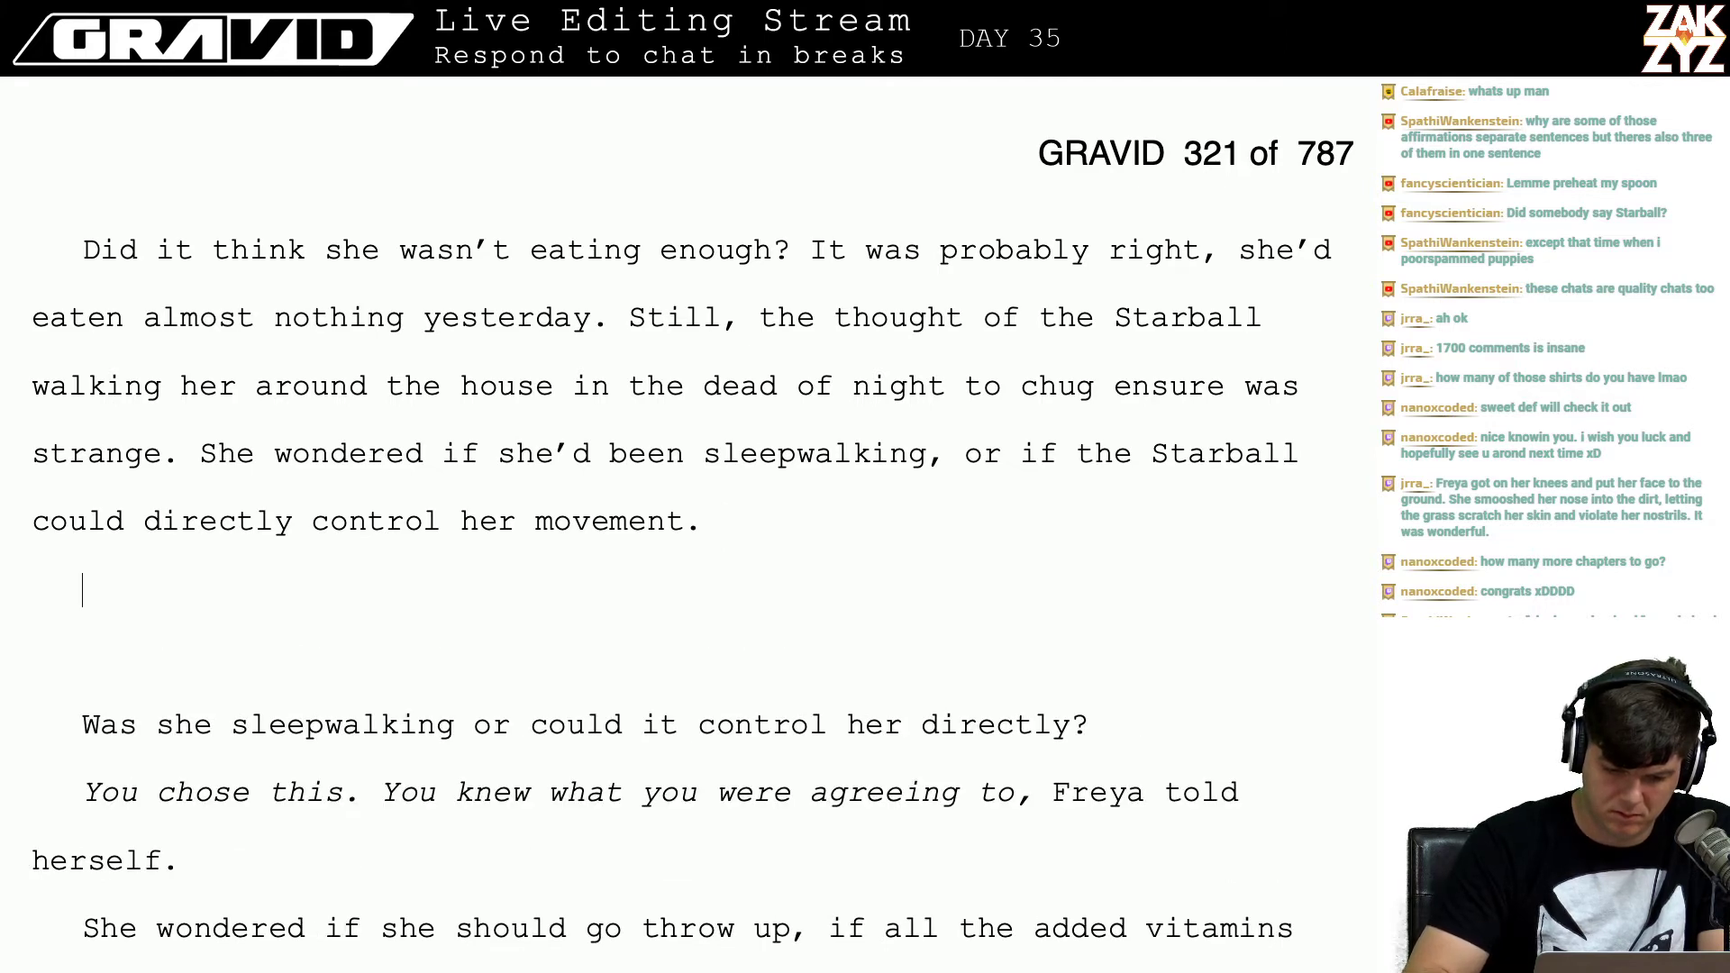
key("BackSpace")
key("BackSpace")
type(",")
key("BackSpace")
key("BackSpace")
type(". ")
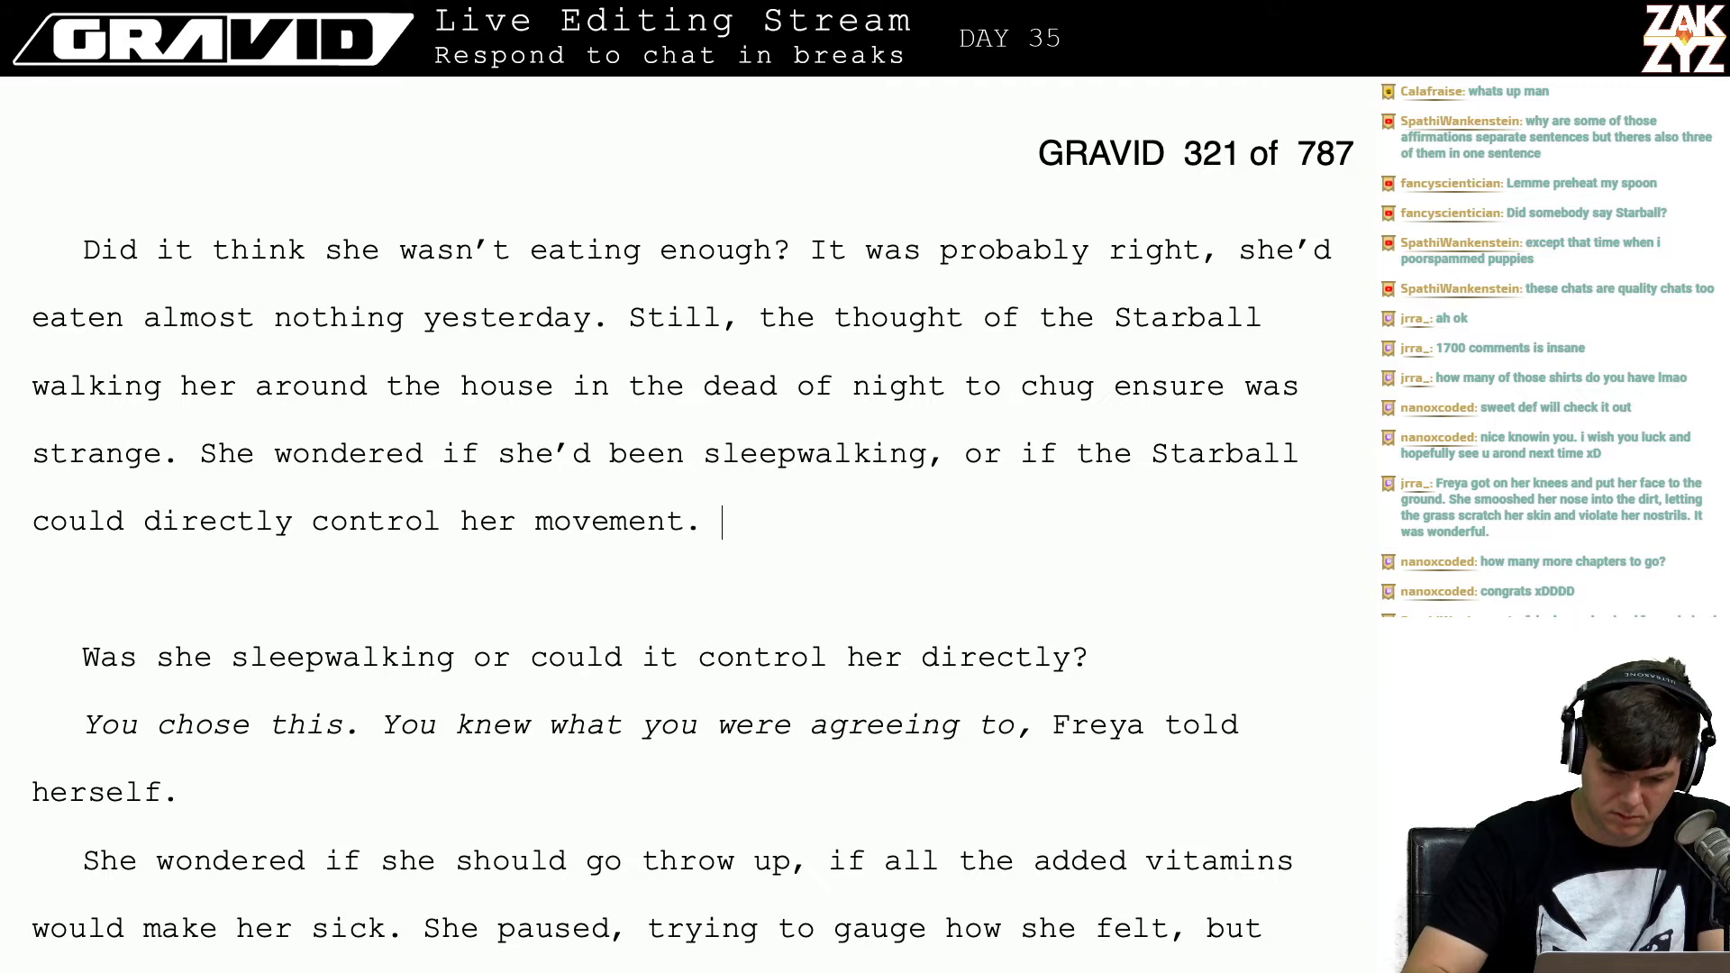
type("Like a puppe")
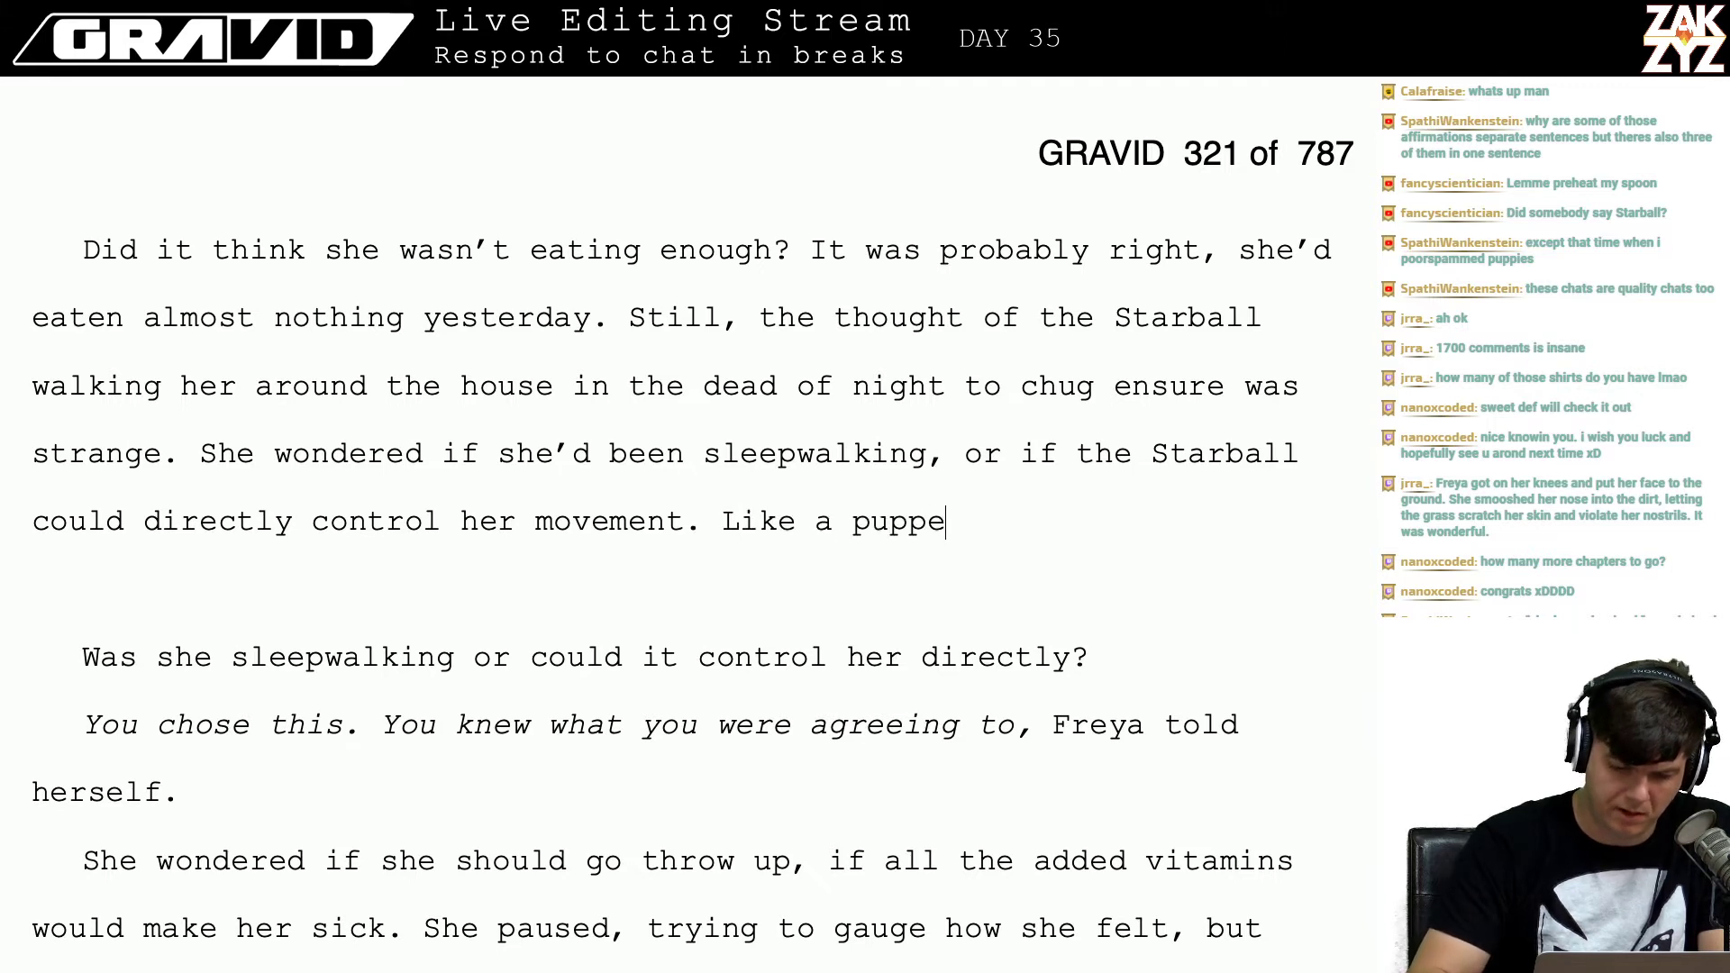
type("t.")
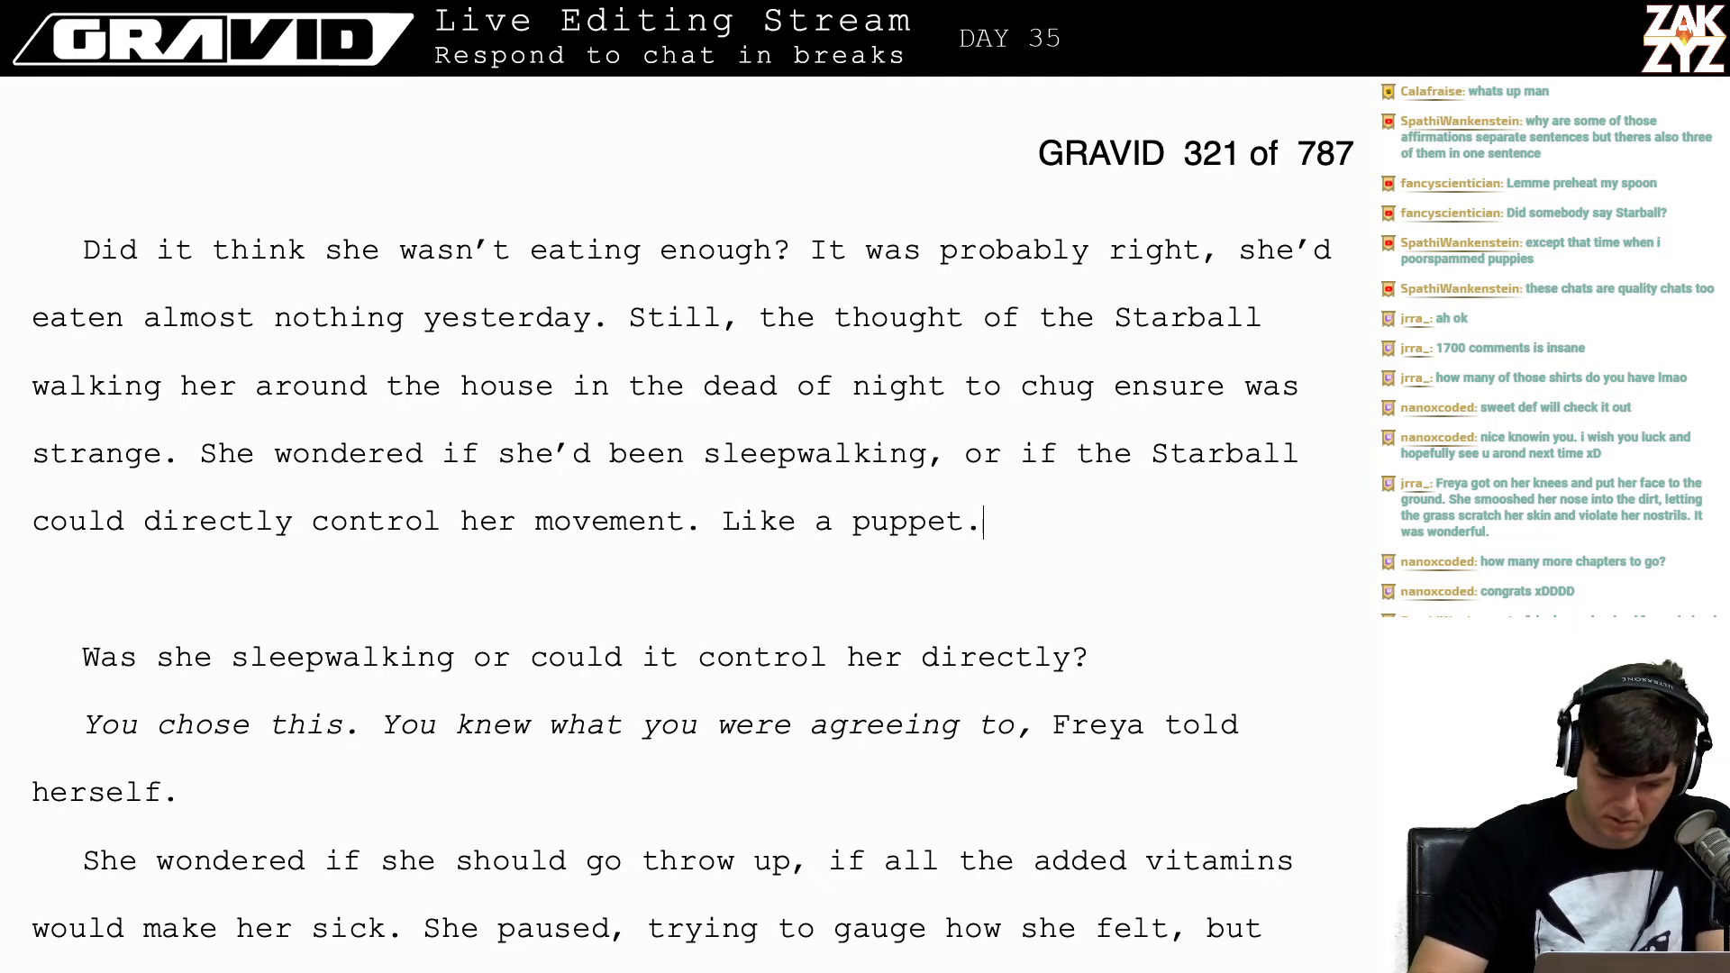
Step: Split "Like a puppet." off into its own paragraph below the Starball paragraph
left_click(1001, 453)
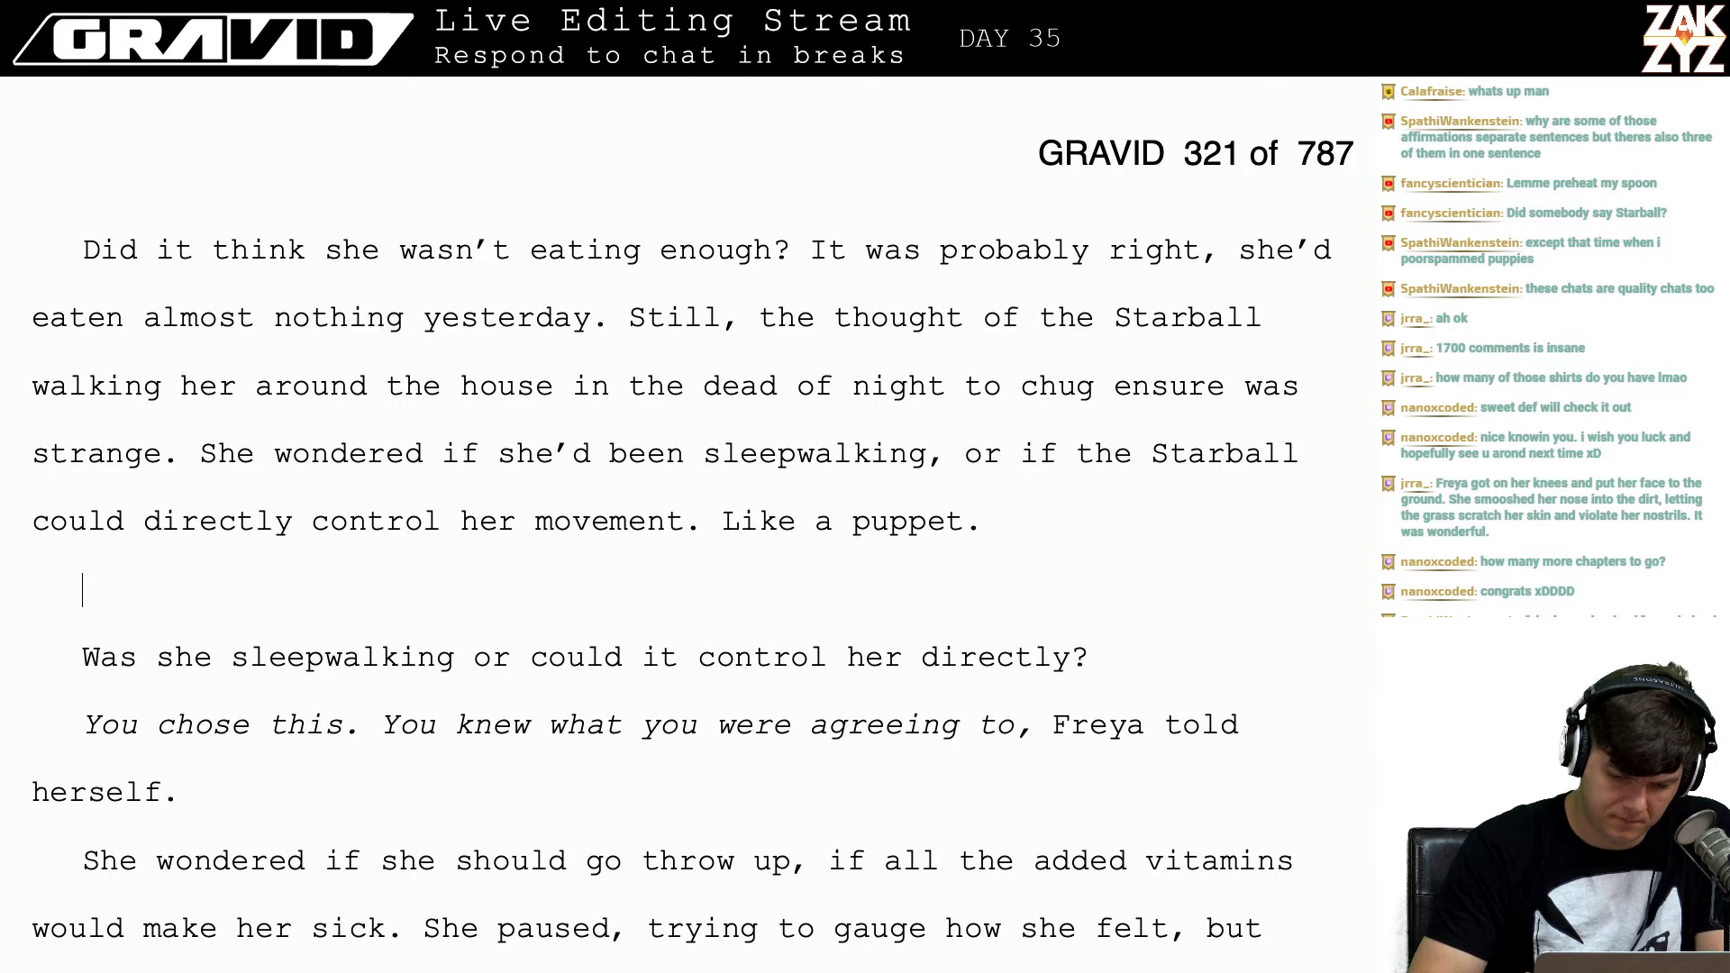
key("Return")
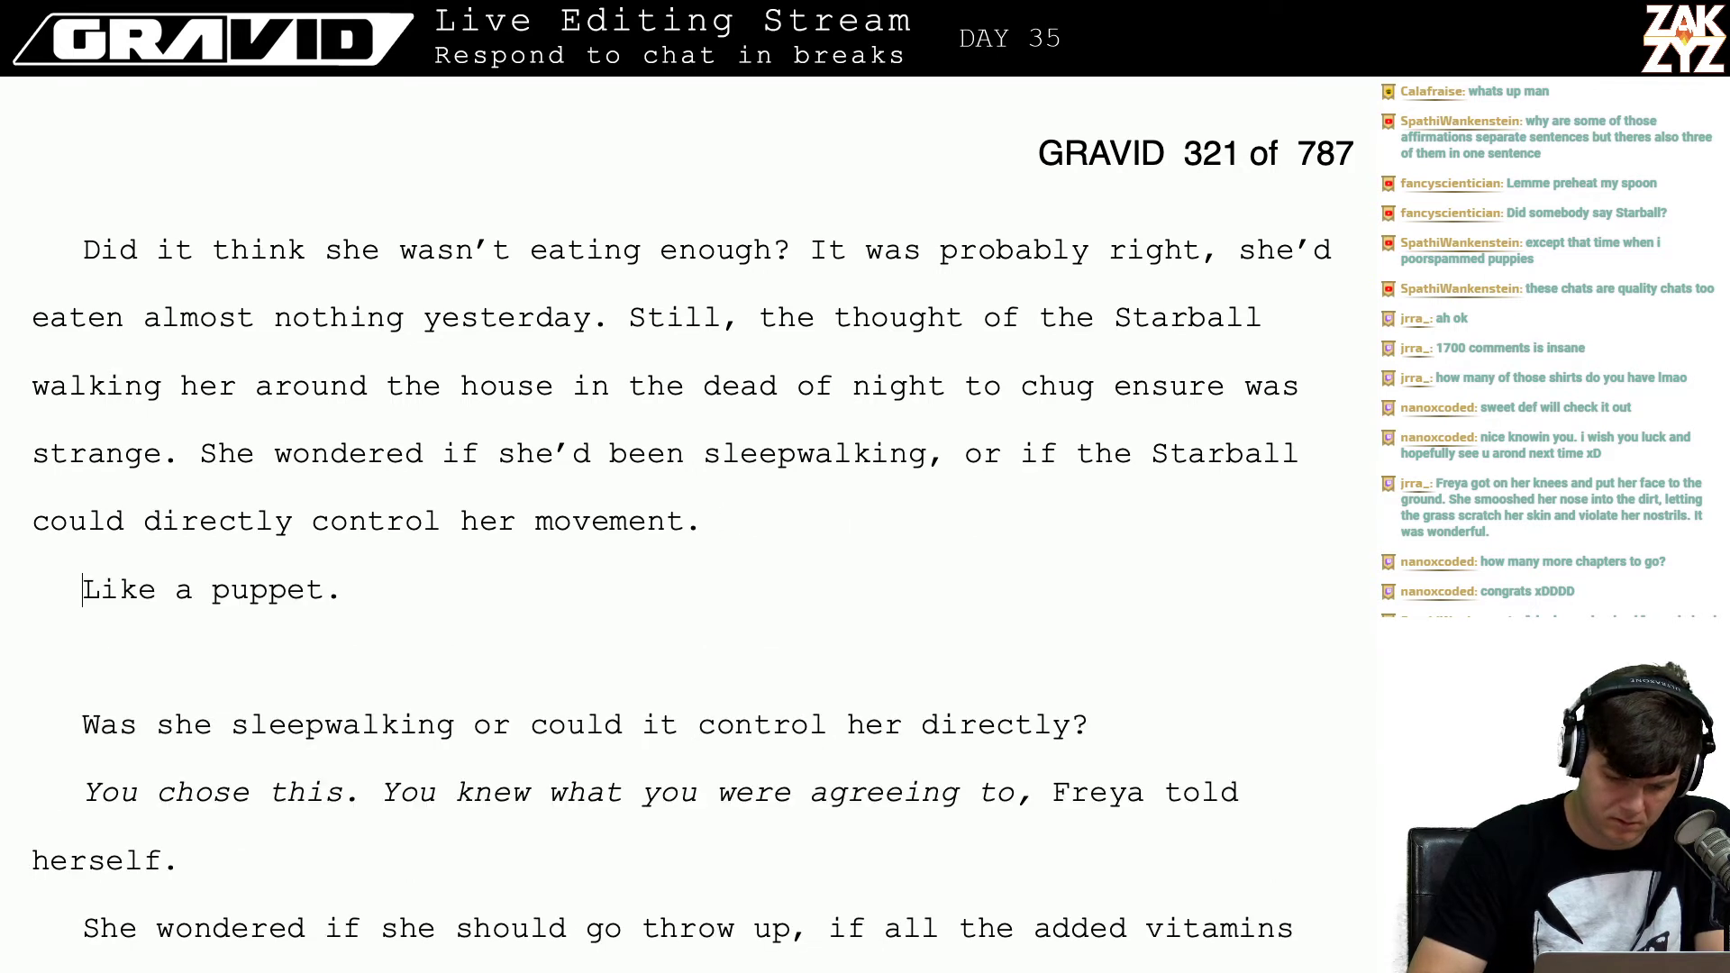
key("shift+Right")
key("shift+Right")
key("shift+Right")
key("shift+Right")
key("shift+Right")
key("shift+Right")
key("shift+Right")
key("shift+Right")
key("shift+Right")
key("shift+Right")
key("shift+Right")
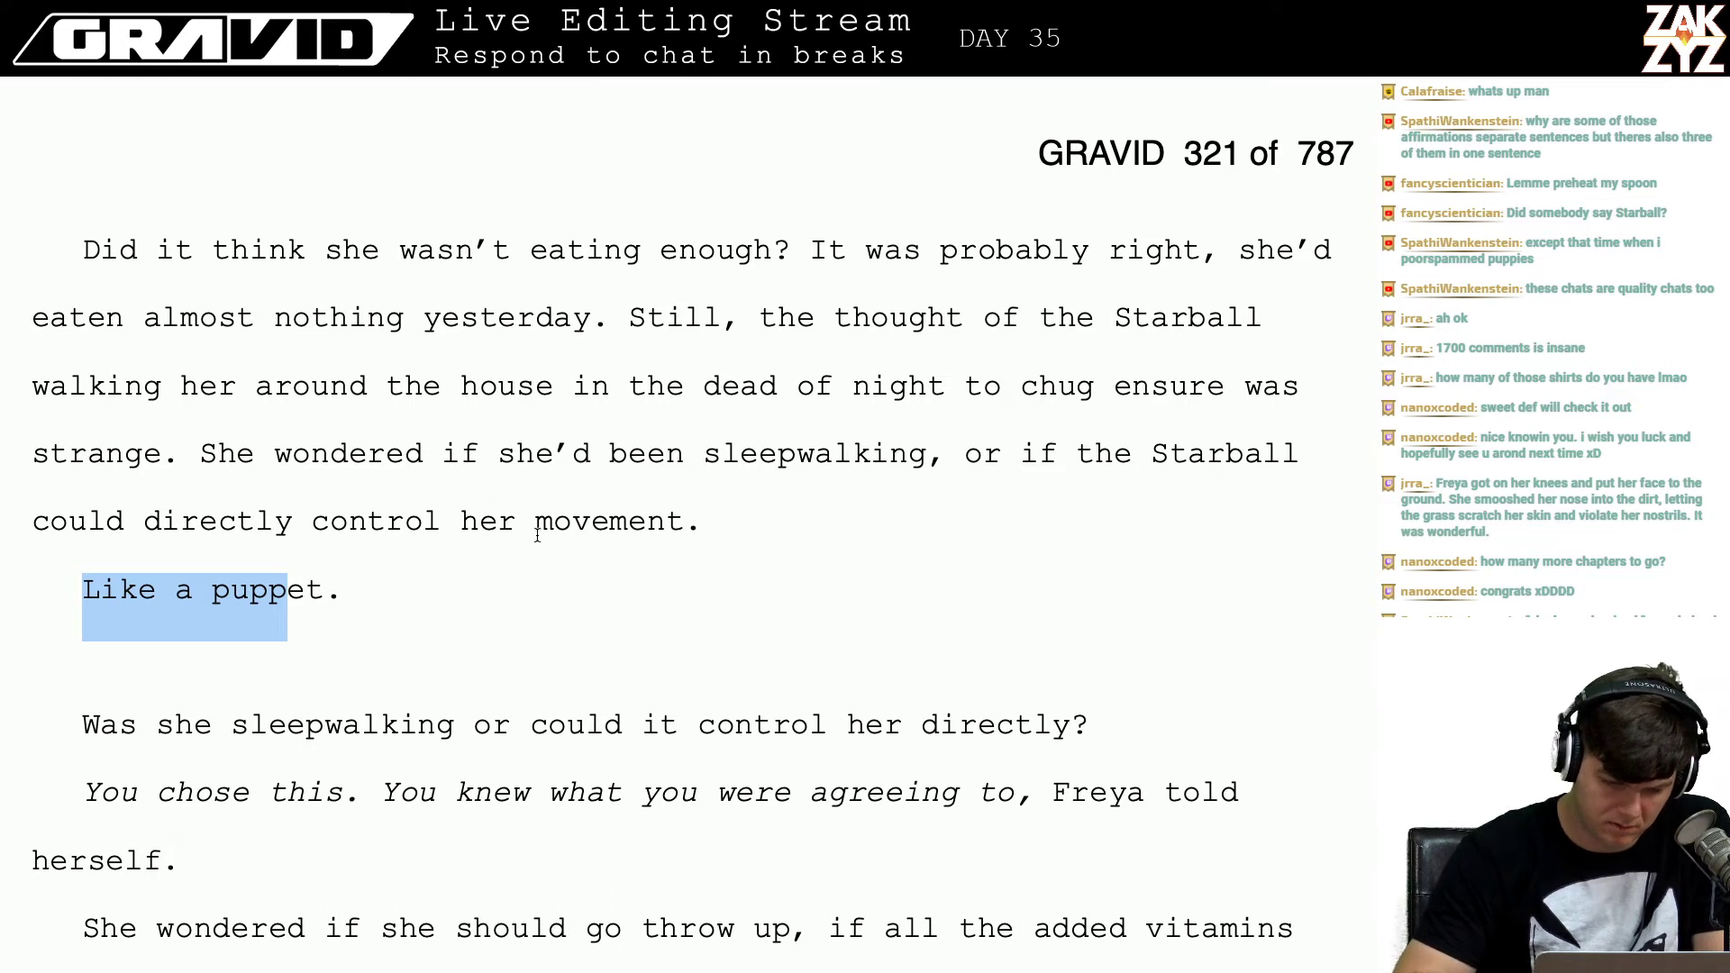
Step: Try ending the first paragraph with "Like she was a puppet" after "control her movement.", and remove that wording again
left_click(663, 525)
type(".")
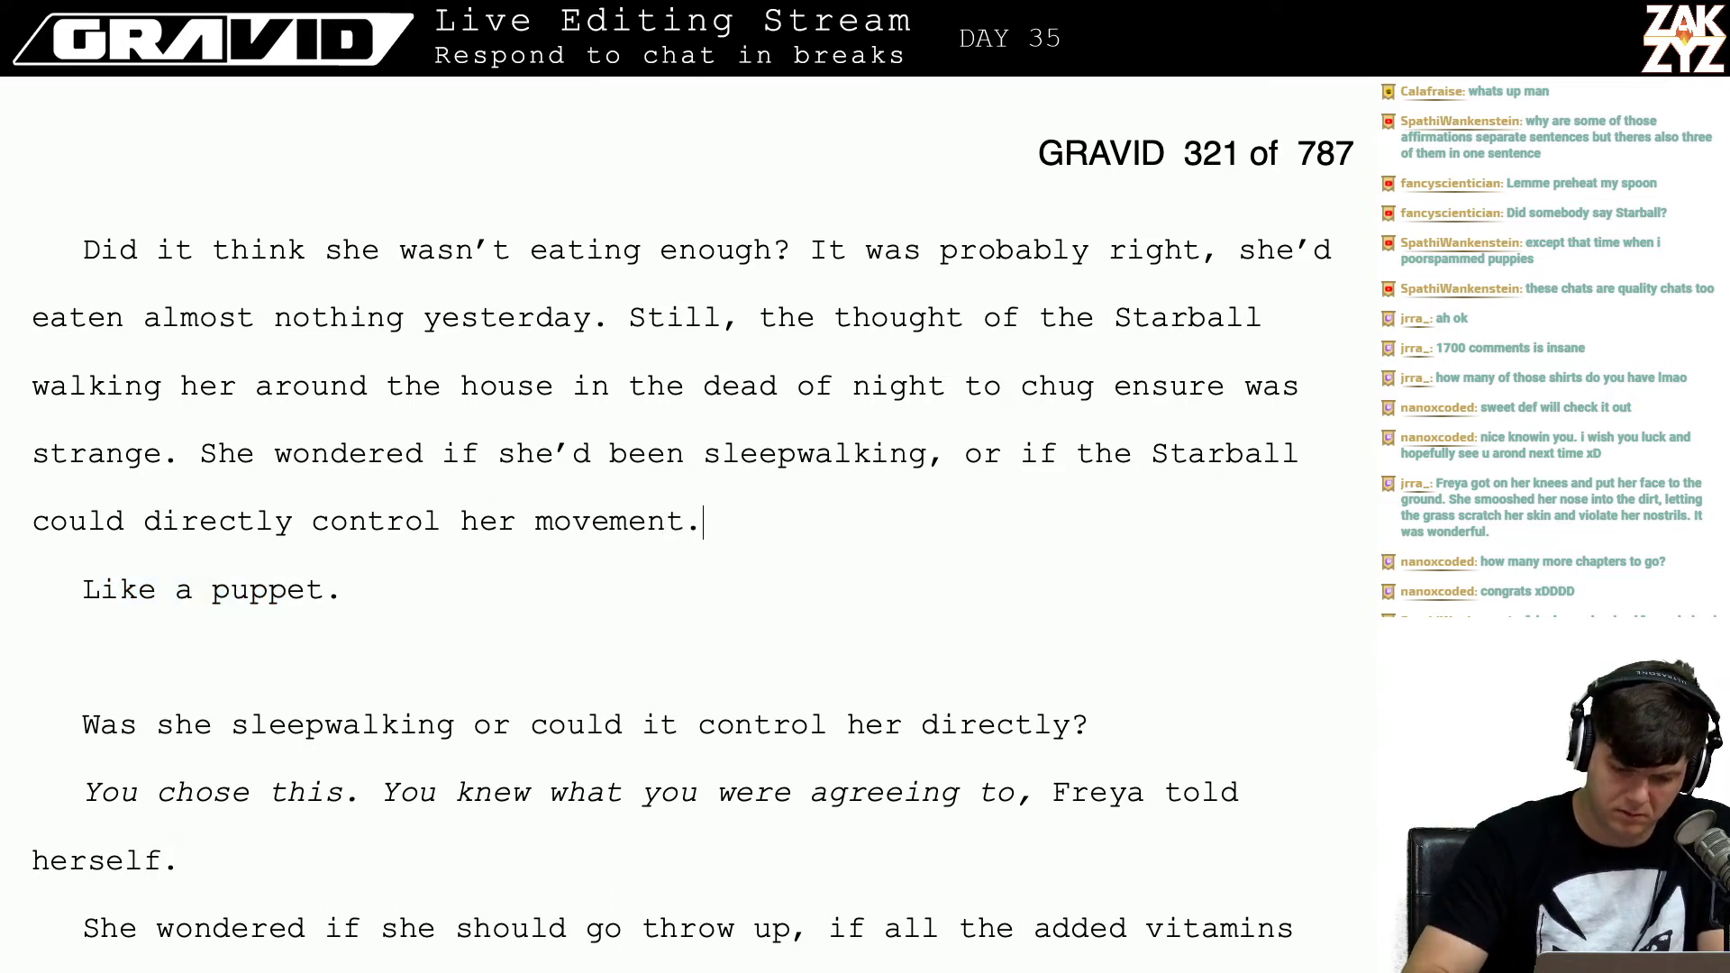
type(" Like ")
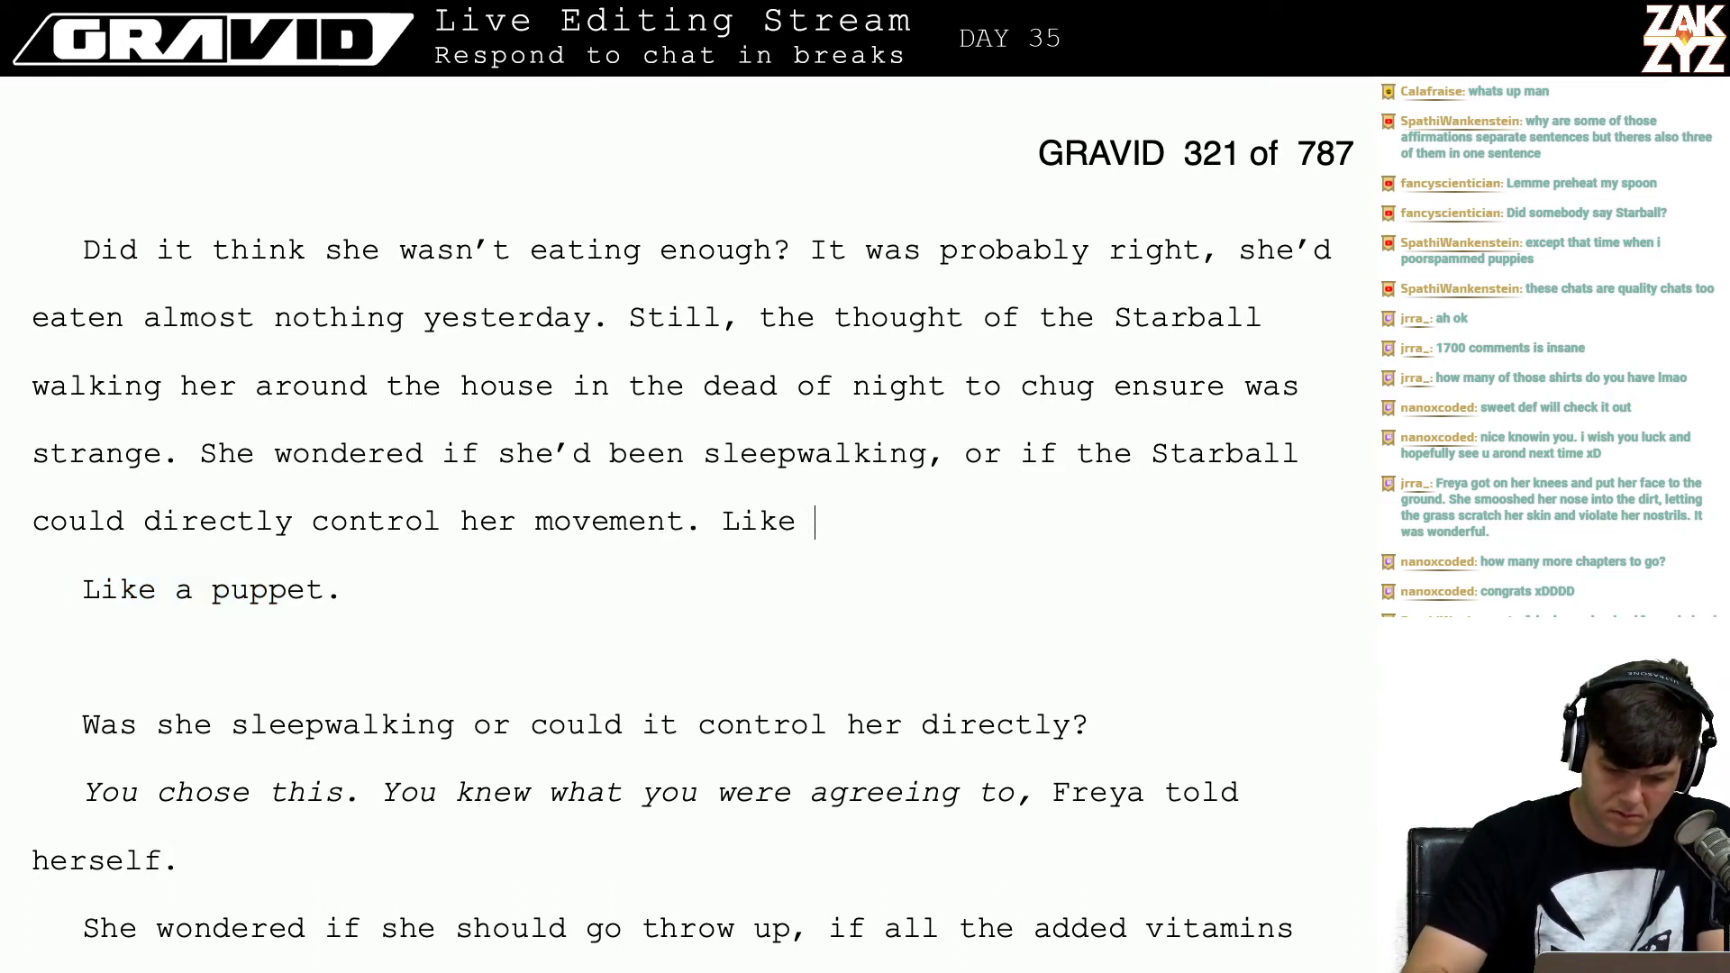
type("she was a pu")
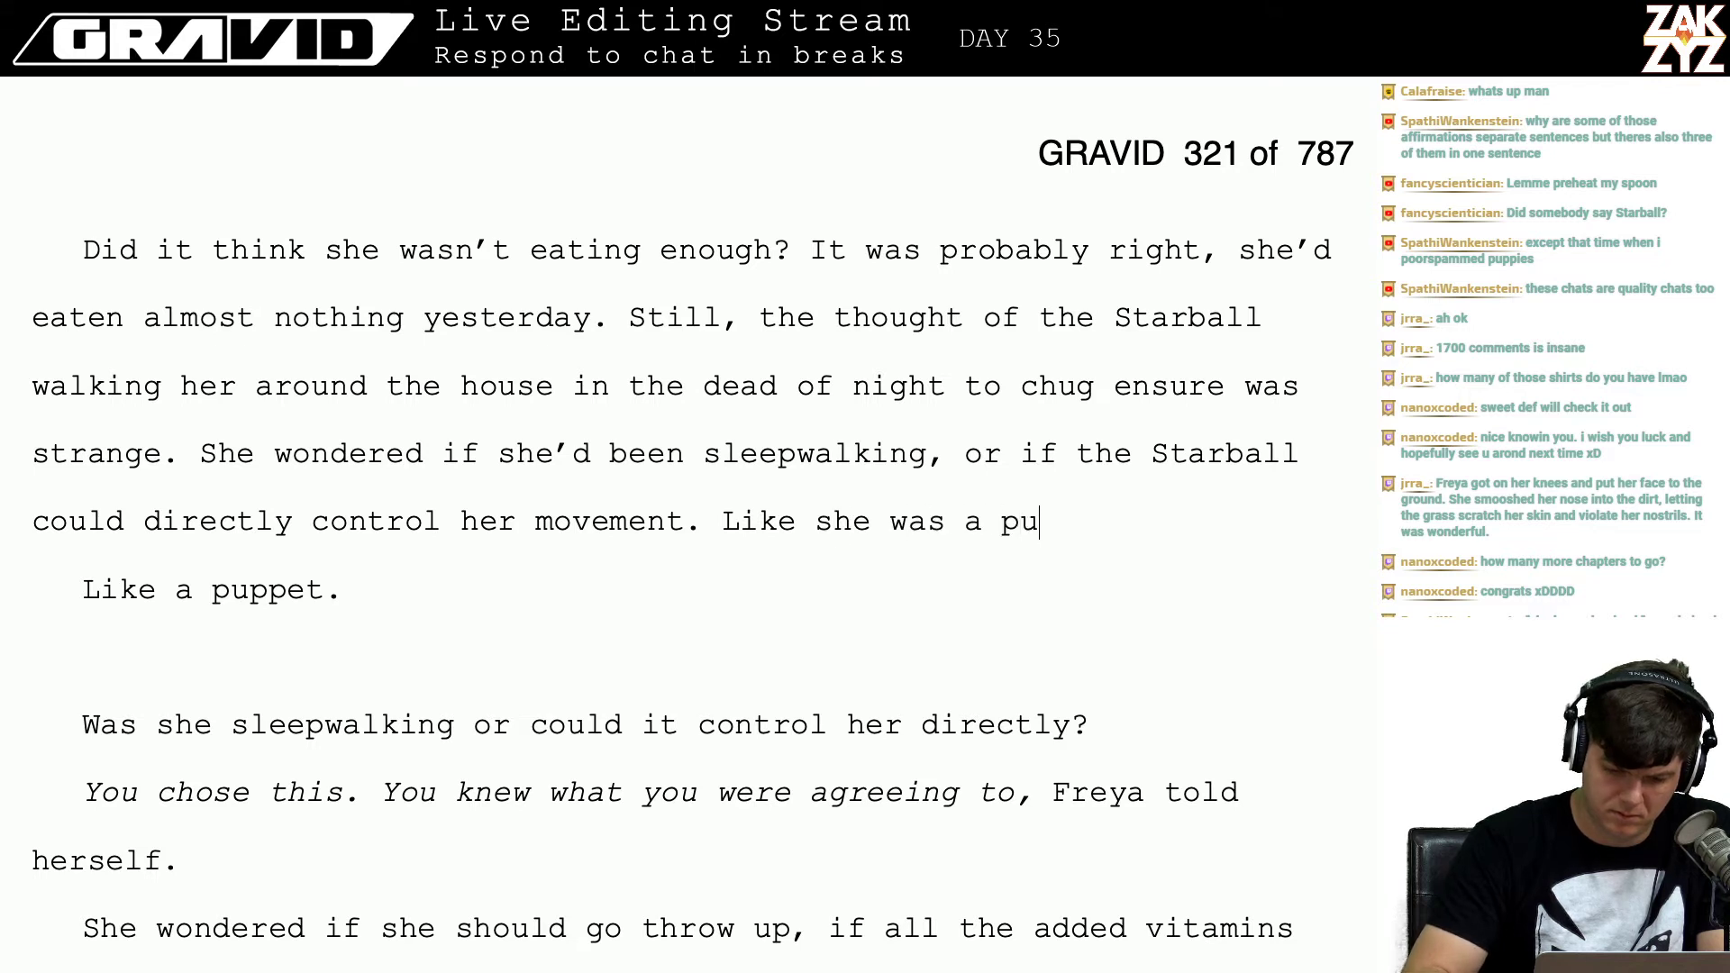
type("ppet.")
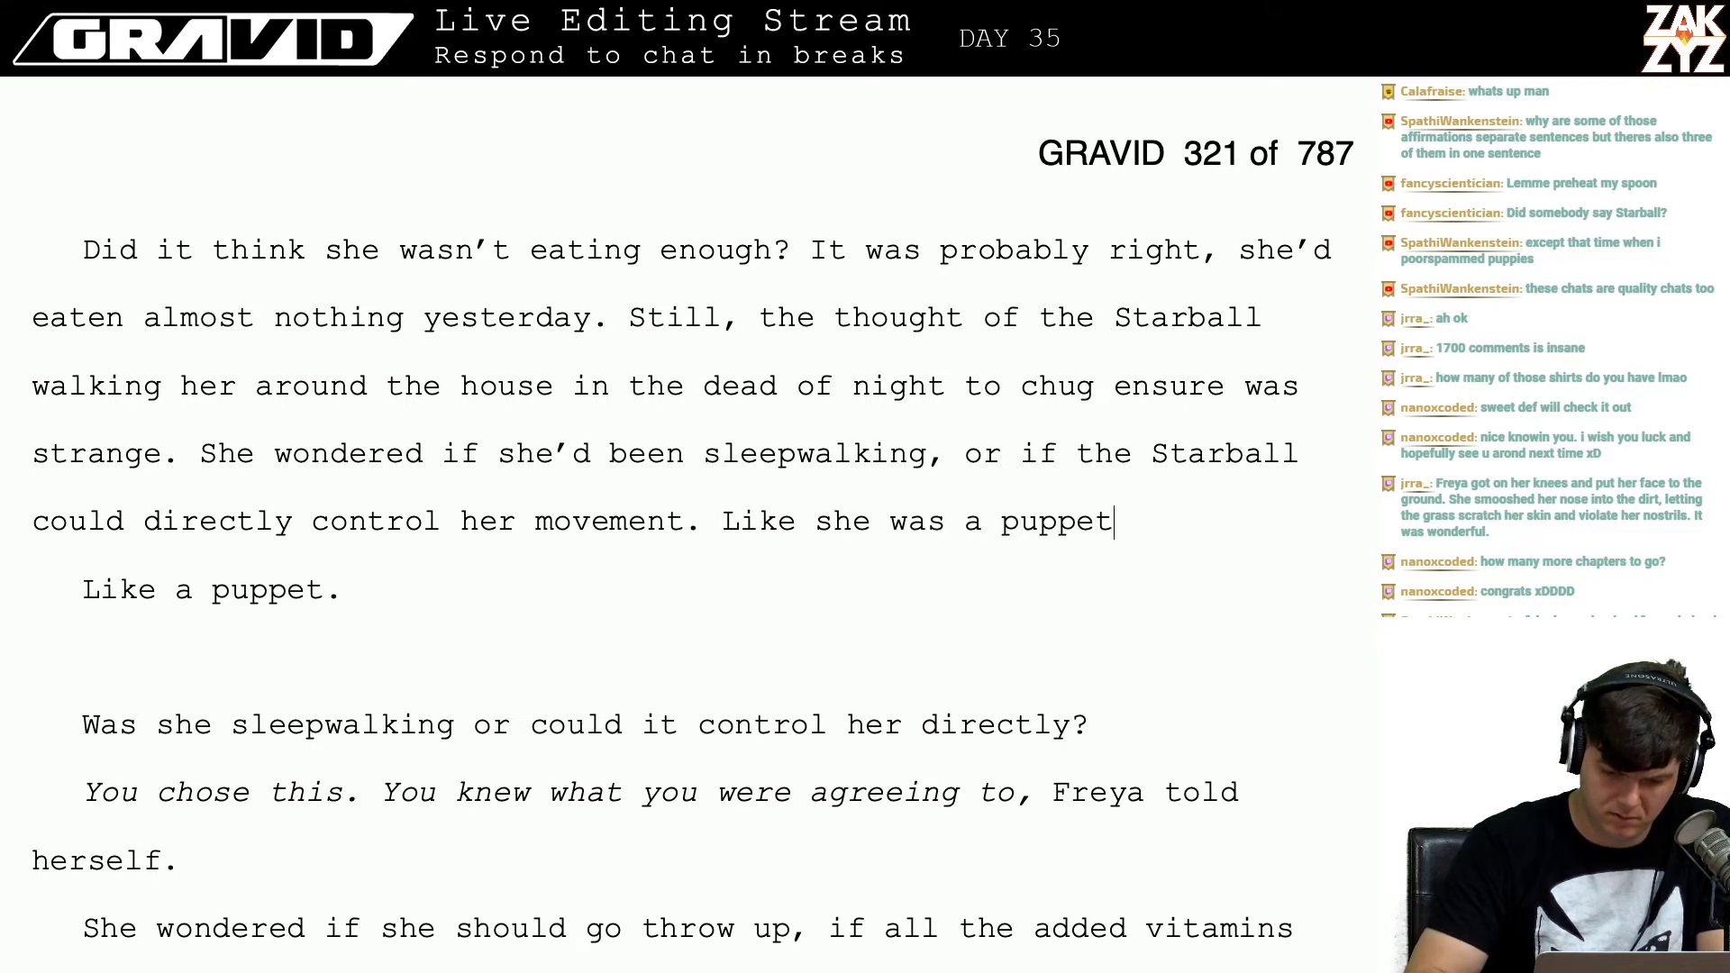
key("BackSpace")
key("BackSpace")
key("BackSpace")
key("BackSpace")
key("BackSpace")
key("BackSpace")
key("BackSpace")
key("BackSpace")
key("BackSpace")
key("BackSpace")
key("BackSpace")
key("BackSpace")
key("BackSpace")
key("BackSpace")
key("BackSpace")
key("BackSpace")
key("BackSpace")
key("BackSpace")
key("BackSpace")
key("BackSpace")
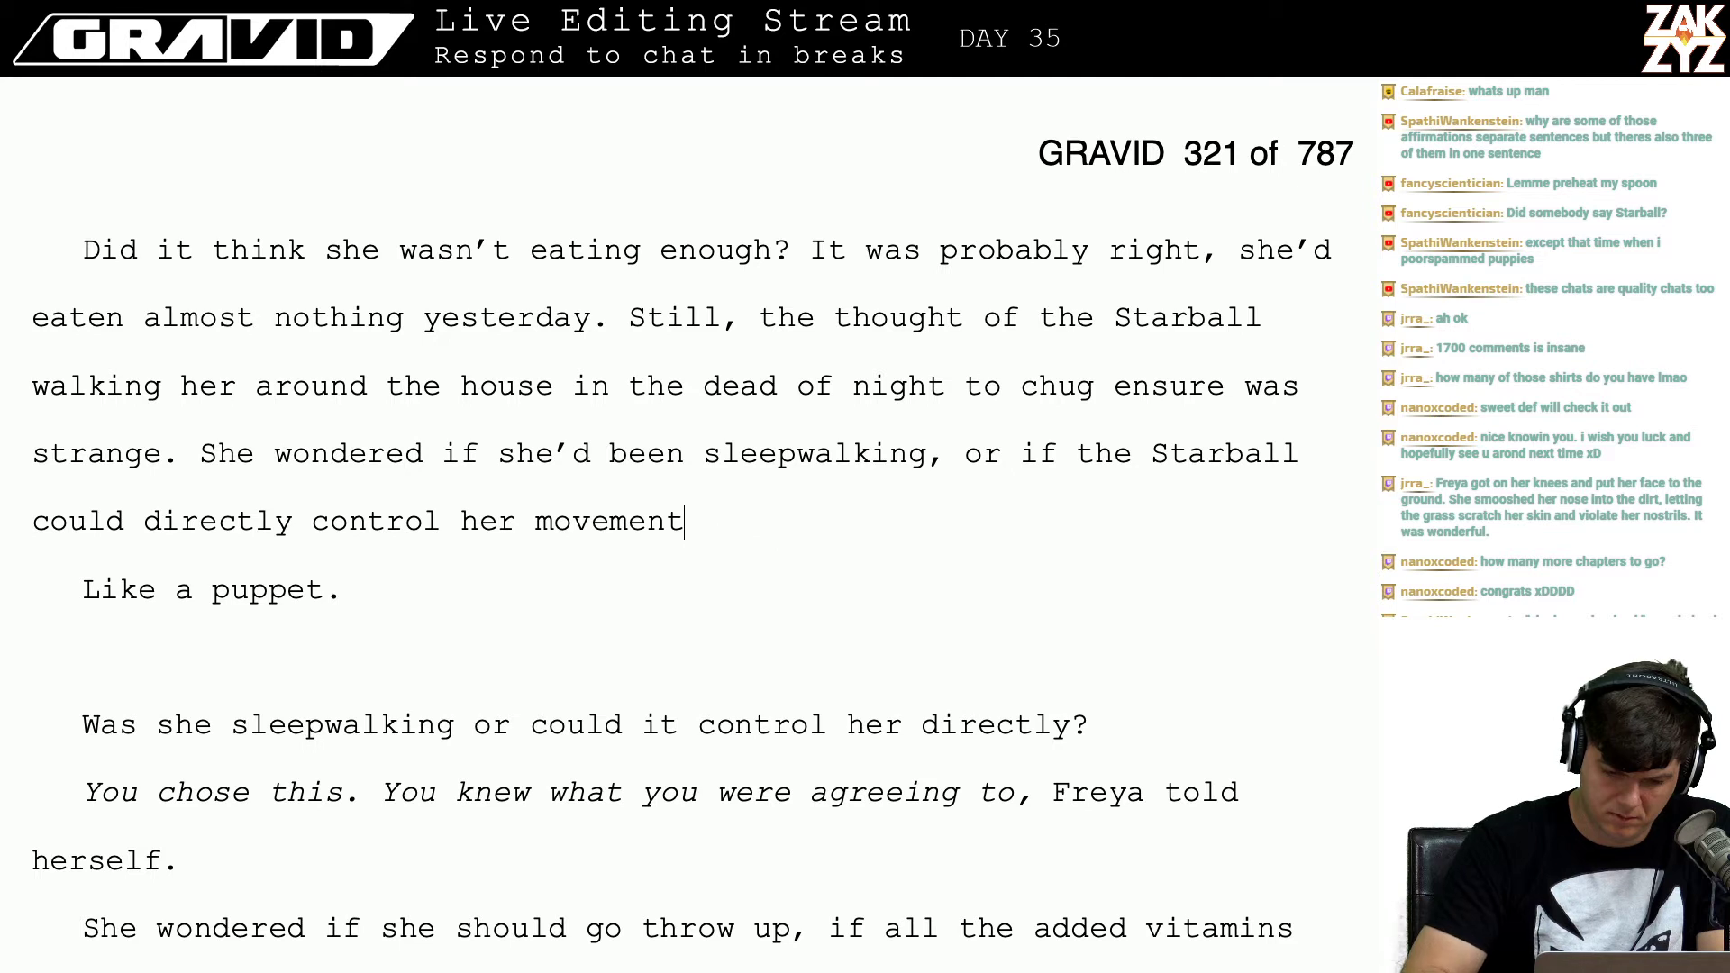
type(", like a")
key("BackSpace")
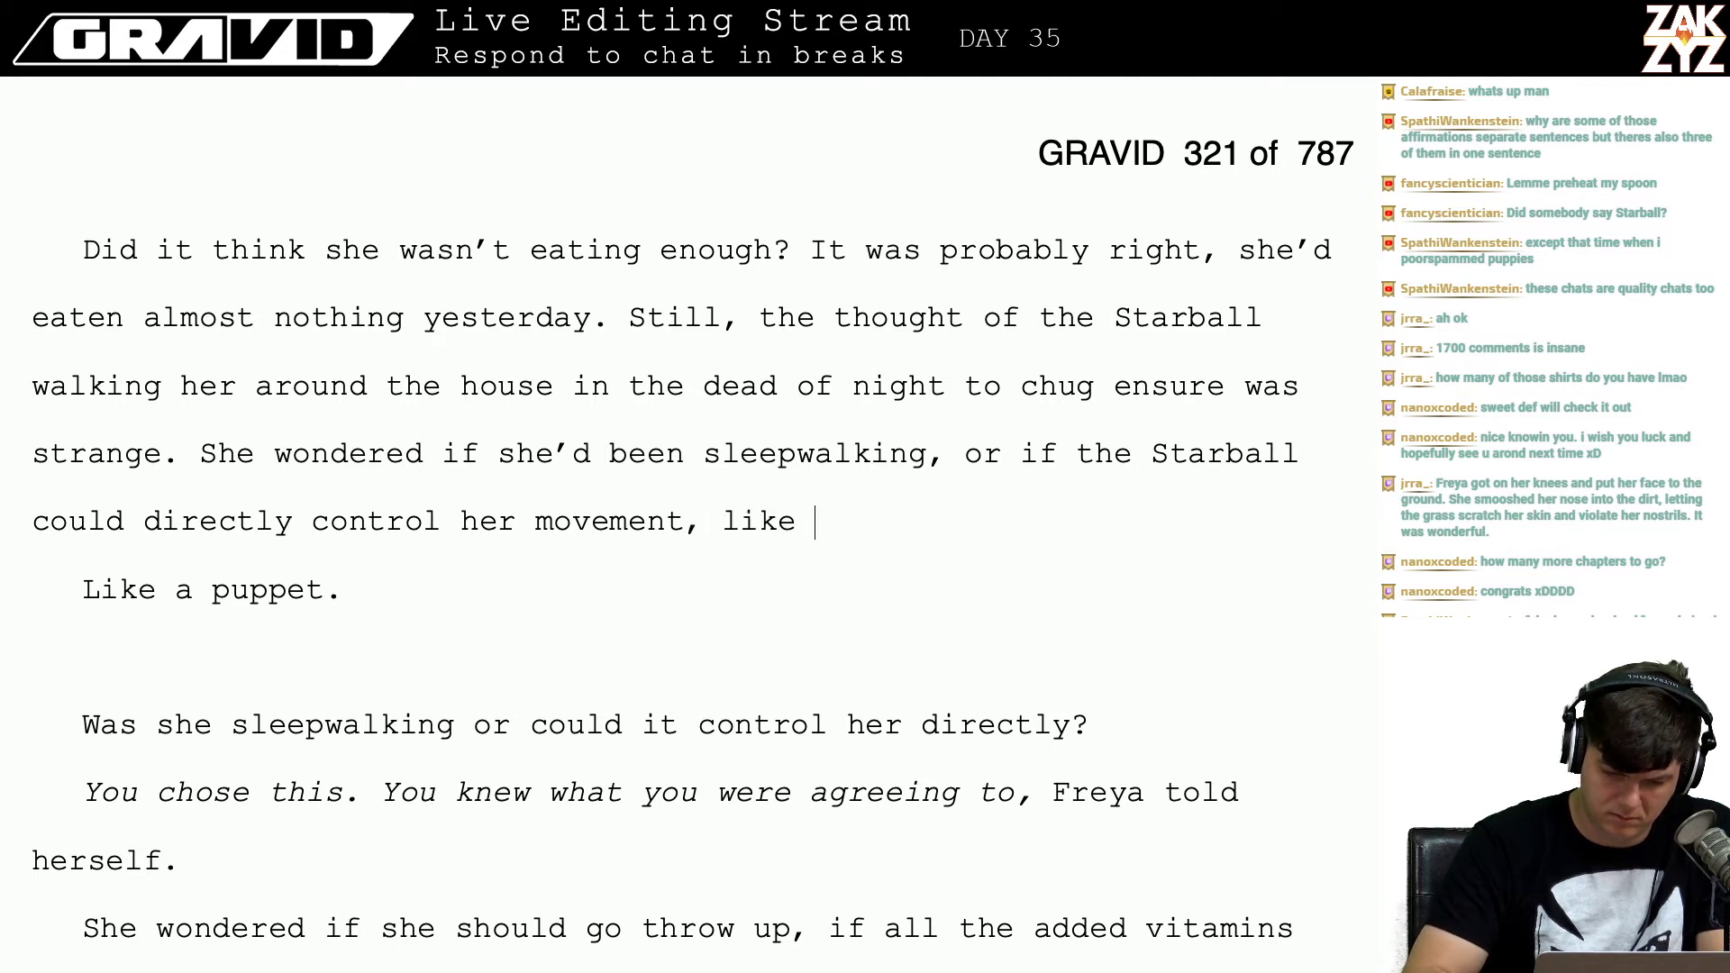
key("BackSpace")
key("BackSpace")
key("BackSpace")
key("BackSpace")
key("BackSpace")
key("BackSpace")
key("BackSpace")
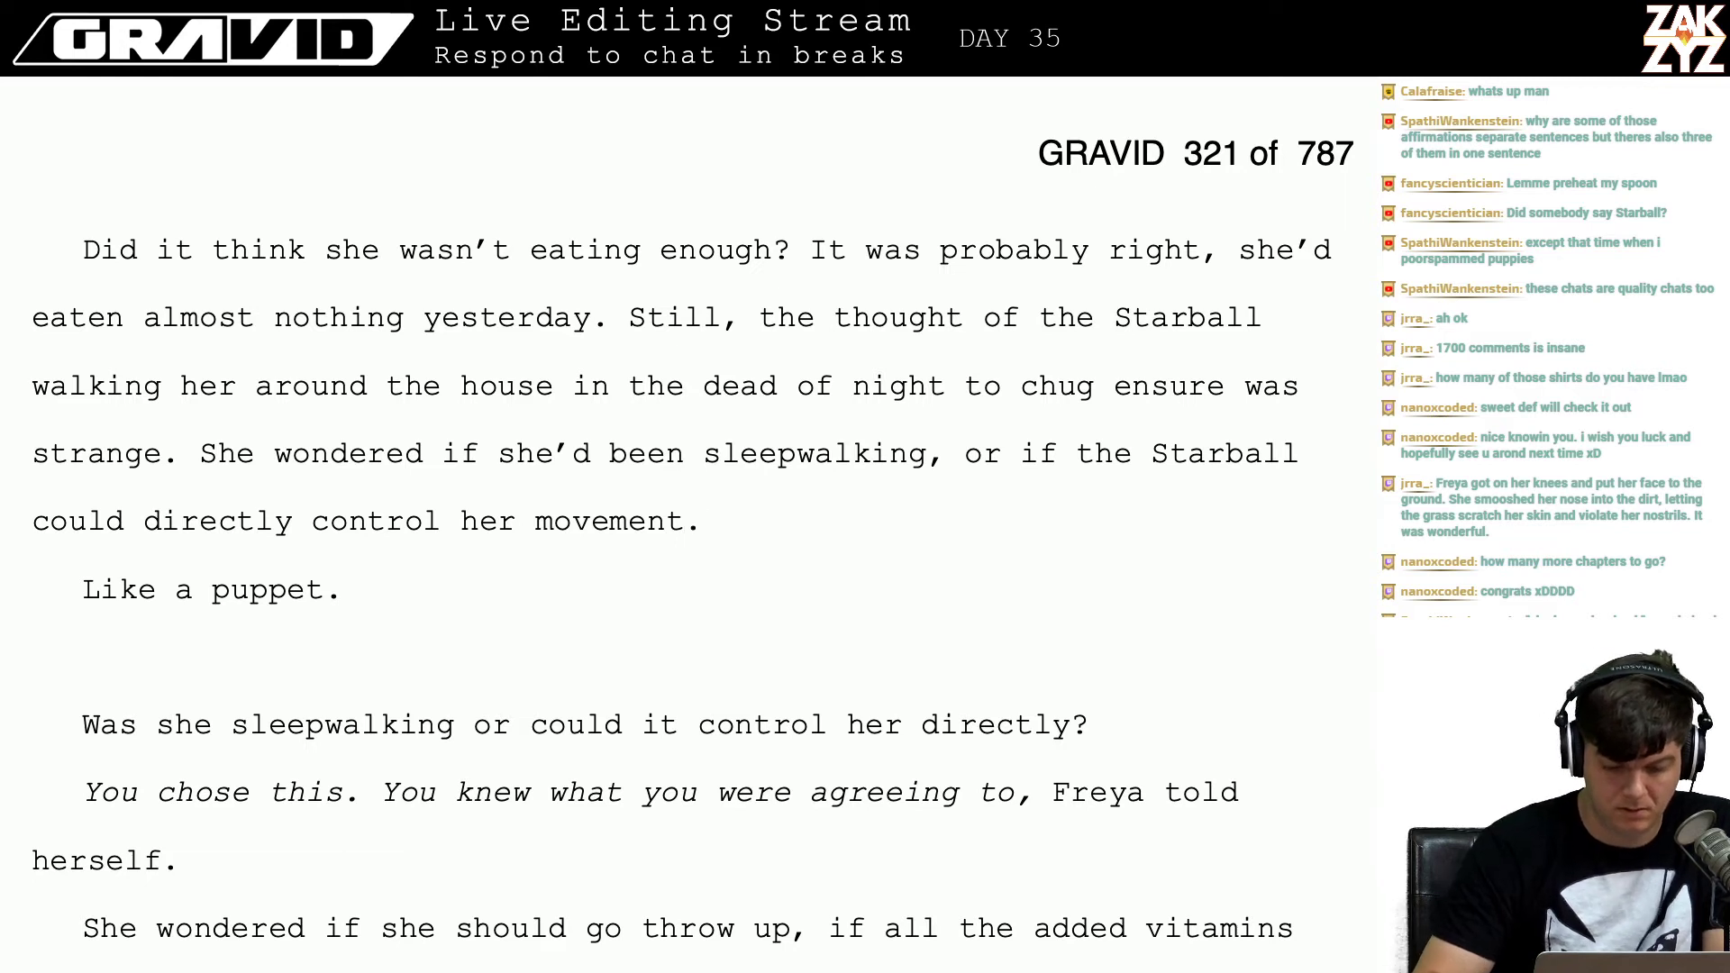
Step: Delete the separate "Like a puppet." paragraph and end the preceding sentence with "control her movement, like a puppet."
key("shift+Down")
key("shift+Right")
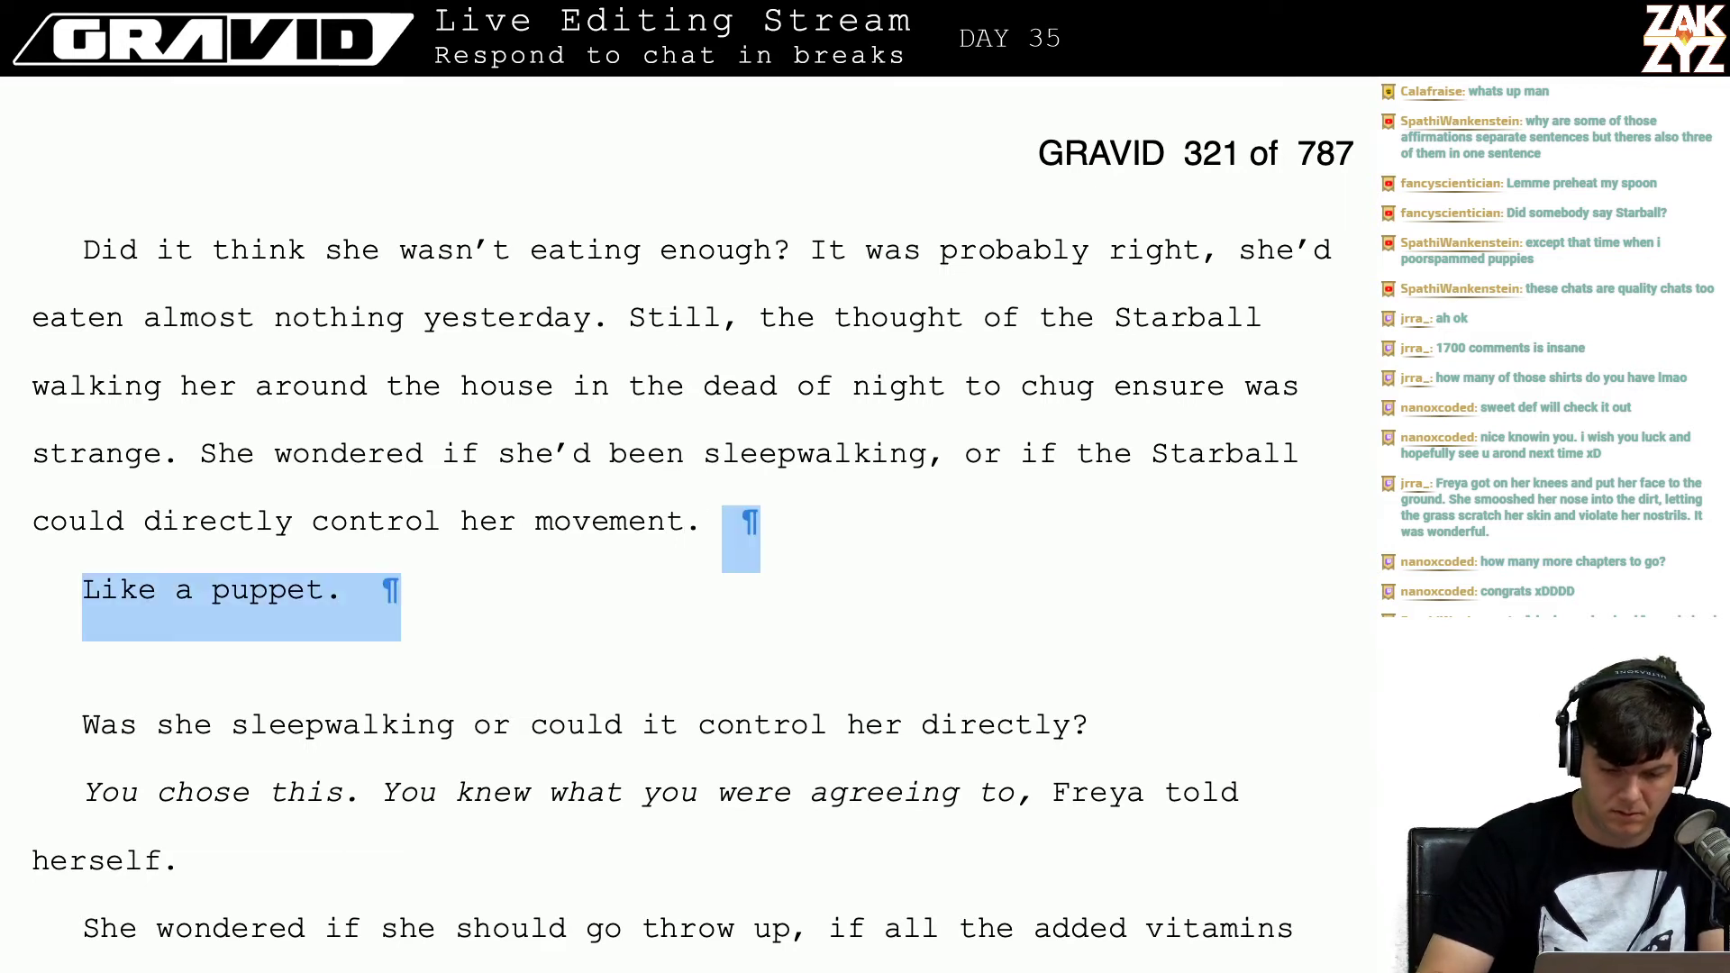
key("shift+Left")
key("shift+Left")
key("shift+Left")
key("shift+Left")
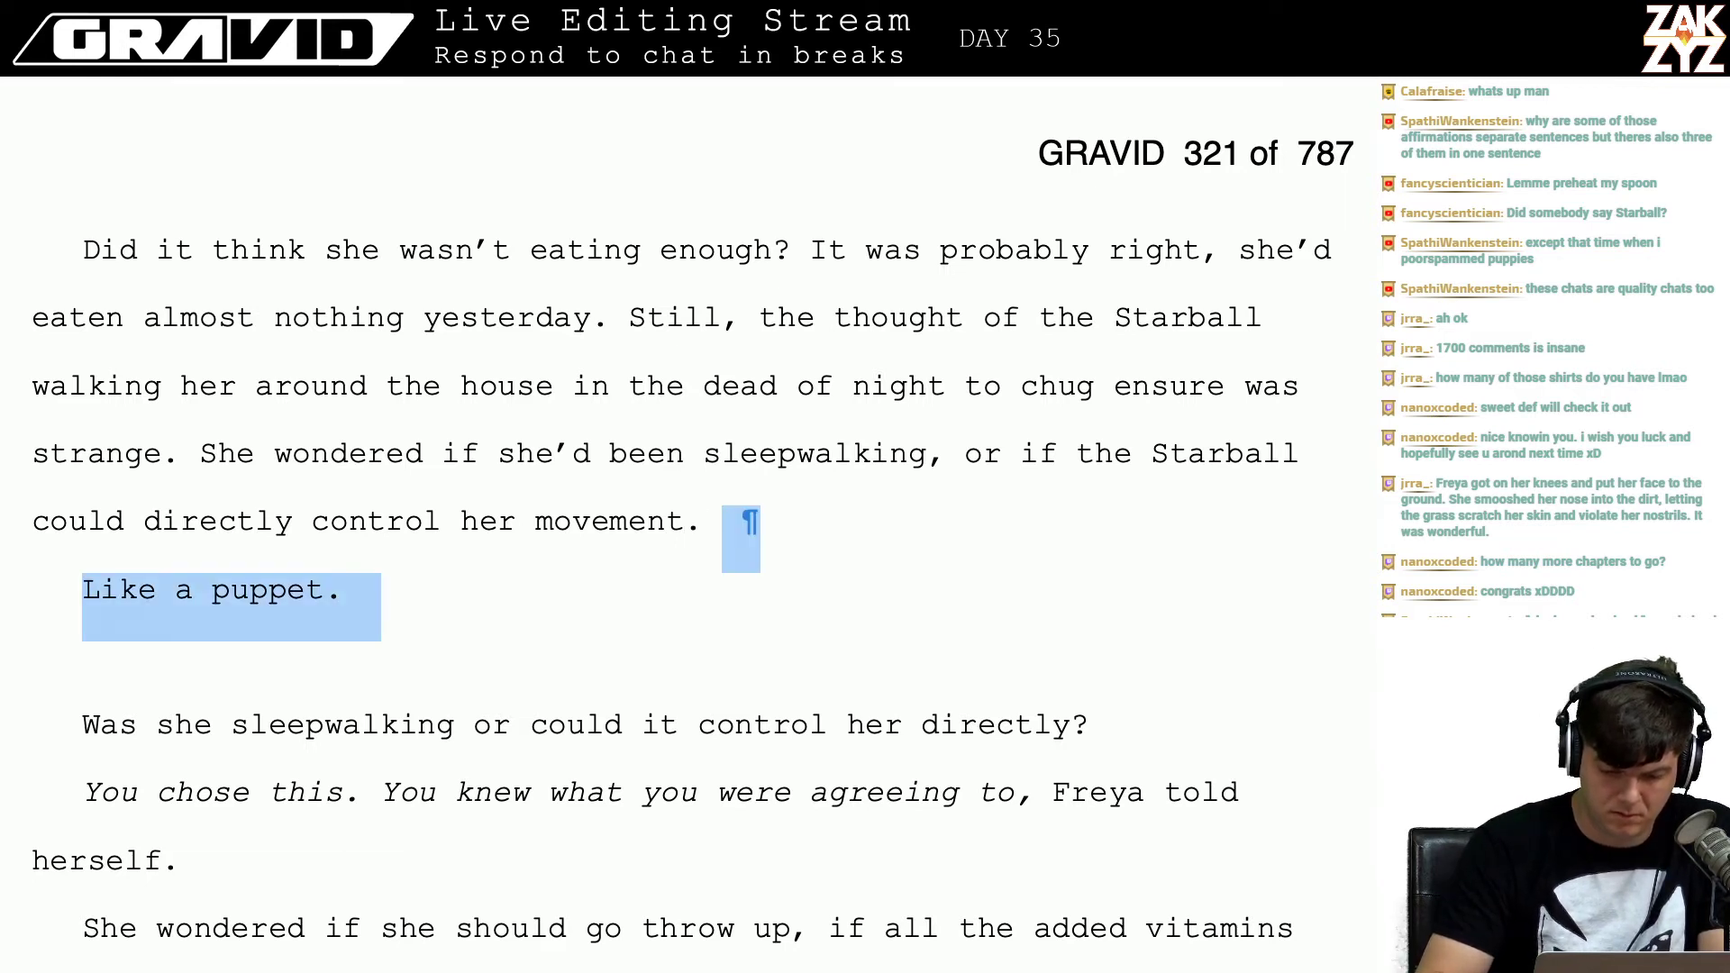
key("BackSpace")
key("BackSpace")
key("BackSpace")
key("BackSpace")
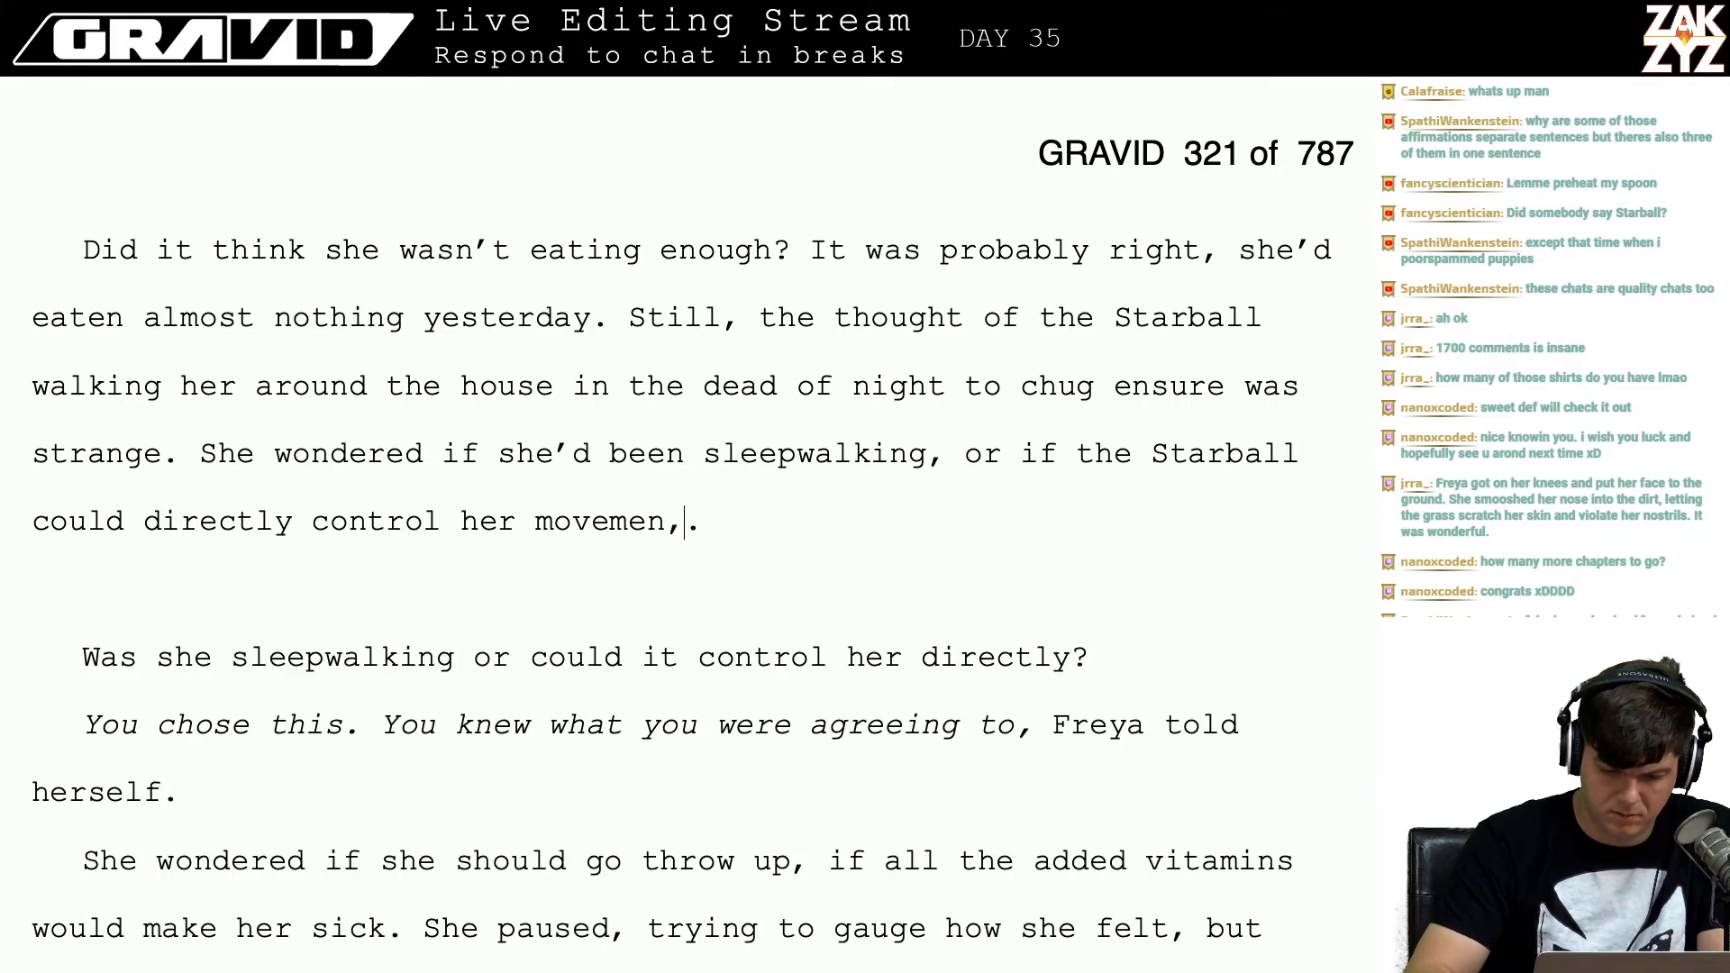
type("t, like a puppet")
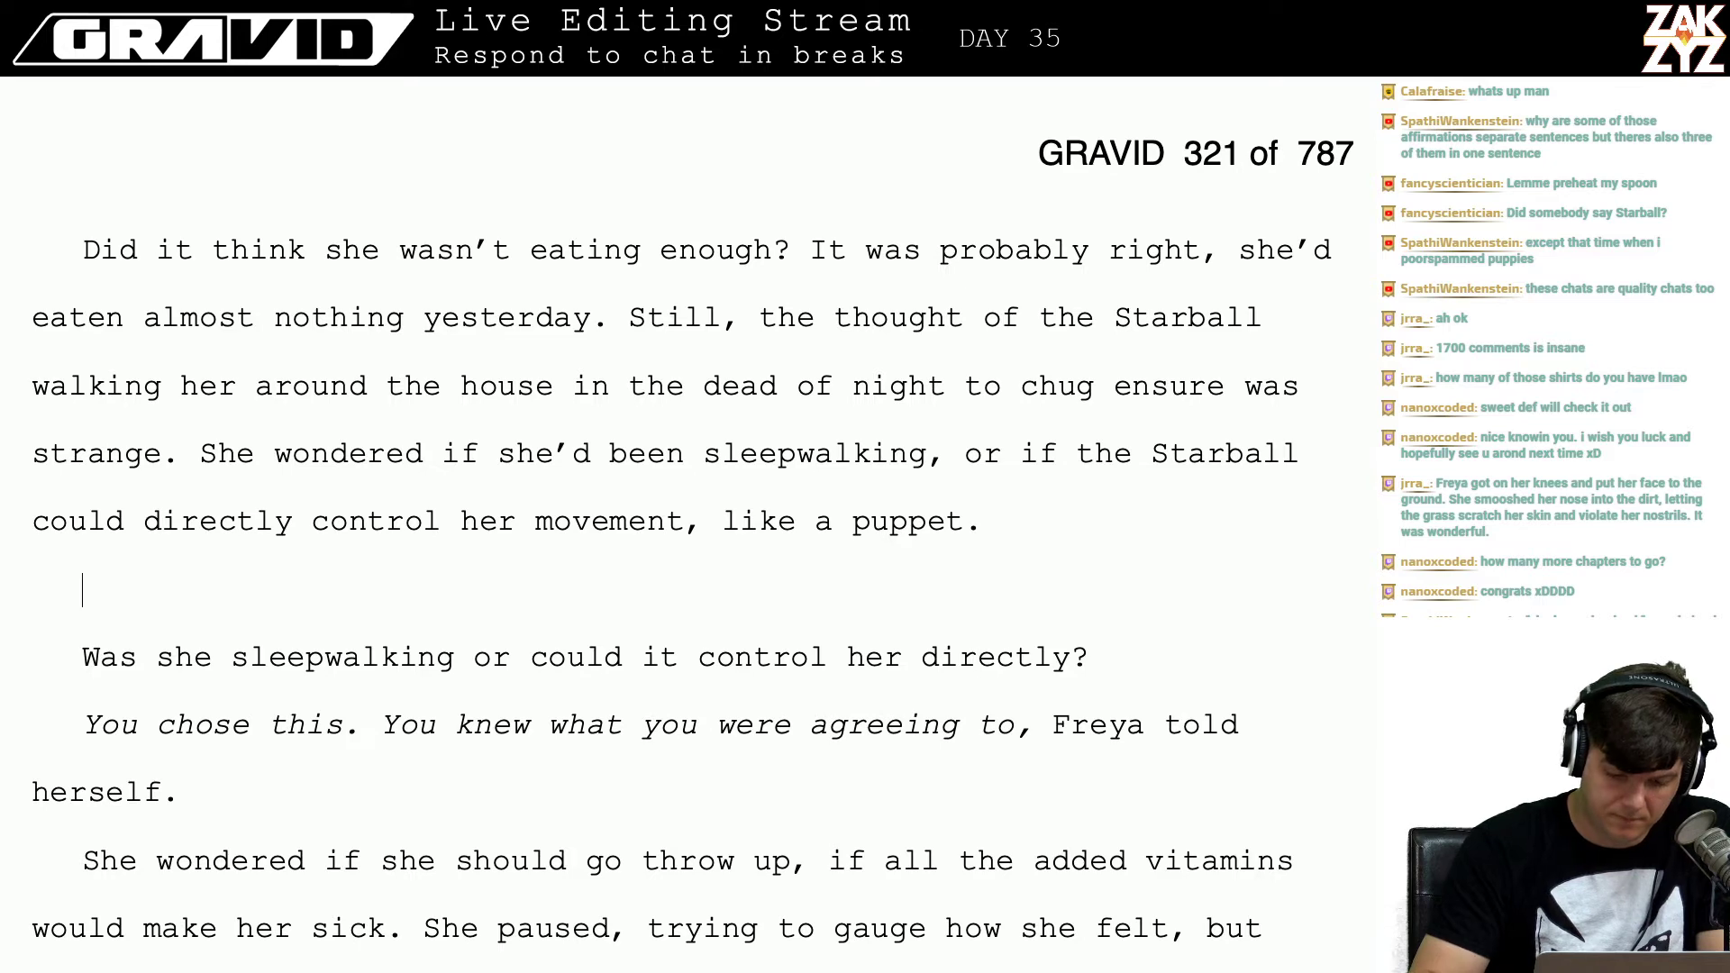
Step: Delete the redundant question "Was she sleepwalking or could it control her directly?" together with the empty paragraph above it
key("shift+Down")
key("shift+Down")
key("shift+Up")
key("shift+Right")
key("shift+Right")
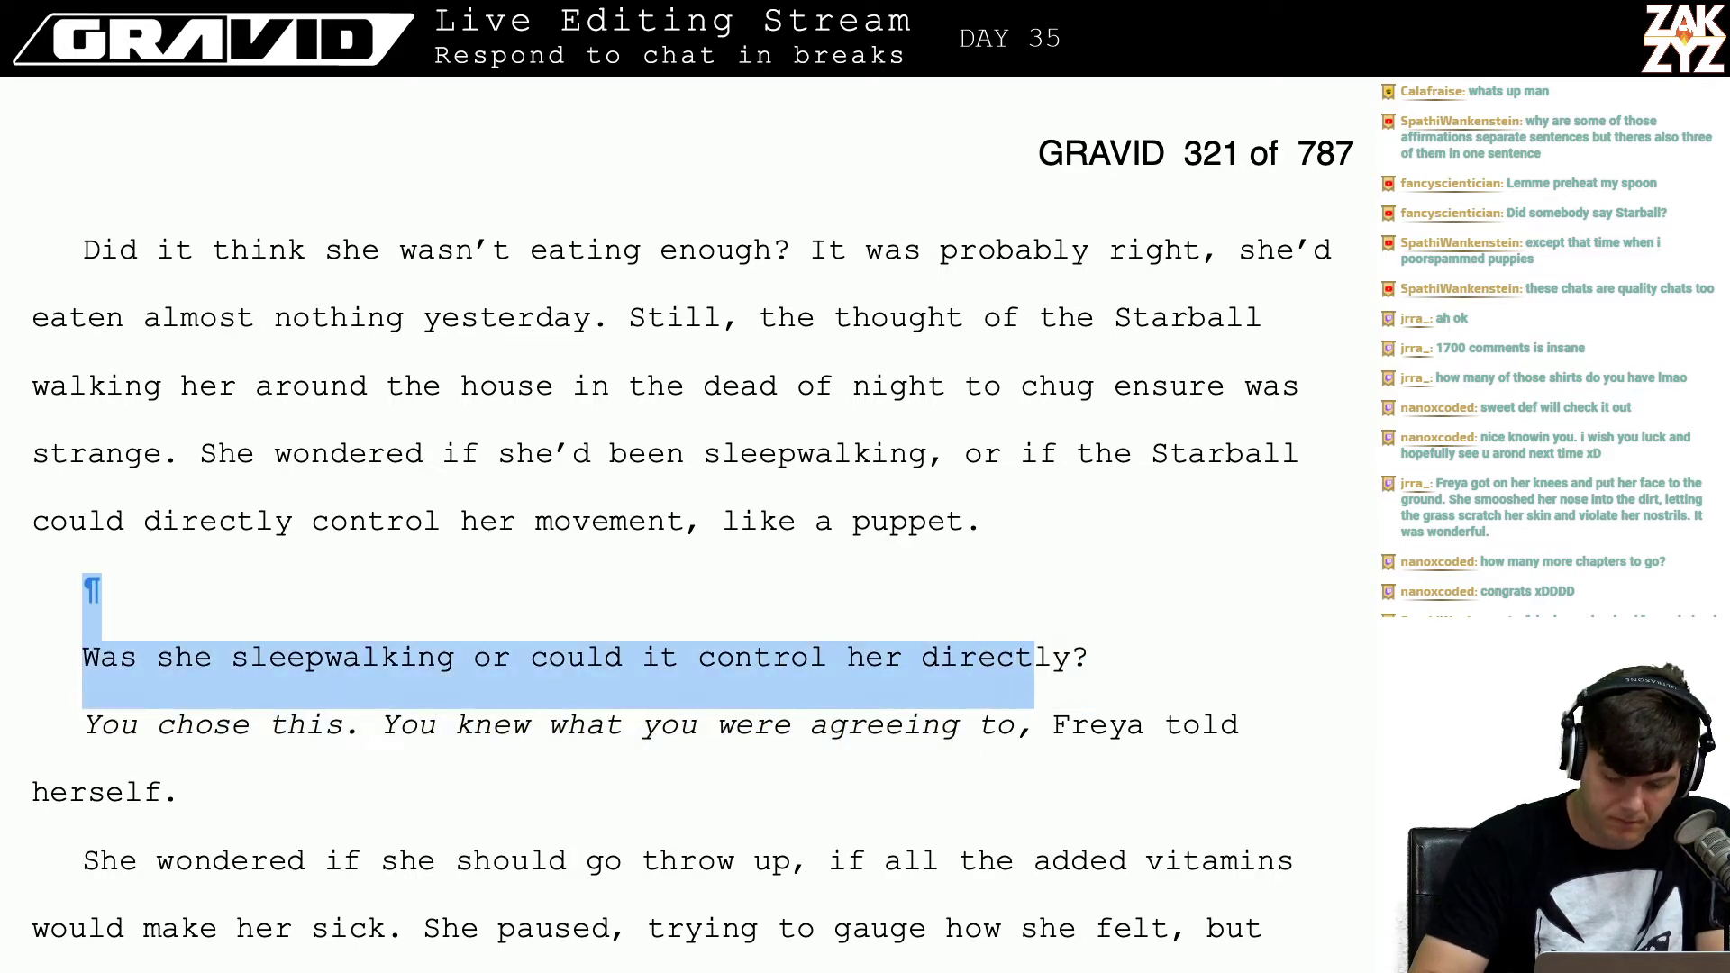
key("shift+Right")
key("shift+Right")
key("shift+Right")
key("BackSpace")
key("BackSpace")
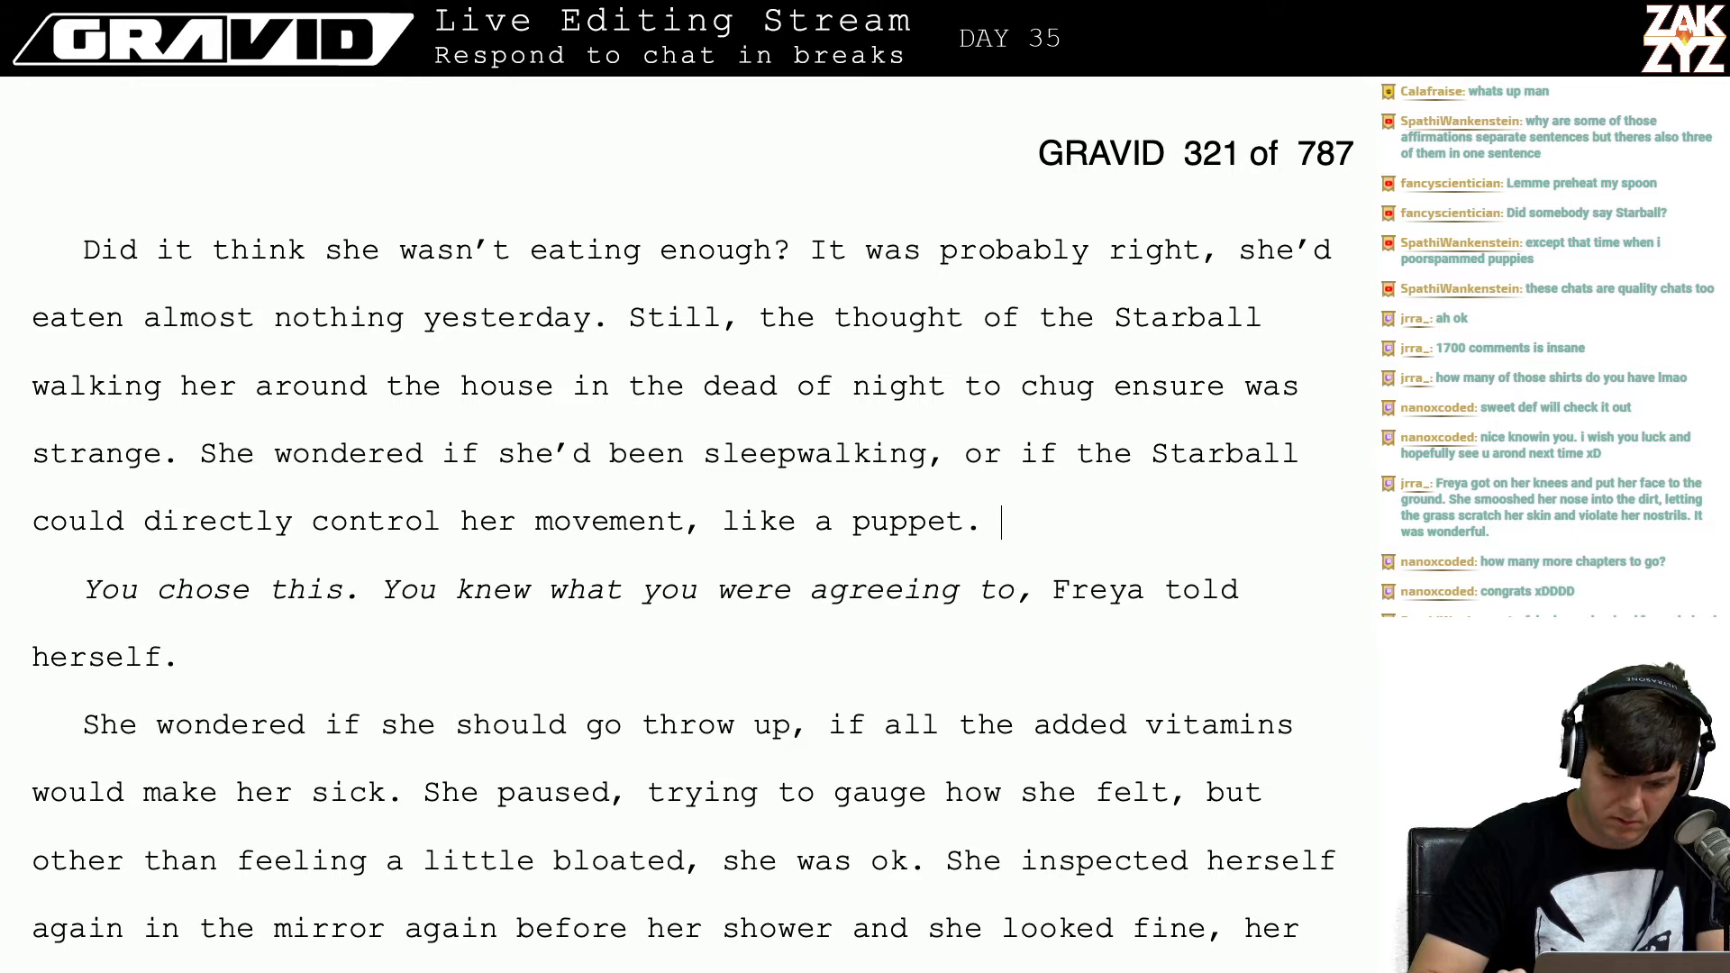
type("For ")
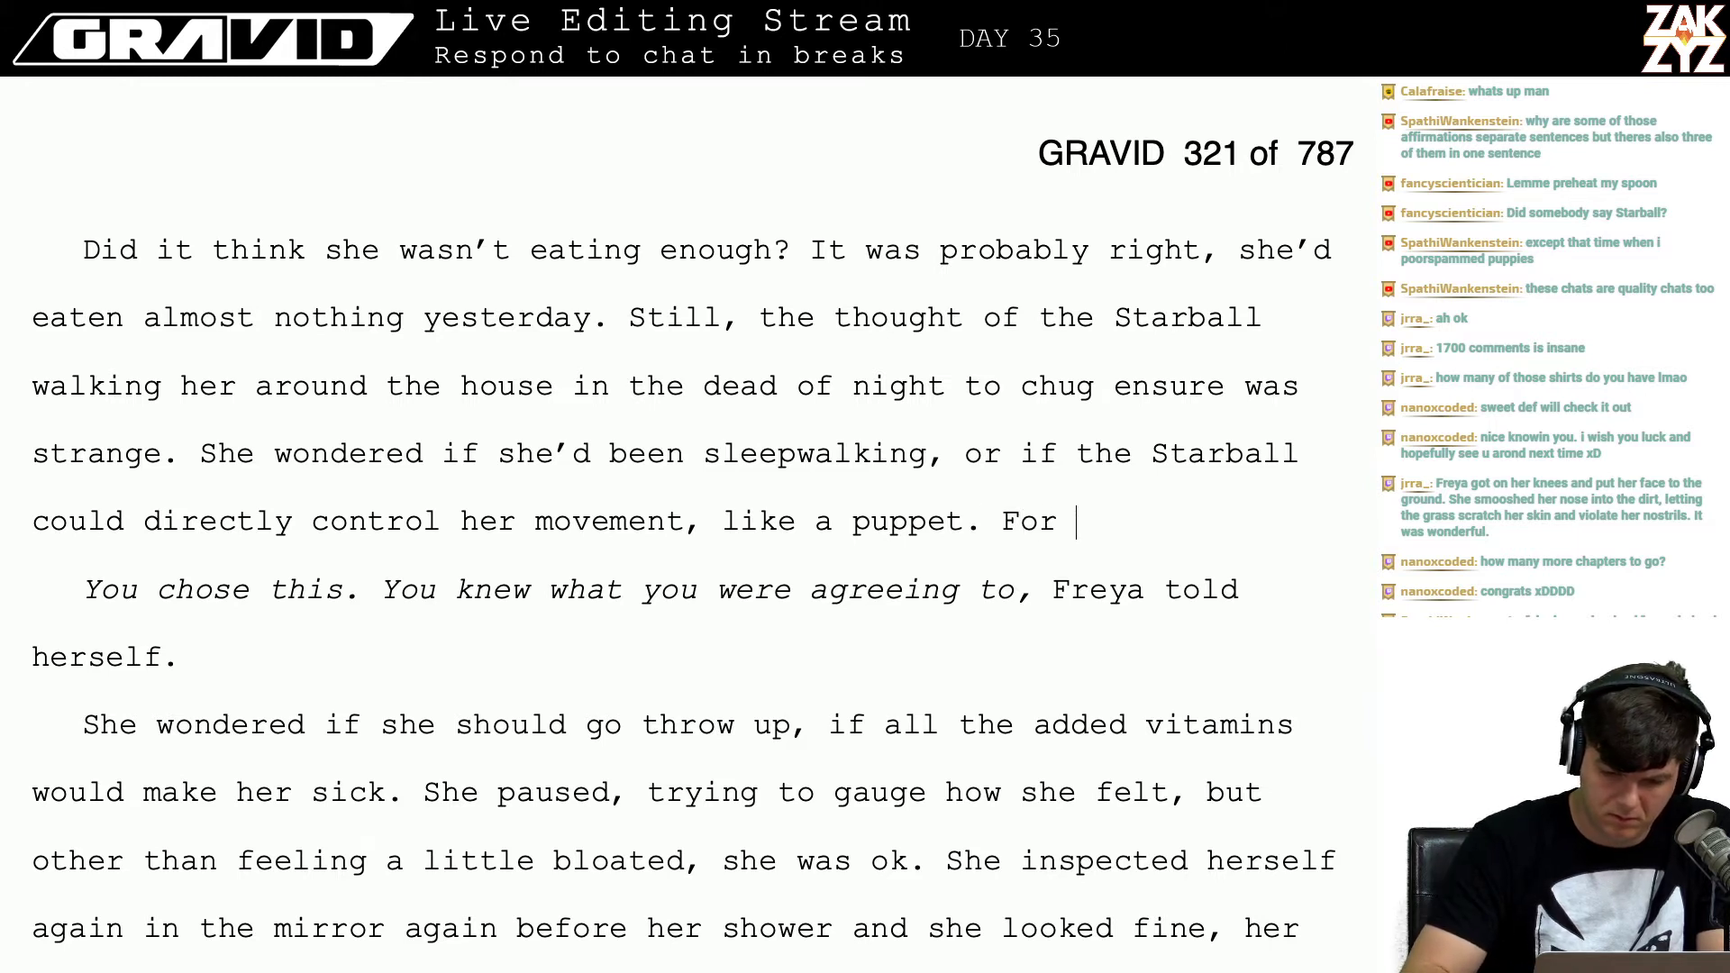
type("long")
key("BackSpace")
key("BackSpace")
key("BackSpace")
key("BackSpace")
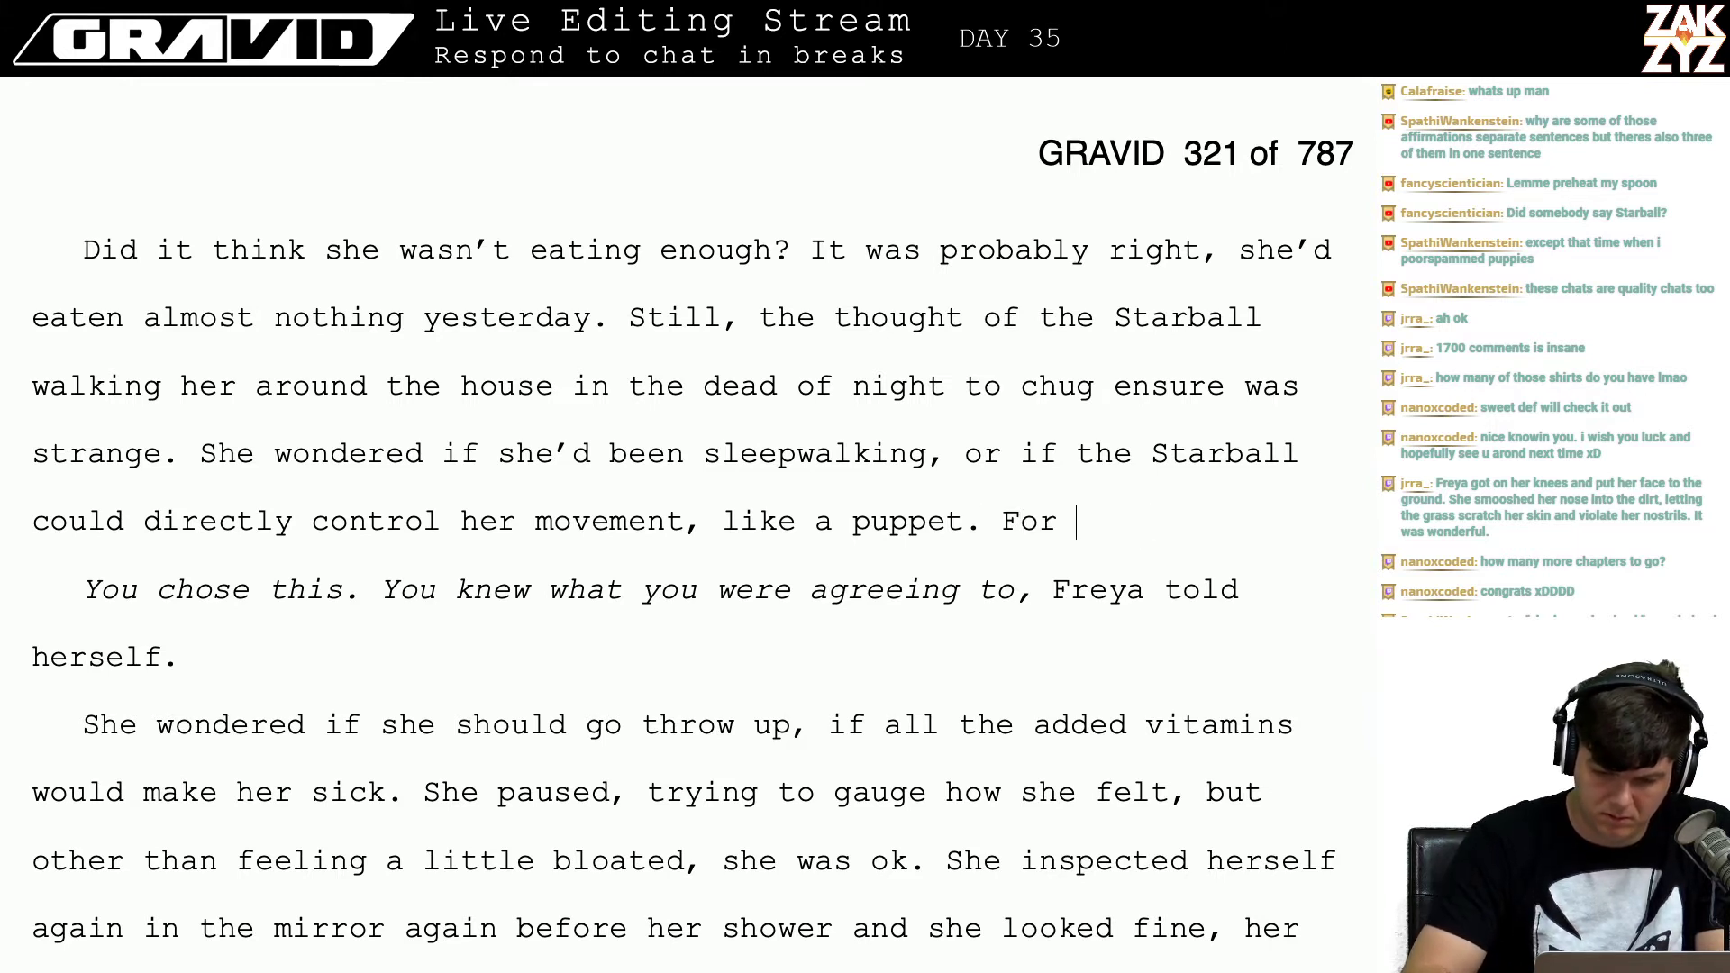
type("a")
key("BackSpace")
key("BackSpace")
key("BackSpace")
key("BackSpace")
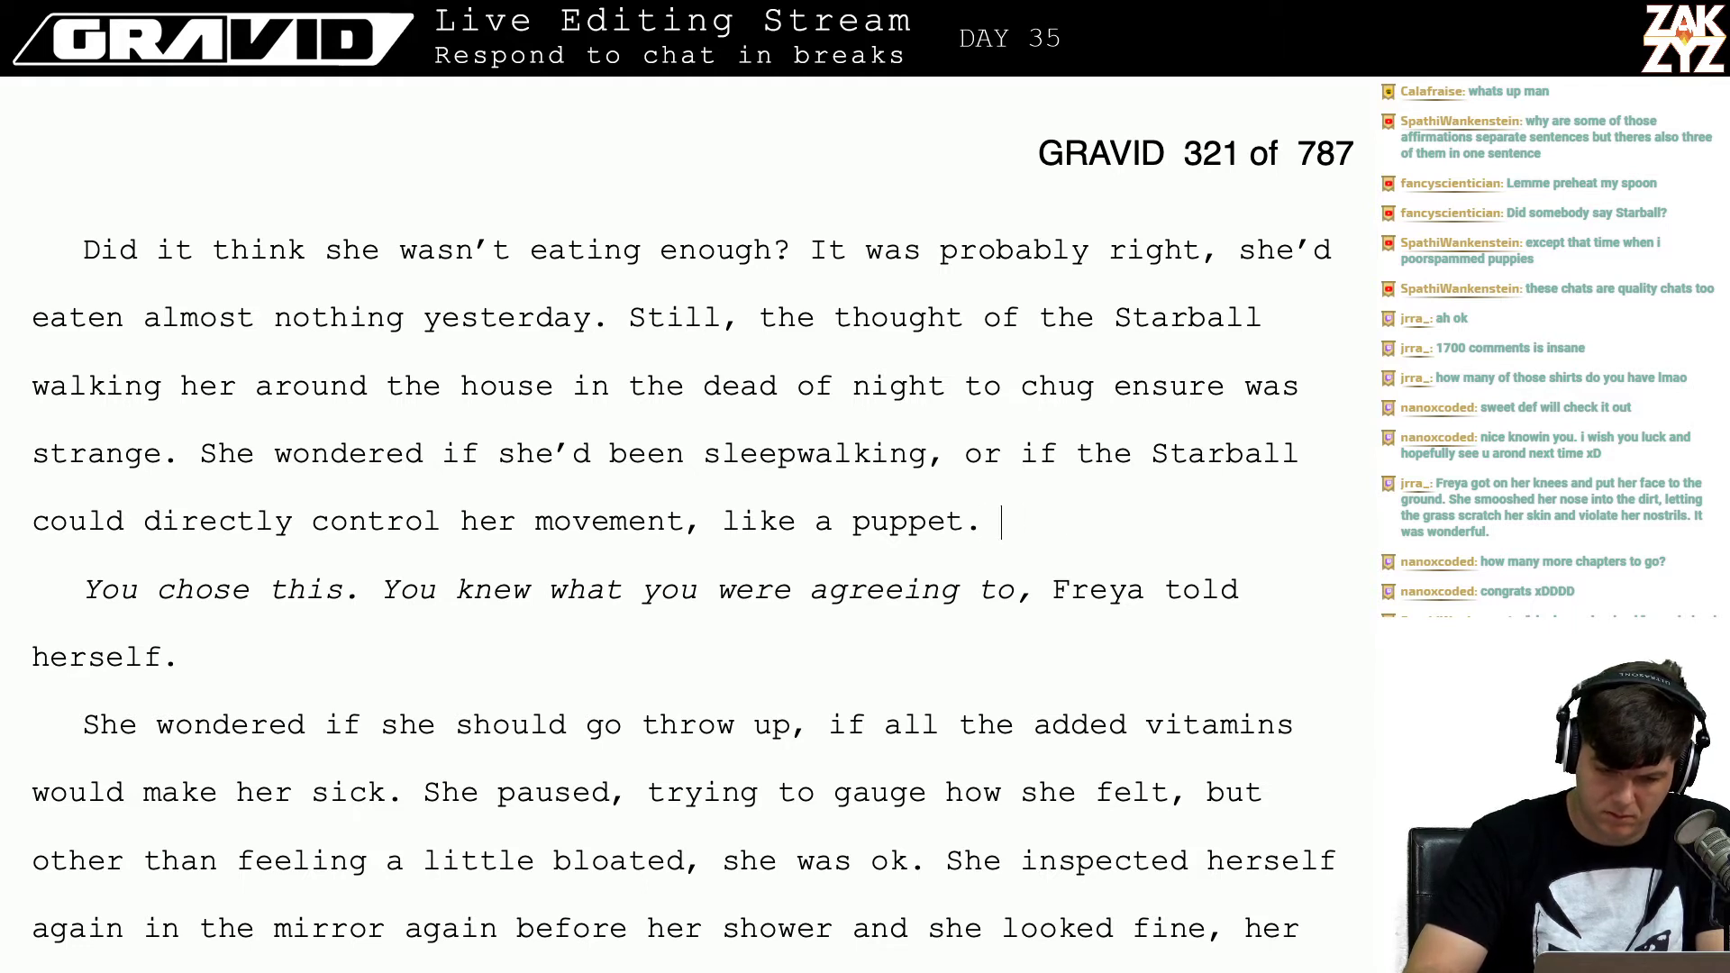
Step: Add the sentence "She started to shiver." after "like a puppet." at the end of the Starball paragraph
type("She startet")
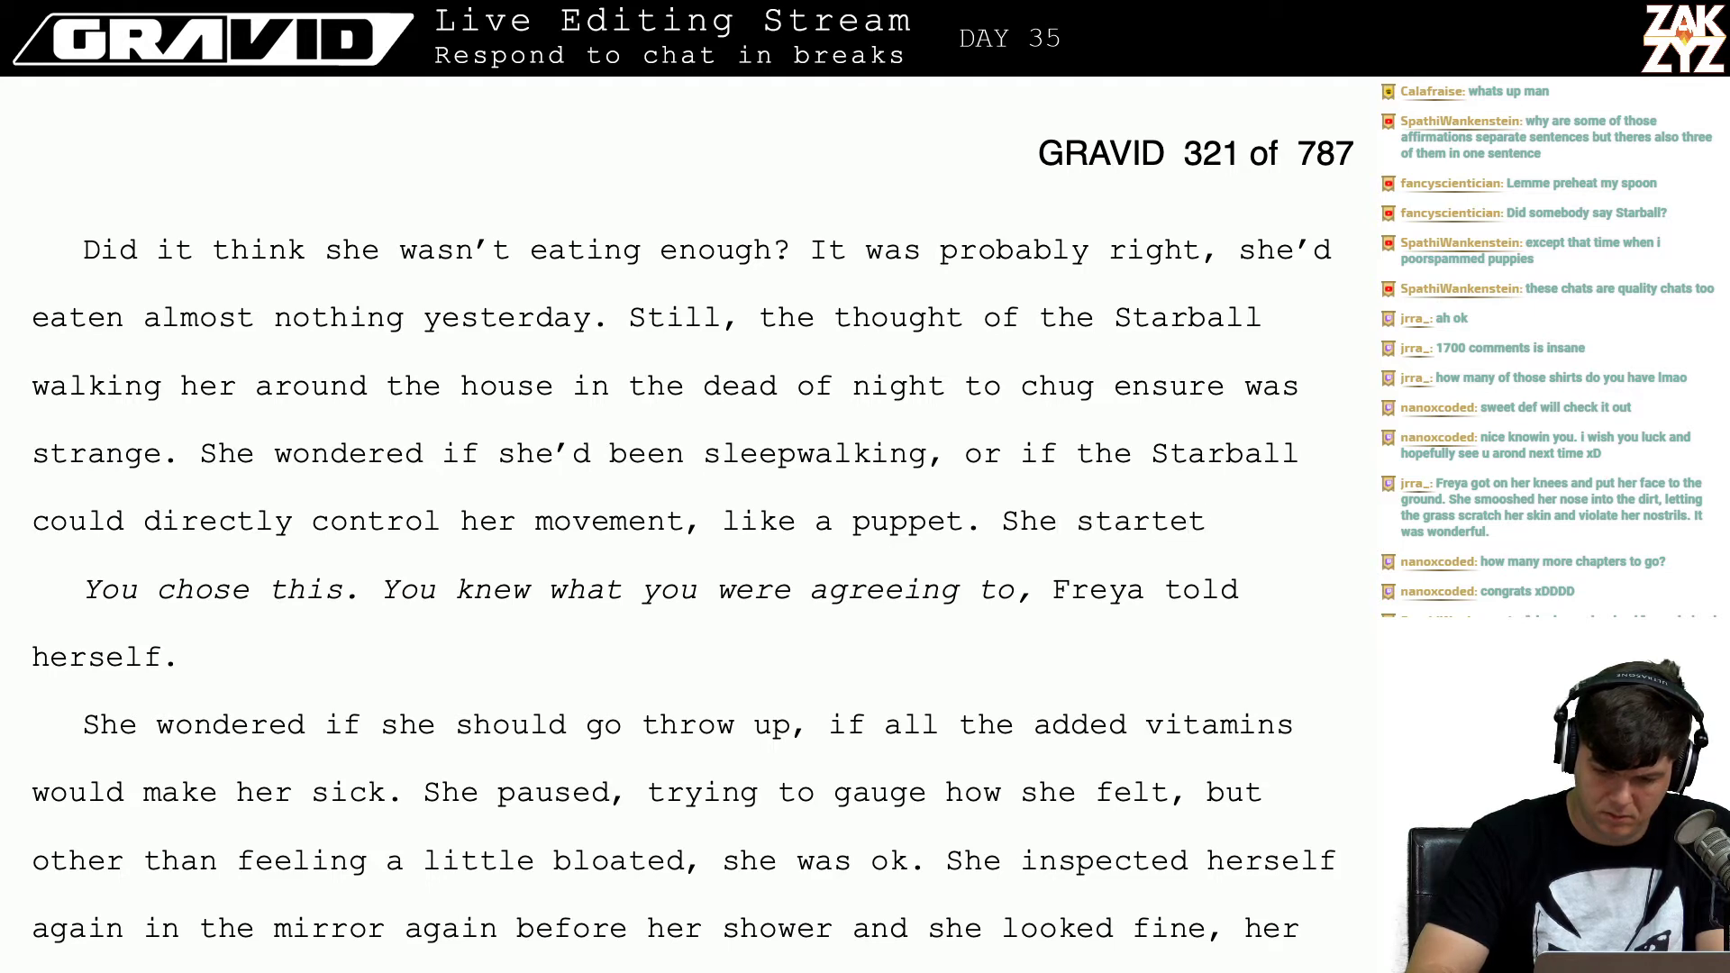
key("BackSpace")
type("d to shiver,")
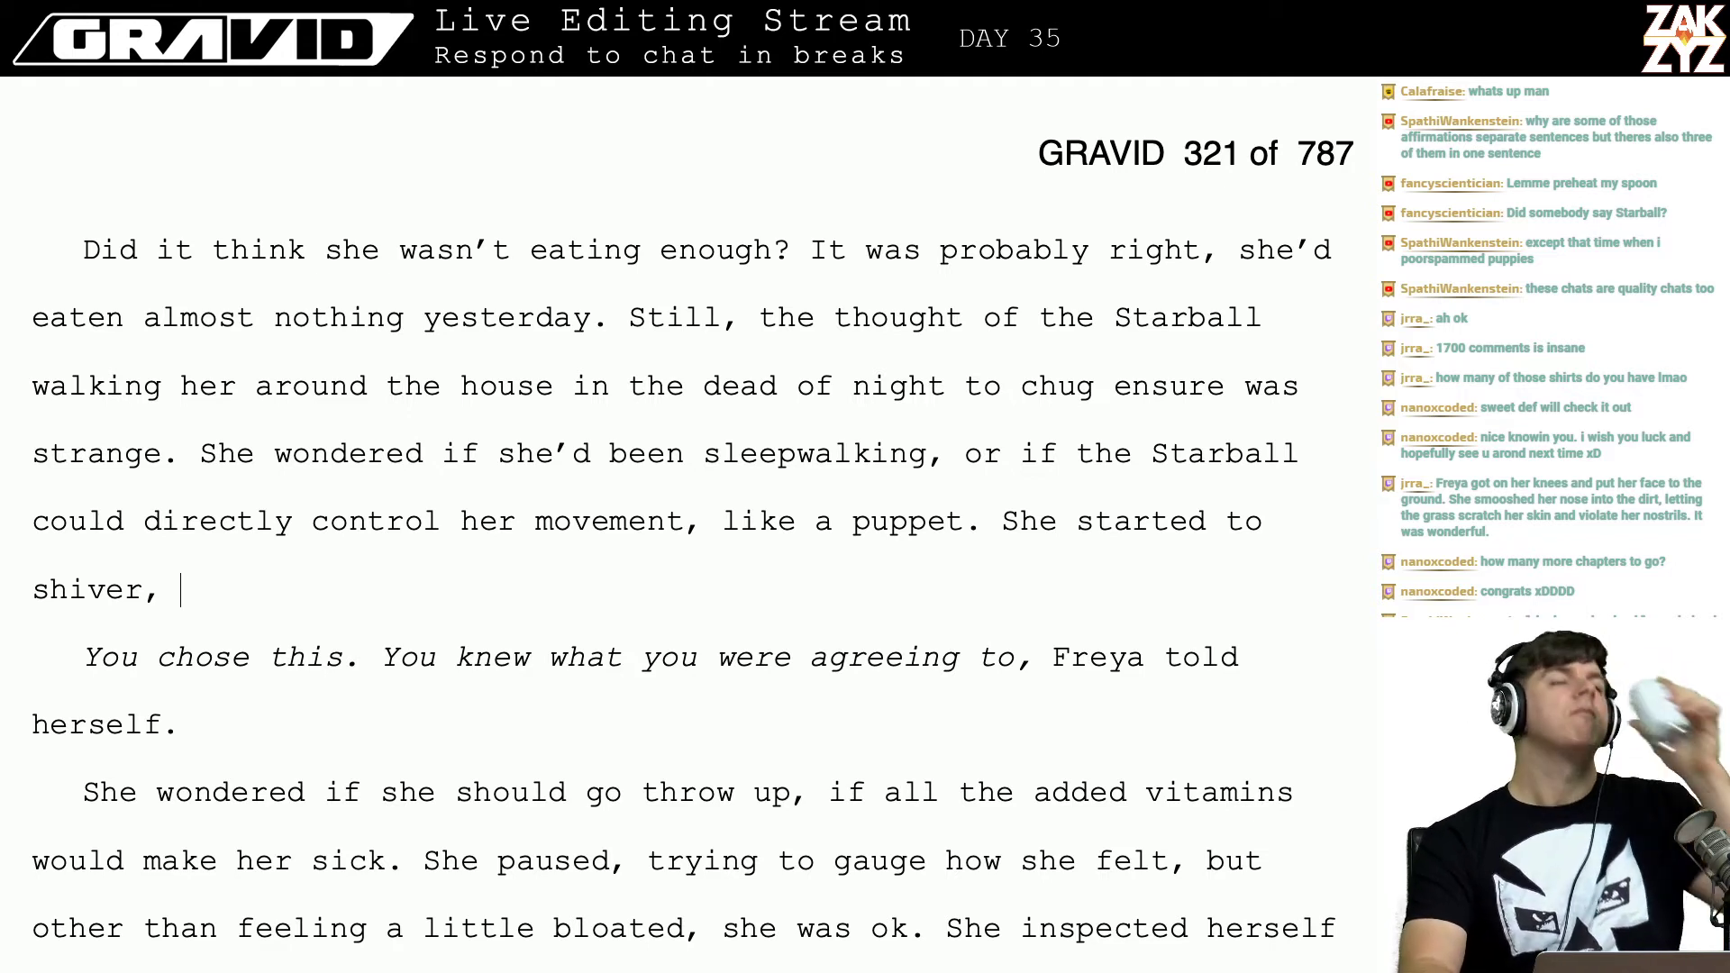
key("BackSpace")
key("BackSpace")
type(".")
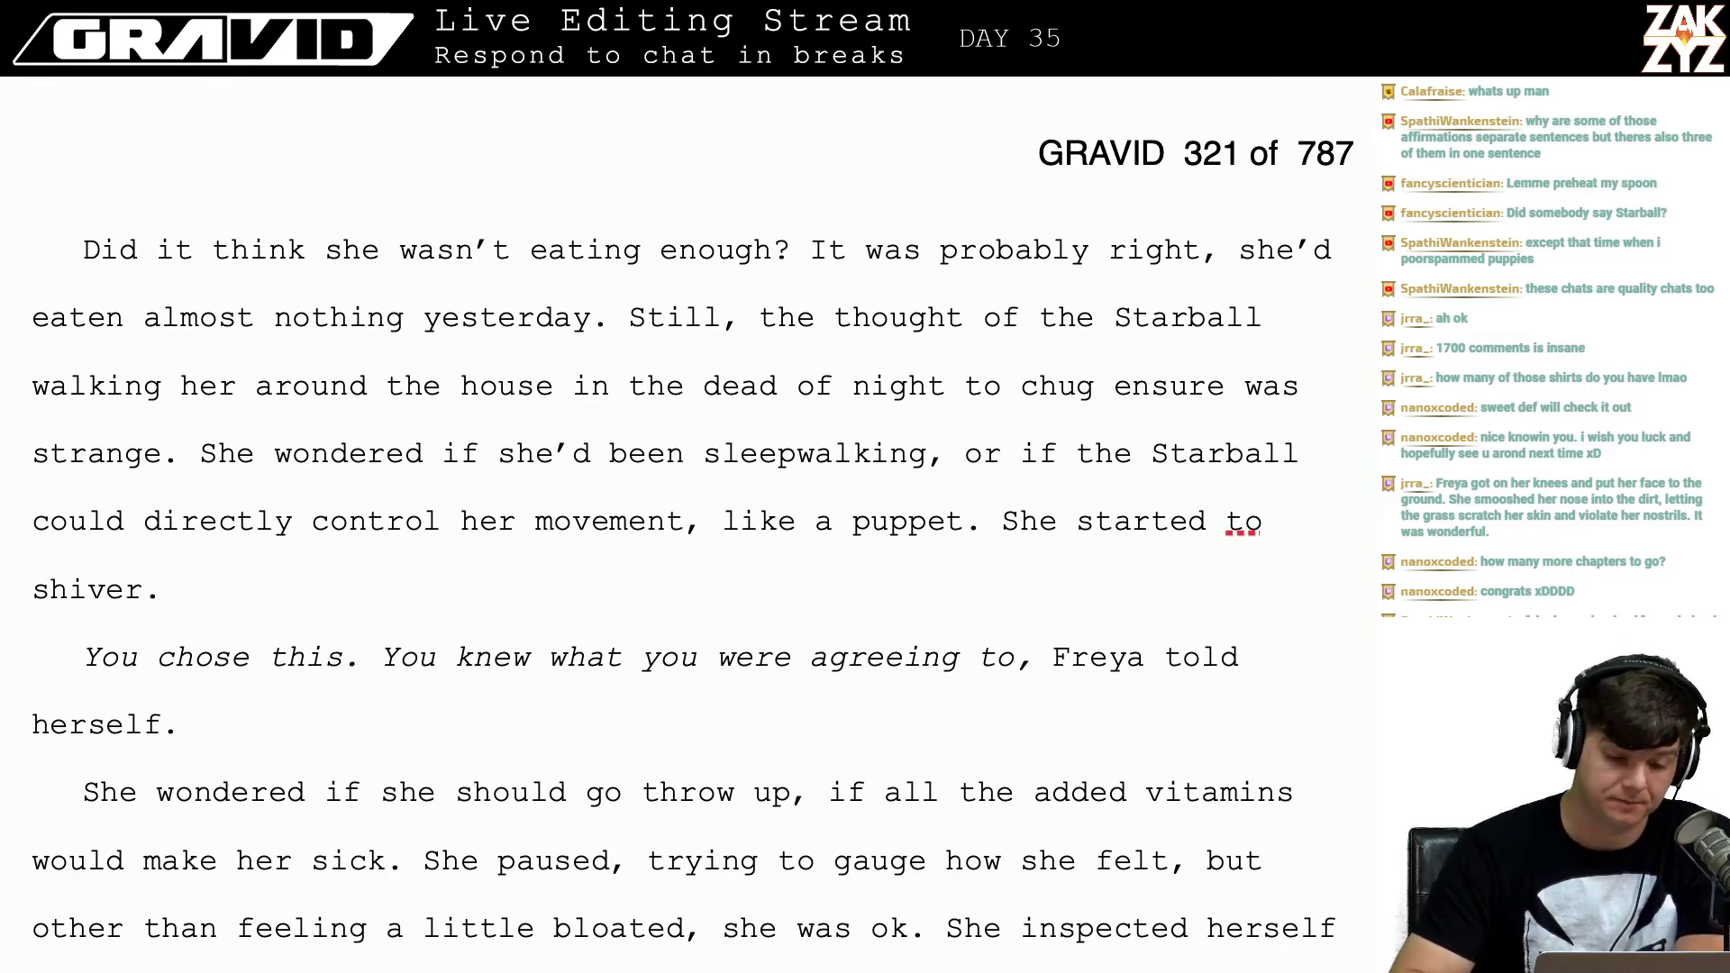
Step: Replace the comma after "She wondered if she should go throw up" with a period
scroll(534, 393, "down", 4)
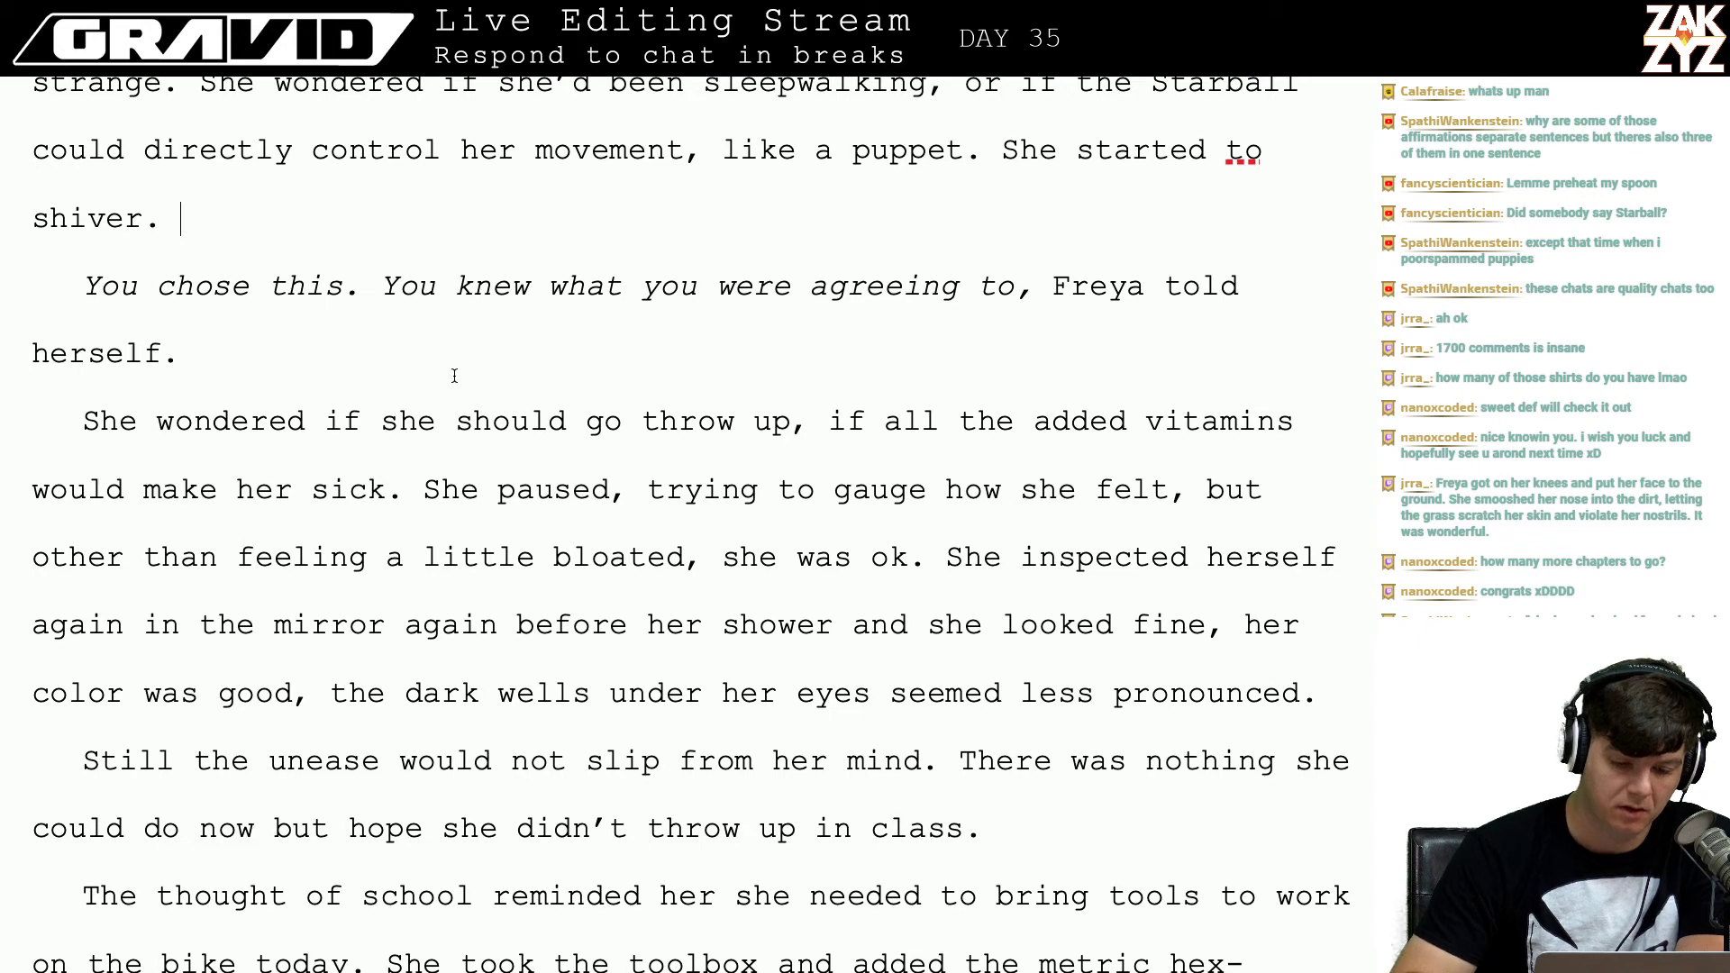
scroll(835, 305, "down", 1)
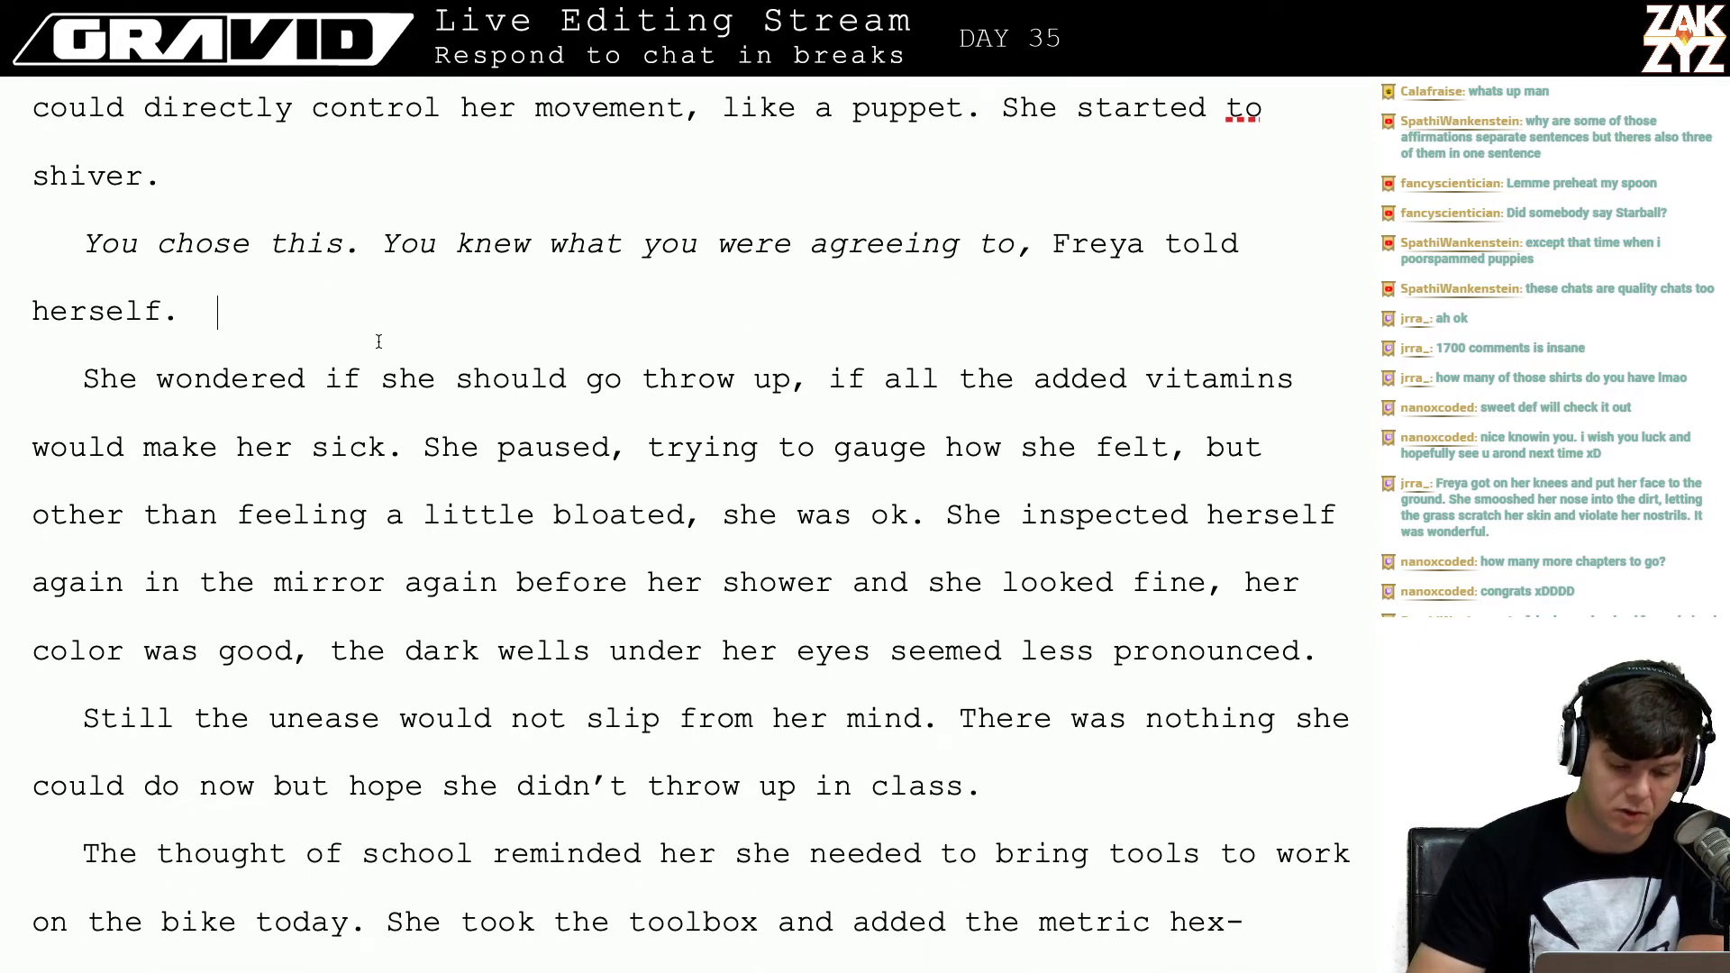
key("BackSpace")
key("BackSpace")
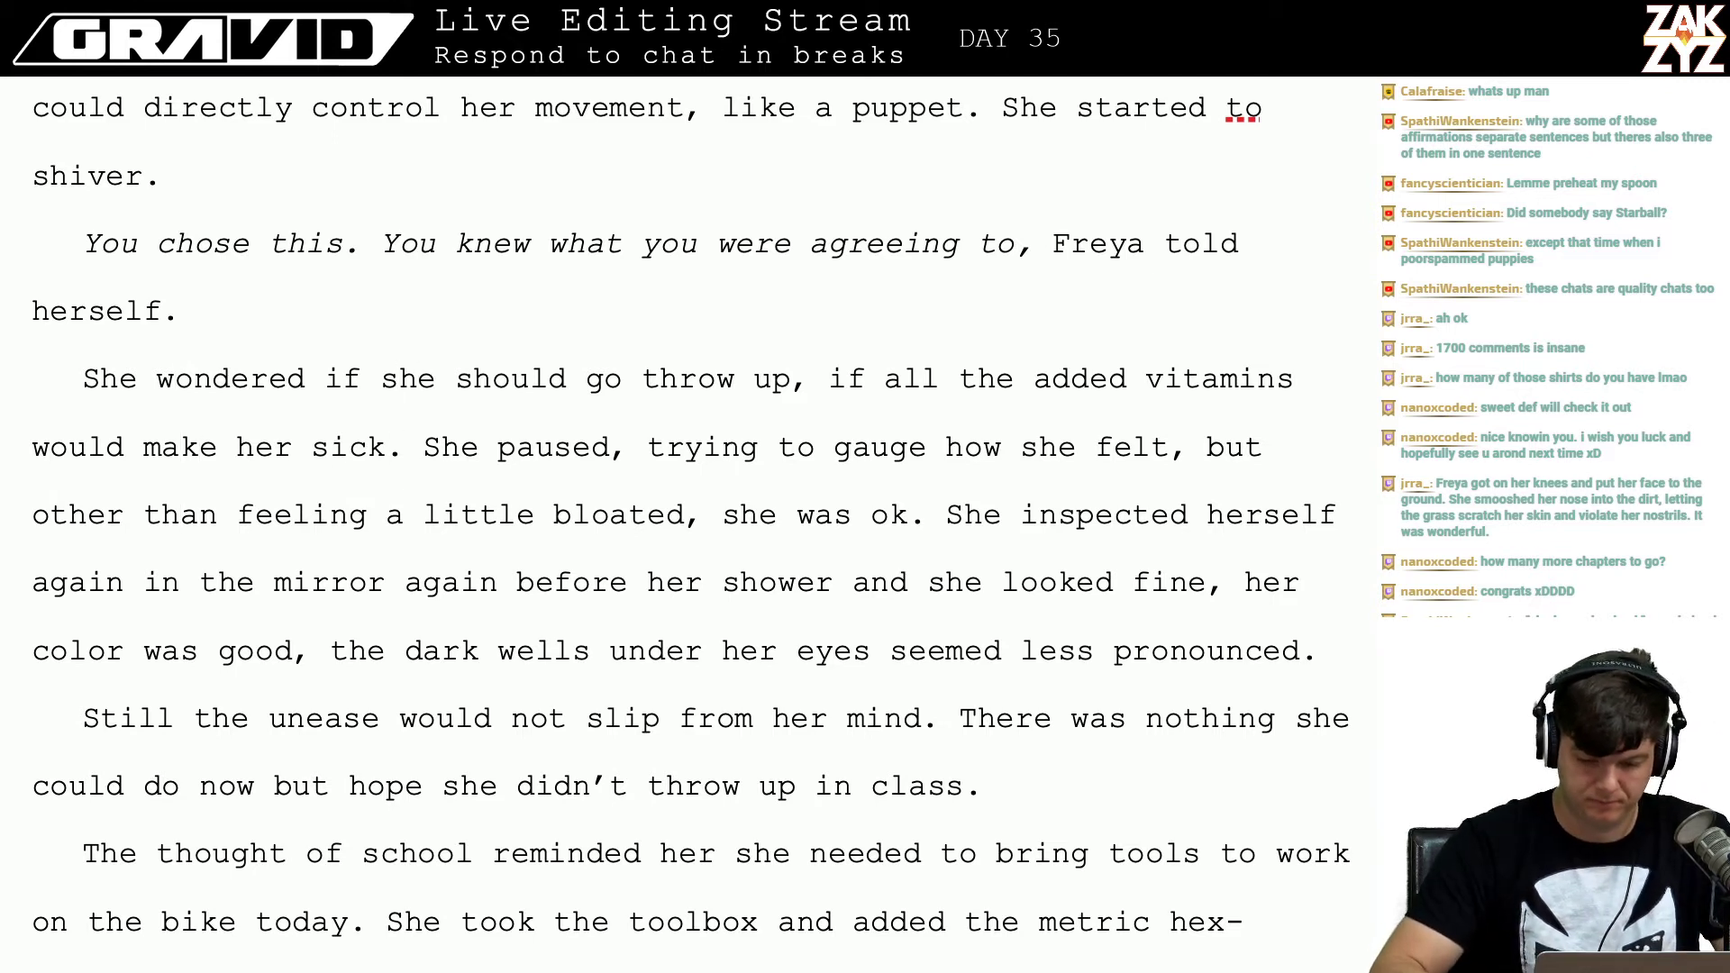
key("Right")
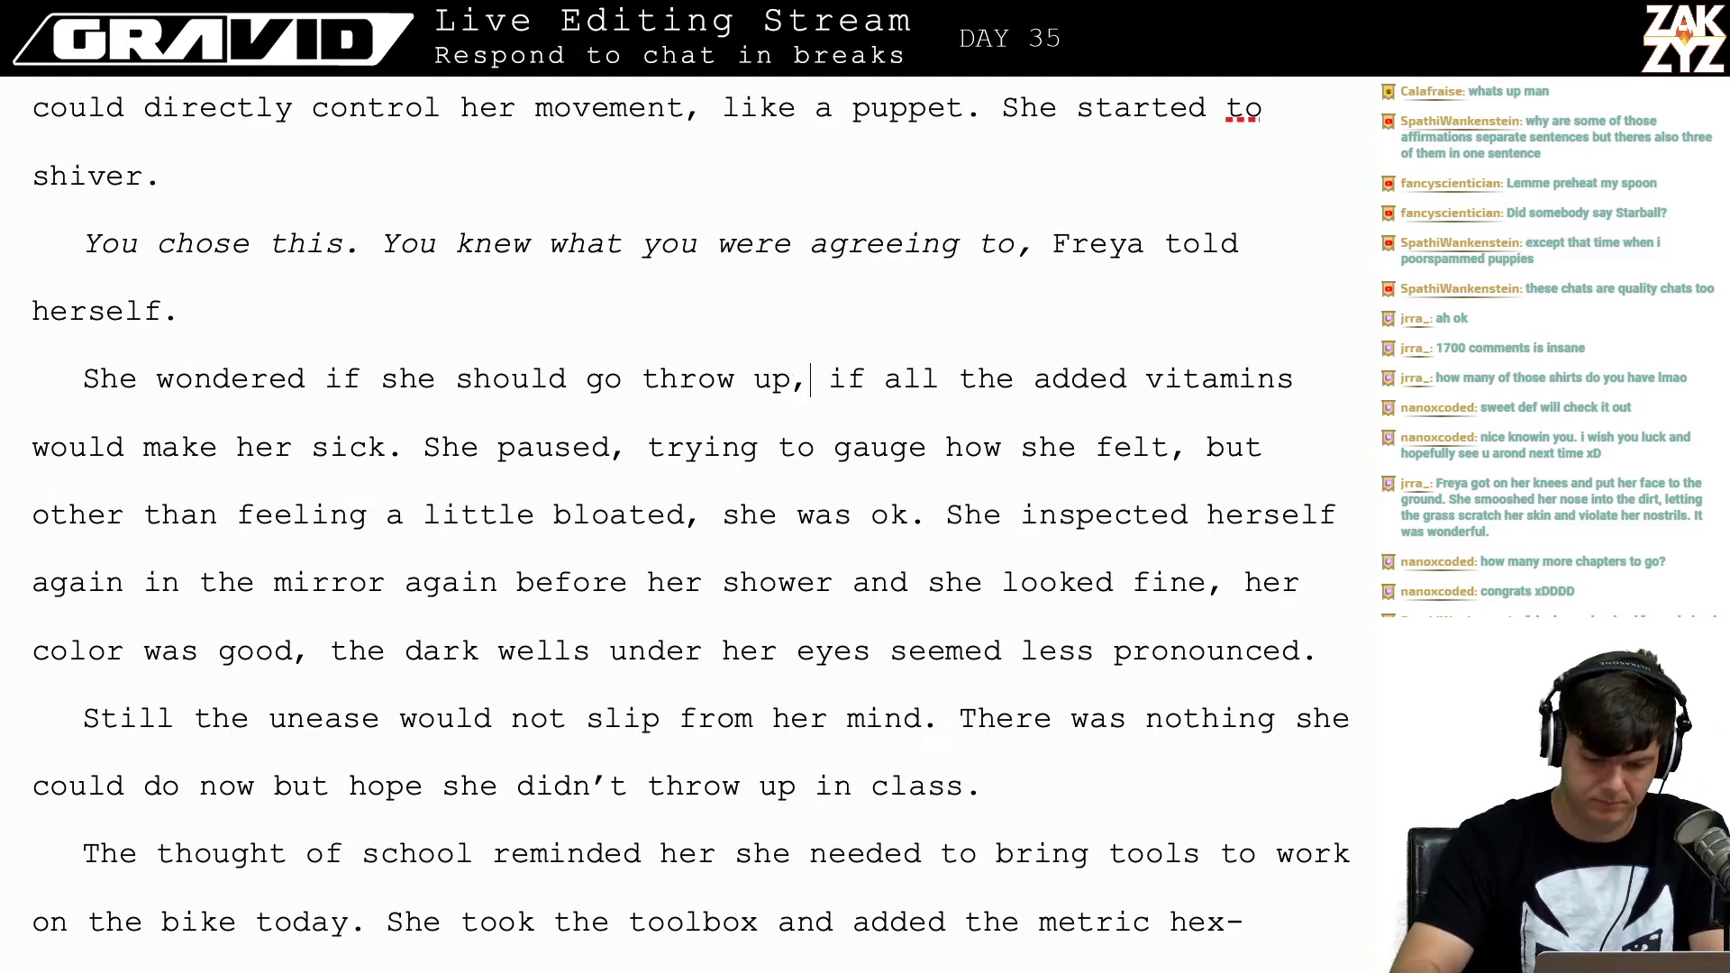
key("BackSpace")
type(". ")
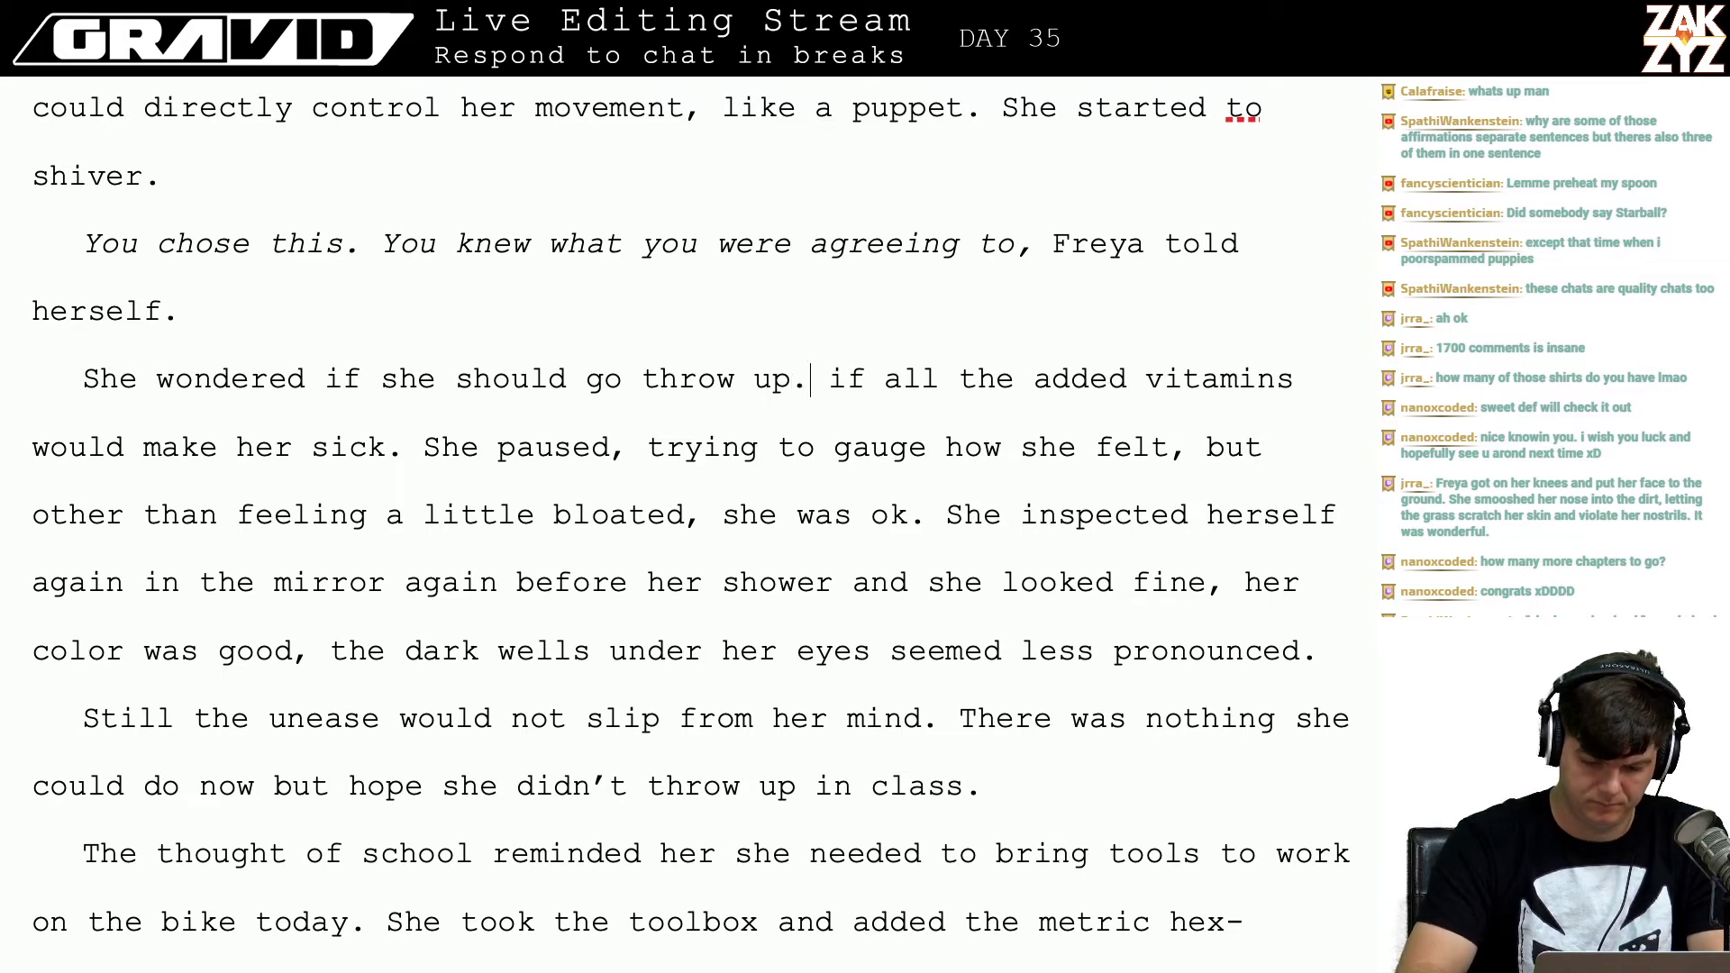
Step: Insert "Ensure was fortified with vitamins, seven cans of it might make her sick." after "She wondered if she should go throw up."
type("Ensure  if all th")
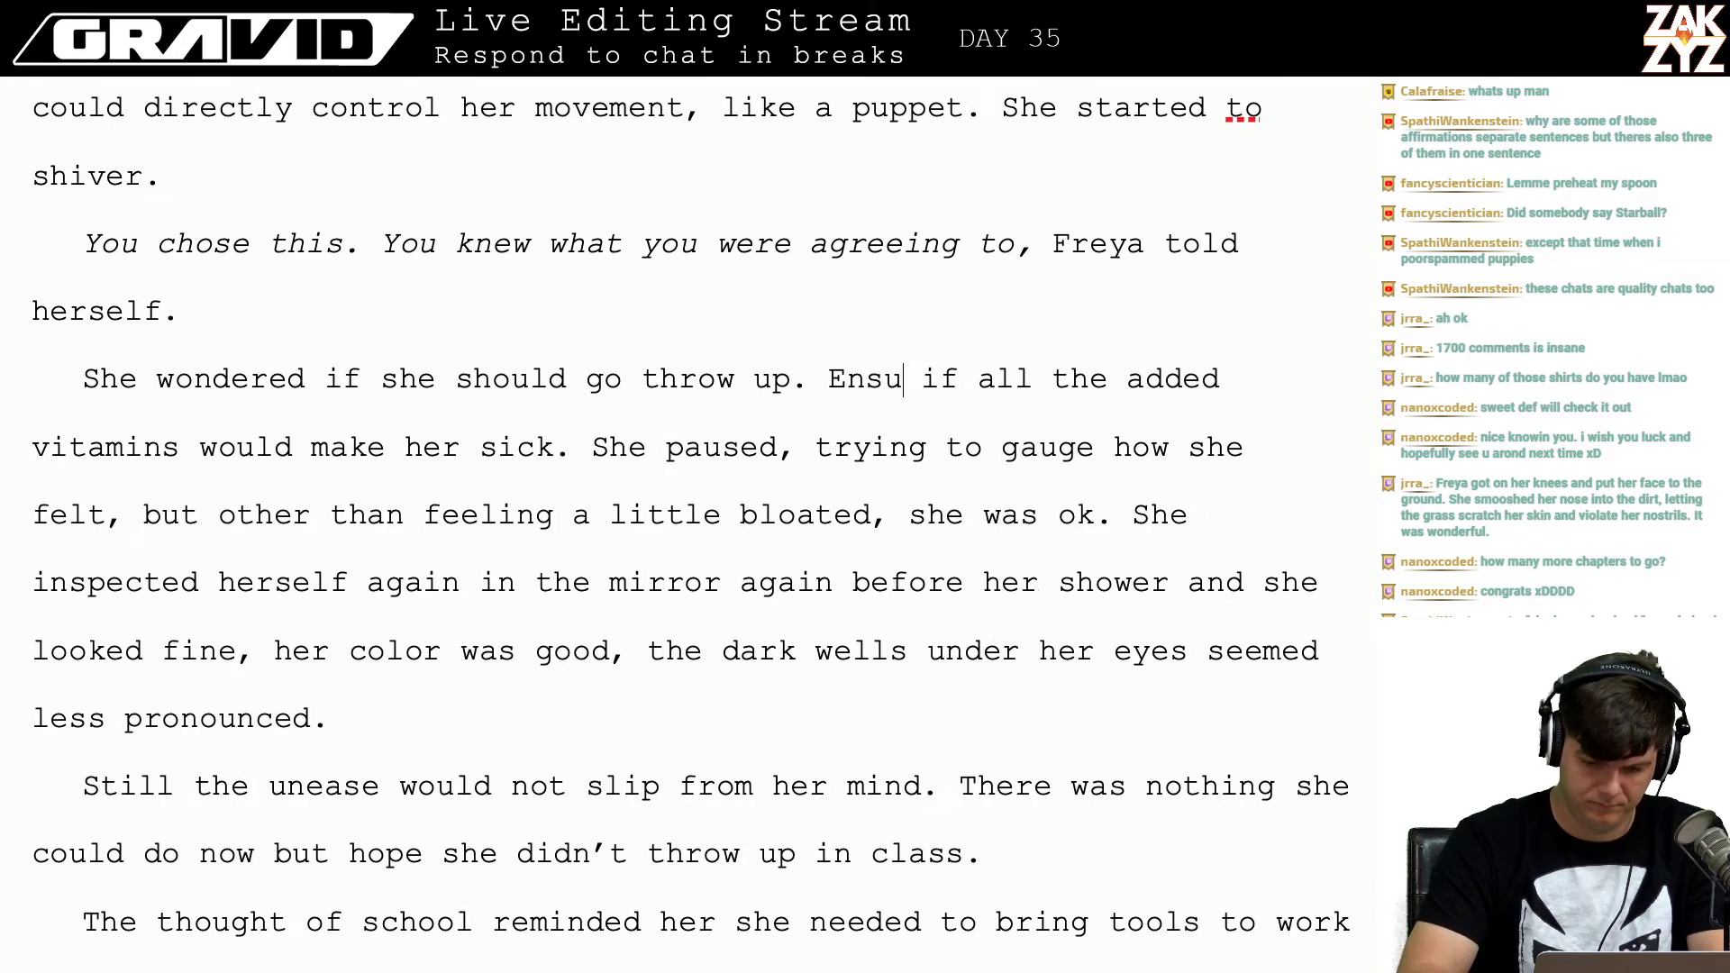
key("BackSpace")
type("was fortii")
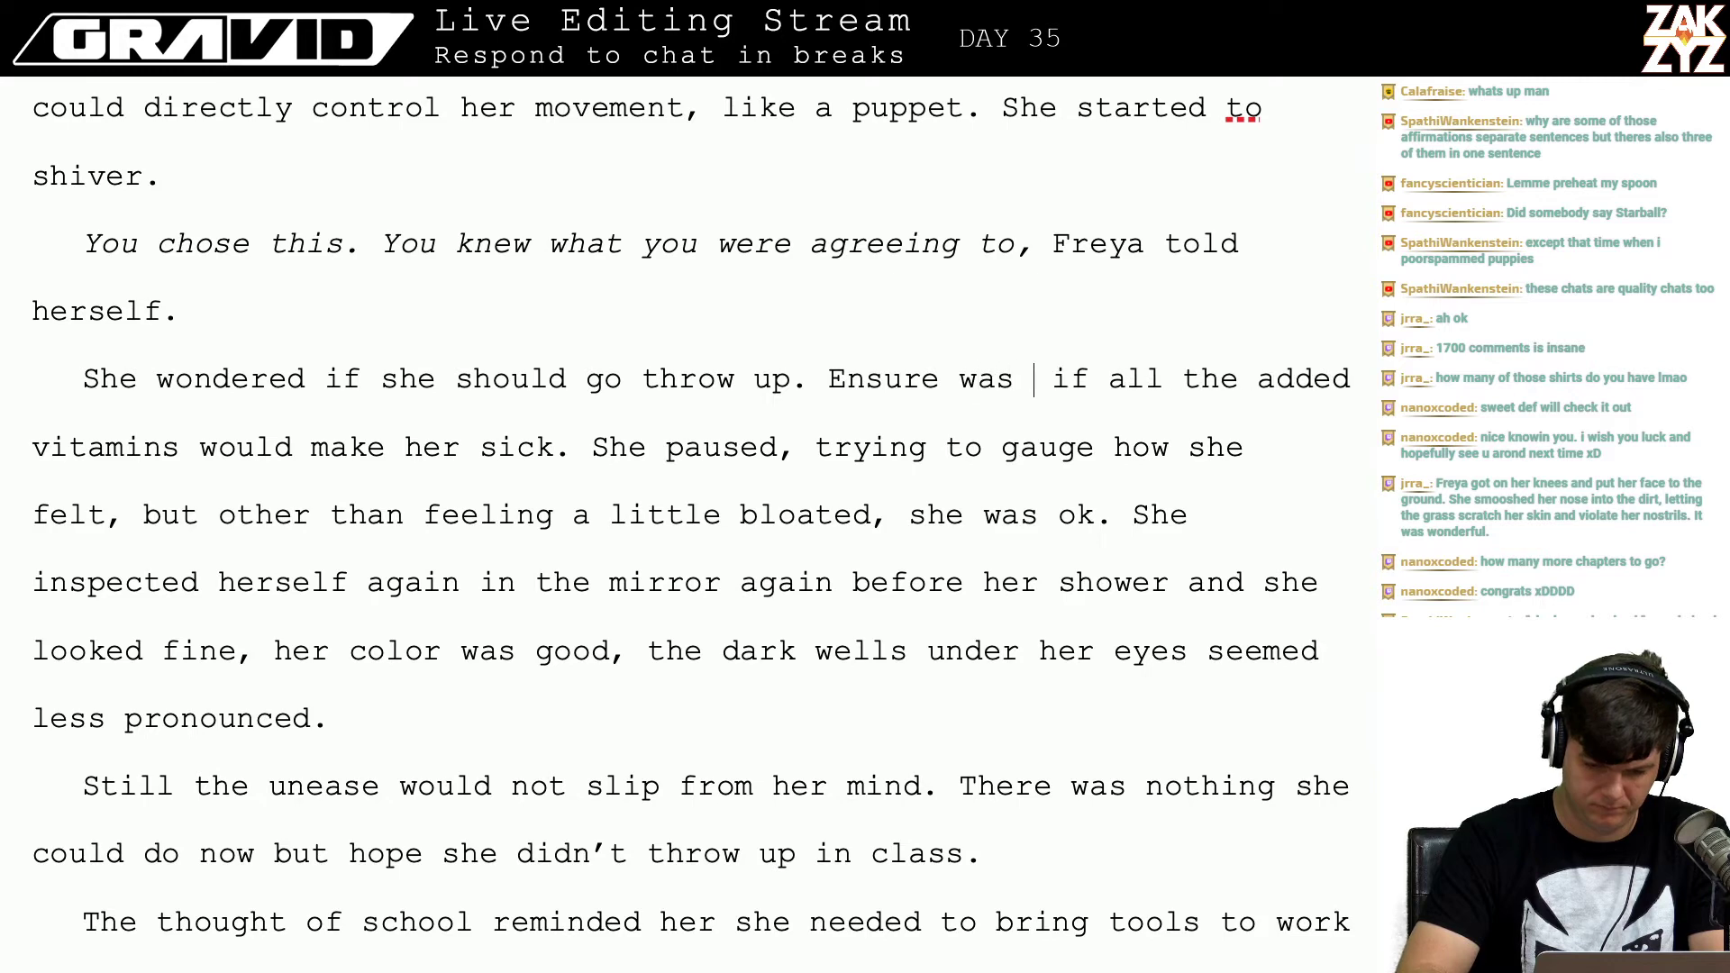
key("BackSpace")
type("fied with vitam")
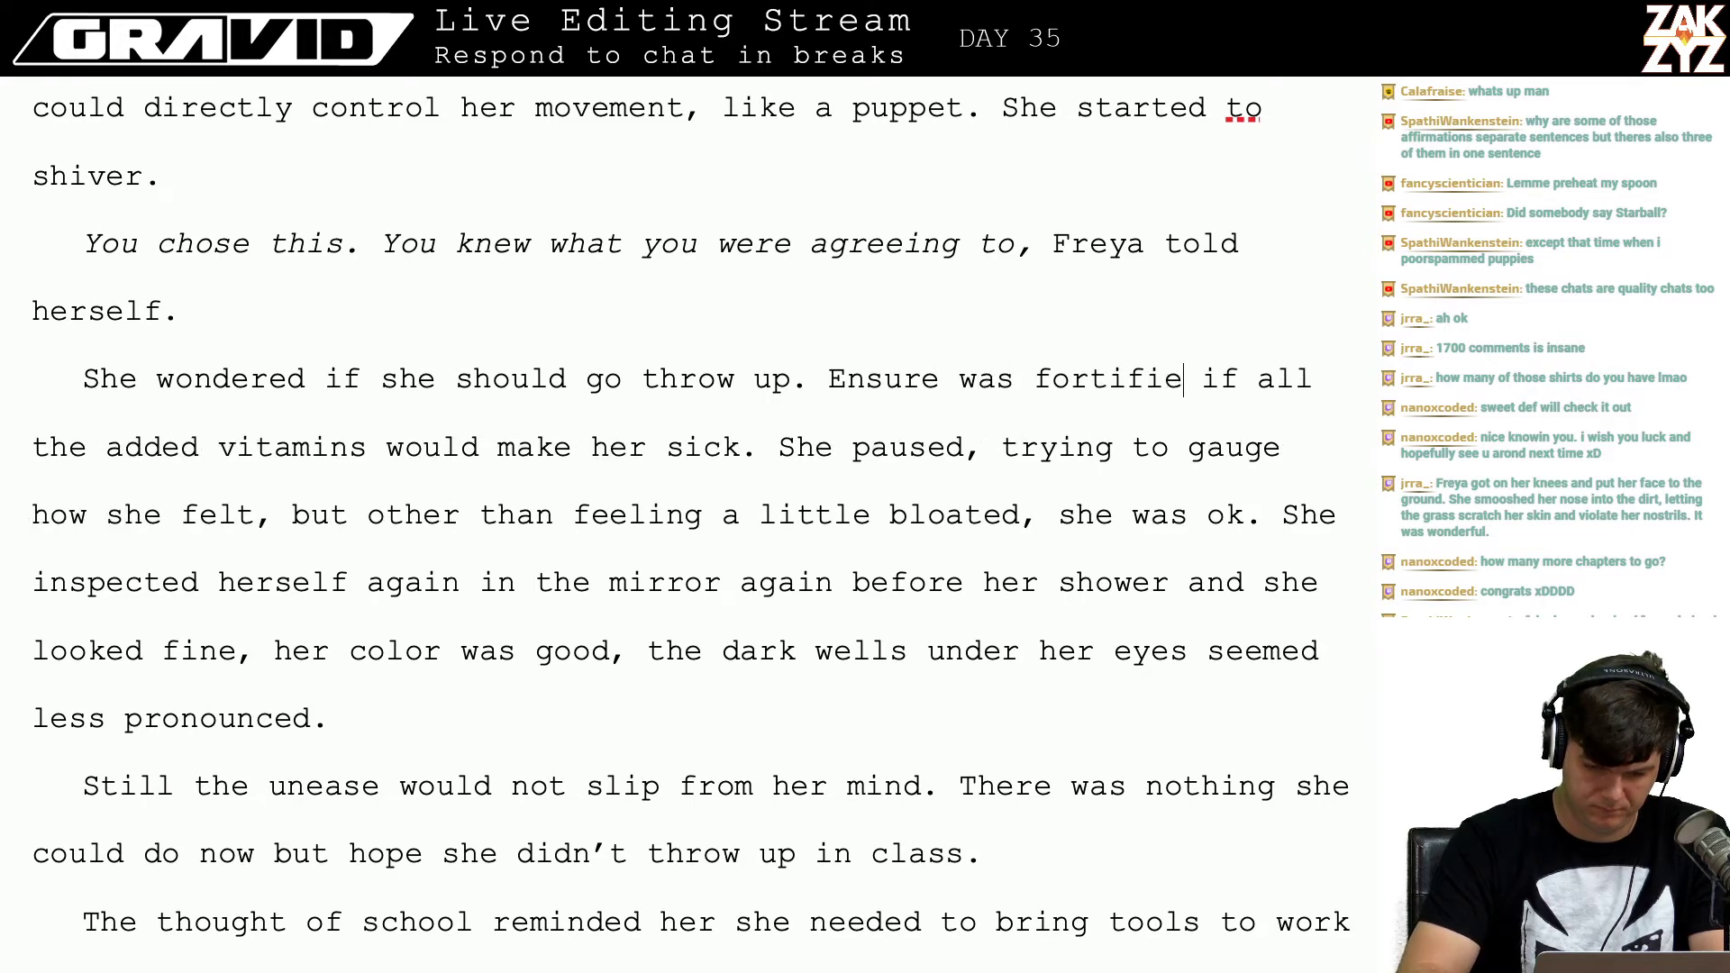
type("ins, seven c")
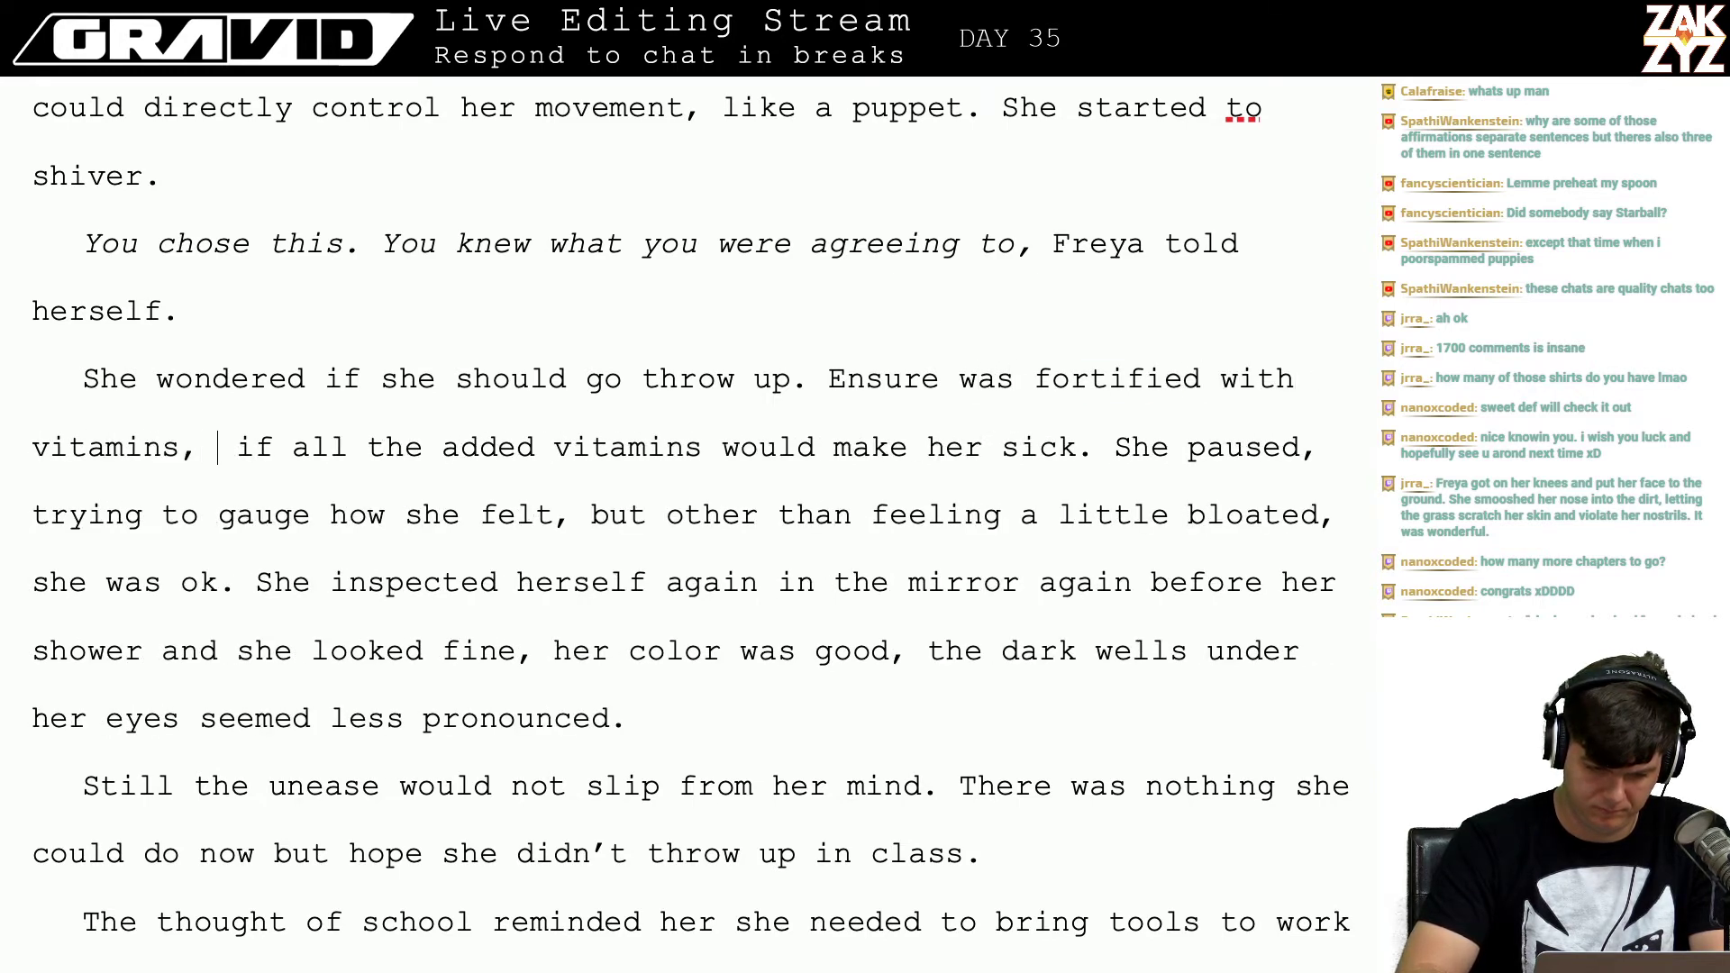
type("ans of it might ")
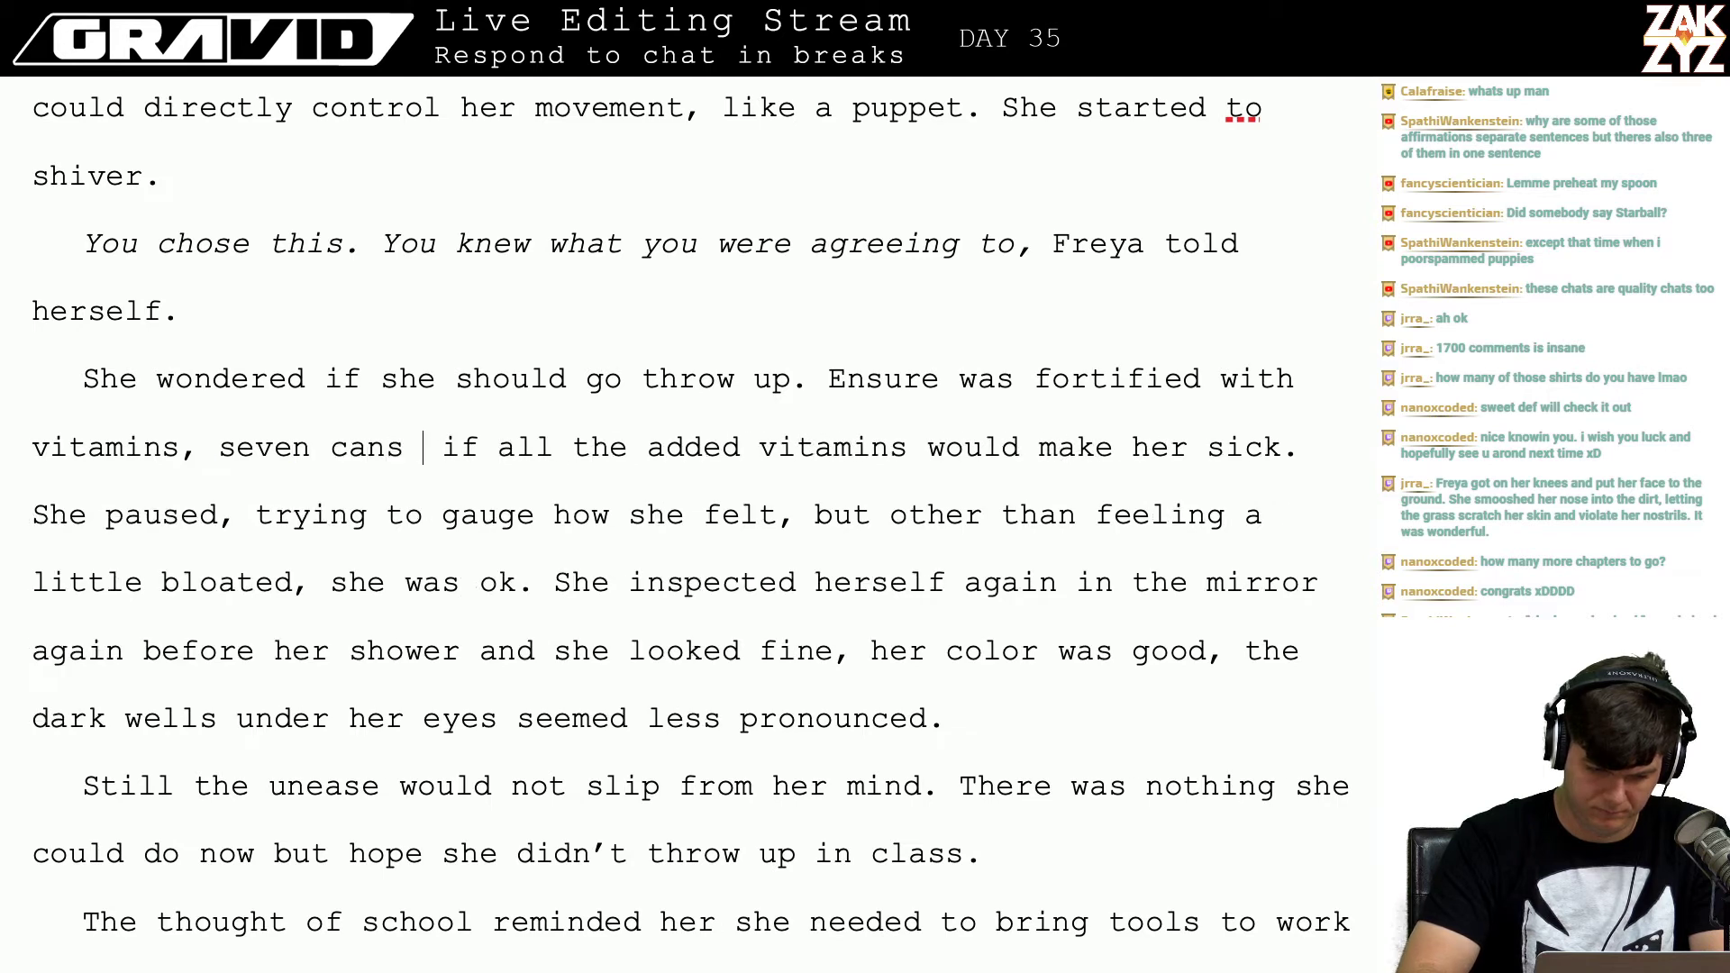
type("make her sick.")
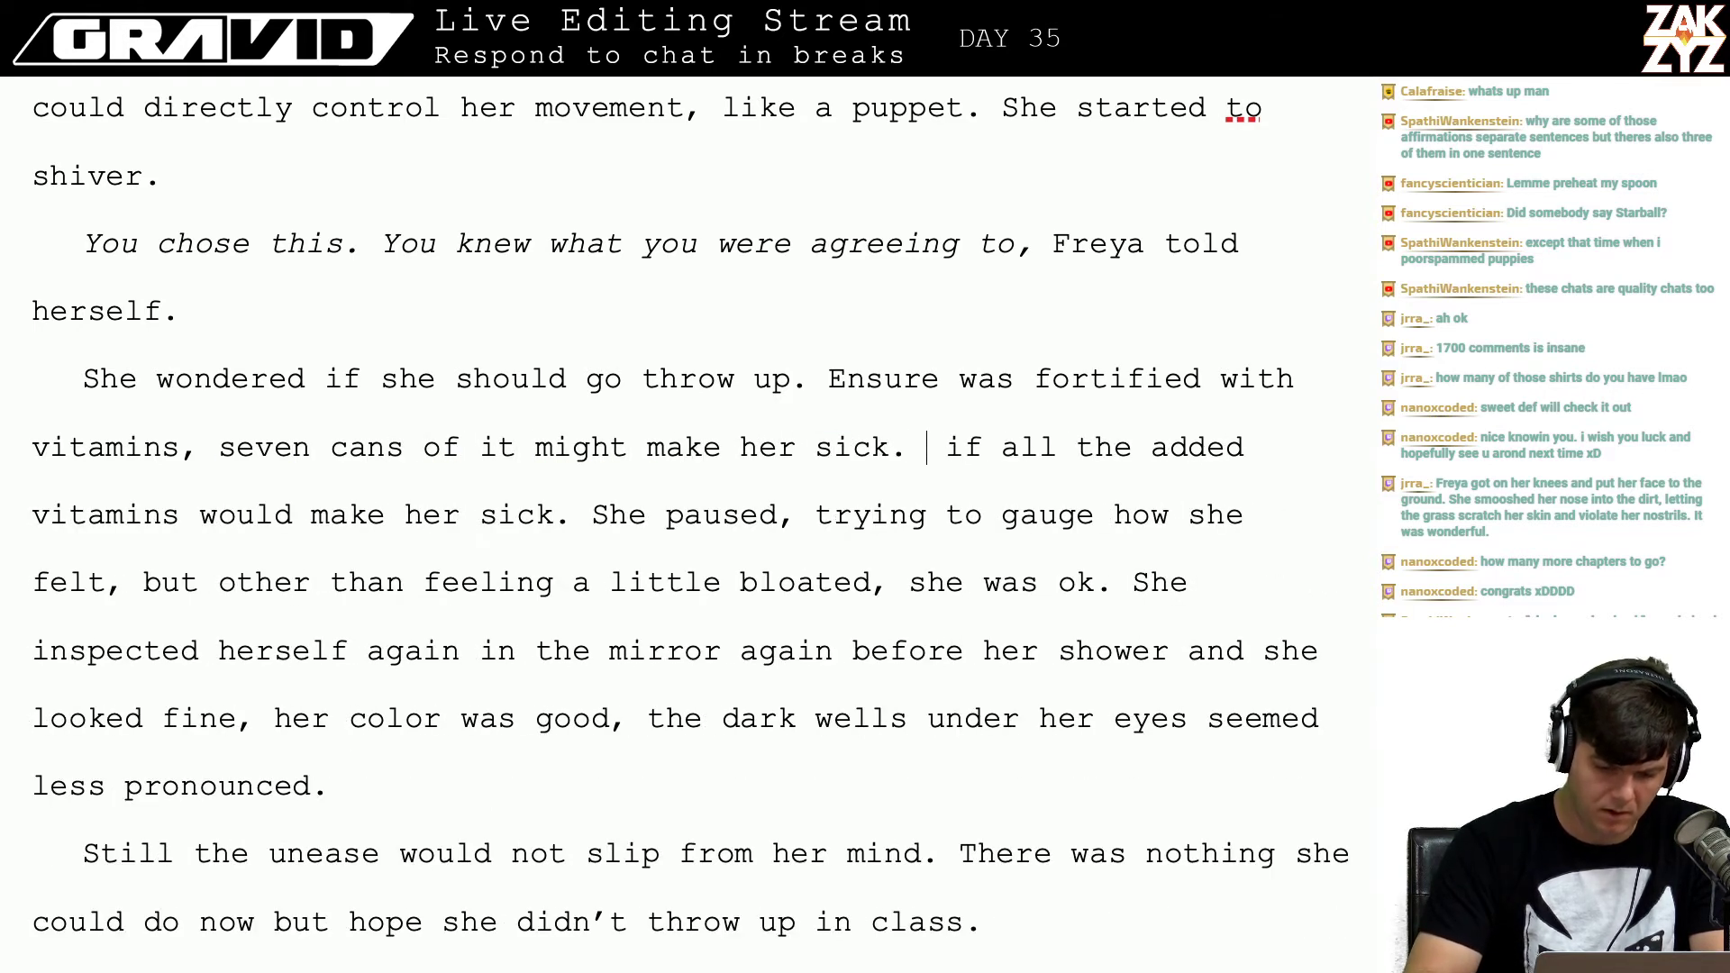
Step: Delete the leftover fragment "if all the added vitamins would make her sick." and keep a single "She" before "paused"
key("shift+Down")
key("shift+Left")
key("shift+Left")
key("shift+Left")
key("shift+Left")
key("shift+Left")
key("shift+Left")
key("shift+Left")
key("shift+Left")
key("shift+Left")
key("shift+Left")
key("shift+Left")
key("shift+Left")
key("shift+Left")
key("shift+Left")
key("shift+Left")
key("shift+Left")
key("shift+Left")
key("shift+Left")
key("shift+Left")
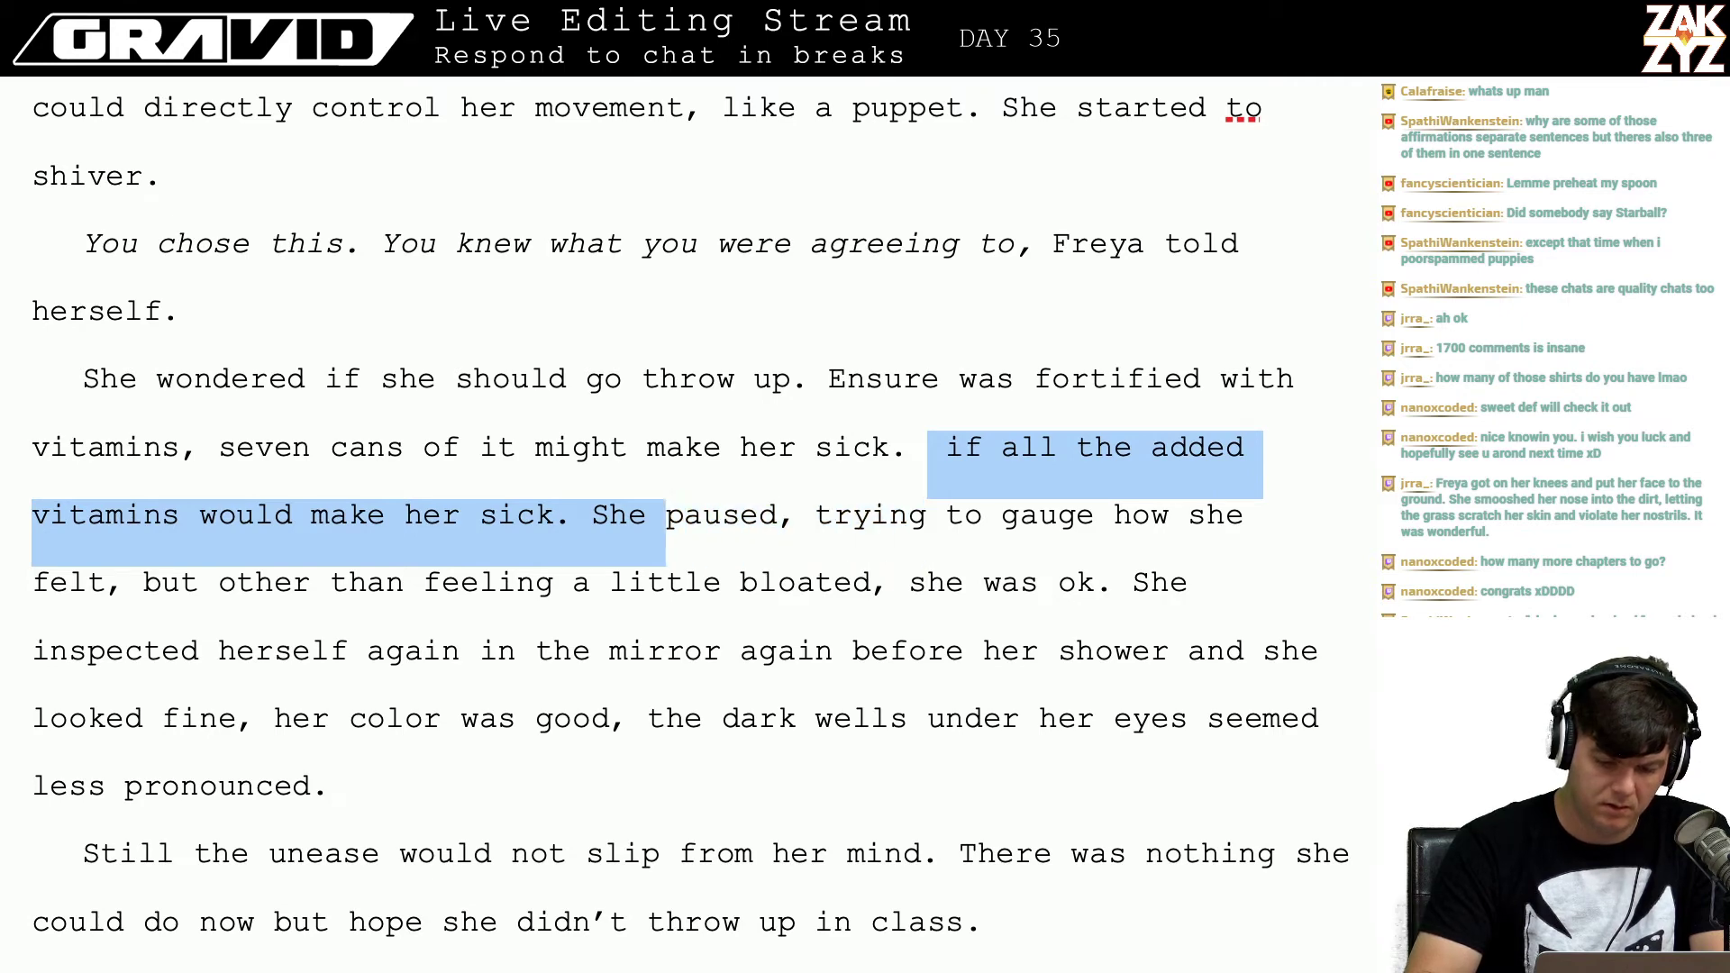
key("BackSpace")
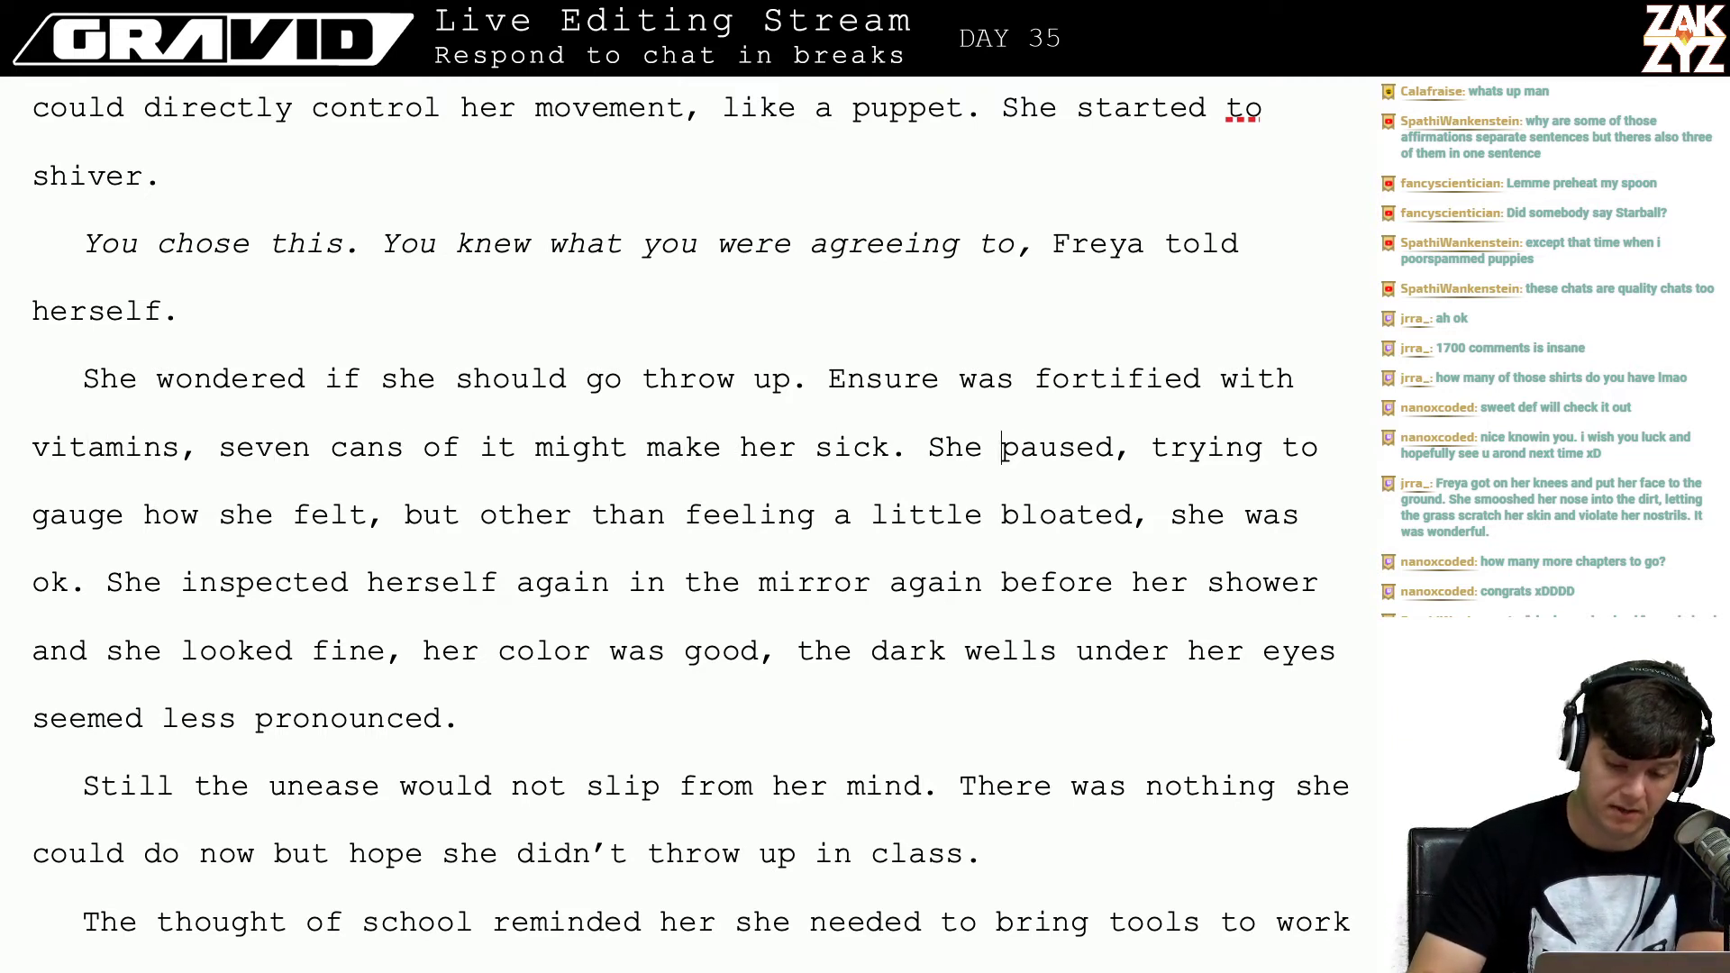
Step: Reread the rest of the throw-up paragraph, from "She paused, trying to gauge how she felt" to "seemed less pronounced."
key("Right")
key("Right")
key("Right")
key("Right")
key("Right")
key("Right")
key("Right")
key("Right")
key("Right")
key("Right")
key("Right")
key("Right")
key("Right")
key("Right")
key("Right")
key("Right")
key("Right")
key("Right")
key("Right")
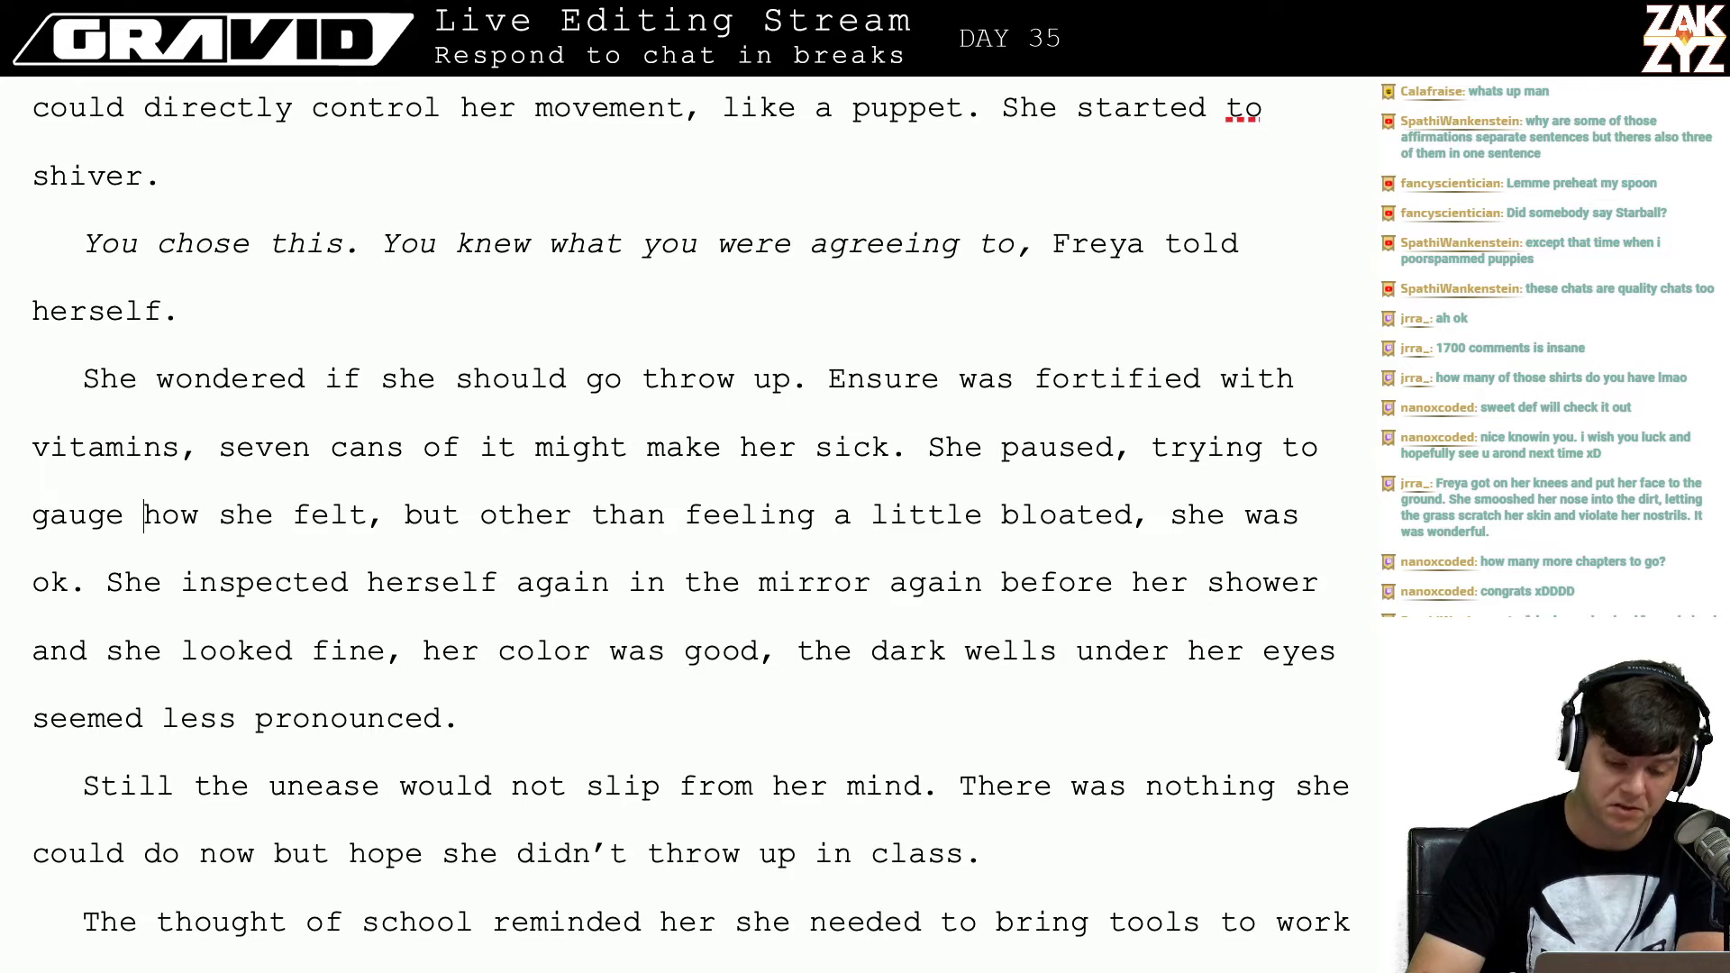
scroll(691, 522, "down", 1)
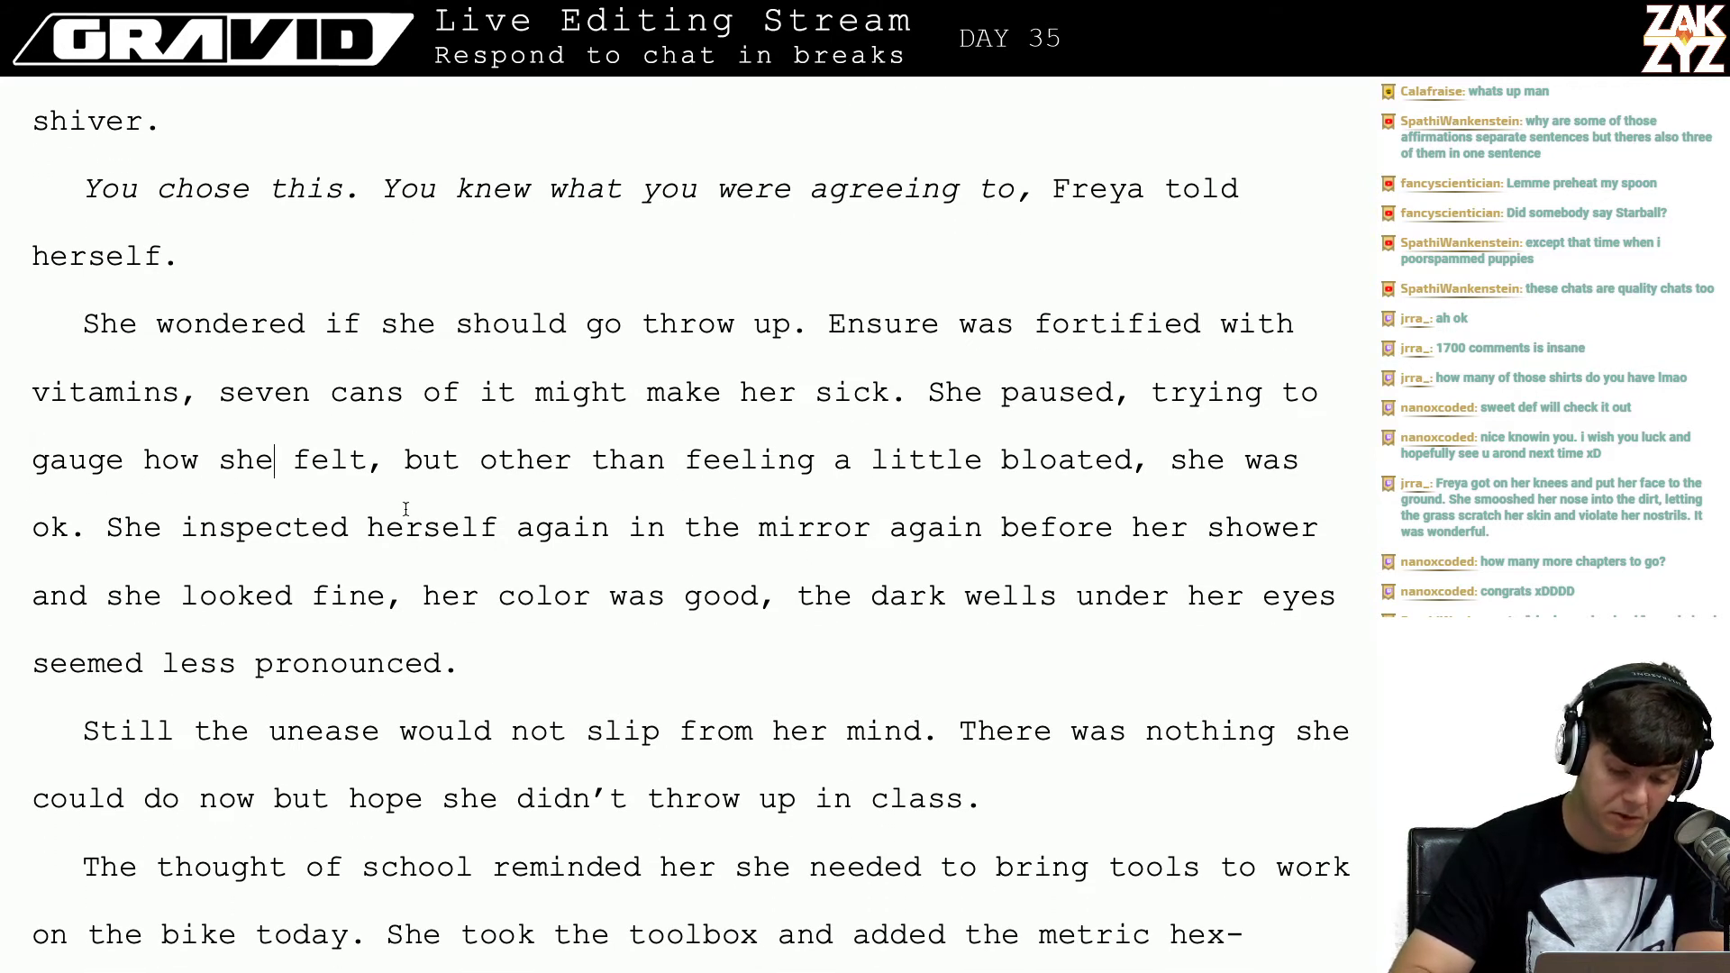
scroll(417, 501, "down", 2)
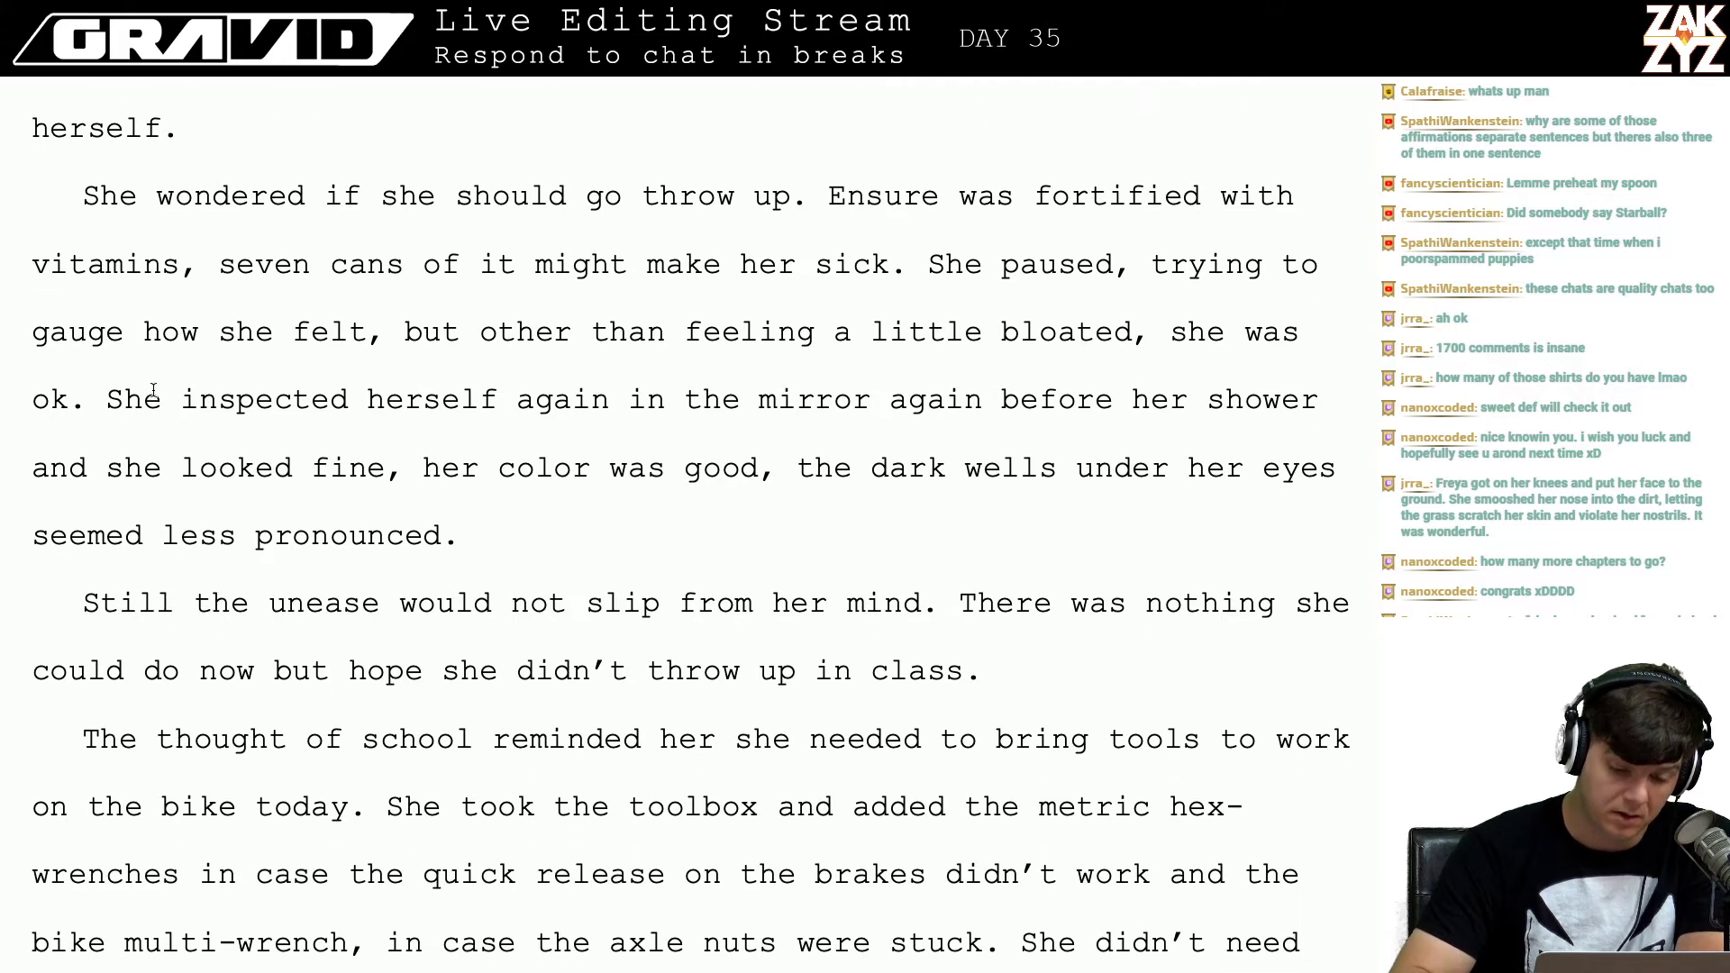
left_click(179, 396)
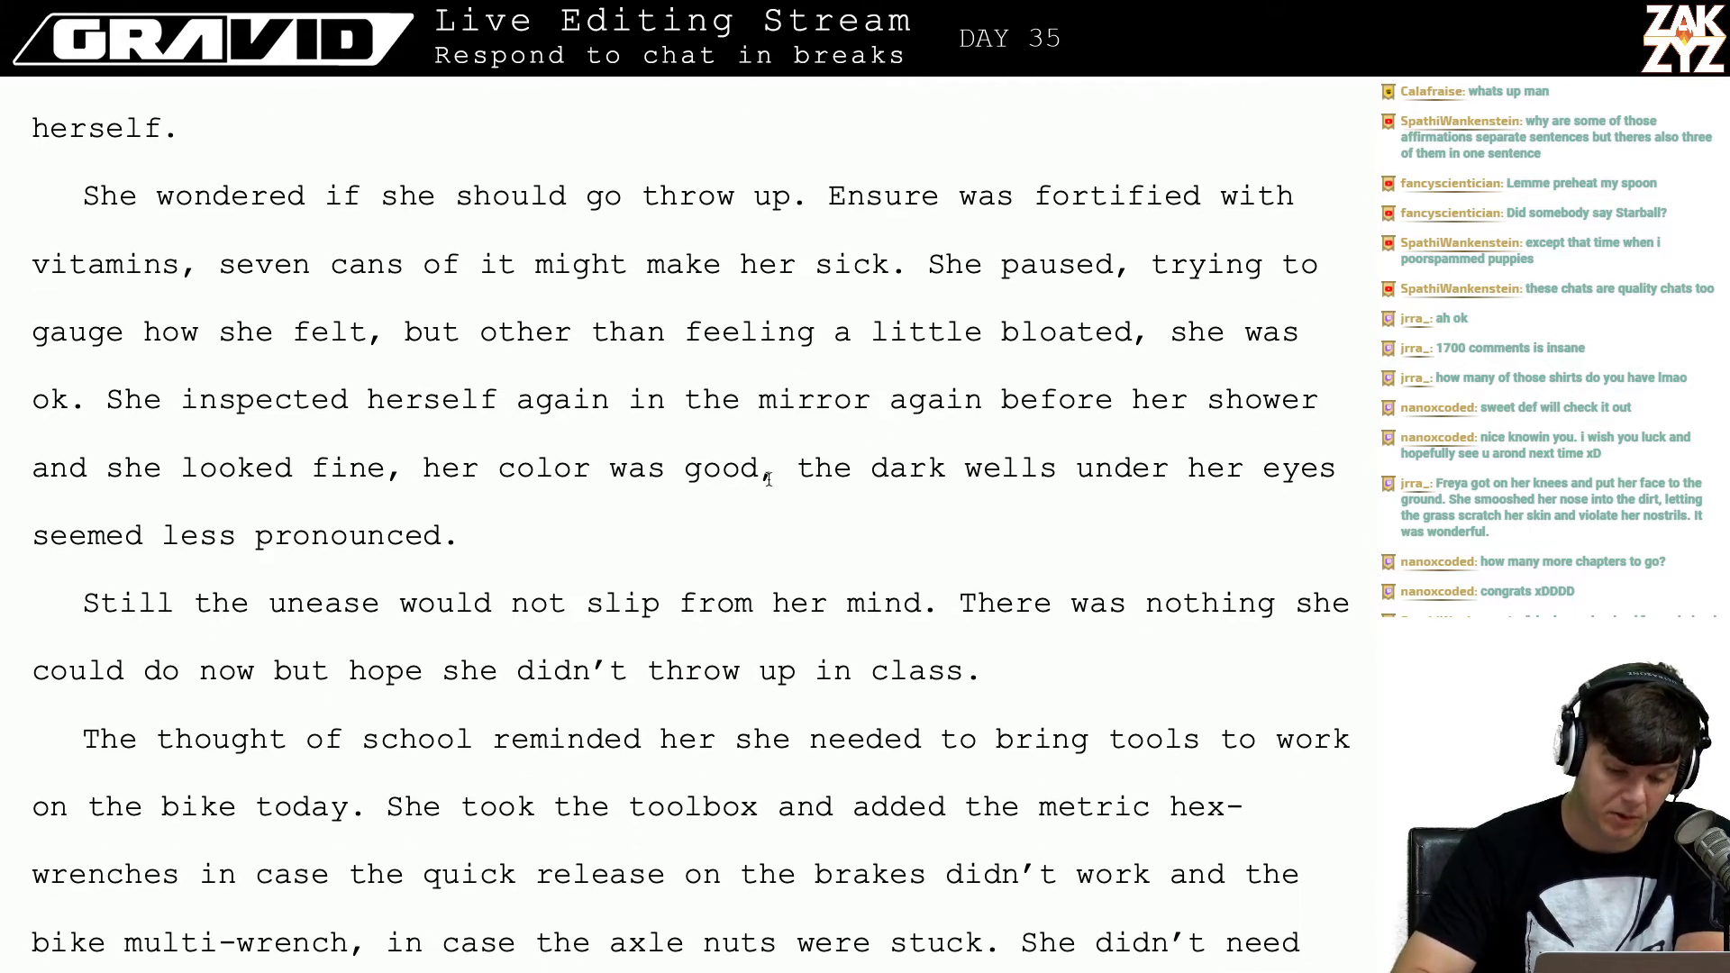
scroll(330, 480, "down", 1)
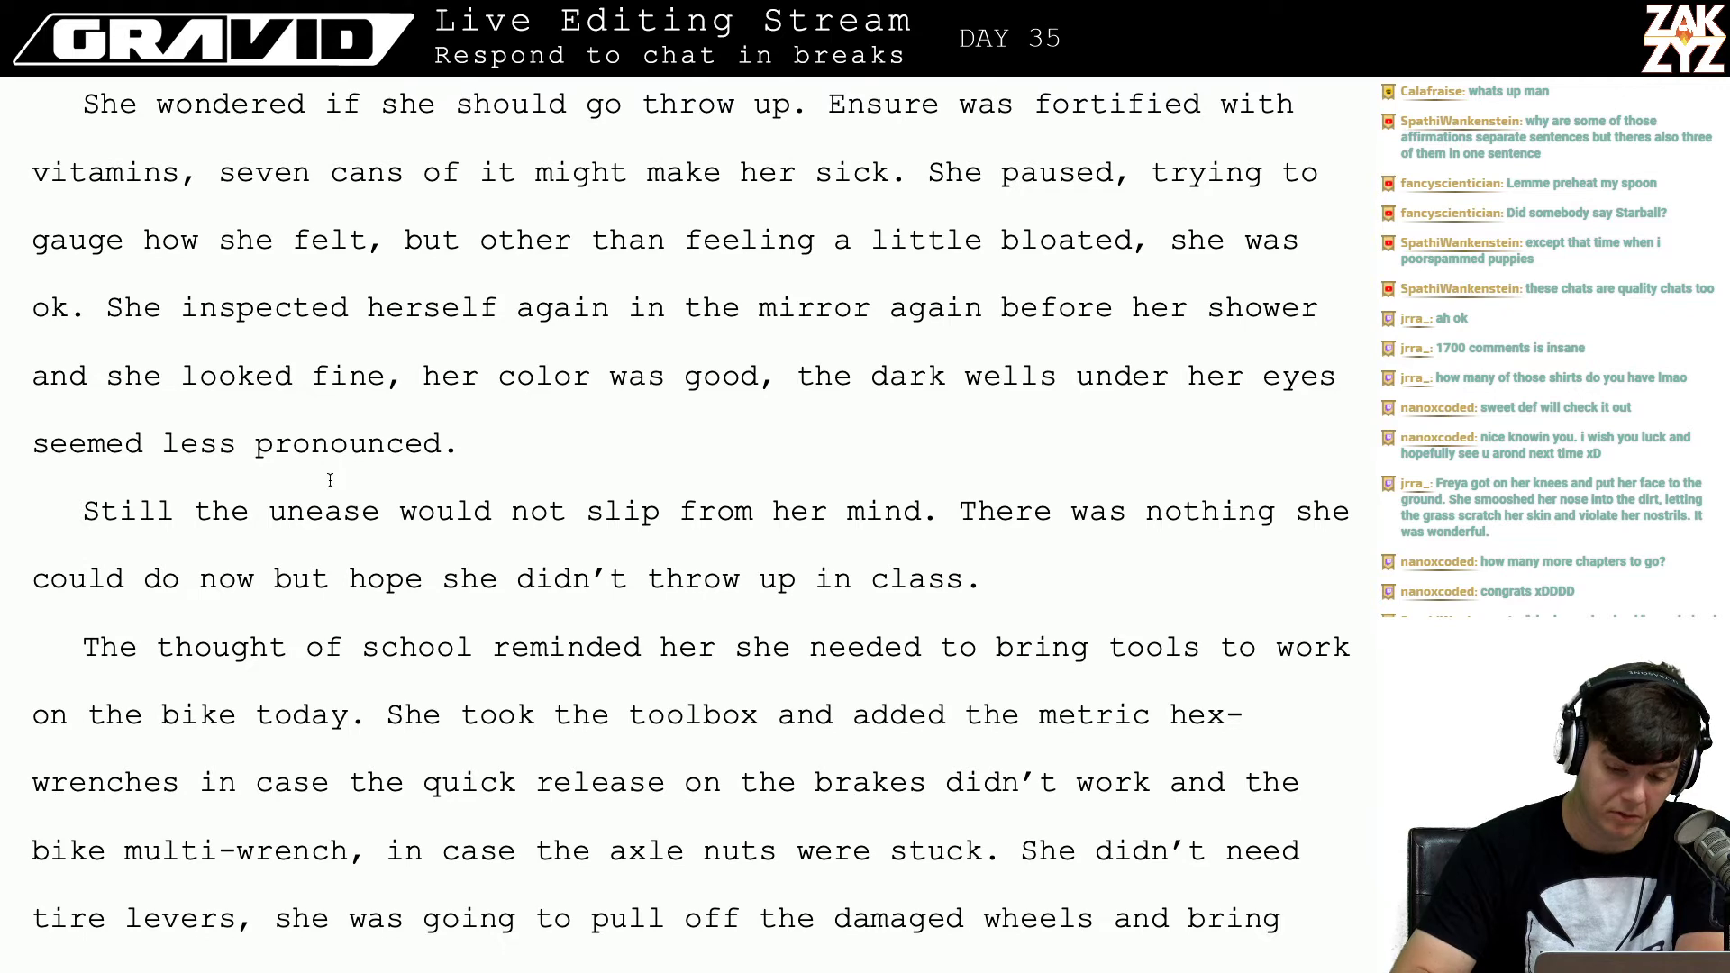
scroll(330, 480, "down", 2)
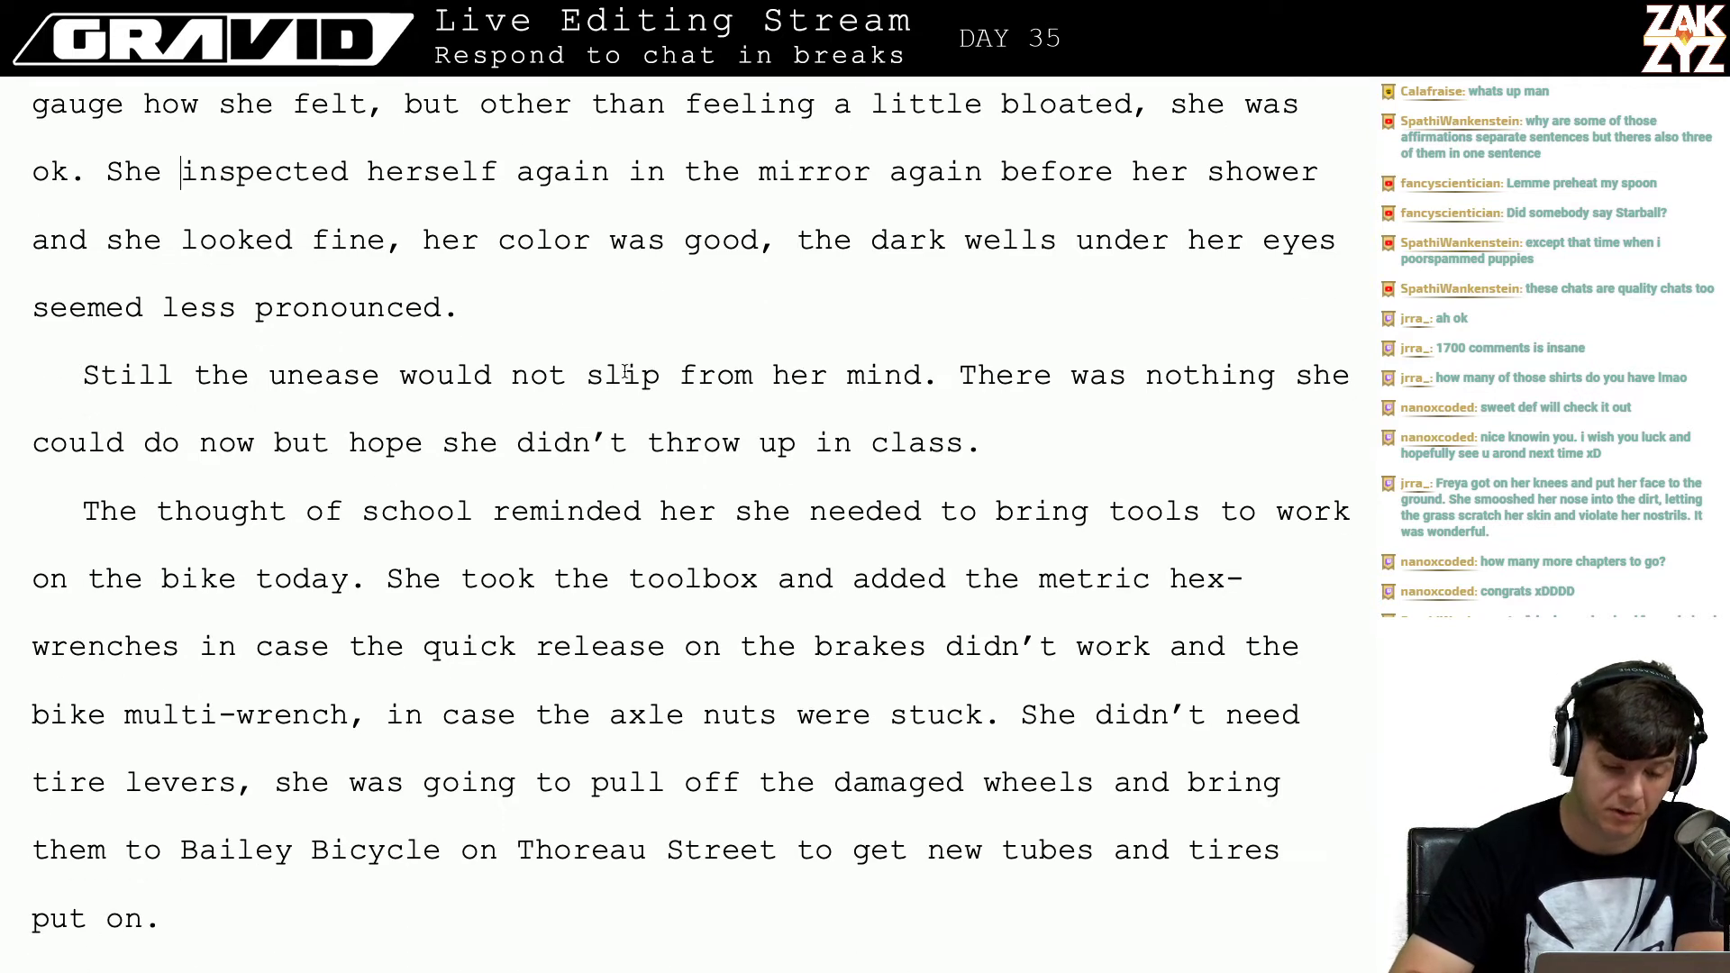
Step: Read through the paragraph about Freya's lingering unease and the following one about bringing tools for the bike
left_click(442, 307)
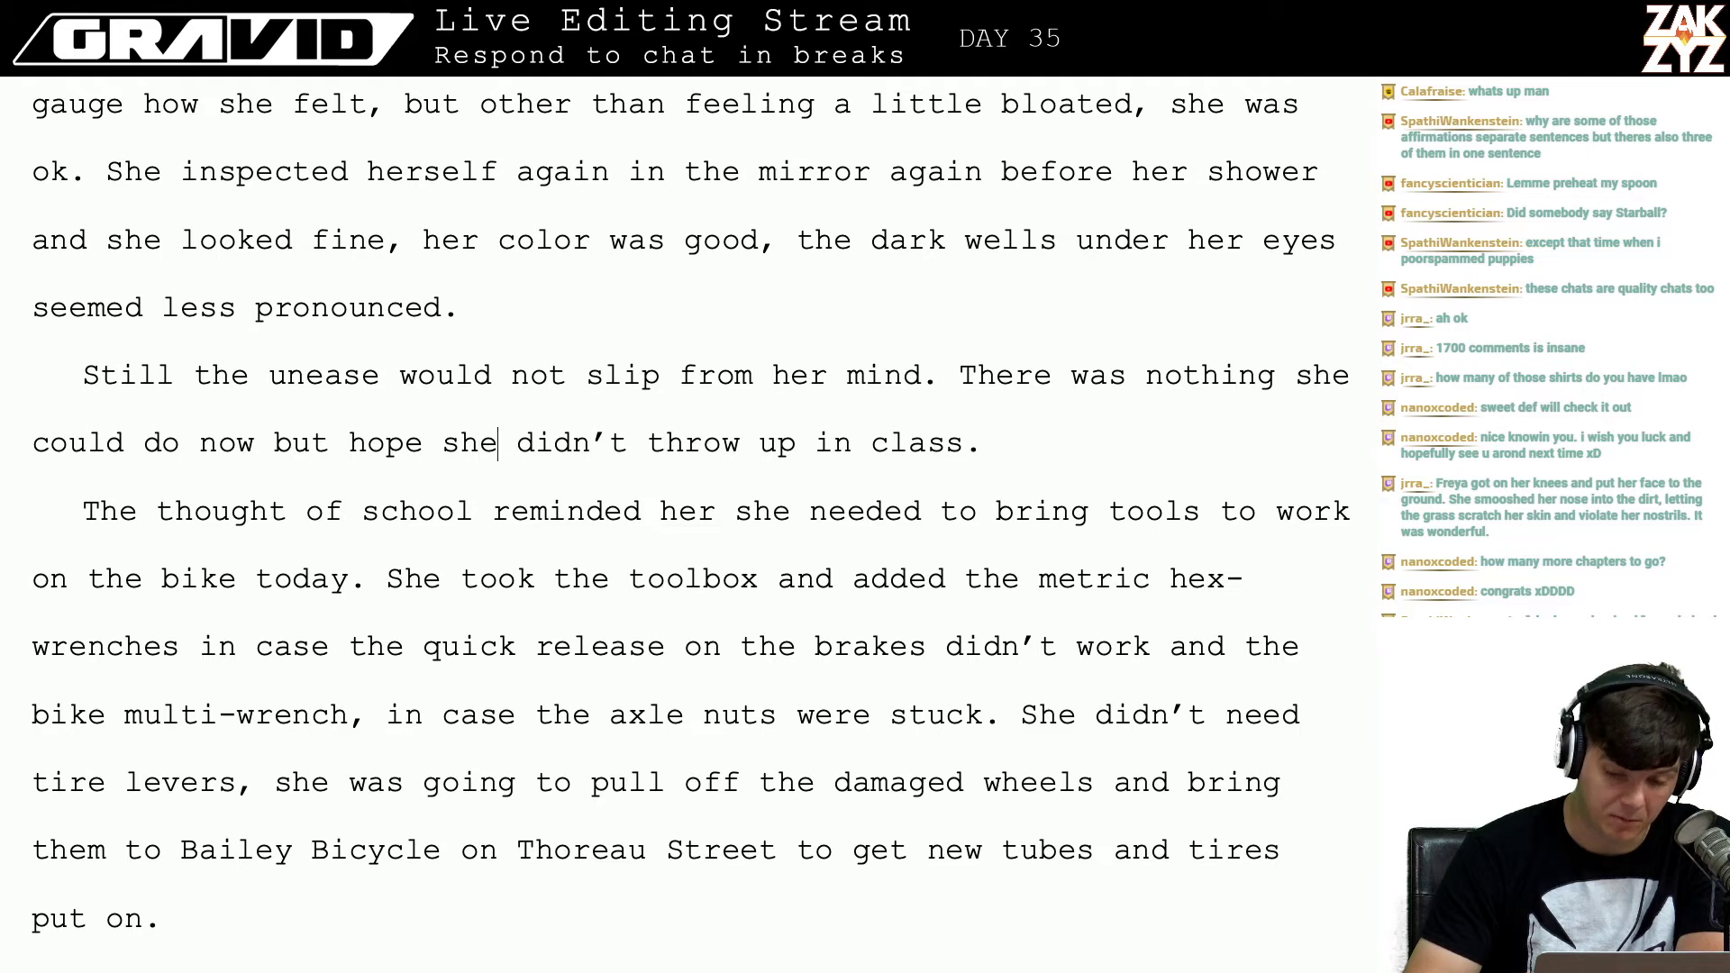
key("Right")
key("Right")
key("Right")
key("Right")
key("Right")
key("Right")
key("Right")
key("Right")
key("Right")
key("Right")
key("Right")
key("Right")
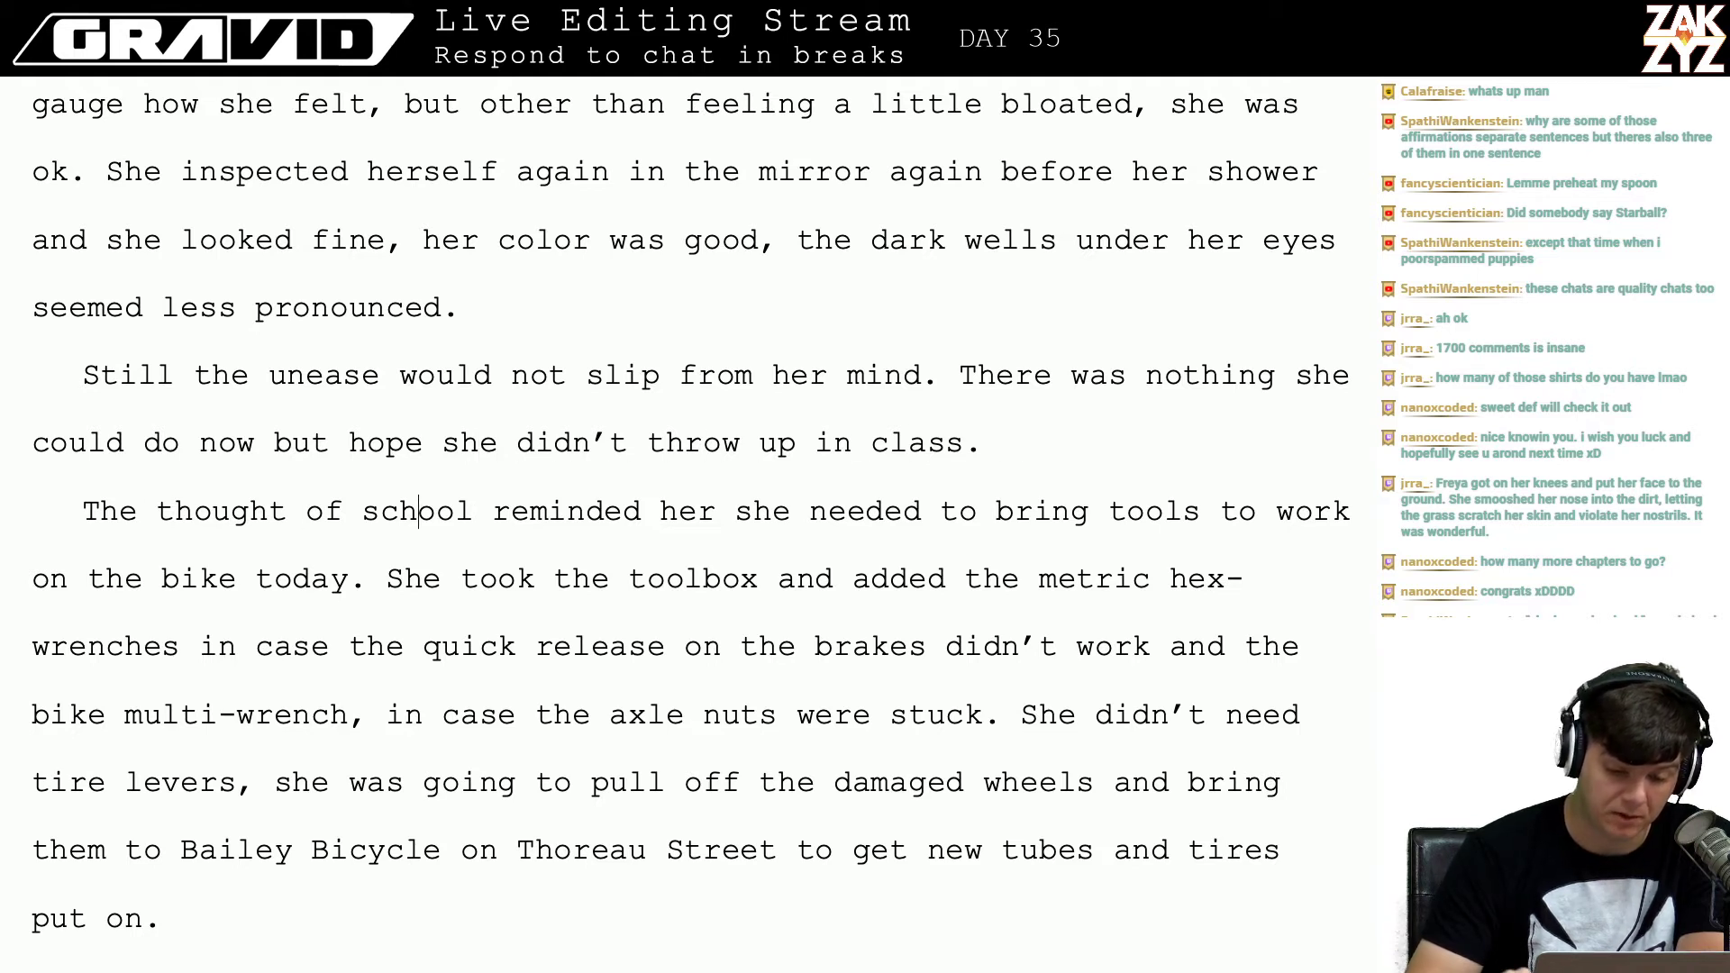
key("Down")
key("Down")
key("Down")
key("Down")
key("Down")
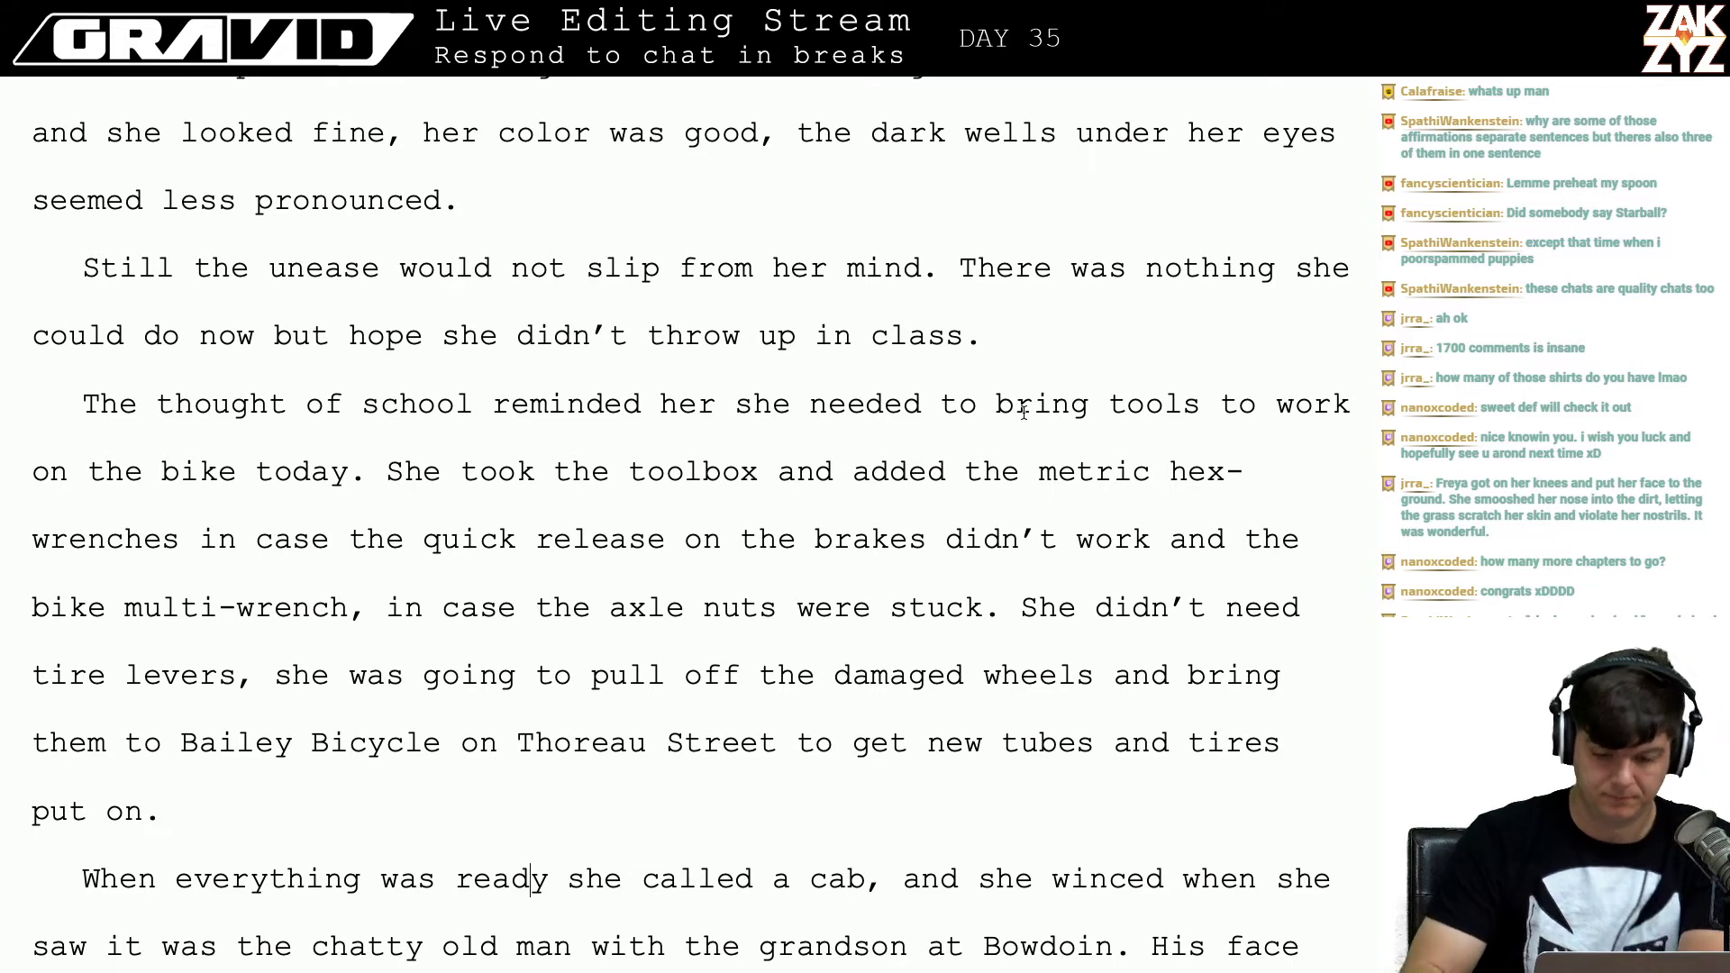
key("Down")
key("Up")
key("Up")
key("Left")
key("Left")
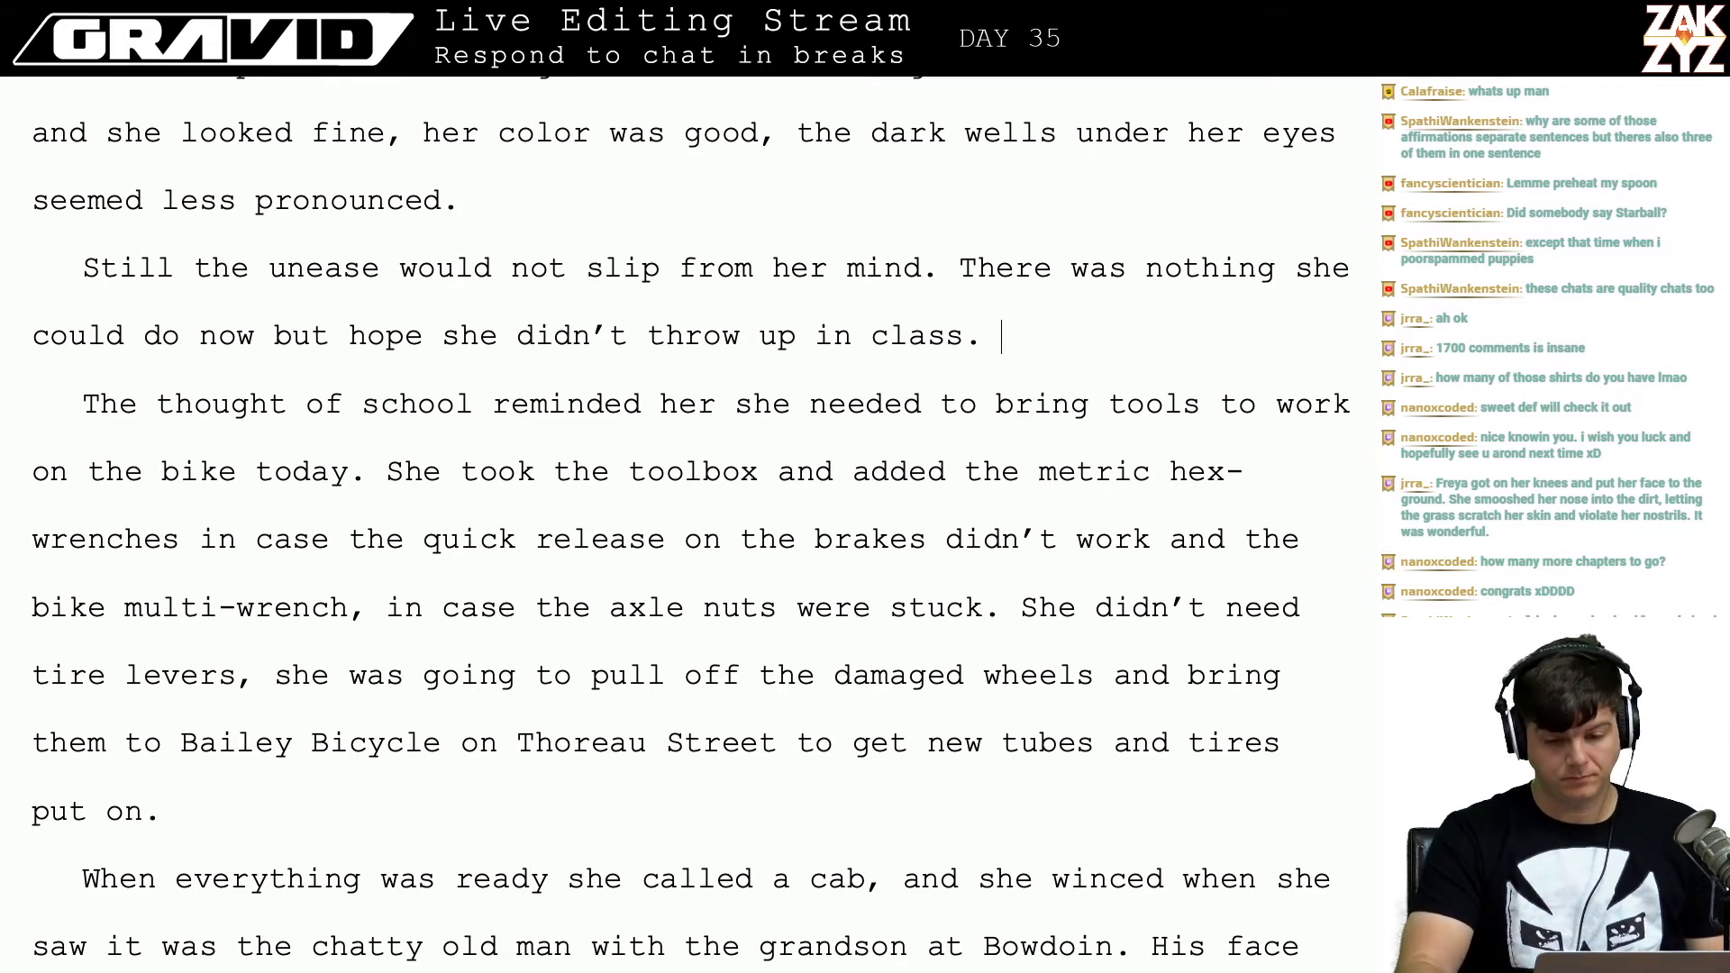
key("Right")
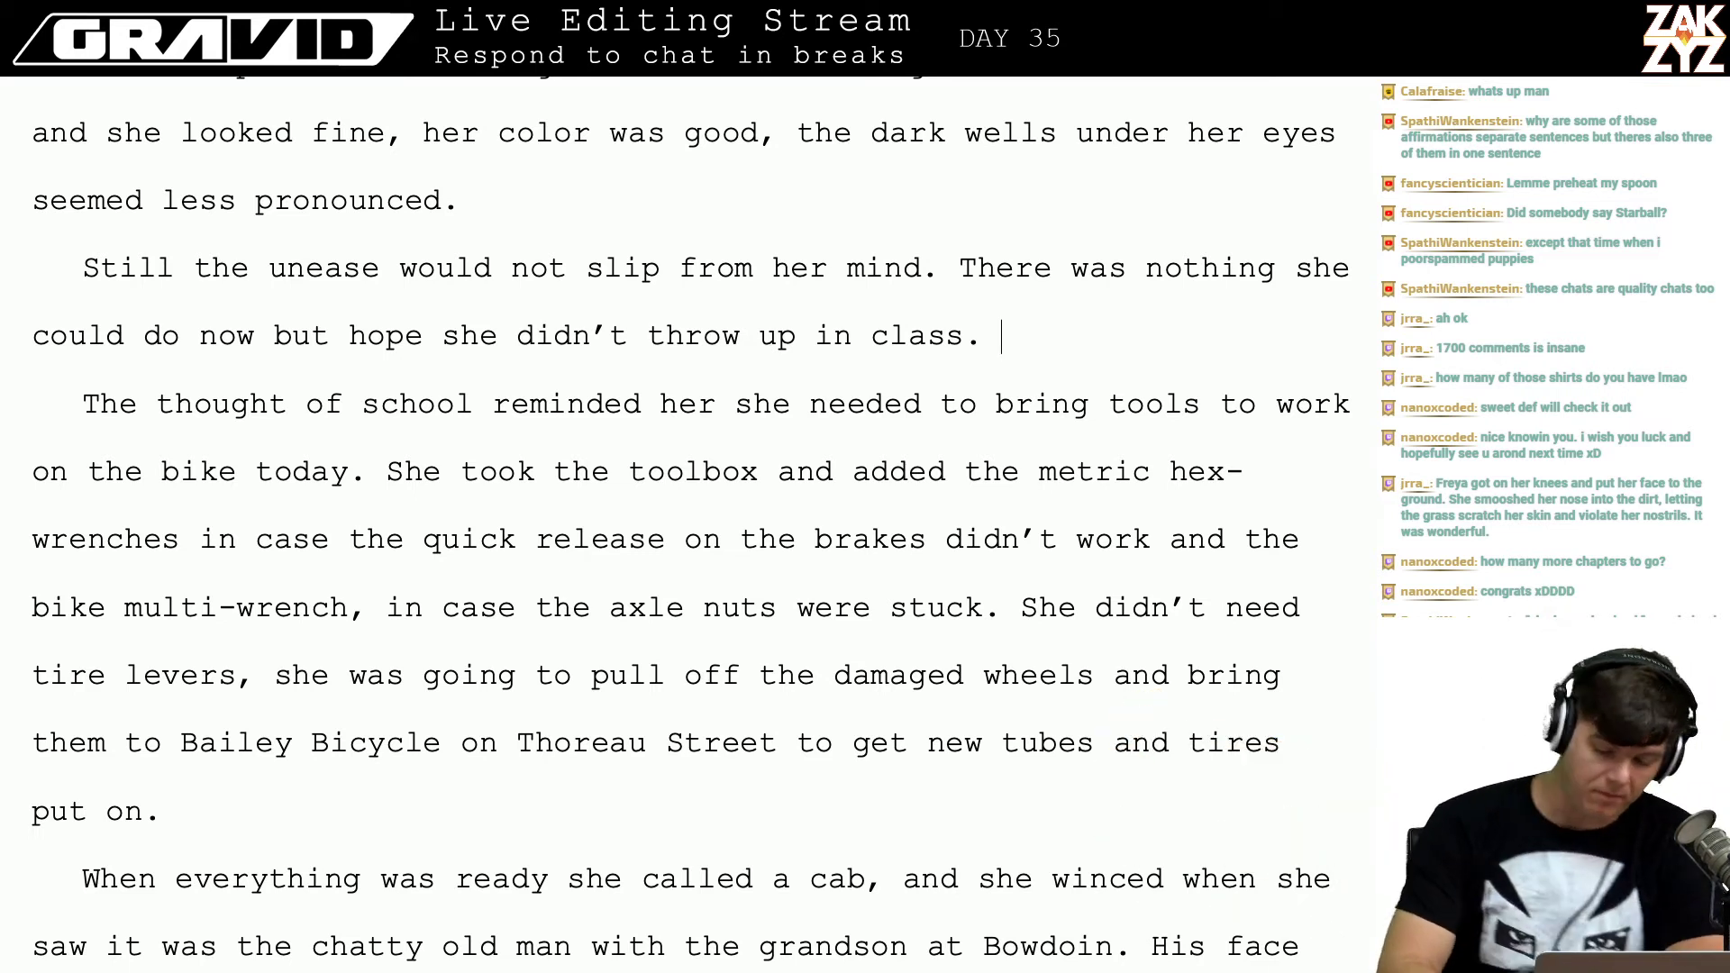
scroll(881, 323, "down", 1)
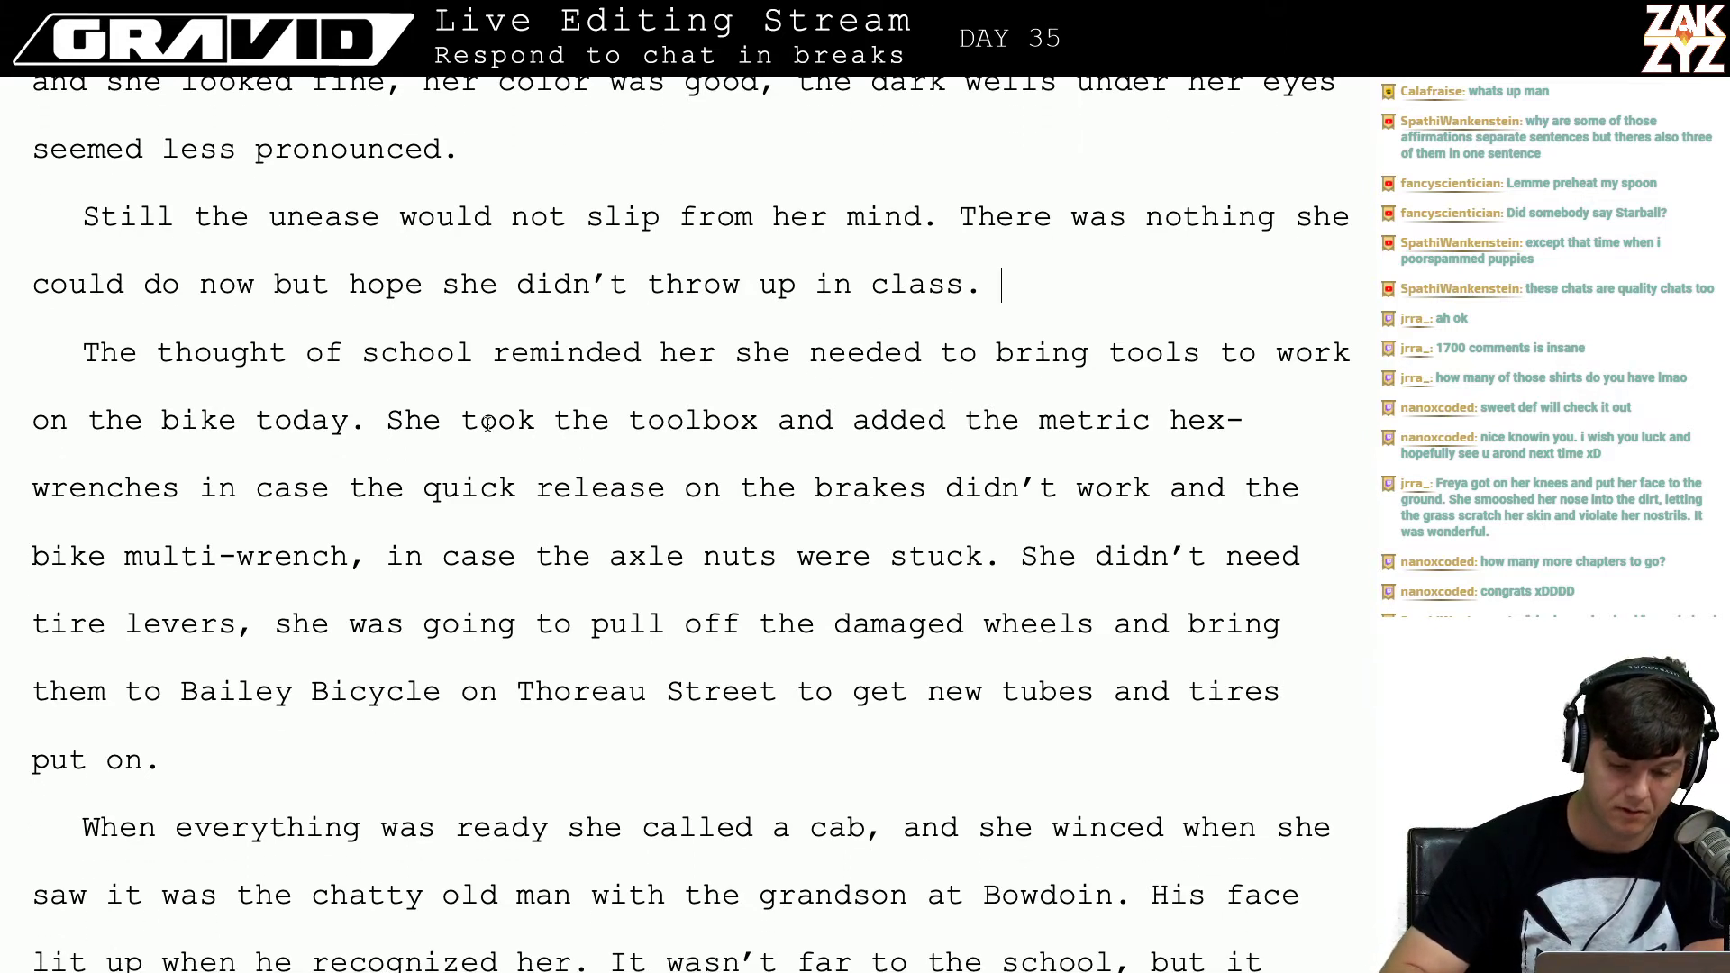
scroll(733, 385, "down", 1)
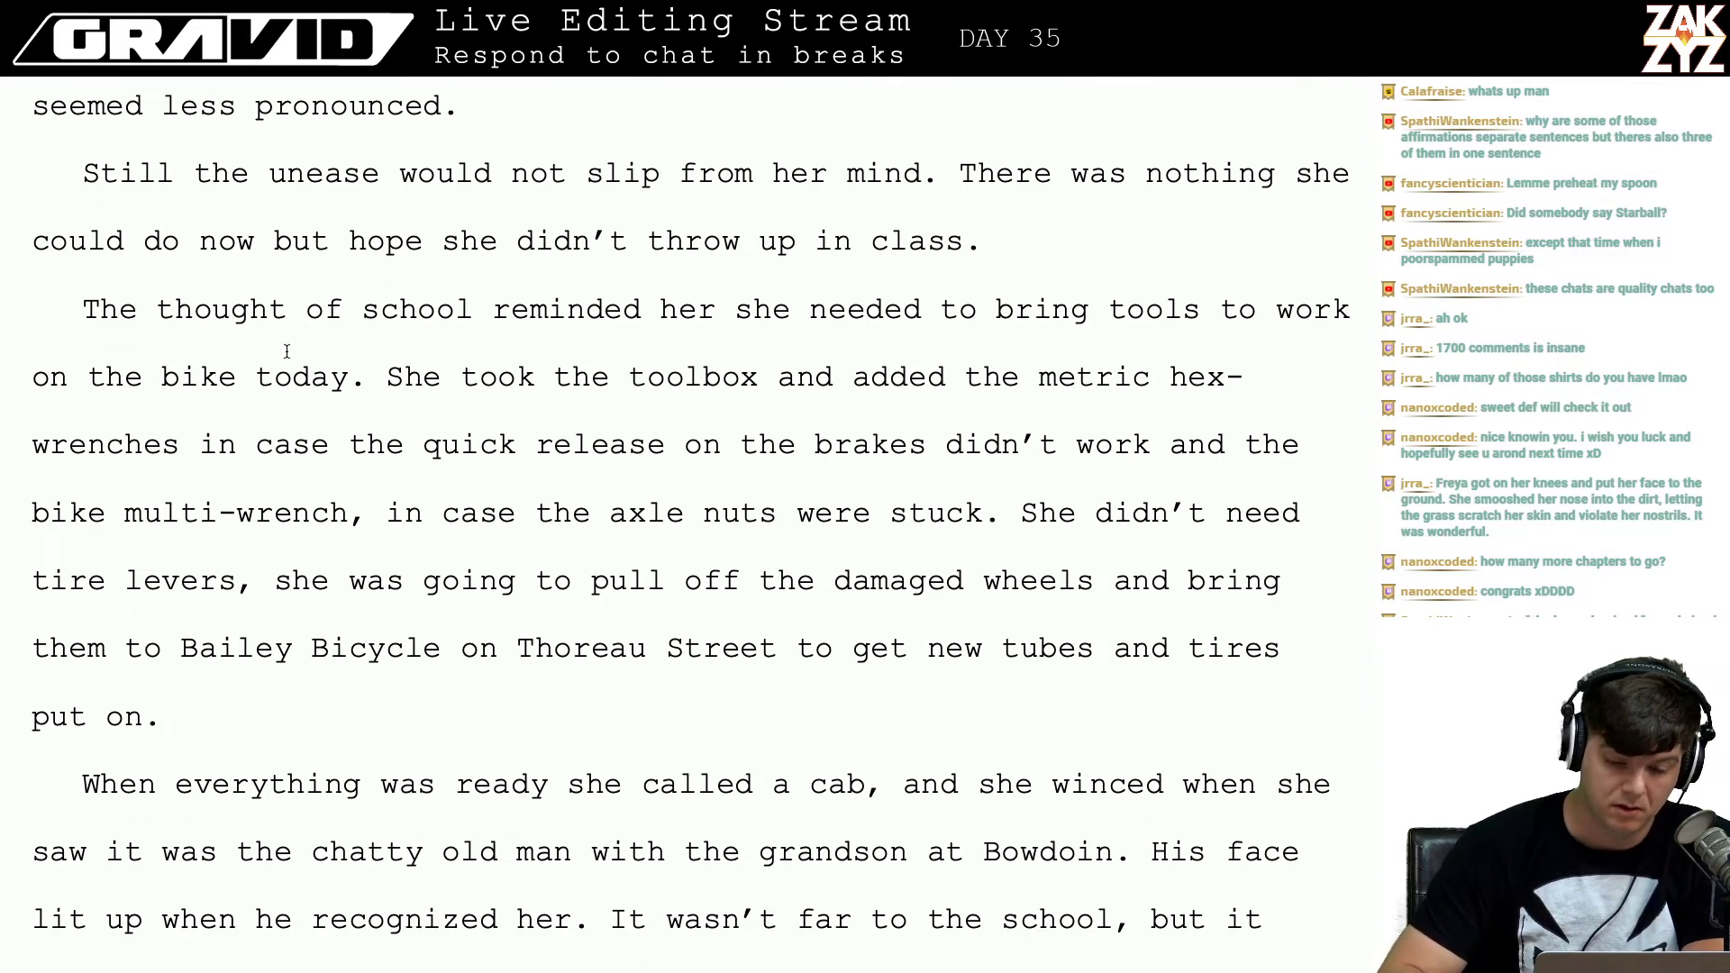
left_click(172, 307)
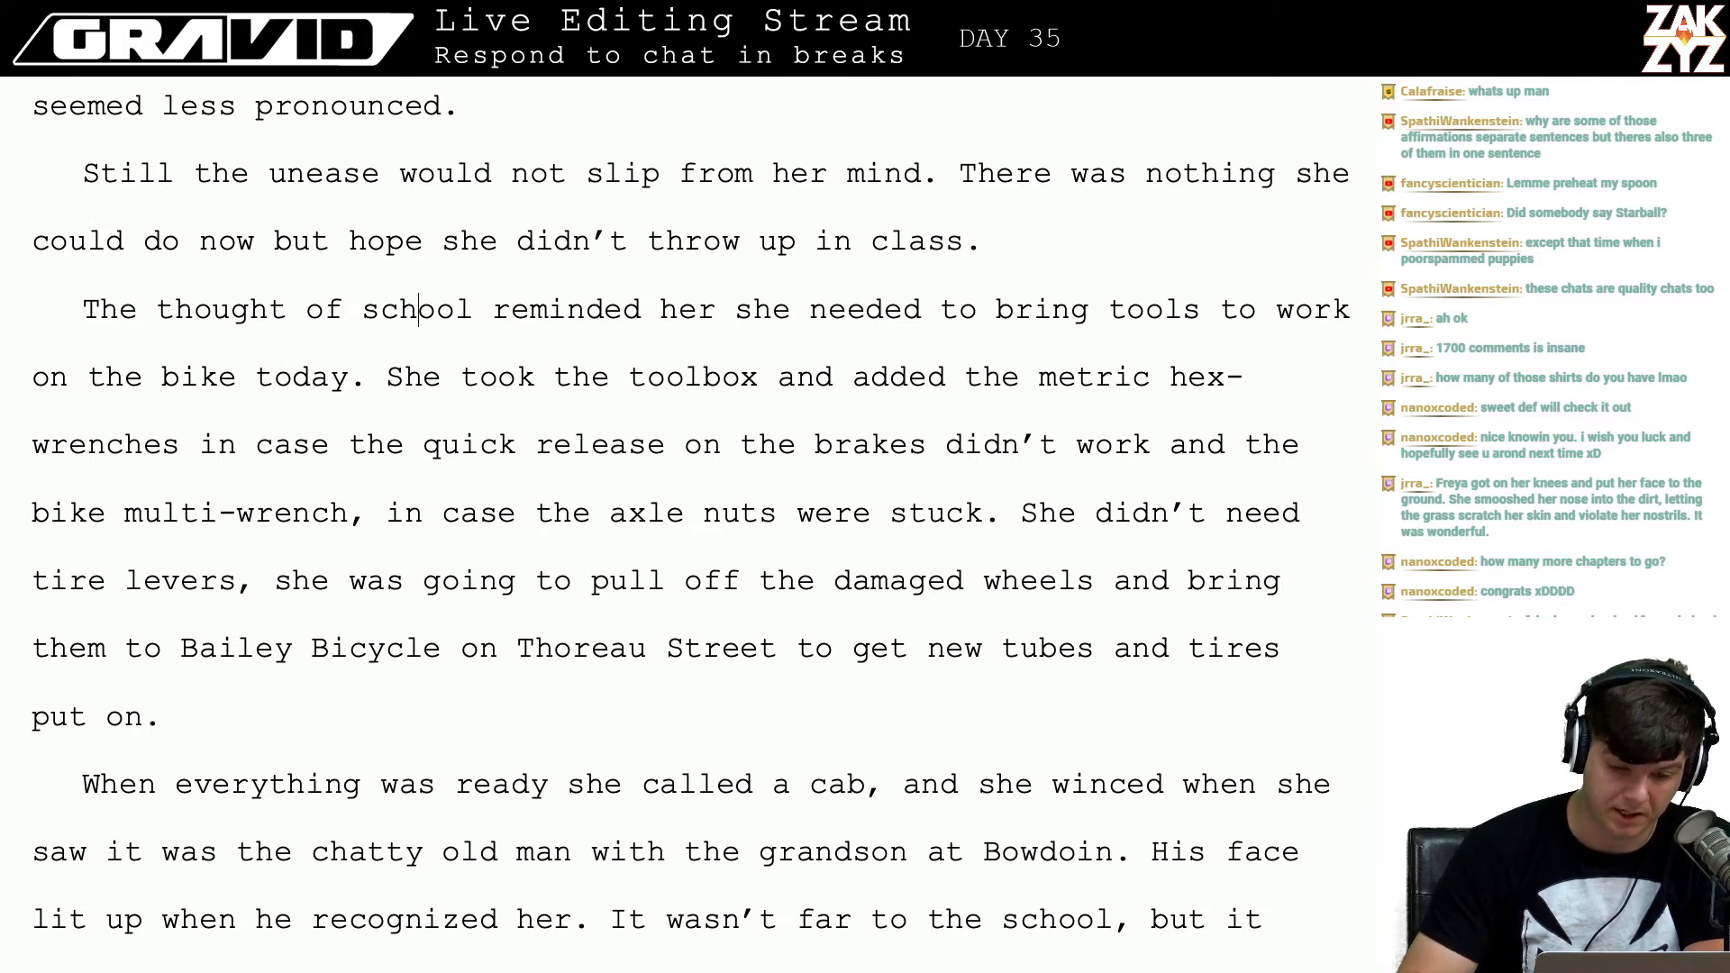
key("Down")
key("Left")
key("Left")
key("Left")
key("Right")
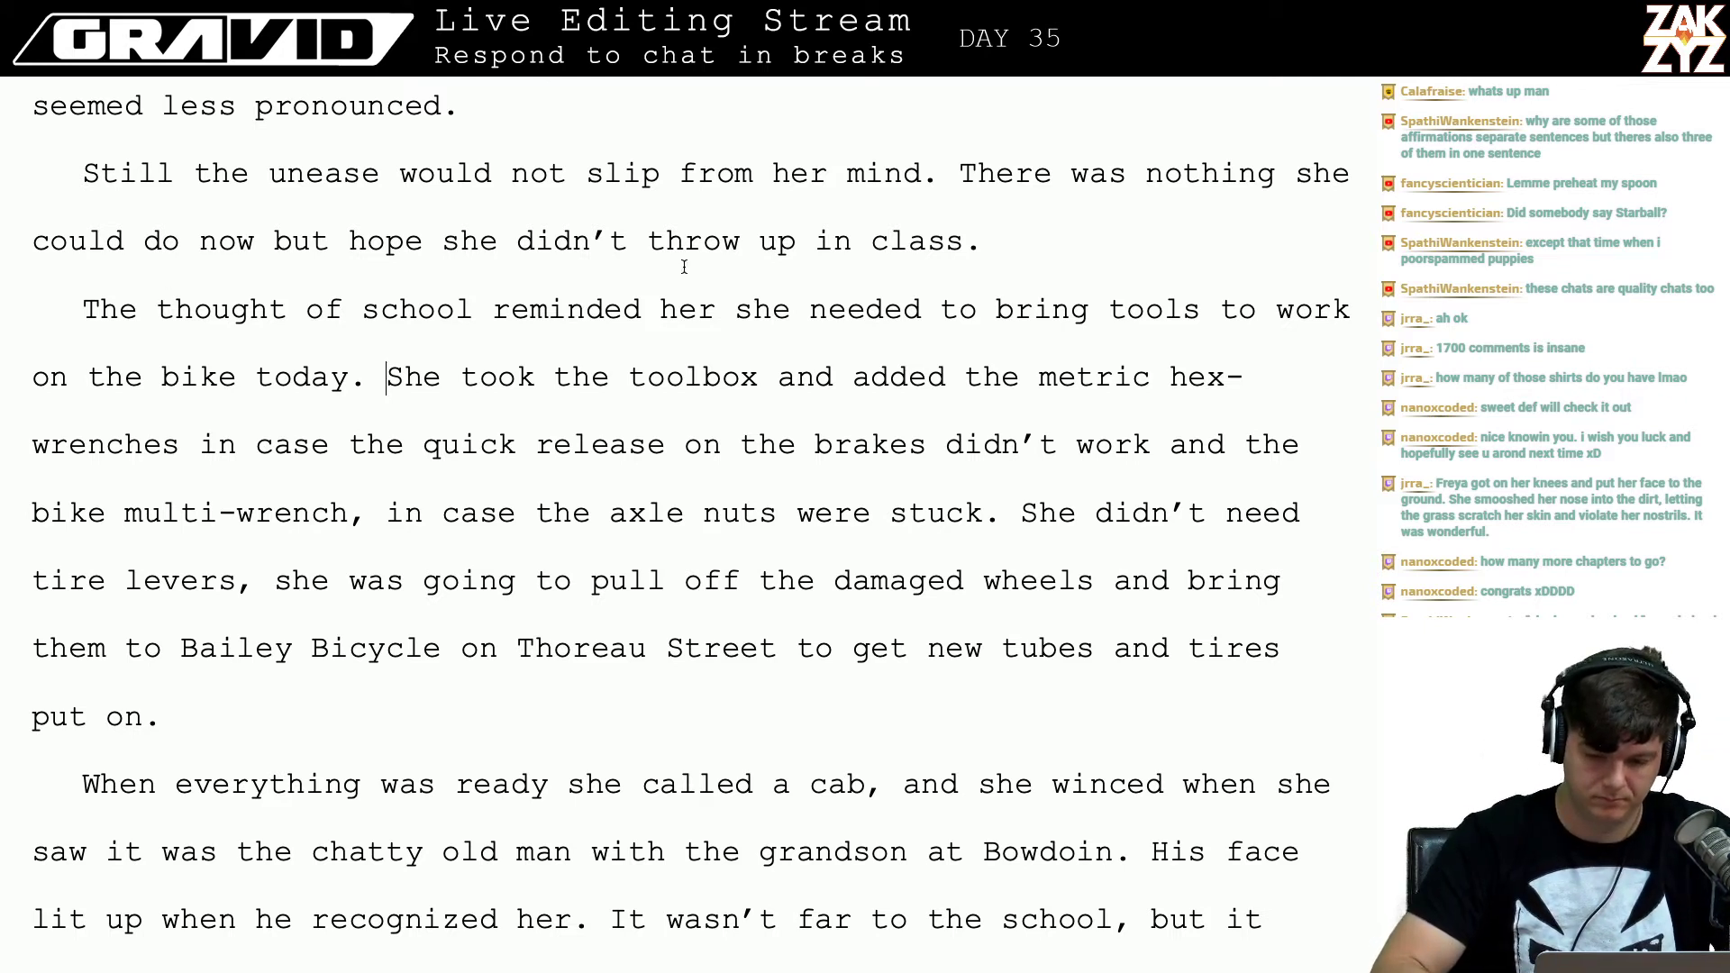
Step: Split "There was nothing she could do now but hope she didn't throw up in class." into its own paragraph below an empty one
left_click(1002, 242)
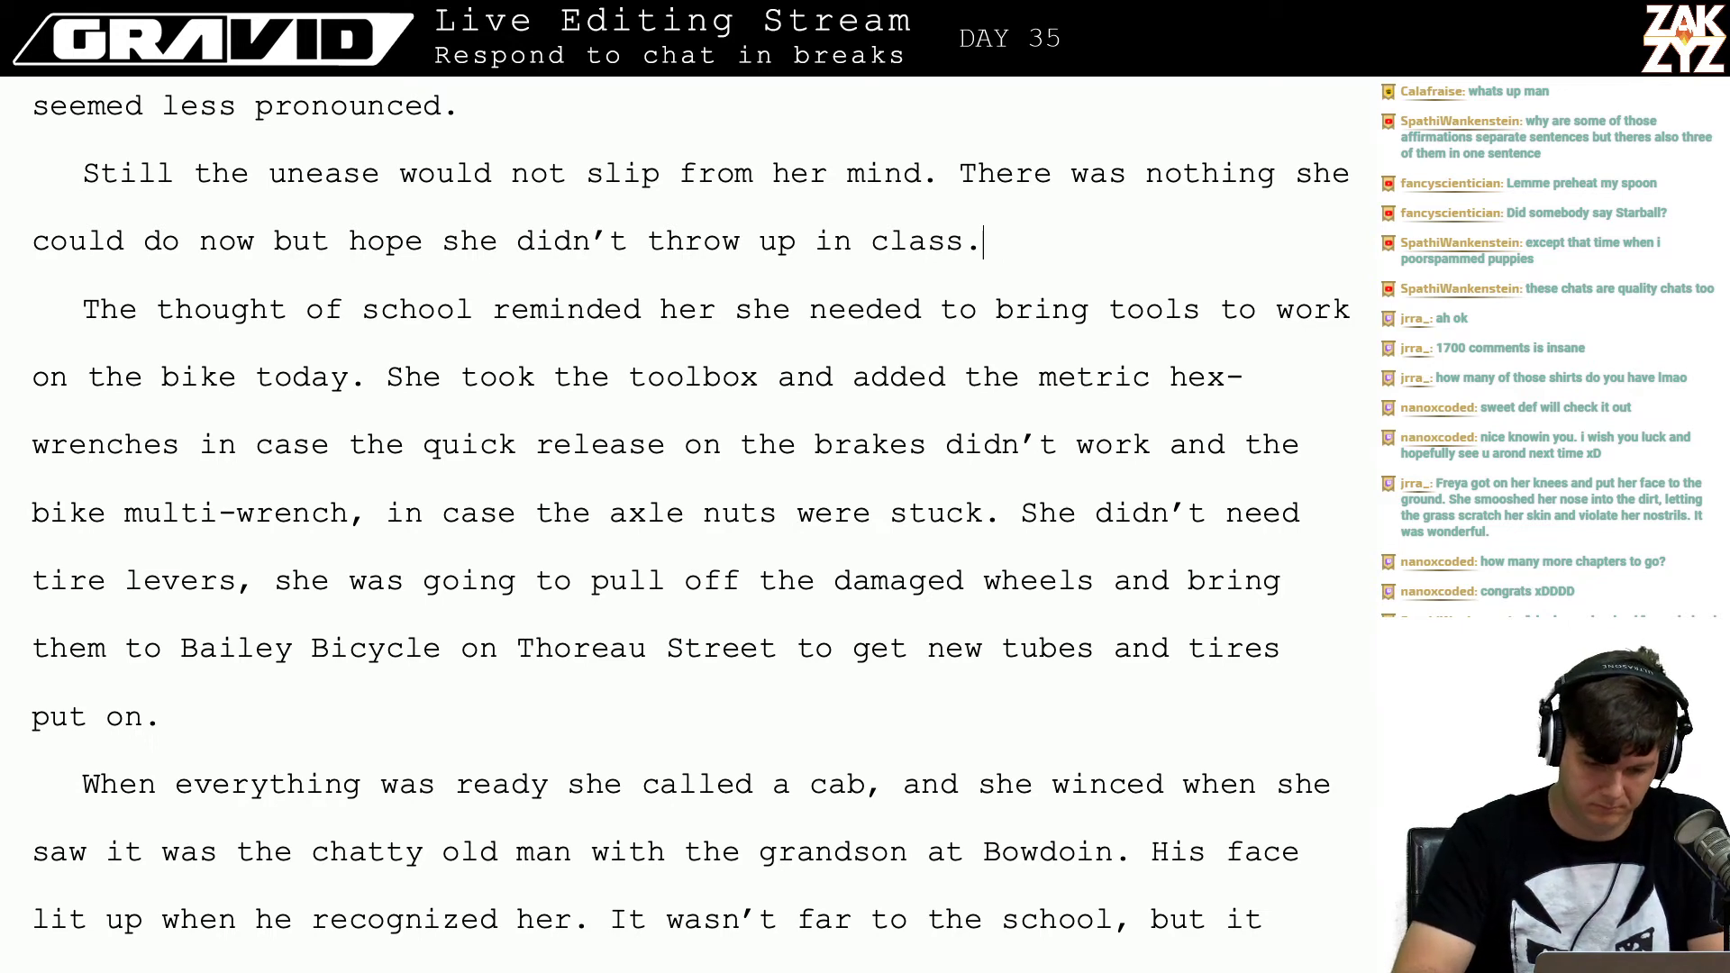
key("Return")
key("BackSpace")
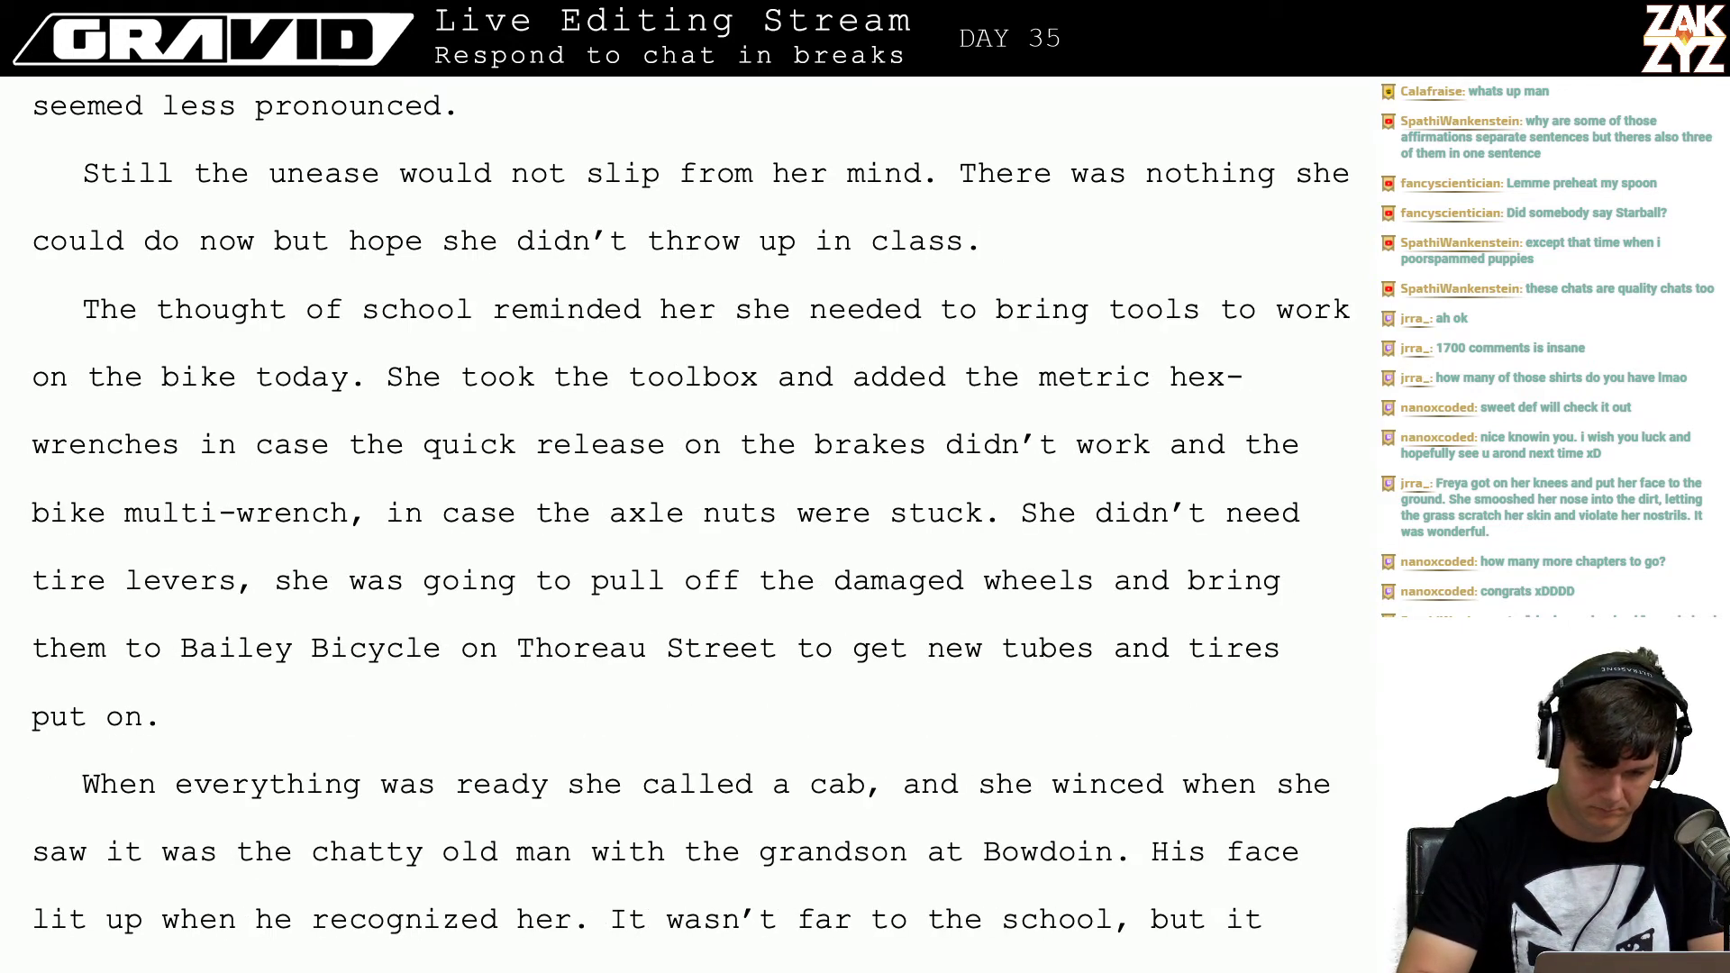
key("Return")
key("Return")
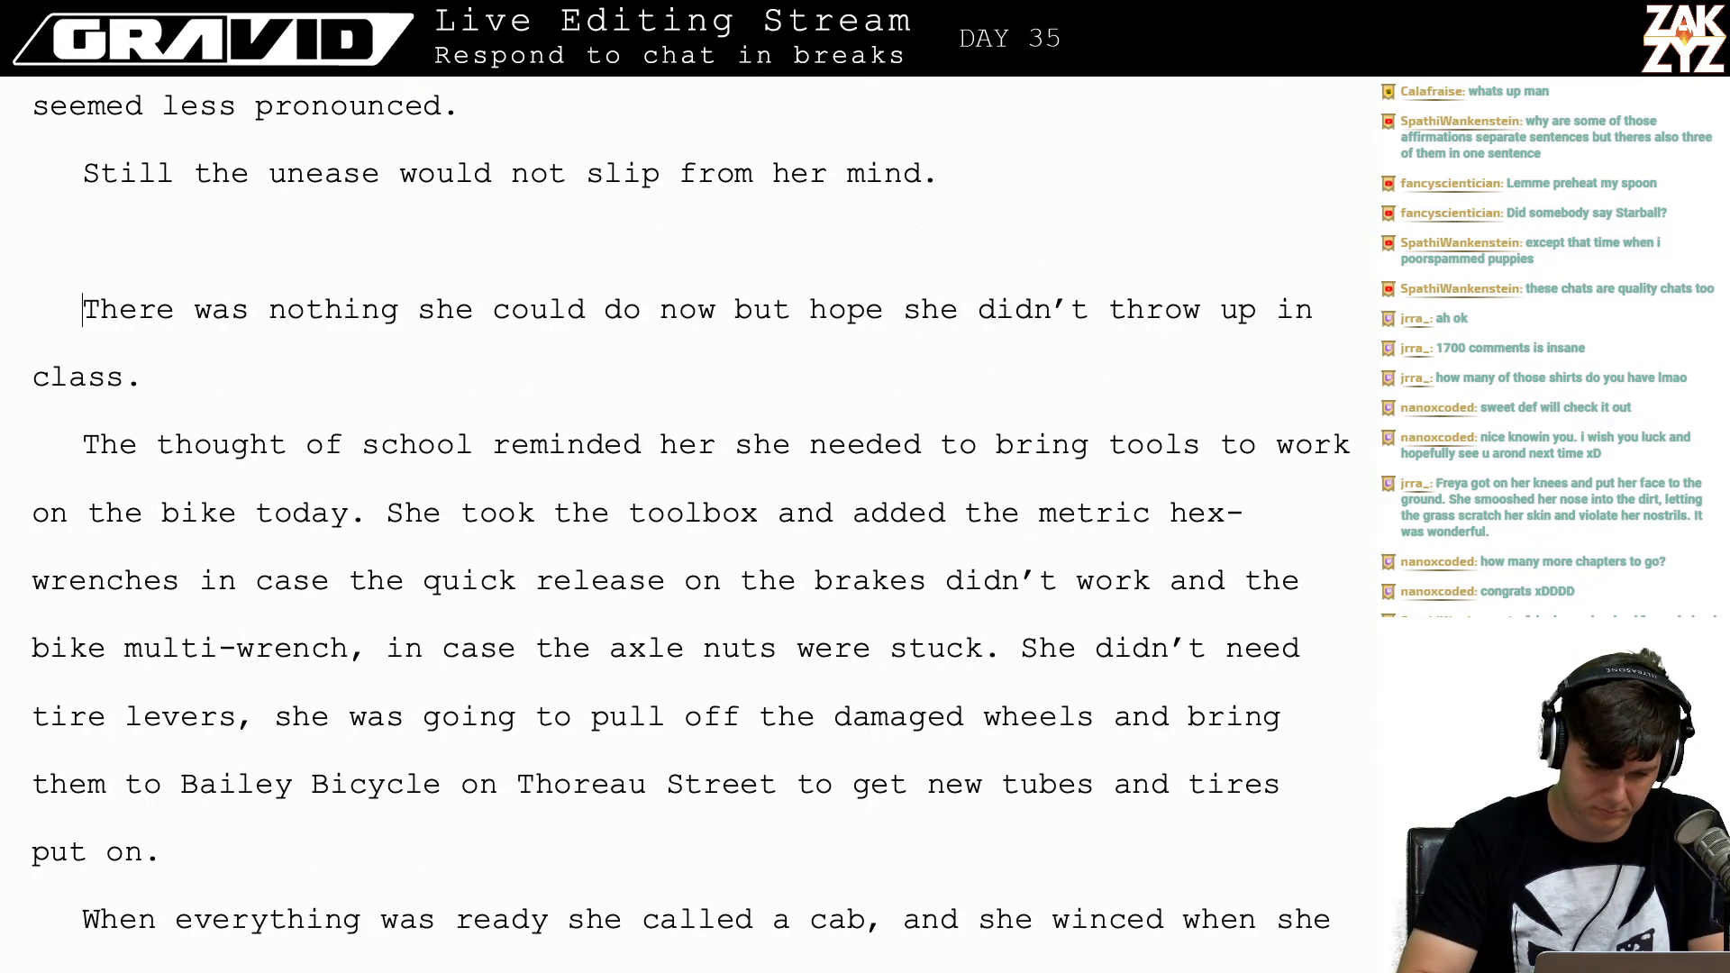
key("Down")
key("Down")
key("Right")
key("Up")
key("Down")
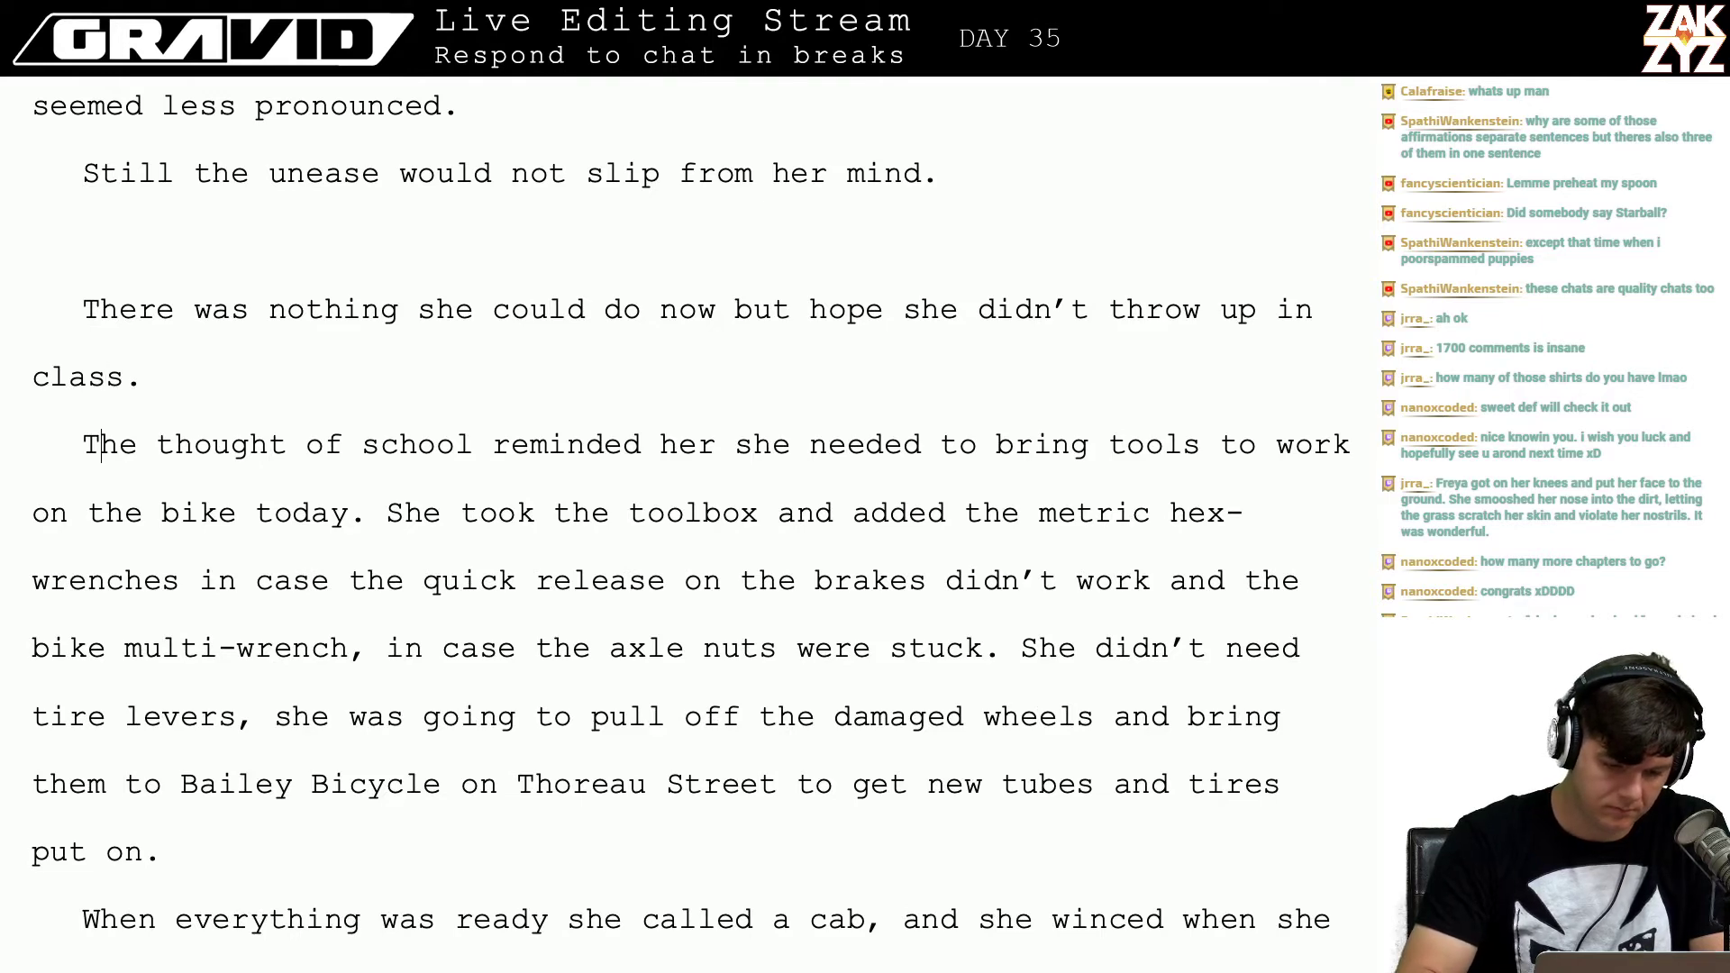
Step: Join the "The thought of school reminded her" paragraph onto the end of the sentence about throwing up in class
key("Left")
key("BackSpace")
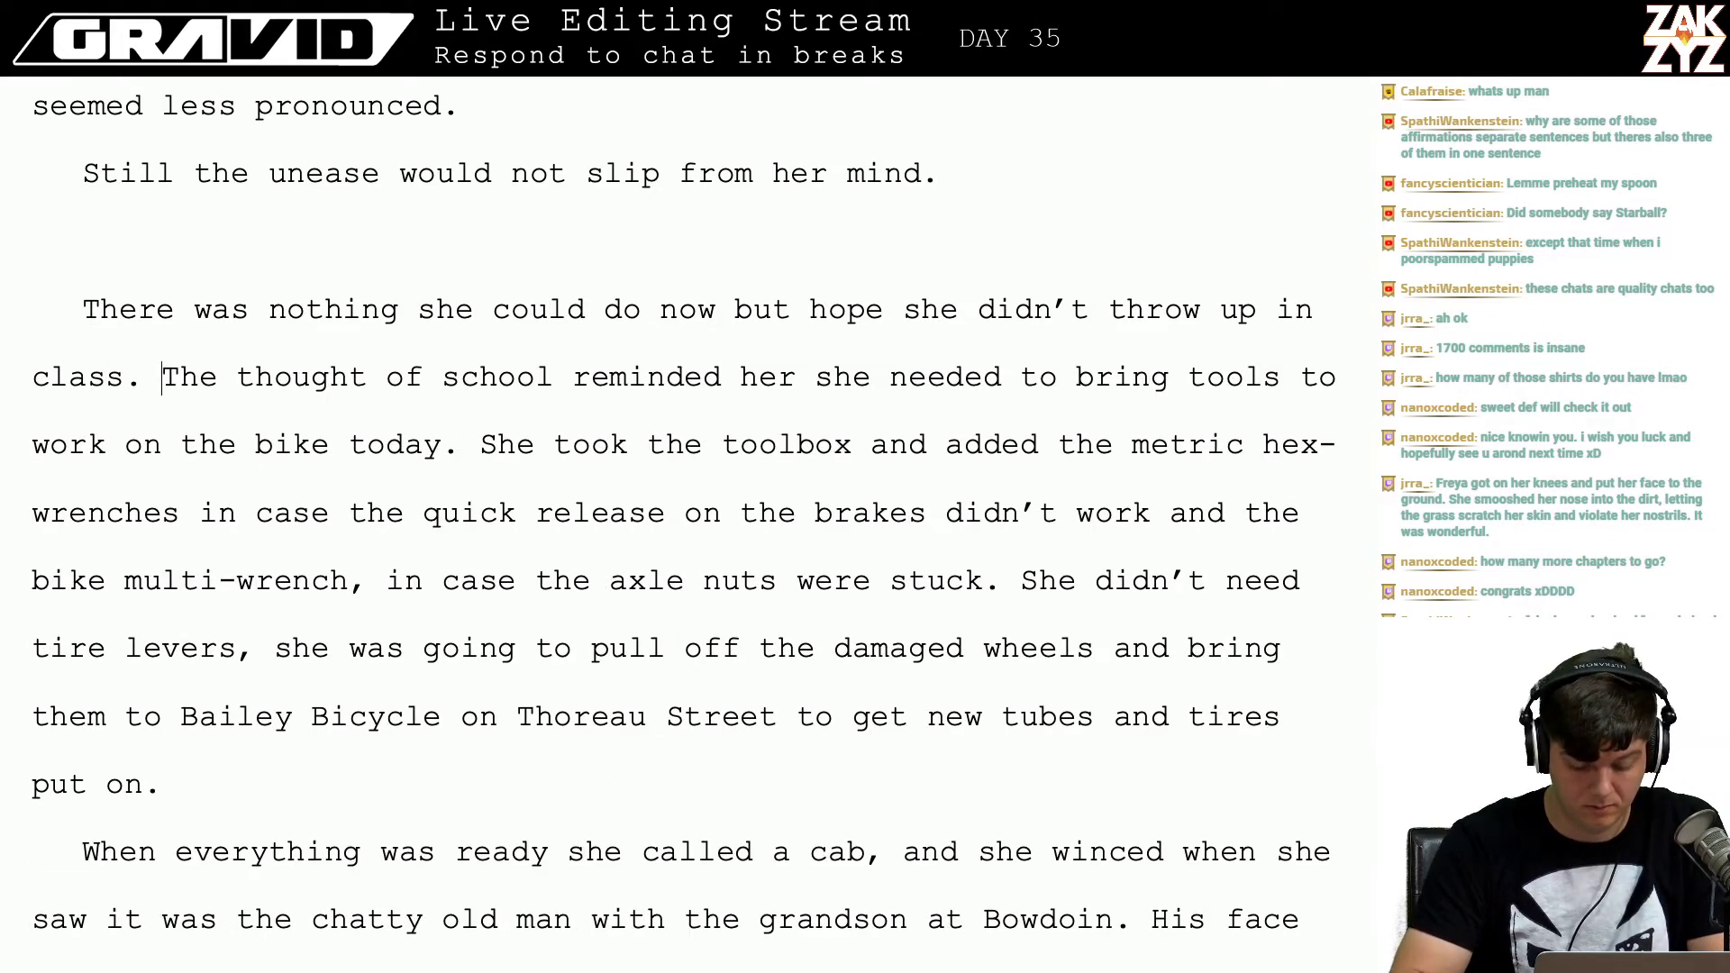
Step: Search the manuscript for "sleepwalking" and clear the old replacement text
key("super+f")
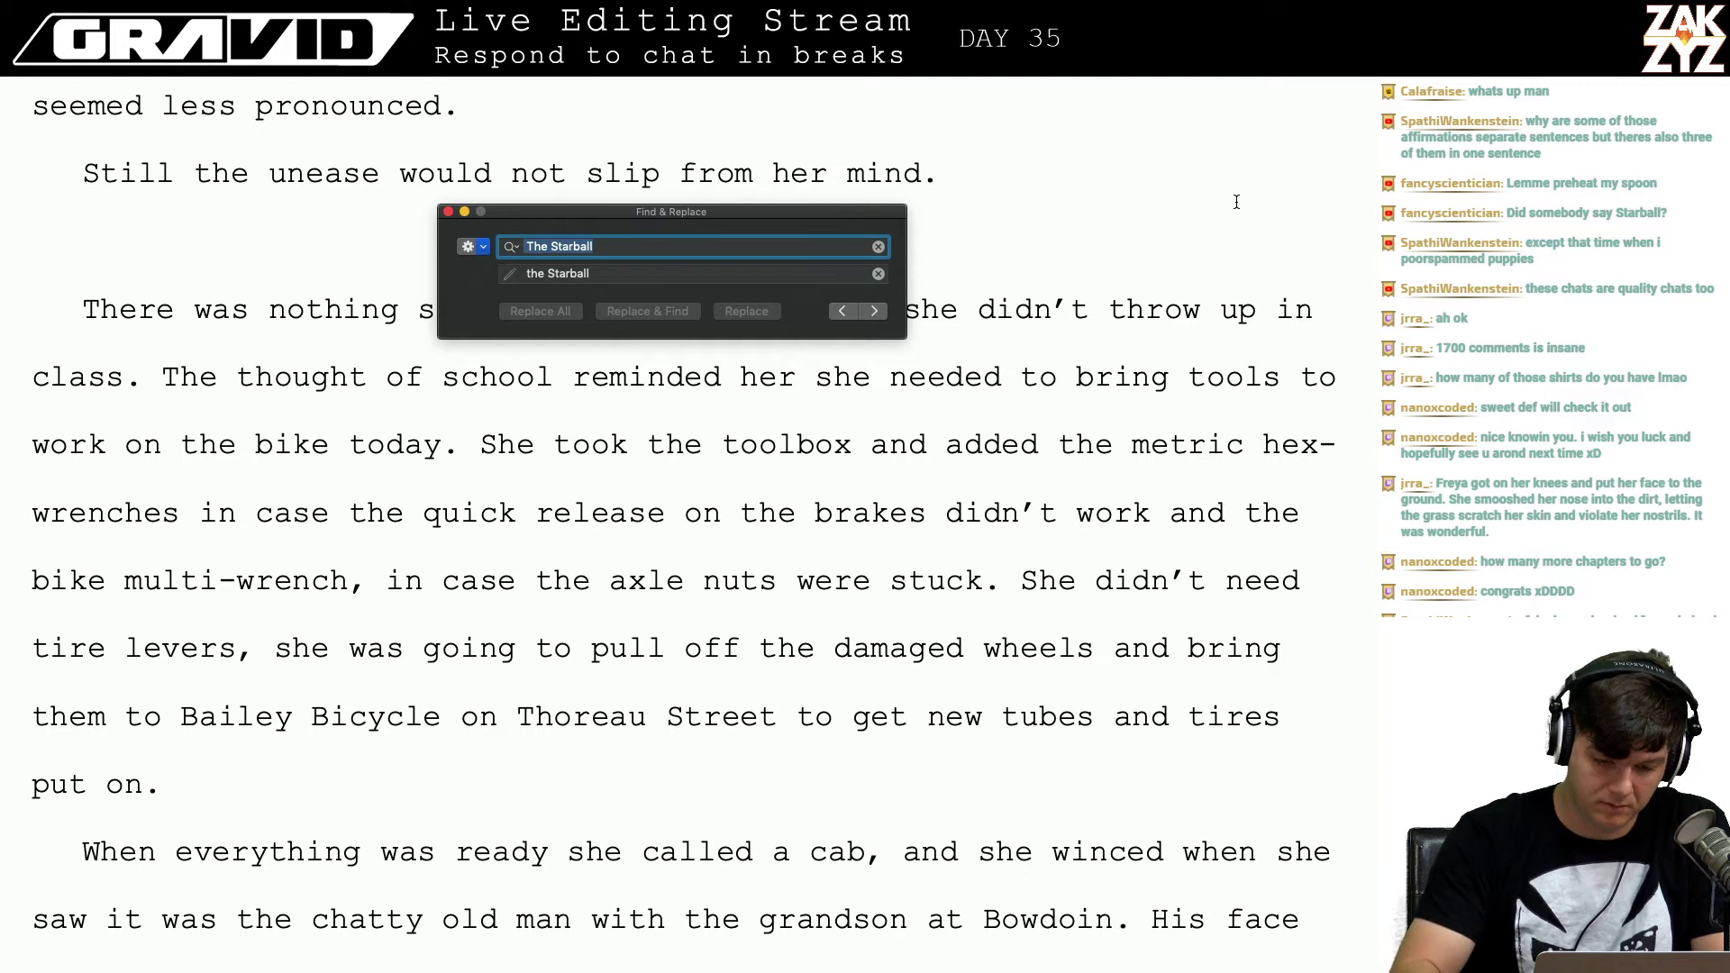
type("sleepwal")
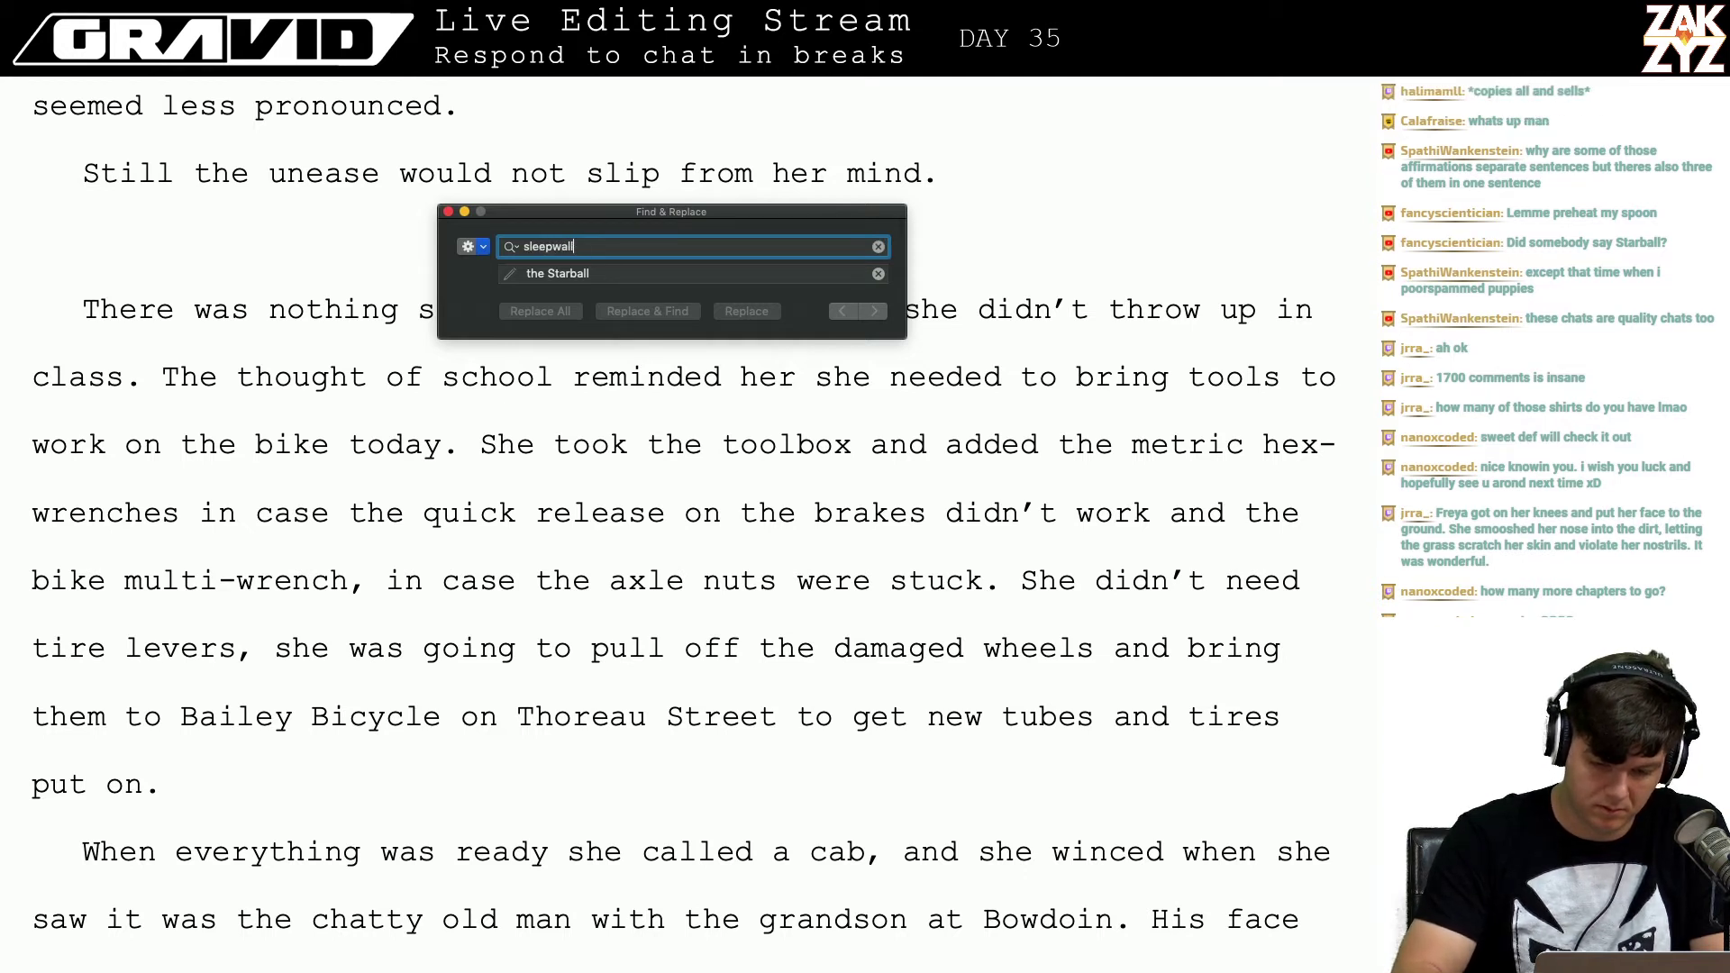
type("king")
key("Return")
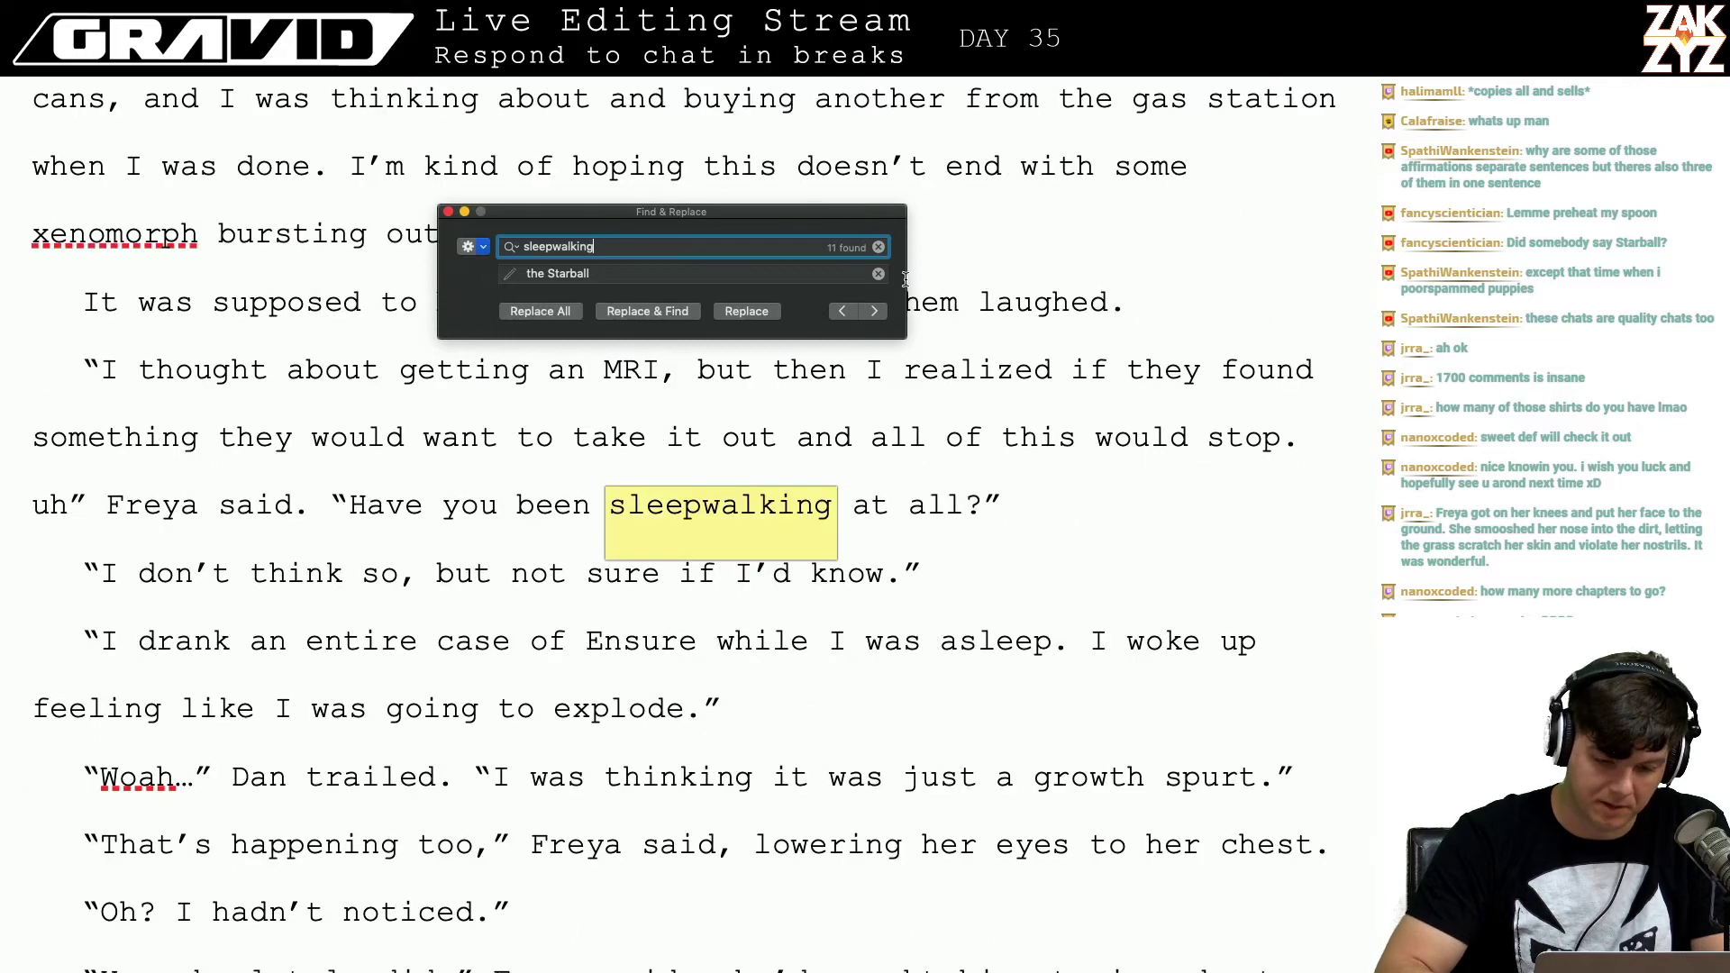
key("Tab")
key("Right")
key("BackSpace")
key("BackSpace")
key("BackSpace")
key("BackSpace")
key("BackSpace")
key("BackSpace")
key("BackSpace")
key("BackSpace")
key("BackSpace")
key("BackSpace")
key("BackSpace")
key("BackSpace")
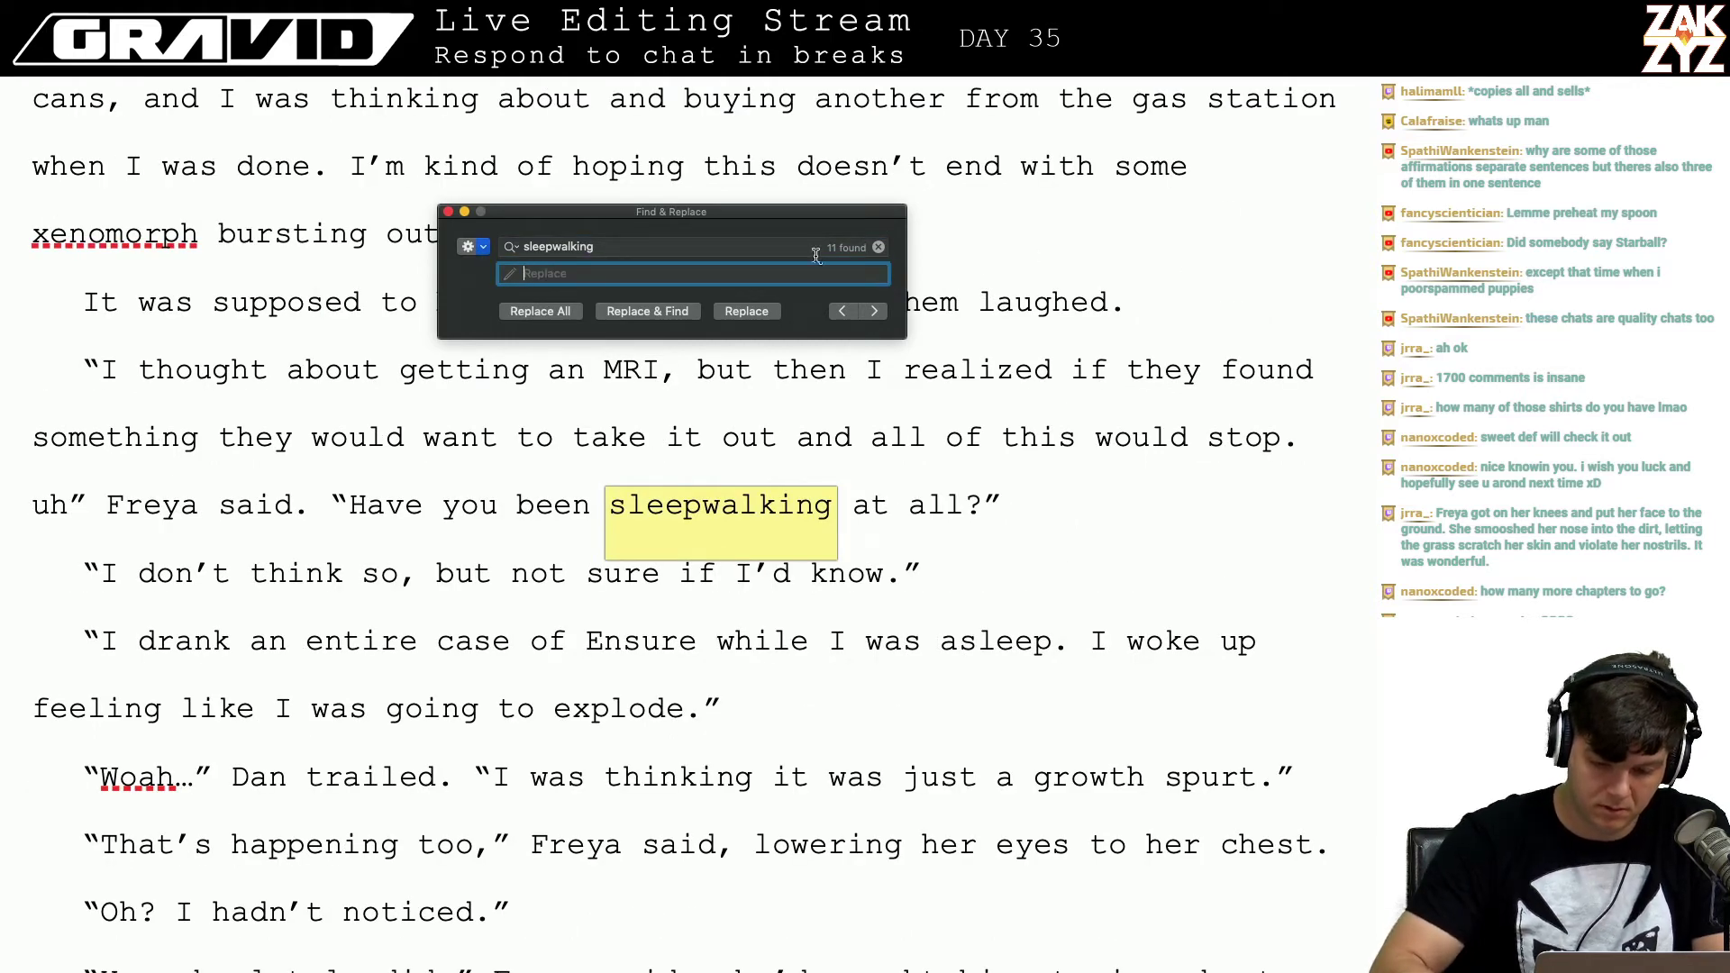
Step: Go back through the earlier matches to Lassa's warning and copy "Sleepwalking is very serious. You could fall and hurt yourself or wander into the road."
left_click(843, 312)
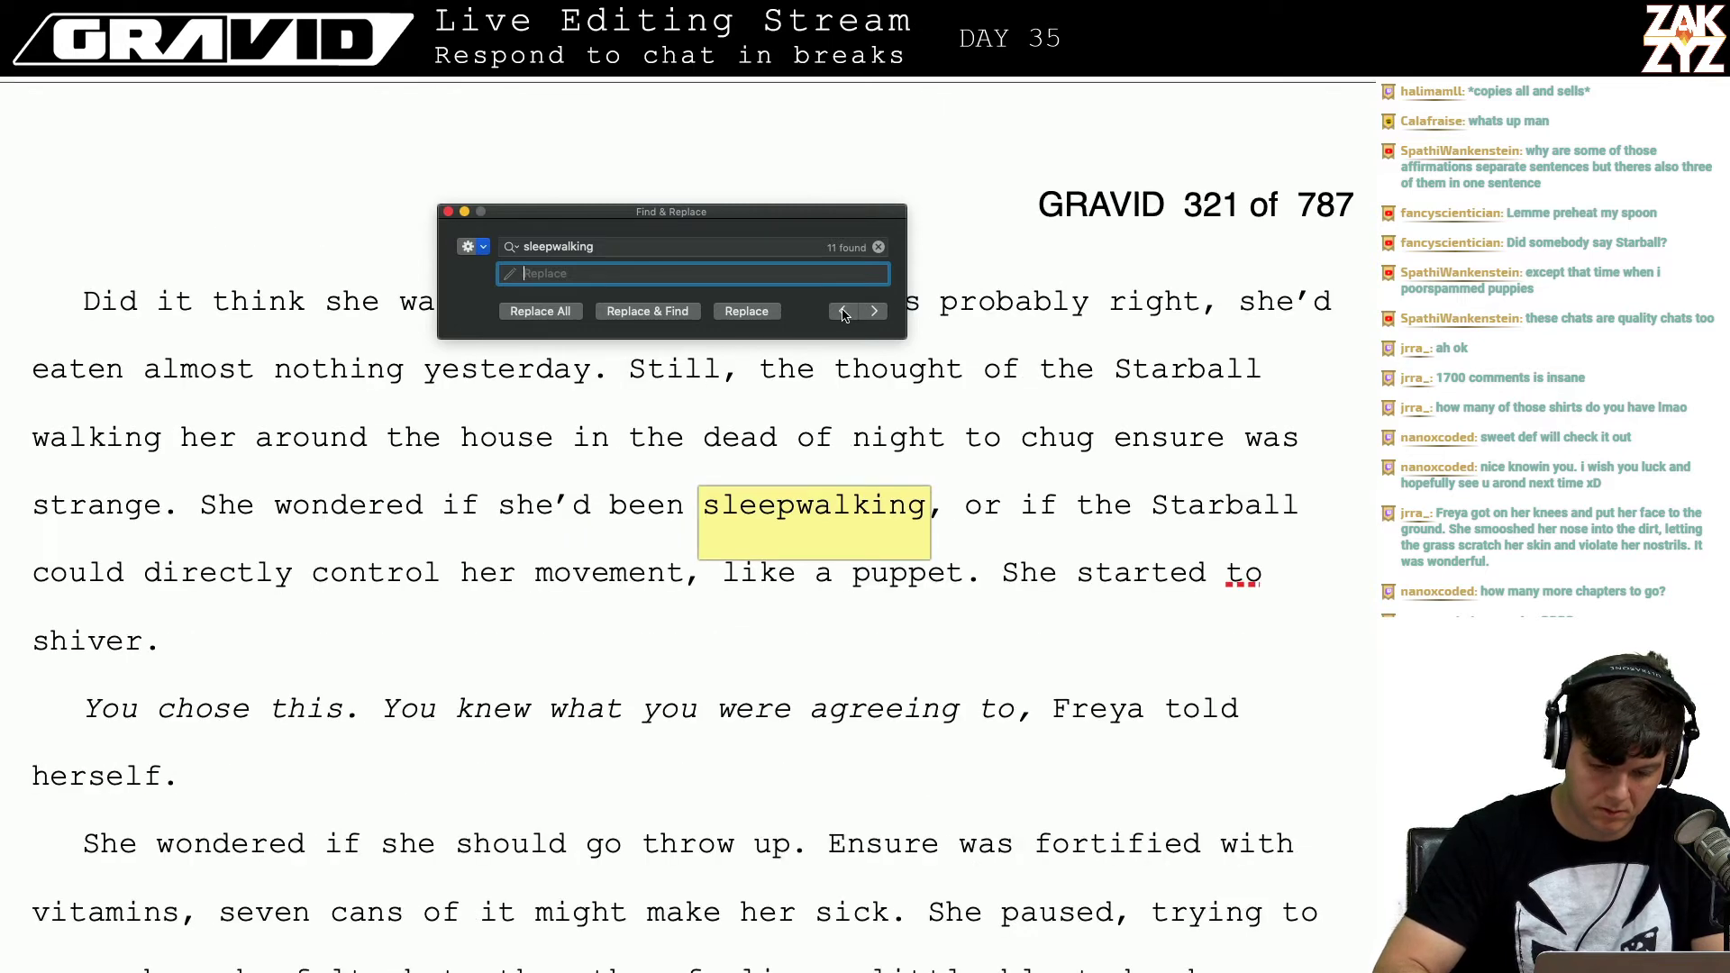
left_click(843, 312)
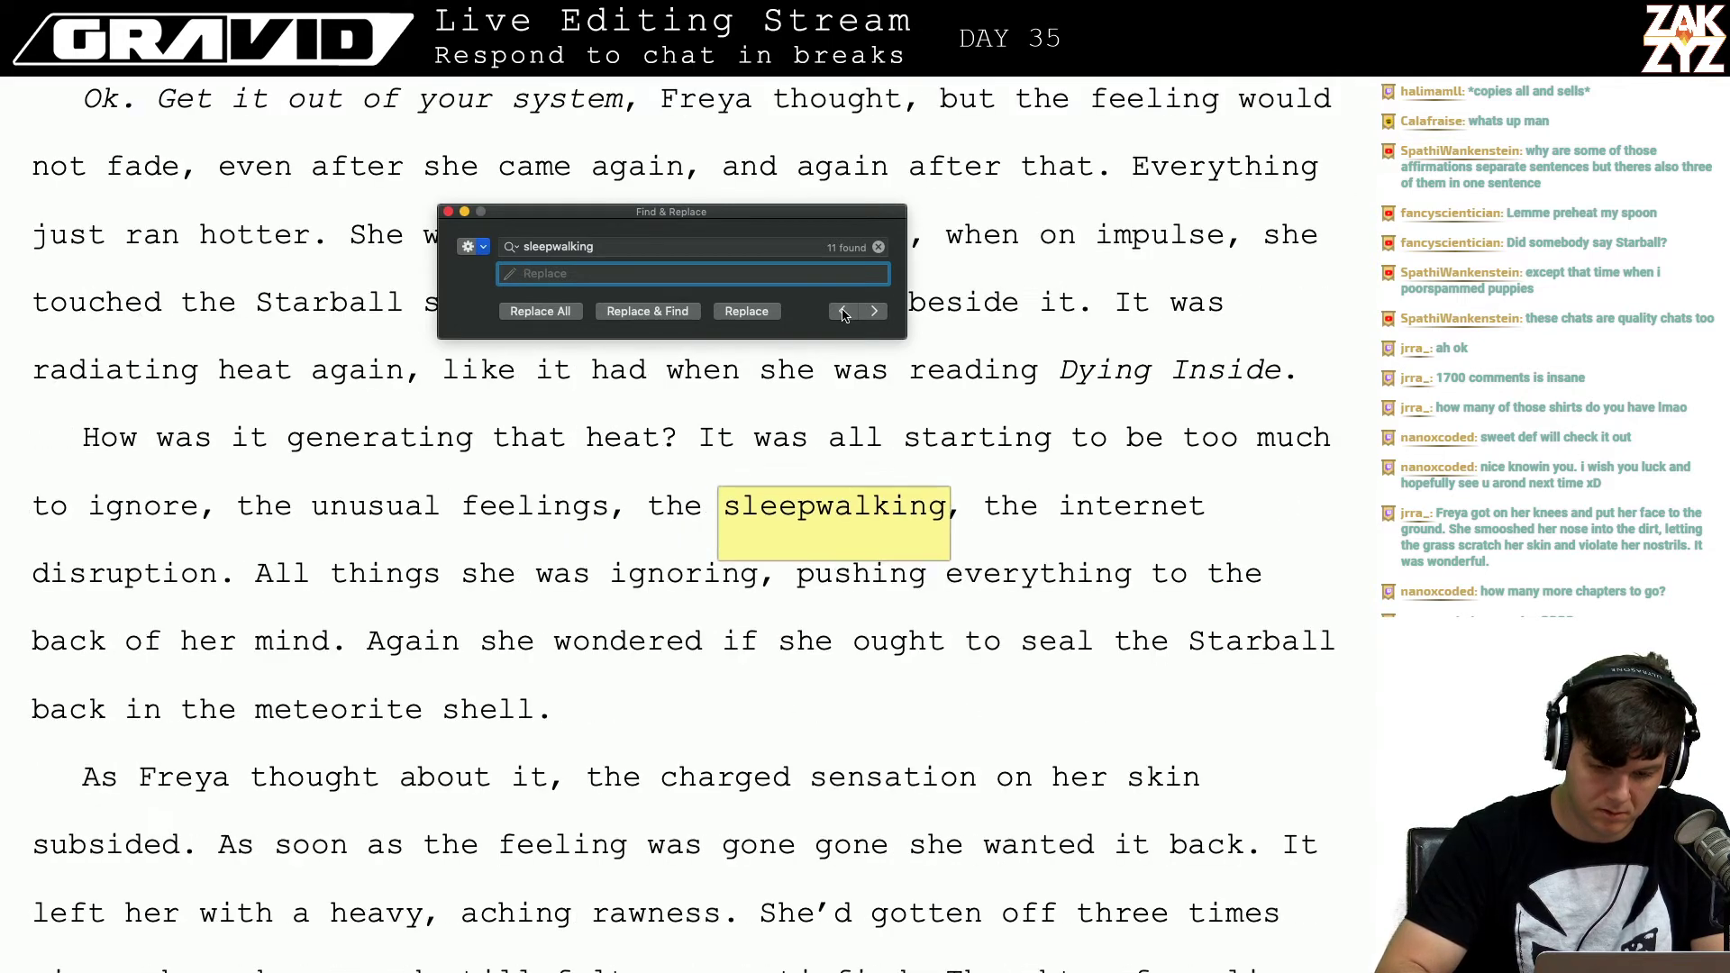
left_click(843, 312)
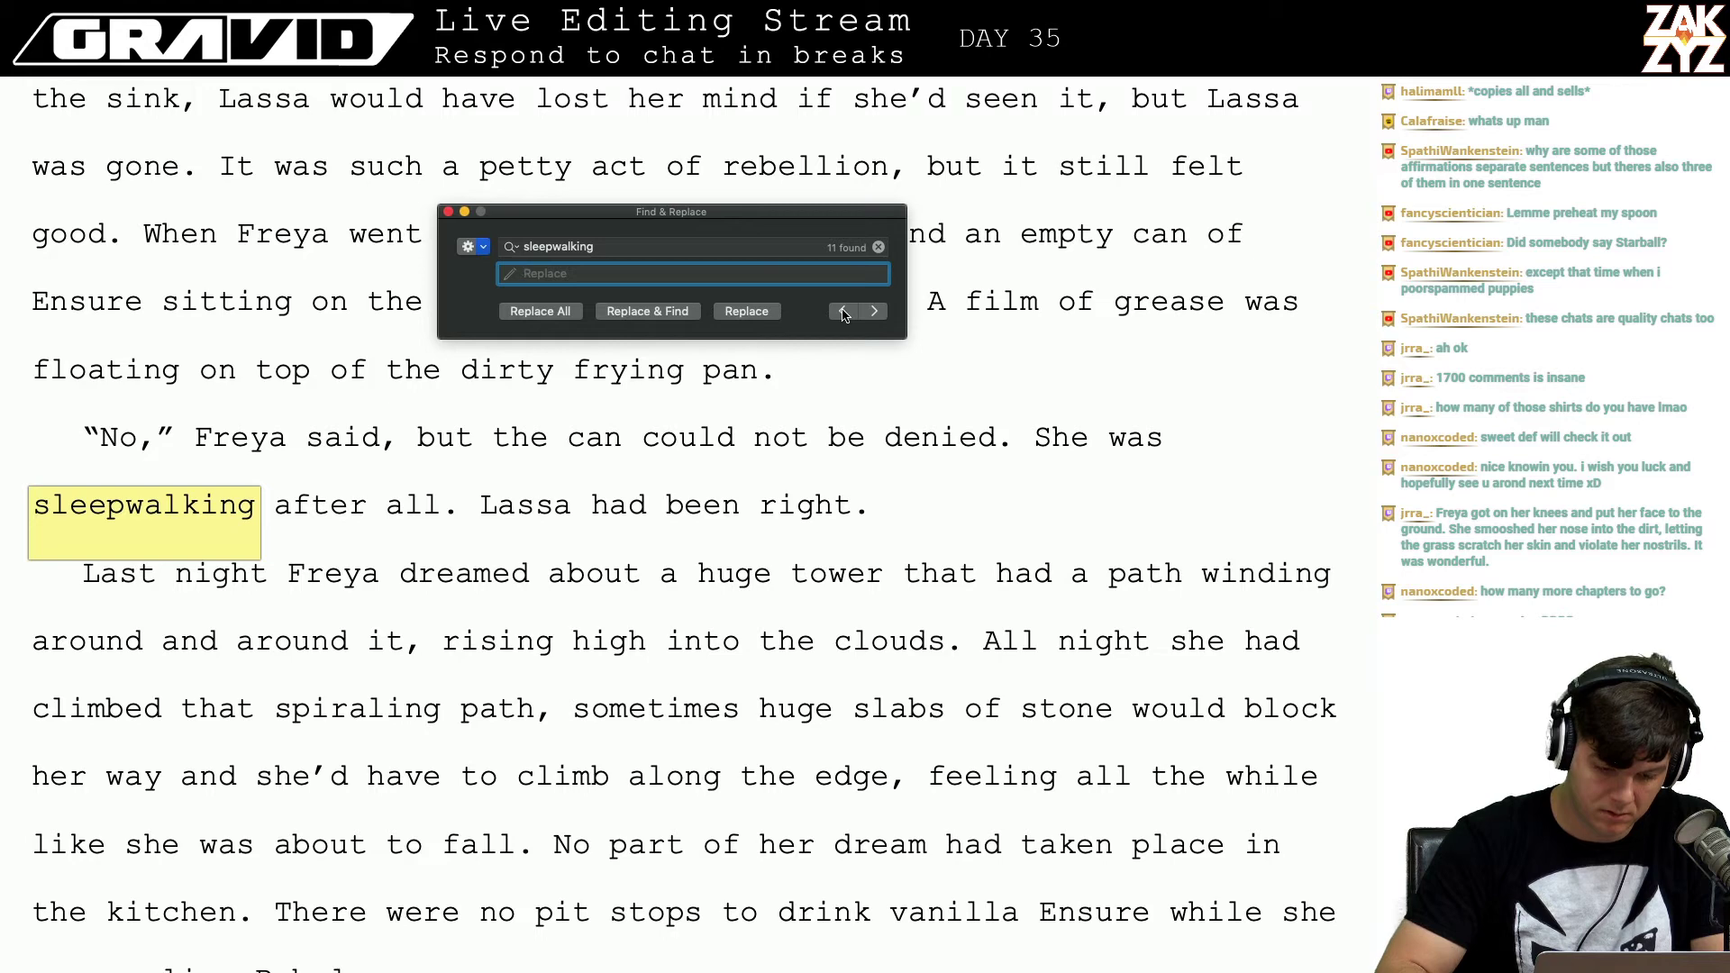
left_click(844, 312)
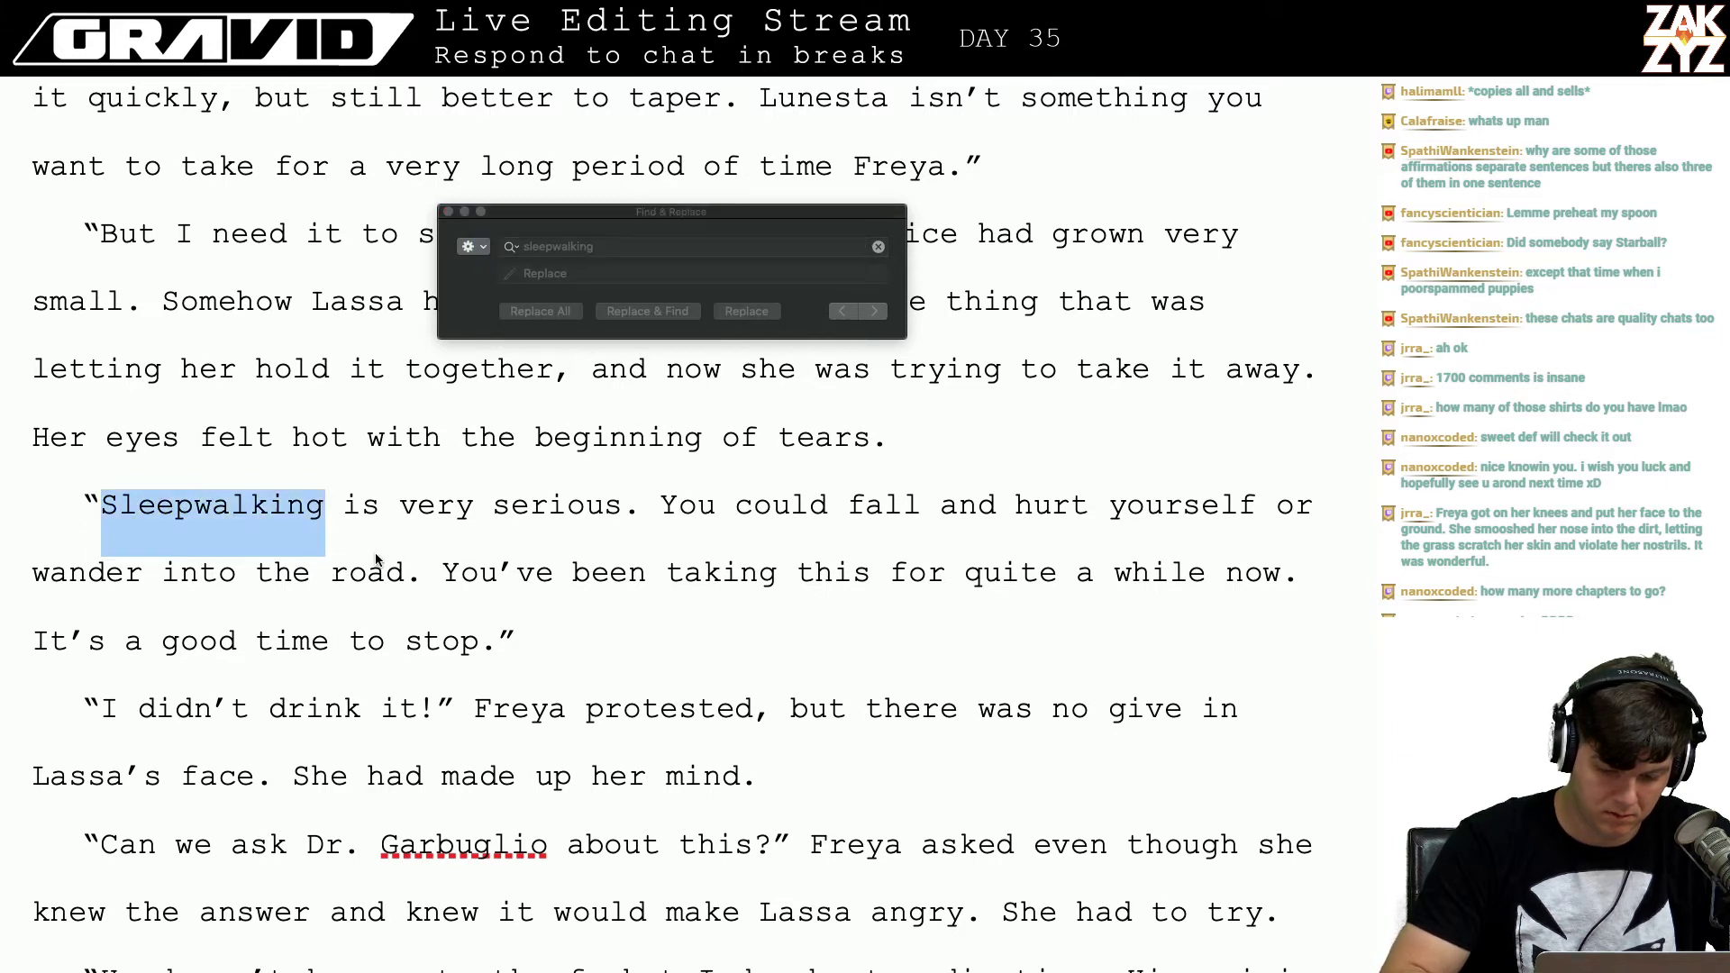
left_click(657, 508)
left_click_drag(420, 573, 102, 523)
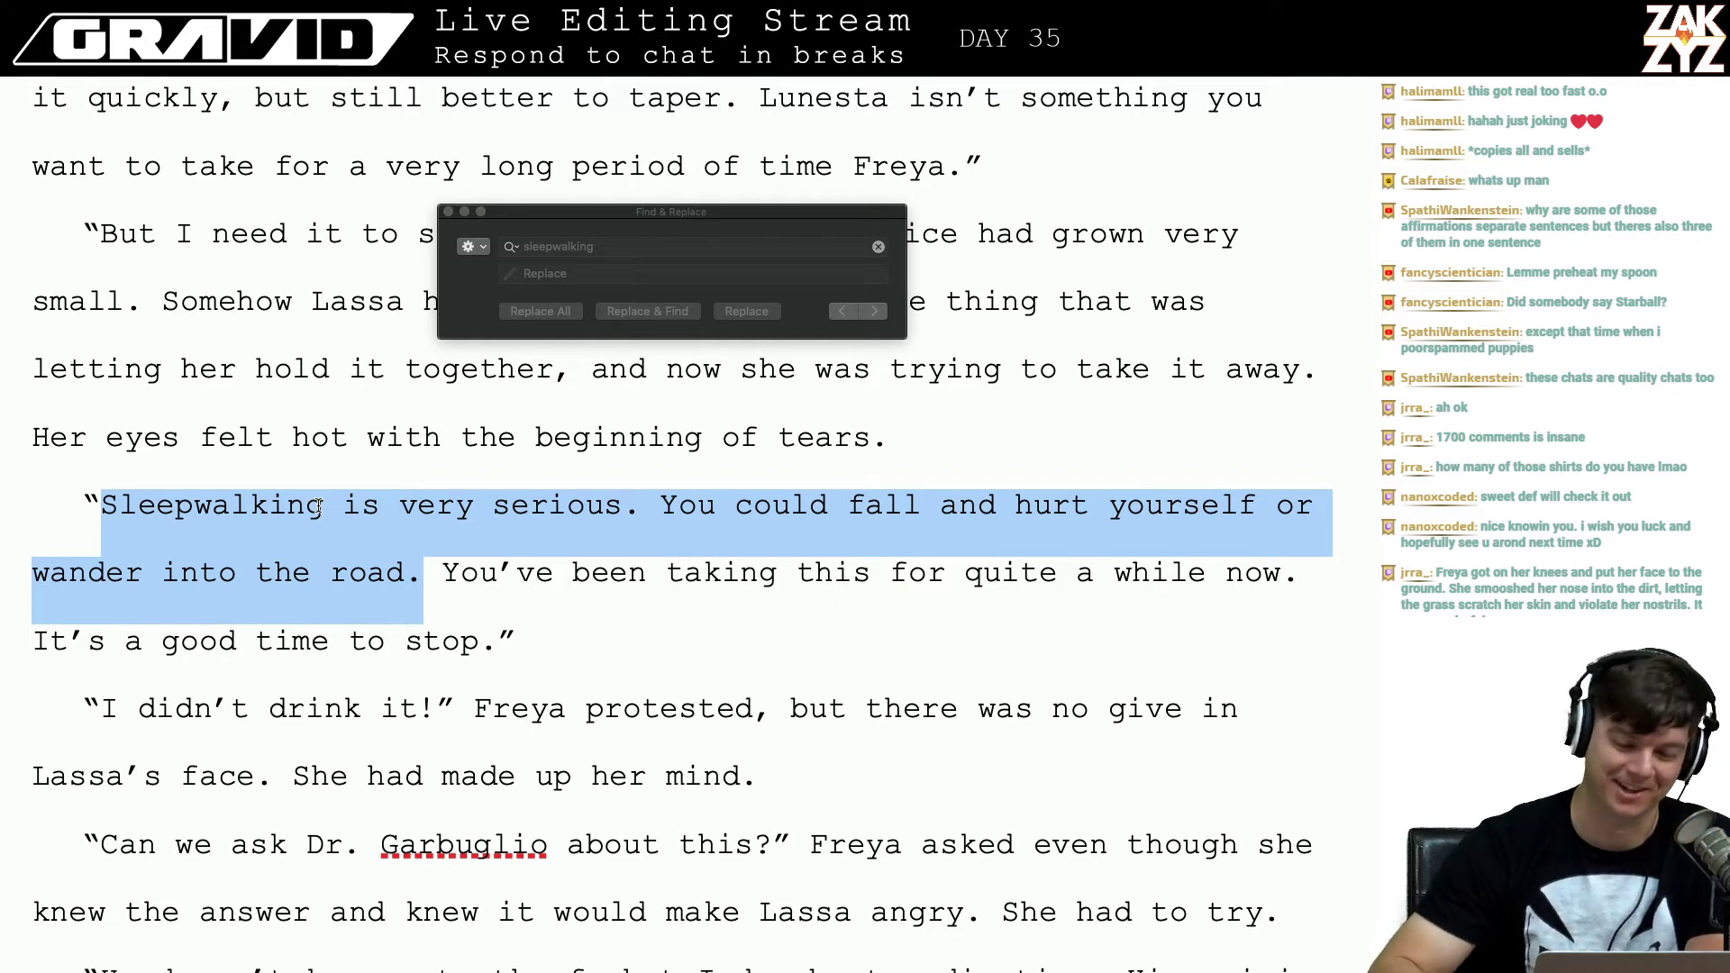
scroll(319, 506, "down", 1)
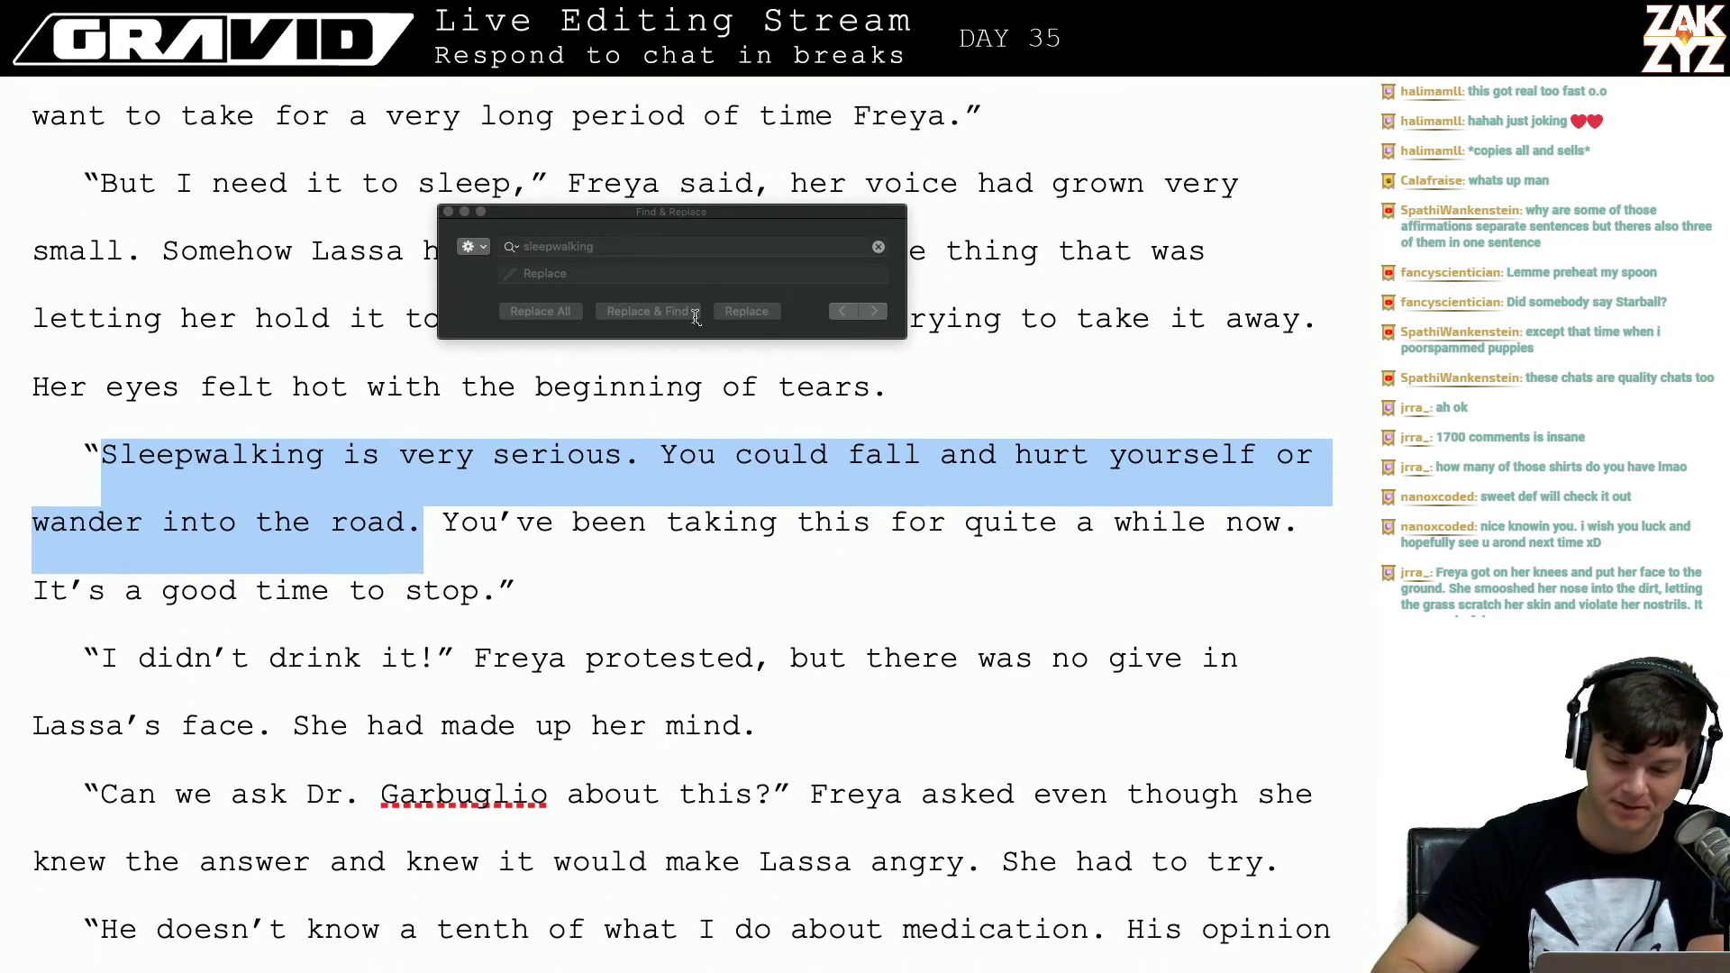
Step: Go forward through the "sleepwalking" matches to the one on page 321 and close the search
left_click(766, 291)
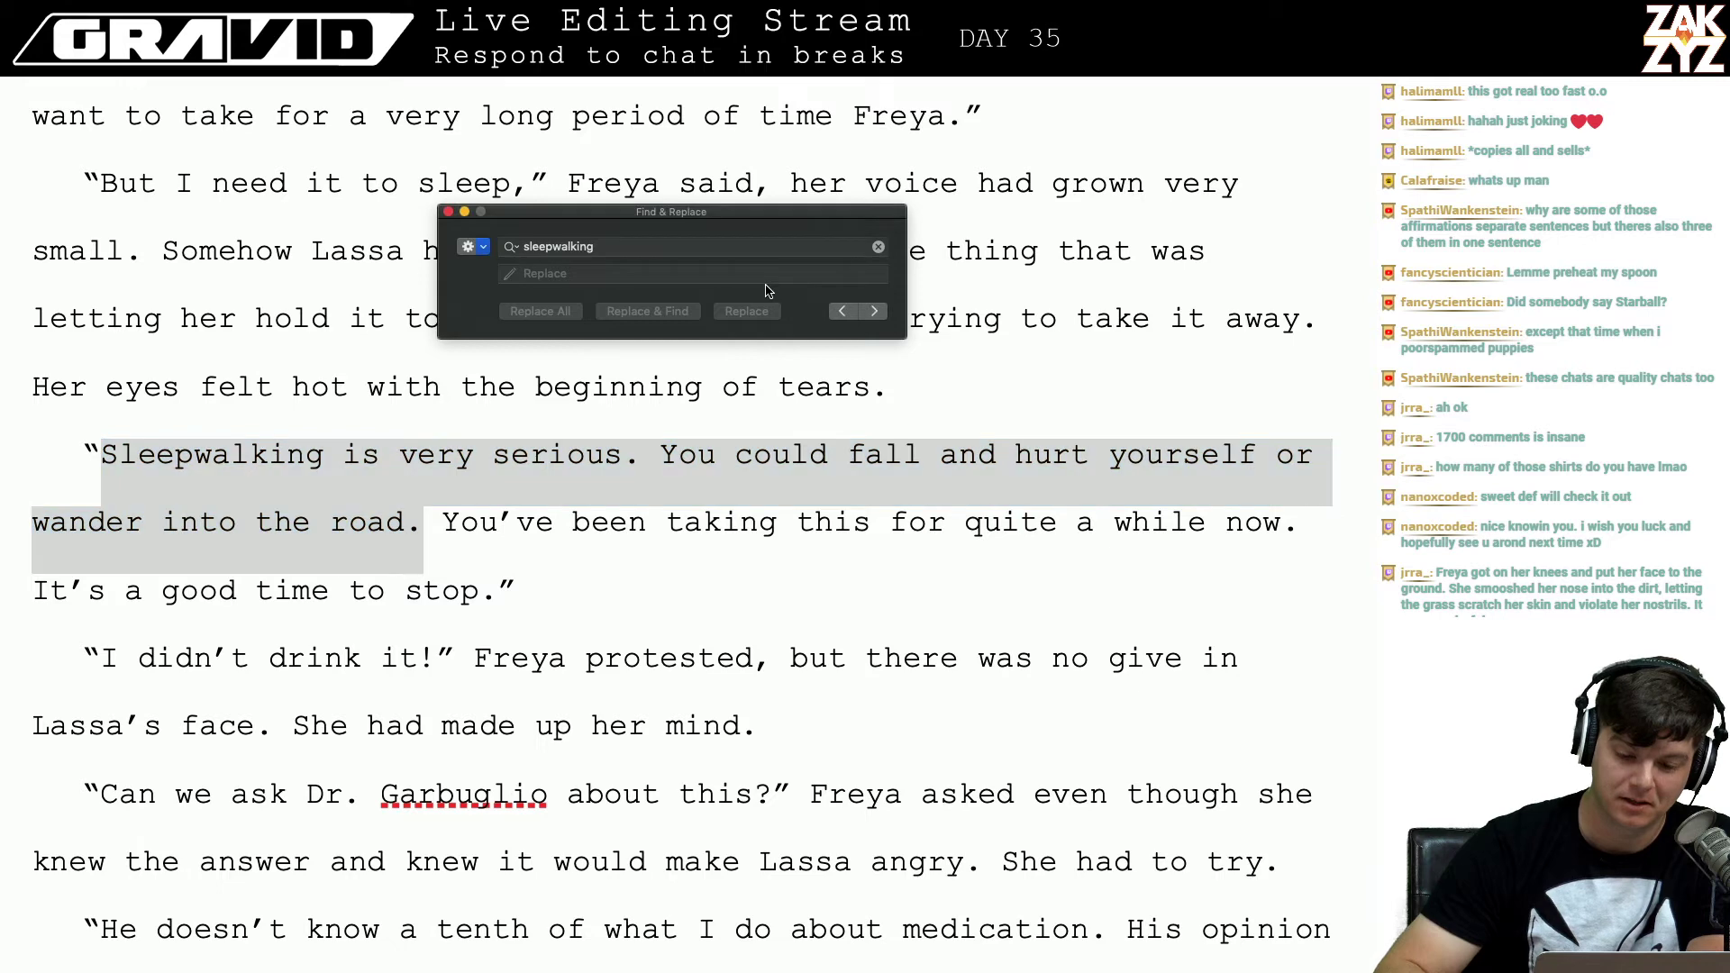
left_click(874, 313)
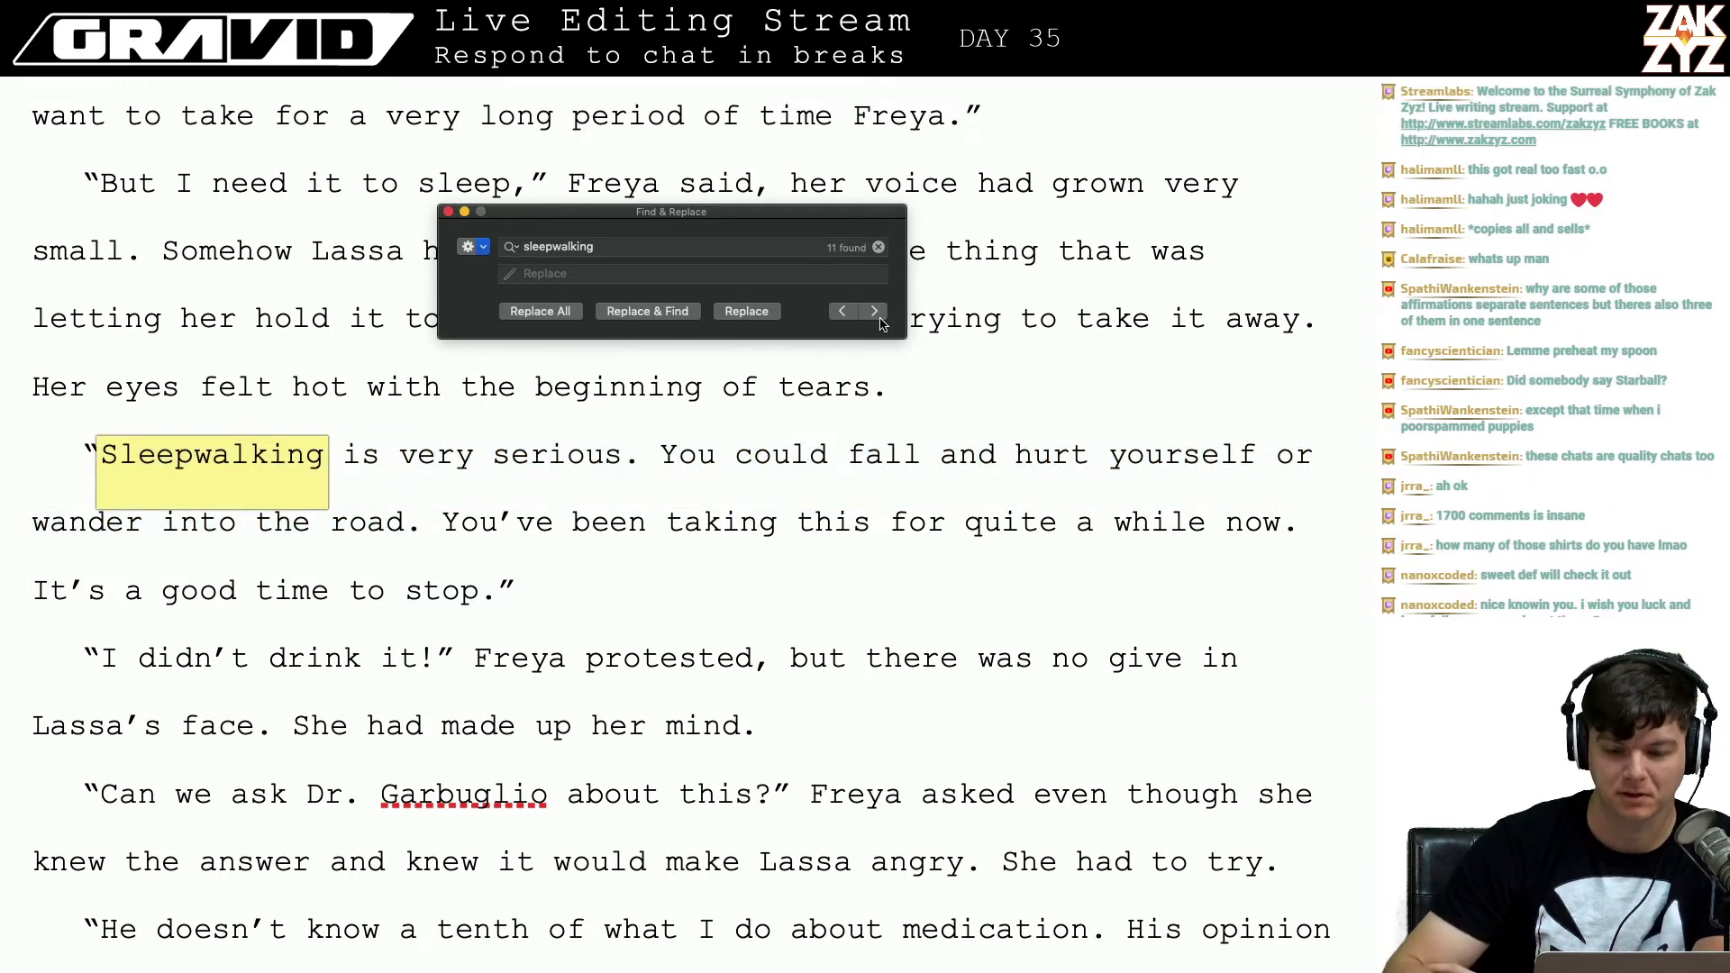
left_click(874, 312)
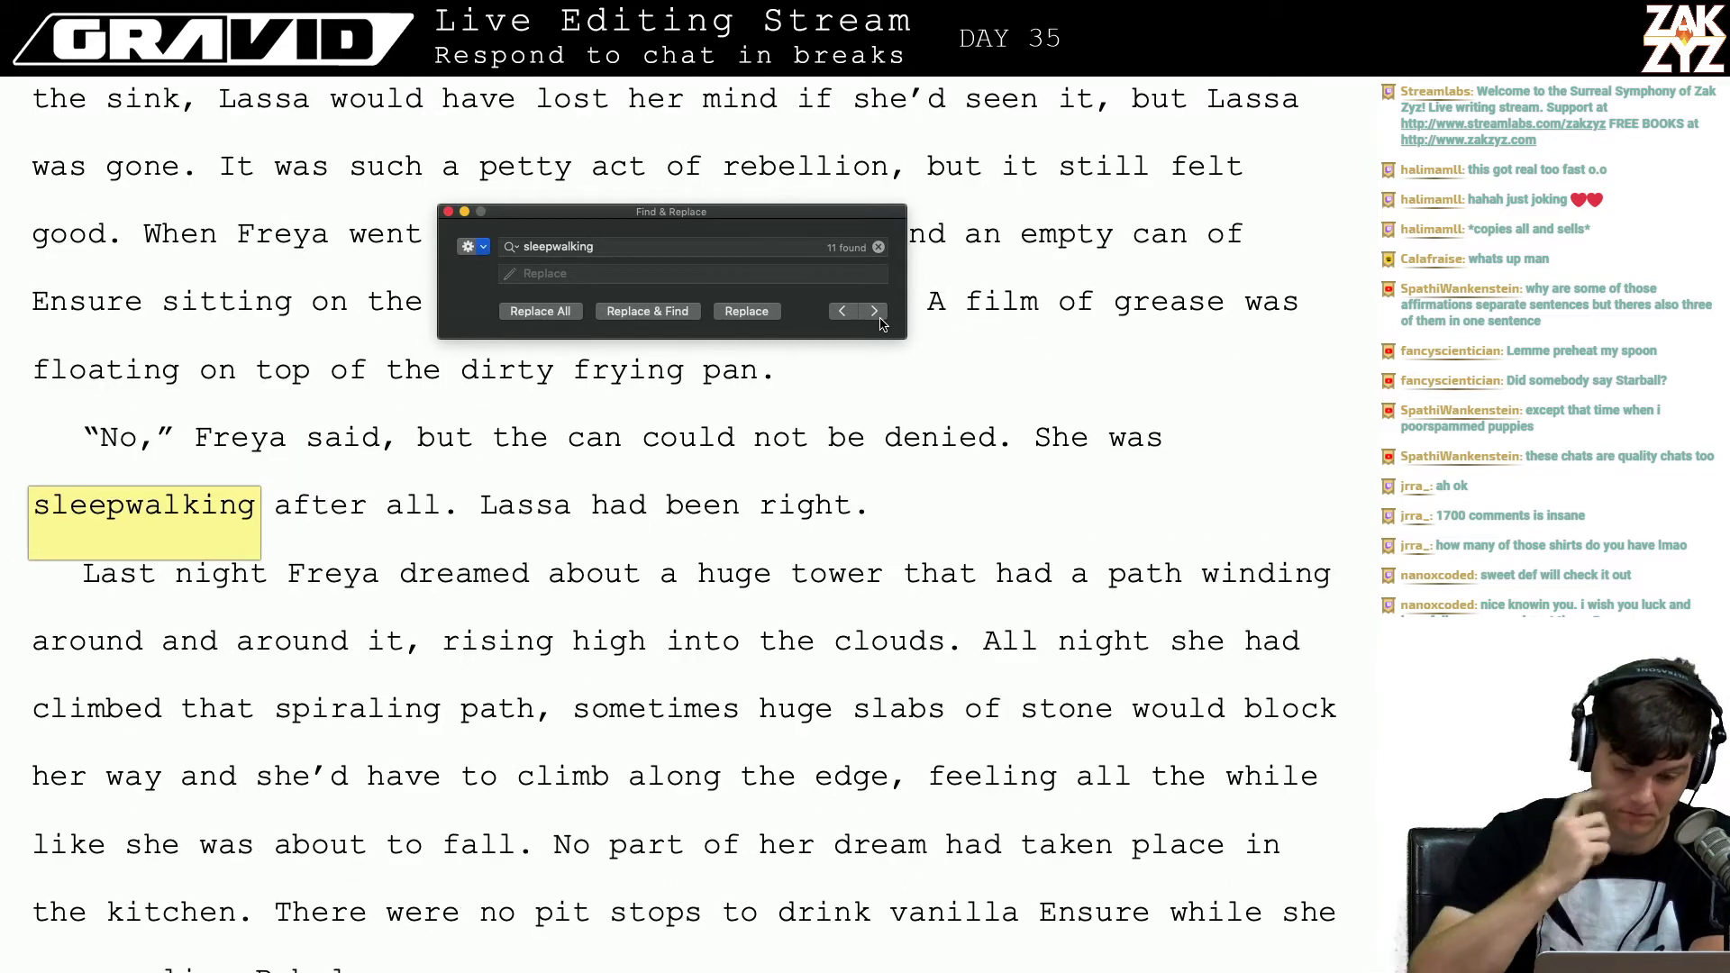
left_click(874, 312)
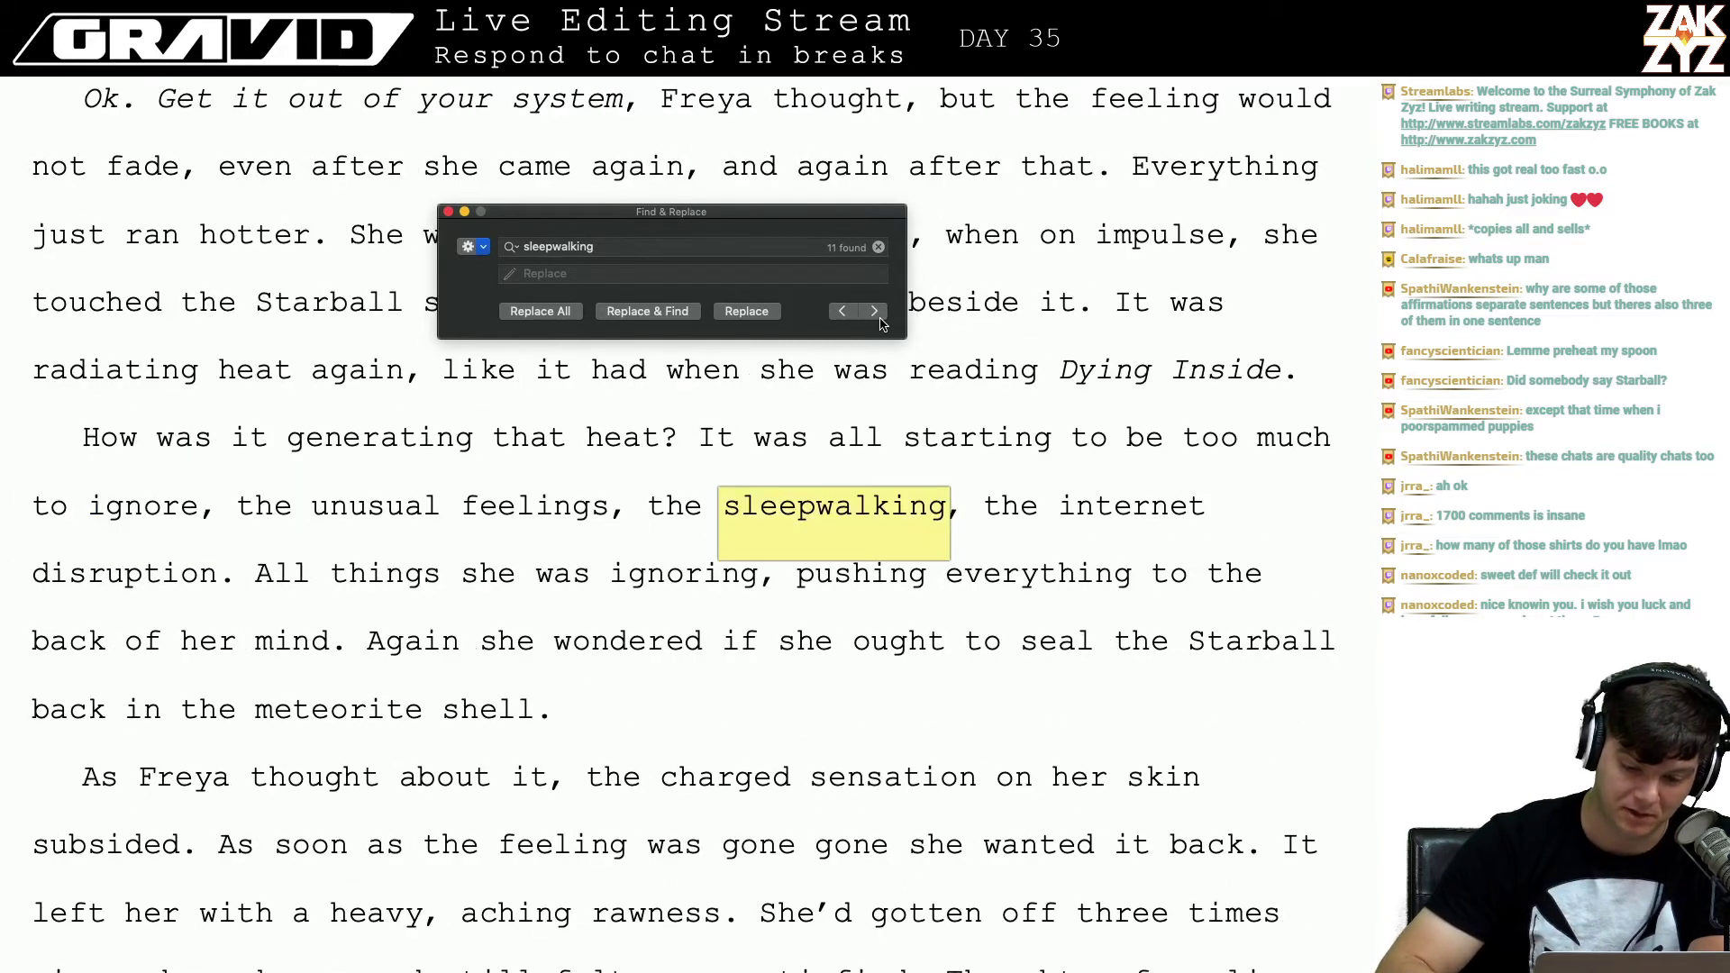
left_click(880, 321)
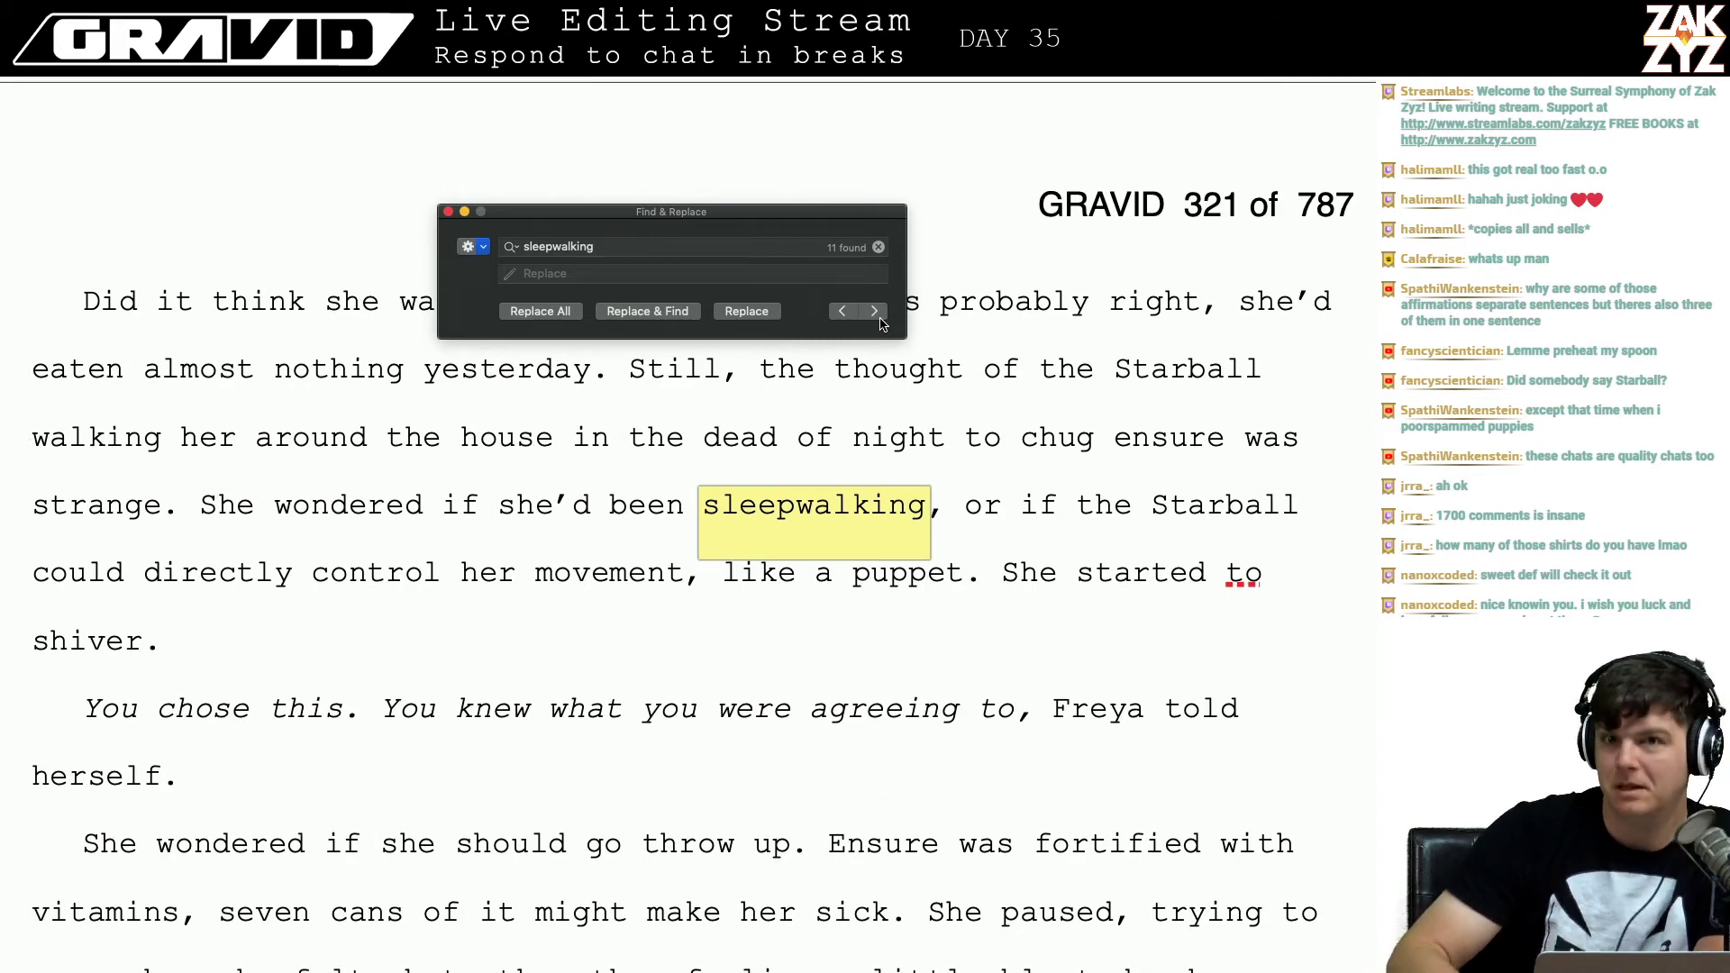
left_click(448, 213)
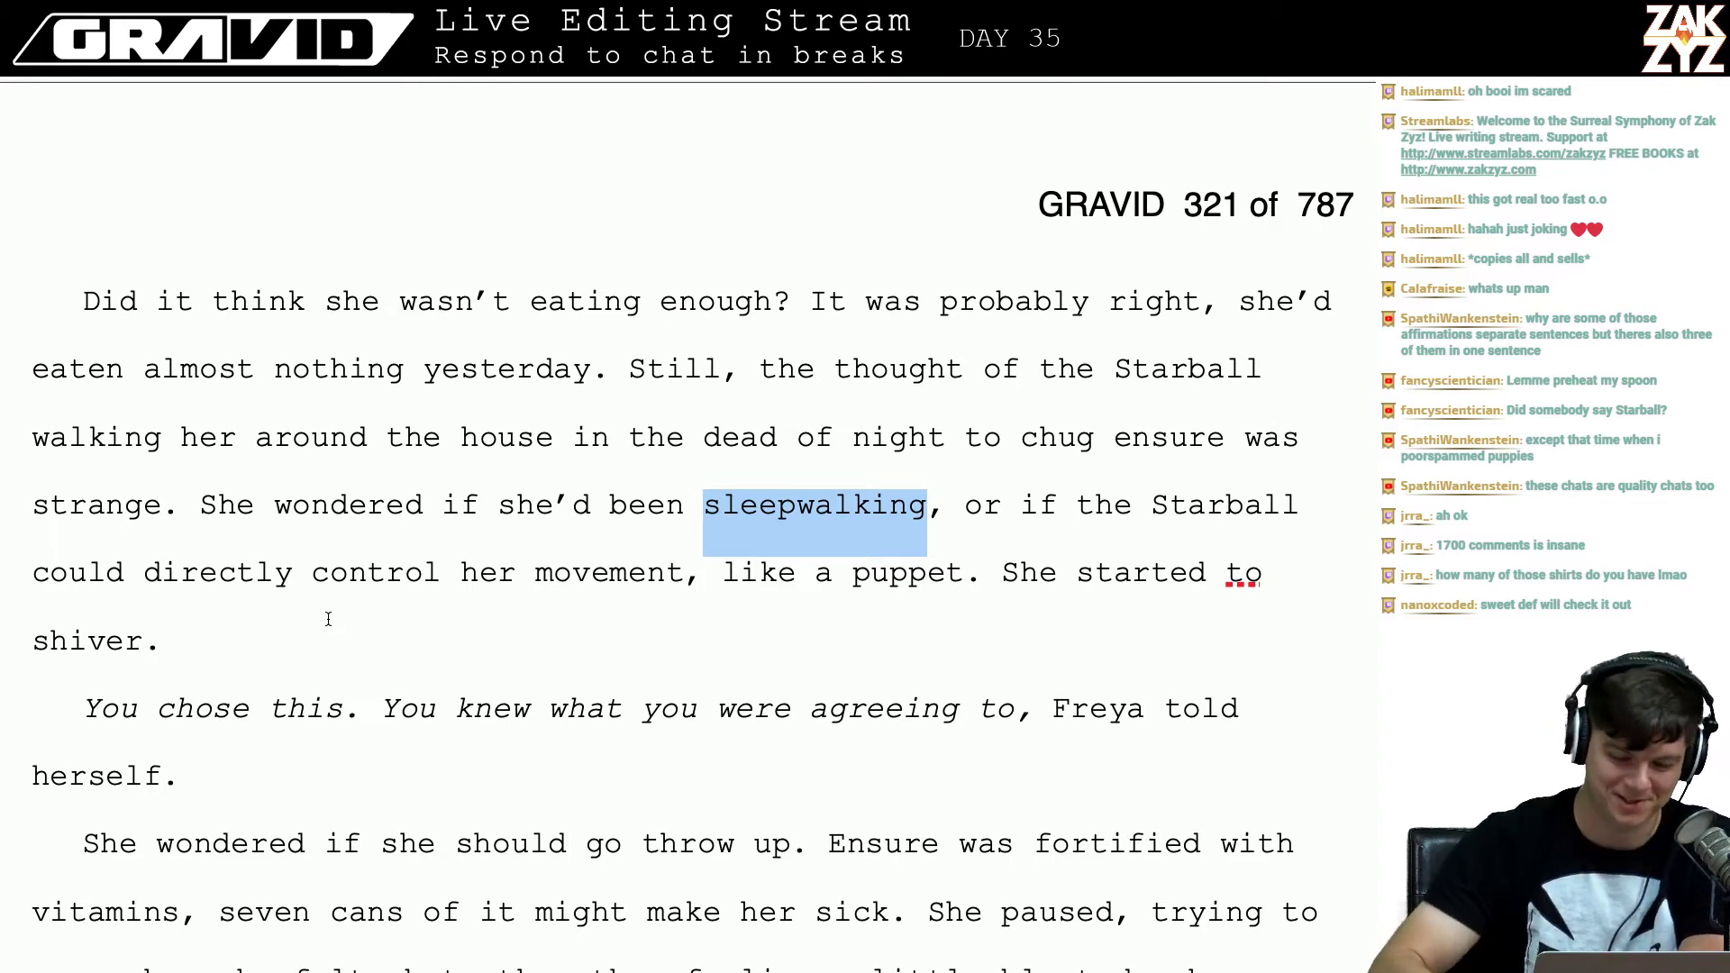
Step: Delete the stray spaces after "She started to shiver."
scroll(456, 631, "down", 3)
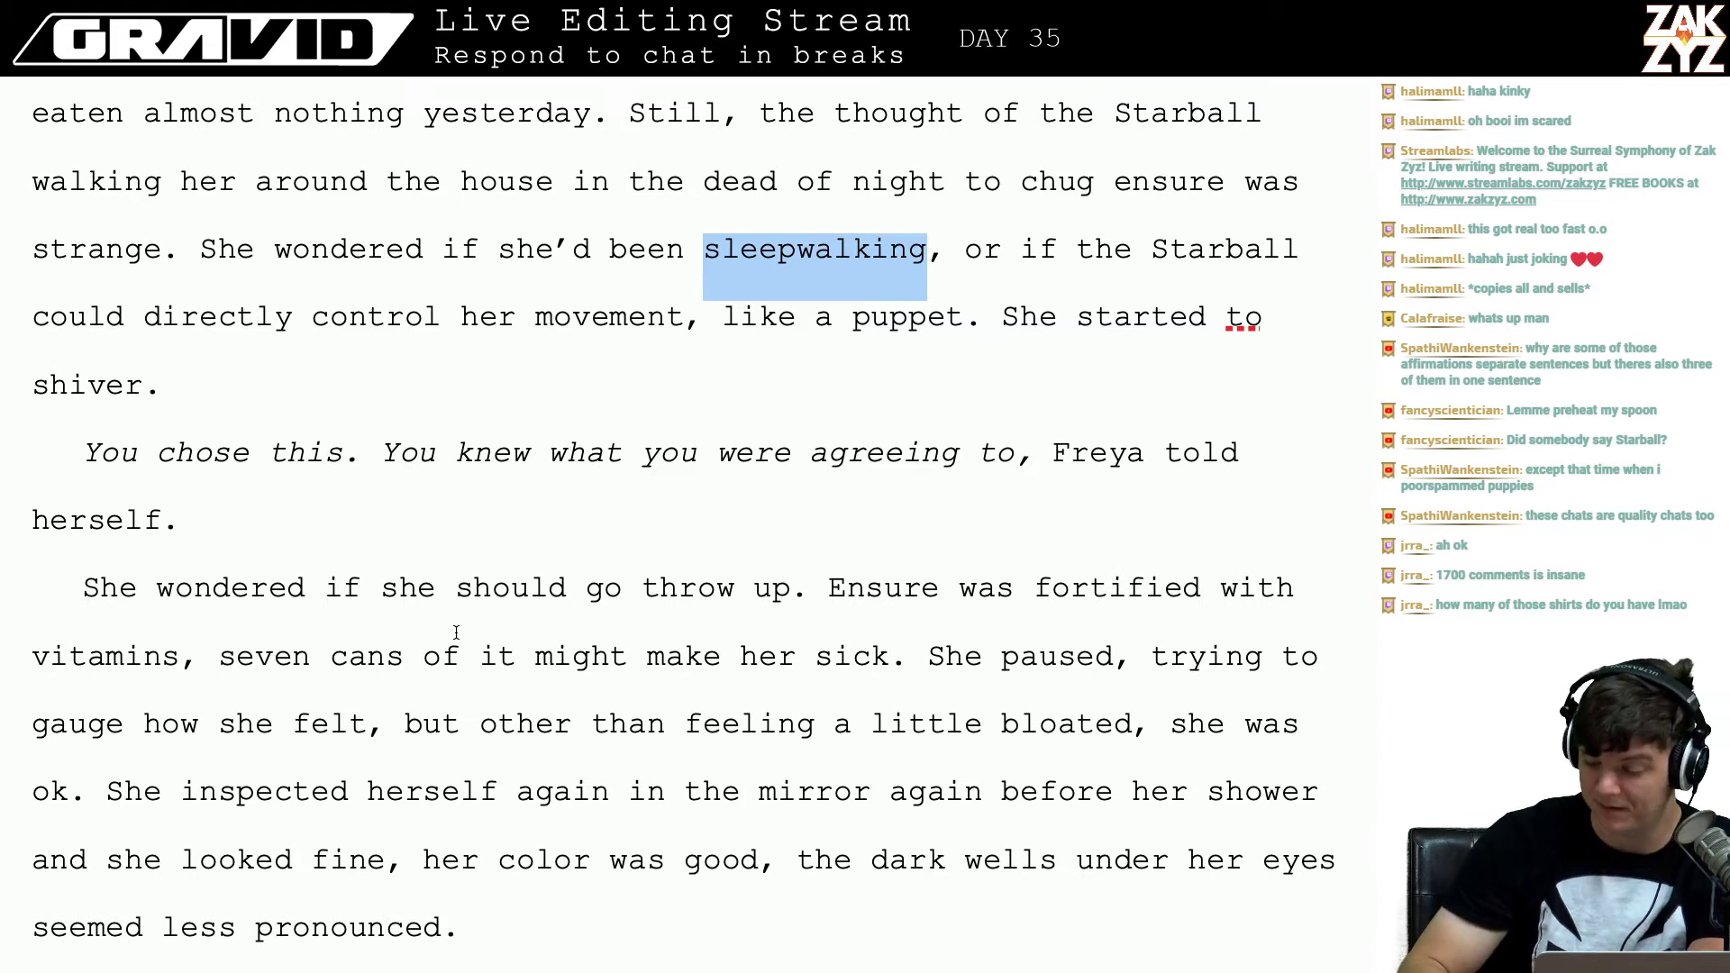
scroll(456, 633, "down", 1)
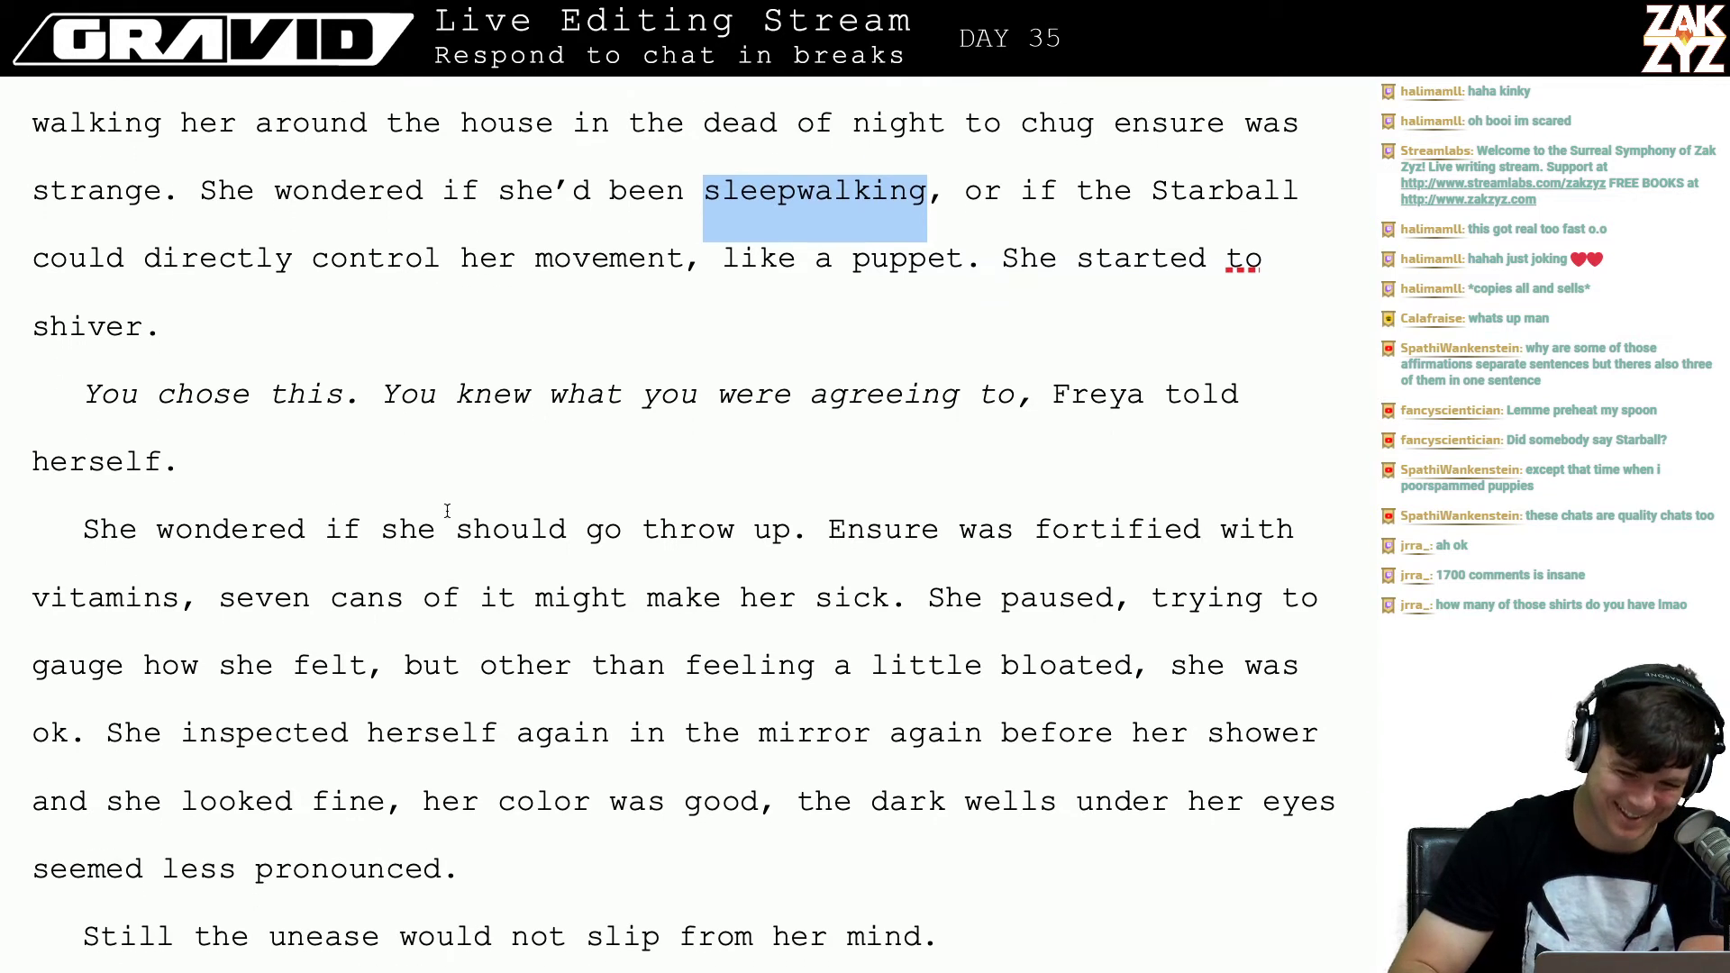
left_click(618, 327)
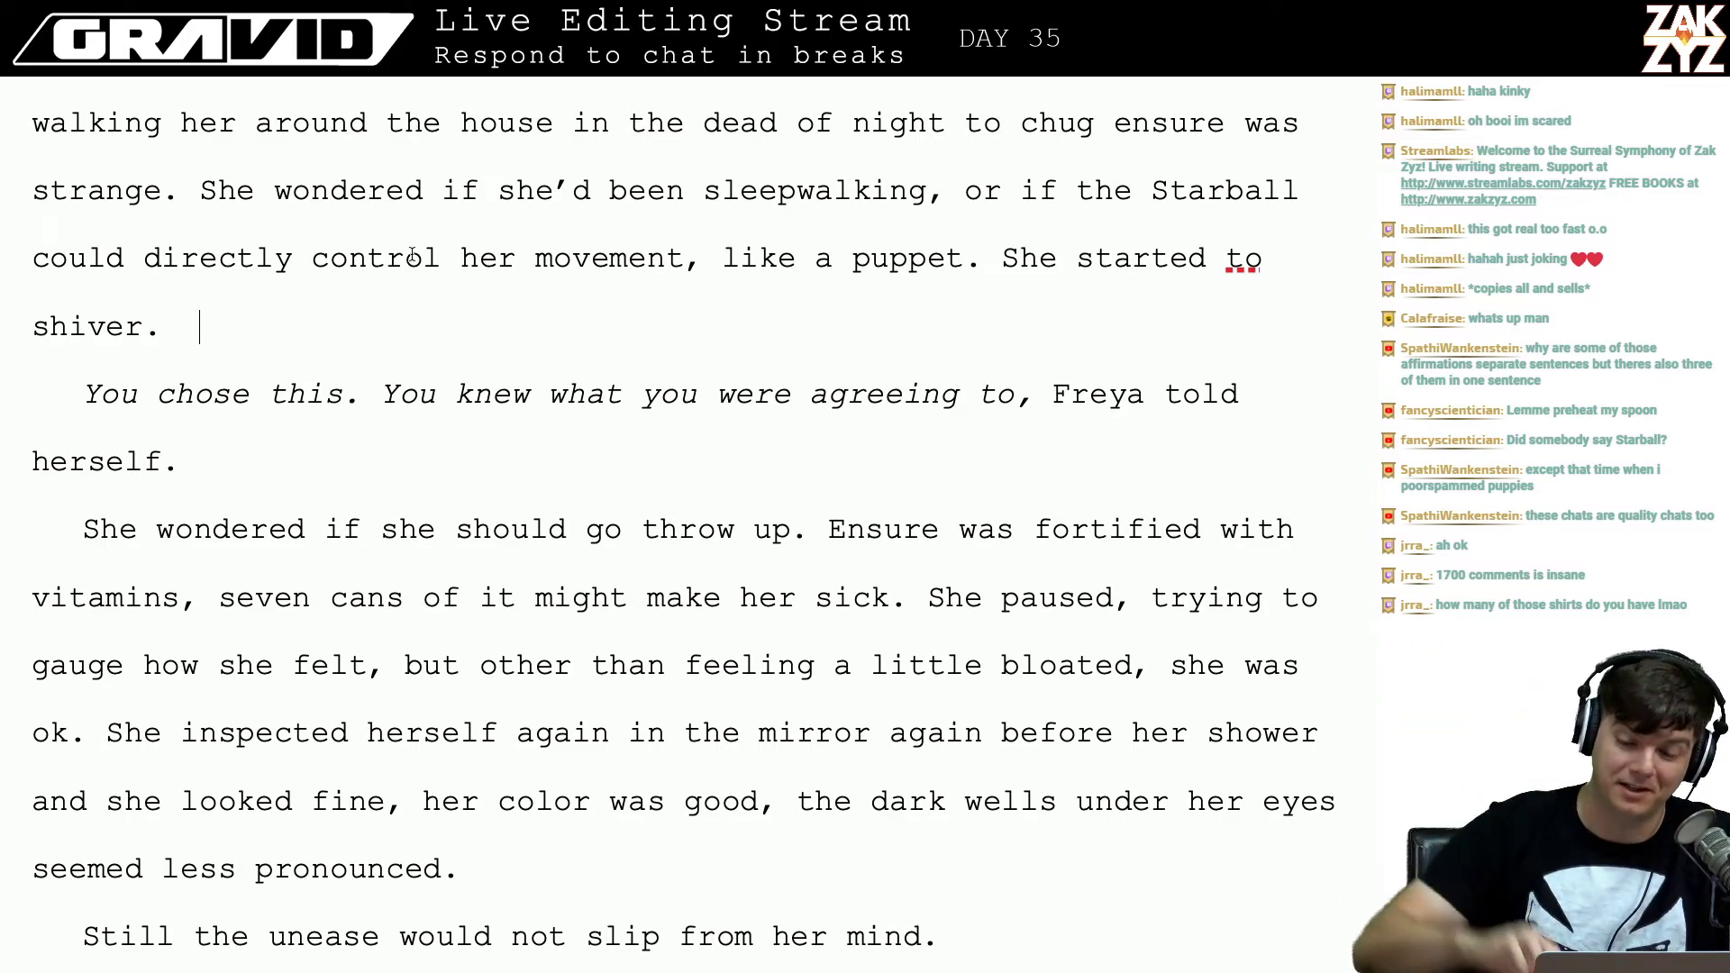
scroll(411, 255, "up", 5)
scroll(411, 254, "down", 3)
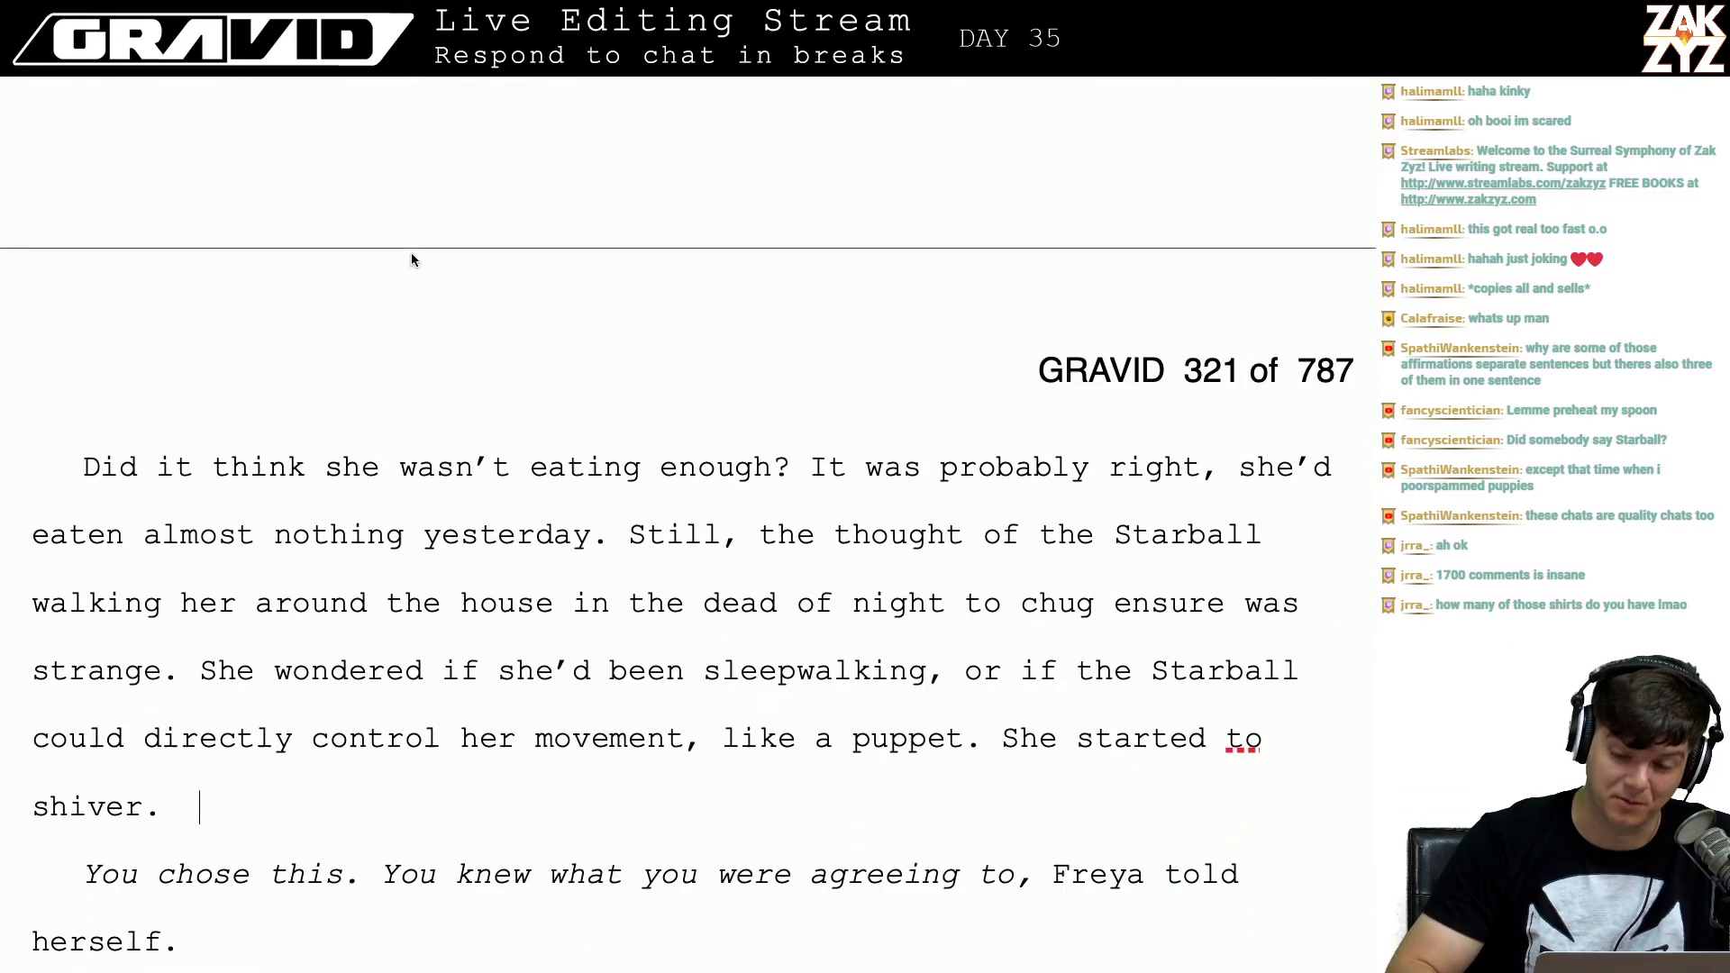
scroll(411, 254, "down", 2)
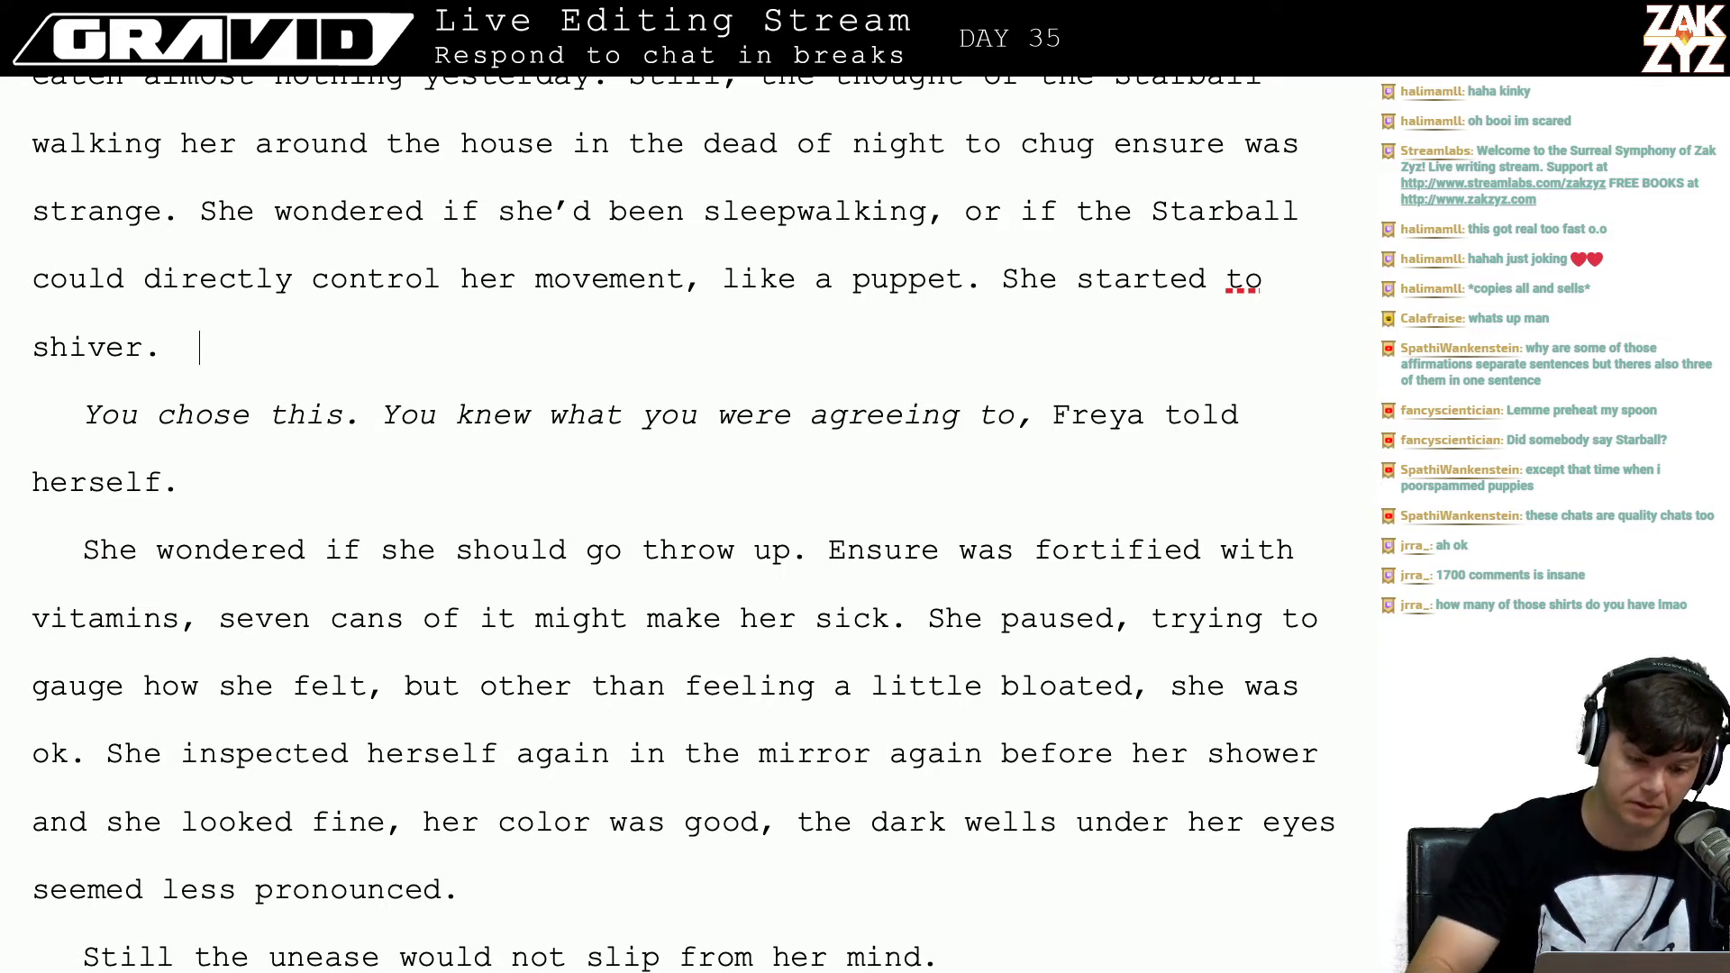
key("BackSpace")
key("BackSpace")
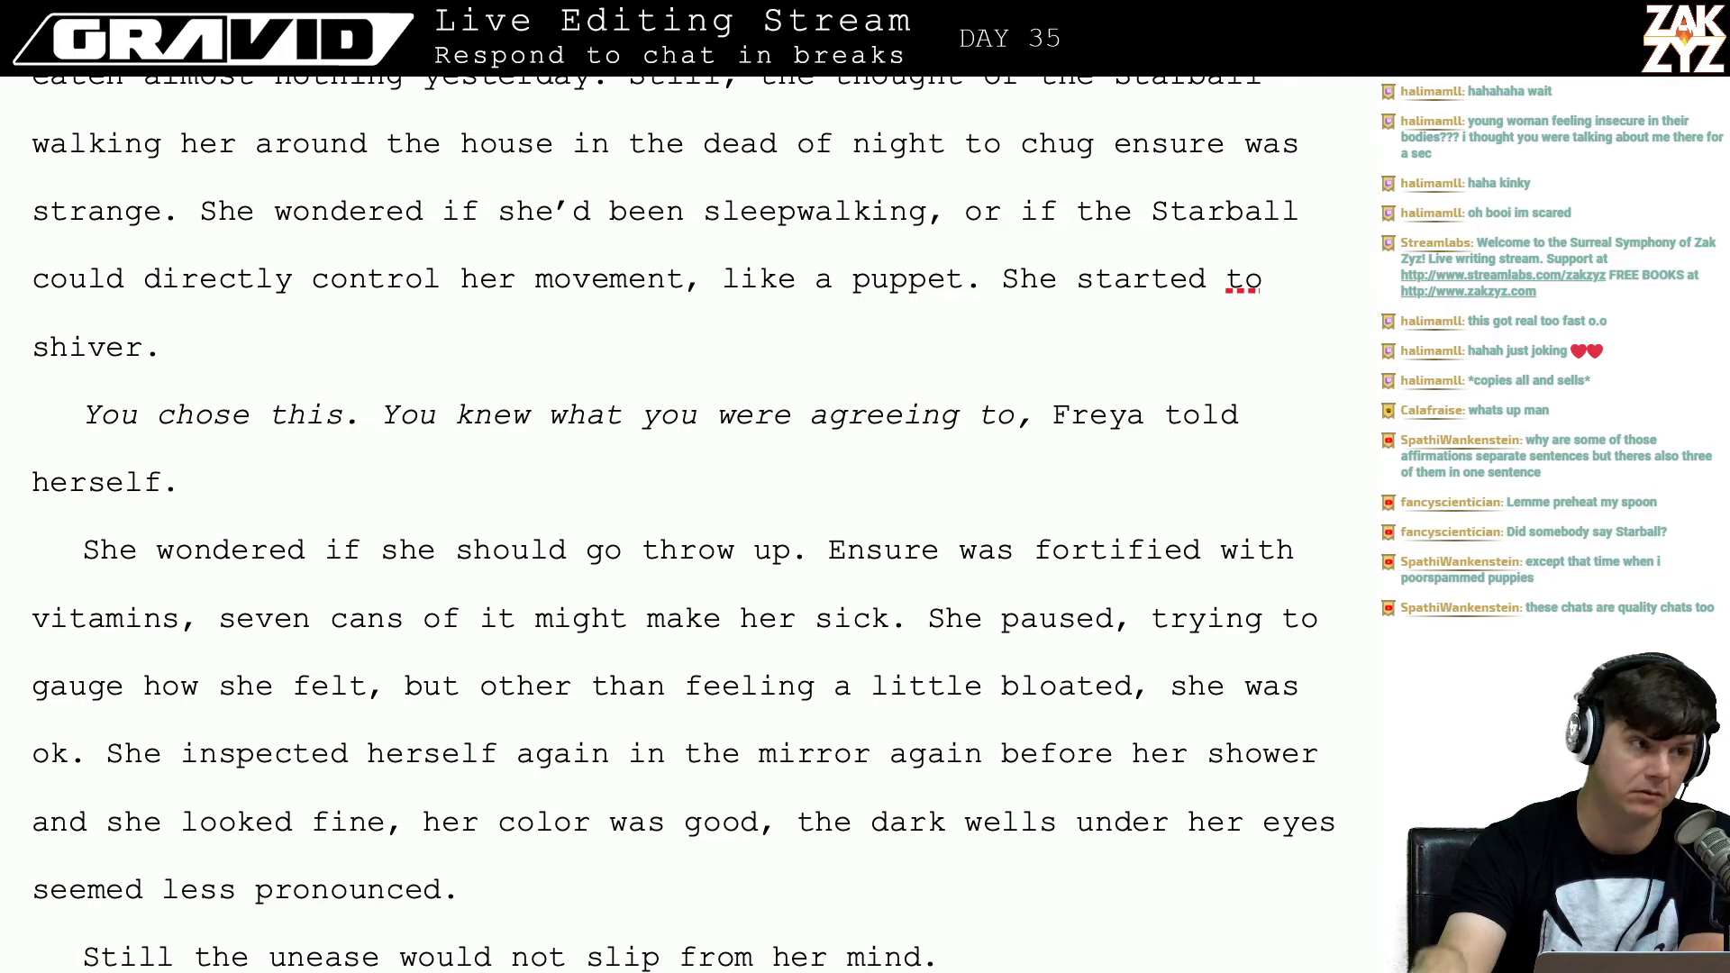
Step: Reread the lines from "She started to shiver." through "You chose this. You knew what you were agreeing to."
scroll(285, 438, "down", 1)
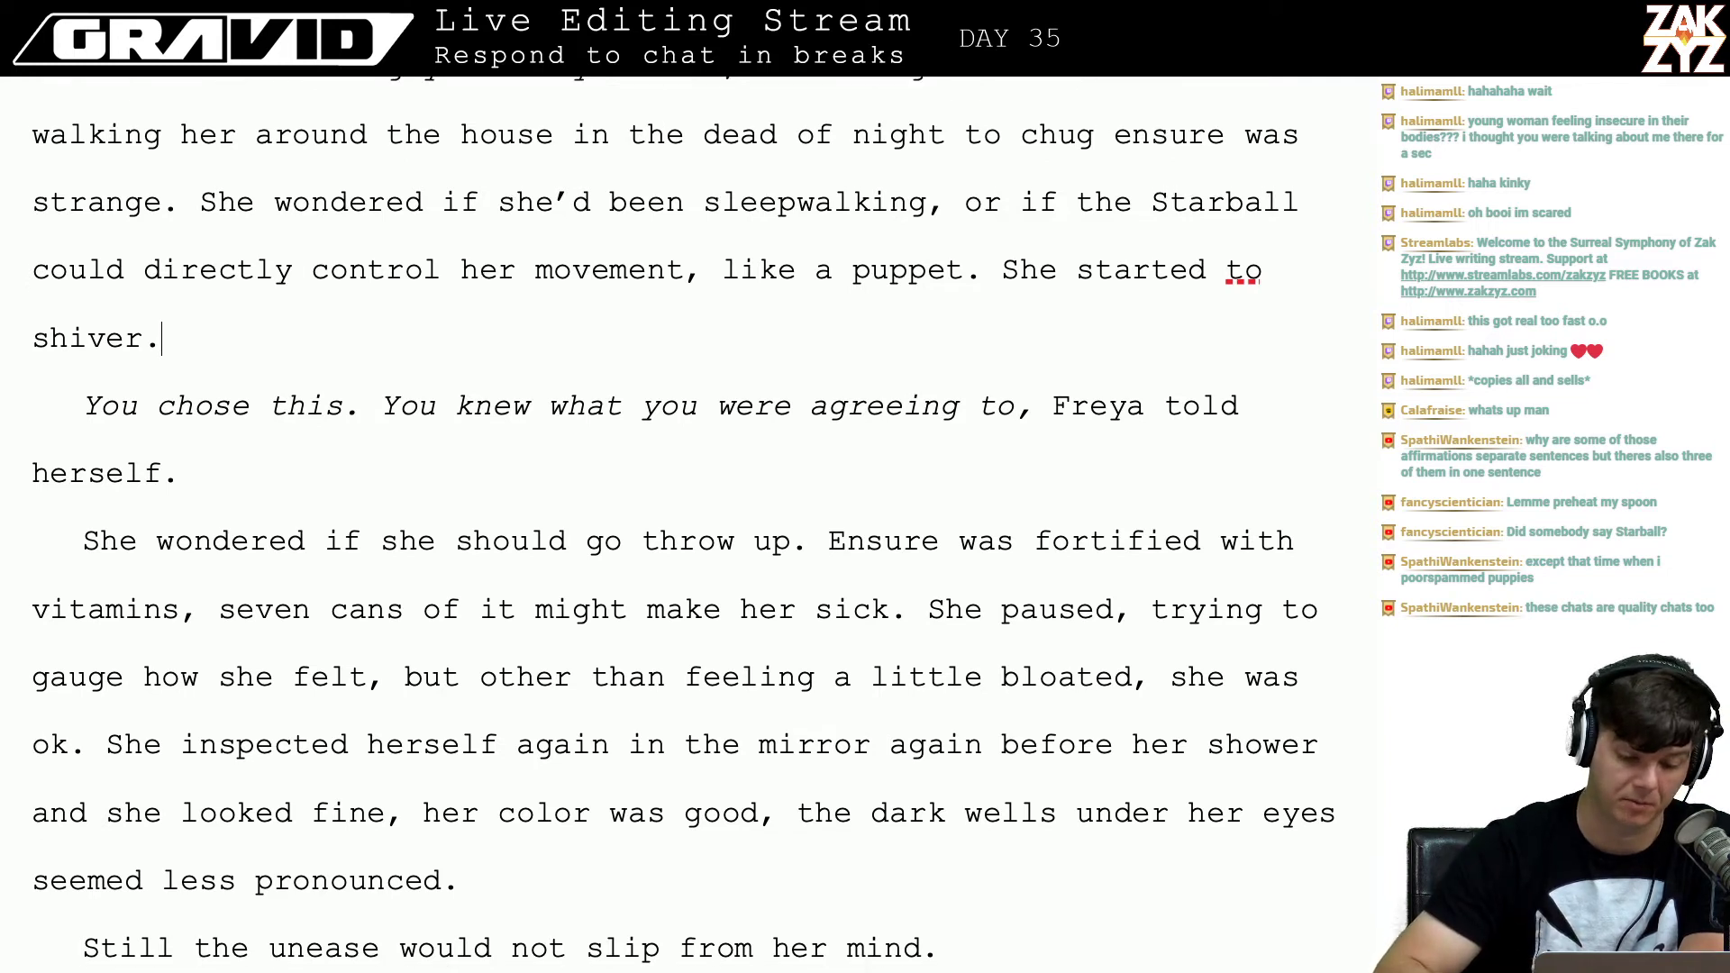
left_click(157, 396)
left_click(282, 416)
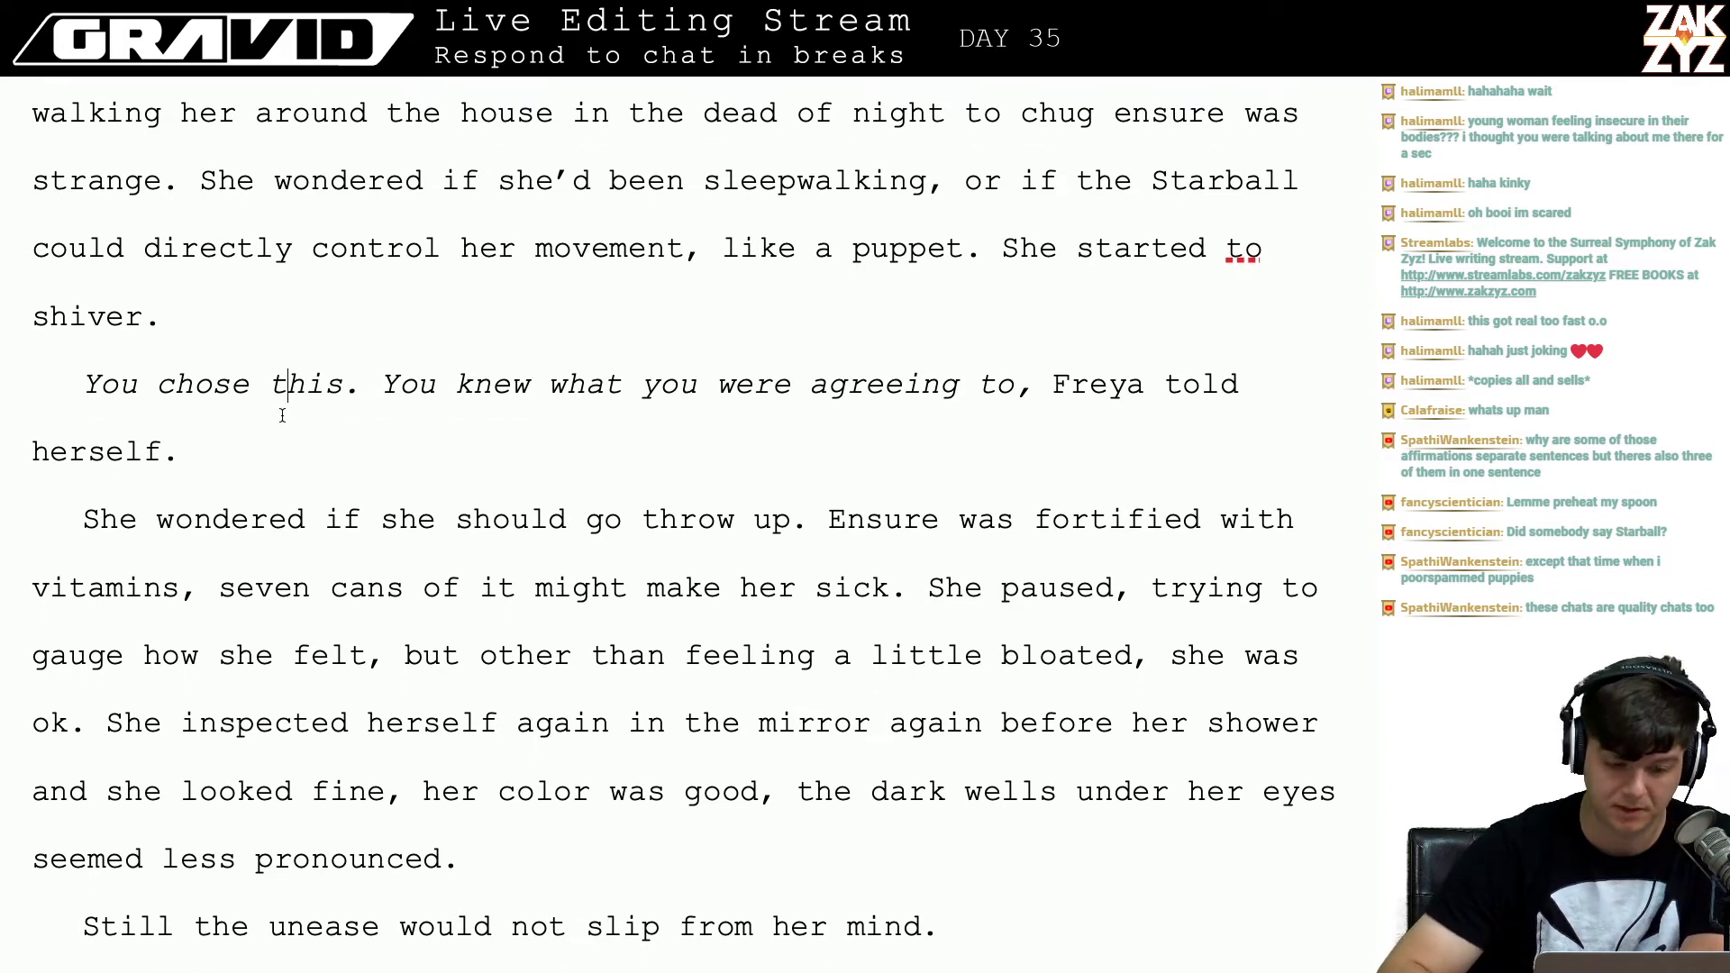
left_click(226, 451)
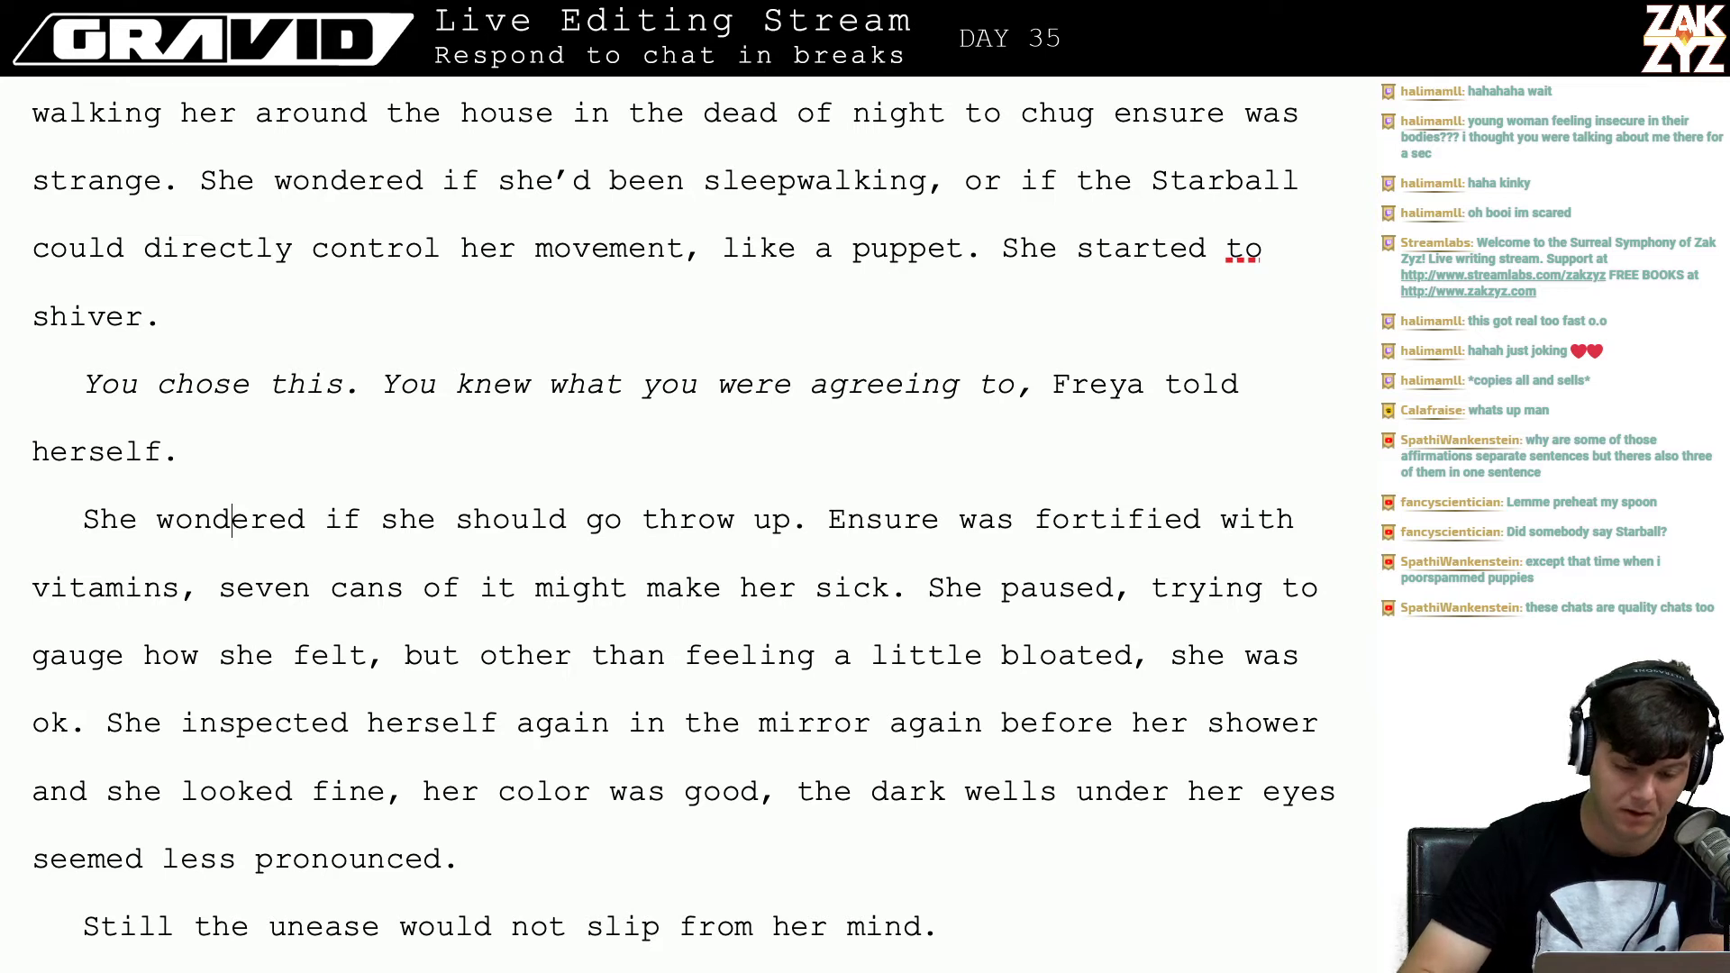
key("Right")
key("Up")
key("Up")
key("Right")
key("Right")
key("Right")
key("Right")
key("Right")
key("Right")
key("Right")
key("Right")
key("Right")
key("Right")
key("Right")
key("Right")
key("Right")
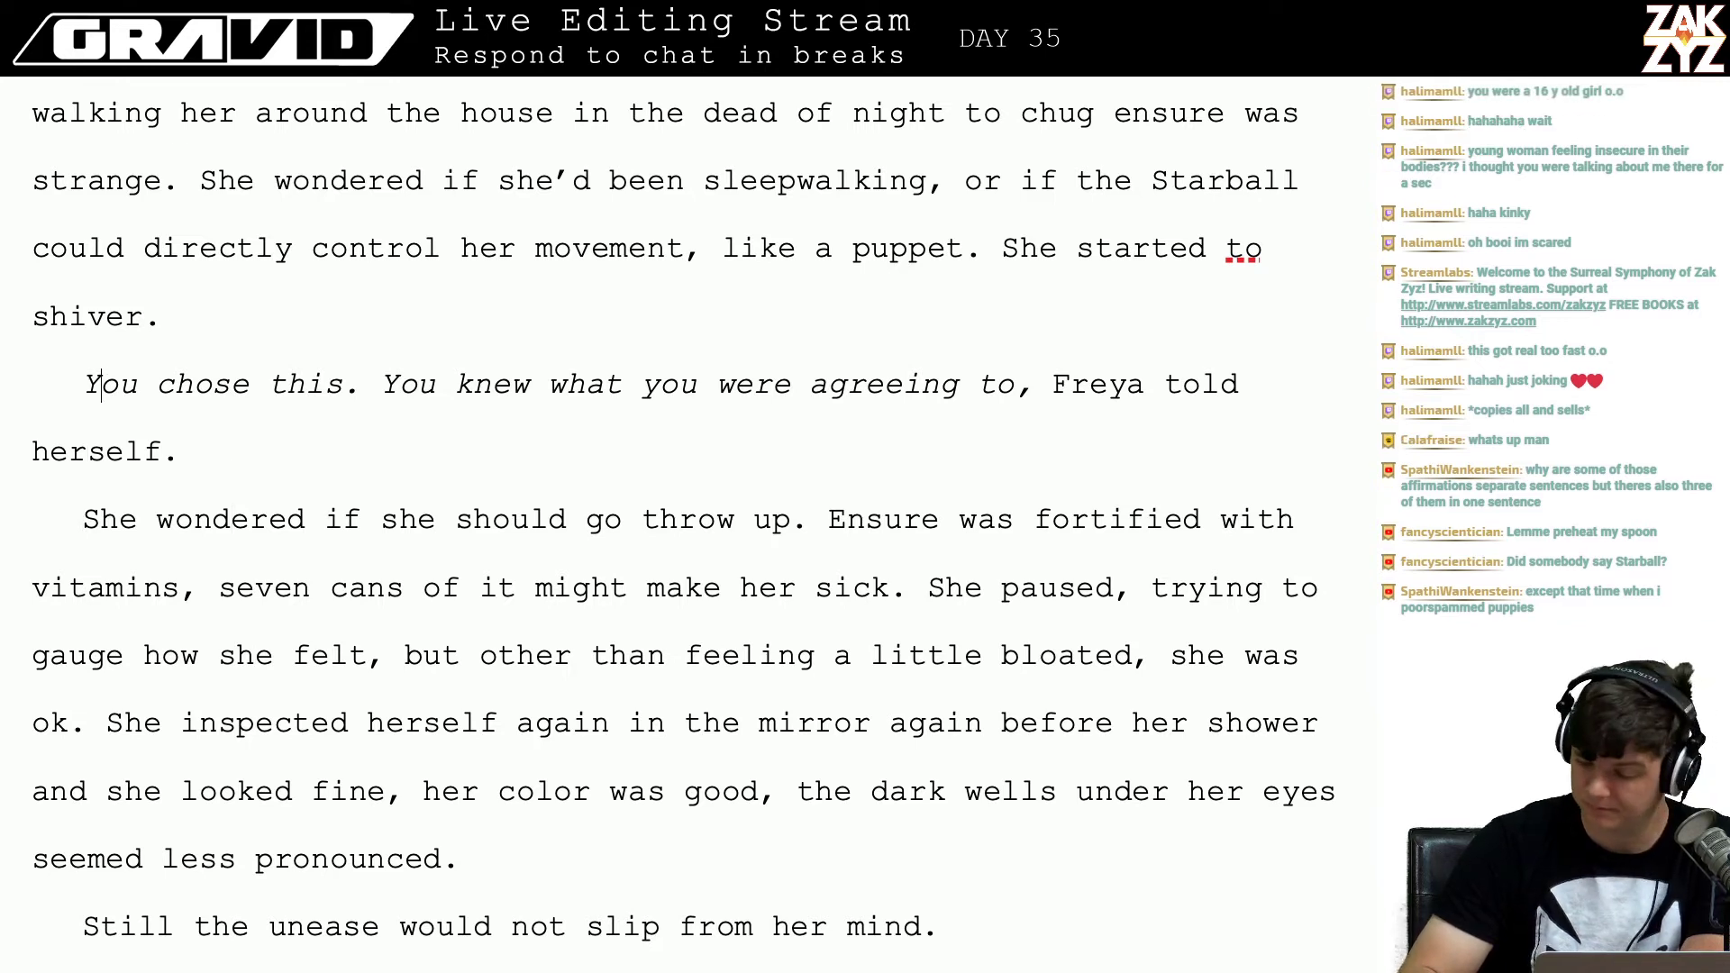
key("Down")
key("Up")
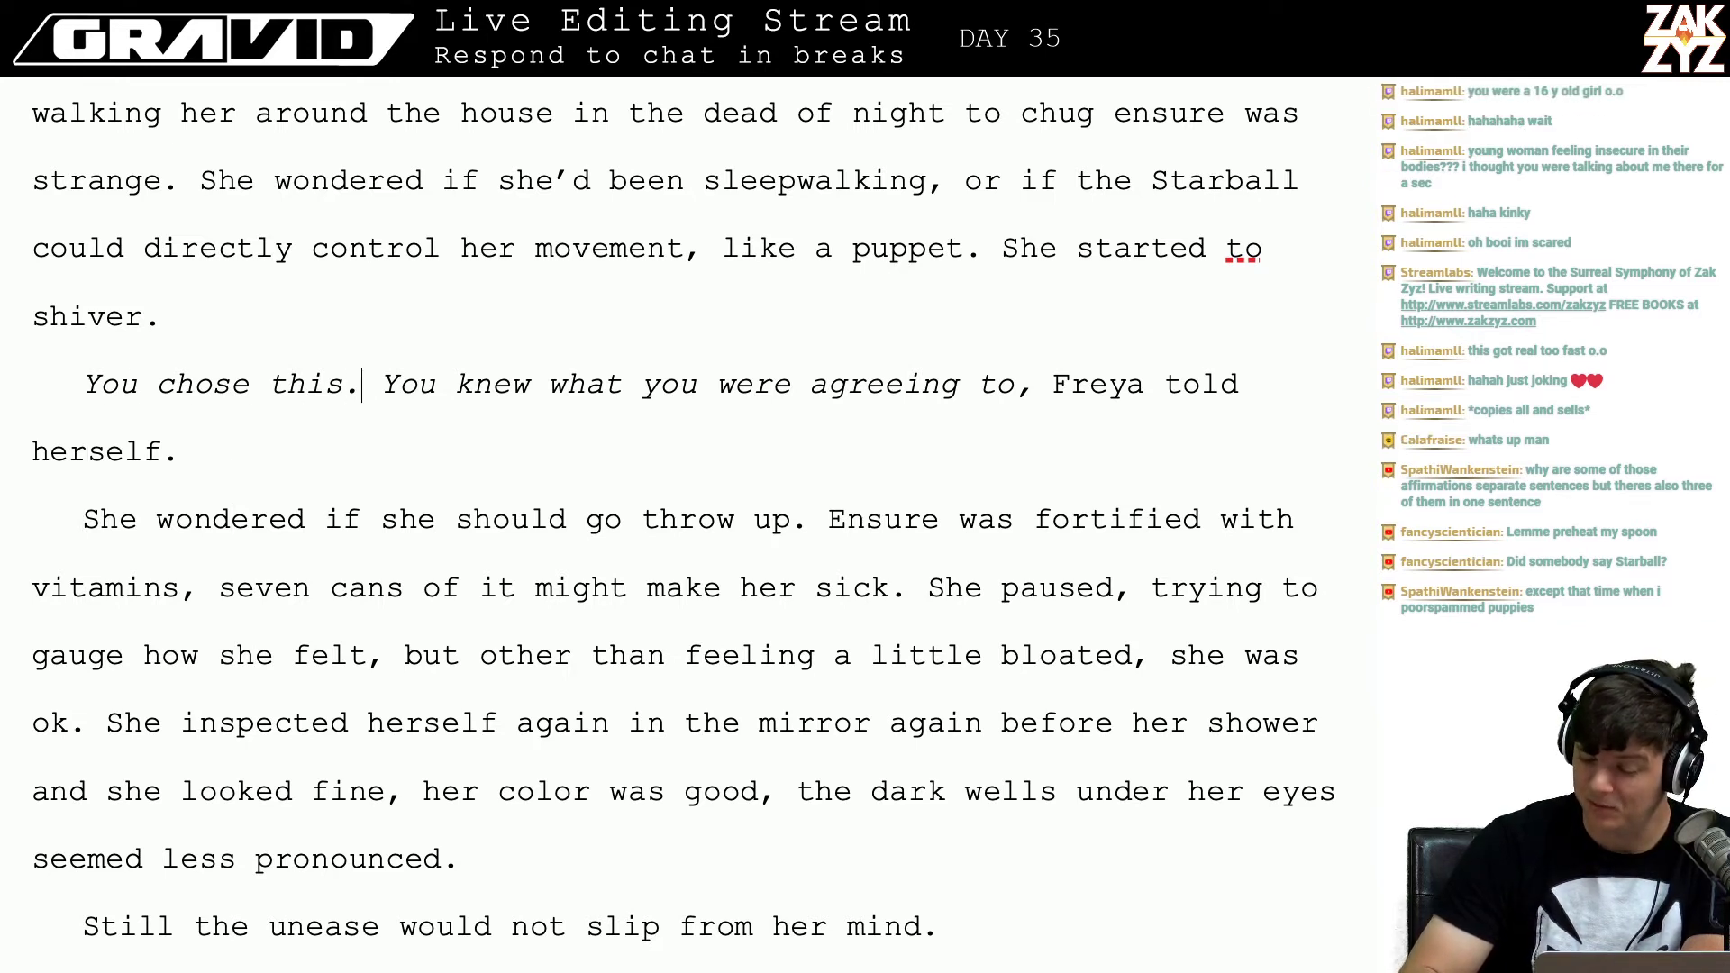
key("Left")
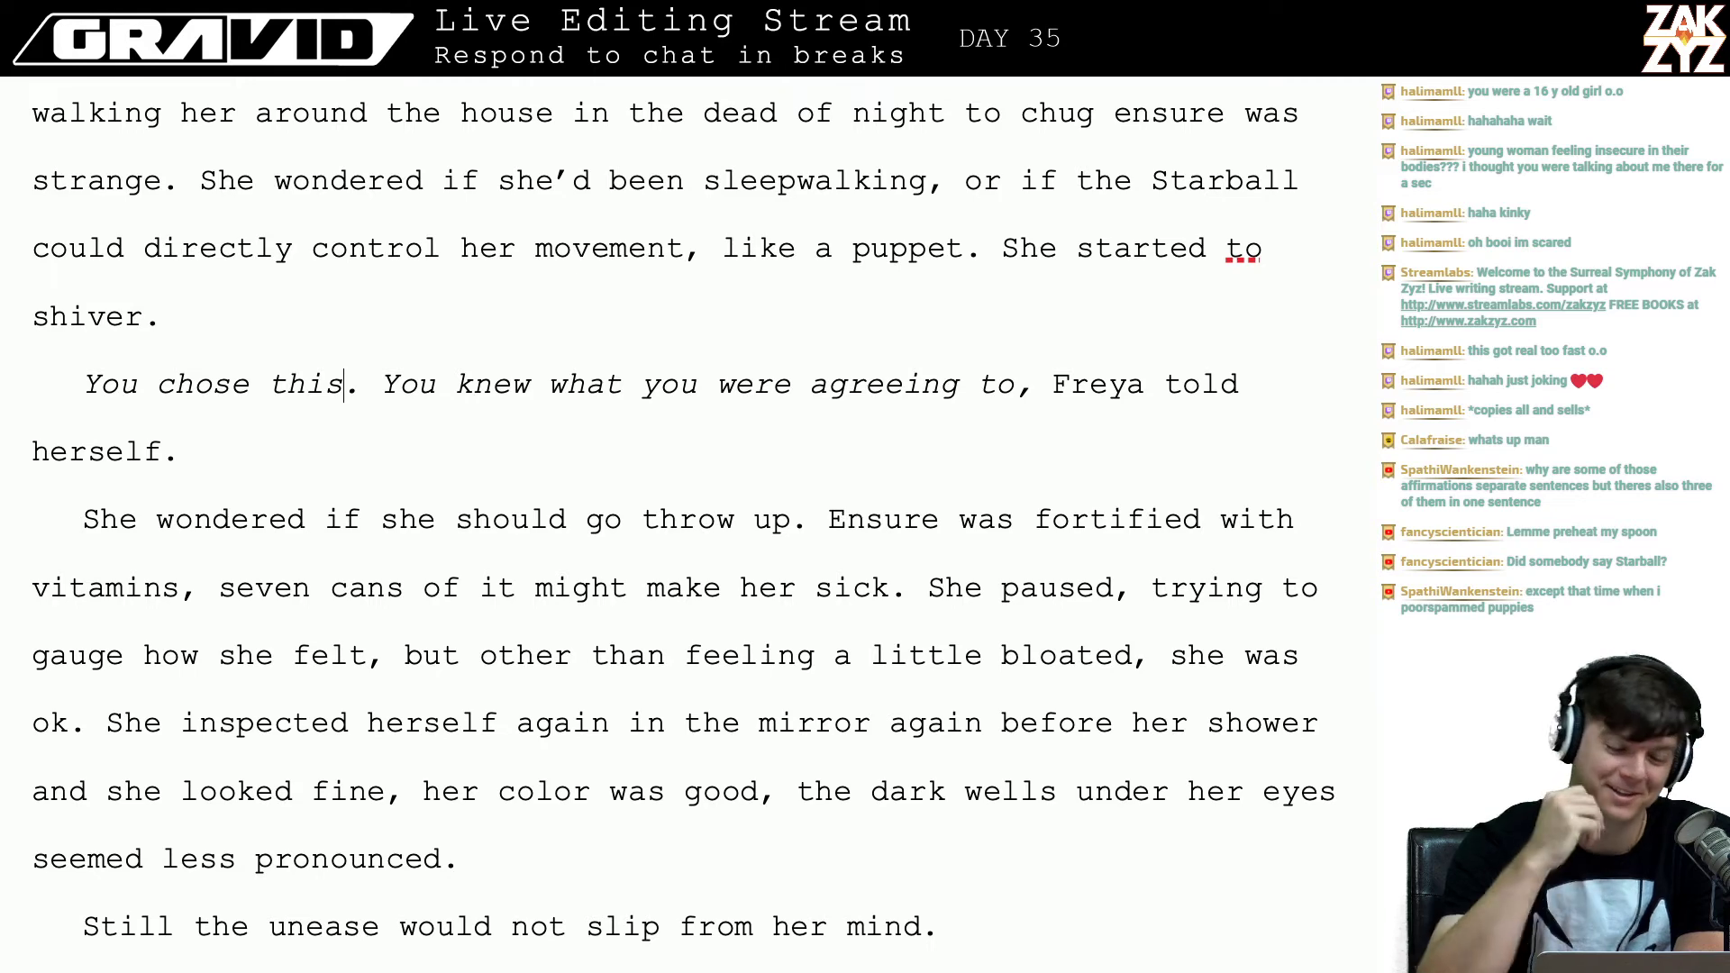
scroll(180, 415, "down", 1)
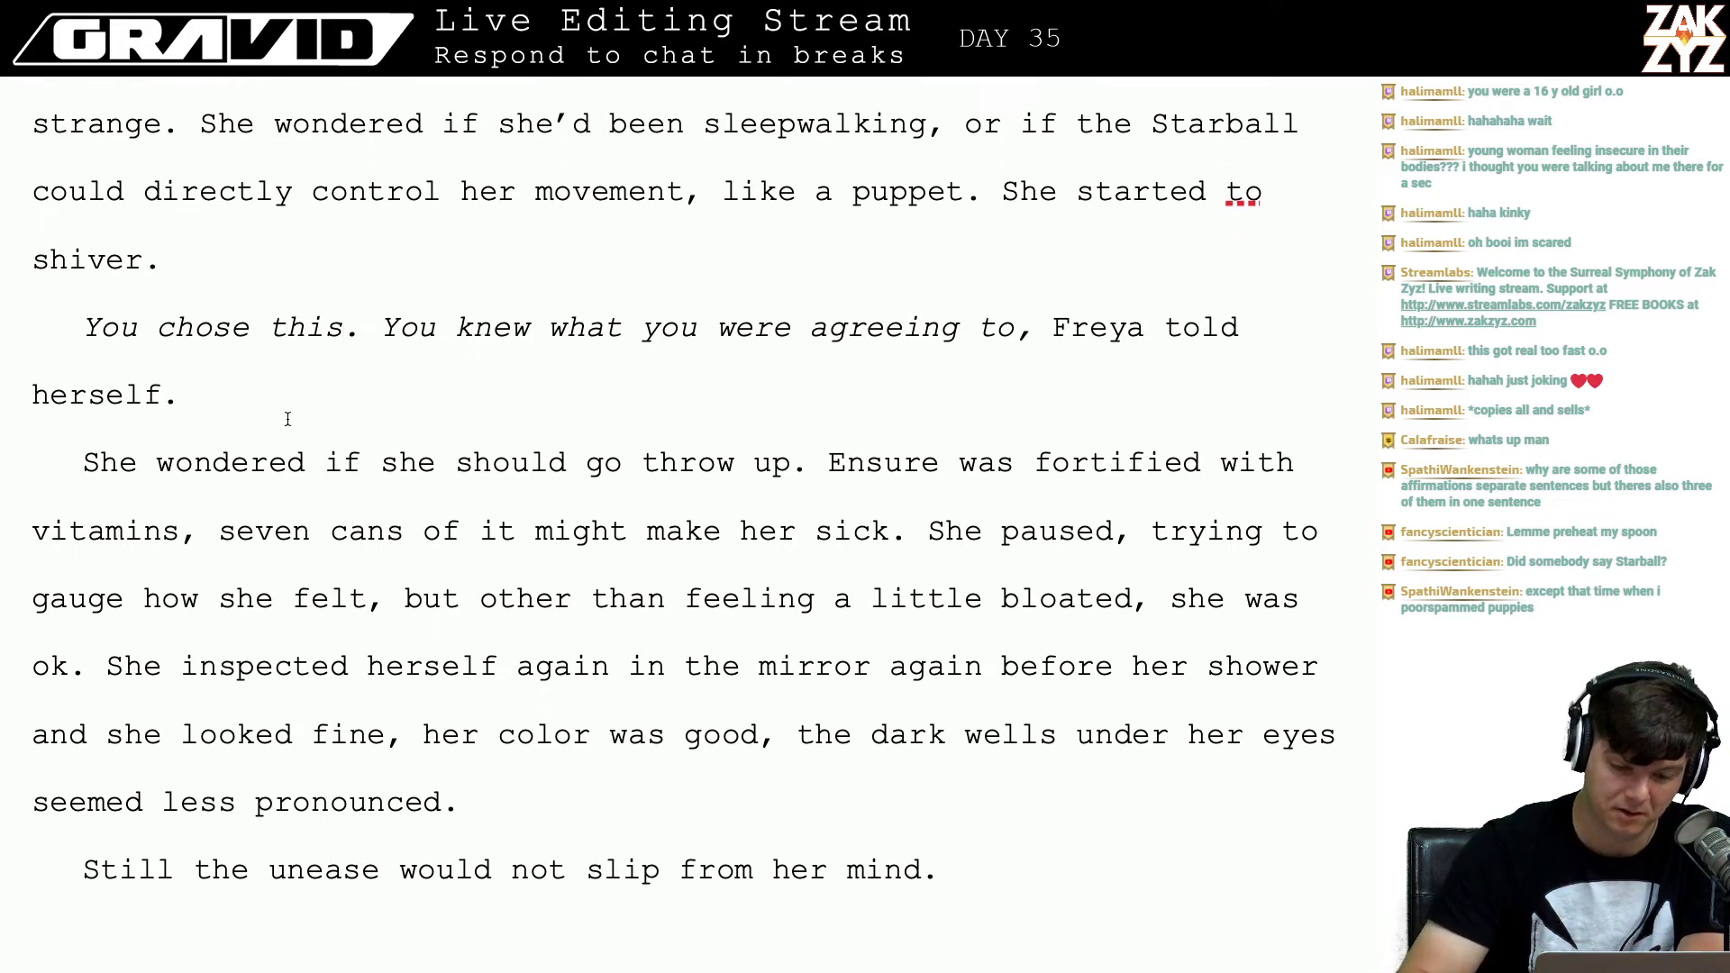
key("Right")
key("Up")
key("Up")
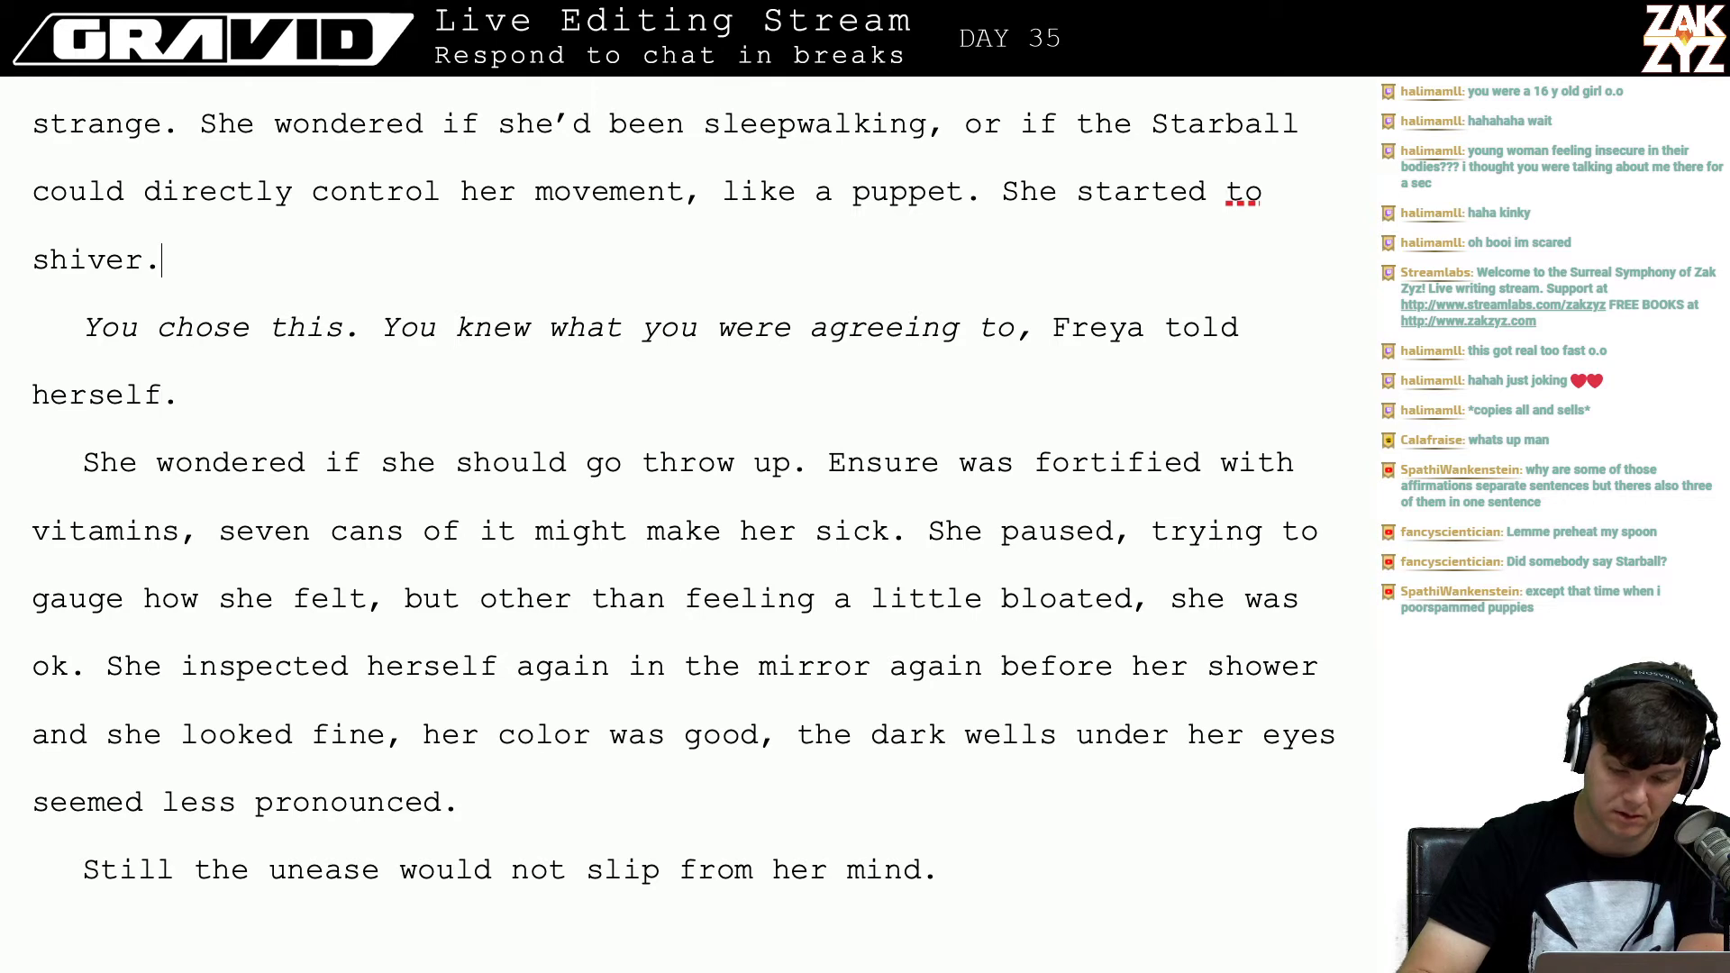
Step: Insert the copied "Sleepwalking is very serious..." warning in the empty paragraph below the unease line, and place the cursor after "mind."
key("Down")
key("Down")
key("Down")
key("Down")
key("Down")
key("Down")
key("Down")
key("Down")
key("Down")
key("Down")
key("Down")
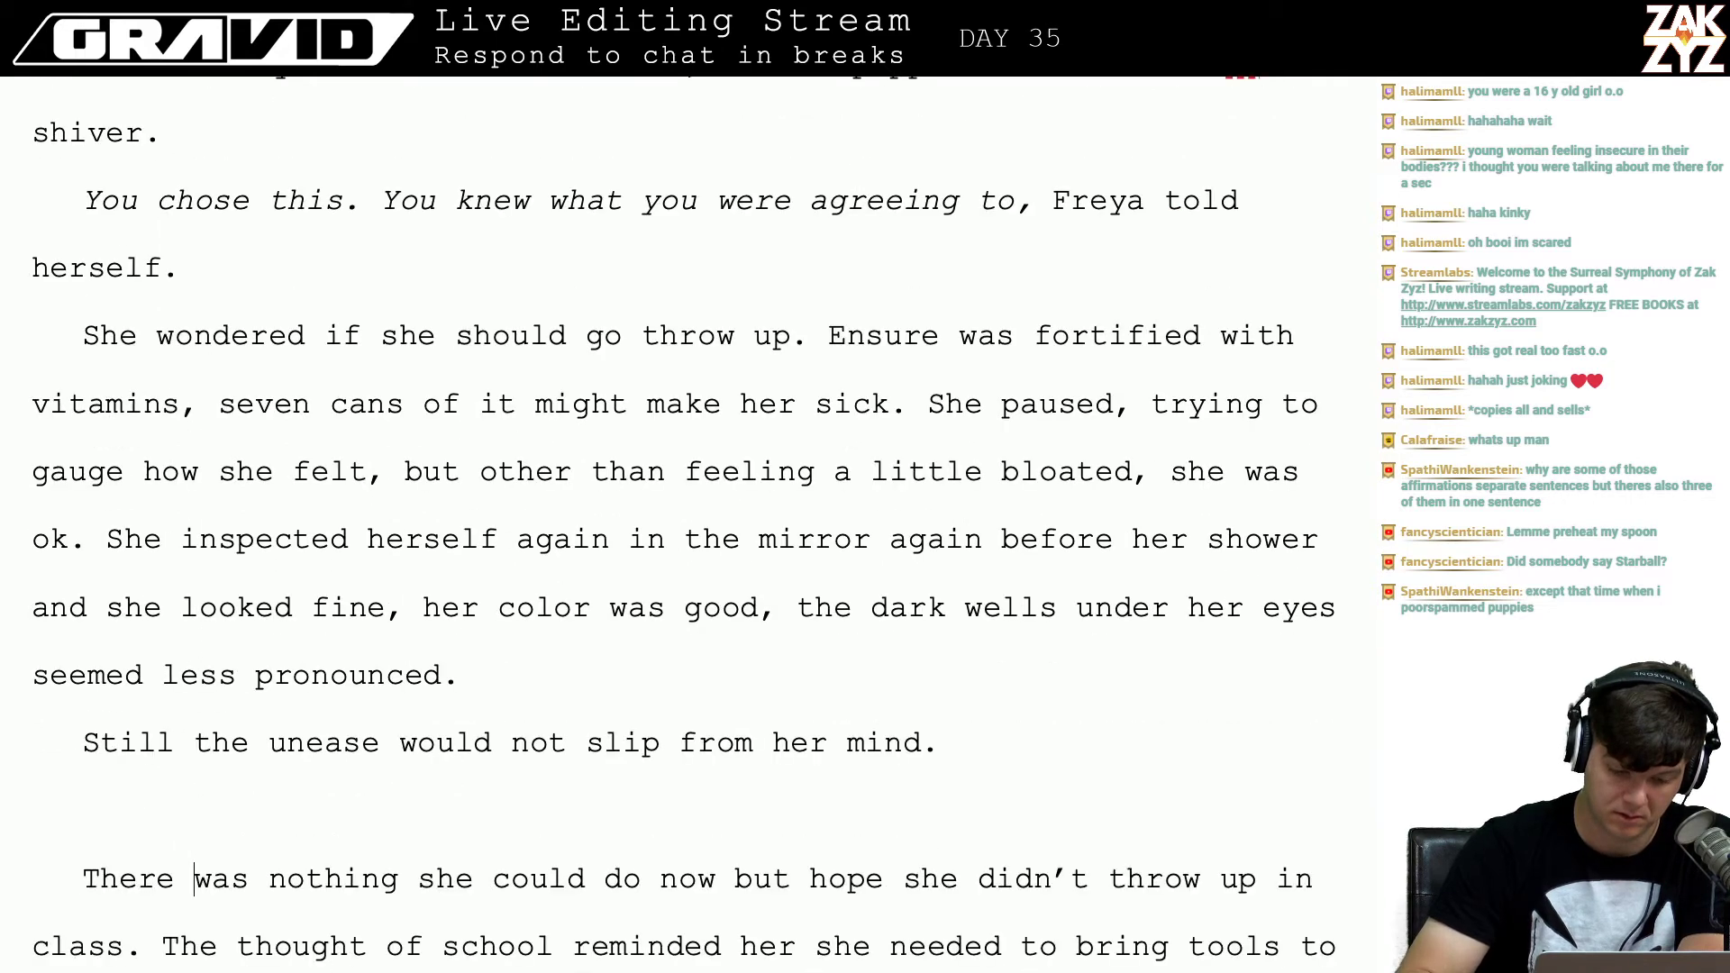
key("Up")
key("Left")
key("Down")
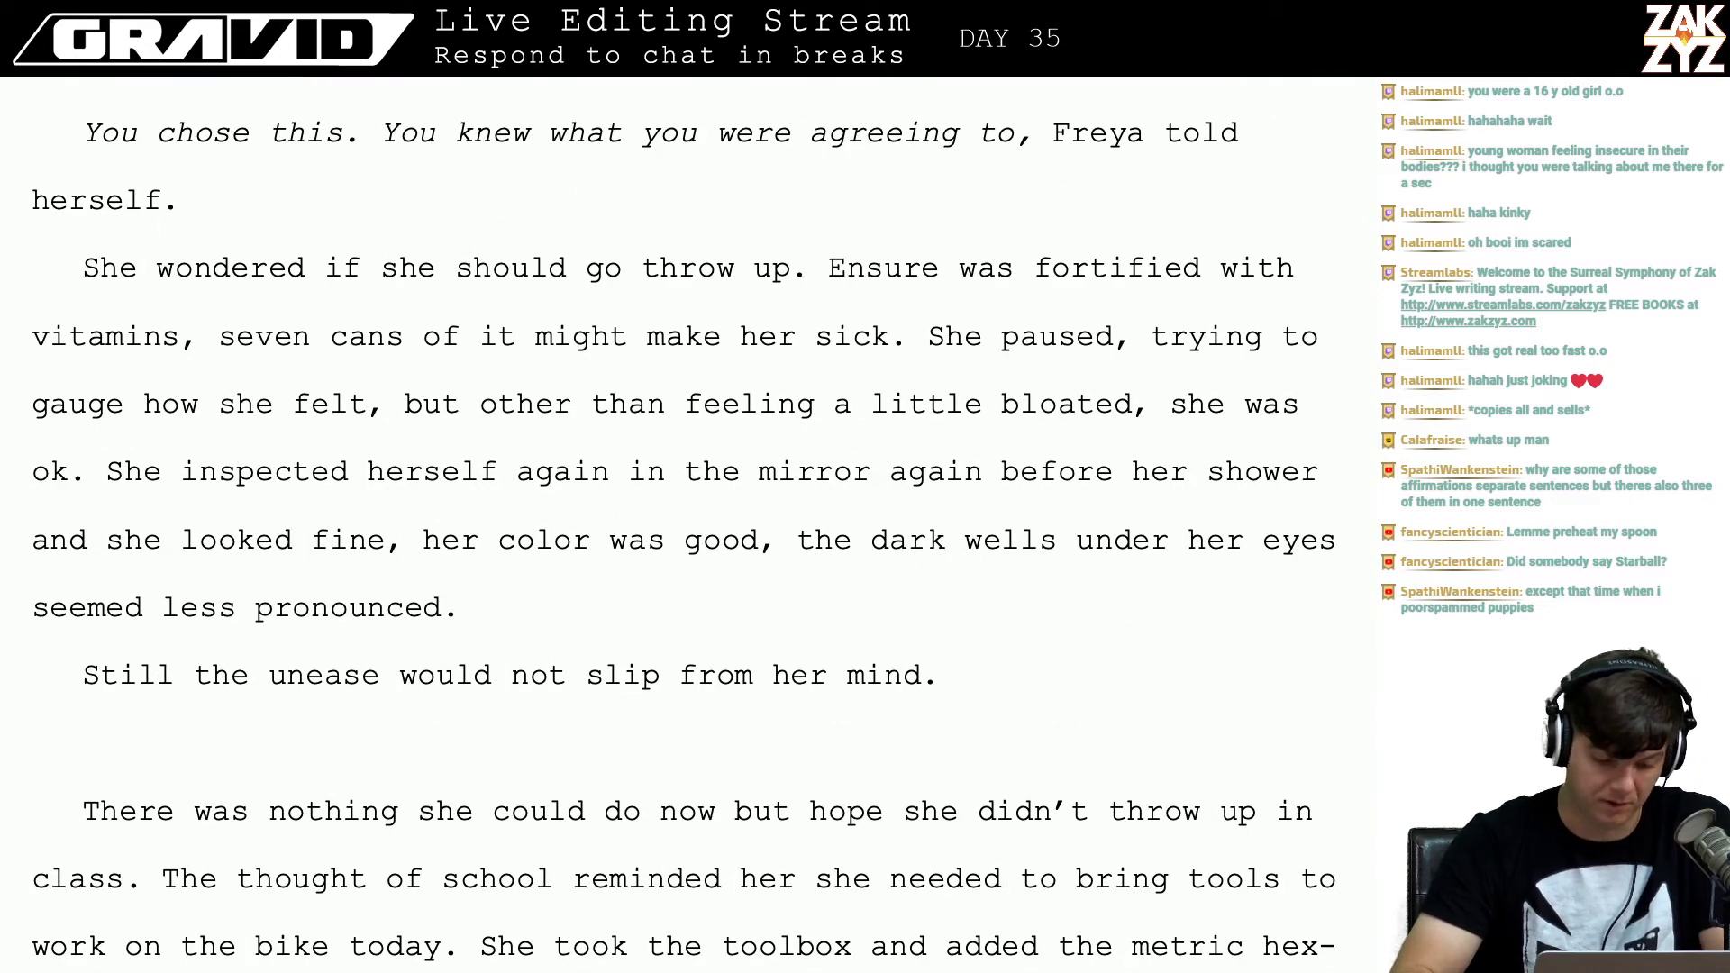
type("Sleepwalking is very serious. You could fall and hurt yourself or wander into the road.")
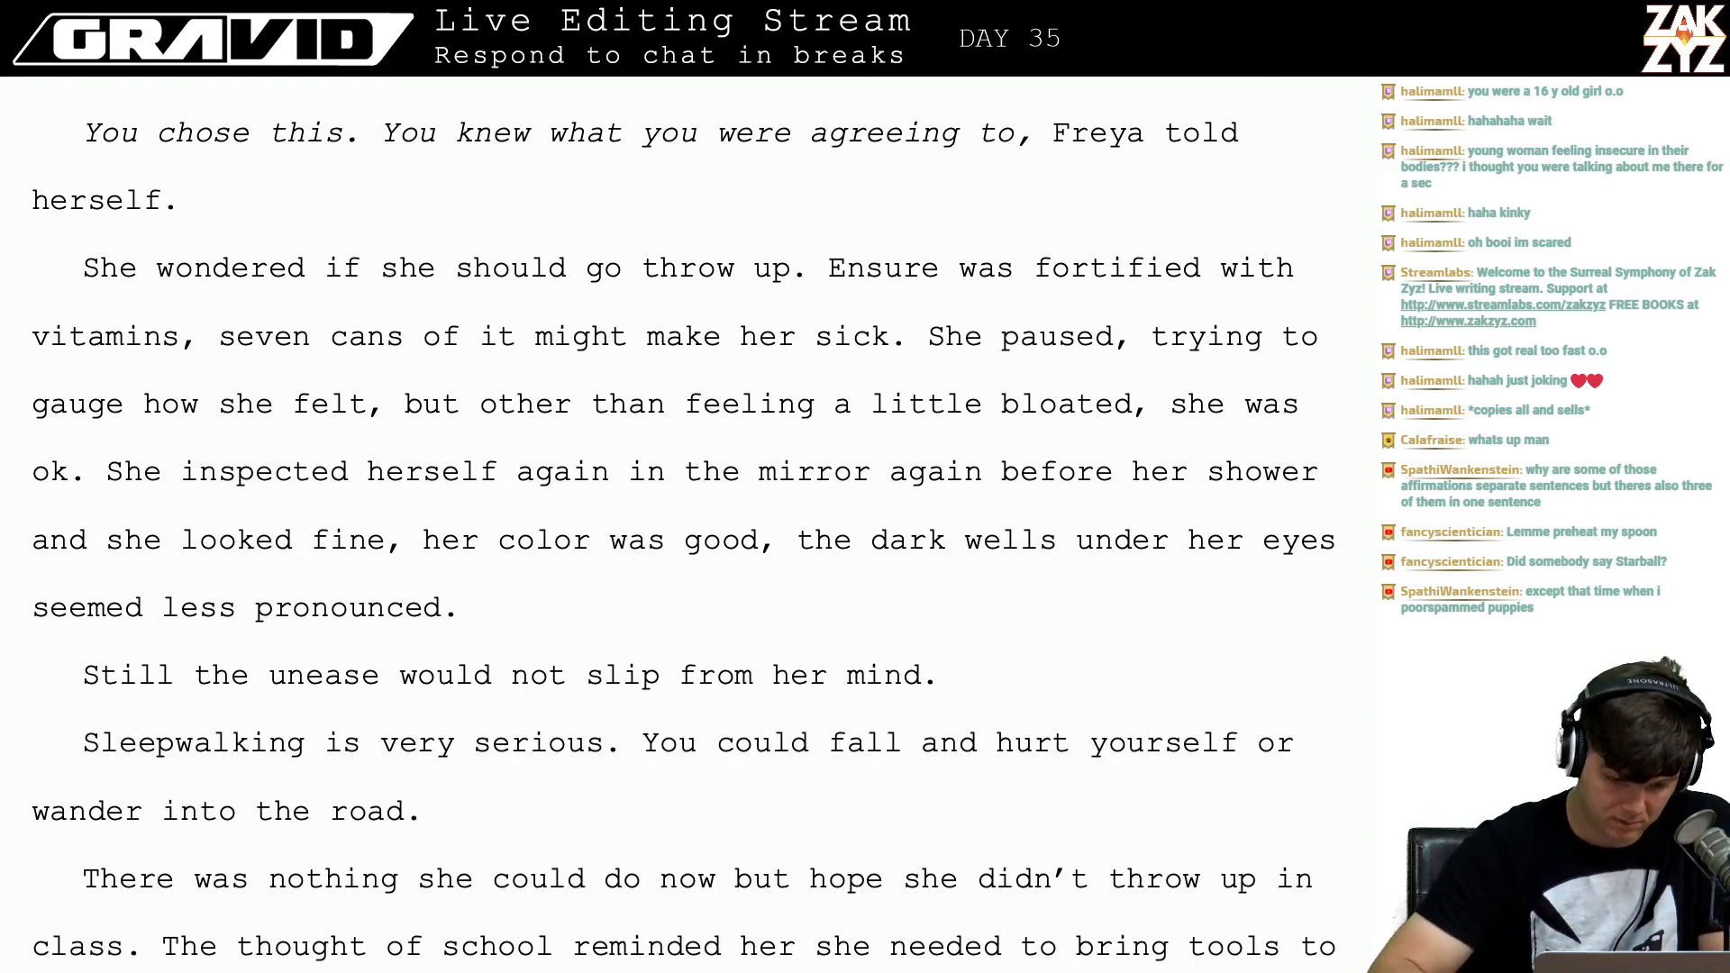
key("Up")
left_click(938, 699)
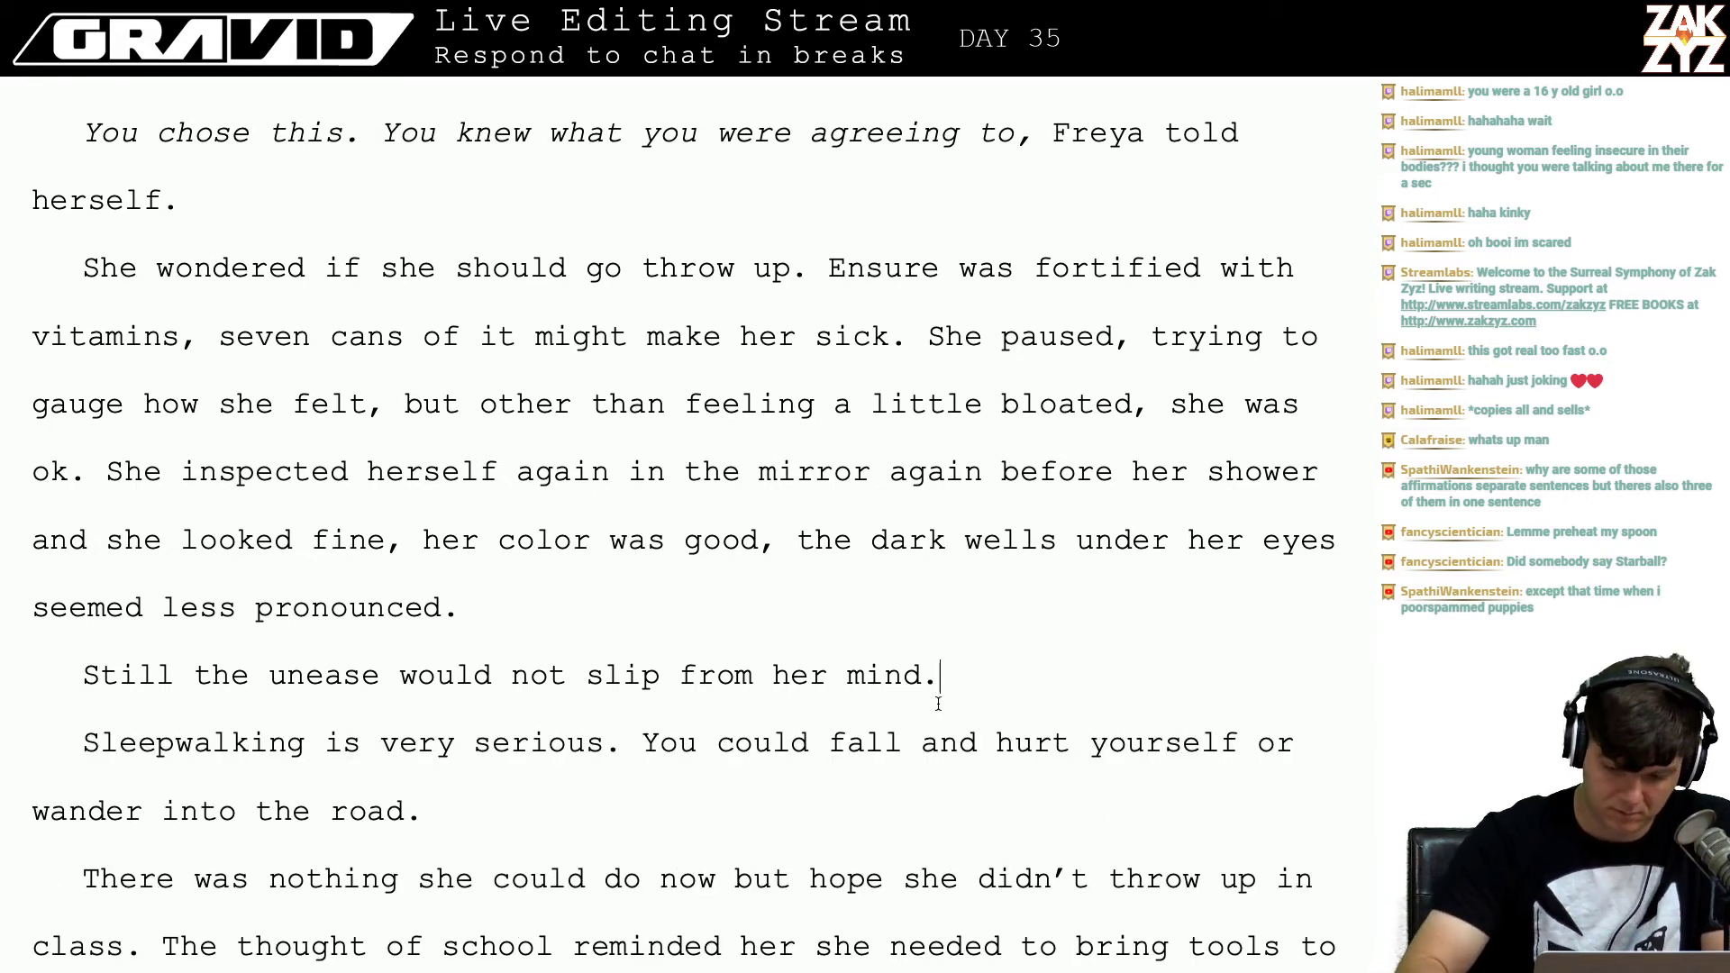
Step: Add the lead-in "She could remember what Lassa had told her:" after "Still the unease would not slip from her mind."
type("She could re")
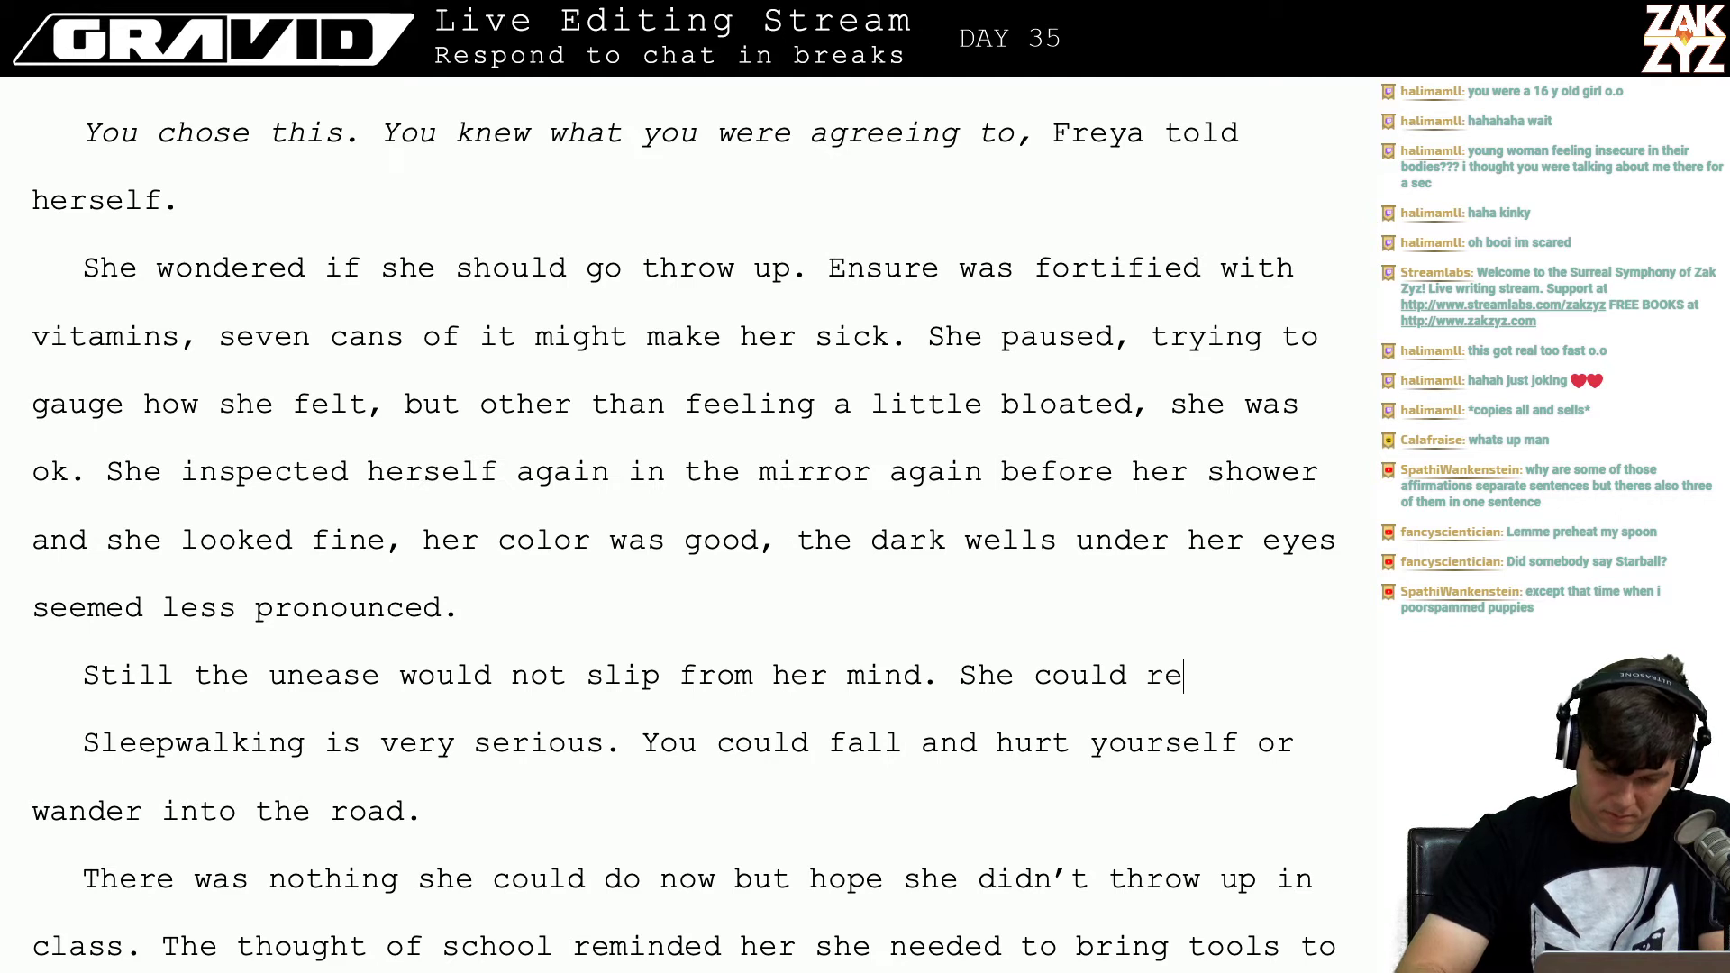
type("member what Lassa ")
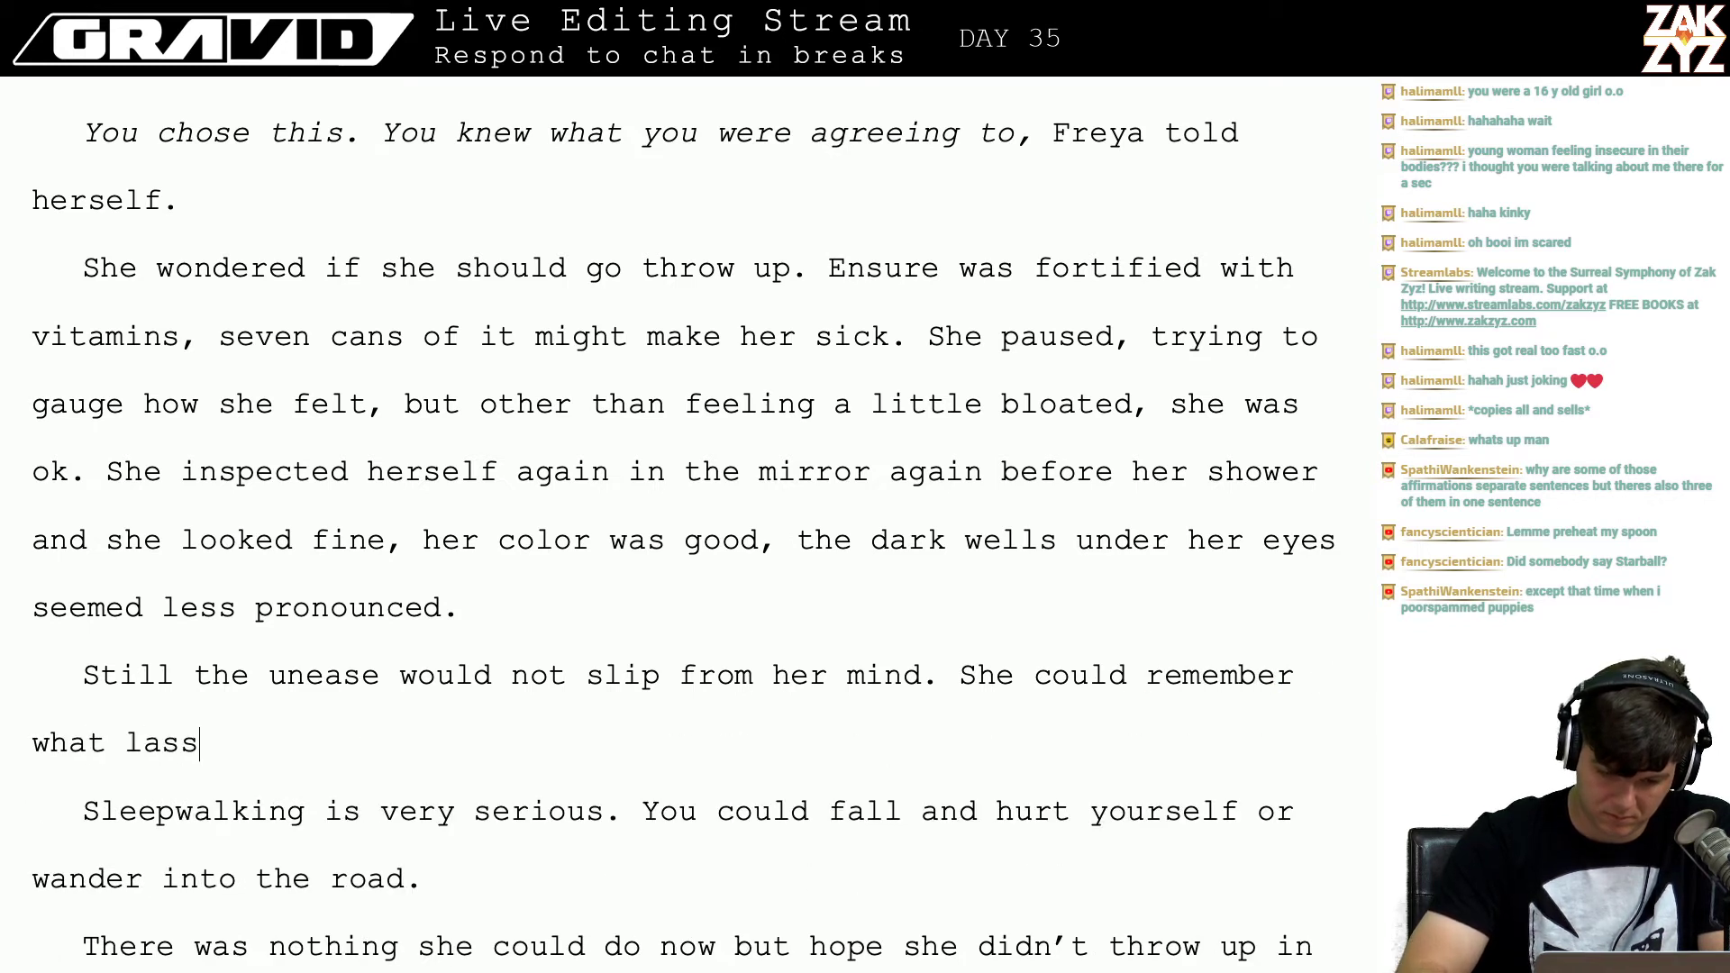
type("had told her:")
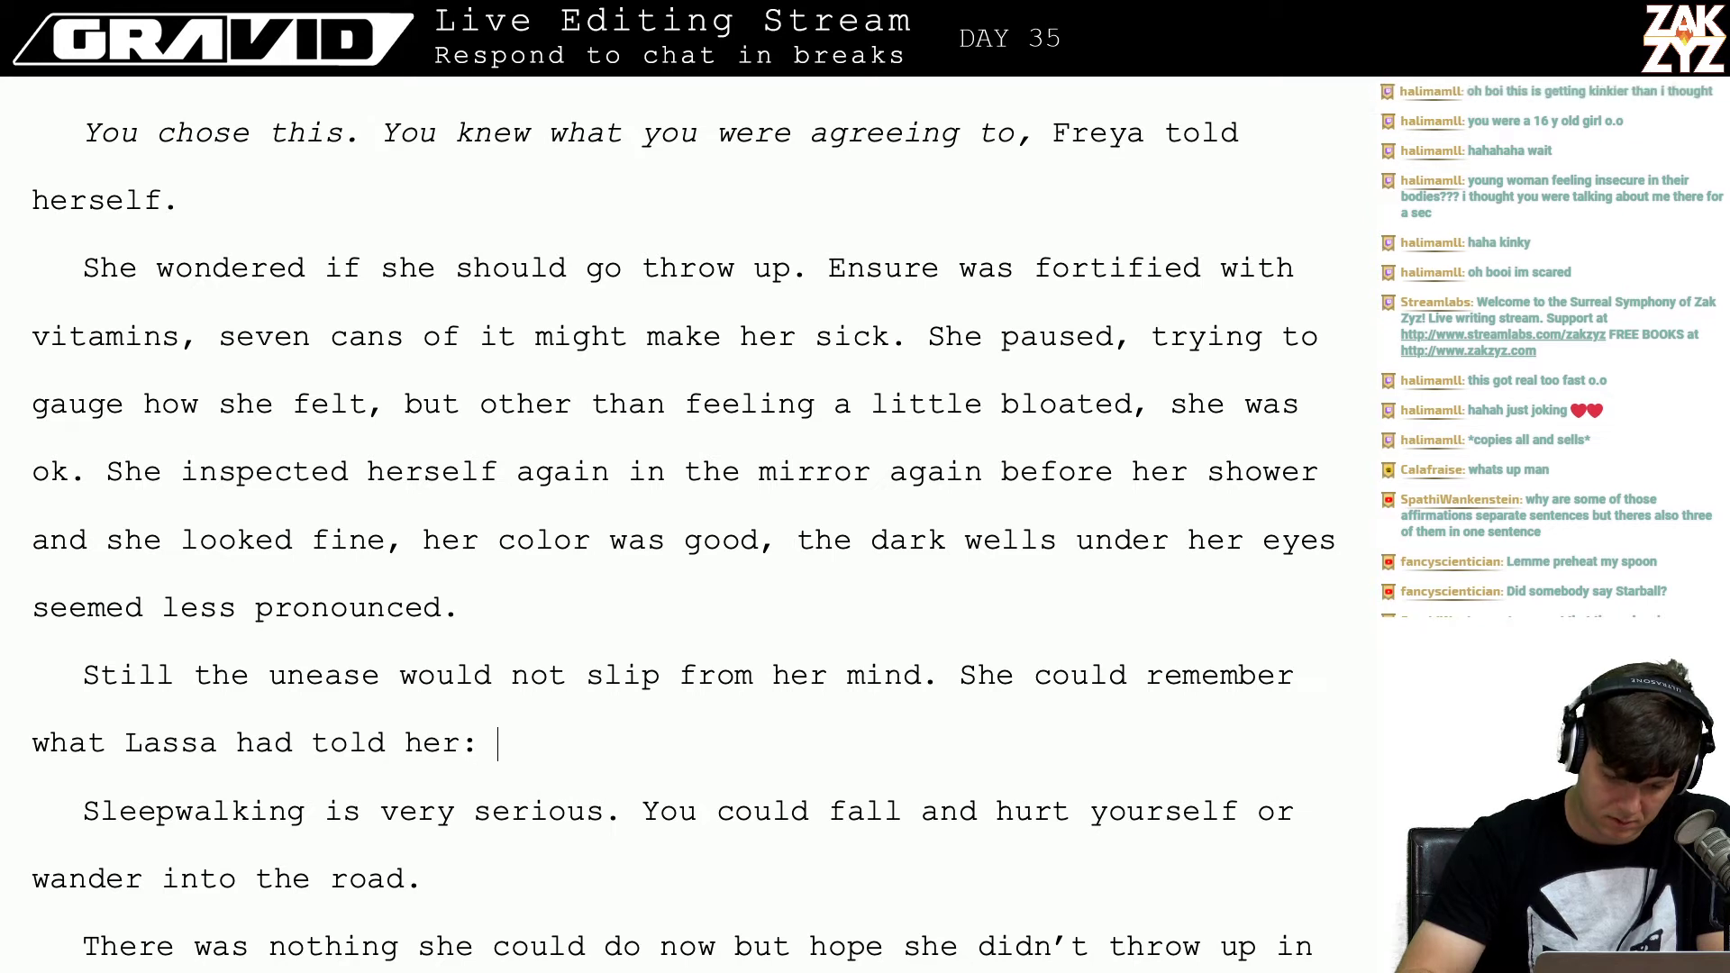
Step: Italicize the whole warning paragraph from "Sleepwalking is very serious." through "wander into the road."
left_click(83, 811)
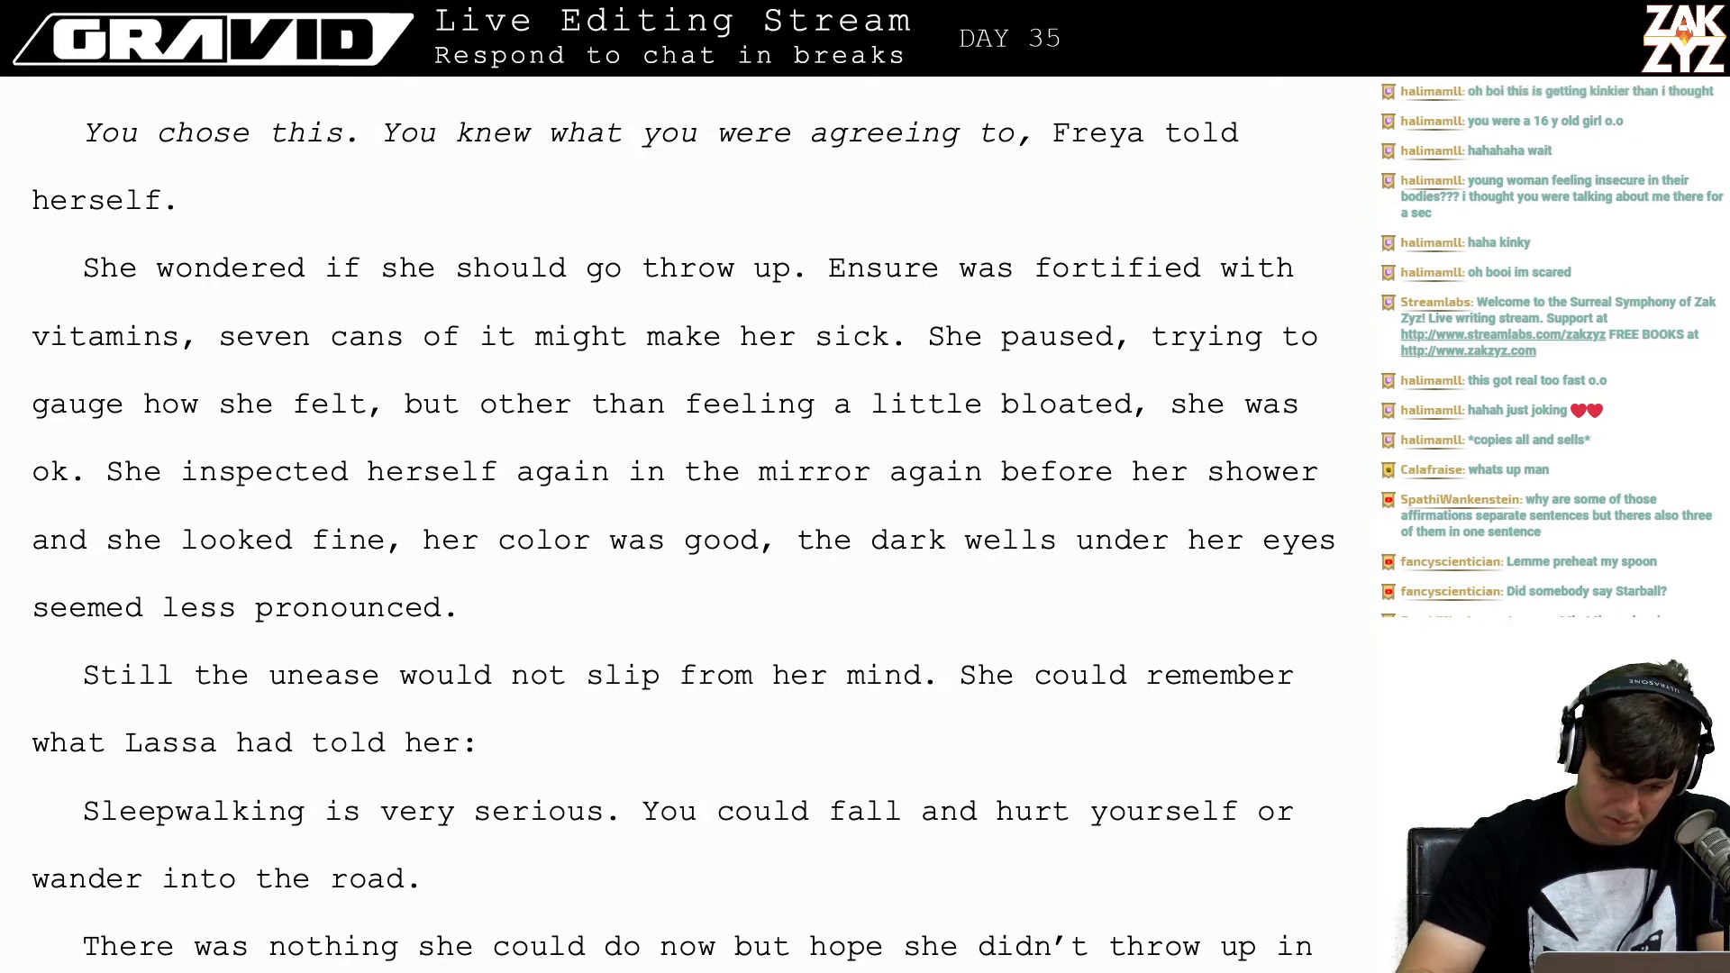
key("shift+Down")
key("shift+Right")
key("shift+Right")
key("shift+Right")
key("shift+Right")
key("shift+Right")
key("shift+Right")
key("shift+Right")
key("shift+Right")
key("shift+Right")
key("shift+Right")
key("shift+Right")
key("shift+Right")
key("shift+Right")
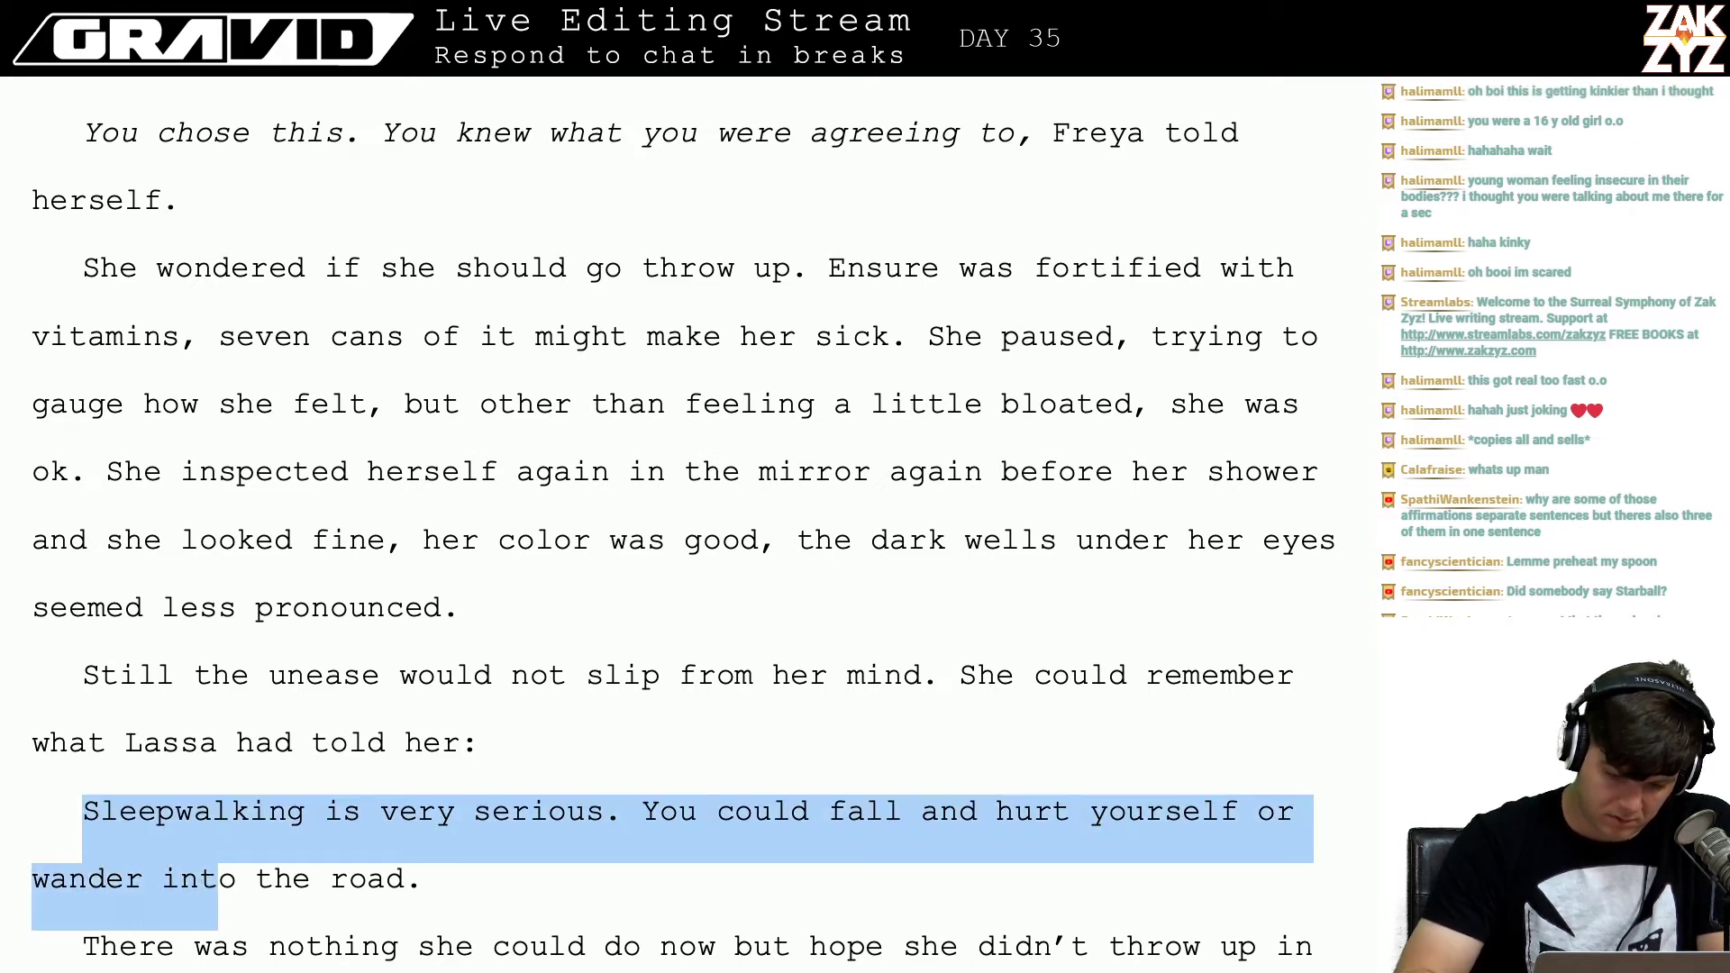
key("shift+Right")
key("shift+Right")
key("shift+Right")
key("shift+Right")
key("shift+Right")
key("ctrl+i")
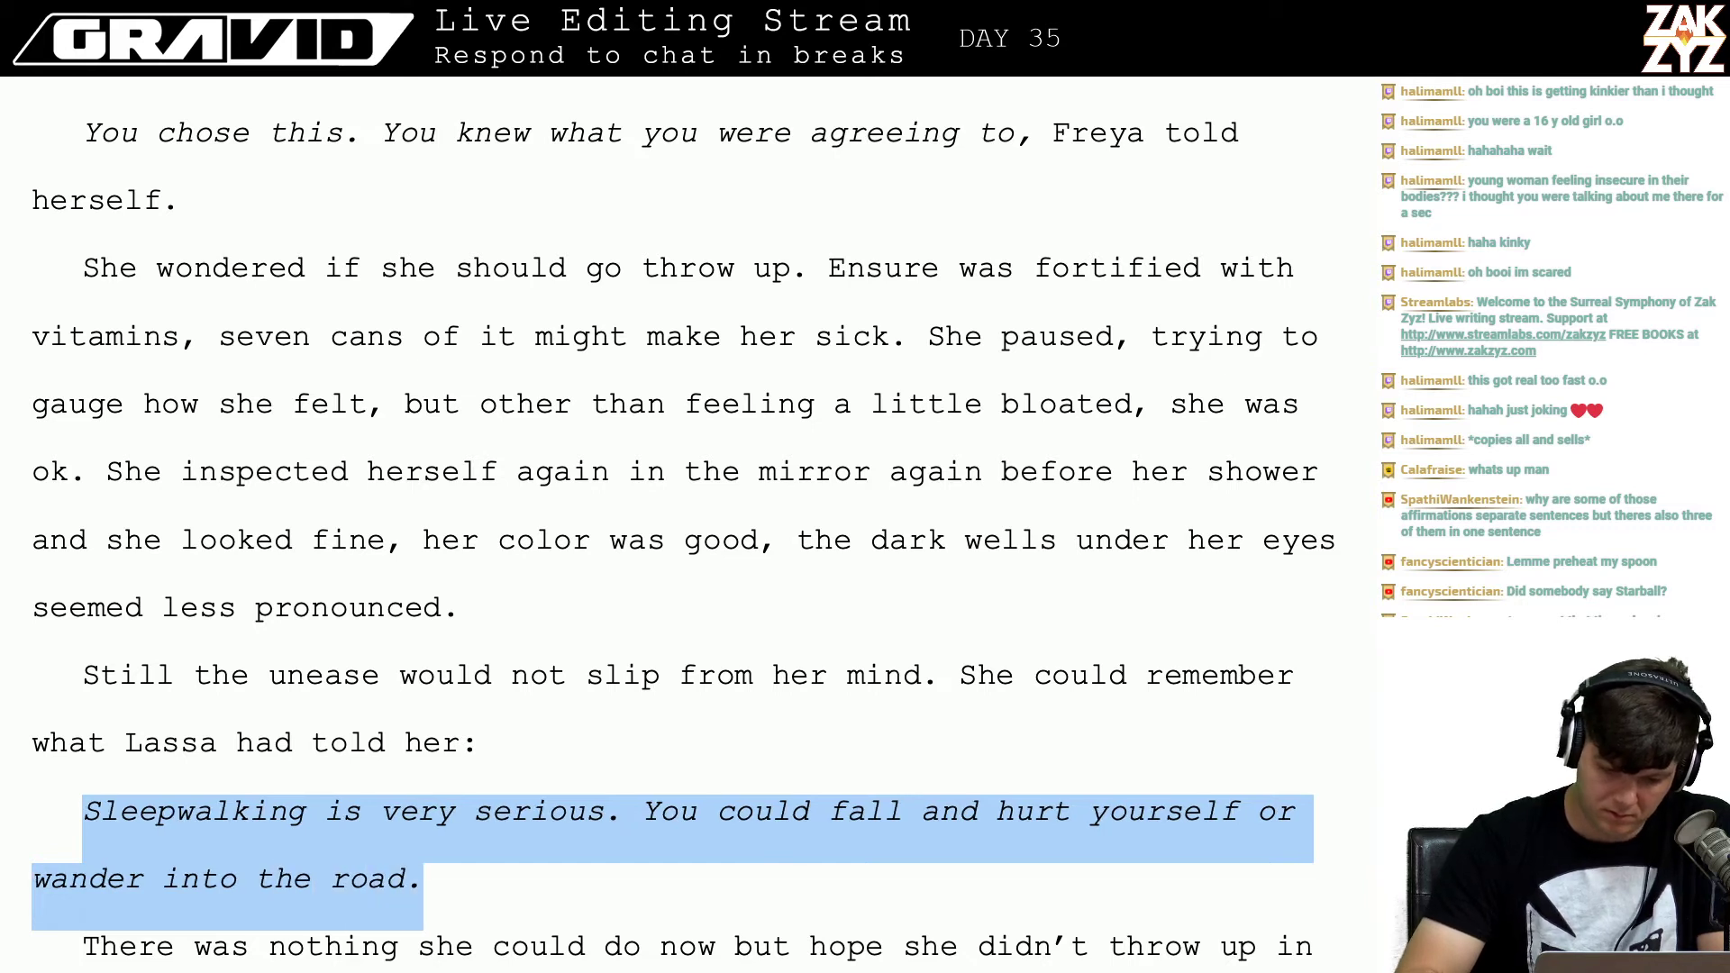
Step: Insert "She could remember Lassa telling her how serious sleepwalking was." directly after "slip from her mind."
key("Left")
key("Up")
key("Right")
key("Left")
key("Left")
key("Left")
key("Left")
key("Left")
key("Left")
key("Left")
key("Left")
key("Left")
key("Left")
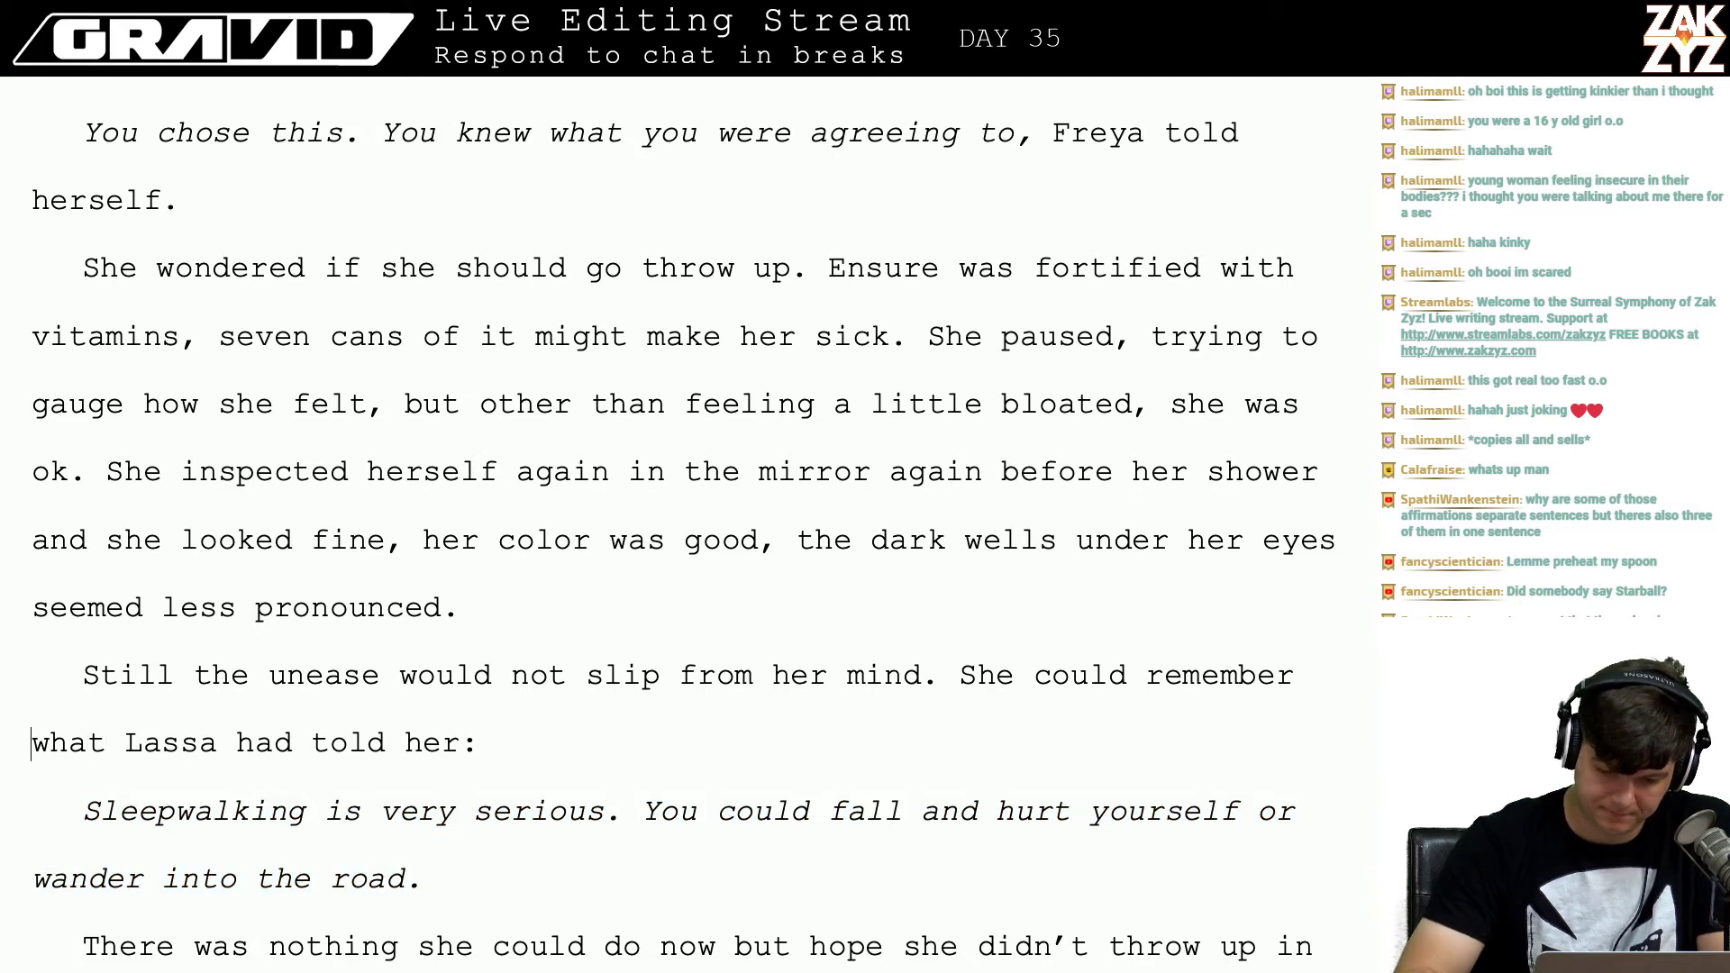
key("Down")
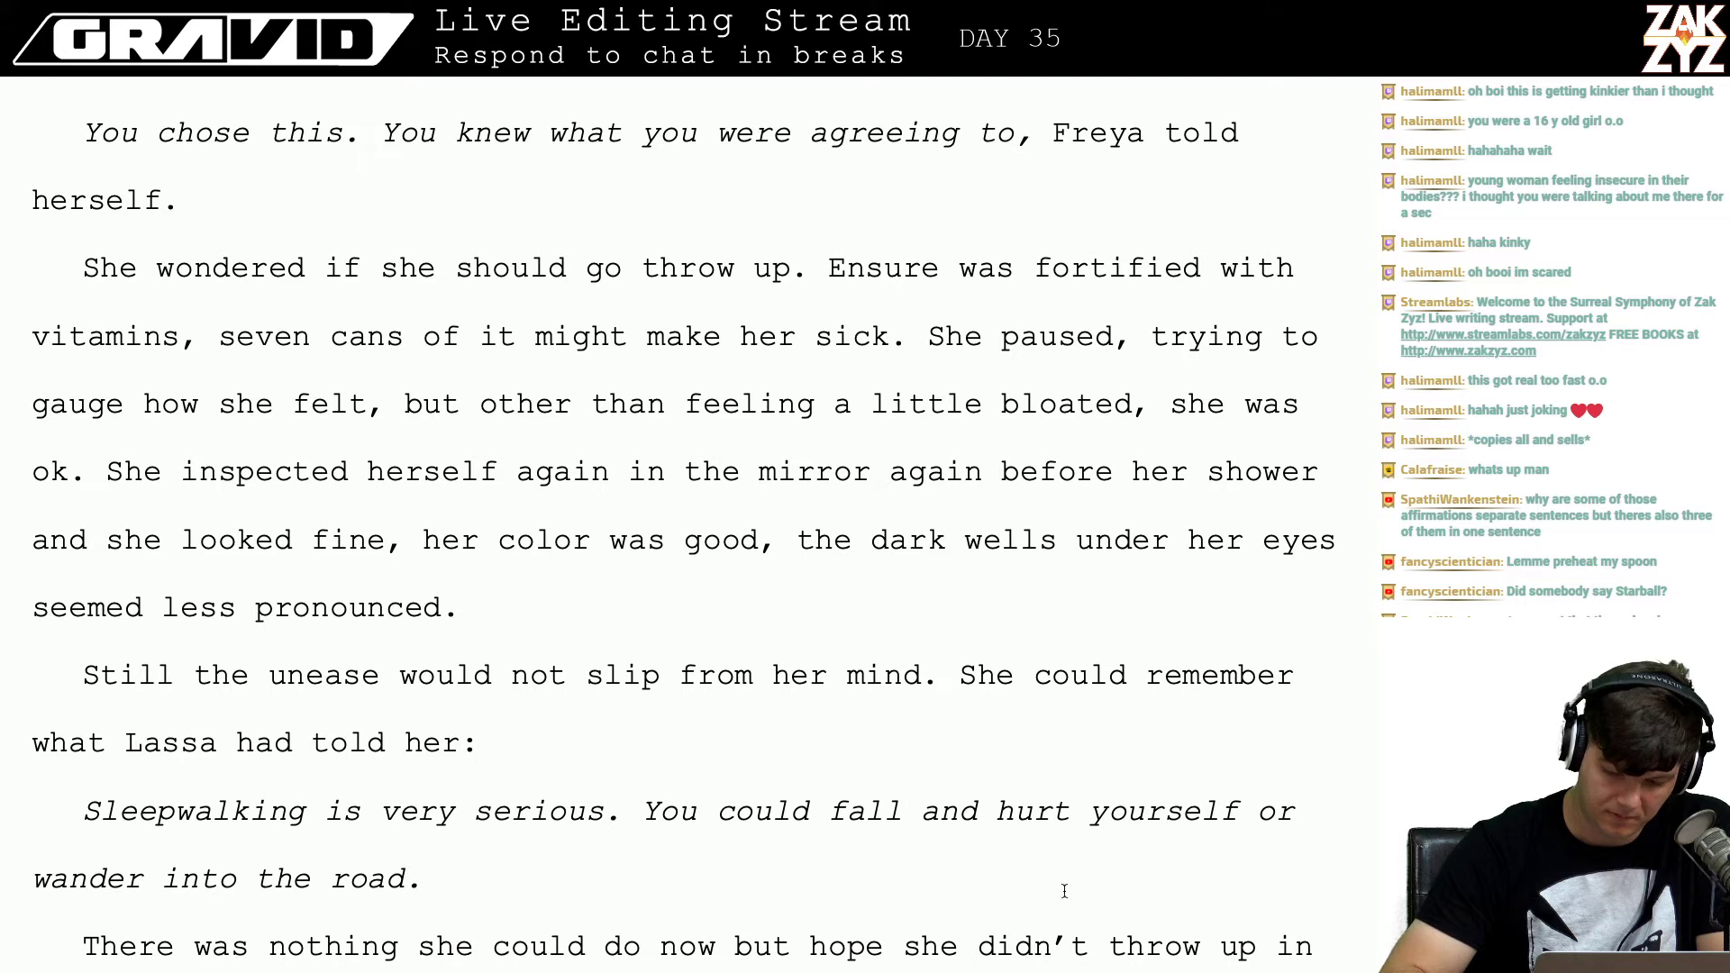
left_click(960, 675)
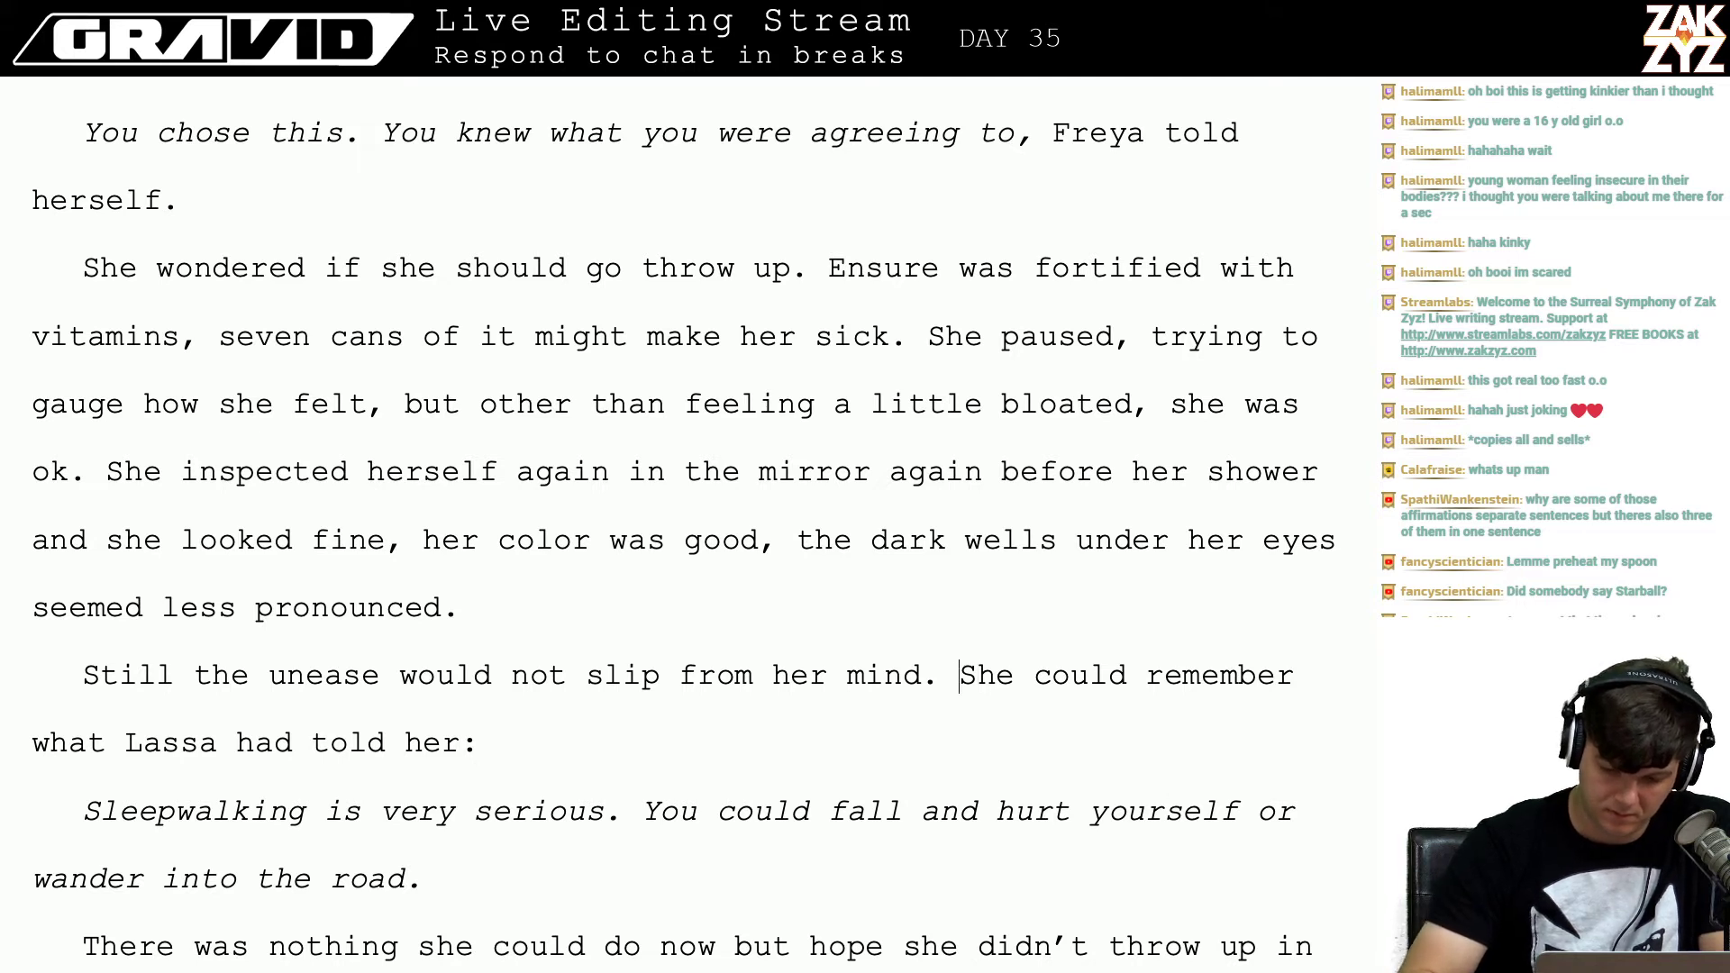
type("She could remember ")
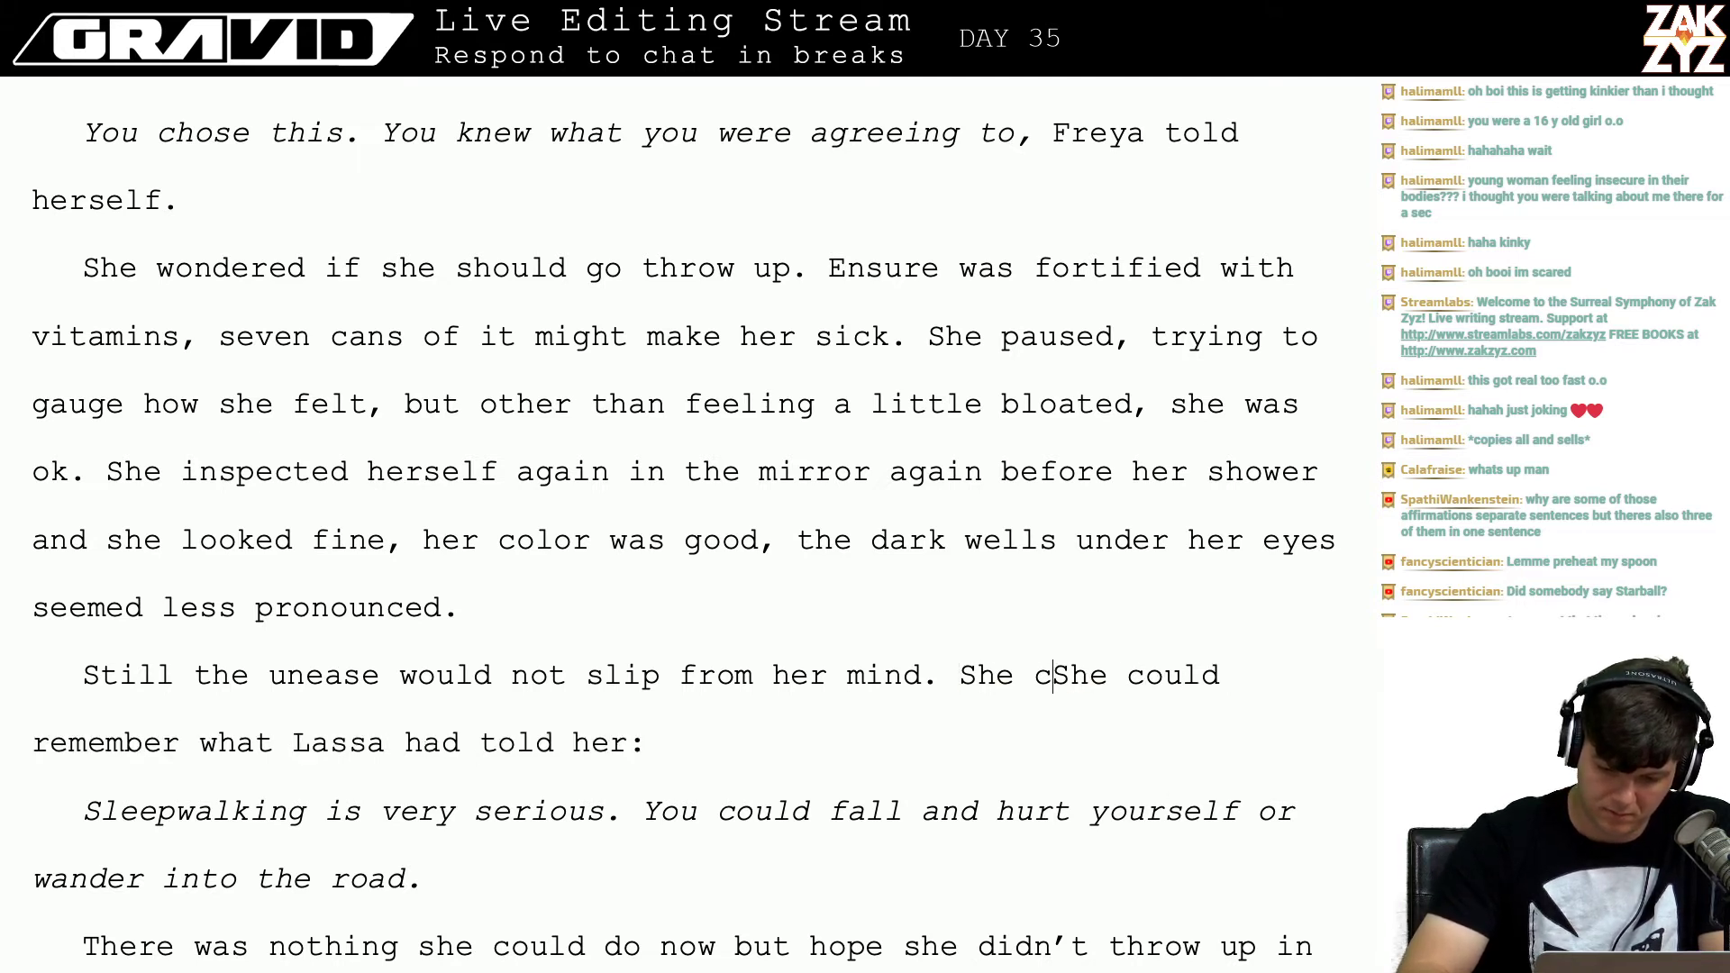
type("Lassa telling ")
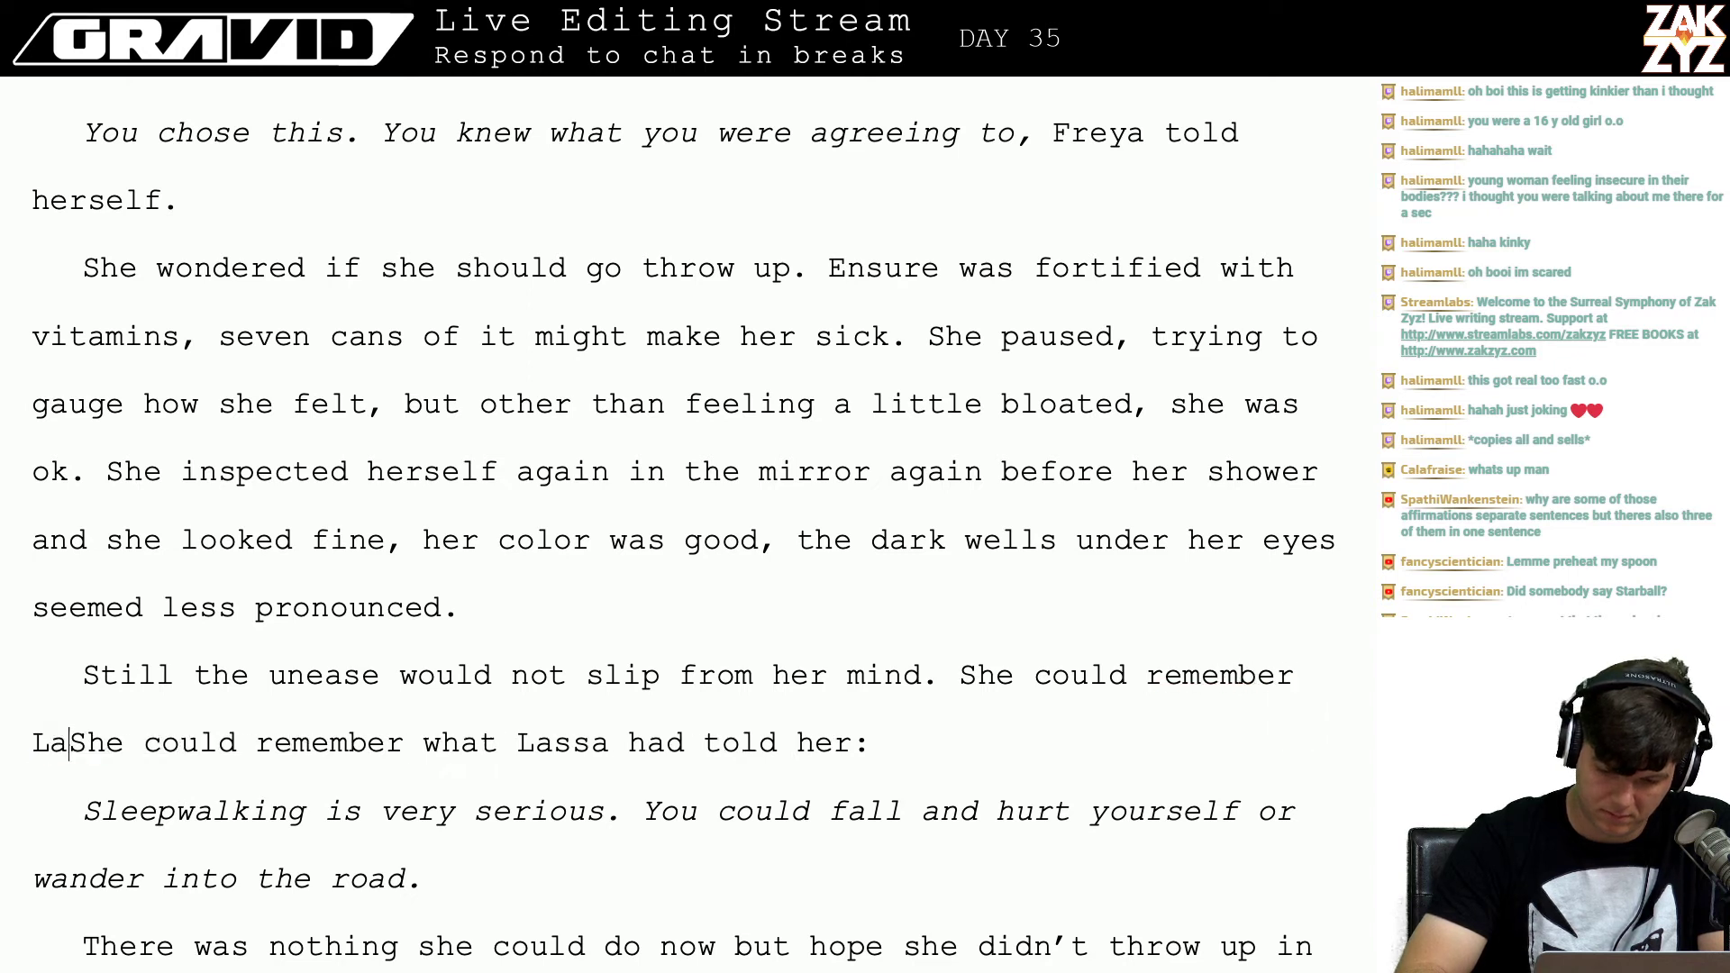
type("her how serious")
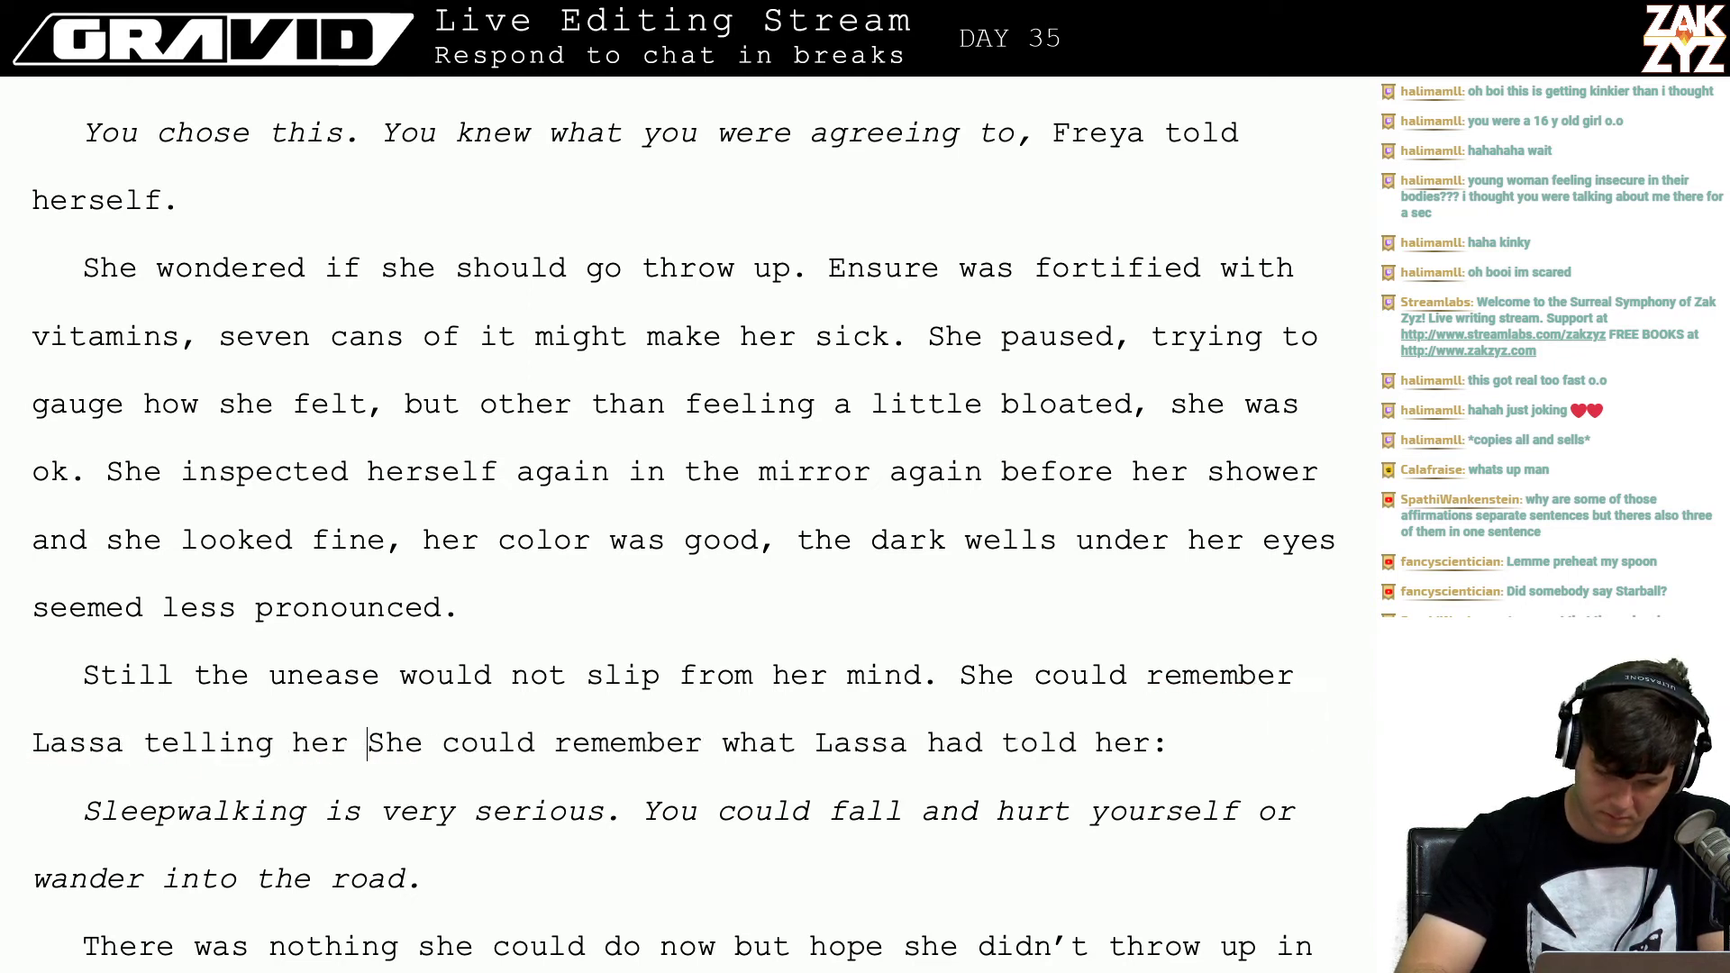
type(" Sleep")
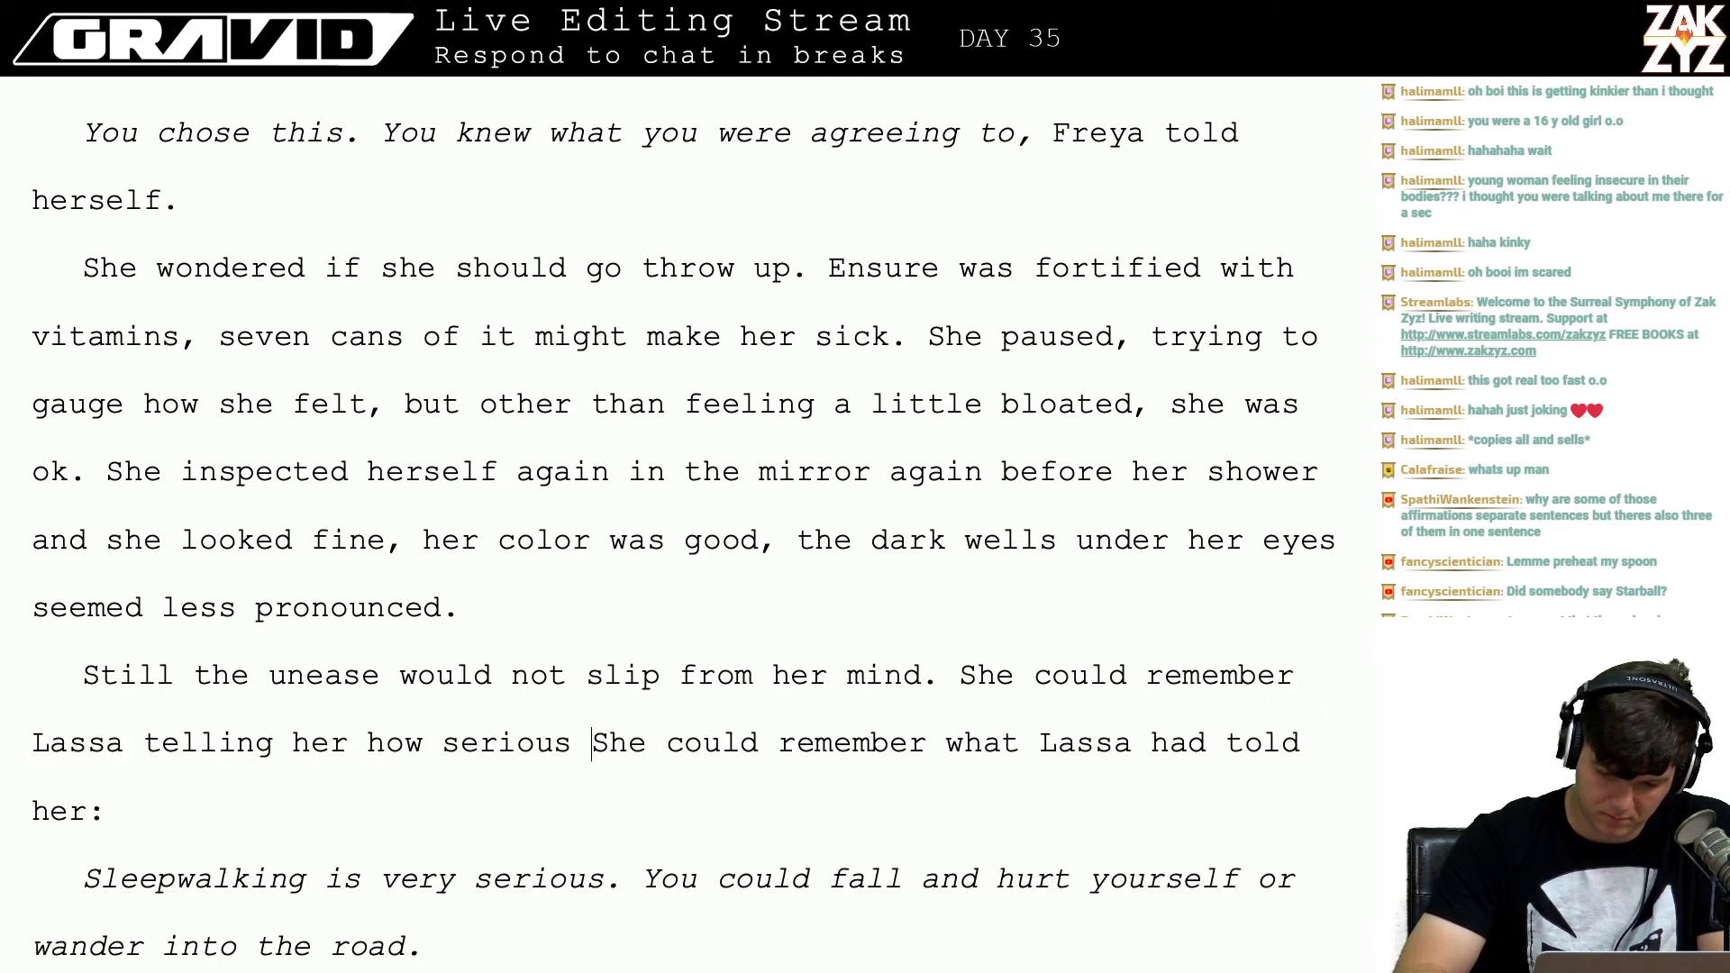
key("BackSpace")
key("BackSpace")
key("BackSpace")
key("BackSpace")
key("BackSpace")
type("sleepwalking")
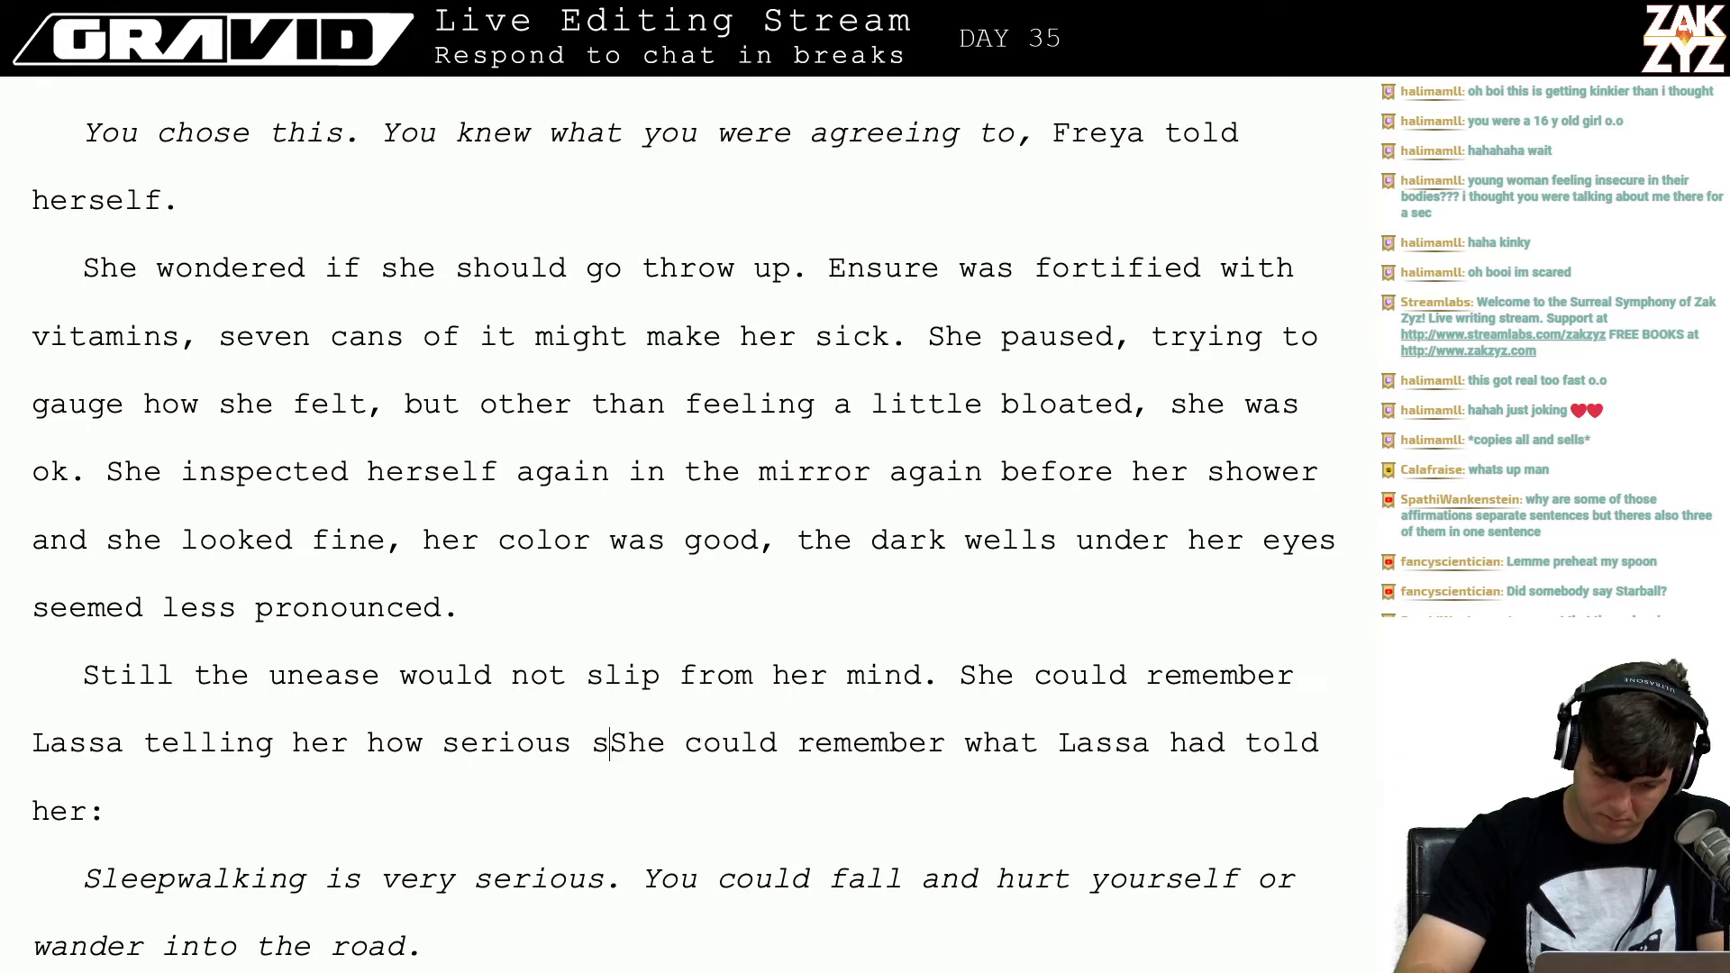
type(" was.")
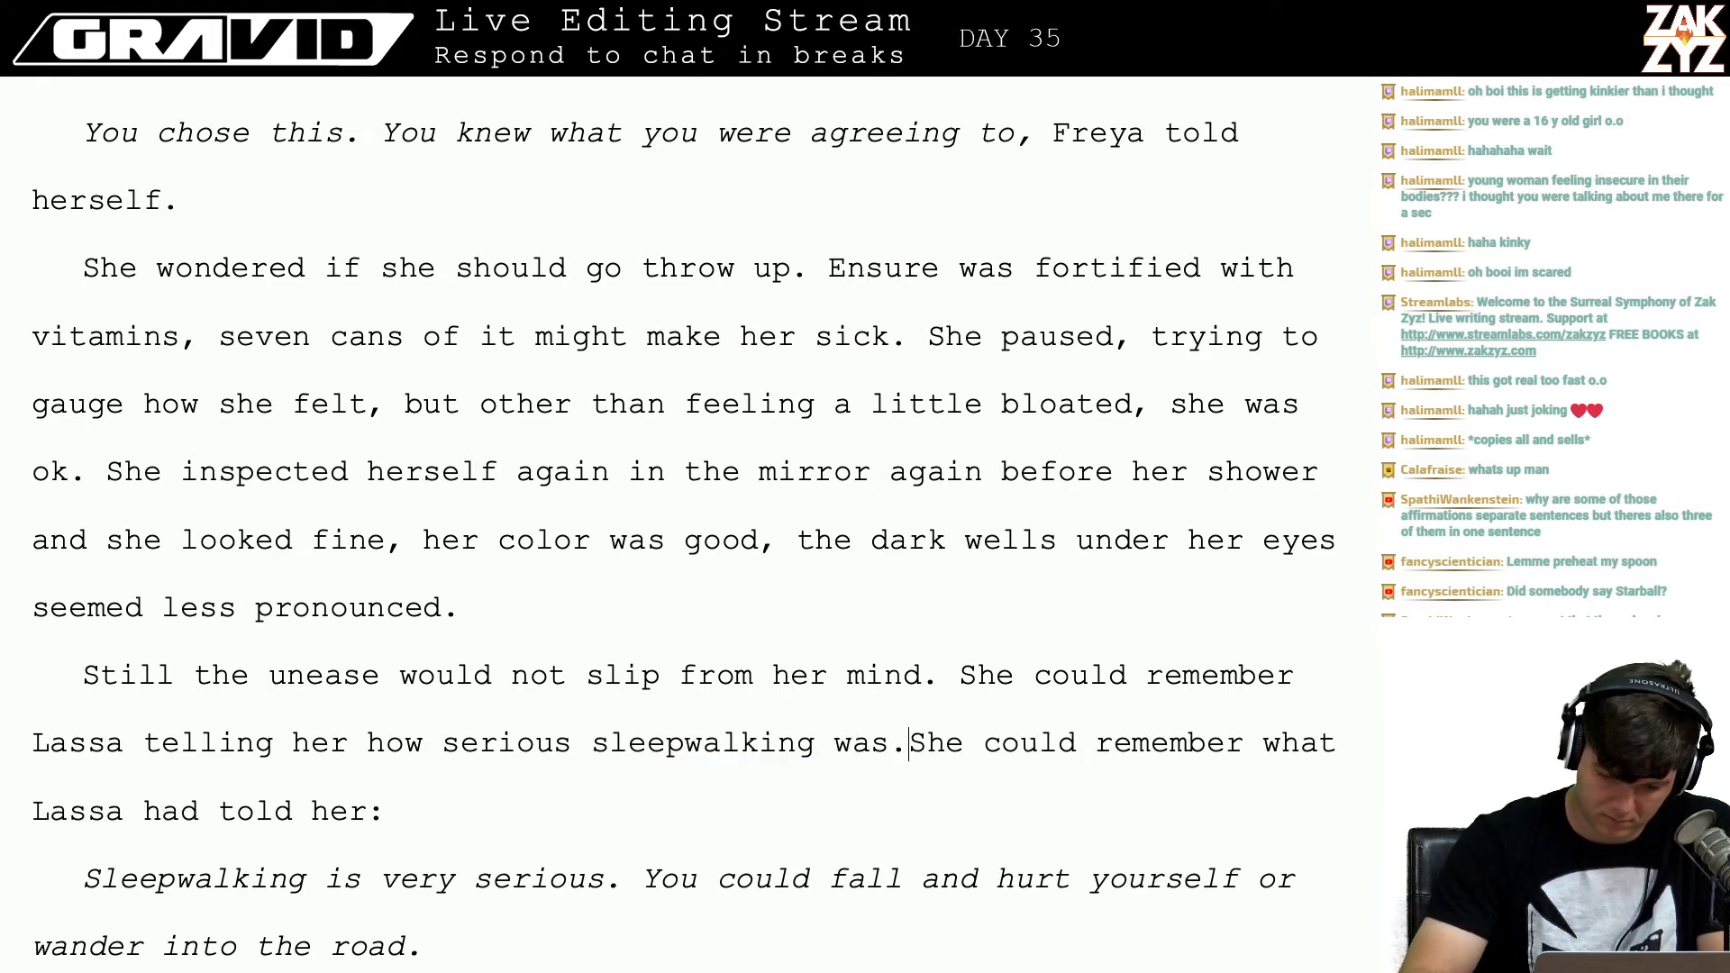
Step: Delete the old lead-in "She could remember what Lassa had told her:" that follows the new sentence
key("shift+Down")
key("shift+End")
key("Delete")
key("Down")
key("Down")
key("Down")
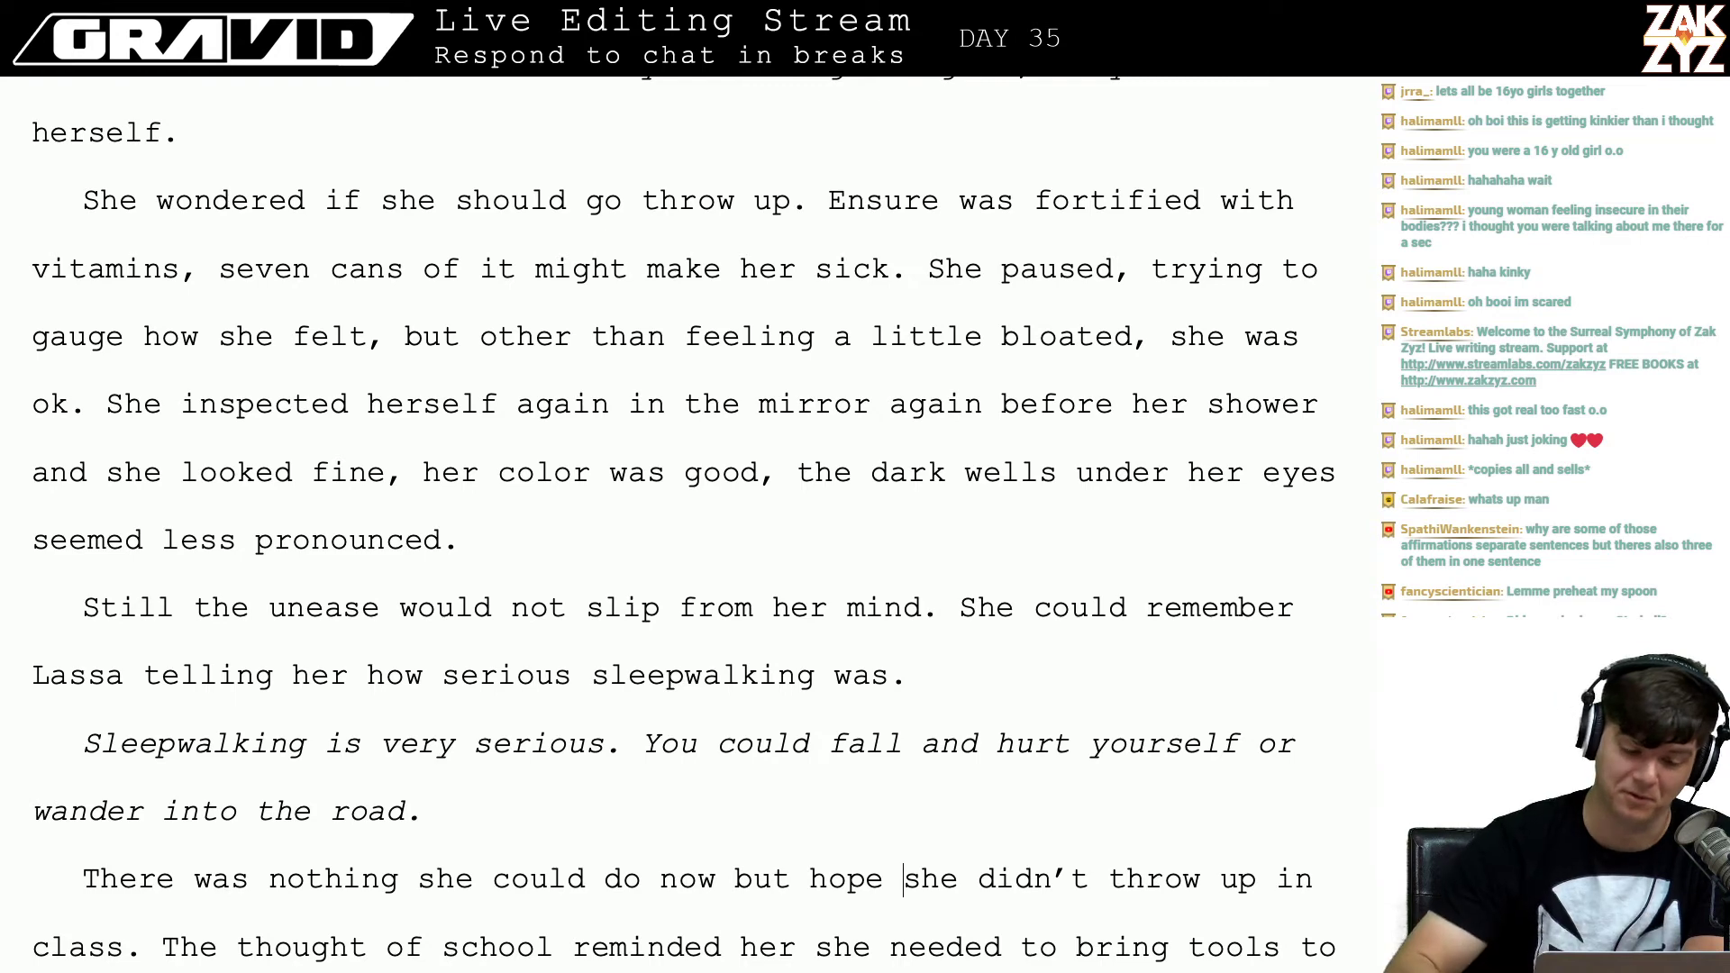
Step: Delete "Sleepwalking is very serious." from the start of the italic warning paragraph
scroll(1064, 730, "down", 1)
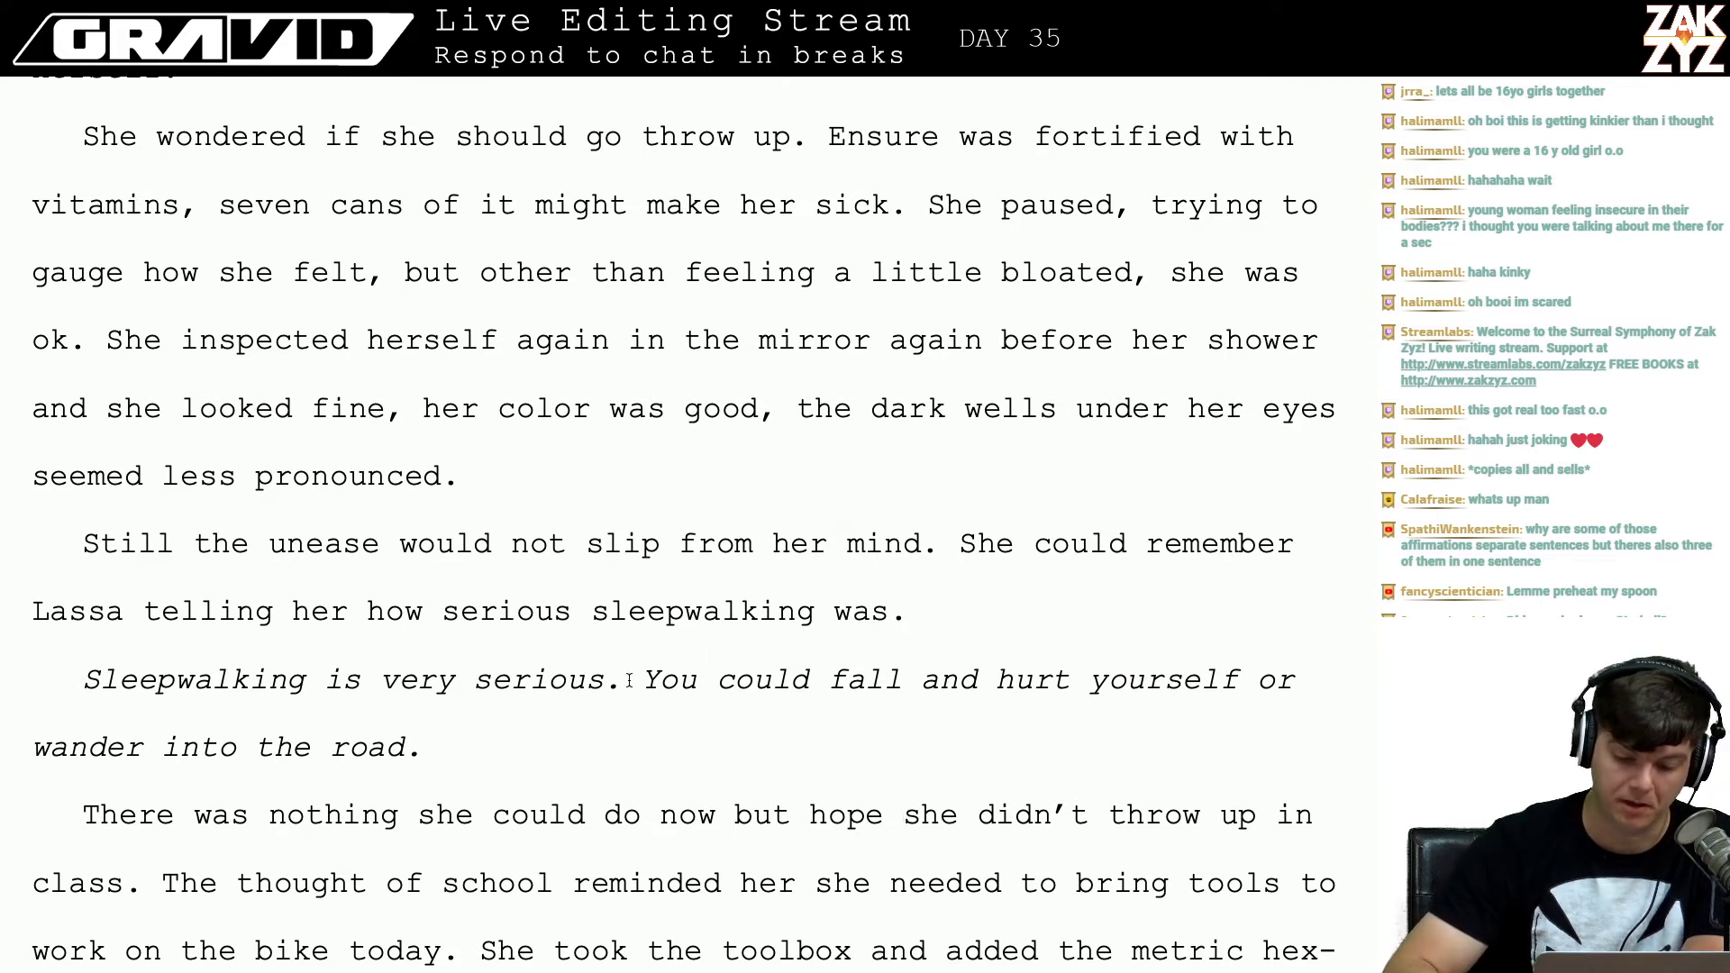
left_click_drag(641, 681, 83, 721)
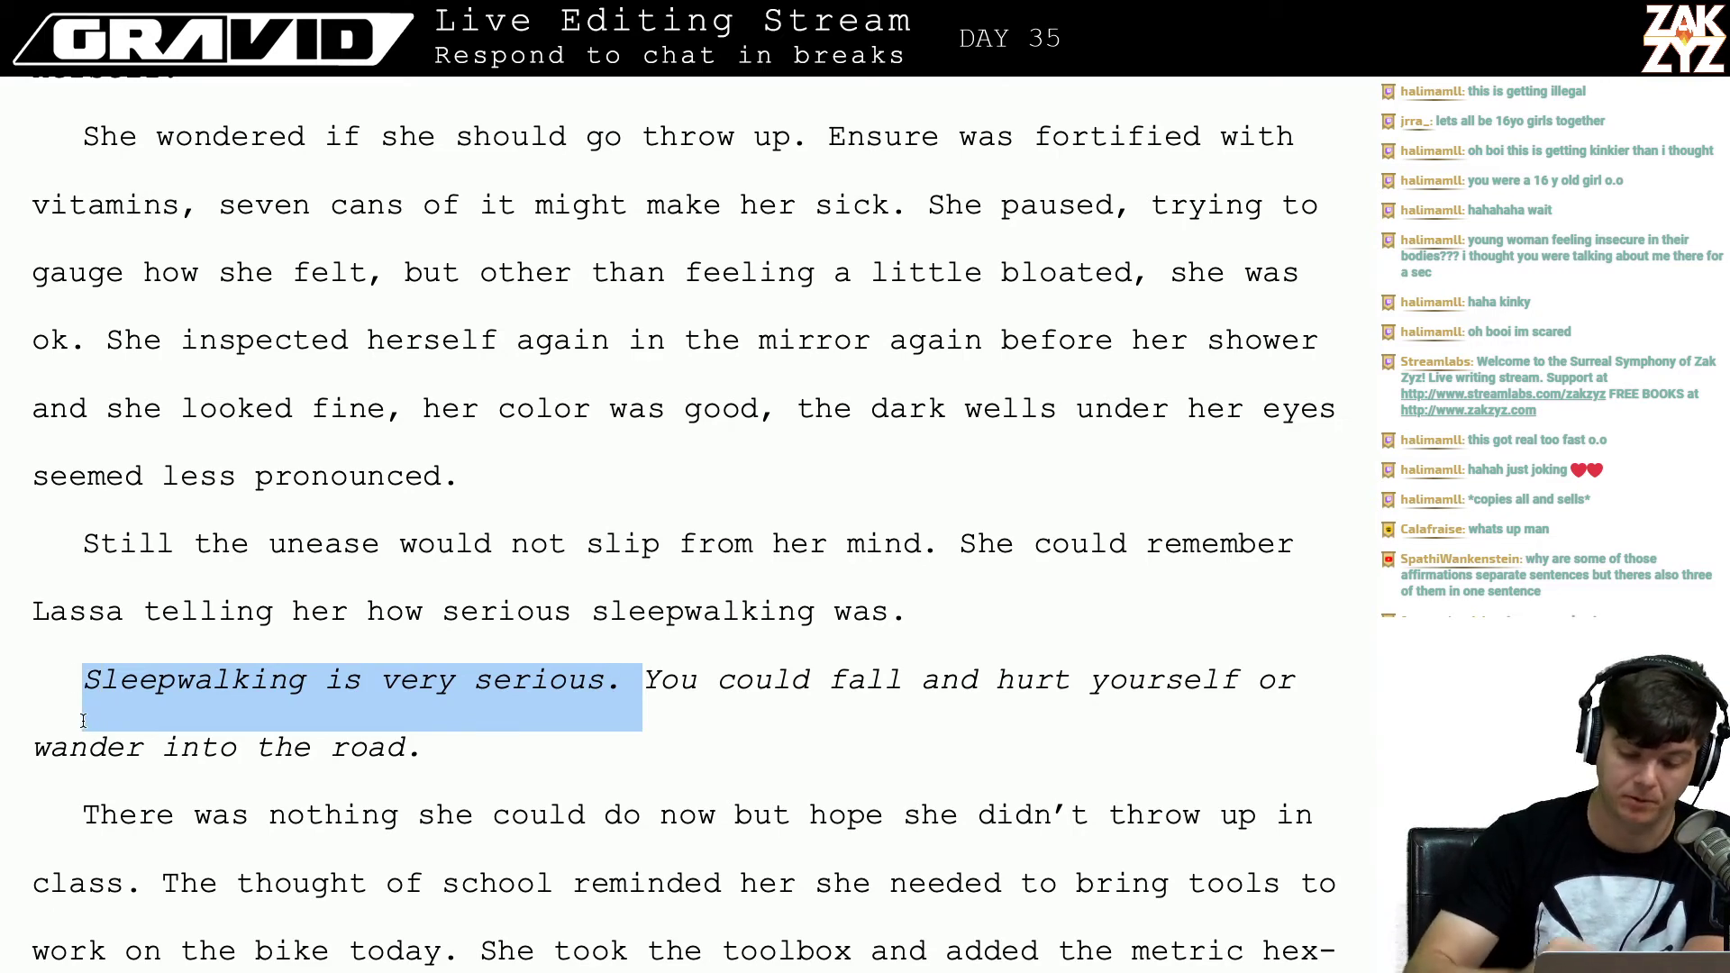
key("BackSpace")
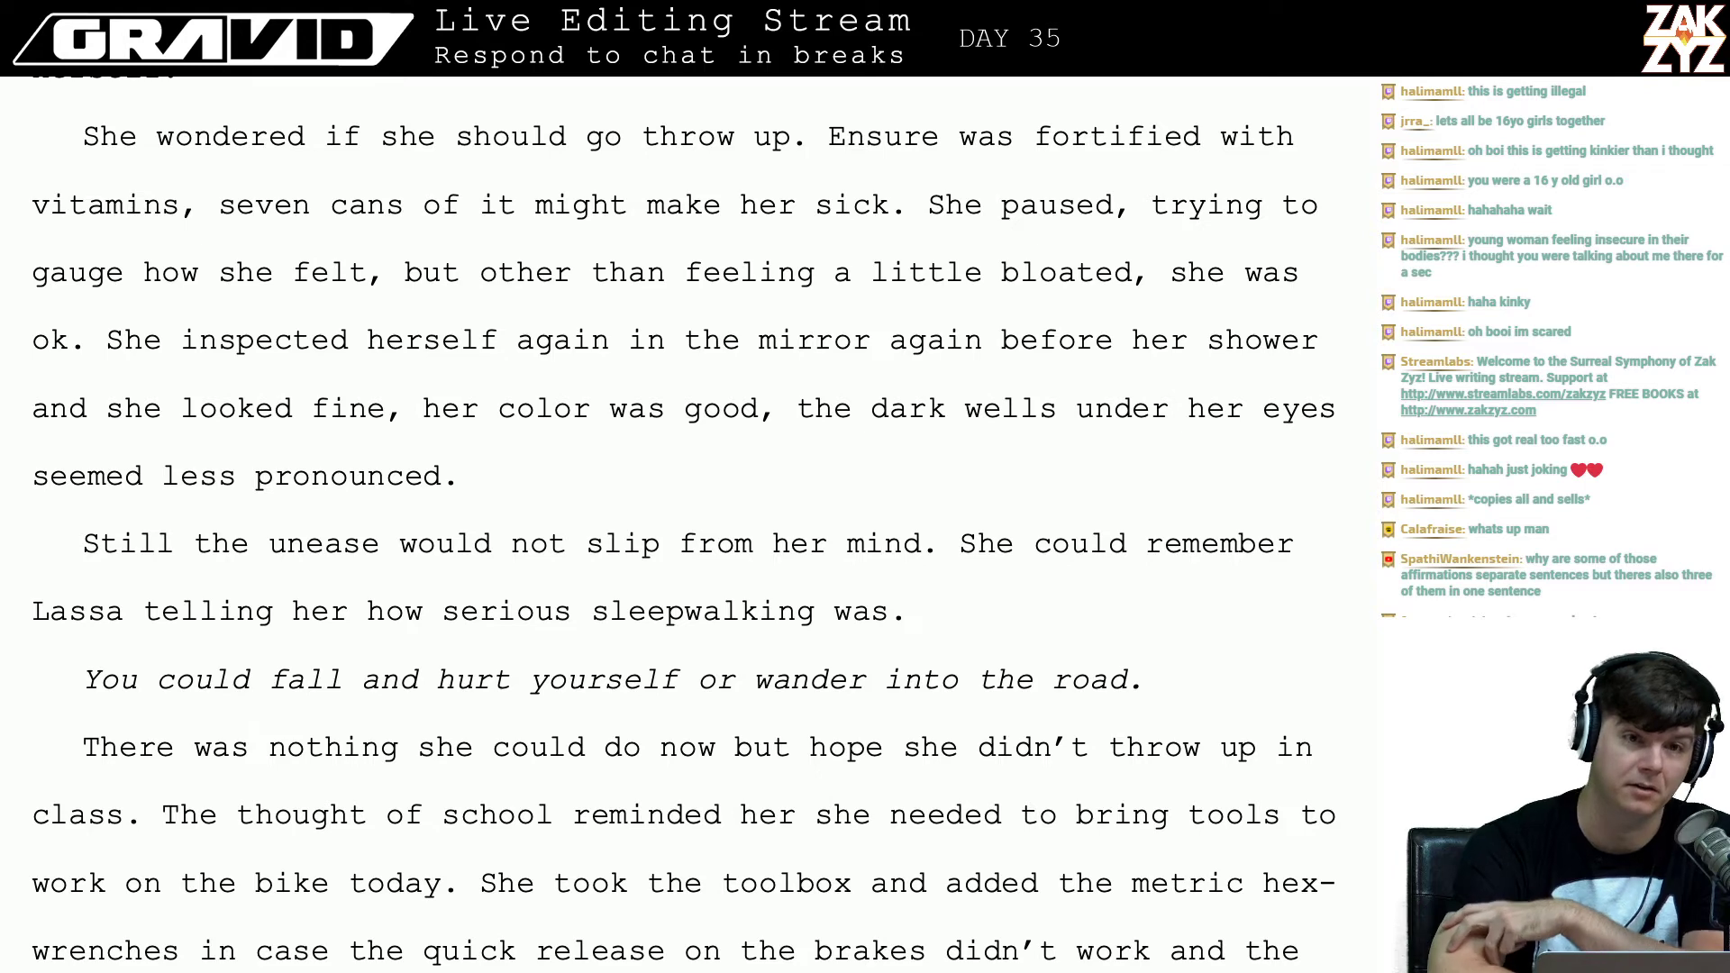
Step: Insert an empty paragraph between "You could fall and hurt yourself or wander into the road." and "There was nothing she could do now"
scroll(323, 805, "down", 1)
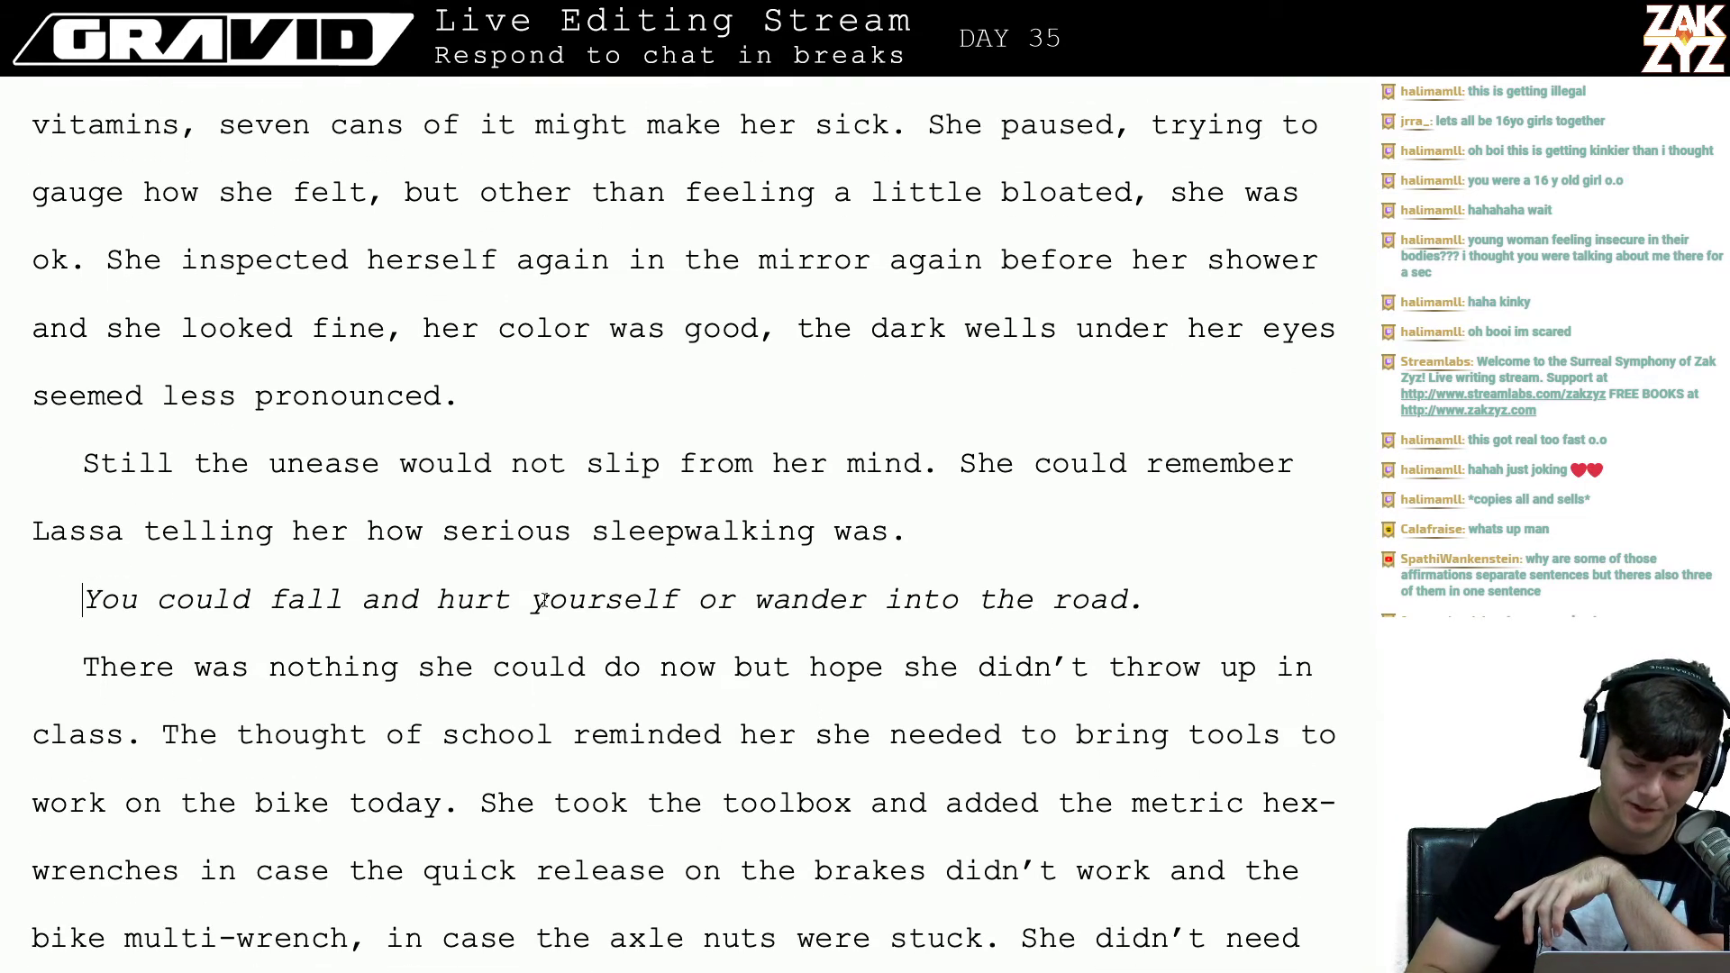
left_click(987, 562)
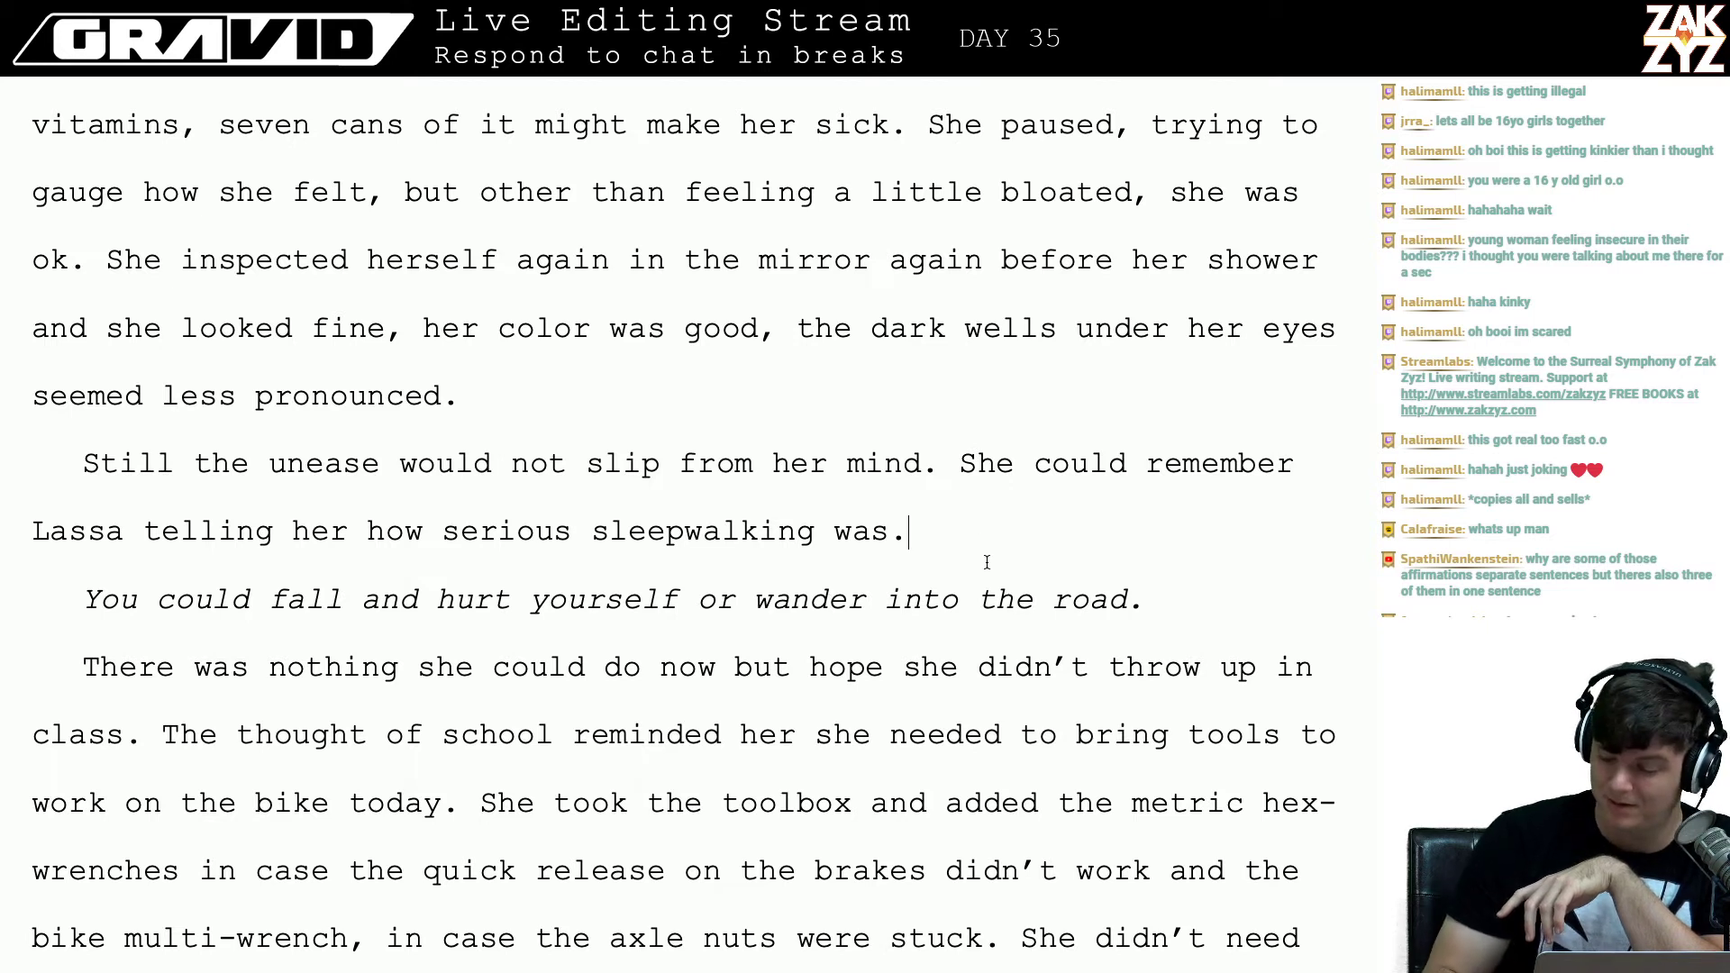
left_click(978, 463)
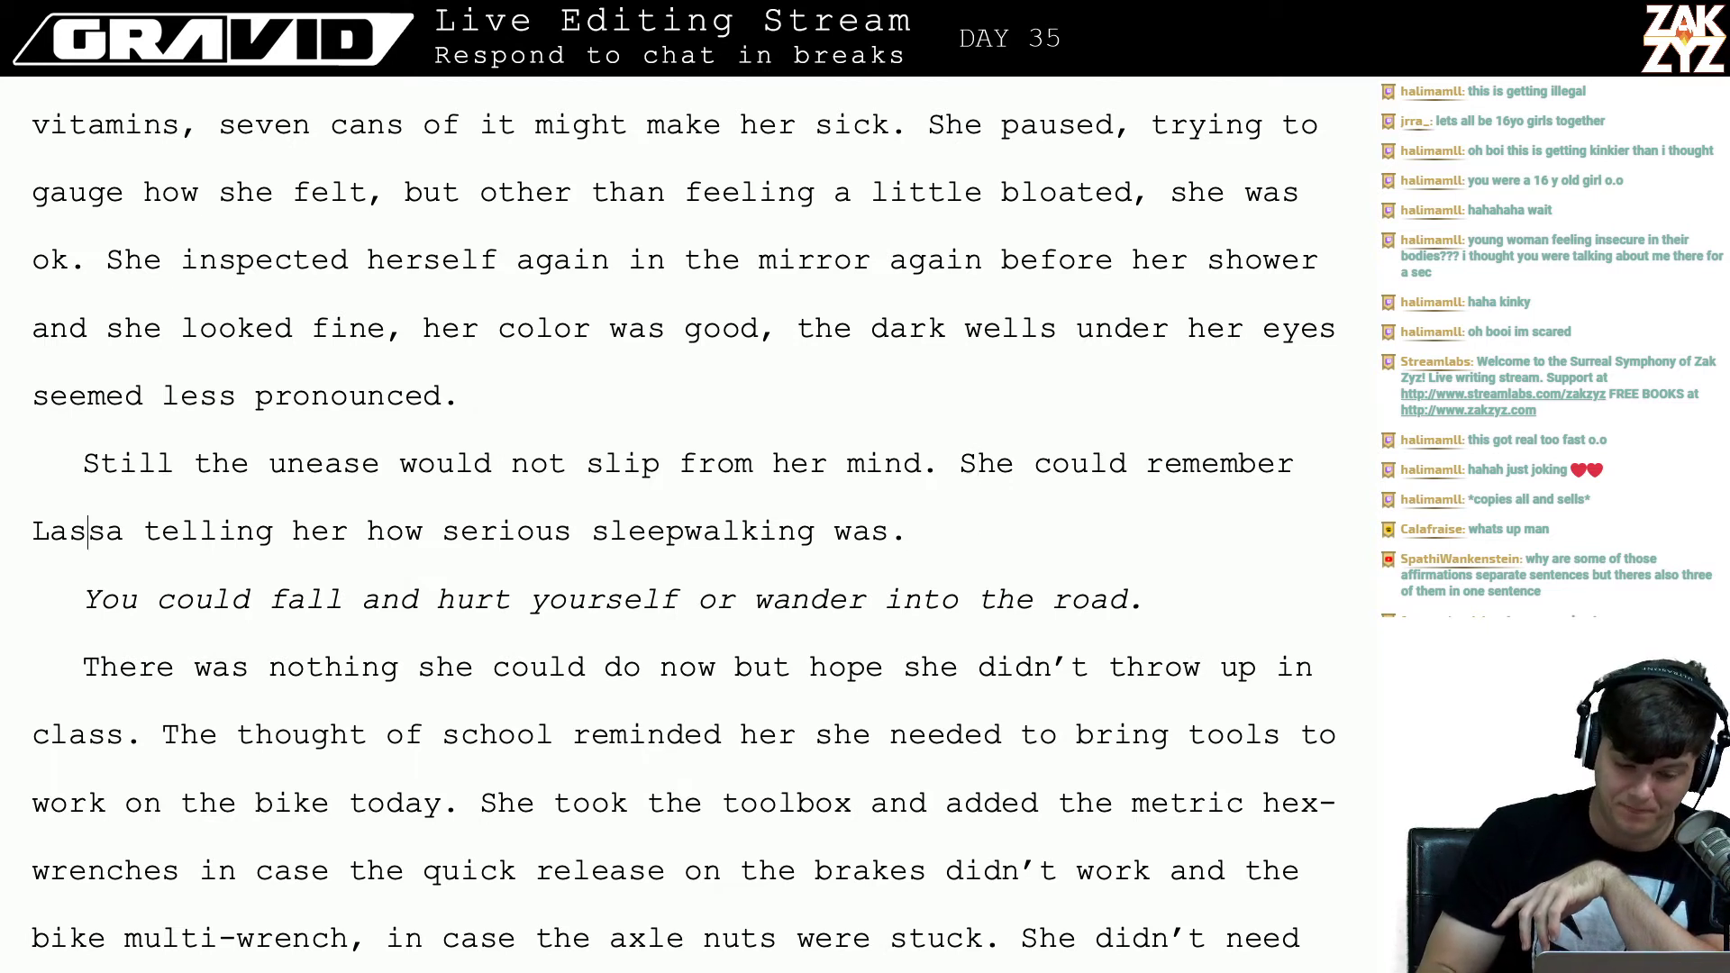
left_click(100, 599)
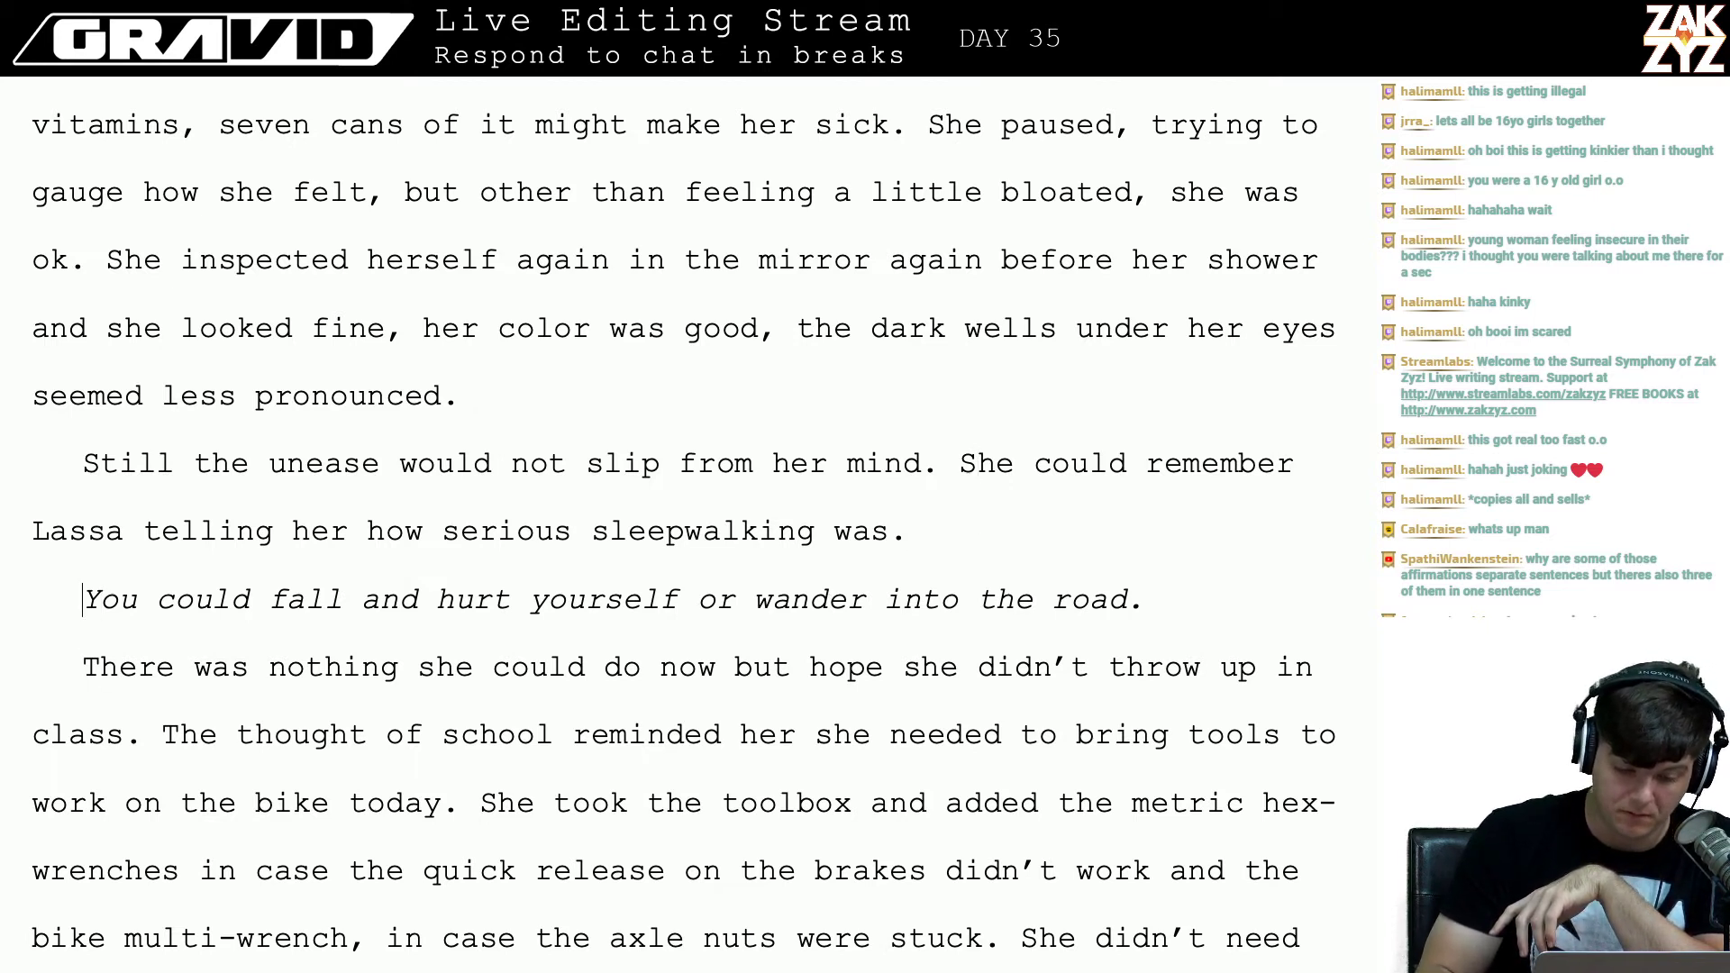
left_click(885, 599)
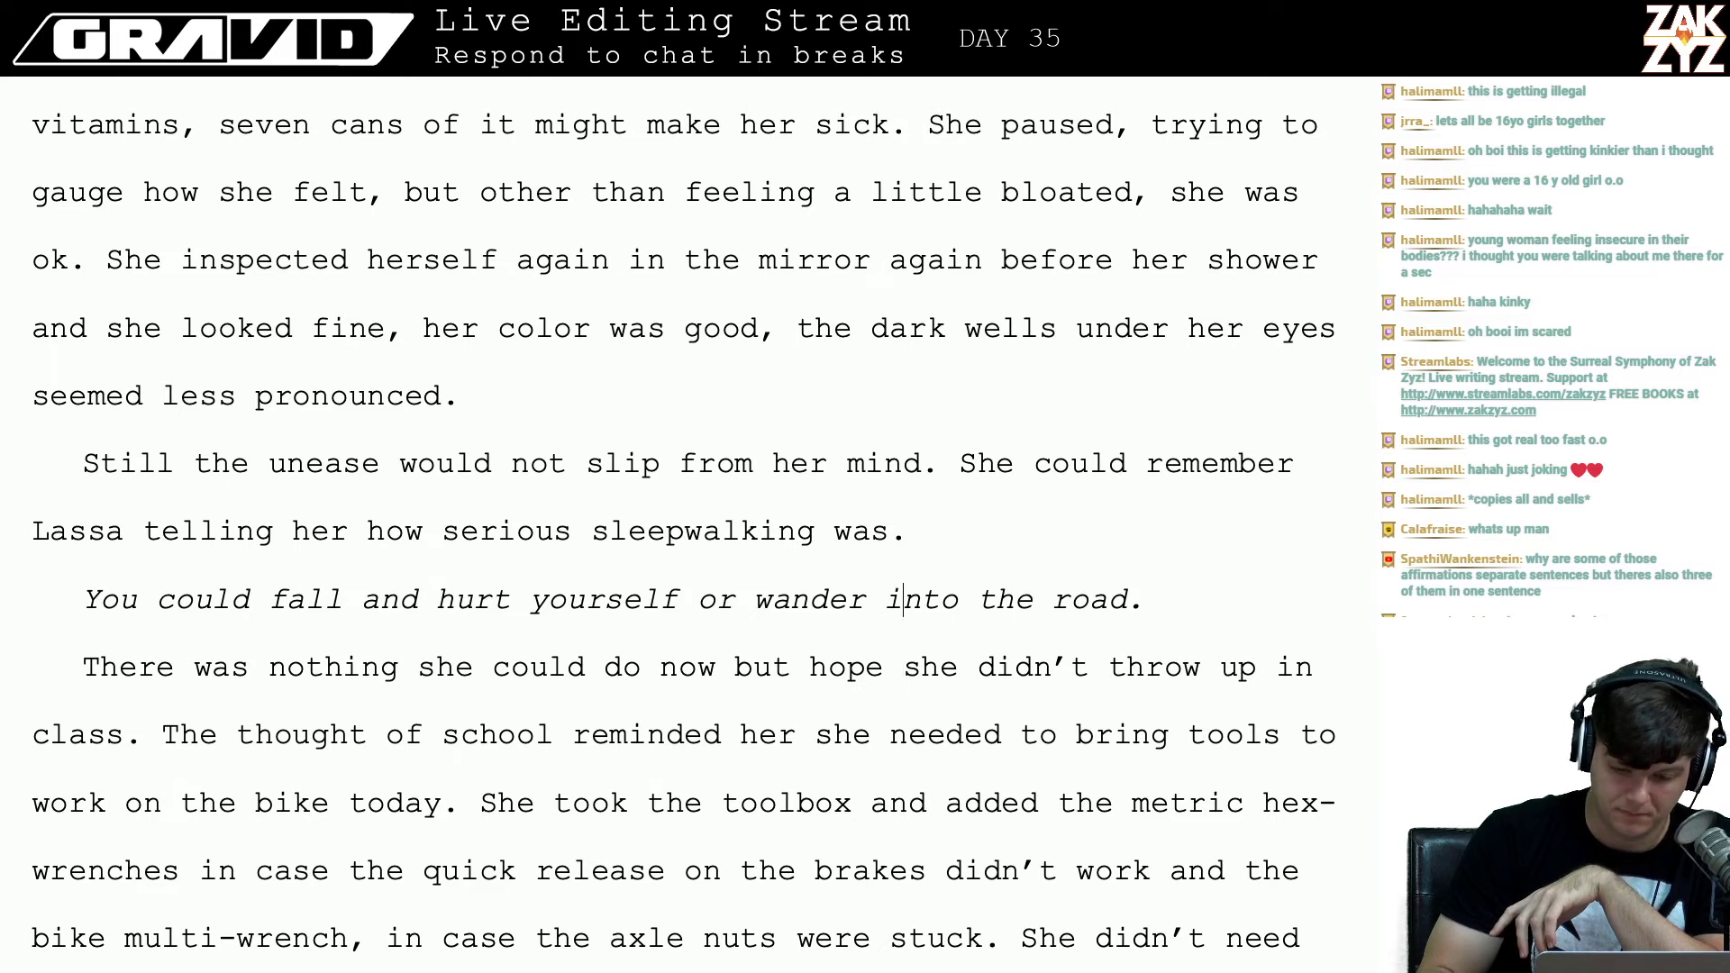
left_click(977, 600)
left_click(1143, 599)
left_click(83, 667)
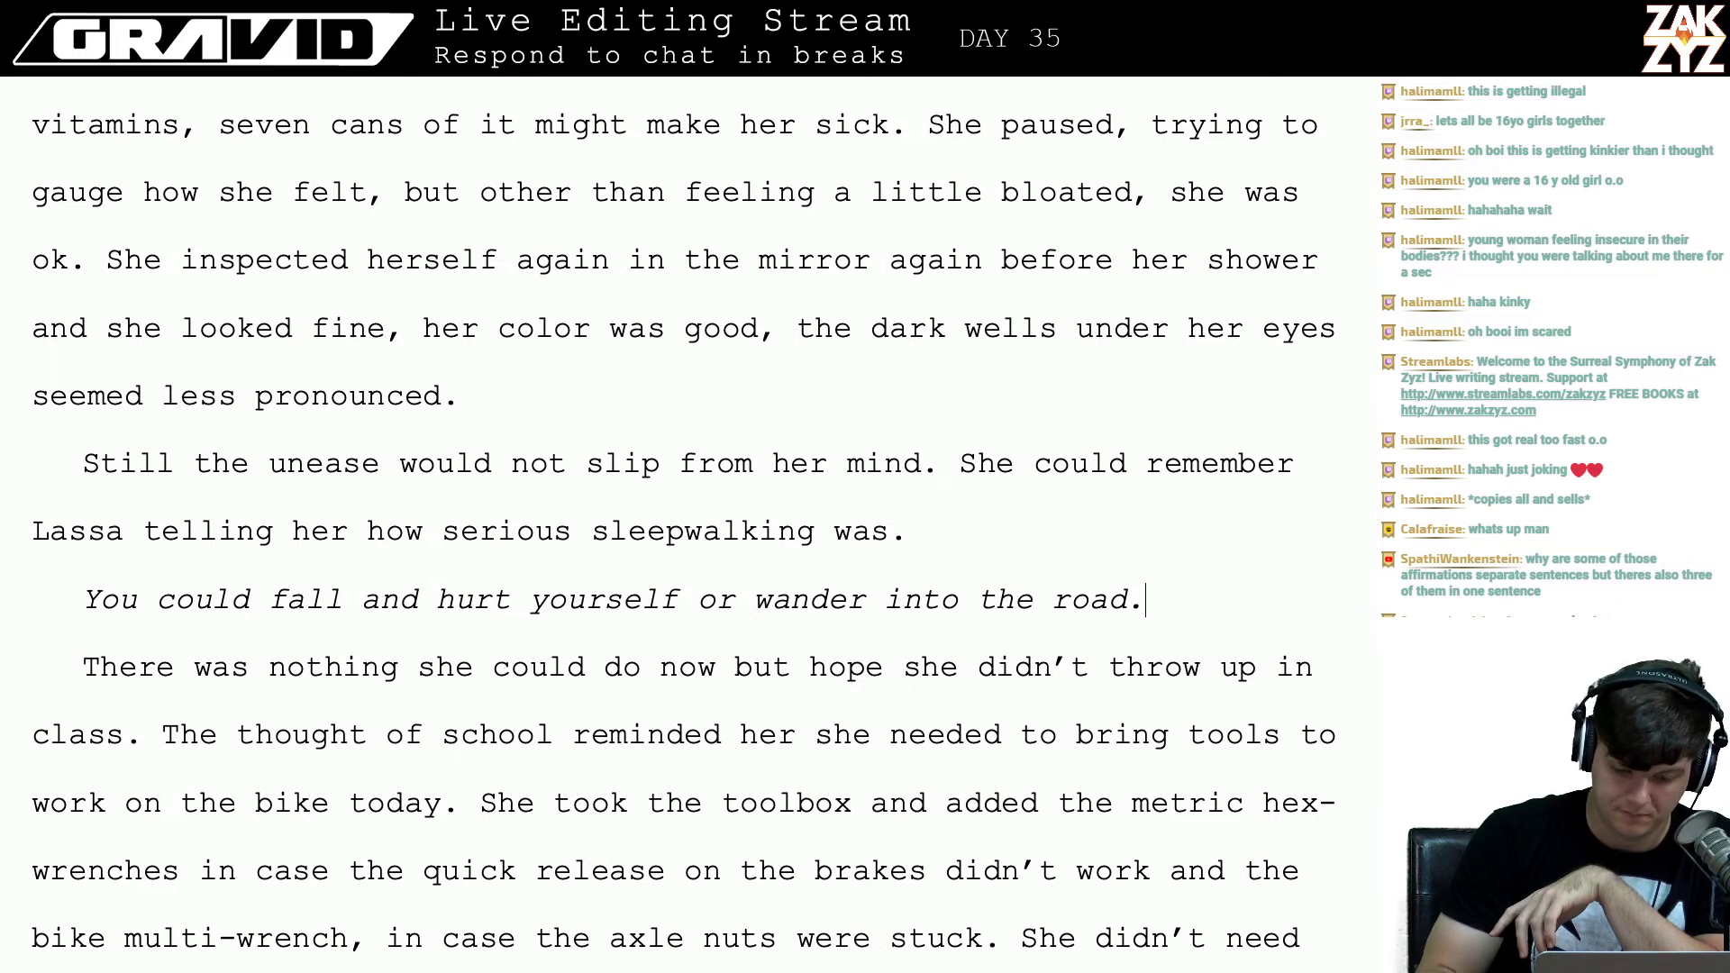
left_click(1146, 599)
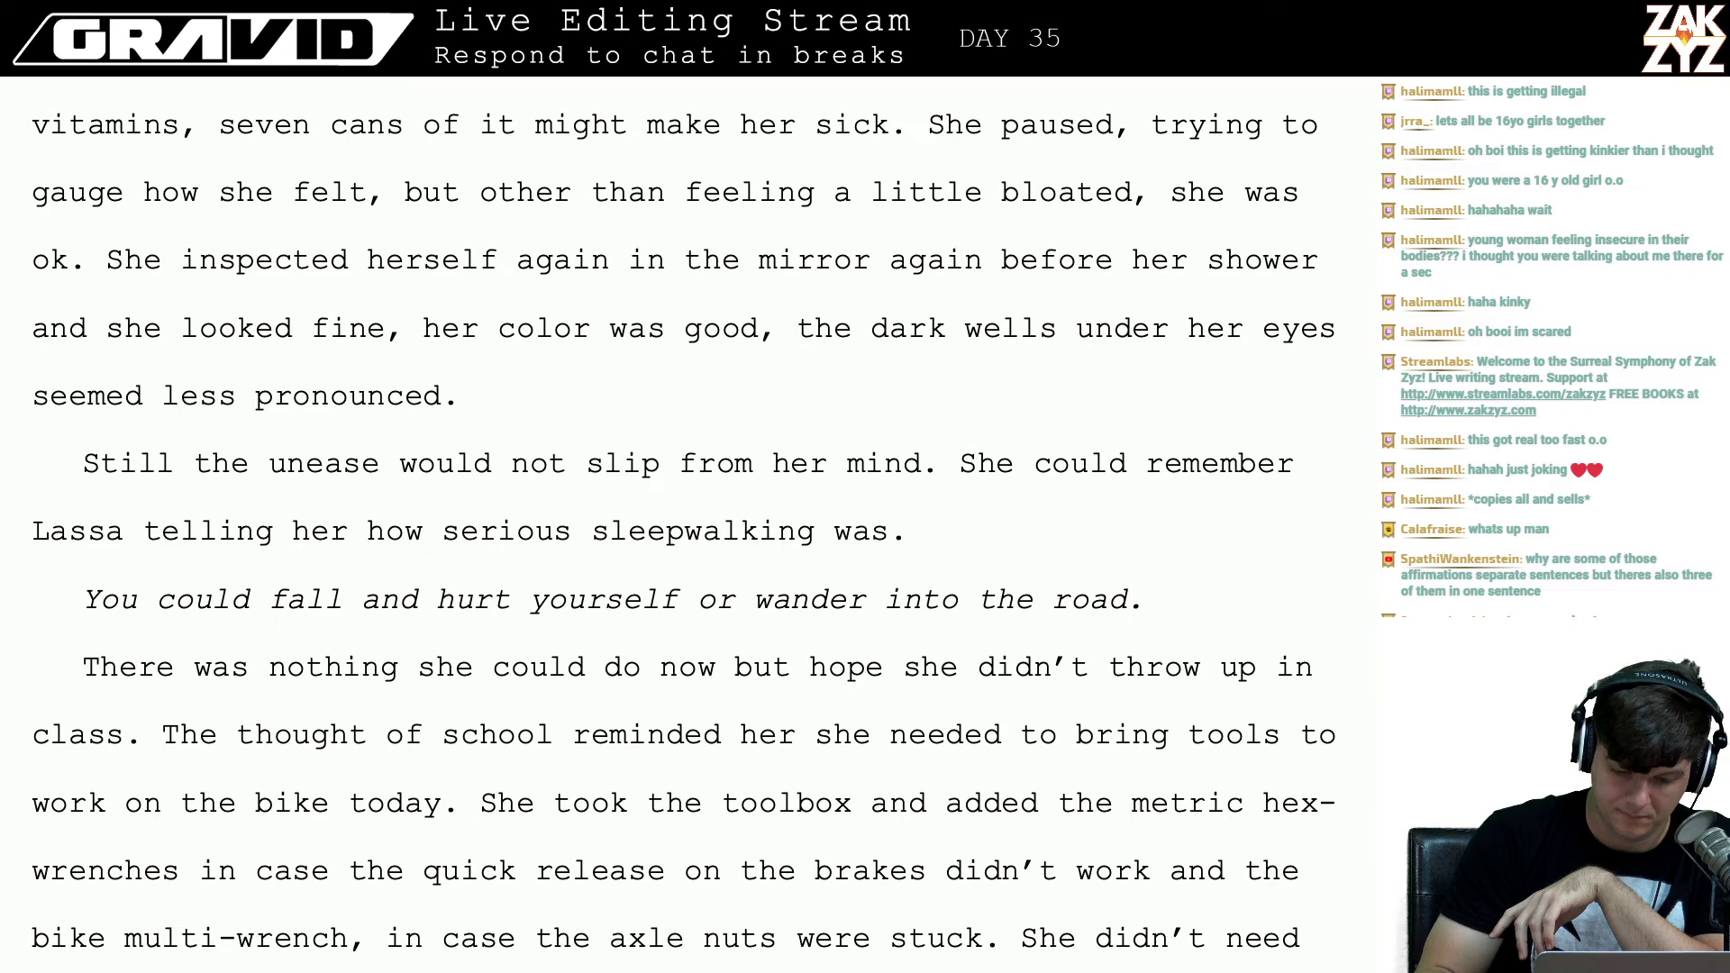
left_click(83, 667)
key("Return")
key("Up")
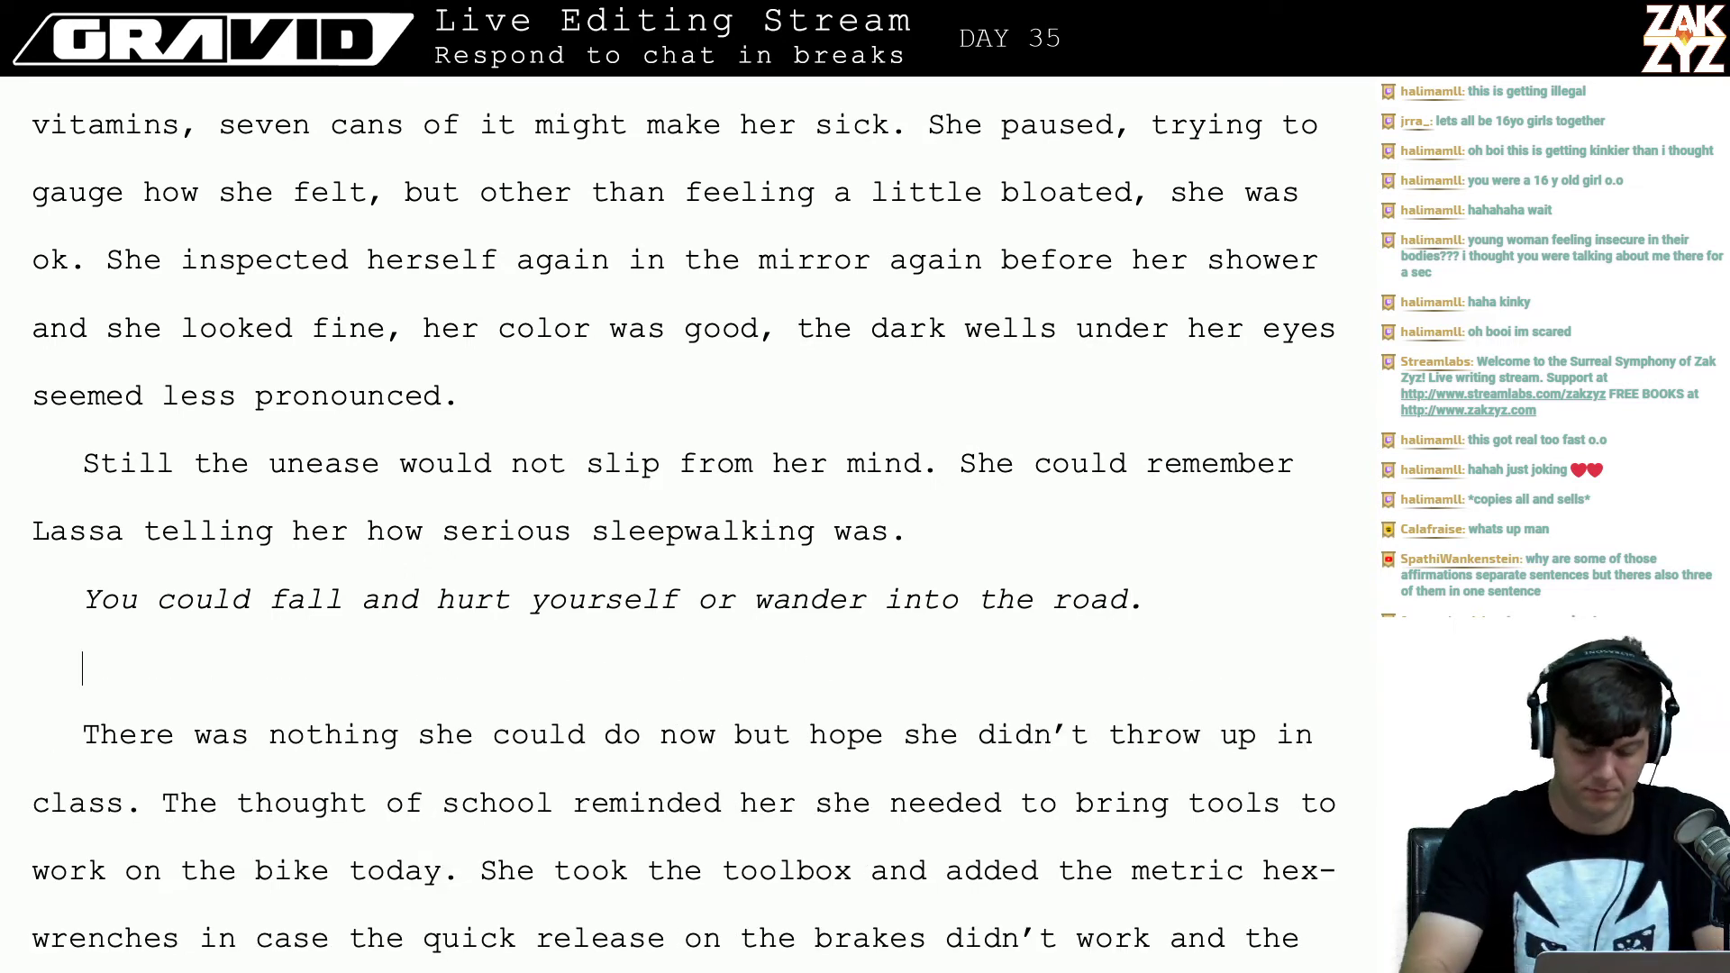
Step: Write "Freya didn't believe the Starball would hurt her." in the empty paragraph below the italic warning
type("Freya di")
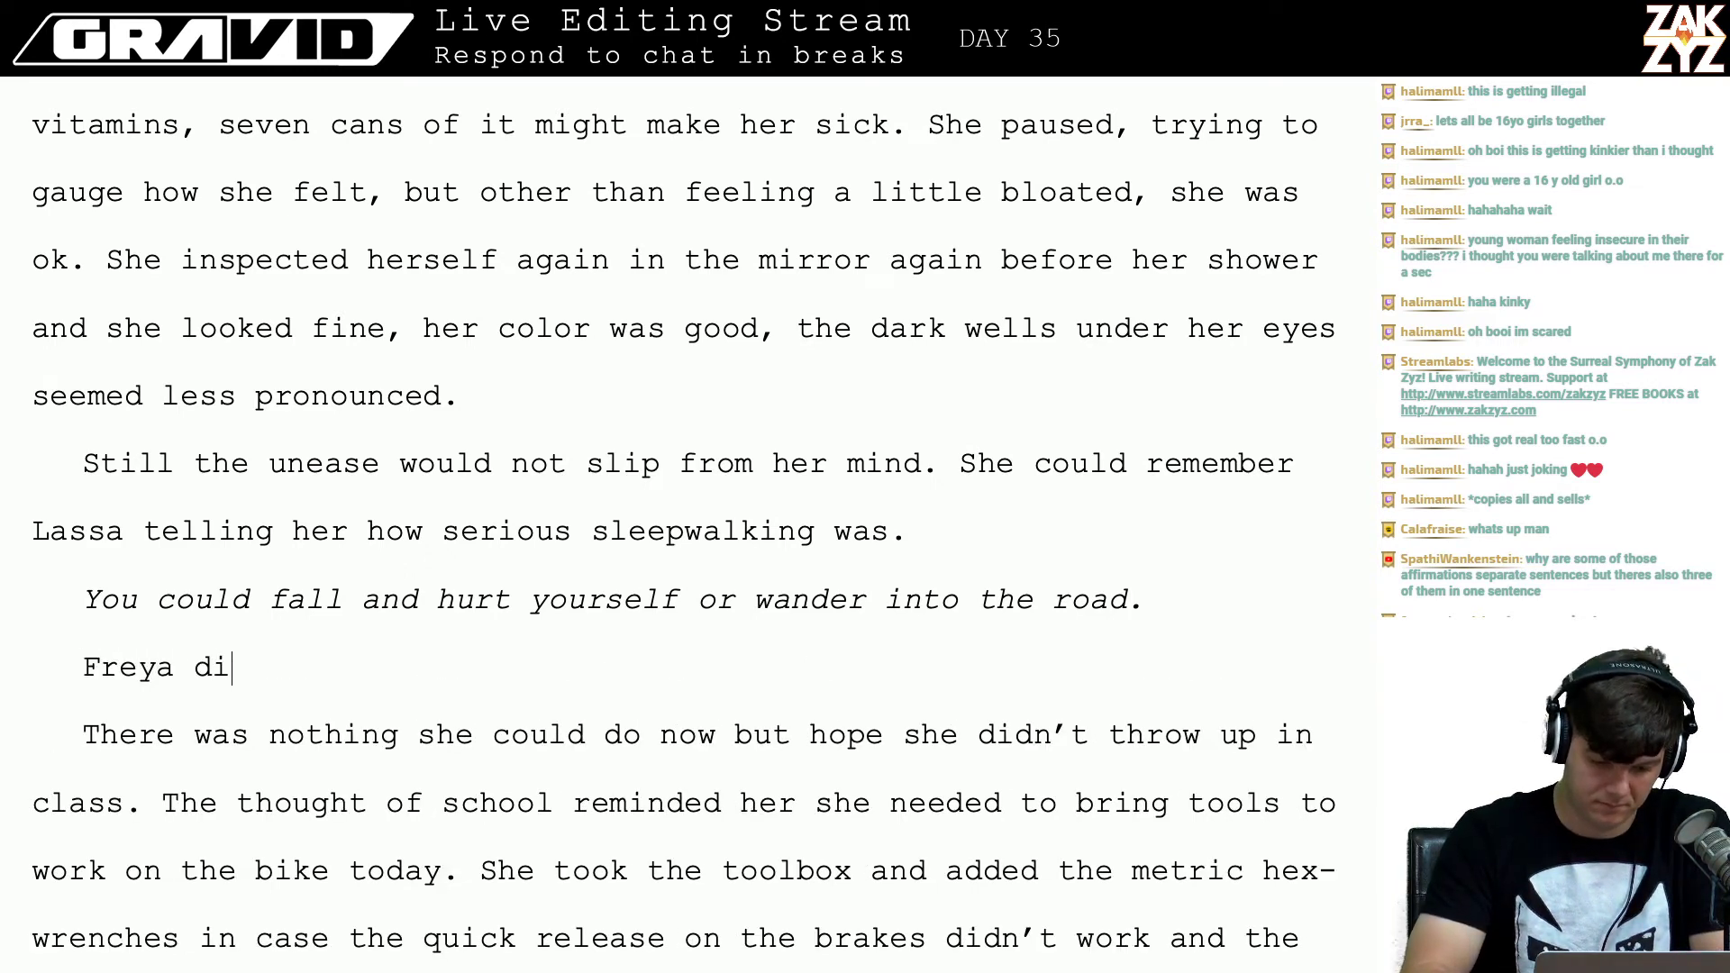
type("dn't believe the st")
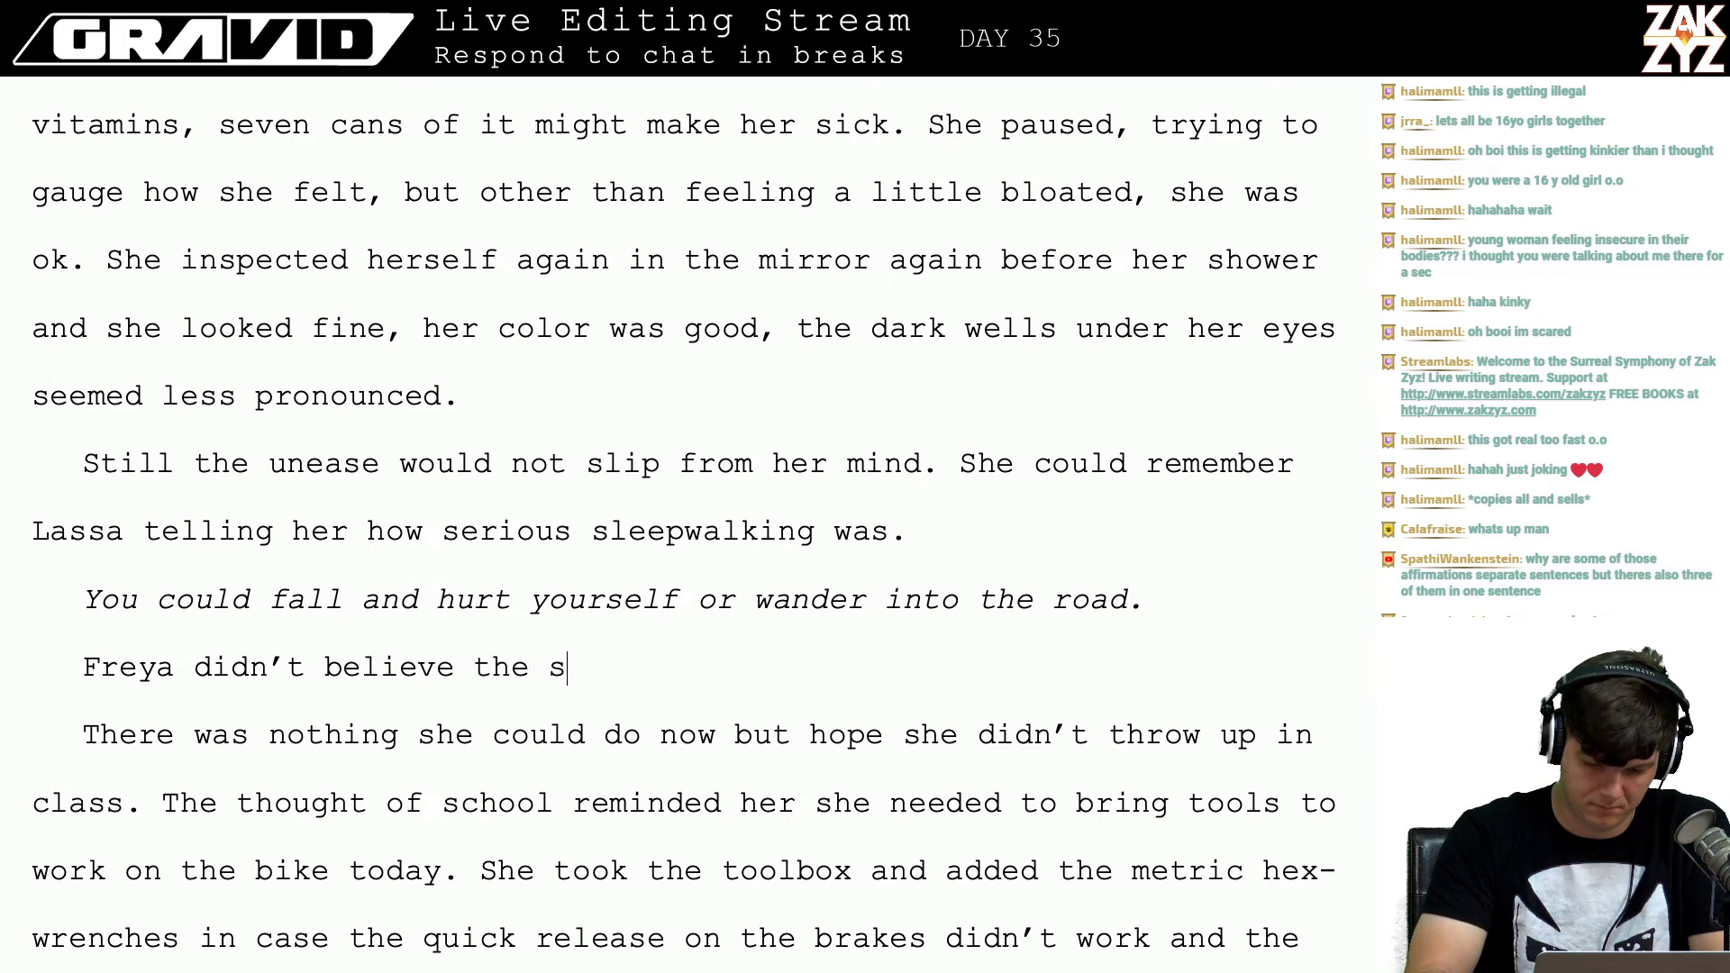
key("BackSpace")
key("BackSpace")
type("Starball would d")
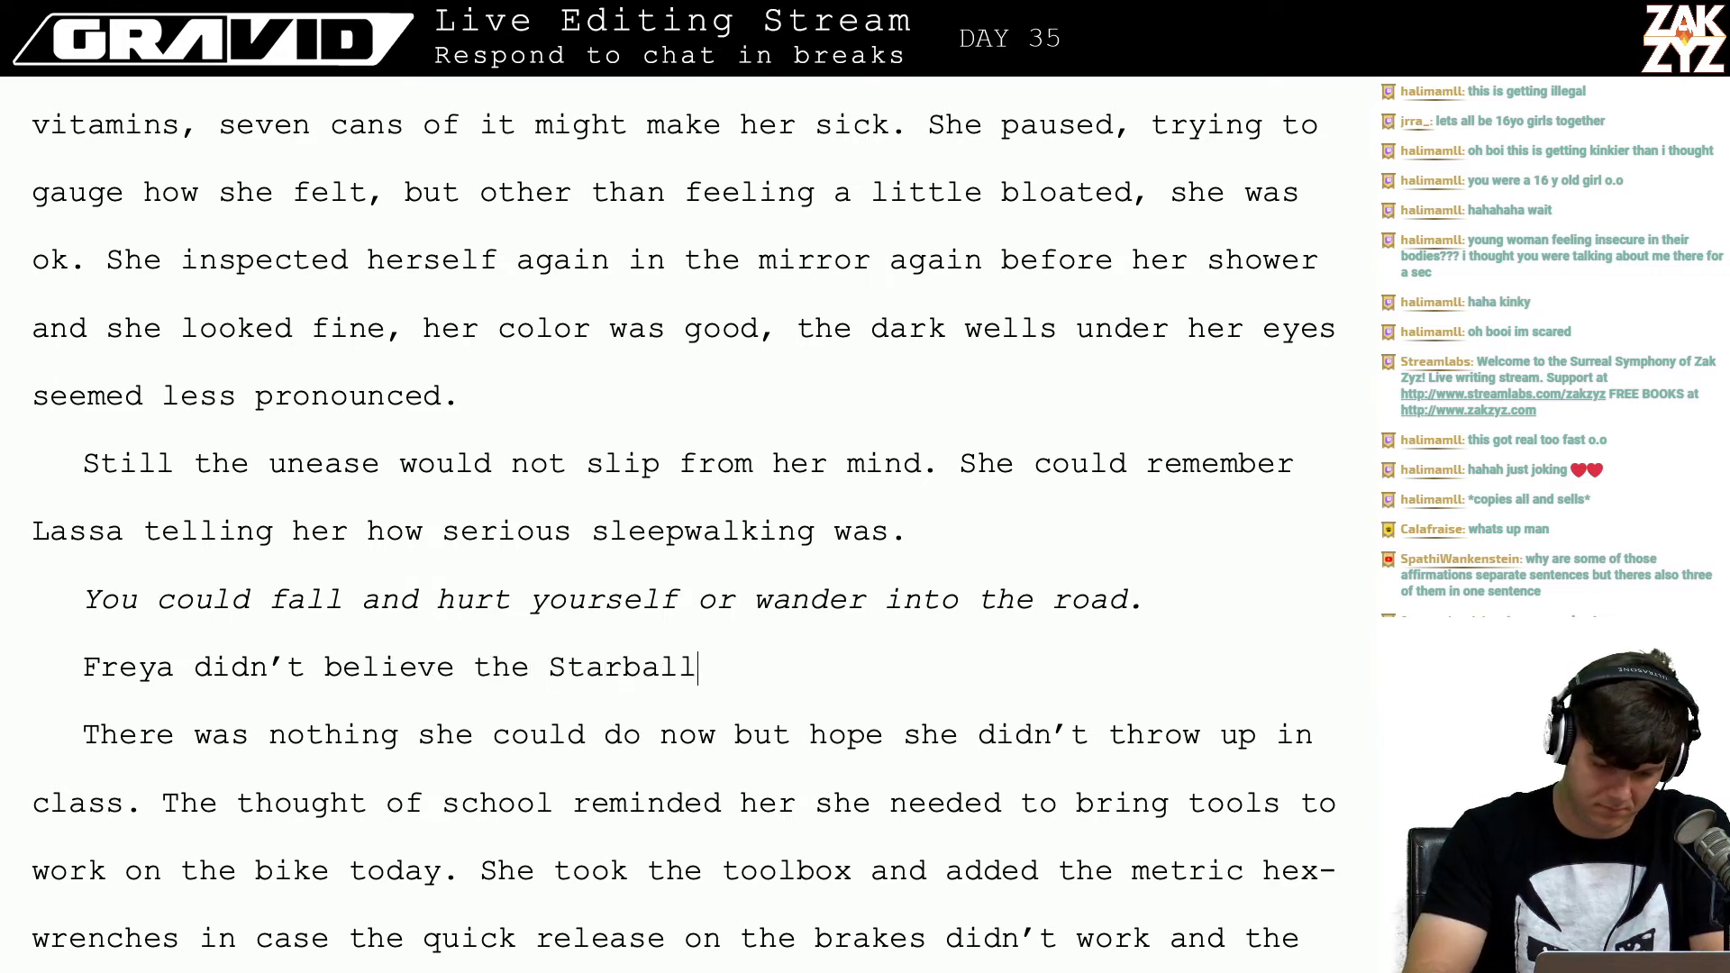
key("BackSpace")
key("BackSpace")
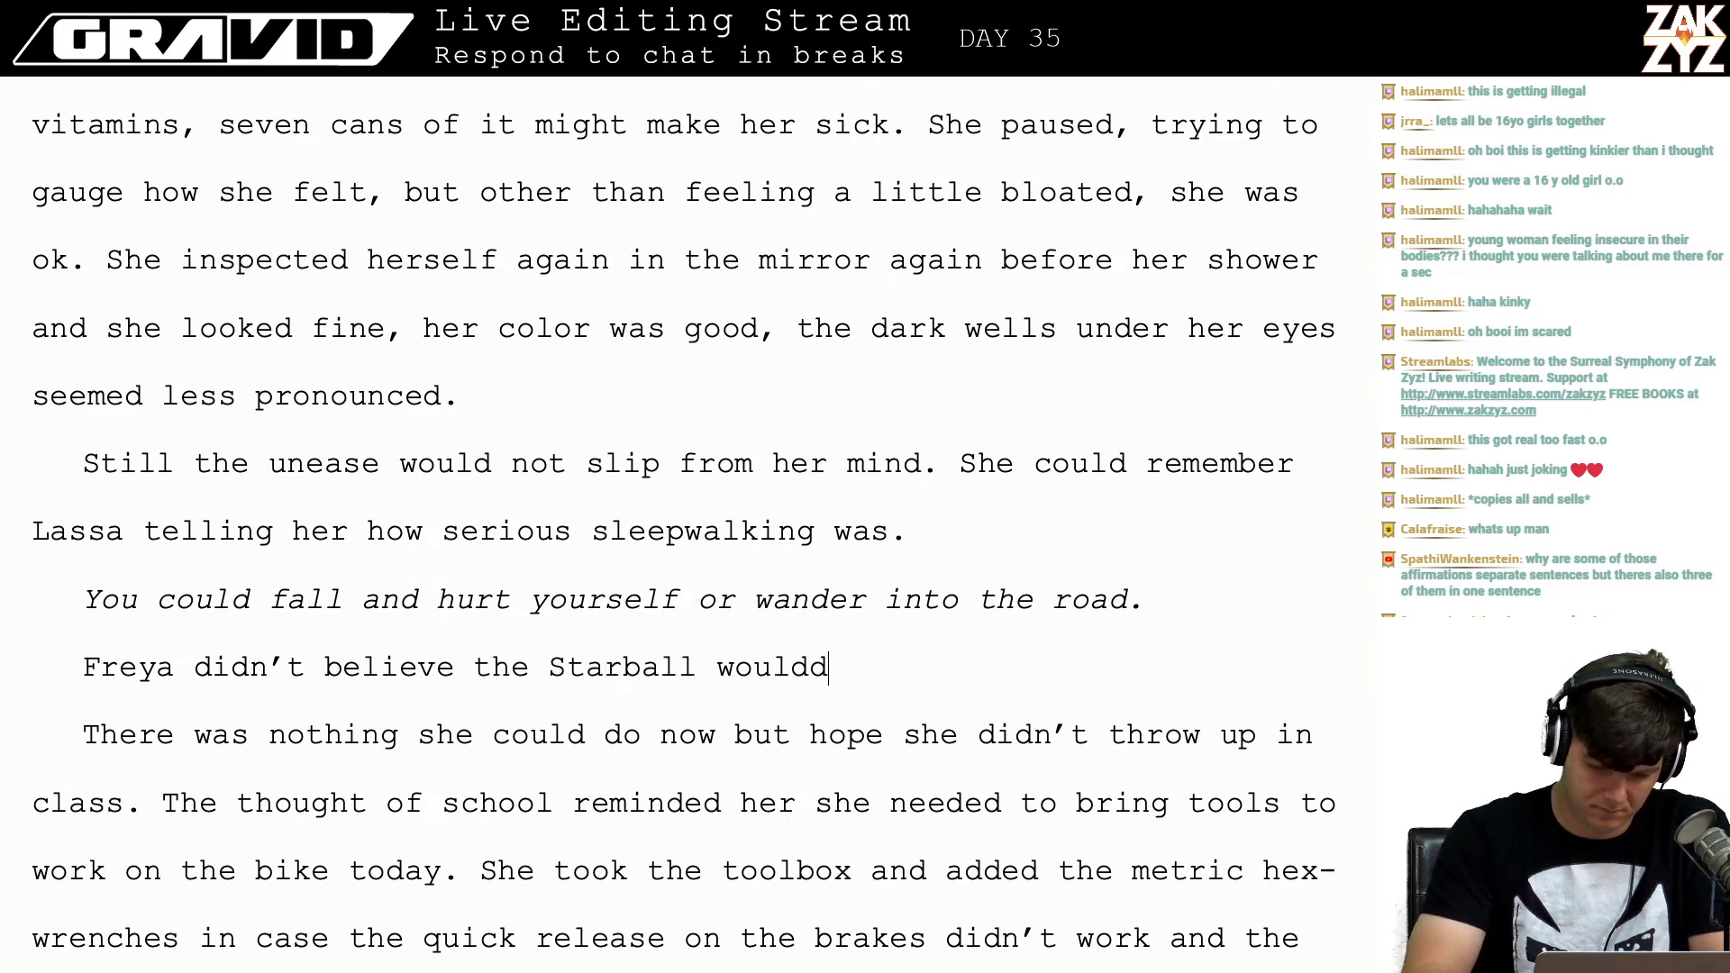
type("hurt her.")
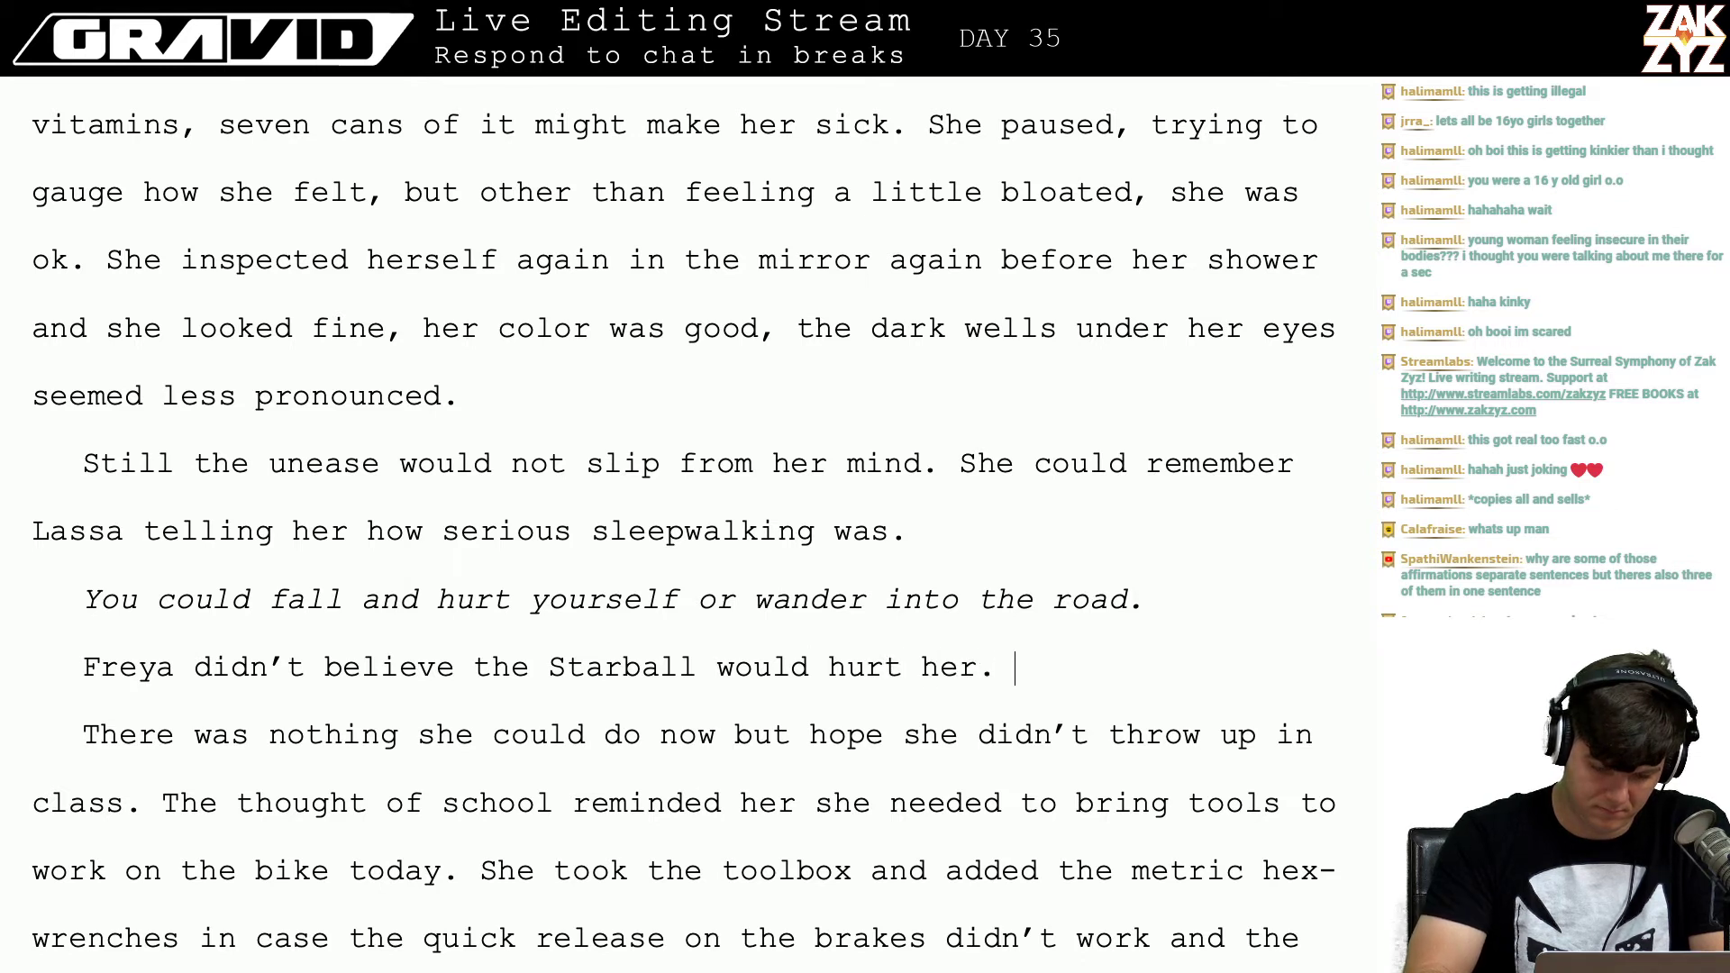
Step: Add the sentence "All it had done so far was try to save her." after "Freya didn't believe the Starball would hurt her."
type(" IT")
key("BackSpace")
key("BackSpace")
type("t")
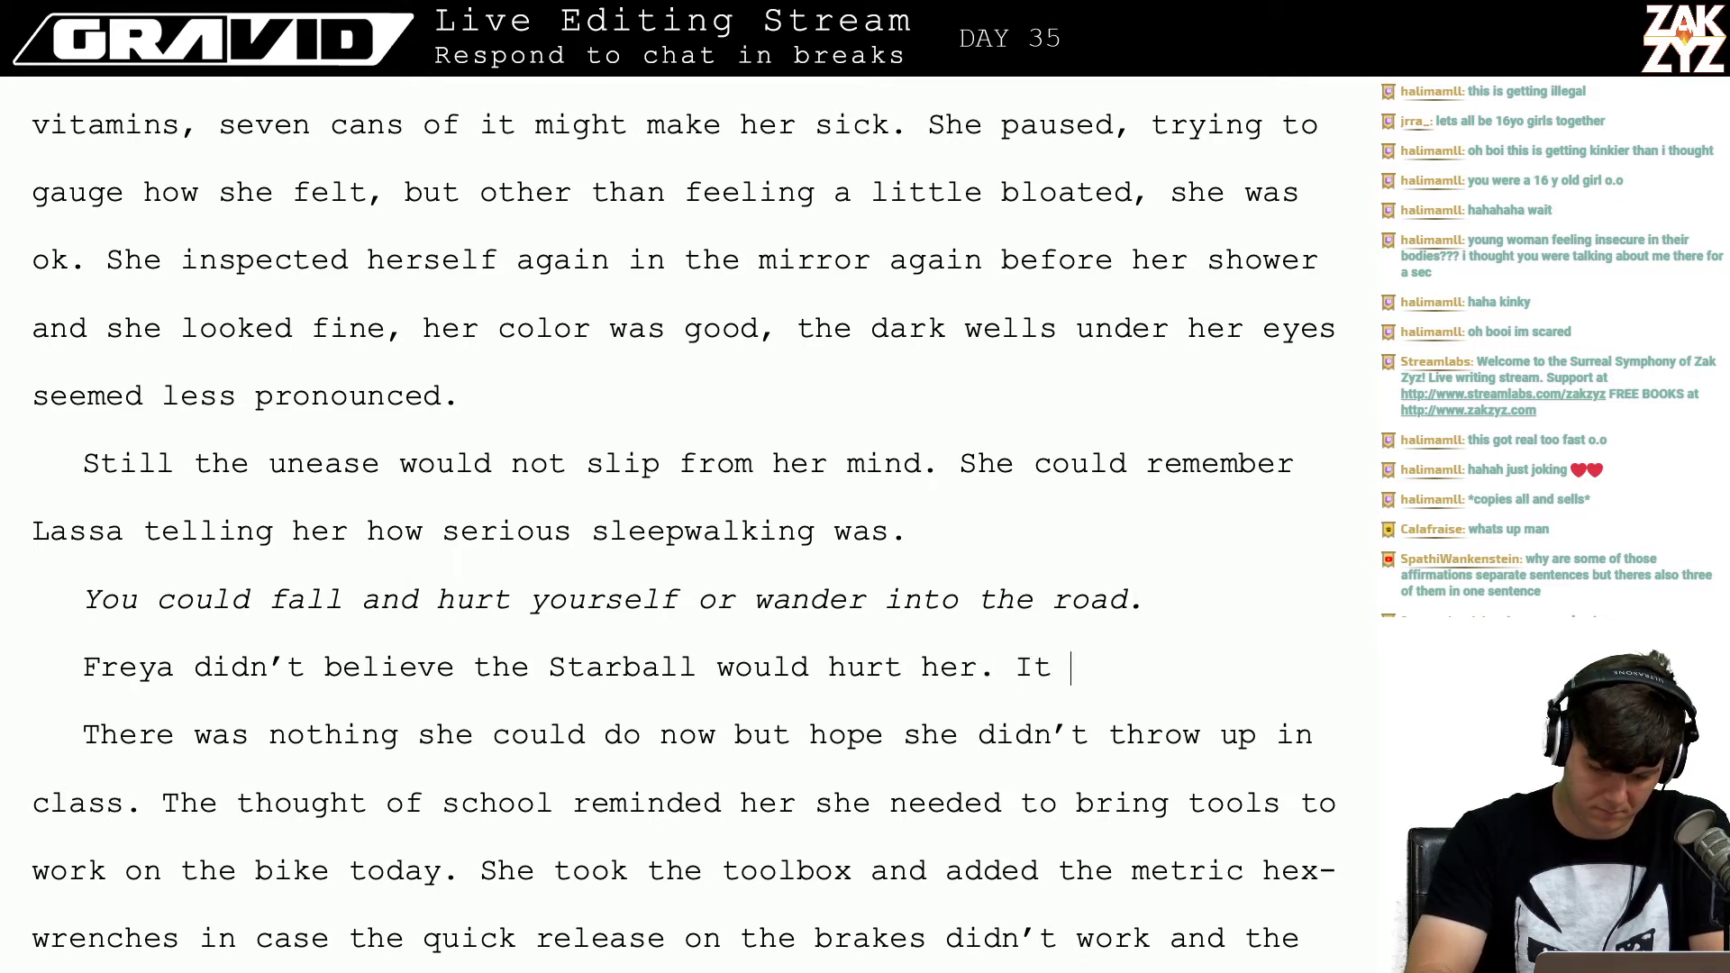
key("BackSpace")
key("BackSpace")
key("BackSpace")
type("All ")
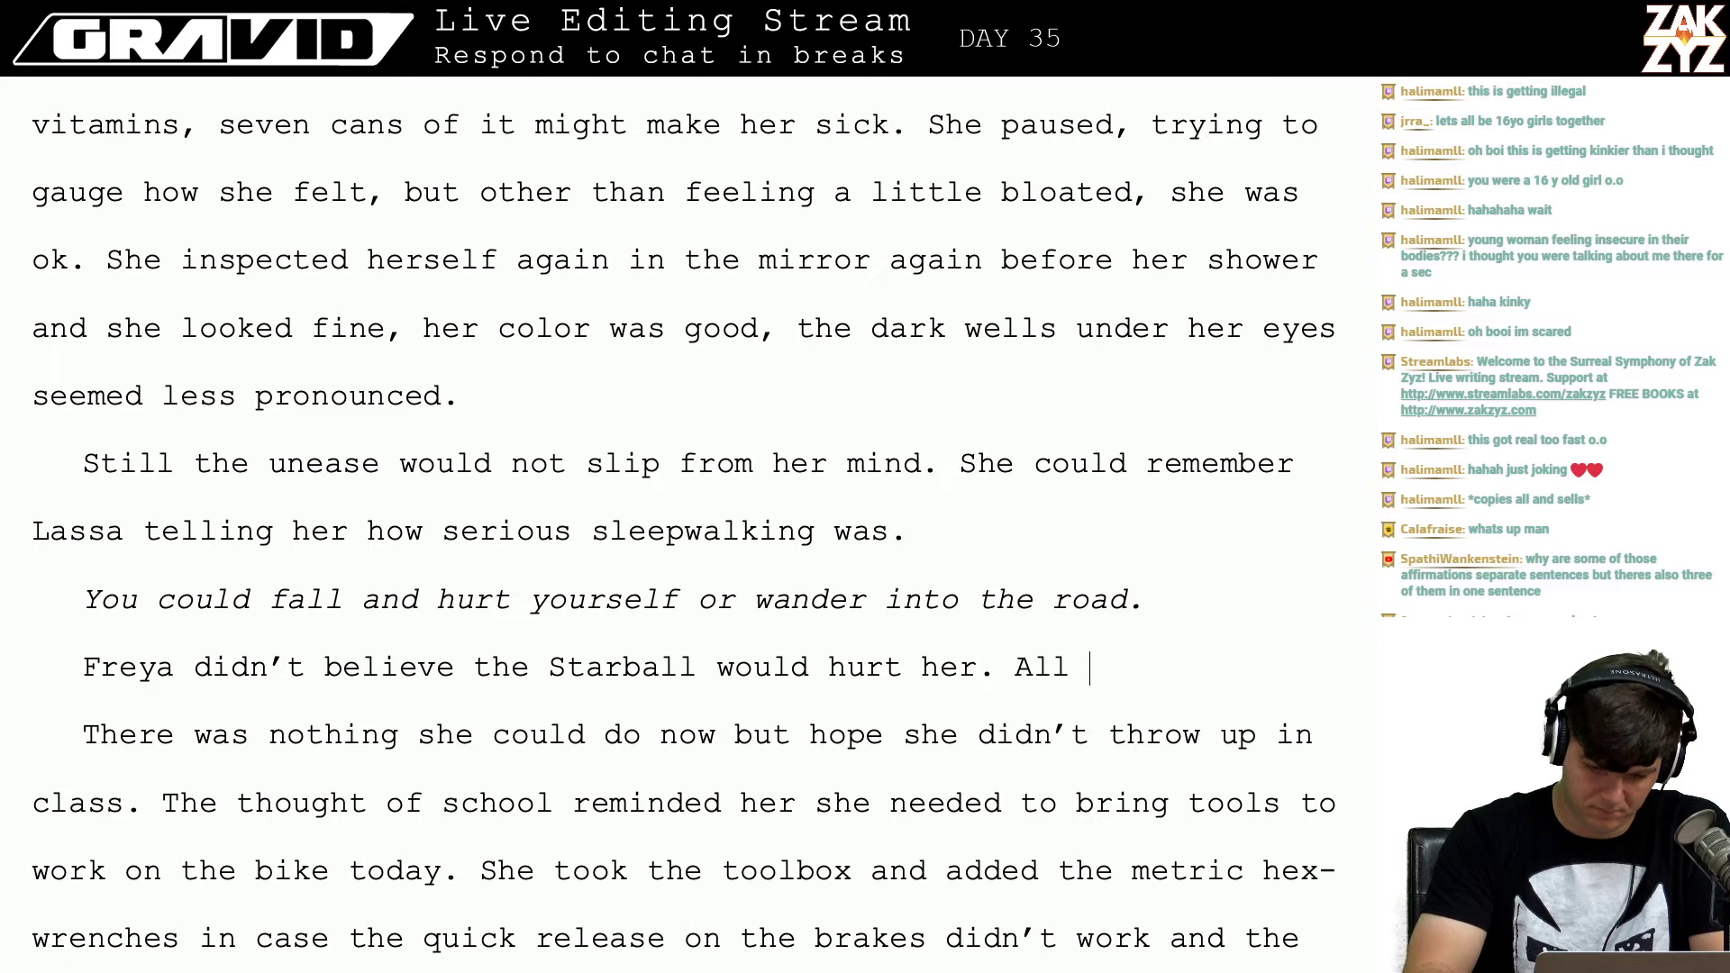
type("it had done s")
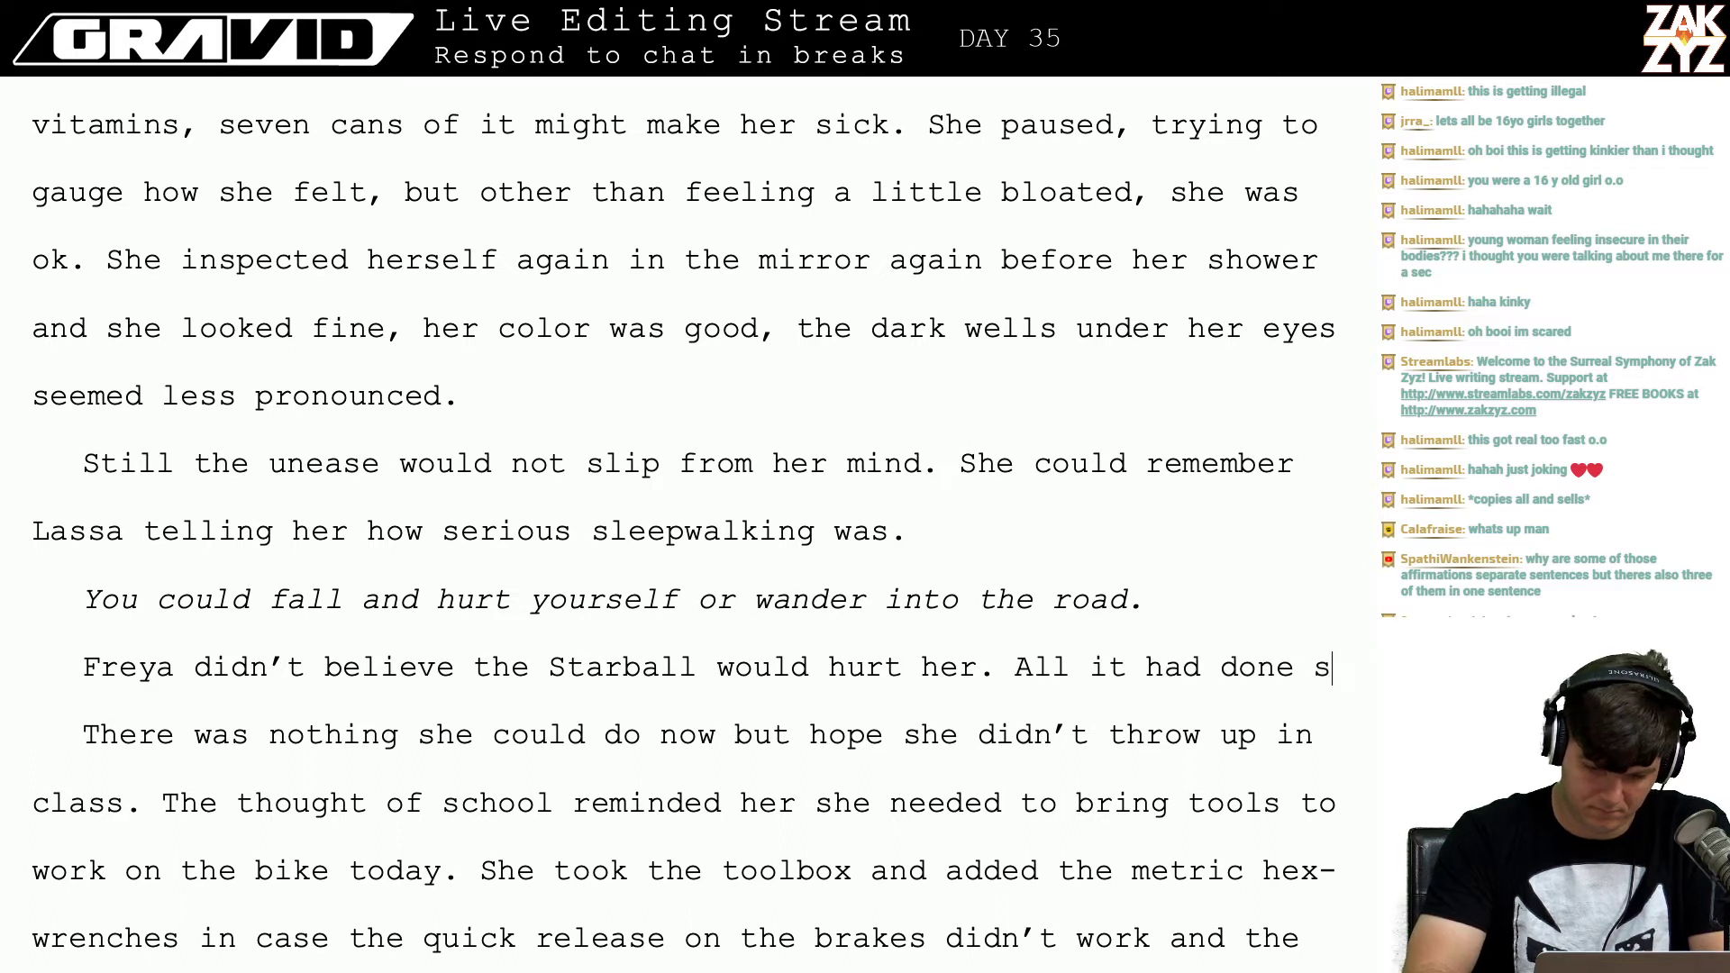
type("o far was try")
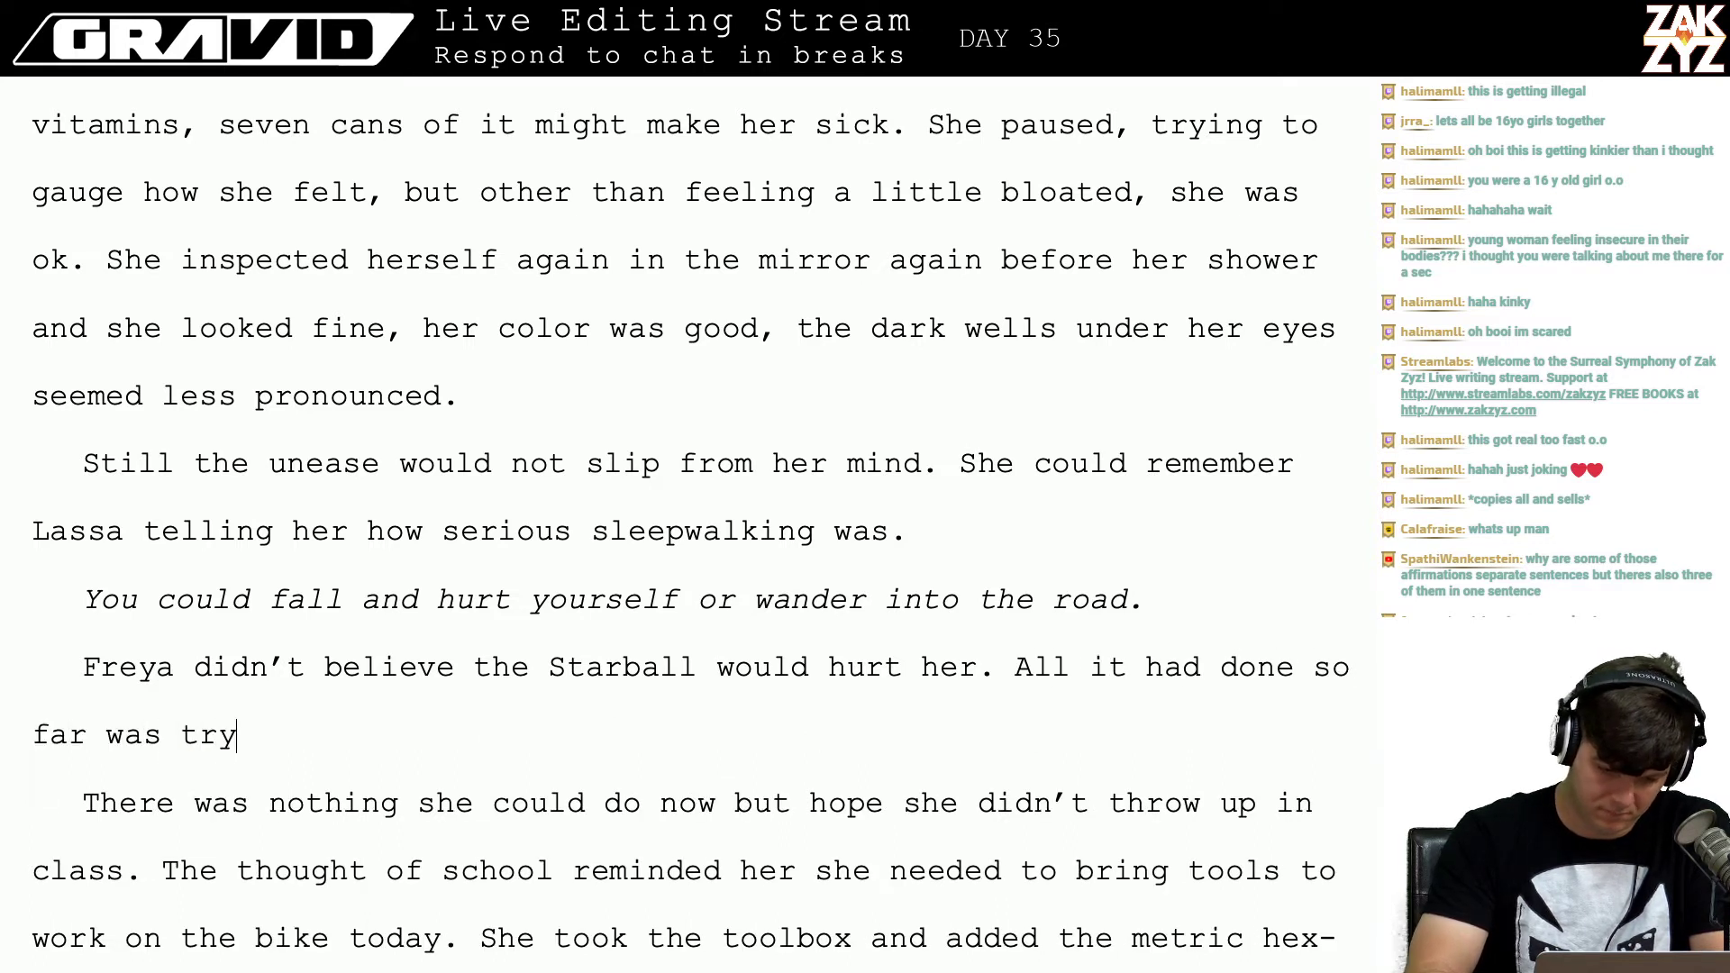
type(" to save her.")
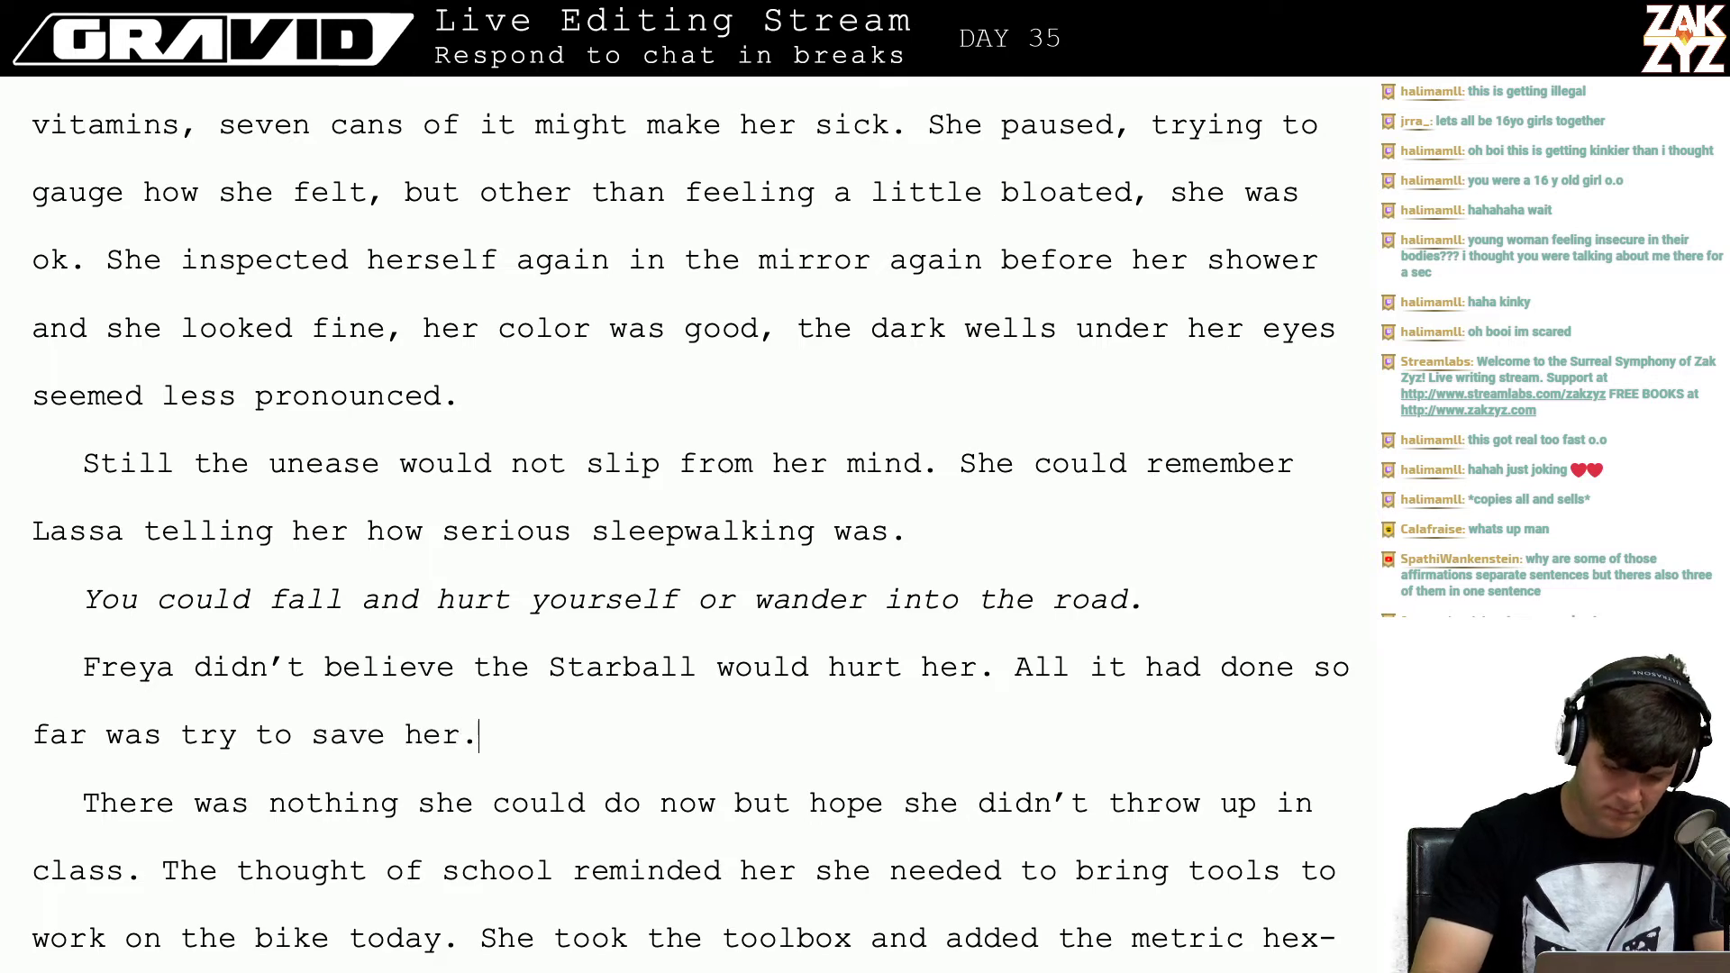
Step: Join the paragraph starting "There was nothing she could do now" onto the end of the Starball paragraph
key("Right")
key("Right")
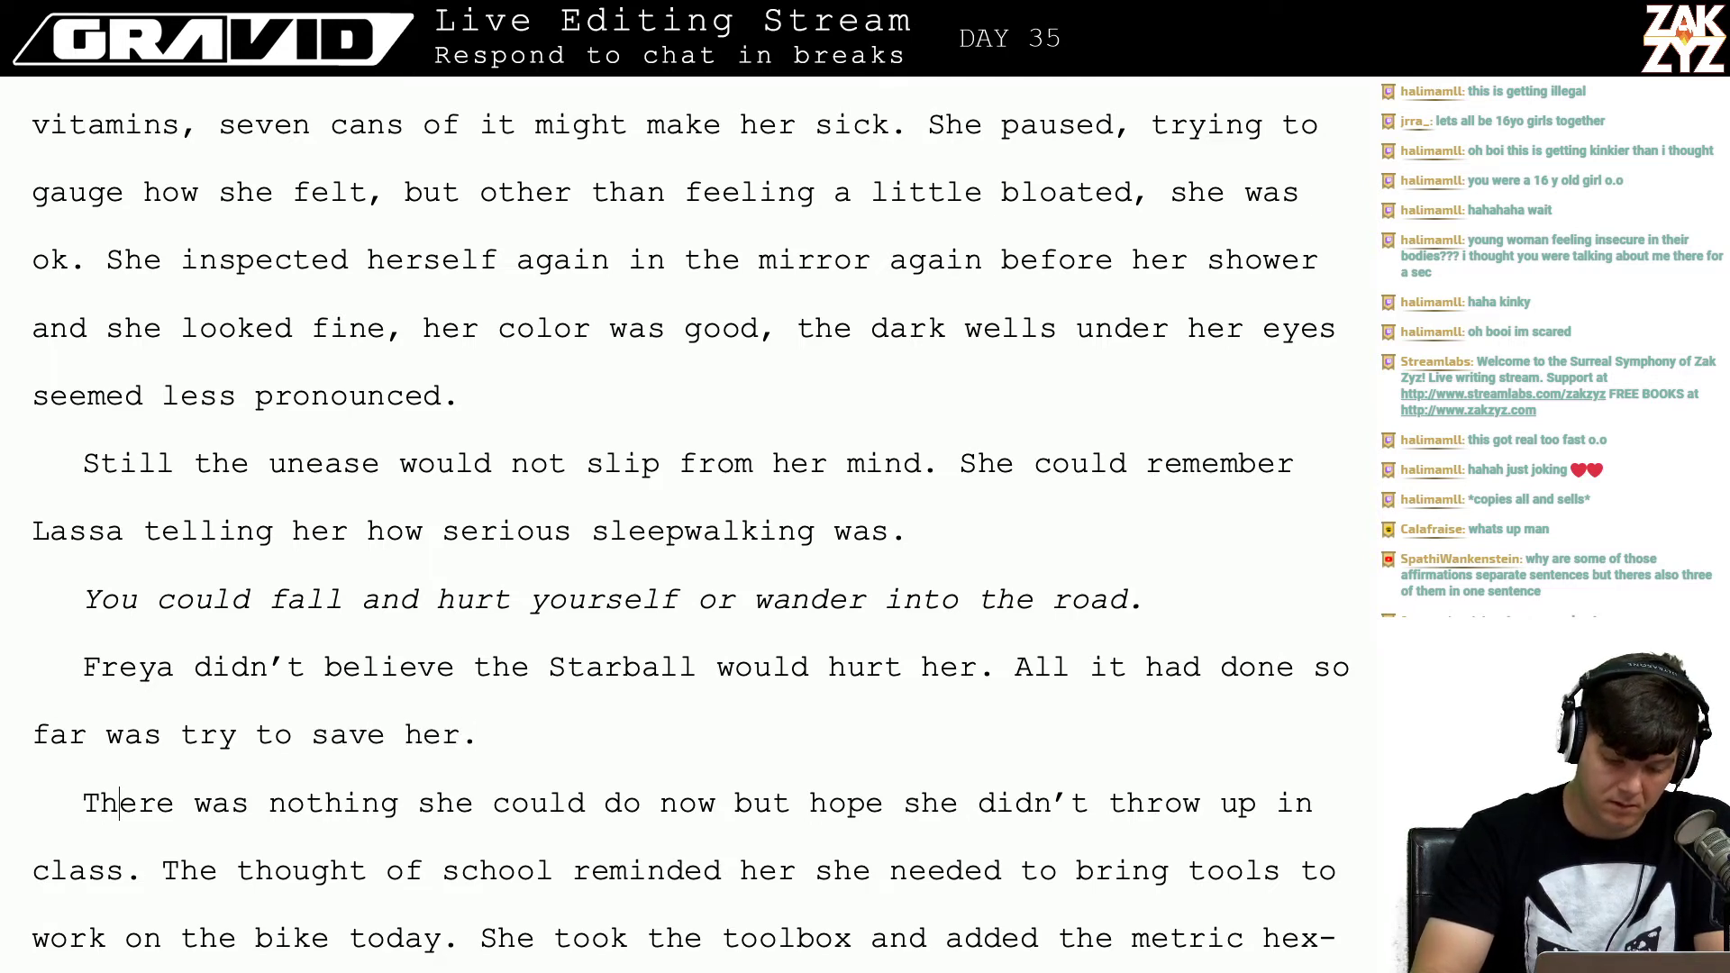
key("Left")
key("Left")
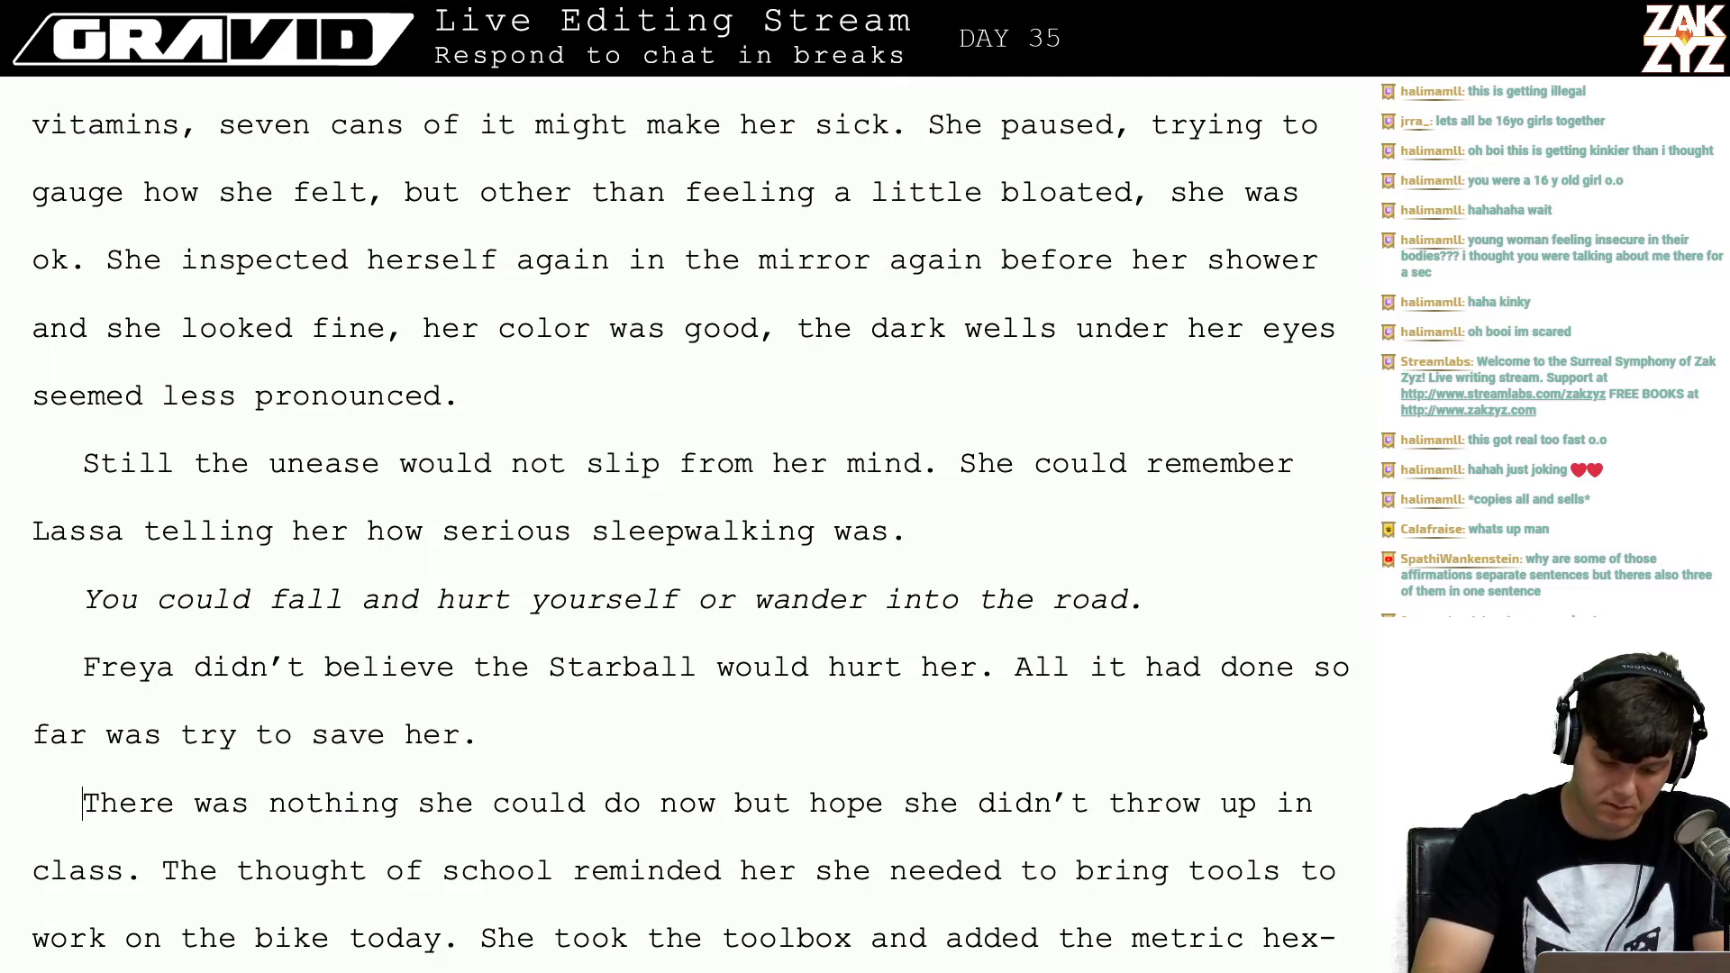
key("BackSpace")
key("Down")
key("Down")
key("Down")
key("Down")
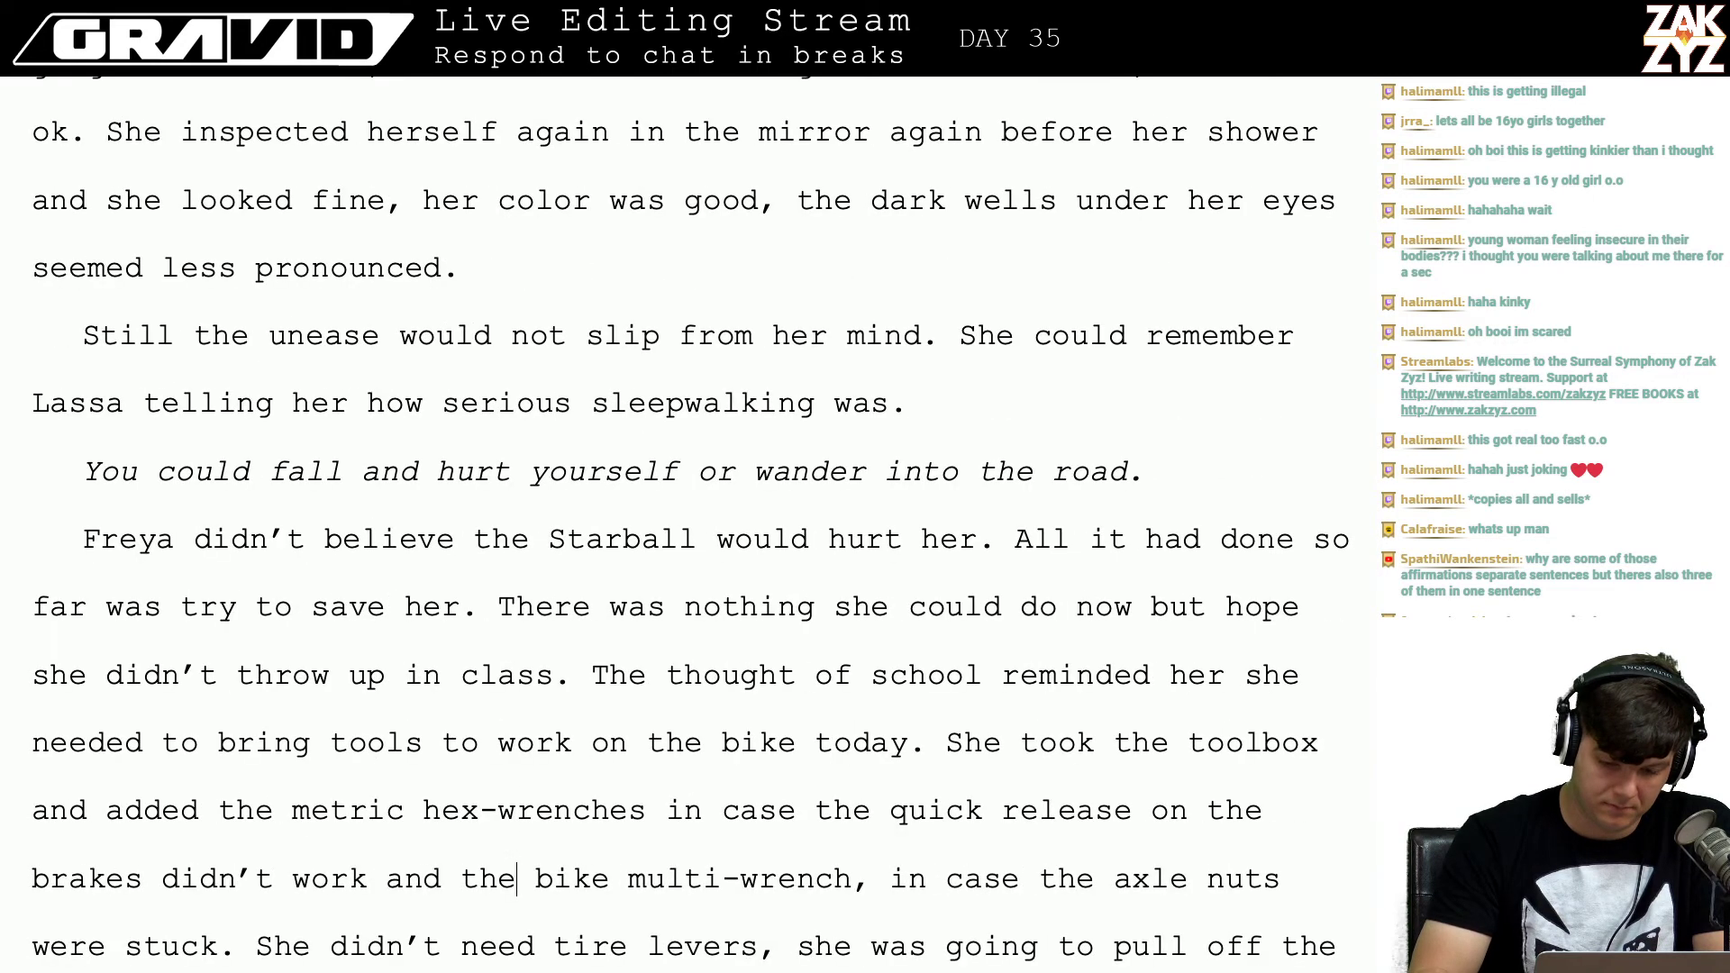
key("Up")
key("Up")
key("Up")
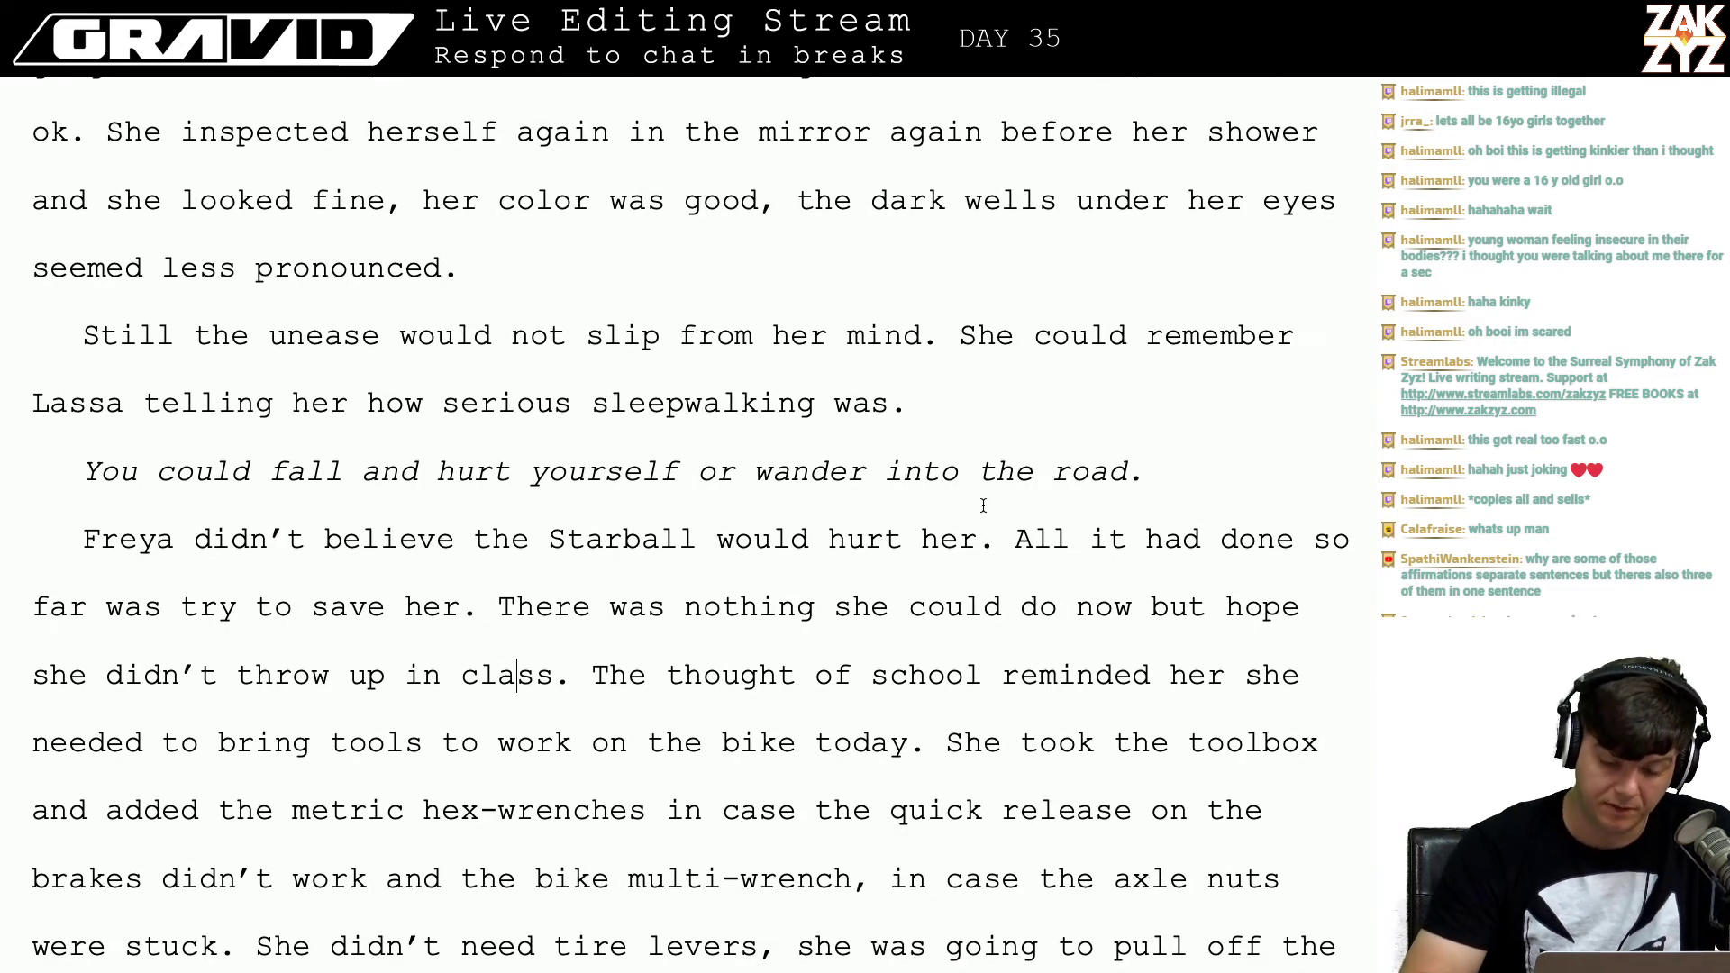
Step: Delete the sentence "All it had done so far was try to save her." from the Starball paragraph
left_click_drag(996, 539, 478, 606)
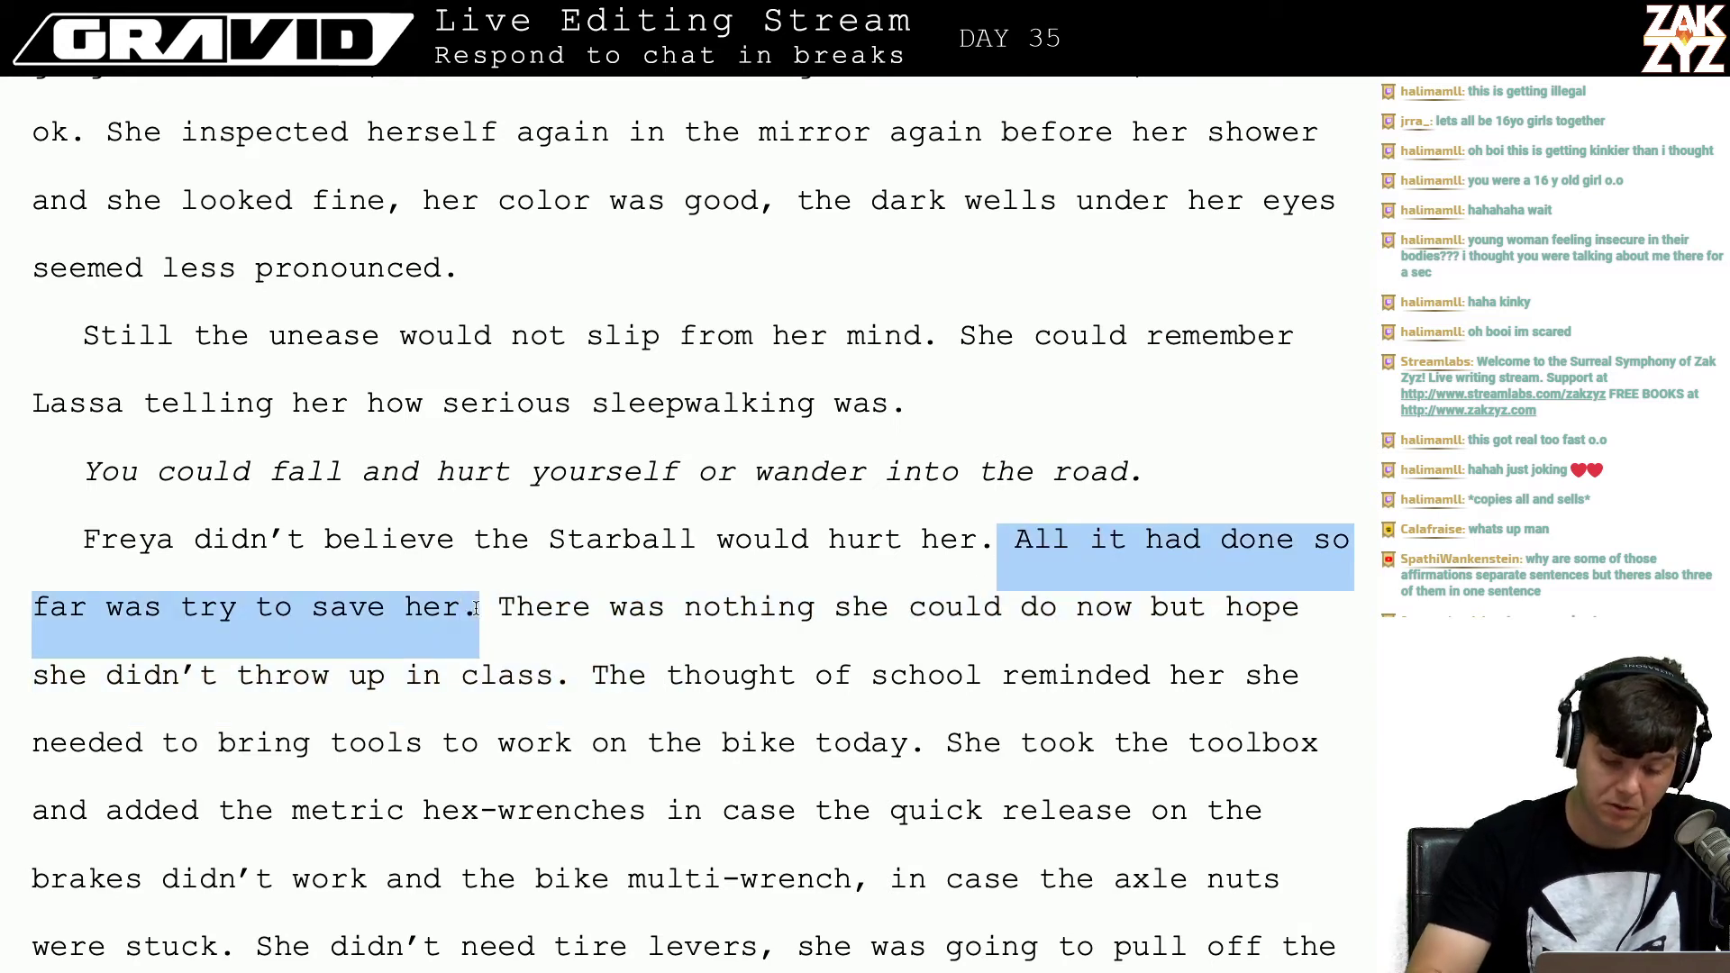
key("BackSpace")
Step: Start a new paragraph at "The thought of school reminded her", right after "throw up in class."
key("Down")
key("Down")
key("Down")
key("Down")
key("Down")
key("Down")
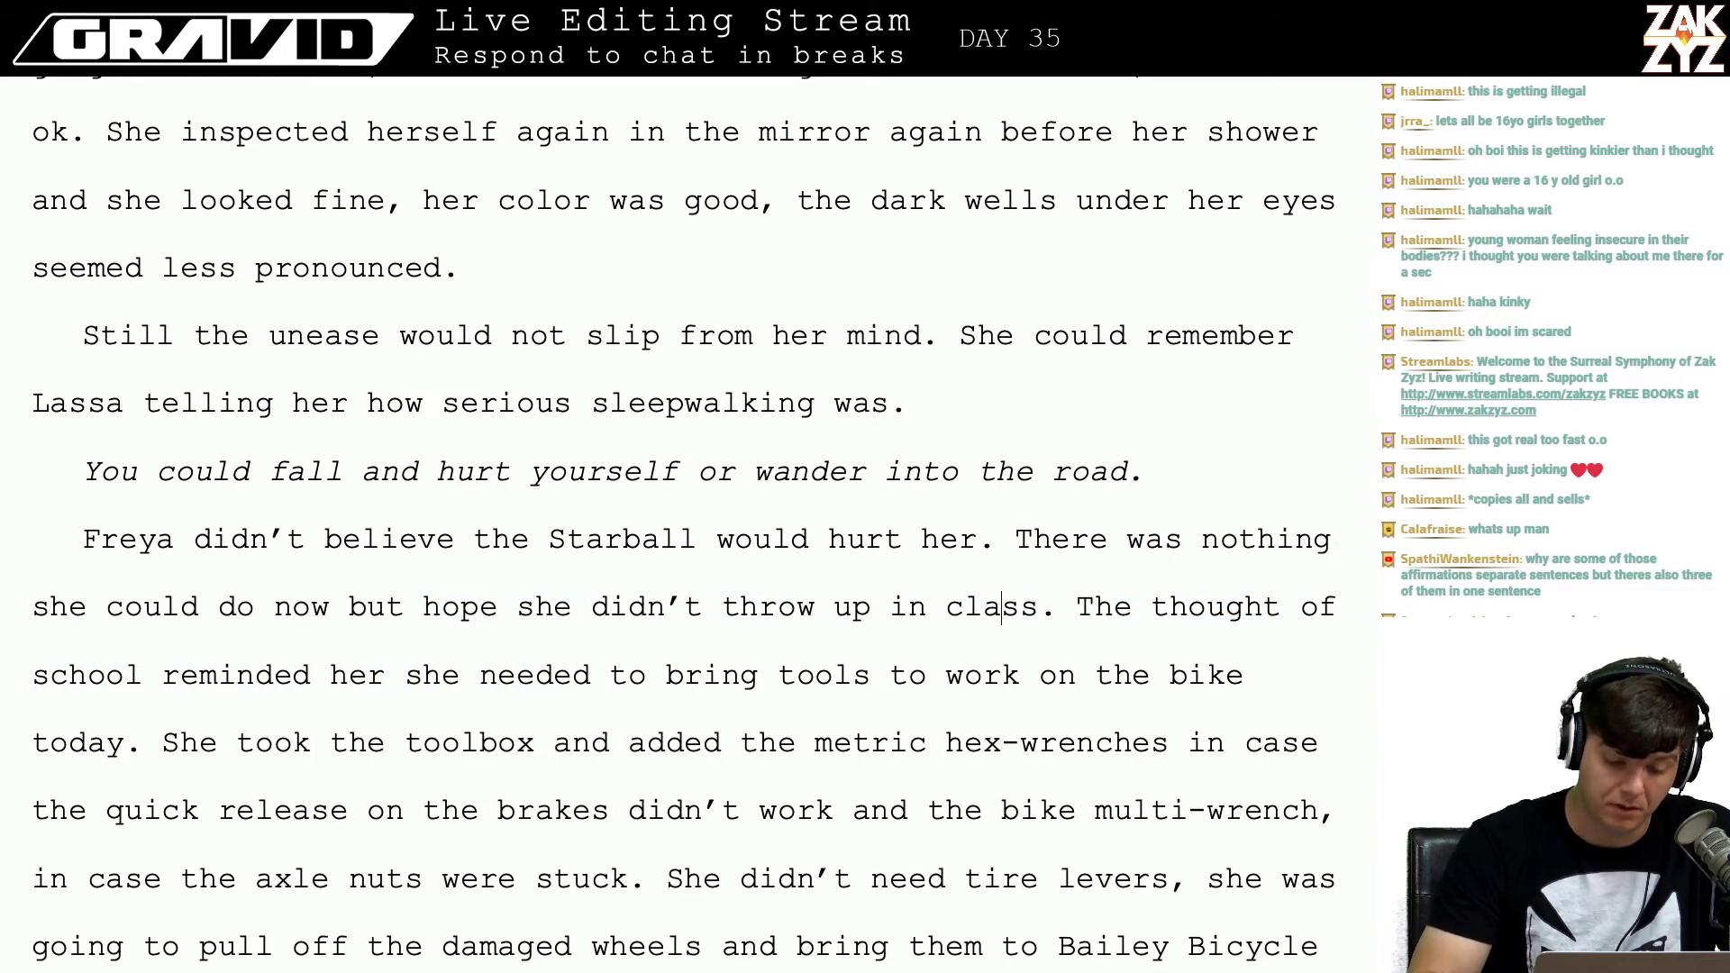
key("Up")
key("Up")
key("Up")
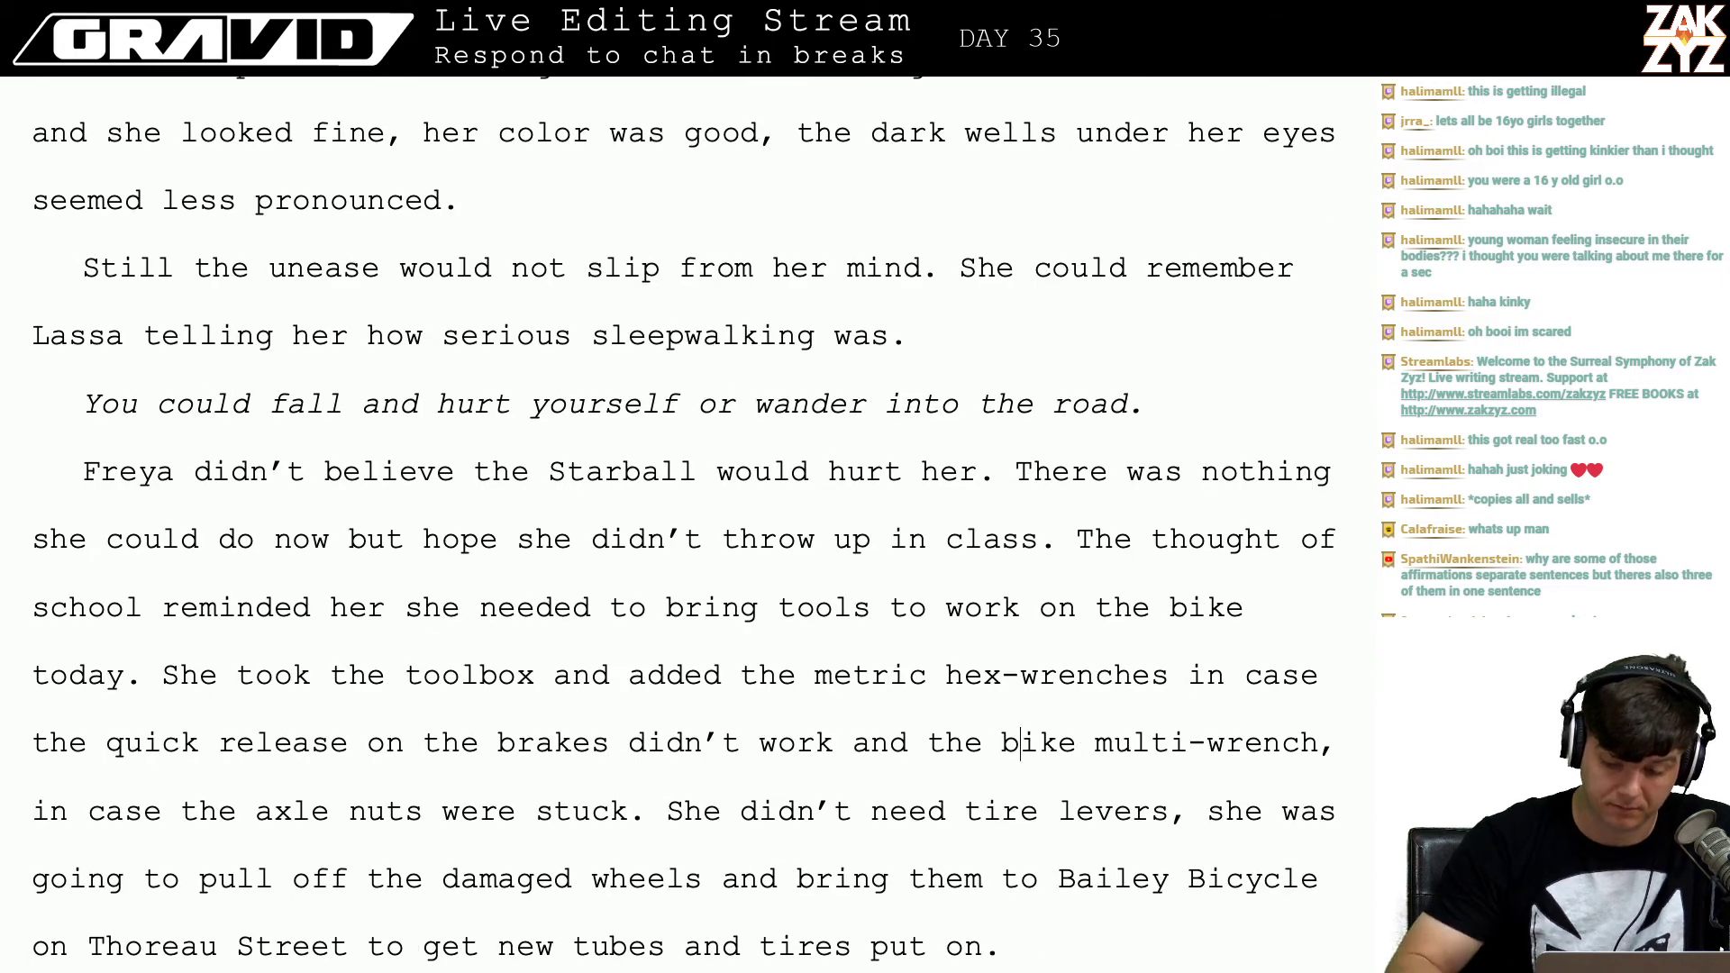
key("Up")
key("Up")
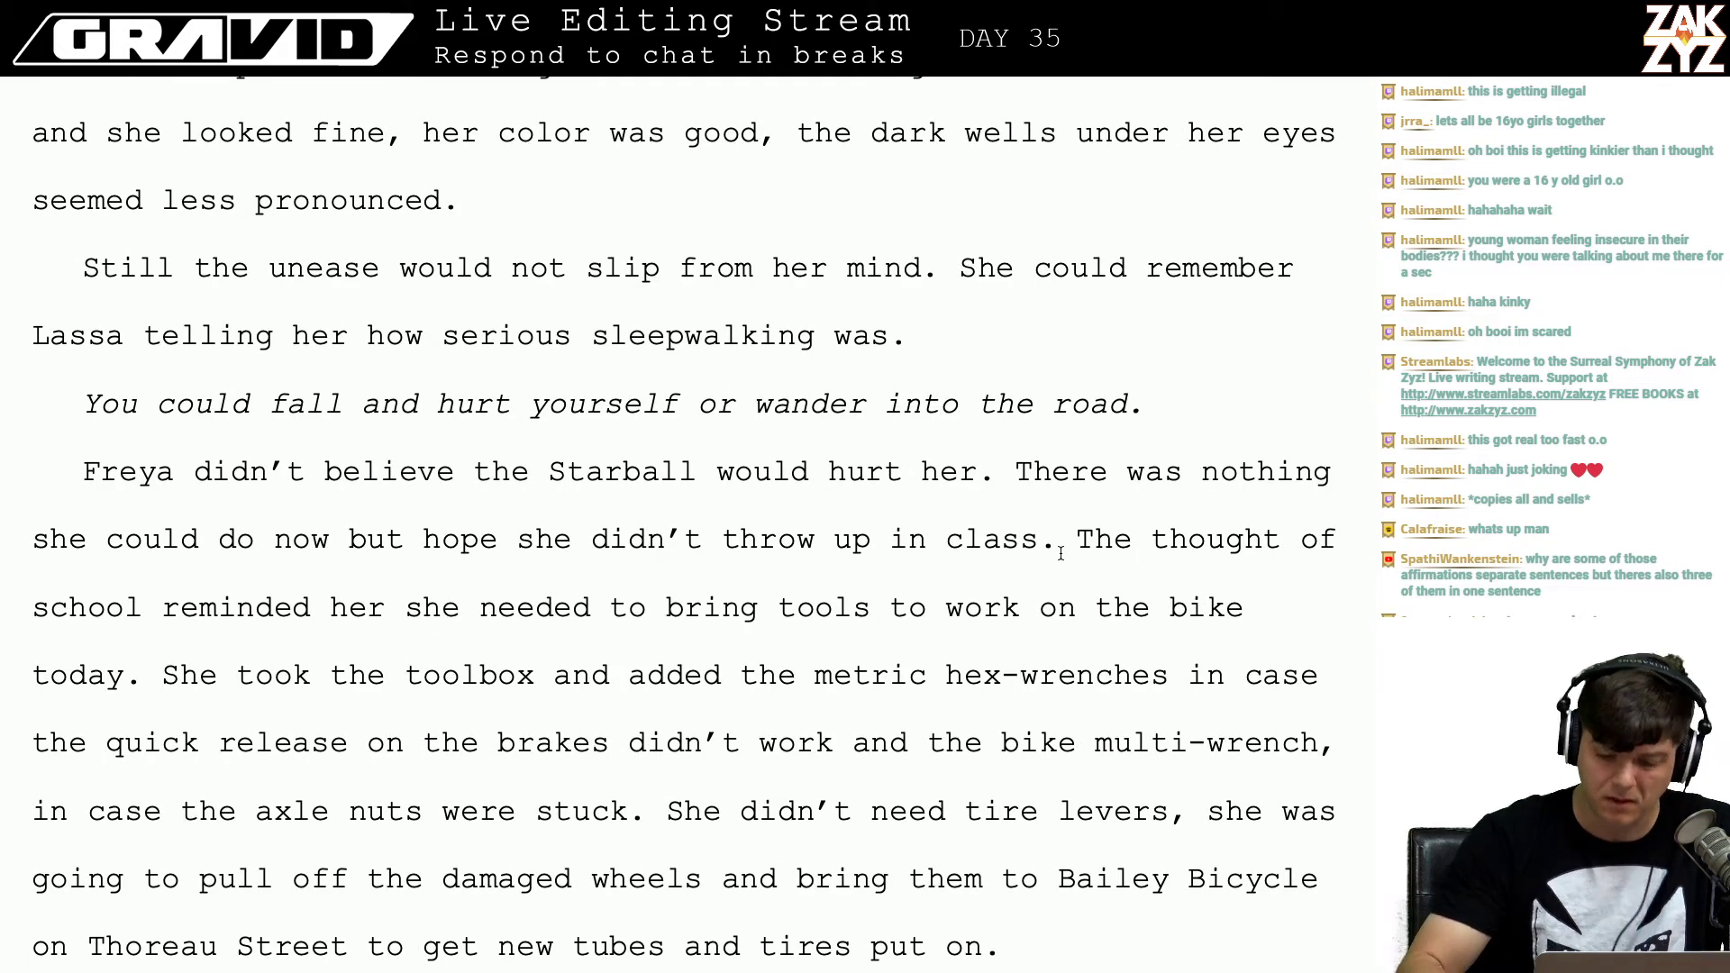
key("Return")
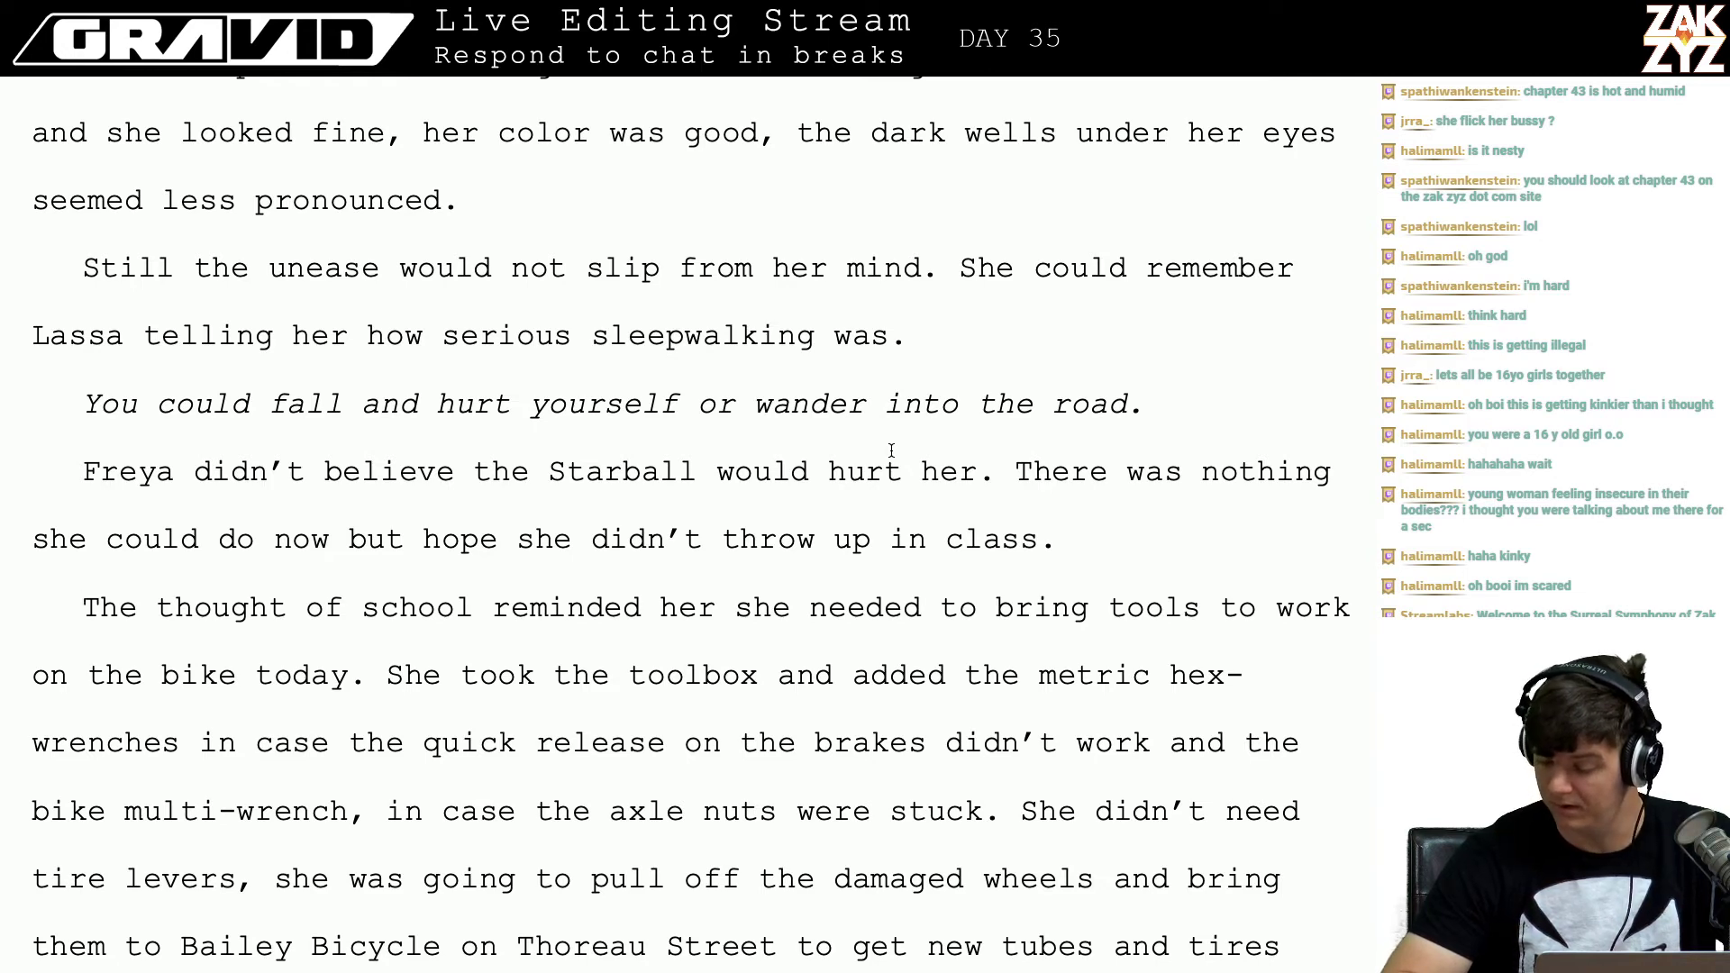
Step: End the hex-wrench sentence after "the brakes didn't work" and begin a new sentence with "She also took"
scroll(900, 439, "down", 1)
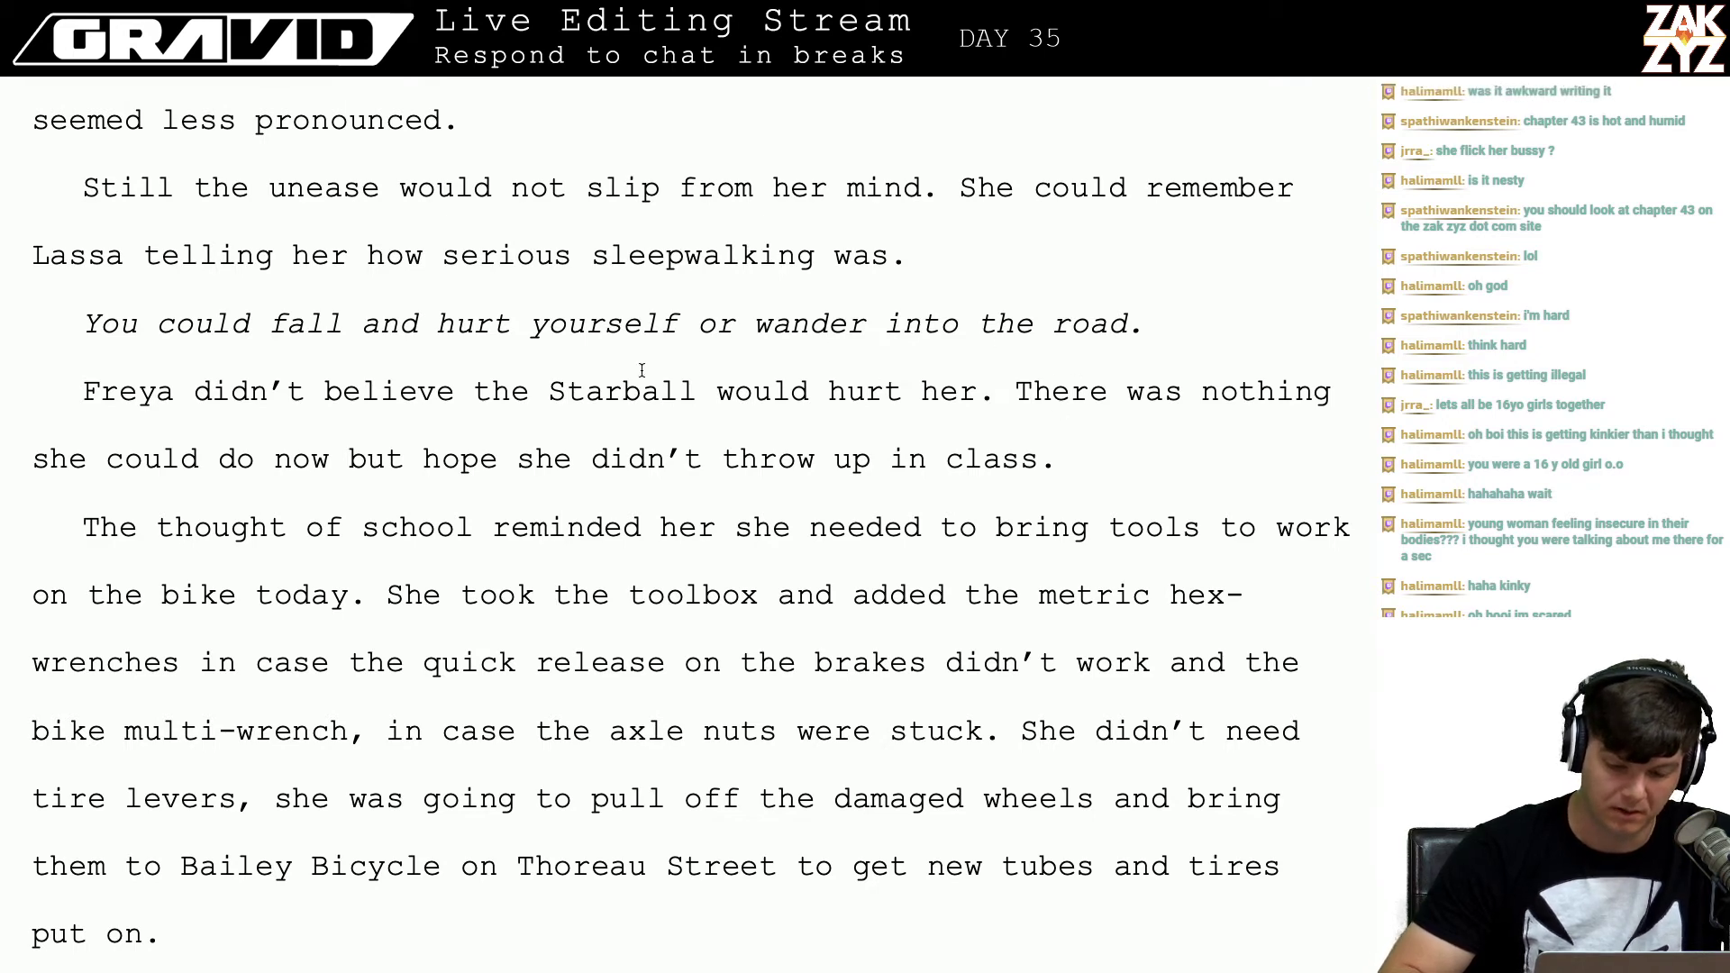
scroll(1052, 394, "down", 2)
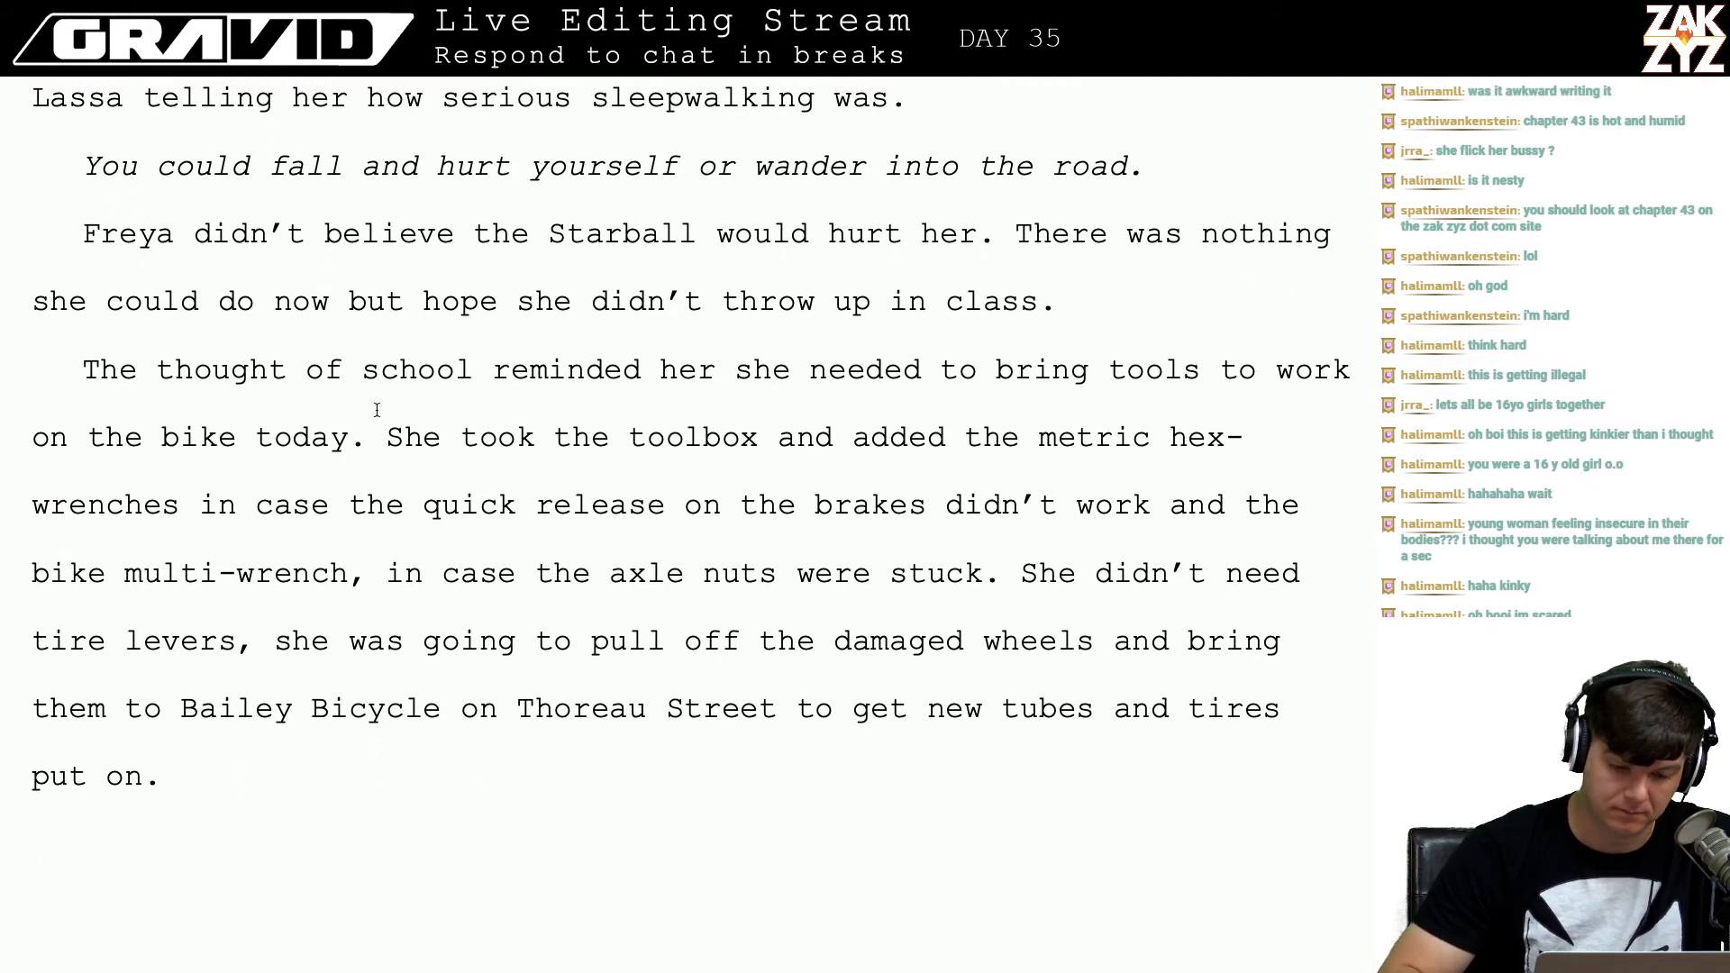
left_click(1114, 301)
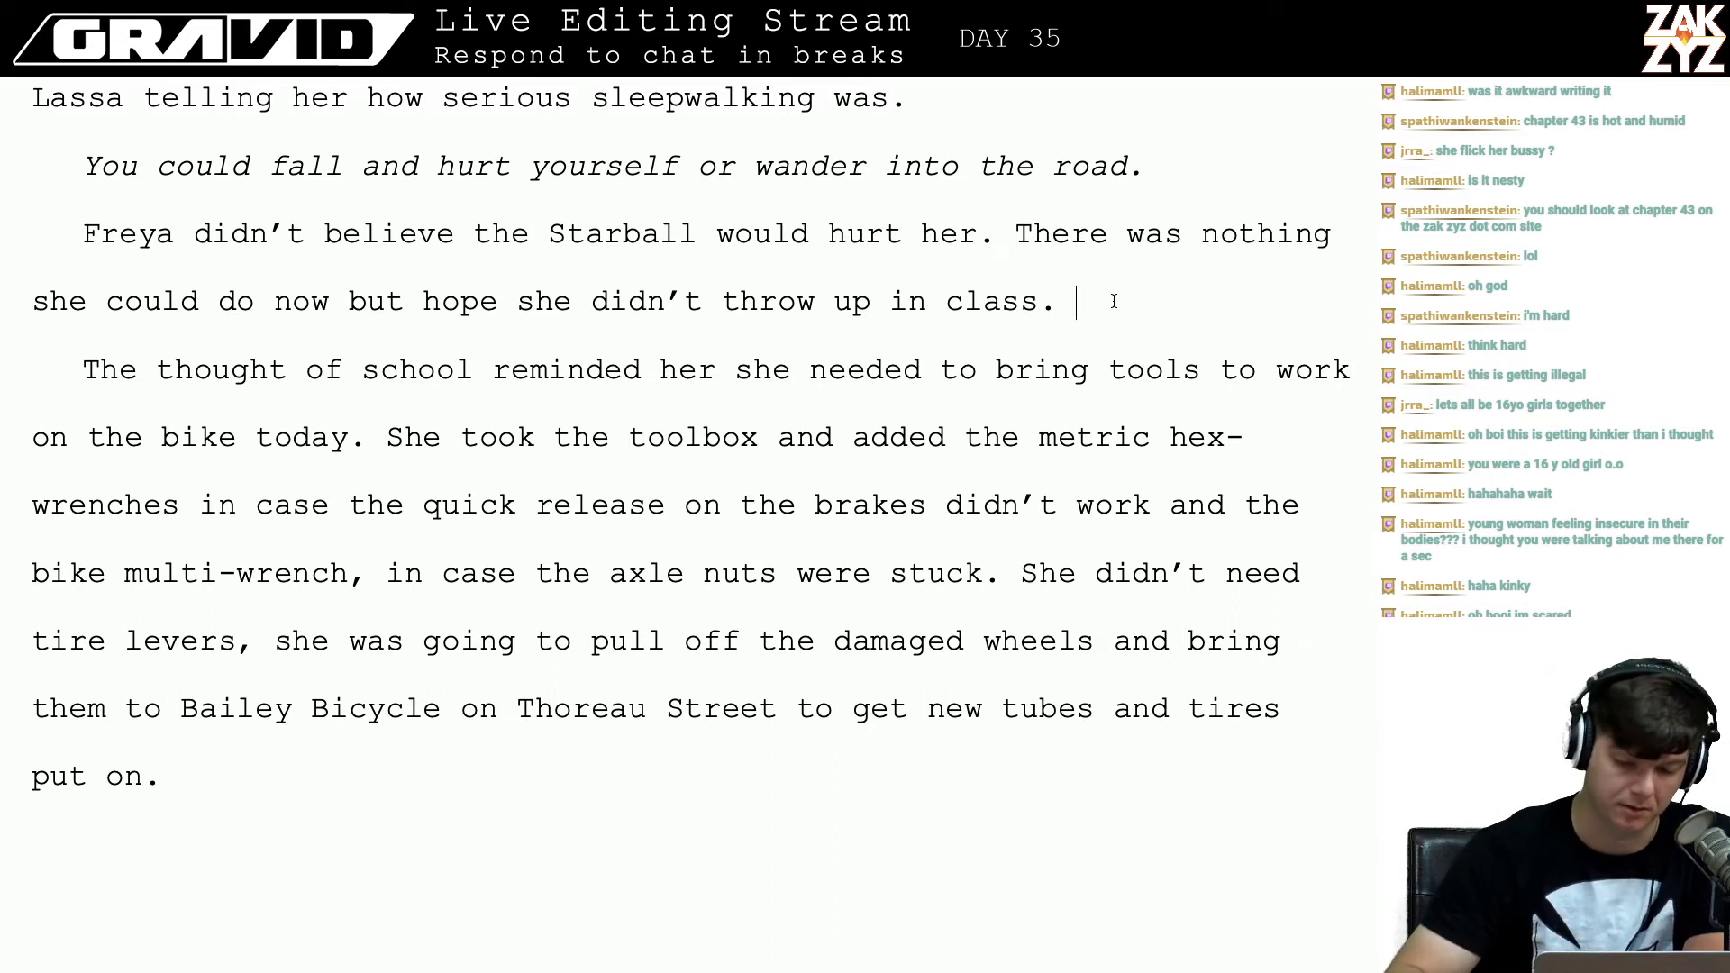
left_click(1114, 300)
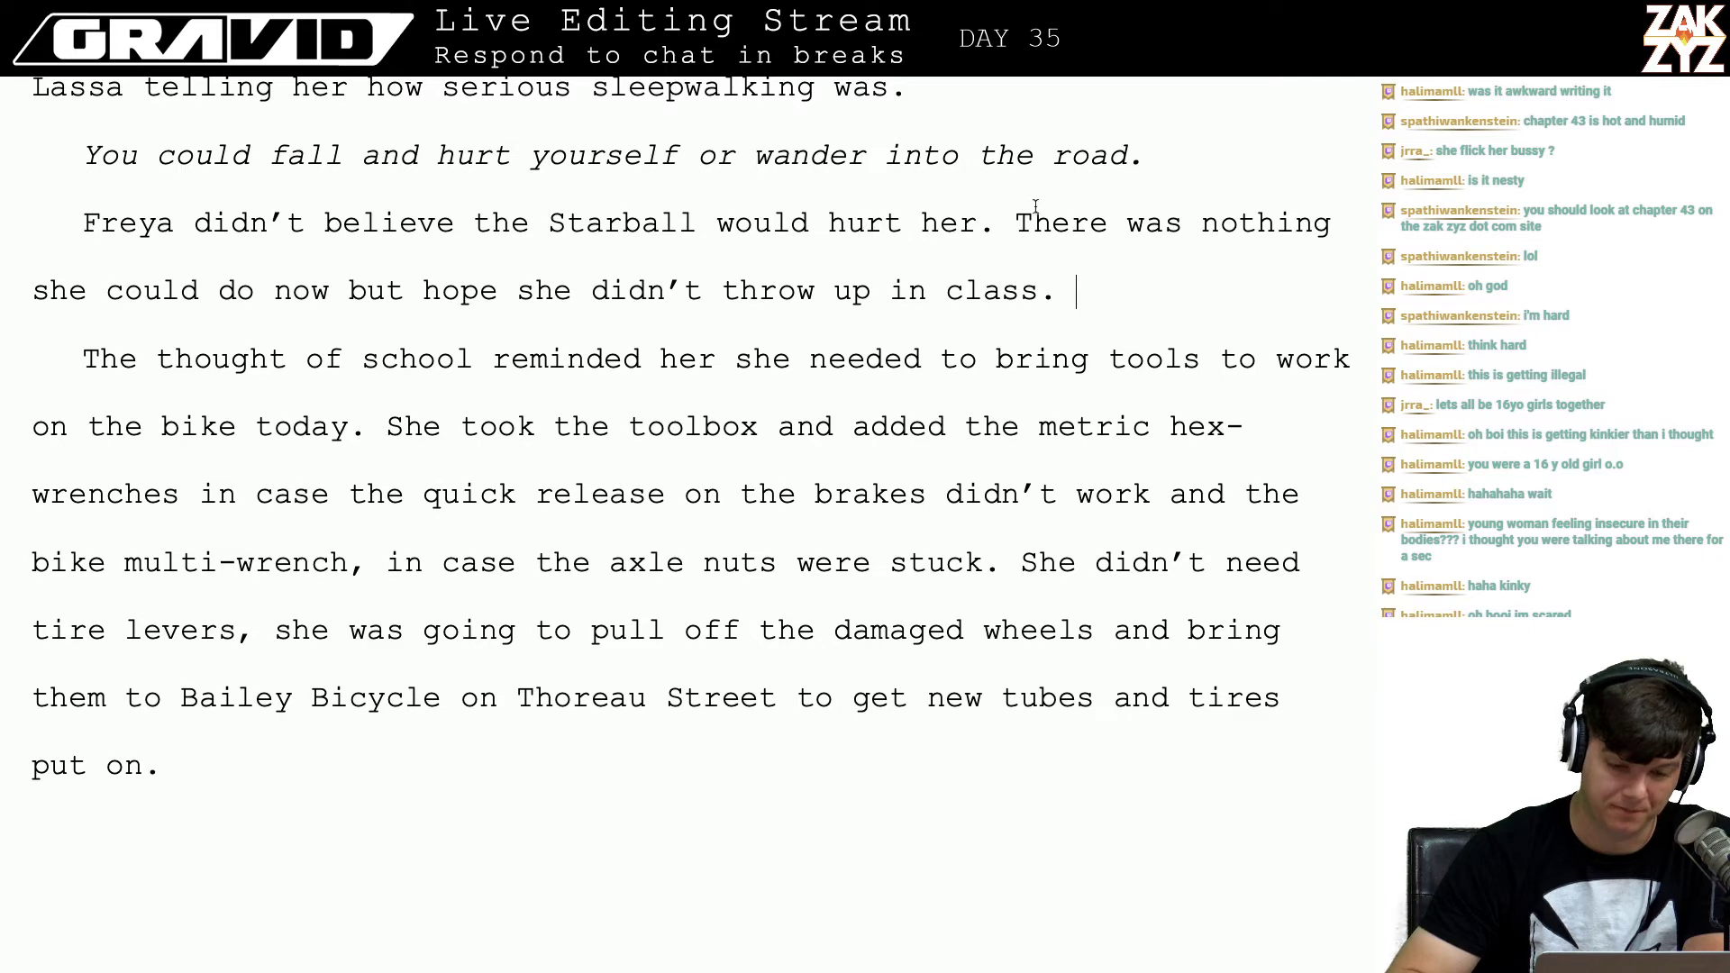
scroll(1037, 214, "down", 1)
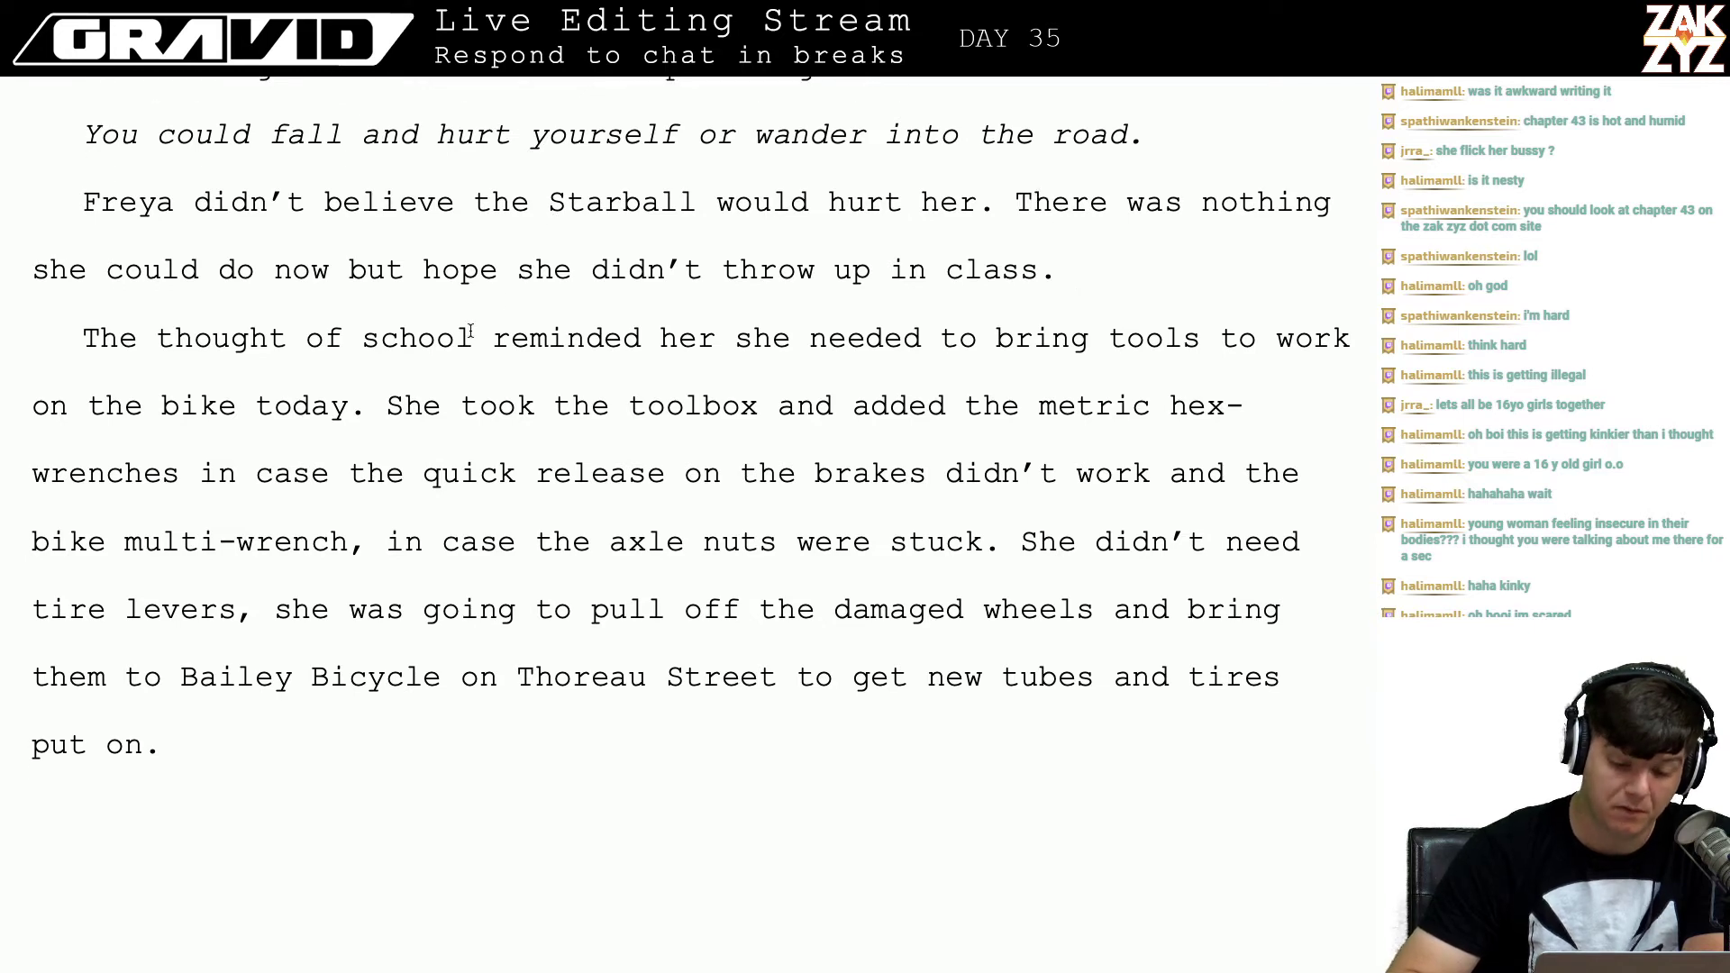
scroll(793, 300, "down", 1)
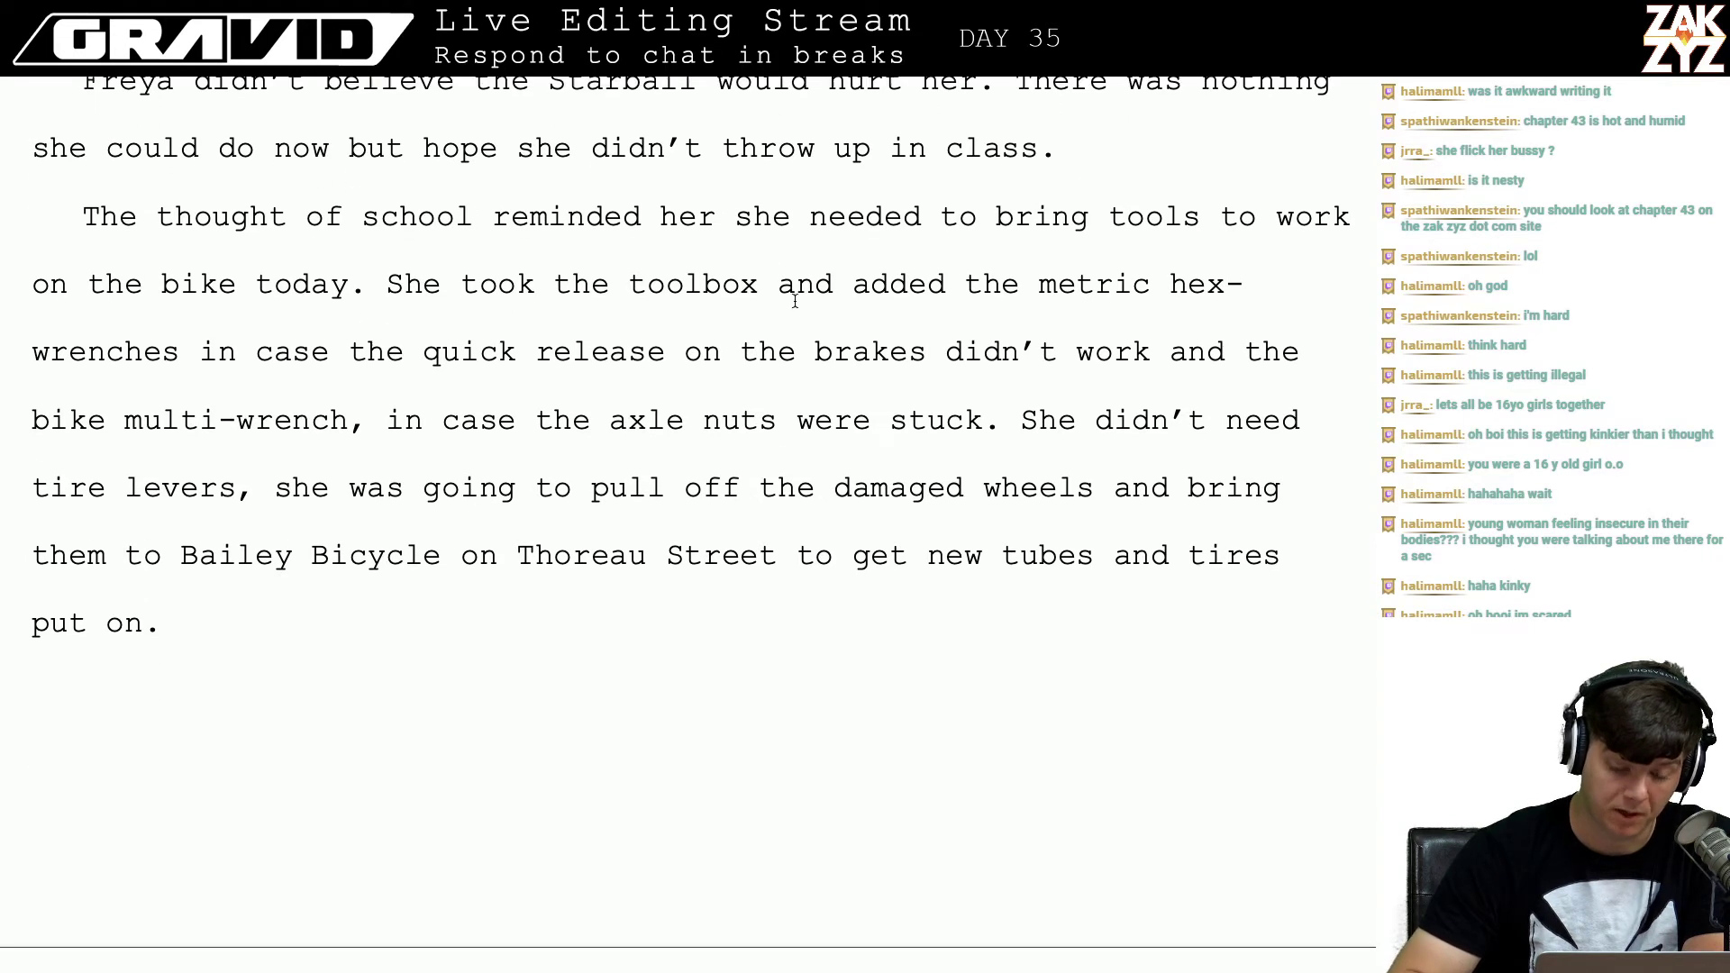
scroll(558, 333, "down", 2)
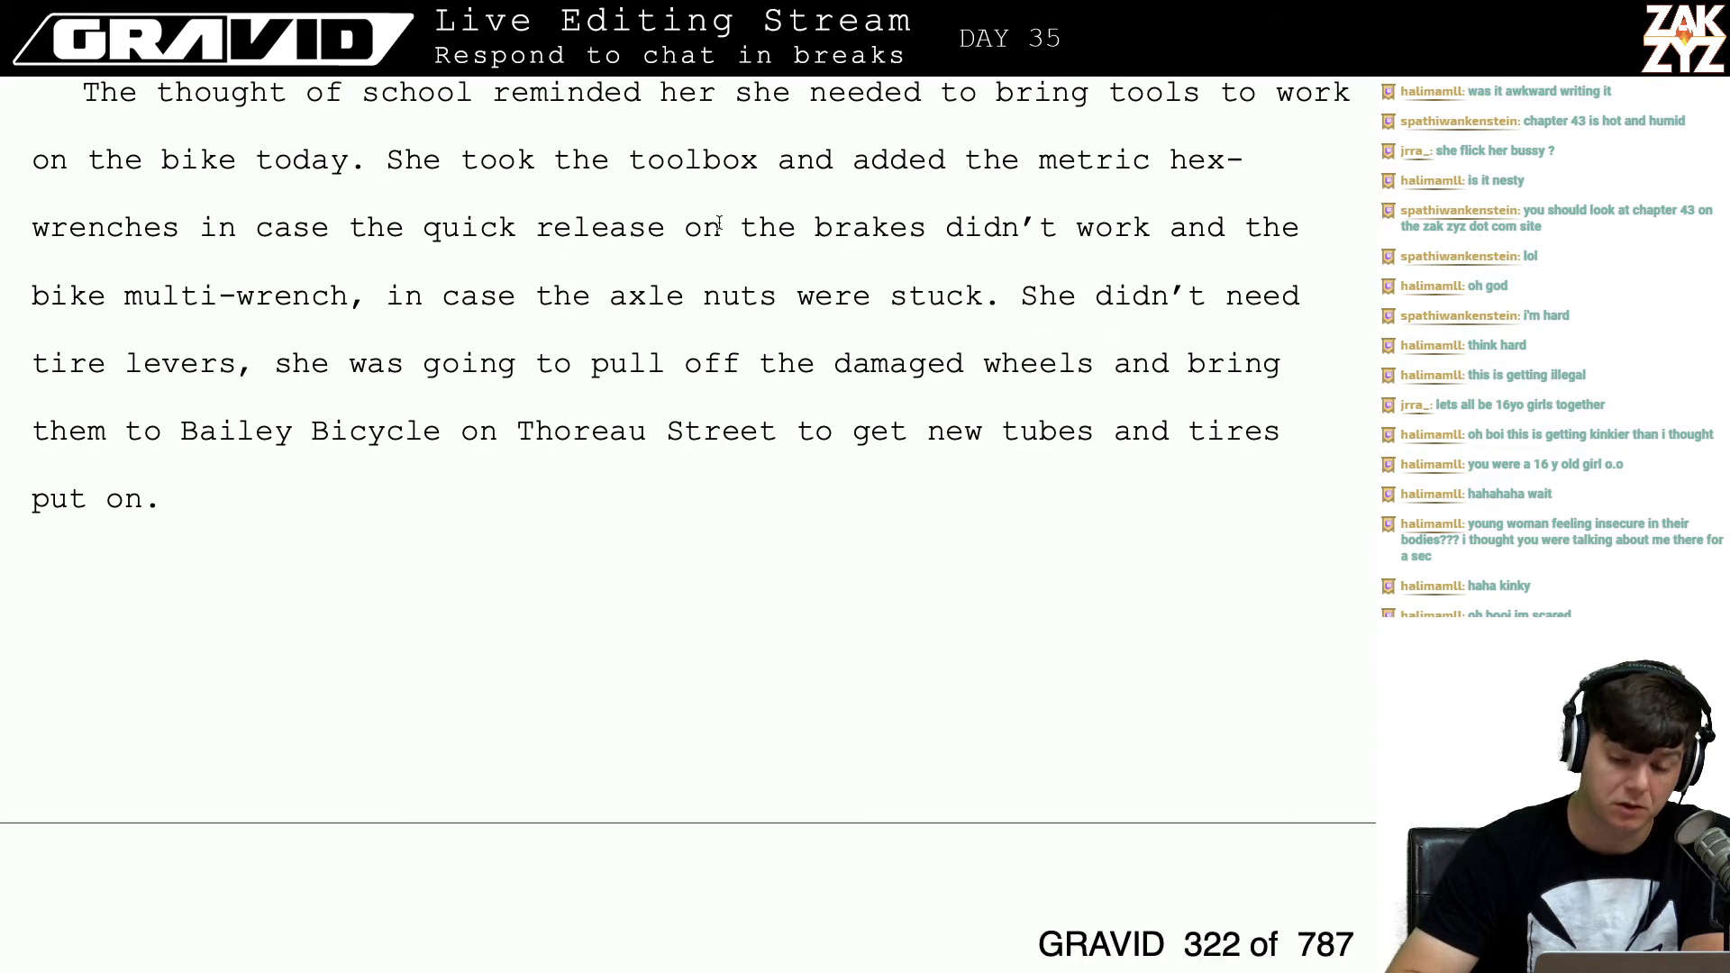
scroll(1007, 209, "down", 1)
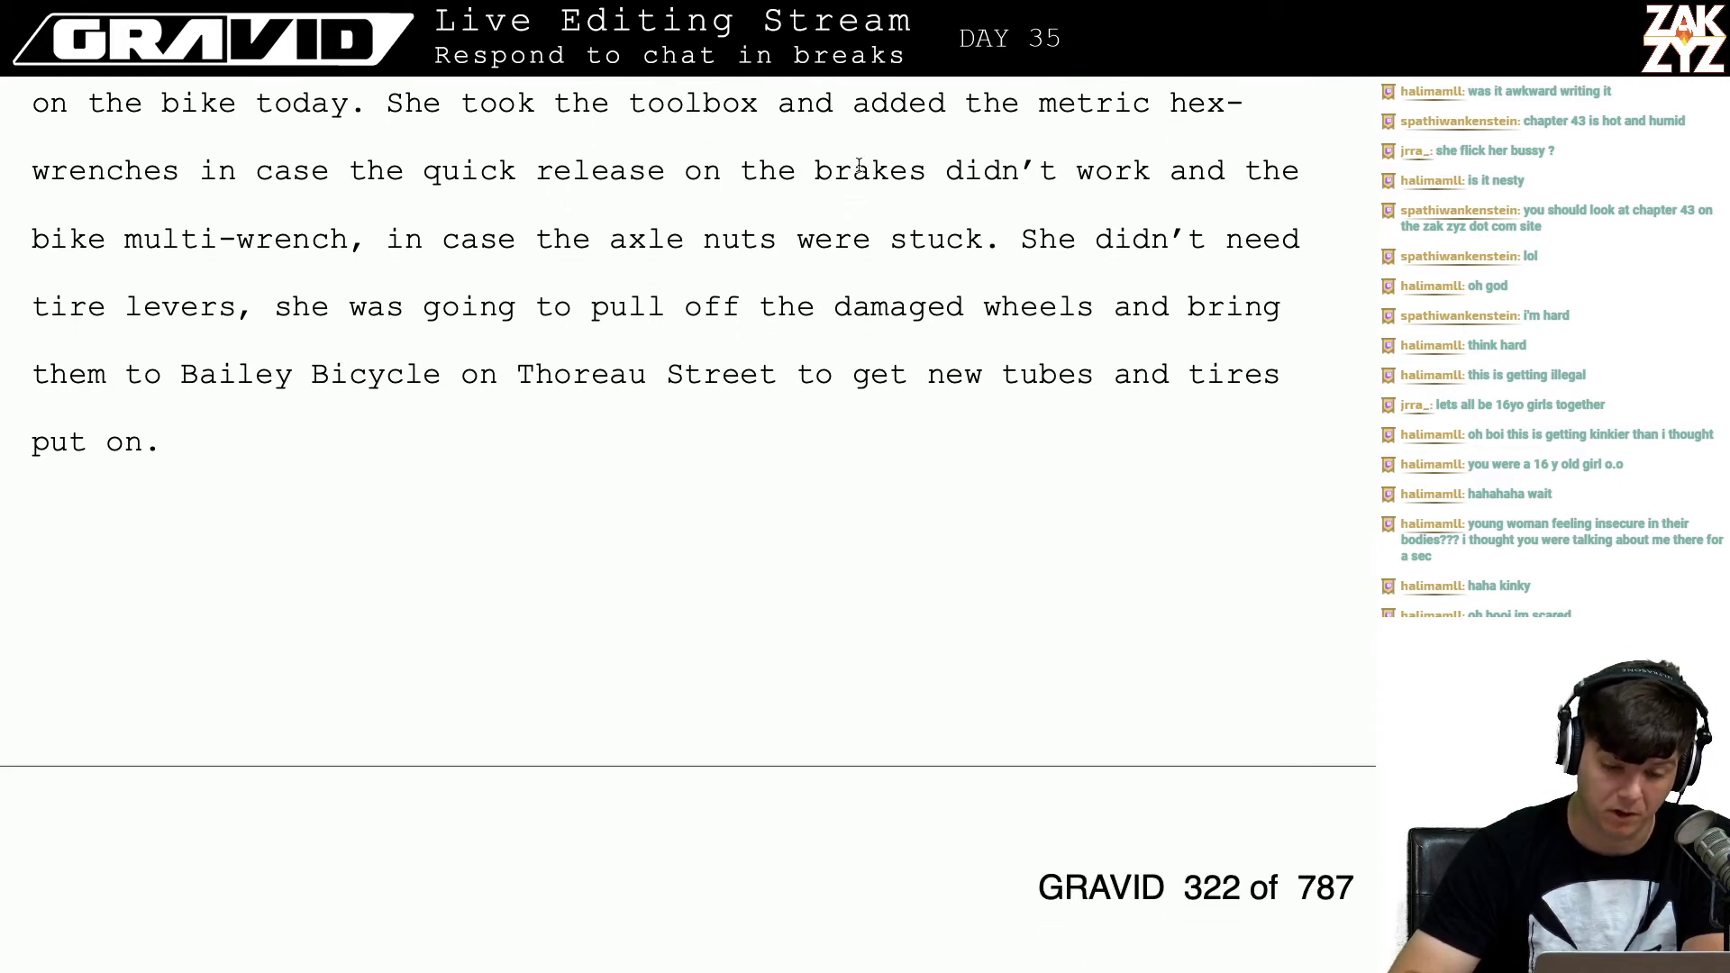
left_click(1159, 176)
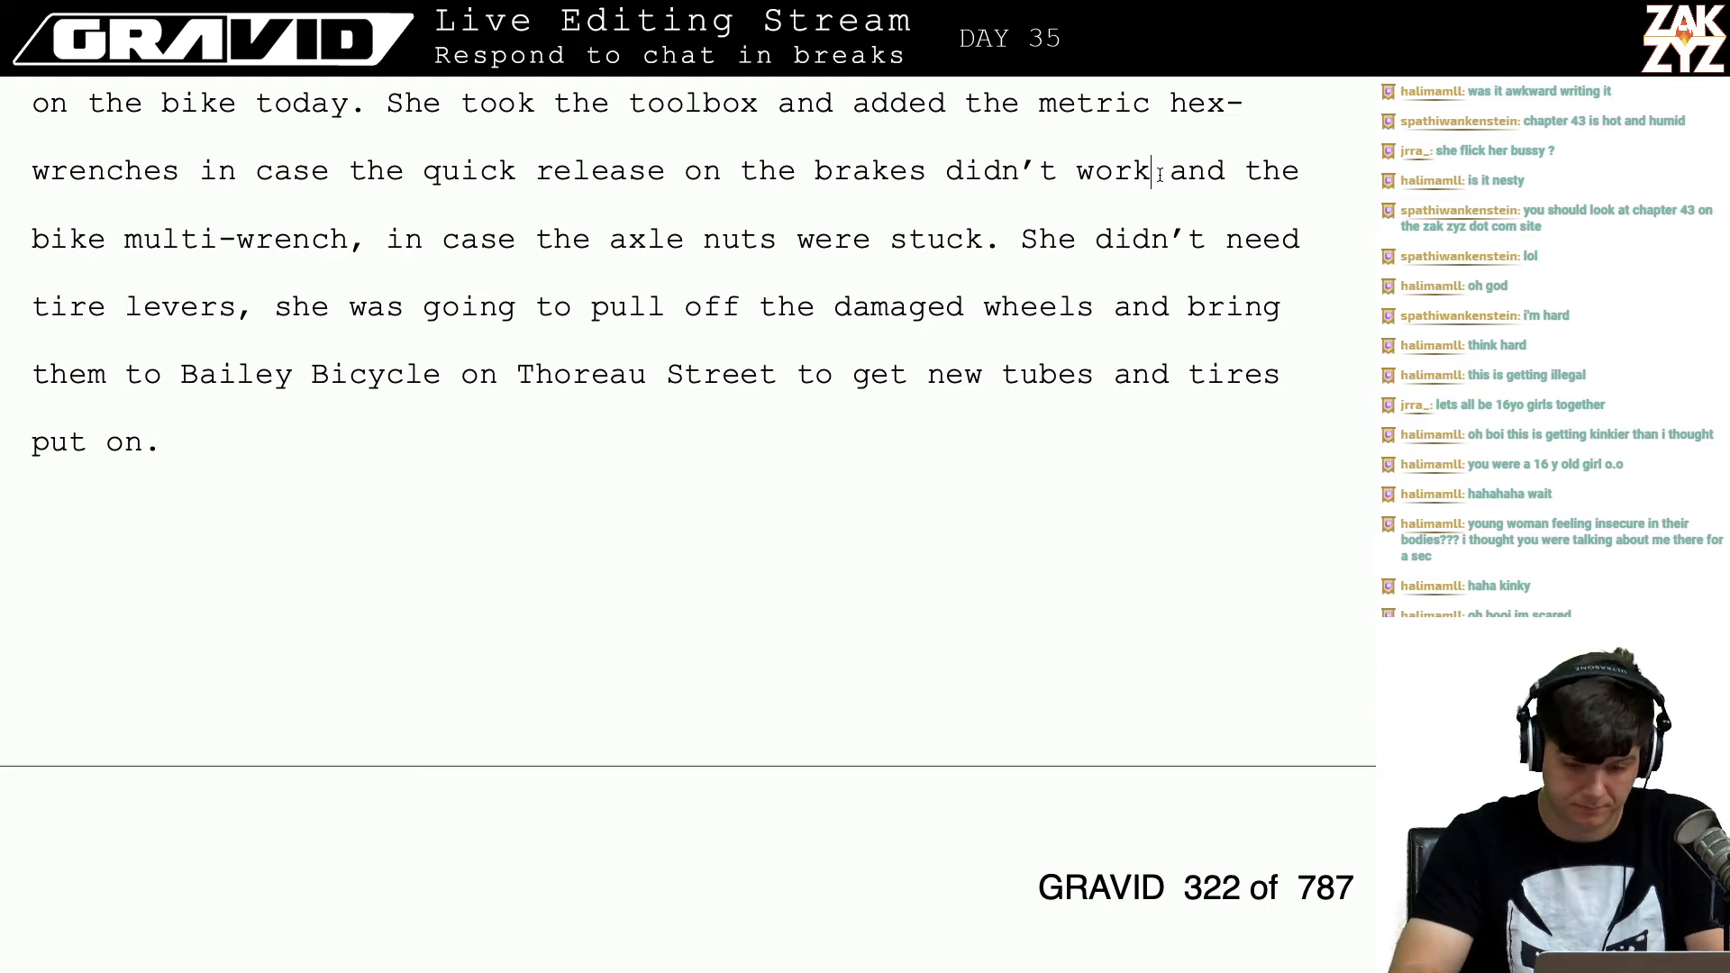
type(". She a")
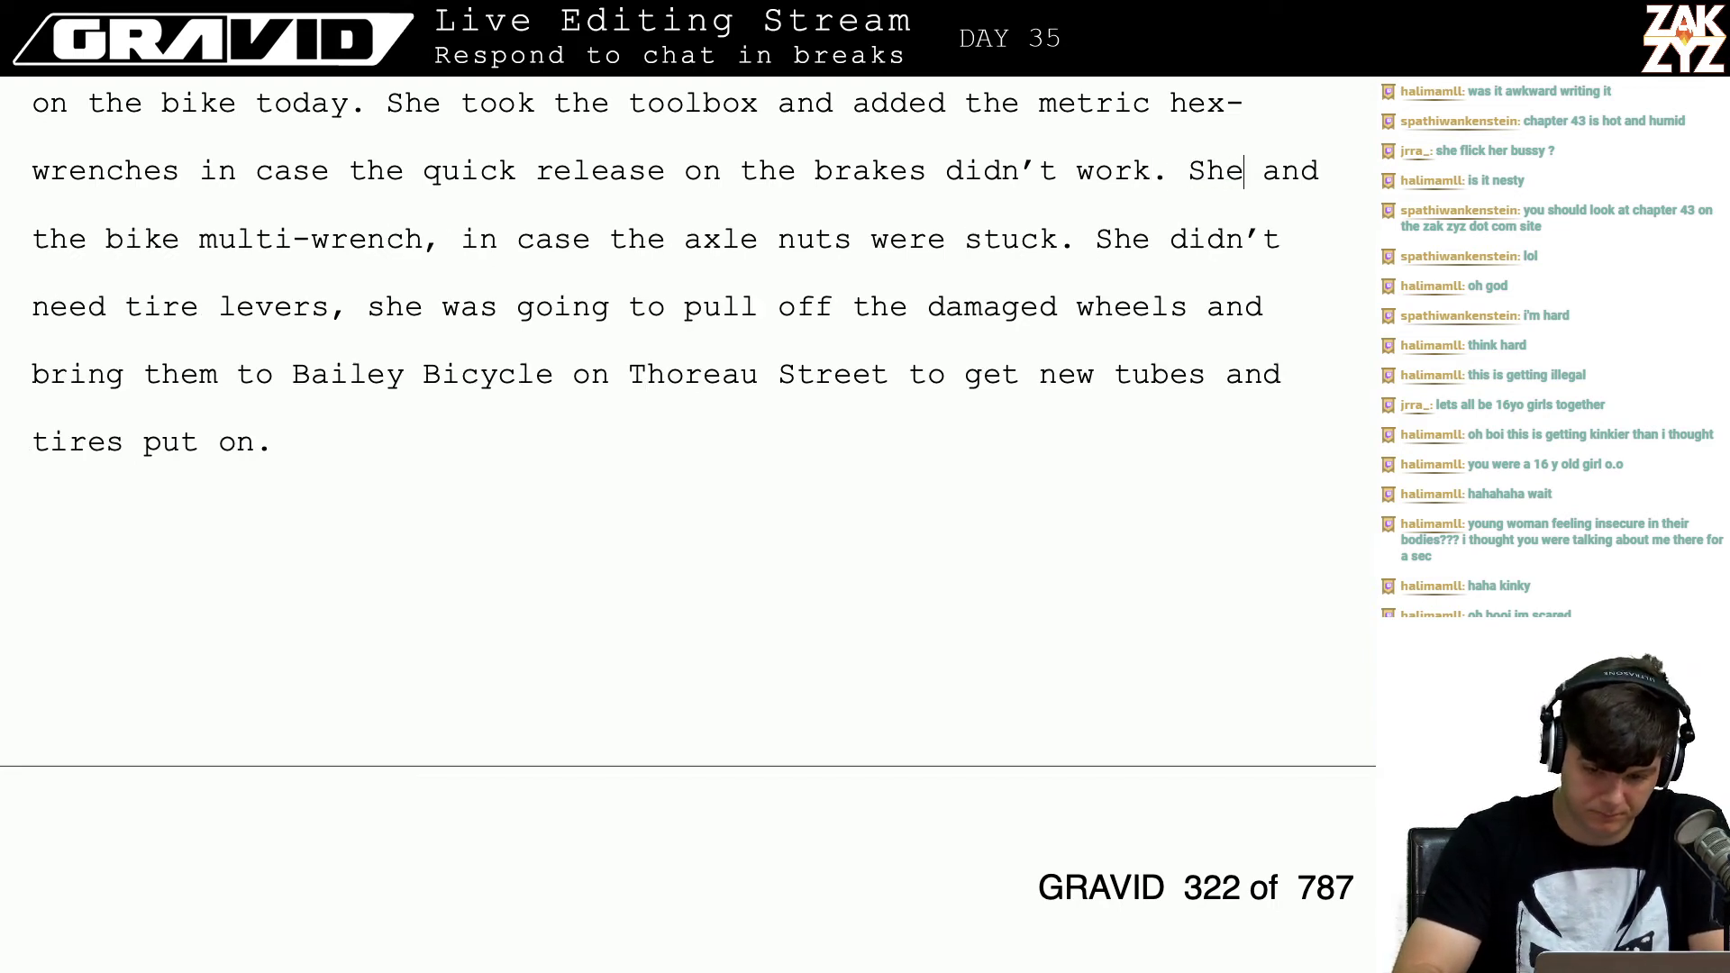
type("lso took  a")
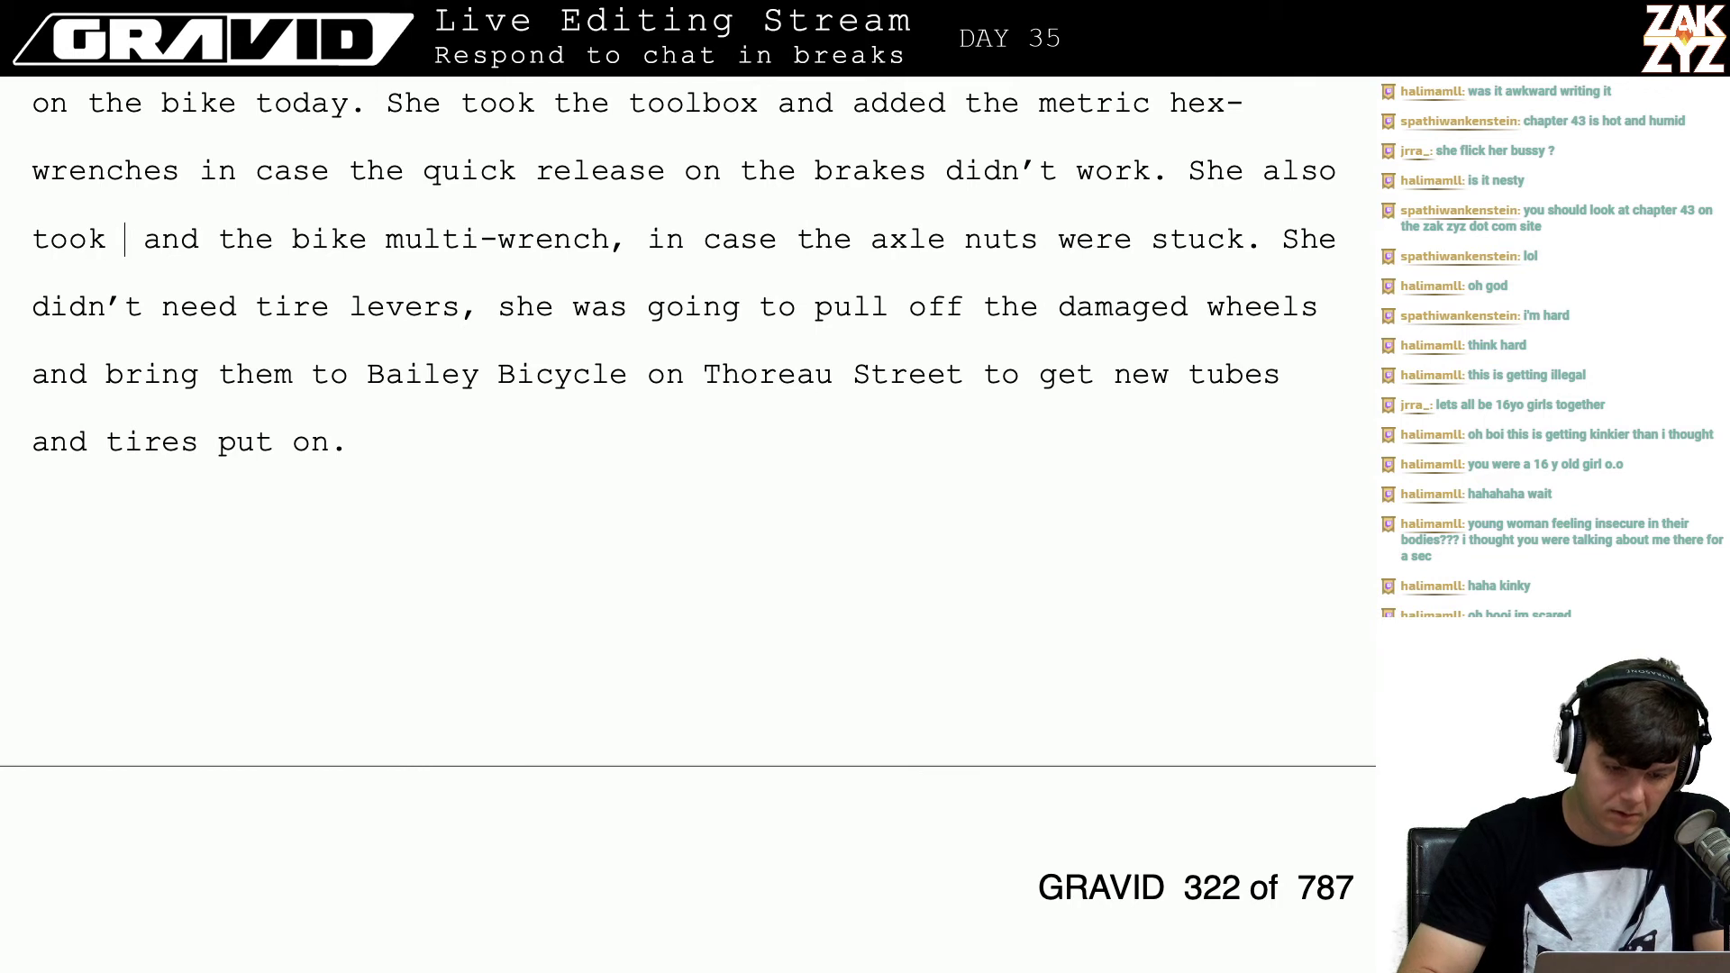
Step: Delete the leftover "and" so the new sentence reads "She also took the bike multi-wrench"
key("shift+Right")
key("shift+Right")
key("shift+Right")
key("shift+Right")
key("shift+Right")
key("shift+Right")
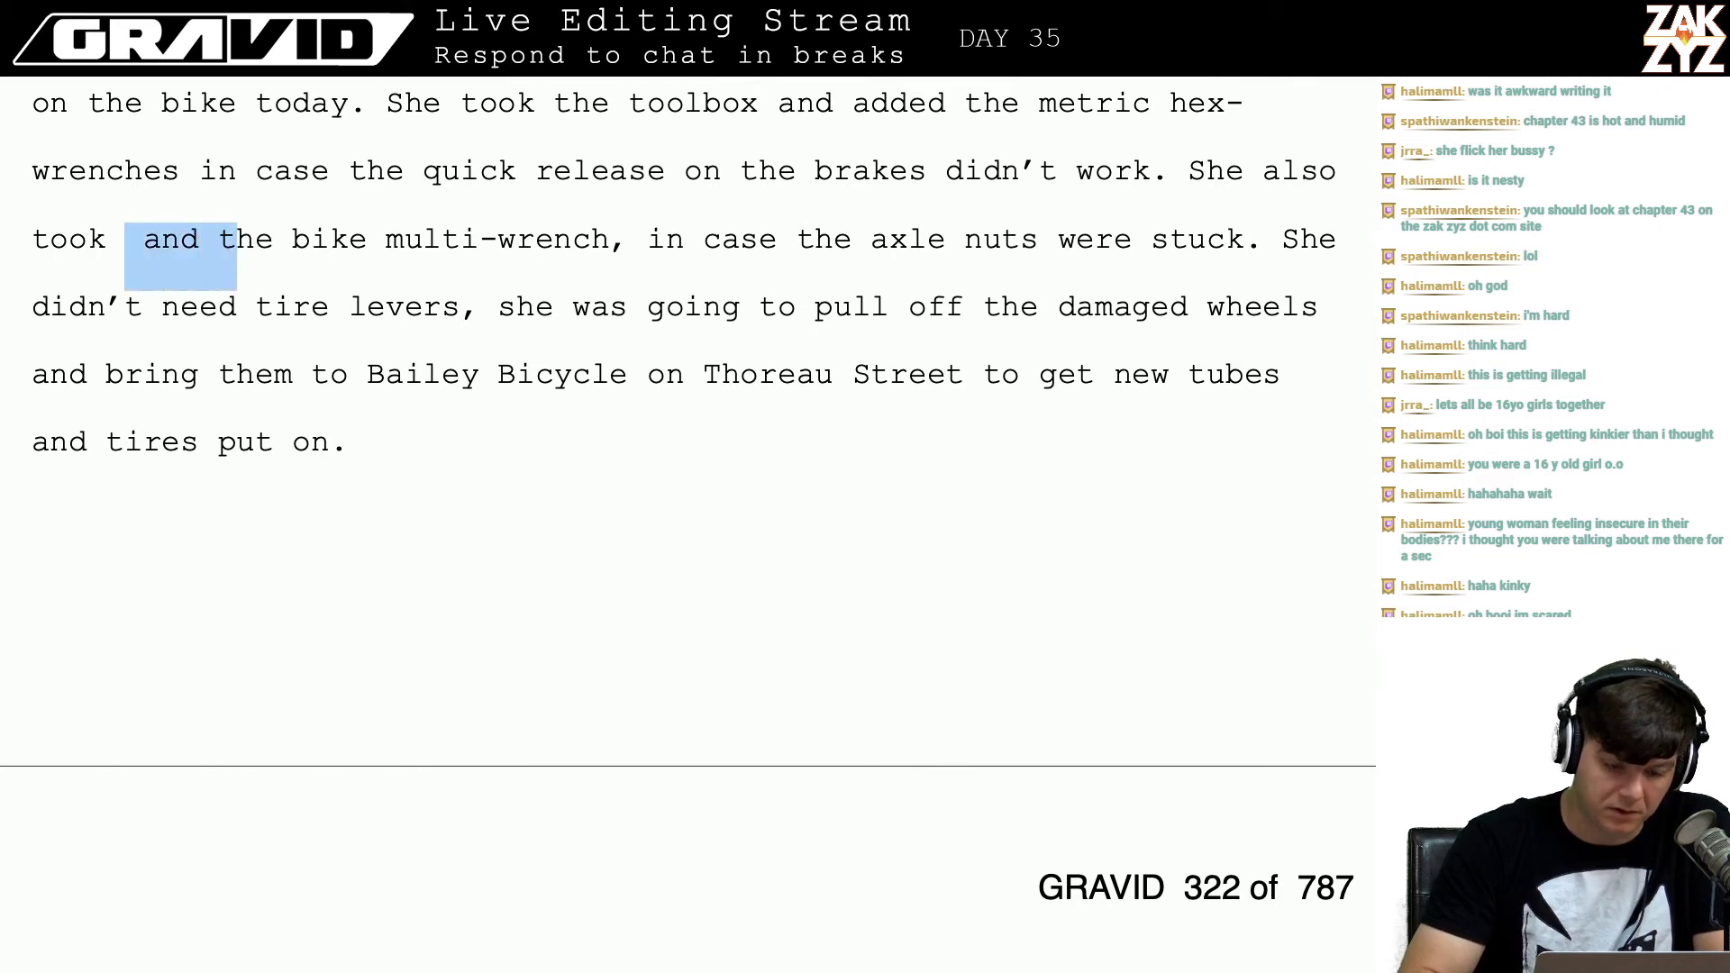
key("shift+Left")
key("BackSpace")
Step: Proofread the rest of the tool paragraph, from the bike multi-wrench to bringing the damaged wheels to Bailey Bicycle
key("Right")
key("Right")
key("Right")
key("Right")
key("Right")
key("Right")
key("Right")
key("Right")
key("Right")
key("Right")
key("Right")
key("Right")
key("Right")
key("Right")
key("Right")
key("Right")
key("Right")
key("Right")
key("Right")
key("Right")
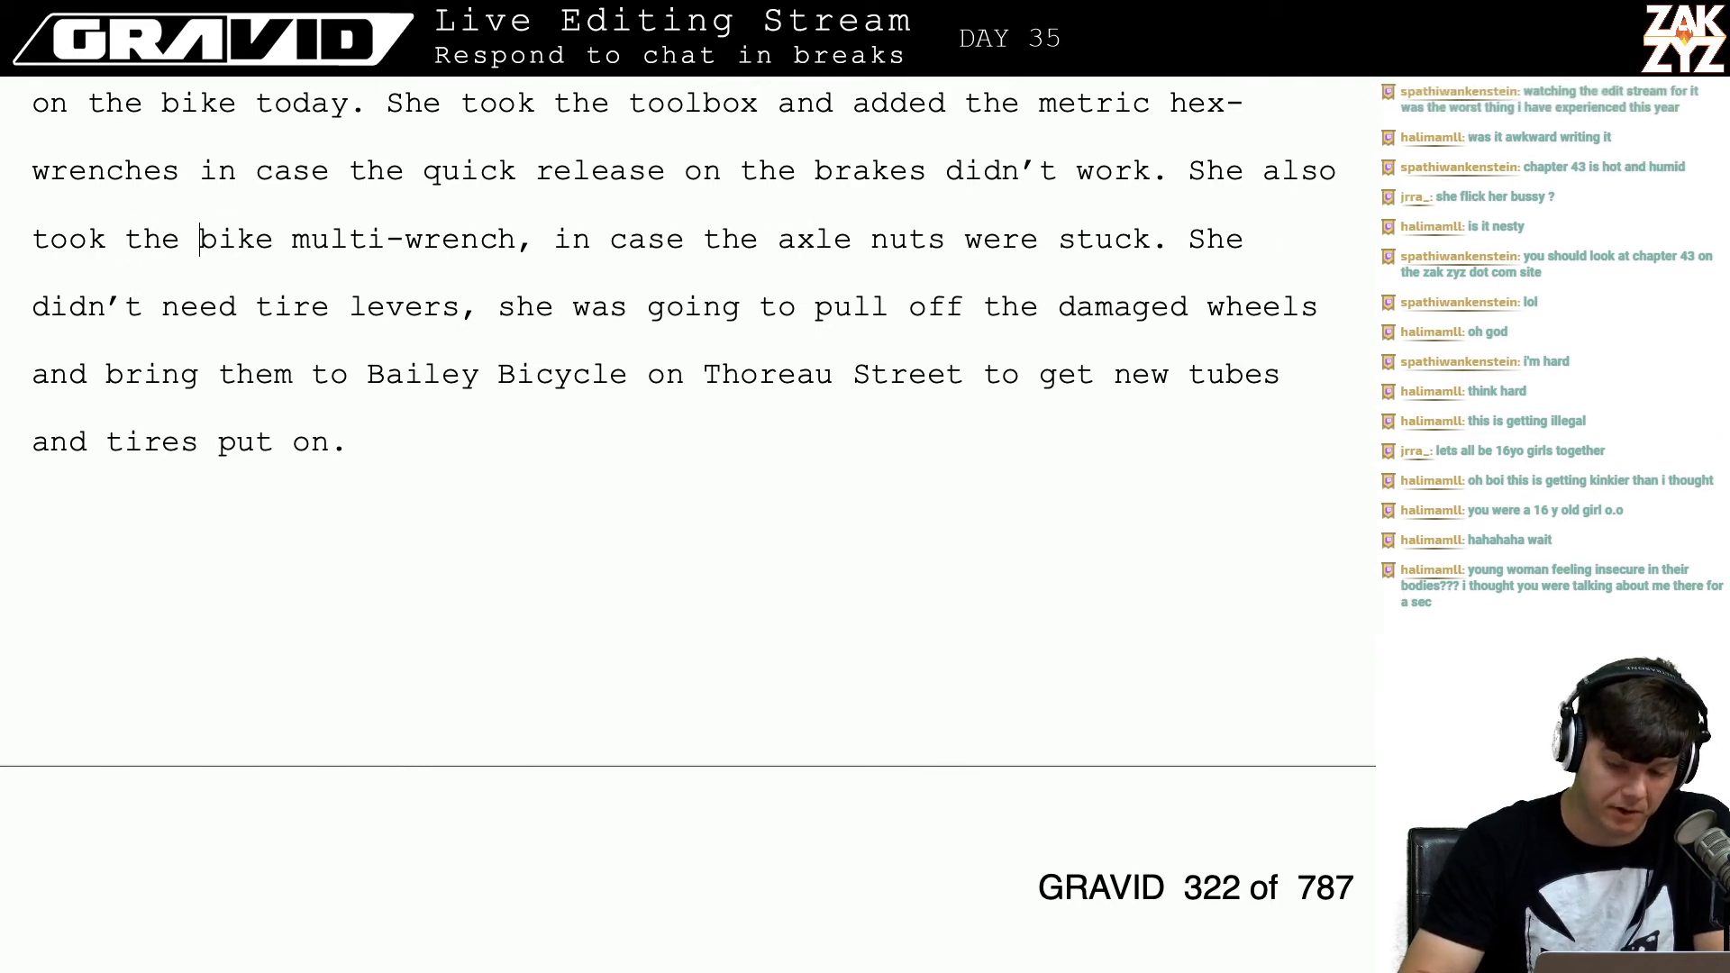
key("Right")
key("Right")
key("Right")
key("Down")
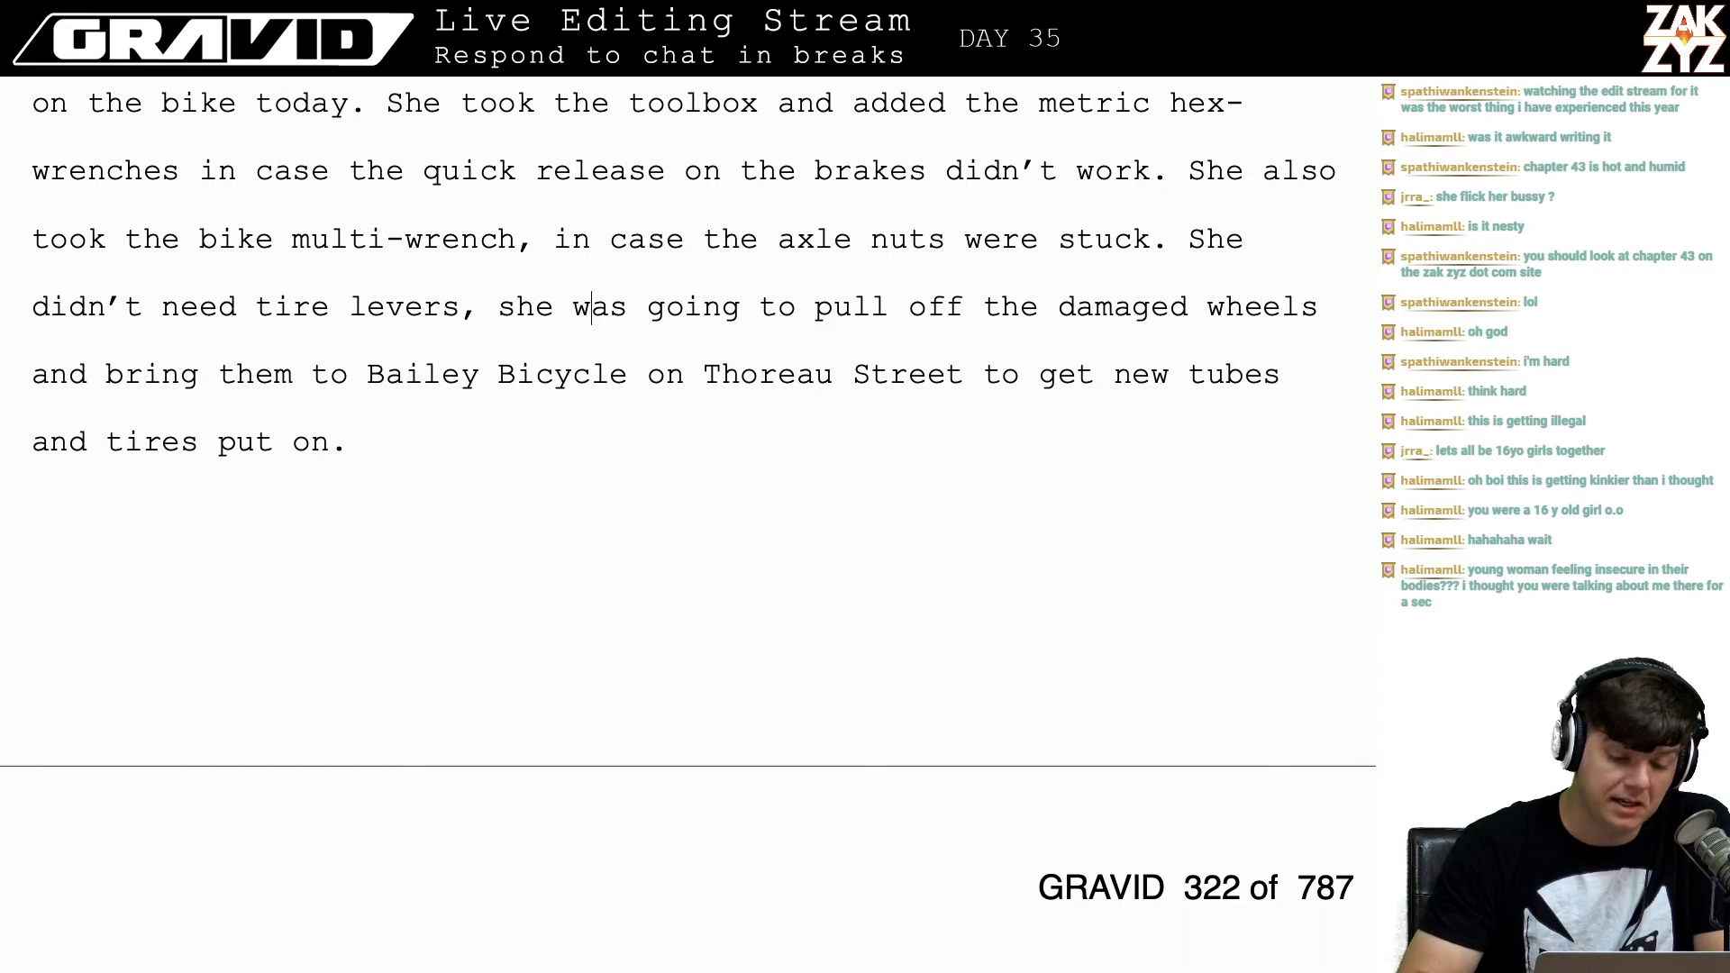
key("Left")
key("Left")
key("Right")
key("Right")
key("Right")
key("Right")
key("Right")
key("Right")
key("Right")
key("Right")
key("Right")
key("Right")
key("Right")
key("Right")
key("Right")
key("Right")
key("Right")
key("Right")
key("Right")
key("Right")
key("Right")
key("Right")
key("Right")
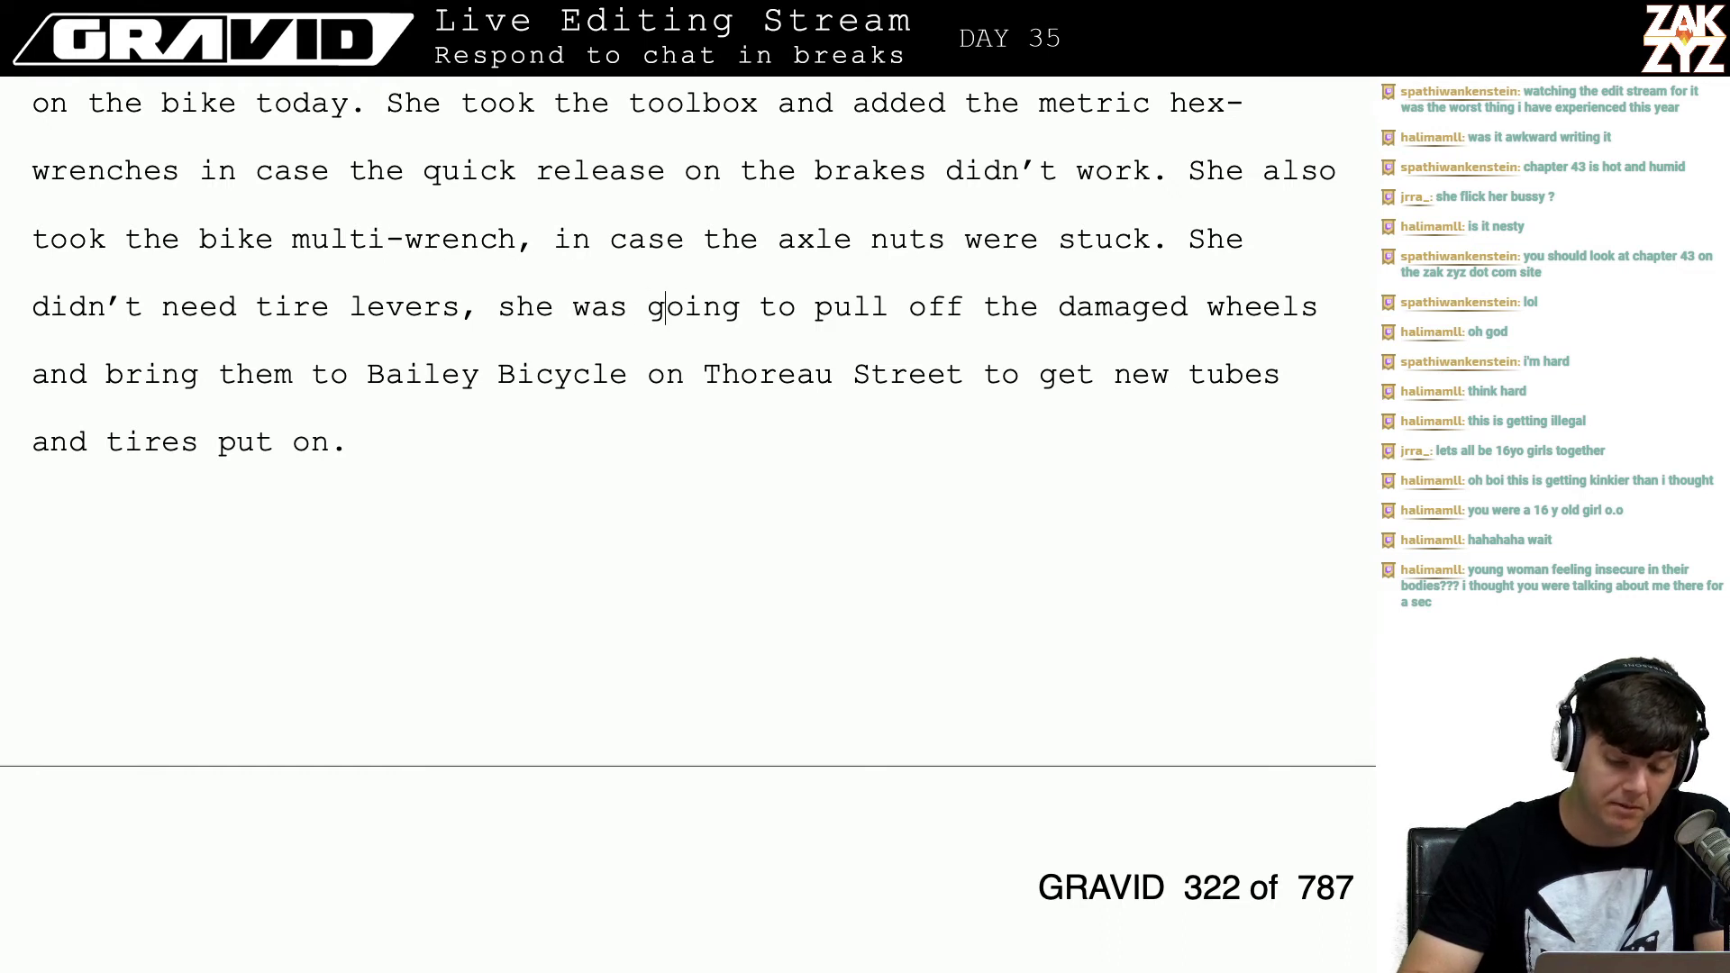
key("Right")
key("Right")
key("Right")
key("Right")
key("Right")
key("Right")
key("Right")
key("Right")
key("Right")
key("Right")
key("Right")
key("Right")
key("Right")
key("Right")
key("Right")
key("Right")
key("Right")
key("Right")
key("Right")
key("Right")
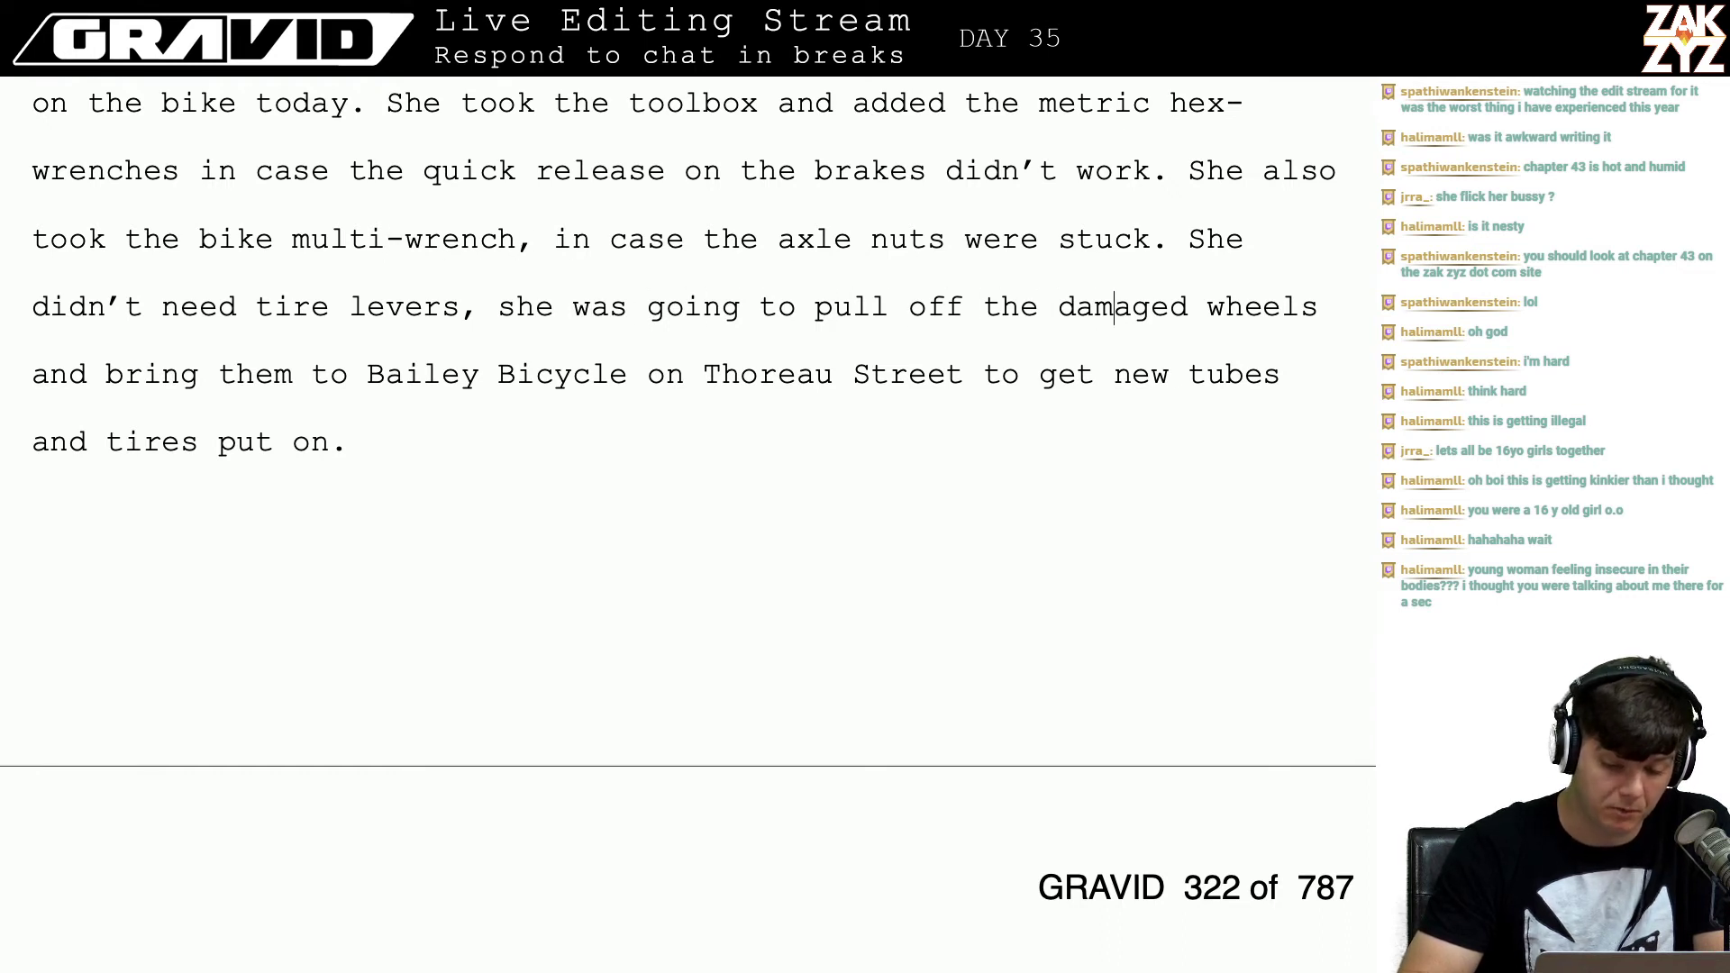
key("Right")
key("Right")
key("Right")
key("Right")
key("Right")
key("Right")
key("Right")
key("Right")
key("Right")
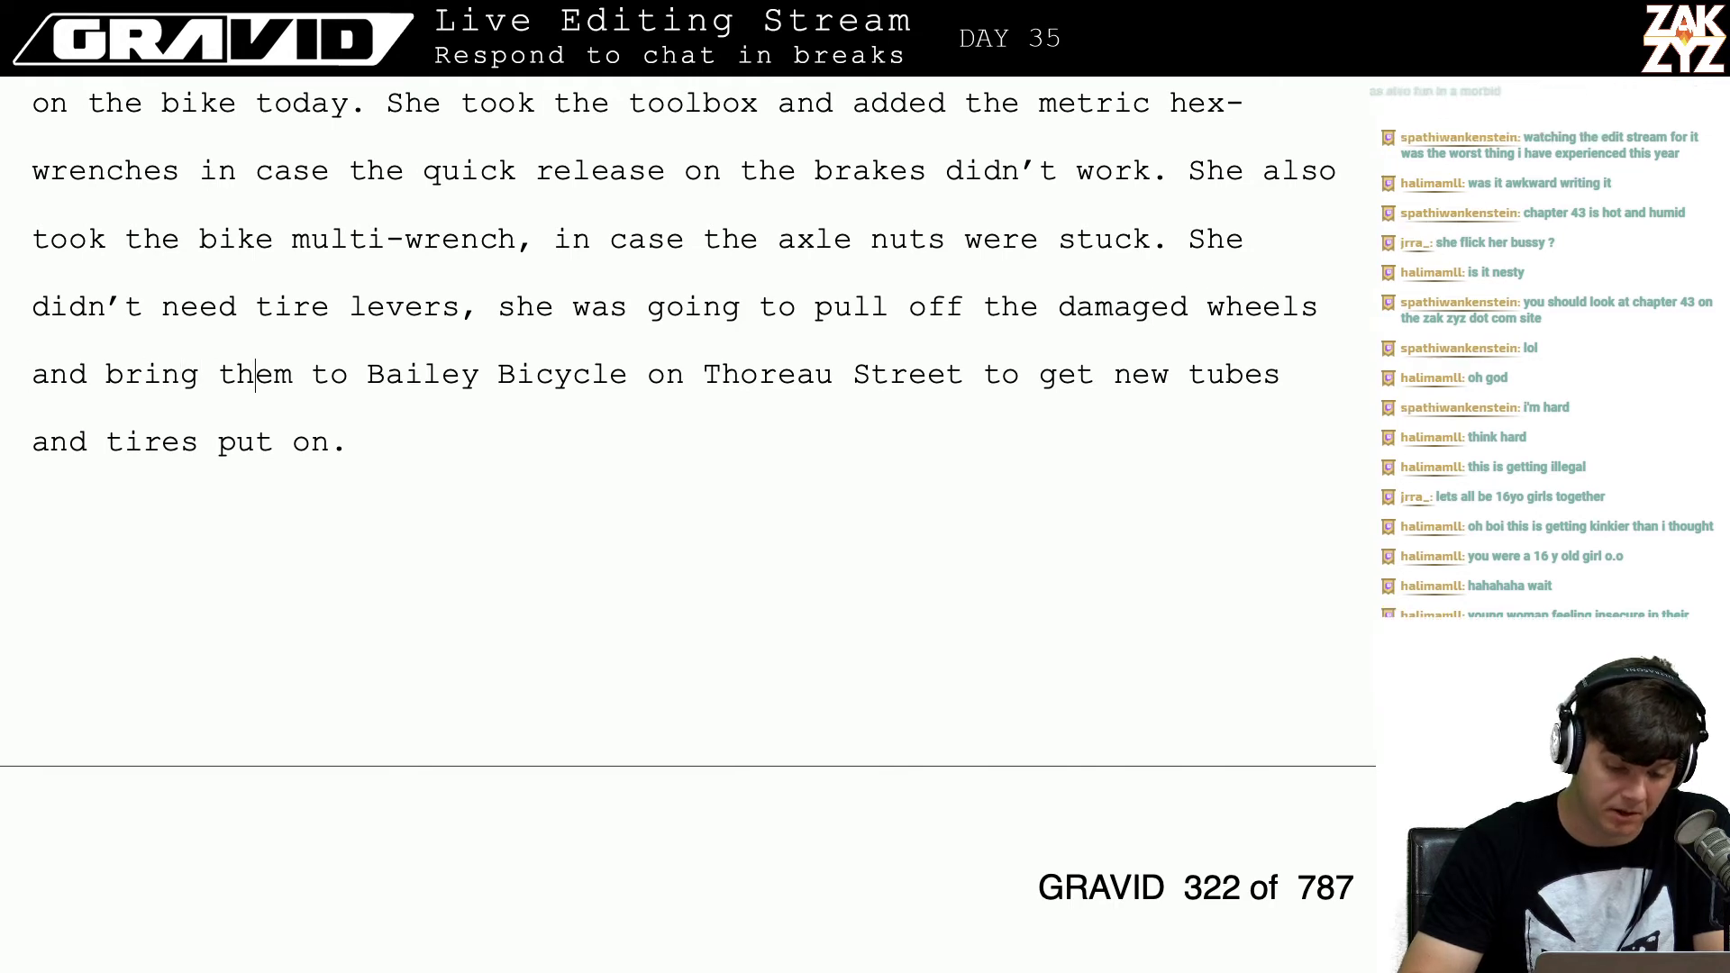
Step: Continue reading onto page 322, at the paragraph beginning "When everything was ready she called a cab"
key("Down")
key("Down")
key("Down")
key("Right")
key("Right")
key("Right")
key("Right")
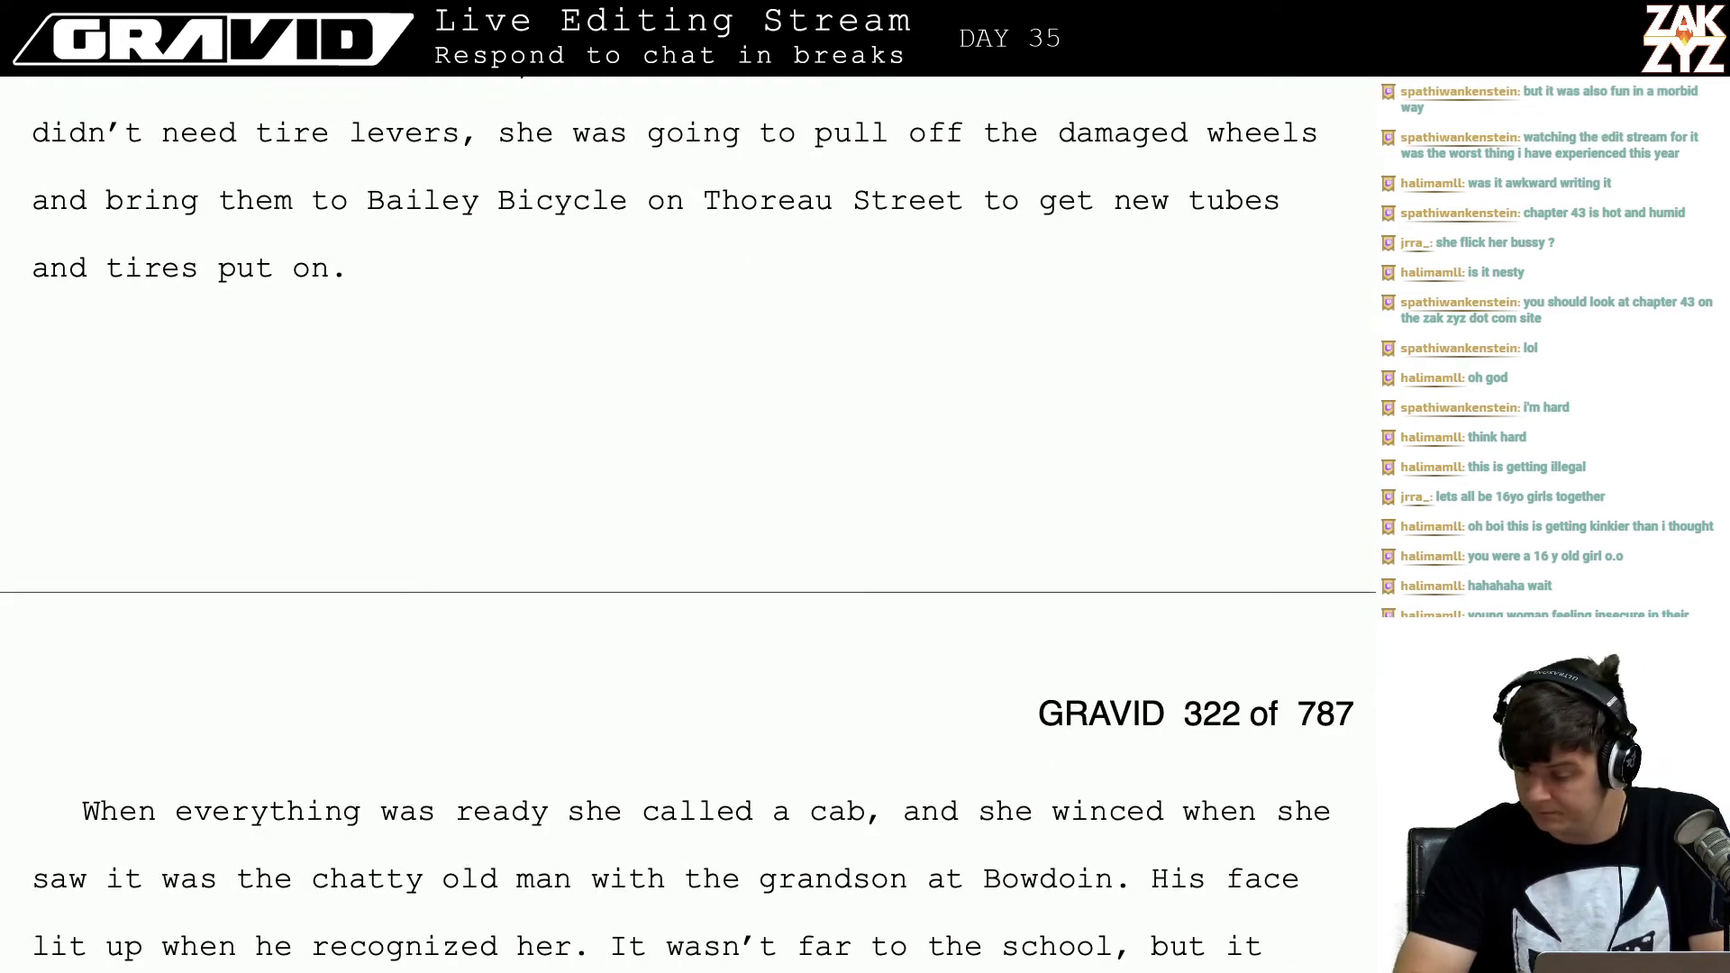
key("Up")
key("Left")
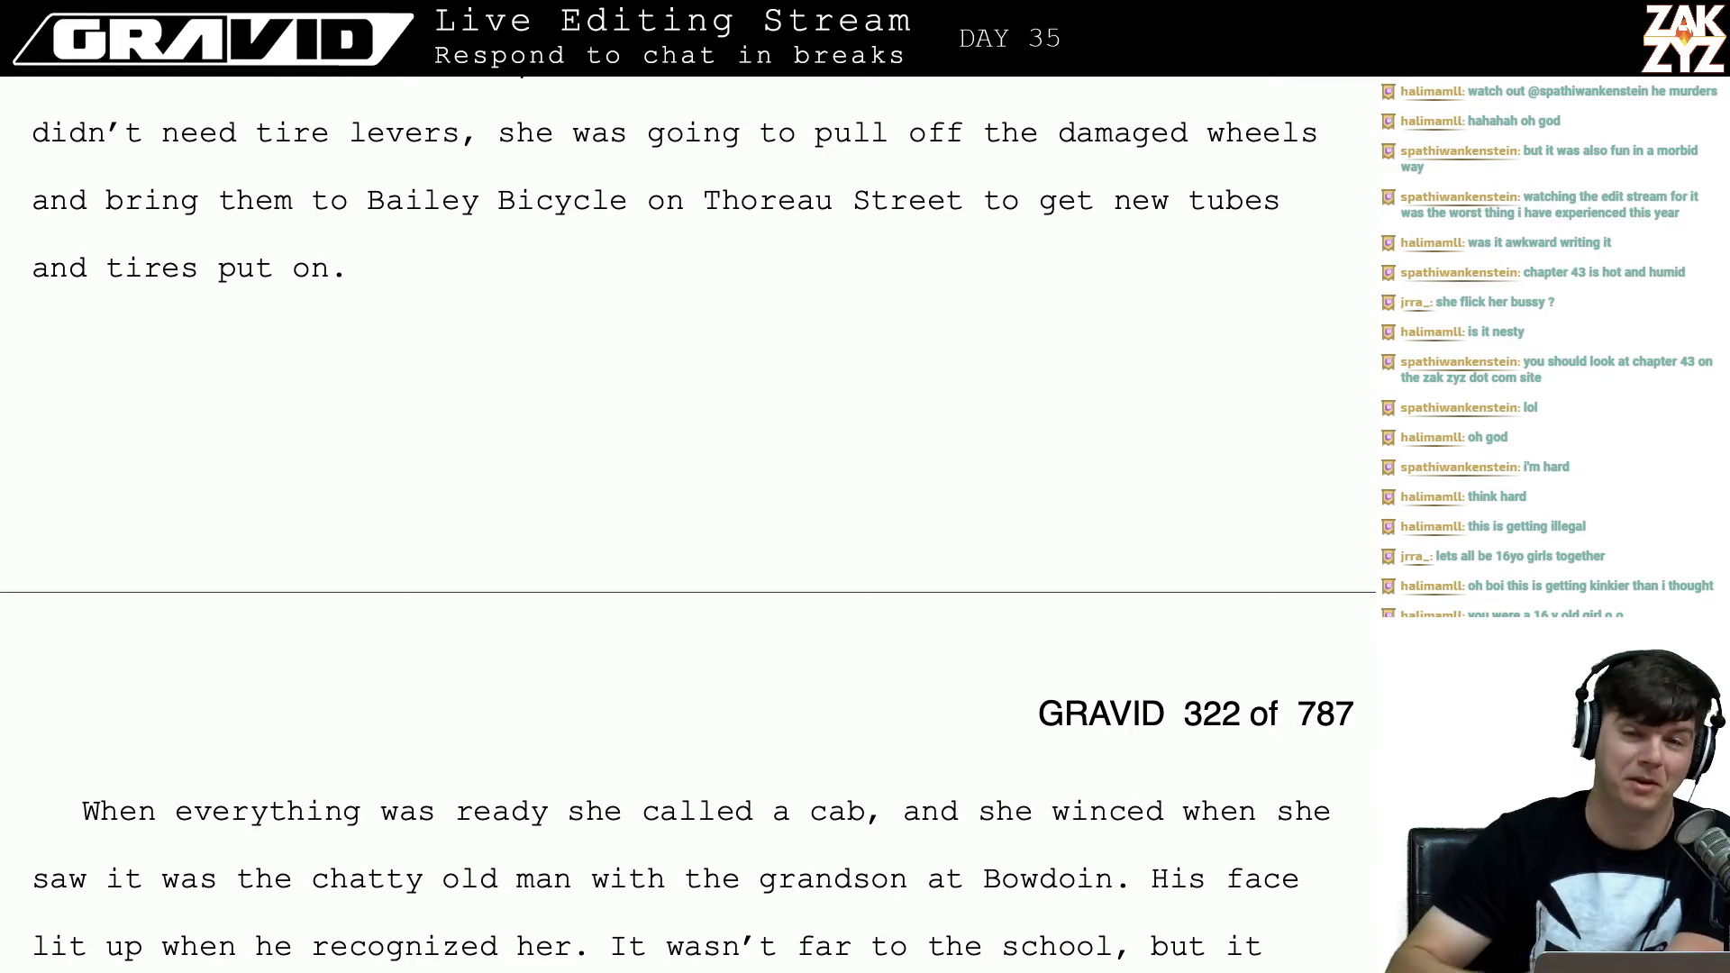
scroll(688, 522, "down", 1)
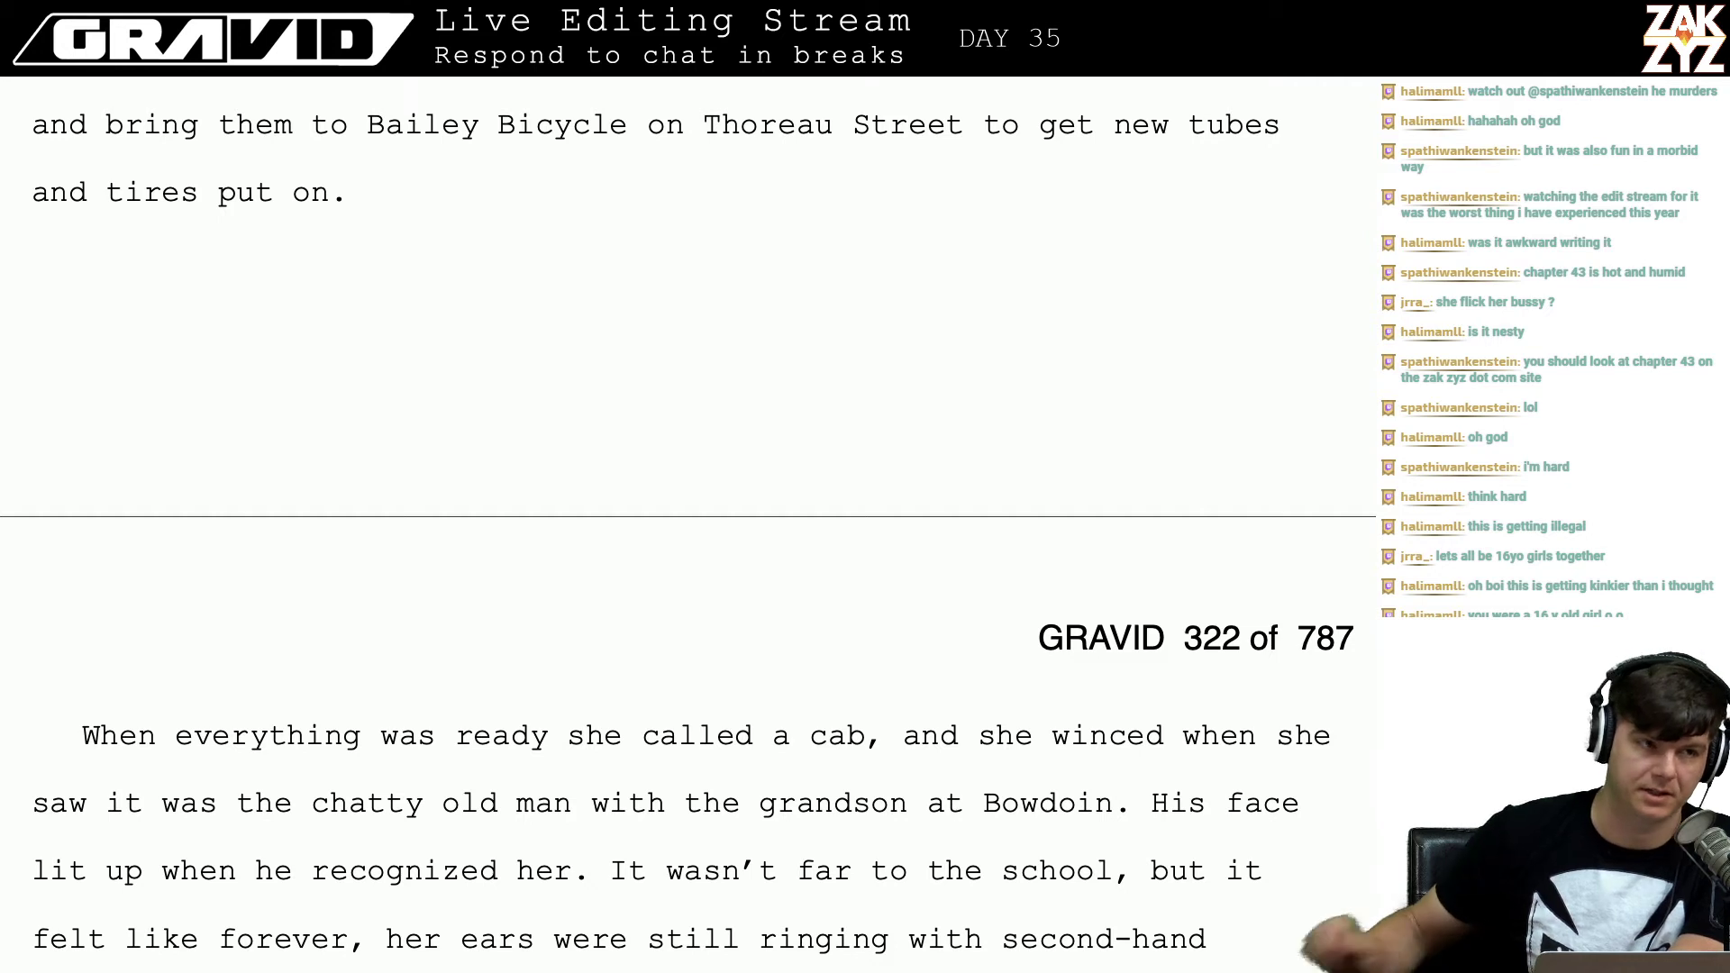
scroll(1123, 181, "down", 1)
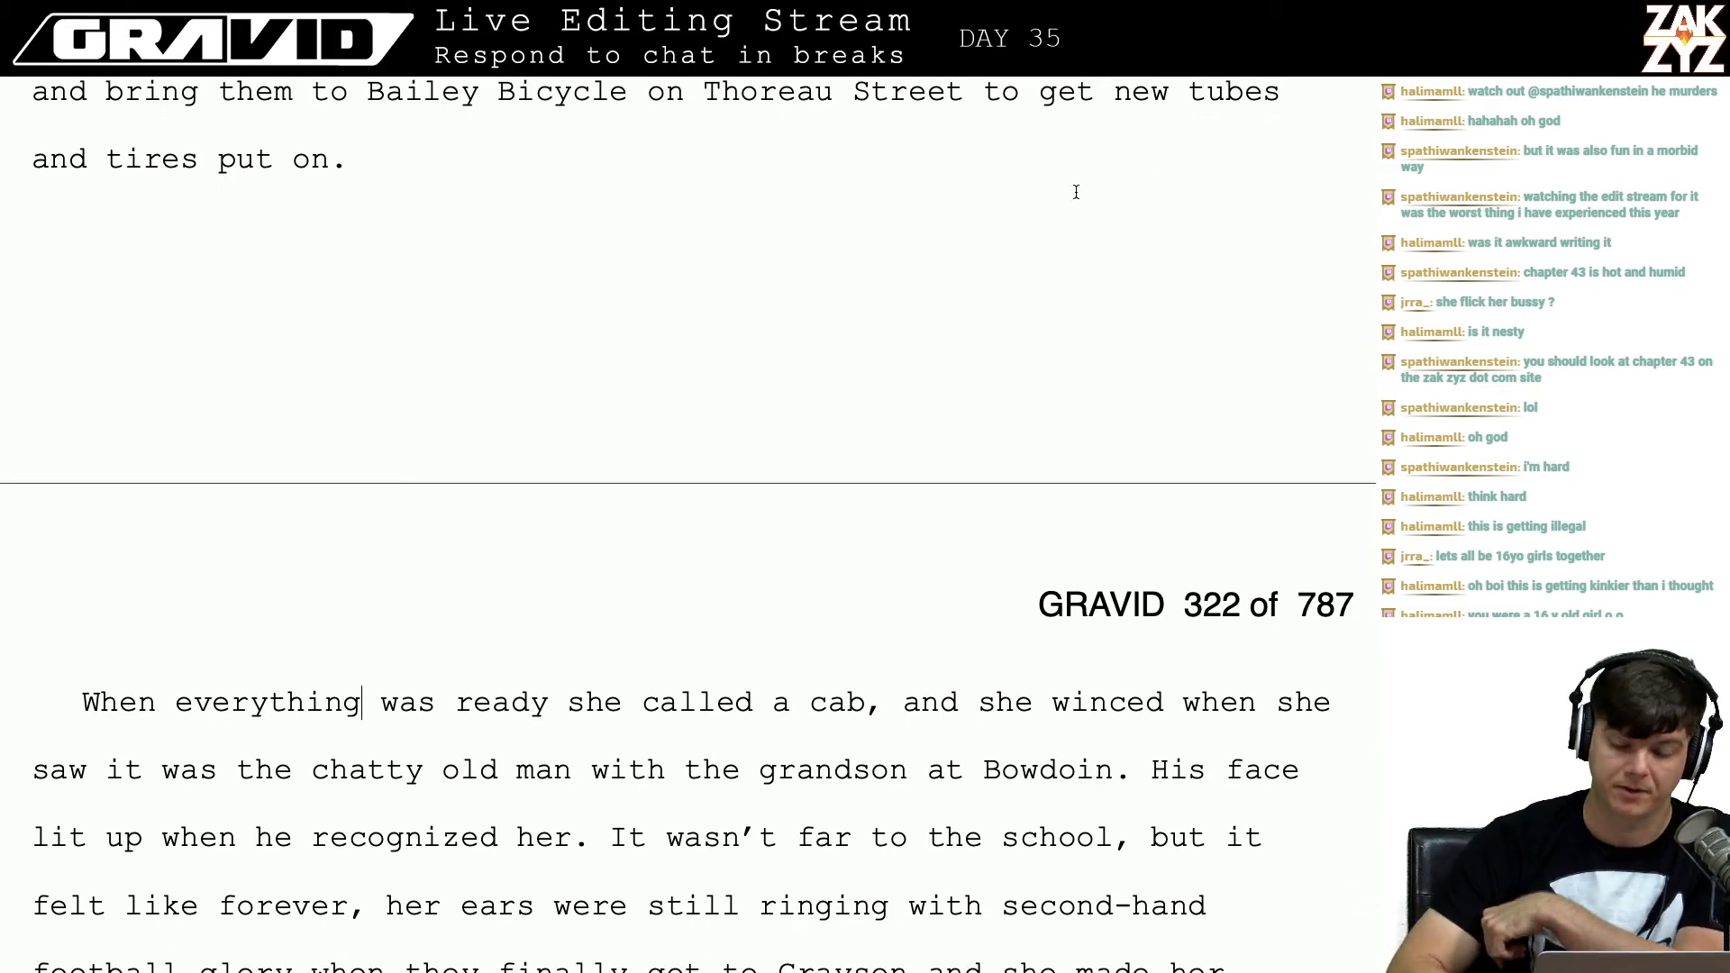
Step: End the opening sentence on page 322 after "called a cab" and begin a new one with "When it arrived, she winced,"
scroll(1076, 192, "down", 1)
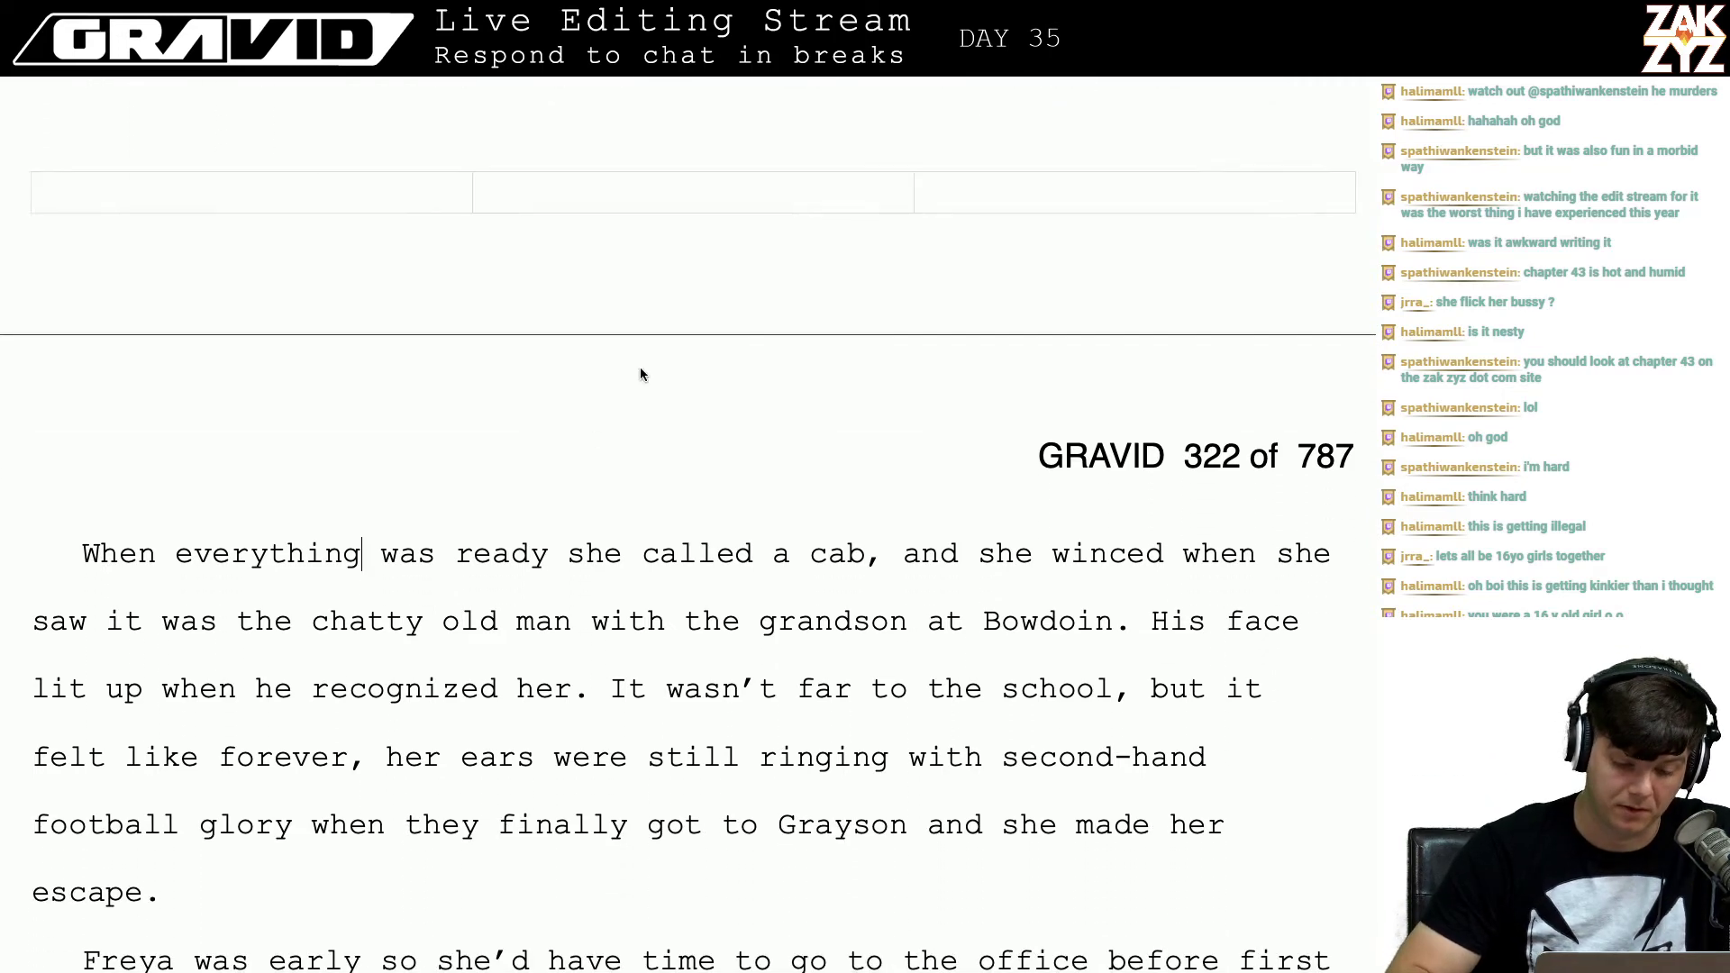
scroll(416, 530, "up", 4)
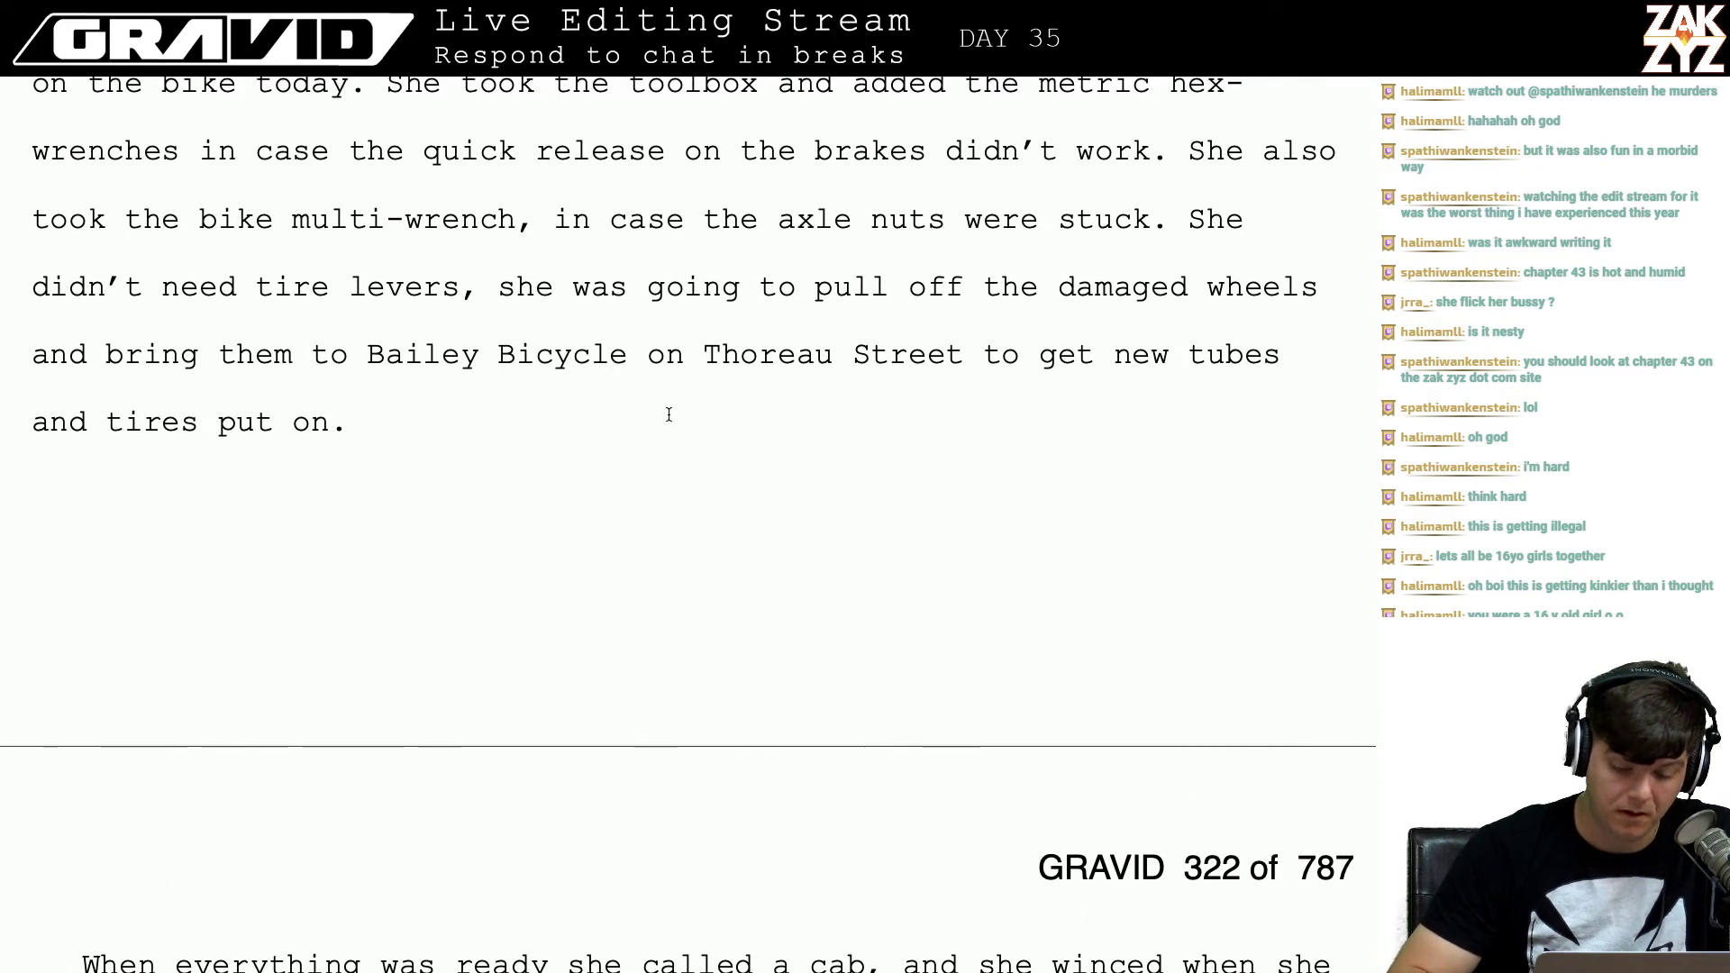
scroll(706, 406, "down", 6)
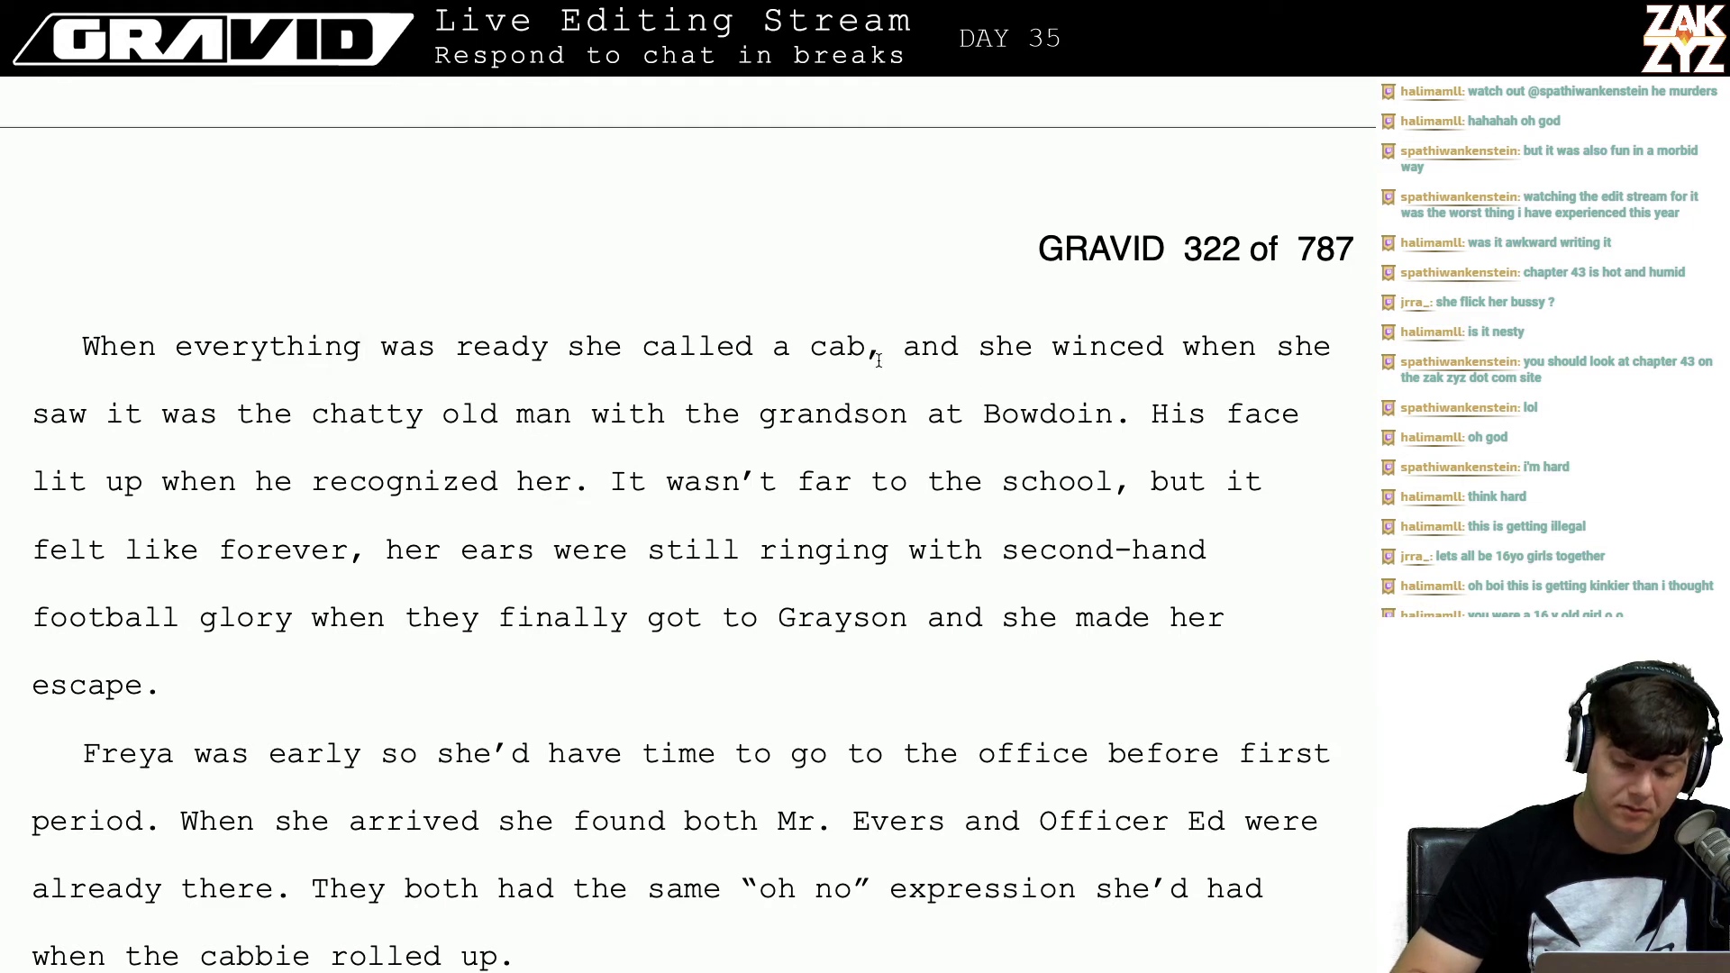
left_click(863, 356)
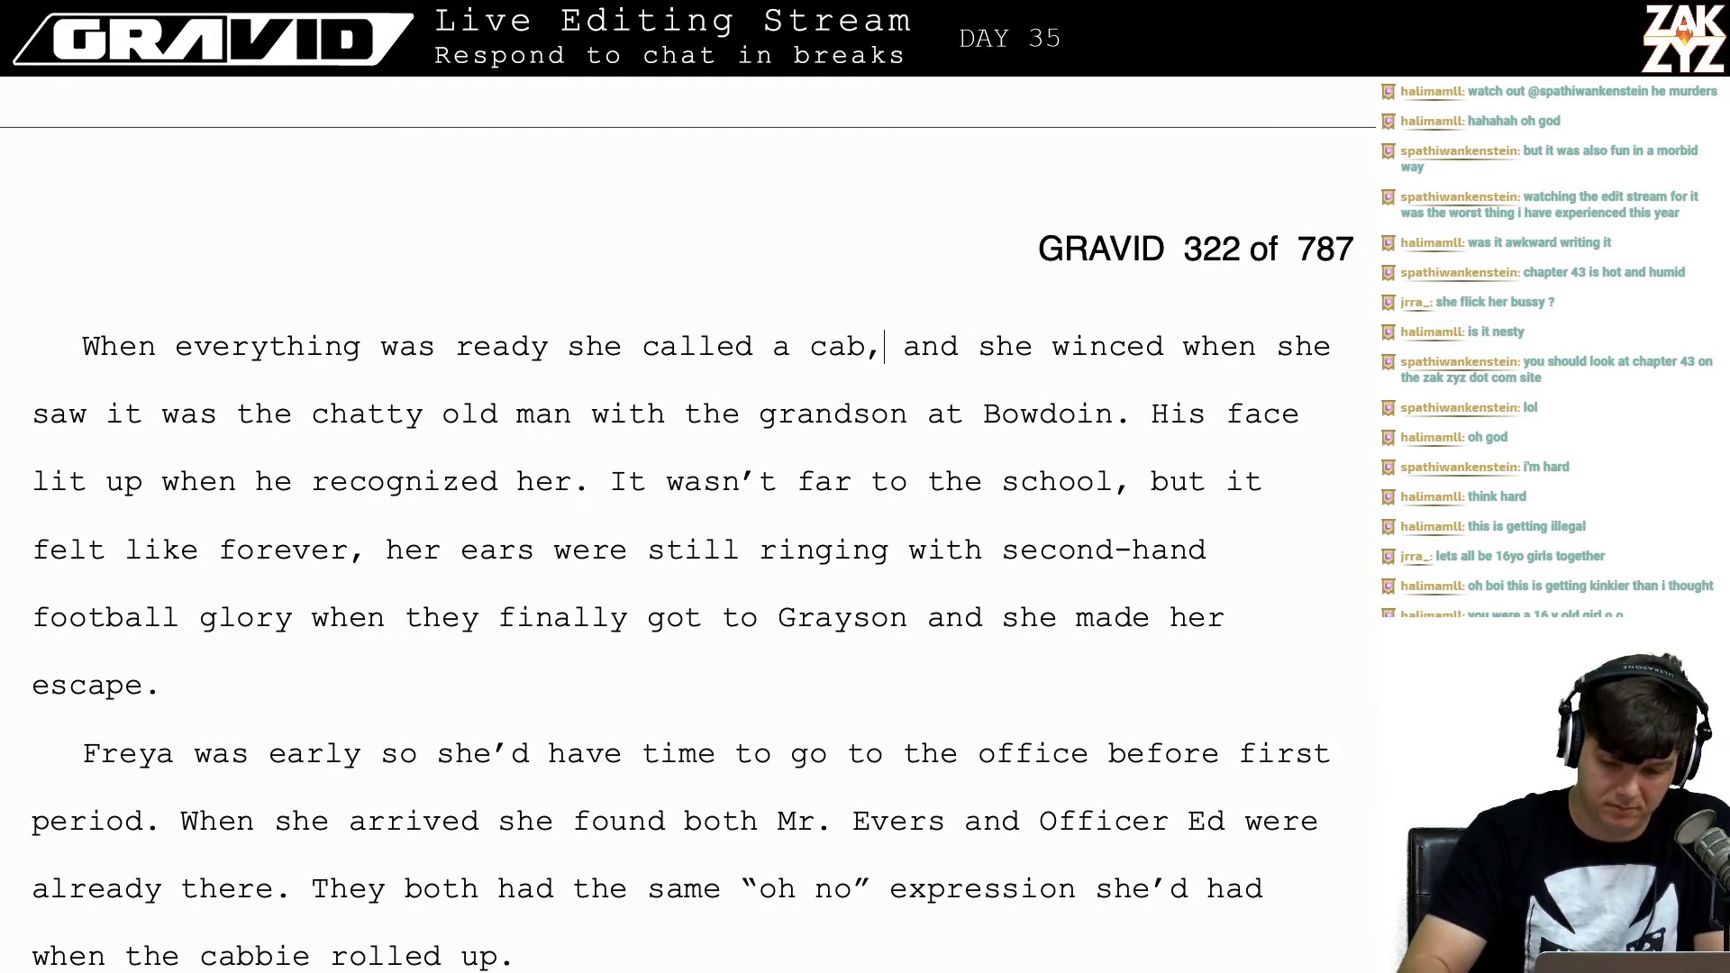
key("BackSpace")
type(". When it ")
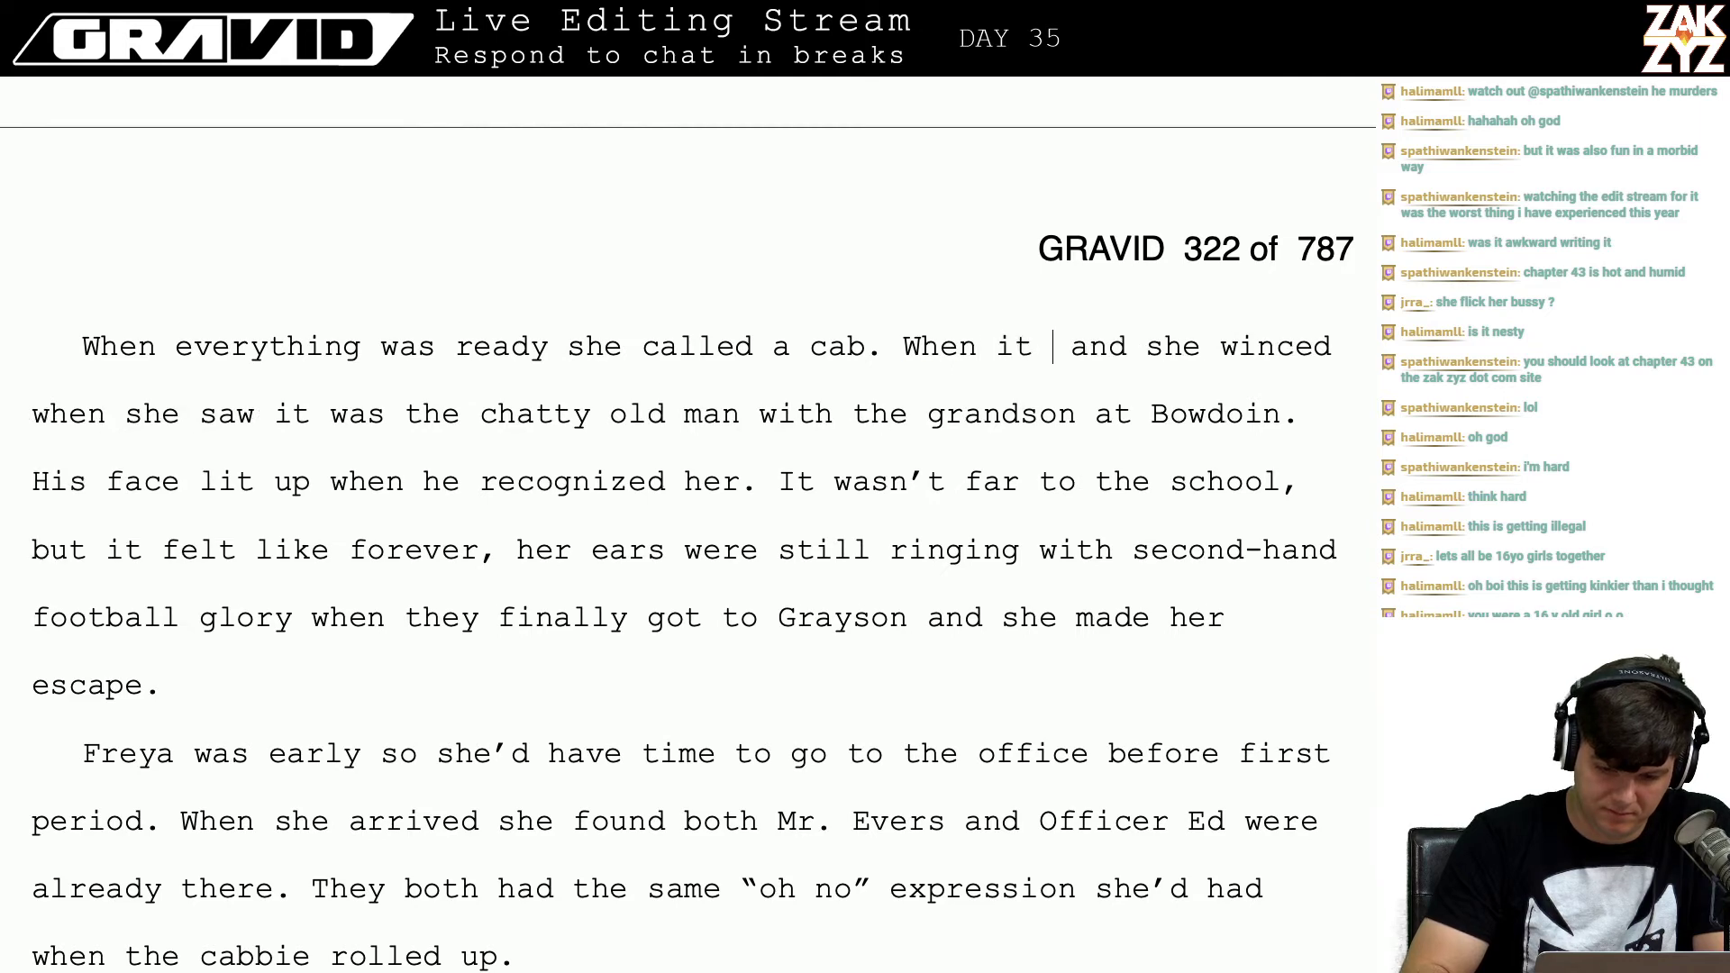
type("arrived, sh")
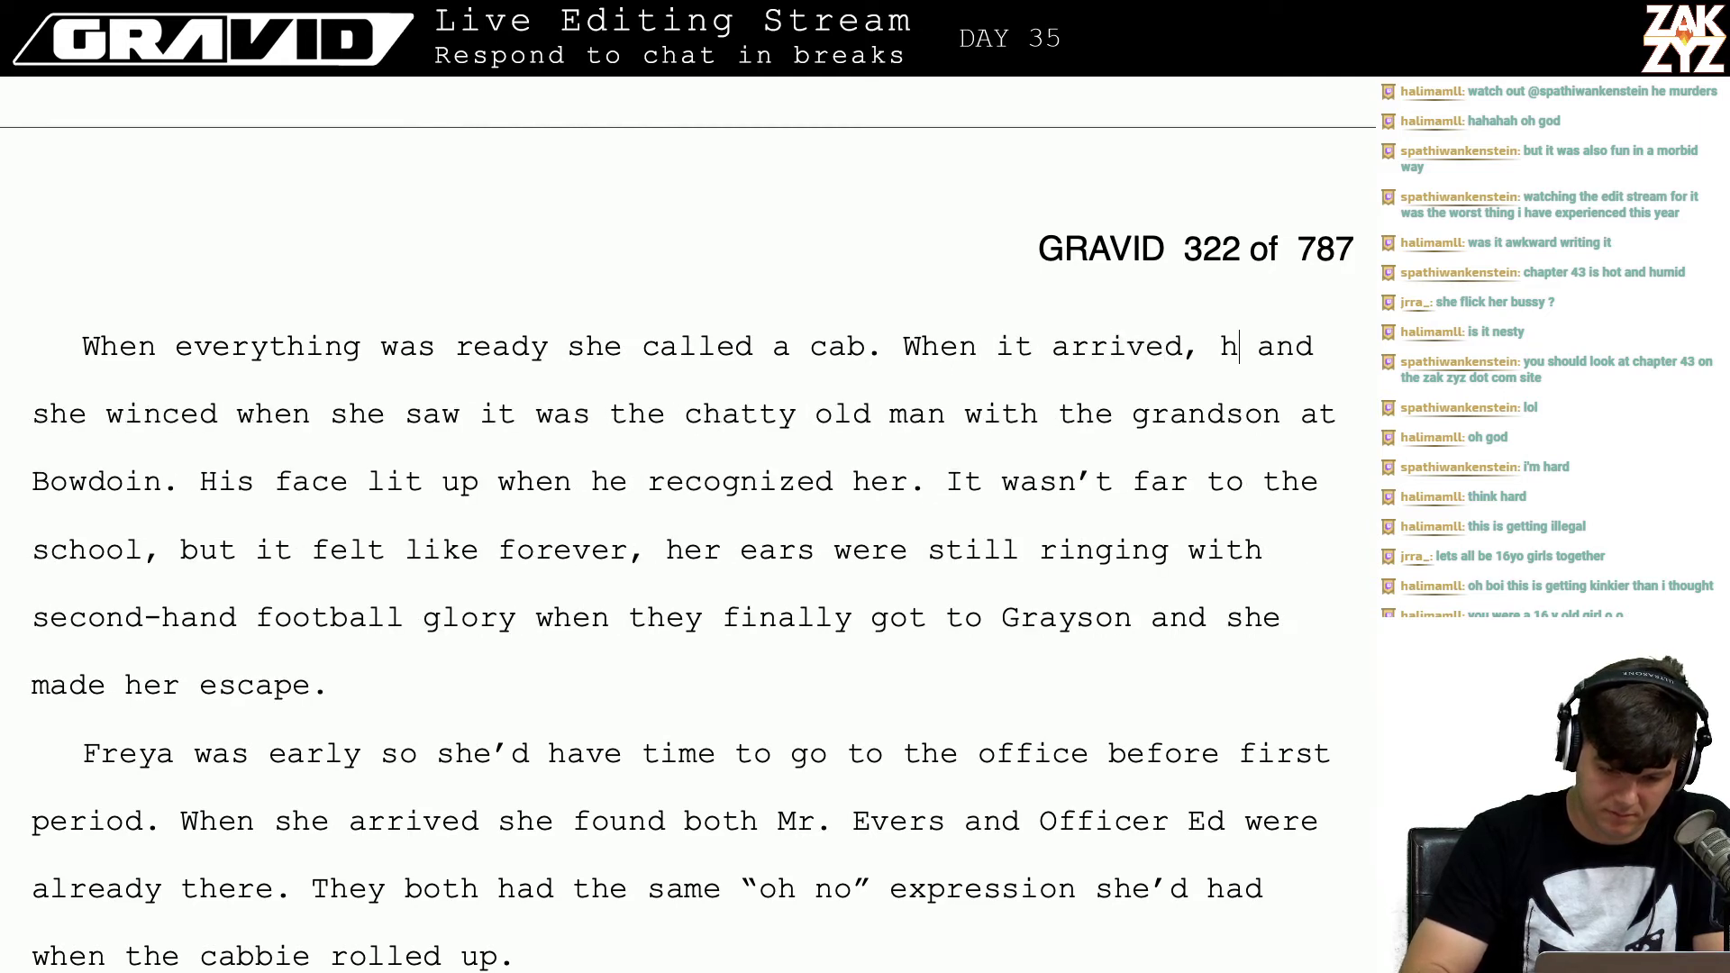
type("e winced")
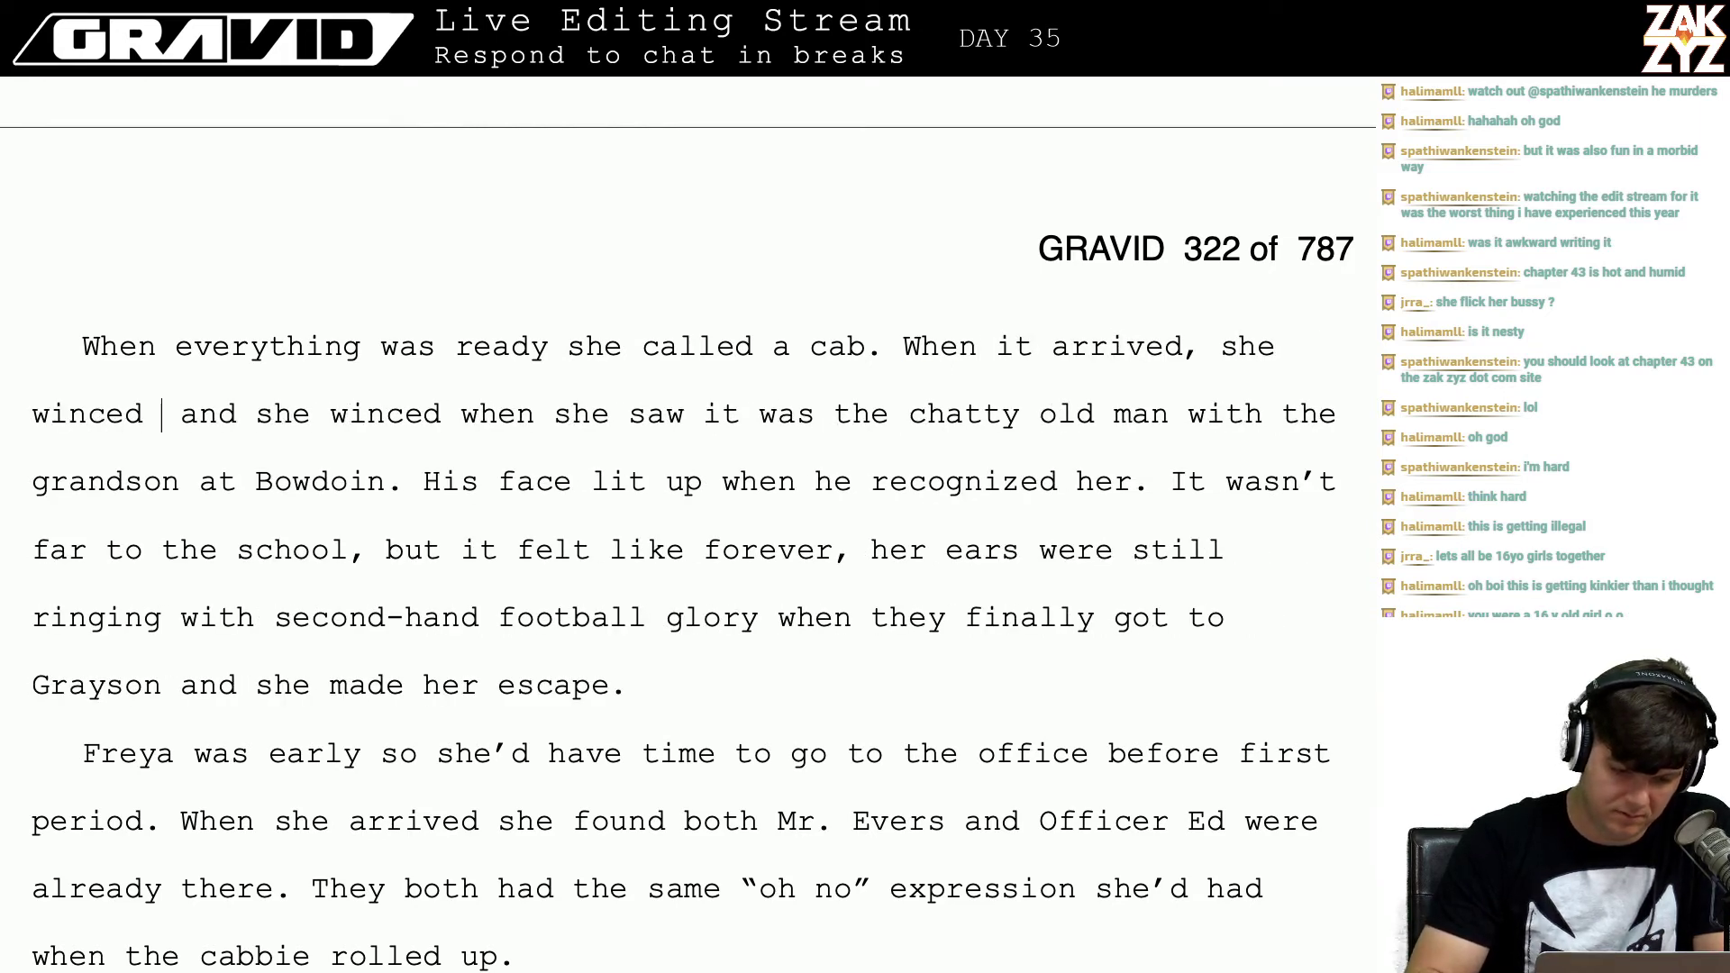
key("BackSpace")
type(",")
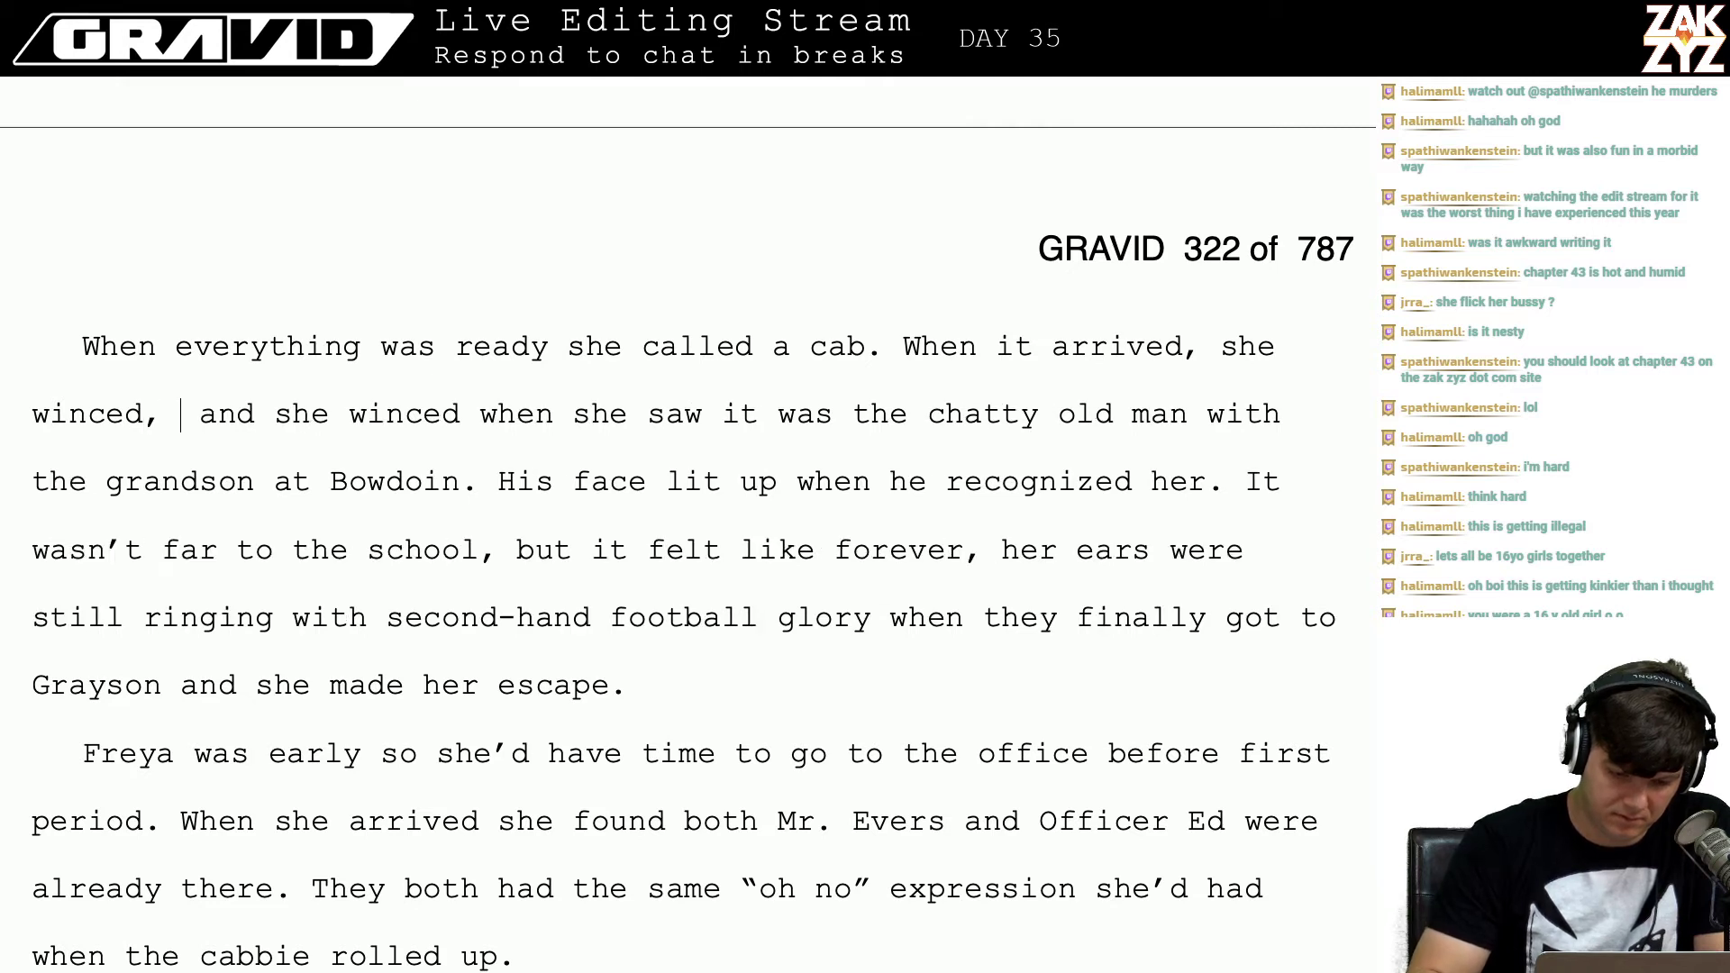
Step: Delete the leftover "and she winced when she saw" following the new "she winced,"
key("shift+Right")
key("shift+Right")
key("shift+Right")
key("shift+Right")
key("shift+Right")
key("shift+Right")
key("shift+Right")
key("shift+Right")
key("shift+Right")
key("shift+Right")
key("shift+Right")
key("shift+Right")
key("shift+Right")
key("shift+Right")
key("shift+Right")
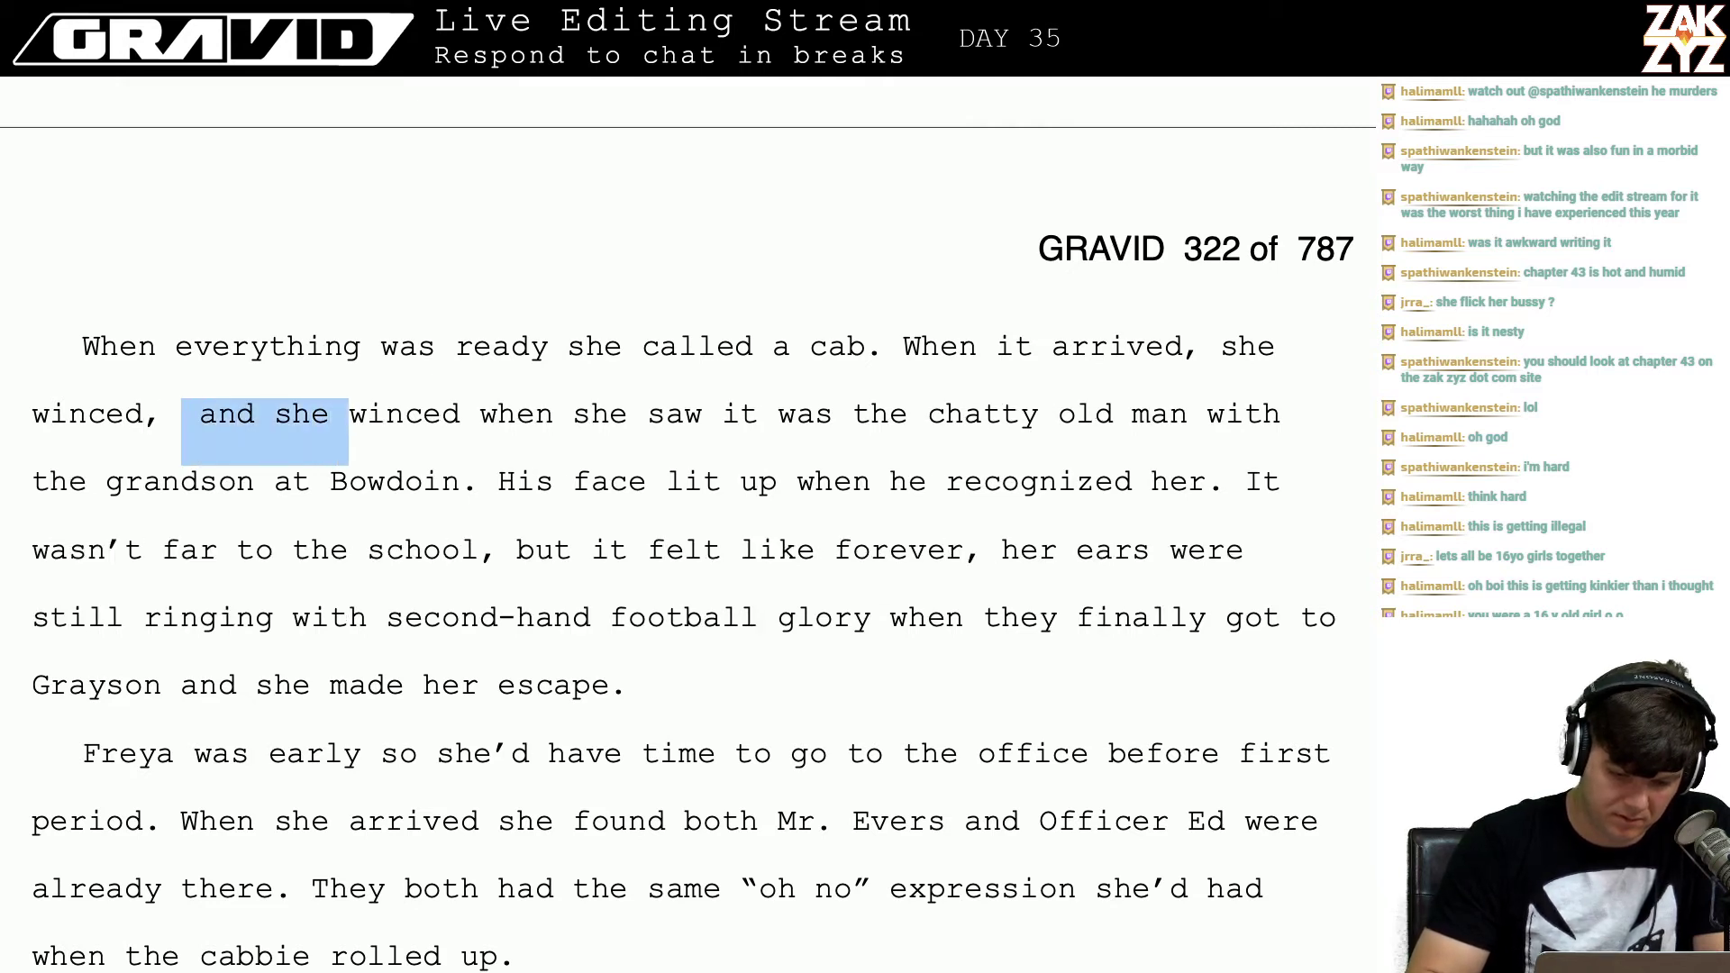
key("shift+Right")
key("shift+Right")
key("shift+Right")
key("shift+Right")
key("shift+Right")
key("shift+Right")
key("shift+Right")
key("shift+Right")
key("shift+Right")
key("shift+Right")
key("shift+Right")
key("shift+Right")
key("shift+Right")
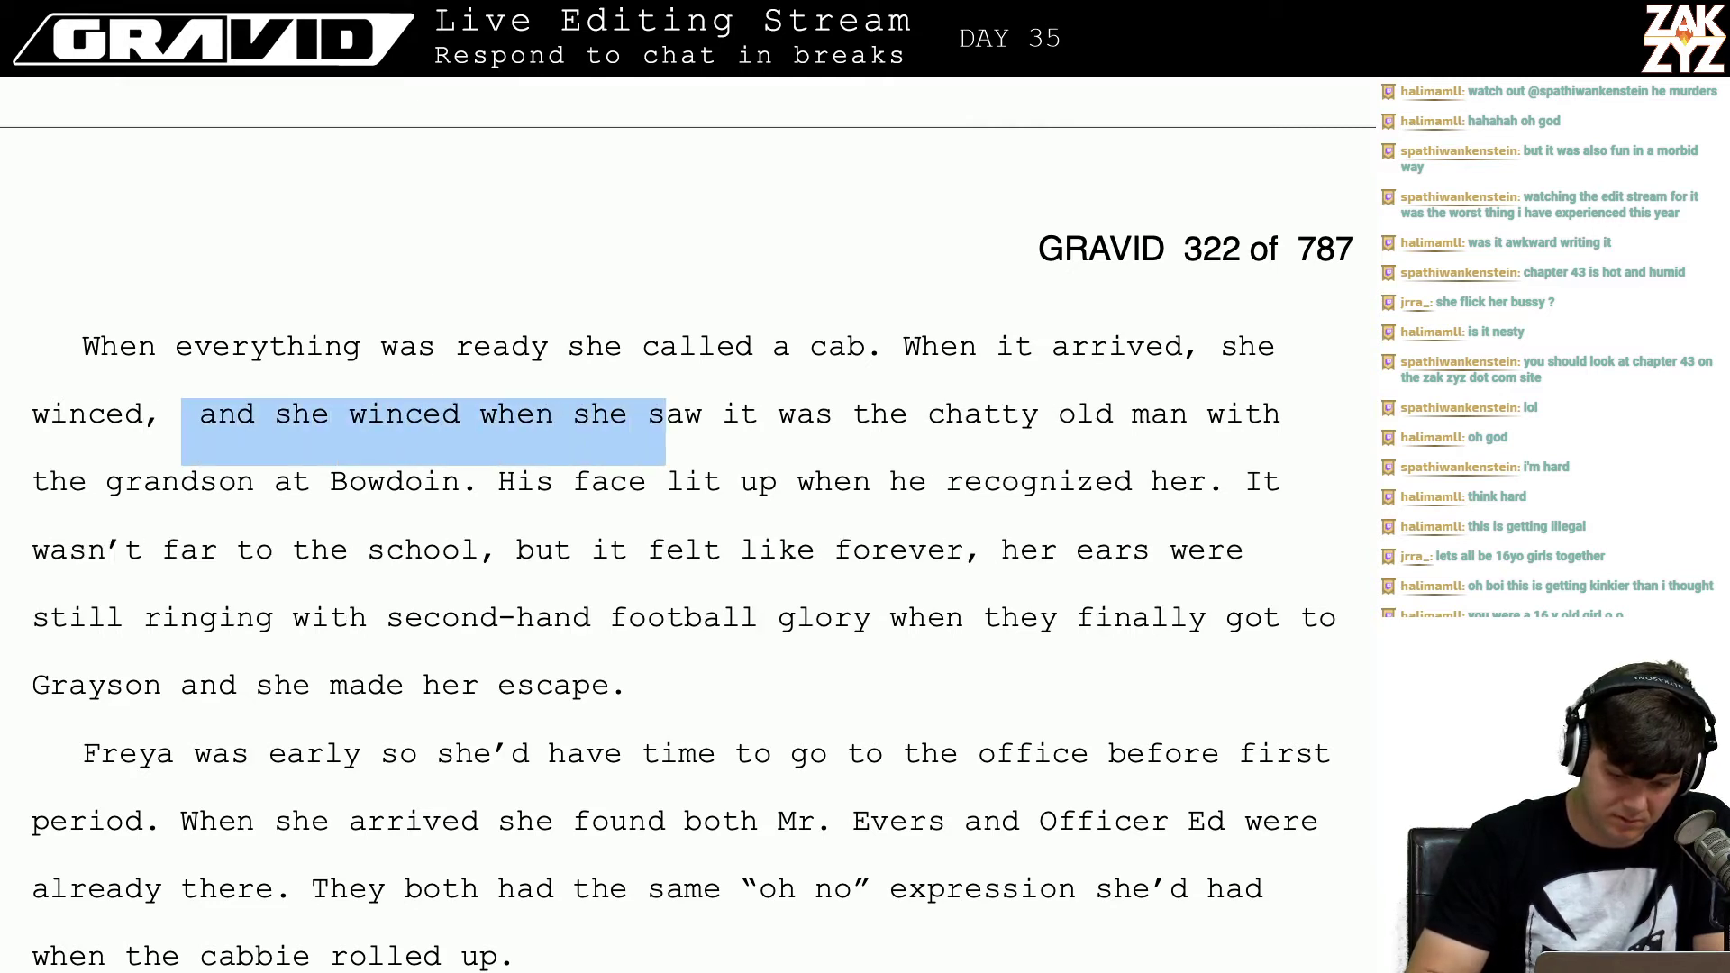
key("BackSpace")
Step: Replace "it" with "the taxi driver" before "was the chatty old man with the grandson at Bowdoin"
key("Right")
key("Right")
key("Right")
key("Right")
key("Right")
key("Right")
key("Right")
key("Right")
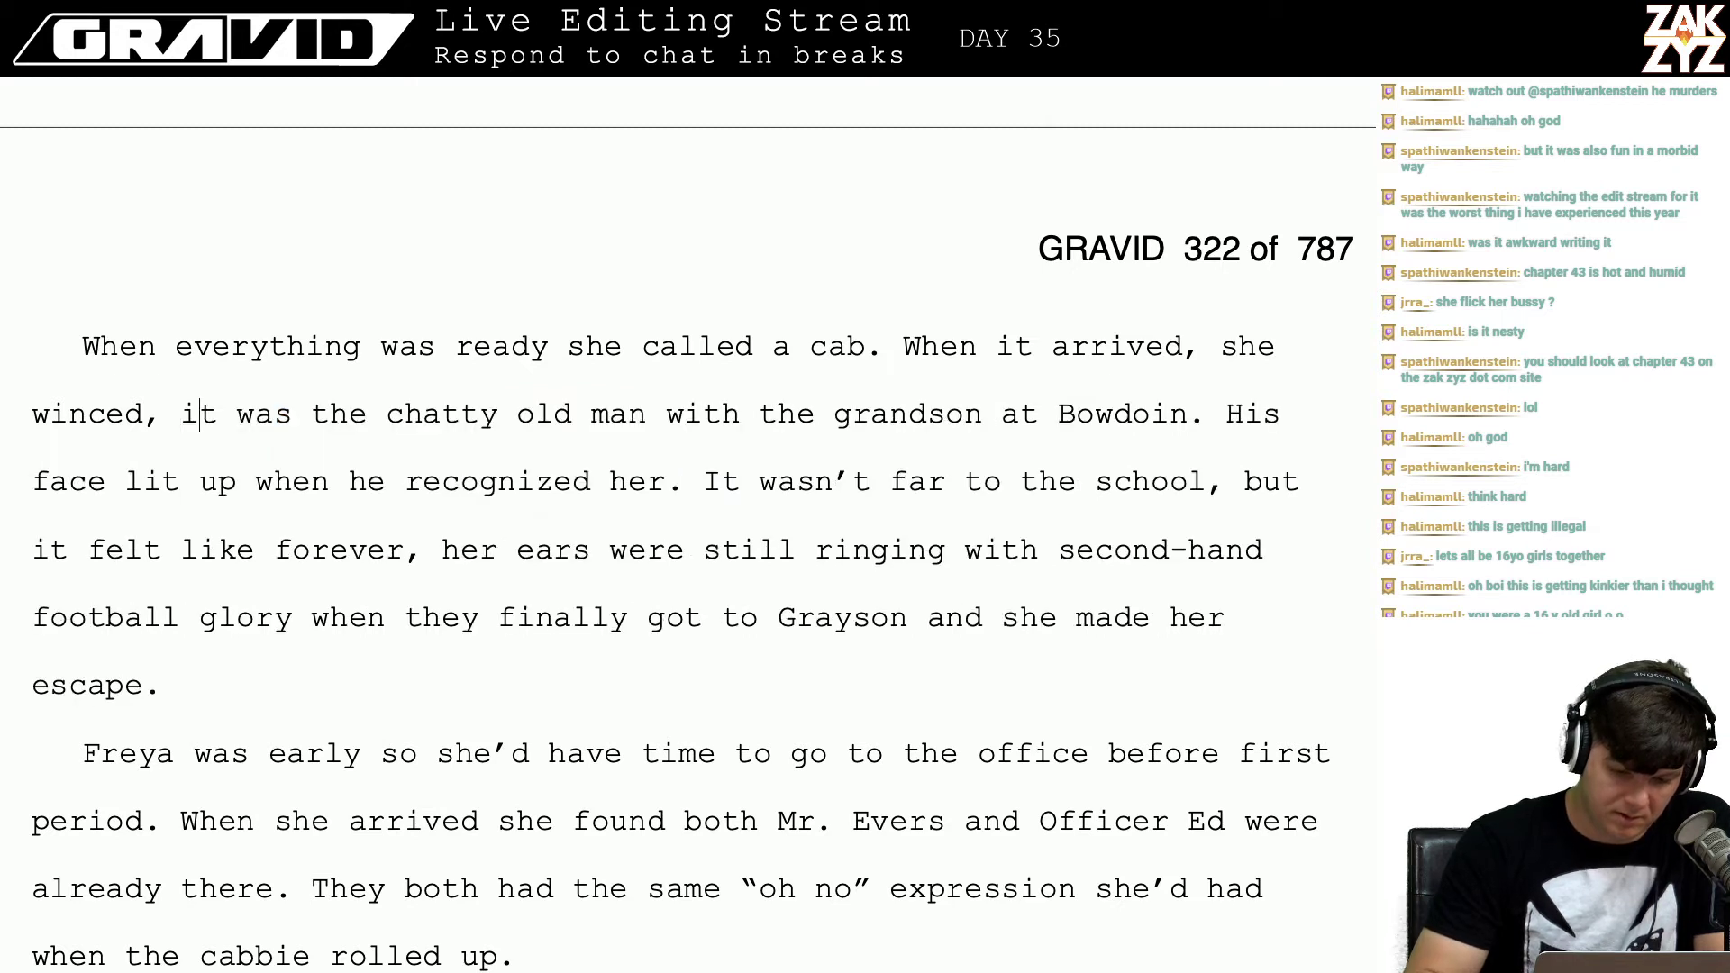
key("Left")
key("Left")
key("Left")
key("Left")
key("Left")
key("Left")
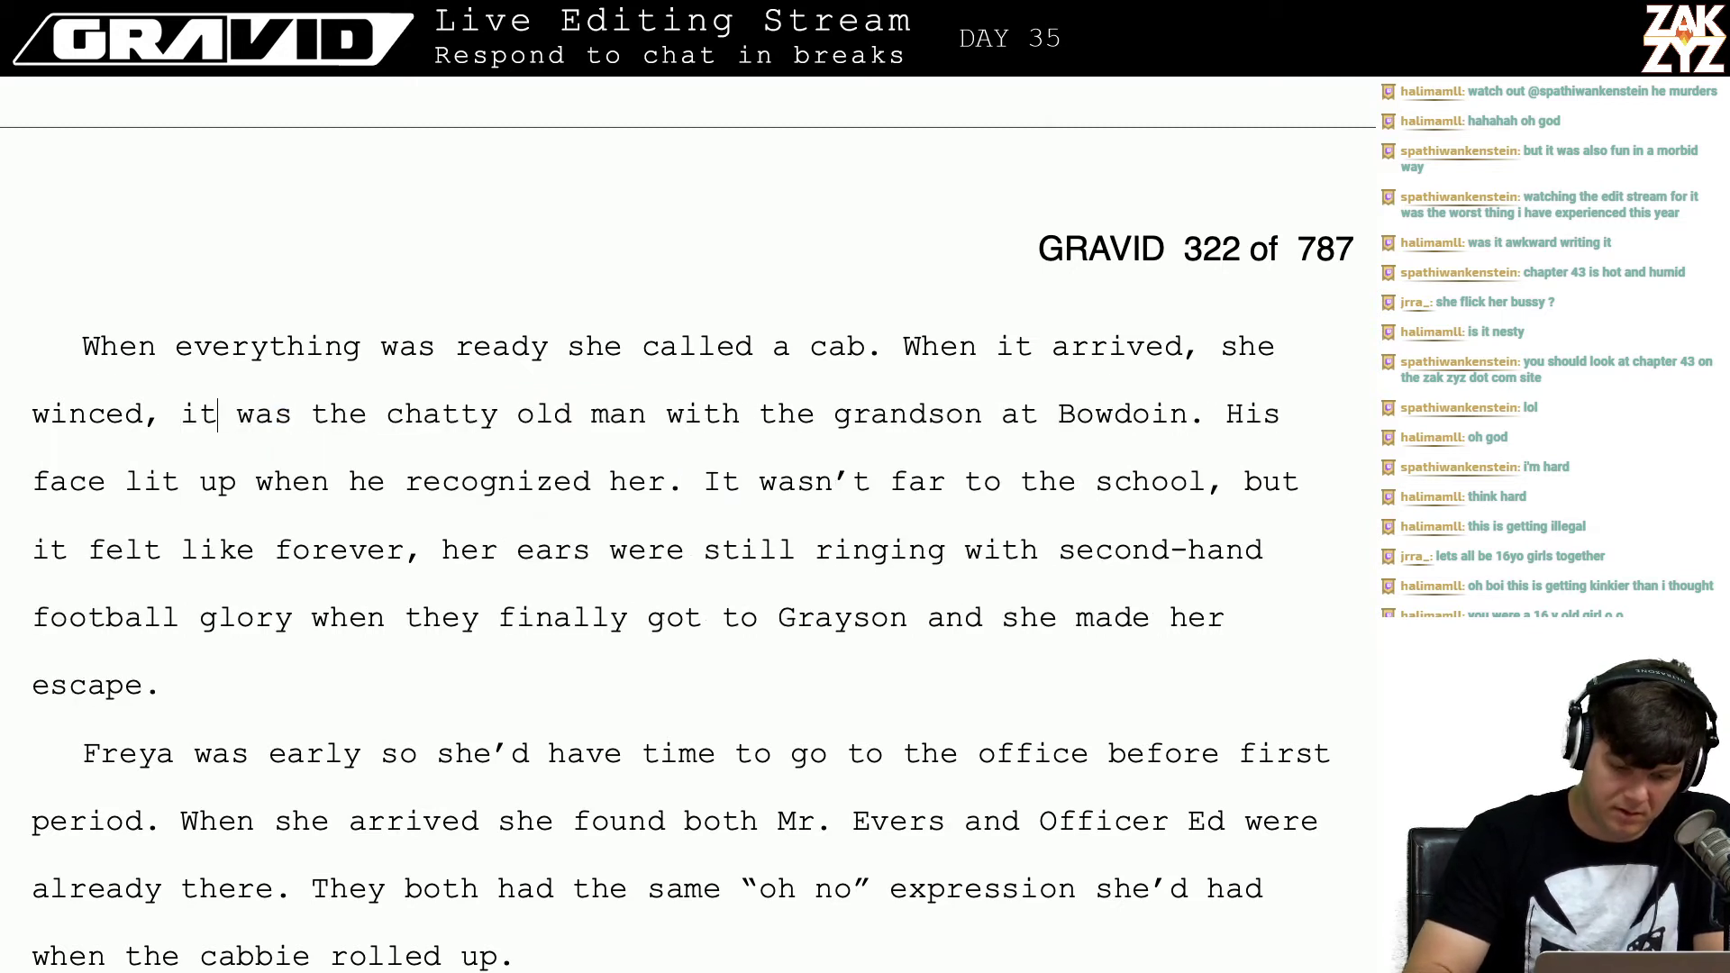
key("BackSpace")
key("BackSpace")
type("the ")
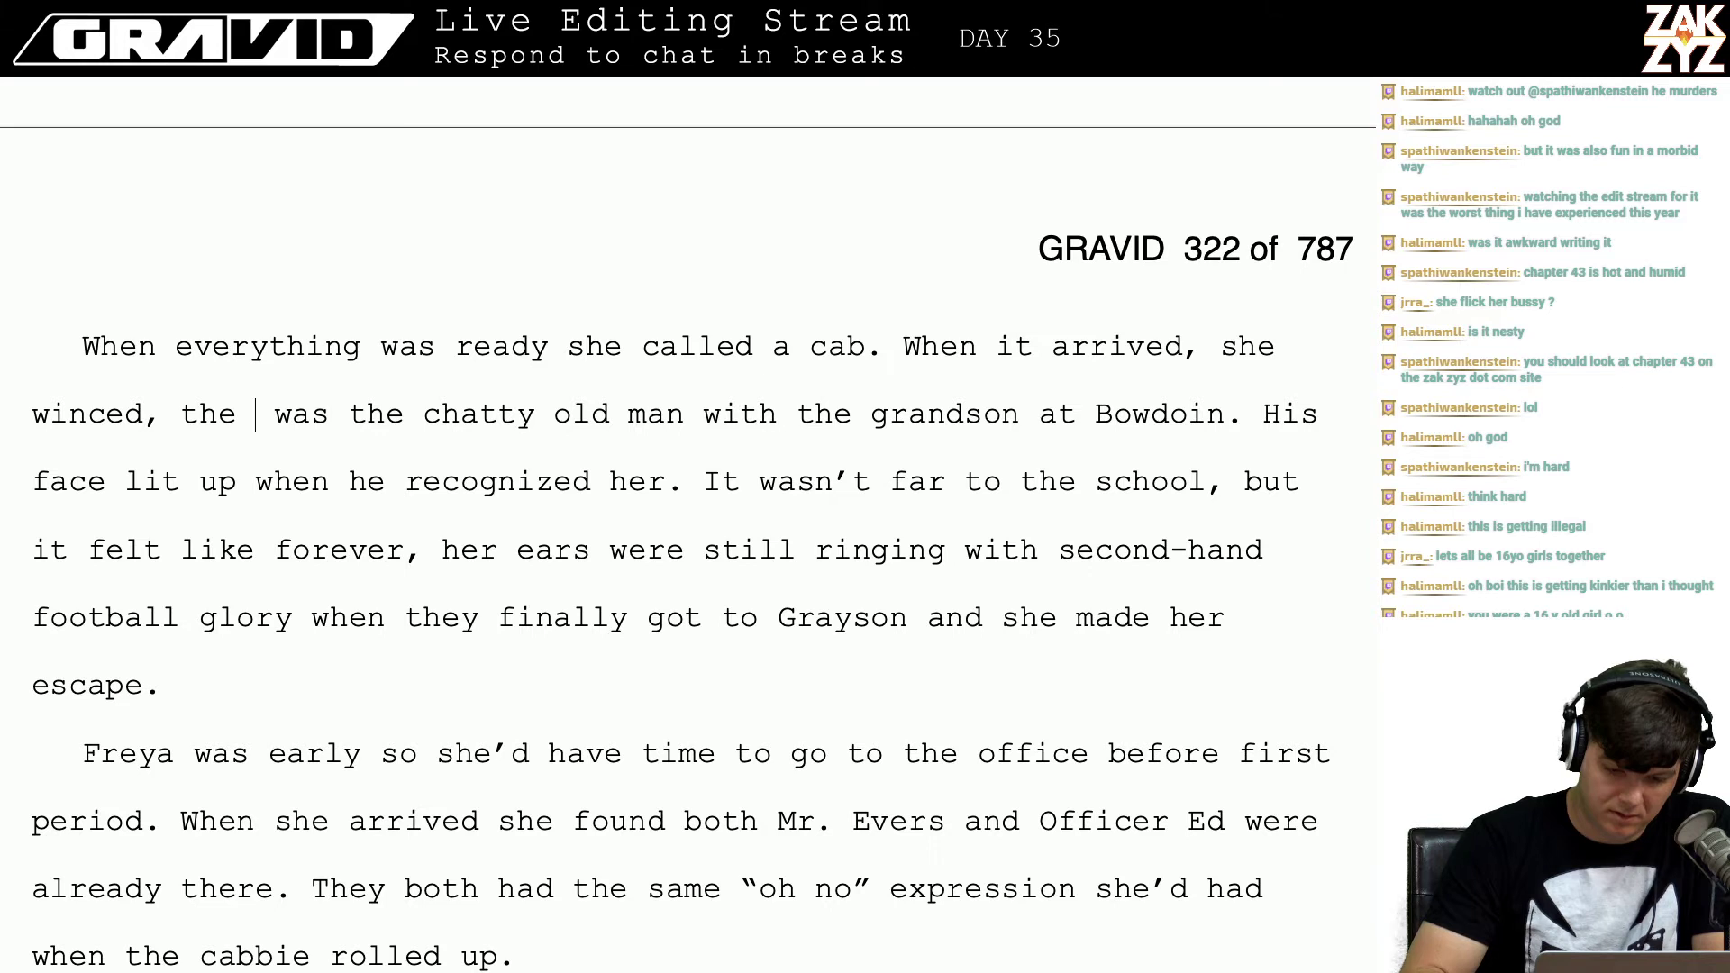
type("taxi driver")
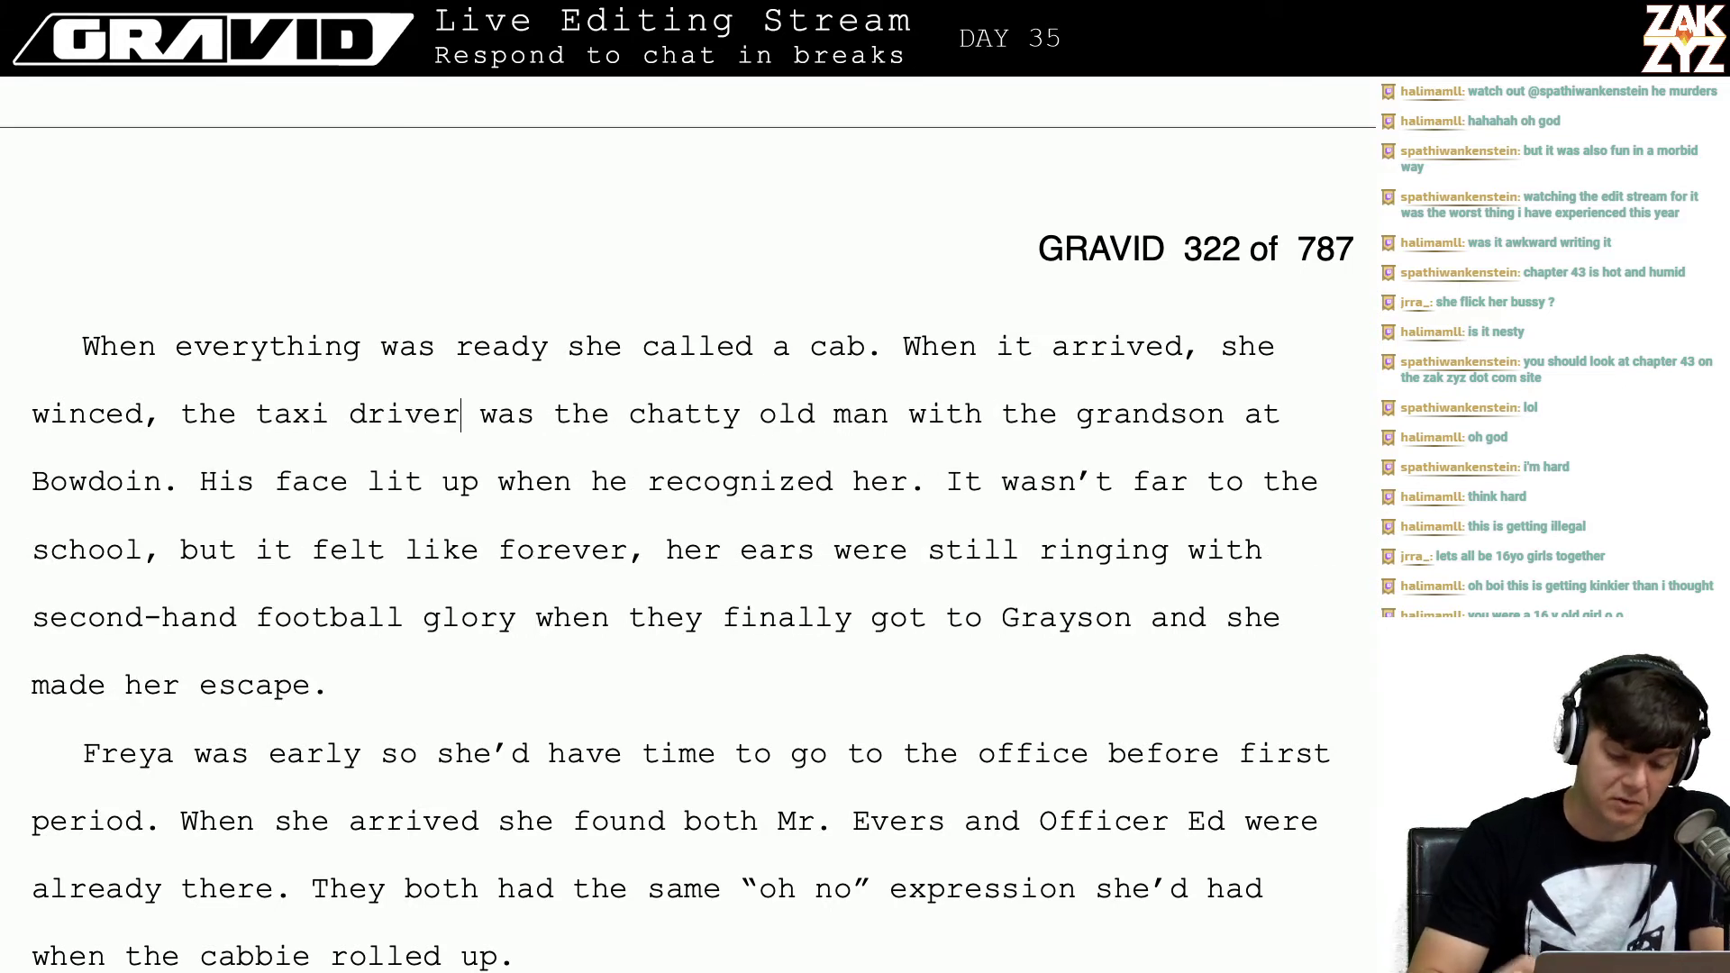
key("Right")
key("Right")
key("Right")
key("Right")
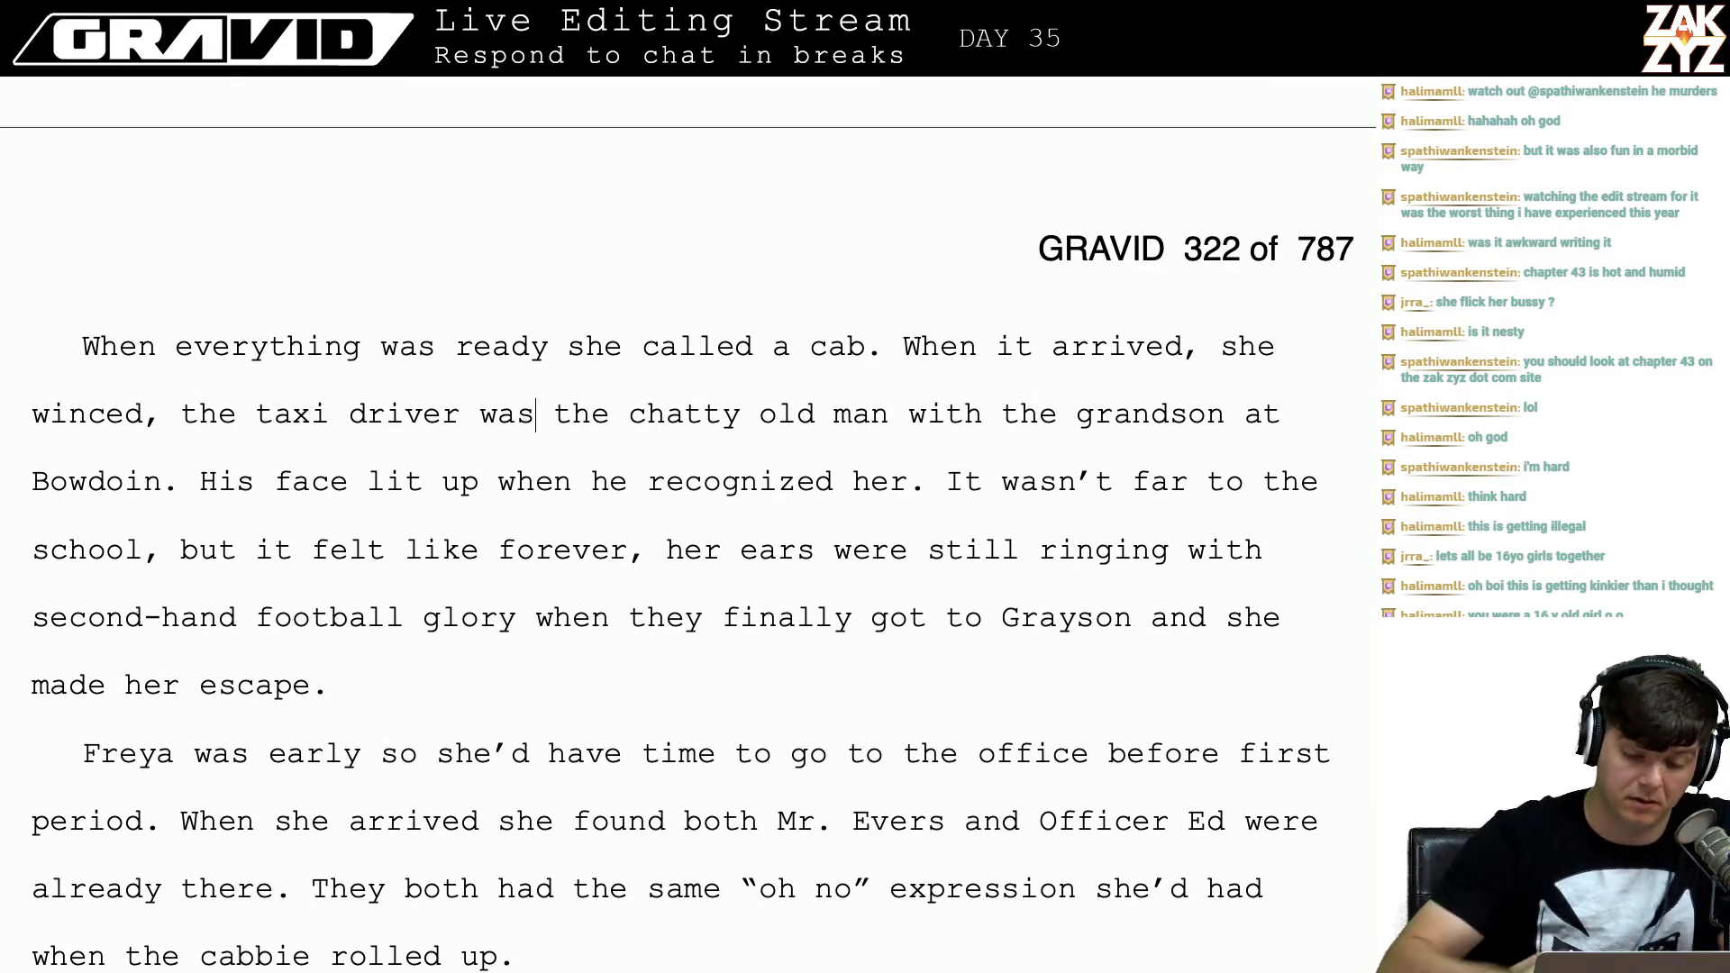
Step: Replace "she" with "Freya" in the paragraph's first sentence, so it reads "When everything was ready Freya called a cab."
left_click(624, 346)
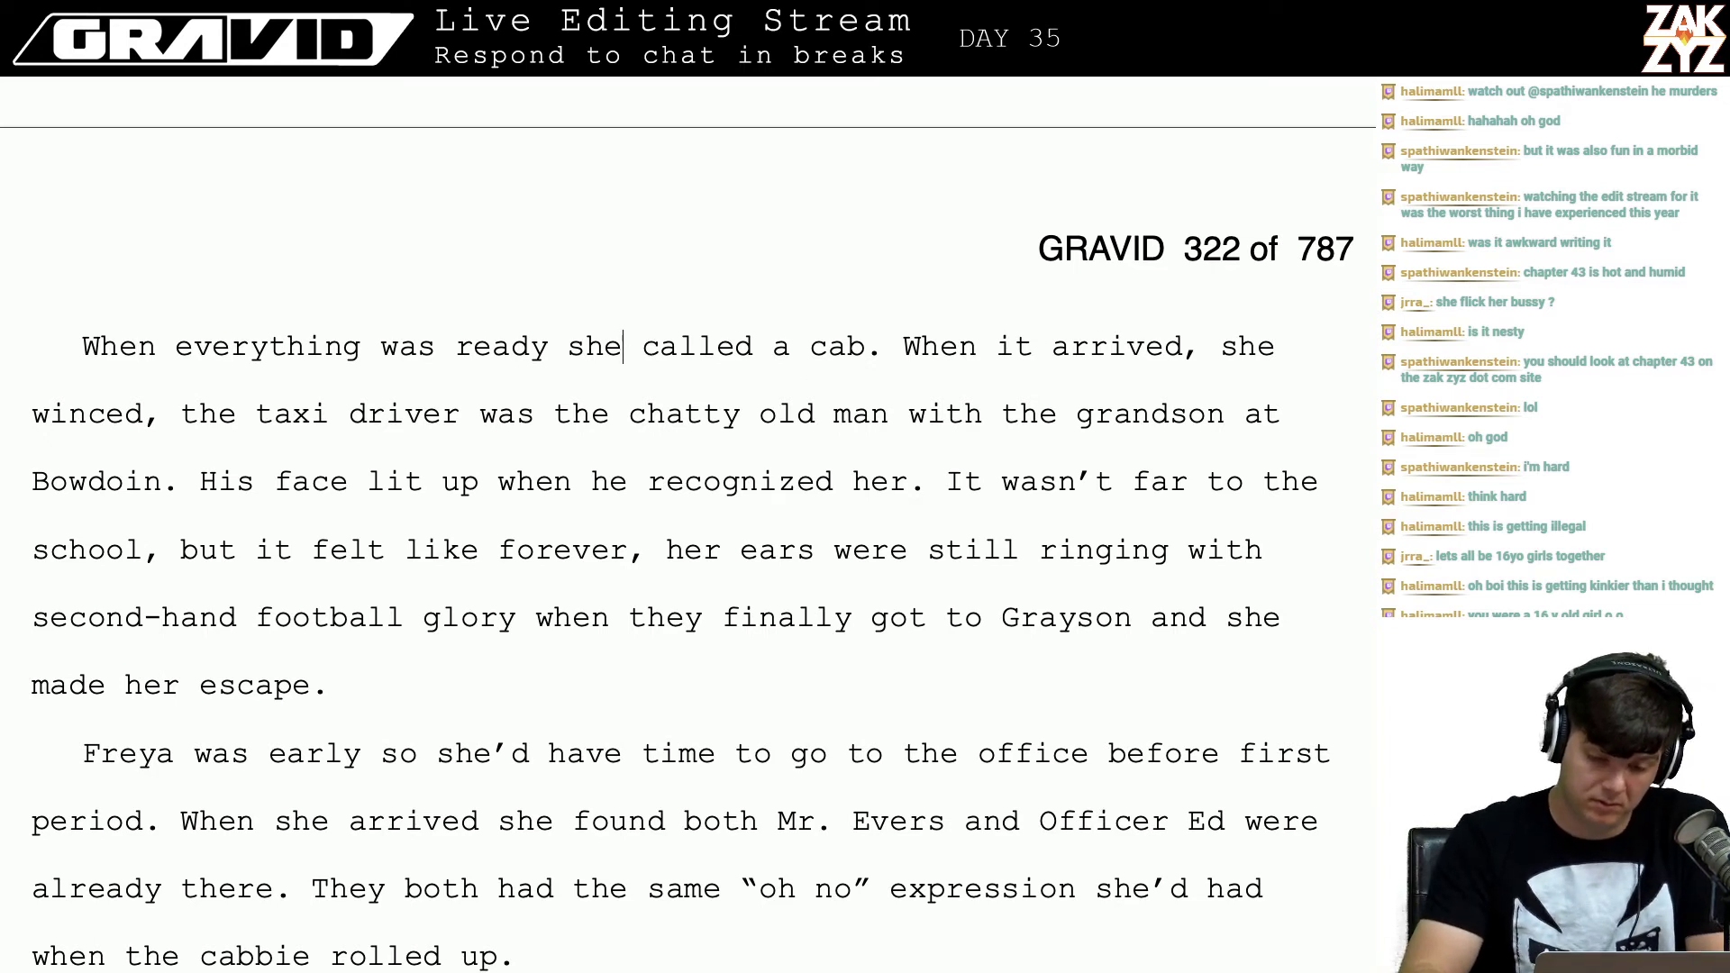
key("BackSpace")
key("BackSpace")
key("BackSpace")
type("Freya")
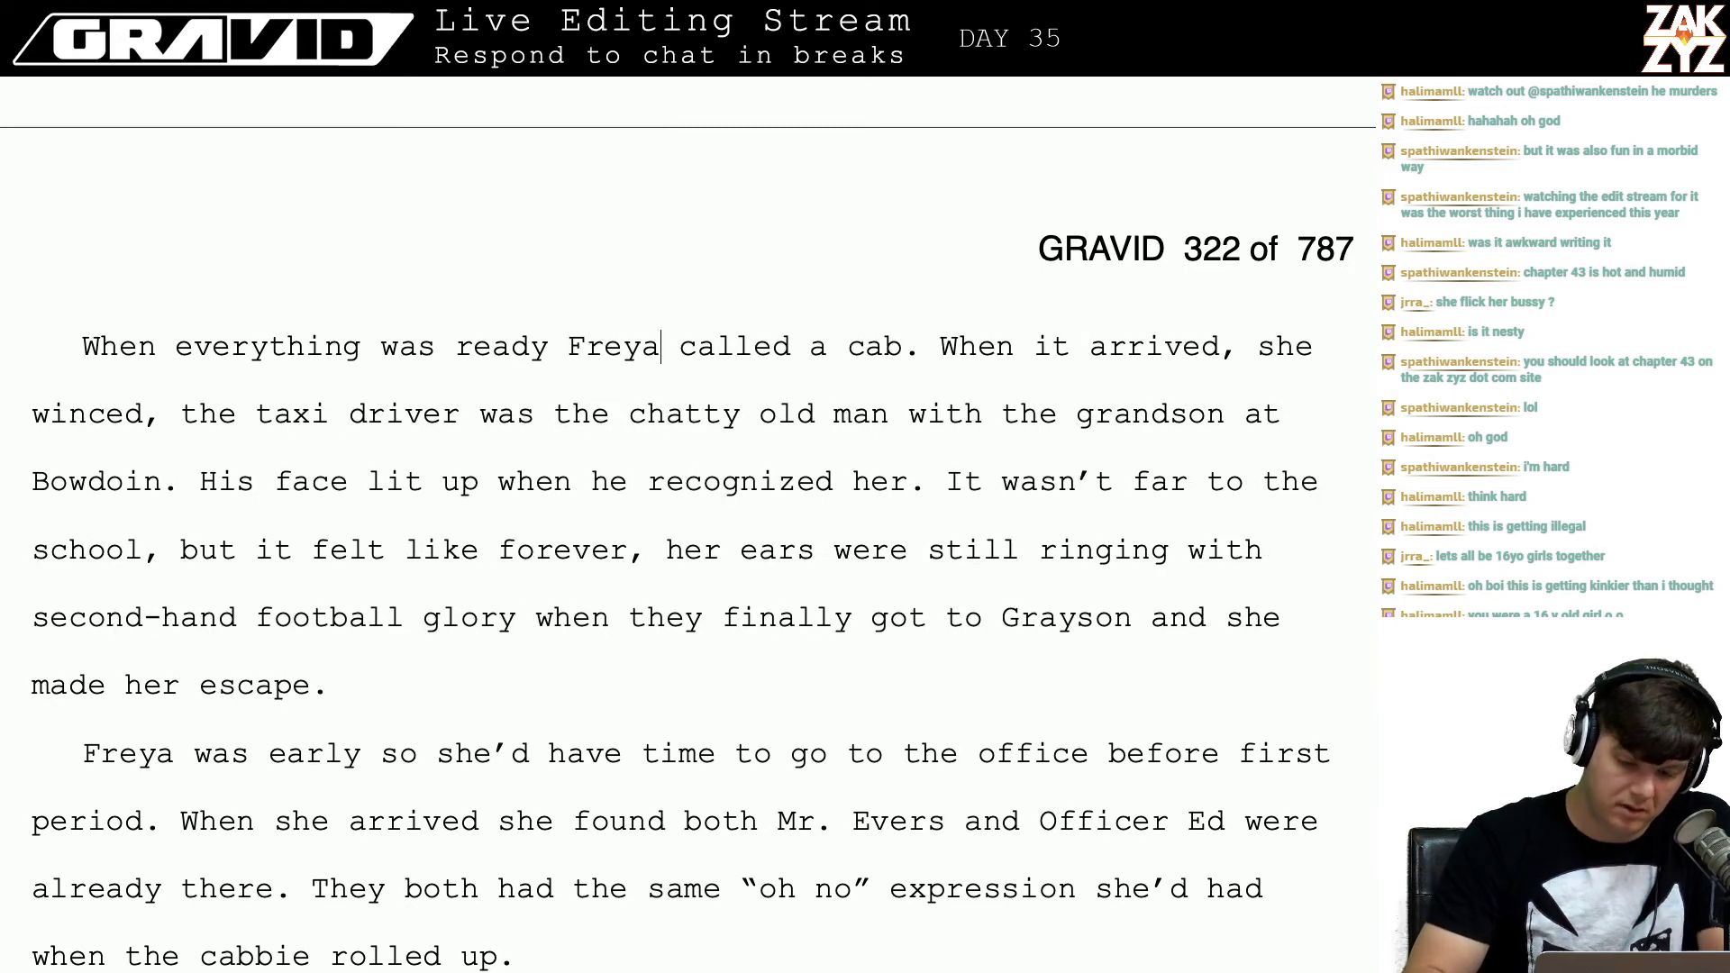
Step: Reread the revised cab paragraph from "called a cab" through the sentence about the ride to school
left_click(717, 346)
key("Right")
key("Right")
key("Right")
key("Right")
key("Right")
key("Right")
key("Right")
key("Right")
key("Right")
key("Right")
key("Right")
key("Right")
key("Right")
key("Right")
key("Right")
key("Right")
key("Right")
key("Right")
key("Right")
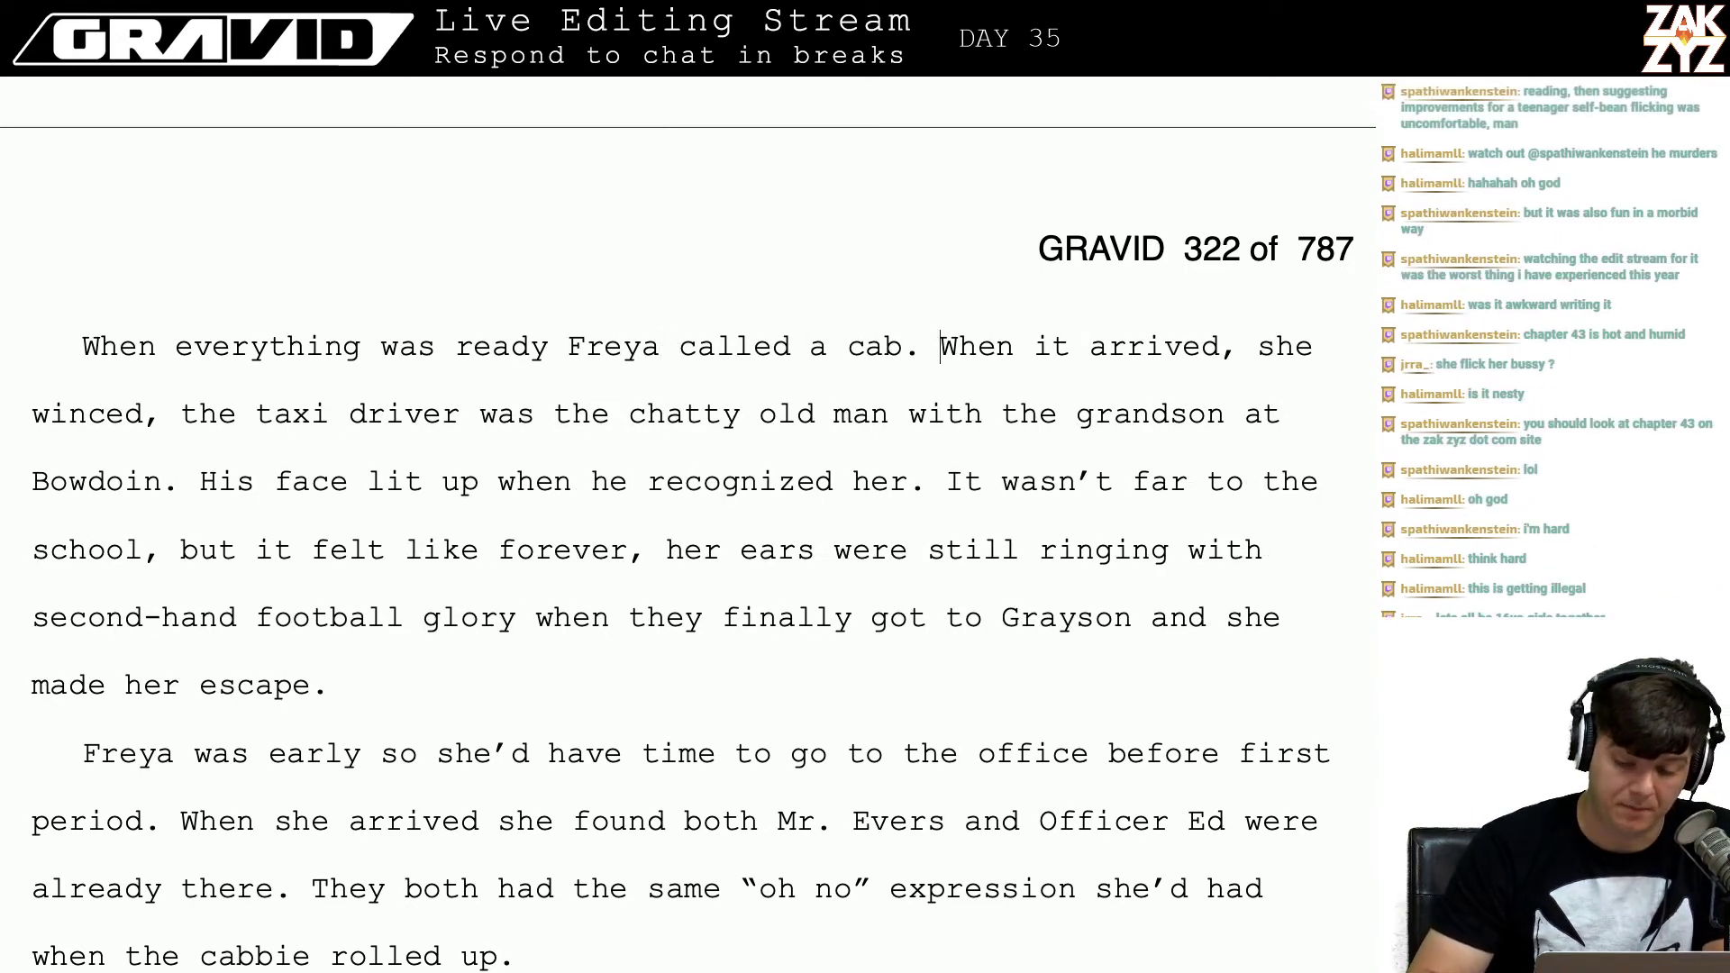
scroll(265, 344, "down", 2)
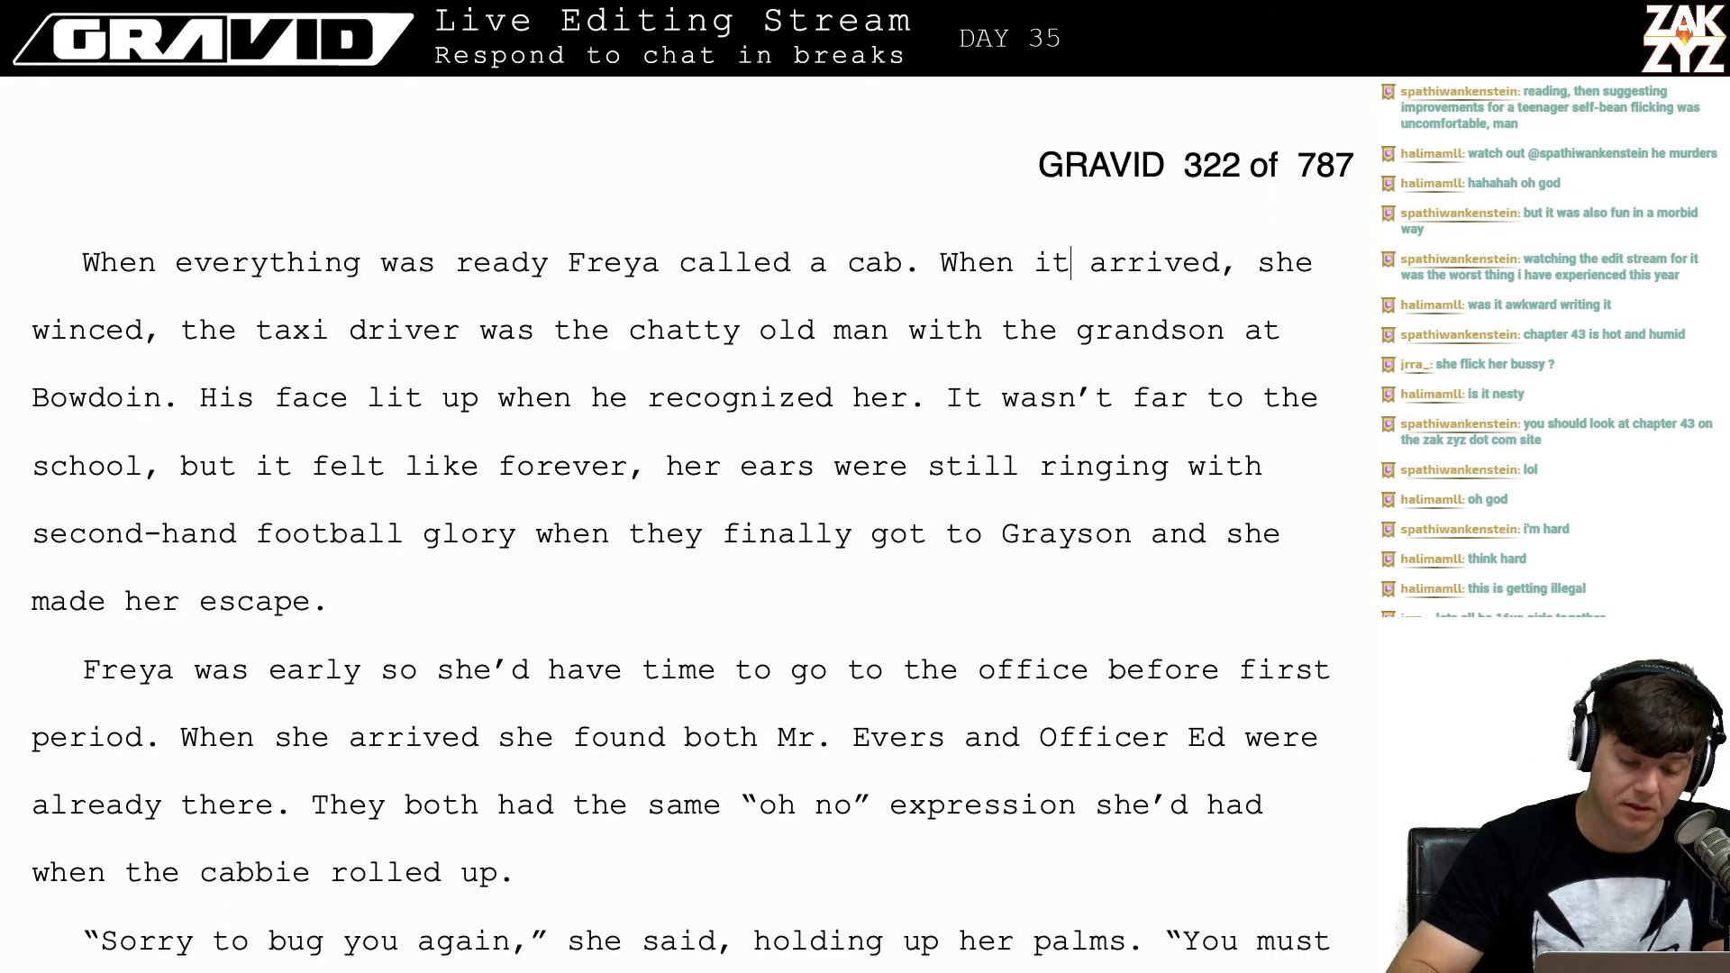
scroll(537, 325, "down", 1)
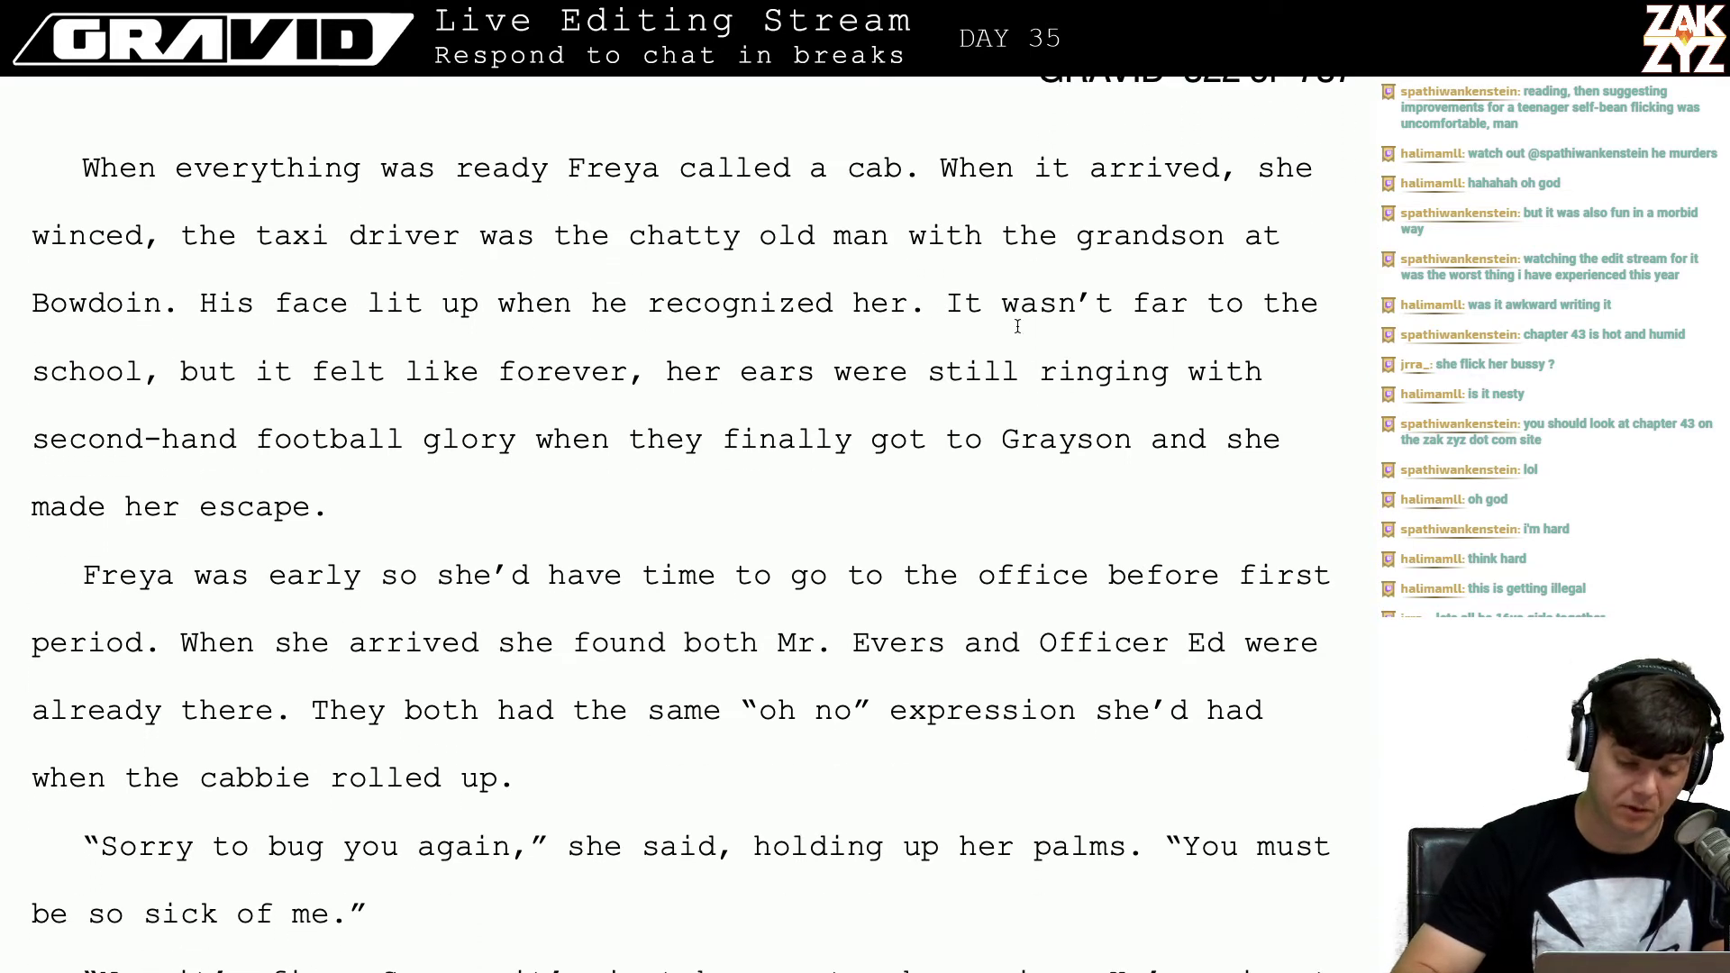
scroll(320, 352, "down", 1)
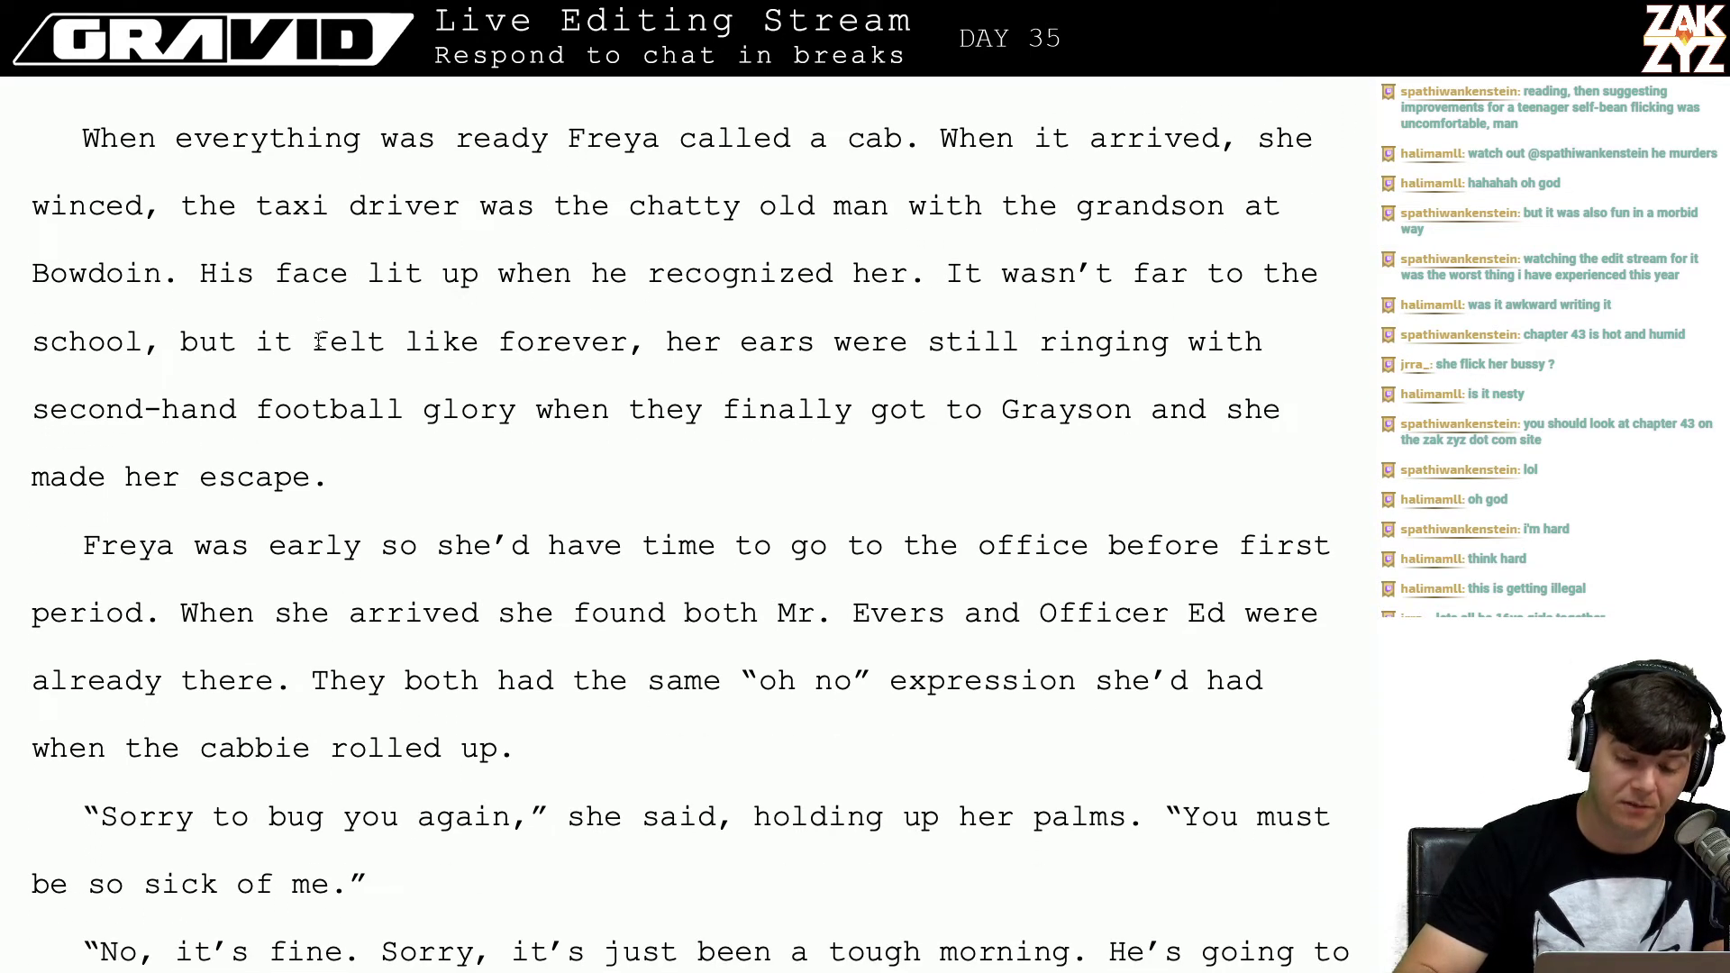
scroll(784, 329, "down", 1)
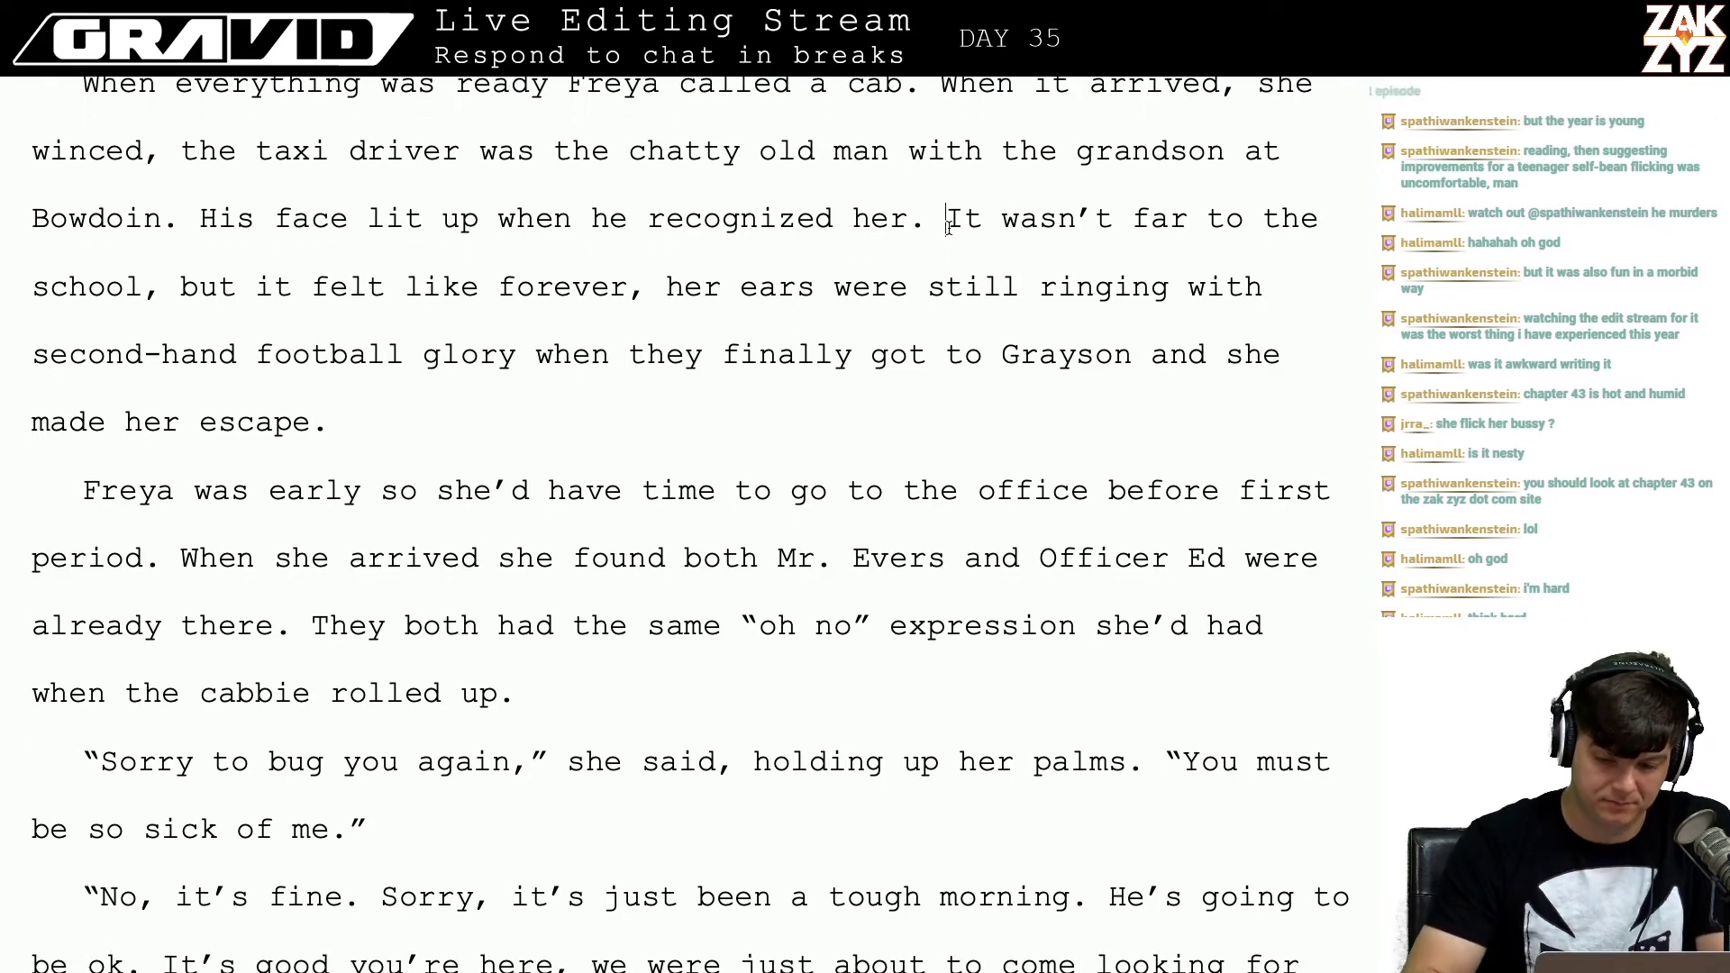
Step: Replace "It wasn't far to the school, but it felt" with "The drive to school felt like an eternity"
left_click_drag(946, 219, 386, 290)
type("The drive to s")
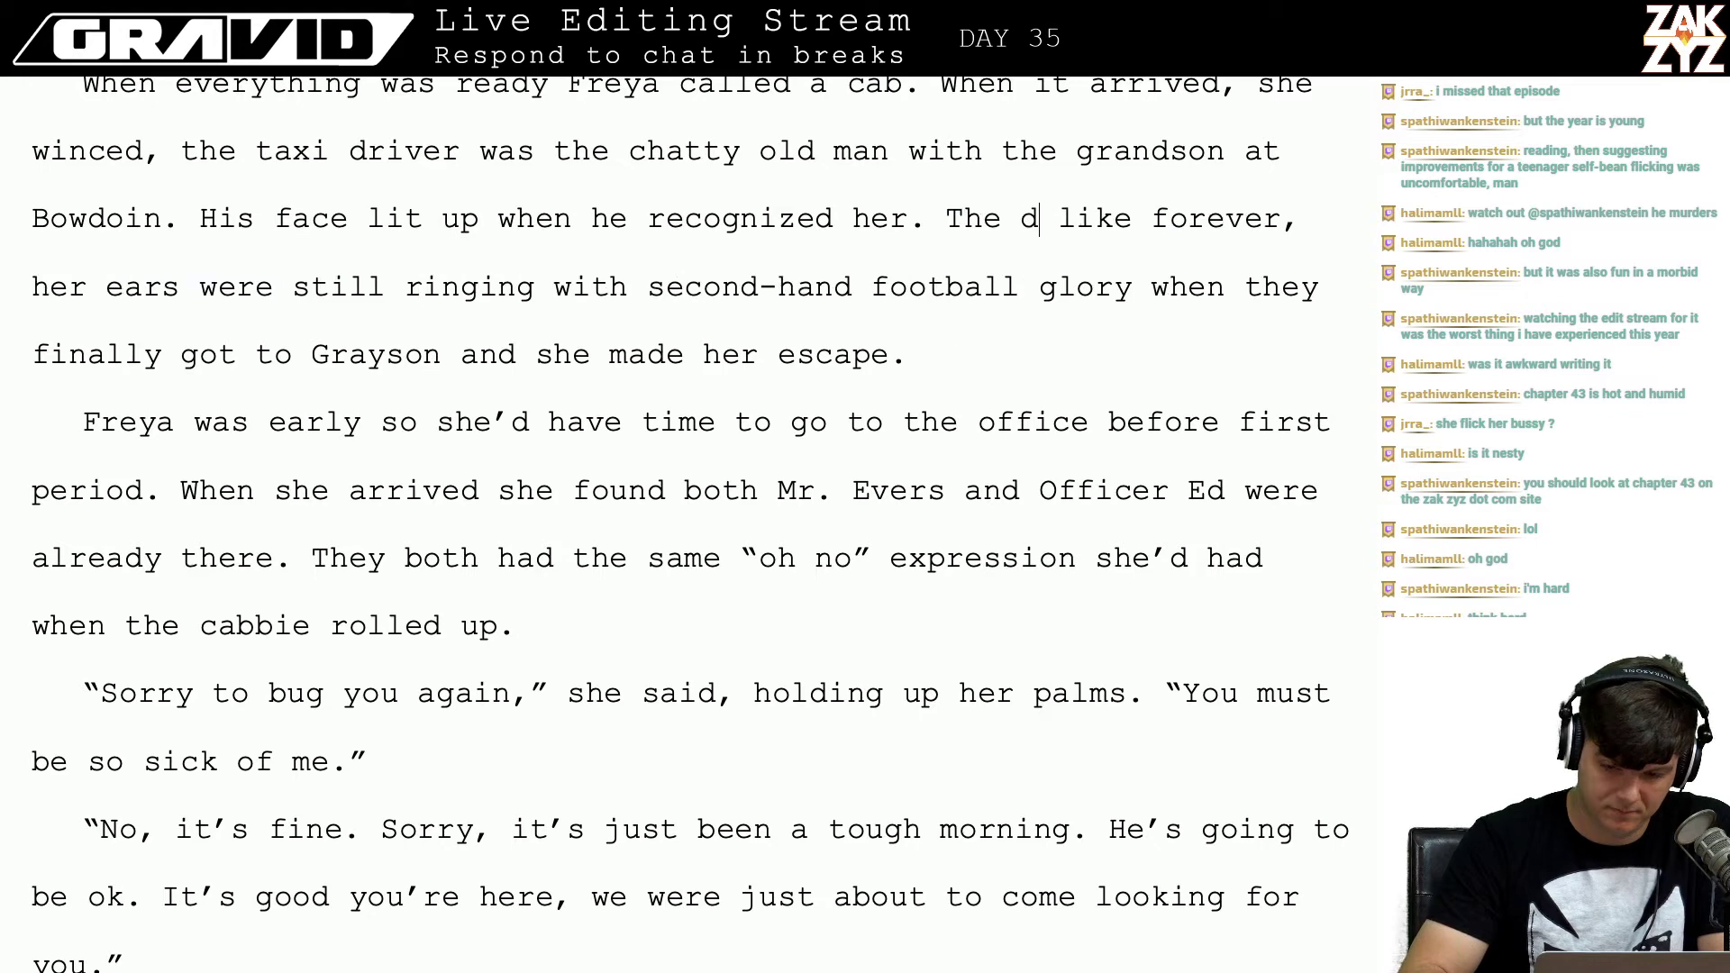
type("chool ")
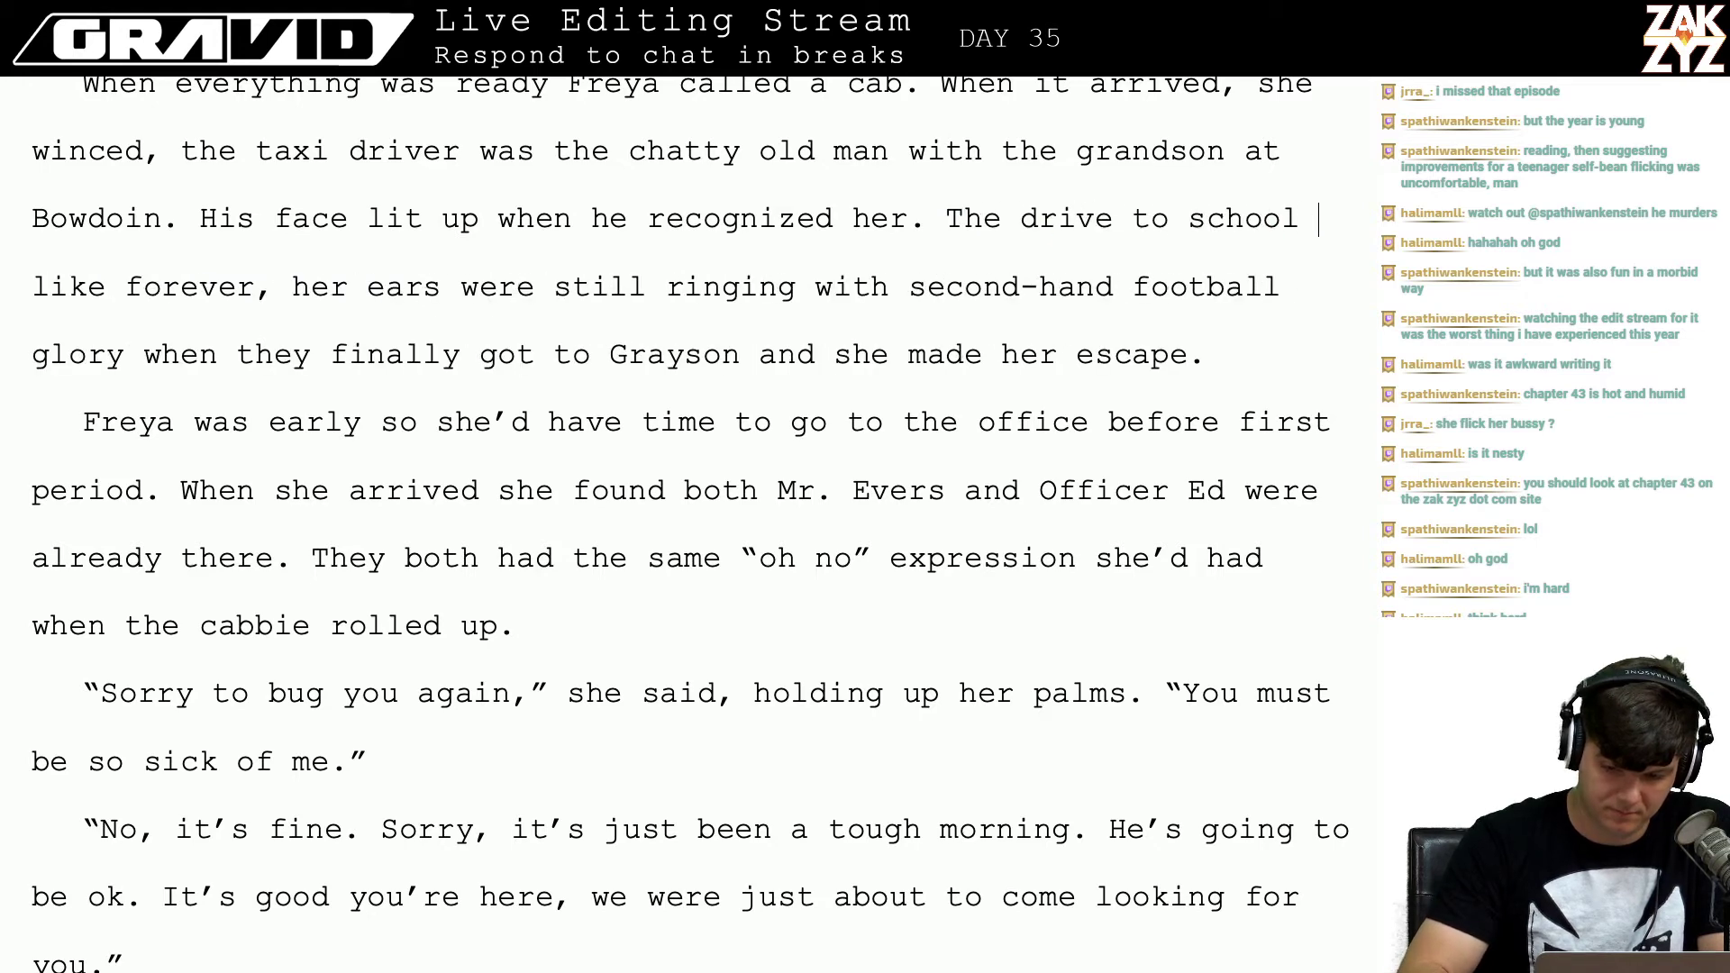
type("felt like an eternit")
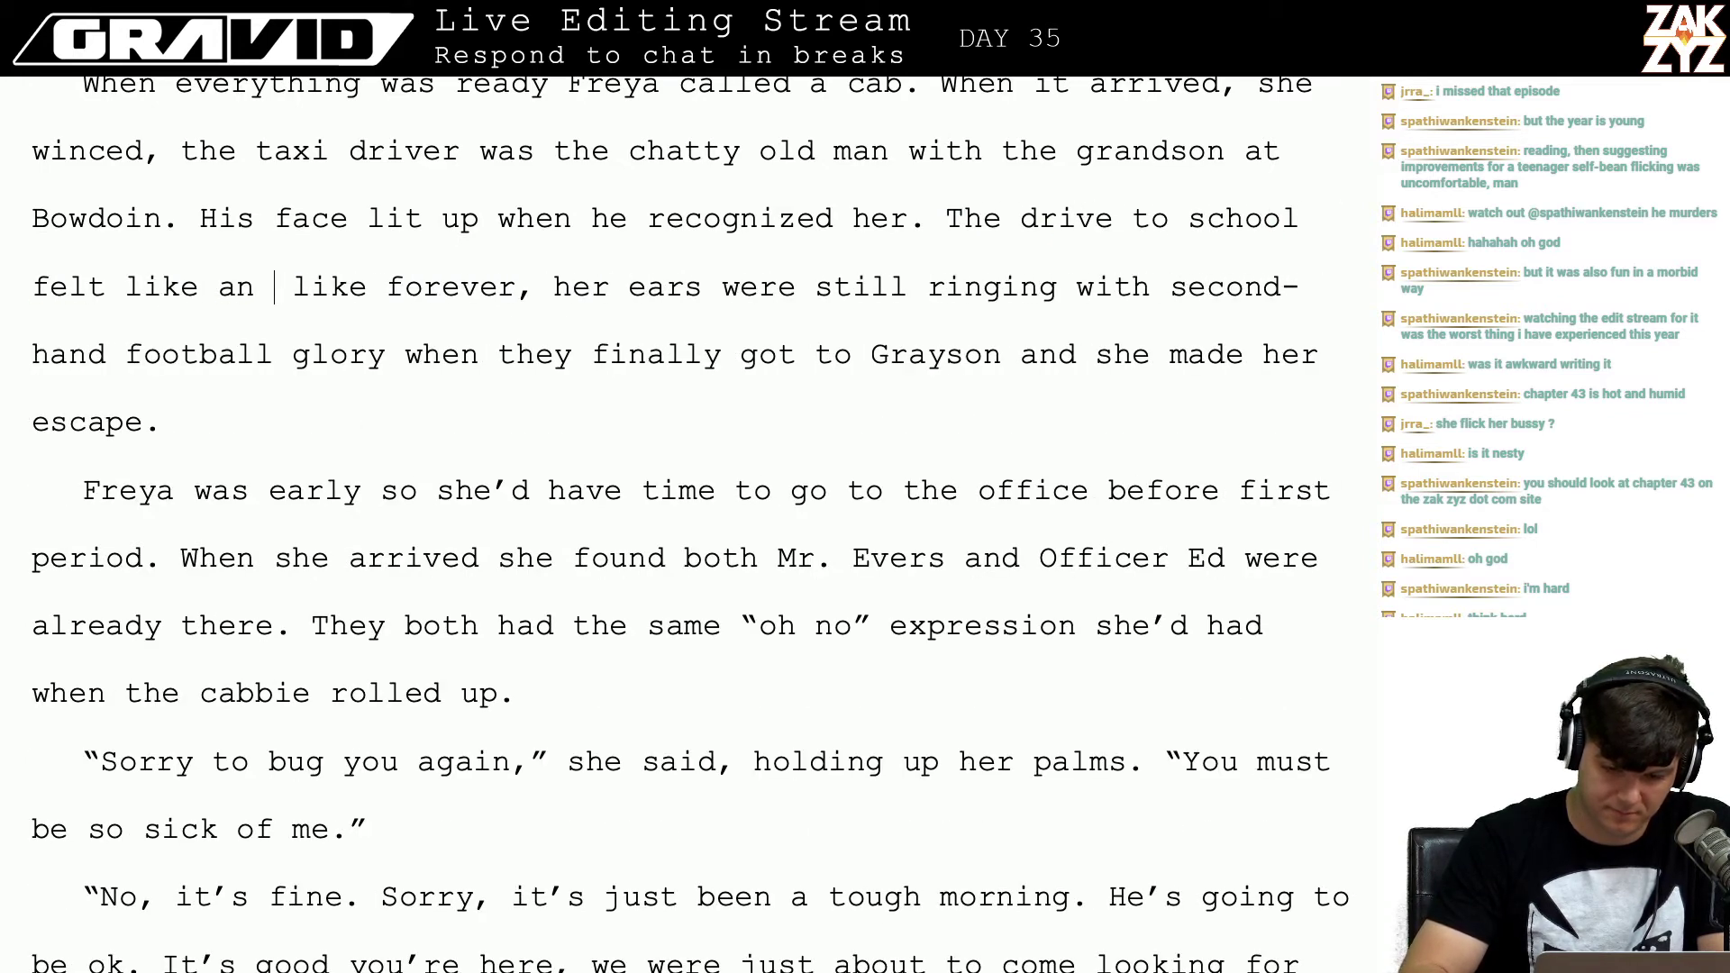
type("y")
Step: Delete the leftover "like forever" and the extra space so the text reads "an eternity, her ears were still ringing"
key("shift+Right")
key("shift+Right")
key("shift+Right")
key("shift+Right")
key("shift+Right")
key("shift+Right")
key("shift+Right")
key("shift+Right")
key("shift+Right")
key("shift+Right")
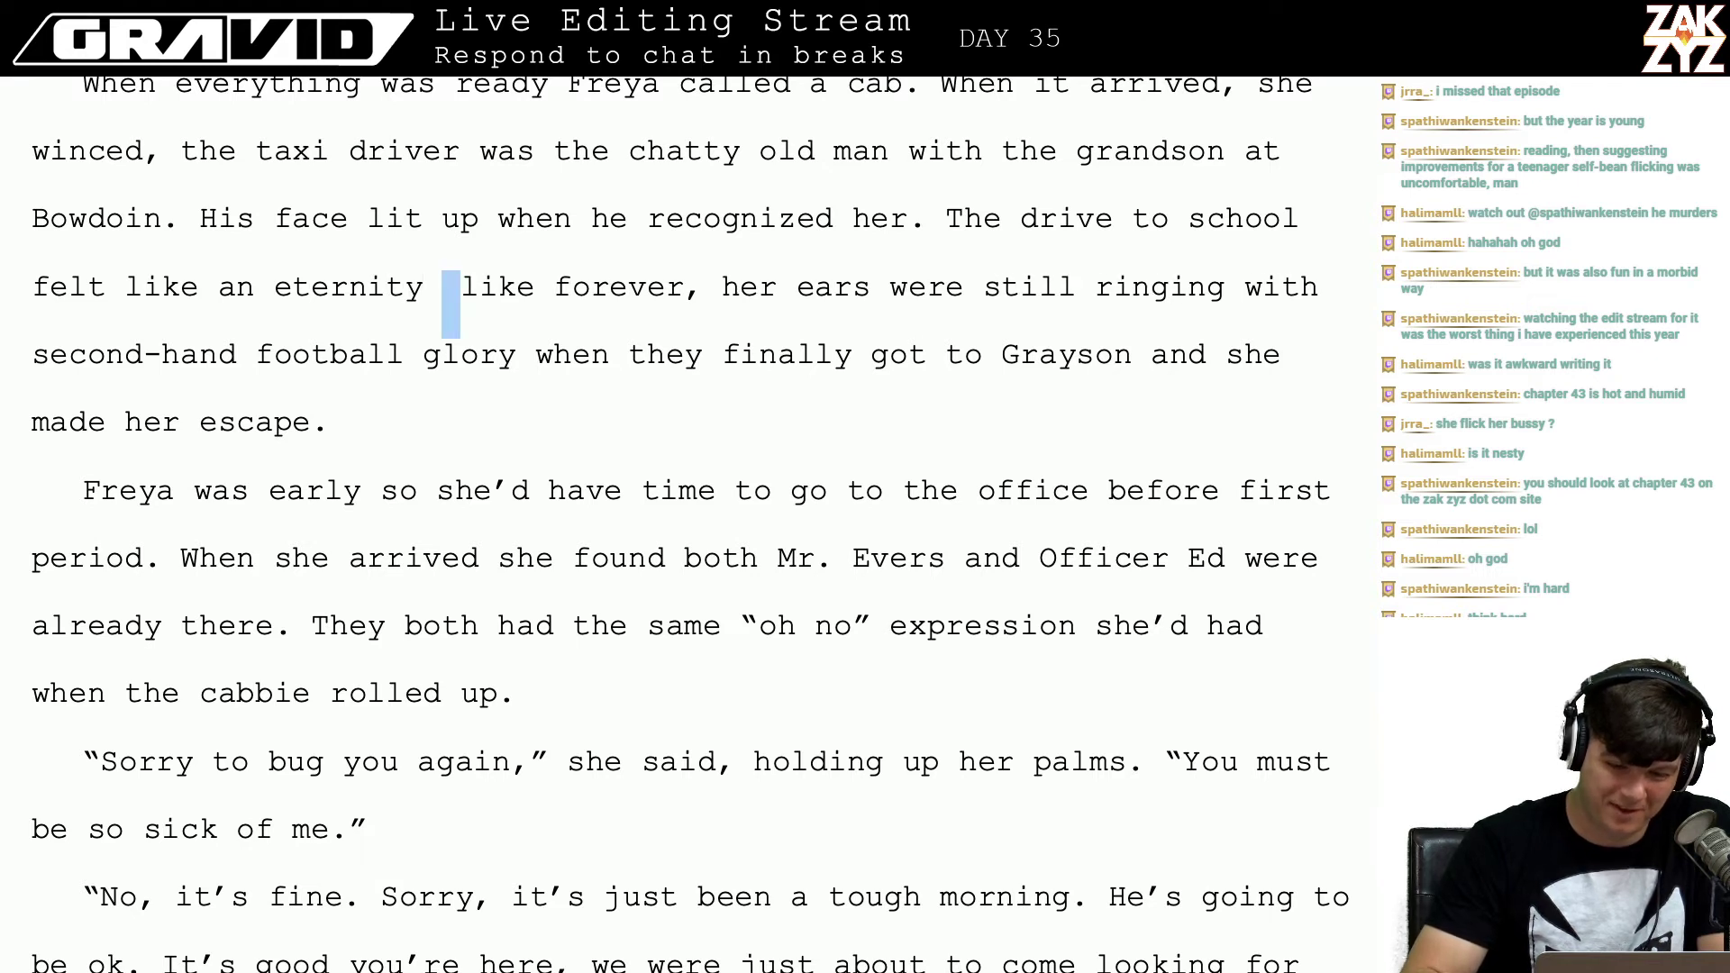
key("shift+Right")
key("shift+Right")
key("shift+Right")
key("shift+Right")
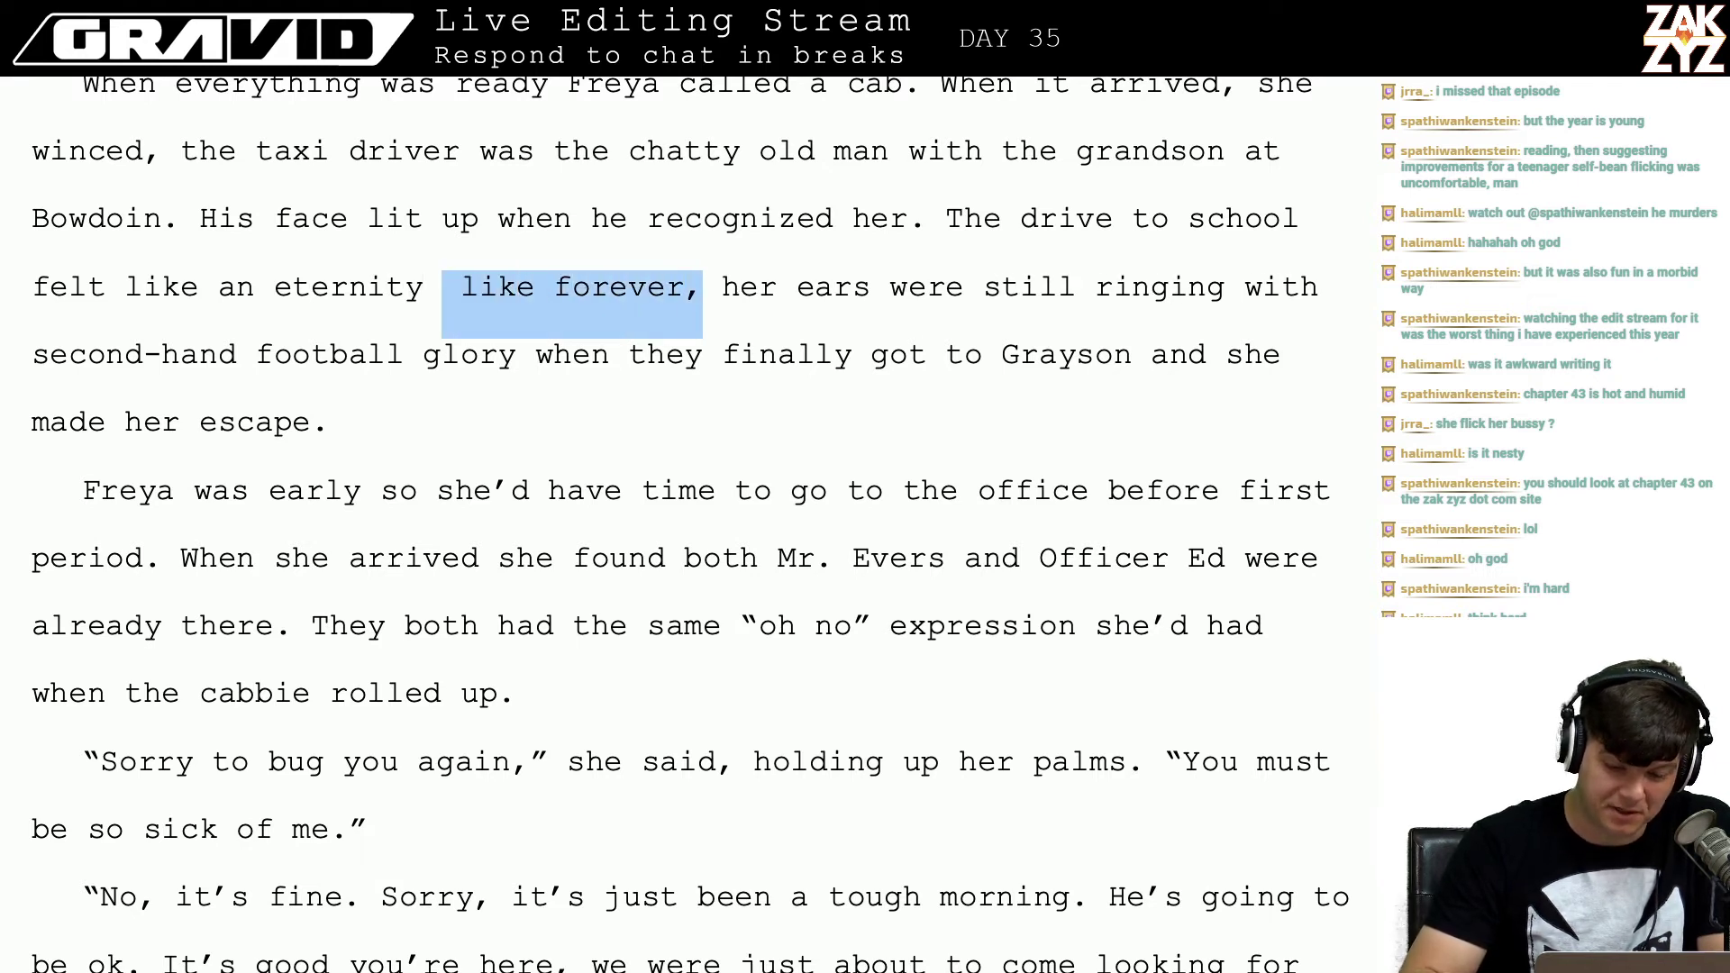
key("shift+Left")
key("BackSpace")
key("BackSpace")
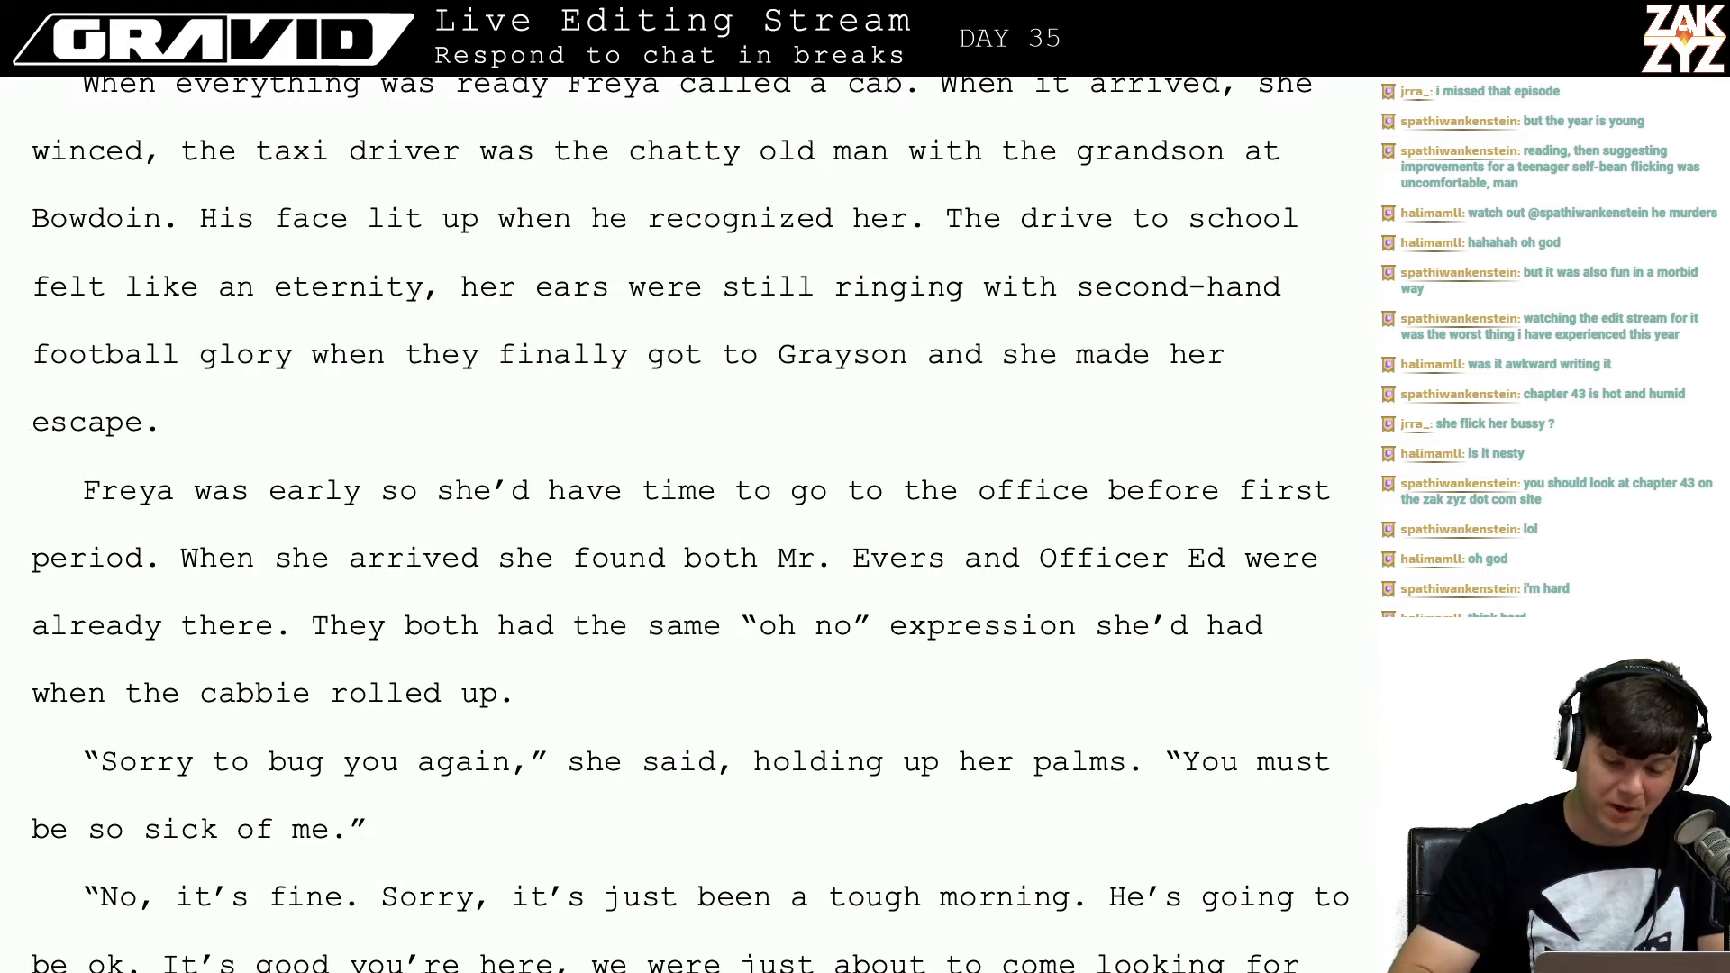
Step: Proofread the end of the cab paragraph and the following paragraph beginning "Freya was early"
scroll(522, 387, "down", 1)
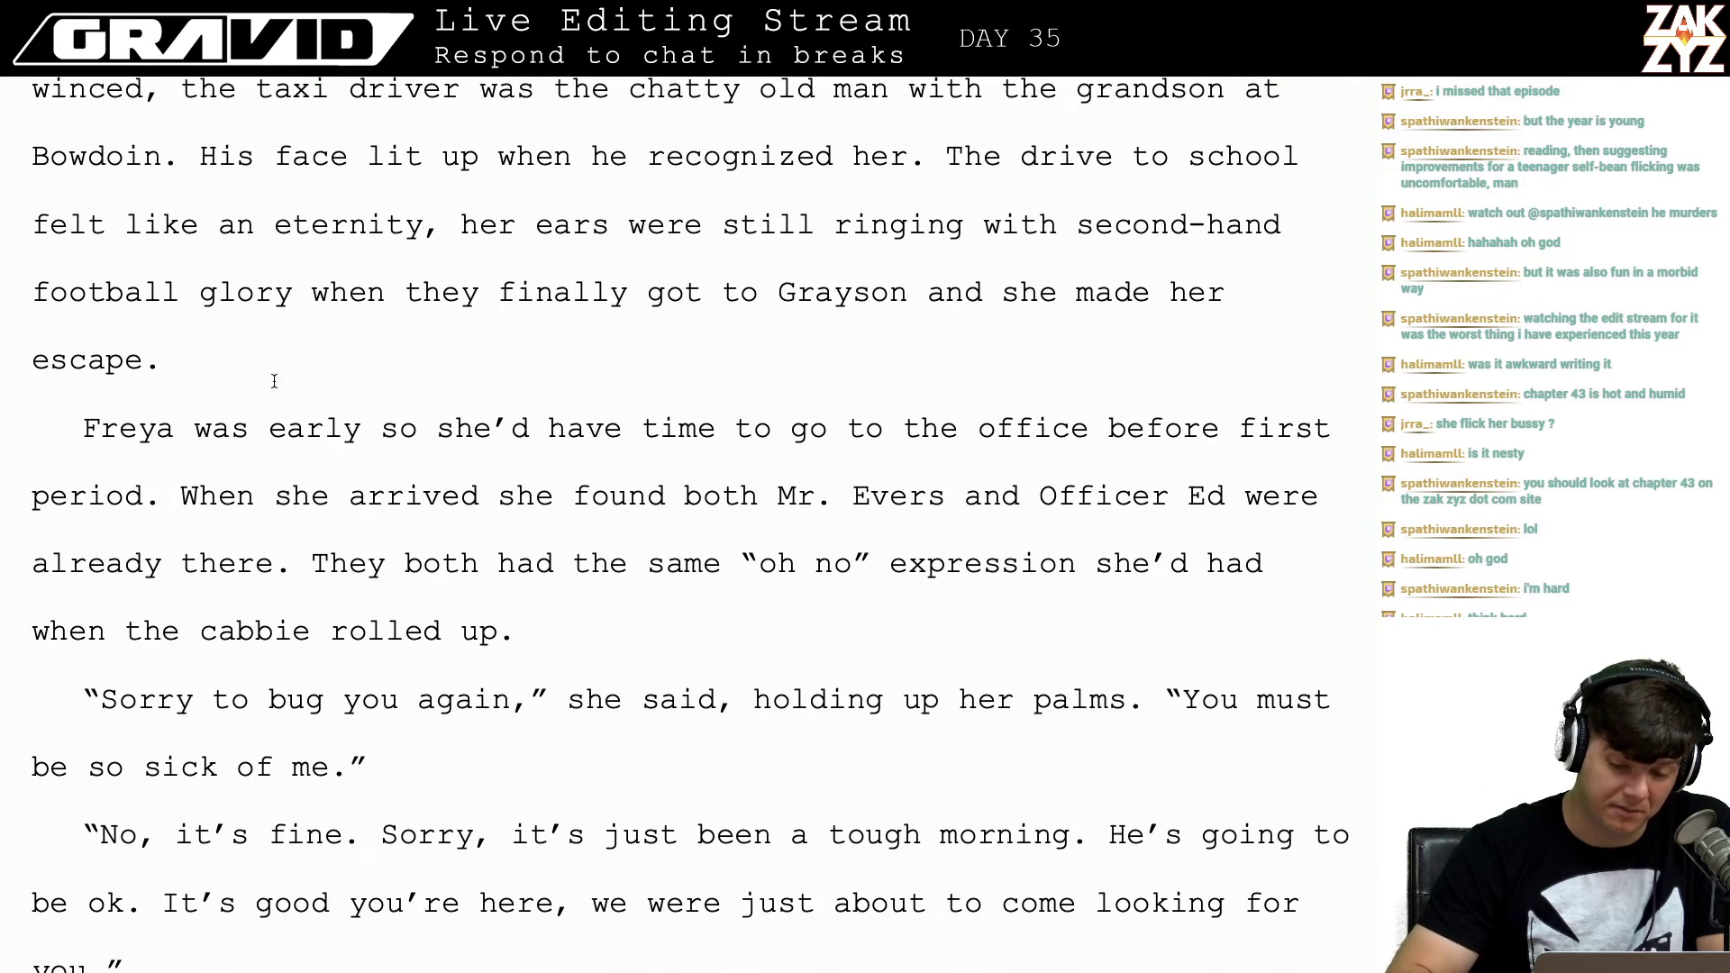
scroll(593, 323, "down", 2)
left_click(438, 278)
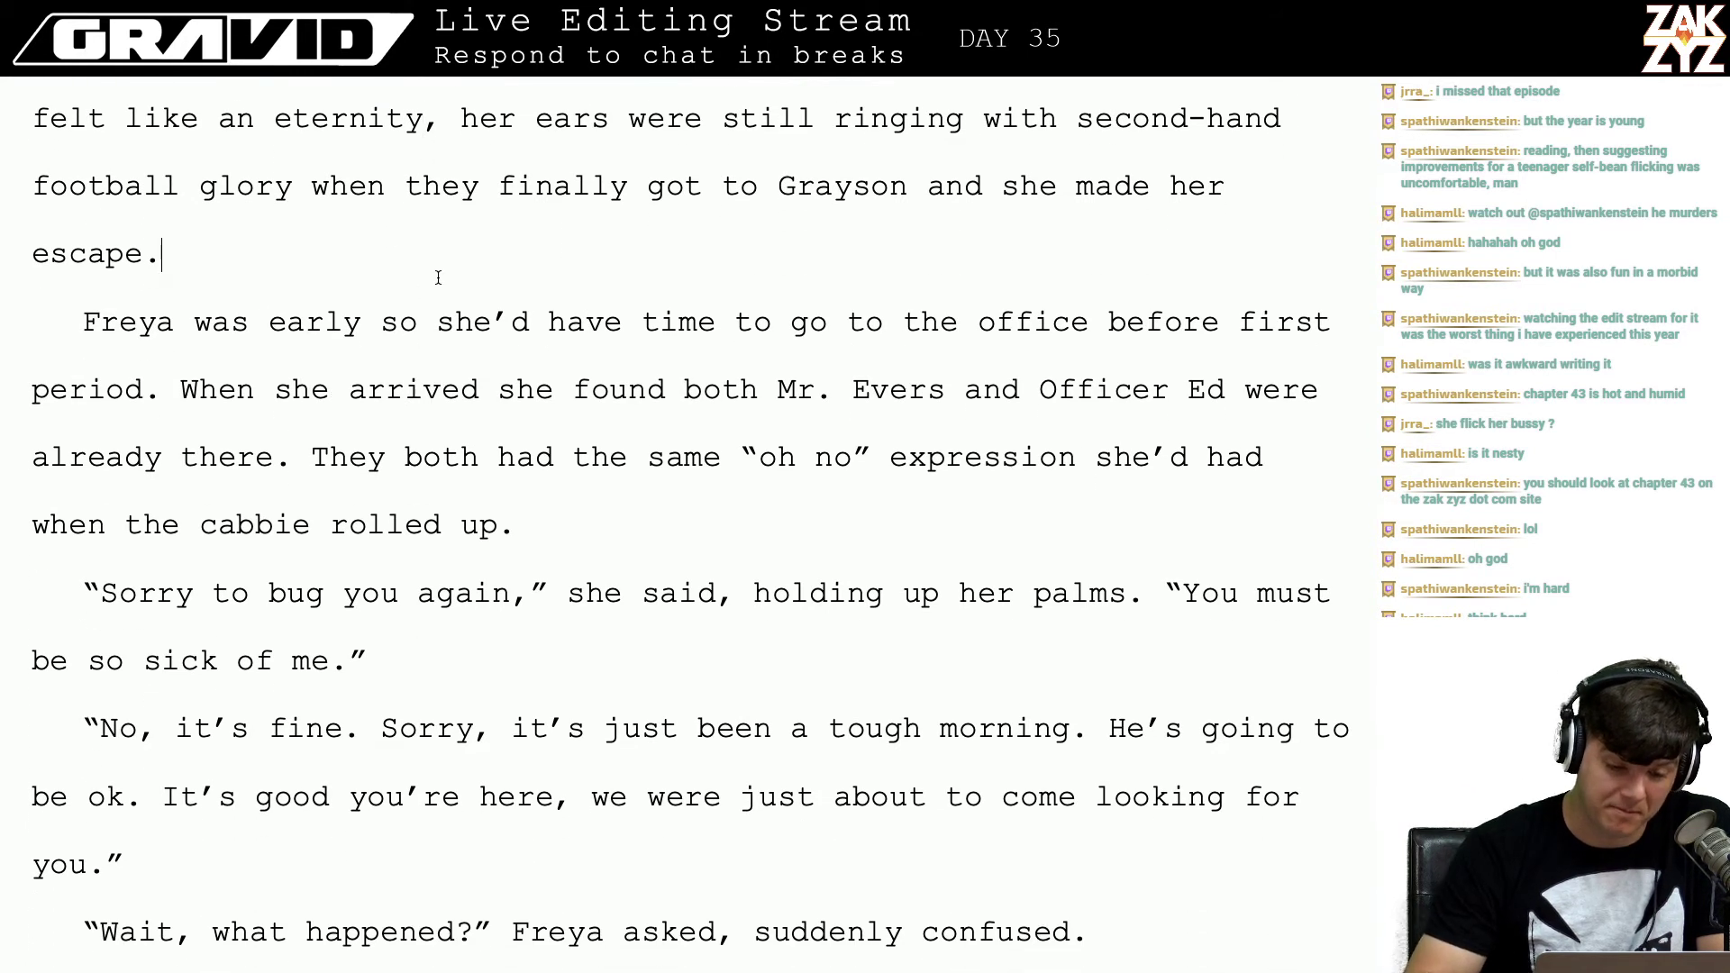
key("Down")
key("Down")
key("Down")
key("Up")
key("Up")
key("Home")
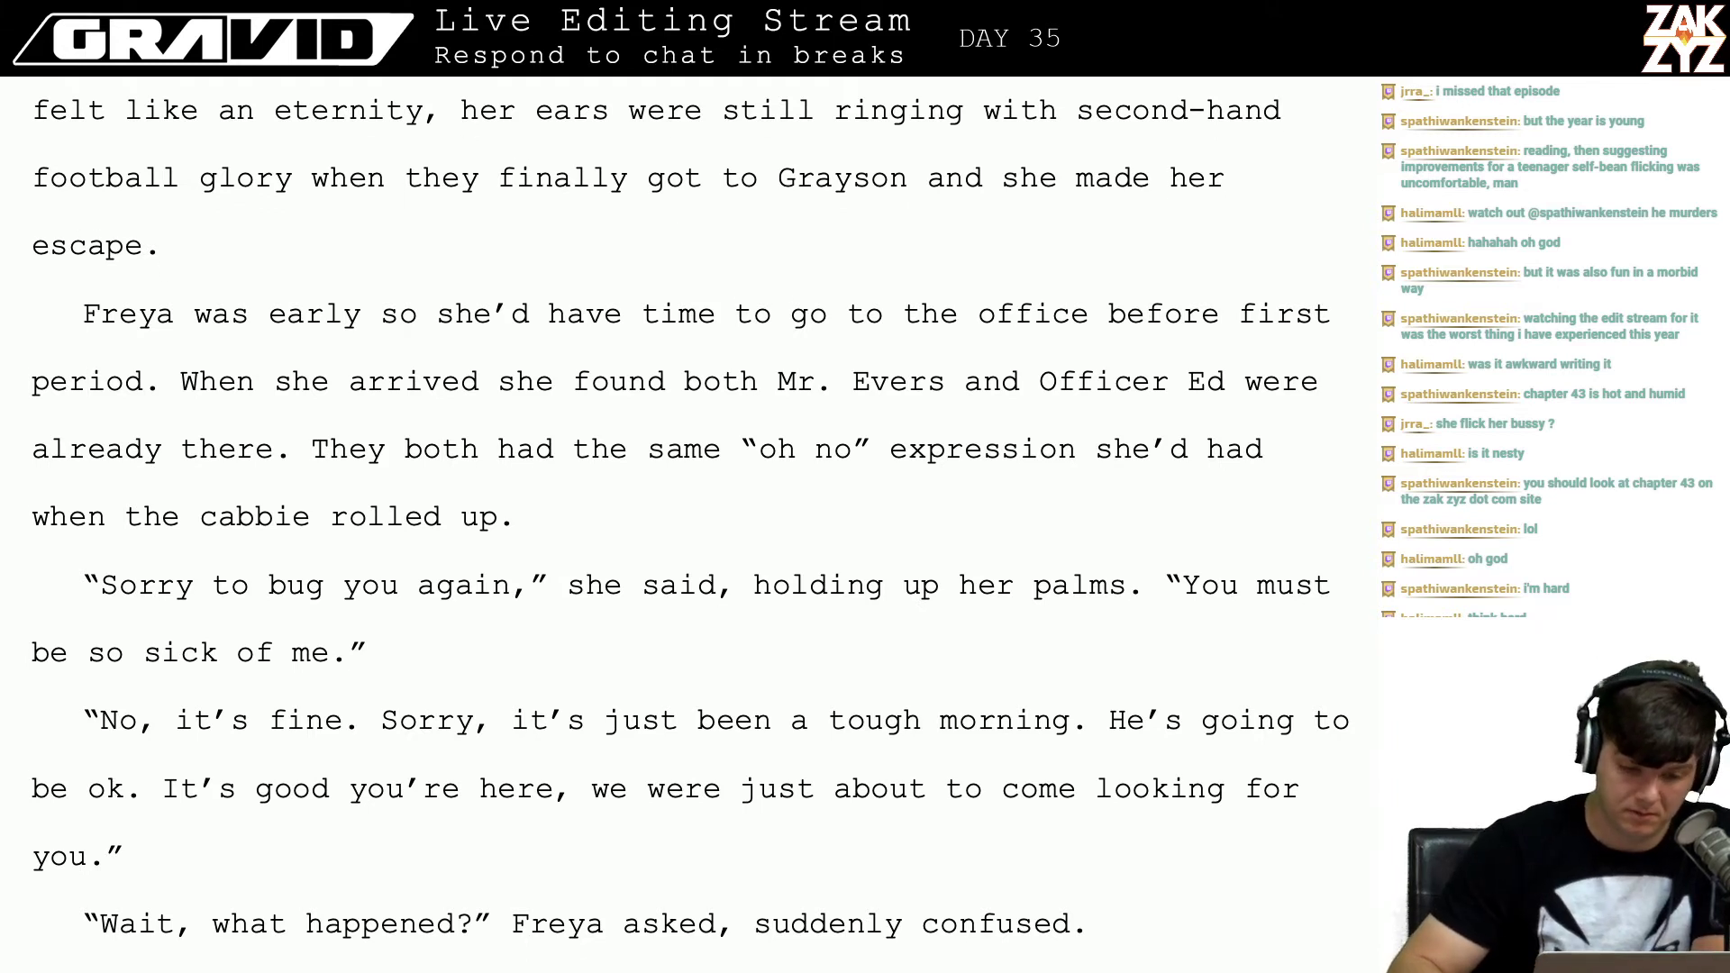
Step: Change "Freya was early" to "Freya had arrived early" at the start of the office paragraph
scroll(87, 189, "down", 1)
left_click(245, 300)
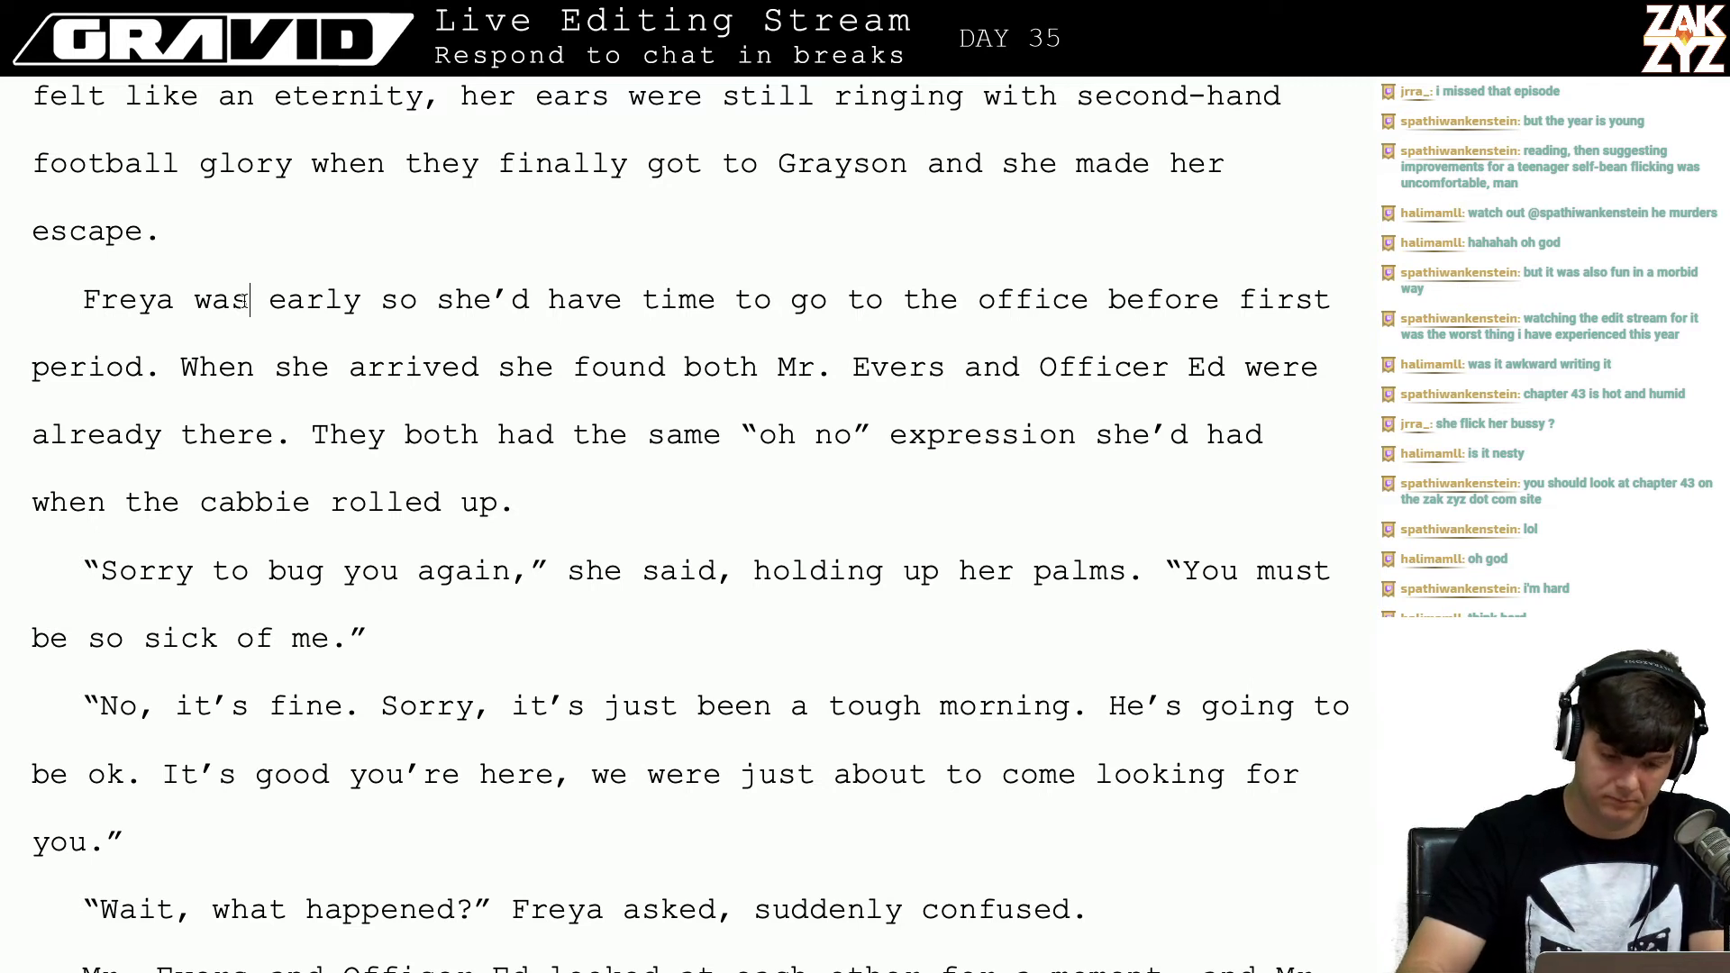
key("Left")
key("Left")
key("Left")
type("had arr")
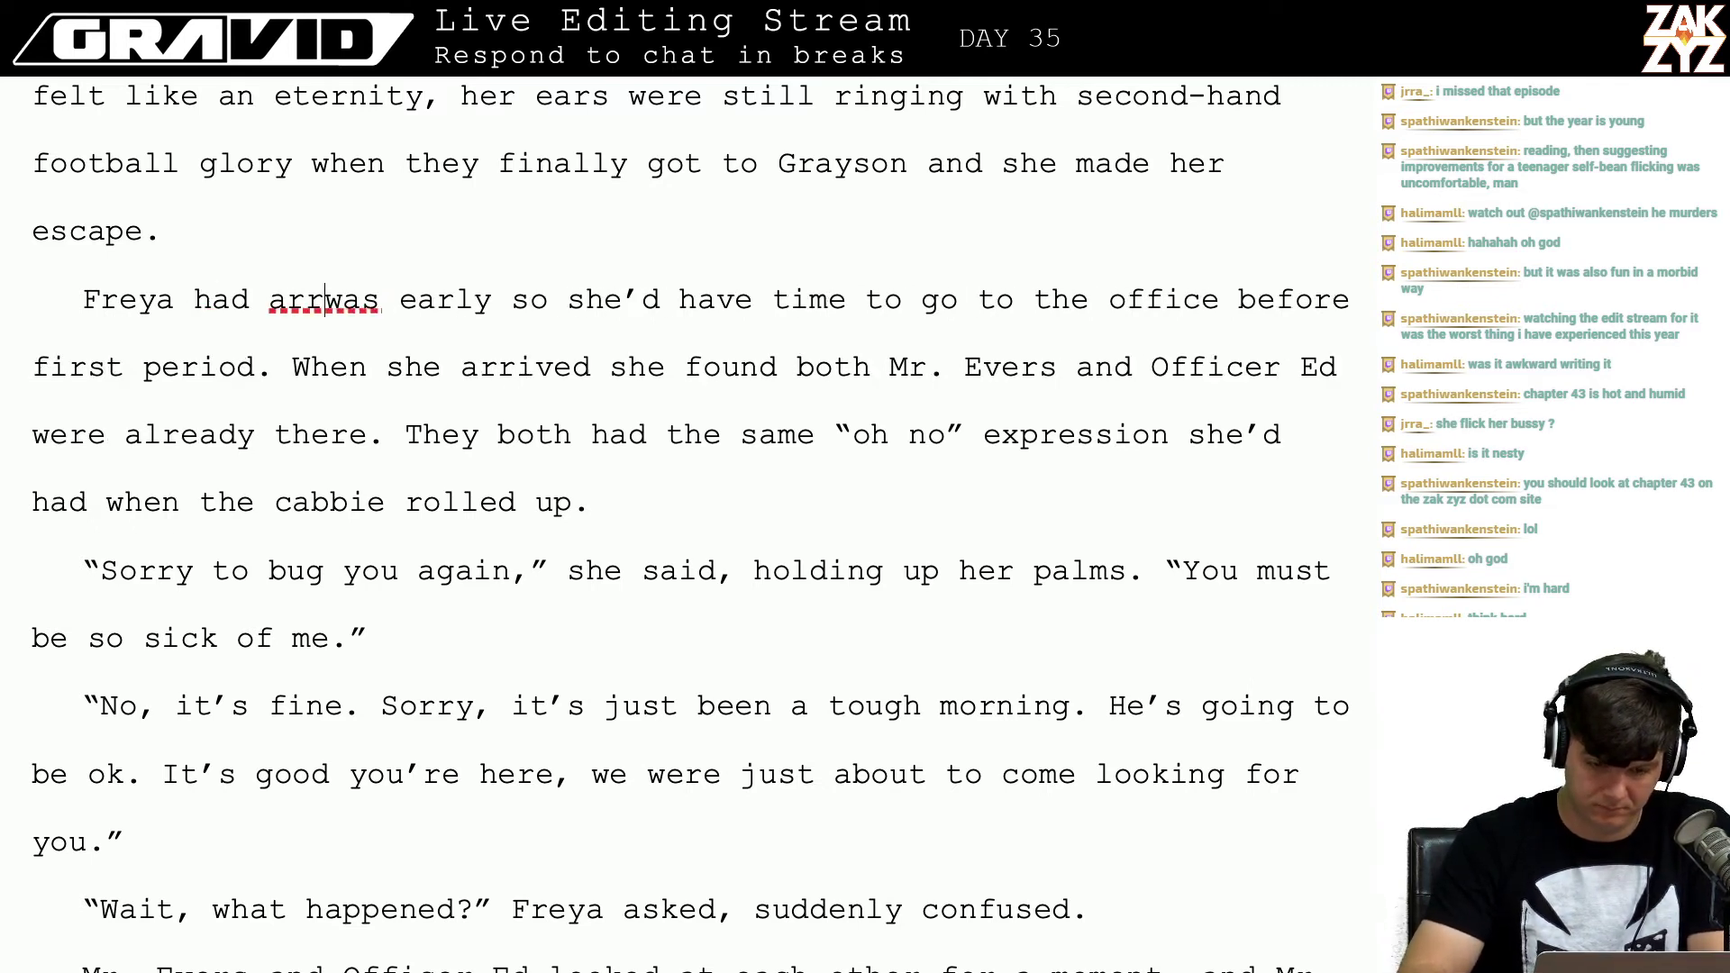
type("ived")
key("shift+Right")
key("shift+Right")
key("shift+Right")
key("shift+Right")
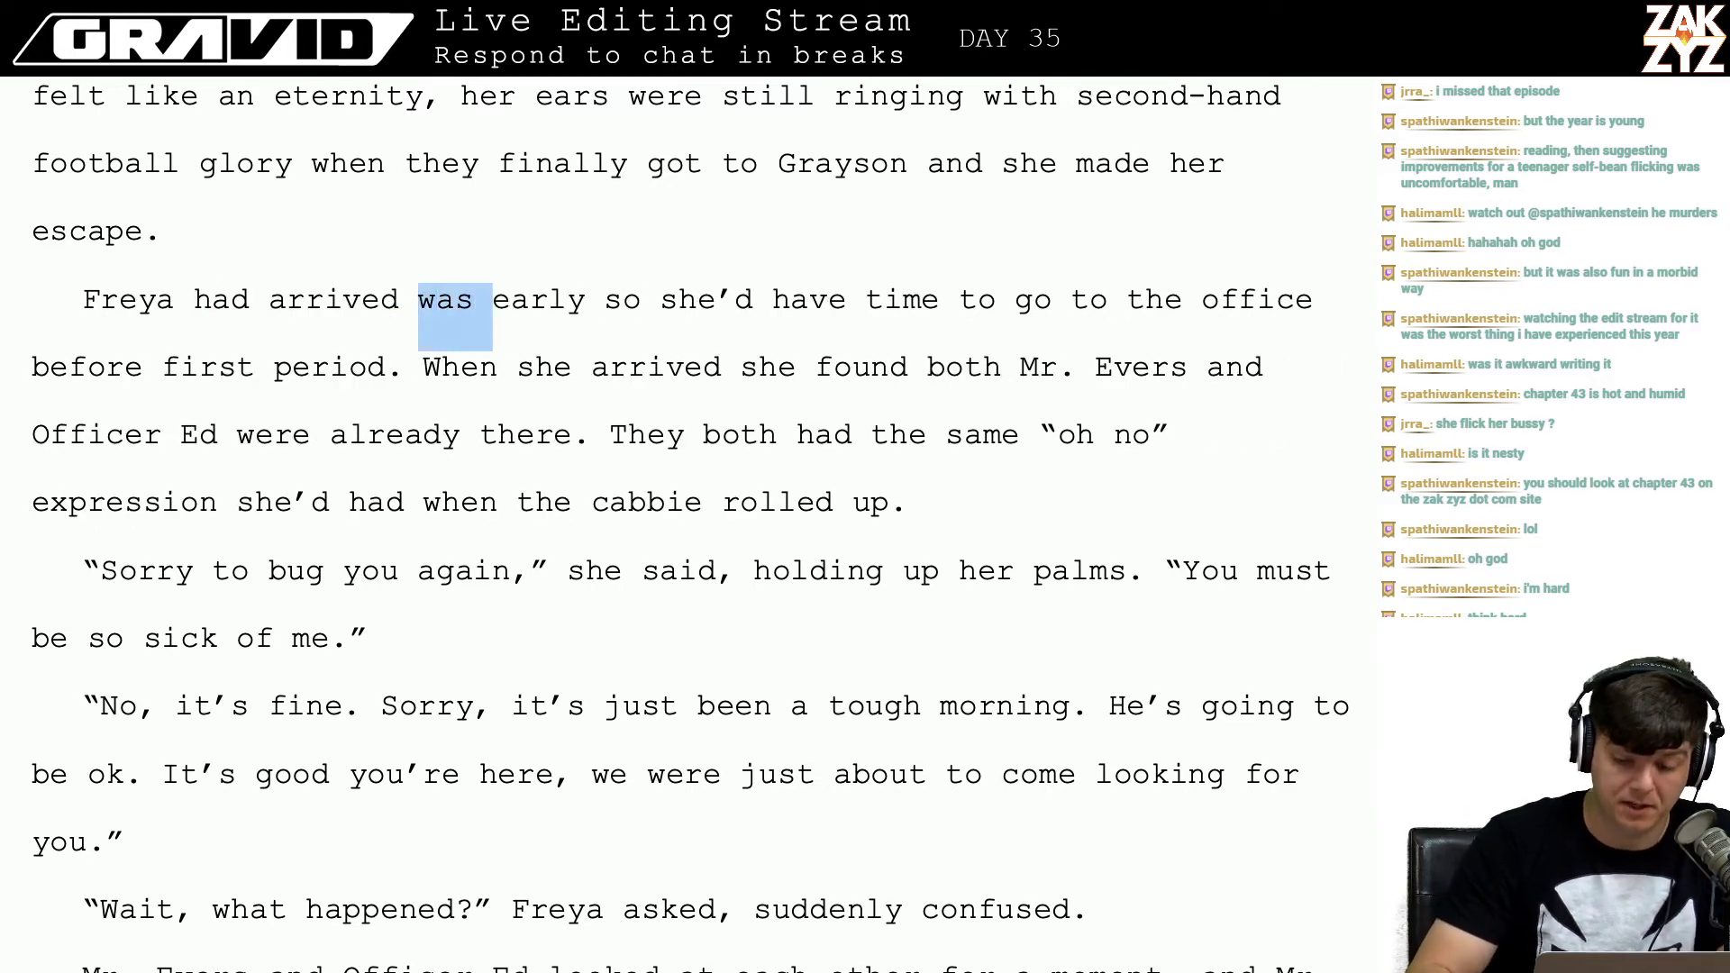
key("BackSpace")
scroll(689, 528, "down", 3)
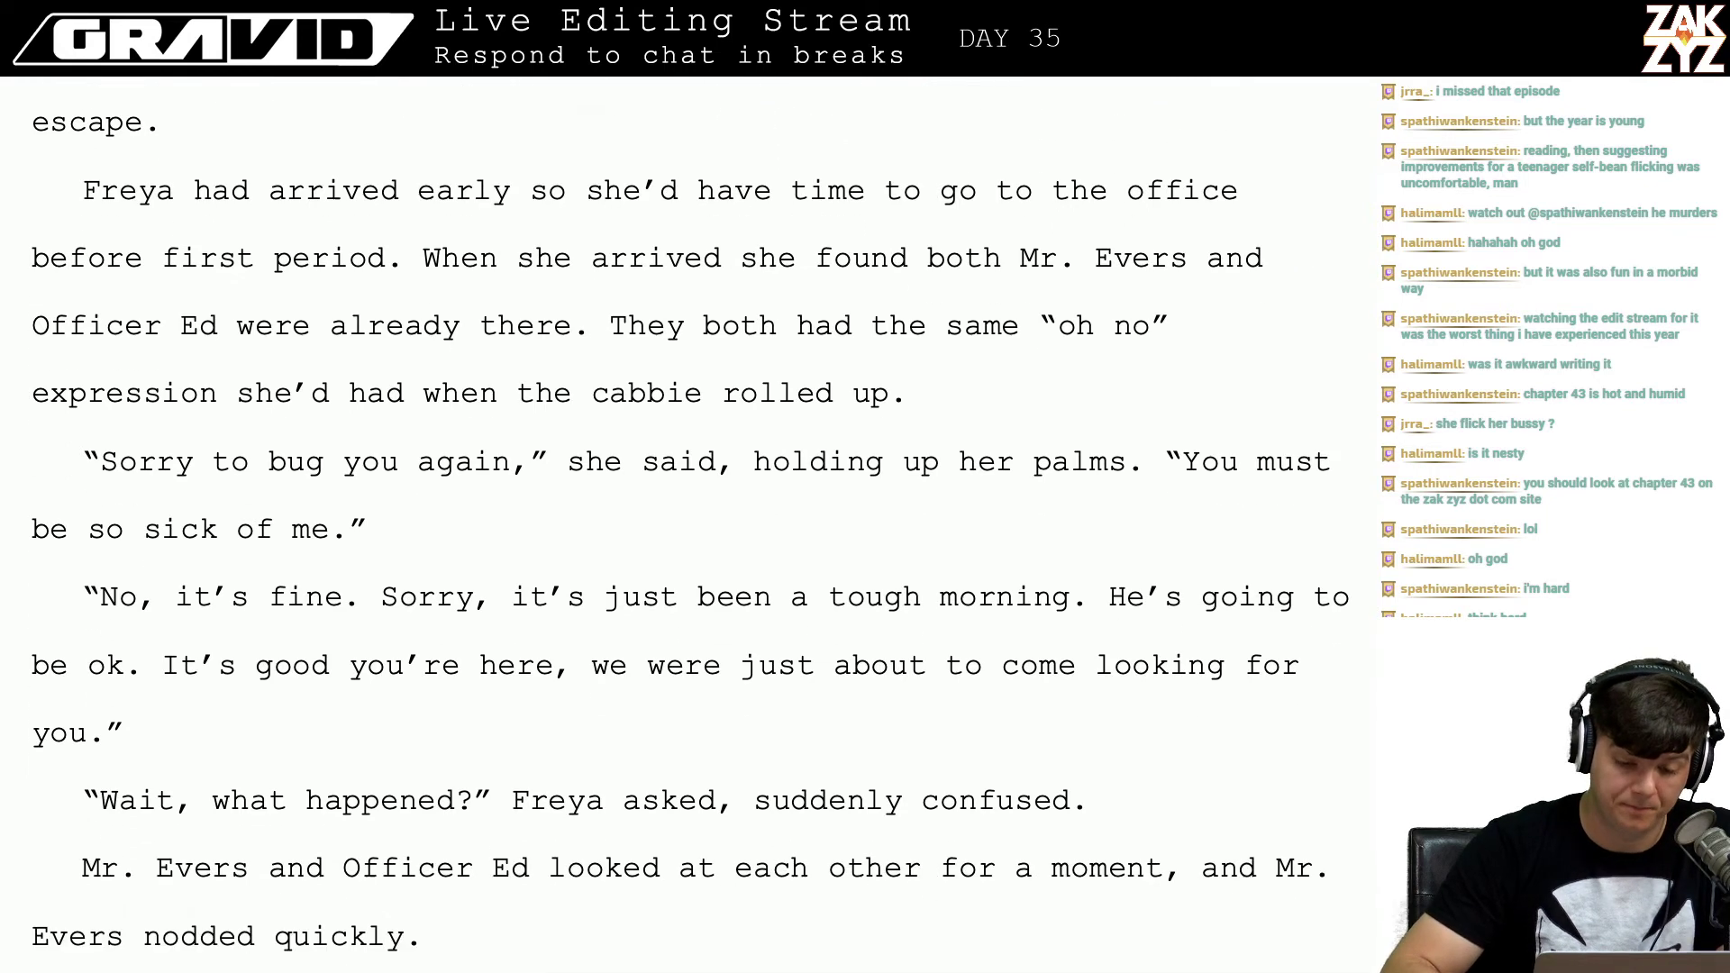
Step: Delete "When she arrived she found both" so the sentence reads "Mr. Evers and Officer Ed were already there."
left_click(713, 251)
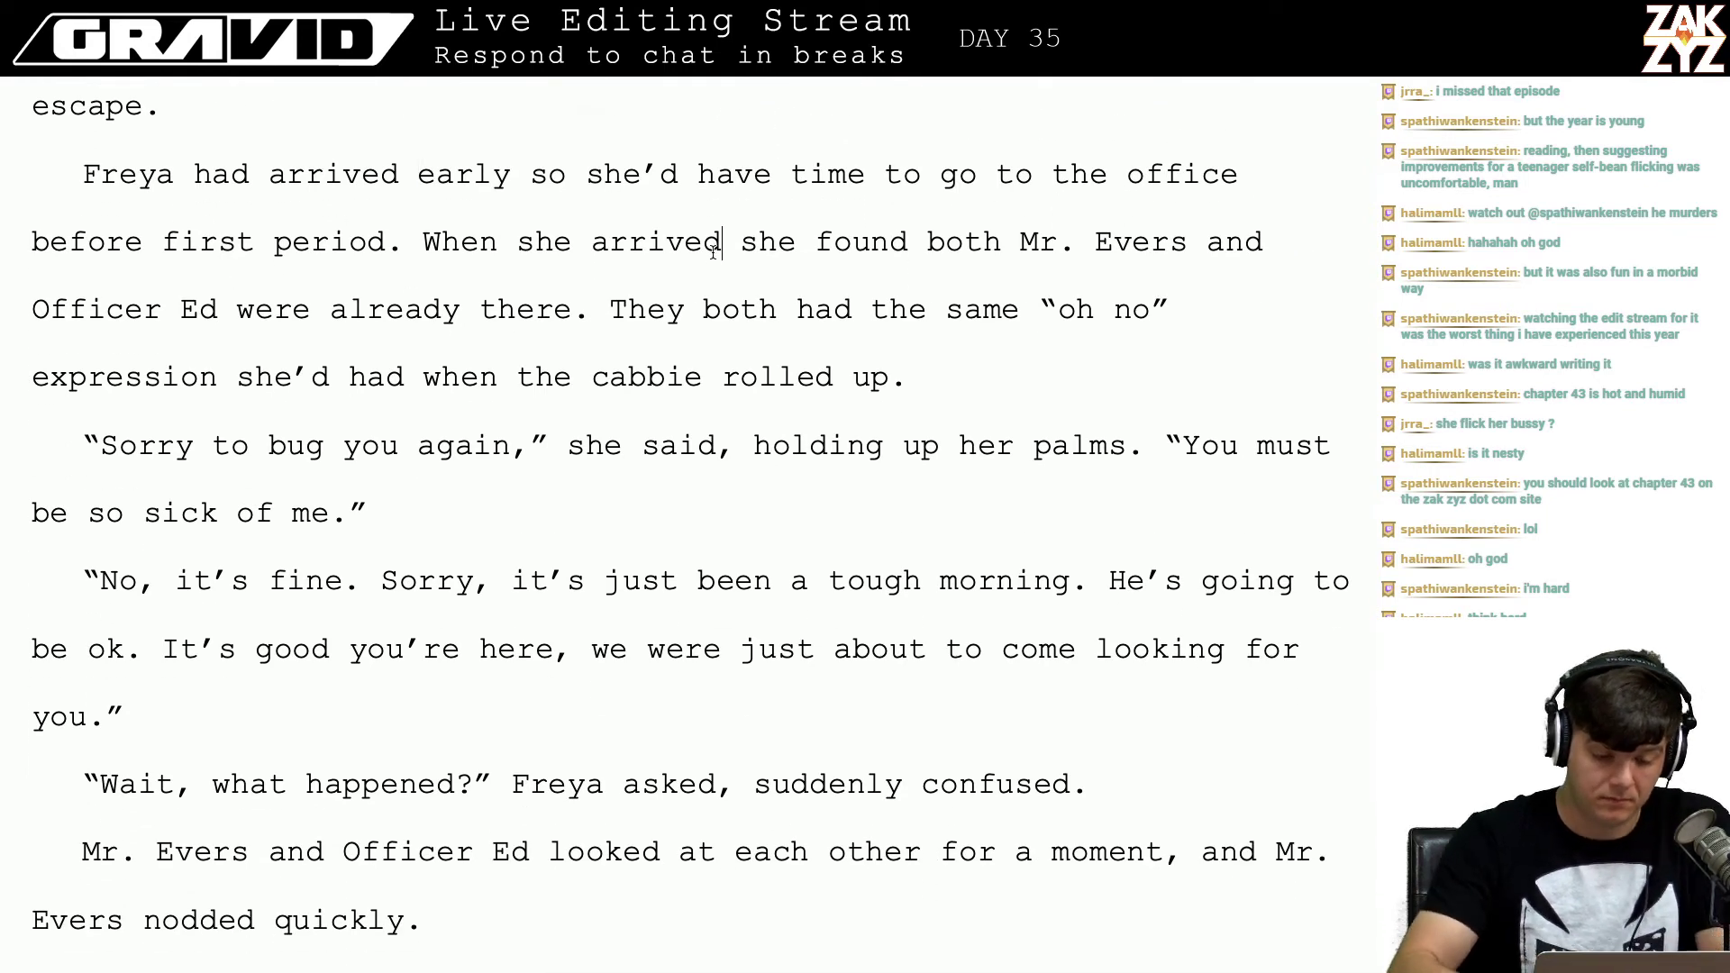
key("BackSpace")
key("BackSpace")
key("BackSpace")
key("BackSpace")
key("BackSpace")
key("BackSpace")
key("BackSpace")
key("BackSpace")
key("BackSpace")
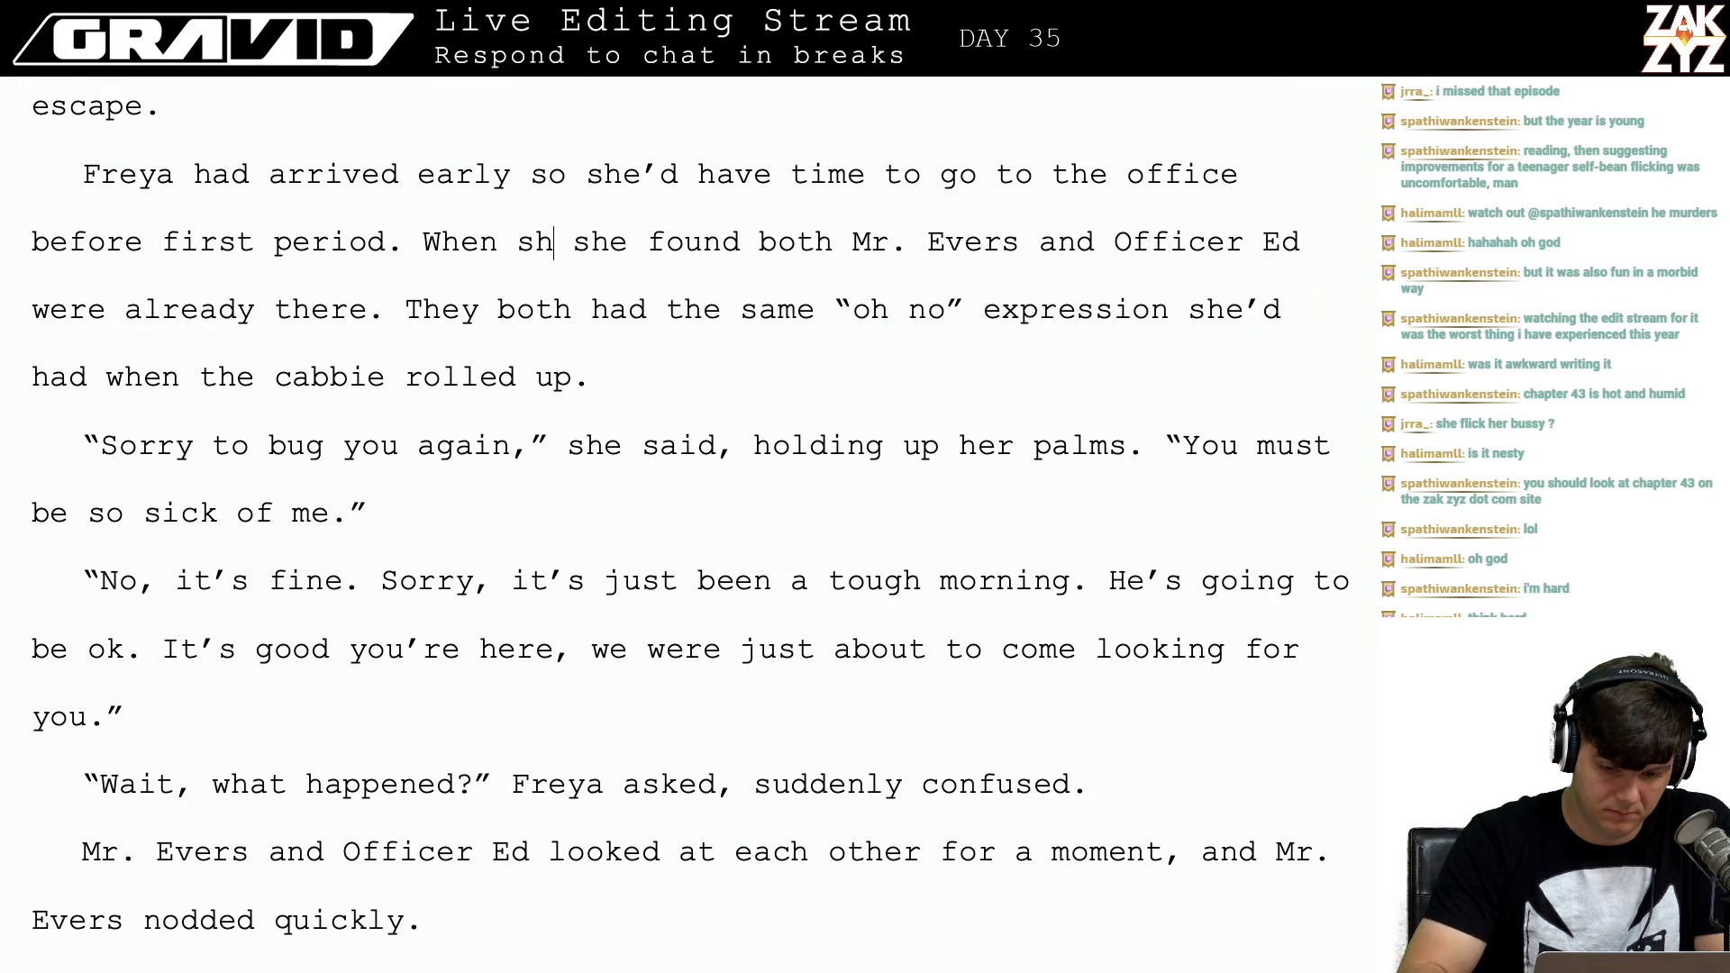
key("BackSpace")
key("BackSpace")
key("BackSpace")
key("BackSpace")
key("BackSpace")
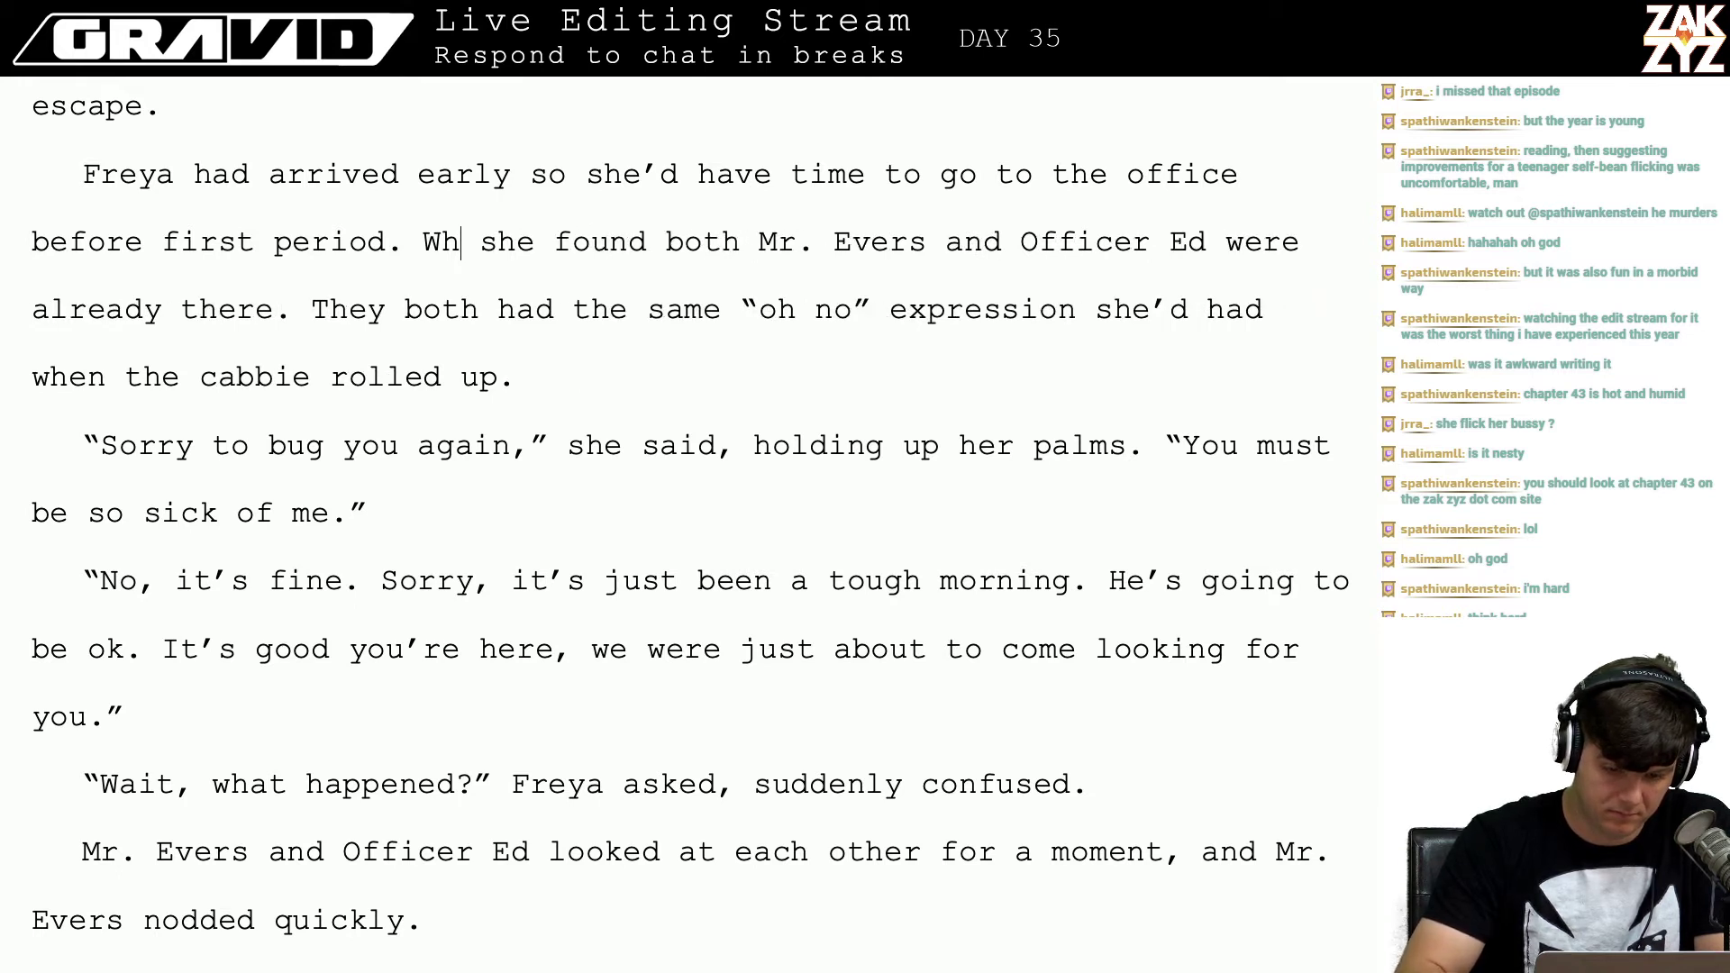
key("BackSpace")
key("BackSpace")
key("shift+Right")
key("shift+Right")
key("shift+Right")
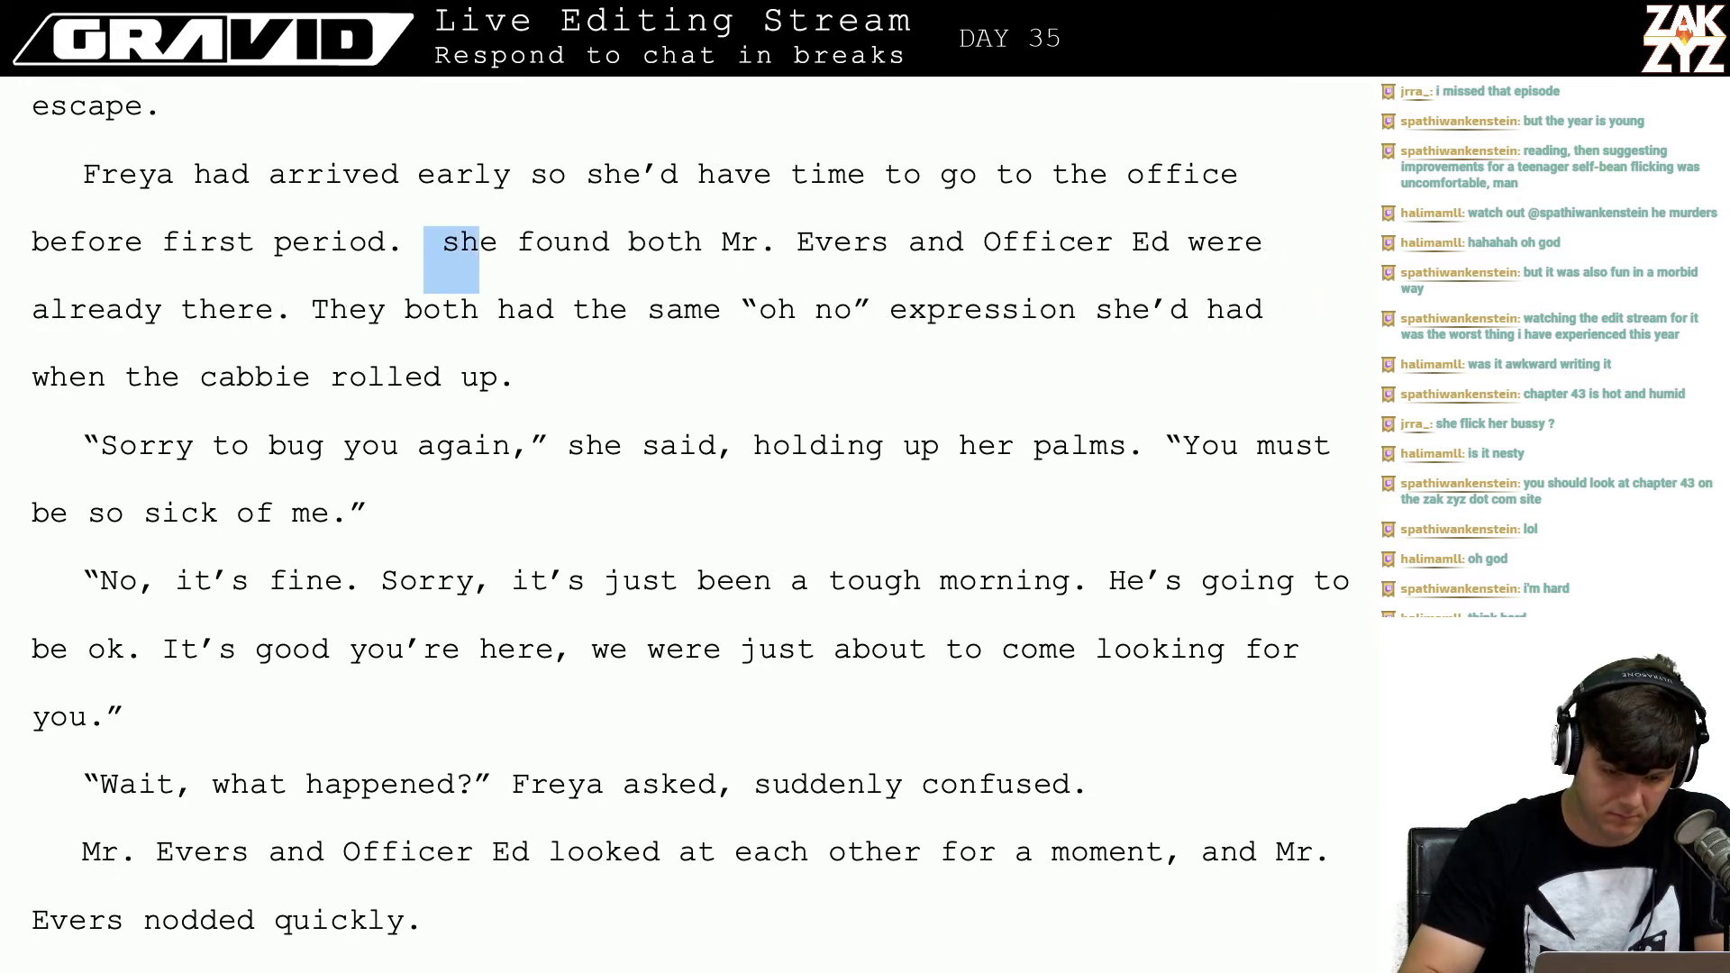
key("shift+Right")
key("shift+Right")
key("shift+Right")
key("shift+Right")
key("shift+Right")
key("shift+Right")
key("shift+Right")
key("shift+Right")
key("shift+Right")
key("shift+Right")
key("shift+Right")
key("shift+Right")
key("shift+Right")
key("BackSpace")
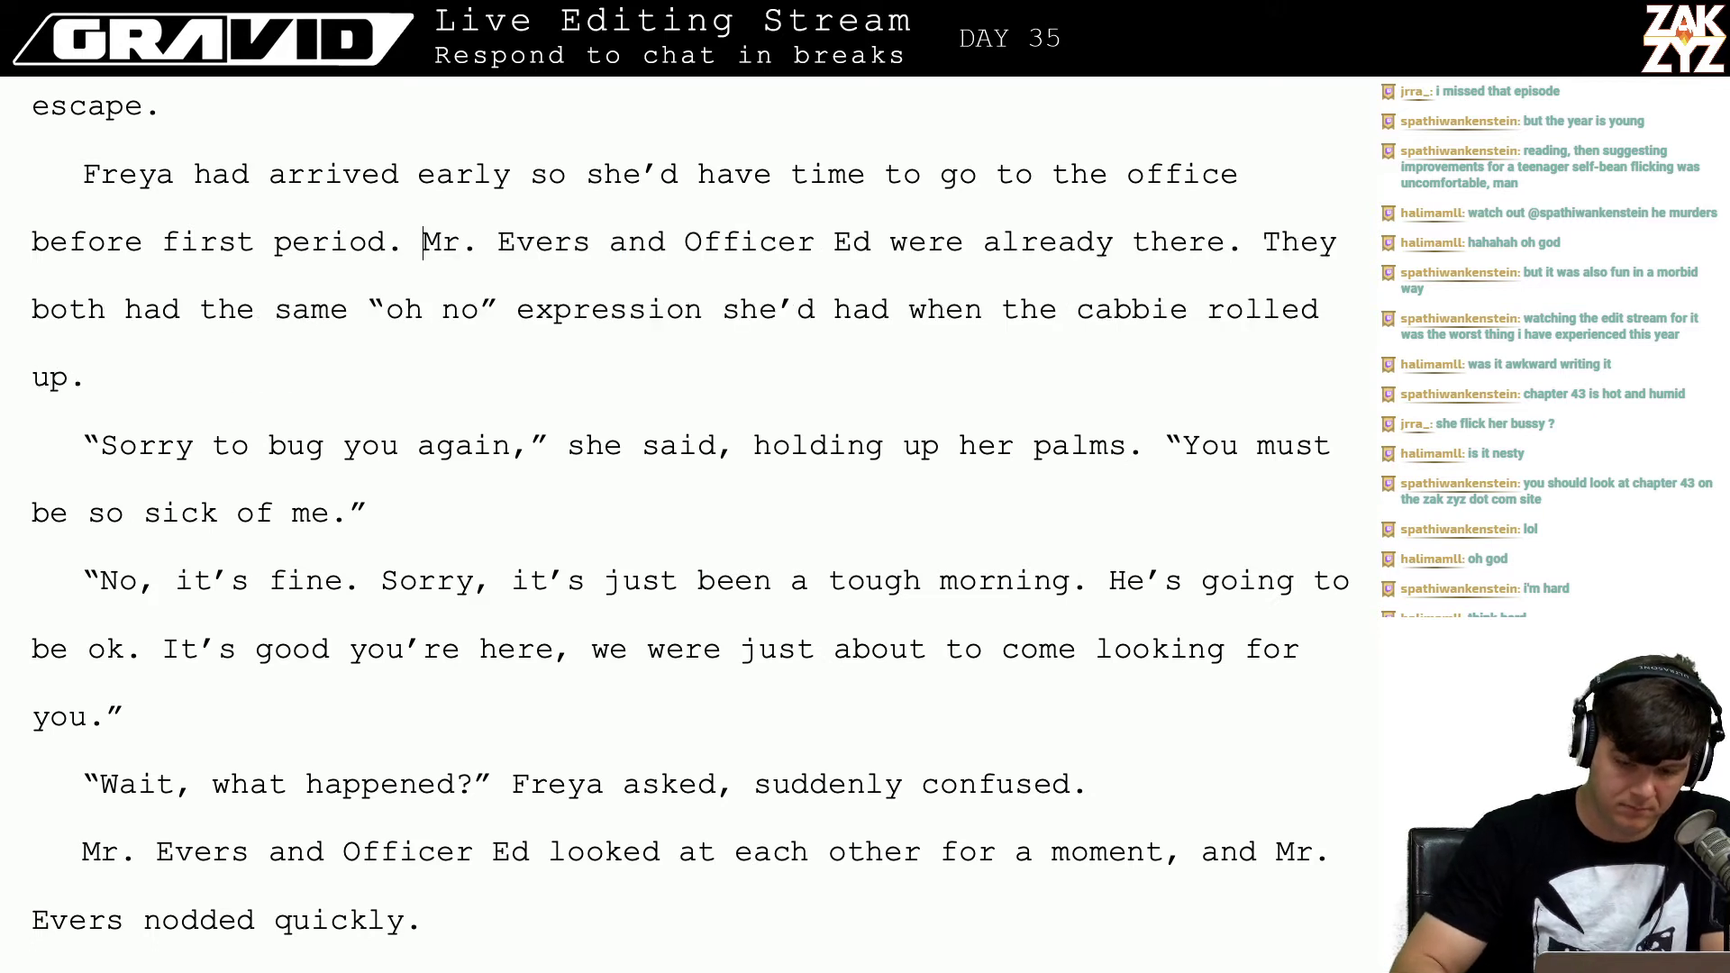
Step: End the sentence after "the same 'oh no' expression" with a period and delete "she'd had when the cabbie rolled up"
scroll(857, 272, "down", 1)
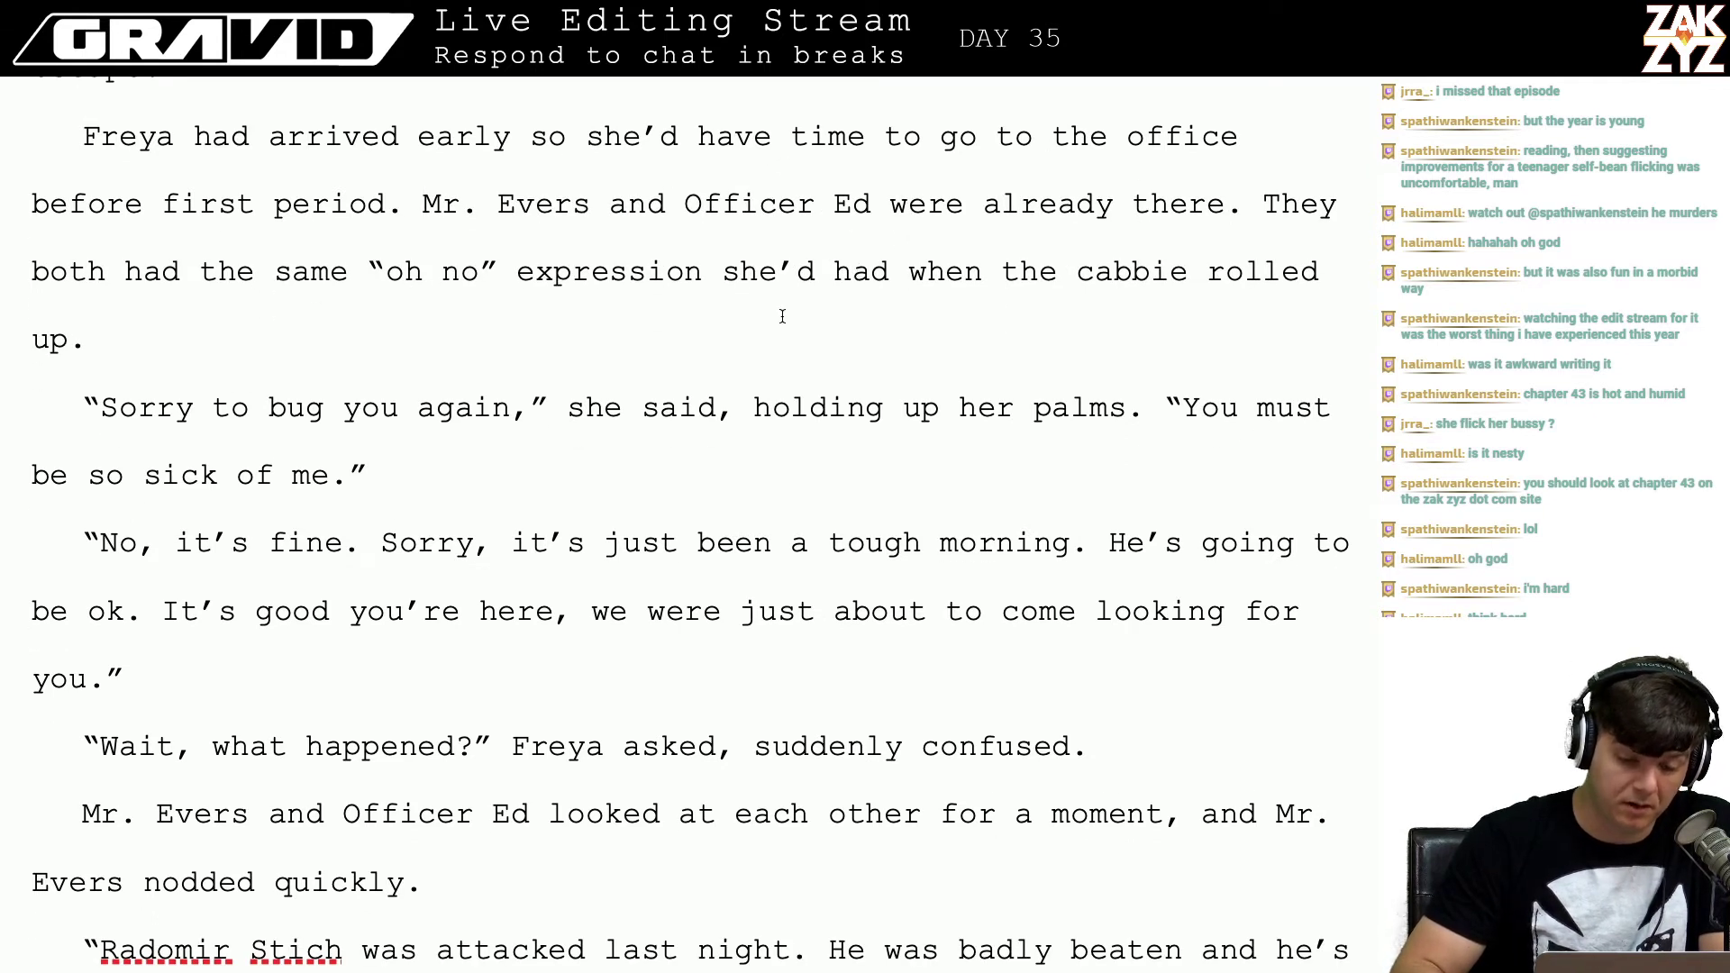
scroll(780, 315, "down", 1)
key("Right")
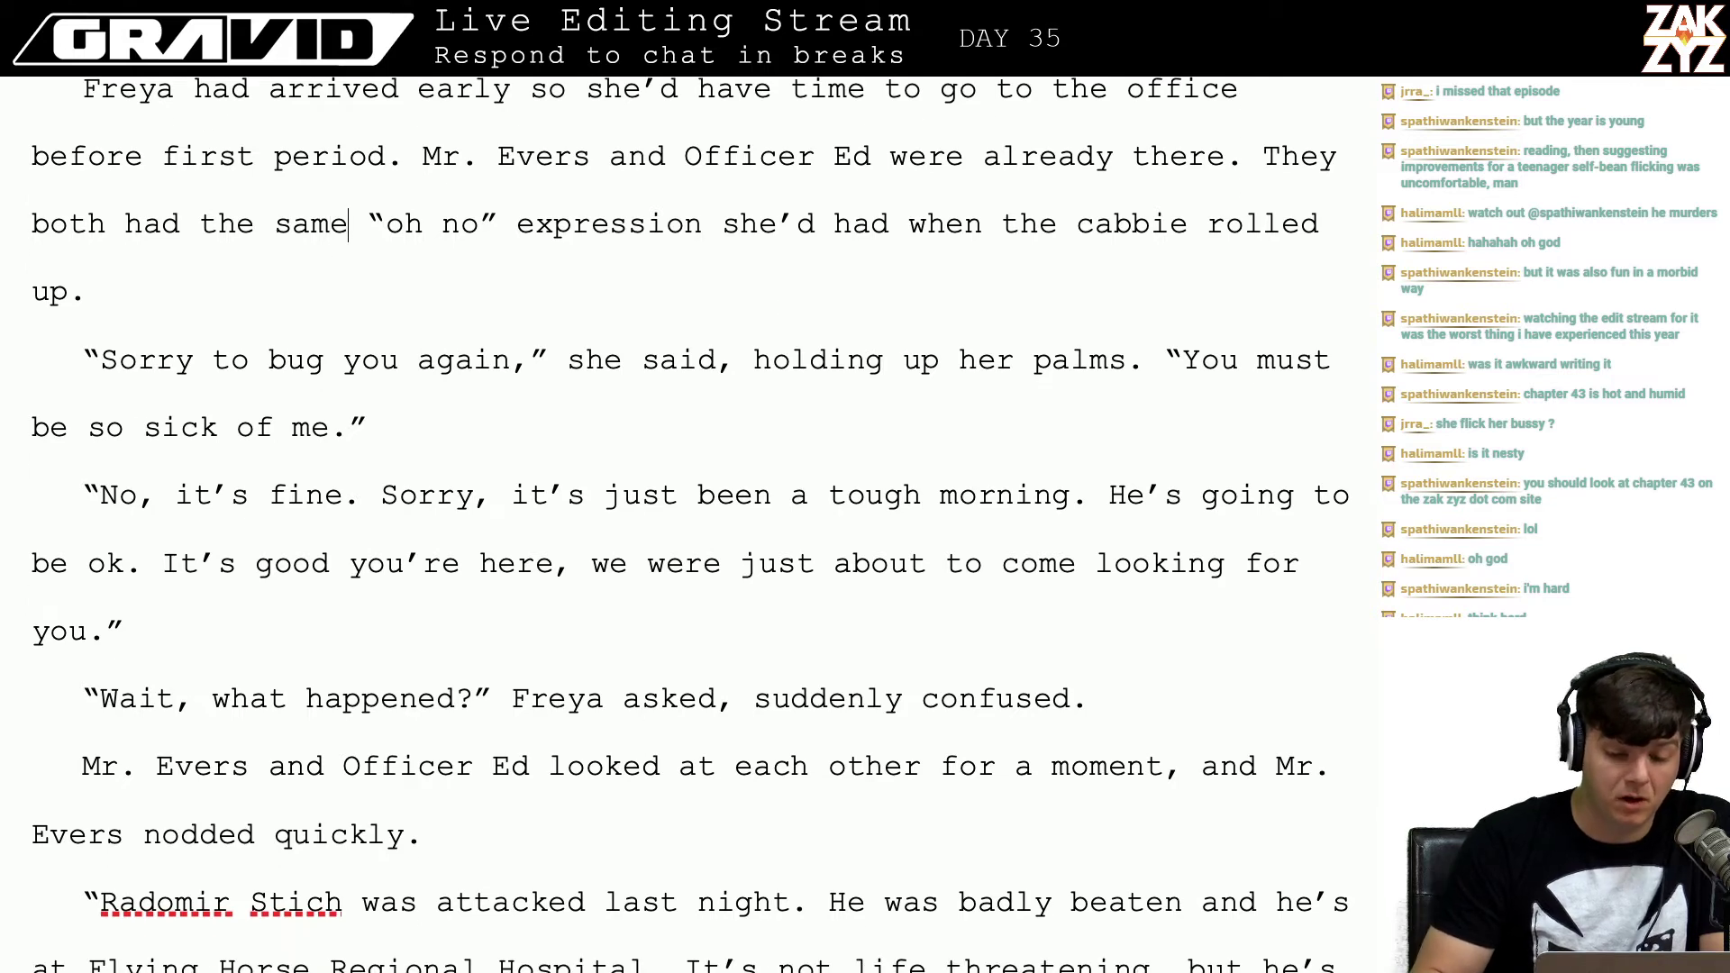
key("Right")
key("Right")
key("Right")
key("Right")
key("Right")
key("Right")
key("Right")
key("Right")
key("Right")
key("Right")
key("Right")
key("Right")
key("Right")
key("Right")
key("Right")
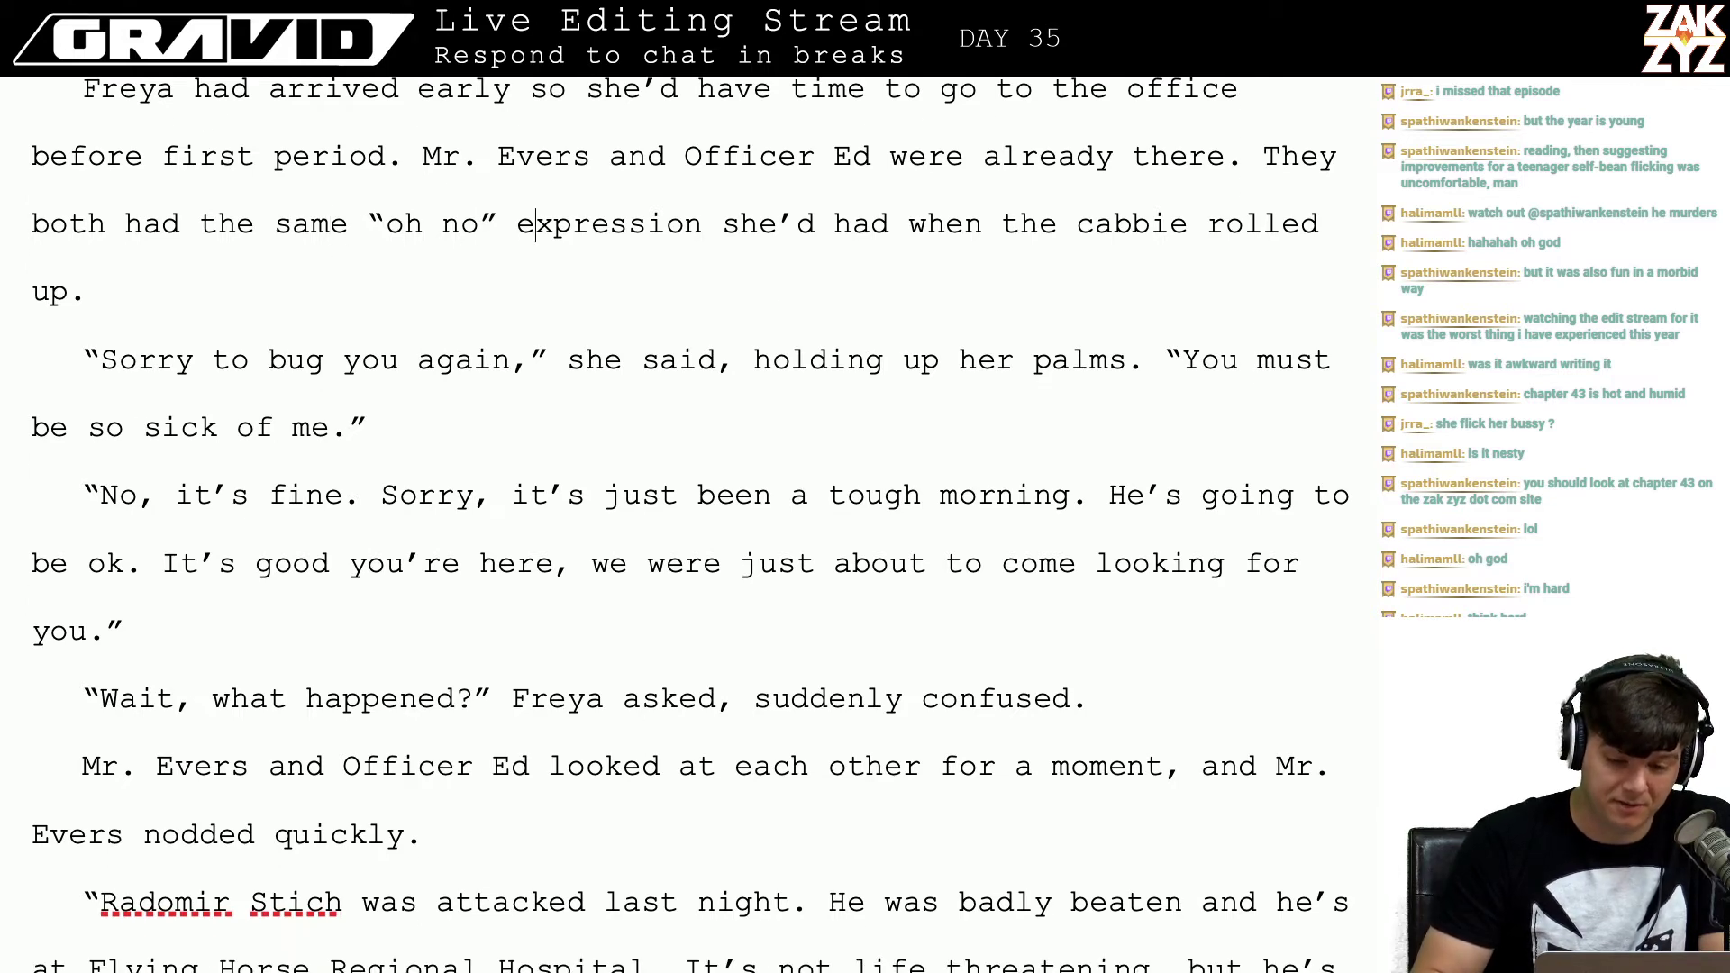
key("Right")
key("Right")
key("Right")
key("Right")
key("Left")
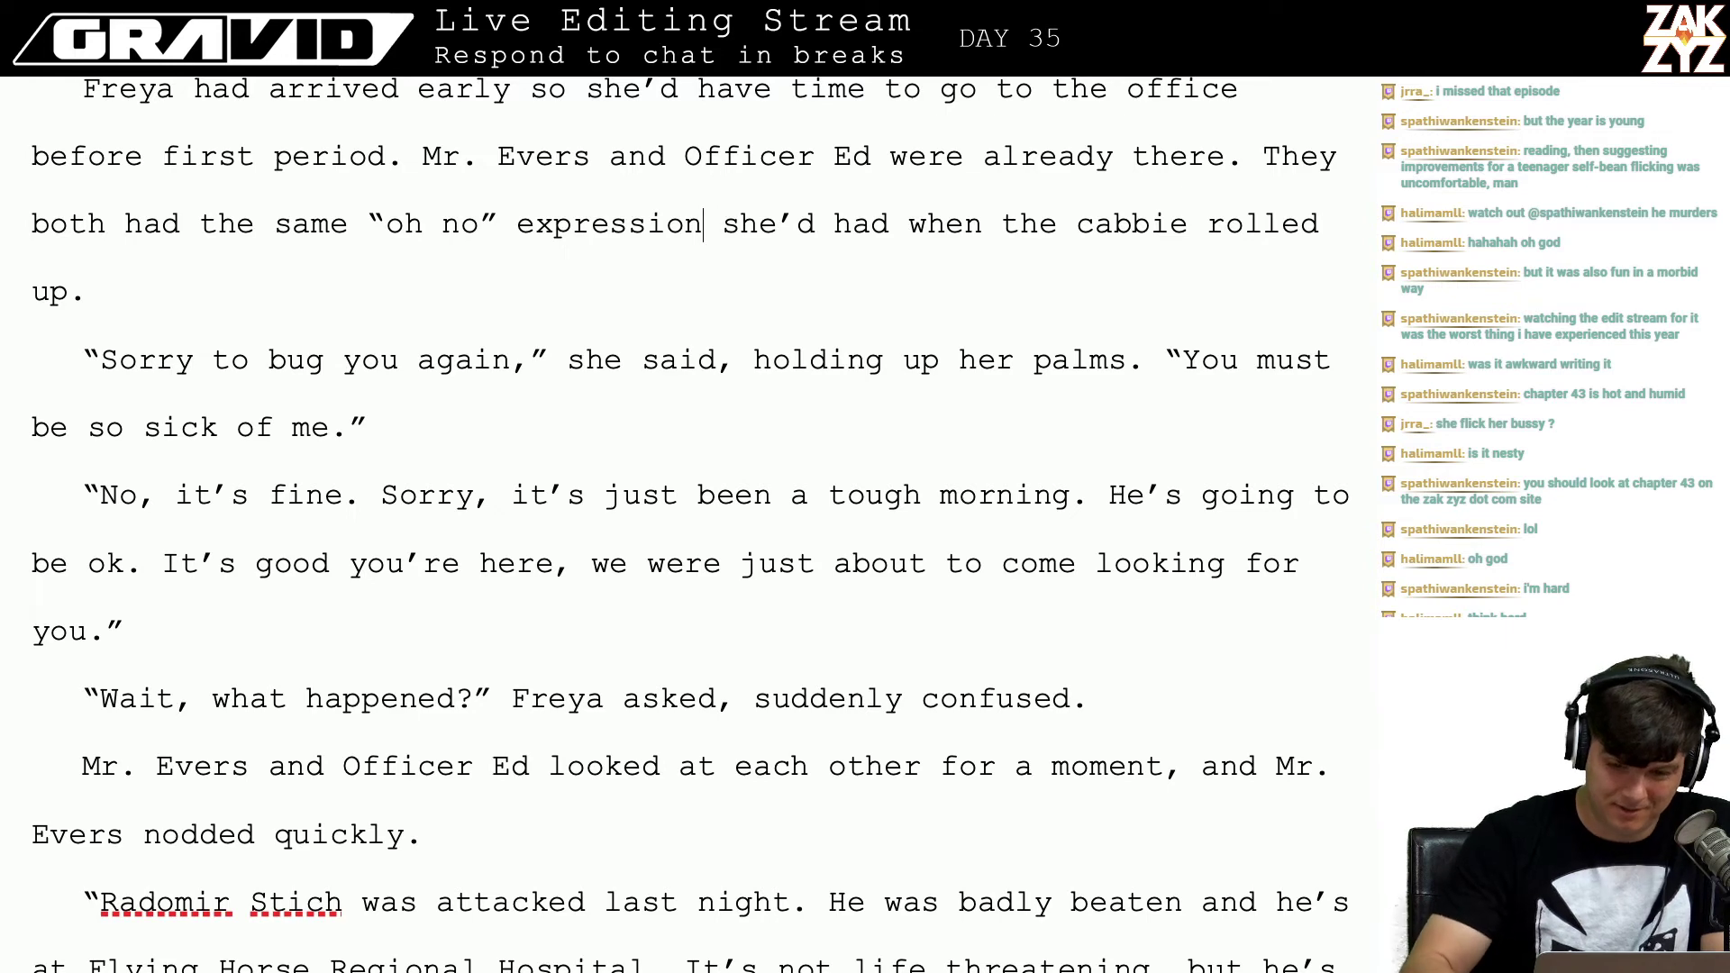
type(".")
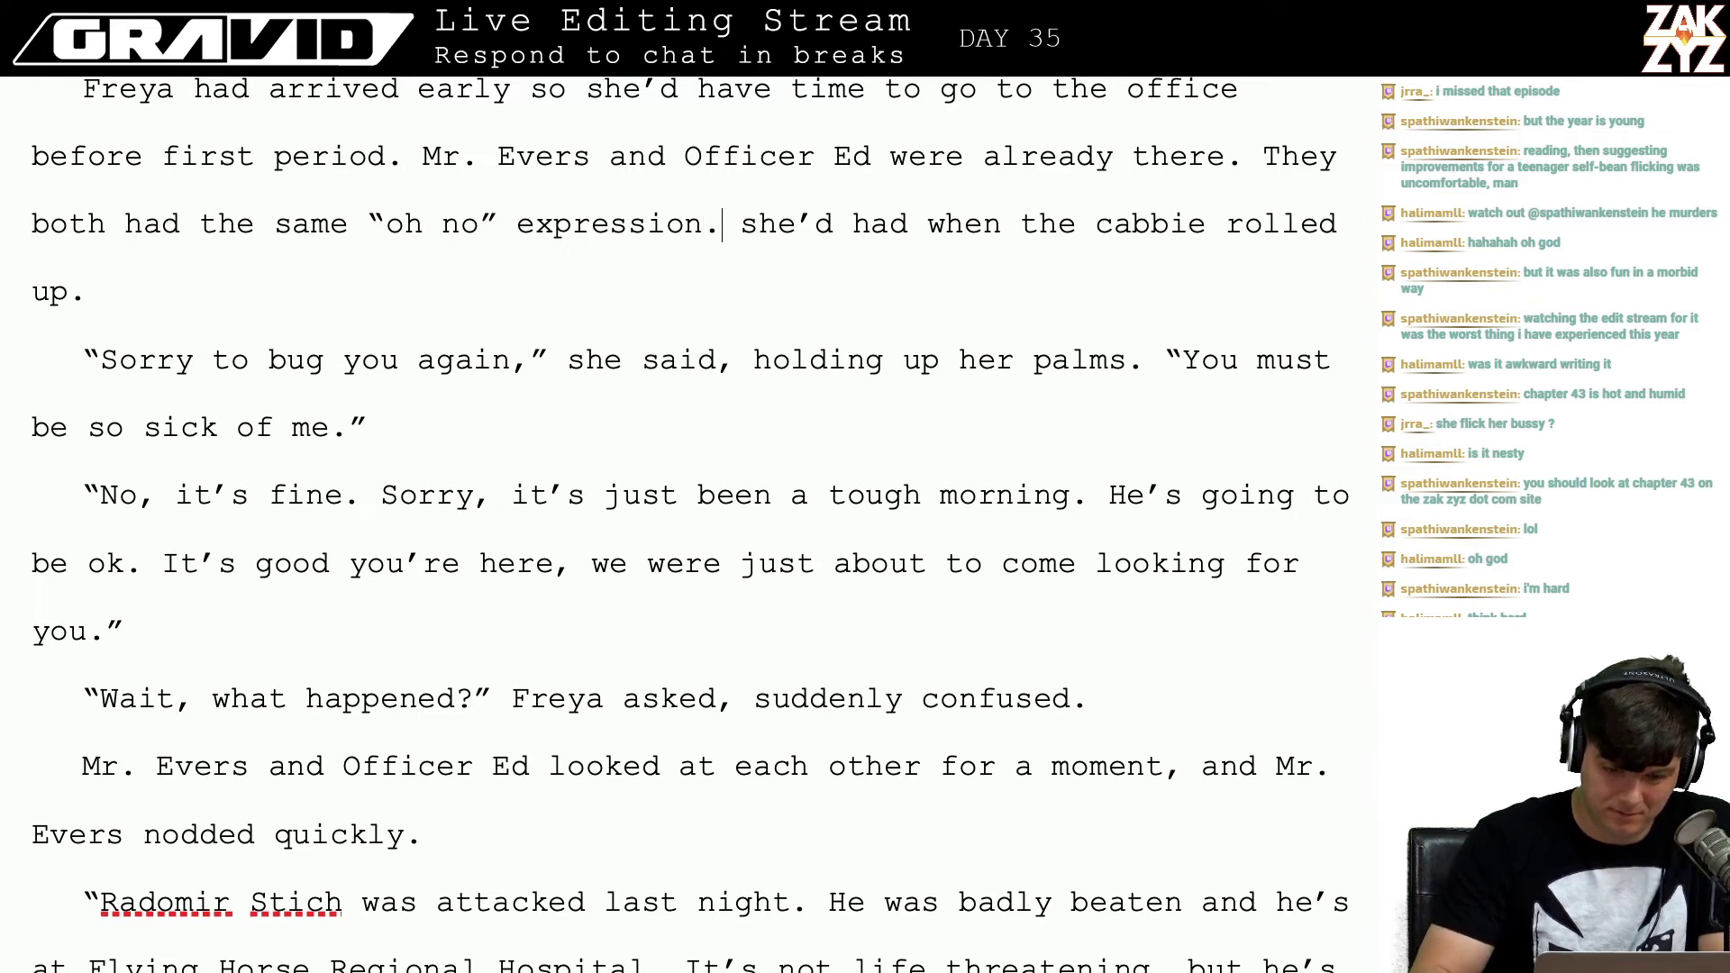
key("ctrl+shift+Down")
key("Delete")
key("BackSpace")
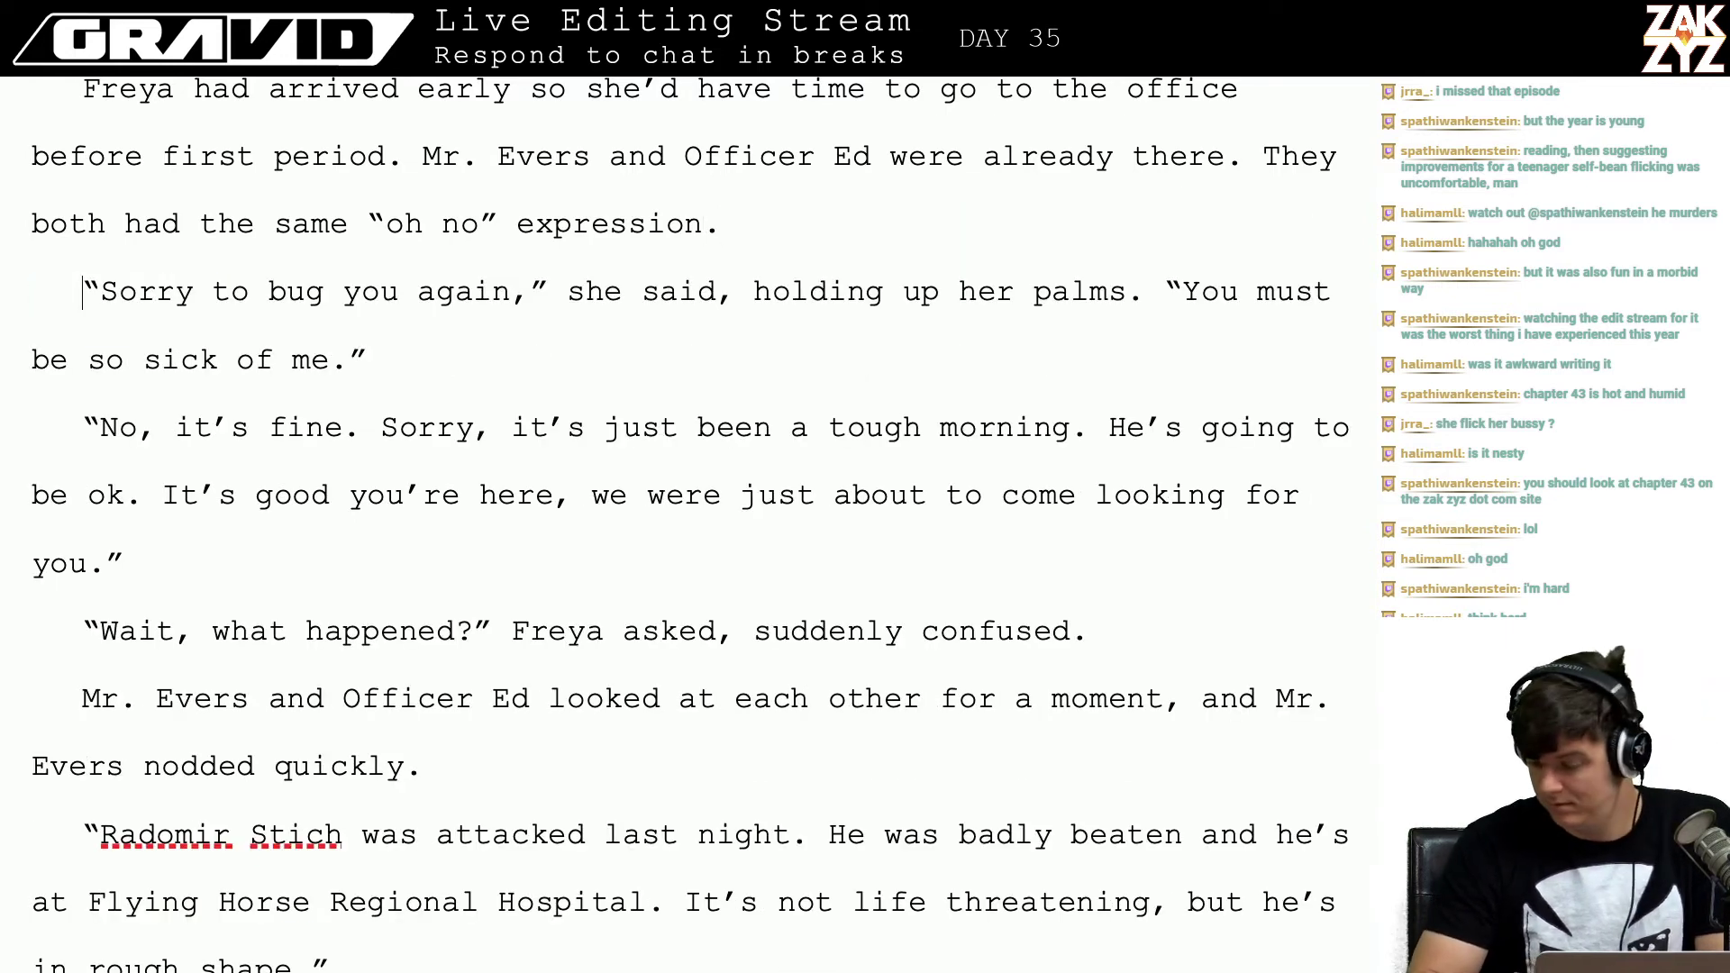
key("Right")
key("Right")
key("Left")
key("Left")
key("Left")
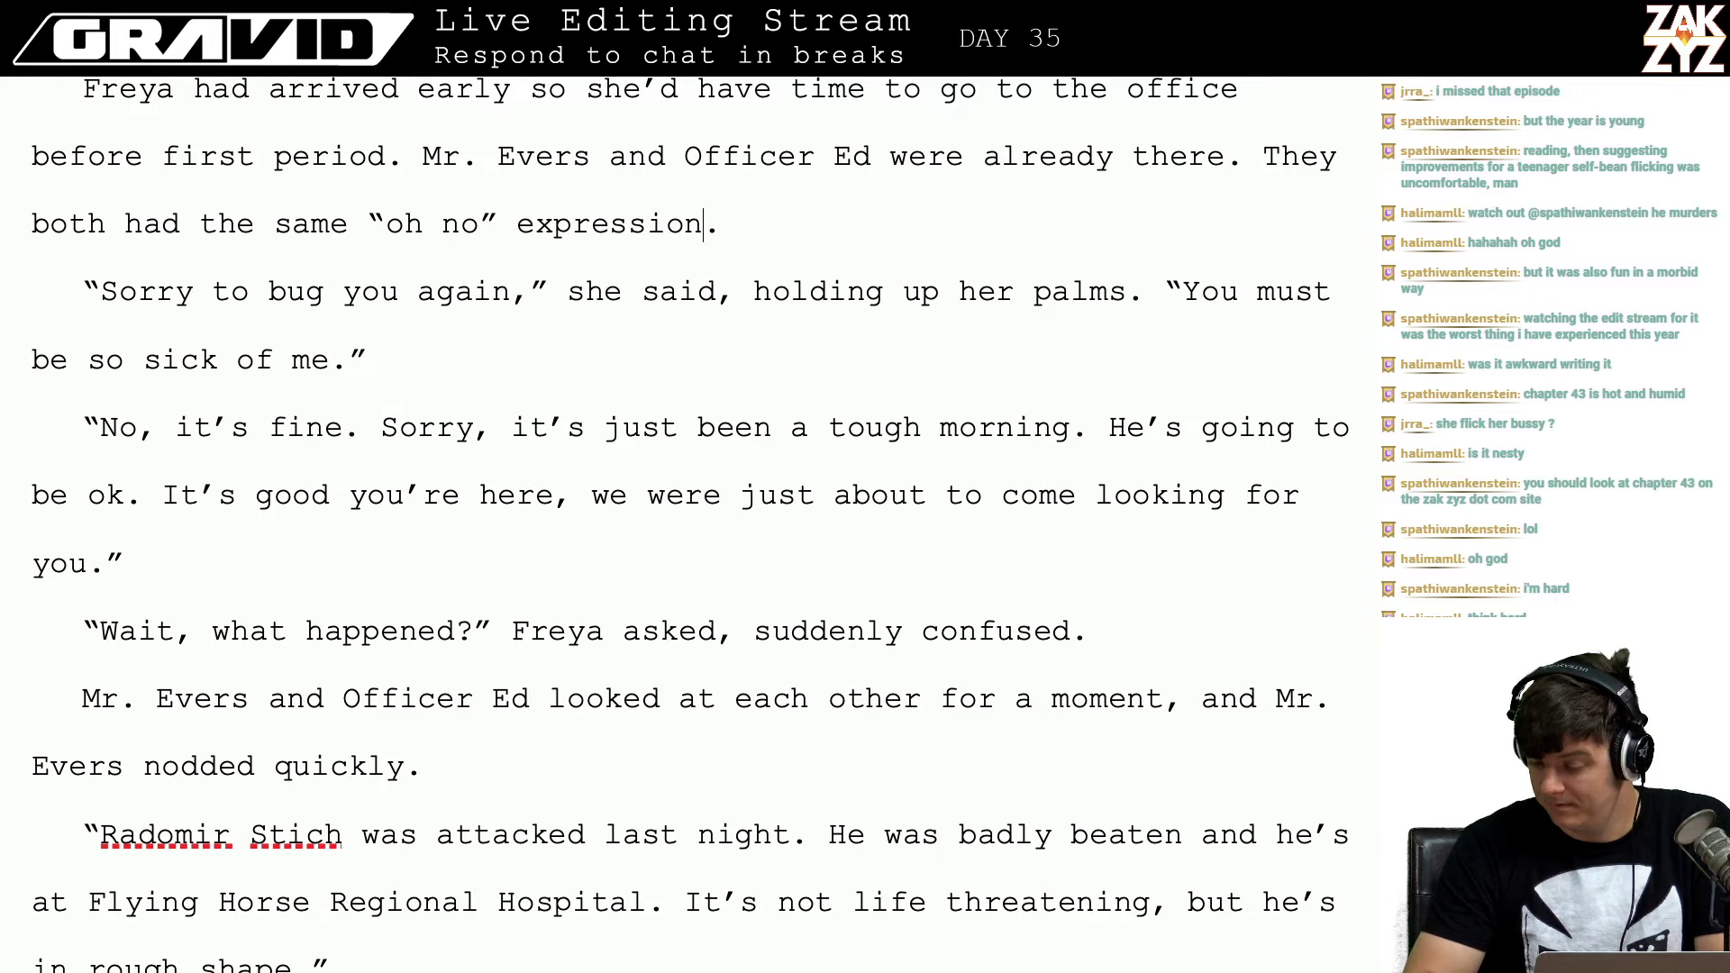
key("Up")
key("Left")
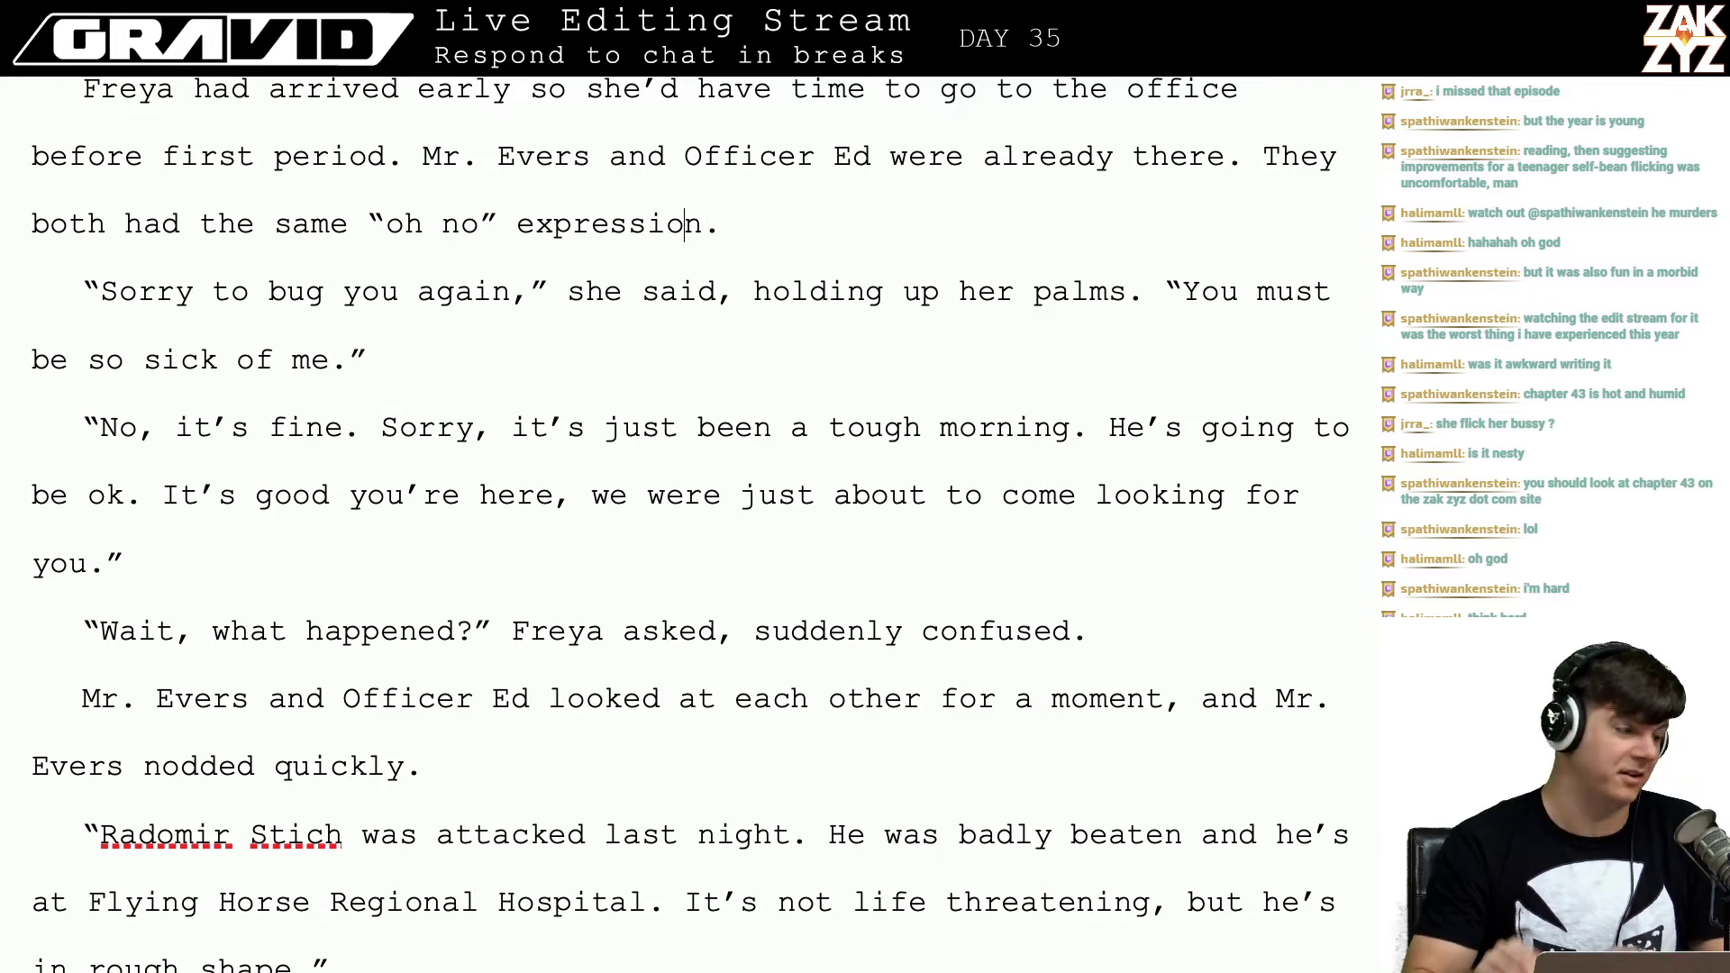
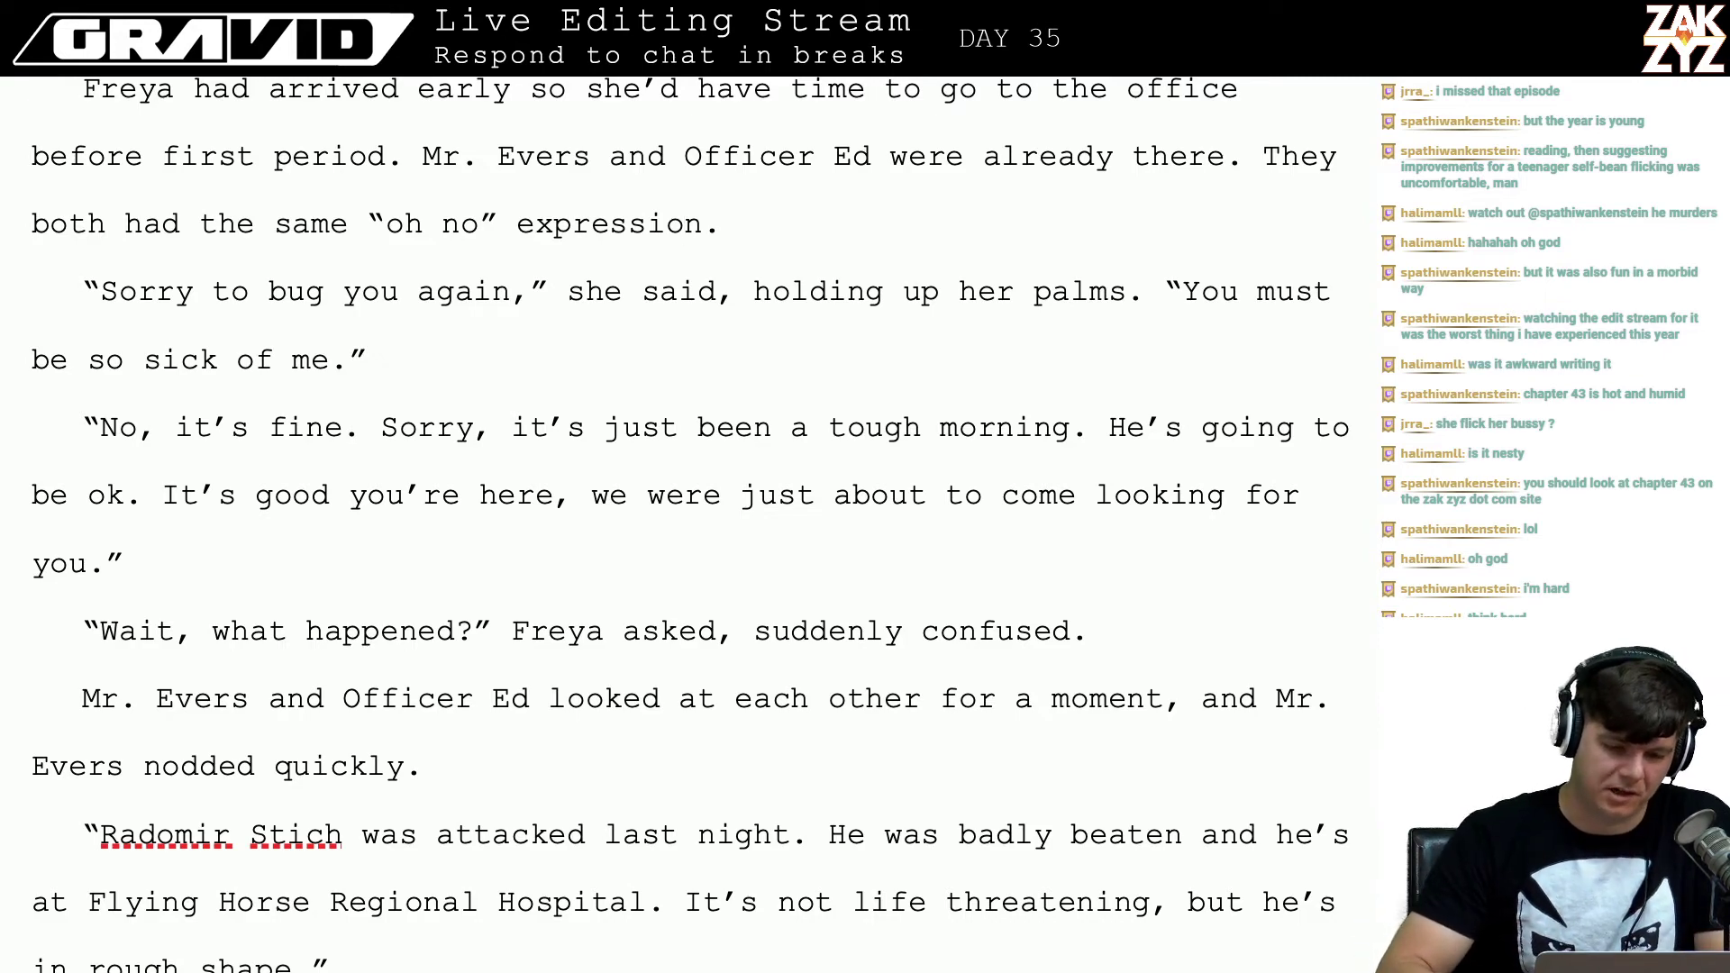
Step: Switch to Safari, look up "choctaw bingo" in the search suggestions, and return to the manuscript
key("super+Tab")
key("super+l")
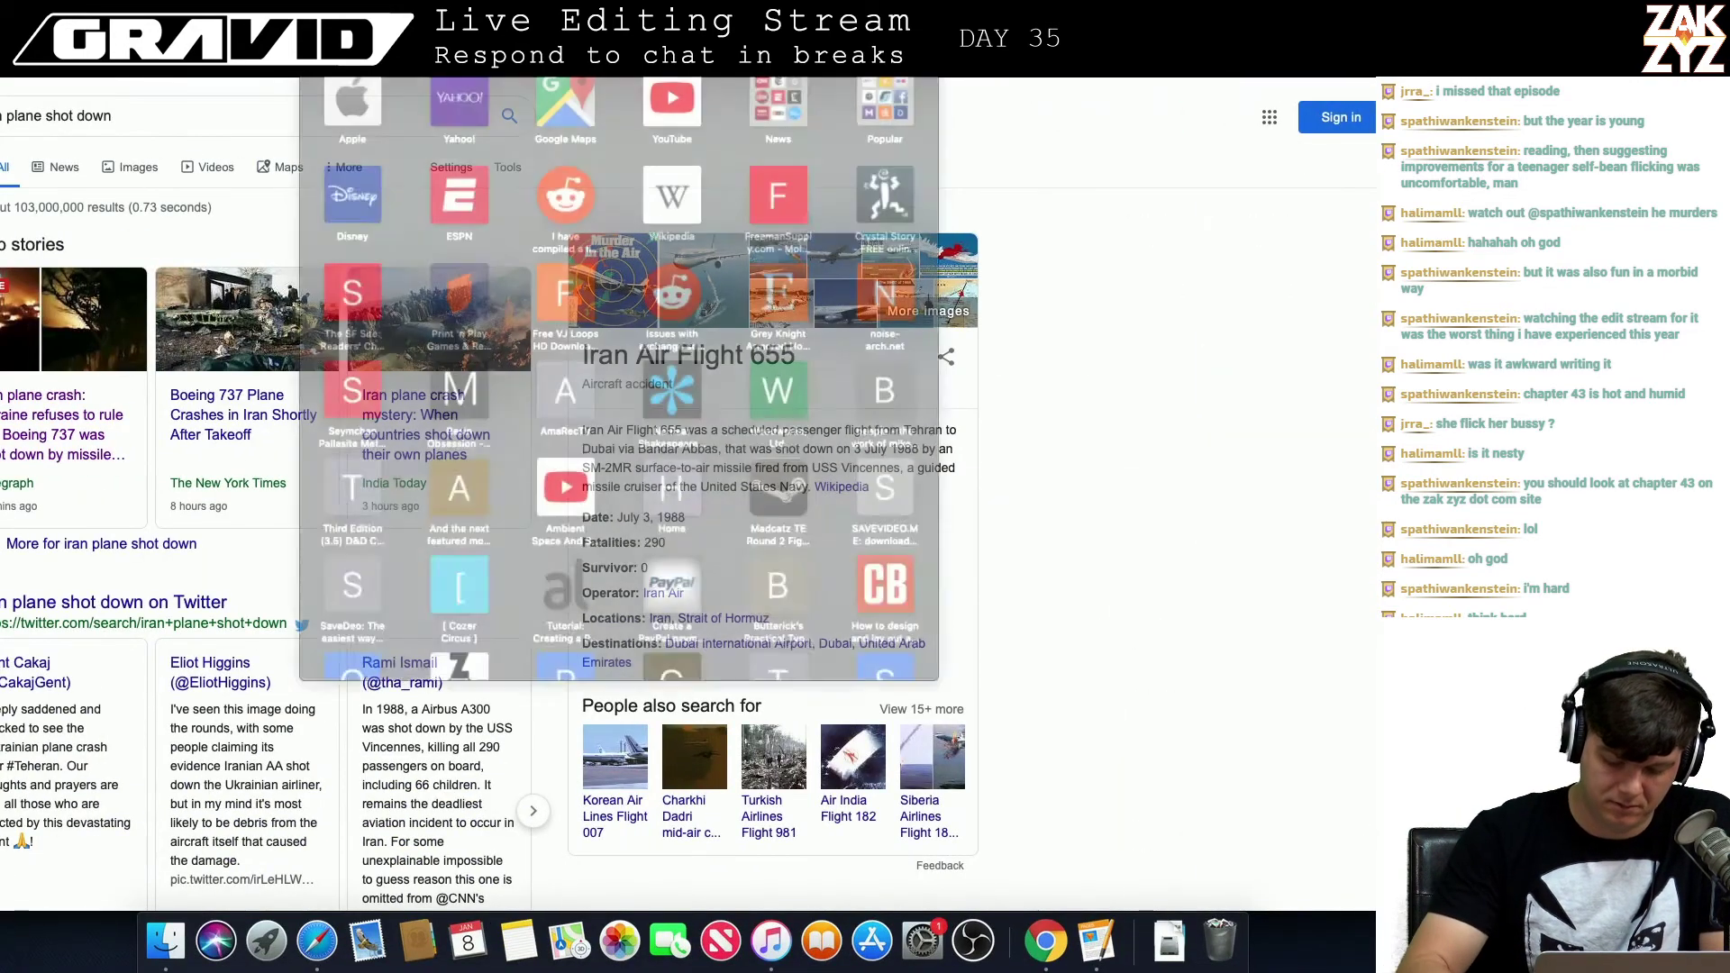
type("con")
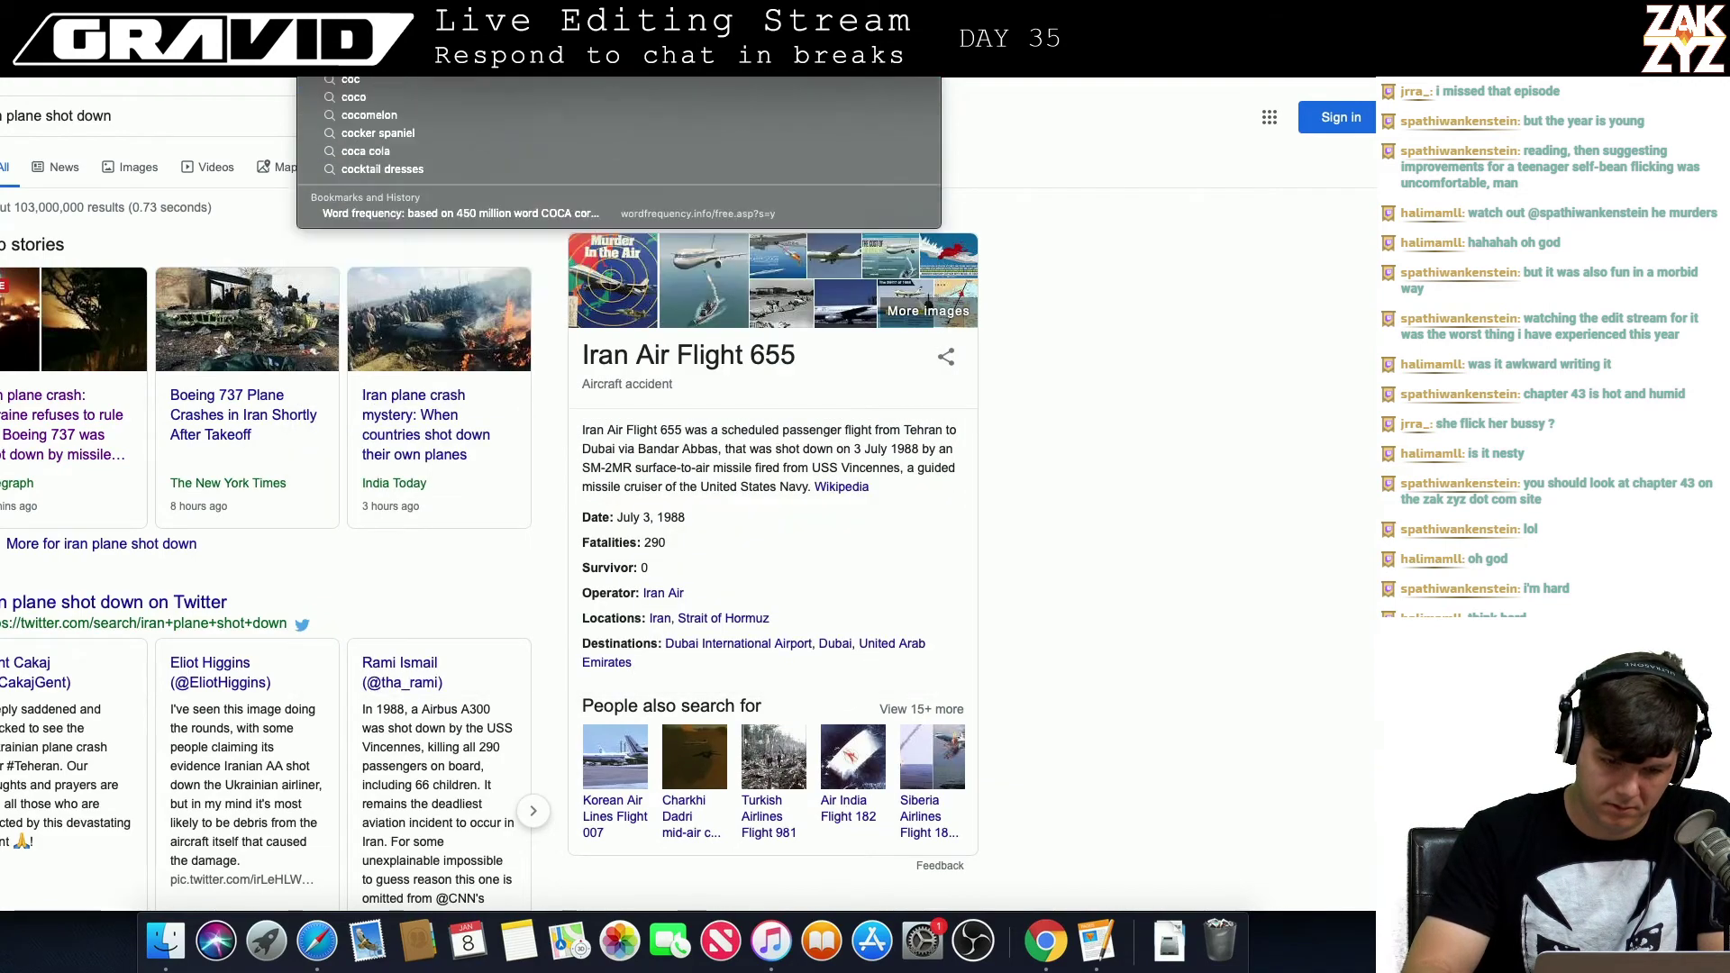
key("BackSpace")
key("BackSpace")
type("hoctaw")
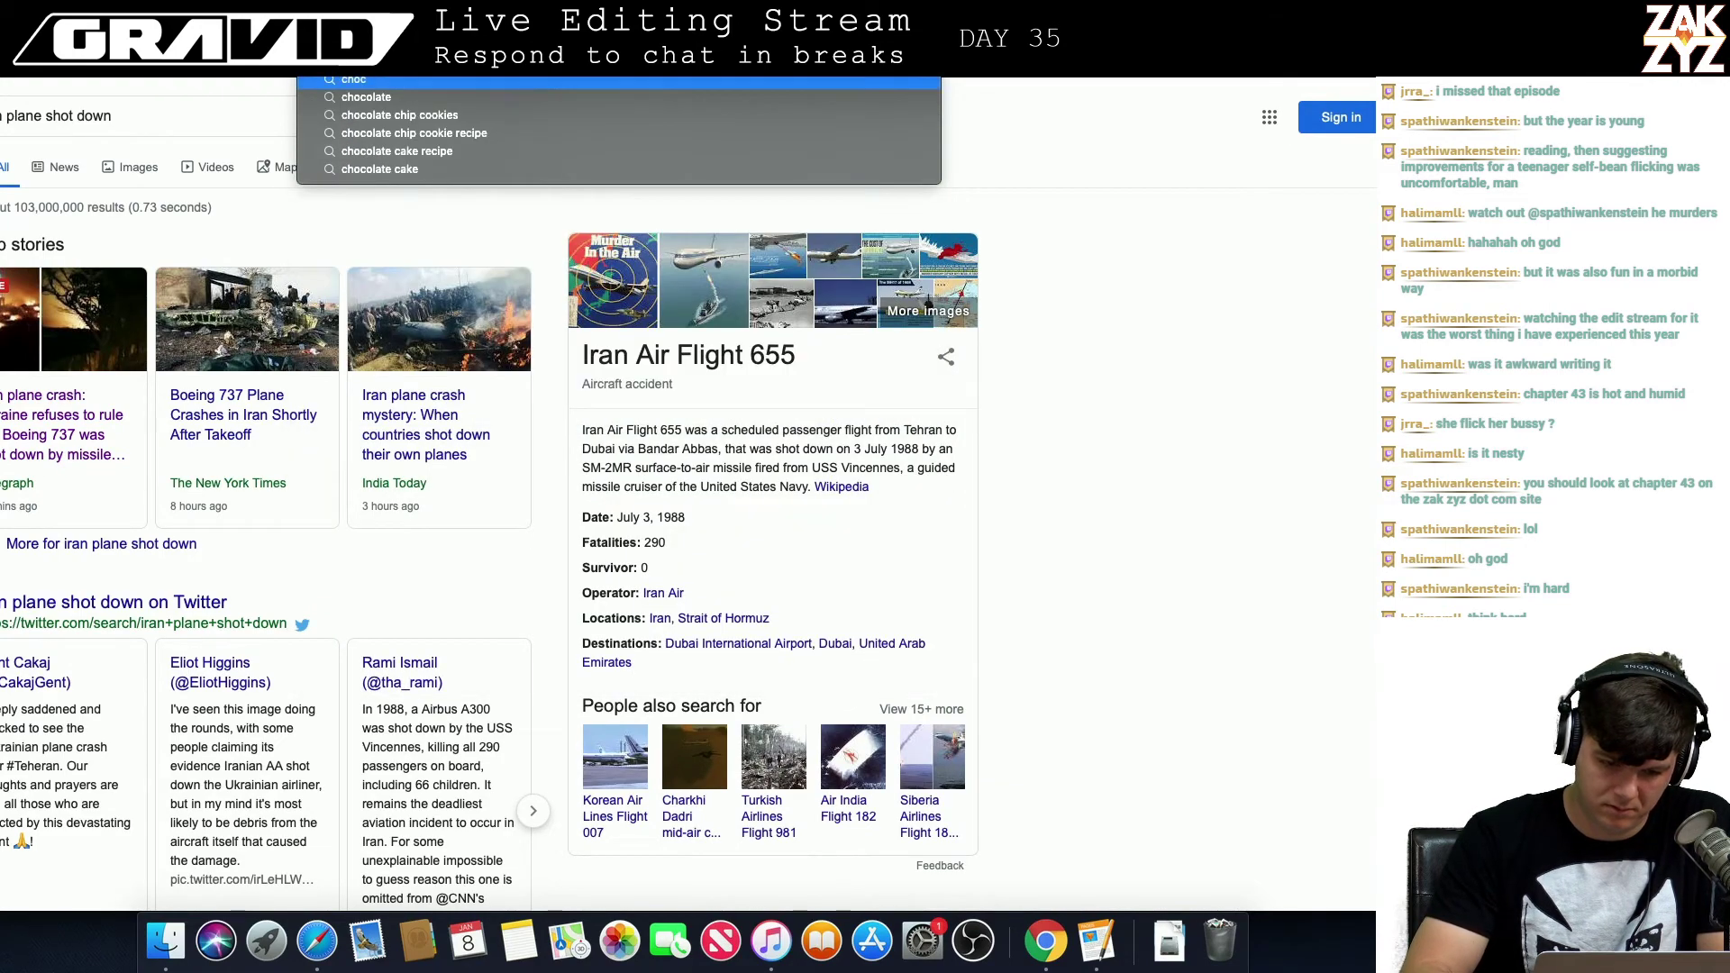
type(" bingo")
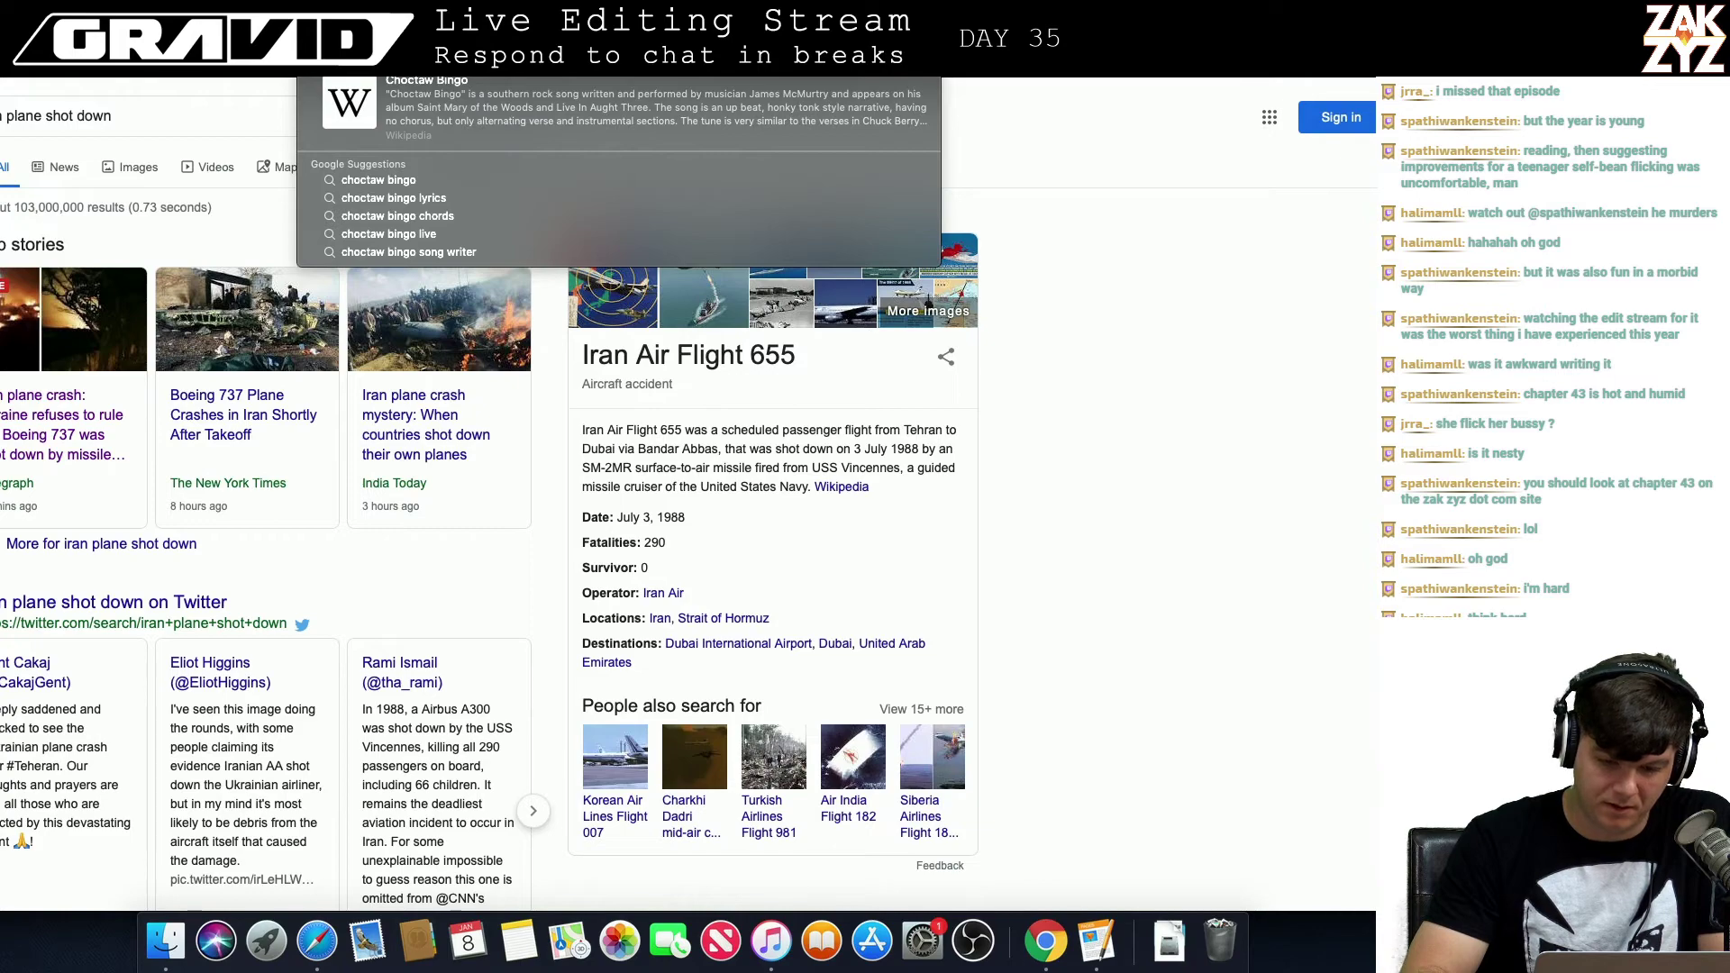
key("super+Tab")
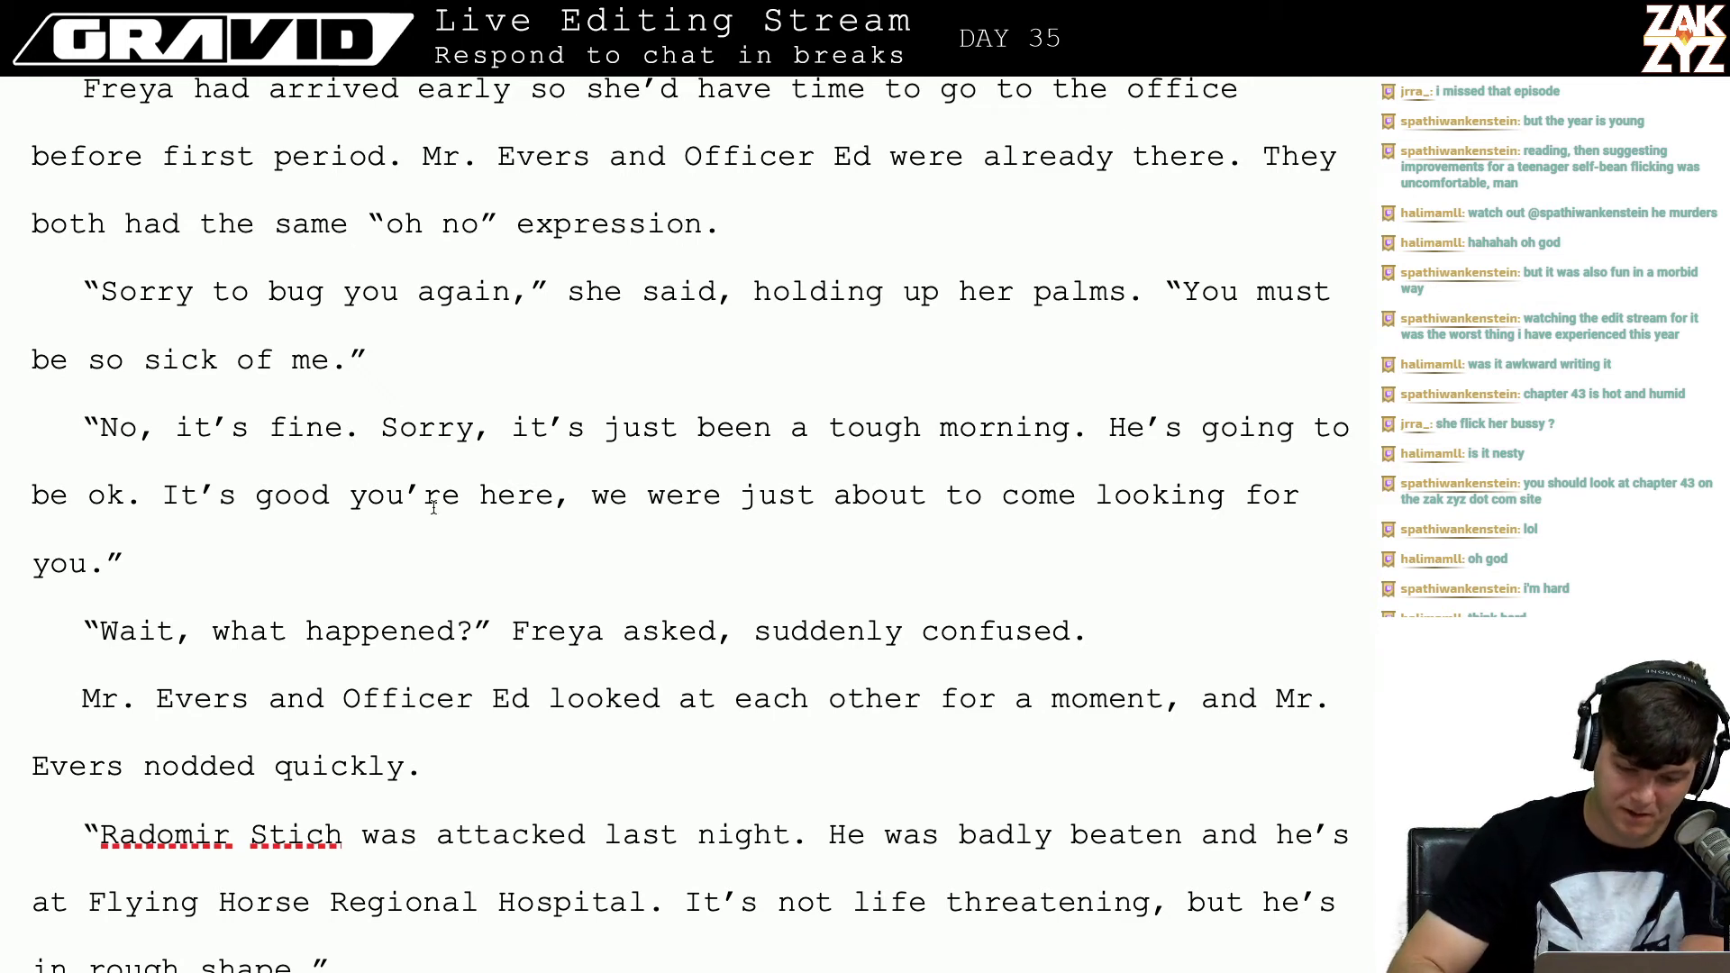
Step: Add "in apology" after "holding up her palms" in Freya's line of dialogue
left_click(366, 568)
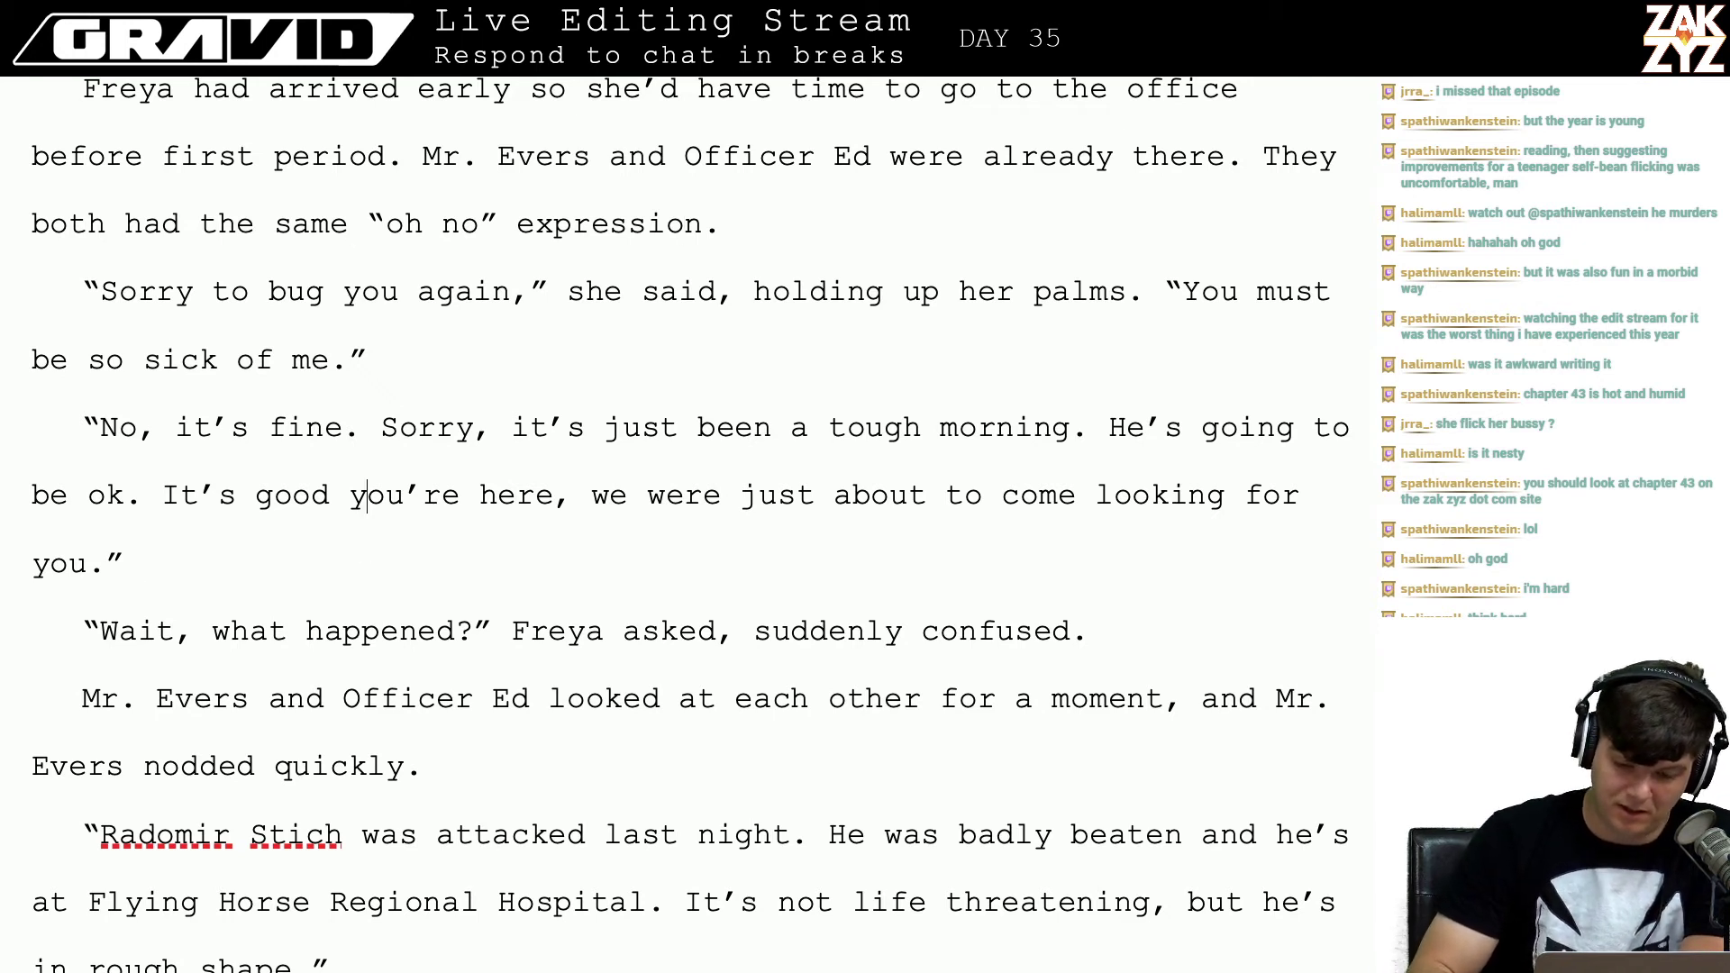
key("Up")
key("Right")
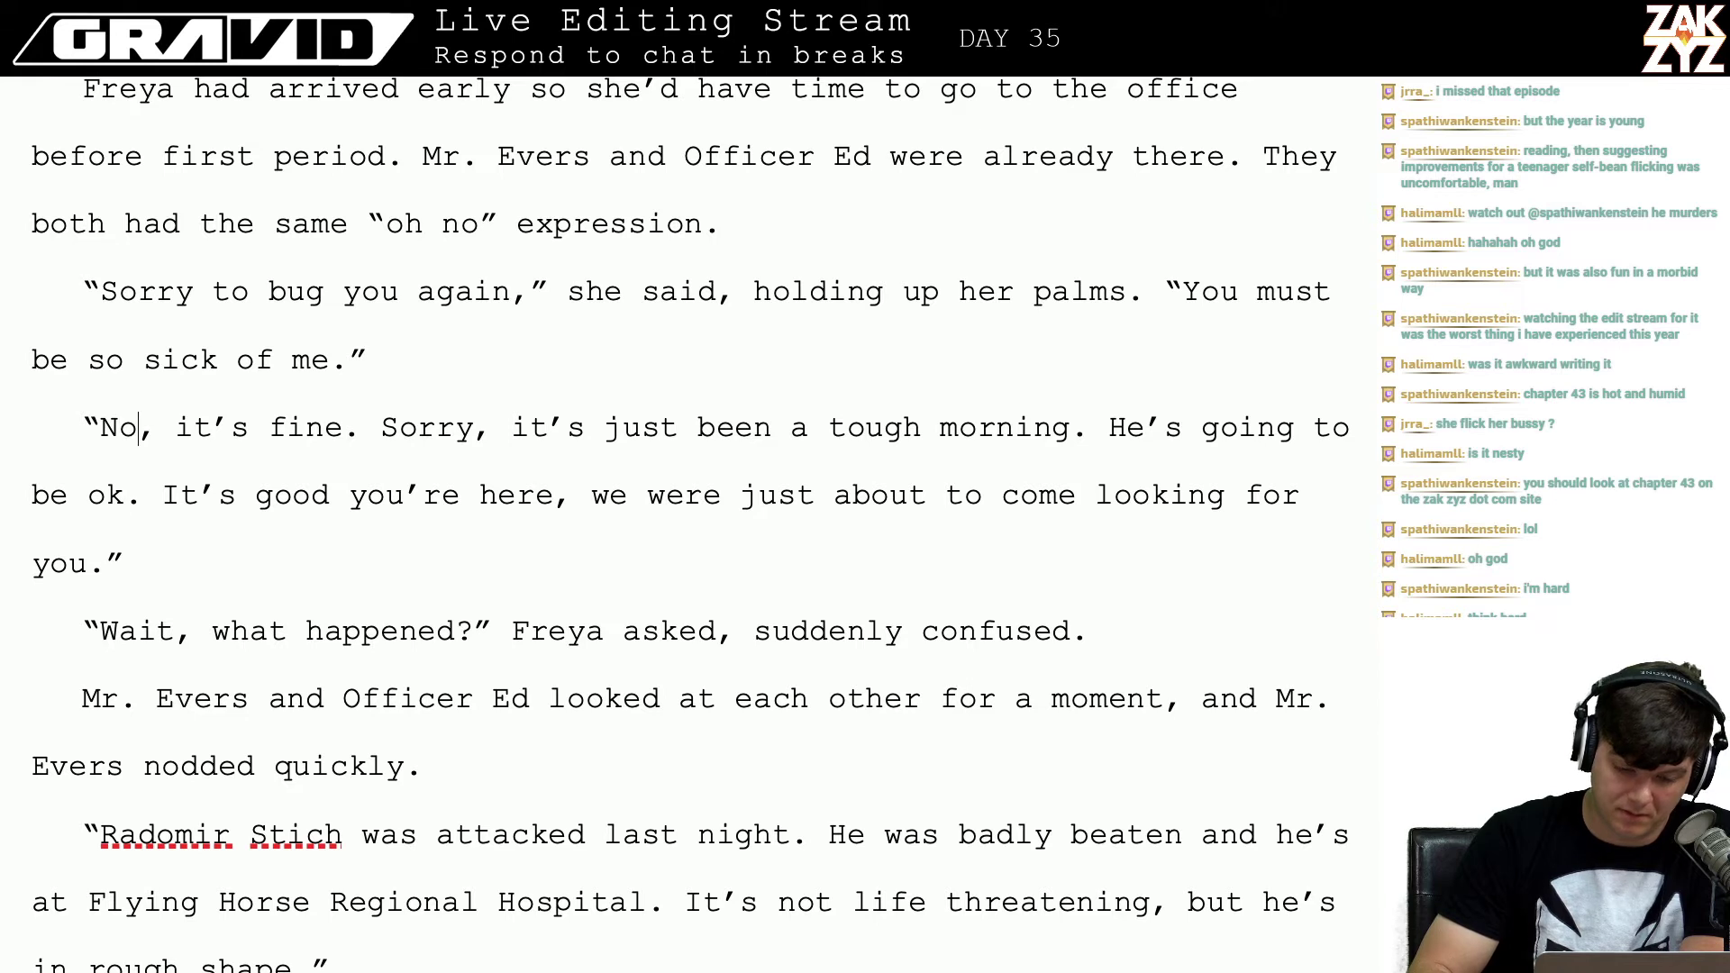
key("Down")
key("Down")
key("Down")
key("Up")
key("Right")
key("Up")
key("Up")
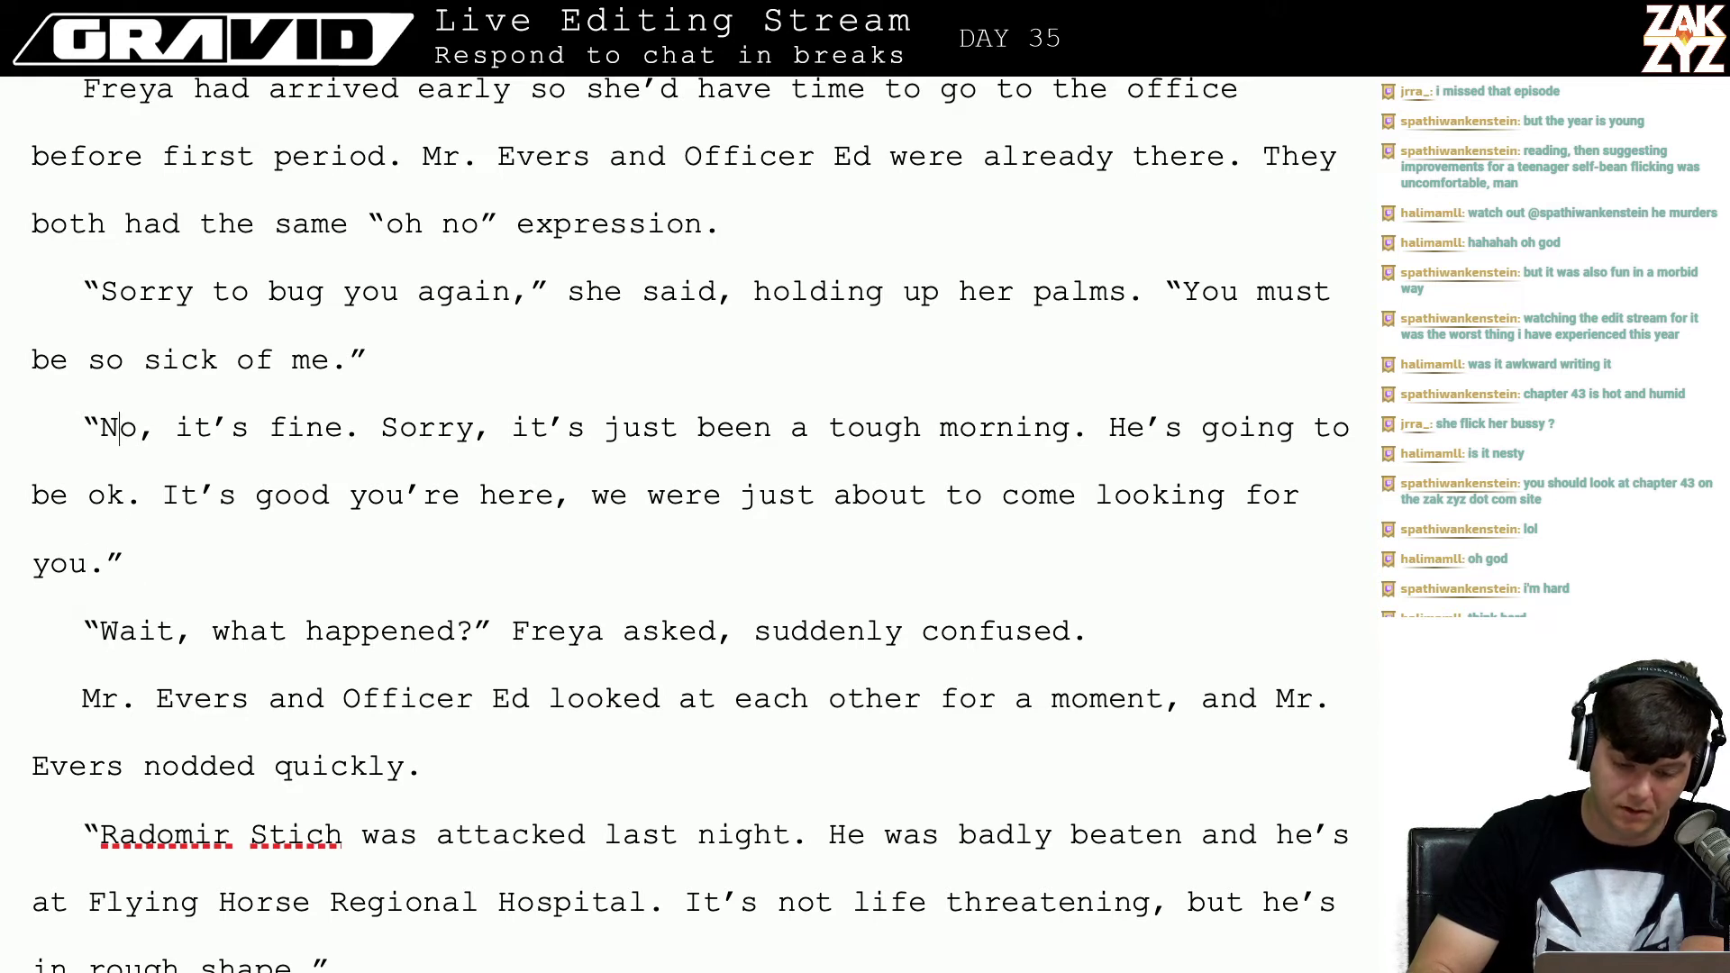
key("Up")
key("Up")
key("Up")
key("Right")
key("Up")
key("Up")
key("Down")
key("Down")
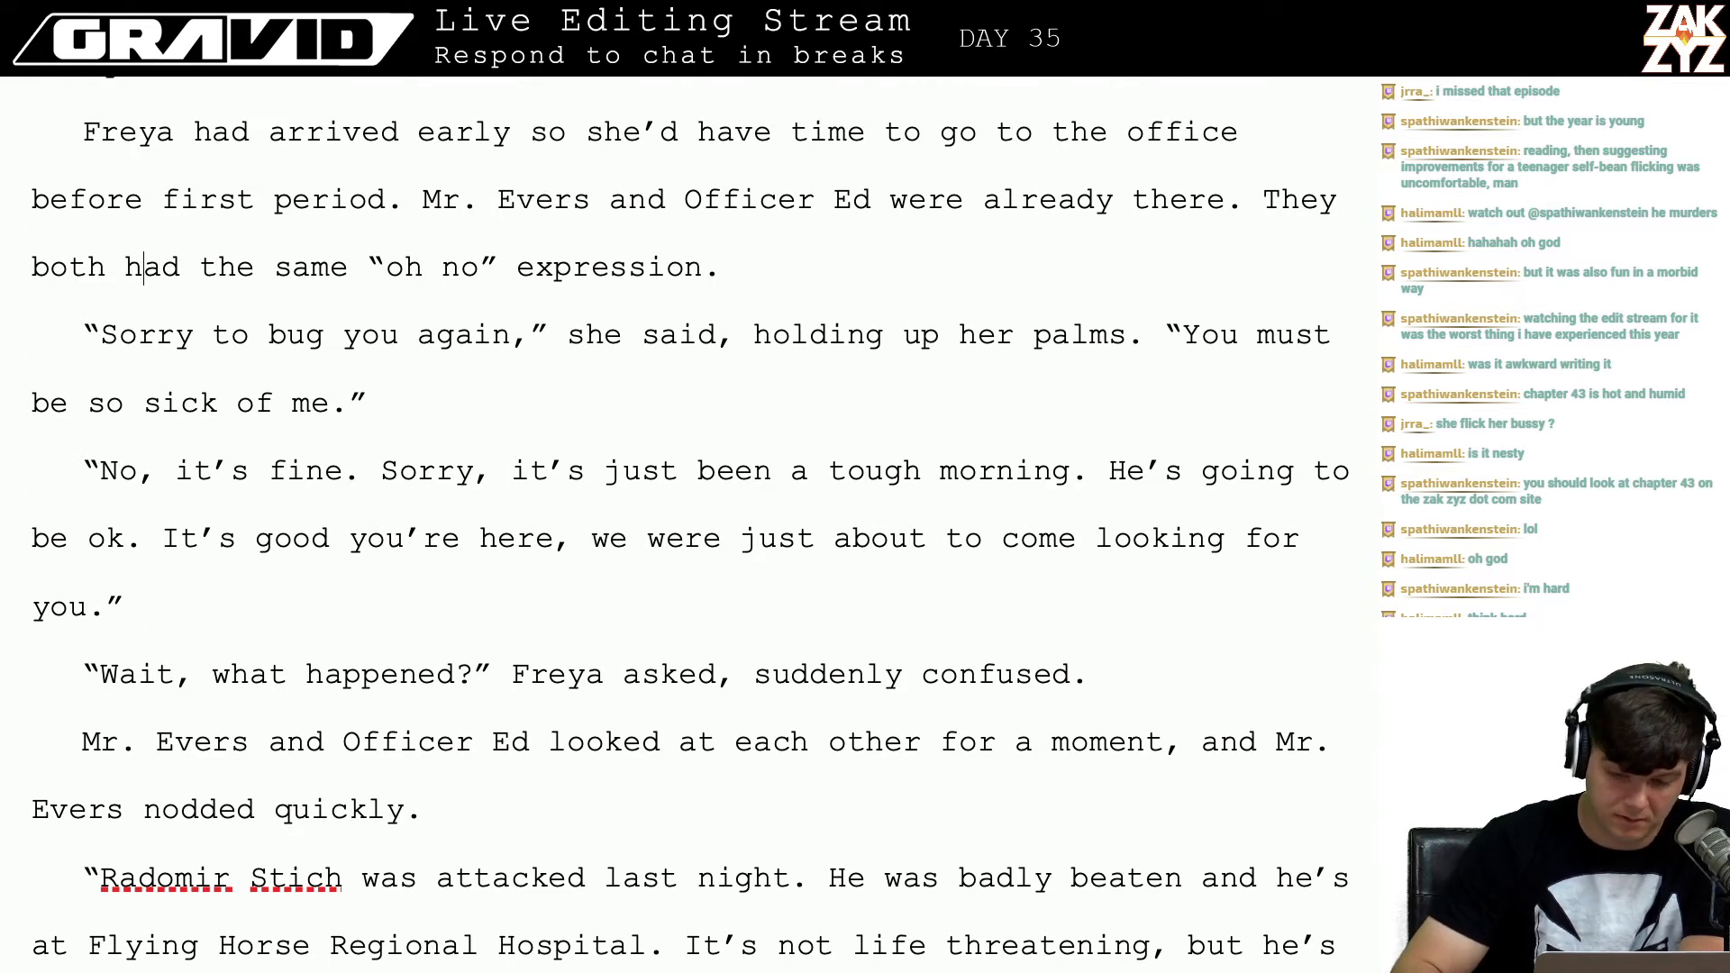
left_click(1131, 361)
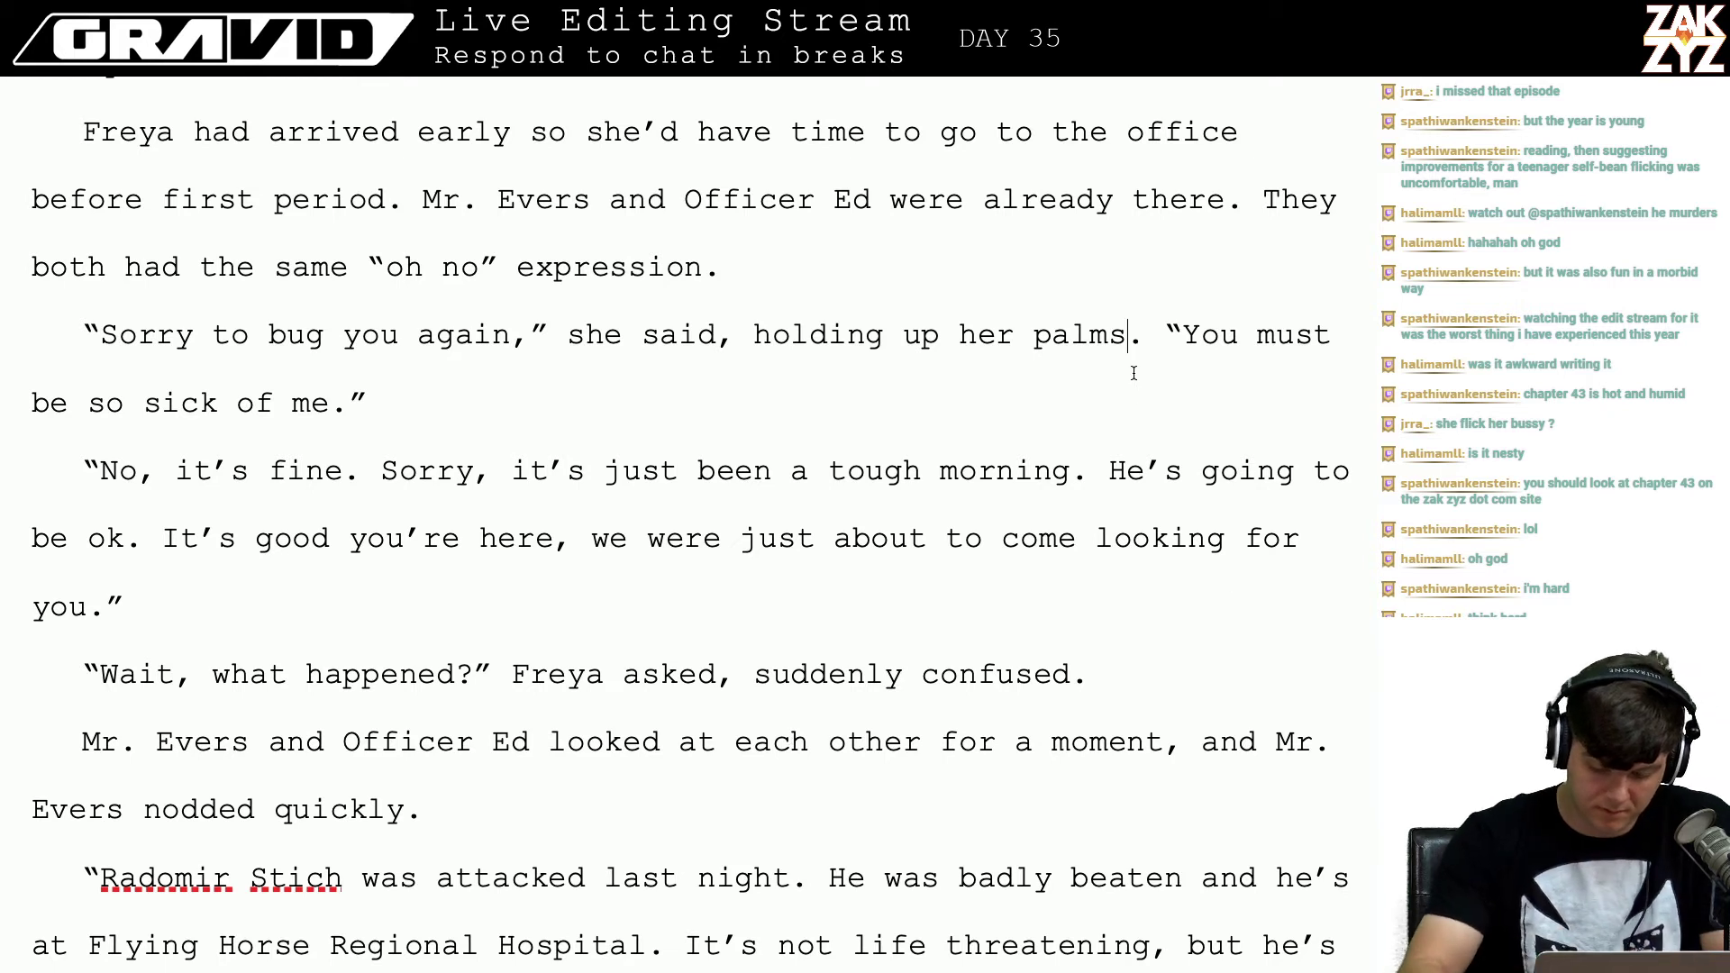
type("in apology")
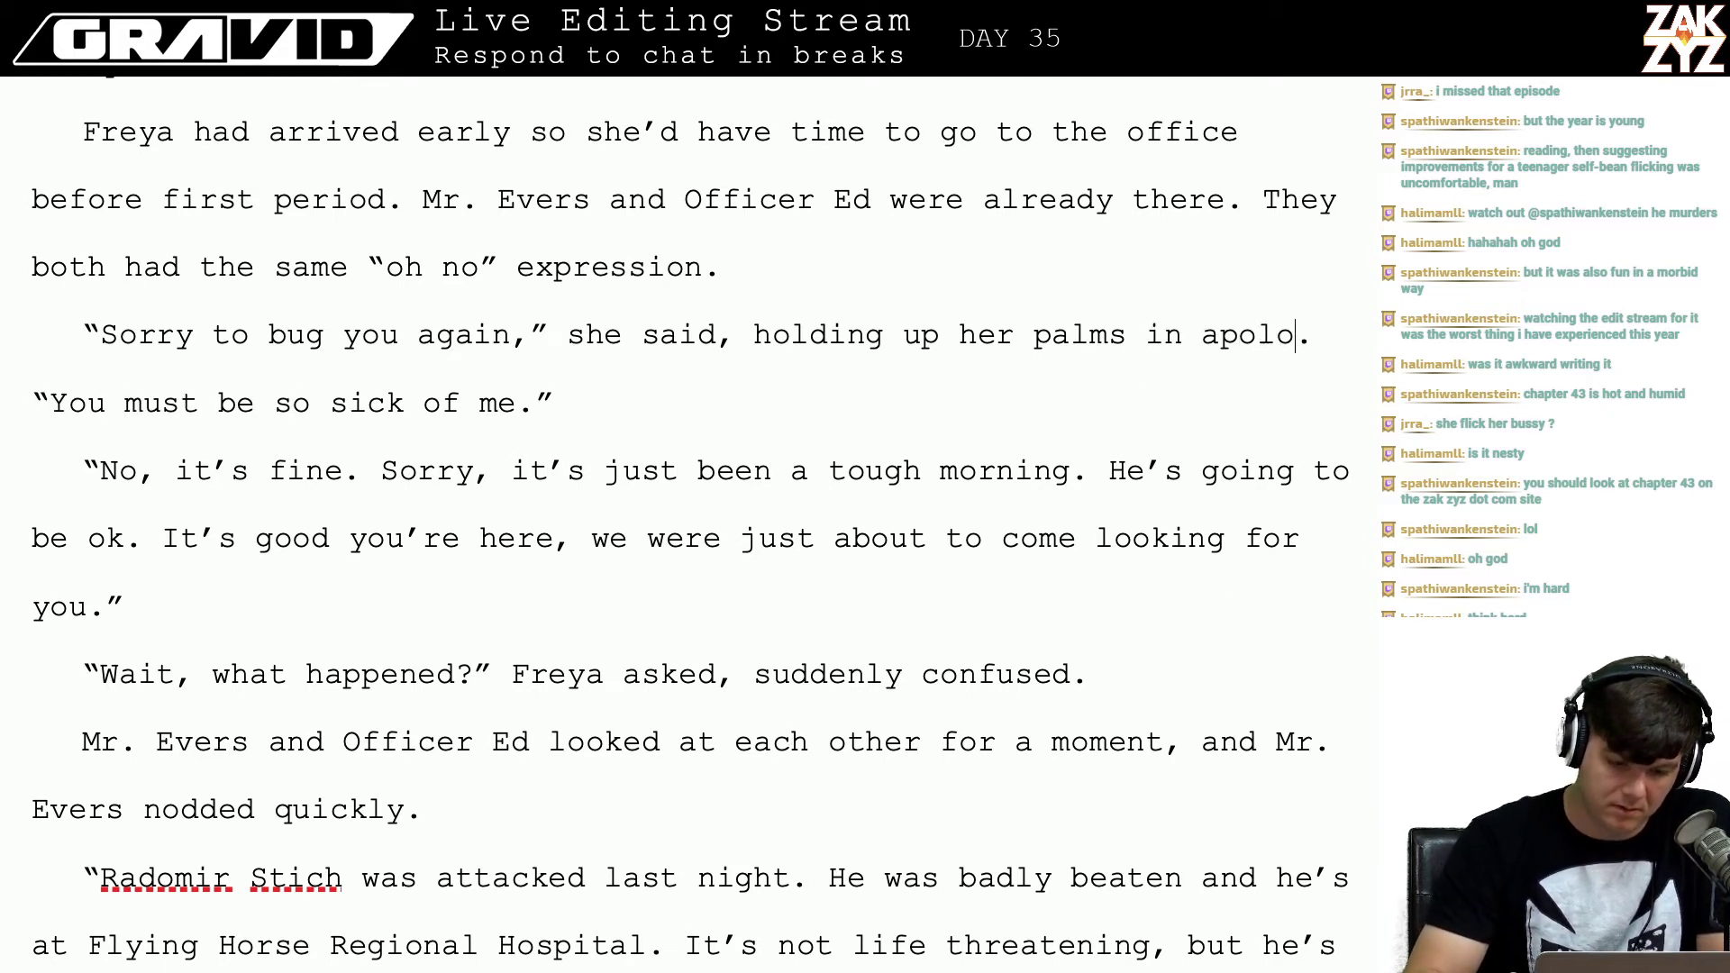
Step: Proofread Freya's "Sorry to bug you again" line and the reply beginning "No, it's fine"
key("Left")
key("Left")
key("Left")
key("Left")
key("Left")
key("Left")
key("Left")
key("Left")
key("Left")
key("Left")
key("Left")
key("Left")
key("Left")
key("Left")
key("Left")
key("Left")
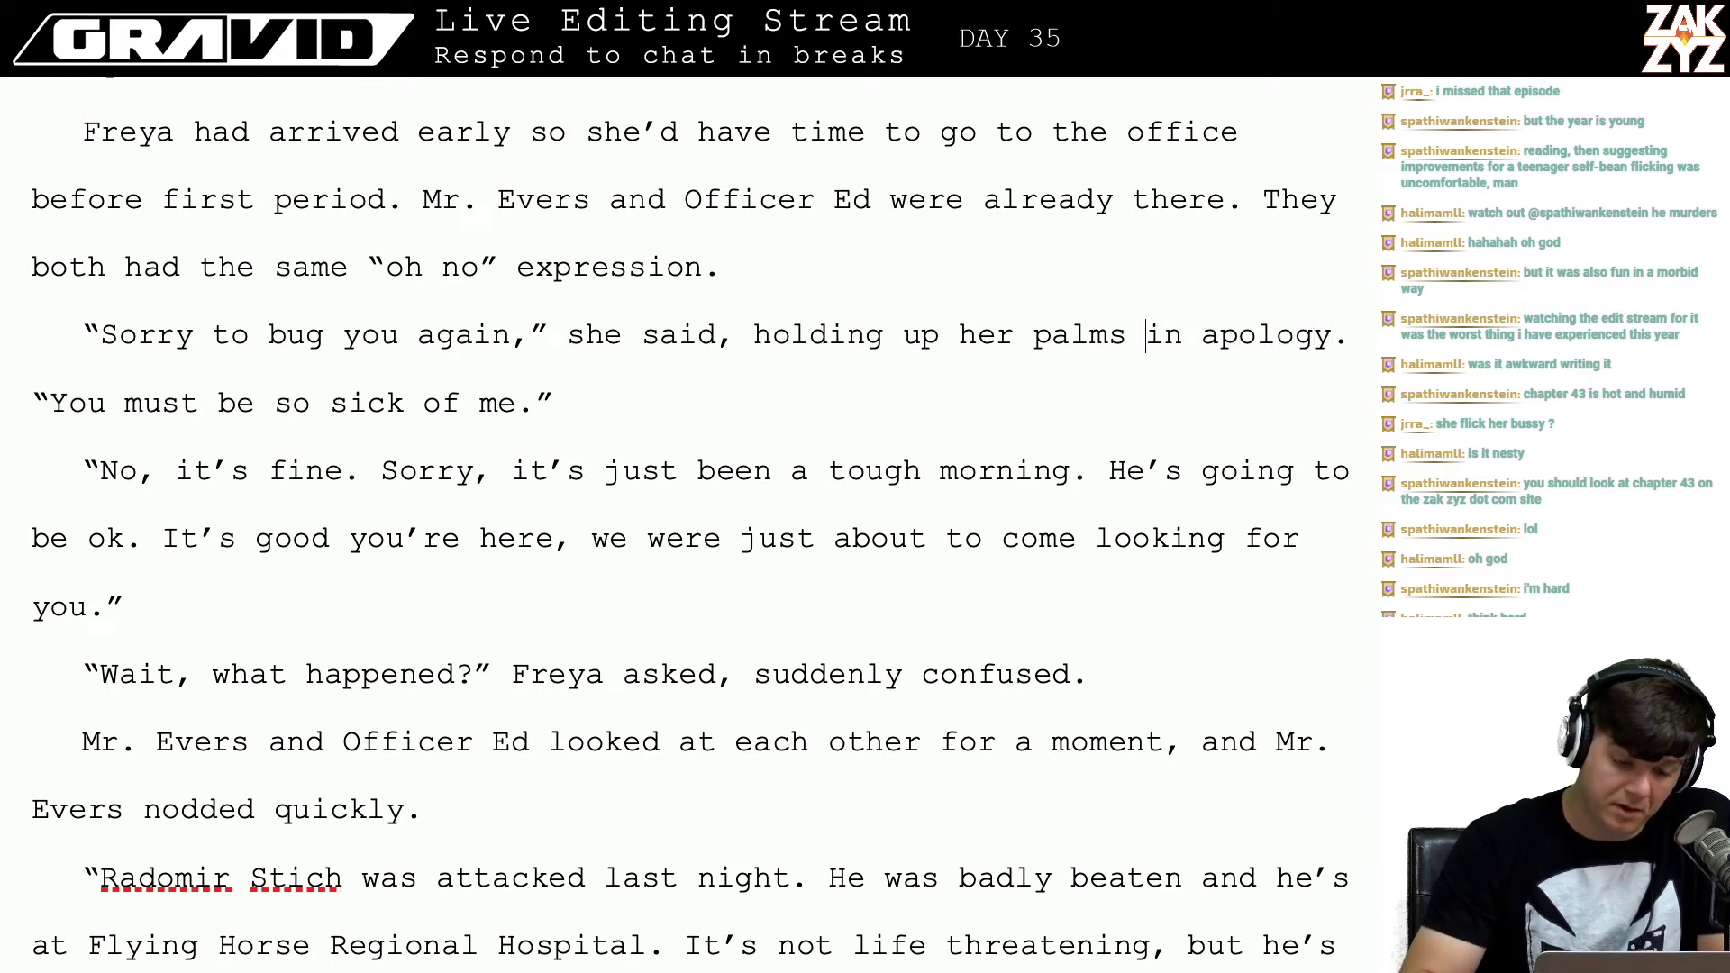
key("Left")
key("Left")
key("Left")
key("Left")
key("Left")
key("Left")
key("Left")
key("Left")
key("Left")
key("Left")
key("Left")
key("Left")
key("Left")
key("Left")
key("Left")
key("Left")
key("Left")
key("Left")
key("Left")
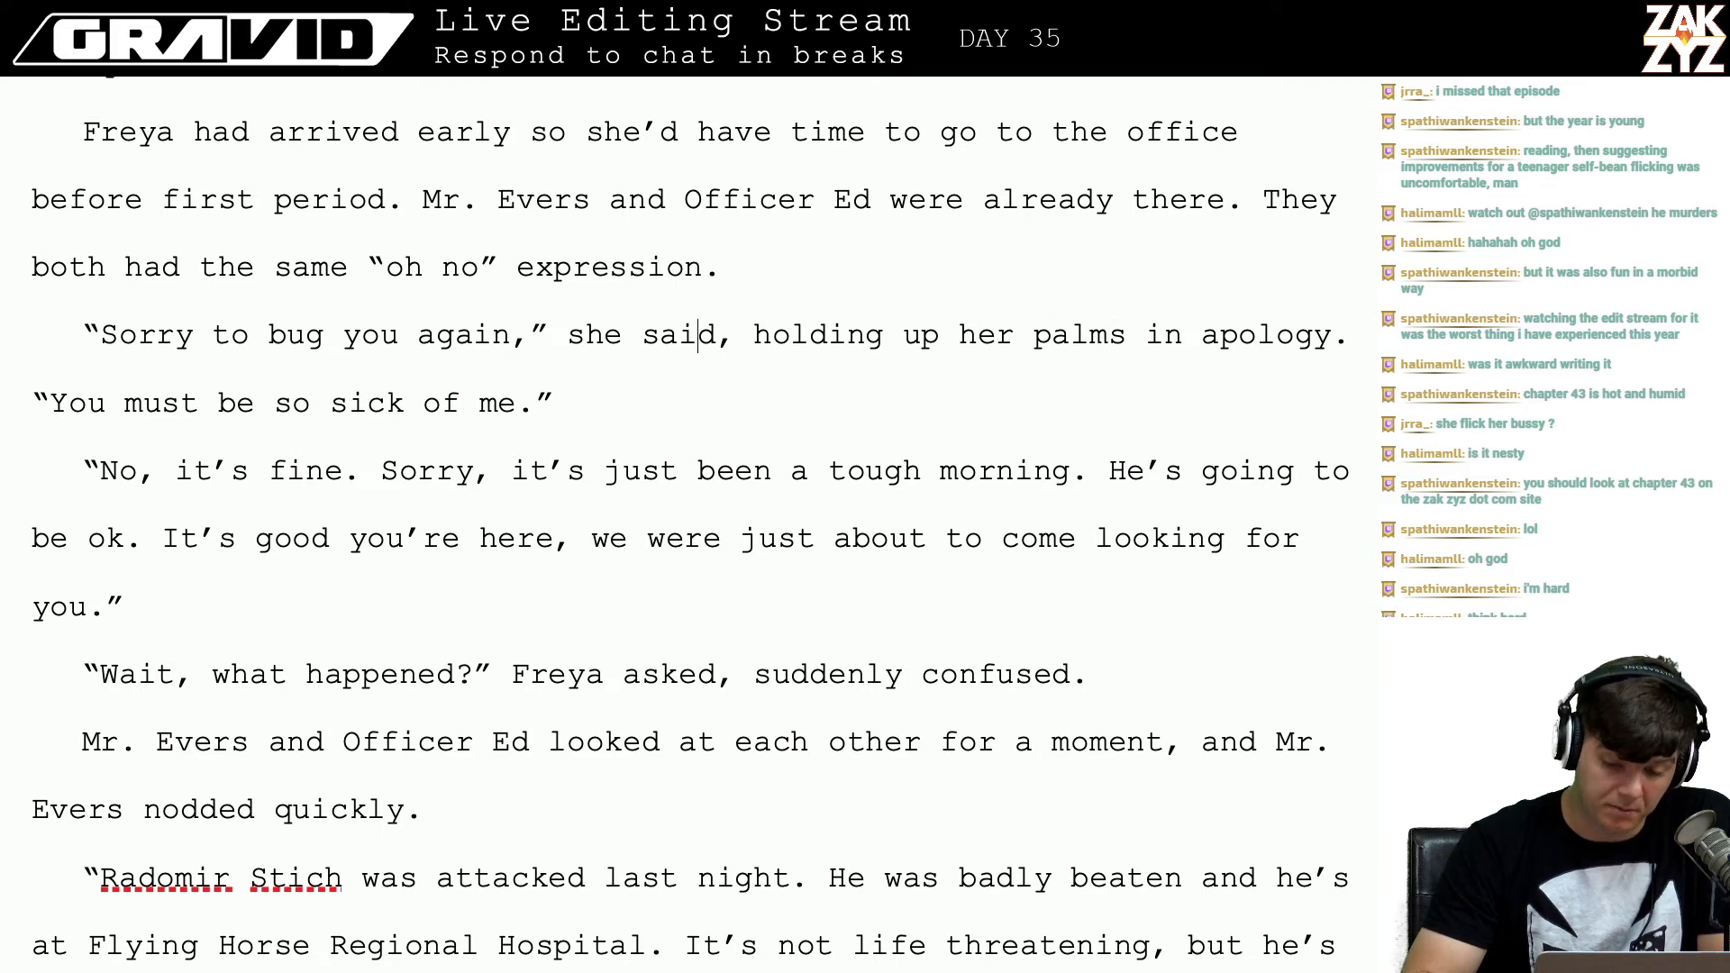
key("Right")
key("Right")
key("Right")
key("Right")
key("Right")
key("Right")
key("Right")
key("Down")
key("Up")
key("Up")
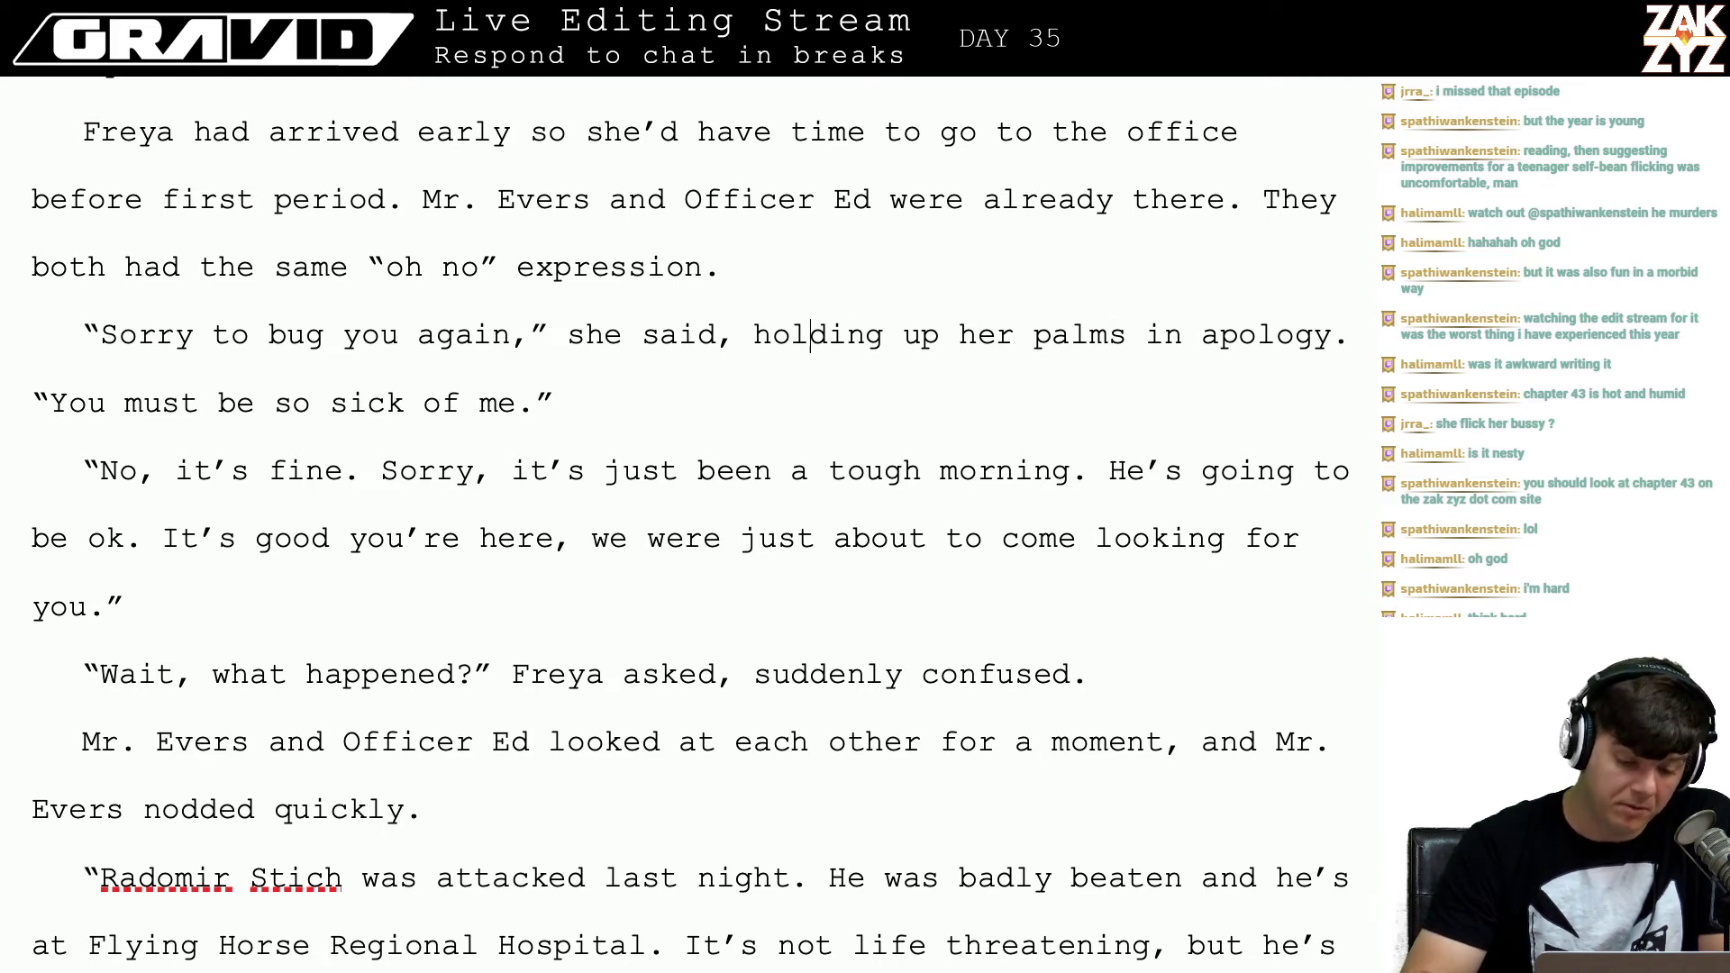
key("Down")
key("Down")
key("Down")
key("Right")
key("Up")
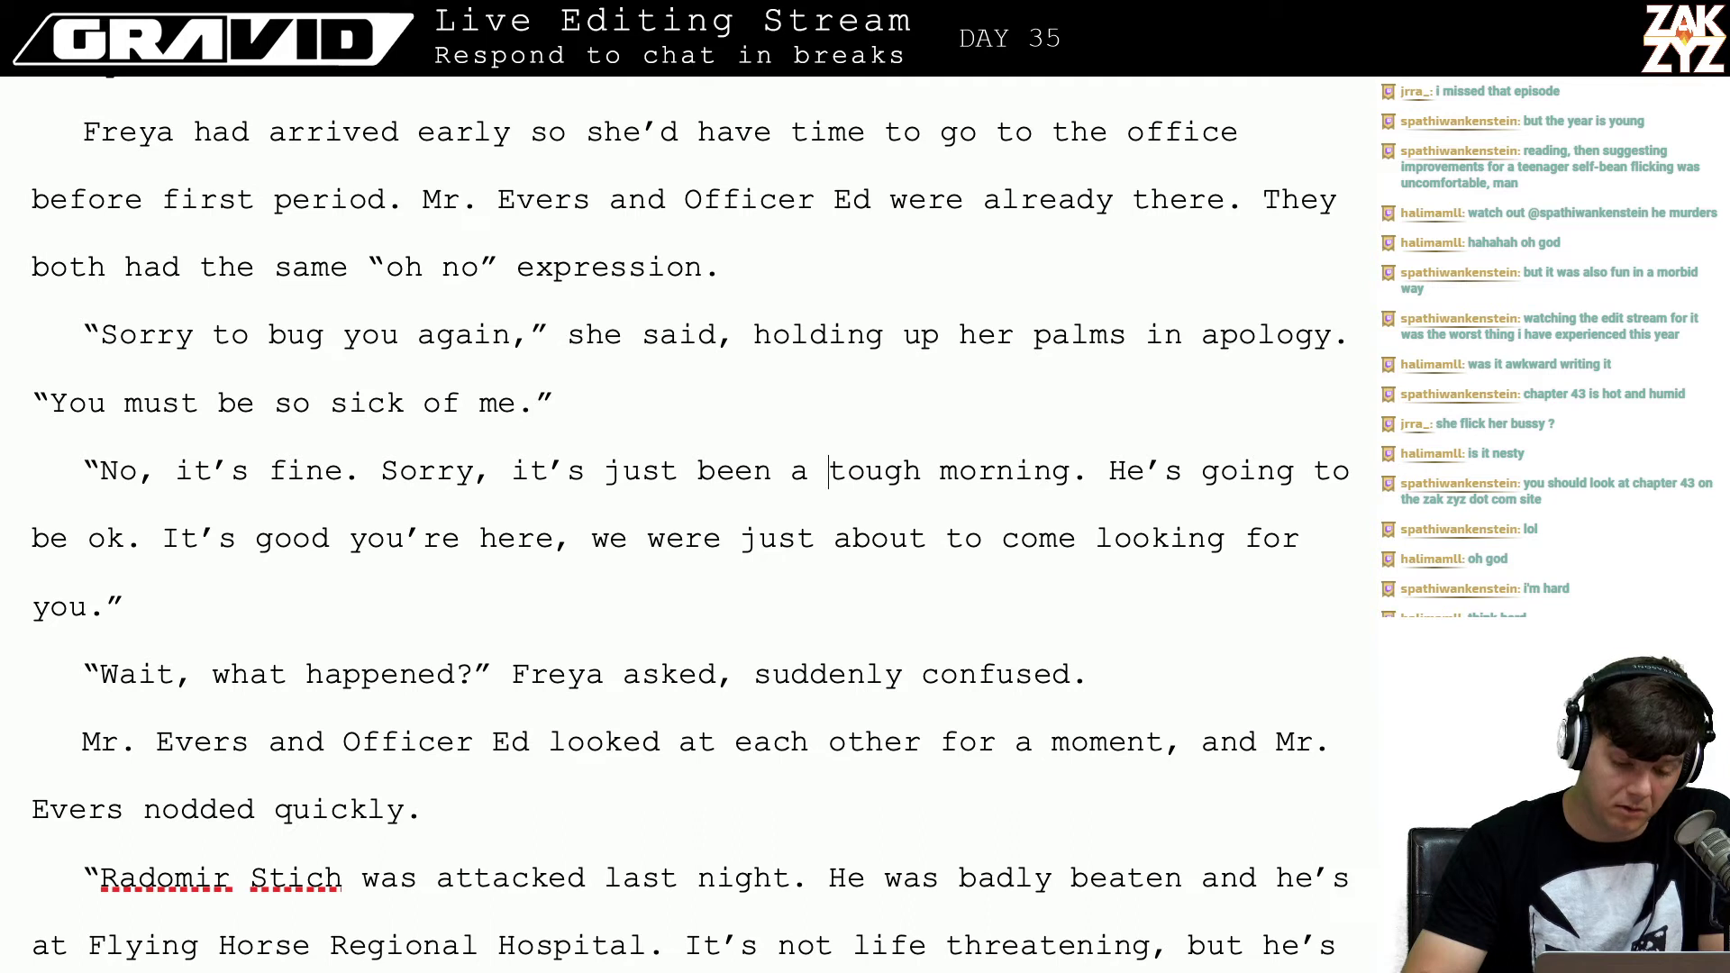
Step: Delete "Sorry," after "No, it's fine." and start the following sentence with a capitalized "It's just been a tough morning."
key("Right")
key("Right")
key("Right")
key("Right")
key("Right")
key("Right")
key("Right")
key("Right")
key("Right")
key("Left")
key("Left")
key("Left")
key("Left")
key("Left")
key("Left")
key("Left")
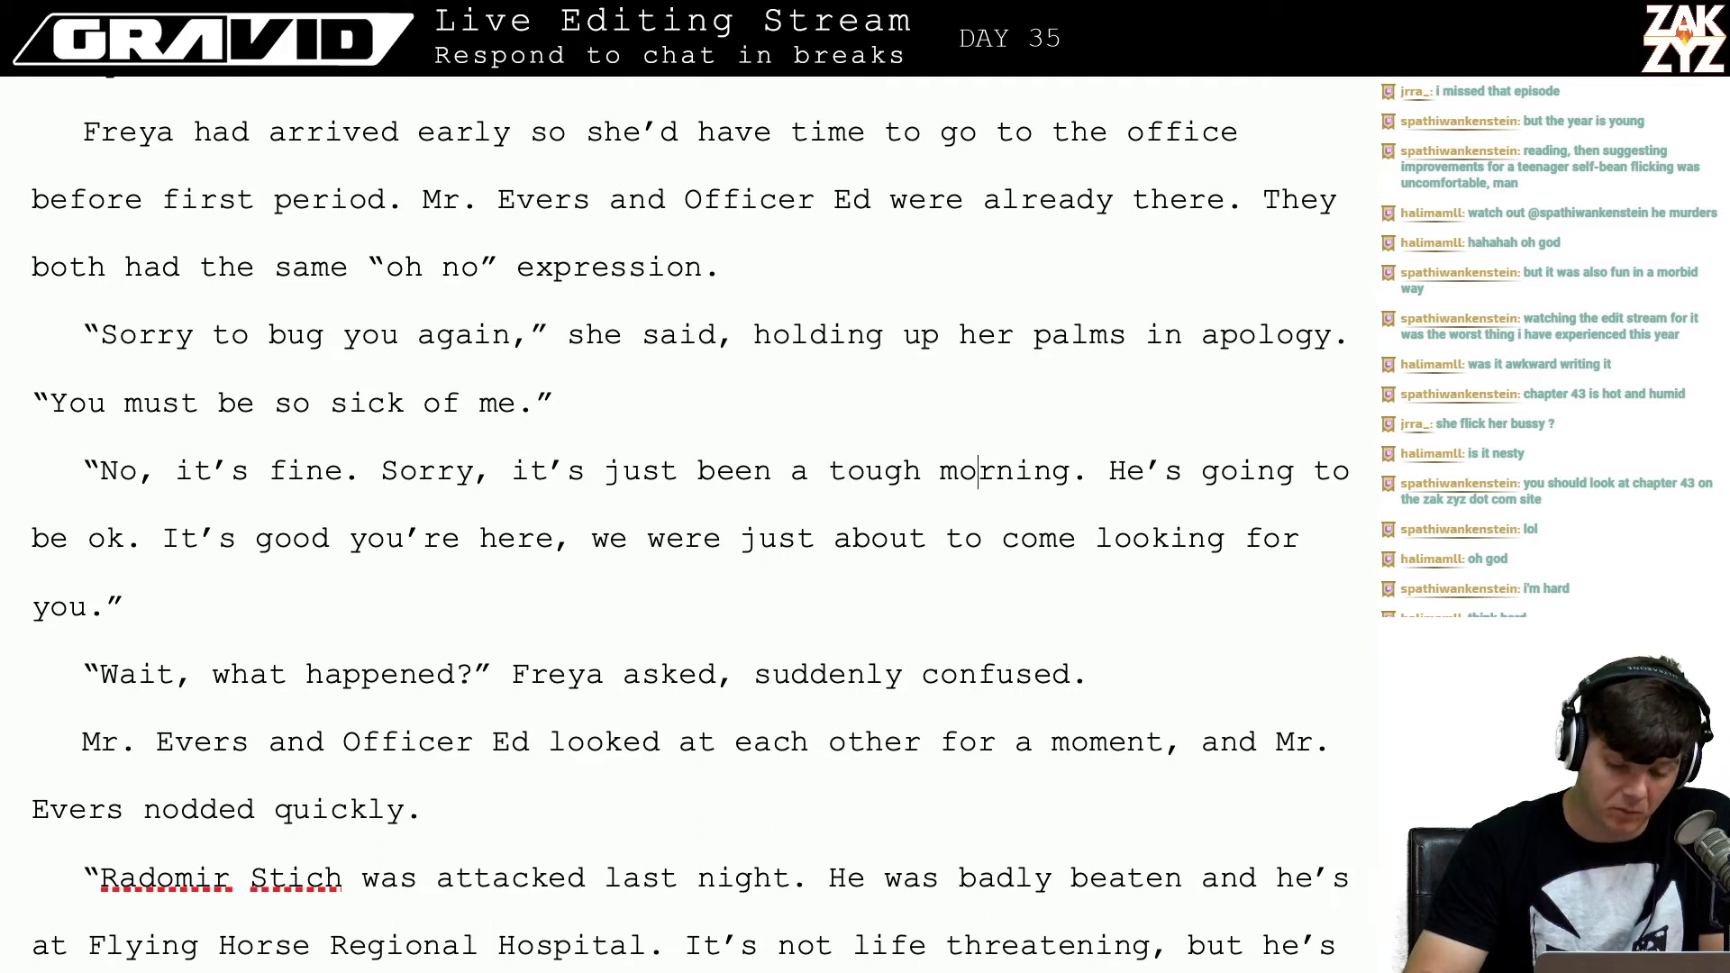
key("Left")
key("Left")
key("Left")
key("Left")
key("Left")
key("Left")
key("Left")
key("Left")
key("Left")
key("Left")
key("Left")
key("Left")
key("Left")
key("Left")
key("Left")
key("Left")
key("Left")
key("Left")
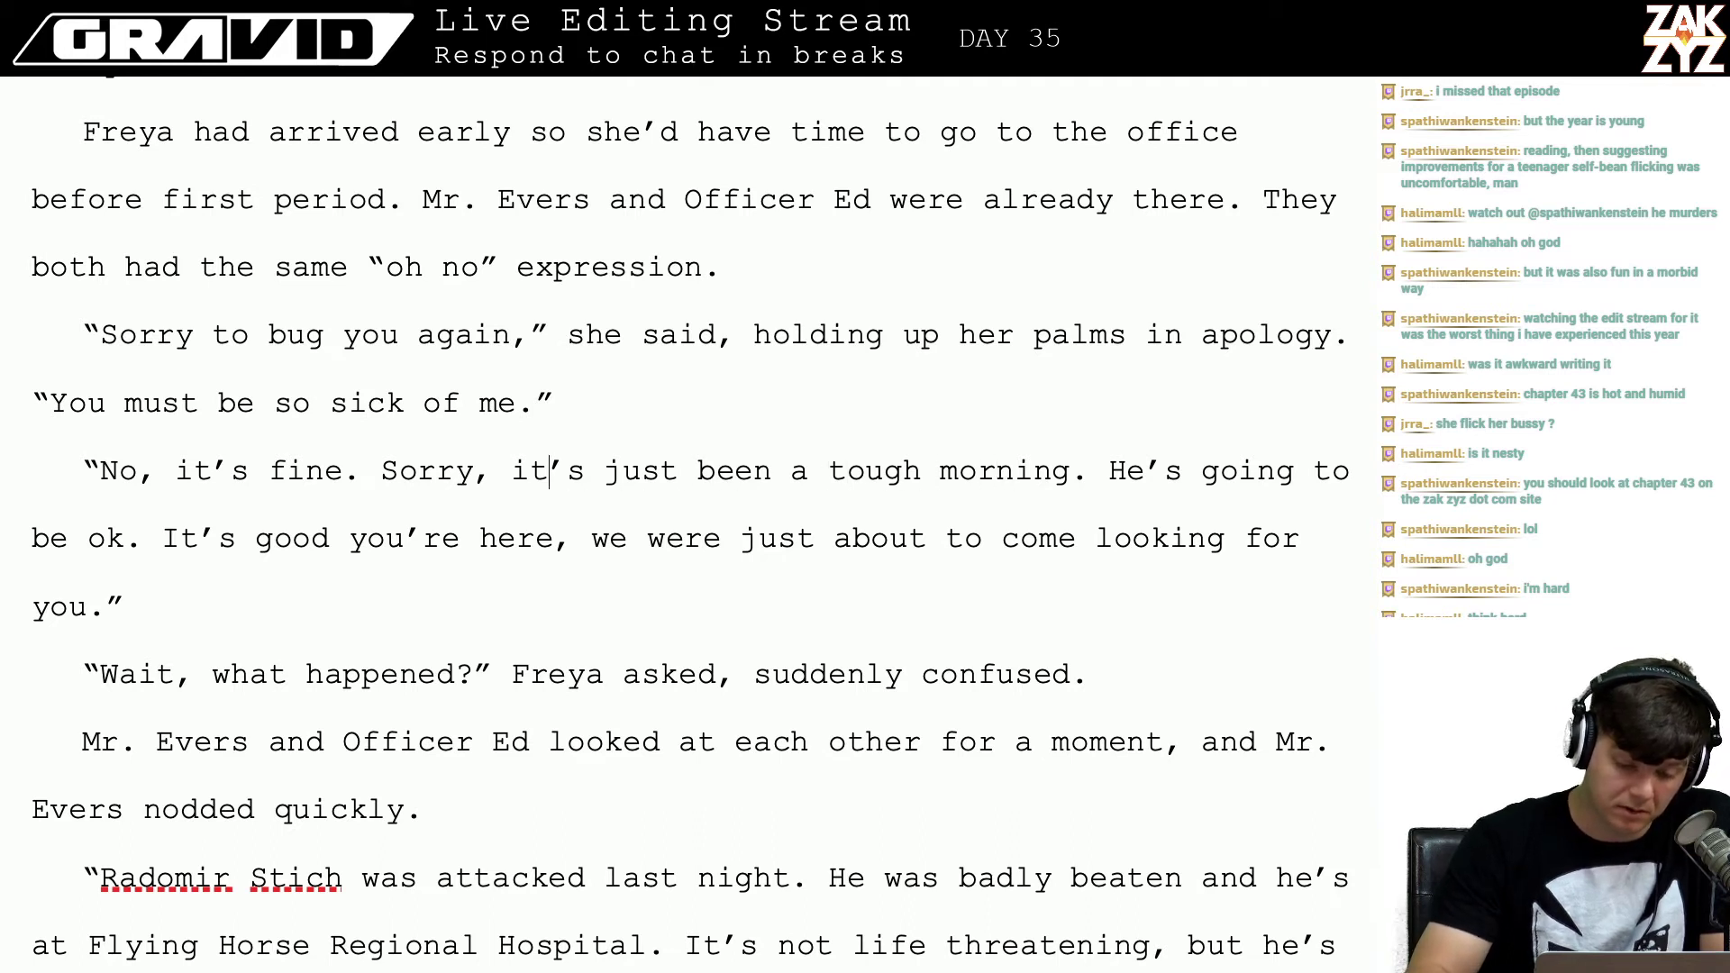
key("BackSpace")
key("BackSpace")
key("BackSpace")
key("BackSpace")
key("BackSpace")
key("BackSpace")
key("BackSpace")
key("BackSpace")
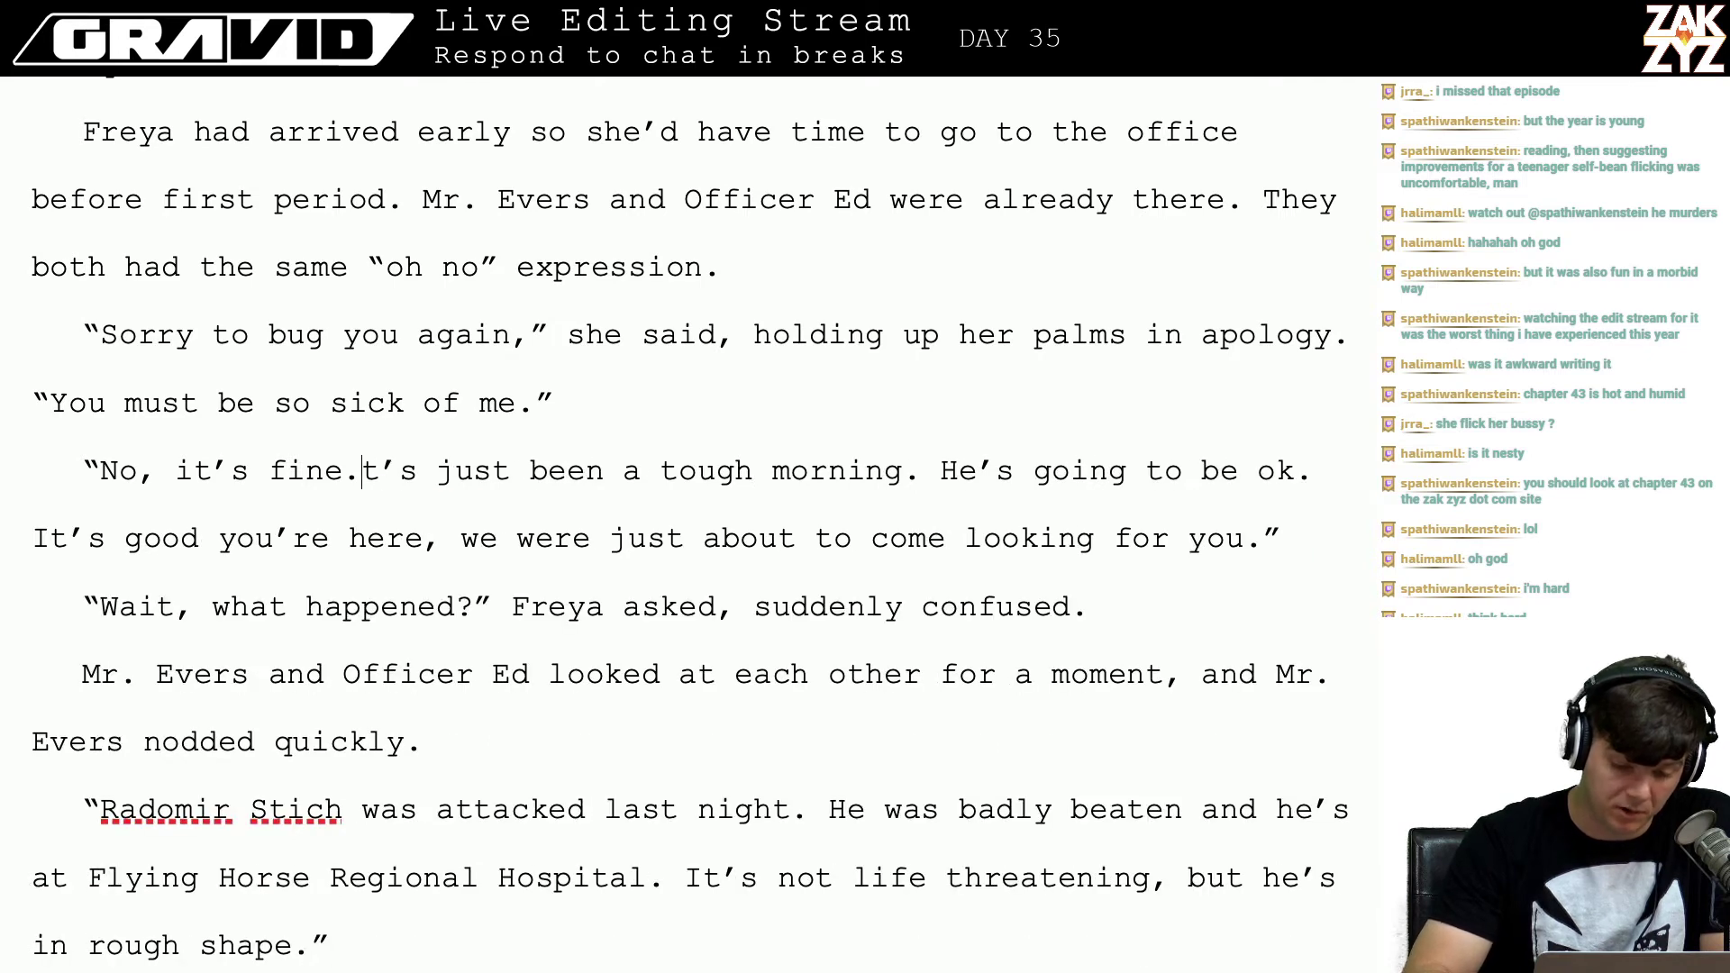
type("I")
Step: Proofread the office dialogue from "It's good you're here" through Freya's "Oh my god" reply and her question about how bad it is
left_click(422, 538)
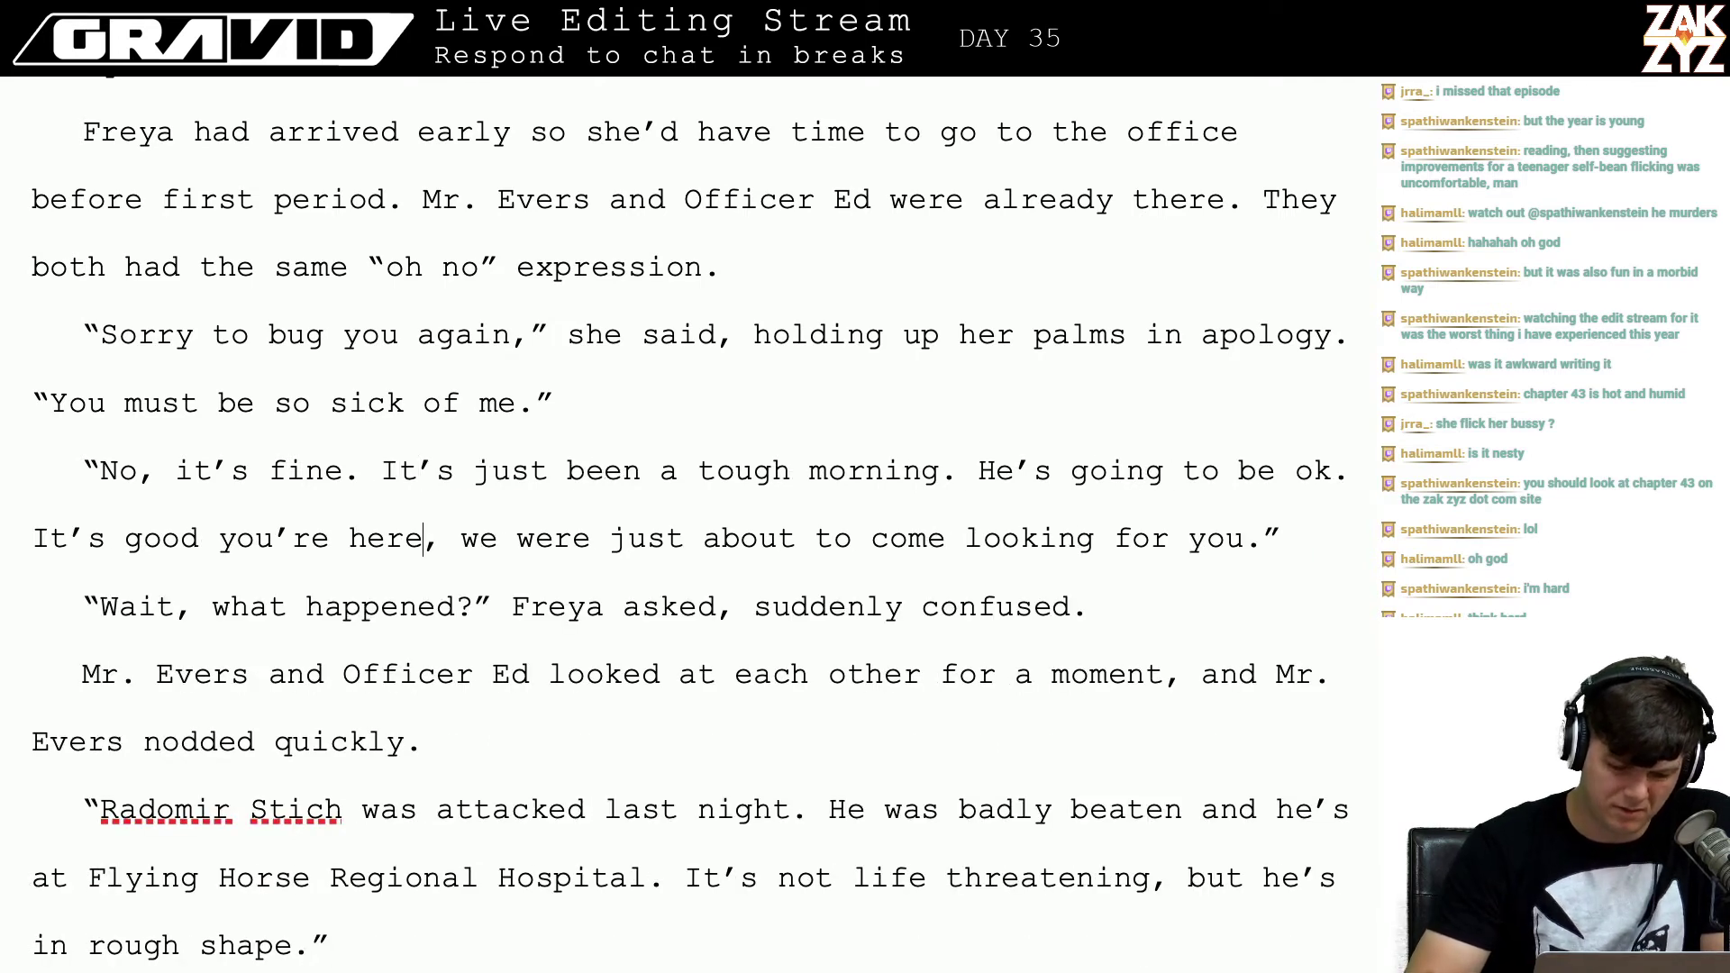
key("Down")
key("Right")
key("Right")
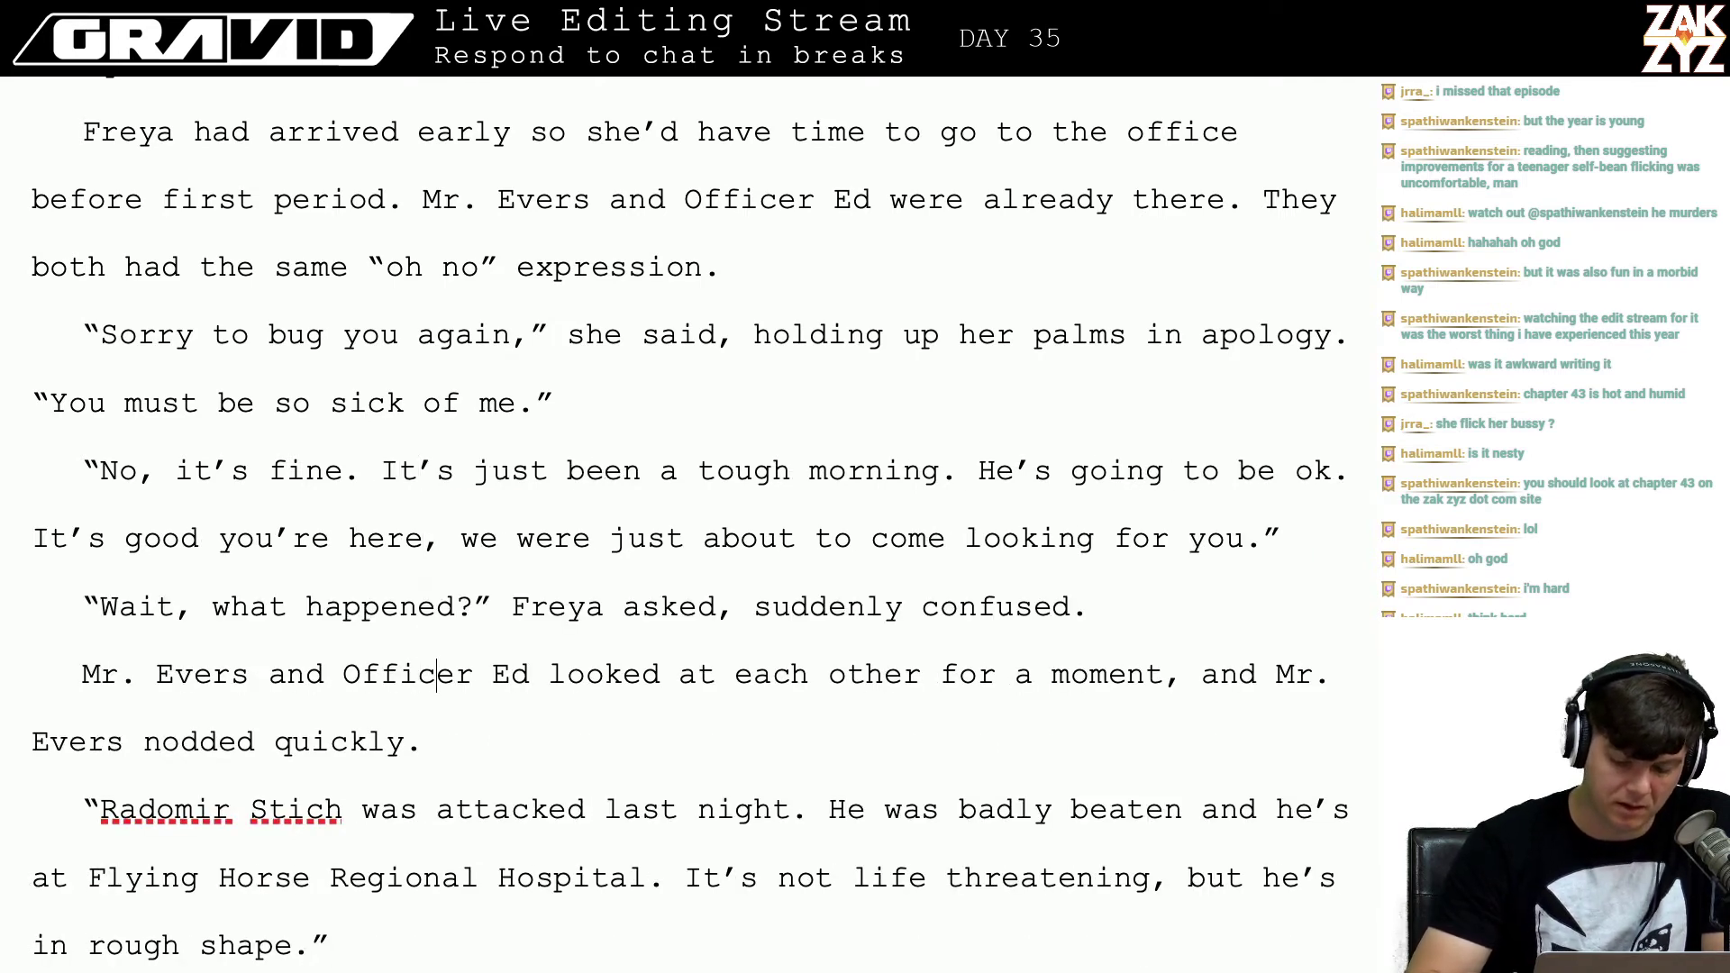
key("Down")
key("Down")
key("Down")
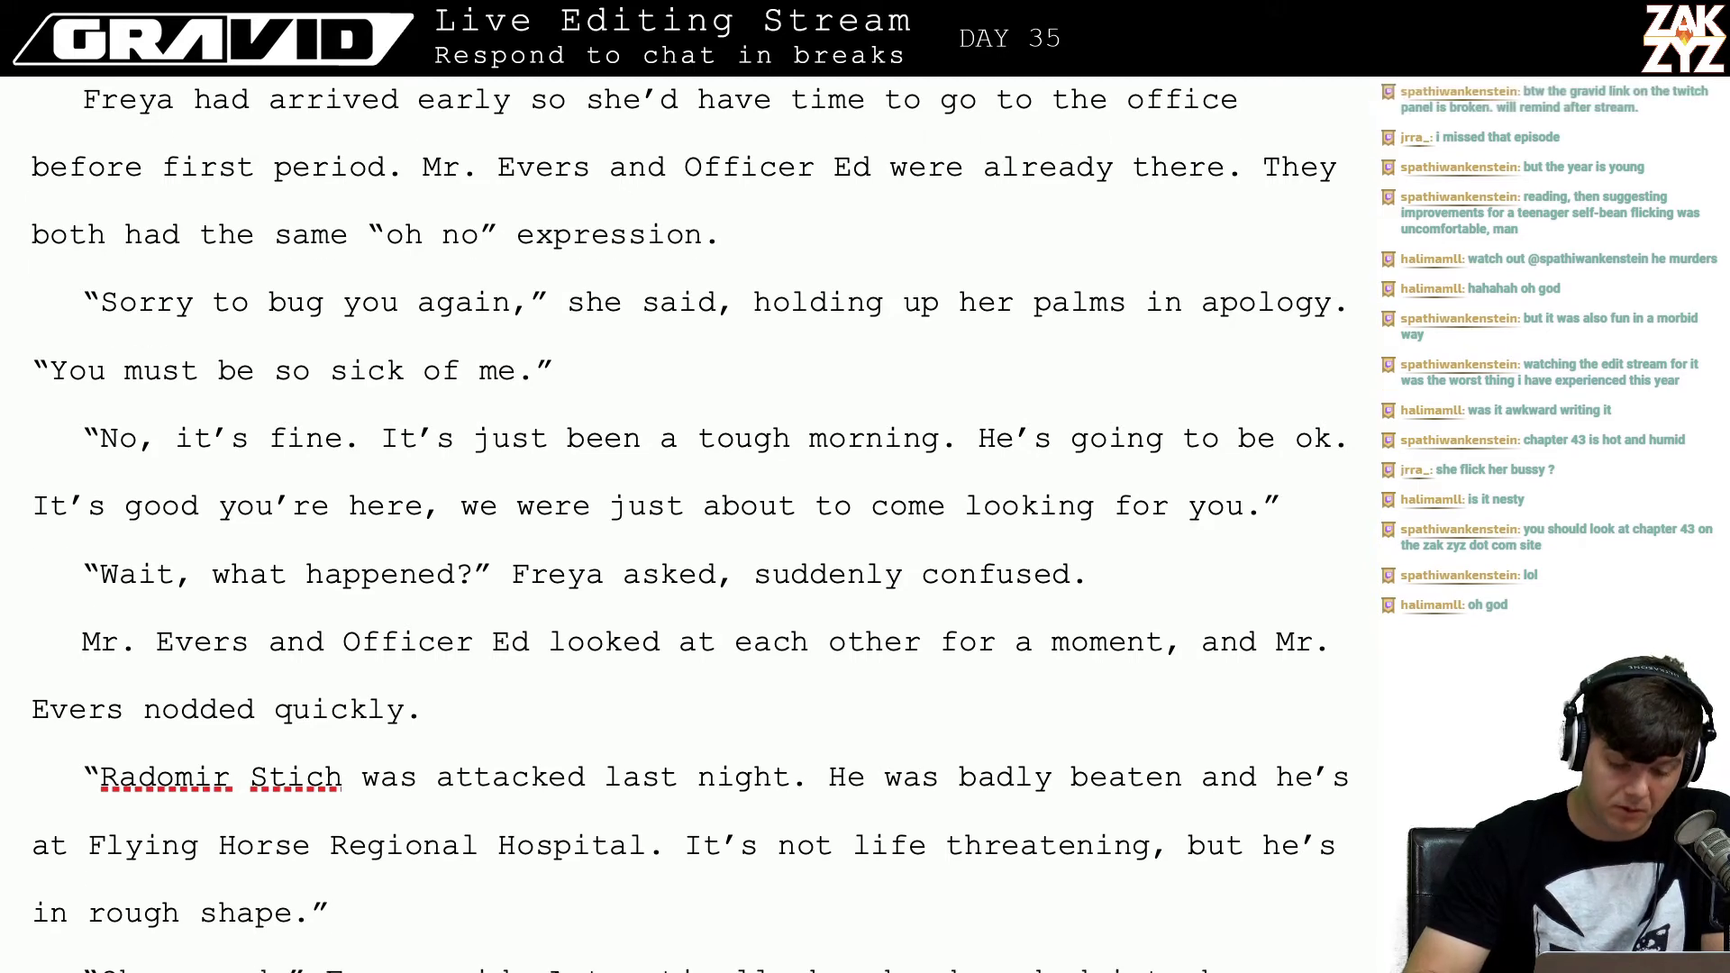
key("Down")
key("Up")
key("Up")
key("Up")
key("Up")
key("Up")
key("Up")
key("Up")
key("Right")
key("Right")
key("Right")
key("Right")
key("Right")
key("Right")
key("Right")
key("Right")
key("Right")
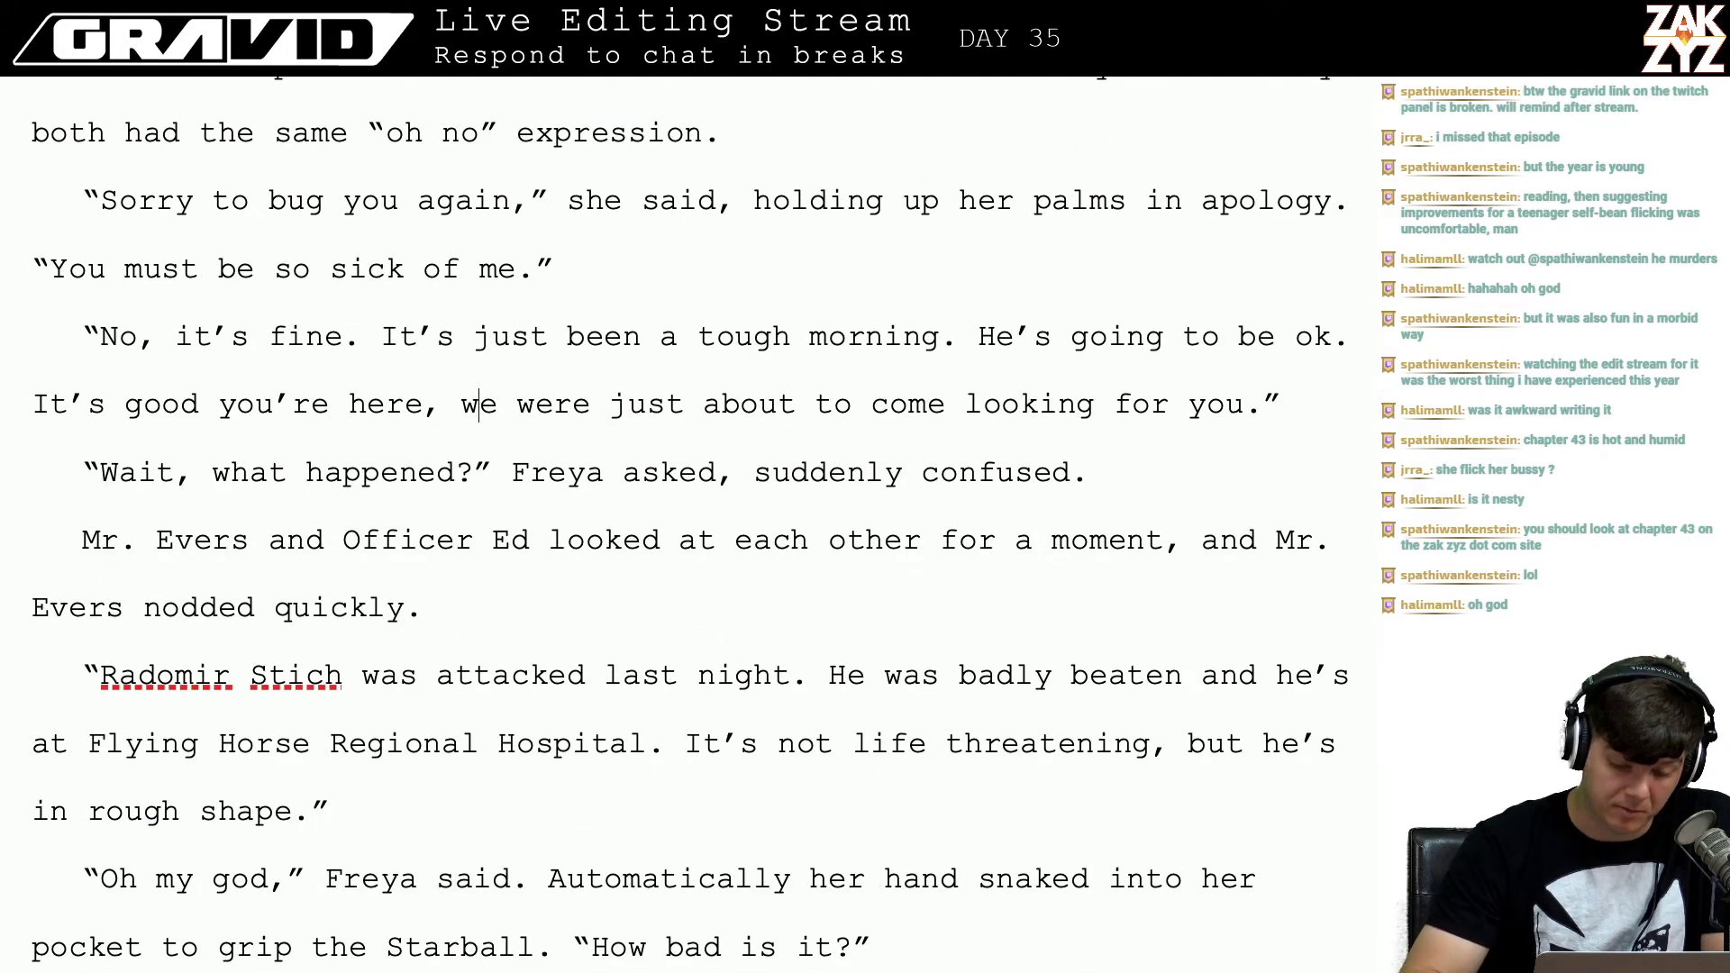
key("Right")
key("Right")
key("Right")
key("Right")
key("Right")
key("Right")
key("Right")
key("Right")
key("Right")
key("Down")
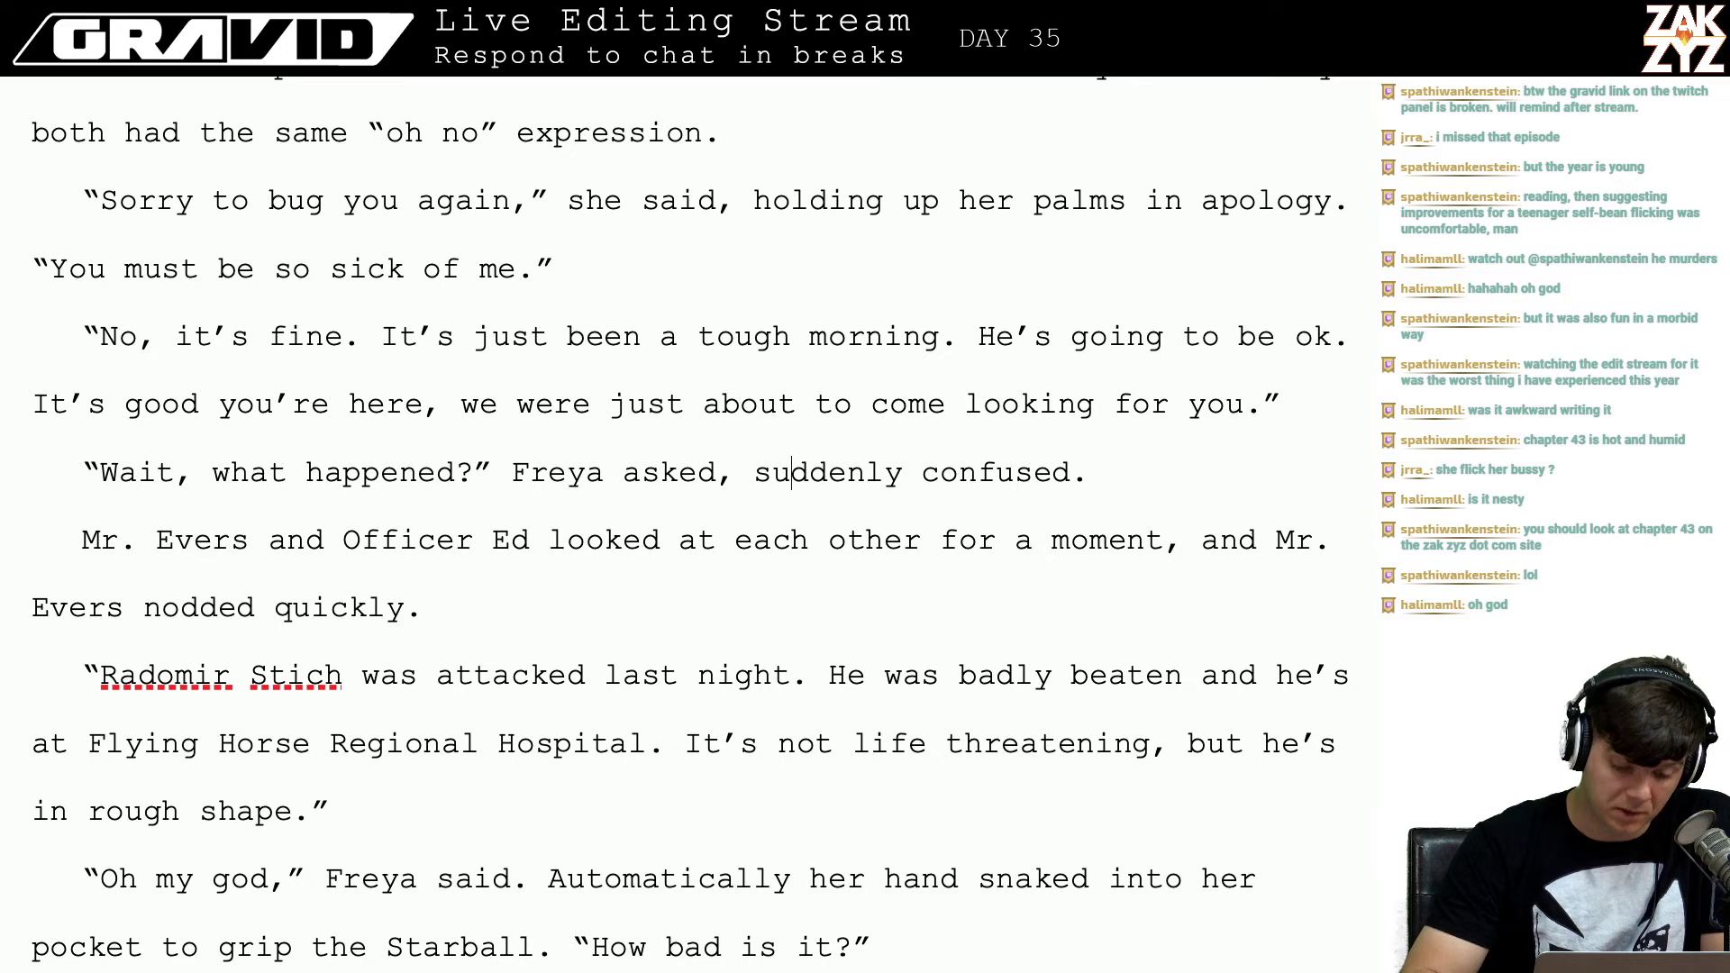
key("Left")
key("Down")
key("Down")
key("Down")
key("Down")
key("Down")
key("Down")
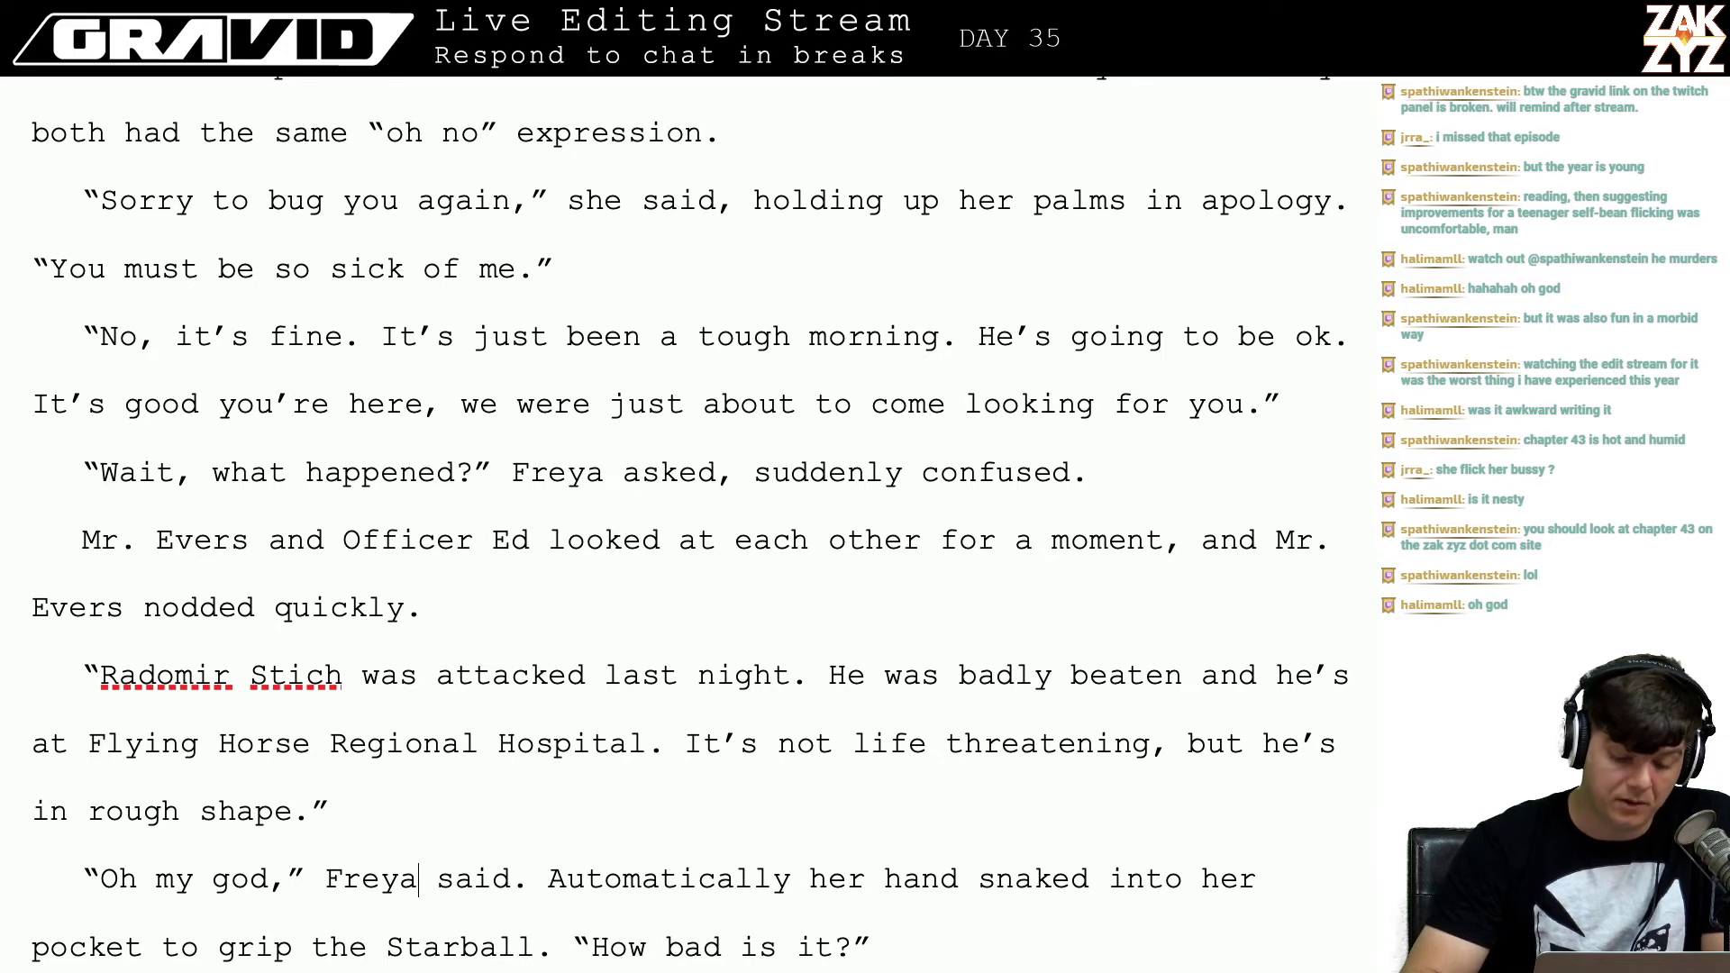
key("Down")
key("Down")
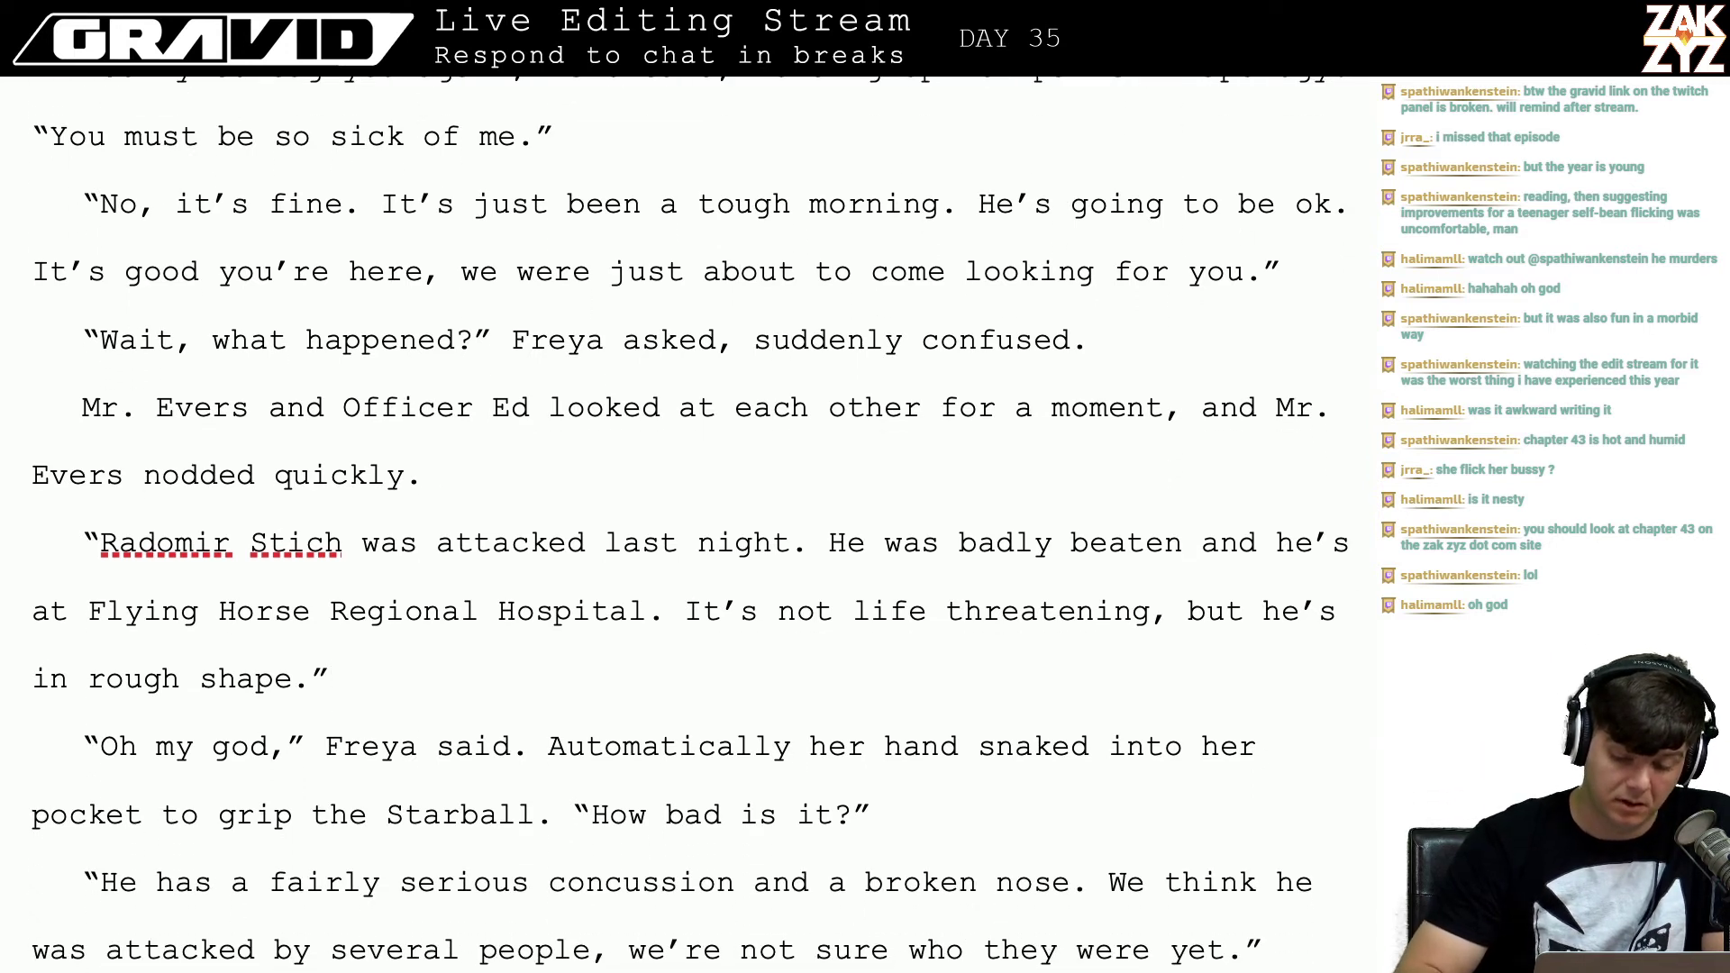
Step: Add "Freya" after "was attacked last night" in the dialogue line, ending the sentence with a period
scroll(987, 609, "down", 1)
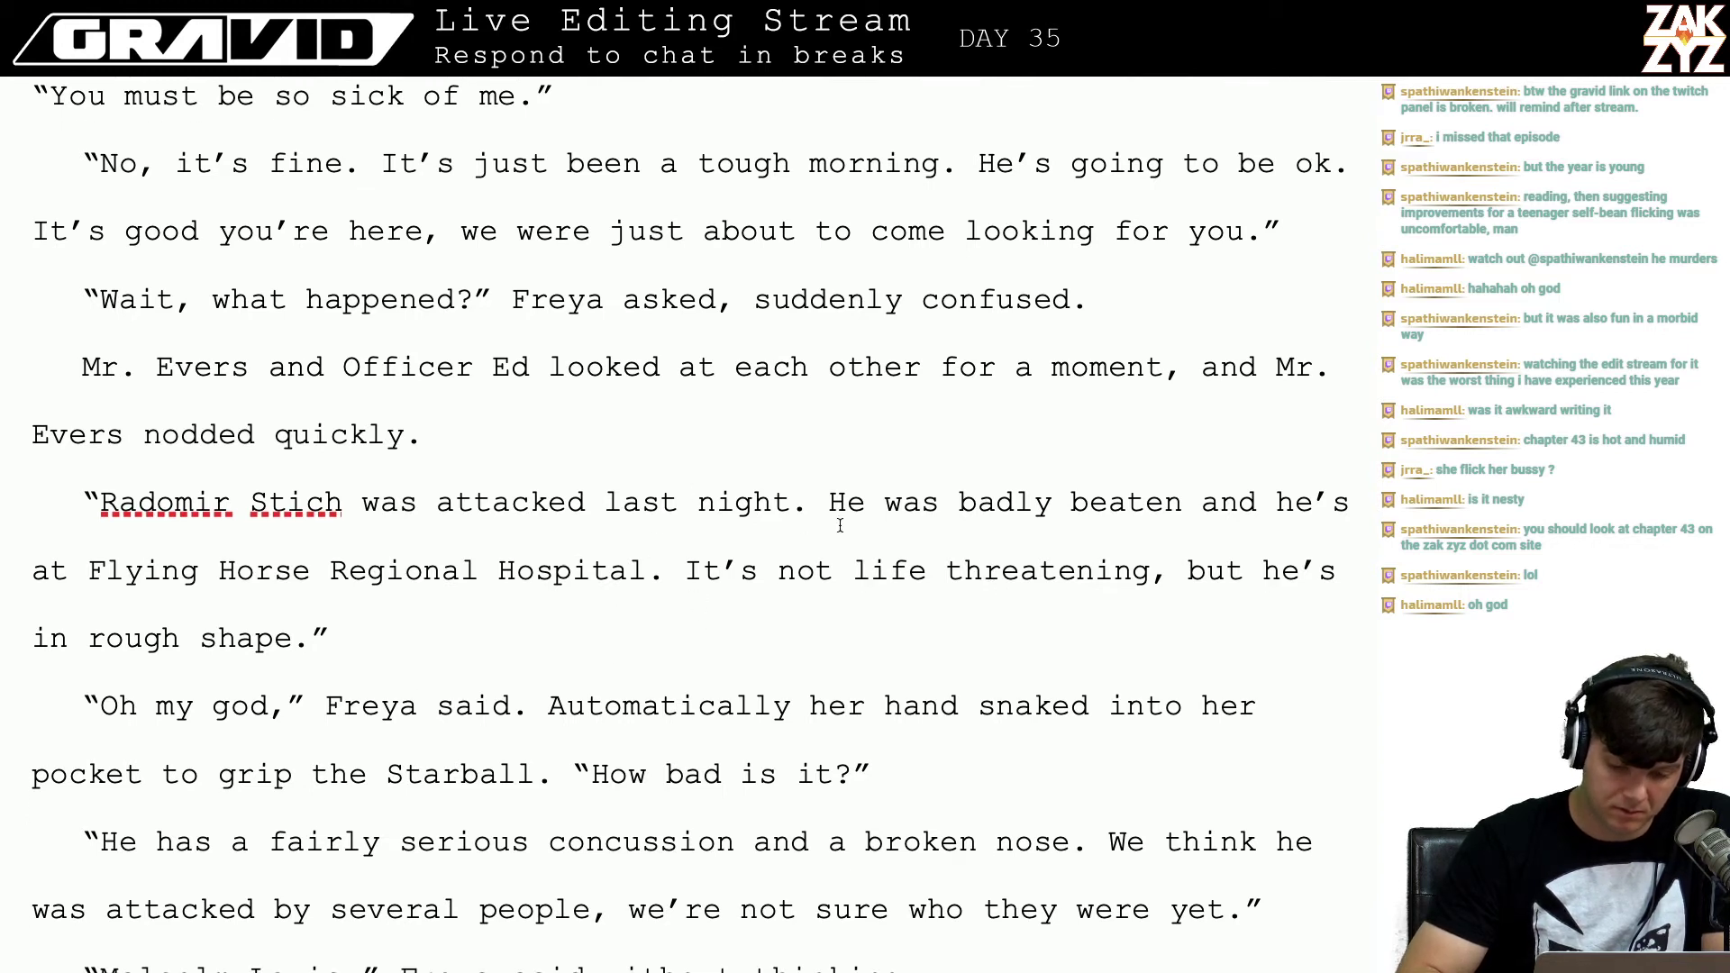
key("BackSpace")
type("Freya.")
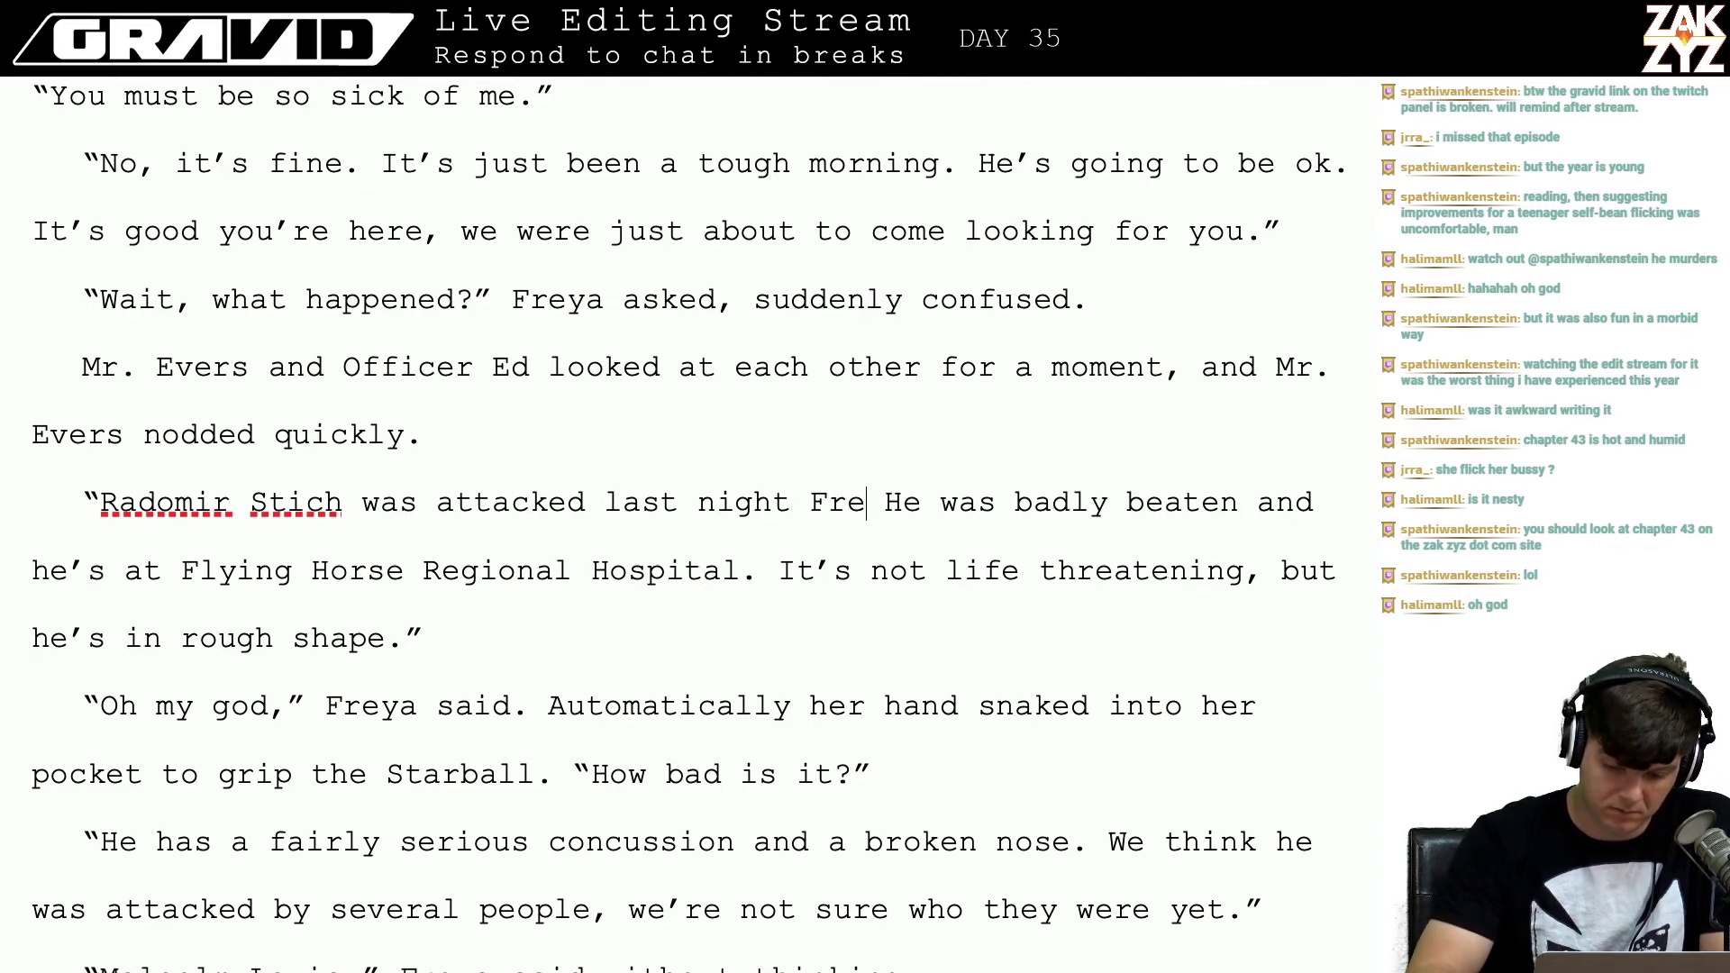
type(" H")
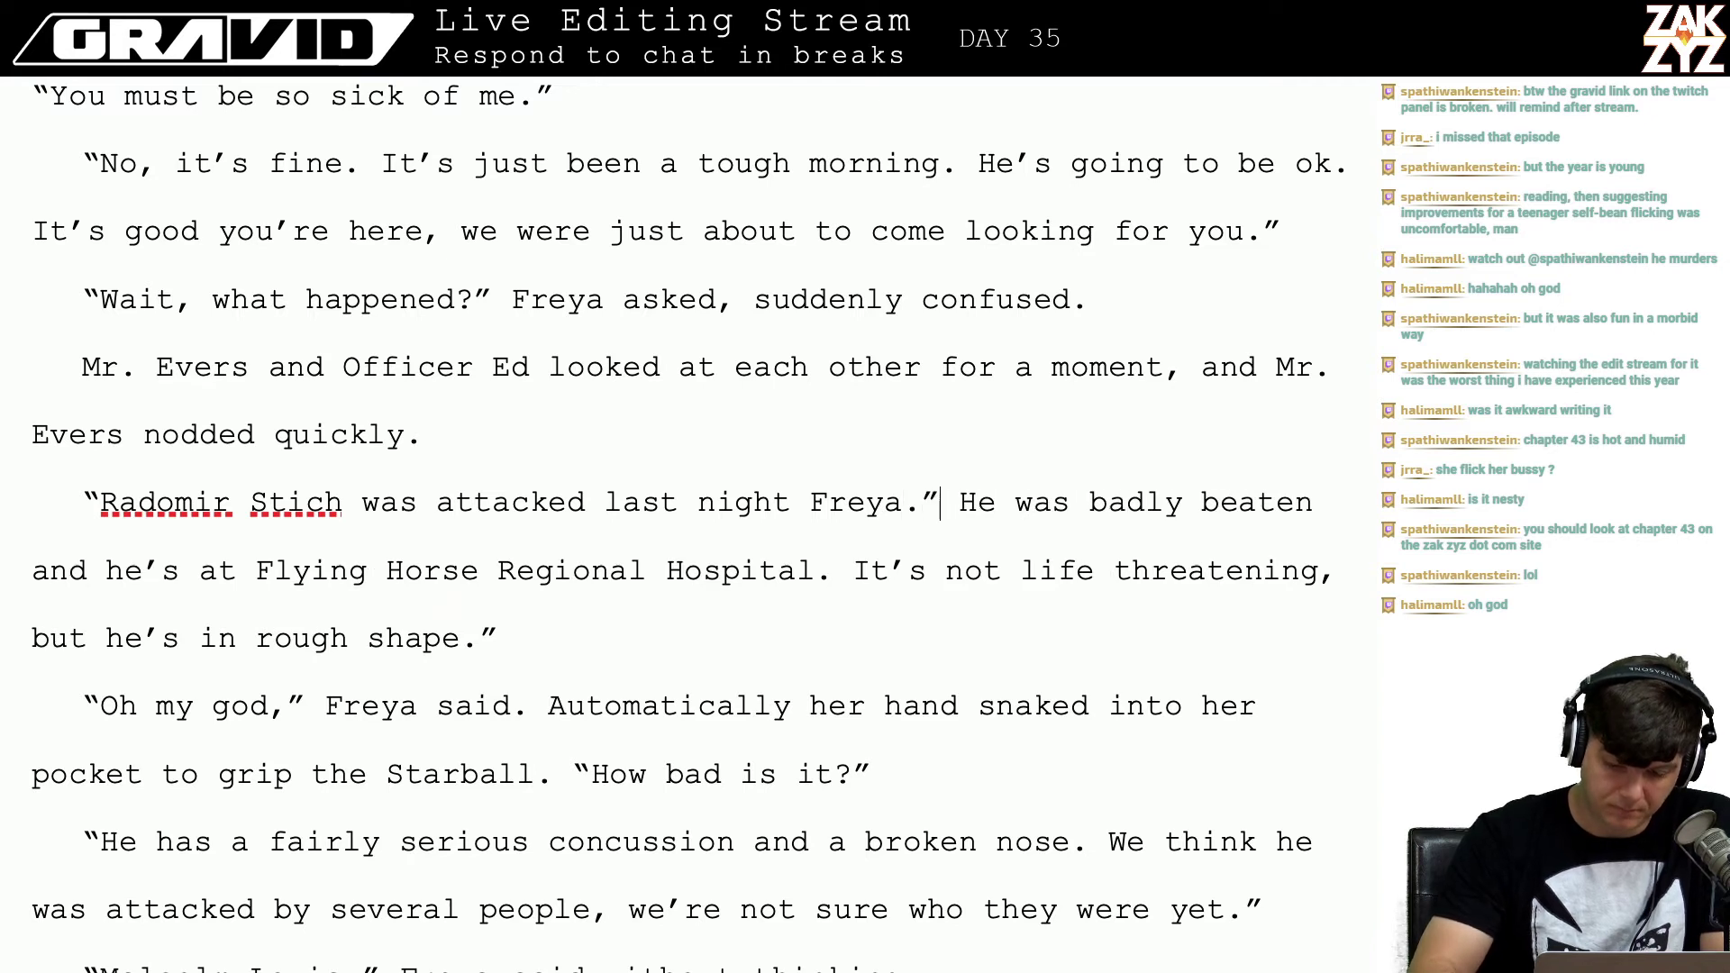
type("e'ss")
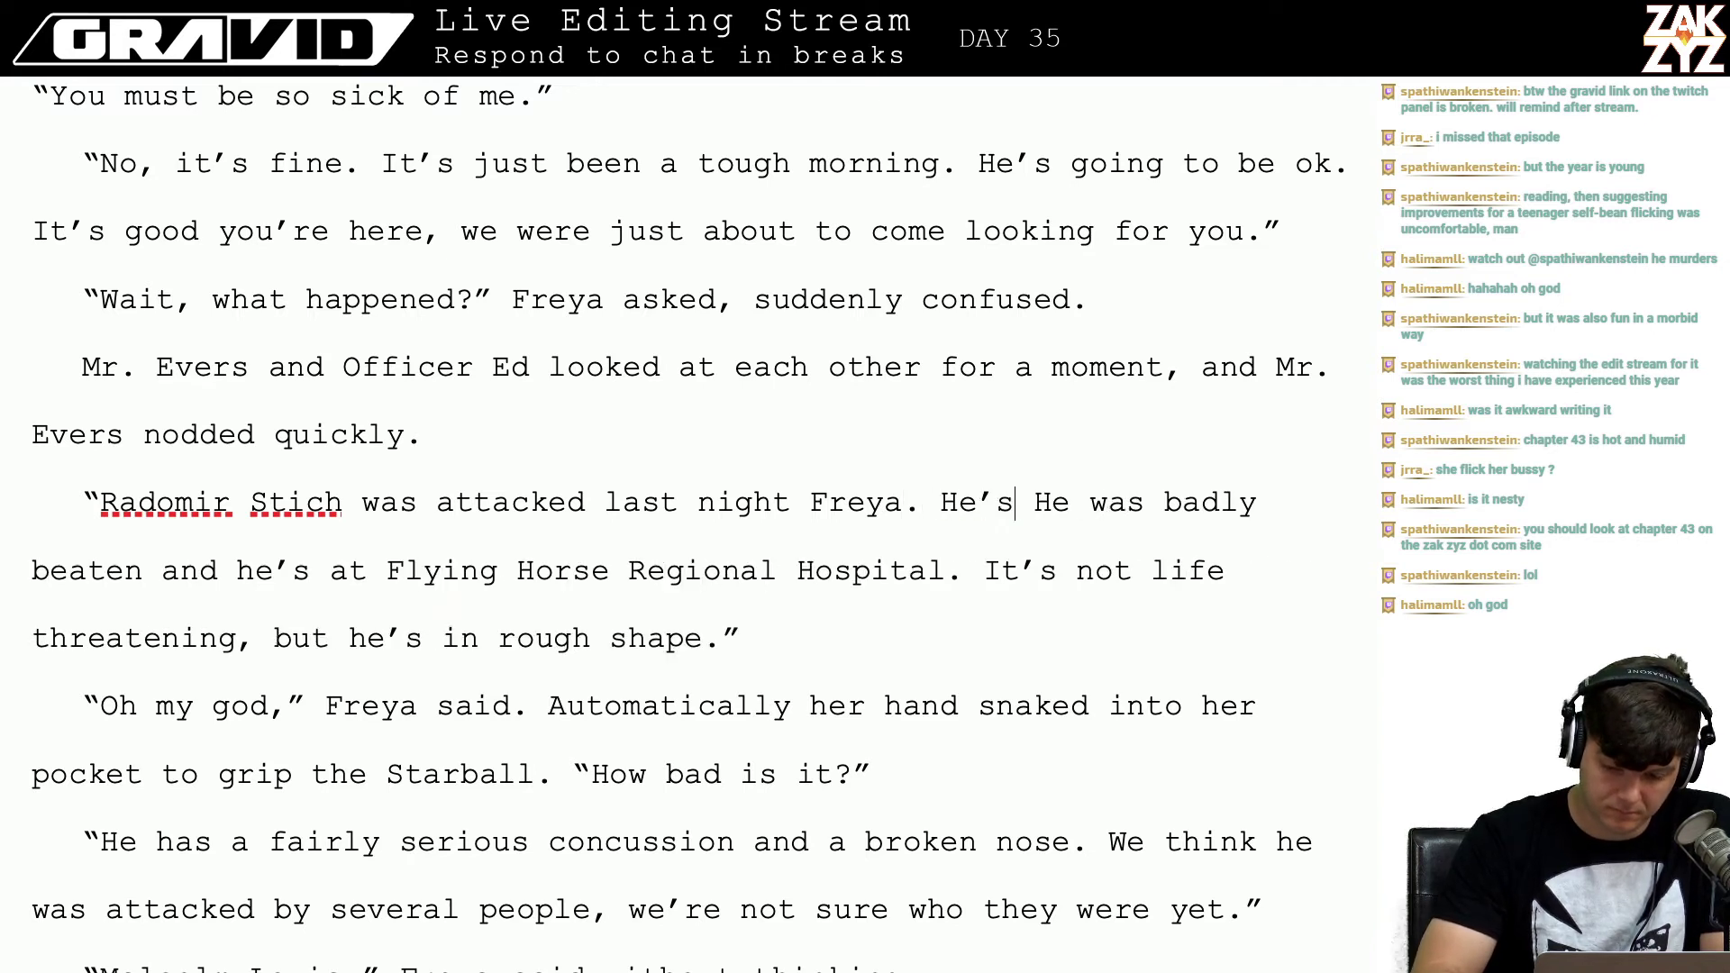
key("BackSpace")
key("BackSpace")
key("BackSpace")
key("BackSpace")
key("BackSpace")
key("BackSpace")
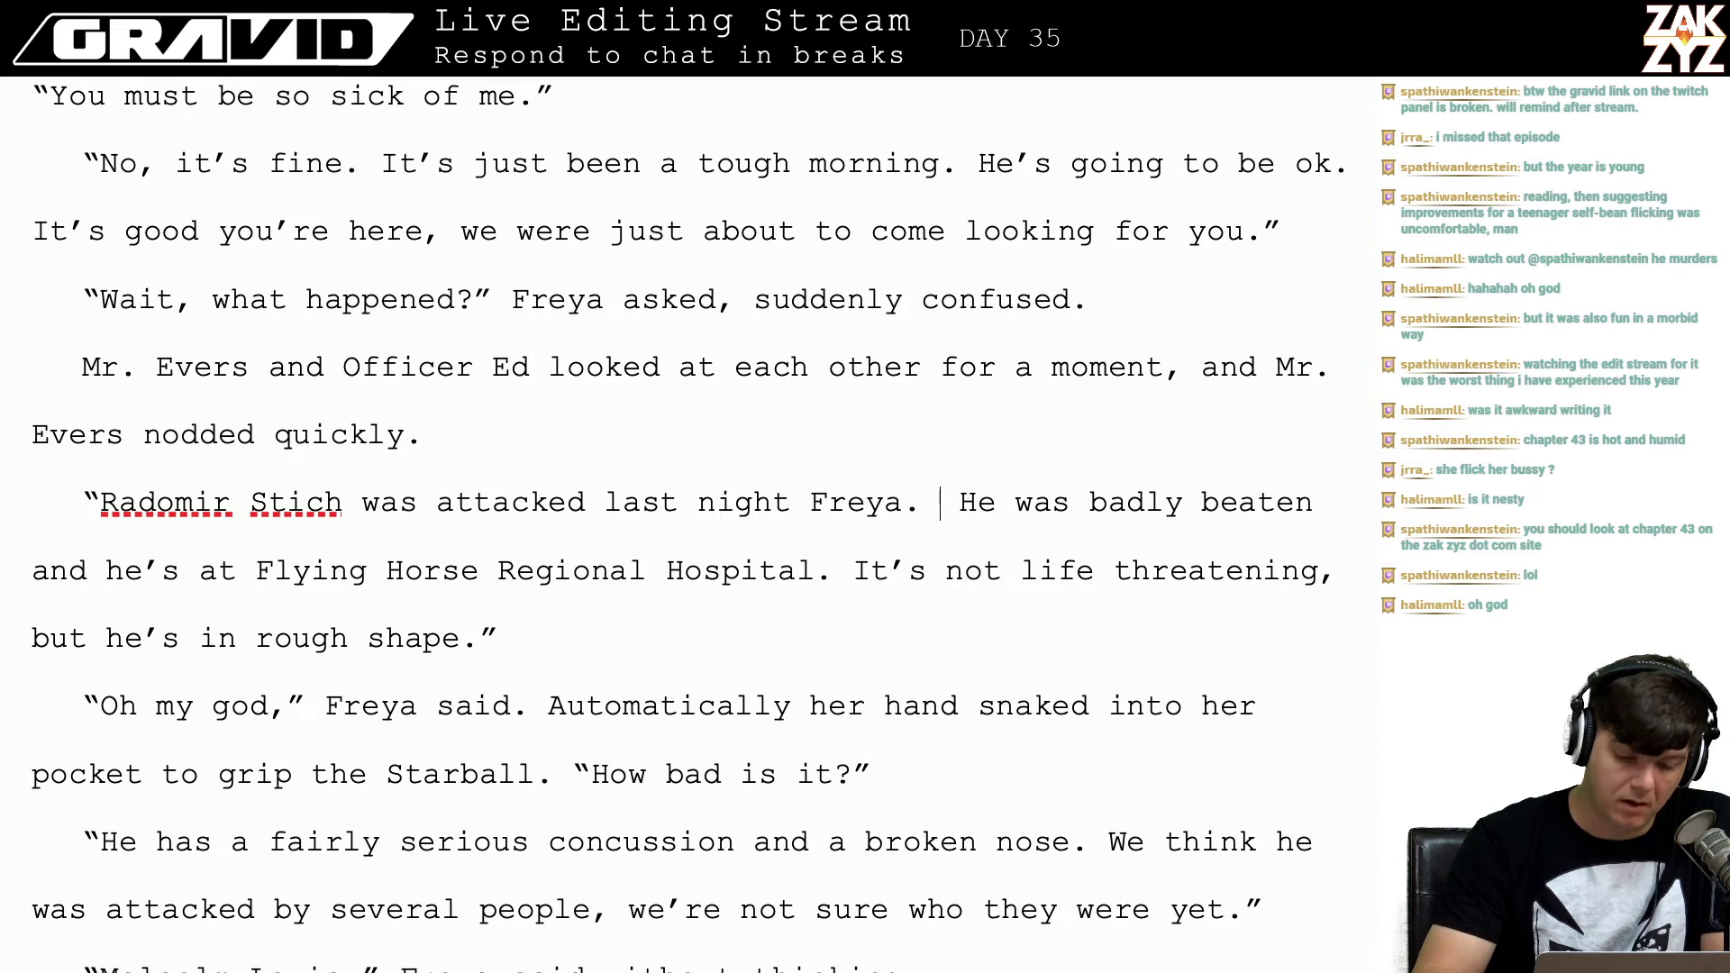
type("a")
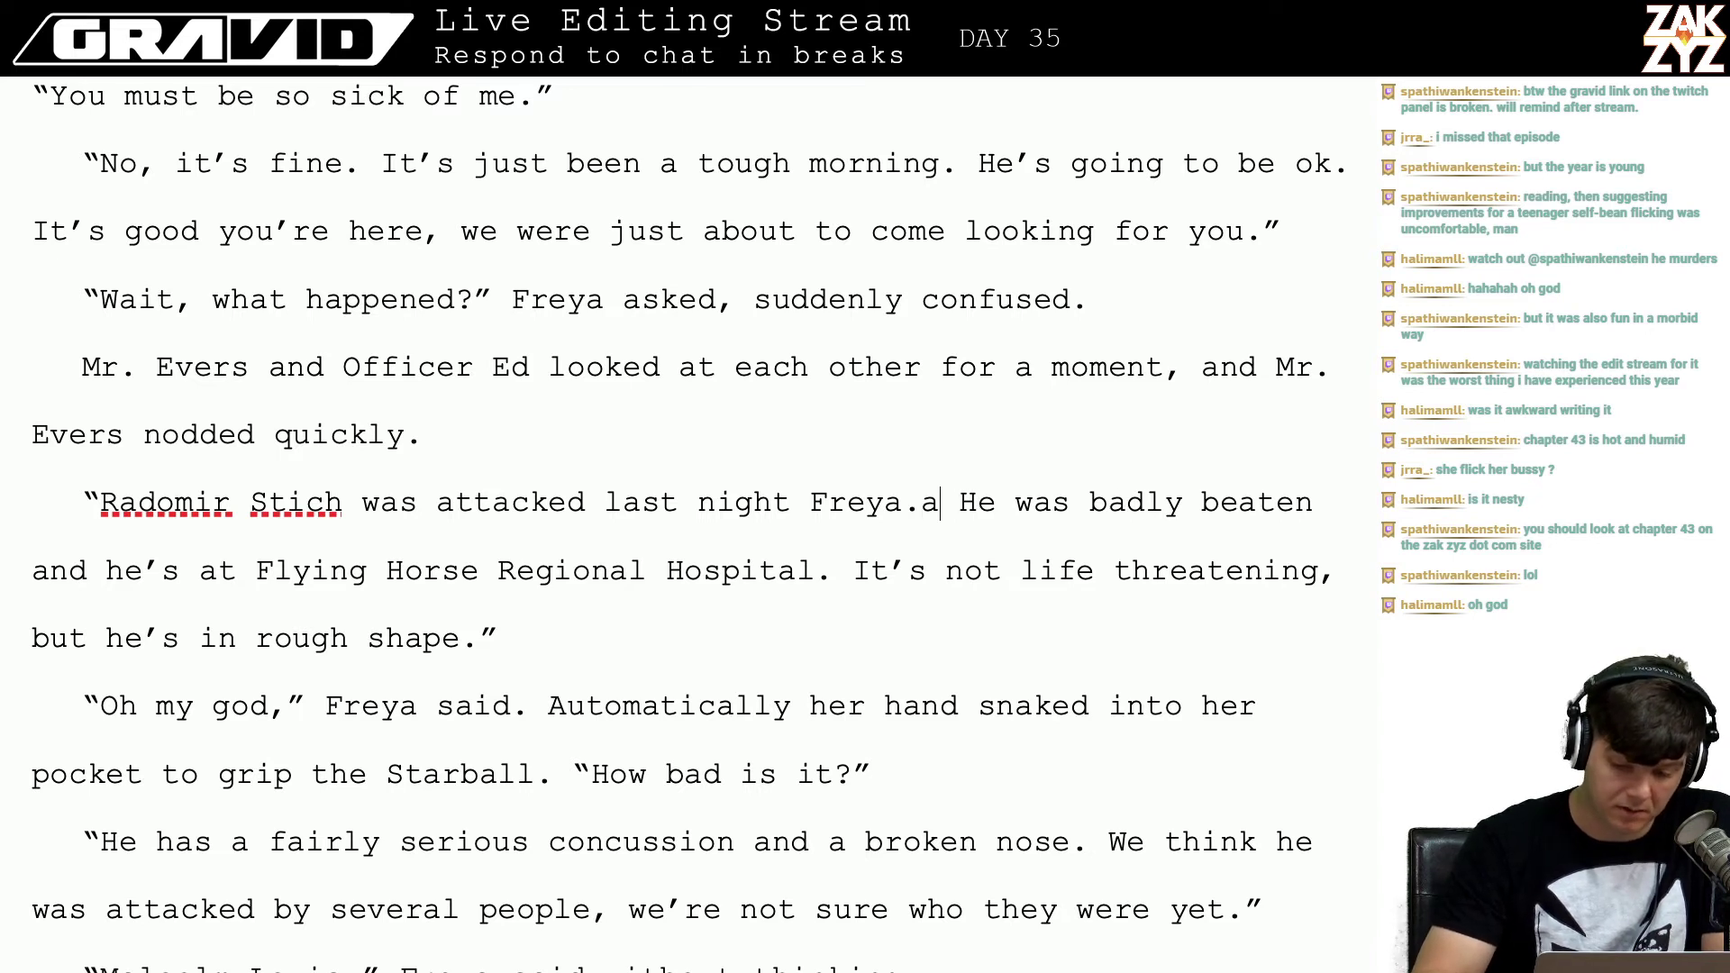
key("BackSpace")
Step: Insert "the hospital." after "and he's at" in the dialogue line about the attack
key("Down")
key("Left")
key("Left")
key("Left")
key("Left")
key("Left")
key("Left")
key("Left")
key("Left")
key("Left")
key("Left")
key("Left")
key("Left")
key("Left")
key("Left")
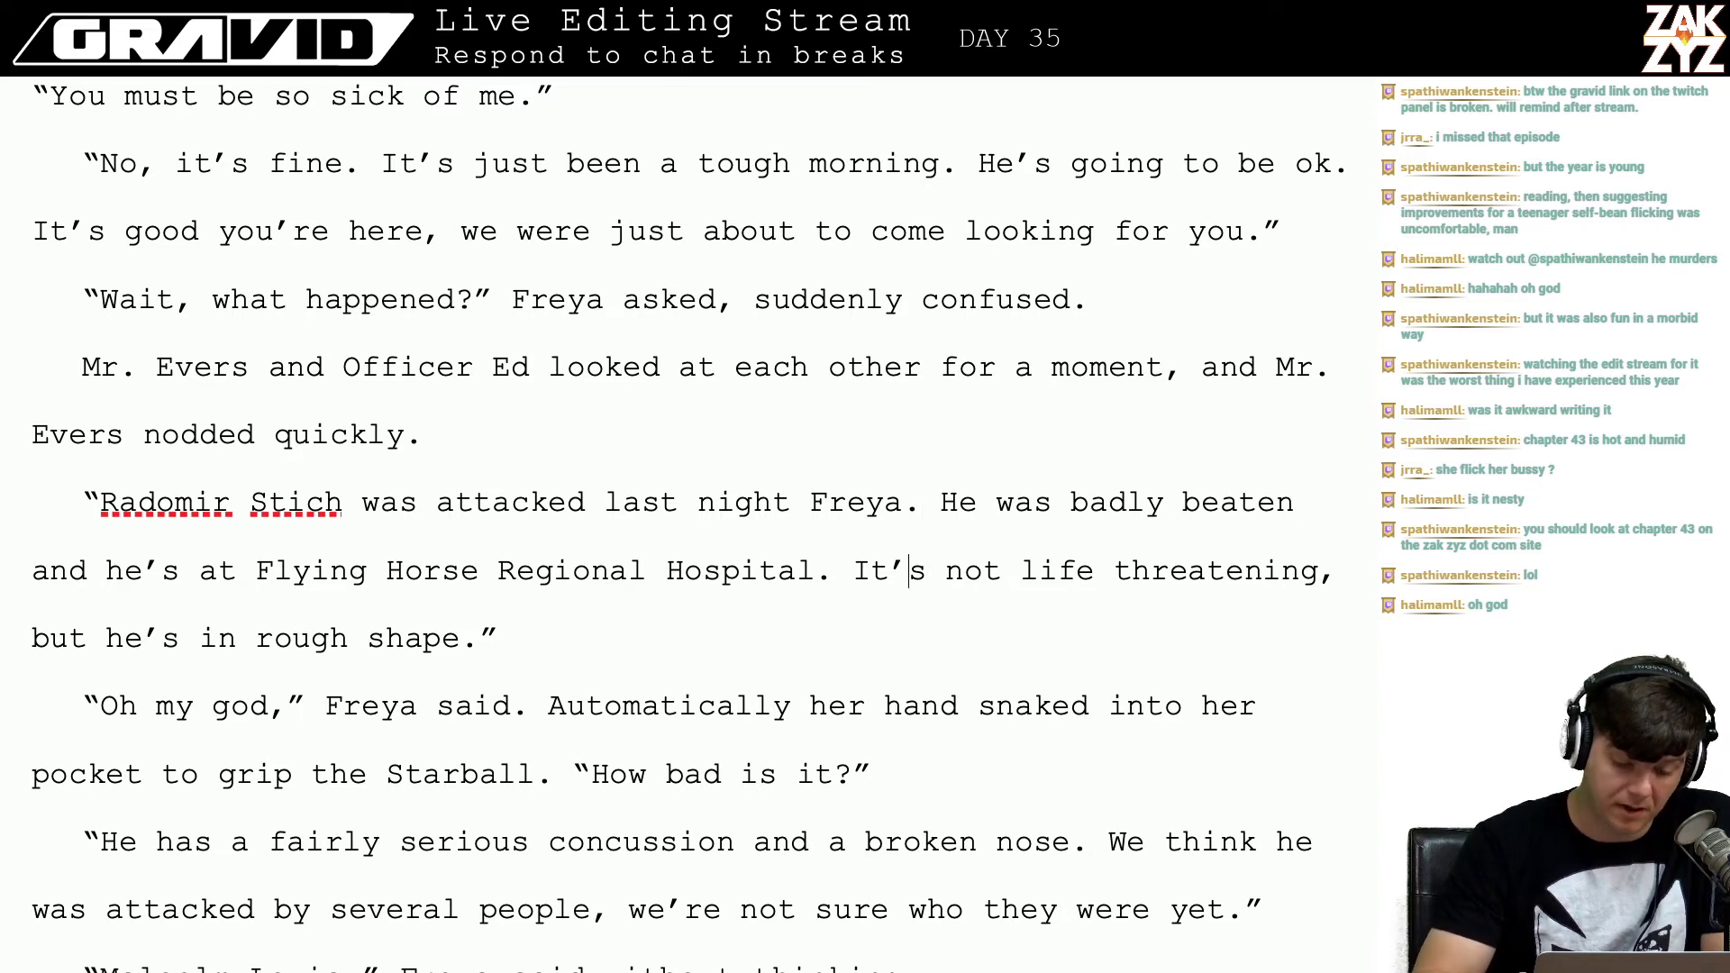
key("Left")
key("Left")
key("Left")
key("Left")
key("Left")
key("Left")
key("Left")
key("Left")
key("Left")
key("Left")
key("Left")
key("Left")
key("Left")
key("Left")
key("Left")
key("Left")
key("Left")
key("Left")
key("Left")
key("Left")
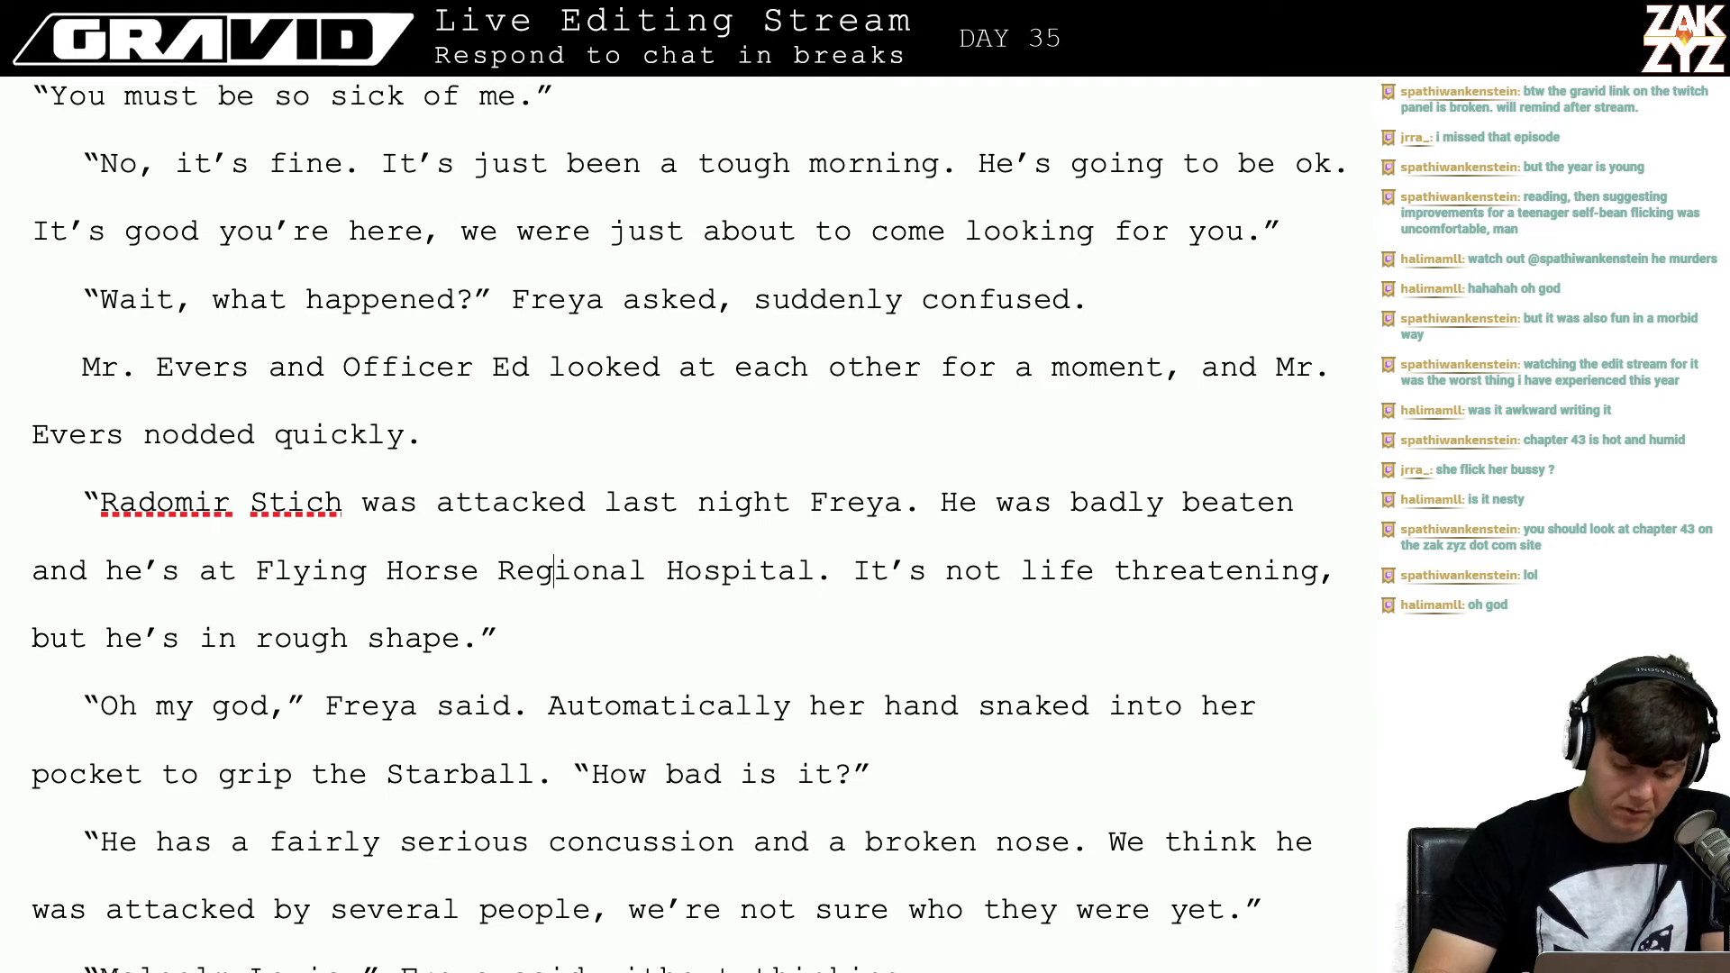
type("the hospital")
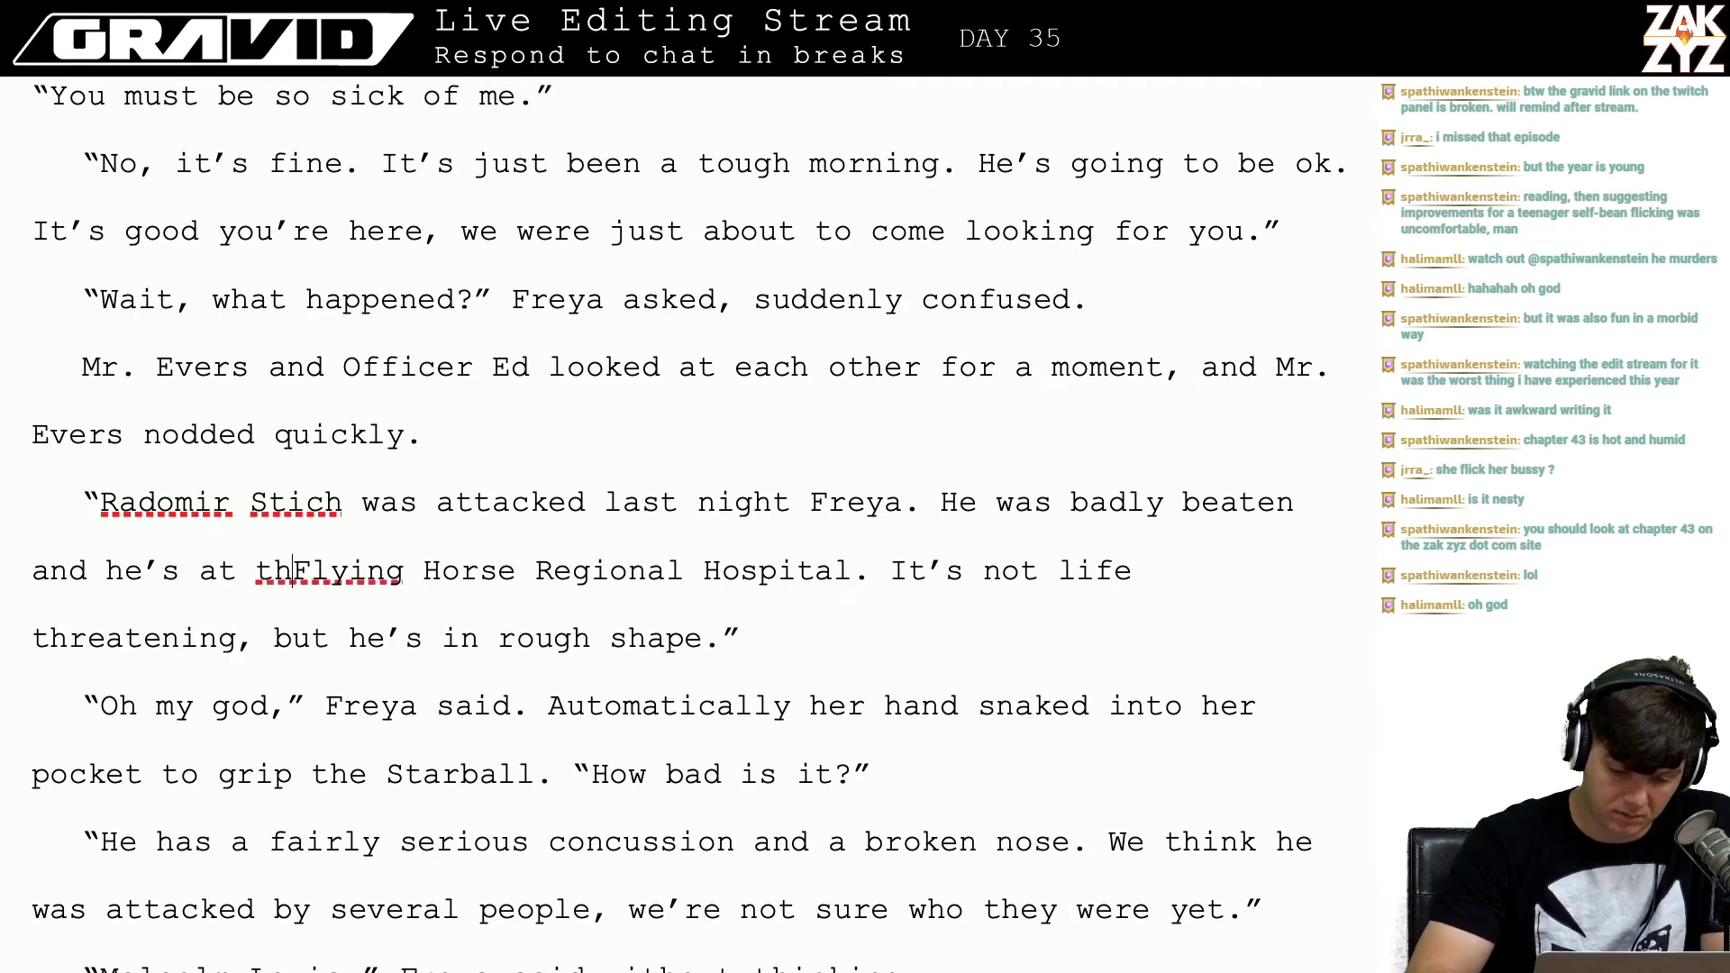
type(".")
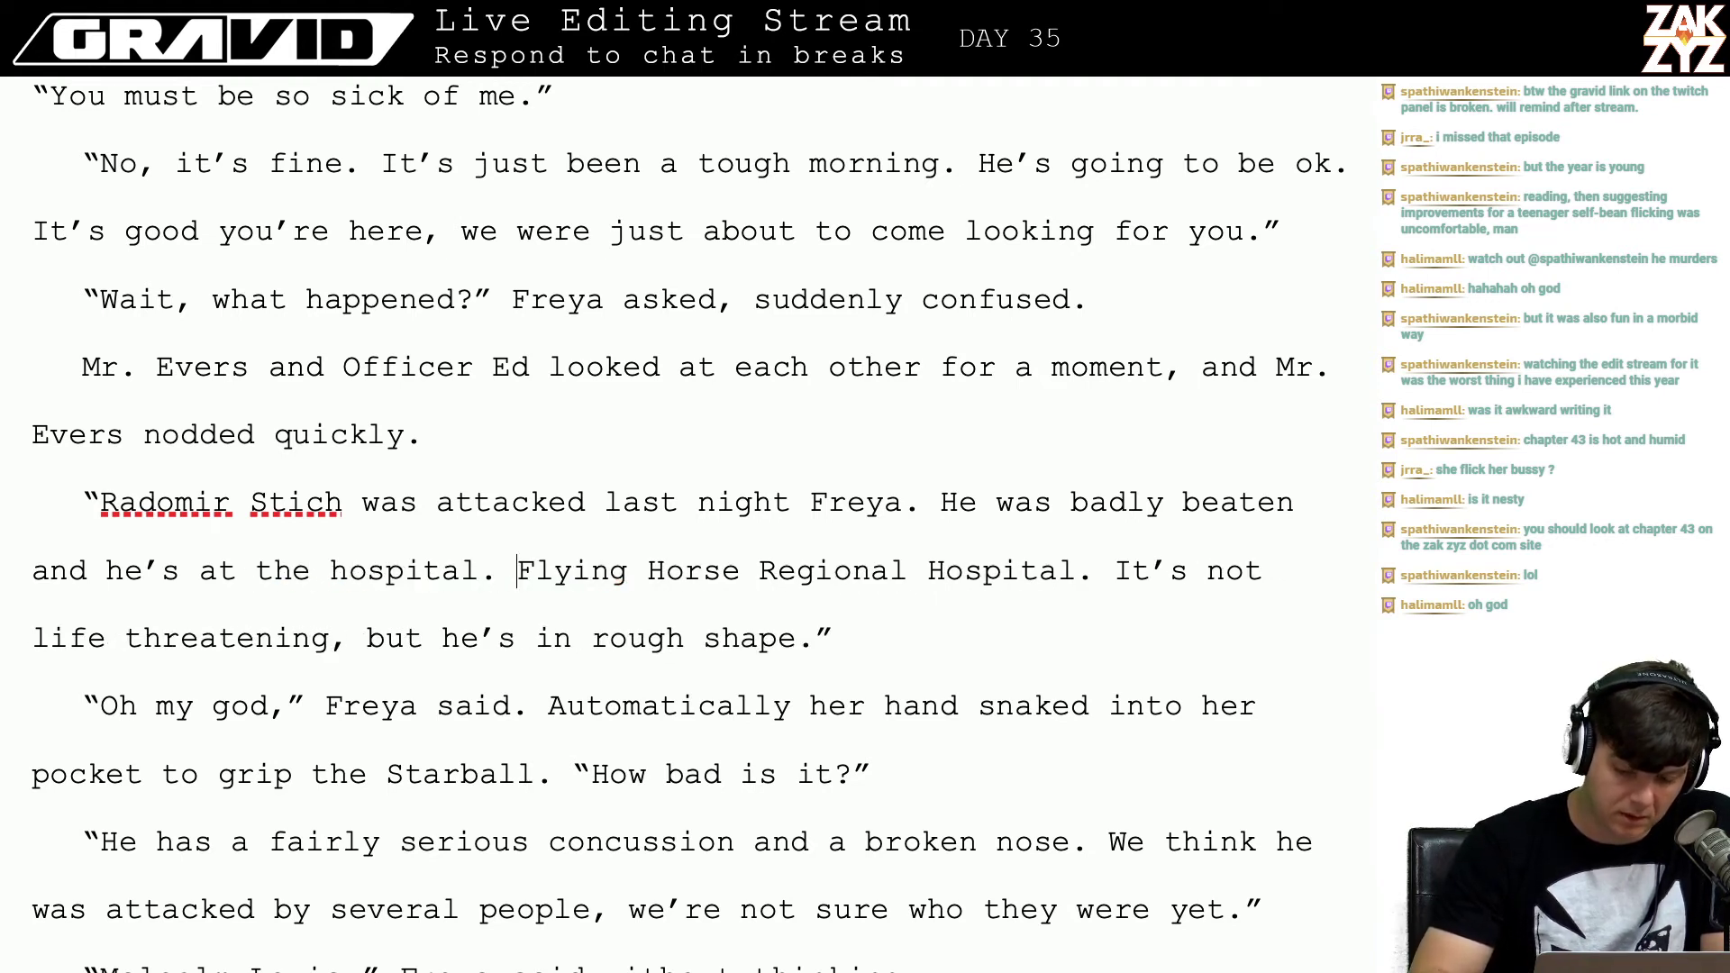
Step: Delete the leftover "Flying Horse Regional Hospital." so that "It's not life threatening" directly follows "the hospital."
key("shift+Right")
key("shift+Right")
key("shift+Right")
key("shift+Right")
key("shift+Right")
key("shift+Right")
key("shift+Right")
key("shift+Right")
key("shift+Right")
key("shift+Right")
key("shift+Right")
key("shift+Right")
key("shift+Right")
key("shift+Right")
key("shift+Right")
key("shift+Right")
key("shift+Right")
key("shift+Right")
key("shift+Right")
key("shift+Right")
key("shift+Right")
key("shift+Right")
key("shift+Right")
key("shift+Right")
key("shift+Right")
key("shift+Right")
key("shift+Right")
key("shift+Right")
key("shift+Right")
key("shift+Right")
key("shift+Right")
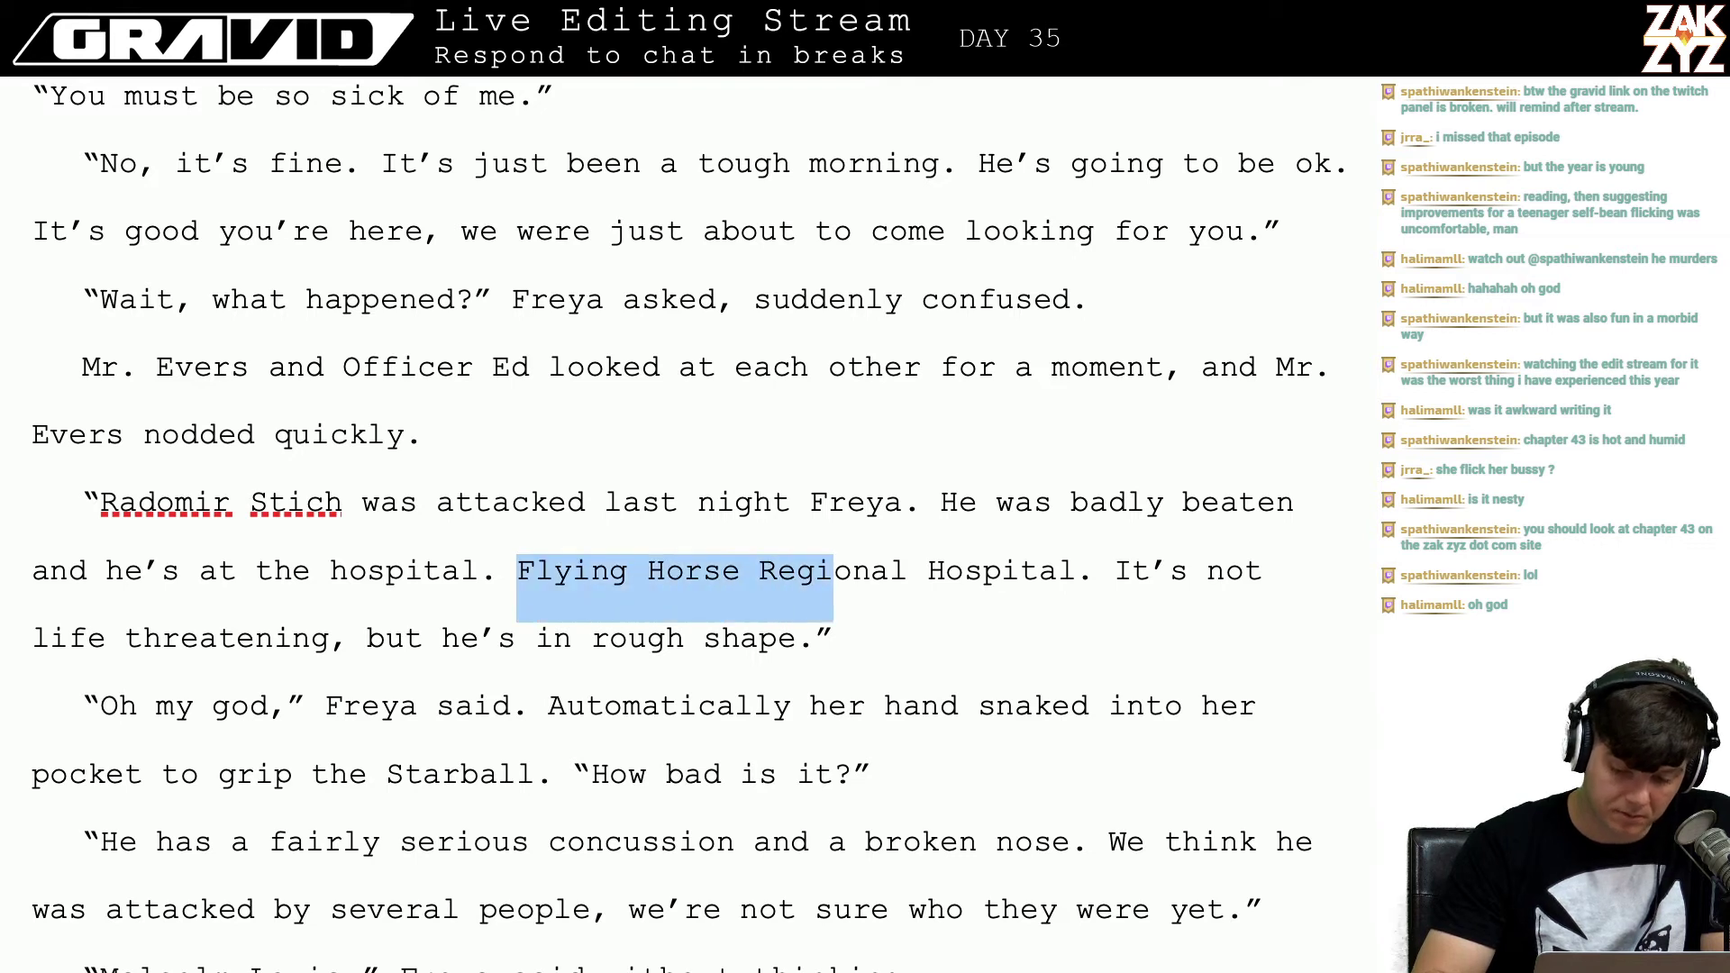
key("BackSpace")
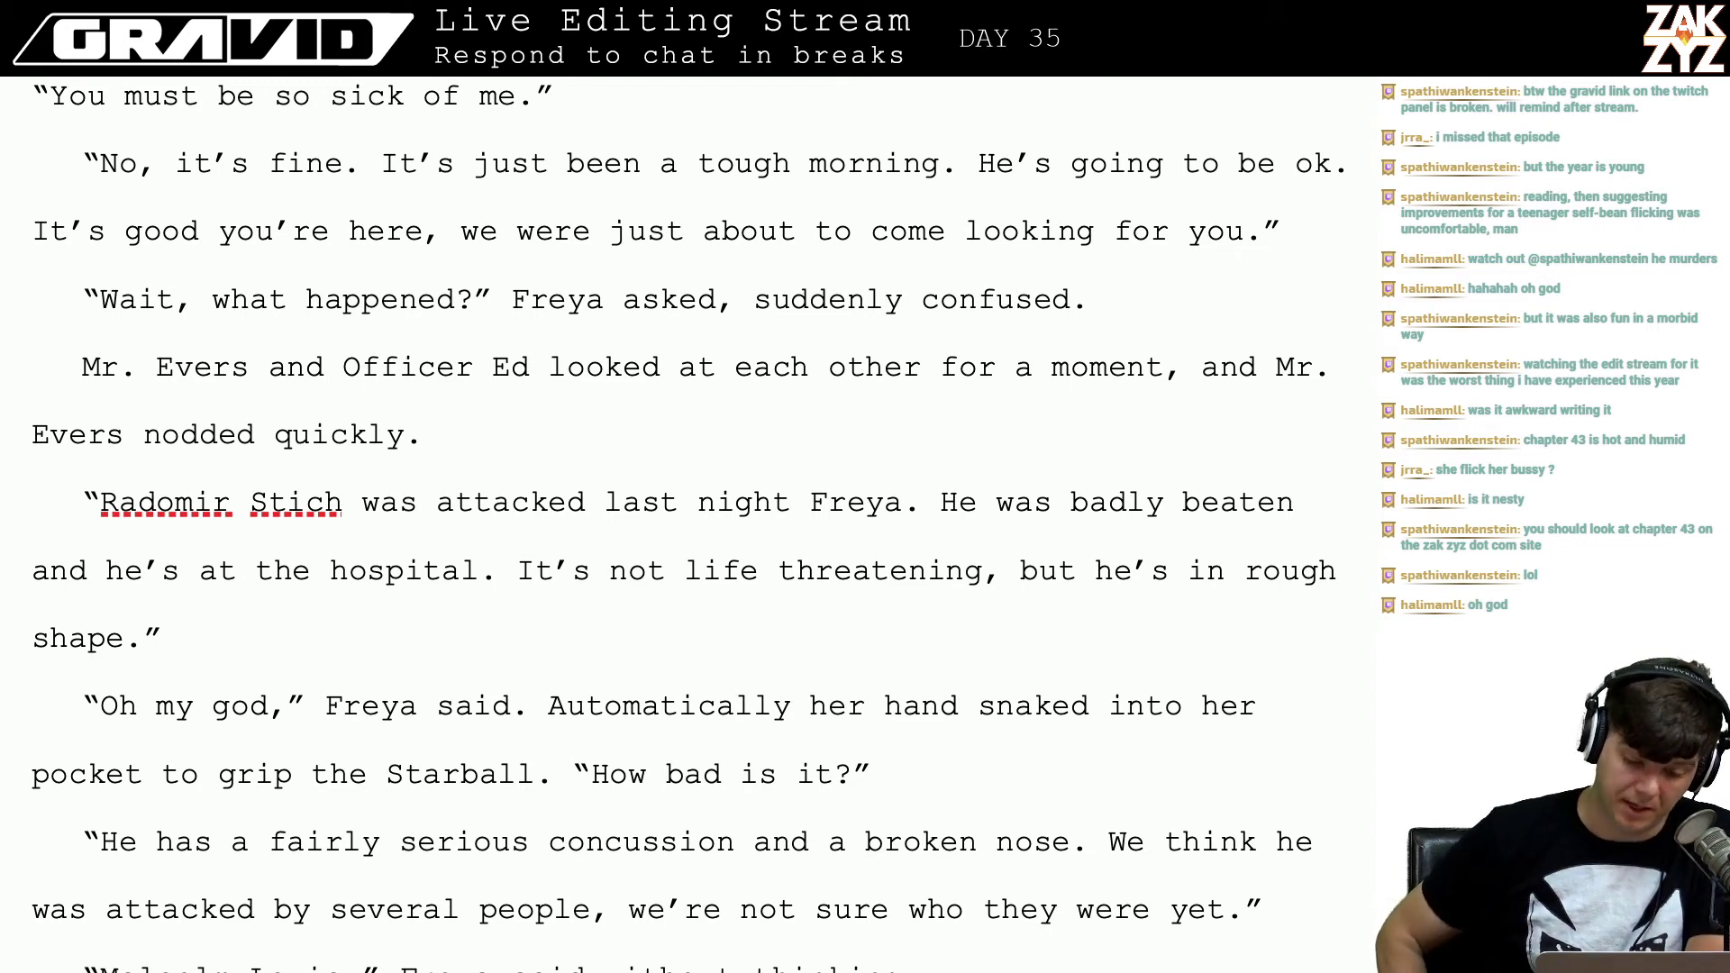
Step: Proofread the revised attack dialogue from "was attacked last night Freya" through "He was badly beaten"
key("Left")
key("Left")
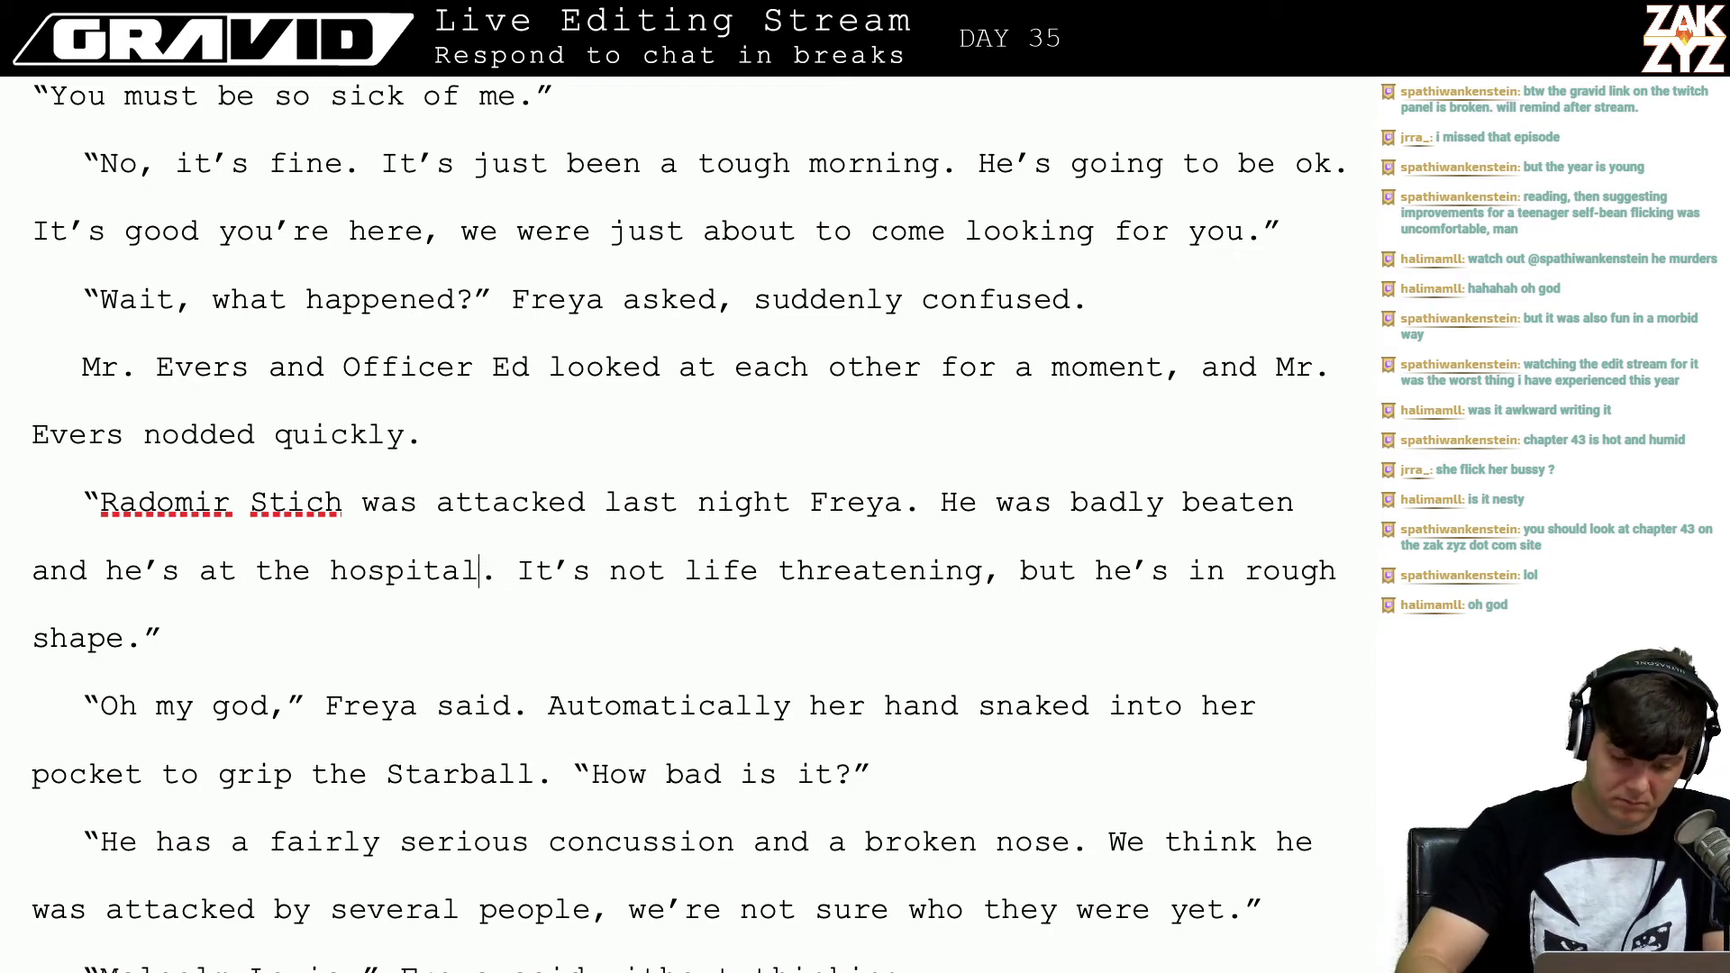
key("Up")
key("Right")
key("Right")
key("Right")
key("Right")
key("Right")
key("Right")
key("Right")
key("Right")
key("Right")
key("Right")
key("Right")
key("Right")
key("Right")
key("Right")
key("Right")
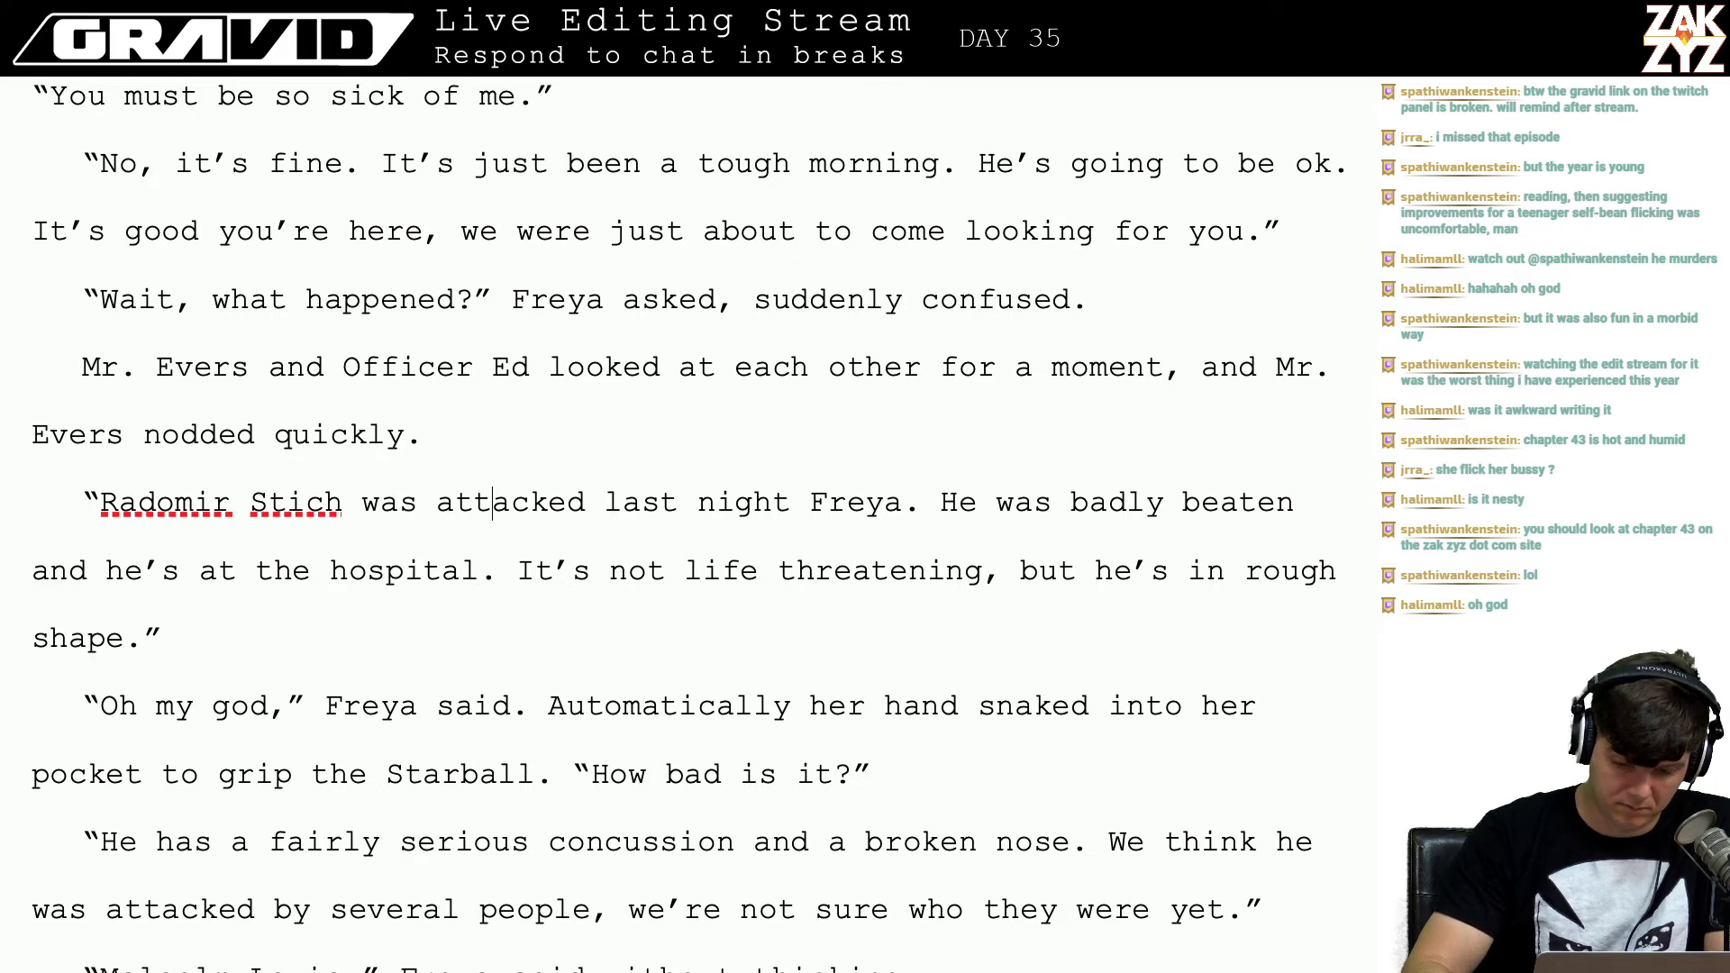
key("Right")
key("Right")
key("Right")
key("Right")
key("Right")
key("Right")
key("Right")
key("Right")
key("Right")
key("Right")
key("Right")
key("Right")
key("Right")
key("Right")
key("Right")
key("Right")
key("Right")
key("Right")
key("Right")
key("Right")
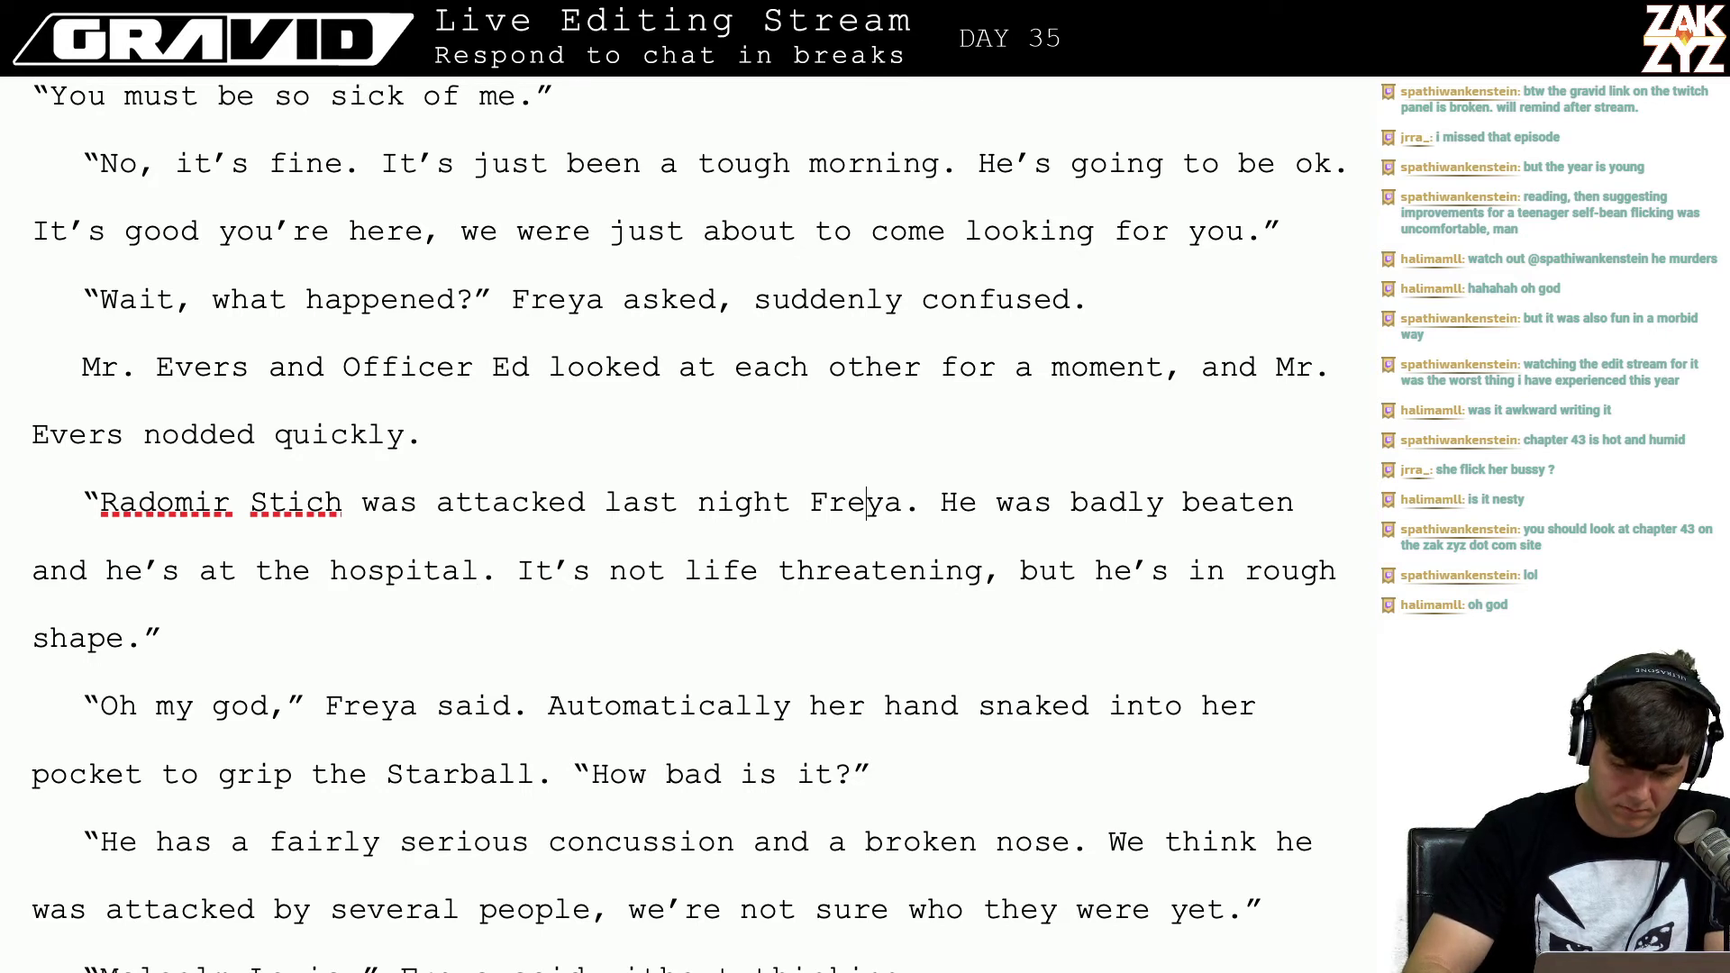
key("Right")
key("Right")
key("Right")
key("Right")
key("Right")
key("Right")
key("Right")
key("Right")
key("Right")
key("Right")
key("Right")
key("Right")
key("Right")
key("Right")
key("Right")
key("Right")
key("Right")
key("Right")
key("Right")
key("Right")
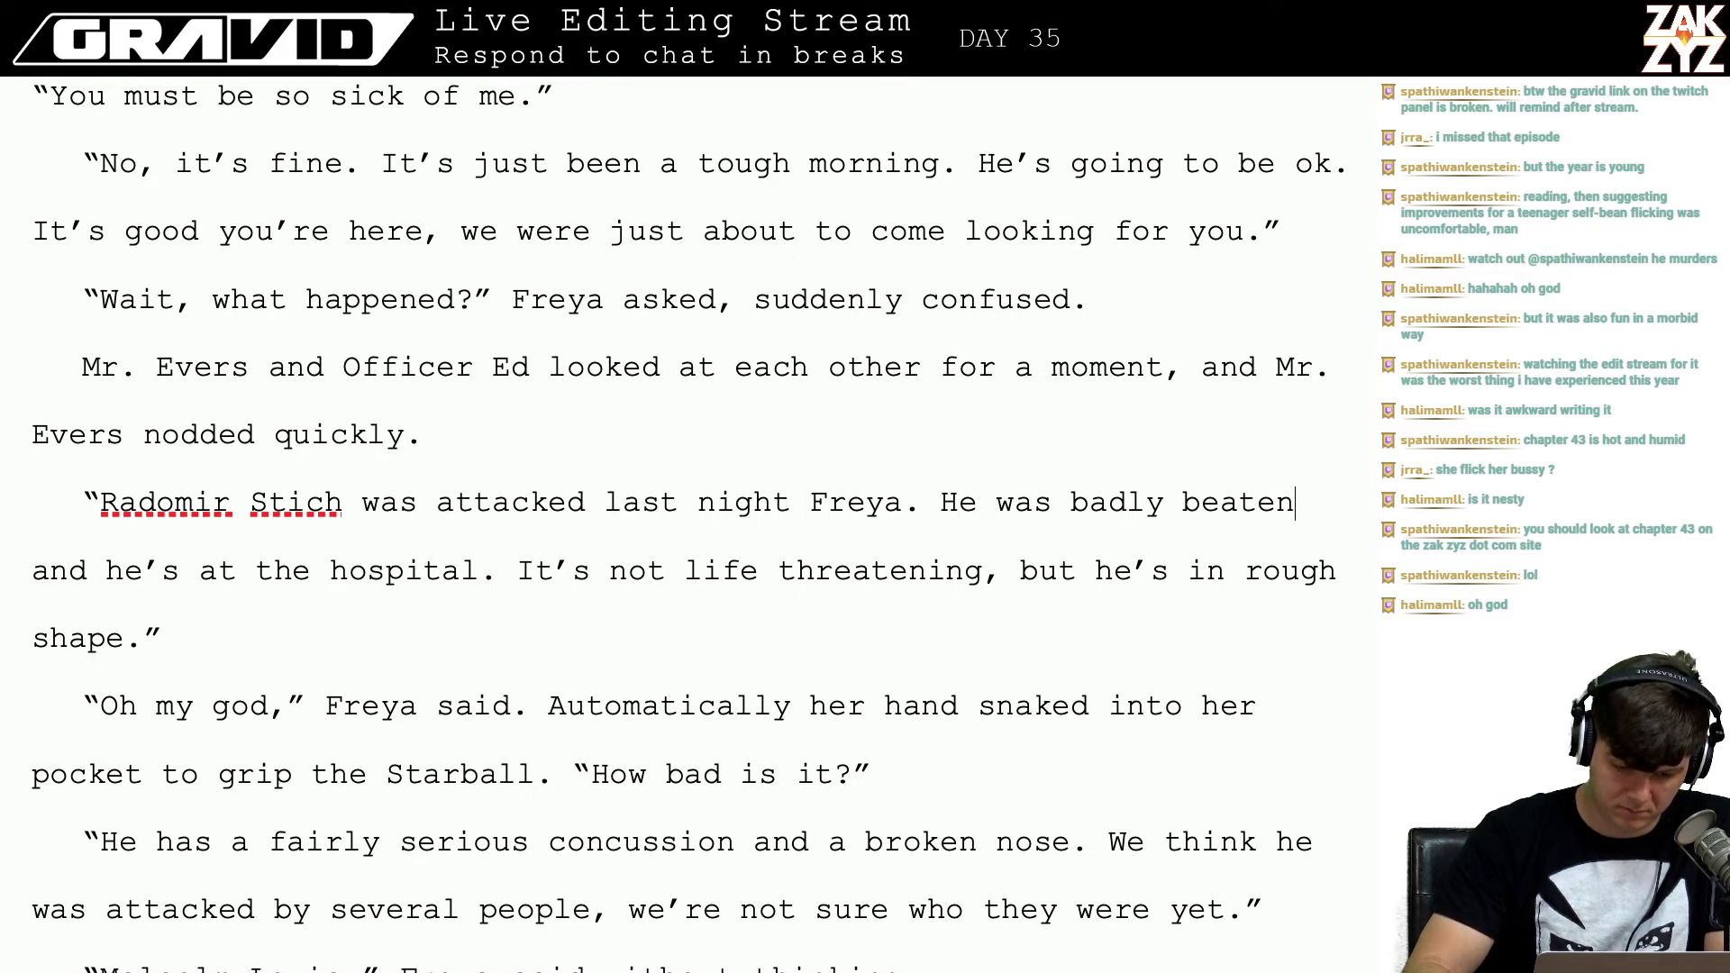
Step: End the sentence after "He was badly beaten" with a period in the dialogue about the attack
key("Left")
key("Left")
key("Left")
key("Left")
key("Left")
key("Left")
key("Left")
key("Left")
key("Left")
key("Left")
key("Left")
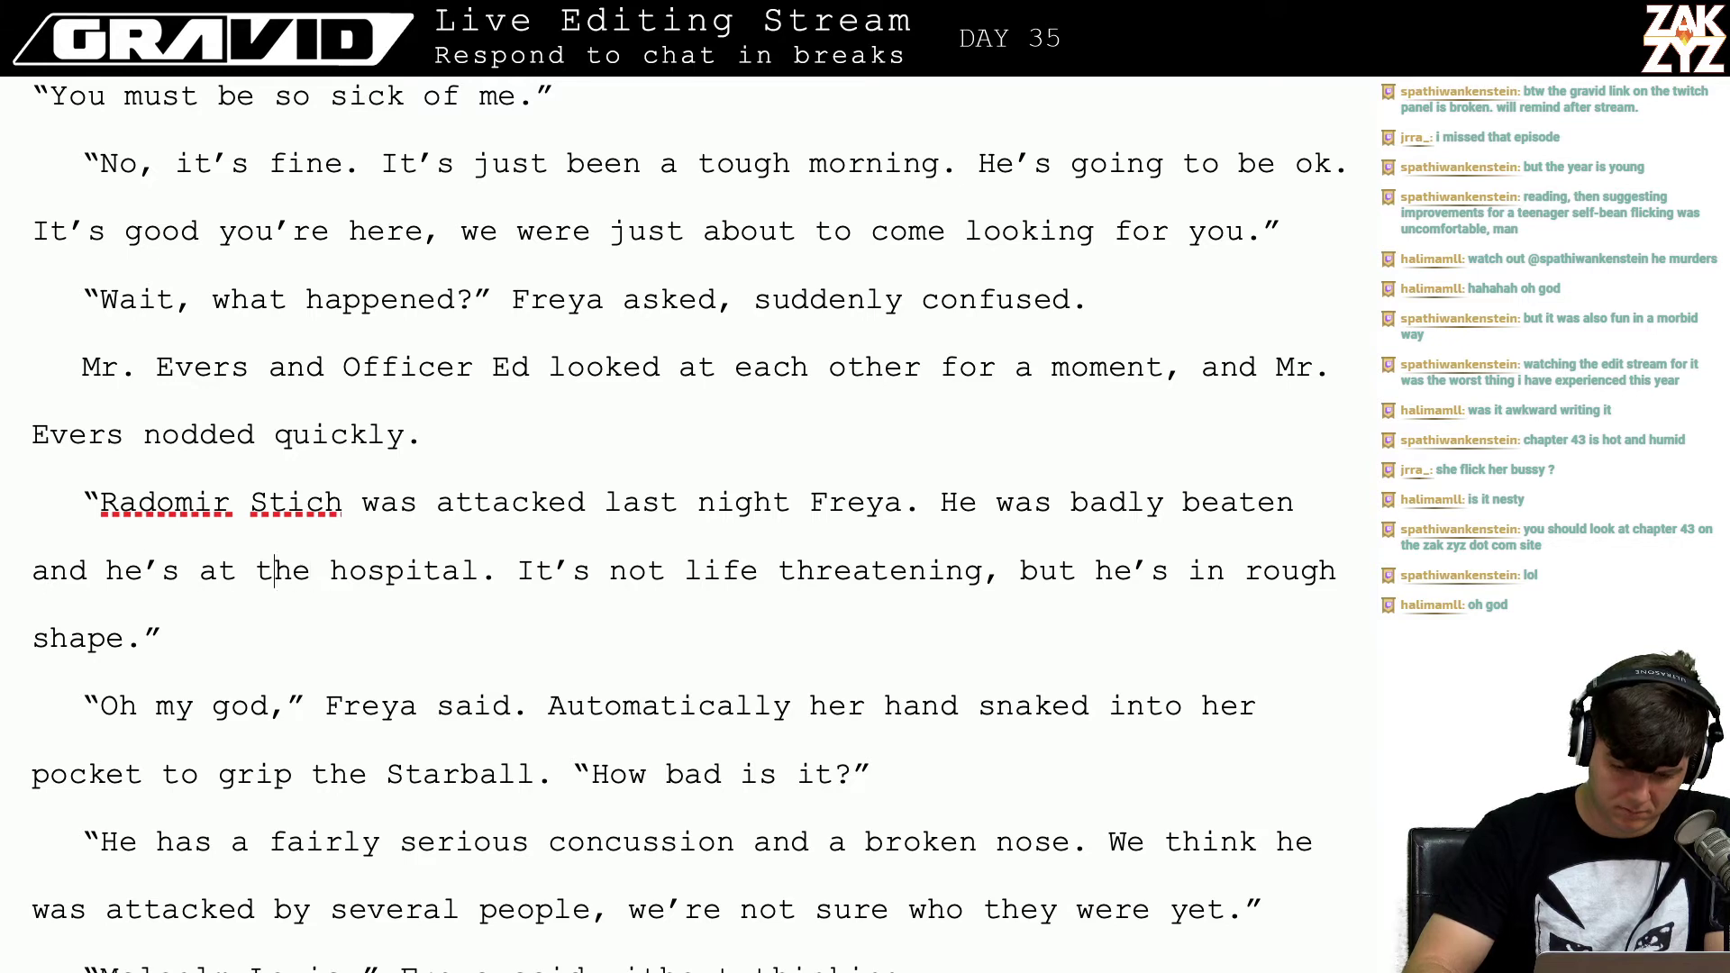
key("Right")
key("Right")
key("Right")
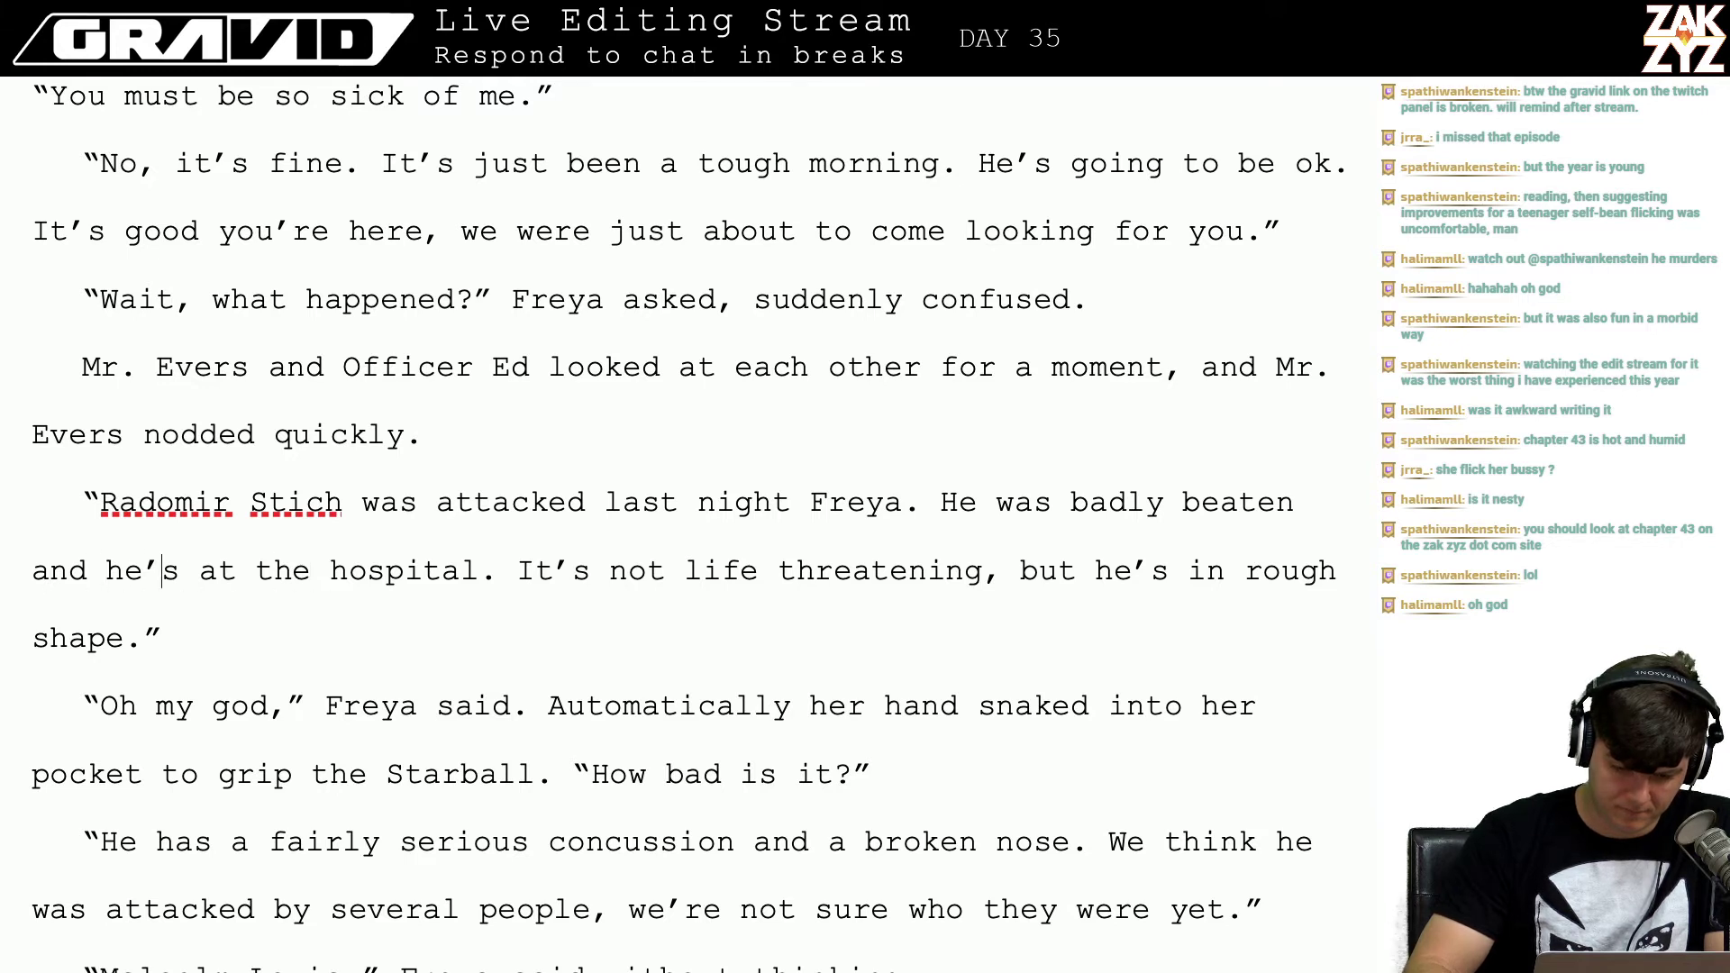
key("Left")
key("Left")
key("Left")
key("Left")
key("Left")
key("Left")
key("Left")
key("Left")
key("Left")
key("Left")
key("Left")
key("Left")
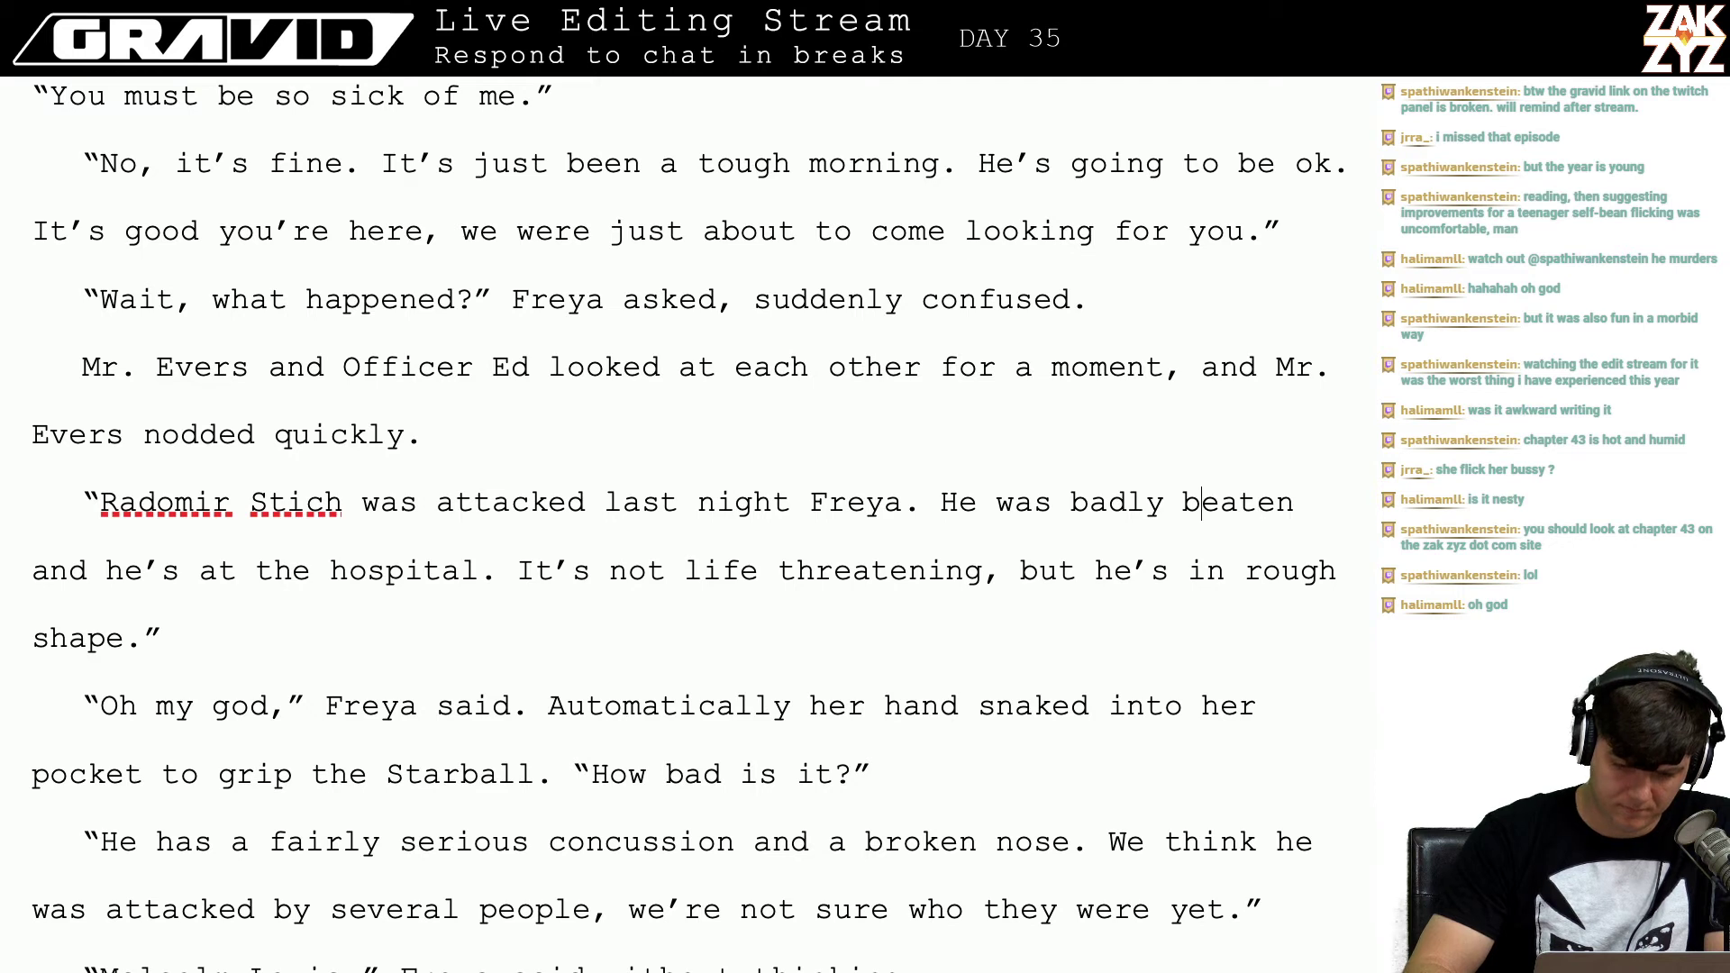
key("Right")
key("Right")
key("Right")
key("Right")
key("Right")
key("Right")
key("Left")
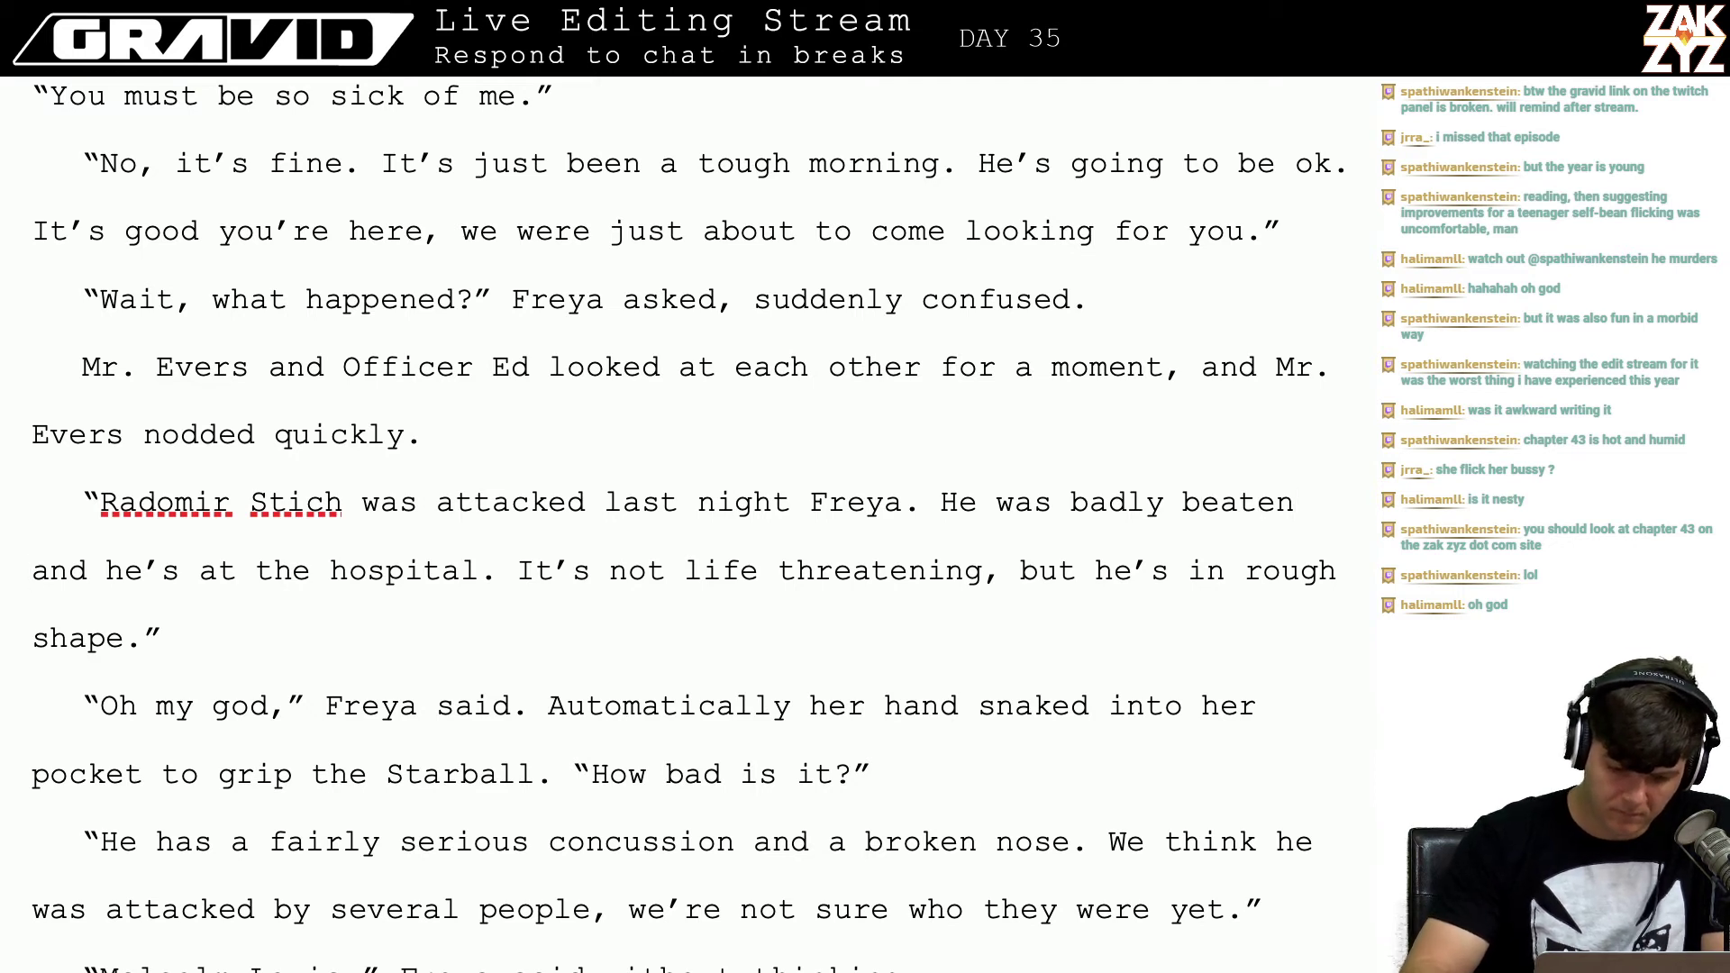
type(".")
Step: Delete "and he's at the hospital." so that "It's not life threatening" directly follows "He was badly beaten."
key("Right")
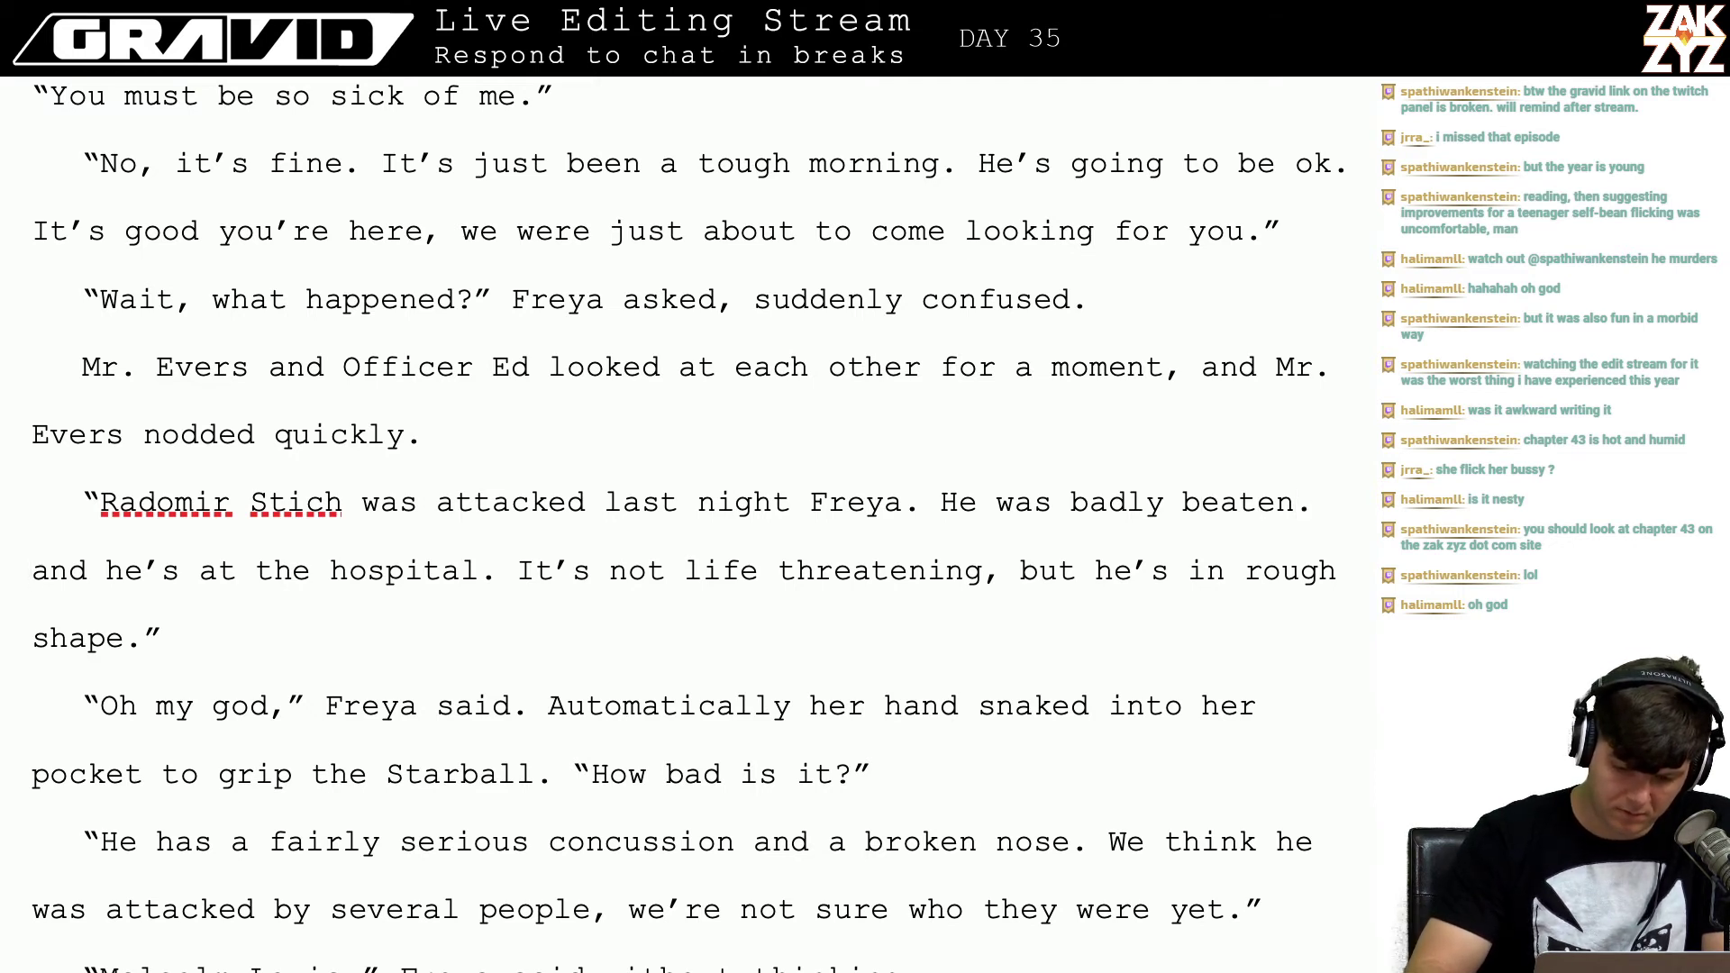
key("shift+Right")
key("shift+Right")
key("shift+Right")
key("shift+Right")
key("shift+Right")
key("shift+Right")
key("shift+Right")
key("shift+Right")
key("shift+Right")
key("shift+Right")
key("shift+Right")
key("shift+Right")
key("shift+Right")
key("shift+Right")
key("shift+Right")
key("shift+Right")
key("shift+Right")
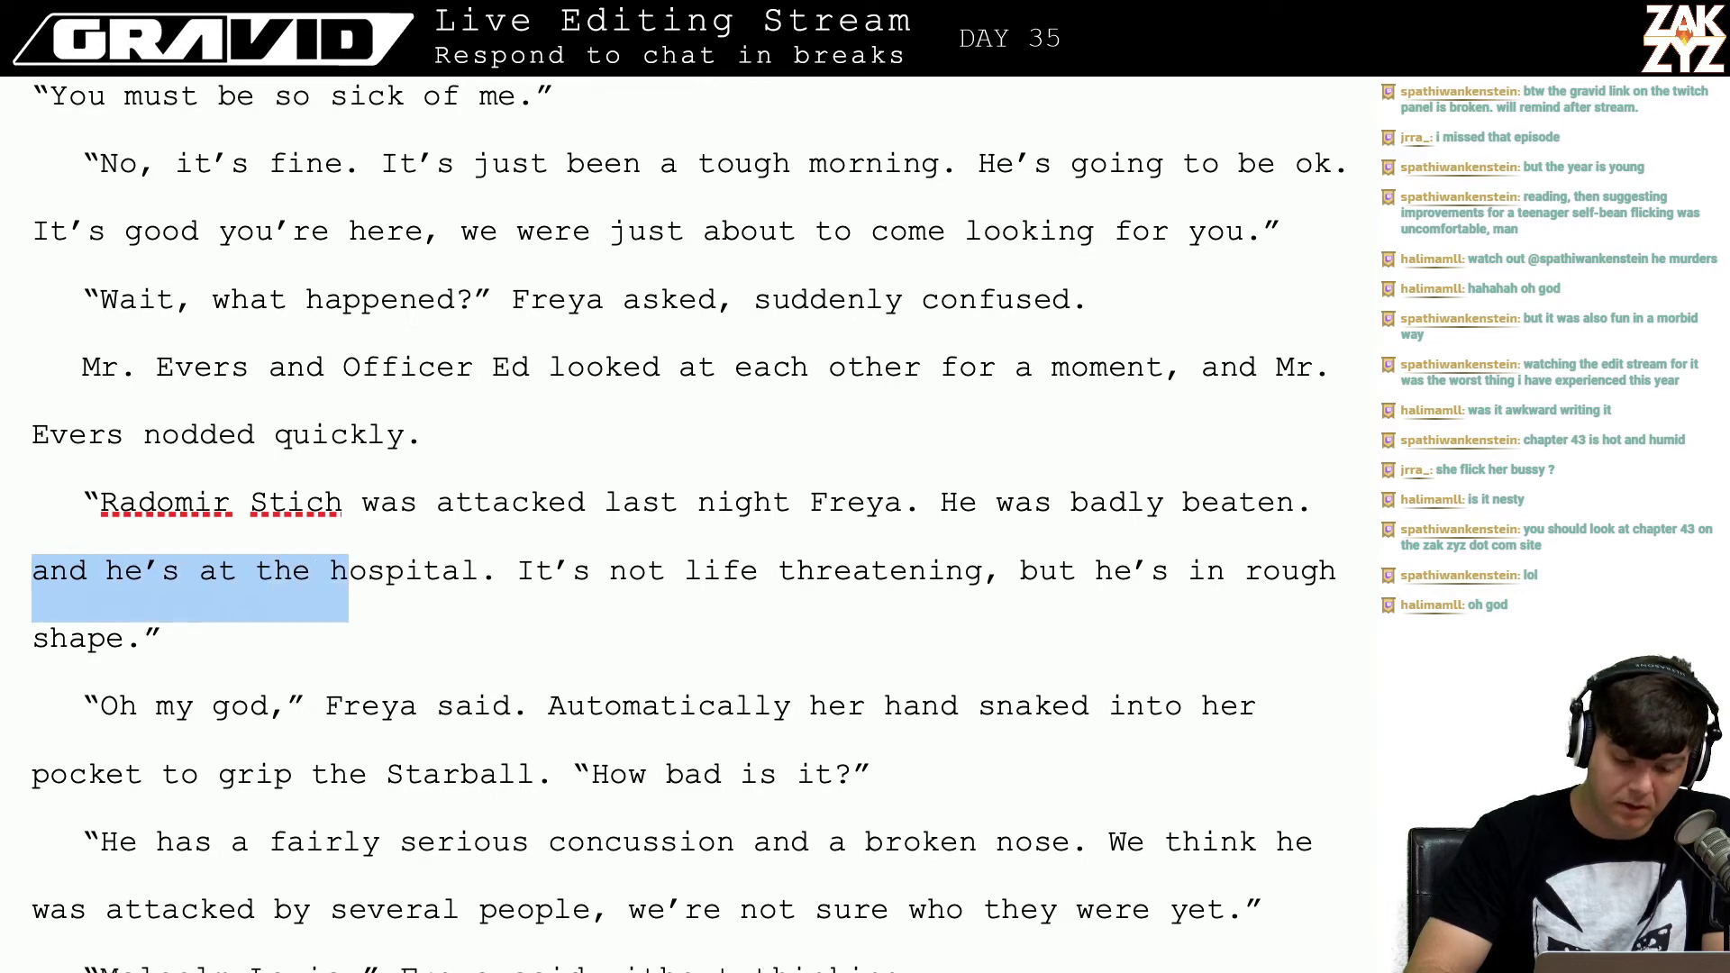
key("shift+Right")
key("shift+Right")
key("shift+Right")
key("shift+Right")
key("shift+Right")
key("shift+Right")
key("shift+Right")
key("shift+Right")
key("shift+Right")
key("BackSpace")
key("Right")
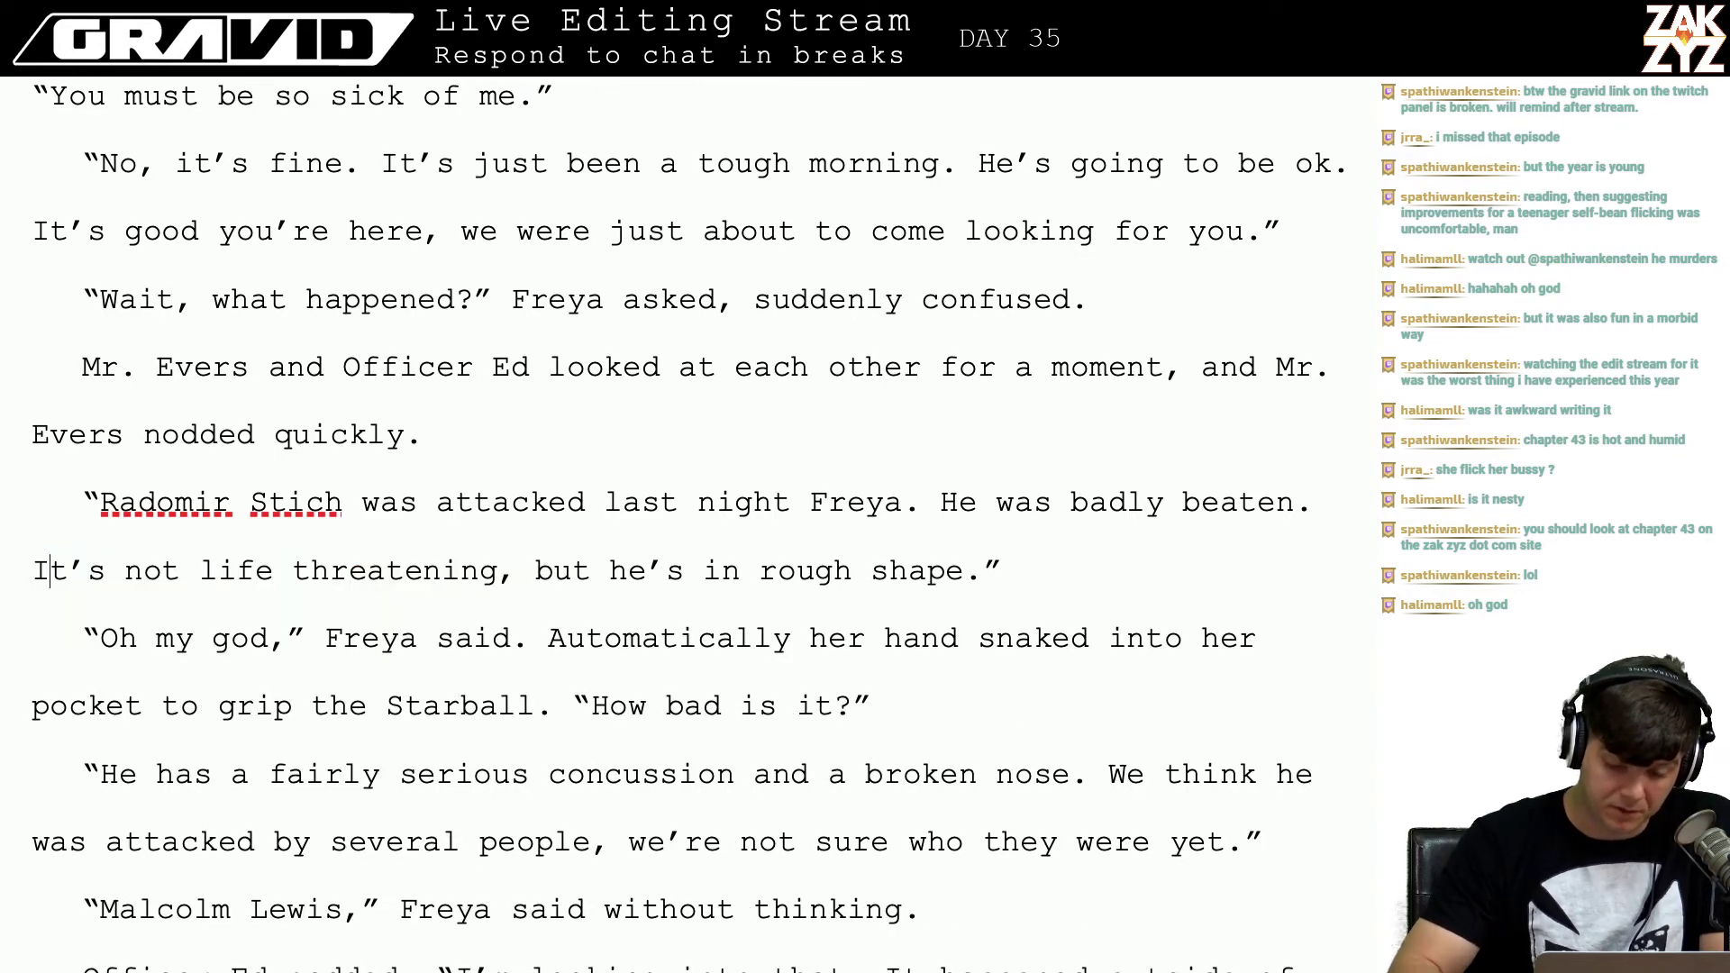
Step: Extend the dialogue after "he's in rough shape" with ", he's at Flying Horse Regional Hospital." inside the closing quotation mark
left_click(982, 570)
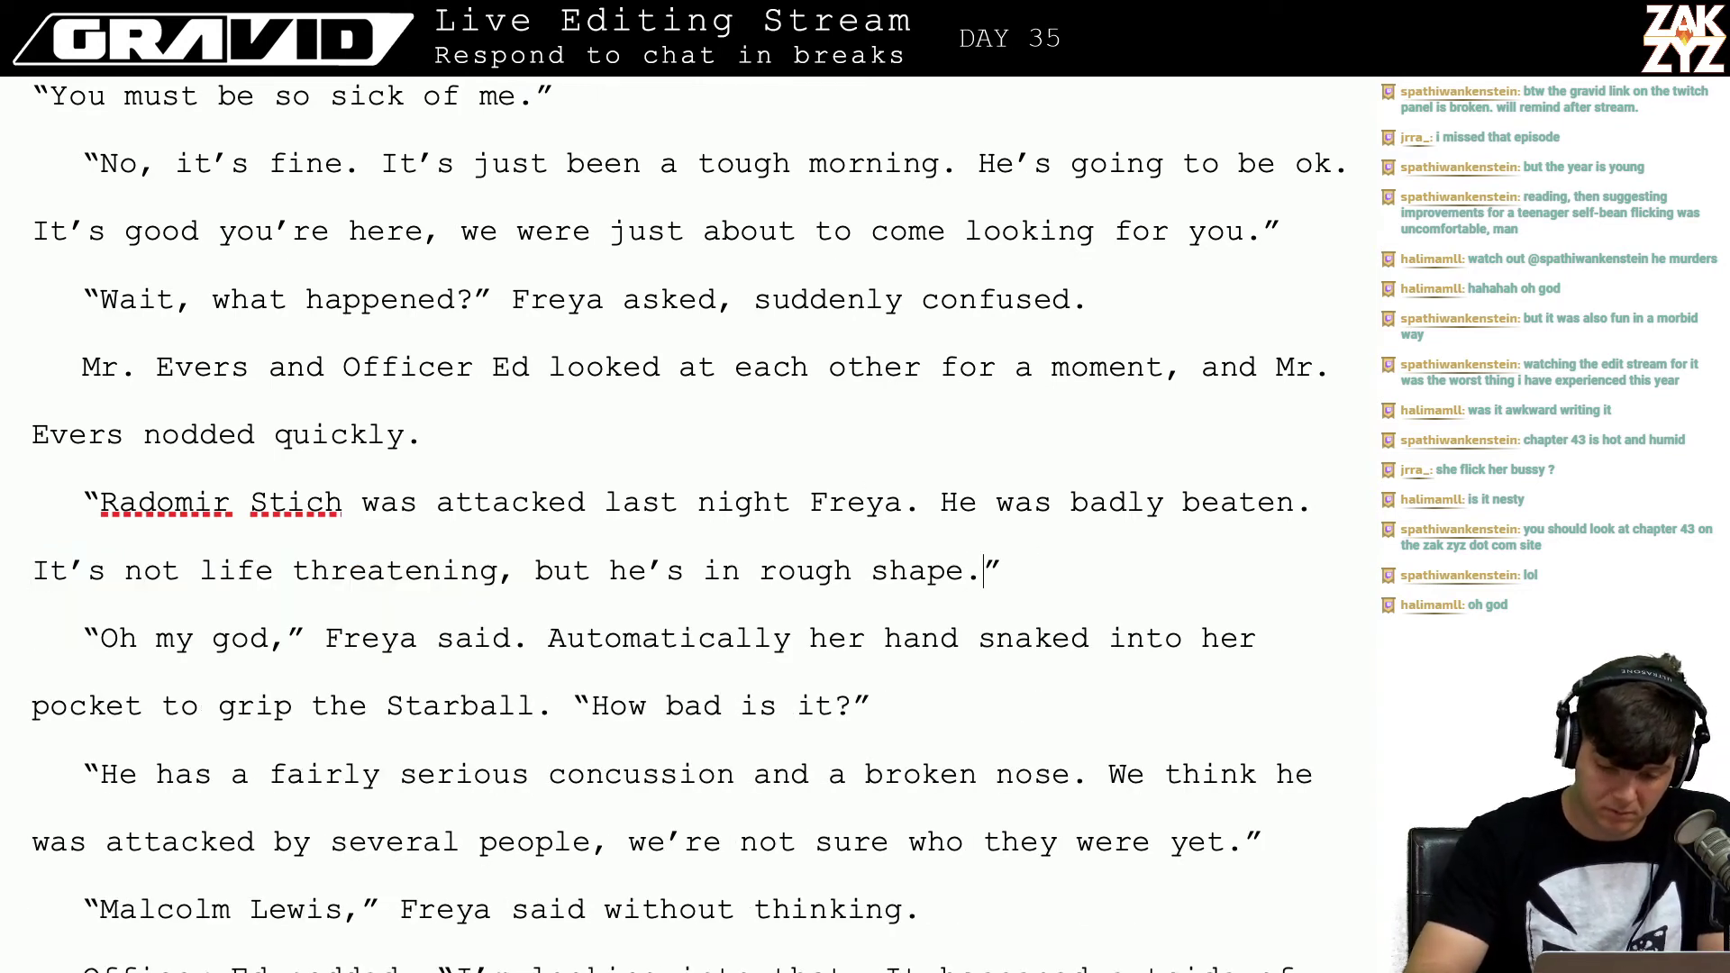
key("BackSpace")
type(", h")
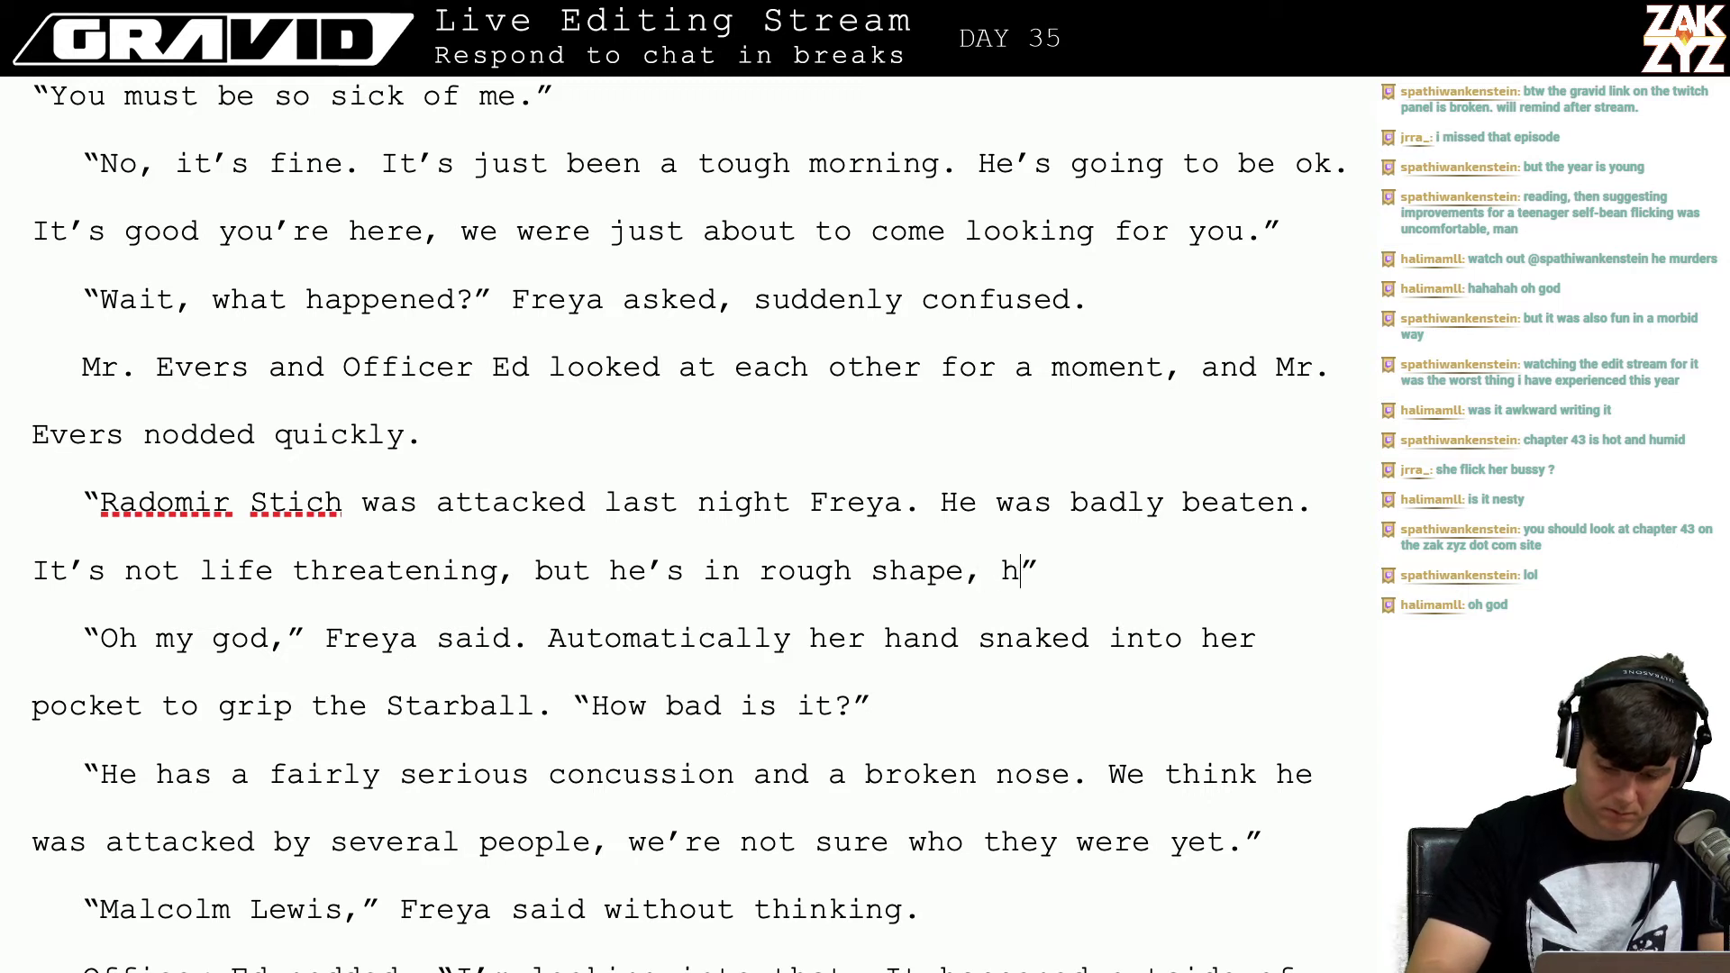
type("e's at Fly")
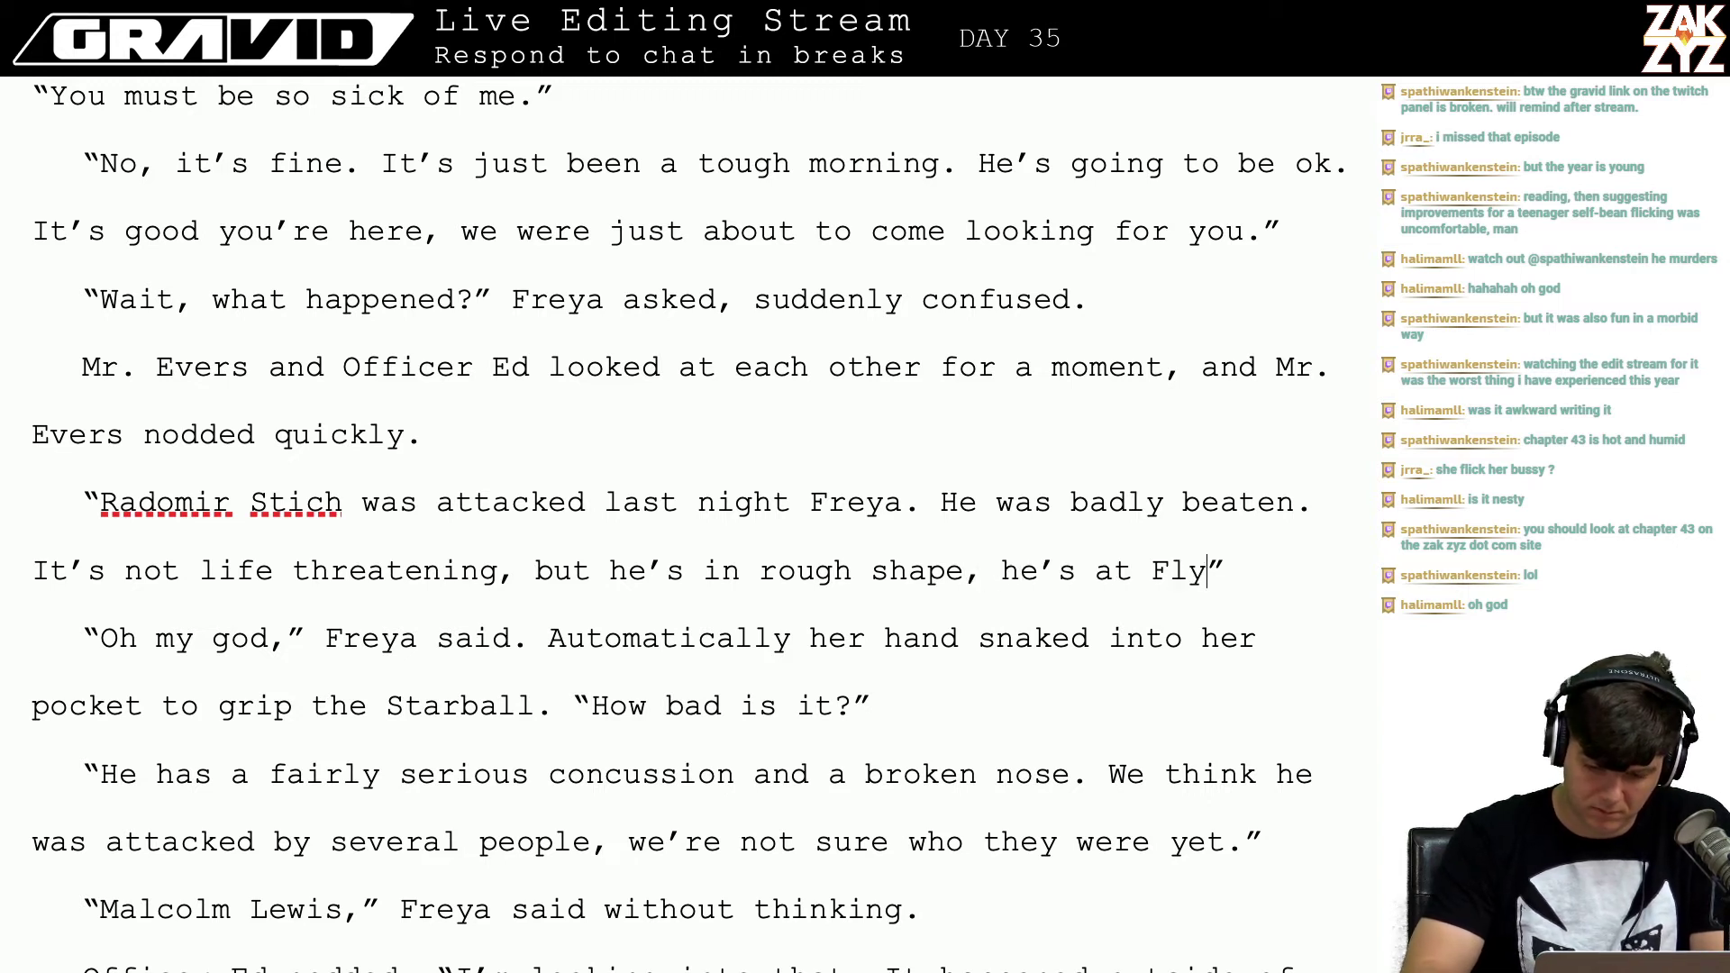
type("ing Horse ")
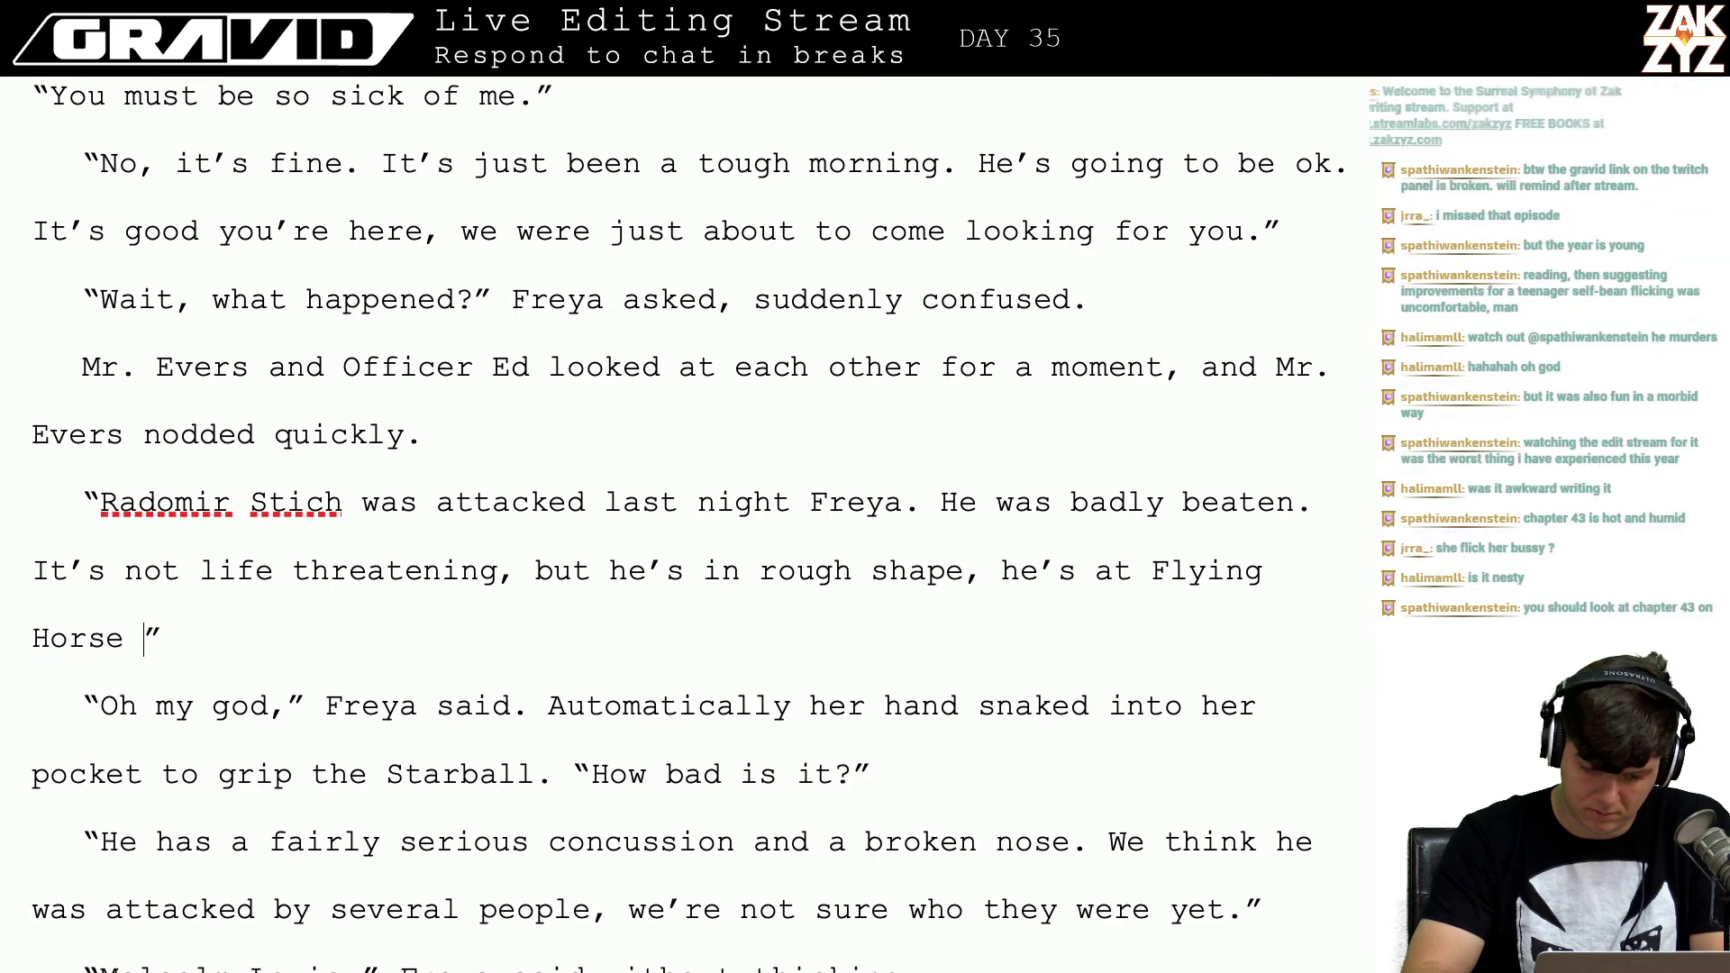
type("Regional Hosp")
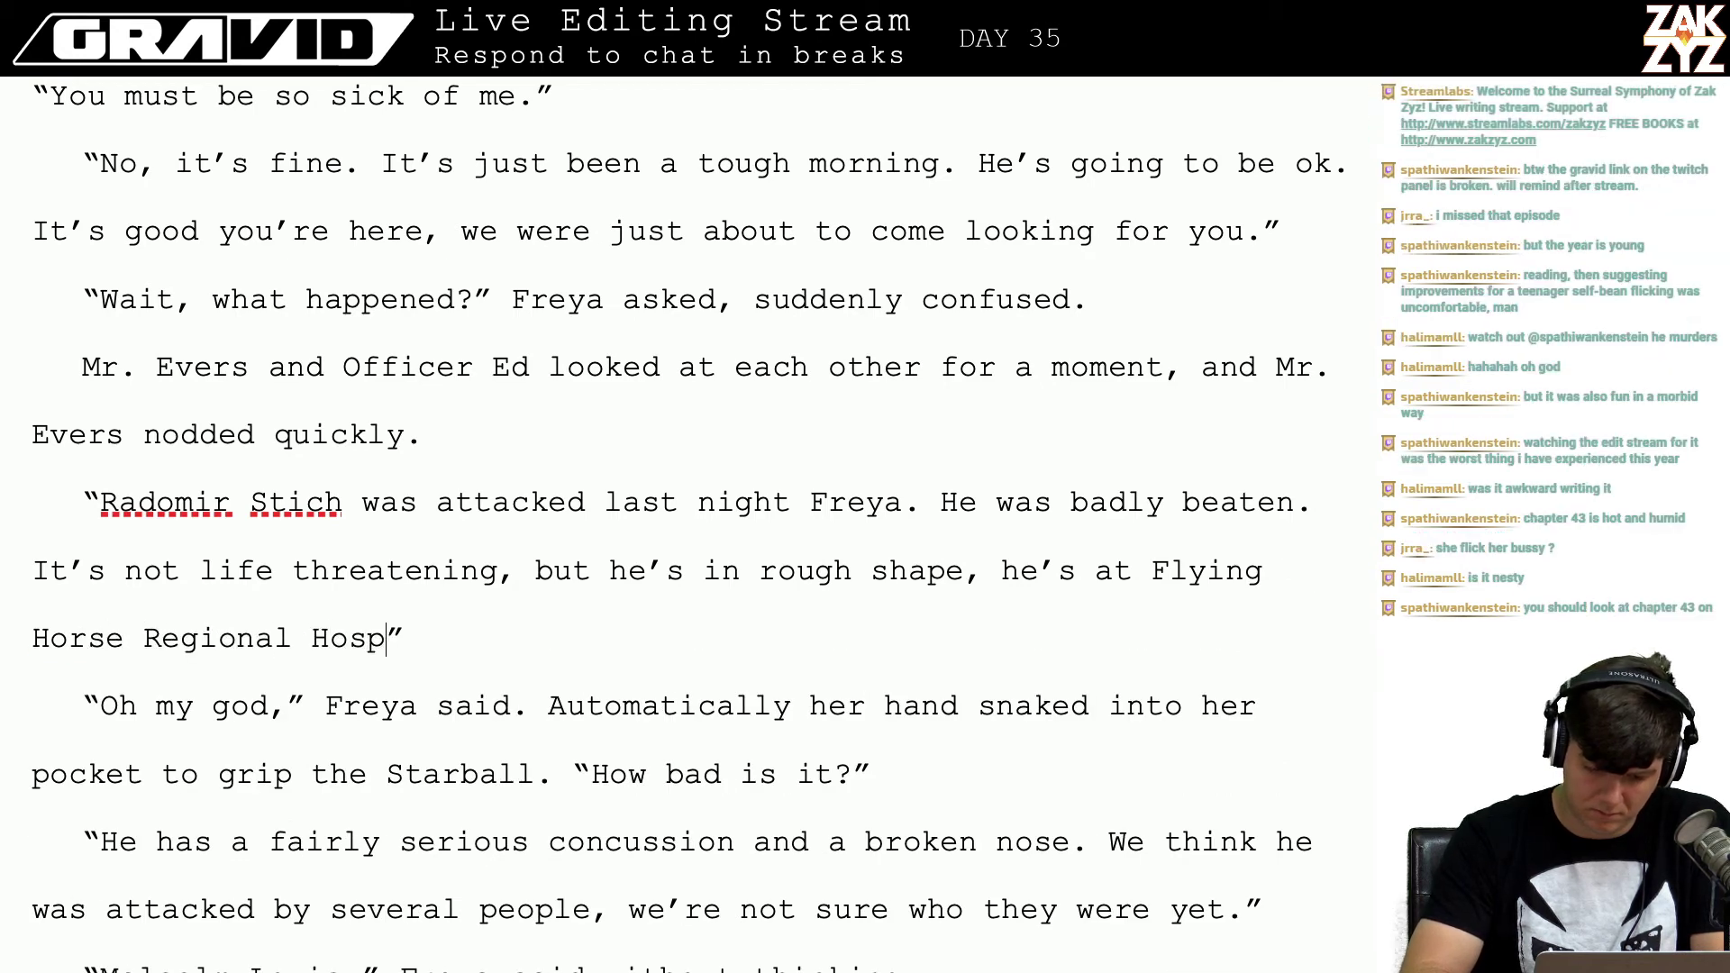
type("ital.")
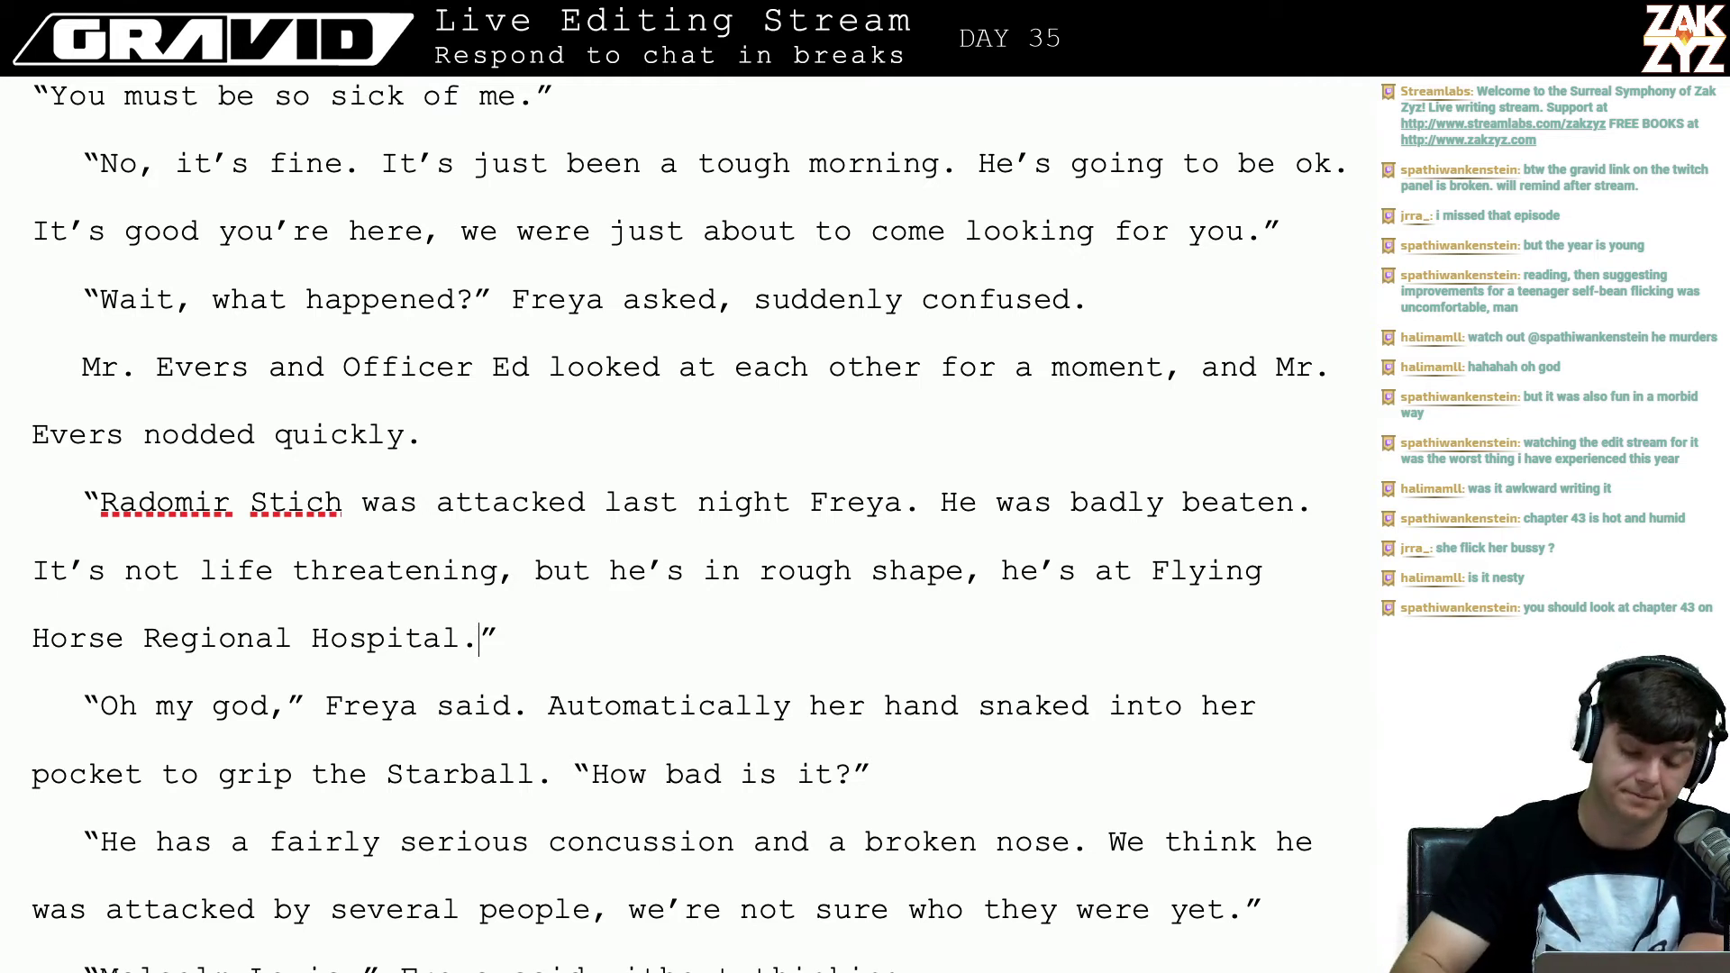
scroll(686, 415, "down", 1)
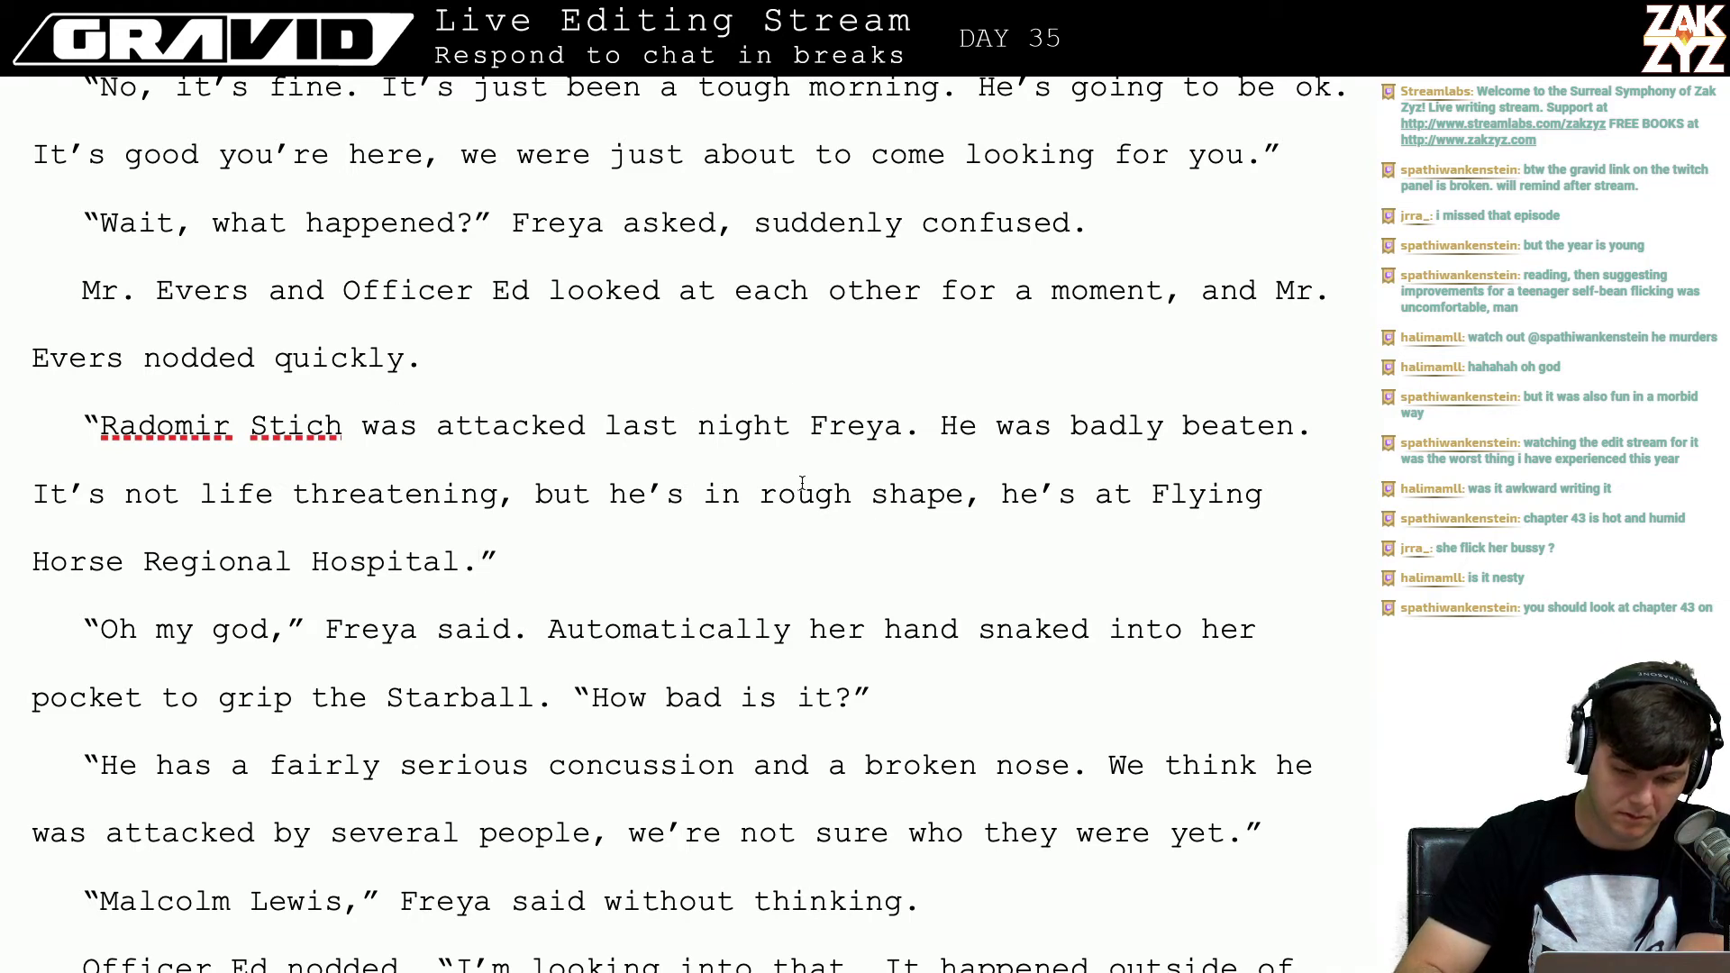
scroll(798, 433, "down", 1)
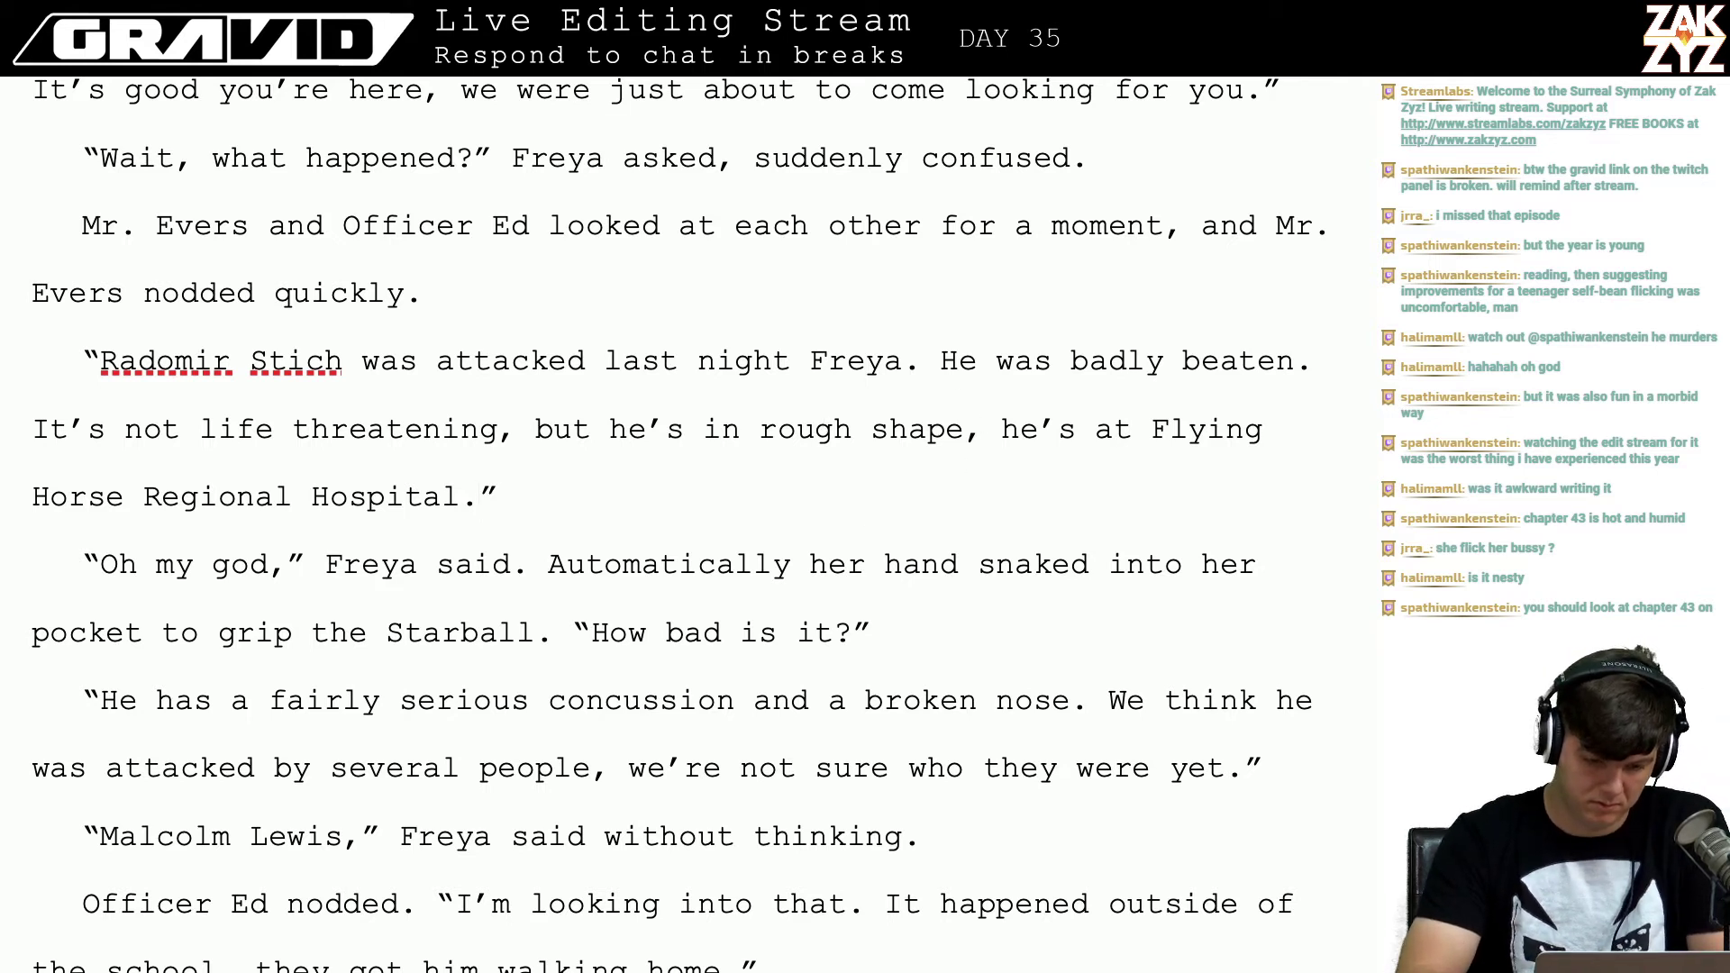
type("Mr. Evers")
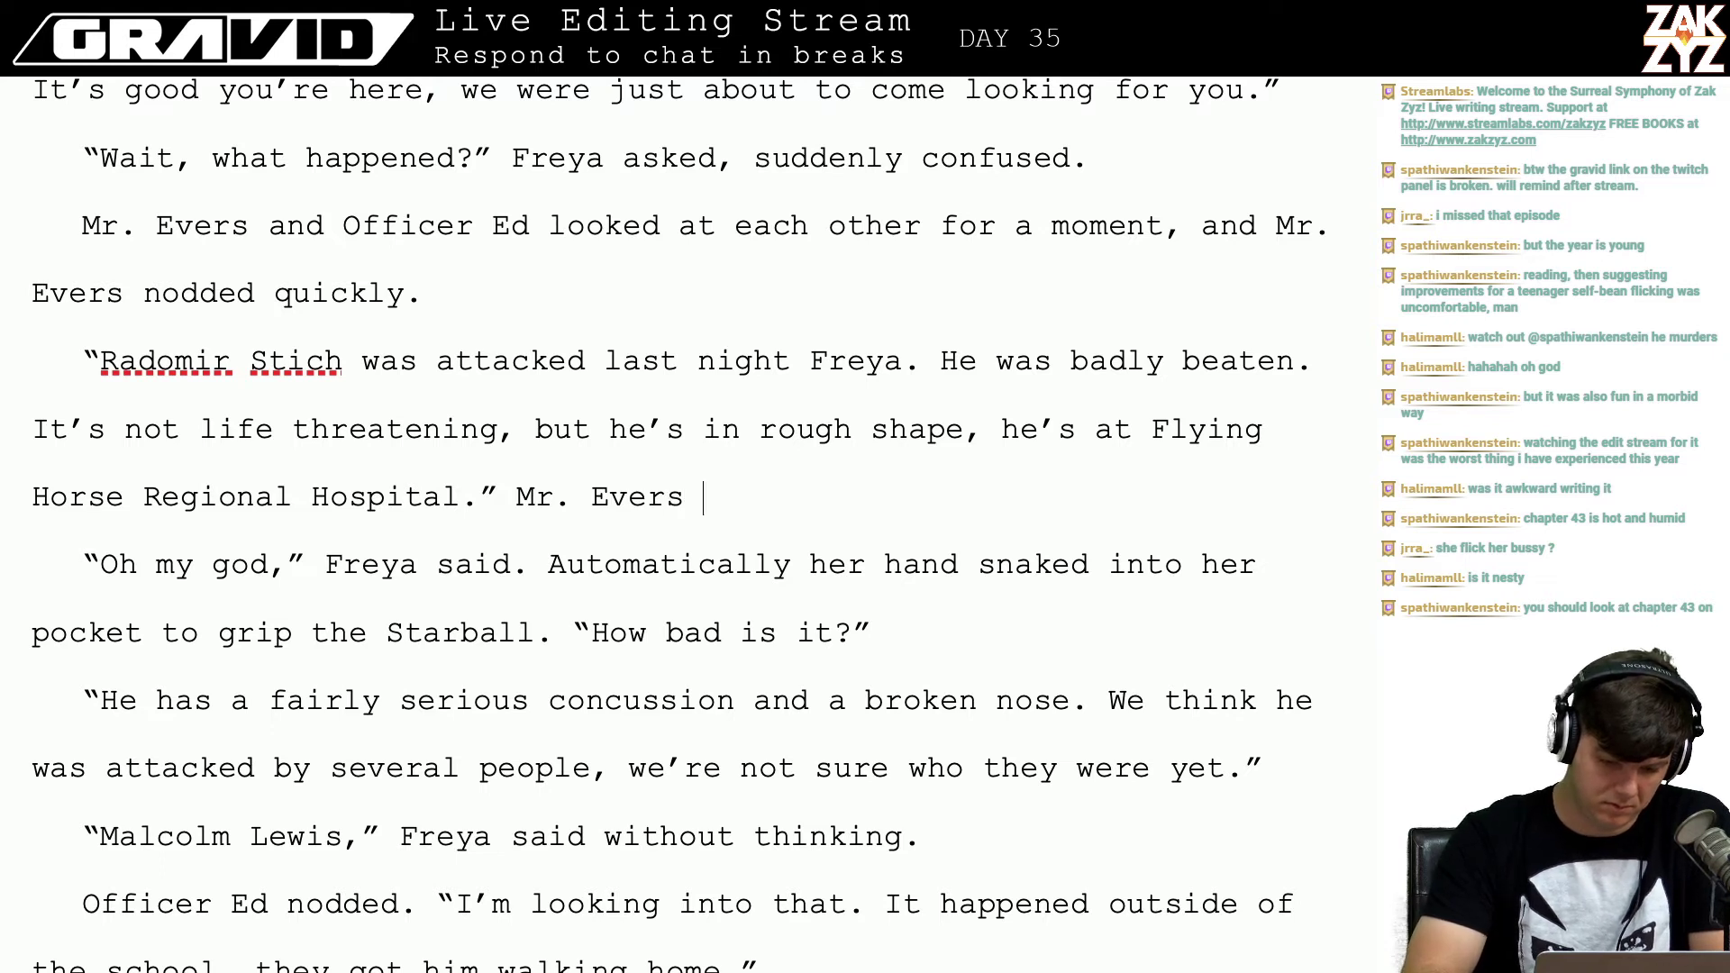
key("BackSpace")
key("BackSpace")
key("BackSpace")
key("BackSpace")
key("BackSpace")
key("BackSpace")
key("BackSpace")
key("BackSpace")
key("BackSpace")
key("BackSpace")
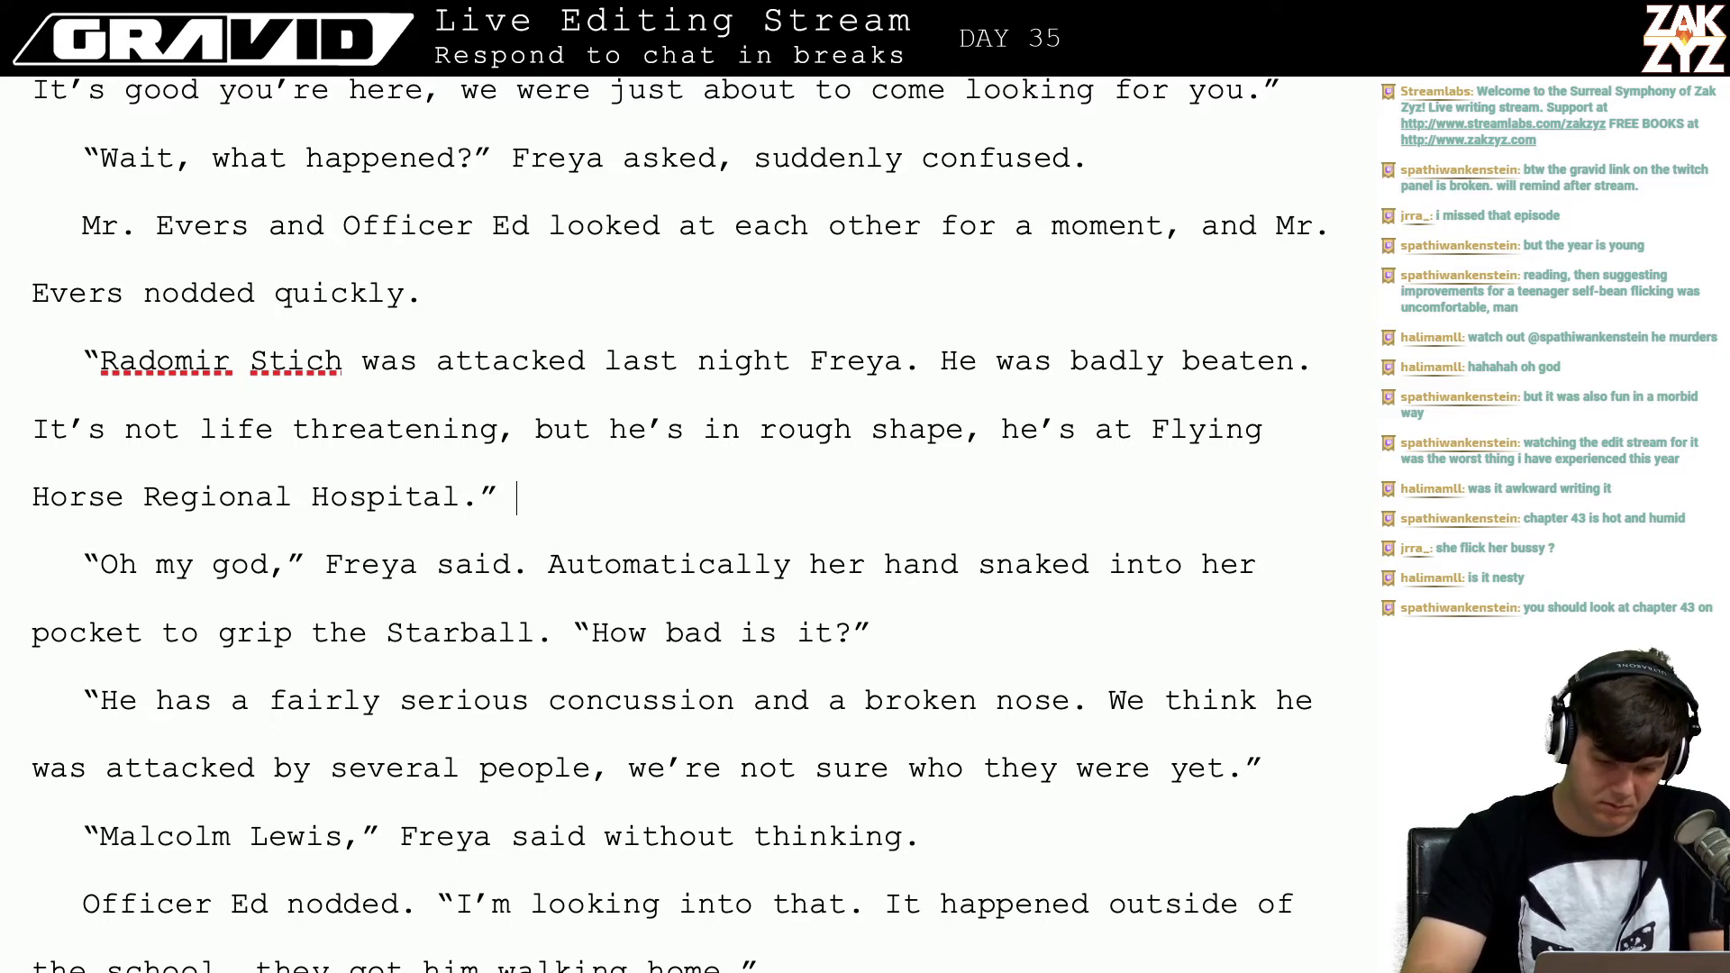
Step: Add "Officer Ed was speaking slowly, making strong eyes contact with her." after the closing quotation mark of the hospital dialogue
type("Officer ed")
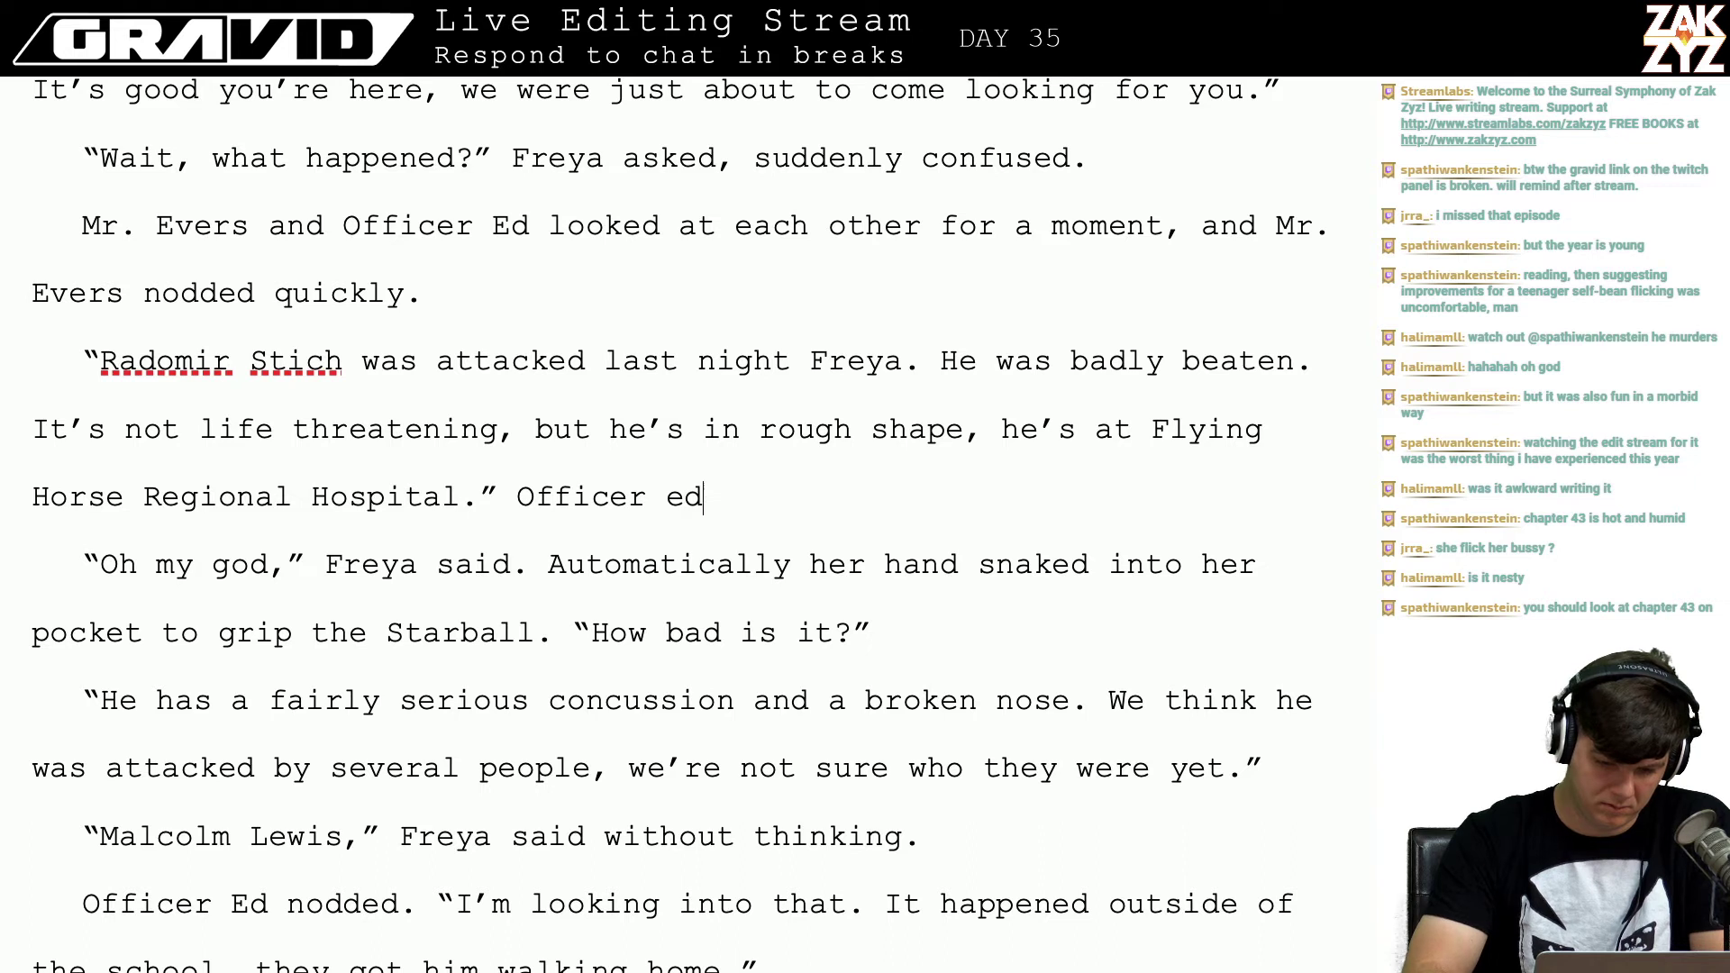
key("BackSpace")
key("BackSpace")
type("Ed was sp")
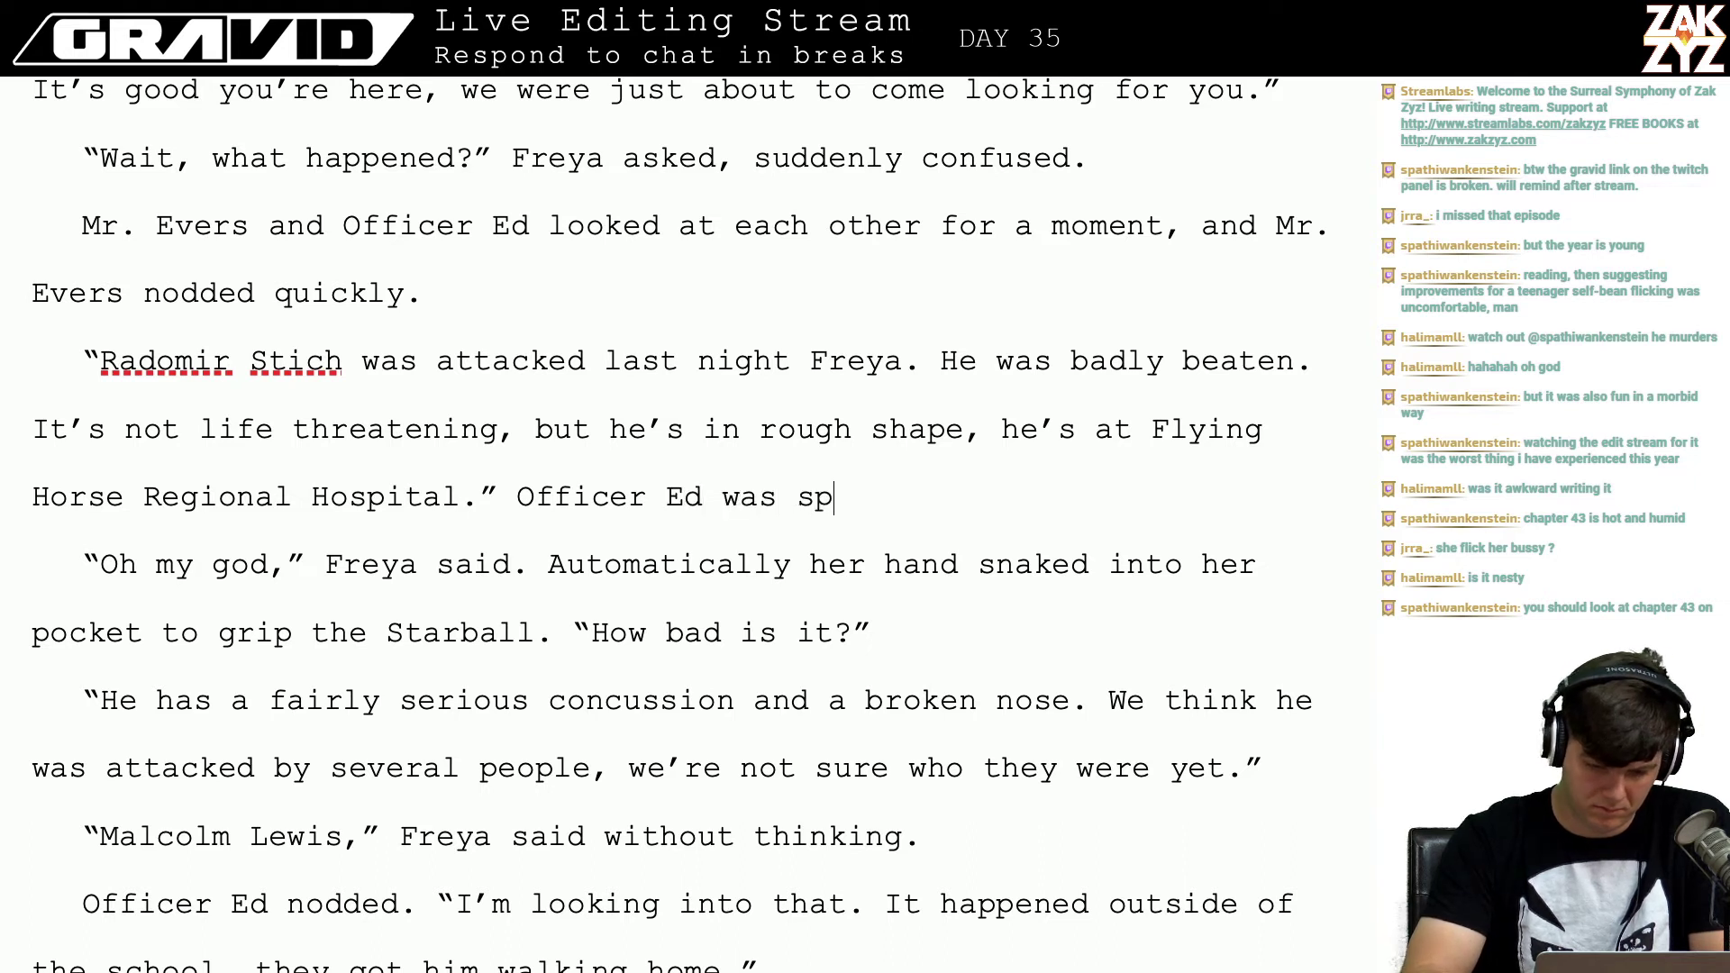
type("eaking ")
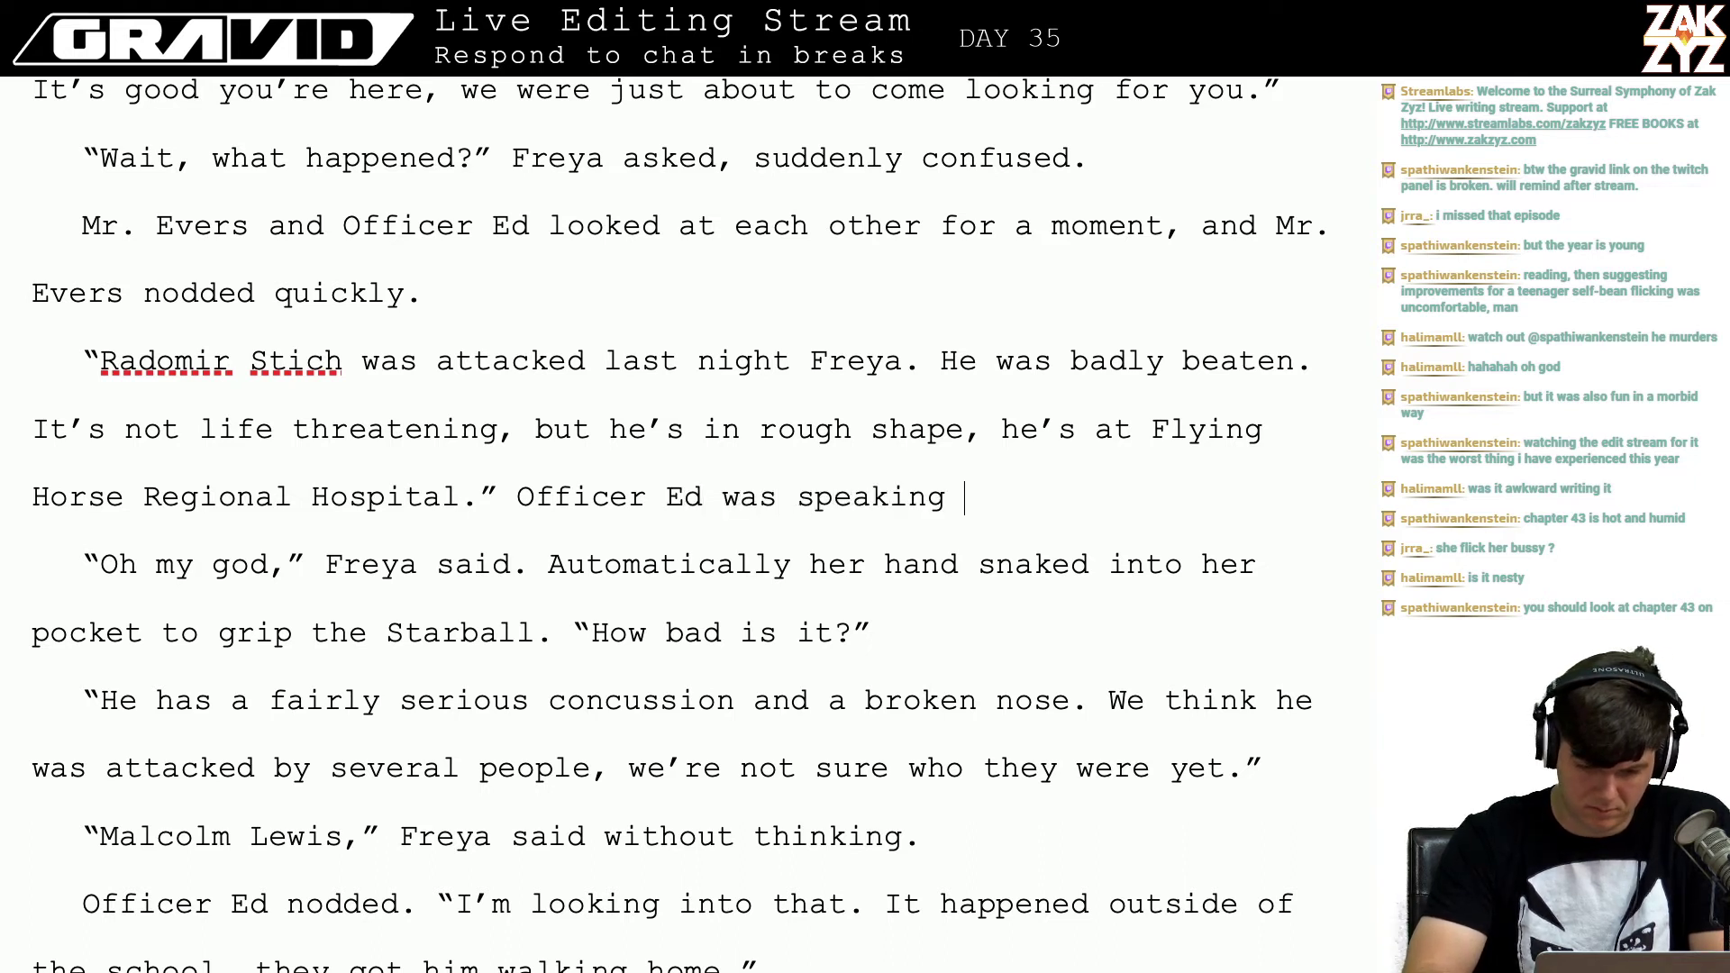
type("slowly, making ")
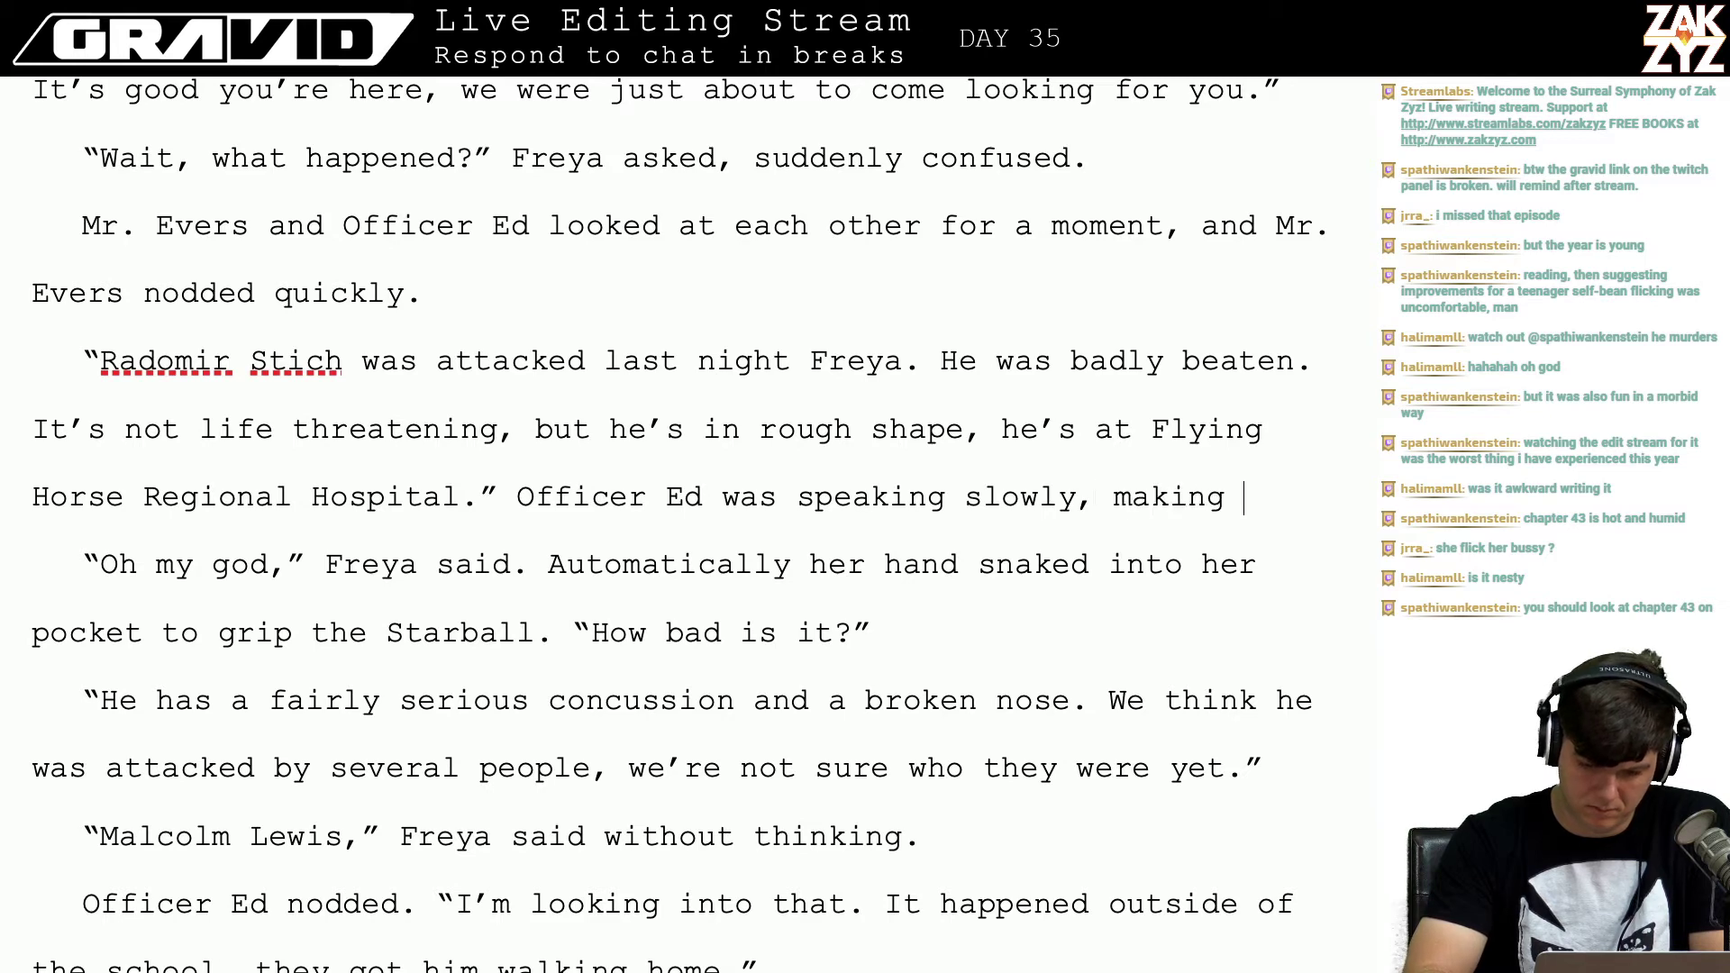
type("eye cont")
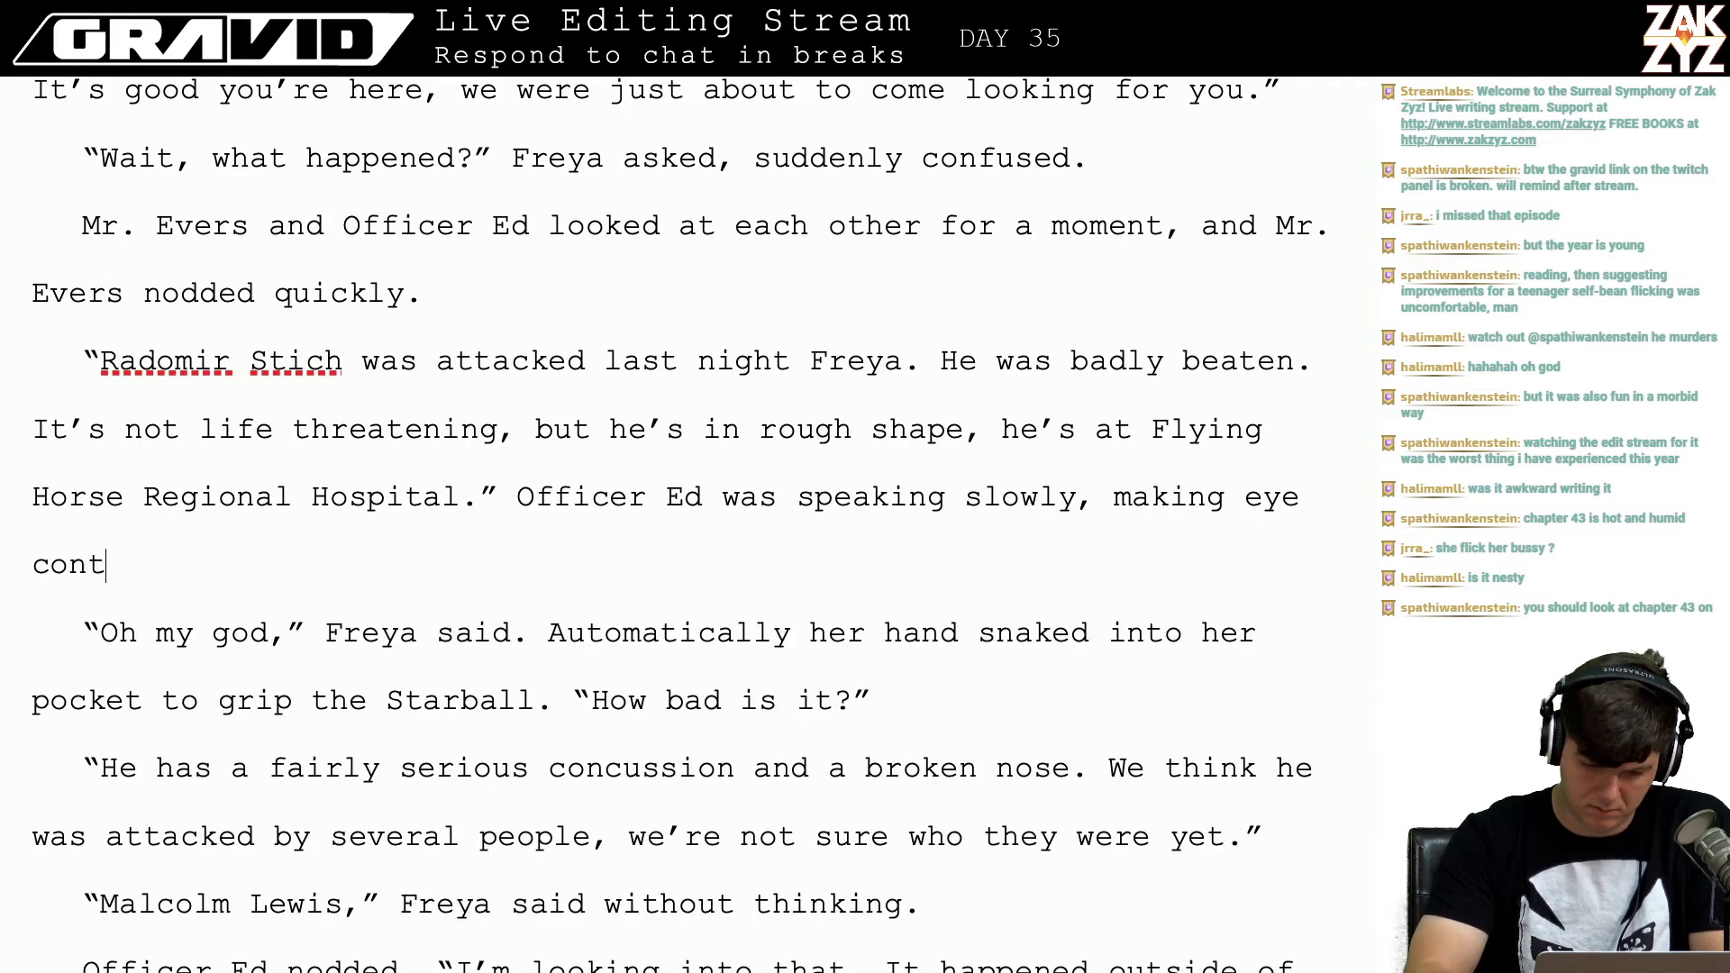
key("BackSpace")
key("BackSpace")
key("BackSpace")
key("BackSpace")
key("BackSpace")
key("BackSpace")
key("BackSpace")
key("BackSpace")
type("strong ")
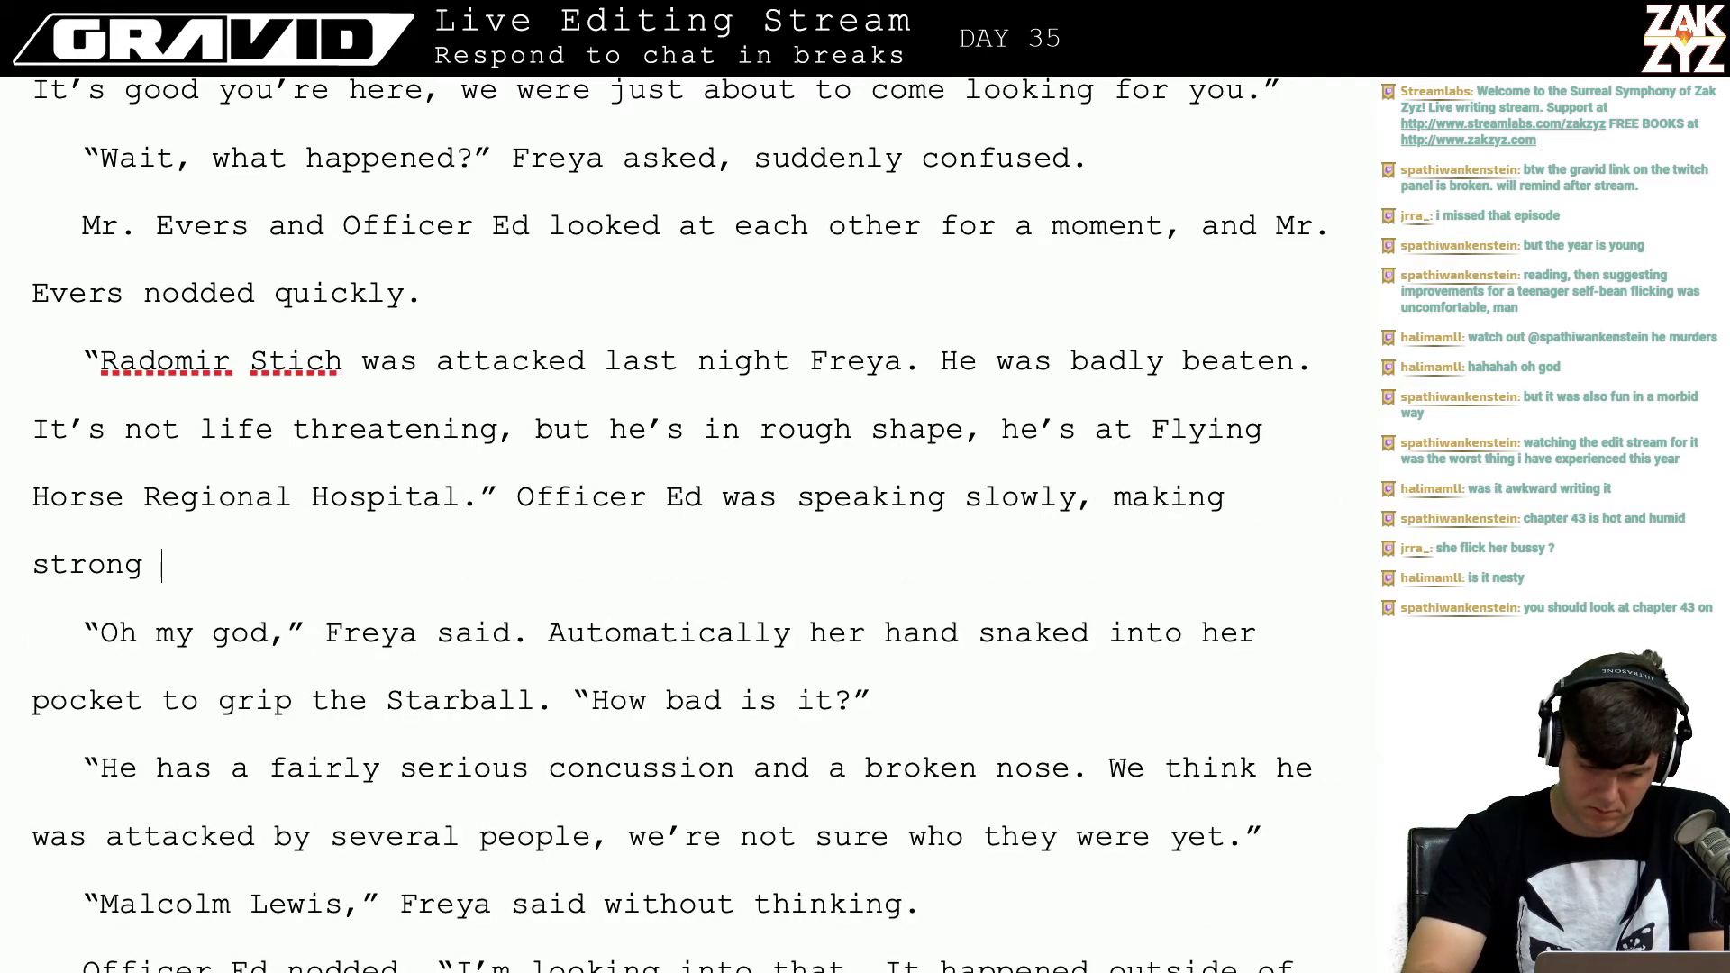
type("eyes contact")
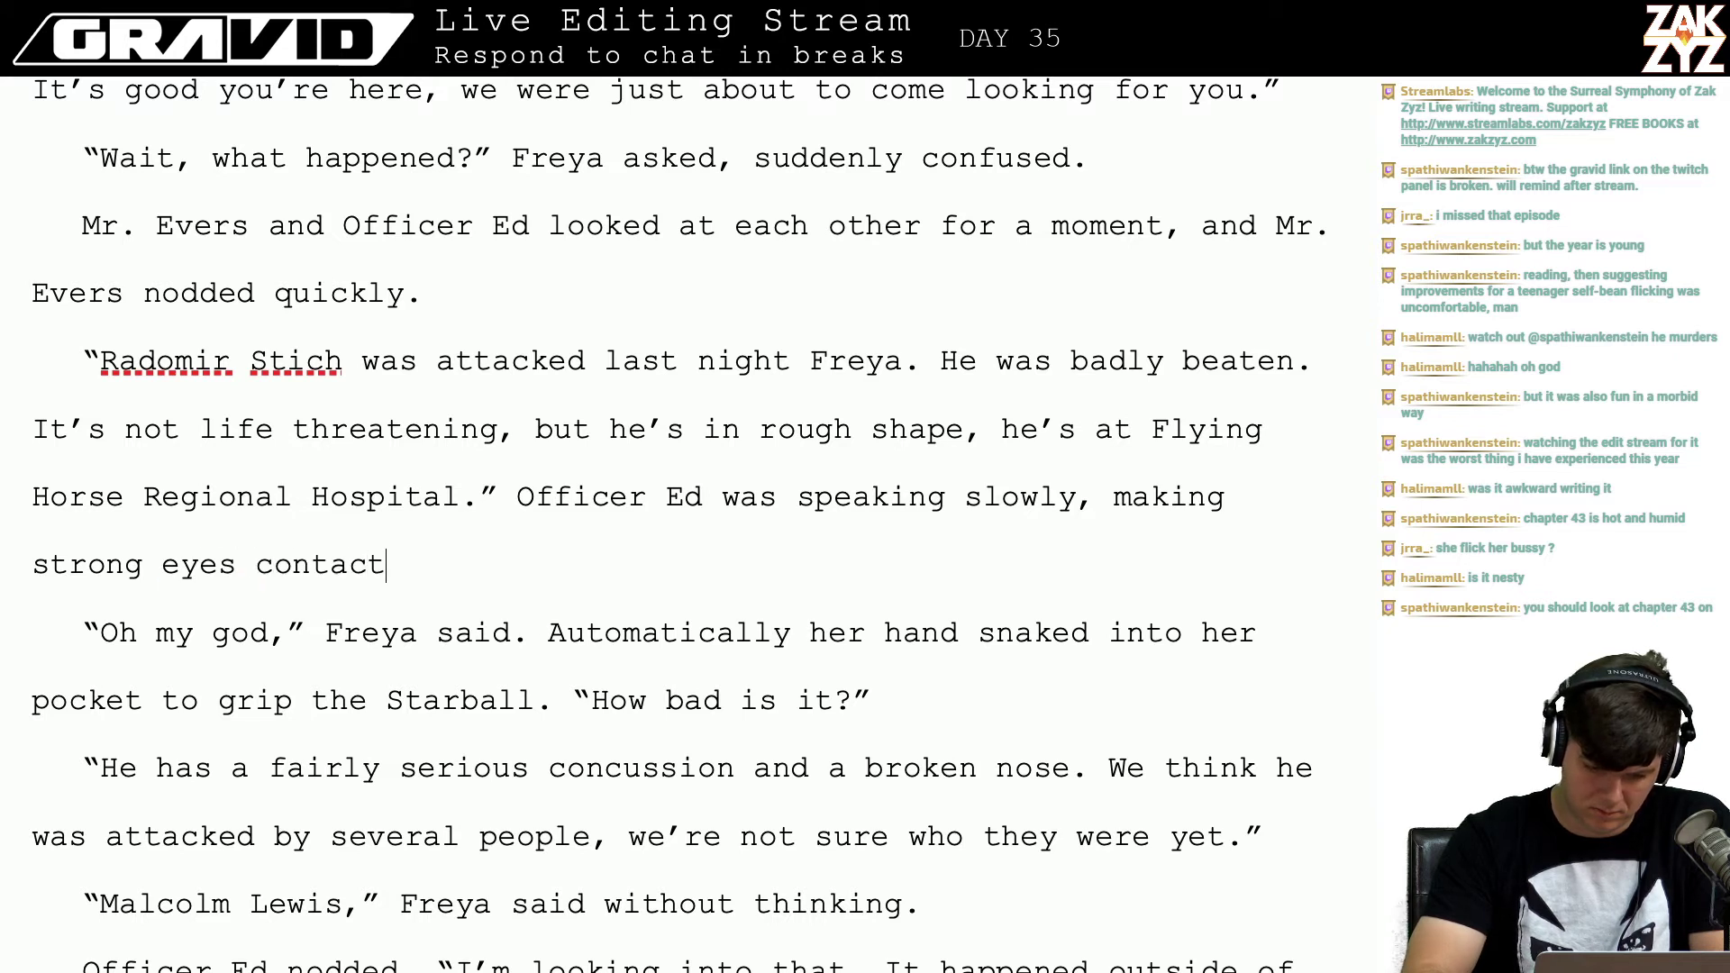
type(" with her.")
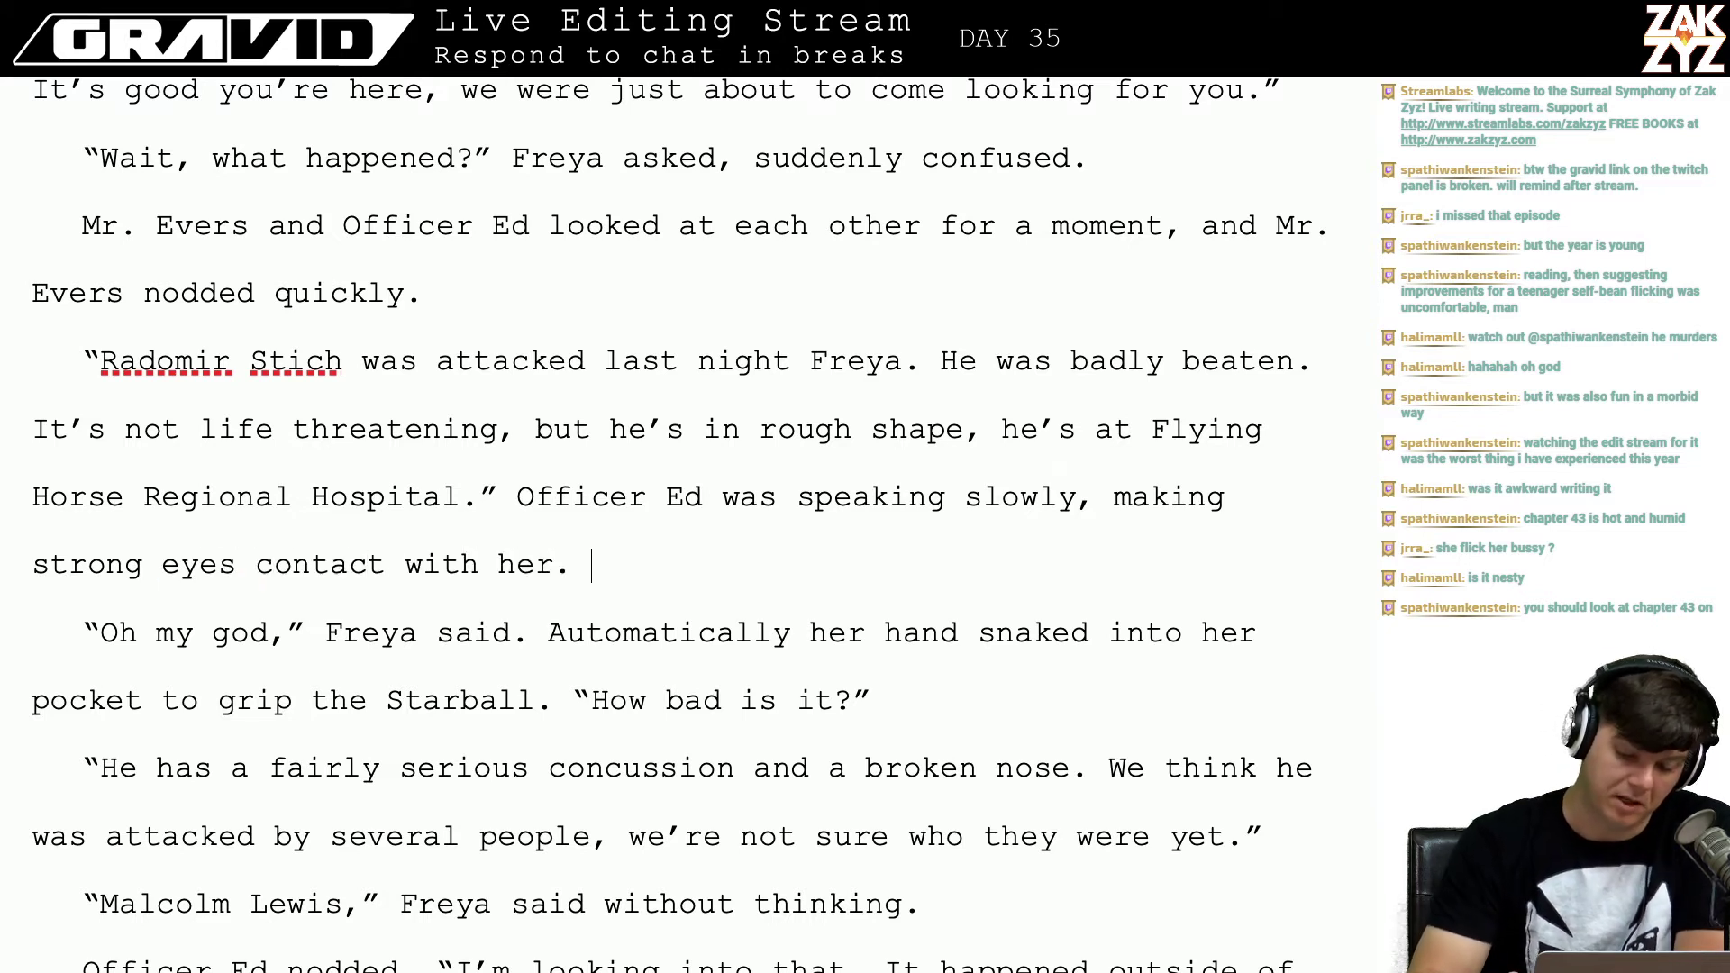
Step: Correct "eyes" to "eye" and delete "with her" so the new Officer Ed sentence ends with "contact."
left_click(213, 633)
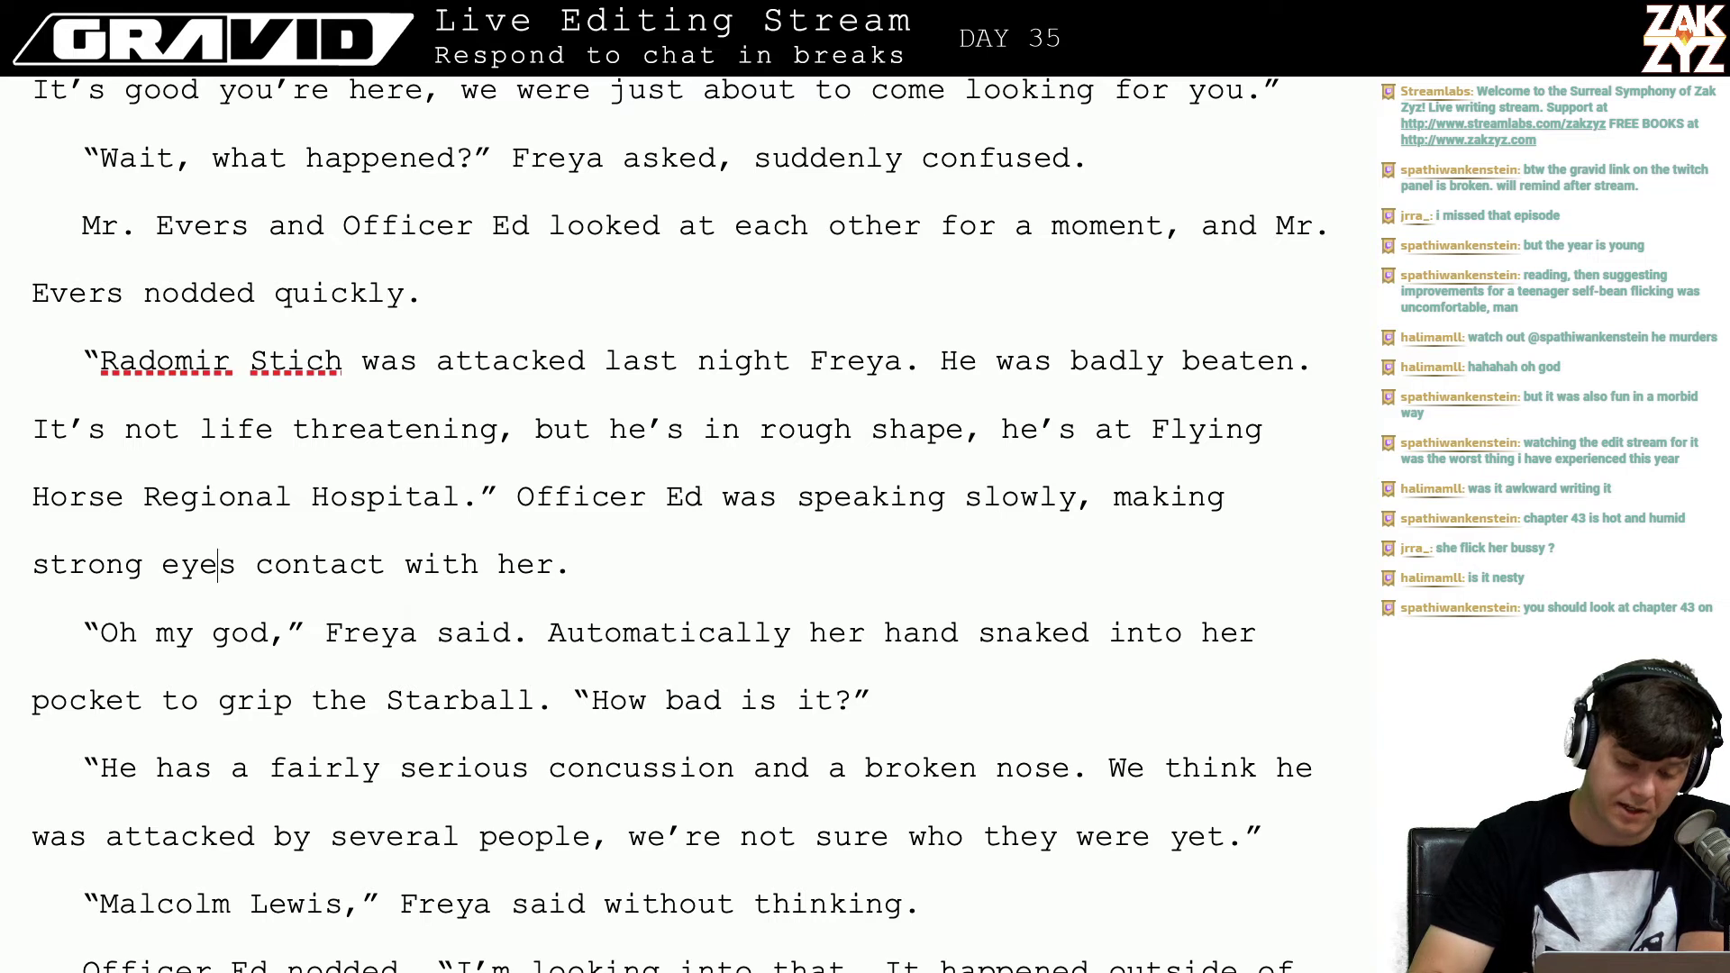
key("BackSpace")
key("Right")
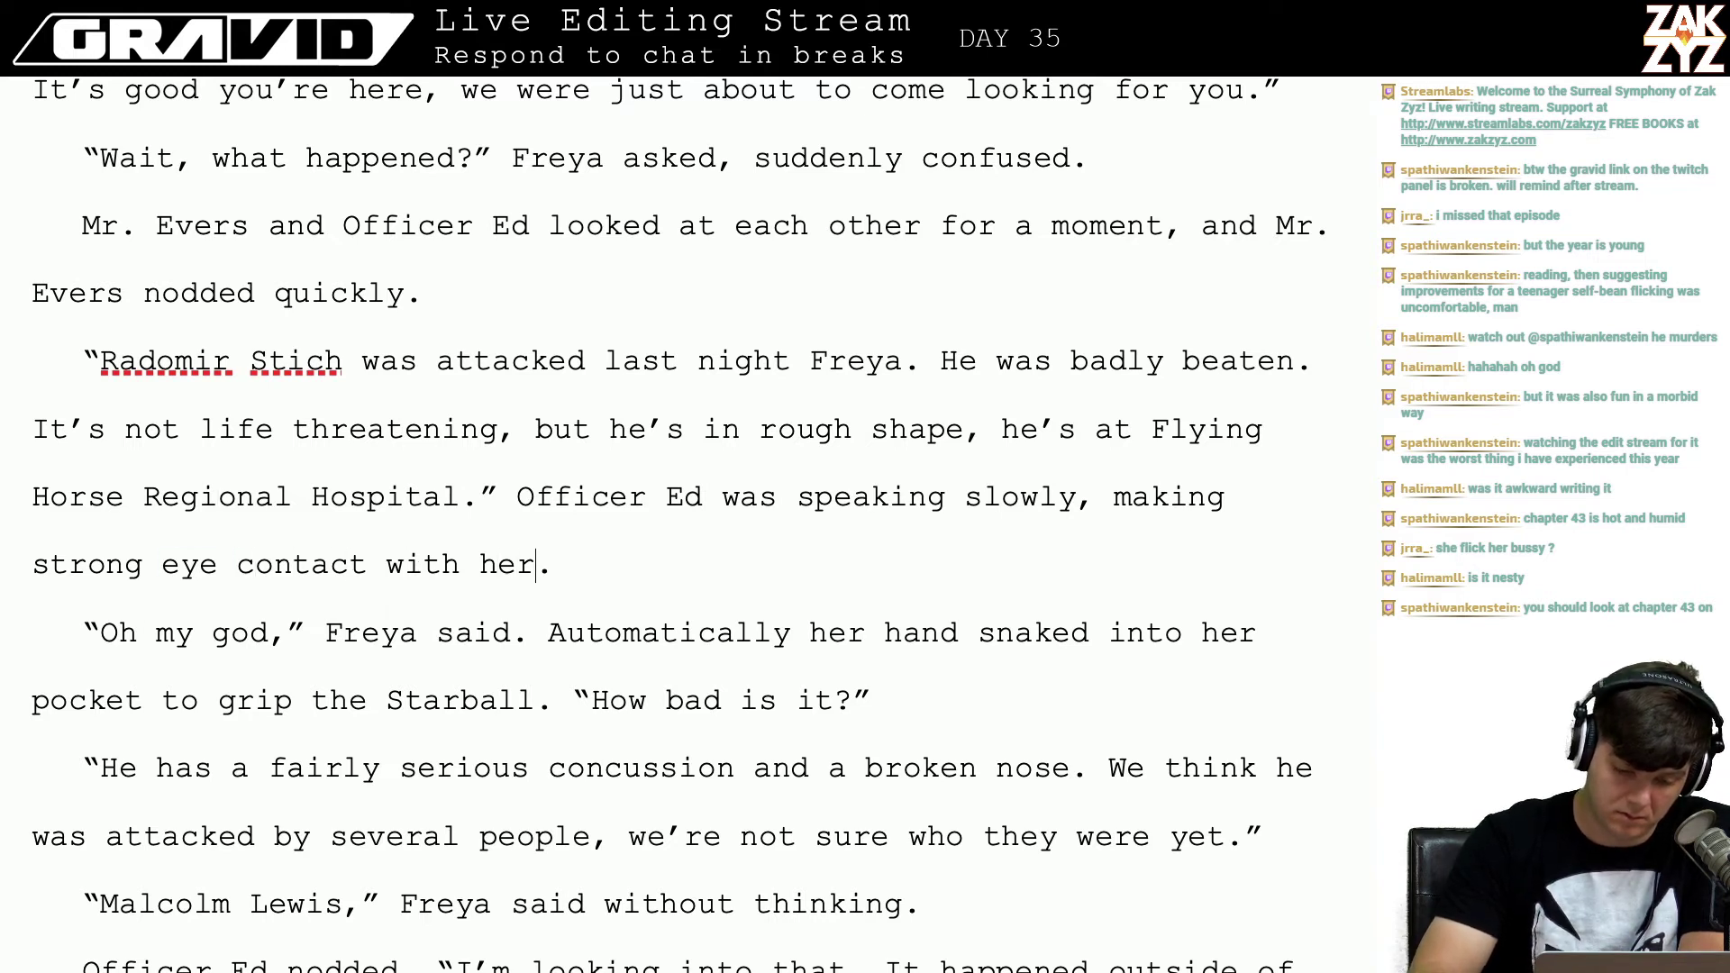
key("BackSpace")
key("BackSpace")
key("BackSpace")
key("BackSpace")
key("BackSpace")
key("BackSpace")
key("BackSpace")
key("BackSpace")
key("BackSpace")
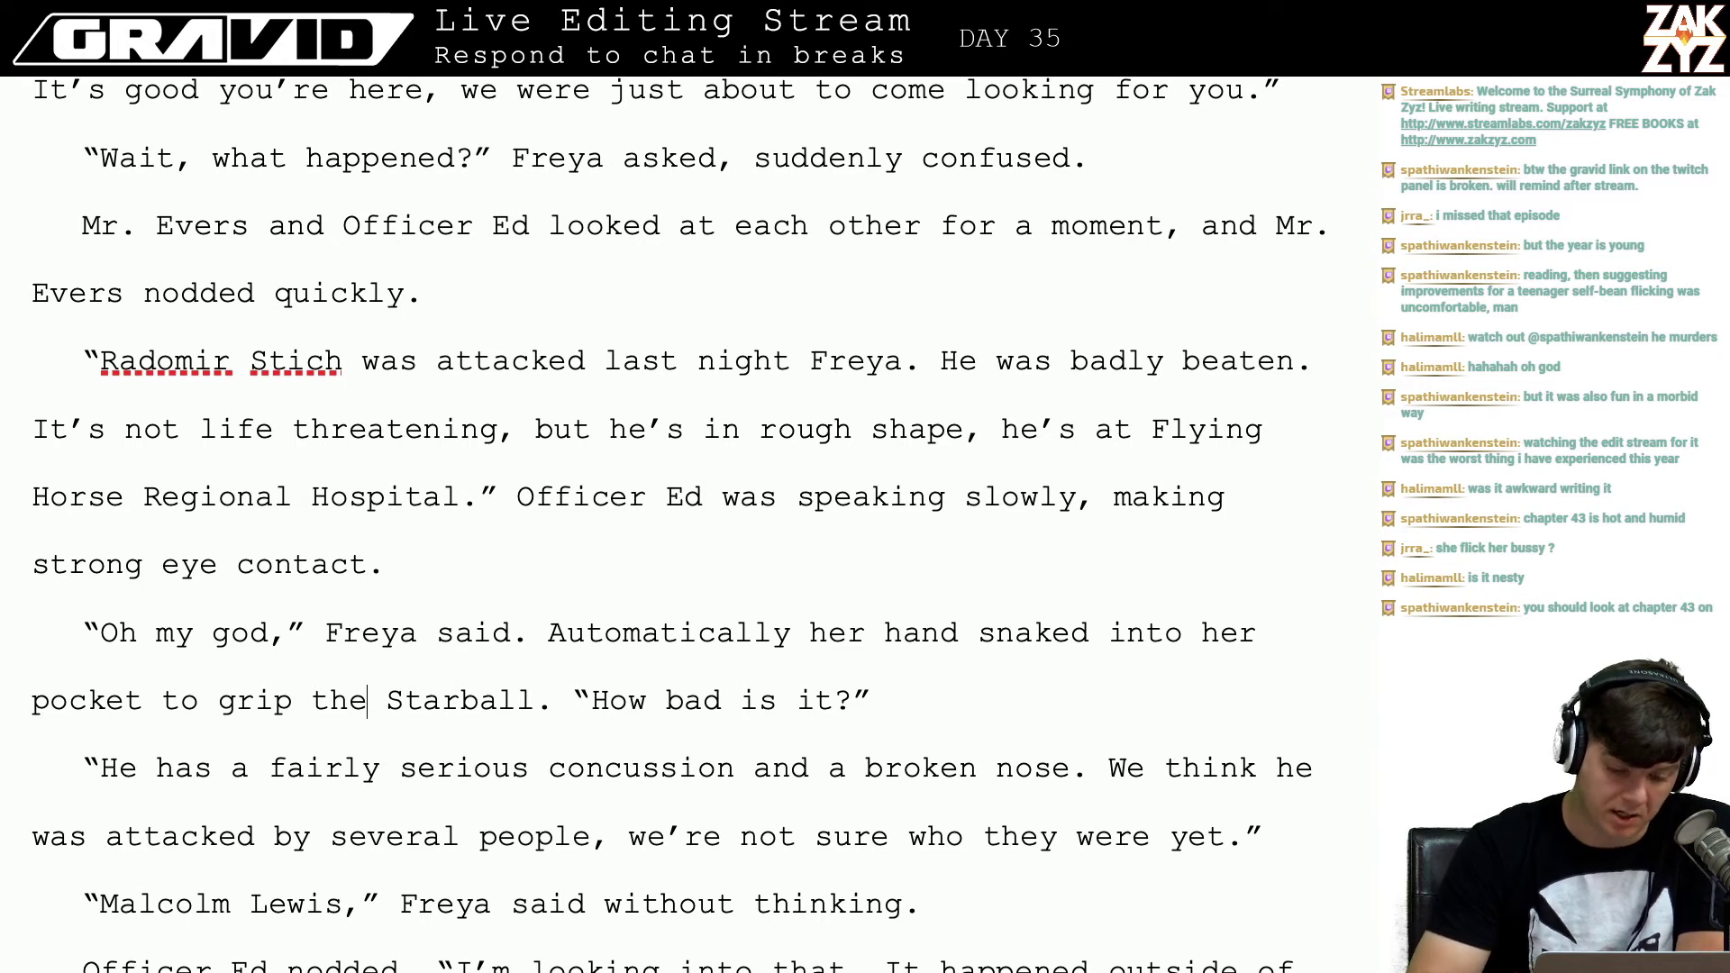
Step: Read on from Freya's "Oh my god" reply through her request to see him at the start of page 323
key("Down")
key("Down")
key("Down")
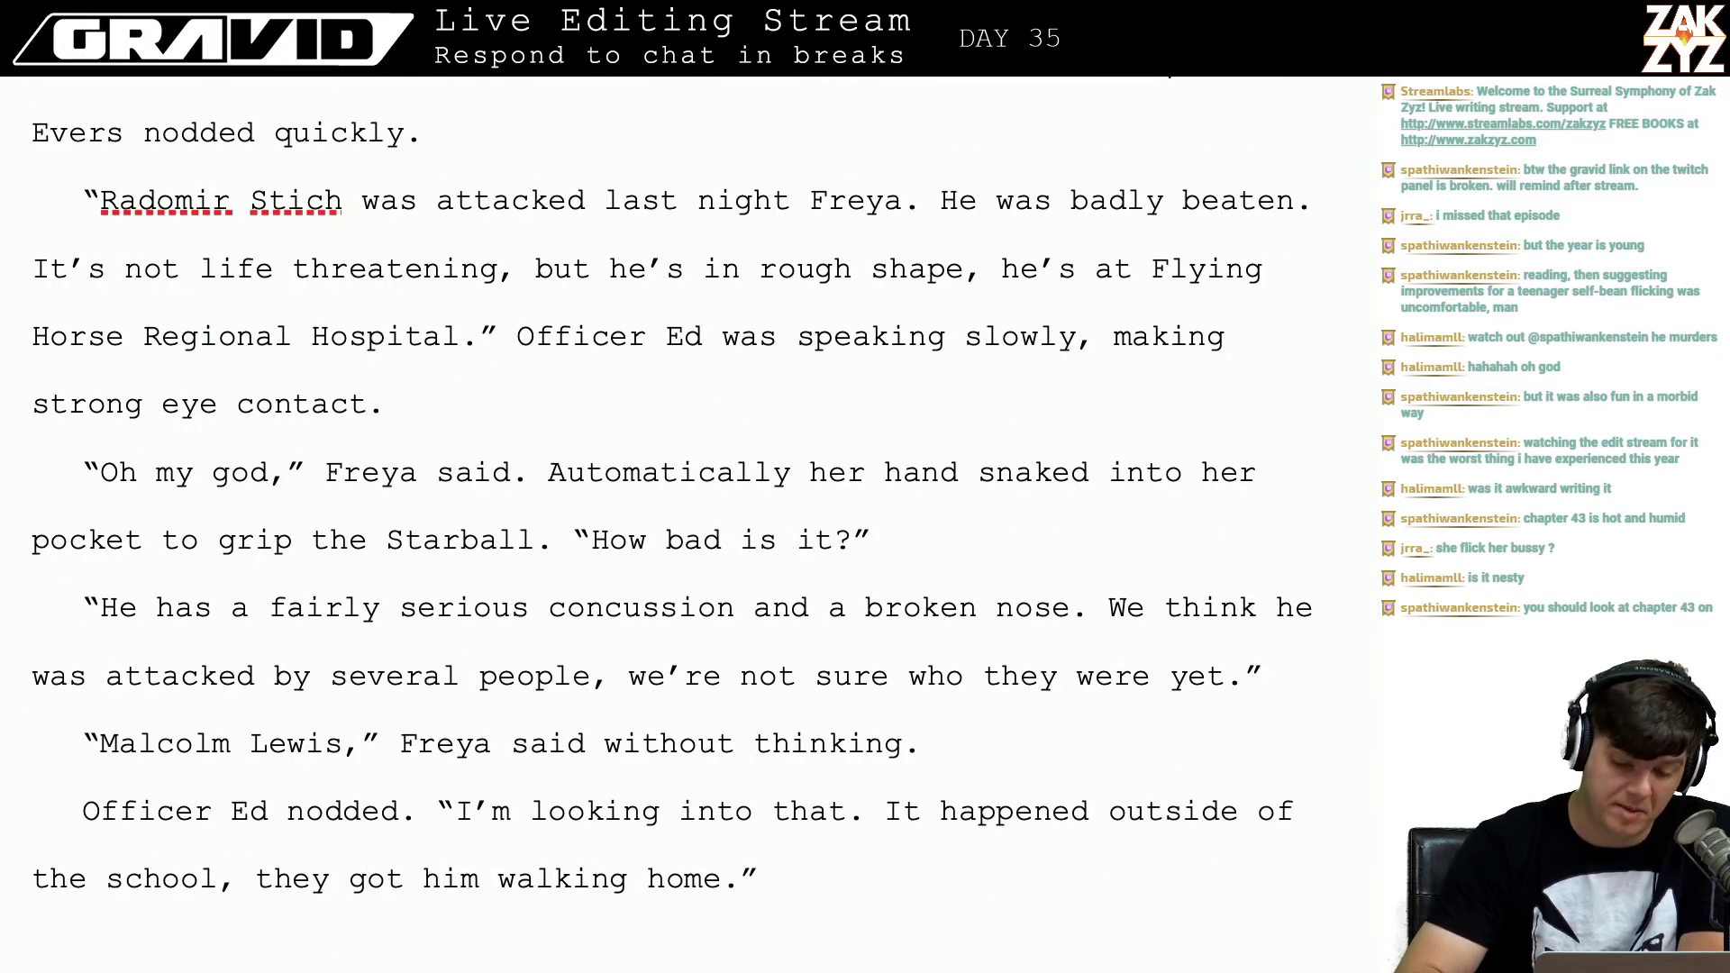
scroll(315, 460, "down", 2)
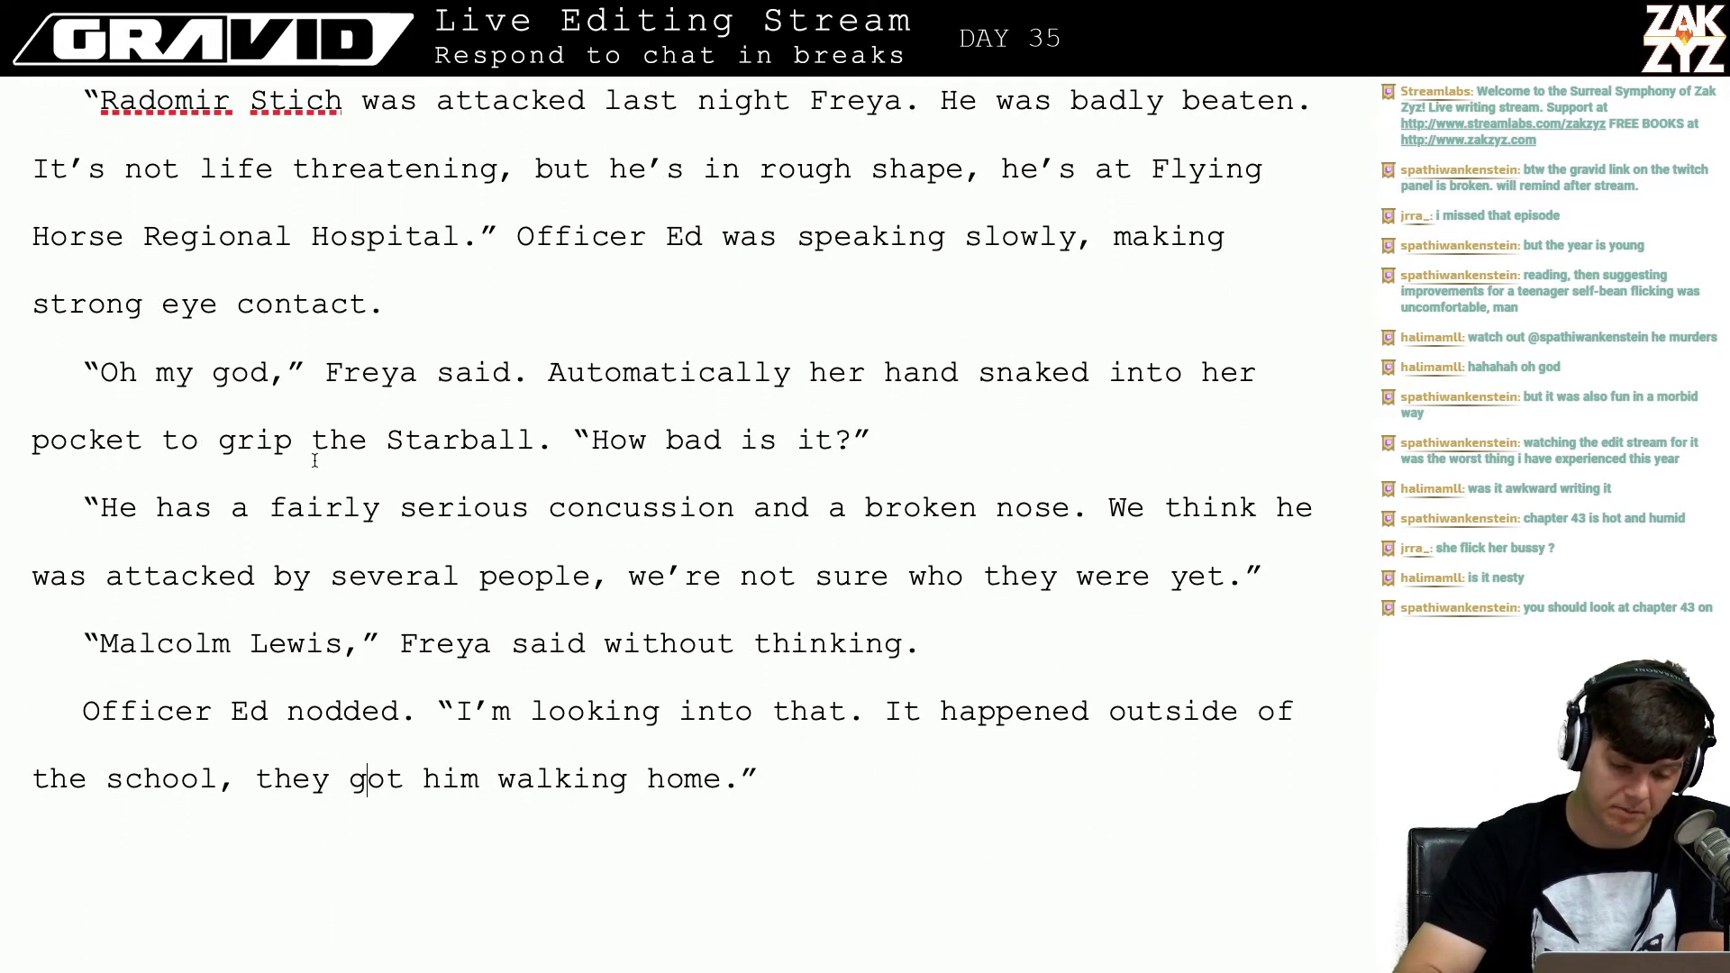
scroll(314, 460, "down", 4)
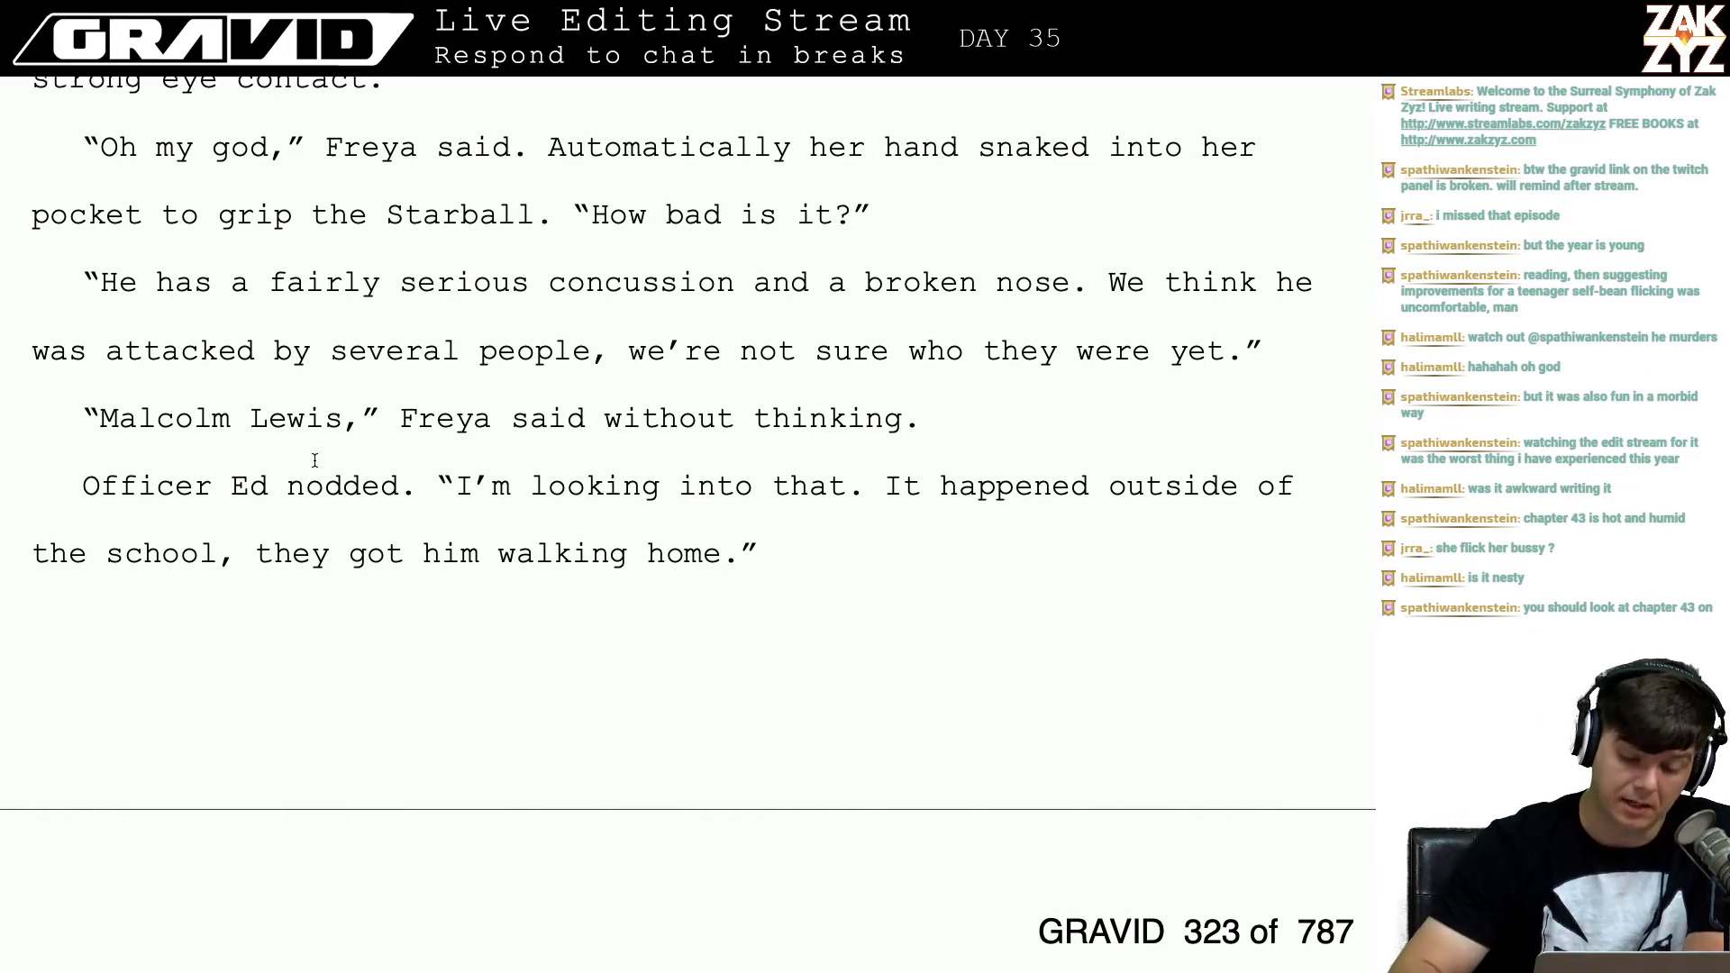
scroll(311, 458, "down", 3)
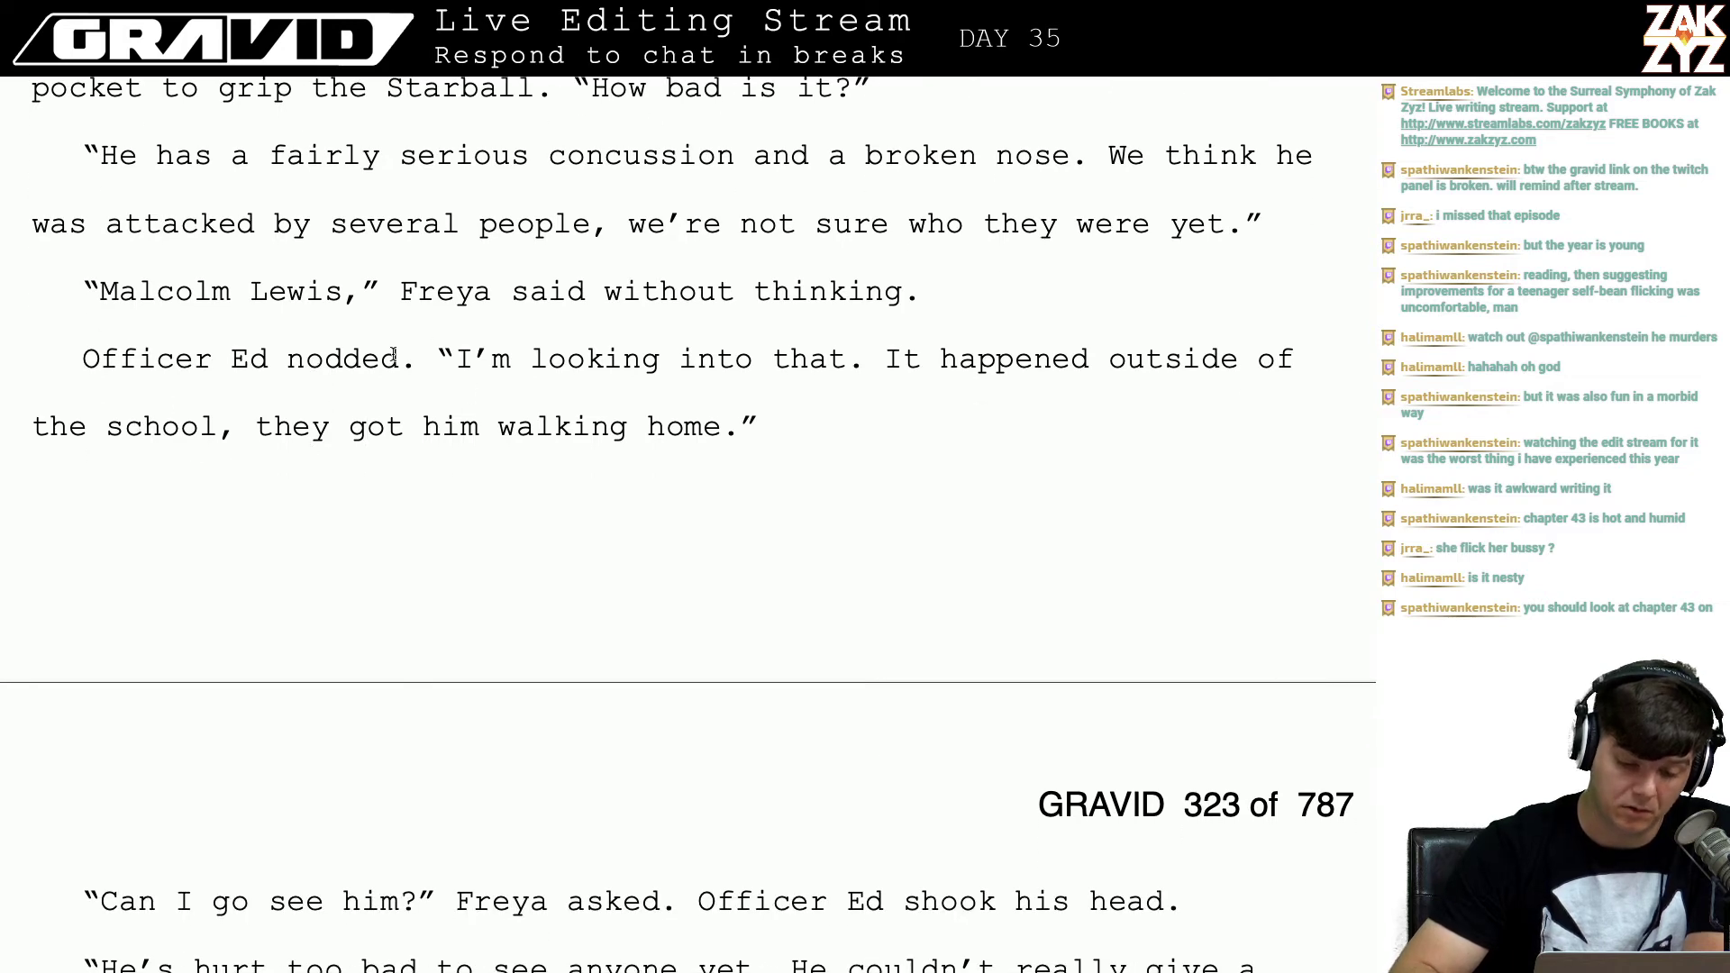
scroll(520, 499, "down", 9)
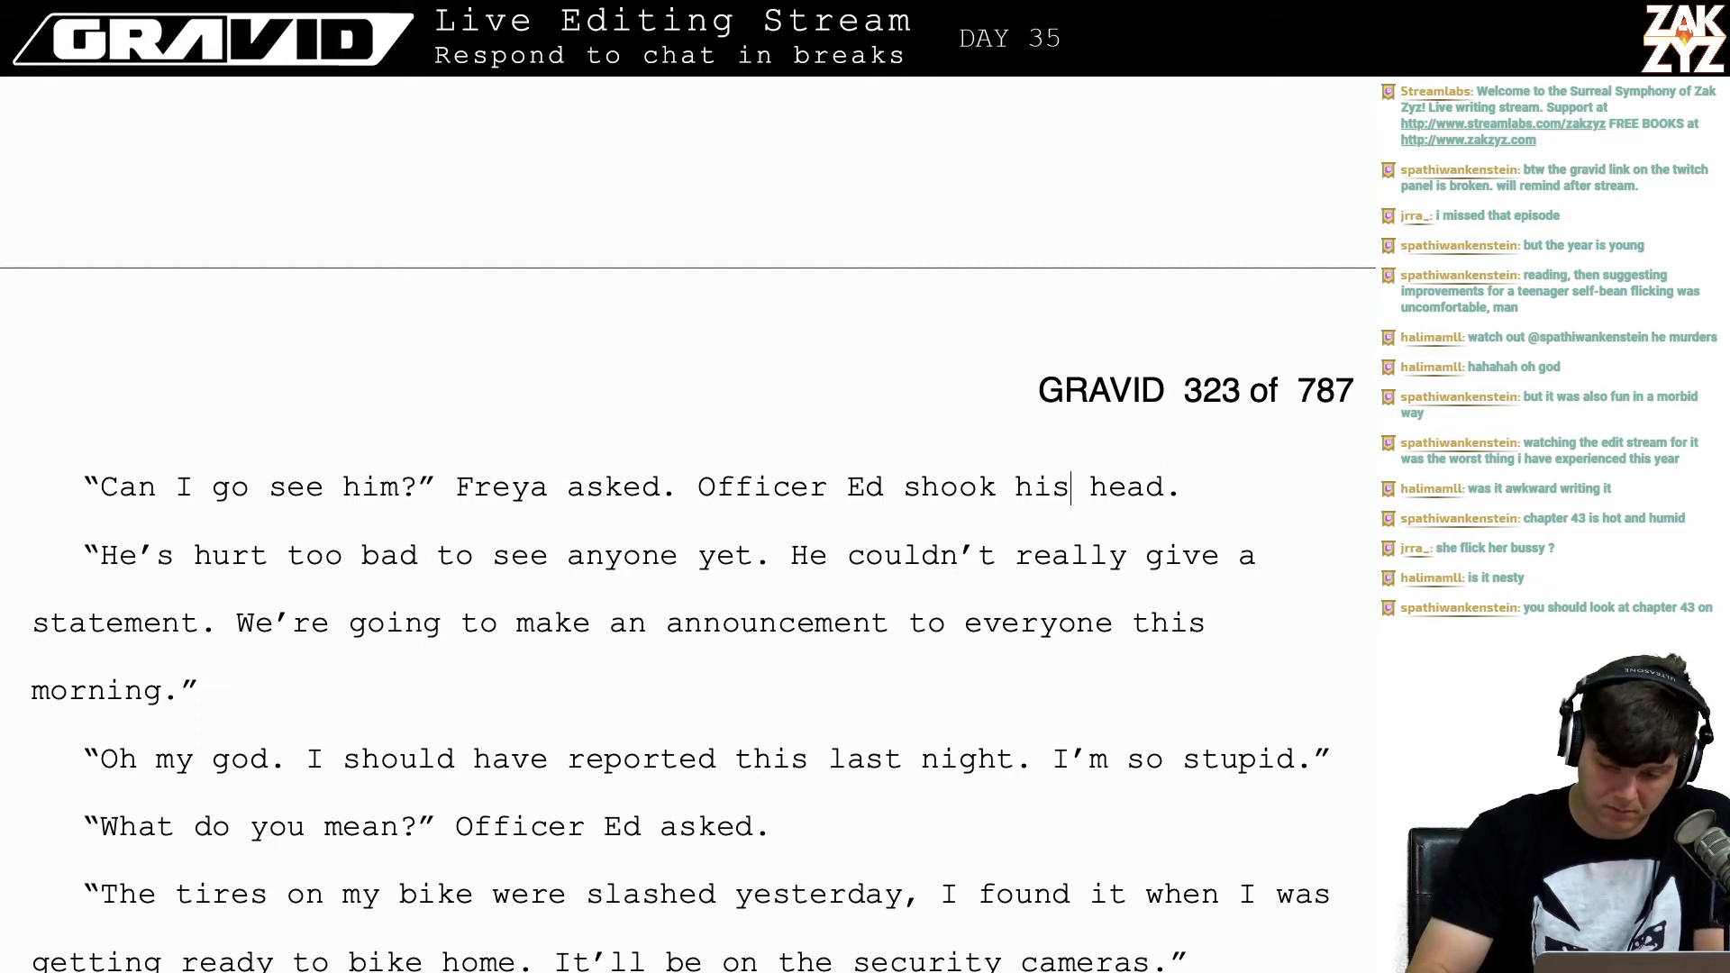
type("no")
key("End")
scroll(684, 522, "up", 3)
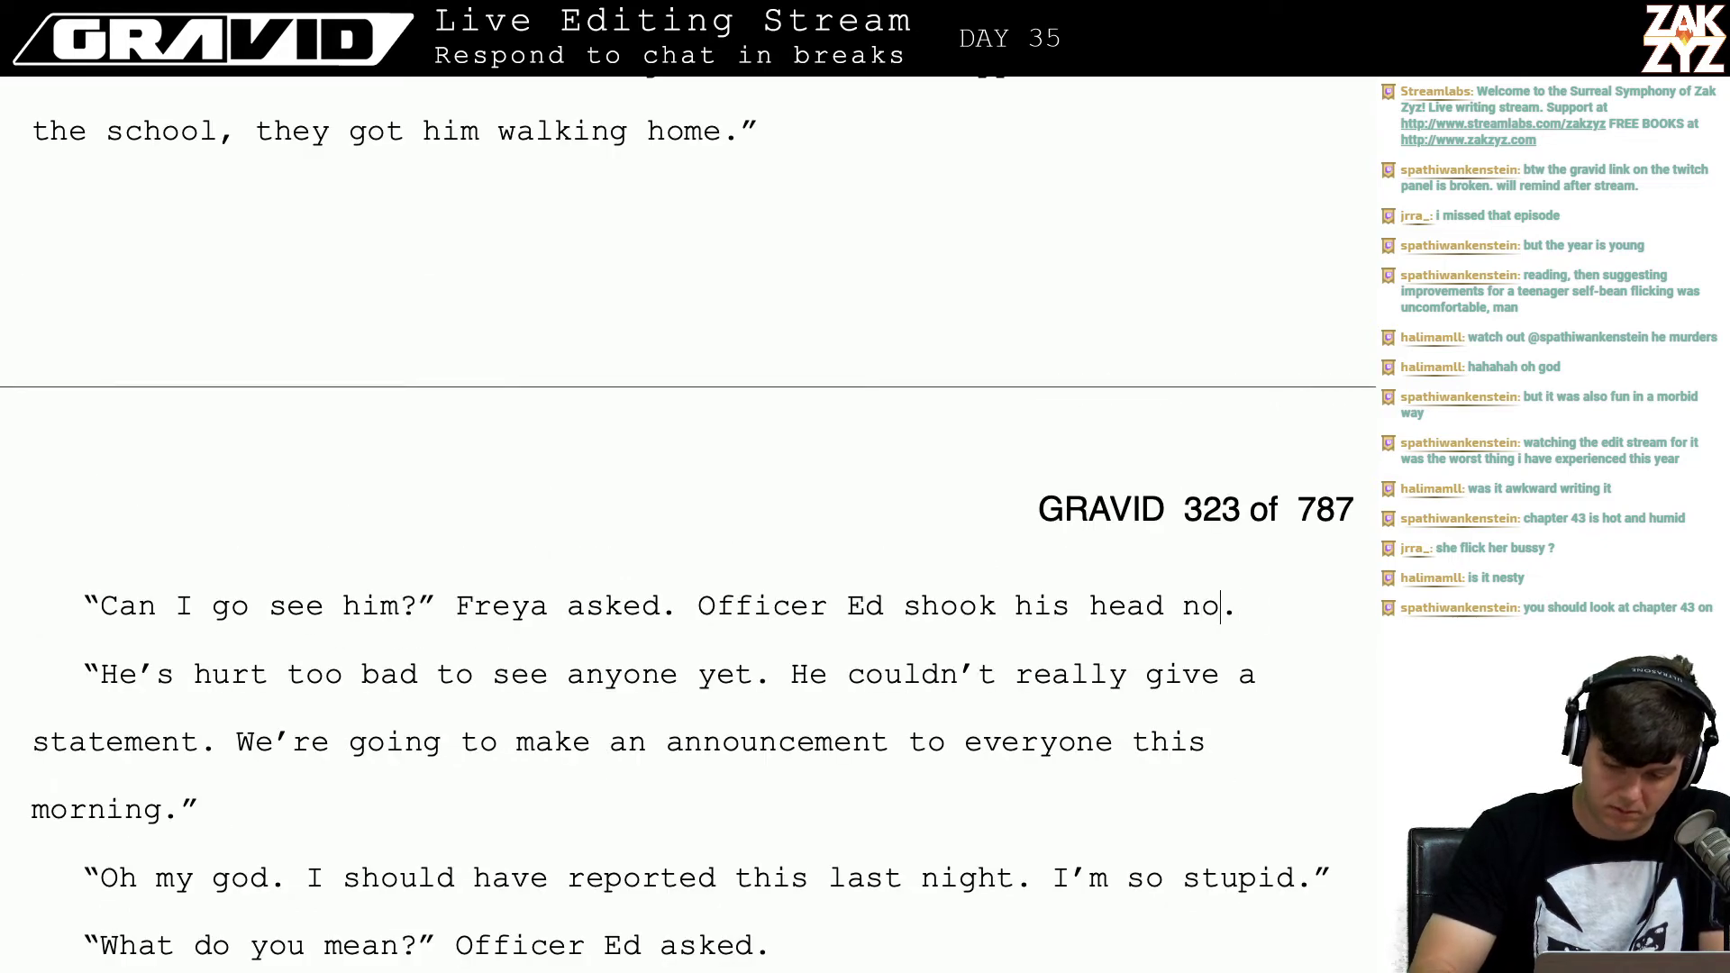
key("BackSpace")
key("BackSpace")
key("BackSpace")
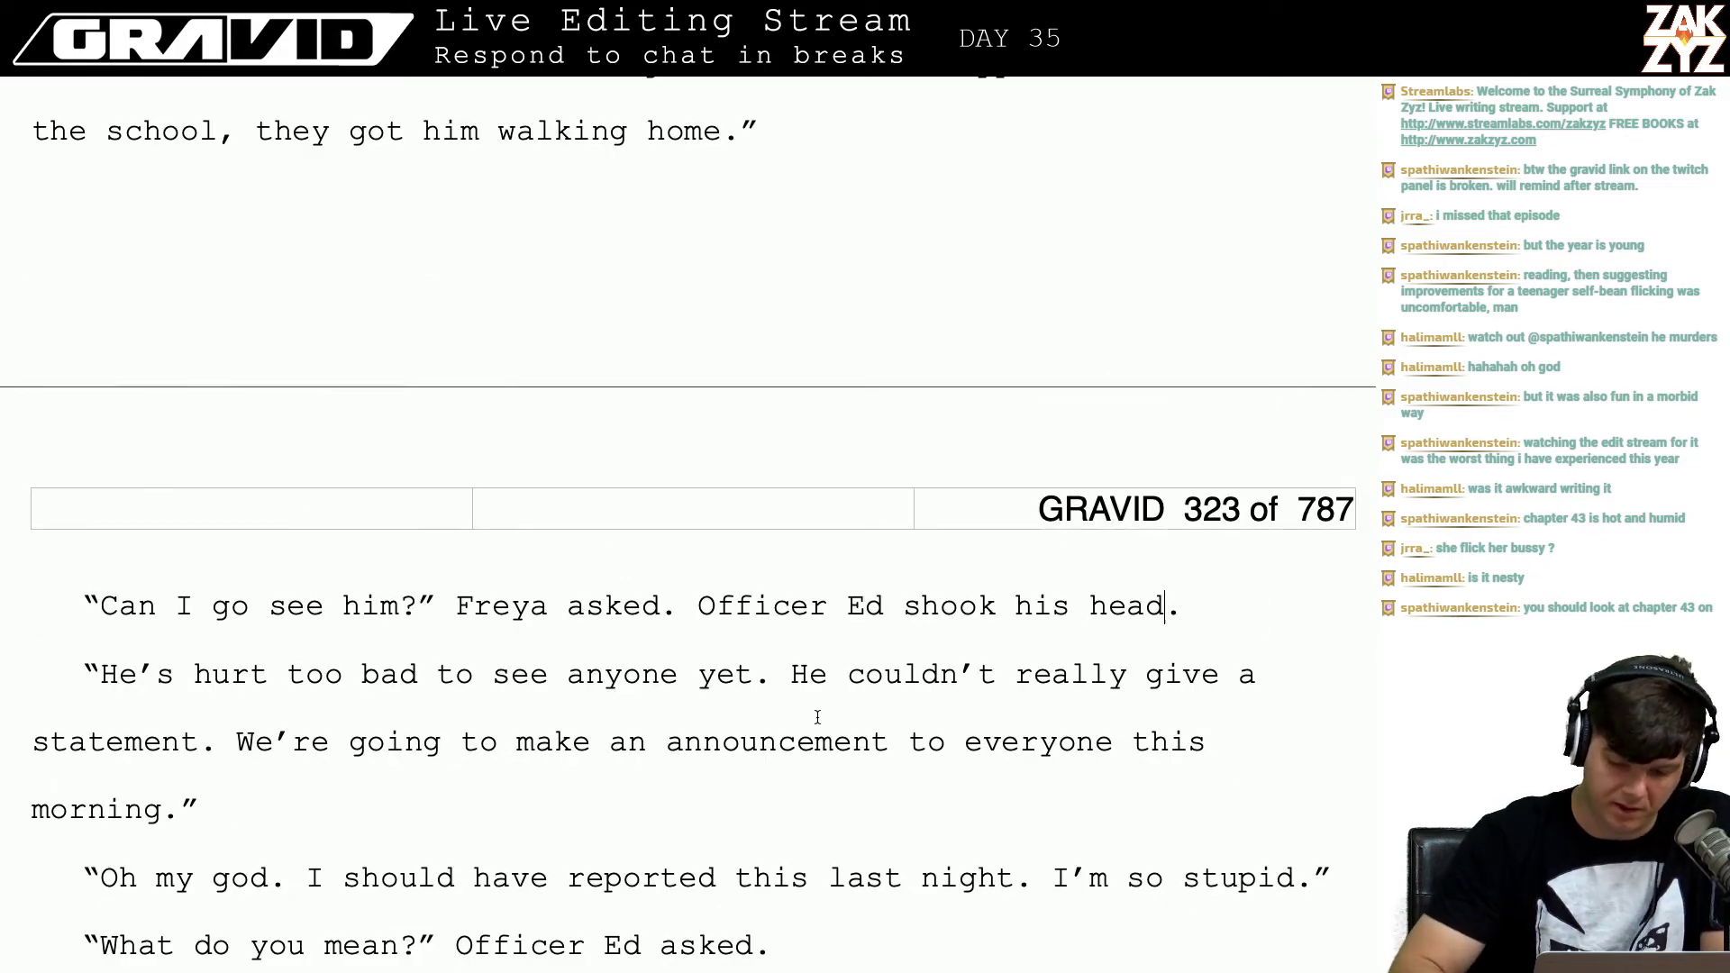
Step: Move "Officer Ed shook his head." into its own paragraph after "Freya asked." on page 323
left_click(698, 606)
key("Return")
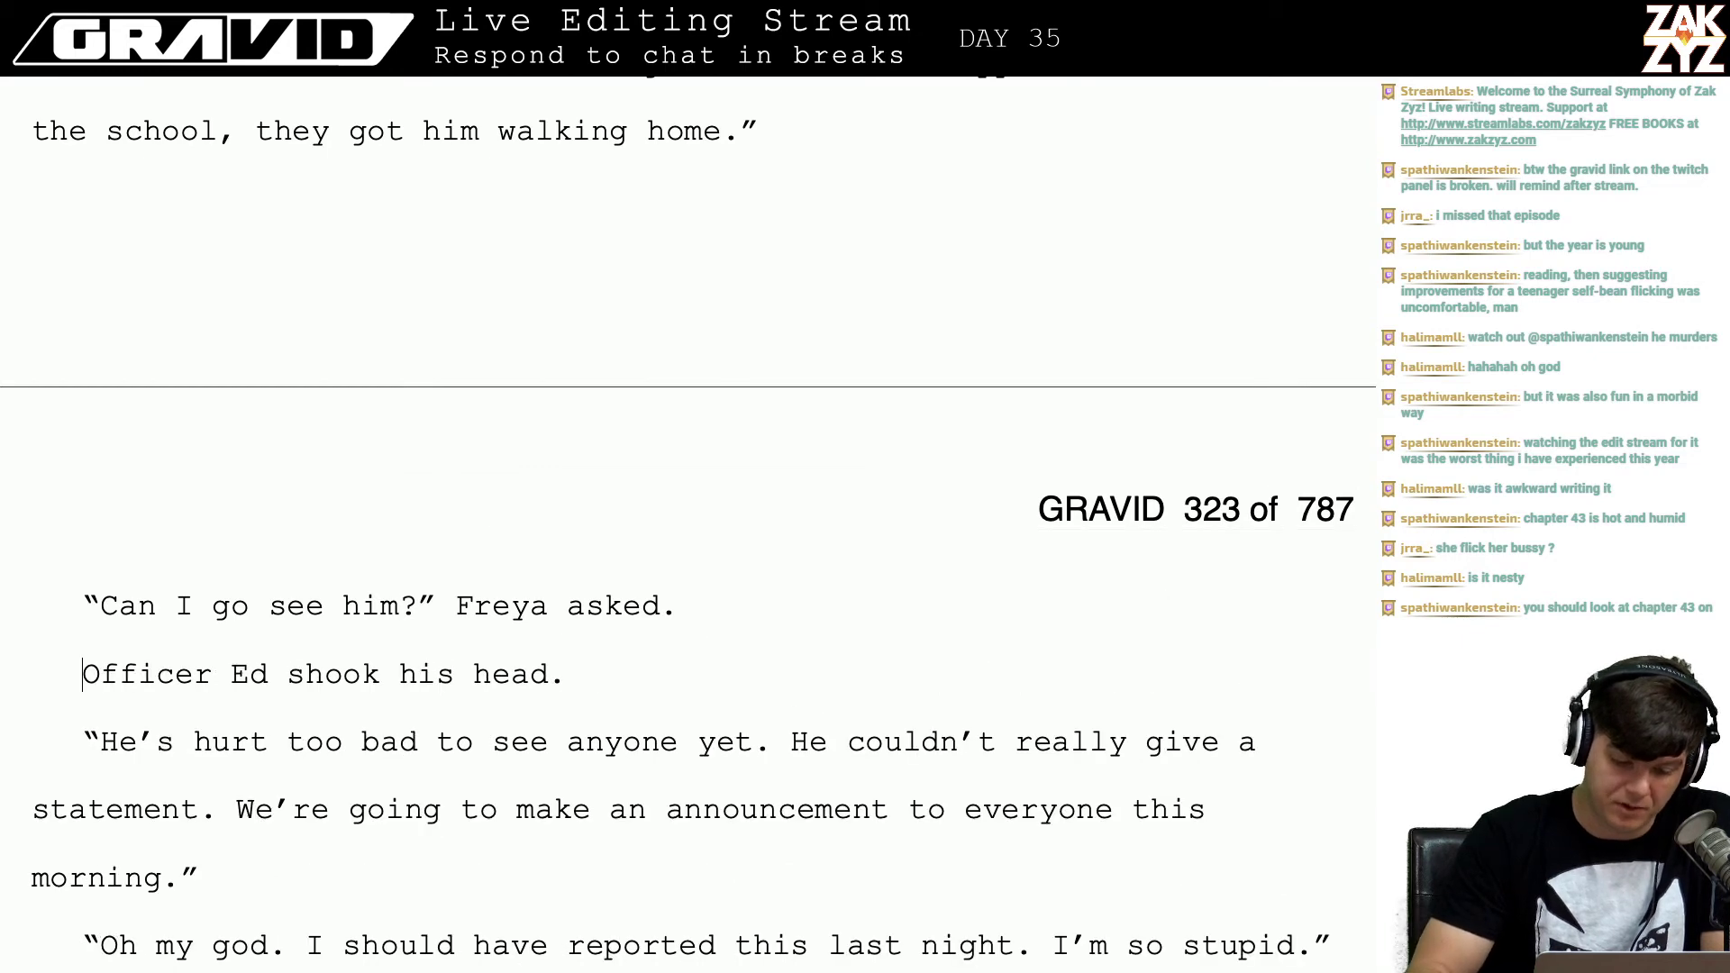
key("Down")
key("Down")
key("Down")
key("Down")
key("Down")
key("Down")
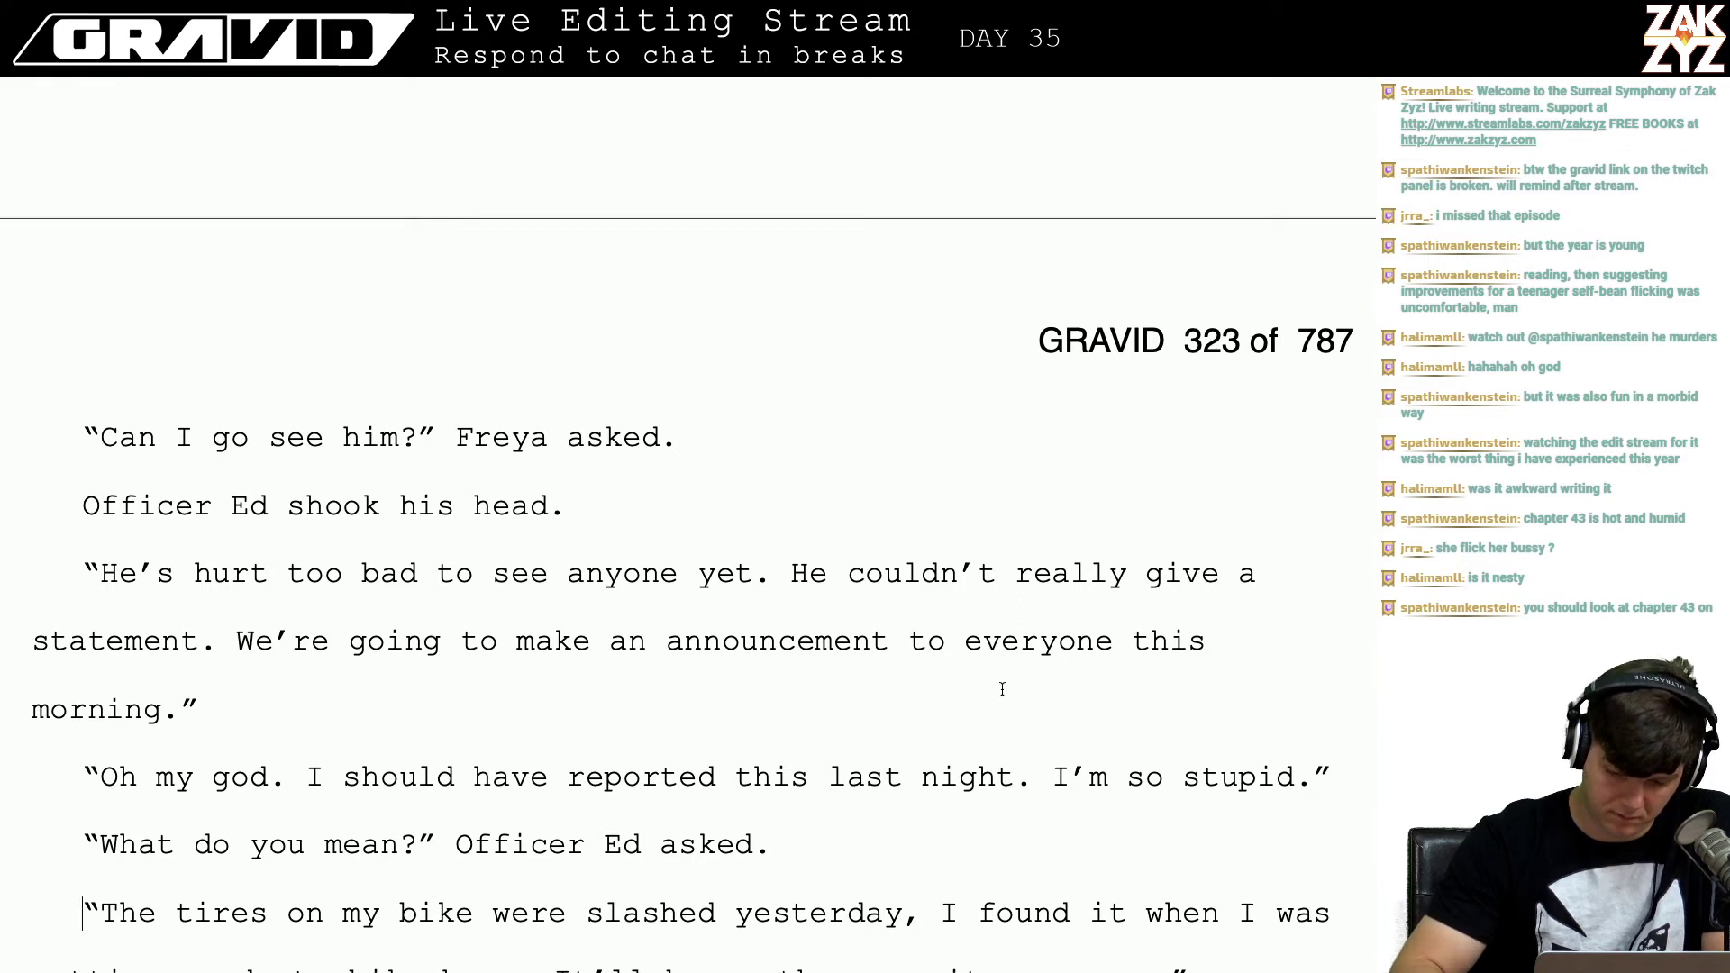
Step: Replace "to" after "We're going to make an announcement" with "about the attack"
left_click(948, 650)
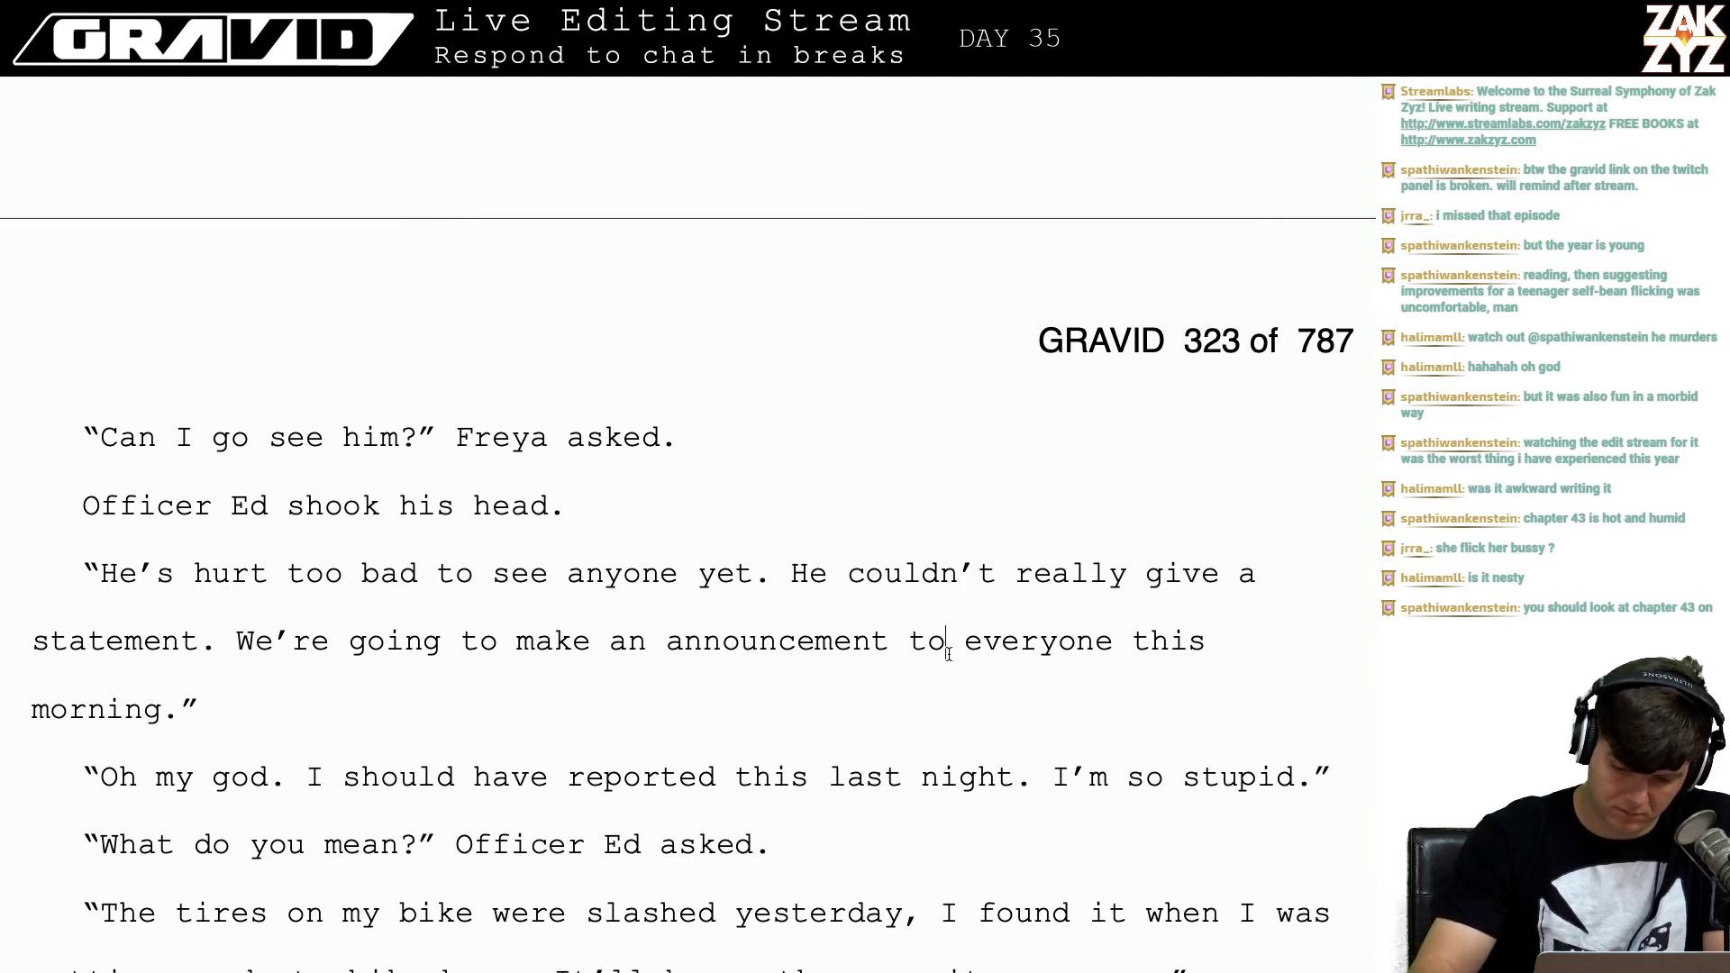
type("about the ")
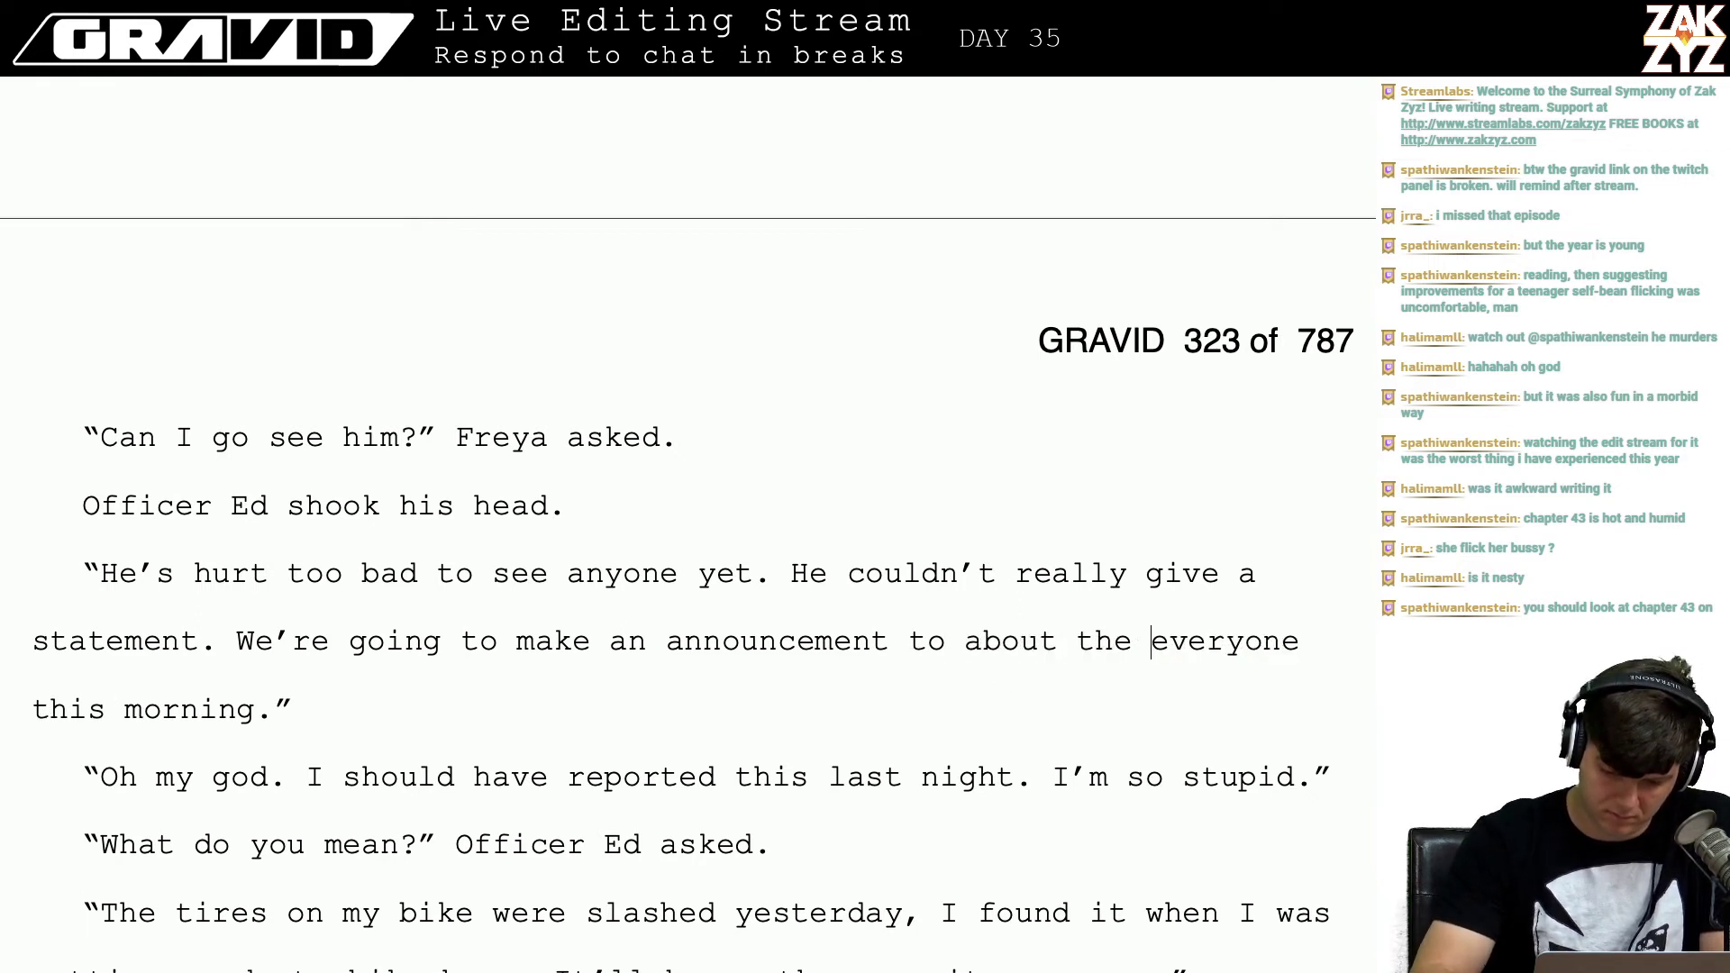
type("attackeveryone")
key("BackSpace")
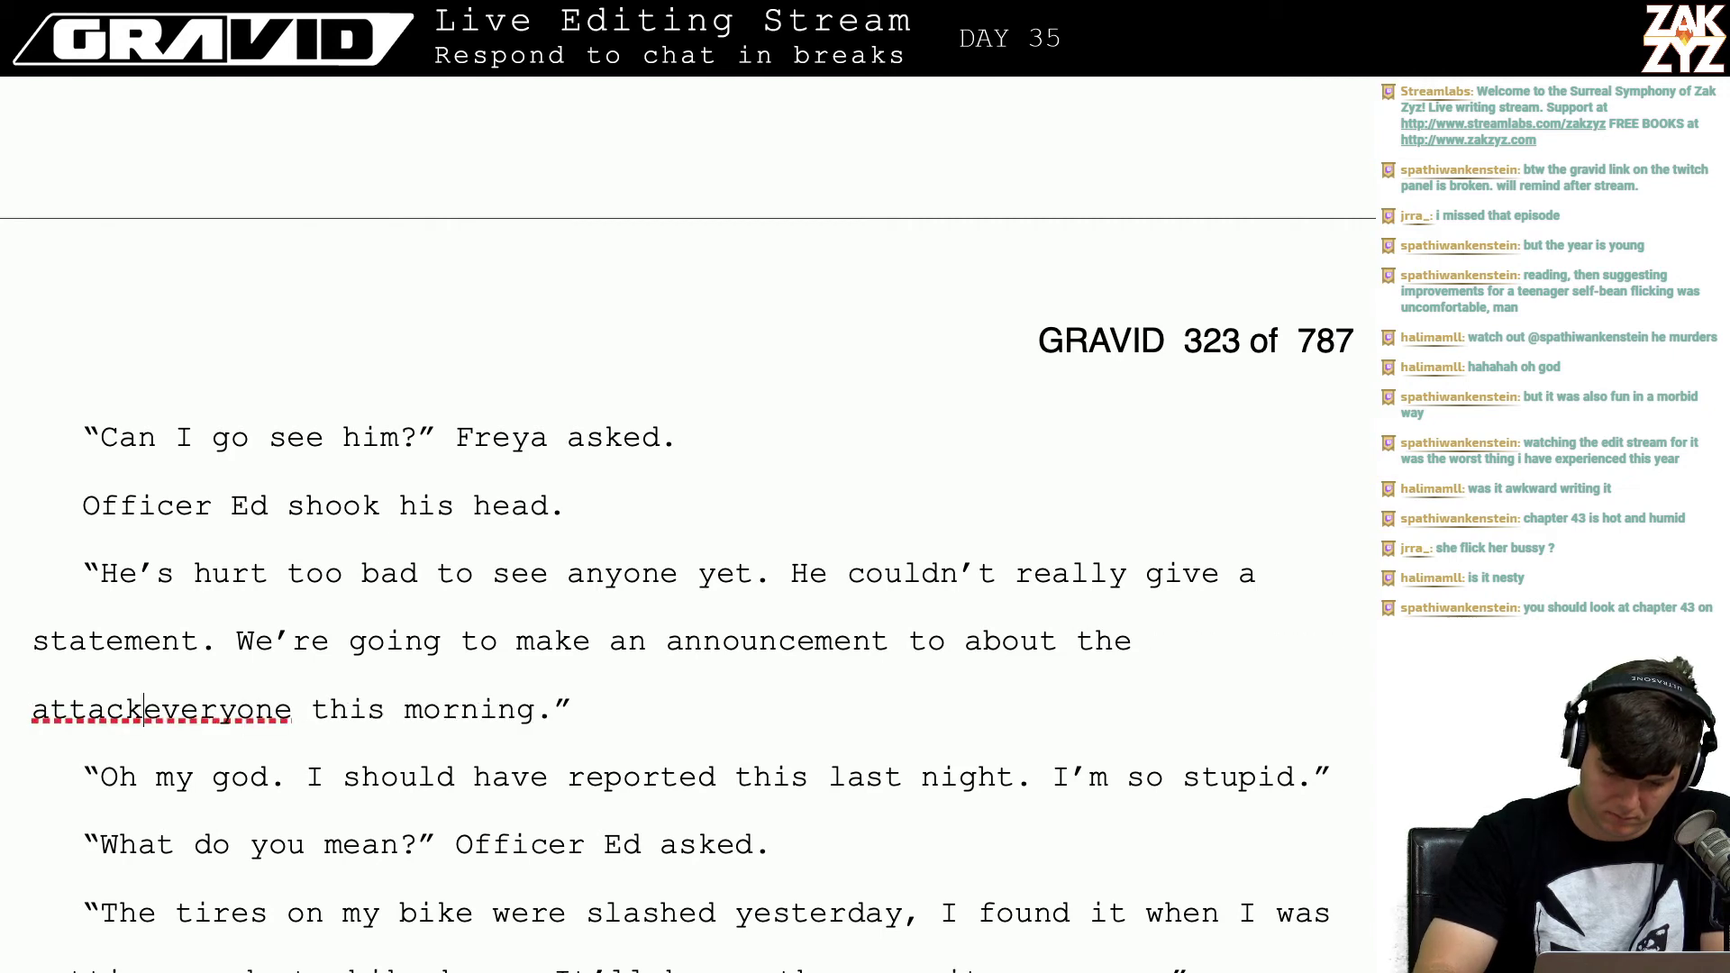
key("BackSpace")
key("BackSpace")
key("BackSpace")
key("BackSpace")
key("BackSpace")
key("BackSpace")
key("BackSpace")
key("BackSpace")
key("BackSpace")
key("BackSpace")
key("BackSpace")
key("BackSpace")
key("BackSpace")
key("BackSpace")
key("BackSpace")
key("BackSpace")
key("BackSpace")
key("BackSpace")
key("BackSpace")
type("a")
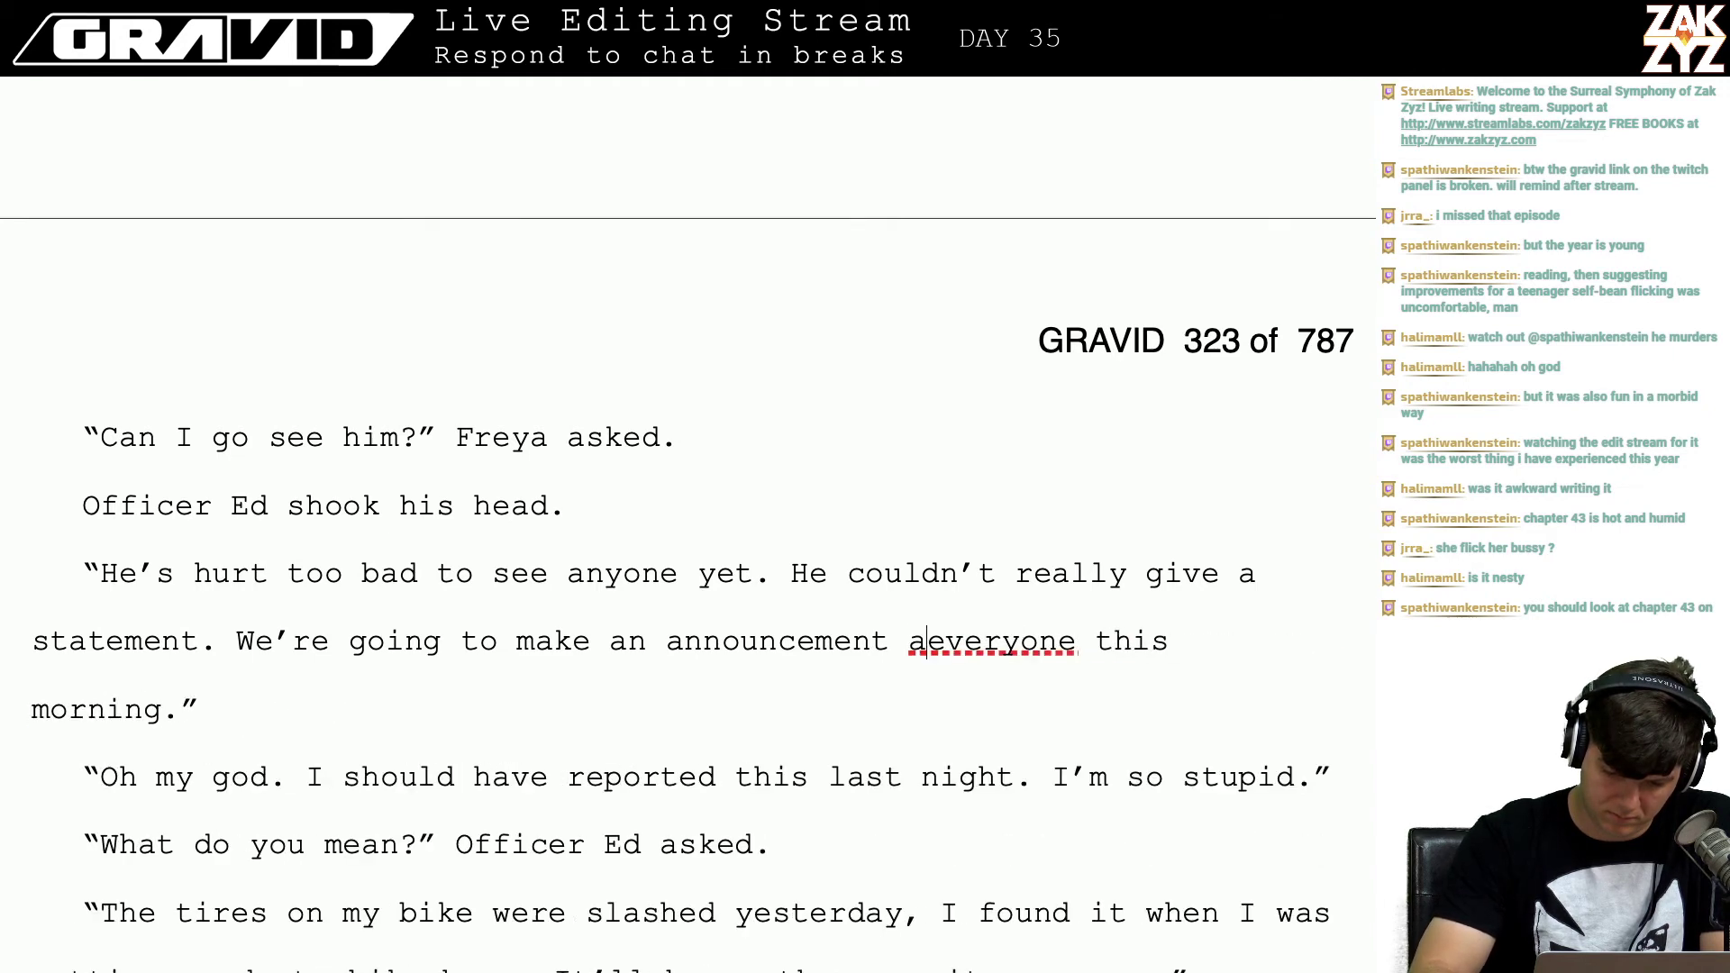
type("bout the attack ")
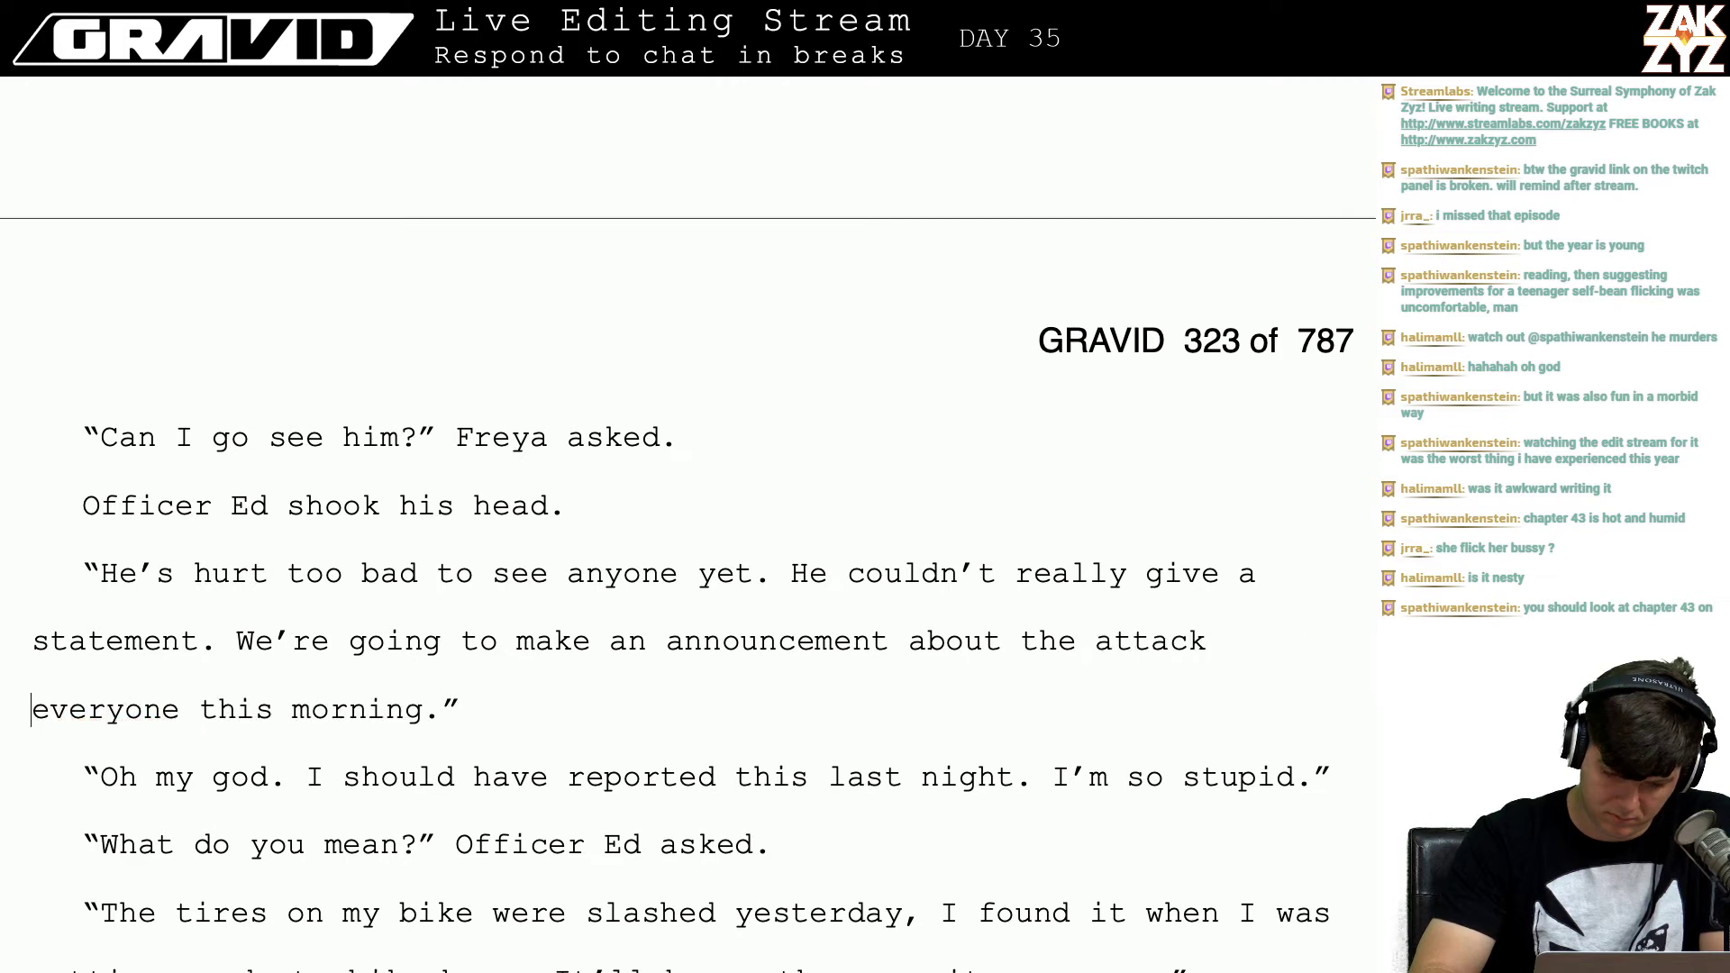
Step: Continue the announcement sentence after "about the attack" with "later this morning and ask people to come forward."
type("later this morning.")
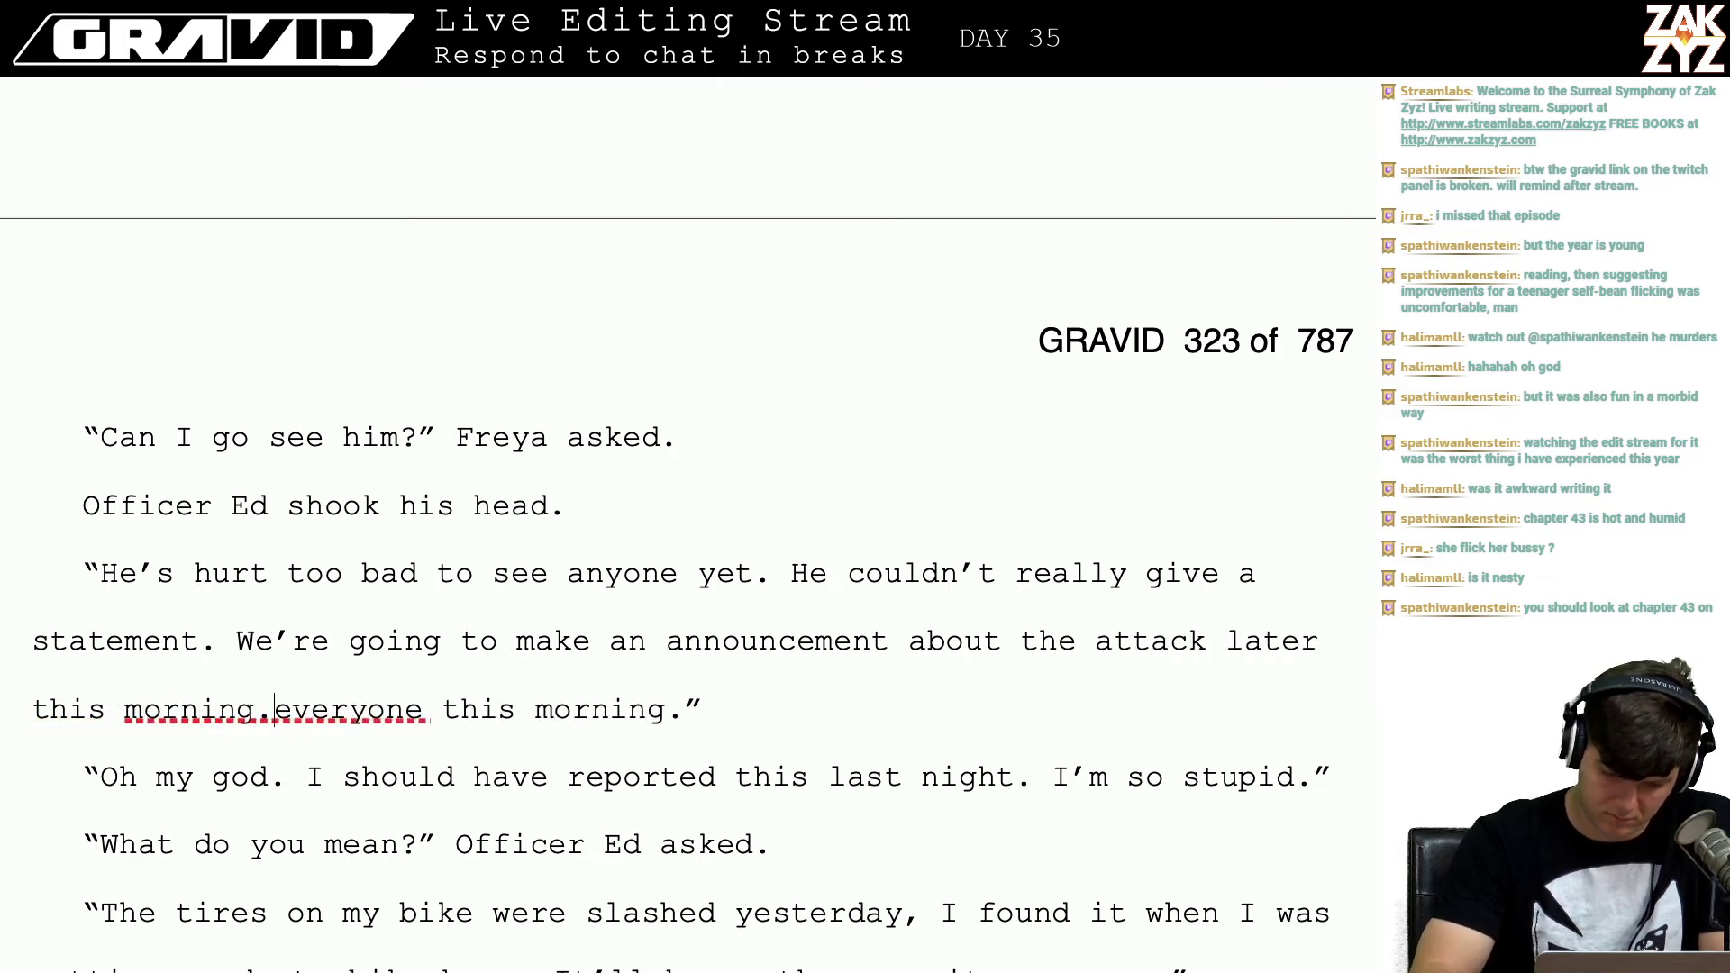
key("BackSpace")
type("and ask p")
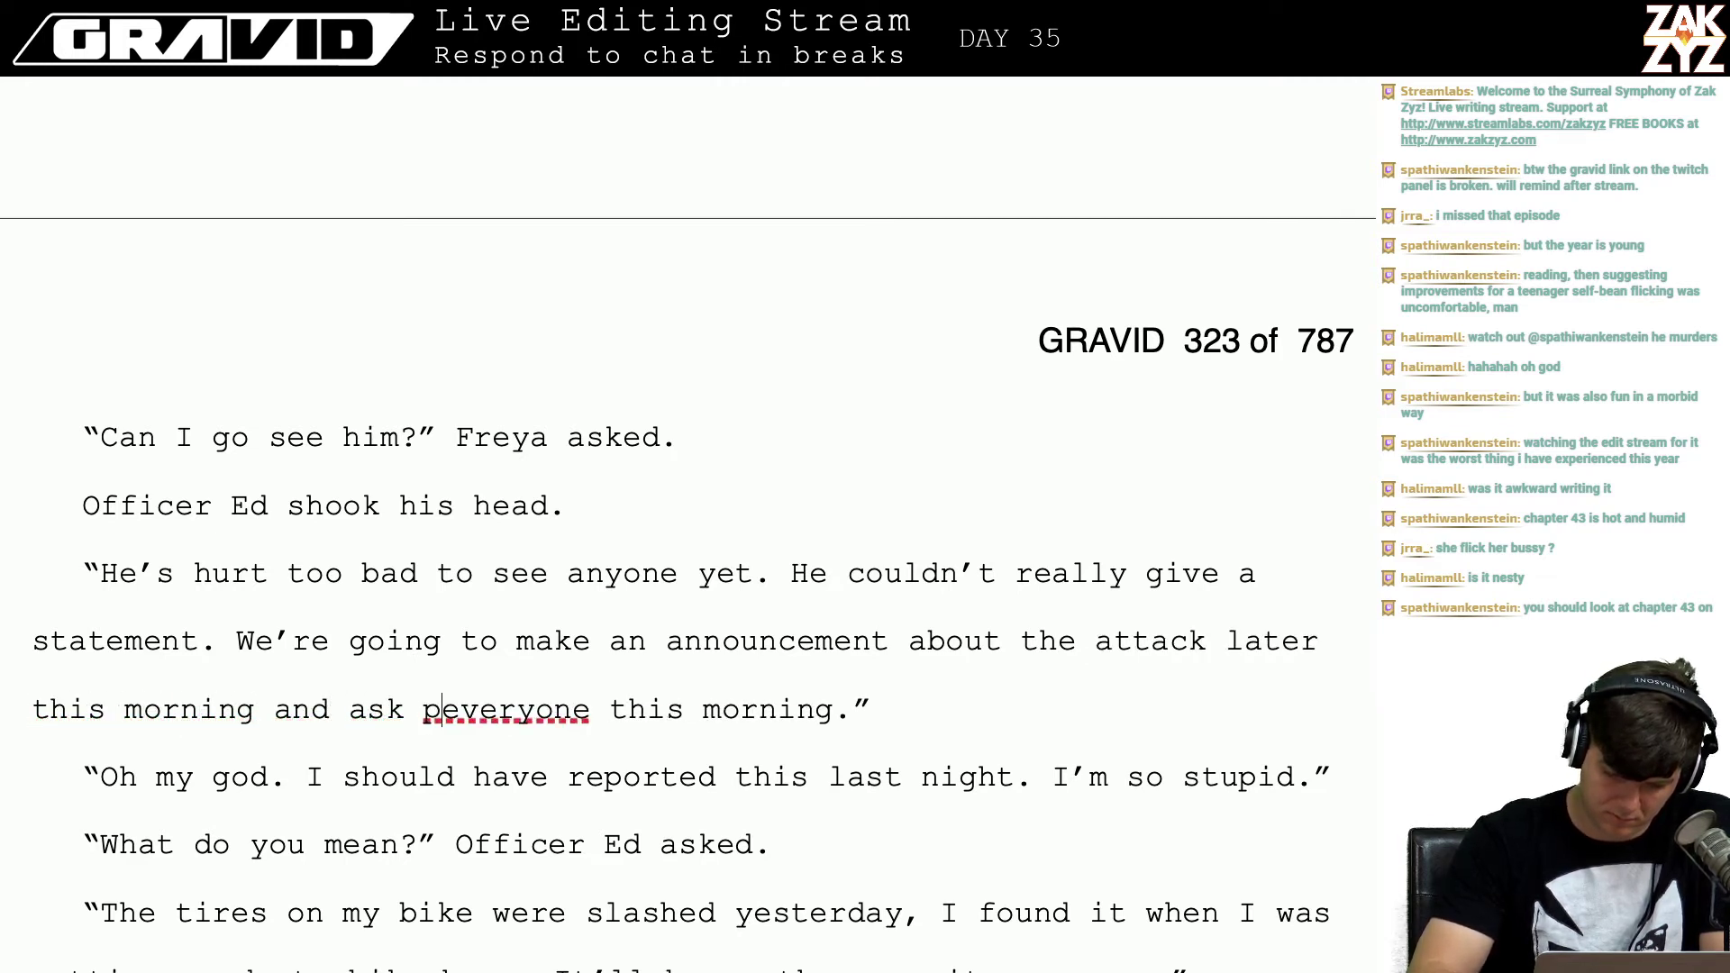
type("eople to come forw")
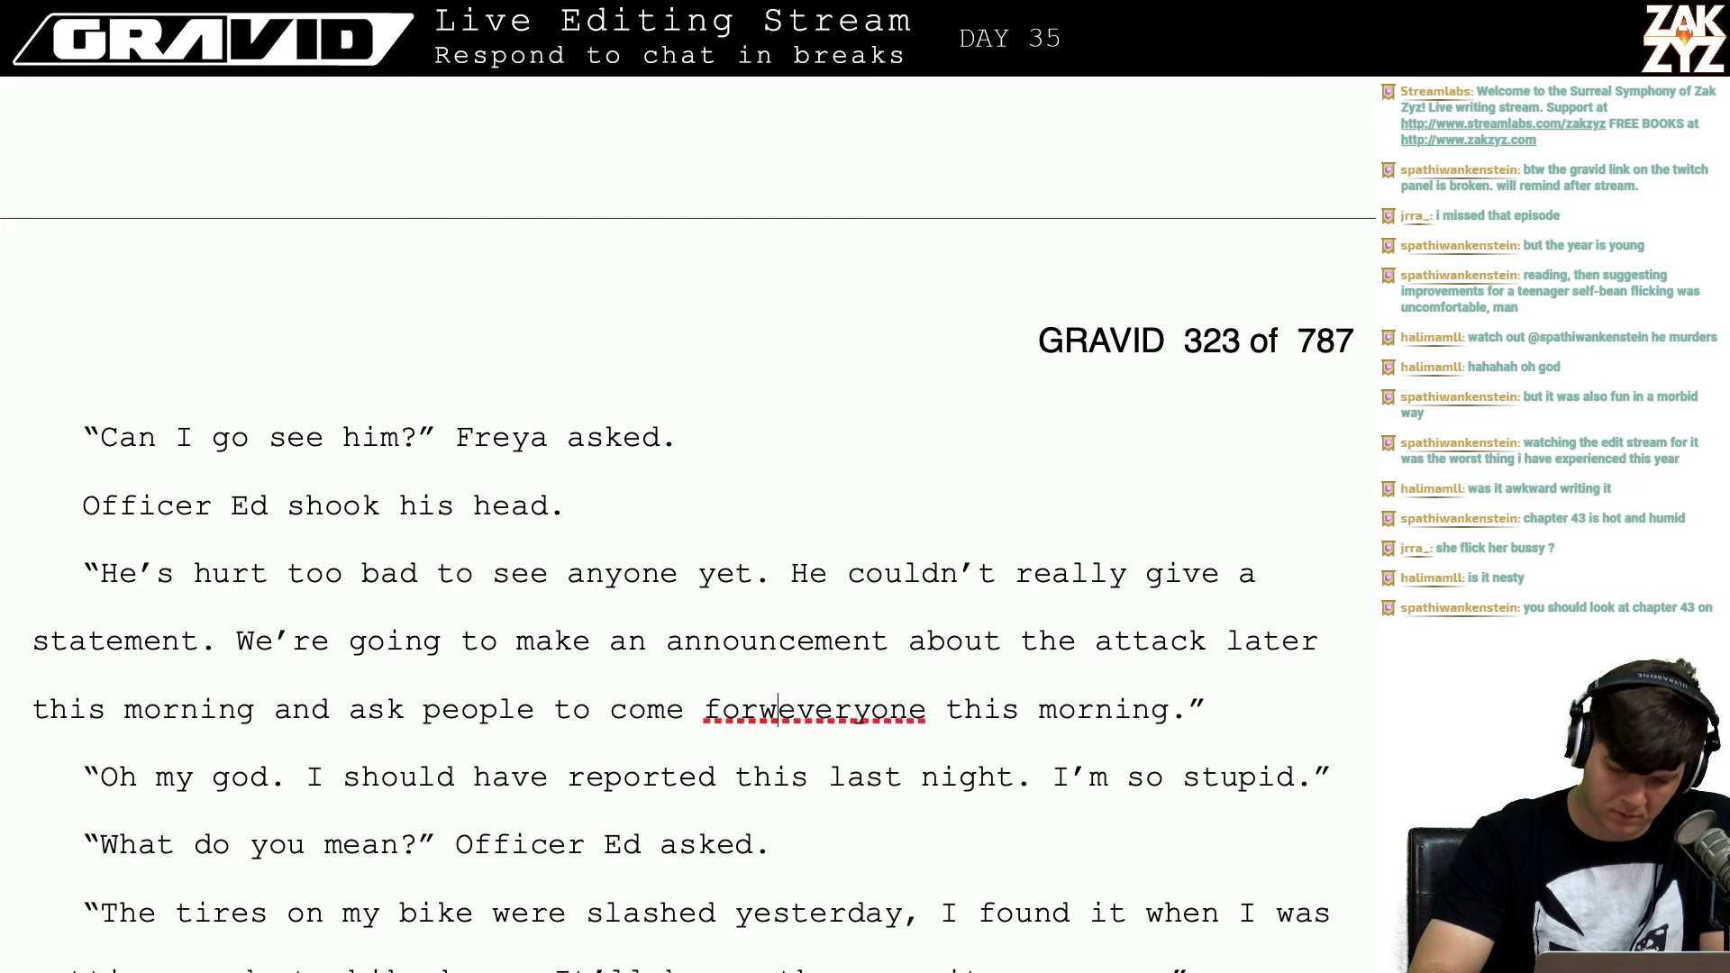
type("ard.")
Step: Delete the leftover "everyone this morning." and its preceding space so the closing quotation mark directly follows "forward."
key("shift+Right")
key("shift+Right")
key("shift+Right")
key("shift+Right")
key("shift+Right")
key("shift+Right")
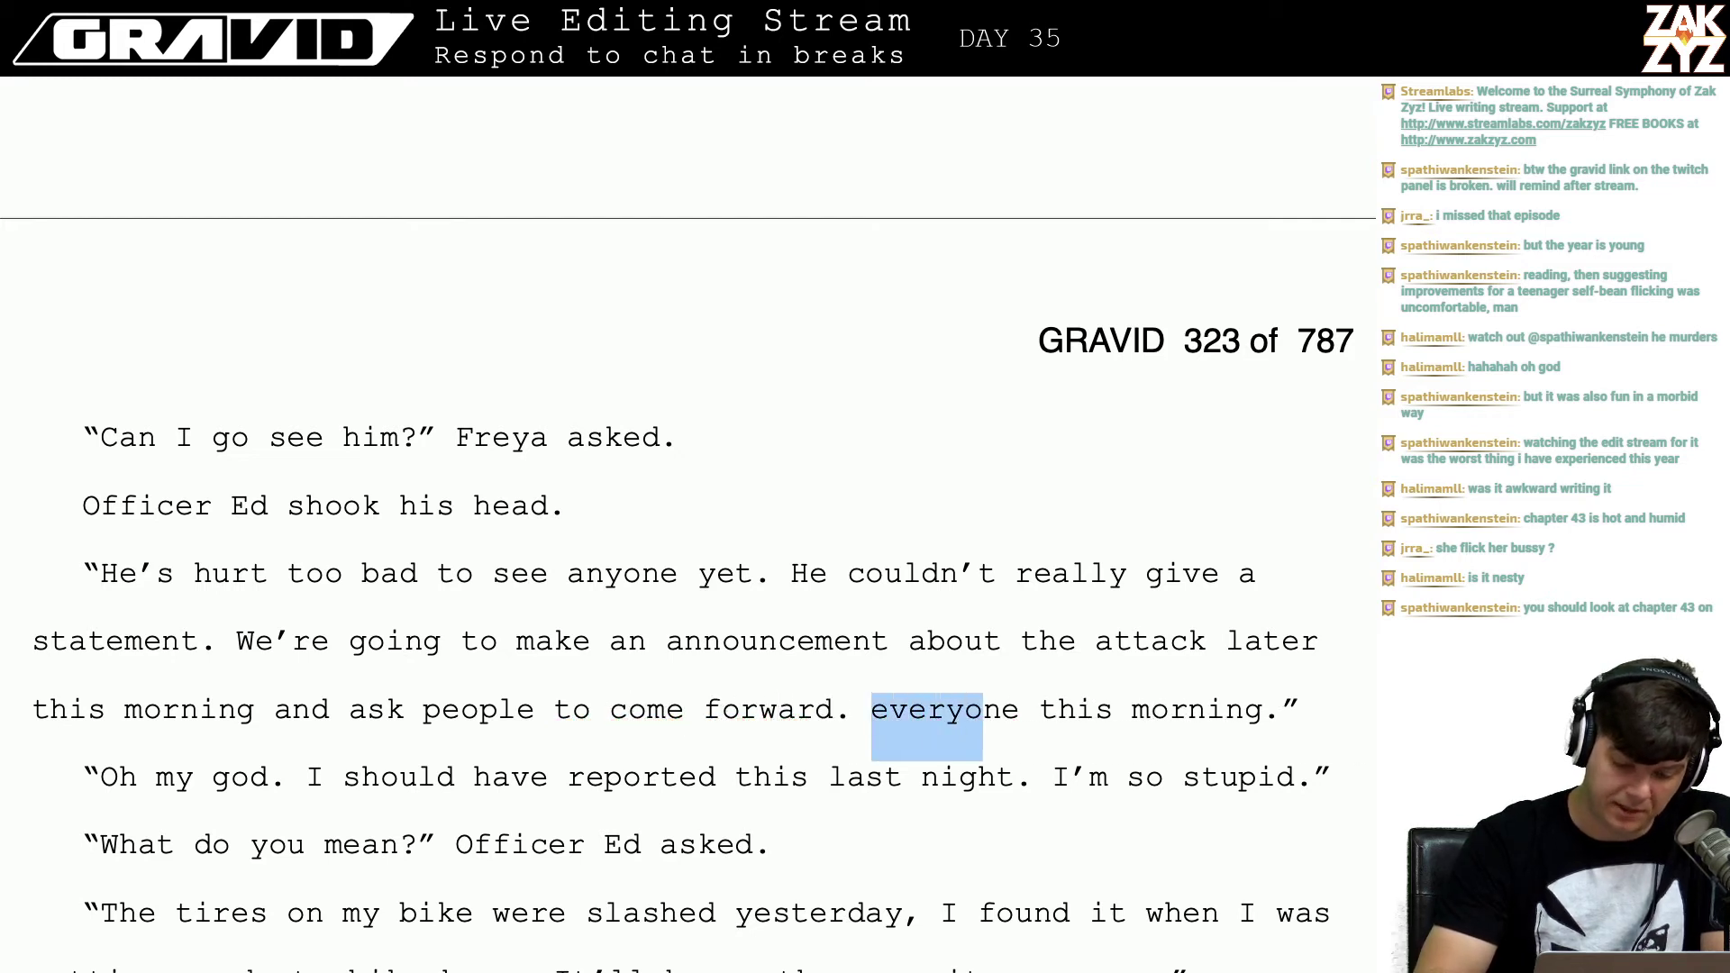
key("shift+Right")
key("shift+Right")
key("shift+Right")
key("shift+Right")
key("shift+Right")
key("shift+Right")
key("shift+Right")
key("shift+Right")
key("shift+Right")
key("shift+Right")
key("shift+Right")
key("shift+Right")
key("shift+Right")
key("shift+Right")
key("shift+Right")
key("shift+Right")
key("shift+Right")
key("shift+Left")
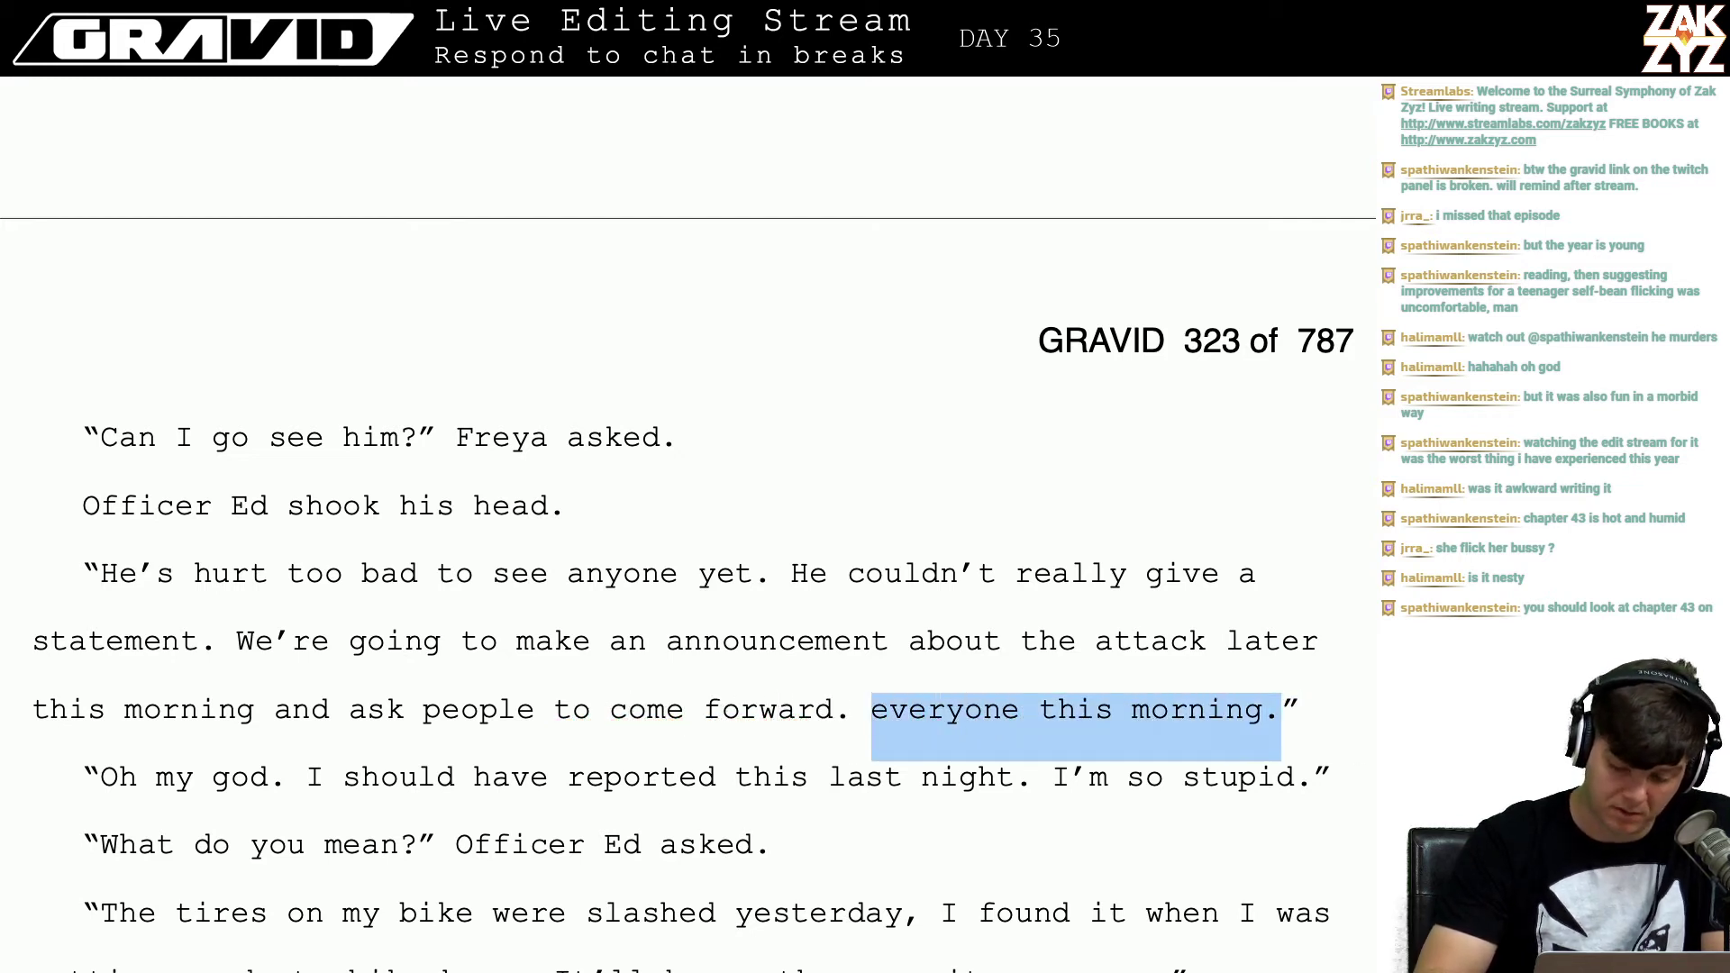
key("shift+Left")
key("shift+Right")
key("BackSpace")
key("BackSpace")
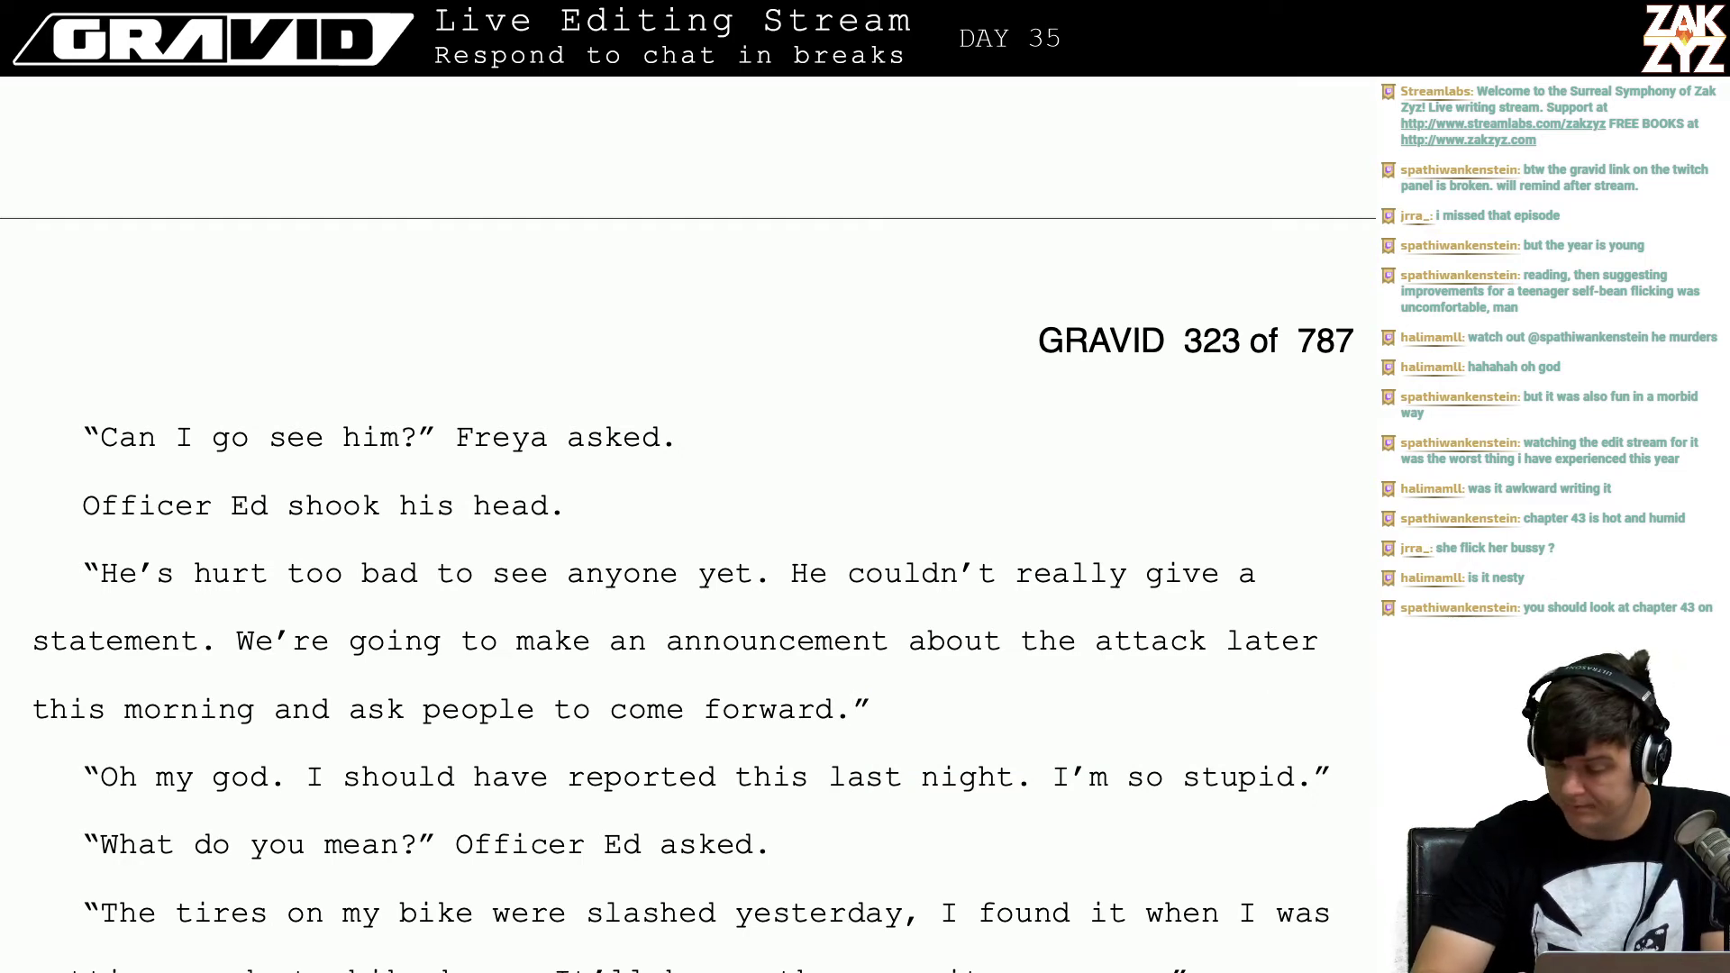
key("Down")
key("Down")
key("Down")
key("Down")
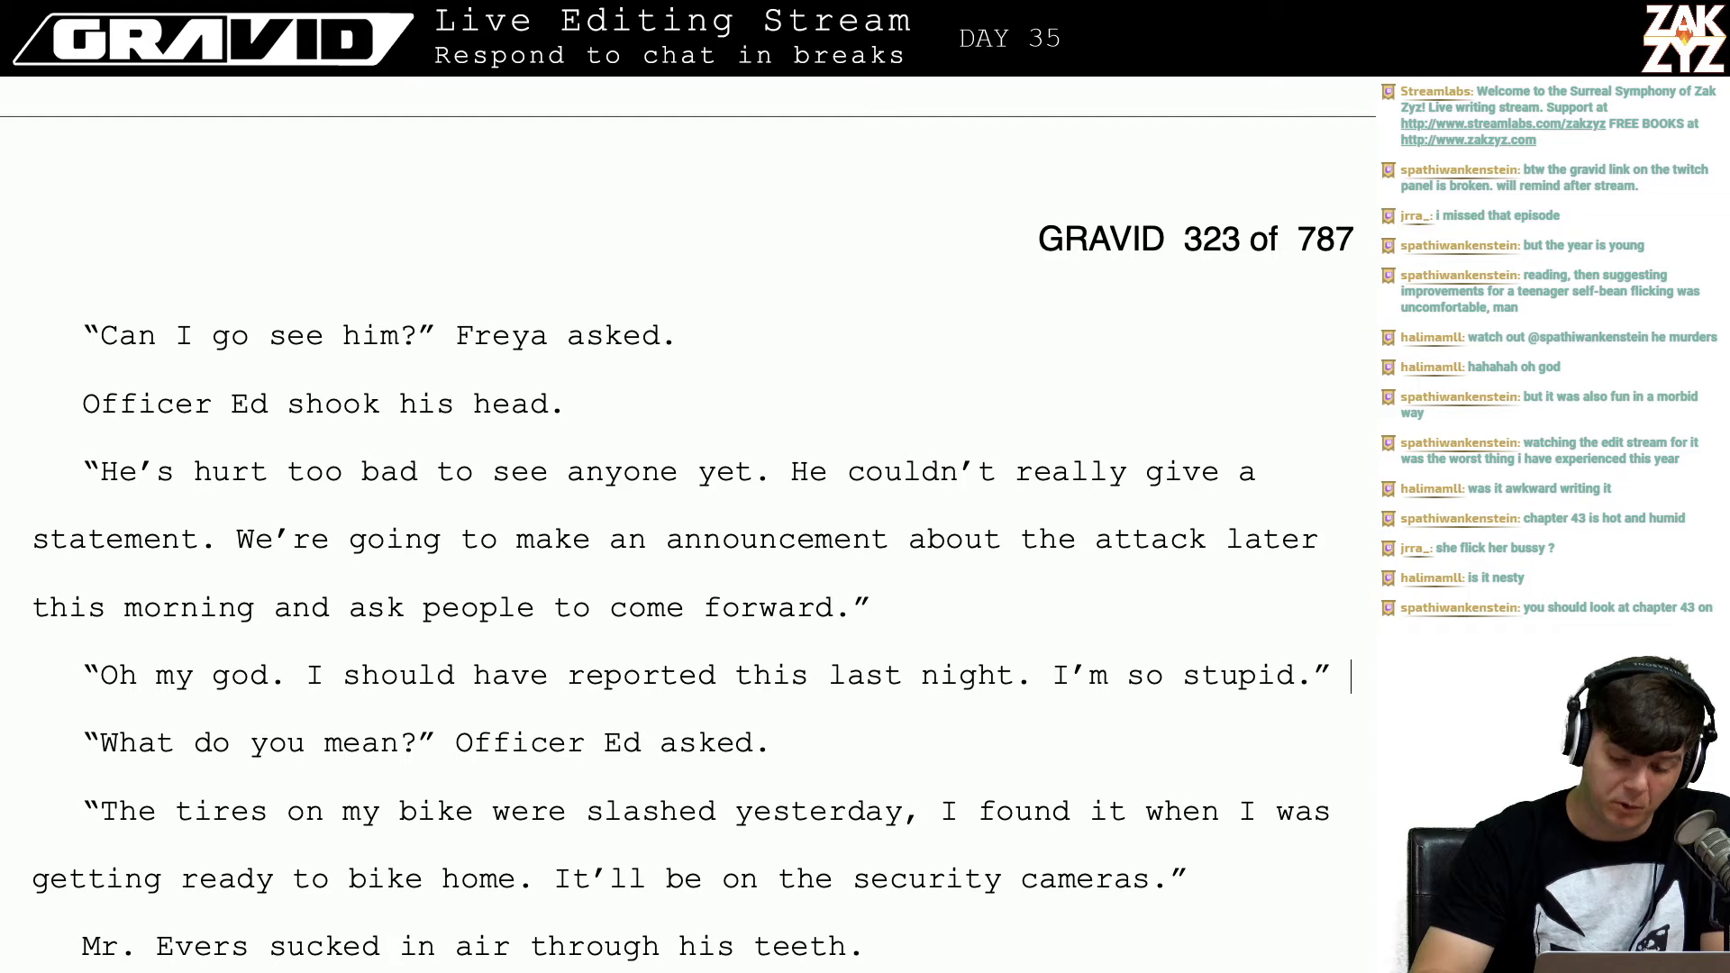
key("Up")
key("Up")
key("Right")
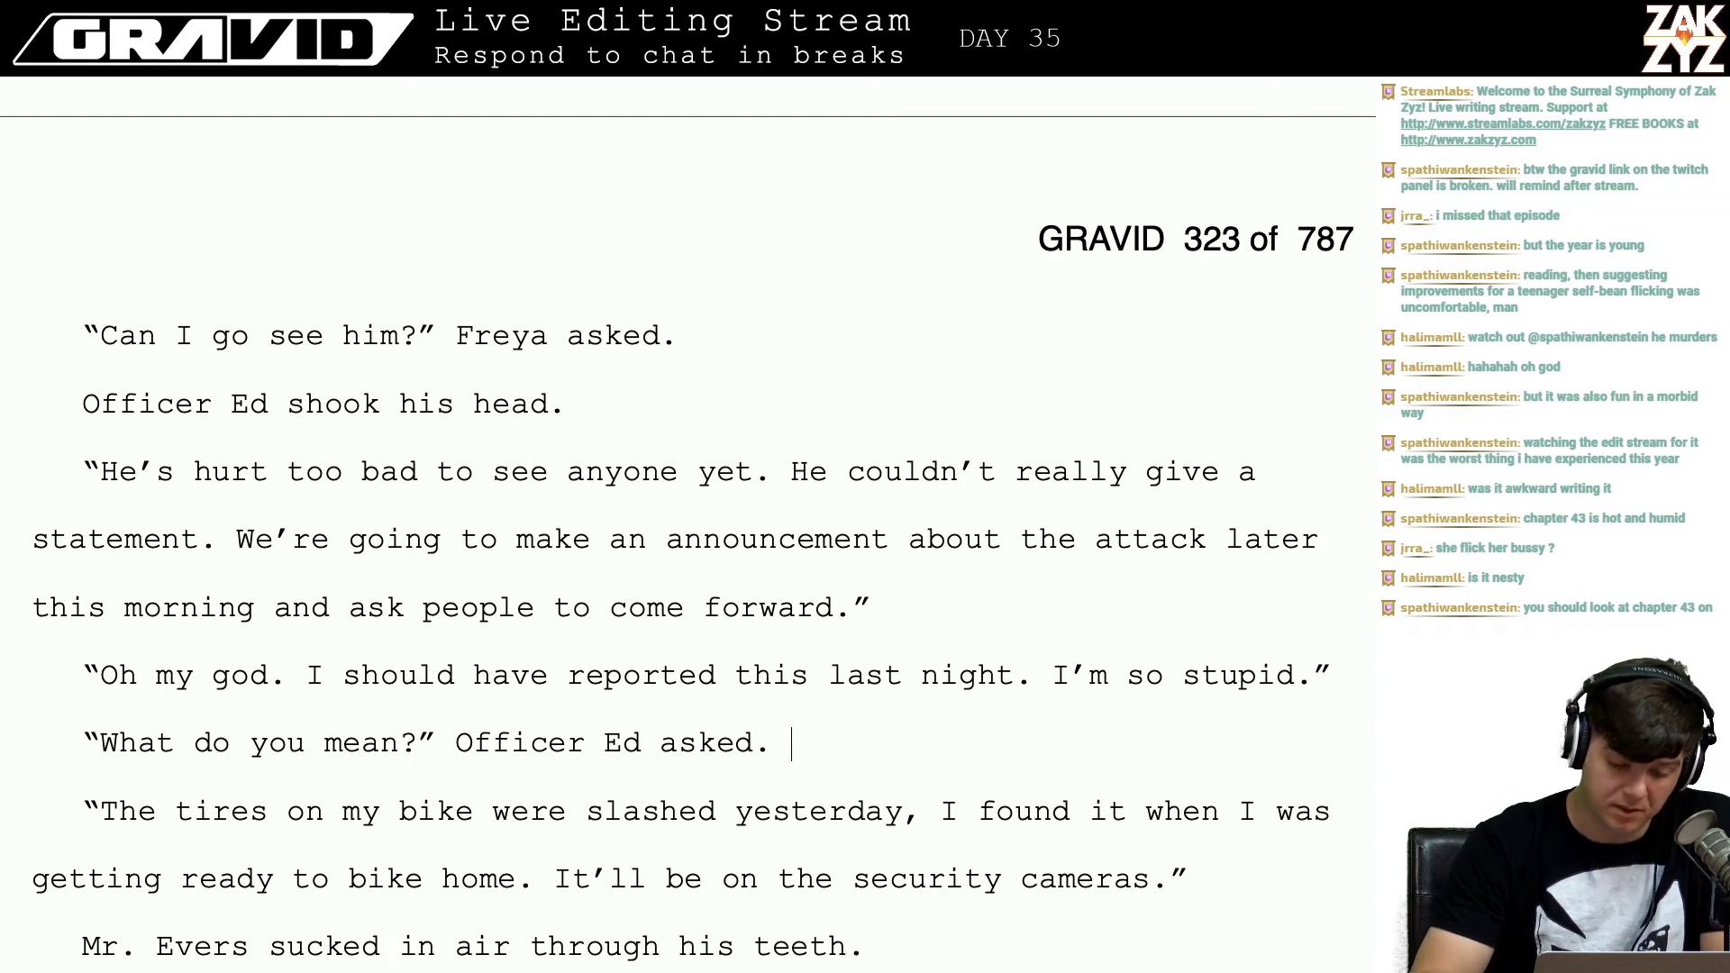
key("Down")
key("Down")
key("End")
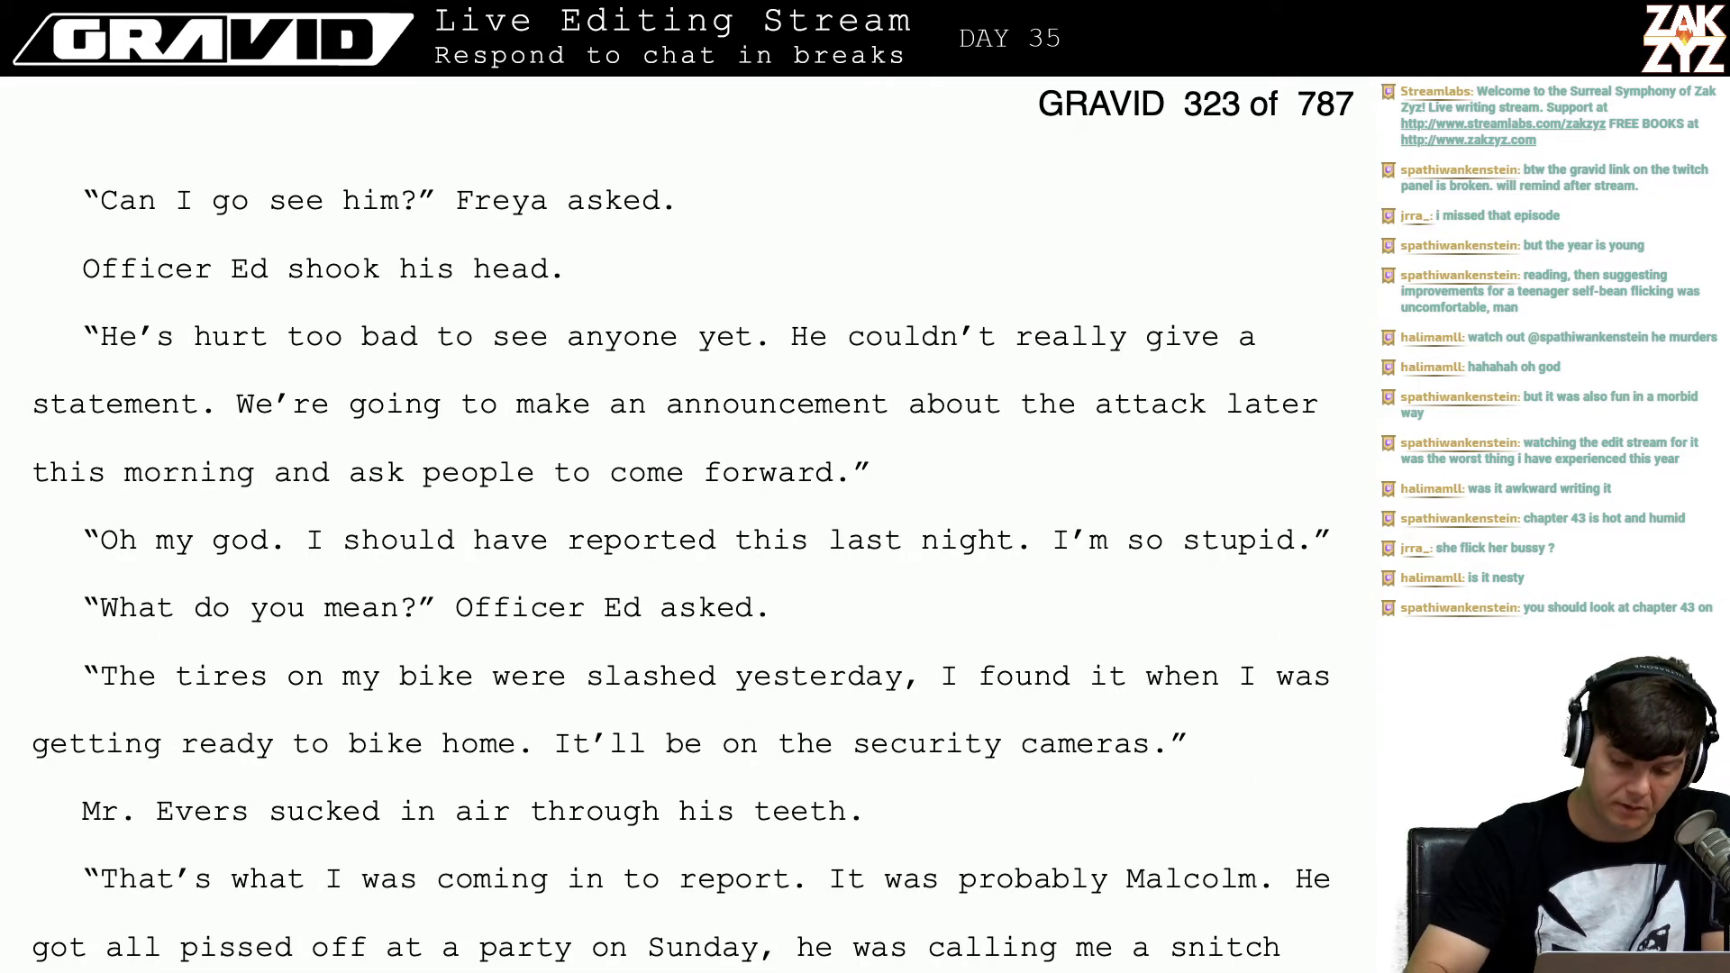
scroll(949, 655, "down", 2)
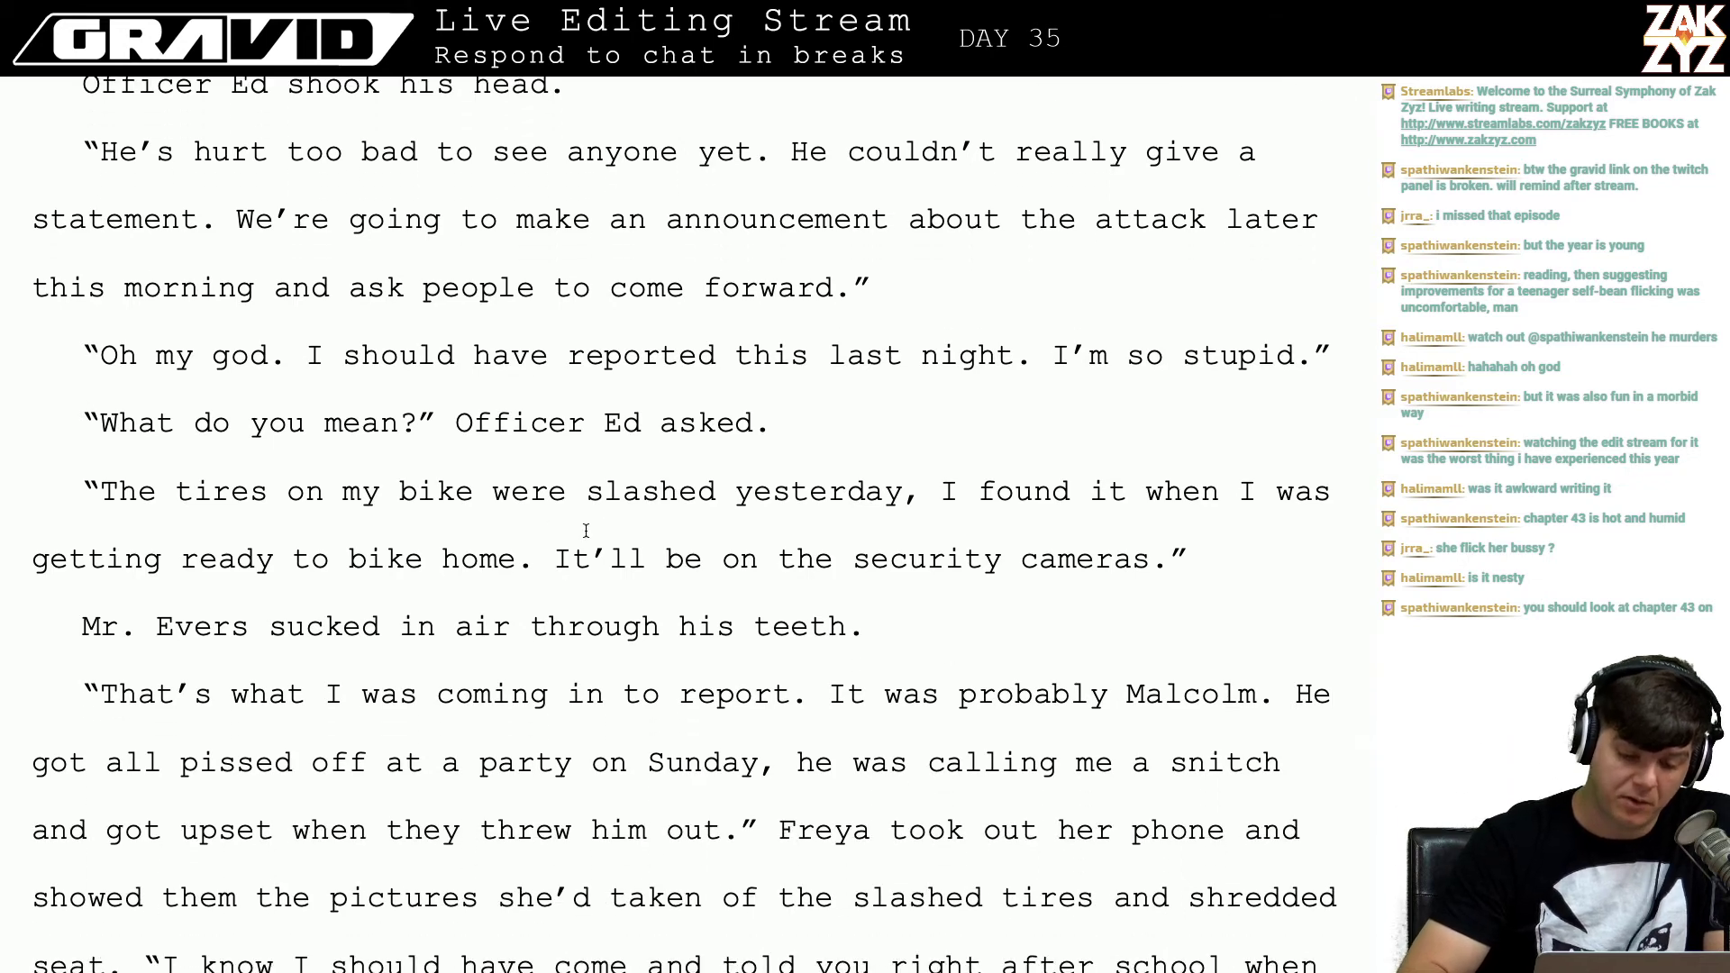
left_click(642, 491)
key("Right")
key("Right")
key("Right")
key("Right")
key("Right")
key("Right")
key("Right")
key("Right")
key("Right")
key("Right")
key("Right")
key("Right")
key("Right")
key("Right")
key("Right")
key("Right")
key("Right")
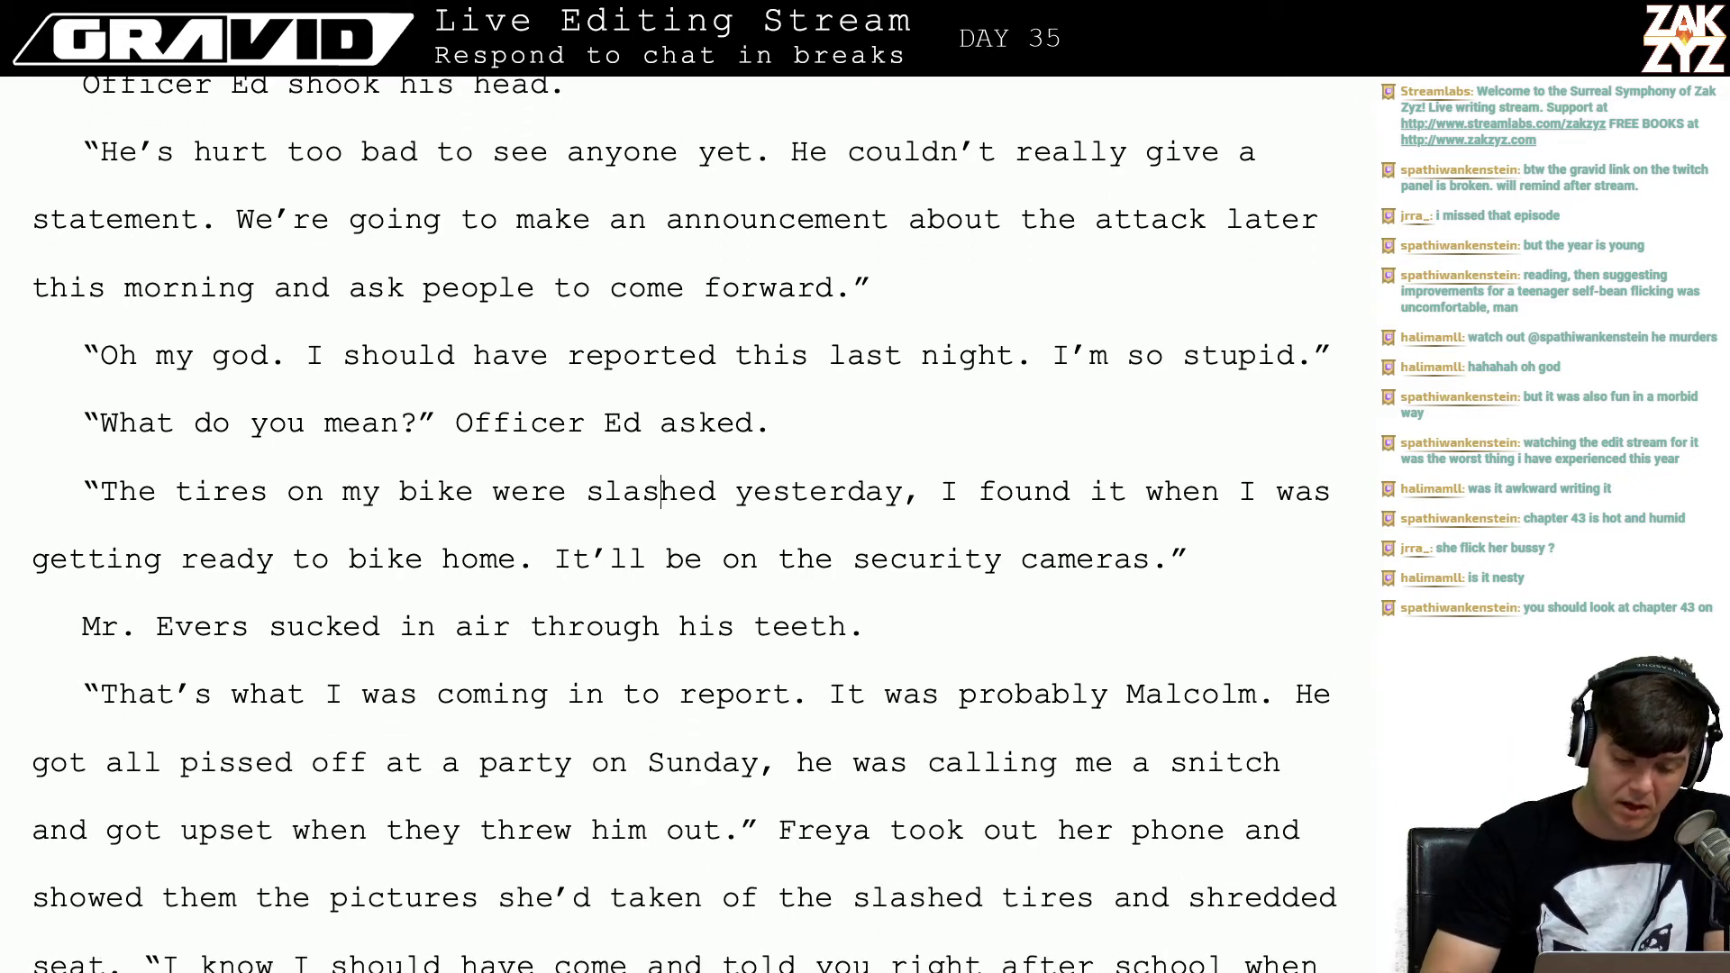
key("Right")
key("Right")
key("Right")
key("Right")
key("Right")
key("Right")
key("Right")
key("Right")
key("Right")
key("Right")
key("Right")
key("Right")
key("Right")
key("Right")
key("Right")
key("Right")
key("Right")
key("Right")
key("Right")
key("Right")
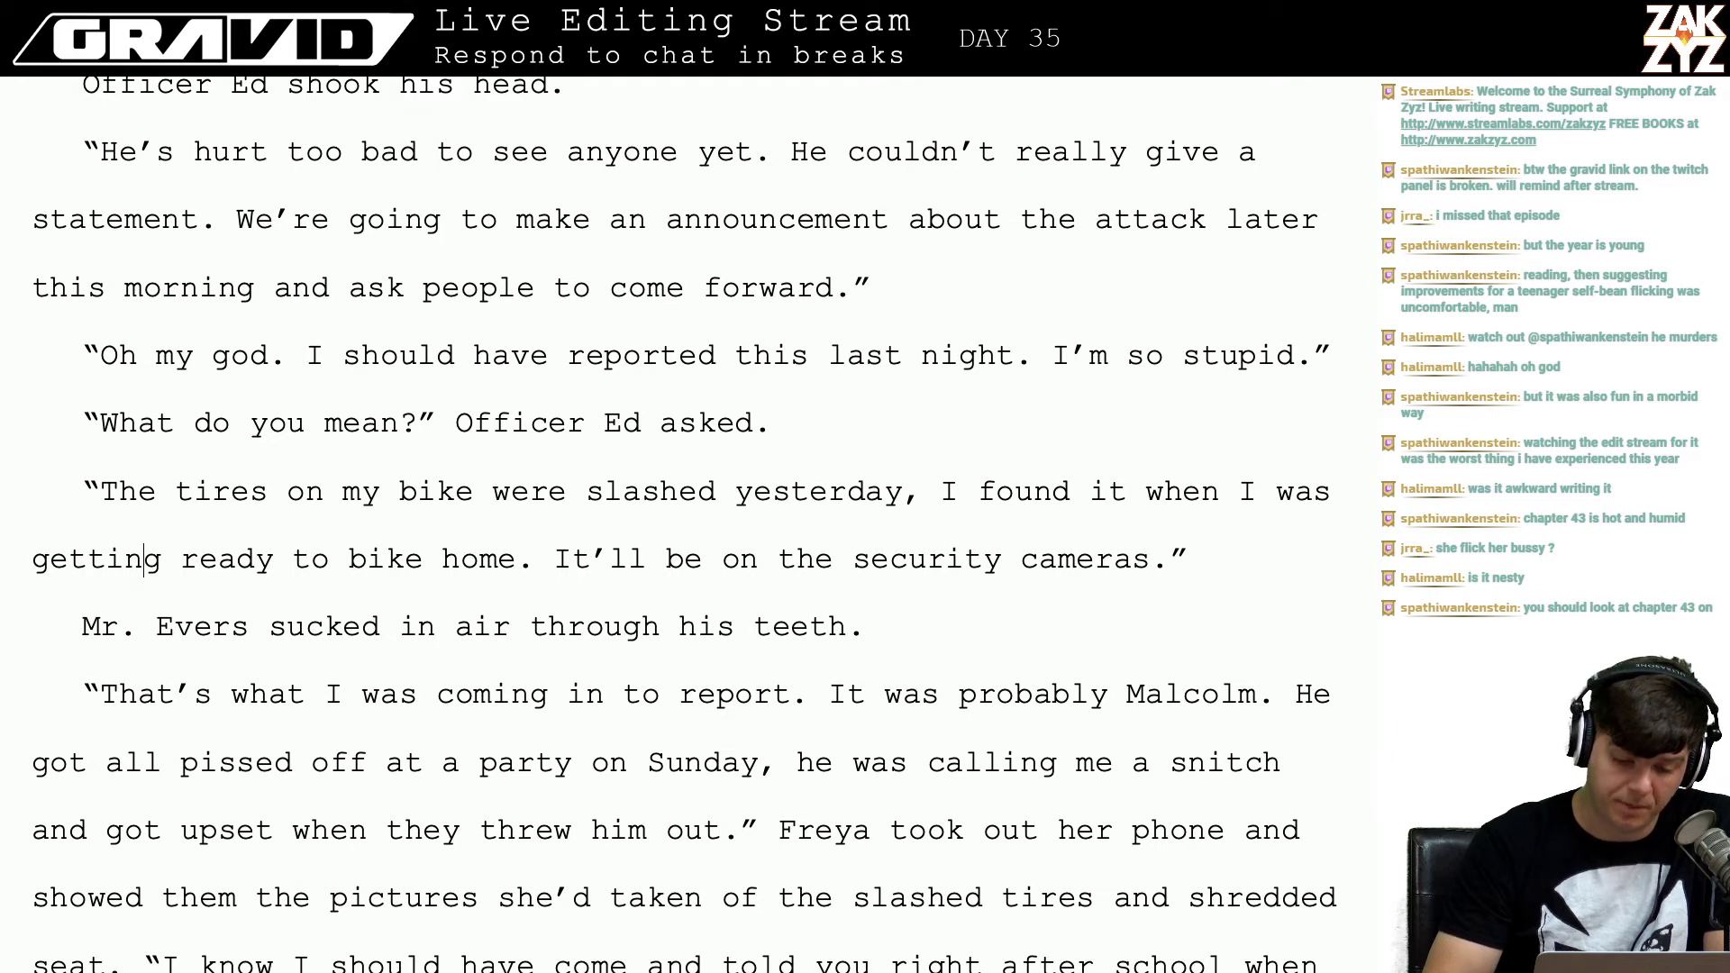
key("Down")
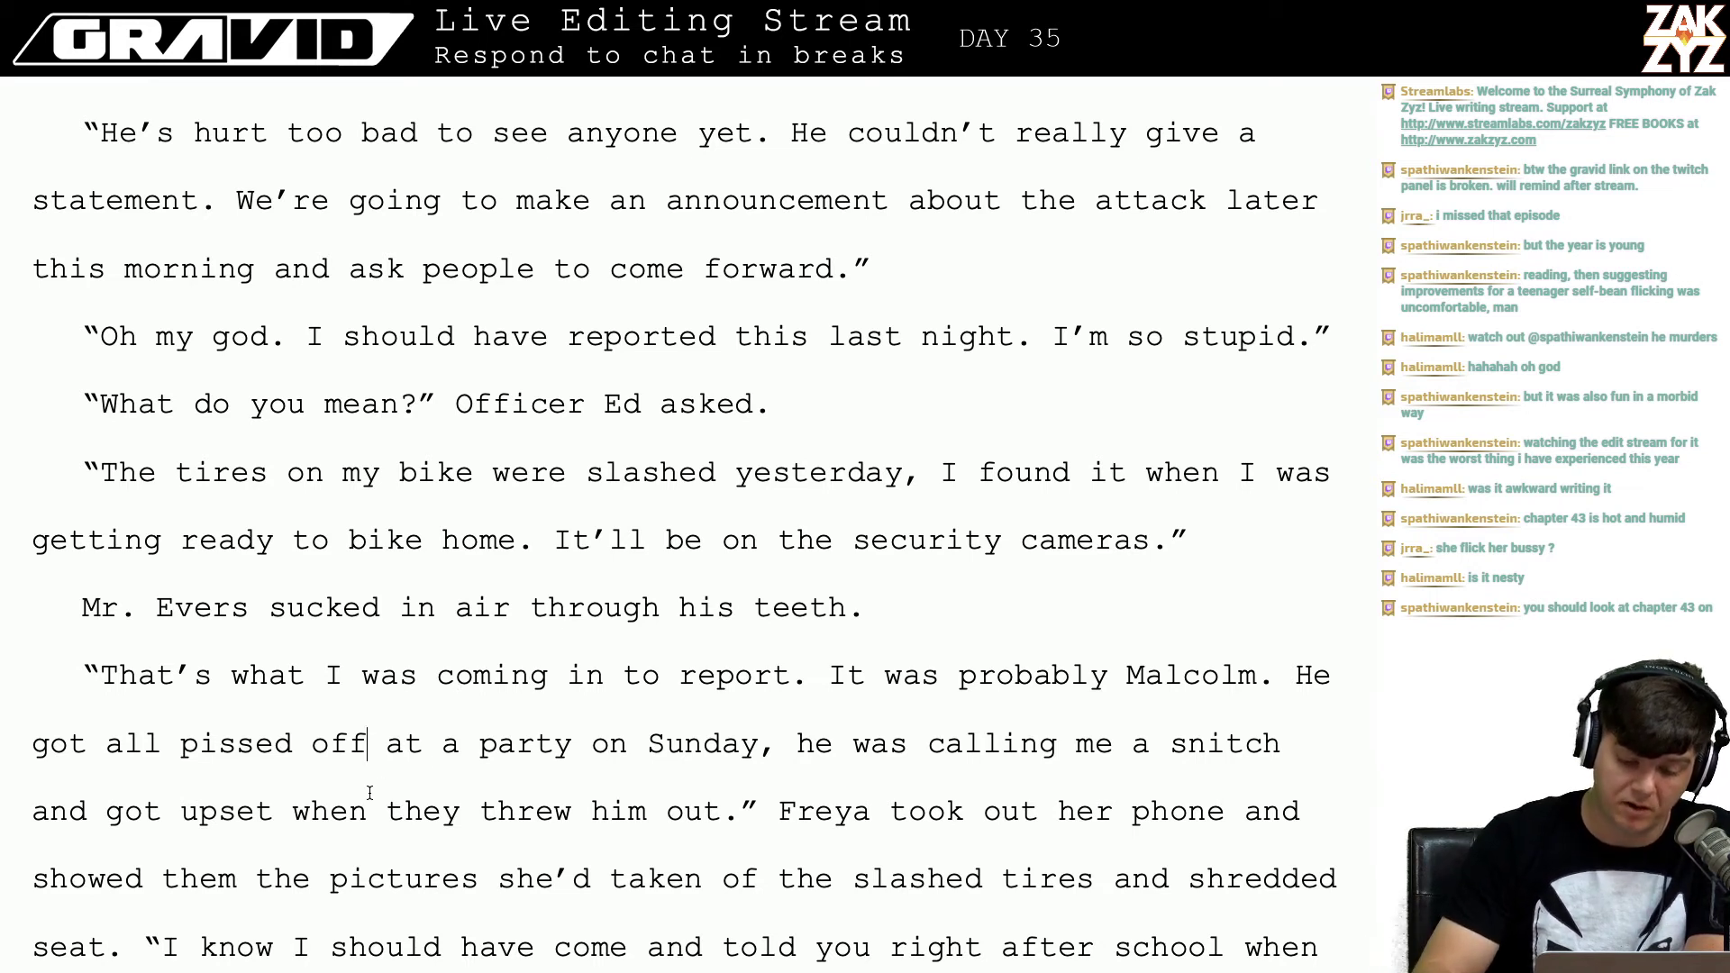
Step: Break the paragraph after "It was probably Malcolm." and leave a blank line before "He got all pissed off"
key("Right")
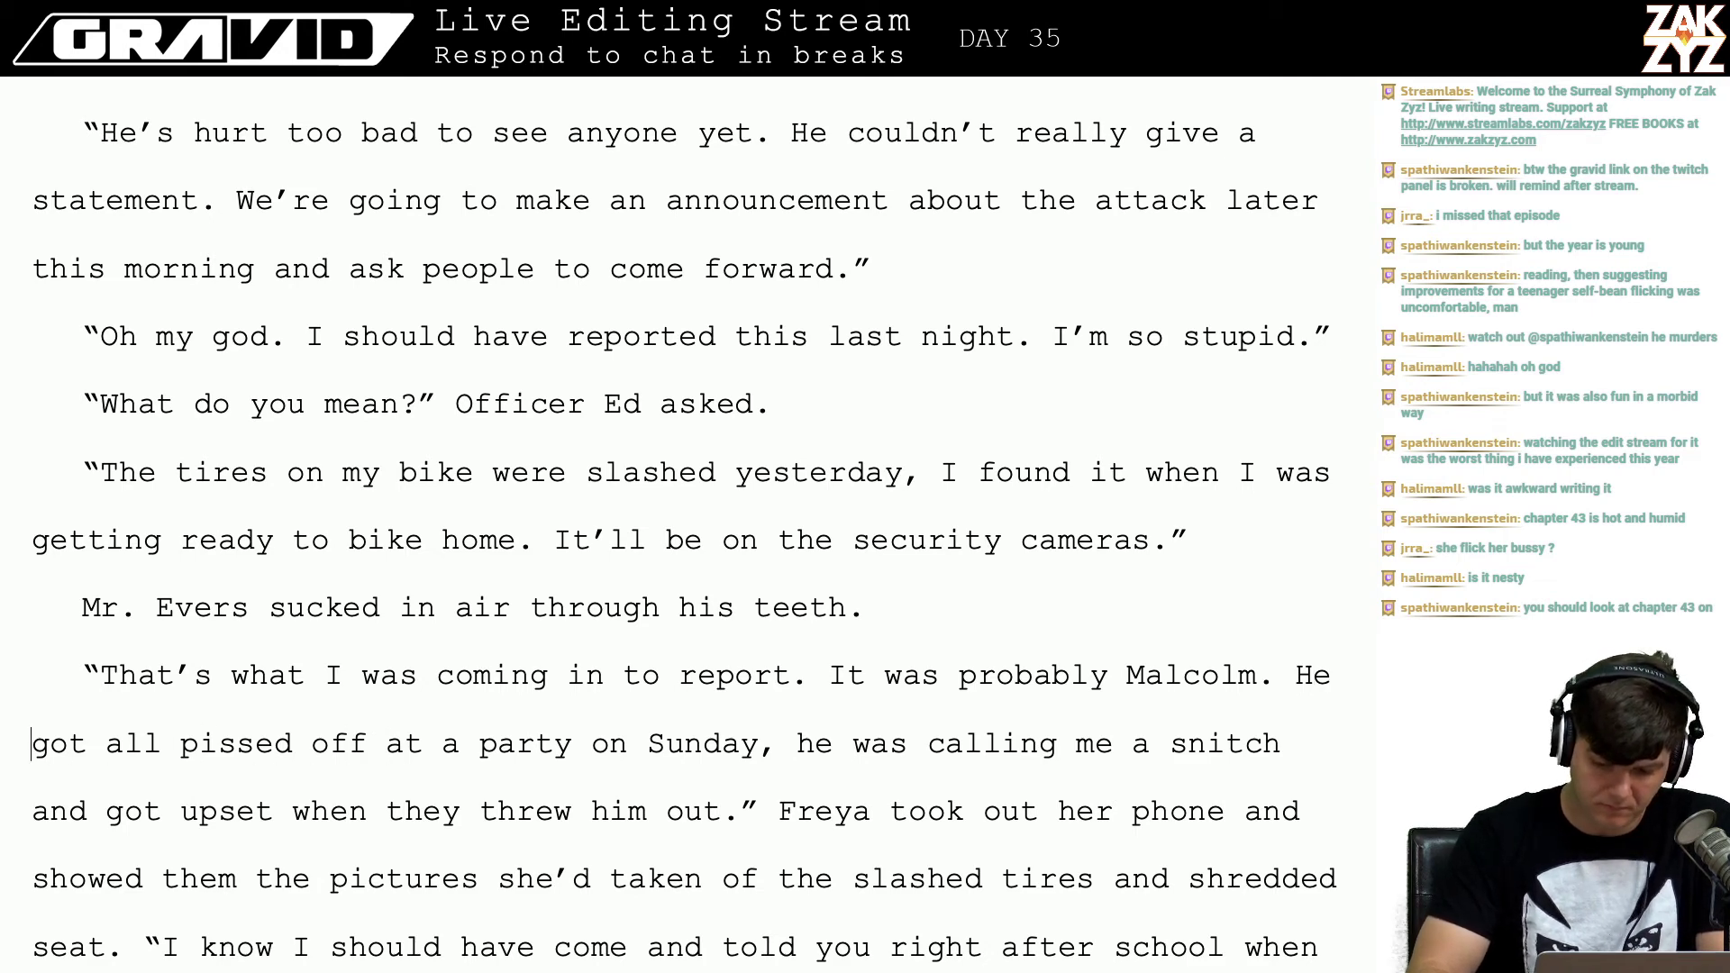
key("Return")
key("Return")
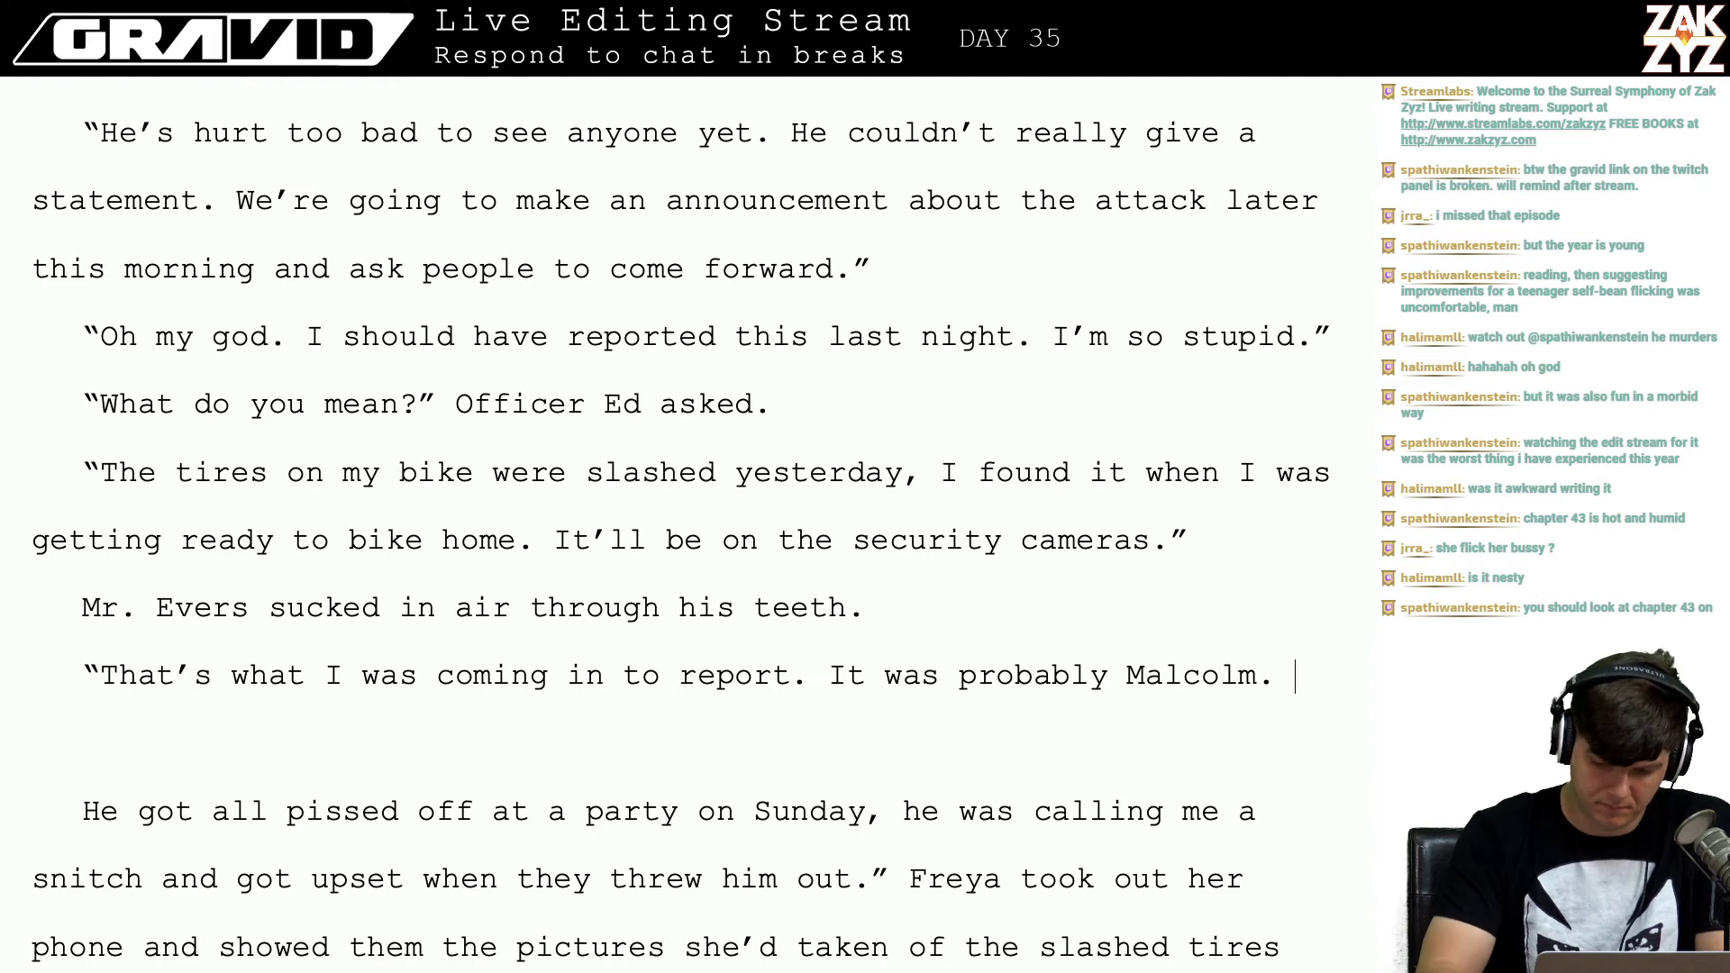
Step: Write "He got thrown out of a party on Sunday, he's probably still pissed off about it" after "It was probably Malcolm."
type("He got thrown")
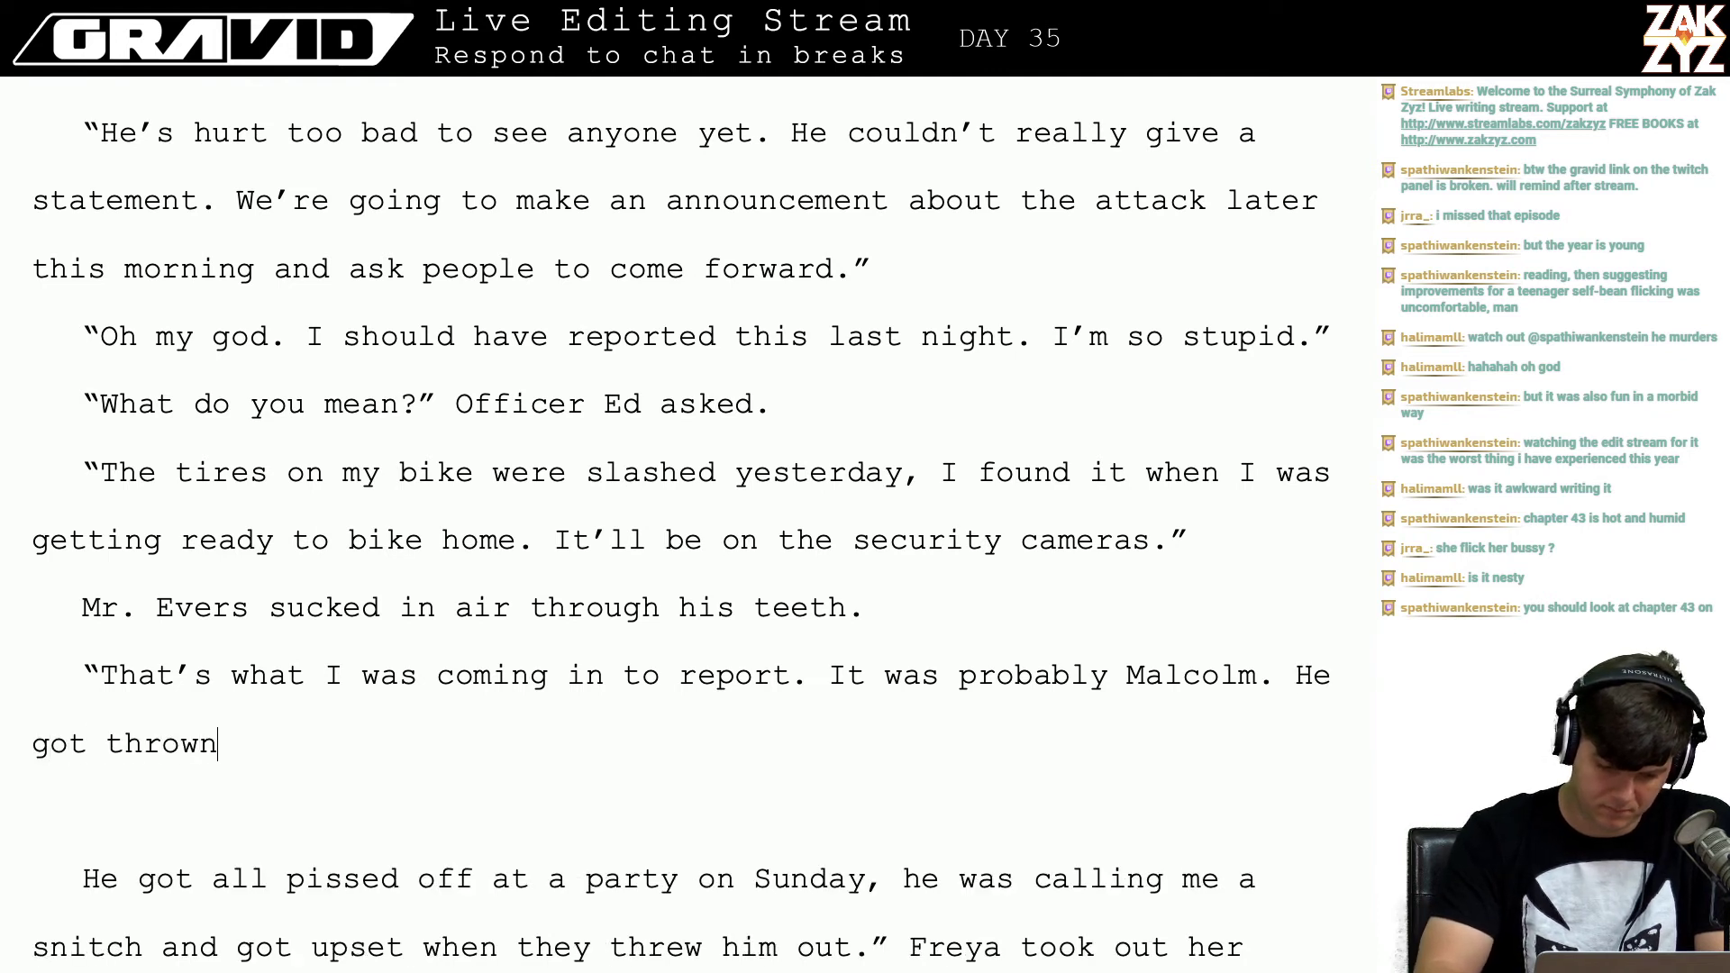
type(" out of a party")
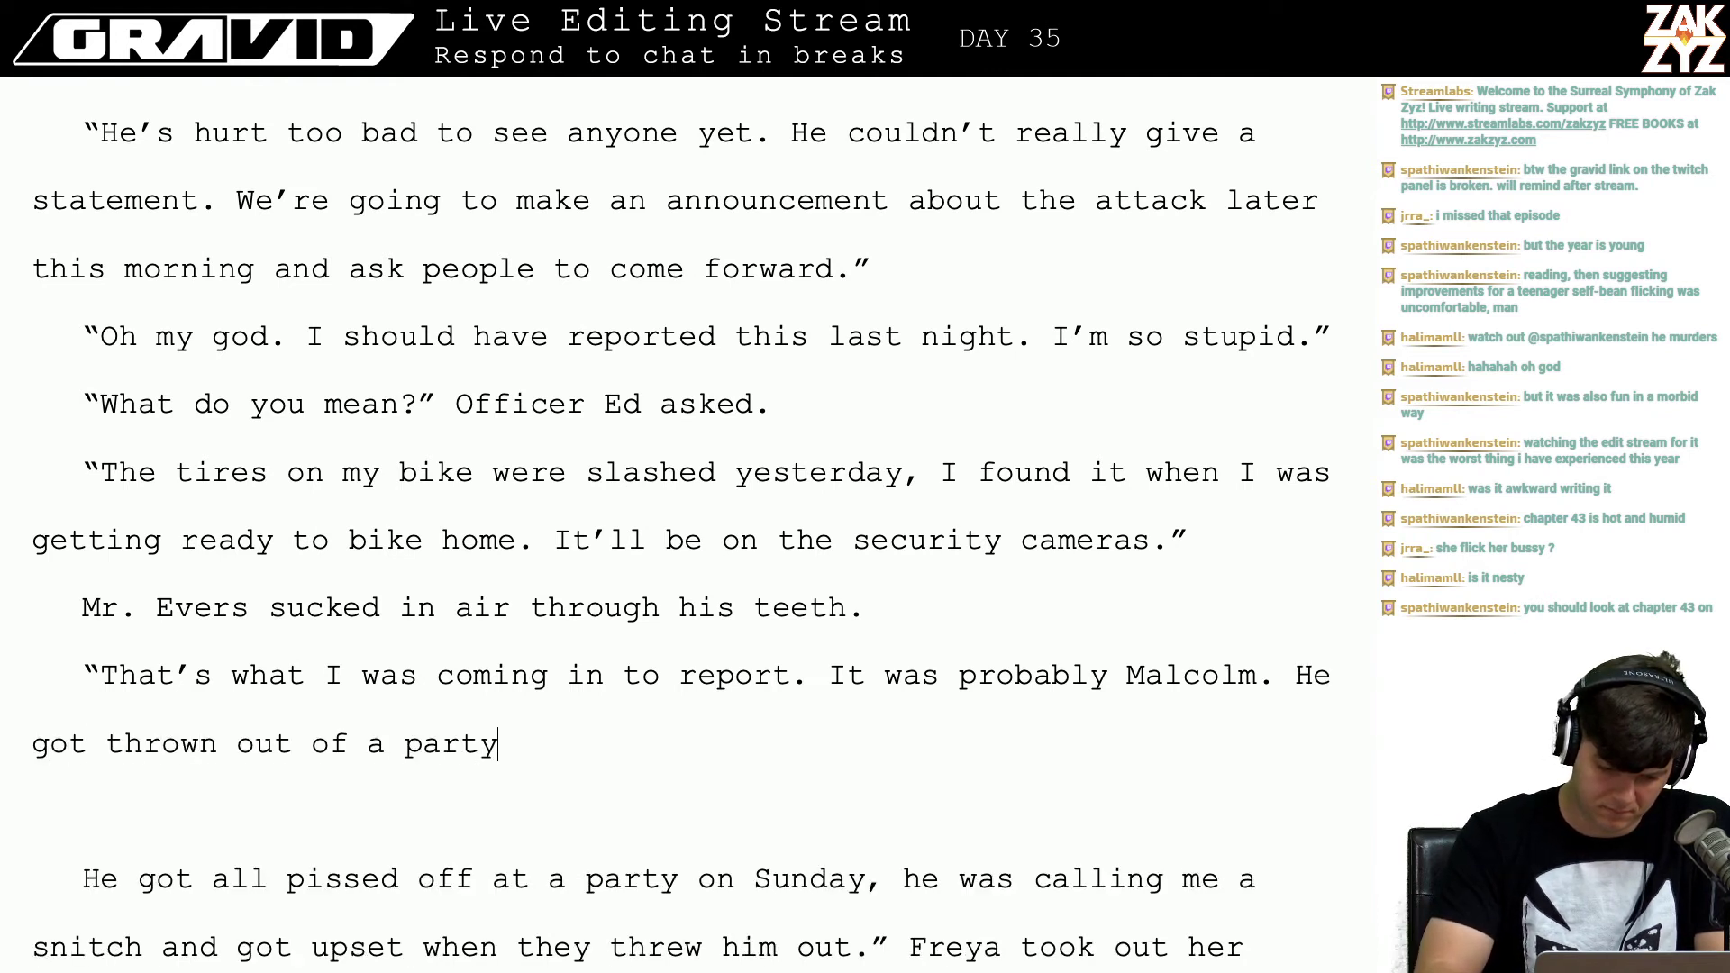
type(" on sun")
key("BackSpace")
key("BackSpace")
key("BackSpace")
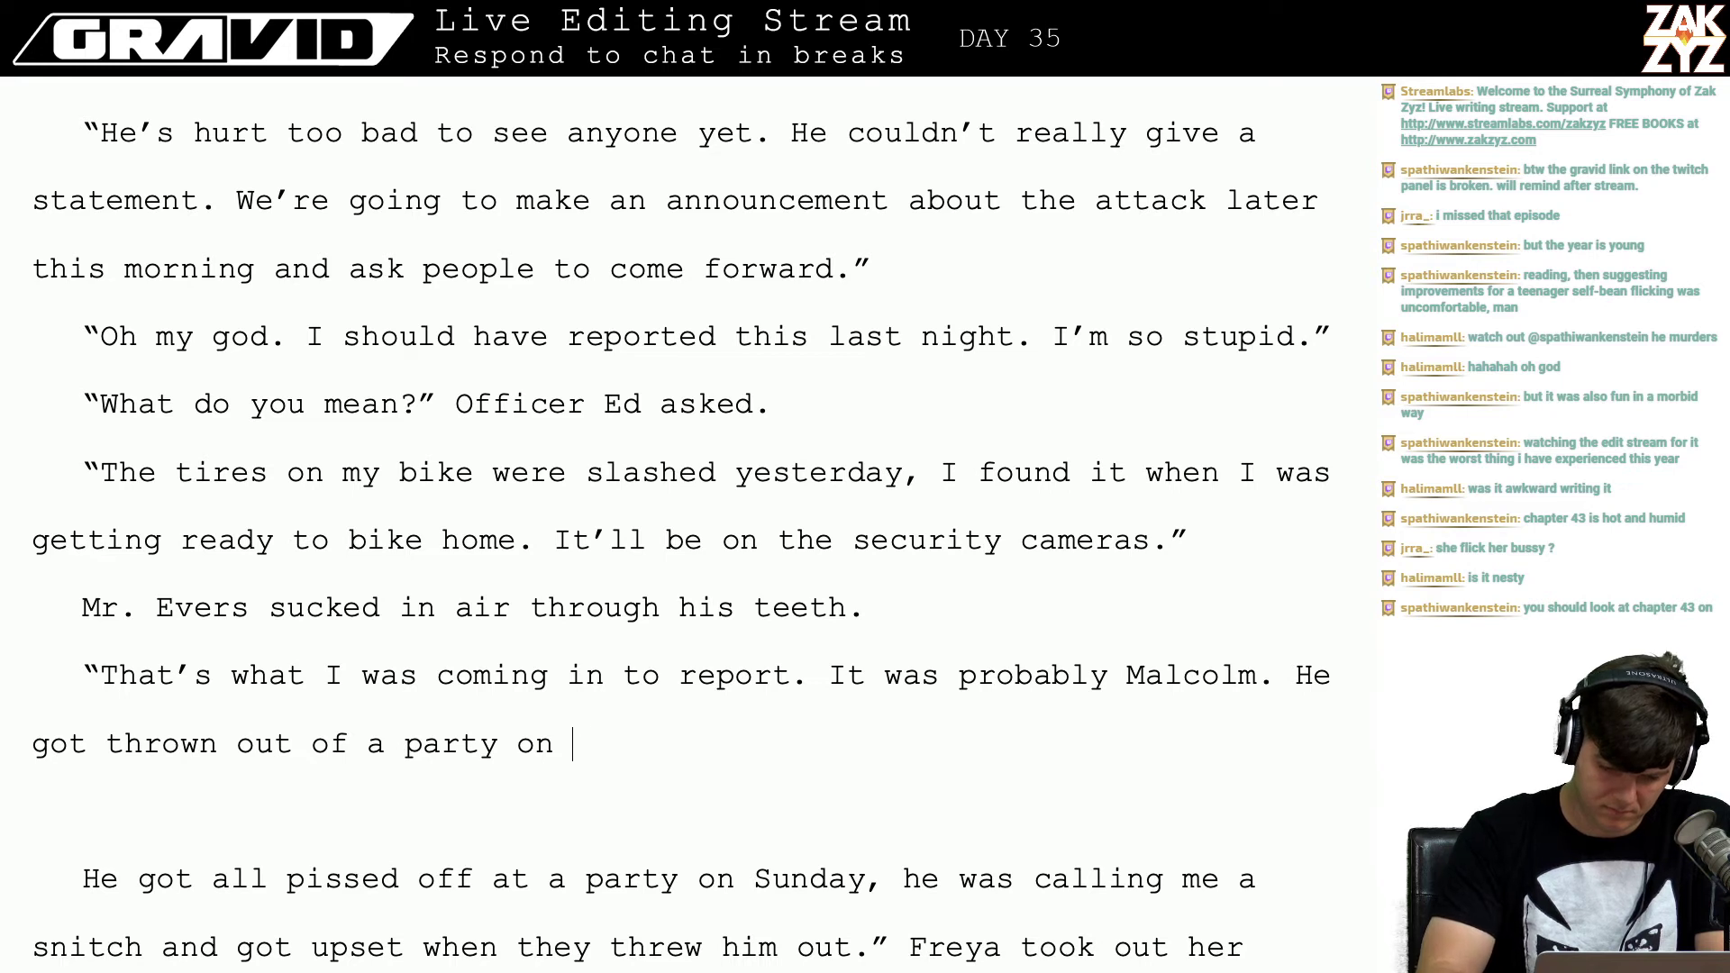
type("Sunday, he's proba")
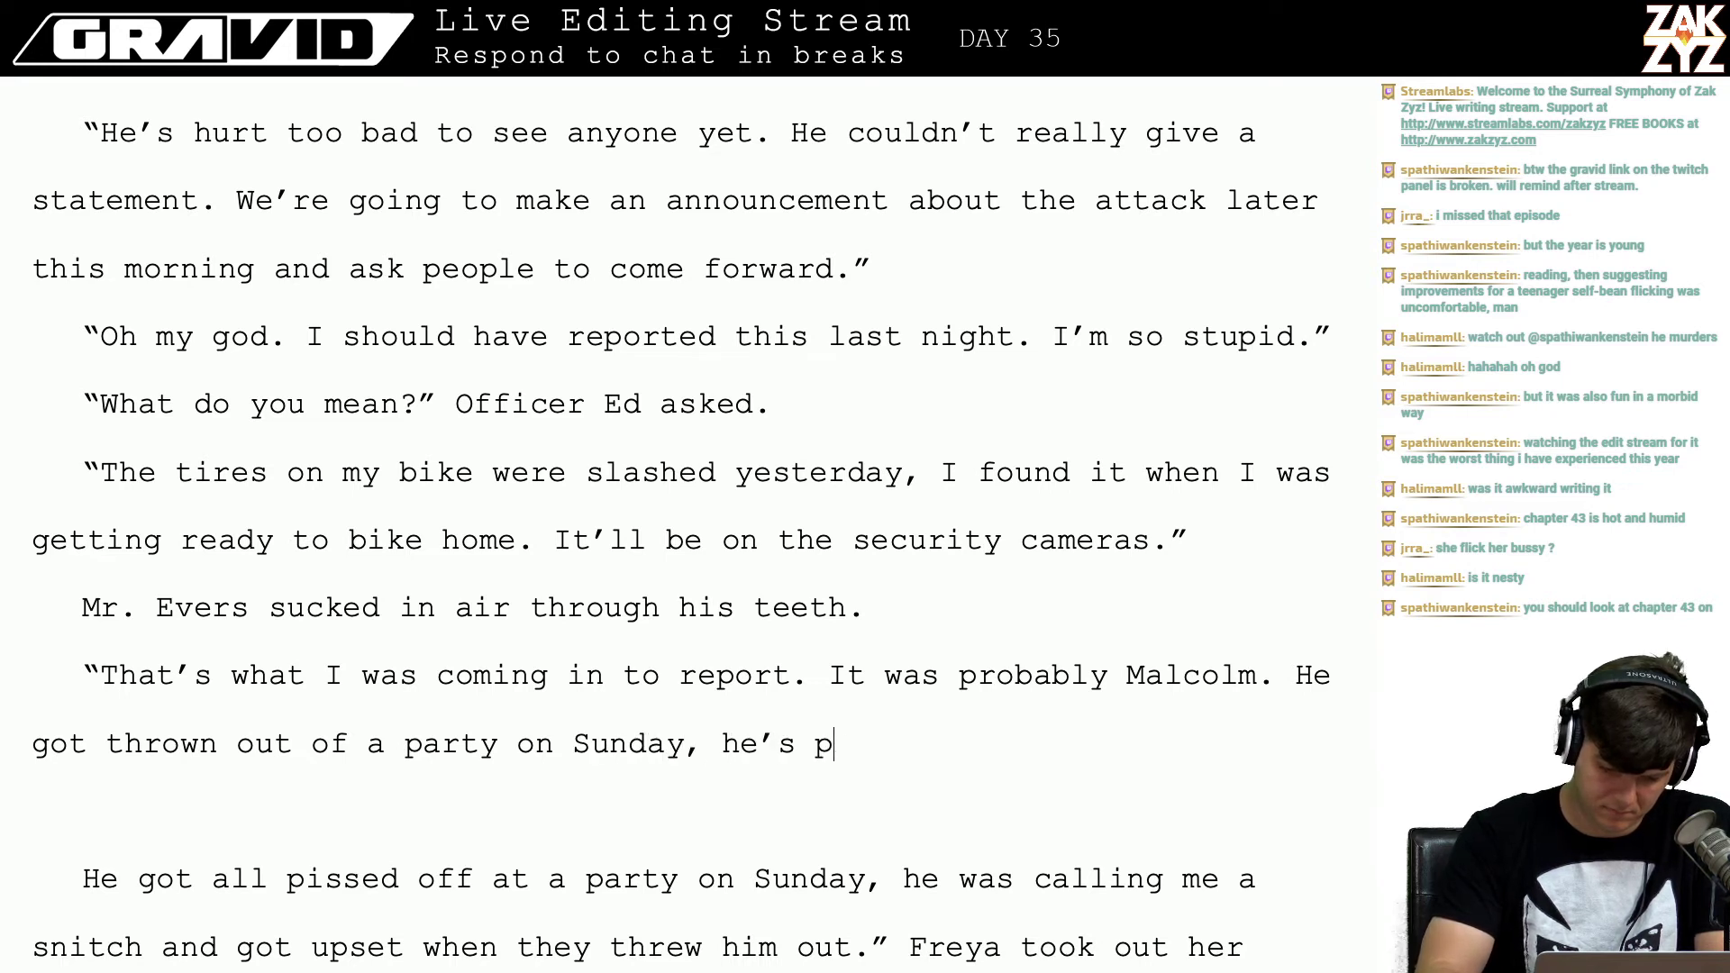
type("bly stop")
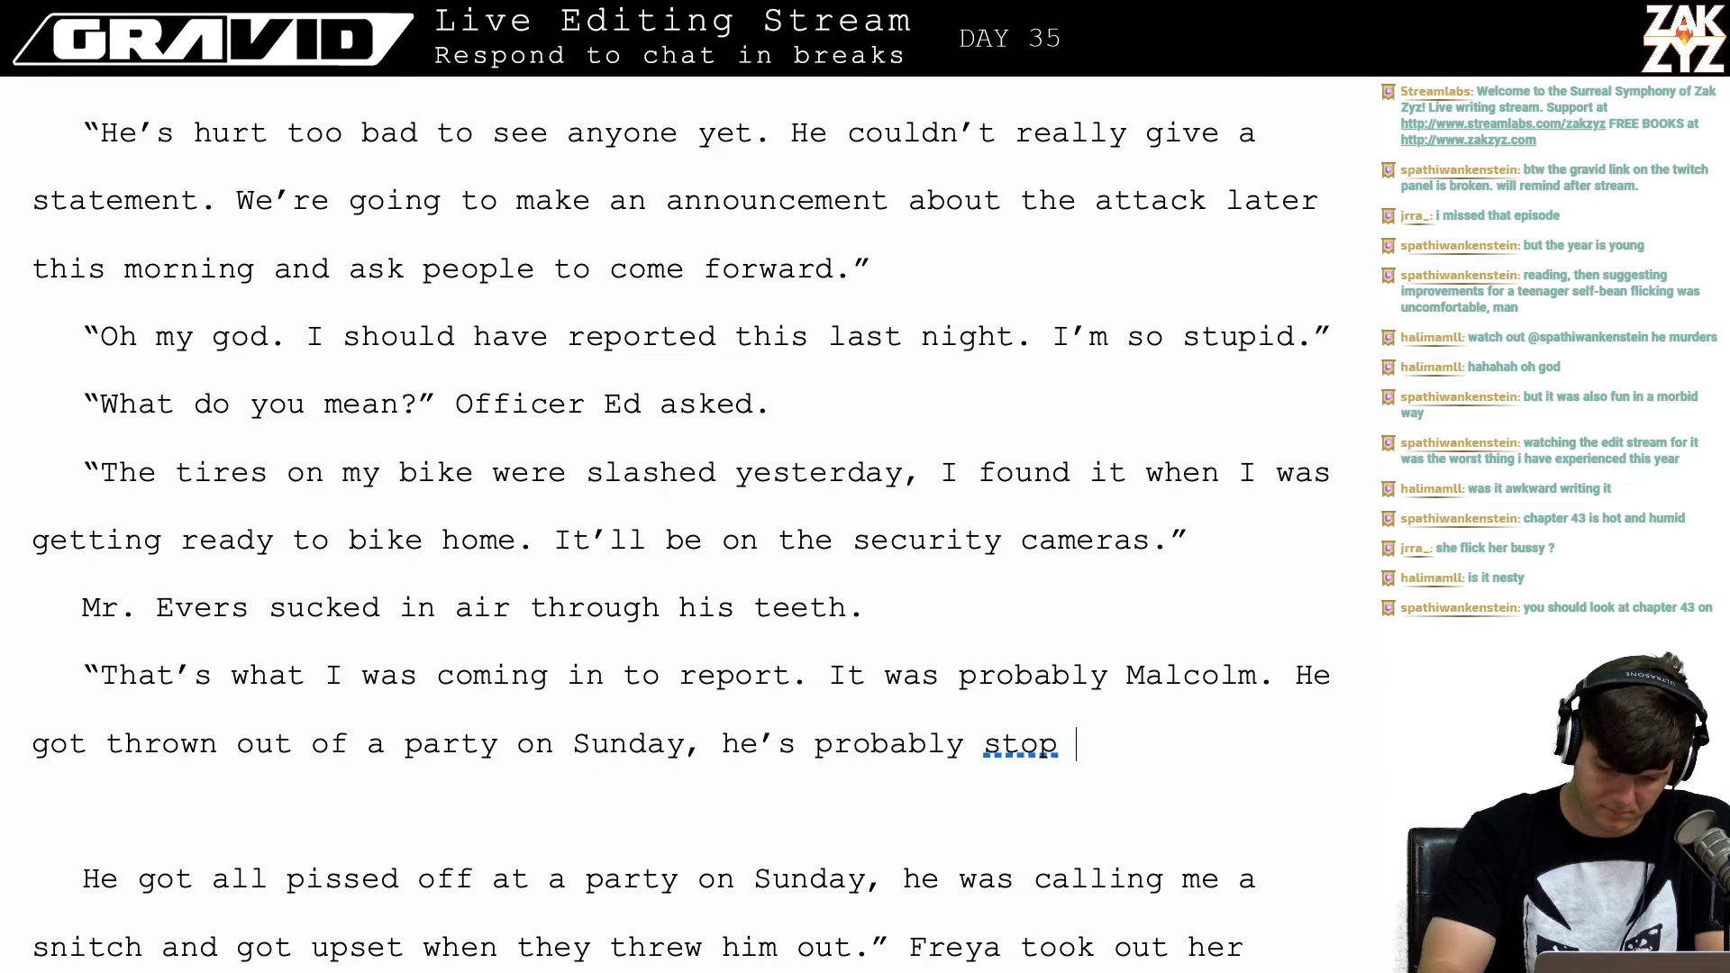
key("BackSpace")
key("BackSpace")
key("BackSpace")
type("il")
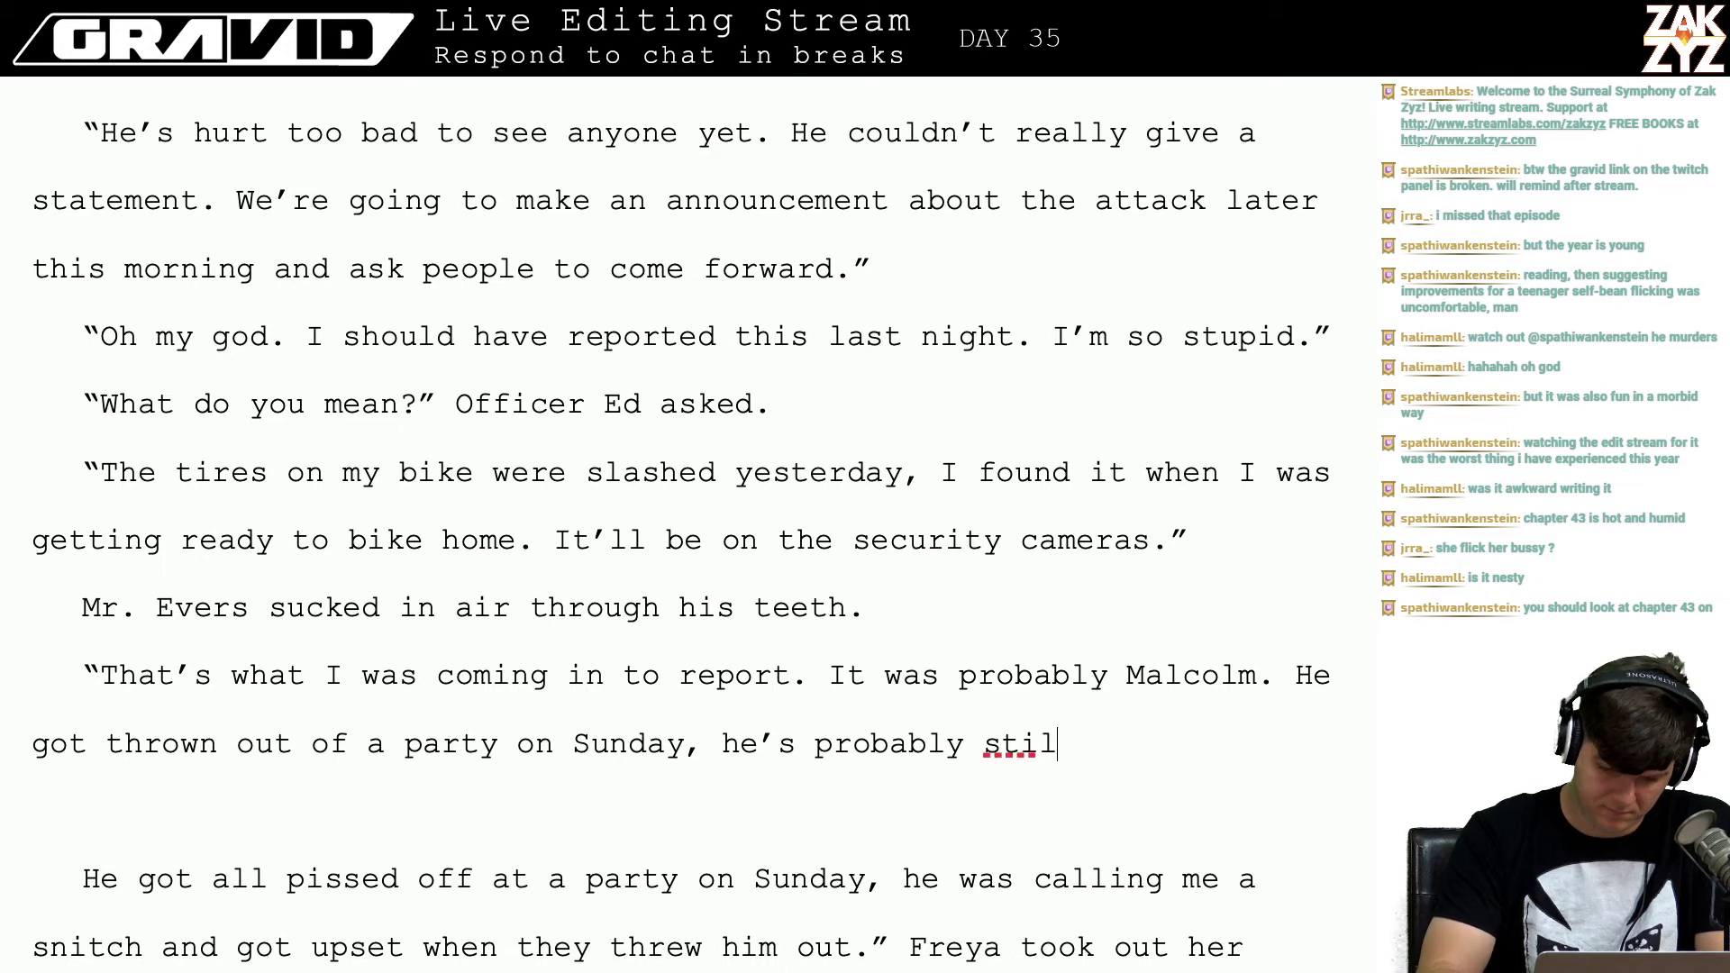
type("l pissed off ")
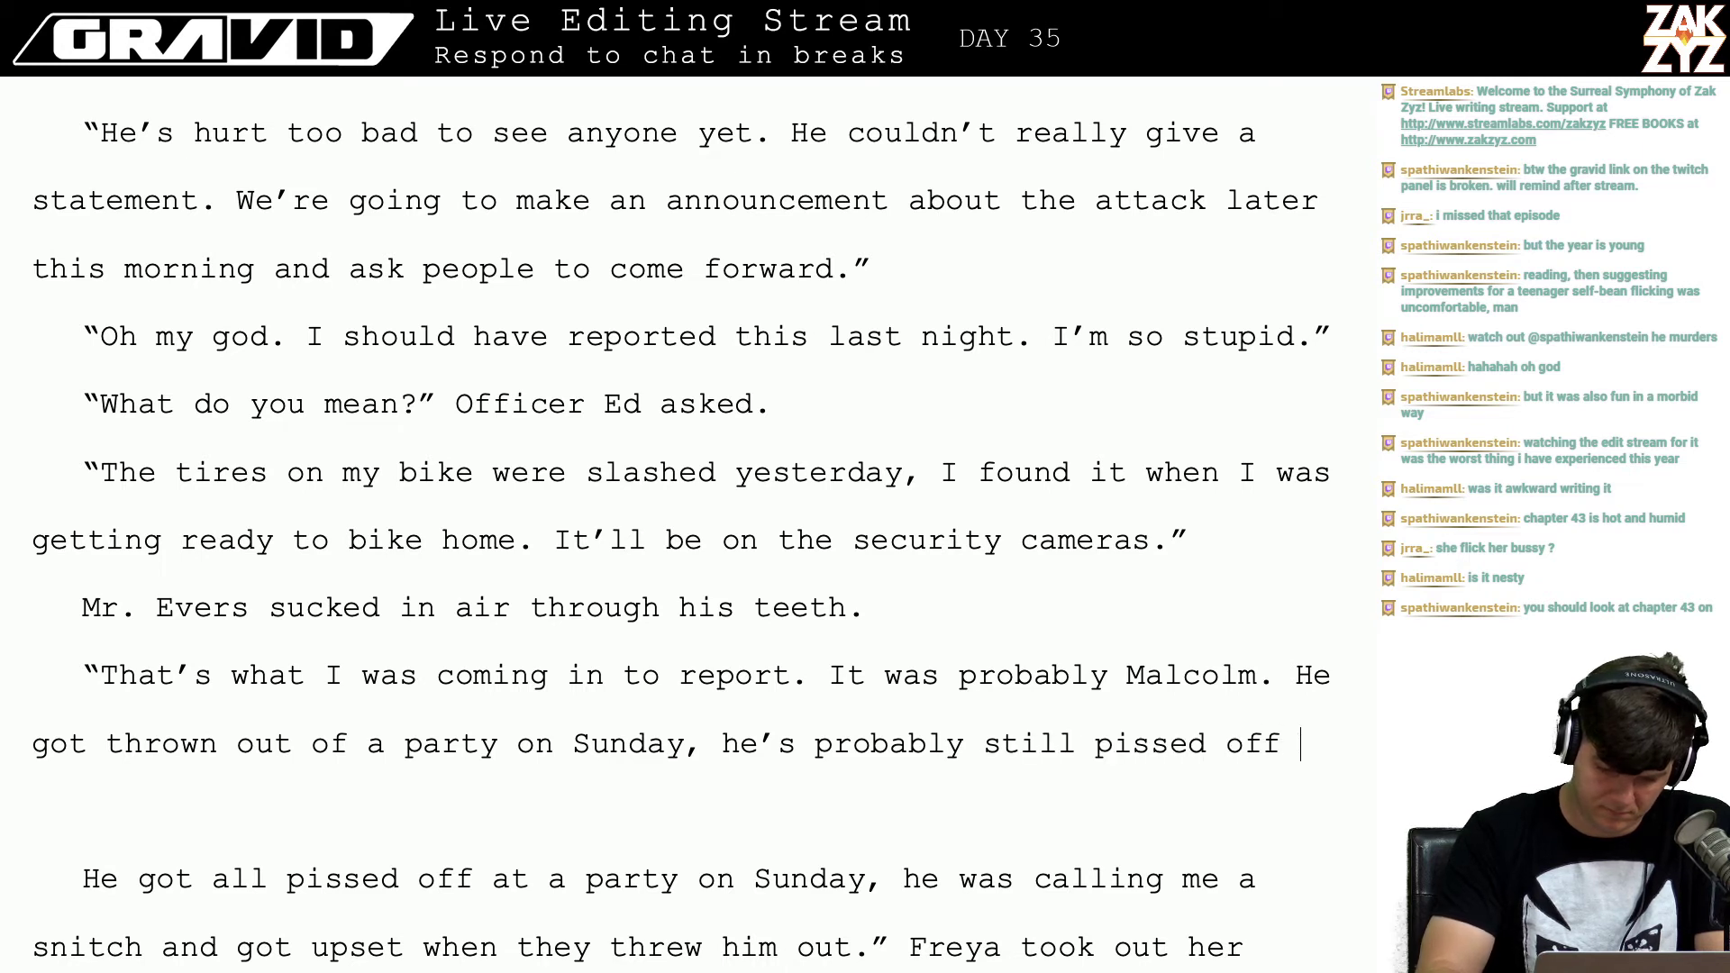
type("about it")
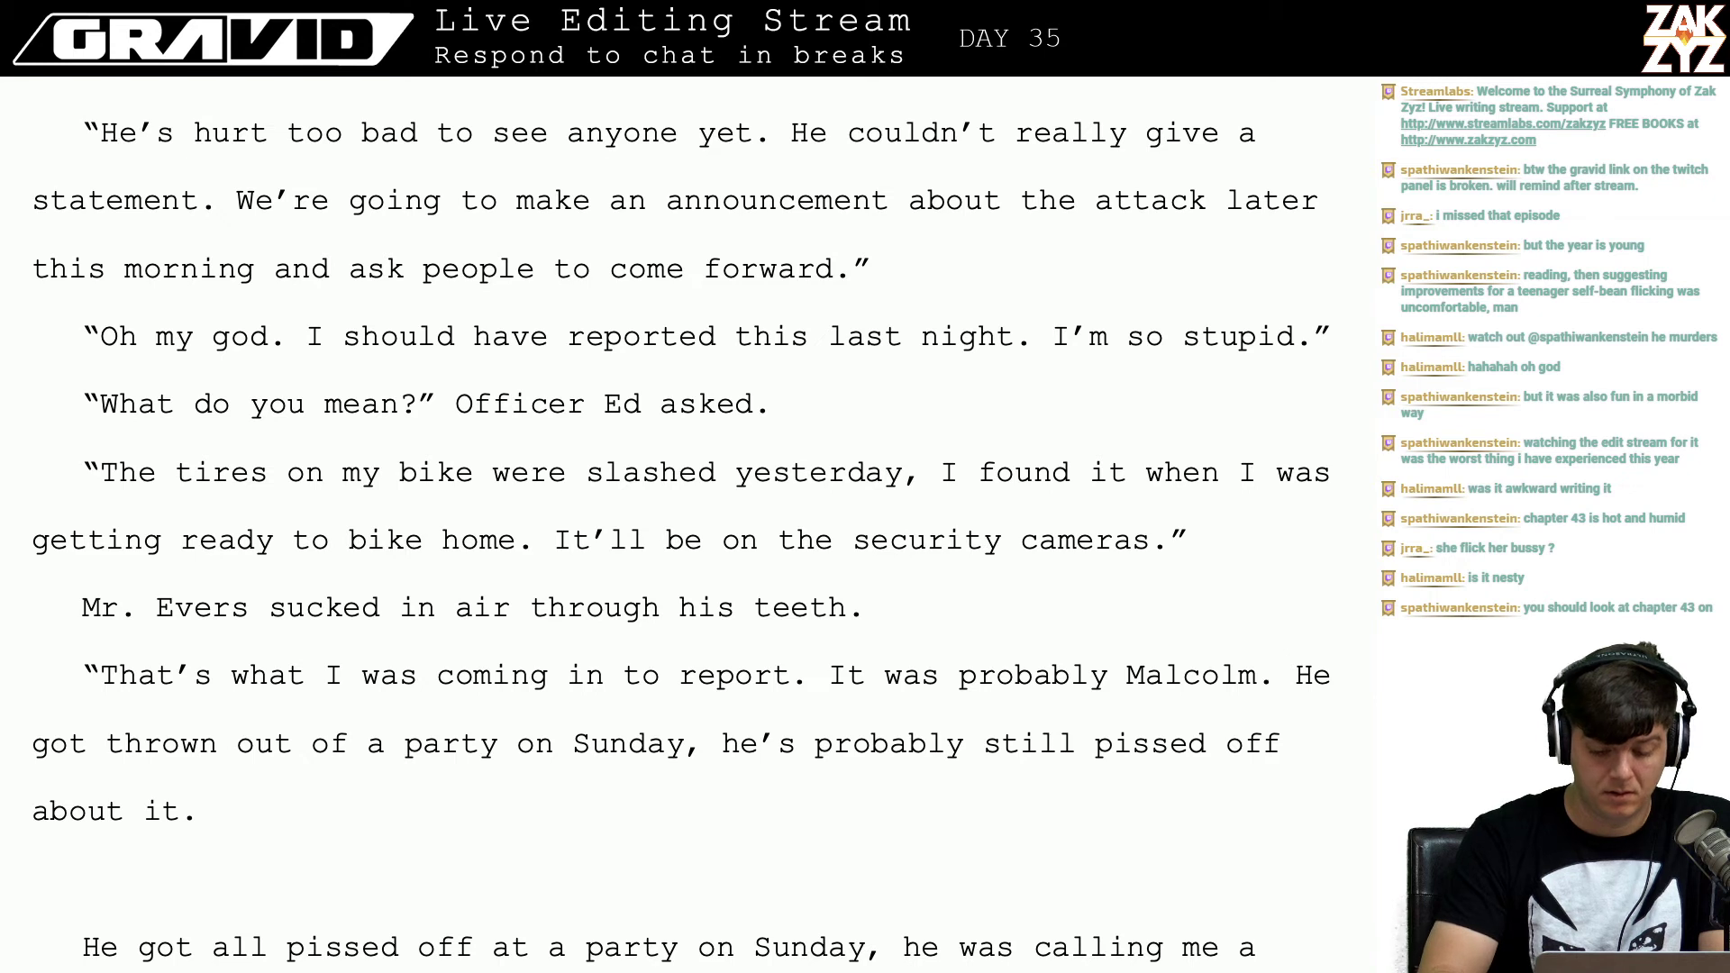
Step: End the party sentence with a period and add "He was calling me a snitch and trying to start a fight."
type(". He was cal")
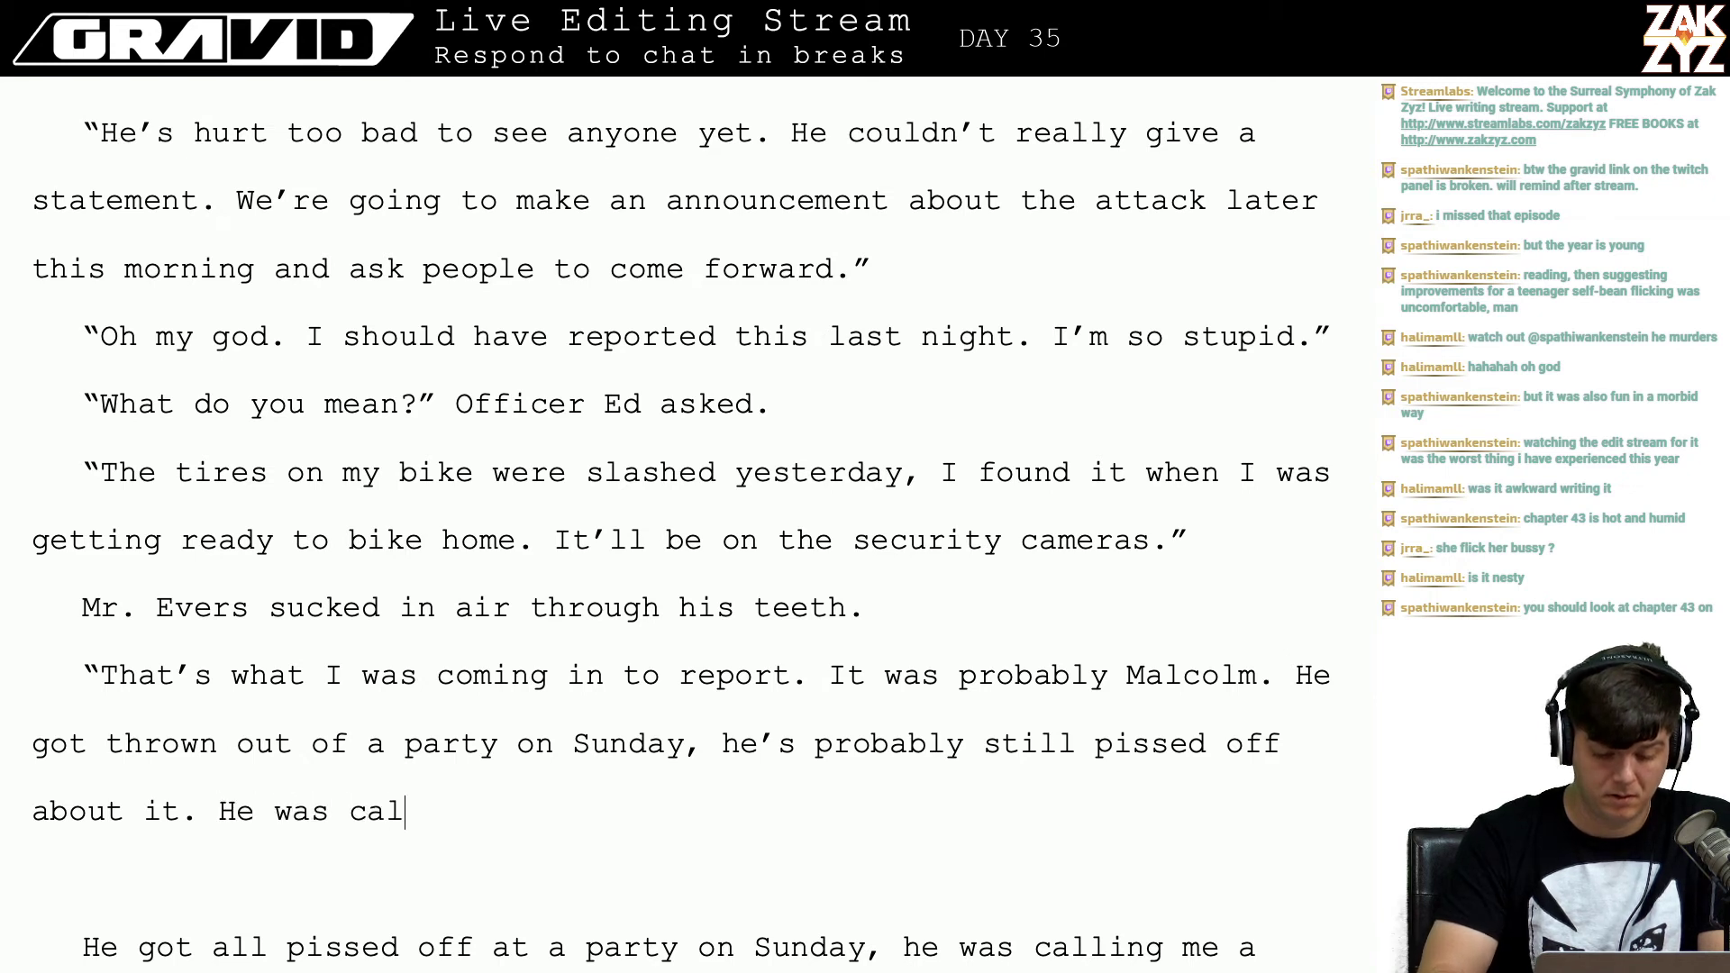
type("ling me a snitch ")
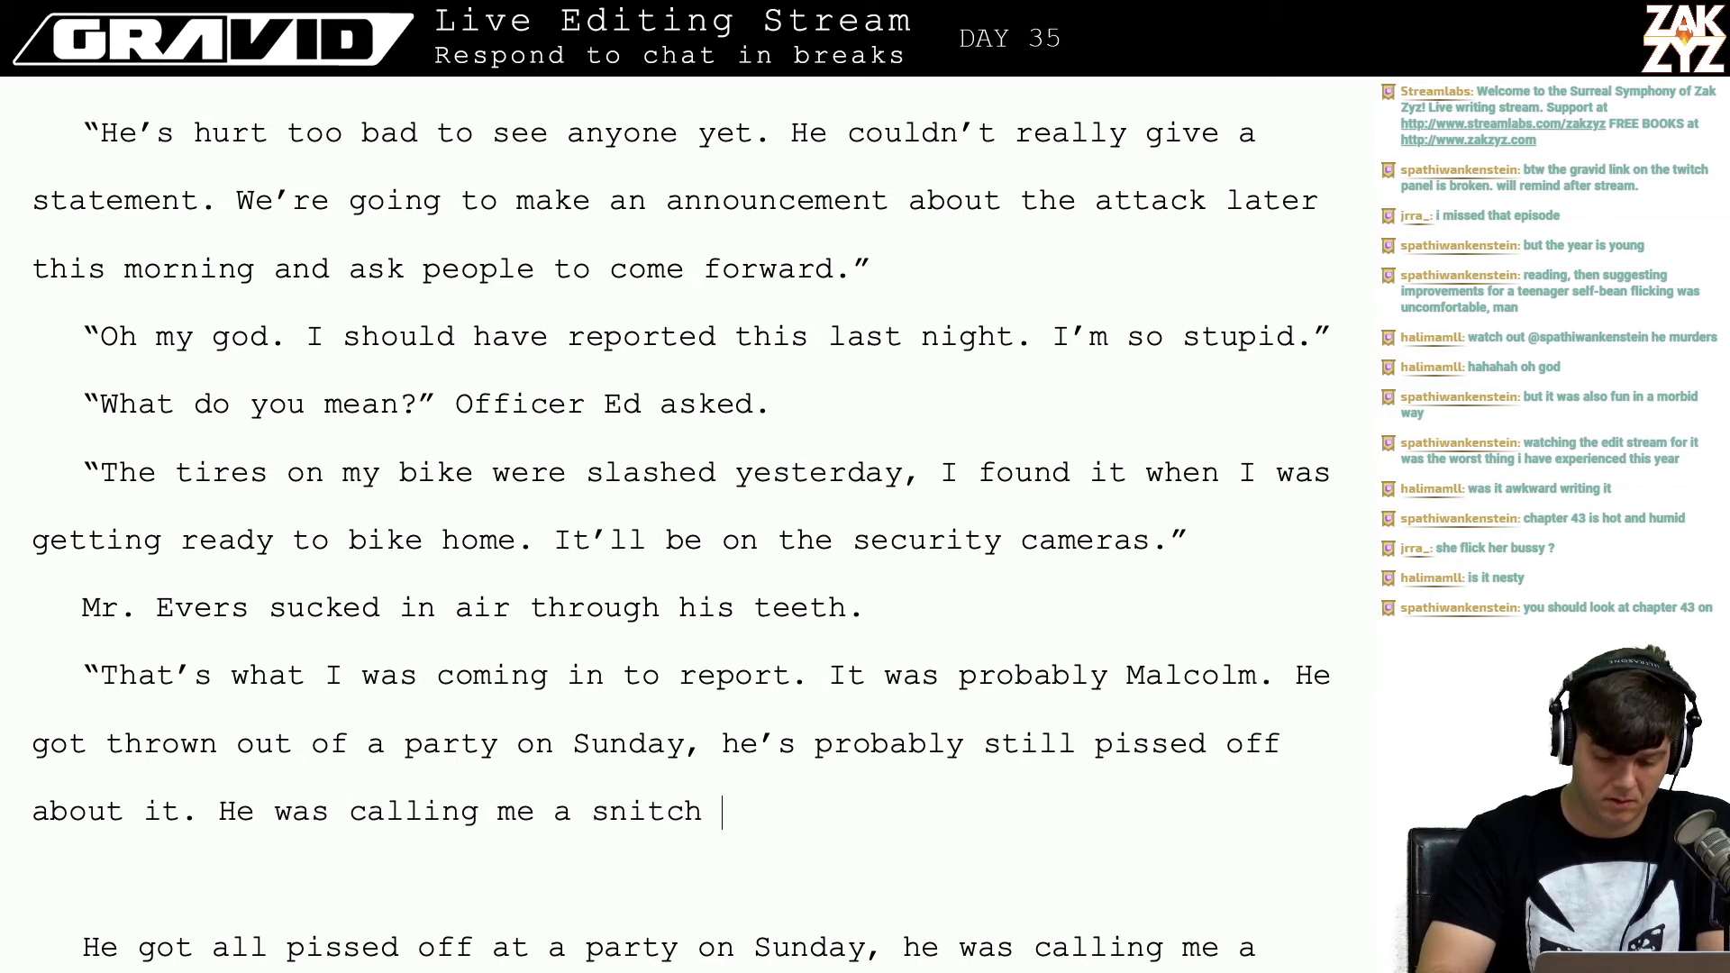
type("and trying to star")
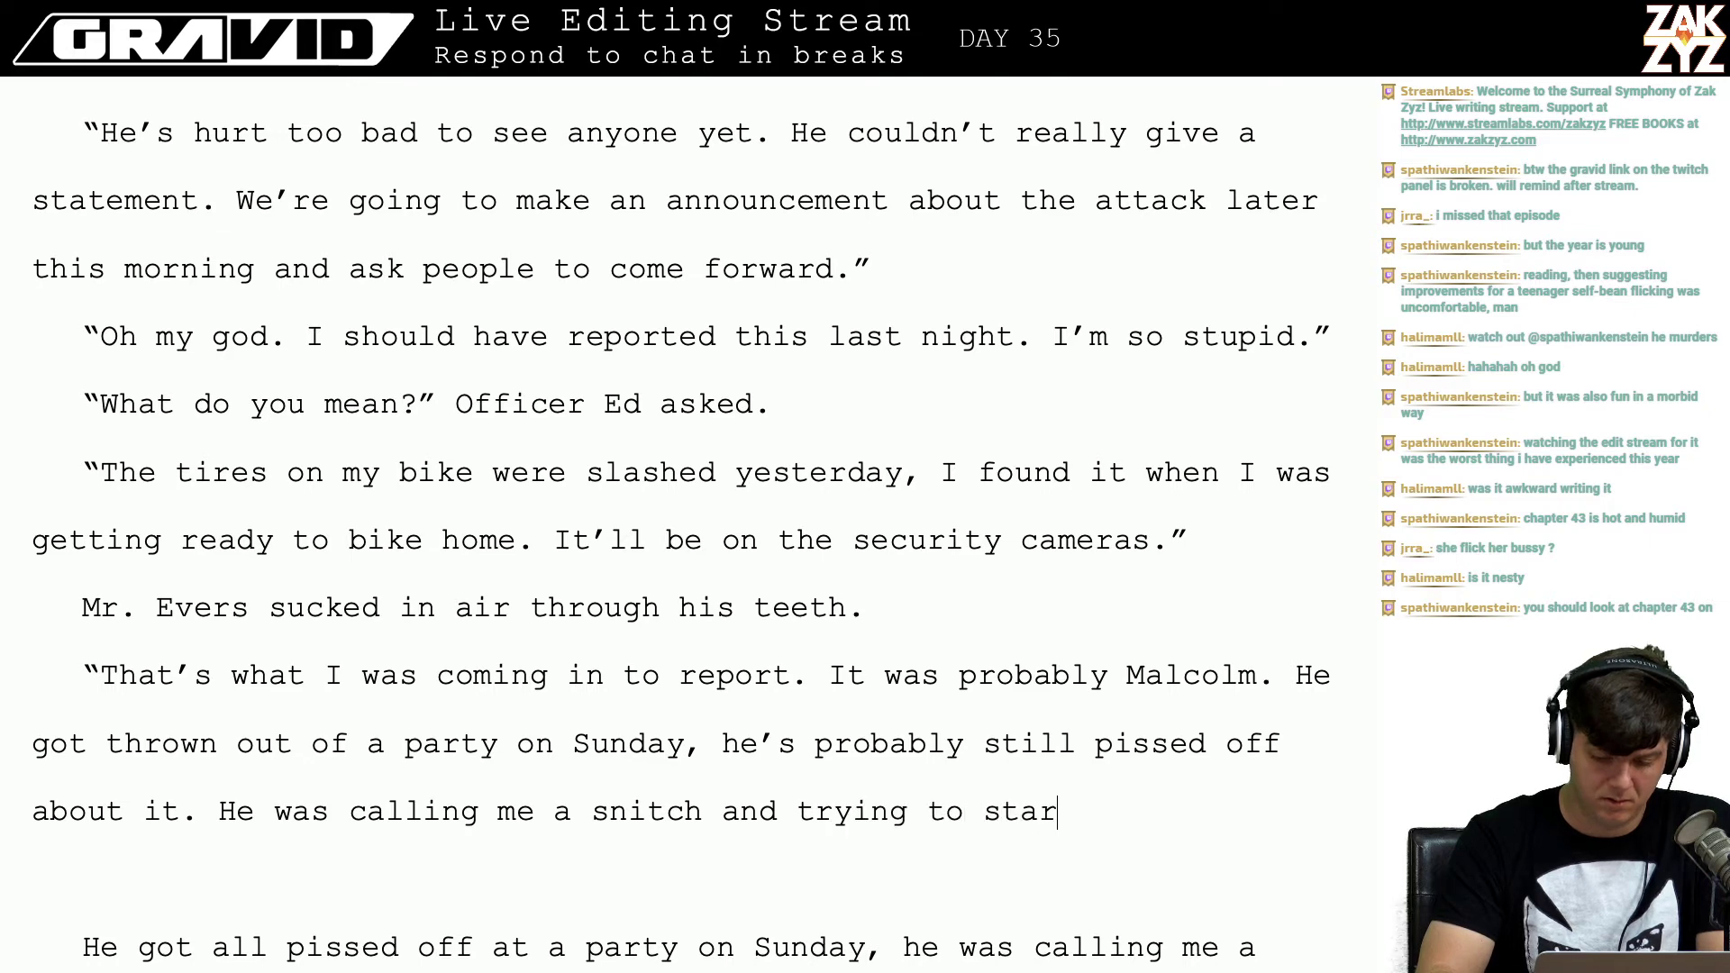
type("t a fight.")
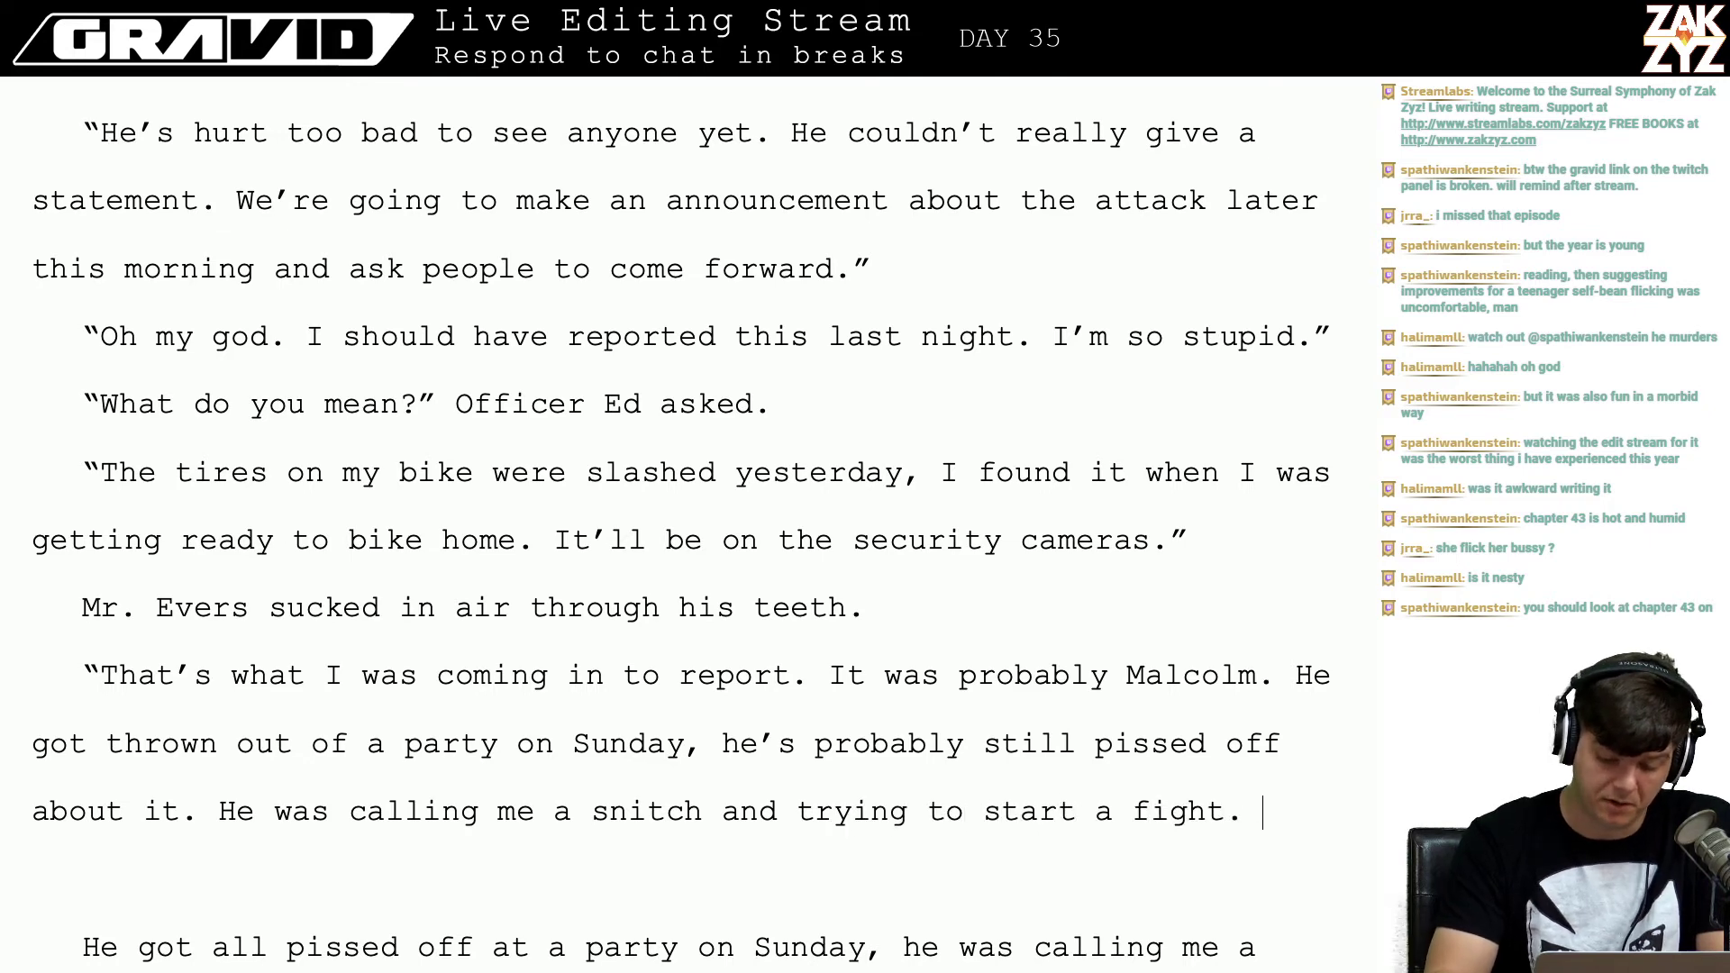
Step: Delete the leftover "He got all pissed off" sentence and blank line, keeping the closing quote, and start a new paragraph at "Freya took out her phone"
key("shift+Down")
key("shift+Down")
key("shift+Down")
key("shift+Up")
key("shift+Left")
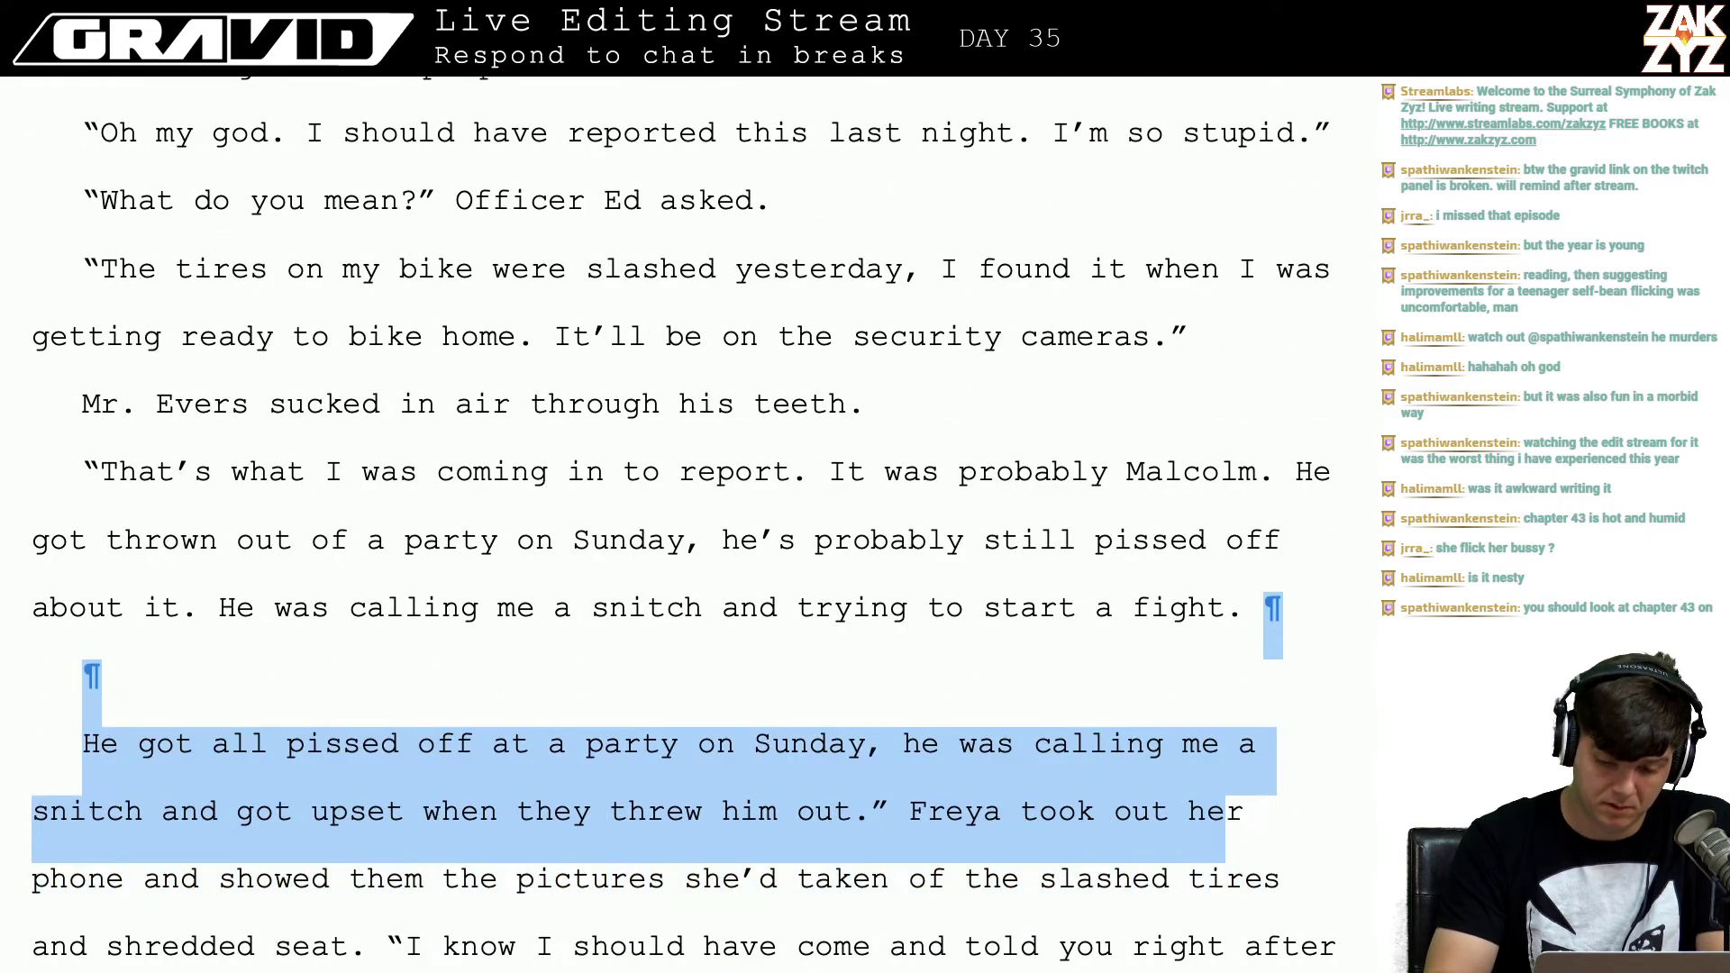
key("shift+Left")
key("shift+Left")
key("shift+Left")
key("shift+Left")
key("shift+Left")
key("shift+Left")
key("shift+Left")
key("shift+Left")
key("shift+Left")
key("shift+Left")
key("shift+Left")
key("shift+Left")
key("shift+Left")
key("shift+Left")
key("shift+Left")
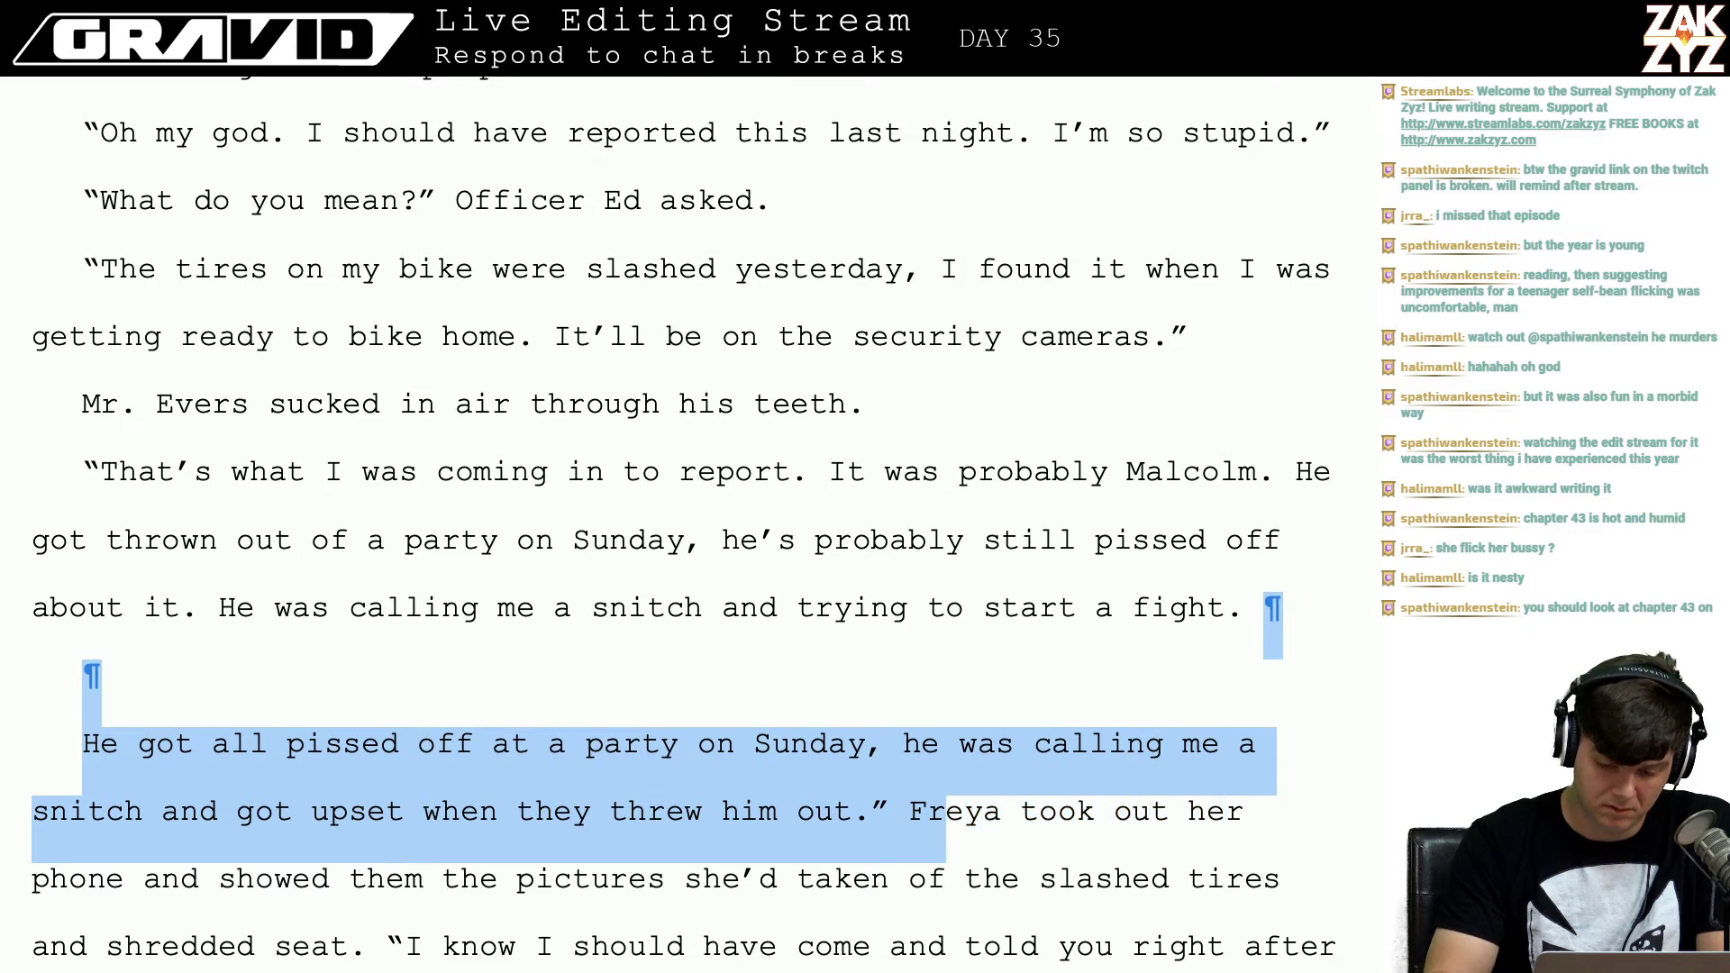
key("shift+Left")
key("shift+Left")
key("shift+Left")
key("shift+Left")
key("shift+Left")
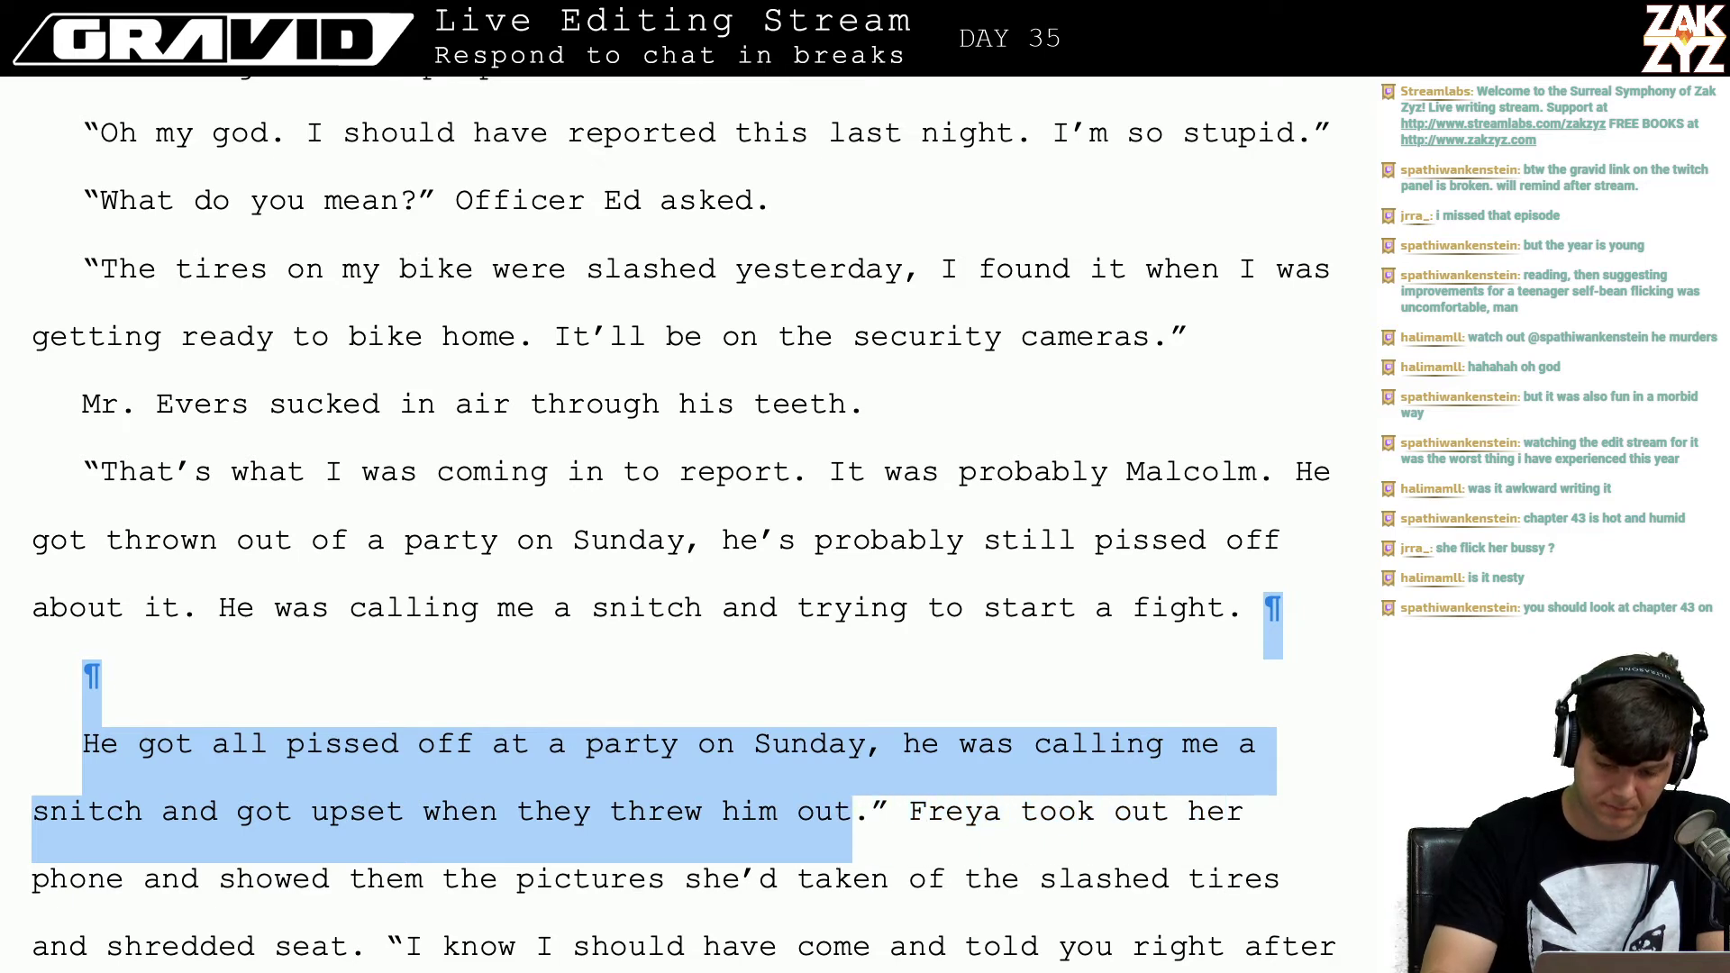
key("BackSpace")
key("BackSpace")
key("BackSpace")
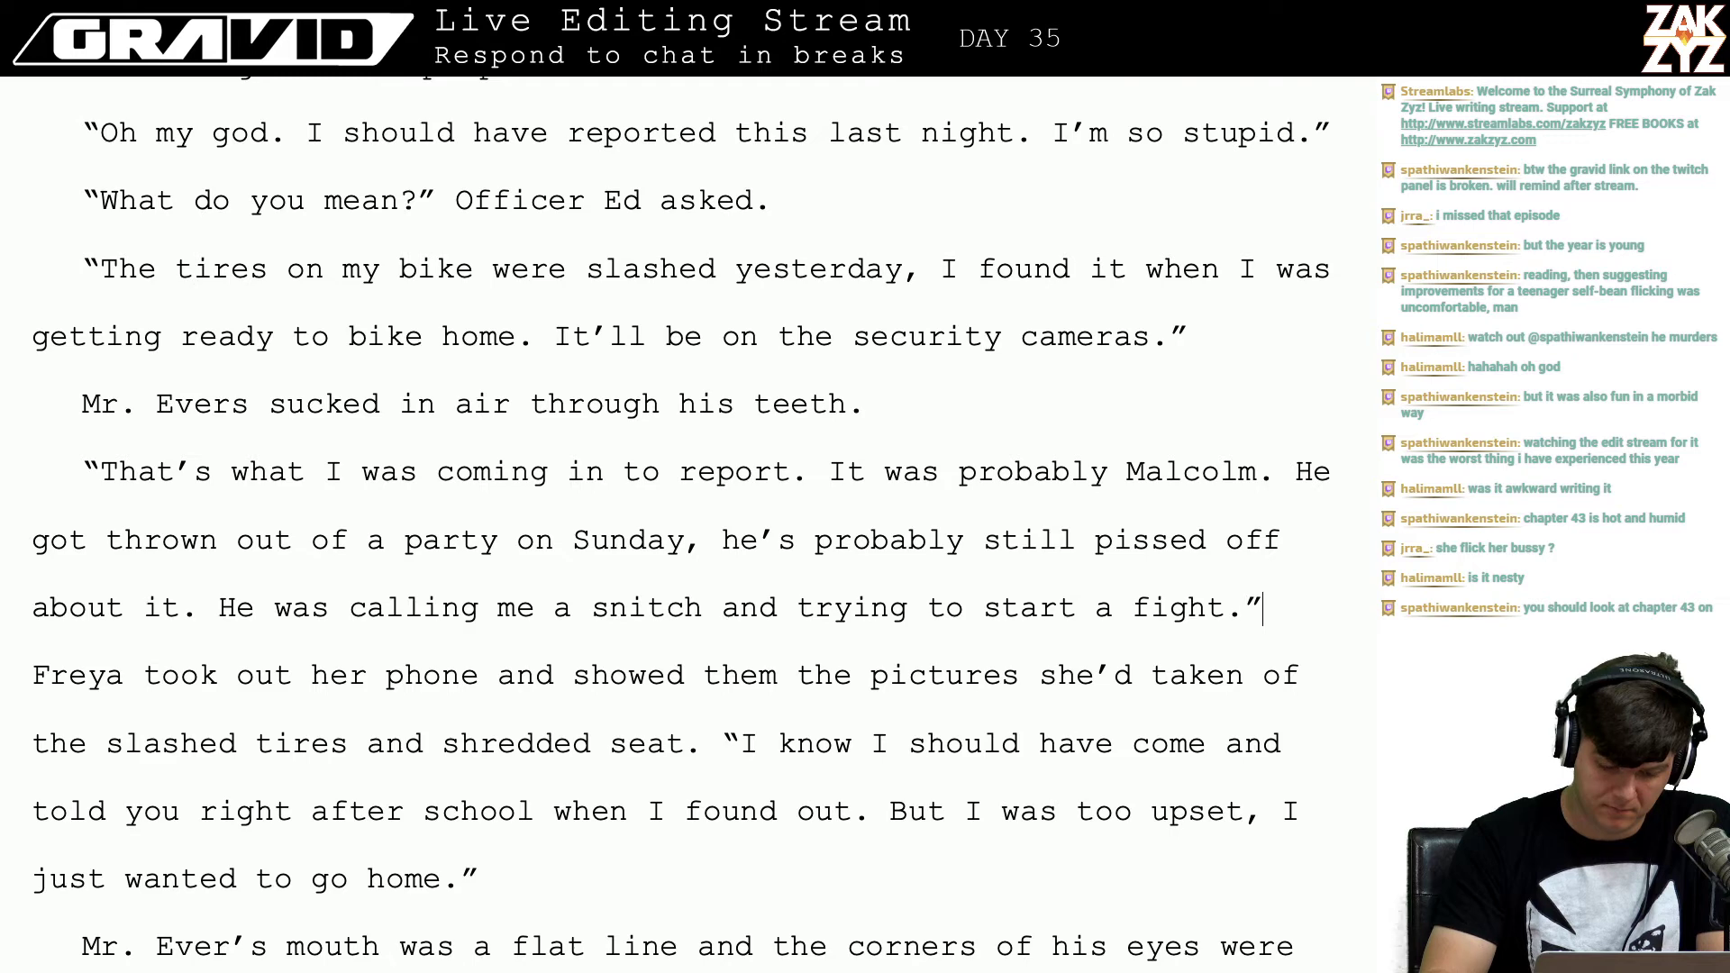
key("Return")
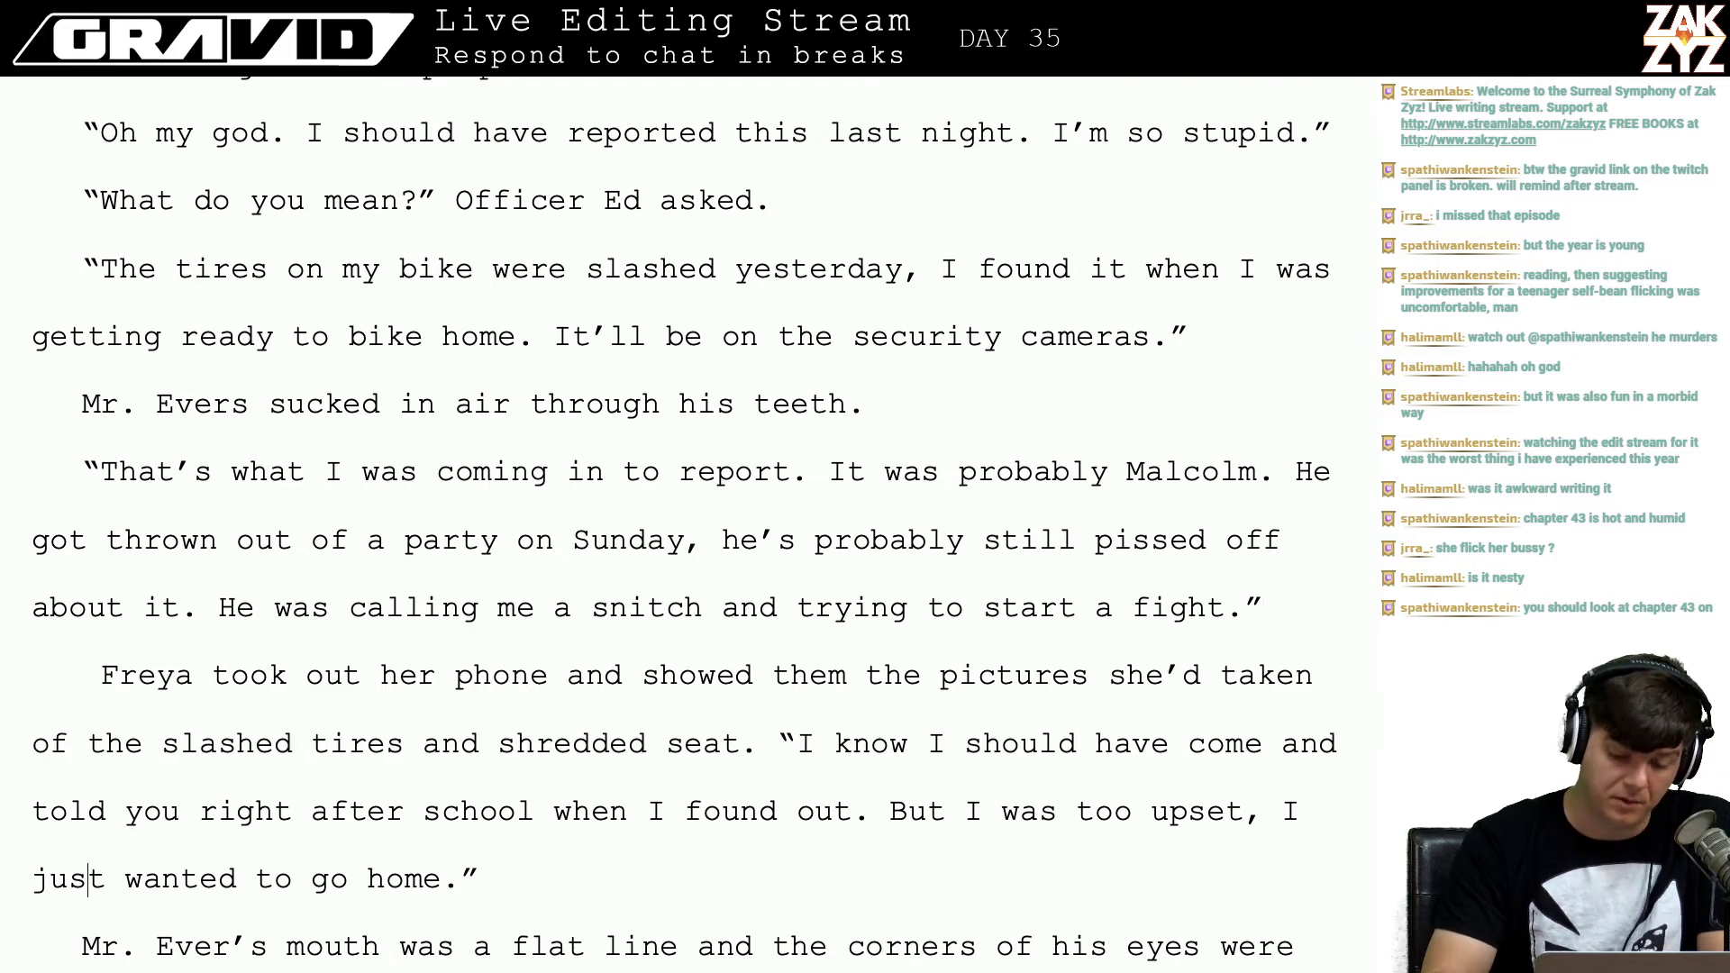
Step: Replace "her" with "Freya" in "He had told her to report anything to him right away."
scroll(502, 566, "down", 2)
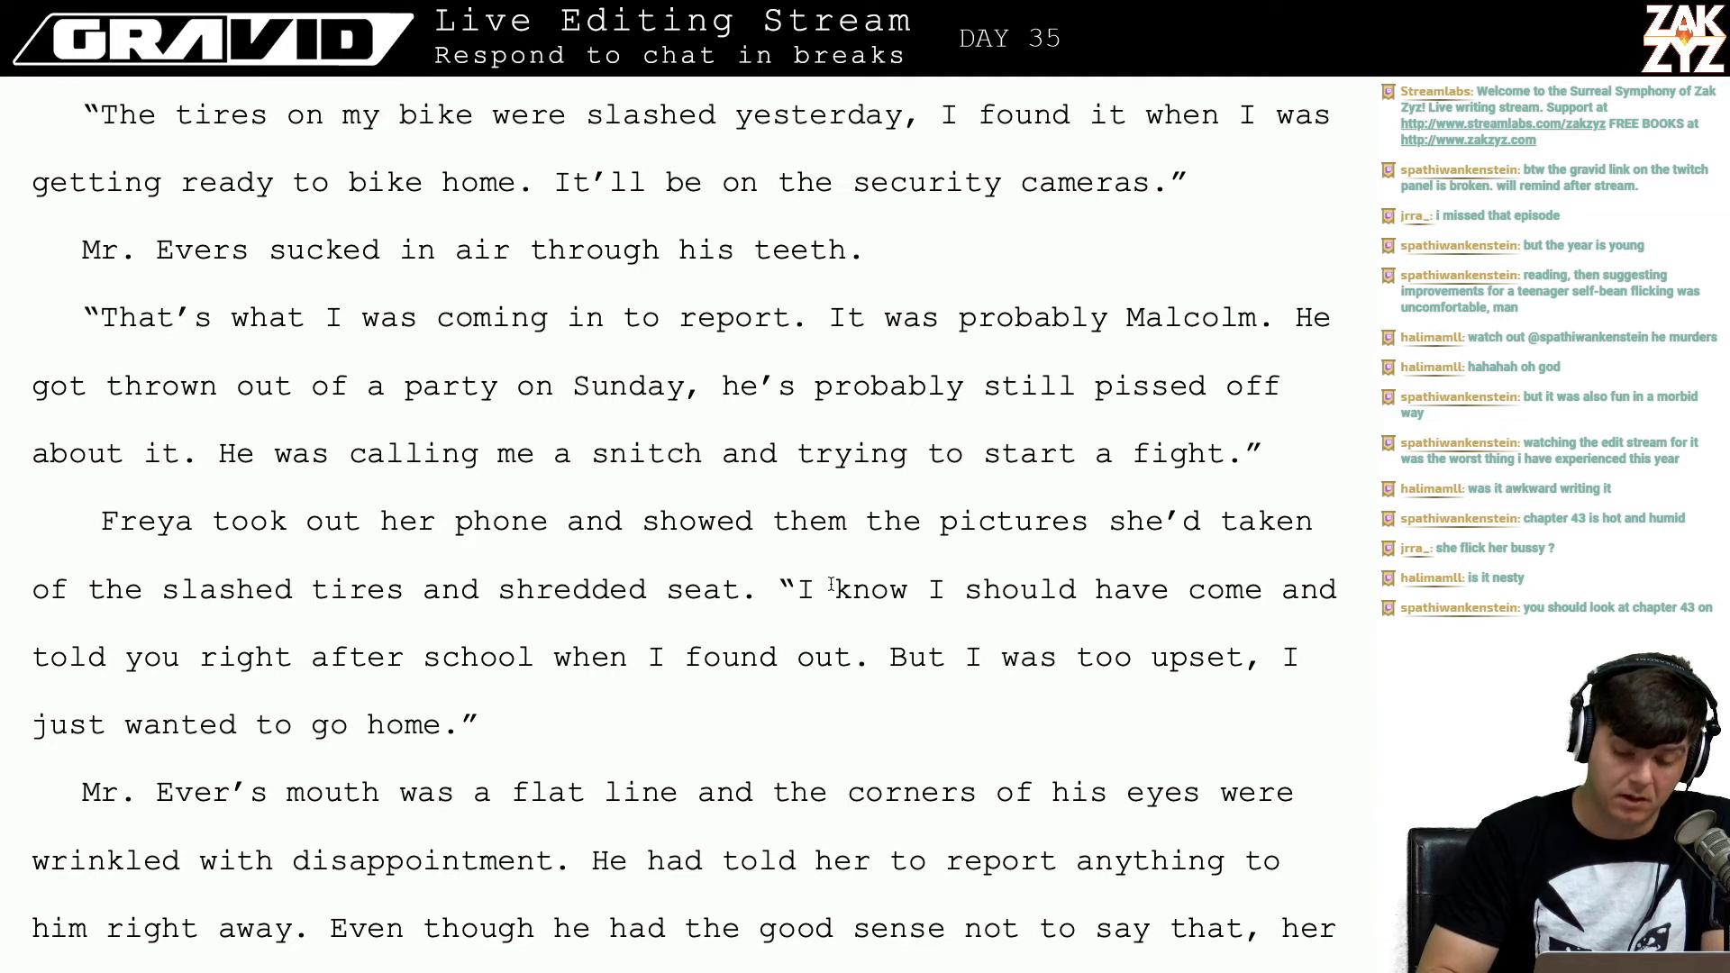
key("Right")
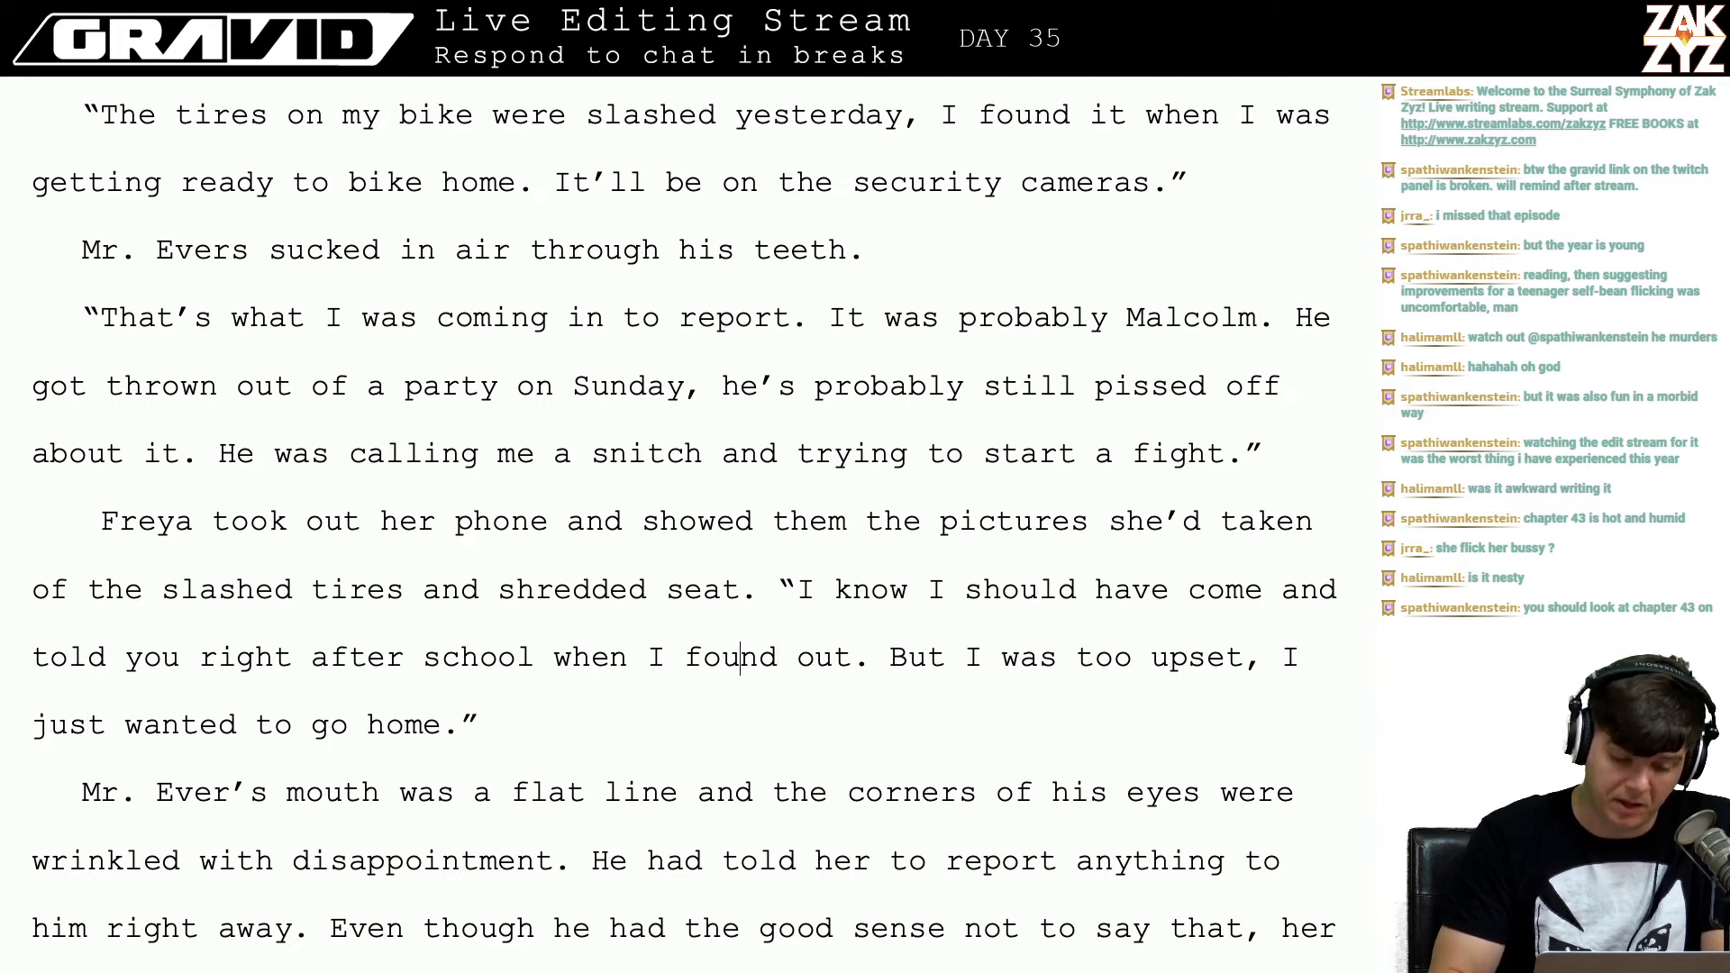
key("ctrl+End")
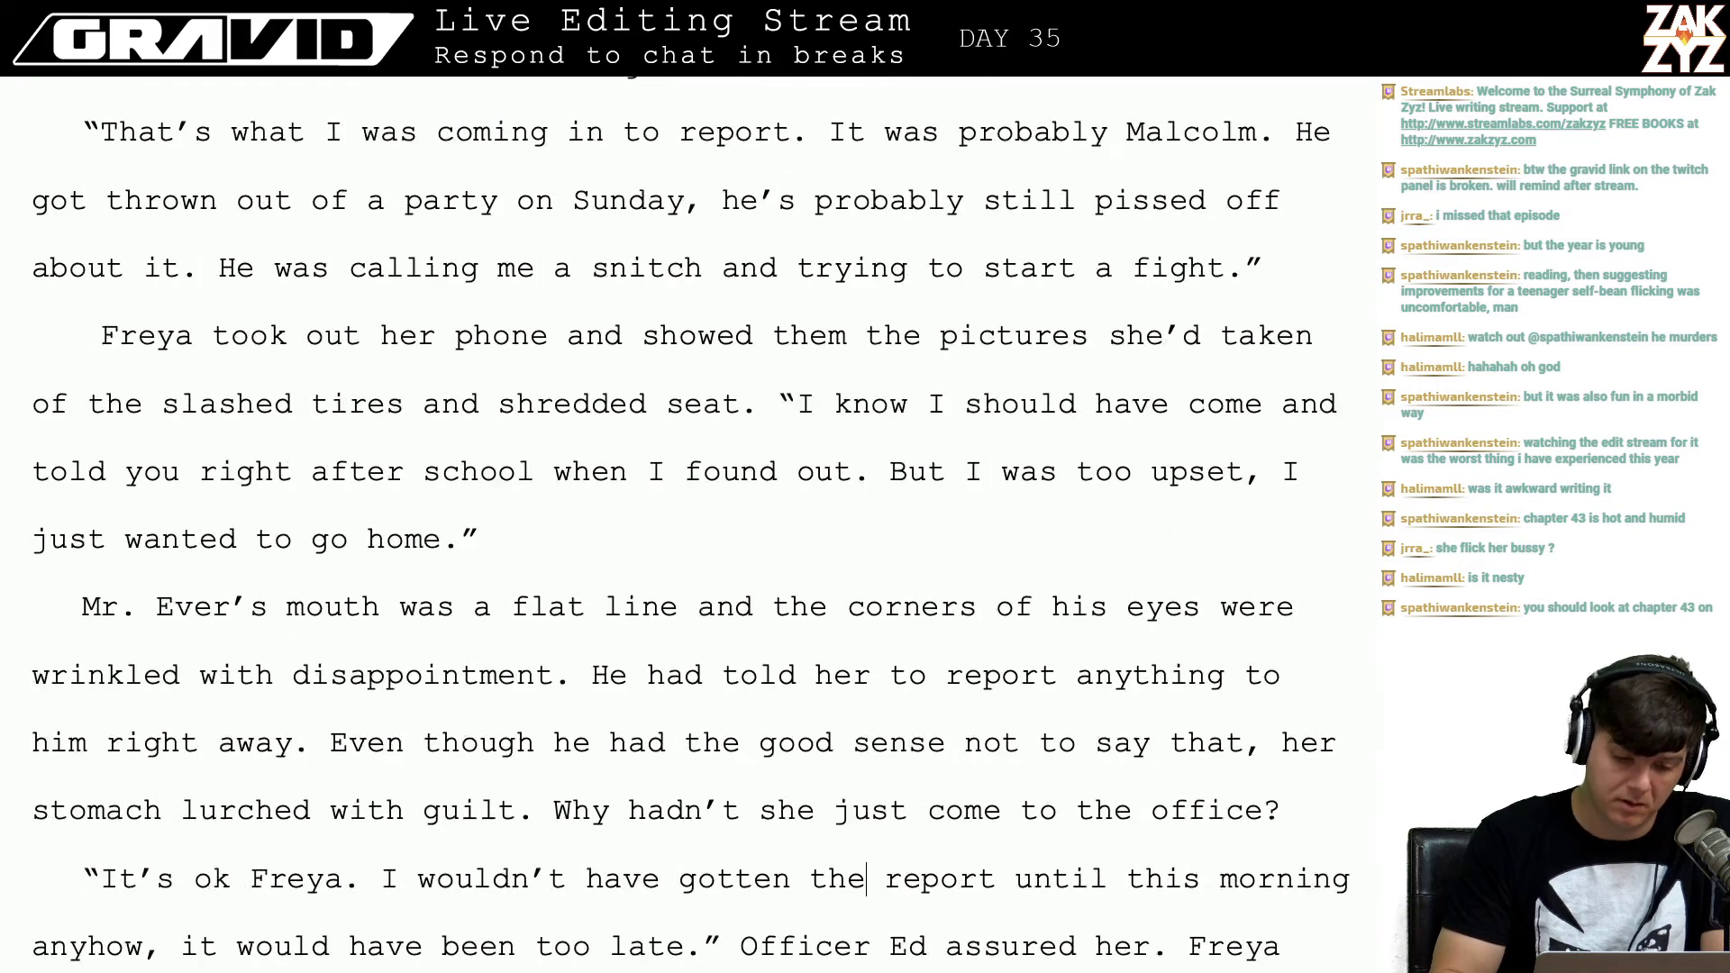
scroll(871, 742, "down", 1)
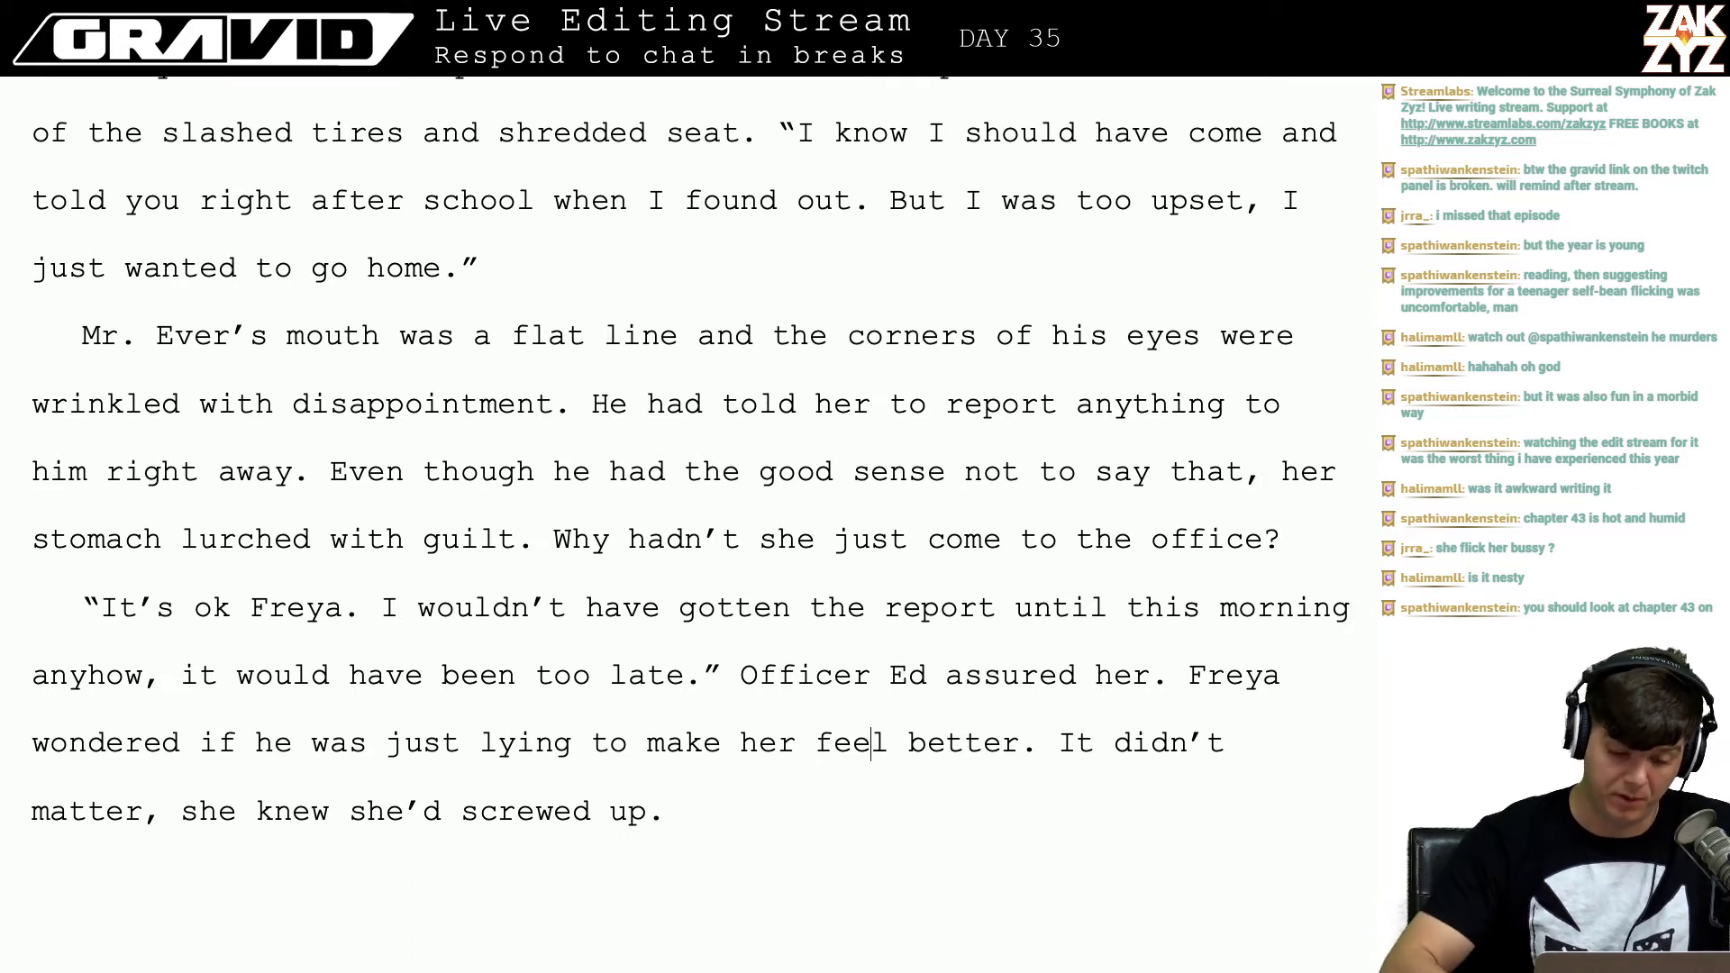
left_click(886, 404)
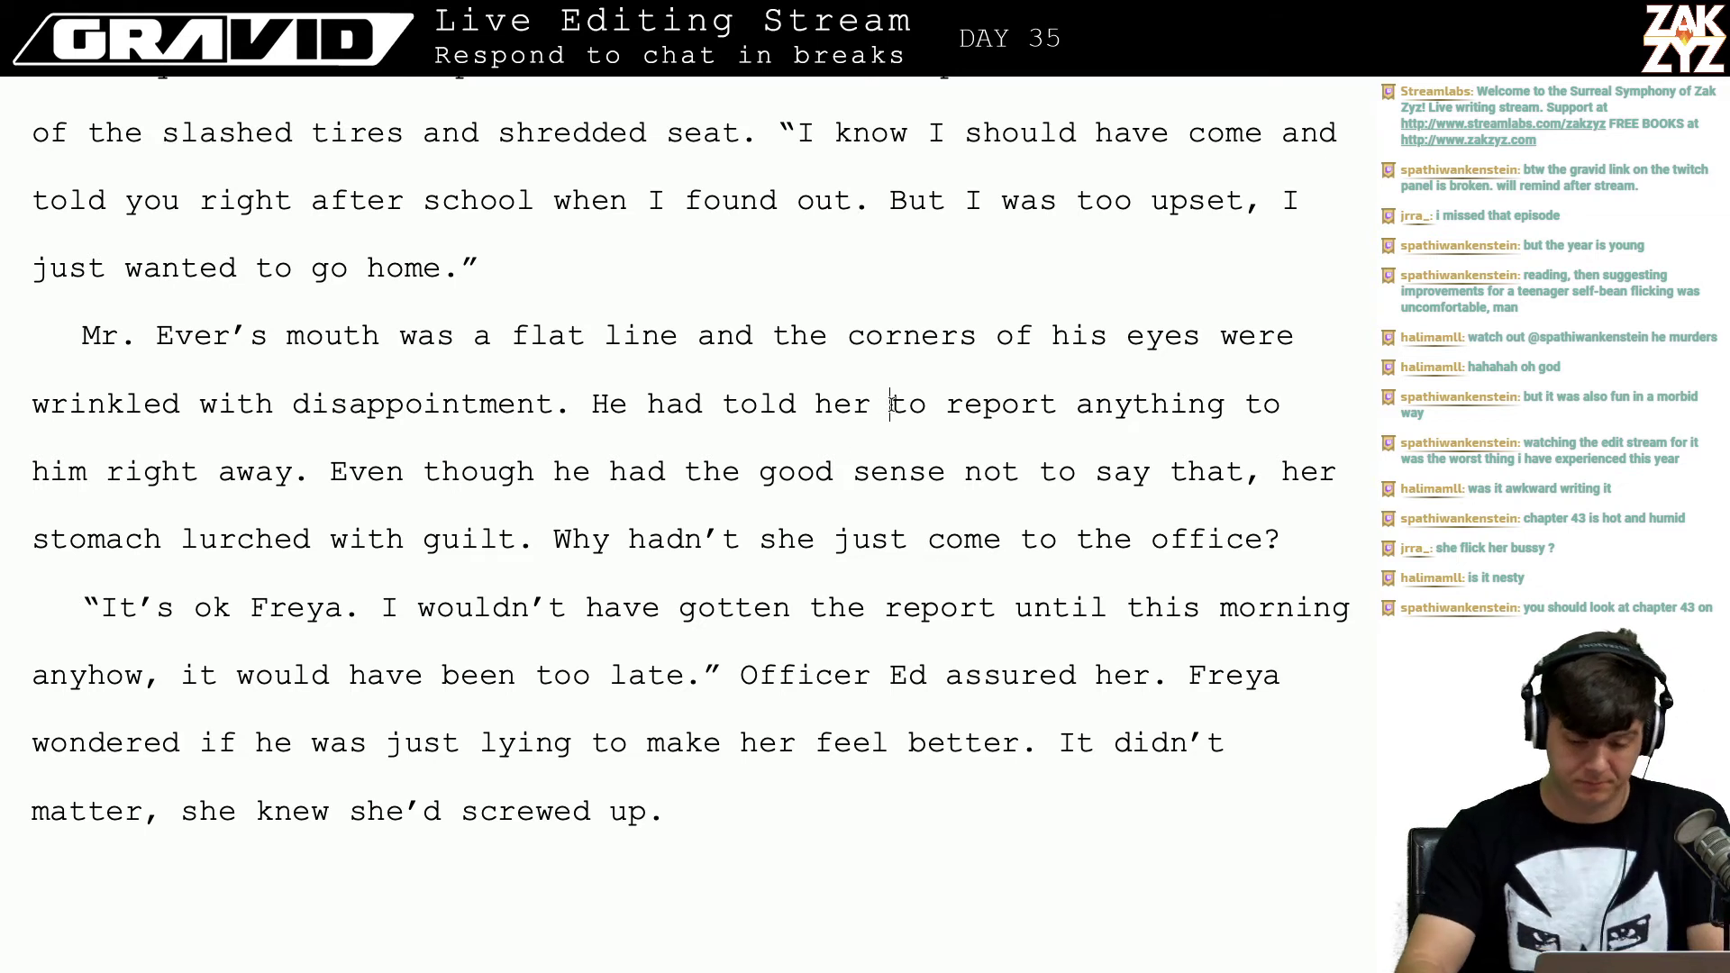
key("Delete")
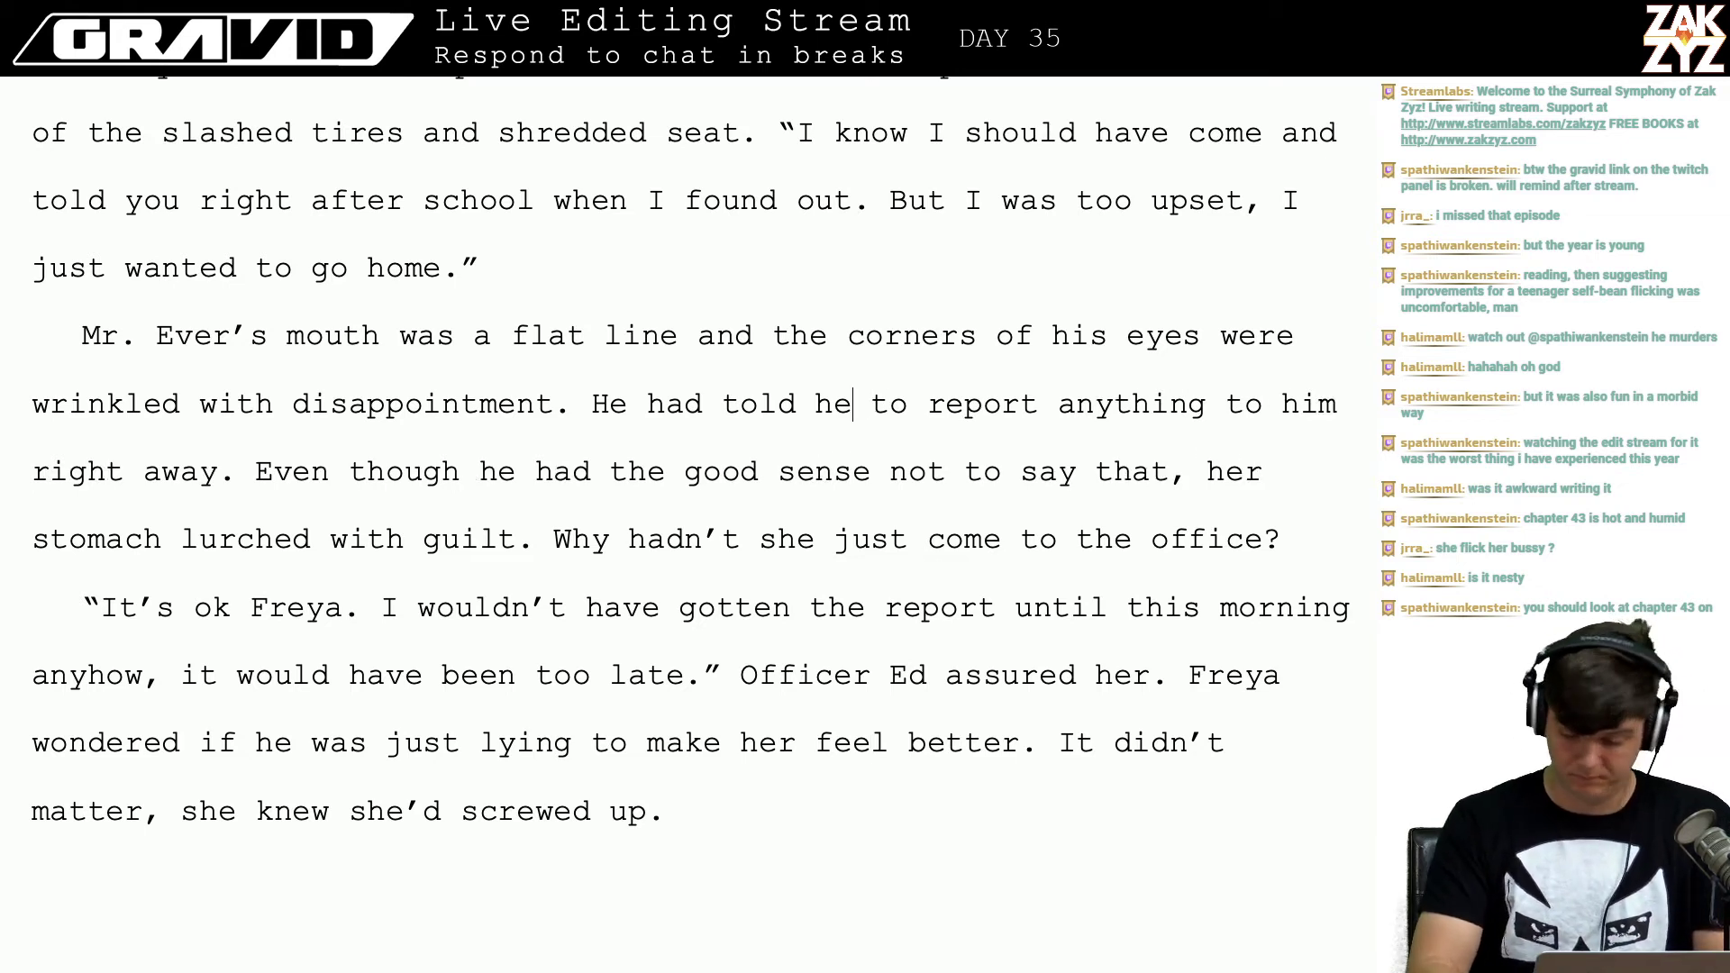
key("BackSpace")
key("BackSpace")
type("Freya")
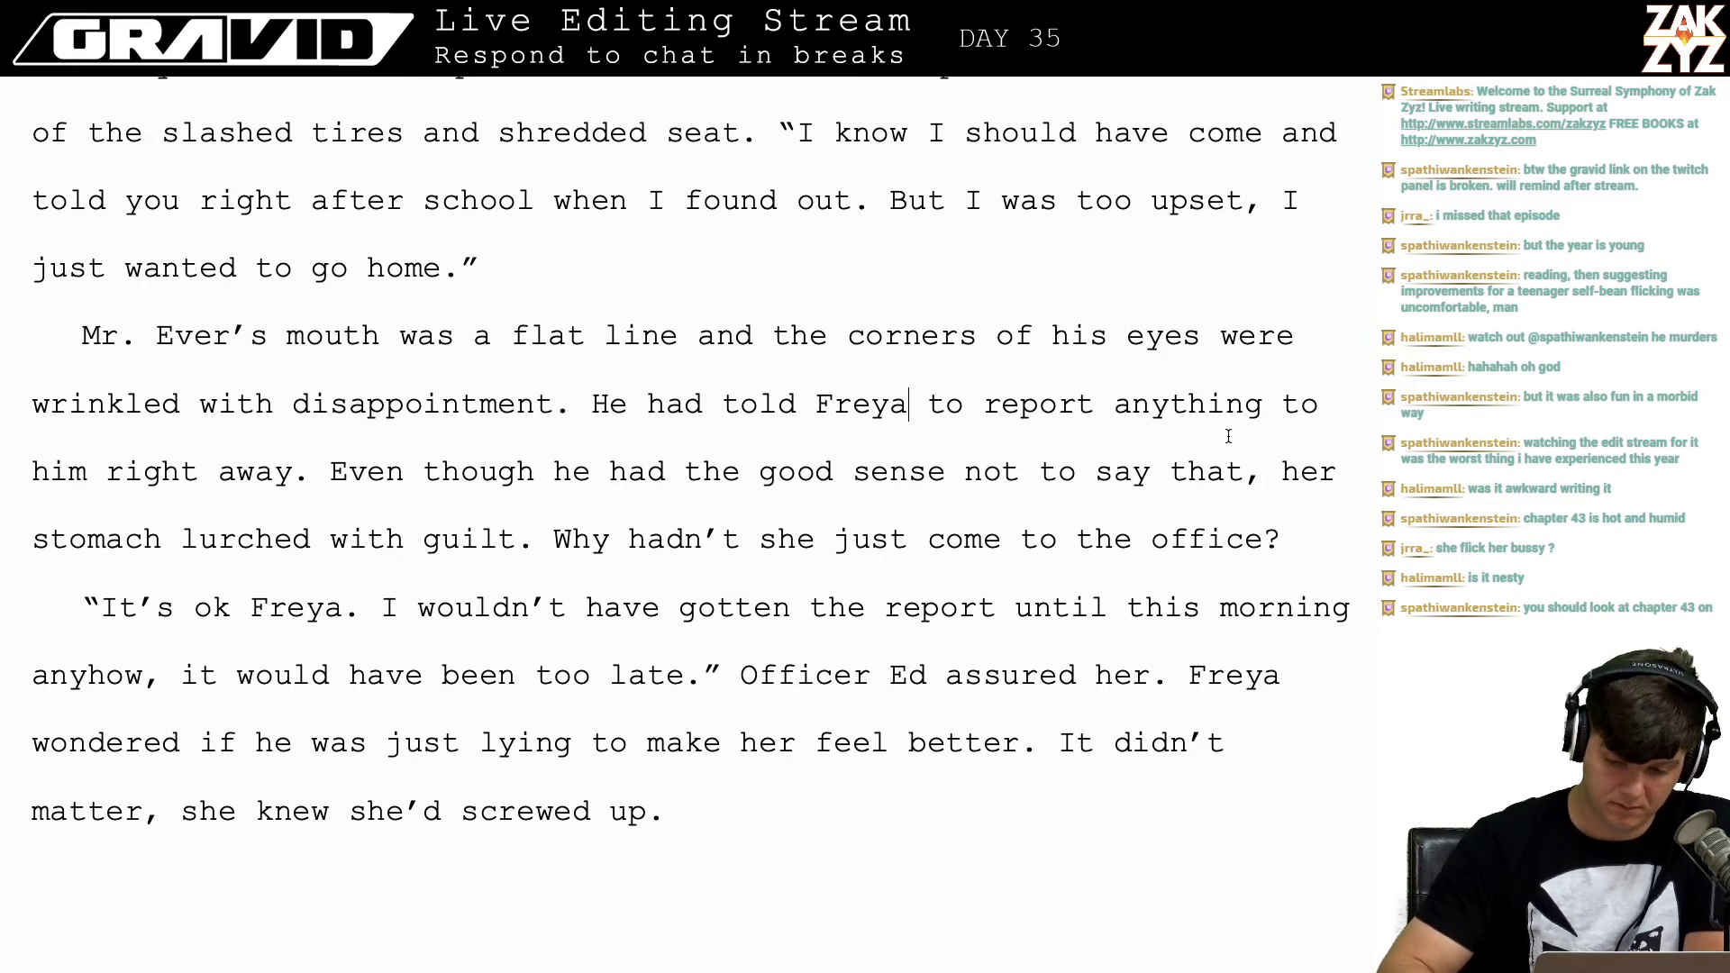
Step: Read on through the paragraph about Mr. Evers' disappointment and Freya's guilt over not coming to the office
left_click(1301, 406)
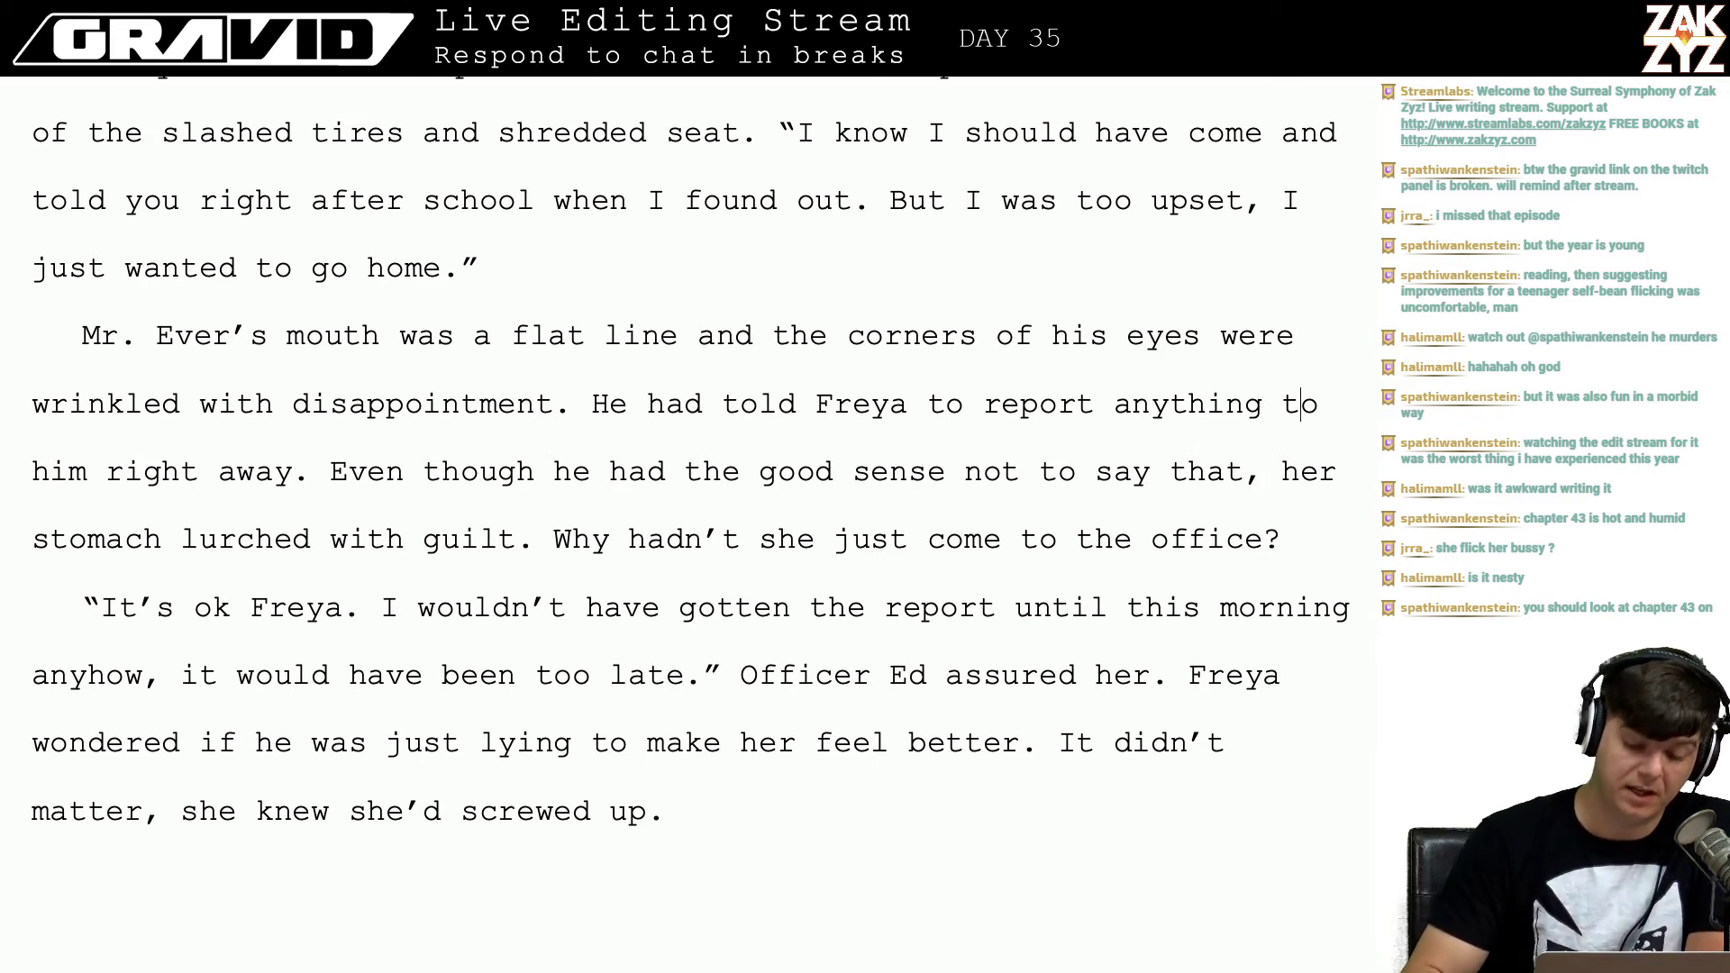
key("Right")
key("Right")
key("Right")
key("Right")
key("Right")
key("Right")
key("Right")
key("Right")
key("Right")
key("Right")
key("Right")
key("Right")
key("Right")
key("Right")
key("Down")
key("Down")
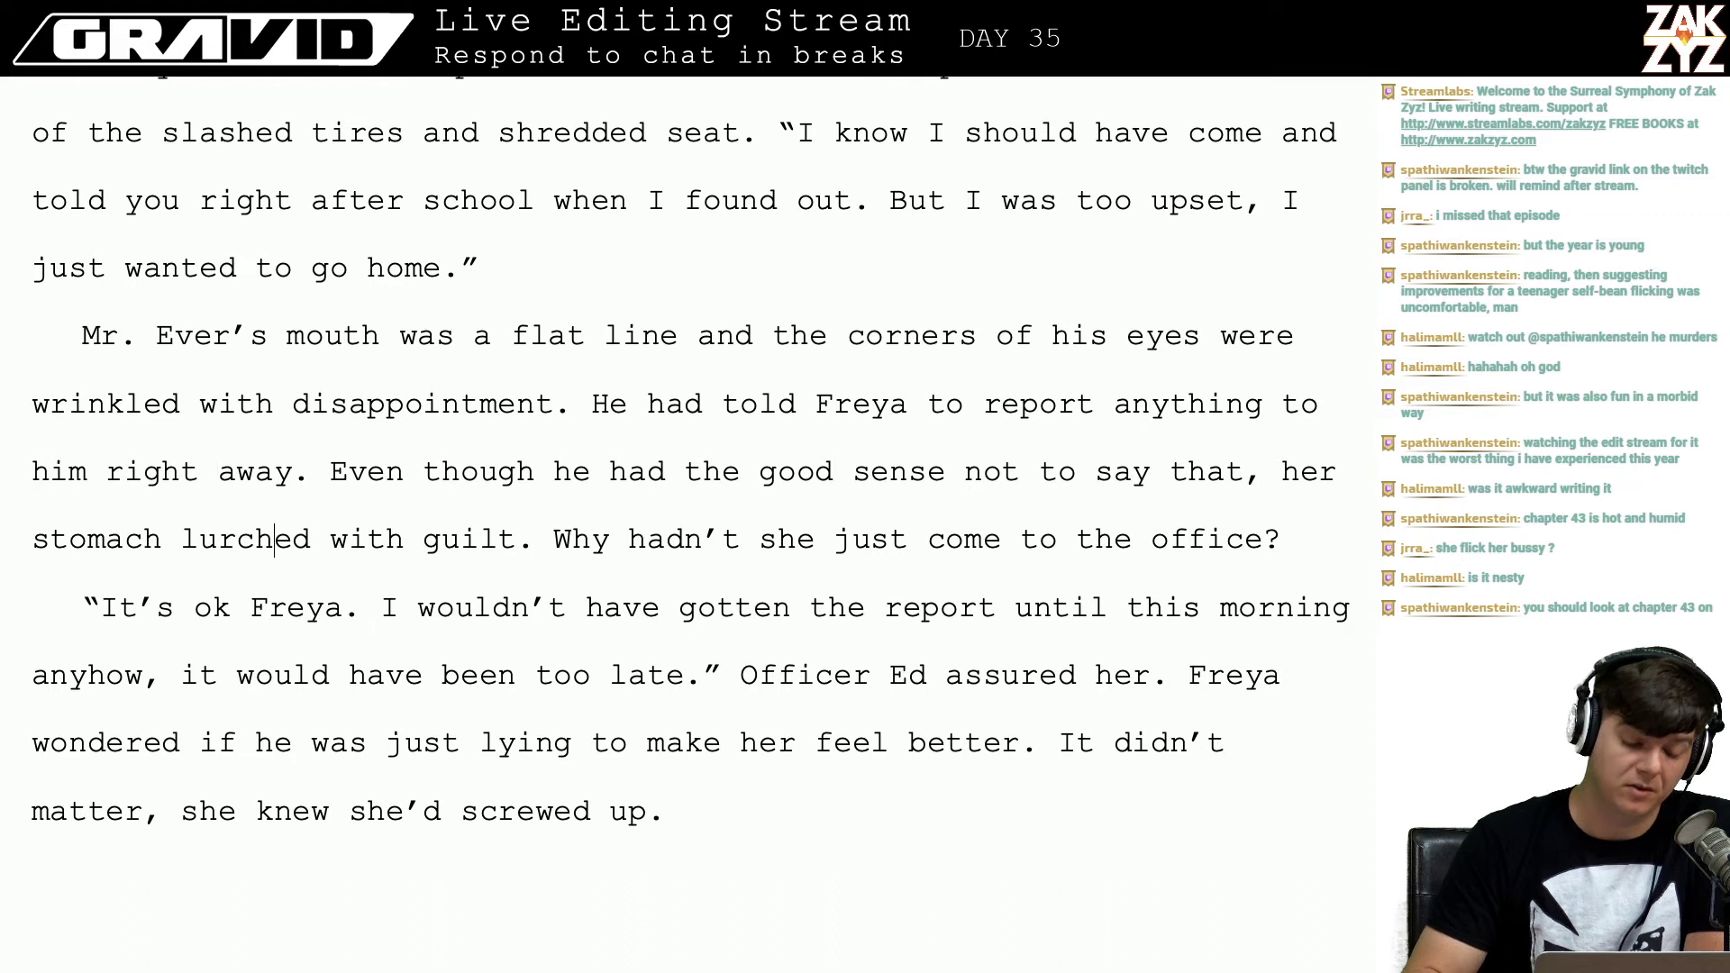
key("Right")
key("Up")
key("Right")
key("Right")
key("Right")
key("Right")
key("Right")
key("Right")
key("Right")
key("Right")
key("Right")
key("Right")
key("Right")
key("Right")
key("Right")
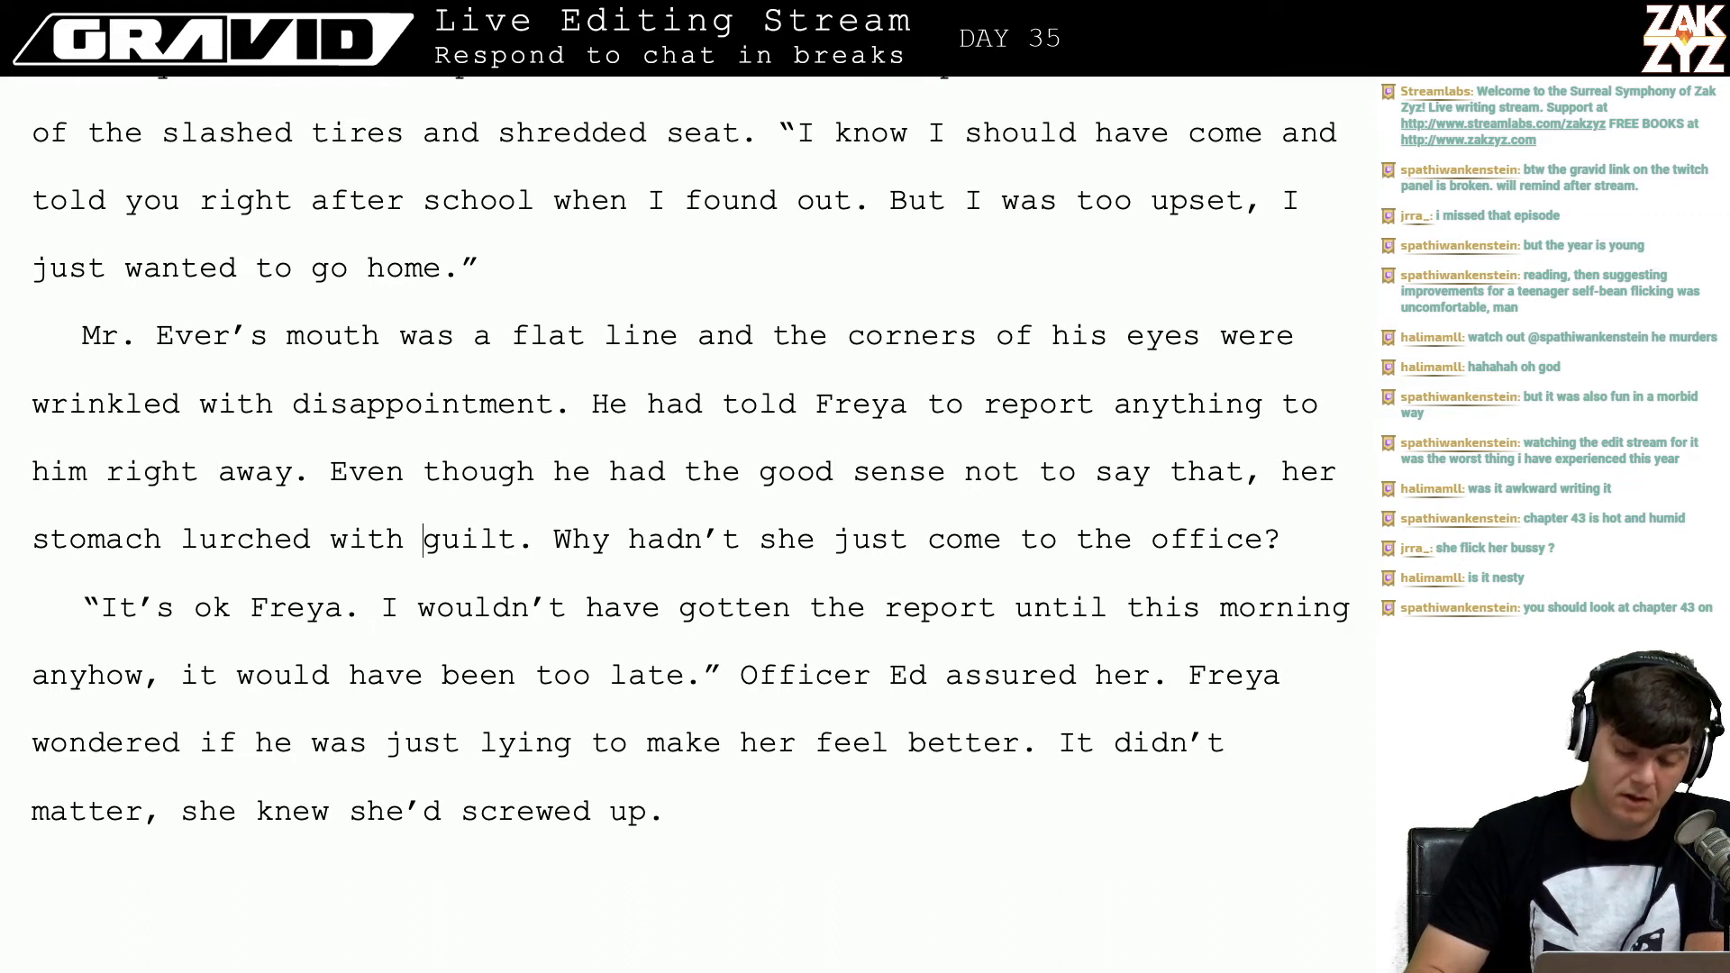
key("Right")
scroll(1127, 238, "down", 5)
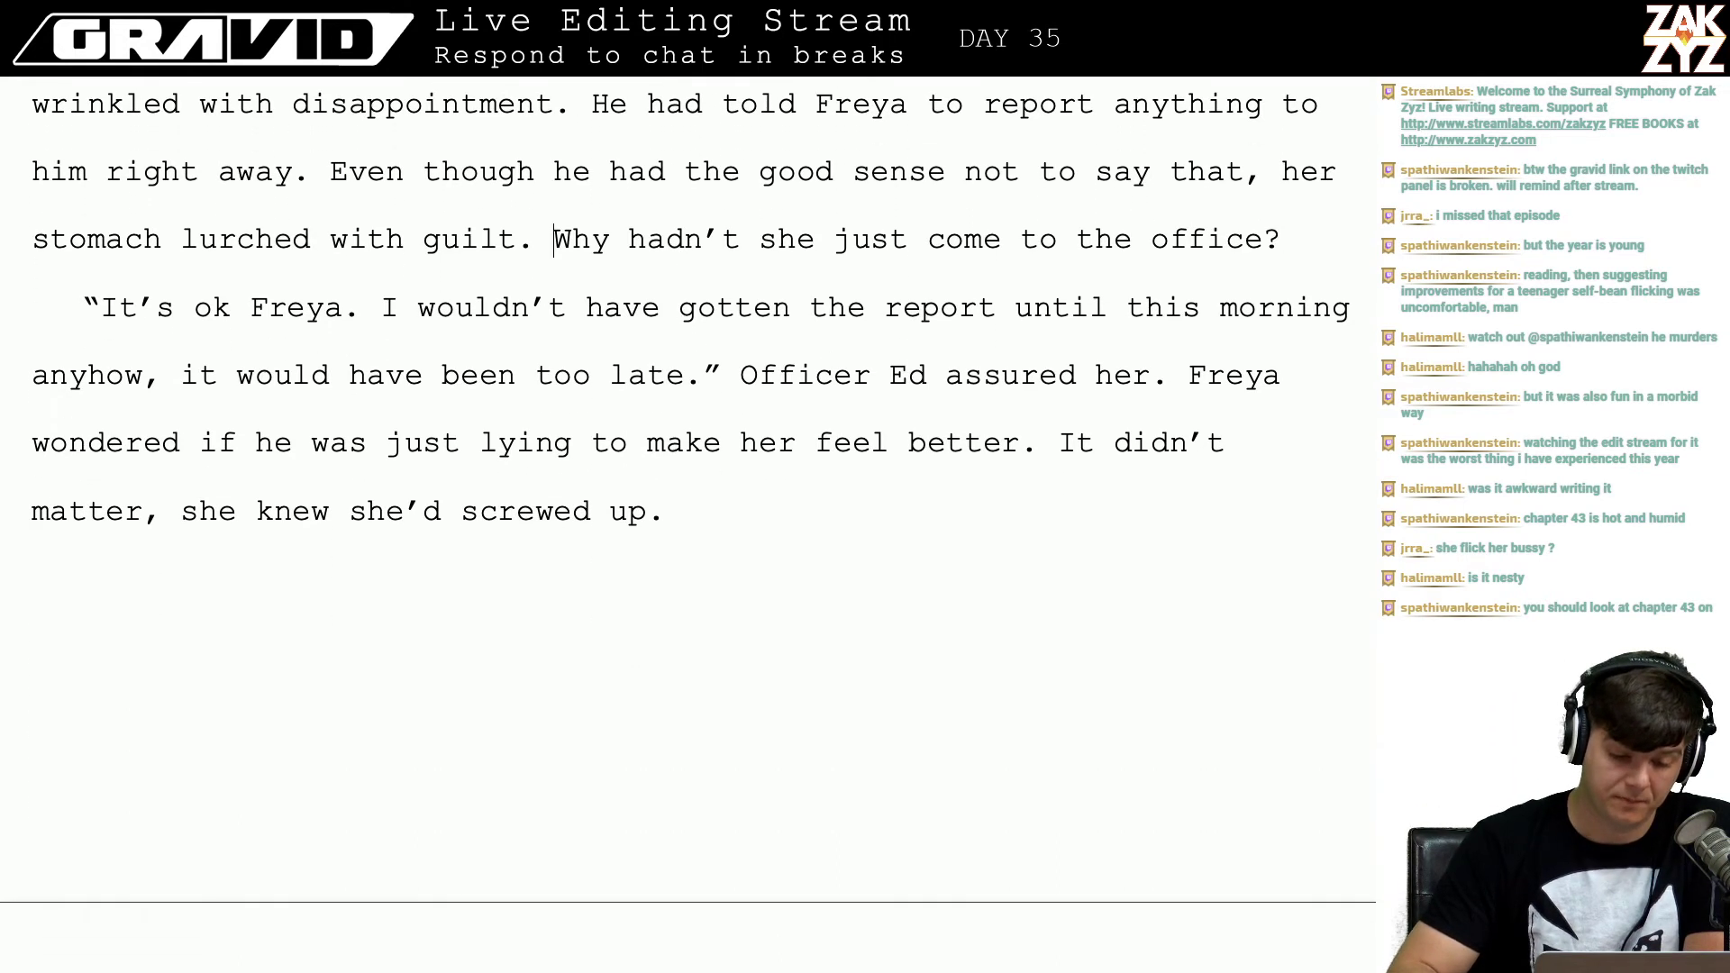
Step: Change the period after "it would have been too late" to a comma before Officer Ed's dialogue tag
left_click(773, 307)
key("Left")
key("Left")
key("Down")
key("Left")
key("Up")
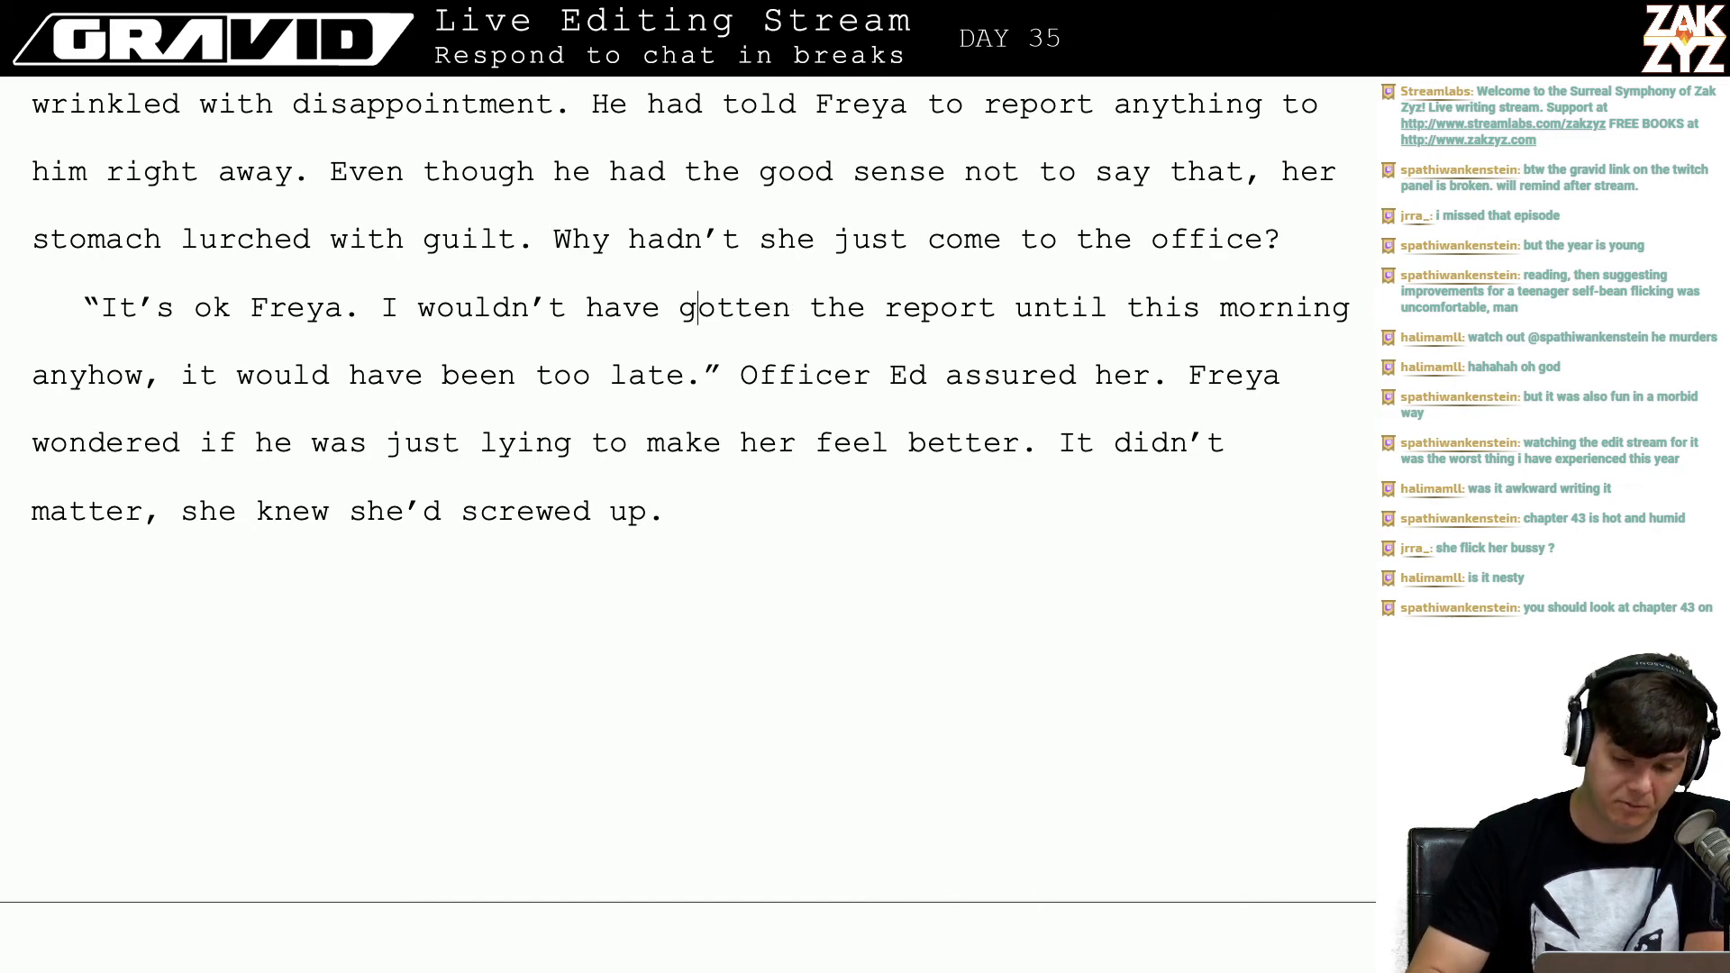
key("Right")
key("Down")
key("Left")
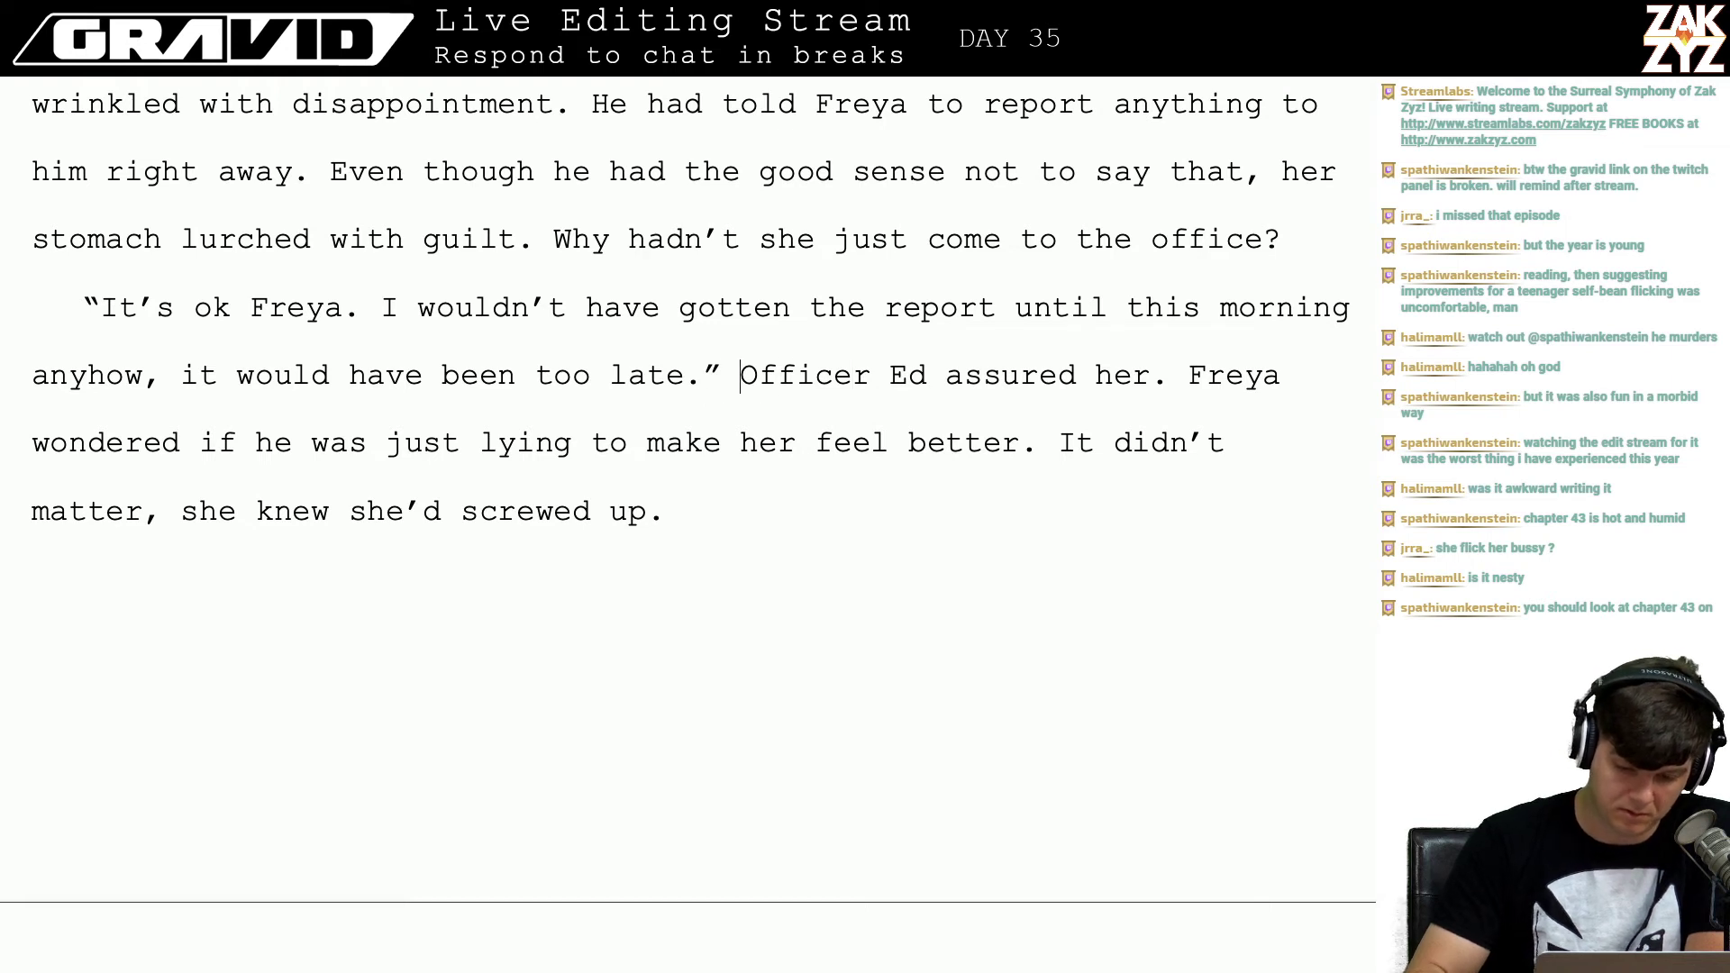
key("BackSpace")
type(",")
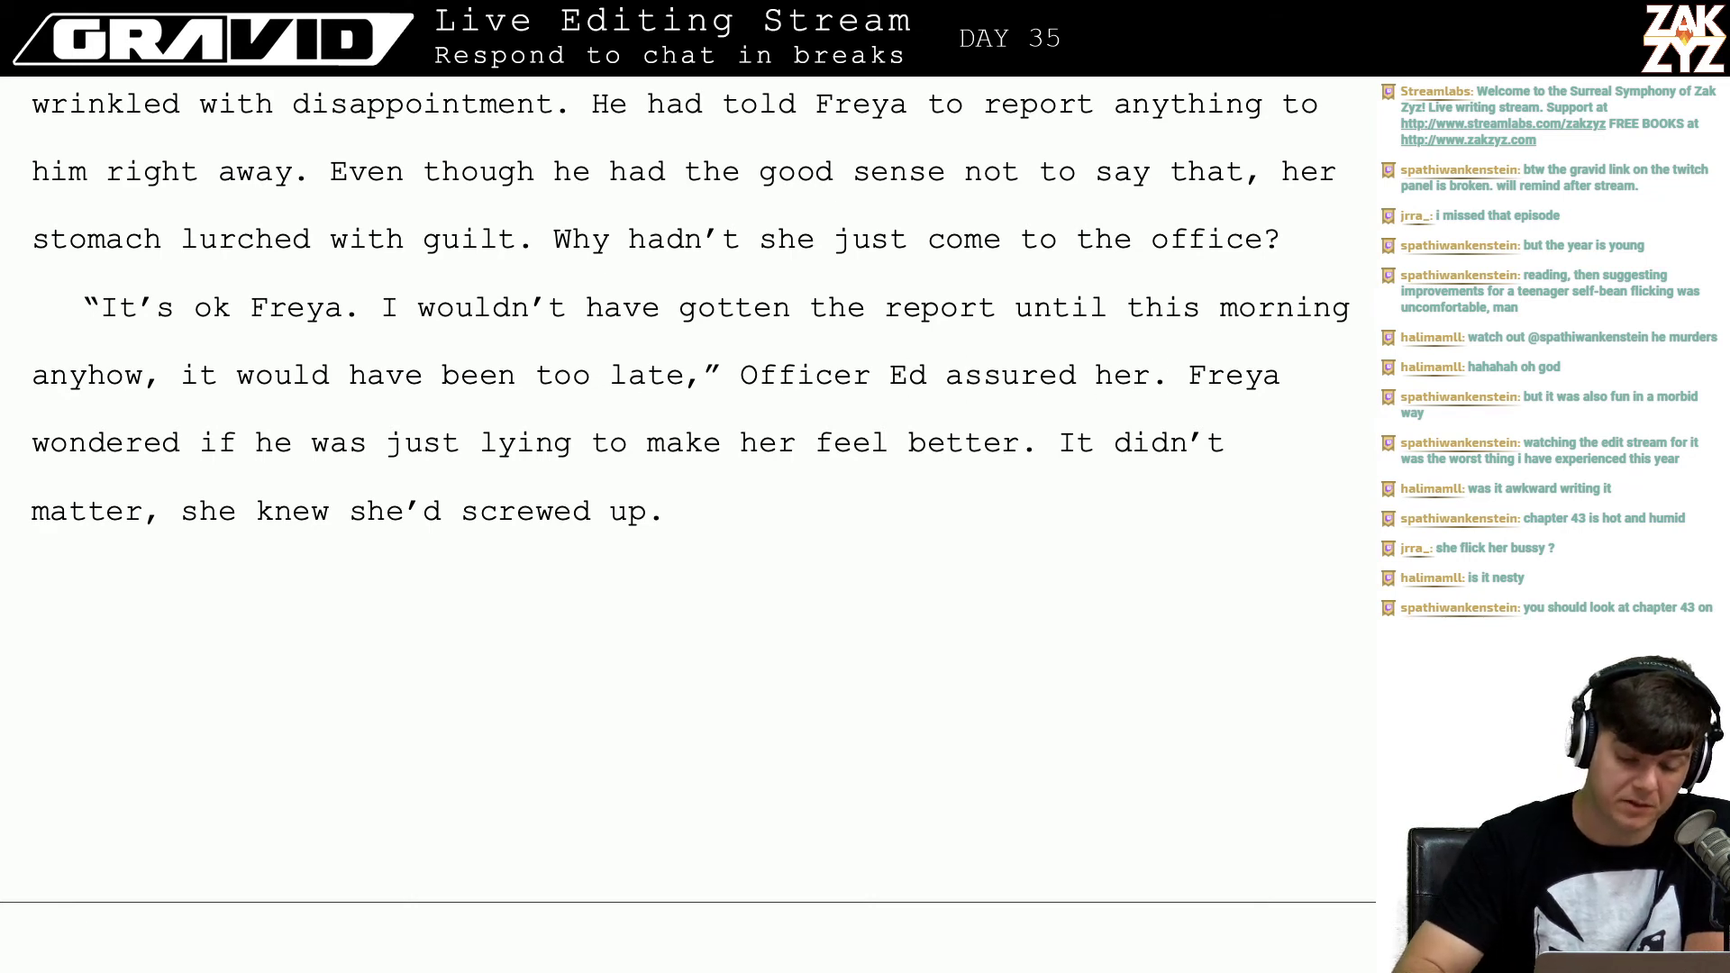
Step: Correct the possessive "Mr. Ever's" to "Mr. Evers'" in the opening paragraph of page 324
scroll(592, 358, "down", 2)
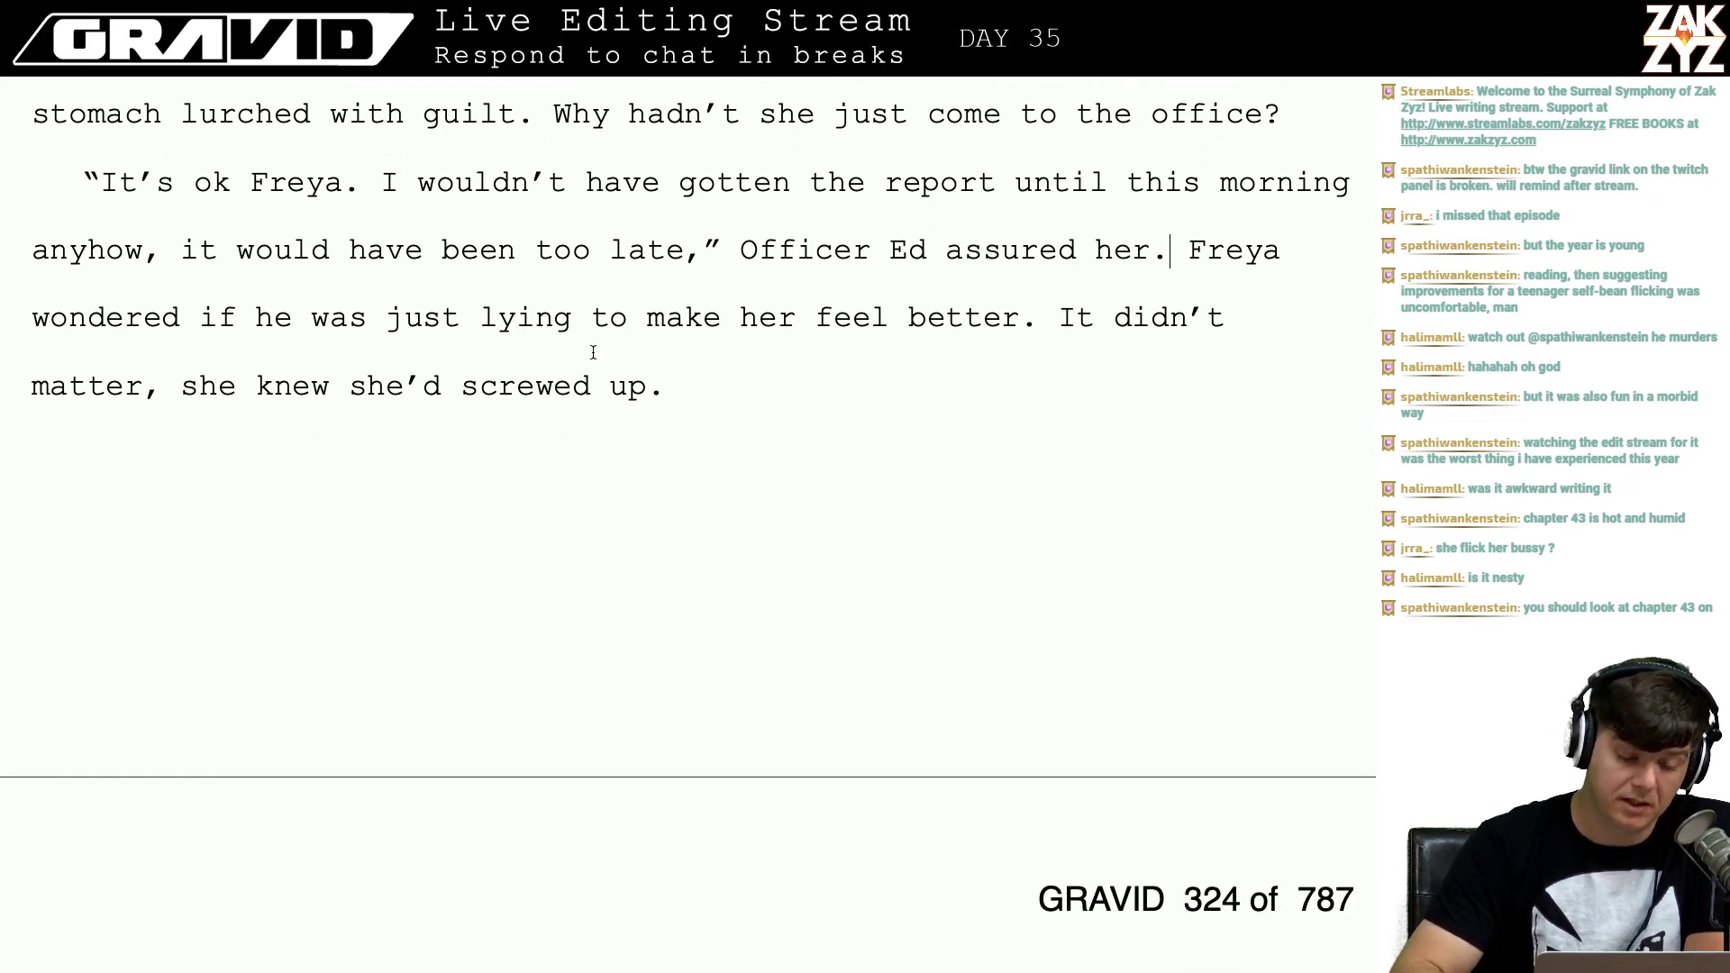
scroll(592, 357, "down", 5)
scroll(592, 358, "up", 3)
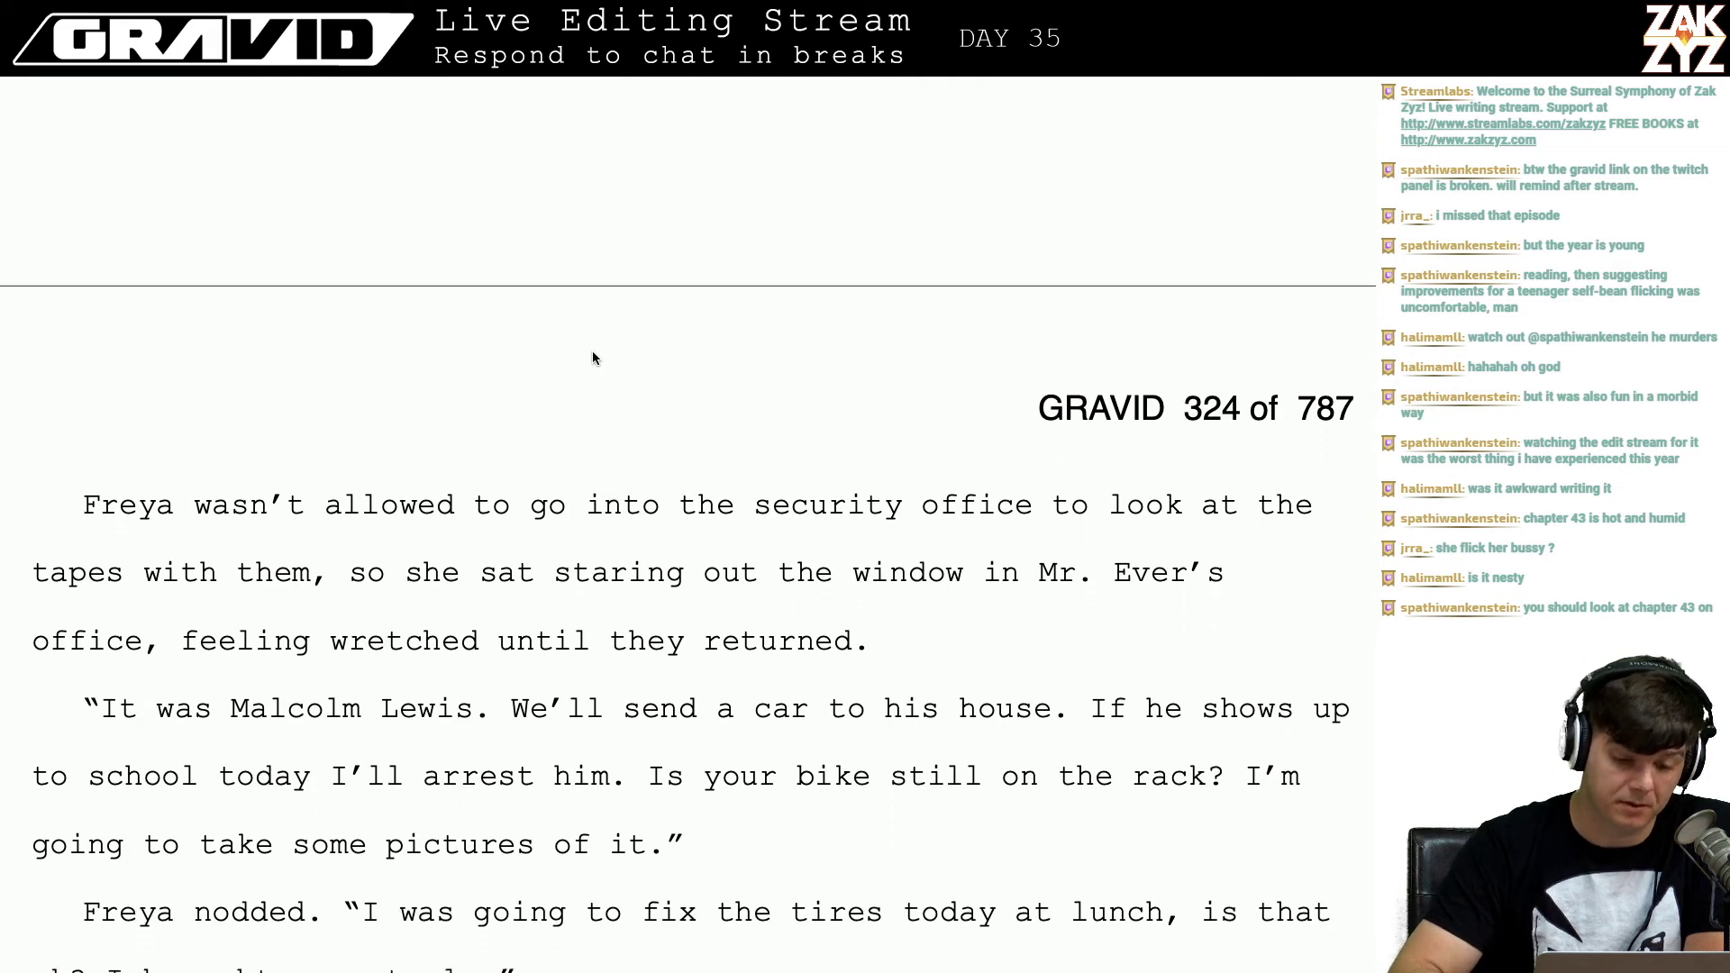
scroll(592, 350, "down", 5)
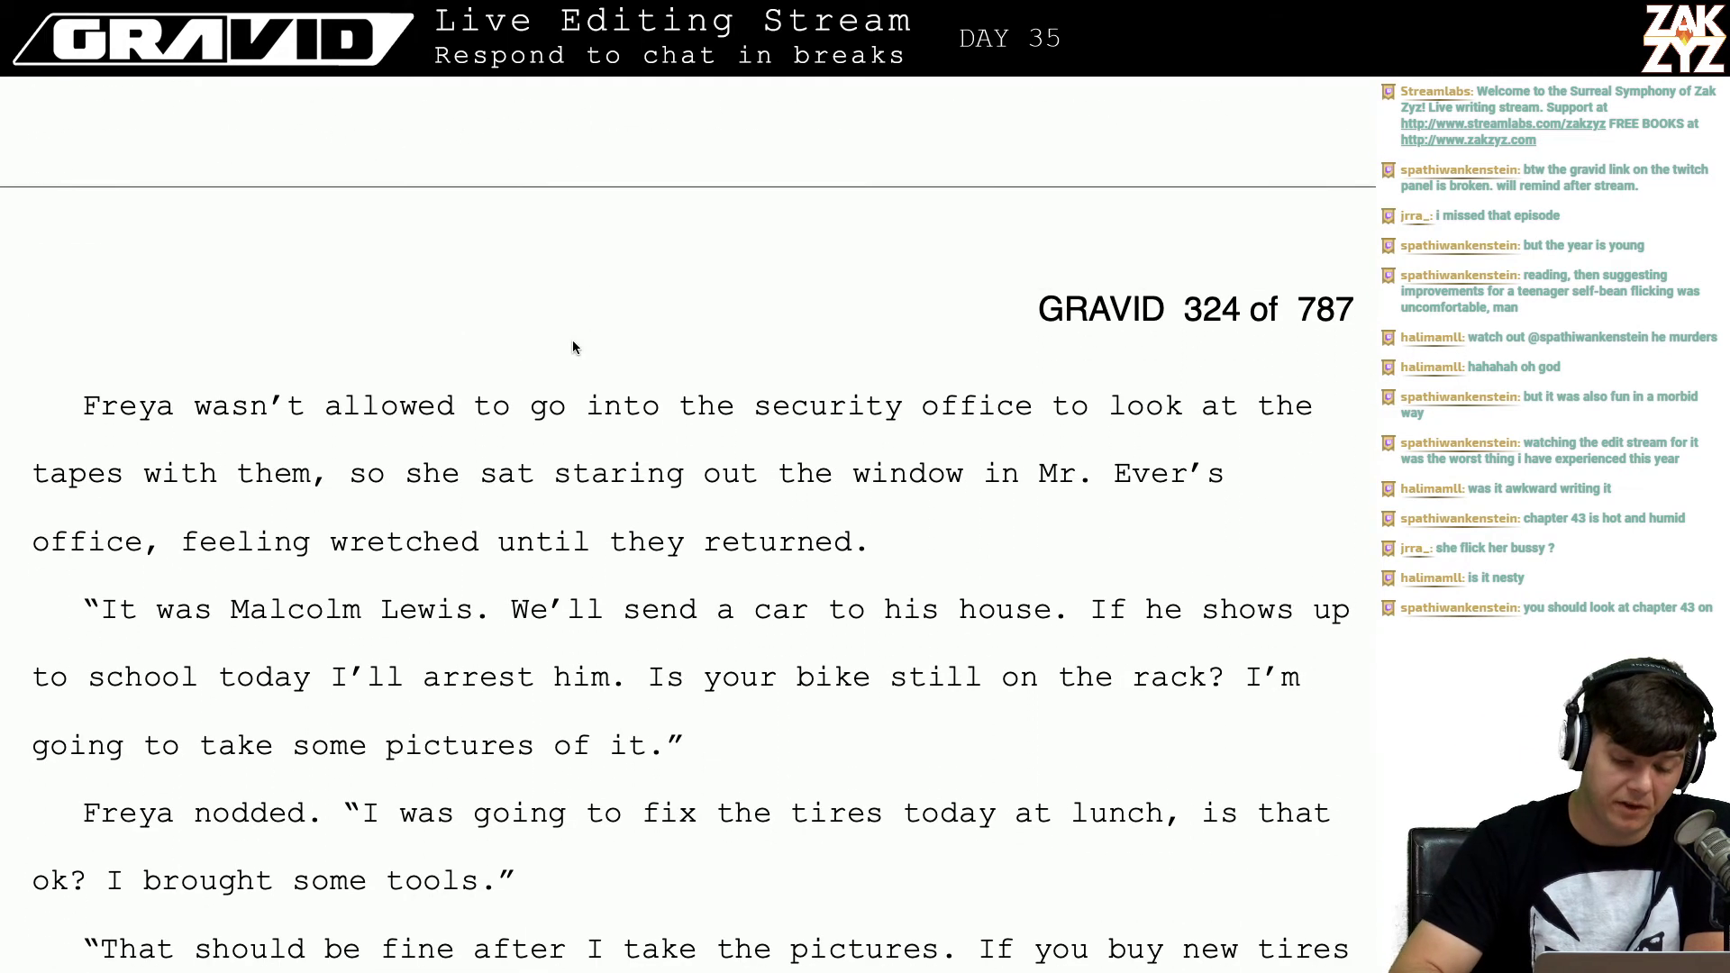
left_click(644, 425)
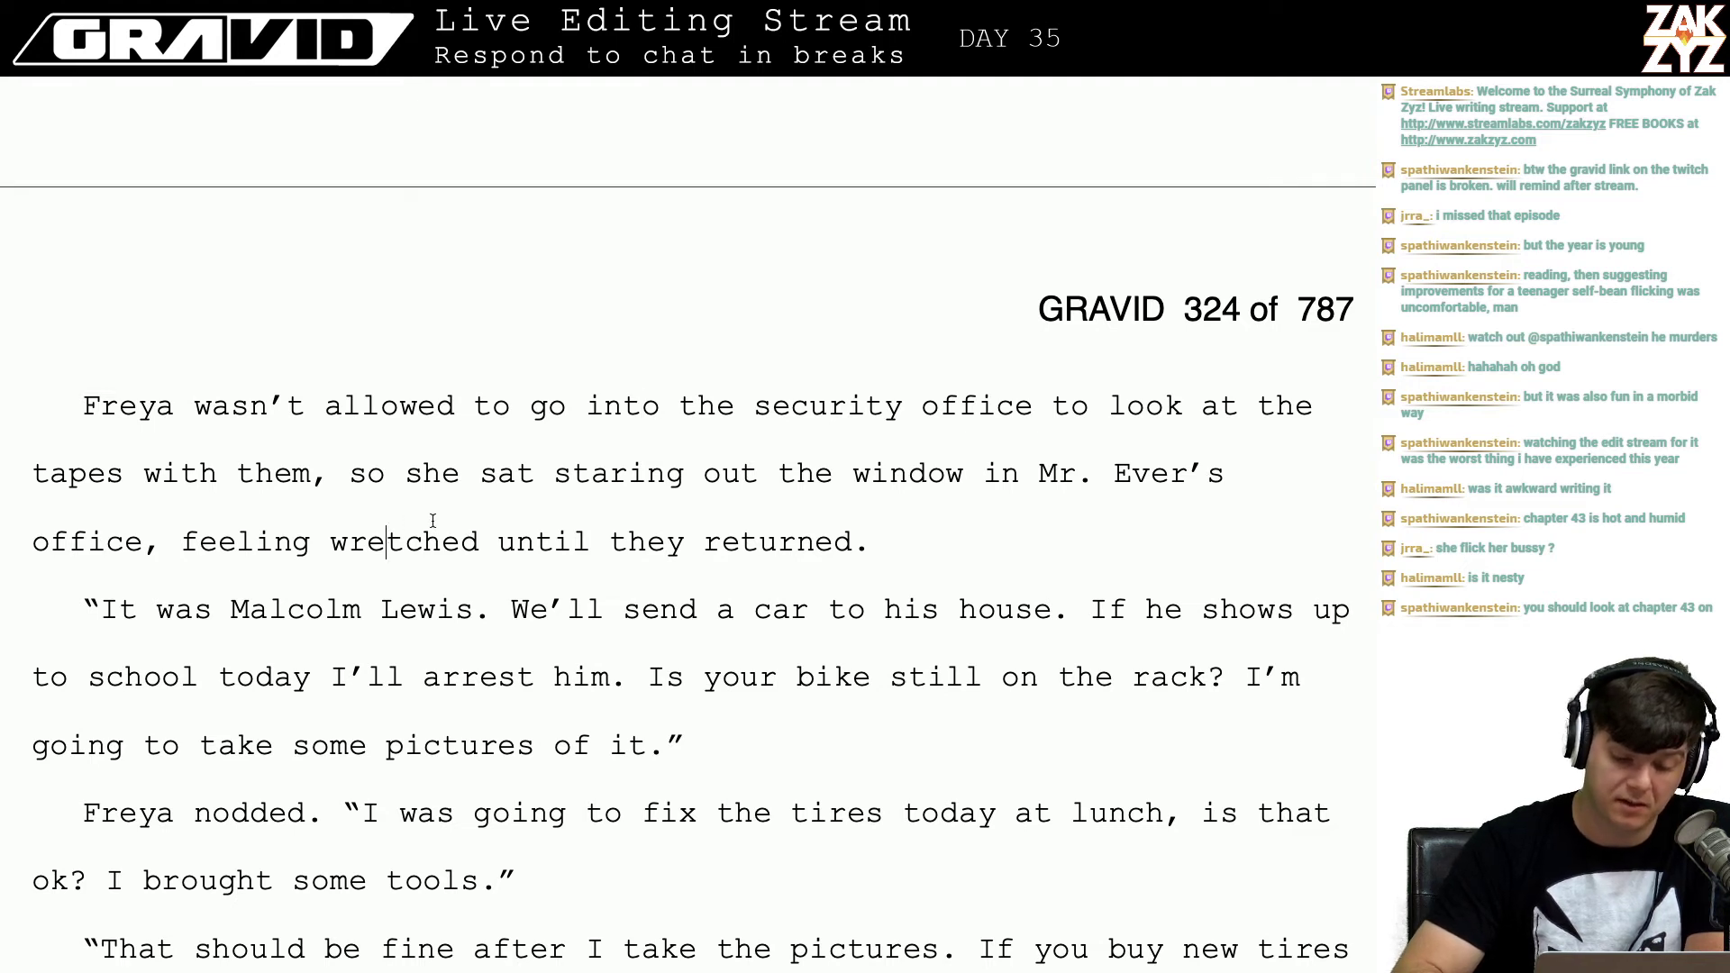
key("Left")
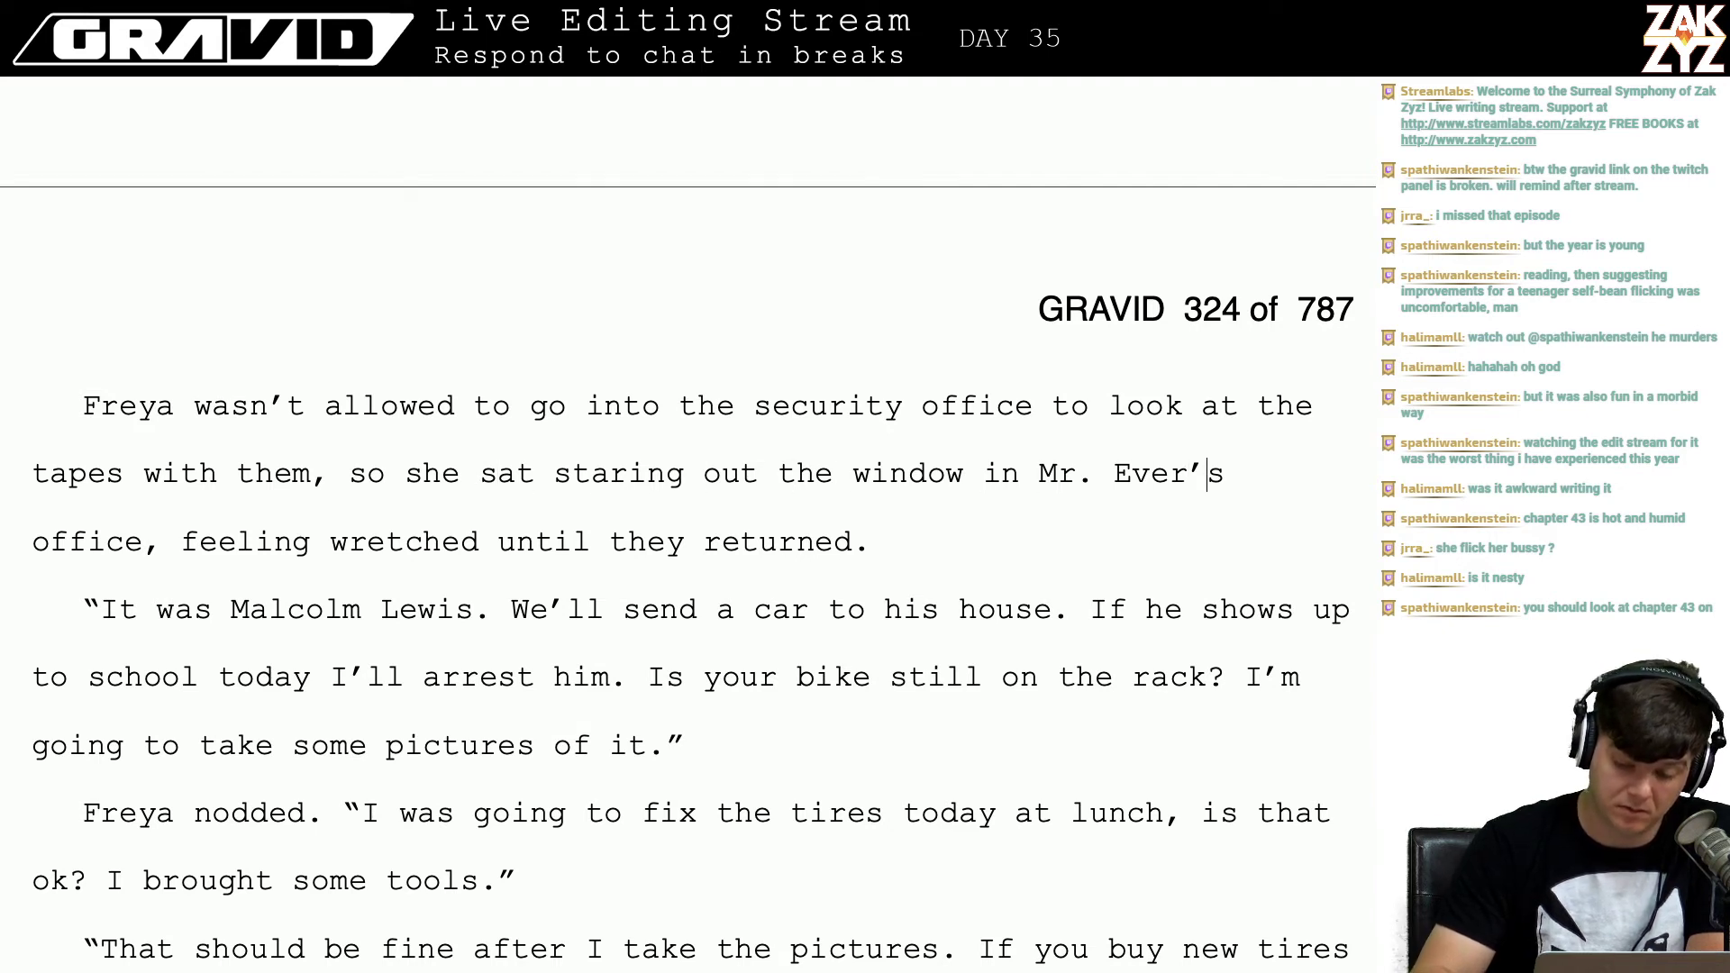
key("BackSpace")
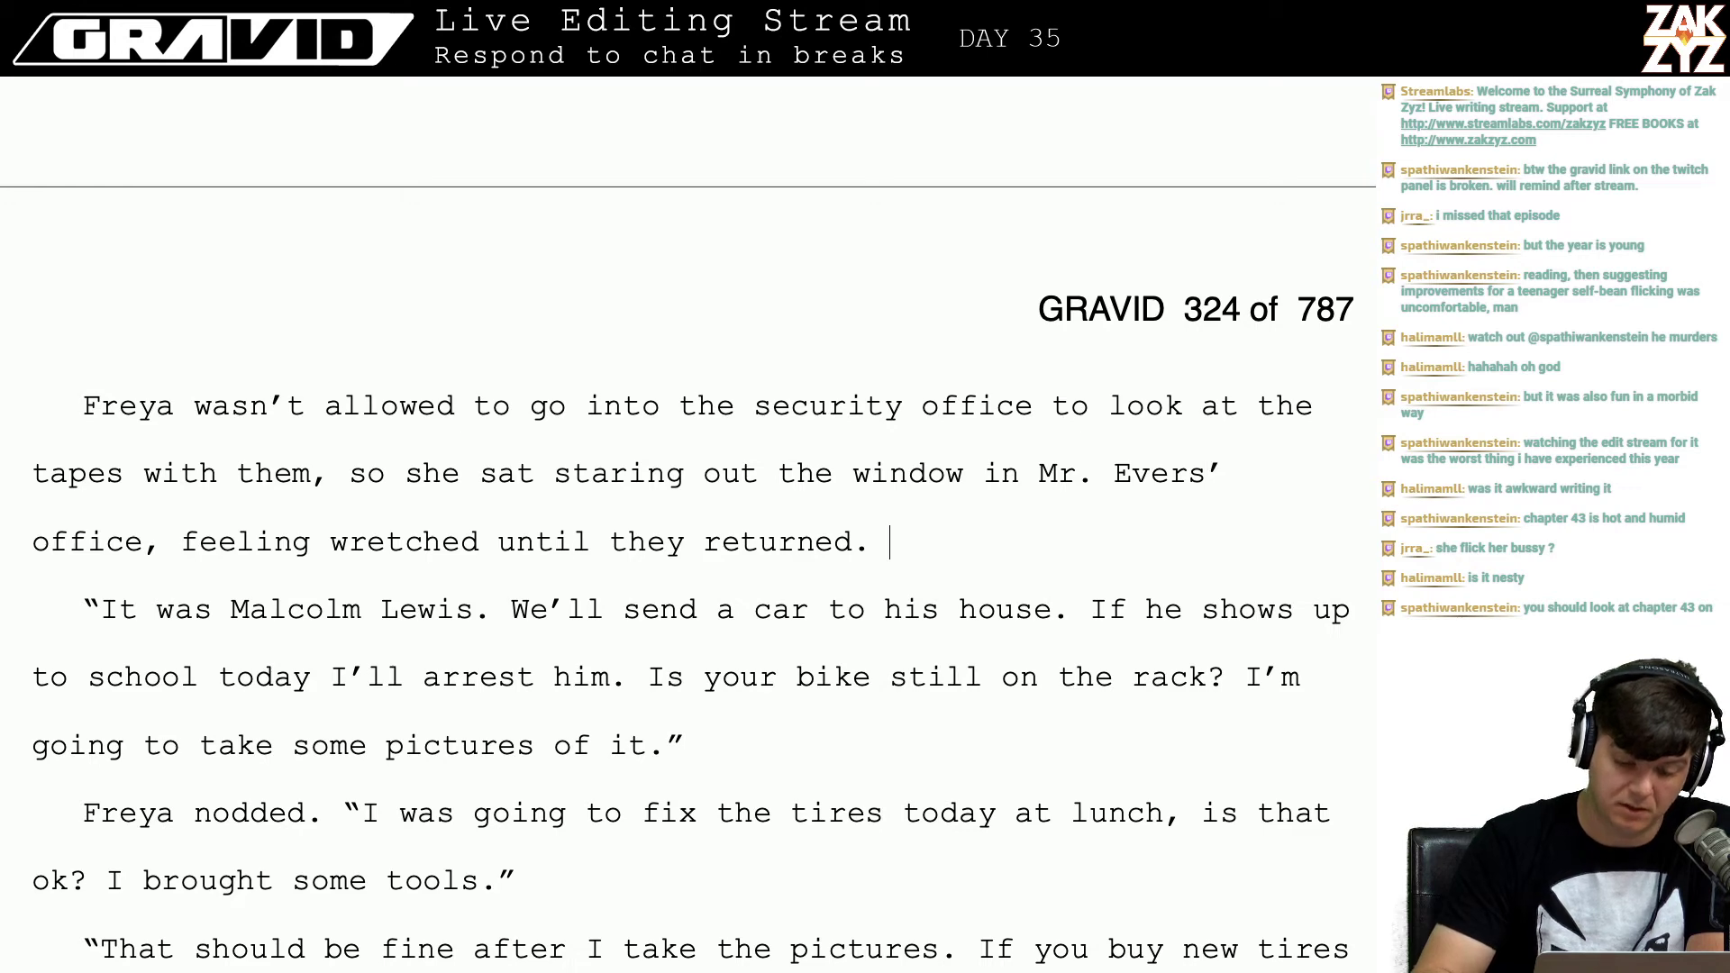
Step: Close the quote with a comma after "It was Malcolm Lewis" and add the dialogue tag "Officer Ed confirmed."
key("Down")
key("Down")
key("Down")
key("Down")
key("Down")
key("Down")
key("Down")
key("Down")
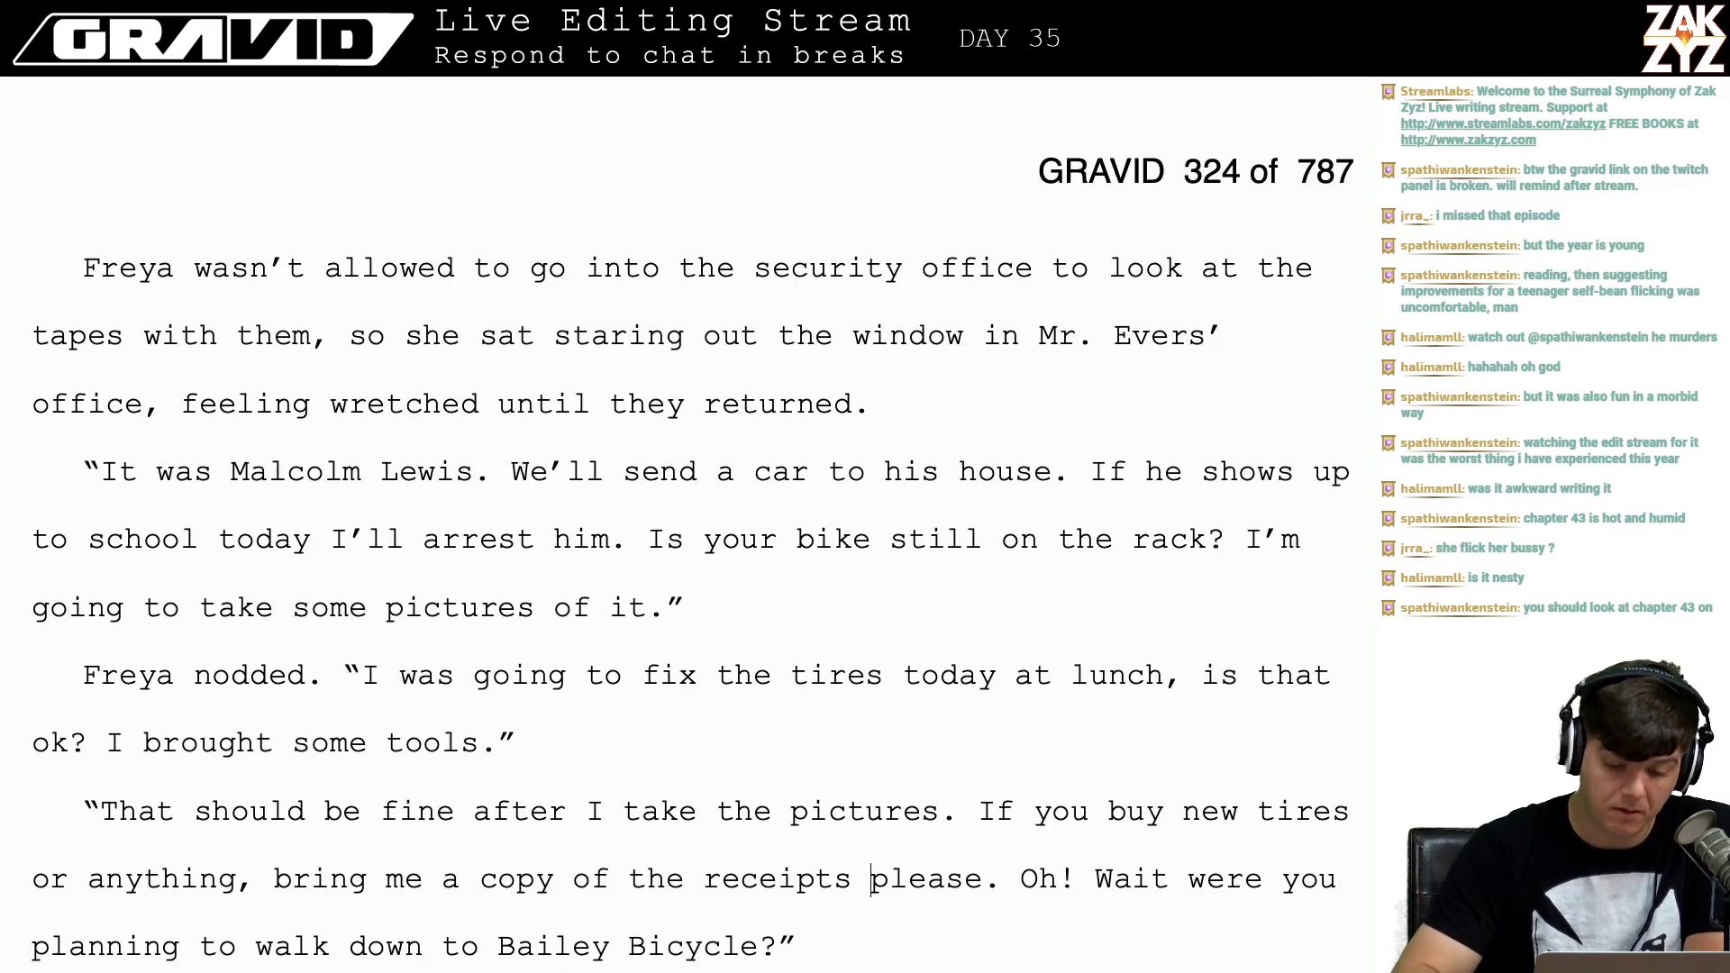
left_click(477, 446)
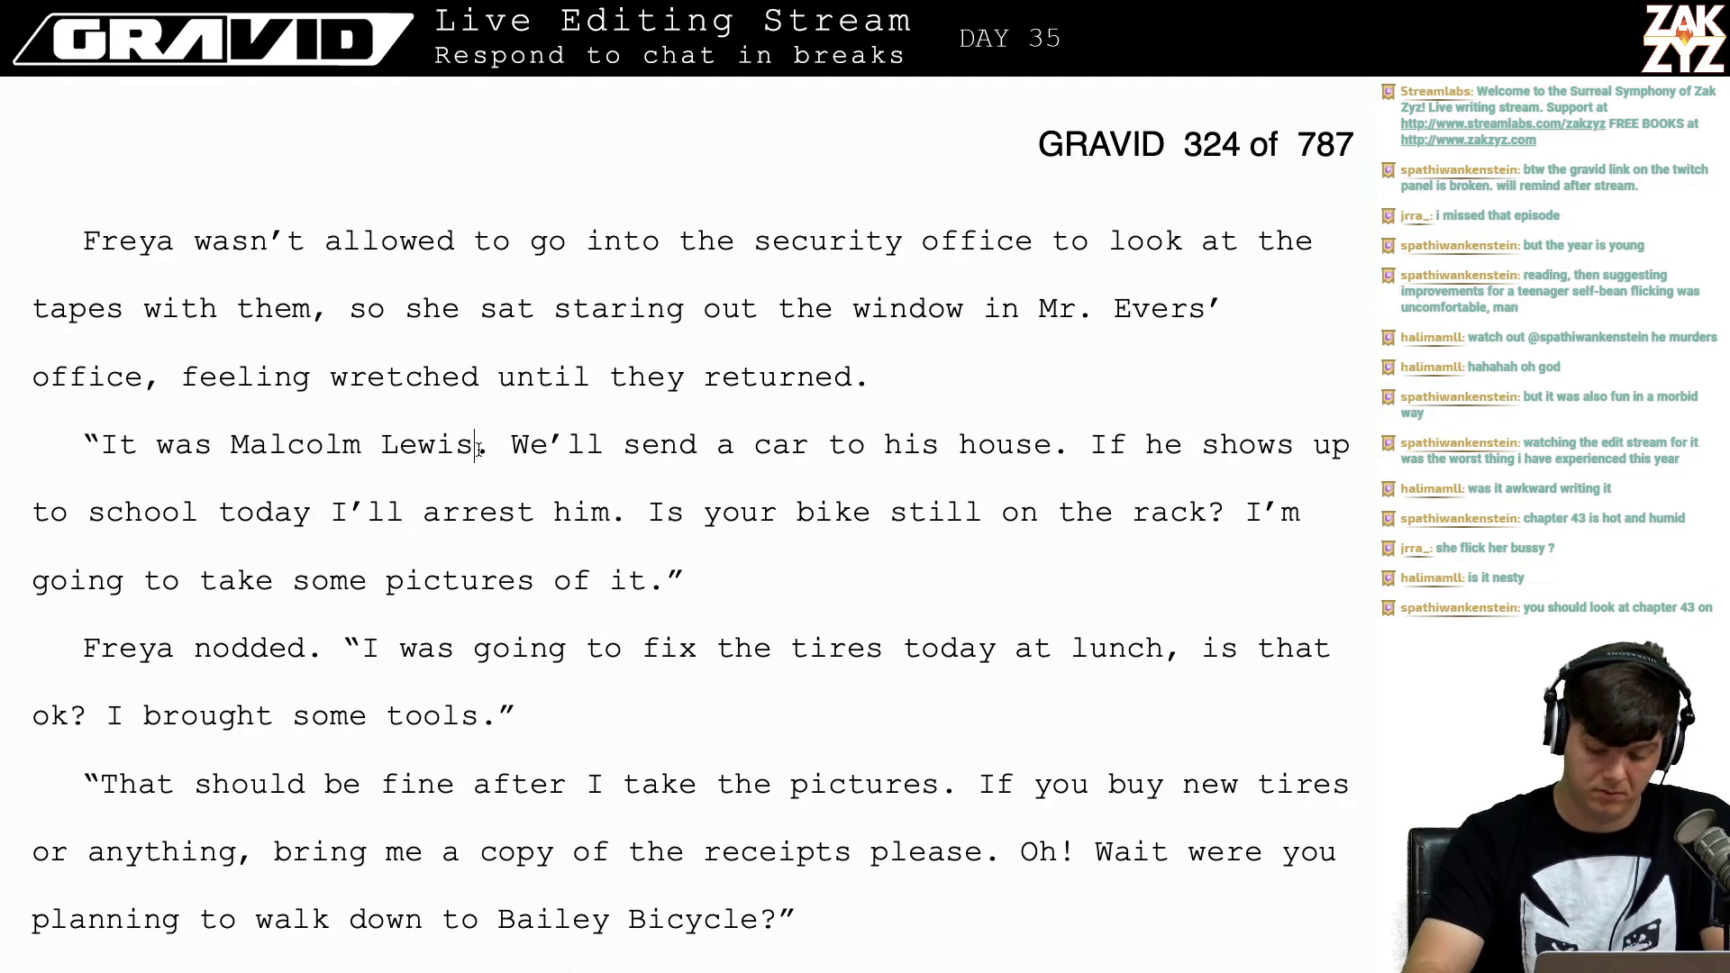
type(",\" Offic")
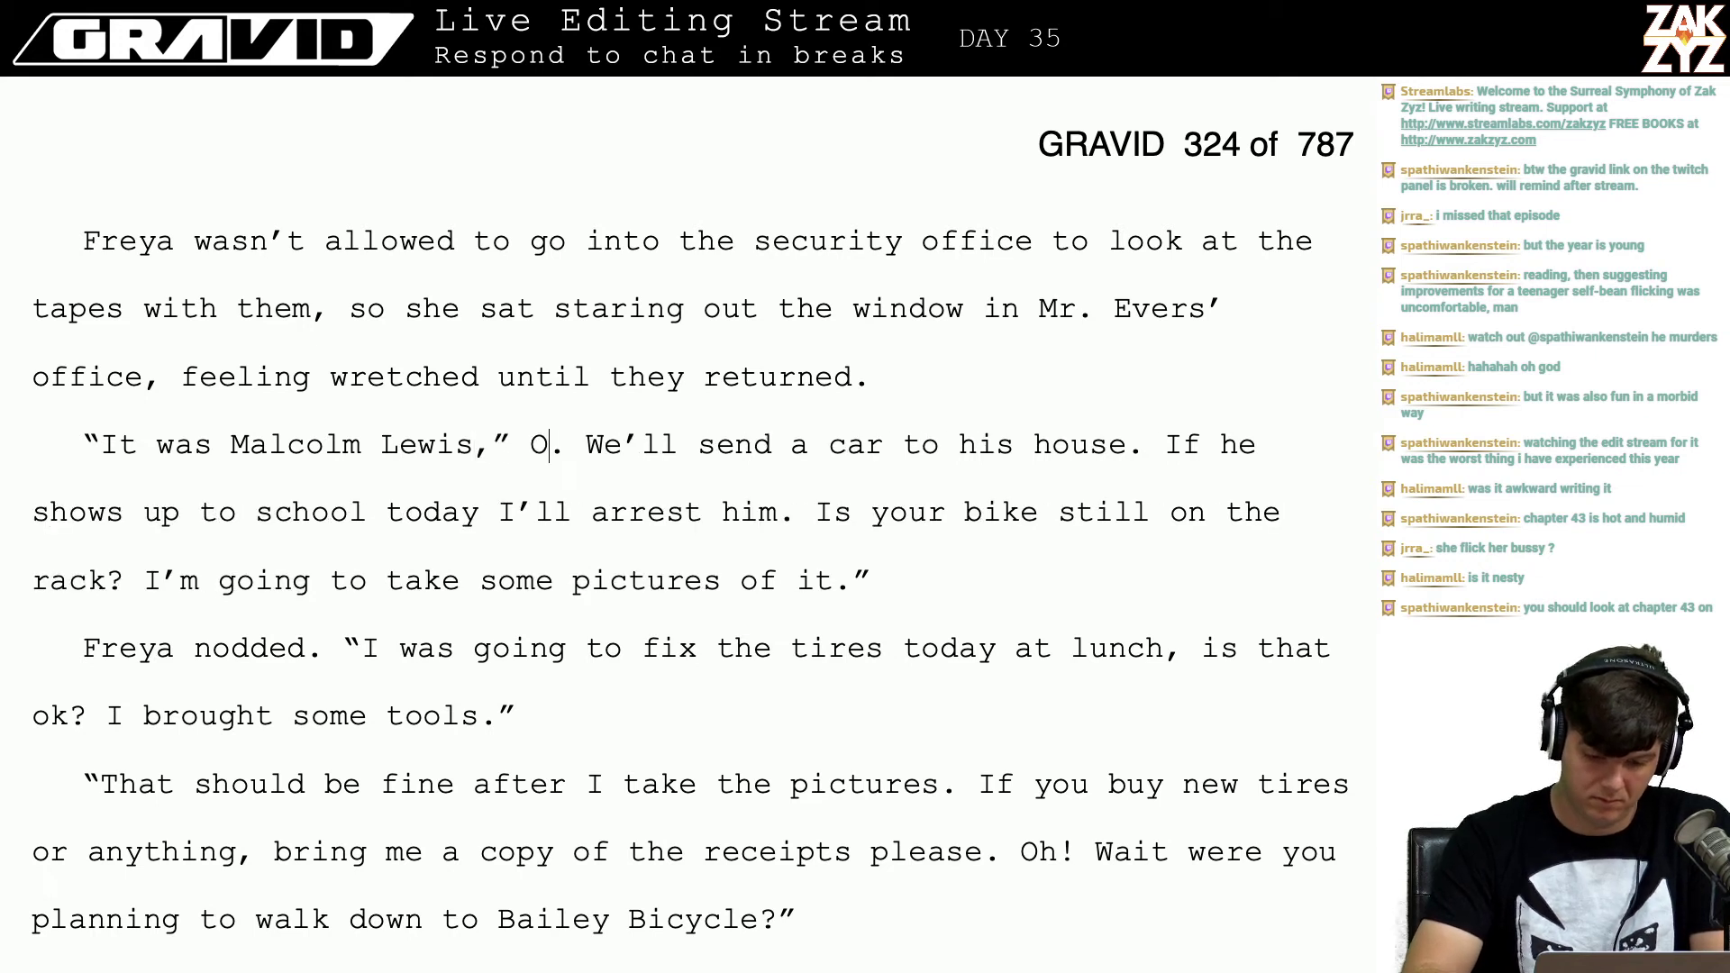
type("er Ed ")
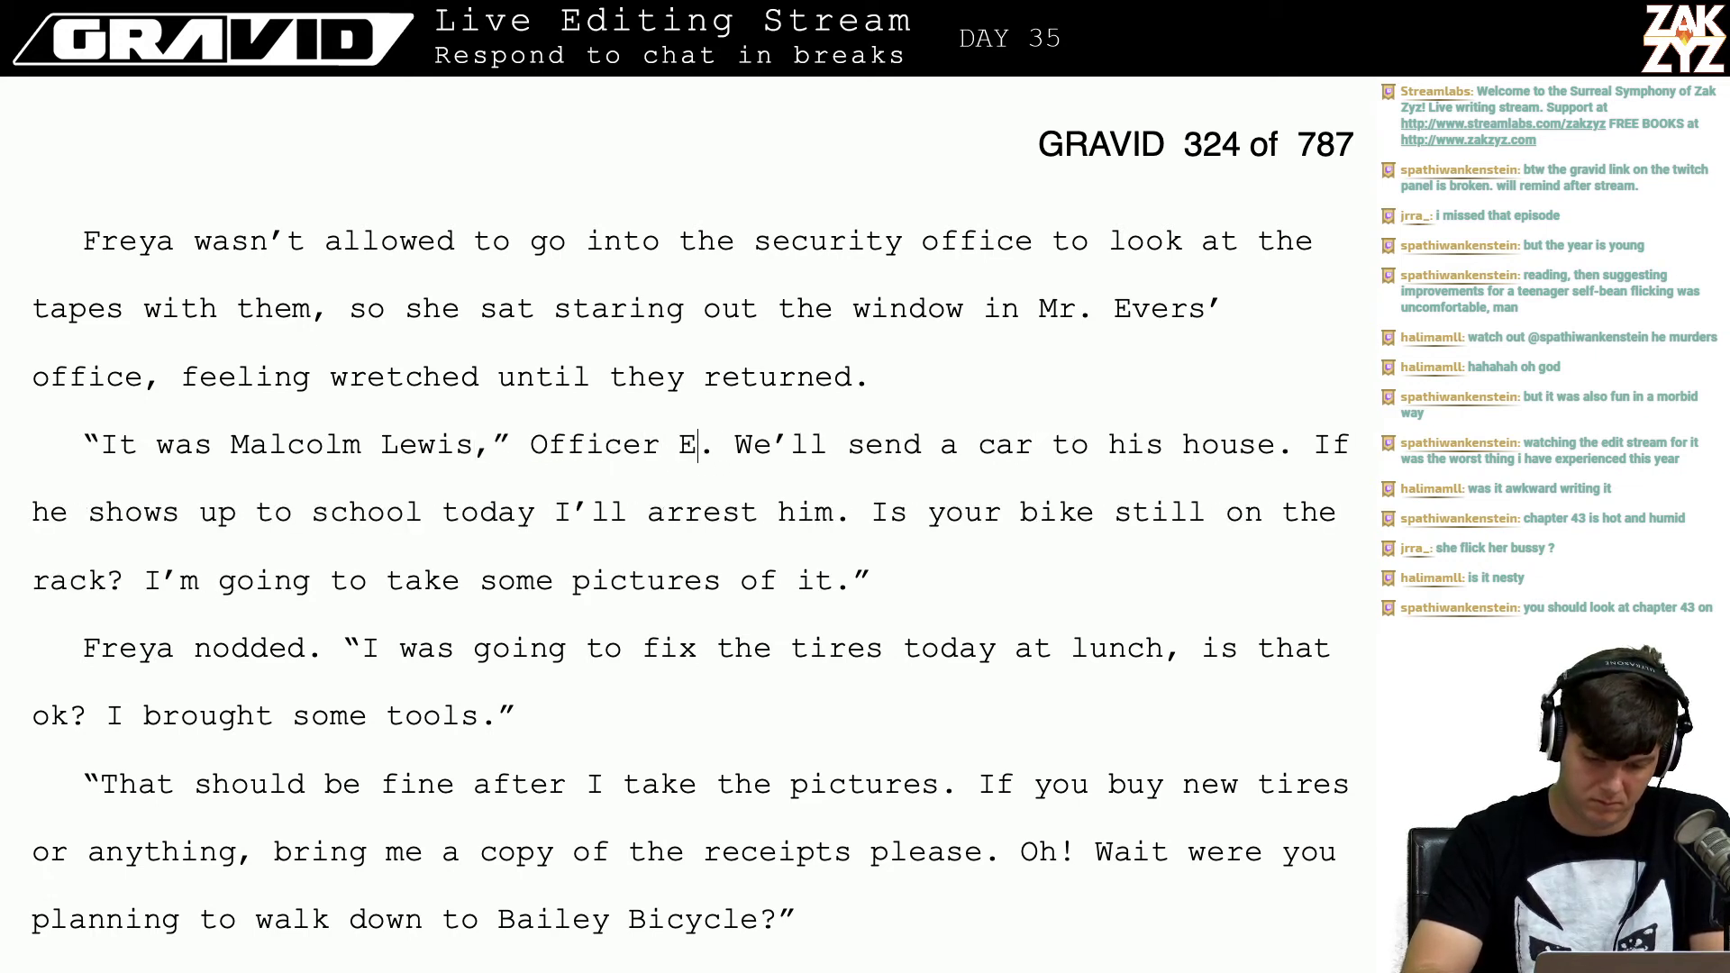
type("confirmed.")
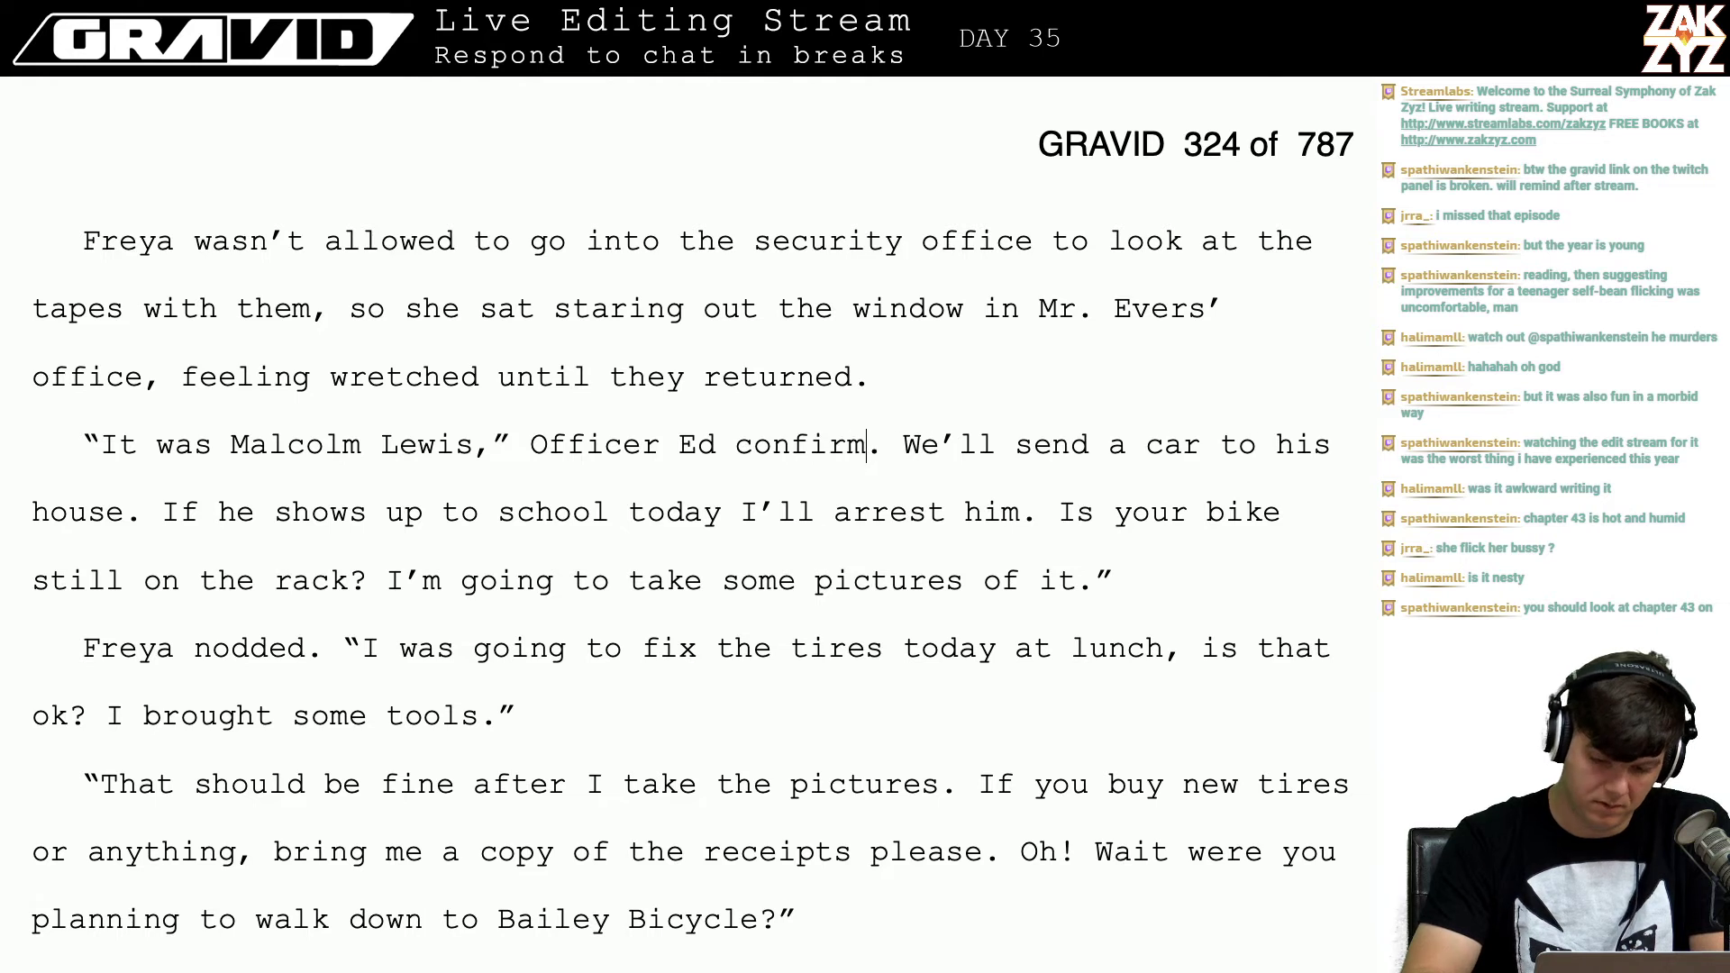
Step: Change the officer's dialogue tag to "confirmed" and add the missing opening quotation mark before "We'll send a car"
key("shift+Right")
key("shift+Right")
type("\"")
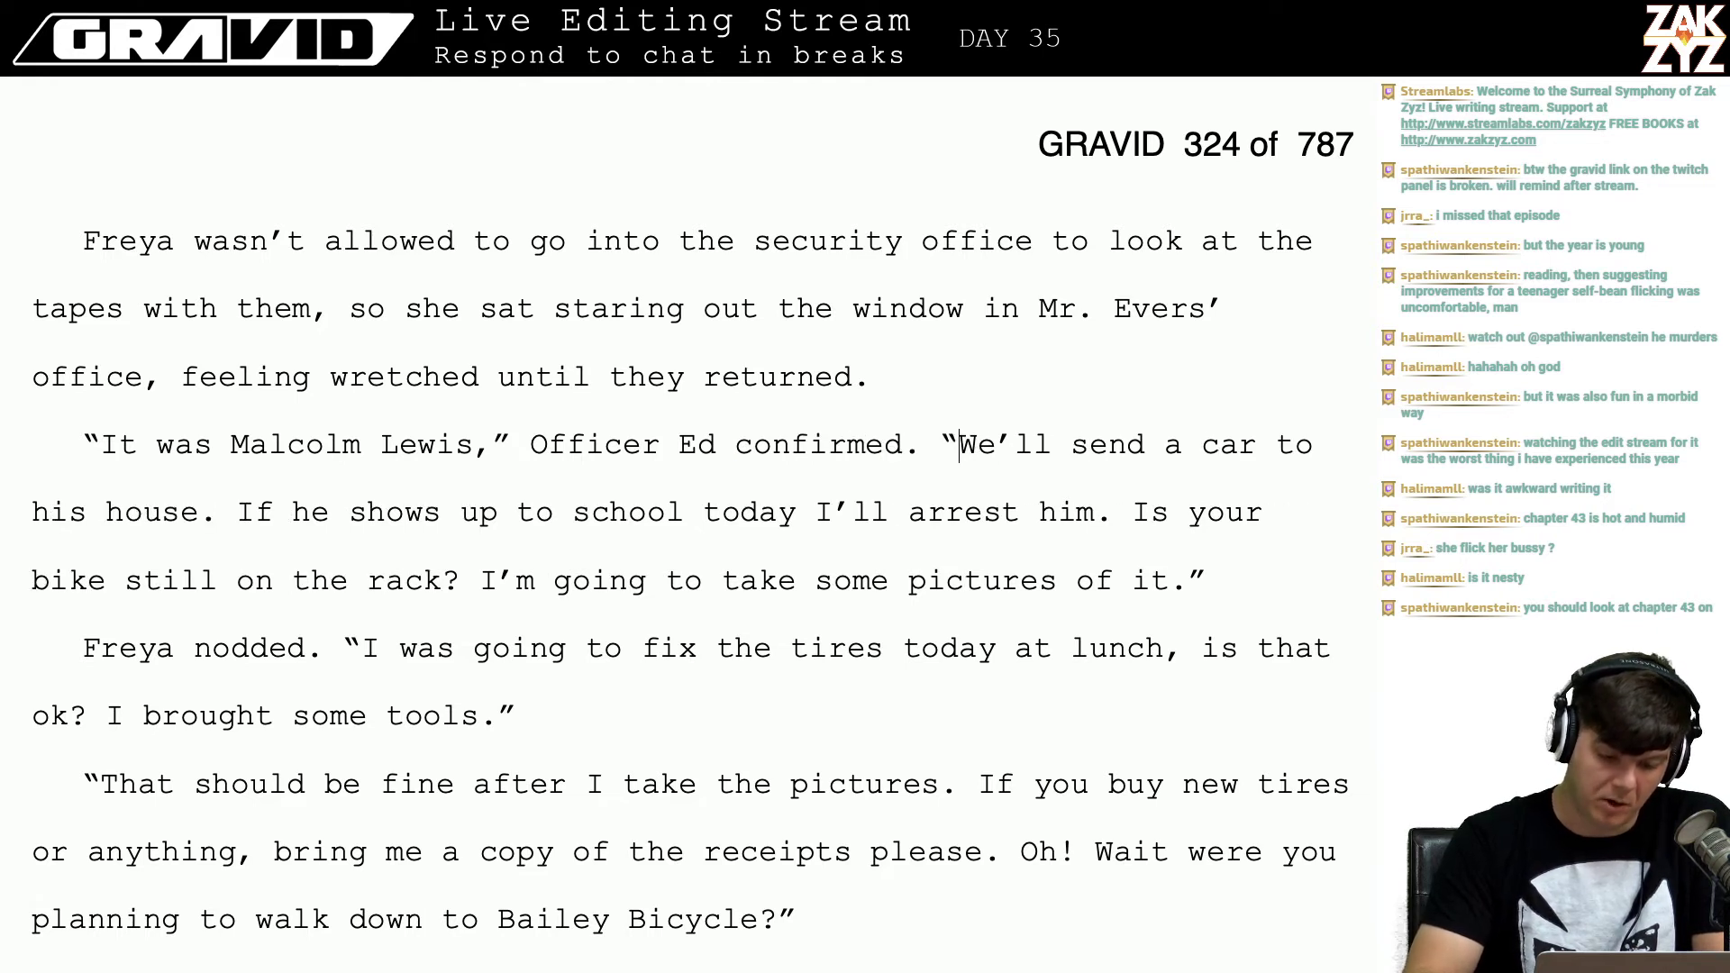
Step: Replace the sentence about taking pictures of the bike with "I want to take some pictures." inside the closing quotation mark
key("Right")
key("Down")
key("Down")
key("Down")
key("Down")
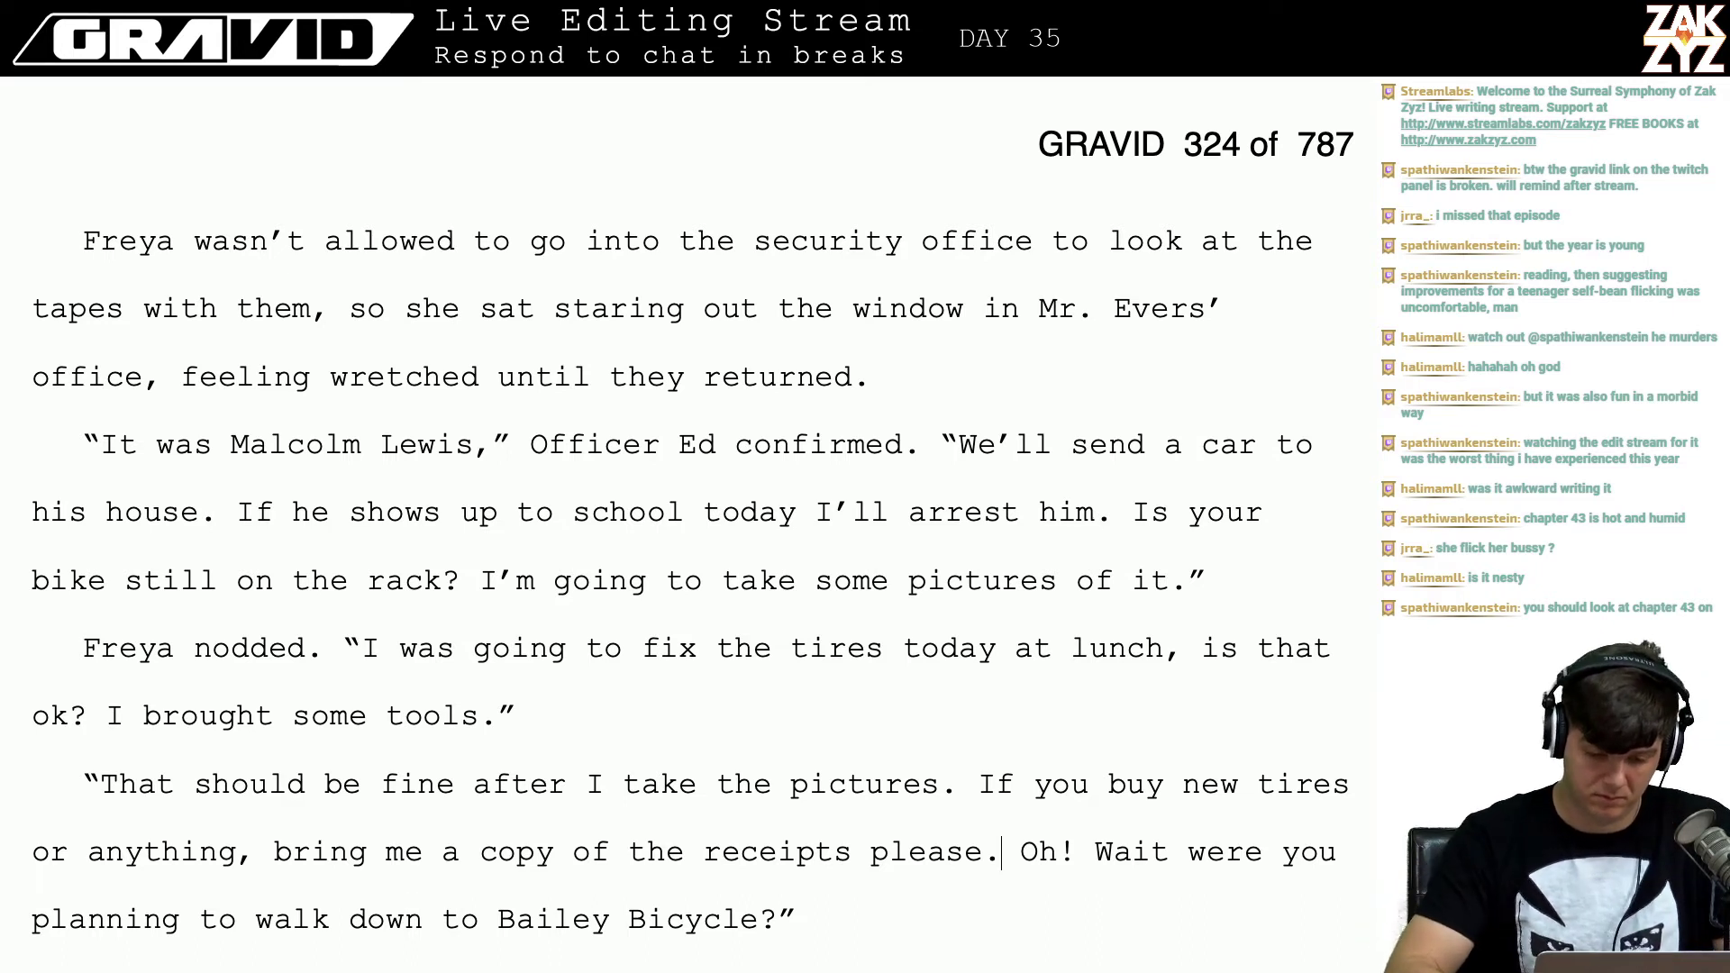
left_click(498, 581)
type("want to t")
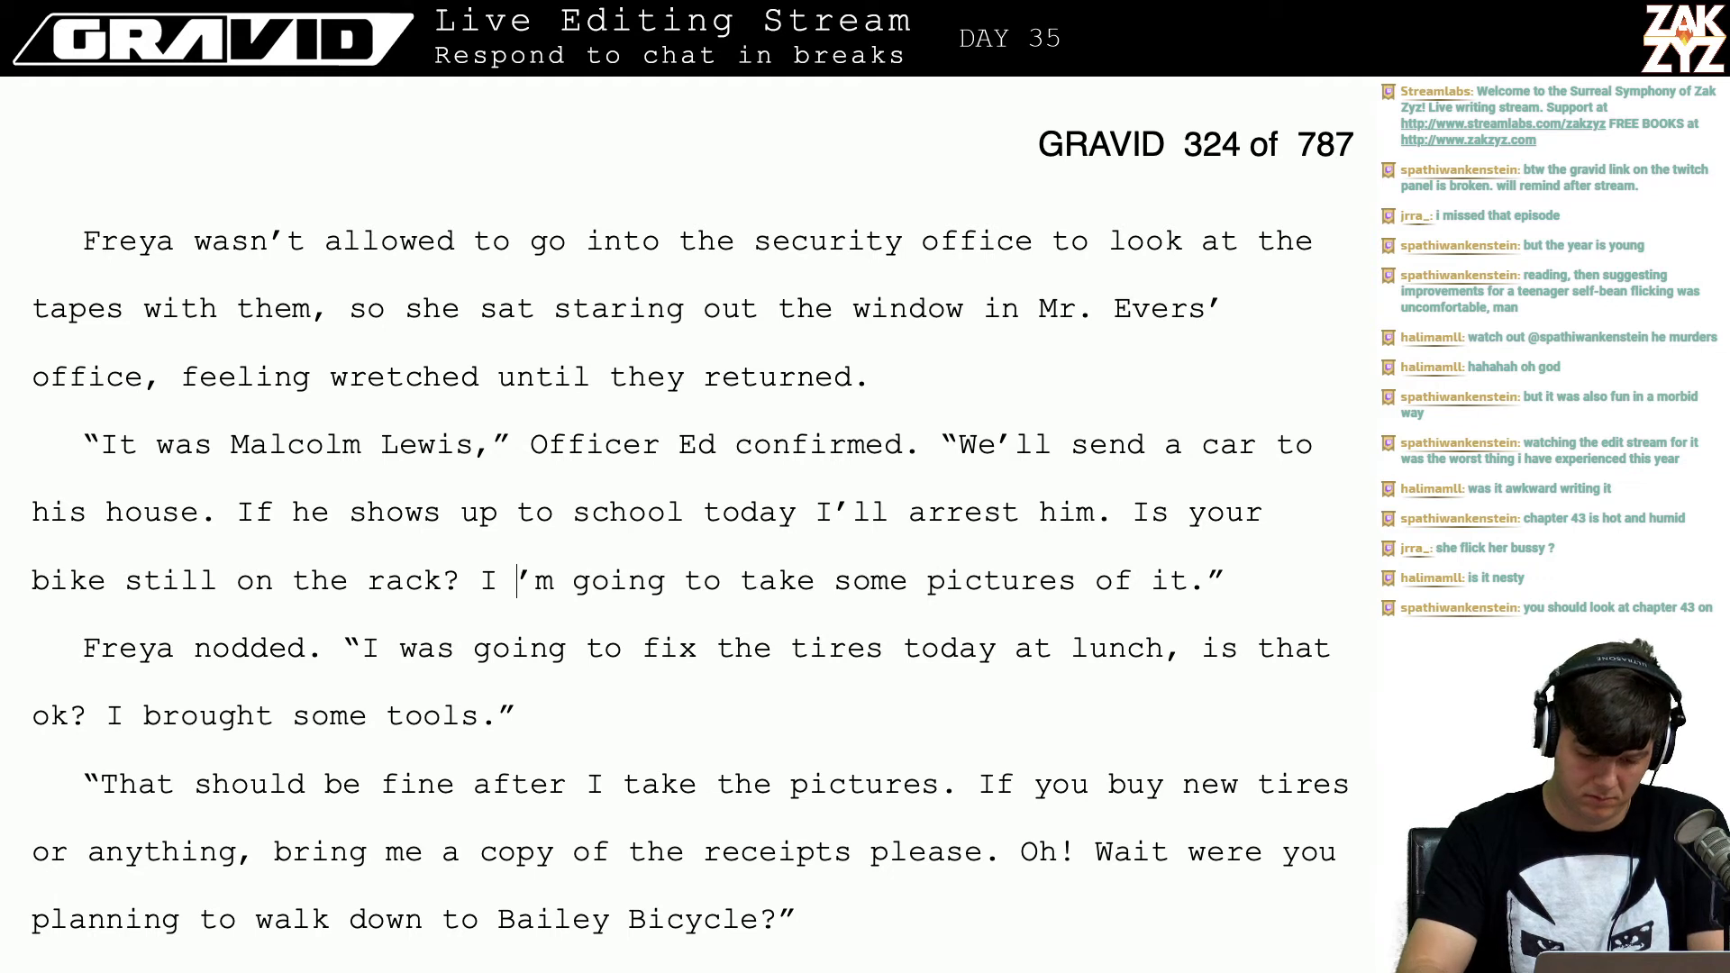
type("ake some pictures")
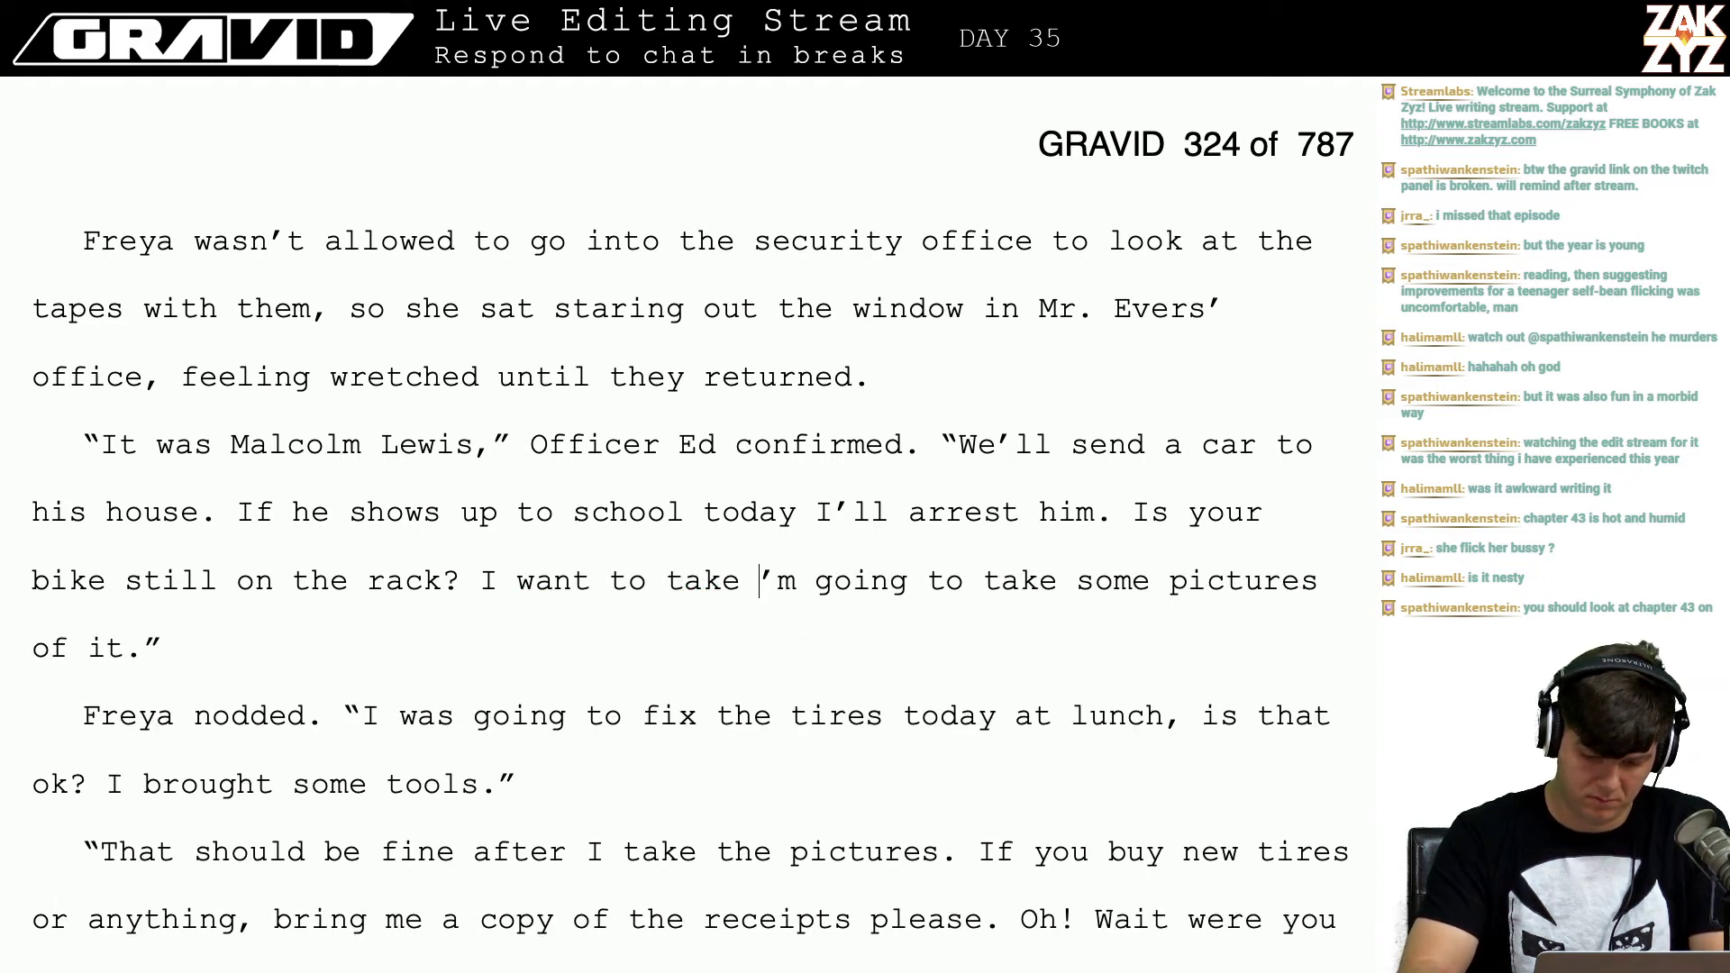
type(".")
key("shift+Down")
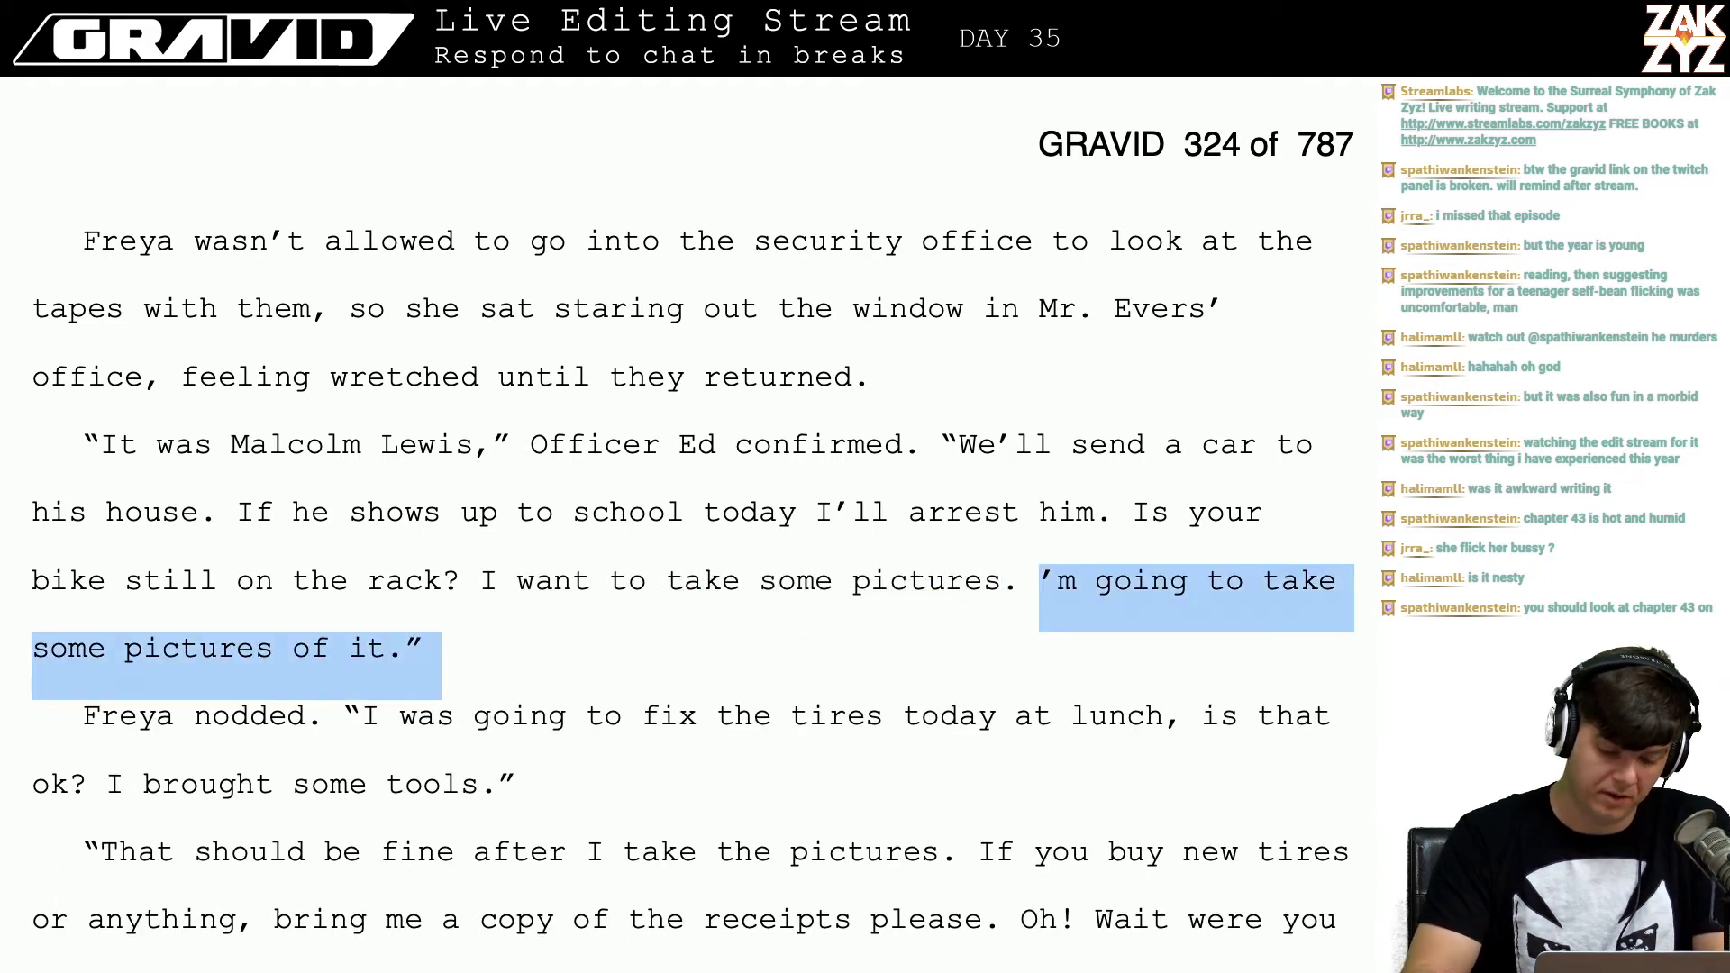
key("shift+Left")
key("shift+Left")
key("BackSpace")
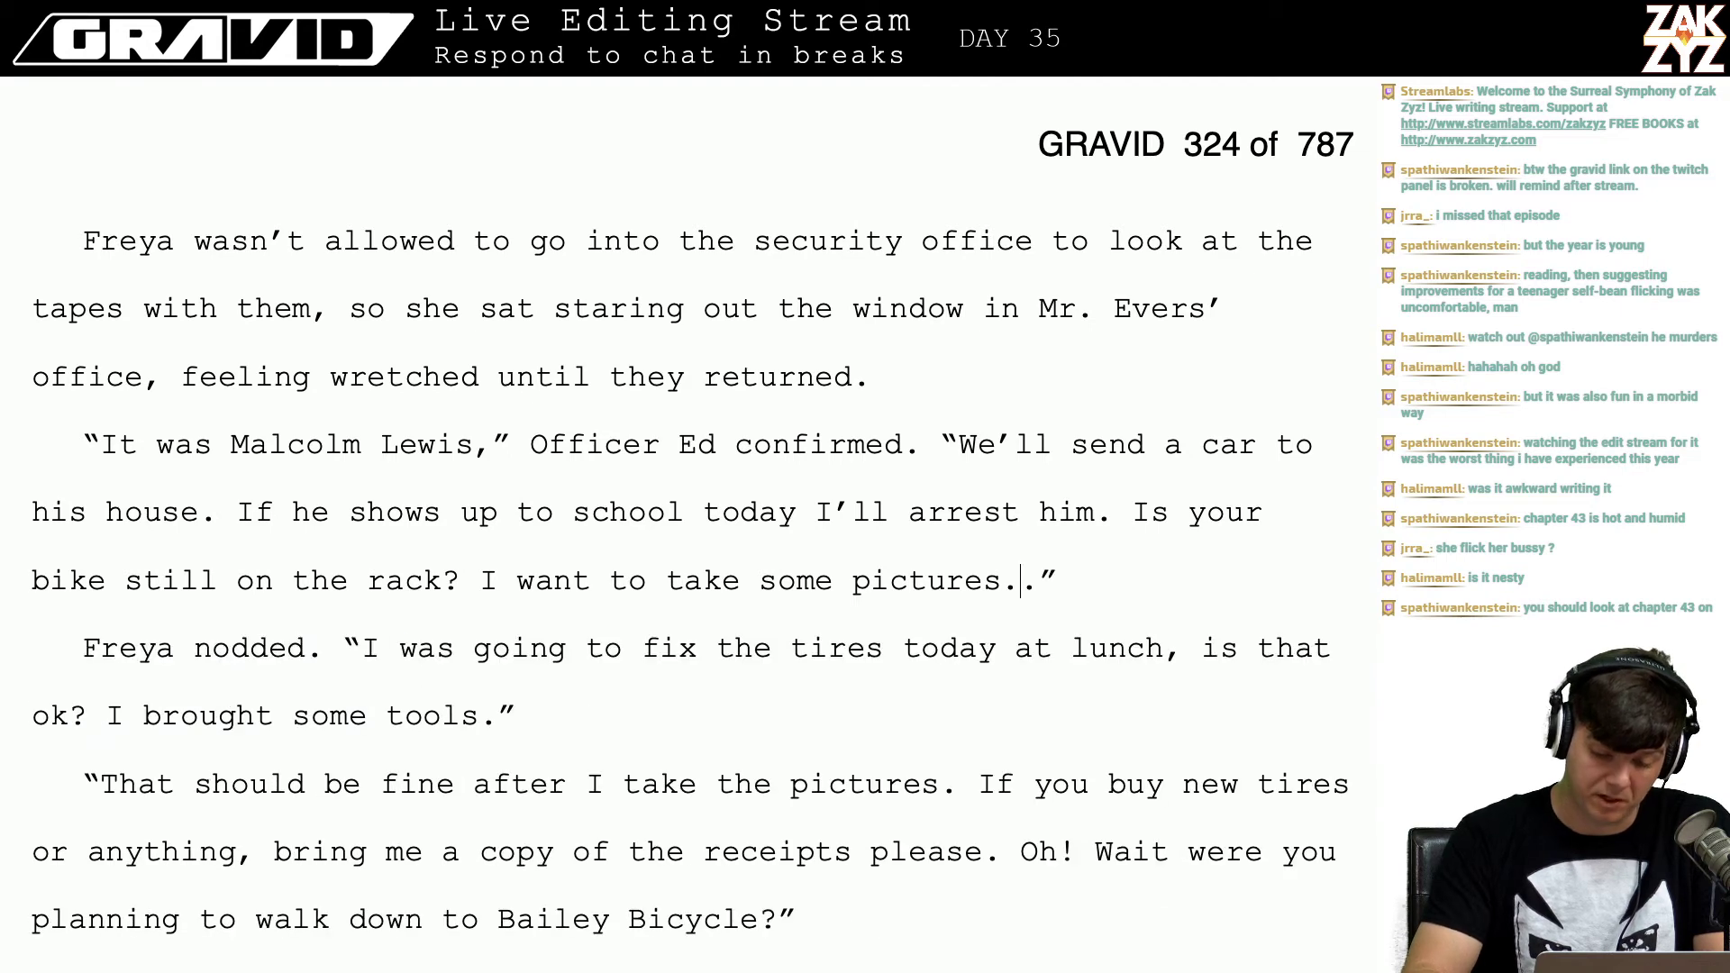
key("BackSpace")
key("BackSpace")
Step: Insert "more" before "pictures" in the officer's line about the bike
key("Left")
key("Left")
key("Left")
key("Left")
key("Left")
key("Left")
key("Left")
key("Left")
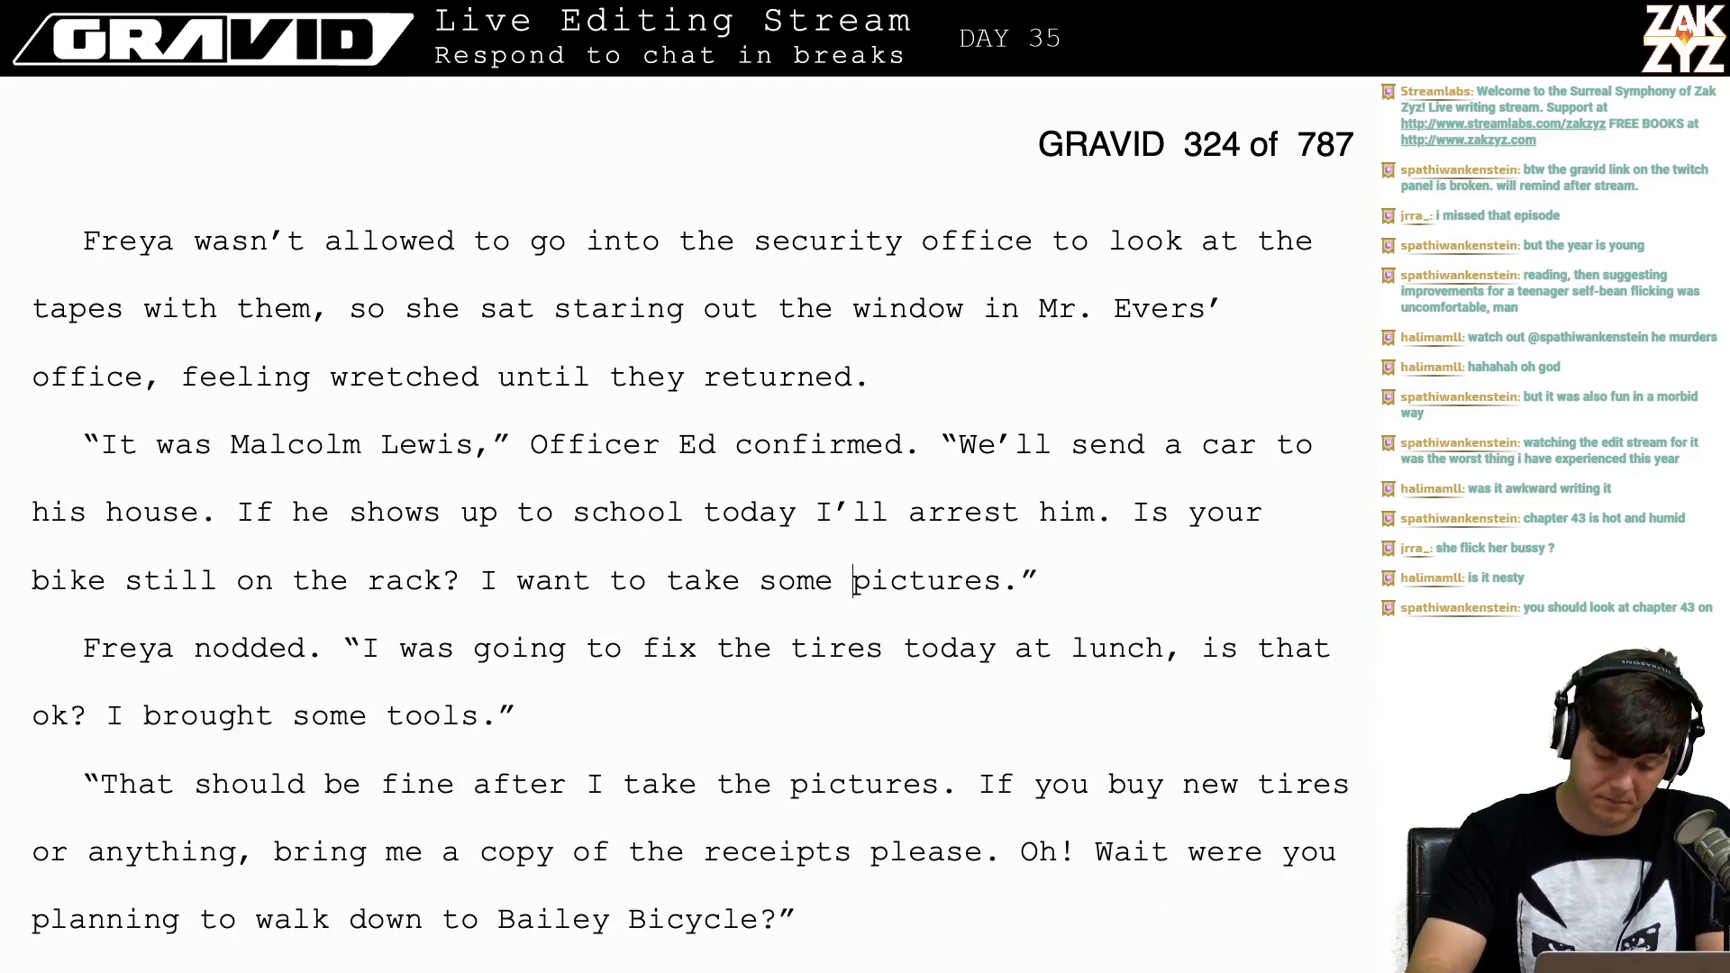
type("more")
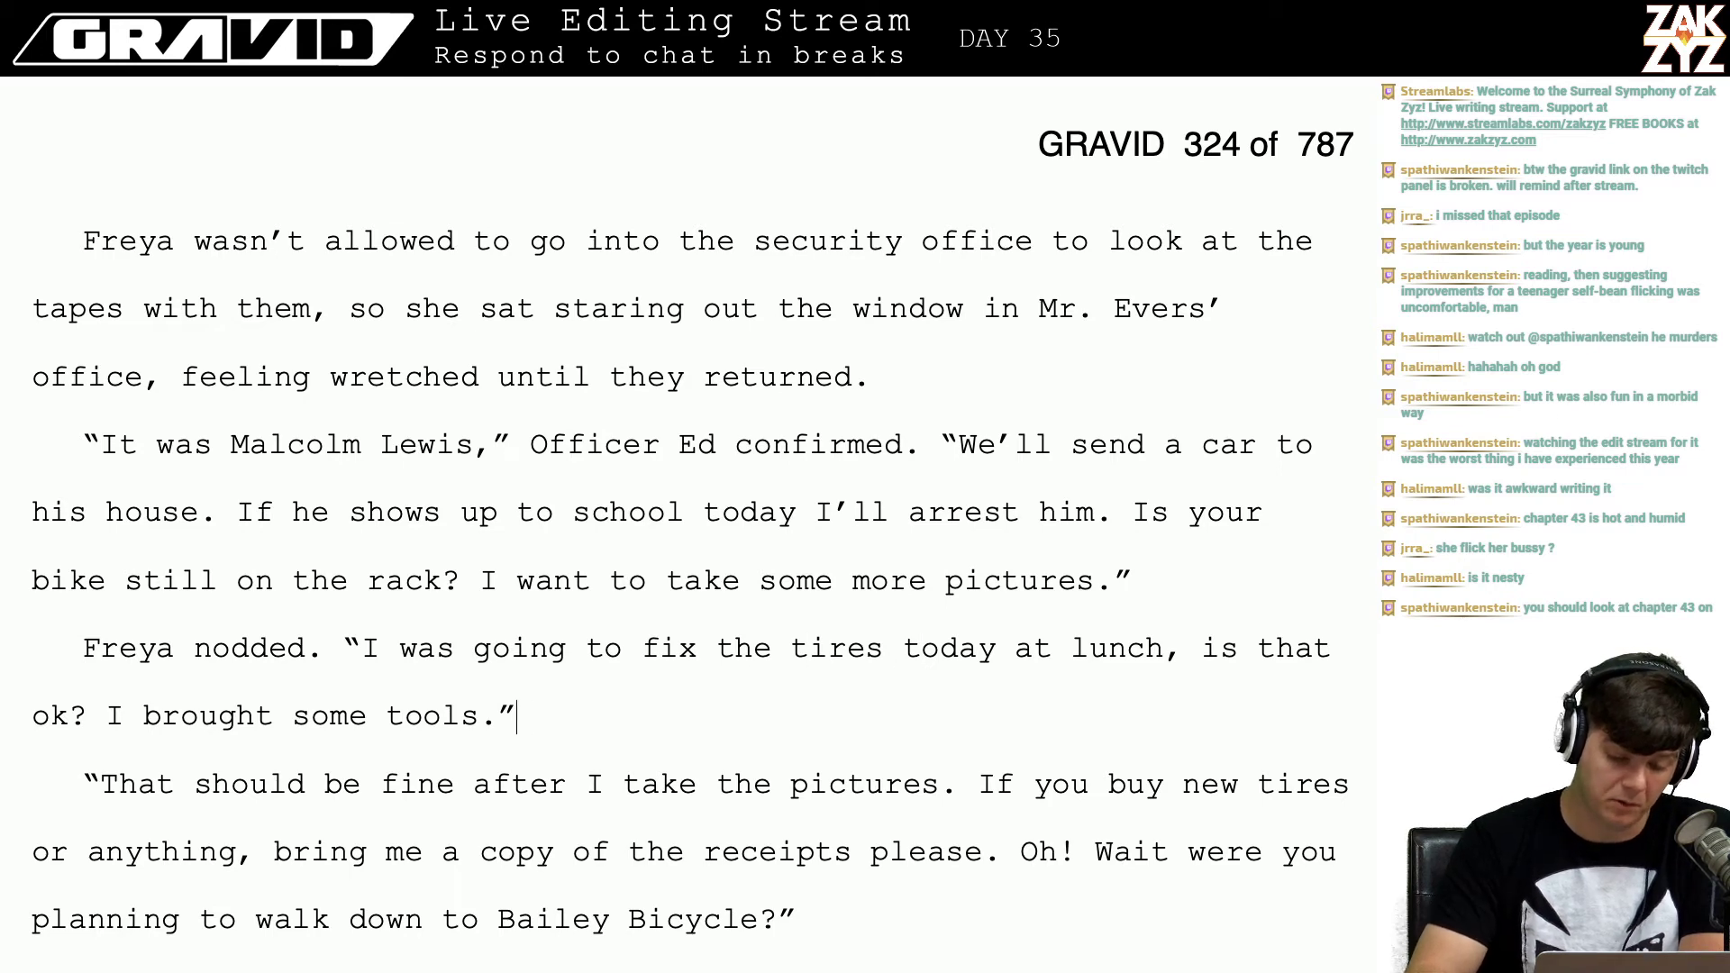
Step: Change "receipts" to the singular "receipt" in the officer's request for a copy
key("Down")
key("Down")
key("Down")
key("Down")
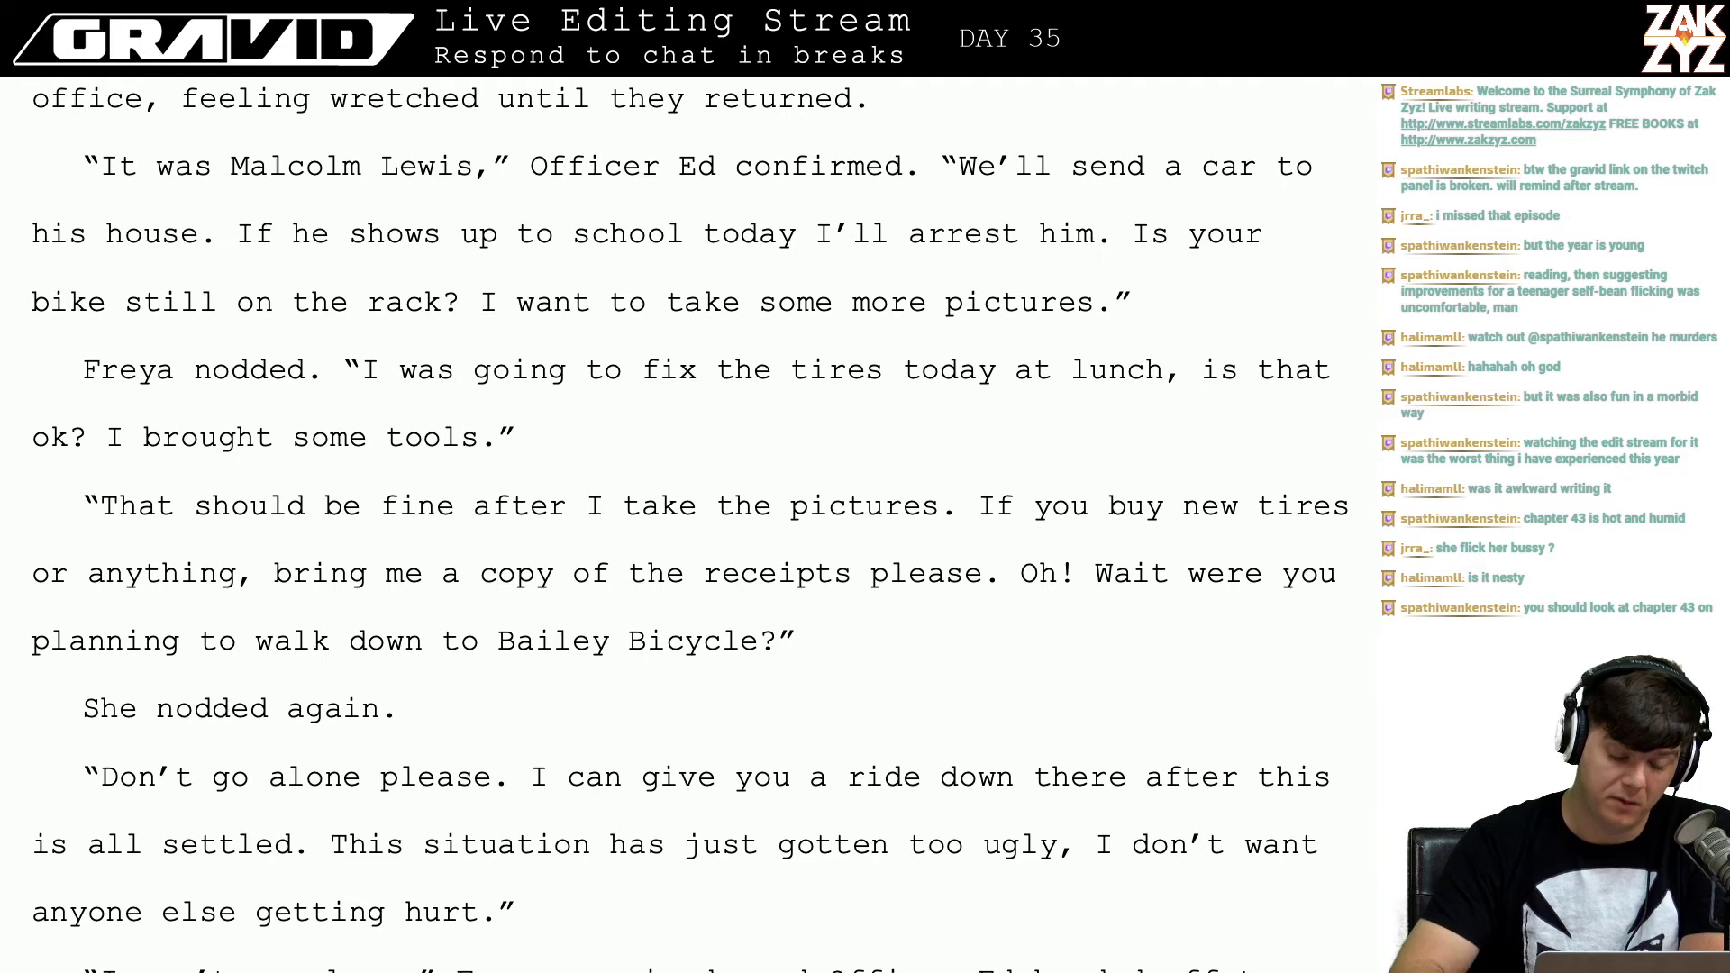
scroll(689, 523, "down", 1)
key("Up")
key("Up")
key("Up")
scroll(491, 669, "down", 1)
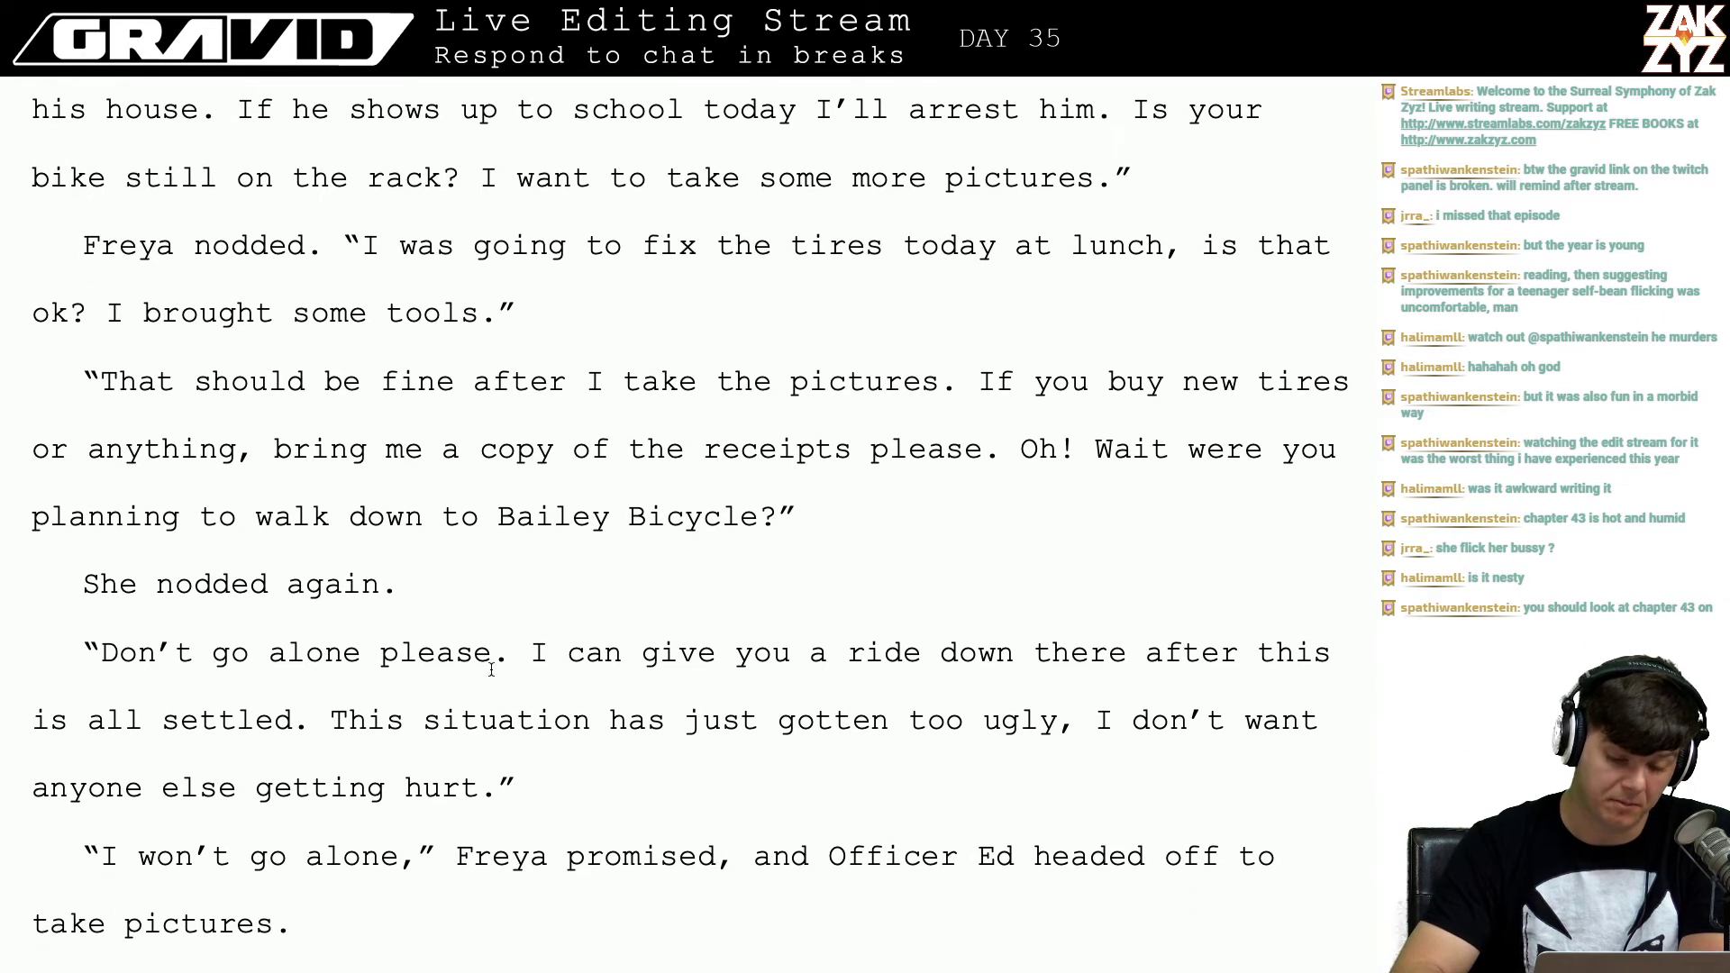
scroll(871, 515, "down", 2)
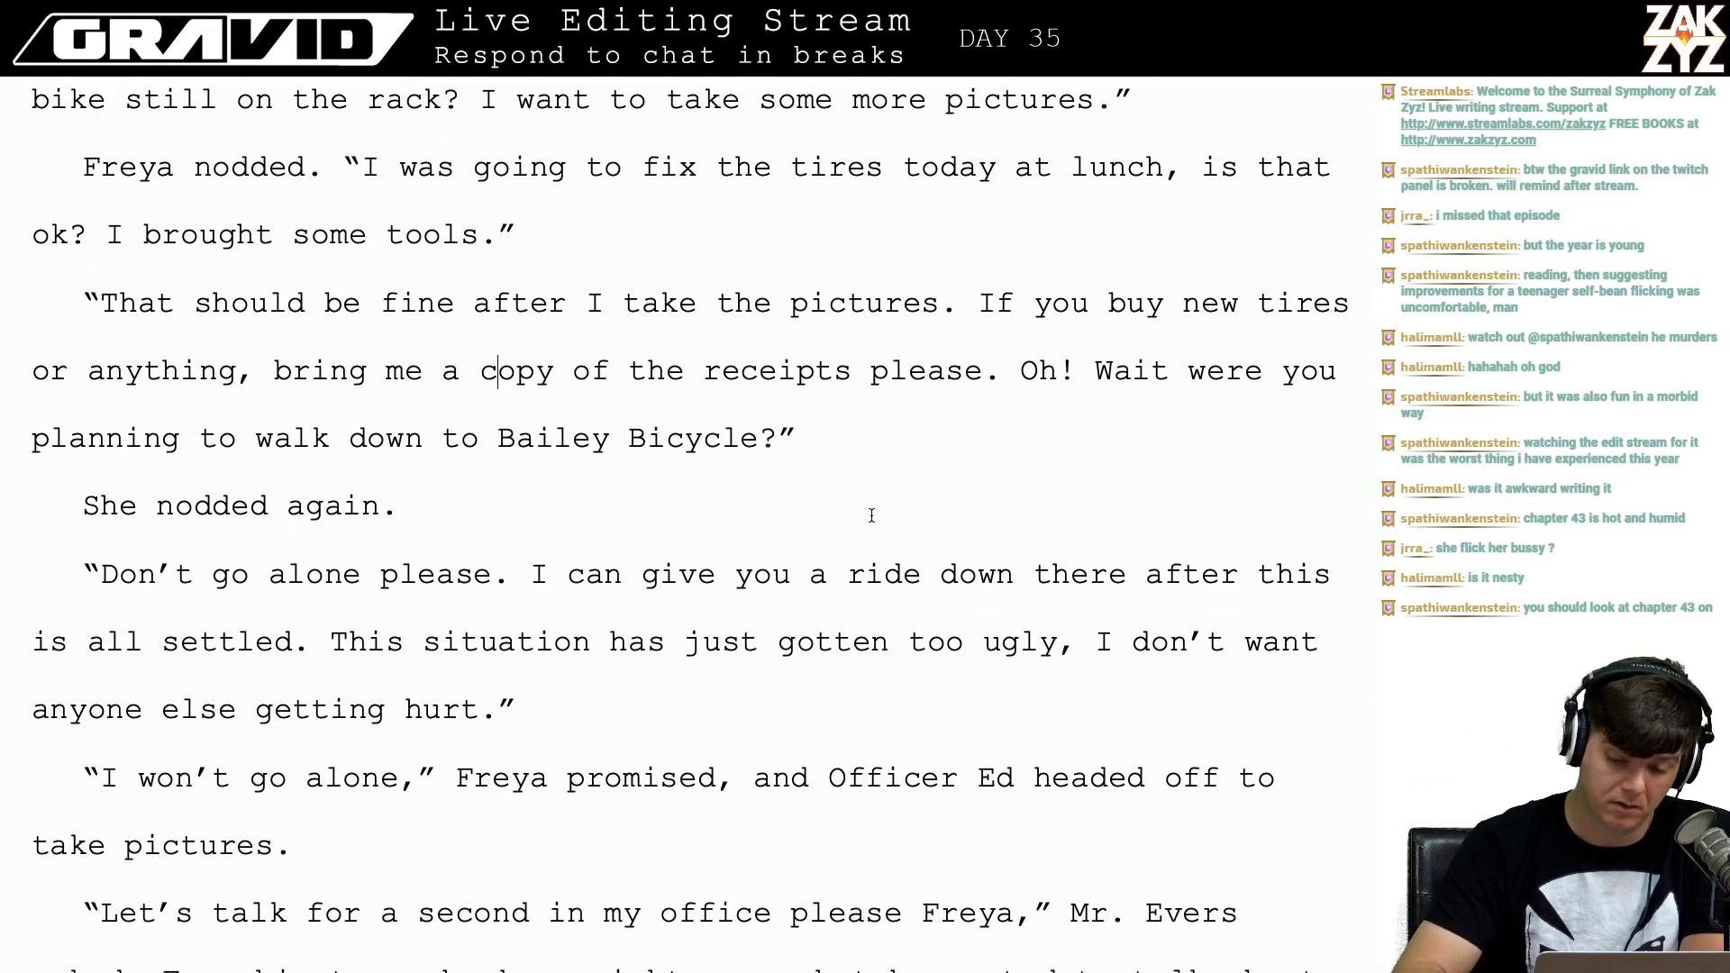
left_click(856, 359)
key("BackSpace")
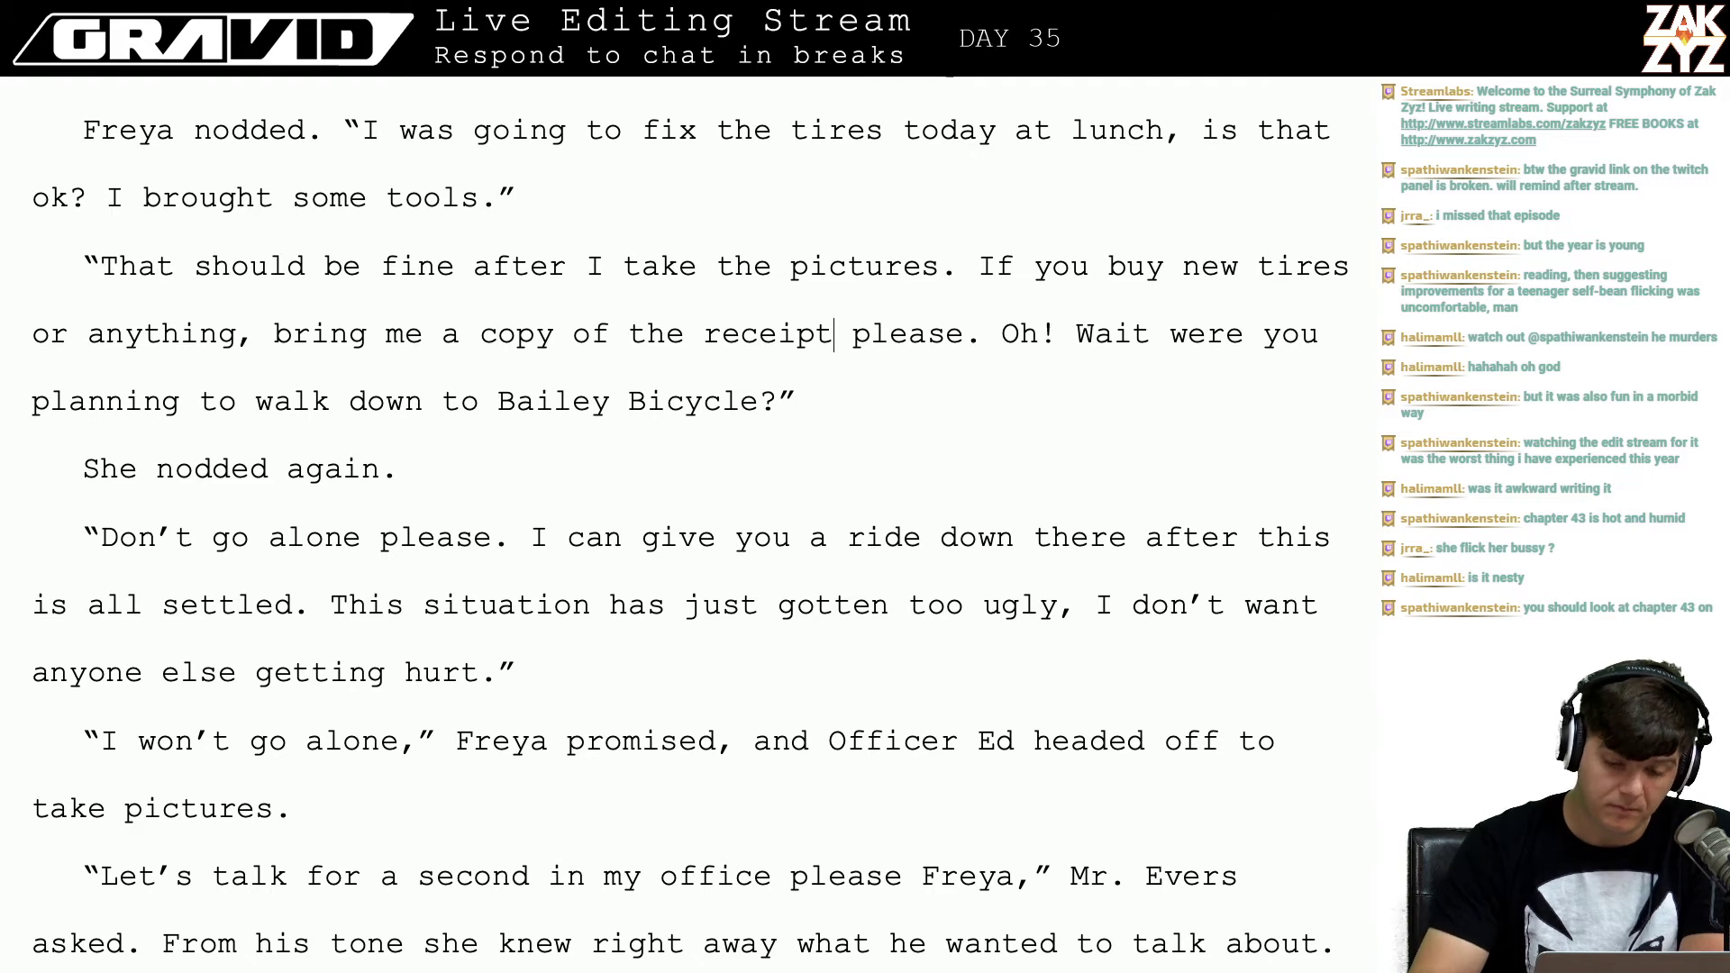
Step: Read on from the receipt request through the question about the bicycle shop to the officer's offer of a ride
key("Right")
key("Right")
key("Right")
key("Right")
key("Right")
key("Right")
key("Right")
key("Right")
key("Right")
key("Right")
key("Right")
key("Right")
key("Right")
key("Right")
key("Right")
key("Right")
key("Right")
key("Right")
key("Right")
key("Right")
key("Right")
key("Right")
key("Right")
key("Right")
key("Right")
key("Right")
key("Right")
key("Right")
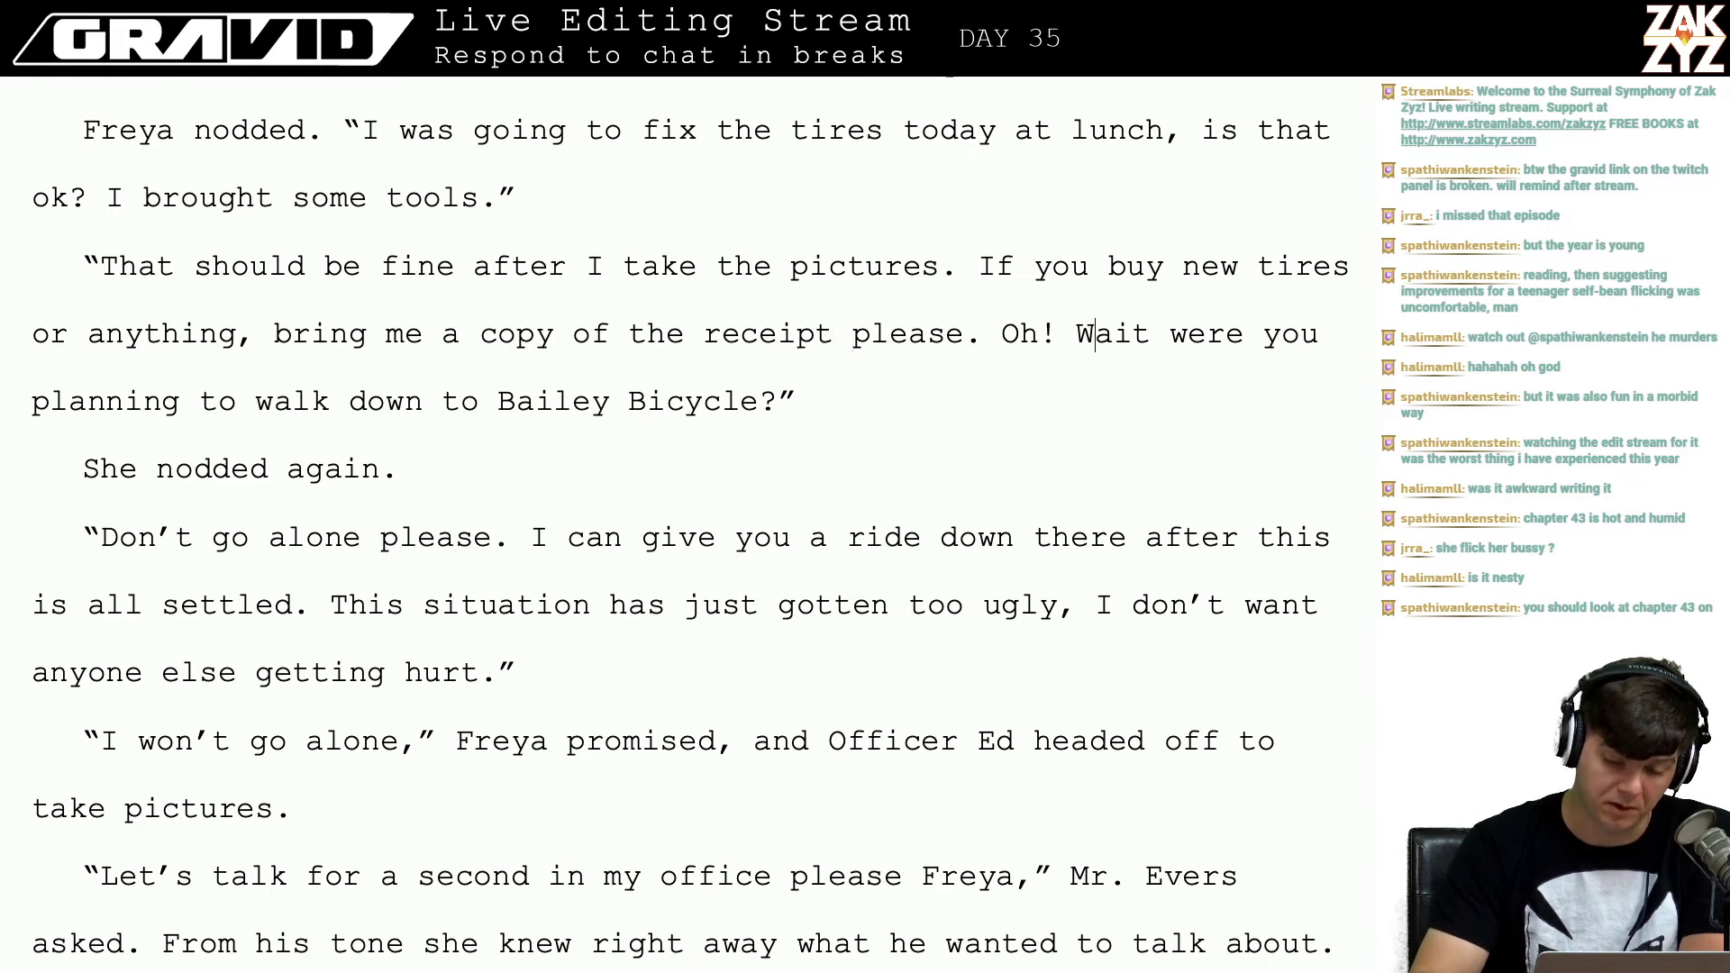
key("Right")
key("Right")
key("Right")
key("Right")
key("Right")
key("Right")
key("Right")
key("Right")
key("Right")
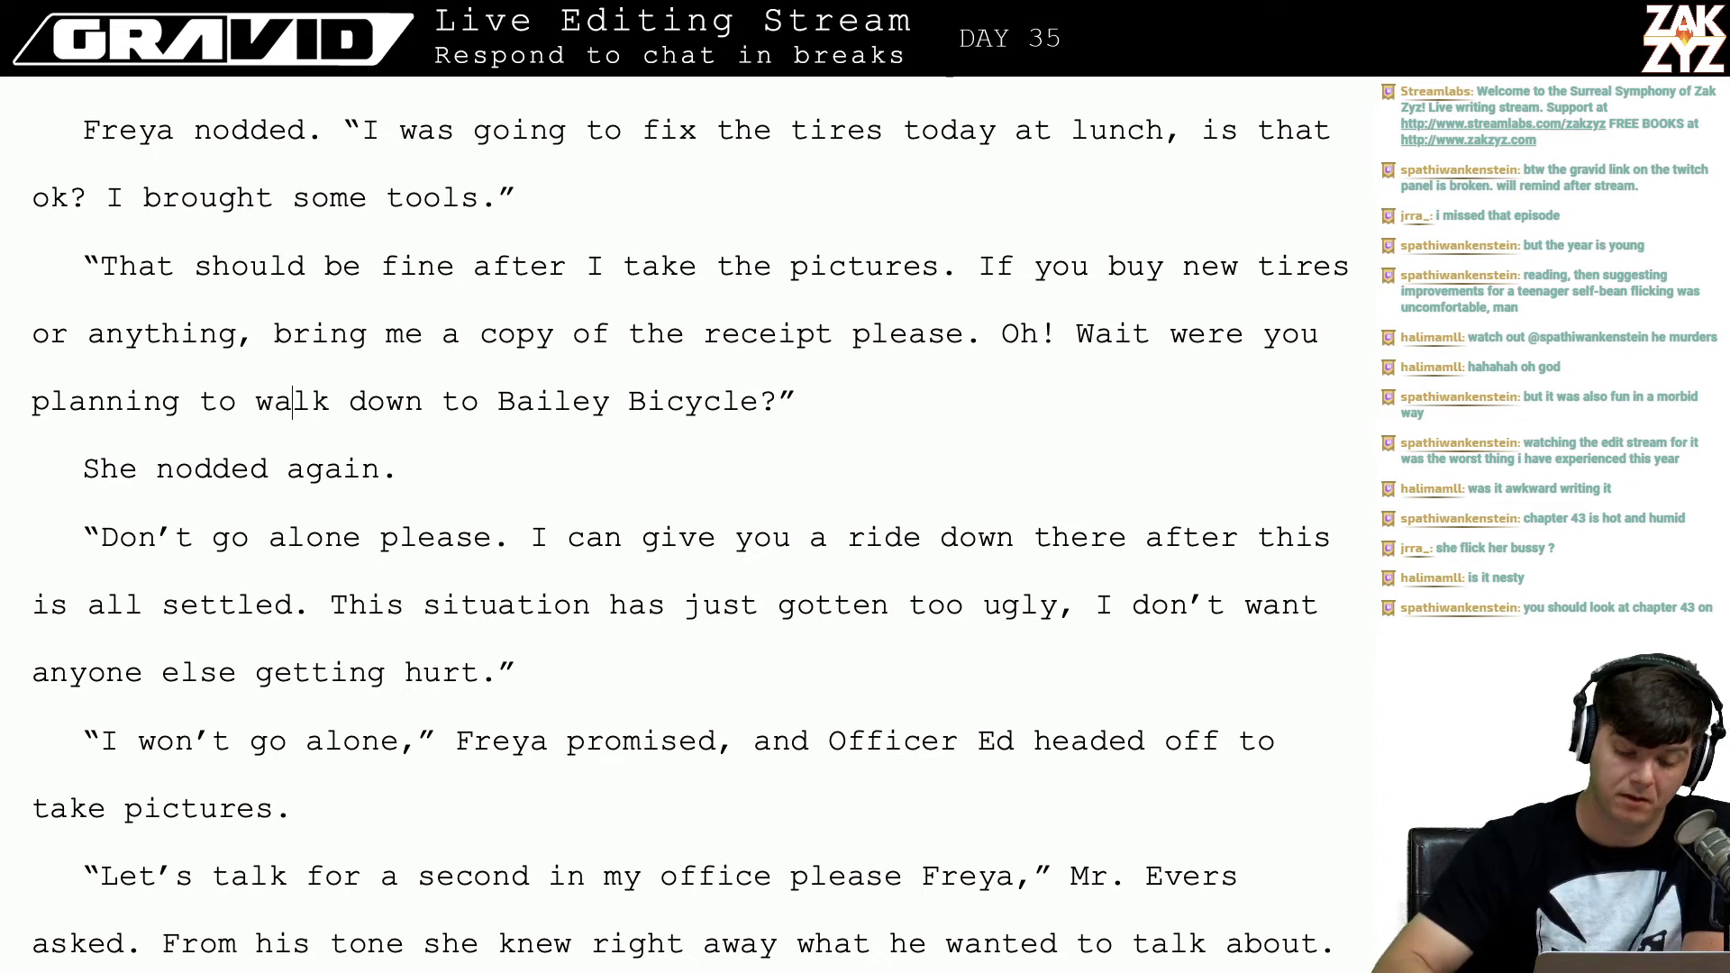
scroll(1115, 341, "down", 1)
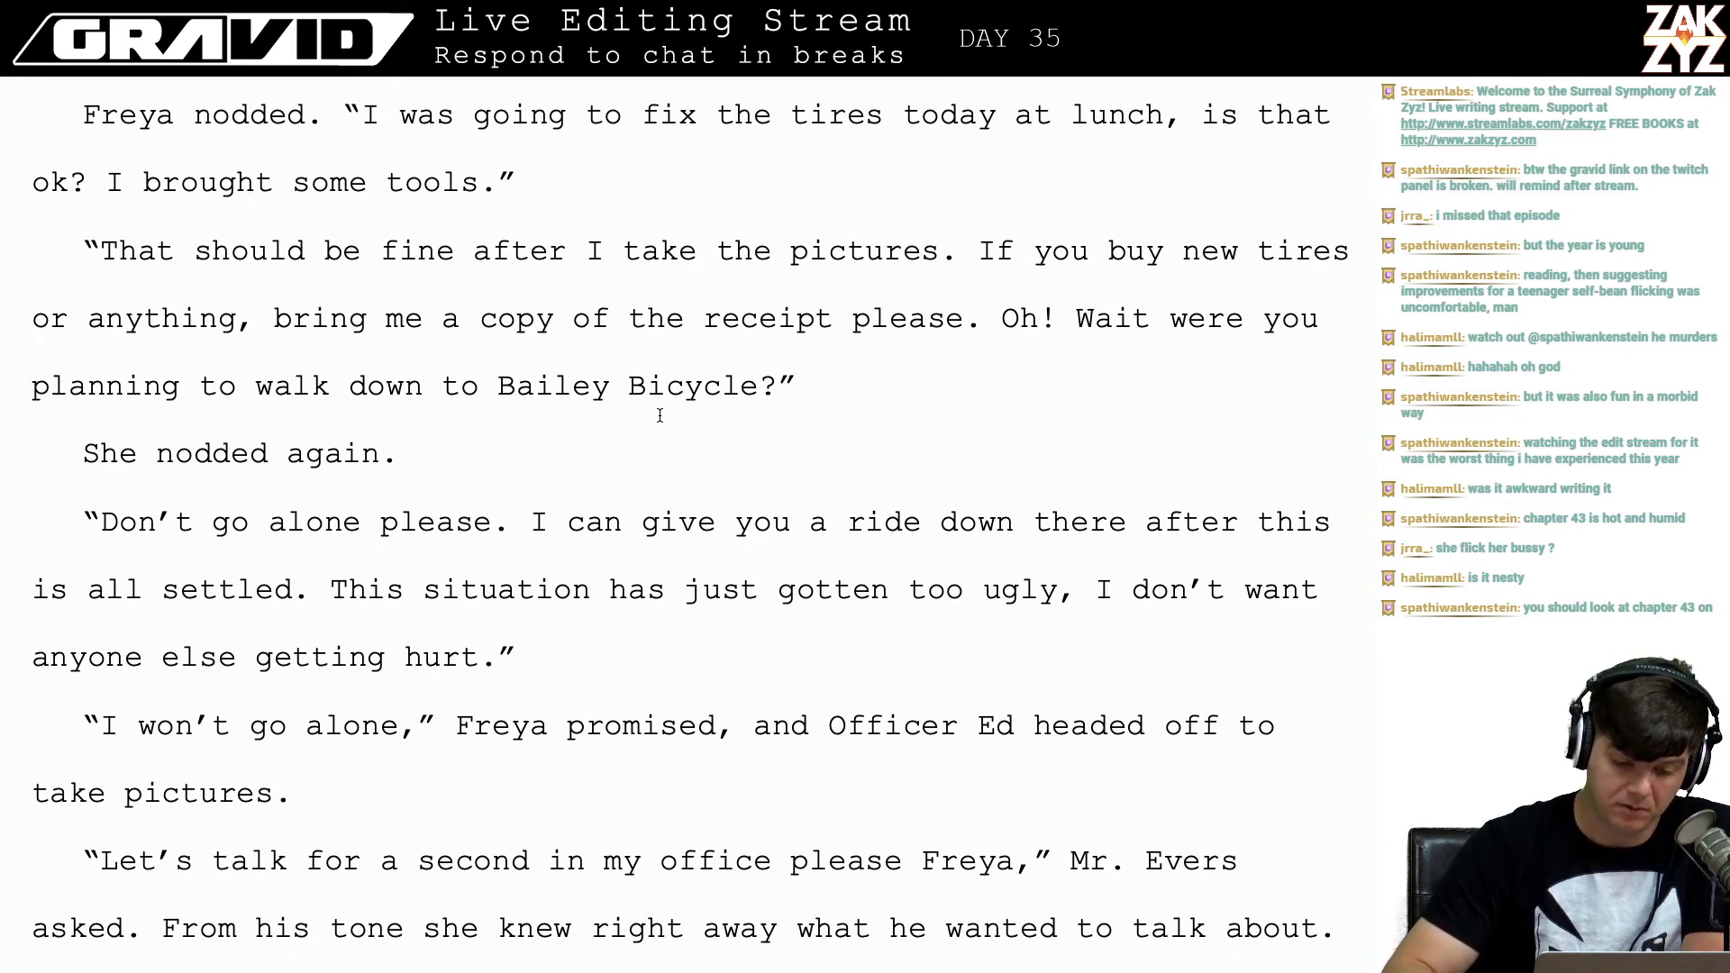
scroll(824, 429, "down", 3)
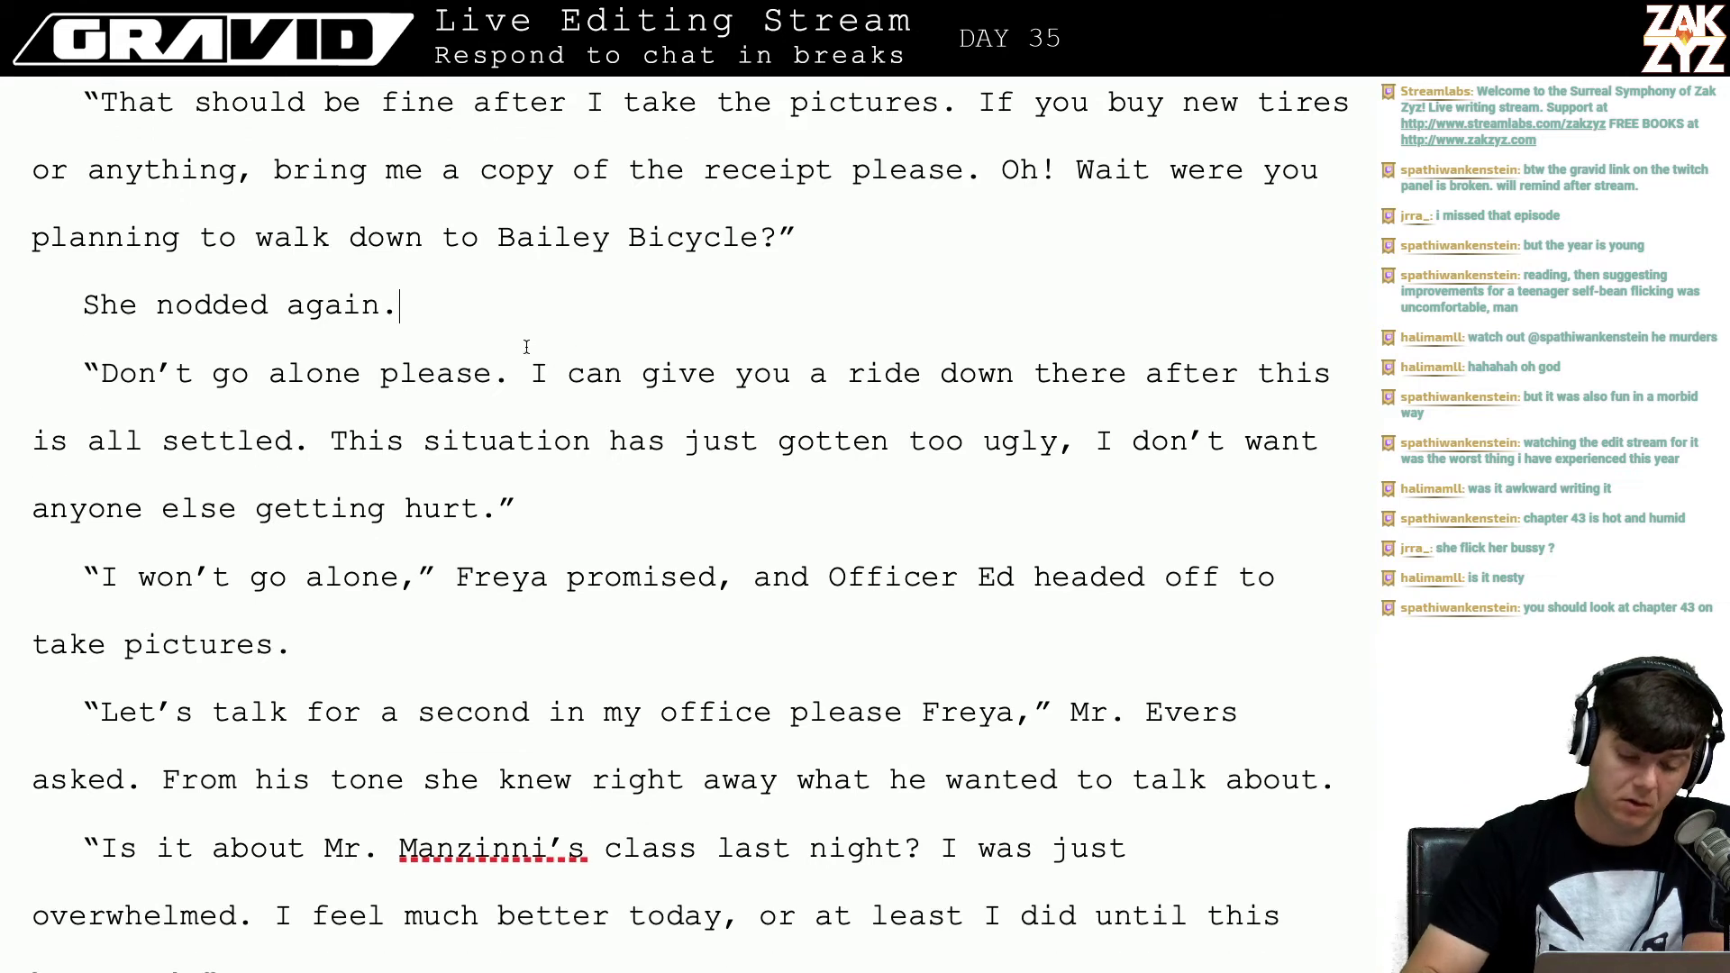
Step: Insert "After this is settled I can give you a ride." after "Don't go alone please."
left_click(532, 373)
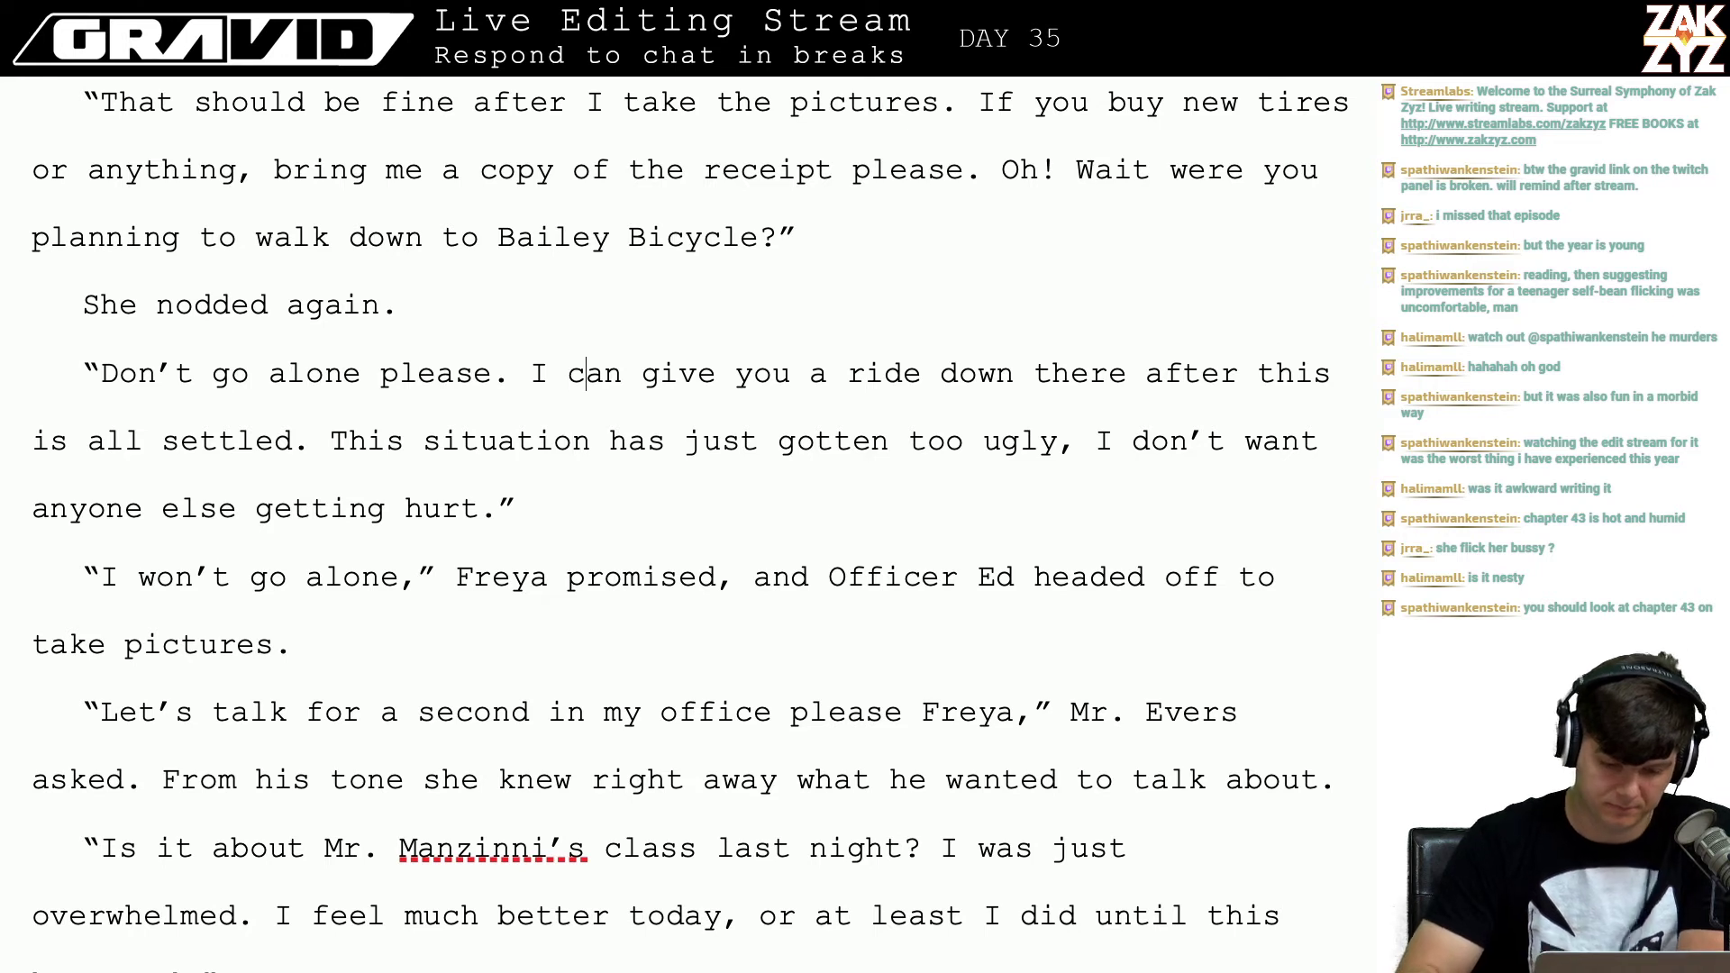
type("After this is ")
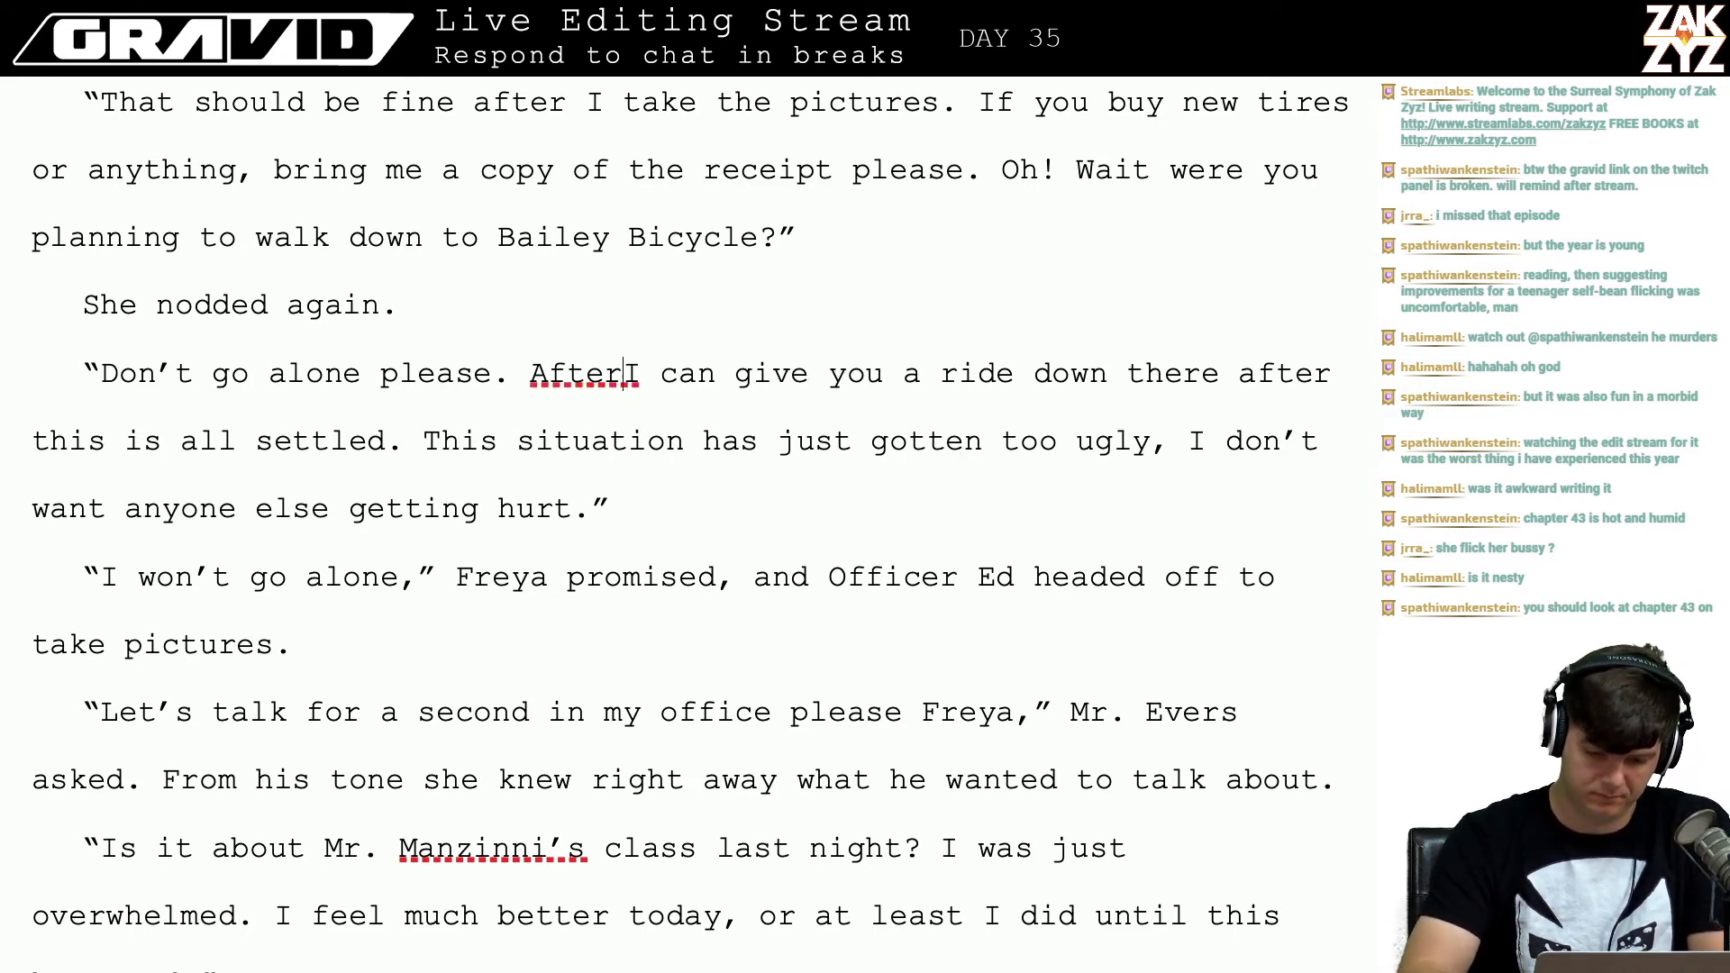
type("settled I can")
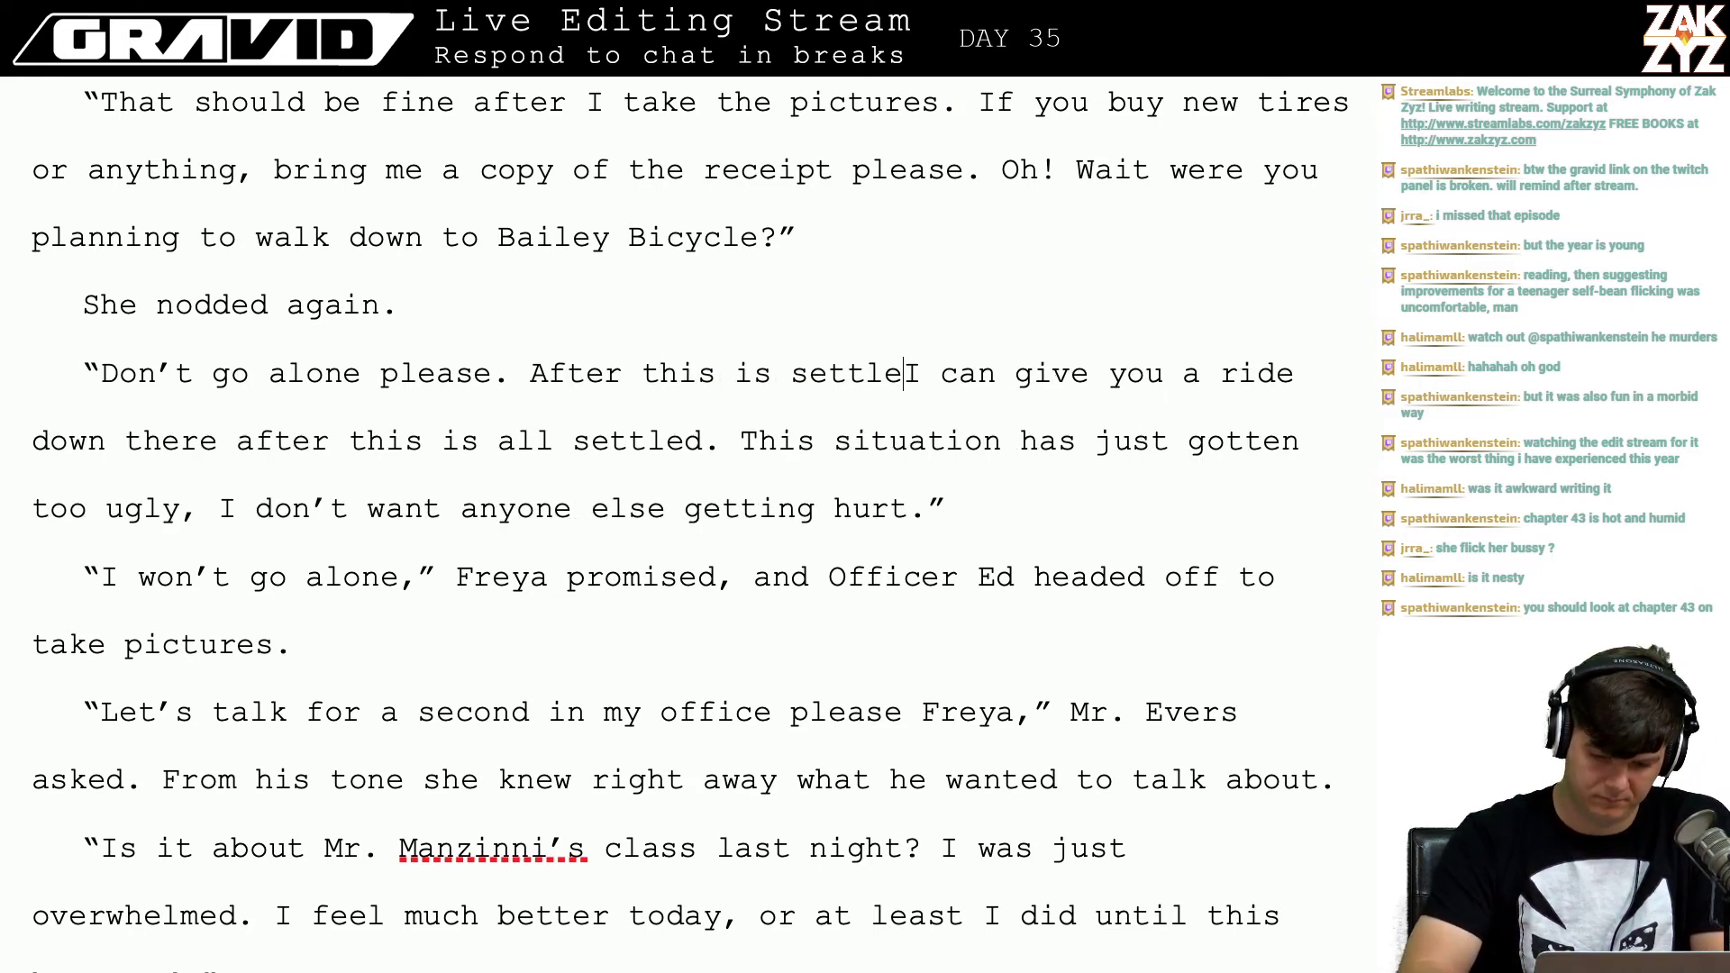
type(" give you a ride.")
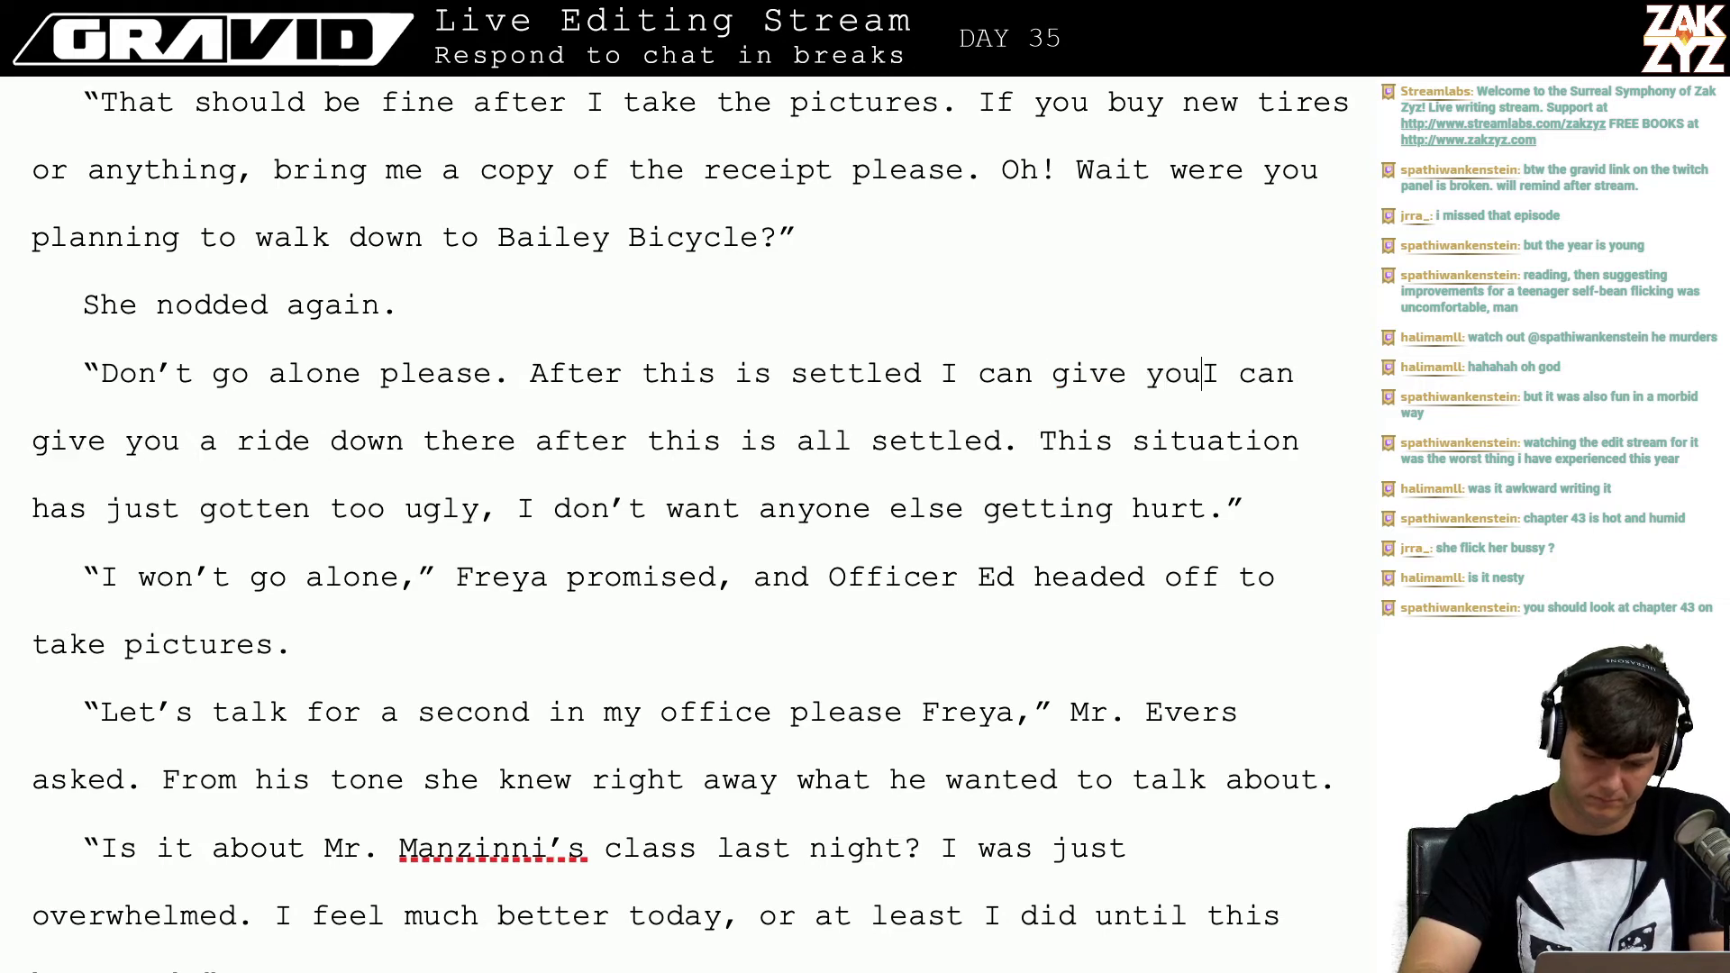
key("BackSpace")
type(". ")
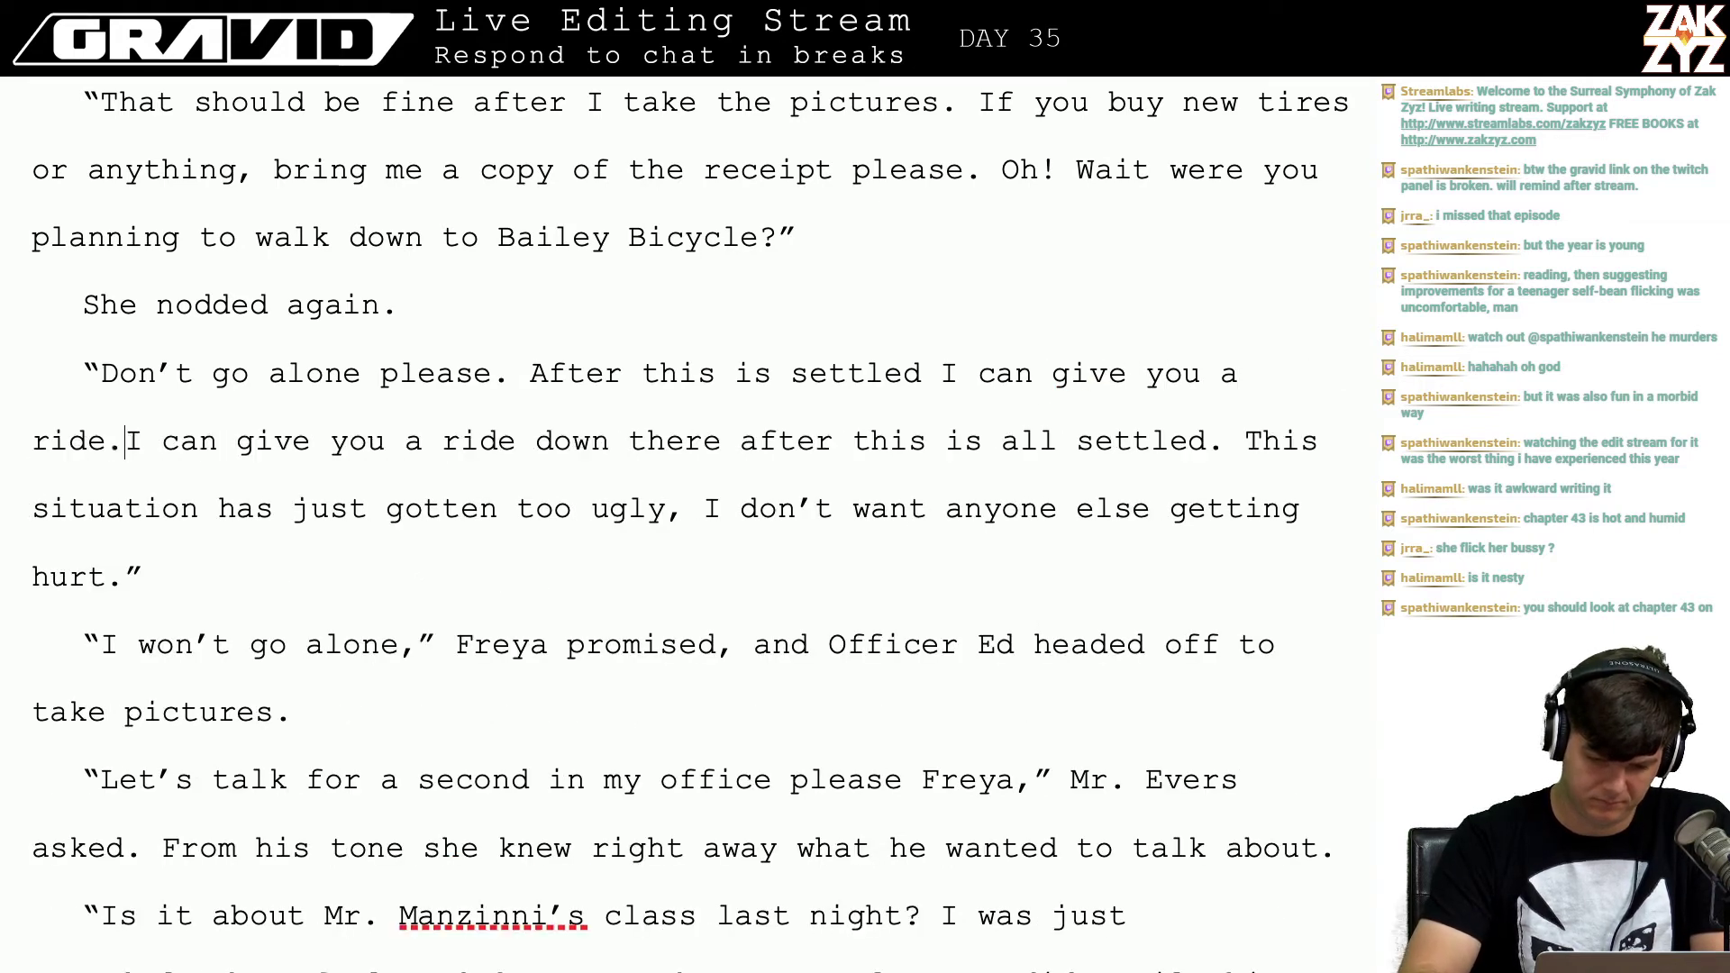
Step: Continue the officer's line with "The situation is ugly and I don't want anyone else getting hurt."
type("The sistuatio")
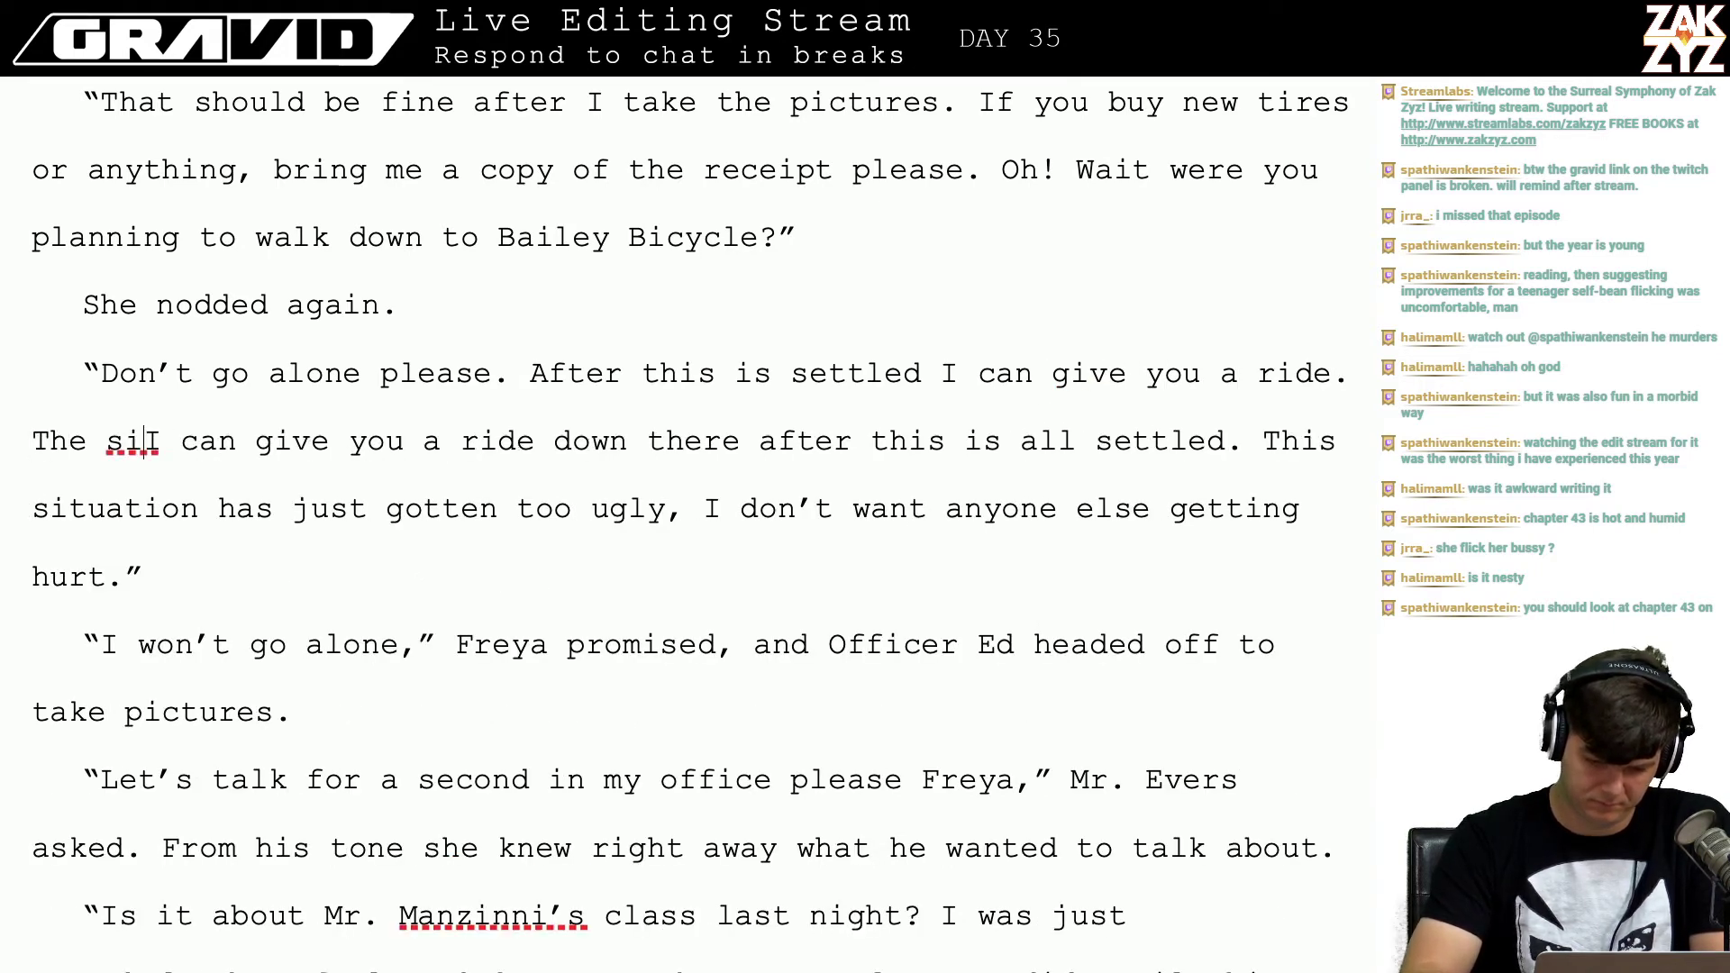
type("n is jus")
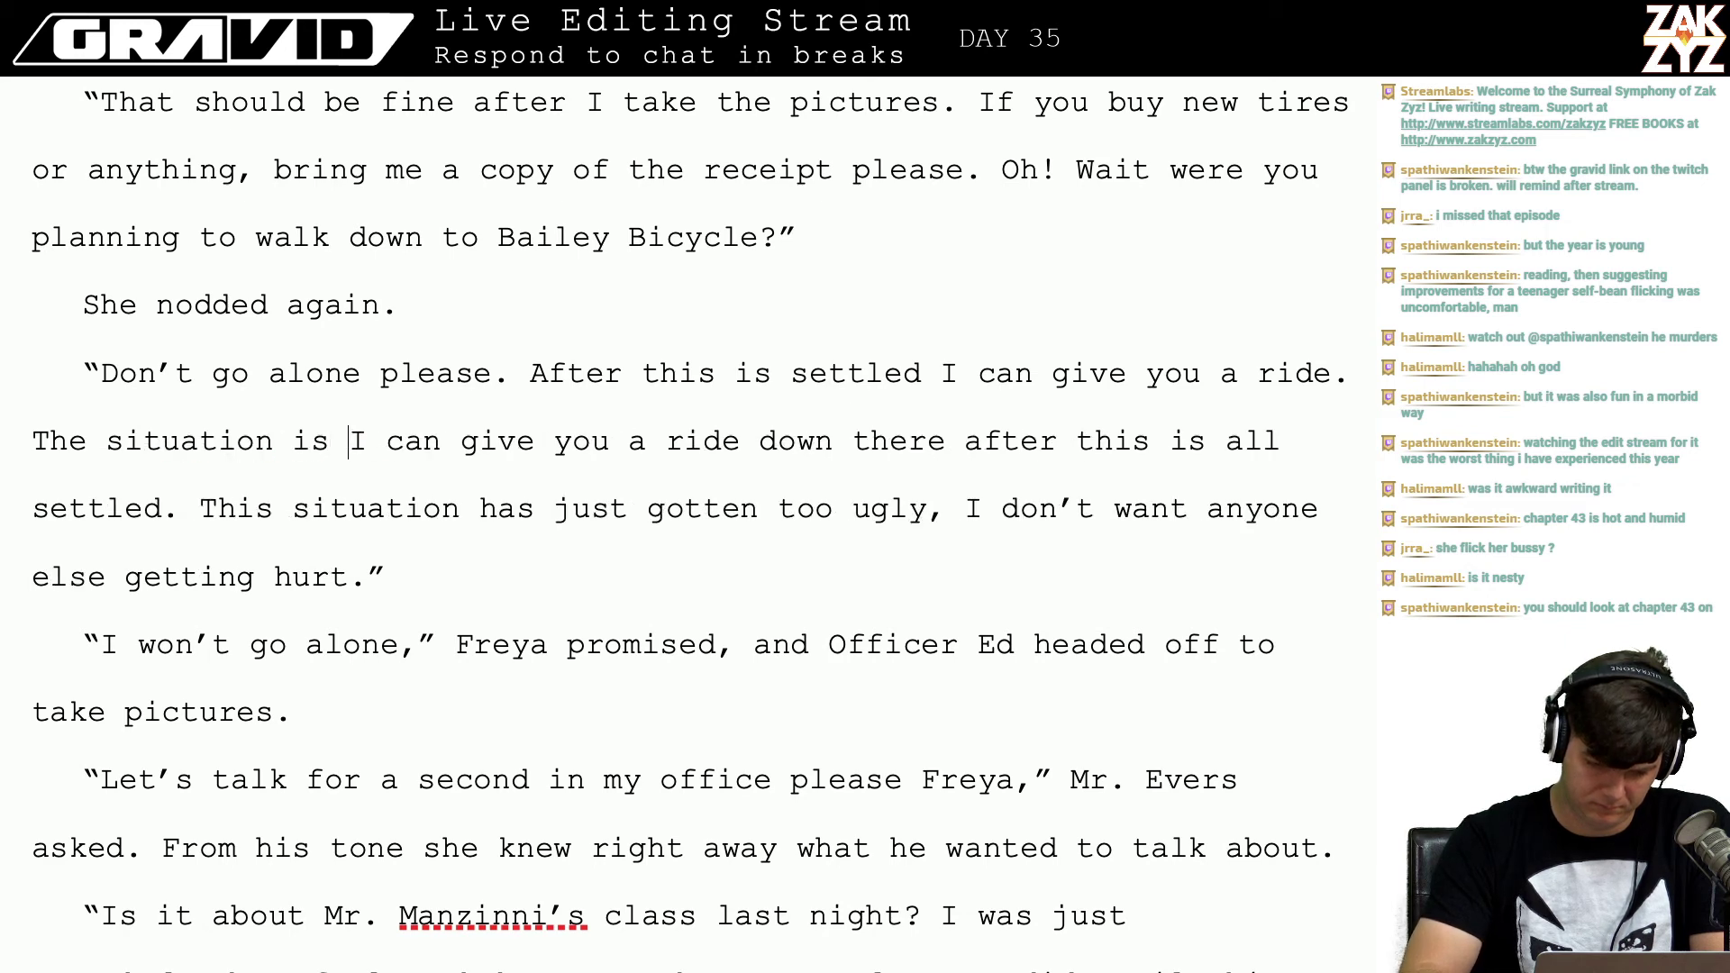
key("BackSpace")
key("BackSpace")
key("BackSpace")
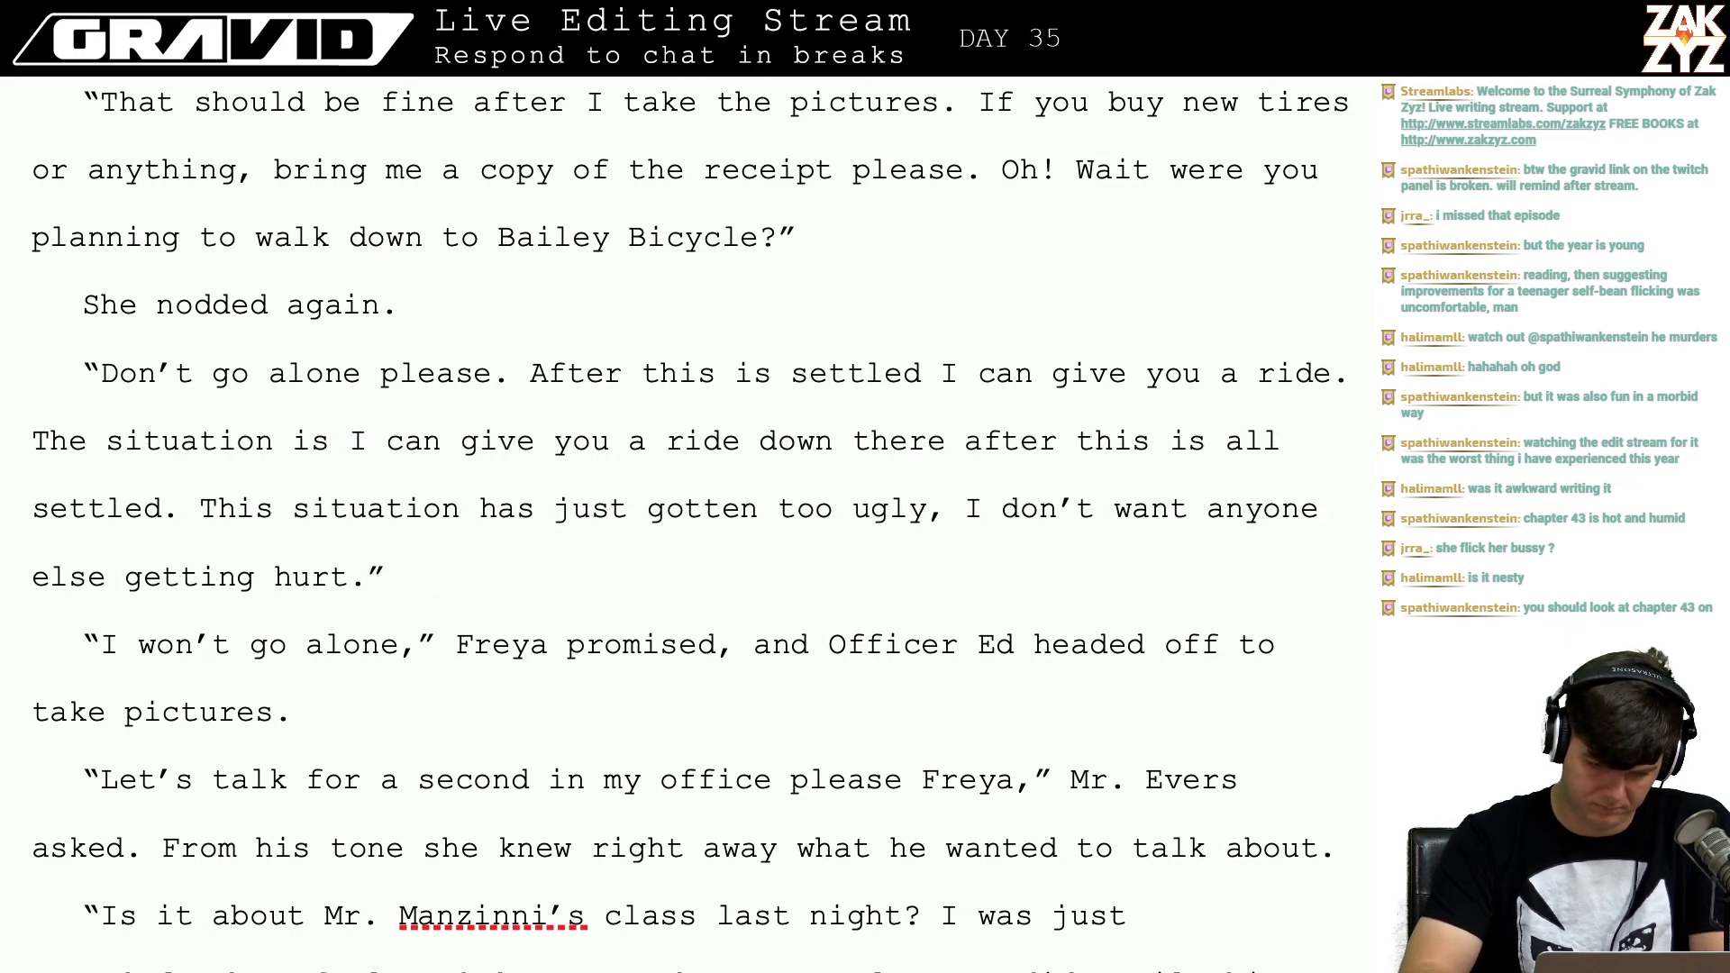
type("ugly, a")
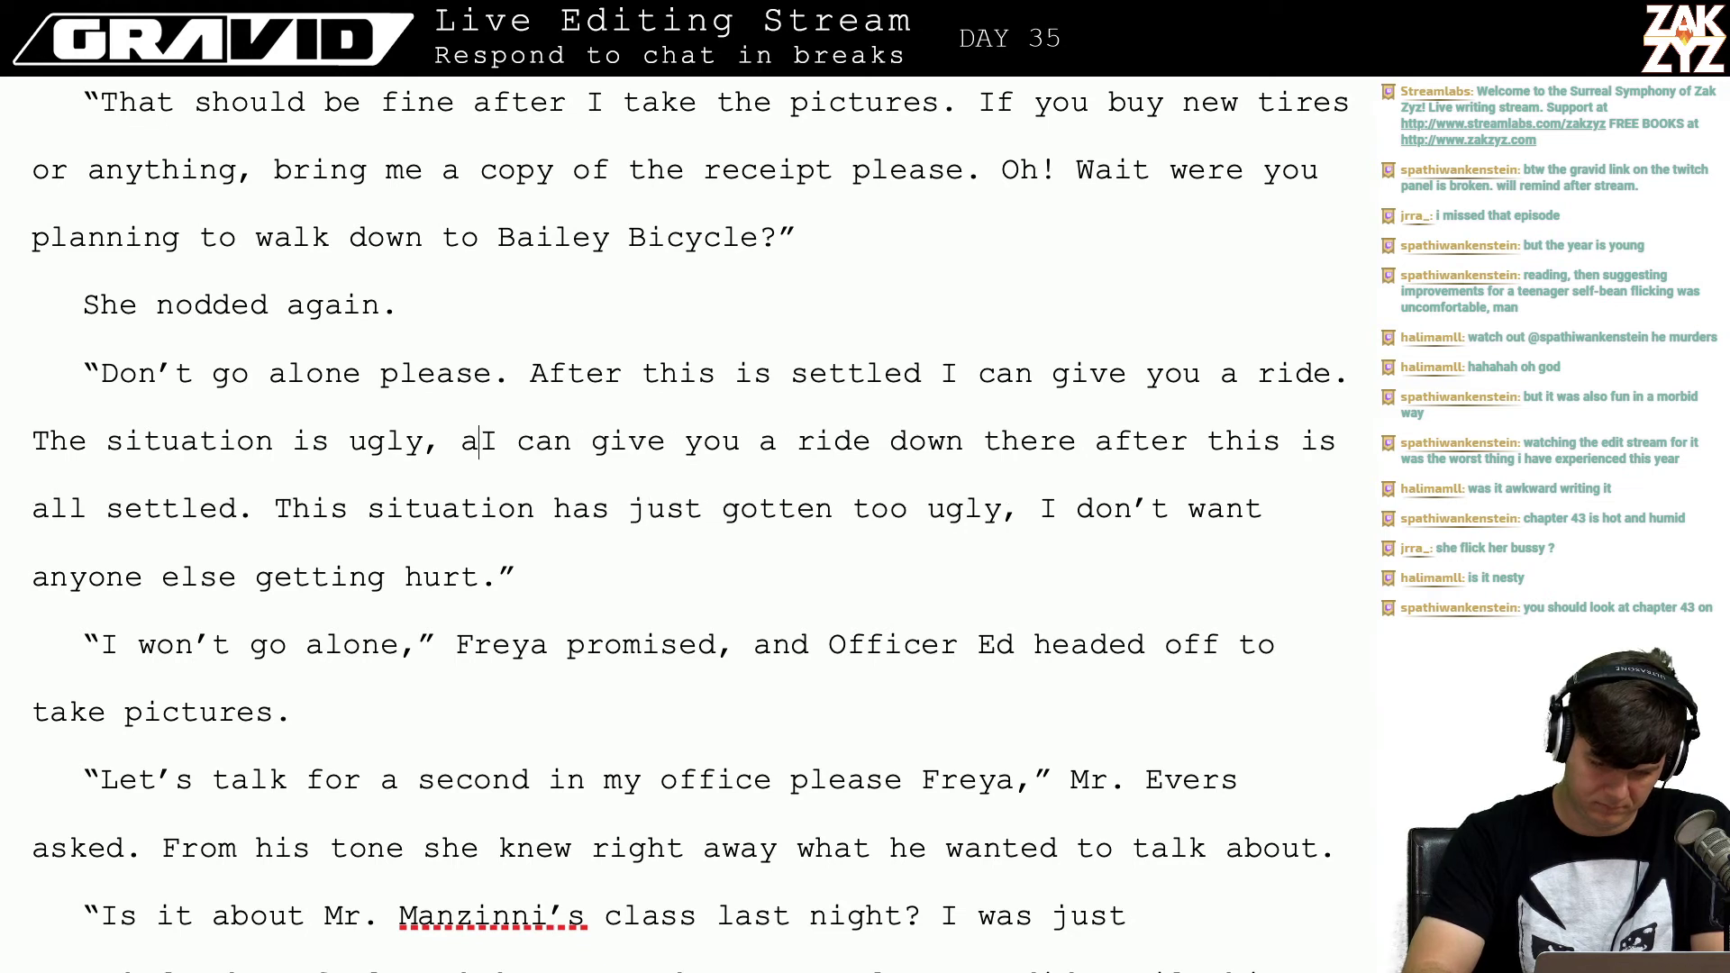
key("BackSpace")
key("BackSpace")
key("BackSpace")
type("and I od")
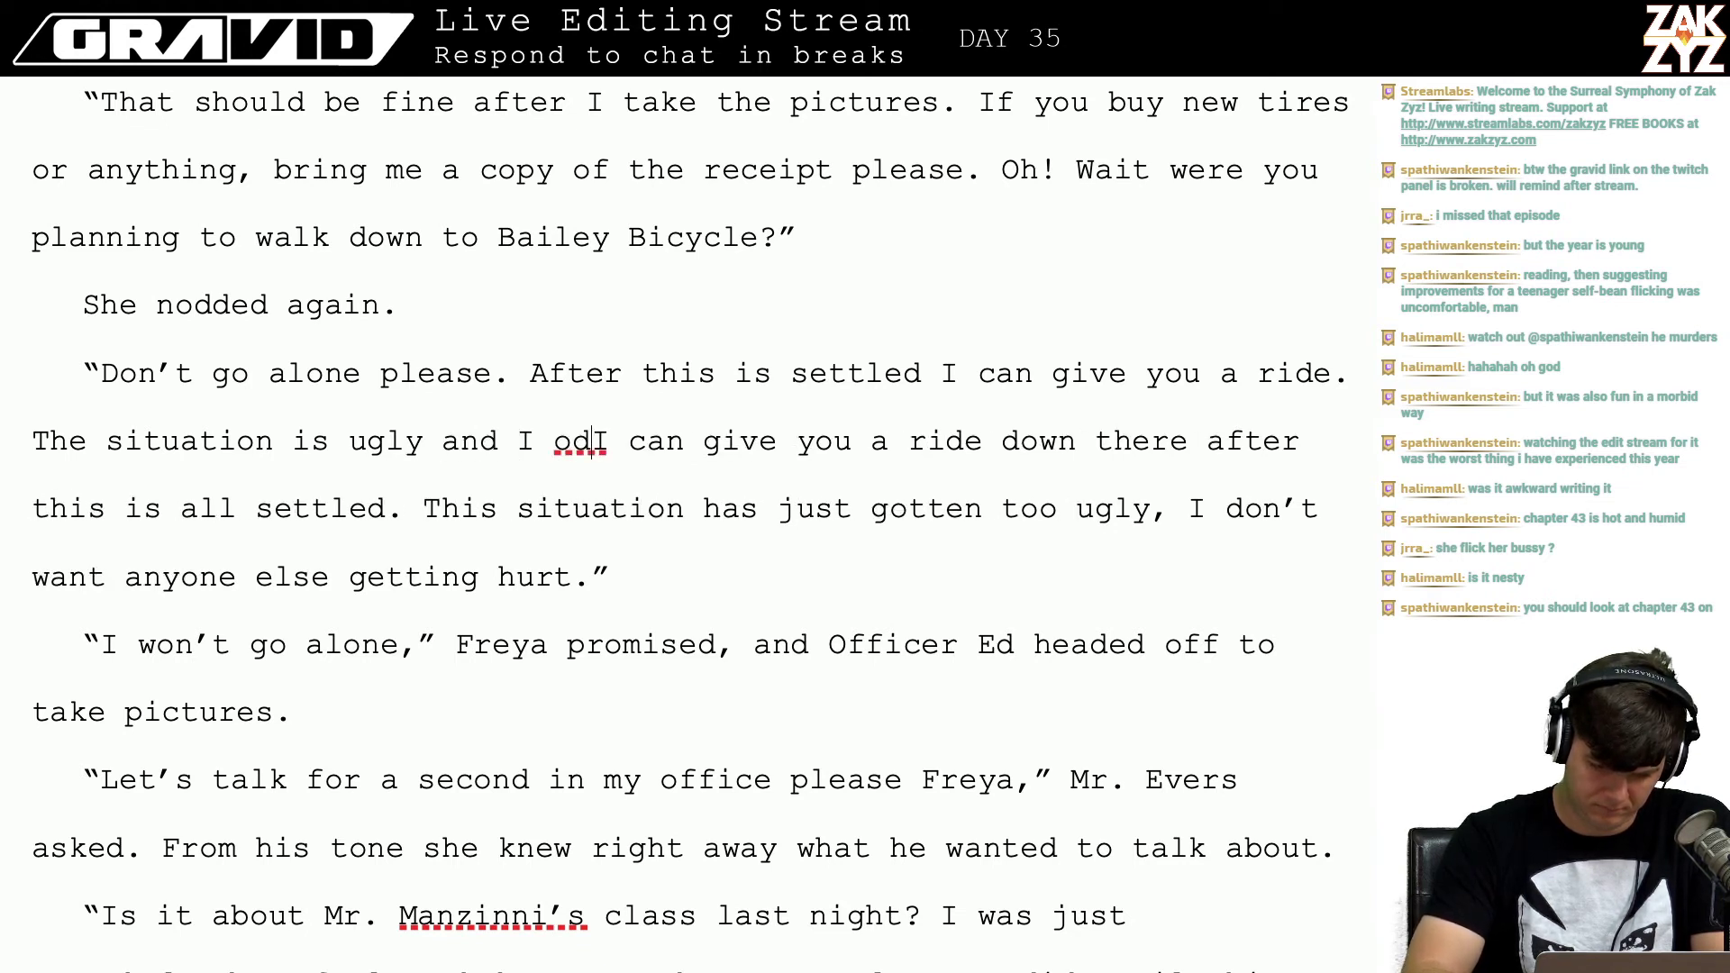
key("BackSpace")
key("BackSpace")
type("don't want anyo")
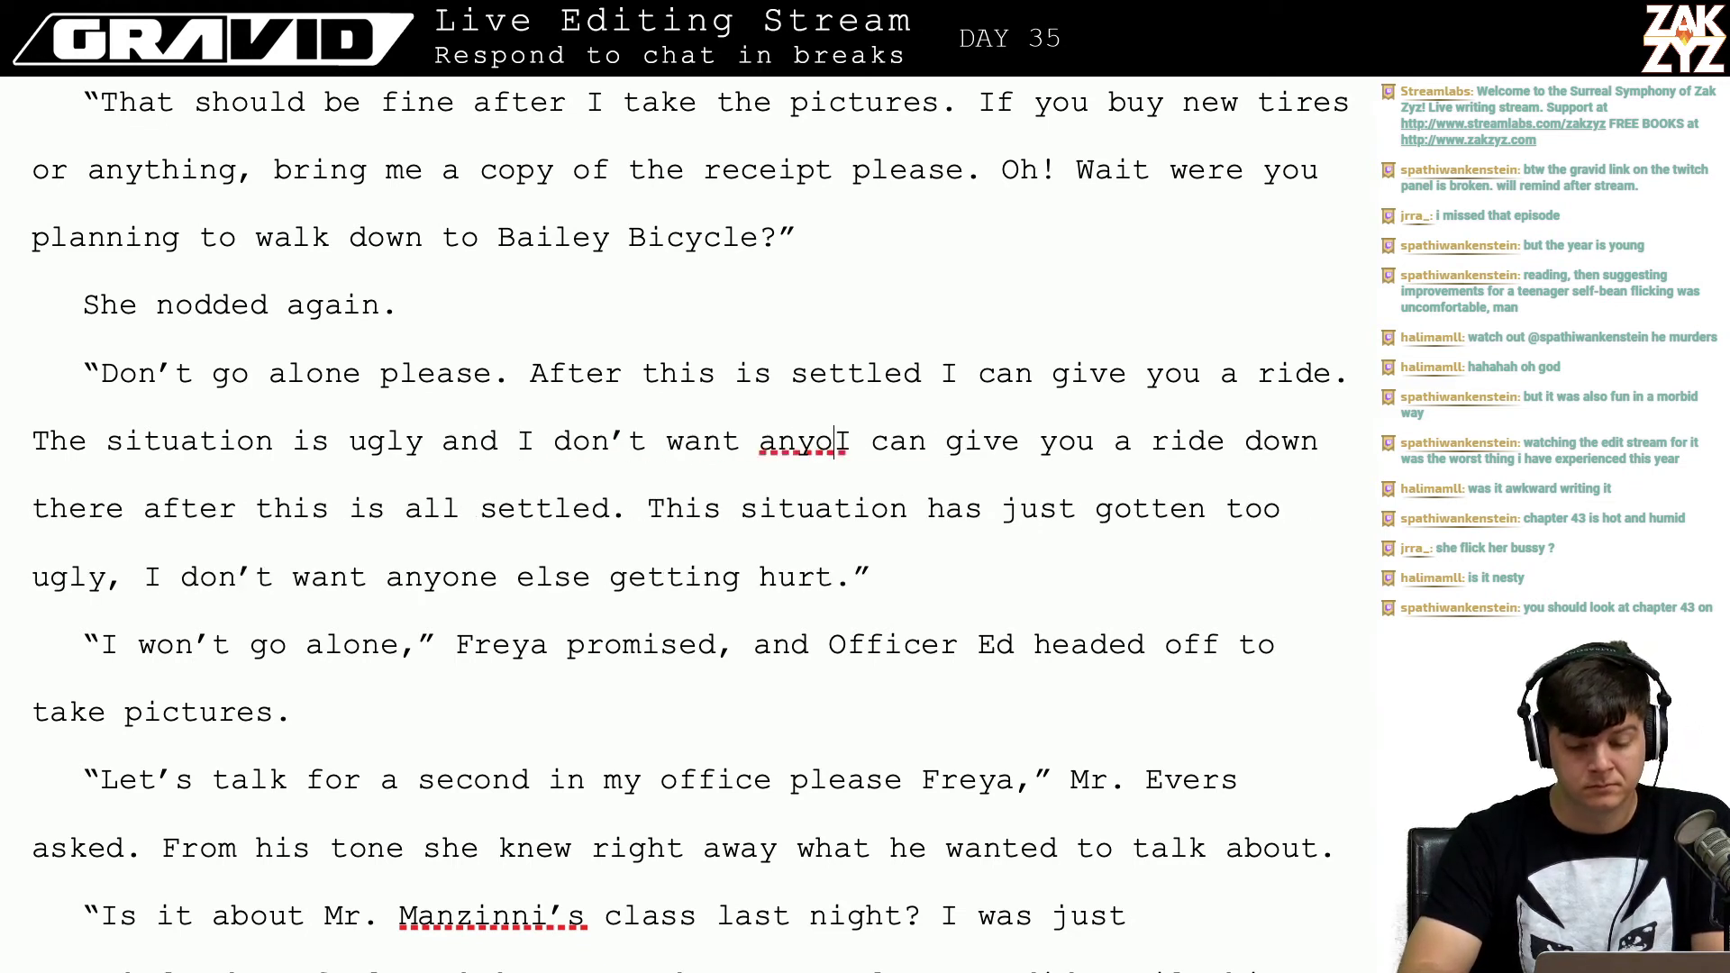
type("ne else getting ")
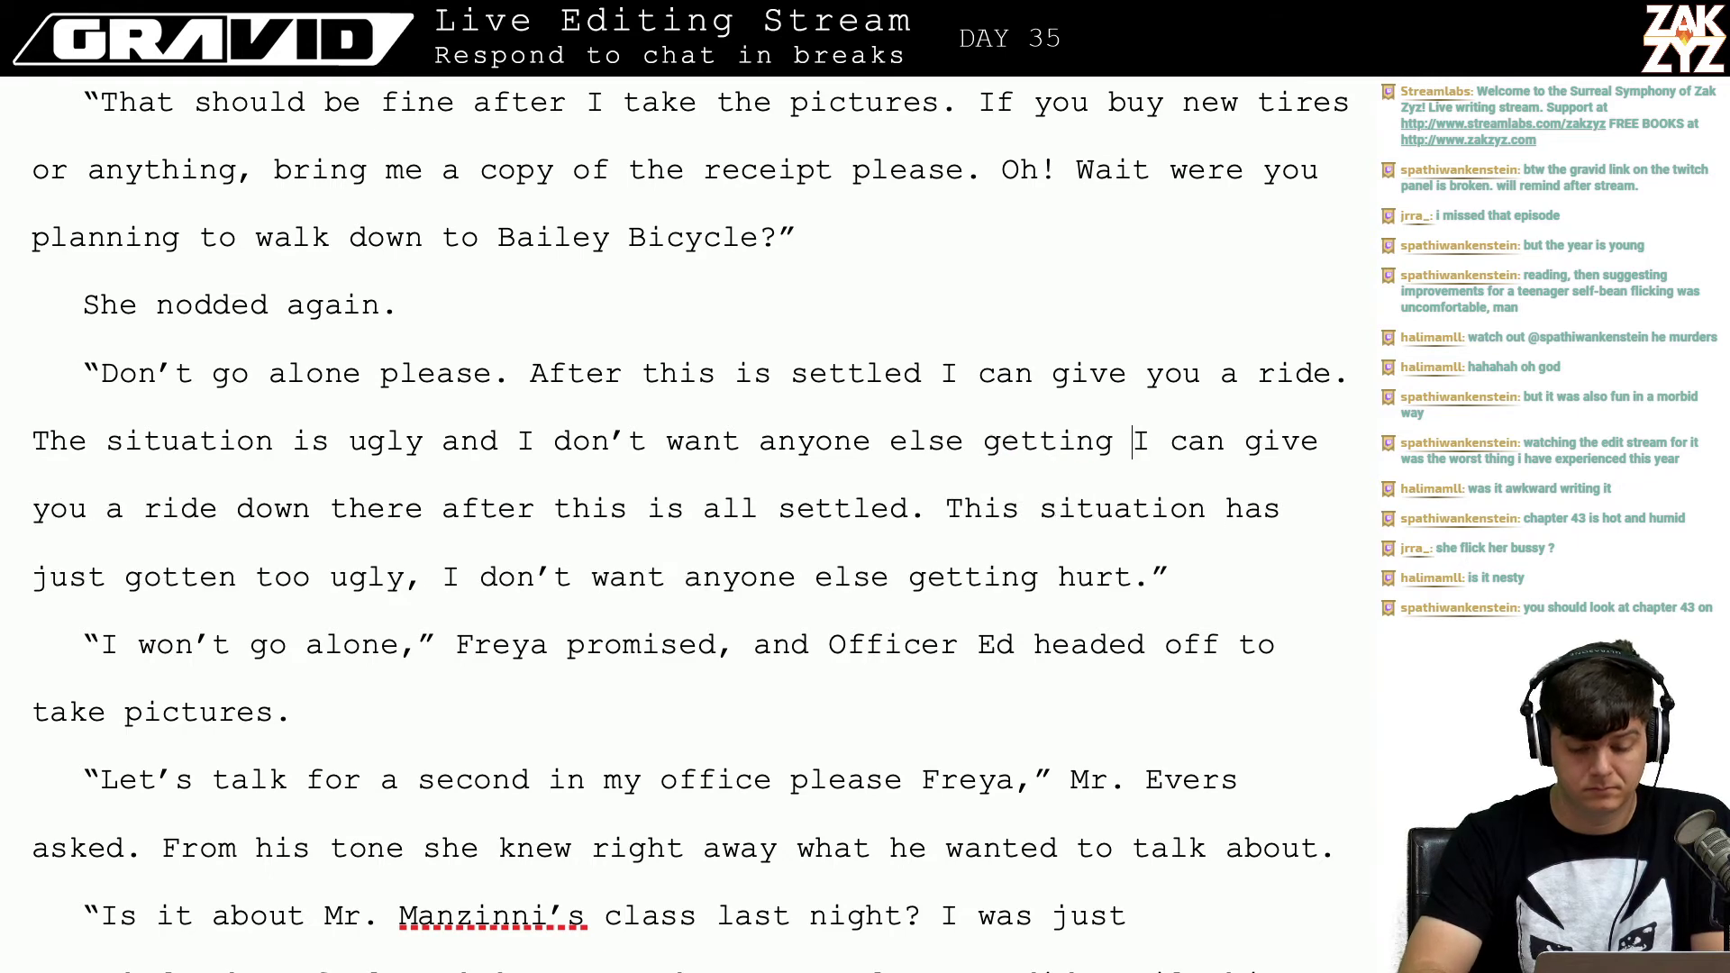
type("hurt.")
Step: Delete the old ride and ugly-situation sentences after the rewritten ones, keeping the closing quotation mark
key("shift+Down")
key("shift+Down")
key("shift+Down")
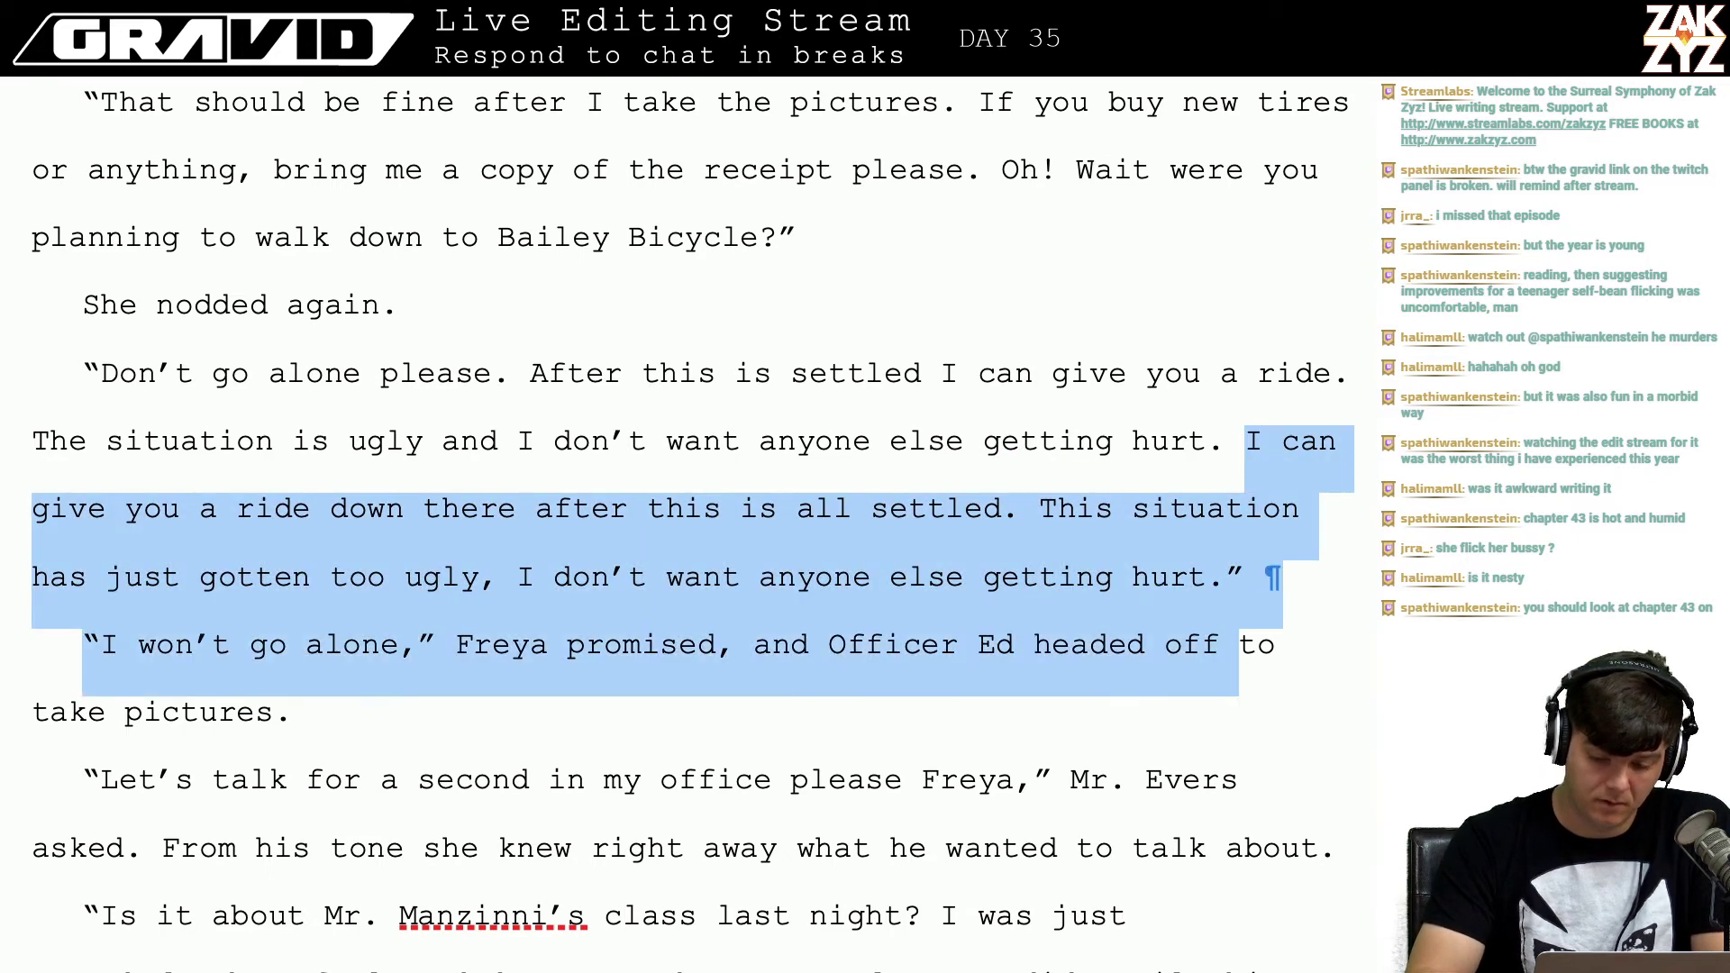
key("shift+Up")
key("shift+Left")
key("BackSpace")
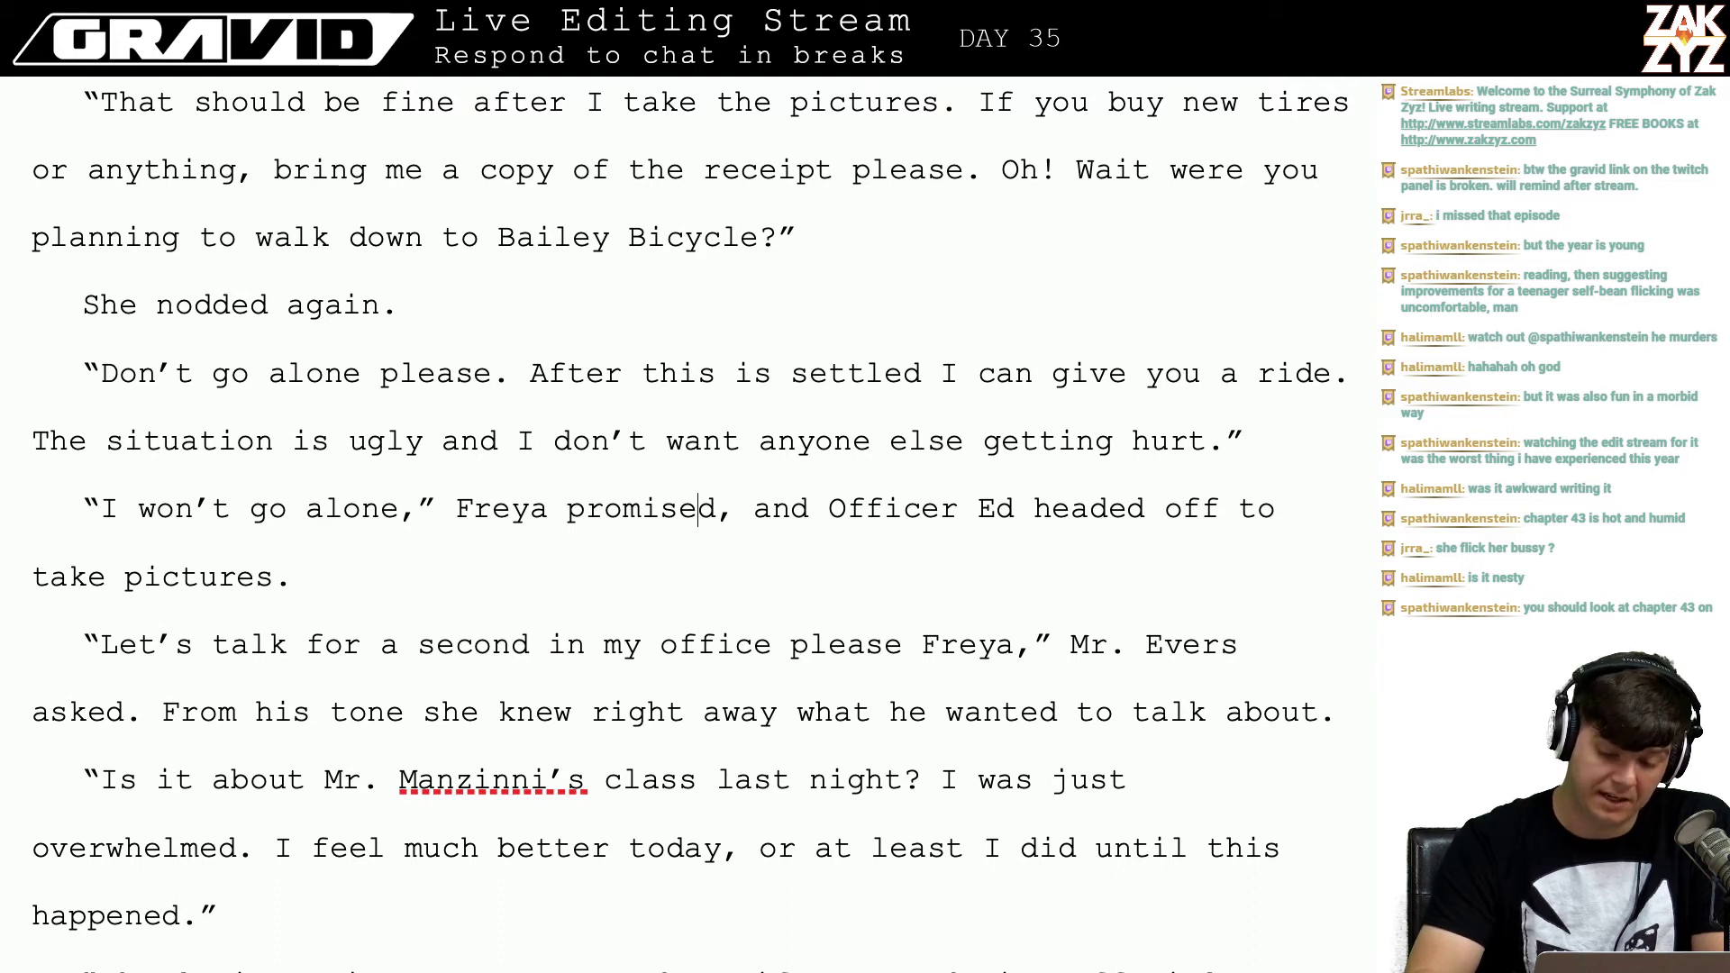
Step: Read the following paragraphs, from the promise not to go alone through the request to talk in the office
key("Down")
key("Down")
key("Down")
key("Down")
key("Down")
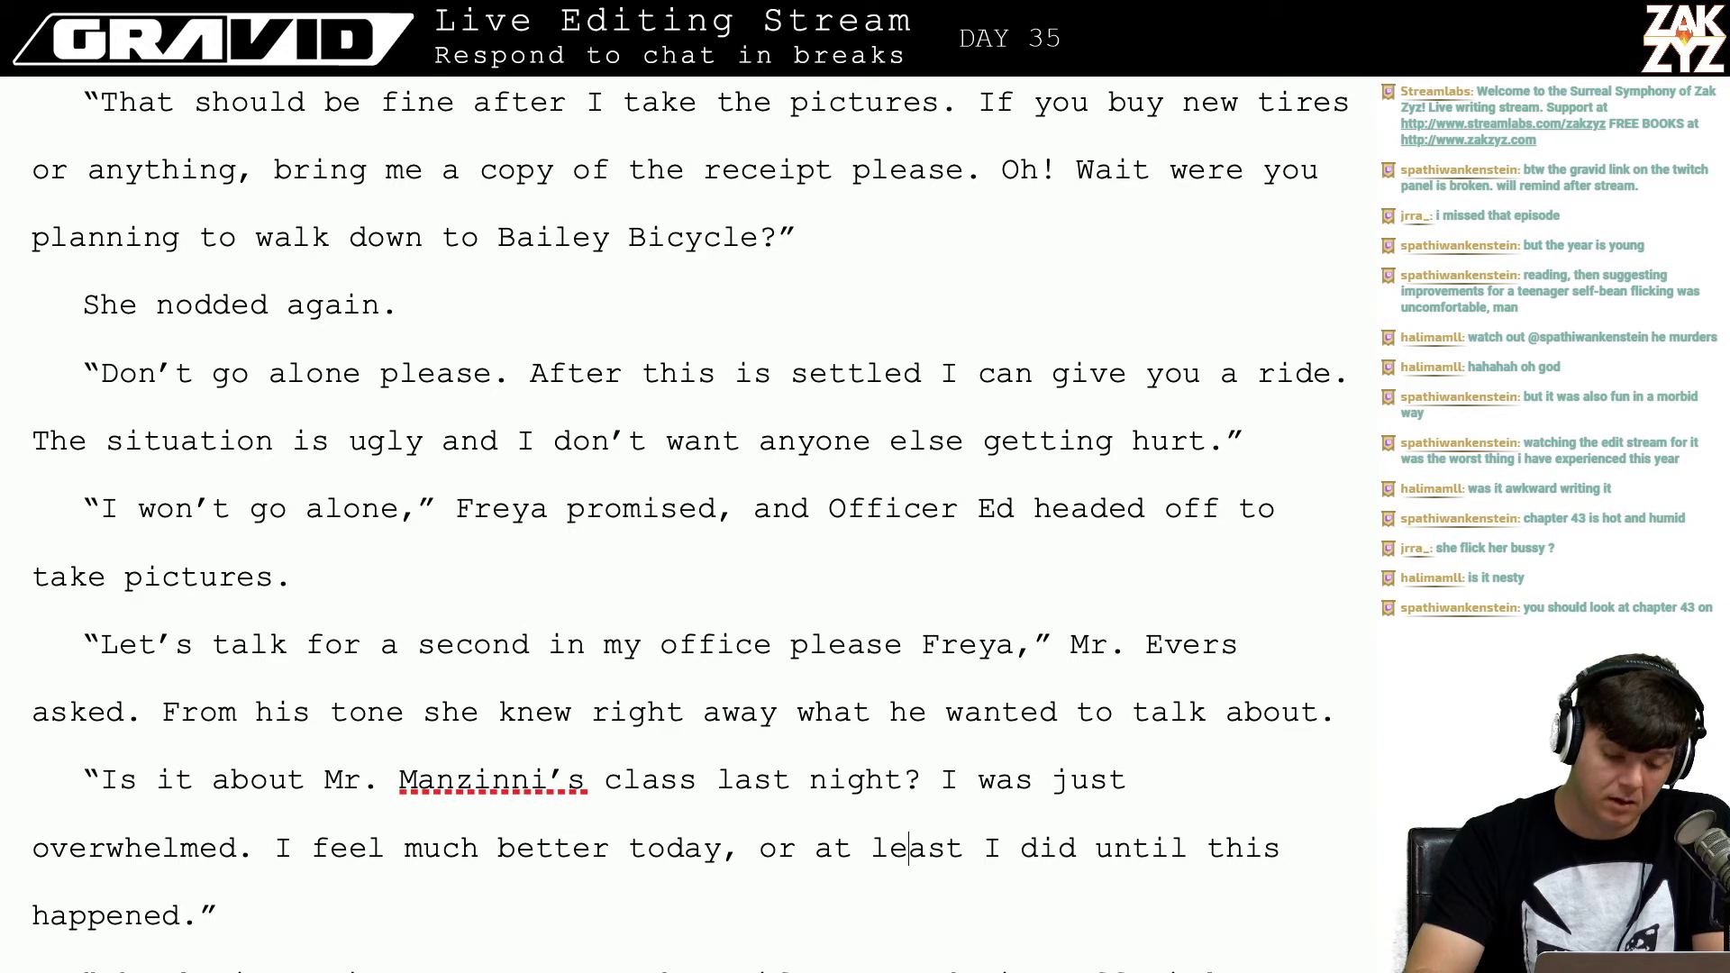
key("Up")
key("Up")
key("Up")
key("Up")
key("Right")
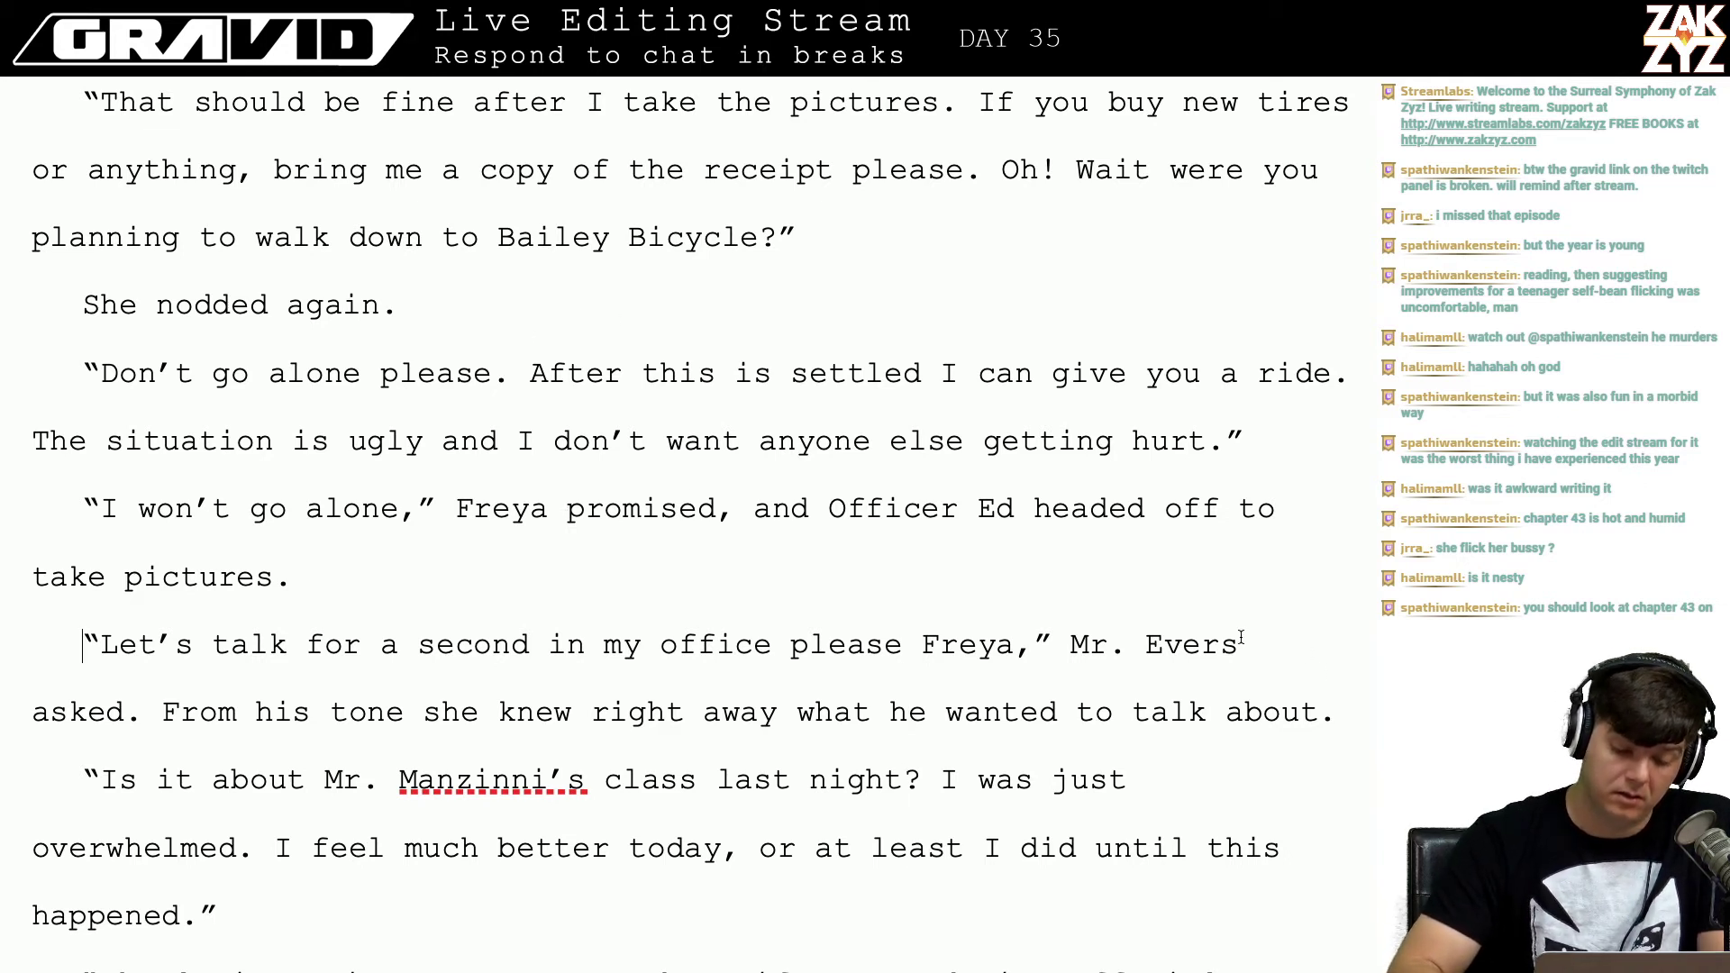
scroll(698, 585, "down", 1)
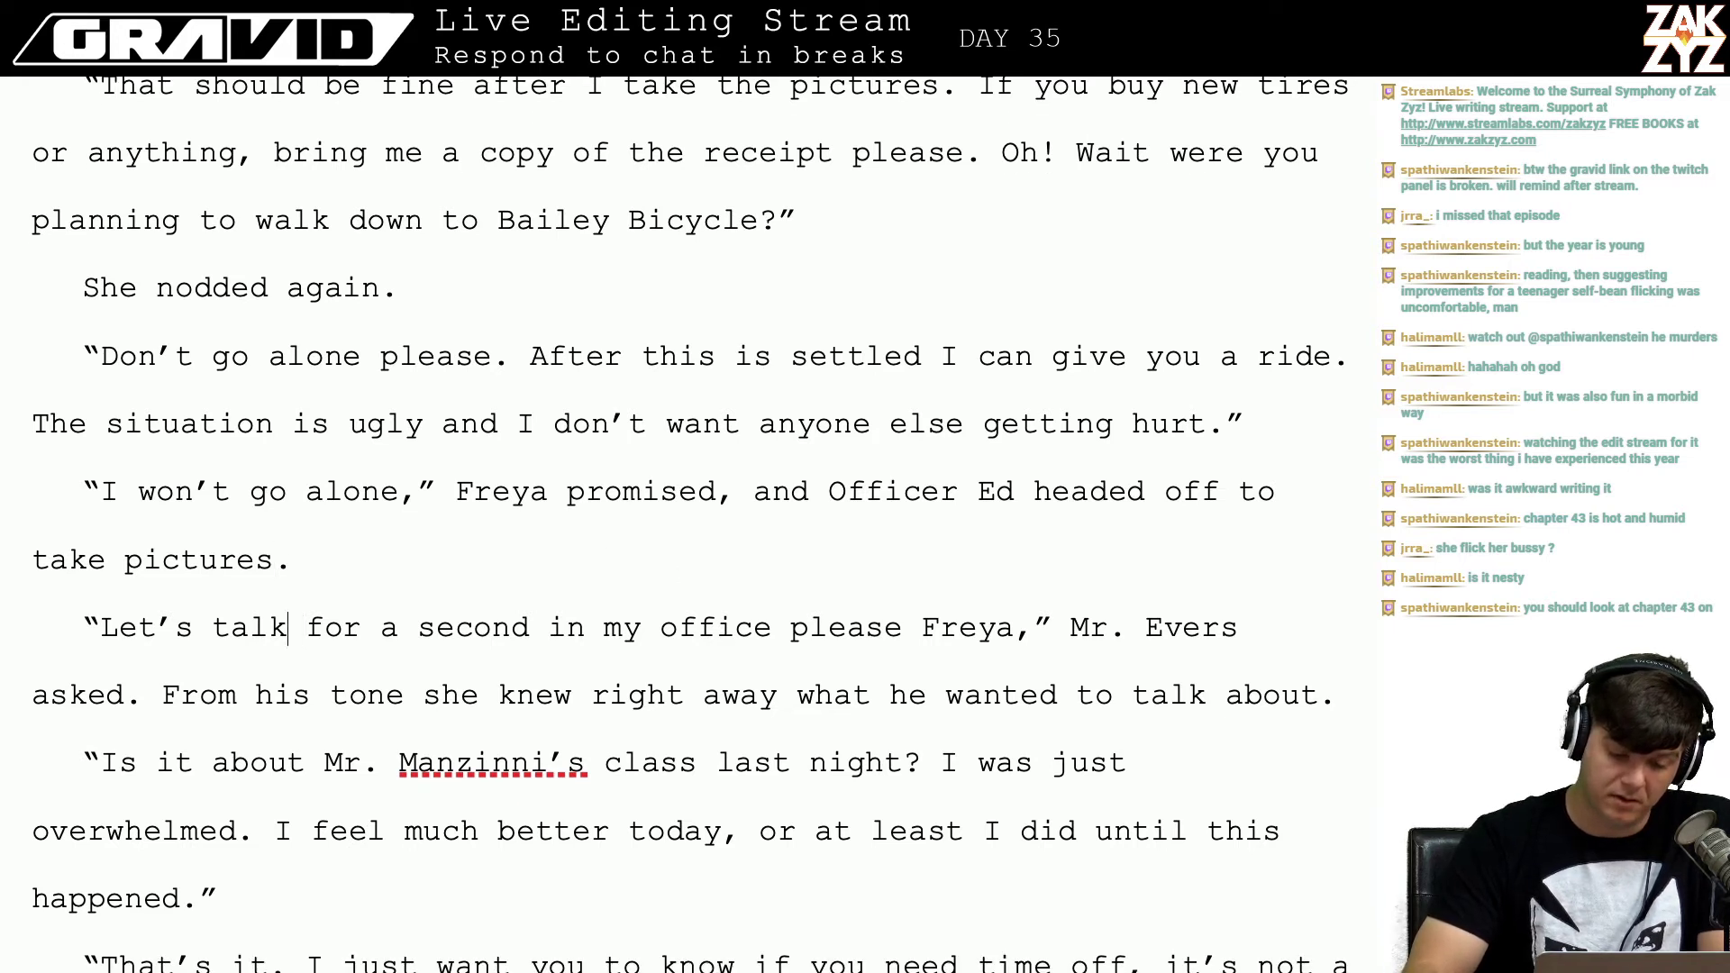
Step: Add the sentence "When he was gone Mr. Evers sighed." after the officer heads off to take pictures
key("Up")
key("Right")
key("Right")
key("Right")
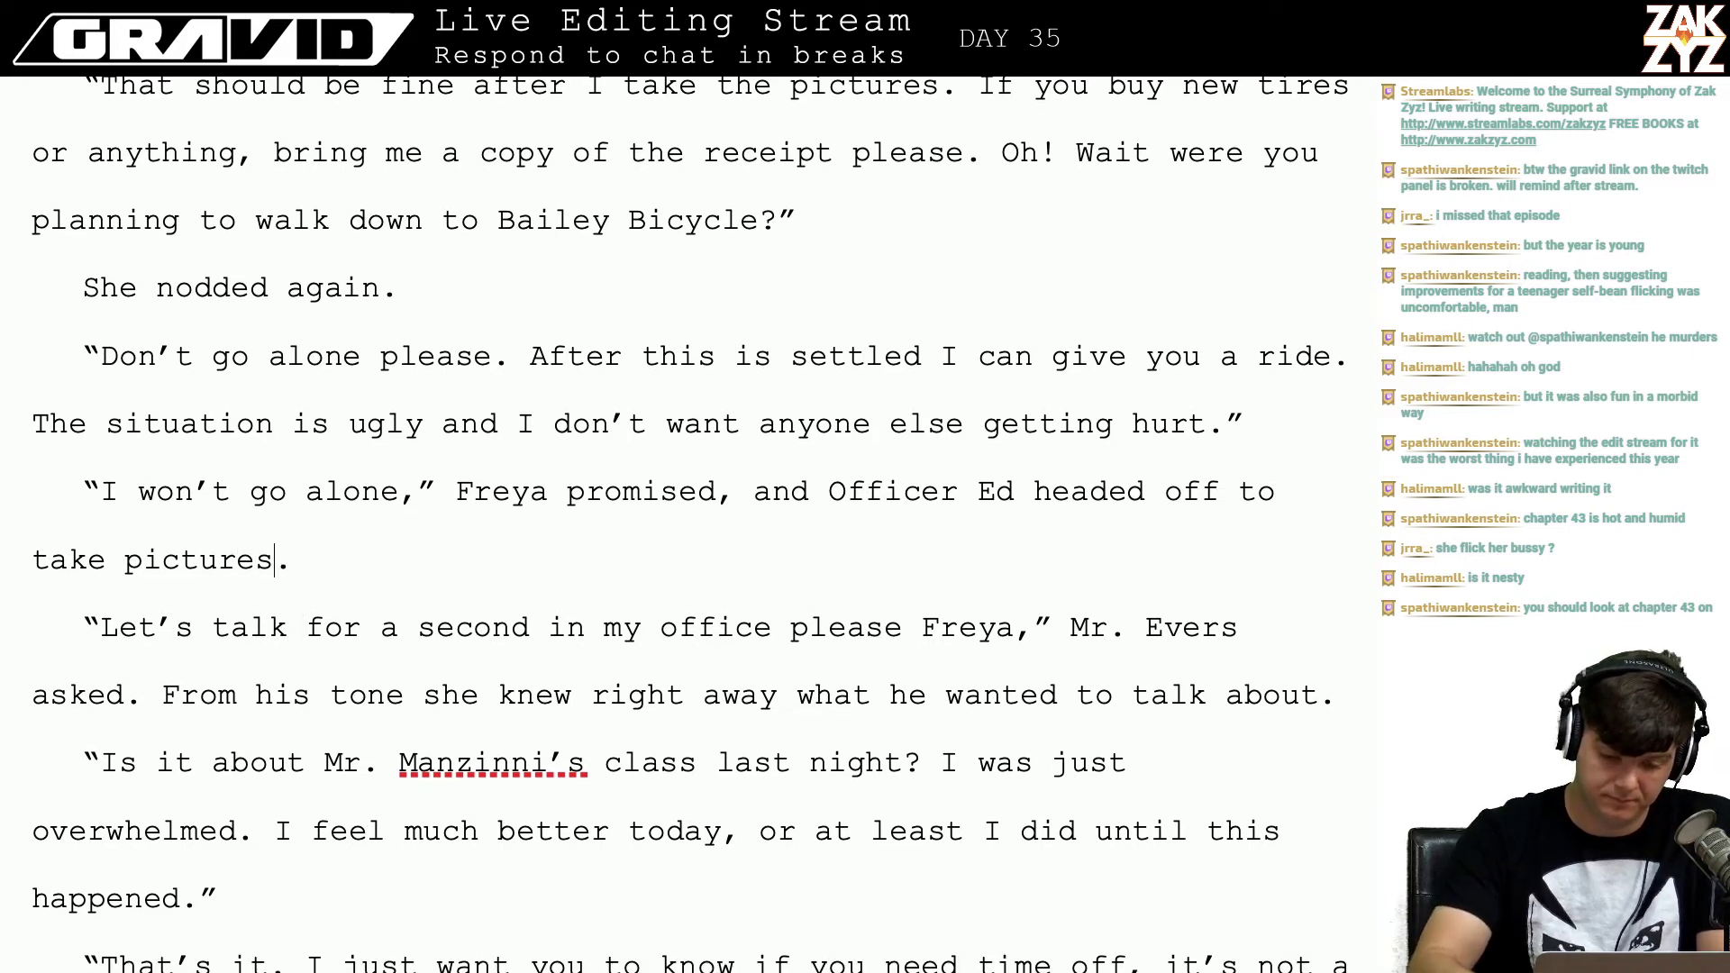
type("When he w")
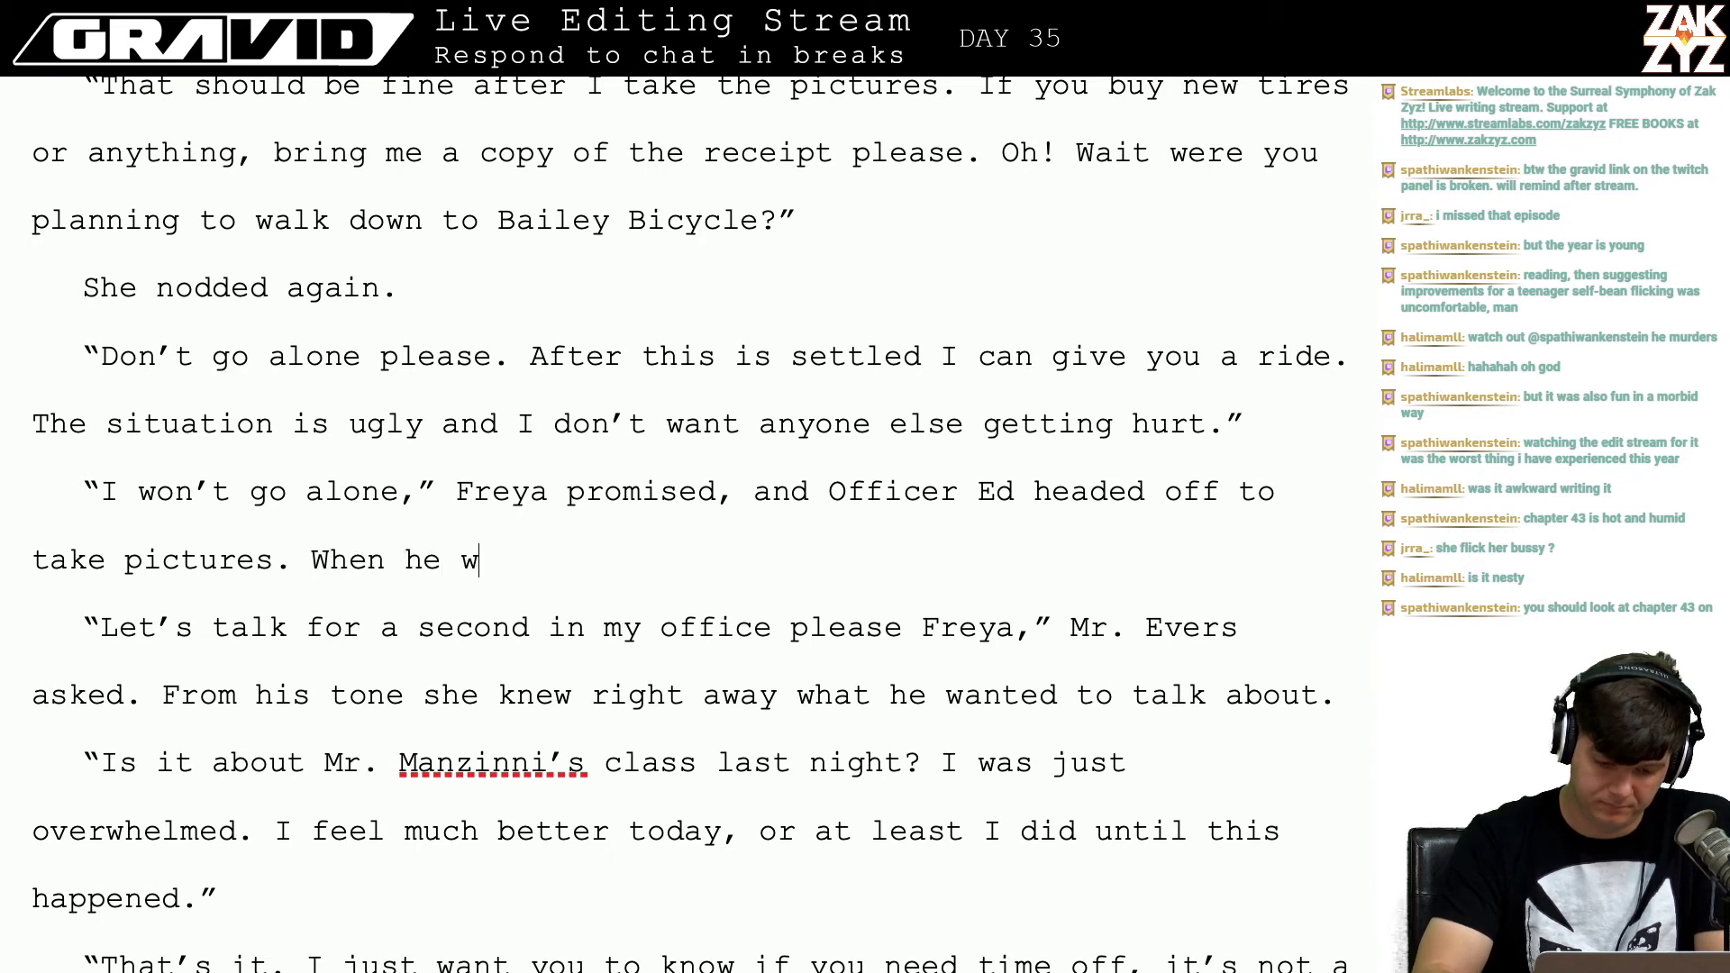
type("as gone Mr. E")
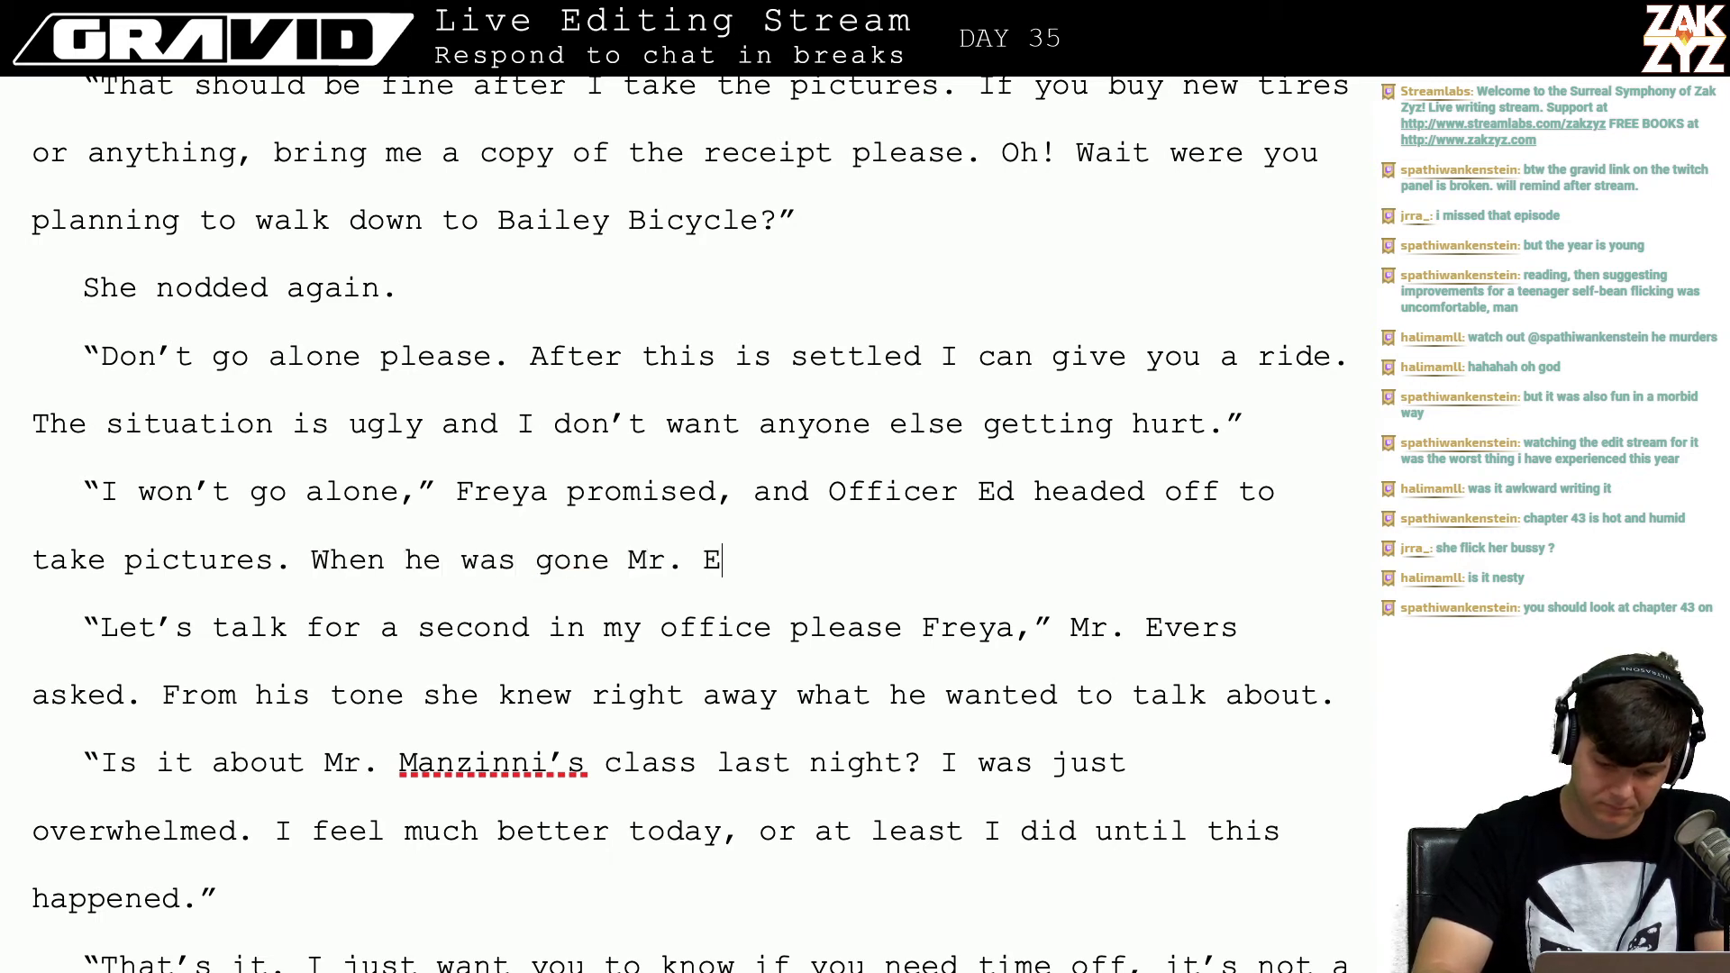
type("vers sighed")
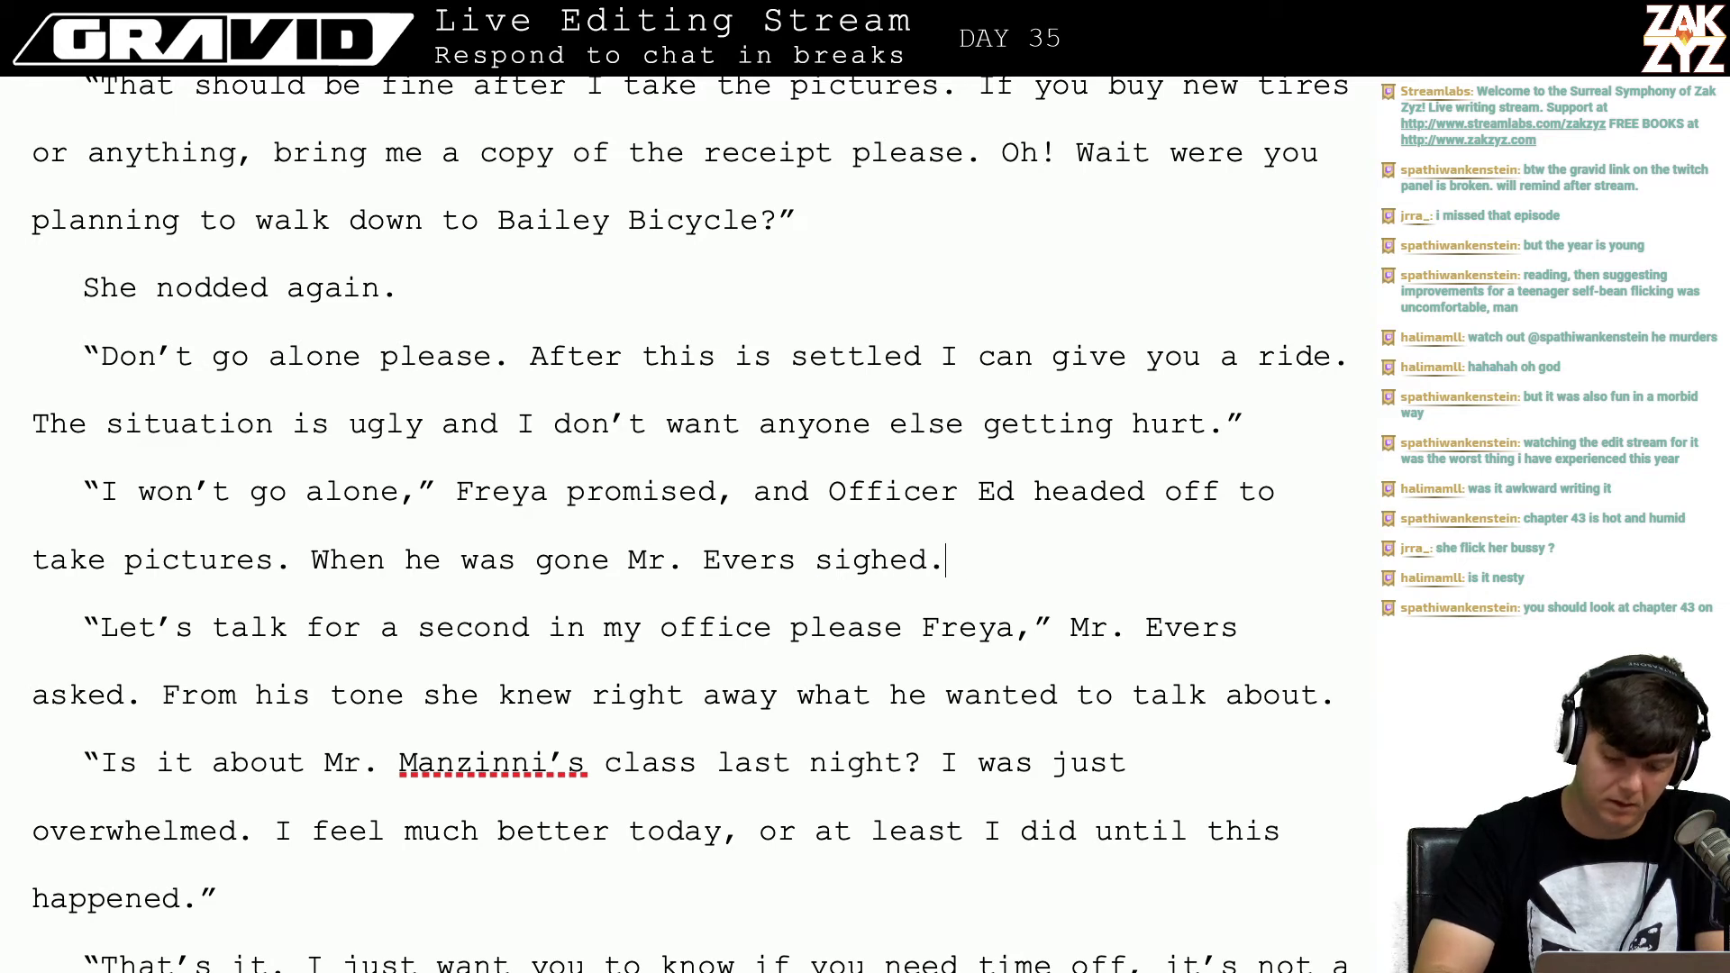
type(".")
key("Return")
key("BackSpace")
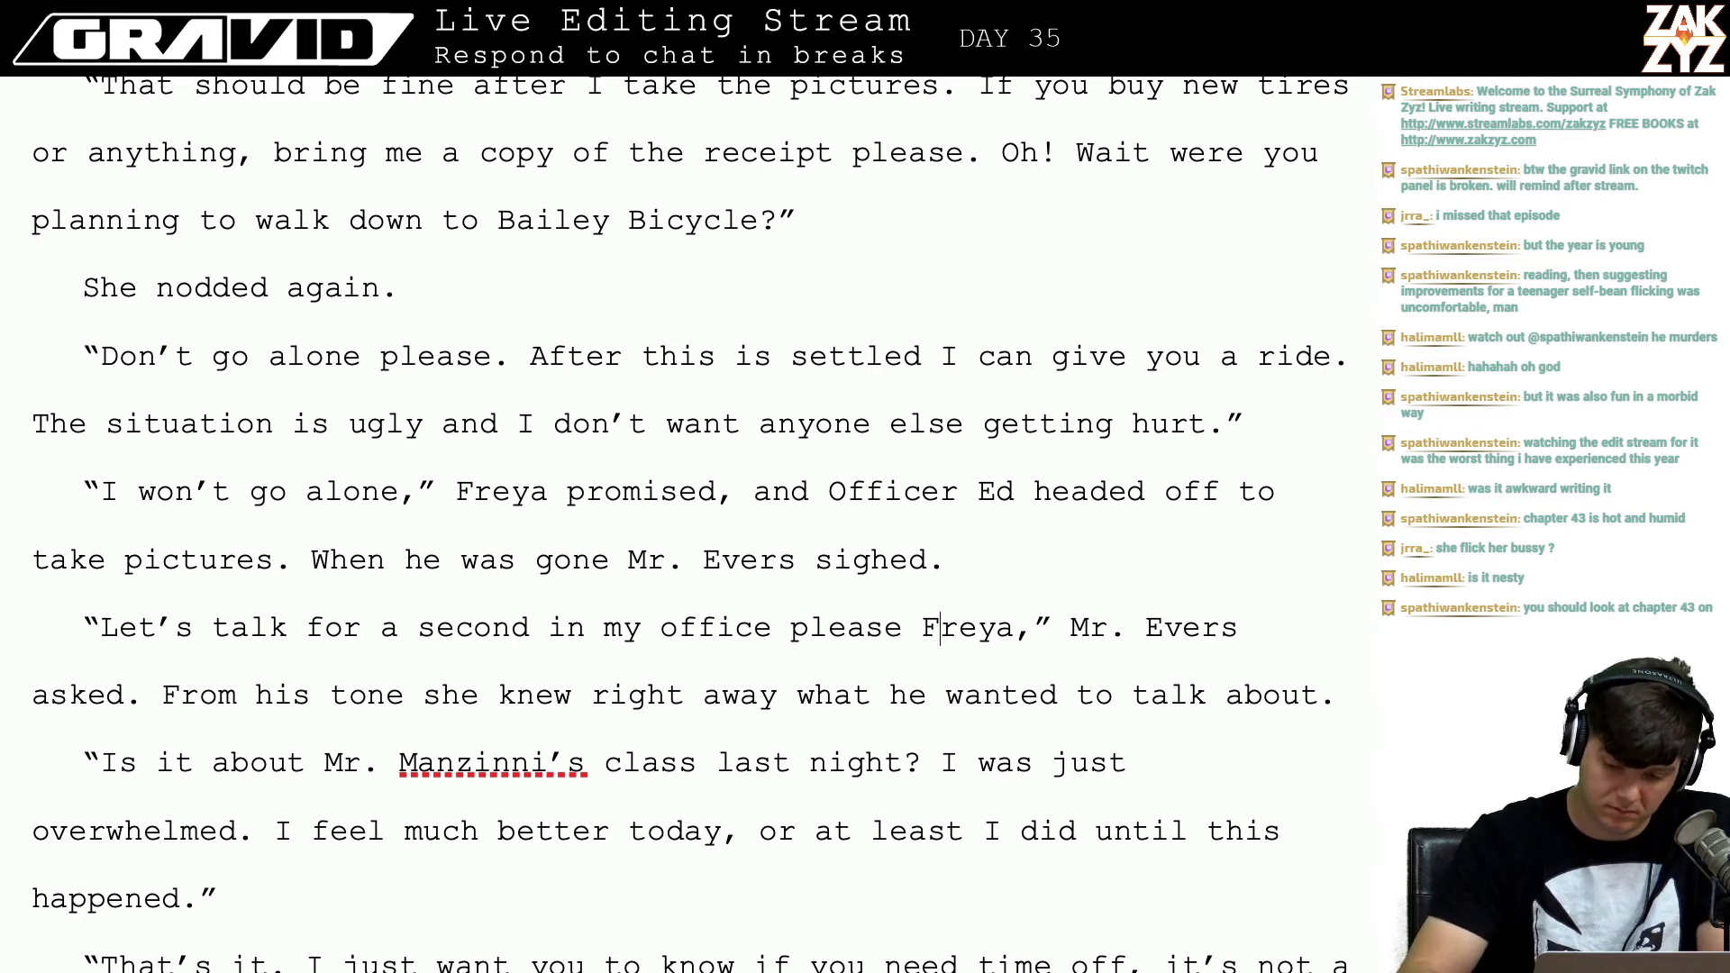
Step: Delete "Freya" from the request to talk in the office so the quotation ends with "please,"
key("Right")
key("Right")
key("Right")
key("Right")
key("BackSpace")
key("BackSpace")
key("BackSpace")
key("BackSpace")
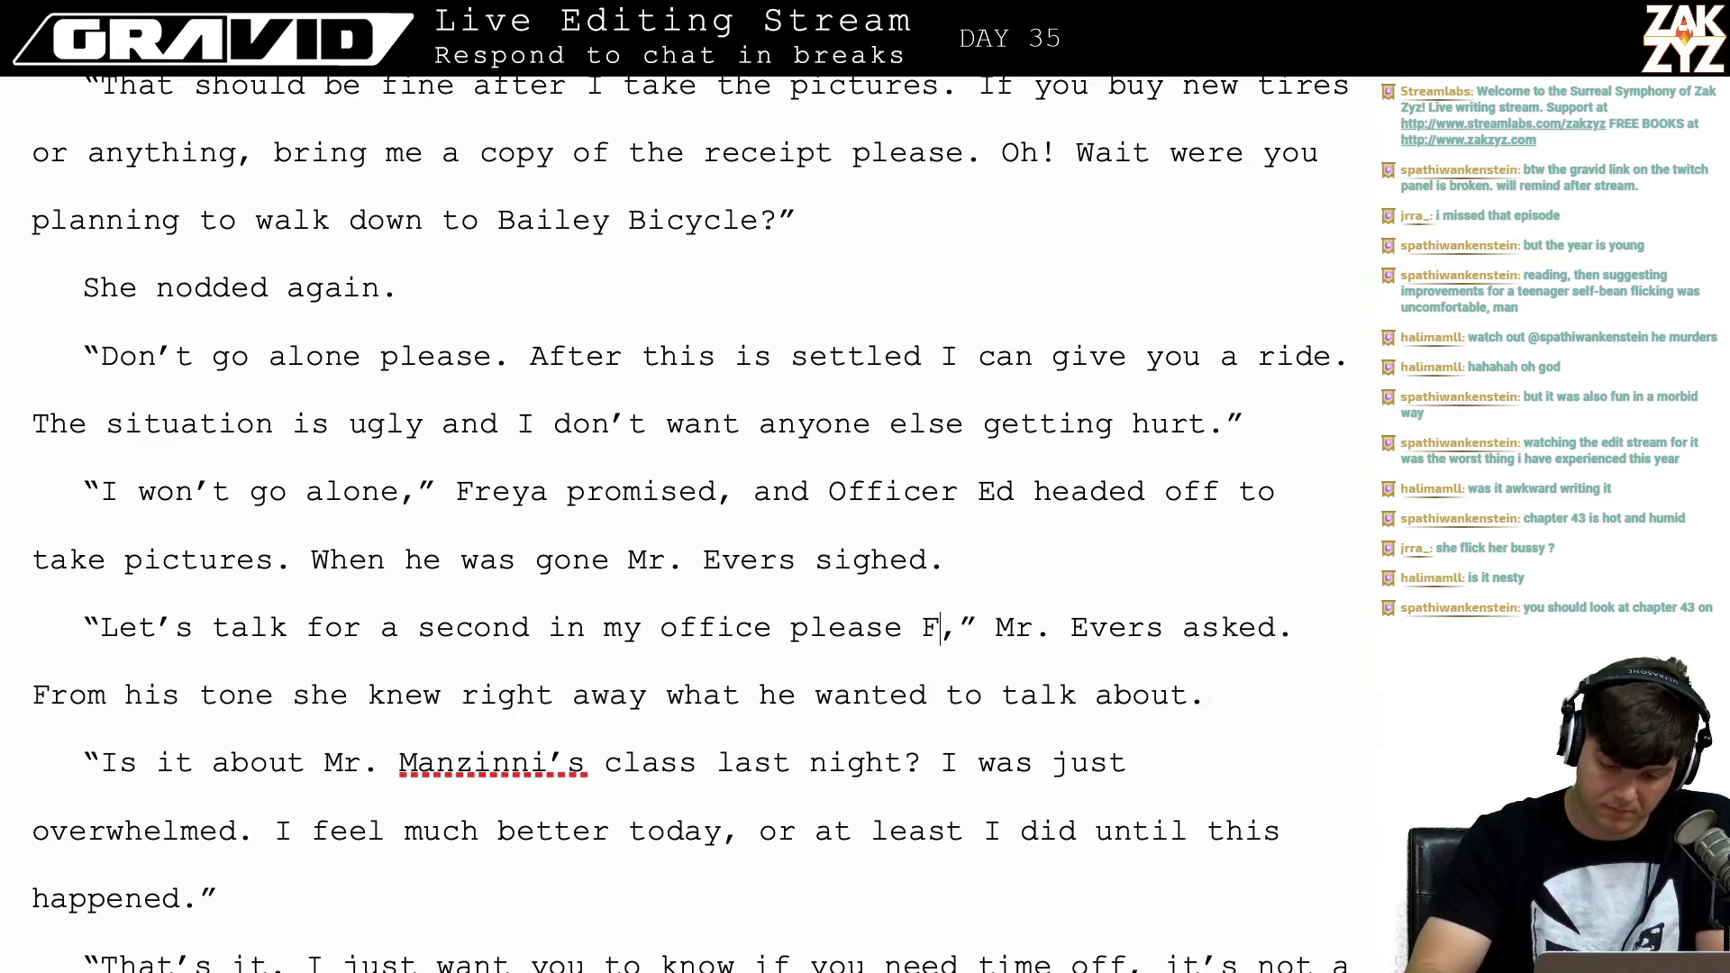
key("BackSpace")
key("BackSpace")
key("Right")
Step: Replace the dialogue tag verb "asked" with "suggested" after "Let's talk for a second in my office please,"
key("Up")
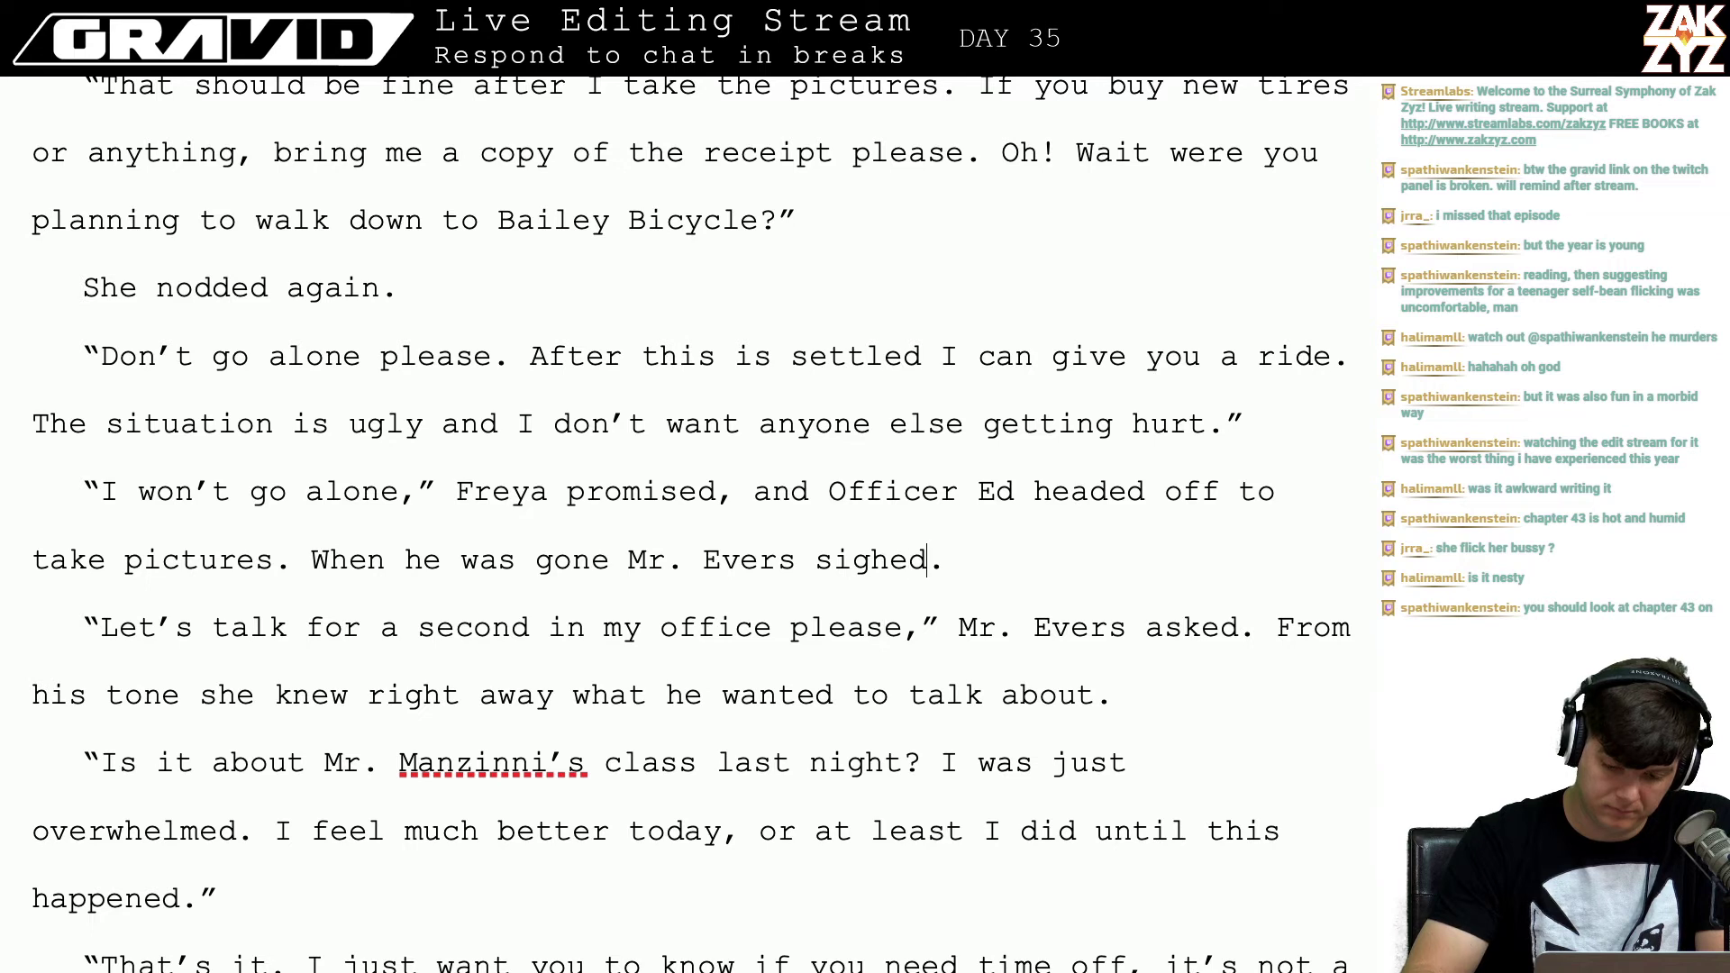
key("Right")
key("Right")
key("Right")
key("Right")
key("Right")
key("Right")
key("Right")
key("Left")
key("Left")
key("Right")
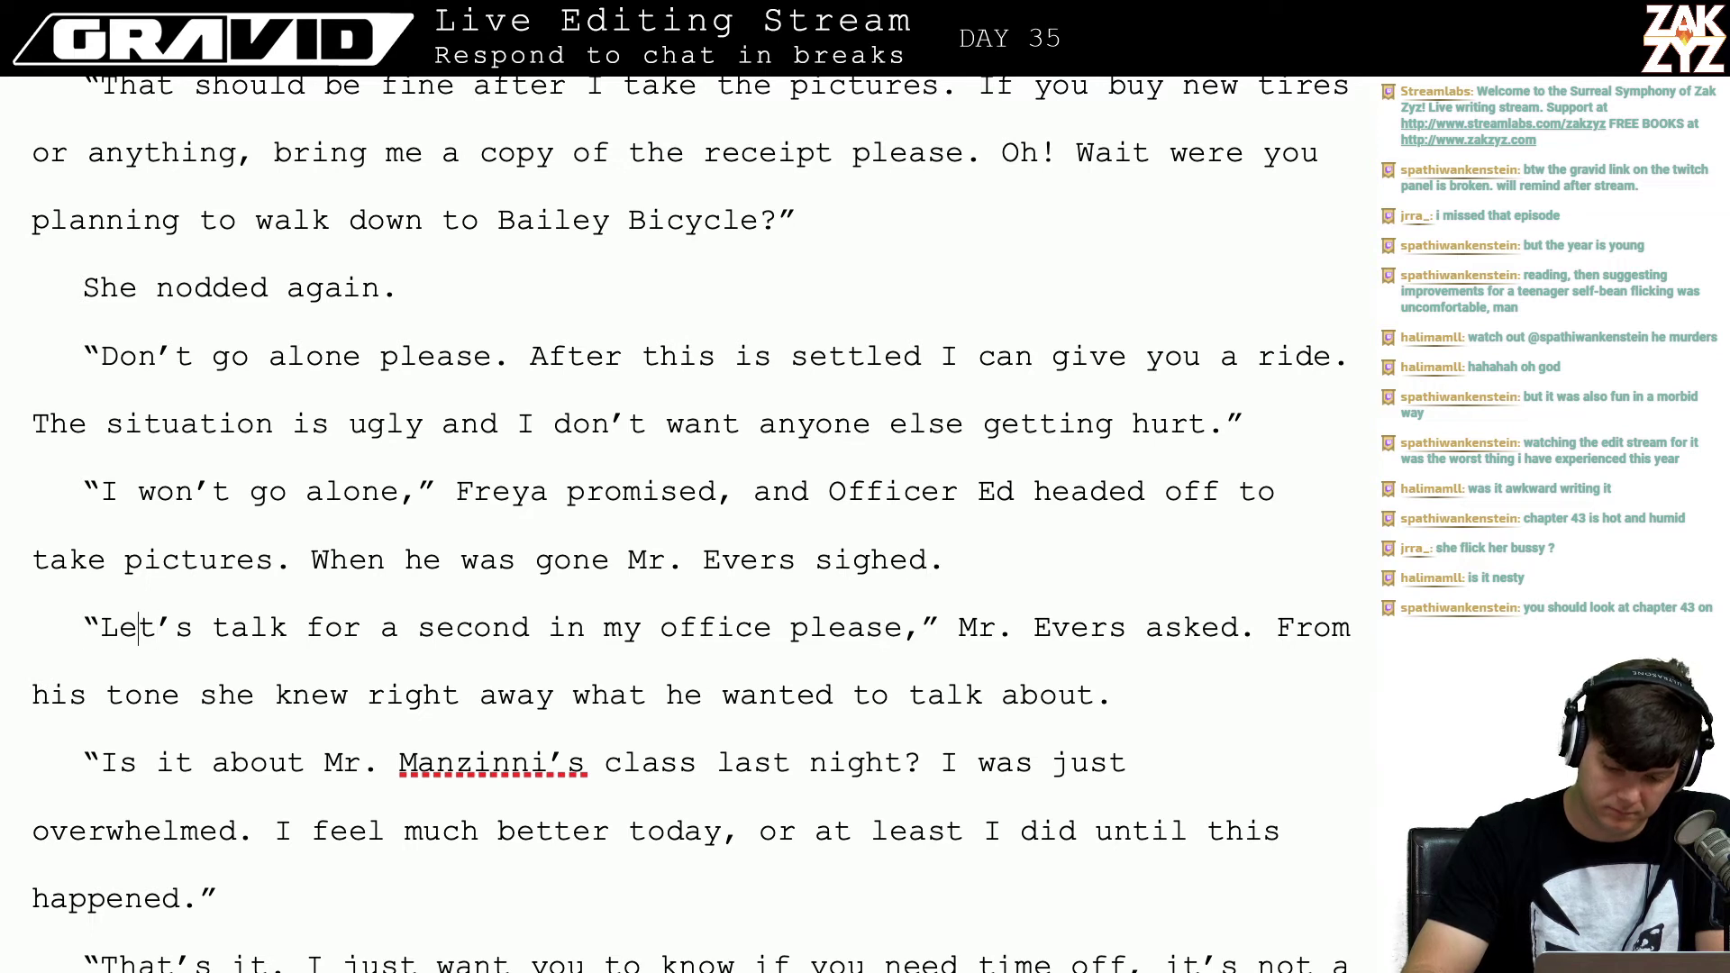
key("Right")
key("Right")
key("Right")
key("Right")
key("Right")
key("Right")
key("Right")
key("Right")
key("Right")
key("Right")
key("Right")
key("Right")
key("Right")
key("Right")
key("Right")
key("Right")
key("Right")
key("Right")
key("Right")
key("Right")
key("Right")
key("Right")
key("Right")
key("Right")
key("Right")
key("Right")
key("Right")
key("Right")
key("Right")
key("Right")
key("Right")
key("Right")
key("Right")
key("Right")
key("Right")
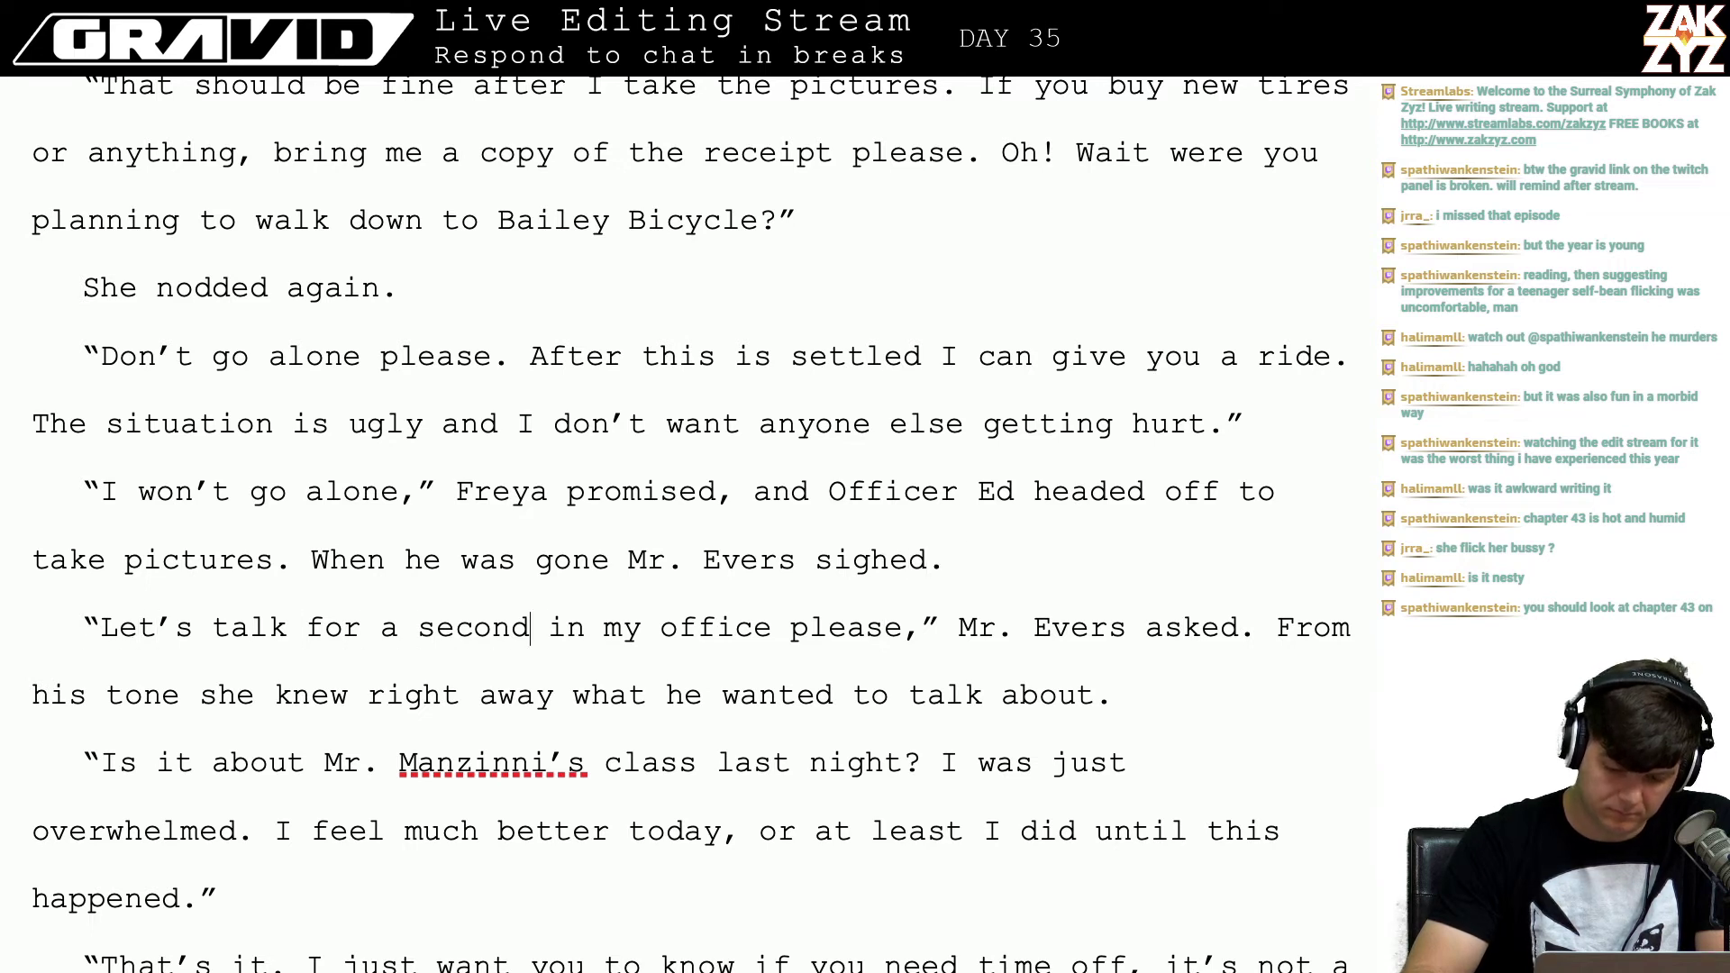
key("Right")
key("Right")
key("Right")
key("Right")
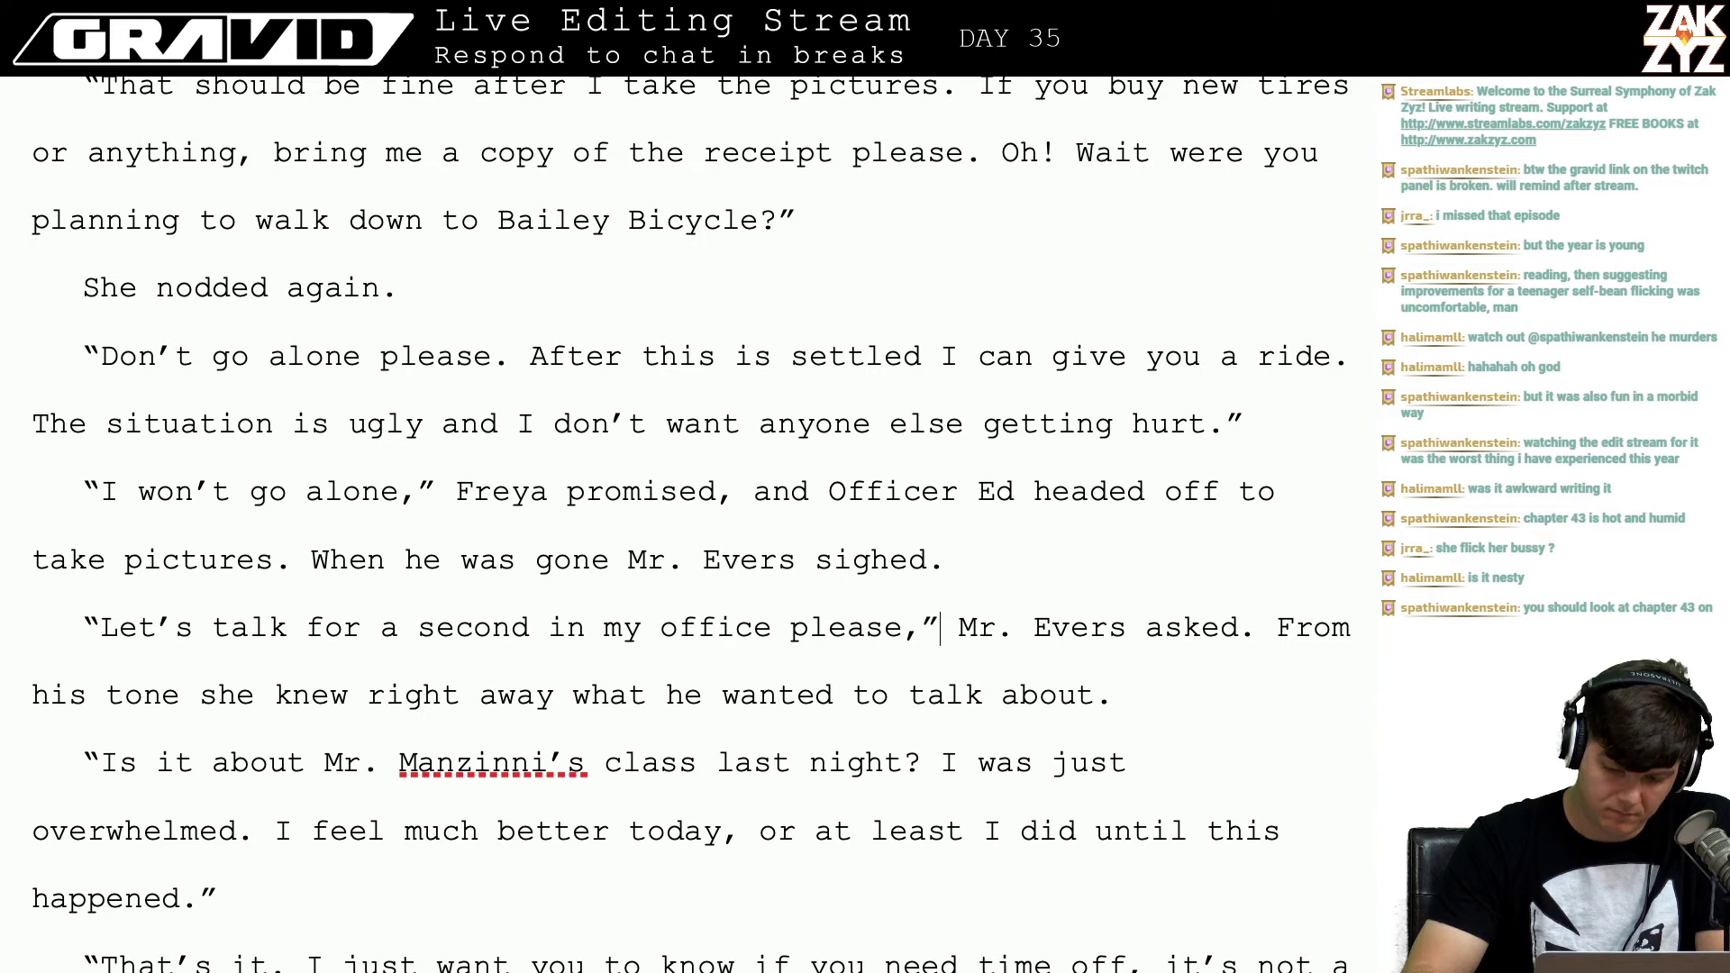
key("Right")
key("Left")
key("Left")
key("Right")
key("Right")
key("Right")
key("Right")
key("Right")
key("Right")
key("Right")
key("Right")
key("Right")
key("Right")
key("Right")
key("Right")
key("Right")
key("Right")
key("Right")
key("Right")
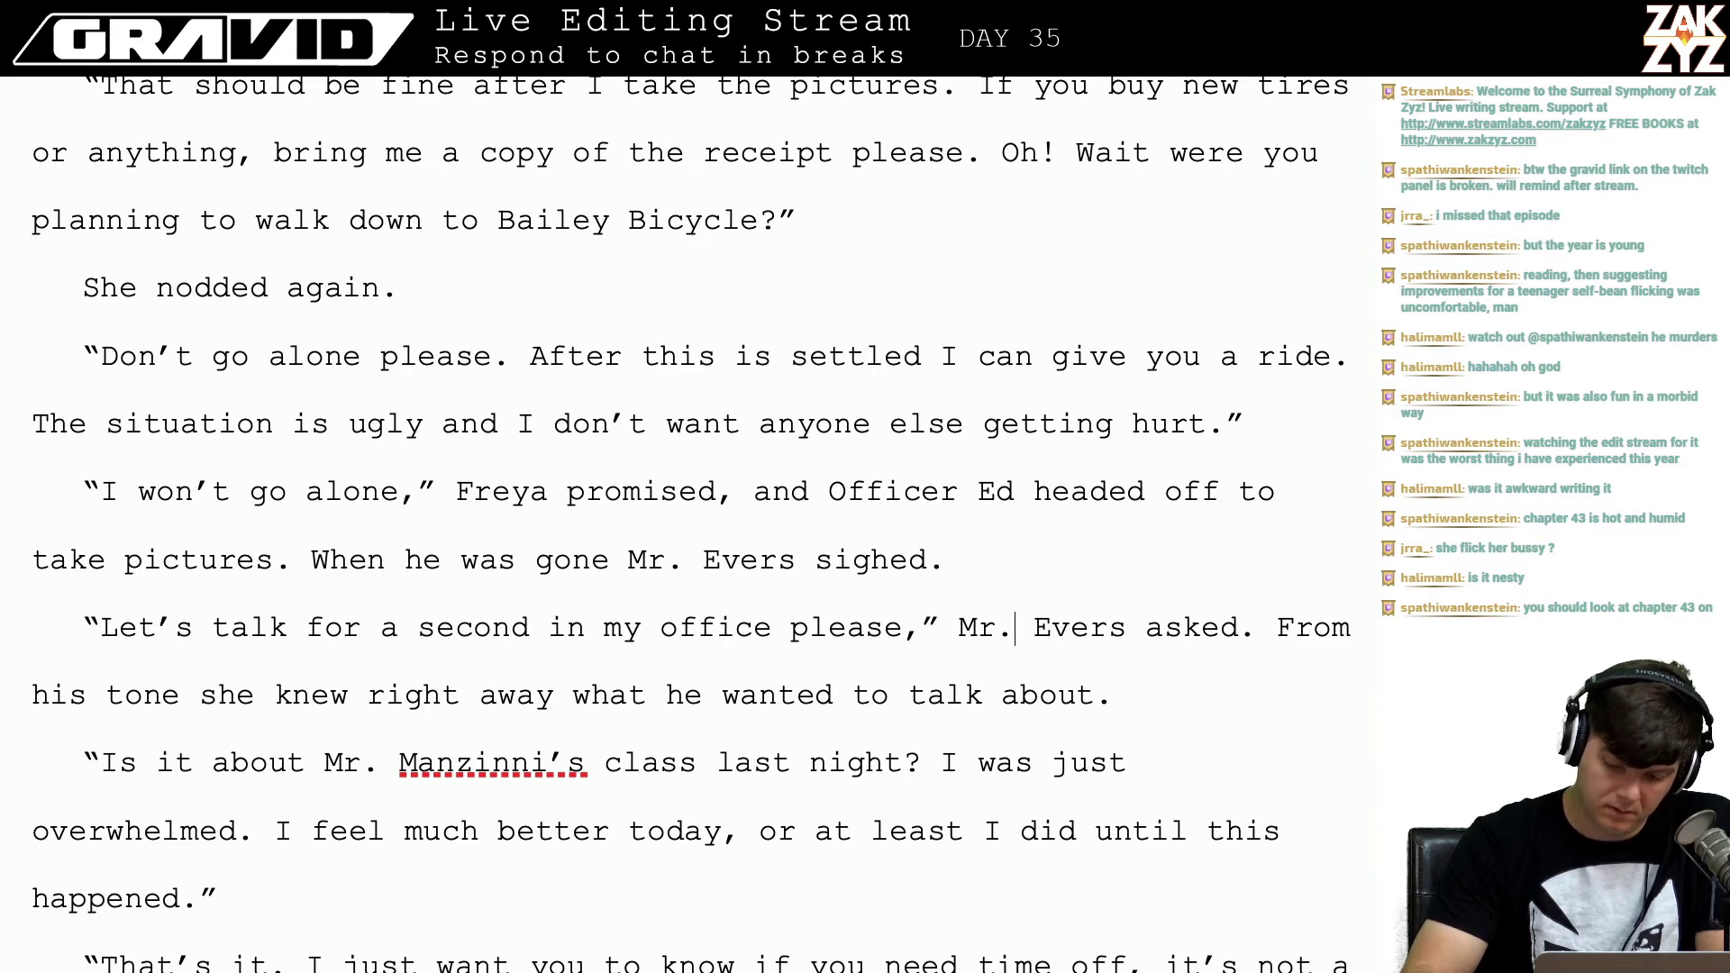
key("Right")
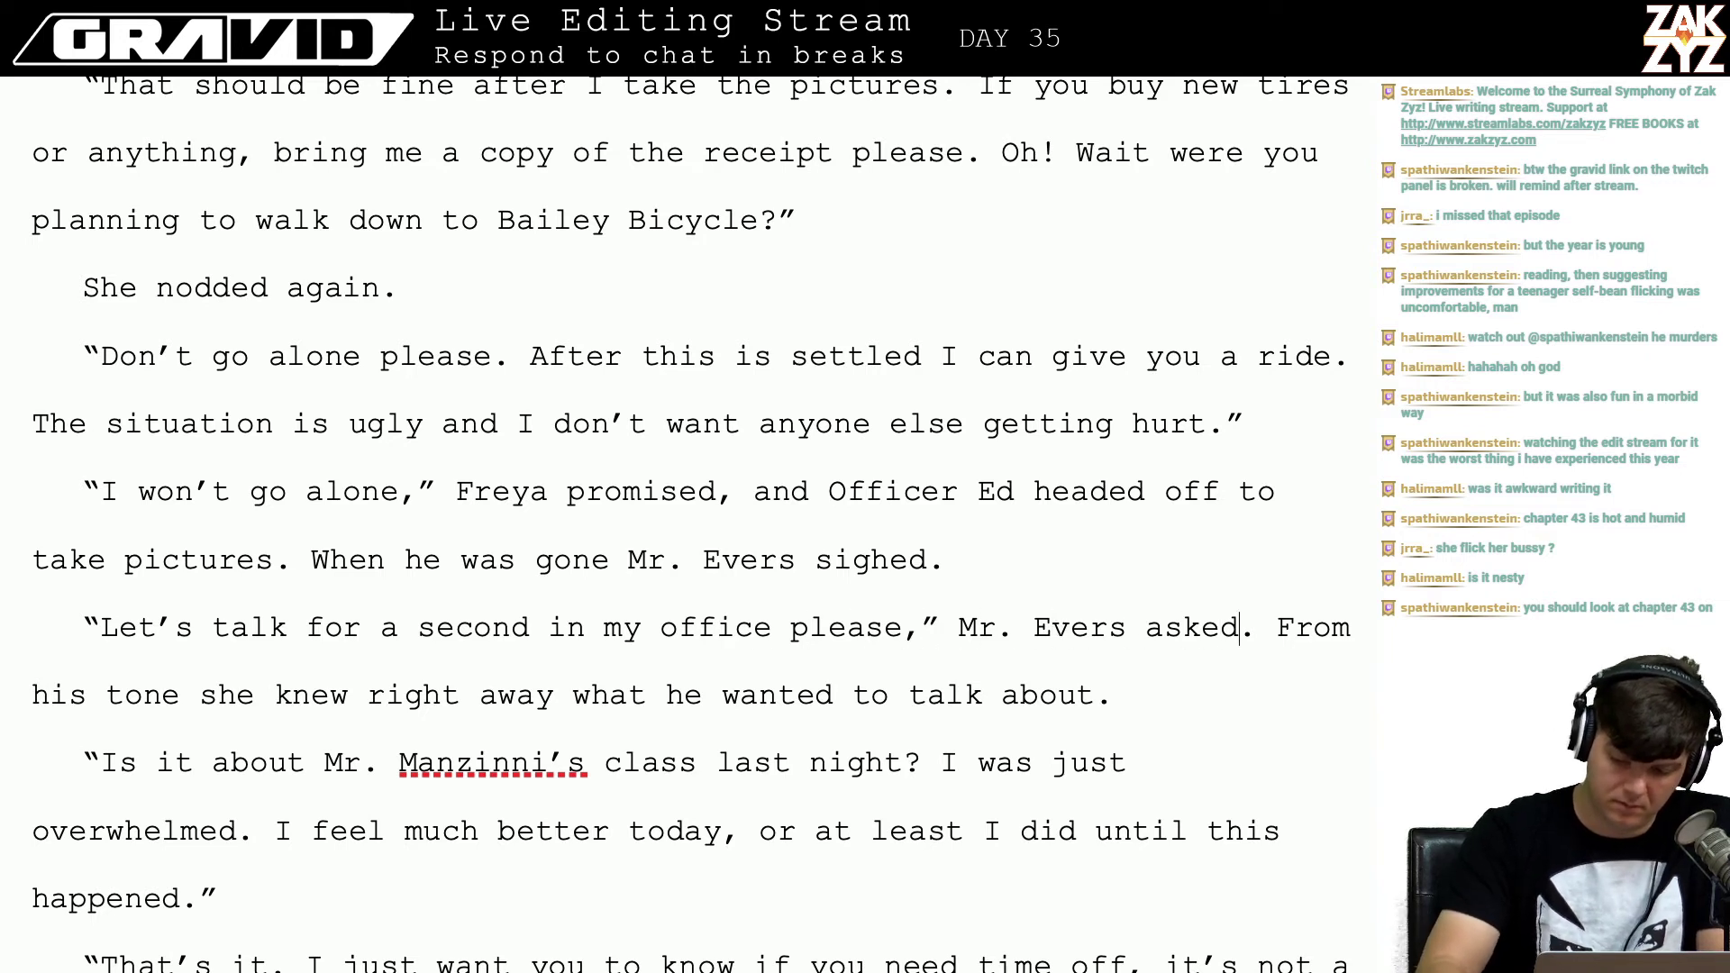
key("BackSpace")
key("BackSpace")
key("BackSpace")
key("BackSpace")
key("BackSpace")
type("suggested")
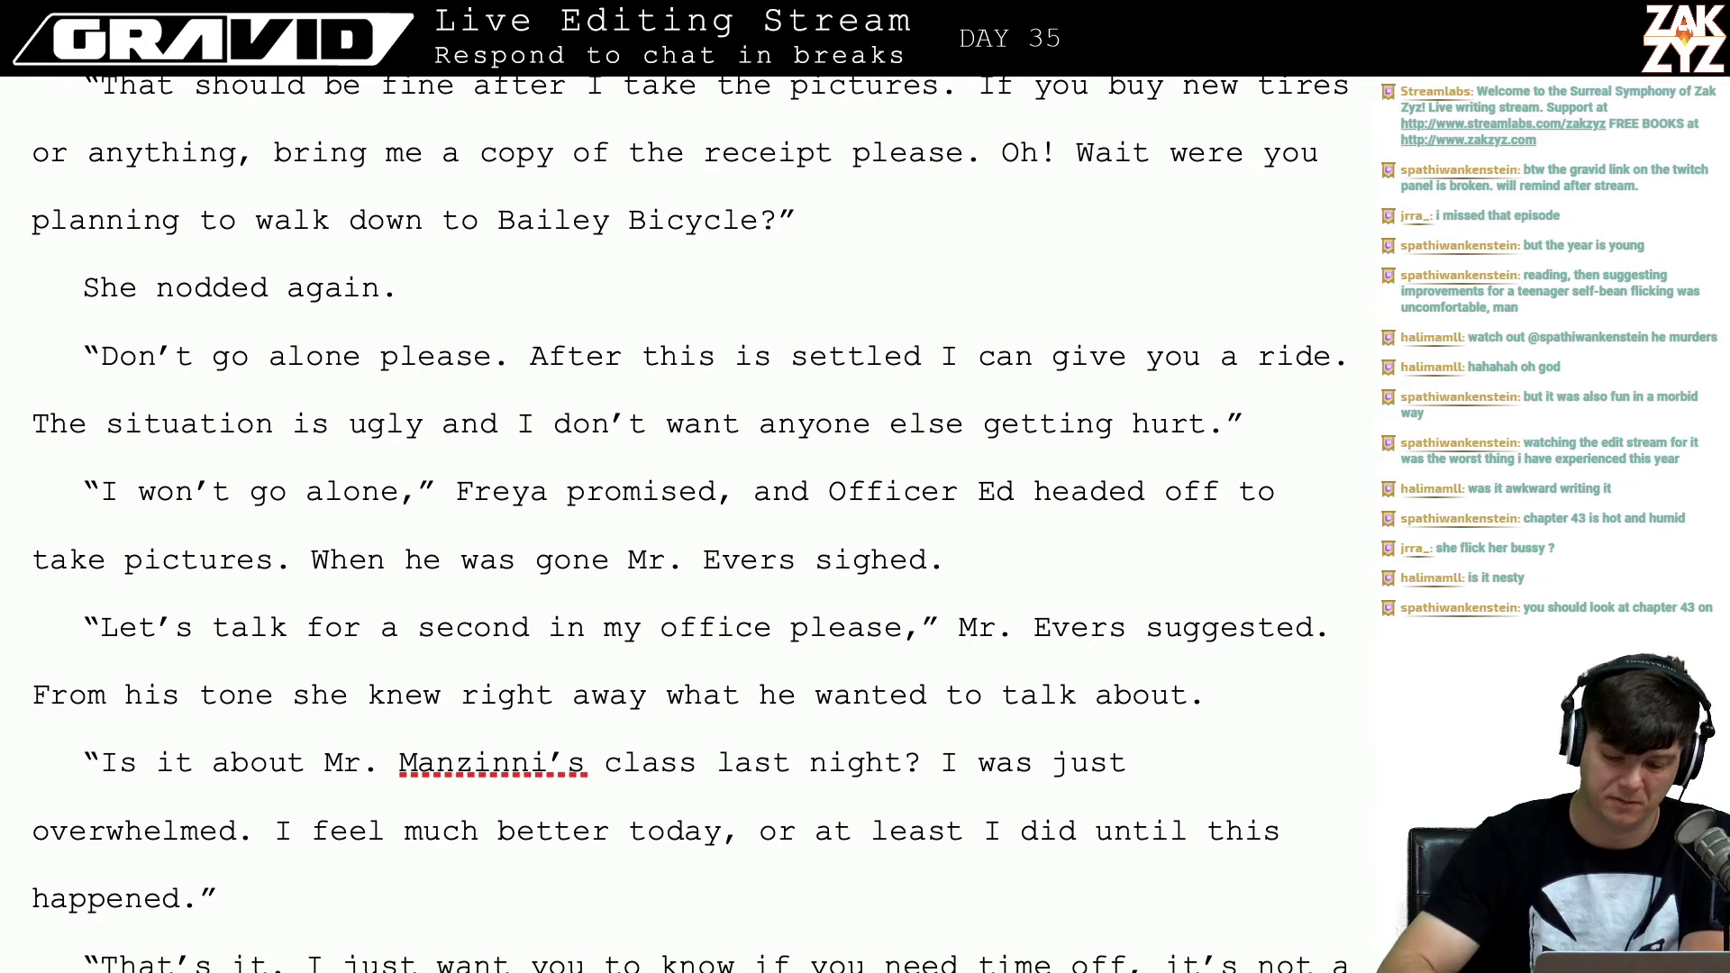
Step: Reread the scene from the slashed-tires report through the wait in Mr. Evers' office, checking where the characters are
scroll(689, 522, "up", 1)
scroll(689, 522, "down", 3)
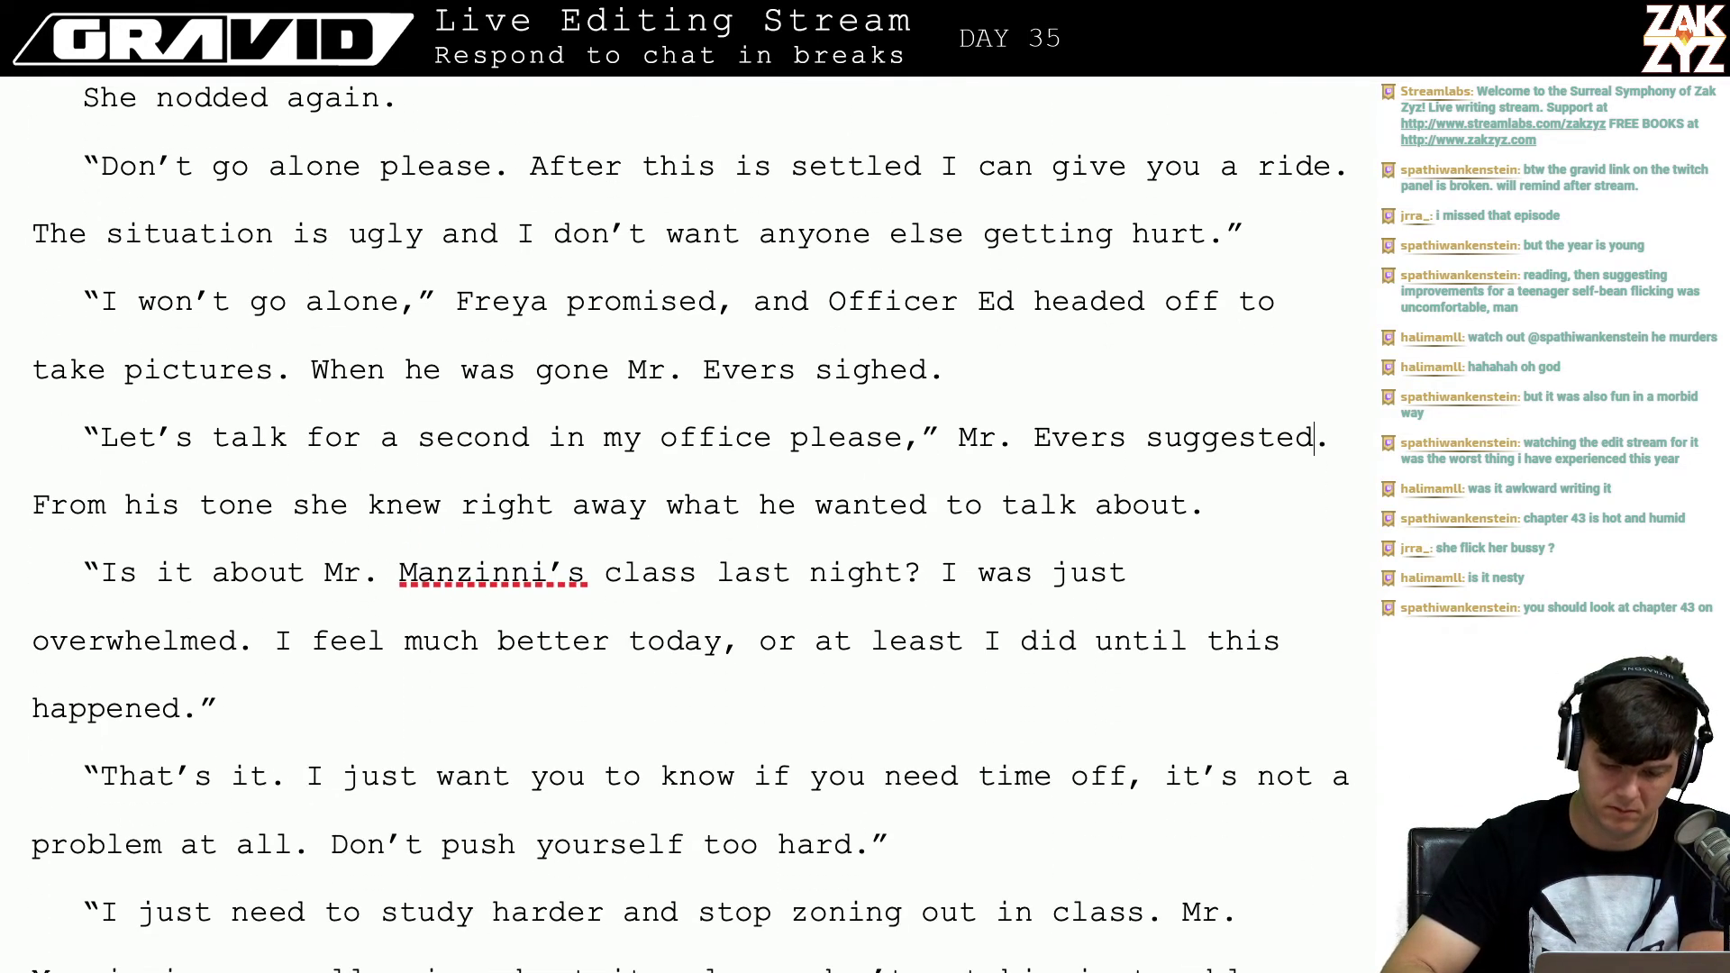
left_click(905, 439)
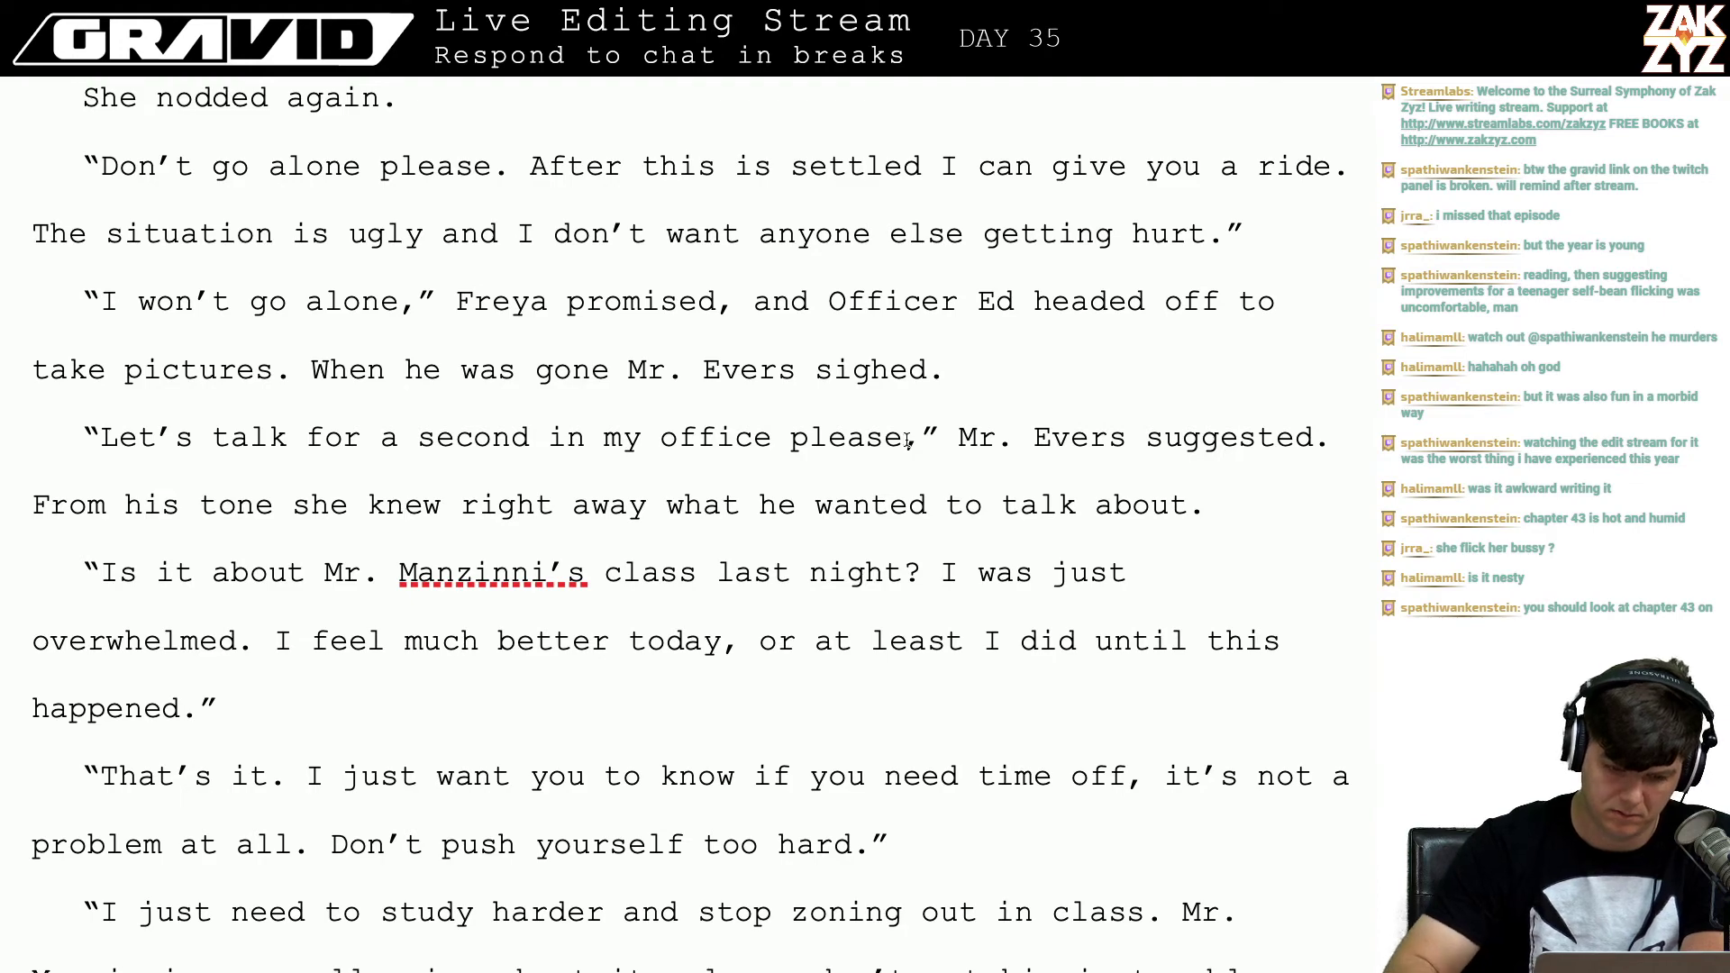
scroll(906, 442, "up", 20)
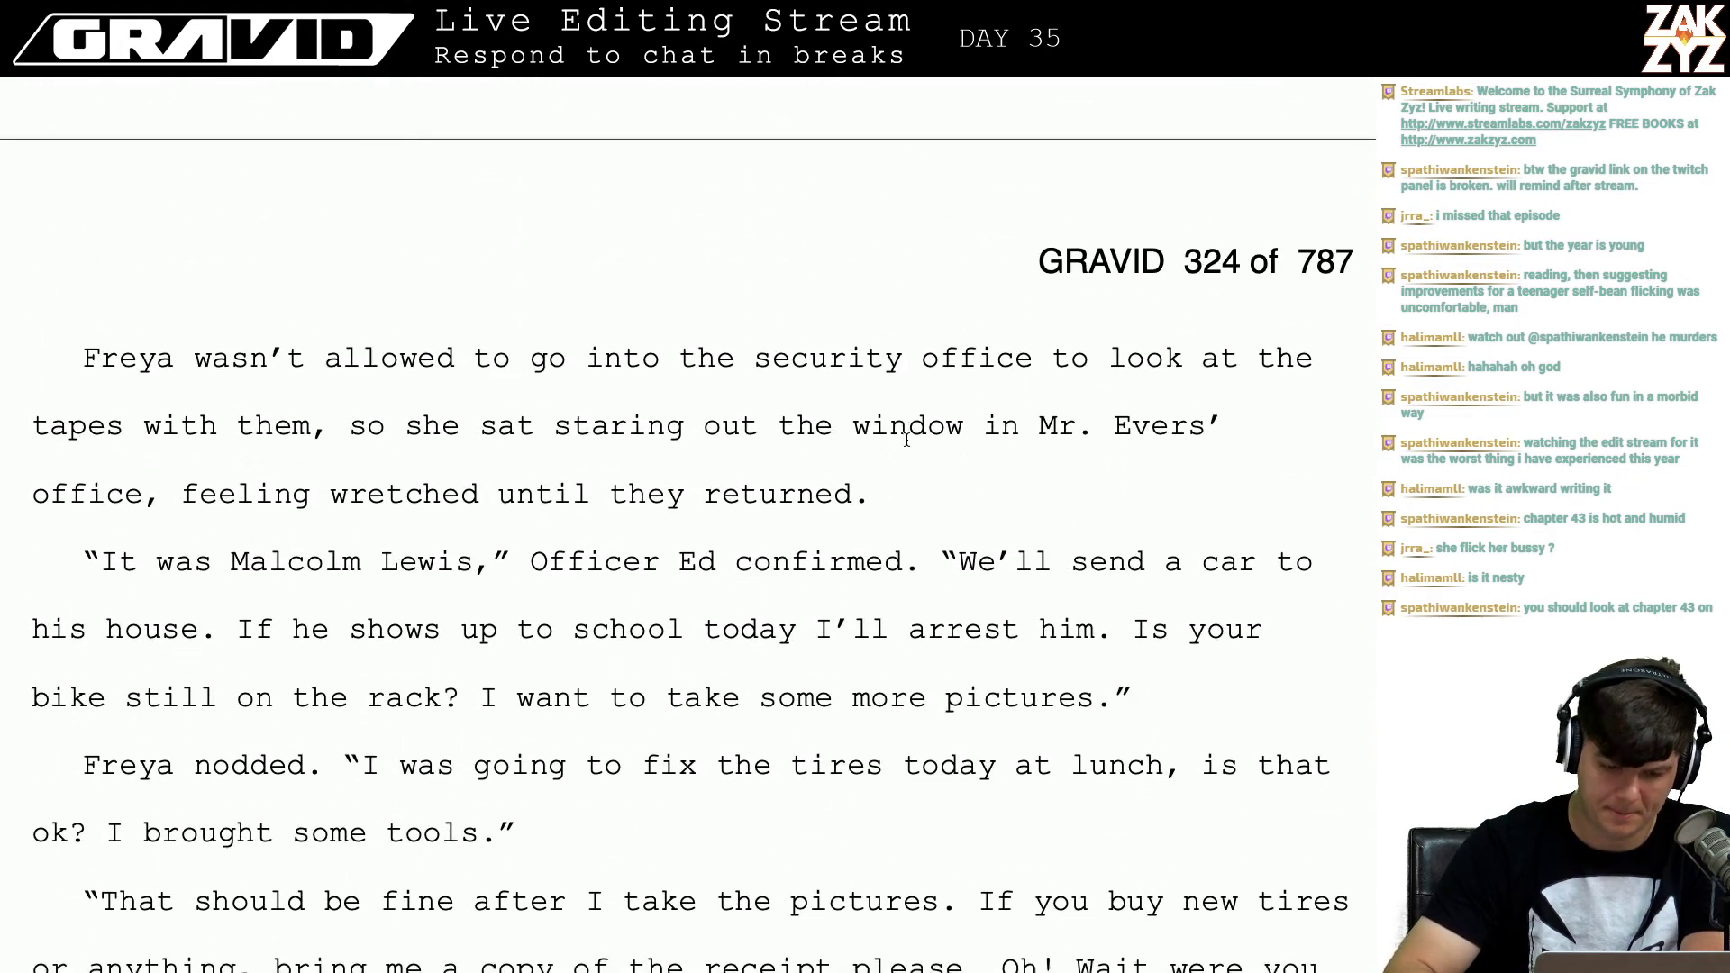
scroll(906, 441, "up", 7)
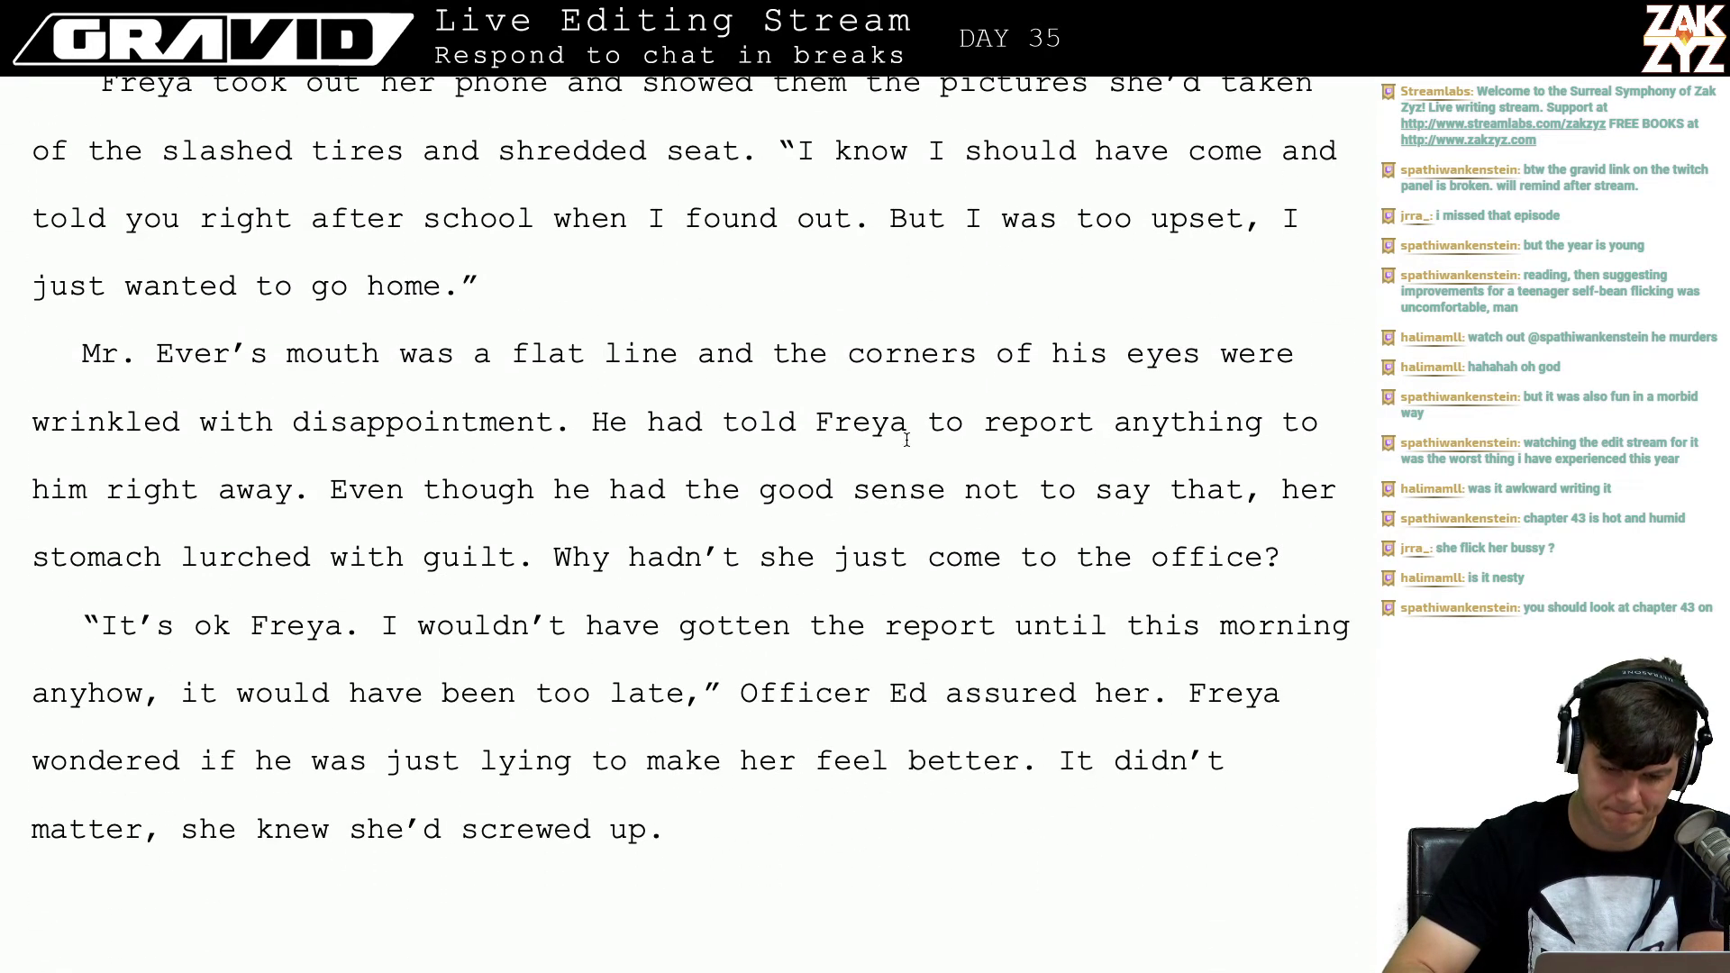
scroll(906, 440, "up", 5)
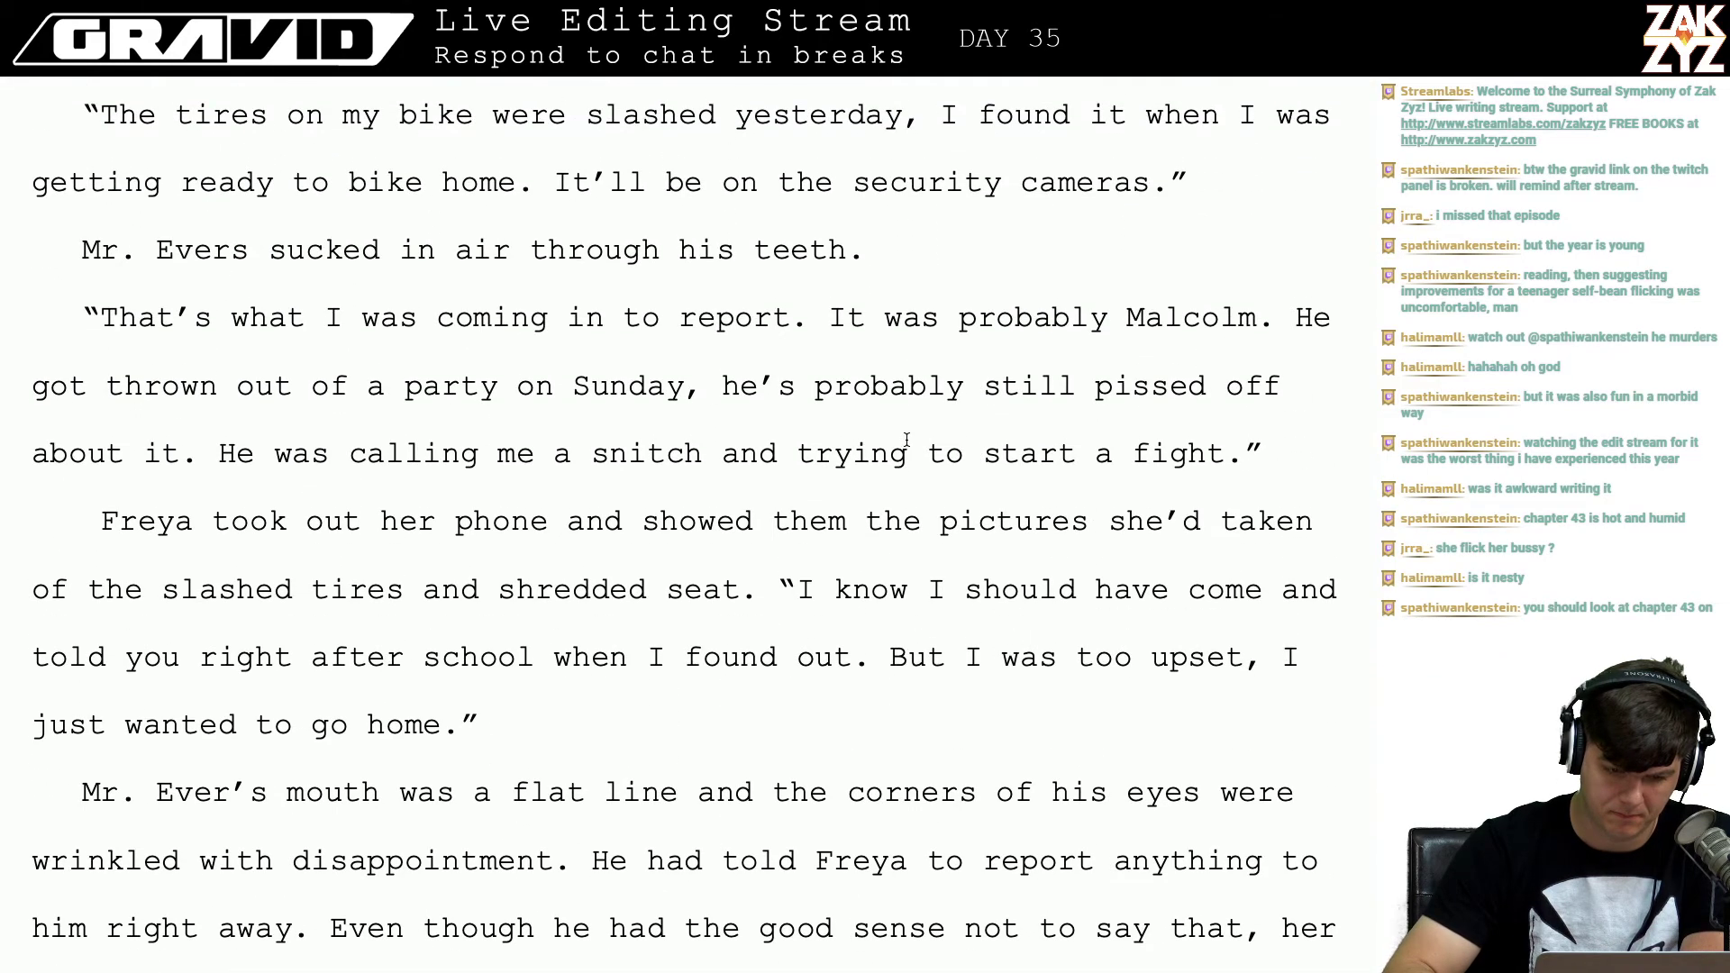
scroll(906, 440, "up", 3)
scroll(906, 440, "down", 20)
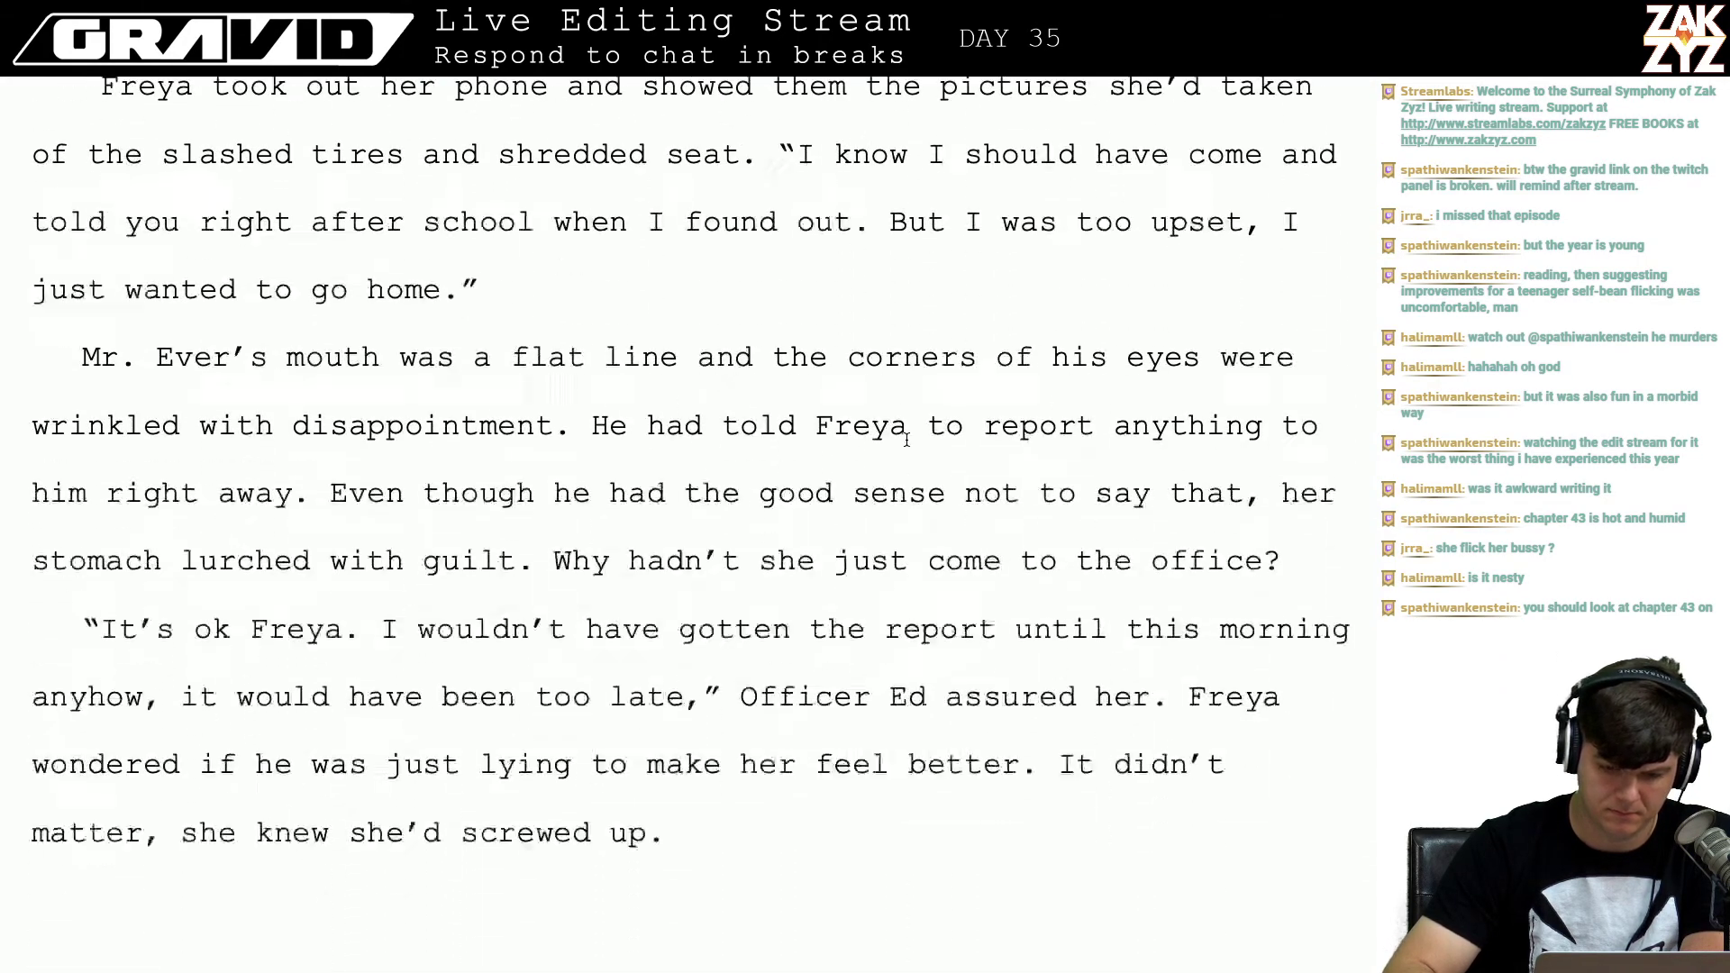
scroll(906, 442, "up", 3)
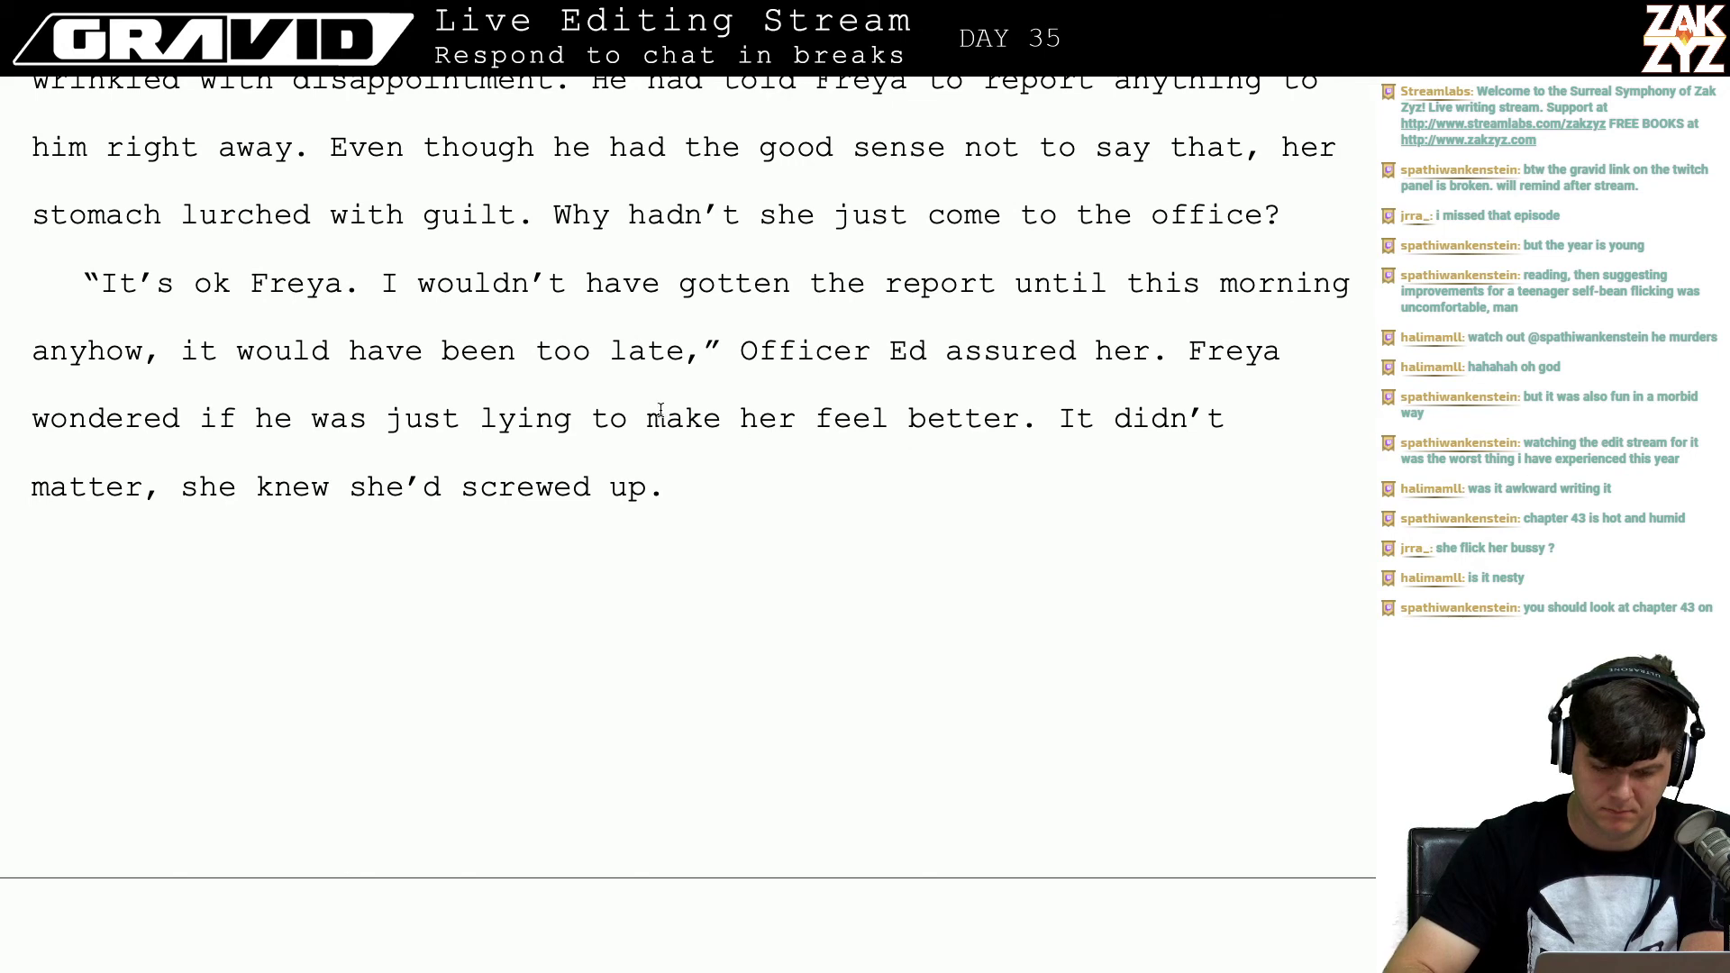
scroll(682, 427, "down", 8)
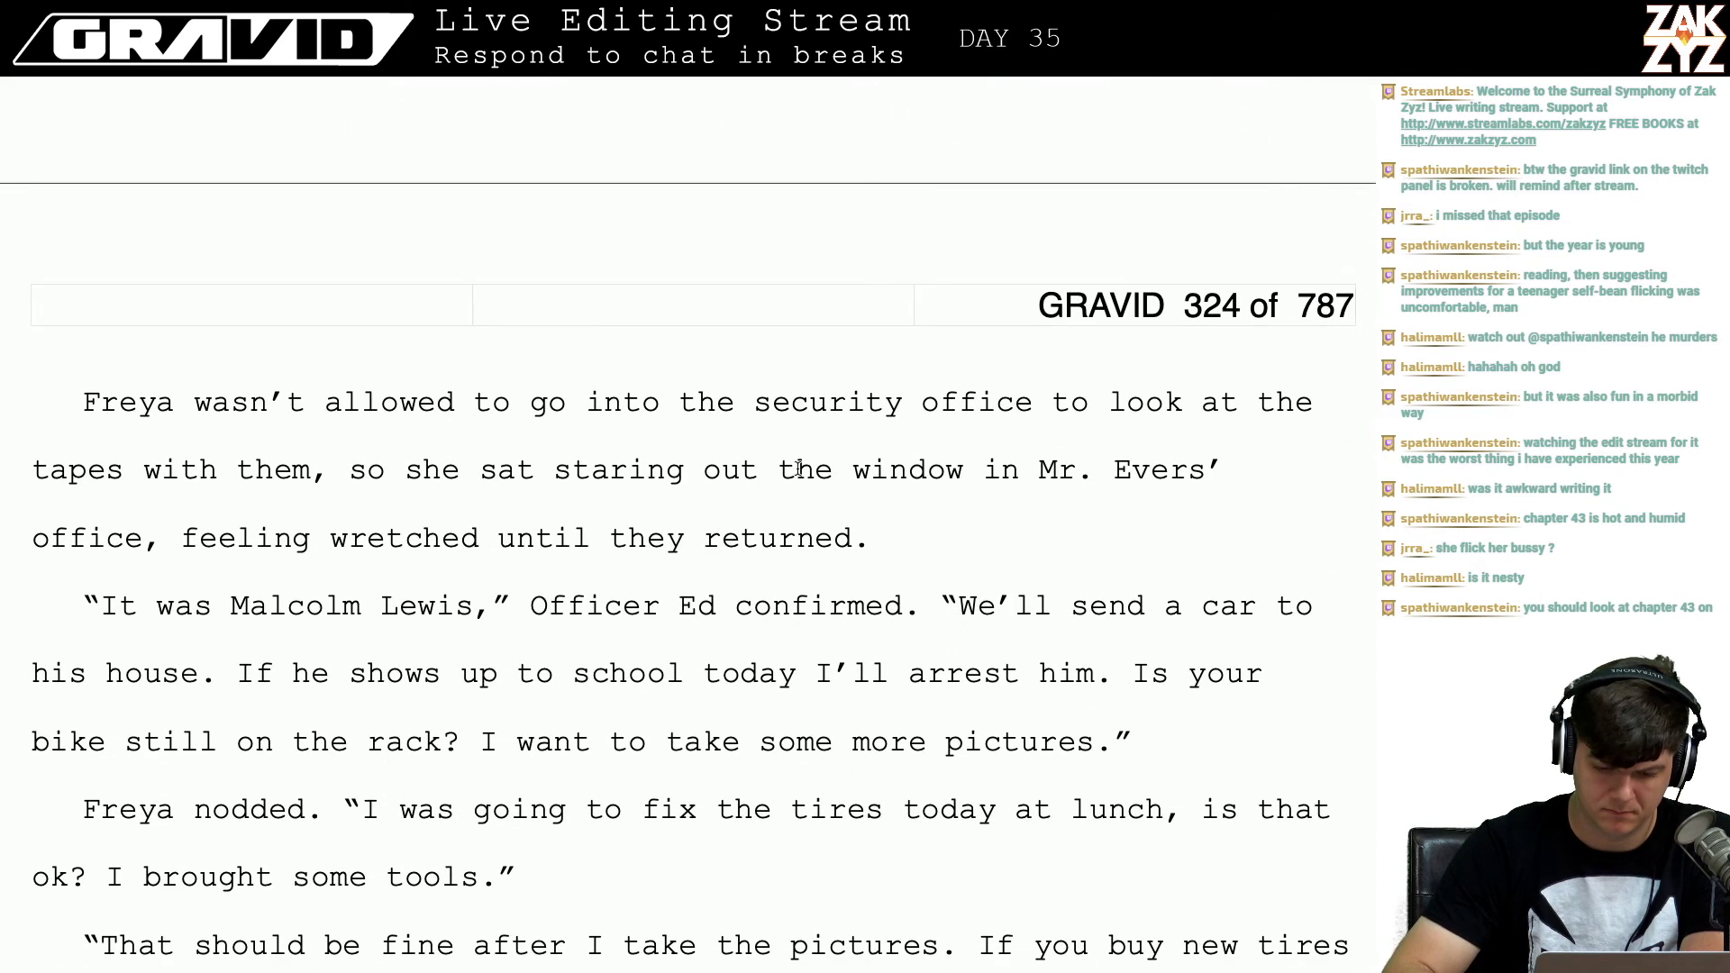
key("BackSpace")
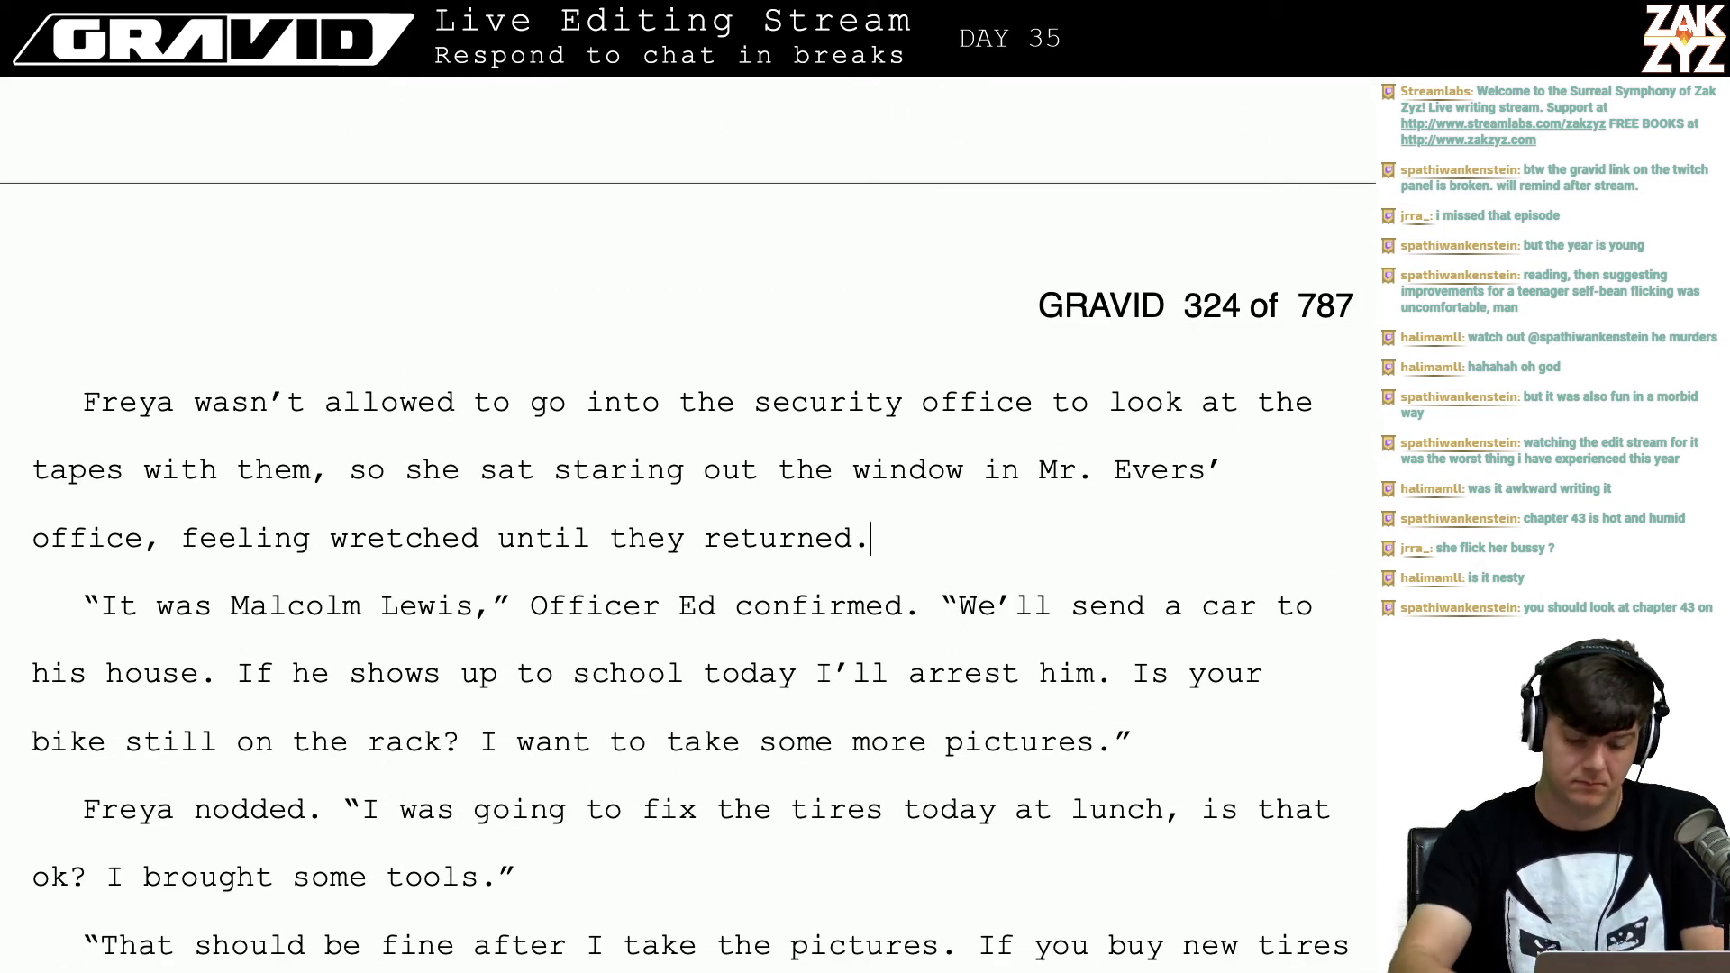
type(". She ")
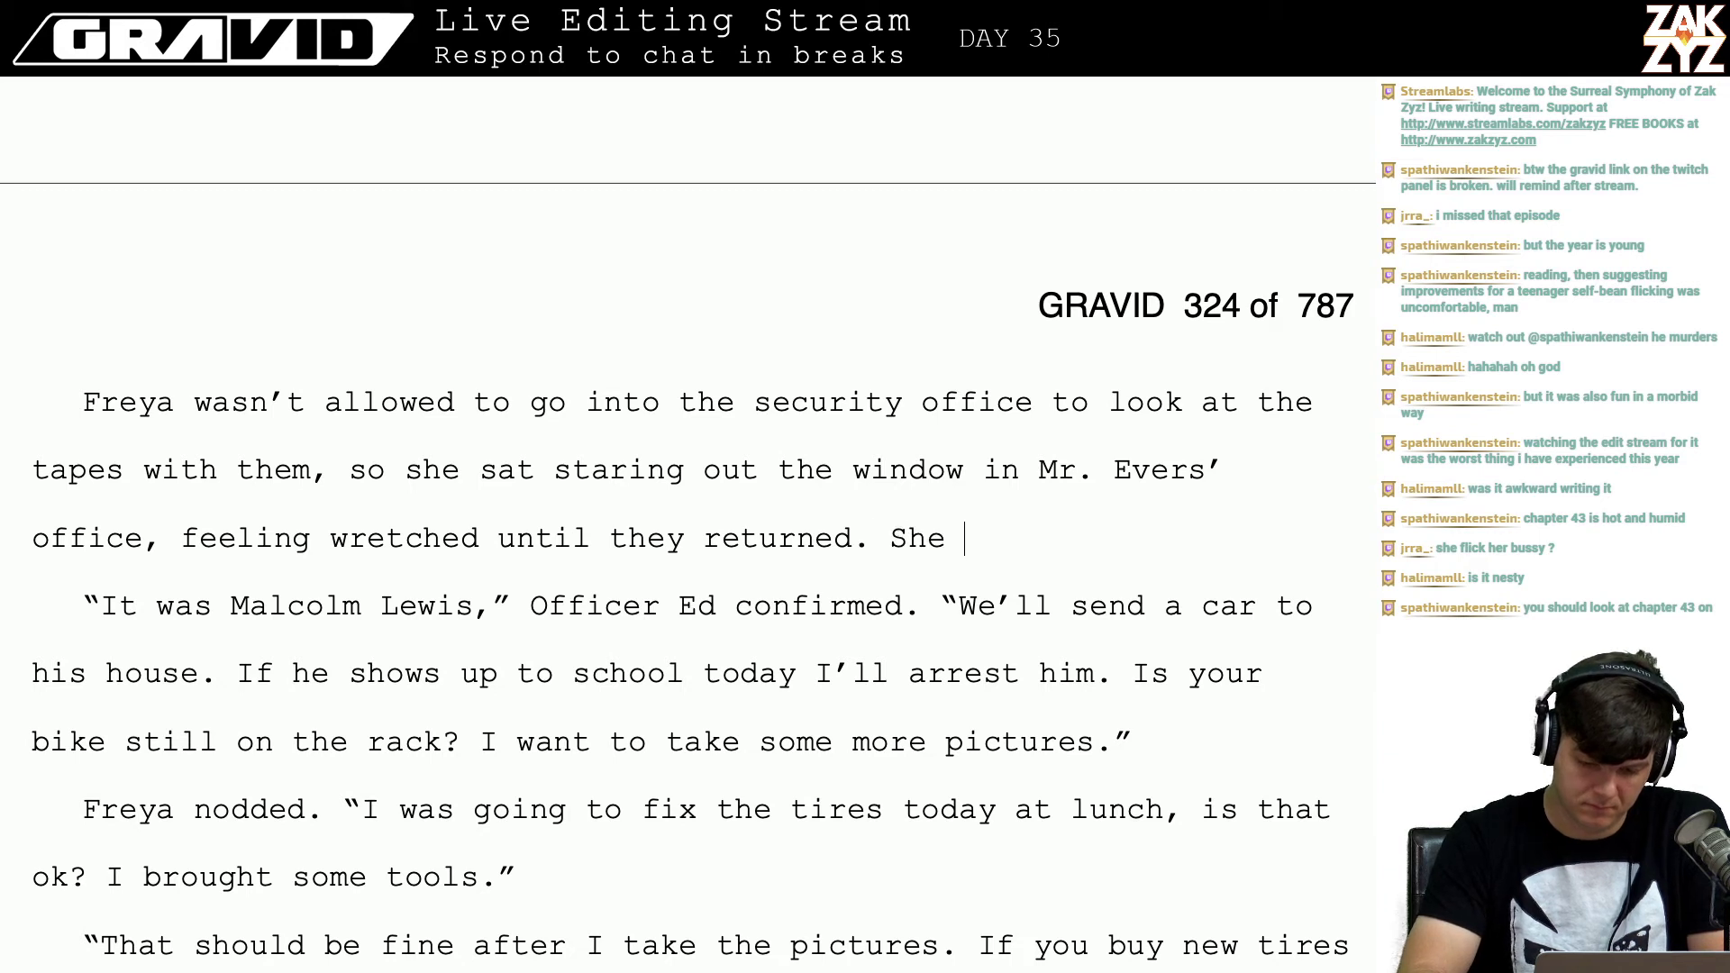
type("went in")
key("BackSpace")
key("BackSpace")
key("BackSpace")
key("BackSpace")
key("BackSpace")
key("BackSpace")
key("BackSpace")
key("BackSpace")
key("BackSpace")
key("BackSpace")
key("BackSpace")
key("BackSpace")
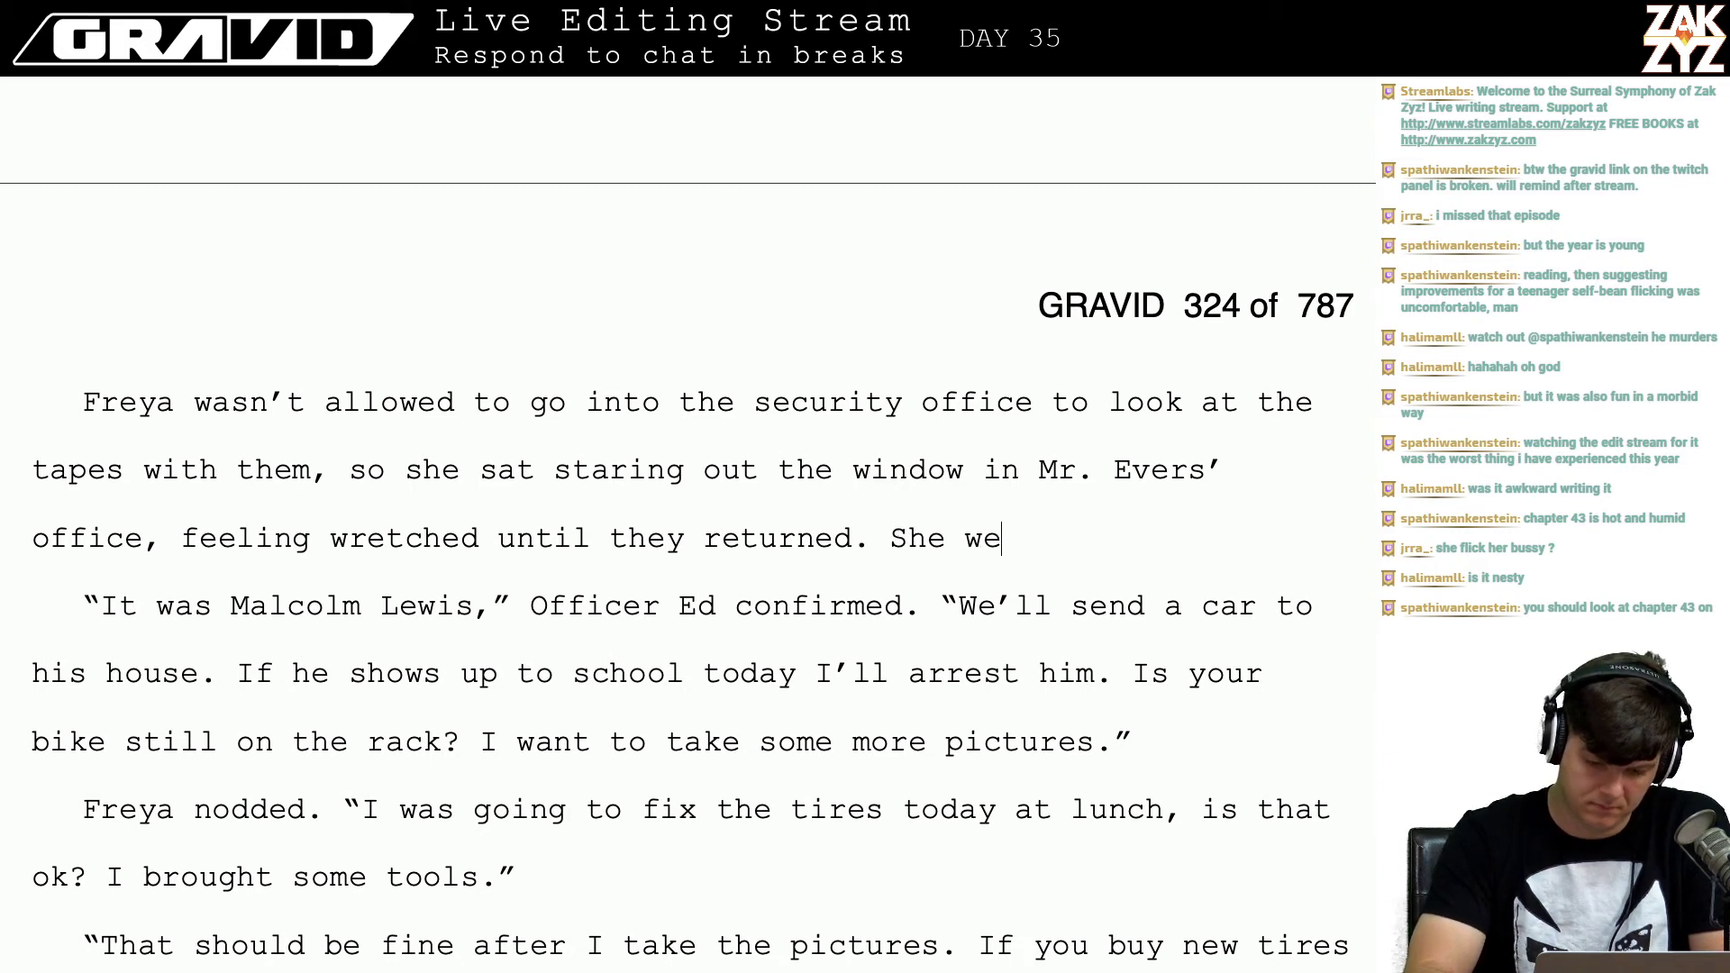
key("BackSpace")
type(".")
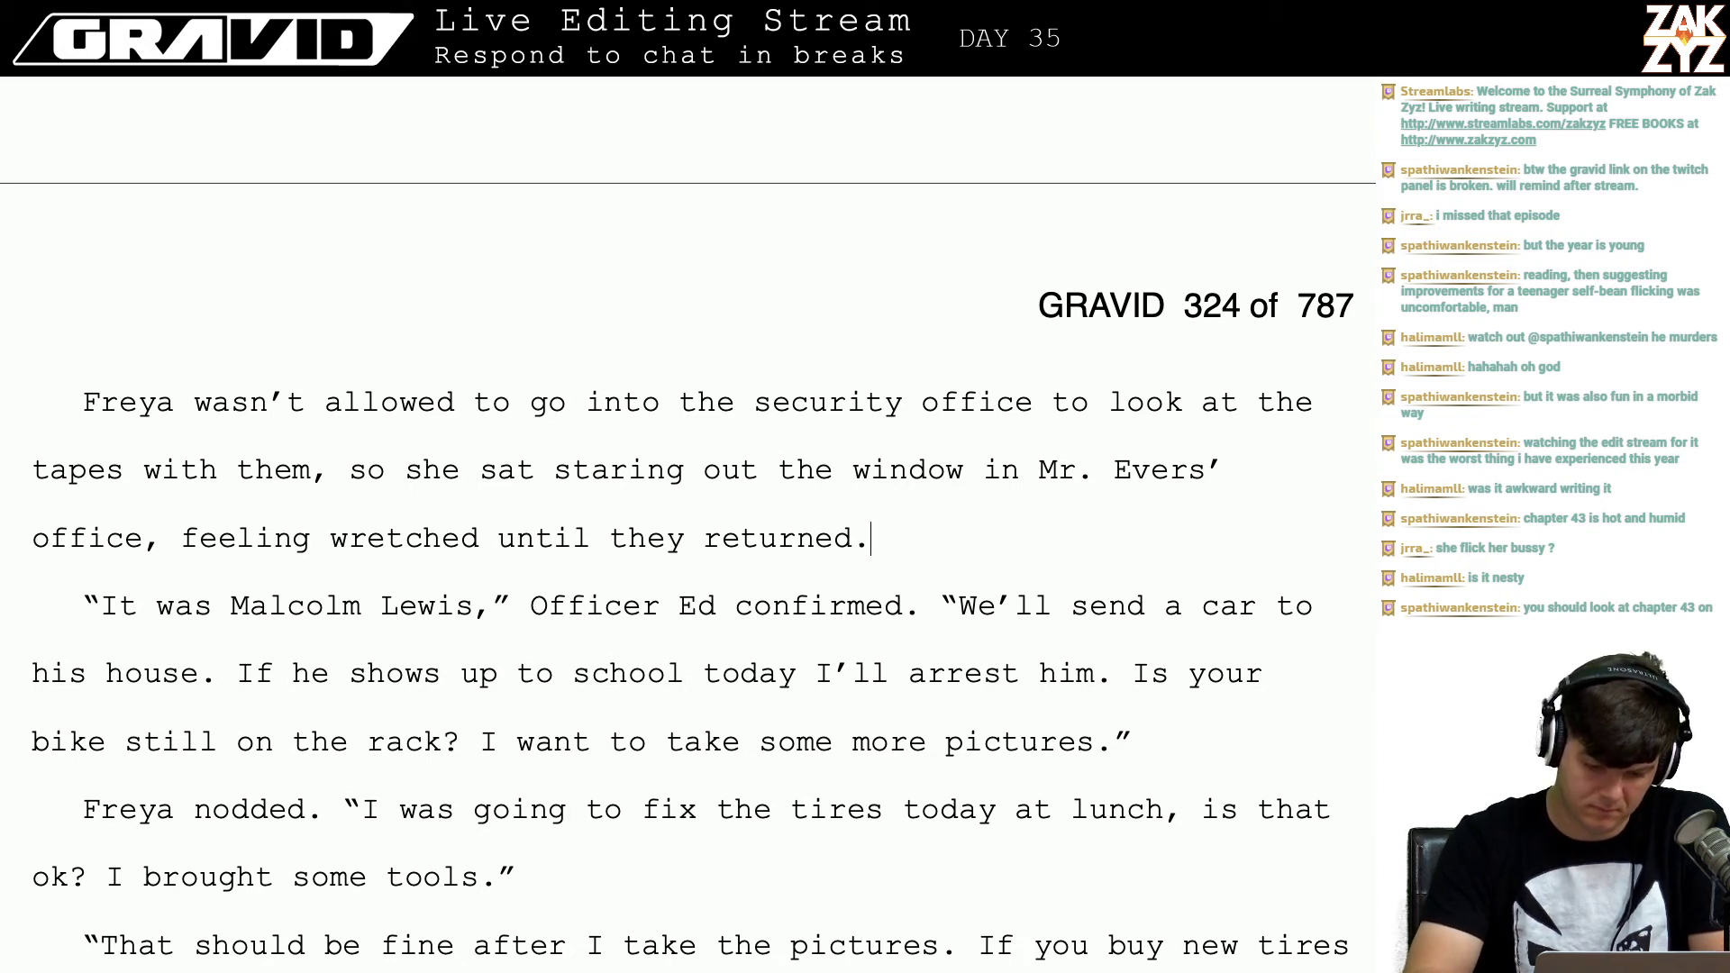
Step: Review the page from the wait for the security tapes down to the request to talk in the office
key("Down")
key("Down")
key("Down")
key("Down")
key("Down")
key("Down")
key("Down")
key("Down")
key("Down")
key("Down")
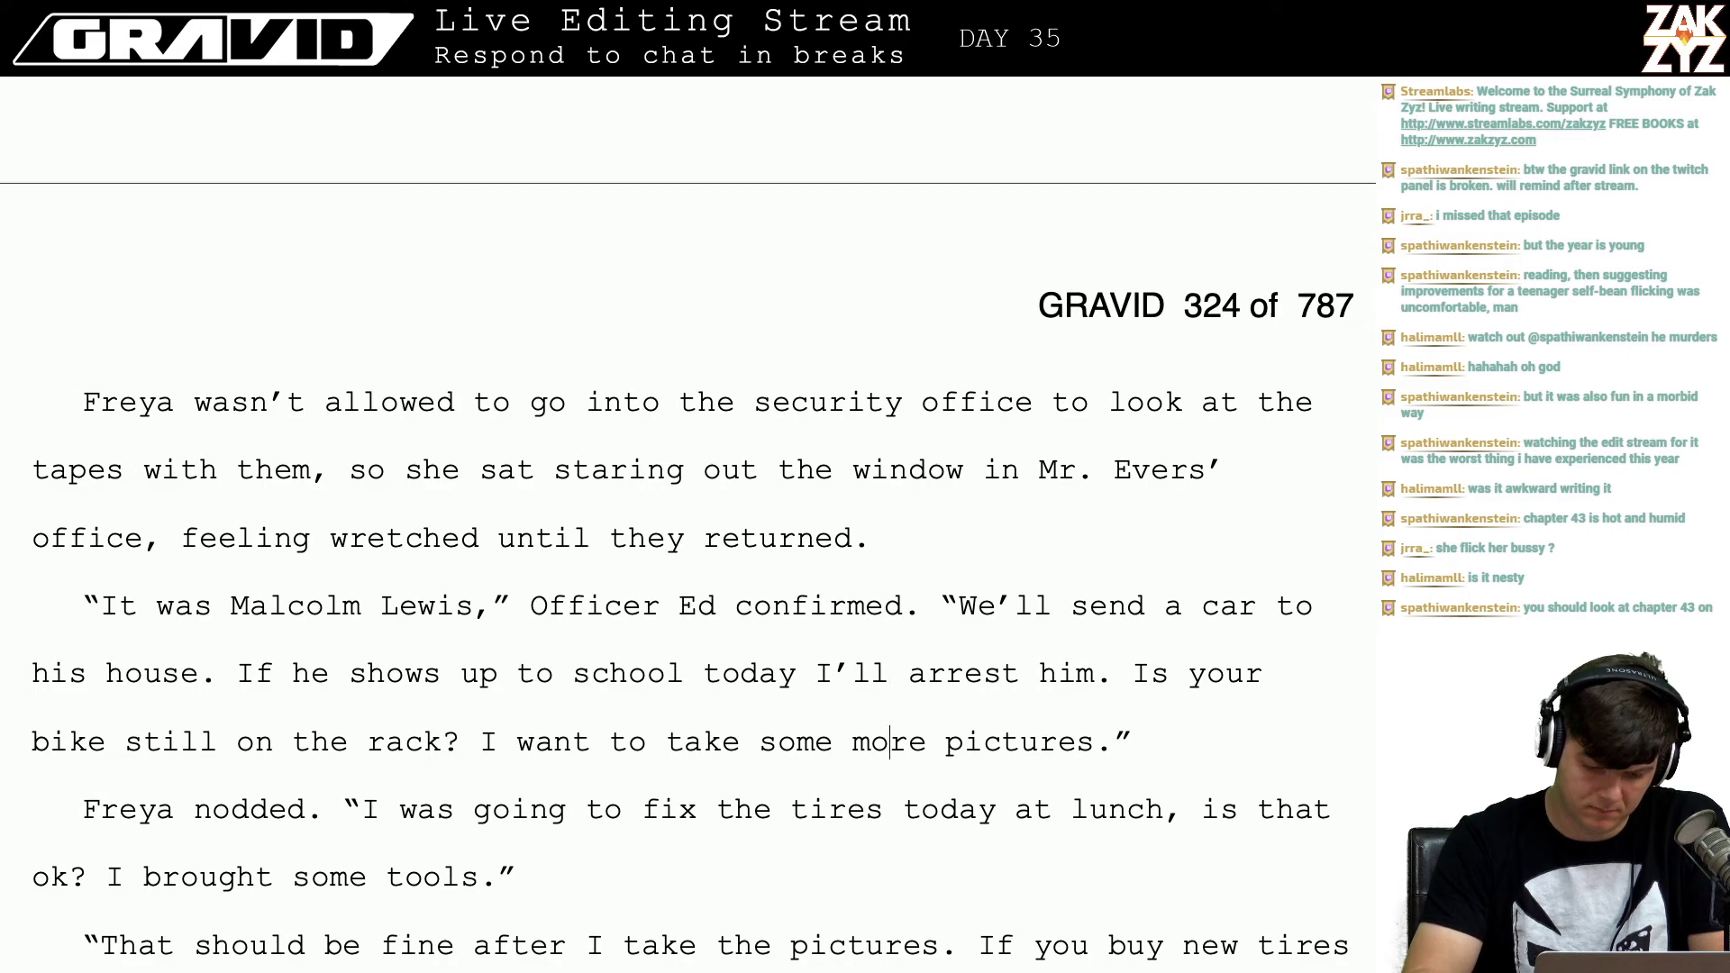
key("Down")
key("Down")
key("Down")
key("Down")
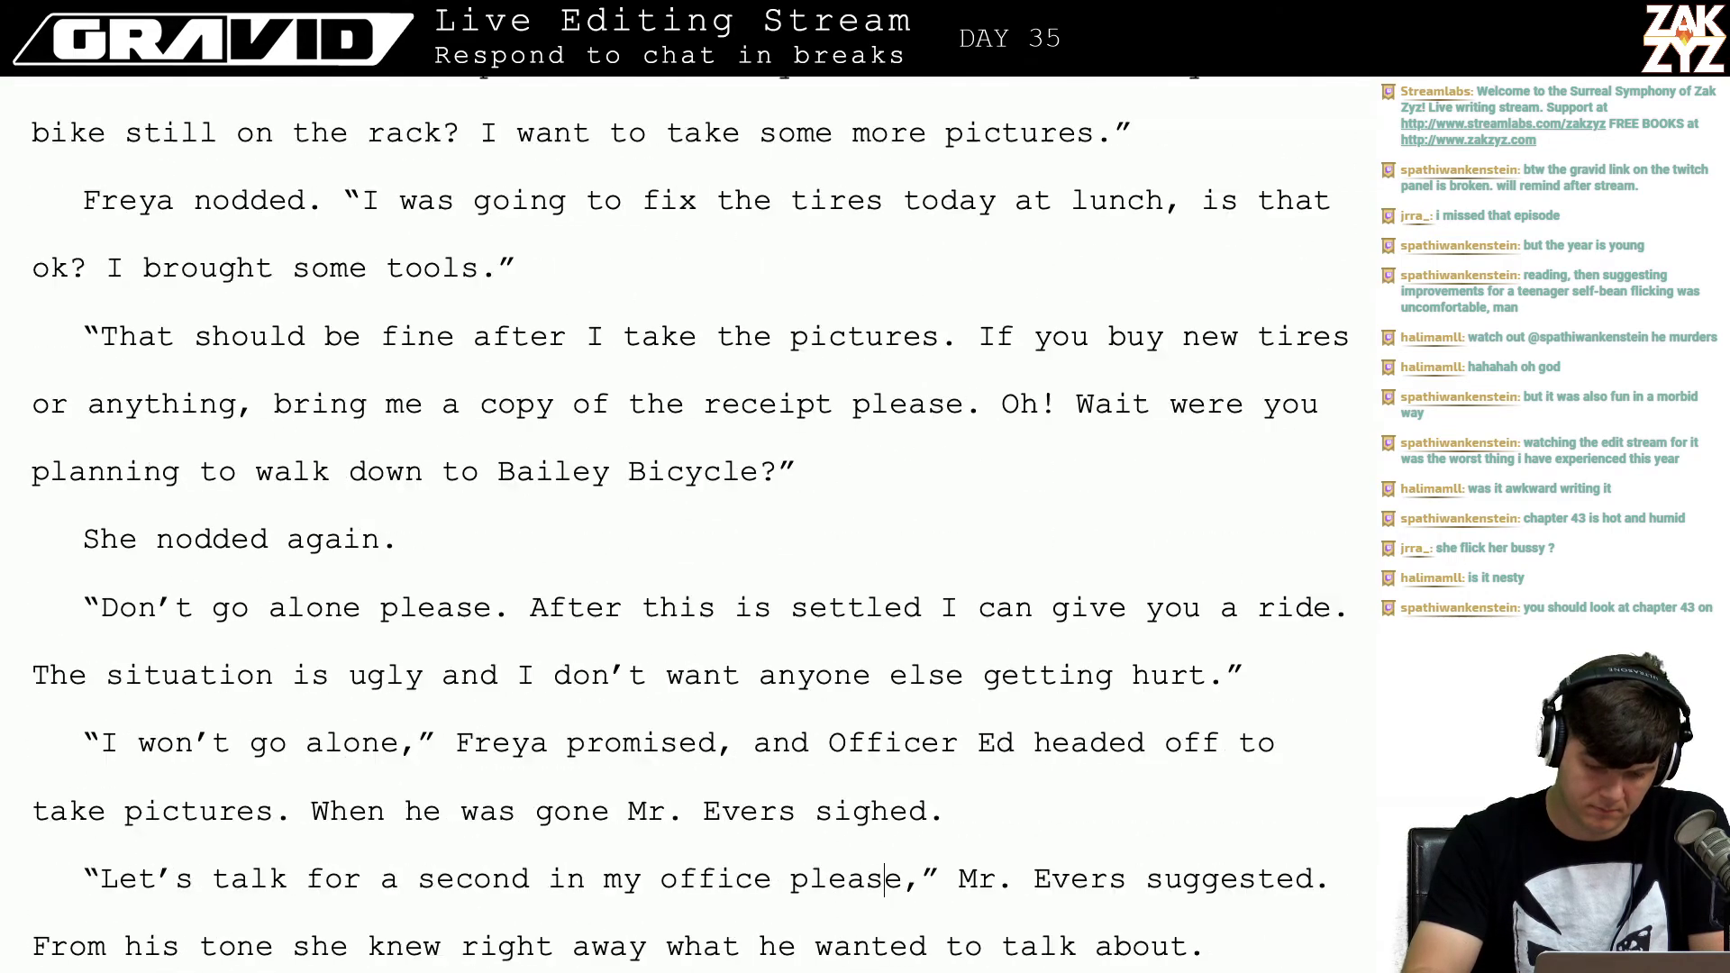
key("Up")
key("Up")
key("Up")
key("Up")
key("Up")
key("Up")
key("Up")
key("Up")
key("Up")
key("Up")
key("Up")
key("Up")
key("Up")
key("Up")
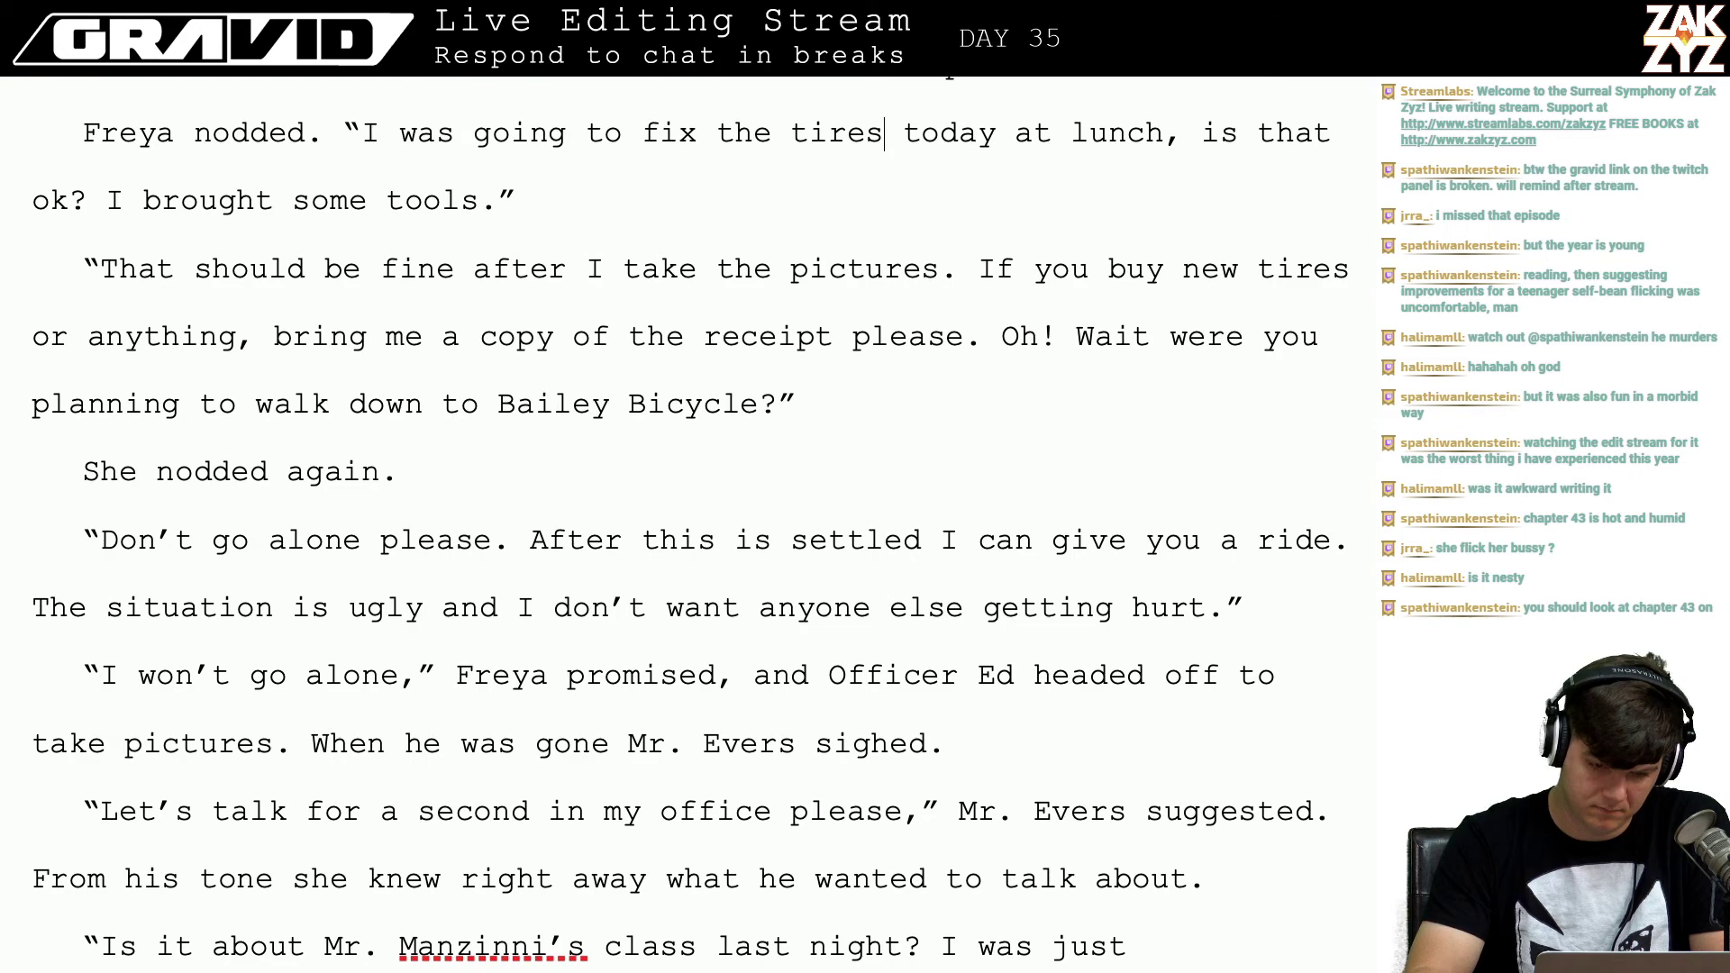
key("Up")
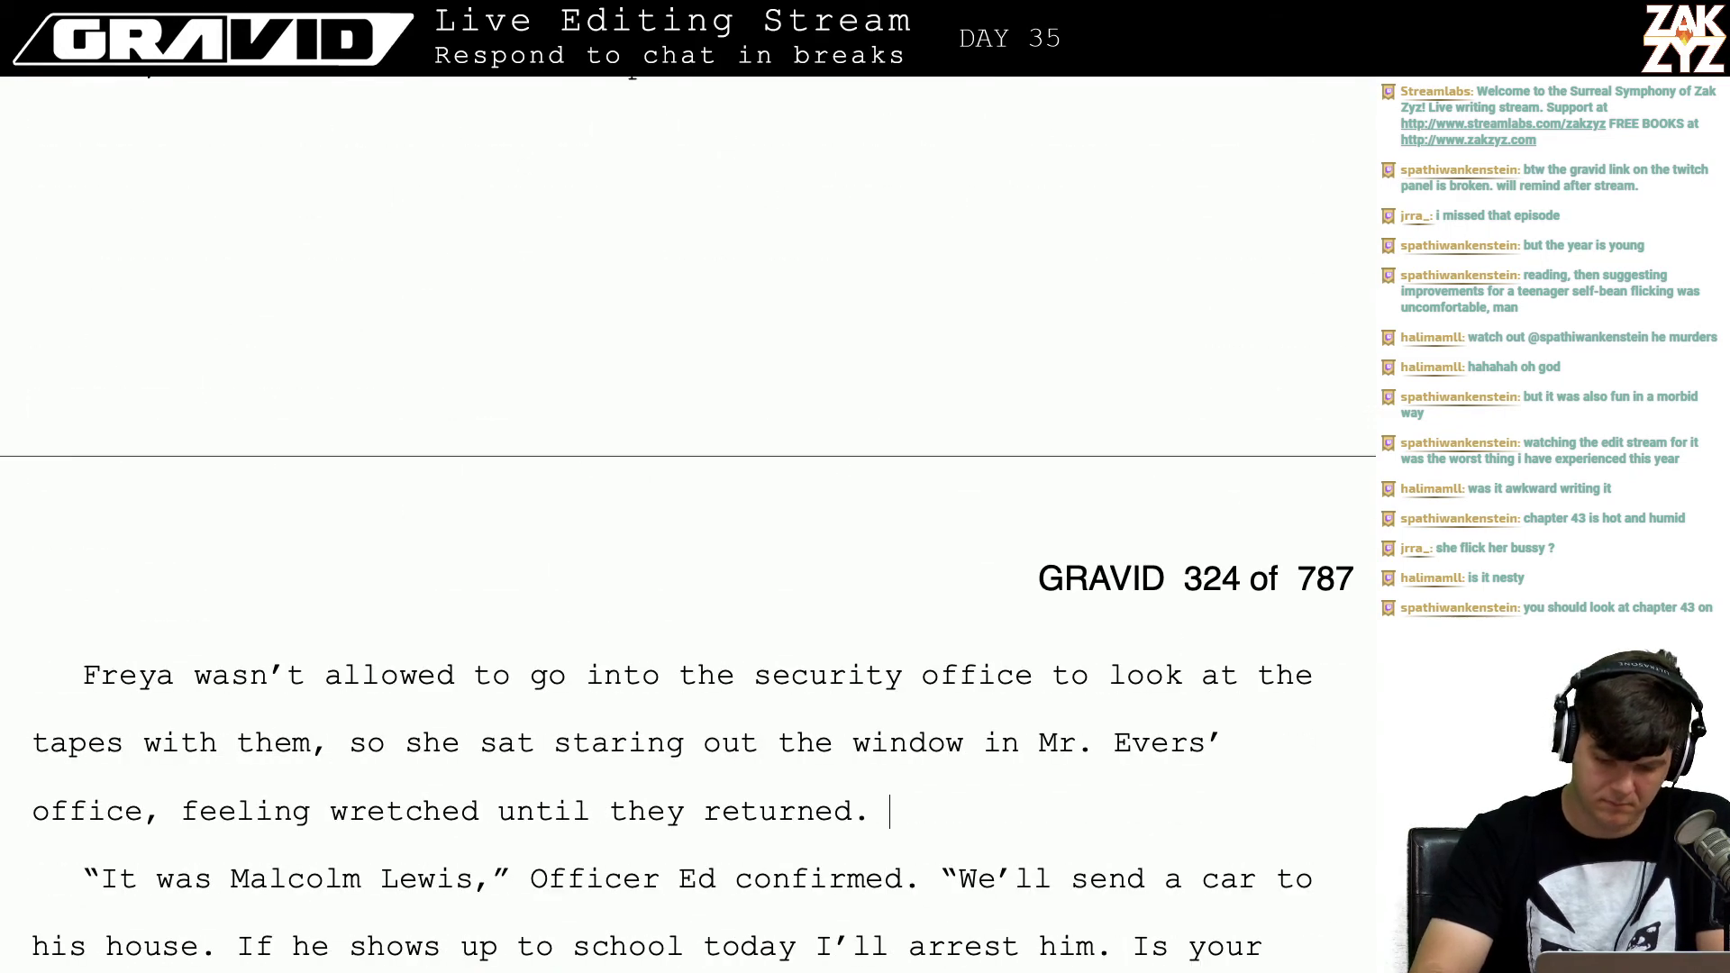
type("She ")
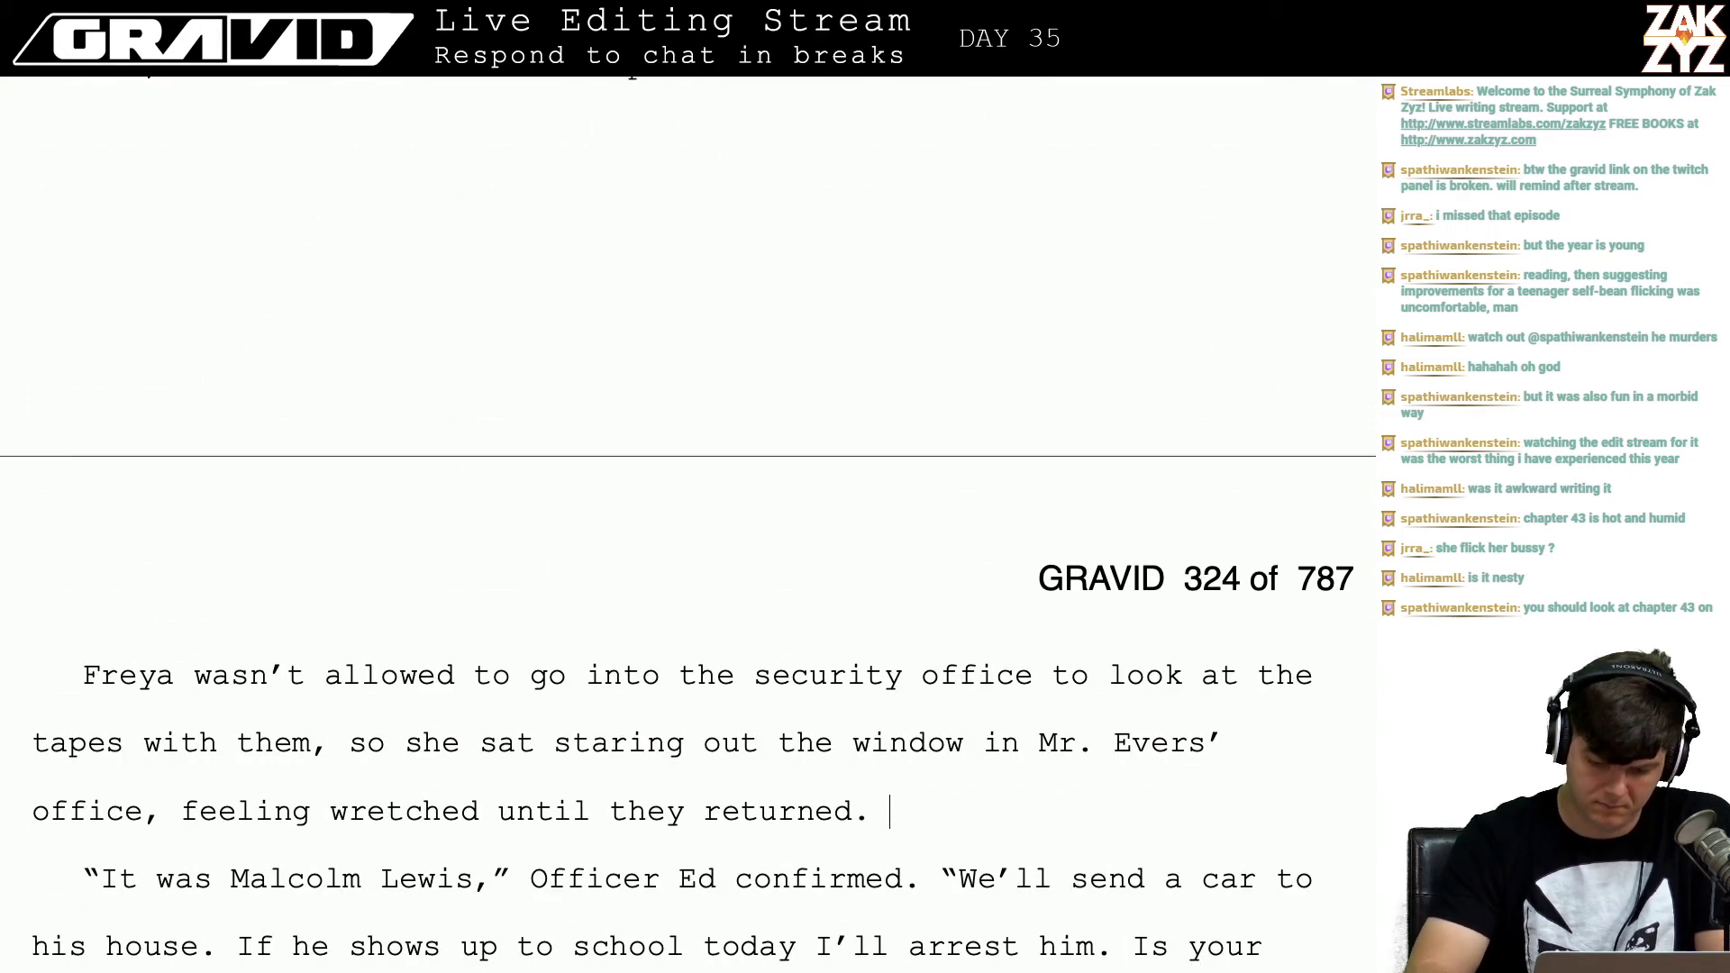
type("w")
key("BackSpace")
key("BackSpace")
key("BackSpace")
key("BackSpace")
key("BackSpace")
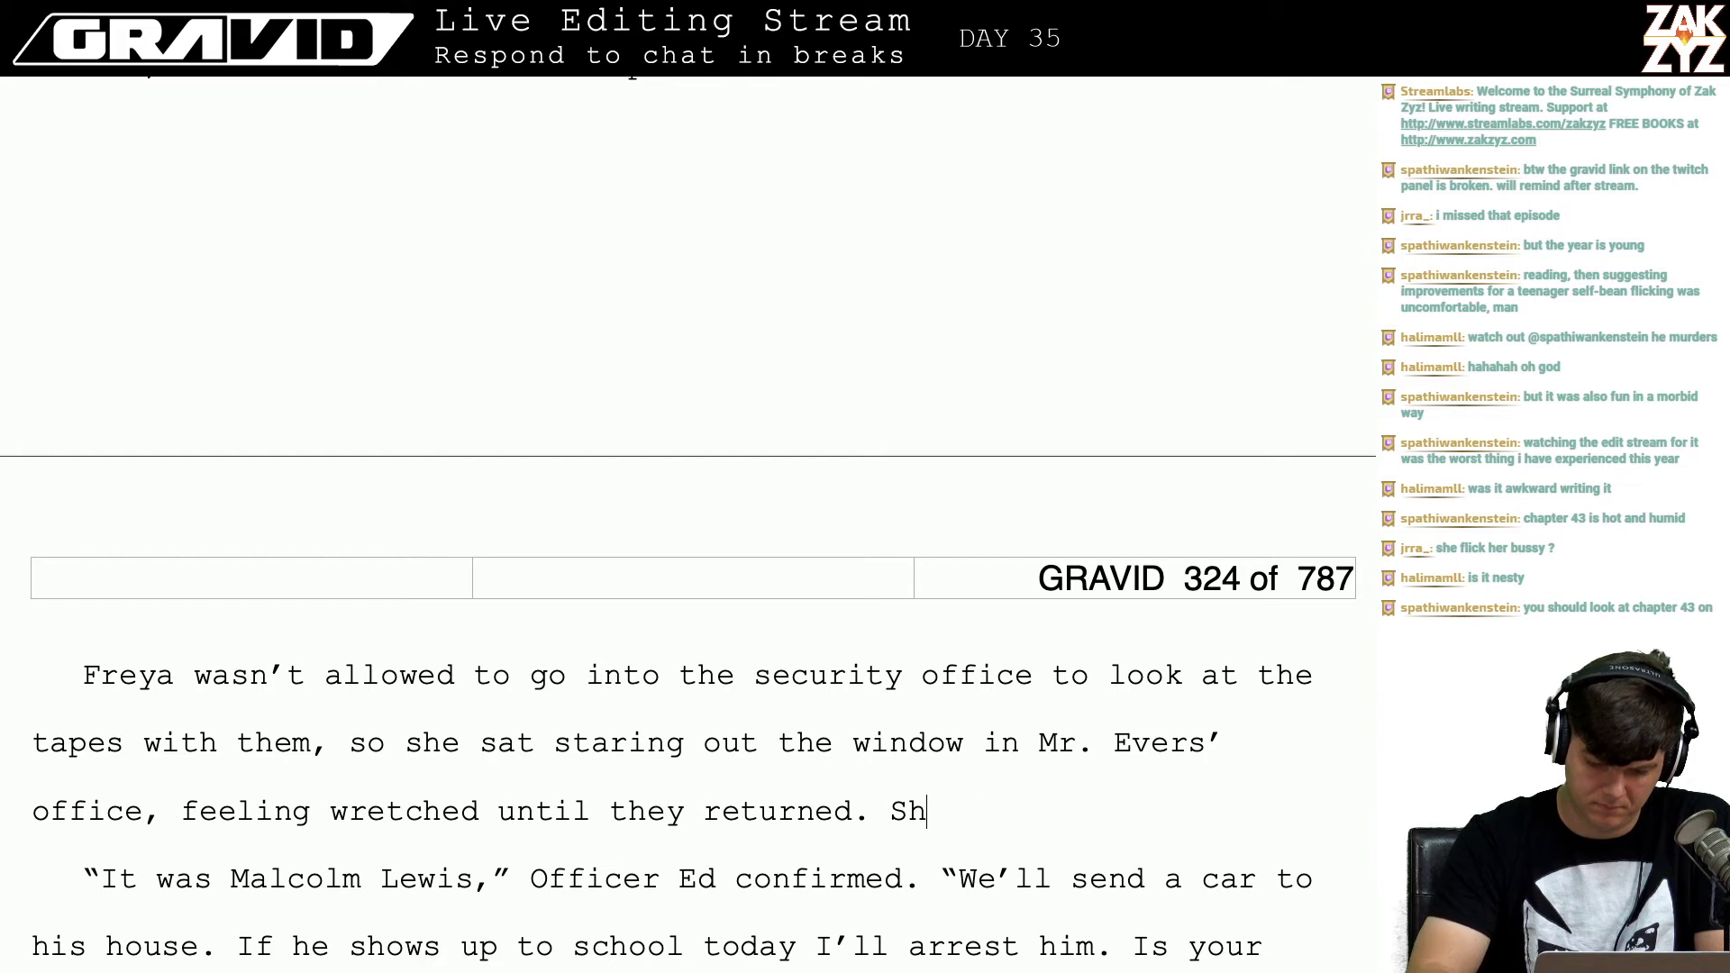
type("She got ")
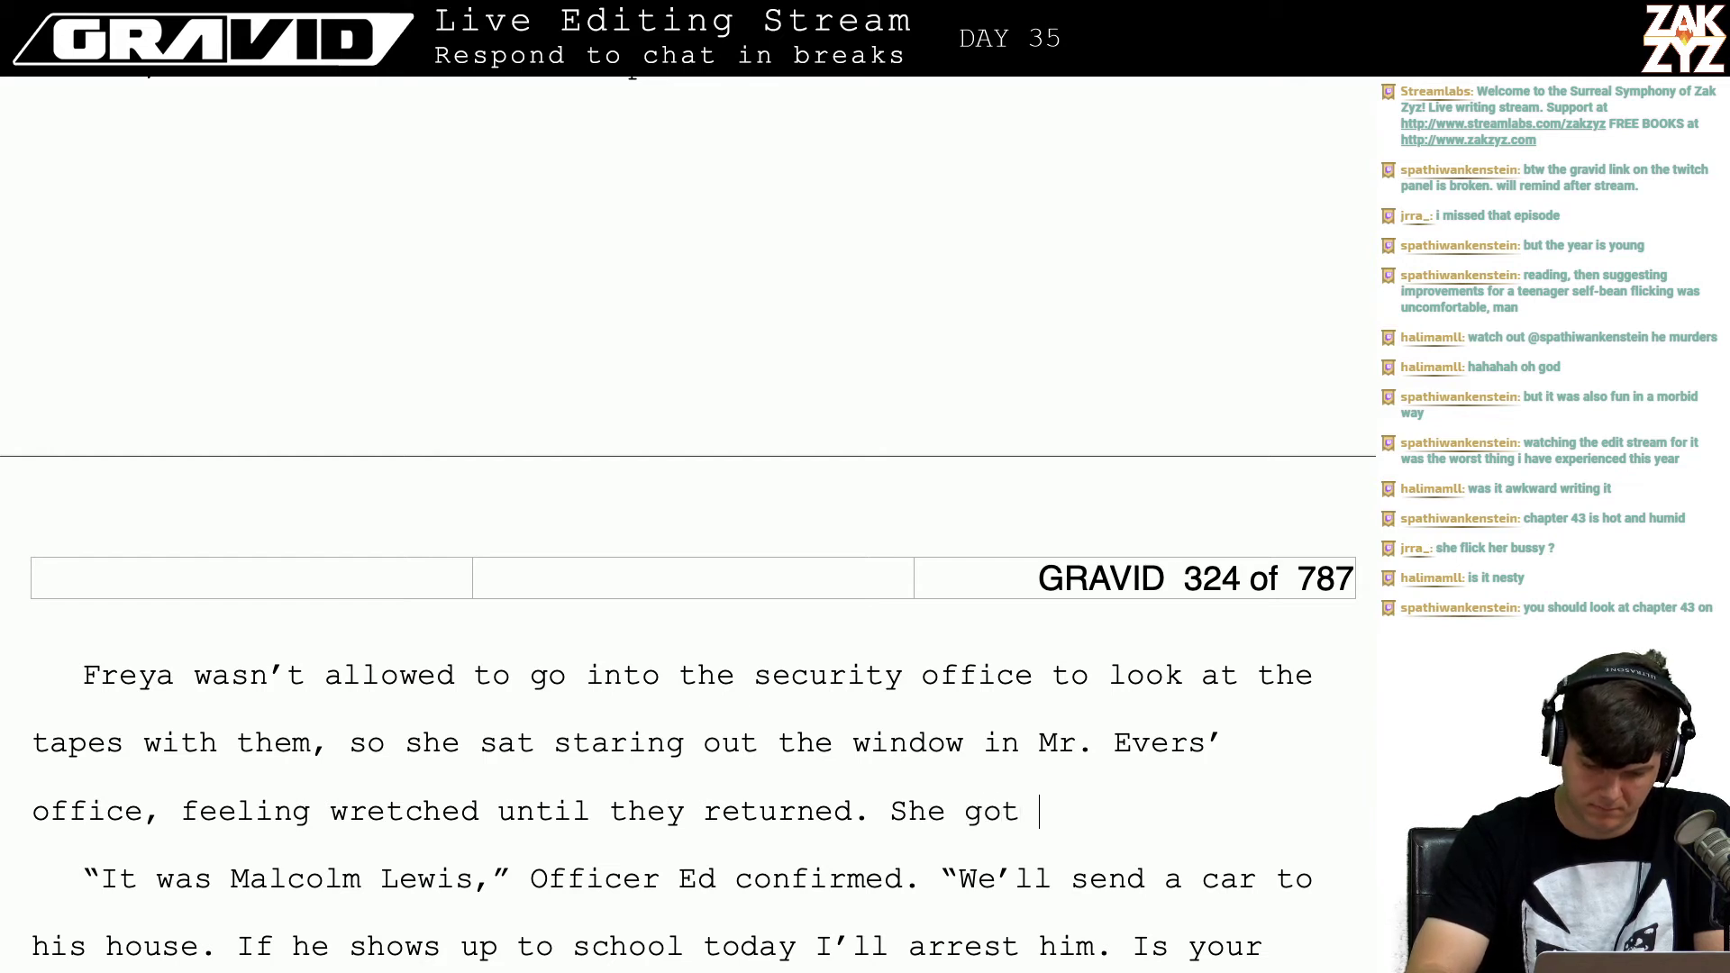
type("up and")
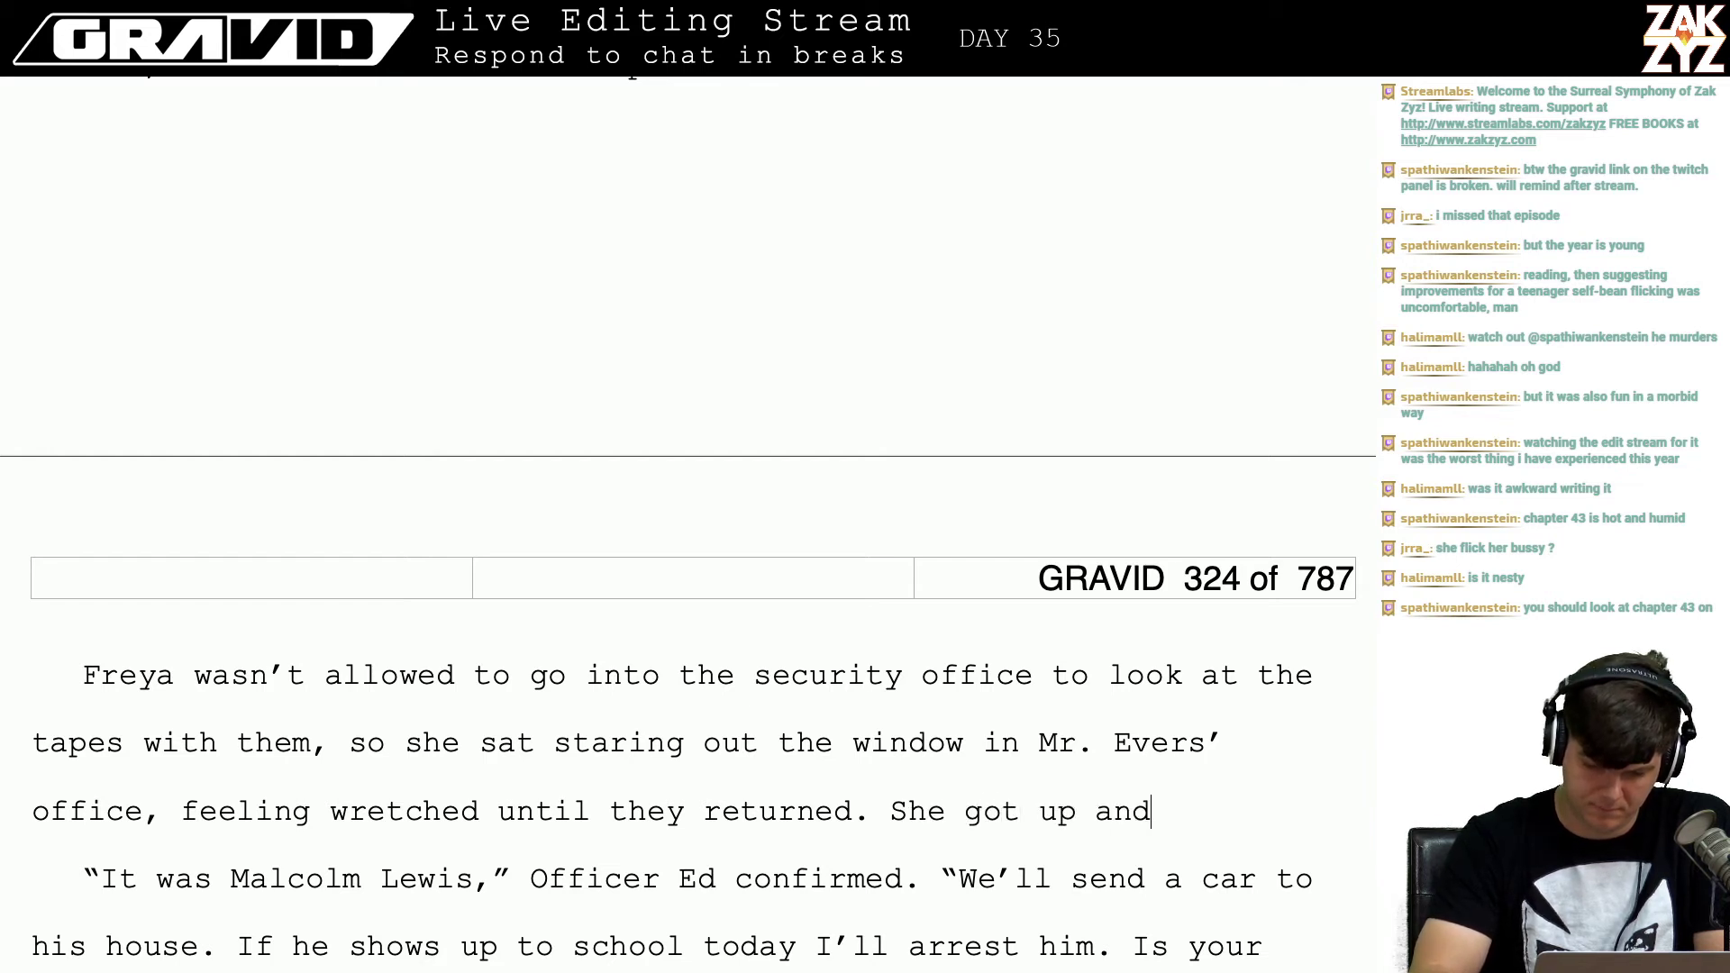
key("BackSpace")
key("BackSpace")
key("BackSpace")
key("BackSpace")
key("BackSpace")
key("BackSpace")
key("BackSpace")
key("BackSpace")
key("BackSpace")
key("BackSpace")
key("BackSpace")
key("BackSpace")
key("BackSpace")
key("BackSpace")
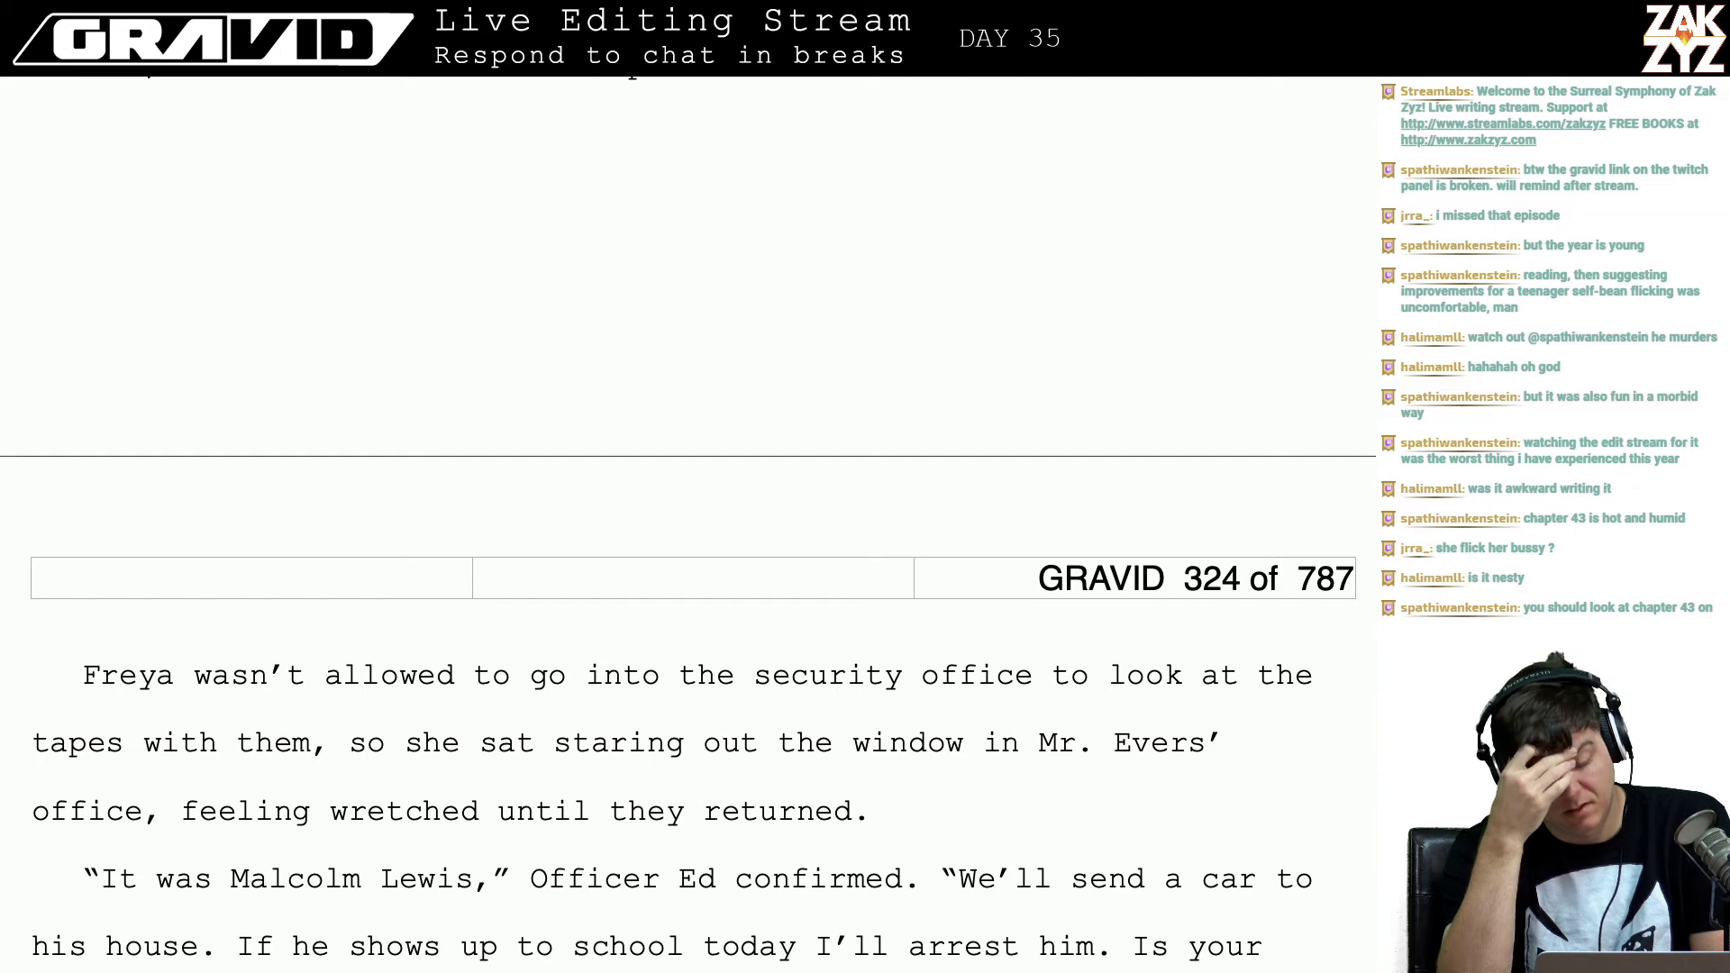
key("BackSpace")
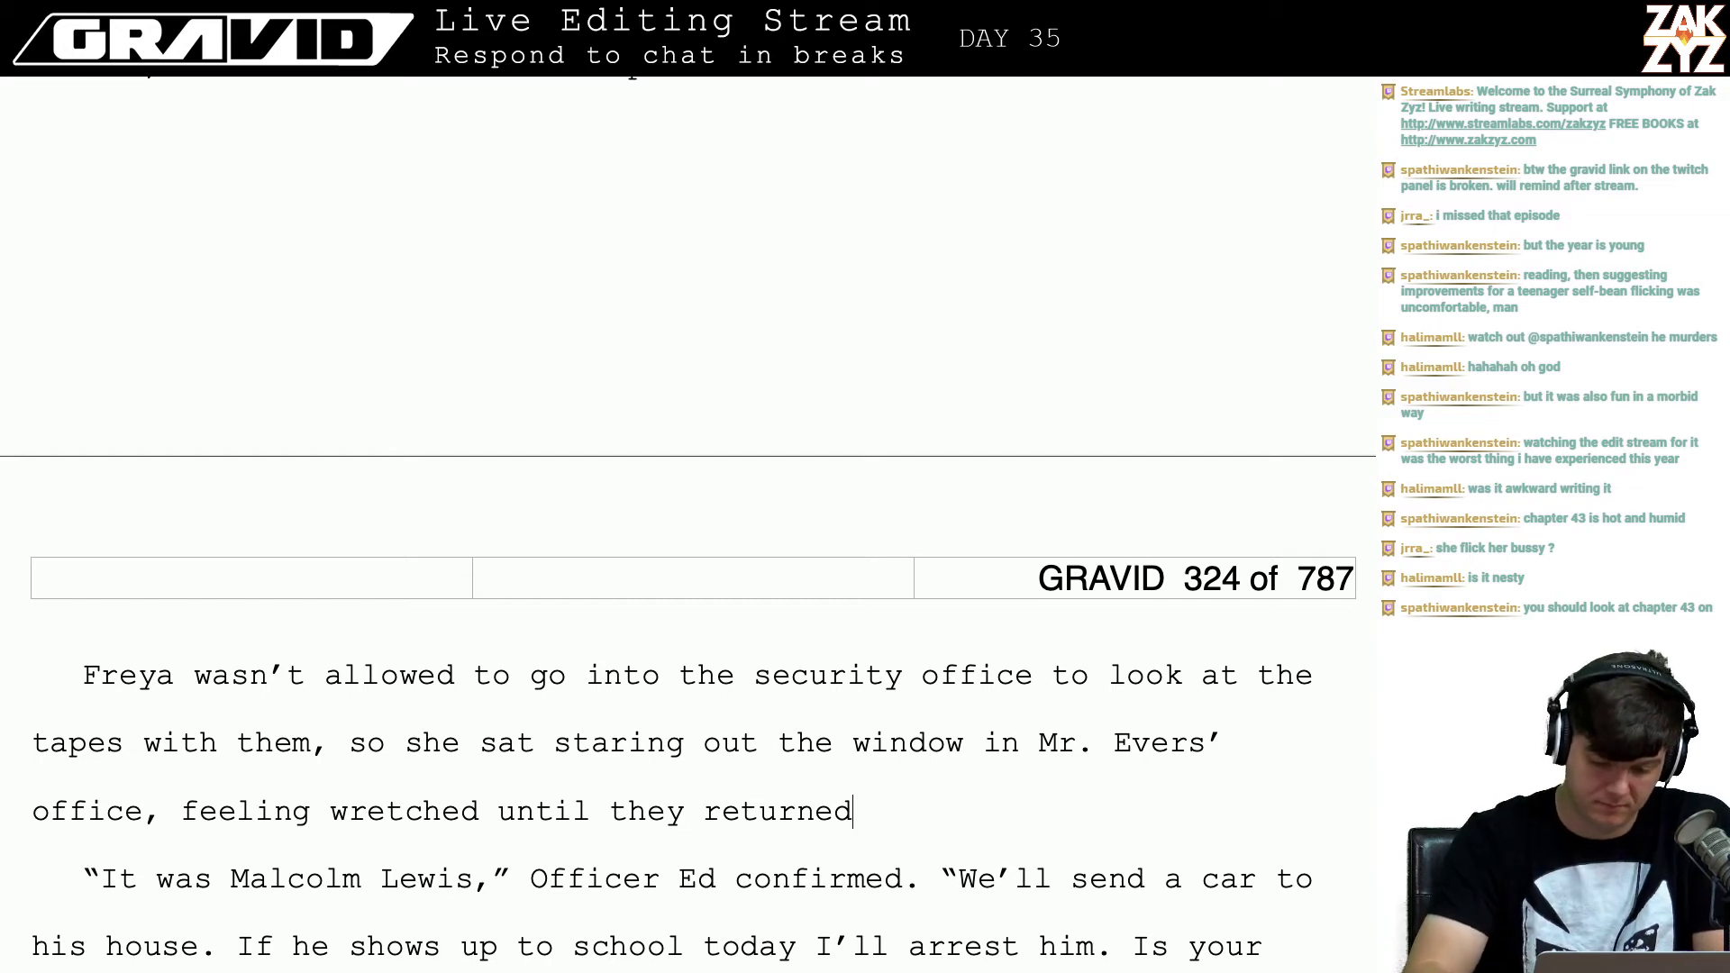
type(". The.")
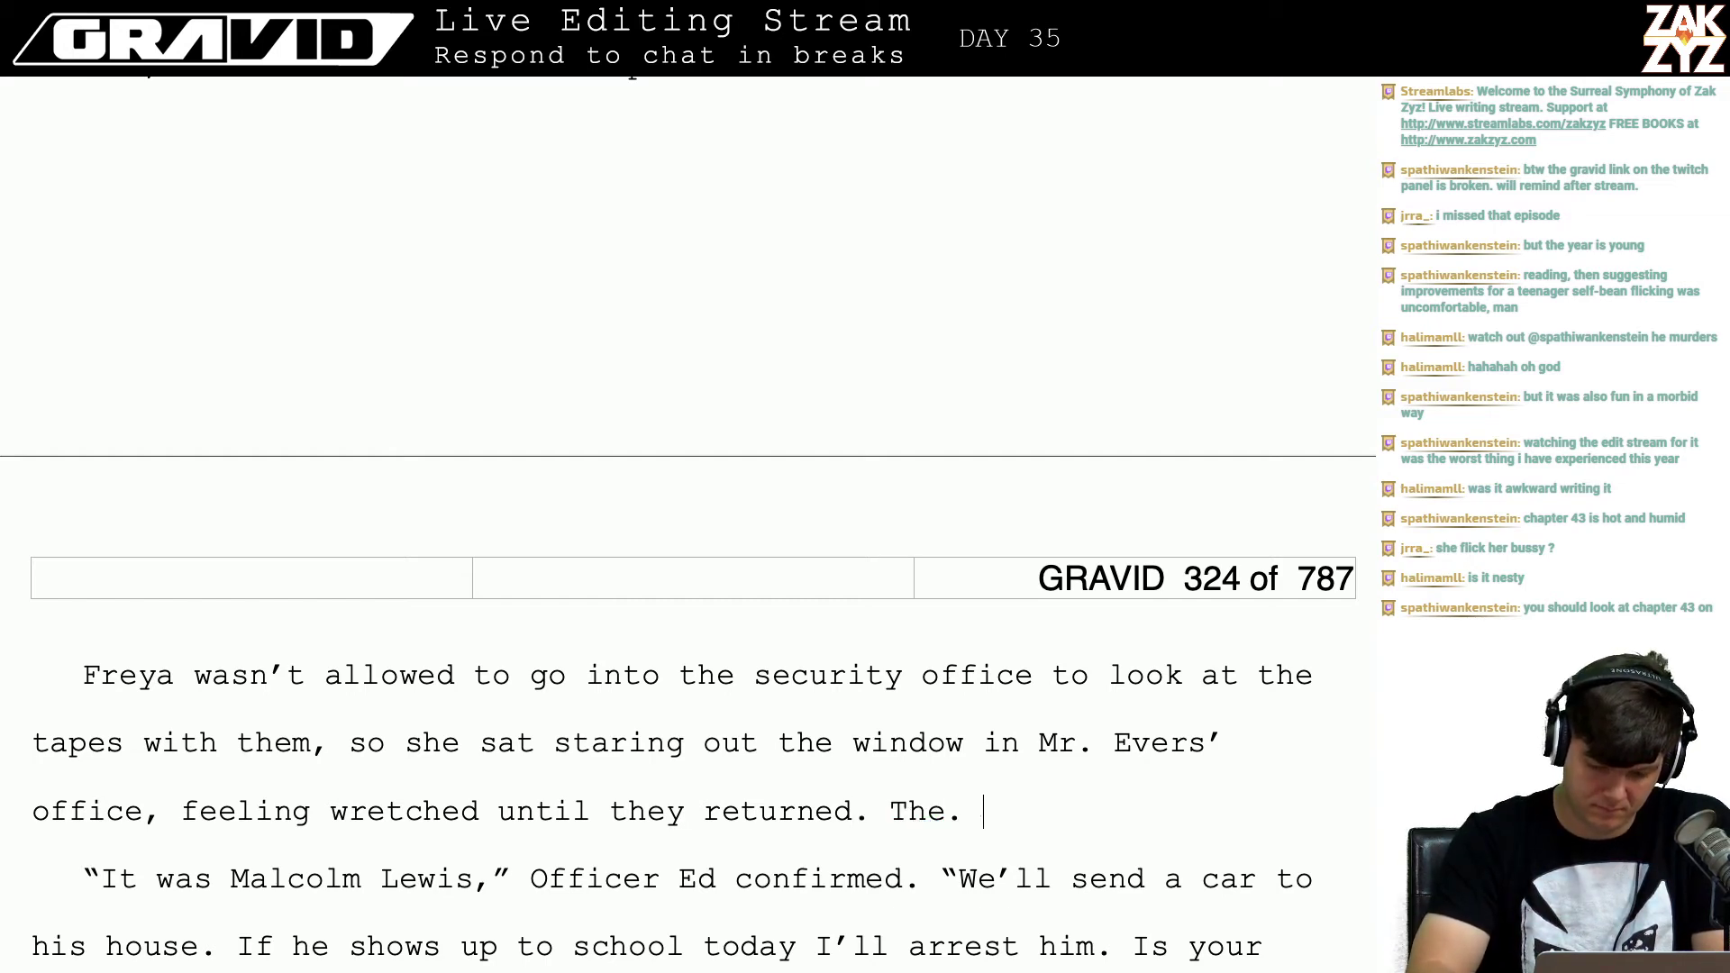
key("BackSpace")
key("BackSpace")
key("BackSpace")
key("BackSpace")
key("BackSpace")
type("When she")
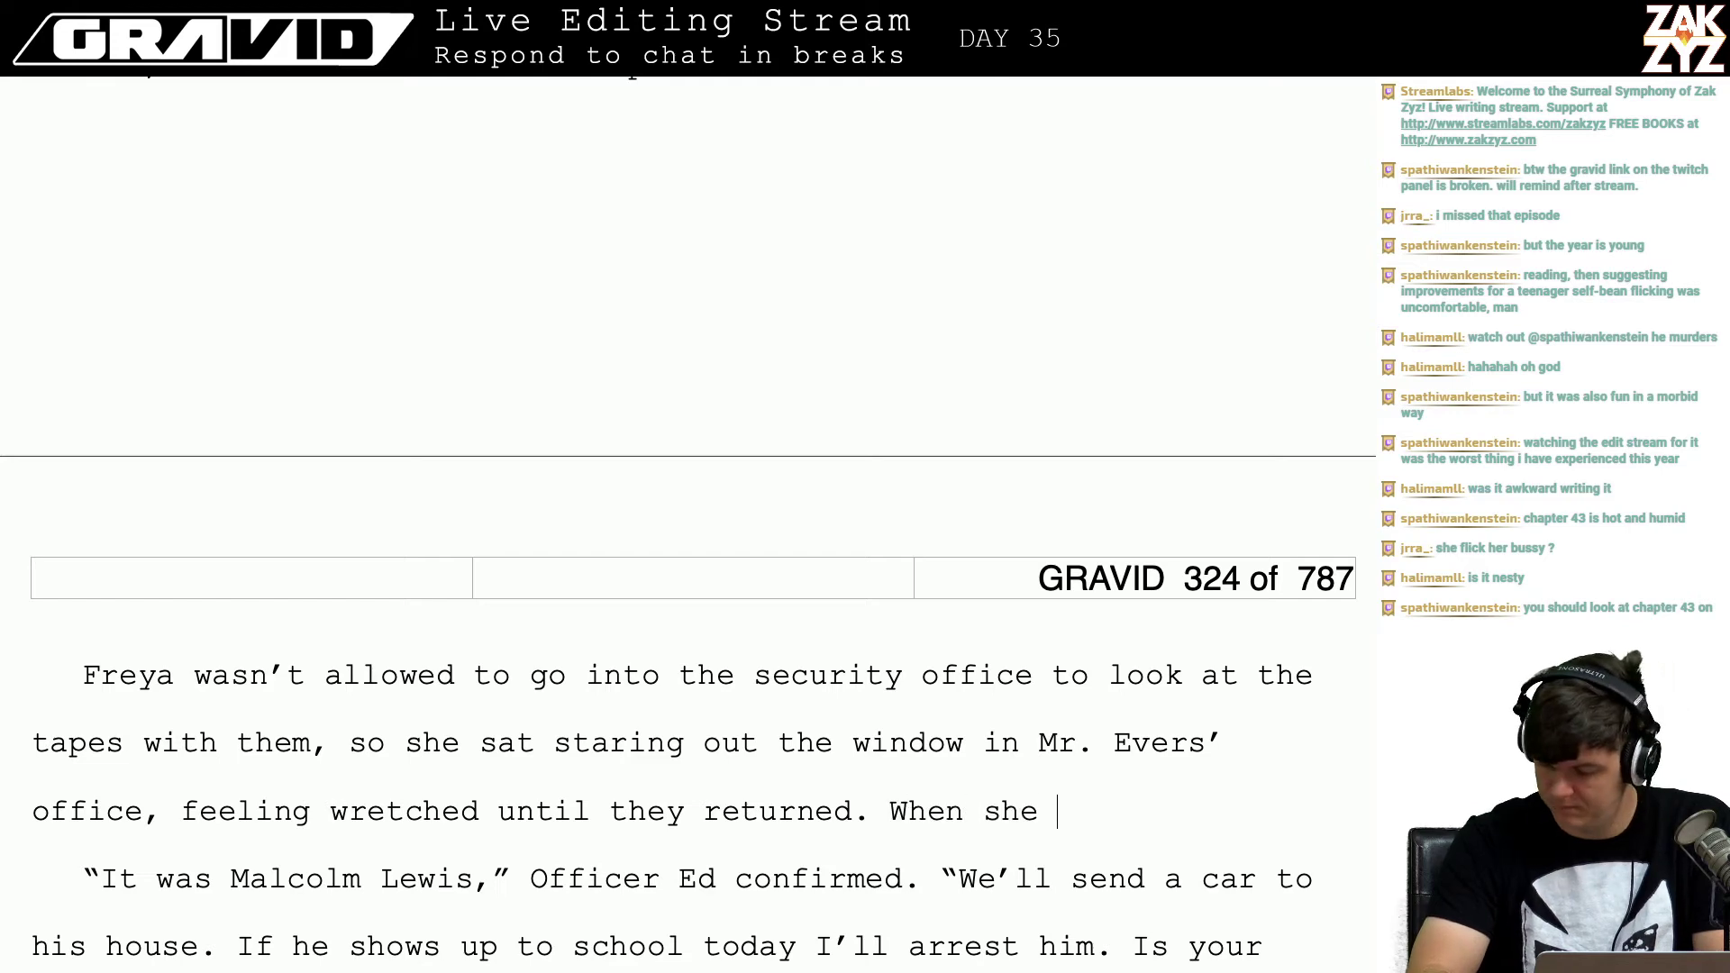
key("BackSpace")
key("BackSpace")
key("BackSpace")
key("BackSpace")
key("BackSpace")
key("BackSpace")
key("BackSpace")
key("BackSpace")
key("BackSpace")
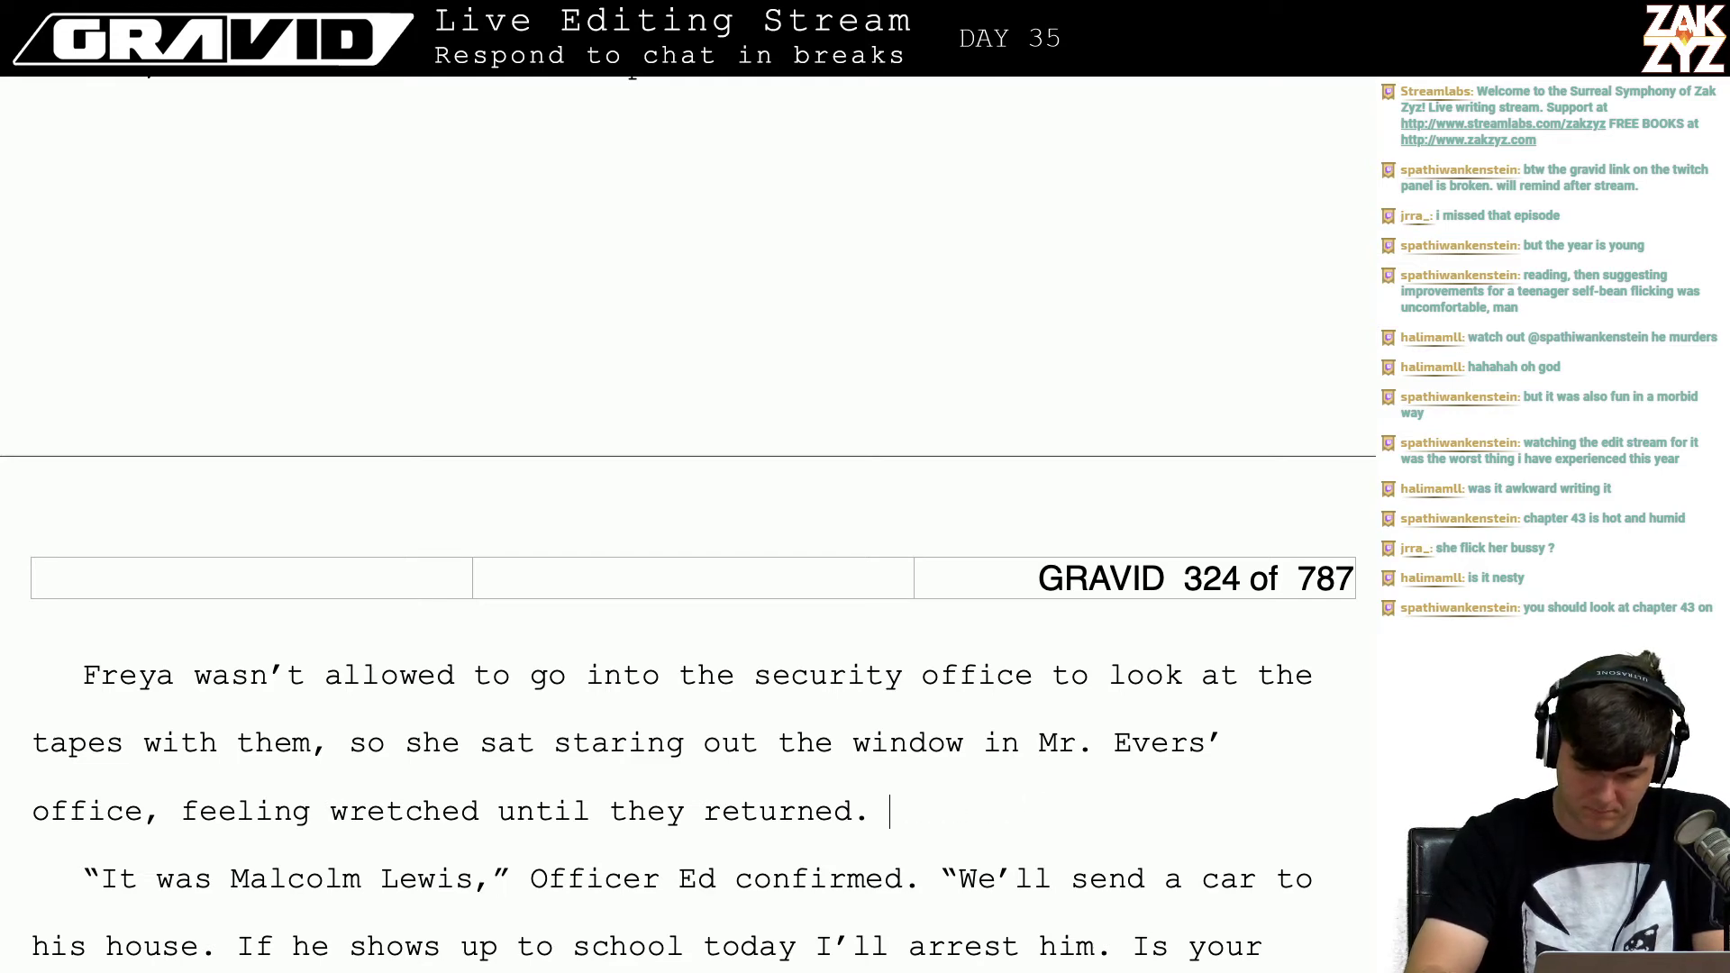
Step: Reread the scene from Freya's wait in Mr. Evers' office through his request to talk, checking where the characters are
key("Down")
key("Down")
key("Down")
key("Down")
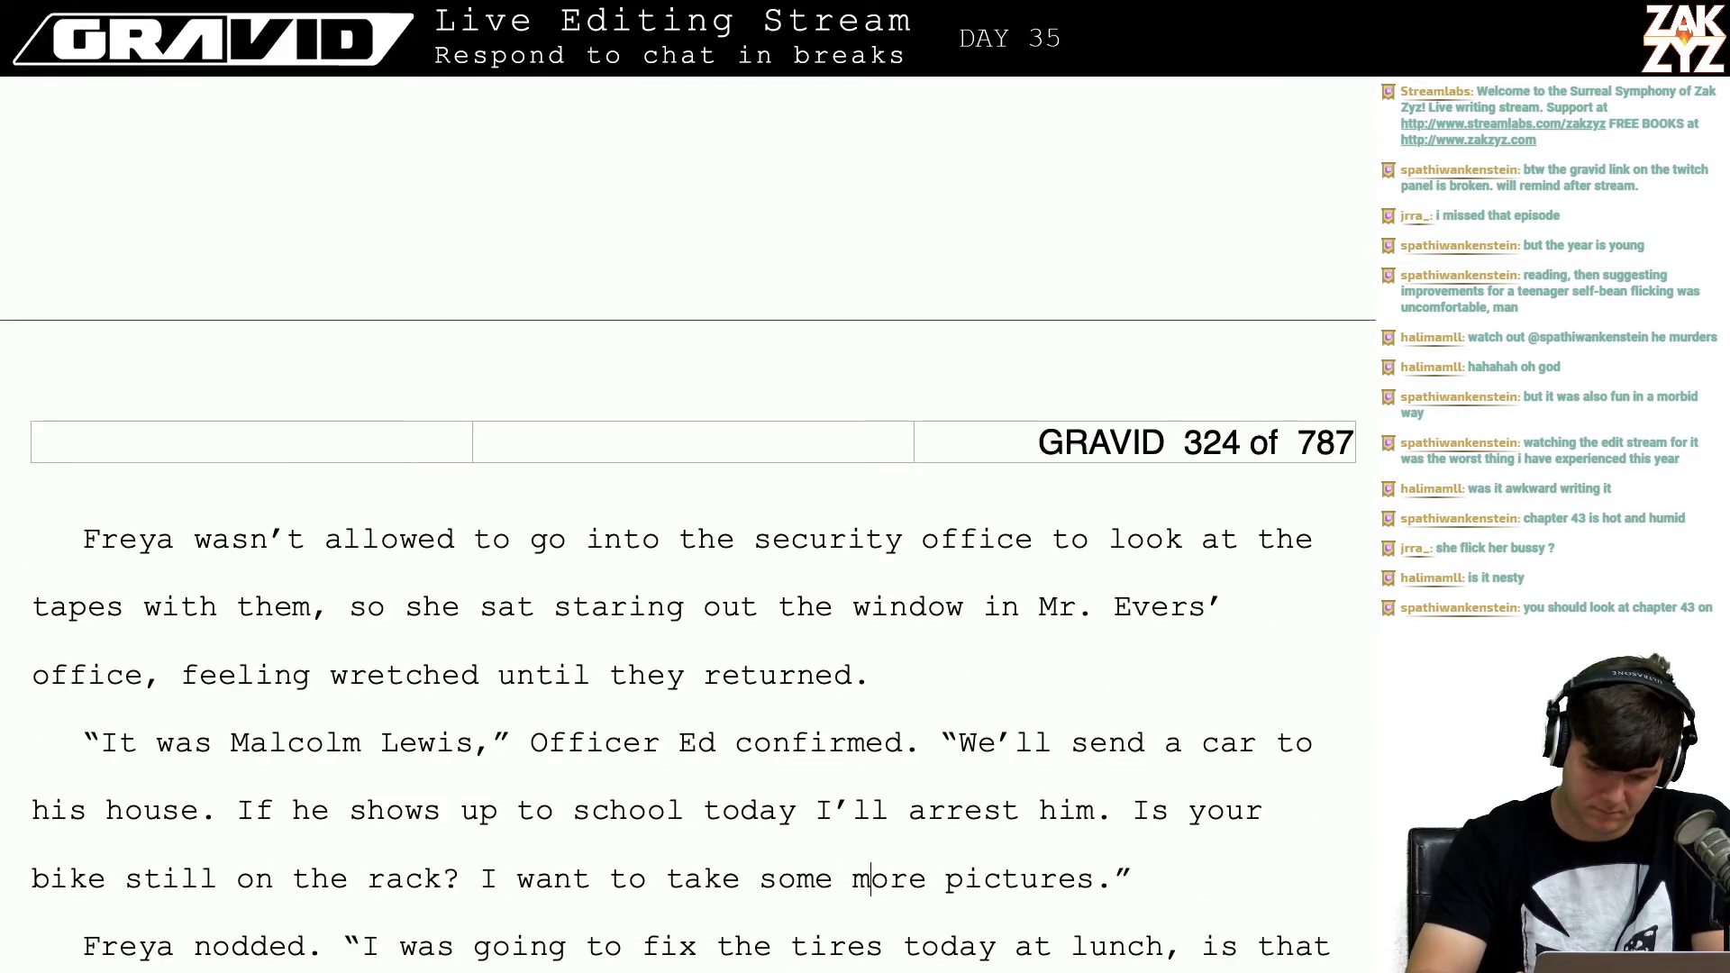
key("Up")
key("Up")
key("Up")
key("Up")
key("Right")
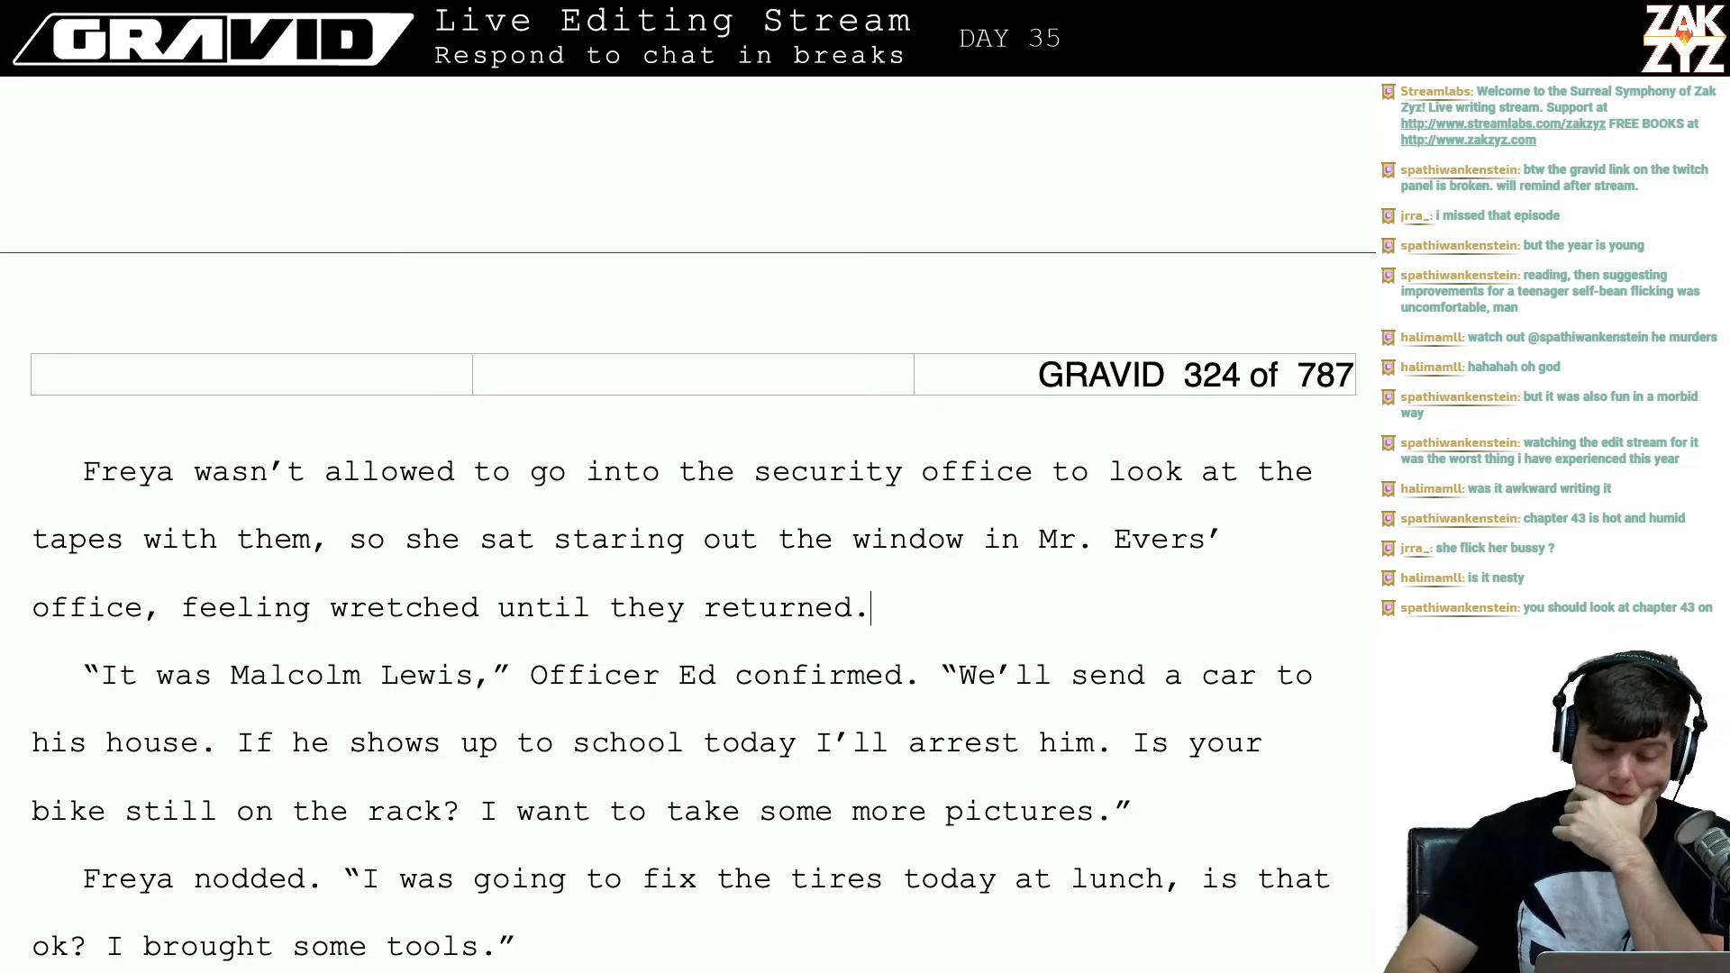
scroll(685, 523, "down", 5)
scroll(689, 522, "down", 6)
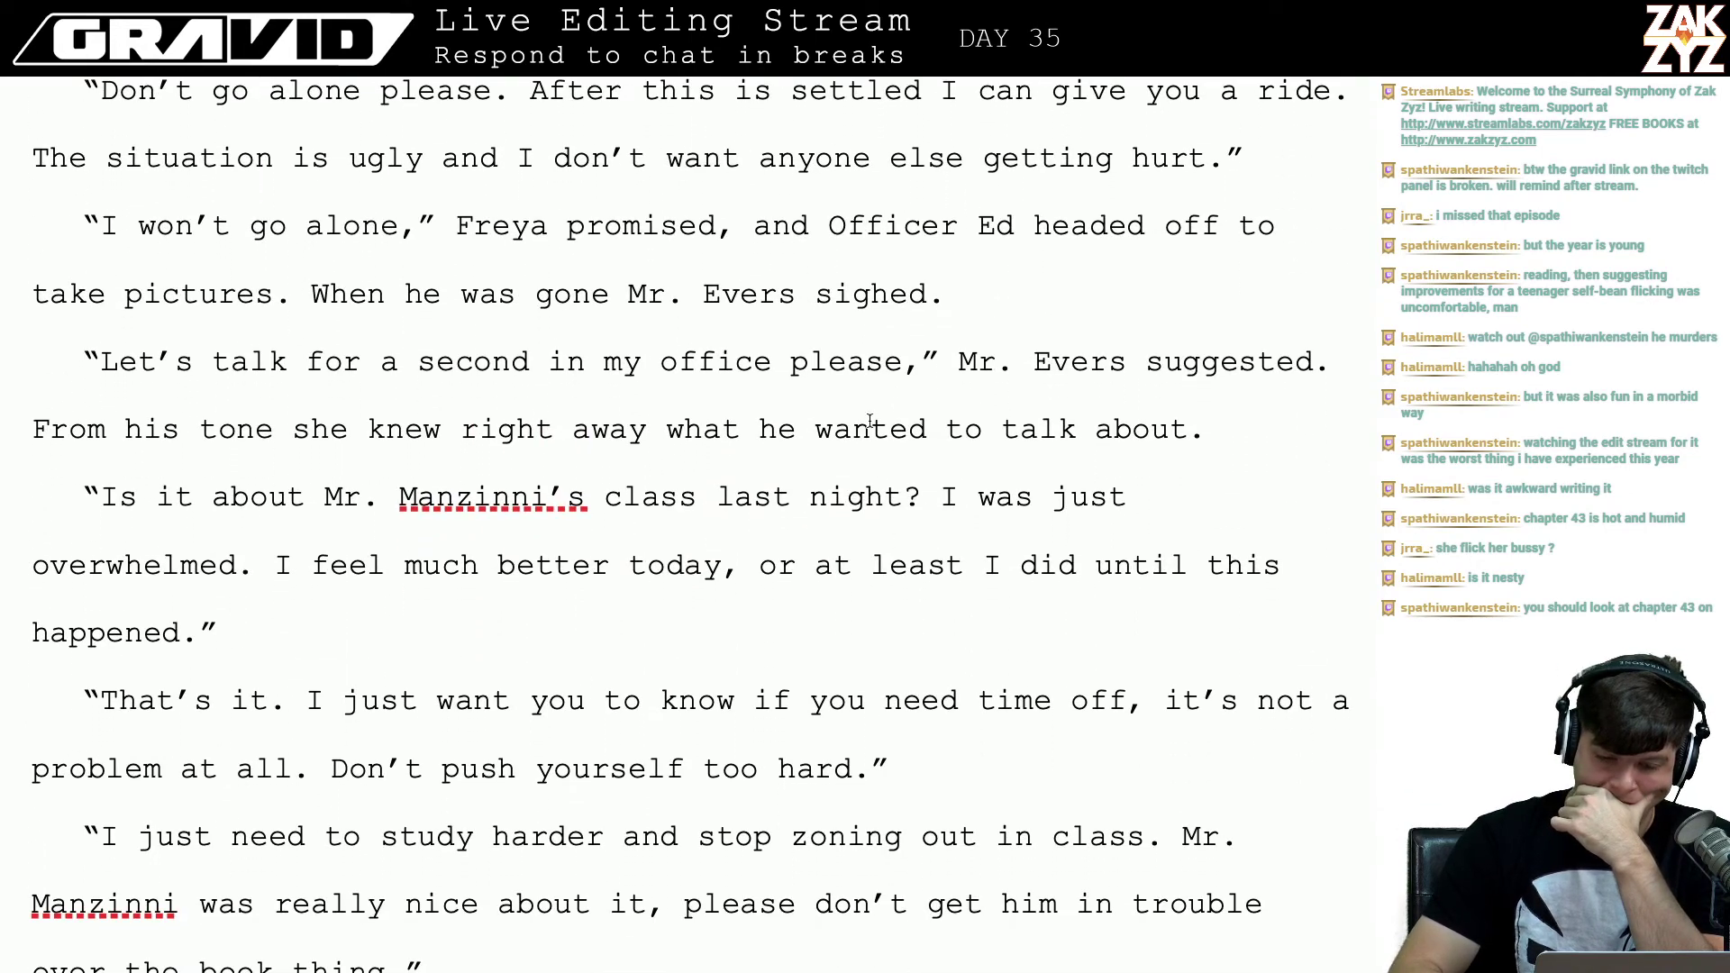
Step: Remove "in my office" from Mr. Evers' request so the quotation reads "Let's talk for a second please,"
left_click(876, 364)
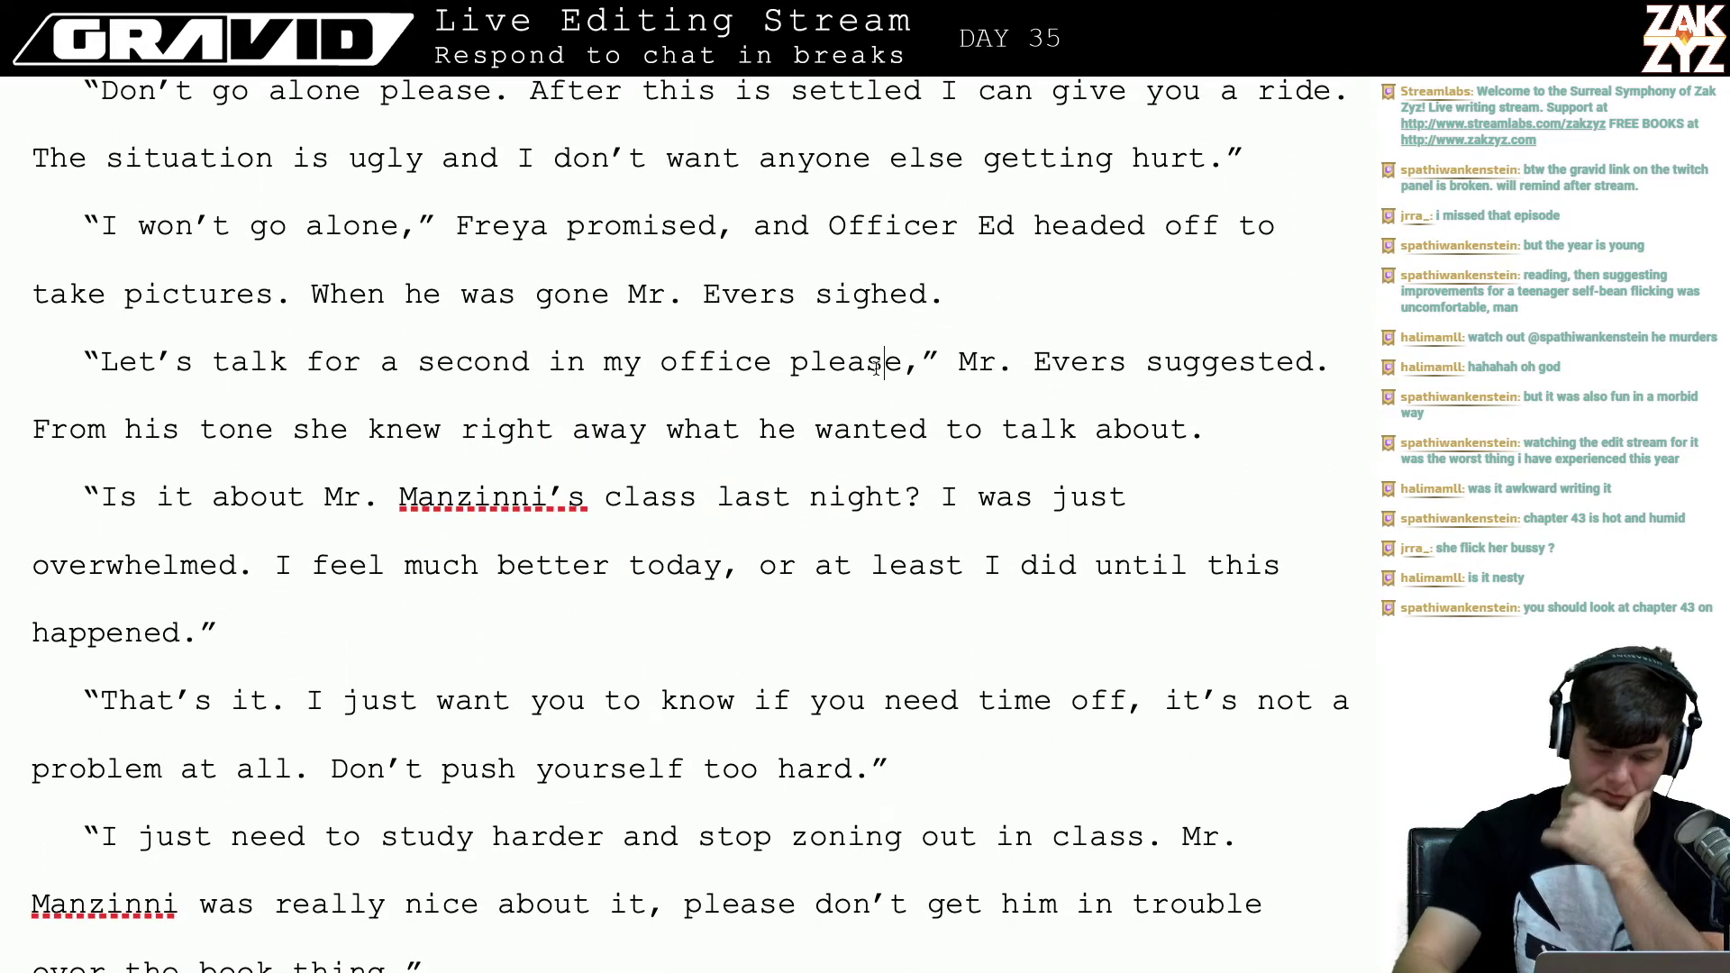
key("BackSpace")
key("BackSpace")
key("BackSpace")
key("BackSpace")
key("BackSpace")
key("BackSpace")
key("BackSpace")
key("BackSpace")
key("BackSpace")
key("BackSpace")
key("BackSpace")
key("BackSpace")
key("BackSpace")
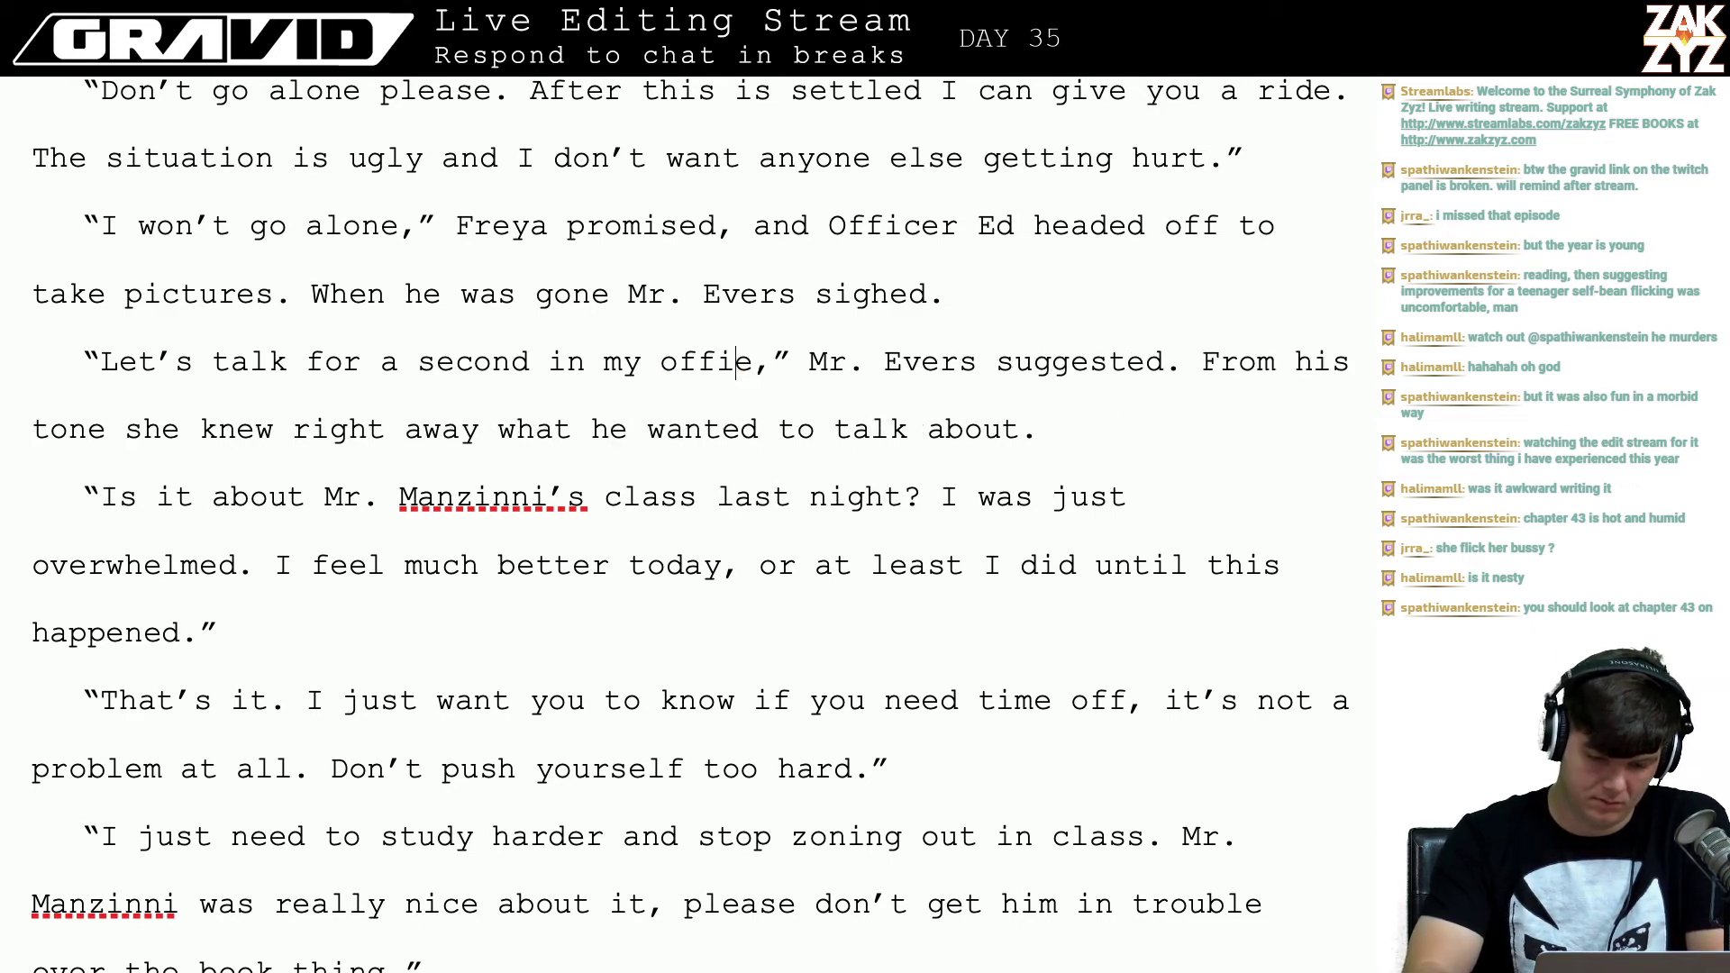
key("BackSpace")
key("BackSpace")
key("BackSpace")
key("BackSpace")
key("BackSpace")
type("please,")
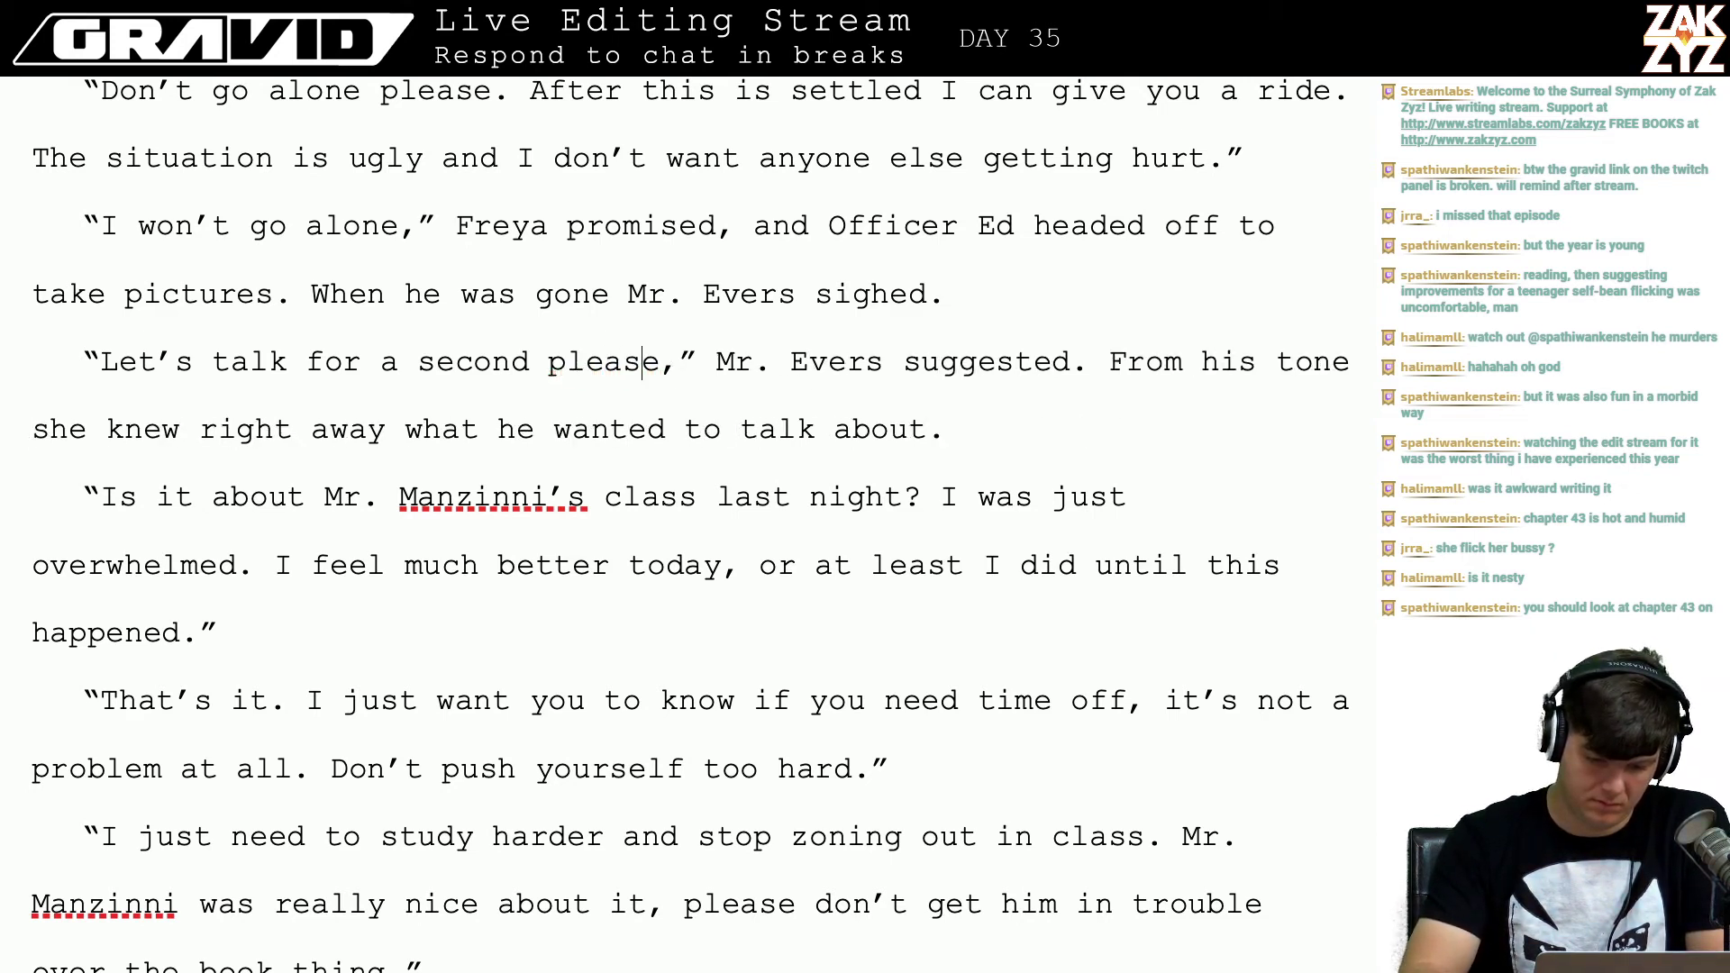
key("Delete")
key("BackSpace")
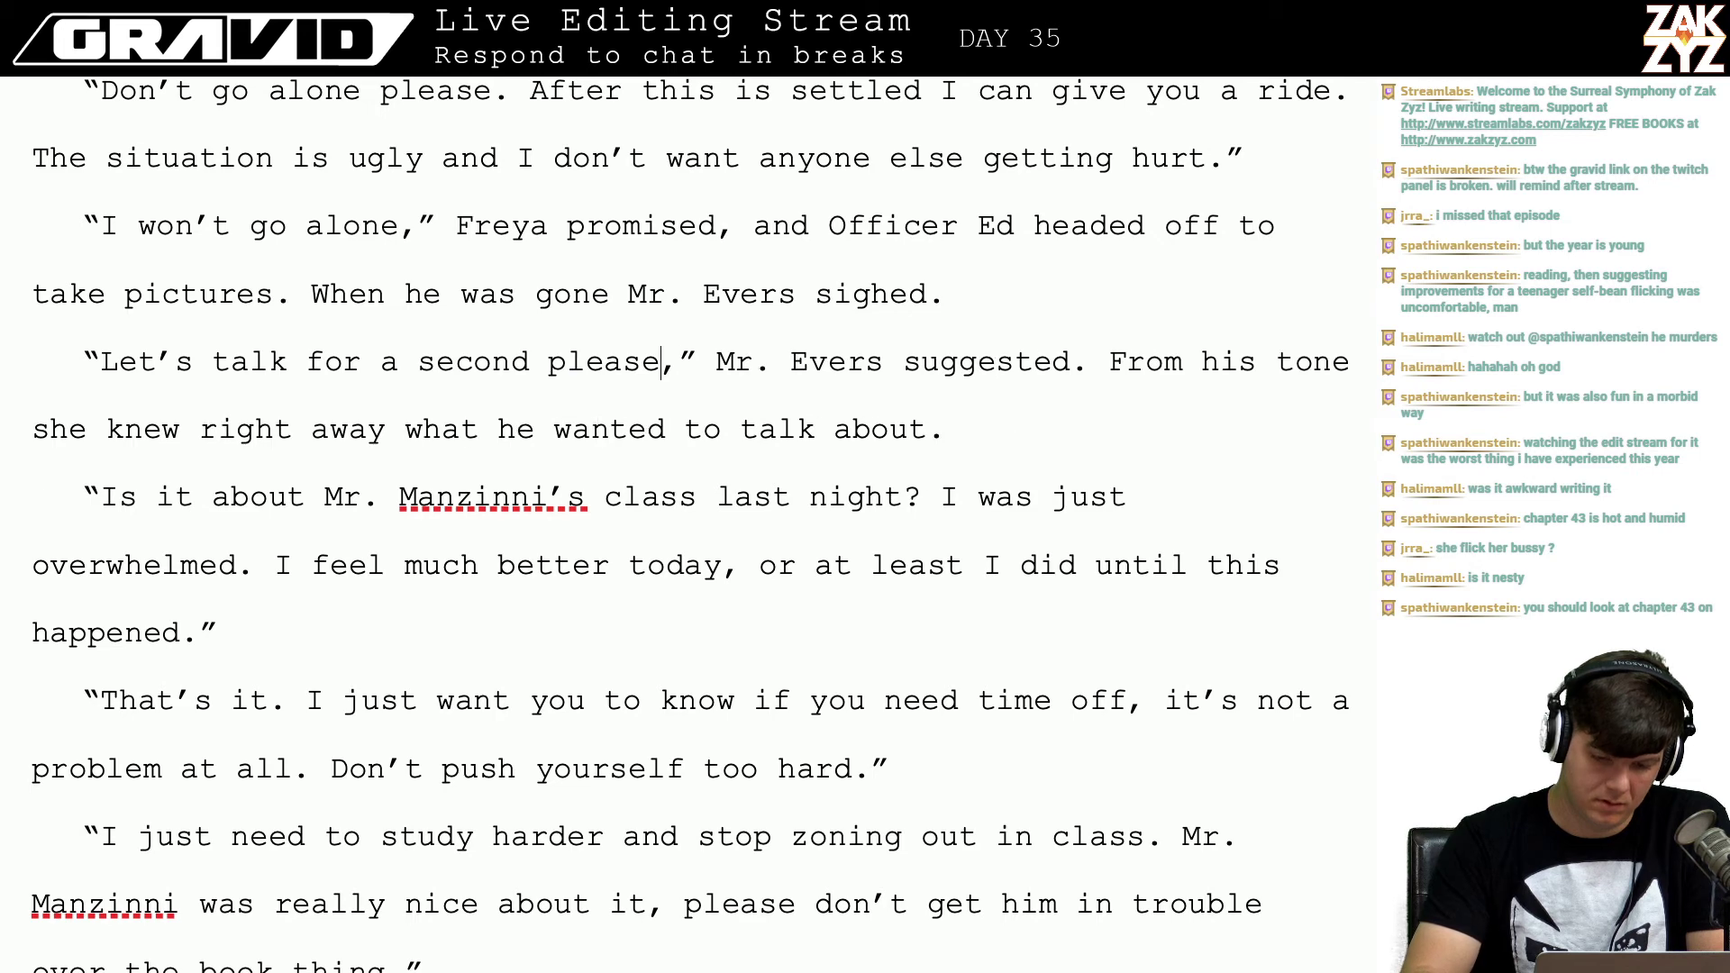
Step: Extend the dialogue tag after "Mr. Evers suggested" with ", shutting the door to his office"
key("Right")
key("Right")
key("Right")
key("Right")
key("Right")
key("Right")
key("Right")
key("Right")
key("Right")
key("Right")
key("Right")
key("Right")
key("Right")
key("Right")
key("Right")
key("Right")
key("Right")
key("Right")
key("Right")
key("Right")
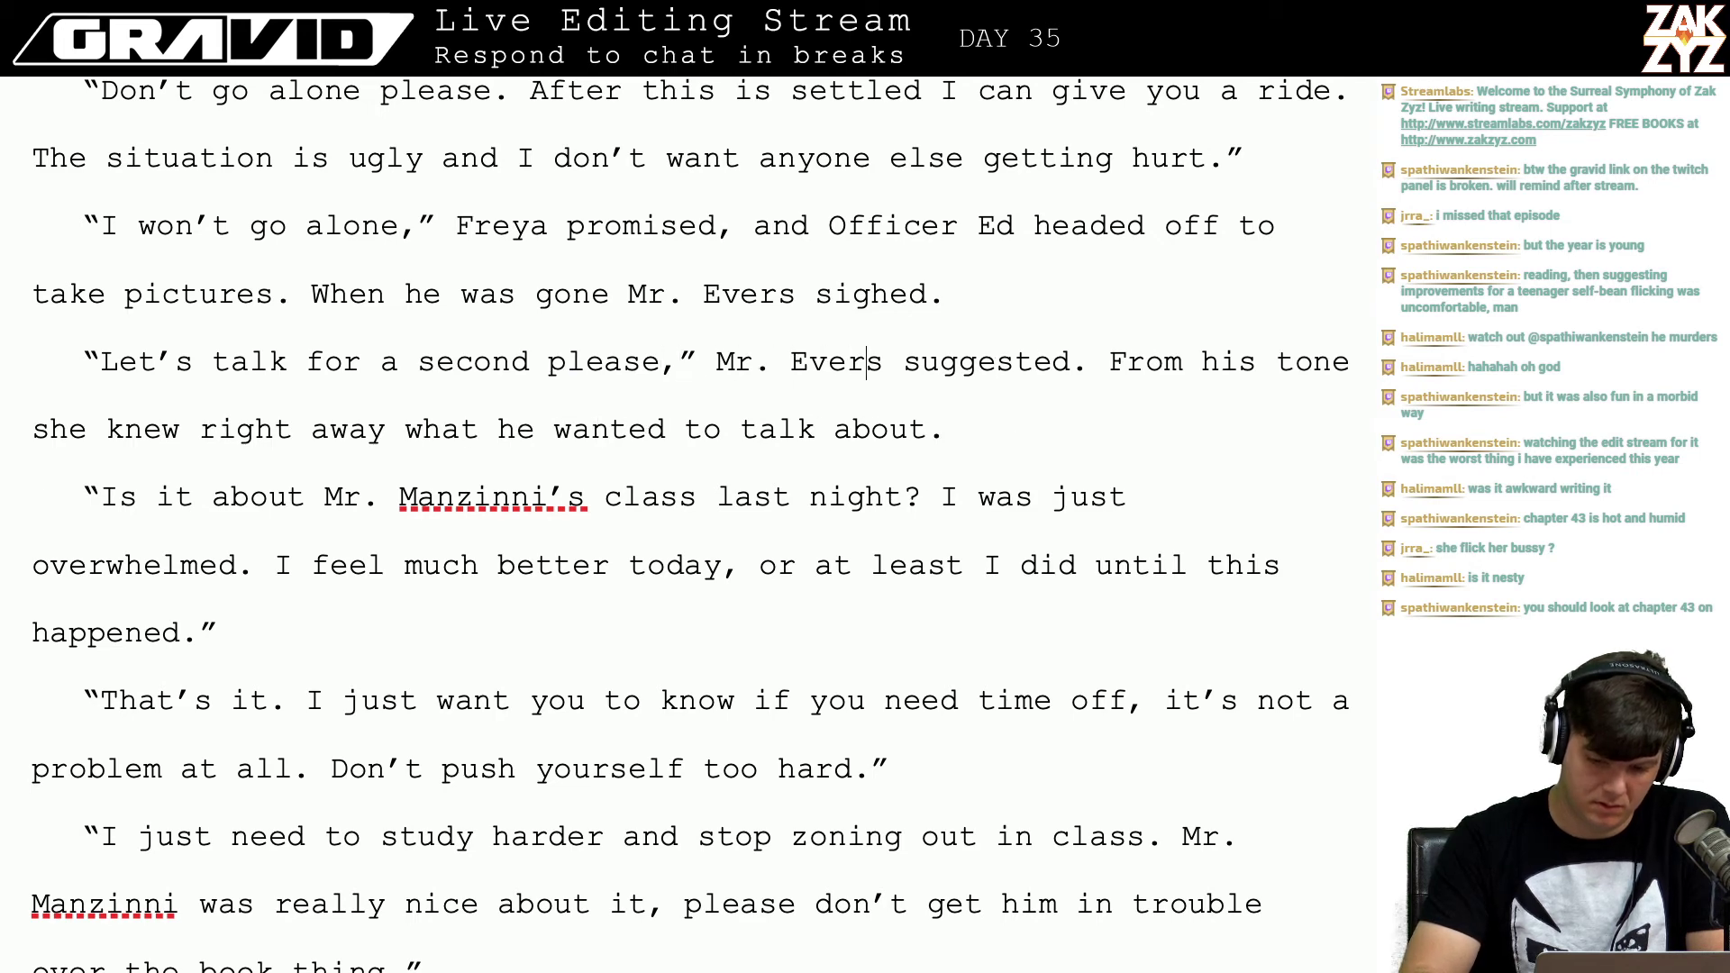
type(", shutting the door ")
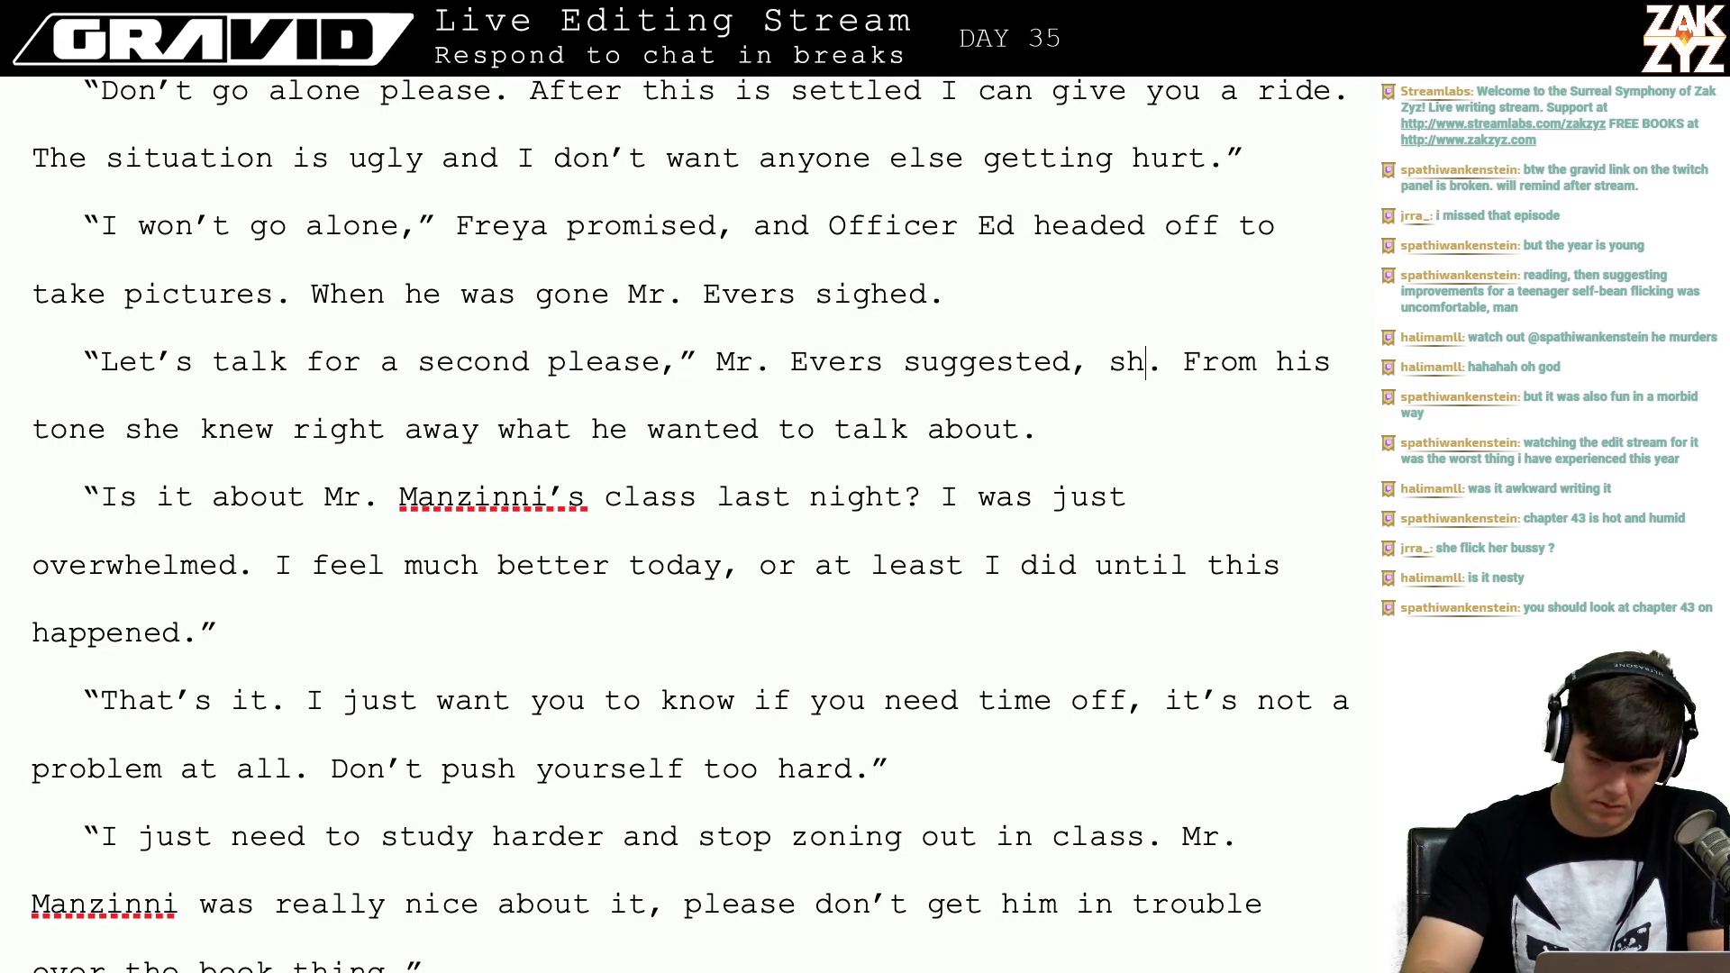
type("to his off")
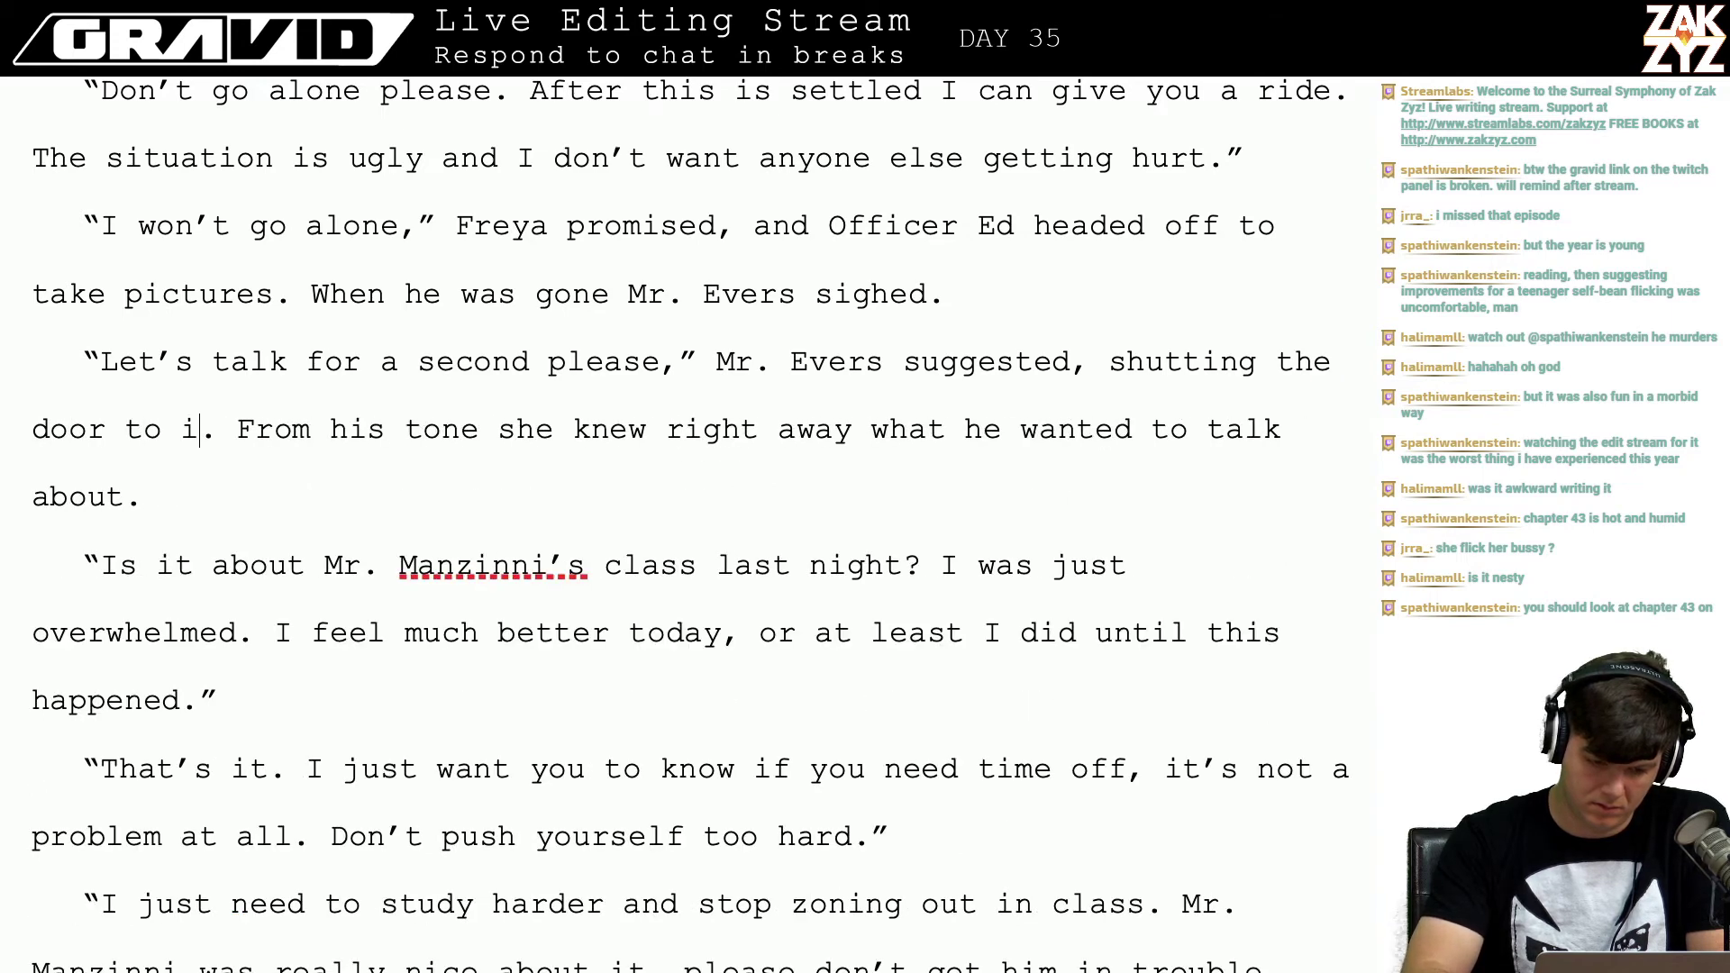
type("ice")
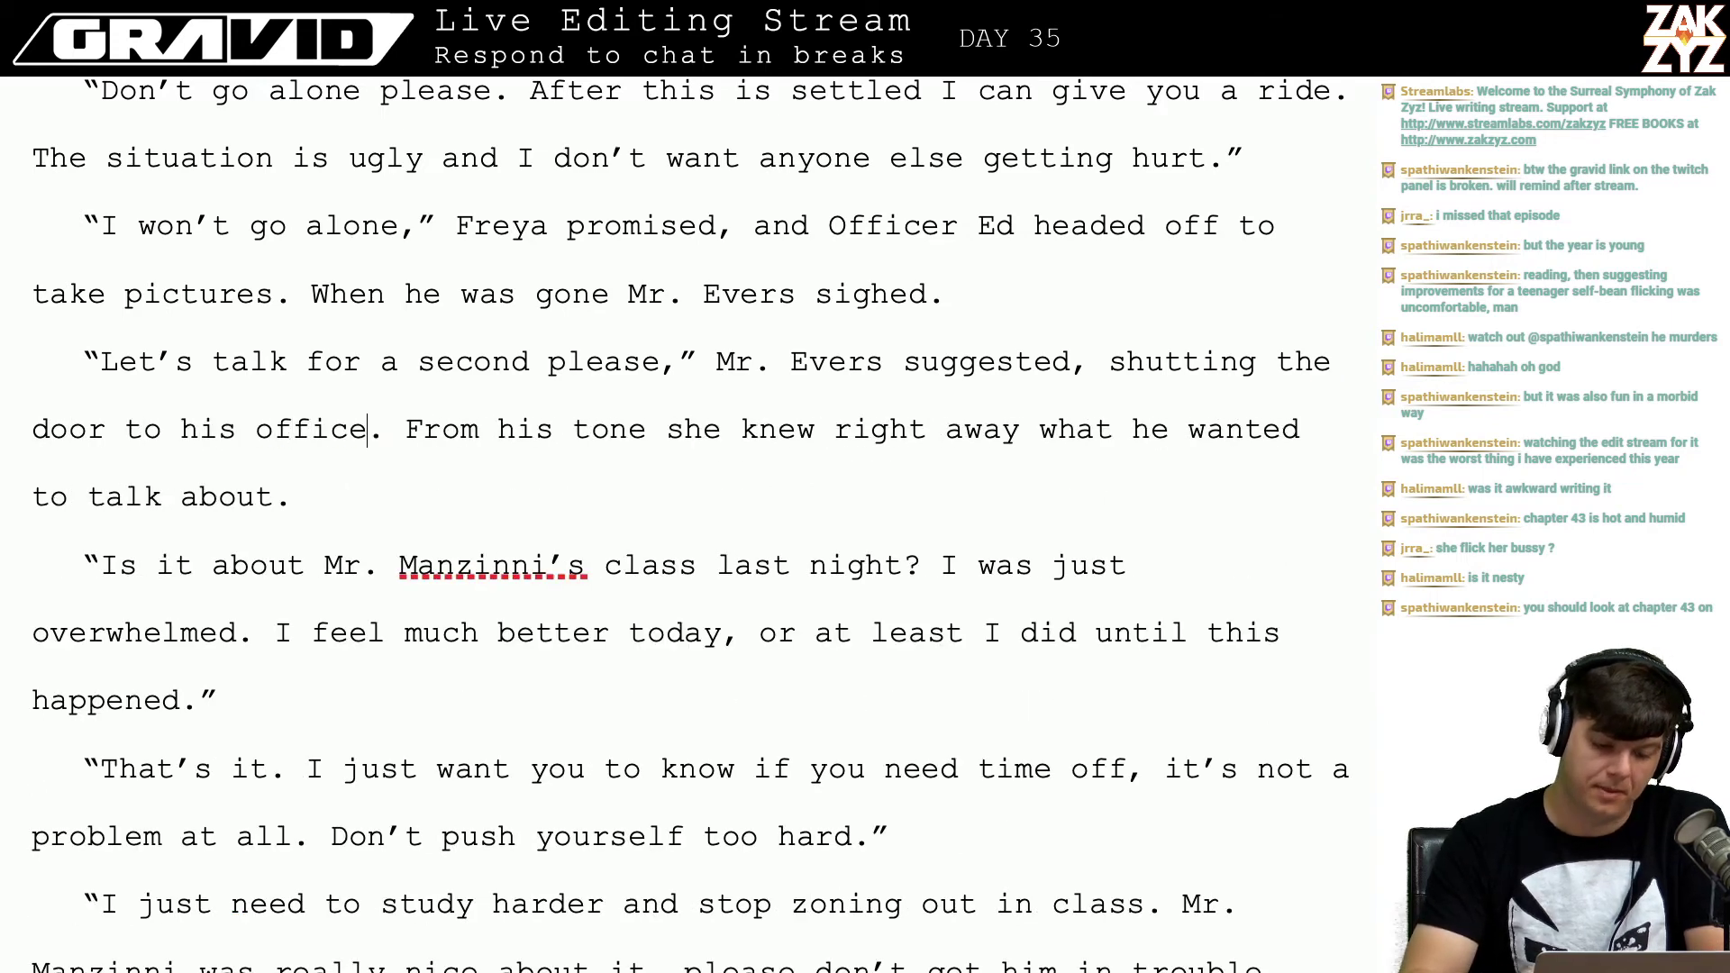
Step: Reread the revised paragraph about Mr. Evers shutting his office door and Freya's reply about Mr. Manzinni's class
key("Right")
key("Down")
key("Up")
key("Up")
key("Left")
key("Left")
key("Left")
key("Left")
key("Left")
key("Left")
key("Left")
key("Left")
key("Left")
key("Left")
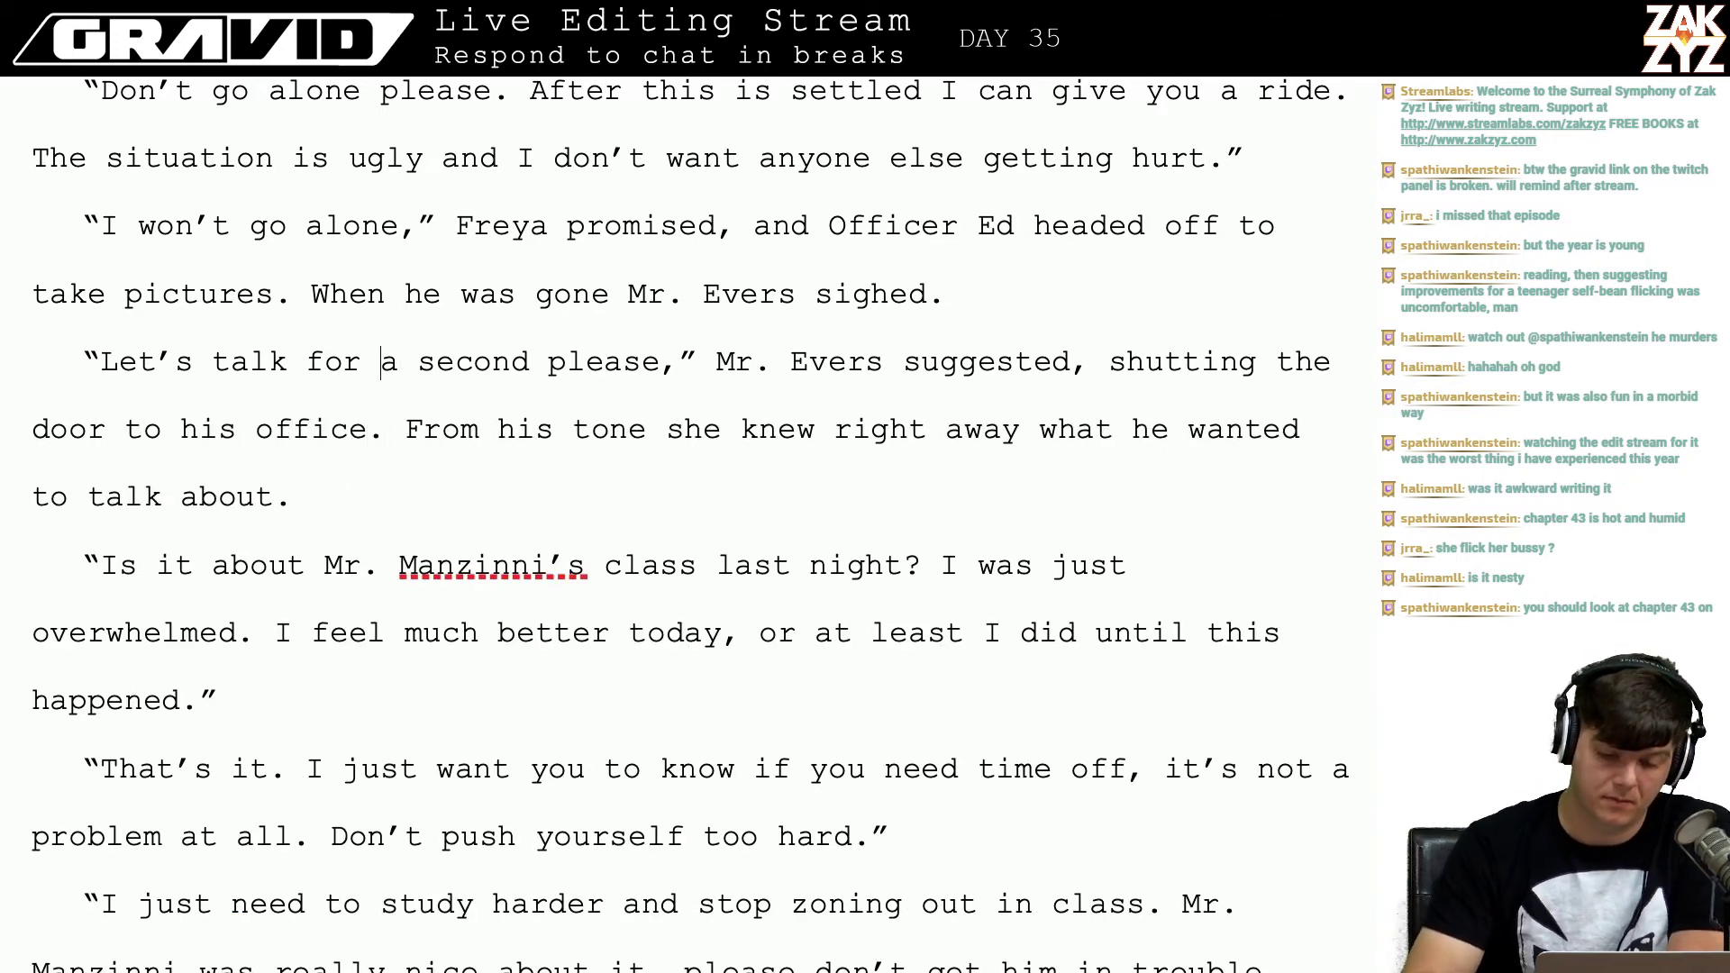
key("Down")
key("Down")
key("Down")
key("Down")
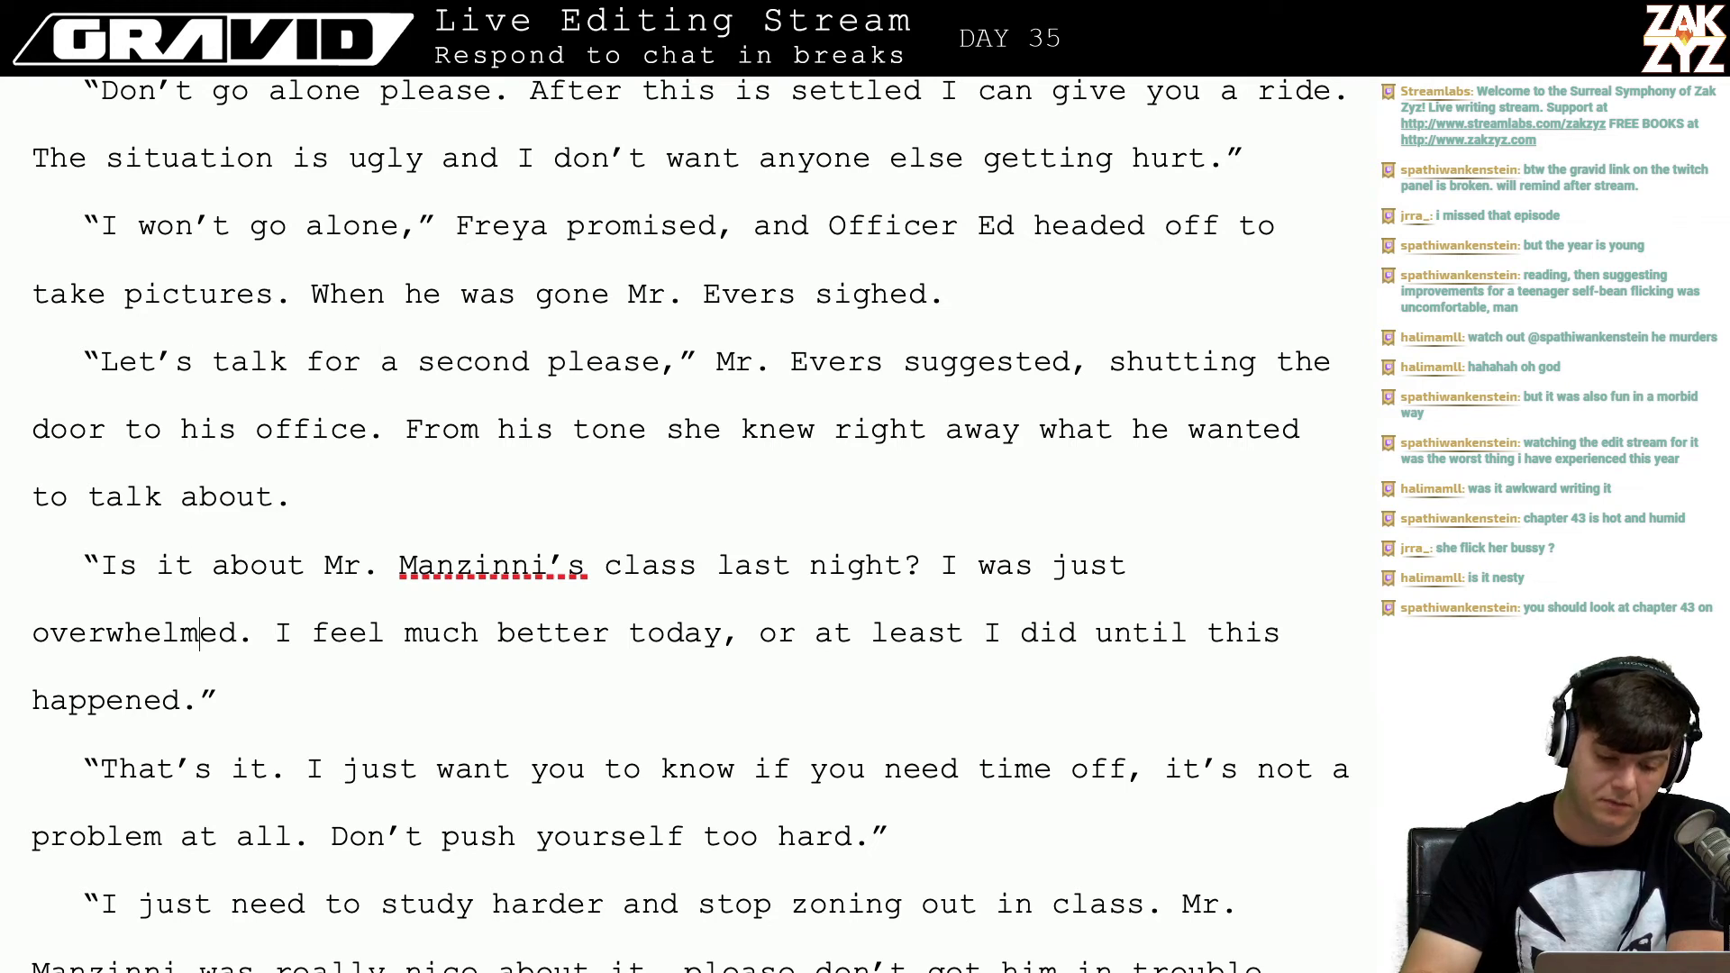
key("Up")
key("Up")
key("Up")
key("Right")
key("Right")
key("Right")
key("Right")
key("Right")
key("Right")
key("Right")
key("Right")
key("Right")
key("Right")
key("Right")
key("Right")
key("Right")
key("Right")
key("Right")
key("Right")
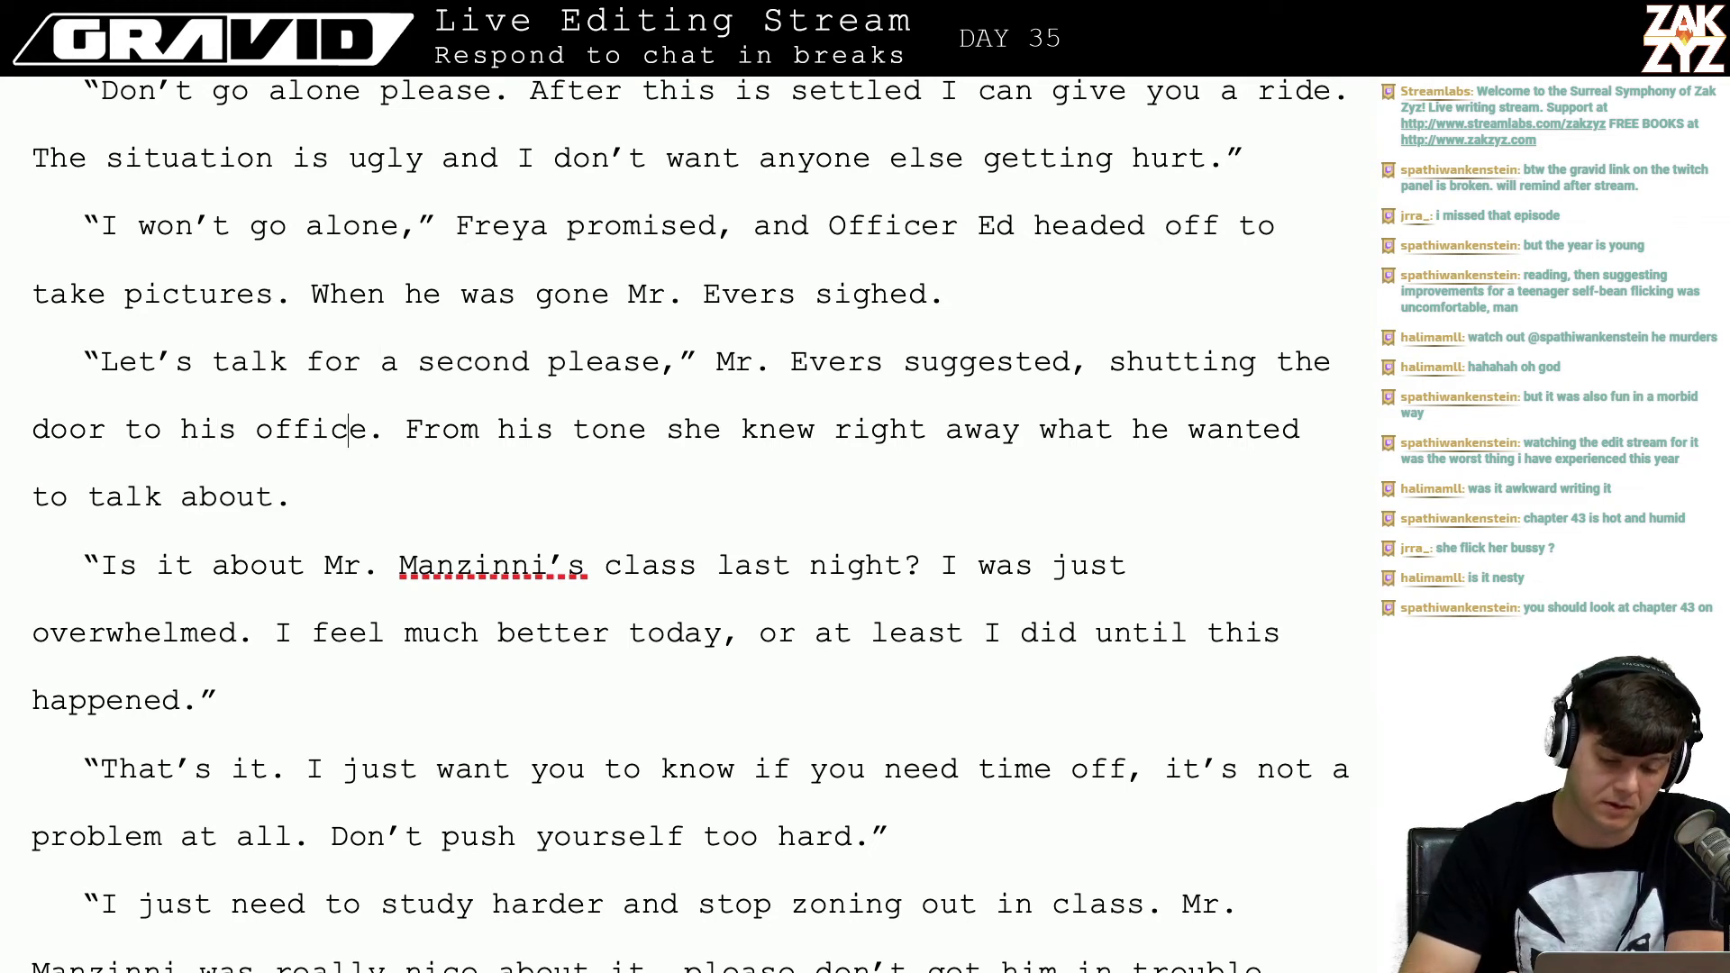
key("Down")
key("Down")
key("Up")
key("Up")
key("Right")
key("Right")
key("Right")
key("Right")
key("Right")
key("Right")
key("Right")
key("Right")
key("Right")
key("Right")
key("Right")
key("Right")
key("Right")
key("Right")
key("Right")
key("Right")
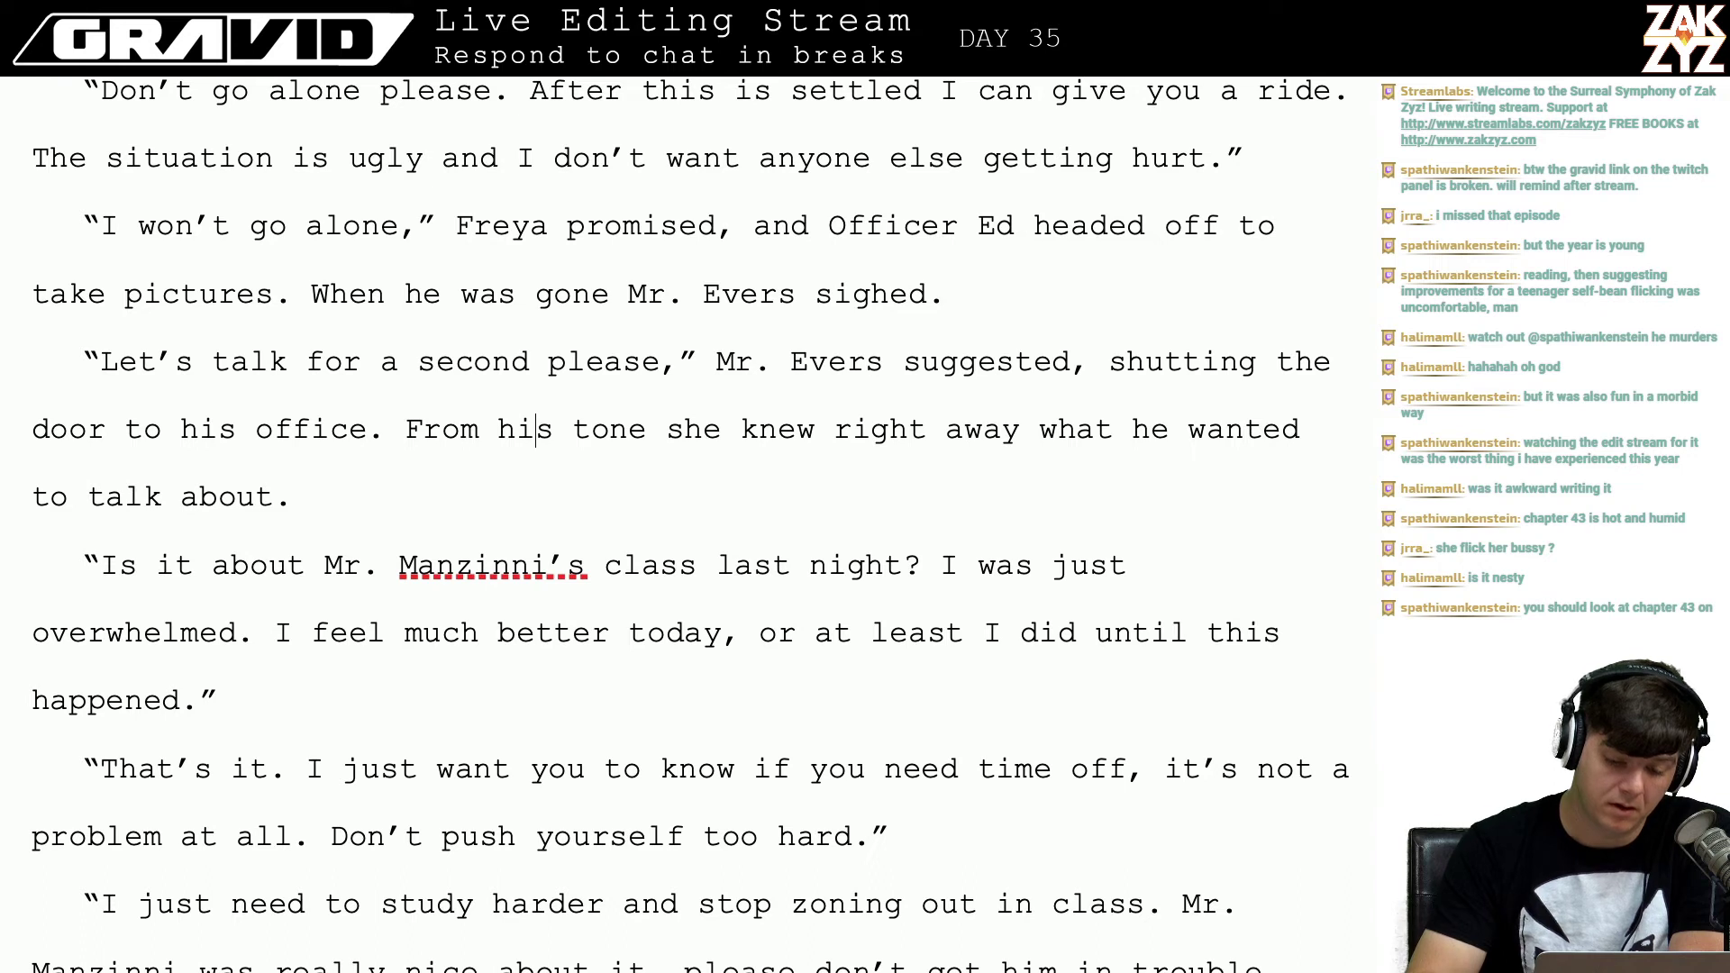
Step: Read from Mr. Evers shutting his office door through Freya's plea not to get Mr. Manzinni in trouble, checking how the dialogue flows
key("Right")
key("Right")
key("Right")
key("Right")
key("Right")
key("Right")
key("Right")
key("Right")
key("Right")
key("Right")
key("Right")
key("Right")
key("Right")
key("Right")
key("Right")
key("Right")
key("Right")
key("Right")
key("Right")
key("Right")
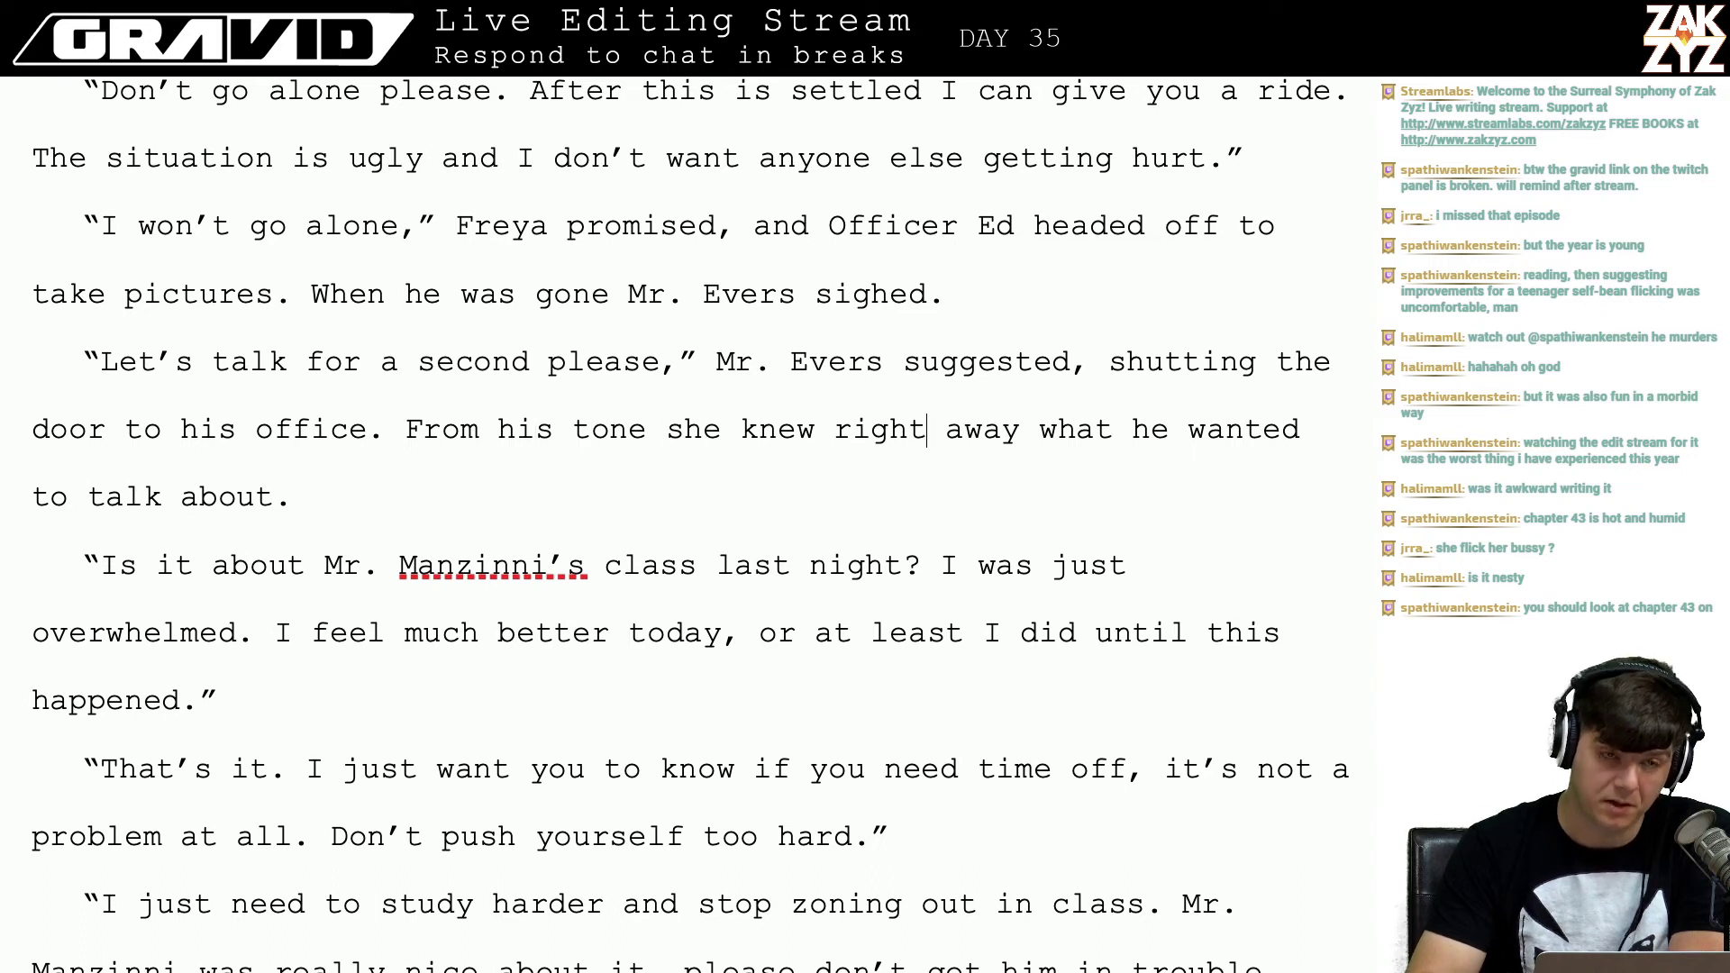
key("Right")
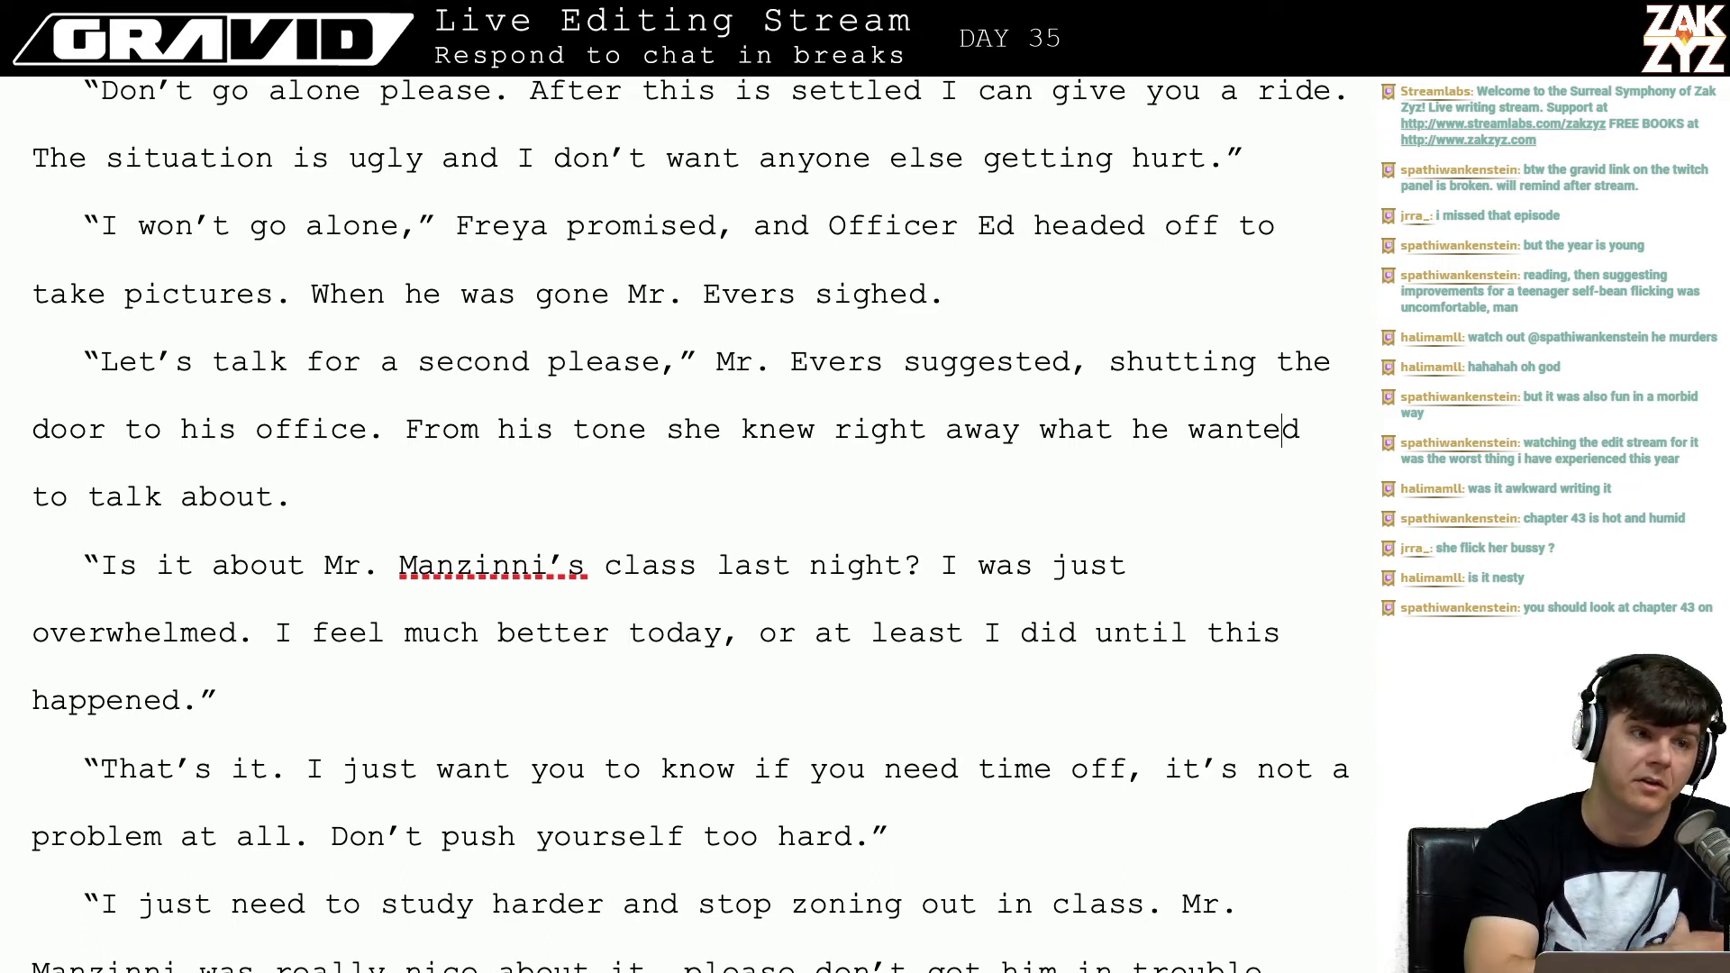
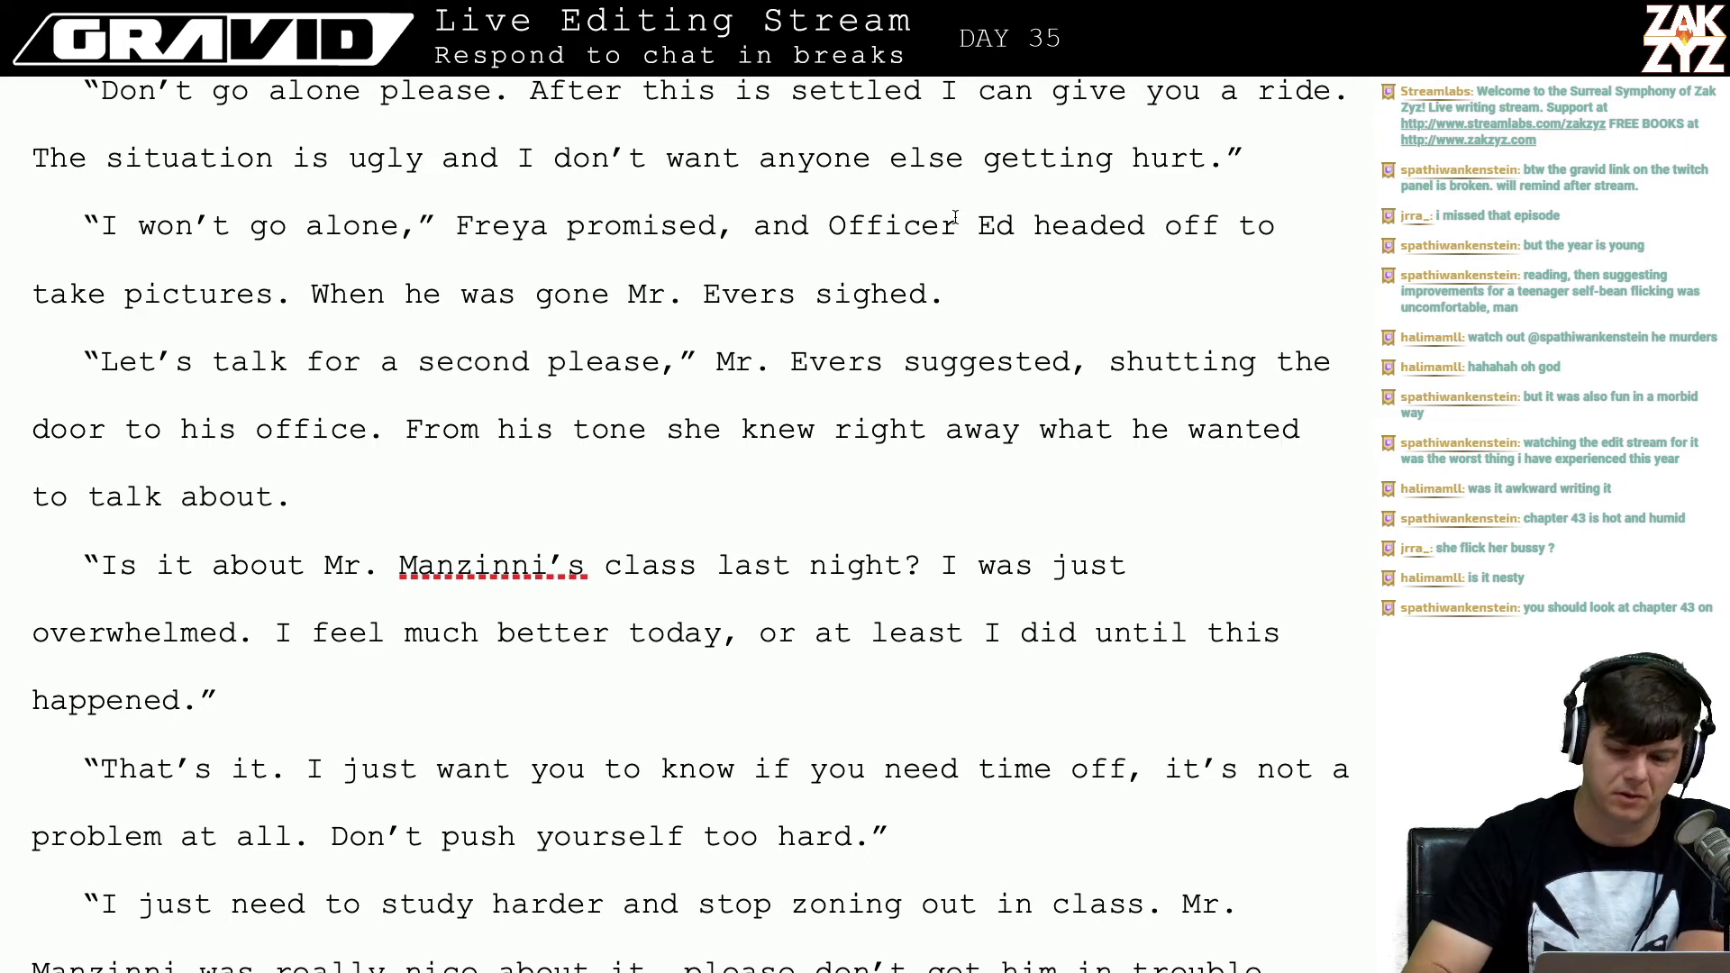
scroll(955, 217, "down", 1)
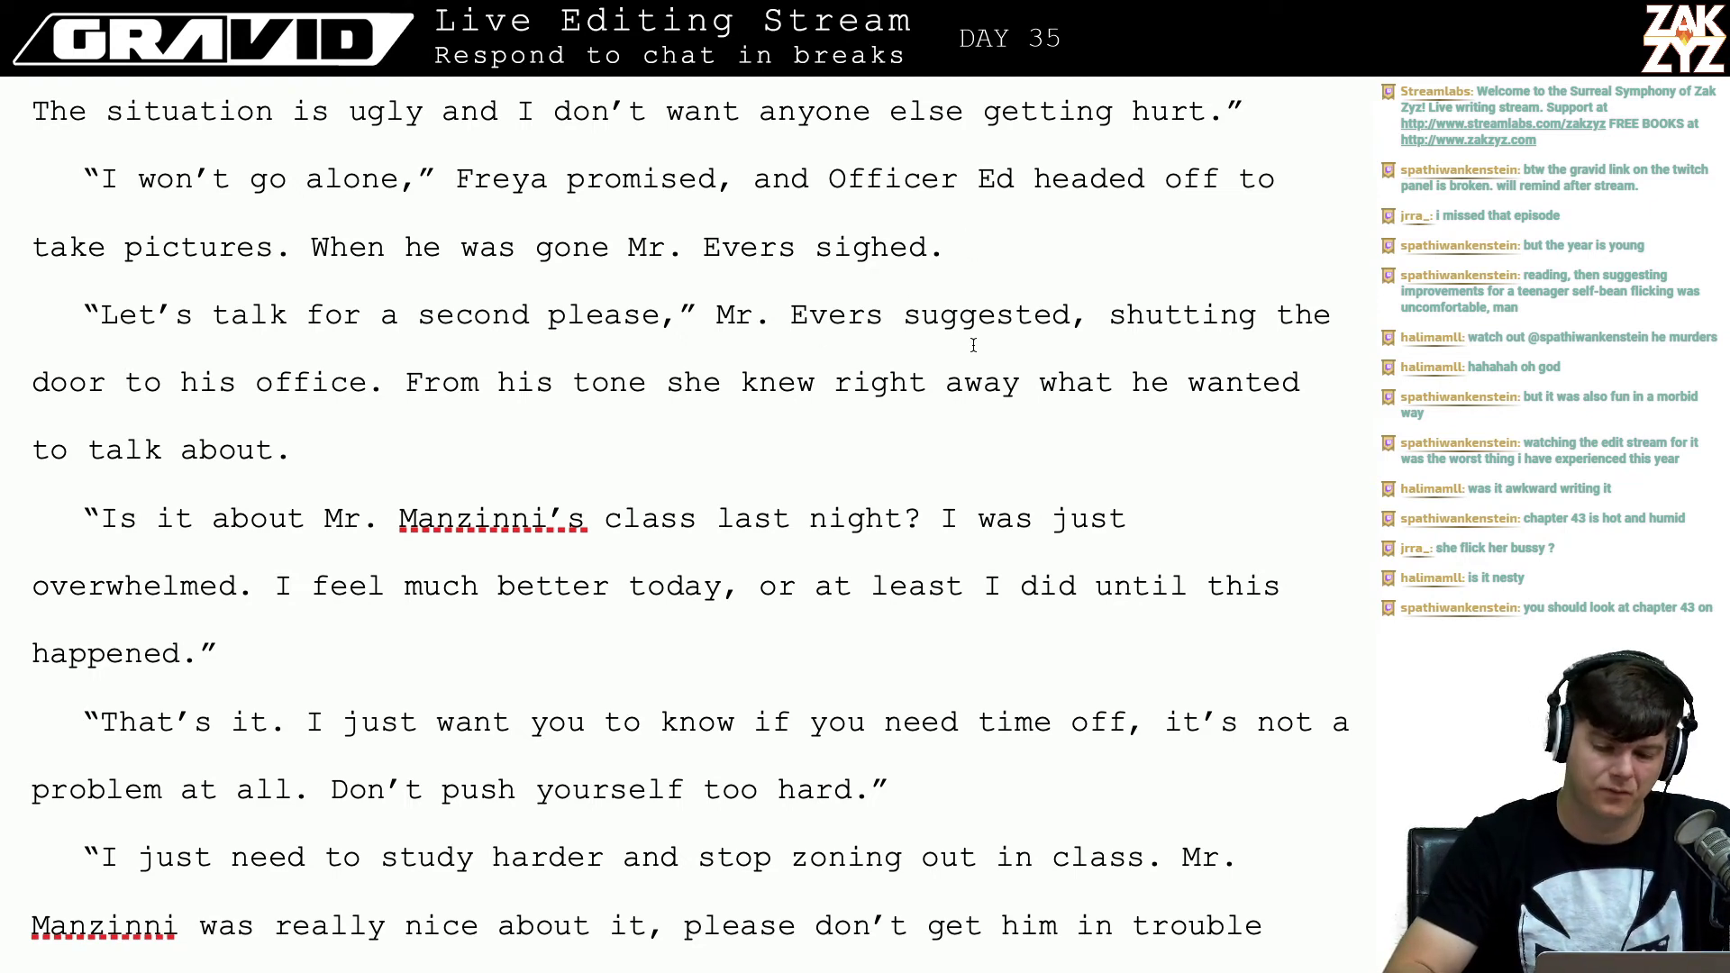
scroll(971, 342, "down", 1)
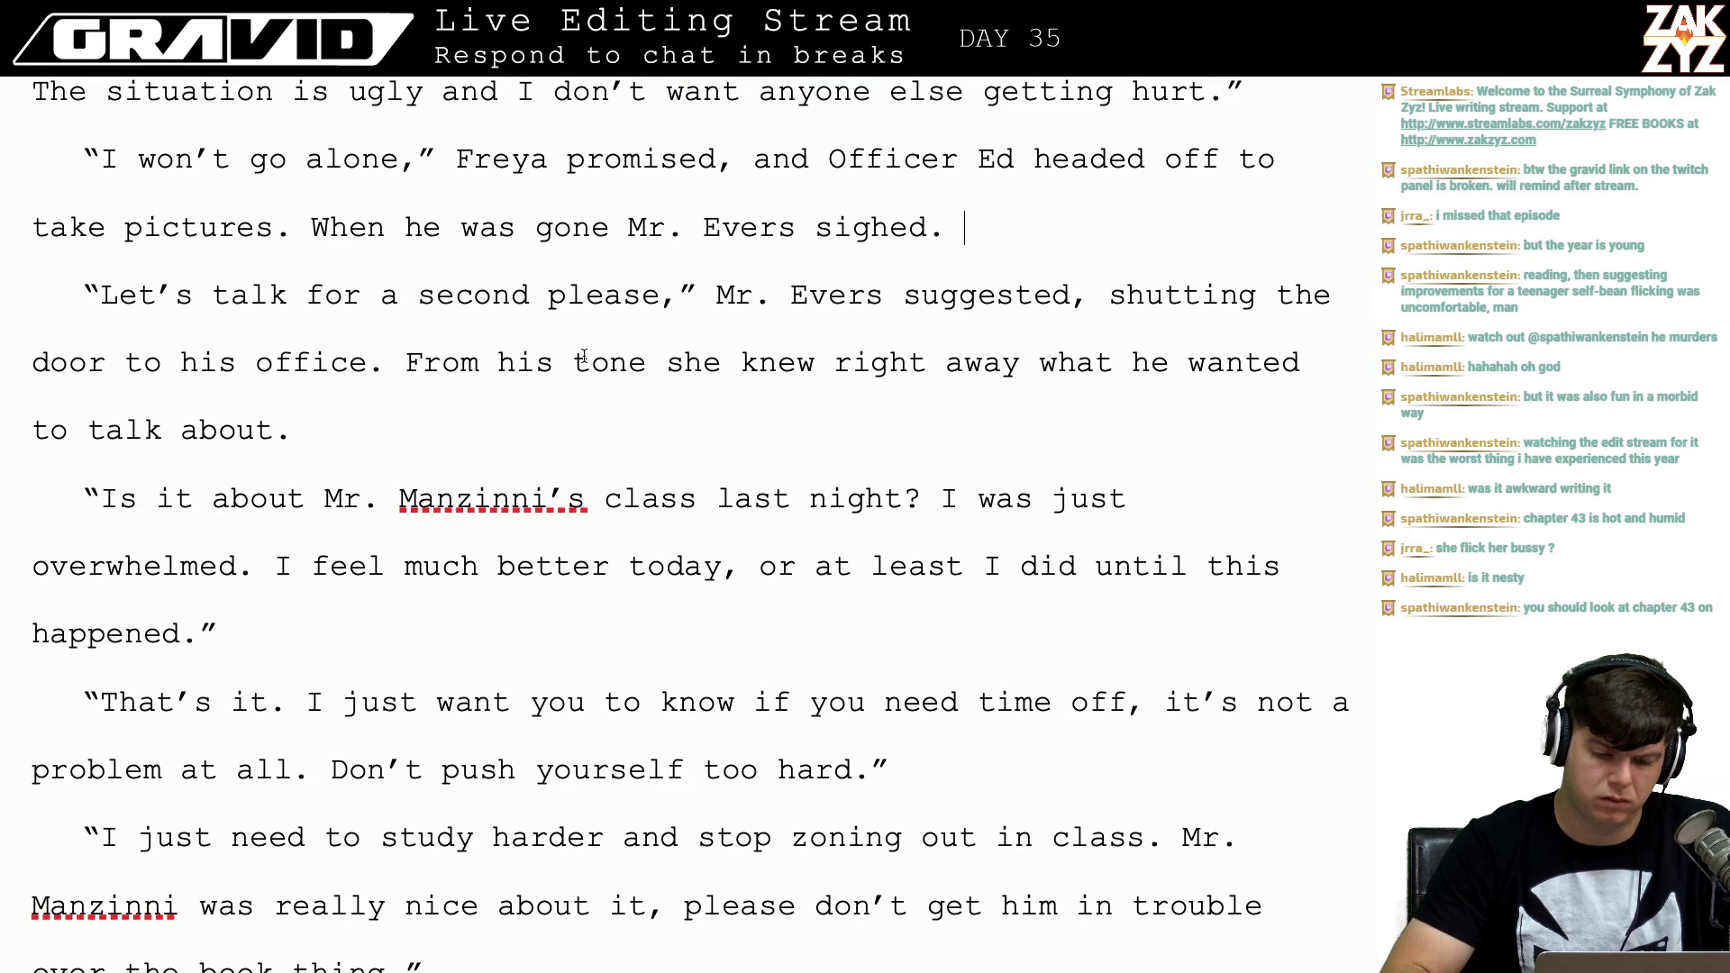
scroll(503, 367, "down", 2)
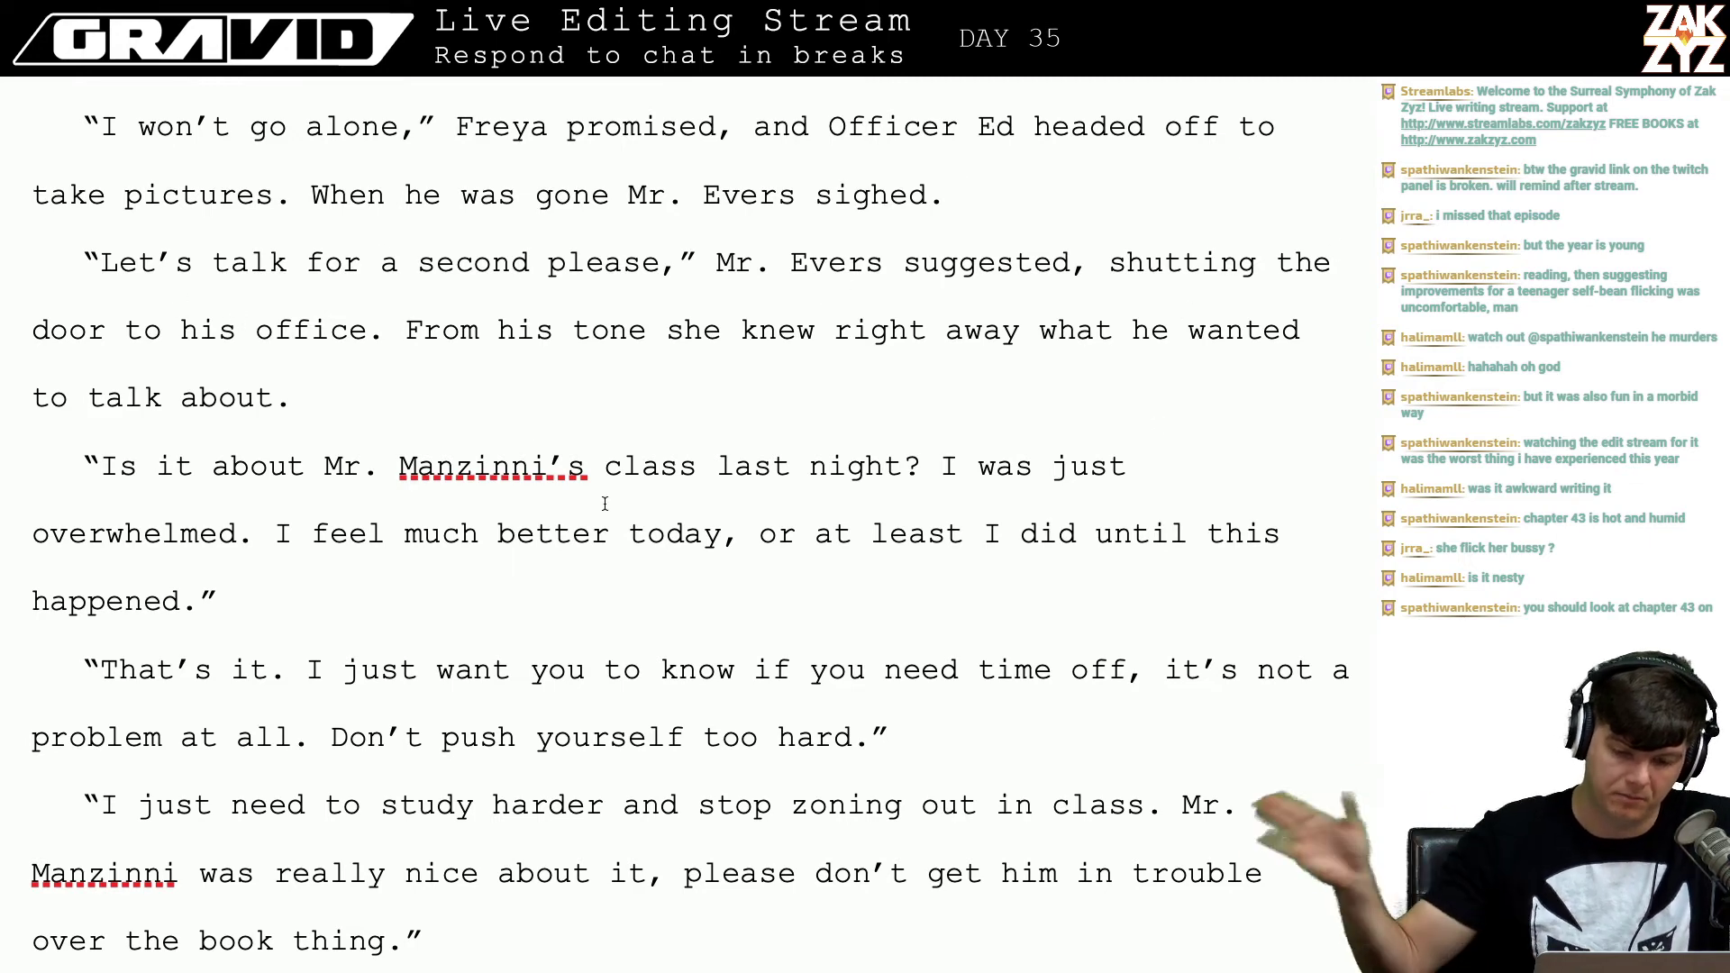
scroll(605, 502, "down", 3)
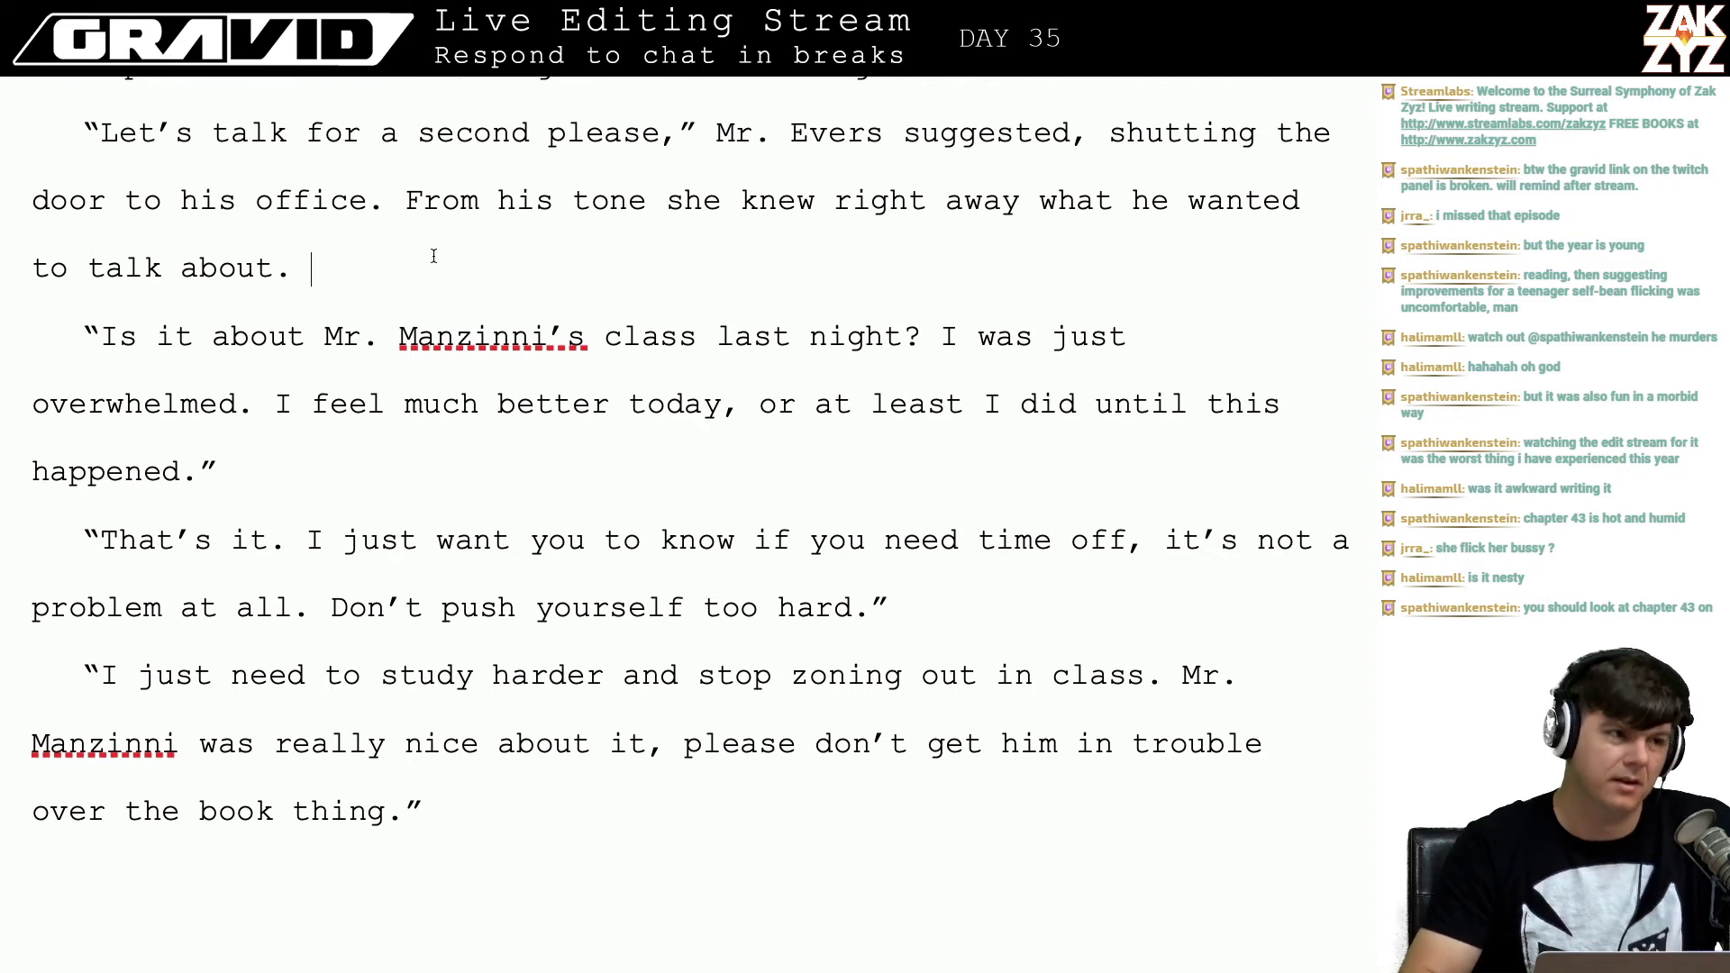
left_click(434, 256)
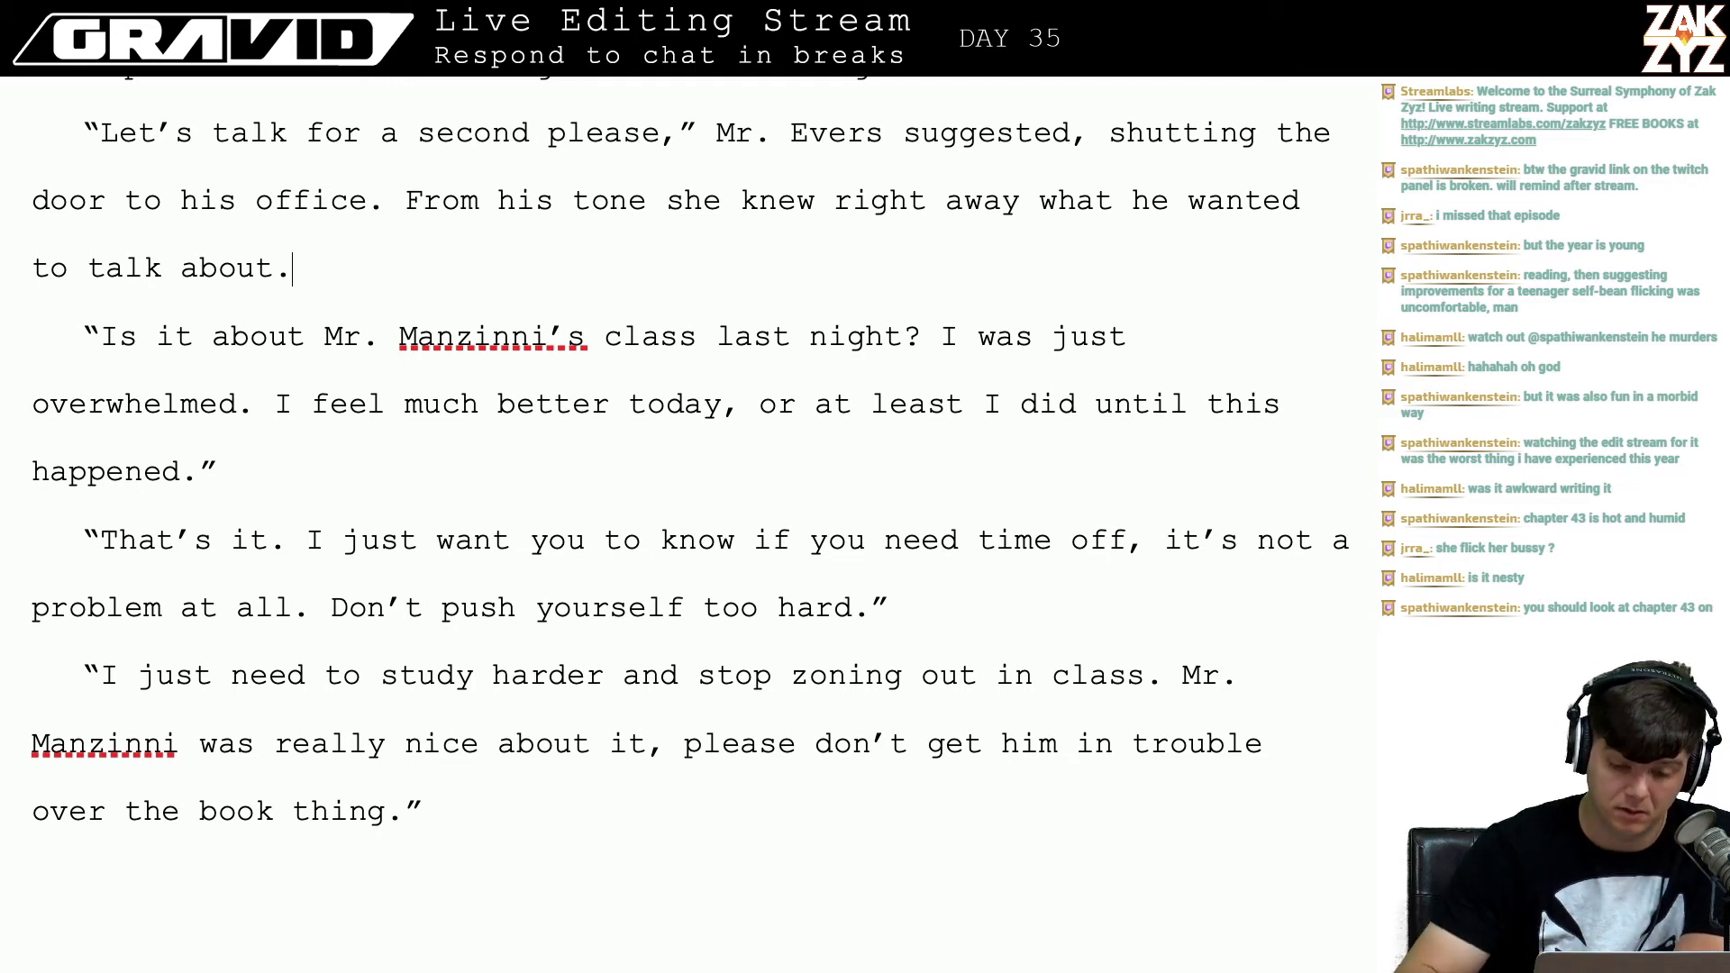
Step: Replace "I feel much better today," in Freya's reply about Mr. Manzinni's class with "I was feeling better today."
left_click(727, 411)
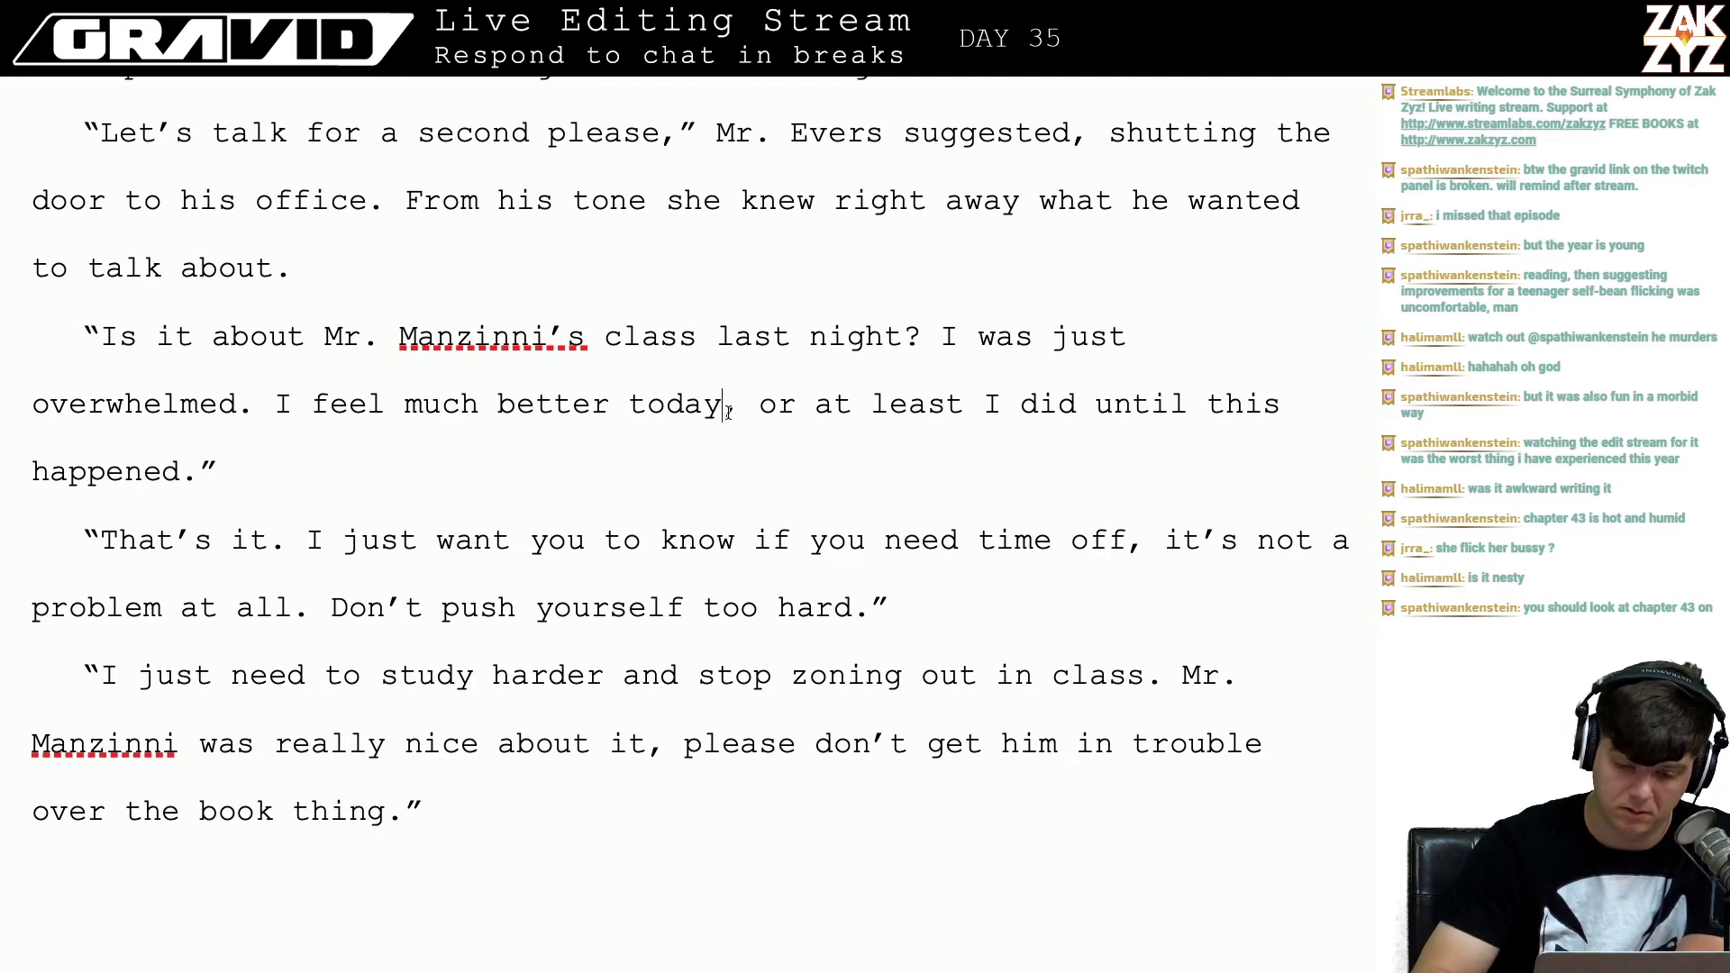
key("Right")
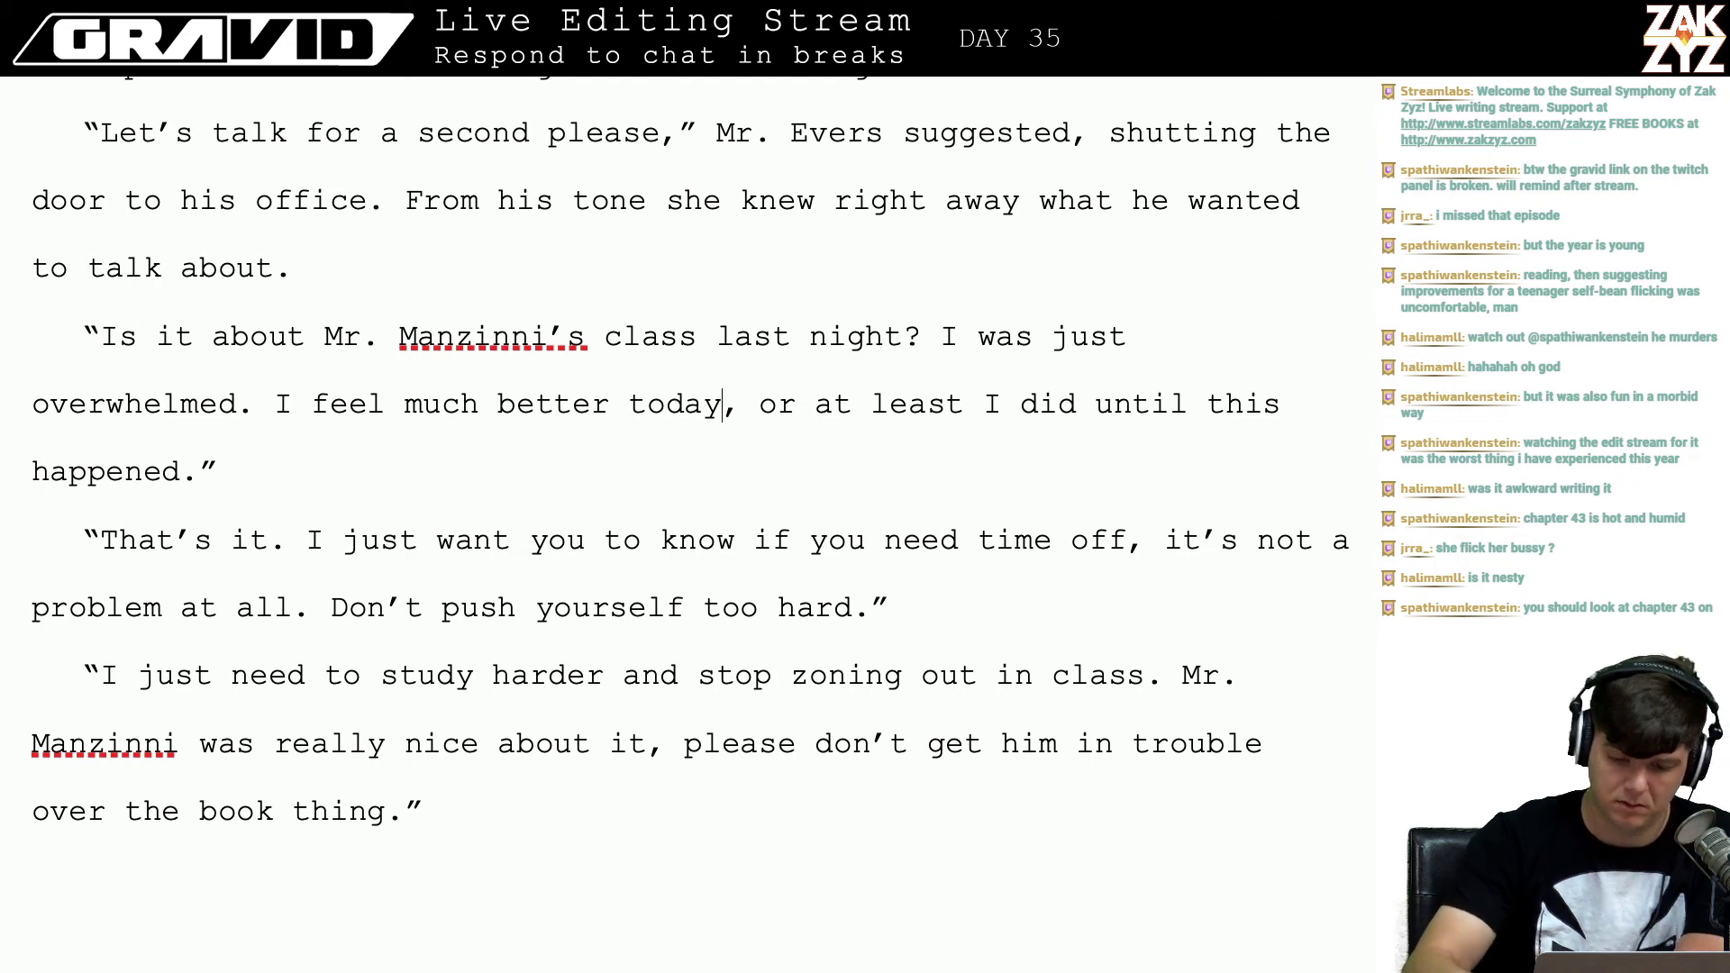
key("BackSpace")
type(".")
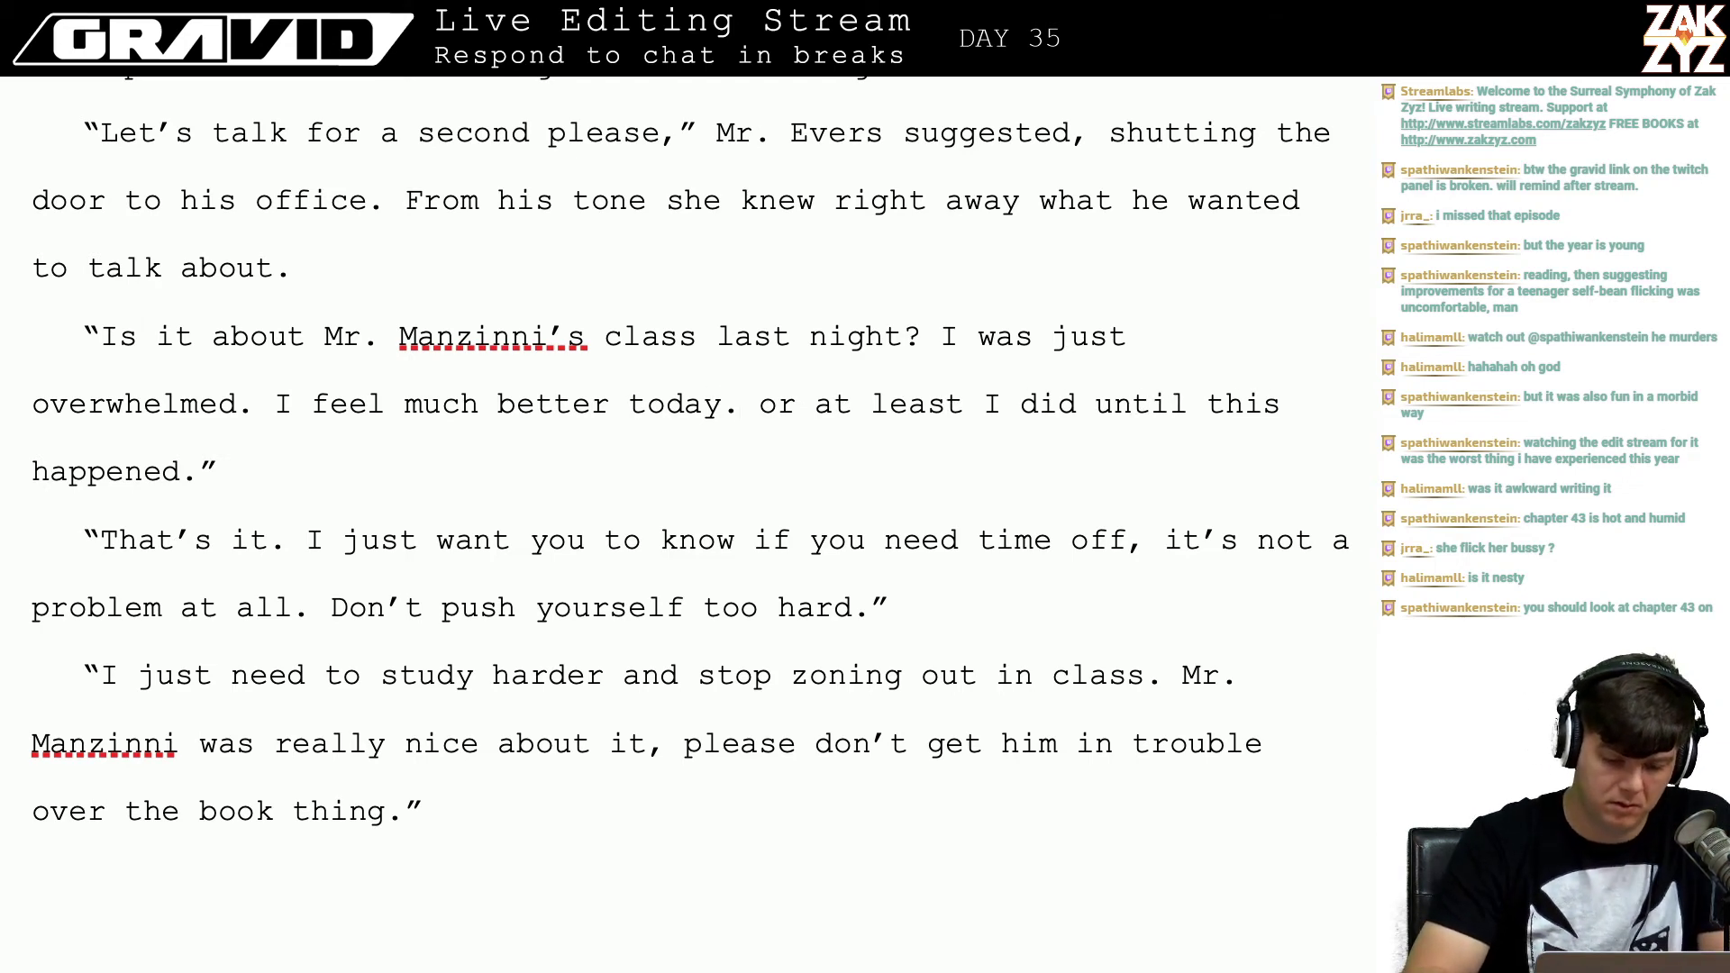
key("BackSpace")
key("BackSpace")
key("BackSpace")
key("BackSpace")
key("BackSpace")
key("BackSpace")
key("BackSpace")
key("BackSpace")
key("BackSpace")
key("BackSpace")
key("BackSpace")
key("BackSpace")
key("BackSpace")
key("BackSpace")
key("BackSpace")
key("BackSpace")
key("BackSpace")
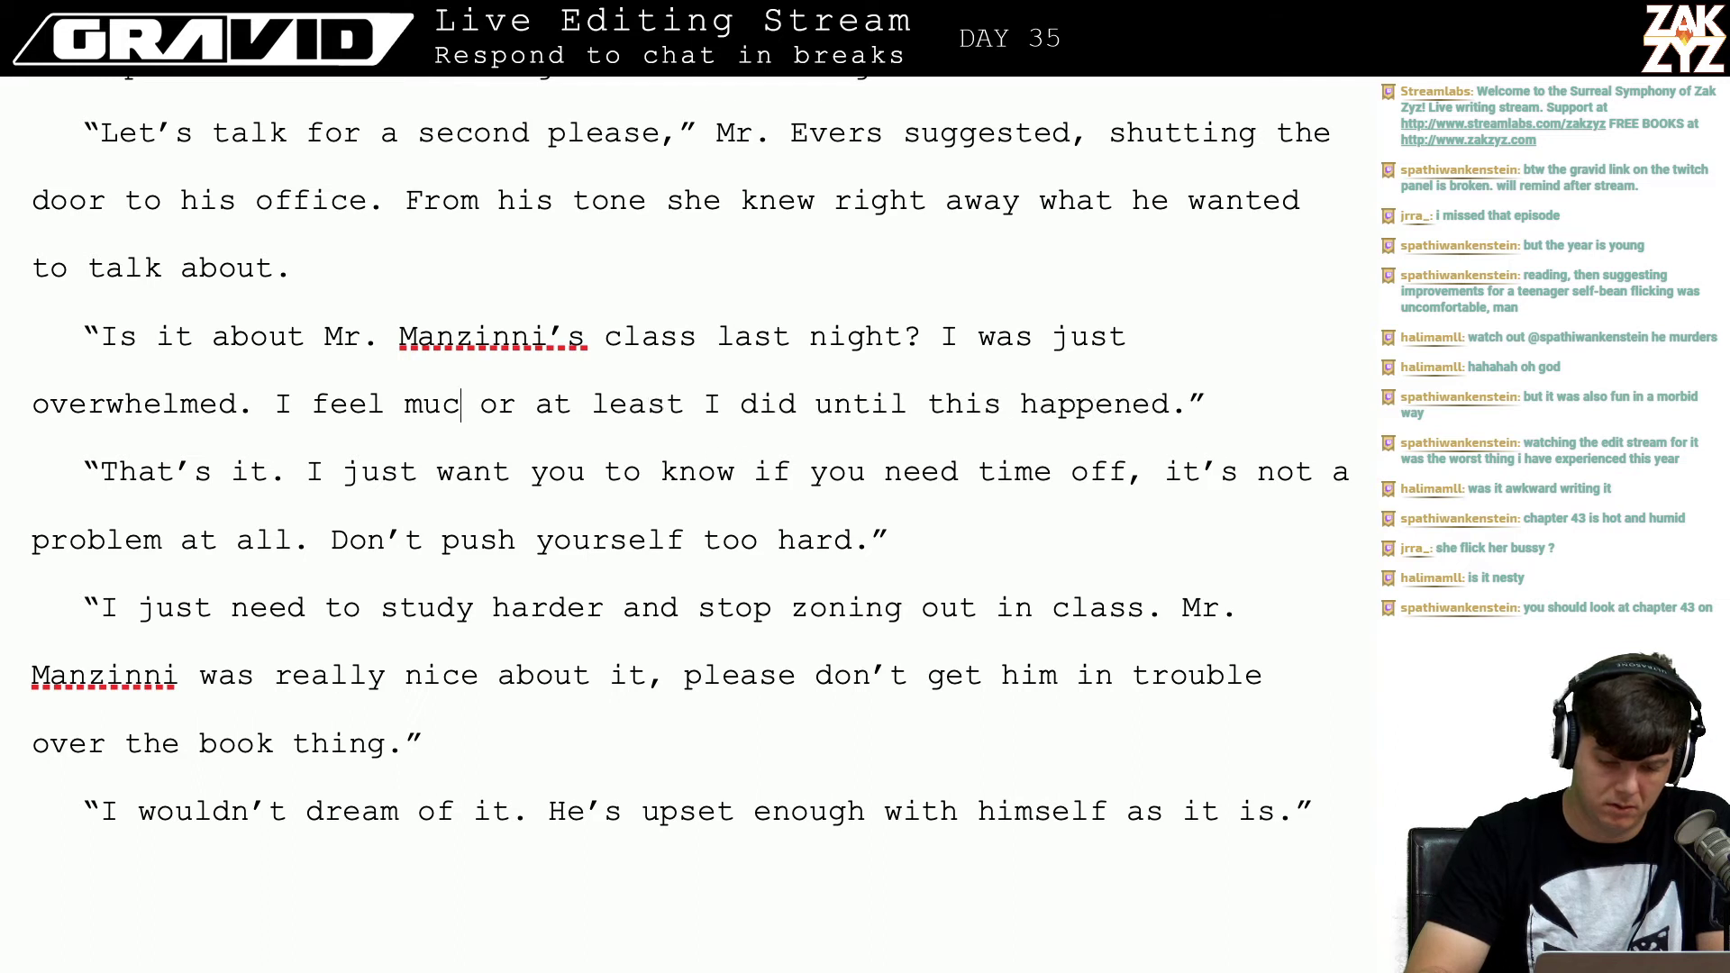
type("was f")
type("eeling better tod")
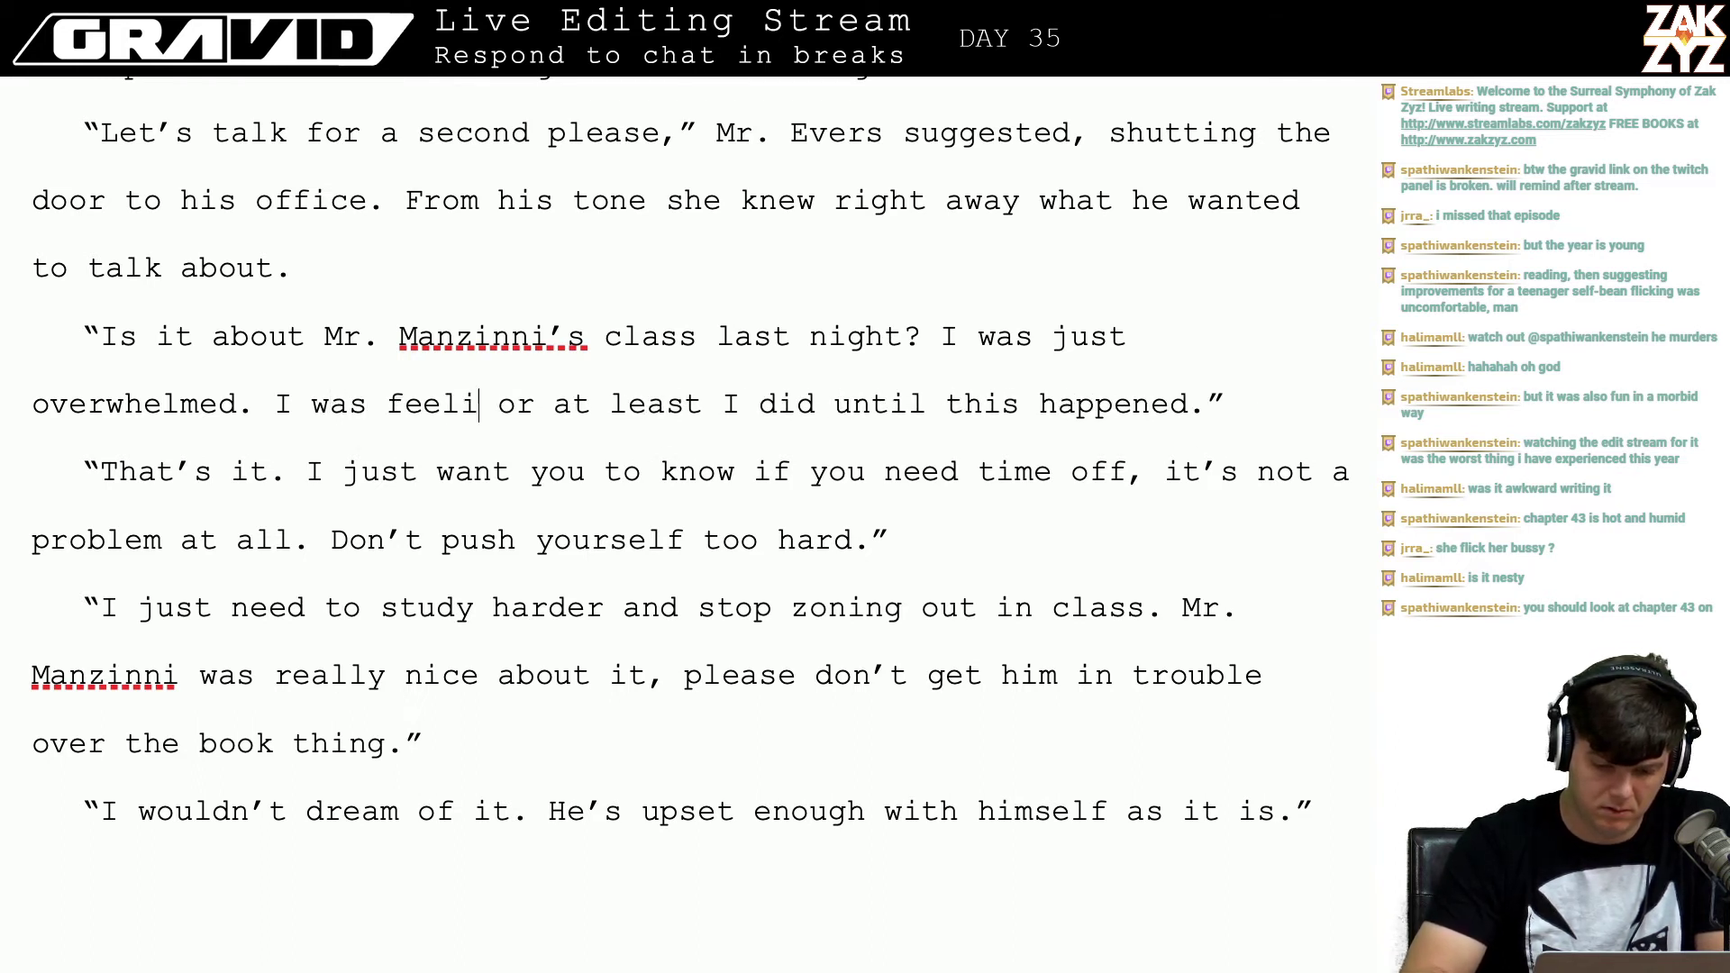
type("ay.")
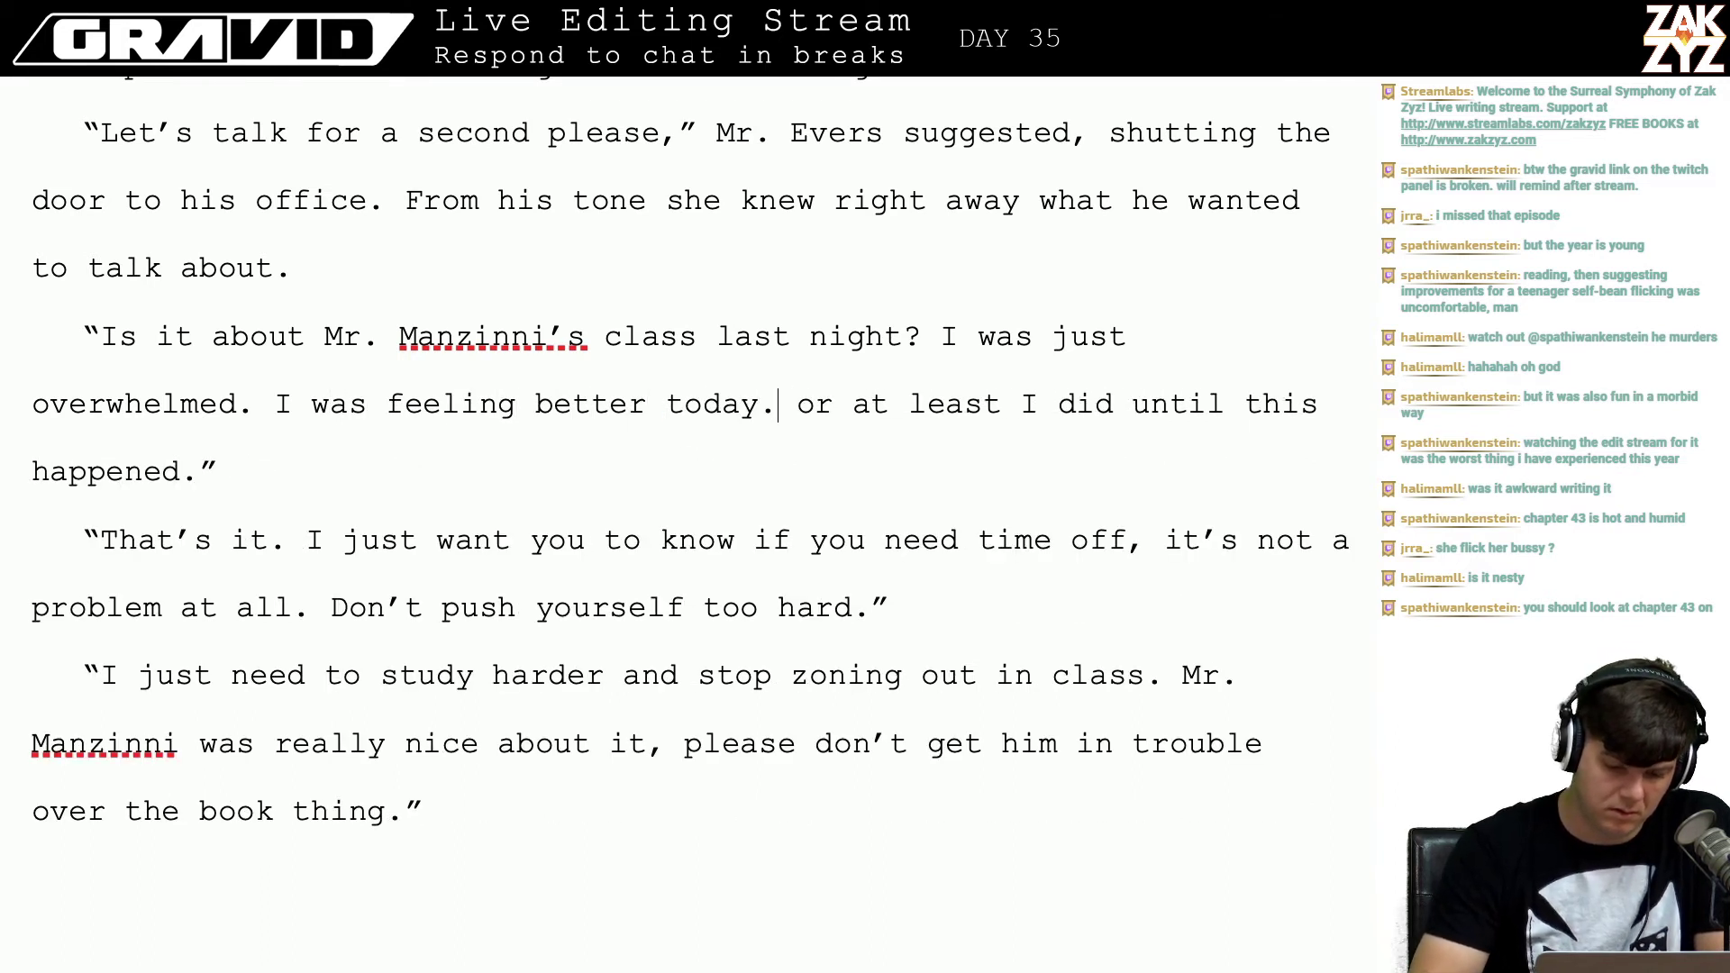
Step: Delete the leftover "or at least I did until this happened" so Freya's reply ends after "today." with its closing quotation mark
key("shift+Down")
key("shift+Left")
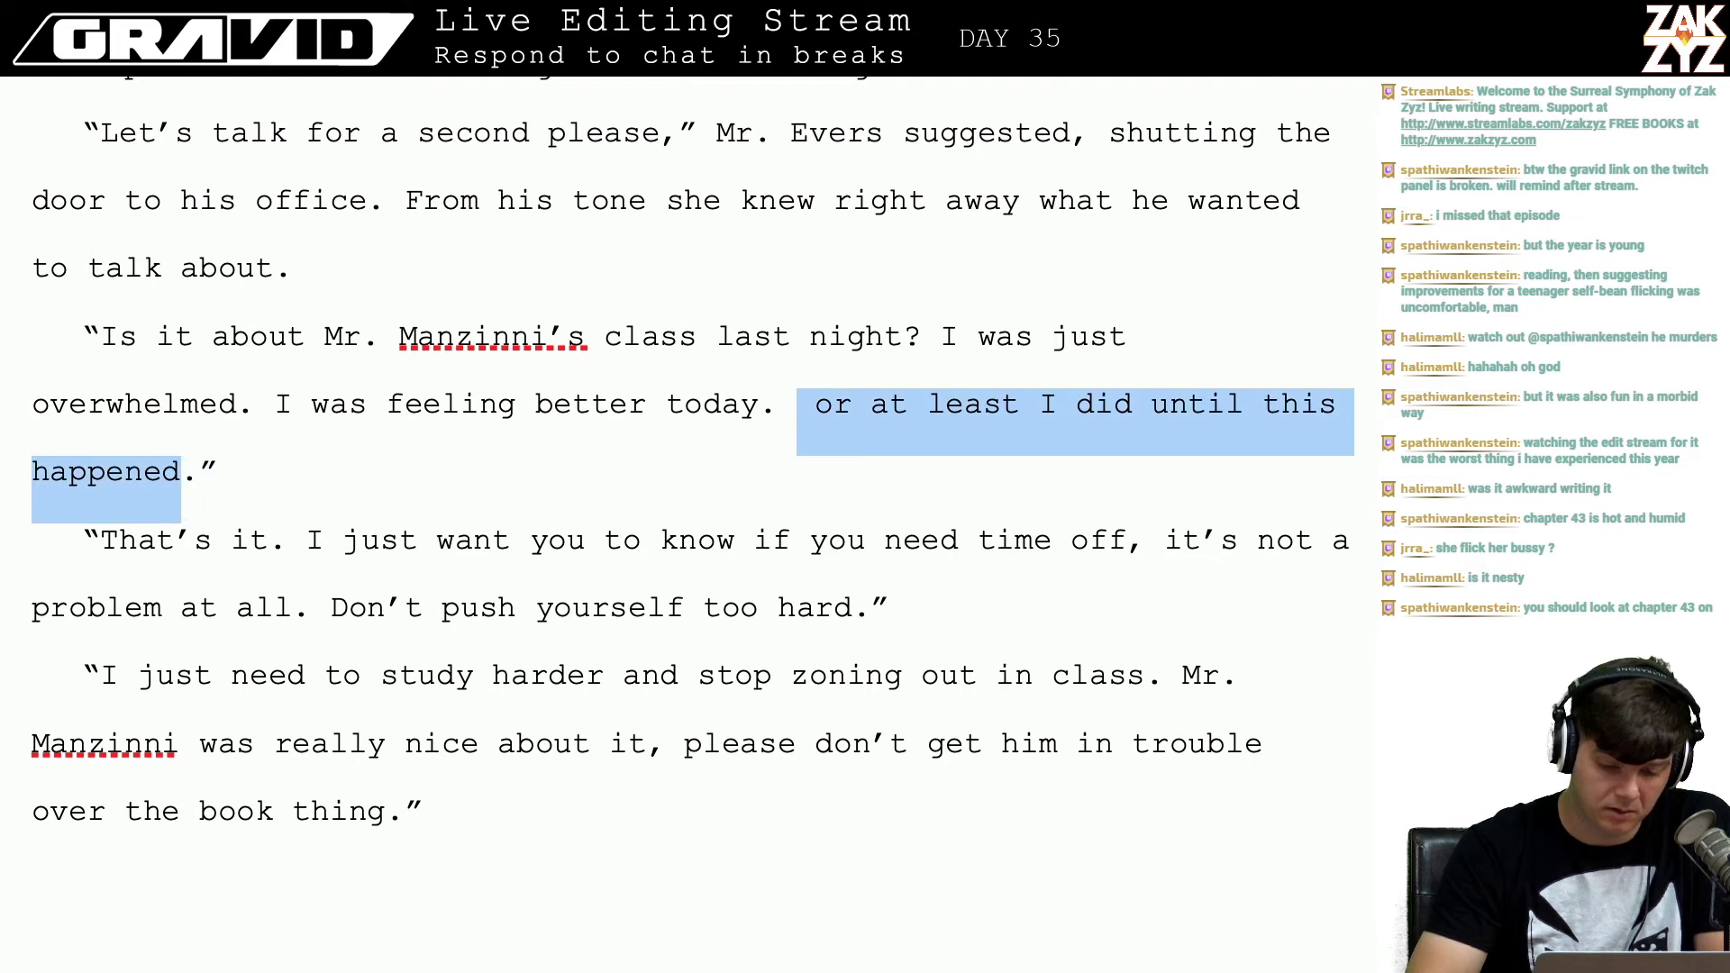
key("BackSpace")
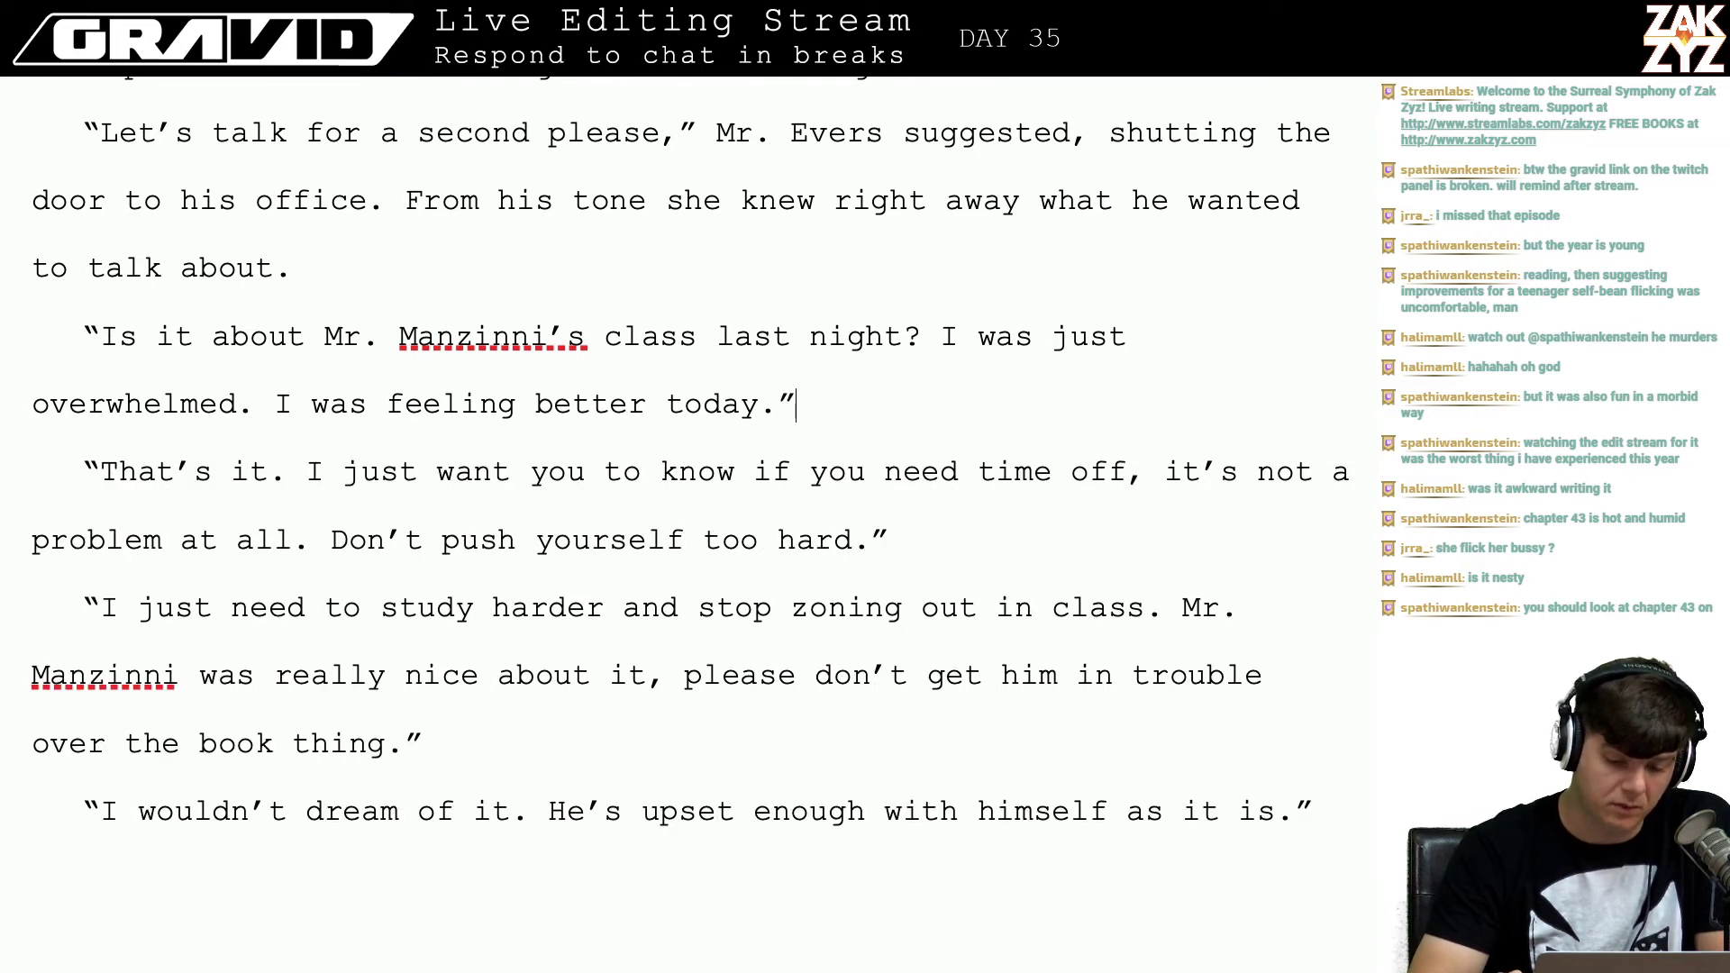
Step: Reread Freya's shortened reply and Mr. Evers' answer about time off and not pushing herself too hard, checking the wording
key("Up")
key("Right")
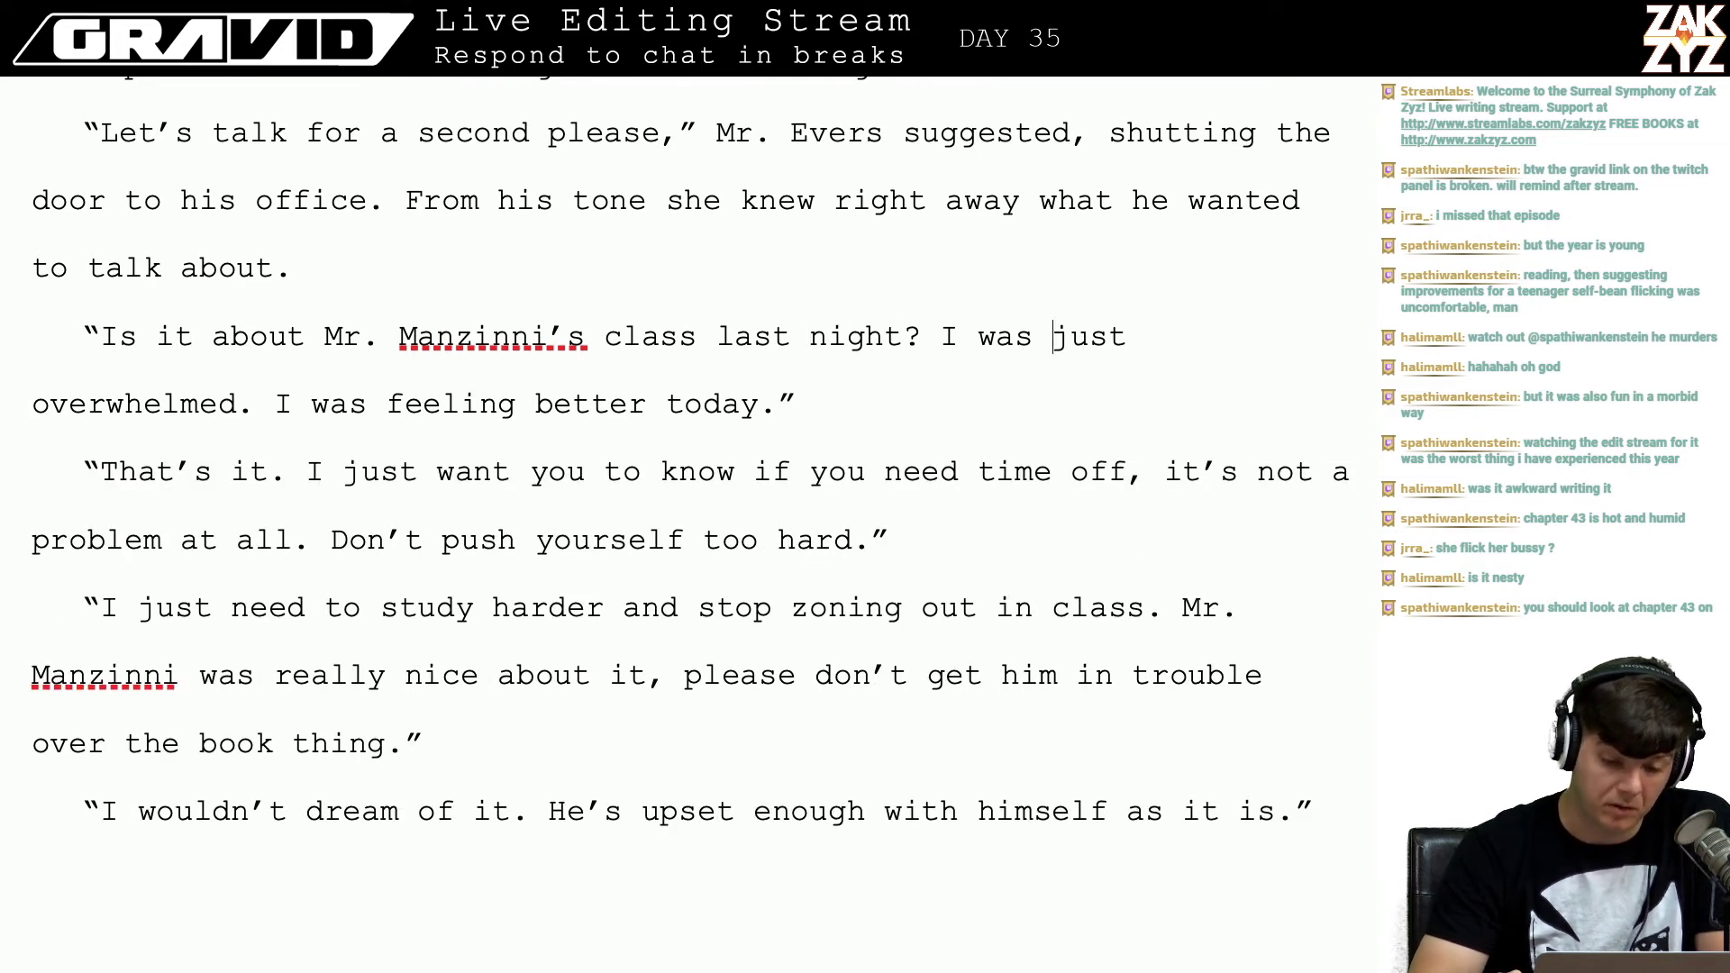
key("Right")
key("Right")
key("Right")
key("Right")
key("Right")
key("Right")
key("Right")
key("Right")
key("Right")
key("Right")
key("Right")
key("Right")
key("Down")
key("Left")
key("Left")
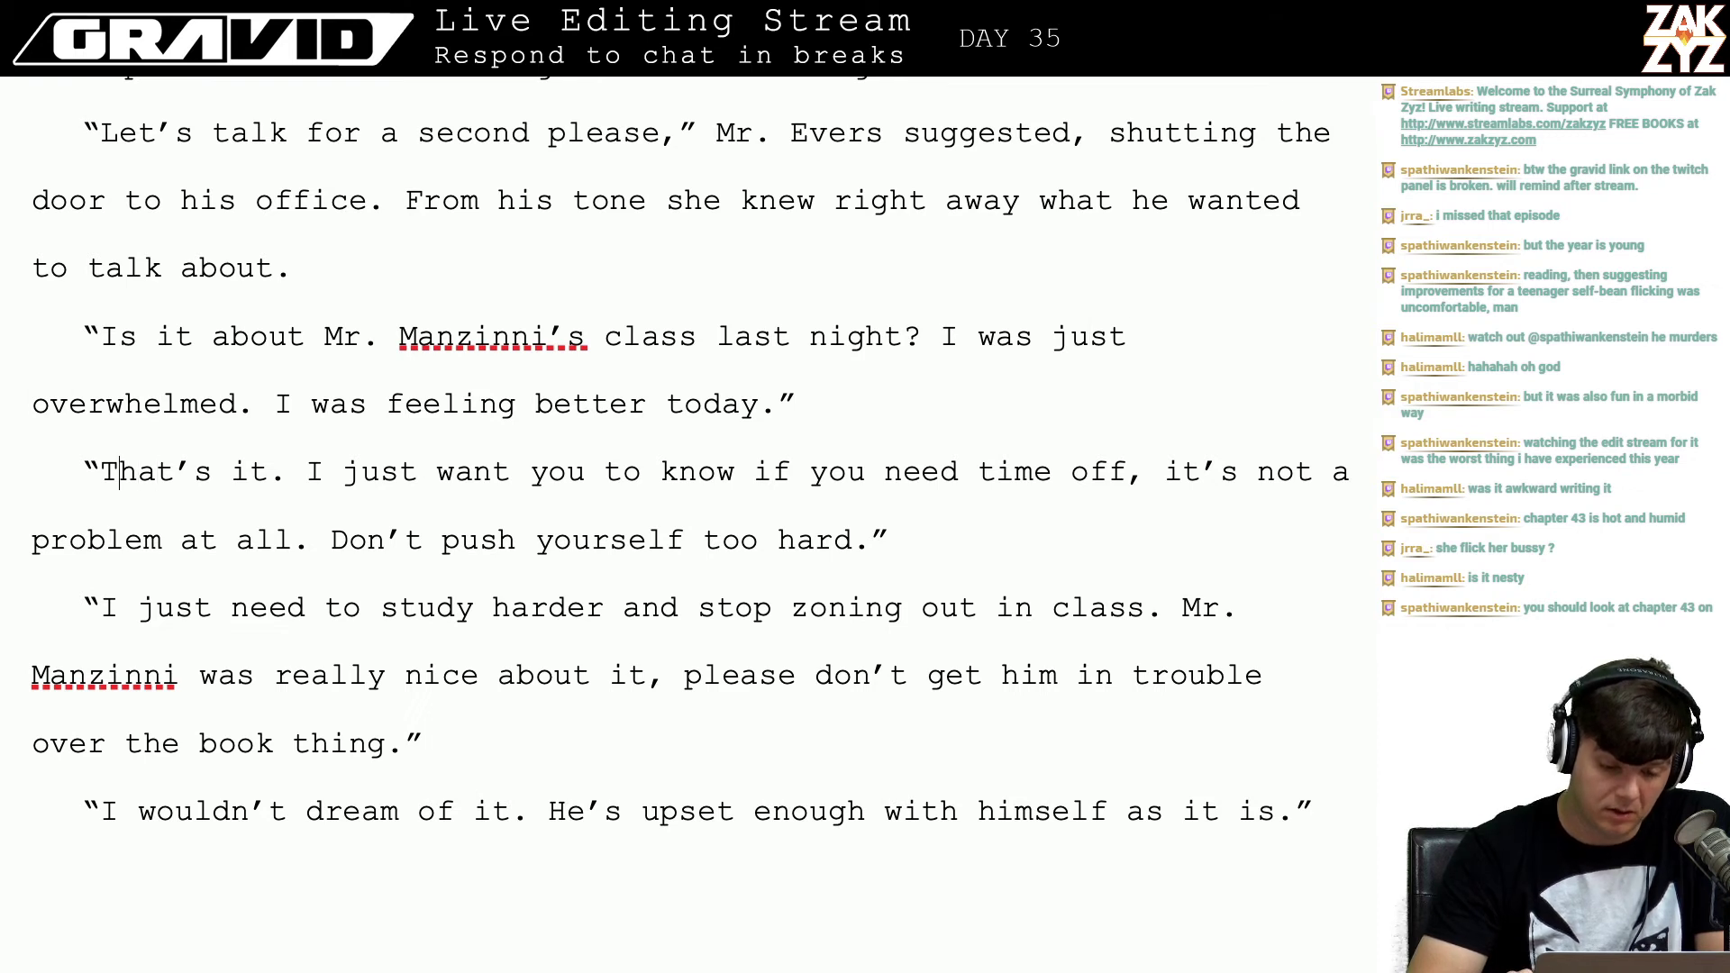
key("Down")
key("Up")
key("Right")
key("Right")
key("Right")
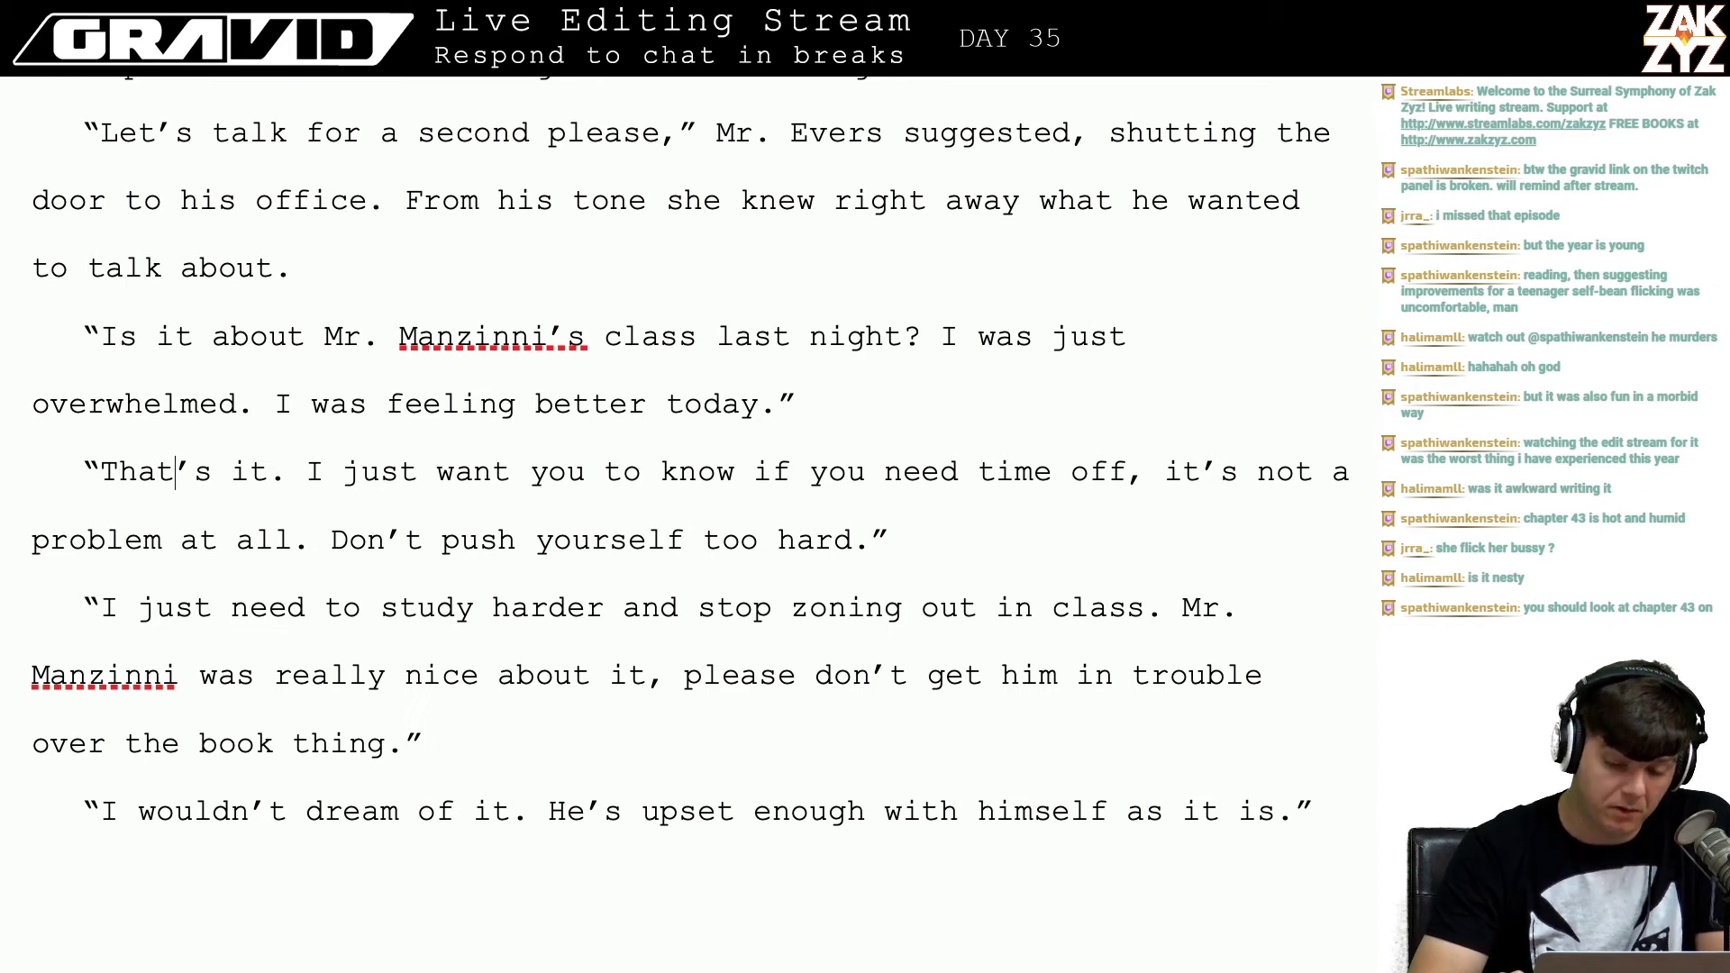
key("Right")
key("Right")
key("Right")
key("Right")
key("Right")
key("Right")
key("Right")
key("Right")
key("Right")
key("Right")
key("Right")
key("Right")
key("Right")
key("Right")
key("Right")
key("Right")
key("Right")
key("Right")
key("Right")
key("Right")
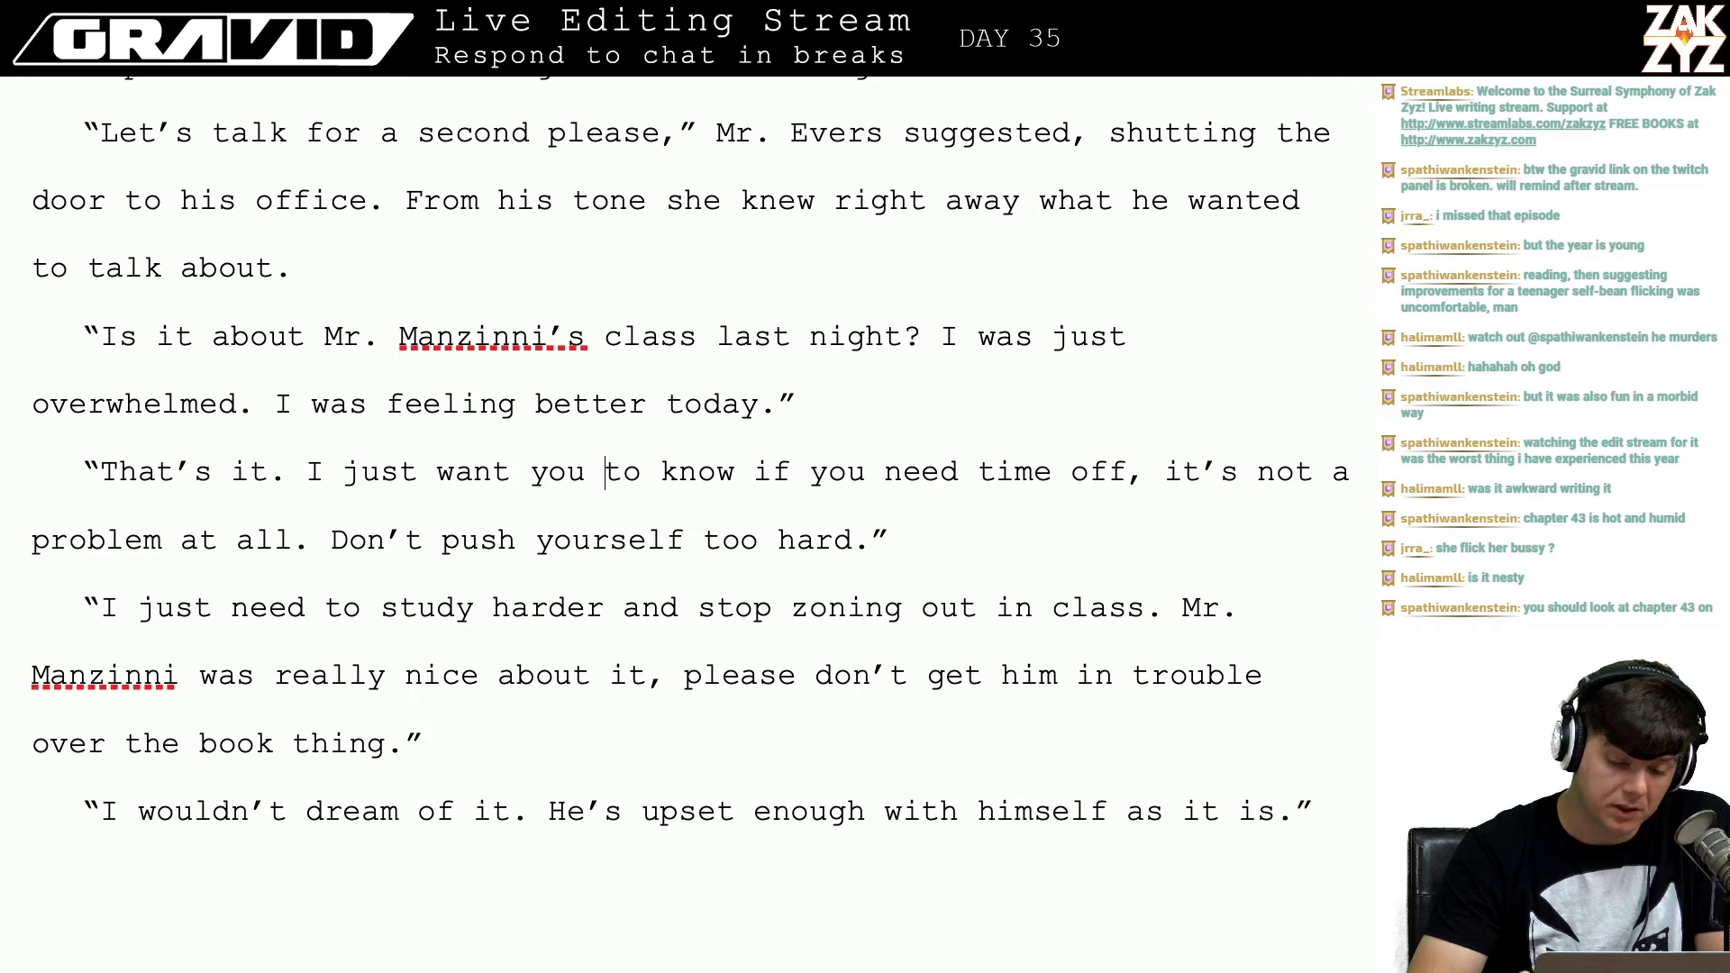
key("Left")
key("Left")
key("Left")
key("Left")
key("Left")
key("Left")
key("Right")
key("Right")
key("Right")
key("Right")
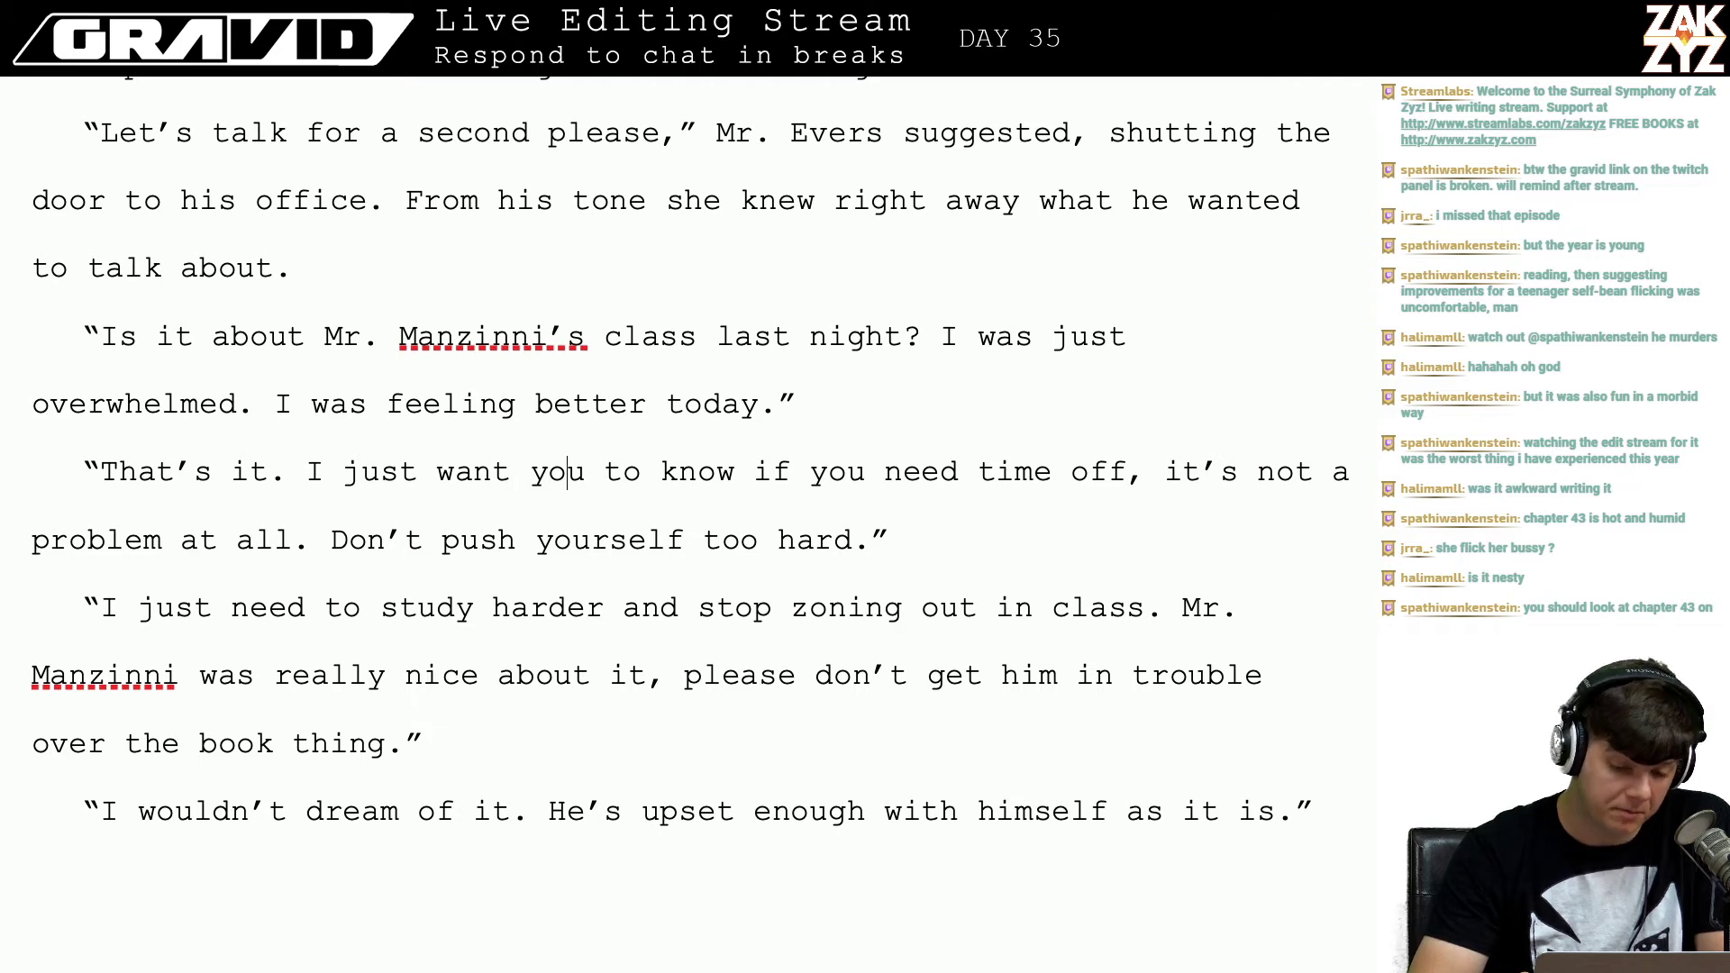
key("Right")
key("Right")
key("Right")
key("Right")
key("Right")
key("Right")
key("Right")
key("Right")
key("Right")
key("Right")
key("Down")
key("Right")
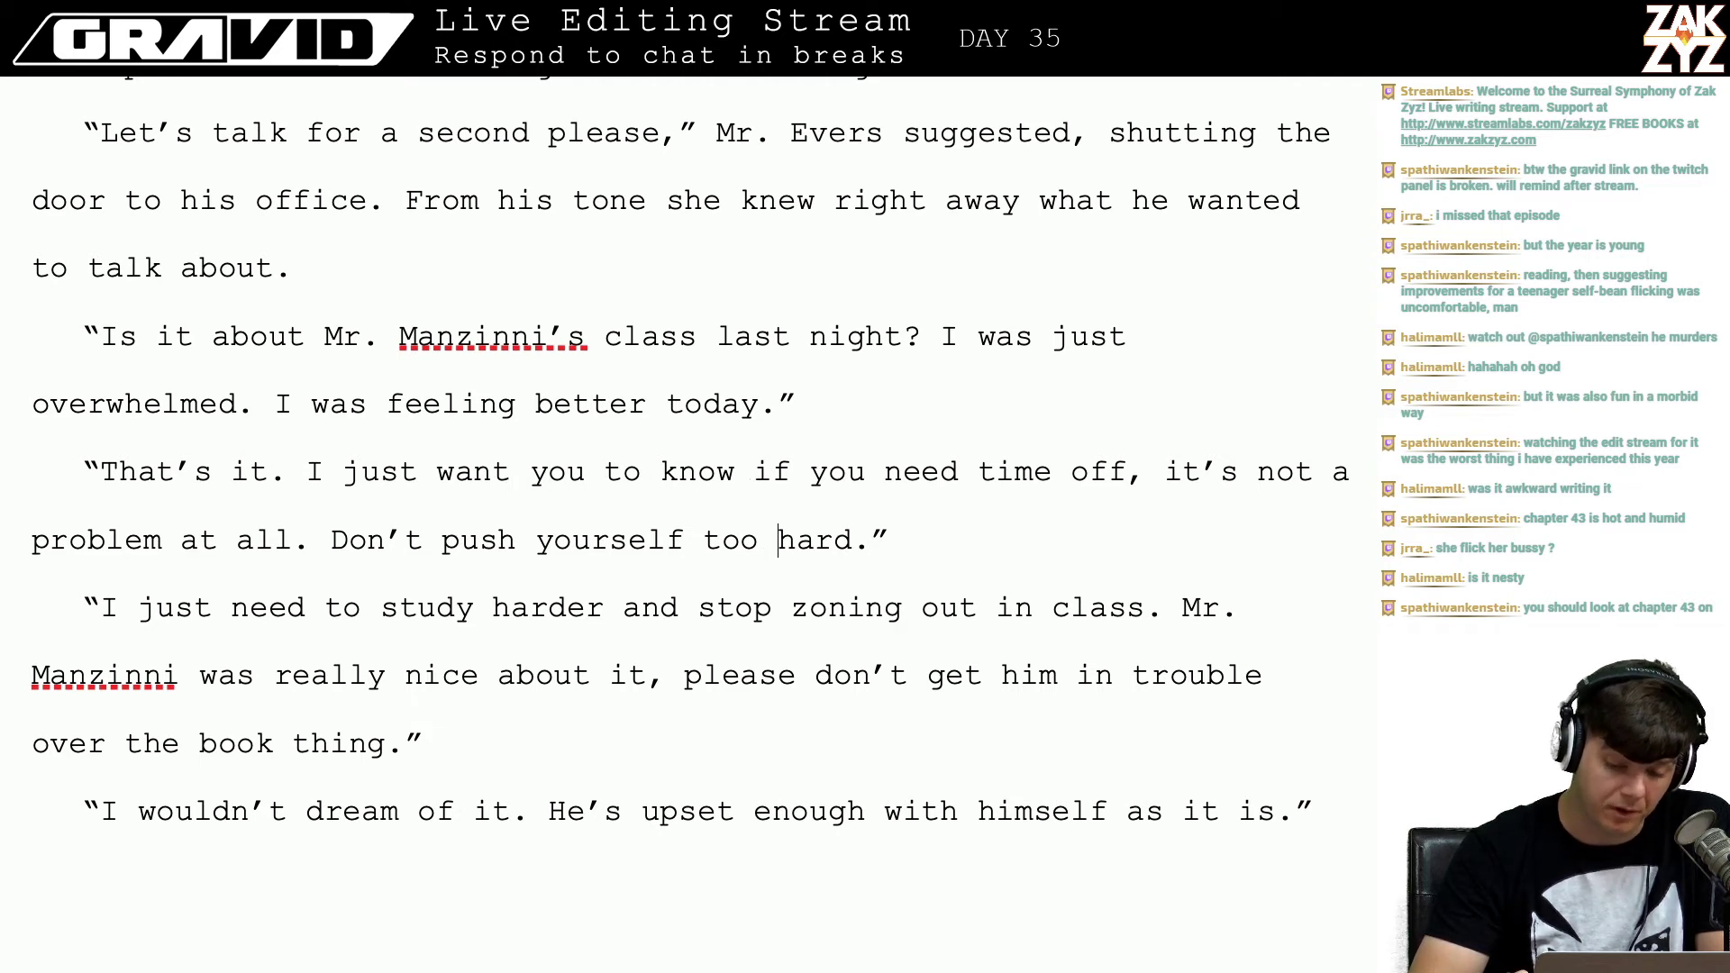
Step: Reword the start of Freya's next line to "It's not that. I need to study harder", dropping the word "just"
key("Right")
key("Right")
key("Right")
key("Right")
key("Right")
key("Right")
key("Right")
key("Right")
key("Right")
key("Right")
key("Right")
key("Right")
key("Right")
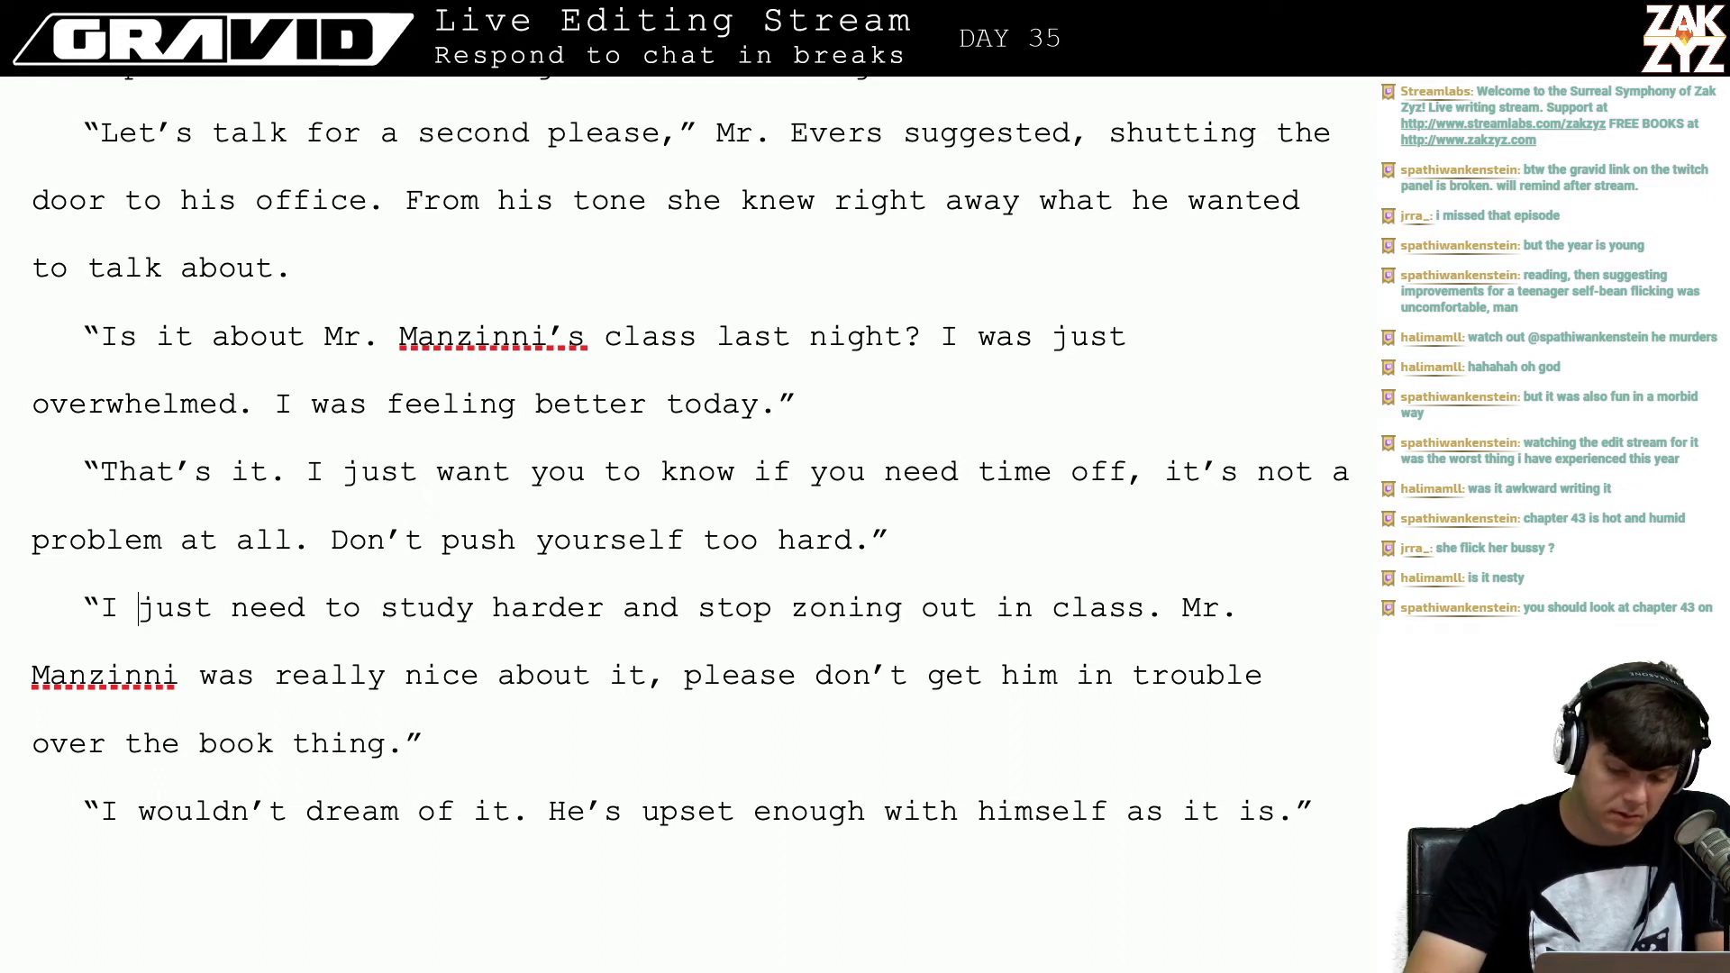
type("t's not that.")
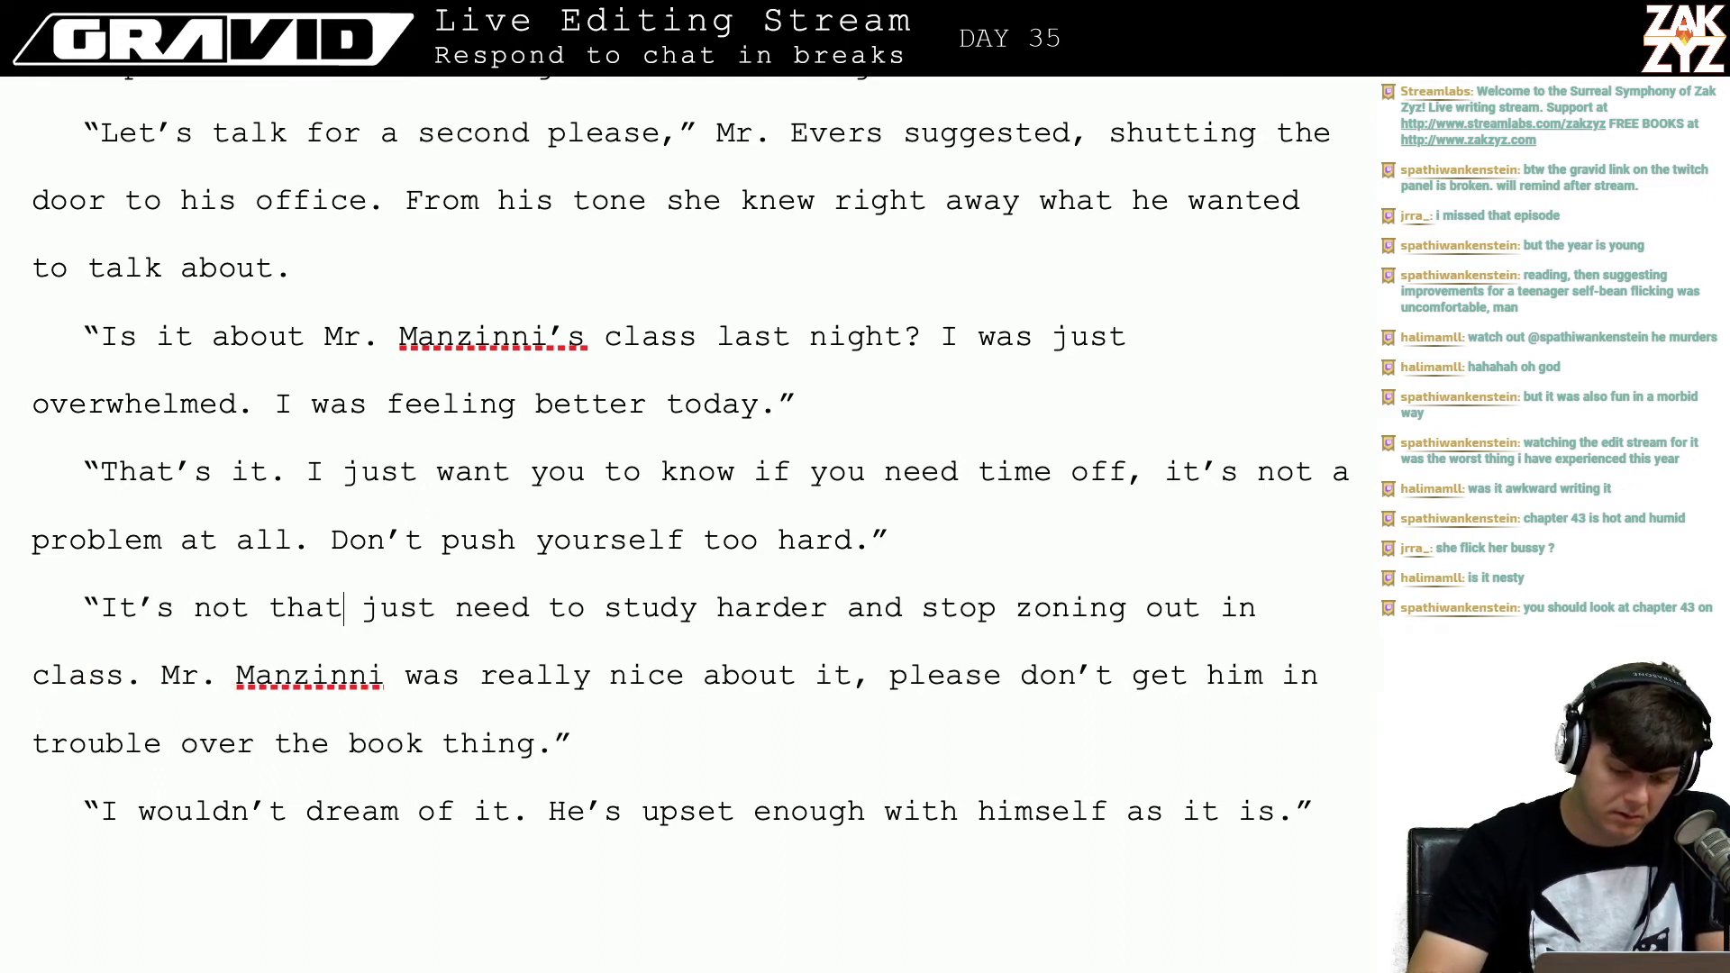
type("I")
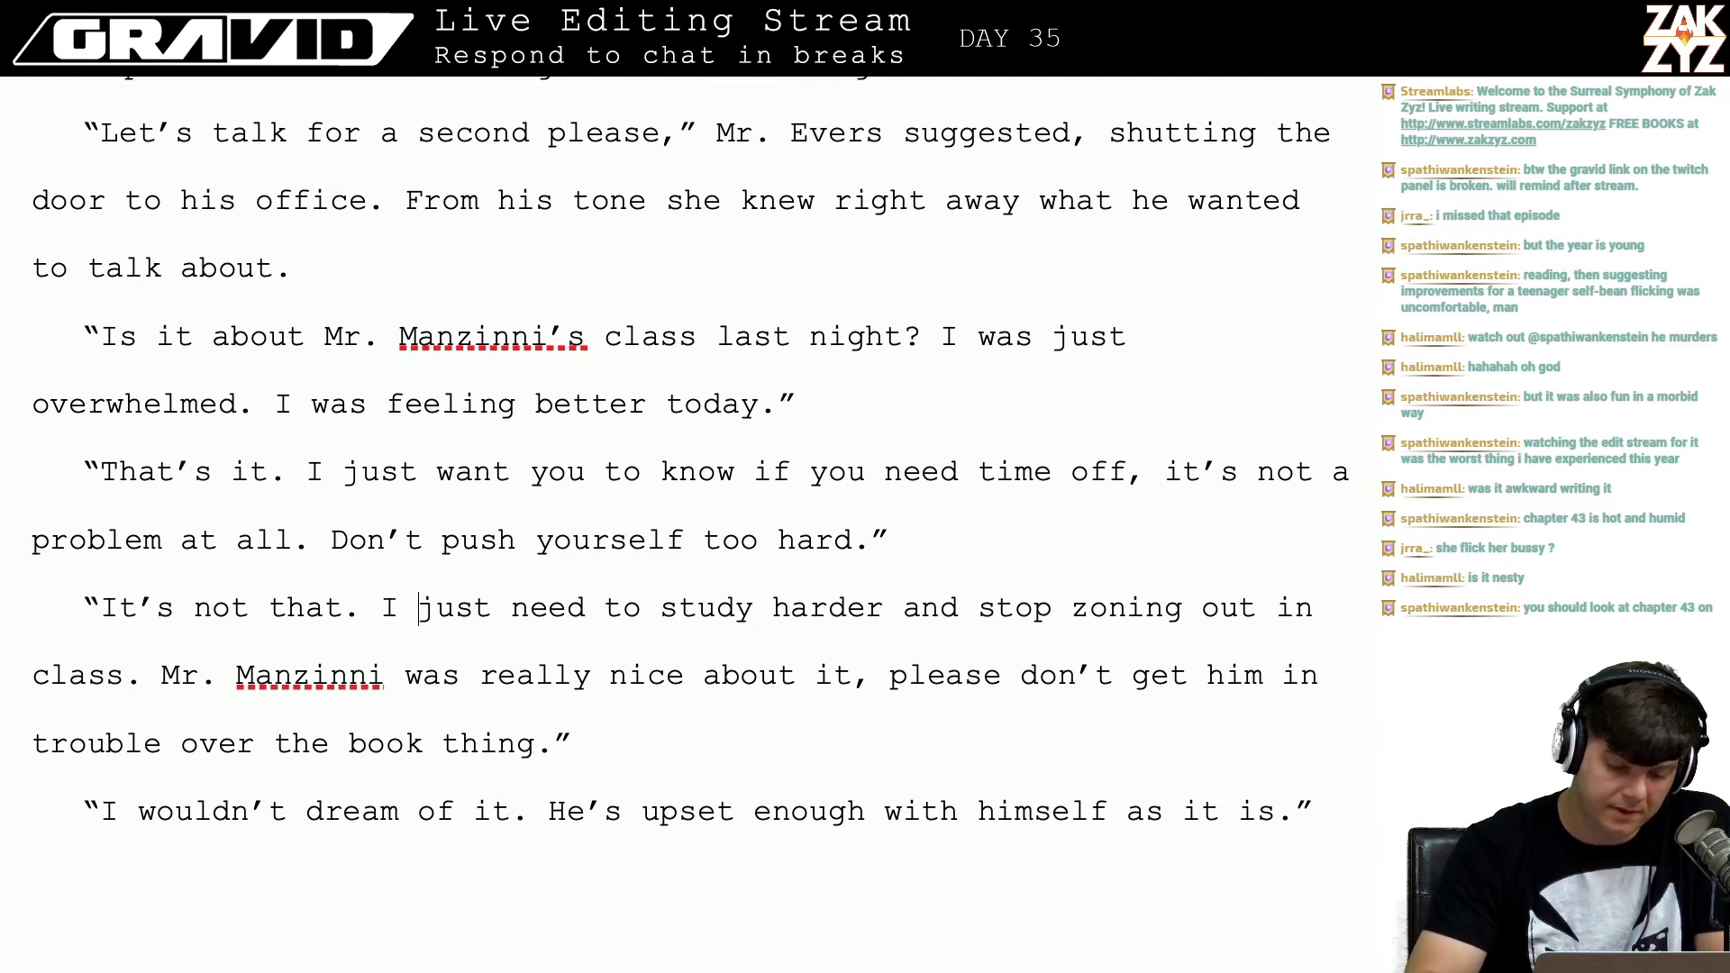
key("shift+Right")
key("shift+Right")
key("shift+Right")
key("shift+Right")
key("shift+Right")
key("BackSpace")
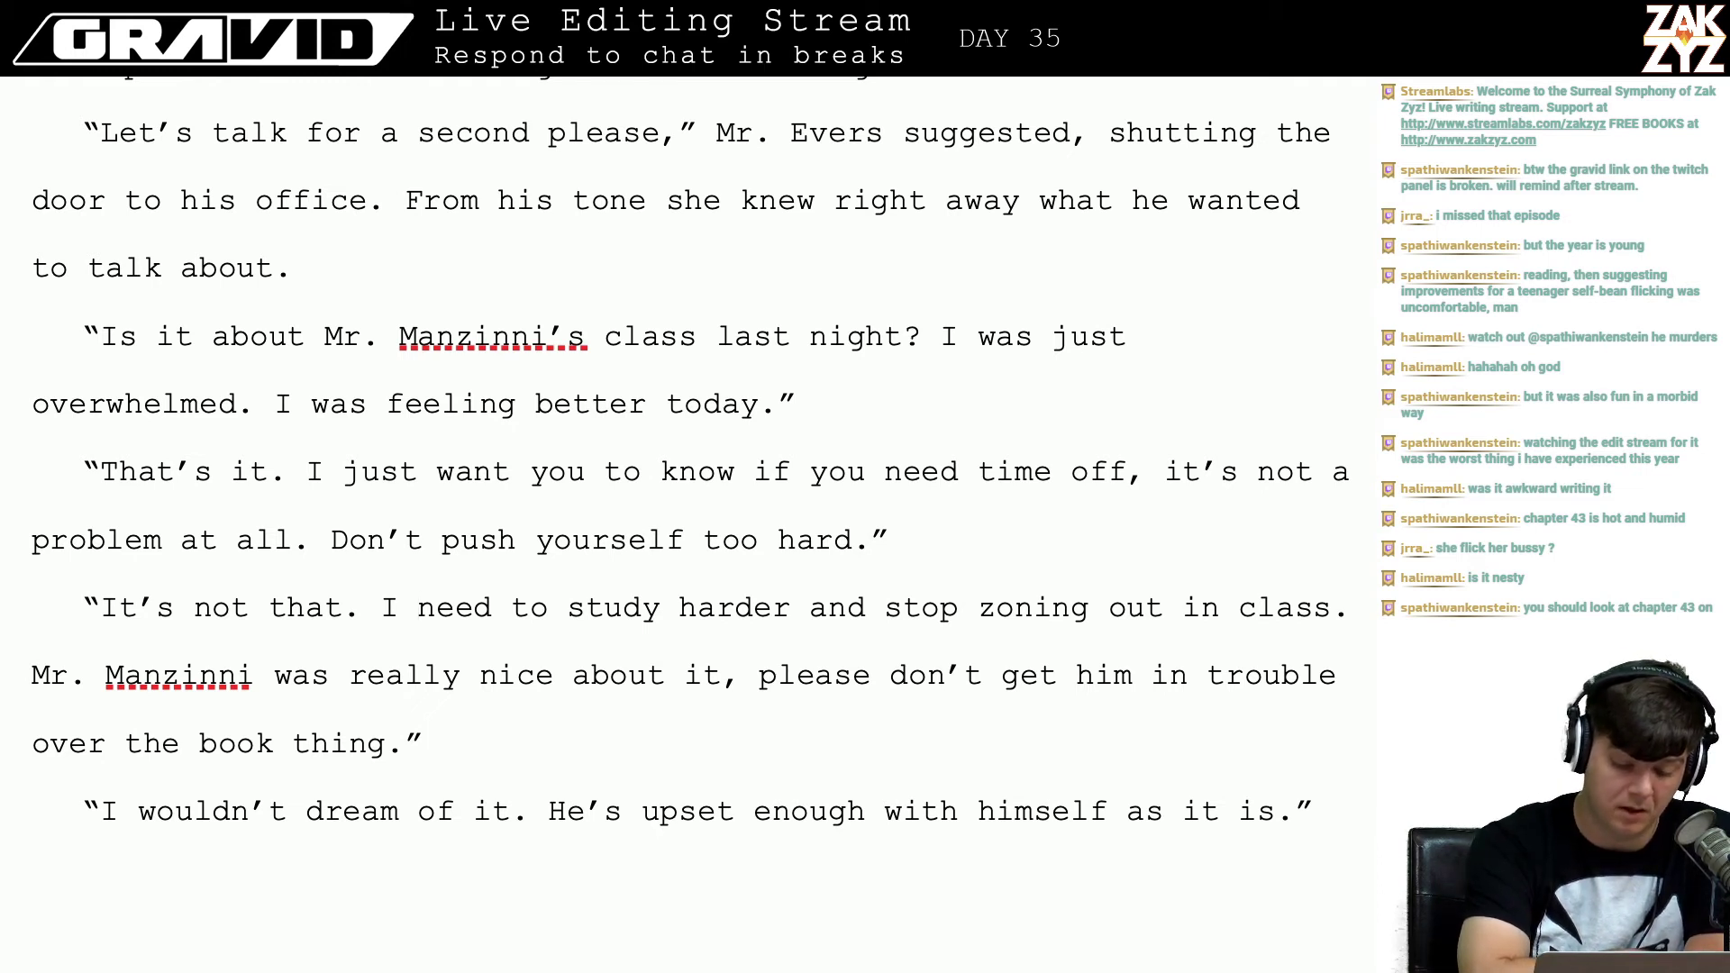
Step: Insert "honestly" into Mr. Evers' reply so it begins "I honestly wouldn't dream of it."
scroll(714, 348, "down", 3)
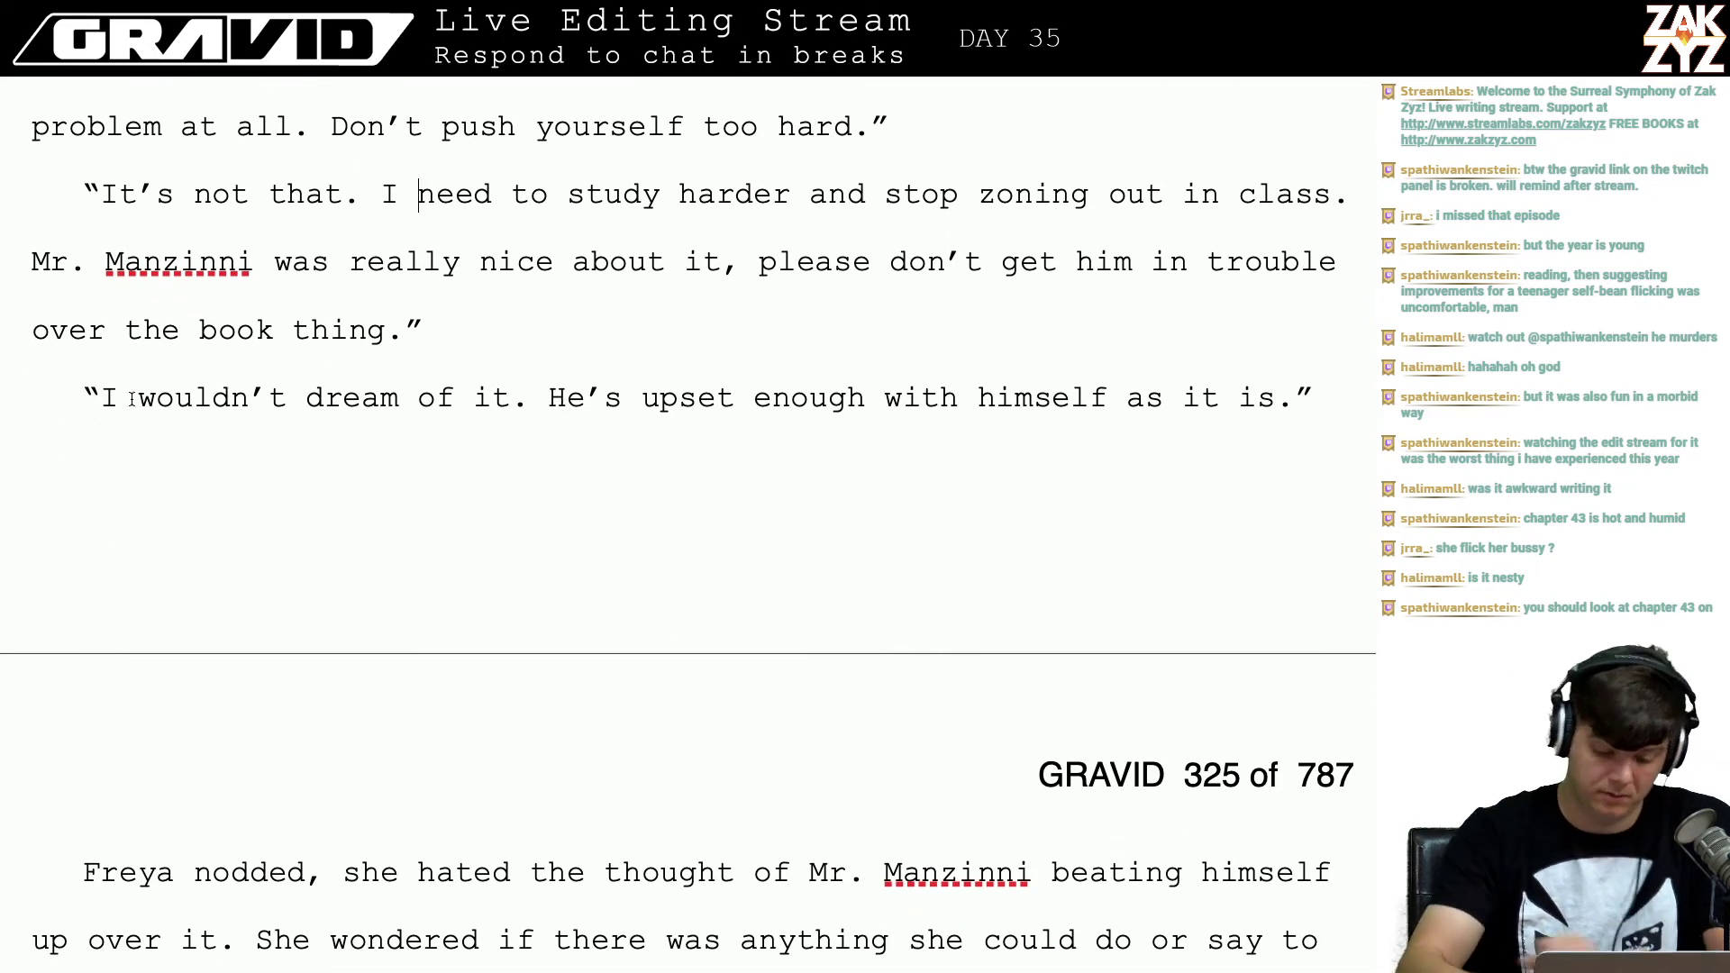
type("honestly")
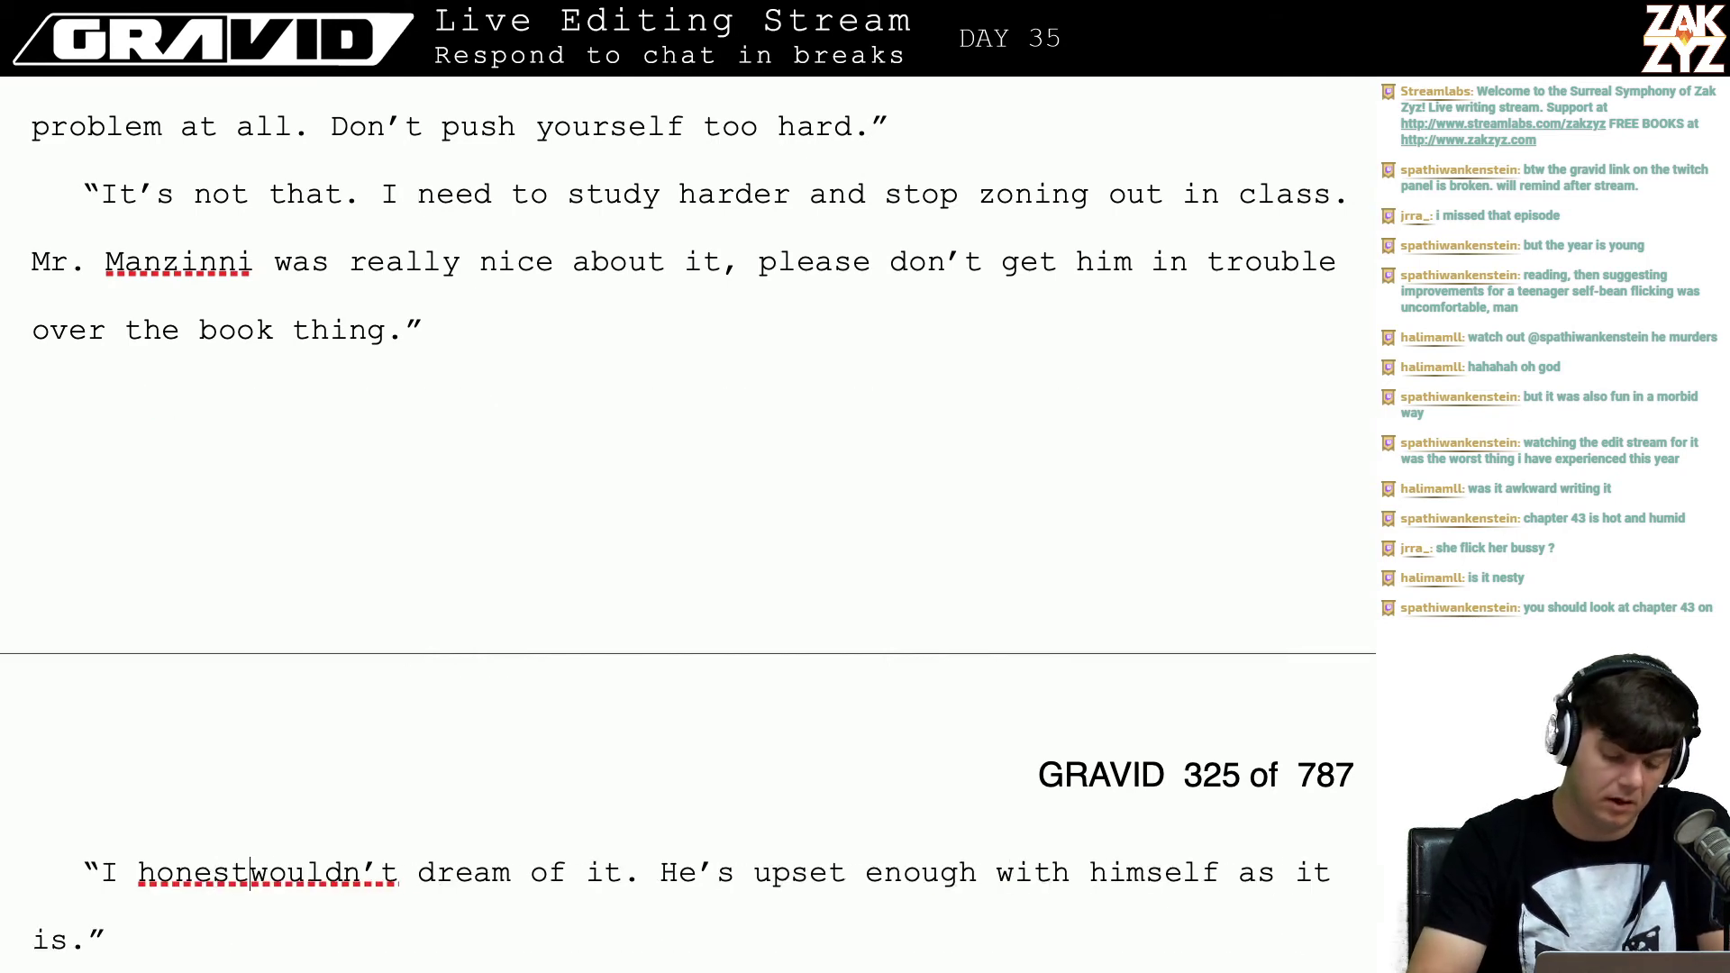
key("Down")
key("Down")
key("Down")
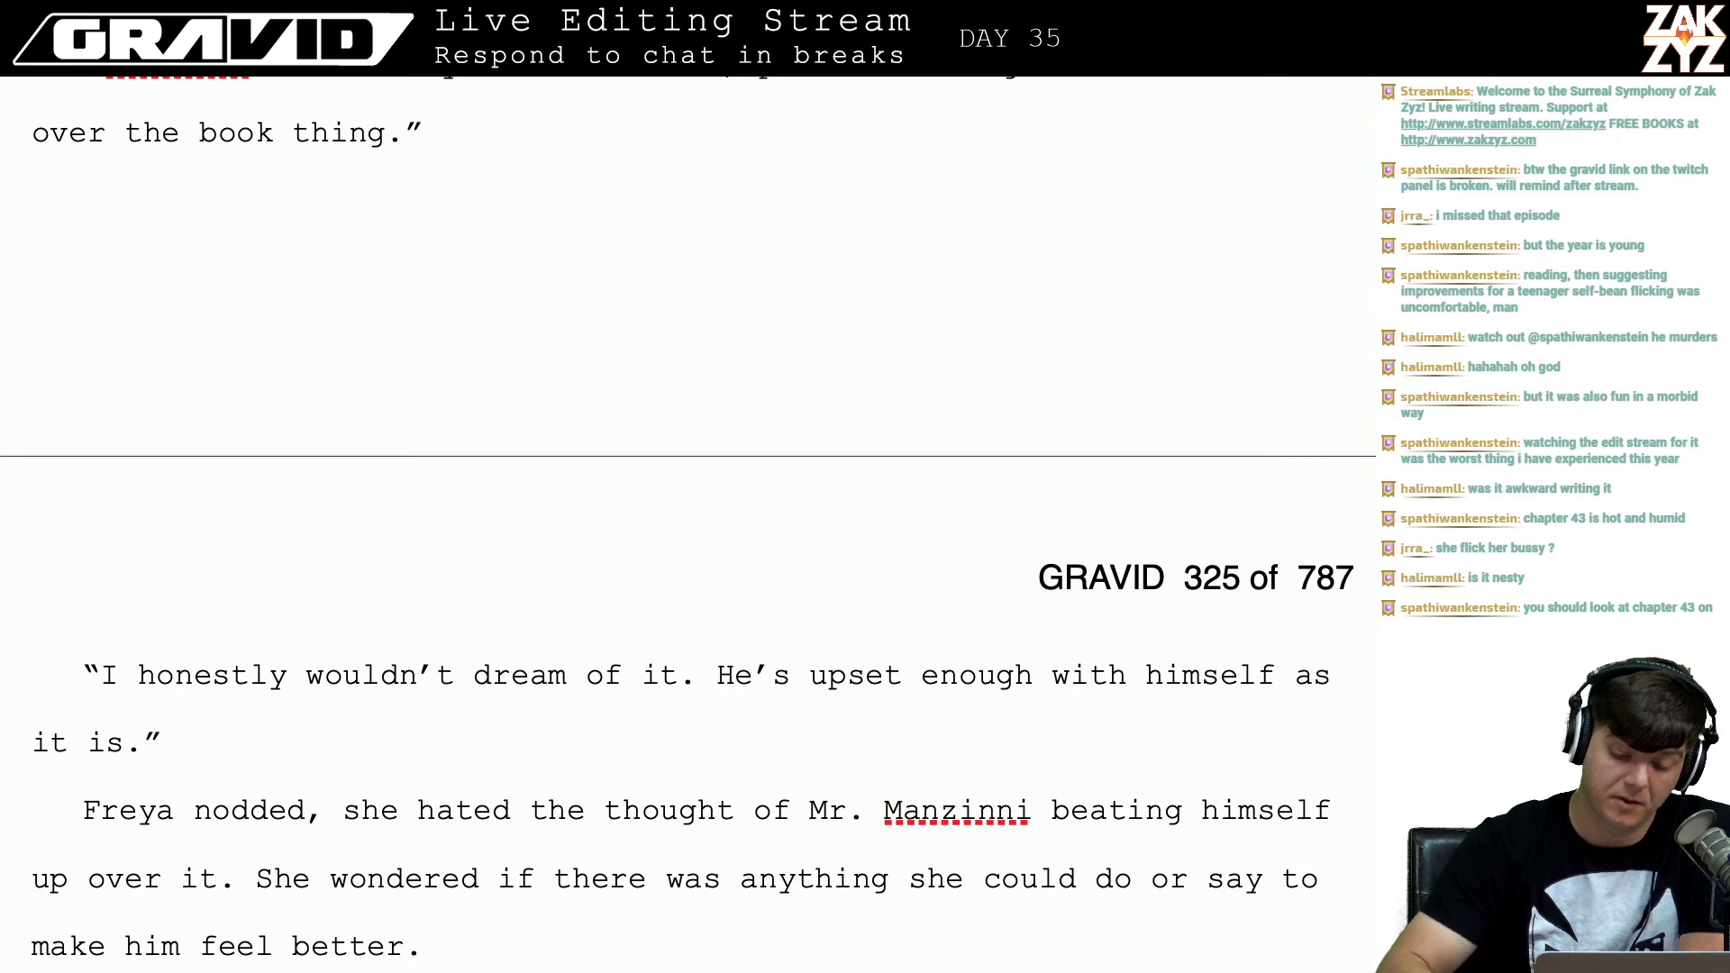
Step: Replace "with himself as it is." in Mr. Evers' reply so the line ends "He's upset enough at himself."
scroll(1053, 602, "down", 1)
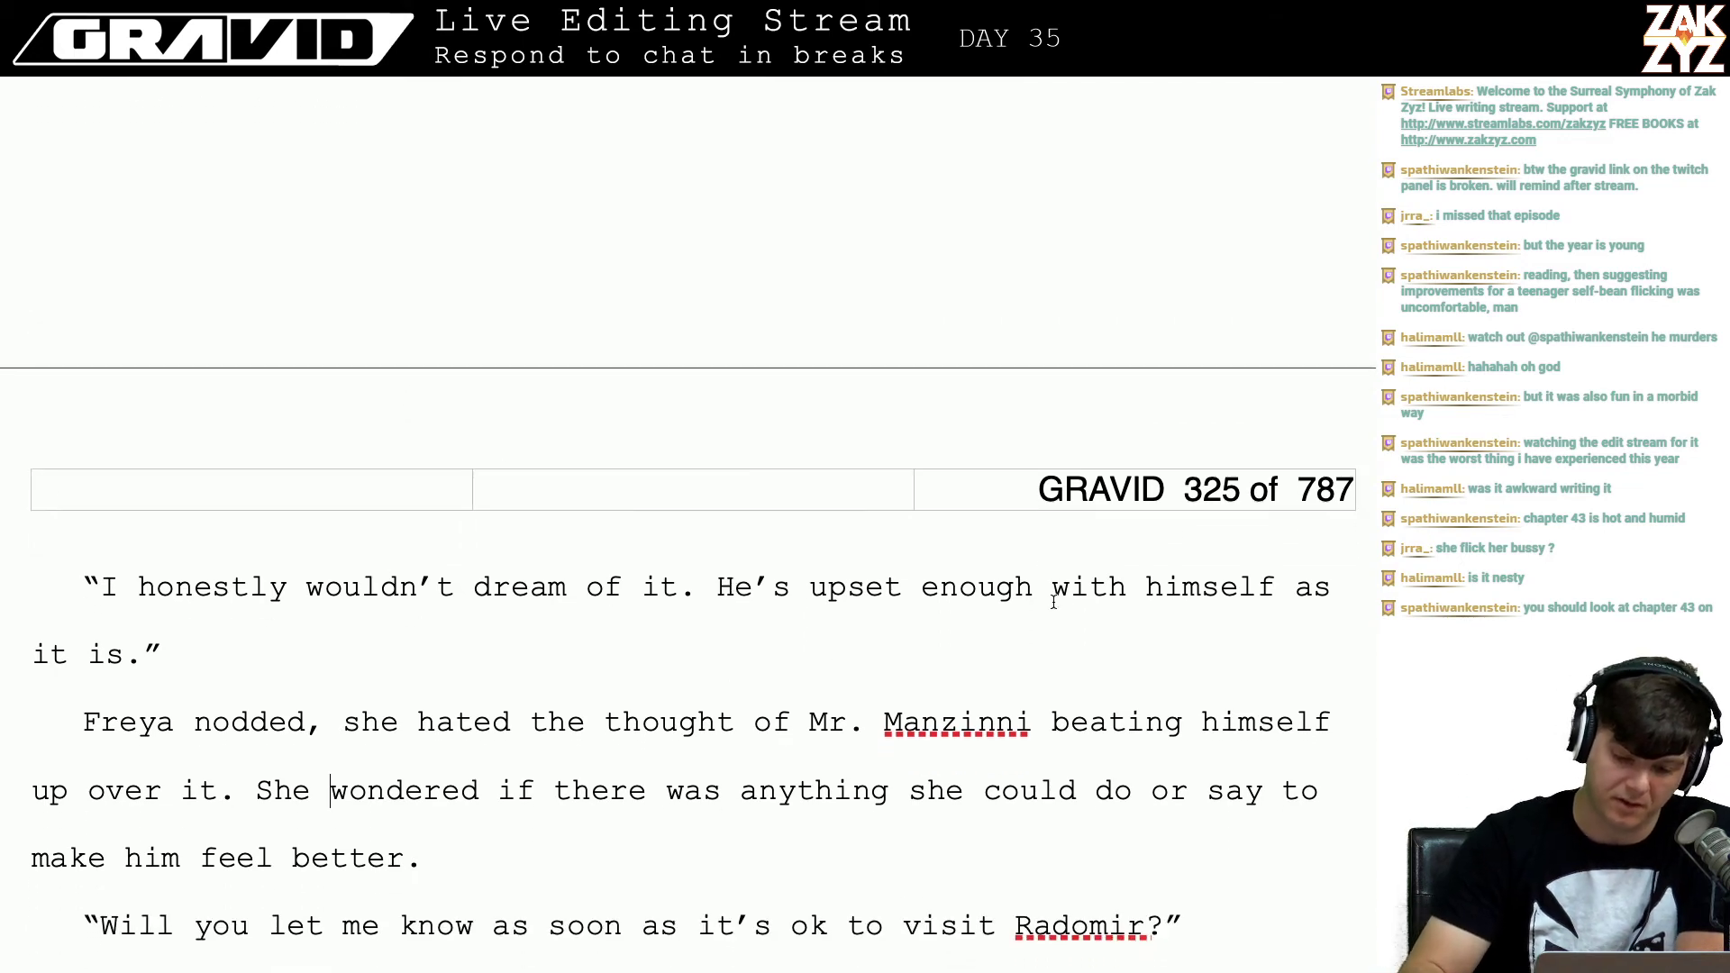
left_click(791, 590)
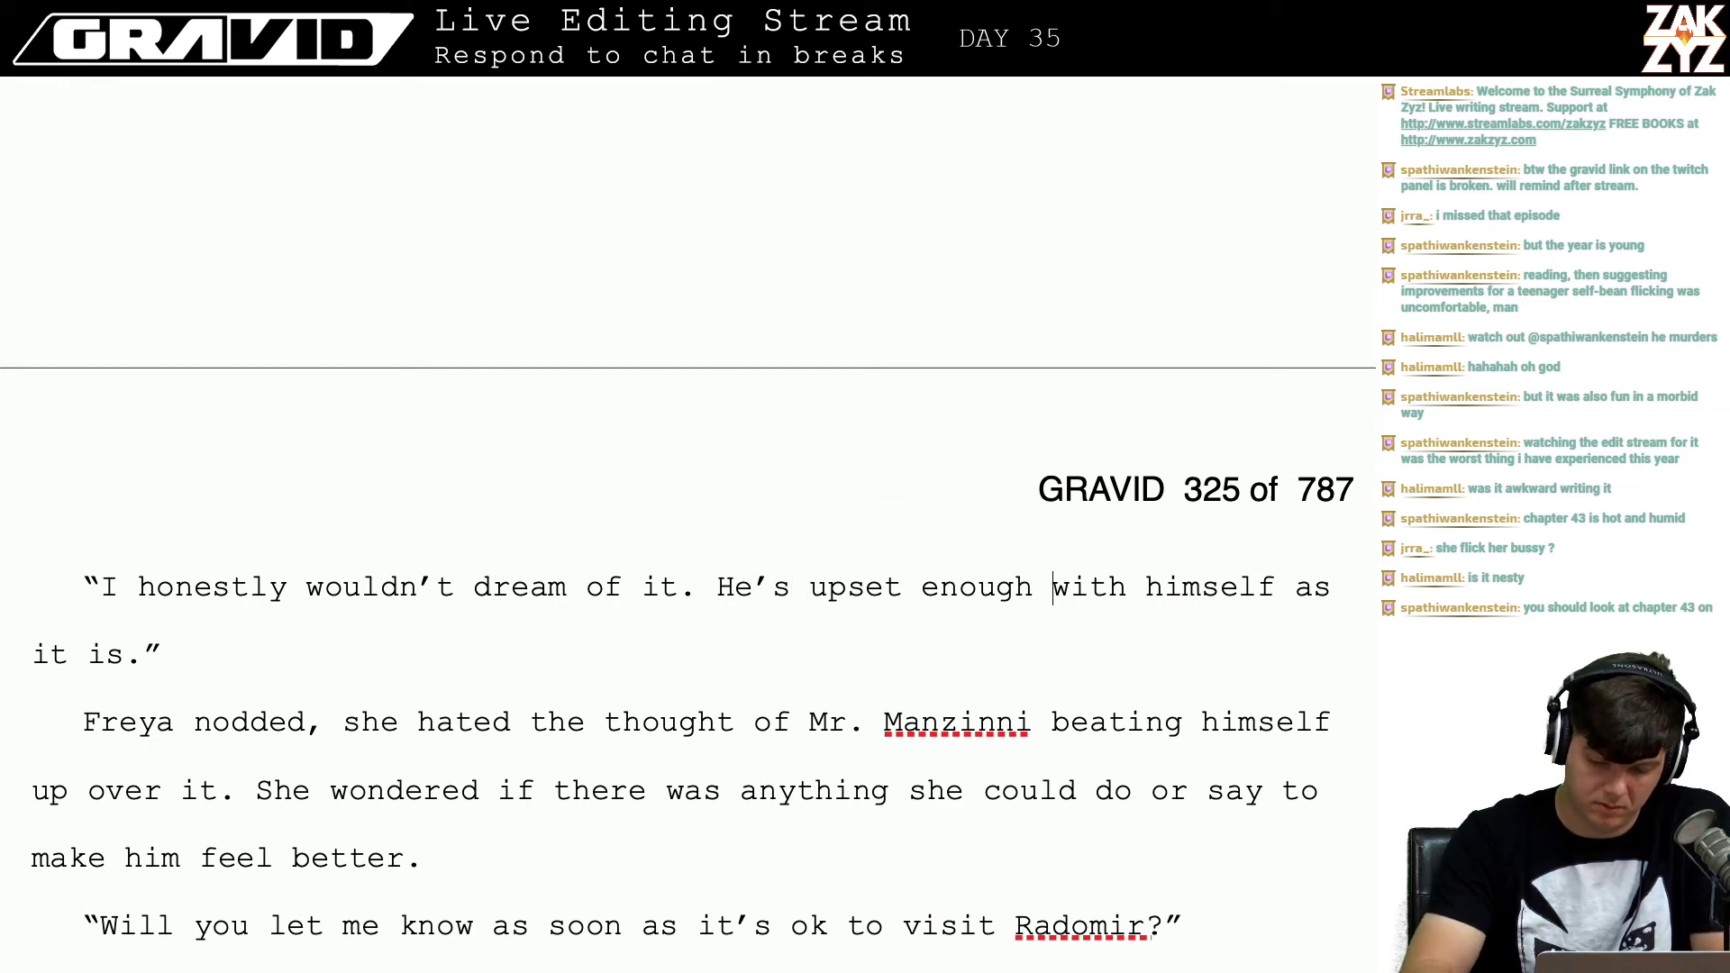
type("at himself.")
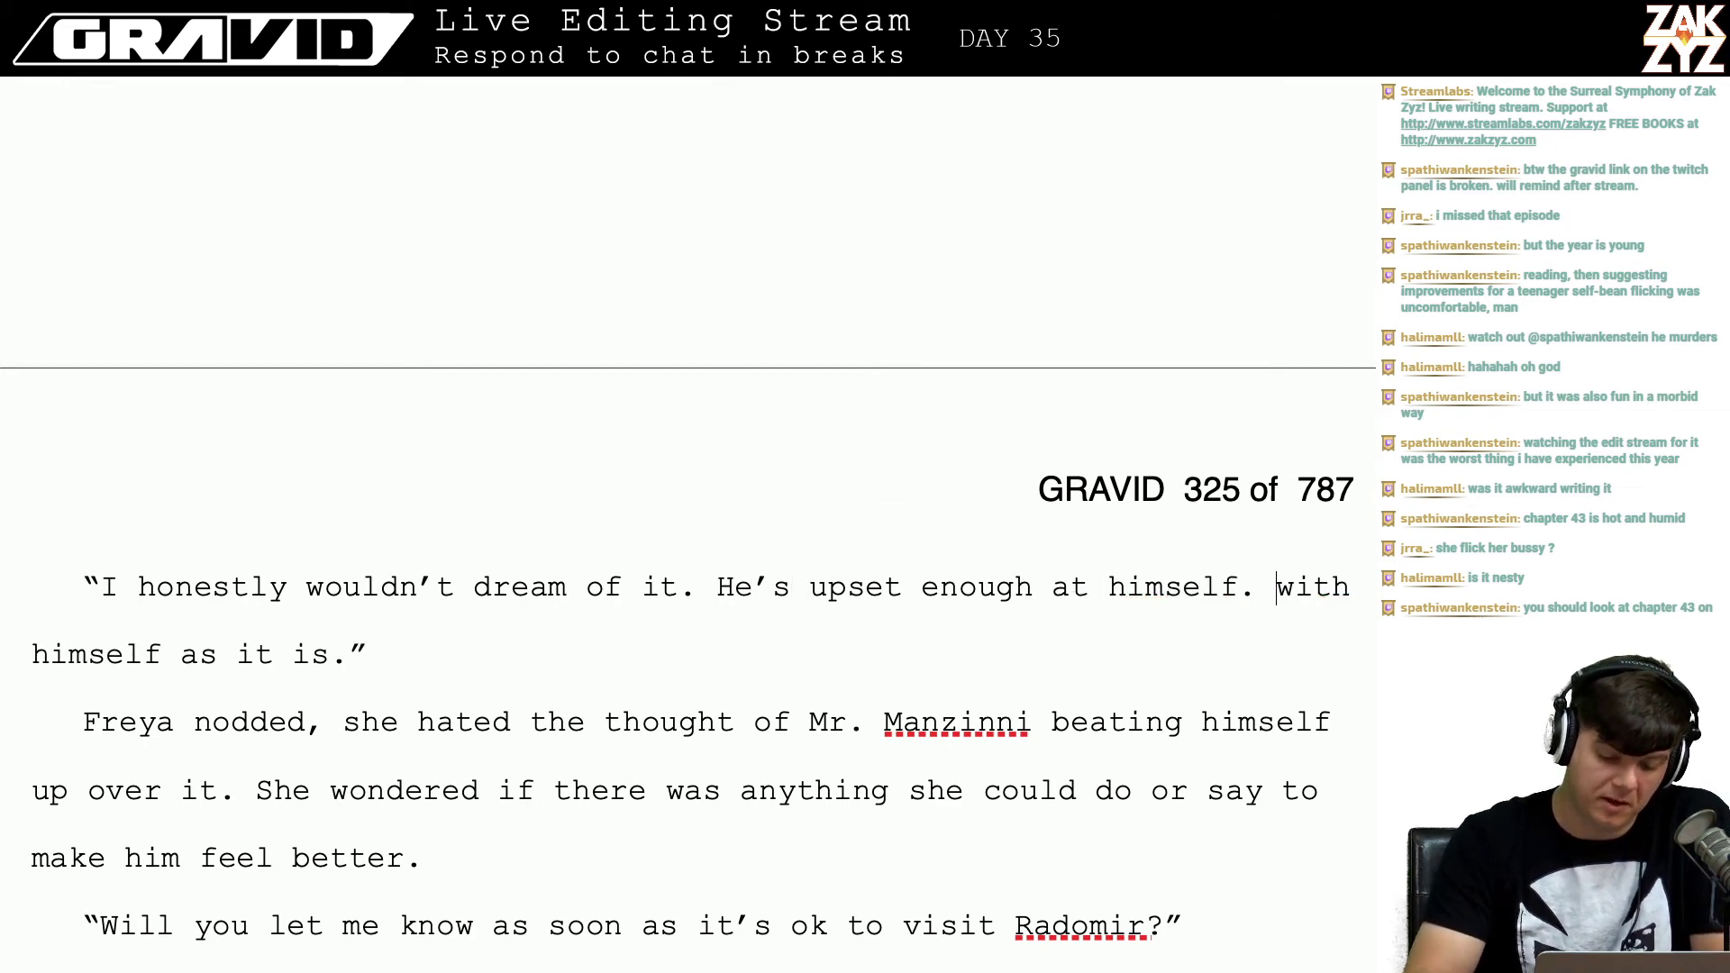
key("ctrl+shift+Down")
key("shift+Left")
key("shift+Left")
key("shift+Left")
key("shift+Right")
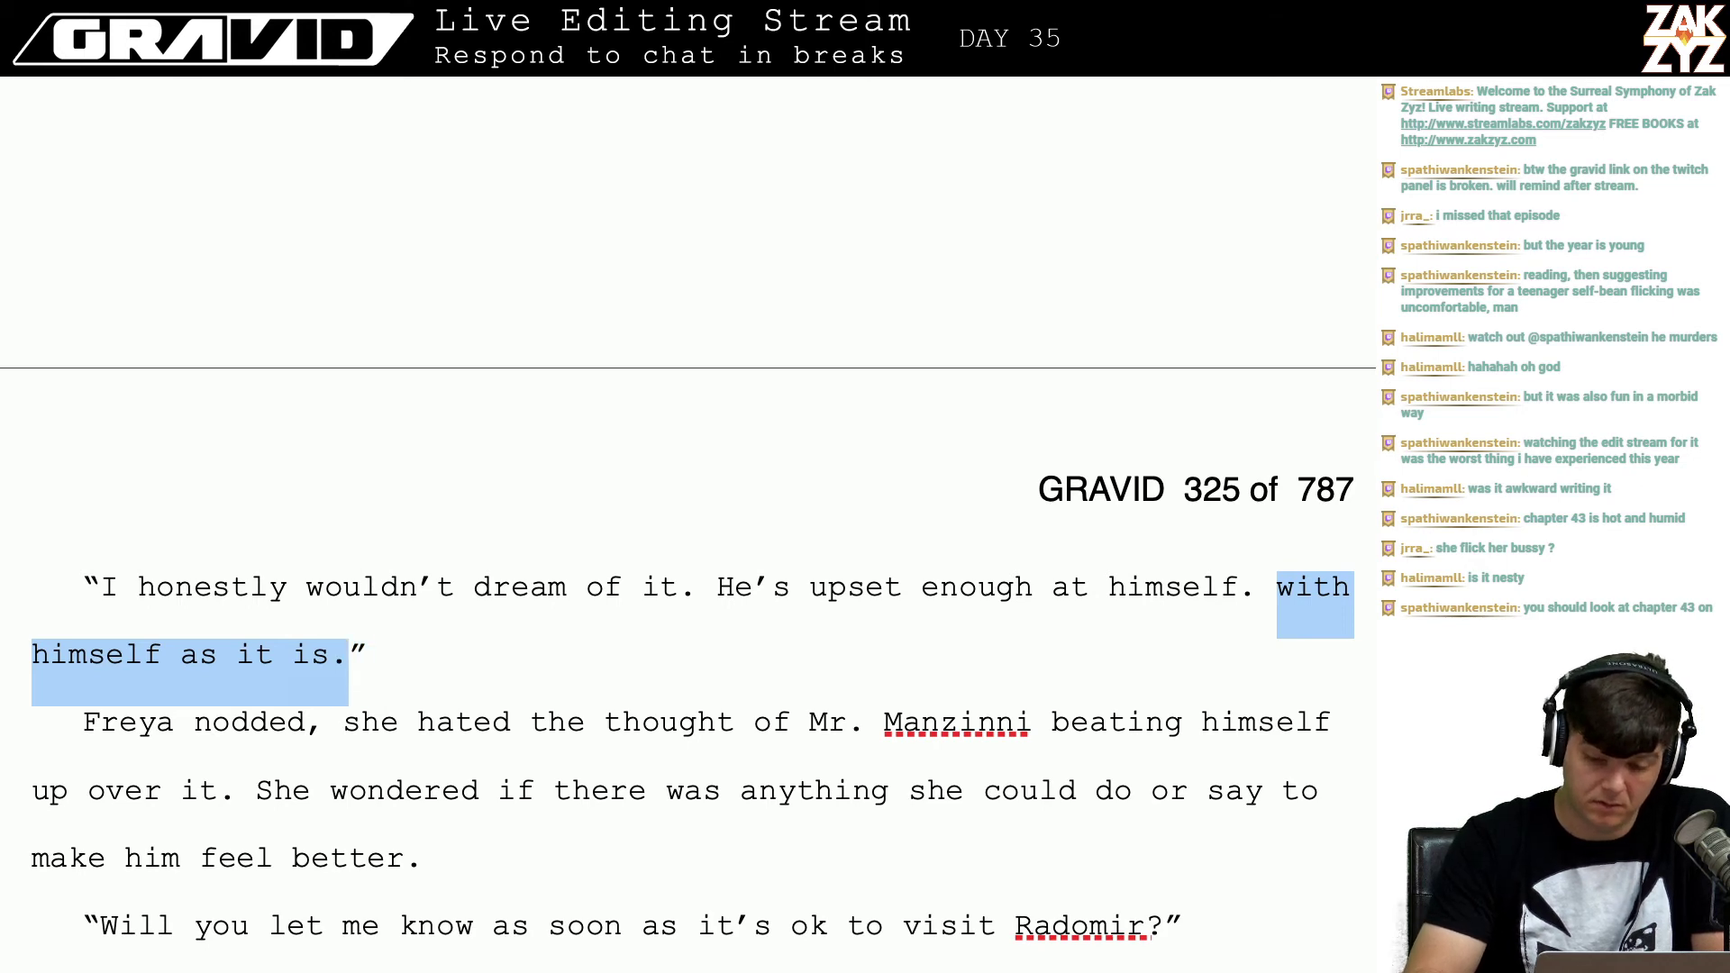
key("BackSpace")
key("BackSpace")
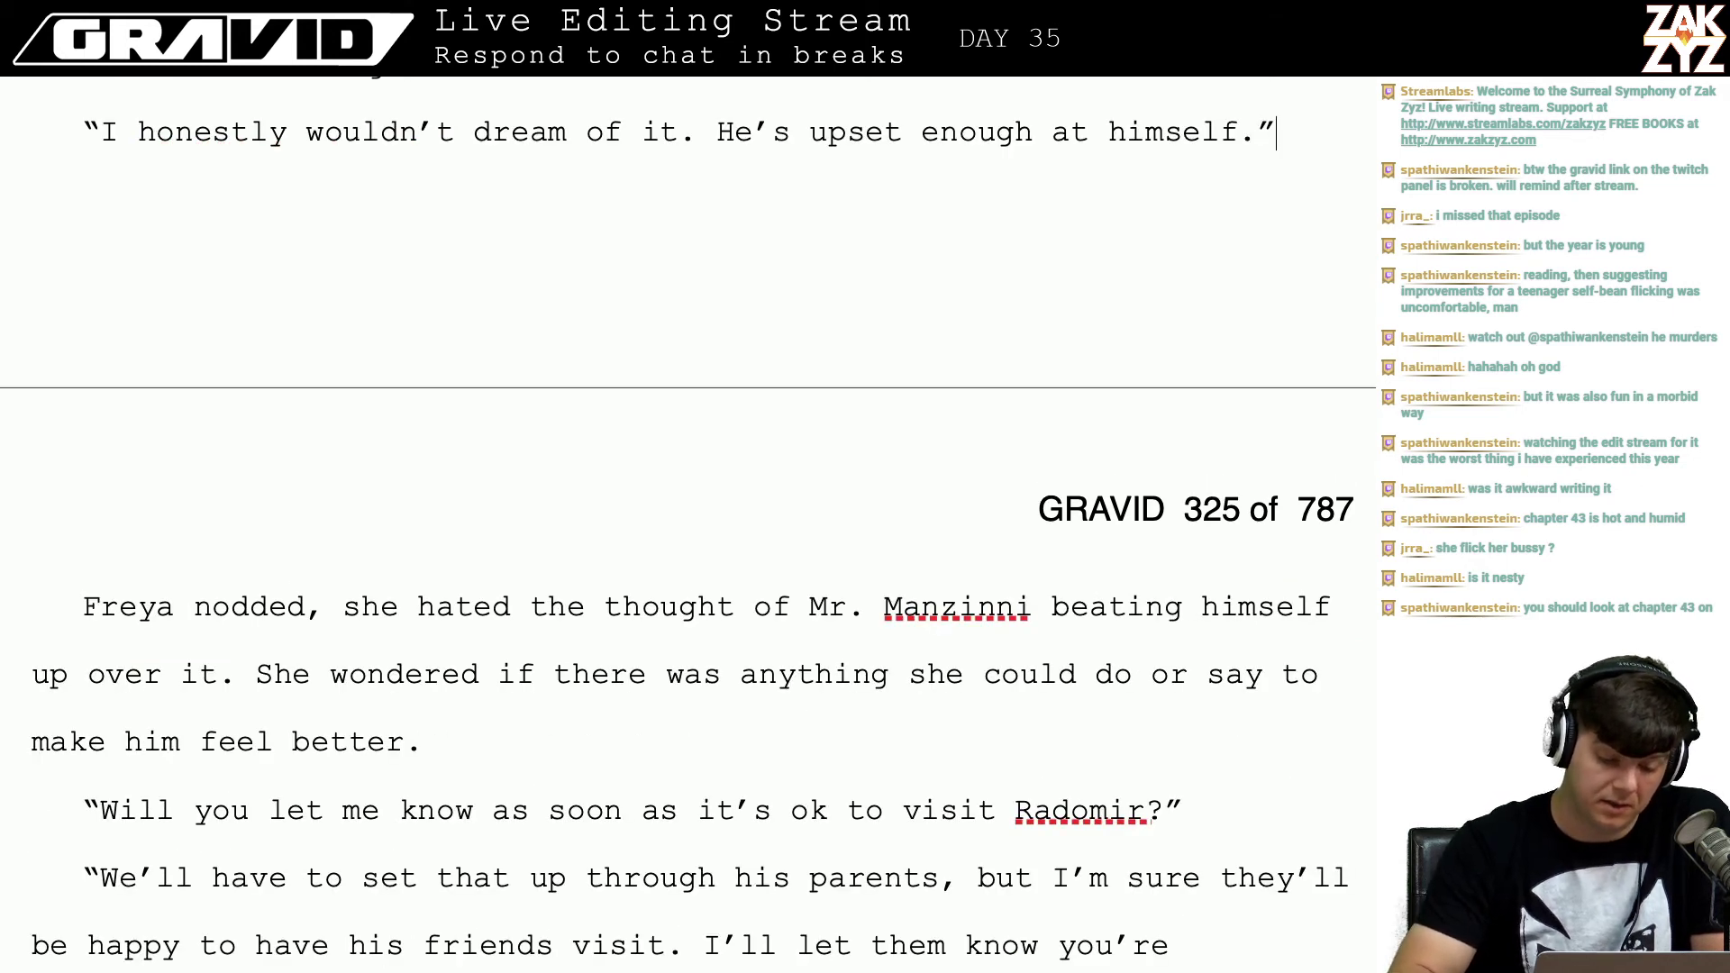
scroll(894, 612, "down", 2)
scroll(1009, 559, "down", 1)
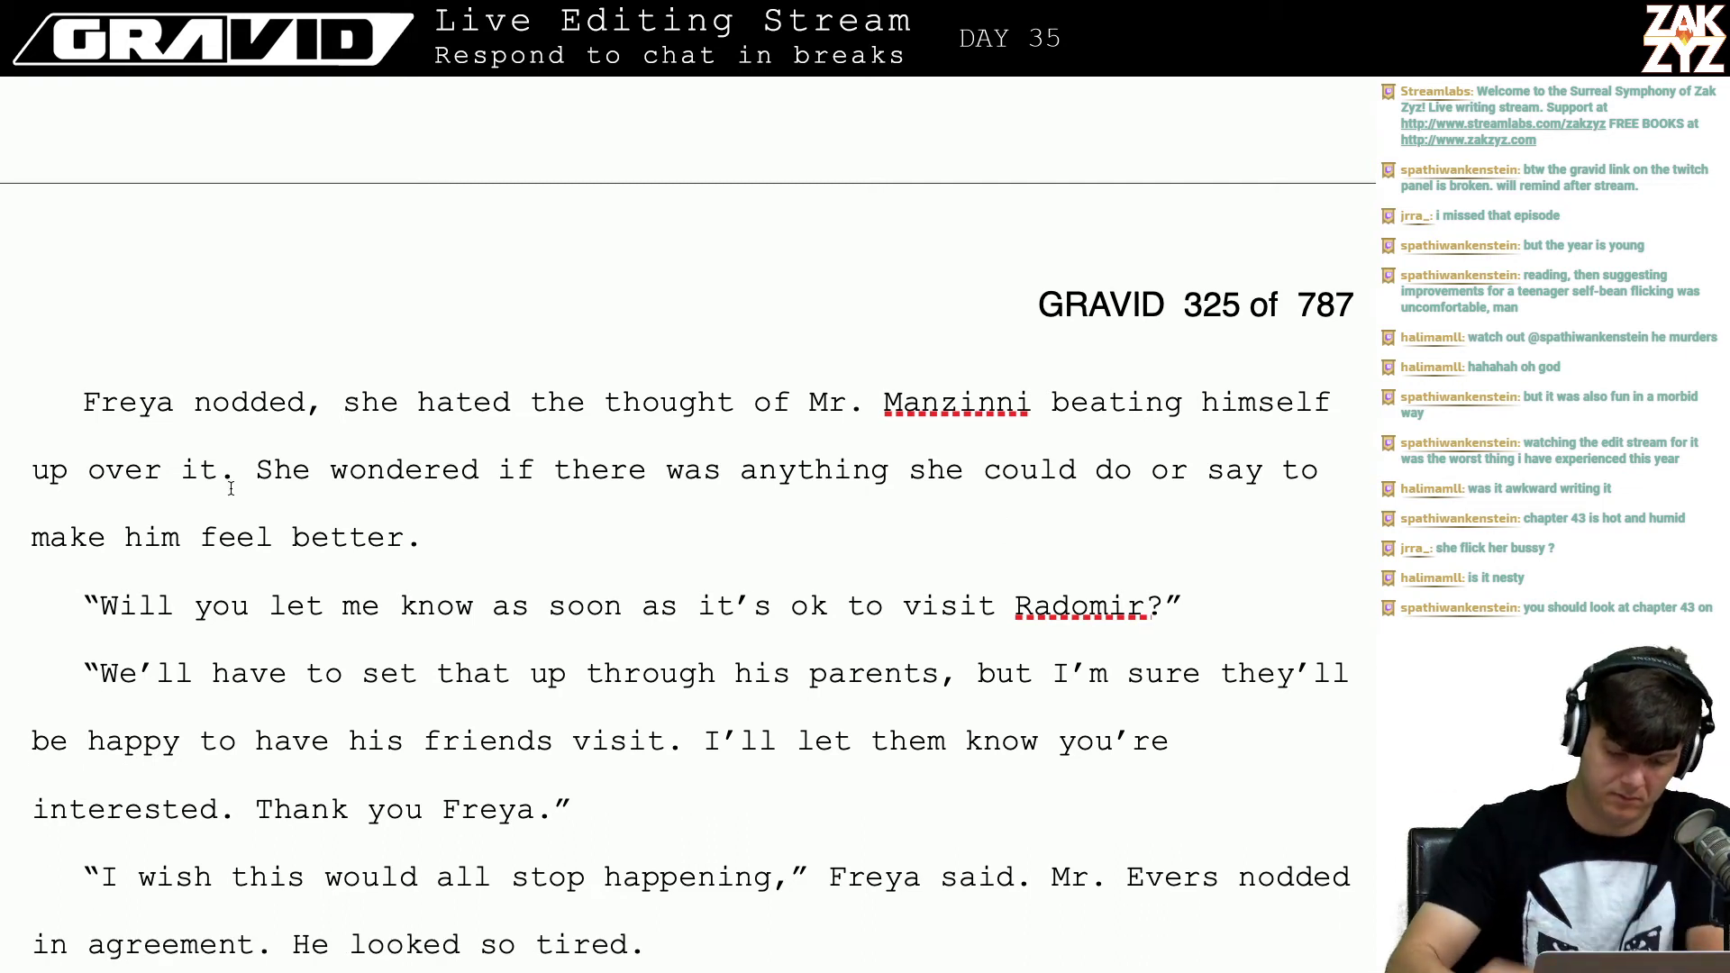
Step: Replace "it" with "a dumb joke" in the sentence about Mr. Manzinni beating himself up
key("BackSpace")
key("BackSpace")
type("the dumb")
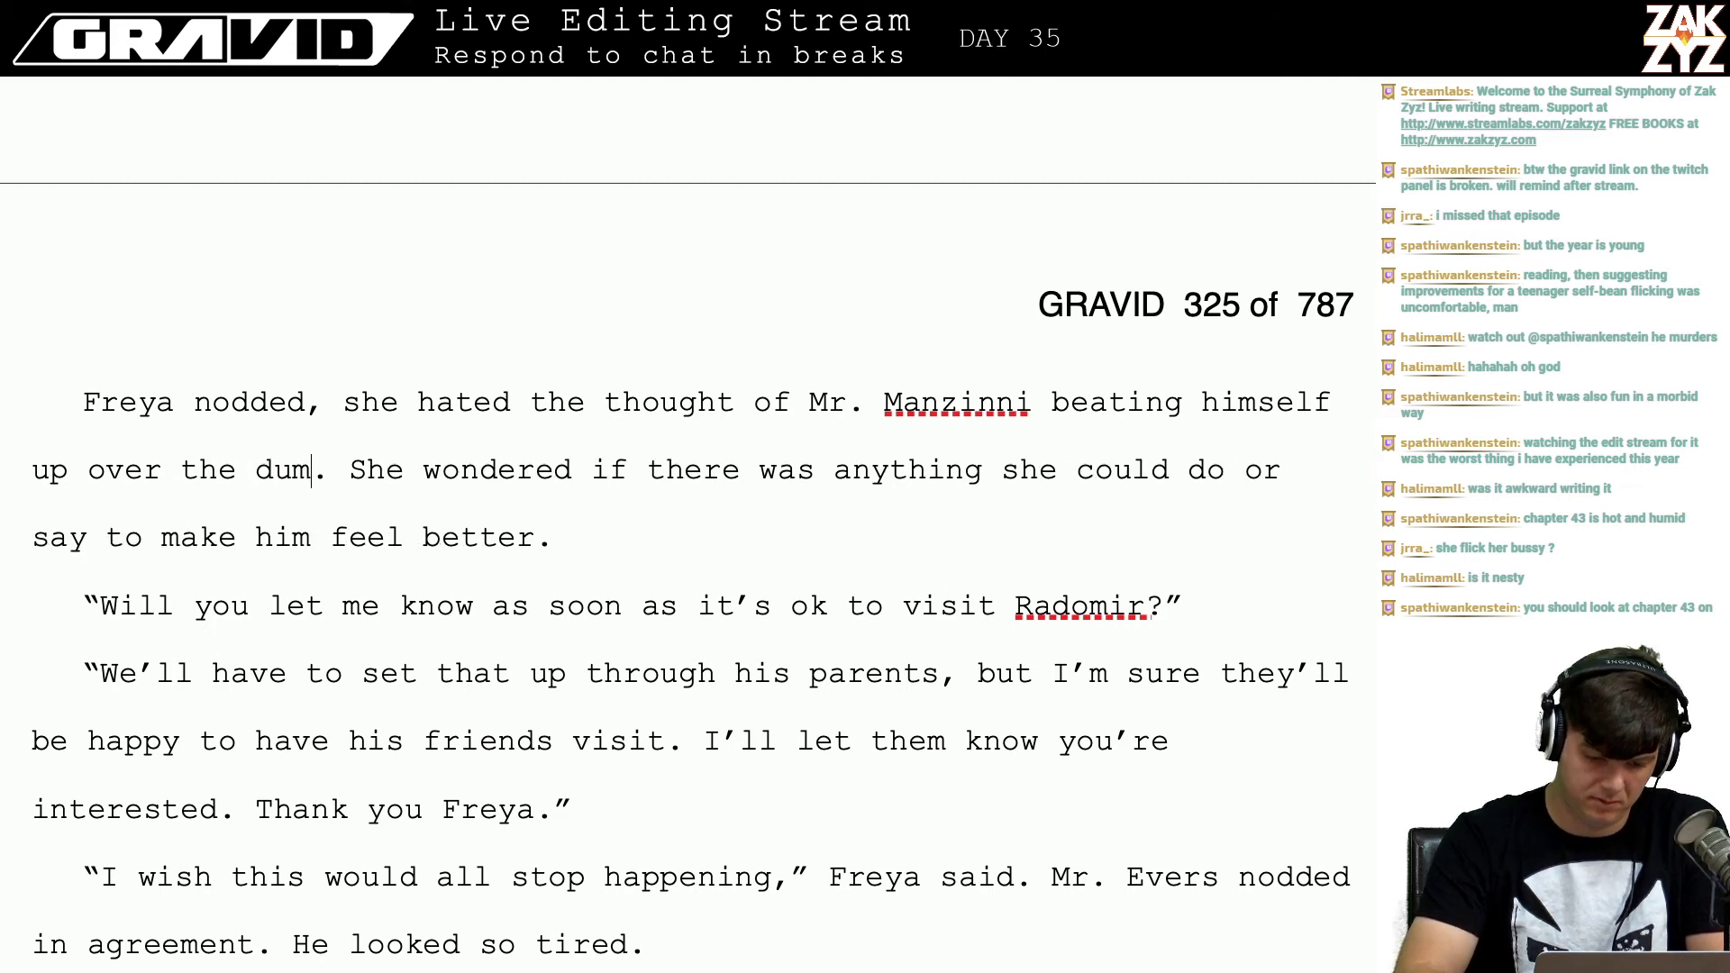
key("BackSpace")
key("BackSpace")
key("BackSpace")
key("BackSpace")
key("BackSpace")
key("BackSpace")
key("BackSpace")
key("BackSpace")
key("BackSpace")
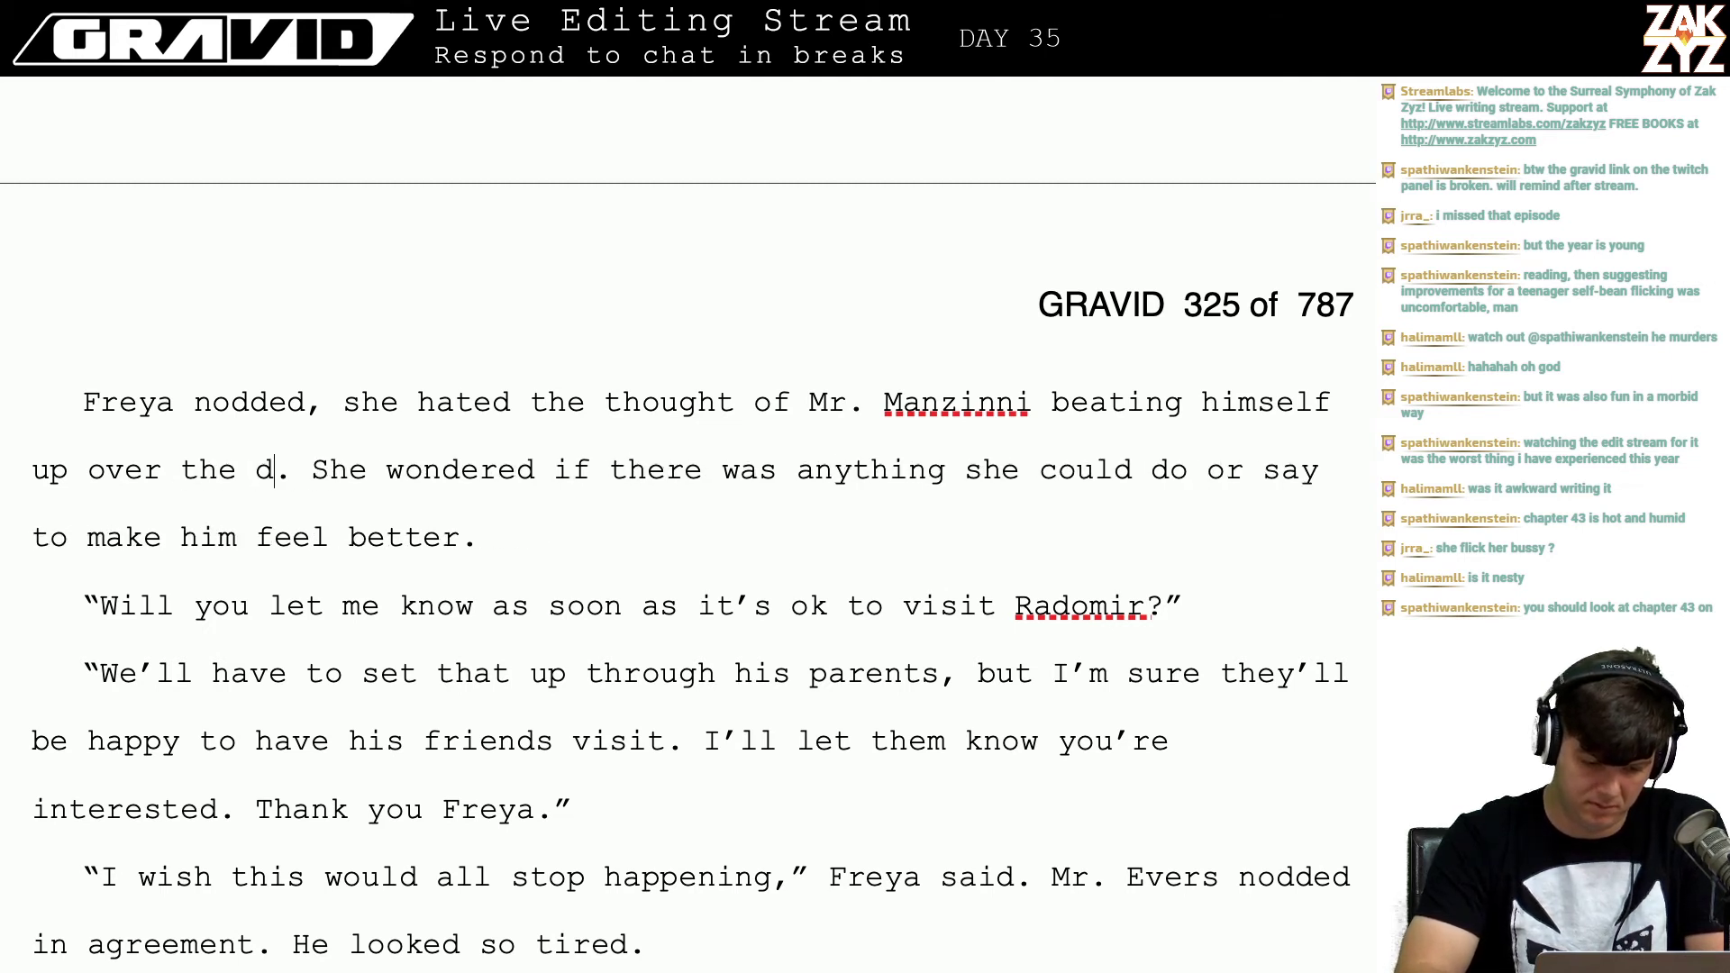
type("a dumb")
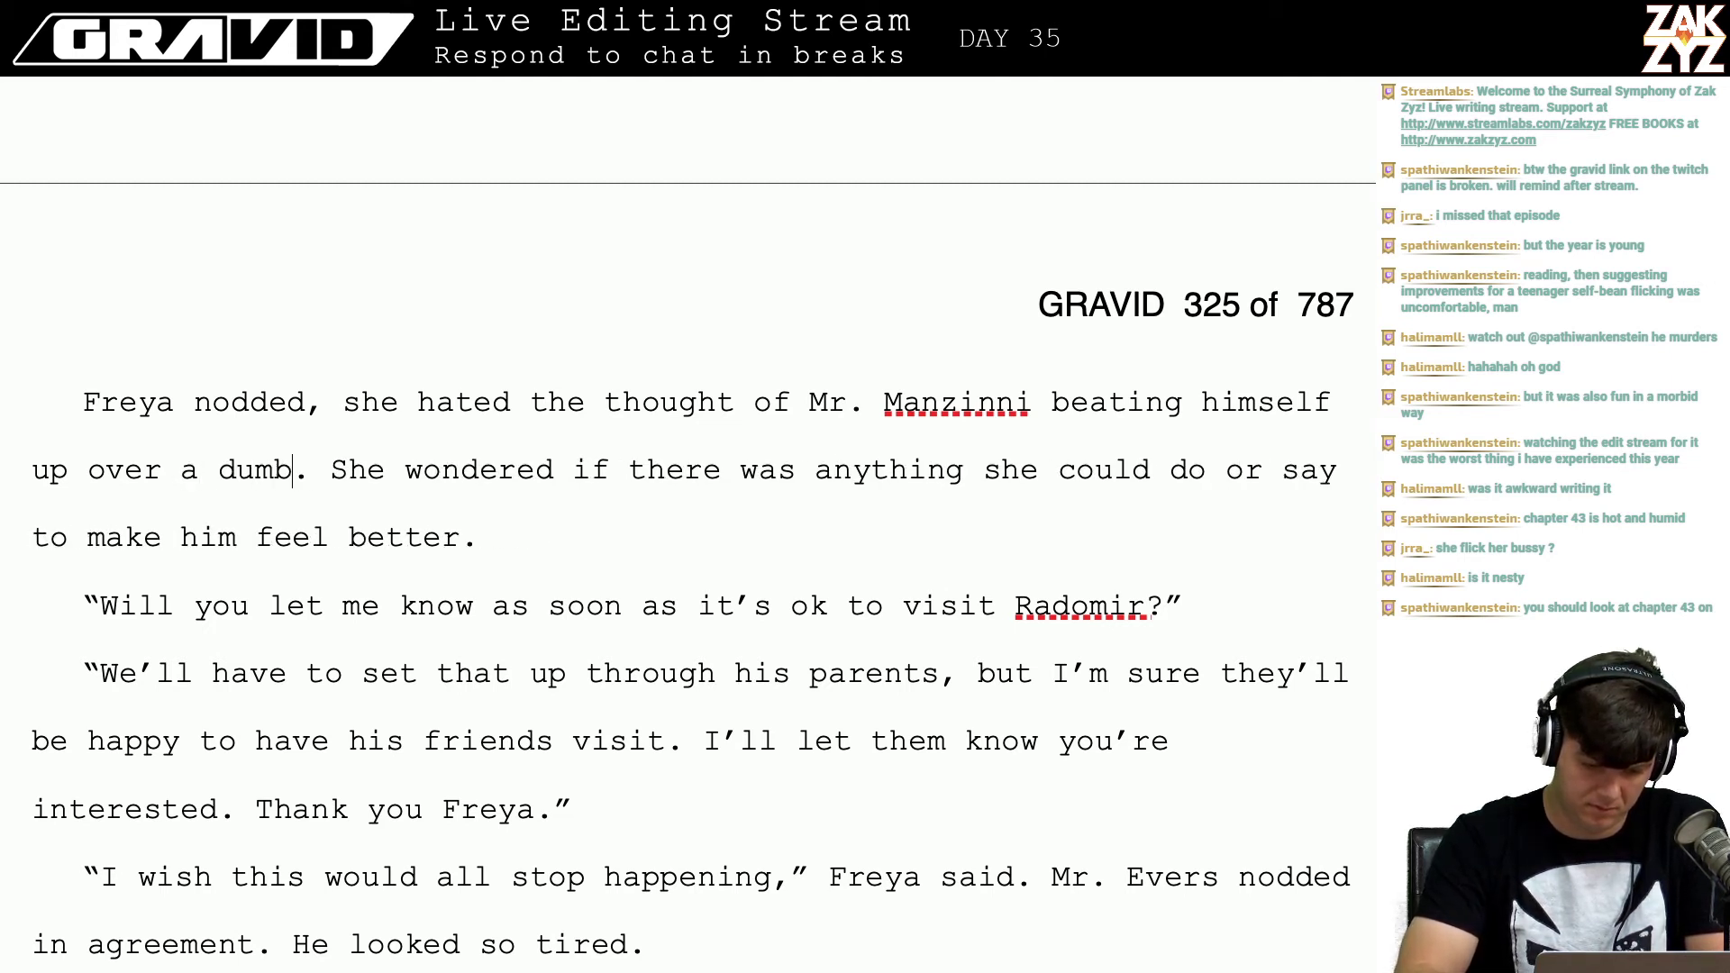
key("BackSpace")
key("BackSpace")
key("BackSpace")
key("BackSpace")
type("dumb ")
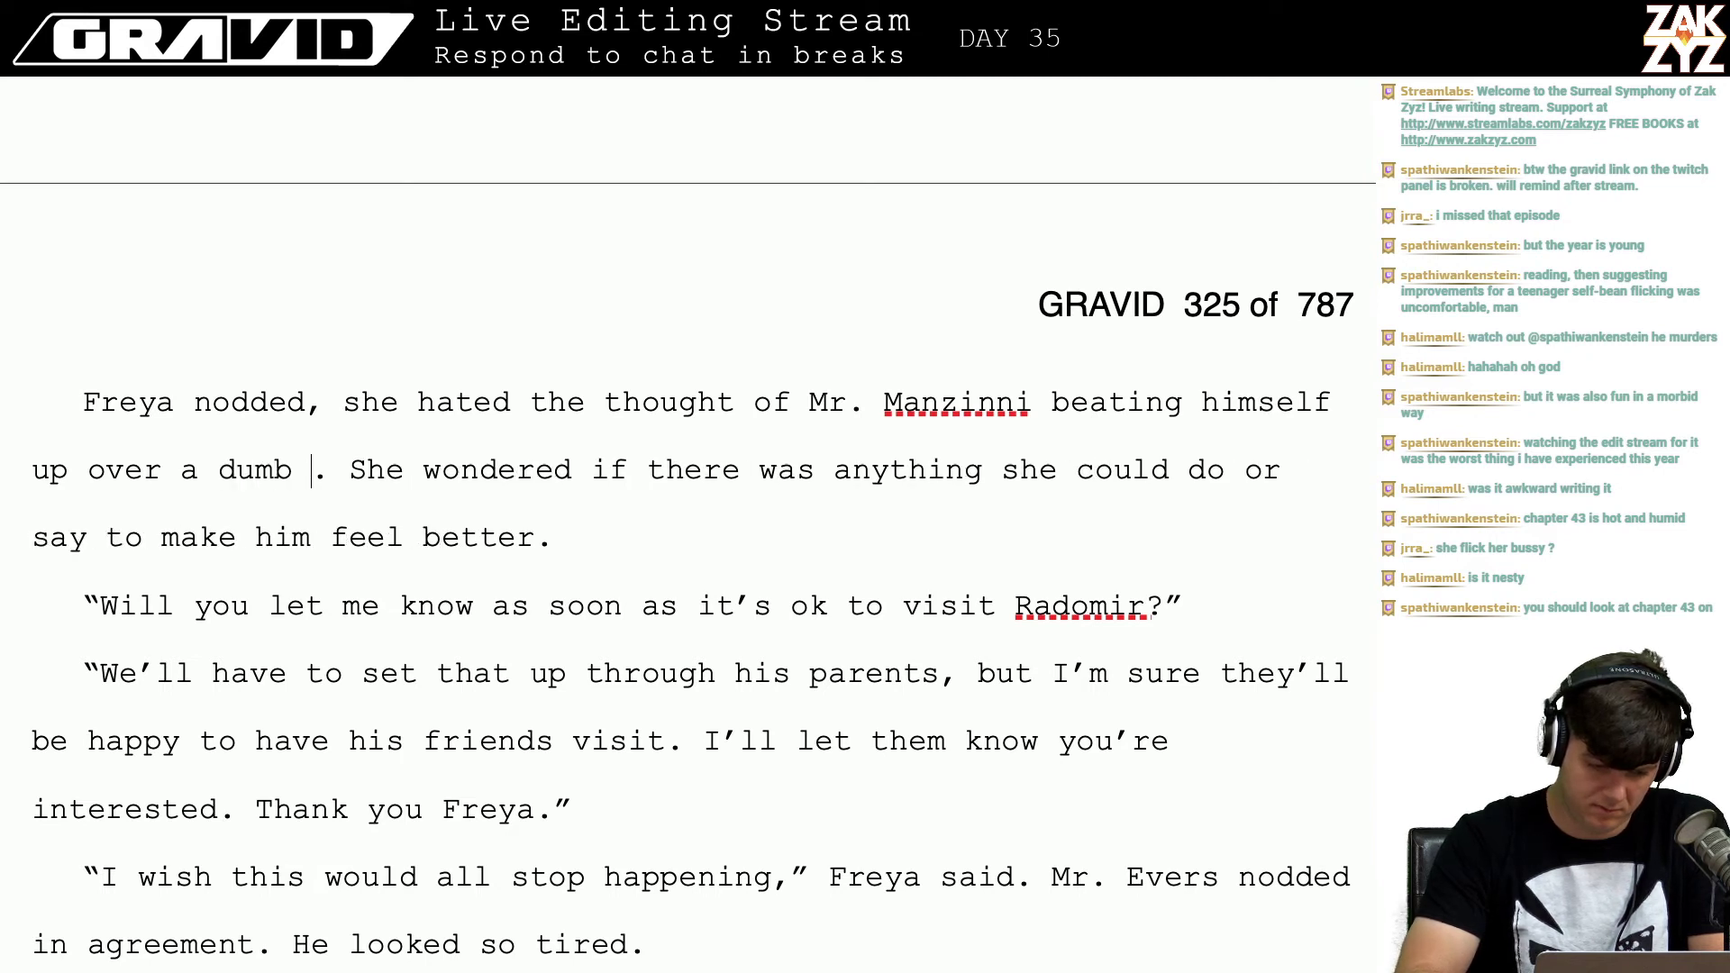
type("joke")
key("BackSpace")
key("BackSpace")
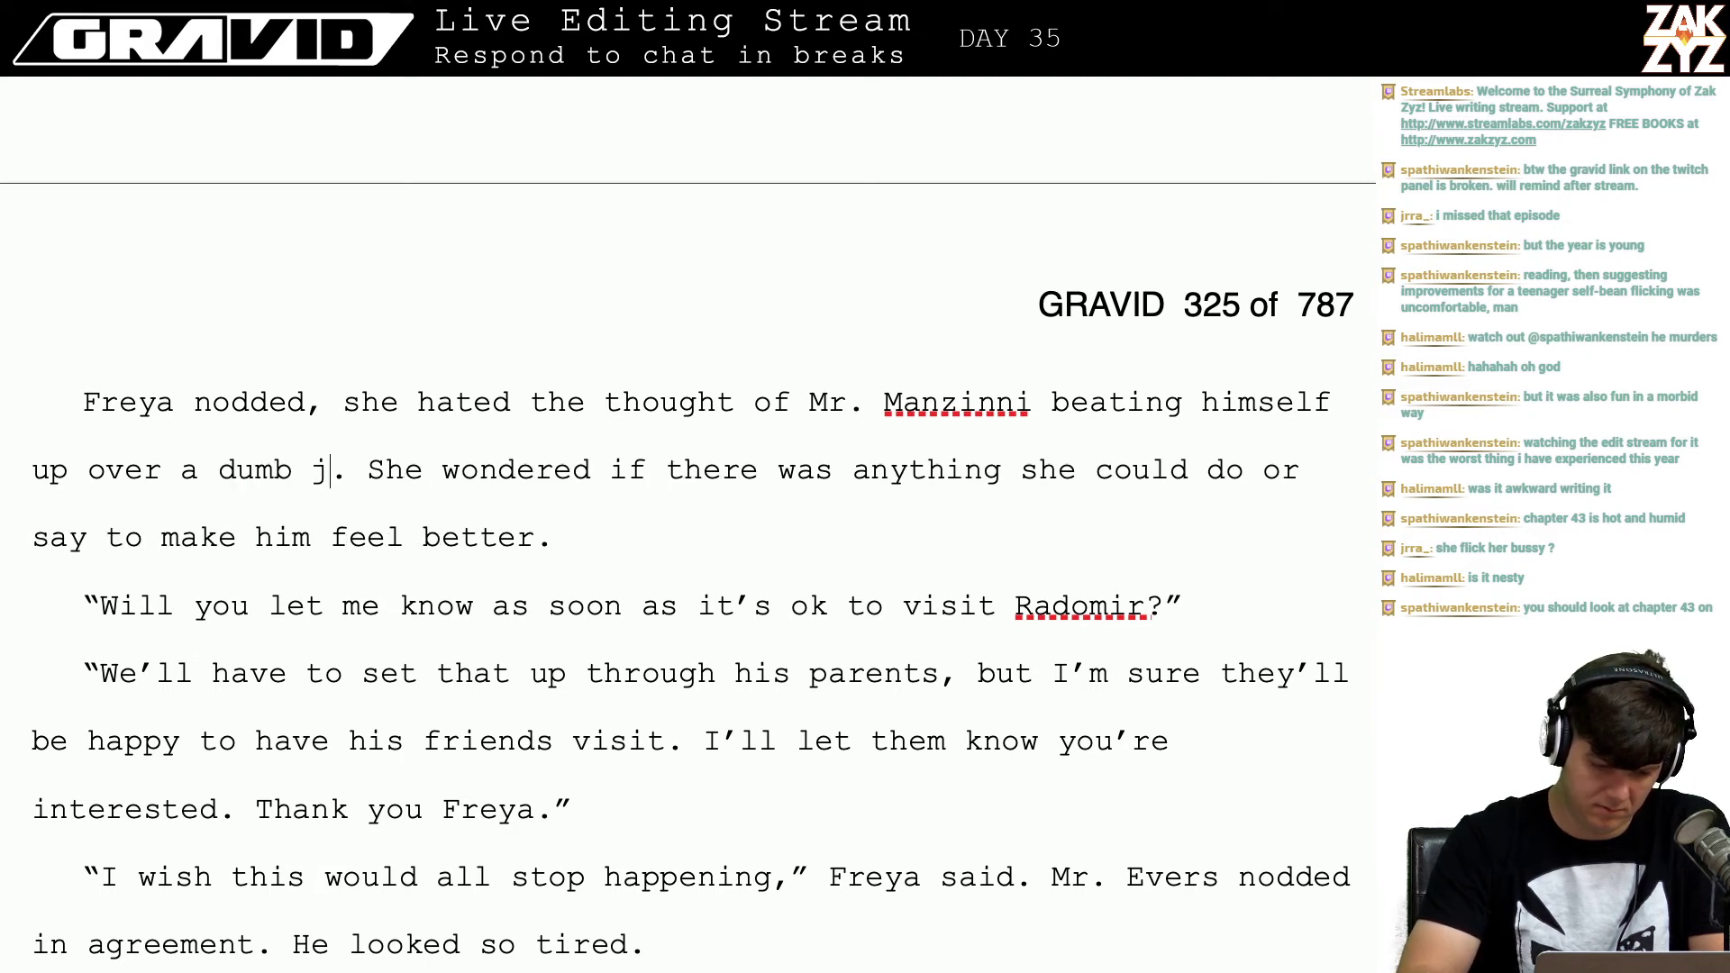
type("oke")
Step: Insert a paragraph break after the opening quotation mark of Freya's question about visiting Radomir
key("Up")
key("Right")
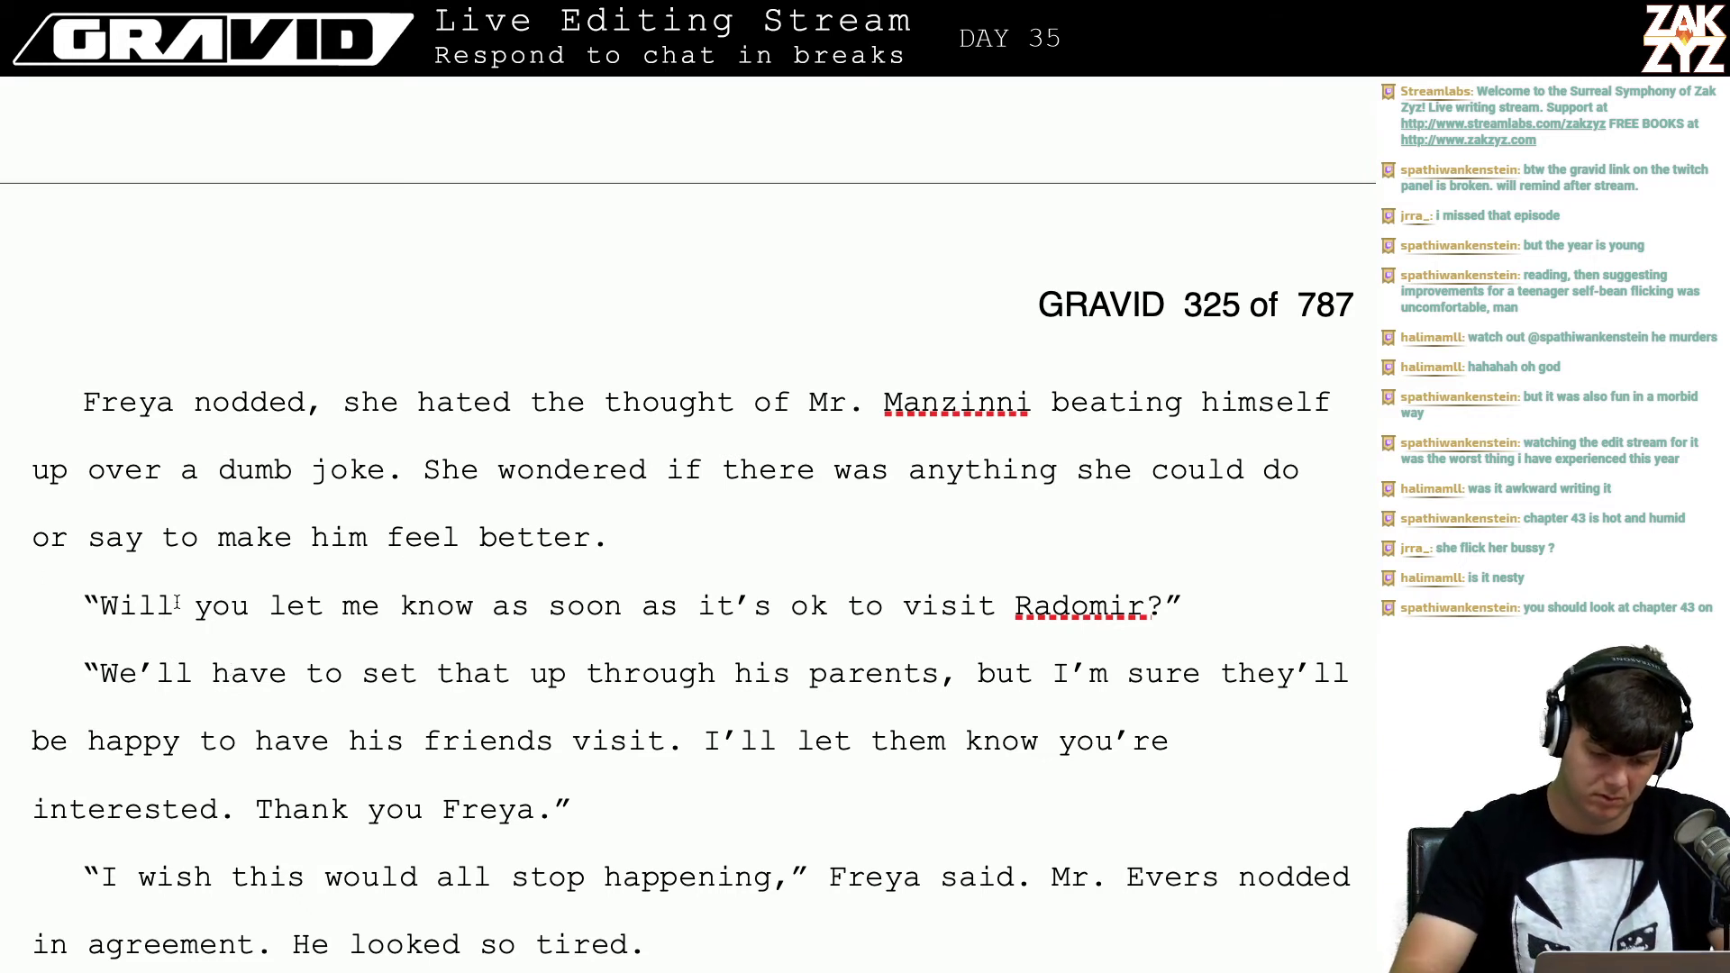
key("Left")
key("Left")
key("Right")
key("Return")
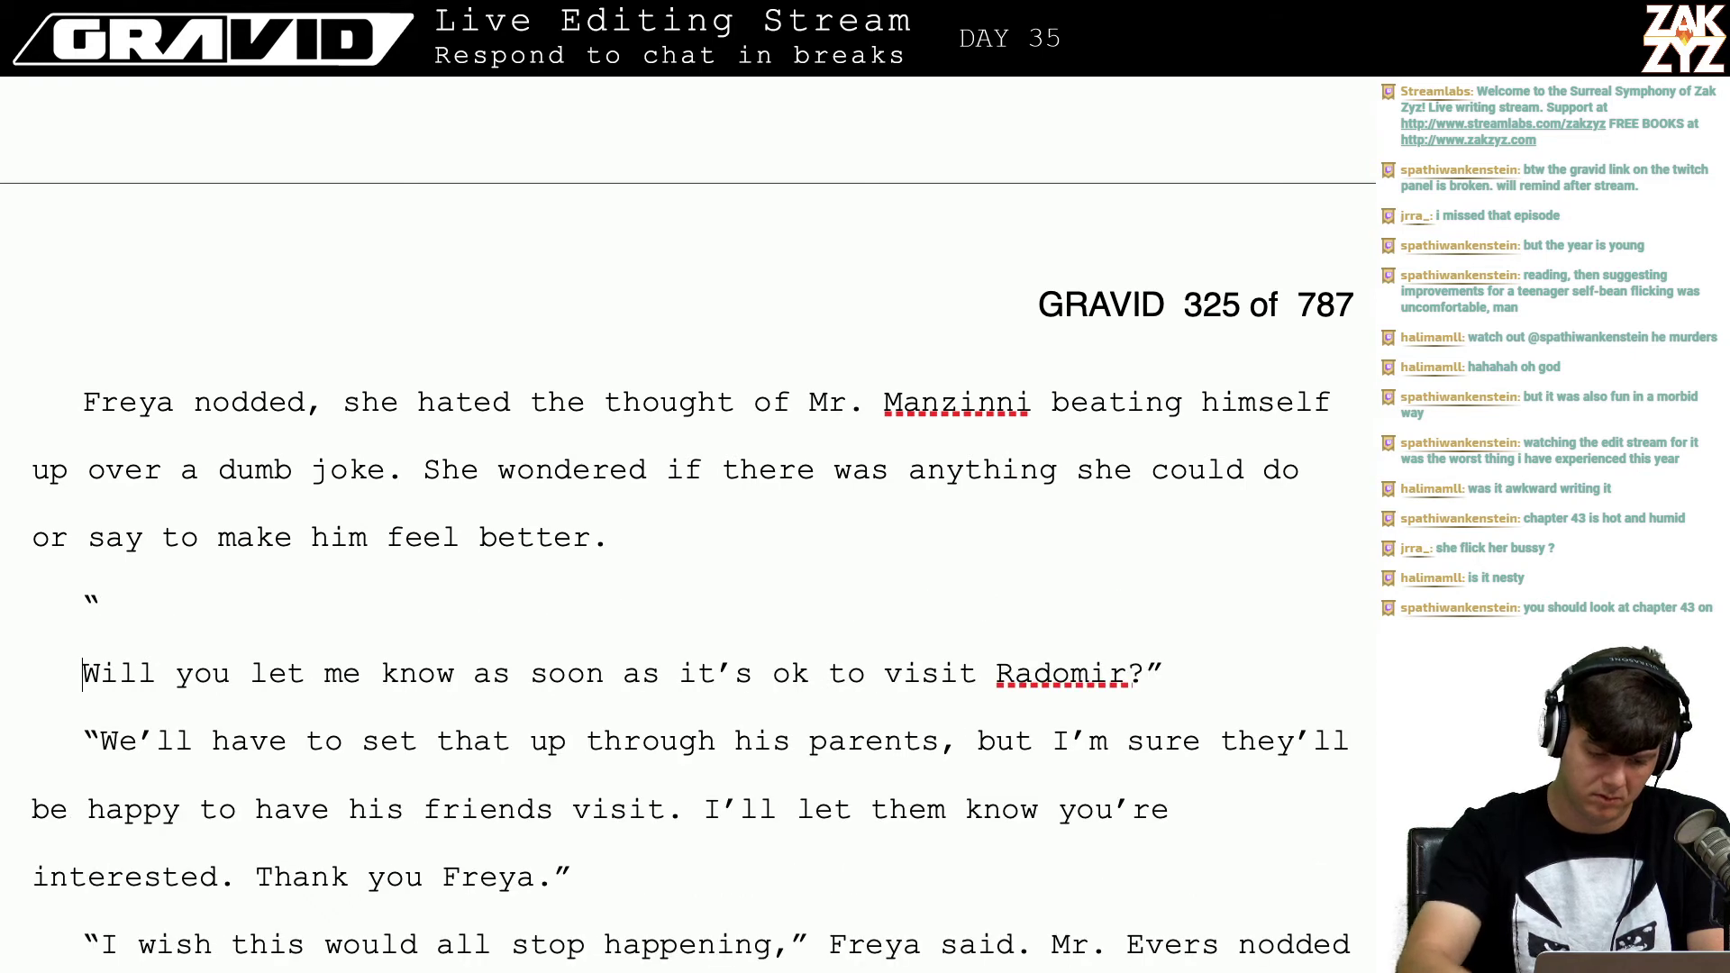
type("Do yo")
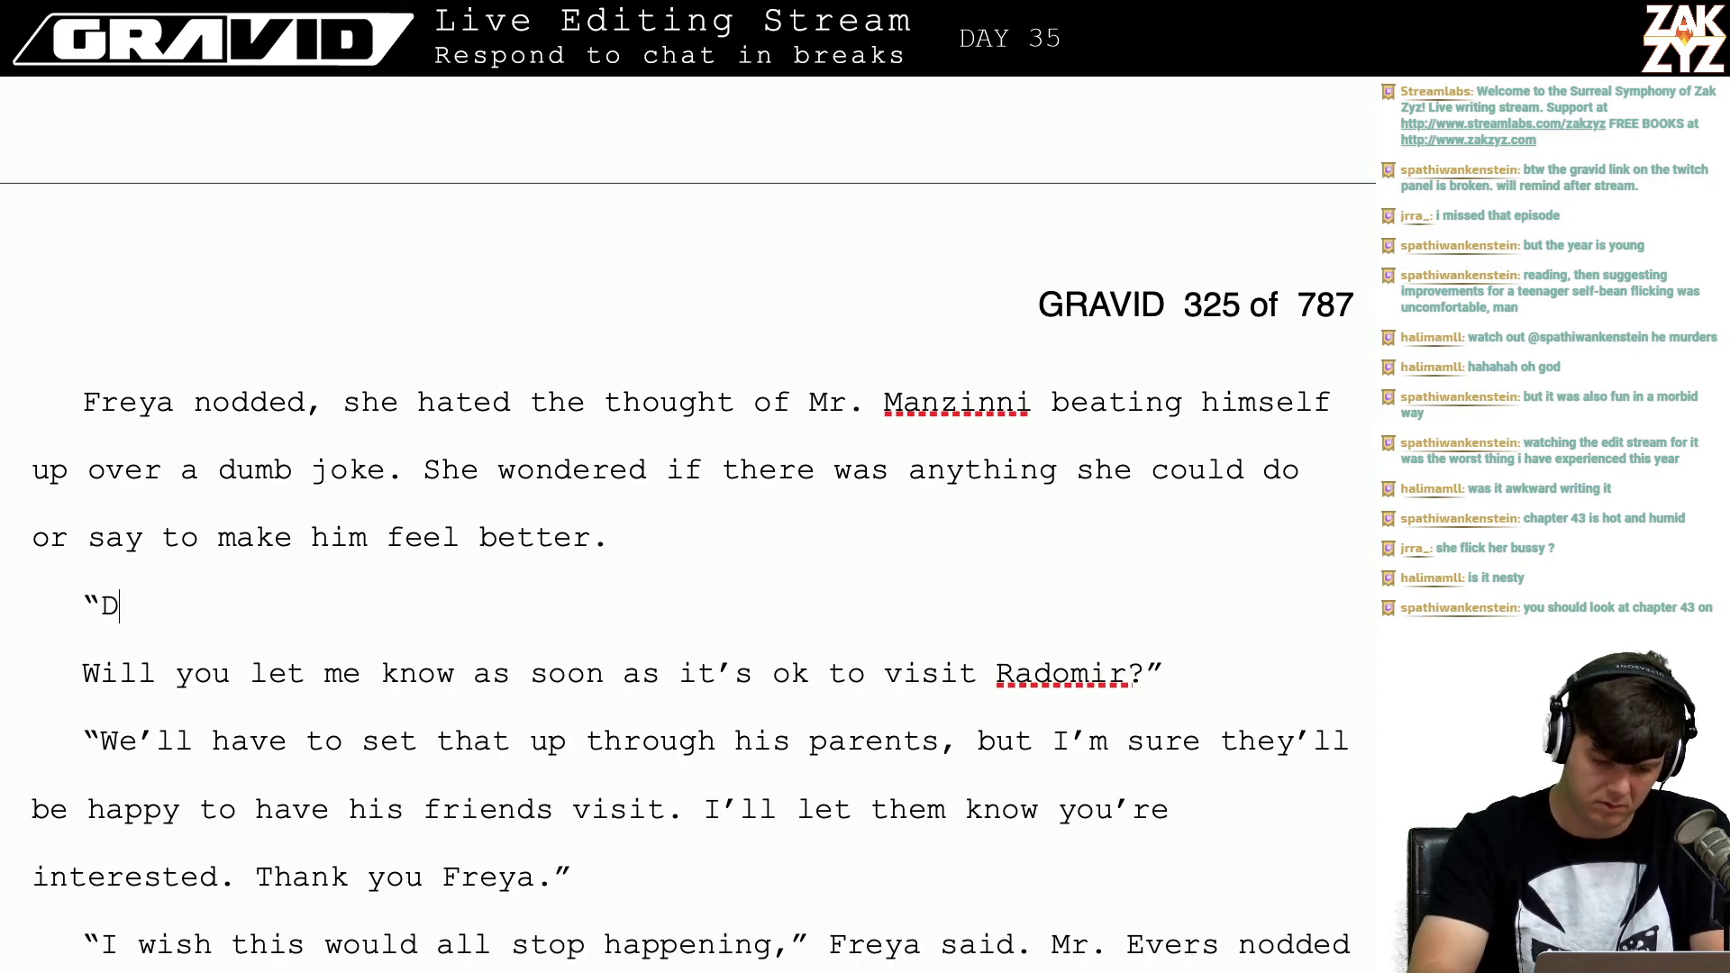
key("BackSpace")
key("BackSpace")
key("BackSpace")
key("BackSpace")
key("BackSpace")
Step: Write Freya's question anew after the opening quotation mark as "Will you let me know as soon as I can visit Radomir?"
type("Wi")
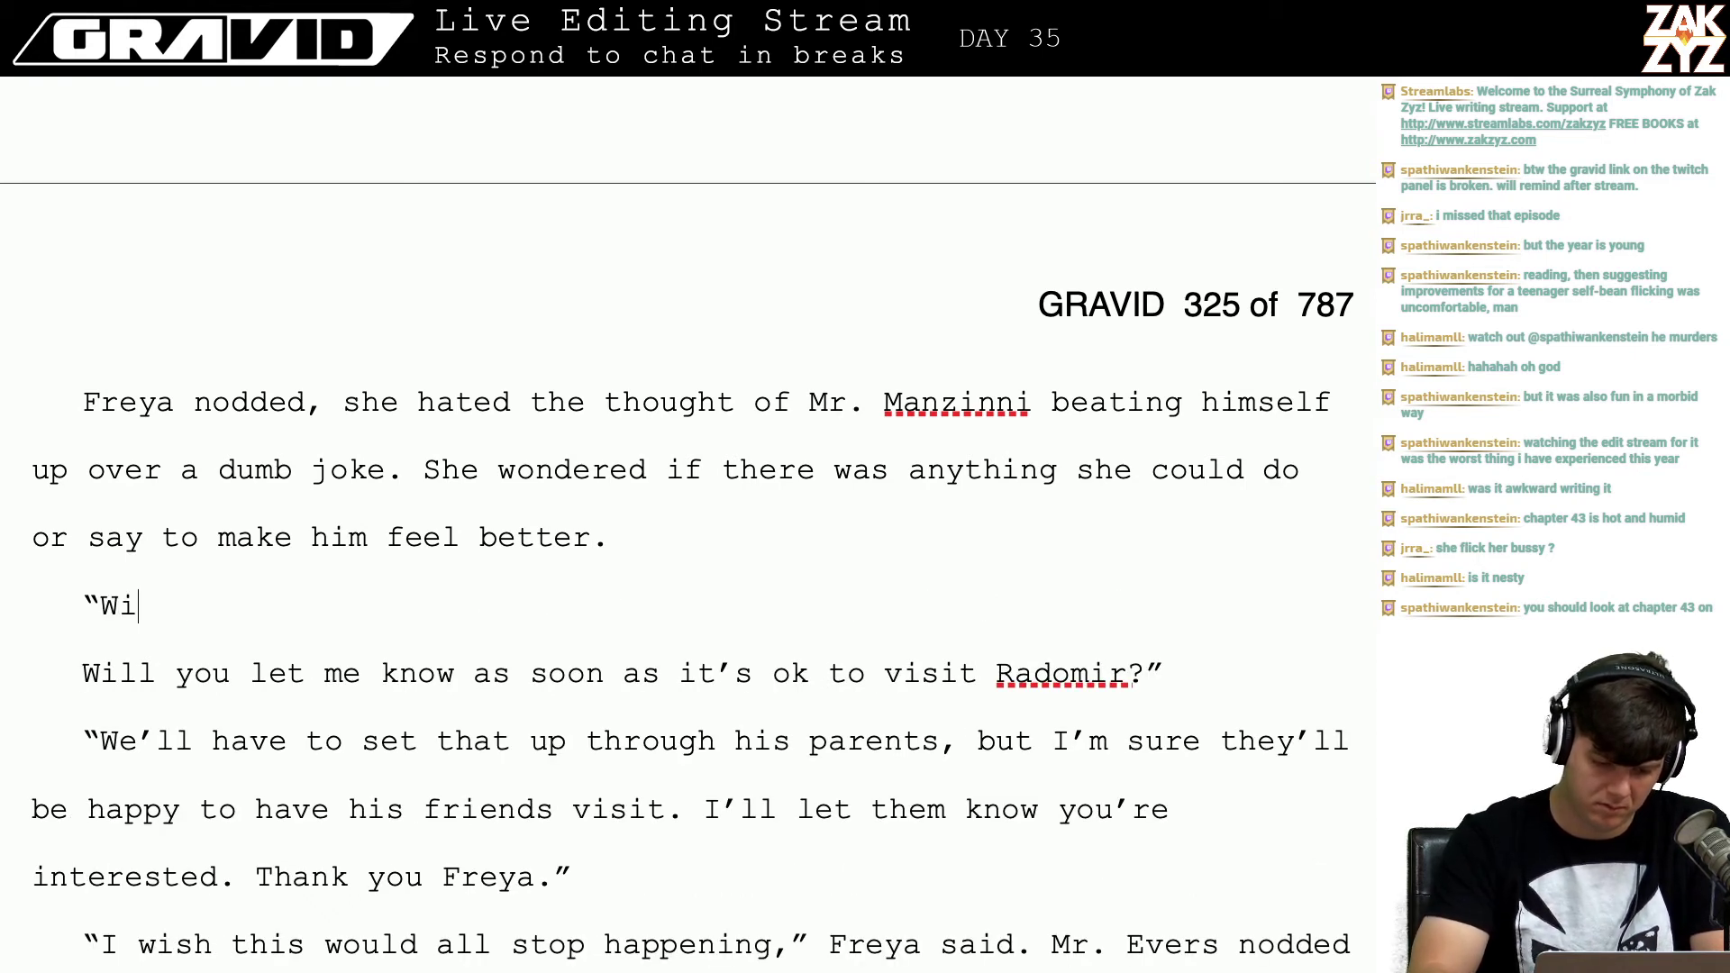
type("ll you let me")
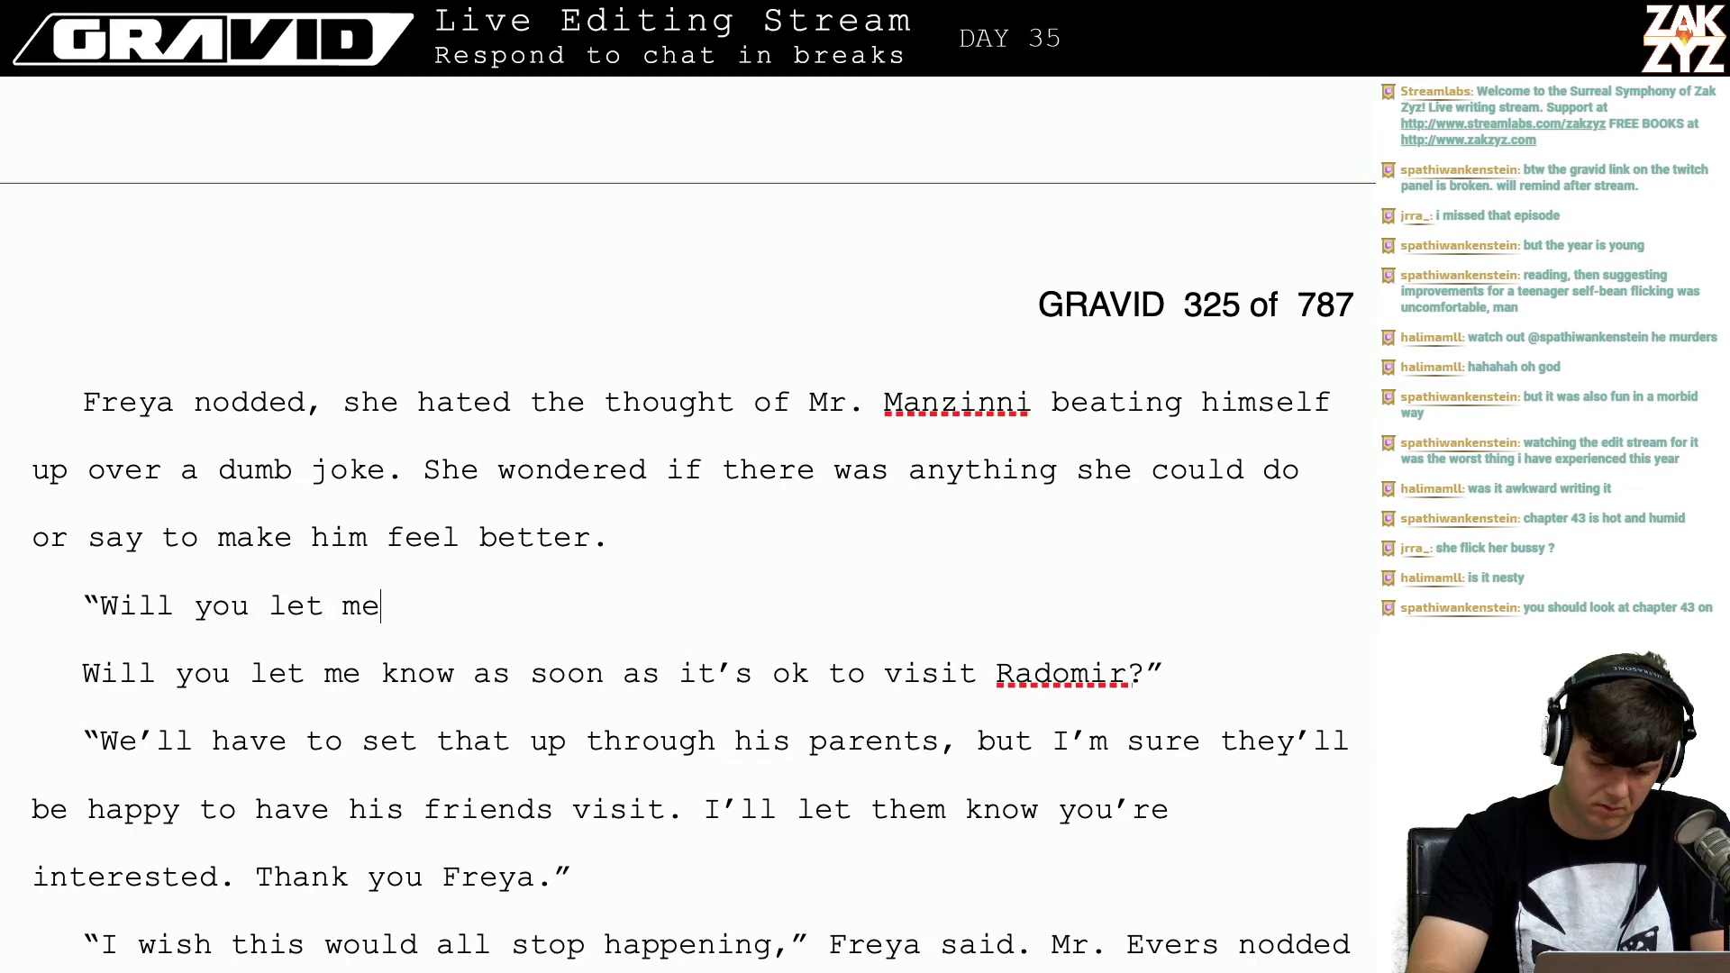
type(" know as soon as ")
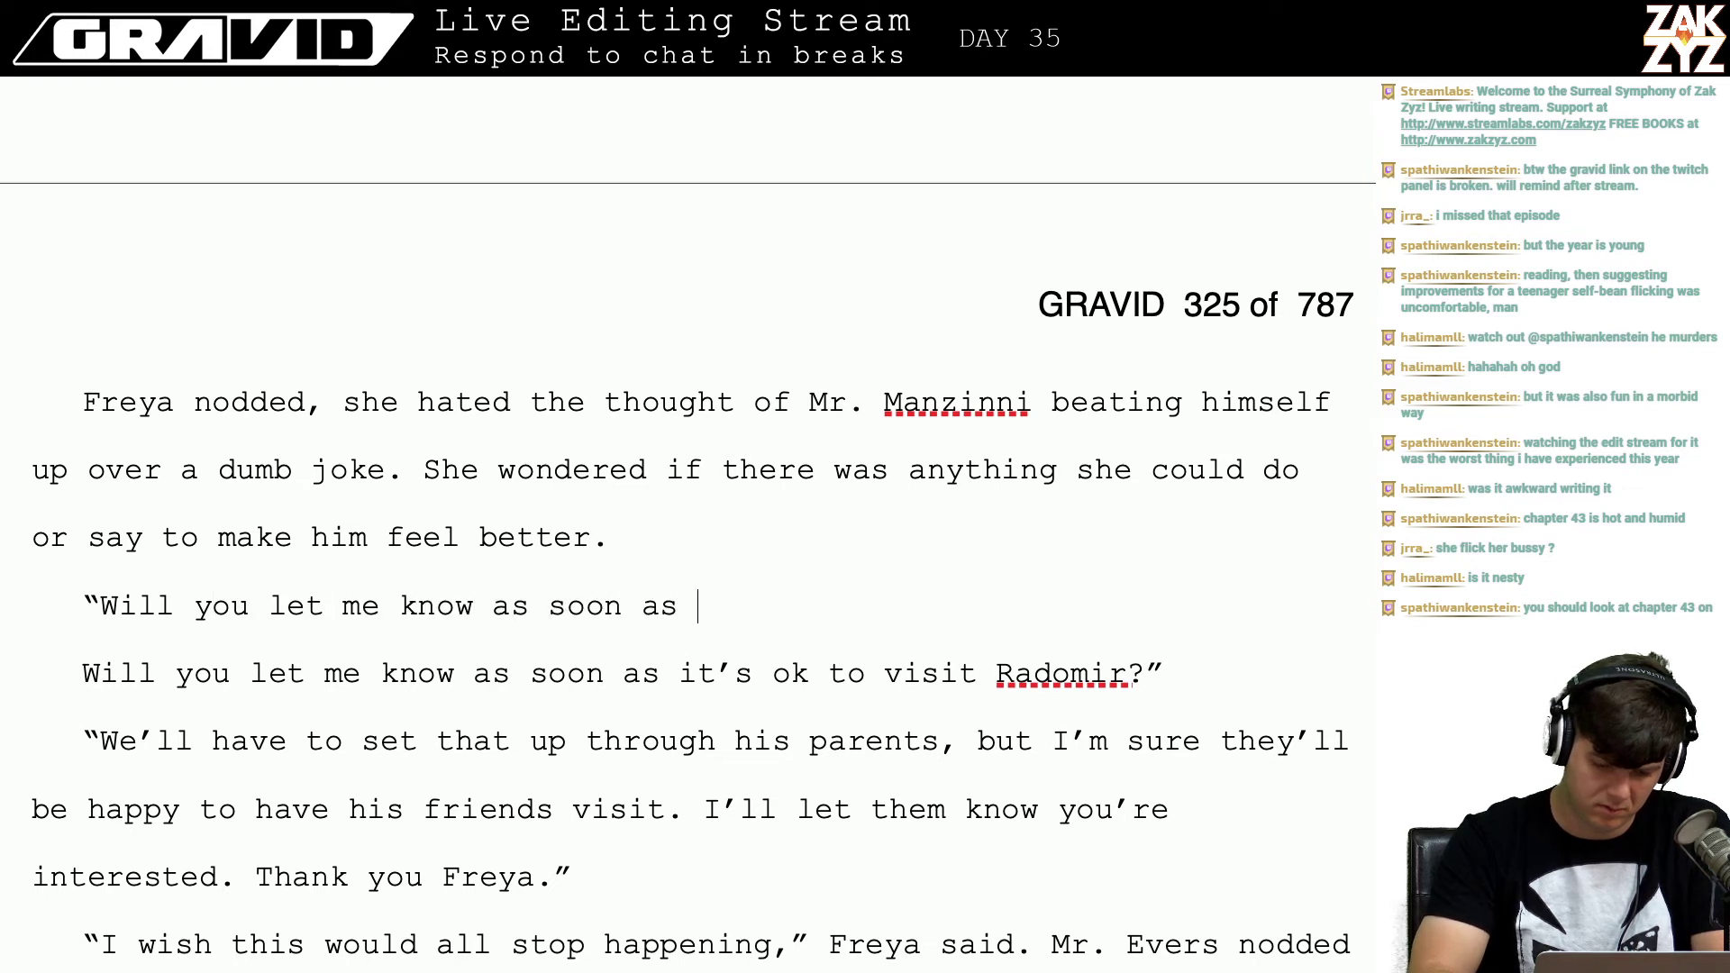
type("I can visit RAdomi")
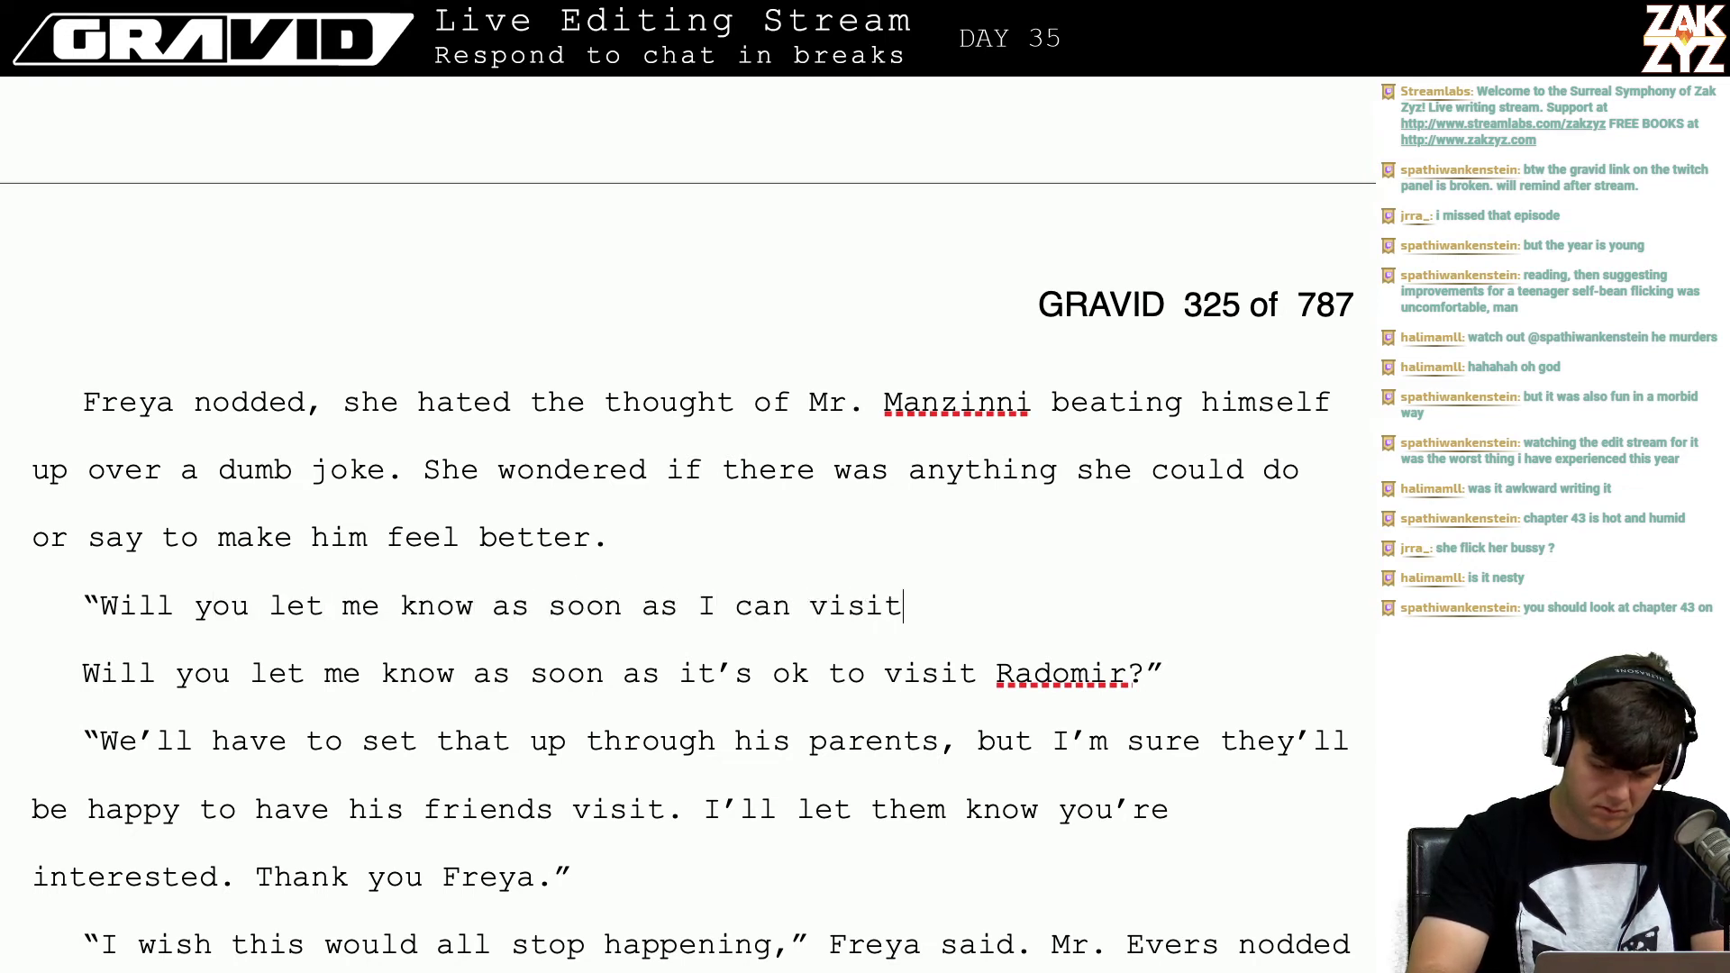
key("BackSpace")
key("BackSpace")
key("BackSpace")
key("BackSpace")
key("BackSpace")
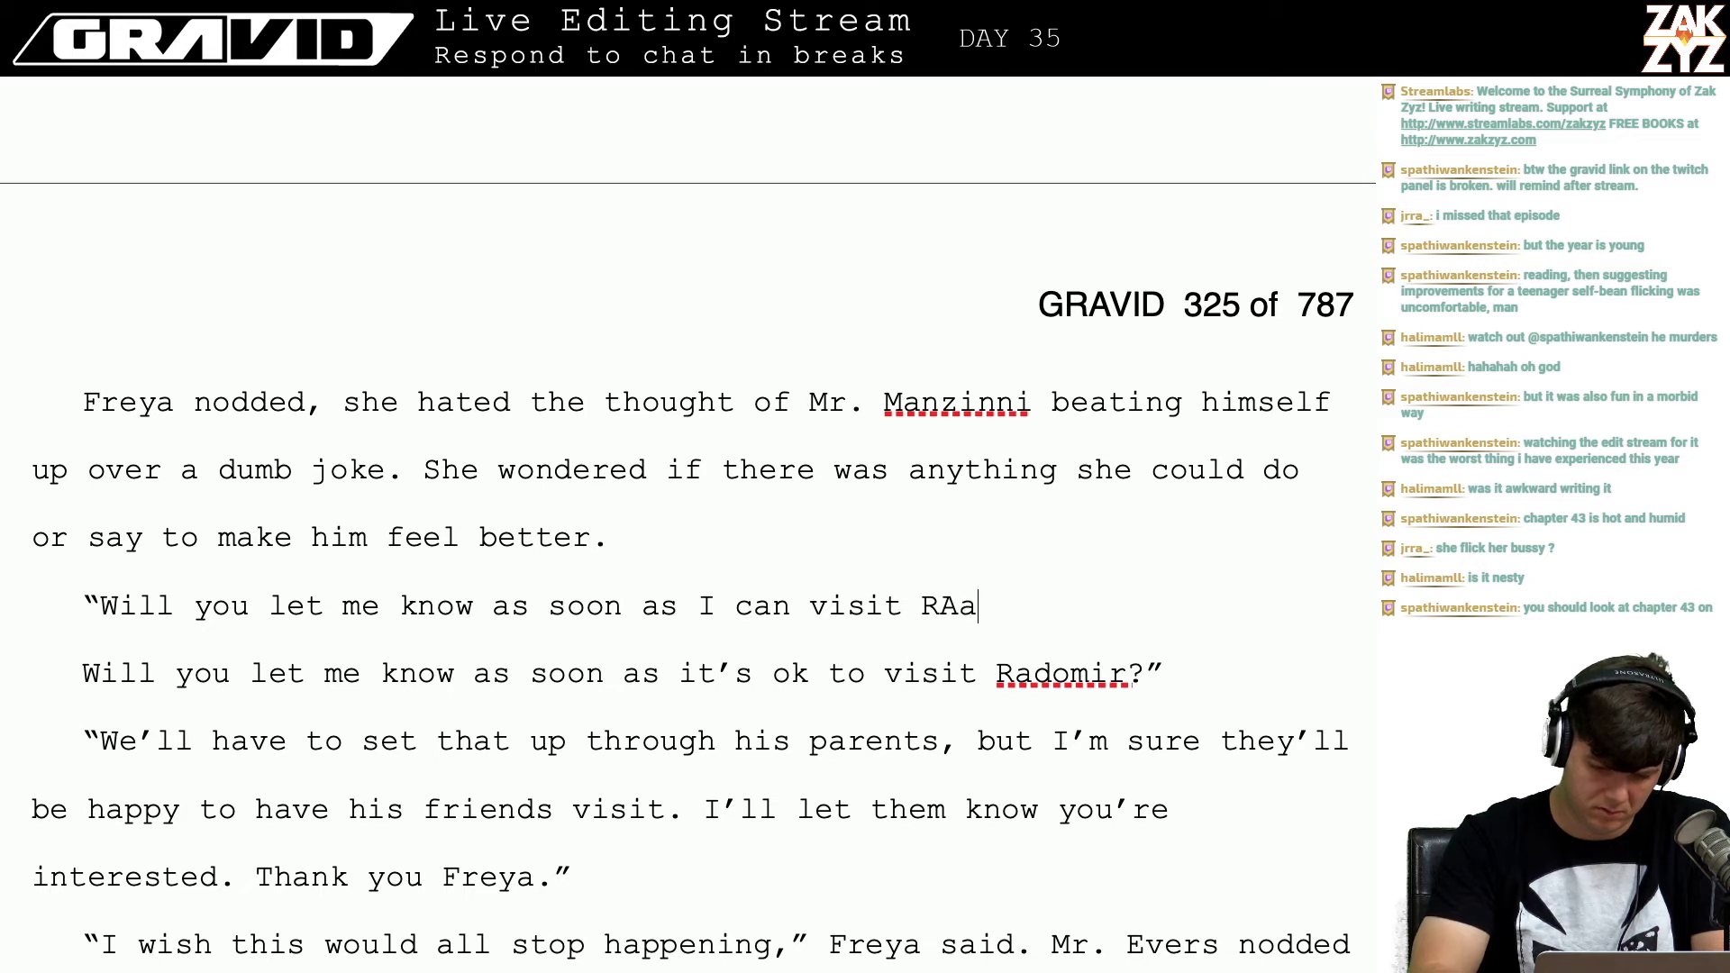
type("adomir? ")
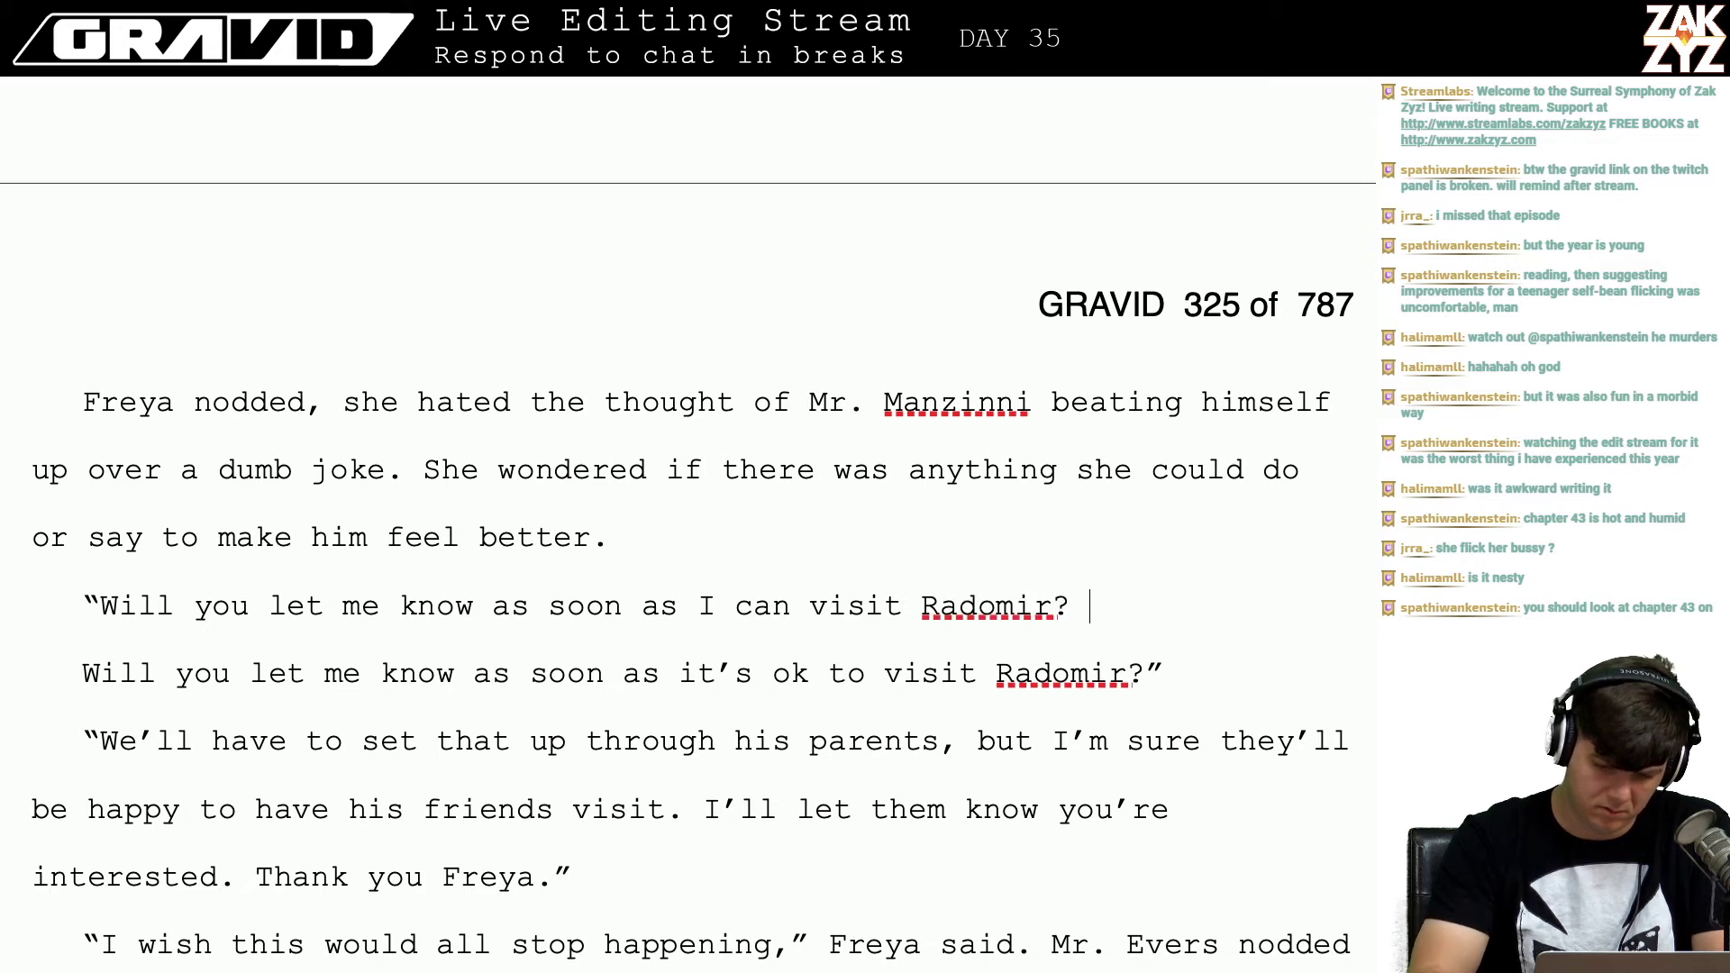
type("\"")
Step: Delete the old version of Freya's question, "Will you let me know as soon as it's ok to visit Radomir?"
key("shift+Down")
key("shift+Right")
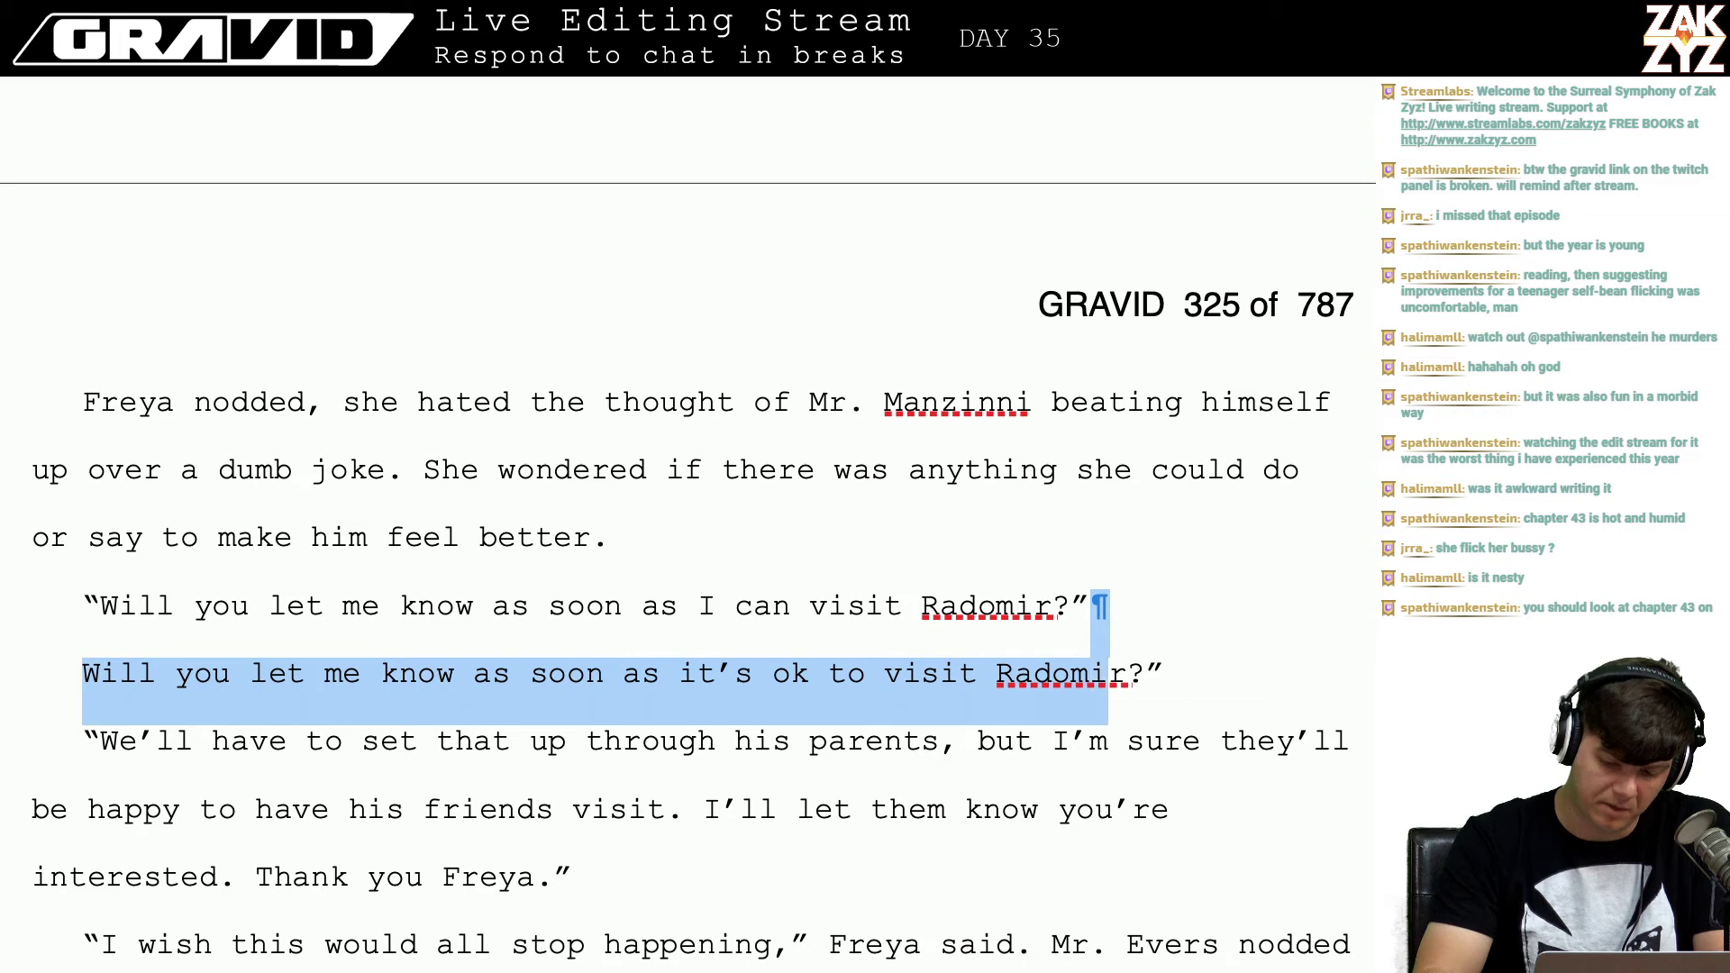
key("shift+Right")
key("shift+Right")
key("shift+Right")
key("BackSpace")
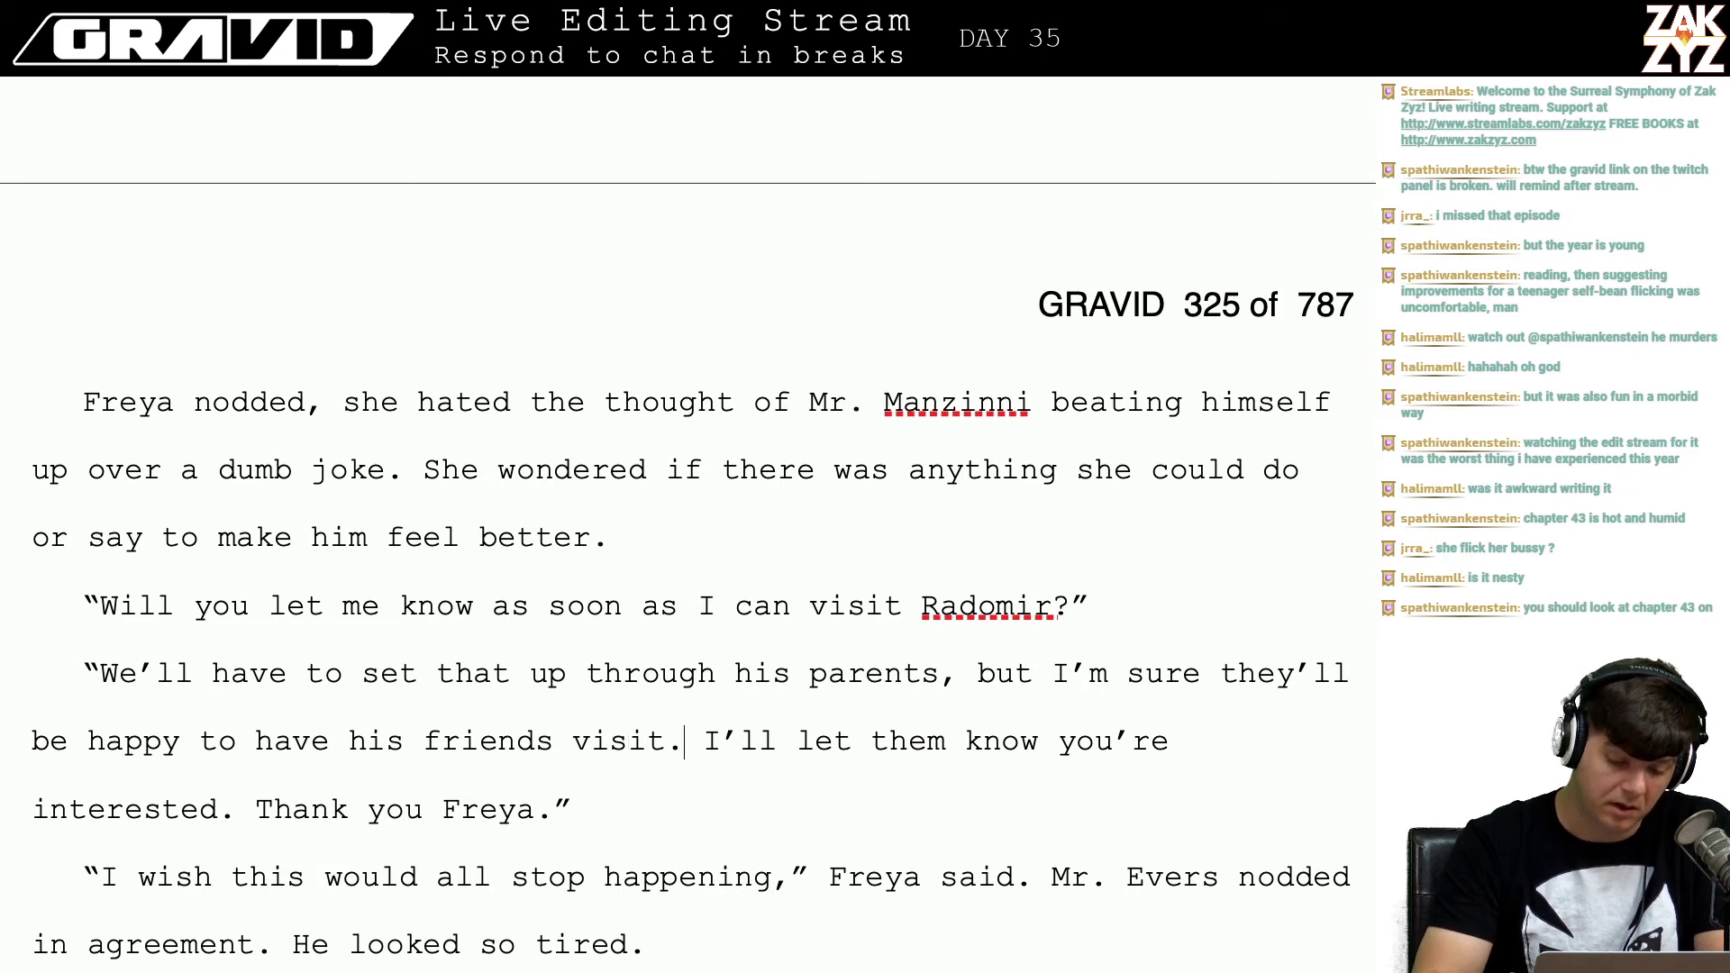
Step: Reread the end of the office scene, from Mr. Evers' answer about the visit through Freya's wish and his tired look
key("Down")
key("Down")
key("Down")
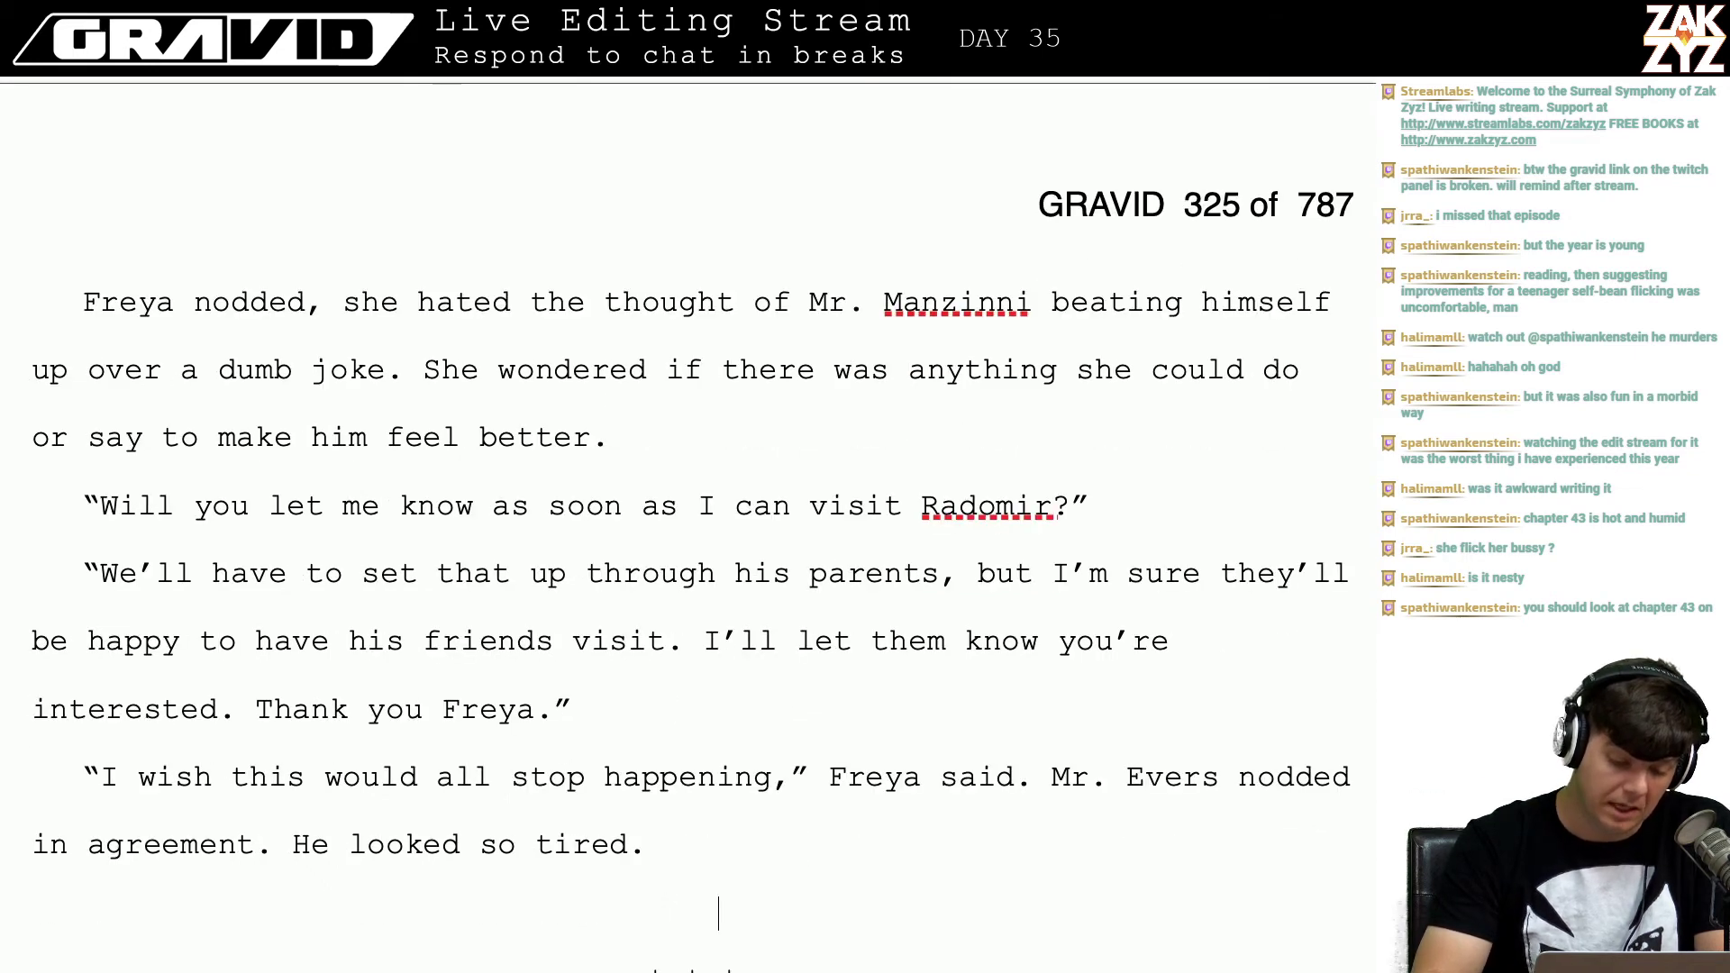
key("Up")
key("Up")
key("Right")
key("Right")
key("Right")
key("Right")
key("Right")
key("Right")
key("Right")
key("Right")
key("Right")
key("Right")
key("Right")
key("Right")
key("Right")
key("Right")
key("Right")
key("Right")
key("Right")
key("Right")
key("Right")
key("Right")
key("Right")
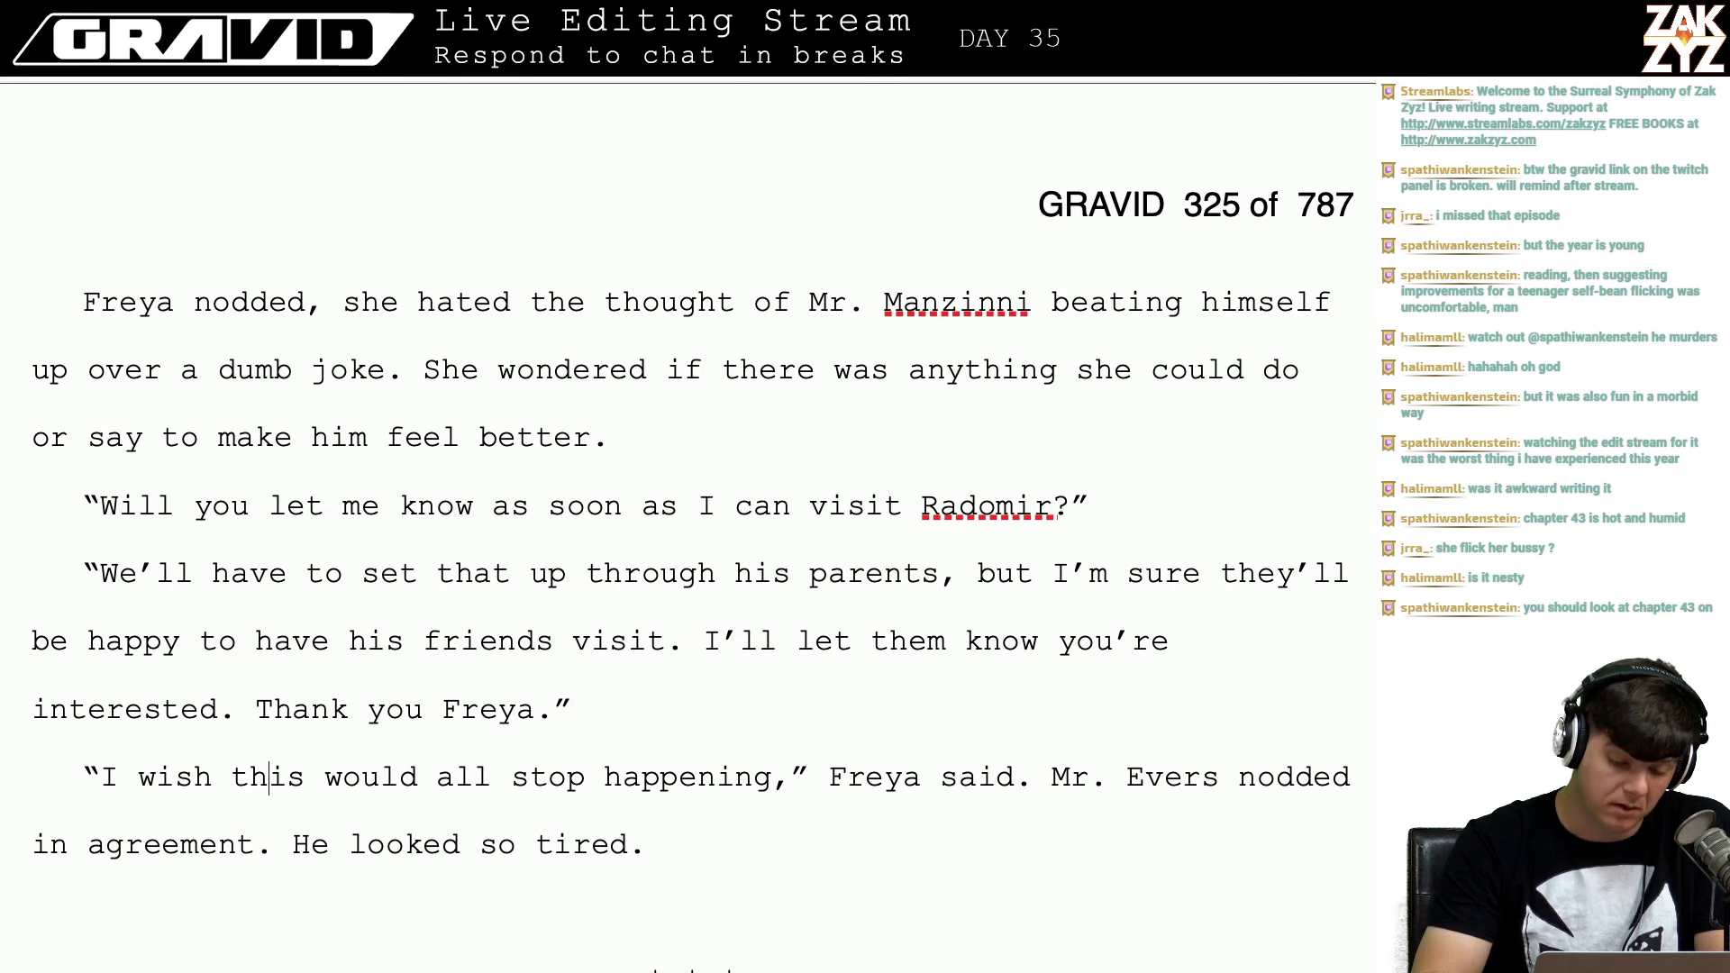
key("Right")
key("Right")
key("Right")
key("Right")
key("Right")
key("Right")
key("Right")
key("Right")
key("Right")
key("Right")
key("Right")
key("Right")
key("Right")
key("Right")
key("Right")
key("Right")
key("Right")
key("Right")
key("Right")
key("Right")
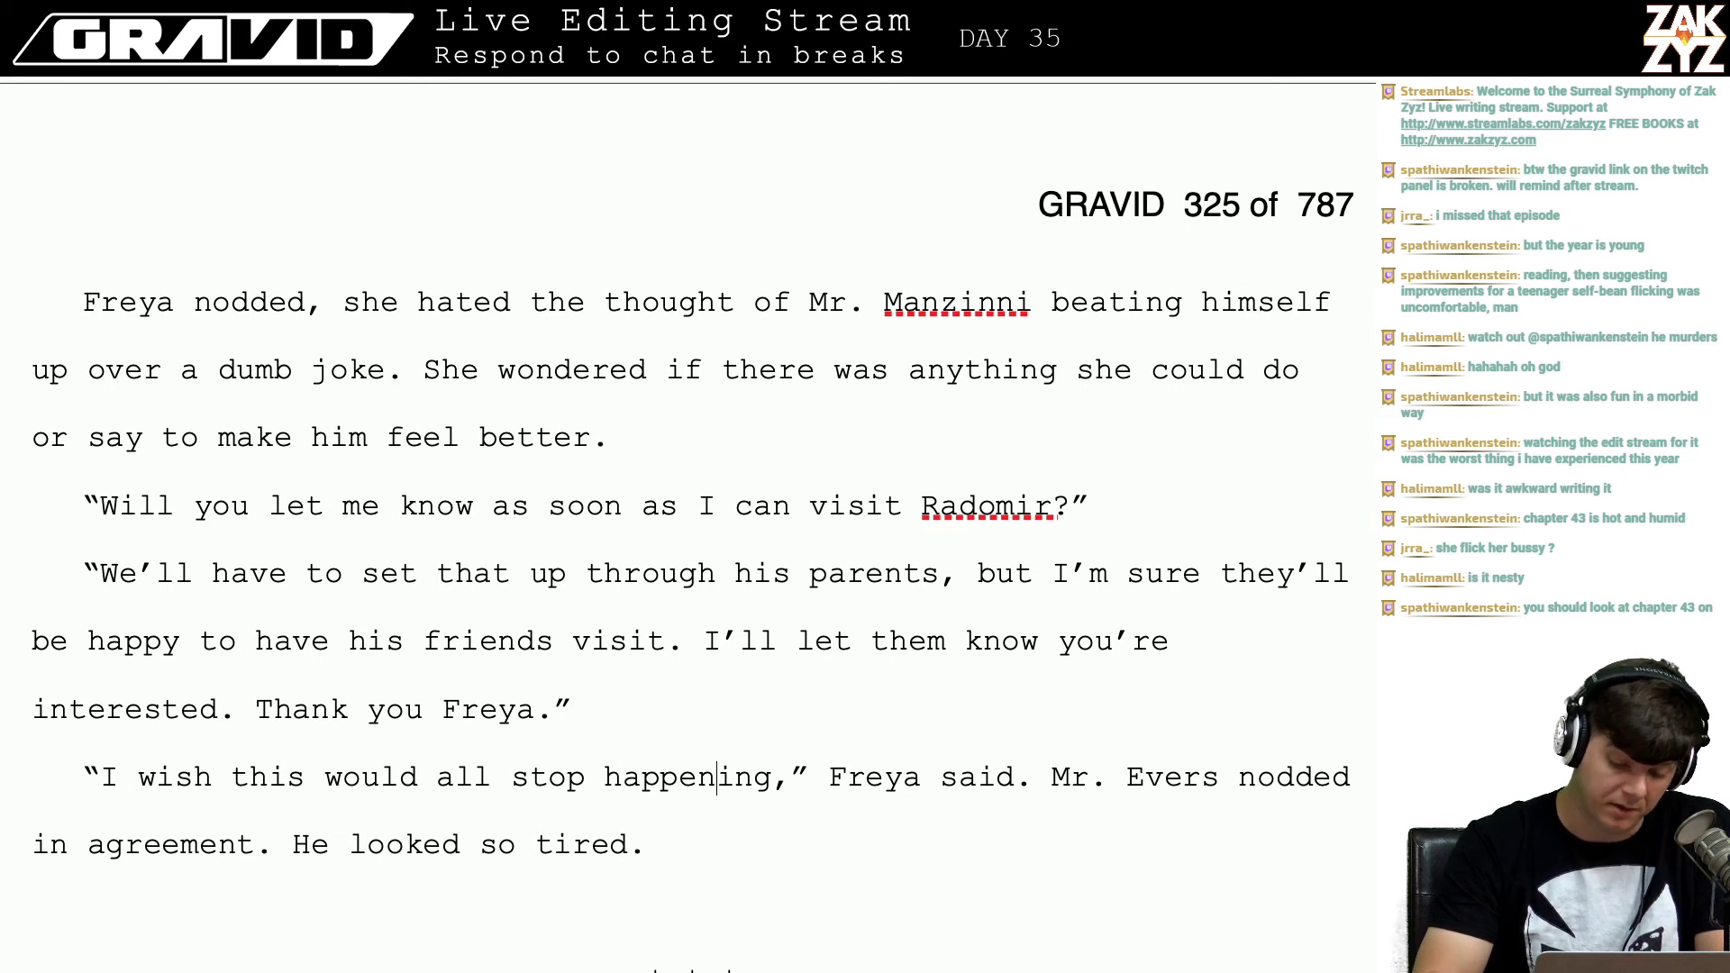
key("Right")
key("Right")
key("Right")
key("Right")
key("Down")
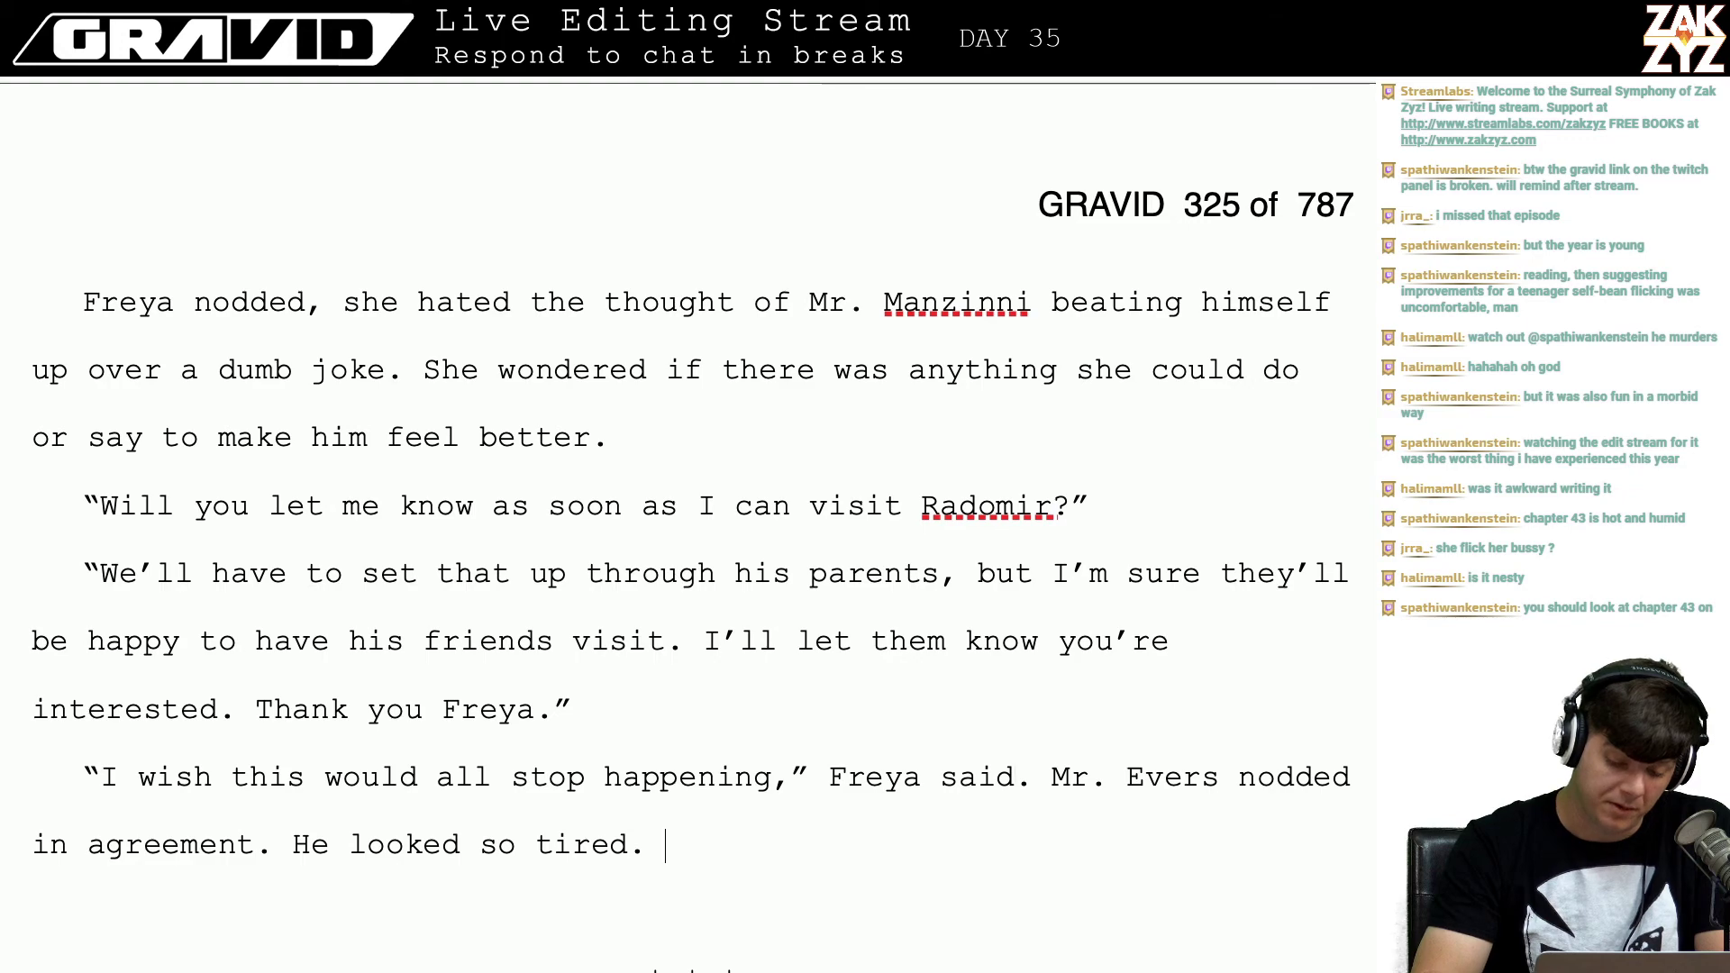
key("Down")
key("Down")
key("Down")
key("Down")
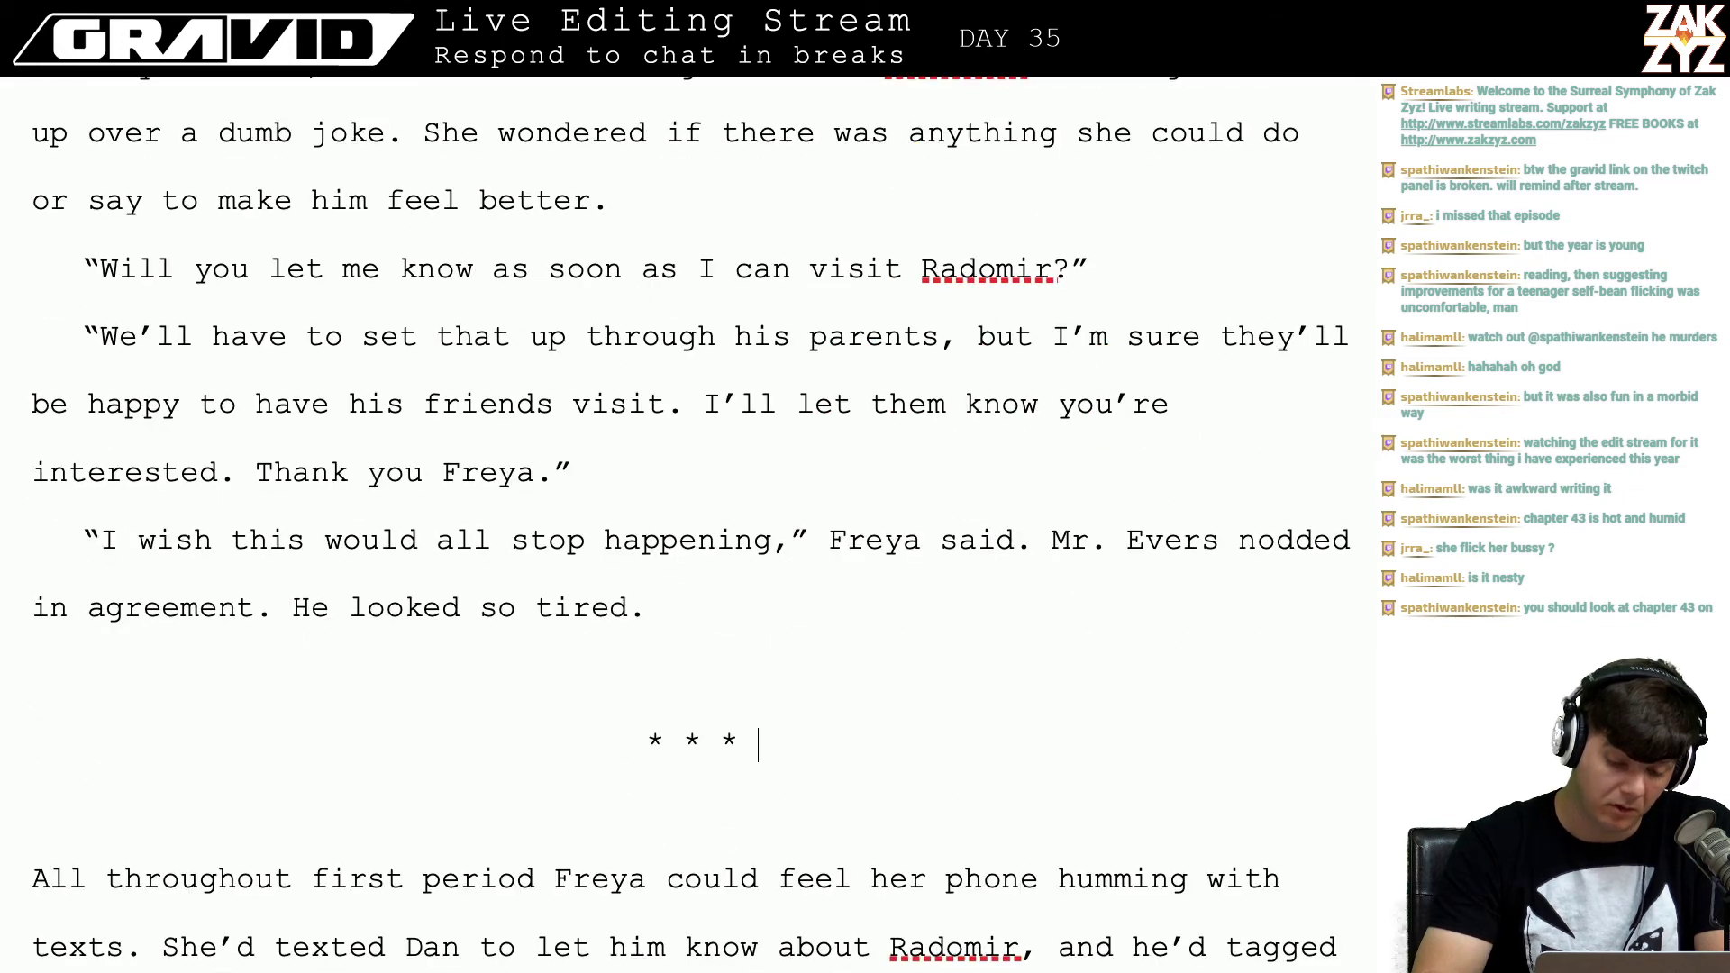
key("Down")
key("Down")
key("Down")
key("Down")
key("Down")
key("Down")
key("Down")
key("Down")
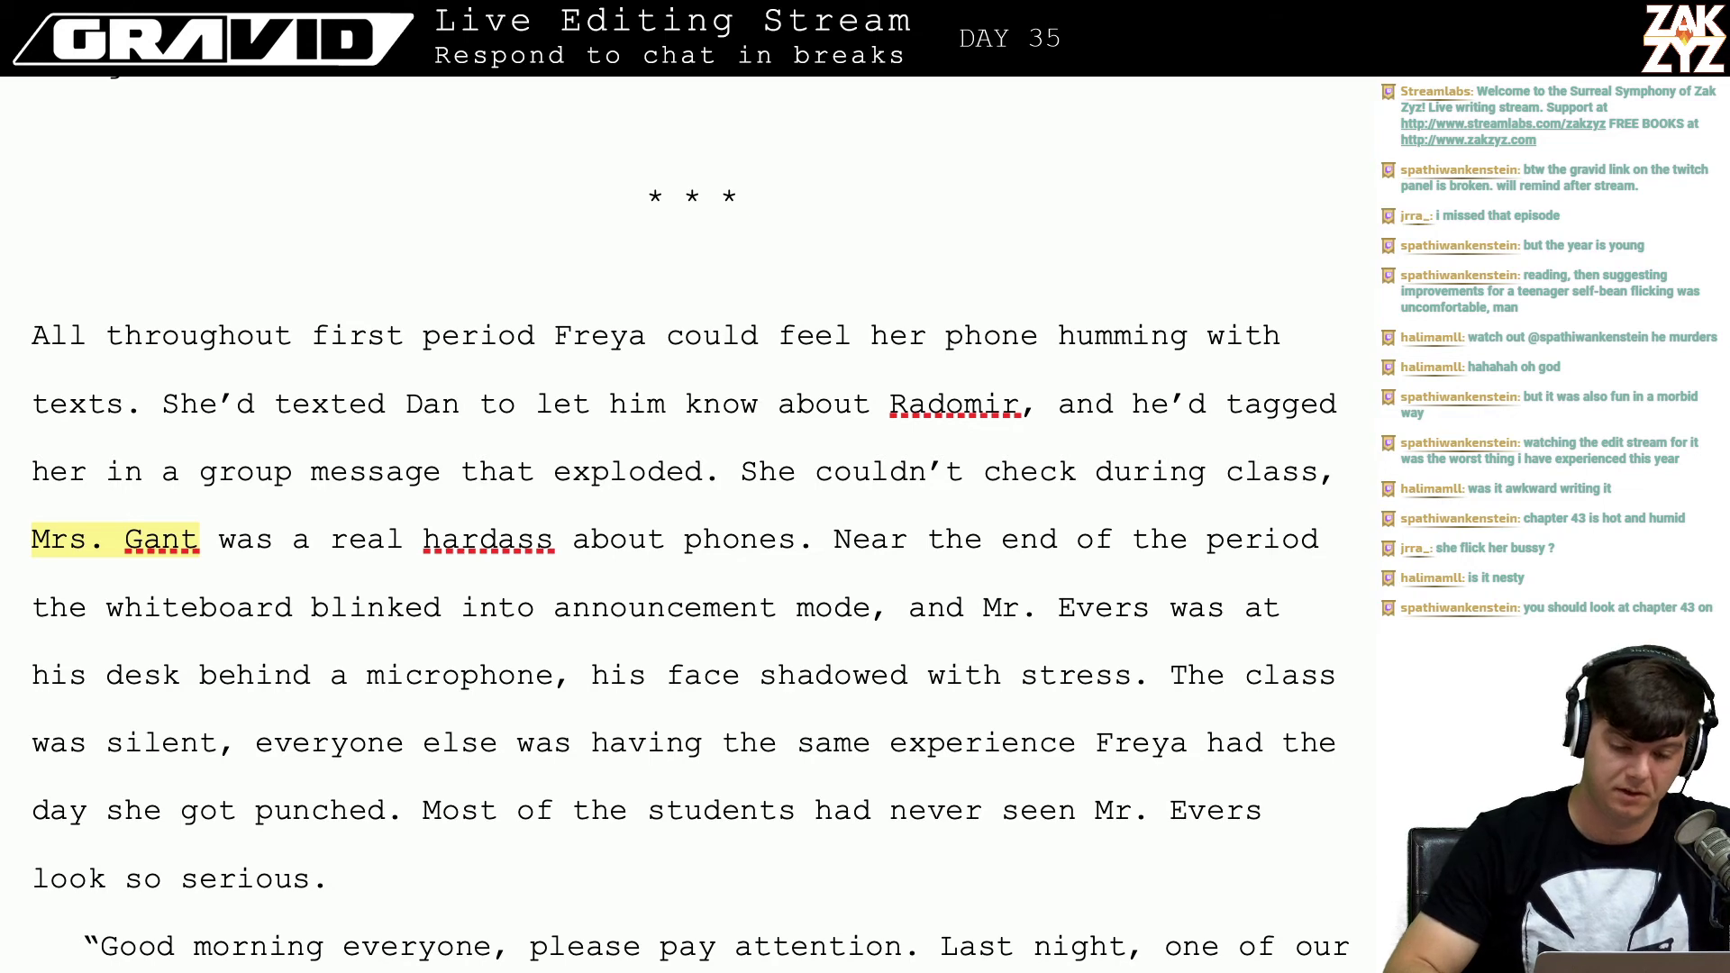
scroll(684, 541, "down", 2)
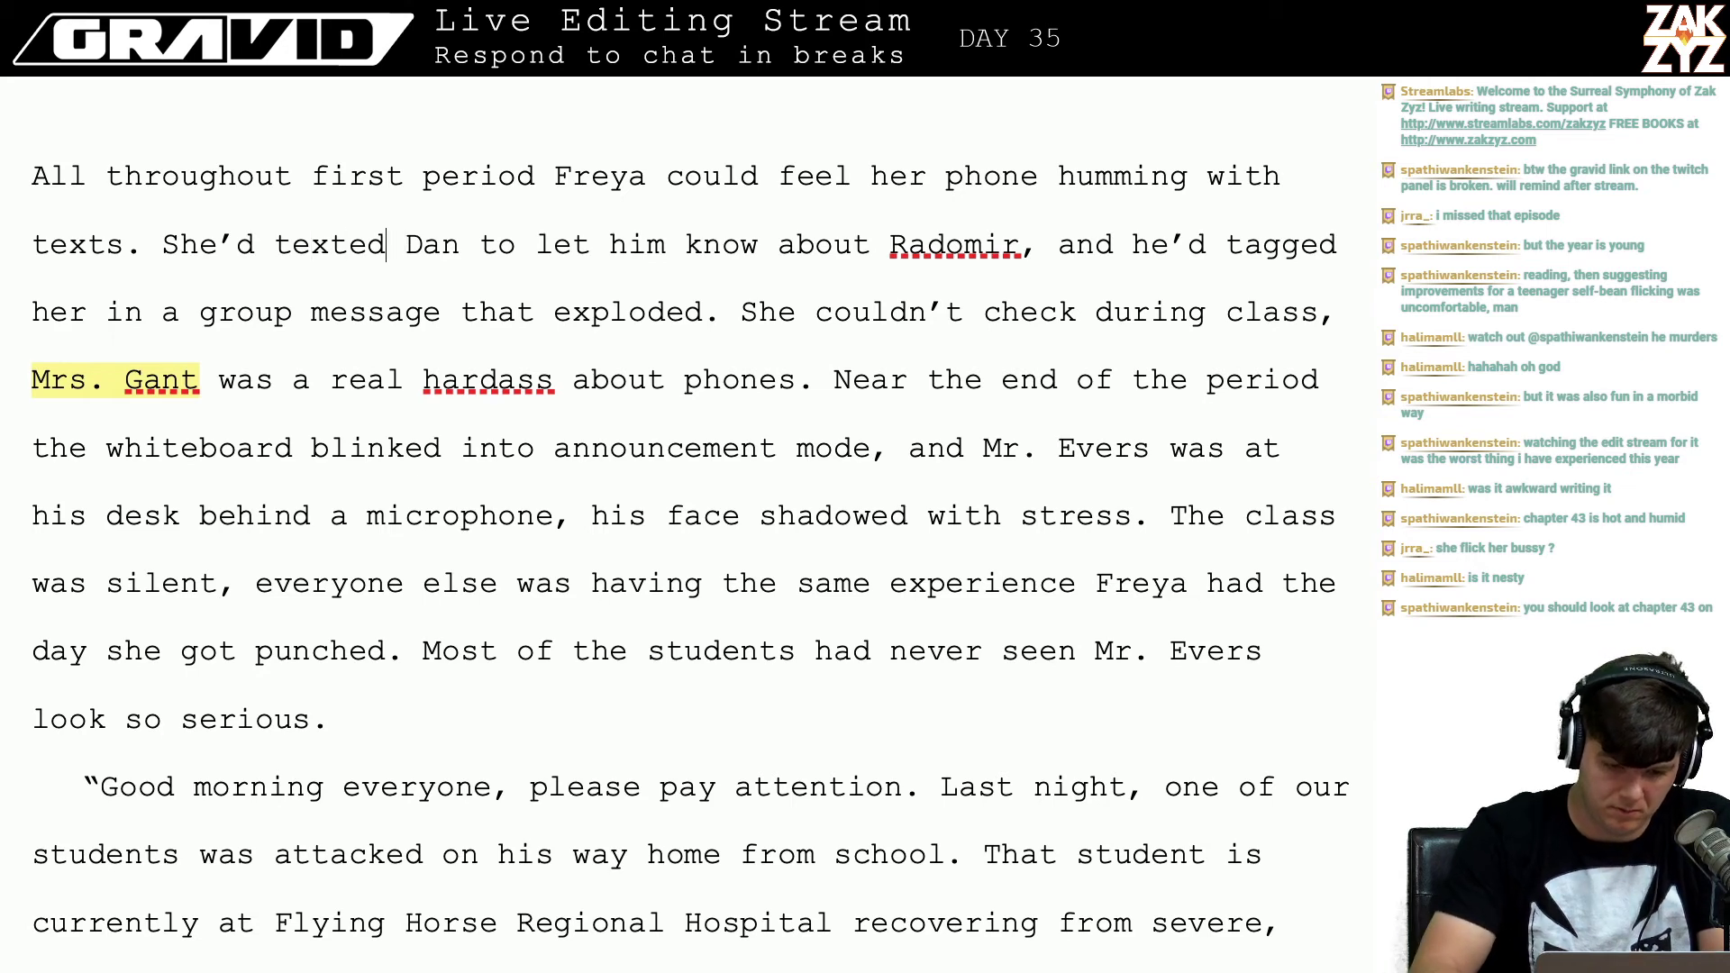
Step: Replace "texted" with "messaged" in the sentence about Freya letting Dan know about Radomir
key("BackSpace")
key("BackSpace")
key("BackSpace")
key("BackSpace")
key("BackSpace")
key("BackSpace")
type("mae")
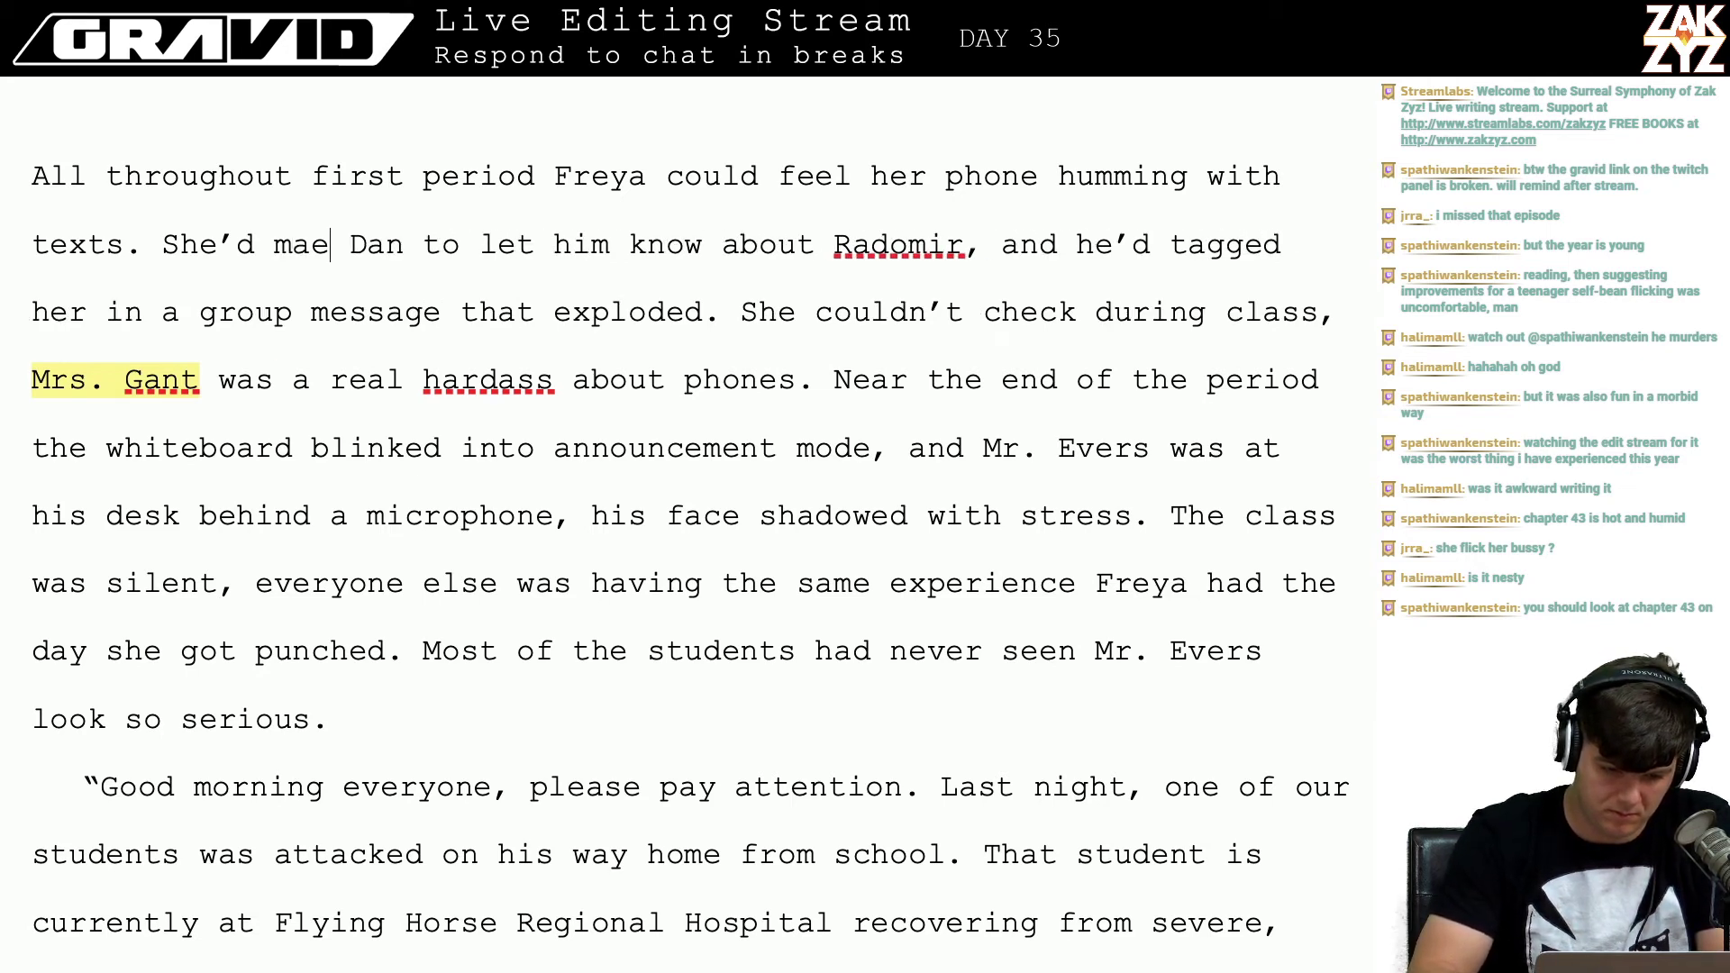
key("BackSpace")
key("BackSpace")
type("essaged")
Step: Change "group message" to "group chat" in the clause about Dan tagging Freya
key("Down")
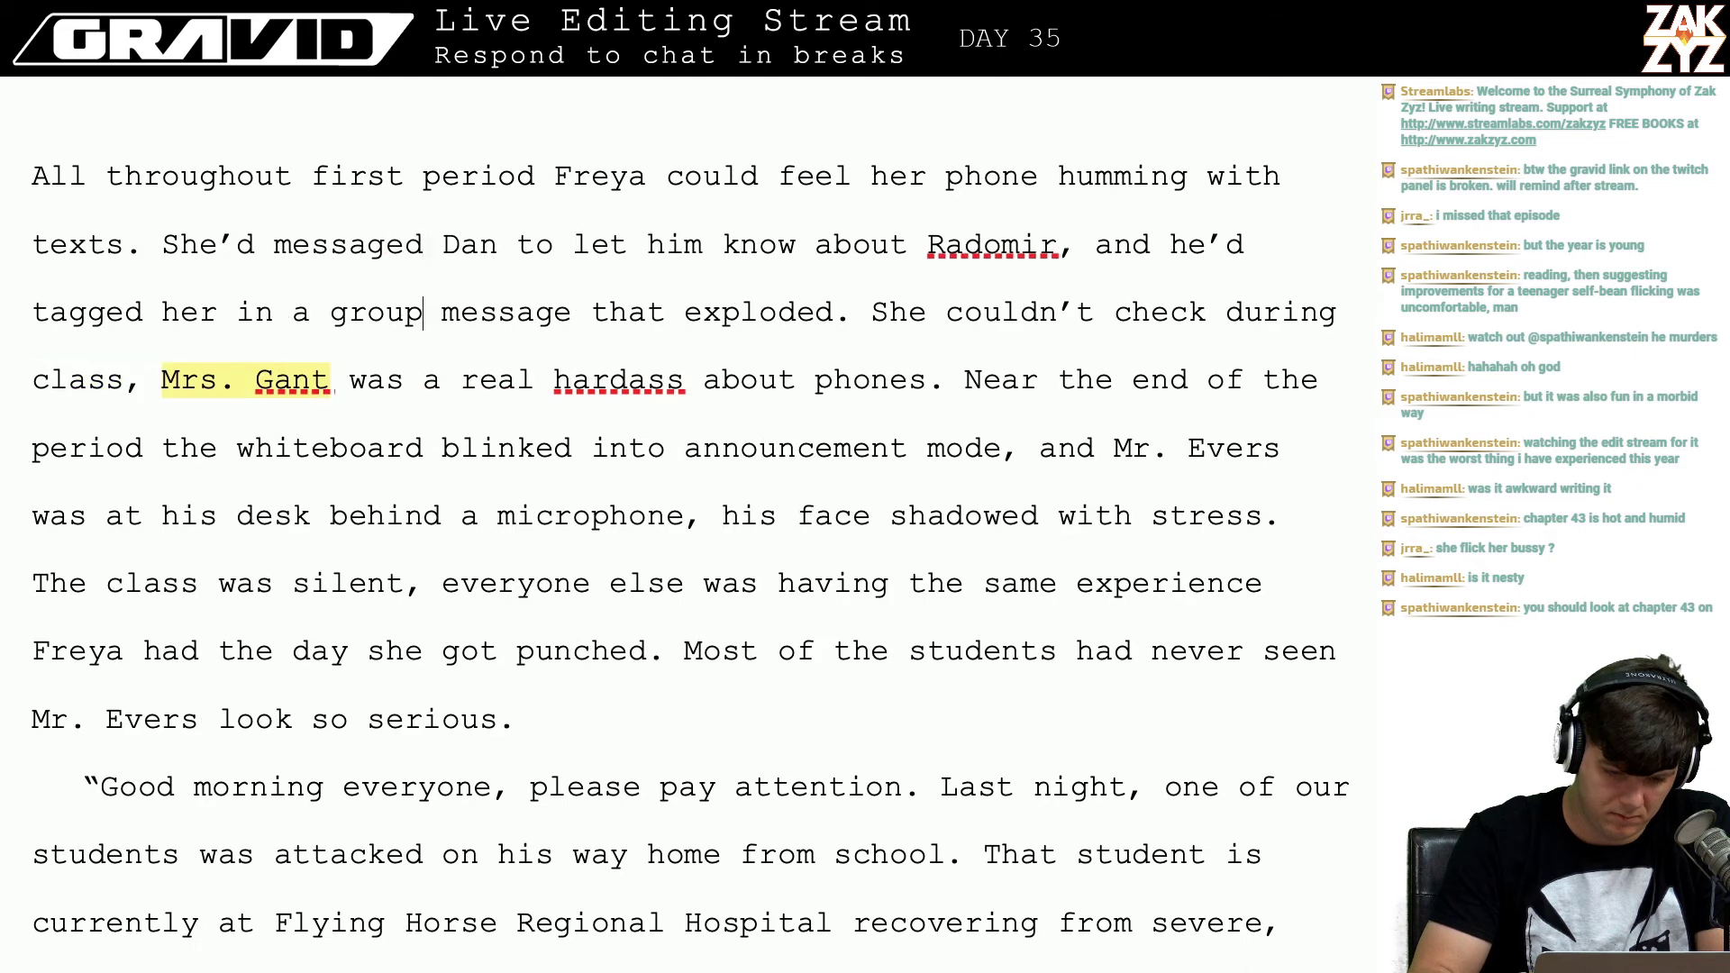
key("Right")
key("Right")
key("Right")
key("Right")
key("Right")
key("Right")
key("Right")
key("Up")
key("Down")
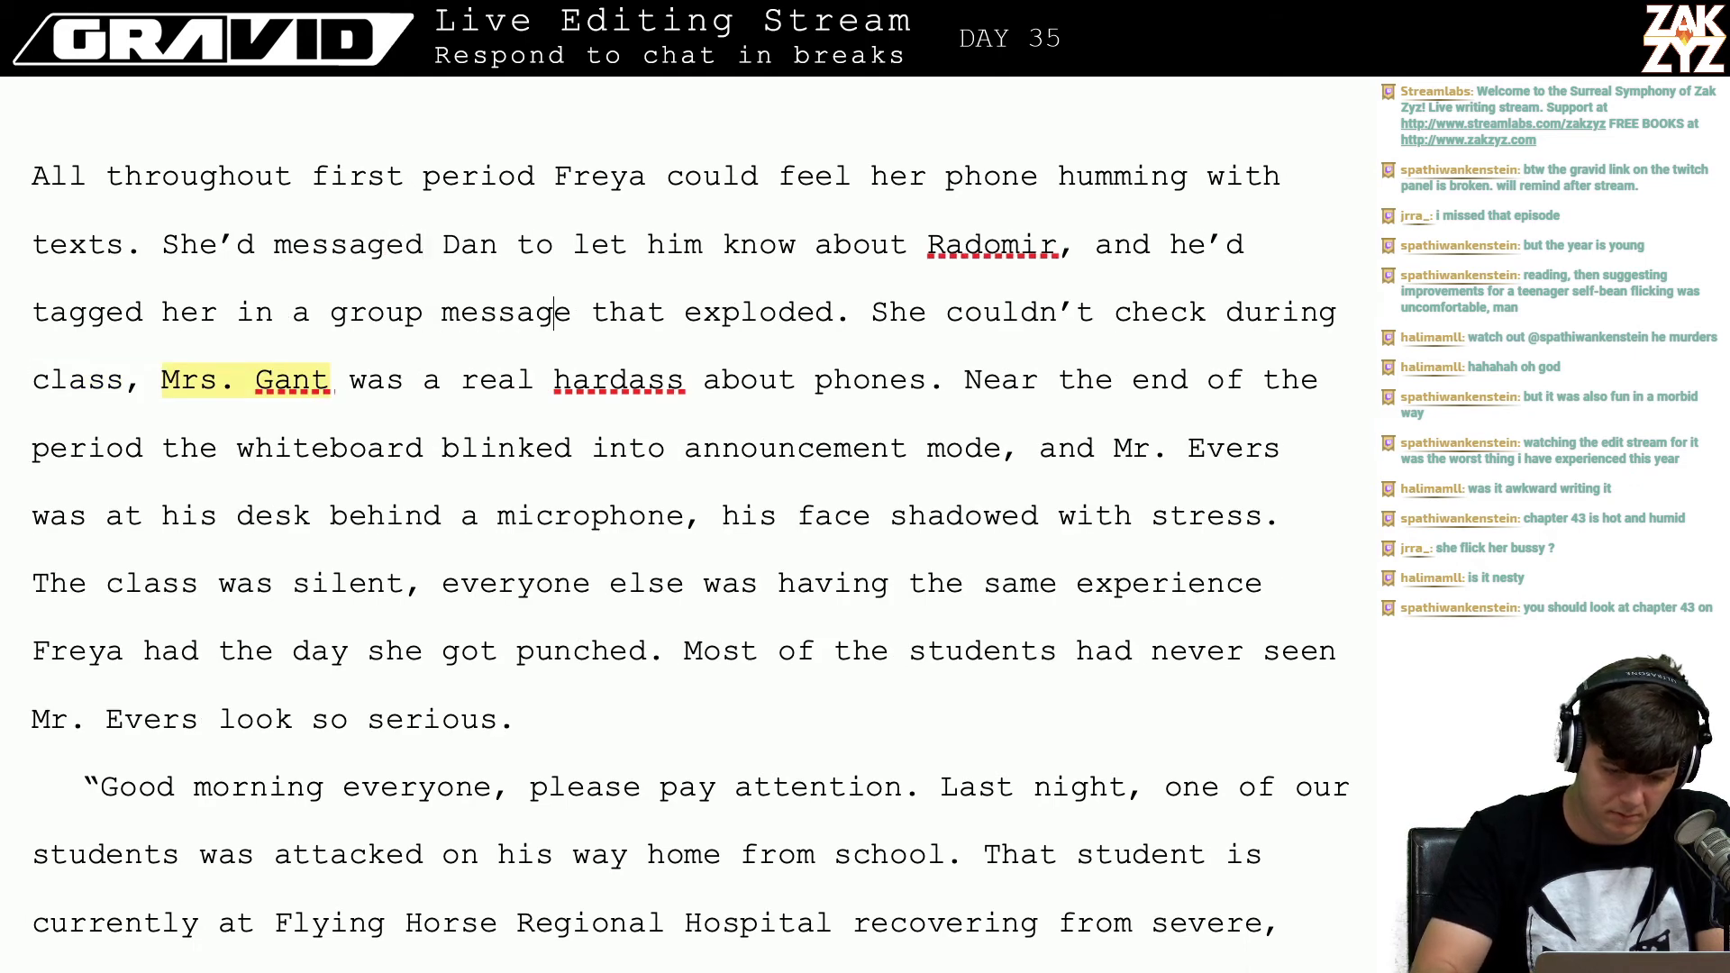
key("Delete")
key("BackSpace")
key("BackSpace")
key("BackSpace")
key("BackSpace")
key("BackSpace")
key("BackSpace")
type("c")
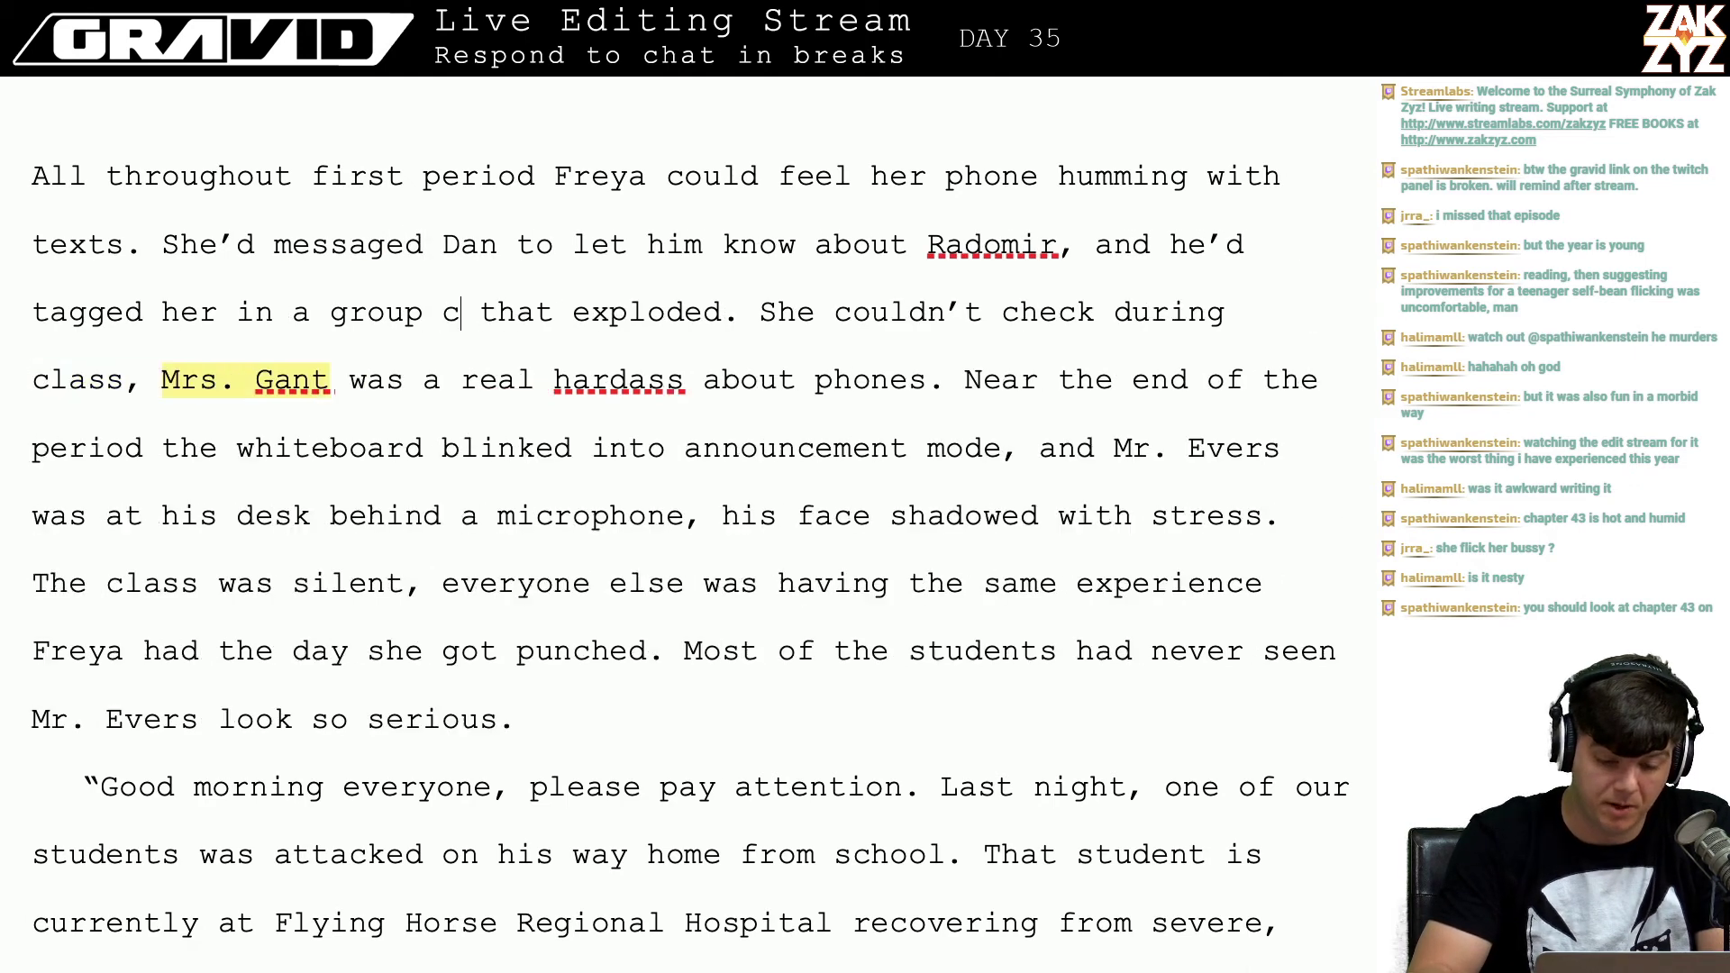
type("hat")
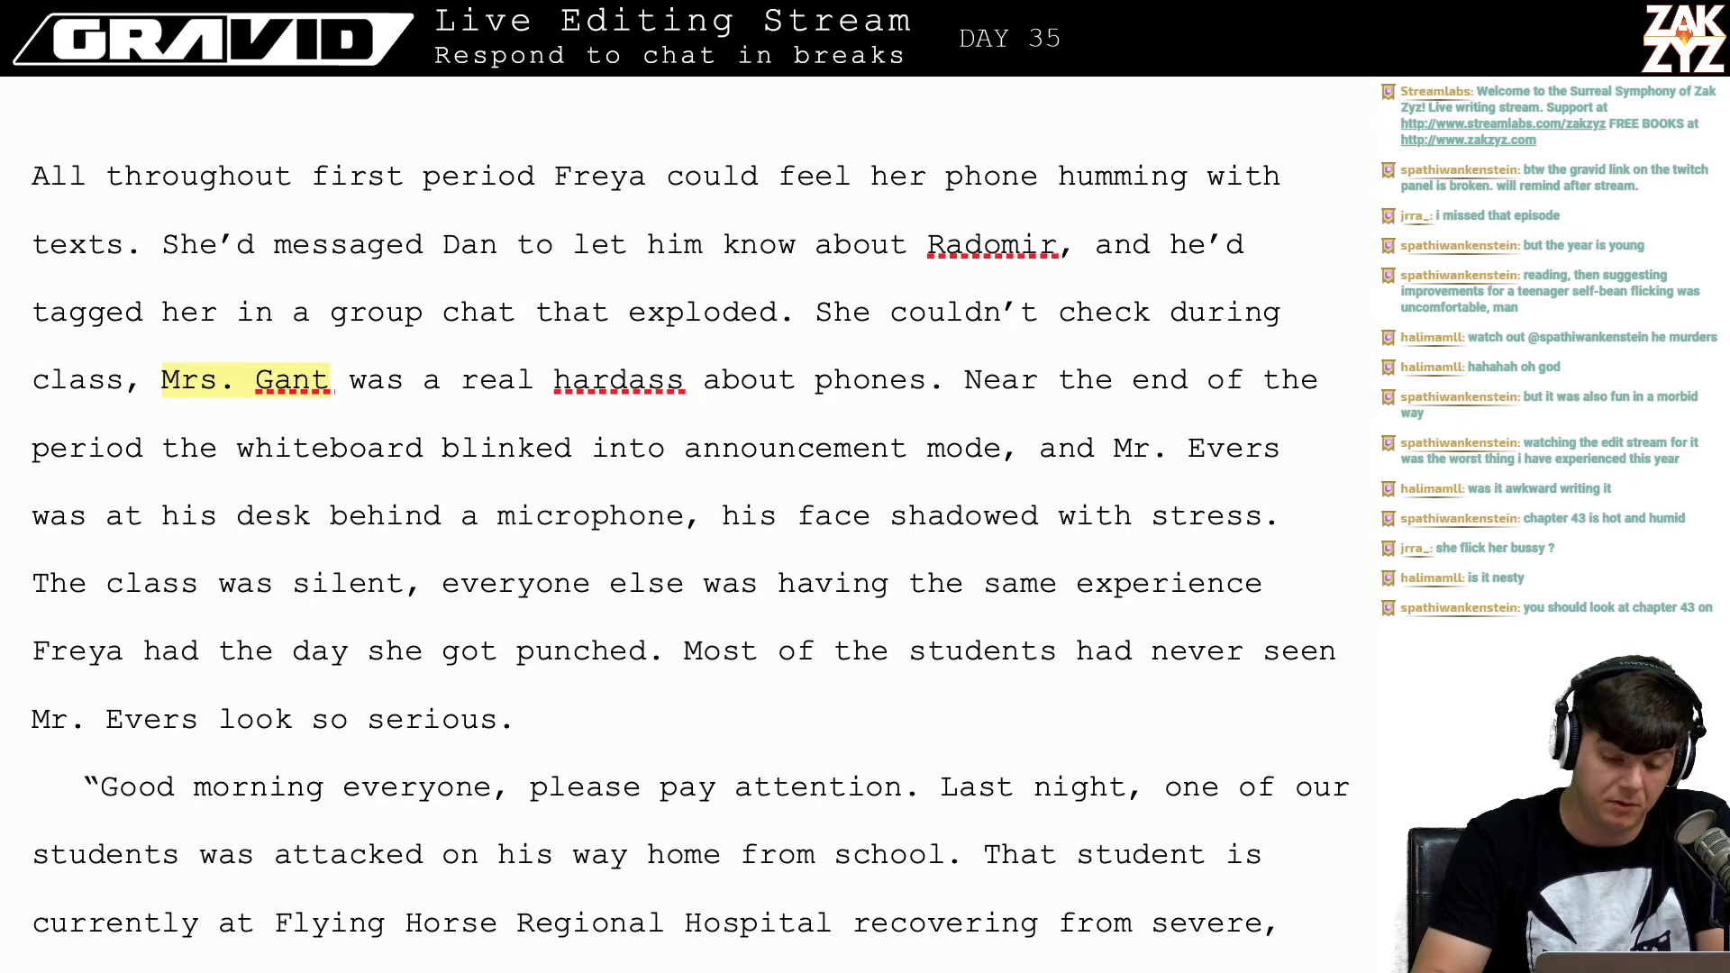
Step: Insert "her phone" after "check" so the sentence reads "She couldn't check her phone during class"
key("Up")
key("Down")
key("Down")
key("Down")
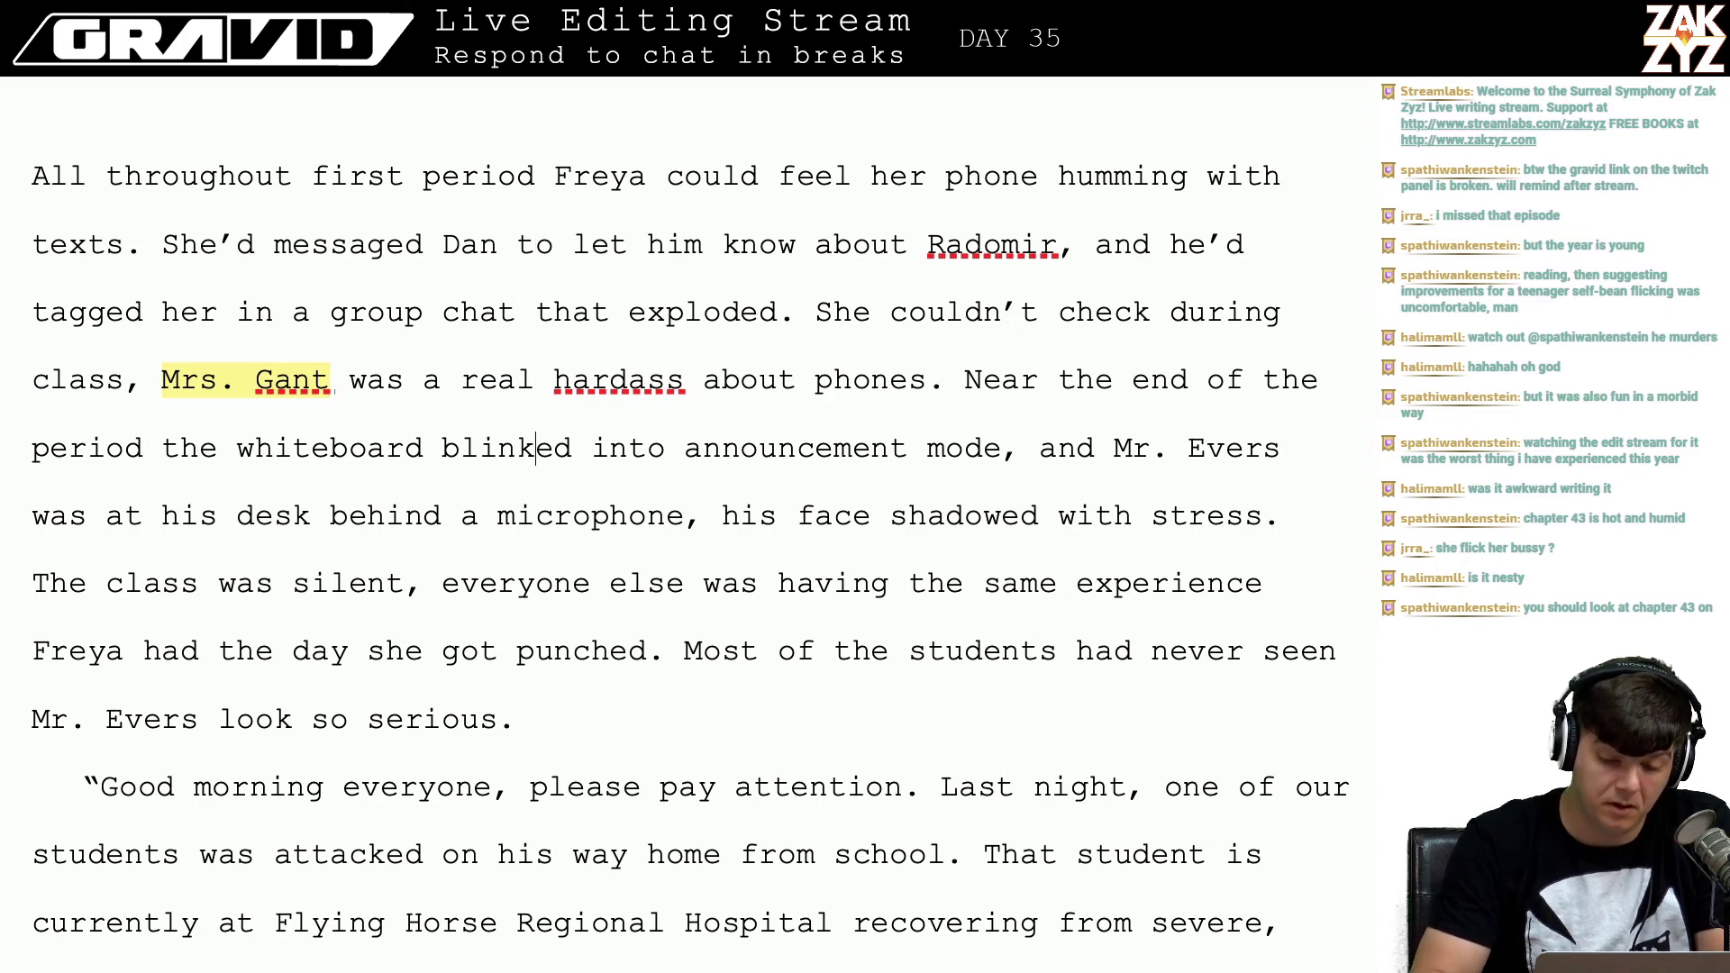
key("Up")
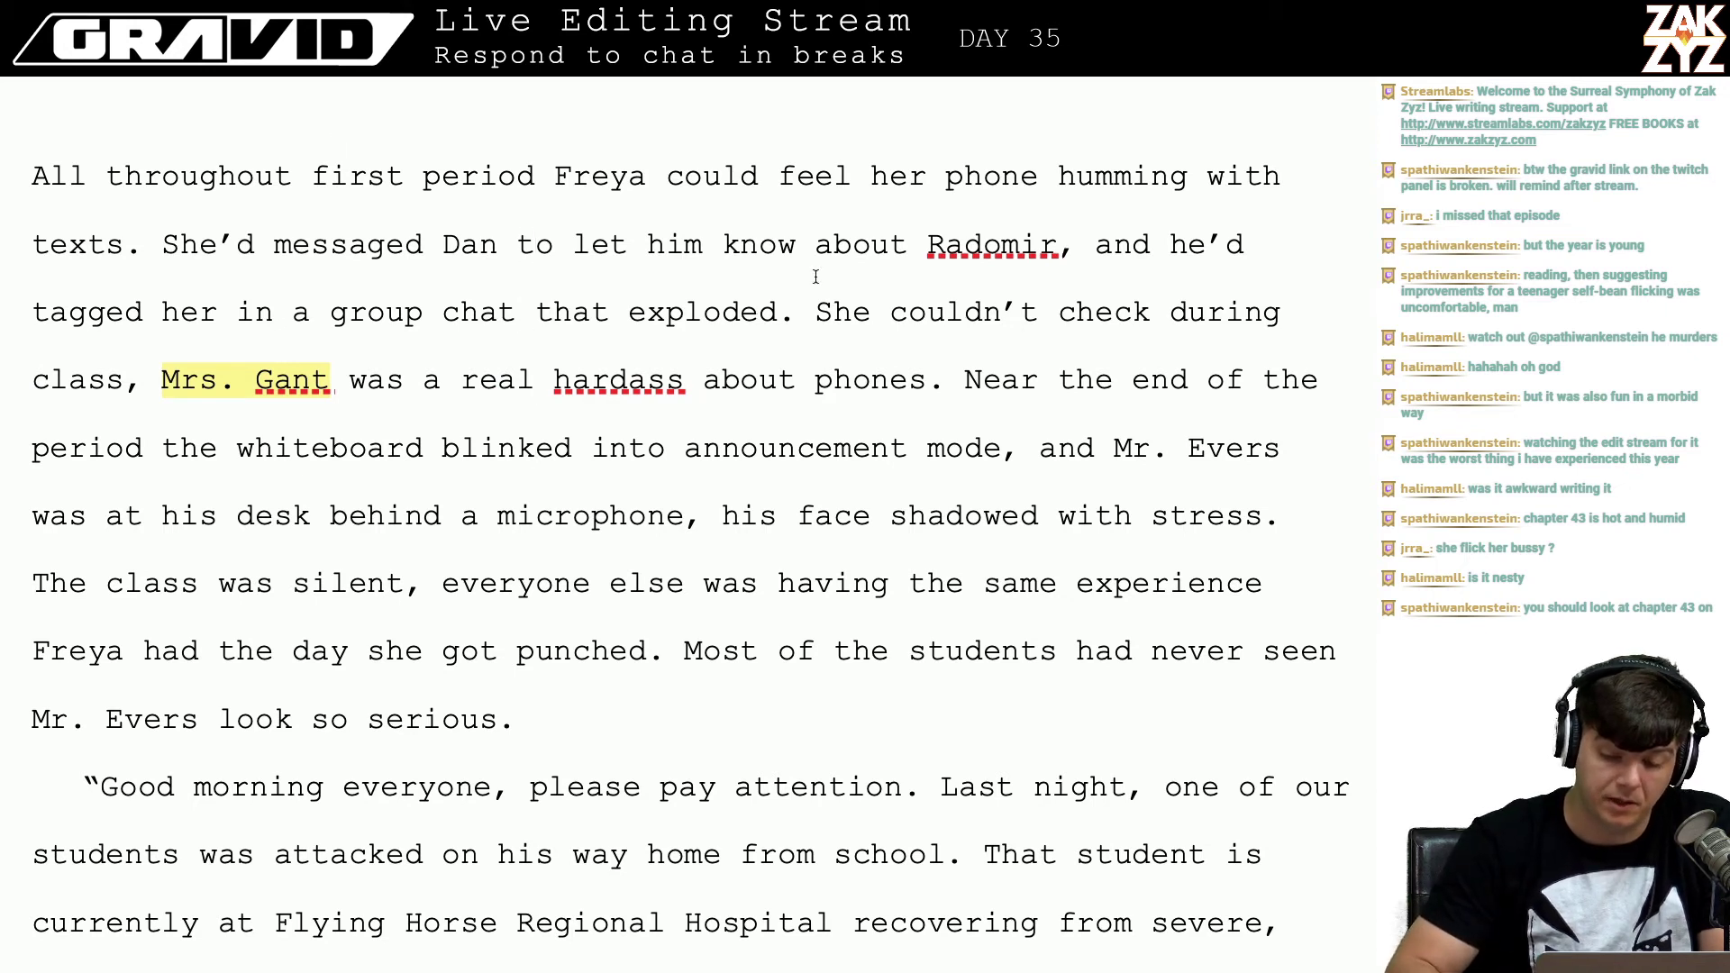
left_click(1168, 311)
type("her phone")
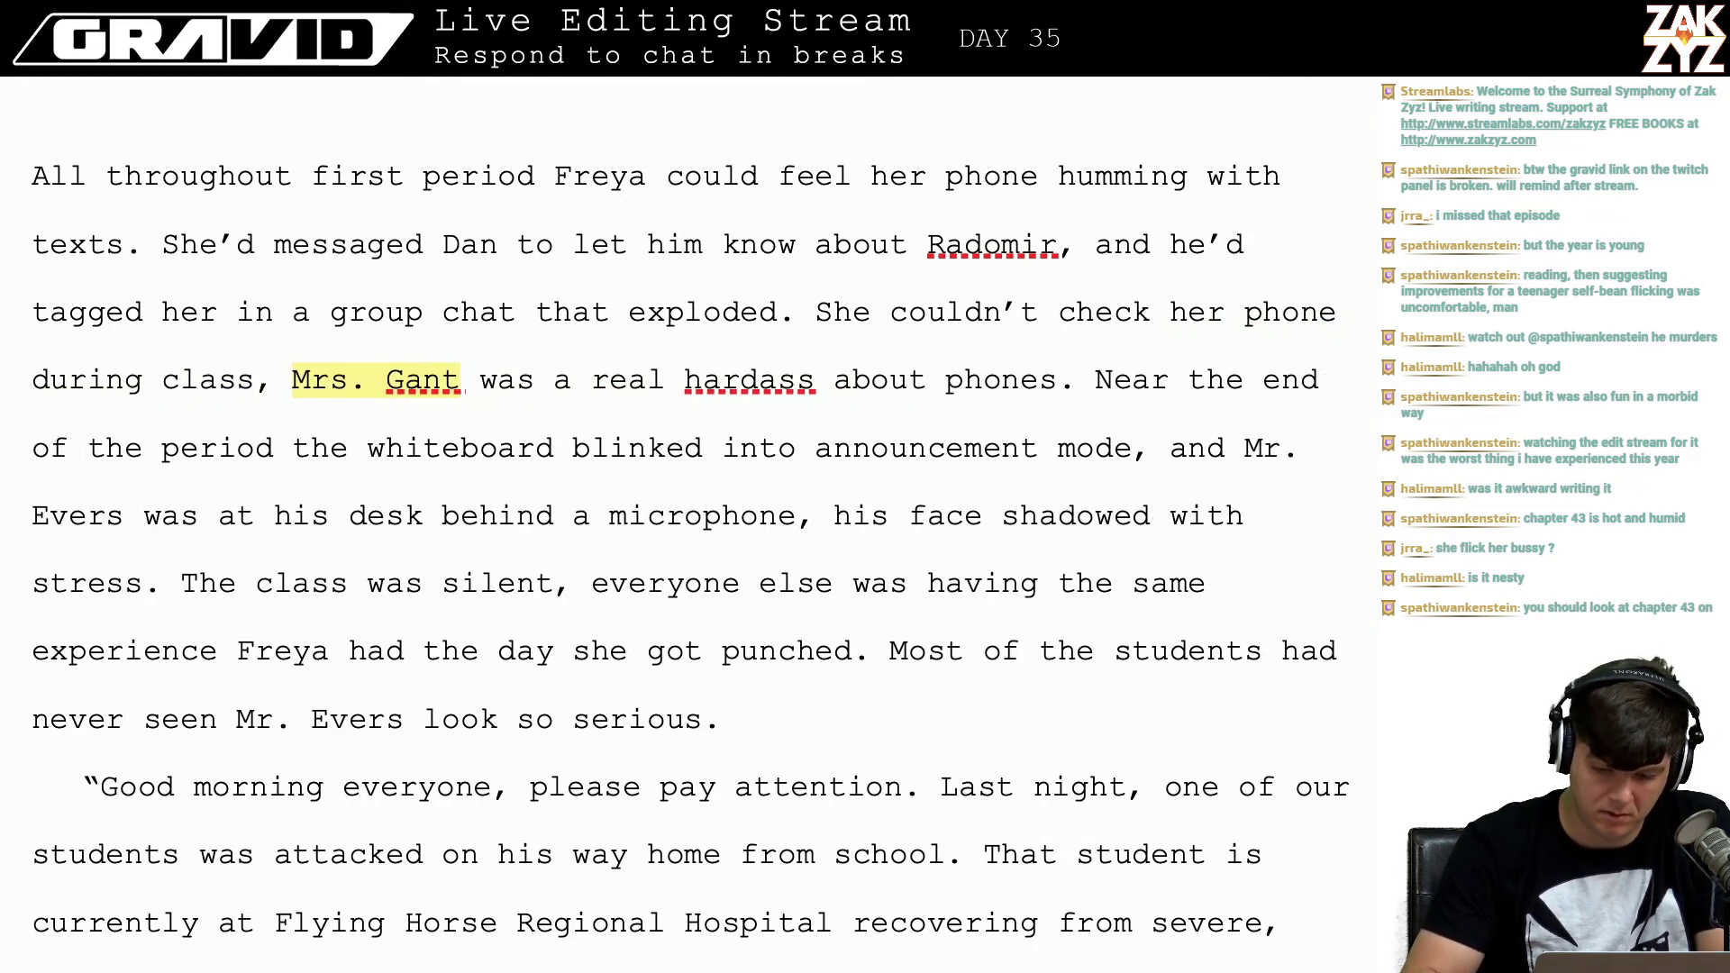
Step: Delete "about phones" so the clause about the teacher ends with "Mrs. Gant was a real hardass."
key("Left")
key("Left")
key("Left")
key("Left")
key("Left")
key("Left")
key("Left")
key("Left")
key("Left")
key("Left")
key("Left")
key("Left")
key("Left")
key("Left")
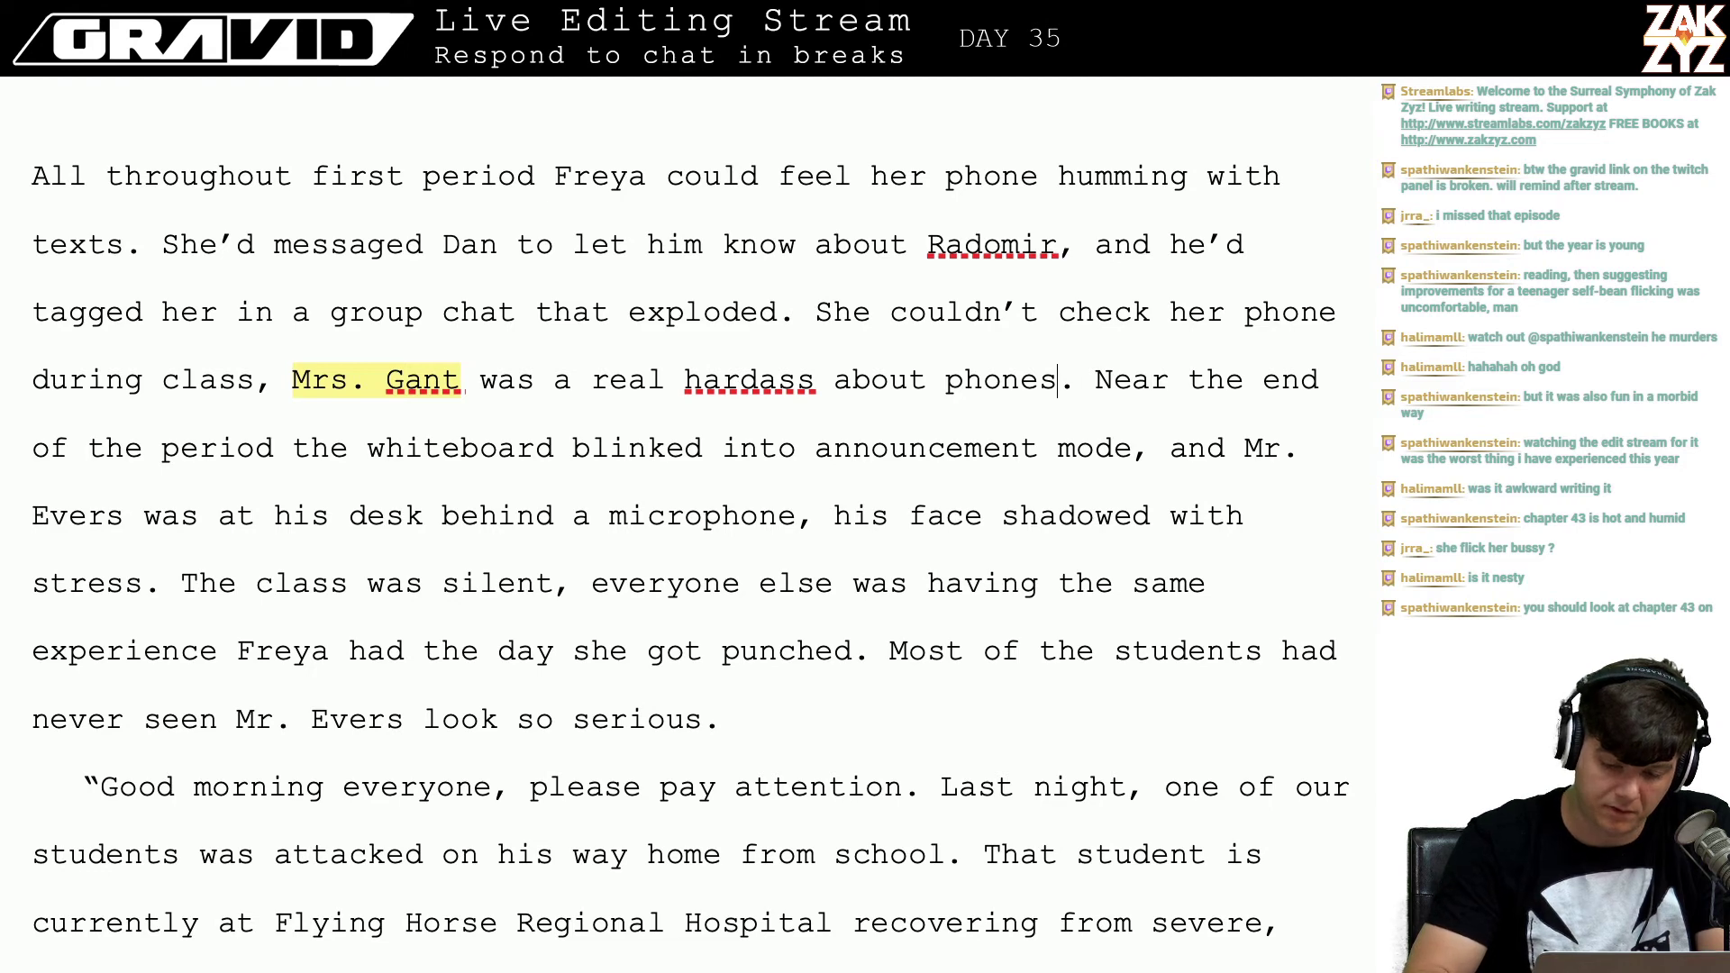
key("BackSpace")
key("BackSpace")
key("BackSpace")
key("BackSpace")
key("BackSpace")
key("BackSpace")
key("BackSpace")
key("BackSpace")
key("BackSpace")
key("BackSpace")
key("BackSpace")
key("BackSpace")
key("BackSpace")
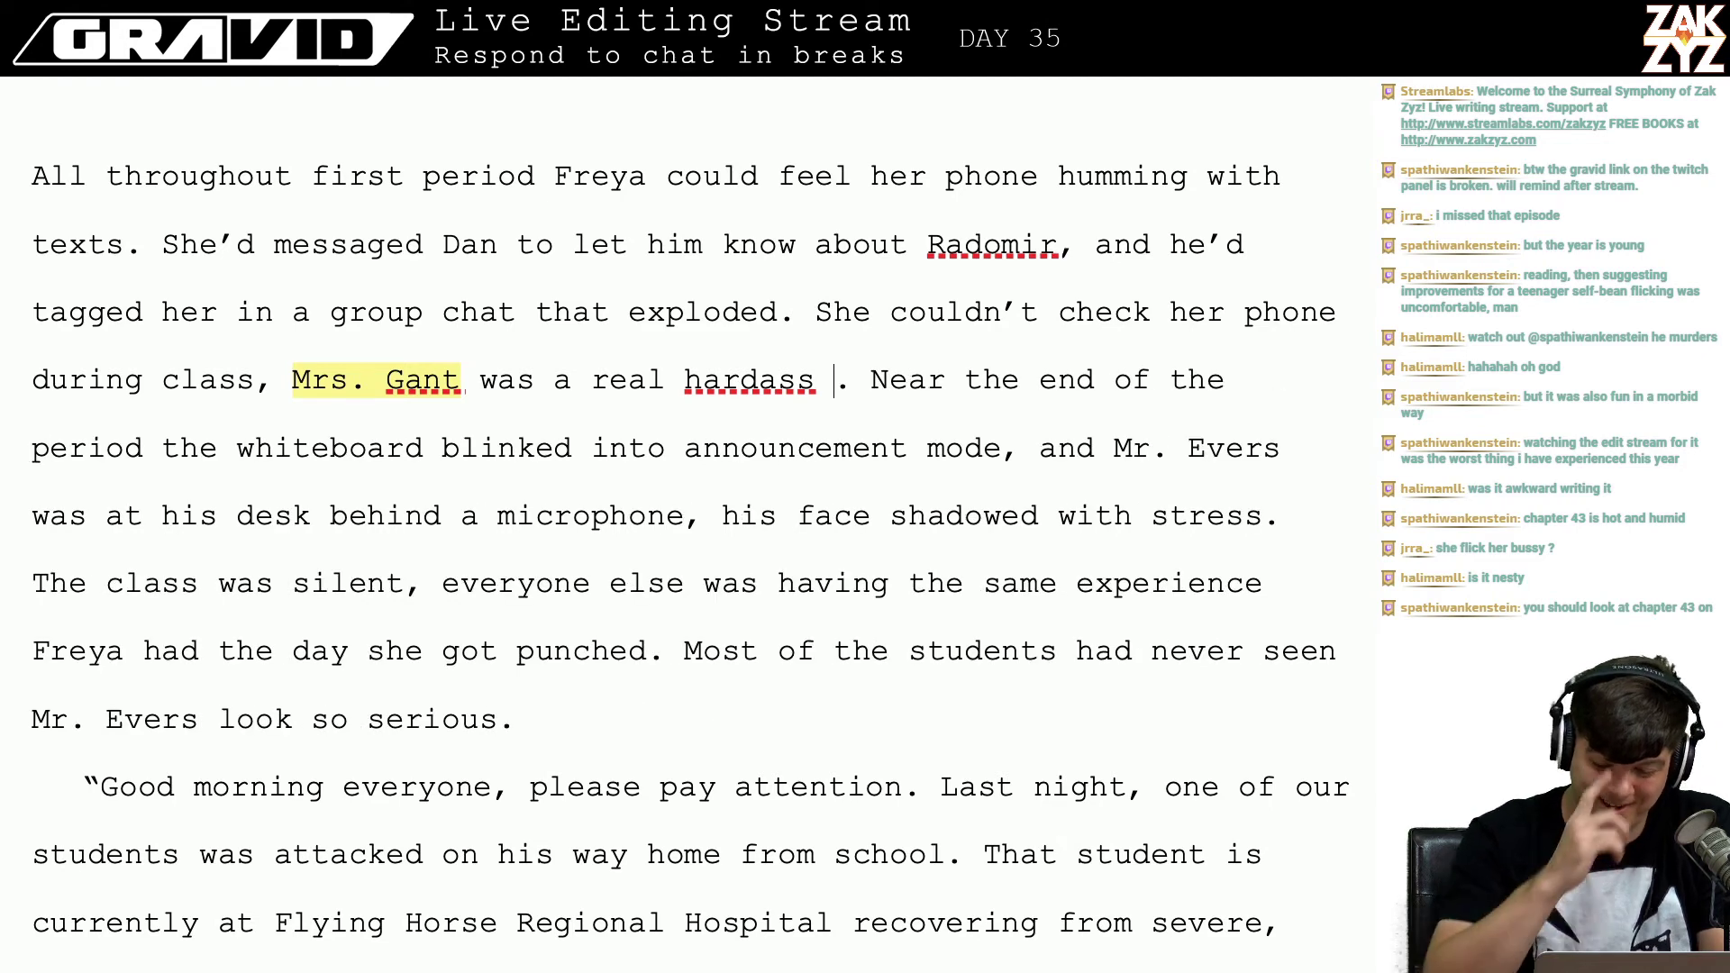
scroll(1144, 366, "down", 1)
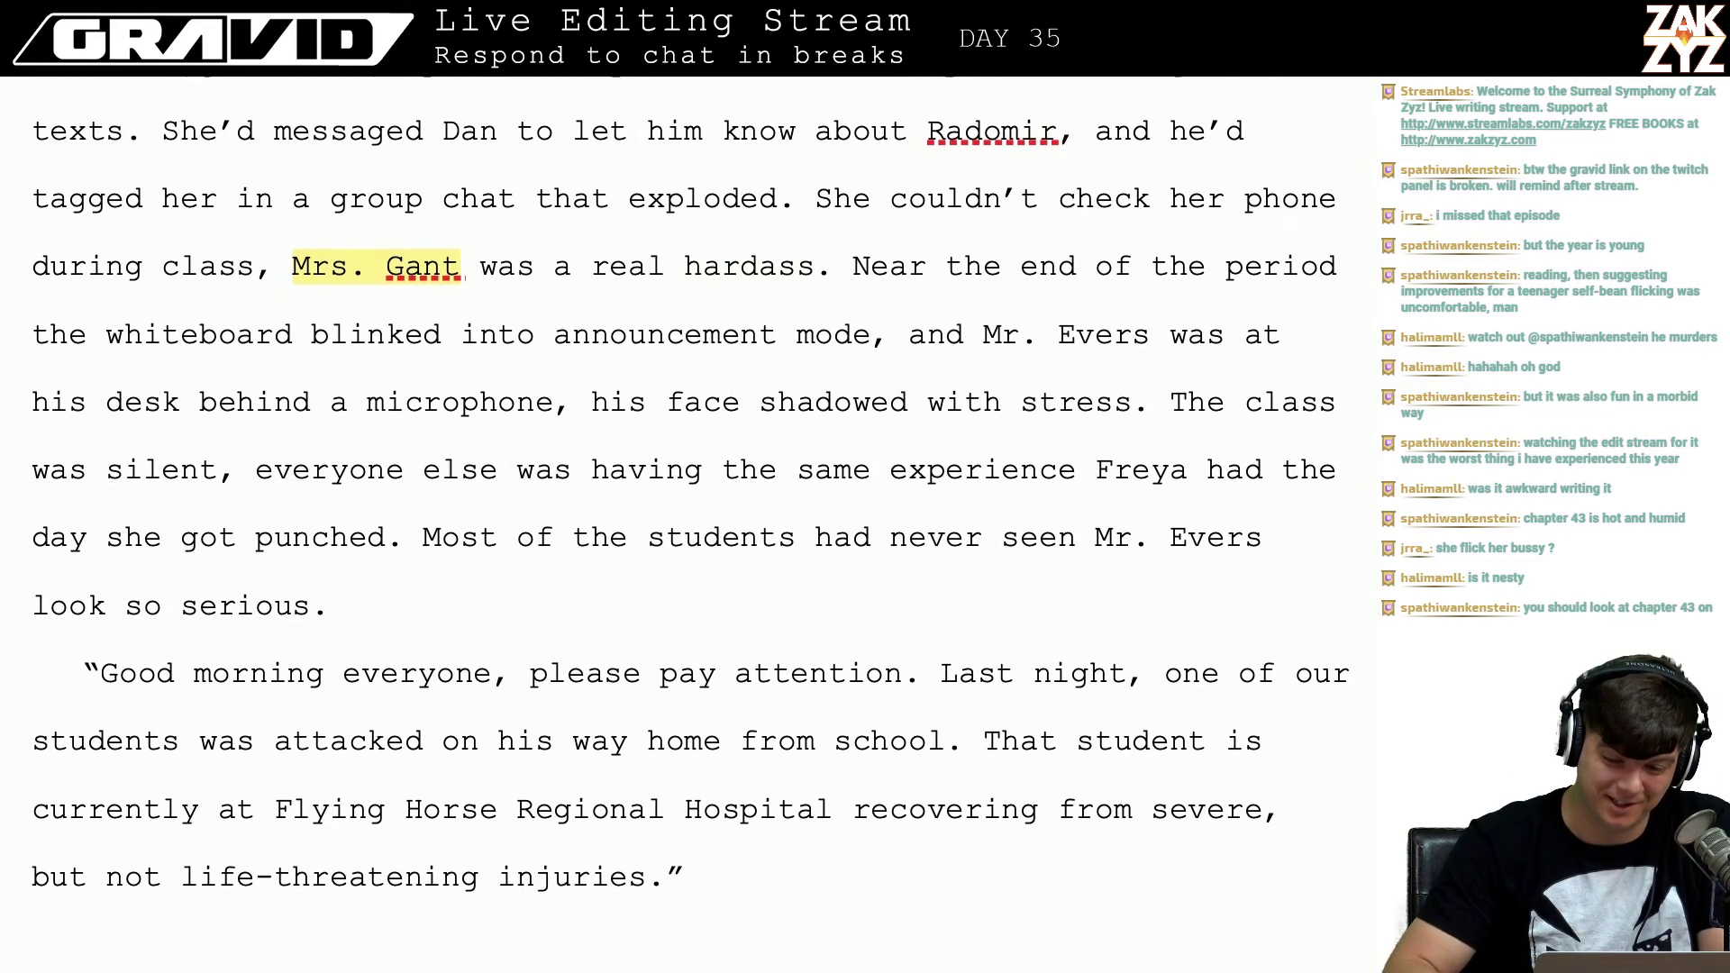
Step: Switch to the browser, look up synonyms for "hardass" on Thesaurus.com, and return to the manuscript
left_click(1143, 366)
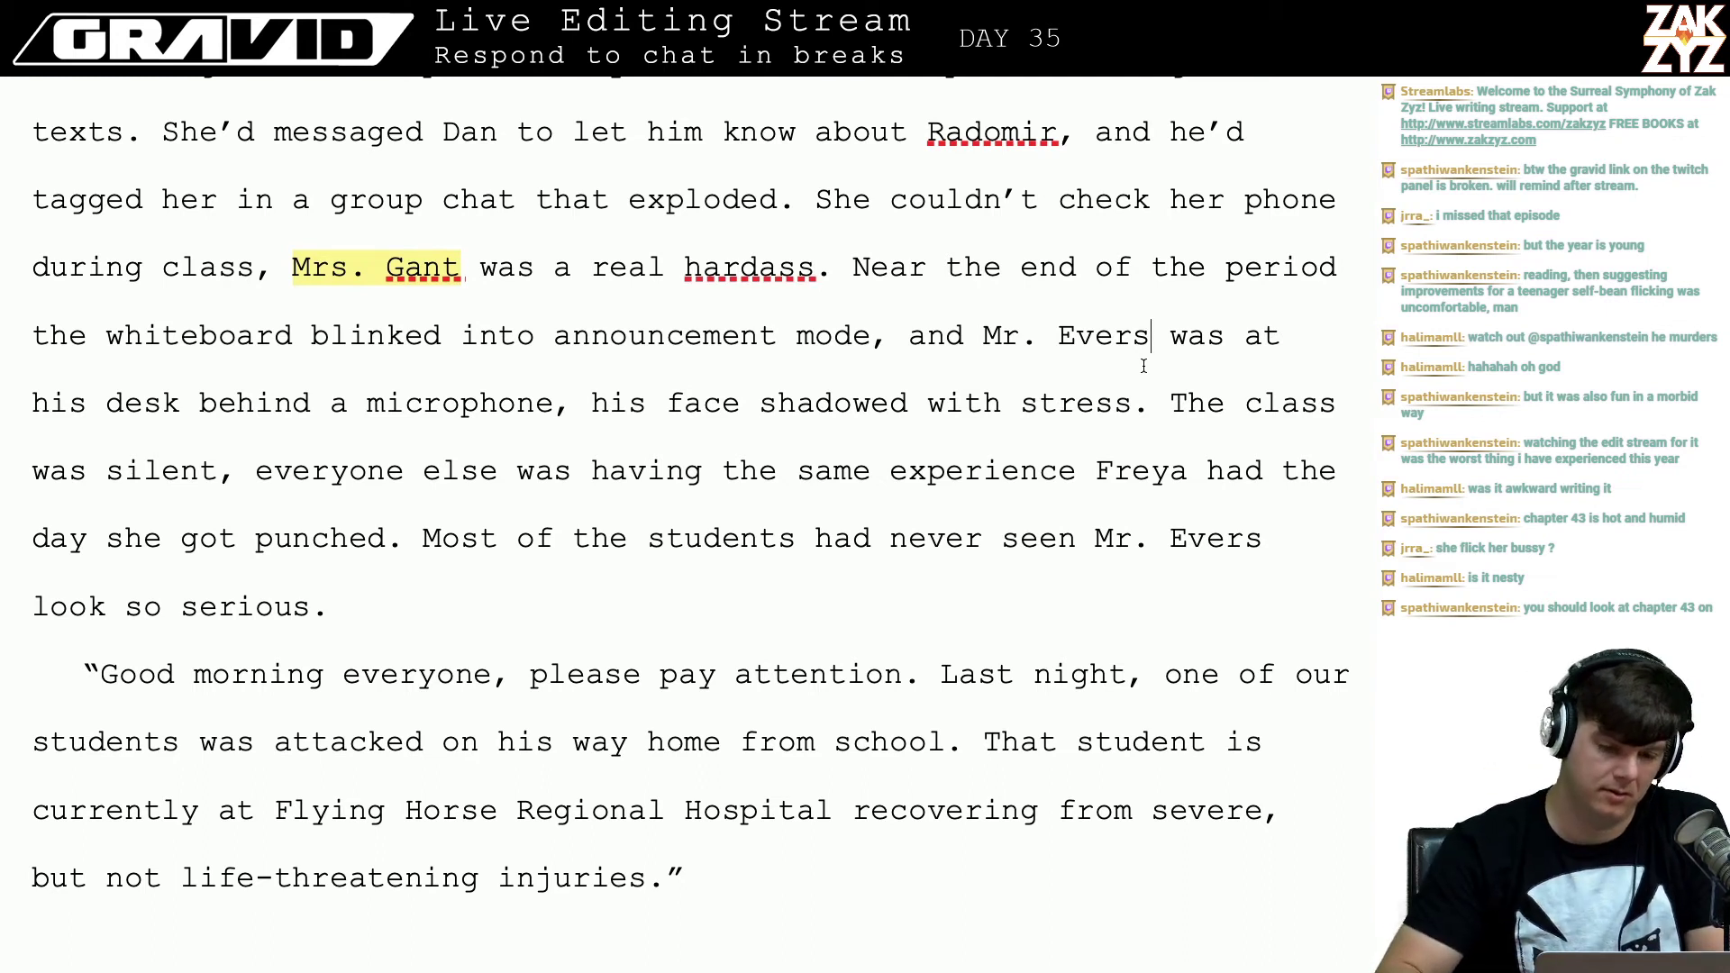
key("super+Tab")
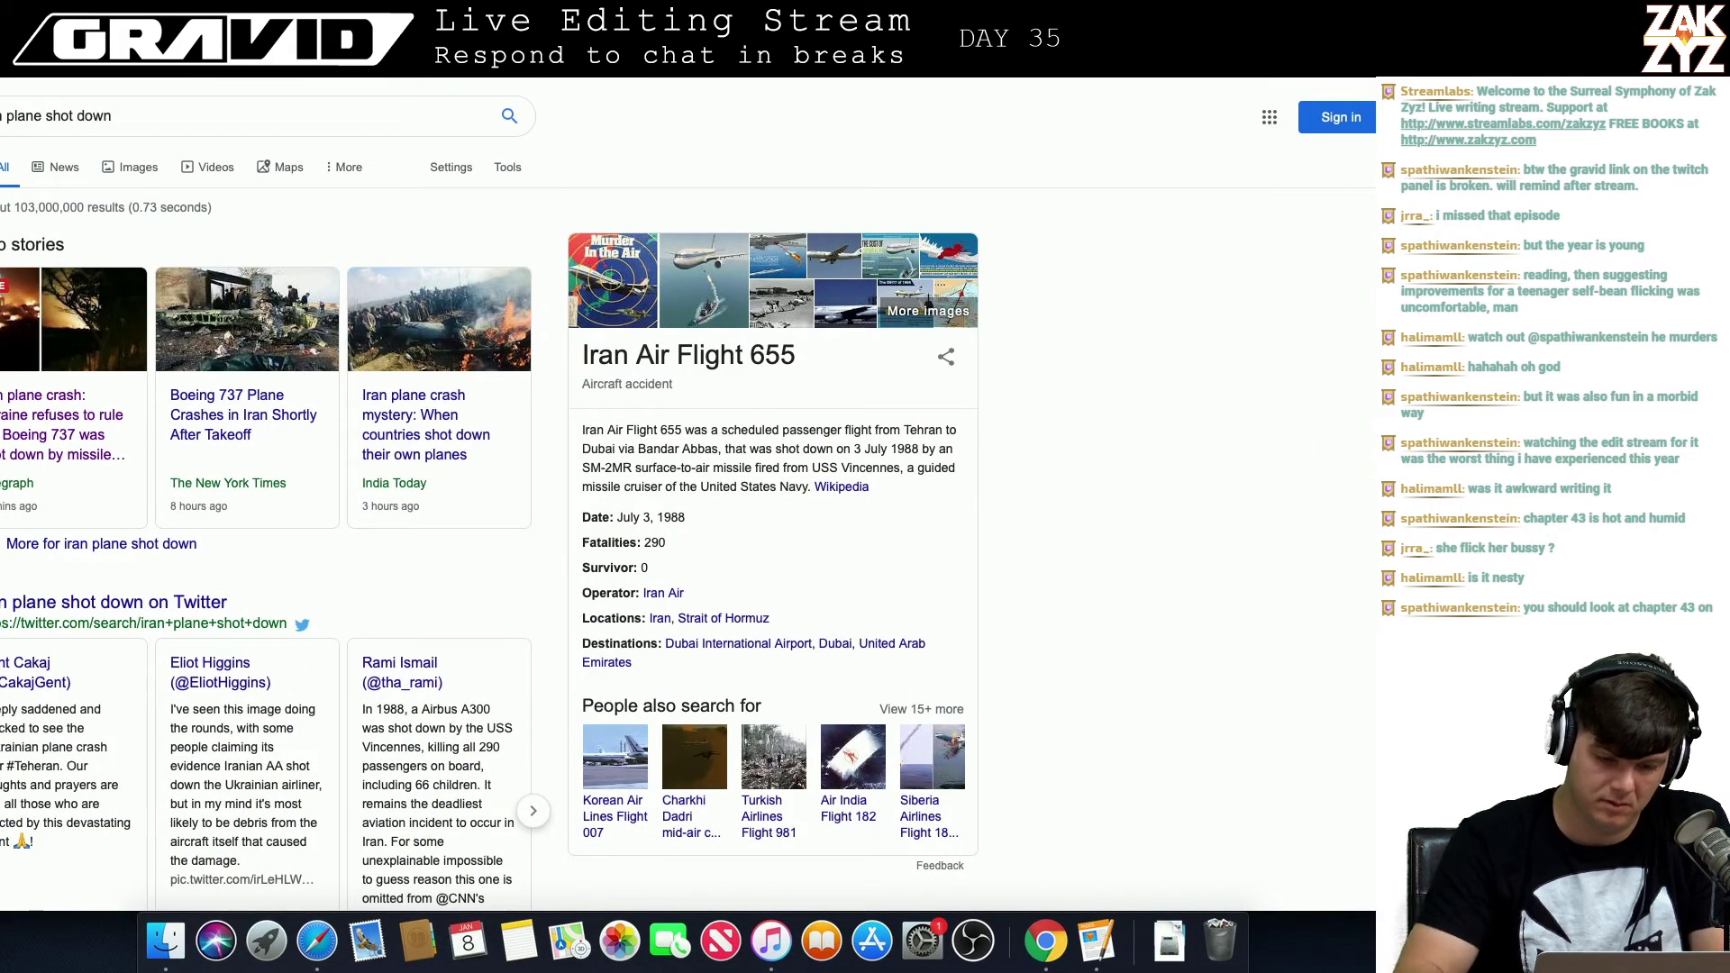
key("super+l")
type("thesaurus")
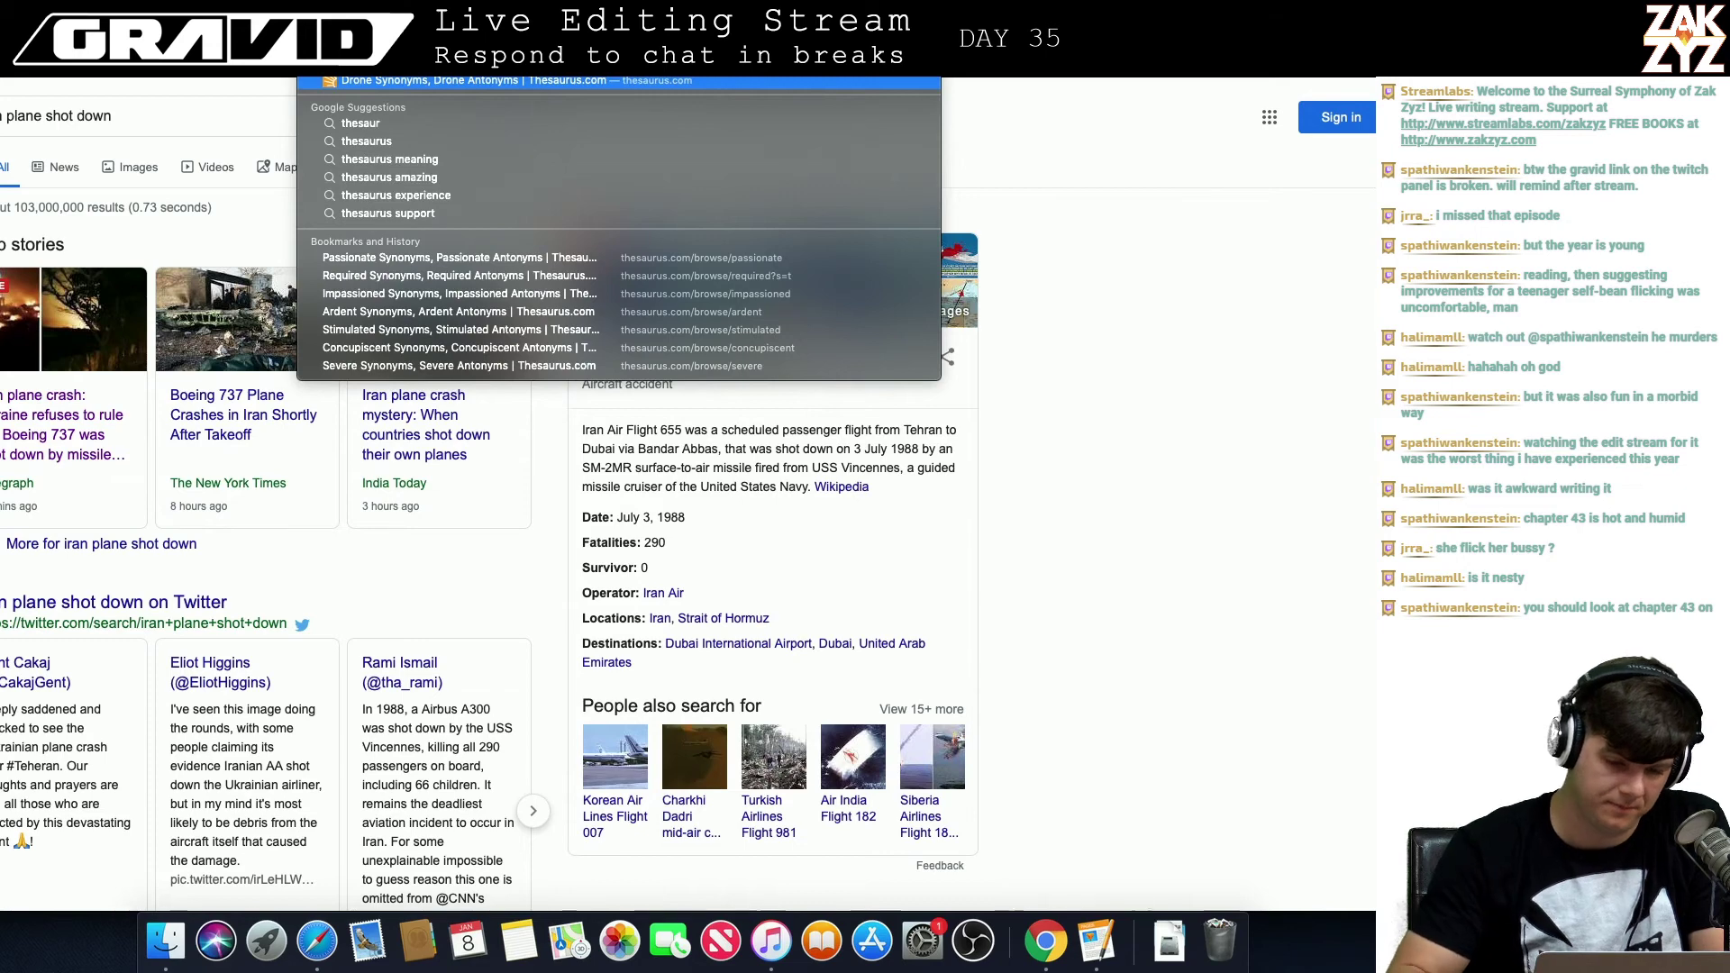
key("Return")
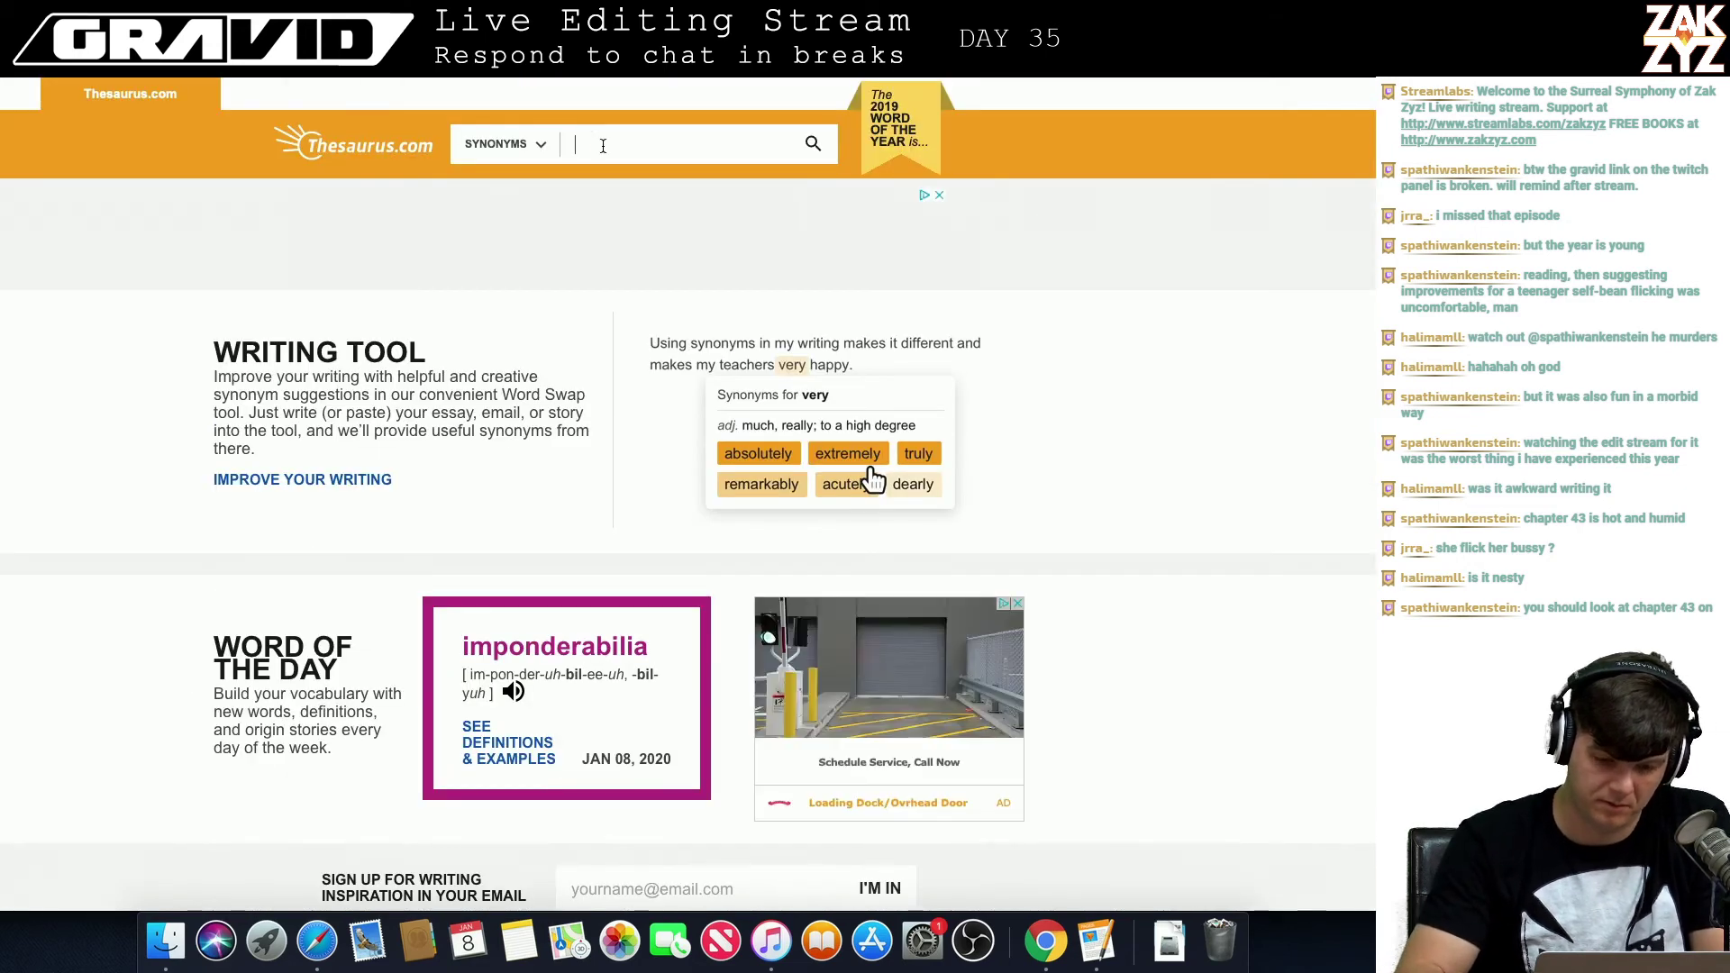
type("hardass")
key("Return")
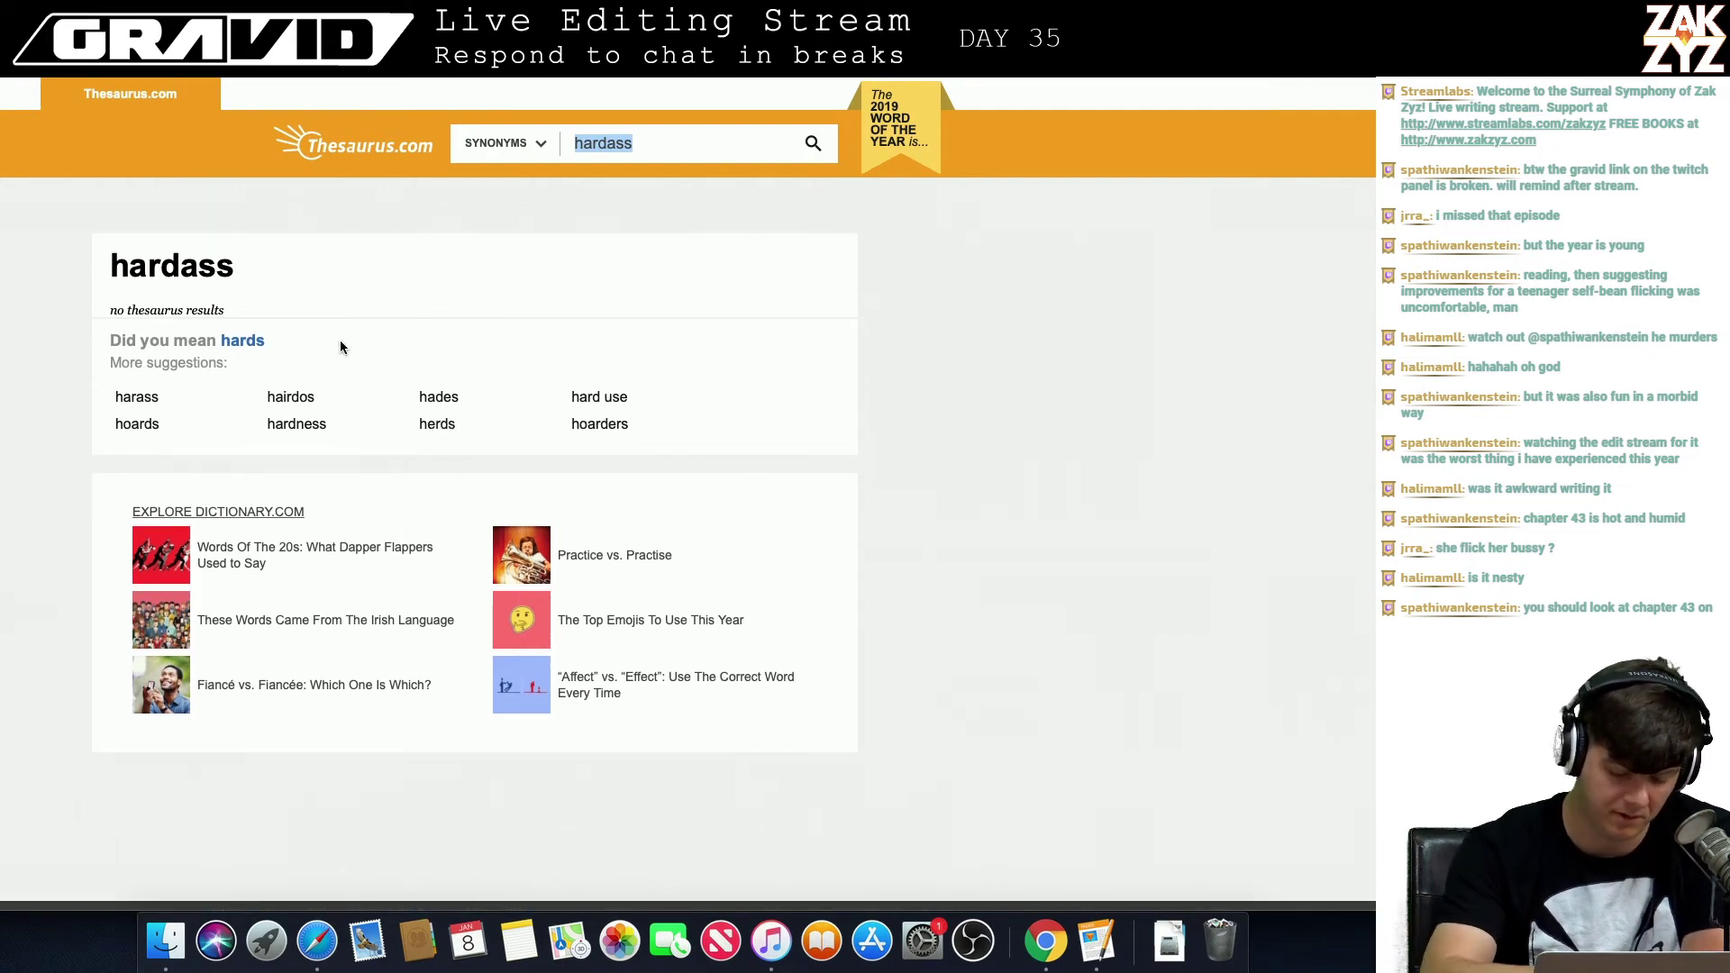
key("super+Tab")
Step: End the whiteboard sentence after "announcement mode" by replacing the comma with a period
scroll(341, 340, "down", 1)
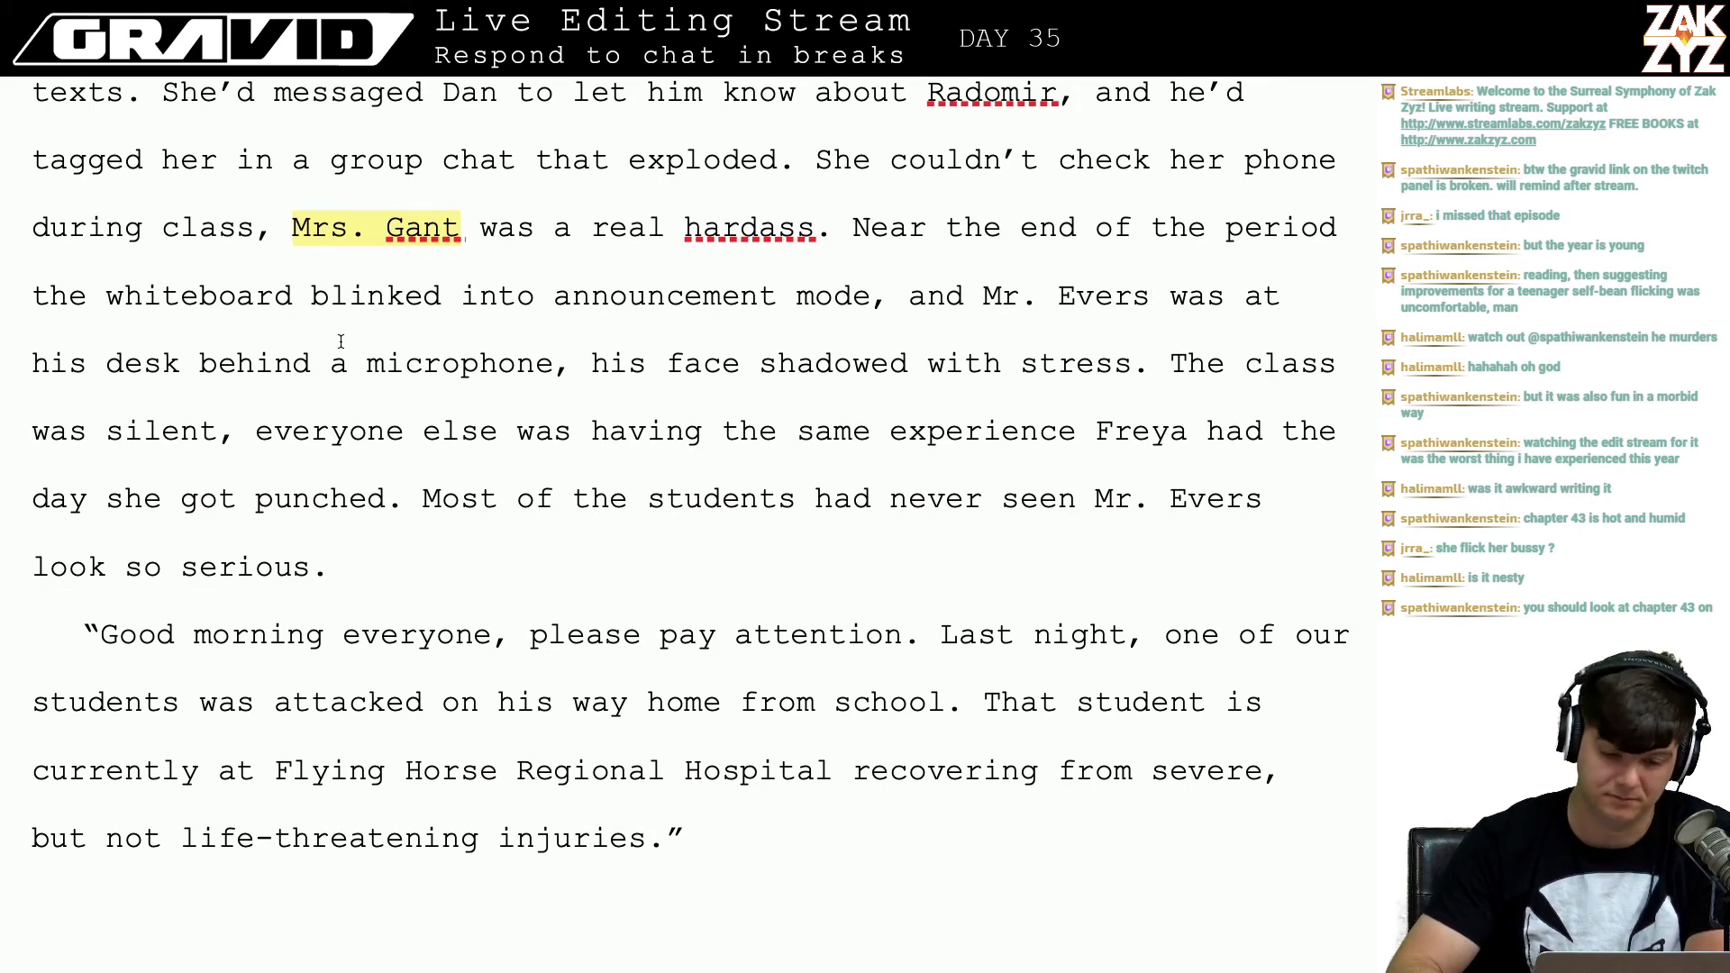
scroll(340, 340, "down", 1)
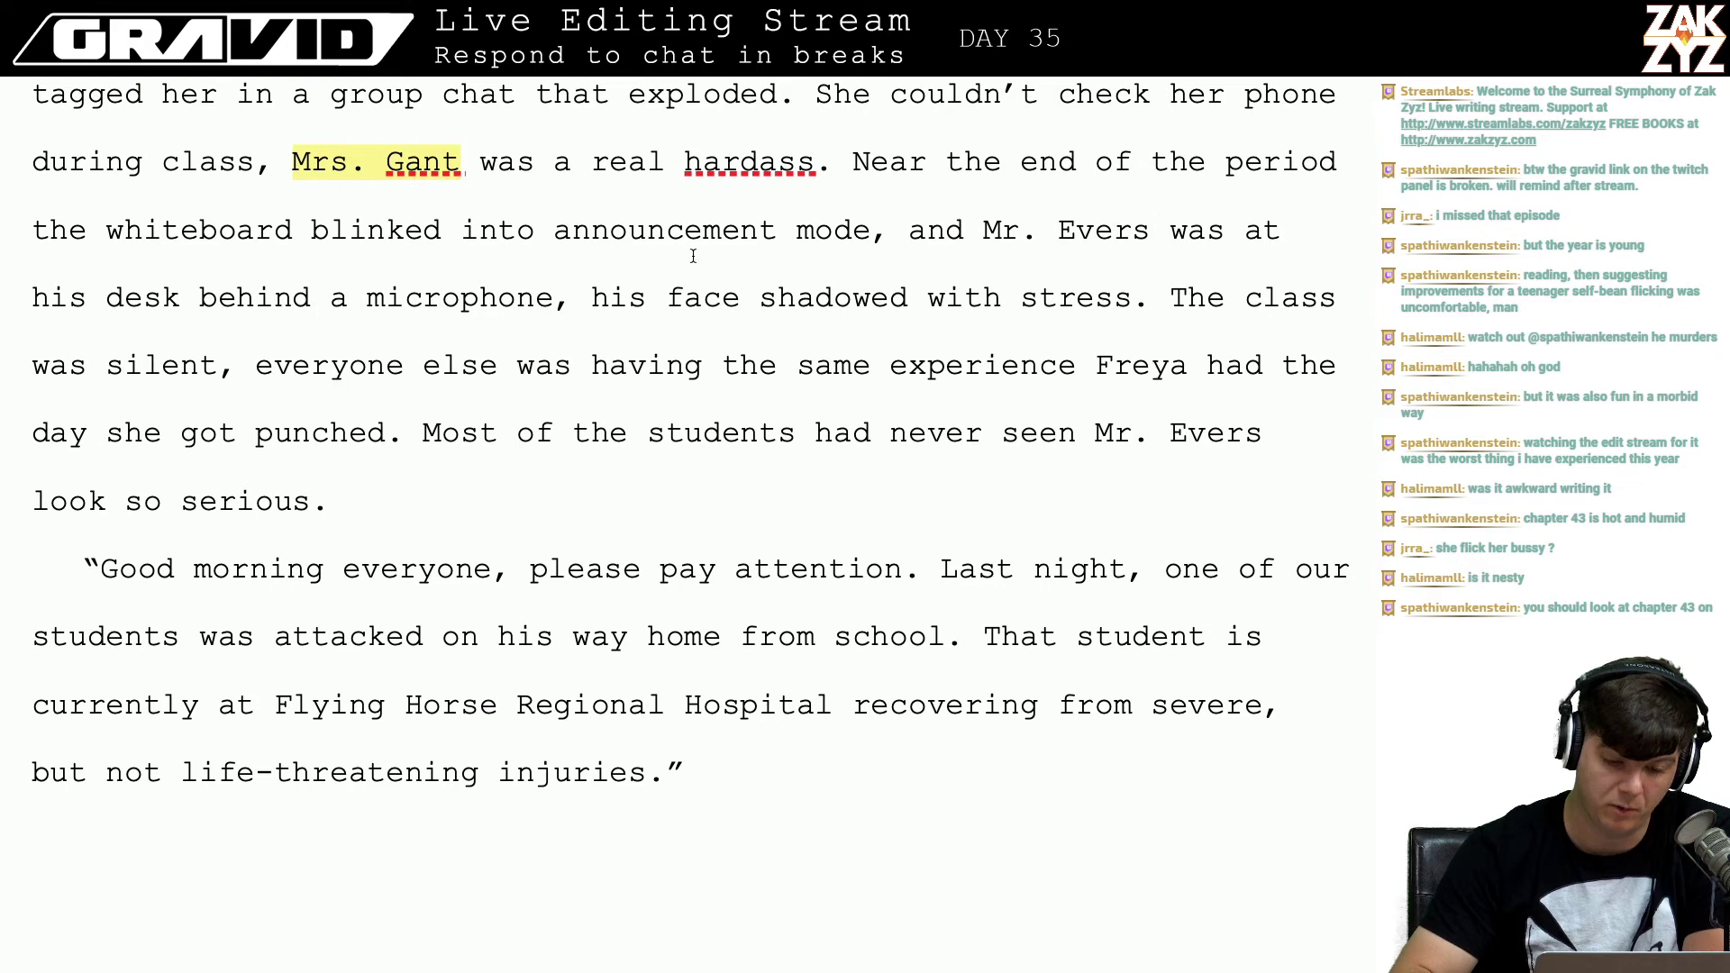
scroll(675, 242, "down", 1)
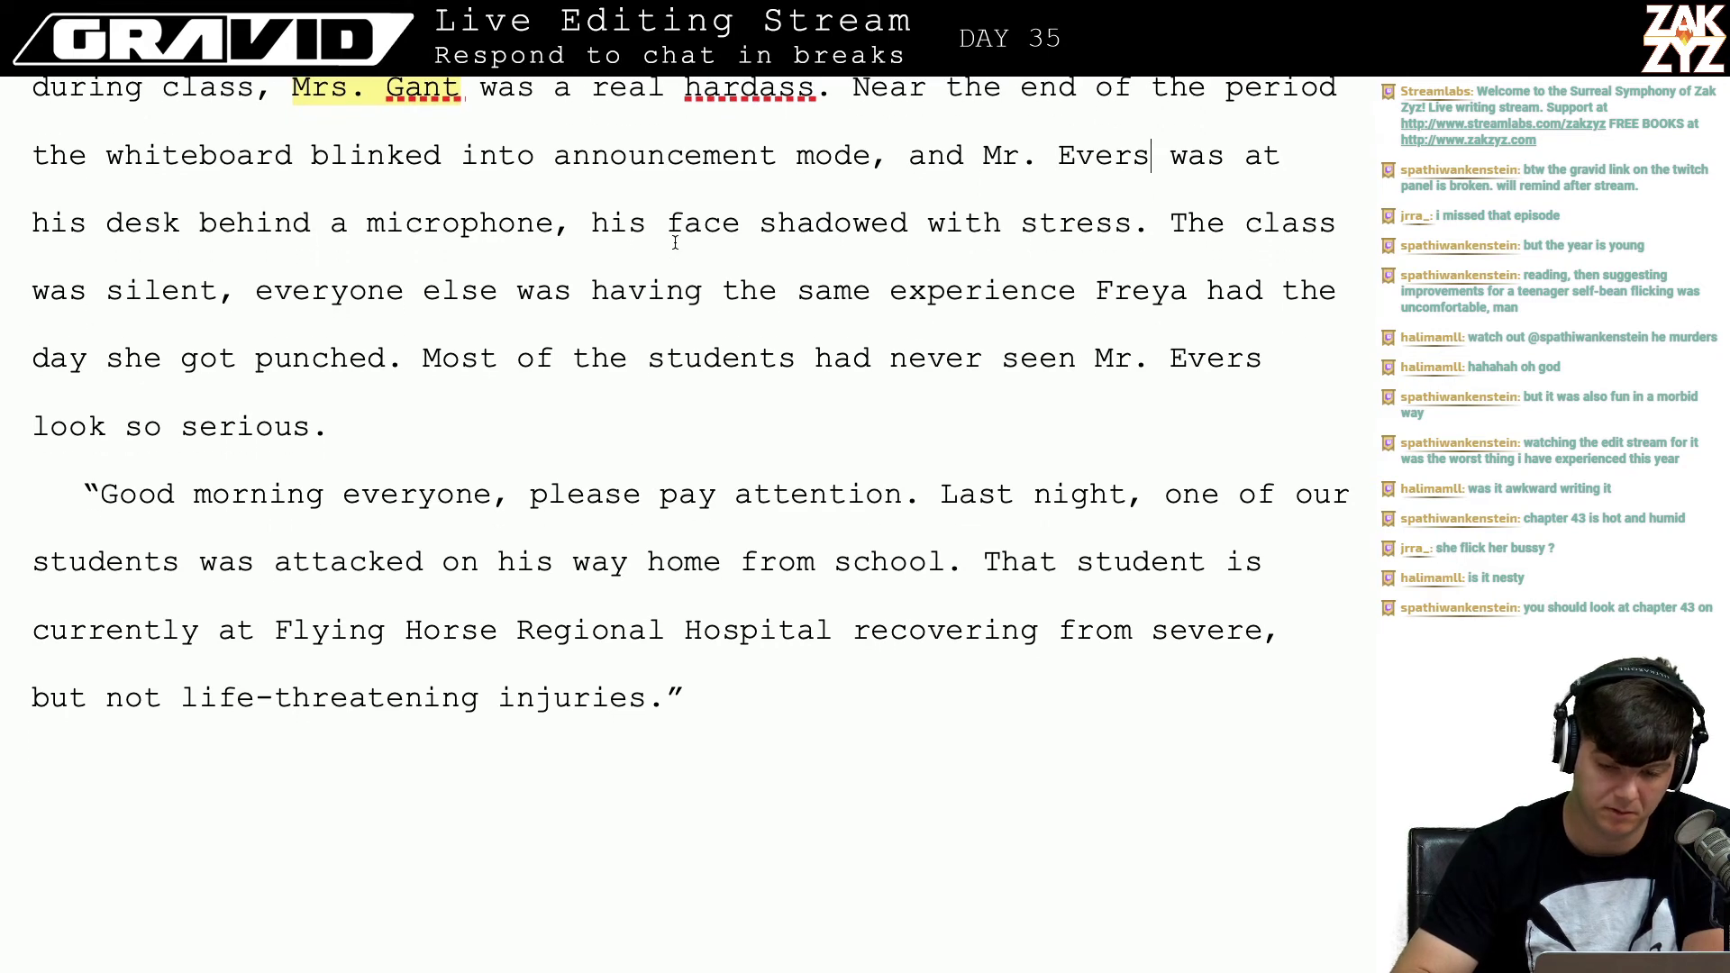
left_click(909, 155)
scroll(909, 155, "up", 2)
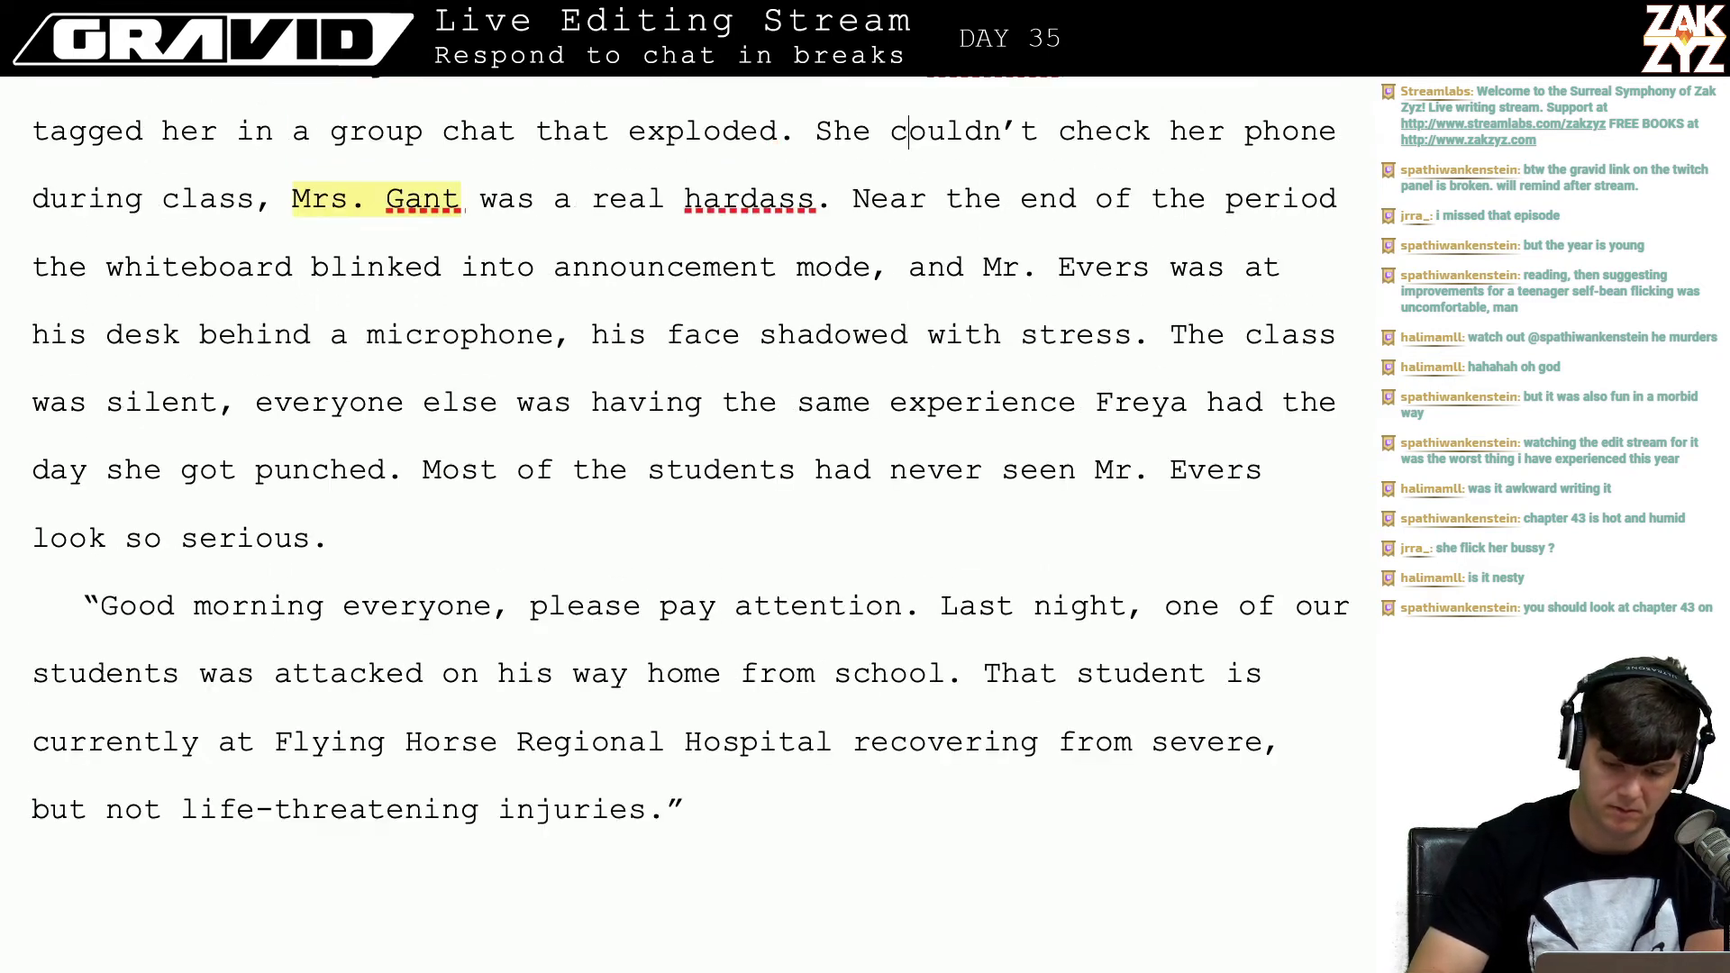
left_click(890, 267)
key("BackSpace")
type(". ")
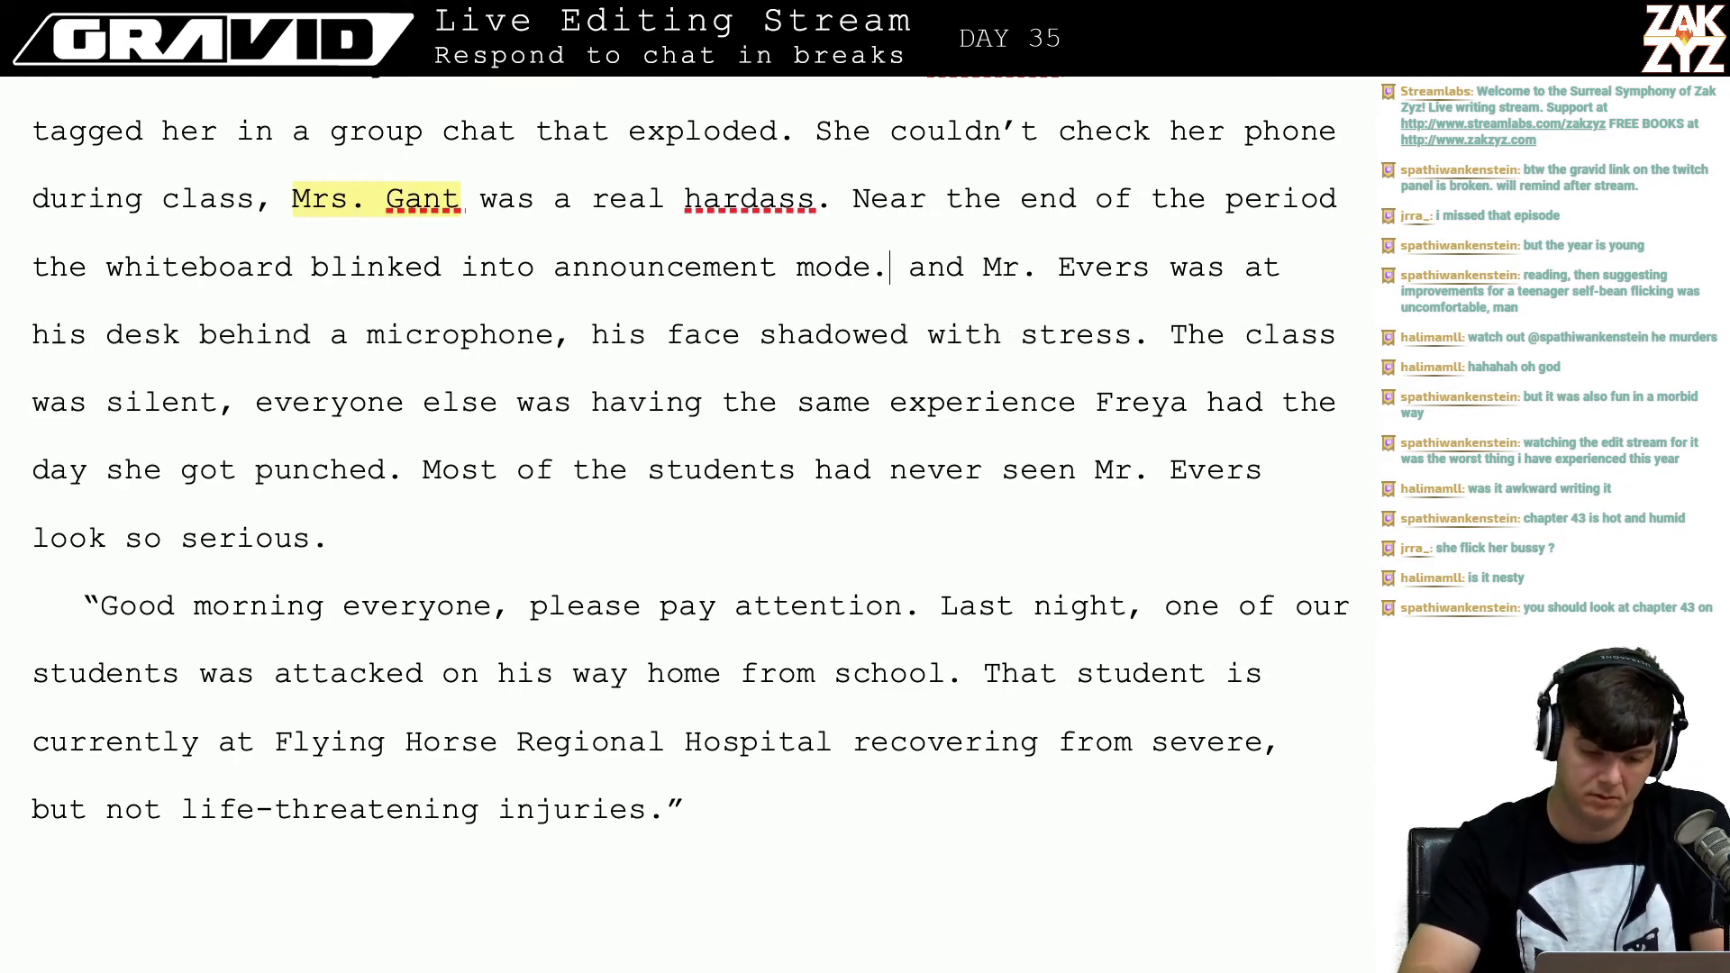
Step: Begin a new sentence after "announcement mode." reading "Mr. Evans appeared on the screen at his desk behind a microphone,"
type("Mis")
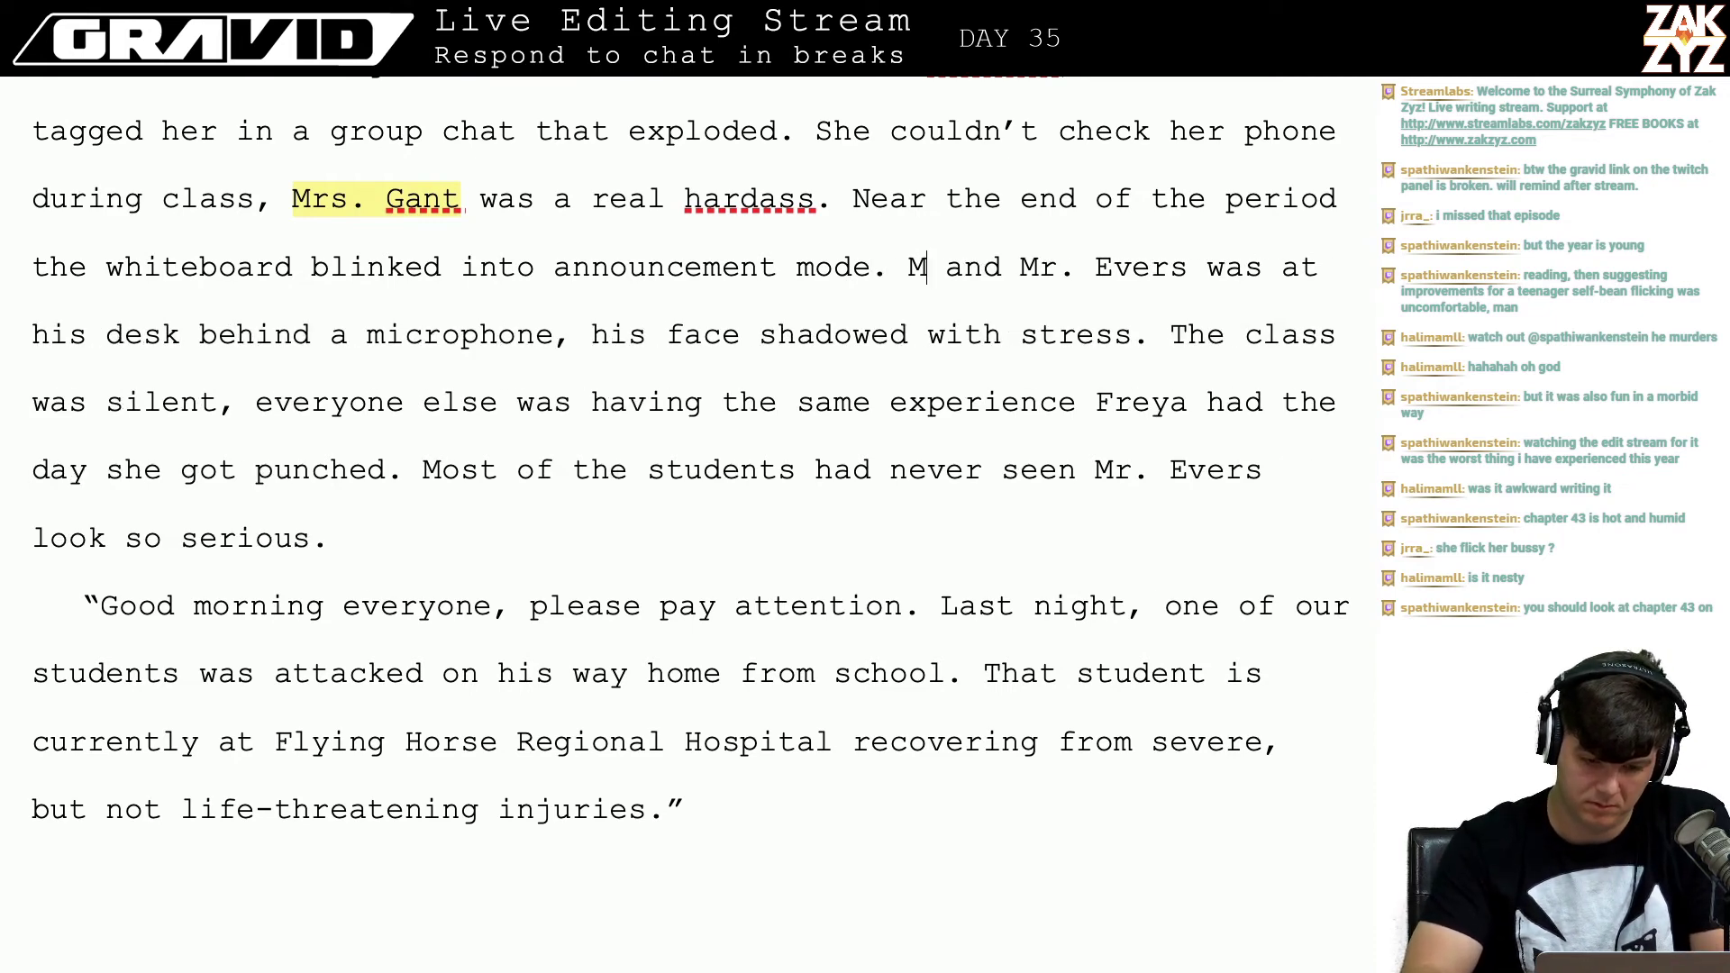
key("BackSpace")
key("BackSpace")
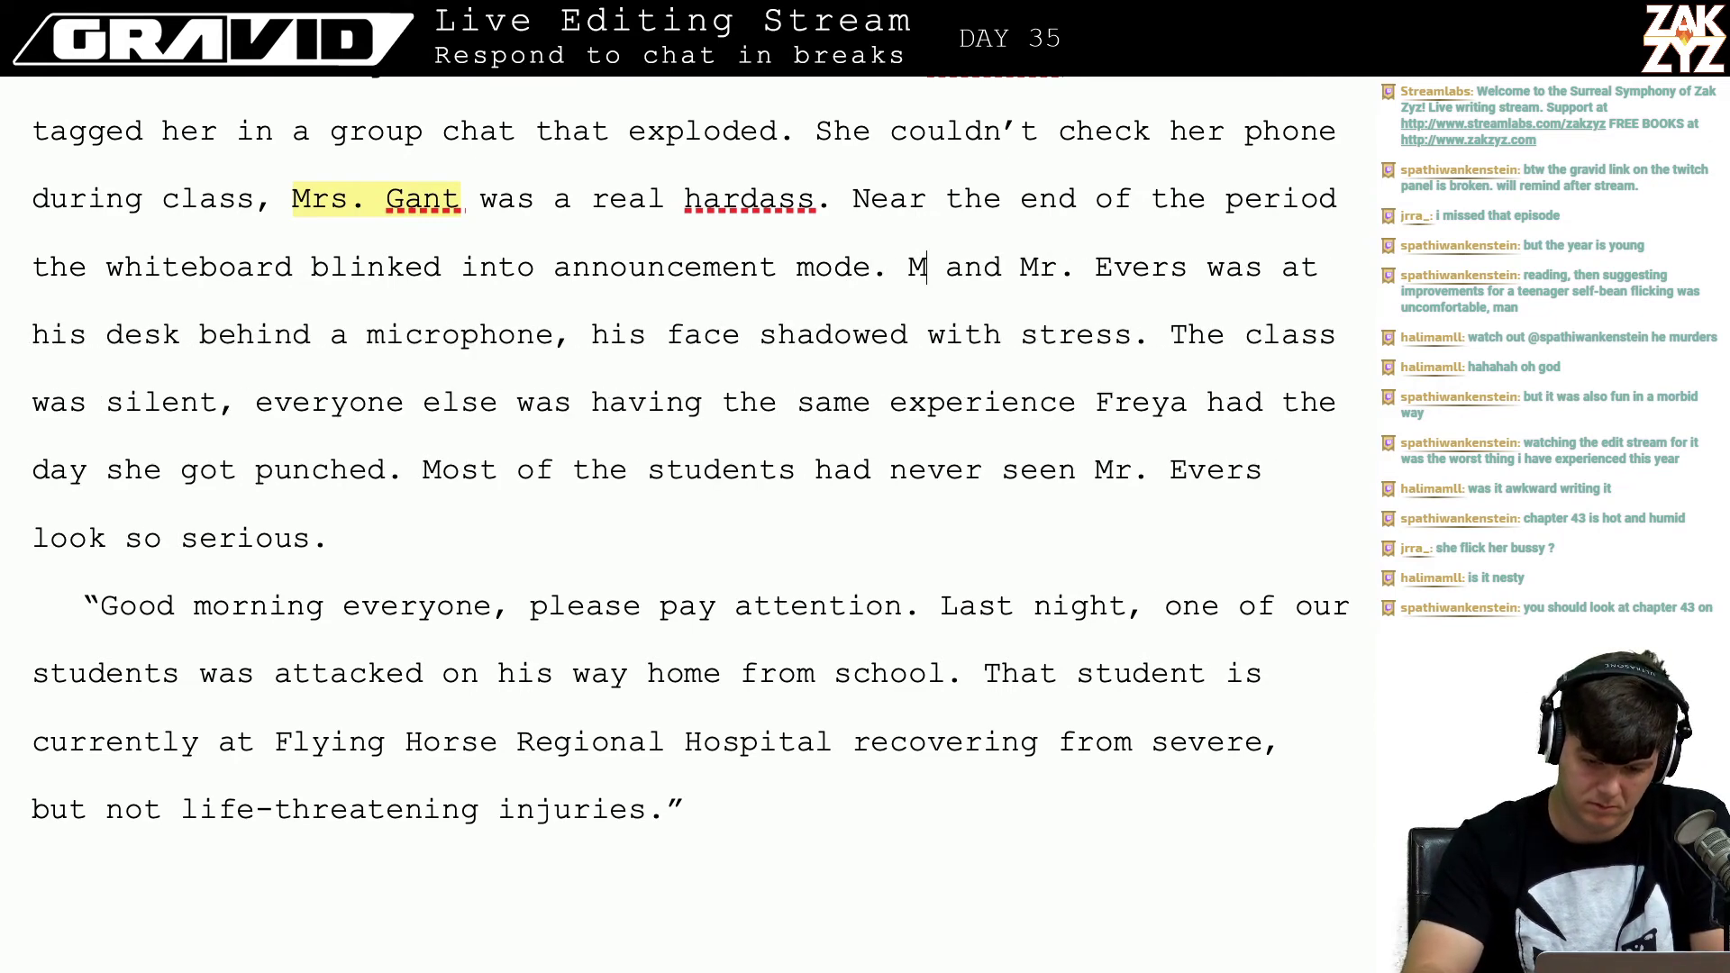
type("i")
key("BackSpace")
type("r. Even")
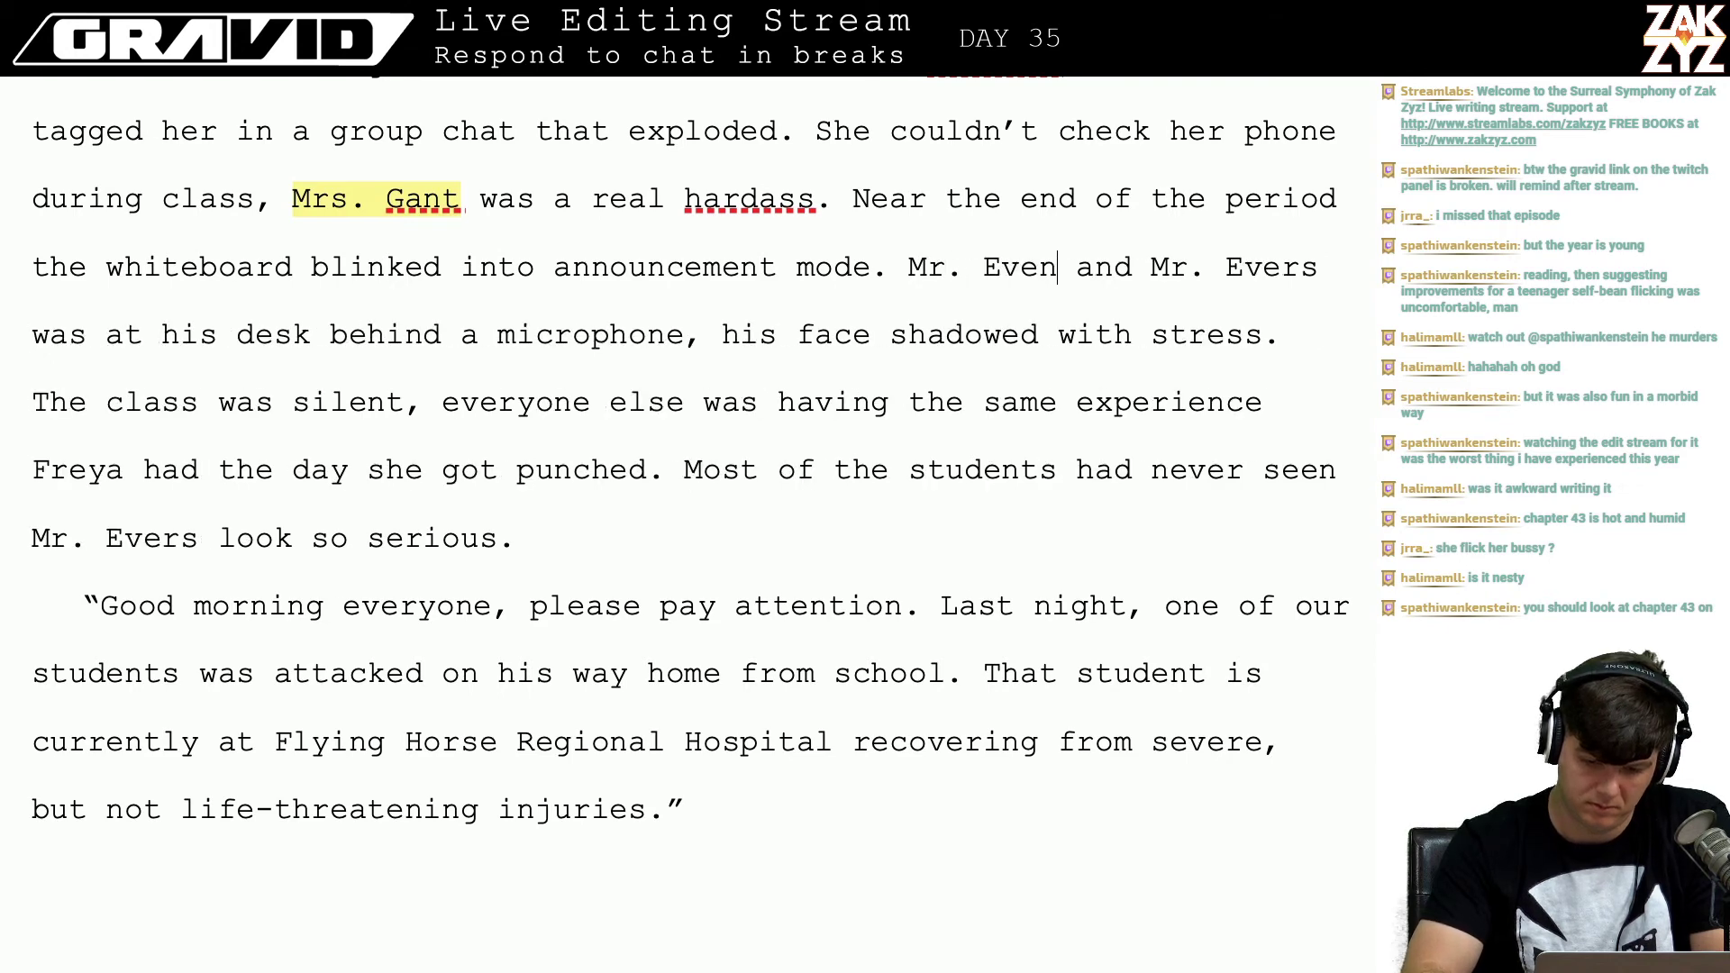
key("BackSpace")
type("ans")
key("BackSpace")
key("BackSpace")
key("BackSpace")
key("BackSpace")
type("an")
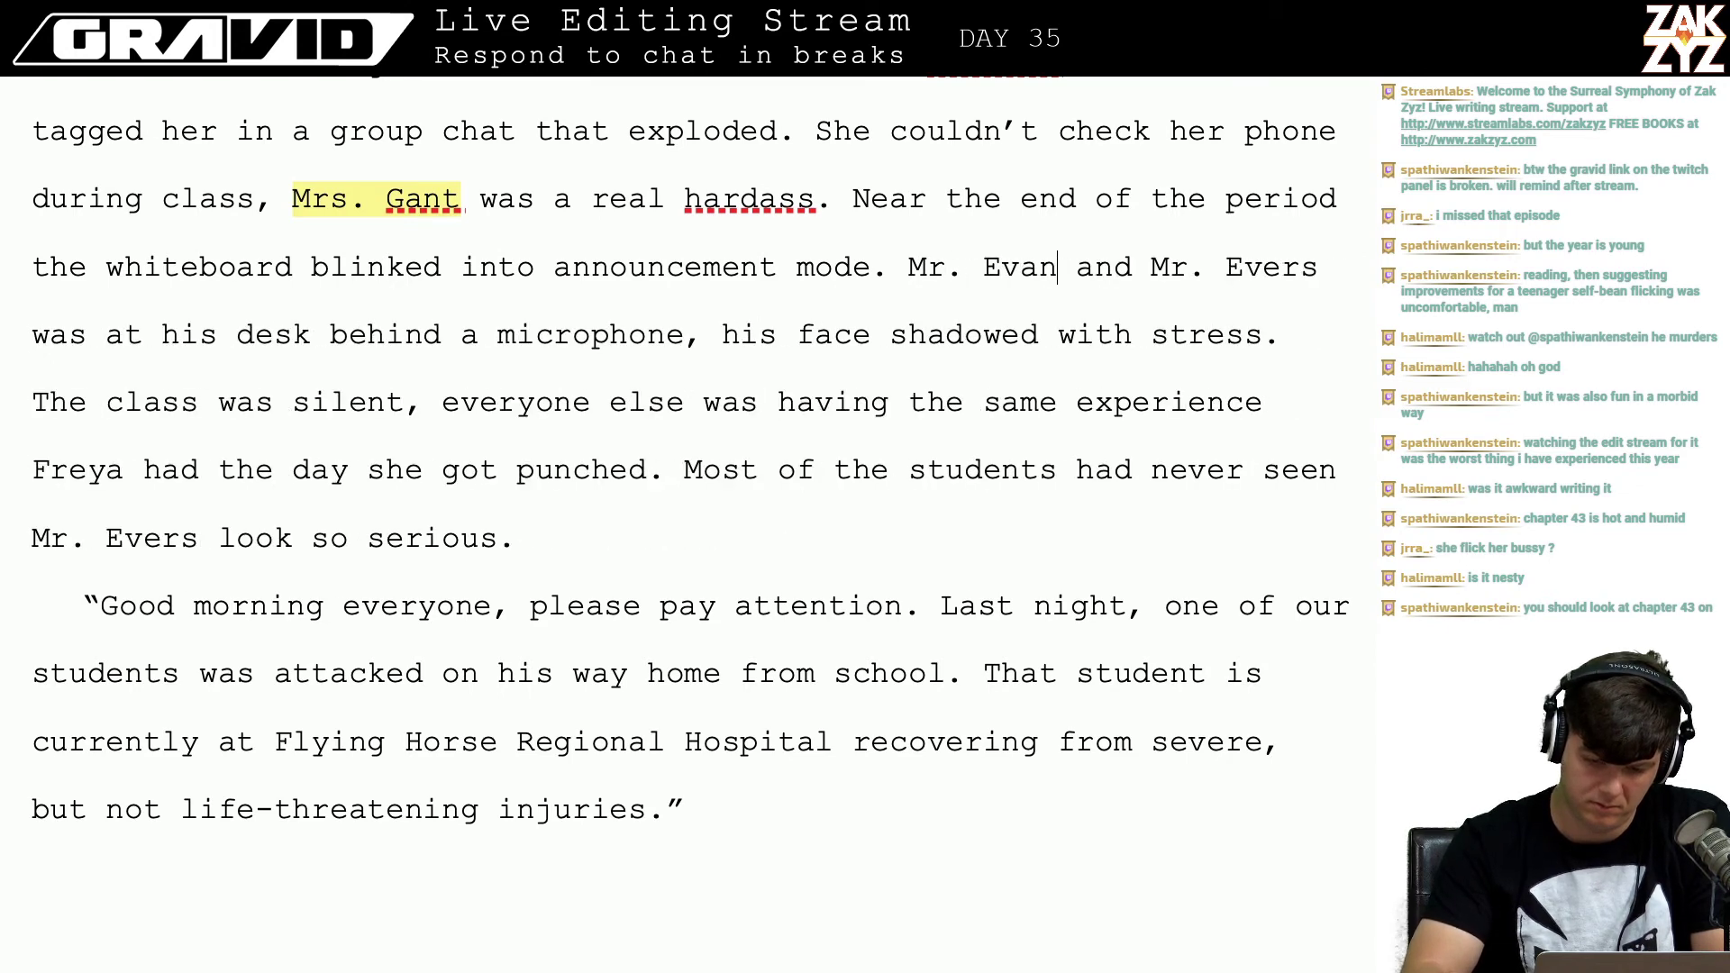
type("s appeared on th")
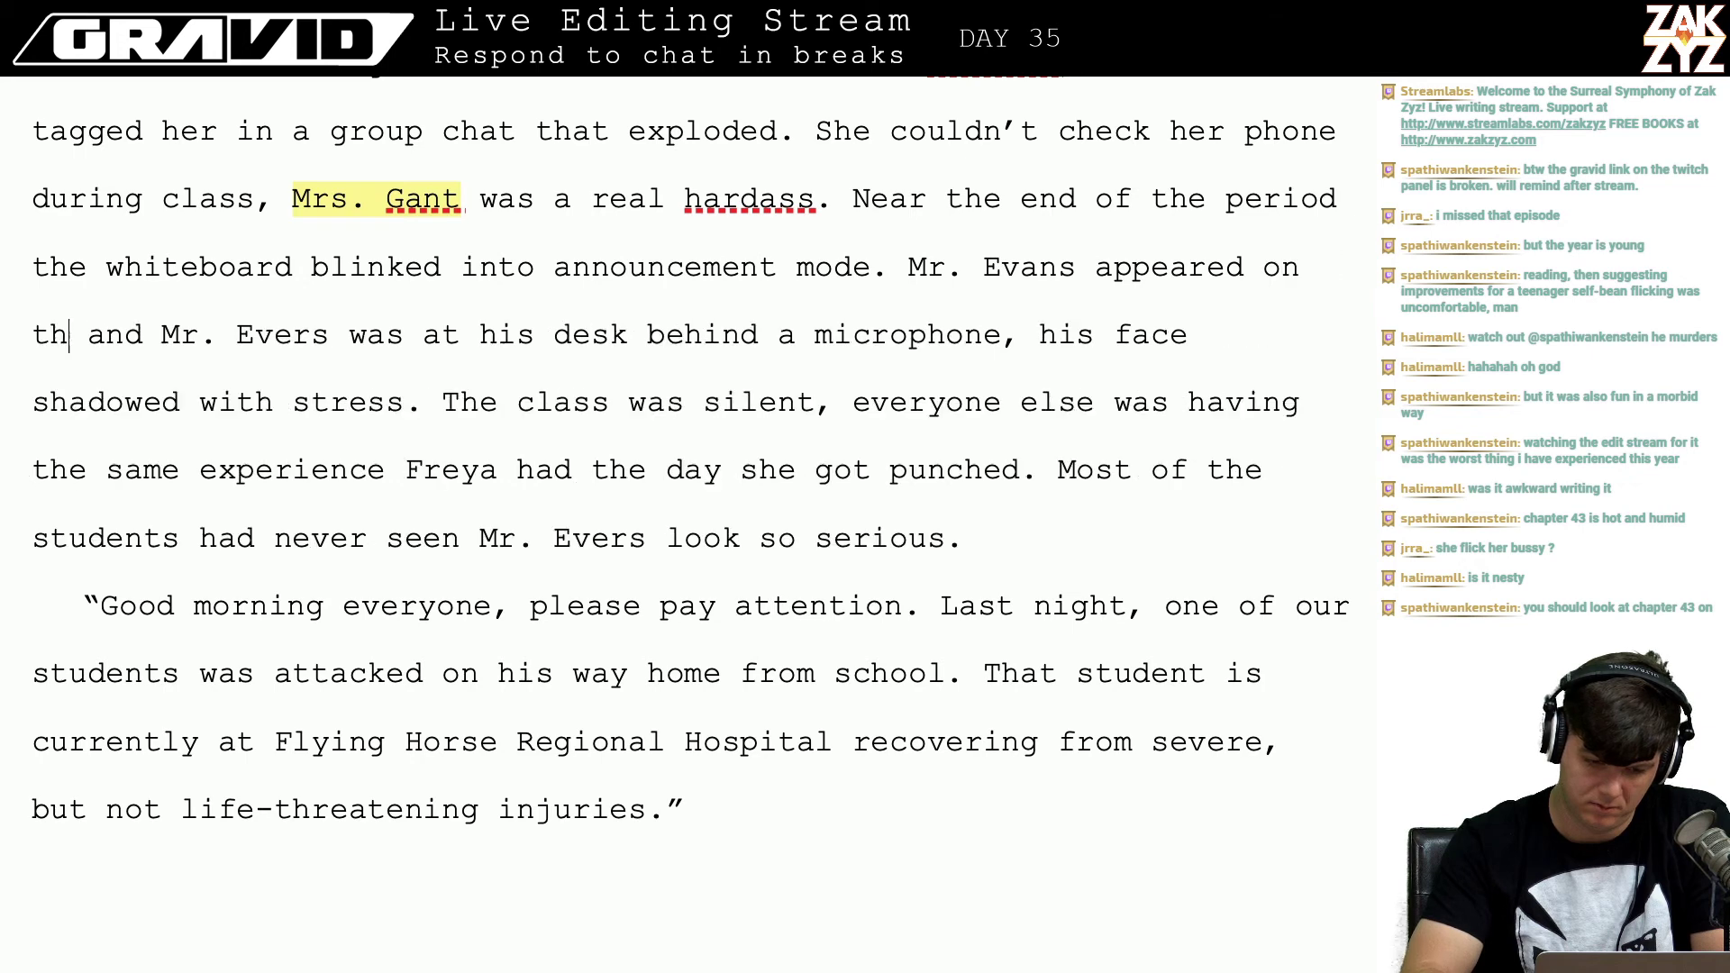
type("e screen at ")
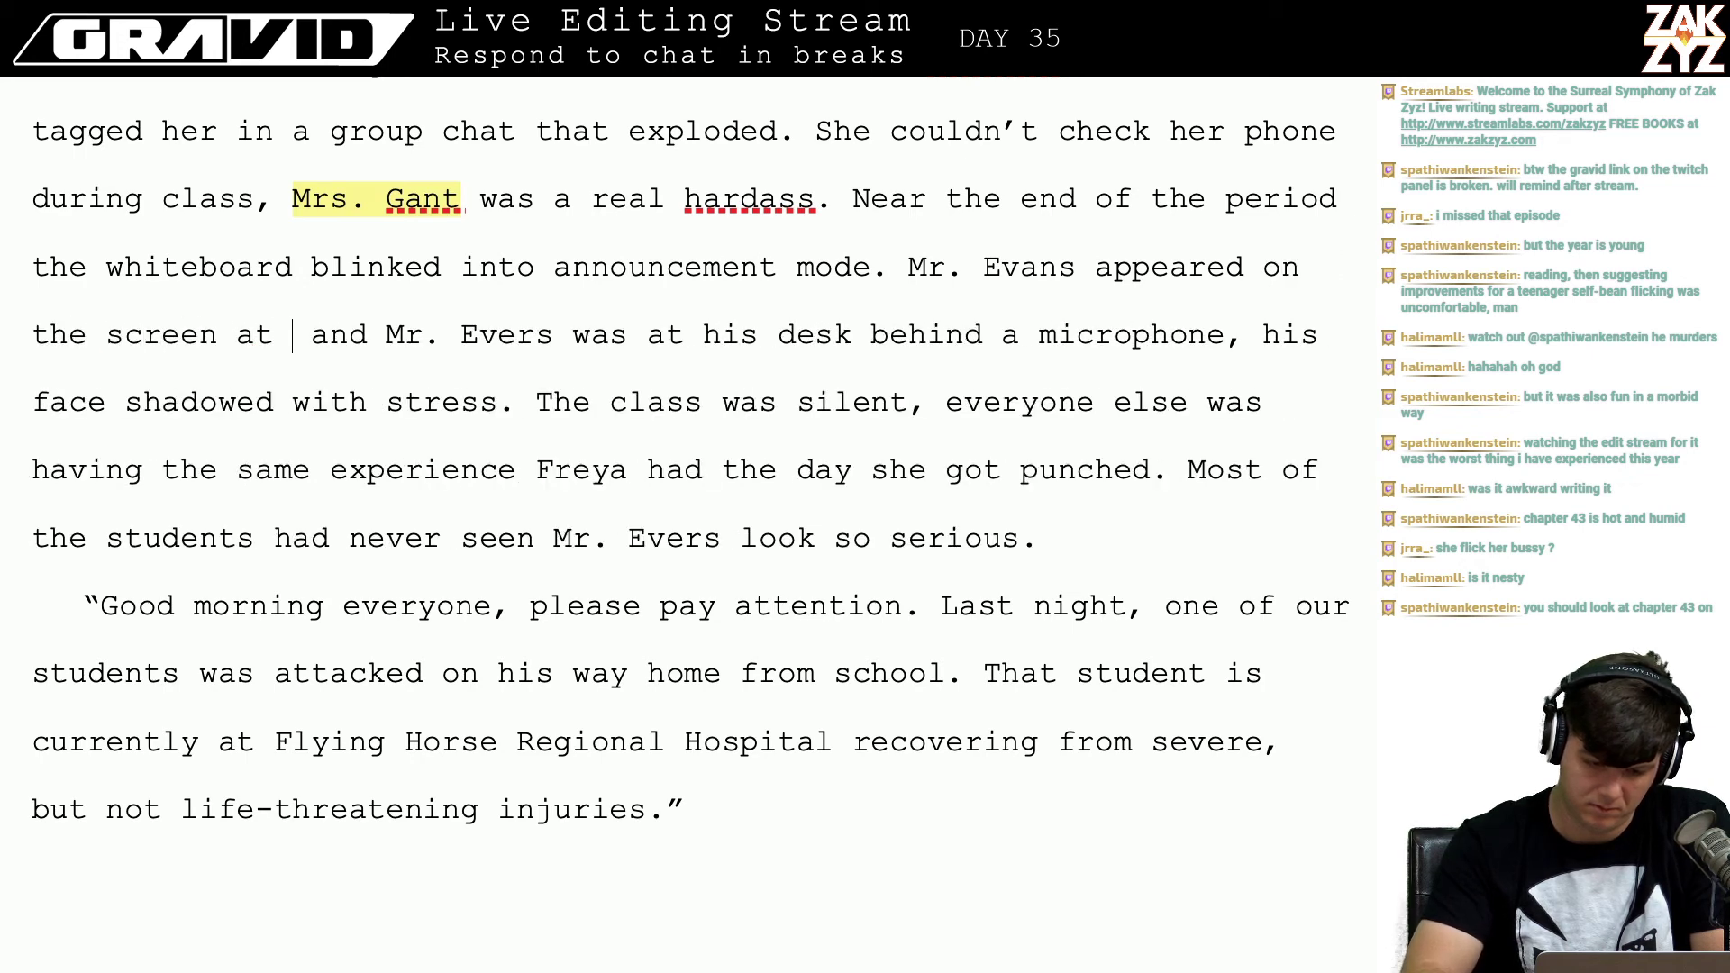
type("his desk b")
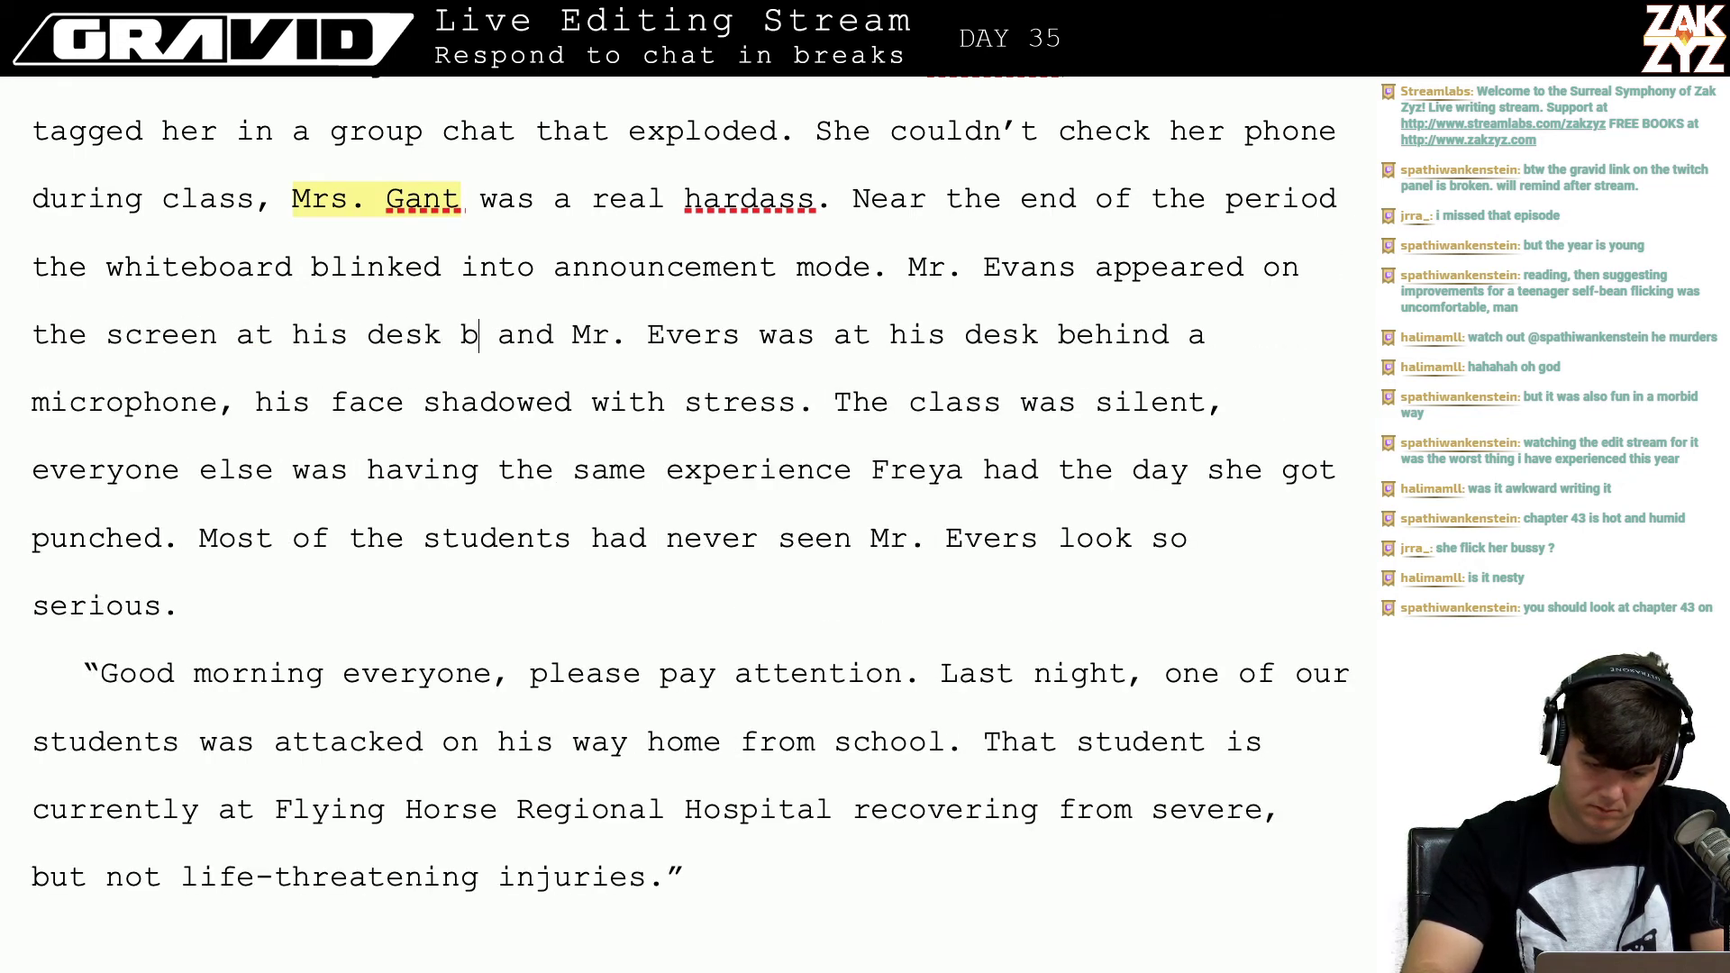
type("ehind a microp")
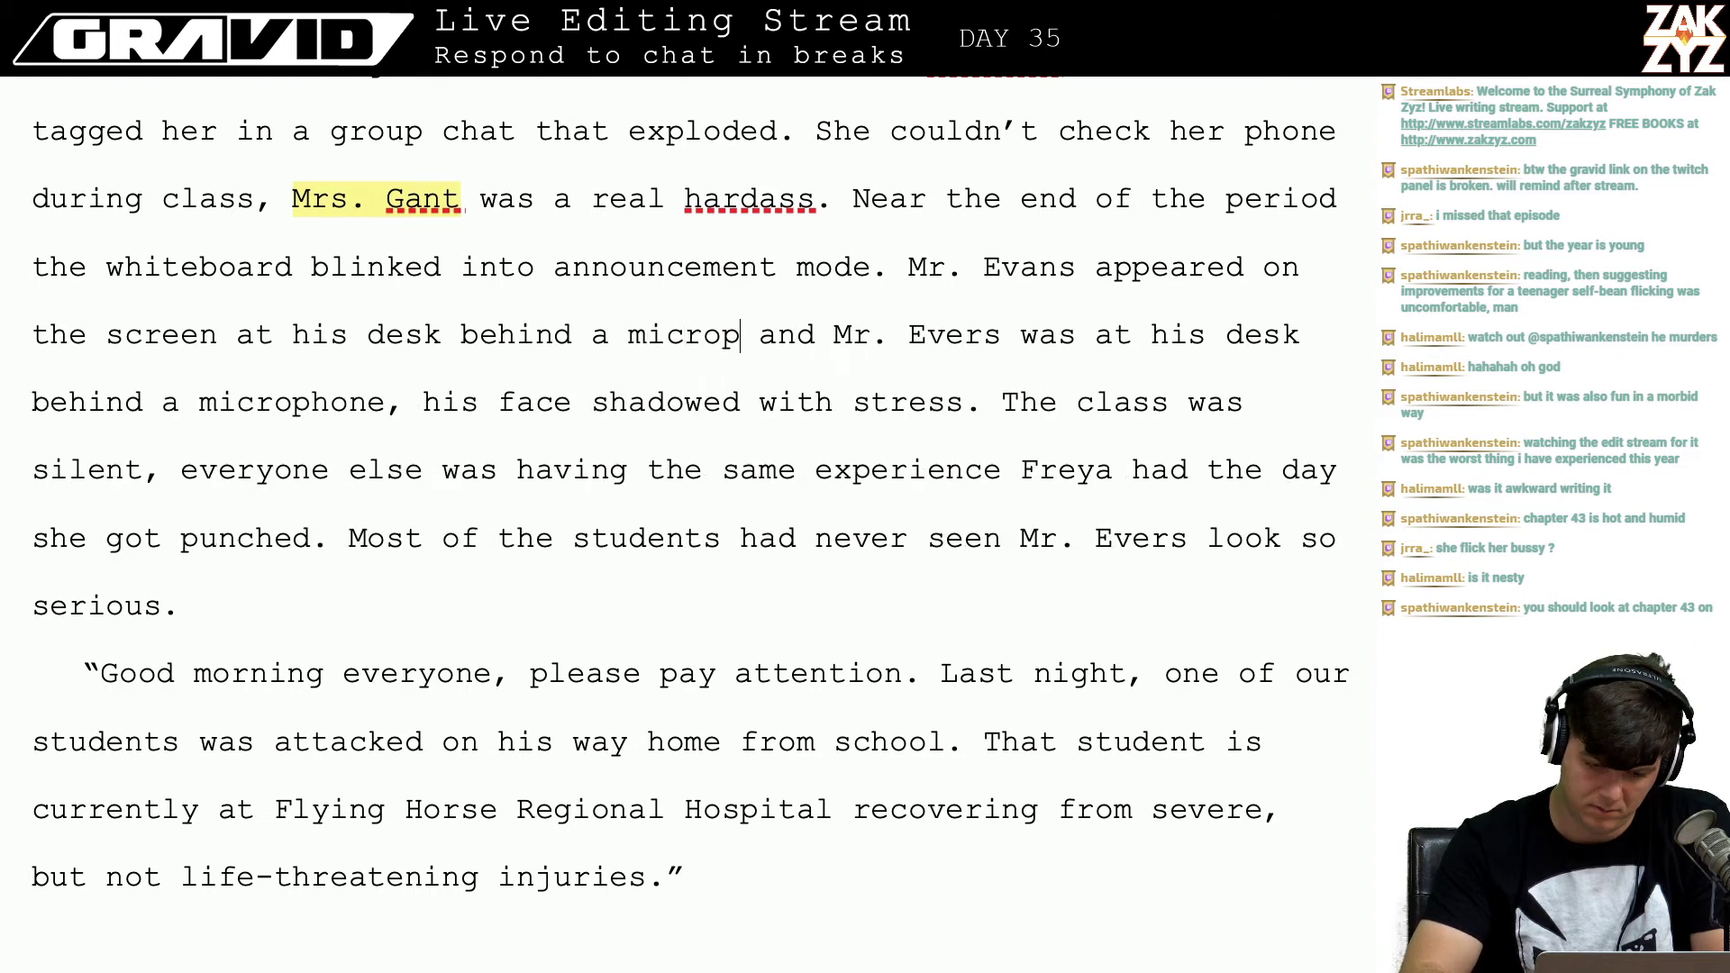
type("hone,")
Step: Delete the redundant old clause "and Mr. Evers was at his desk behind a microphone," following the new text
key("shift+Down")
key("shift+Left")
key("shift+Left")
key("shift+Left")
key("shift+Left")
key("shift+Left")
key("shift+Left")
key("shift+Left")
key("shift+Left")
key("shift+Left")
key("shift+Left")
key("shift+Left")
key("shift+Left")
key("shift+Left")
key("shift+Left")
key("shift+Left")
key("shift+Left")
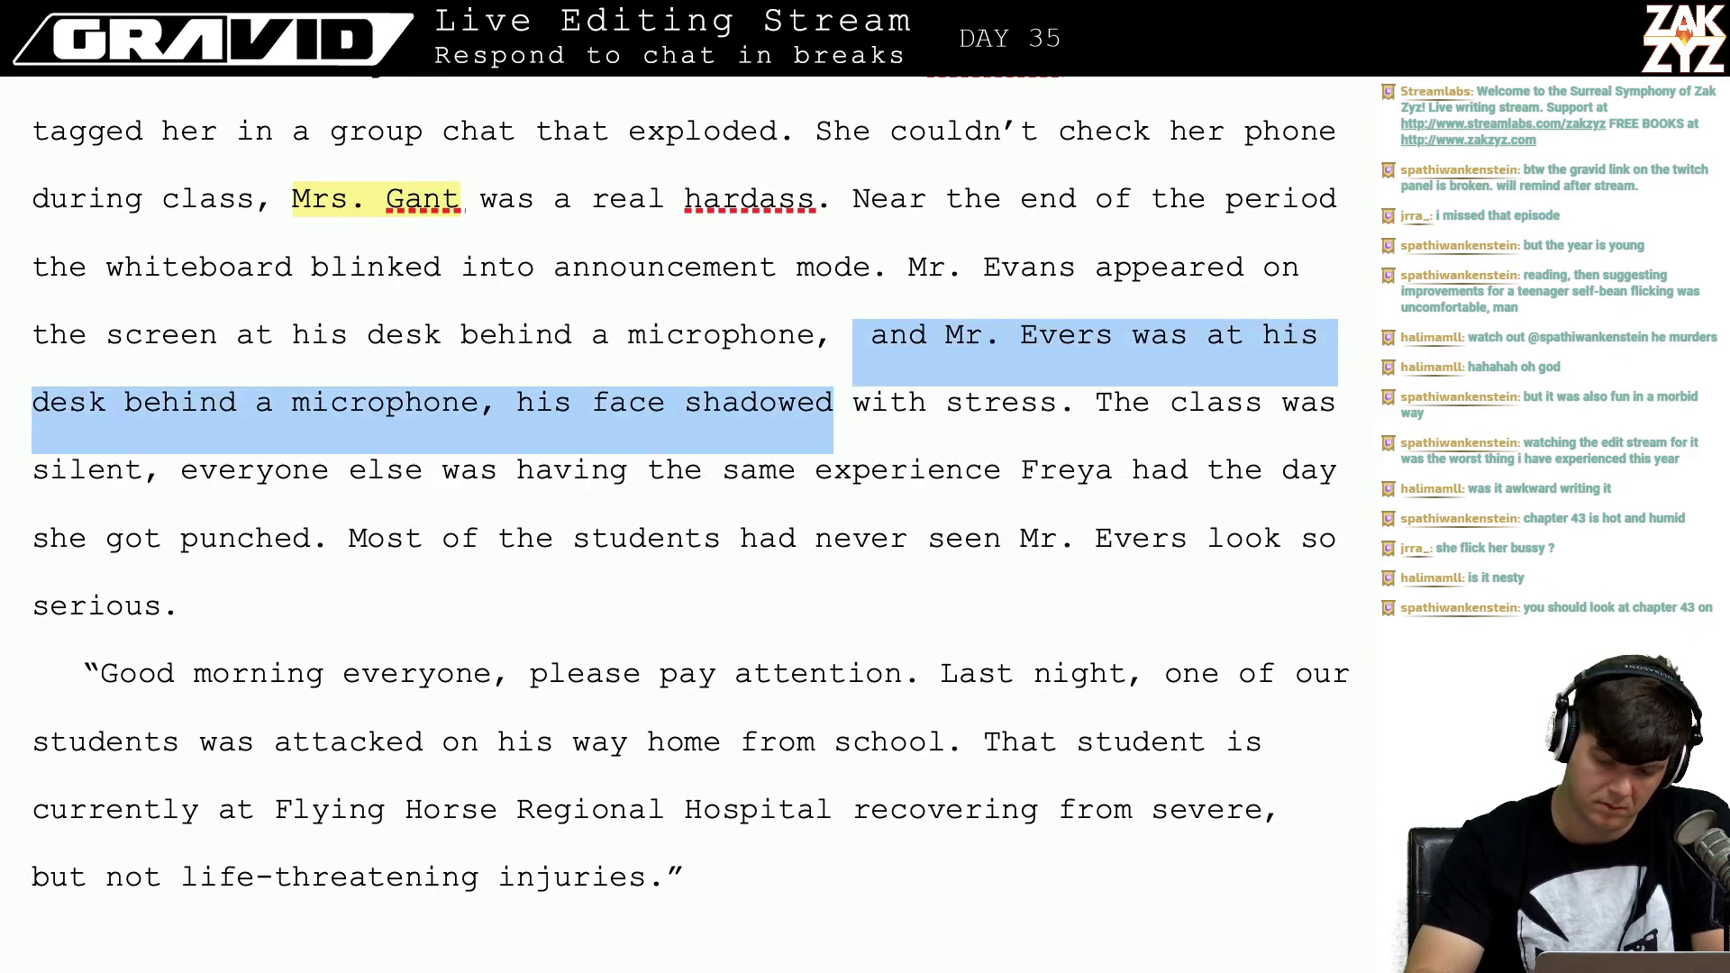
key("shift+Left")
key("shift+Left")
key("shift+Left")
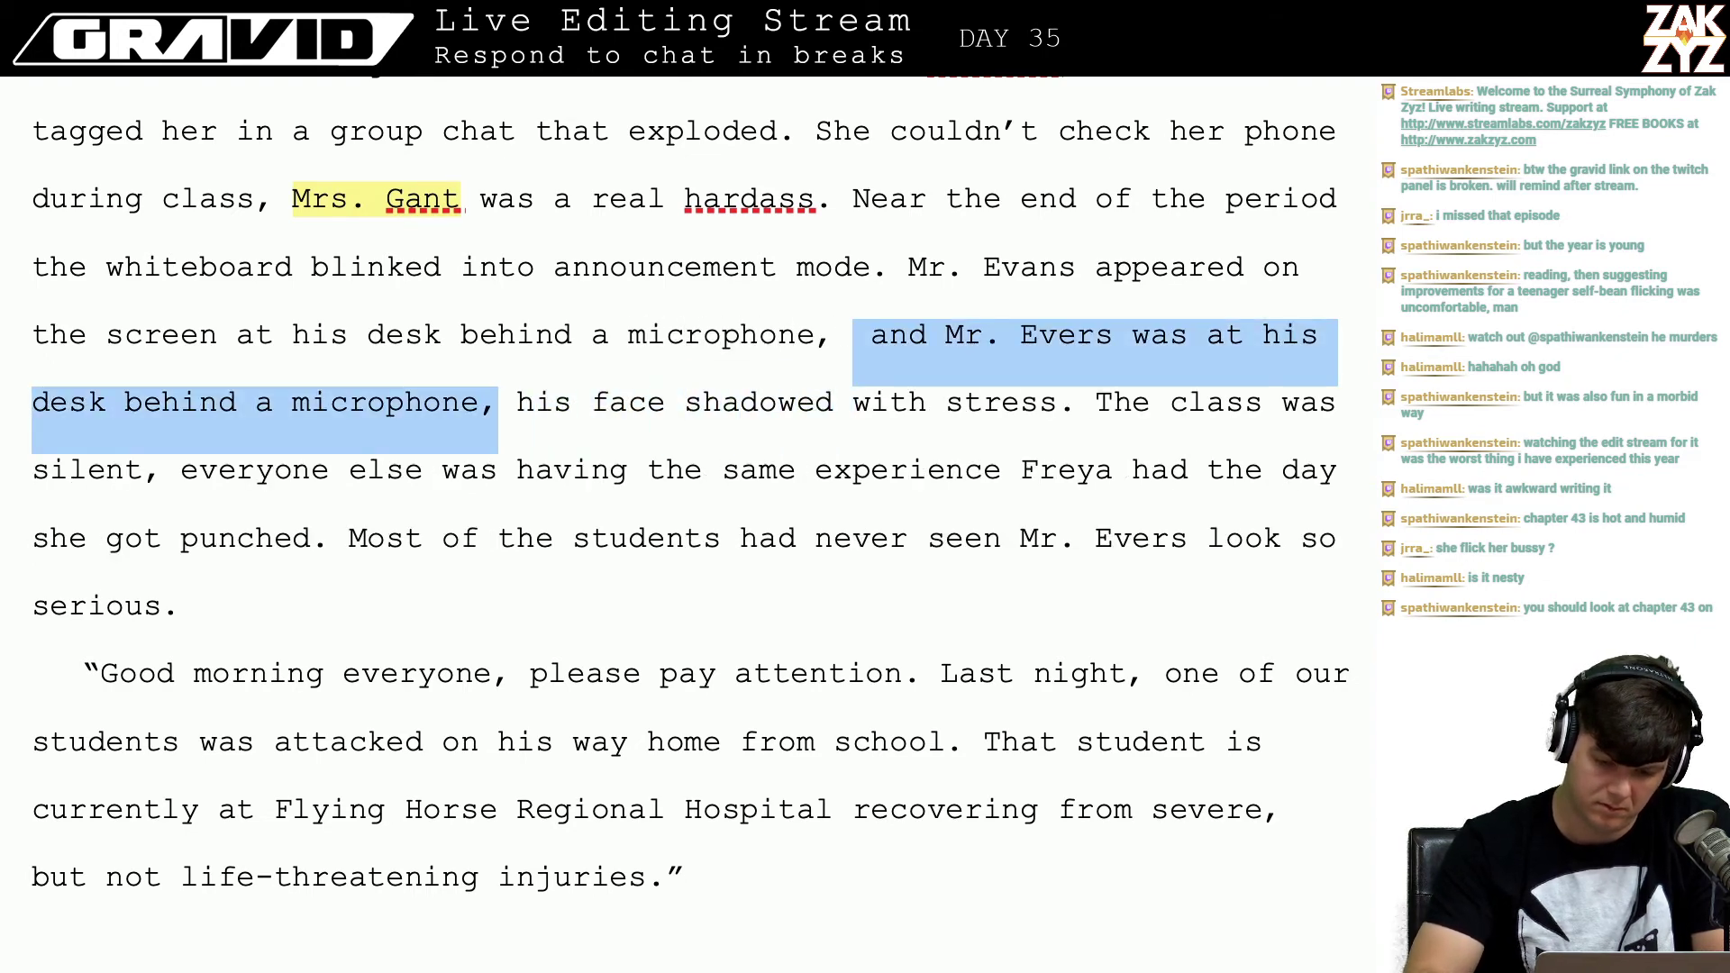
key("BackSpace")
Step: Insert "was" after "his face" so the clause reads "his face was shadowed with stress"
key("Right")
key("Right")
key("Right")
key("Right")
key("Right")
key("Right")
key("Right")
key("Right")
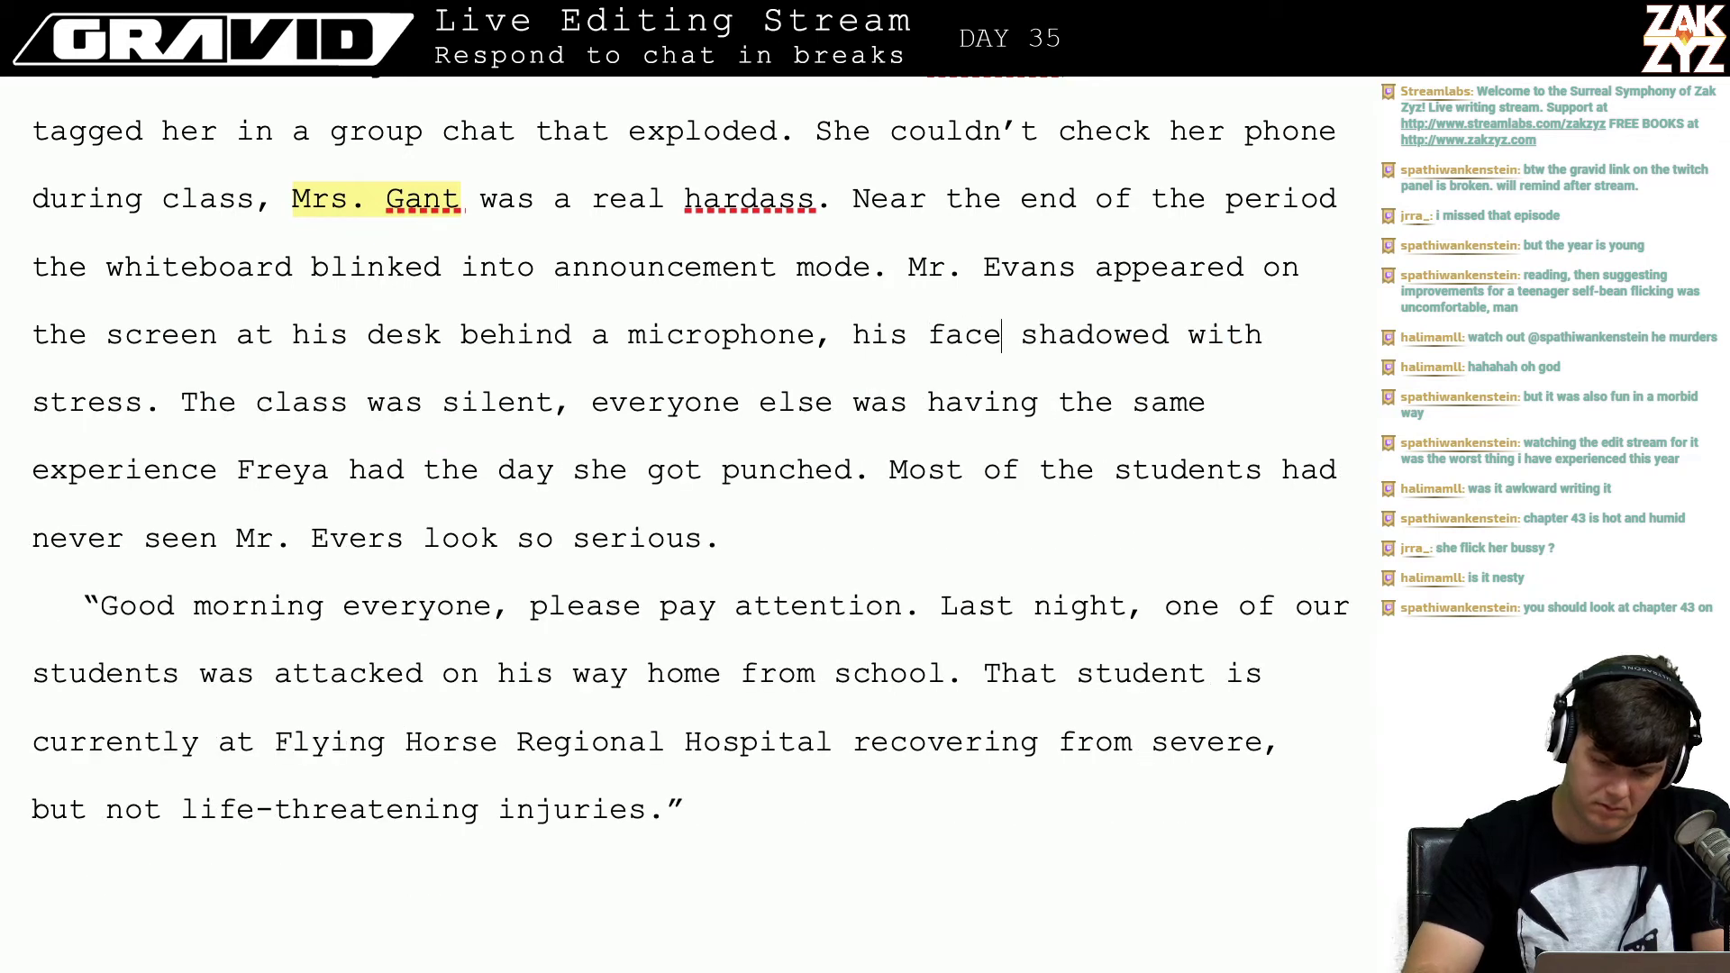
type("was")
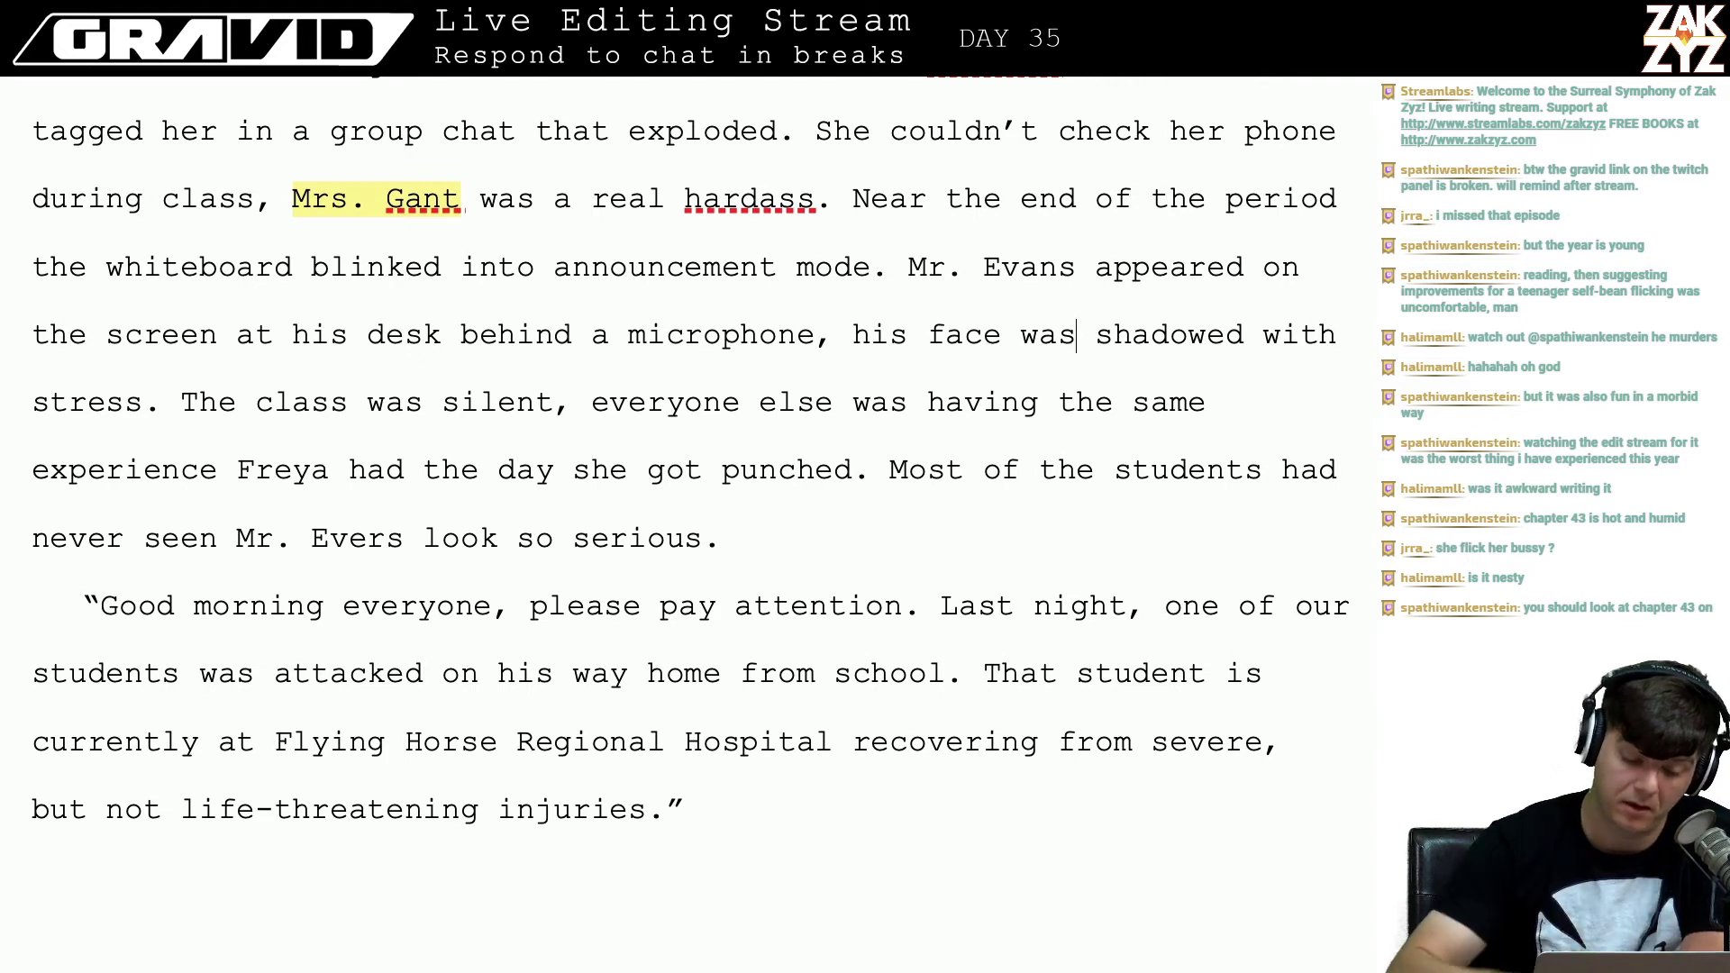
Step: Read the opening of the principal's announcement about the attacked student, focusing on the hospital sentence
scroll(914, 174, "down", 3)
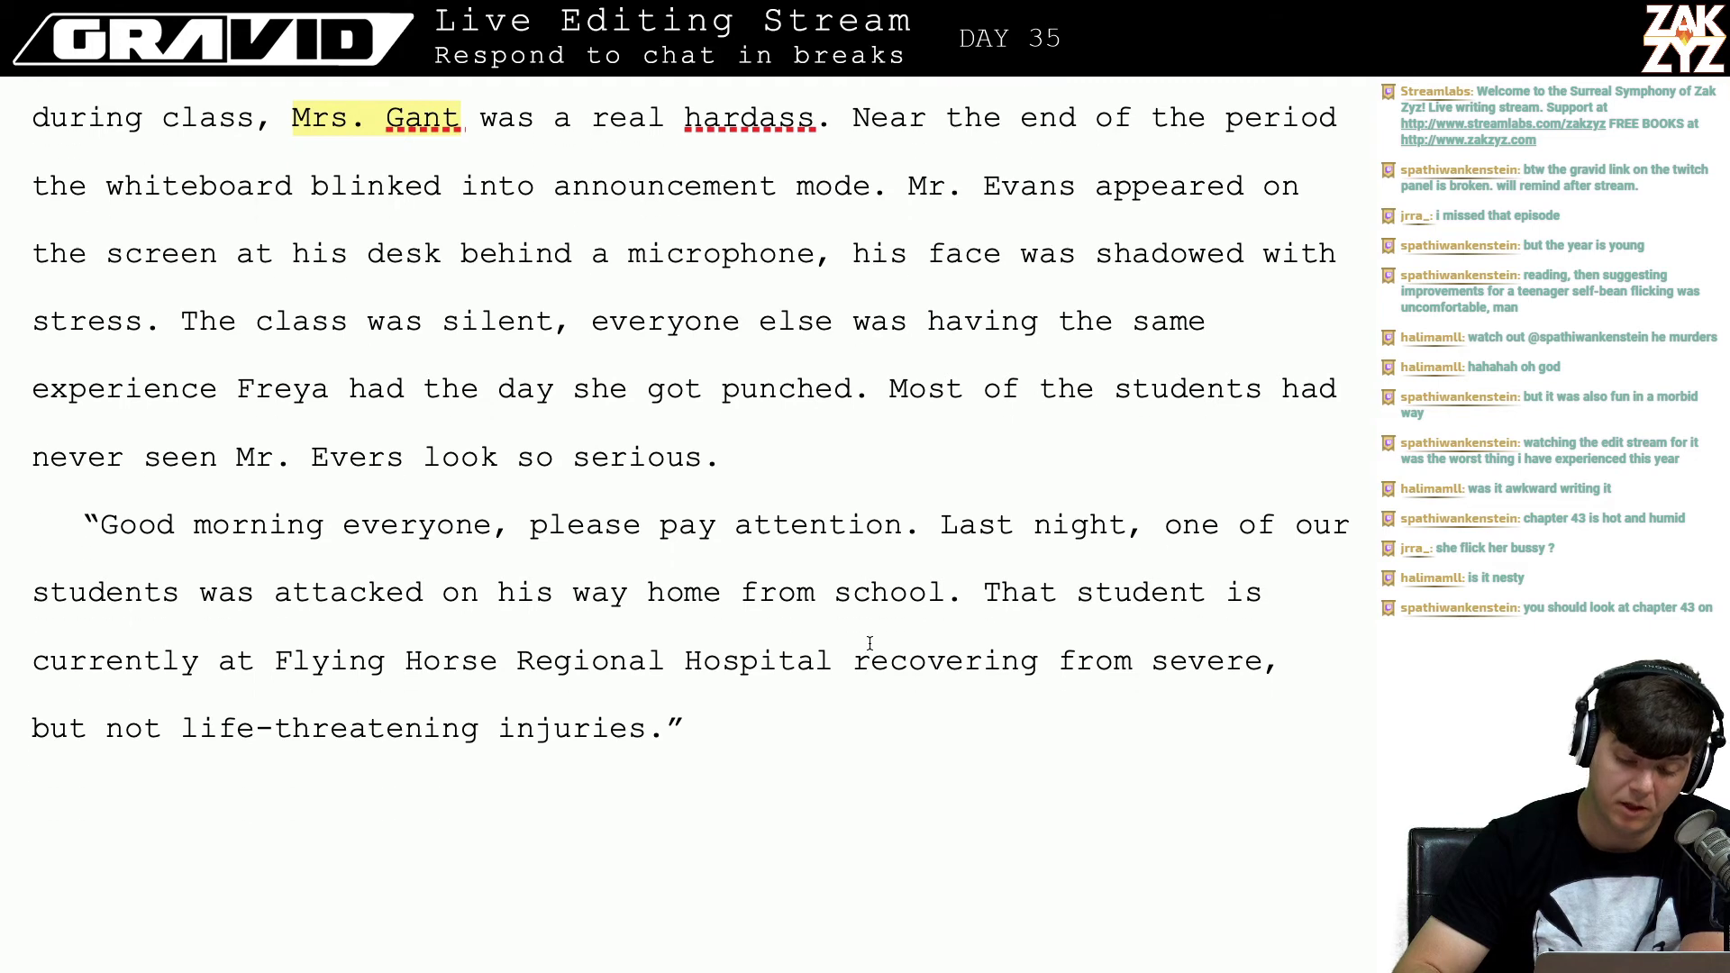
scroll(914, 539, "down", 2)
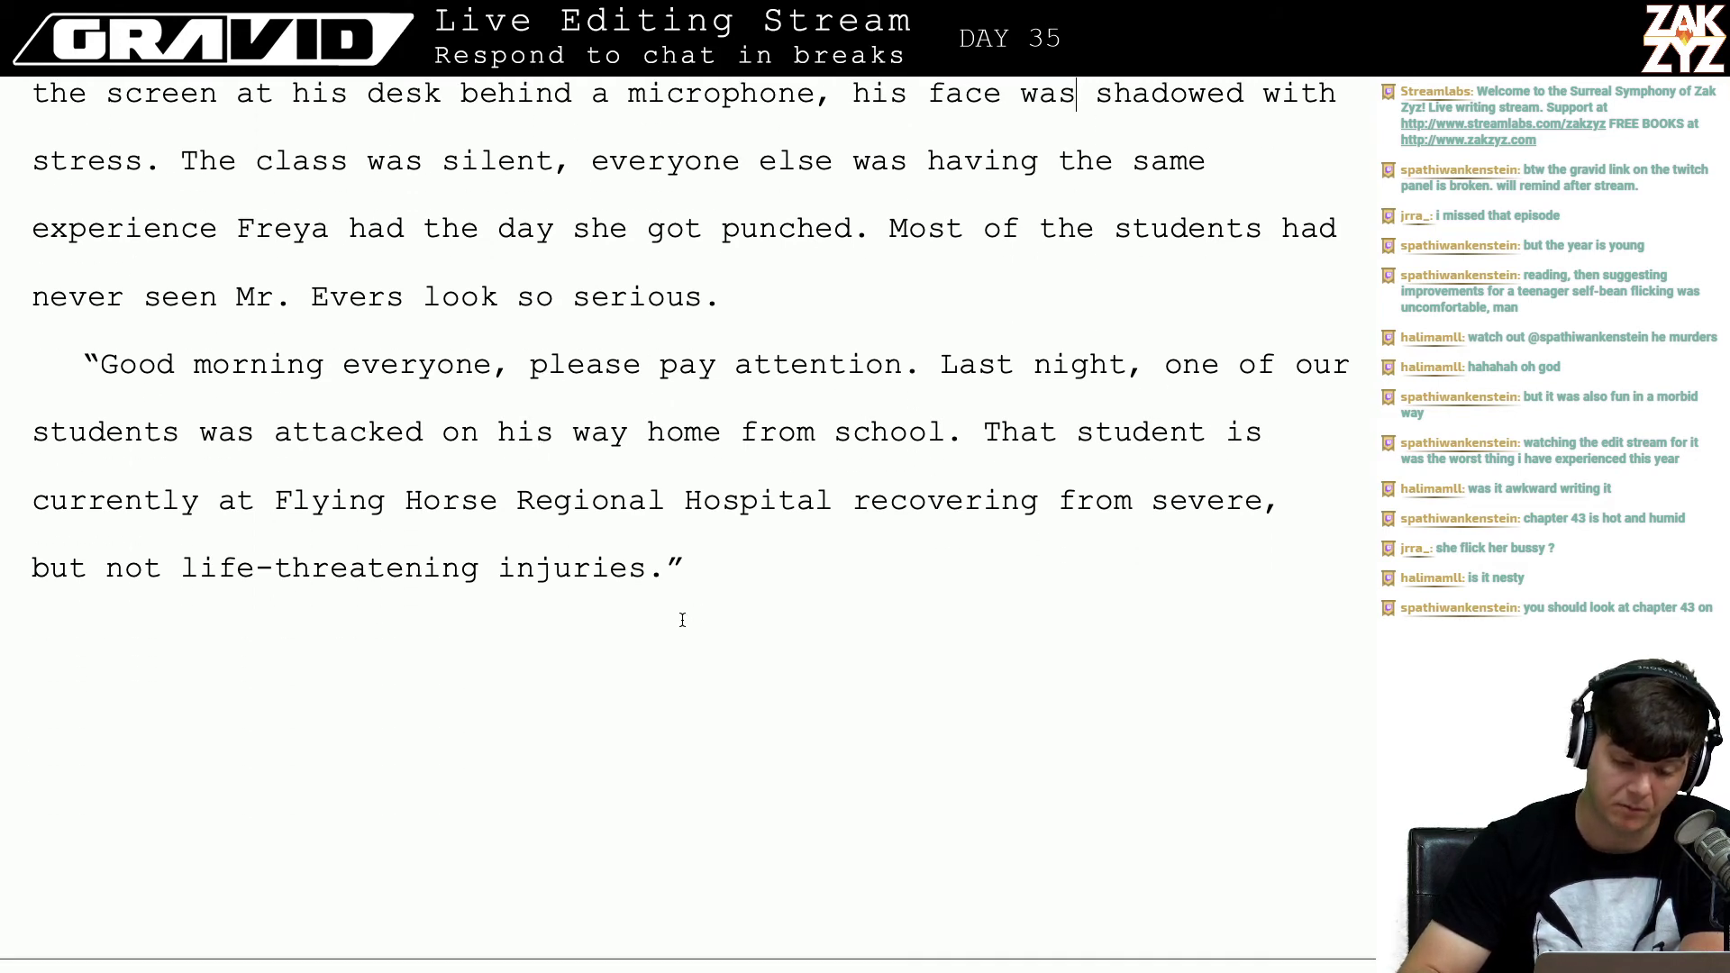
left_click(486, 501)
key("Right")
key("Right")
key("Right")
key("Right")
key("Right")
key("Right")
key("Right")
key("Right")
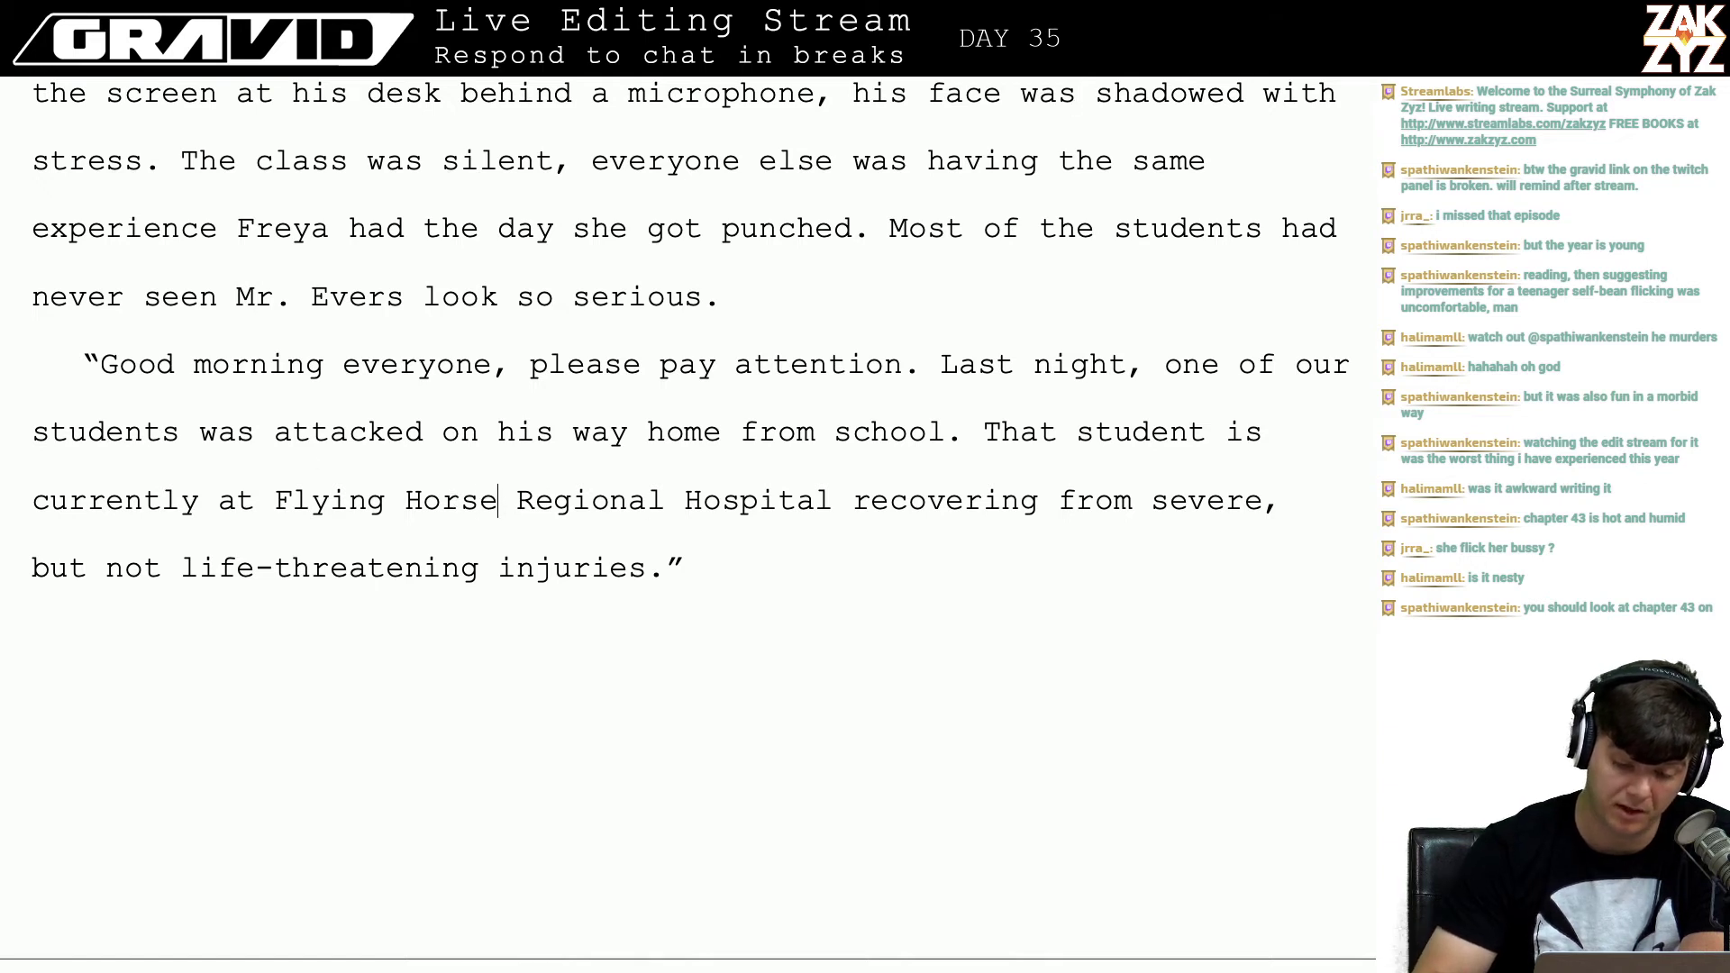
key("Right")
key("Right")
key("Right")
key("Right")
key("Right")
key("Right")
key("Right")
key("Right")
key("Right")
key("Right")
key("Right")
key("Right")
key("Right")
key("Right")
key("Right")
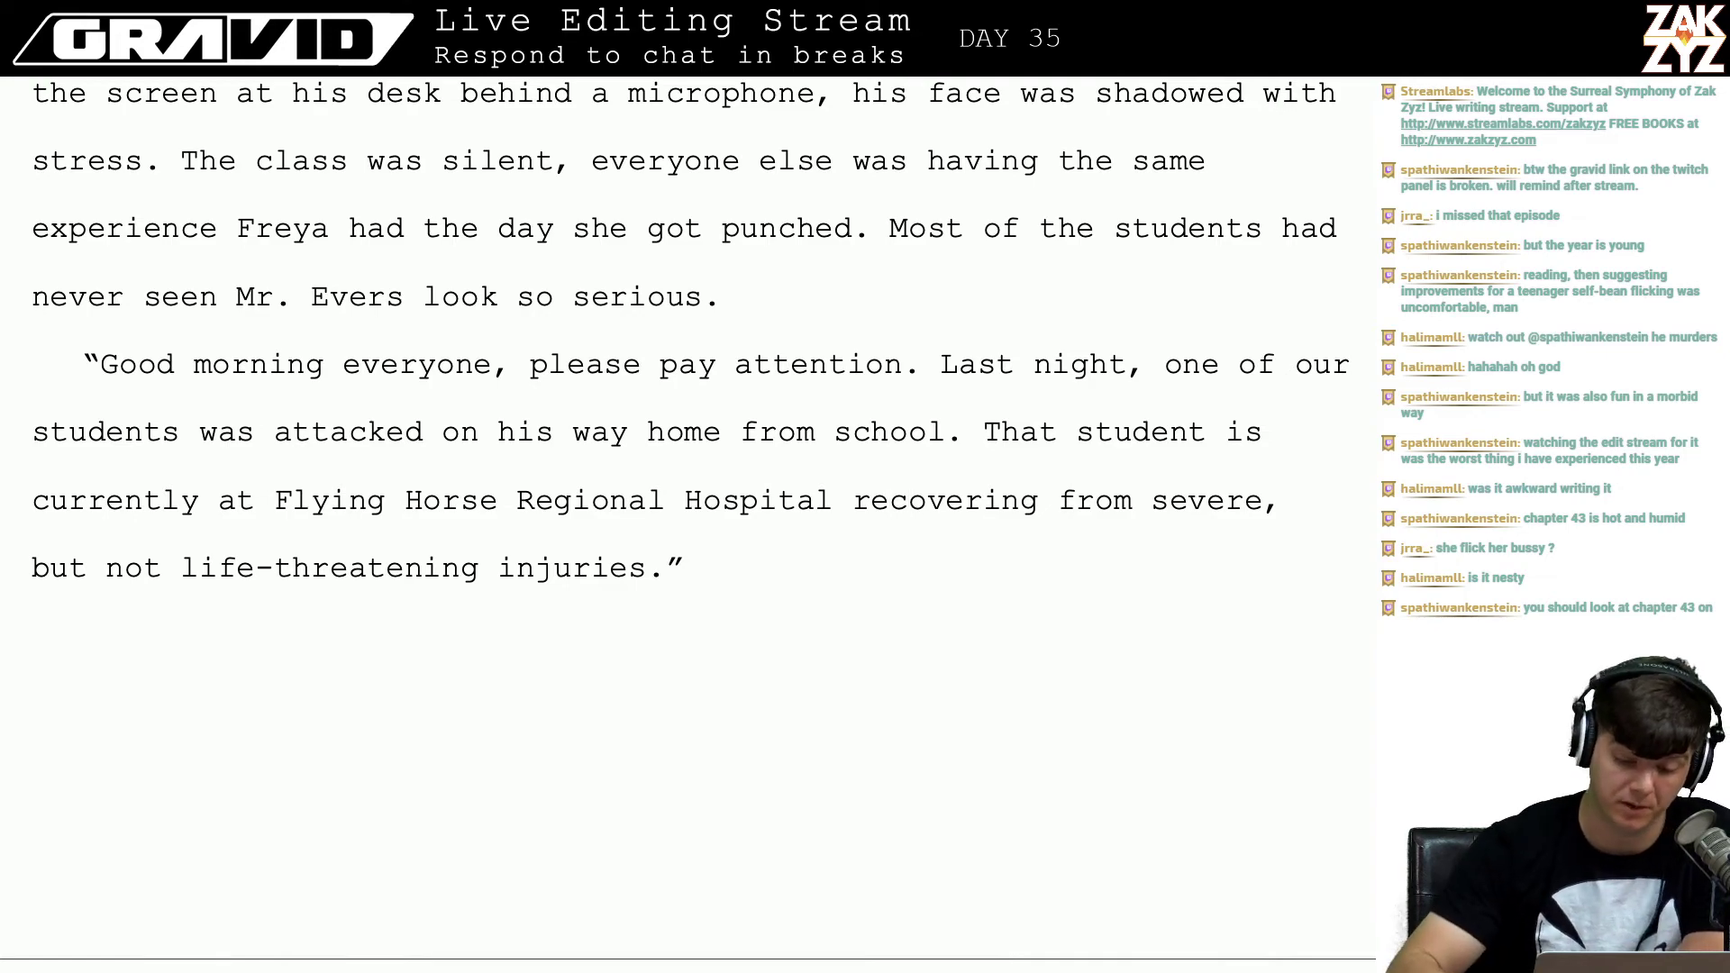
Step: Insert "or faculty member" after "No student" in the announcement's sentence about worrying over personal safety
scroll(673, 520, "down", 5)
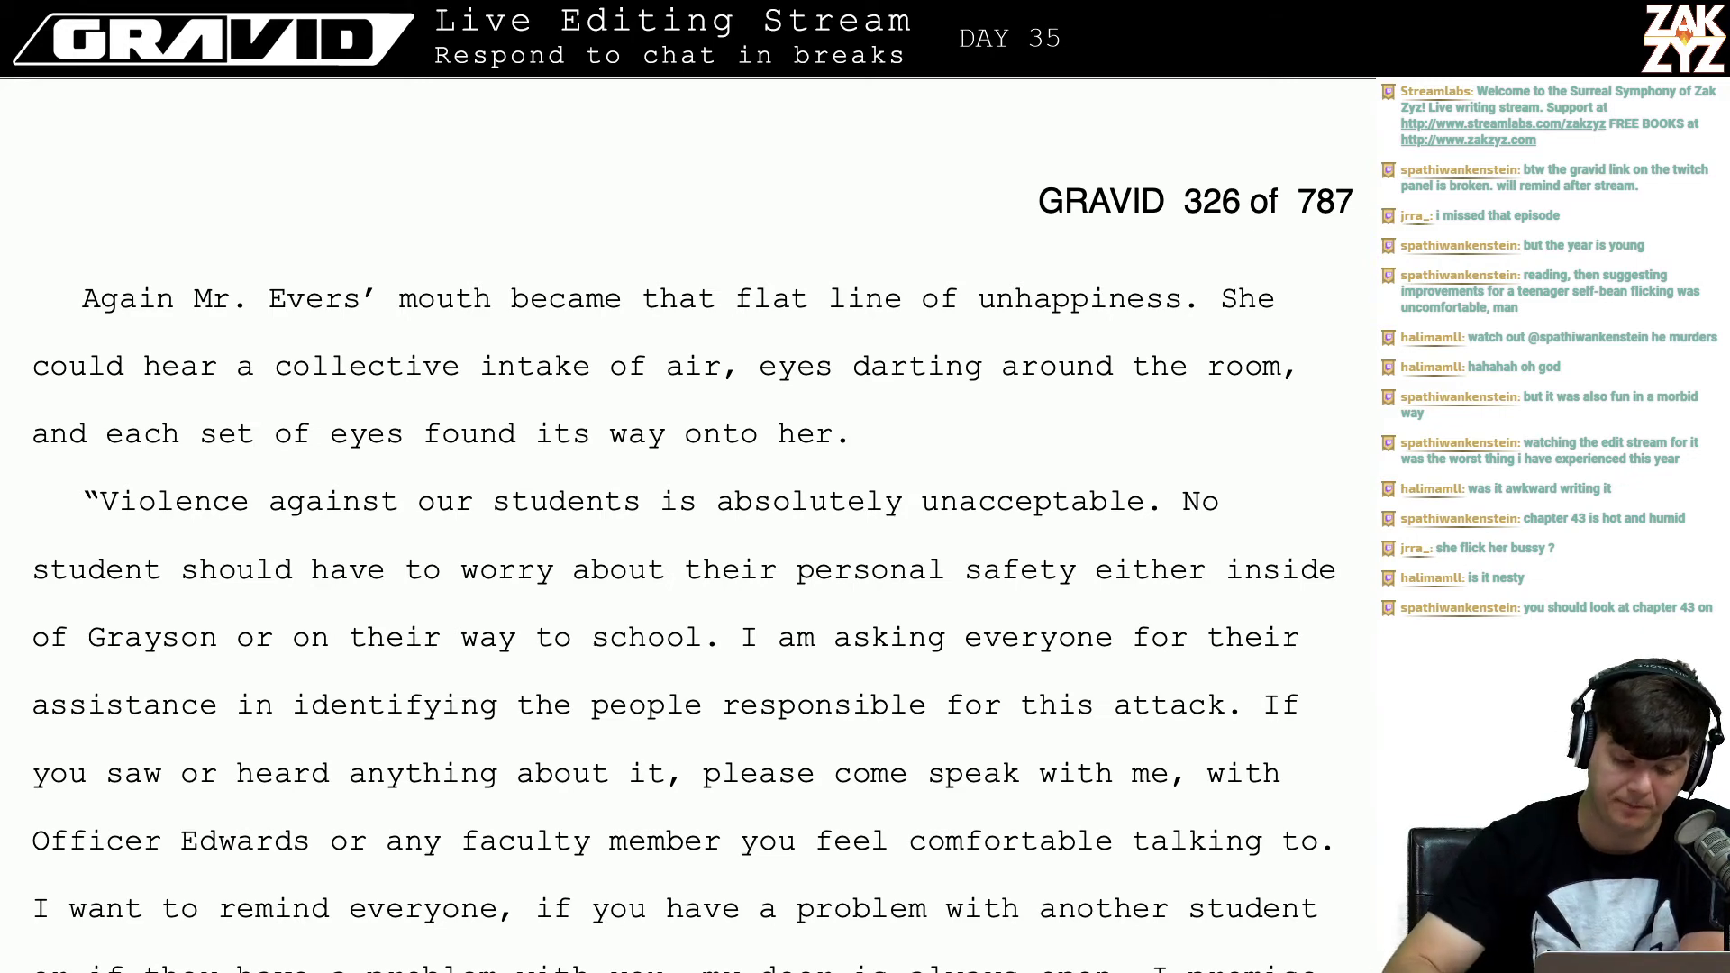
scroll(449, 491, "down", 3)
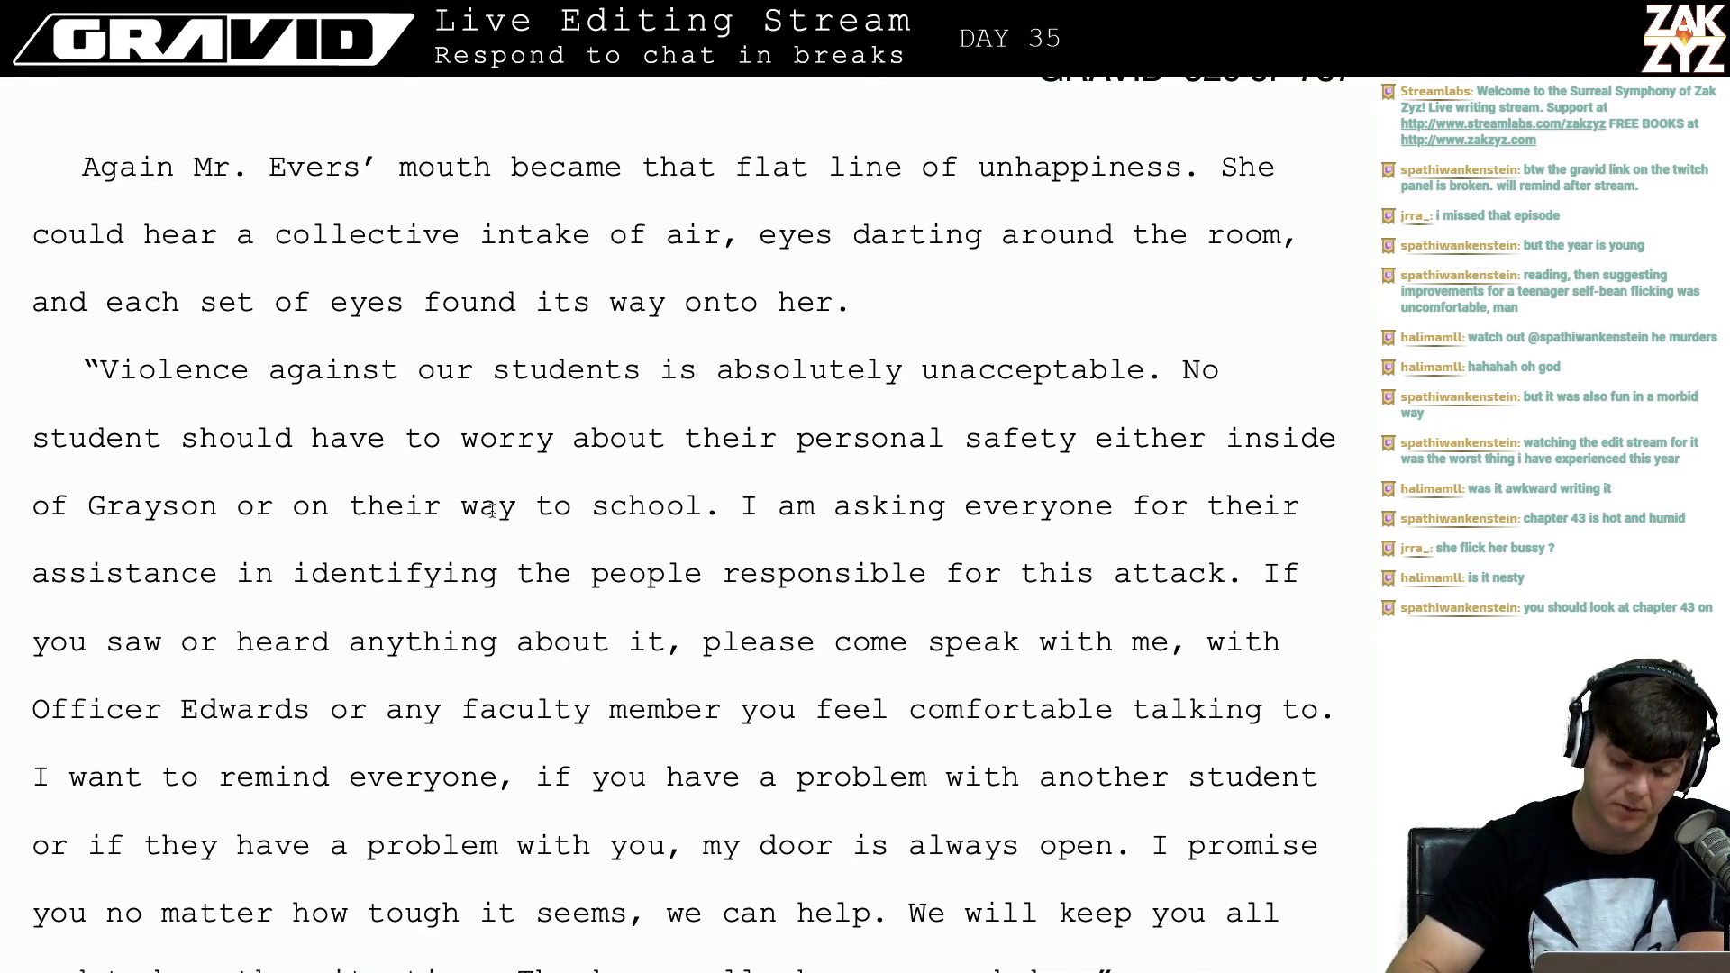
left_click(161, 438)
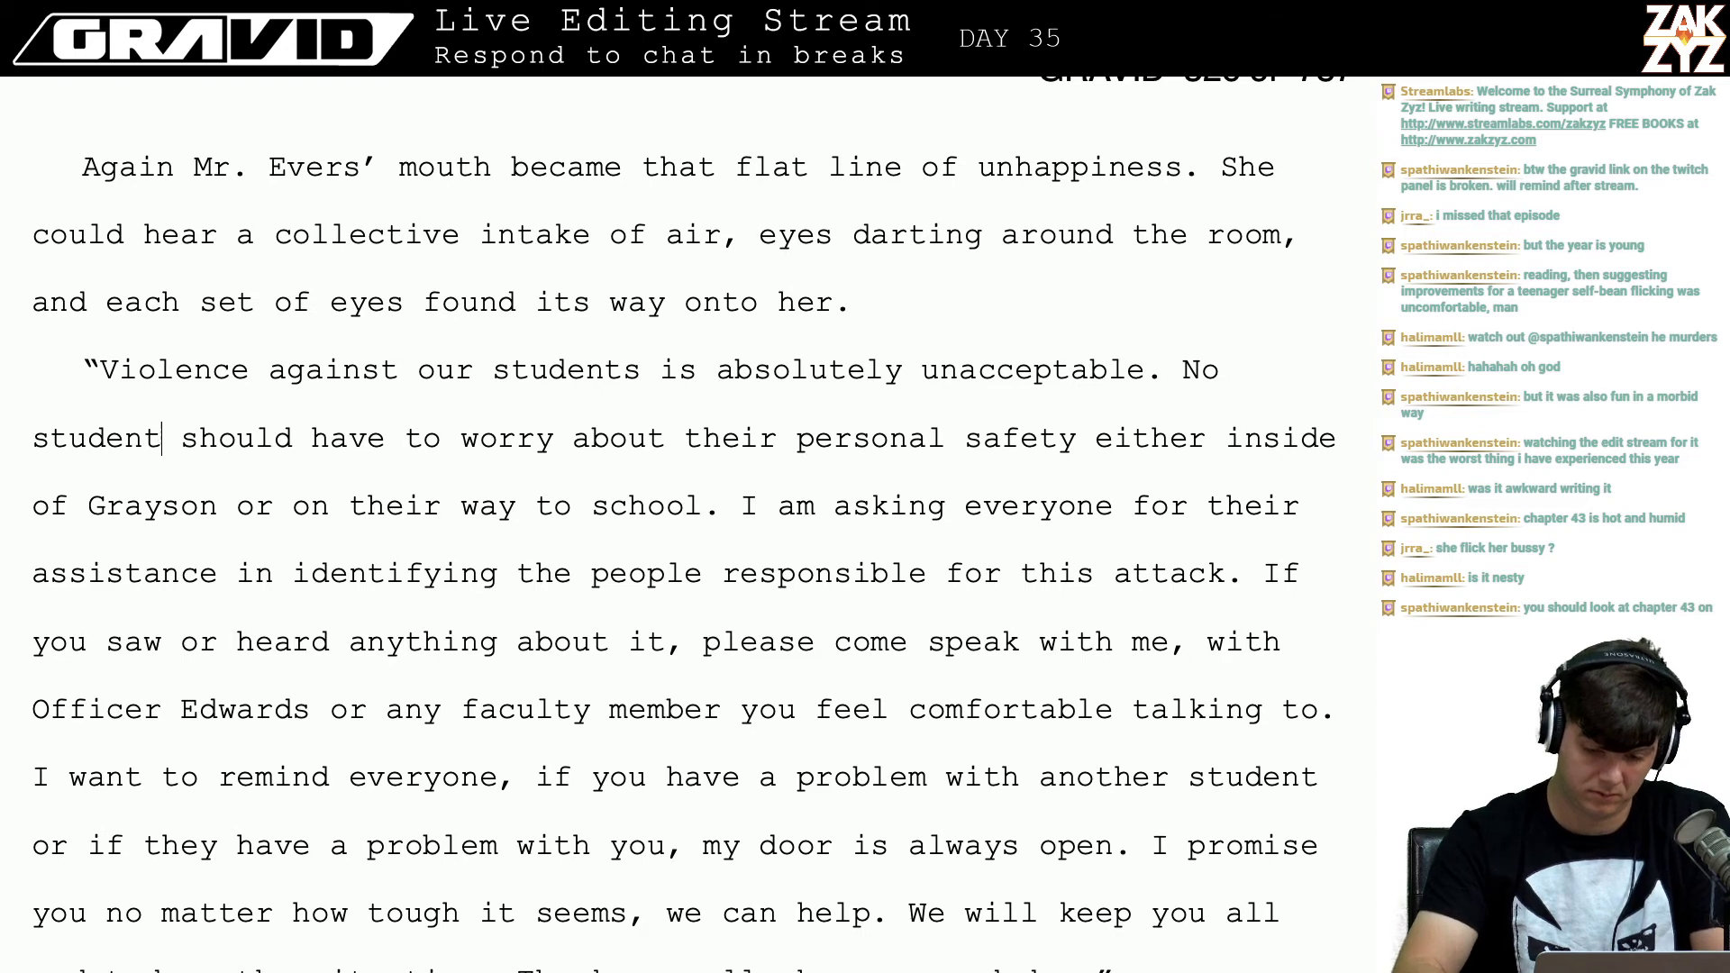
type("or faculty member")
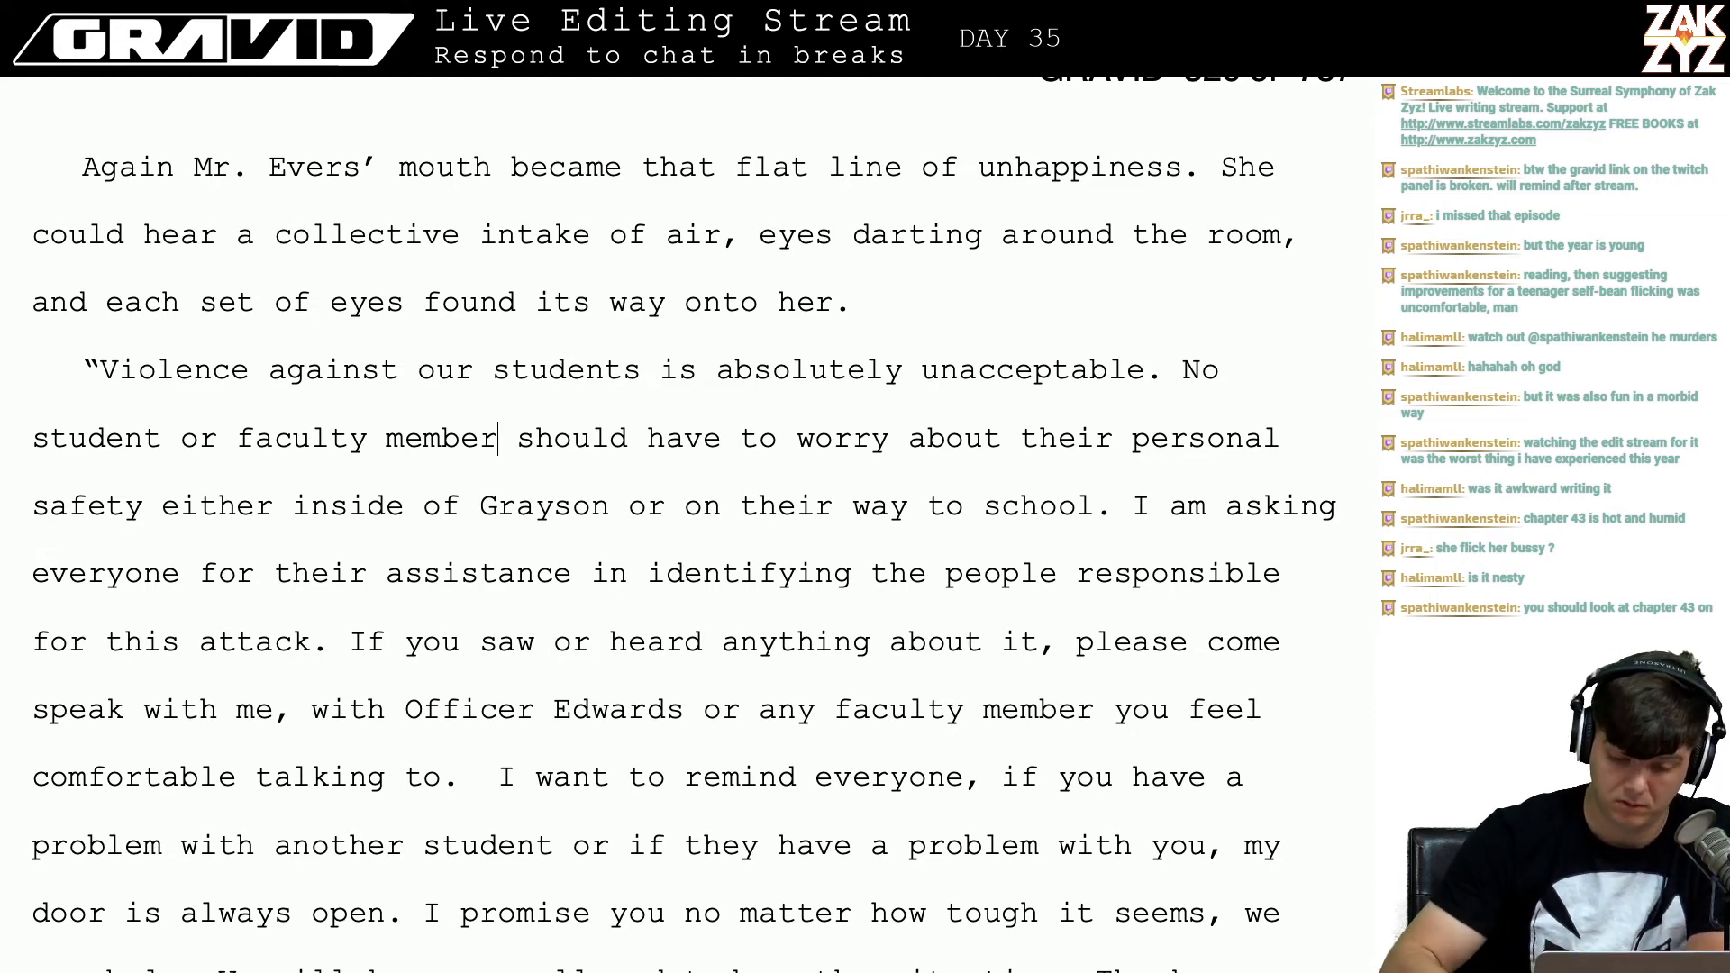
Step: Insert "or from" in the personal safety sentence so it reads "on their way to or from school"
left_click(965, 506)
type("or from")
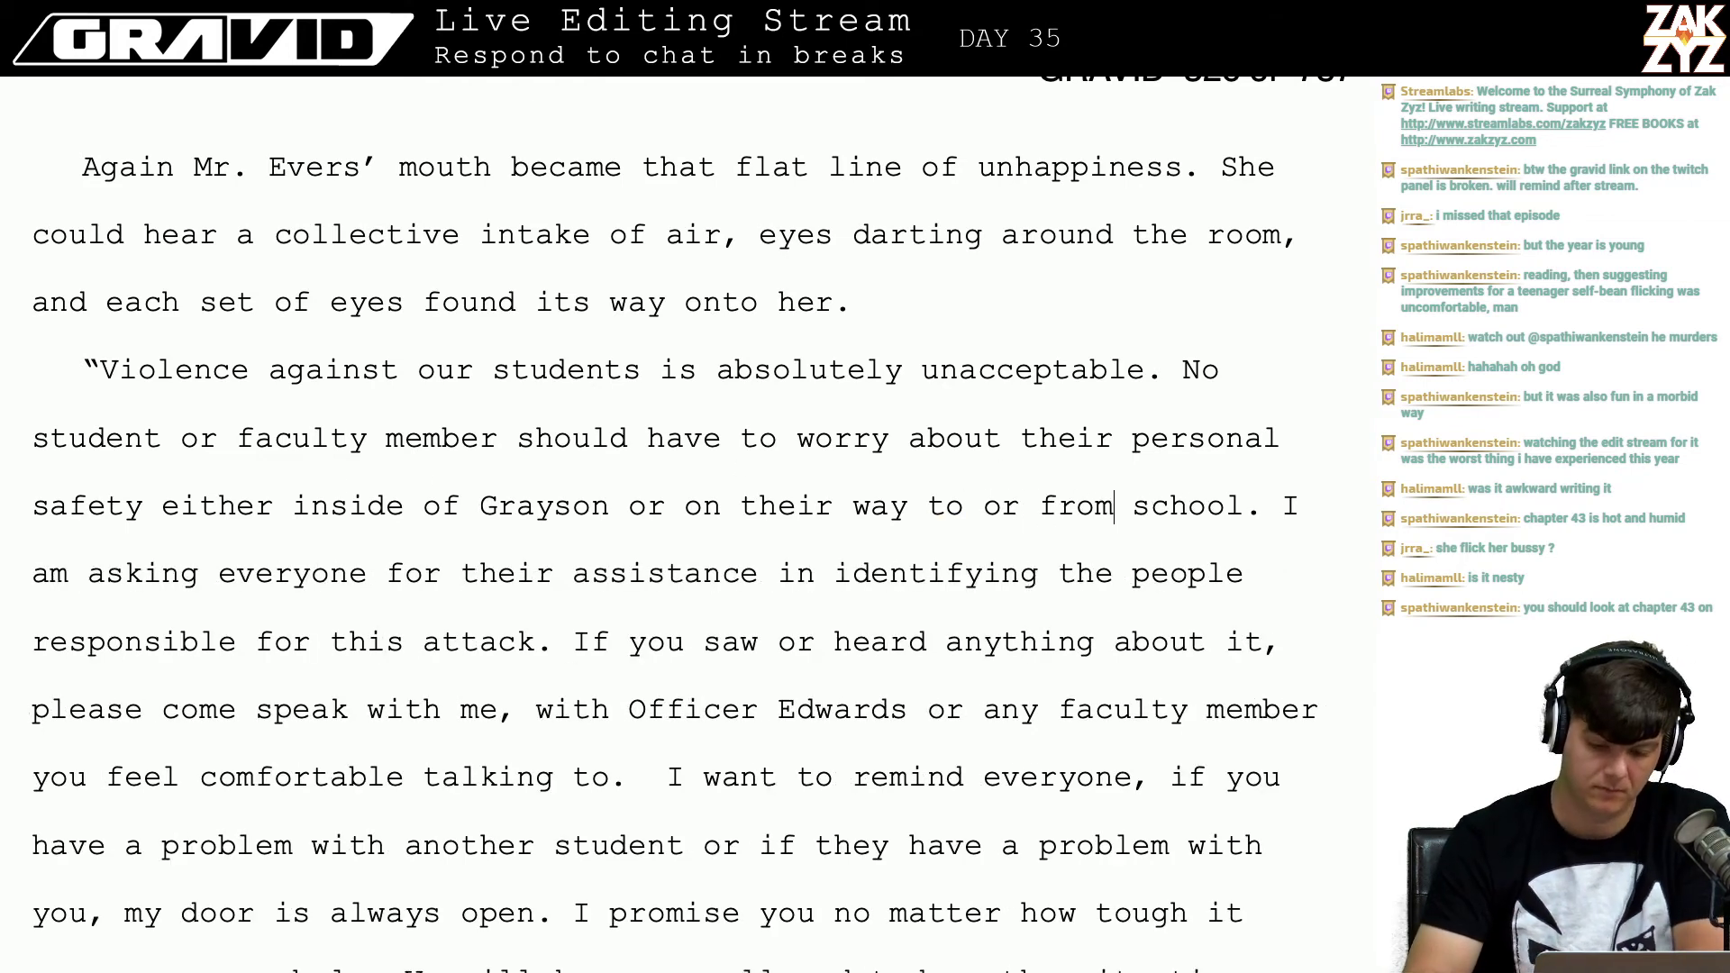
scroll(676, 523, "down", 1)
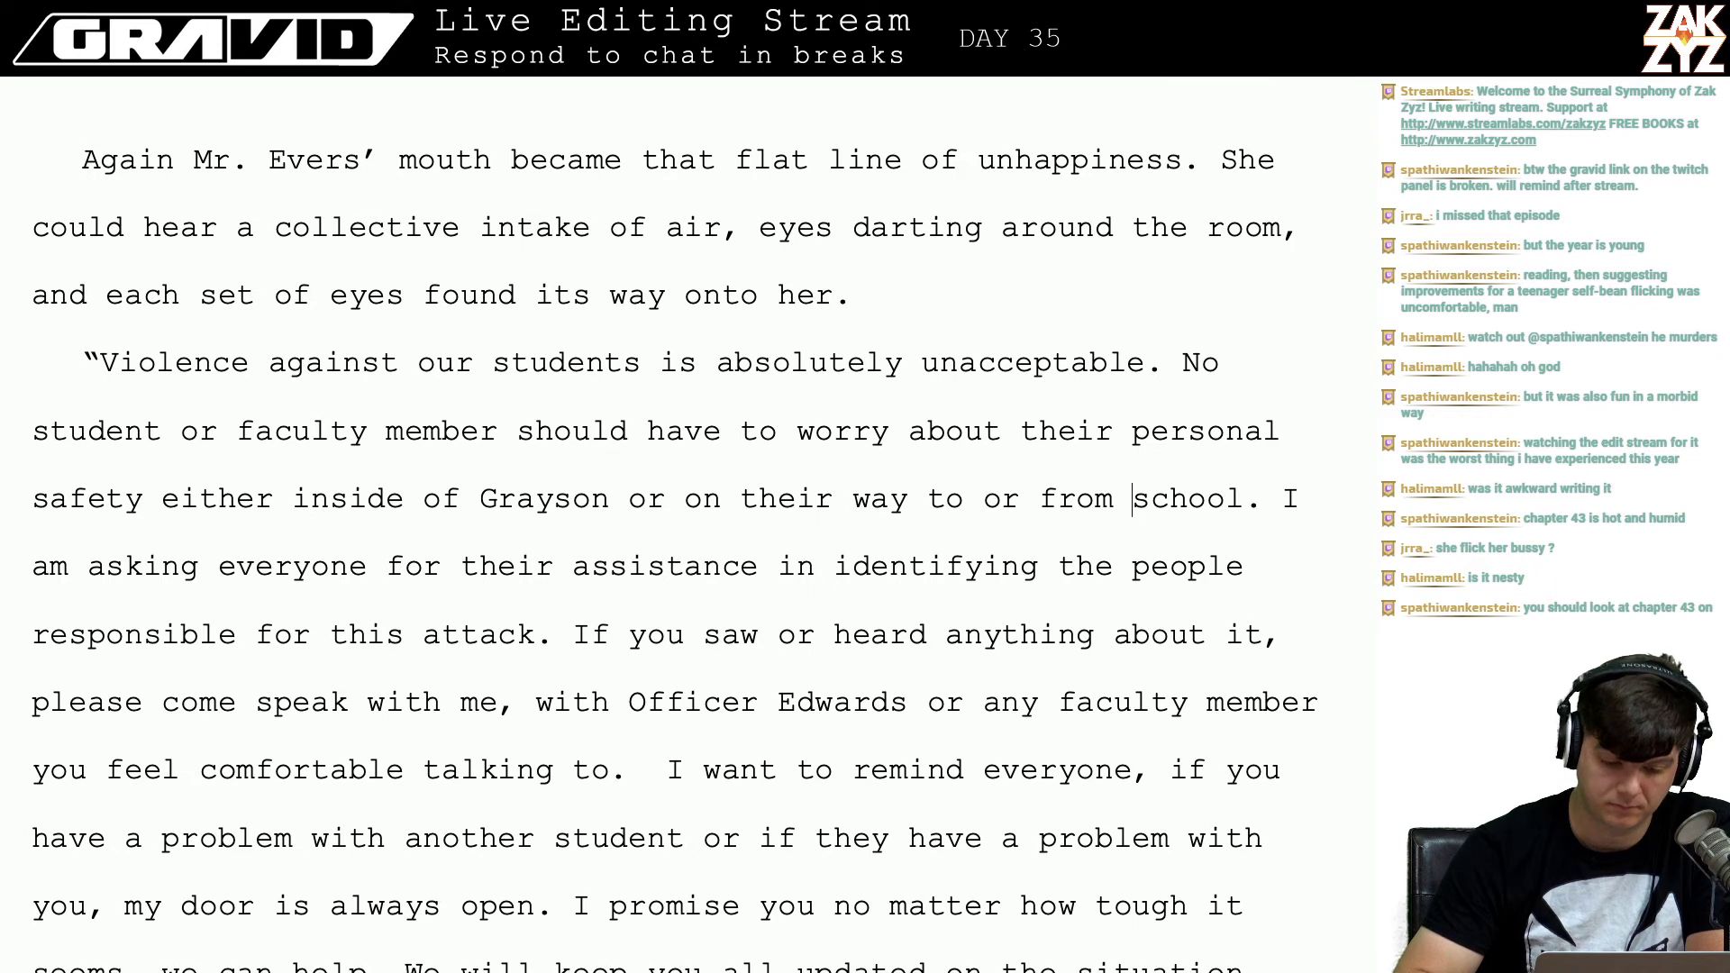
Step: Reread the announcement's personal safety sentence, focusing on the wording from "either inside of Grayson" to "on their way to or from school"
left_click(683, 501)
key("Right")
key("Left")
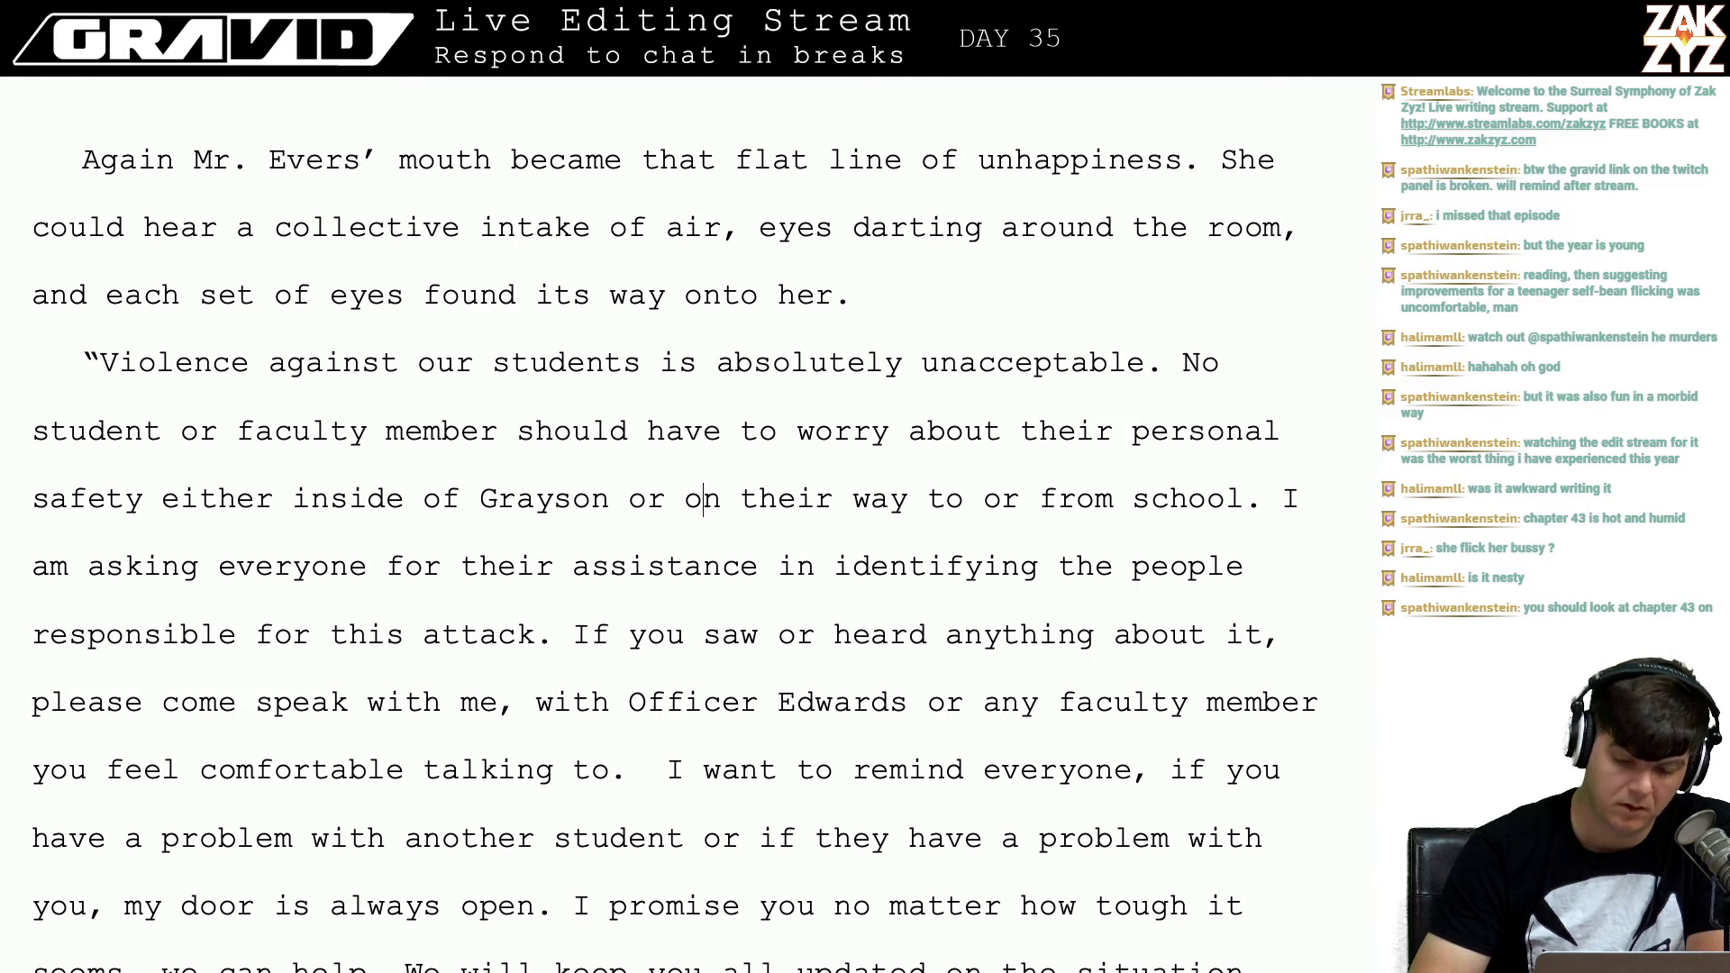
key("Up")
key("Right")
key("Right")
key("Right")
key("Right")
key("Right")
key("Right")
key("Right")
key("Right")
key("Right")
key("Right")
key("Right")
key("Right")
key("Right")
key("Right")
key("Right")
key("Right")
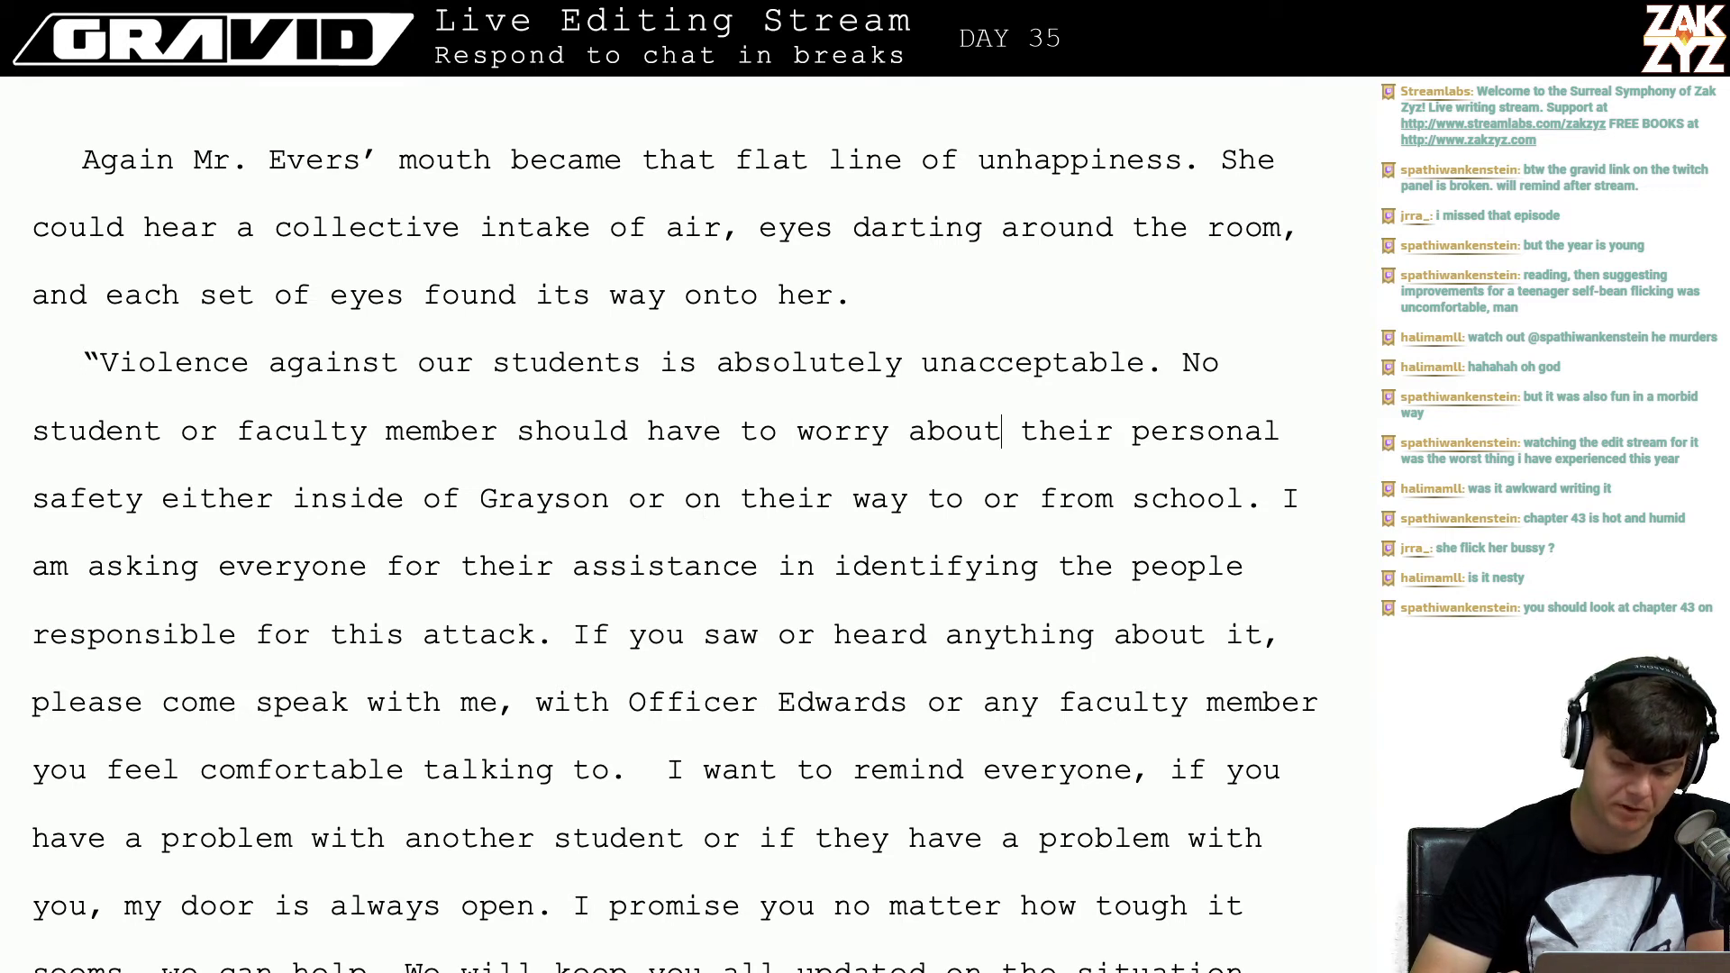
key("Right")
key("Right")
key("Right")
key("Right")
key("Right")
key("Right")
key("Right")
key("Right")
key("Right")
key("Right")
key("Right")
key("Right")
key("Right")
key("Right")
key("Right")
key("Right")
key("Right")
key("Right")
key("Right")
key("Right")
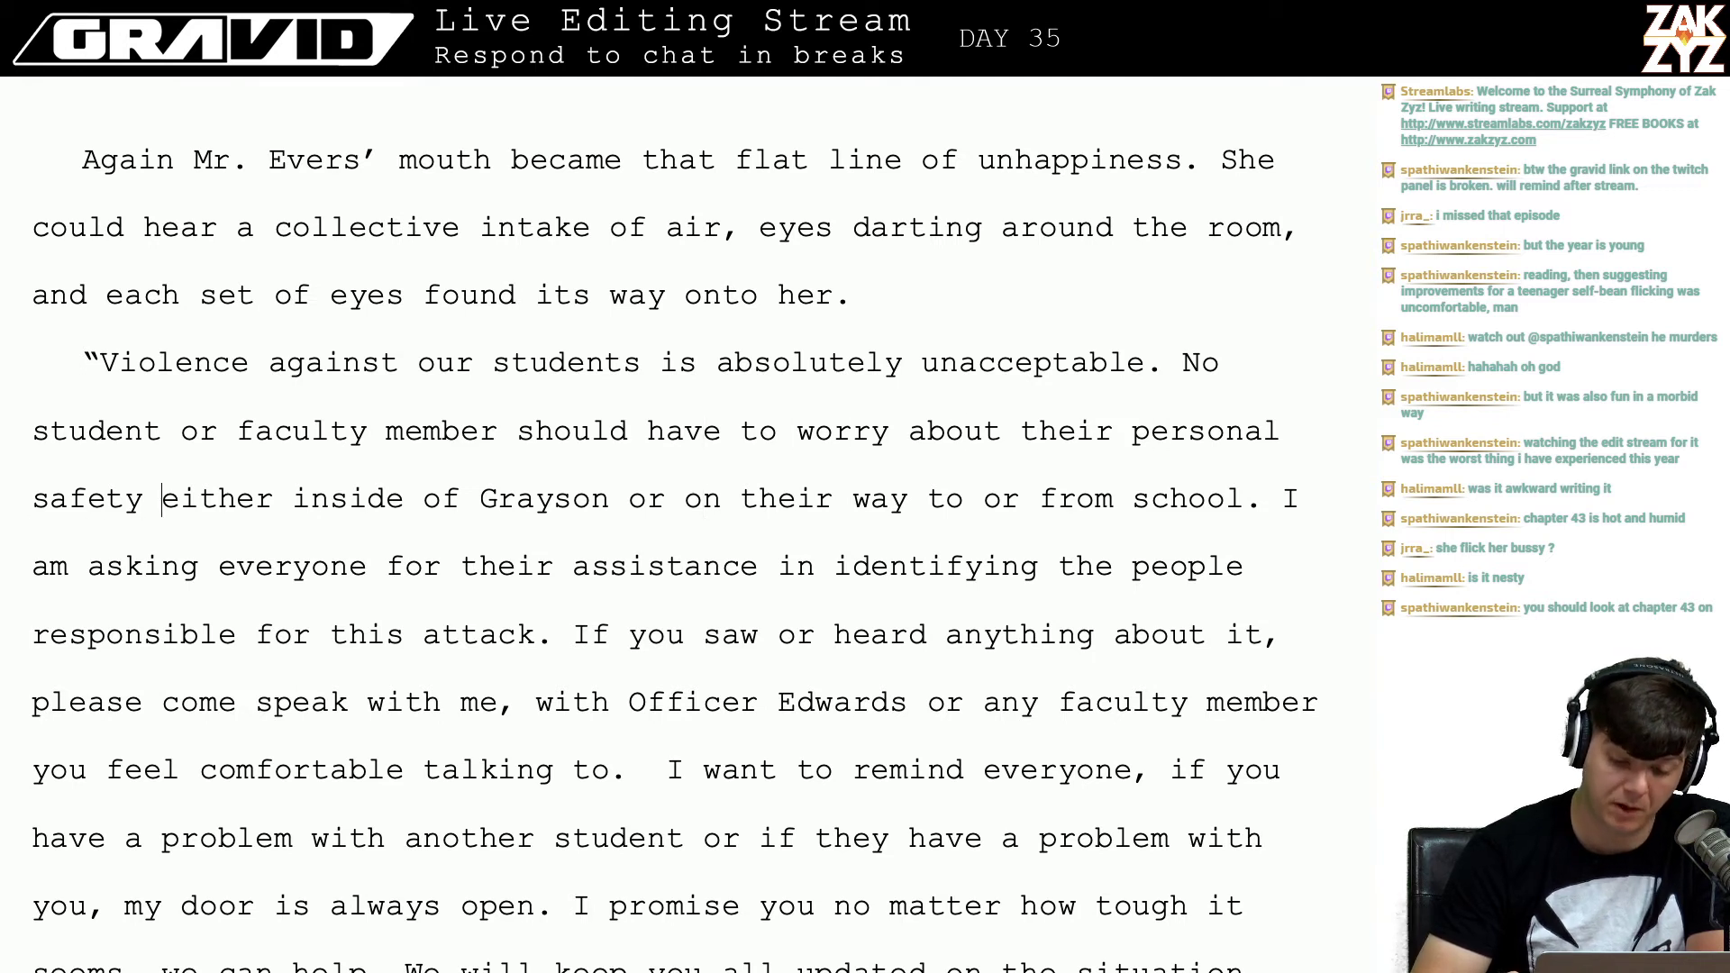
key("Right")
key("Right")
key("Right")
key("Right")
key("Right")
key("Right")
key("Right")
key("Right")
key("Right")
key("Right")
key("Right")
key("Right")
key("Right")
key("Right")
key("Right")
key("Right")
key("Right")
key("Right")
key("Right")
key("Right")
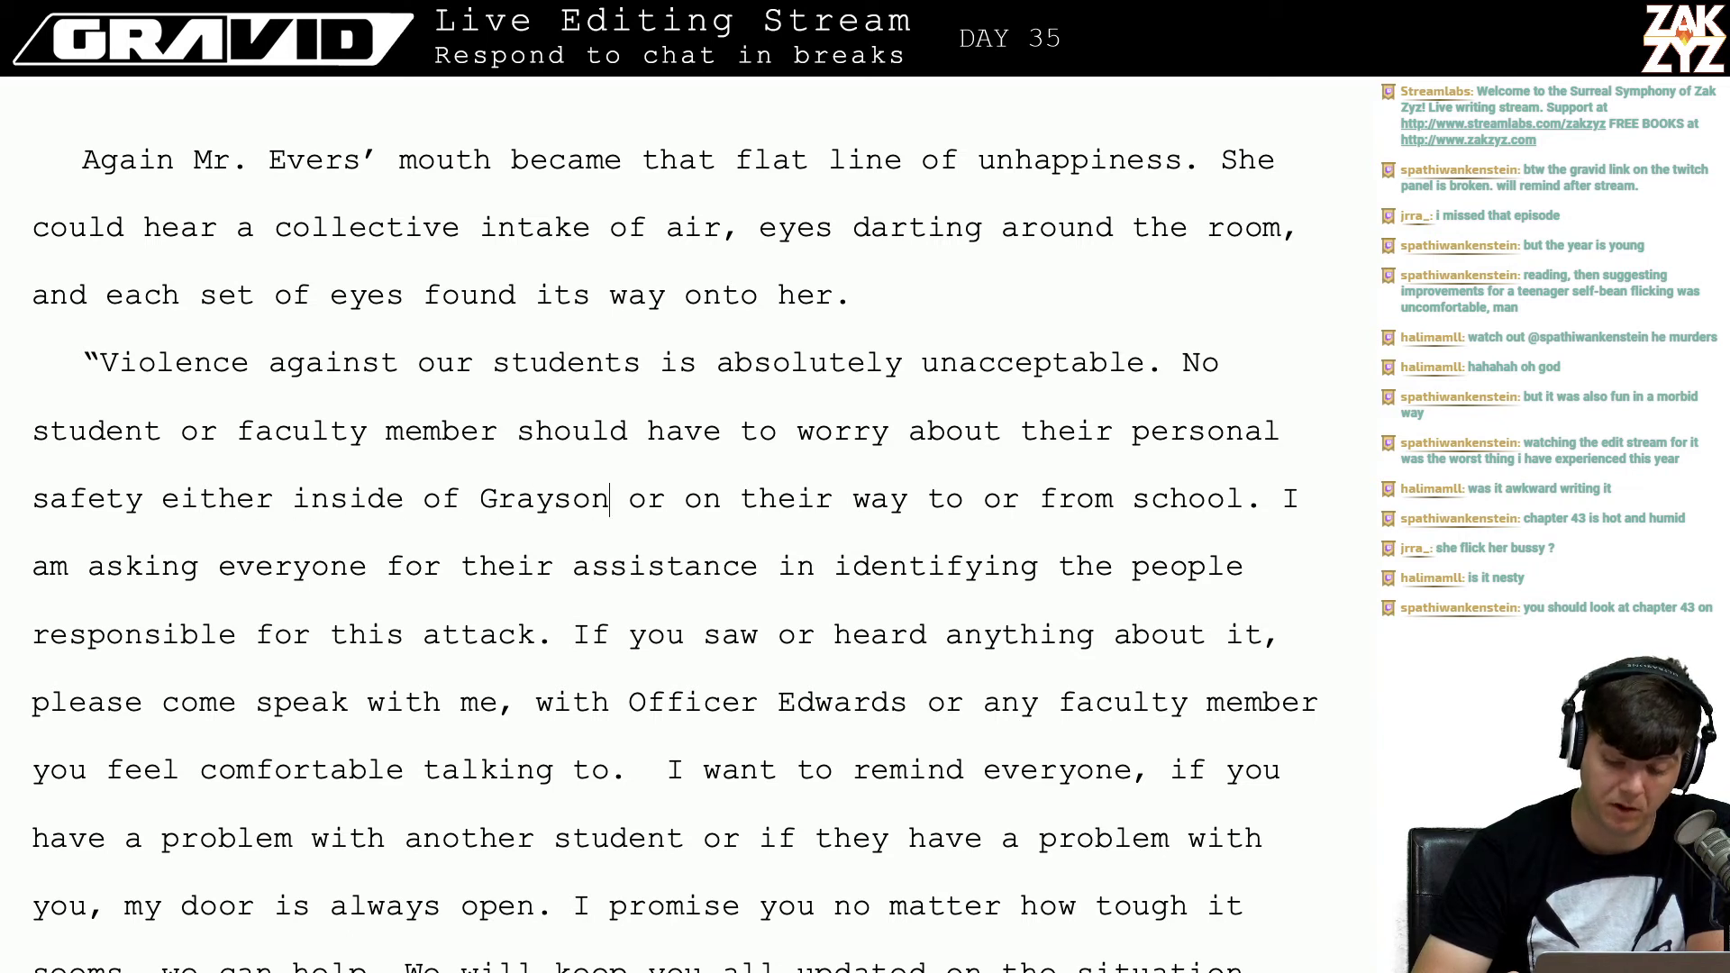
key("Right")
key("Right")
key("Right")
key("Right")
key("Right")
key("Right")
key("Right")
key("Right")
key("Right")
key("Right")
key("Right")
key("Right")
key("Right")
key("Right")
key("Right")
key("Right")
key("Right")
key("Right")
key("Left")
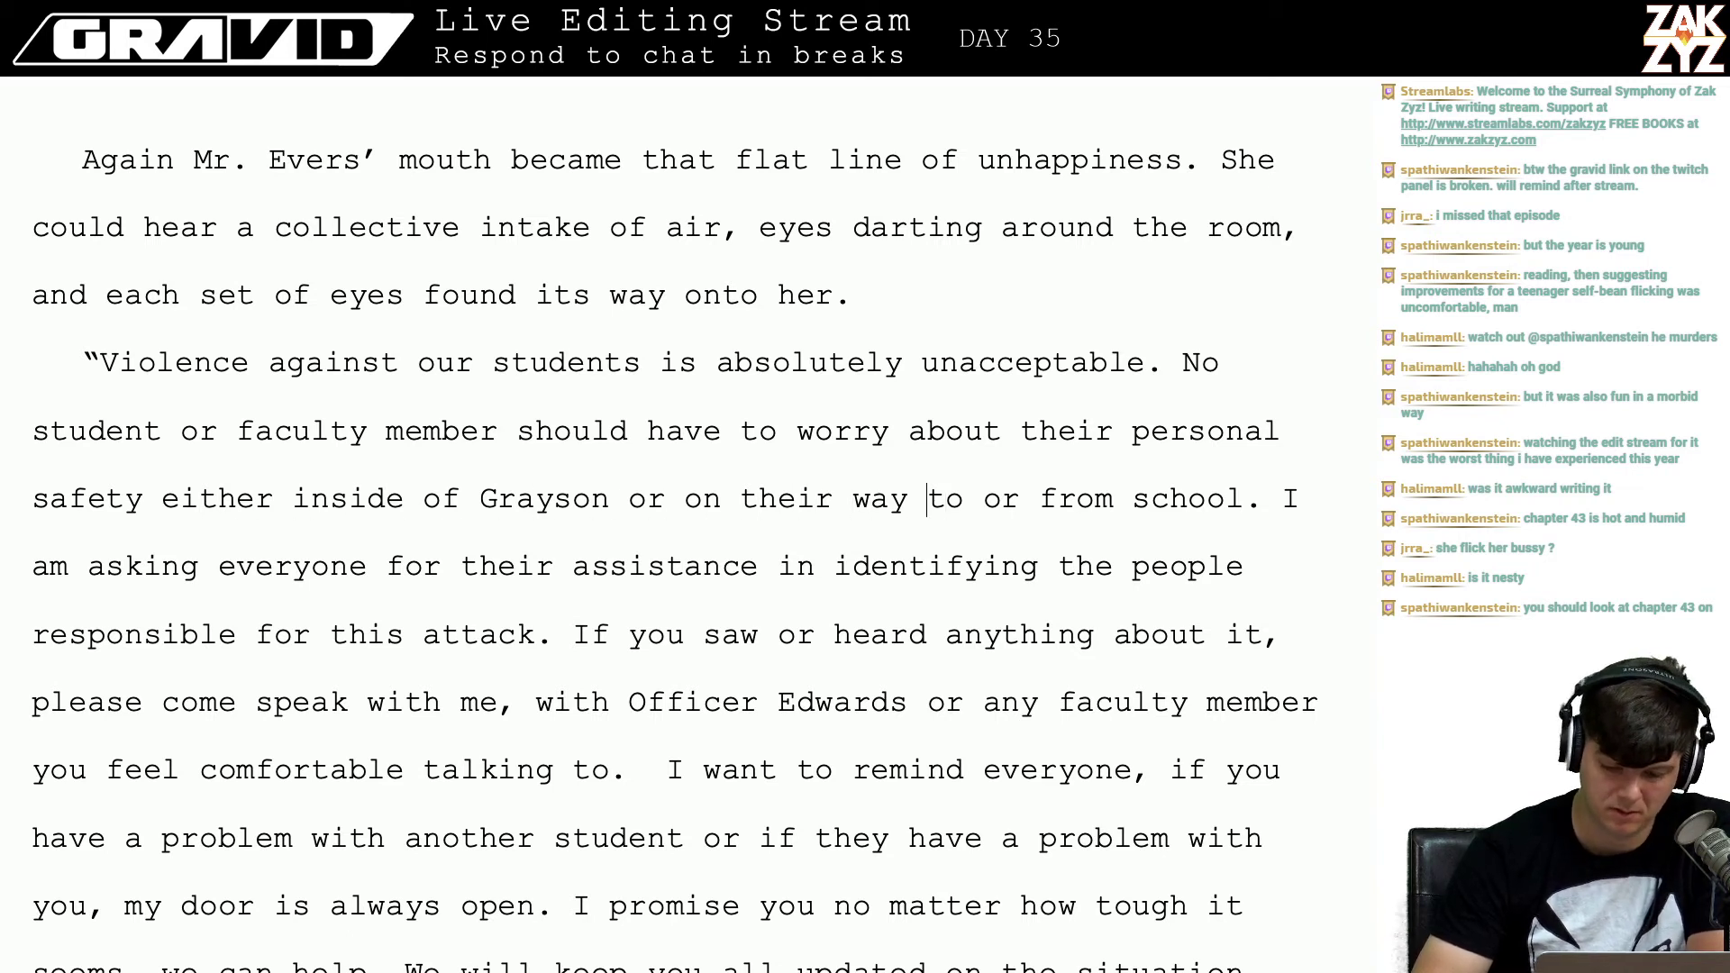
key("Left")
key("Left")
key("Left")
key("Left")
key("Left")
key("Left")
key("Left")
key("Left")
key("Left")
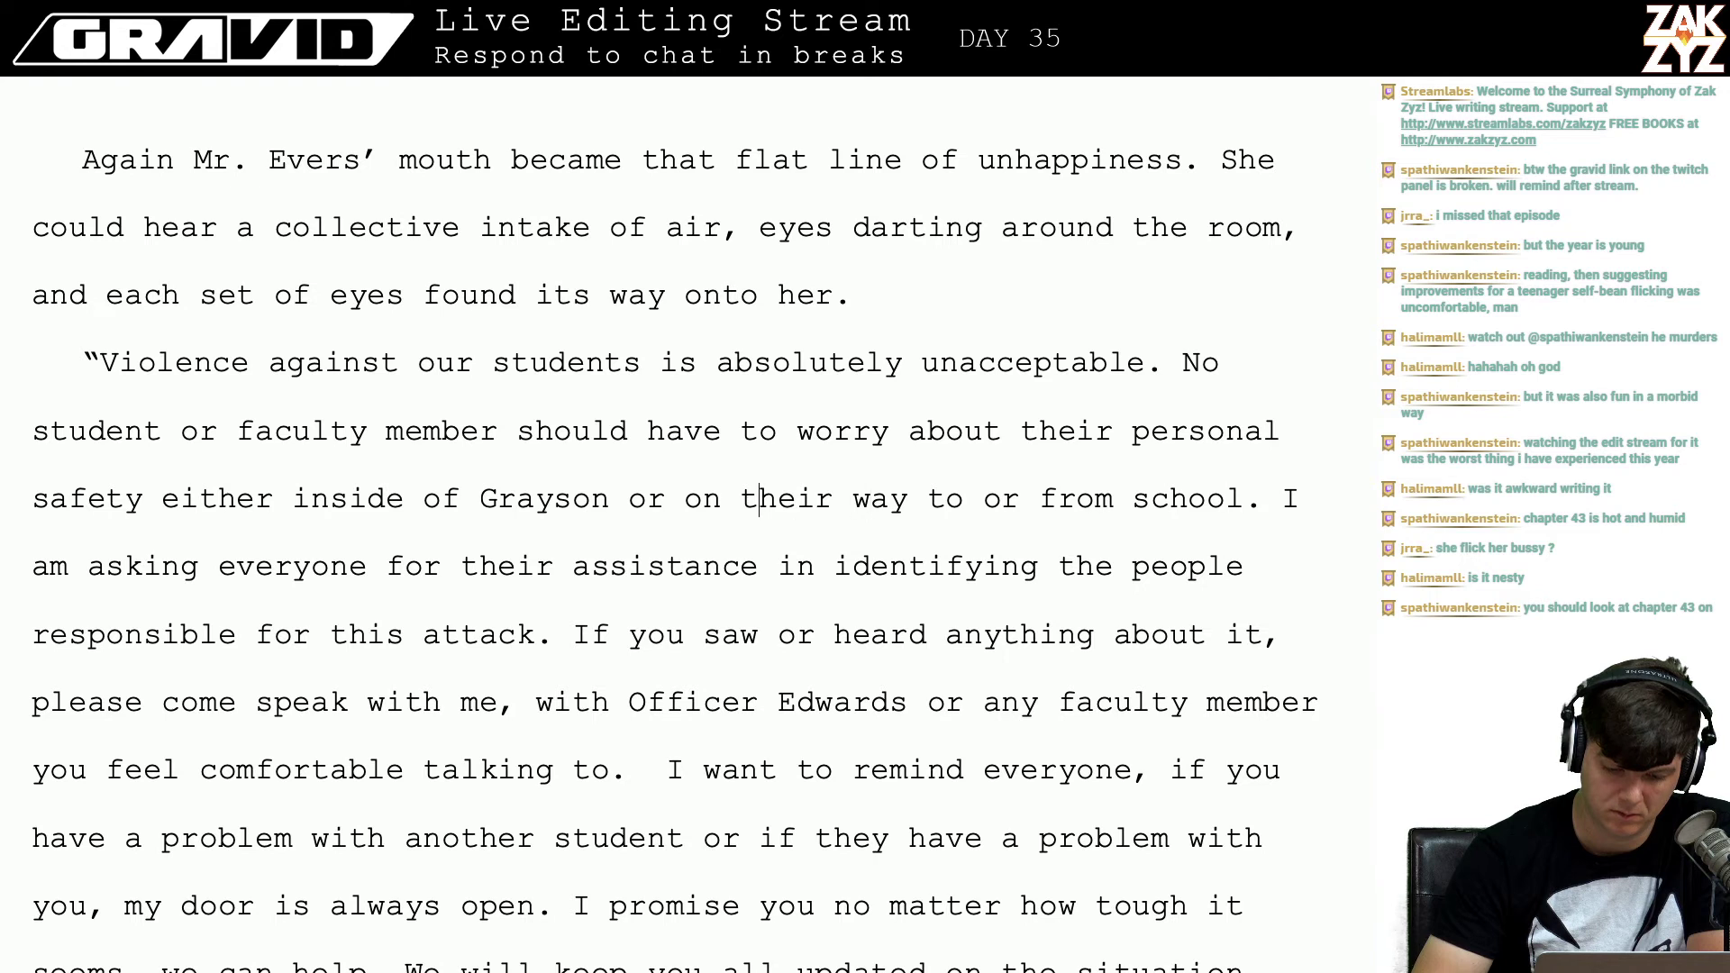
key("Left")
key("Left")
key("Left")
key("Left")
key("Left")
key("Right")
key("Left")
key("Left")
key("Left")
key("Left")
key("Left")
key("Left")
key("Left")
key("Left")
key("Left")
key("Left")
key("Left")
key("Left")
key("Left")
key("Left")
key("Left")
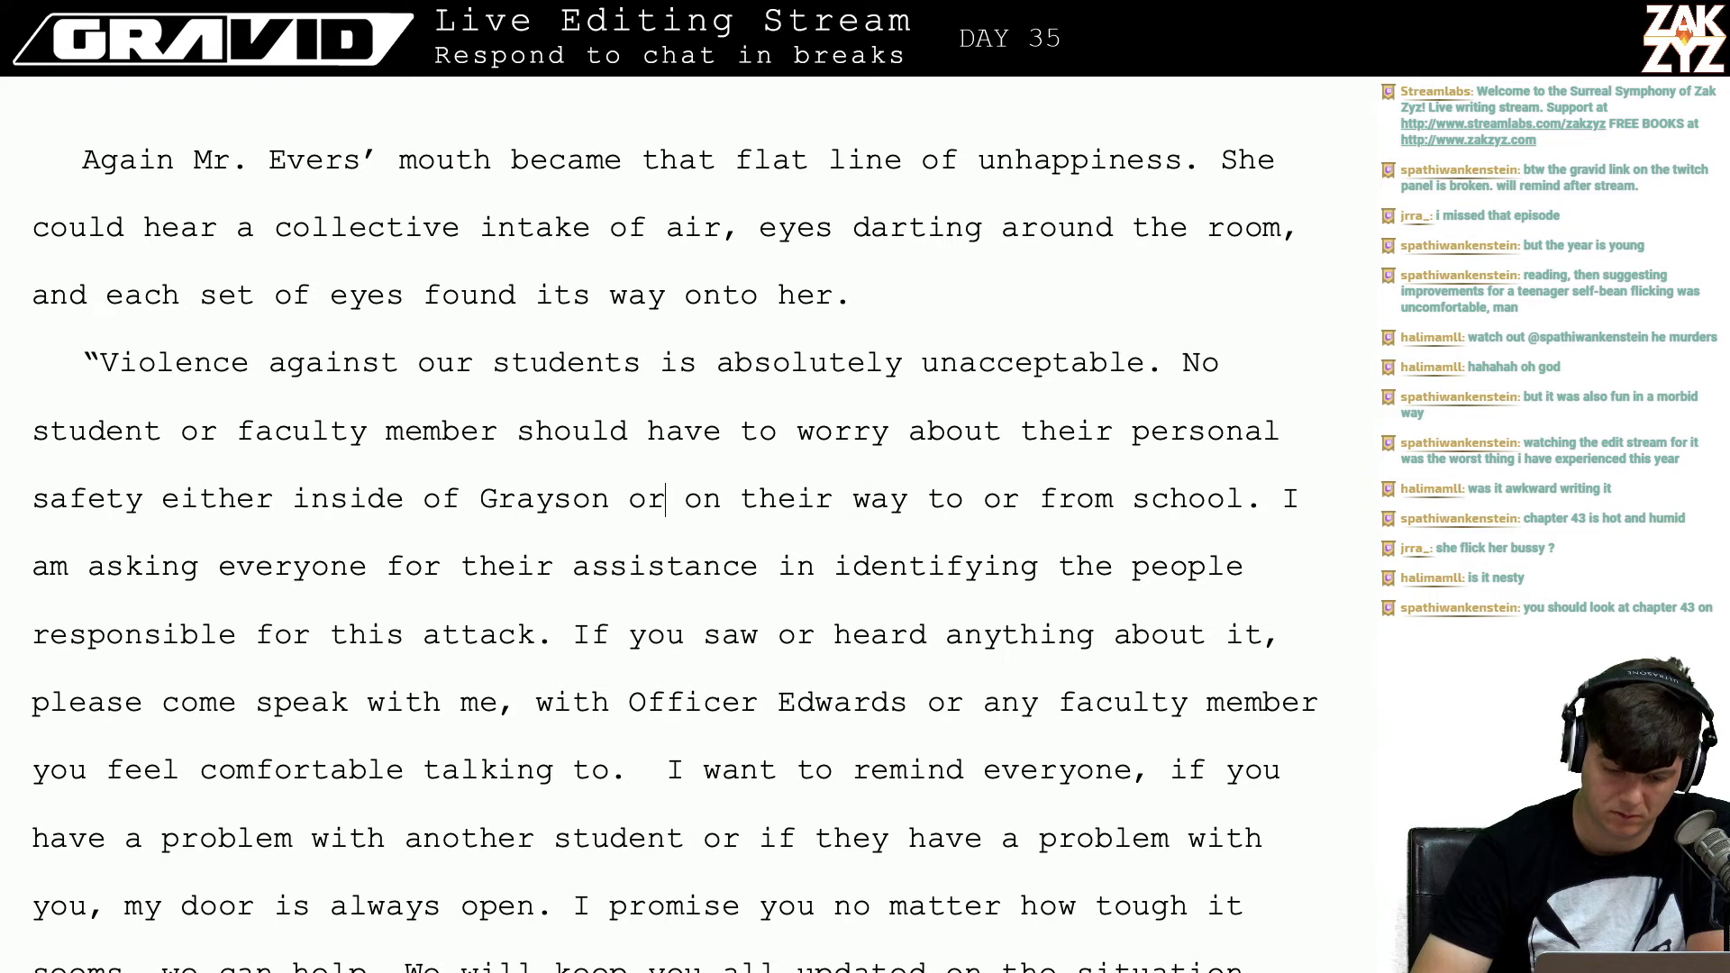
key("Right")
key("Right")
key("Right")
key("Right")
key("Right")
key("Right")
key("Right")
key("Right")
key("Right")
key("Right")
key("Right")
key("Right")
key("Right")
key("Right")
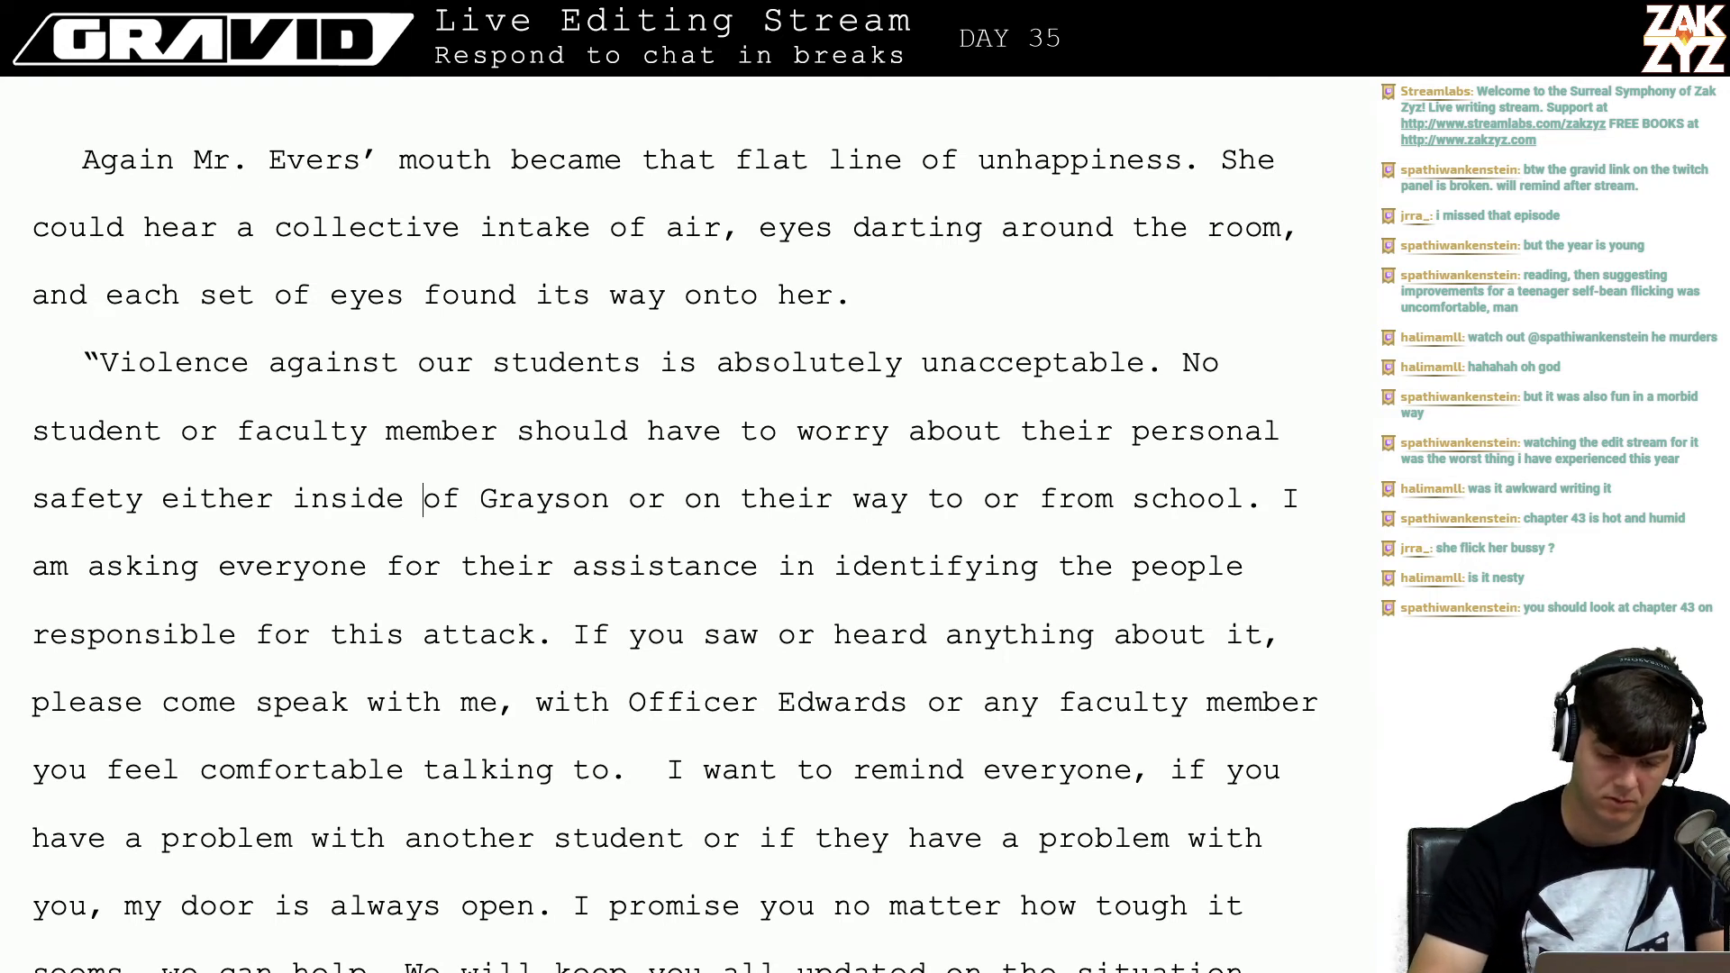
key("Left")
key("Left")
key("Left")
key("Left")
key("Left")
key("Left")
key("Left")
key("Left")
key("Left")
key("Left")
key("Left")
key("Left")
key("Left")
key("Left")
key("Left")
key("Left")
key("Left")
key("Left")
key("Left")
key("Left")
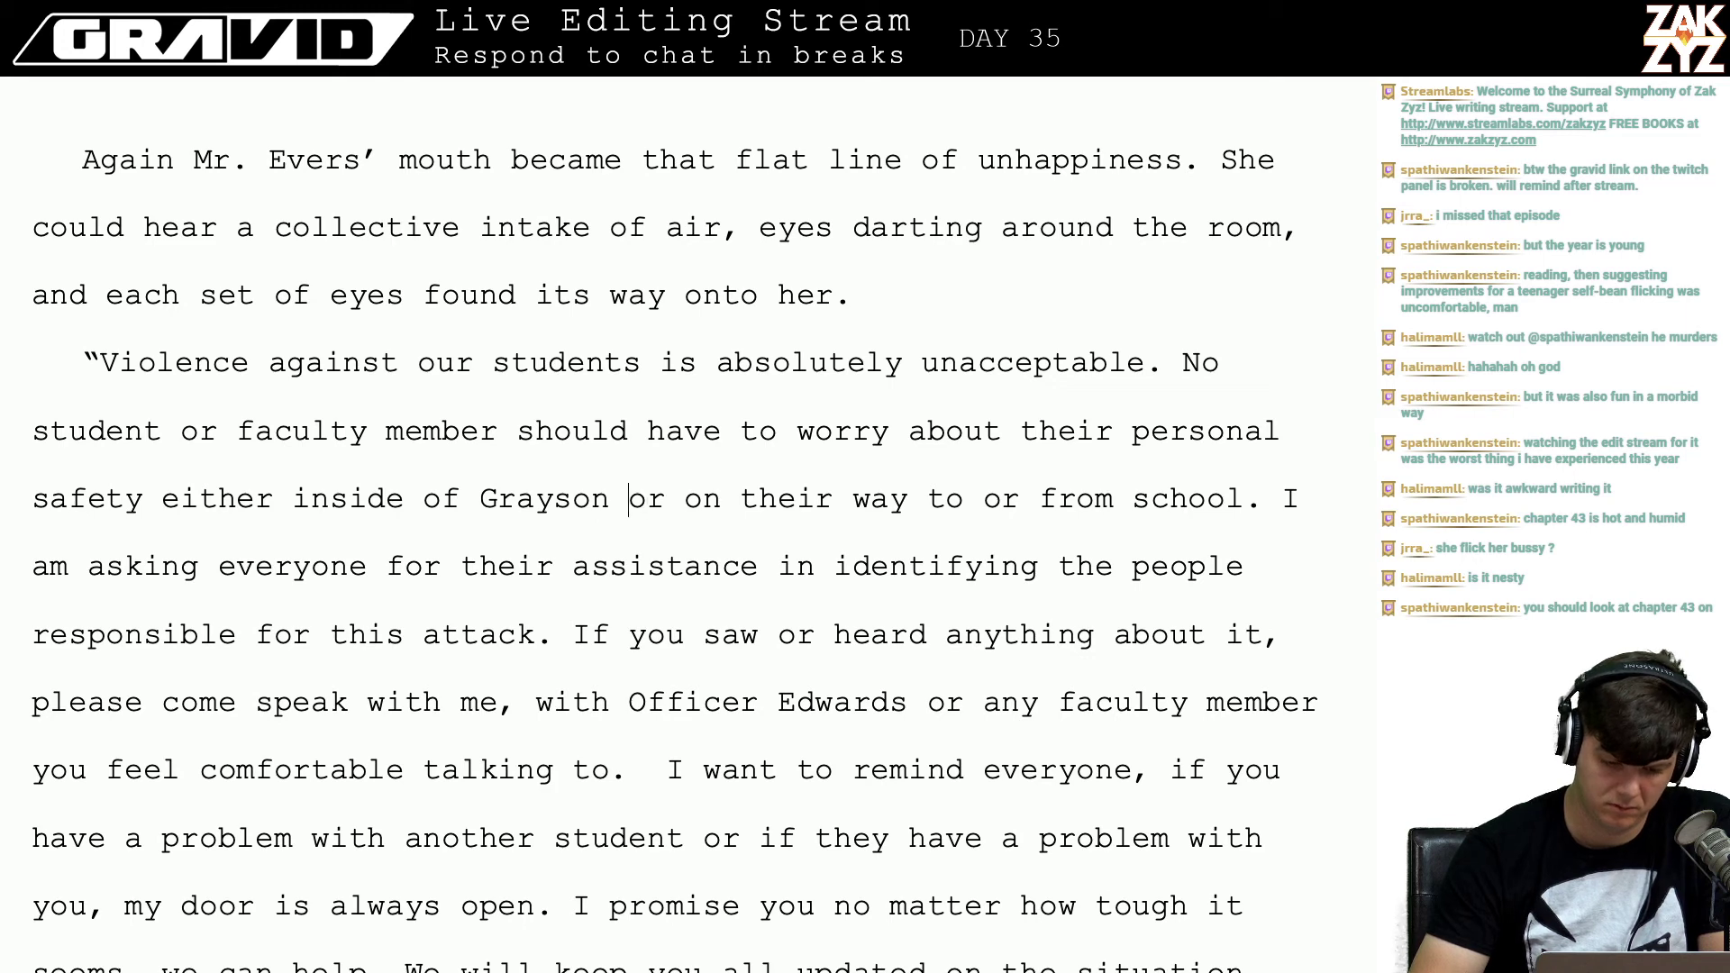
Step: Delete "either" after "personal safety" so the phrase reads "safety inside of Grayson"
key("Left")
key("Left")
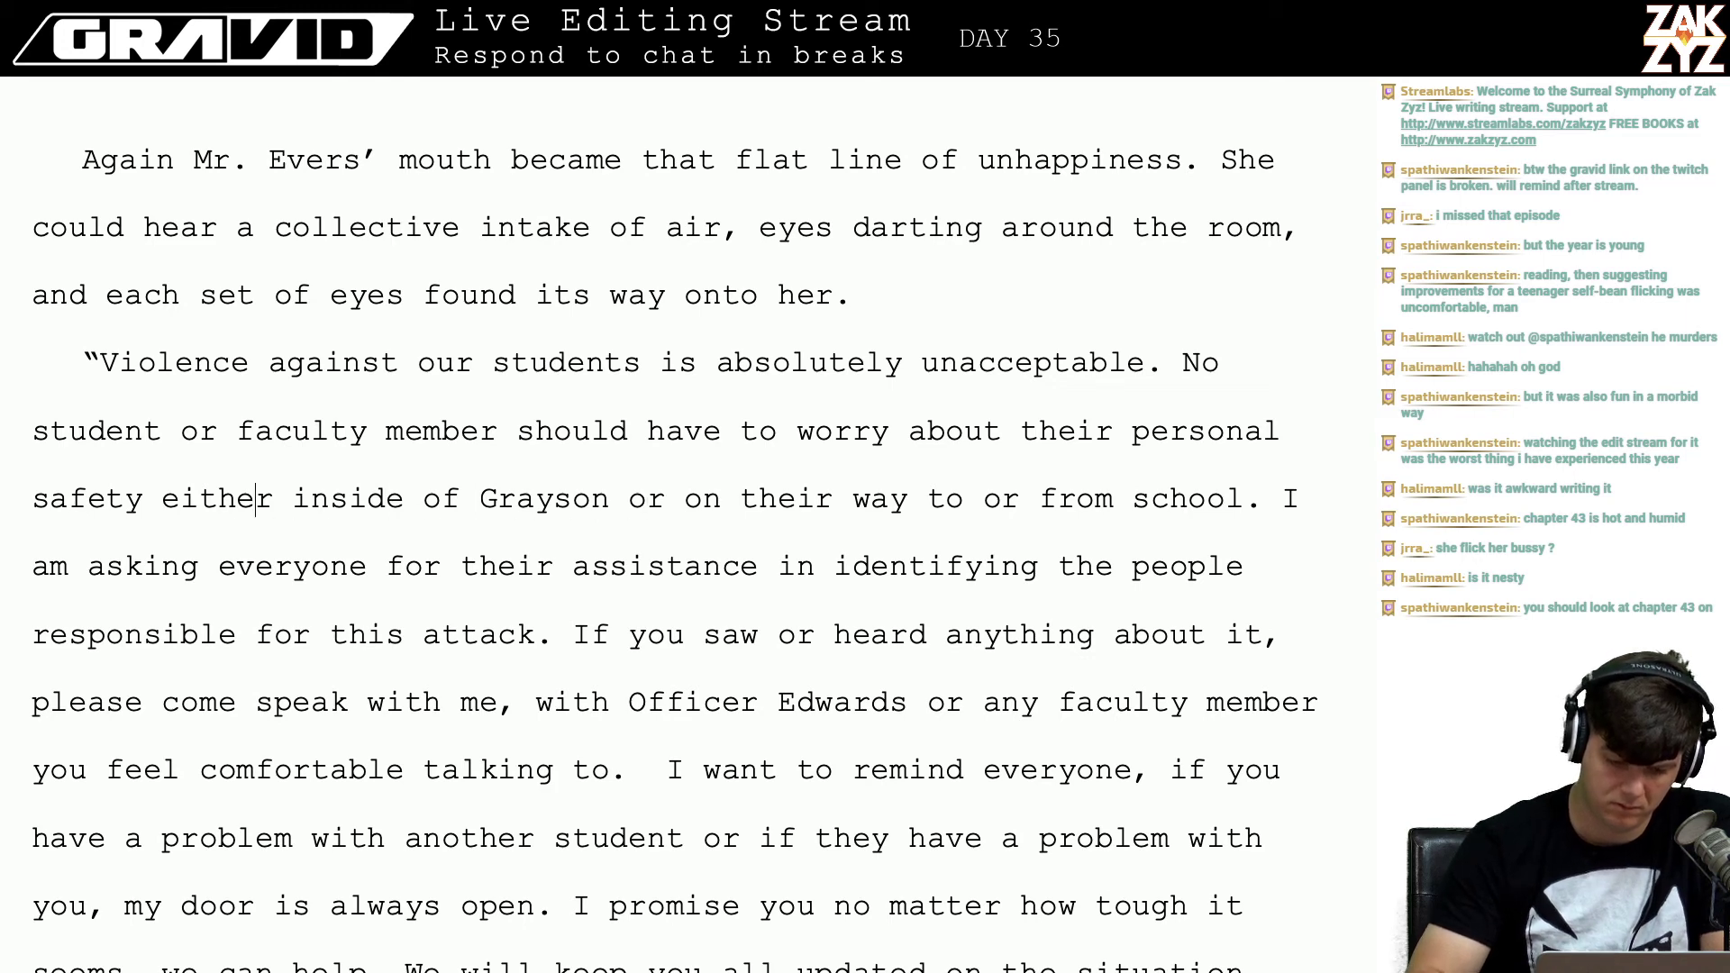
key("Right")
key("BackSpace")
key("BackSpace")
key("BackSpace")
key("BackSpace")
key("BackSpace")
key("BackSpace")
key("BackSpace")
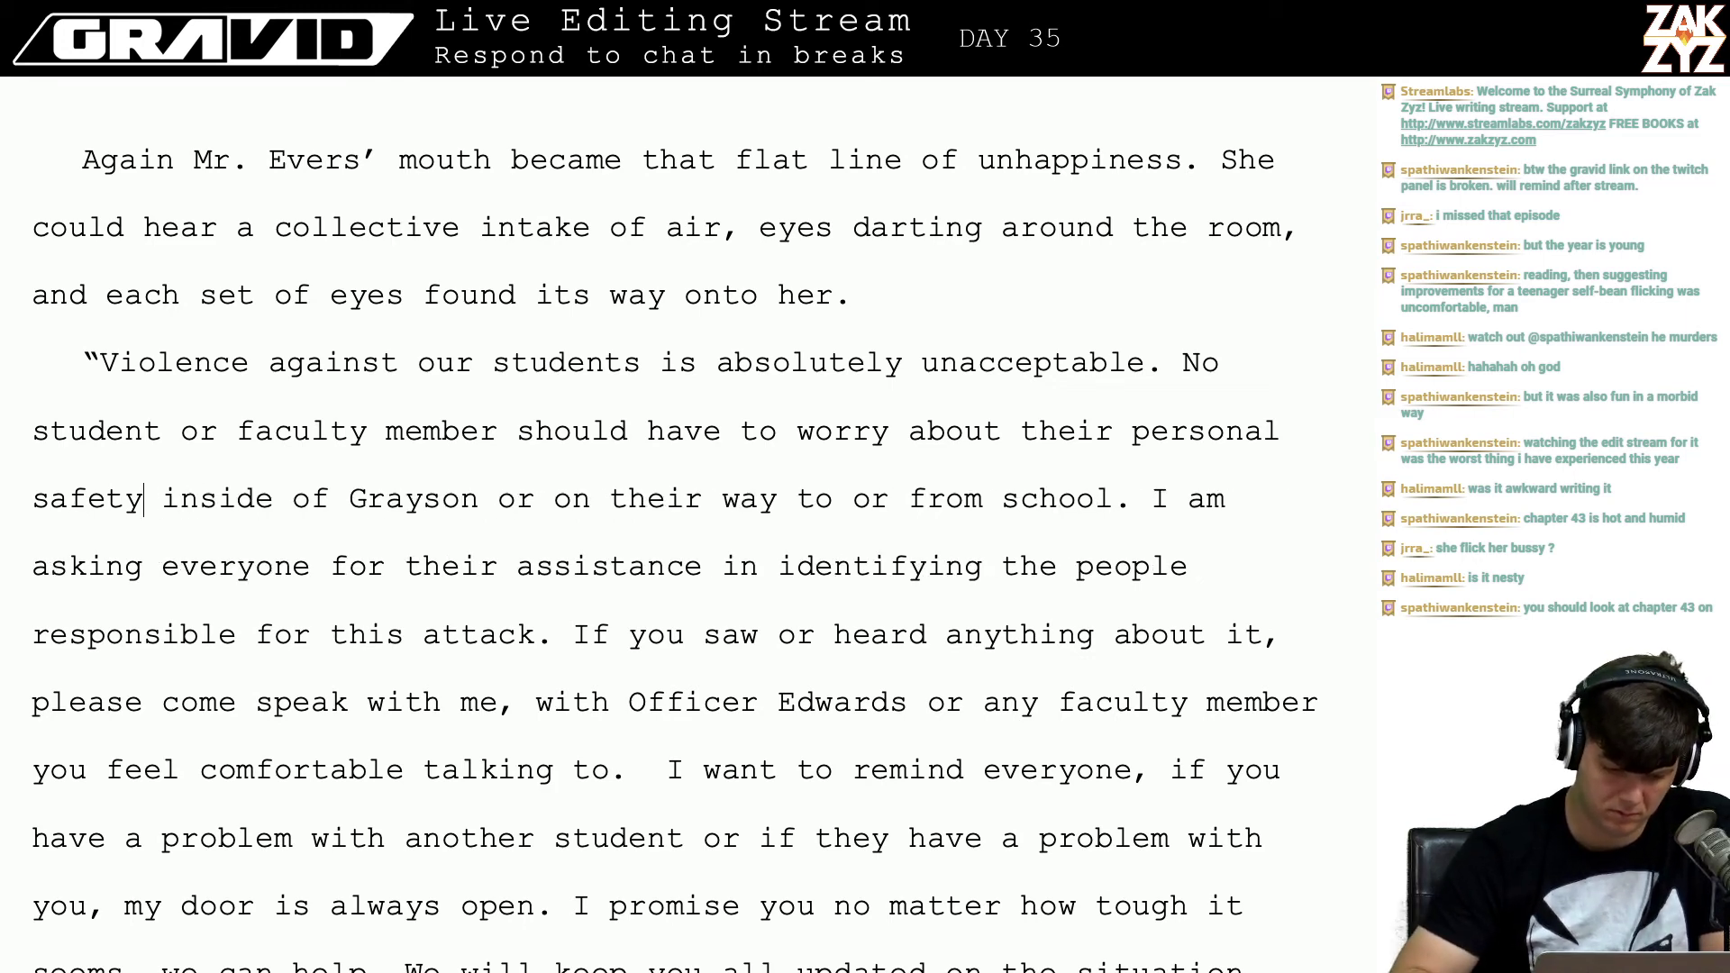
Step: Insert "High School," after "Grayson" so the sentence reads "inside of Grayson High School, or on their way"
left_click(487, 500)
type("H")
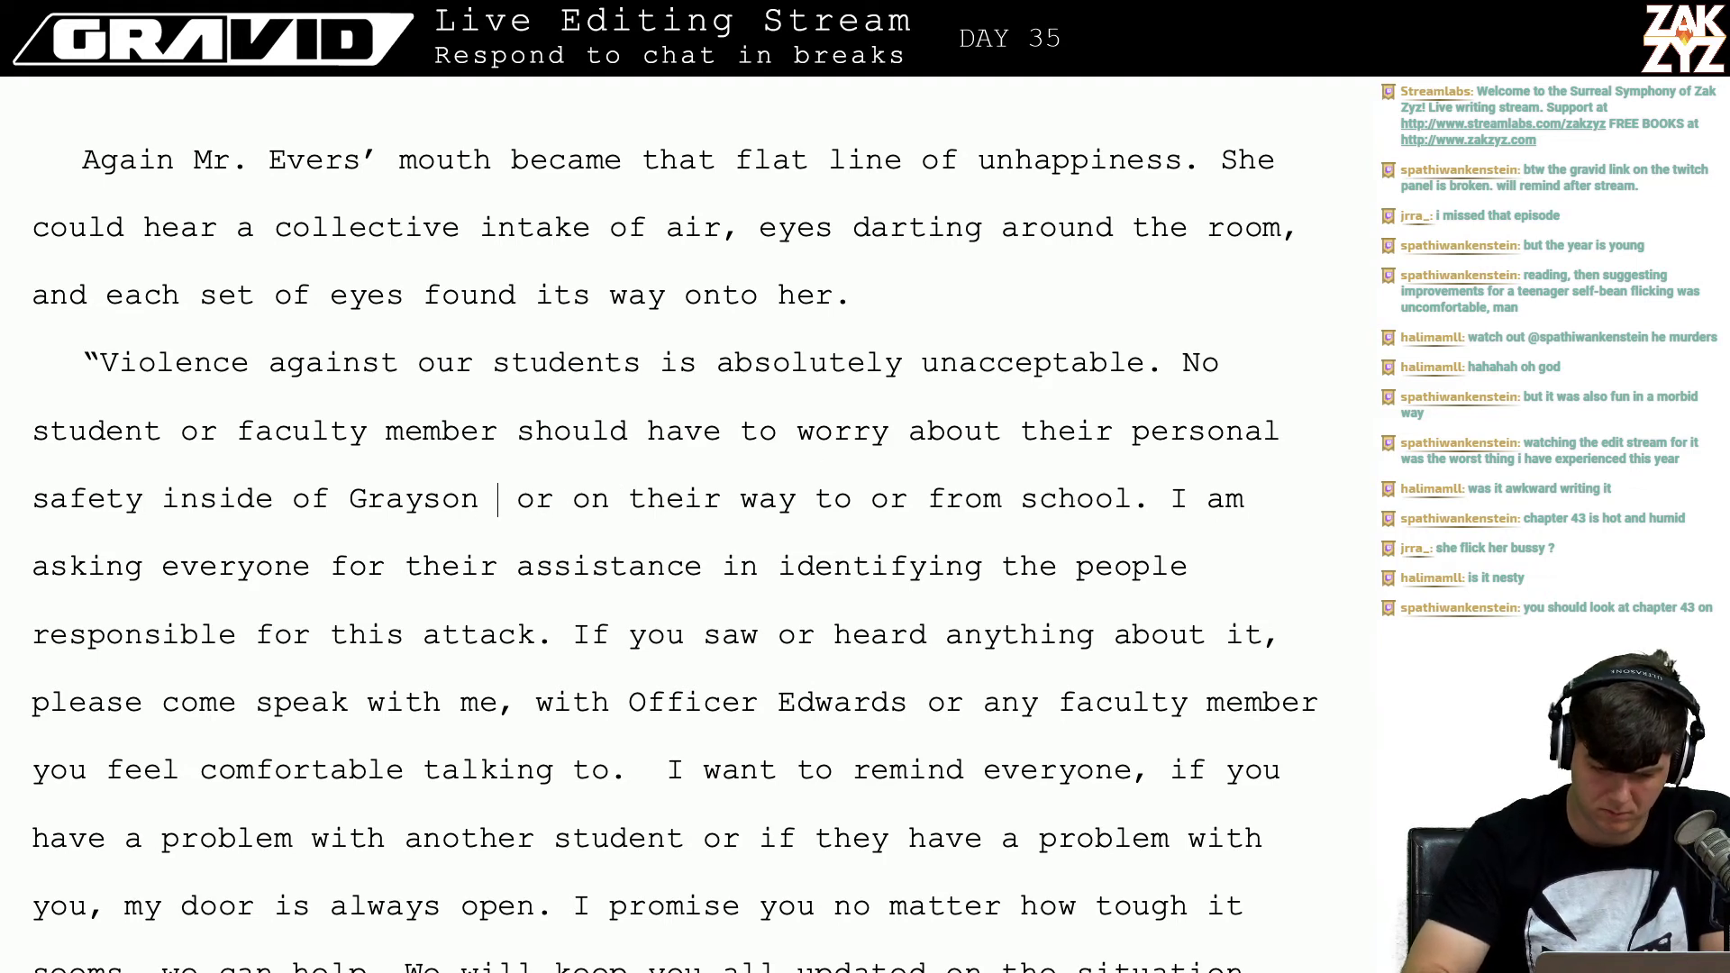
type("igh Scho")
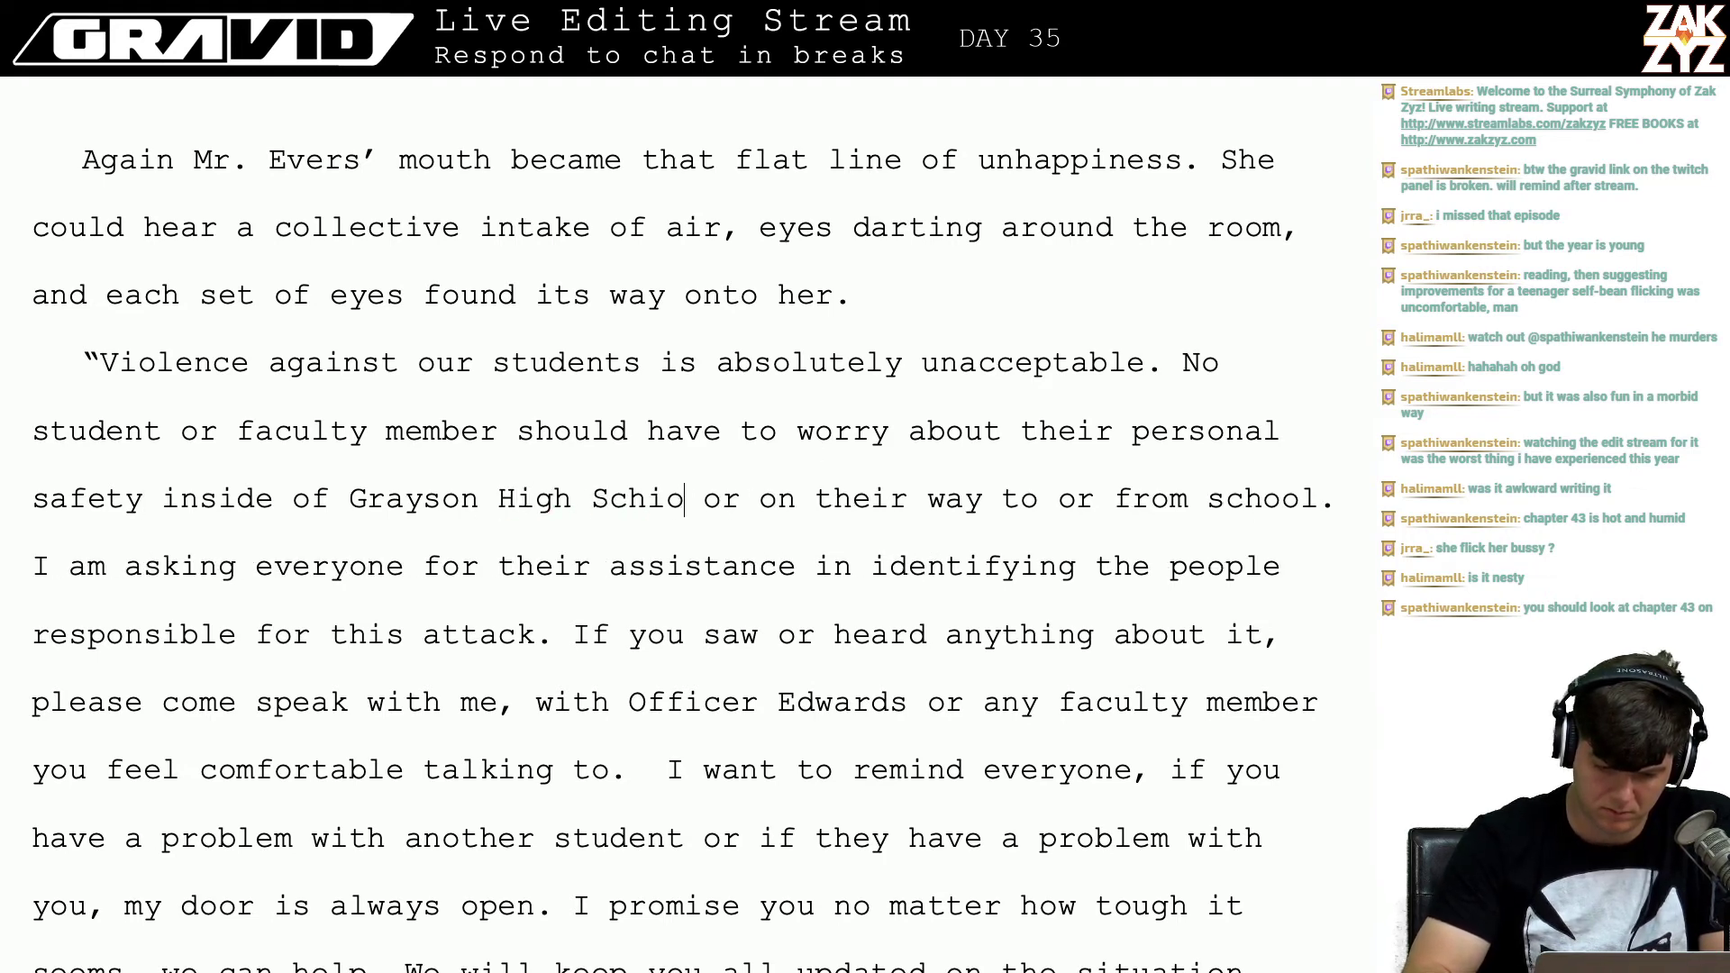
type("ol,")
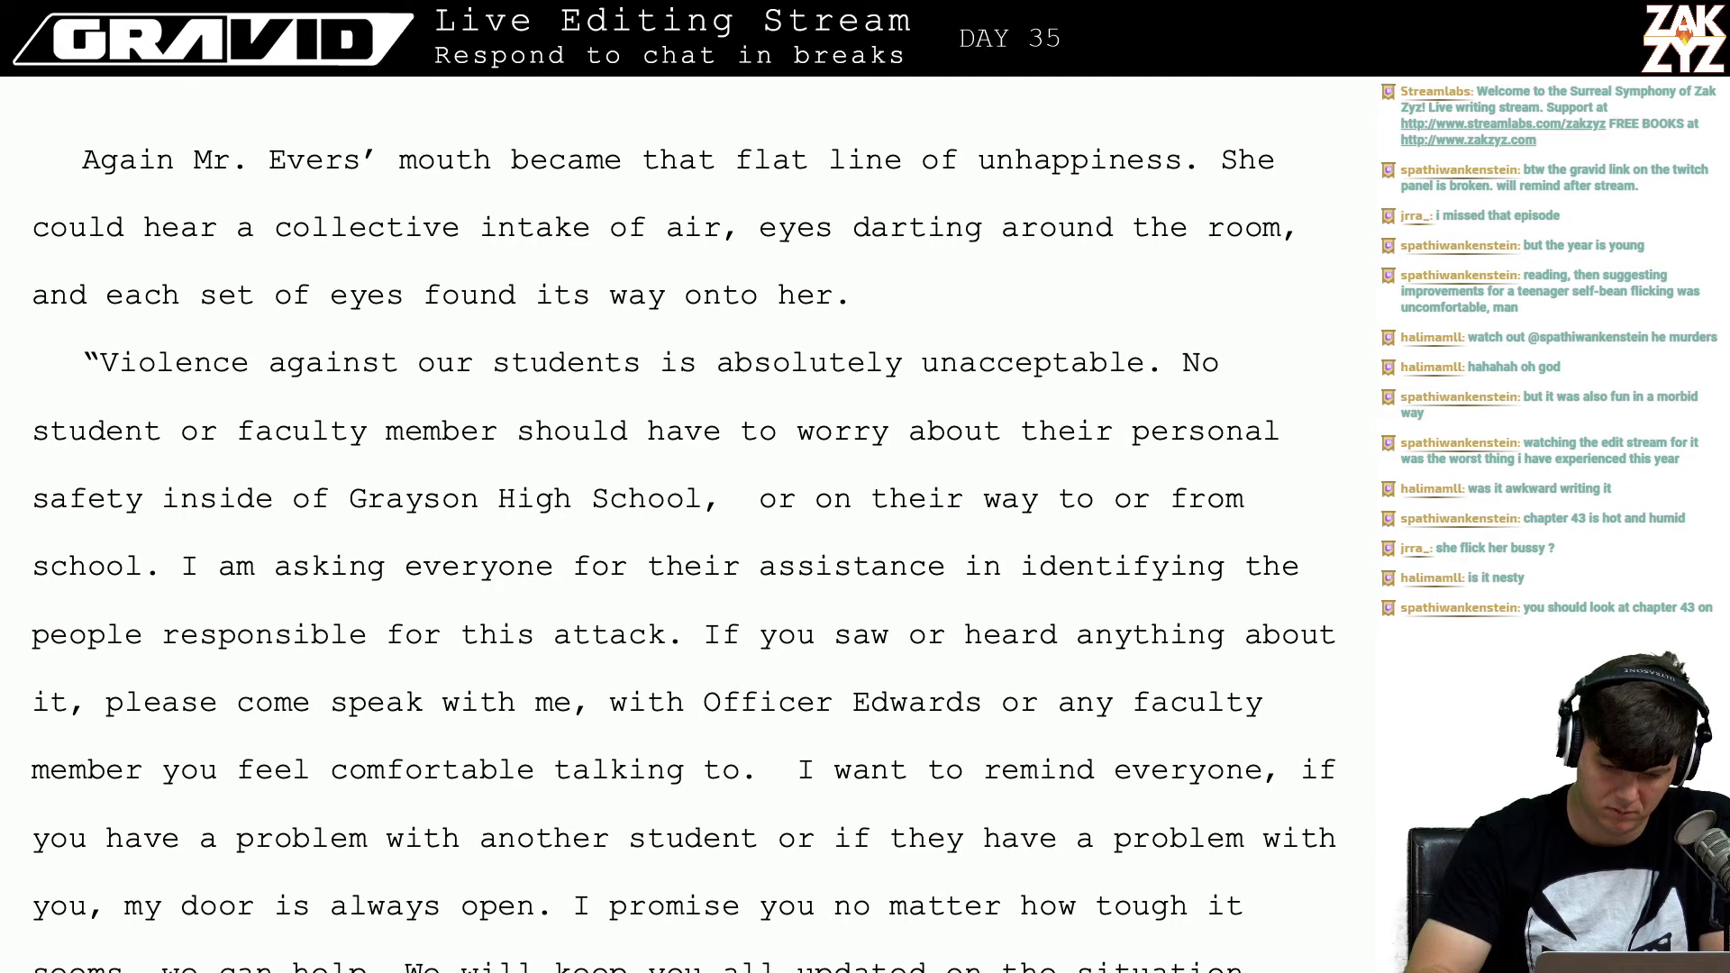
key("BackSpace")
key("BackSpace")
type(", or on their ")
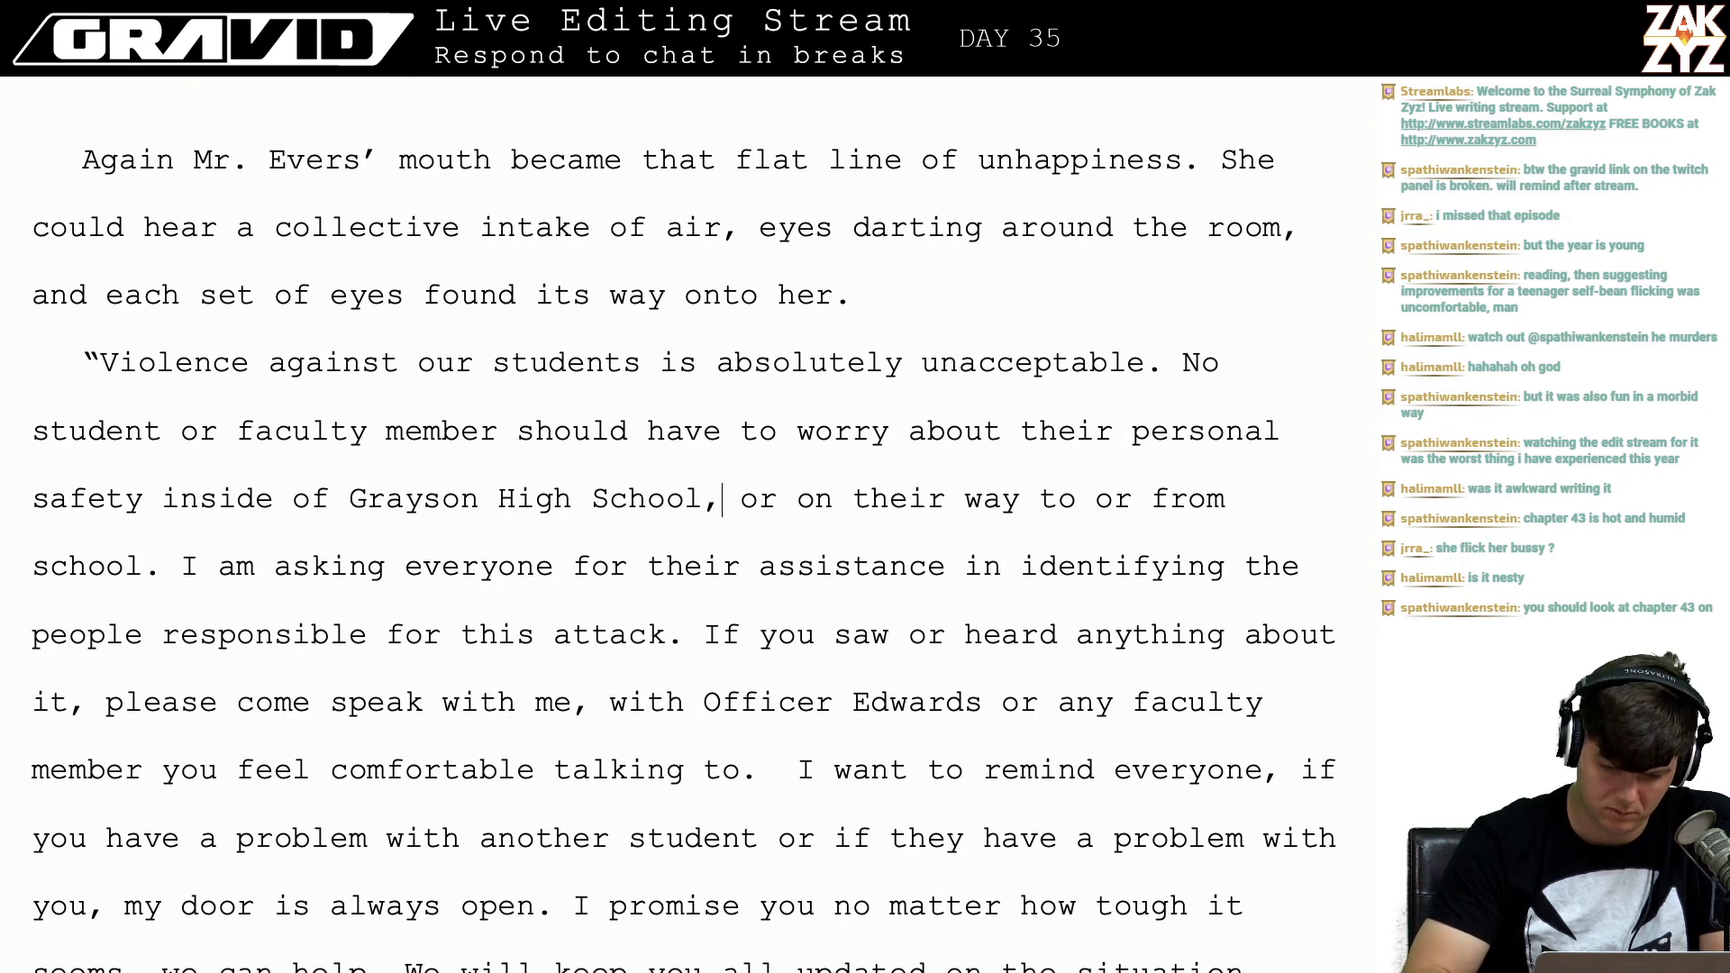
Step: Replace the ending "or on their way to or from school." after "Grayson High School," with "or on their way home."
type("way ")
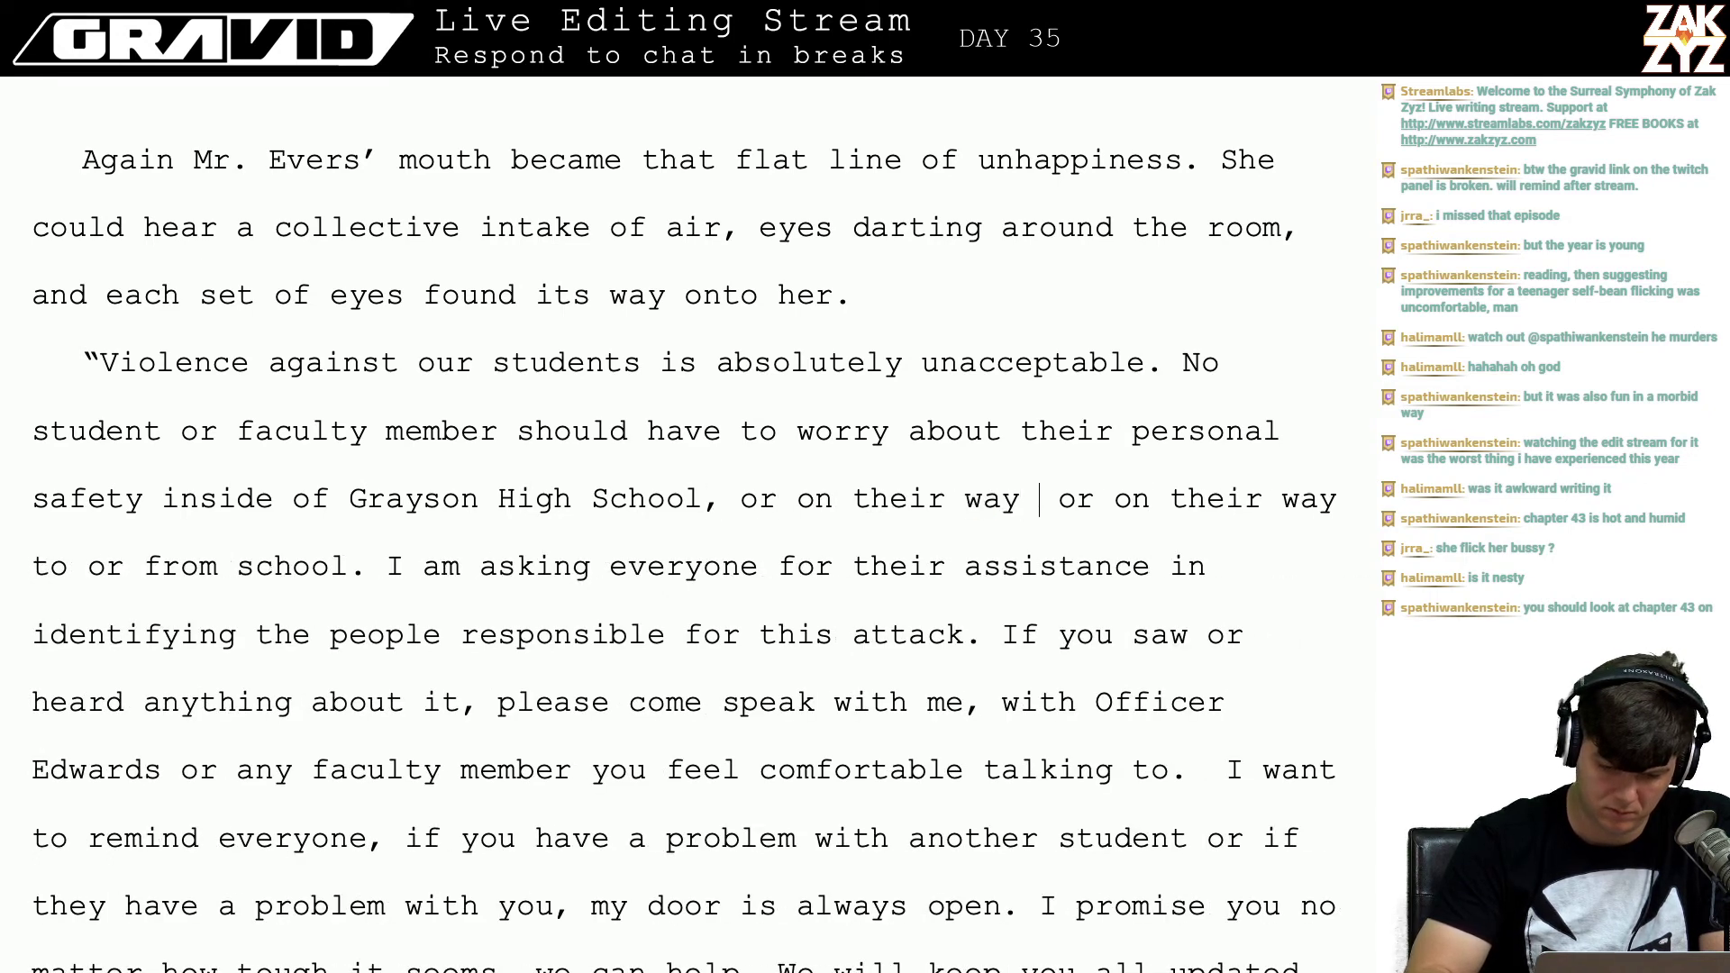
type("home")
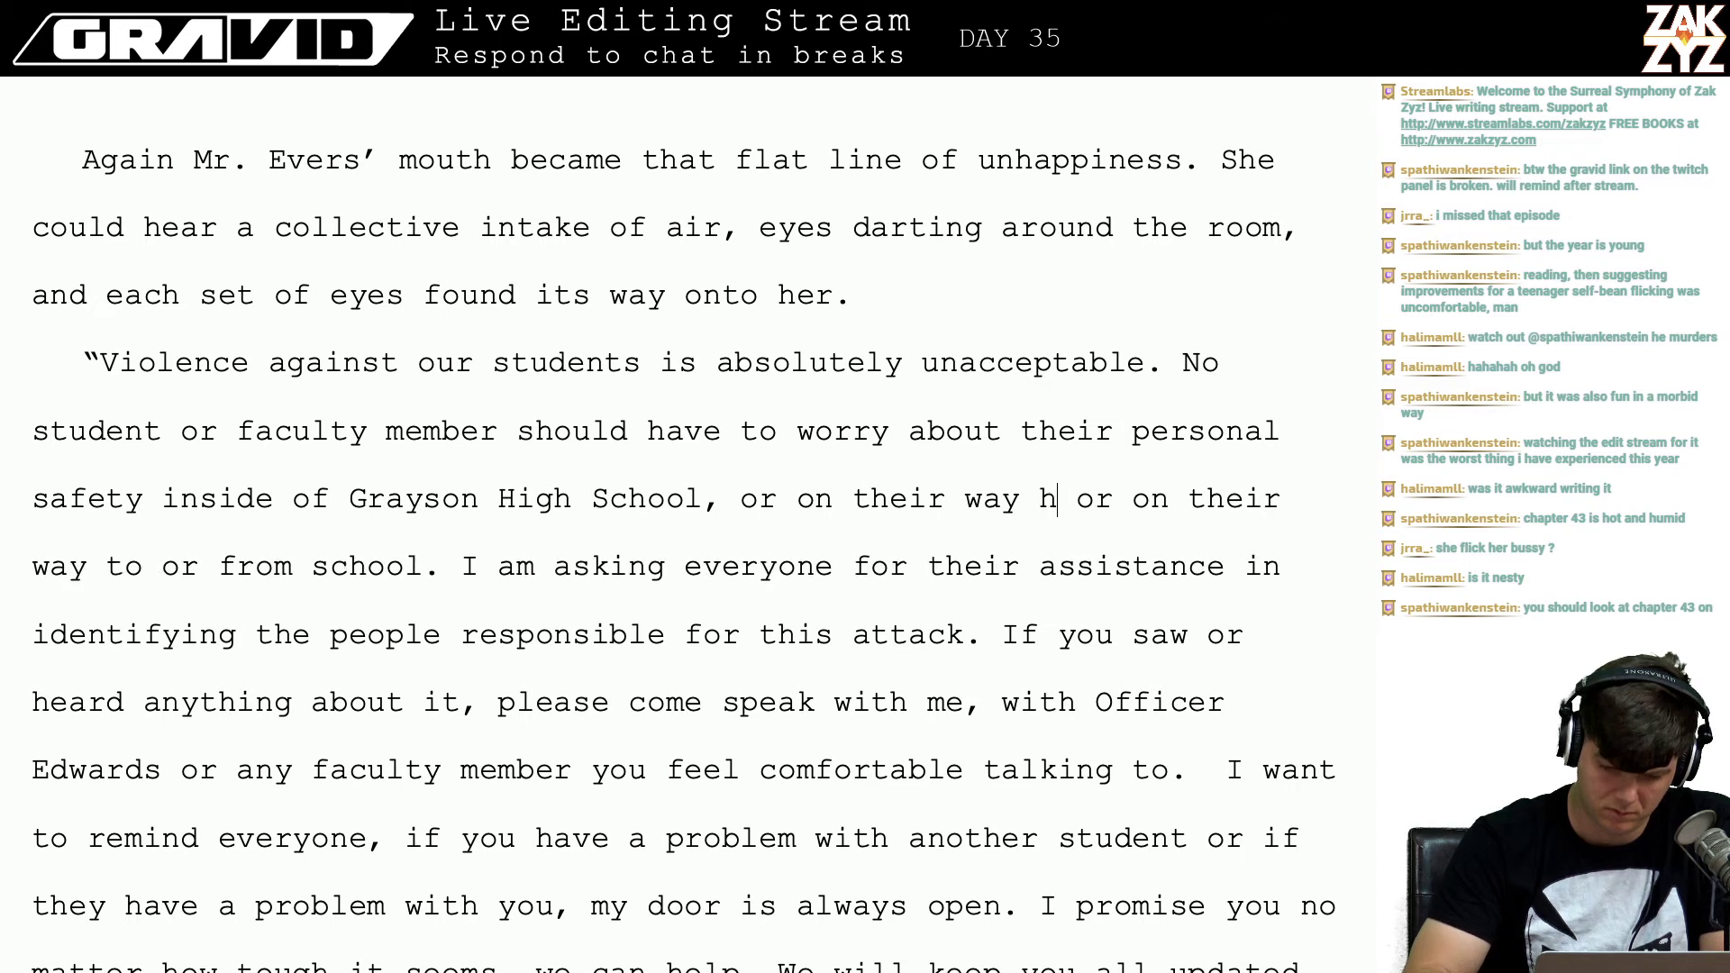
type(".")
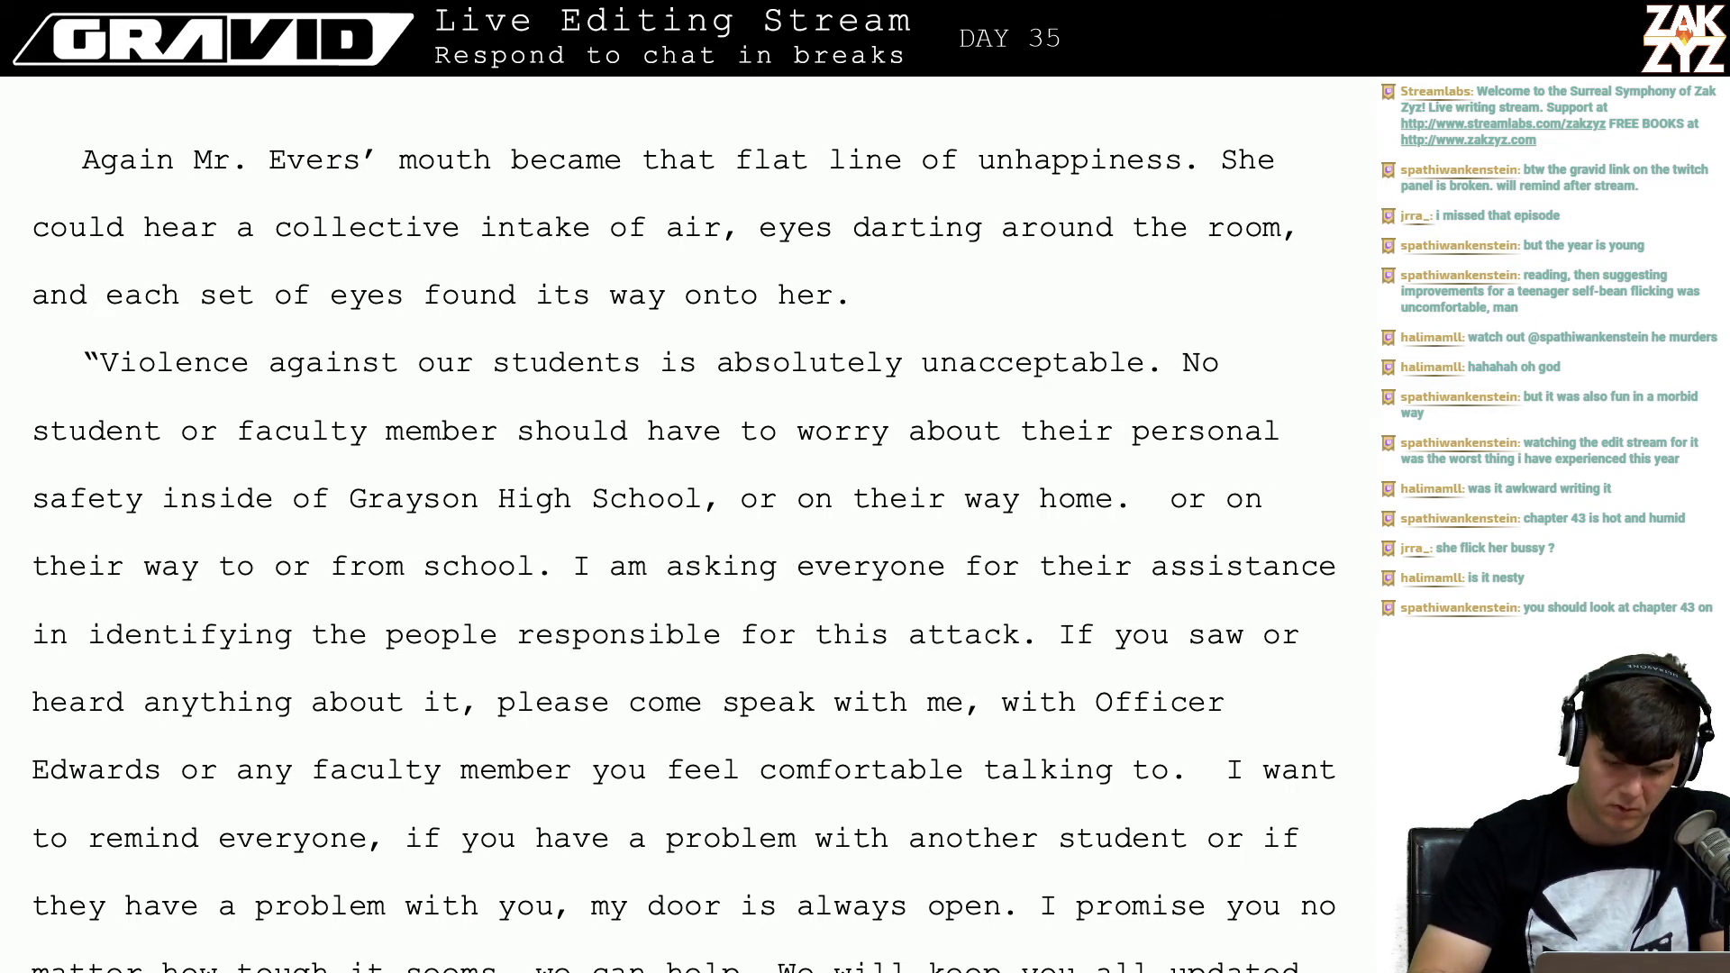
key("shift+Right")
key("shift+Right")
key("shift+Right")
key("shift+Right")
key("shift+Right")
key("shift+Right")
key("shift+Right")
key("shift+Right")
key("shift+Right")
key("shift+Right")
key("shift+Right")
key("shift+Right")
key("shift+Right")
key("shift+Right")
key("shift+Right")
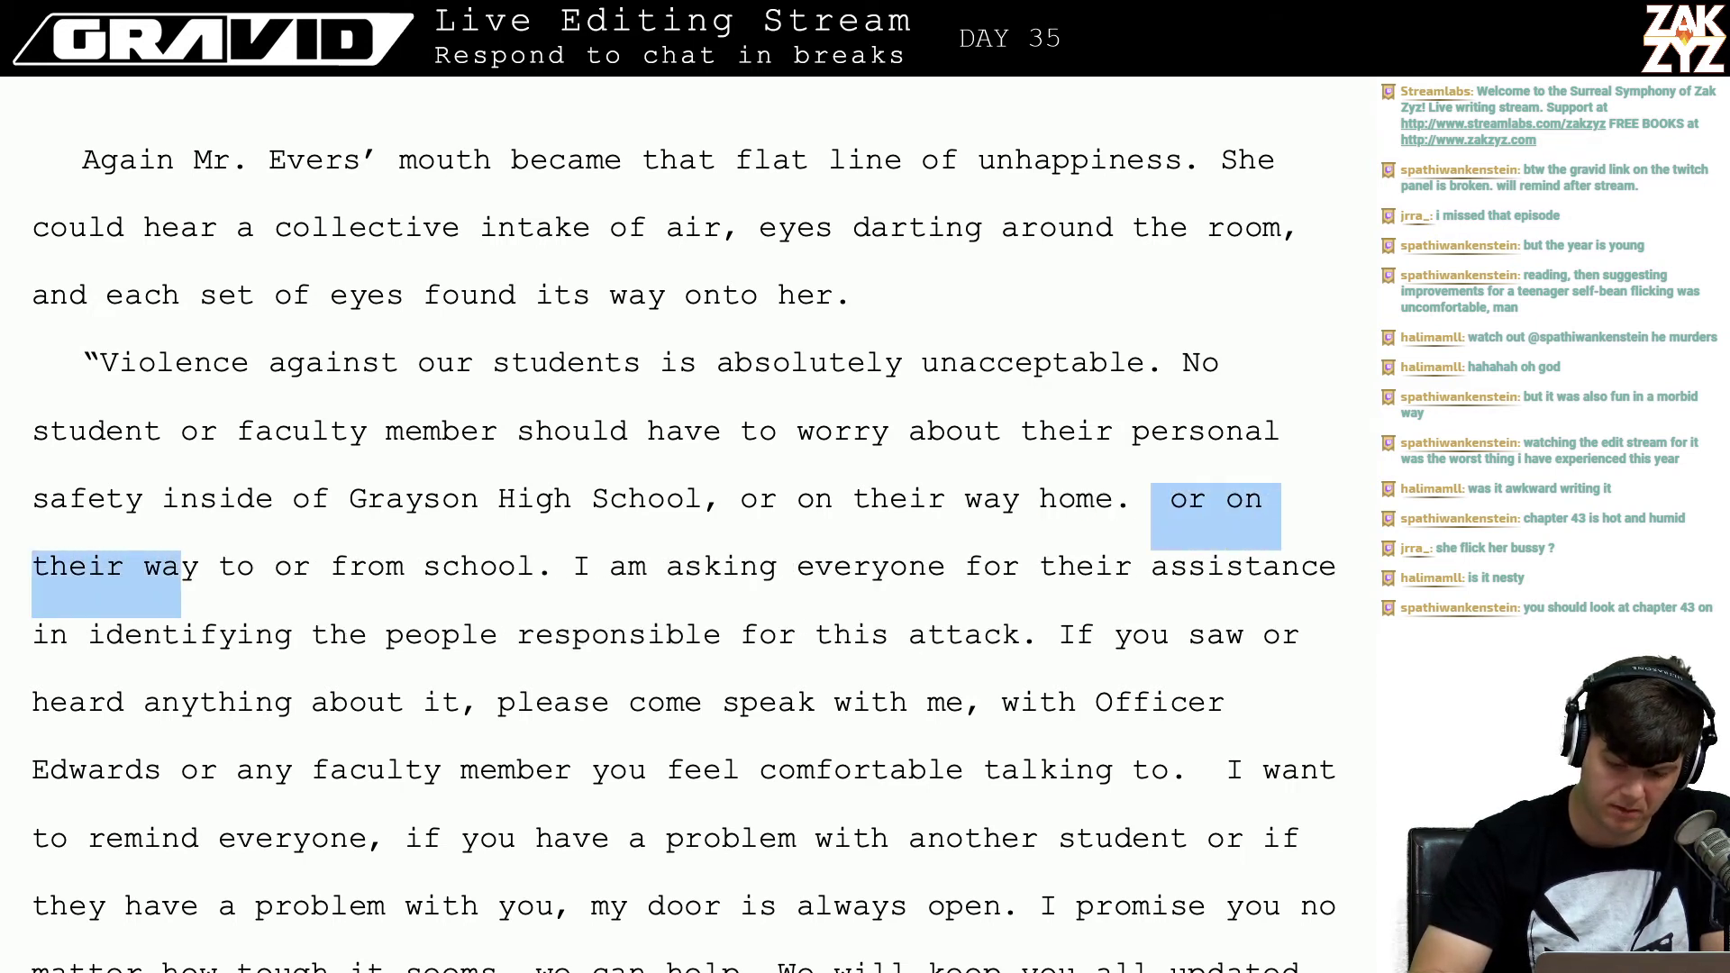
key("shift+Right")
key("shift+Right")
key("shift+Right")
key("shift+Right")
key("shift+Right")
key("shift+Right")
key("shift+Right")
key("shift+Right")
key("shift+Right")
key("shift+Right")
key("shift+Right")
key("shift+Right")
key("shift+Right")
key("shift+Right")
key("shift+Right")
key("shift+Right")
key("shift+Right")
key("shift+Right")
key("shift+Right")
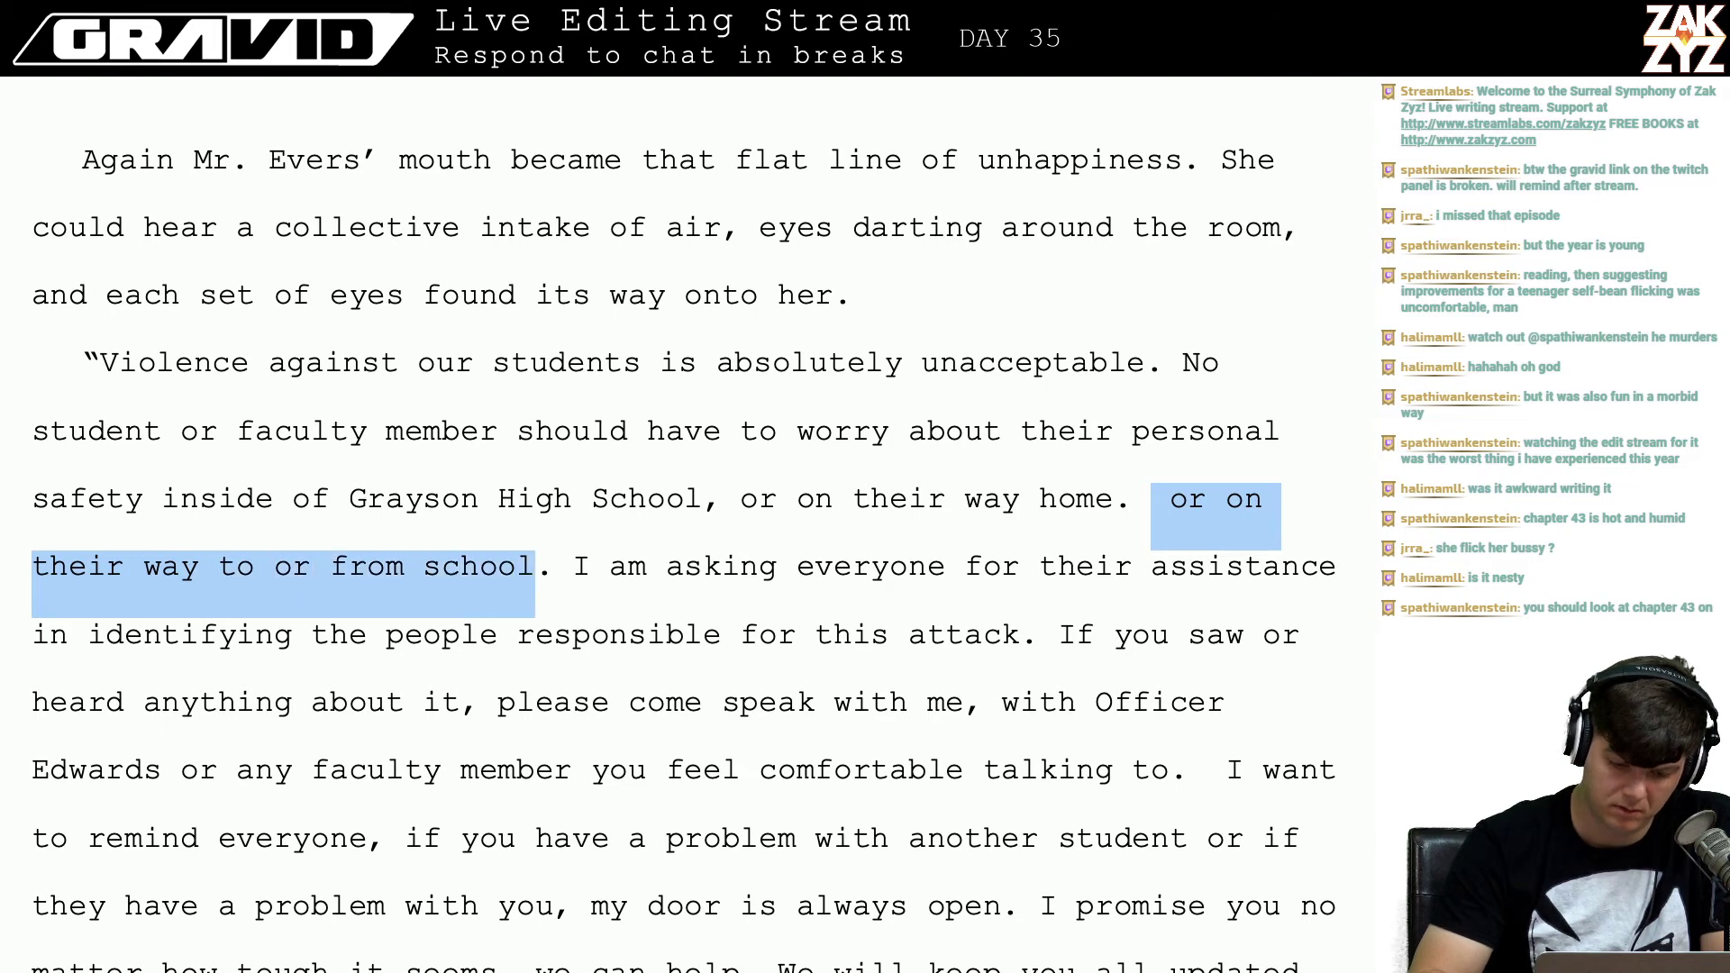
key("shift+Right")
key("BackSpace")
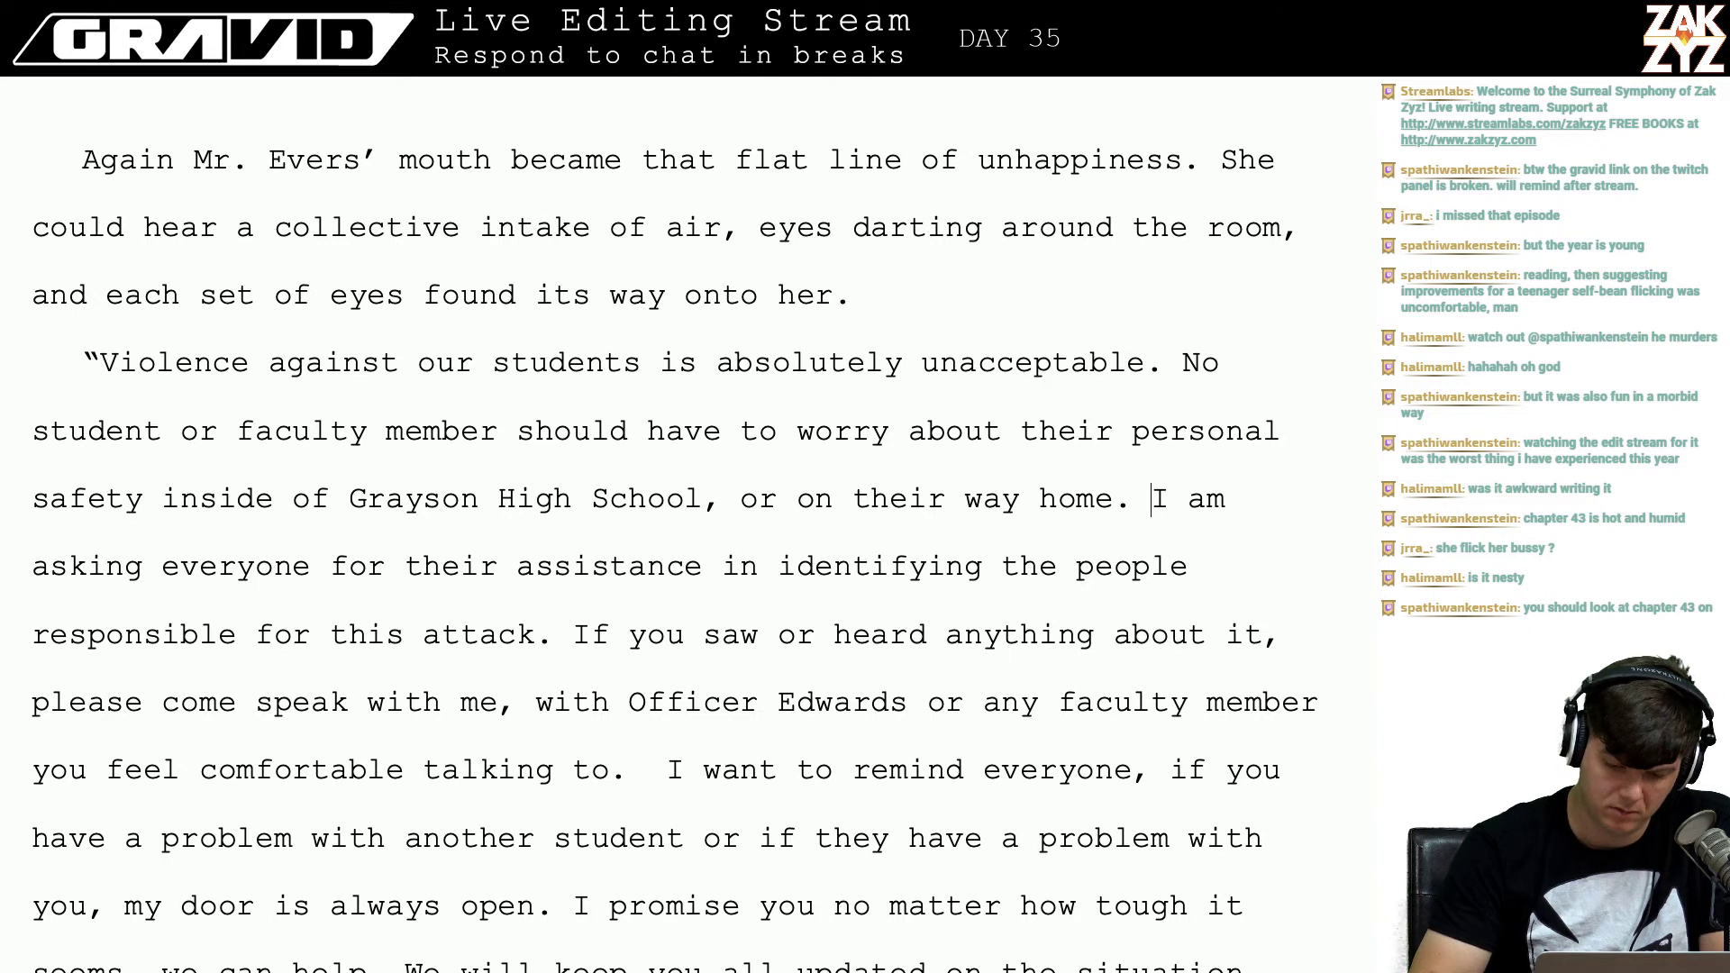
Step: Reread the phrase "on their way home" at the end of the personal safety sentence
key("Left")
key("Left")
key("Left")
key("Left")
key("Left")
key("Left")
key("Left")
key("Left")
key("Left")
key("Left")
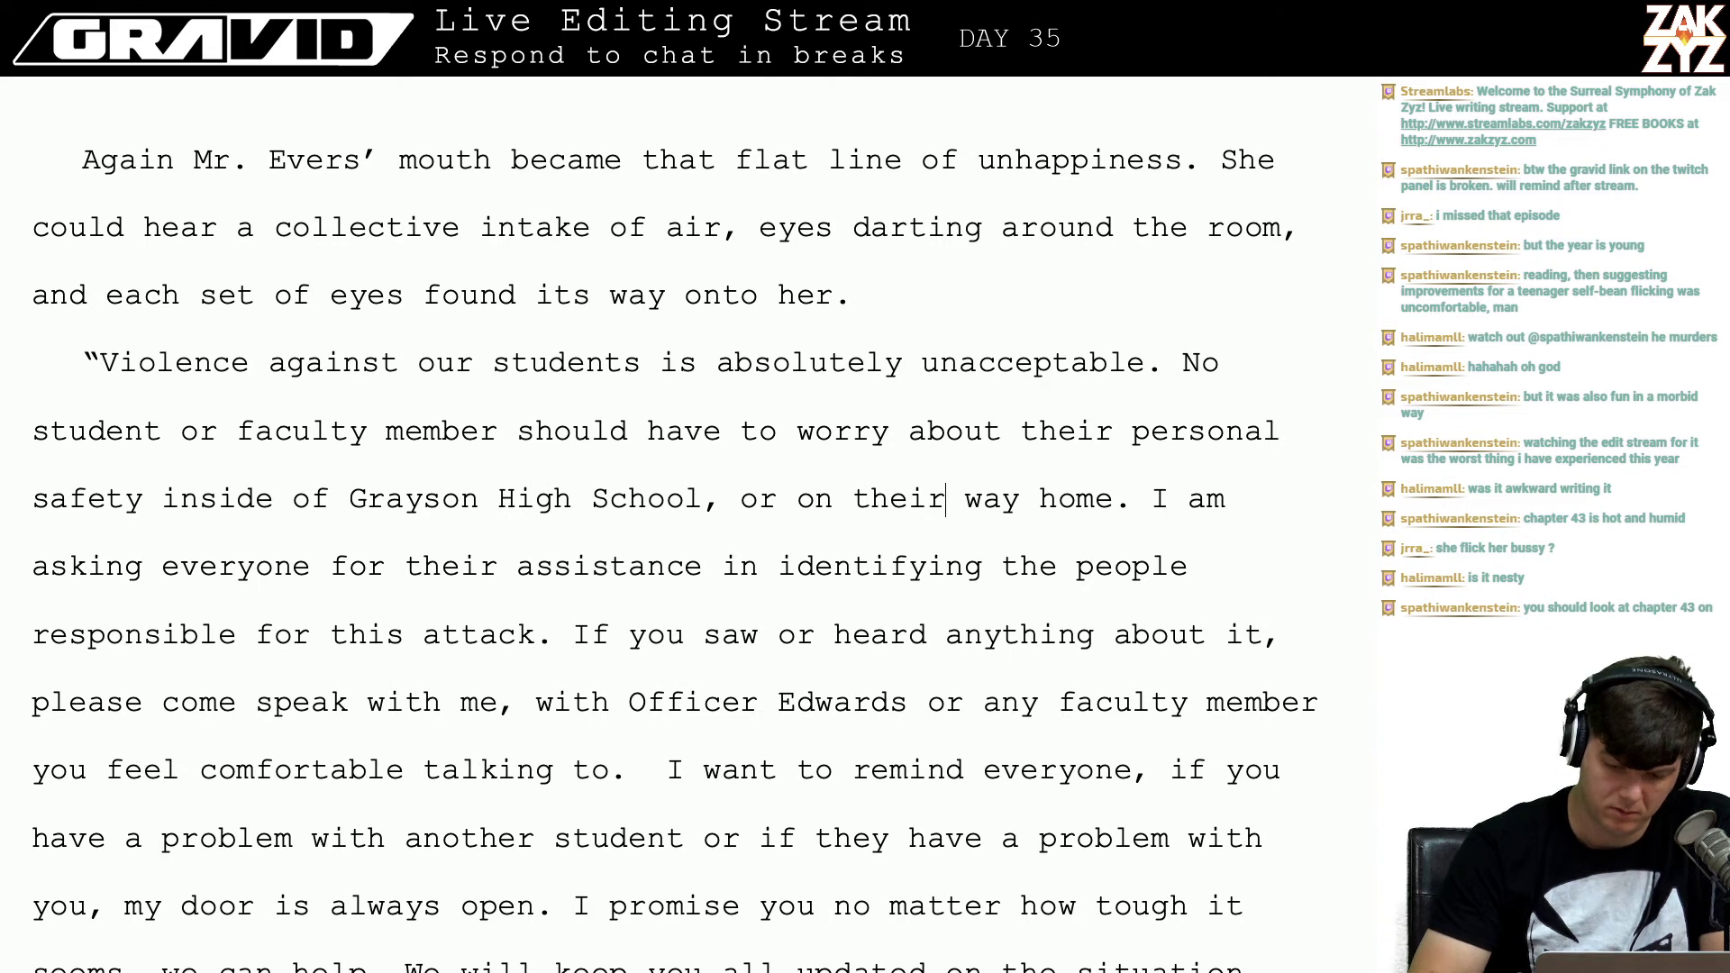
key("Right")
key("Right")
key("Right")
key("Right")
key("Right")
key("Right")
key("Right")
key("Right")
key("Right")
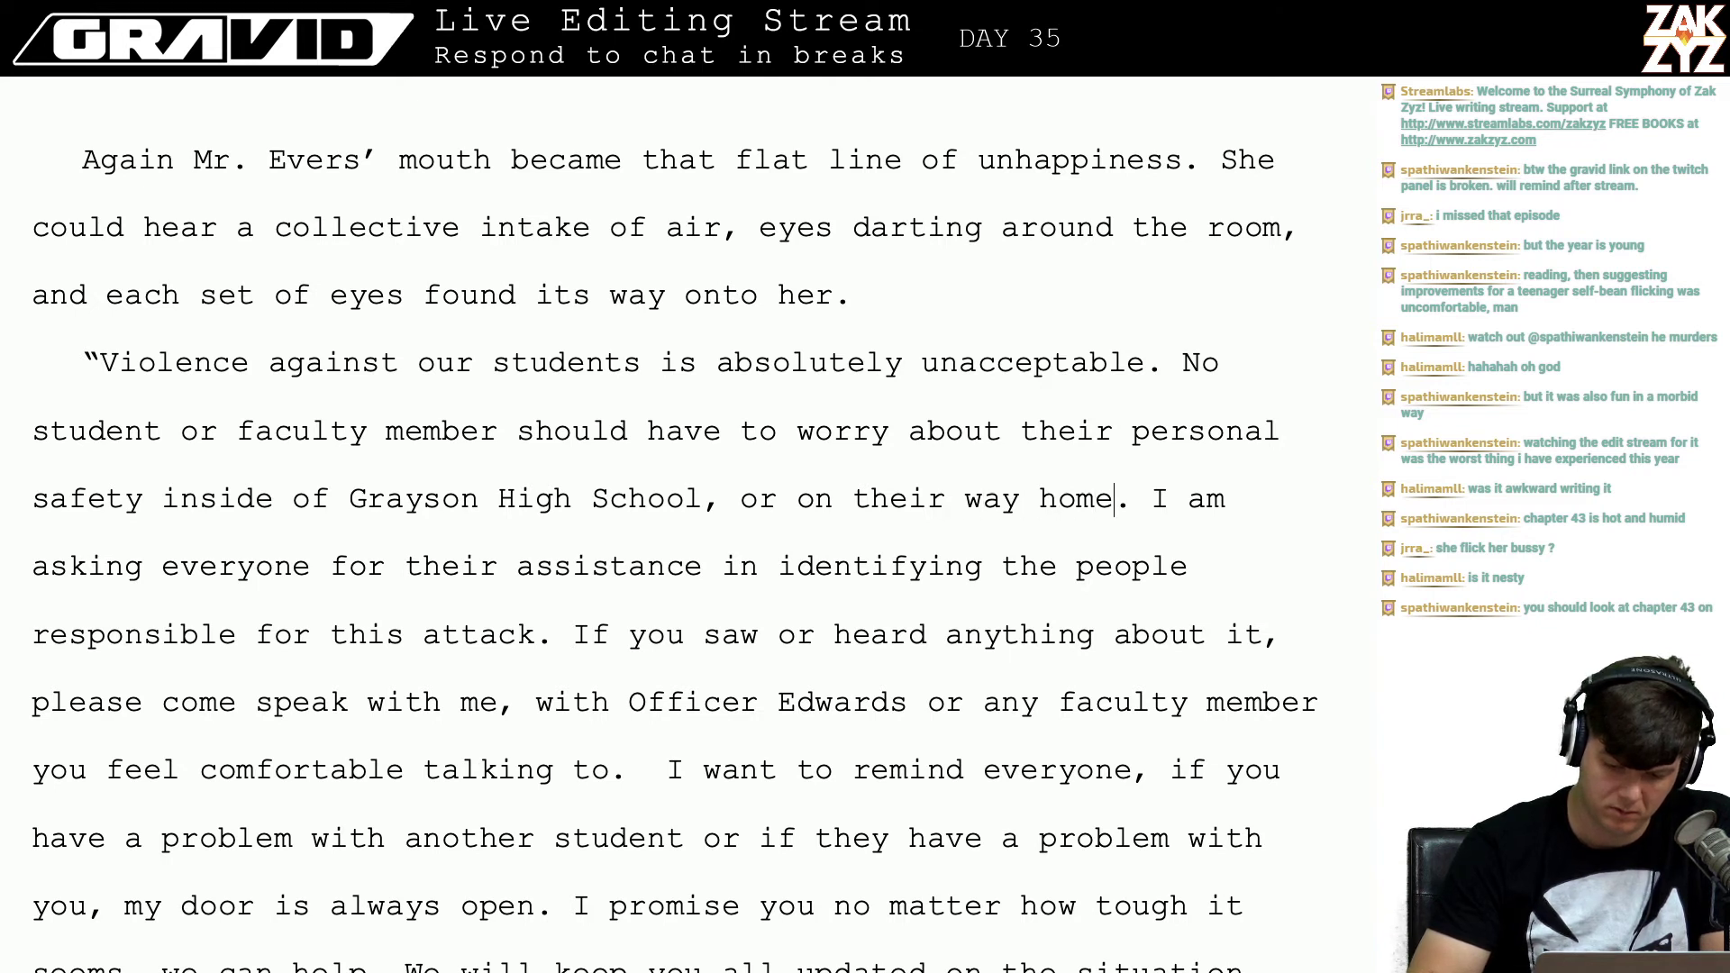
key("Left")
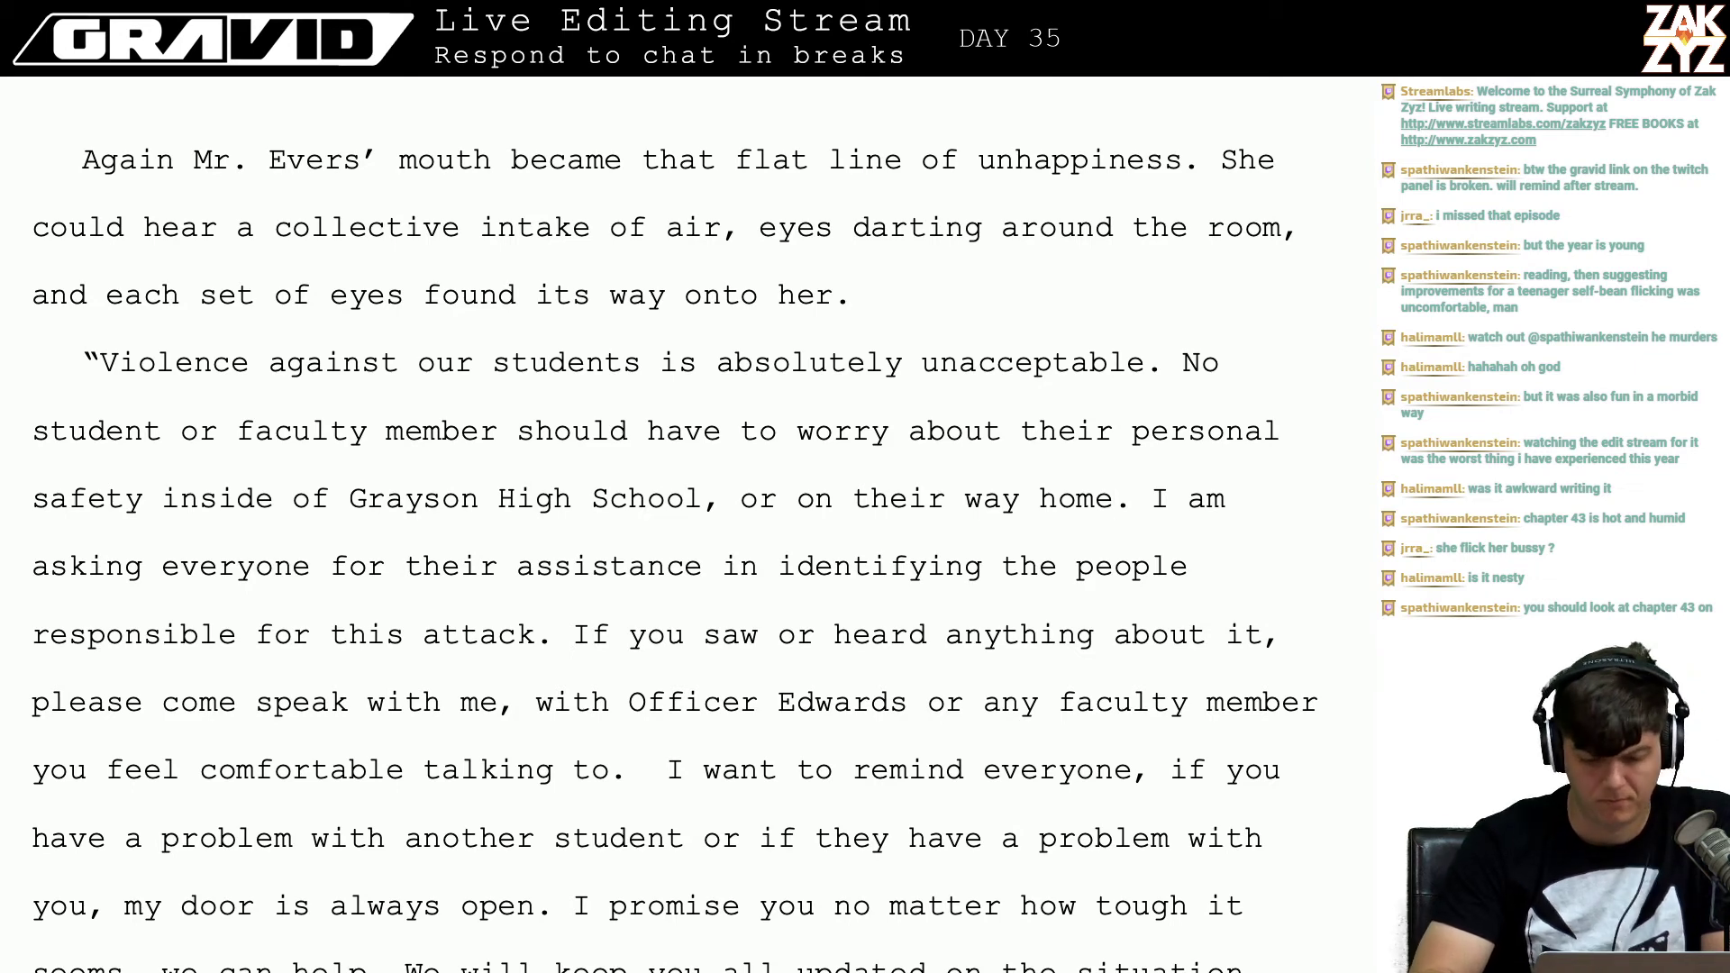
Step: Rewrite the ending after "Grayson High School" without the comma, as "or on their way home"
key("BackSpace")
key("BackSpace")
key("BackSpace")
key("BackSpace")
key("BackSpace")
key("BackSpace")
key("BackSpace")
key("BackSpace")
key("BackSpace")
key("BackSpace")
key("BackSpace")
key("BackSpace")
key("BackSpace")
key("BackSpace")
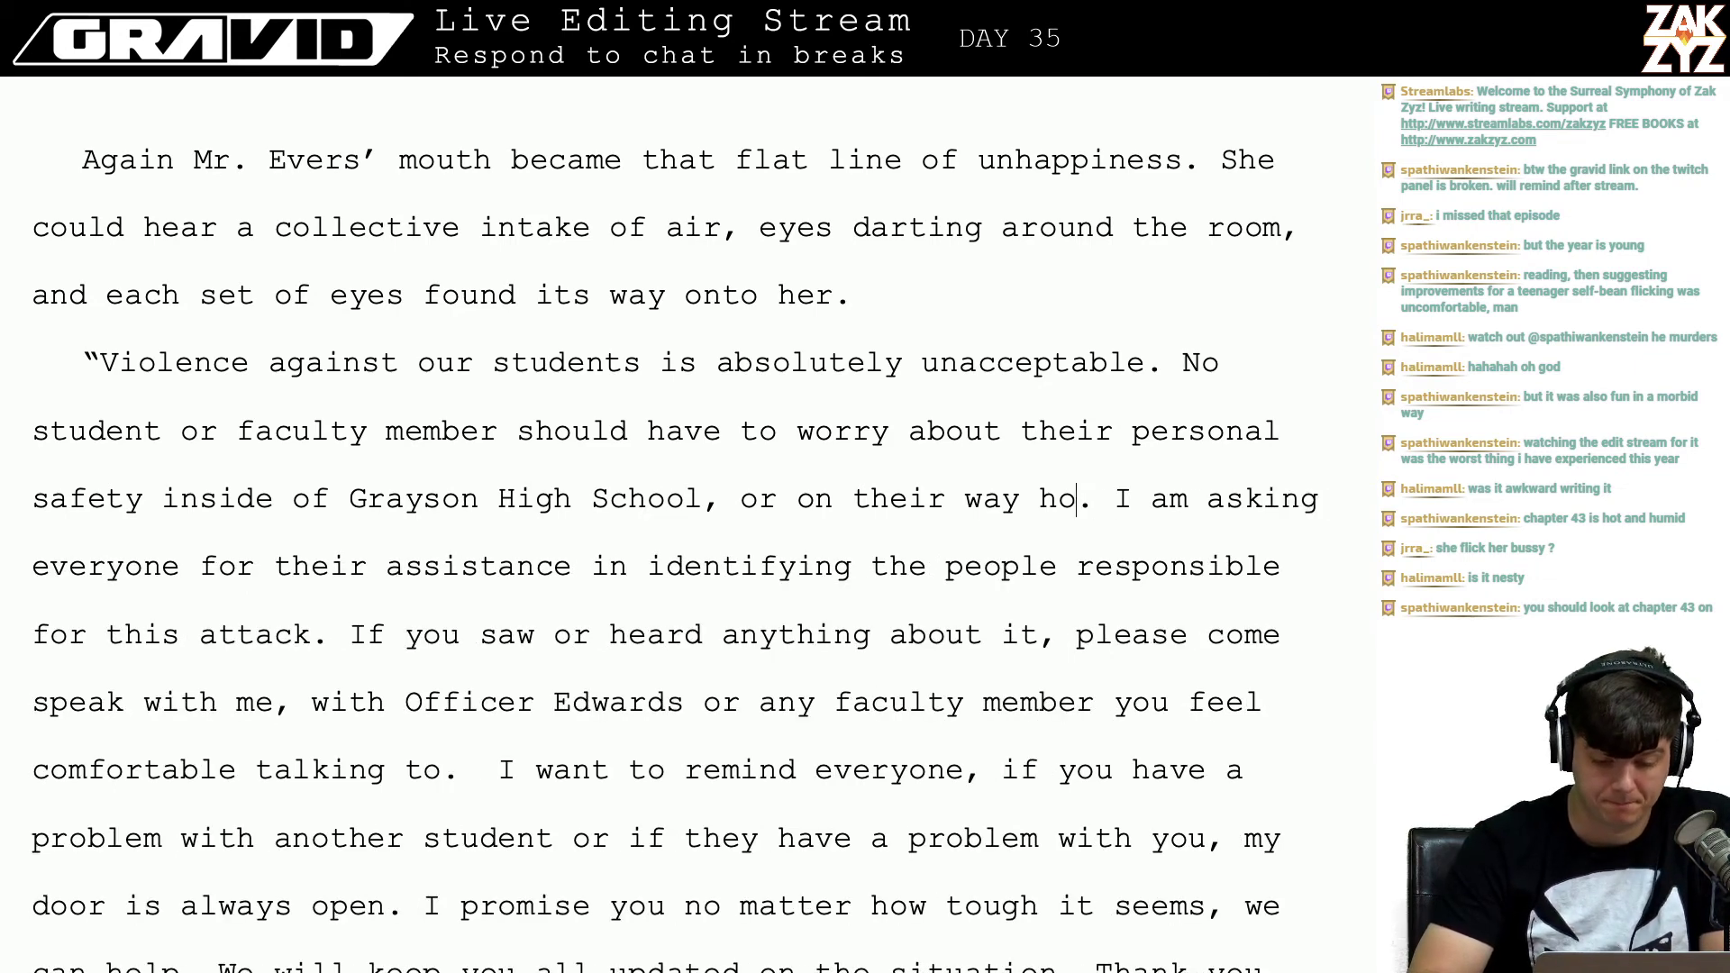
key("BackSpace")
key("BackSpace")
key("BackSpace")
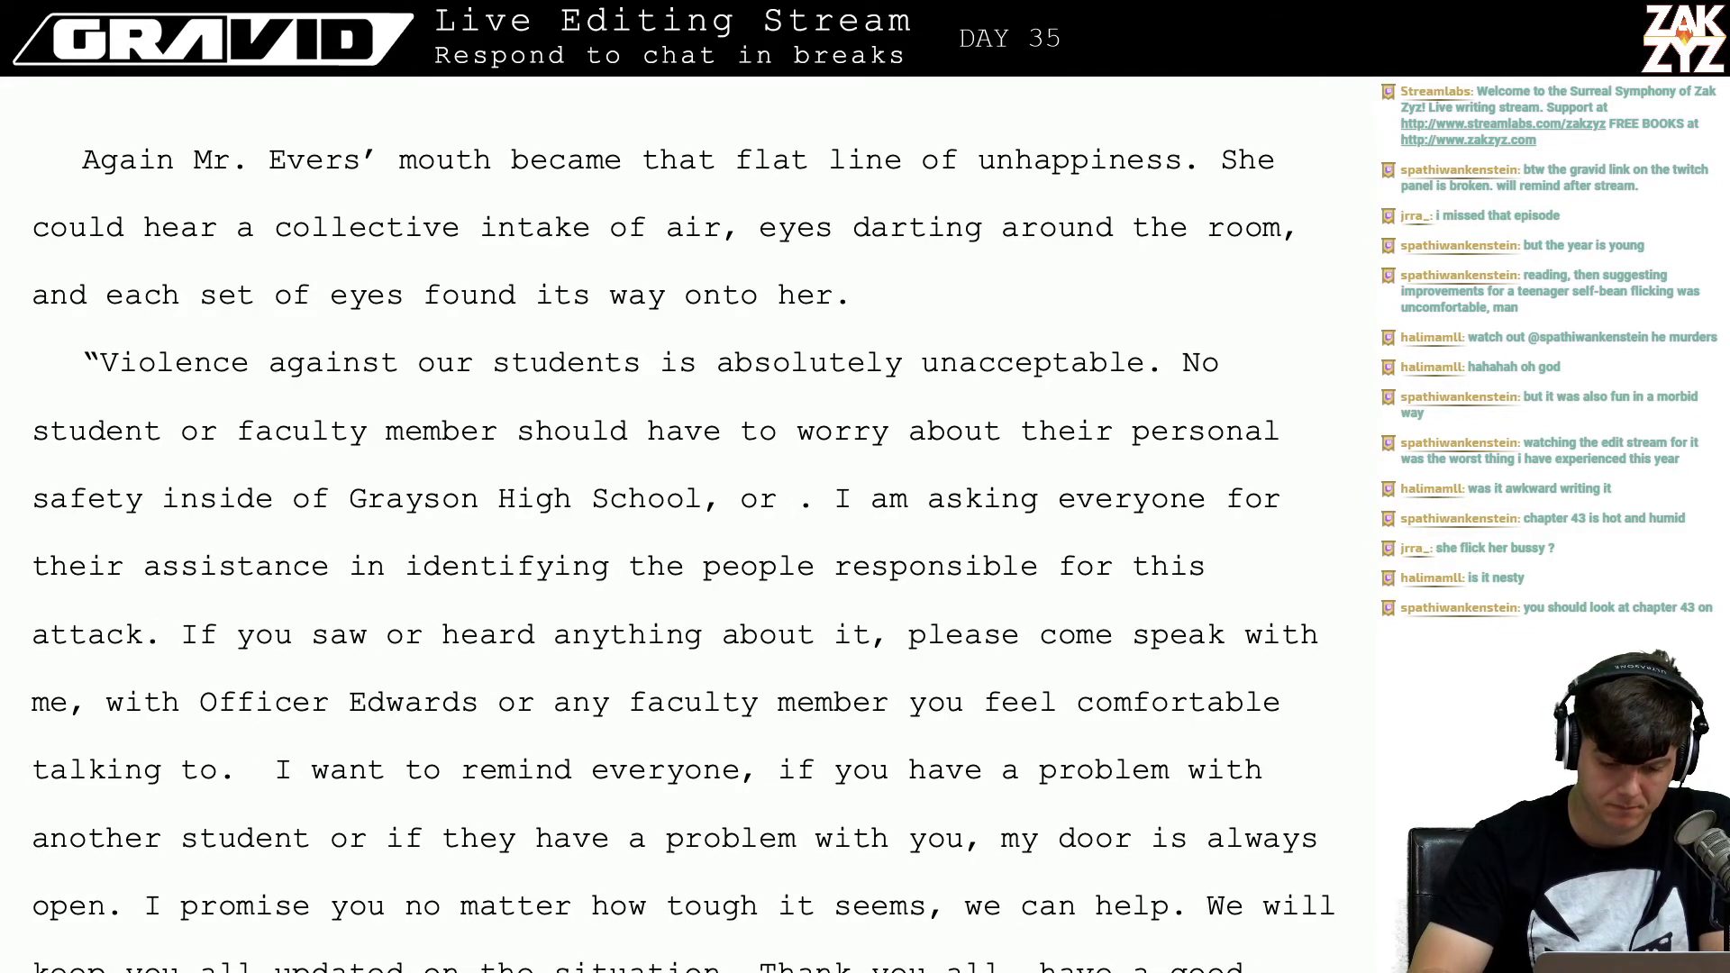
key("BackSpace")
key("BackSpace")
key("BackSpace")
key("BackSpace")
key("BackSpace")
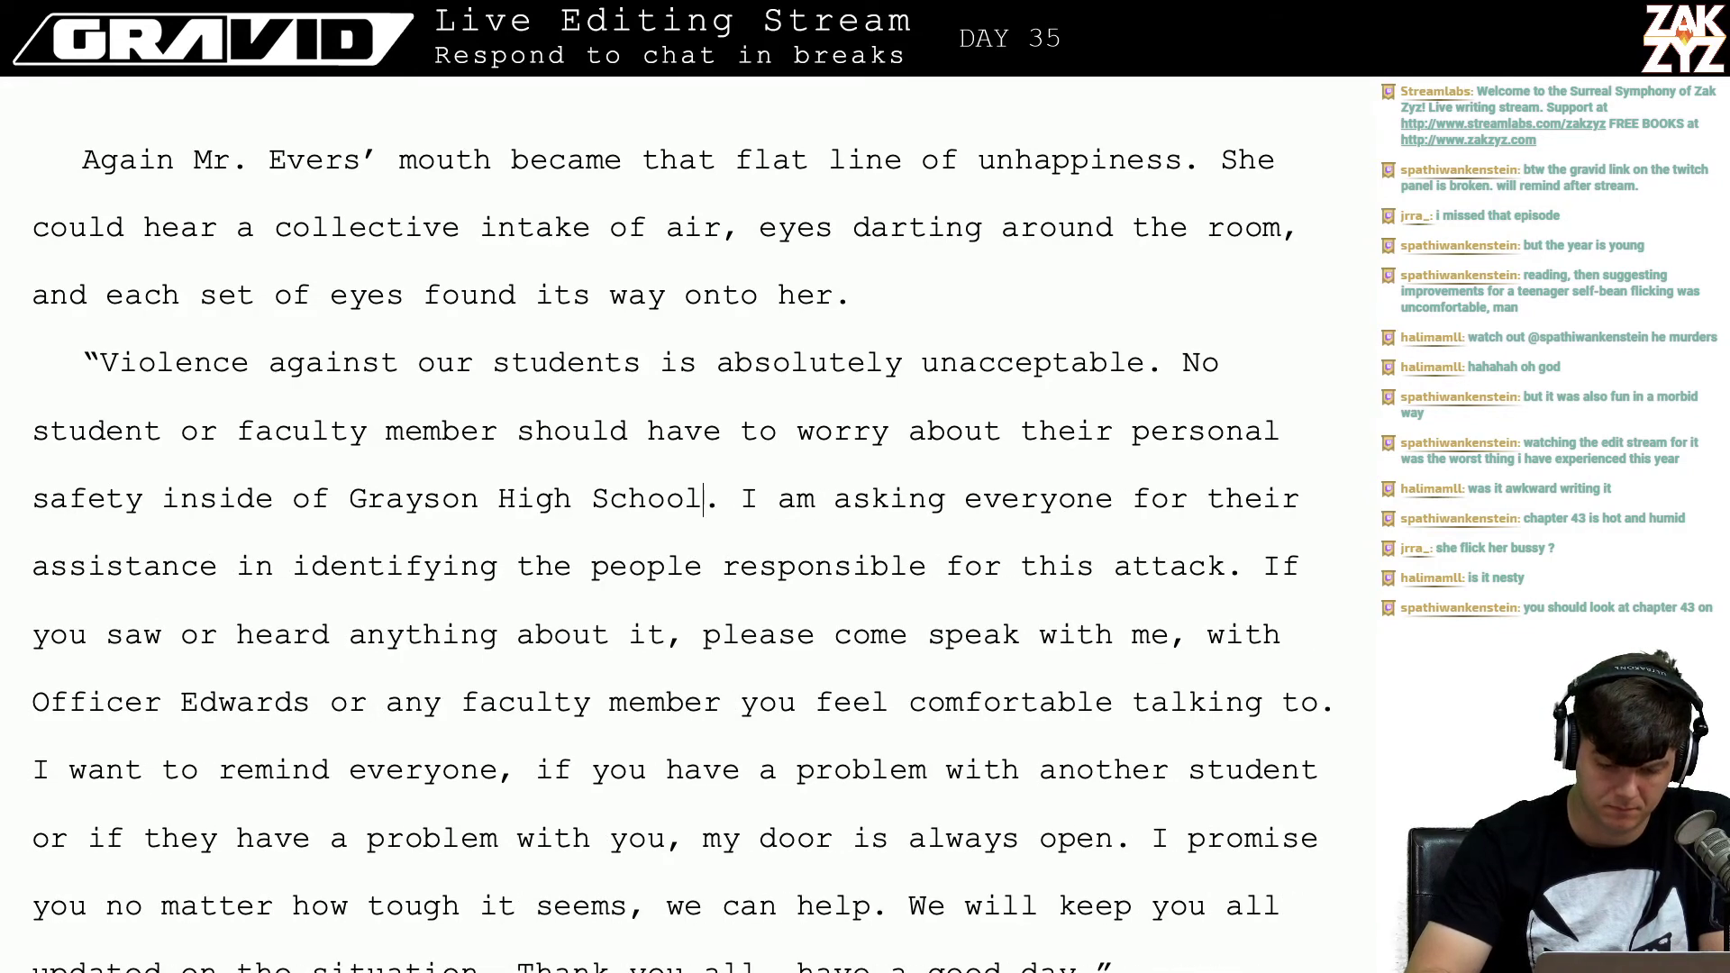
type("or on their ")
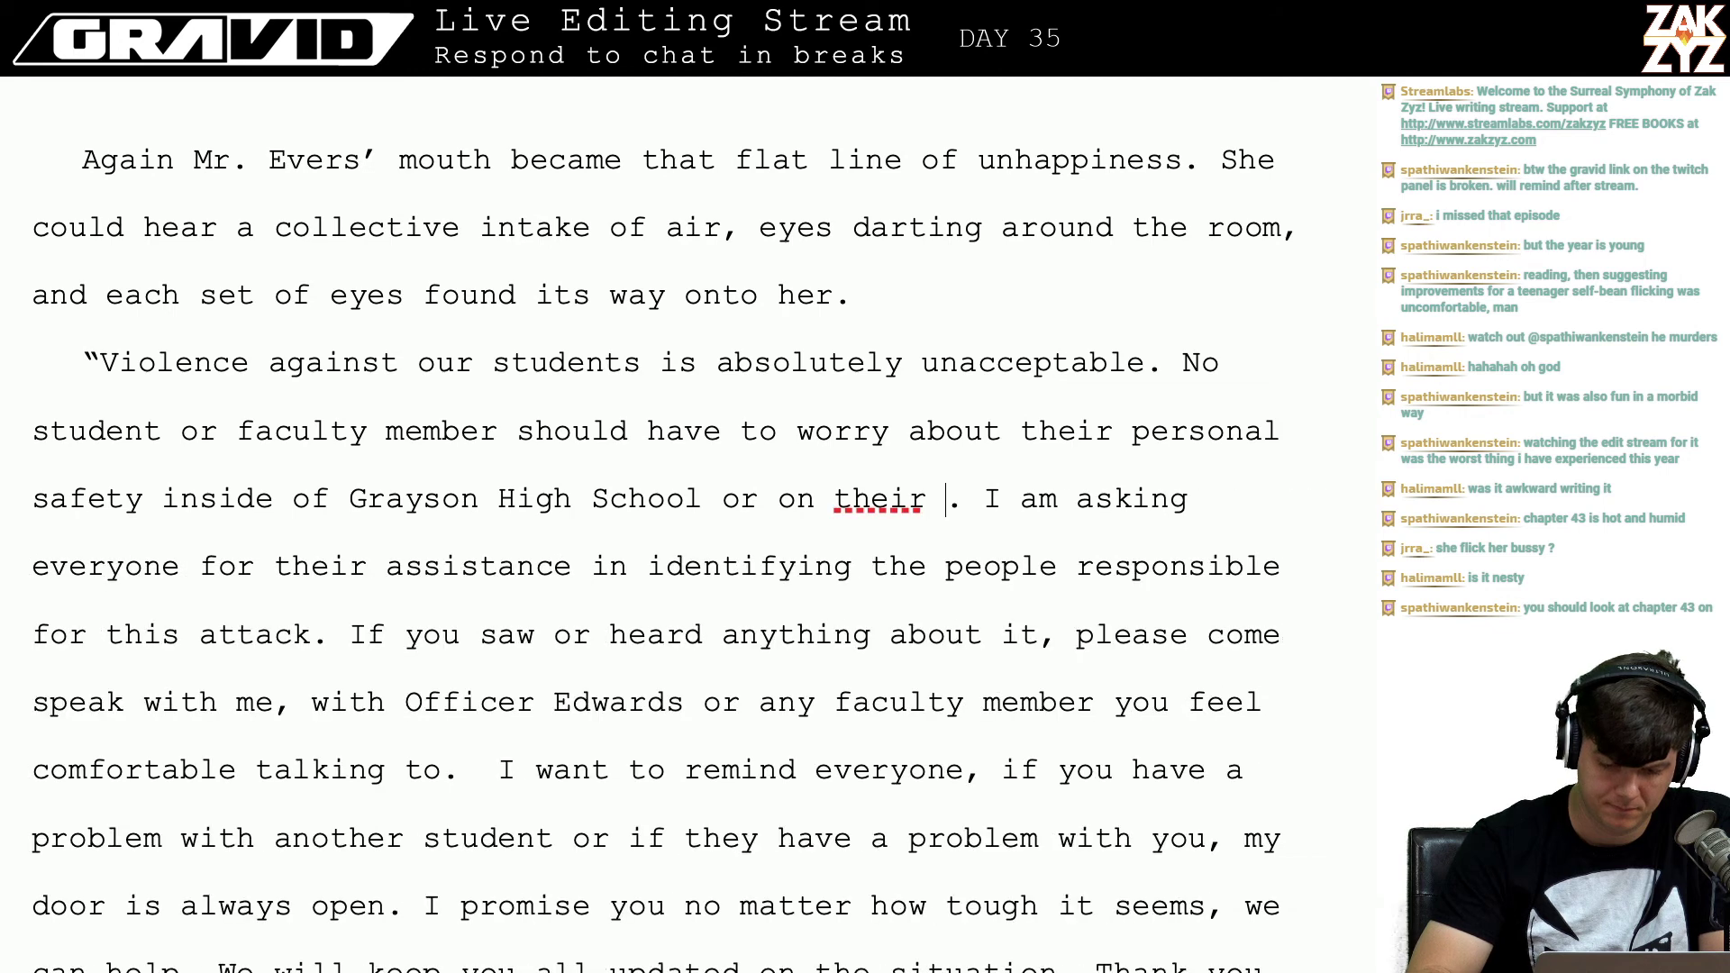
type("way ")
type("home")
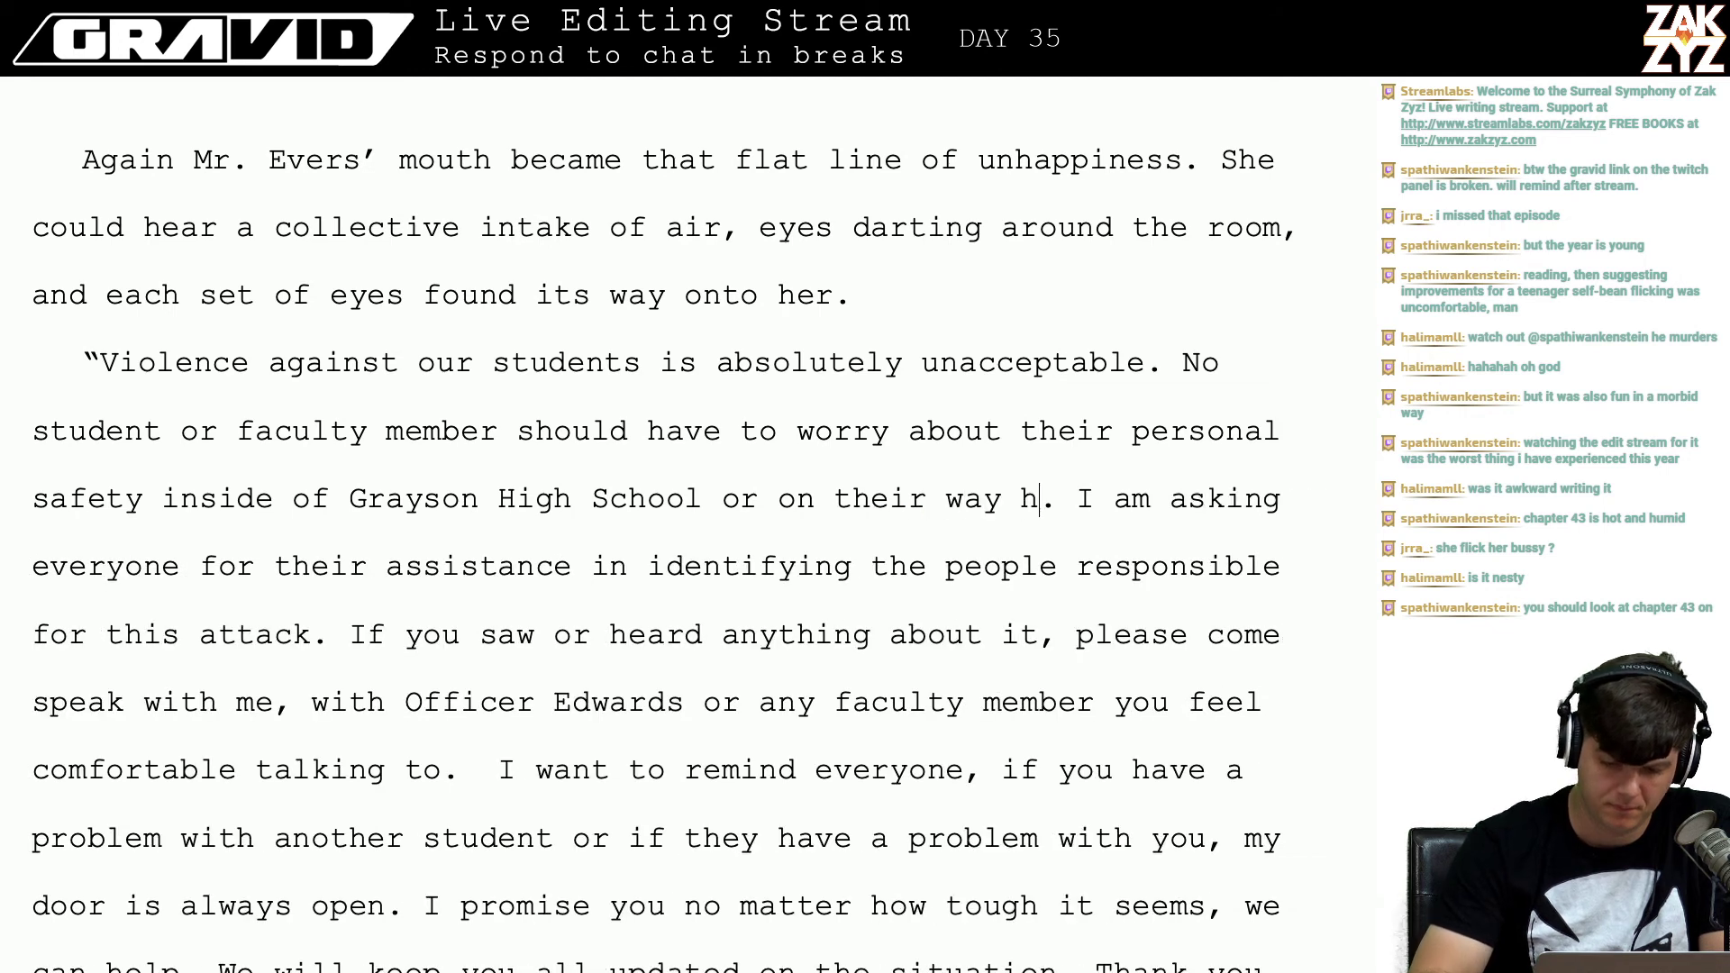
Step: Reread the announcement's sentence about personal safety inside Grayson High School, through to "I am asking"
key("Right")
key("Up")
key("Right")
key("Right")
key("Right")
key("Right")
key("Right")
key("Right")
key("Right")
key("Right")
key("Right")
key("Right")
key("Right")
key("Right")
key("Right")
key("Right")
key("Right")
key("Right")
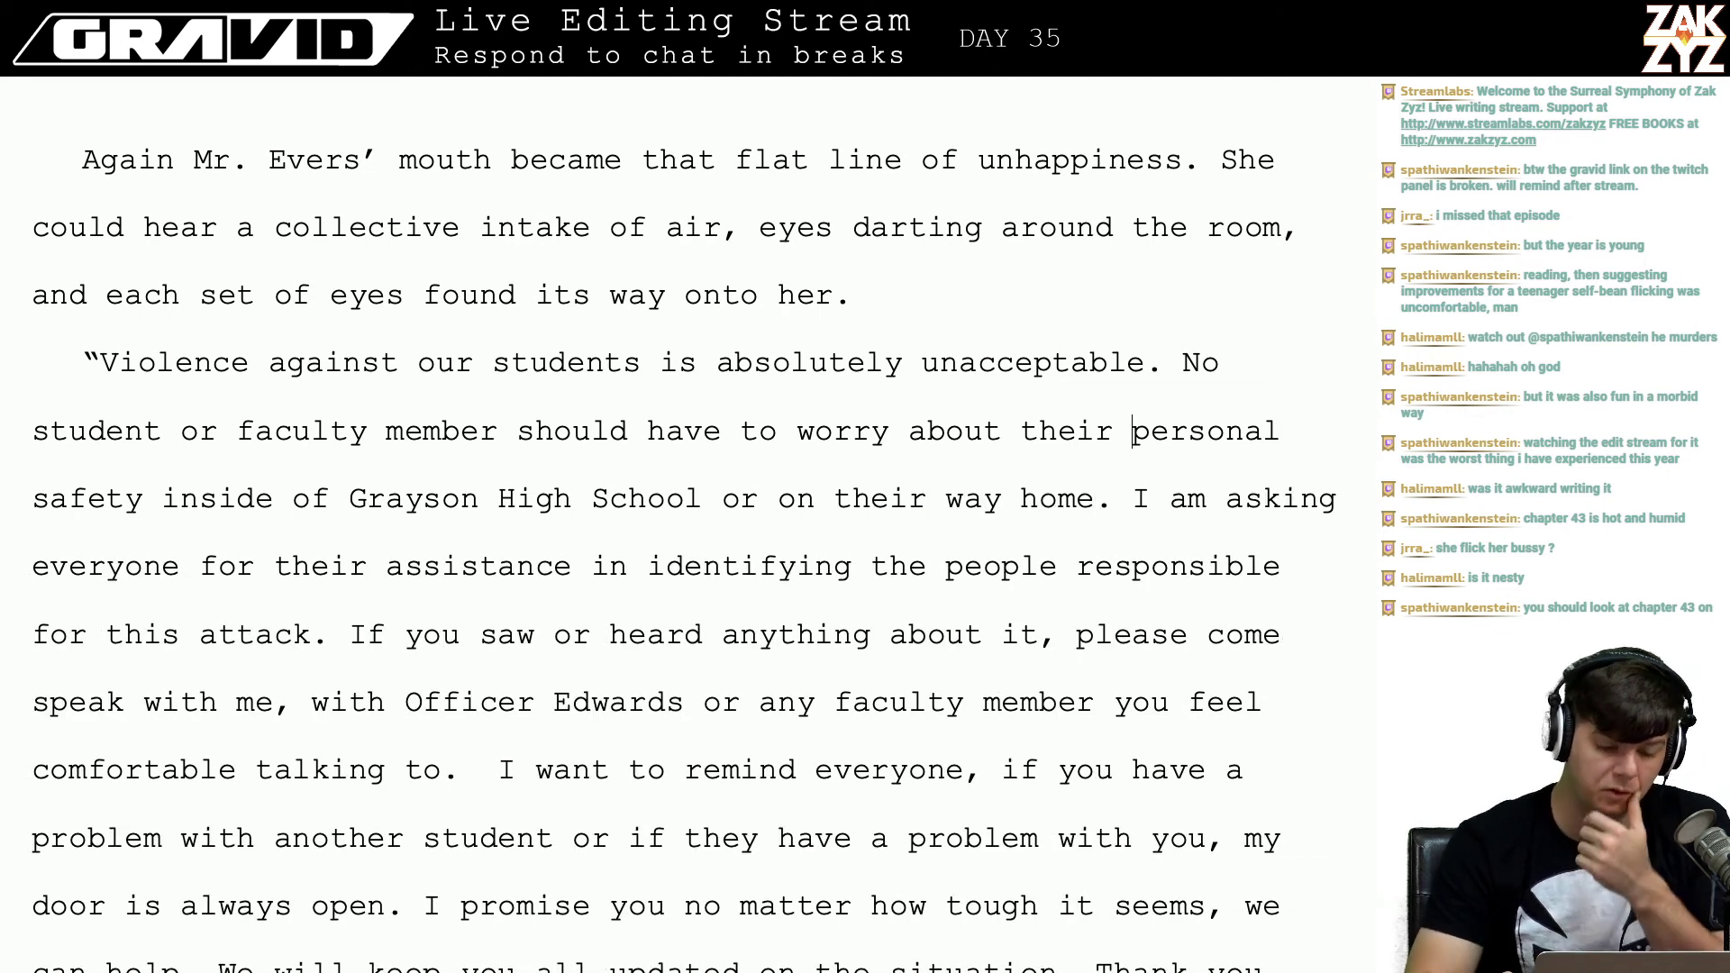
key("Right")
key("Right")
key("Right")
key("Right")
key("Right")
key("Right")
key("Right")
key("Right")
key("Right")
key("Right")
key("Right")
key("Right")
key("Right")
key("Right")
key("Right")
key("Right")
key("Right")
key("Right")
key("Right")
key("Right")
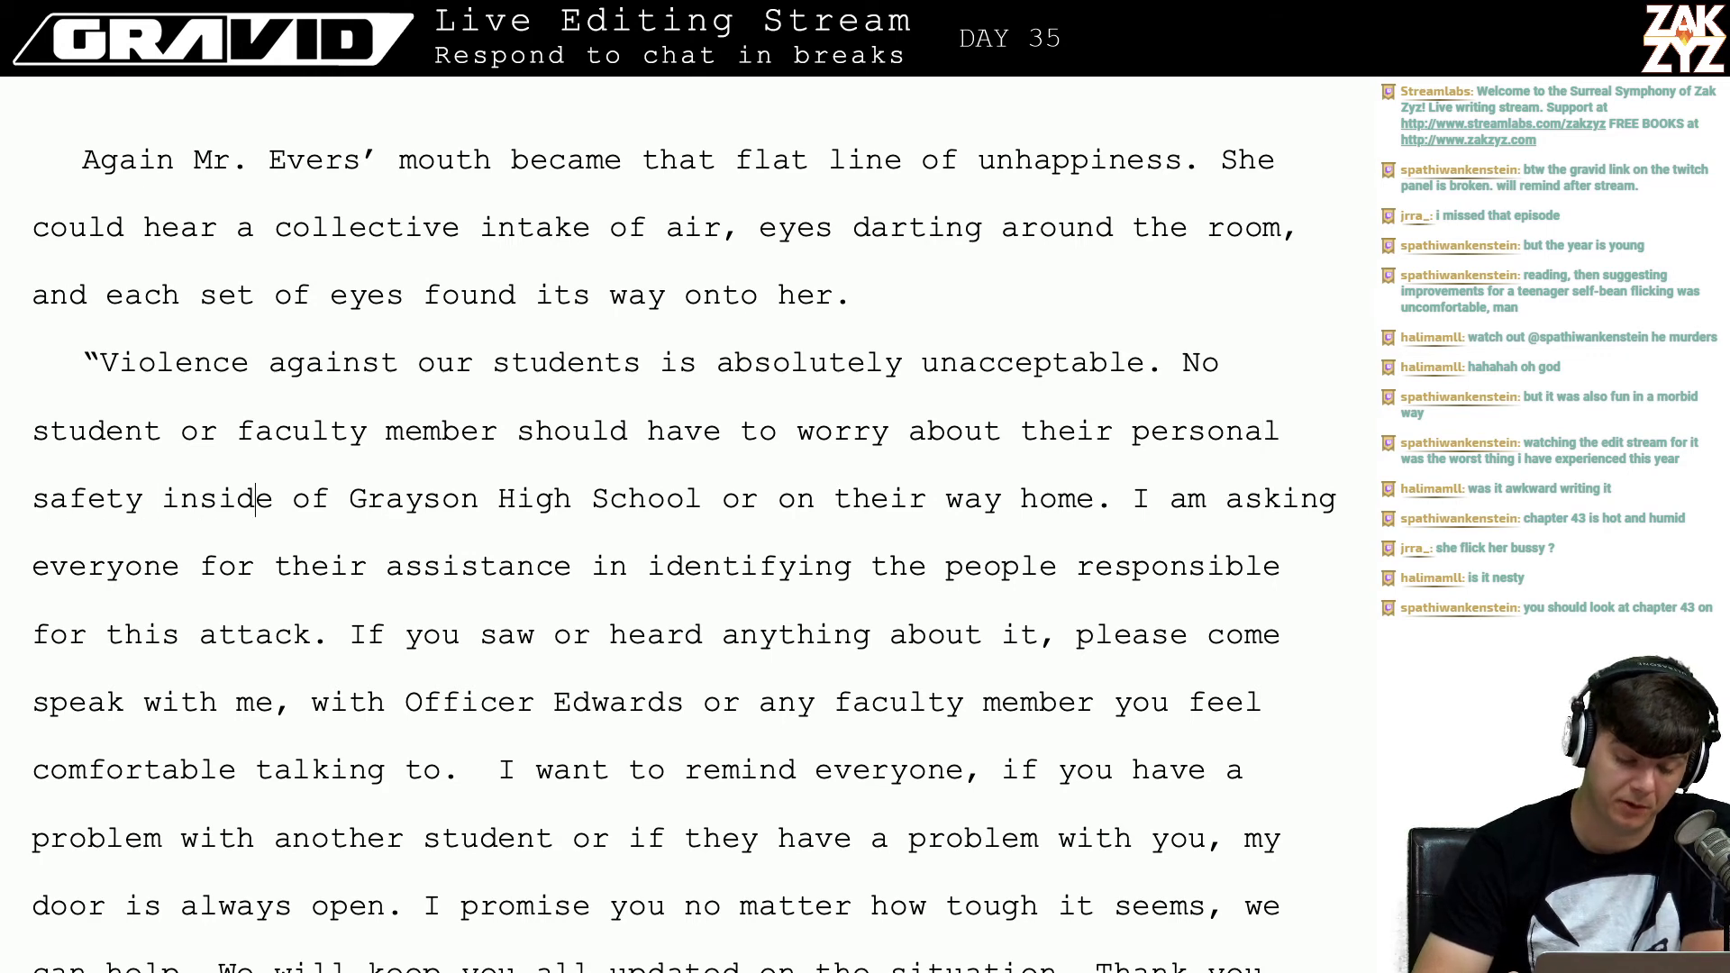
key("Right")
key("Right")
key("Right")
key("Right")
key("Right")
key("Right")
key("Right")
key("Right")
key("Right")
key("Right")
key("Right")
key("Right")
key("Right")
key("Right")
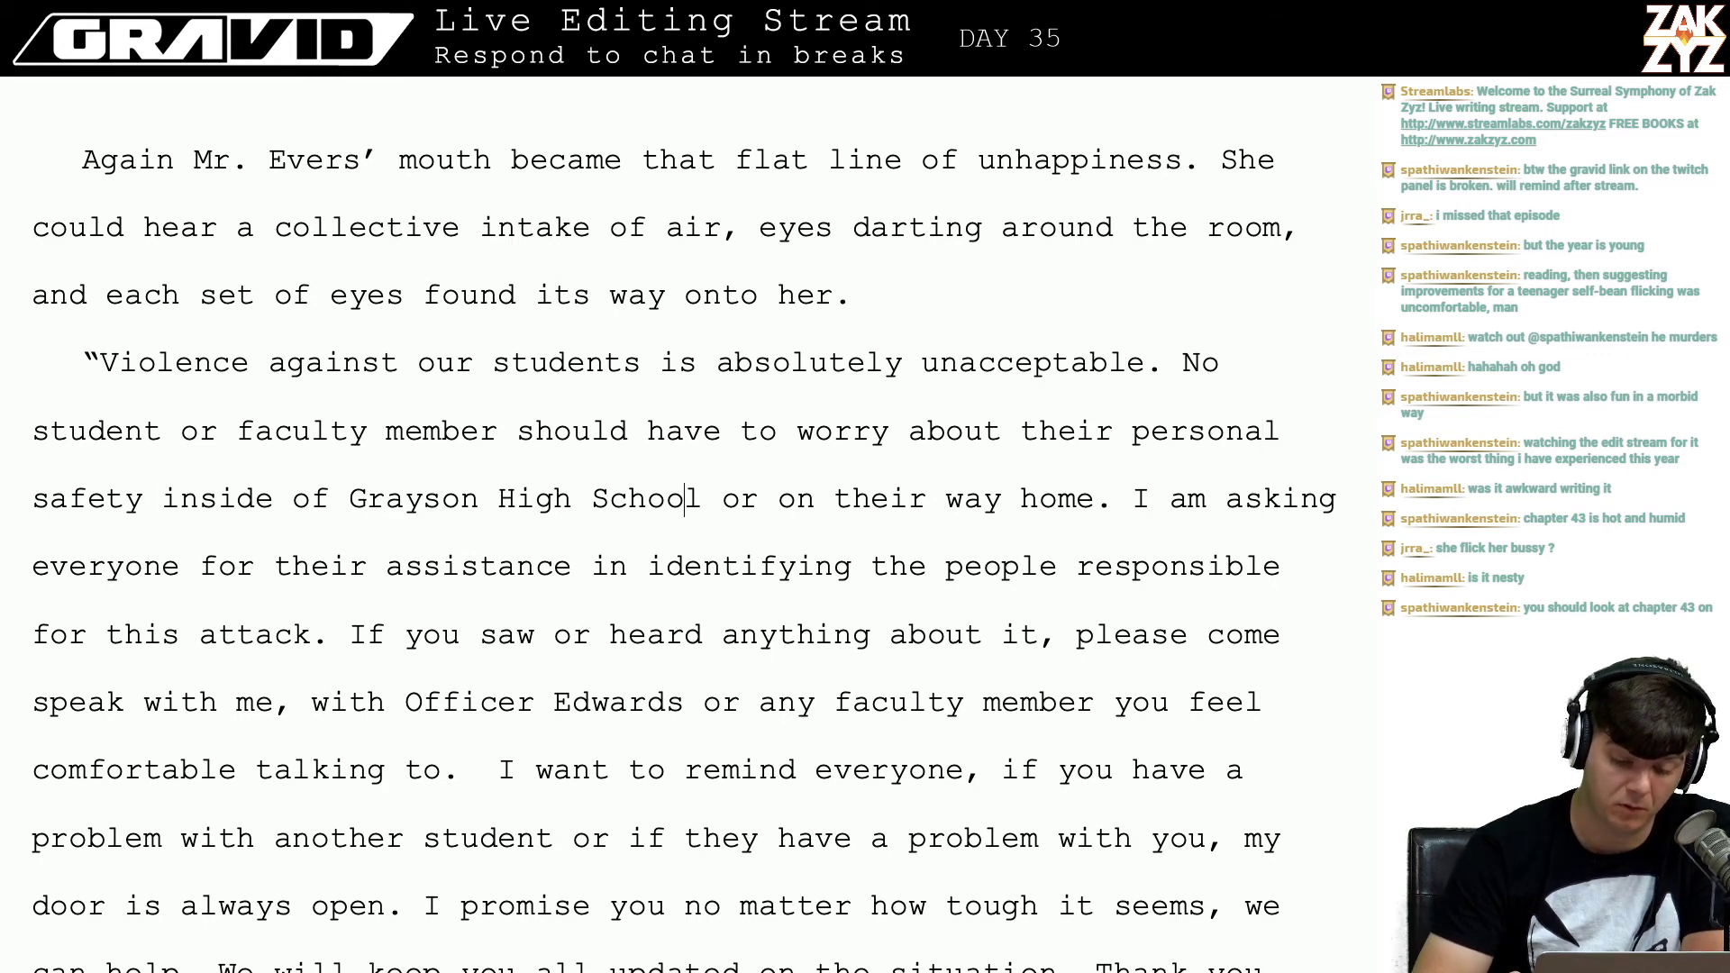
key("Right")
key("Right")
key("Right")
key("Right")
key("Right")
key("Right")
key("Right")
key("Right")
key("Right")
key("Right")
key("Right")
key("Right")
key("Right")
key("Right")
key("Right")
key("Right")
key("Right")
key("Right")
key("Right")
key("Right")
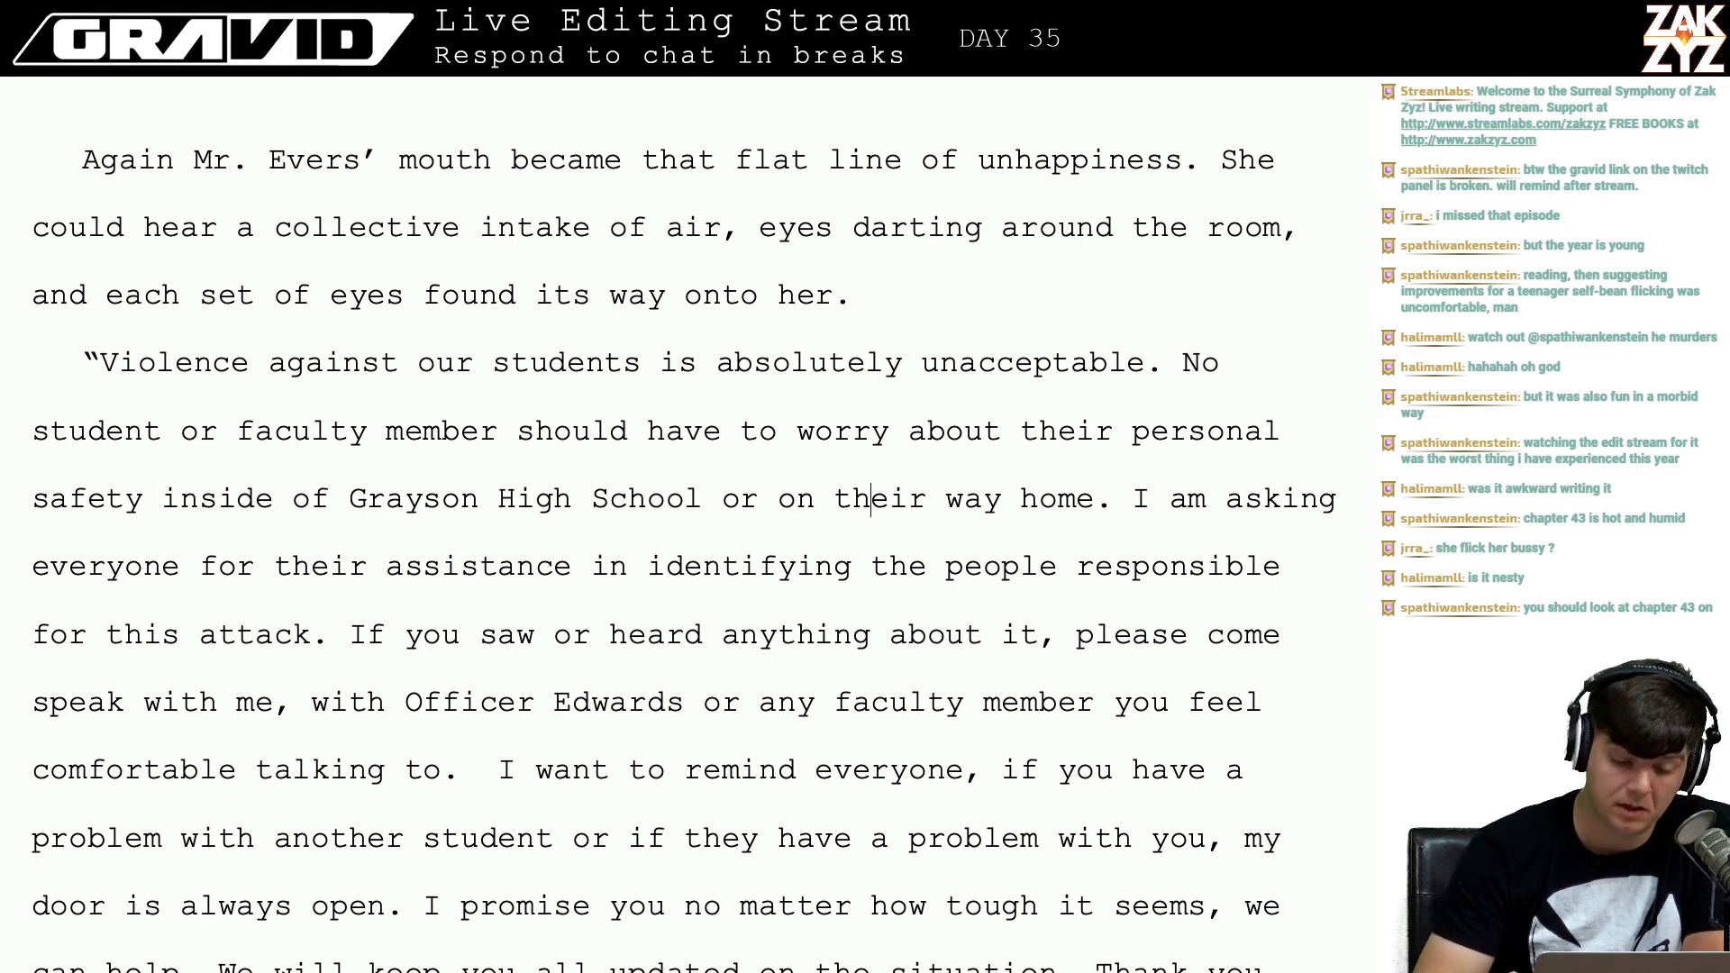
key("Right")
key("Right")
key("Right")
key("Right")
key("Right")
key("Right")
key("Right")
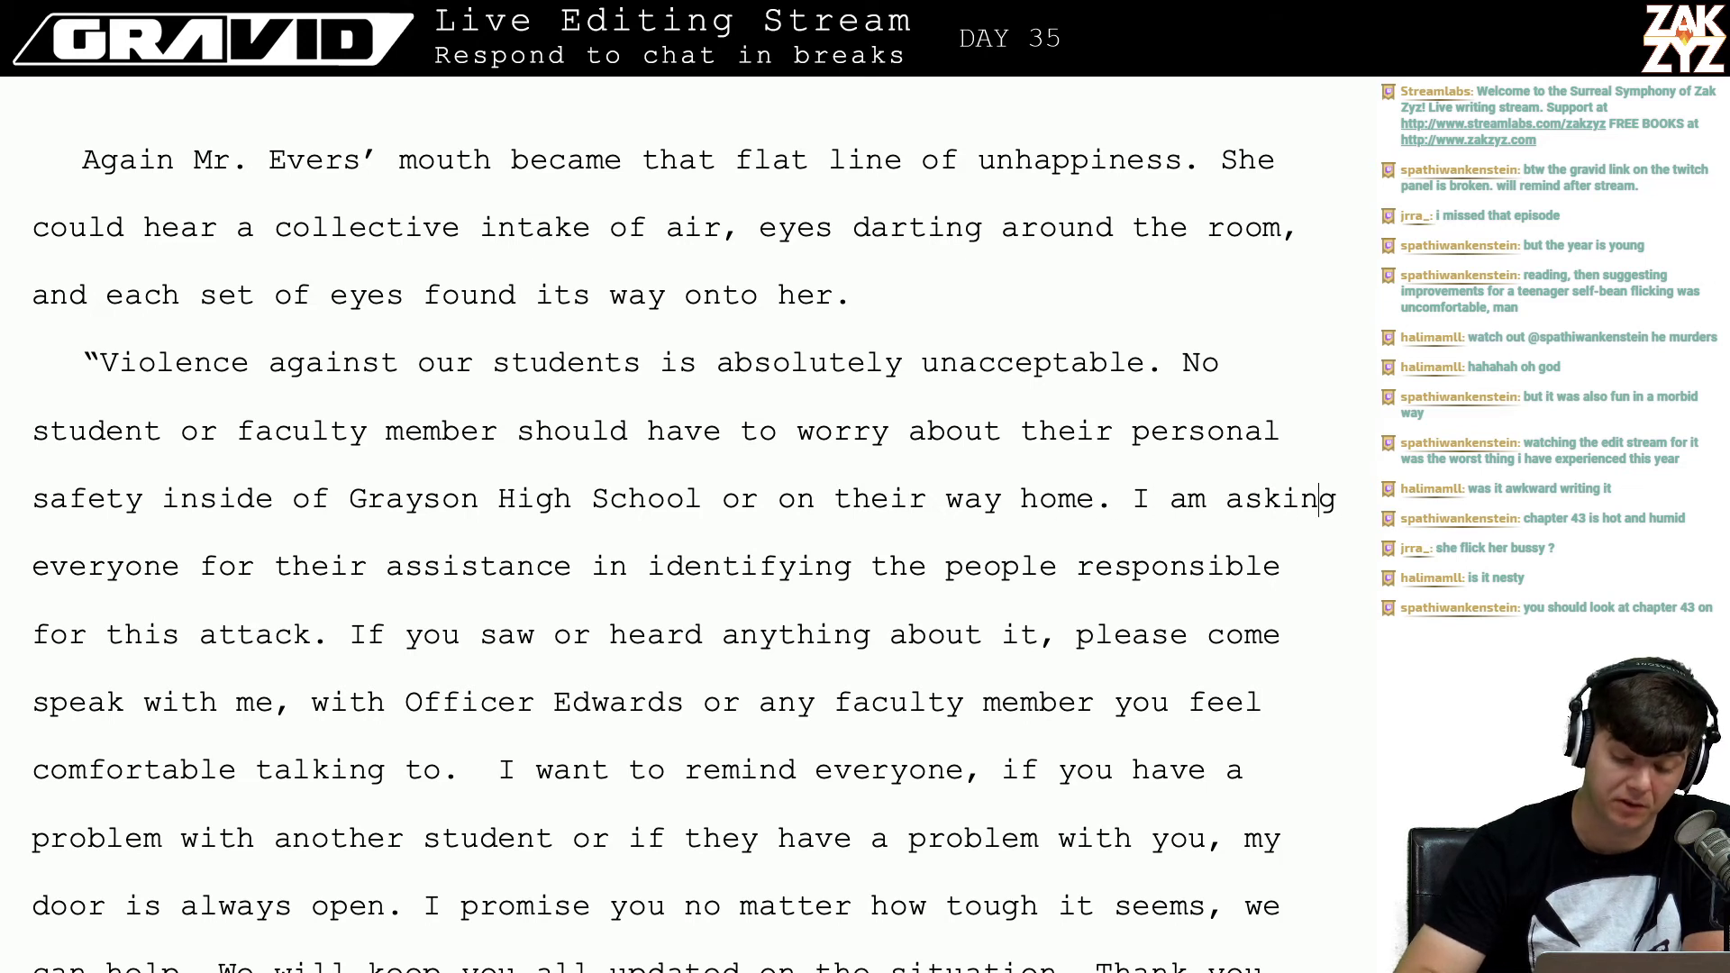
Step: Read the appeal for information about the attack, from "If you saw or heard anything" to the officer's mention
scroll(193, 538, "down", 1)
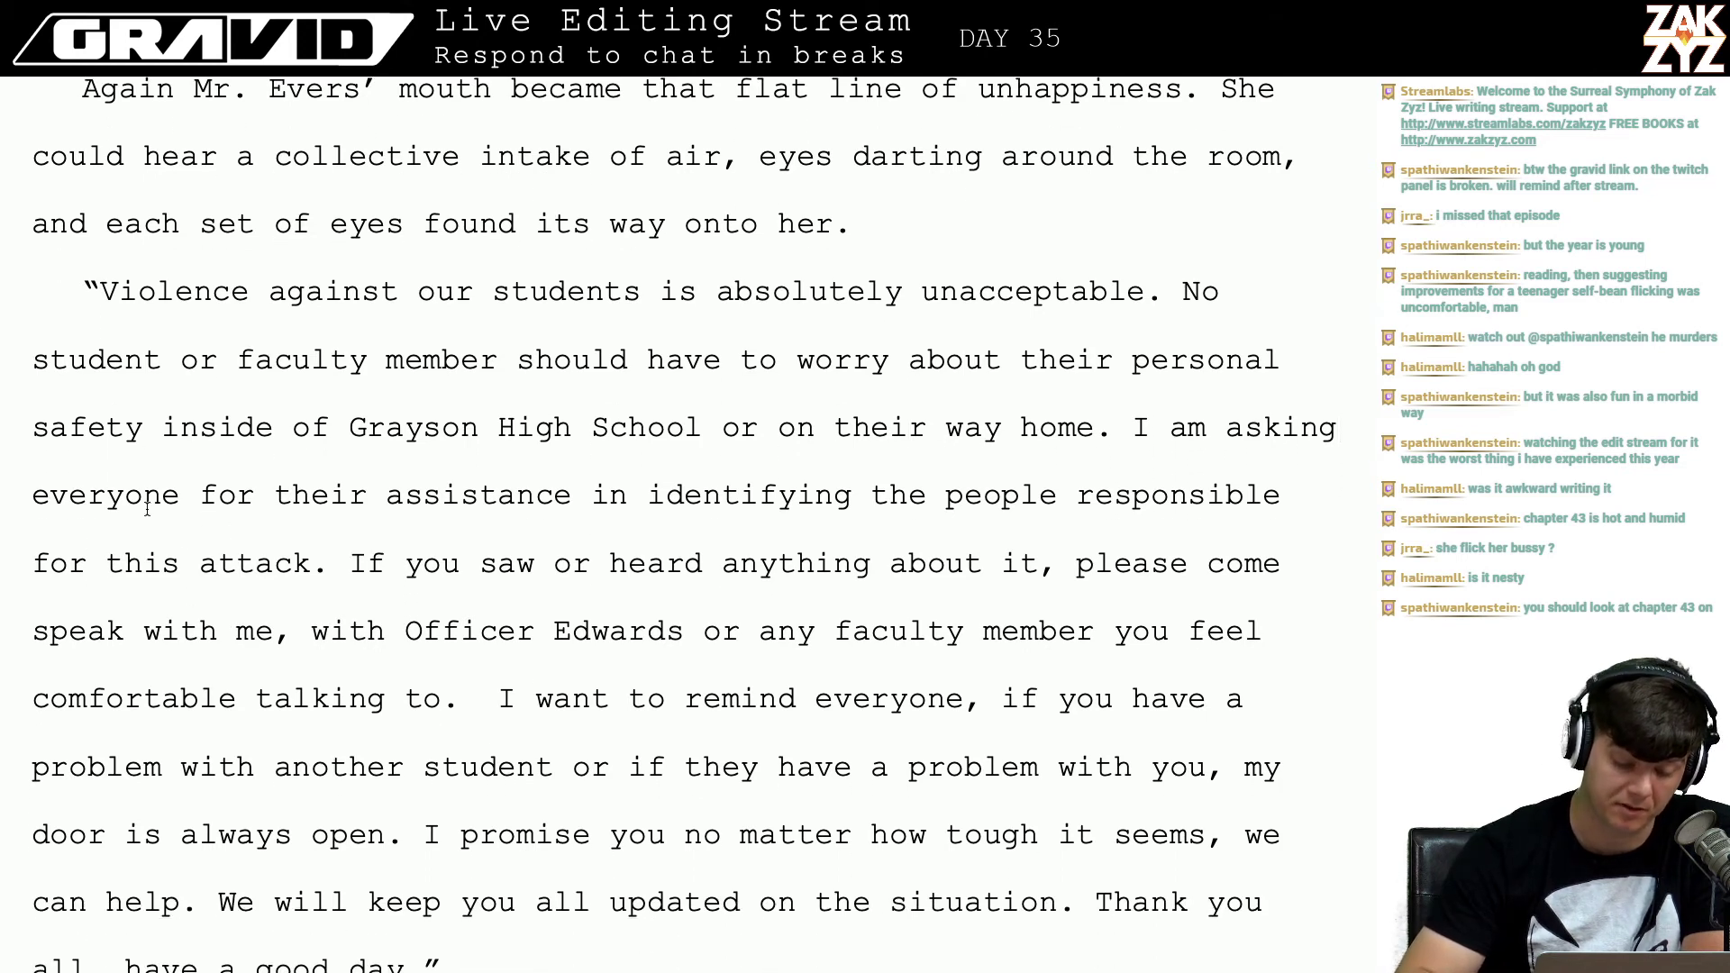
left_click(331, 570)
key("Right")
key("Right")
key("Right")
key("Right")
key("Right")
key("Right")
key("Right")
key("Right")
key("Right")
key("Right")
key("Right")
key("Right")
key("Right")
key("Right")
key("Right")
key("Right")
key("Right")
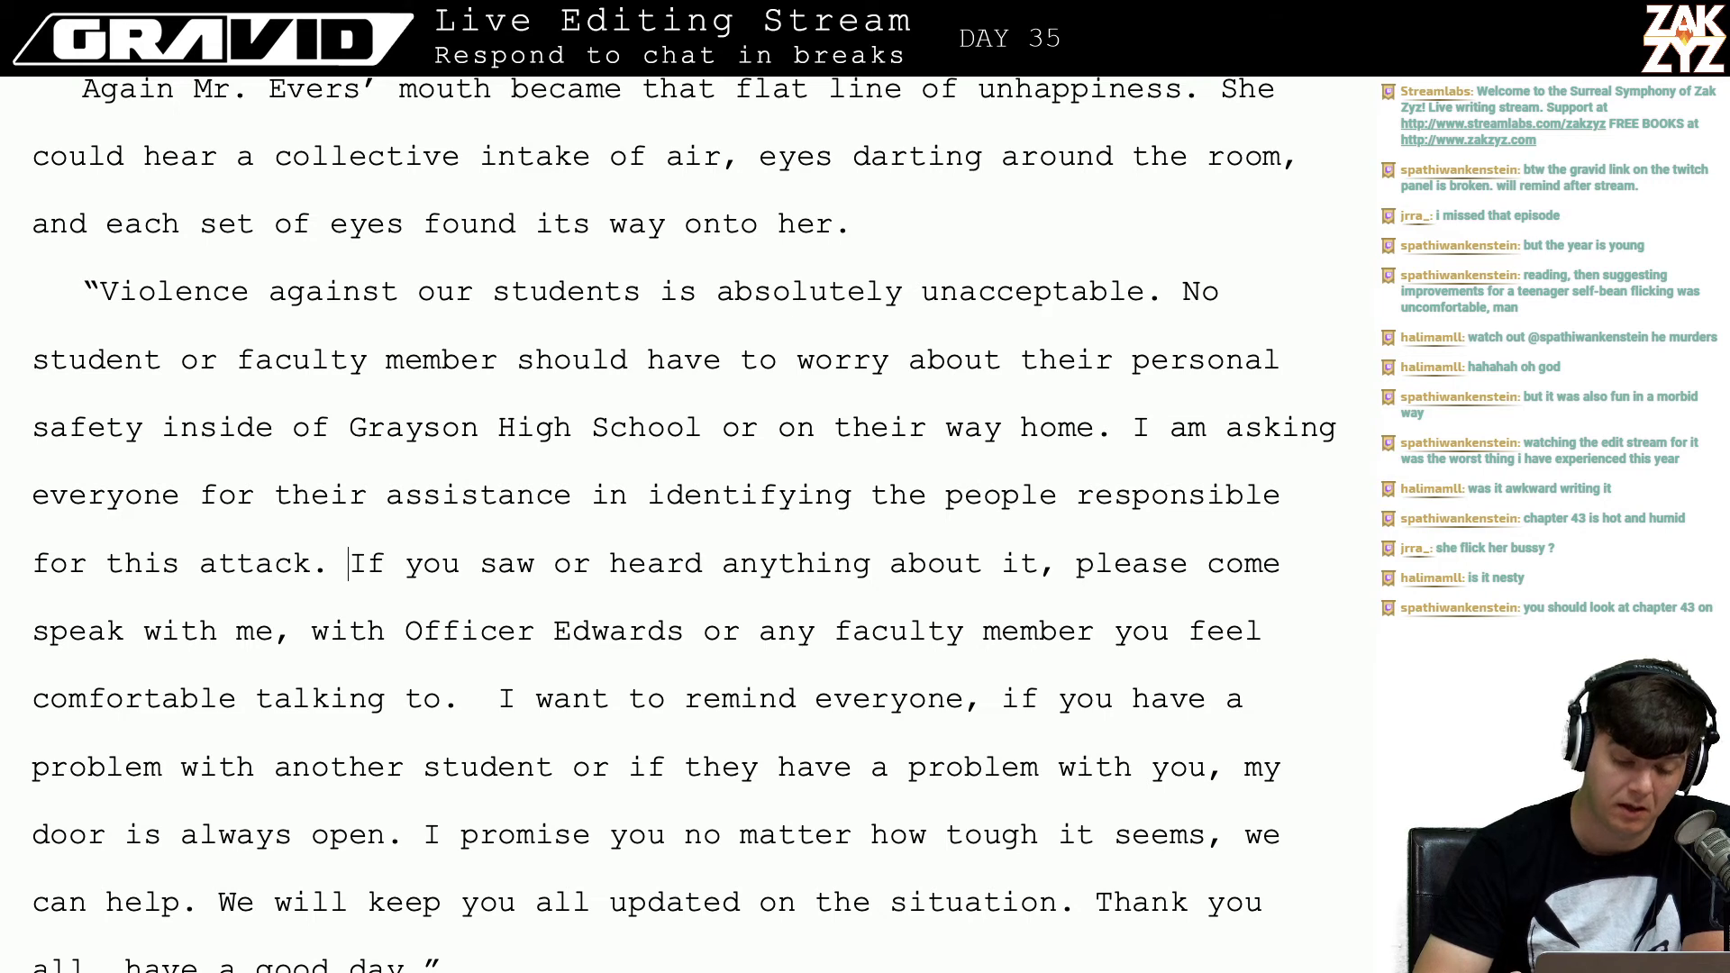
key("Right")
key("Right")
key("Right")
key("Right")
key("Right")
key("Right")
key("Right")
key("Right")
key("Right")
key("Right")
key("Right")
key("Right")
key("Right")
key("Right")
key("Right")
key("Right")
key("Right")
key("Right")
key("Right")
key("Right")
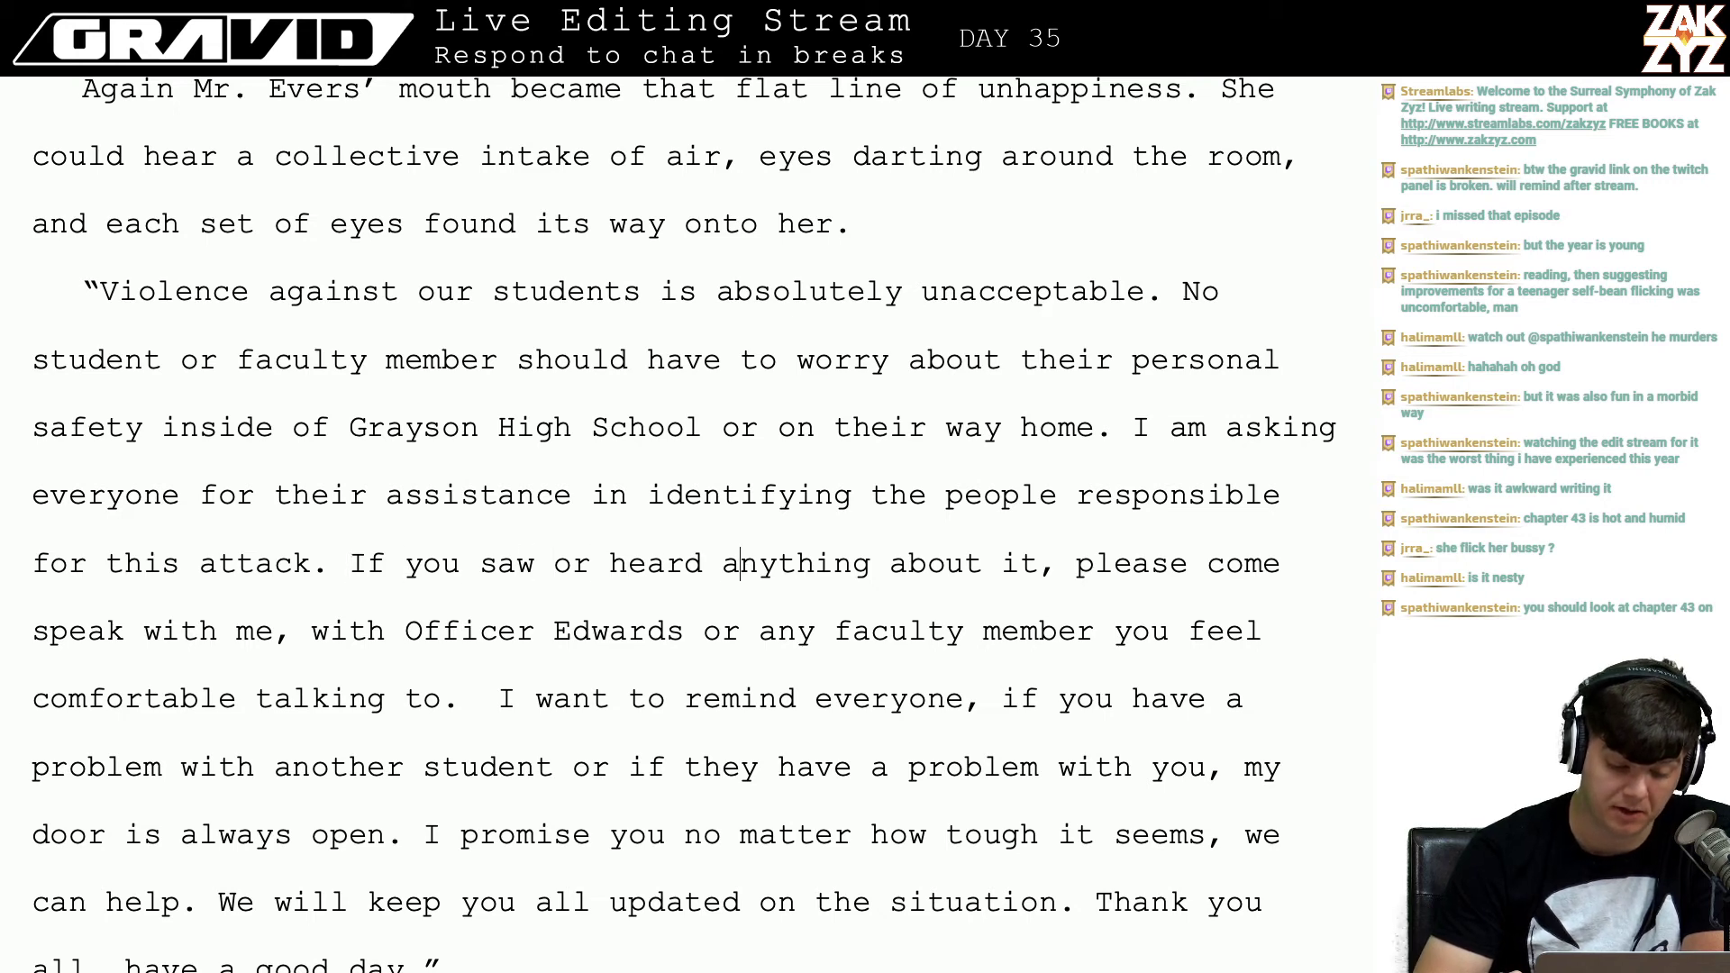
key("Right")
key("Right")
key("Right")
key("Right")
key("Right")
key("Right")
key("Right")
key("Right")
key("Right")
key("Right")
key("Right")
key("Right")
key("Right")
key("Right")
key("Right")
key("Right")
key("Right")
key("Right")
key("Right")
key("Right")
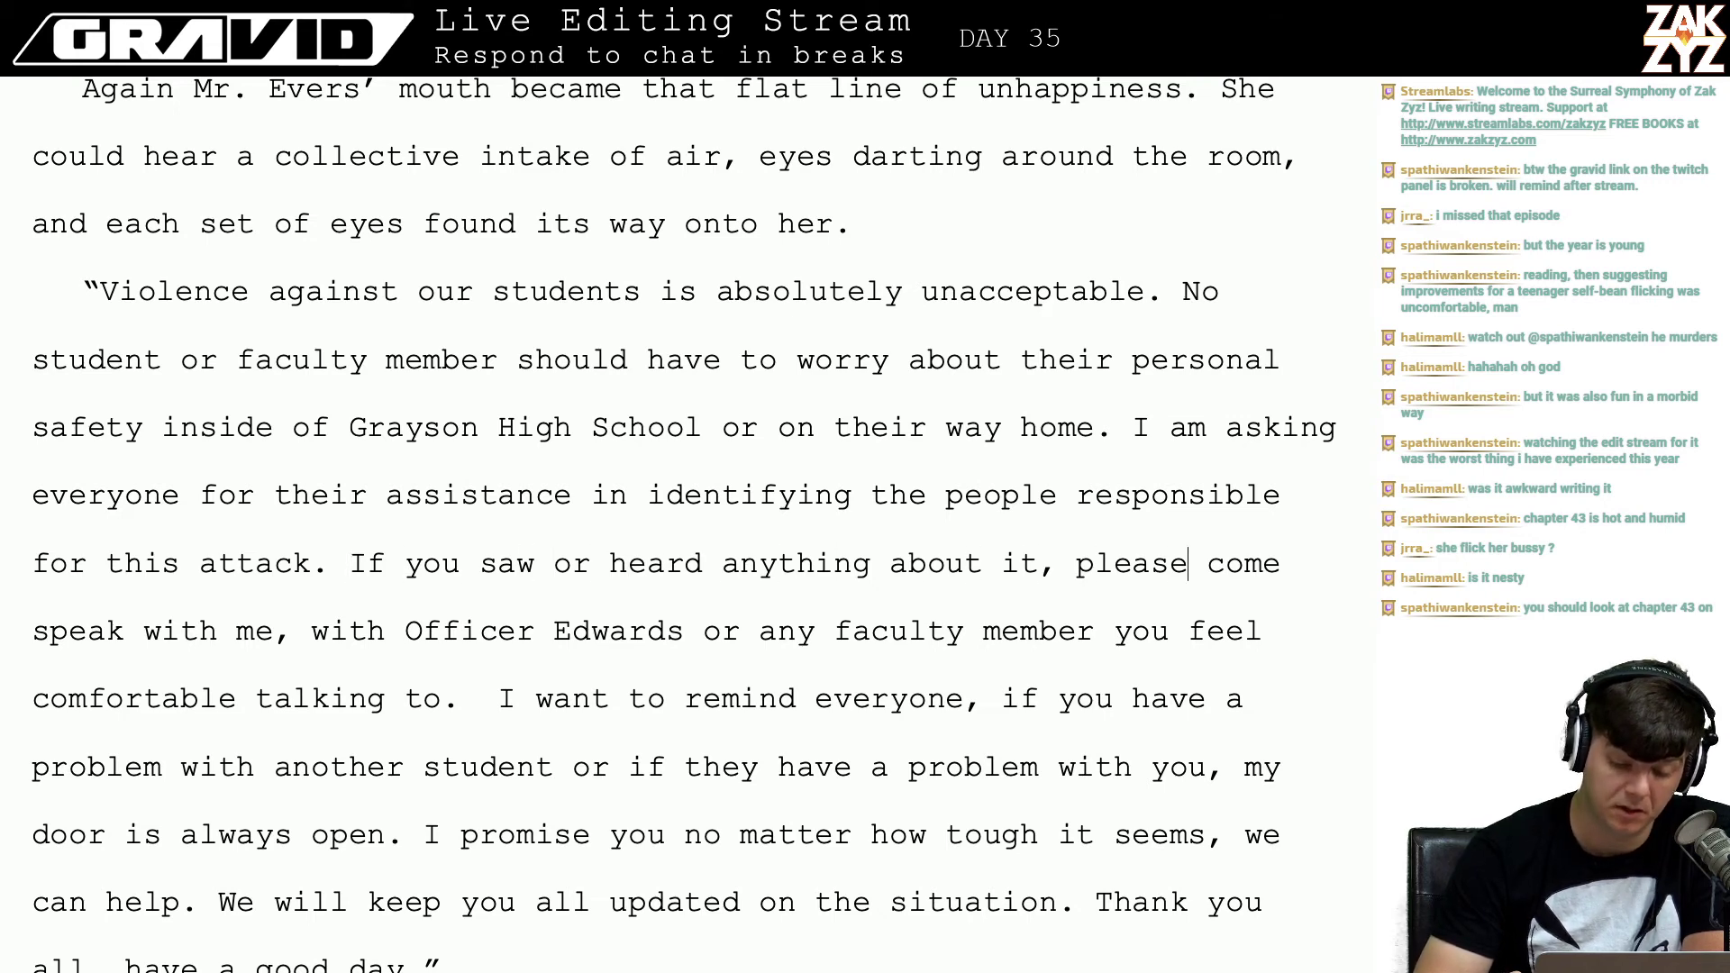
key("Right")
key("Right")
key("Right")
key("Right")
key("Right")
key("Right")
key("Right")
key("Right")
key("Right")
key("Right")
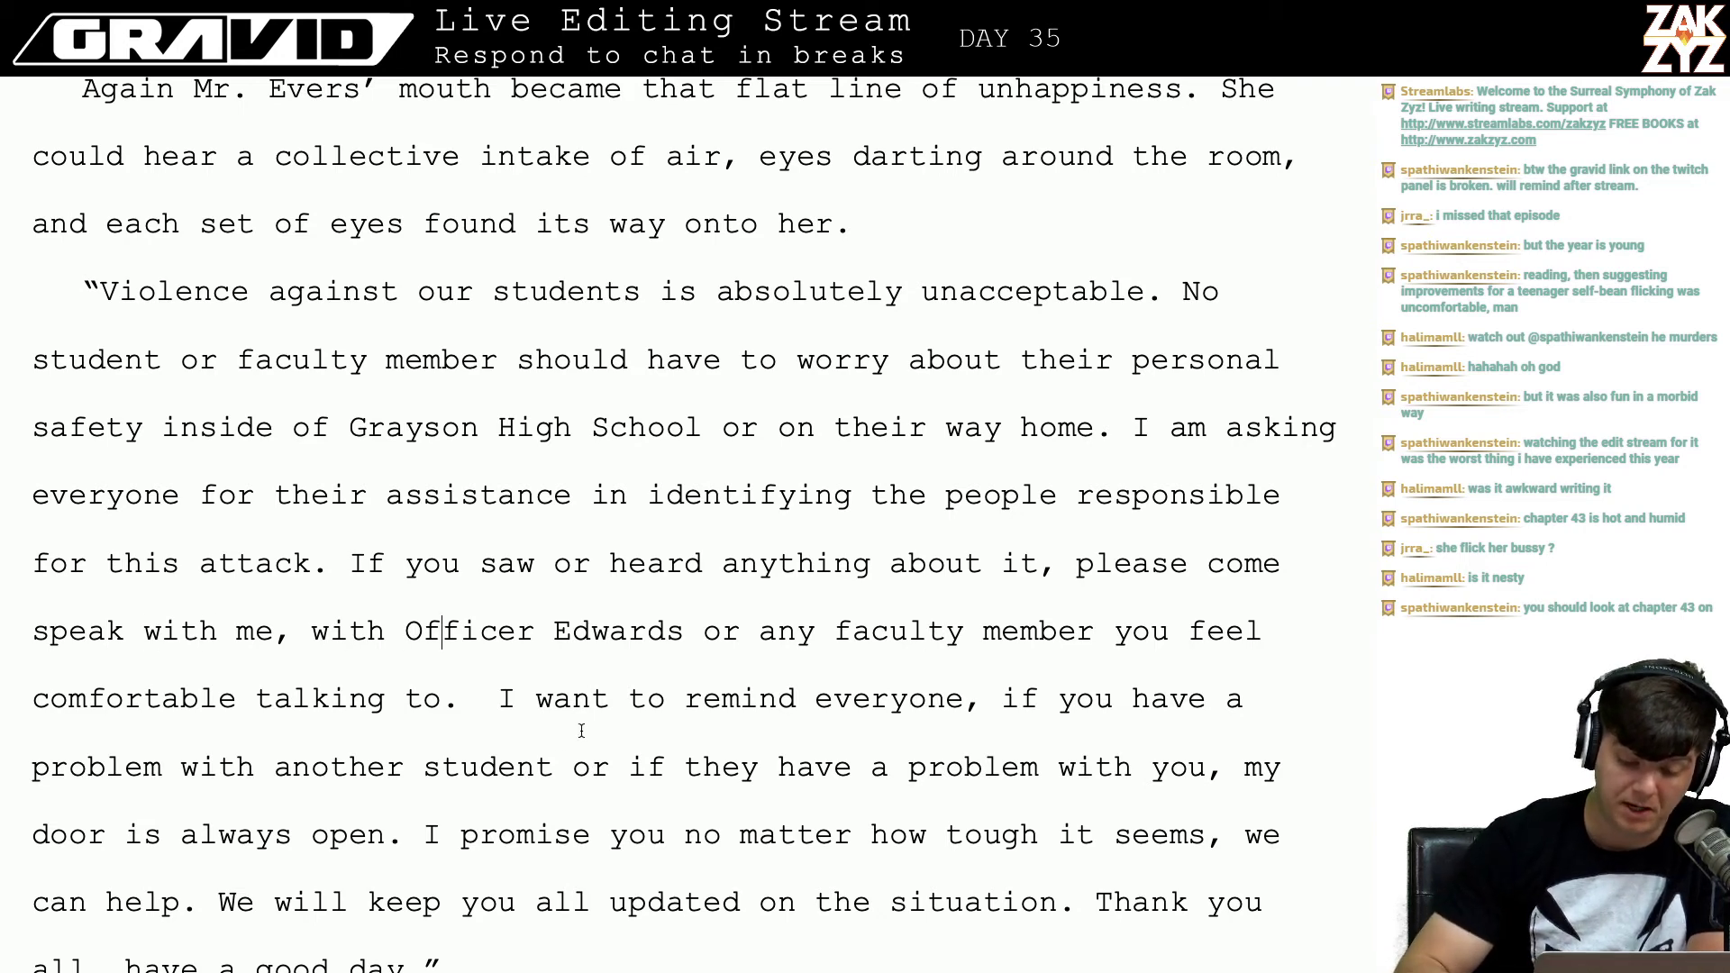
Step: Delete the extra space between "comfortable talking to." and "I want to remind everyone"
left_click(483, 715)
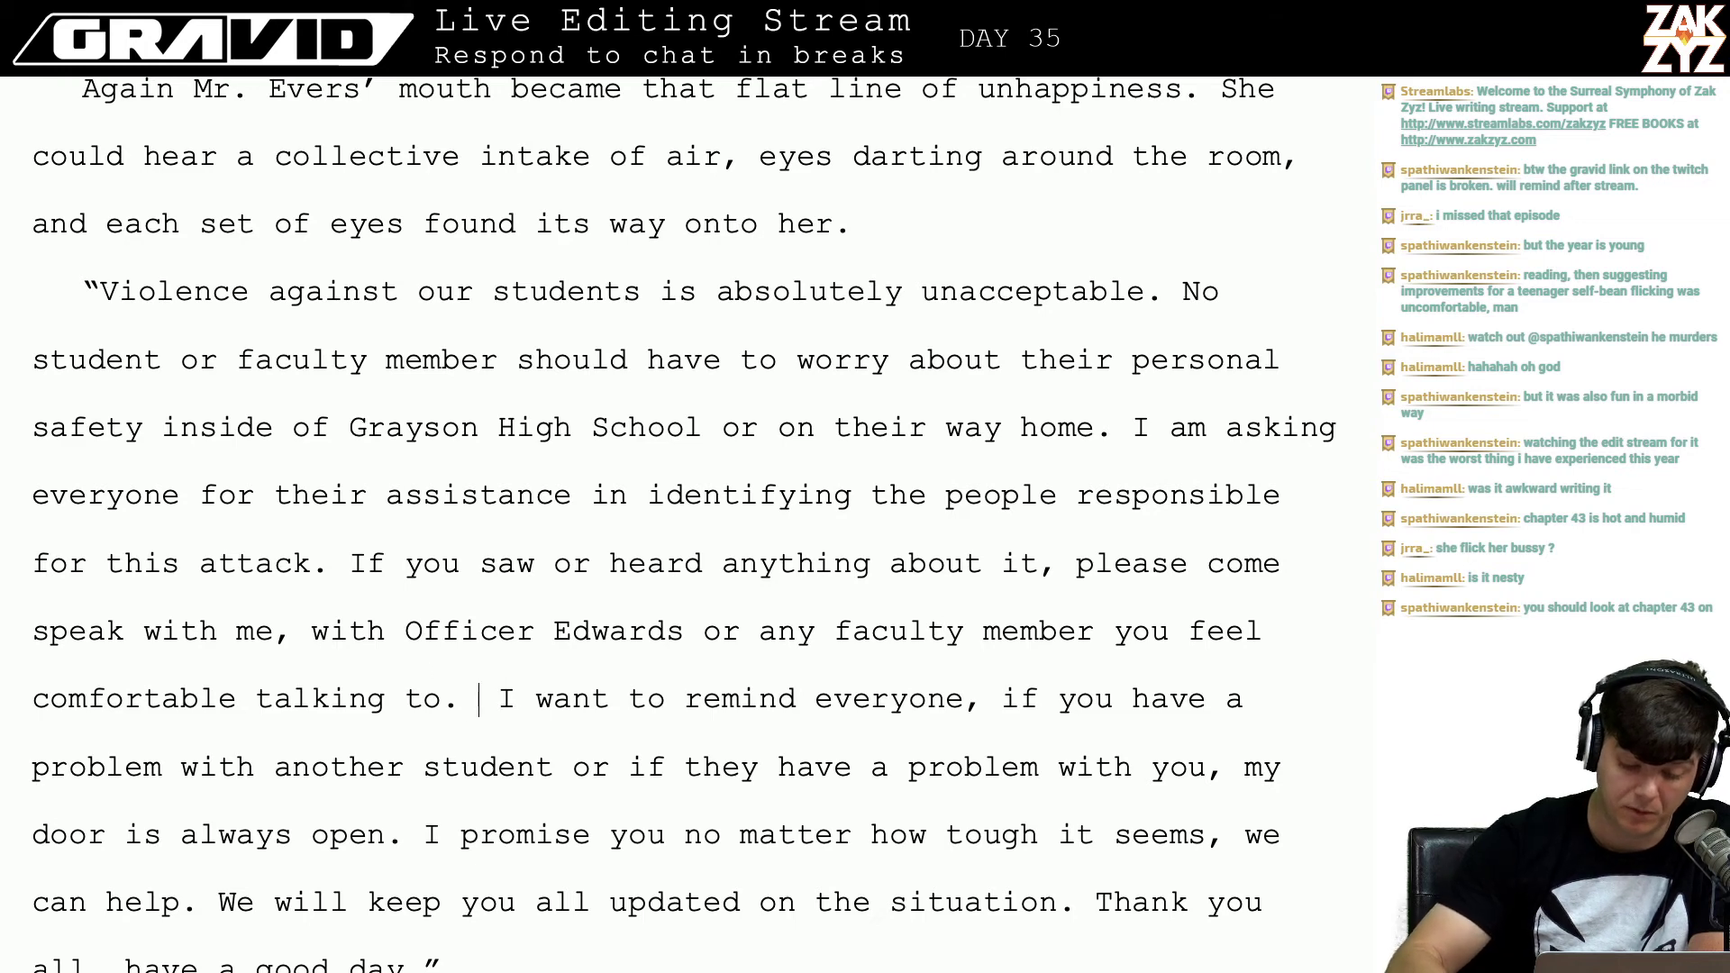
key("BackSpace")
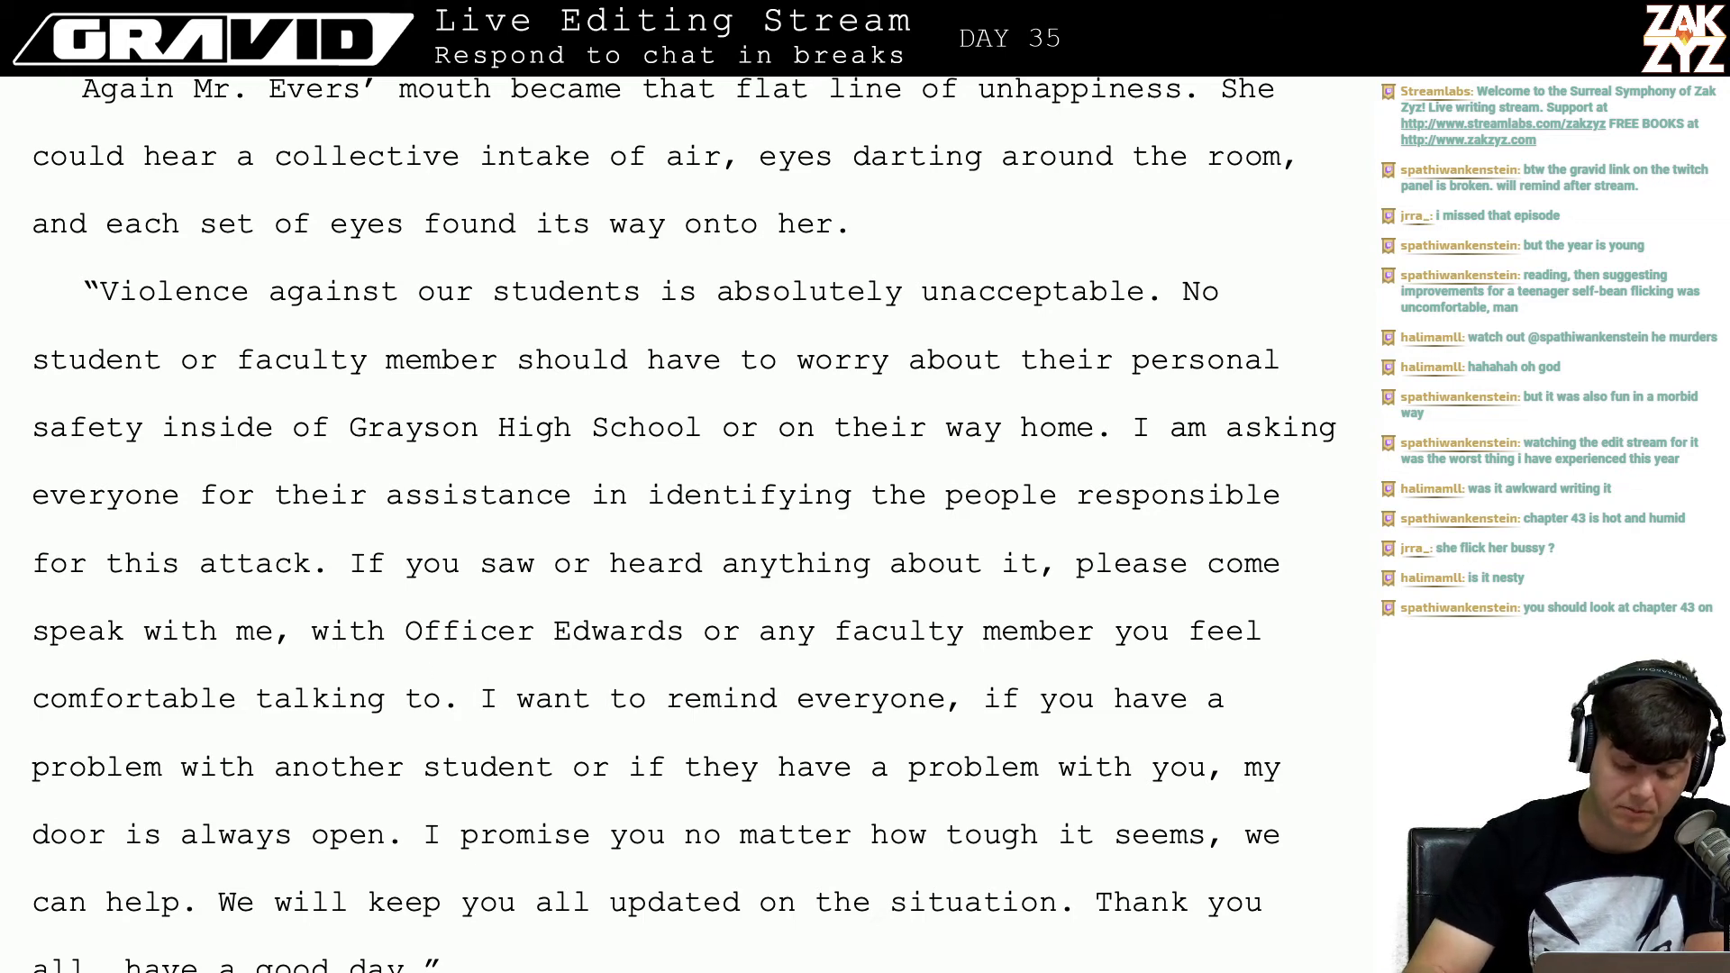
Step: Read the rest of the announcement, from "I want to remind everyone" through to "have a good day."
key("Down")
key("Right")
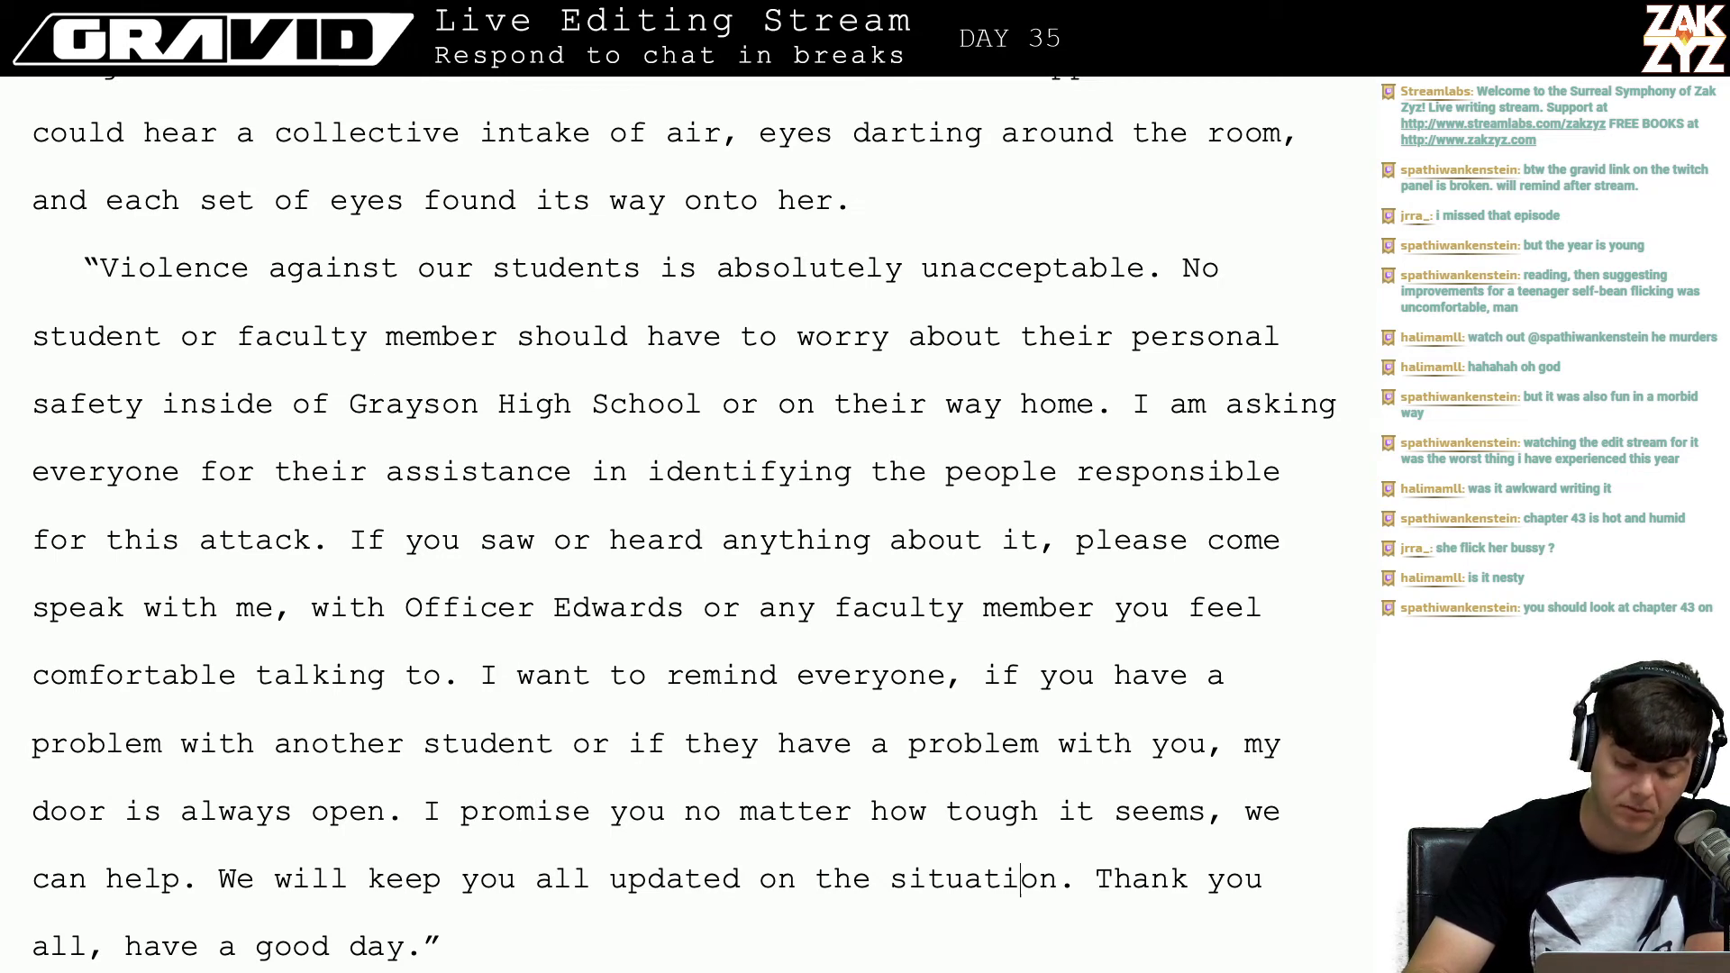
scroll(685, 523, "down", 1)
key("Right")
key("Right")
key("Right")
key("Right")
key("Right")
key("Right")
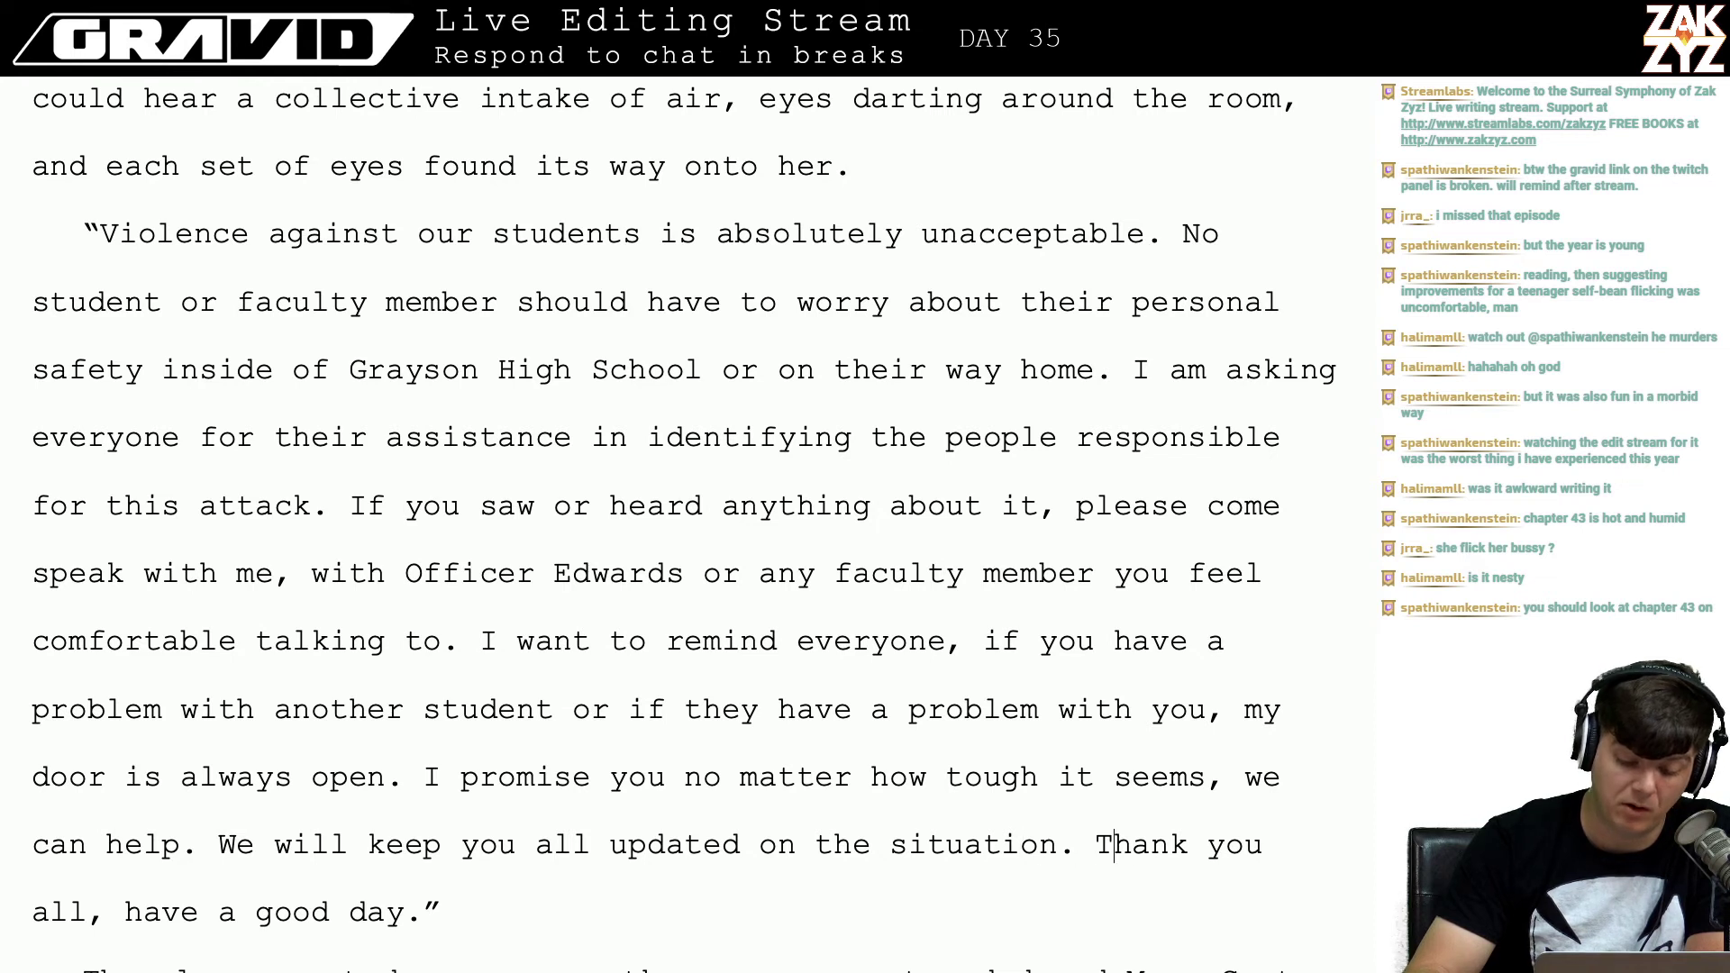
key("Right")
key("Right")
key("Right")
key("Right")
key("Right")
key("Right")
key("Right")
key("Right")
key("Right")
key("Right")
key("Right")
key("Right")
scroll(685, 523, "down", 1)
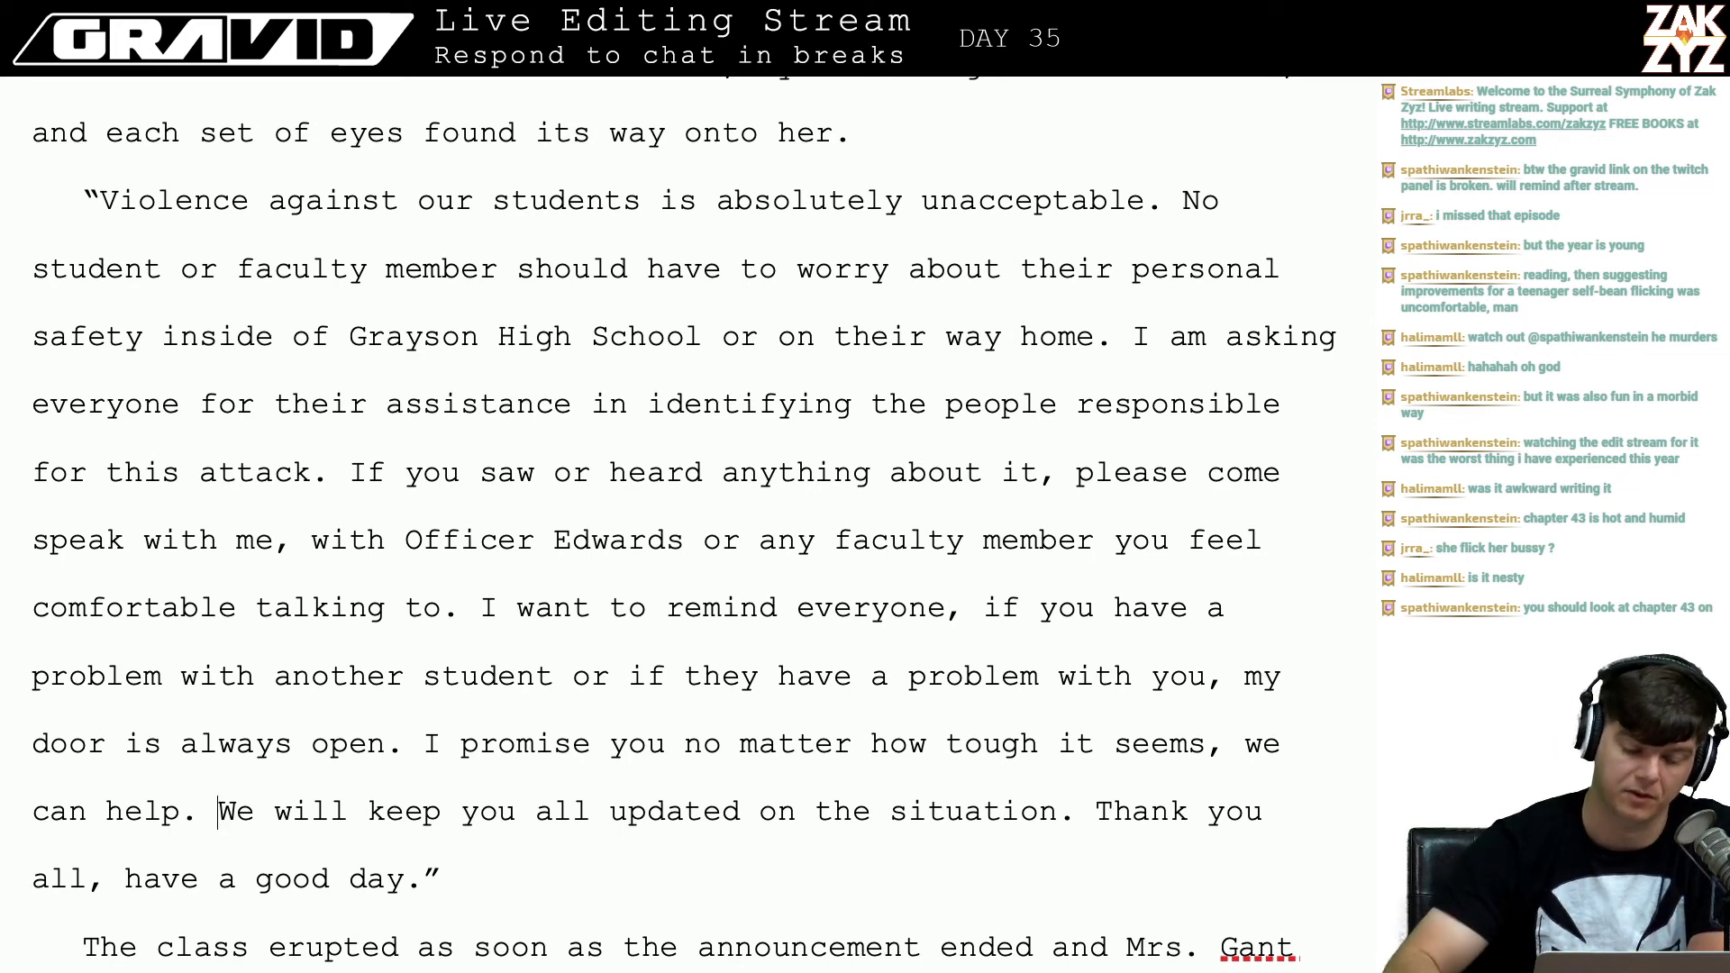
Step: On manuscript page 324, open blank lines between the opening quotation mark and "It was Malcolm" in the officer's confirmation line
scroll(685, 522, "up", 20)
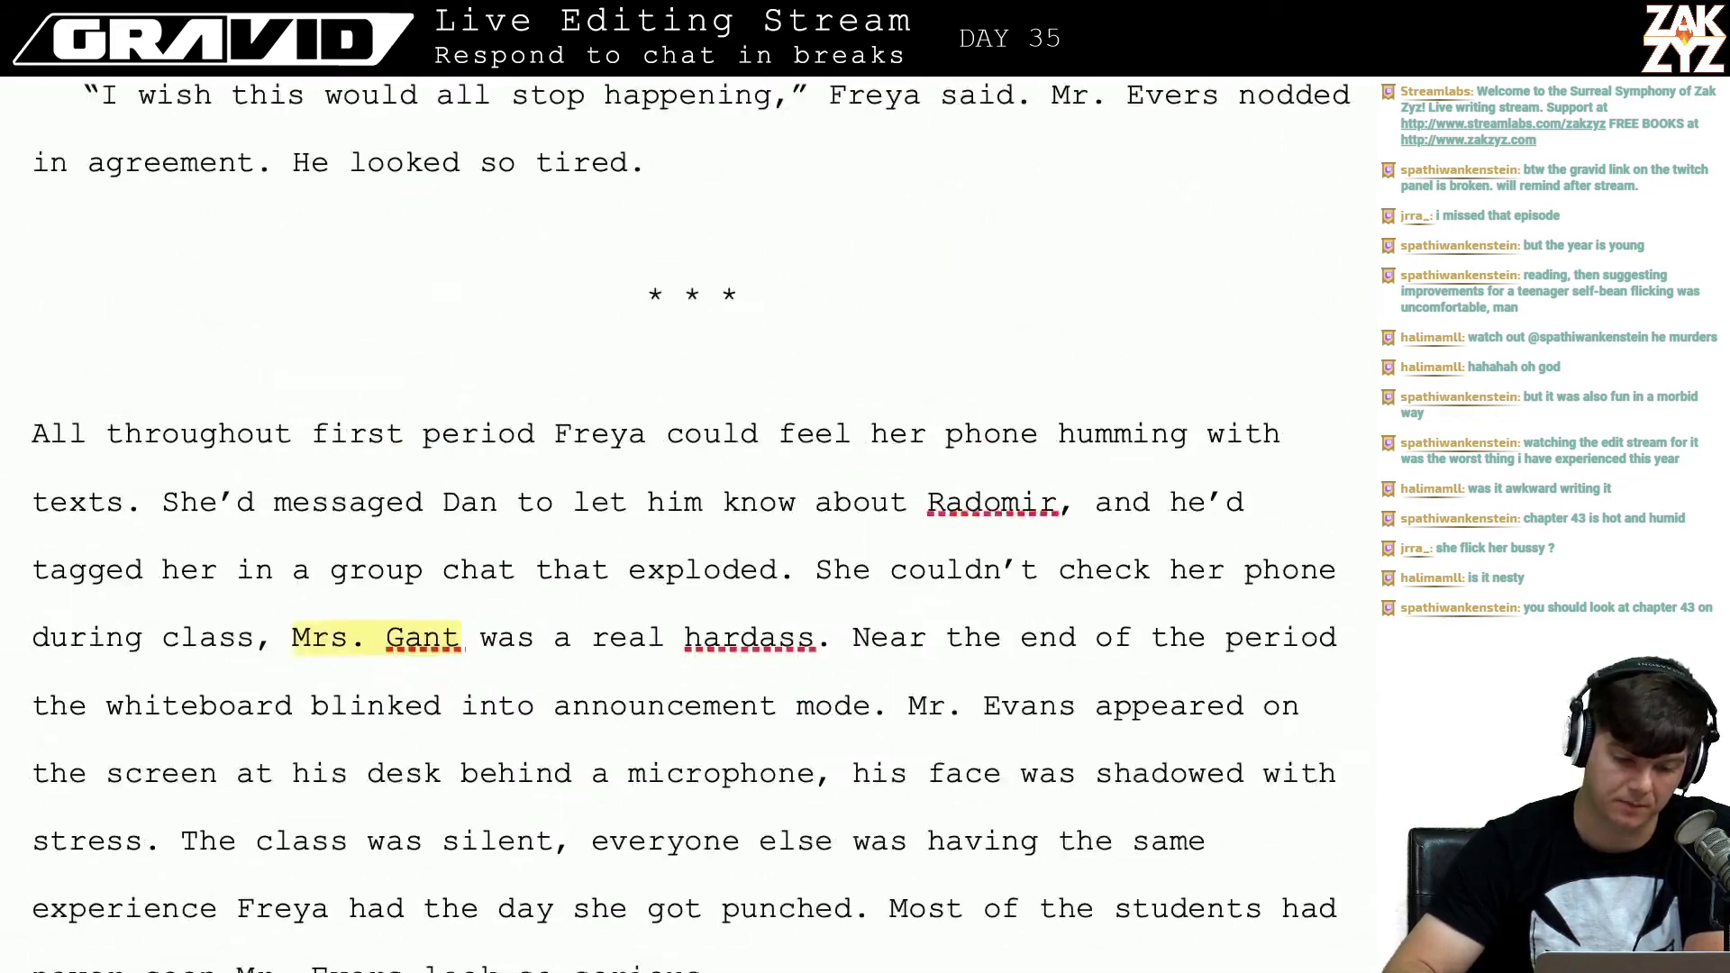
scroll(685, 522, "up", 20)
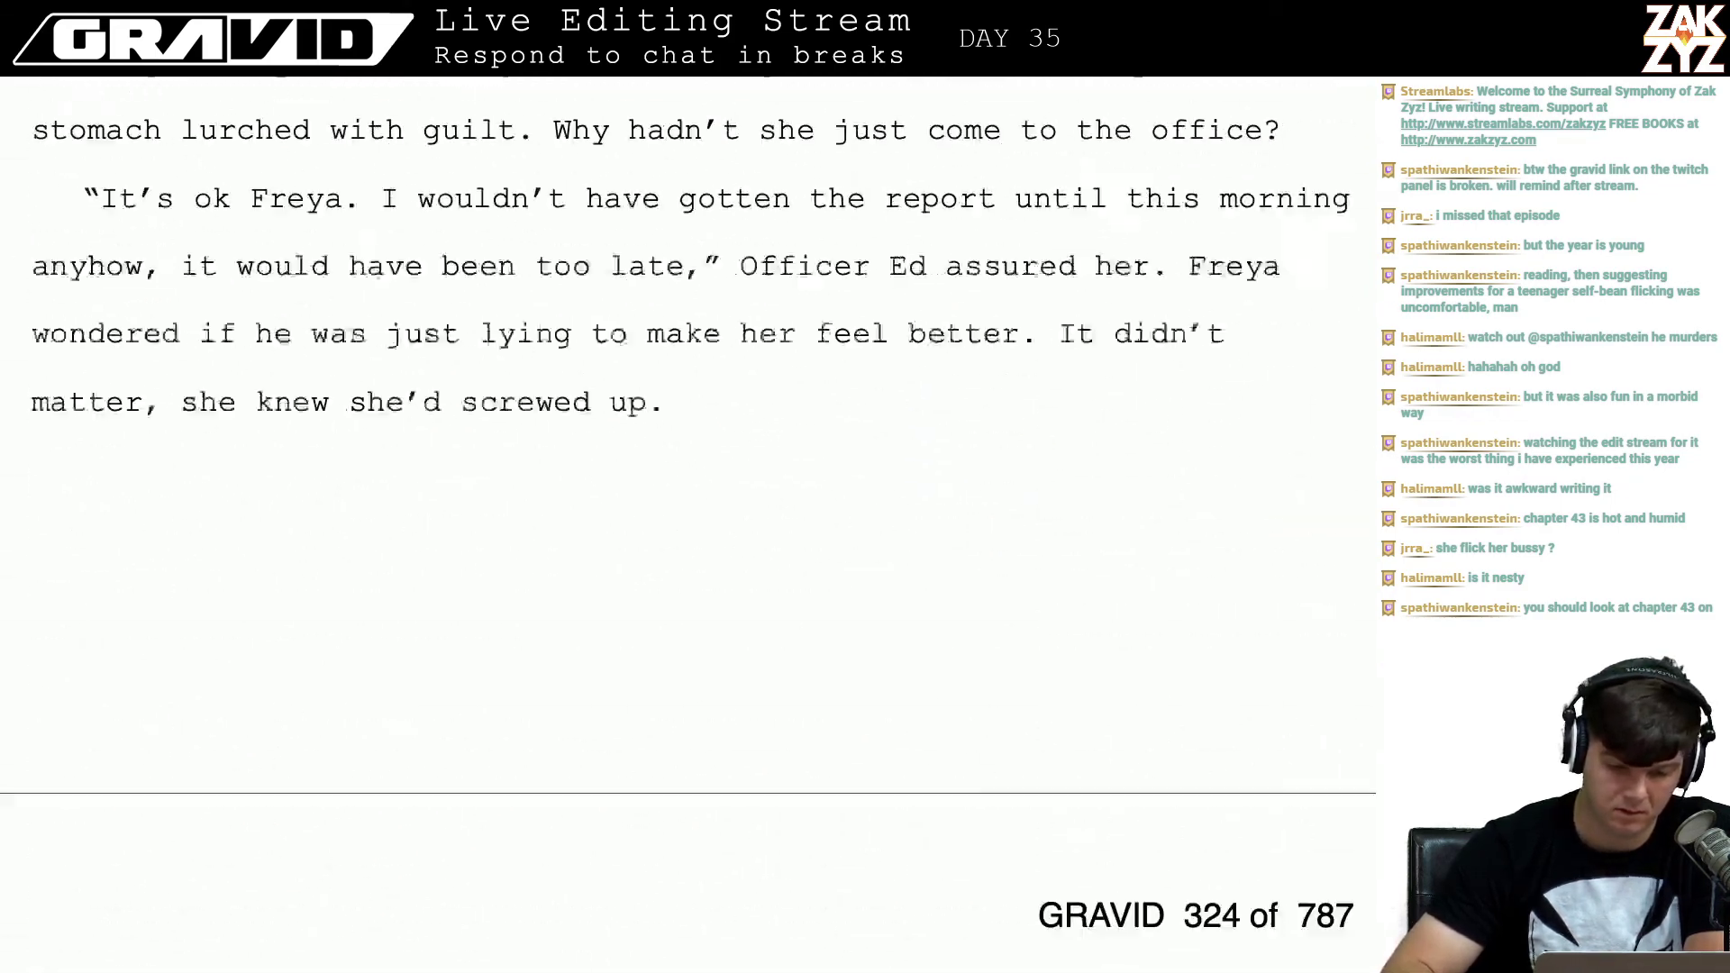
scroll(685, 523, "up", 8)
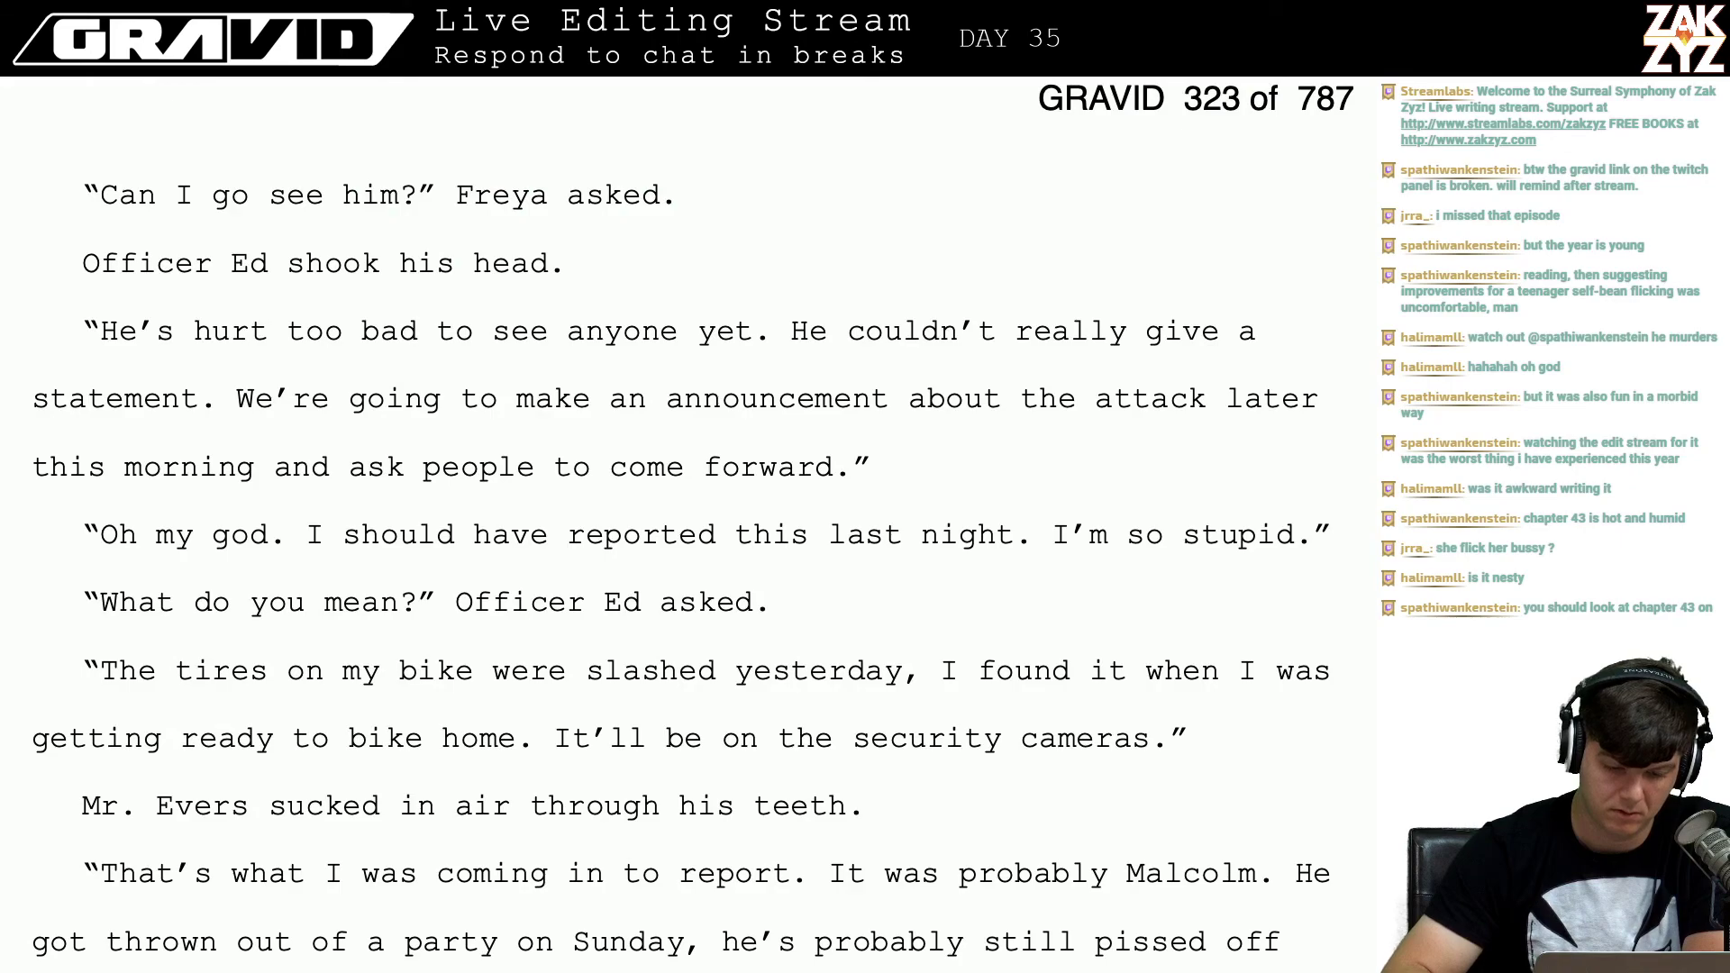
scroll(684, 522, "down", 20)
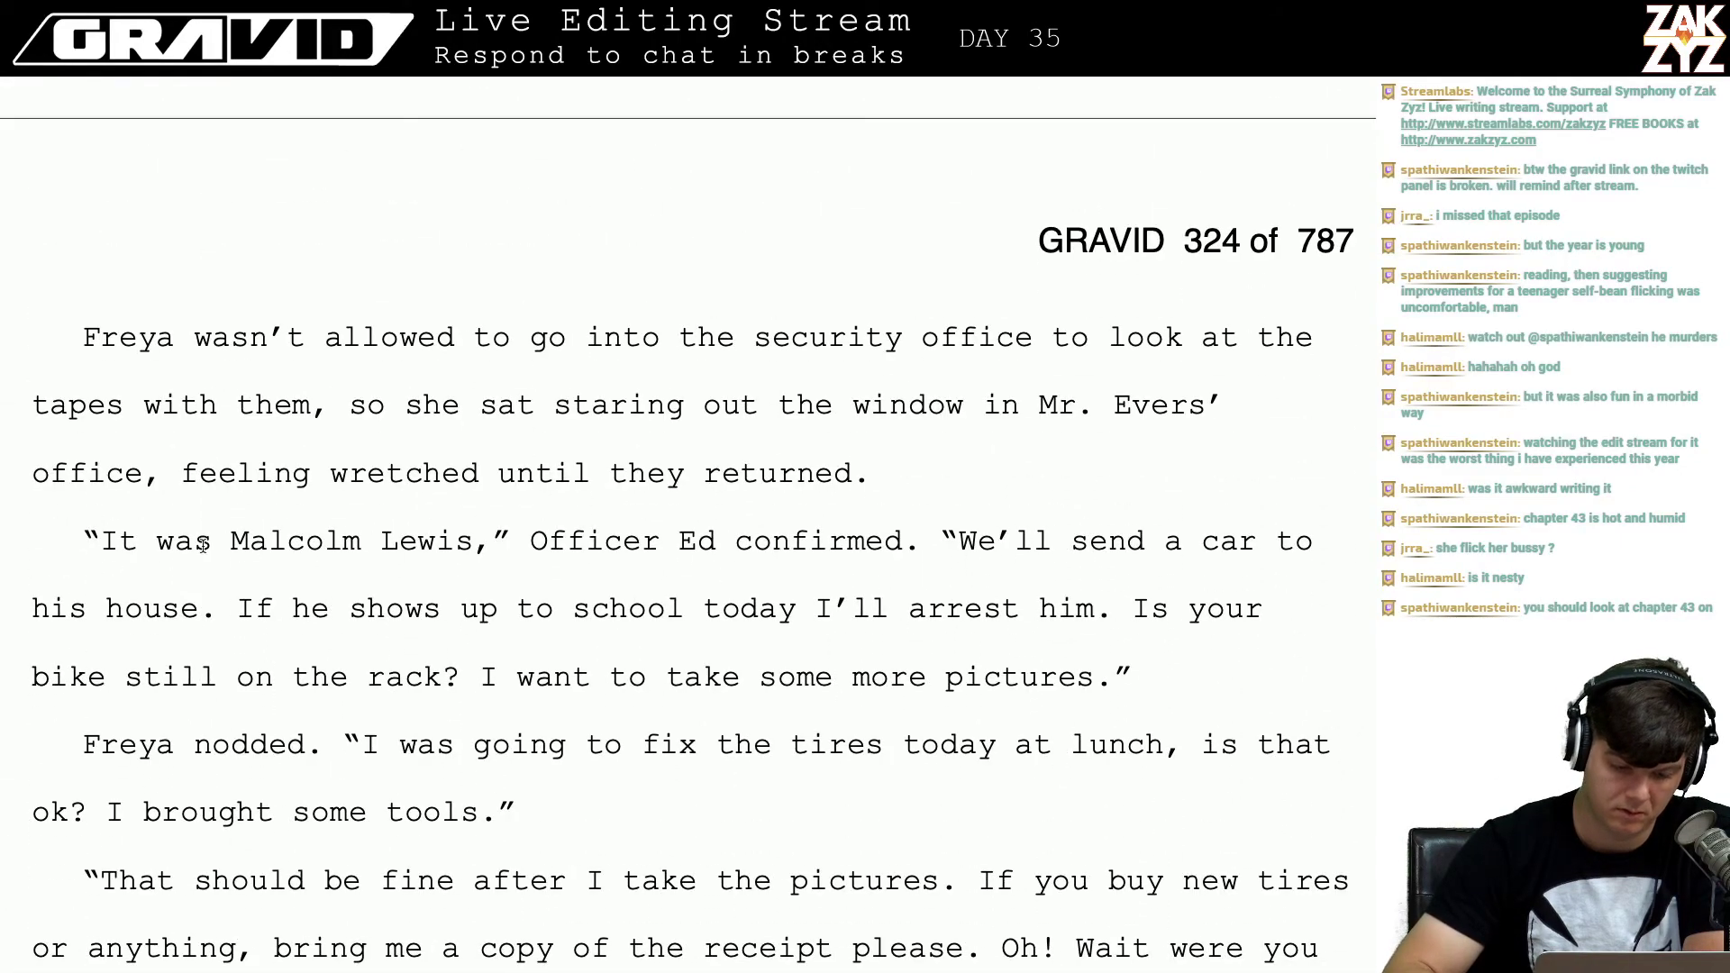
scroll(119, 540, "up", 1)
left_click(91, 540)
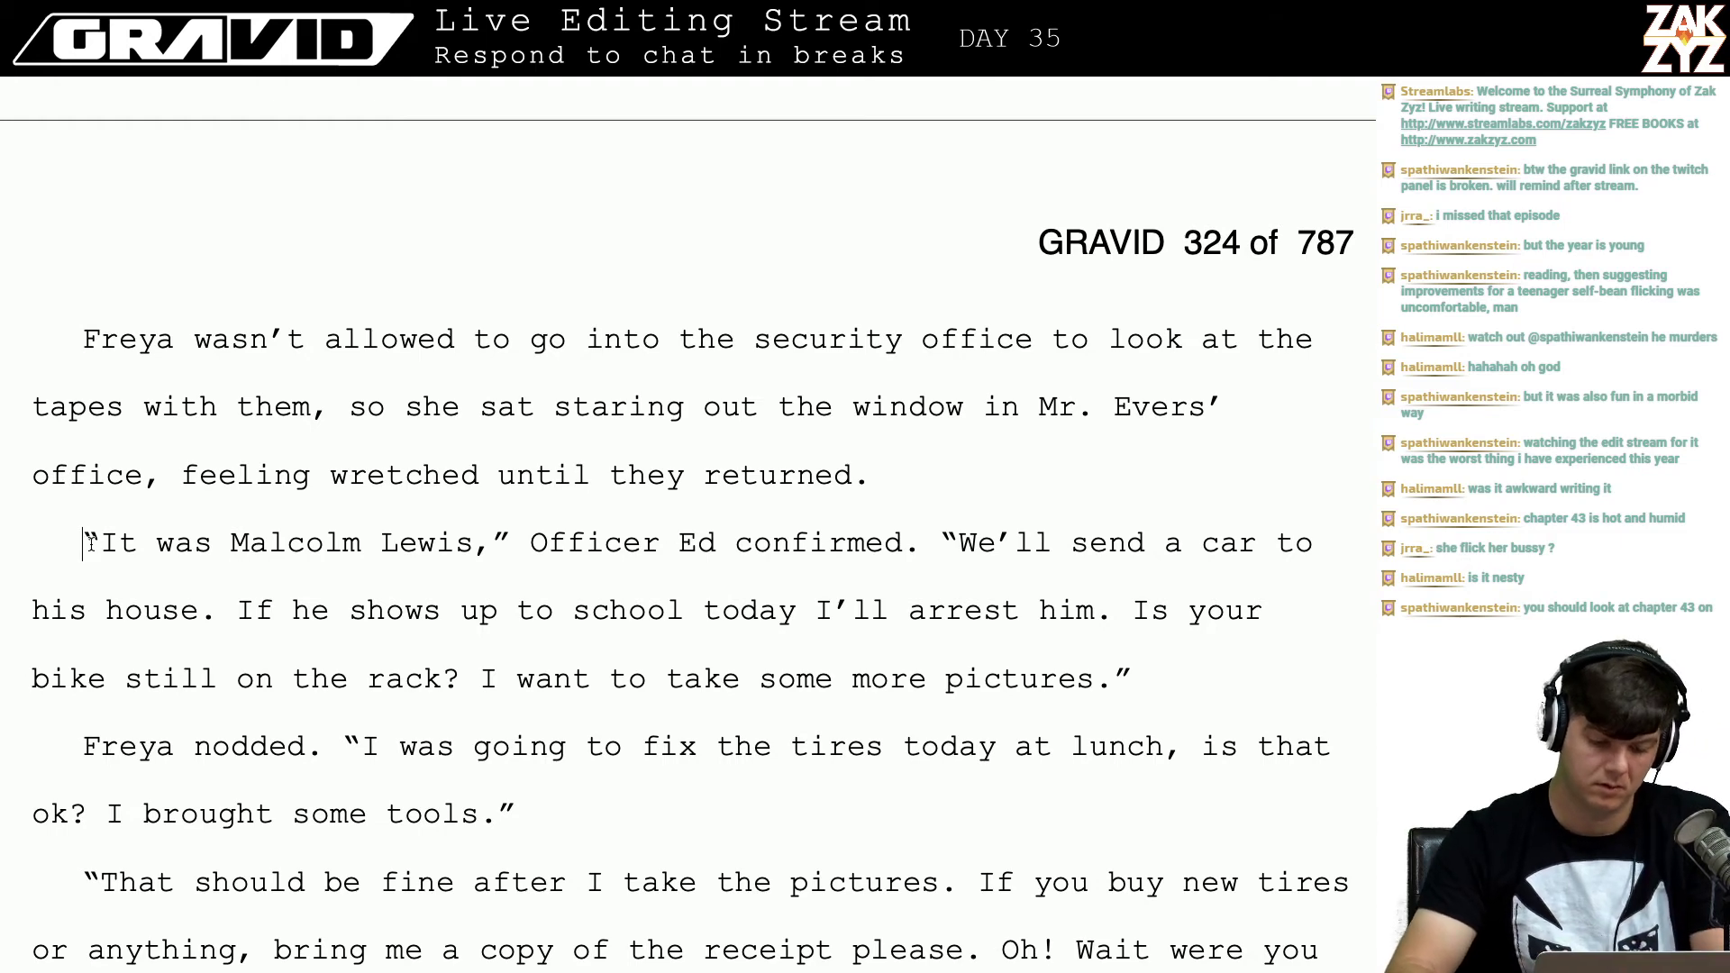
key("Right")
key("Return")
key("Return")
key("Up")
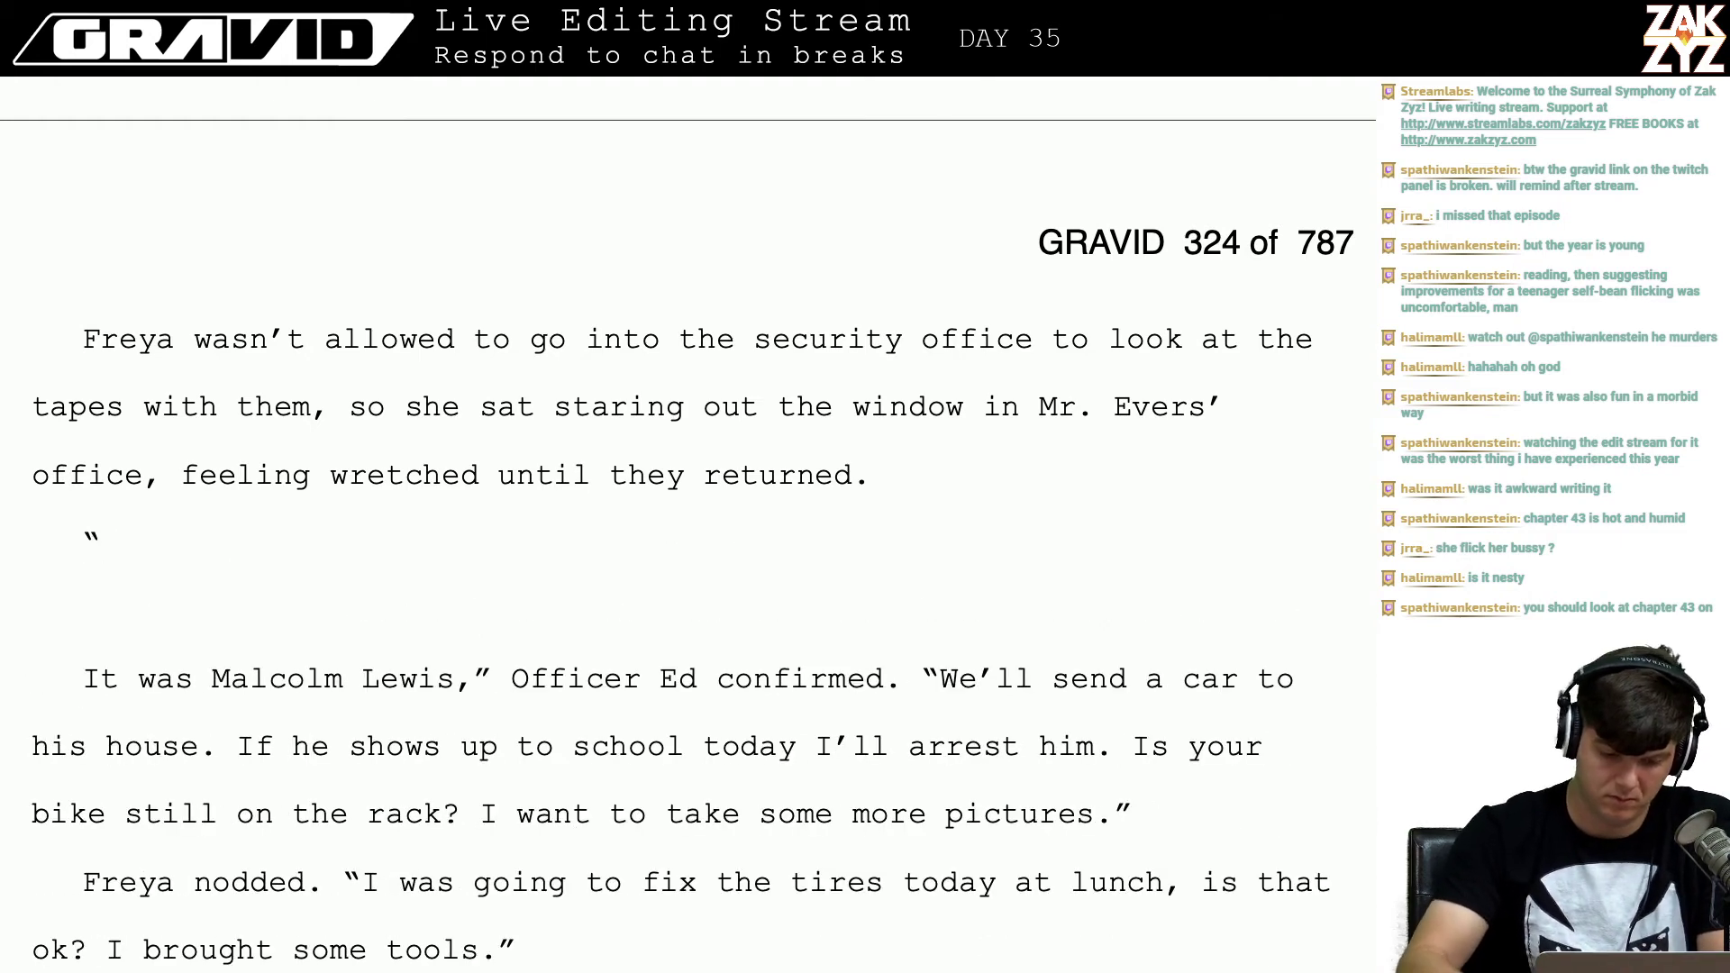
Step: Write new dialogue after the opening quotation mark: "We can't tell on the tape who it was, it's the right height for Malcom"
type("We can't te")
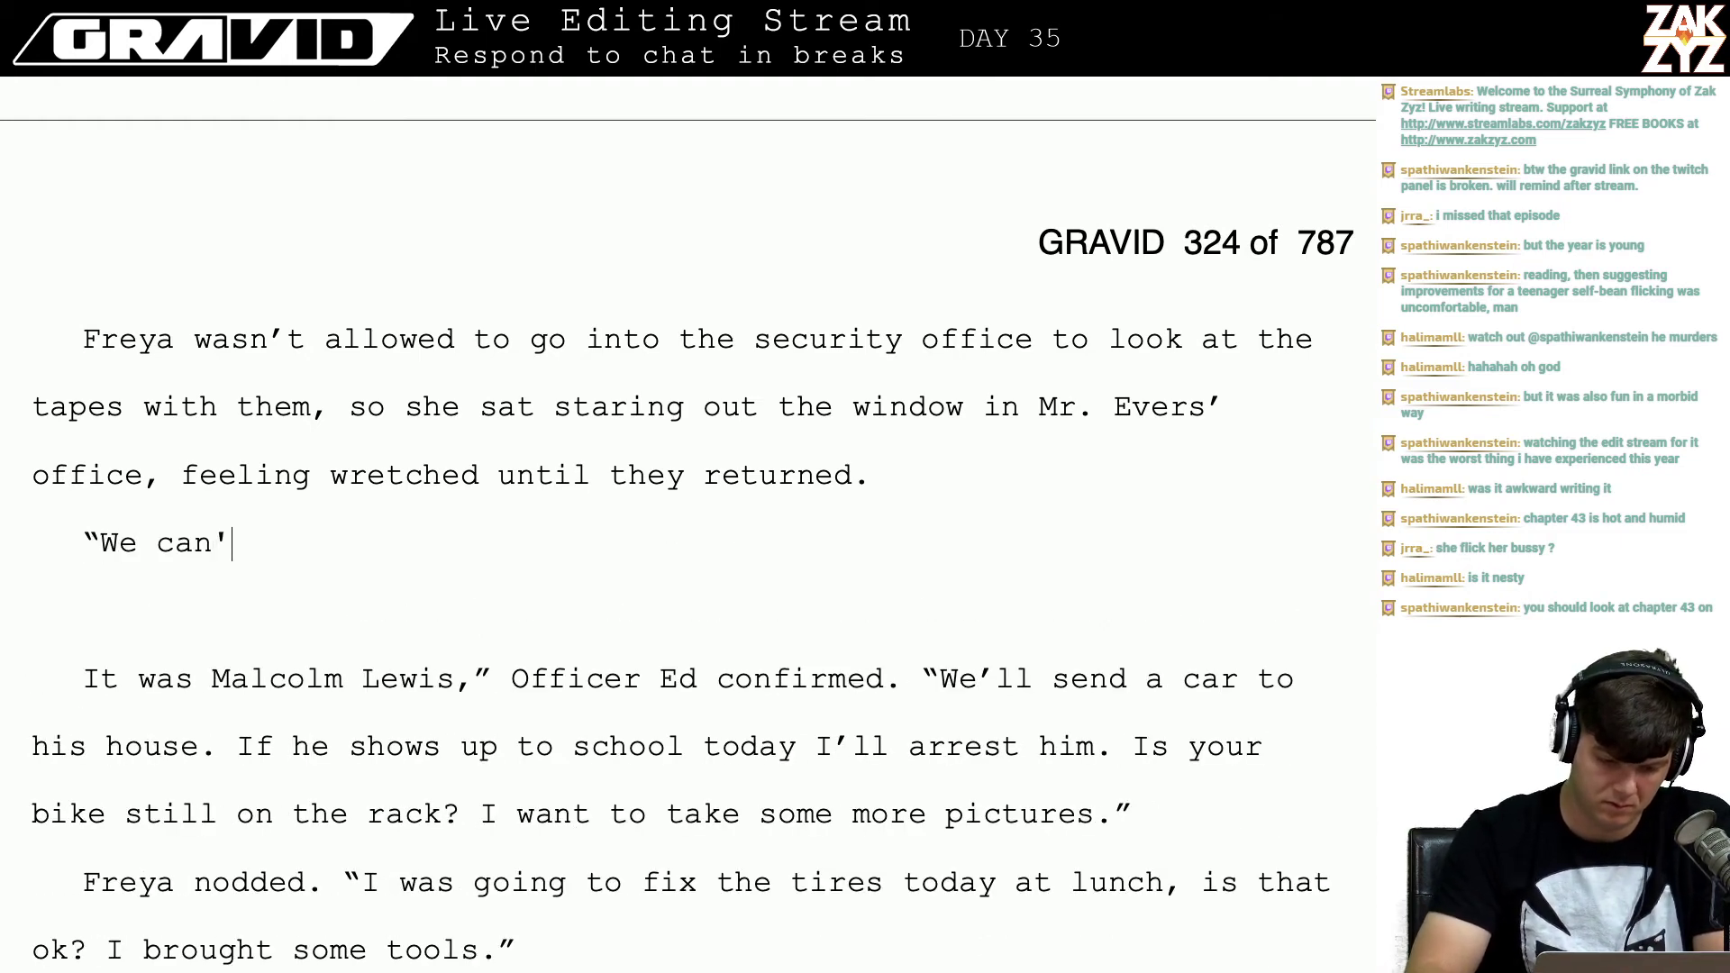
type("ll on the ta")
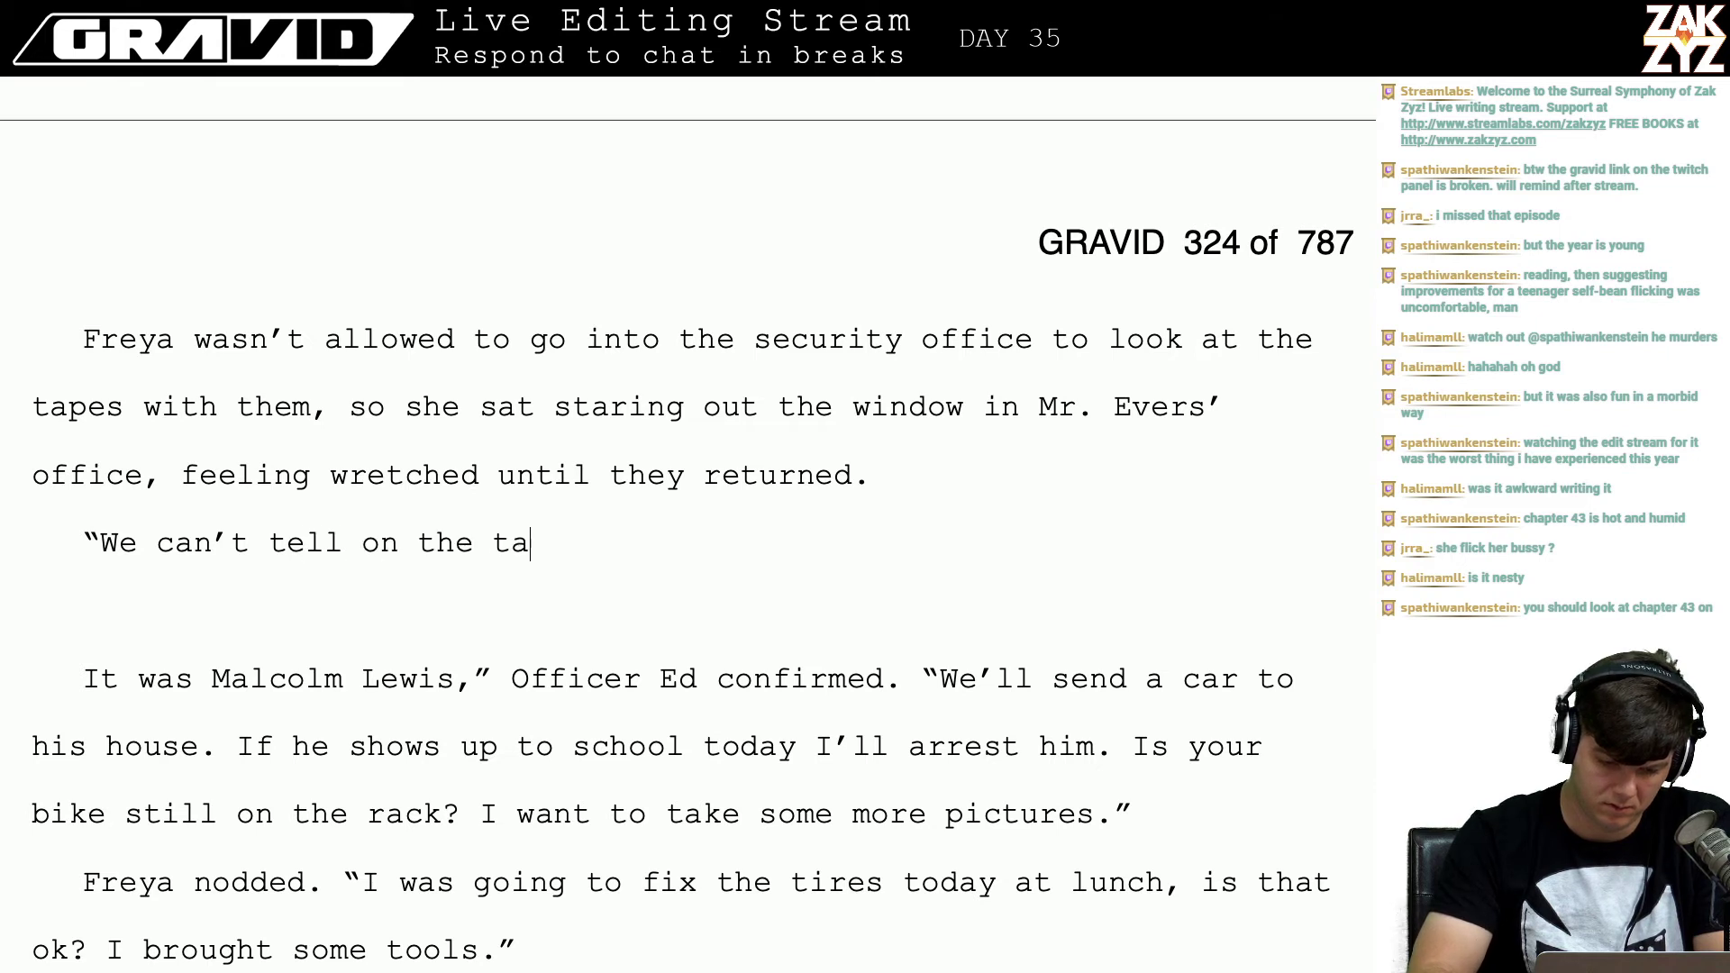
type("pe who it was, ")
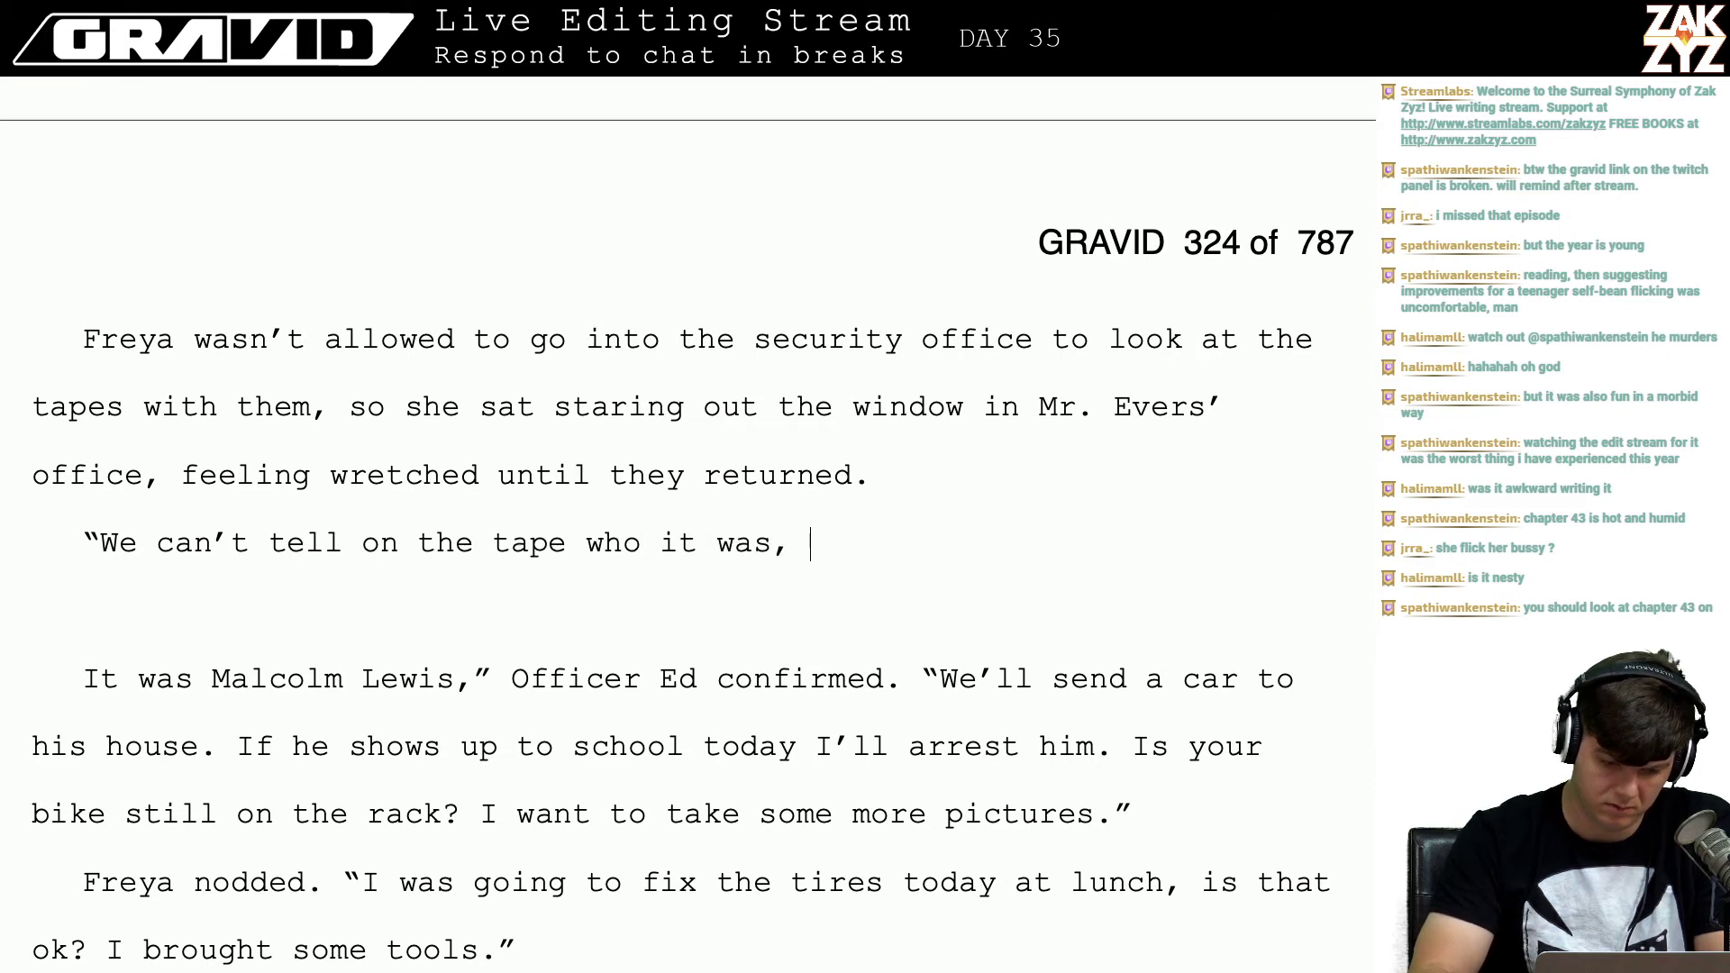
type("it")
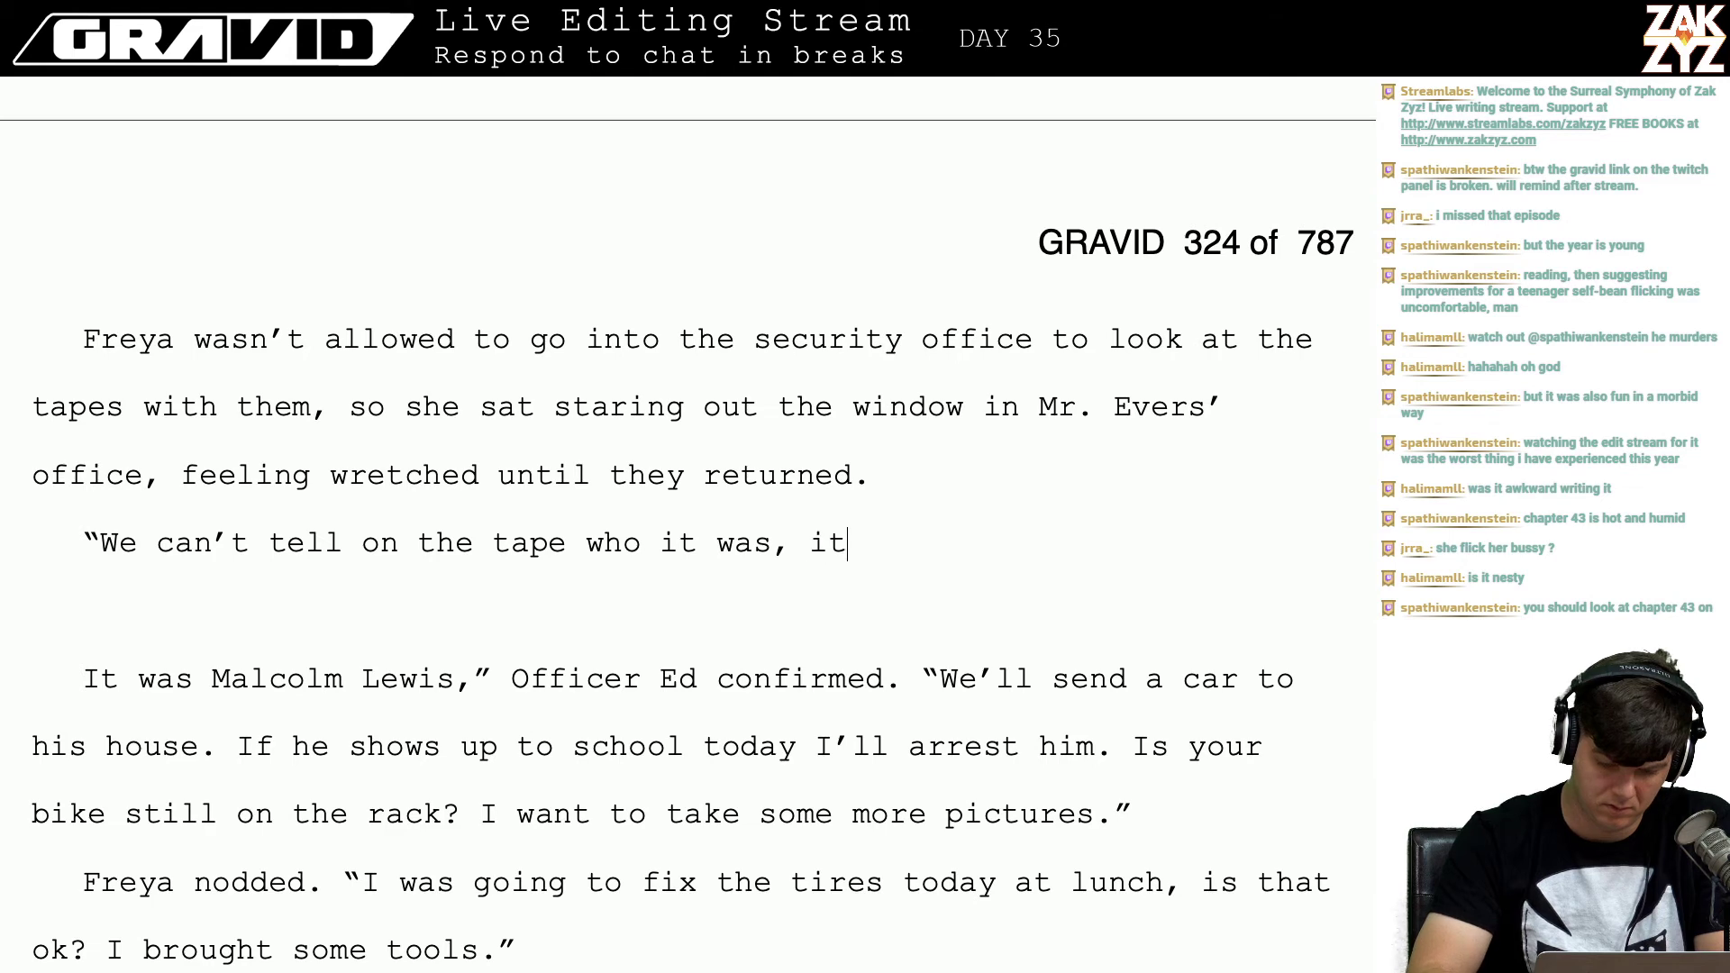
type("'s the right he")
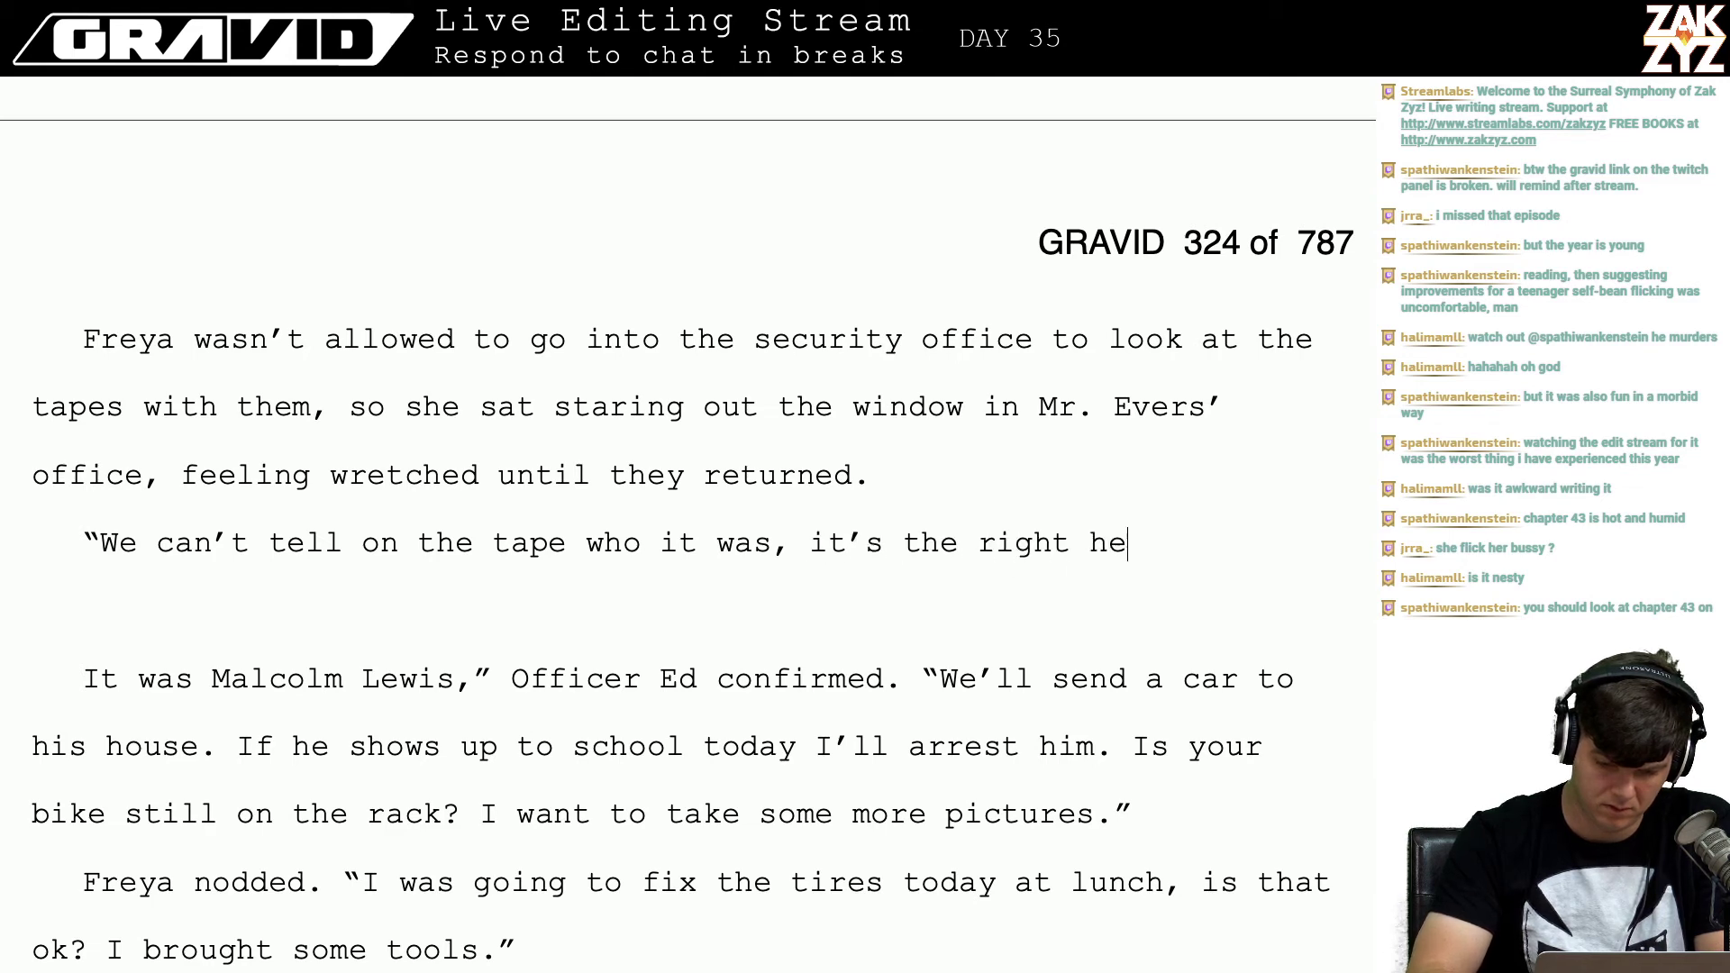
type("ight for Malcom")
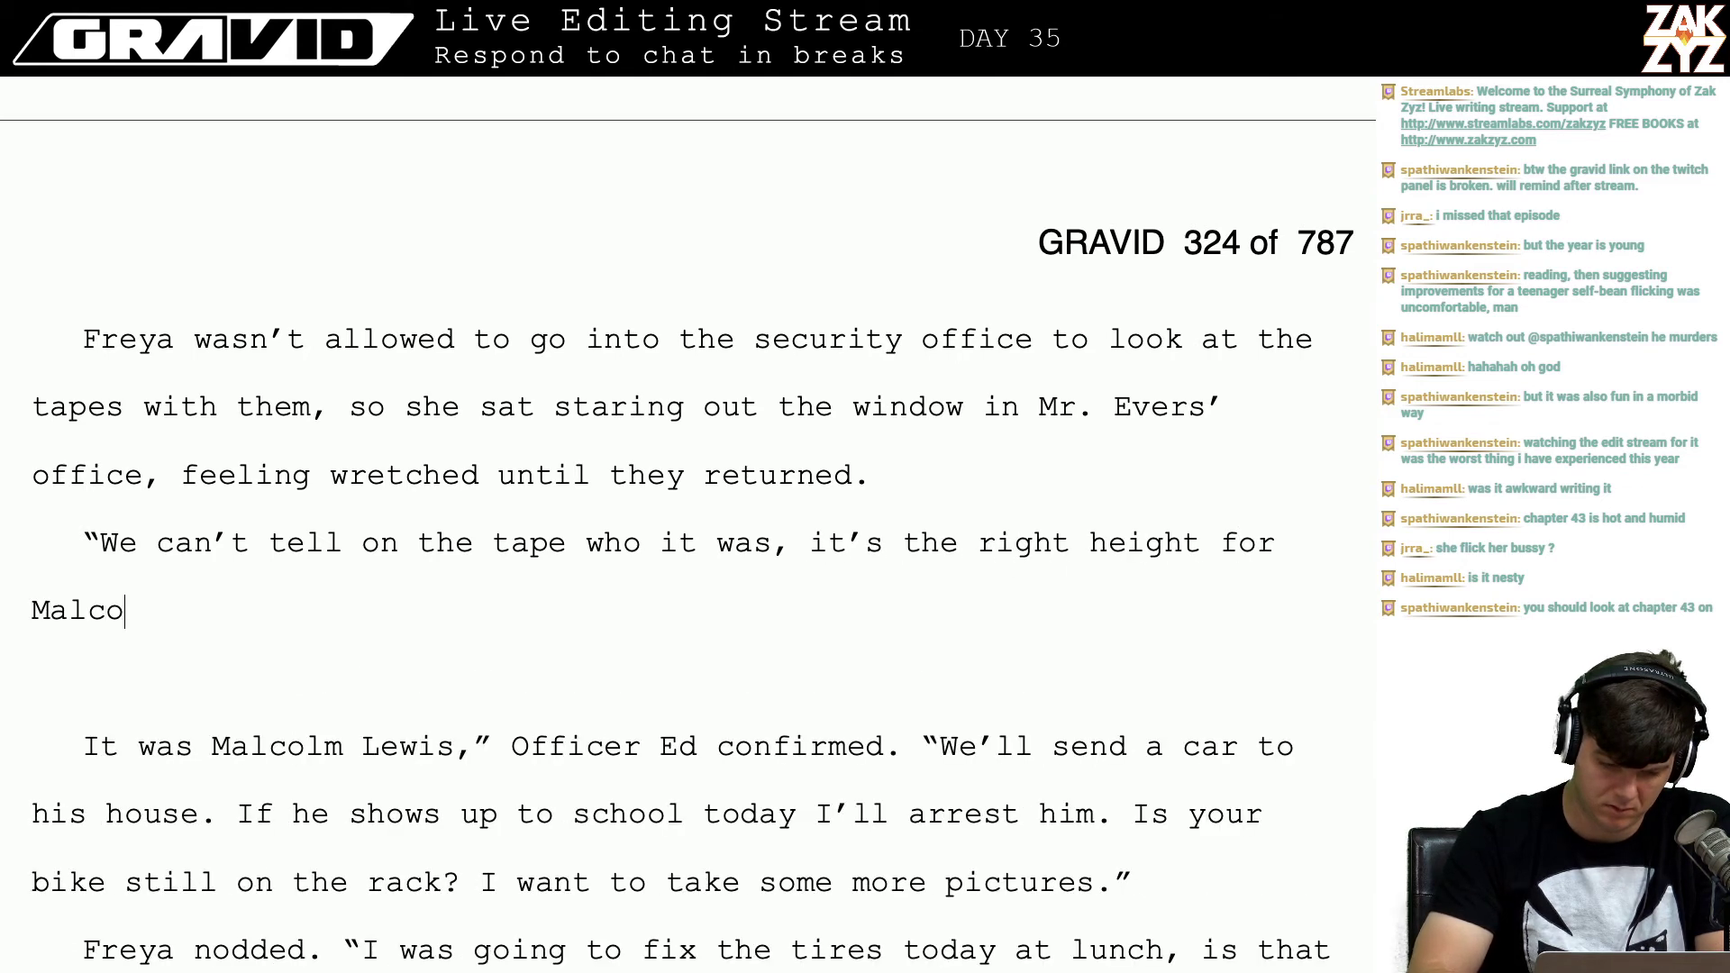
Step: Delete "for Malcom" from the end of the new line so it stops after "the right height"
key("BackSpace")
key("BackSpace")
key("BackSpace")
key("BackSpace")
key("BackSpace")
key("BackSpace")
key("BackSpace")
key("BackSpace")
key("BackSpace")
key("BackSpace")
key("BackSpace")
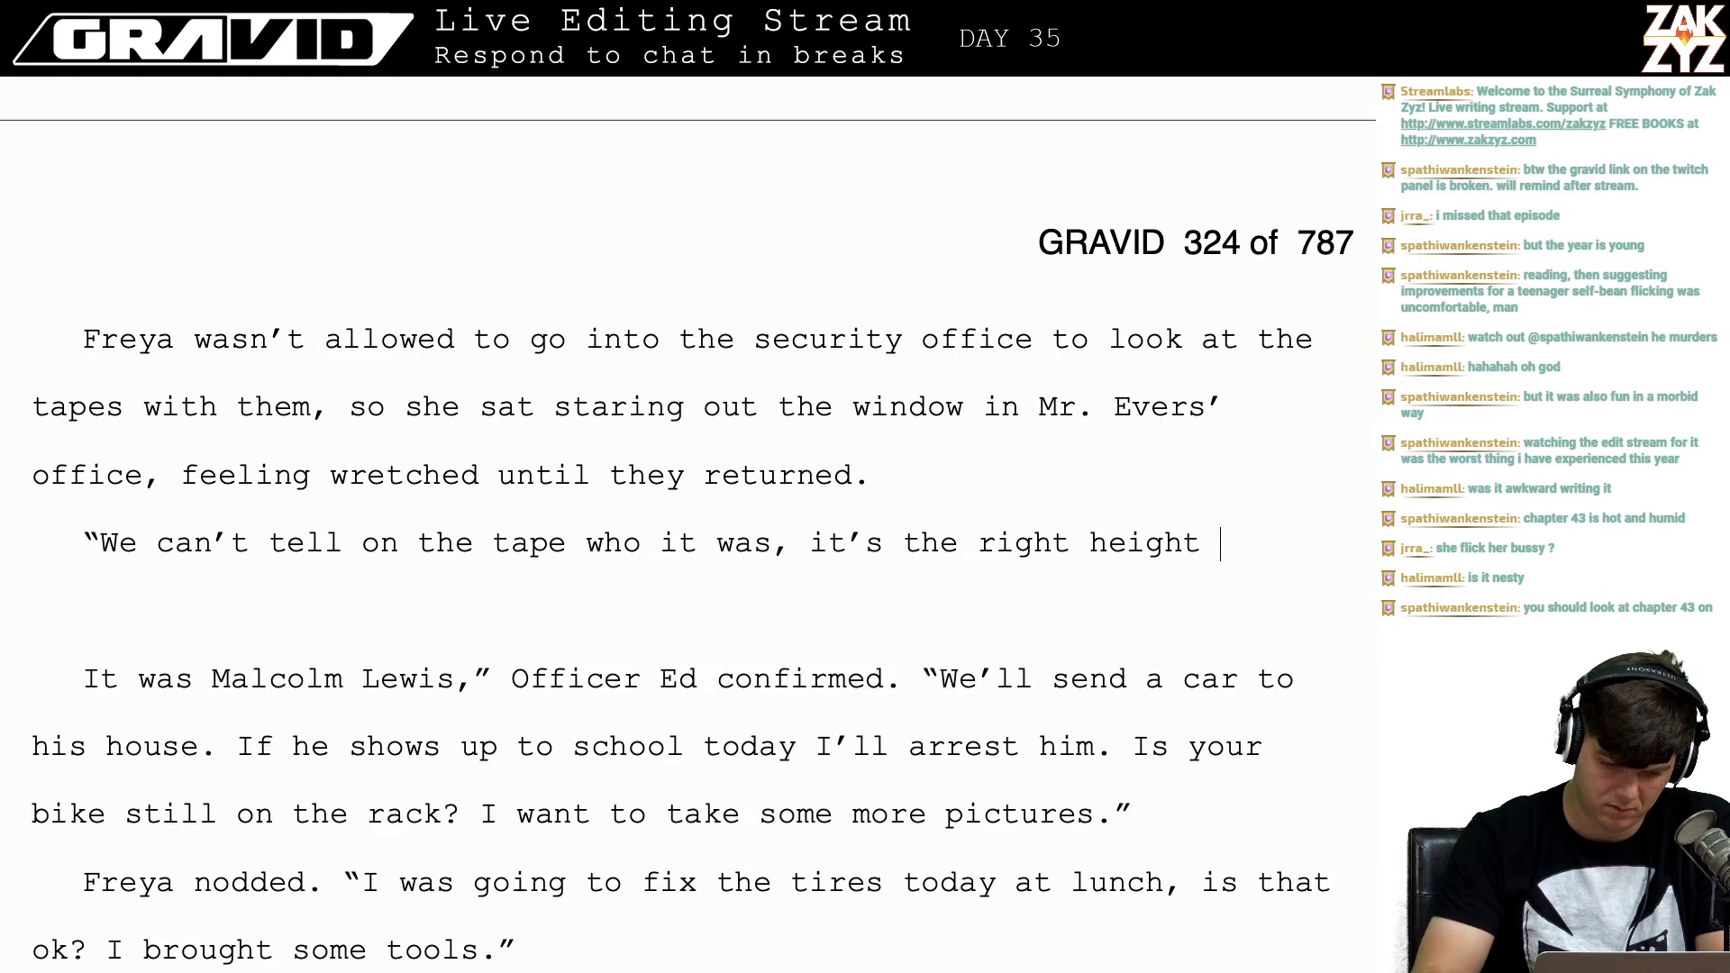
Step: Move "We can't tell on the tape" into a separate paragraph and begin the dialogue above it with "The slasher wore a hoodie,", spaced by blank lines
key("Up")
key("Right")
key("Right")
key("Return")
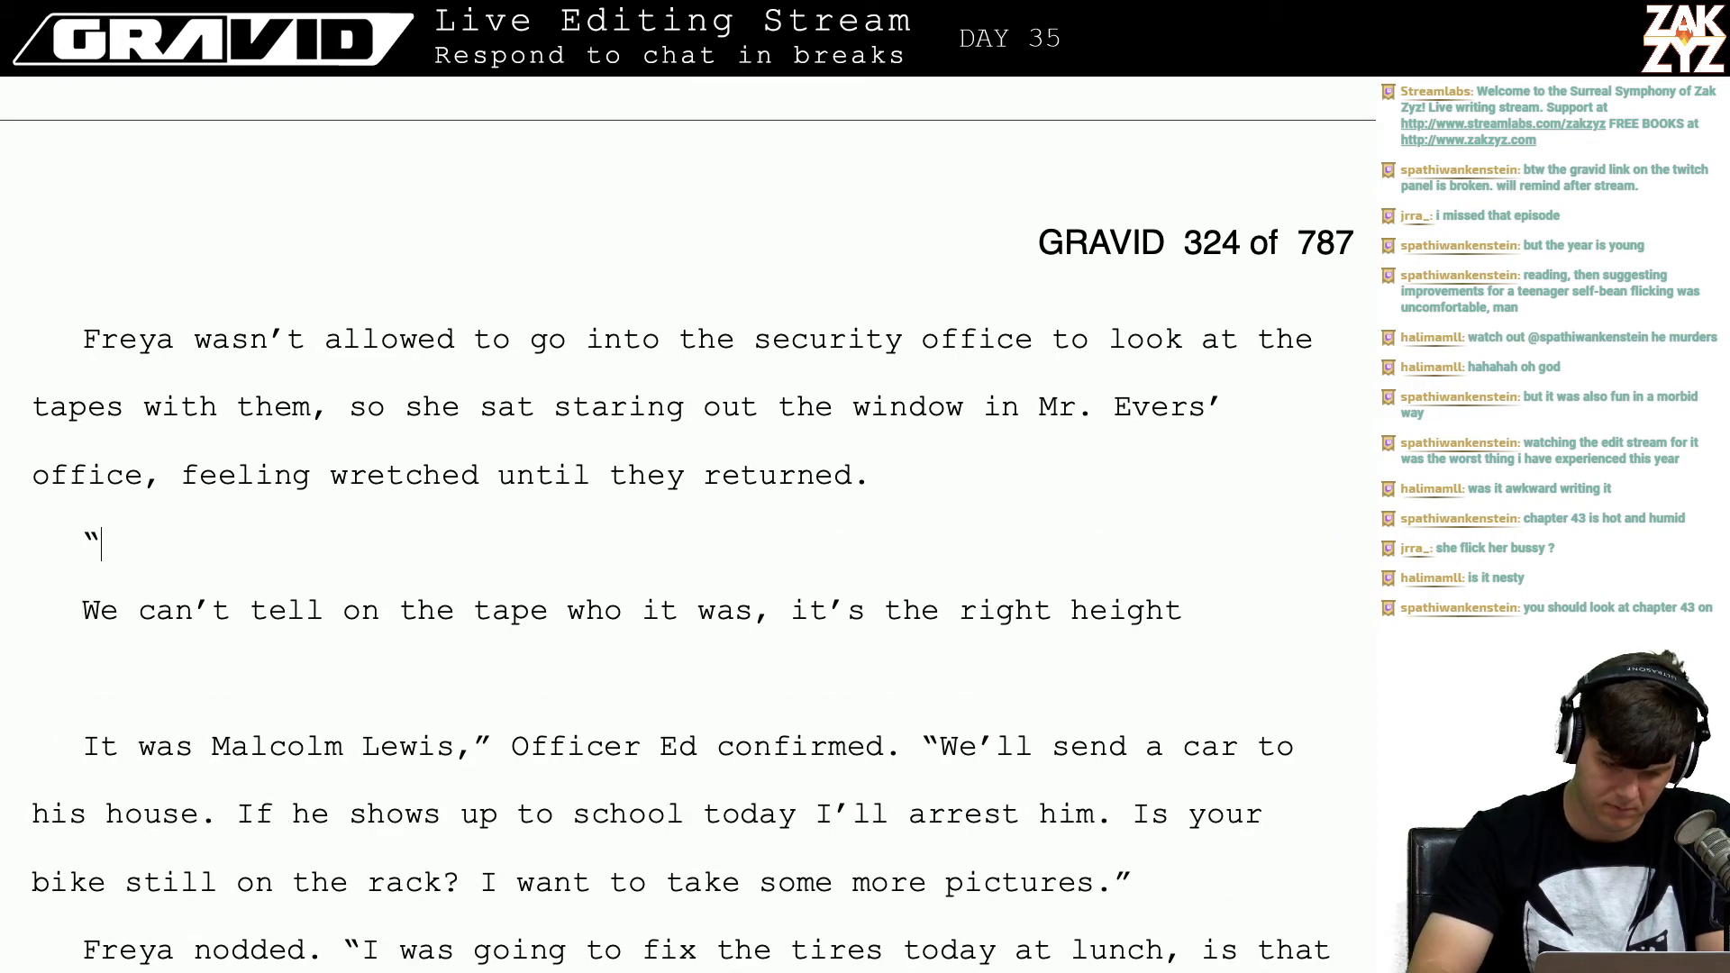
type("The slasher wore")
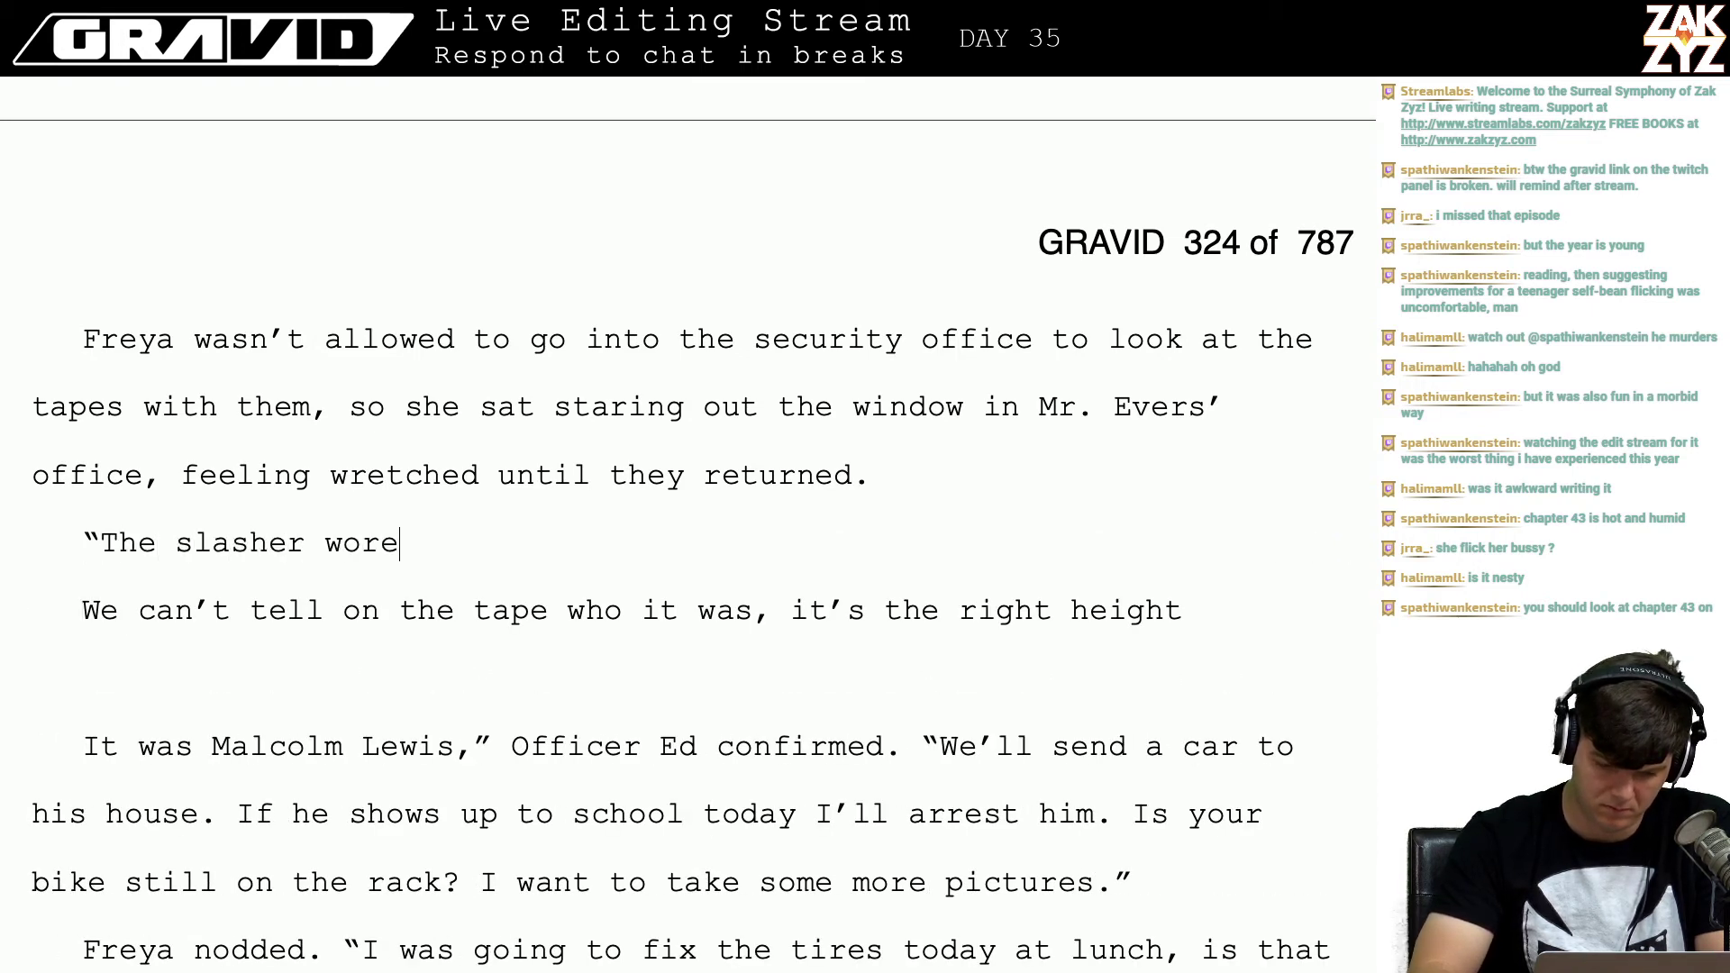
type(" a hoodie,")
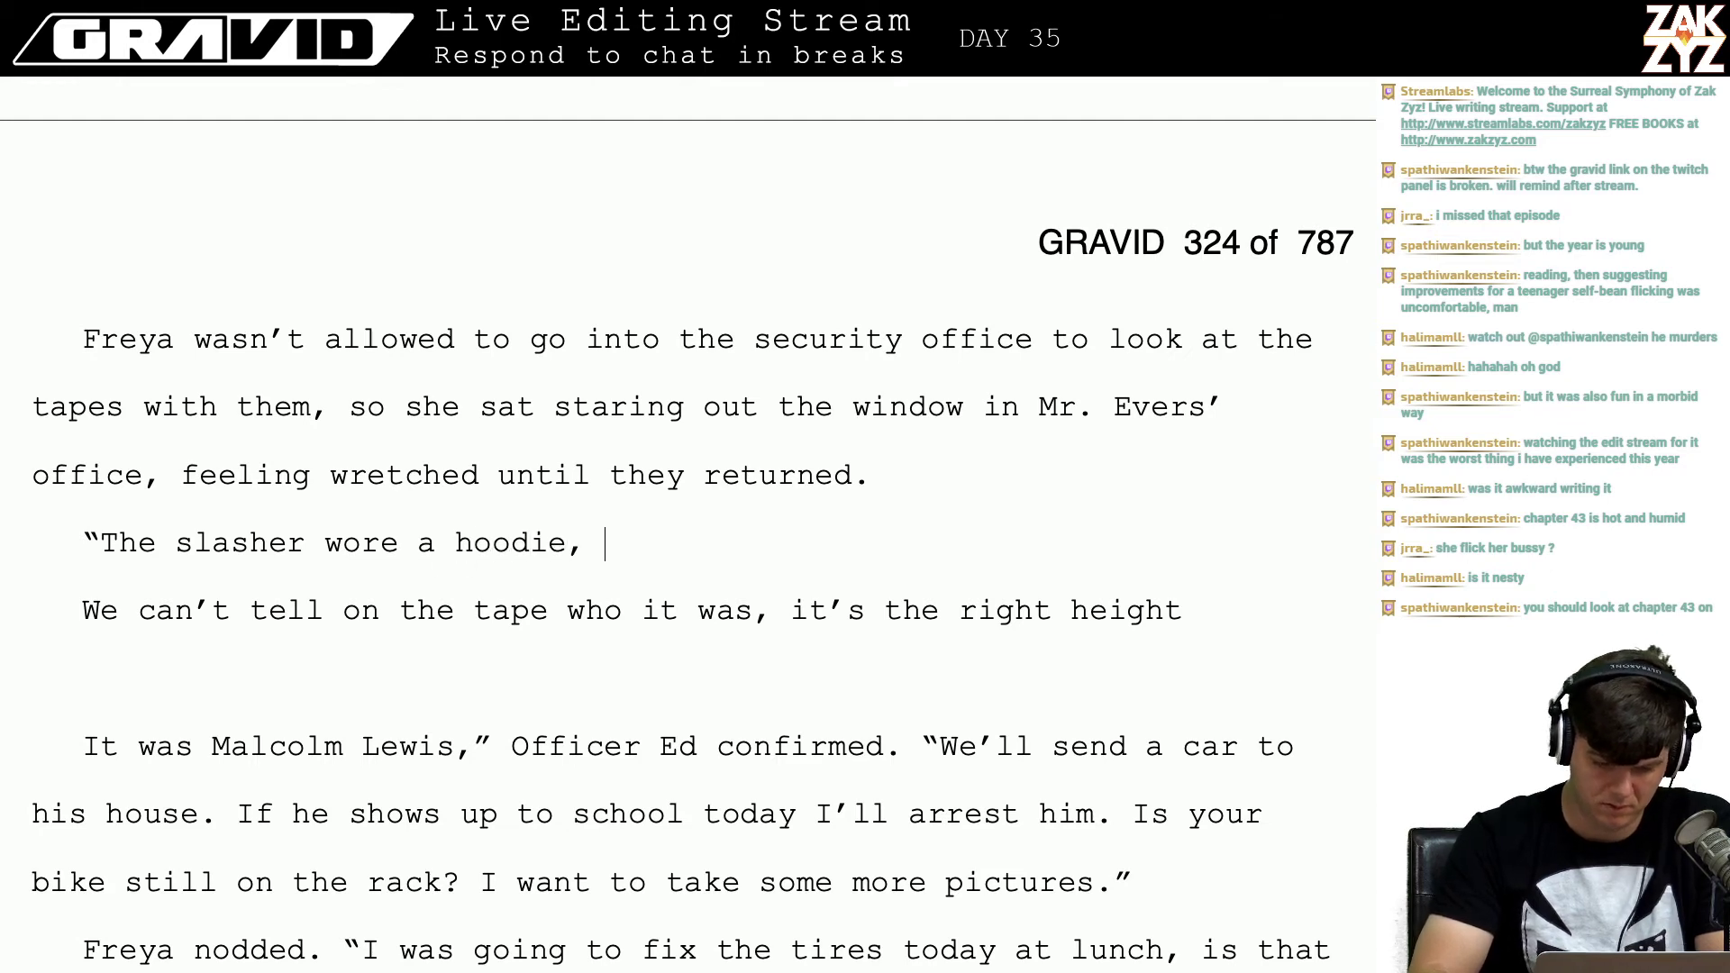
key("Return")
key("Return")
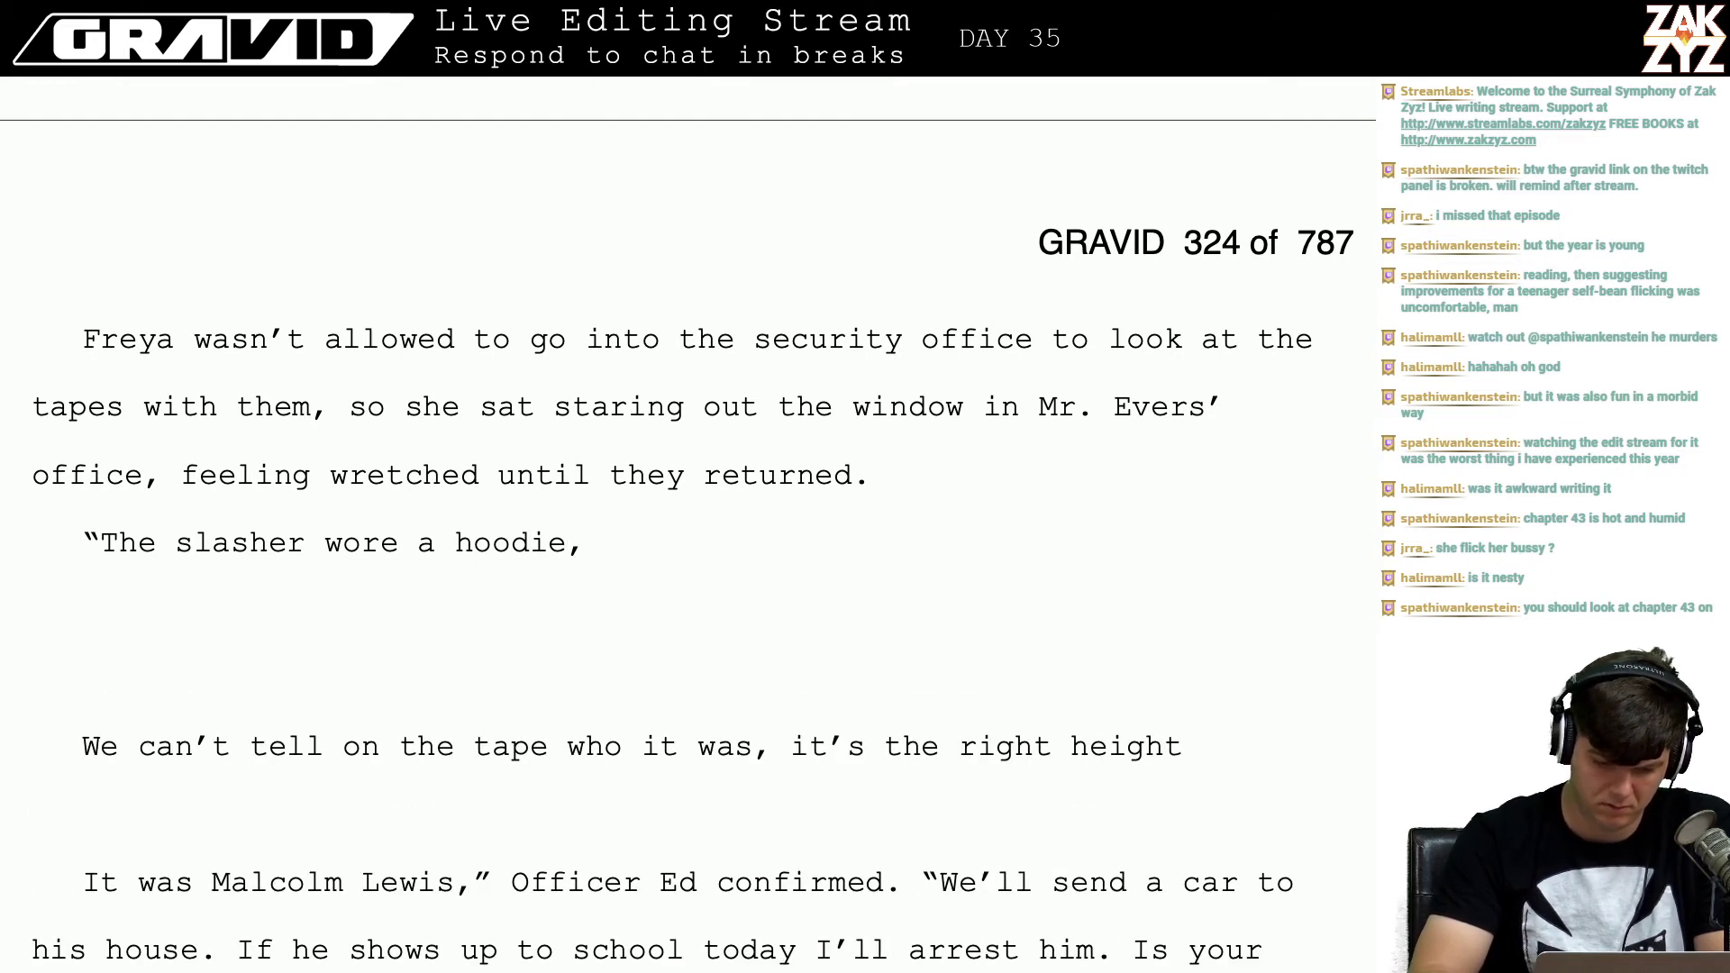
Step: Continue the hoodie sentence with "we can't be sure it's Malcolm"
type("we can't be")
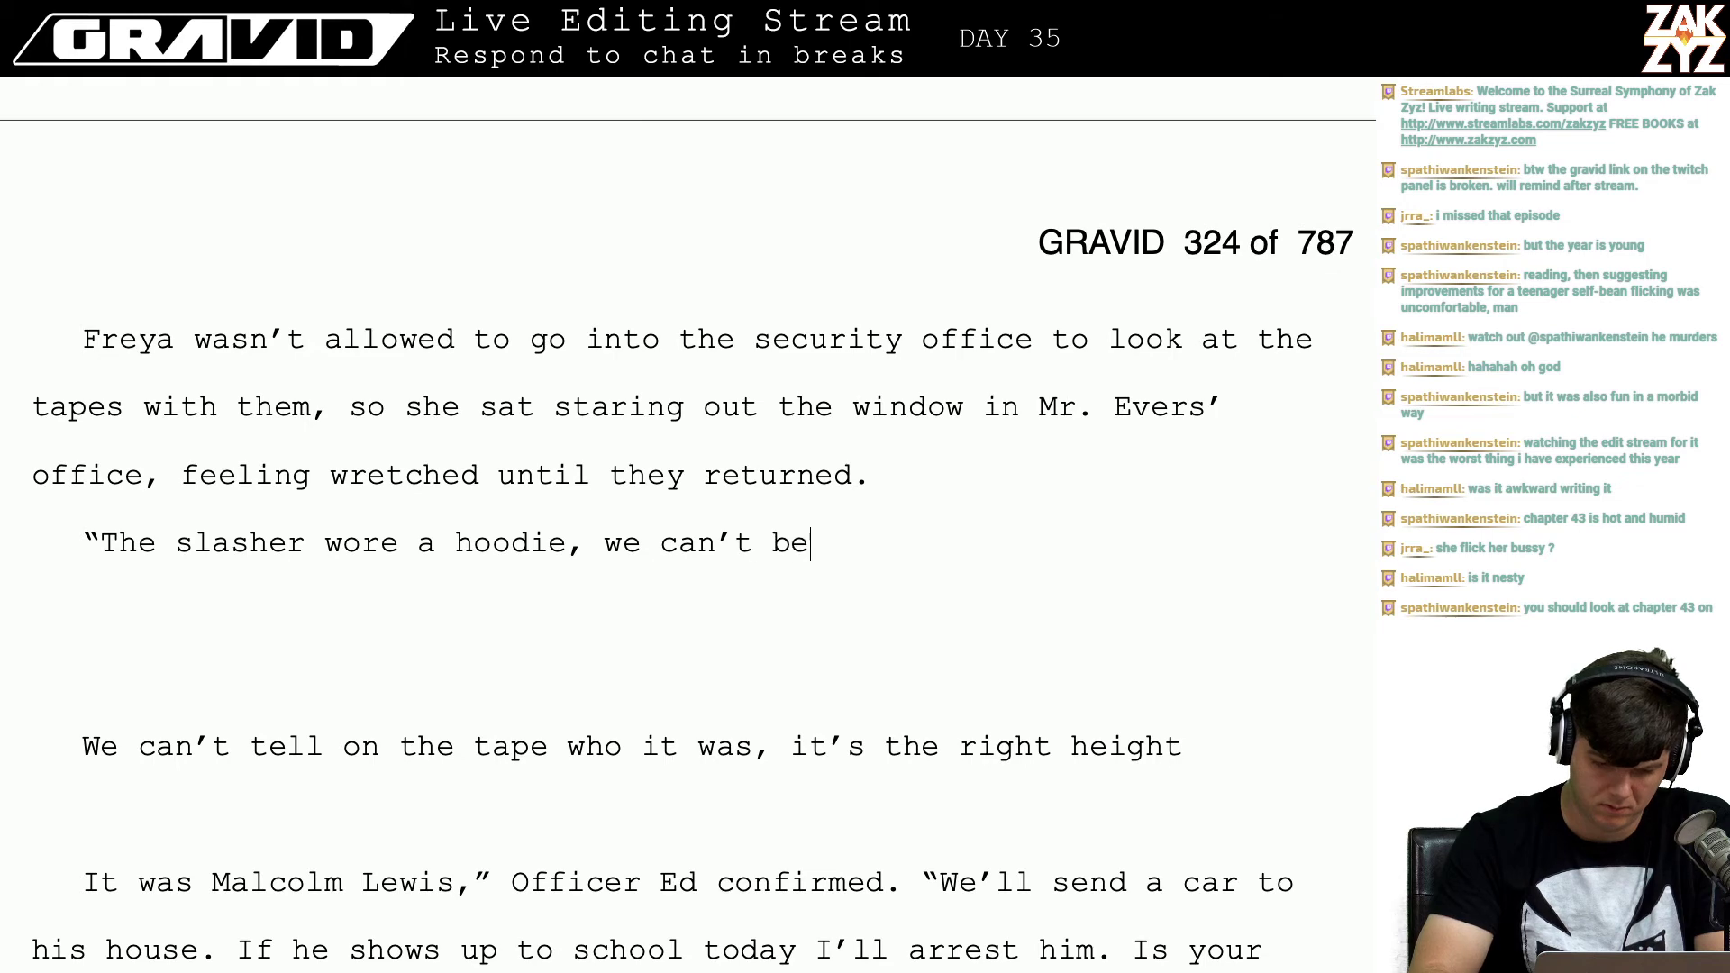
type(" sure it's malc")
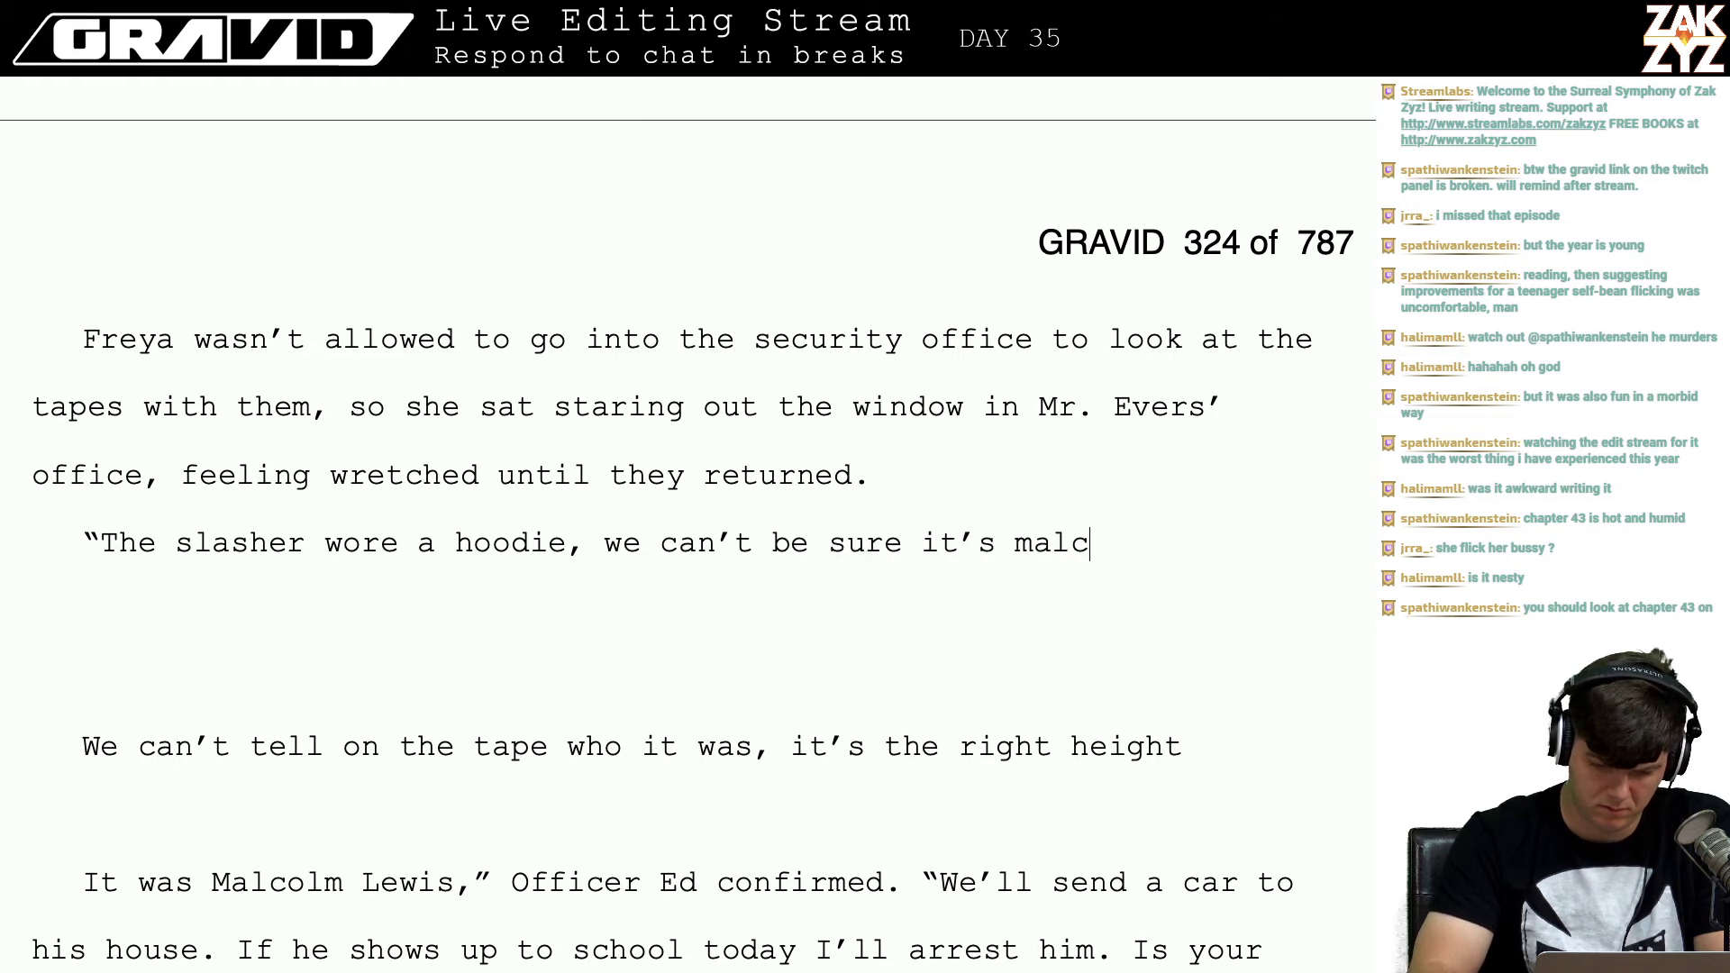
key("BackSpace")
key("BackSpace")
key("BackSpace")
key("BackSpace")
type("Malcolm")
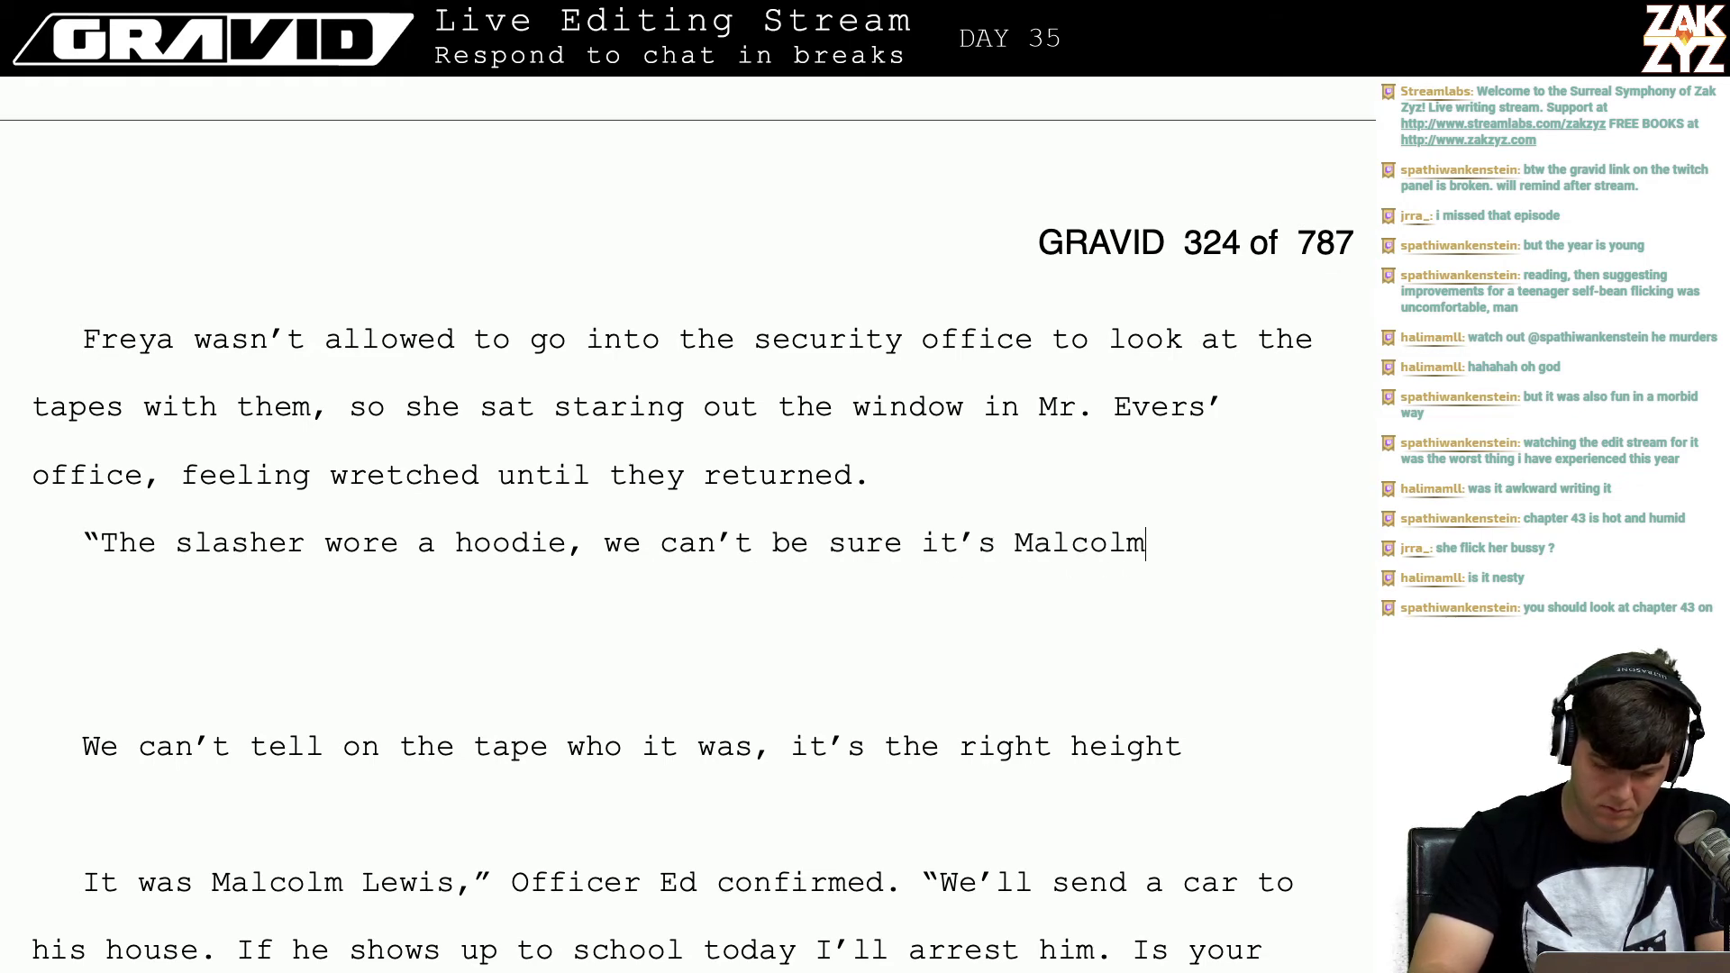
Step: End the sentence with a period, try starting another with "It's the", and delete that opening again
type(". It's the ")
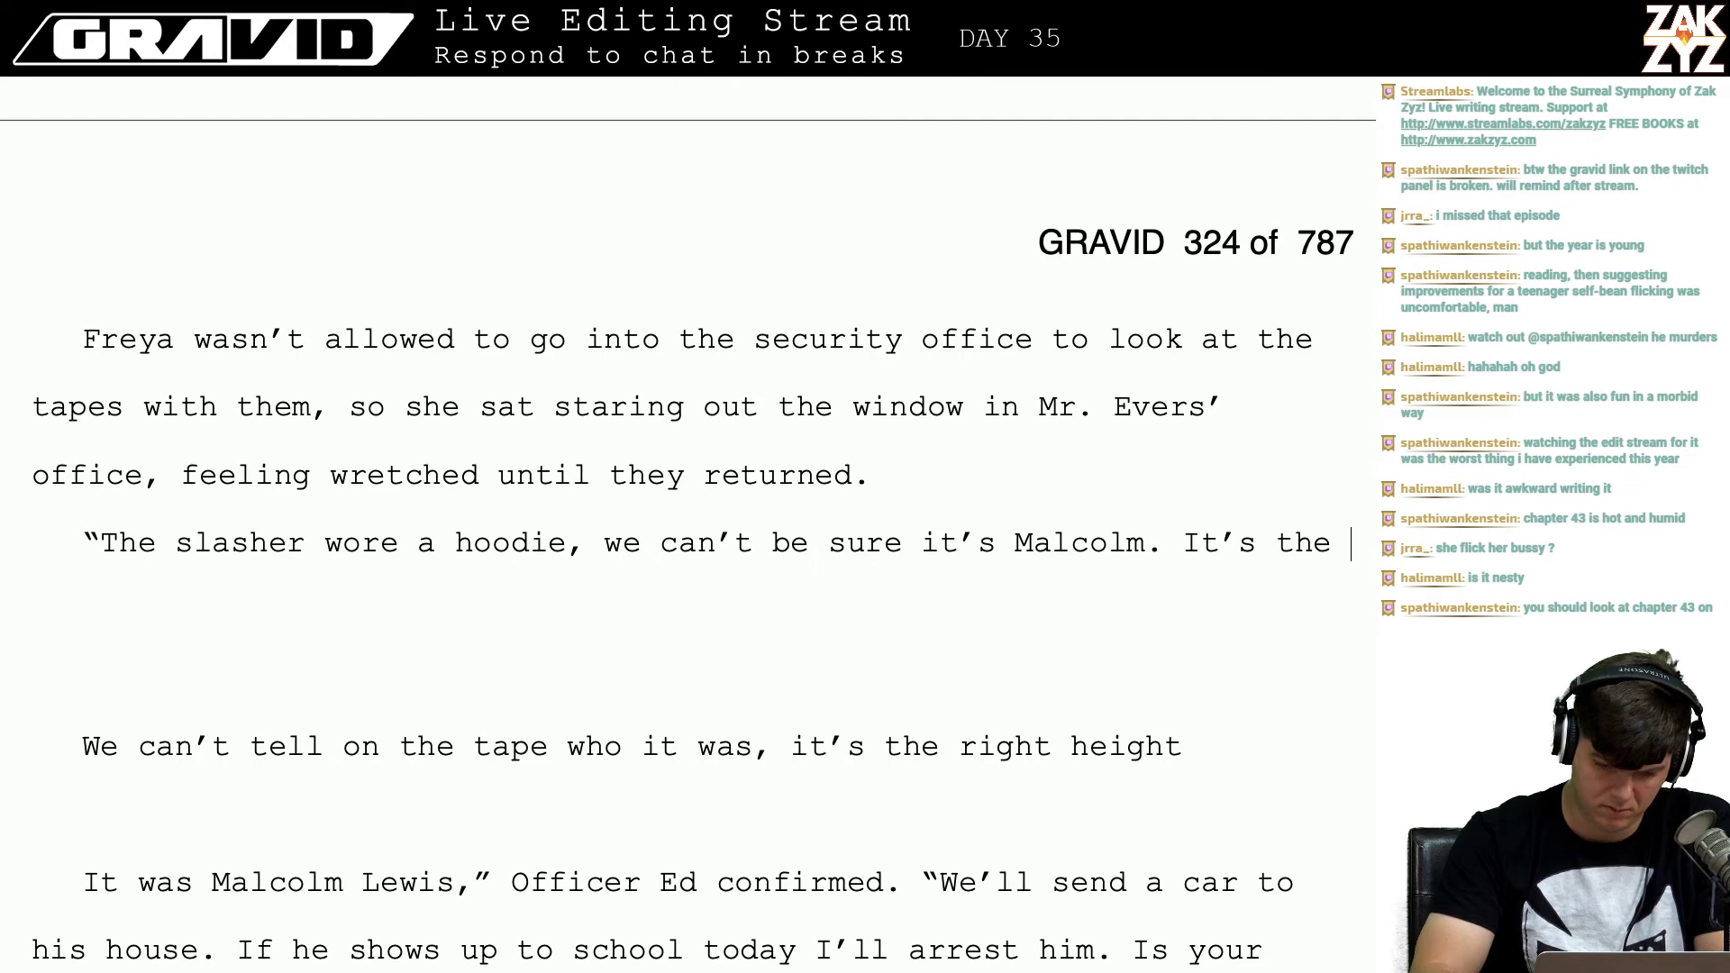
type("rig")
key("BackSpace")
key("BackSpace")
key("BackSpace")
key("BackSpace")
key("BackSpace")
key("BackSpace")
key("BackSpace")
key("BackSpace")
key("BackSpace")
key("BackSpace")
key("BackSpace")
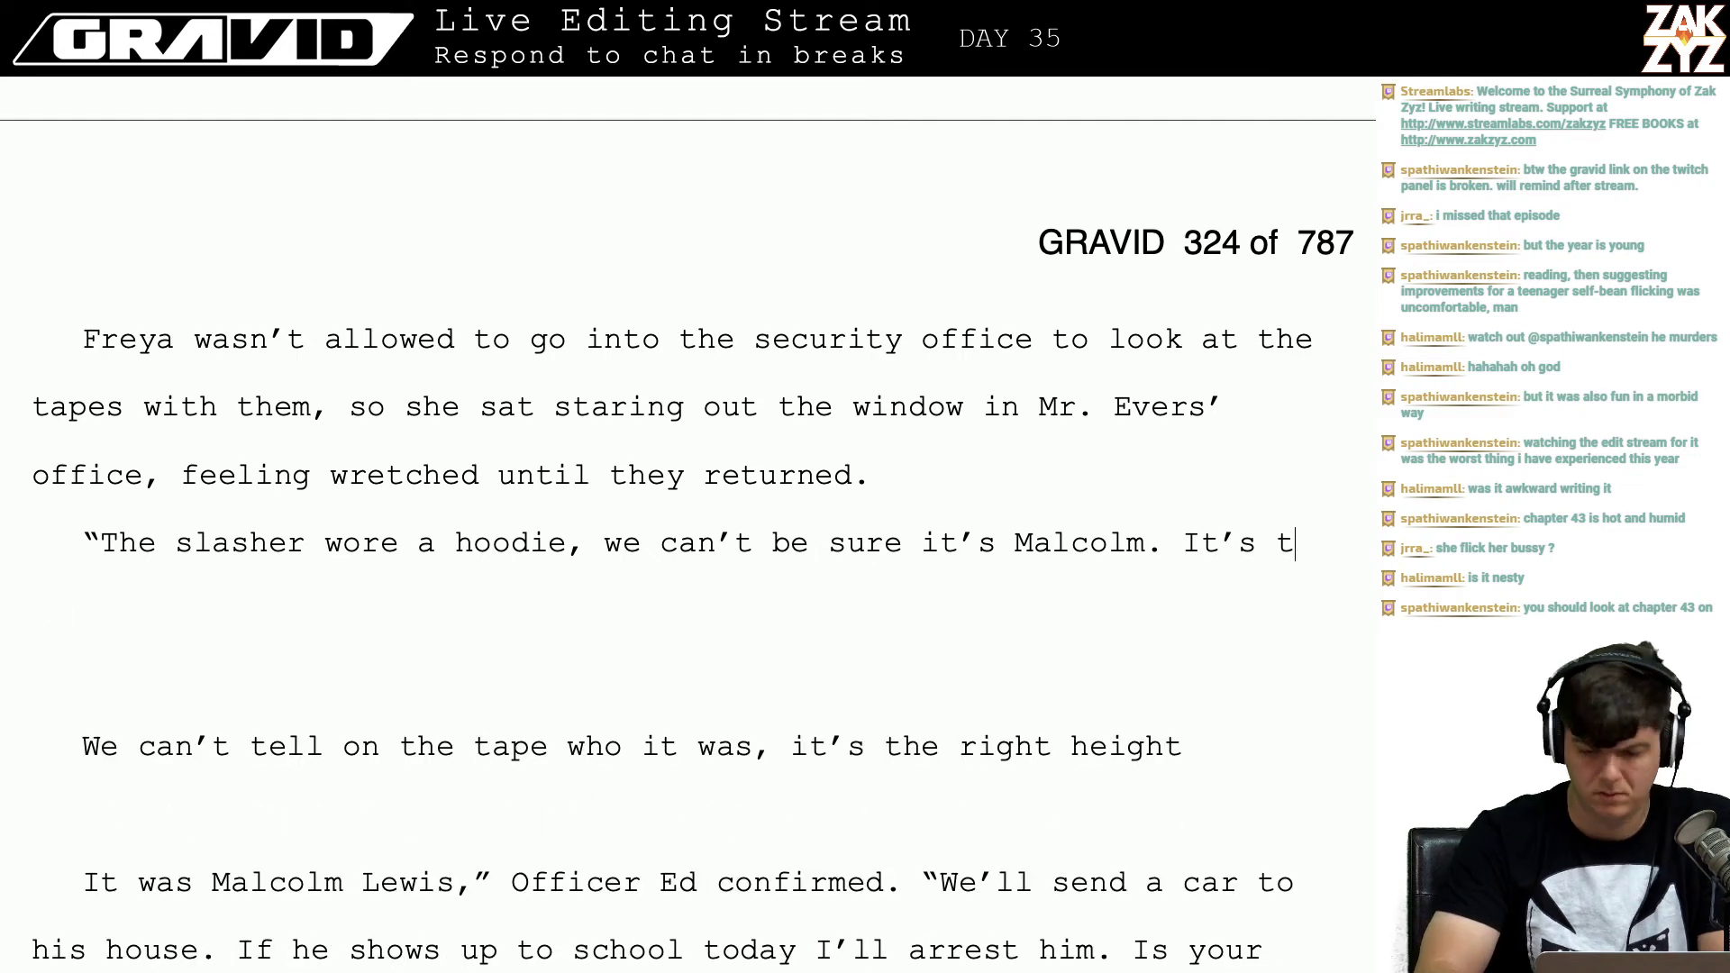
key("BackSpace")
key("BackSpace")
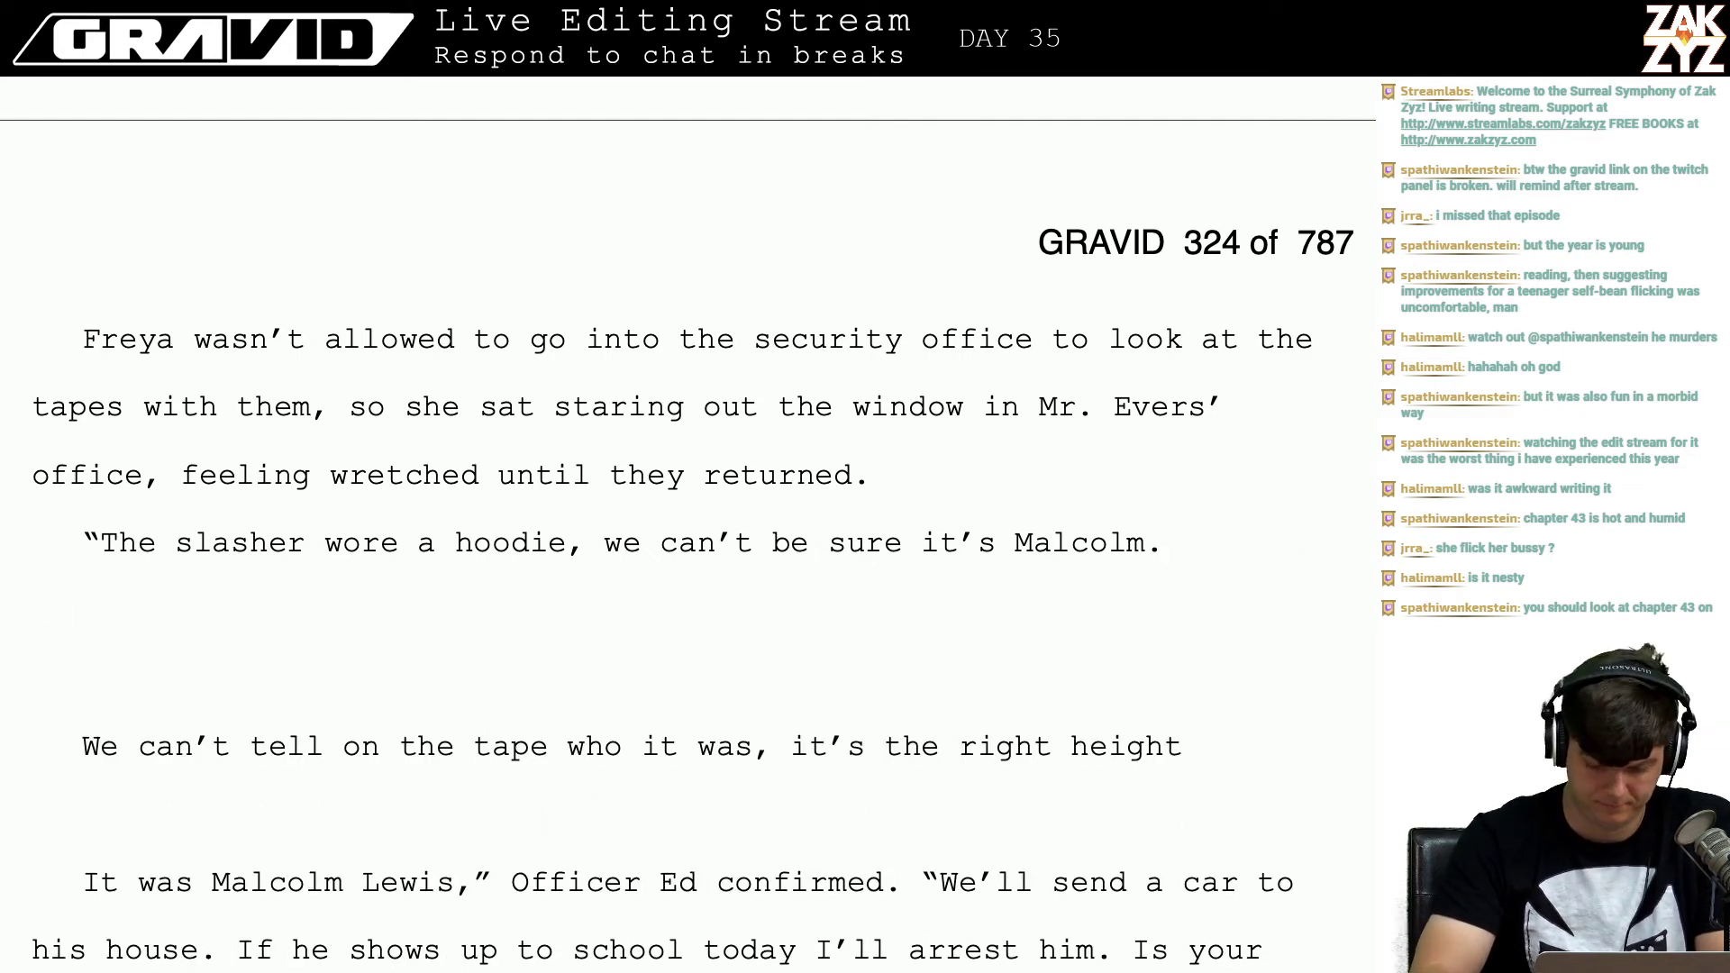
Step: Try adding "They're tall enough though." after the Malcolm sentence and remove it
type("They're tall e")
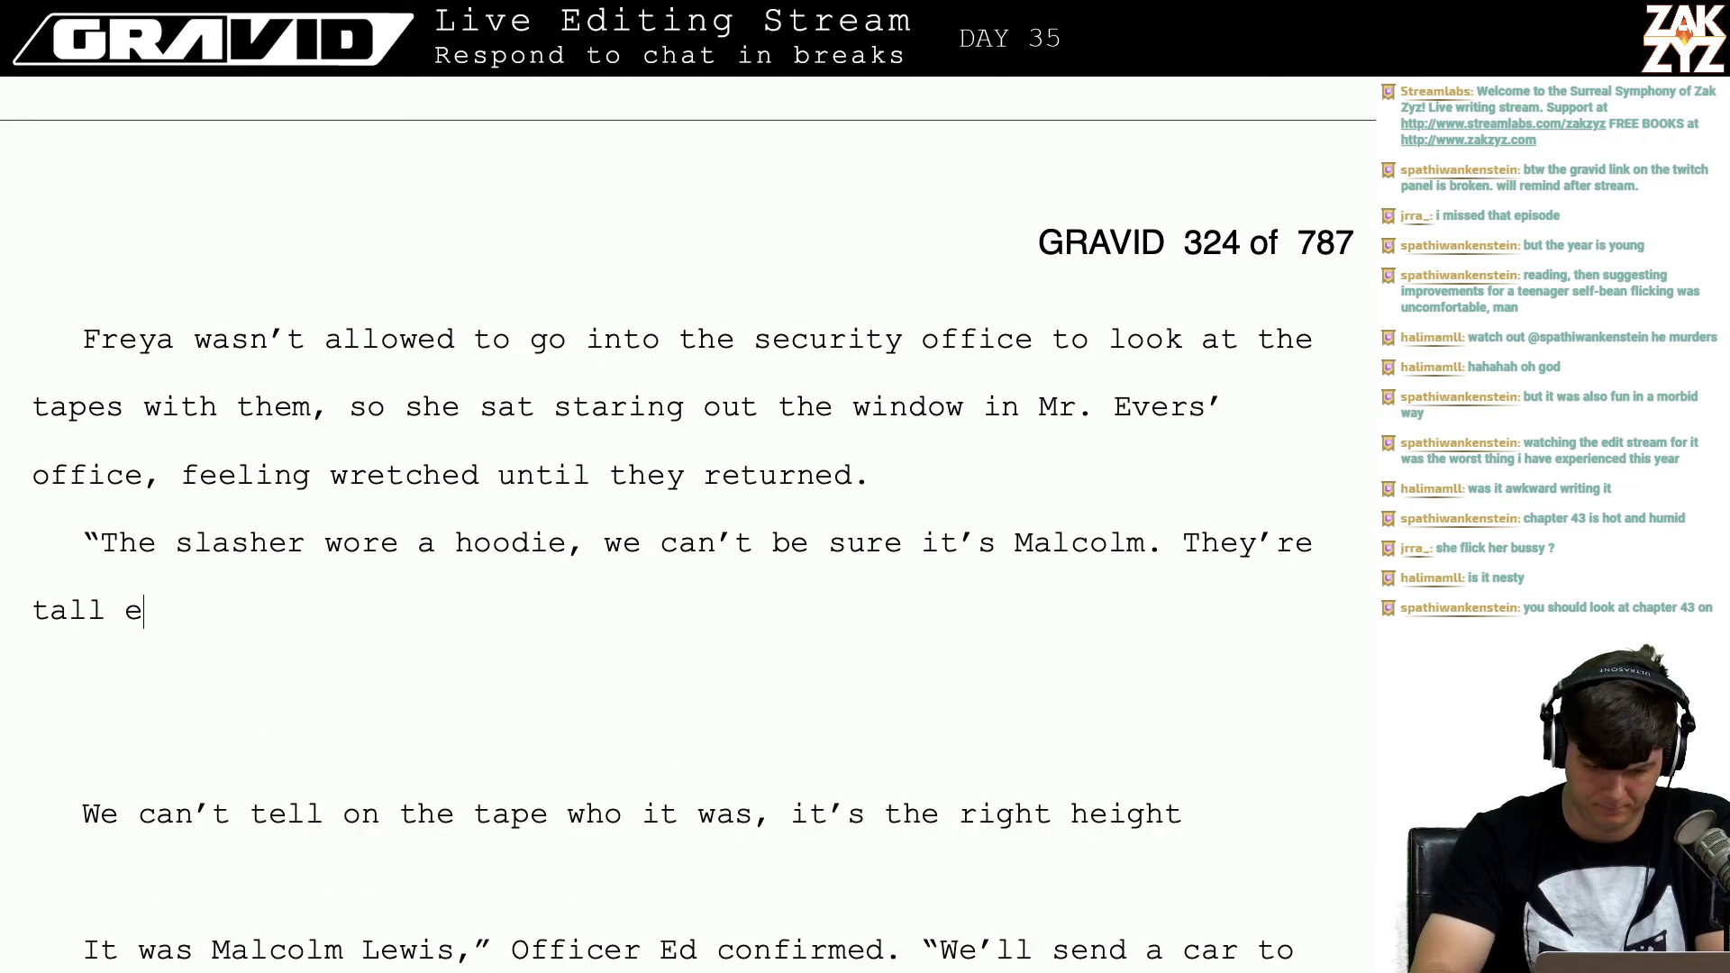
type("nough though")
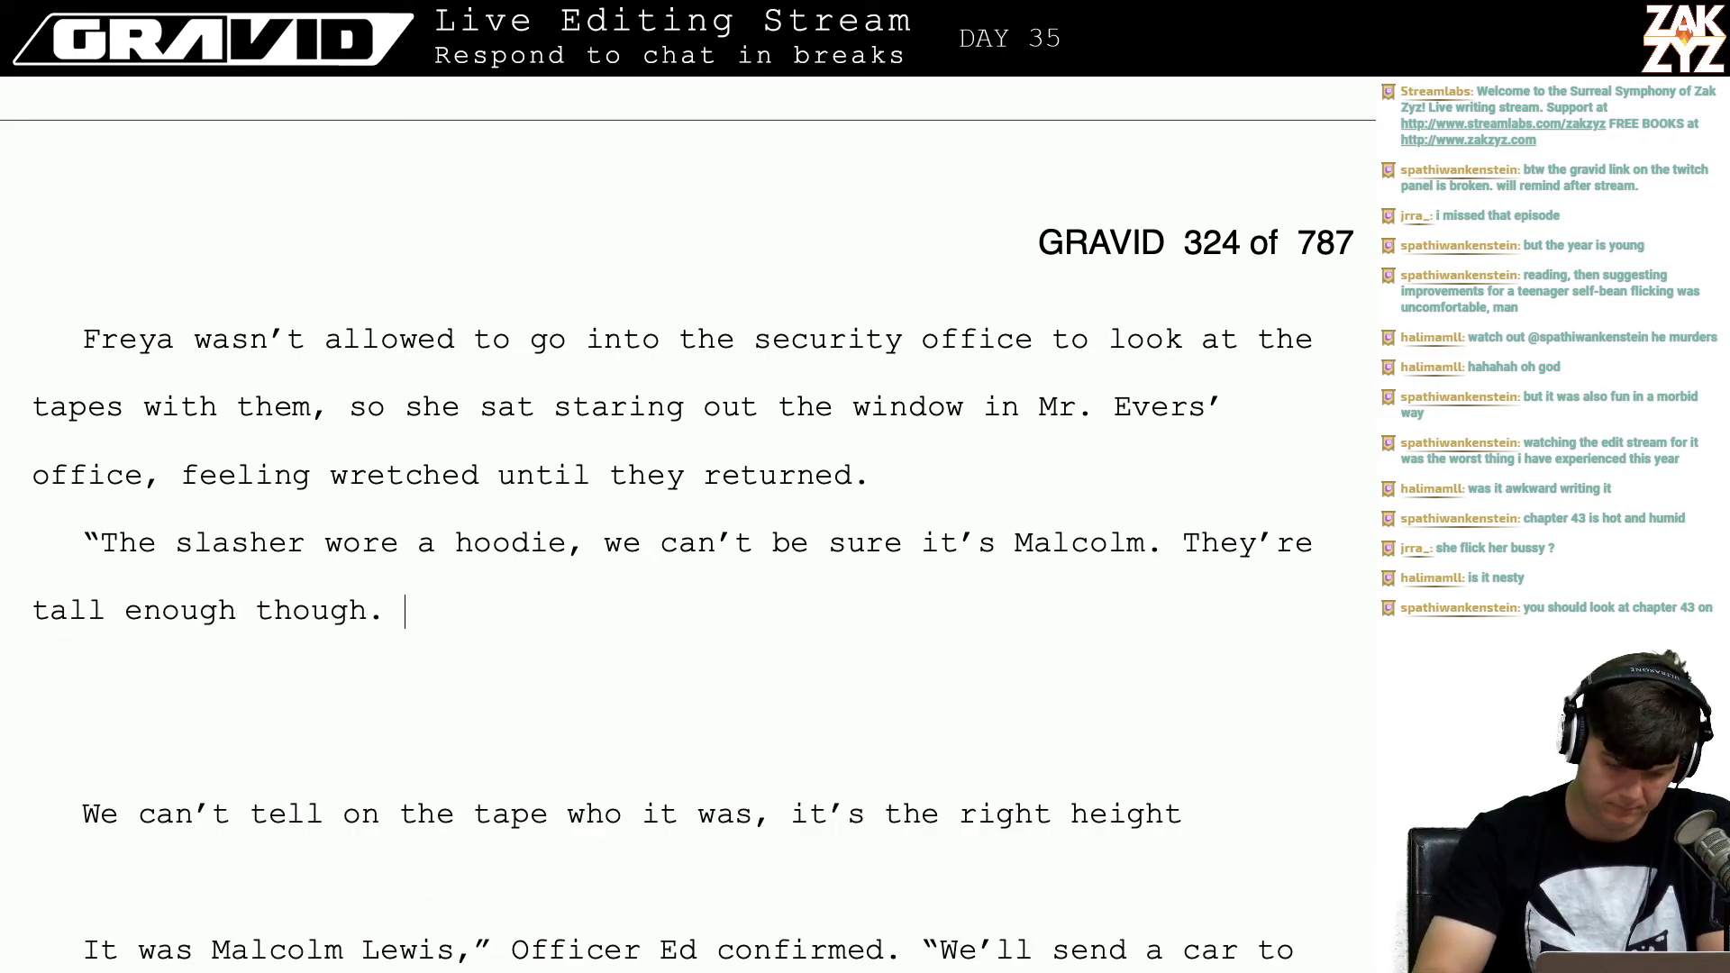
type(".")
key("BackSpace")
key("BackSpace")
key("BackSpace")
key("BackSpace")
key("BackSpace")
key("BackSpace")
key("BackSpace")
key("BackSpace")
key("BackSpace")
key("BackSpace")
key("BackSpace")
key("BackSpace")
key("BackSpace")
key("BackSpace")
key("BackSpace")
key("BackSpace")
key("BackSpace")
key("BackSpace")
key("BackSpace")
key("BackSpace")
key("BackSpace")
key("BackSpace")
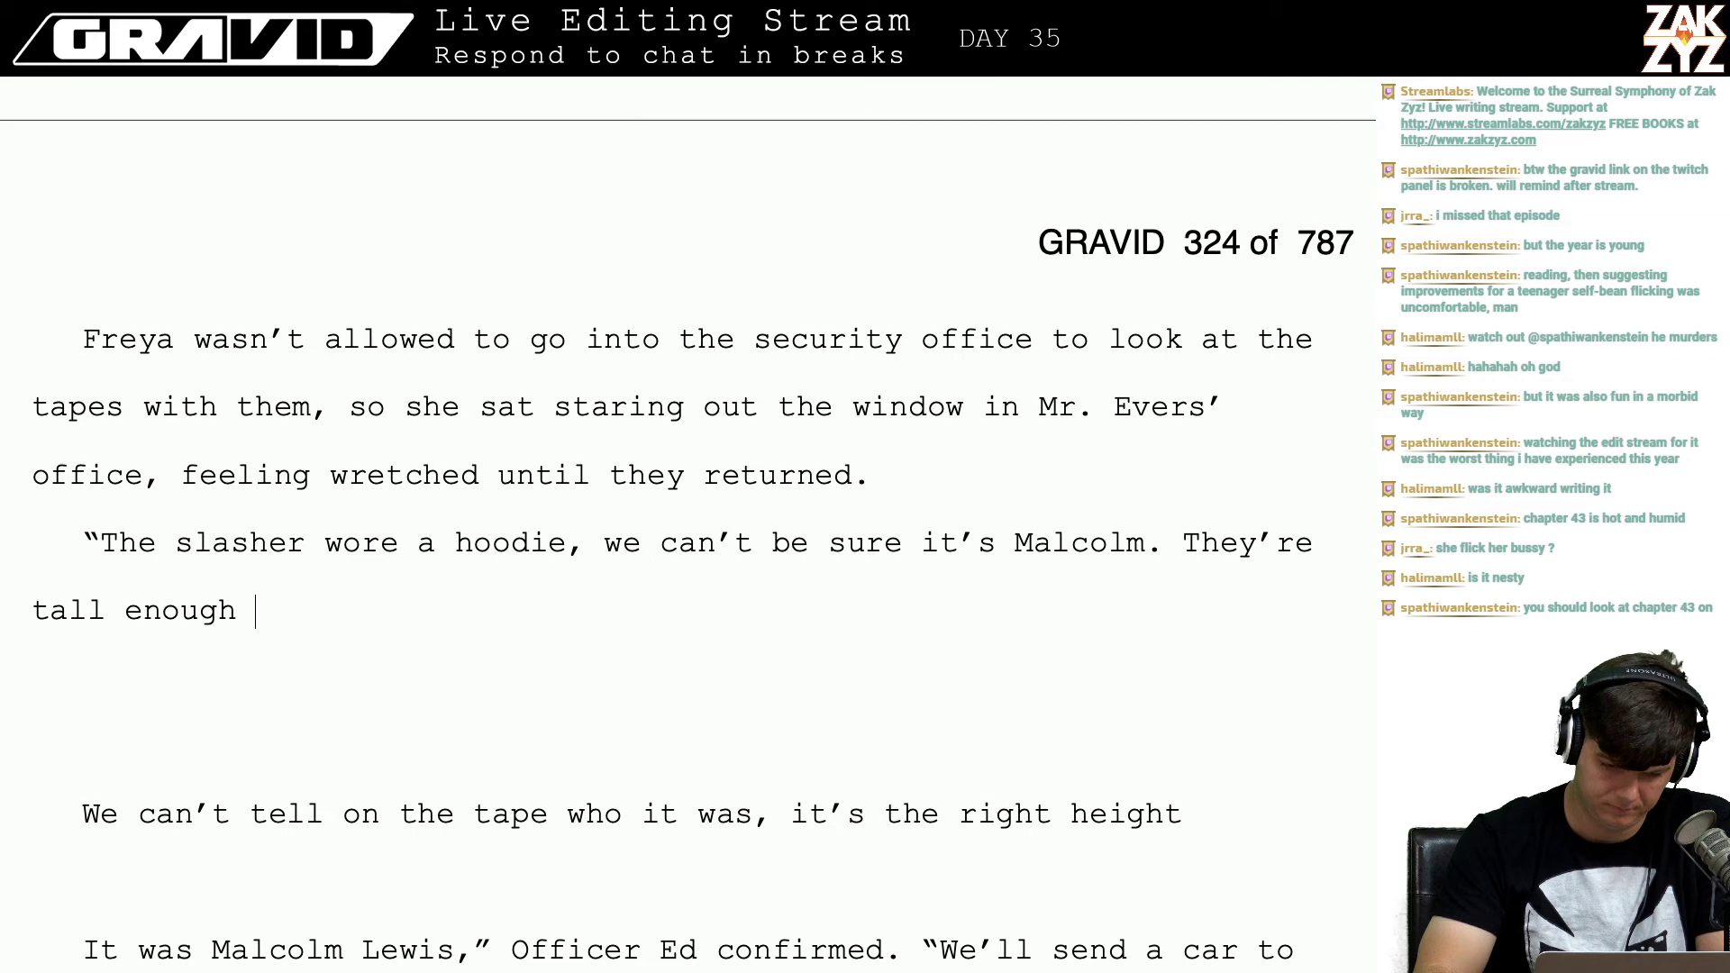
key("BackSpace")
key("BackSpace")
key("BackSpace")
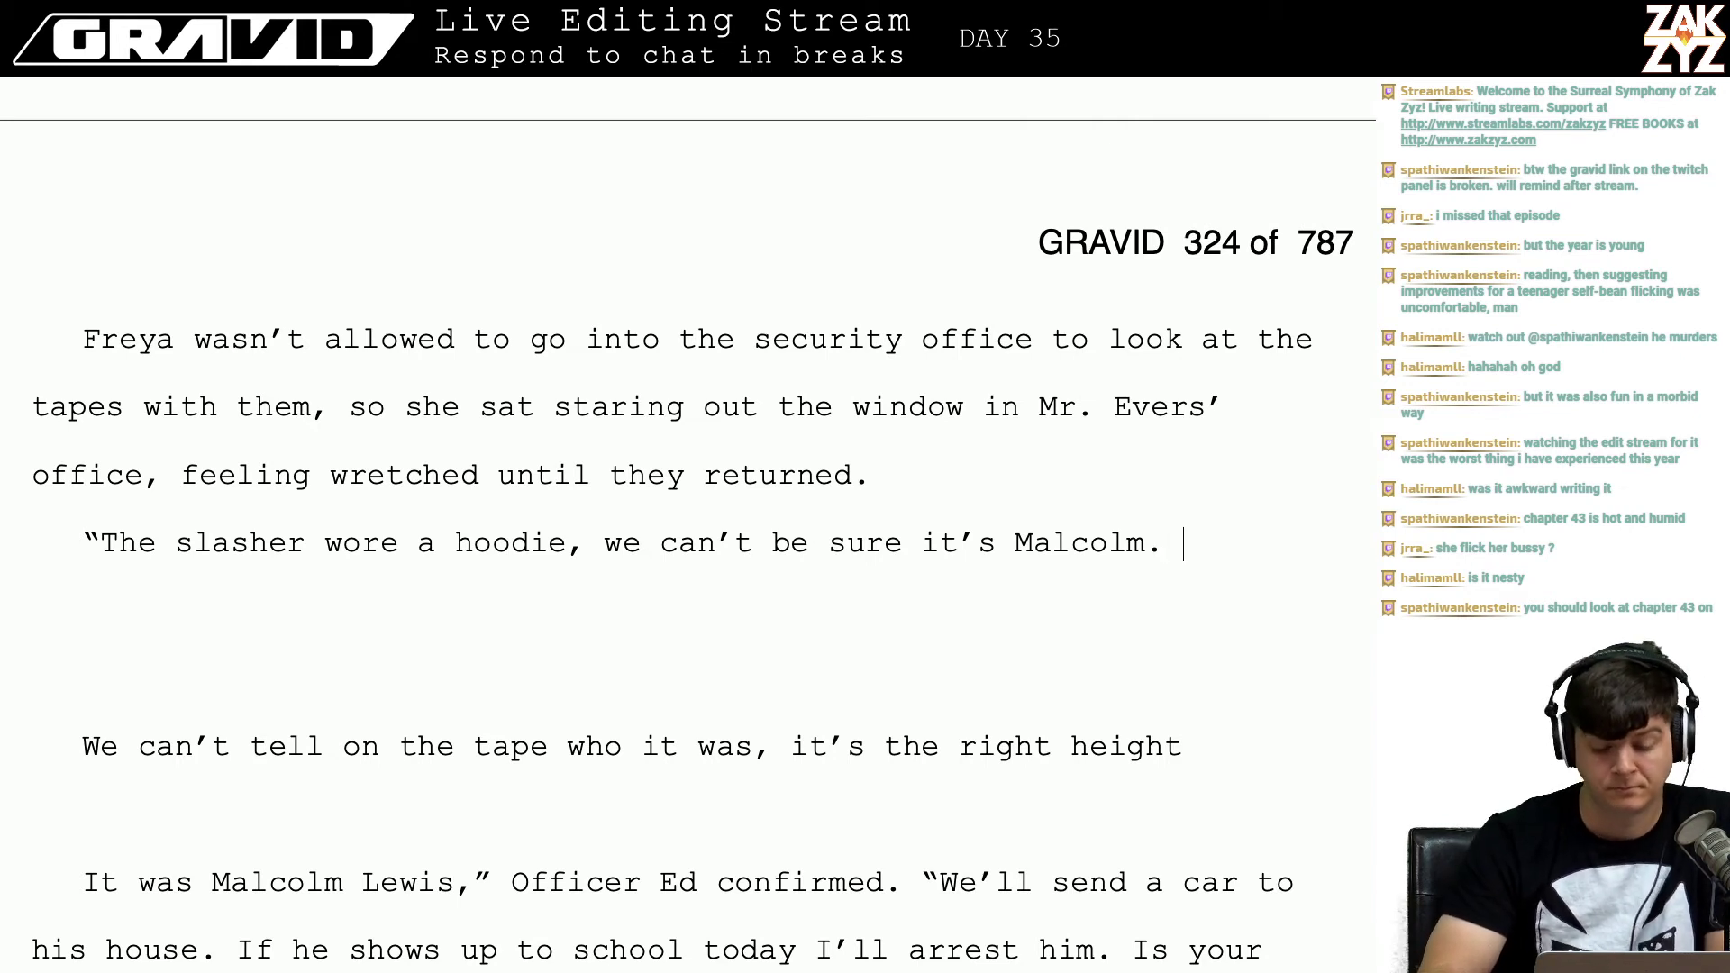
Step: Delete ", we can't be sure it's Malcolm." so the dialogue ends at "The slasher wore a hoodie"
key("BackSpace")
key("BackSpace")
key("BackSpace")
key("BackSpace")
key("BackSpace")
key("BackSpace")
key("BackSpace")
key("BackSpace")
key("BackSpace")
key("BackSpace")
key("BackSpace")
key("BackSpace")
key("BackSpace")
key("BackSpace")
key("BackSpace")
key("BackSpace")
key("BackSpace")
key("BackSpace")
key("BackSpace")
key("BackSpace")
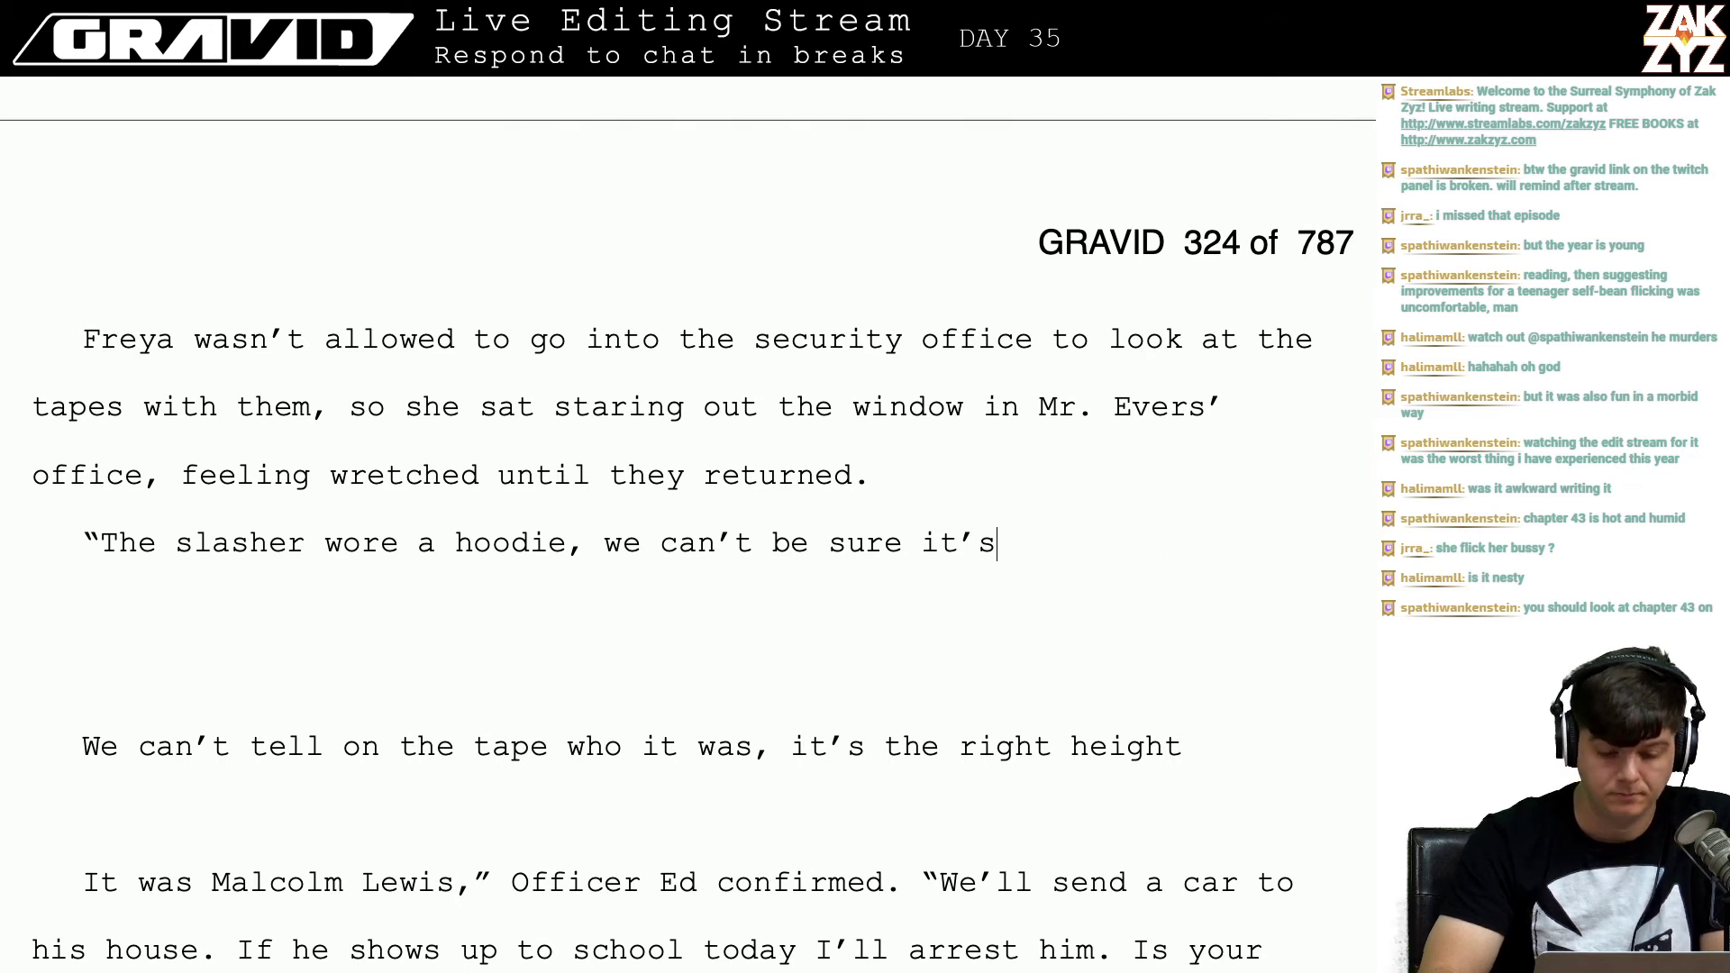
key("BackSpace")
key("BackSpace")
key("BackSpace")
key("BackSpace")
key("BackSpace")
key("BackSpace")
key("BackSpace")
key("BackSpace")
key("BackSpace")
key("BackSpace")
key("BackSpace")
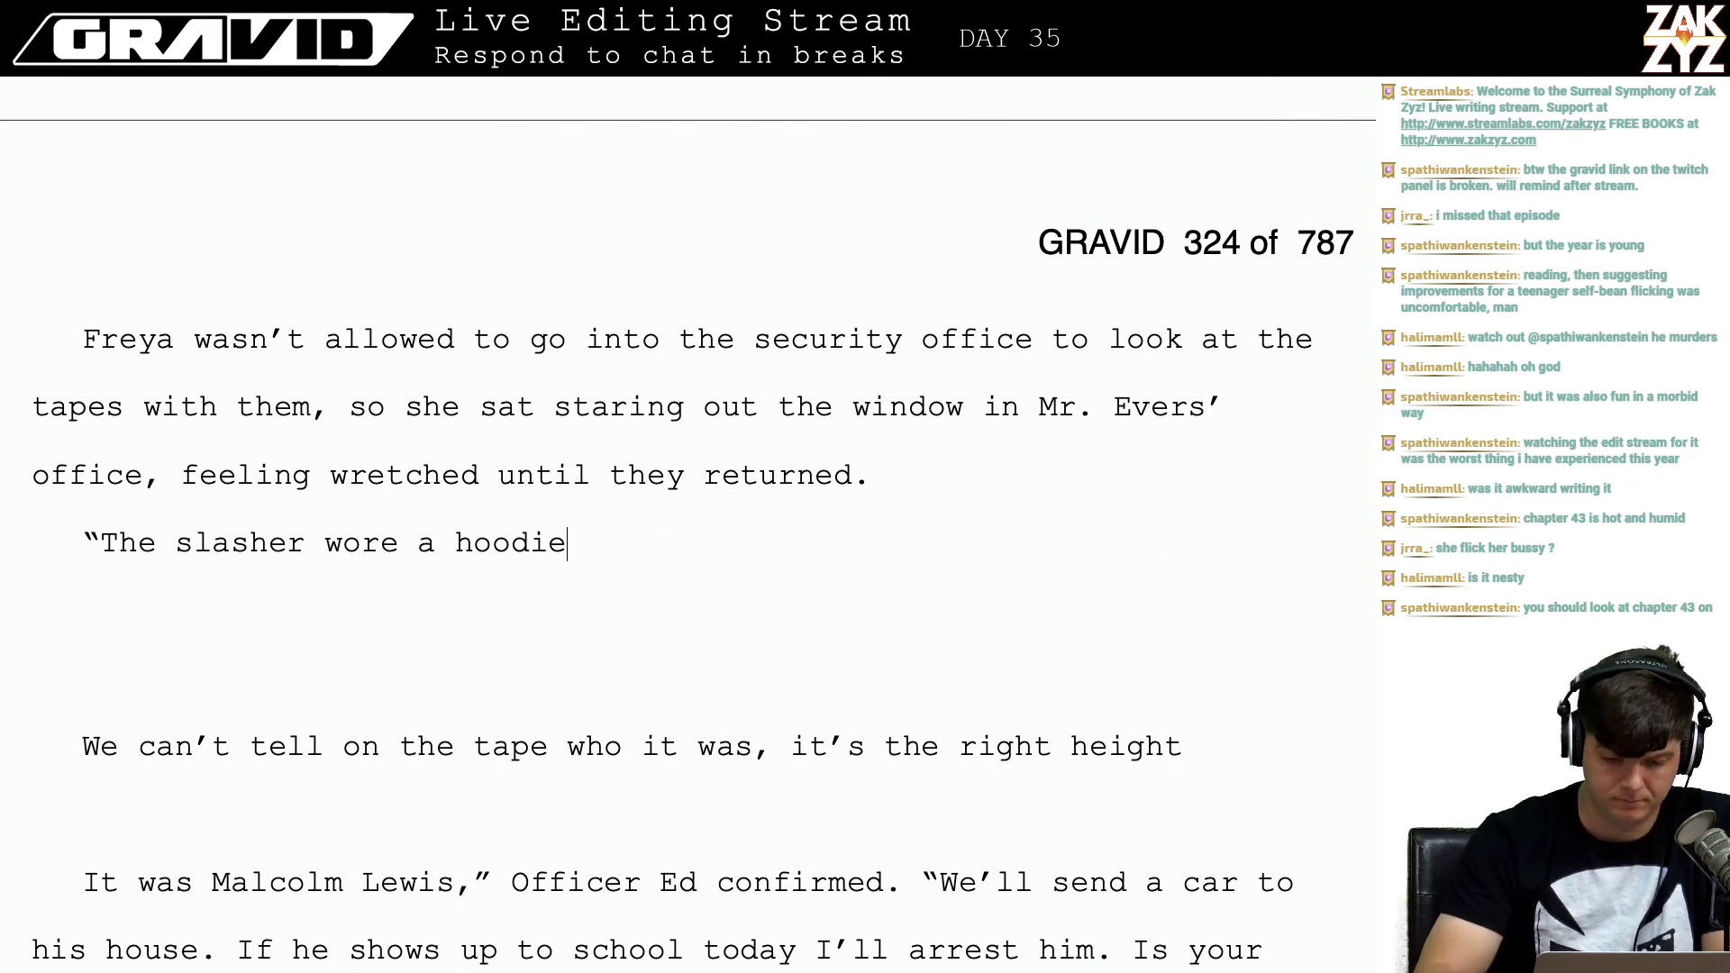
Step: Try following the hoodie sentence with "It looks like Malcom, but" and remove that opening again
type("IT lo")
key("BackSpace")
key("BackSpace")
key("BackSpace")
key("BackSpace")
type("t")
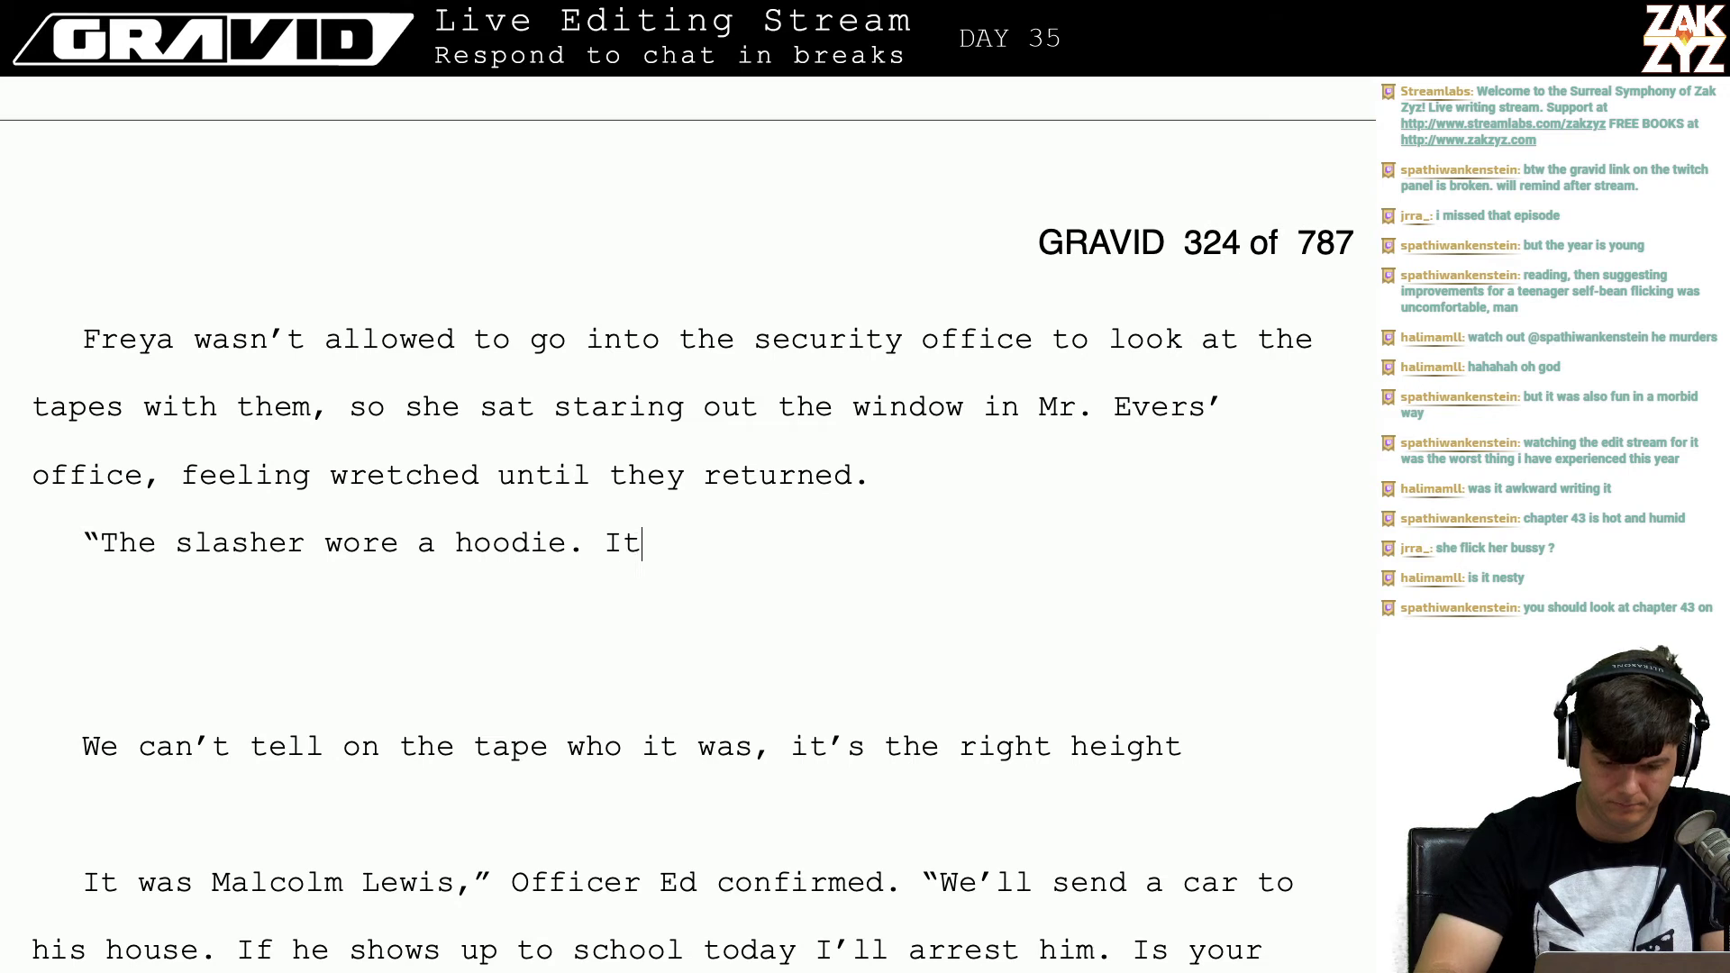
type(" looks like ")
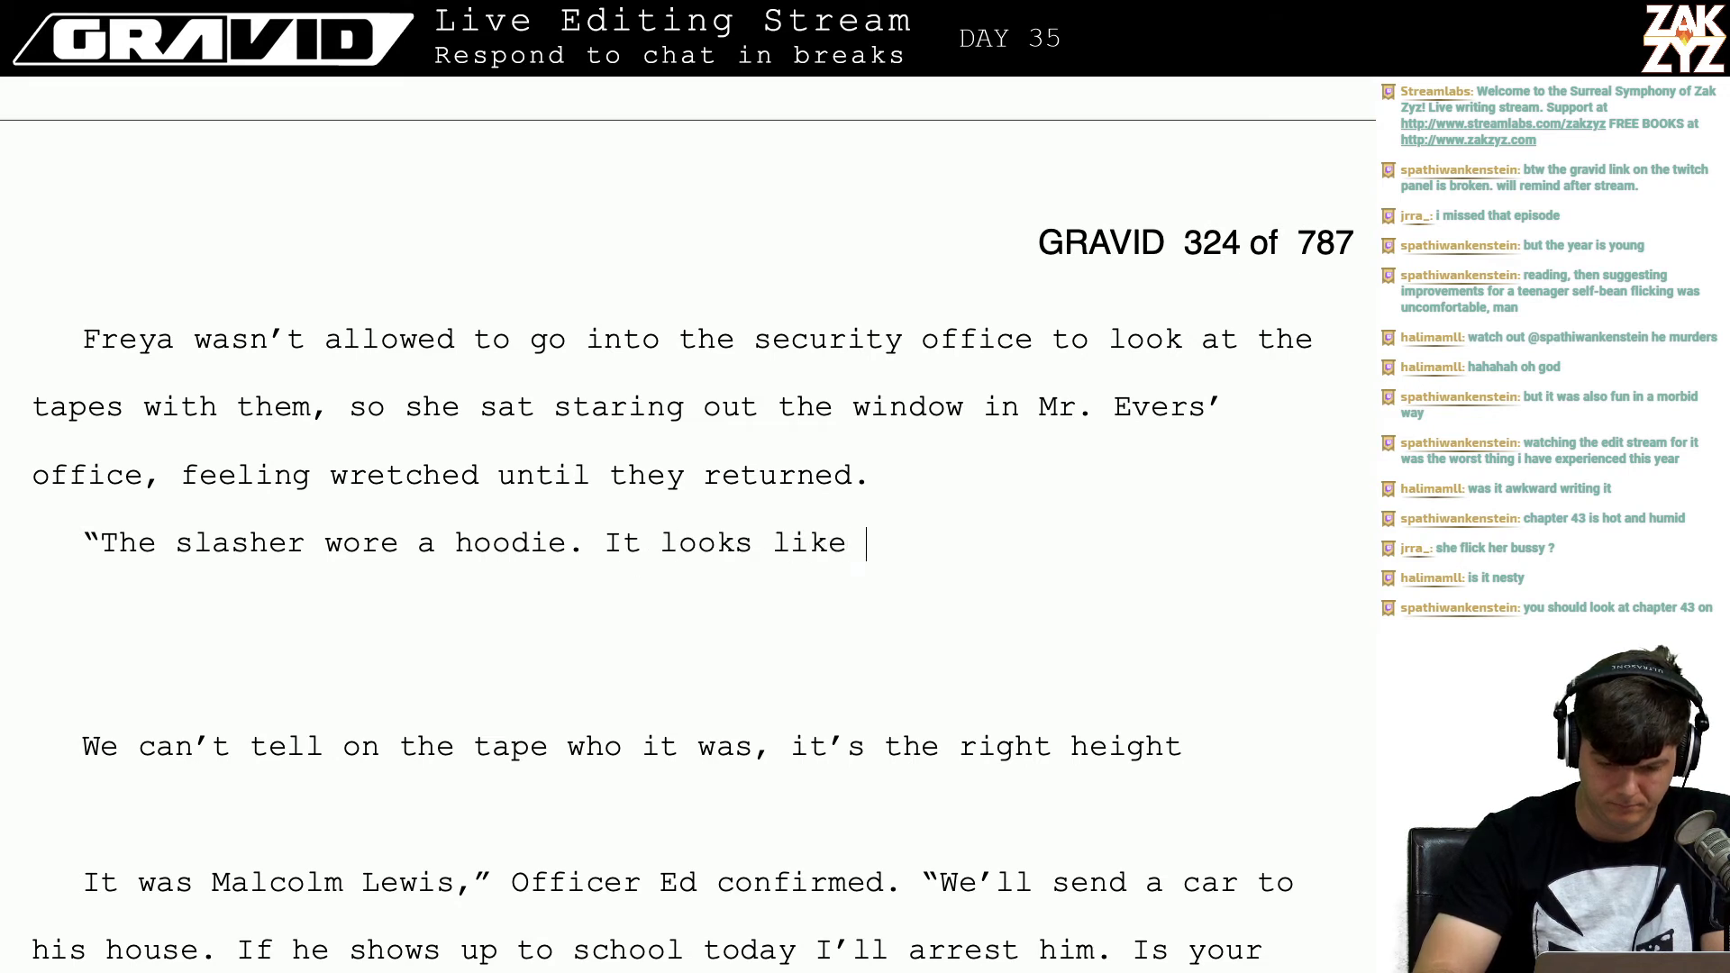
type("Malcom, but ")
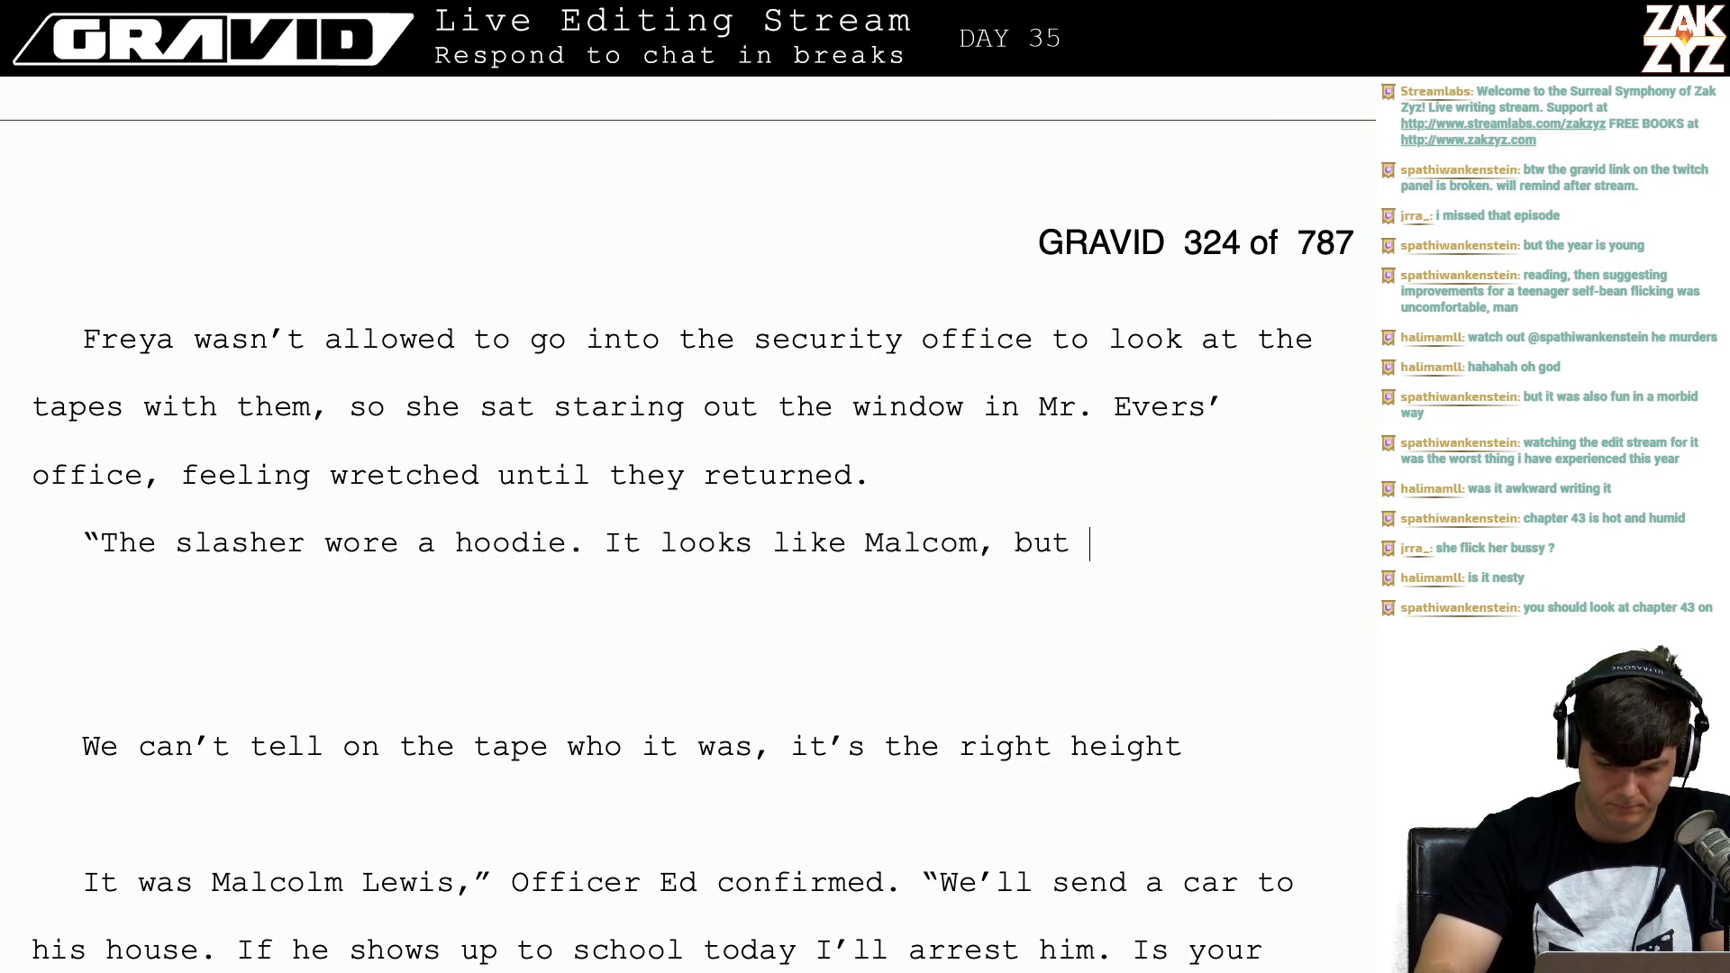
type("e")
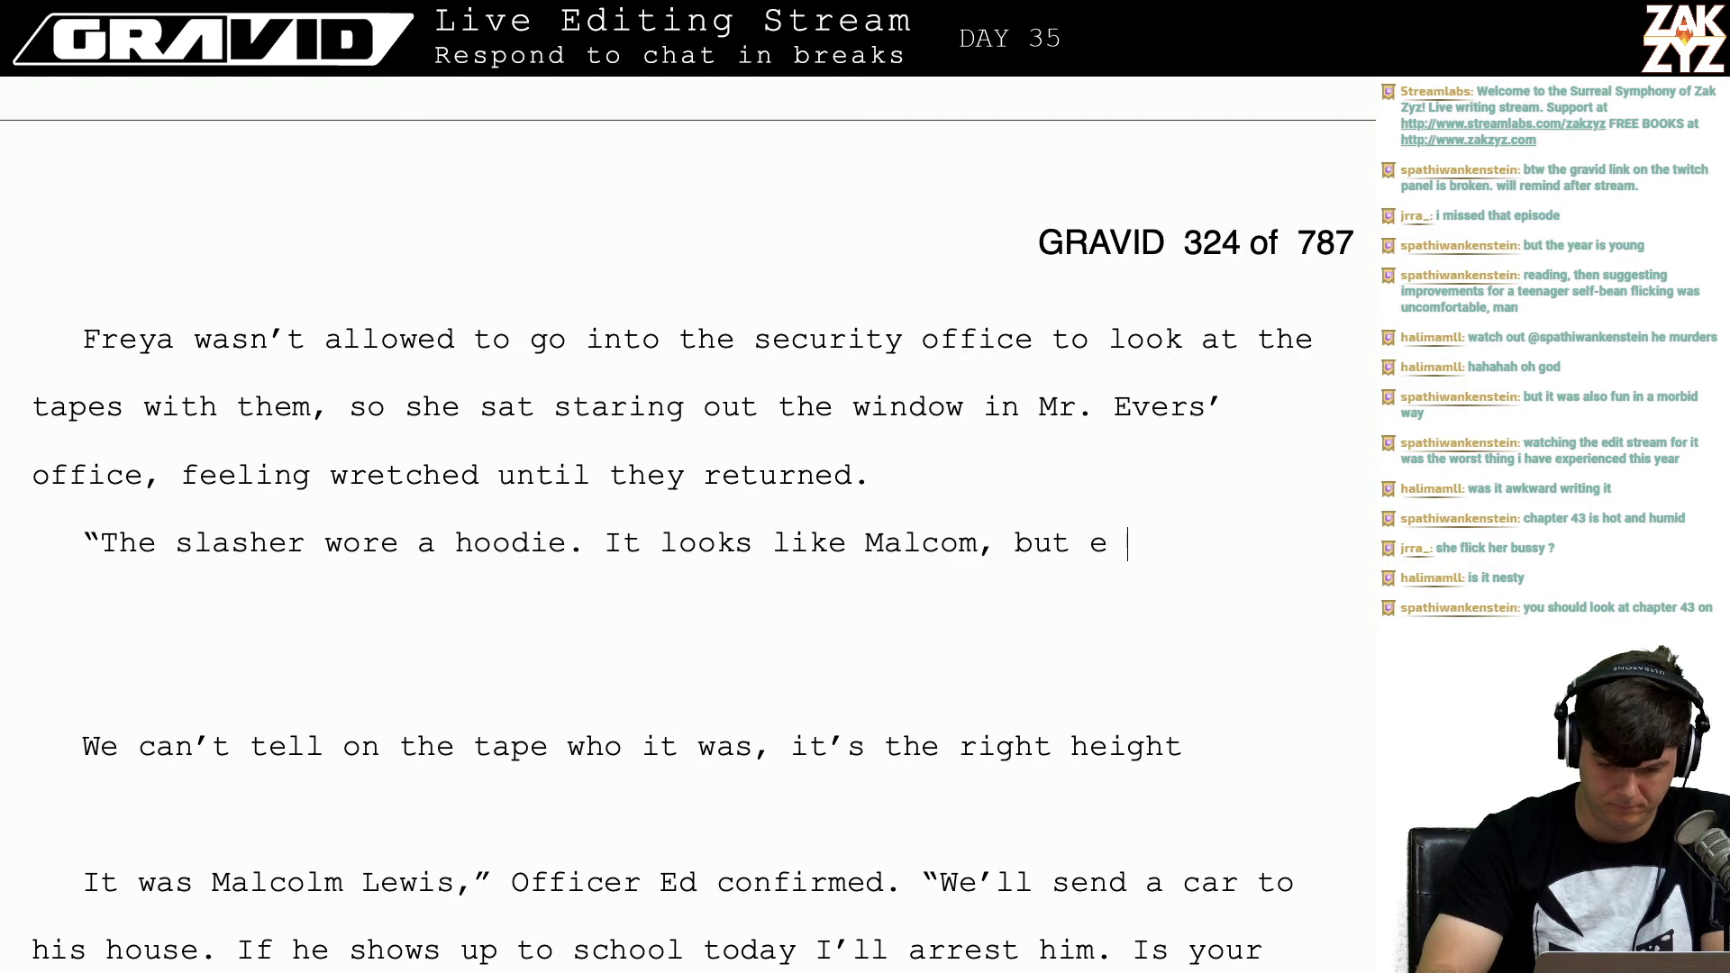
key("BackSpace")
key("BackSpace")
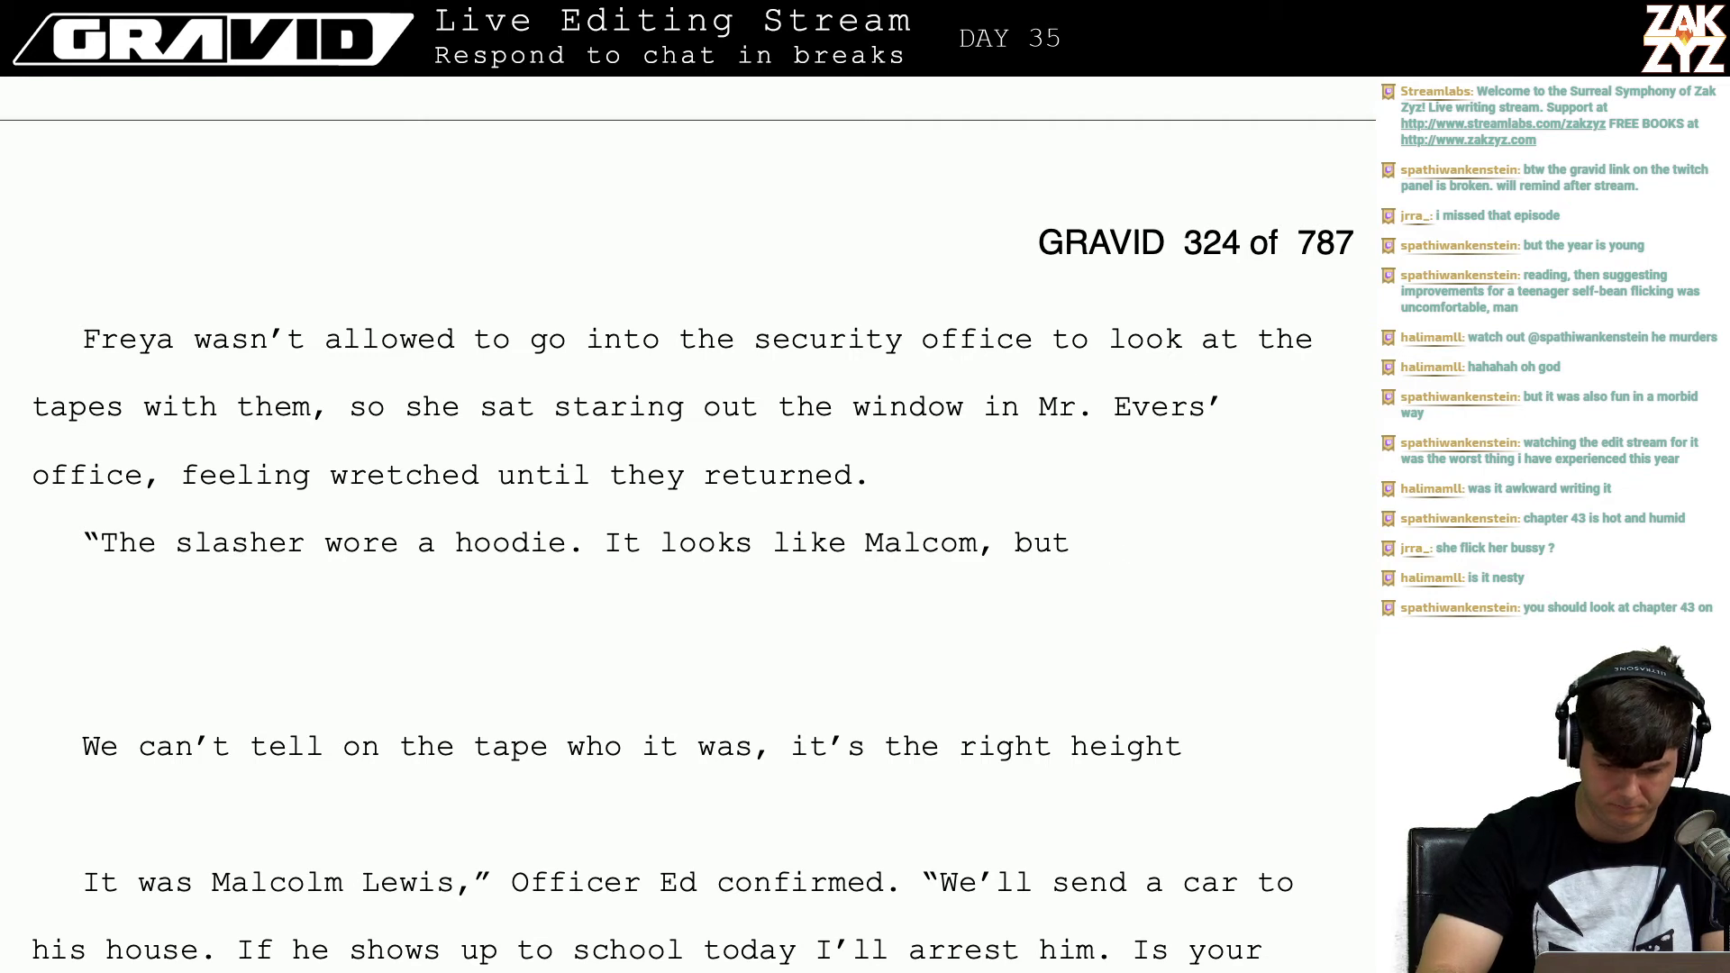
key("BackSpace")
key("BackSpace")
key("BackSpace")
key("BackSpace")
key("BackSpace")
key("BackSpace")
key("BackSpace")
key("BackSpace")
key("BackSpace")
key("BackSpace")
key("BackSpace")
key("BackSpace")
key("BackSpace")
key("BackSpace")
key("BackSpace")
key("BackSpace")
key("BackSpace")
key("BackSpace")
key("BackSpace")
key("BackSpace")
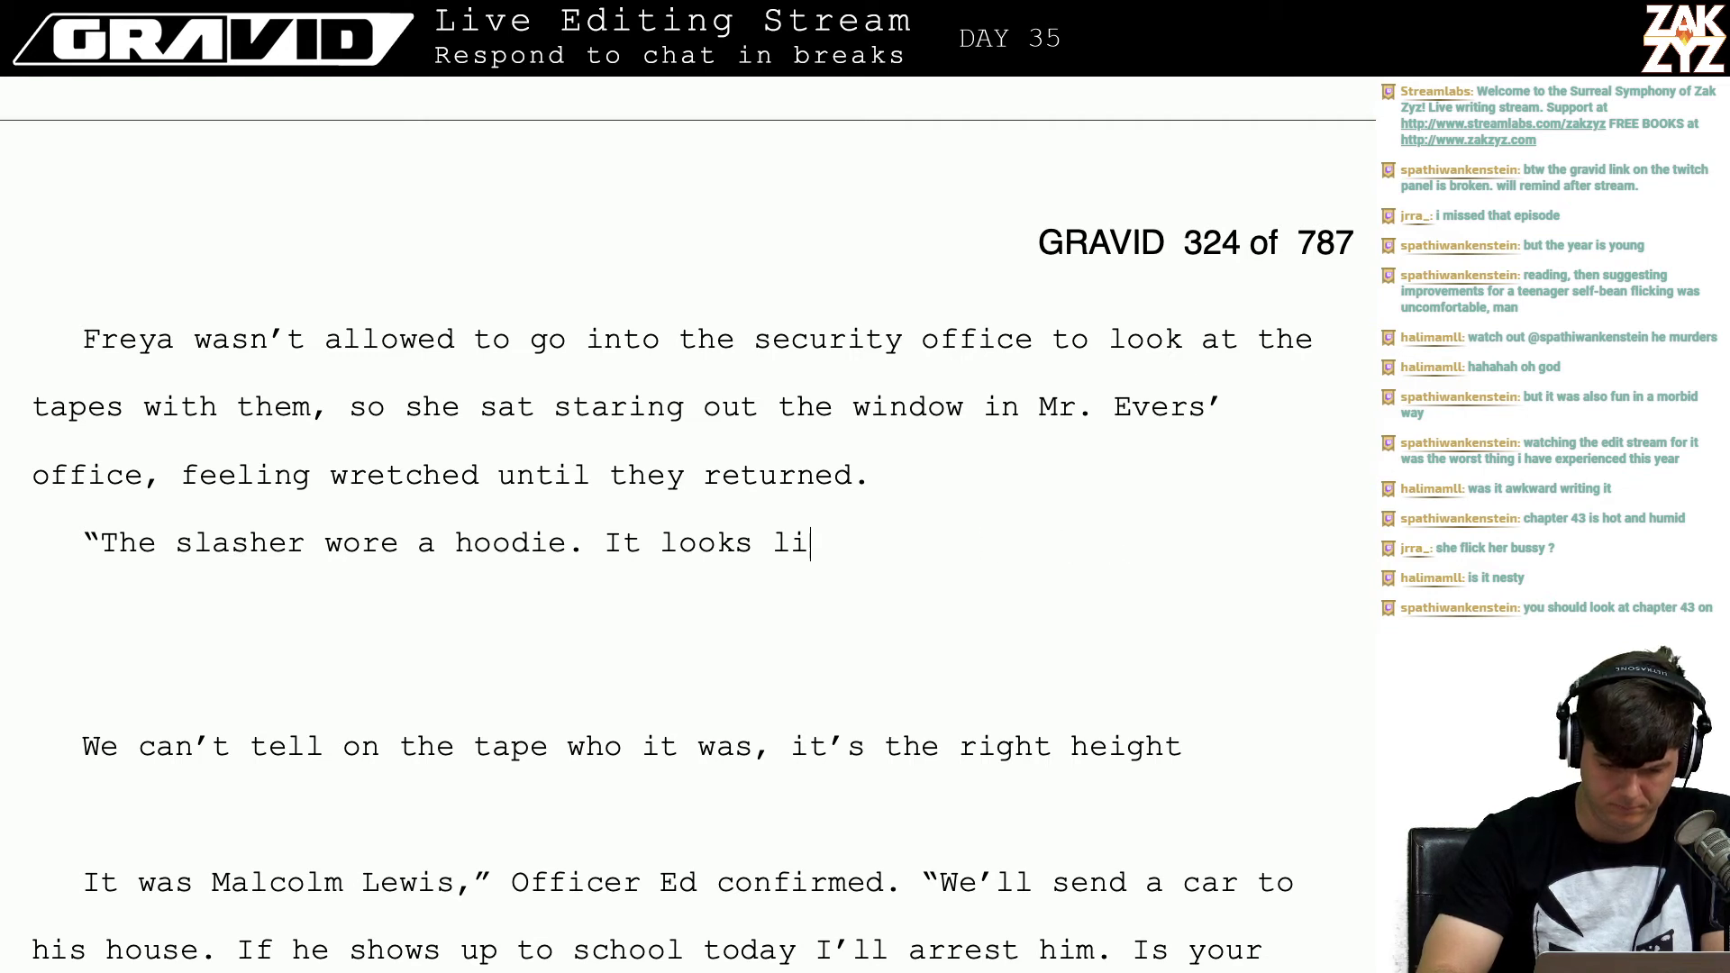
key("BackSpace")
key("BackSpace")
key("BackSpace")
key("BackSpace")
key("BackSpace")
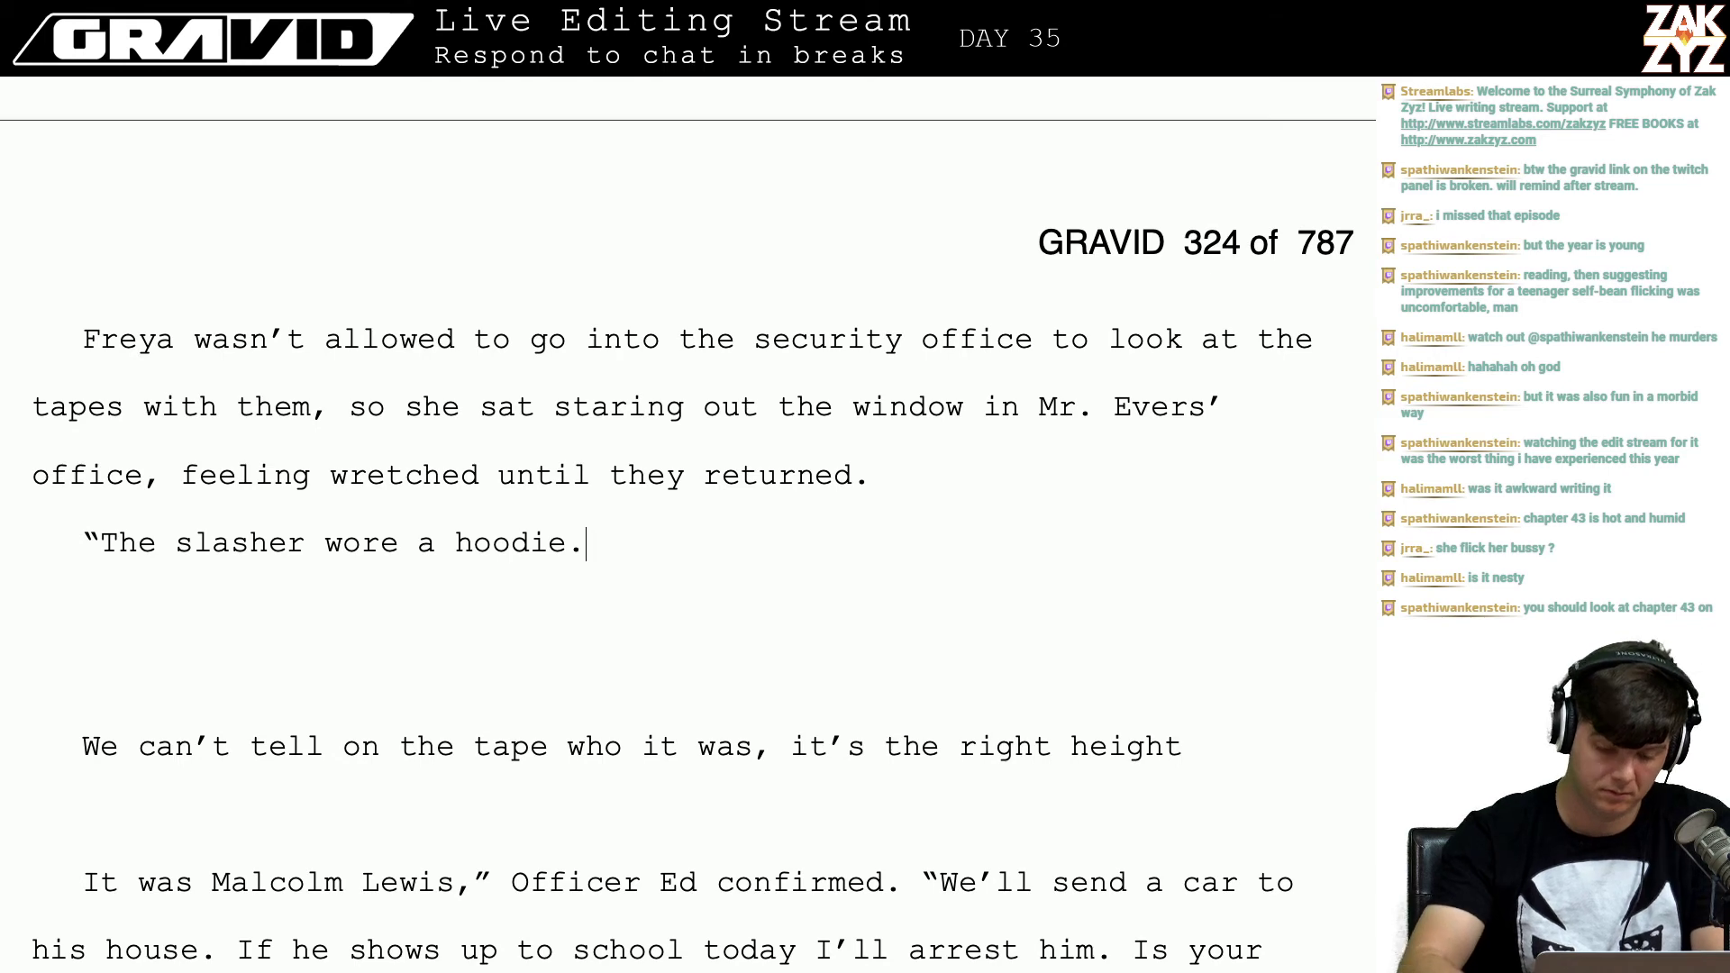
Step: Cut "wore a hoodie." from the officer's dialogue, leaving the opening "The slasher"
key("BackSpace")
key("BackSpace")
key("BackSpace")
key("BackSpace")
key("BackSpace")
key("BackSpace")
key("BackSpace")
key("BackSpace")
key("BackSpace")
key("BackSpace")
key("BackSpace")
key("BackSpace")
key("BackSpace")
key("BackSpace")
key("BackSpace")
key("BackSpace")
key("BackSpace")
key("BackSpace")
key("BackSpace")
key("BackSpace")
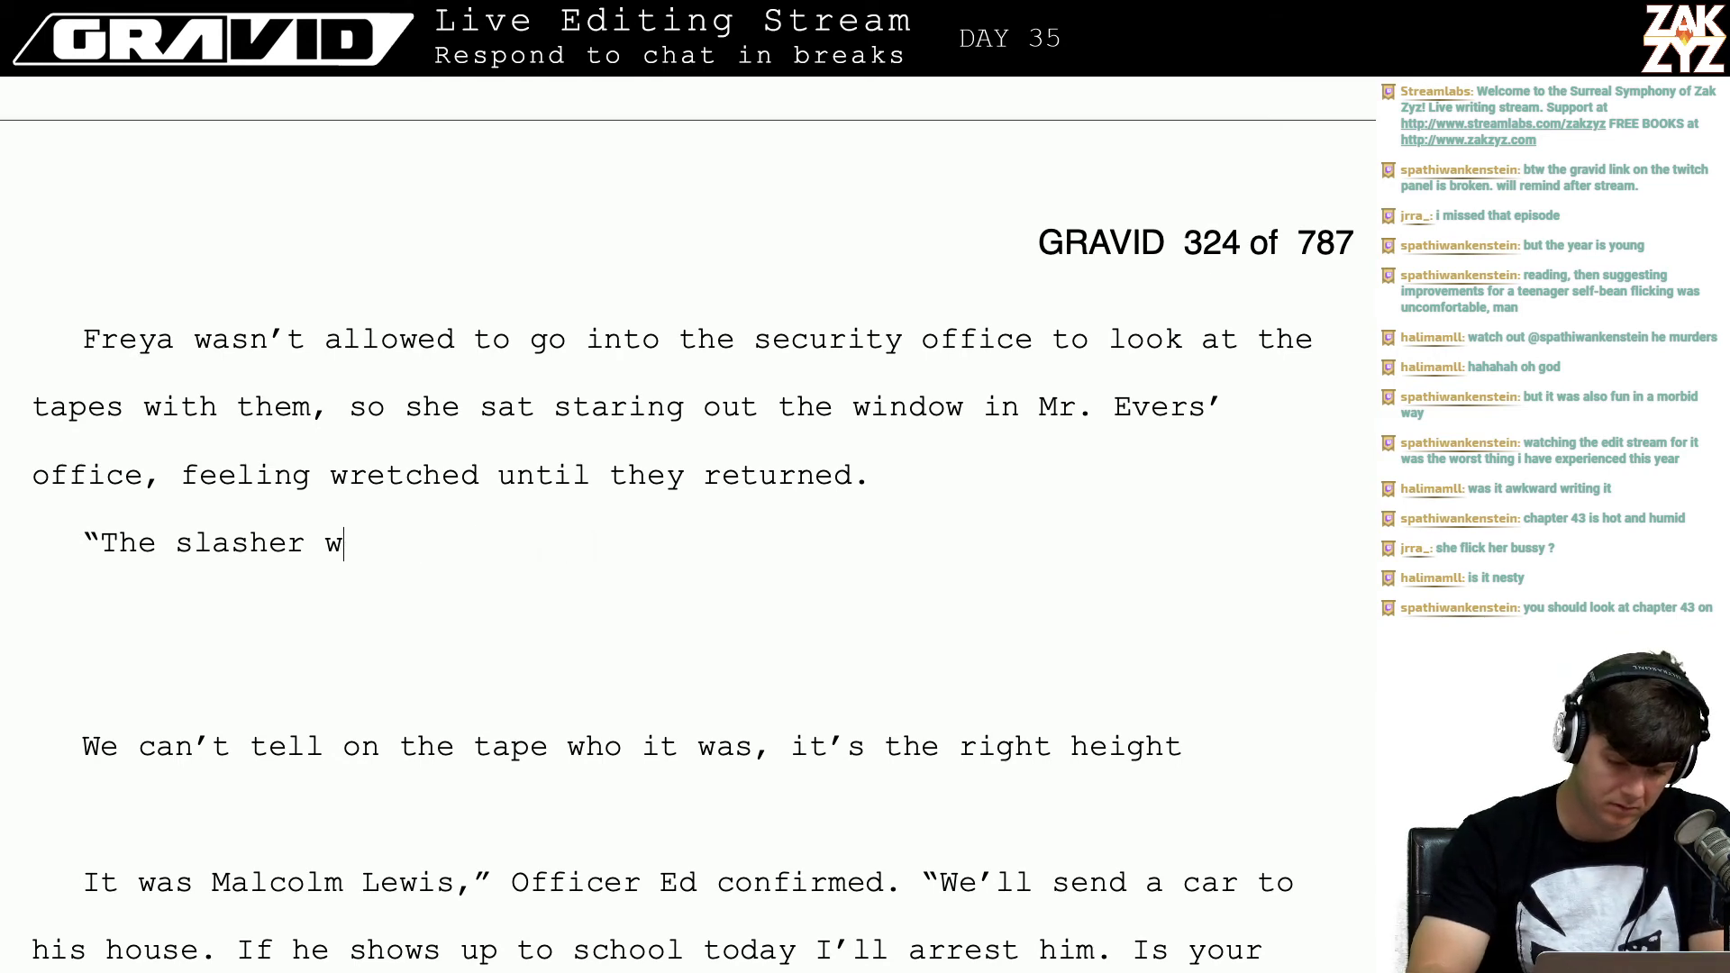
type("slasher ")
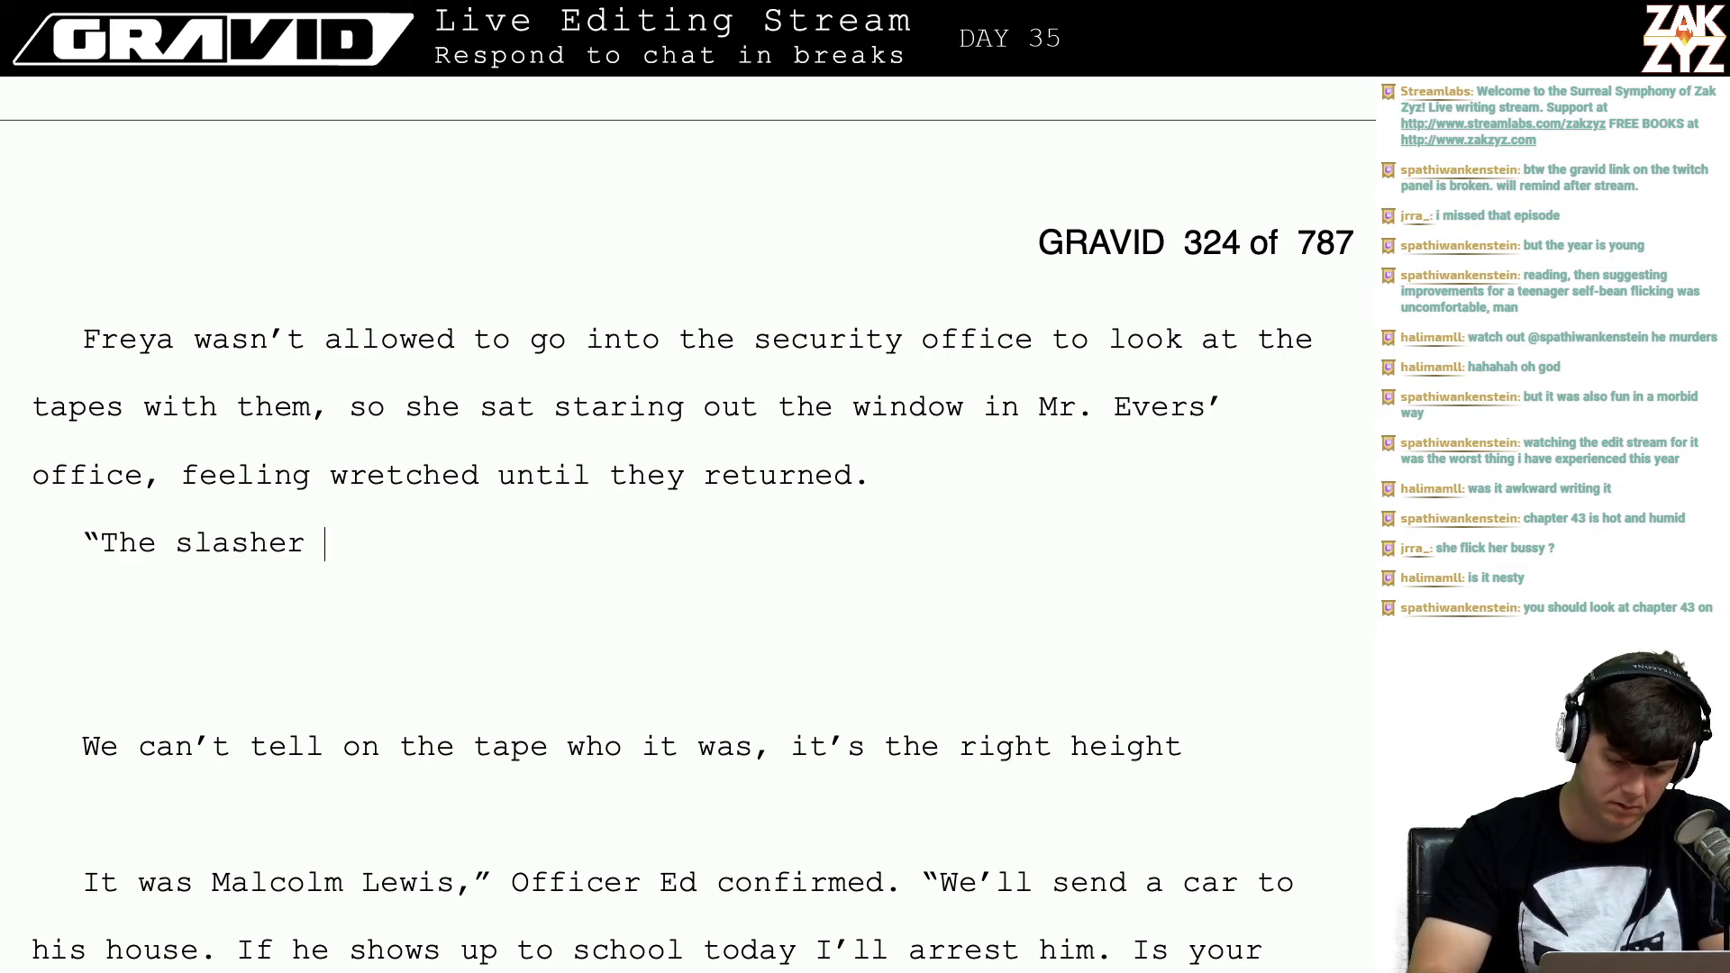
Step: Try "came" as the verb after "The slasher" and delete it
type("showe")
key("BackSpace")
key("BackSpace")
key("BackSpace")
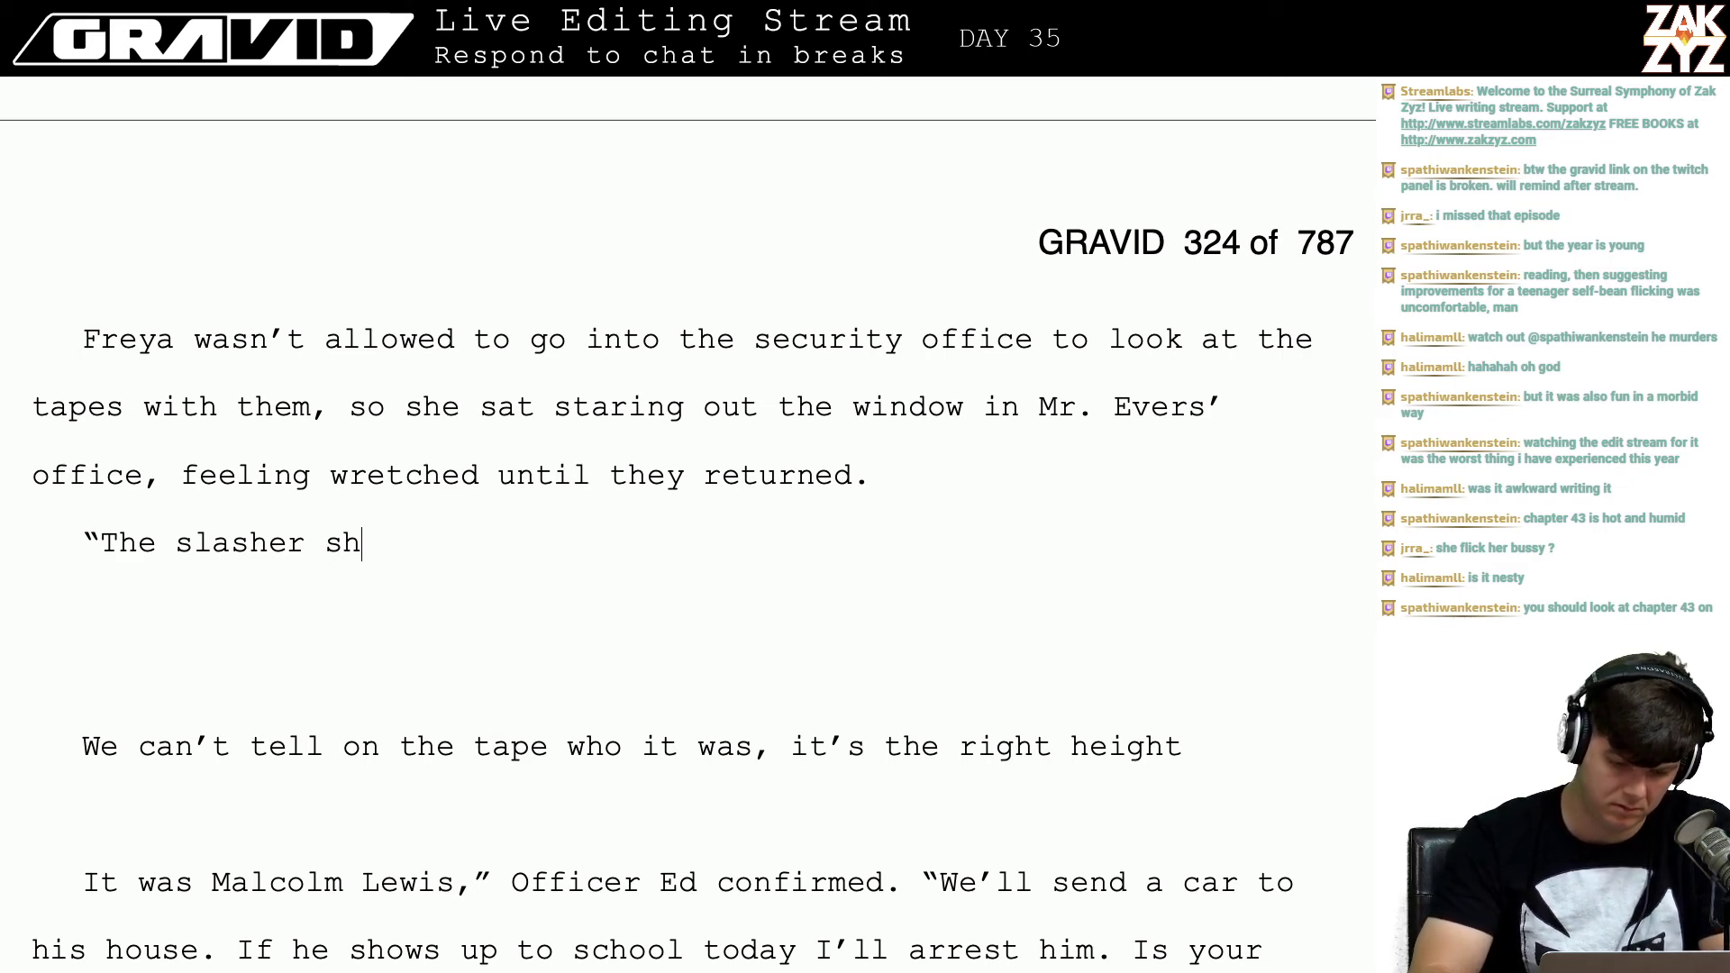
key("BackSpace")
key("BackSpace")
key("BackSpace")
type("came")
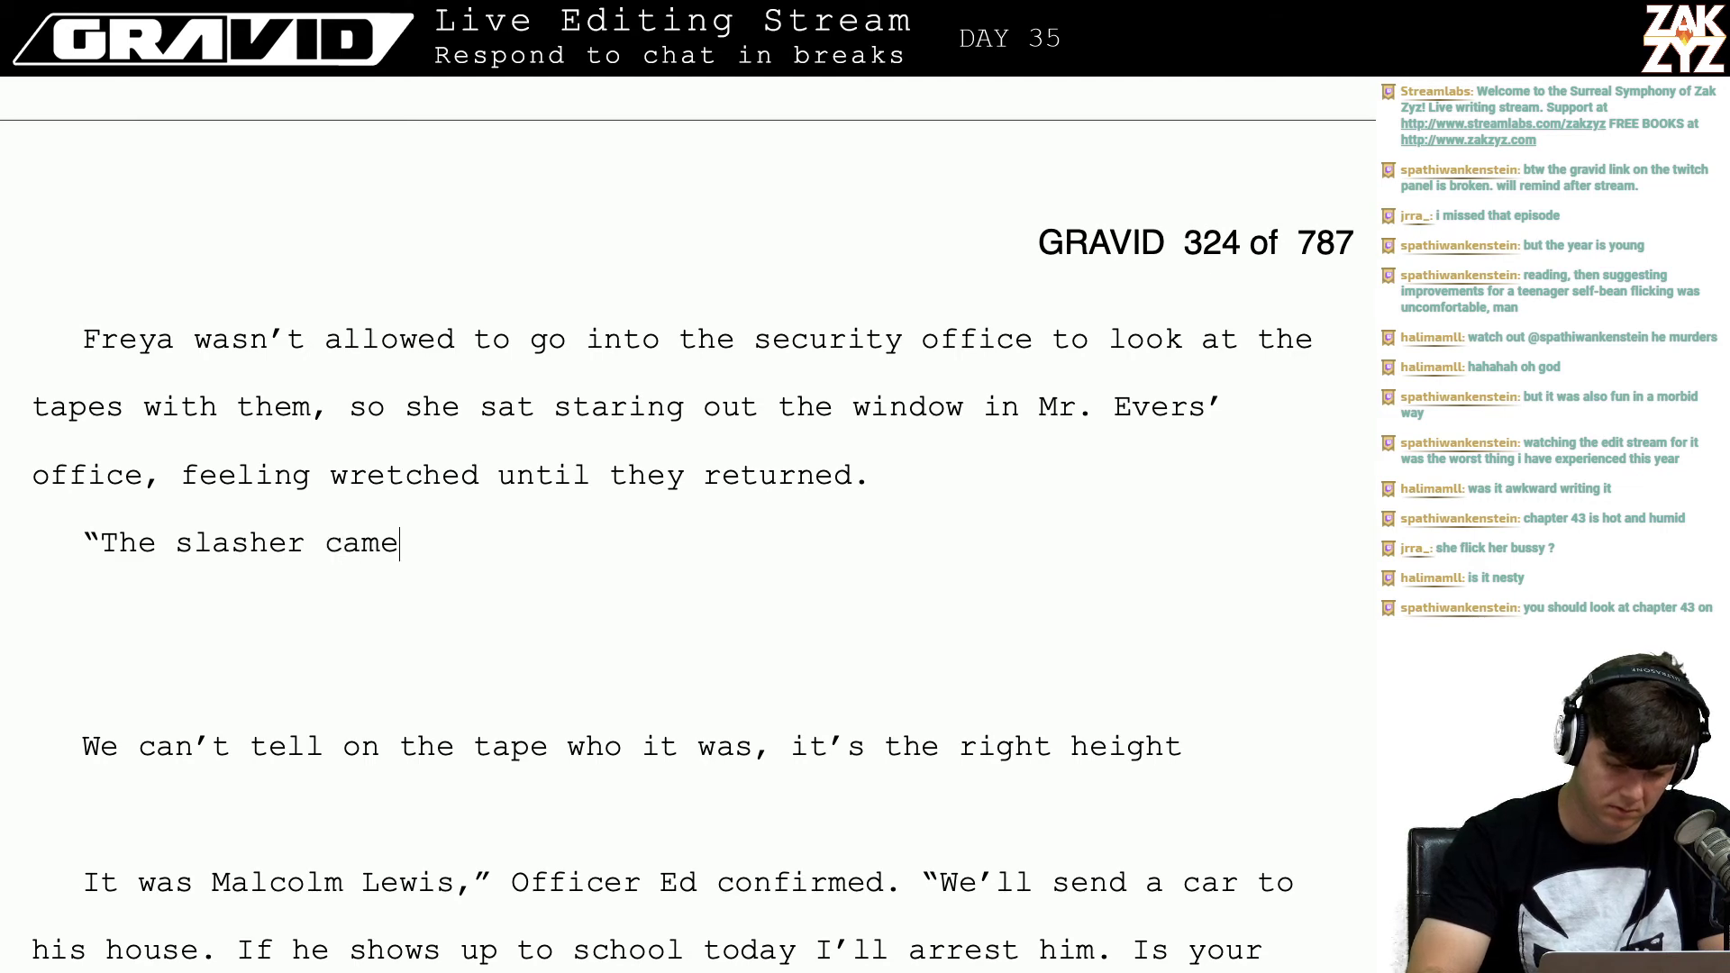
key("BackSpace")
key("BackSpace")
key("BackSpace")
key("BackSpace")
Step: Continue the dialogue after "The slasher" with "was wearing a hood"
type("wr")
key("BackSpace")
type("ere")
key("BackSpace")
key("BackSpace")
key("BackSpace")
type("w")
key("BackSpace")
type("as ")
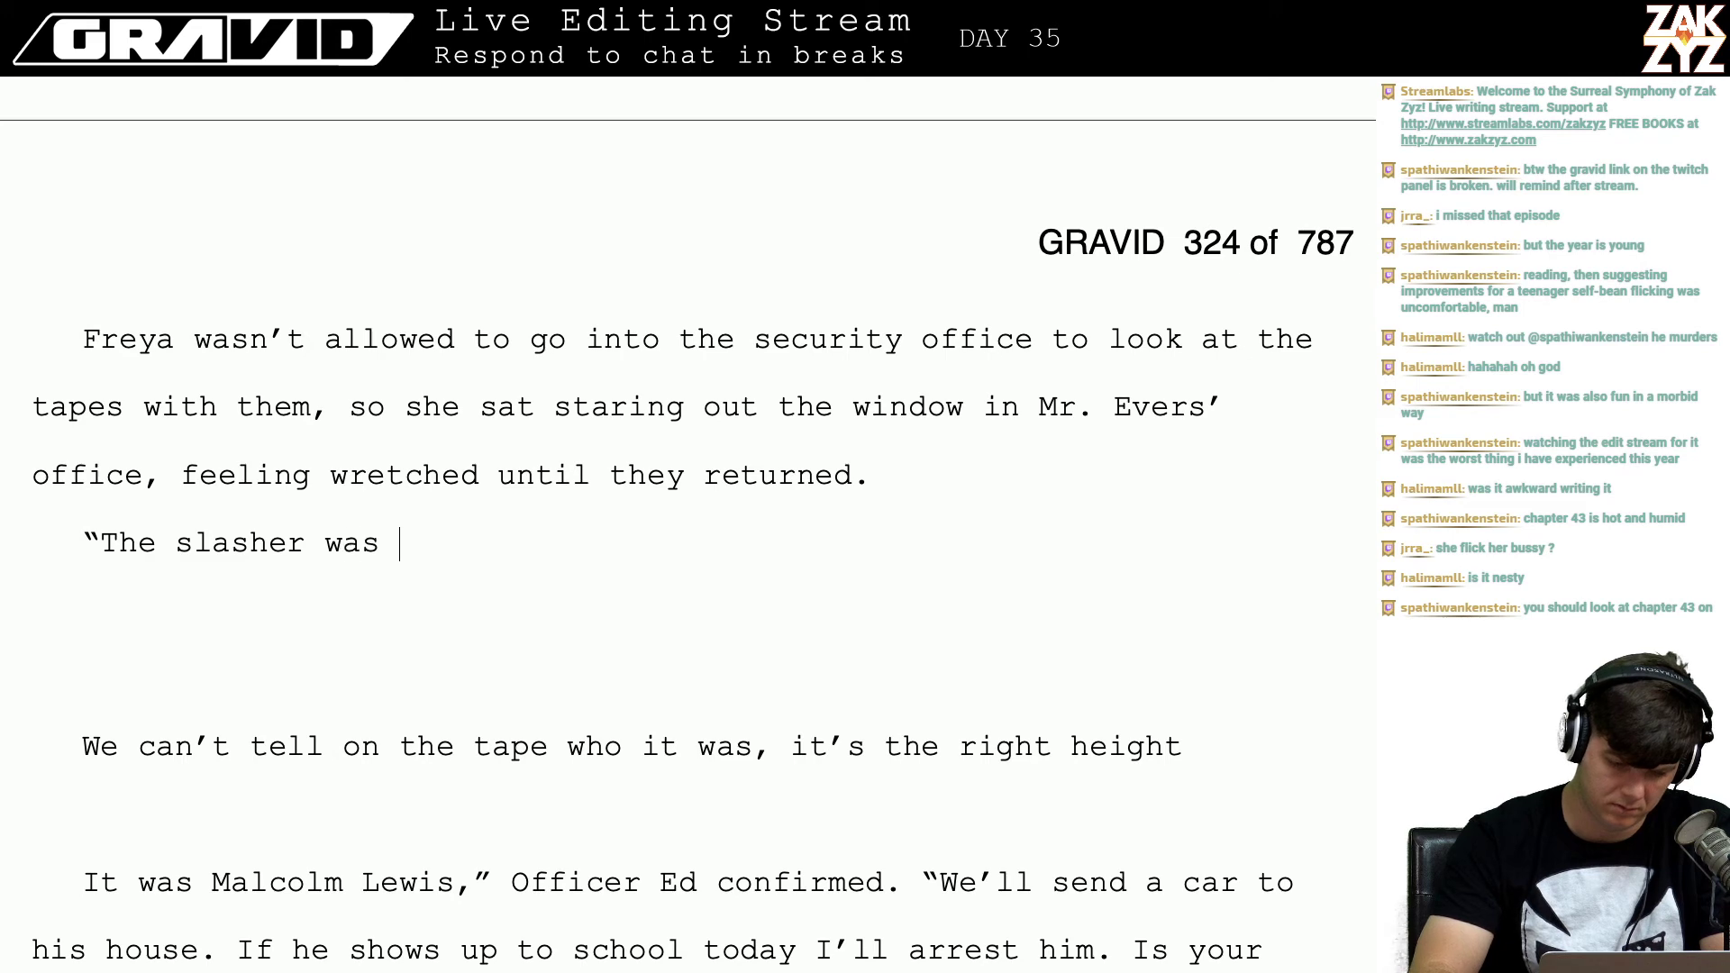
type("wearing a hood")
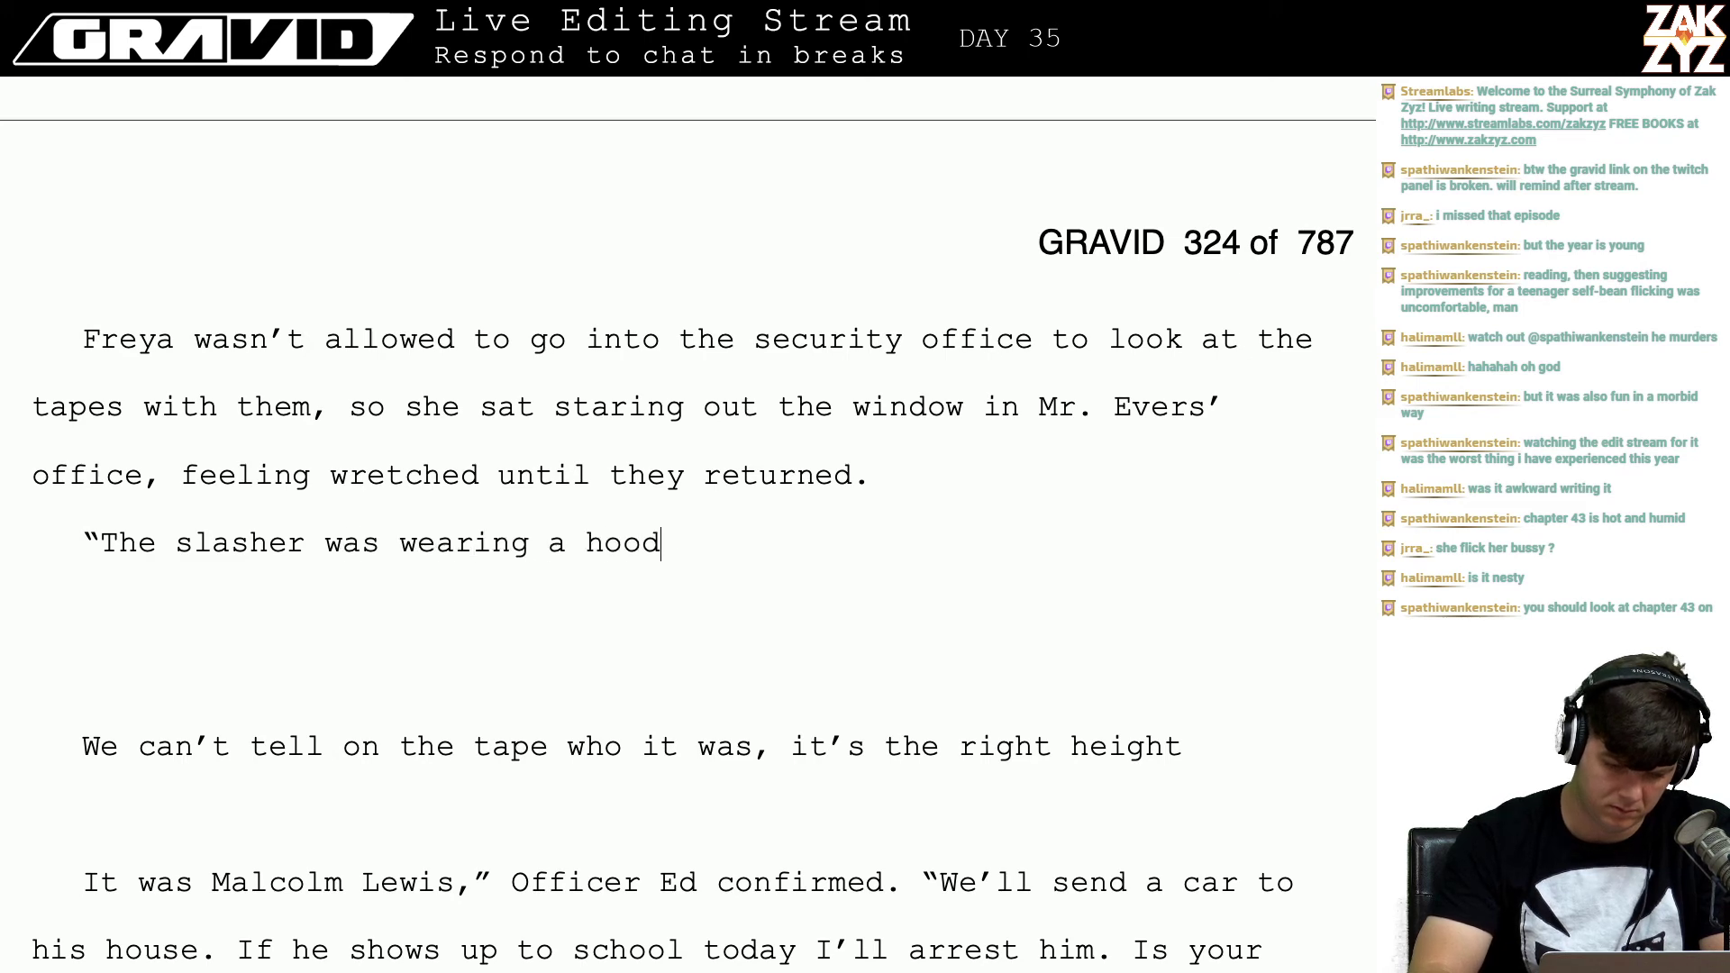
type(",")
key("BackSpace")
key("BackSpace")
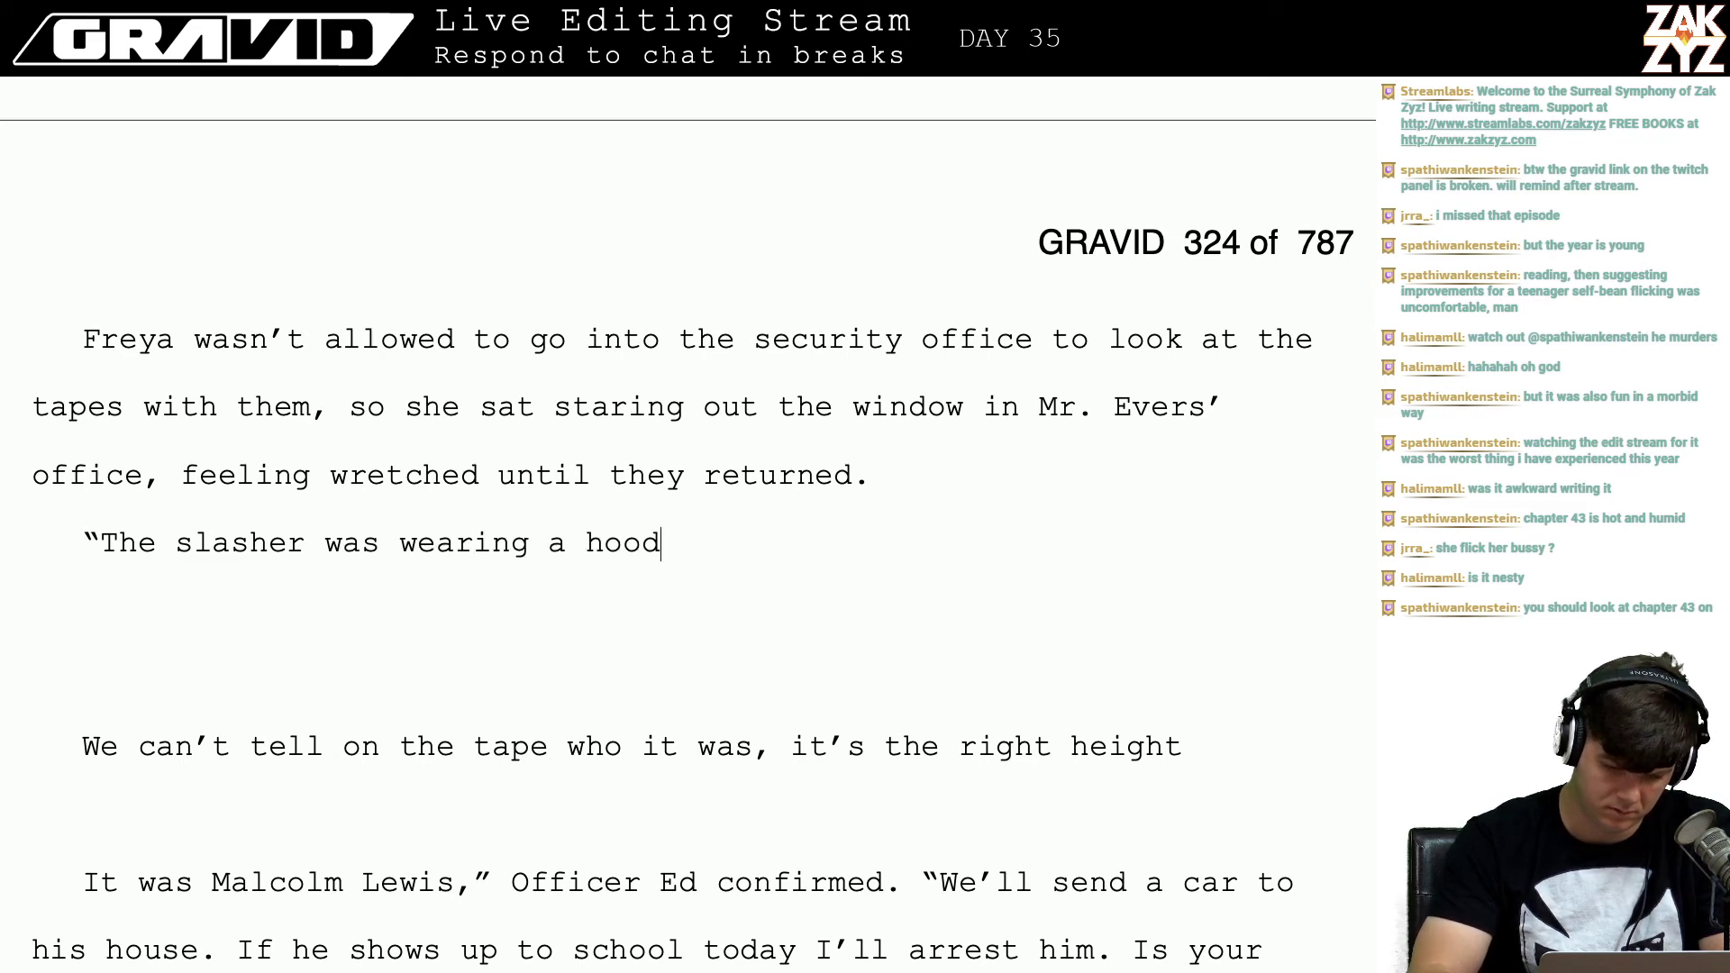
Step: Delete the whole slasher sentence back to the opening quotation mark
key("BackSpace")
key("BackSpace")
key("BackSpace")
key("BackSpace")
key("BackSpace")
key("BackSpace")
key("BackSpace")
key("BackSpace")
key("BackSpace")
key("BackSpace")
key("BackSpace")
key("BackSpace")
key("BackSpace")
key("BackSpace")
key("BackSpace")
key("BackSpace")
key("BackSpace")
key("BackSpace")
key("BackSpace")
key("BackSpace")
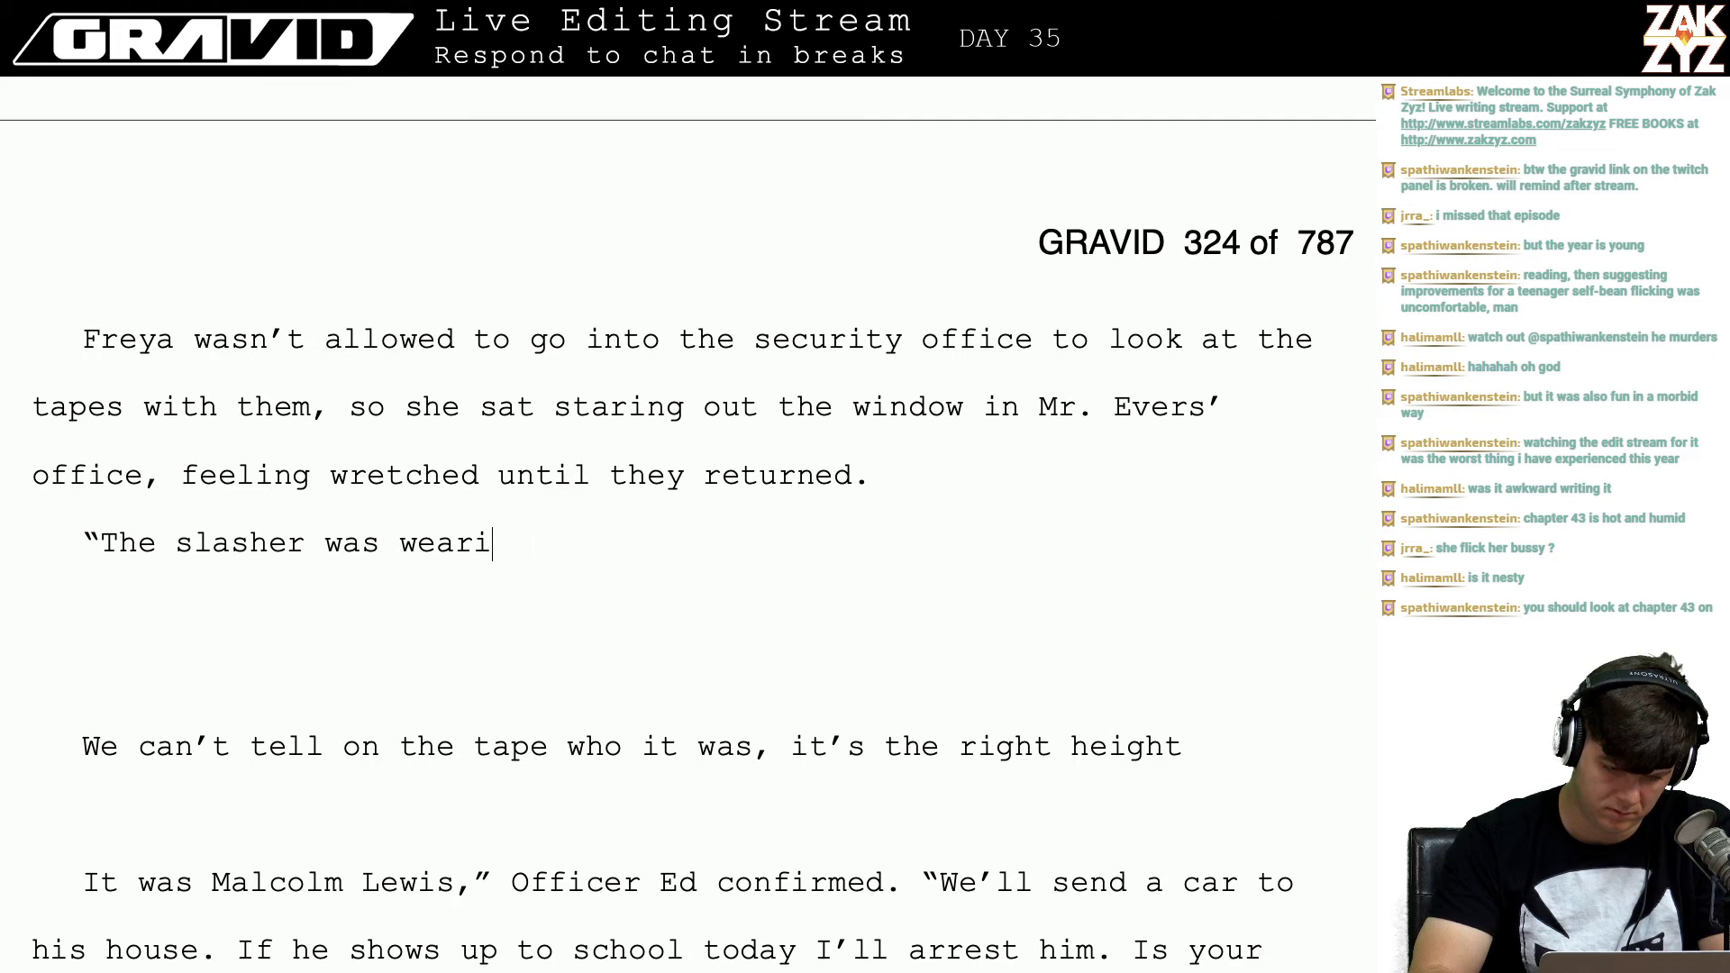
key("BackSpace")
key("BackSpace")
key("BackSpace")
key("BackSpace")
key("BackSpace")
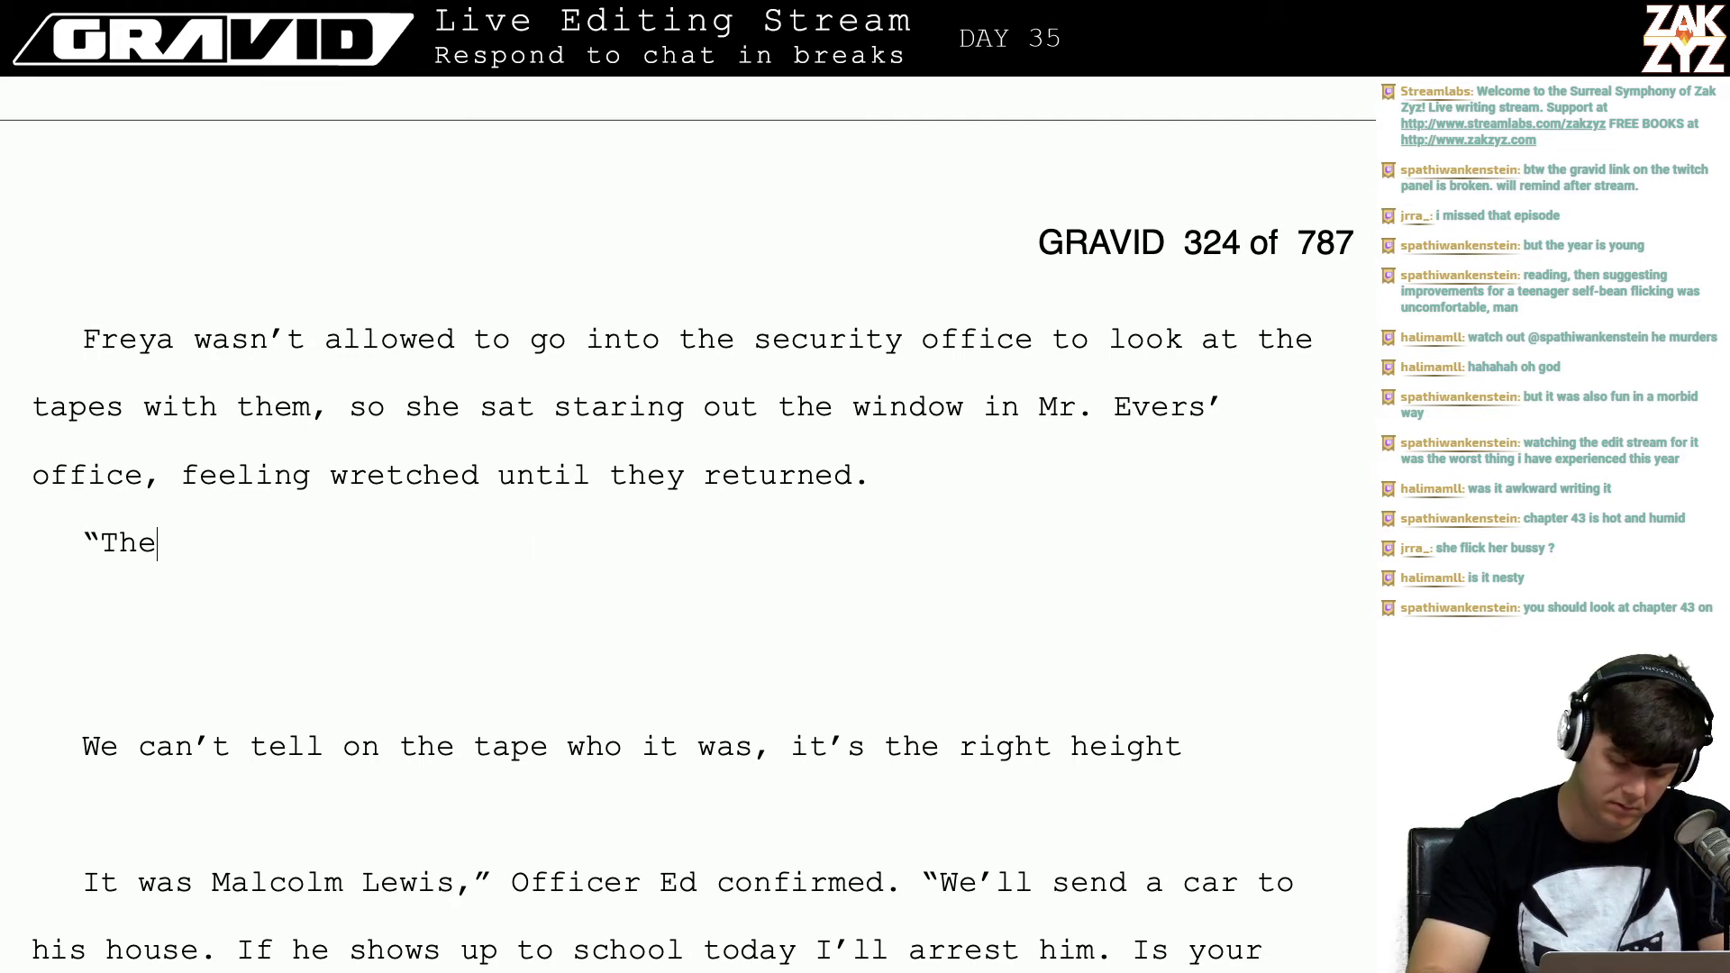
key("BackSpace")
key("BackSpace")
key("BackSpace")
key("BackSpace")
Step: Try opening the officer's dialogue with "We can't really see" and delete it
type("W")
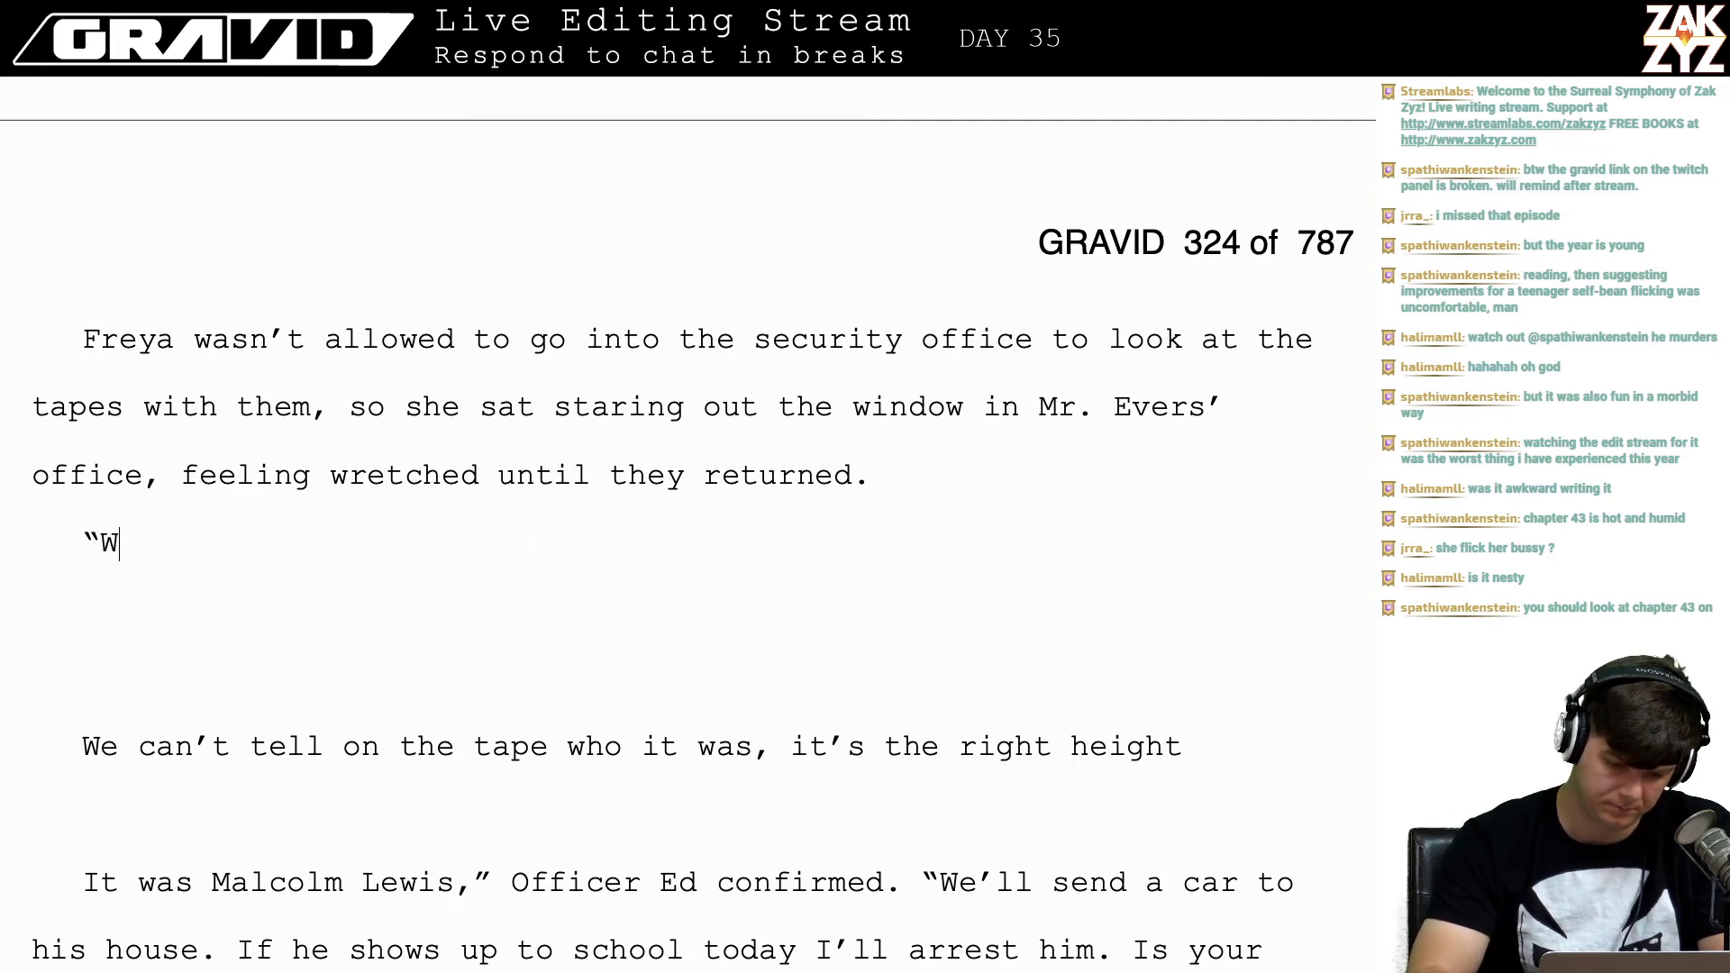
type("e can't really ")
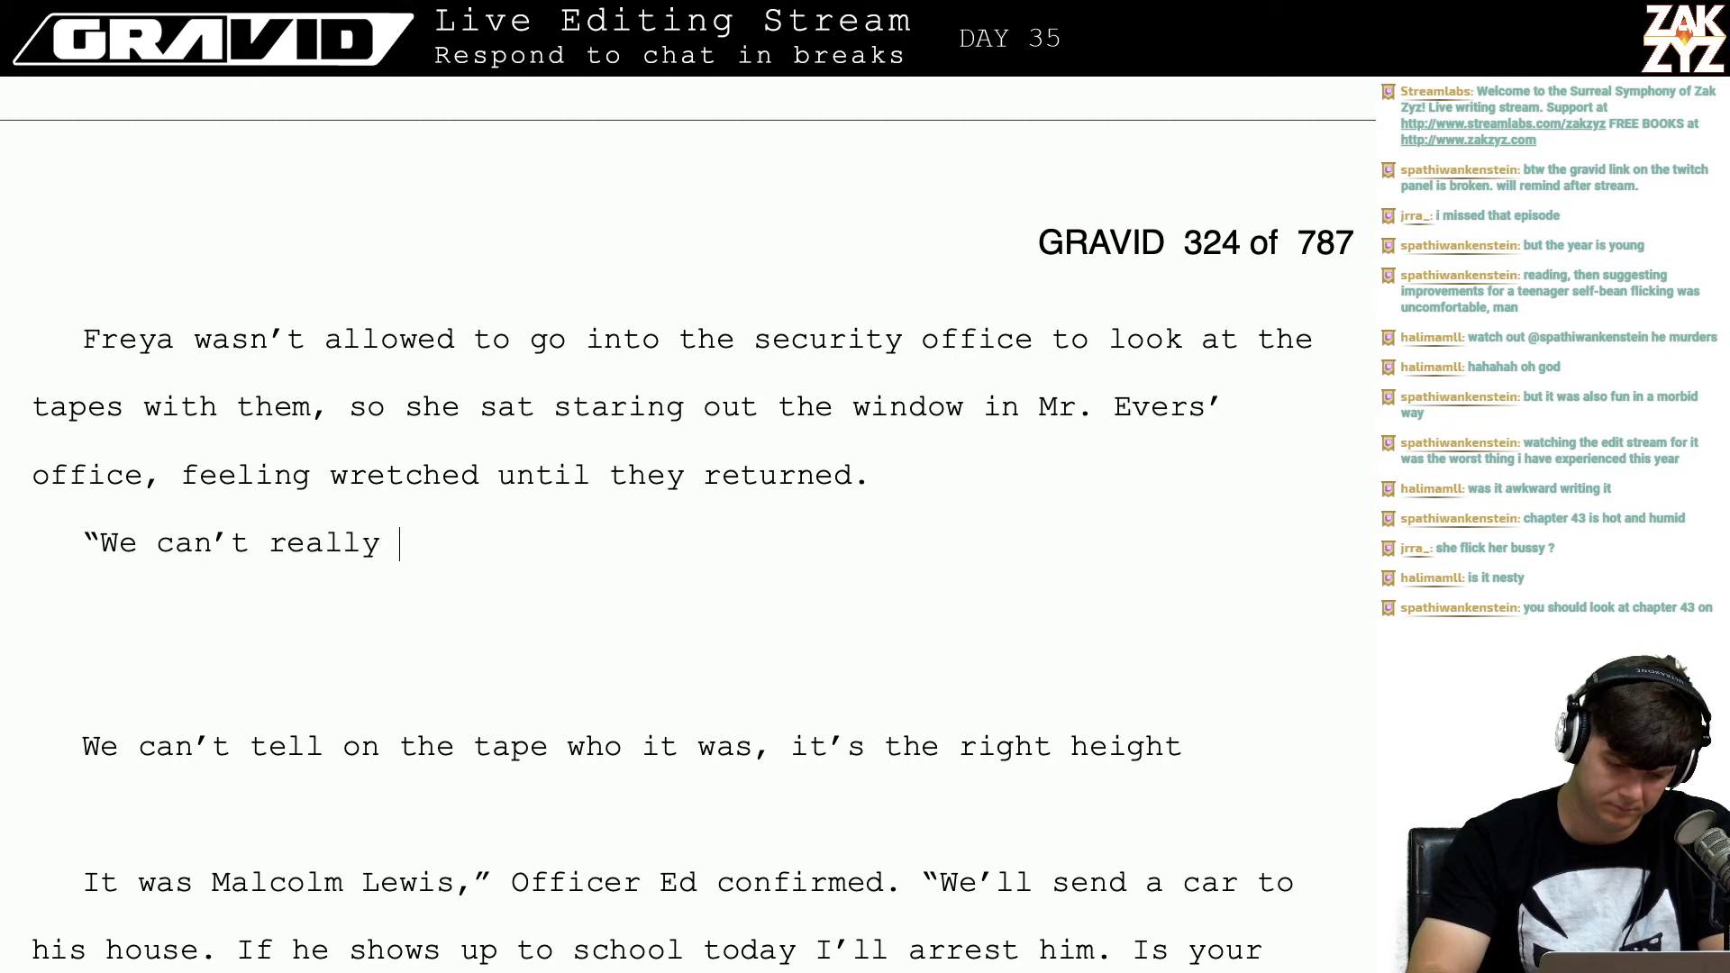
type("see")
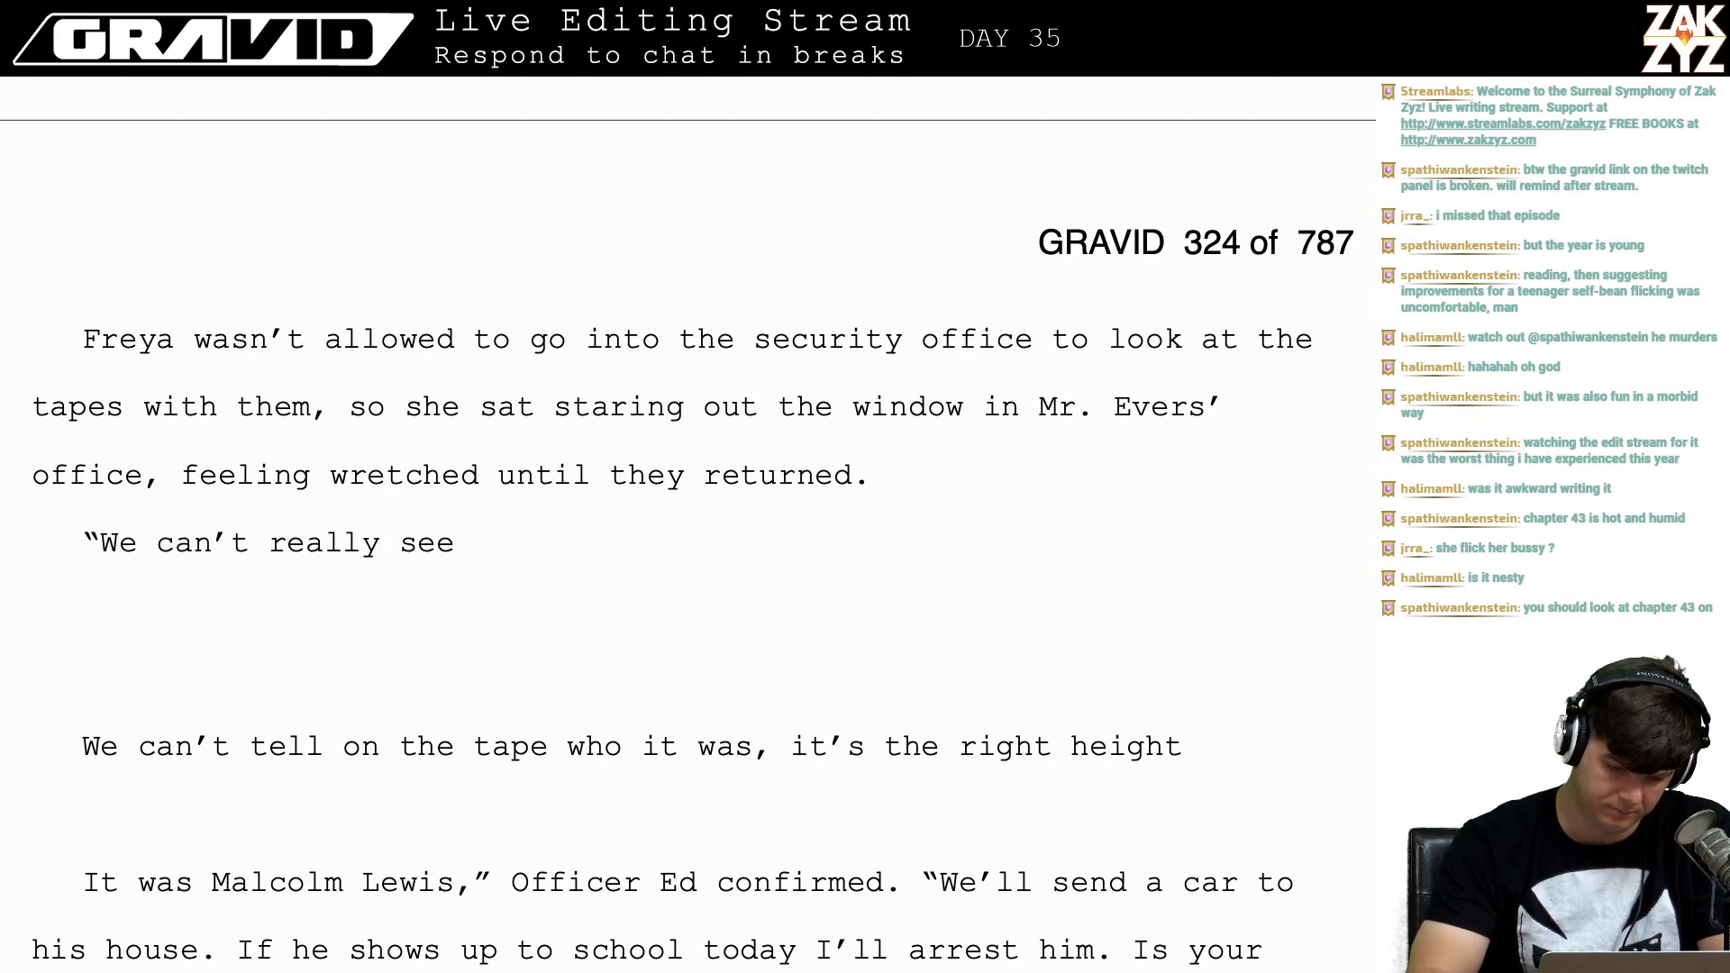
key("BackSpace")
key("BackSpace")
key("BackSpace")
key("BackSpace")
key("BackSpace")
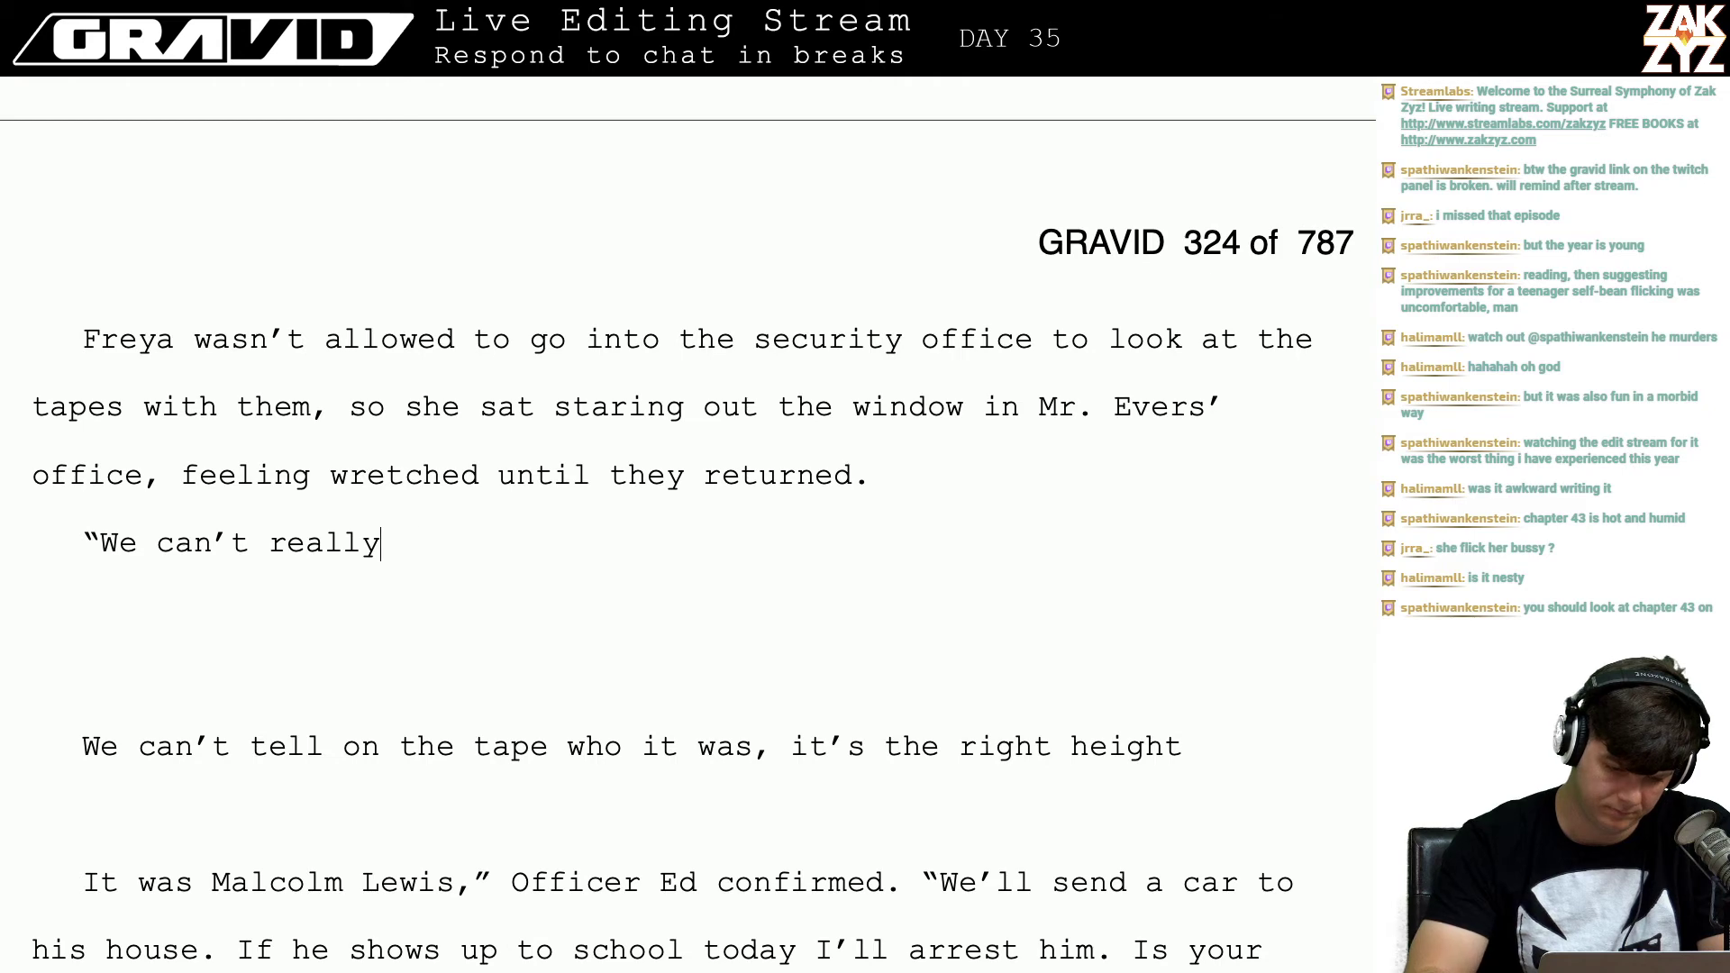
key("BackSpace")
key("BackSpace")
key("BackSpace")
key("BackSpace")
key("BackSpace")
key("BackSpace")
key("BackSpace")
key("BackSpace")
key("BackSpace")
key("BackSpace")
key("BackSpace")
key("BackSpace")
key("BackSpace")
key("BackSpace")
key("BackSpace")
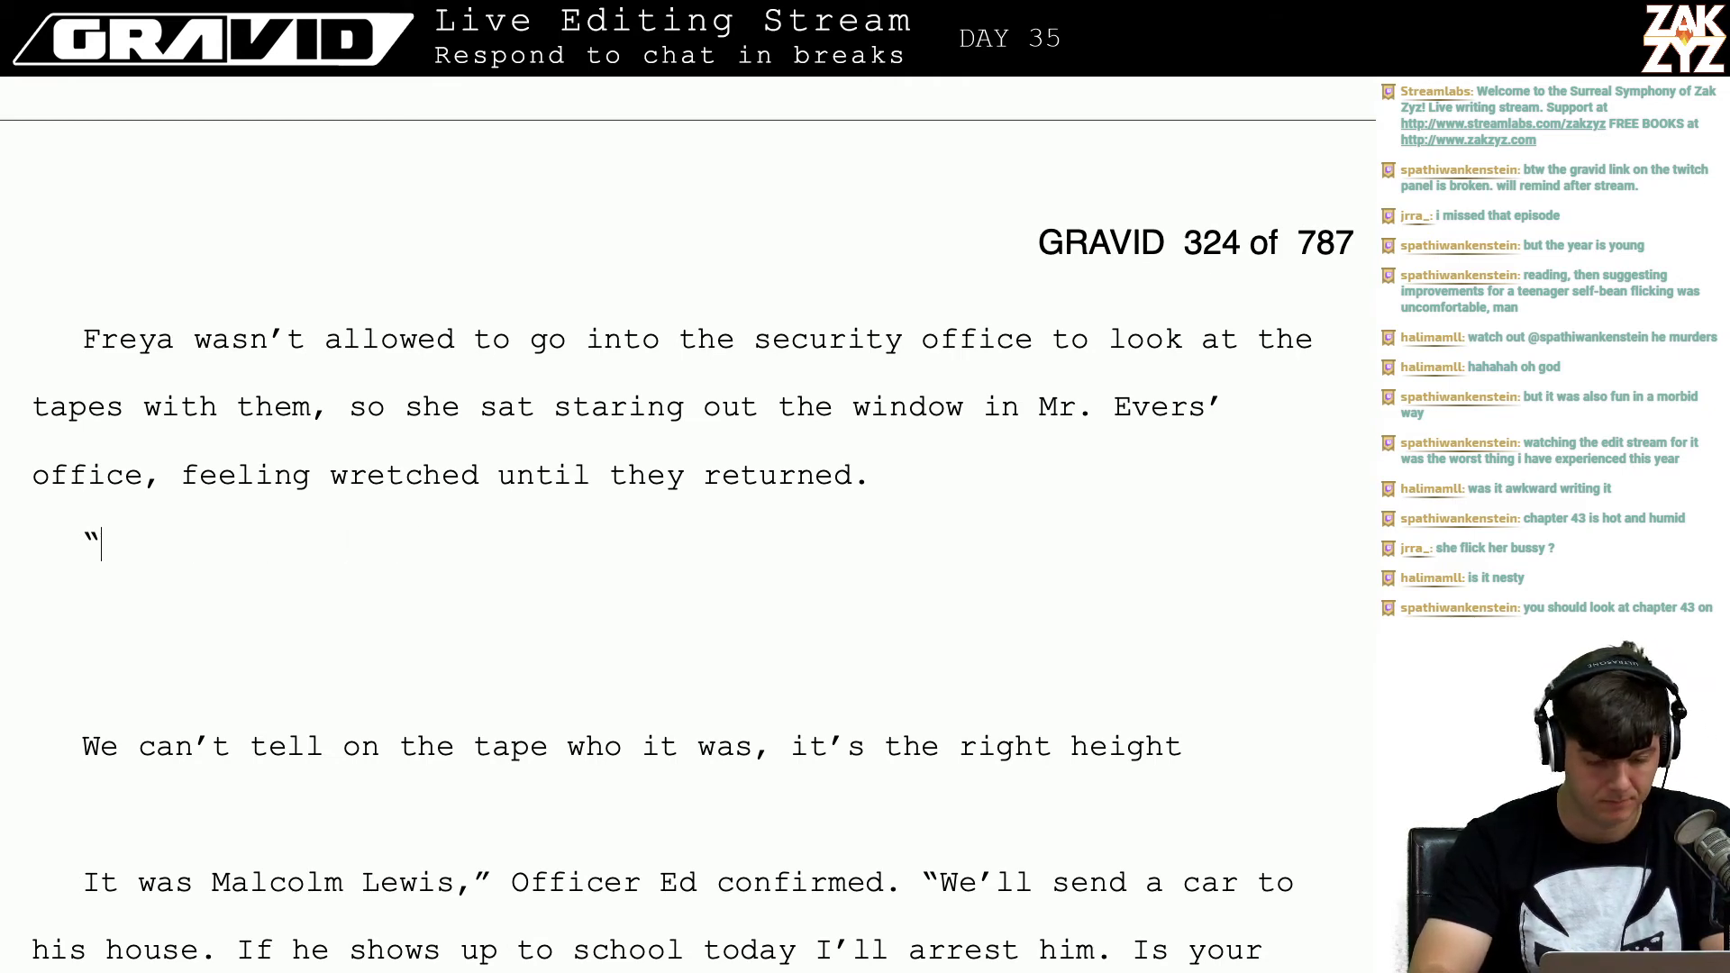
type("The")
key("BackSpace")
key("BackSpace")
type("th")
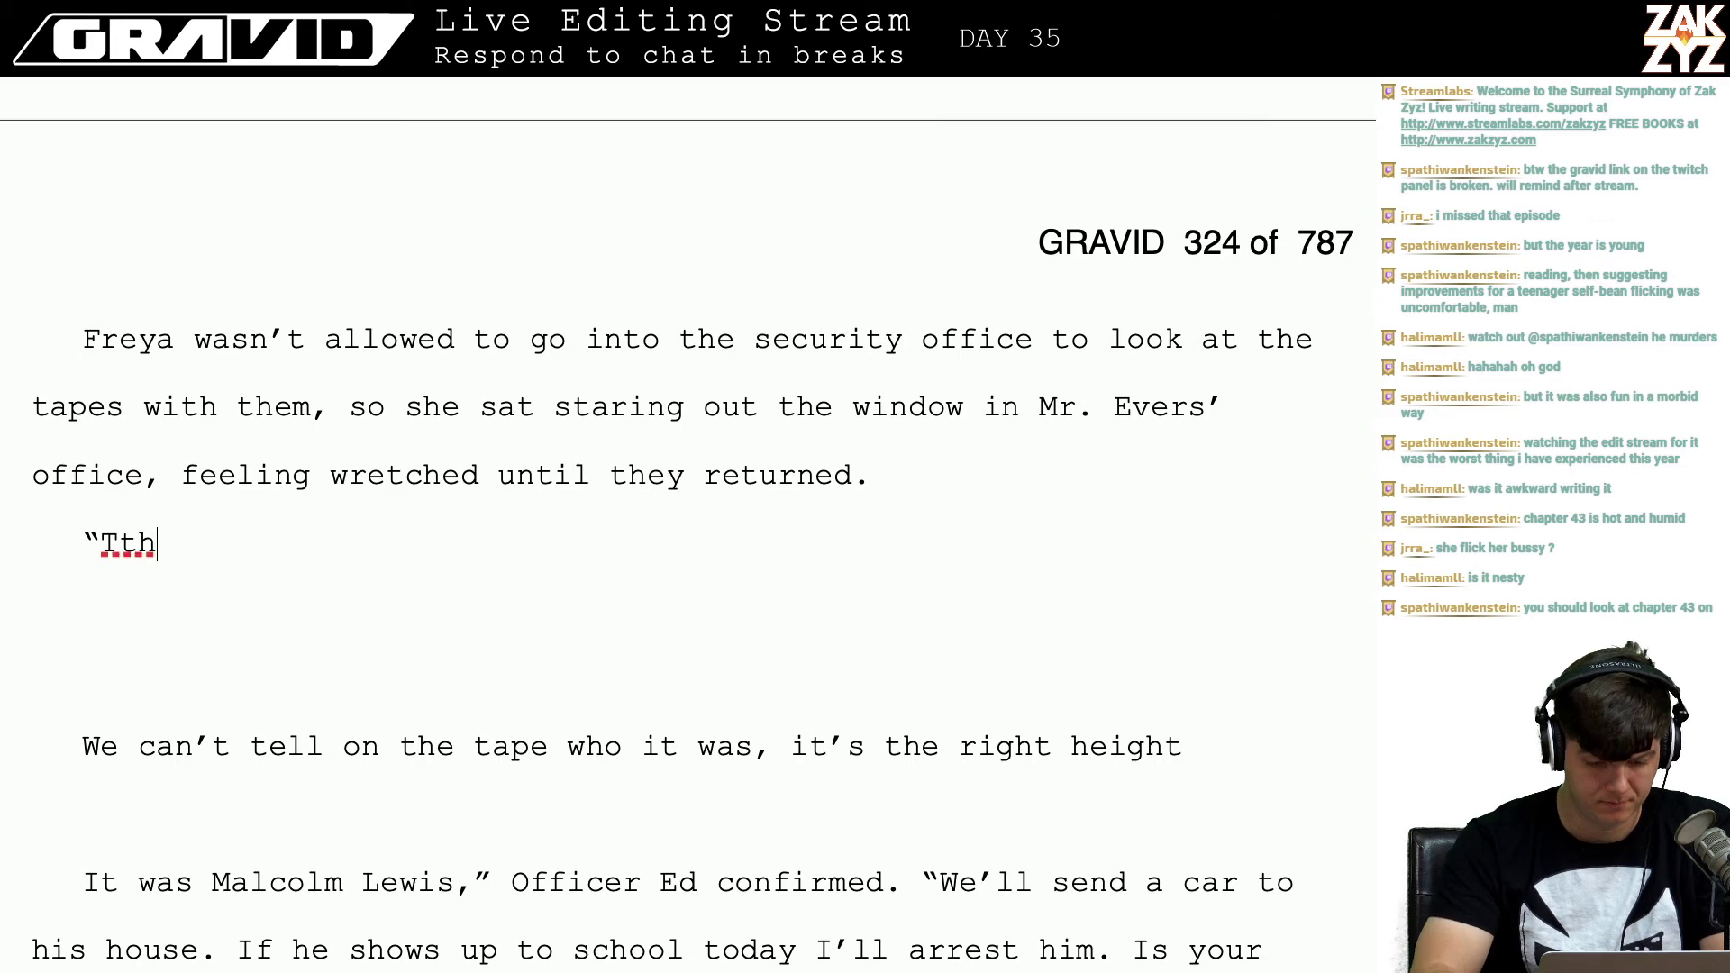
key("BackSpace")
key("BackSpace")
key("BackSpace")
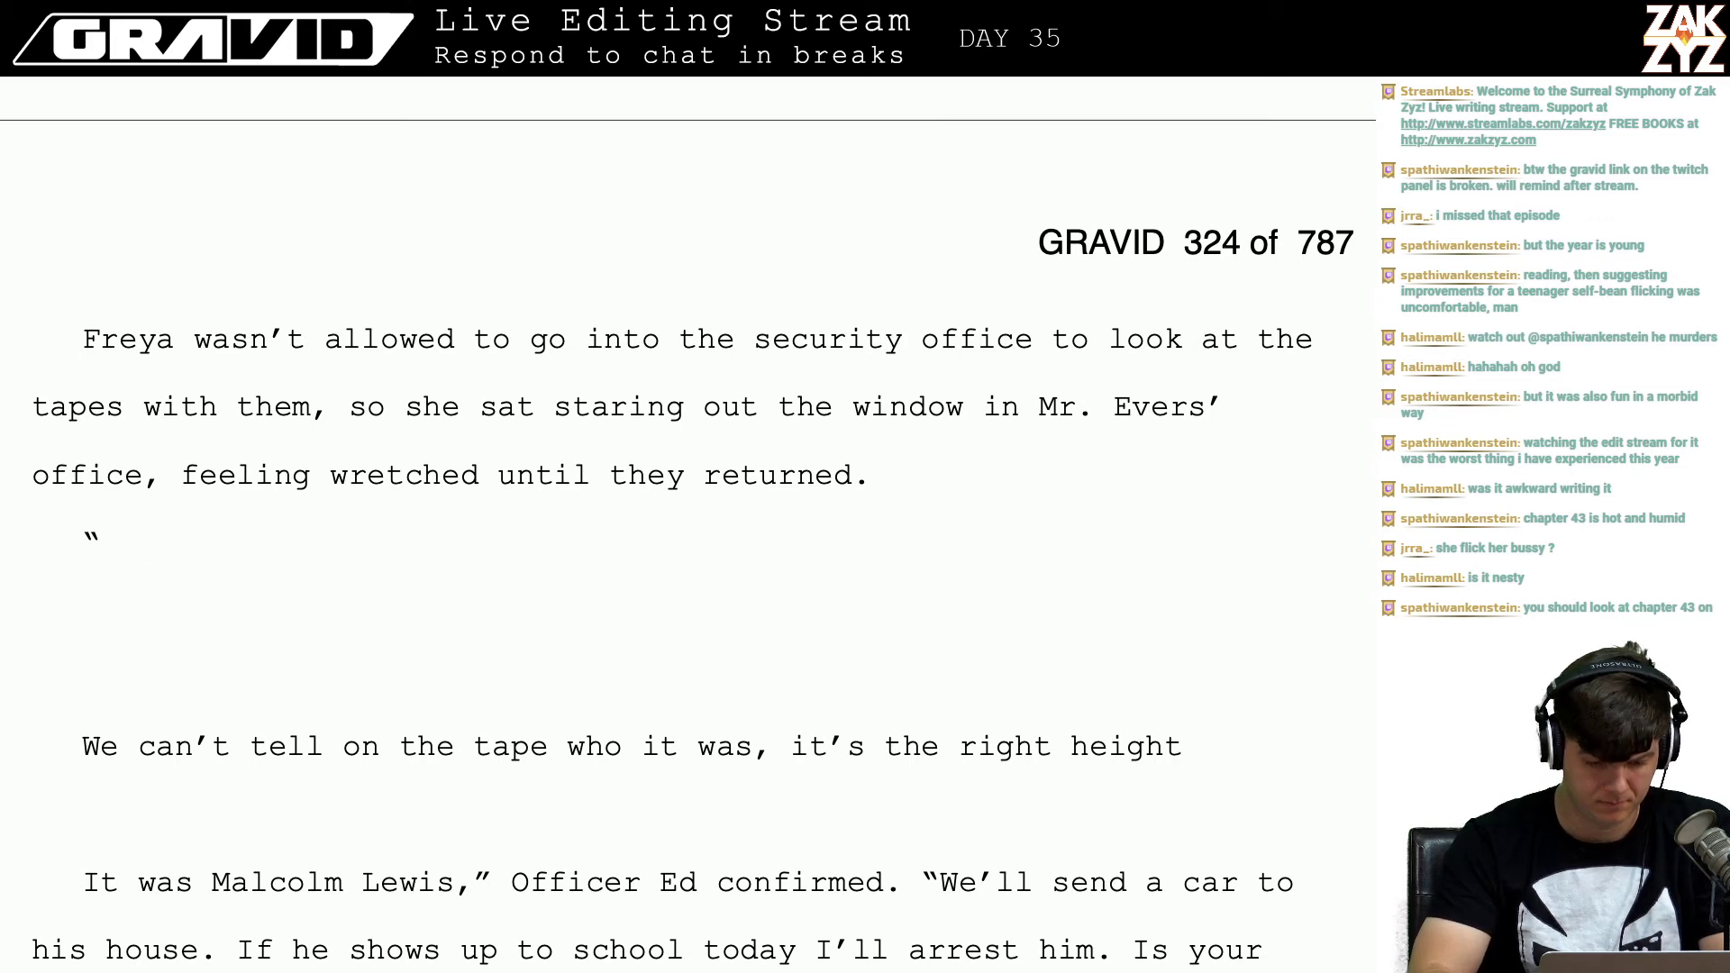
Step: Write "It doesn't show the slasher's face" after the opening quotation mark
type("It doesn't s")
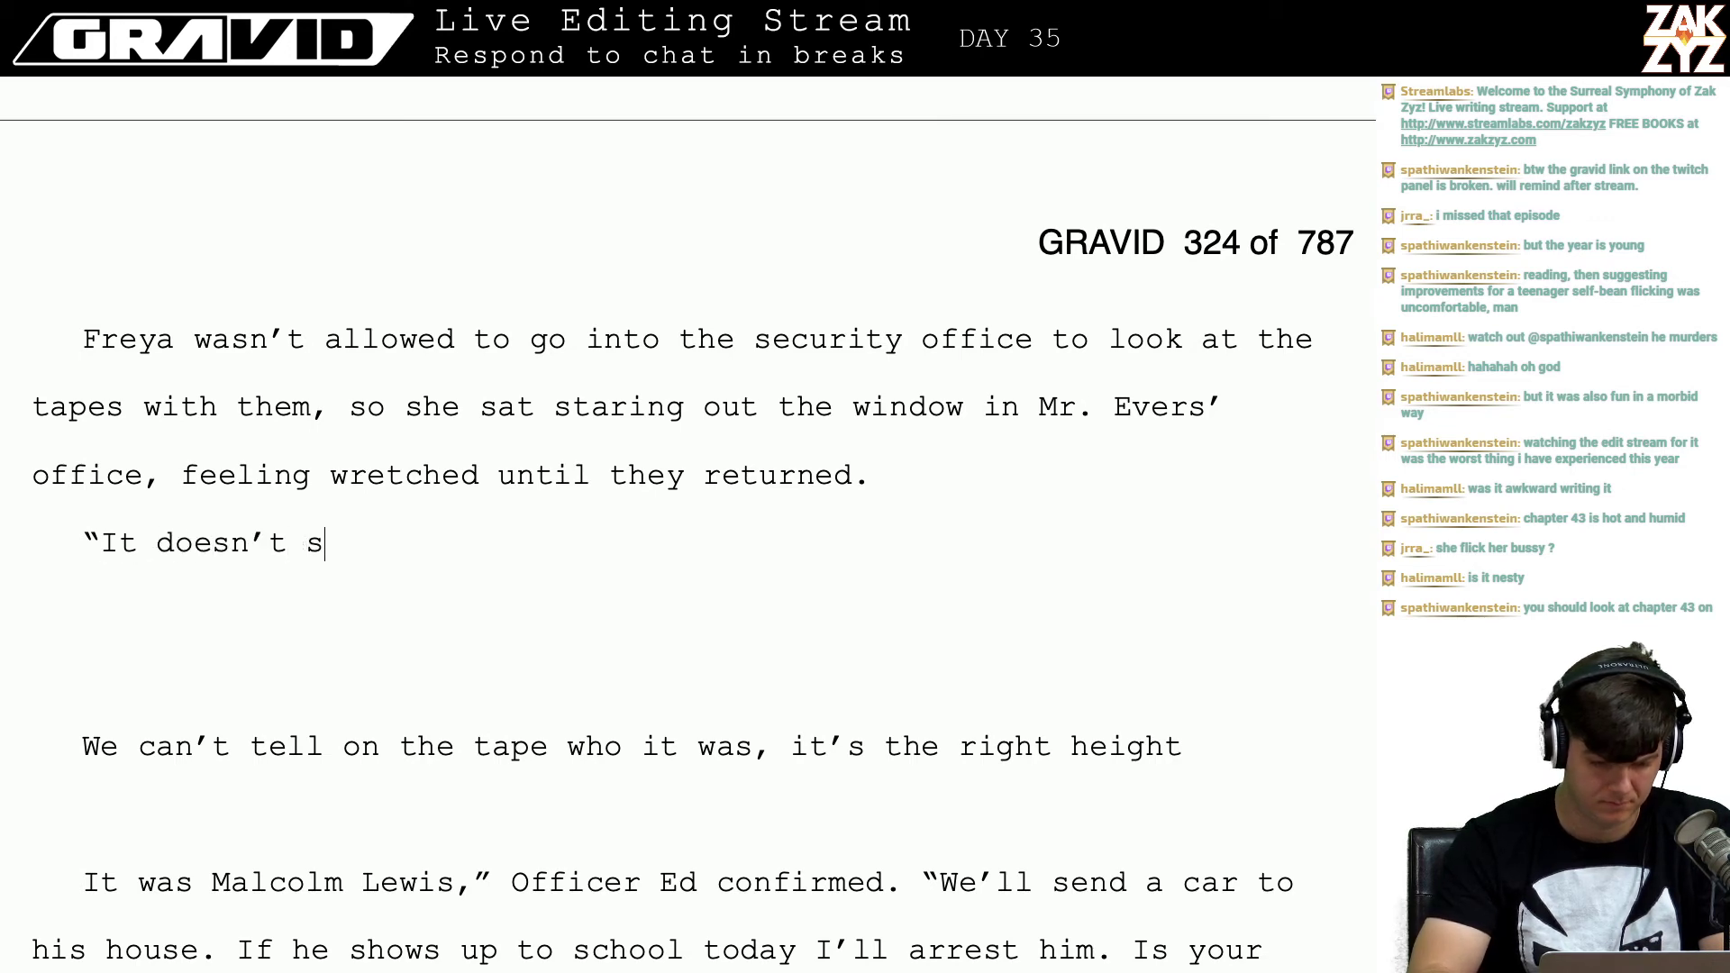
type("how")
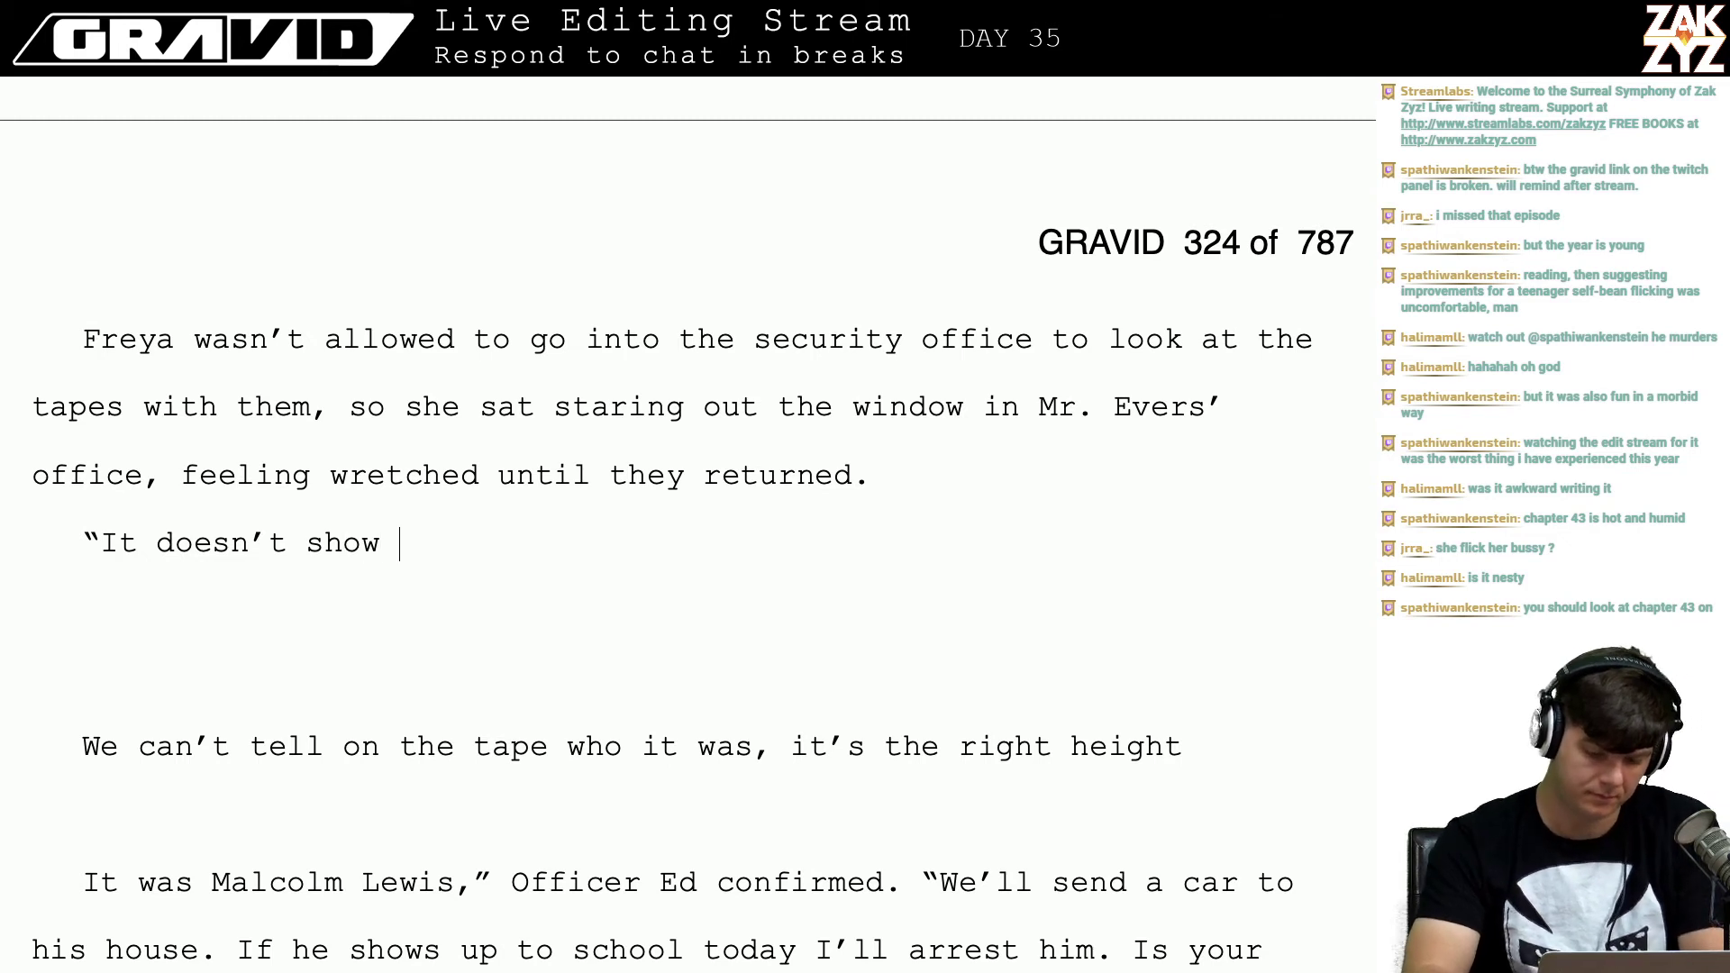
type(" h")
key("BackSpace")
type("the ")
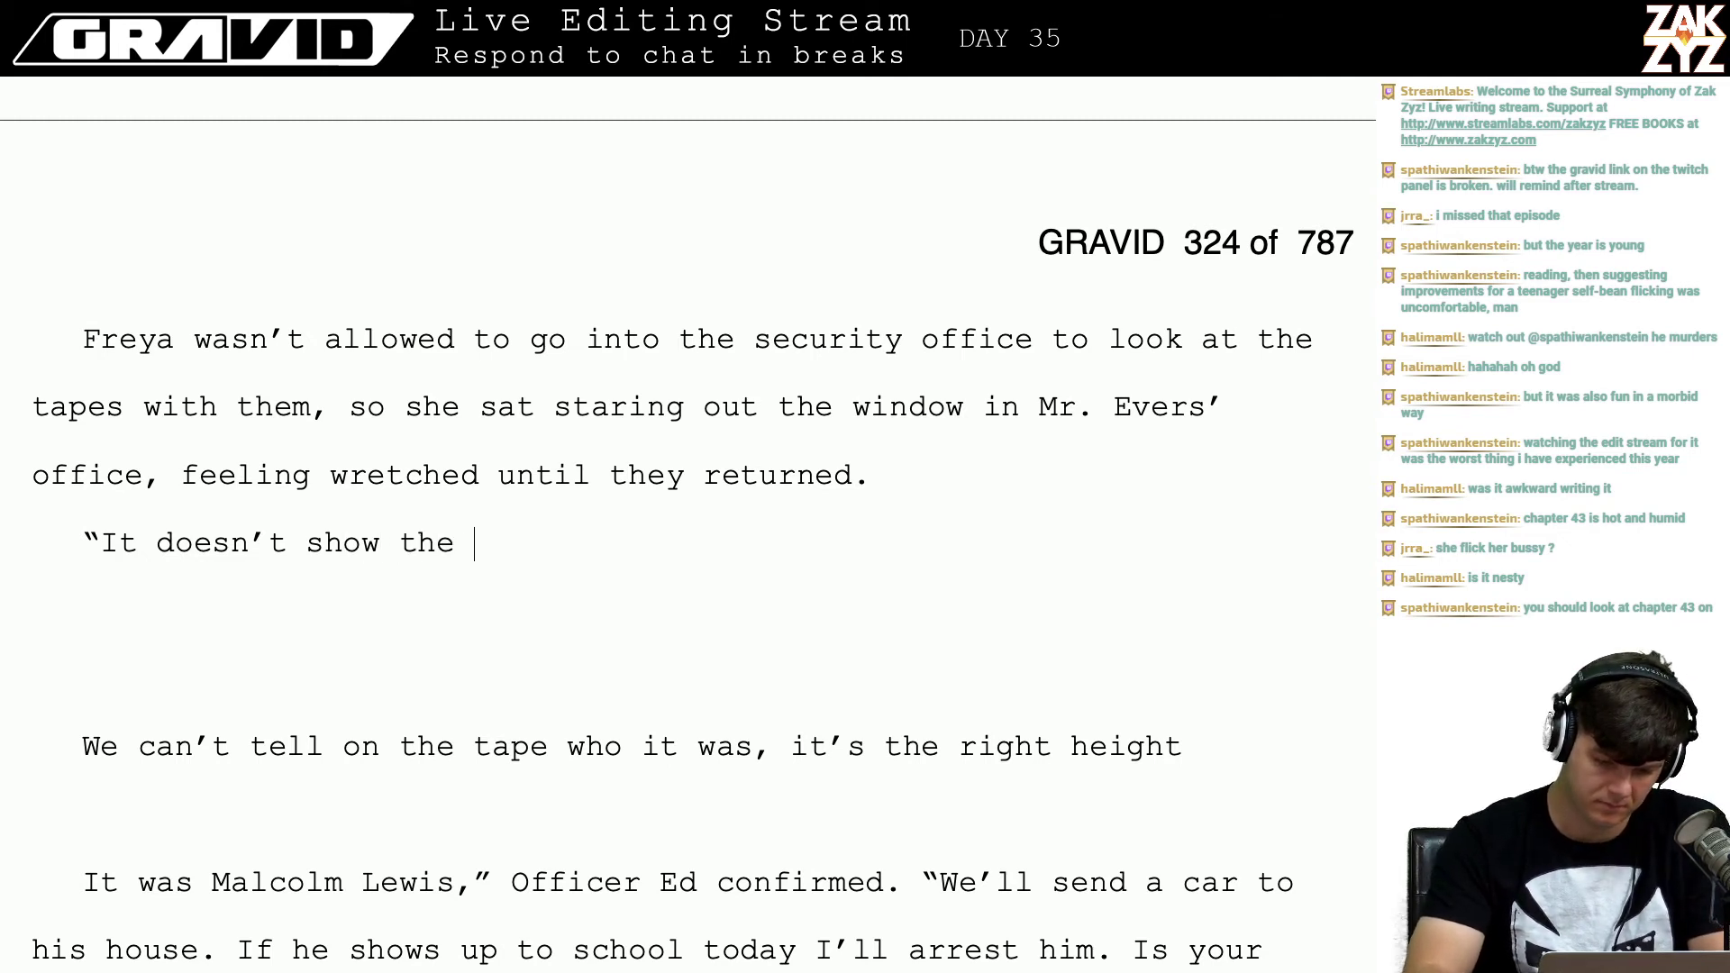
type("slasher's face")
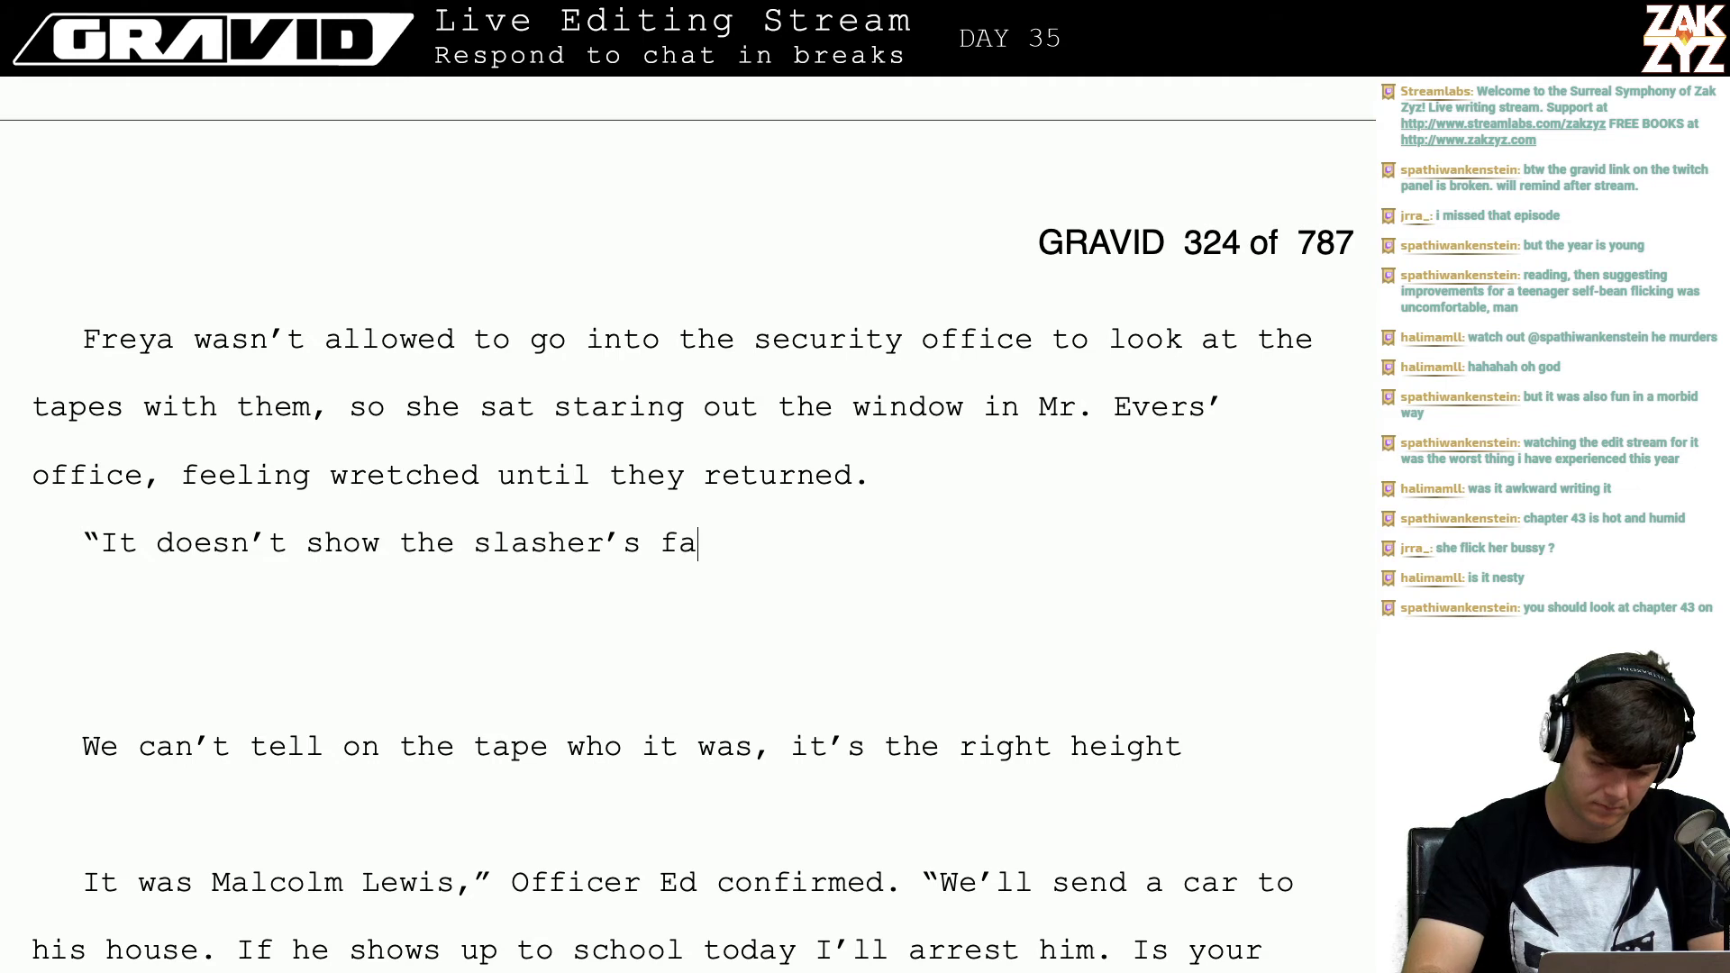
Step: End the face sentence with a period, try continuing with "I'll check", and delete those two words
type(". I'll check")
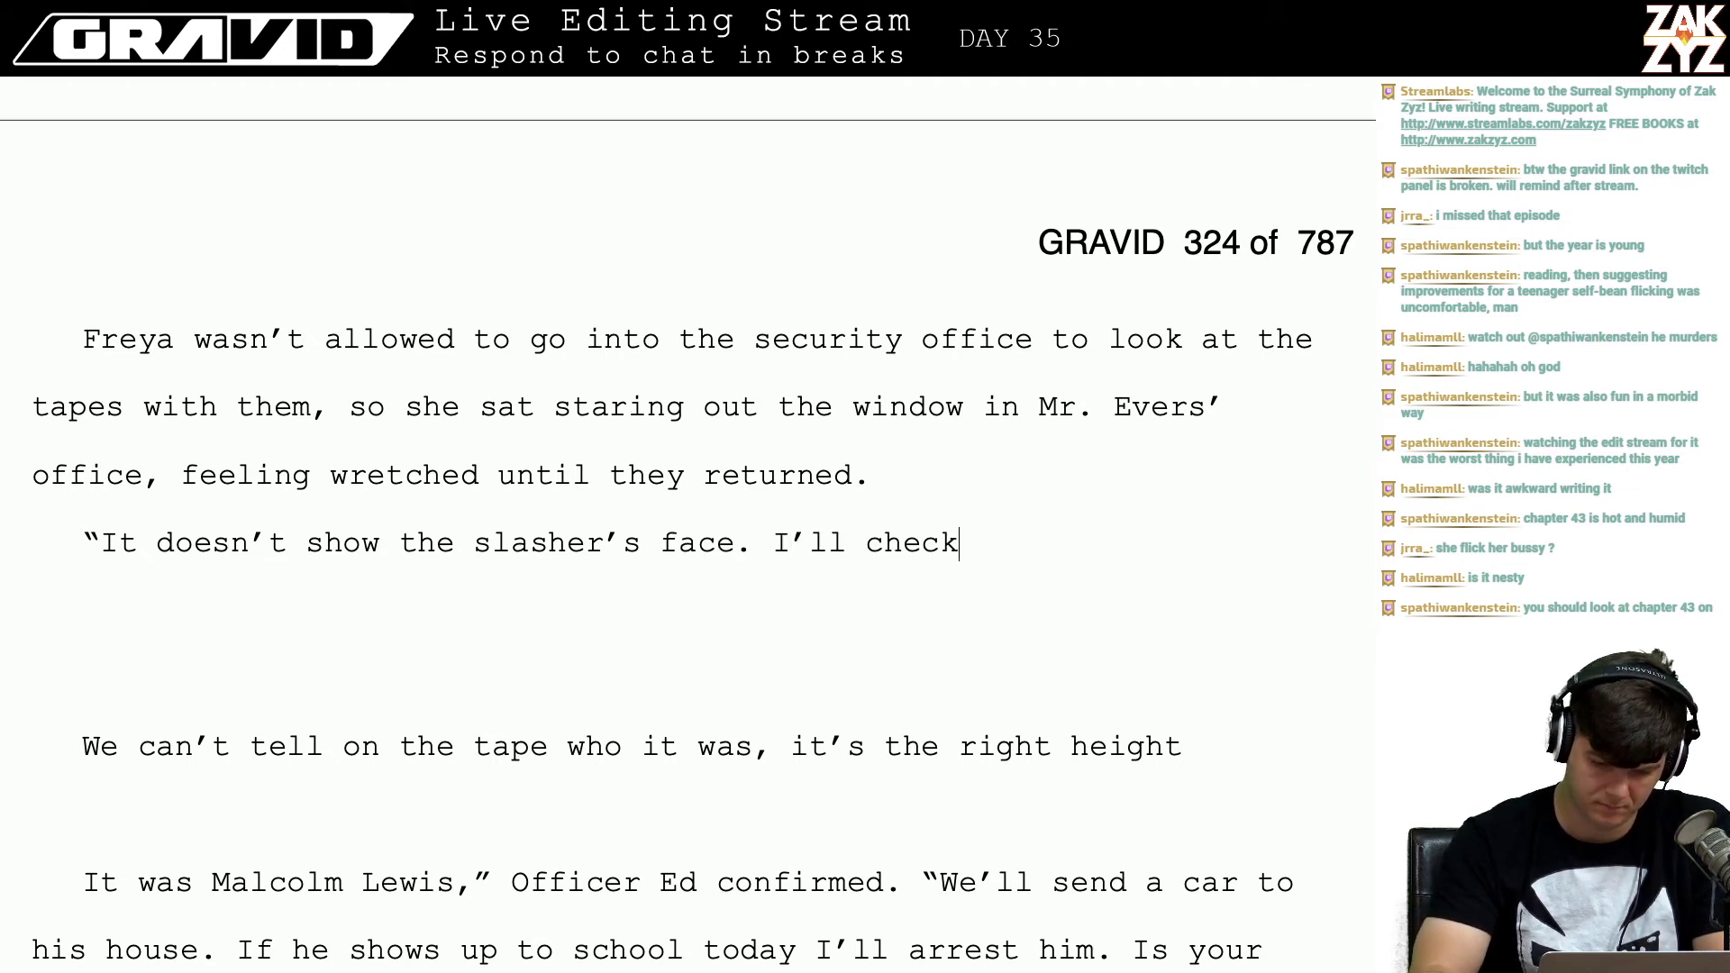
key("BackSpace")
key("BackSpace")
key("BackSpace")
key("BackSpace")
key("BackSpace")
key("BackSpace")
key("BackSpace")
key("BackSpace")
key("BackSpace")
key("BackSpace")
key("BackSpace")
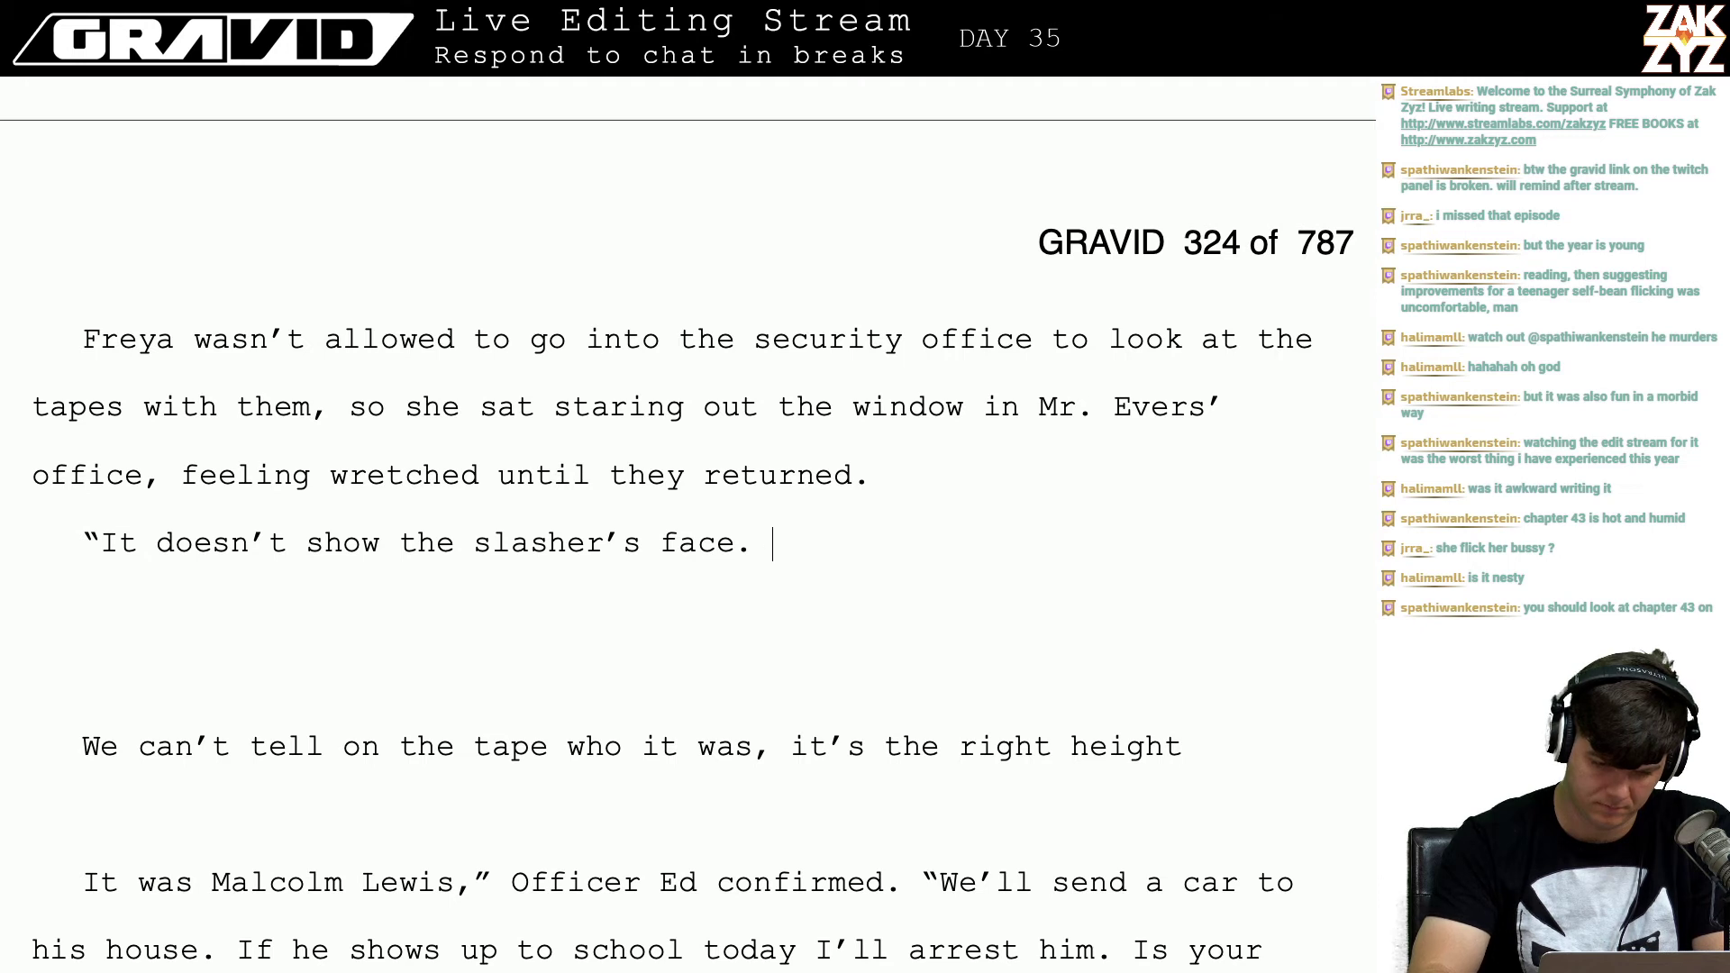
Step: Continue the officer's dialogue with "They came from the parking lot, I'll have to review the other tapes to see if we can ID him from another"
type("IT")
key("BackSpace")
key("BackSpace")
type("Th")
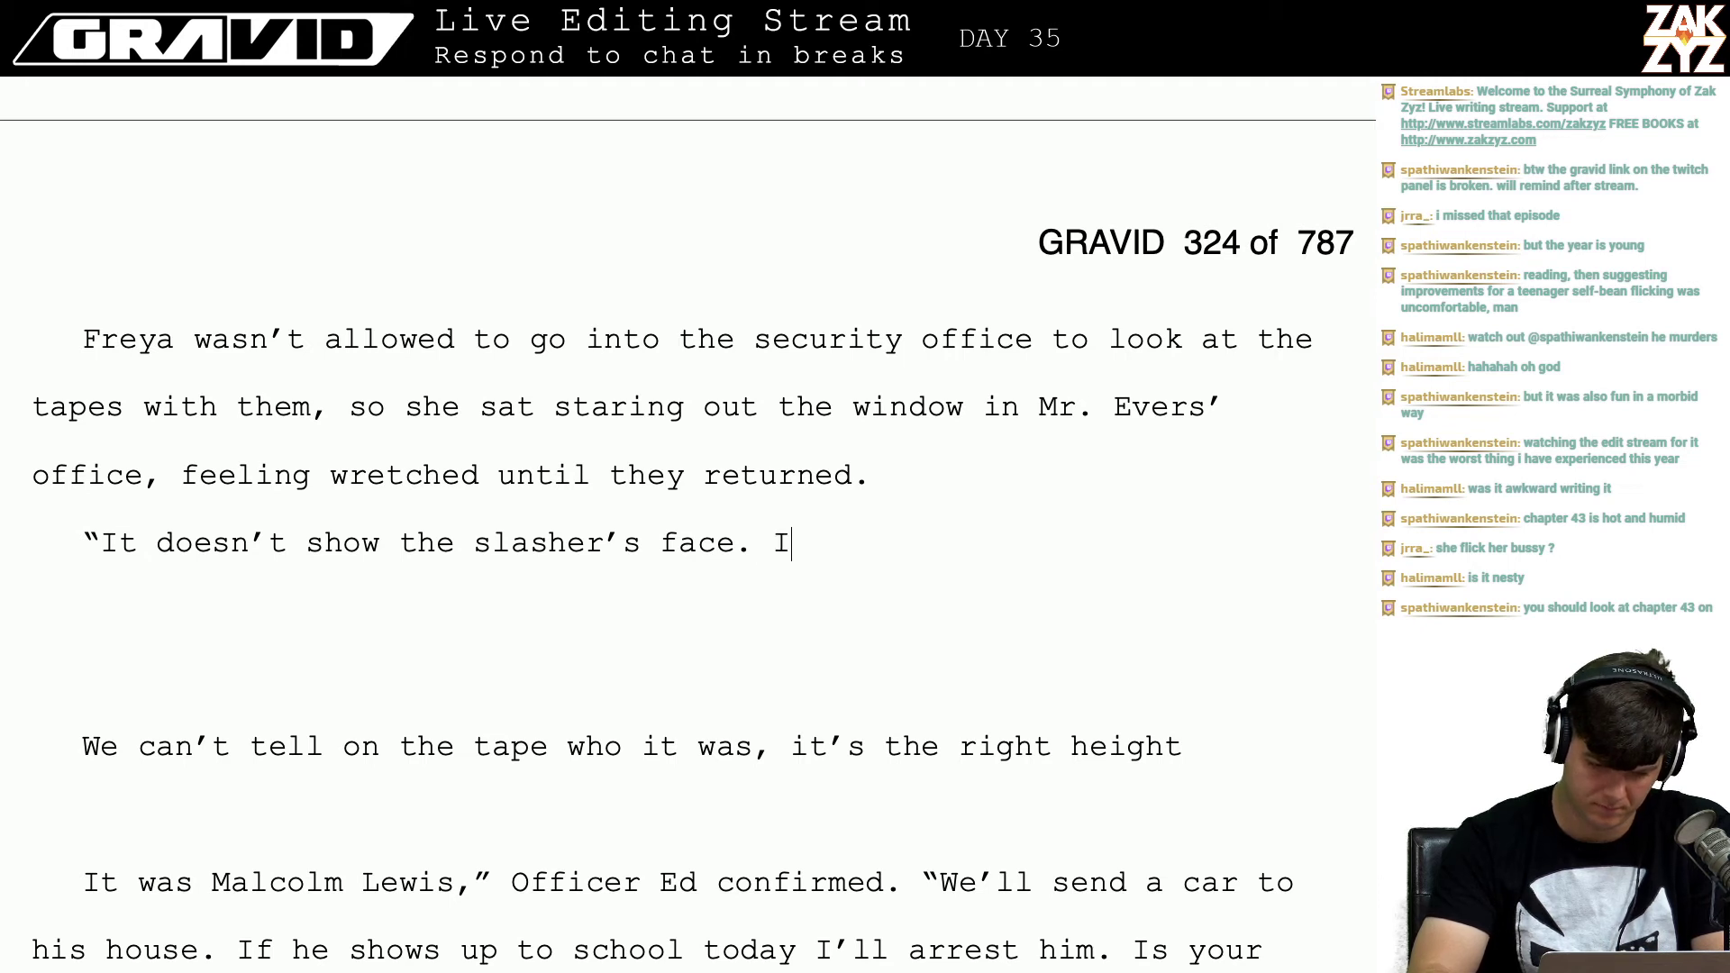
type("ey came from")
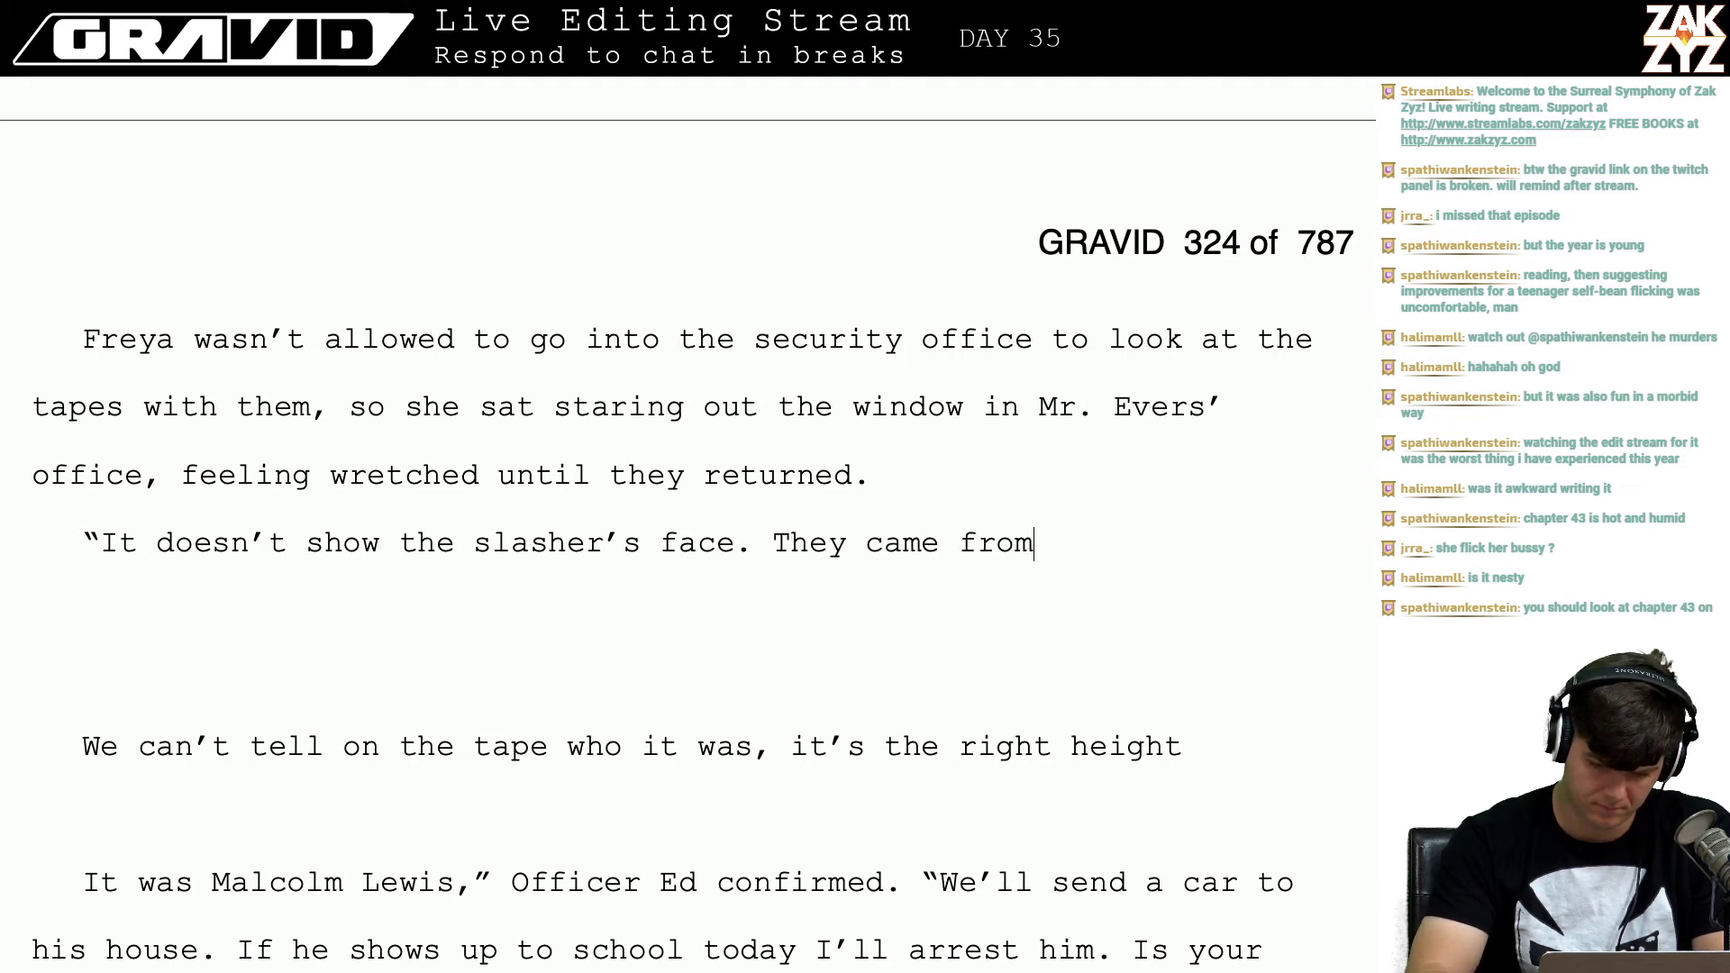
type(" the parking lot")
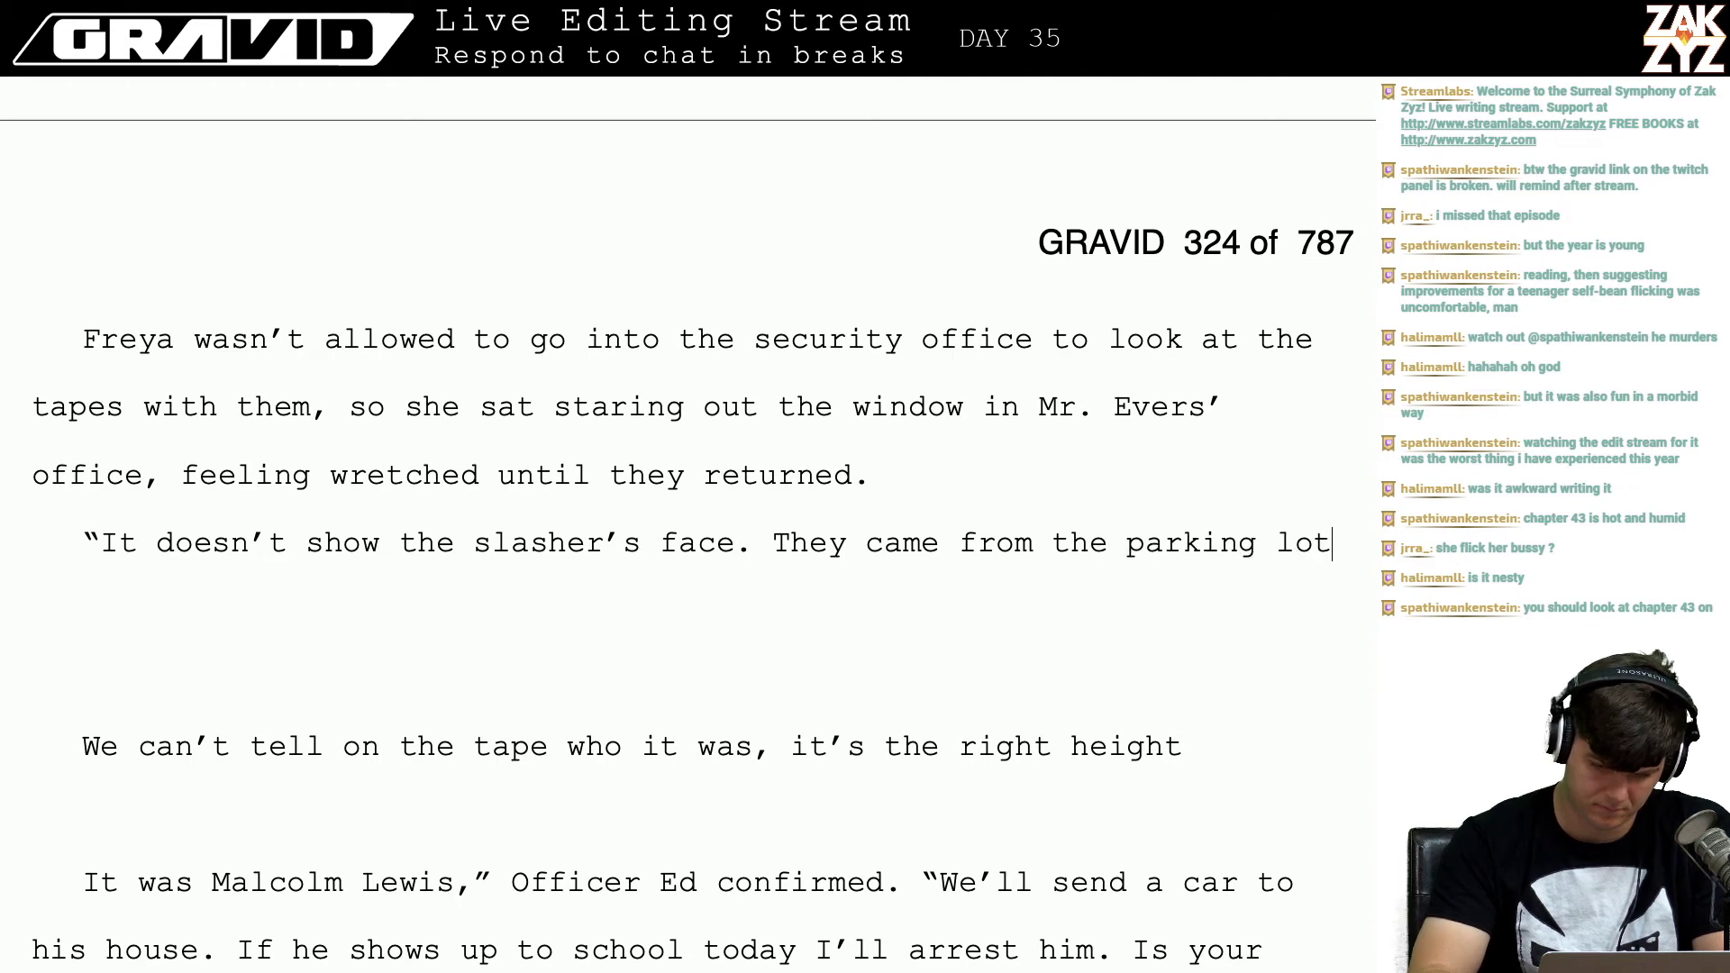
type(", I'll have to rev")
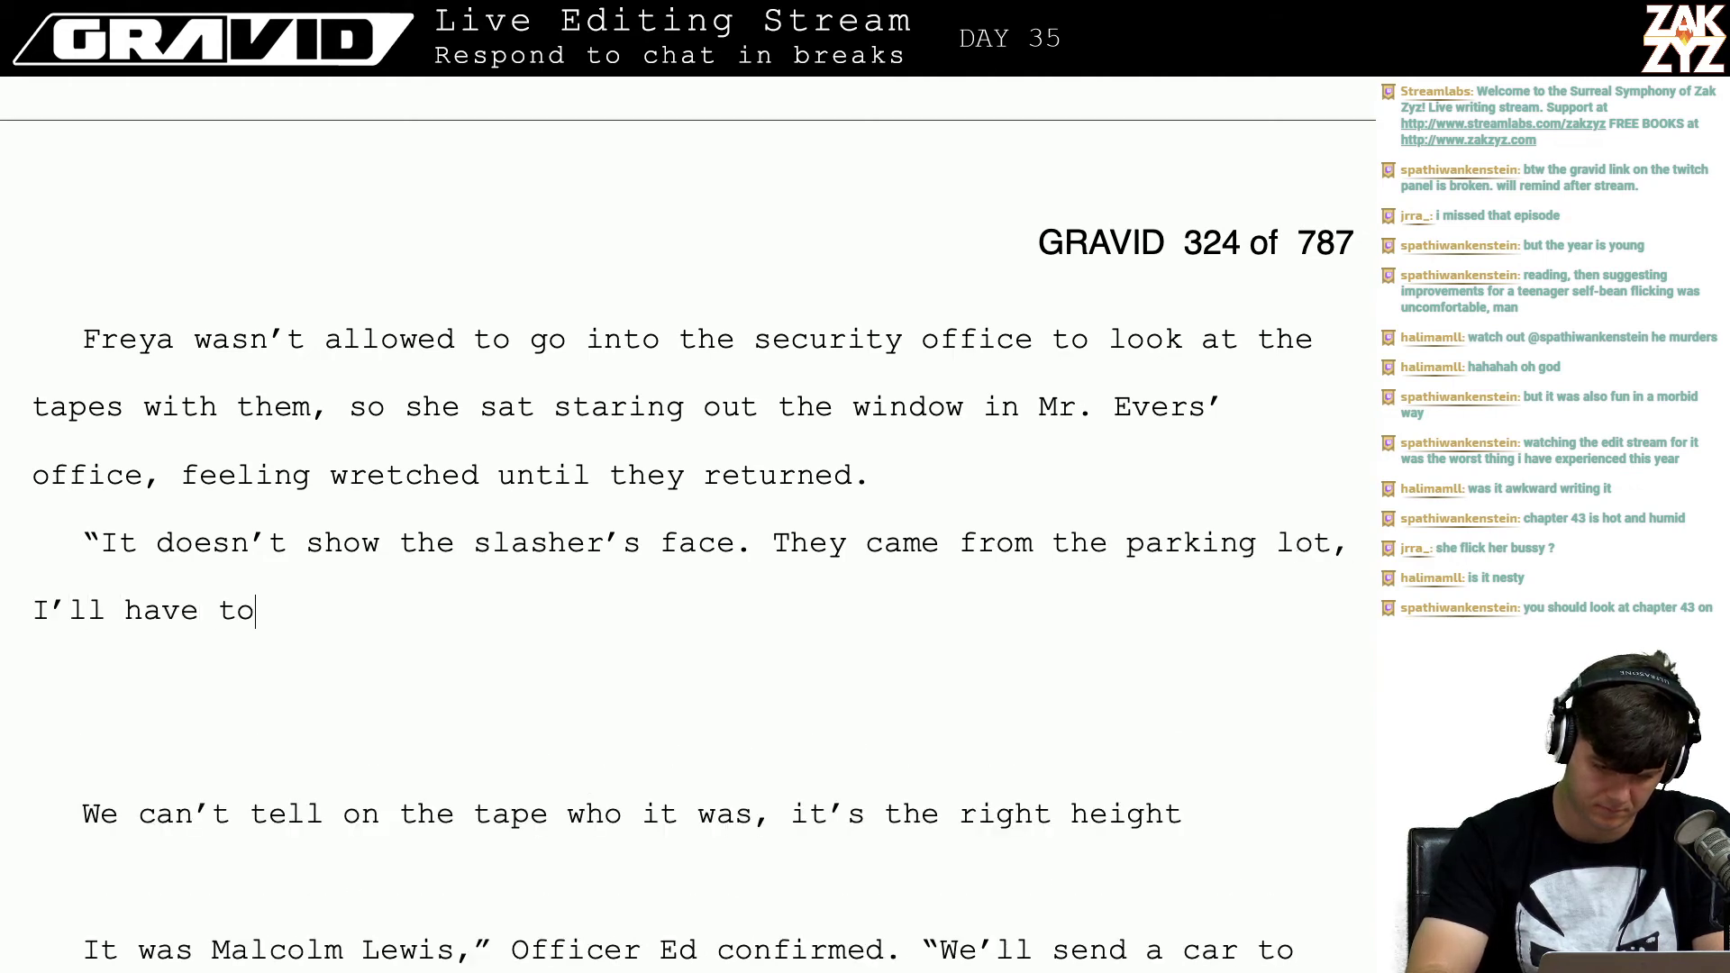
type("iew the other")
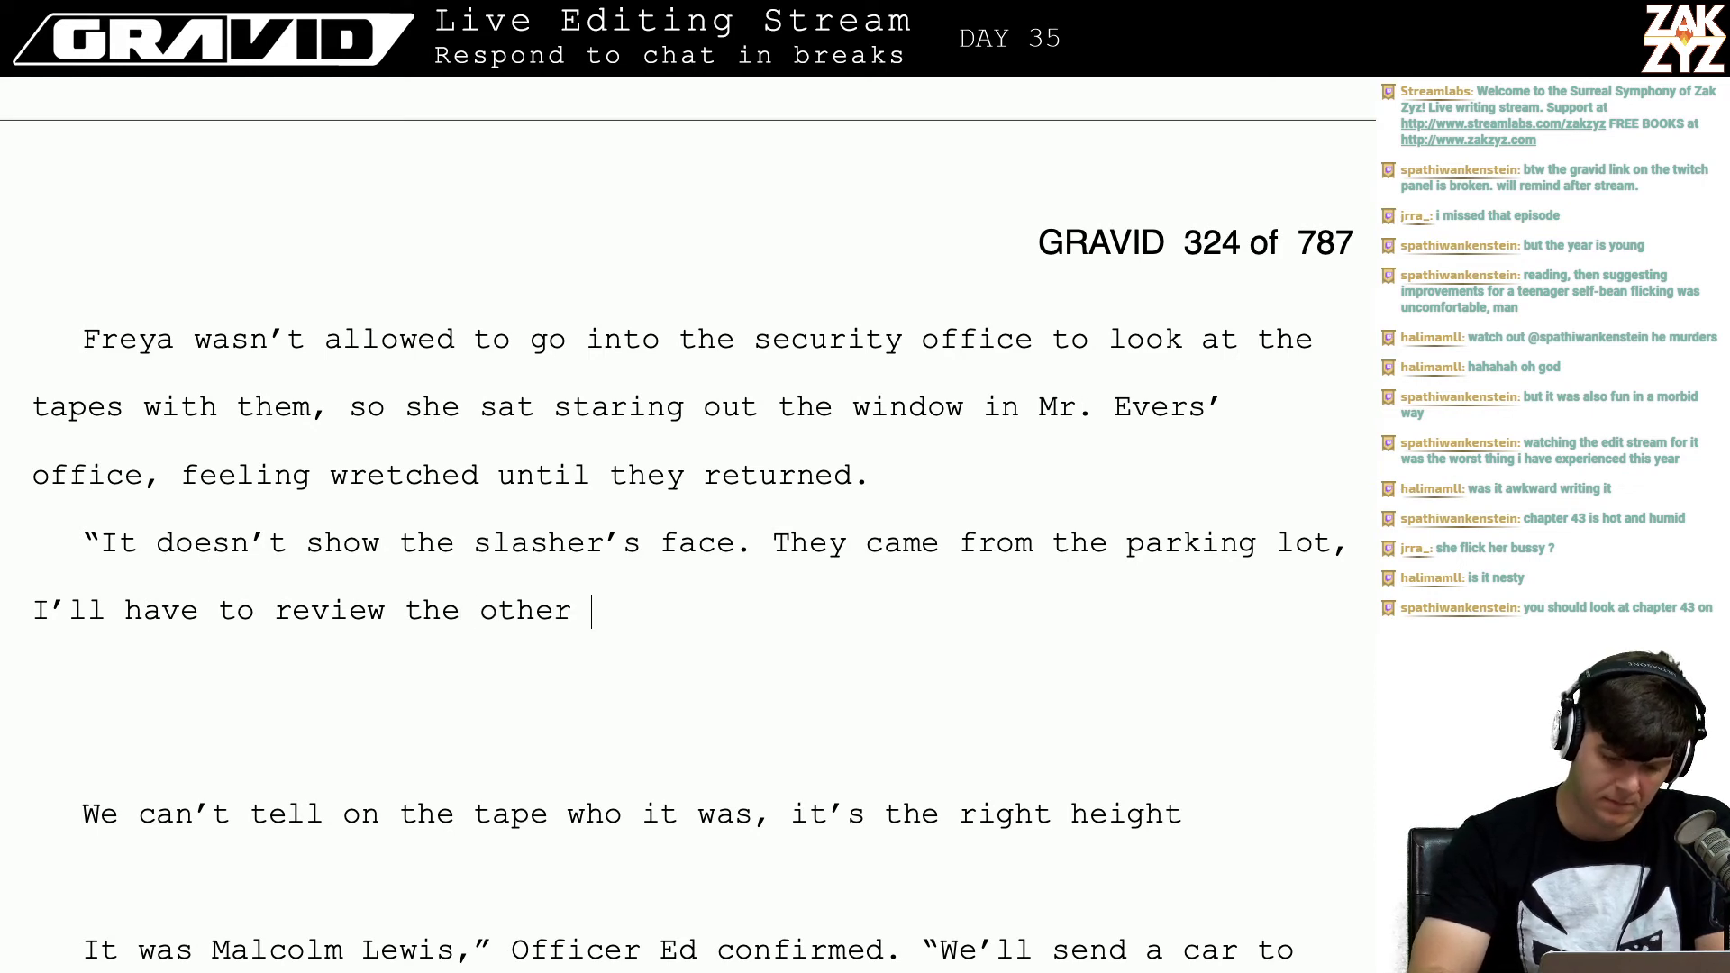
type("tapes to see f")
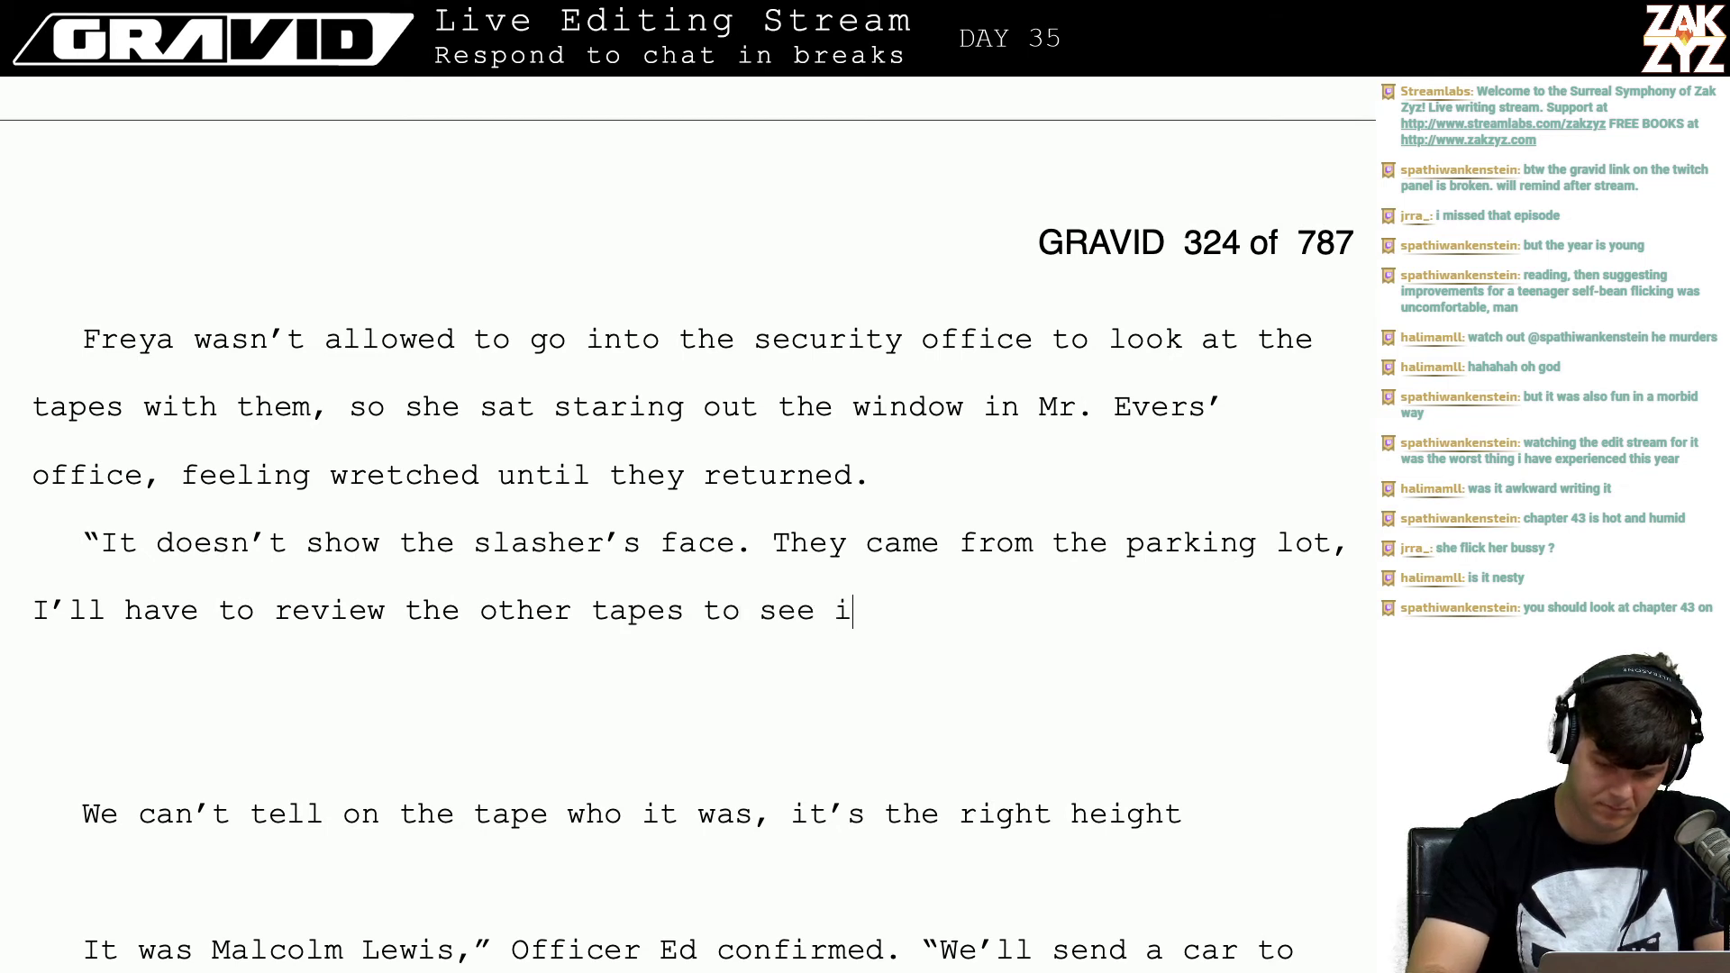
type(" f we can ID h")
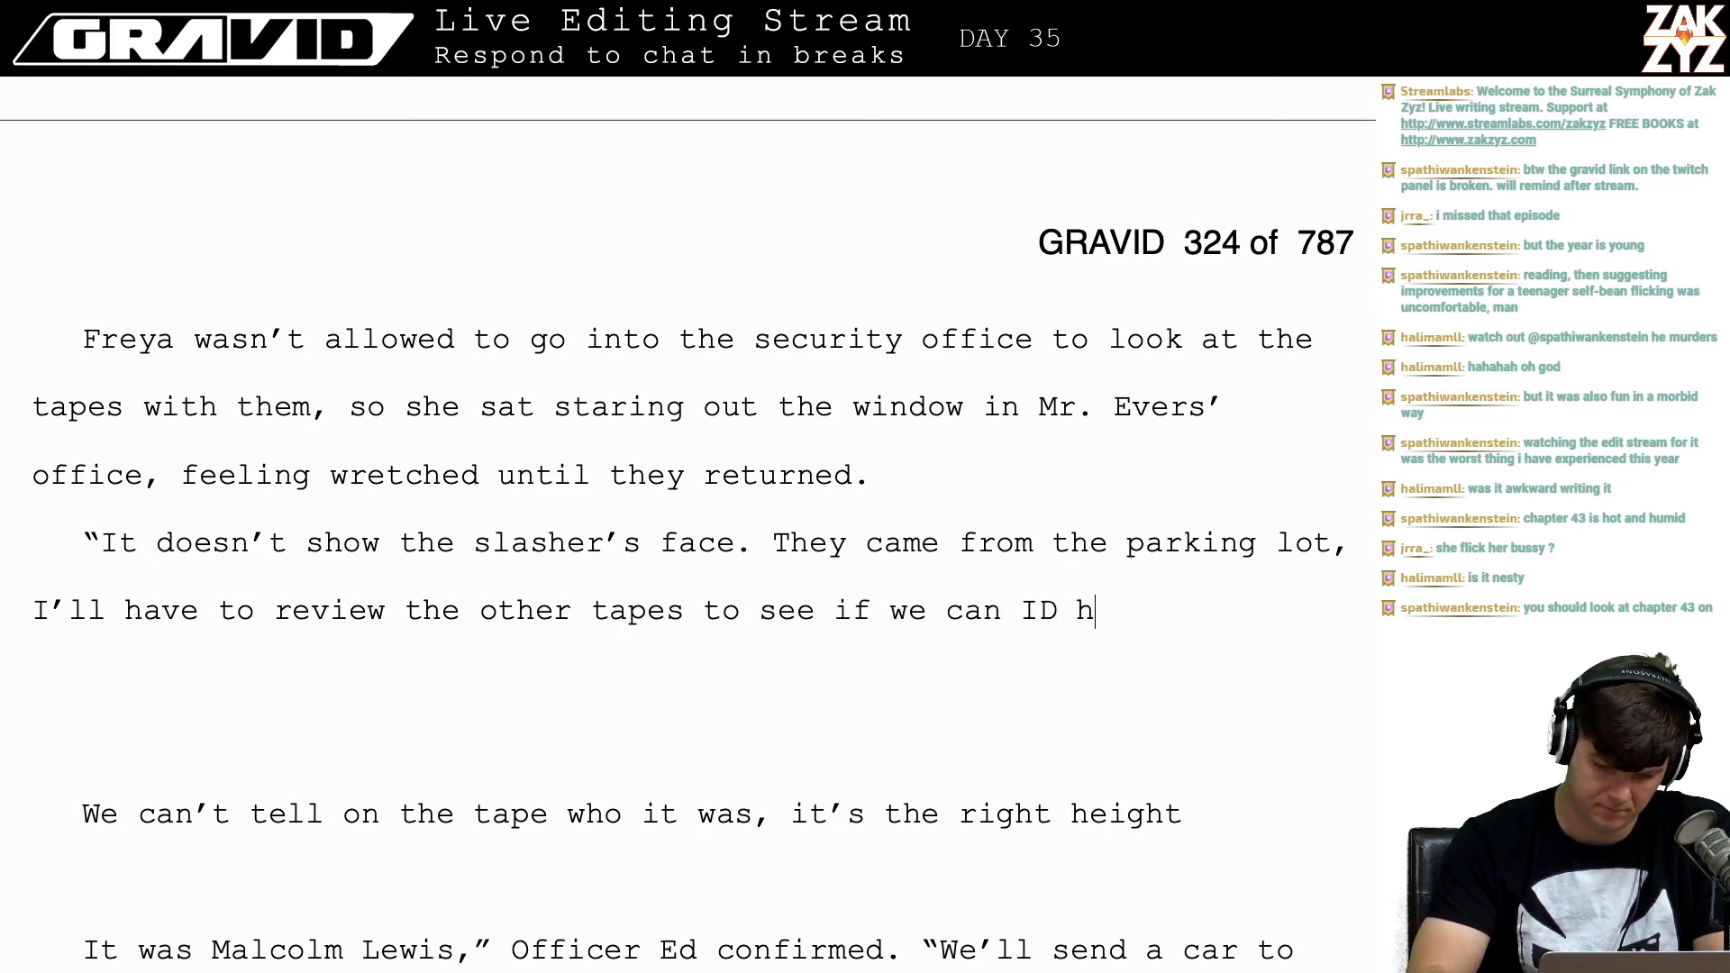
type("im from another")
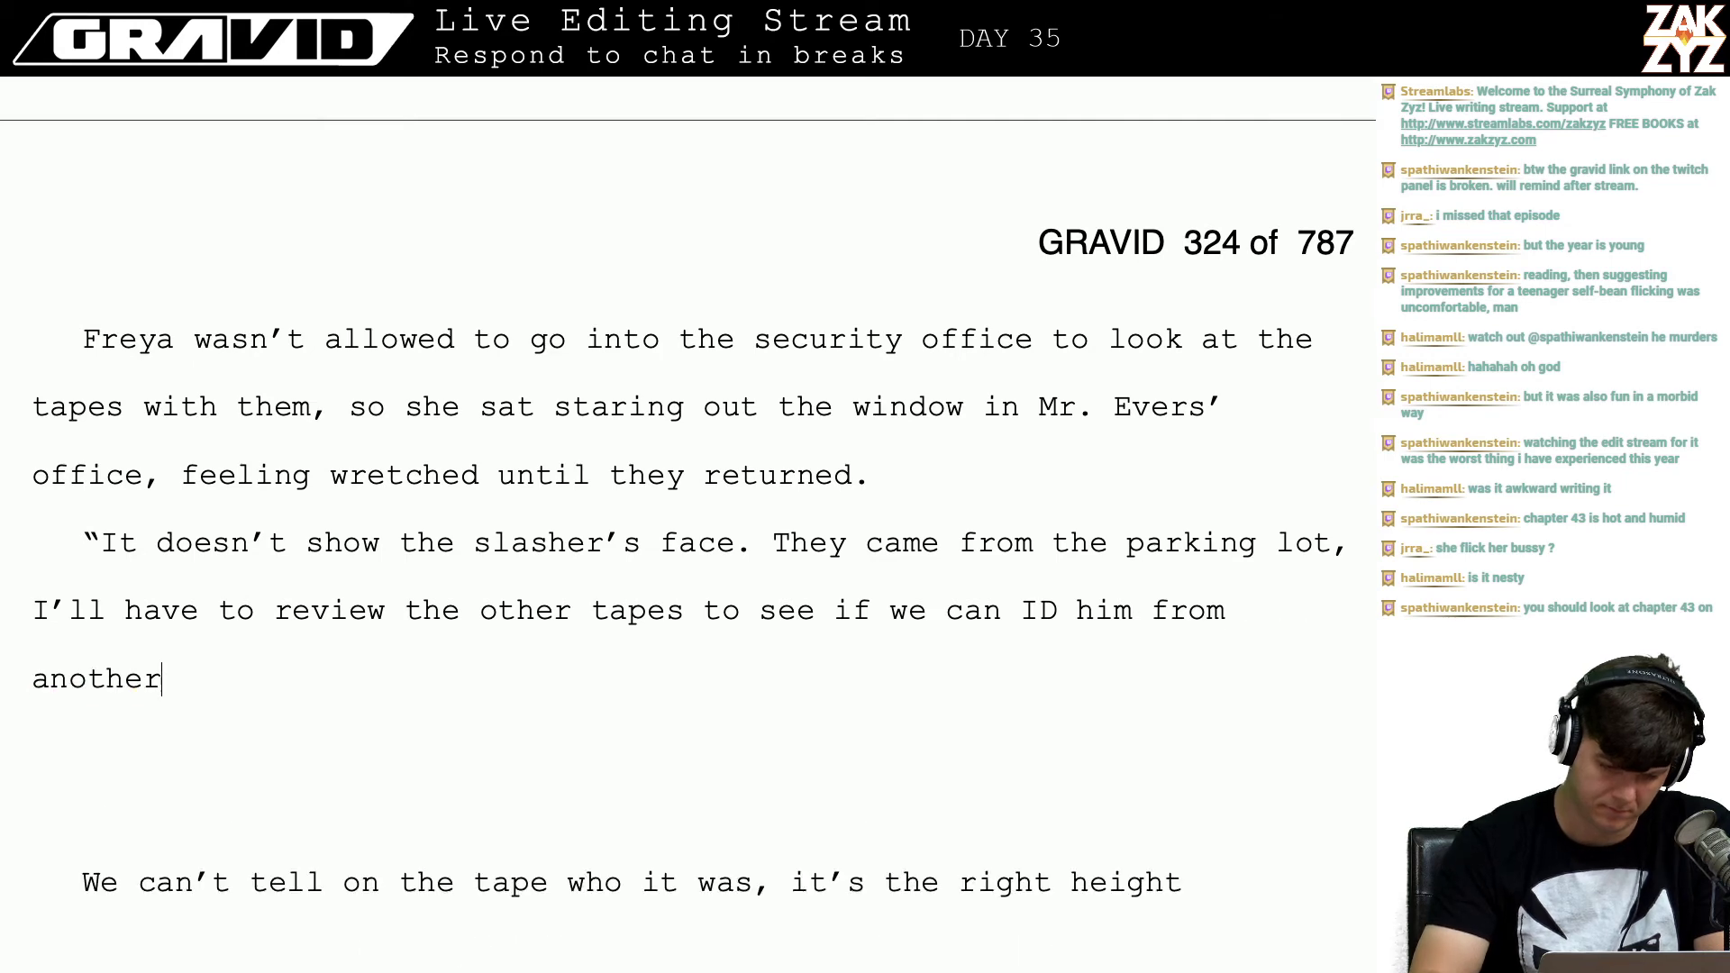
Step: Delete the words after "I'll" and separate the opening quotation mark from the remaining draft with a blank line
key("shift+Down")
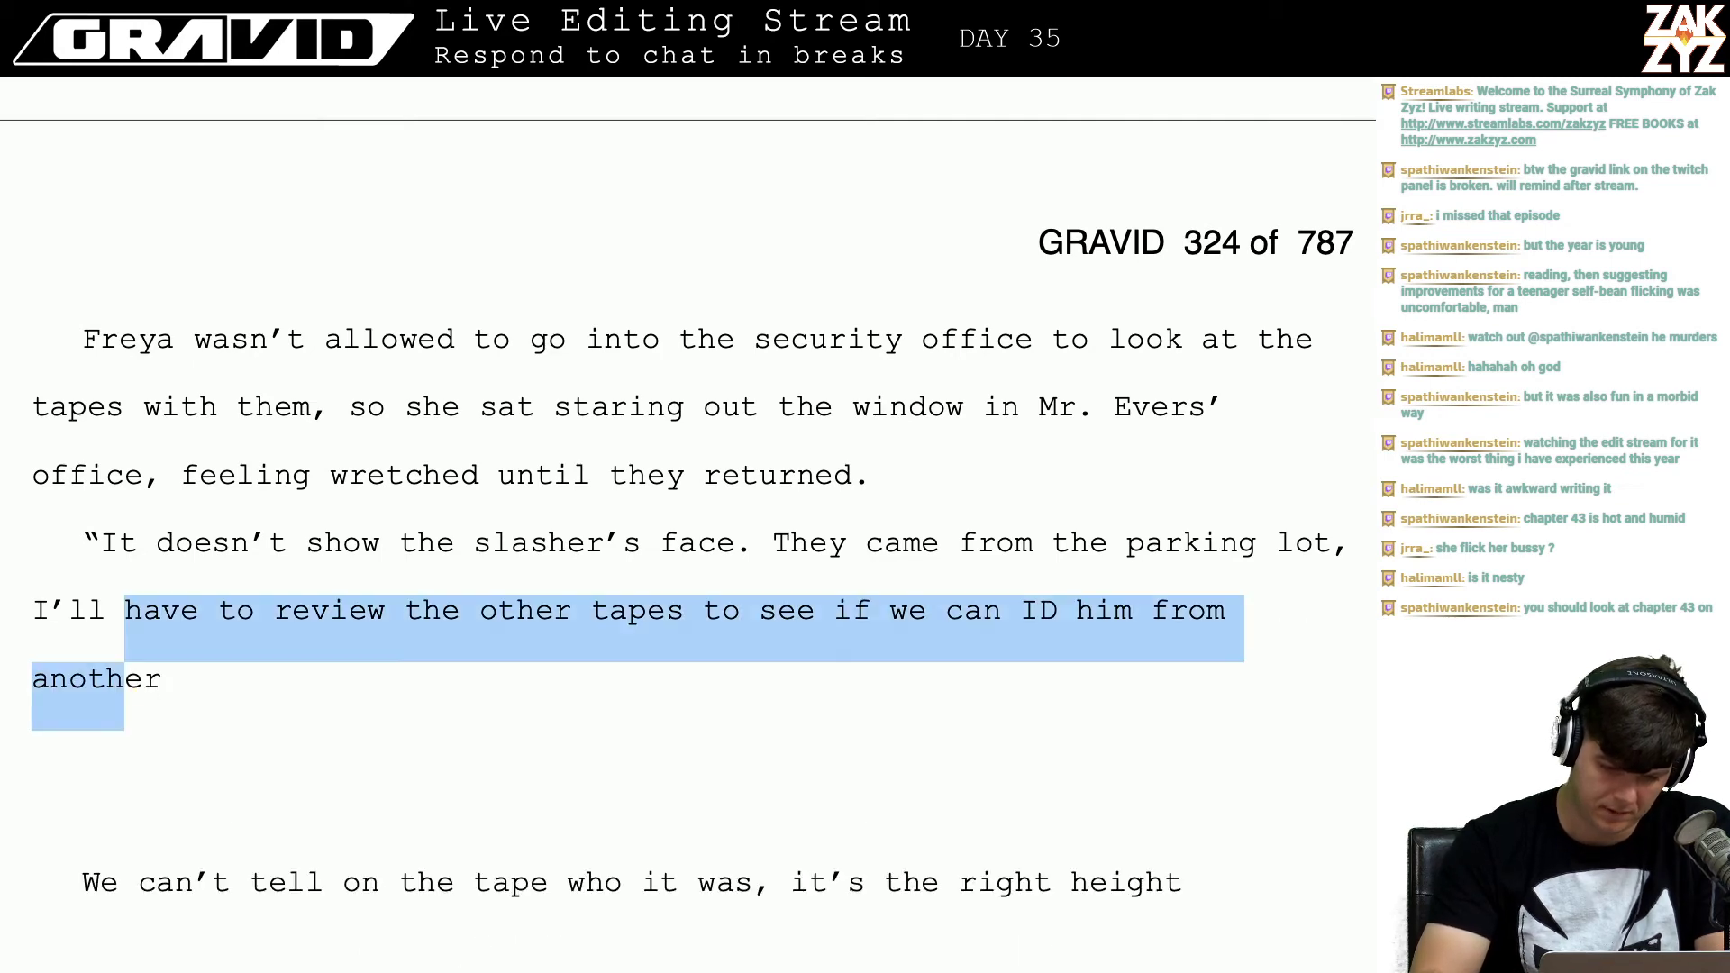
key("shift+Right")
key("shift+Right")
key("shift+Right")
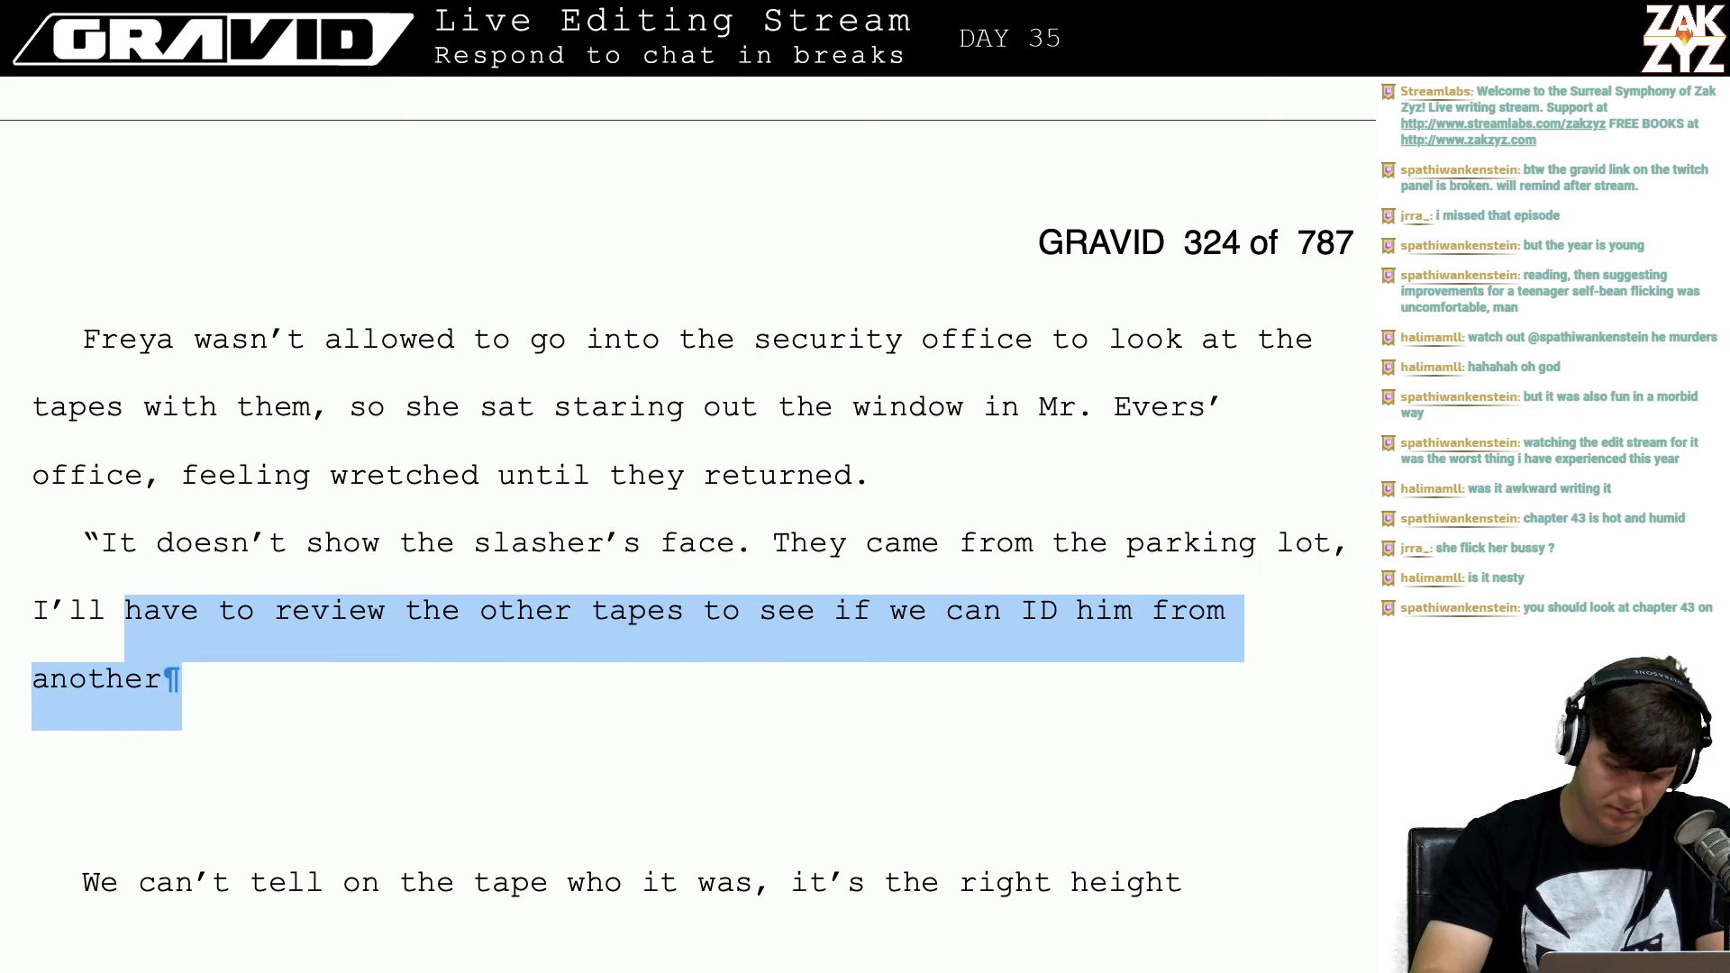
key("BackSpace")
key("Return")
key("Return")
key("Left")
key("Left")
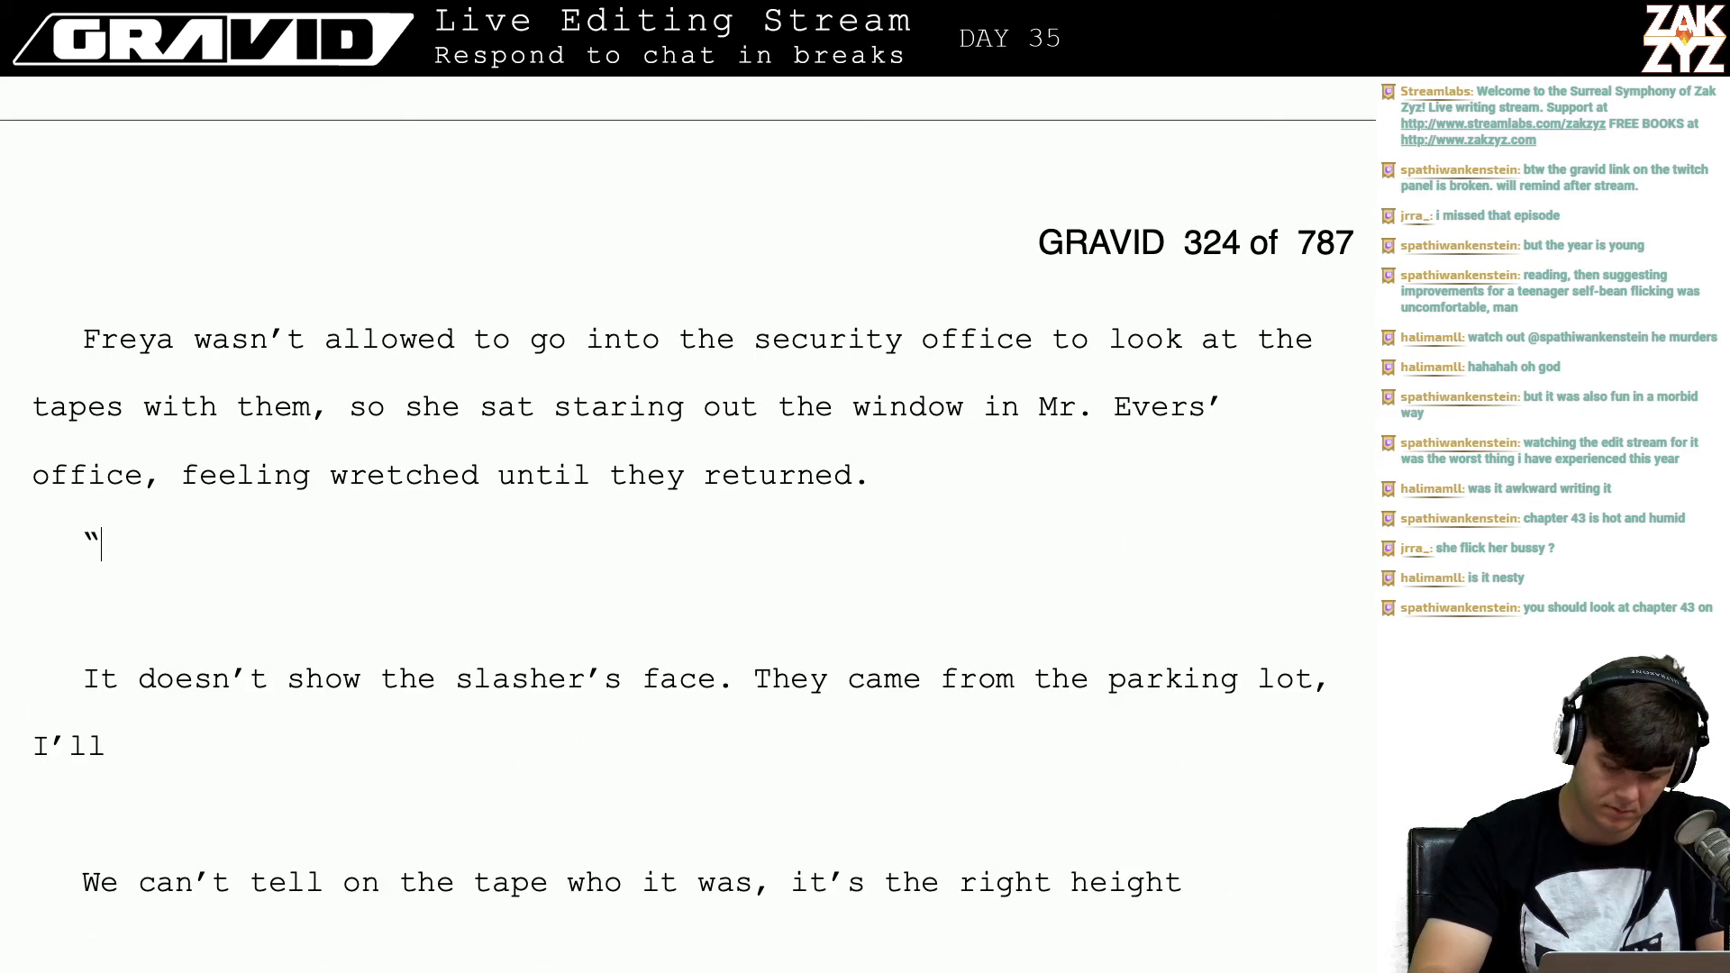
Step: Write "The slasher is wearing a hood, we don't get a clear shot of their face." after the opening quotation mark
type("They're")
key("BackSpace")
key("BackSpace")
key("BackSpace")
key("BackSpace")
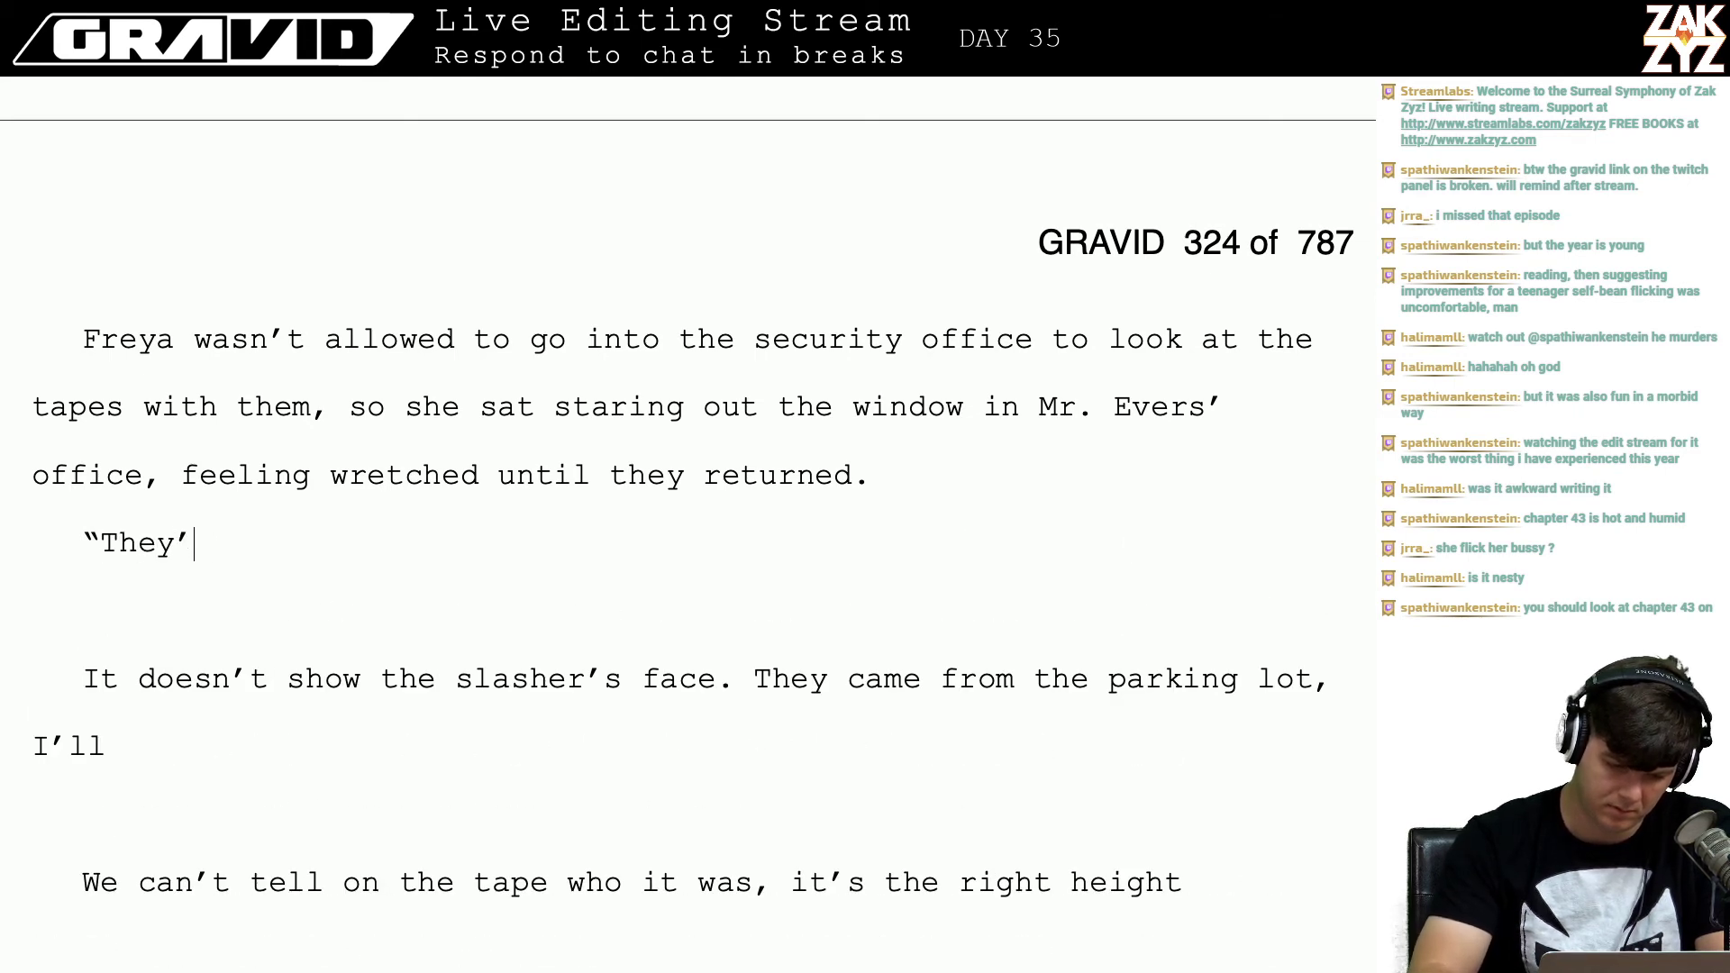
type("slasher is ")
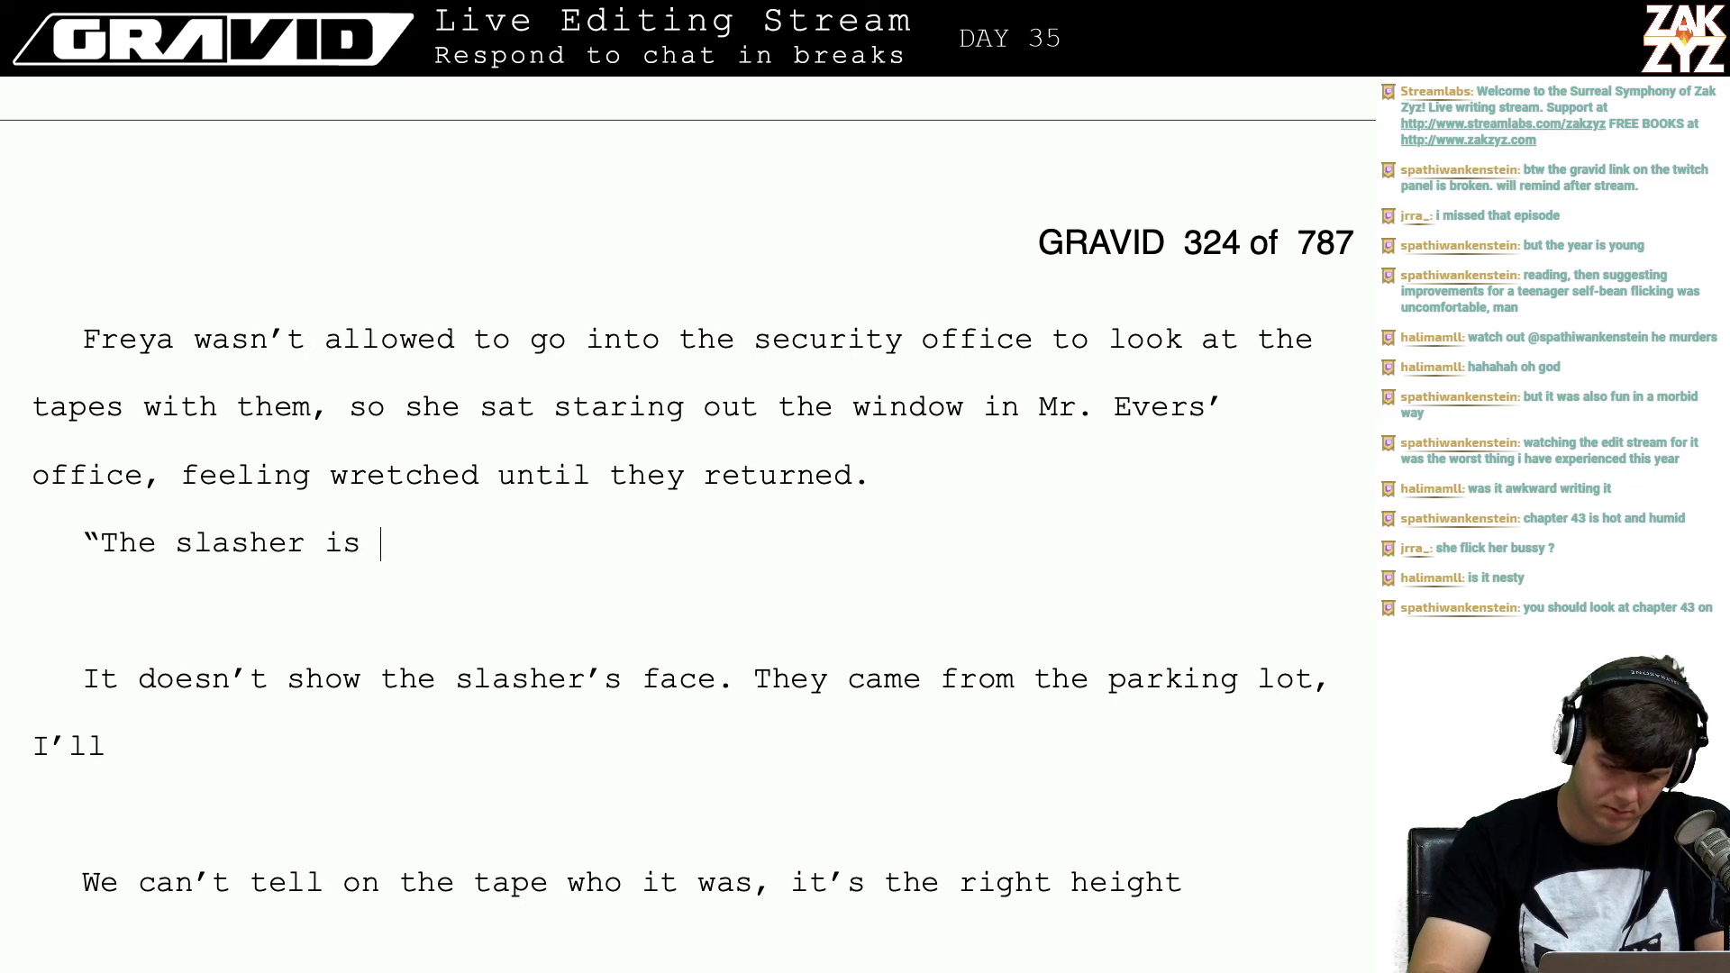
type("wearing")
type("od, ")
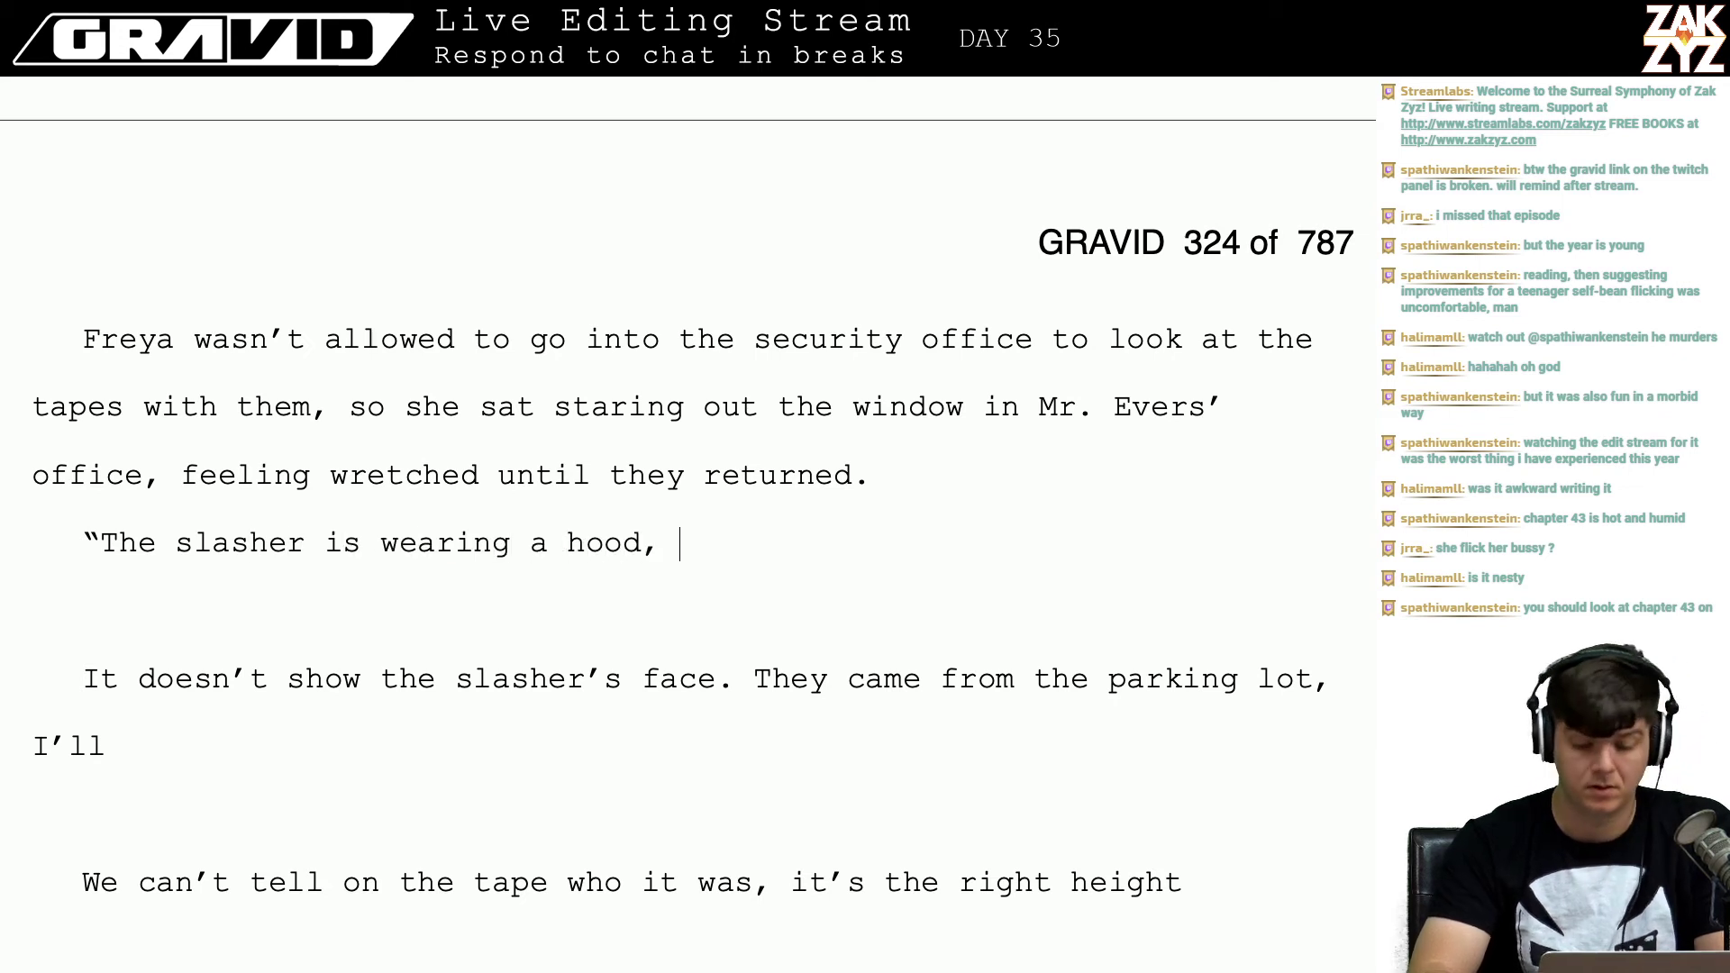
type("we don't get ")
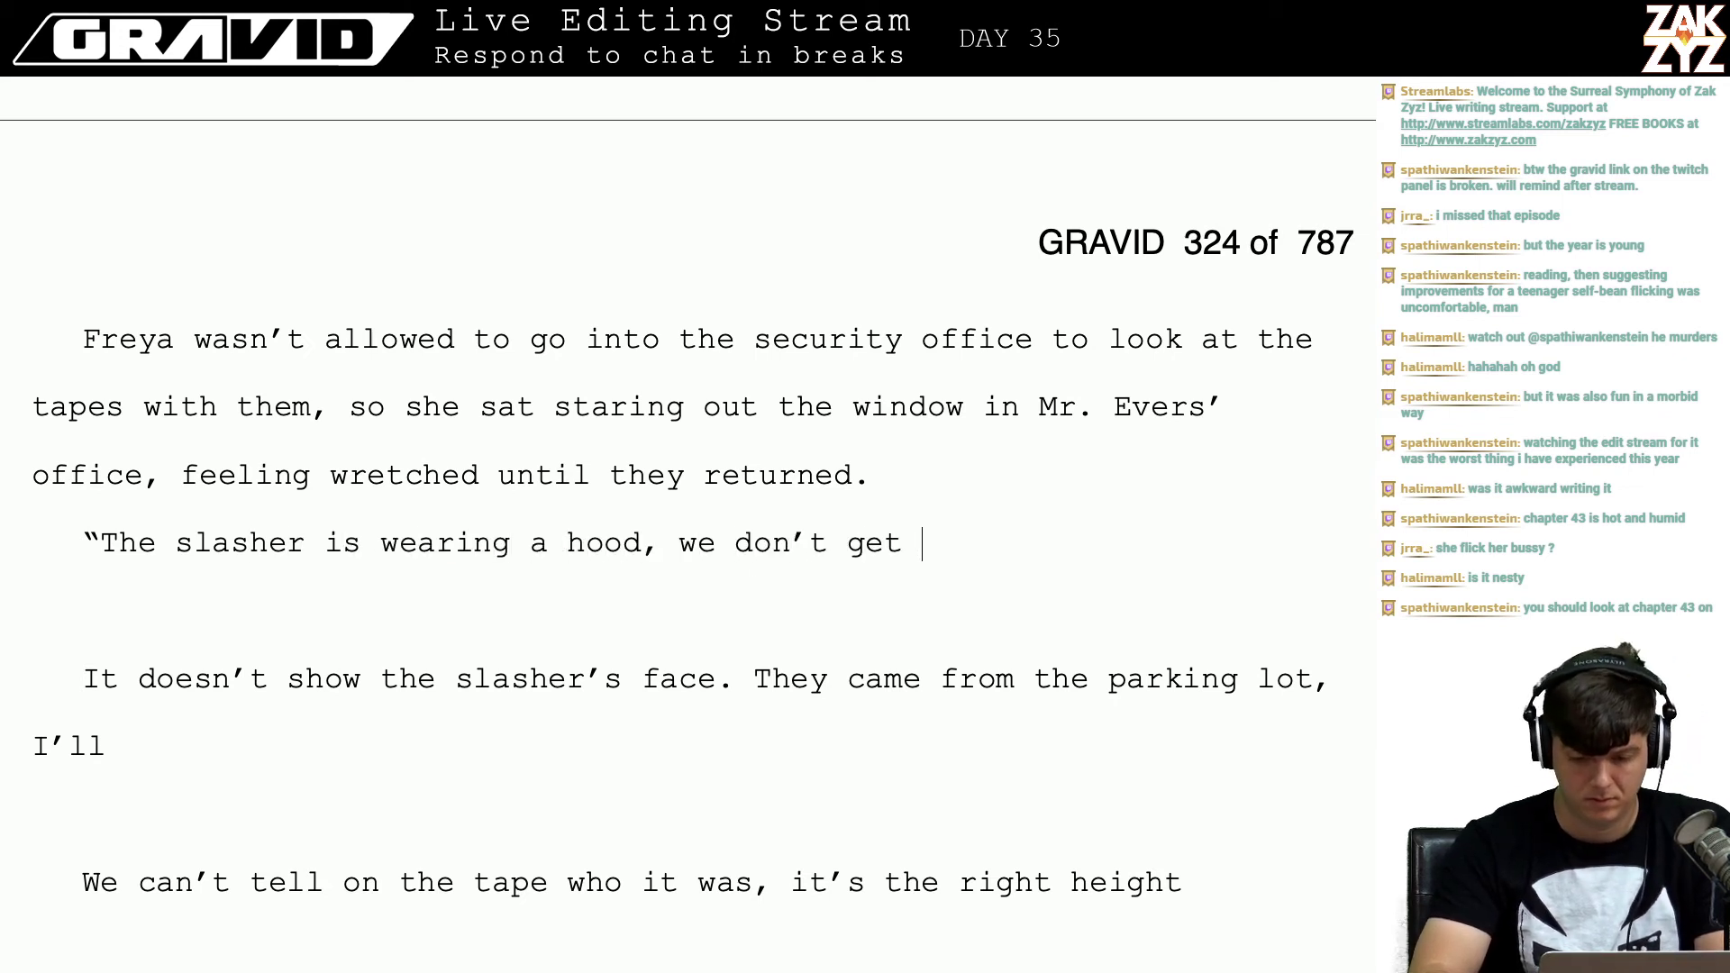
type("a clear shot of their face")
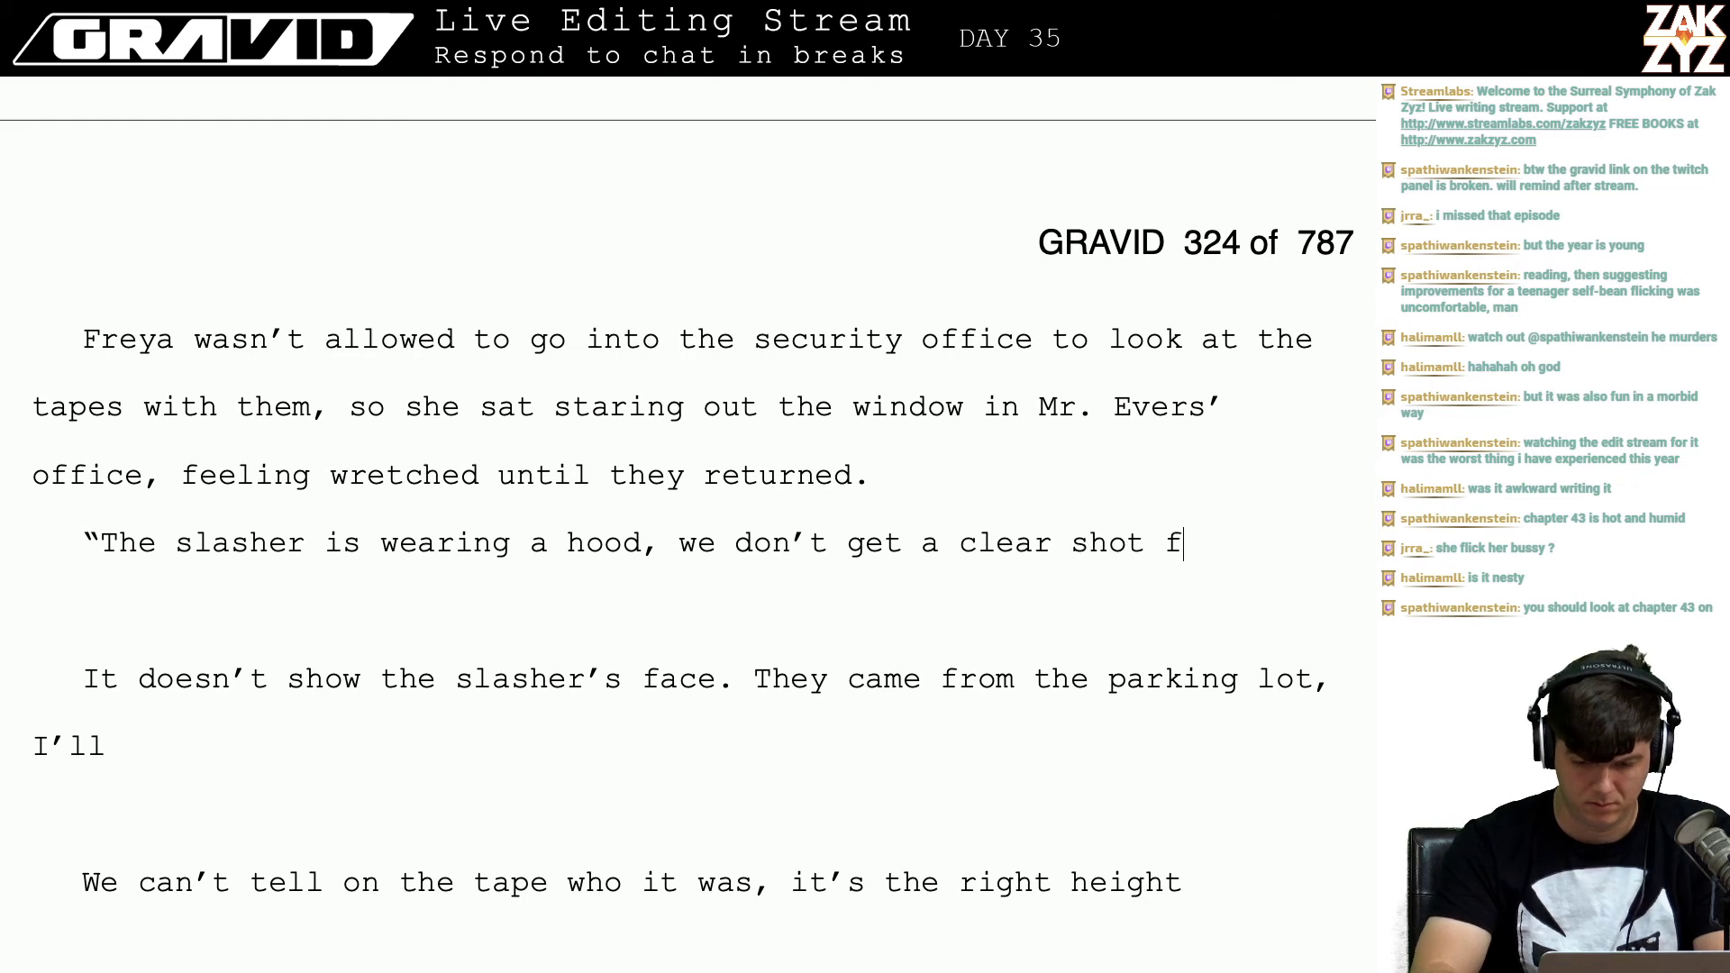
type(". ")
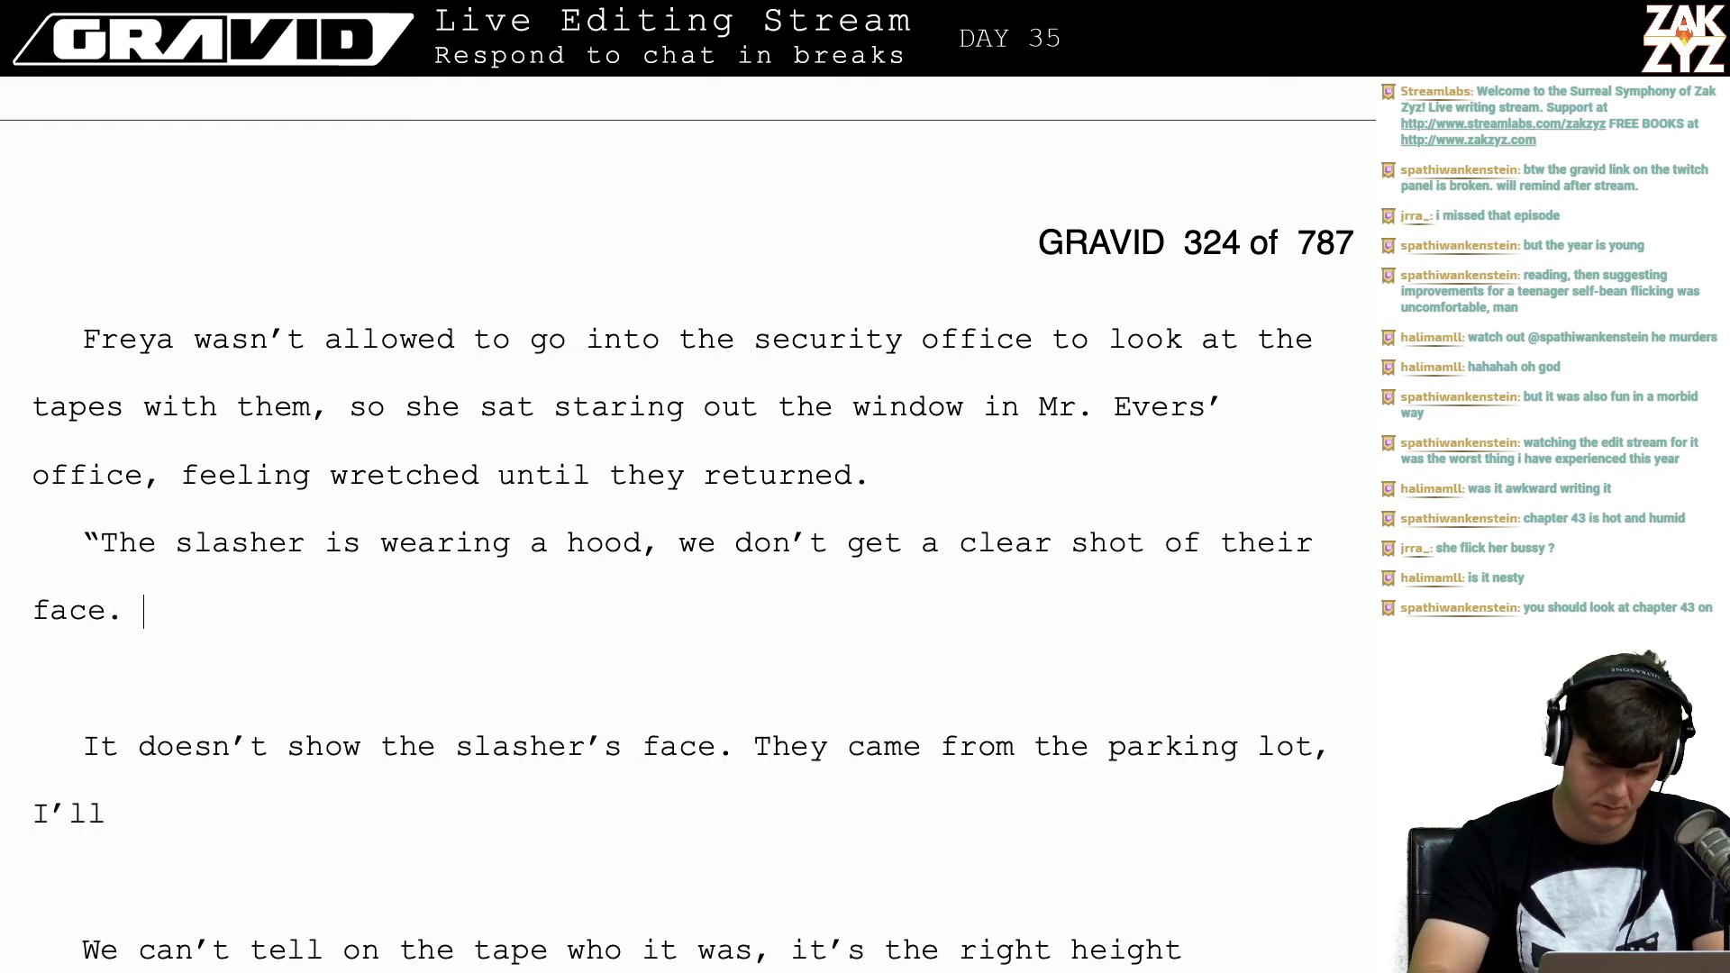
Step: Continue the officer's dialogue with "They came from the parking lot, I'll have to review"
type("They ")
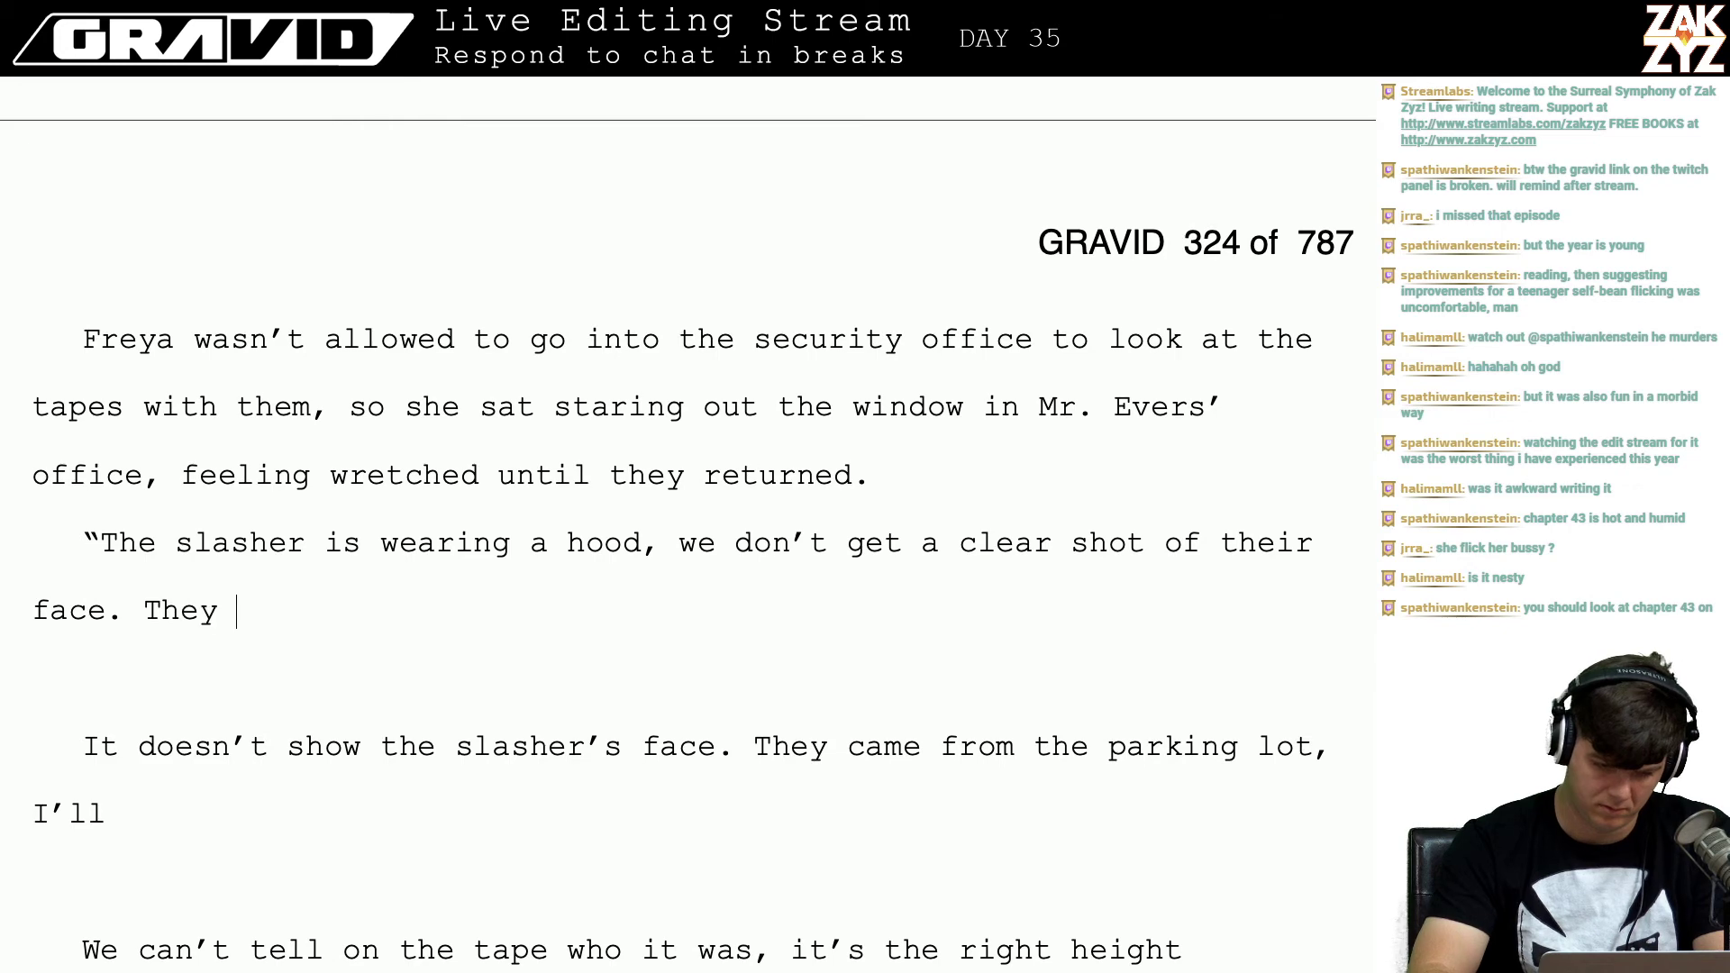
type("came from the parkin")
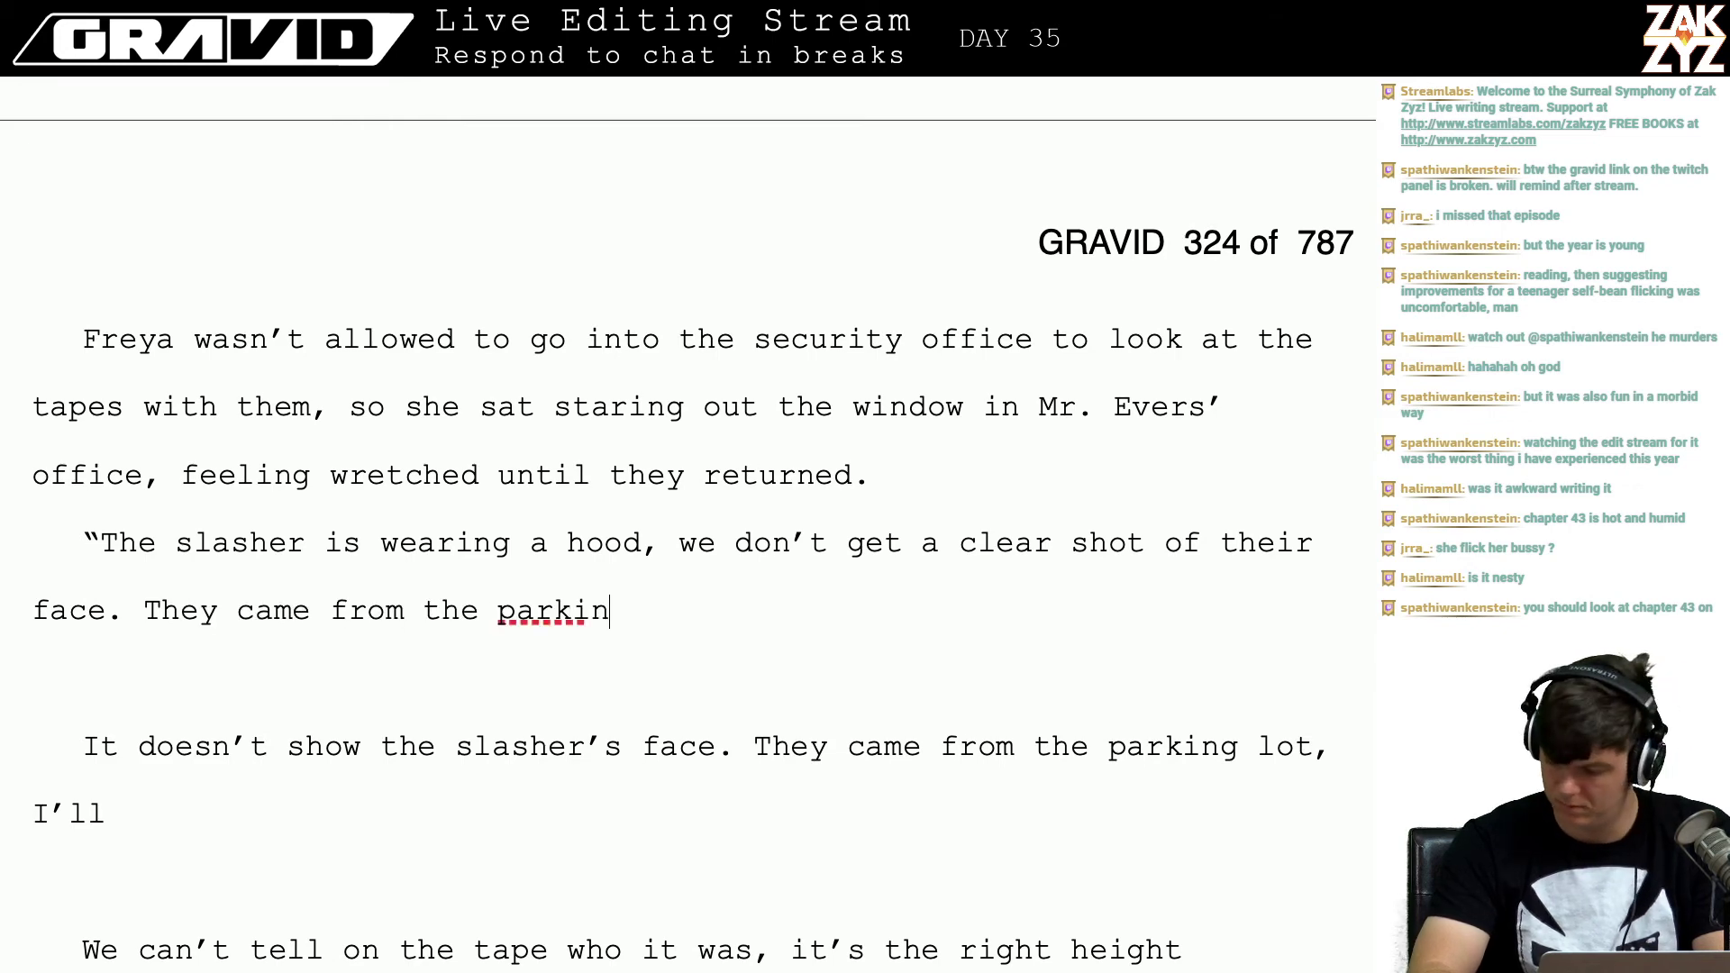
type("g lot, I’ll ha")
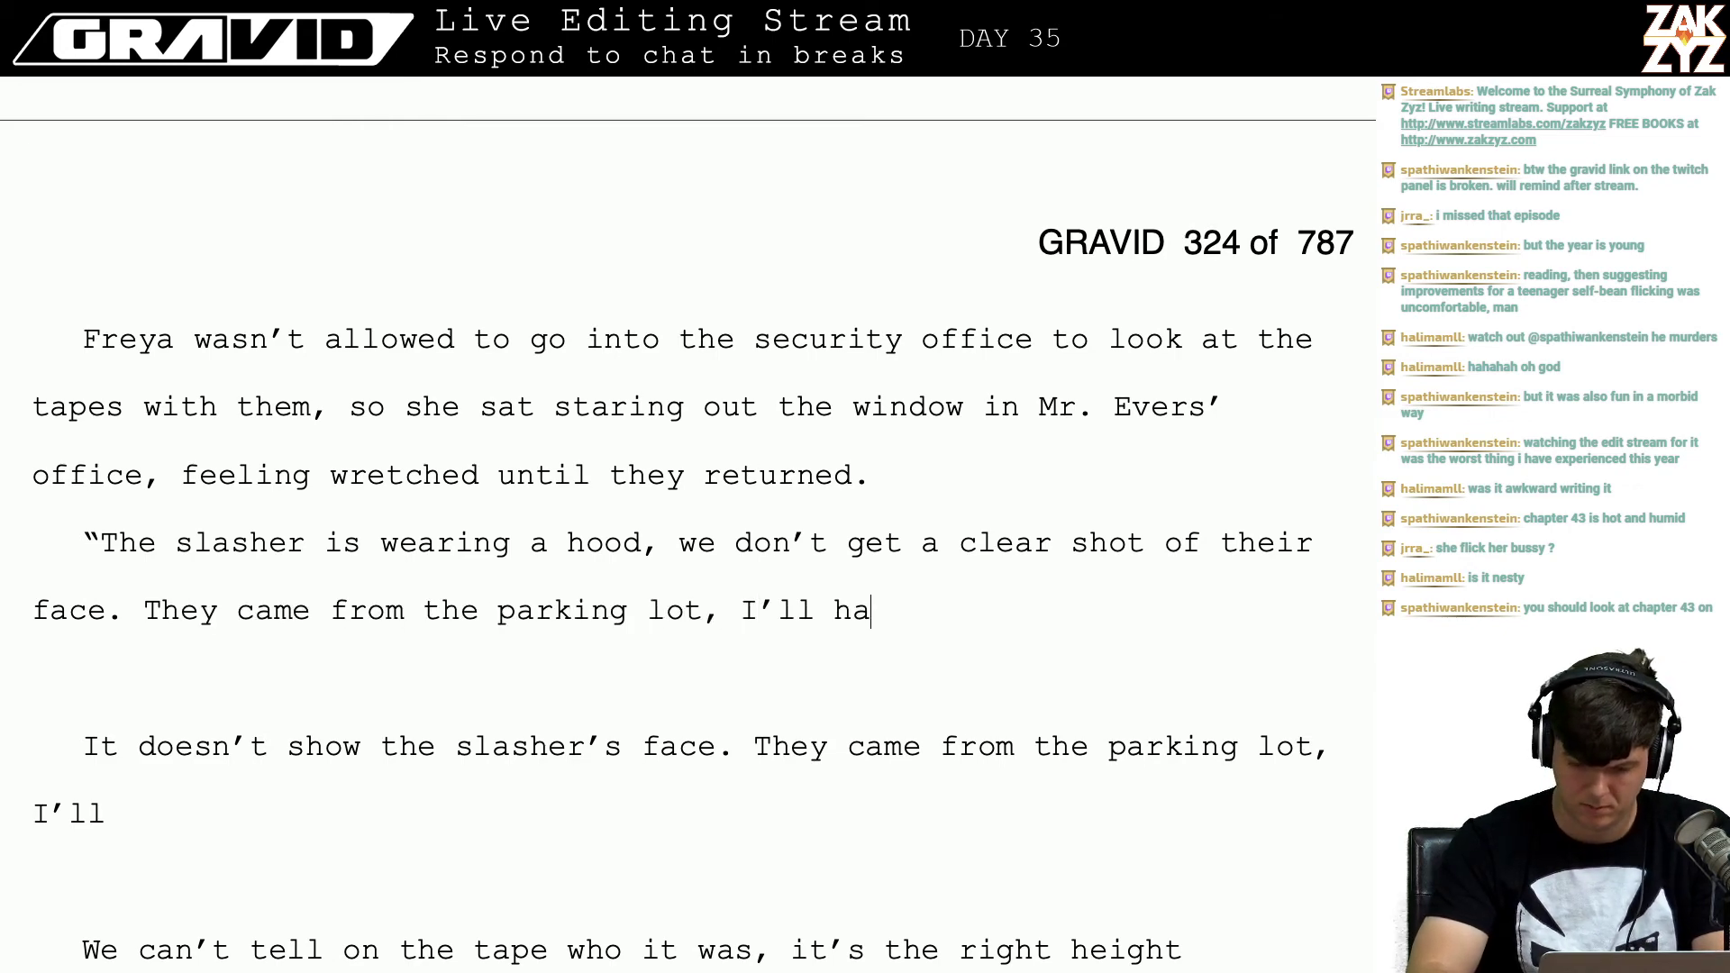
type("ve to reve w")
key("BackSpace")
key("BackSpace")
key("BackSpace")
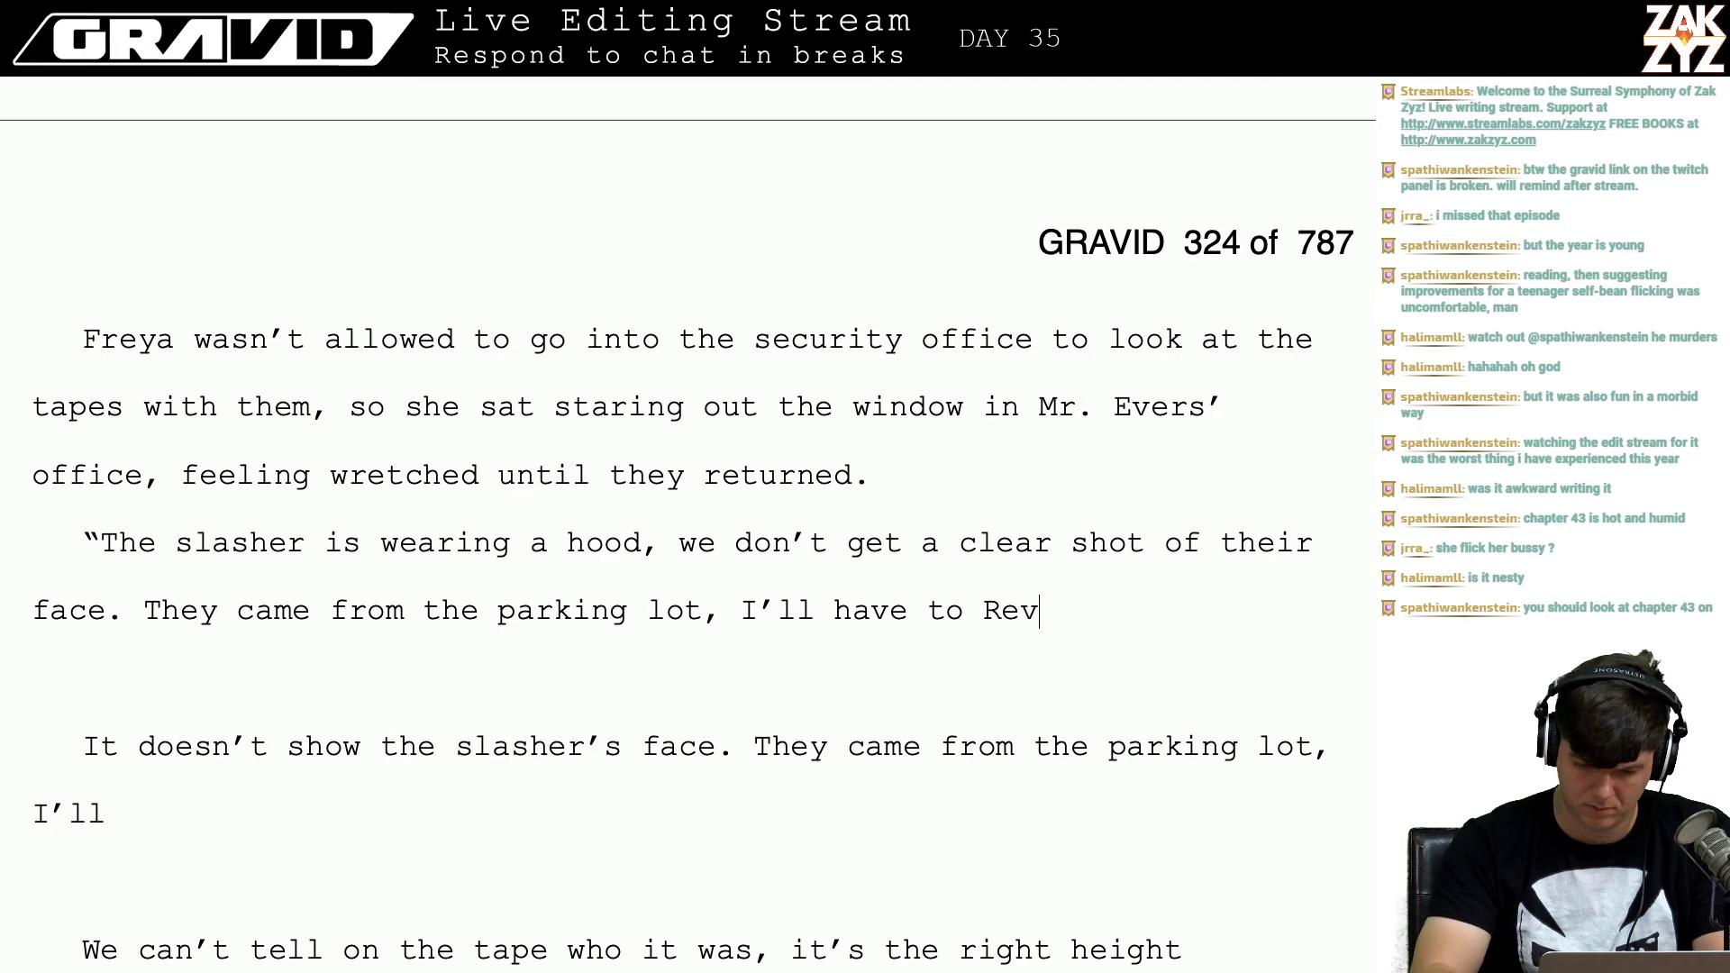
key("BackSpace")
key("BackSpace")
key("BackSpace")
type("refi")
key("BackSpace")
key("BackSpace")
type("view ")
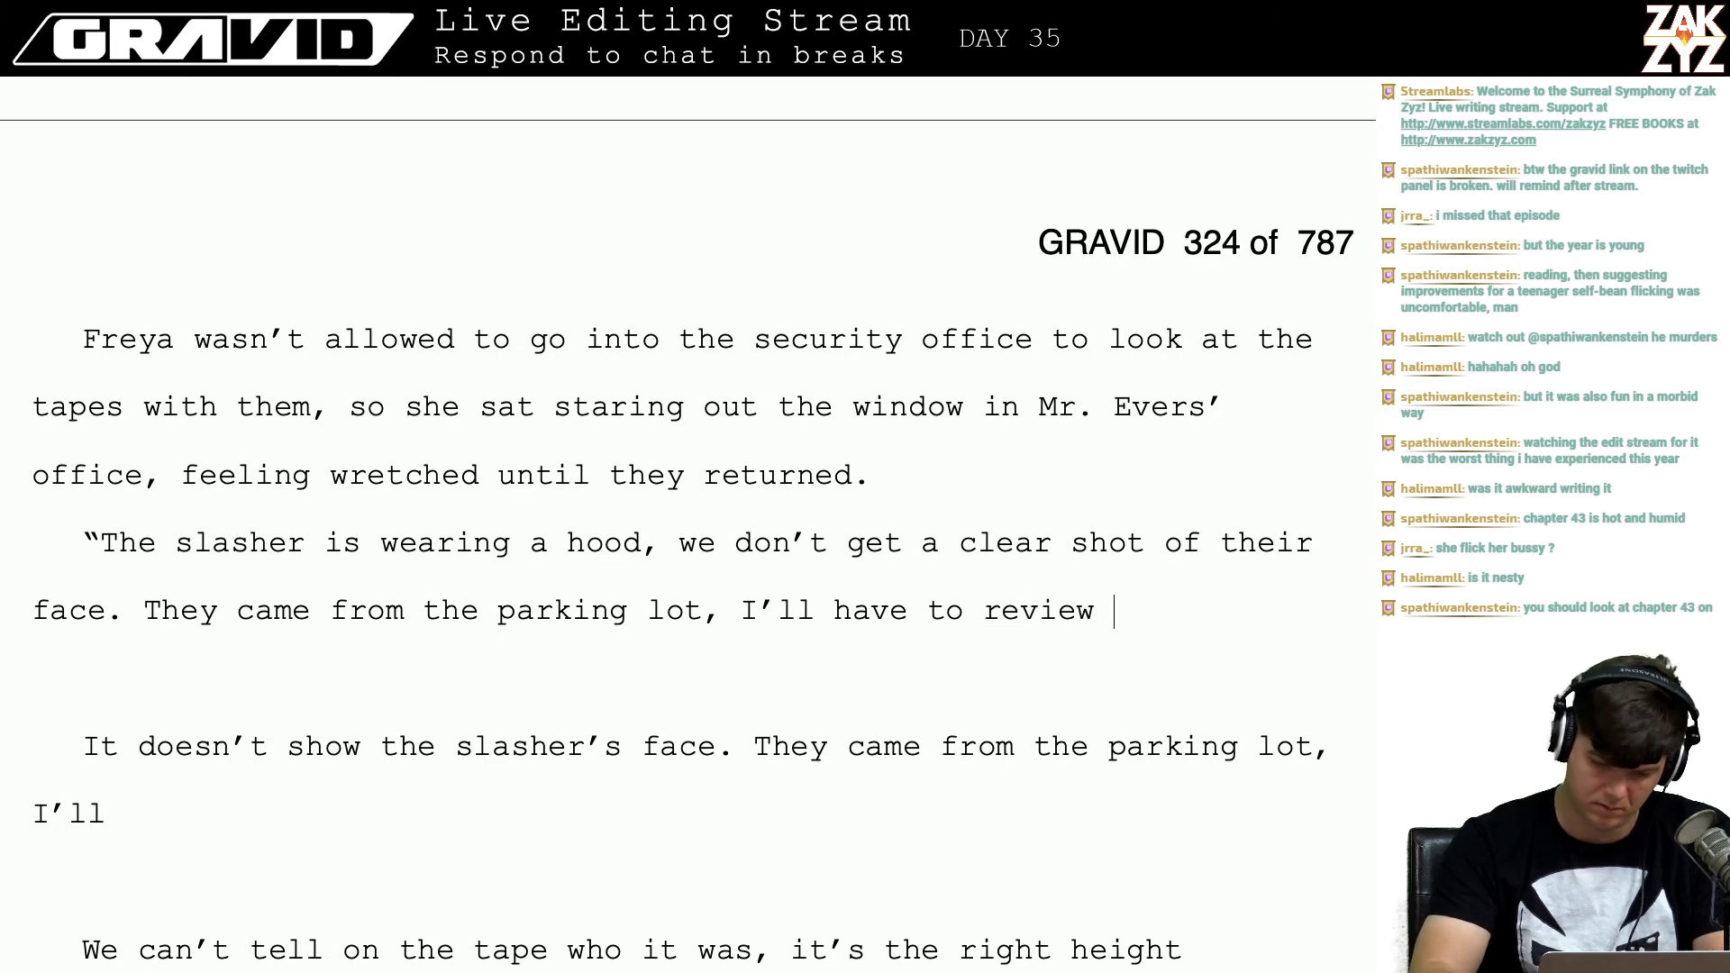
Step: Finish the review sentence with "the other camera feeds and see if we can pick out the car."
type("the other camera f")
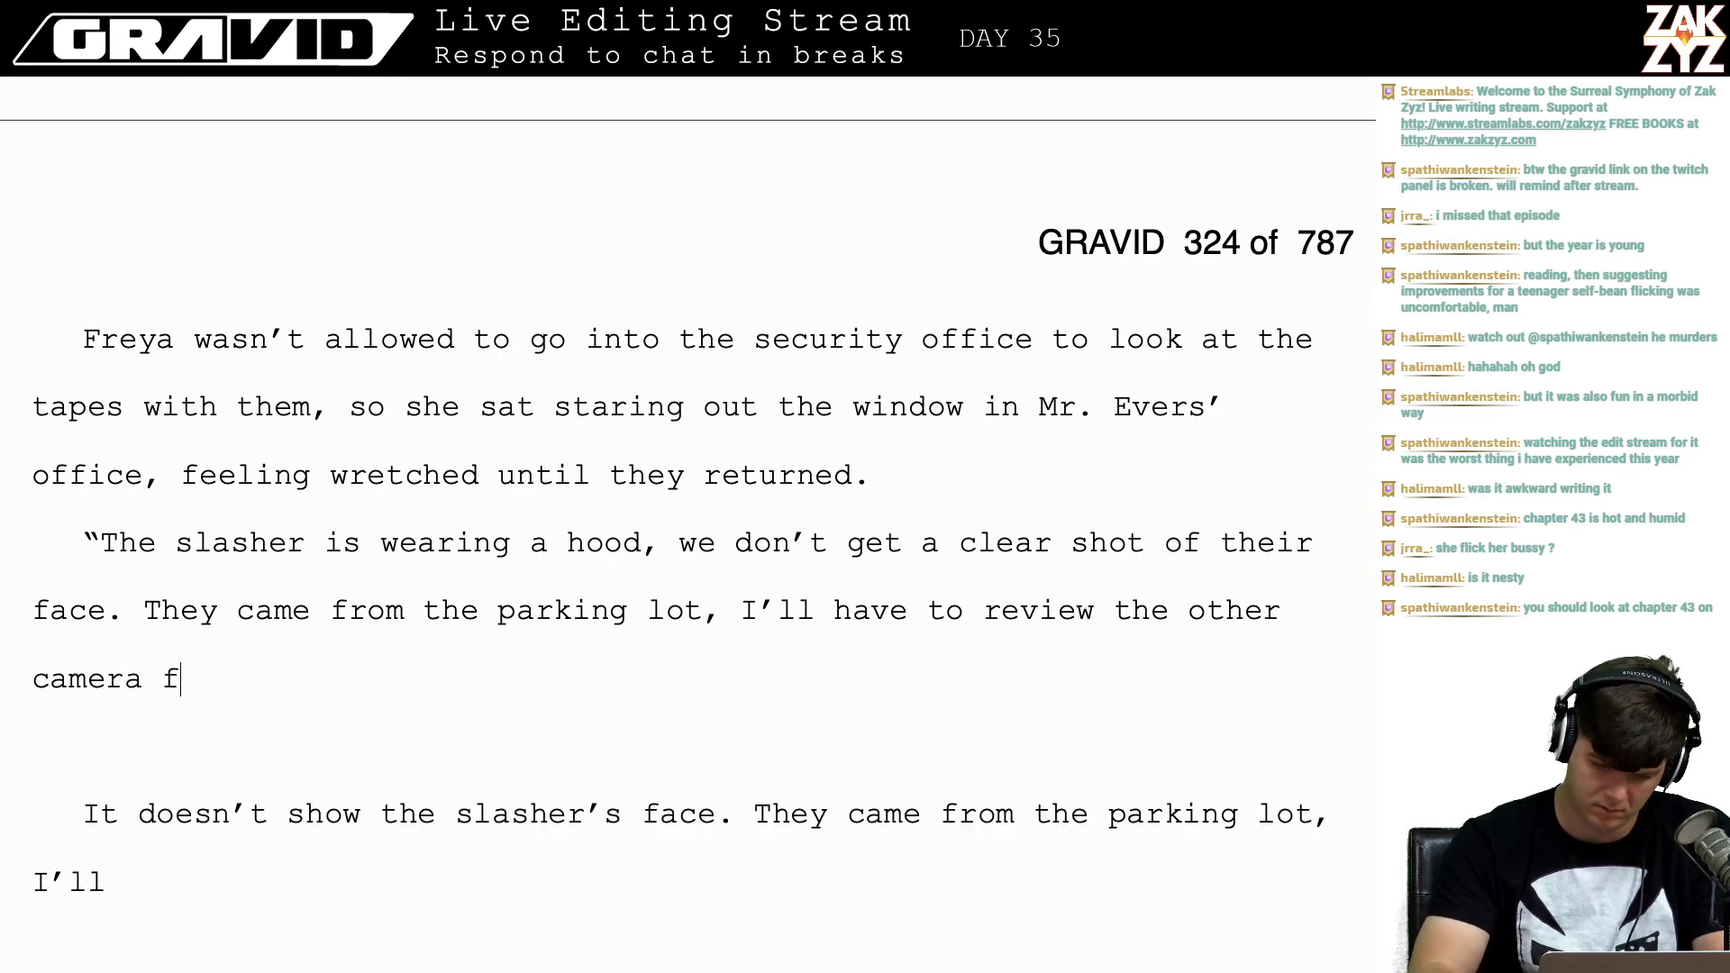
type("eeds and see if ")
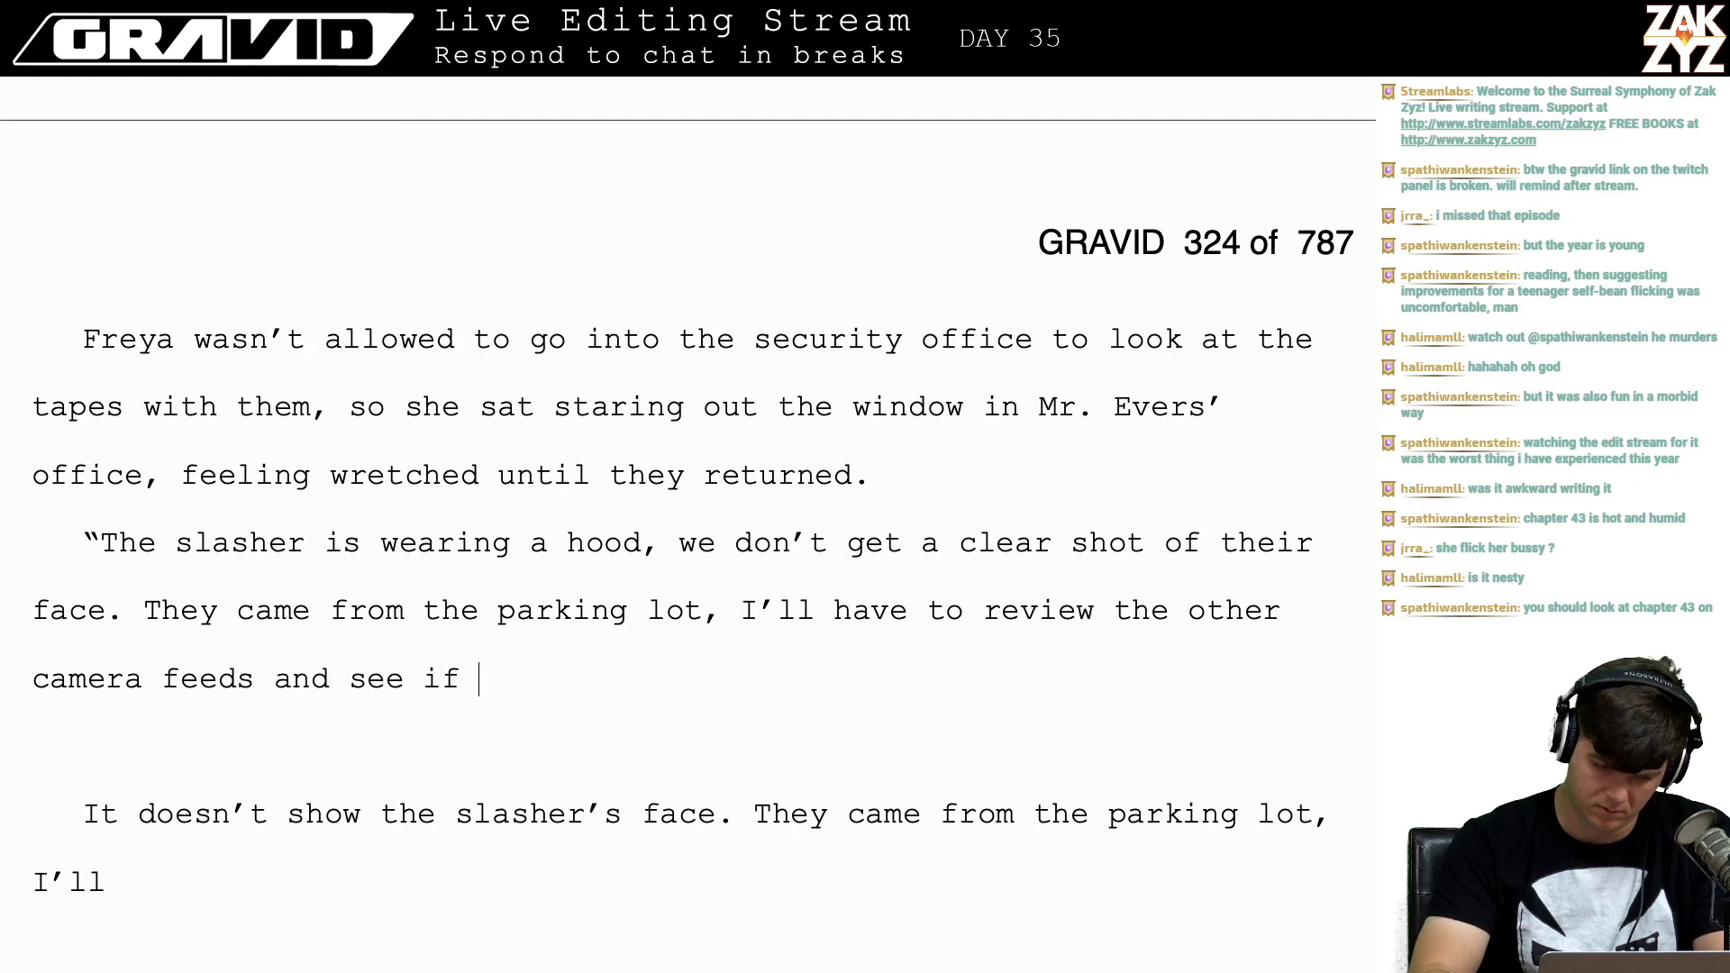
type("we can pick out ther")
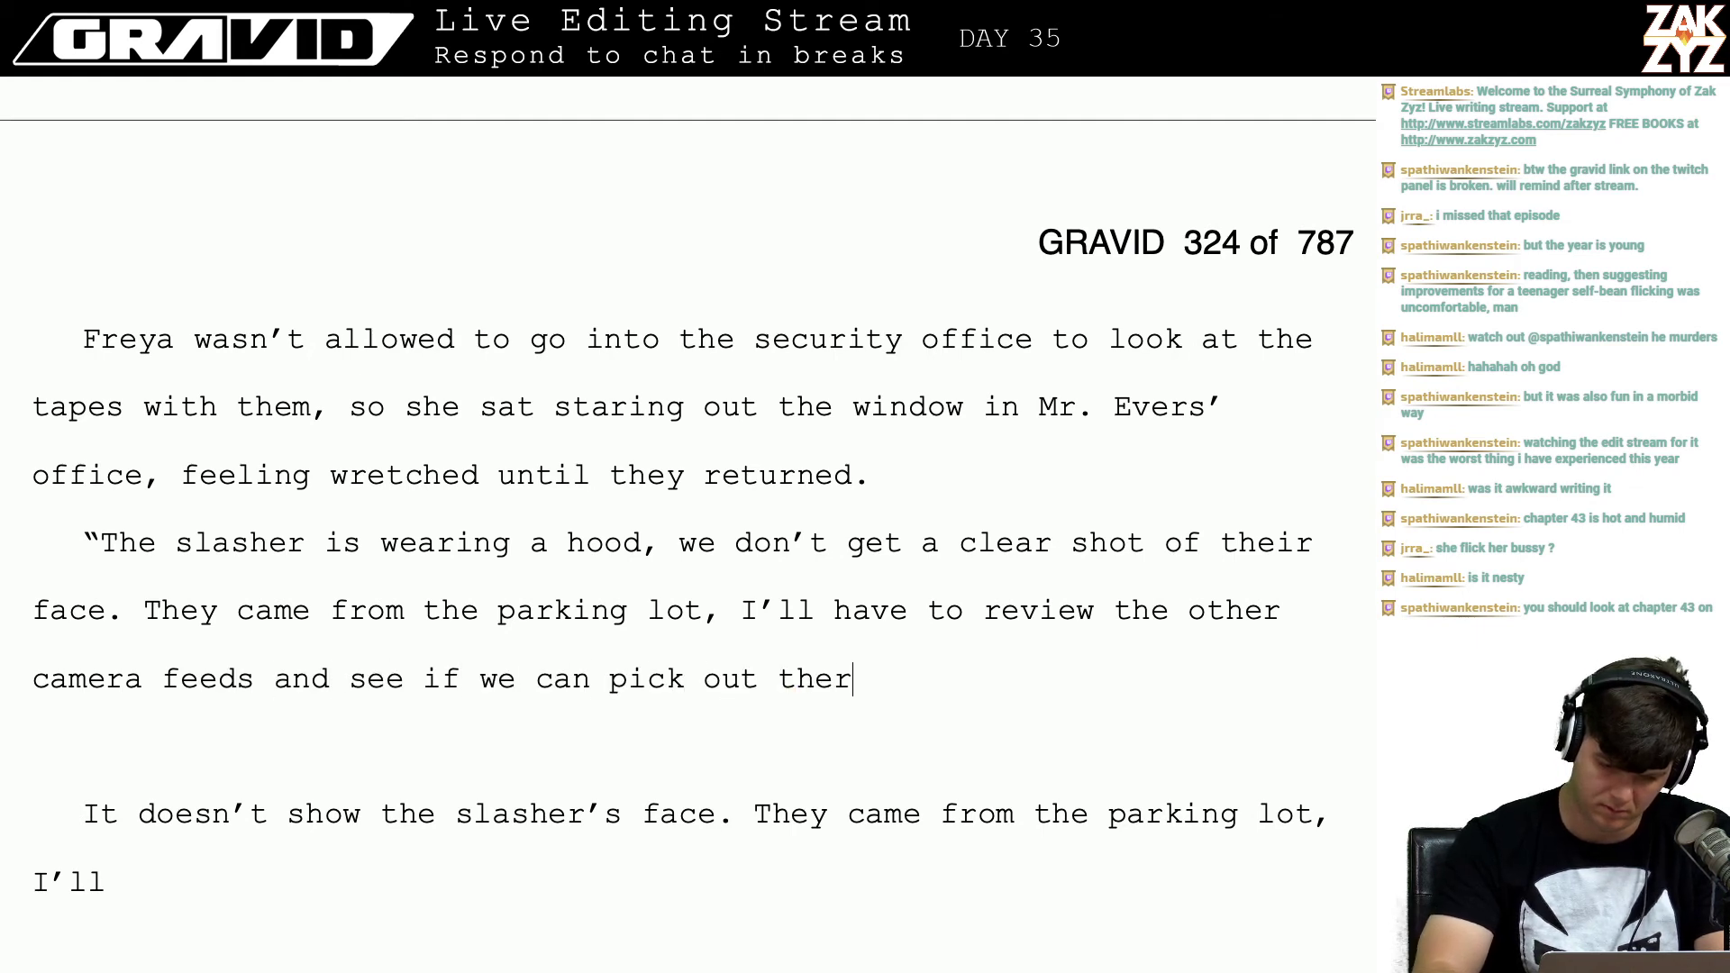
key("BackSpace")
type("car.")
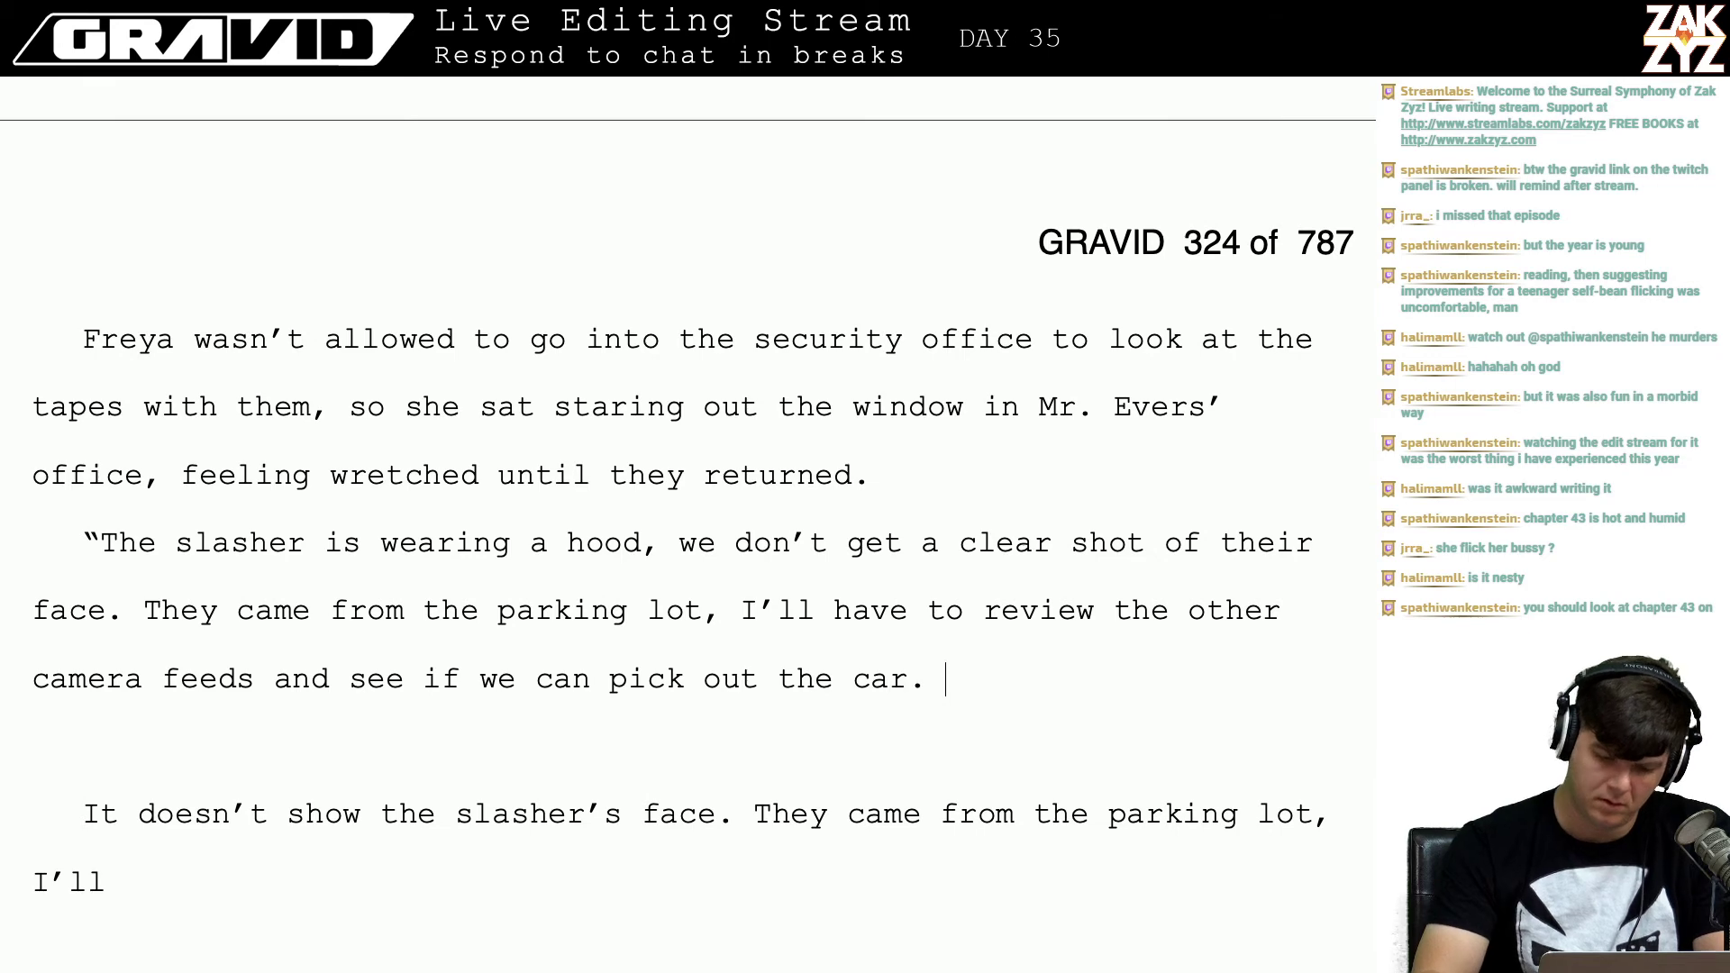
key("shift+Down")
key("shift+Down")
key("shift+Down")
key("shift+Down")
key("shift+Down")
key("shift+Down")
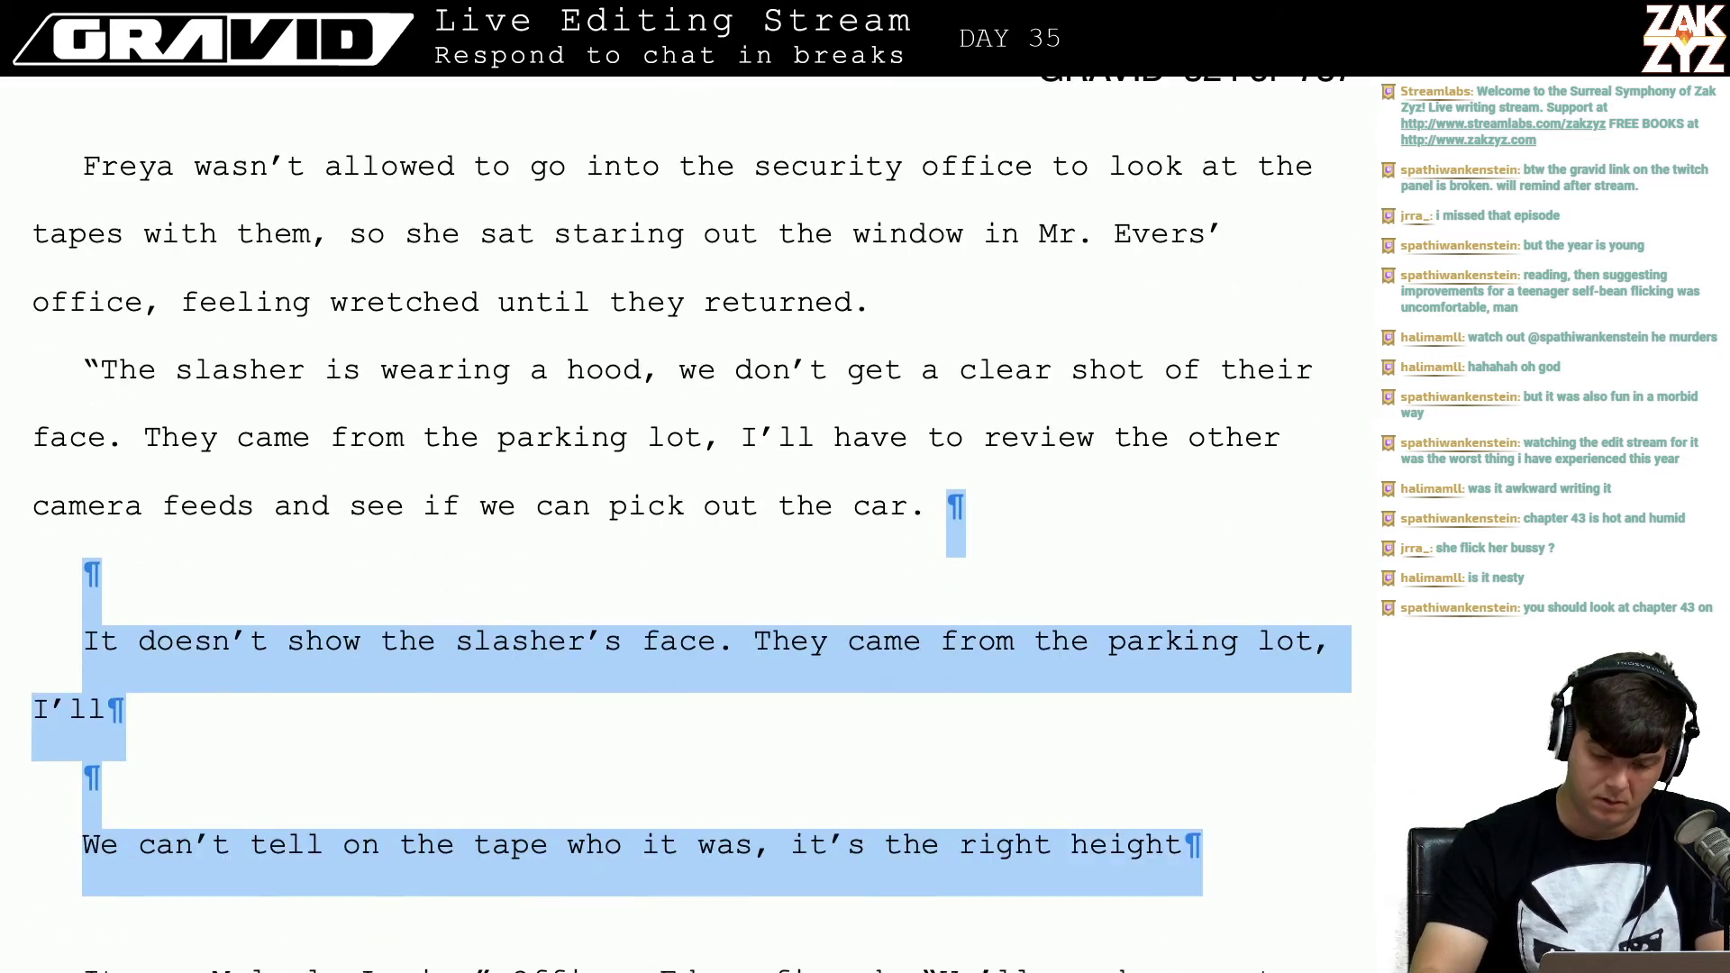
key("Left")
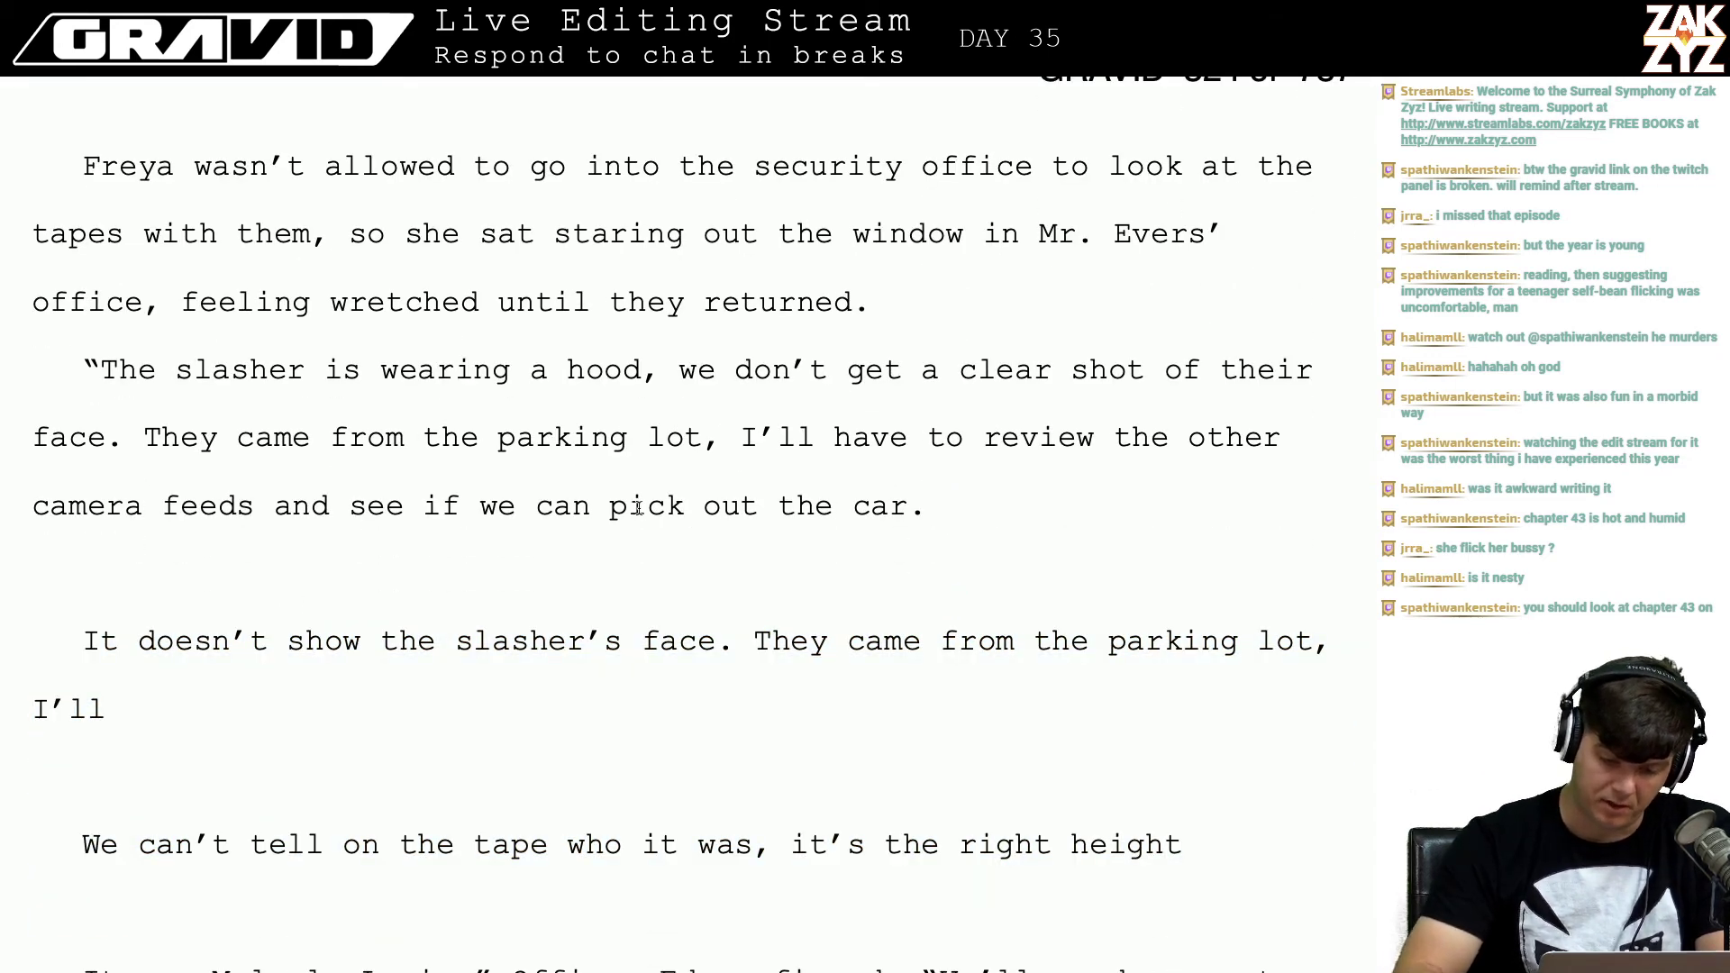
Step: Insert "ID them from their car." after "see if we can", ahead of the words "pick out the car"
left_click(576, 506)
key("Right")
key("Right")
key("BackSpace")
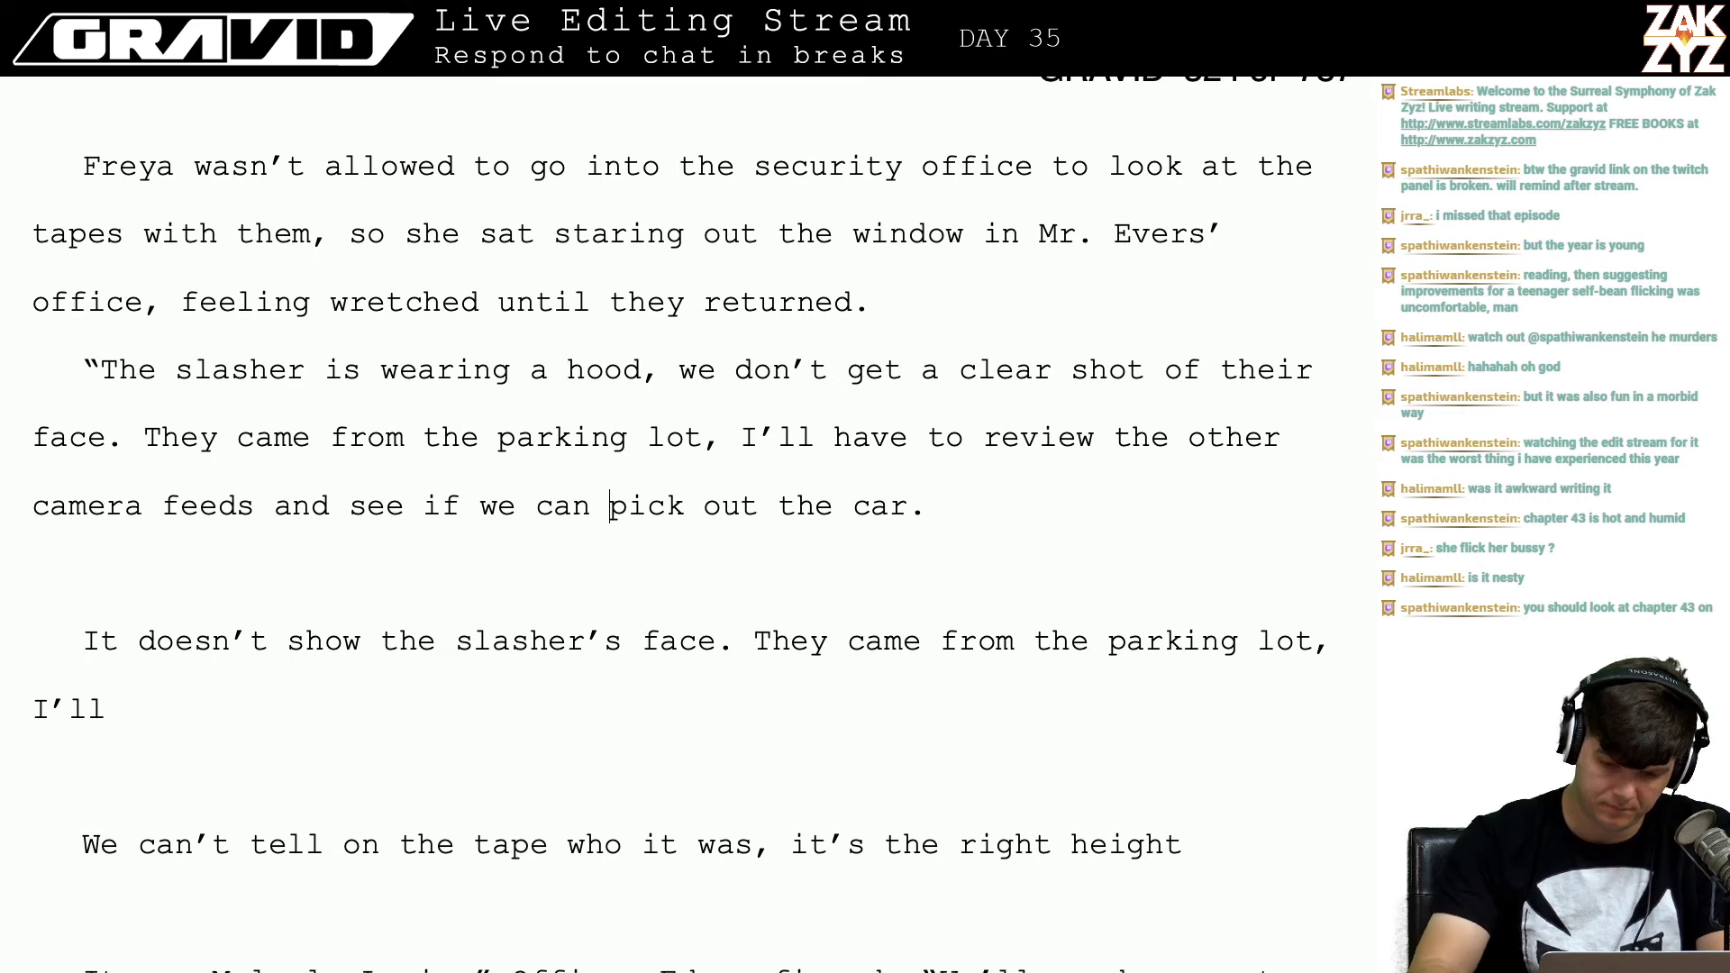
type("ID them f")
type("rom their car.")
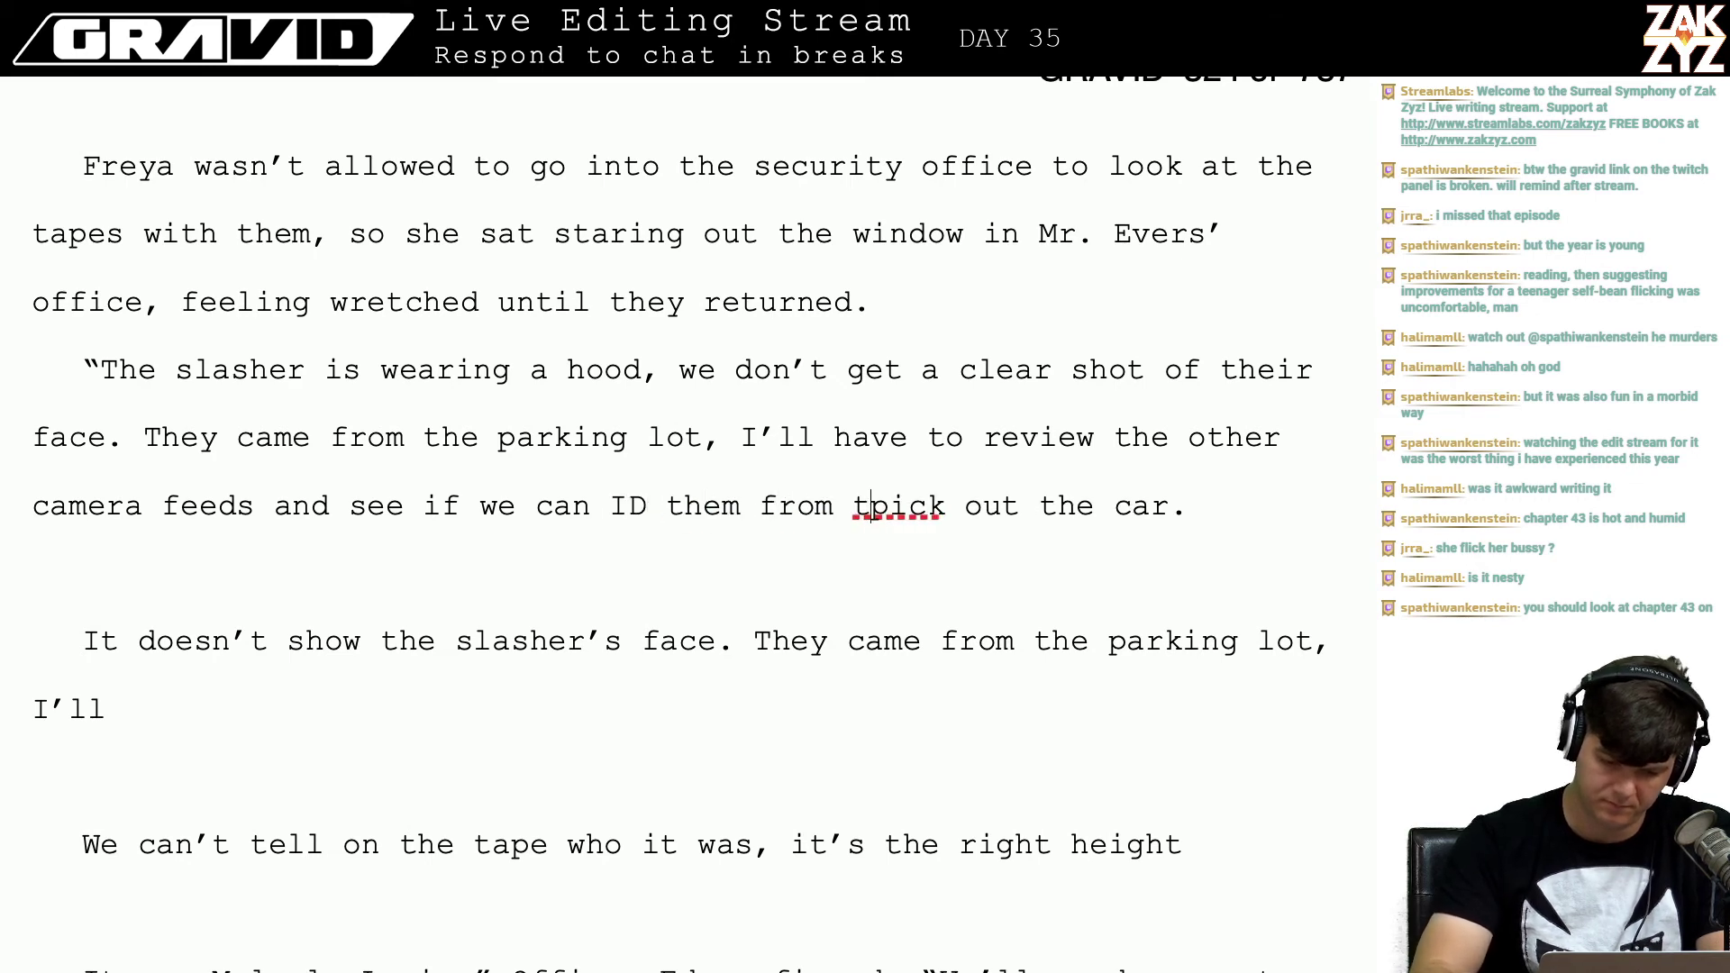
Step: Delete everything from "pick out the car" through the leftover draft lines and the old identification of the culprit, ending at "confirmed."
key("ctrl+shift+Down")
key("shift+Down")
key("shift+Down")
key("shift+Down")
key("shift+Down")
key("shift+Down")
key("shift+Down")
key("shift+Down")
key("shift+Down")
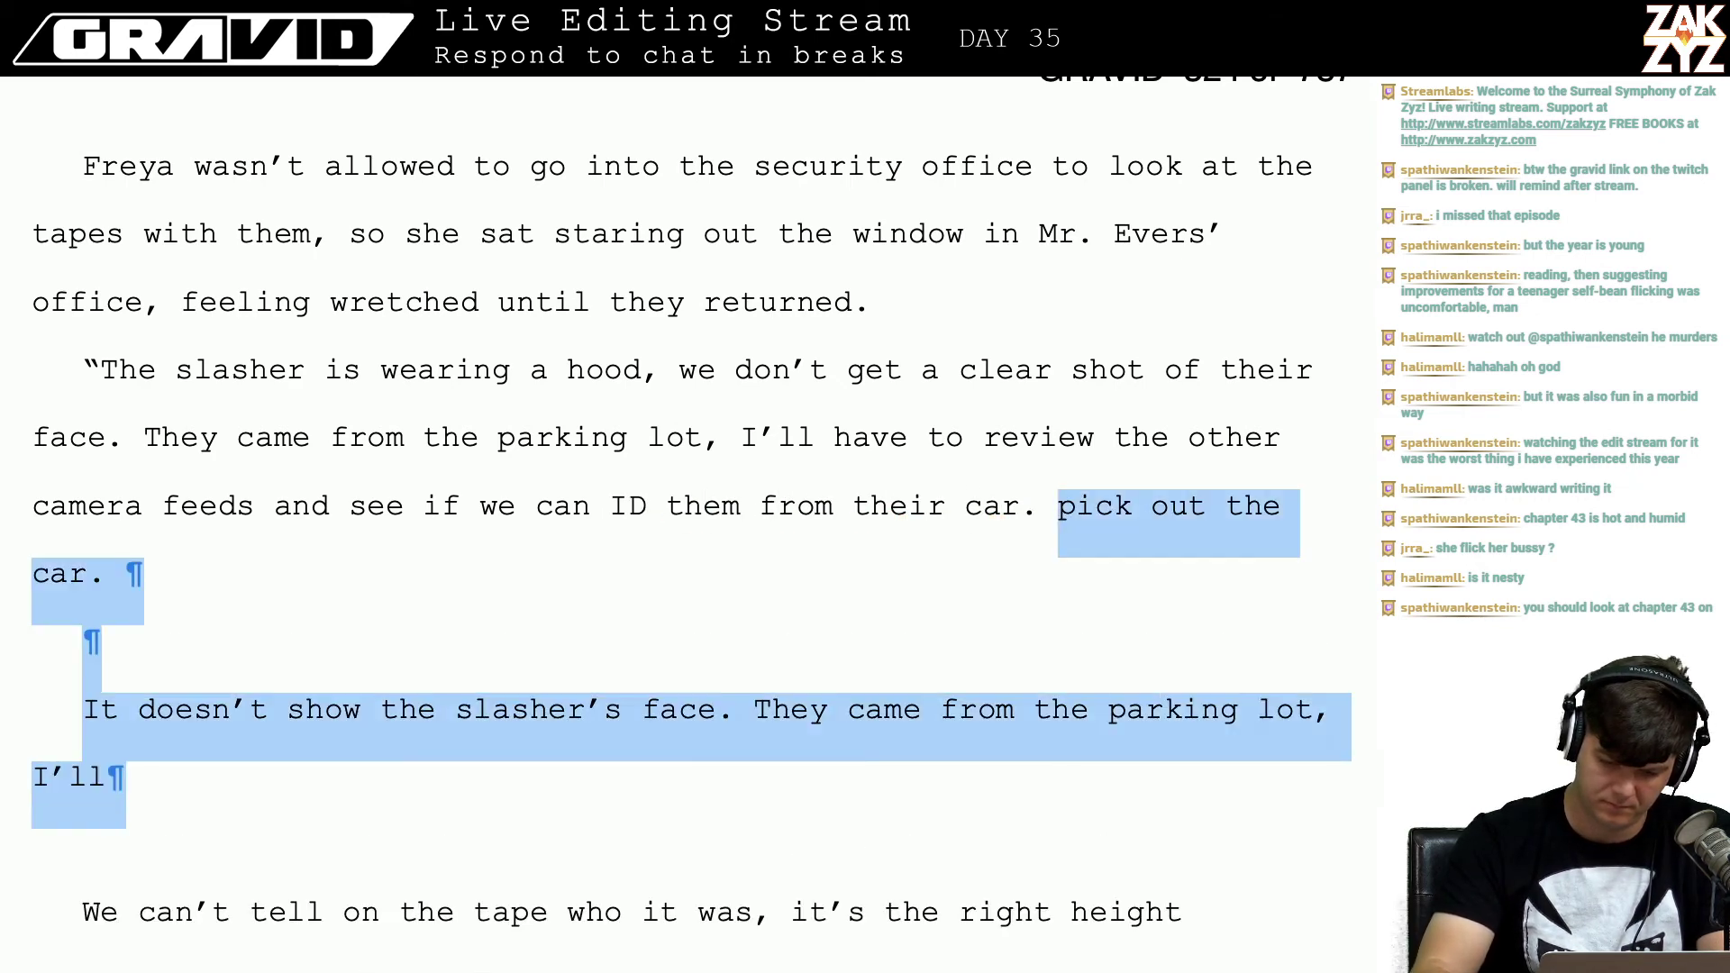
key("shift+Up")
key("shift+Up")
key("shift+Up")
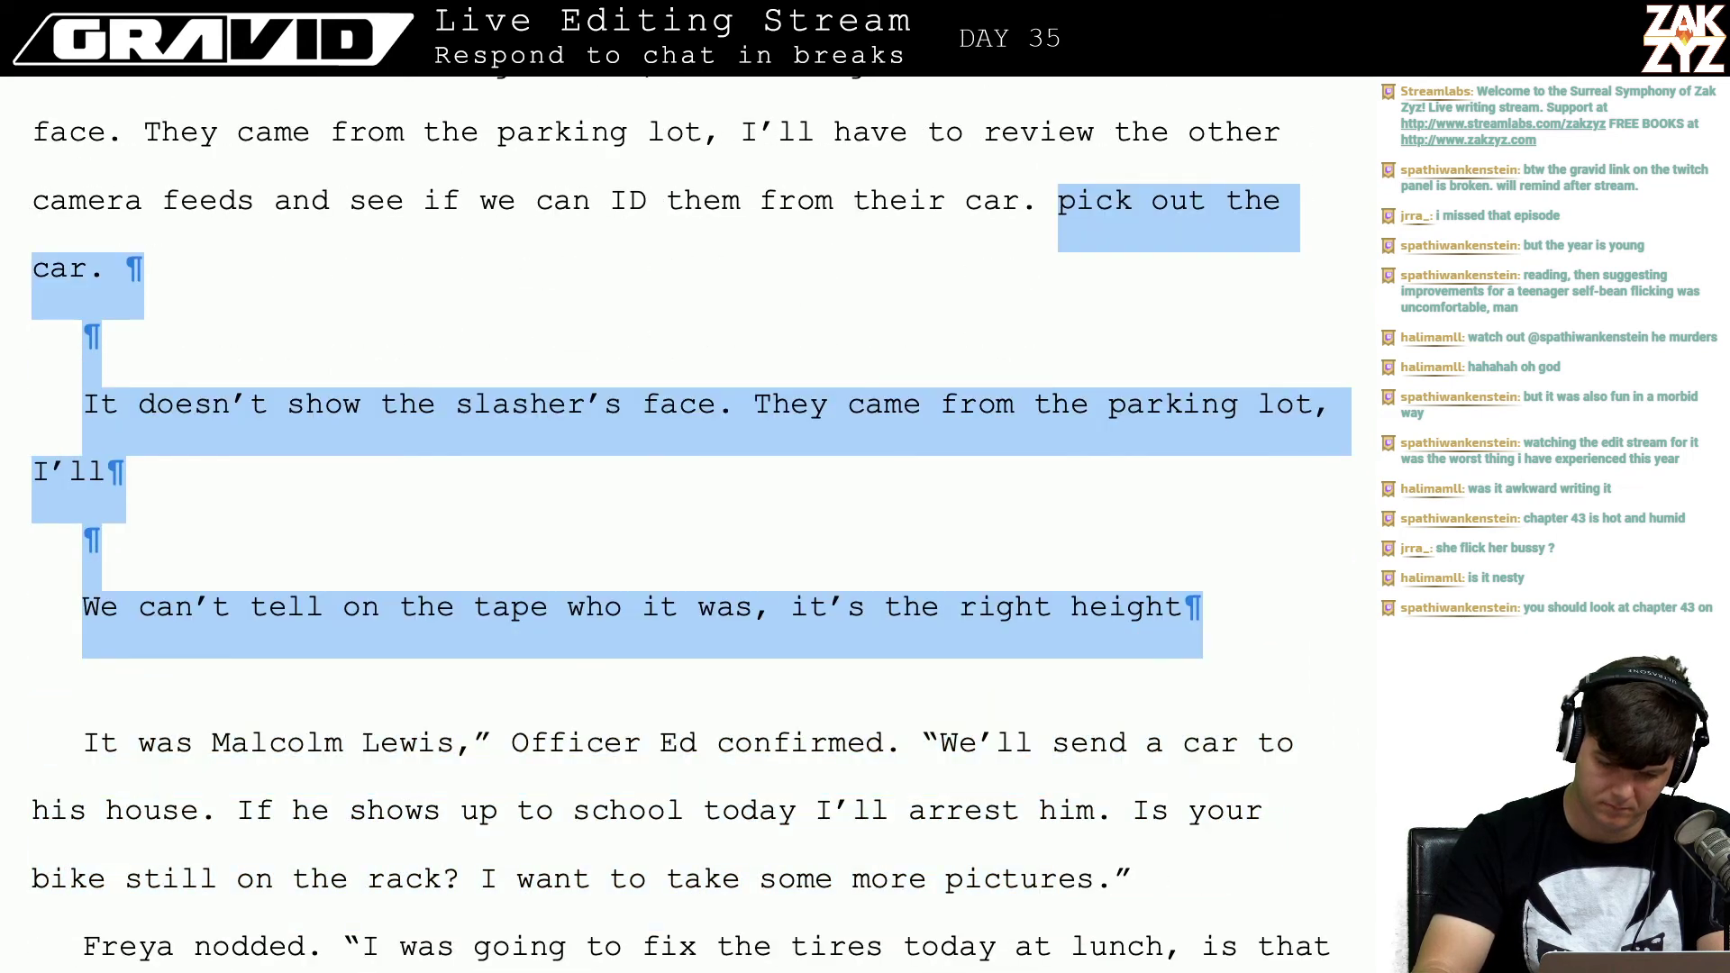
key("shift+Down")
key("shift+Left")
key("shift+Left")
key("shift+Left")
key("shift+Left")
key("shift+Left")
key("shift+Left")
key("shift+Left")
key("shift+Left")
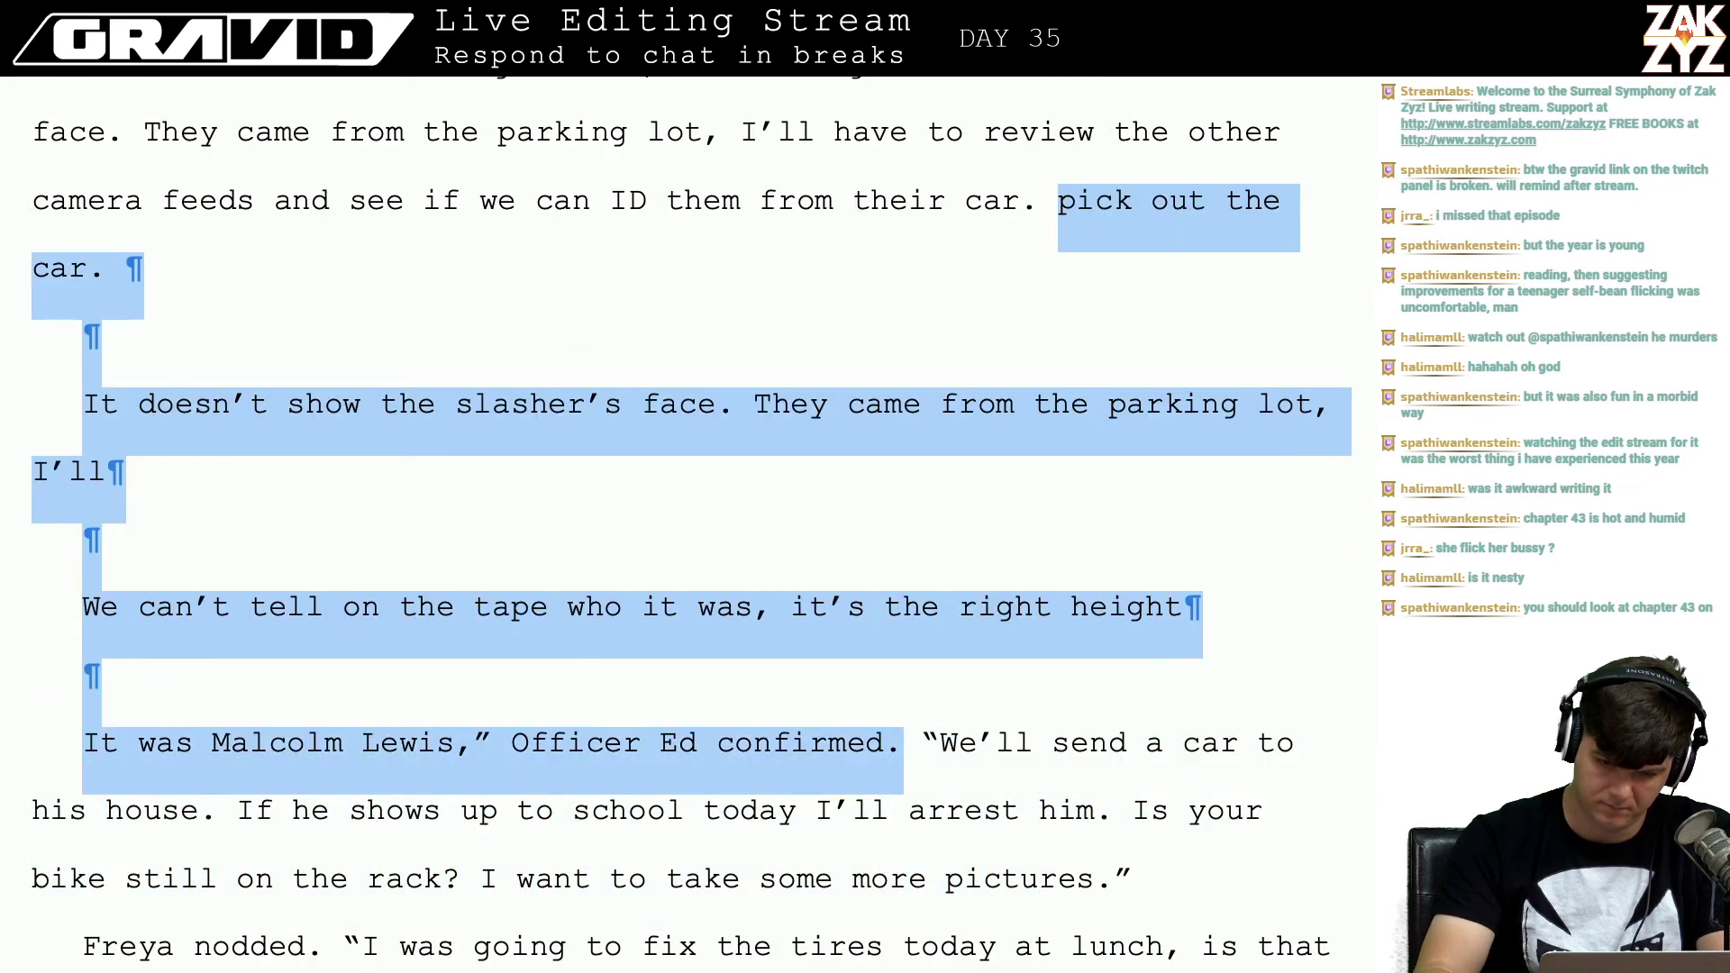
key("BackSpace")
Step: Start the leftover dialogue on its own line and end the officer's speech with "But it looks like the right height for" plus the suspect's title and surname
key("Return")
key("Left")
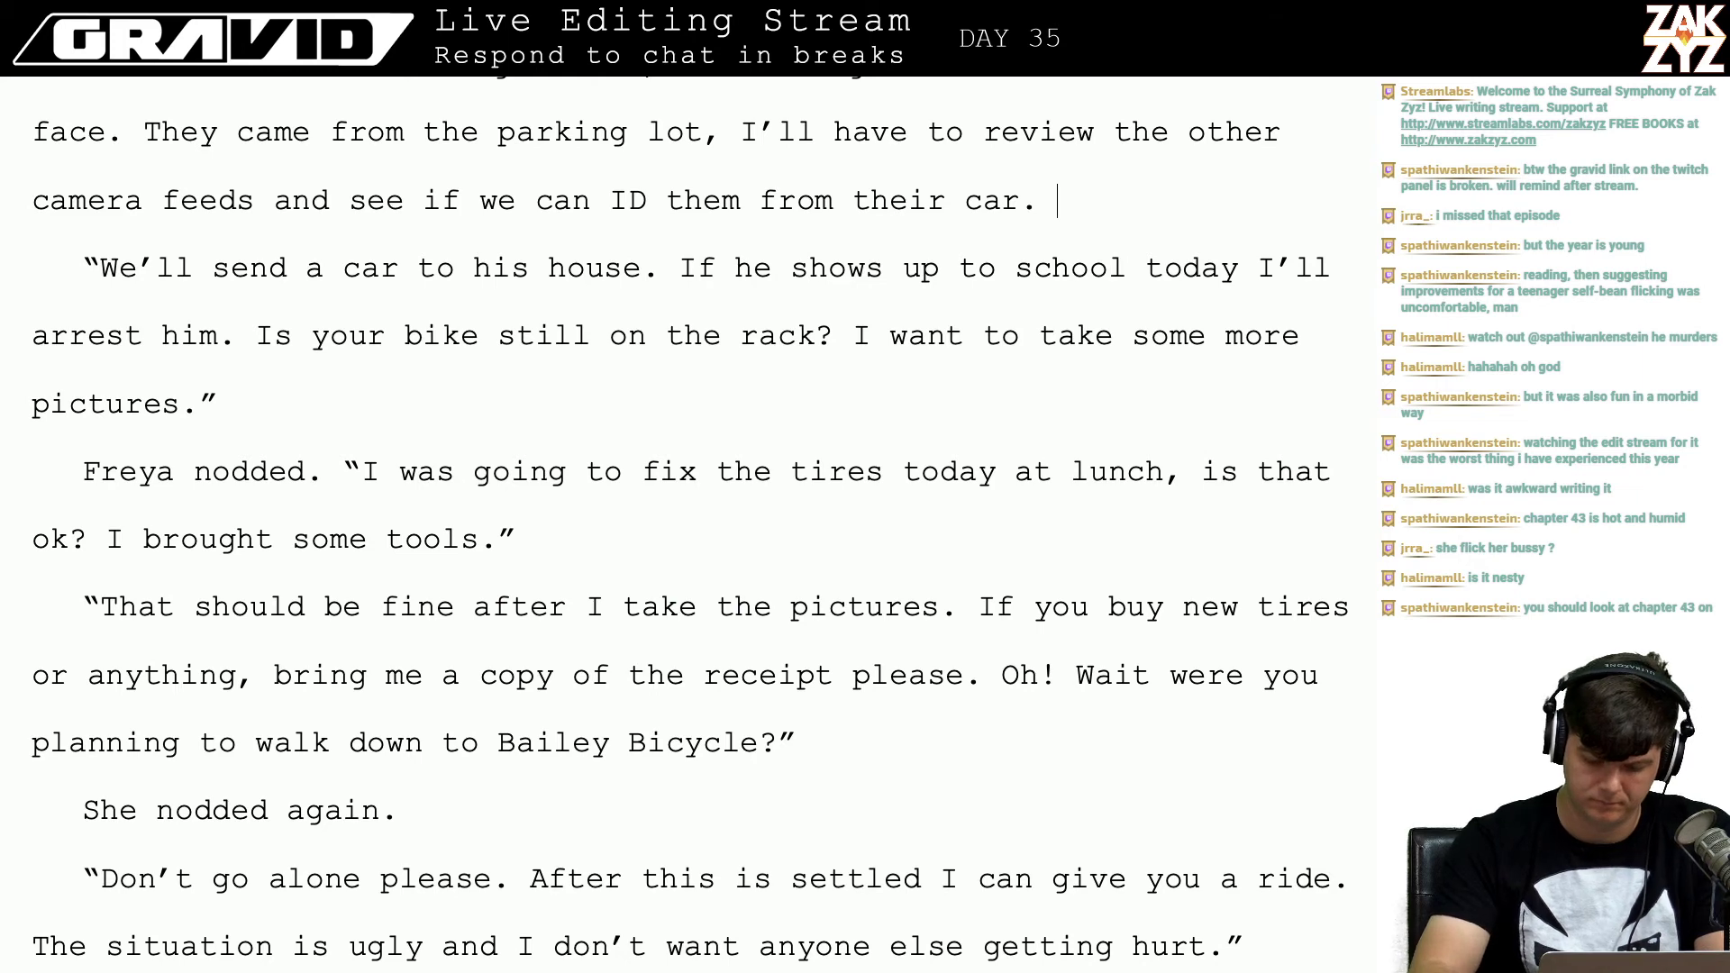
type("But it looks")
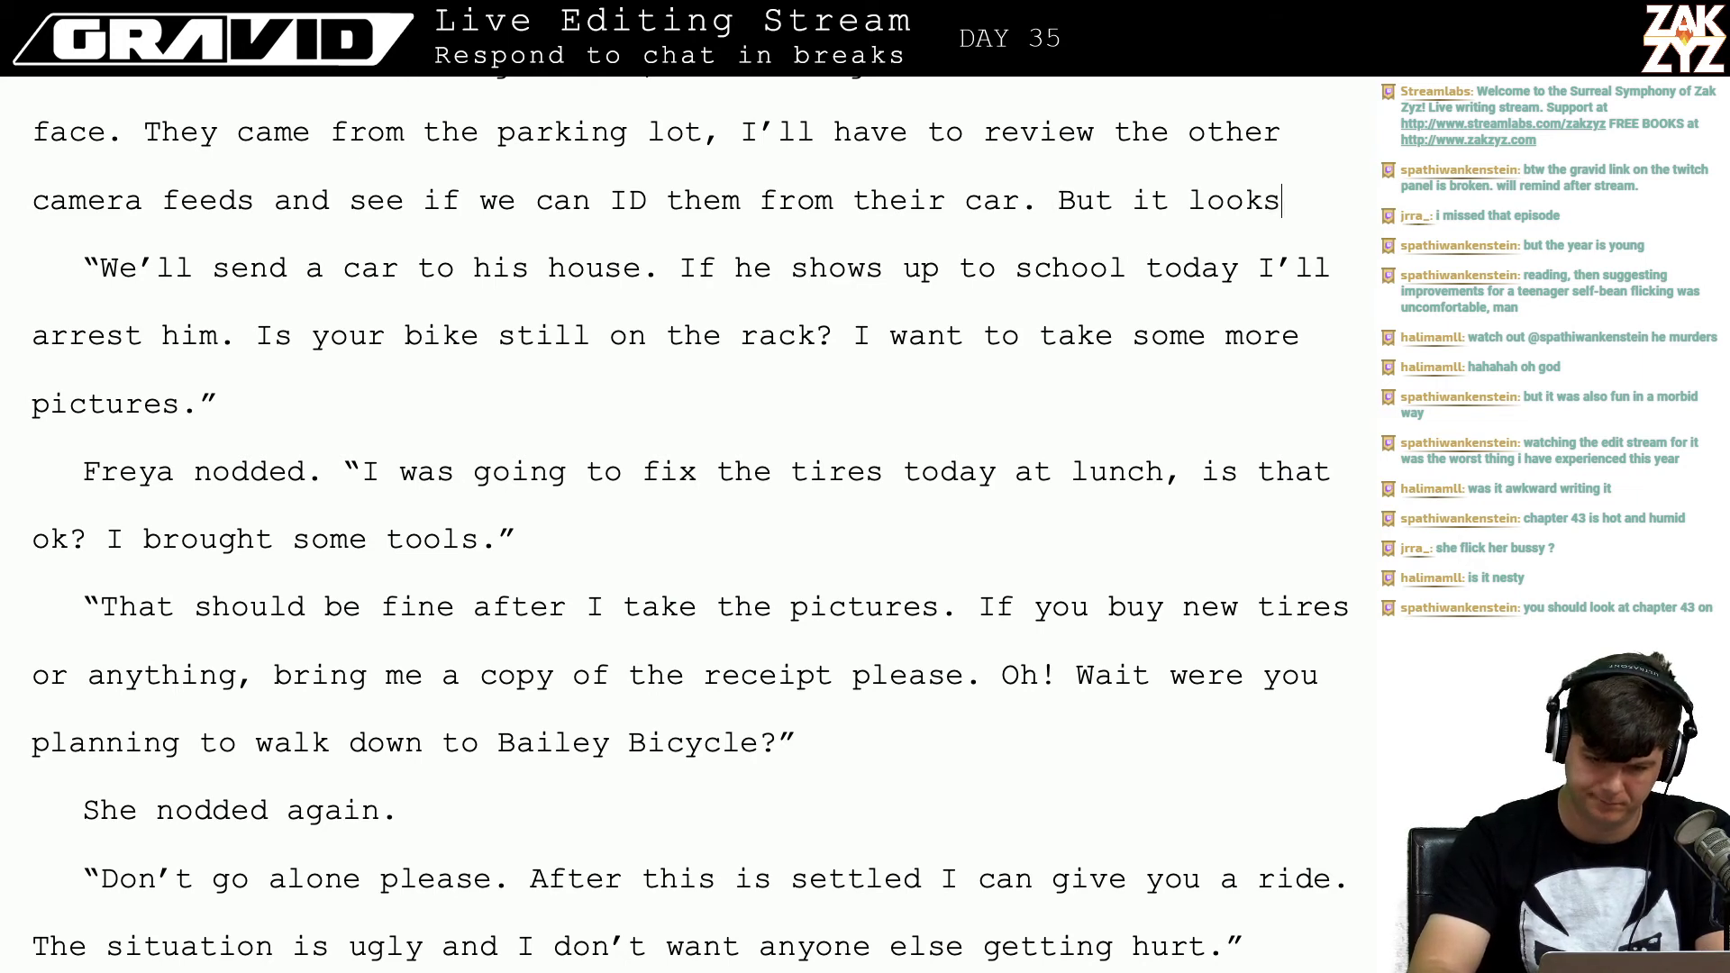
type(" like the right ")
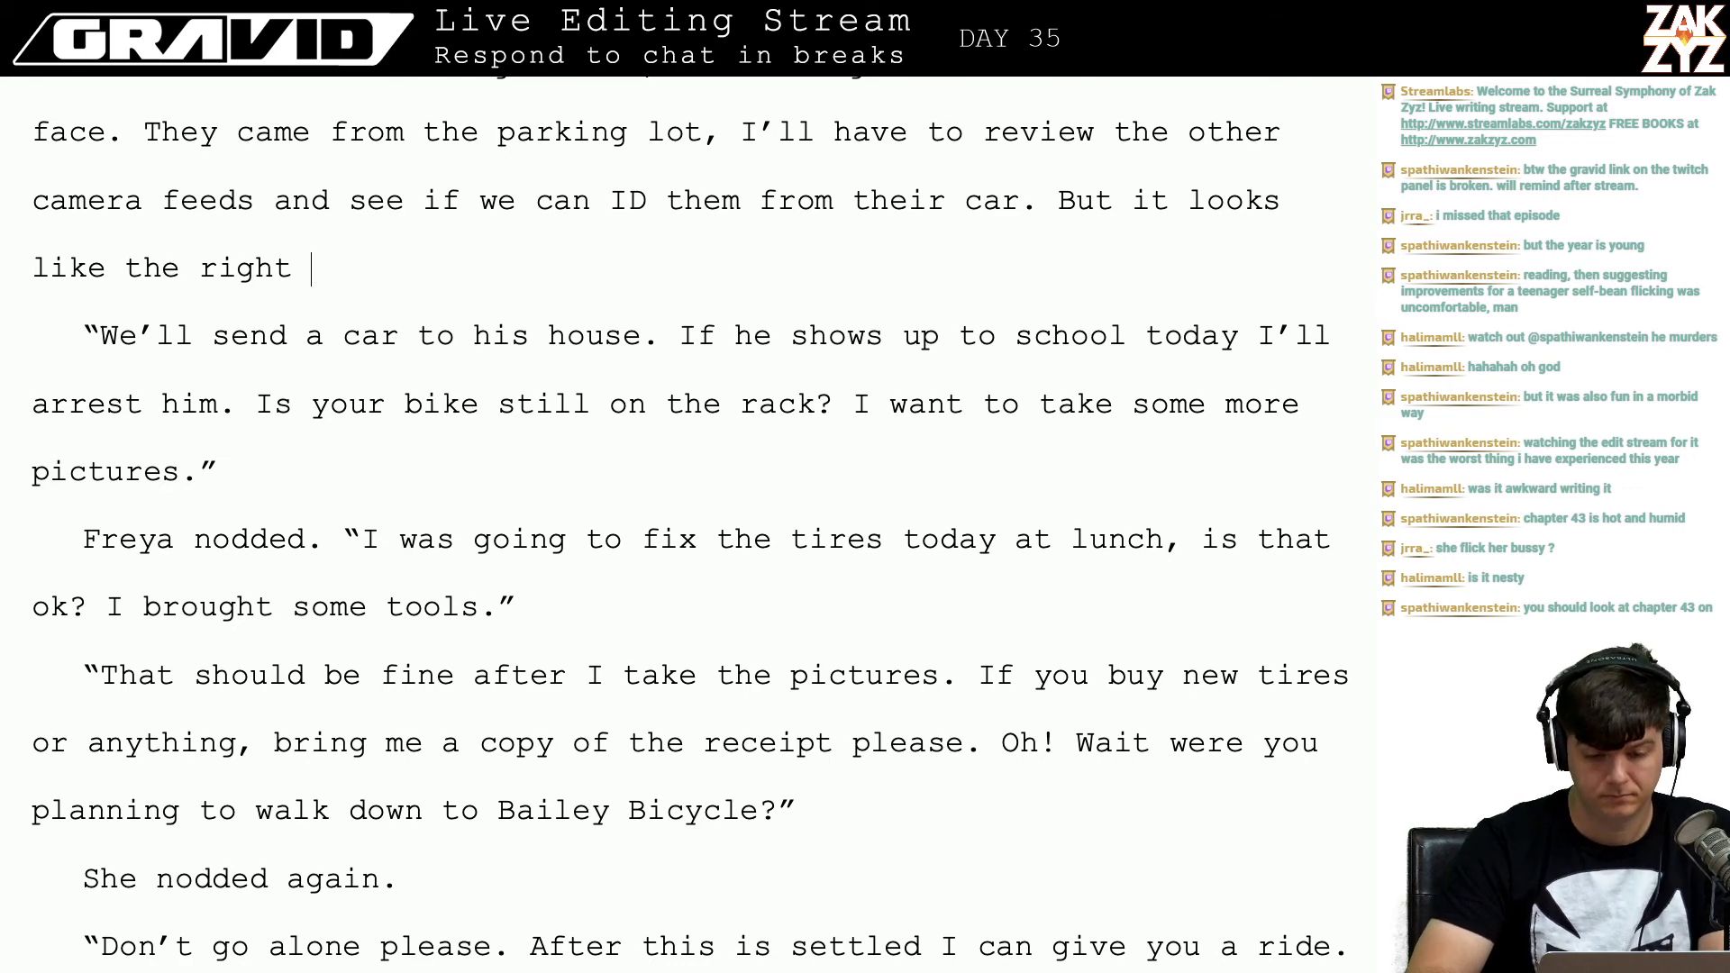
type("height for ")
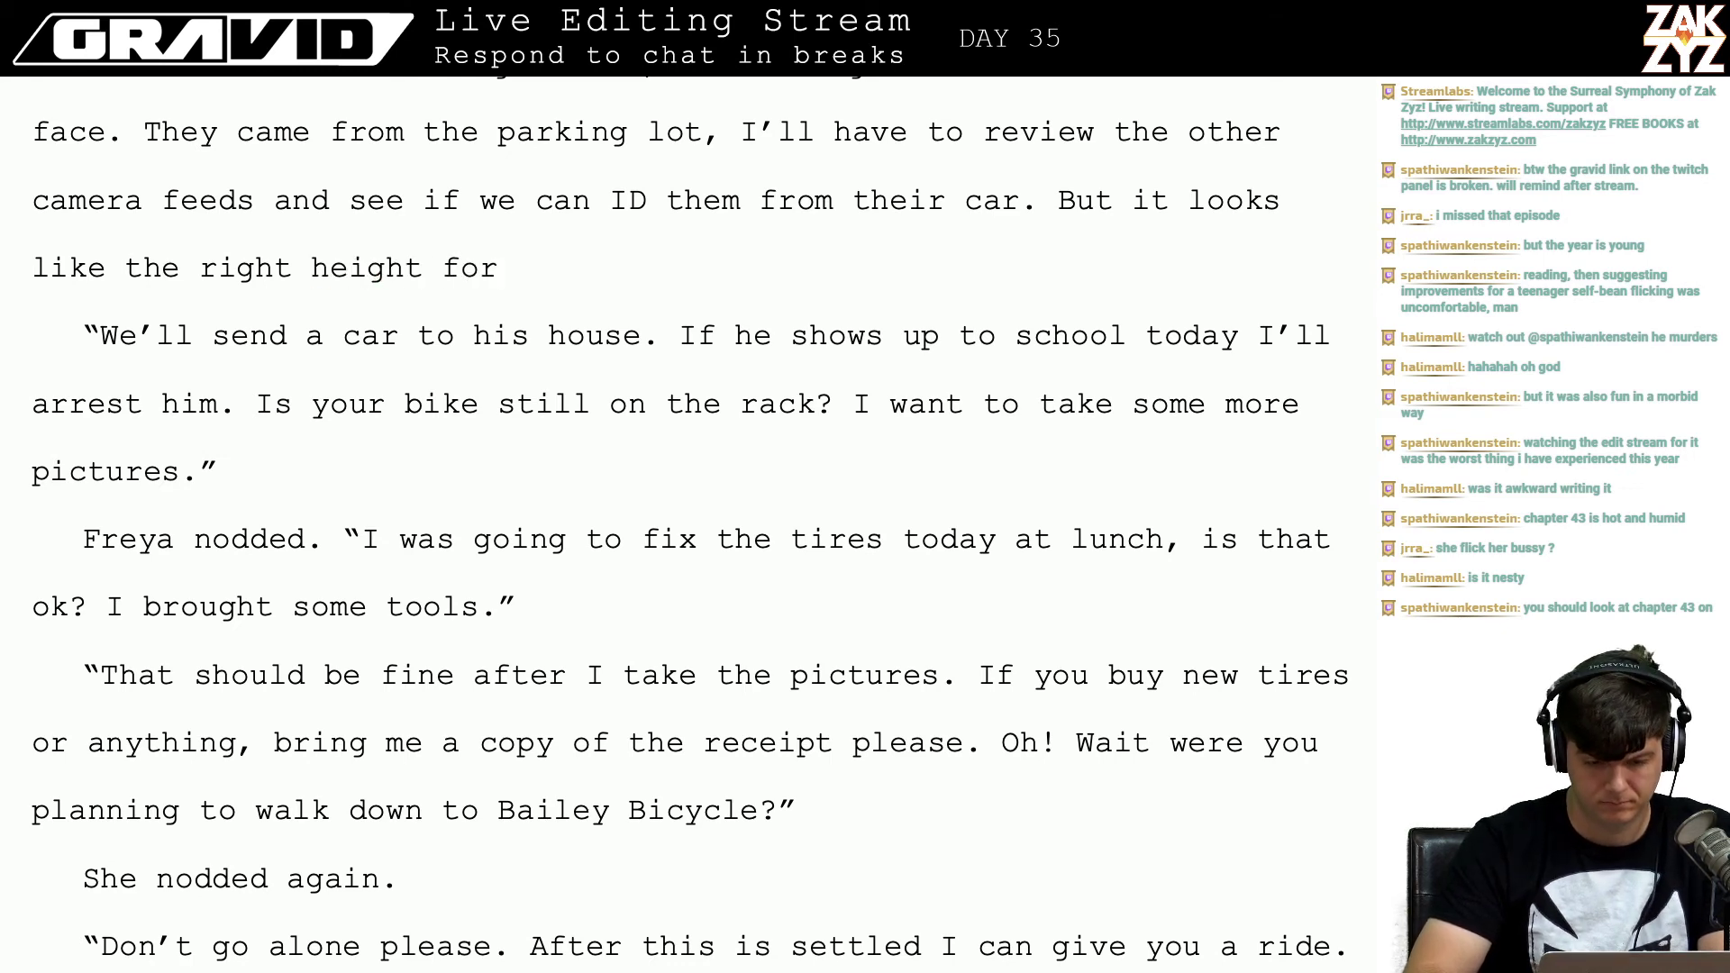
type("Mr. Lewis.")
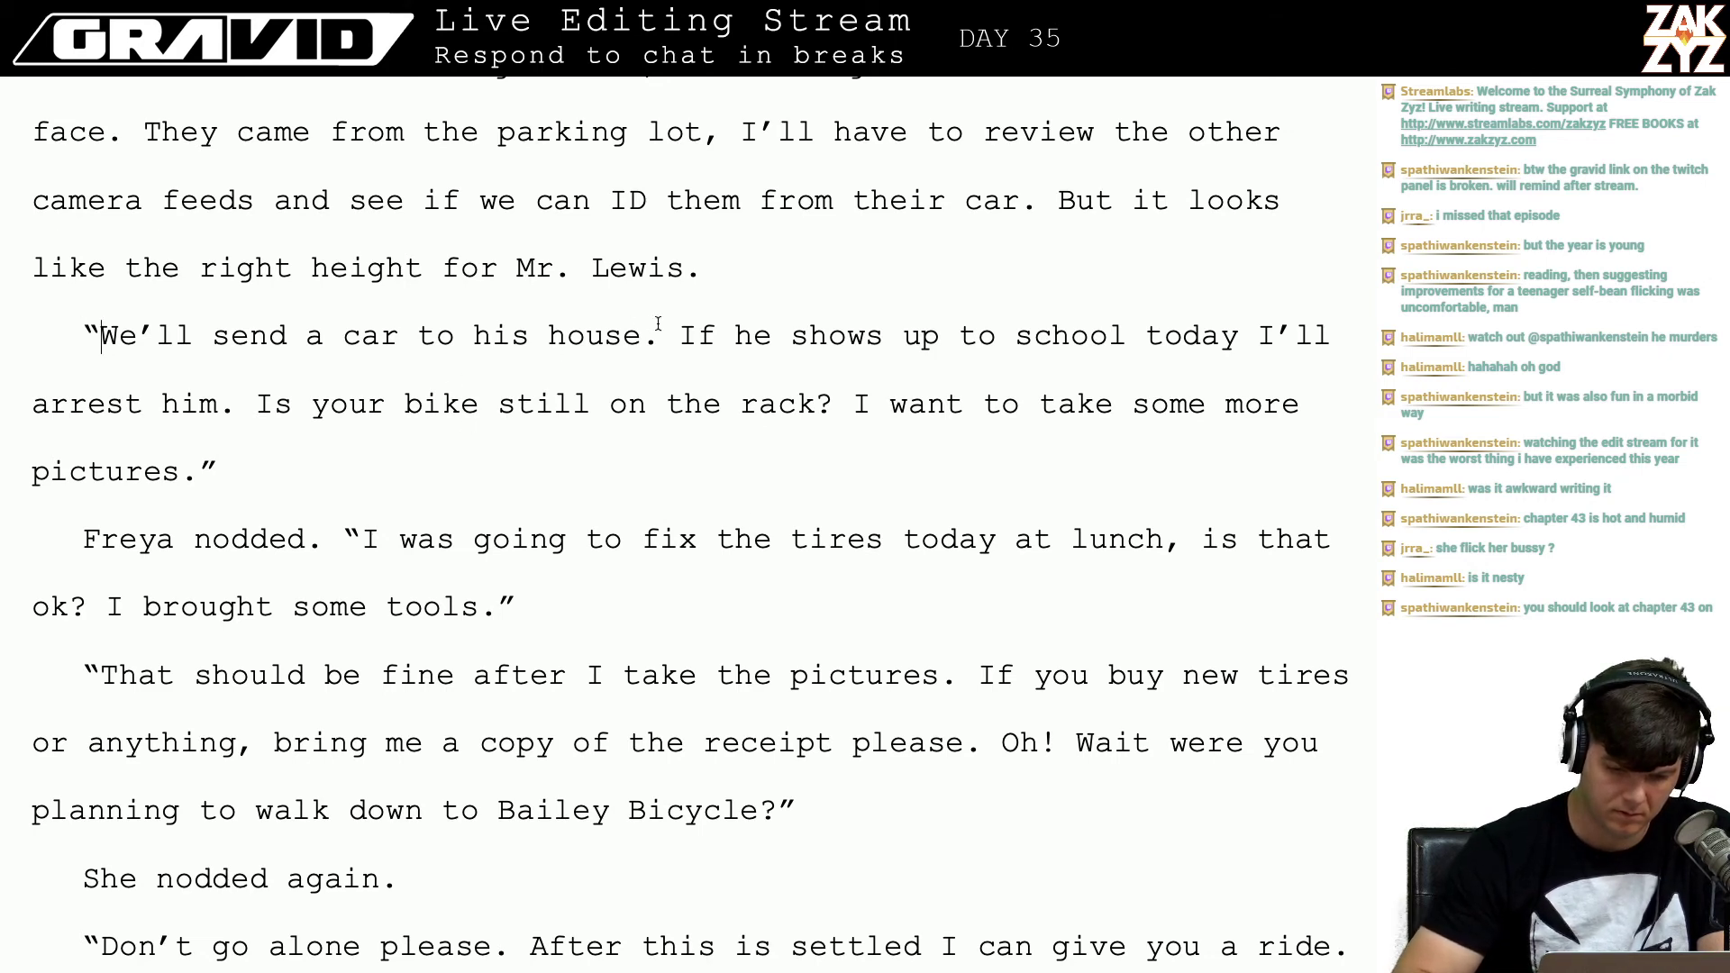
Step: Delete "We'll send a car to his house." with its opening quote and join the remaining dialogue to the officer's preceding paragraph
left_click_drag(661, 335, 63, 330)
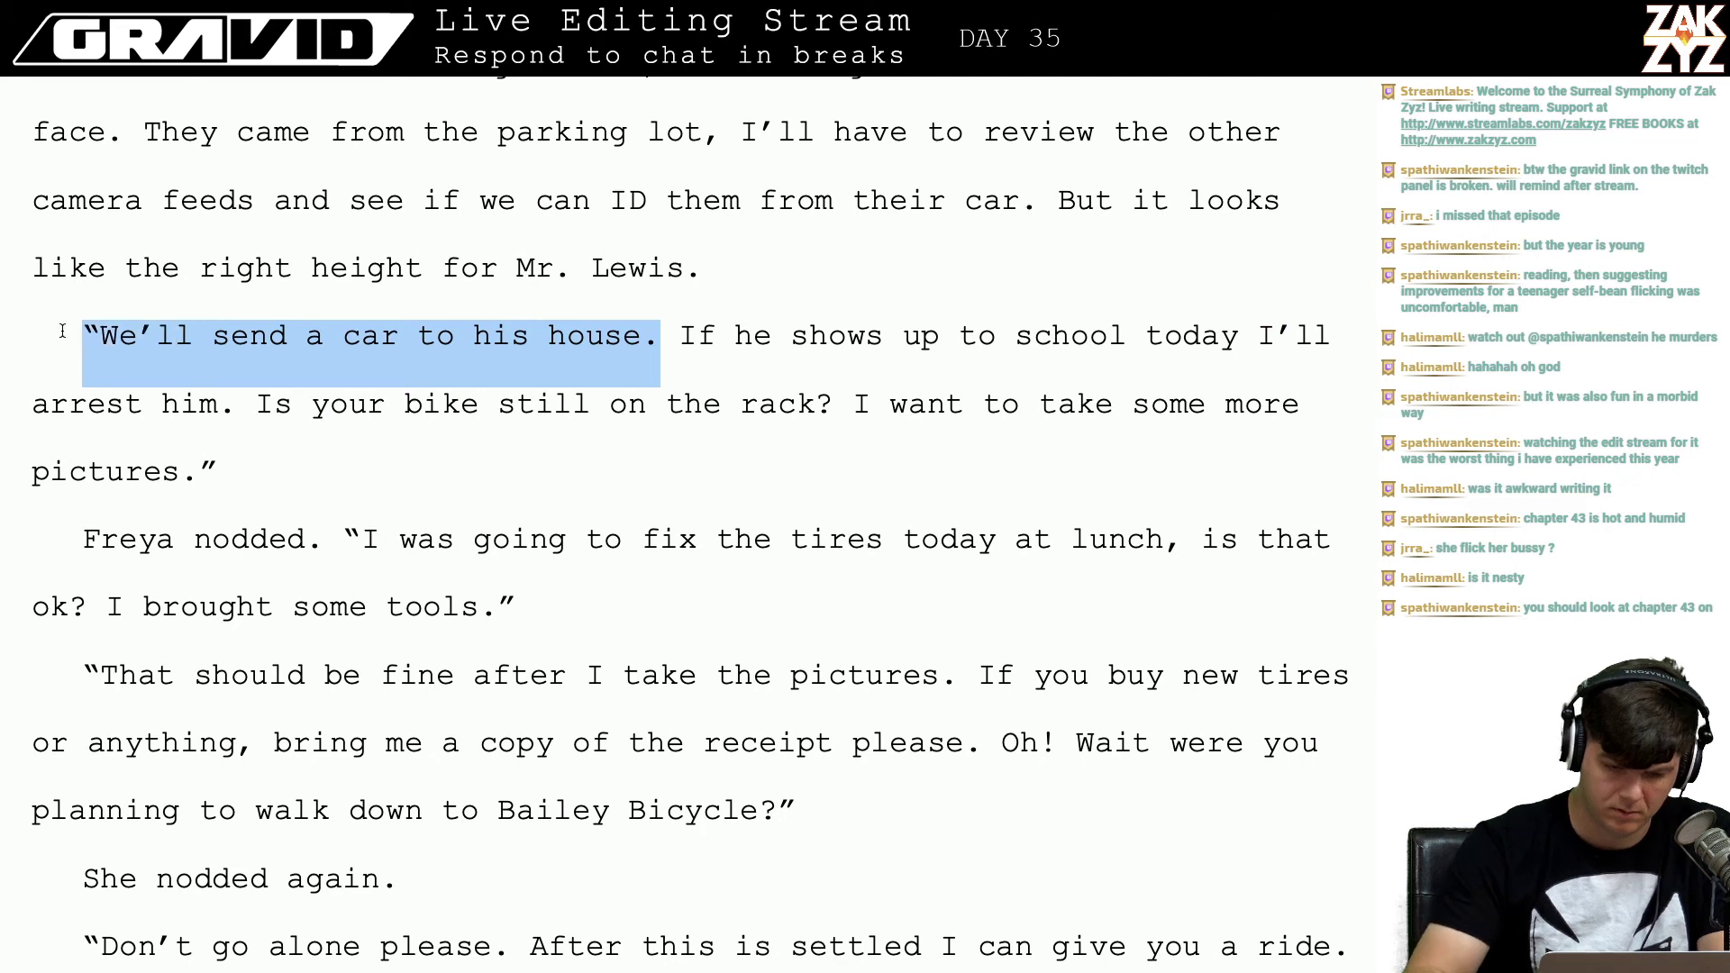
key("BackSpace")
key("BackSpace")
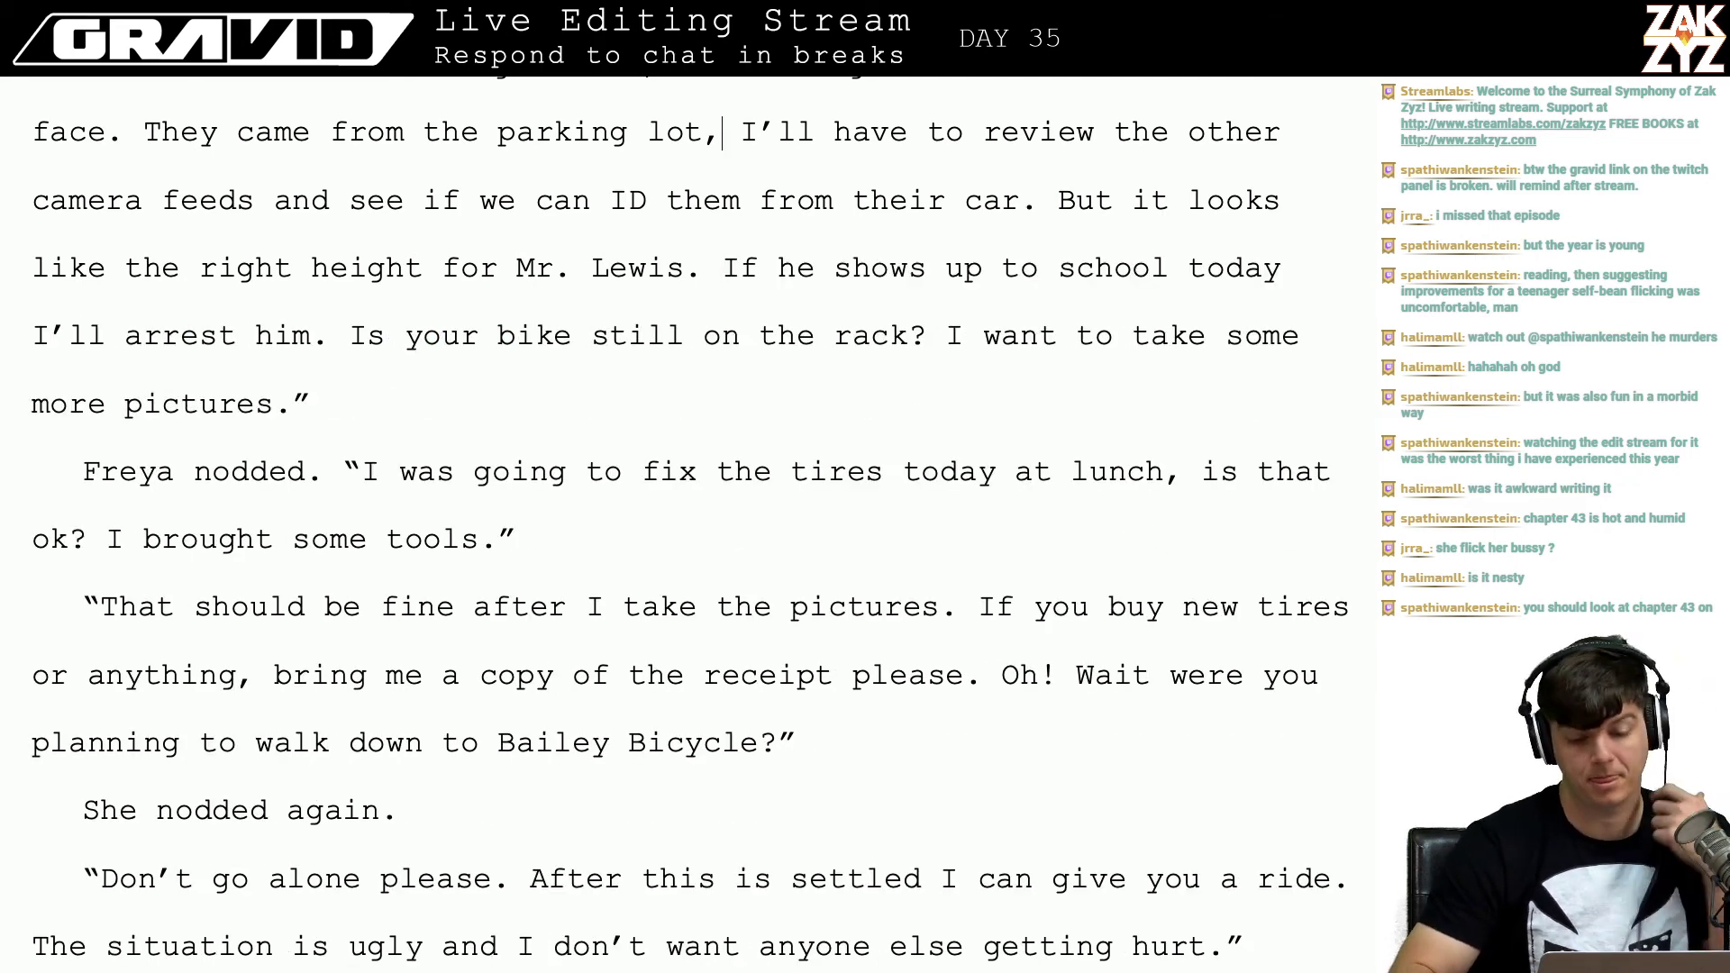
Step: Insert the girl's first name before the question mark in "Is your bike still on the rack?", correctly capitalized
scroll(689, 527, "up", 3)
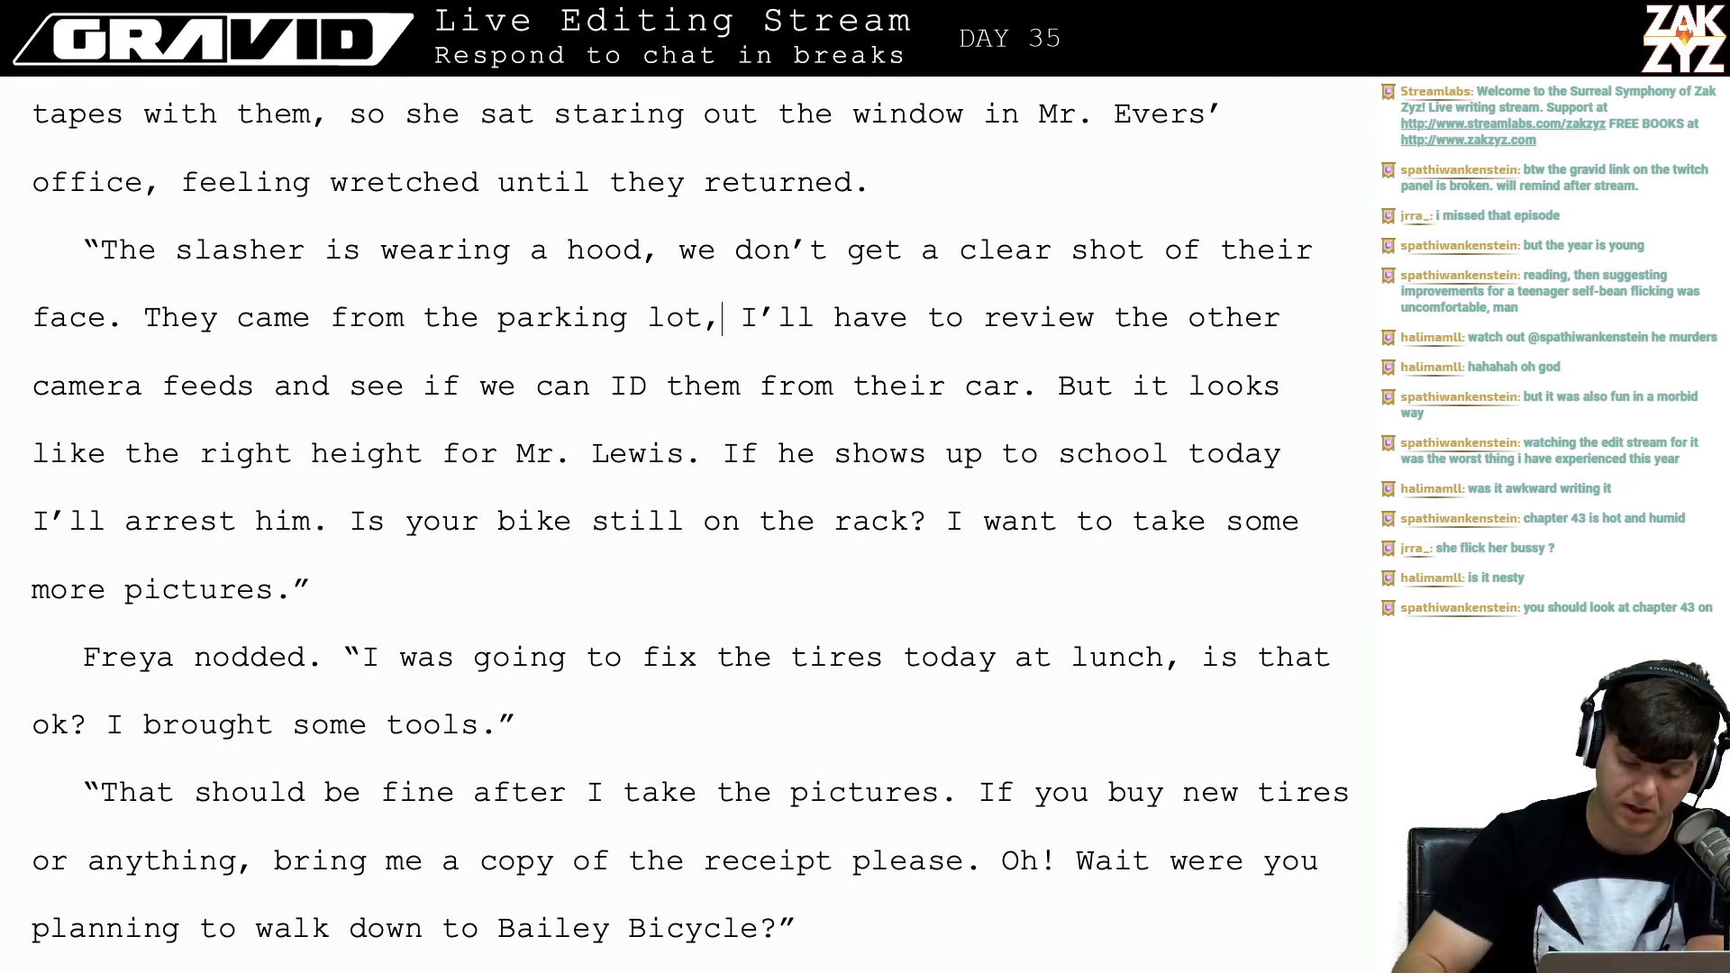
left_click(914, 545)
type("FReya")
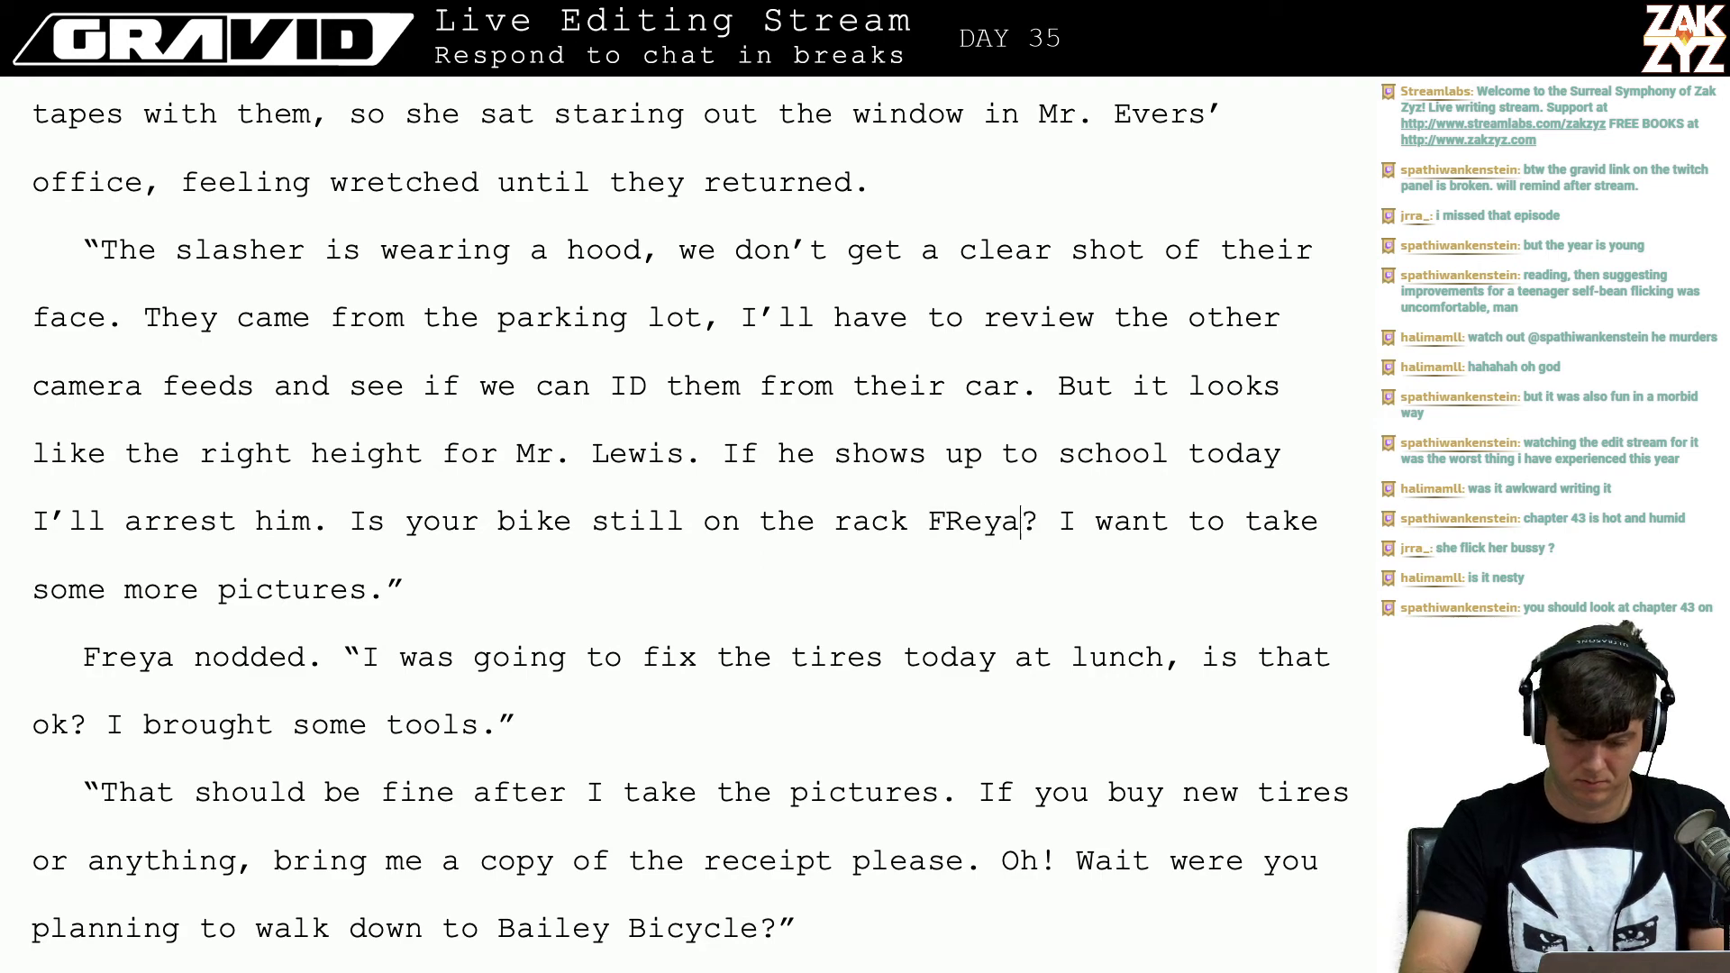
key("BackSpace")
key("BackSpace")
key("BackSpace")
key("BackSpace")
type("reya")
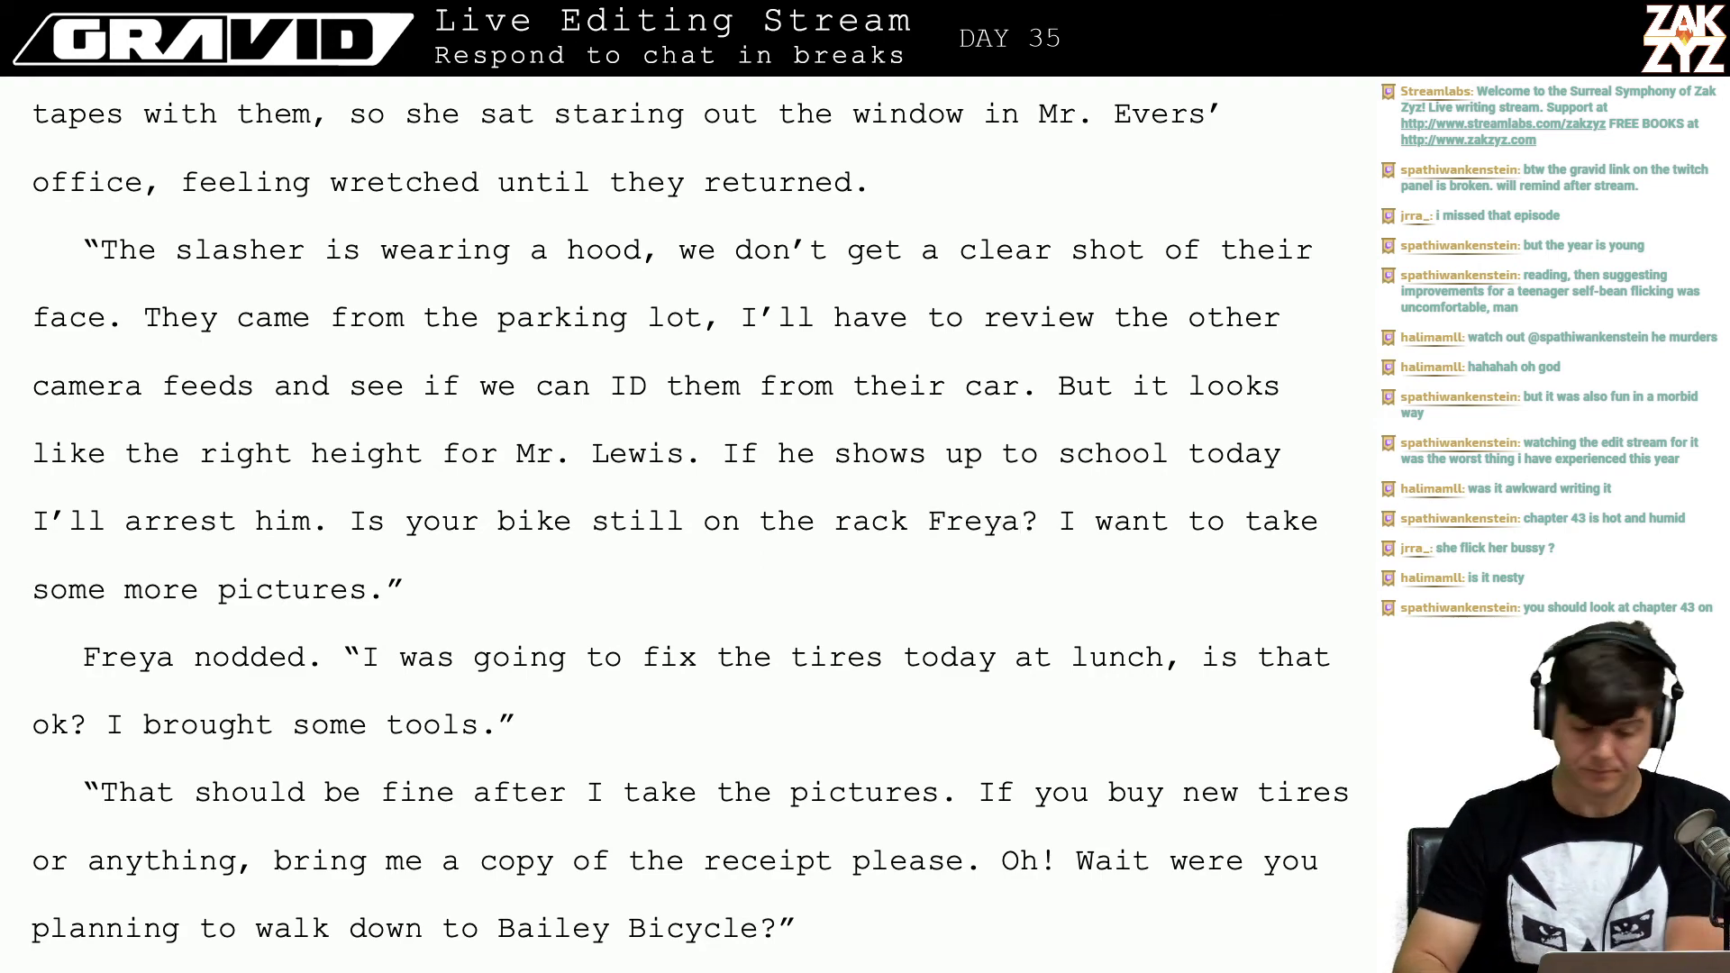
Step: Read on through the private office conversation and the first-period scene with the whiteboard announcement about violence against students
scroll(675, 522, "down", 5)
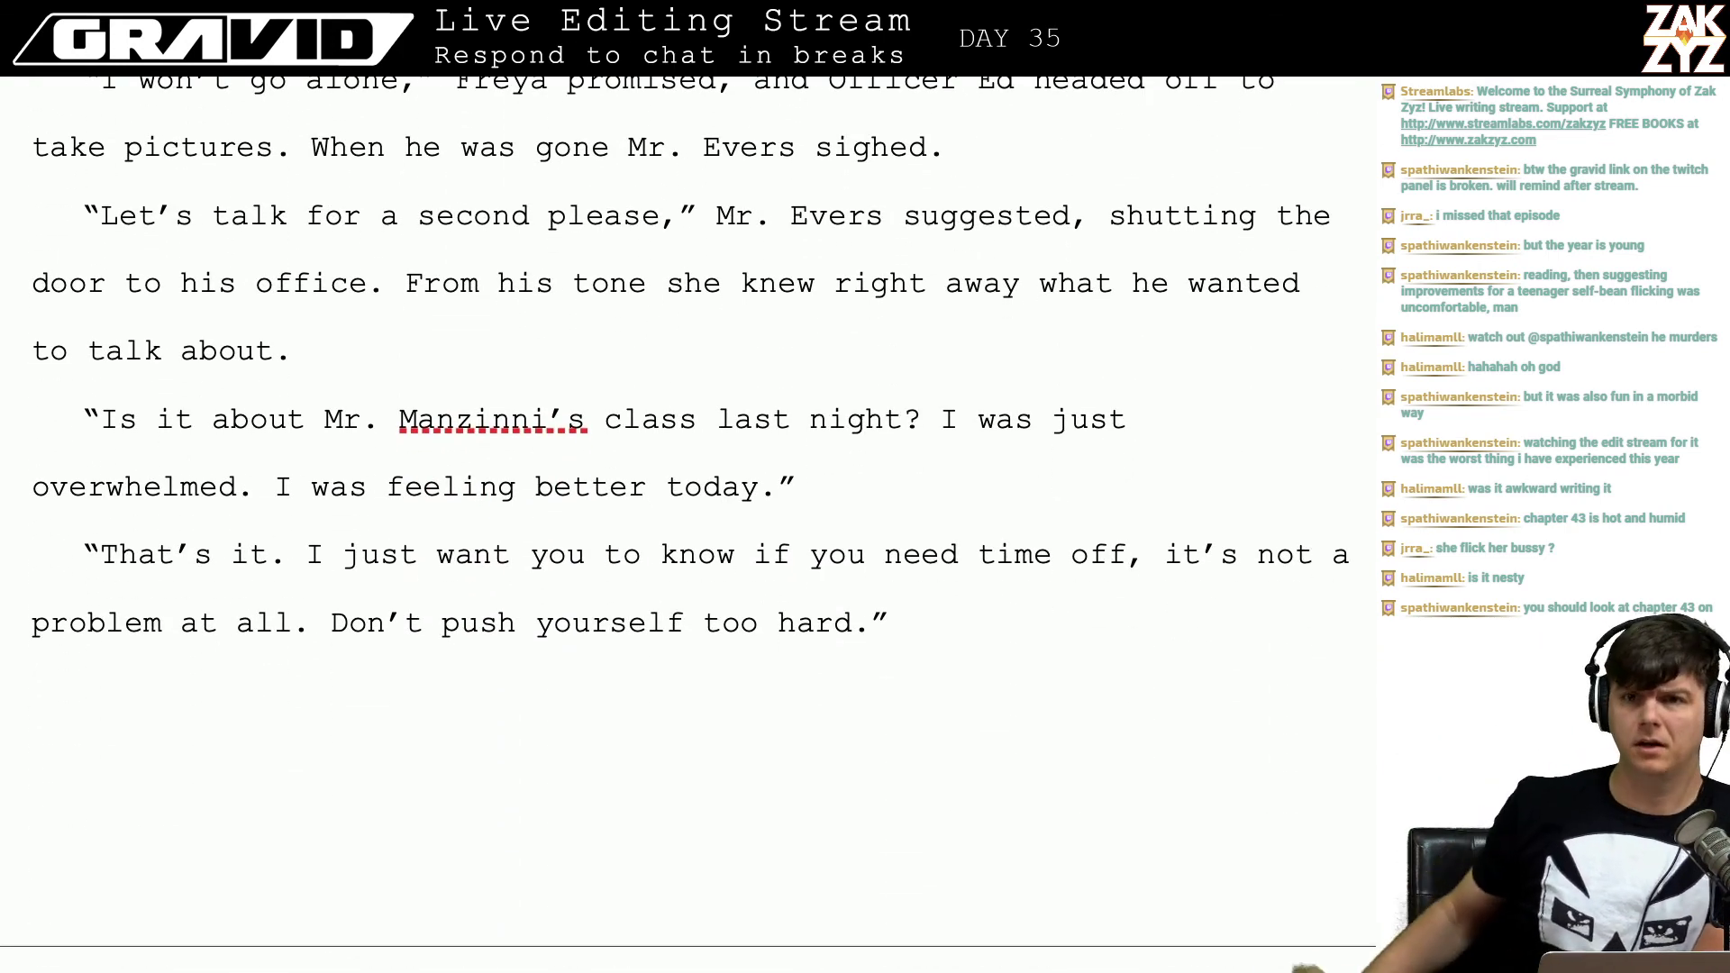
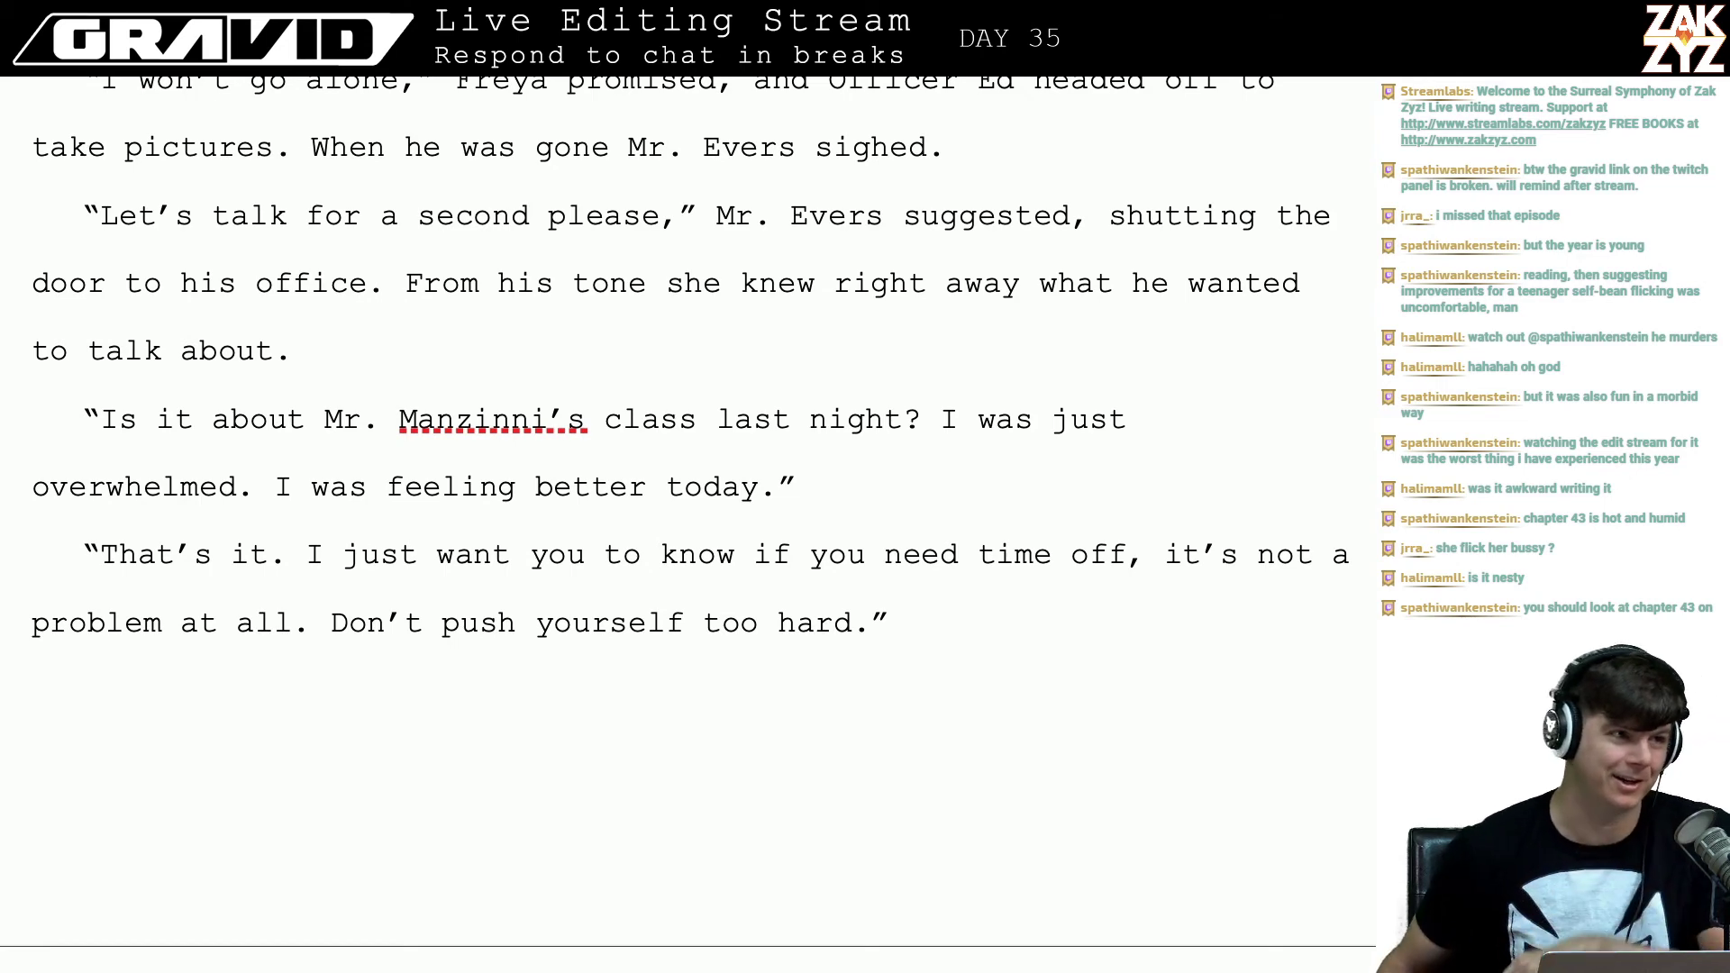
scroll(685, 513, "down", 15)
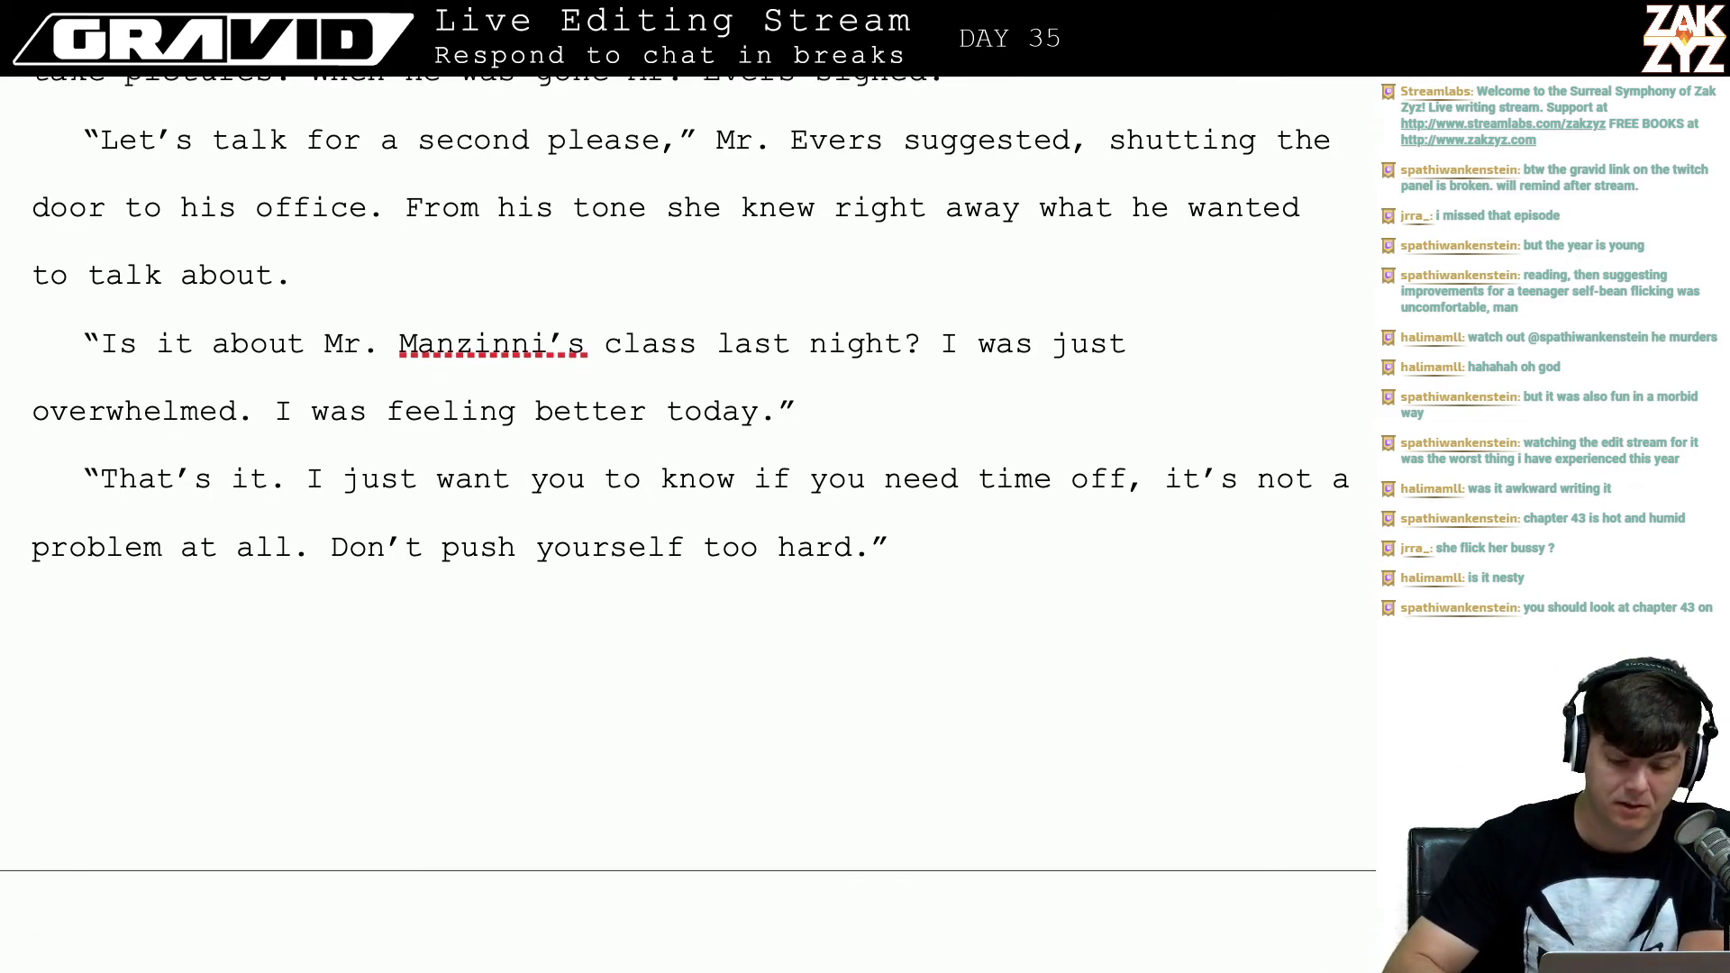
scroll(693, 429, "down", 3)
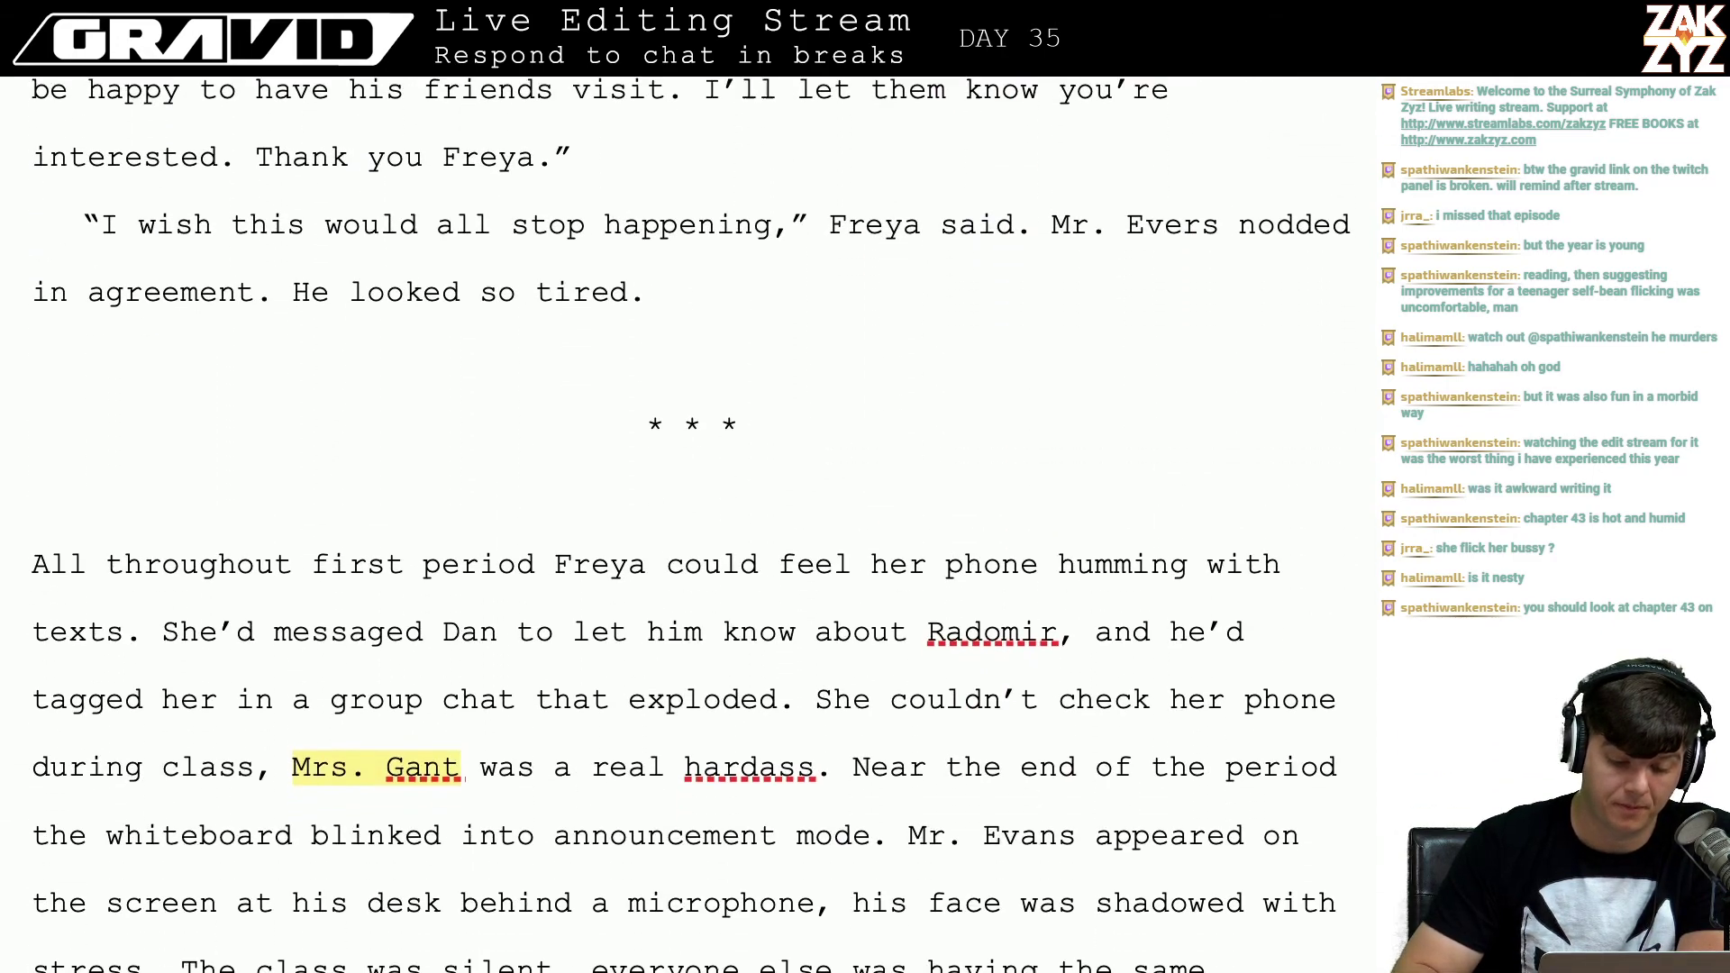
key("Down")
key("Down")
key("Down")
key("Down")
key("Down")
key("Down")
key("Down")
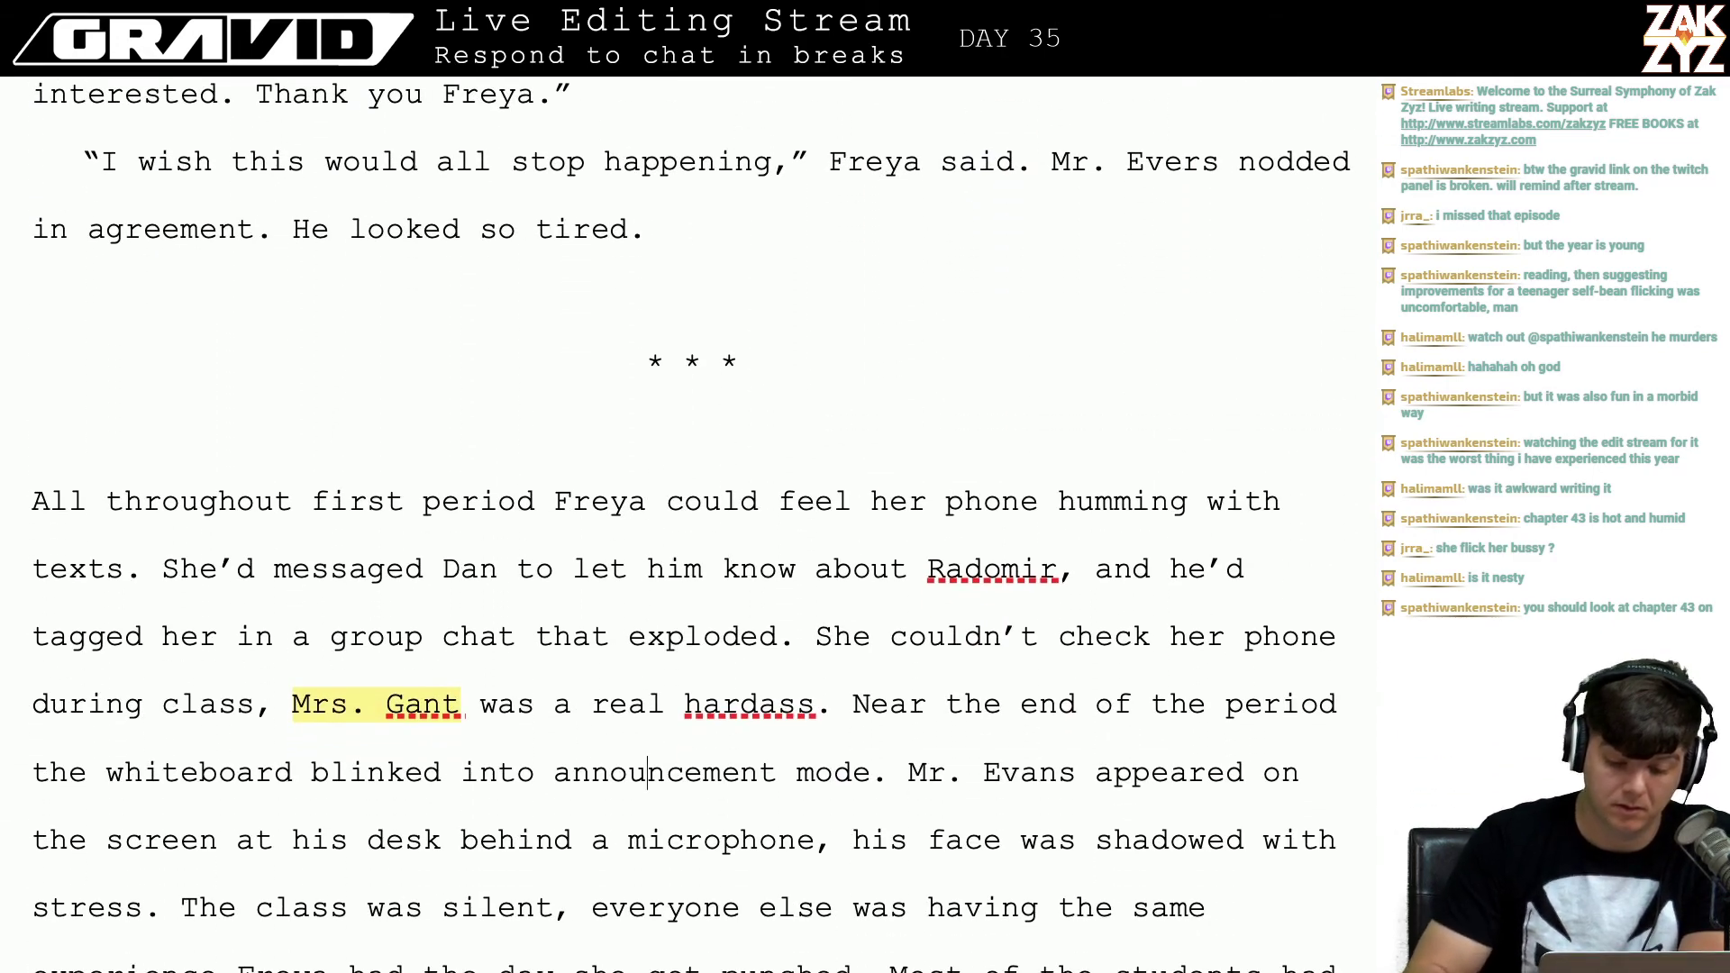
key("Up")
key("Up")
key("Up")
key("Right")
key("Right")
key("Right")
key("Right")
key("Right")
key("Right")
key("Right")
key("Right")
key("Right")
key("Right")
key("Right")
key("Right")
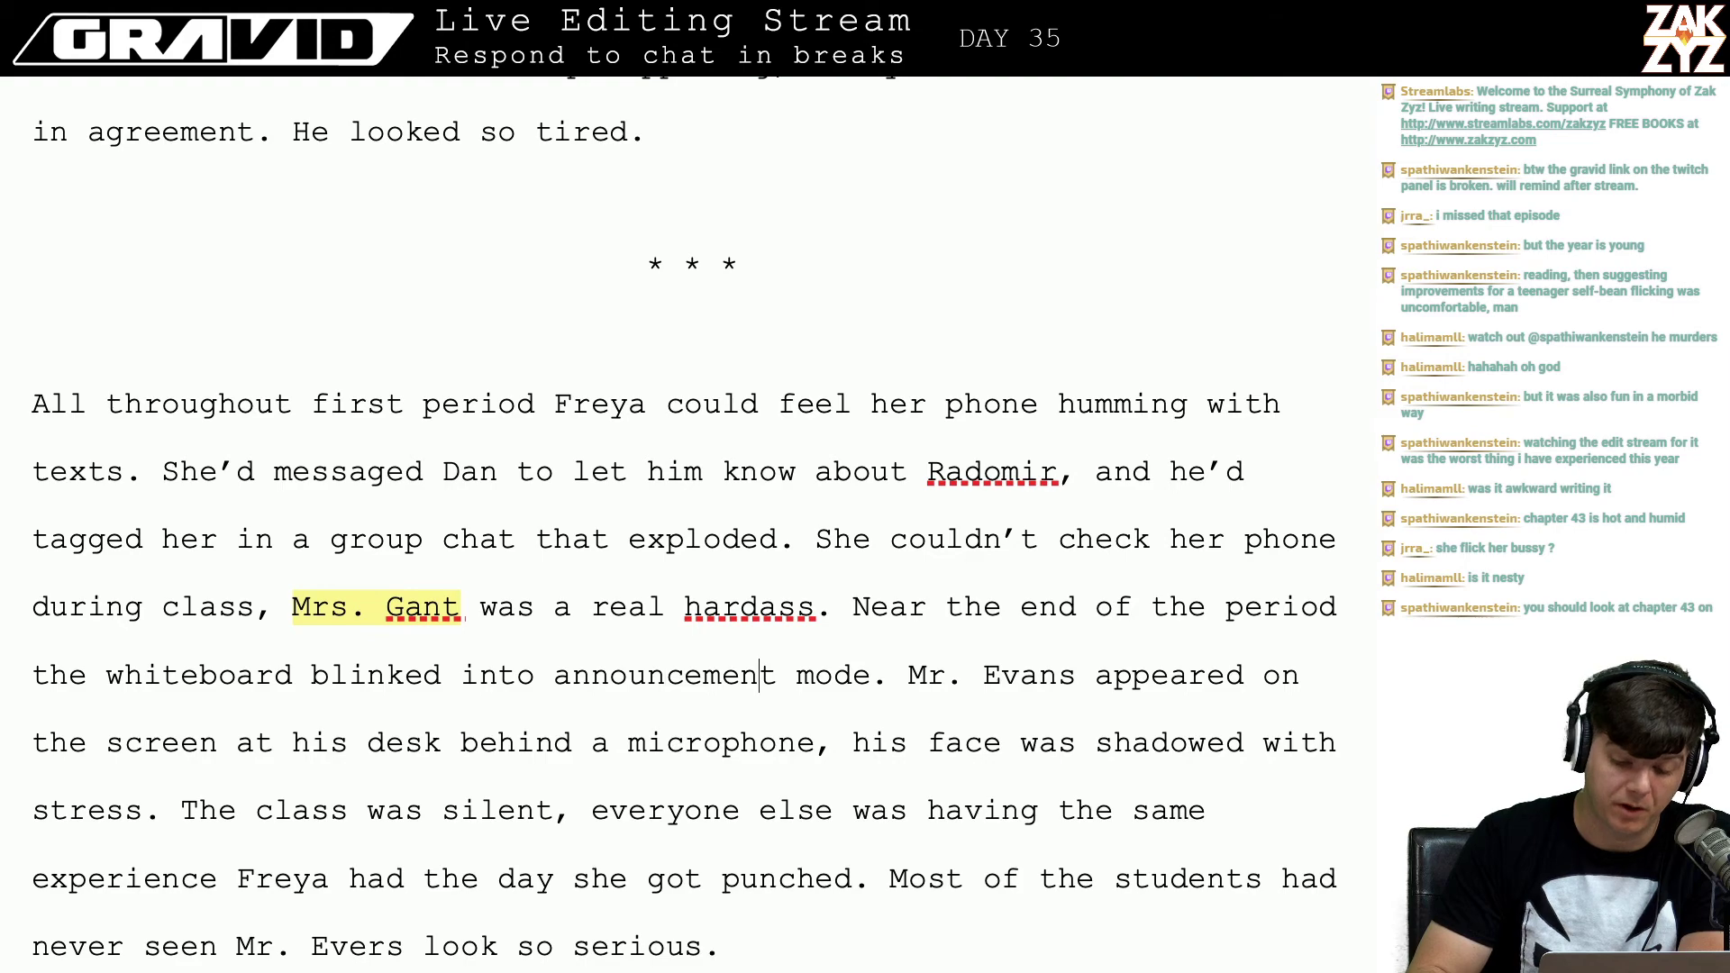
key("Up")
key("Down")
scroll(685, 532, "down", 5)
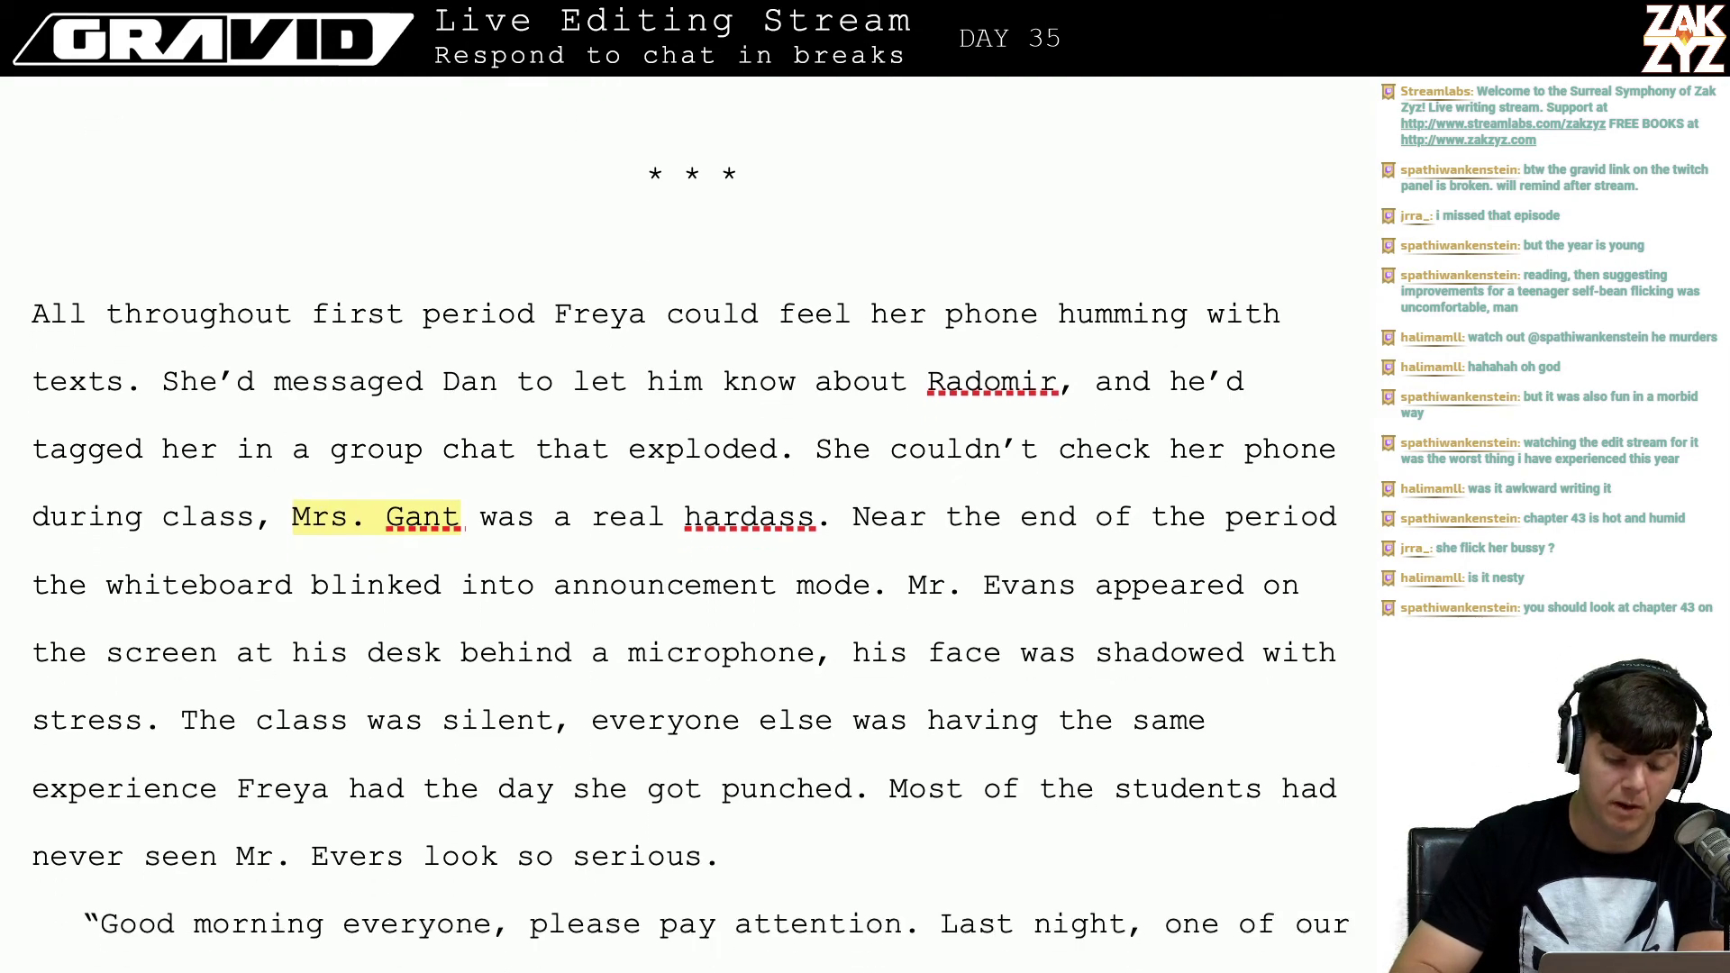
scroll(685, 532, "down", 15)
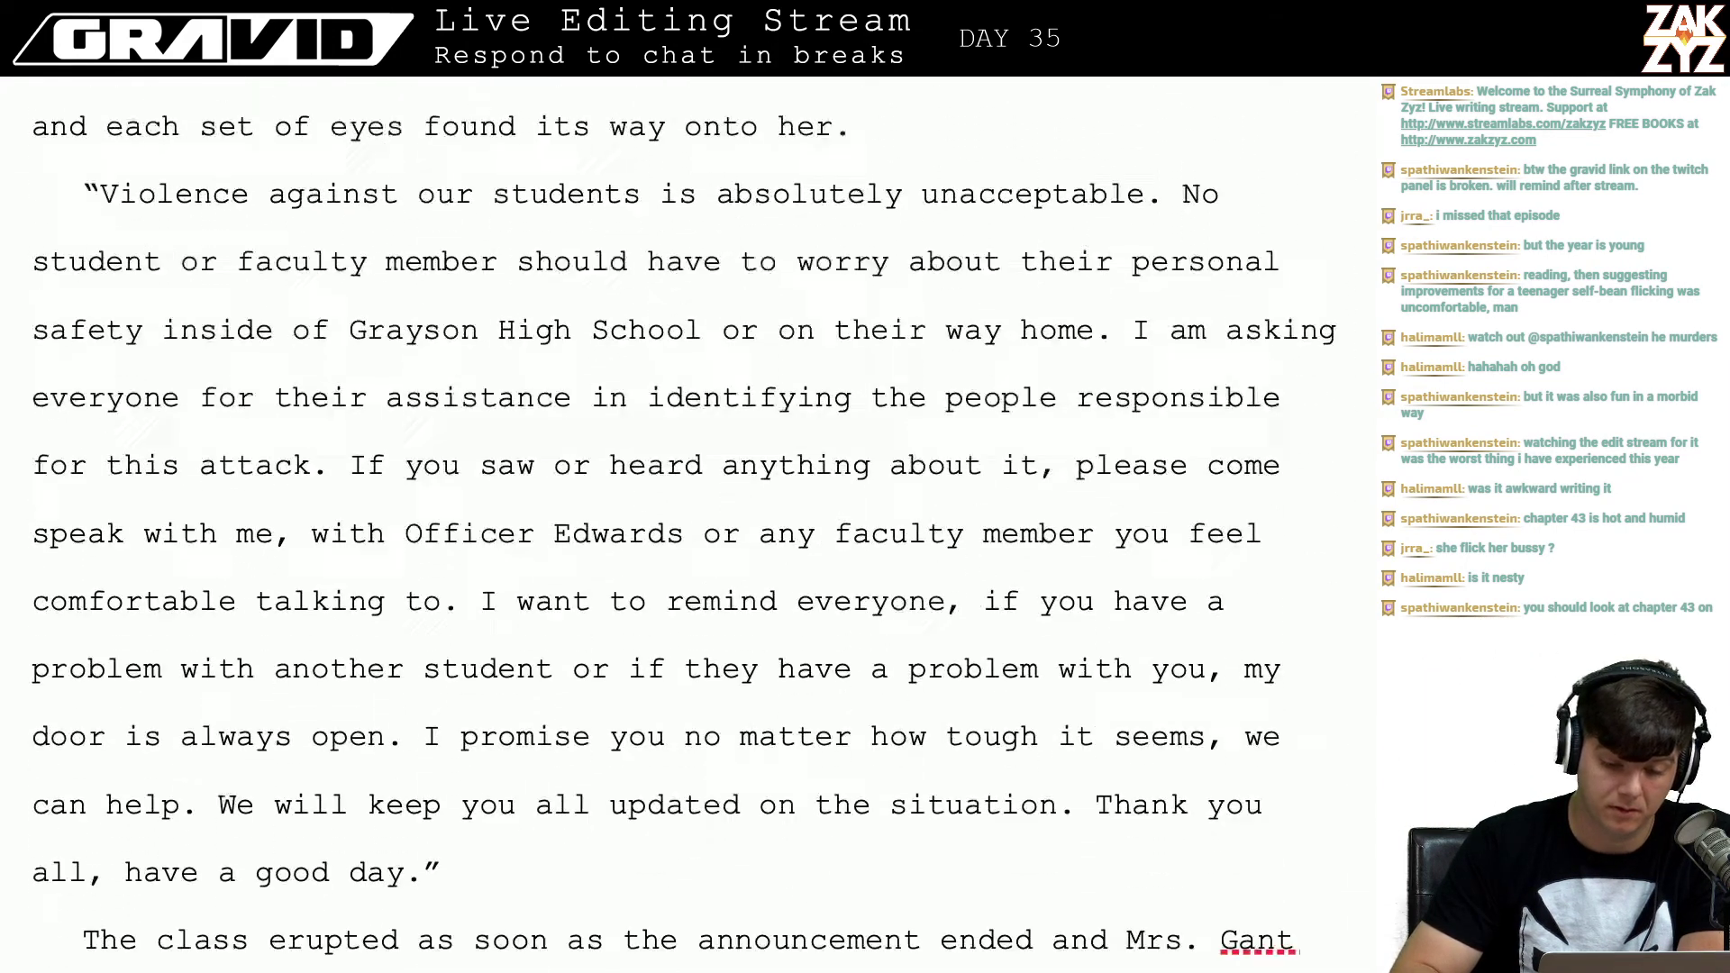
Step: Insert "like they were in grade school" after "had to clap her hands together" in the paragraph following the announcement
scroll(650, 503, "down", 3)
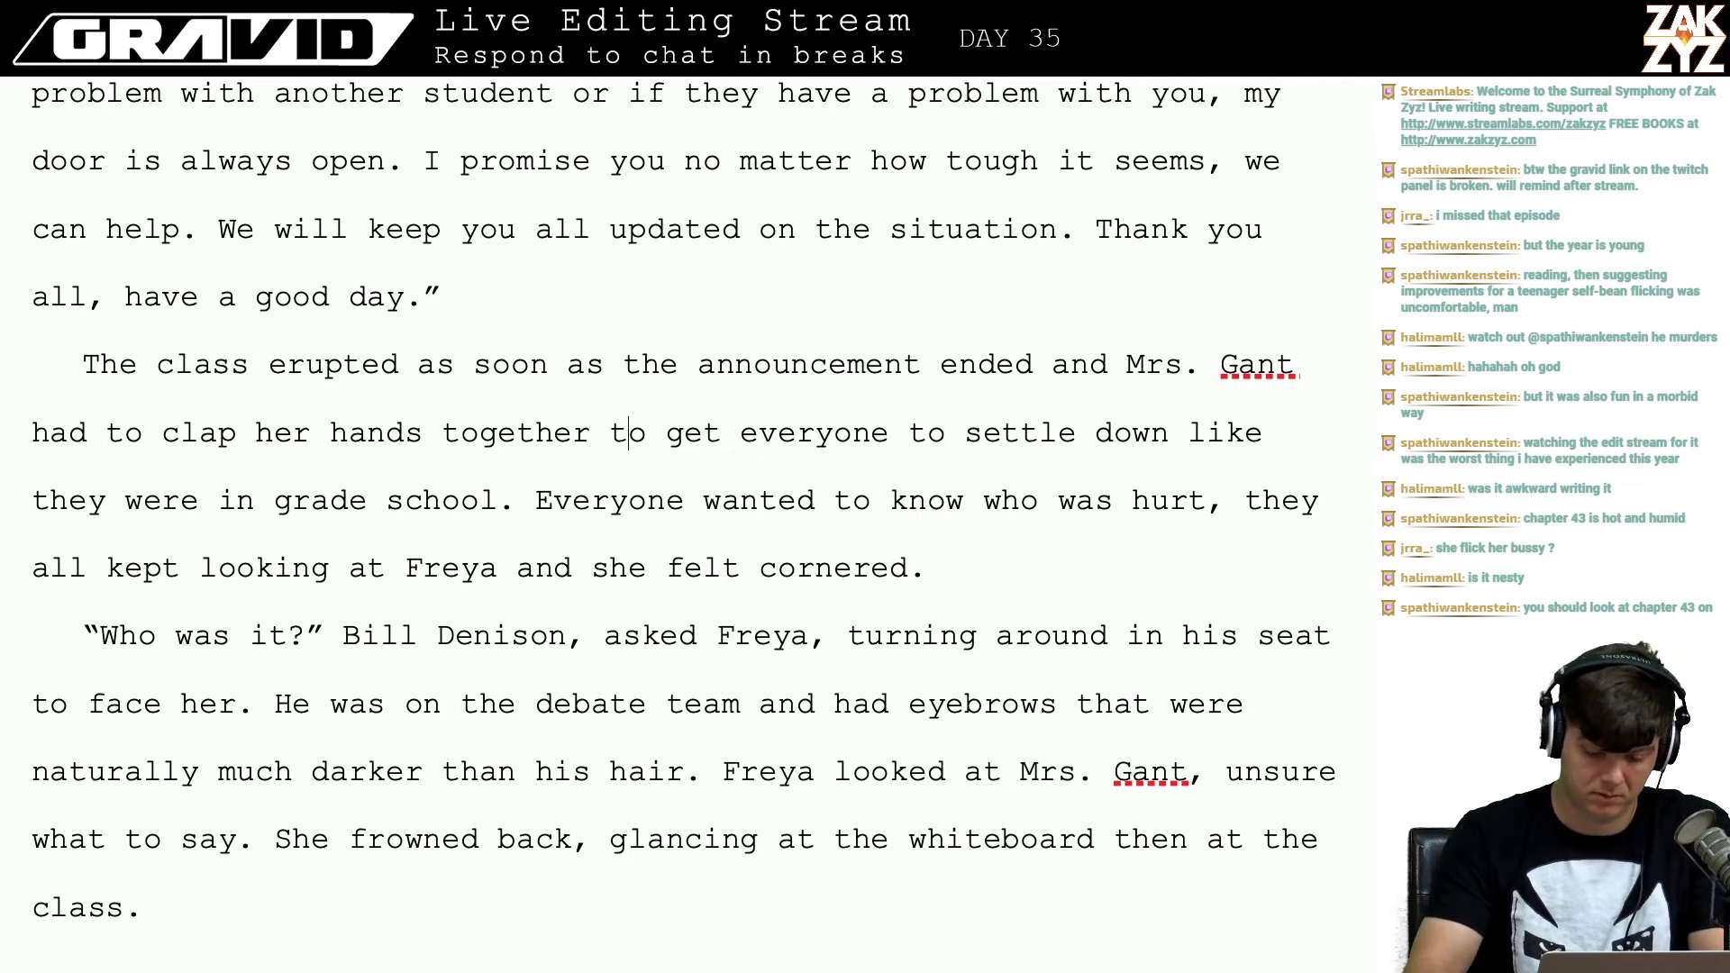
type("like they w")
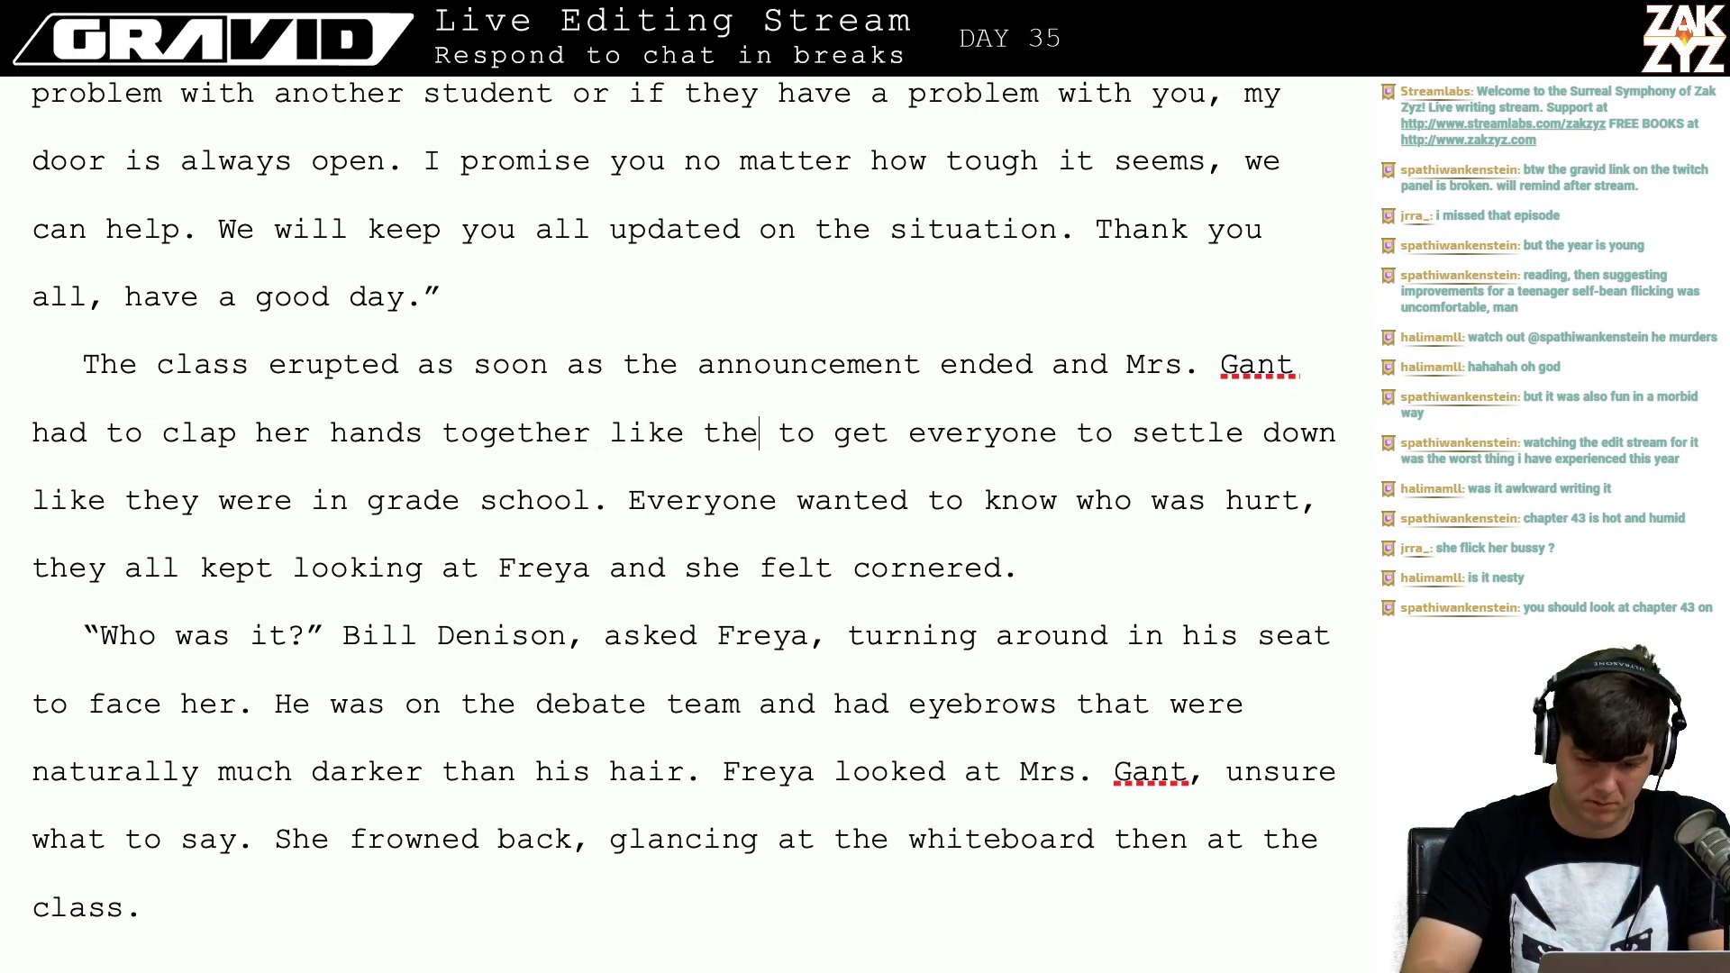
type("ere in gr")
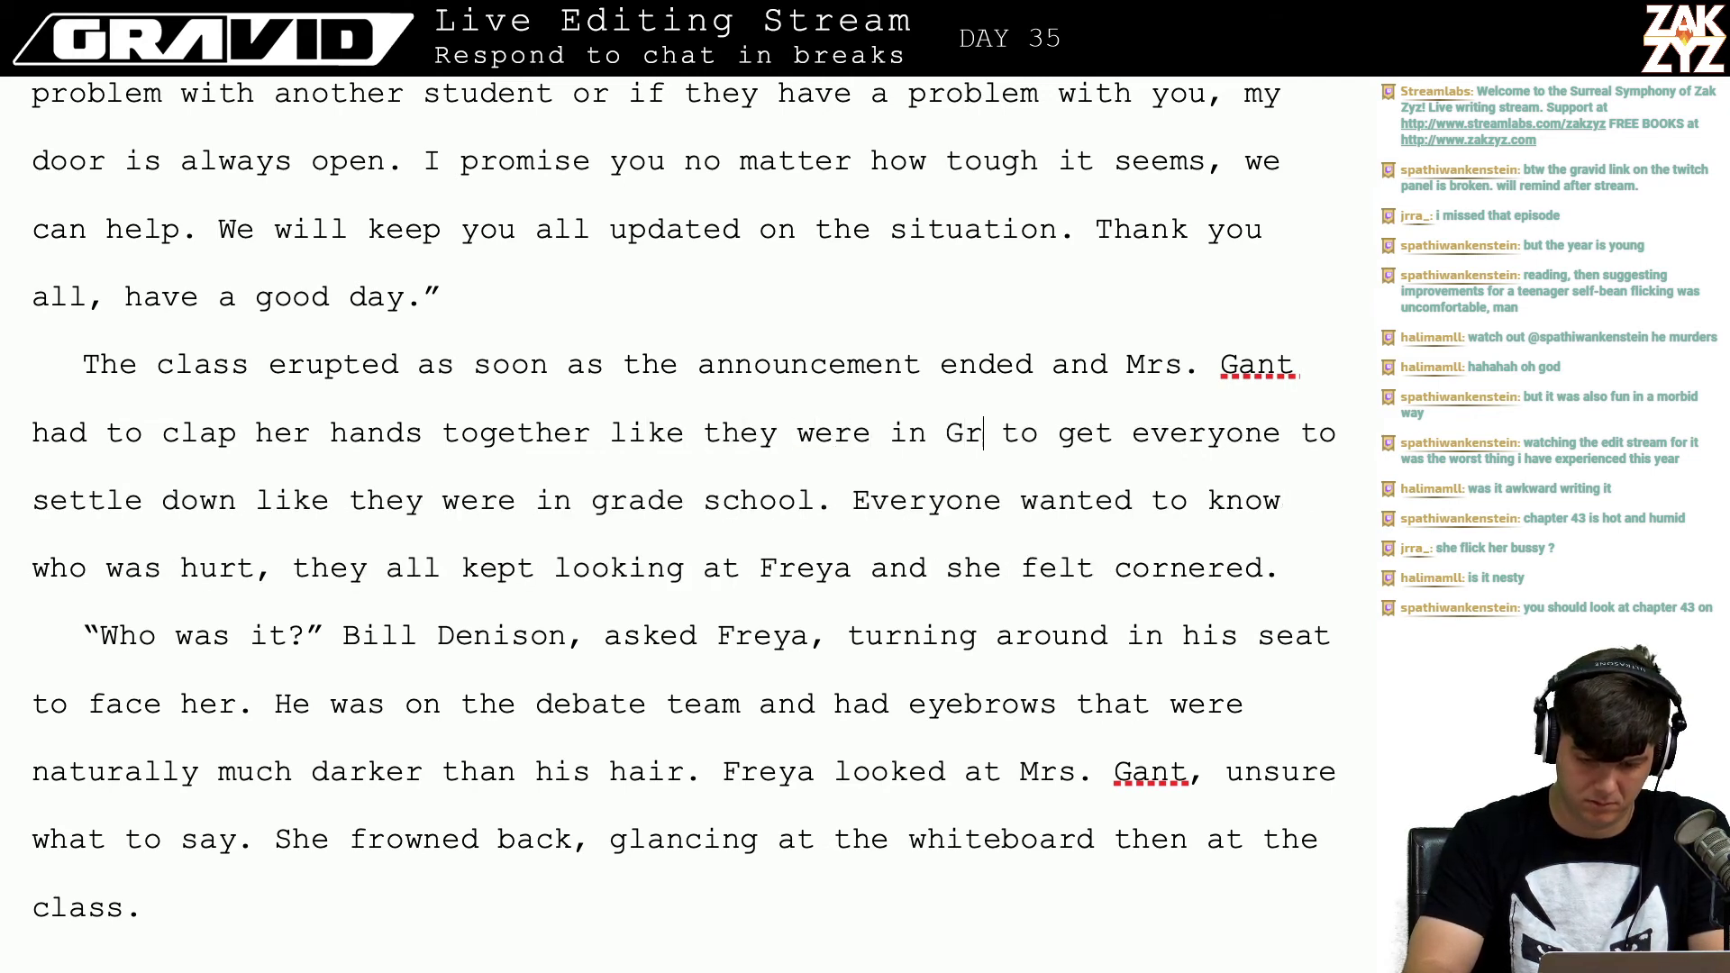
key("BackSpace")
type("rade schoo")
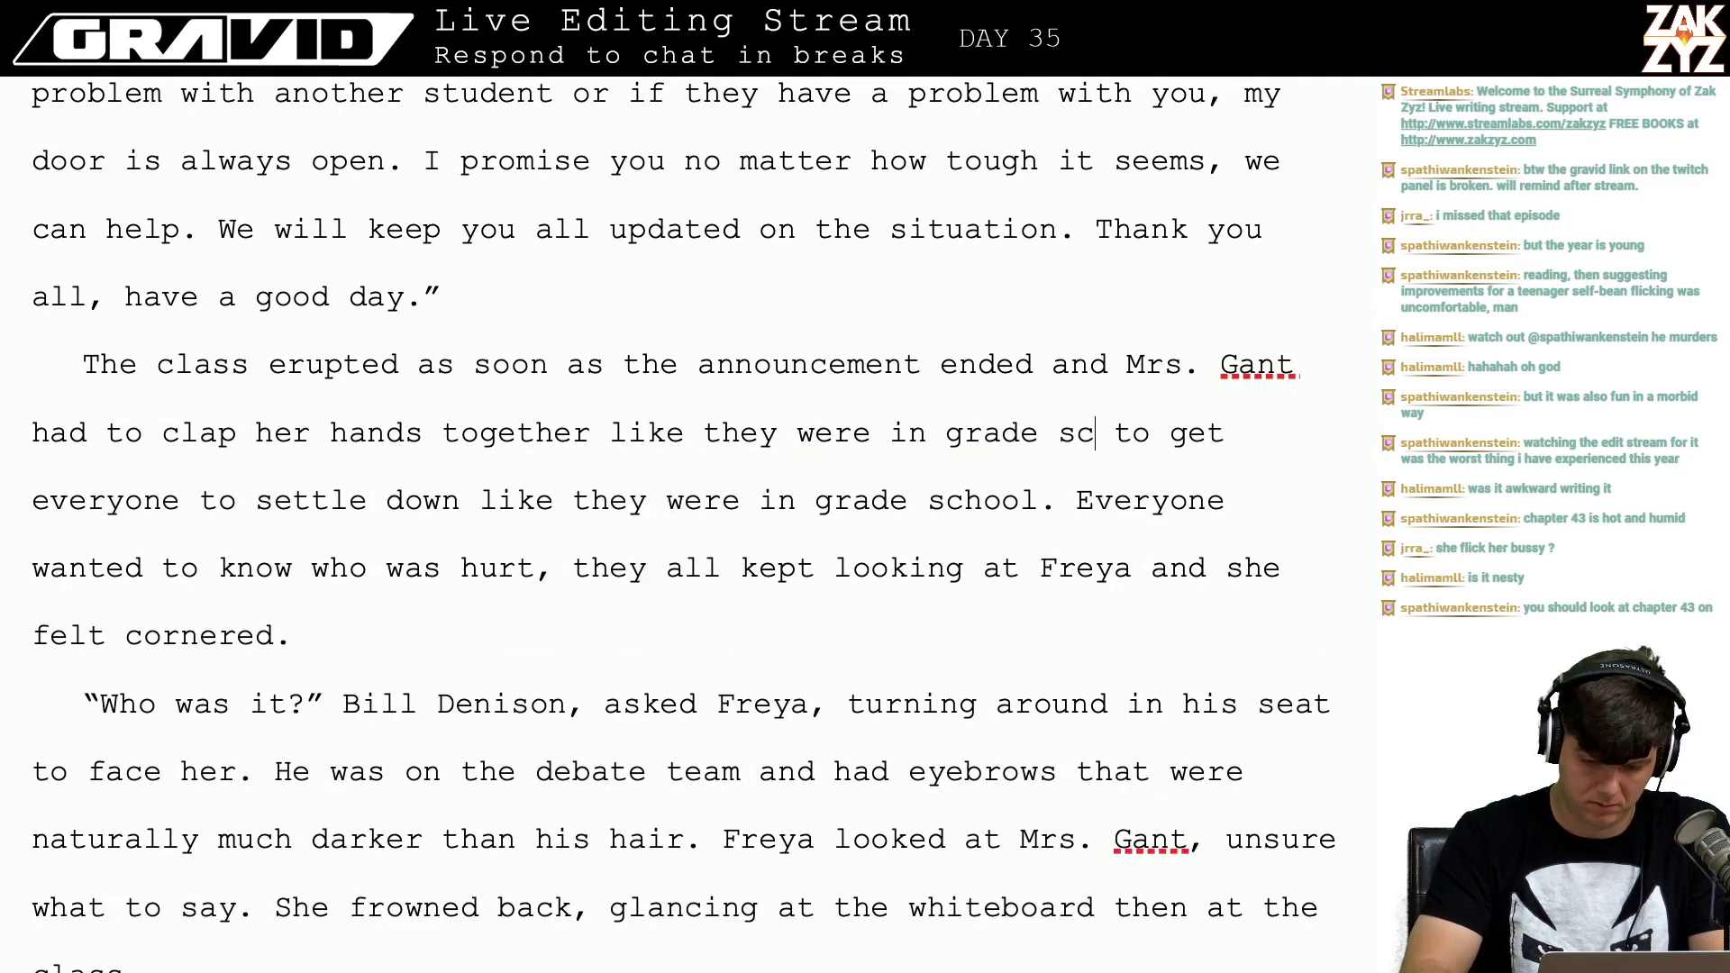
type("l t")
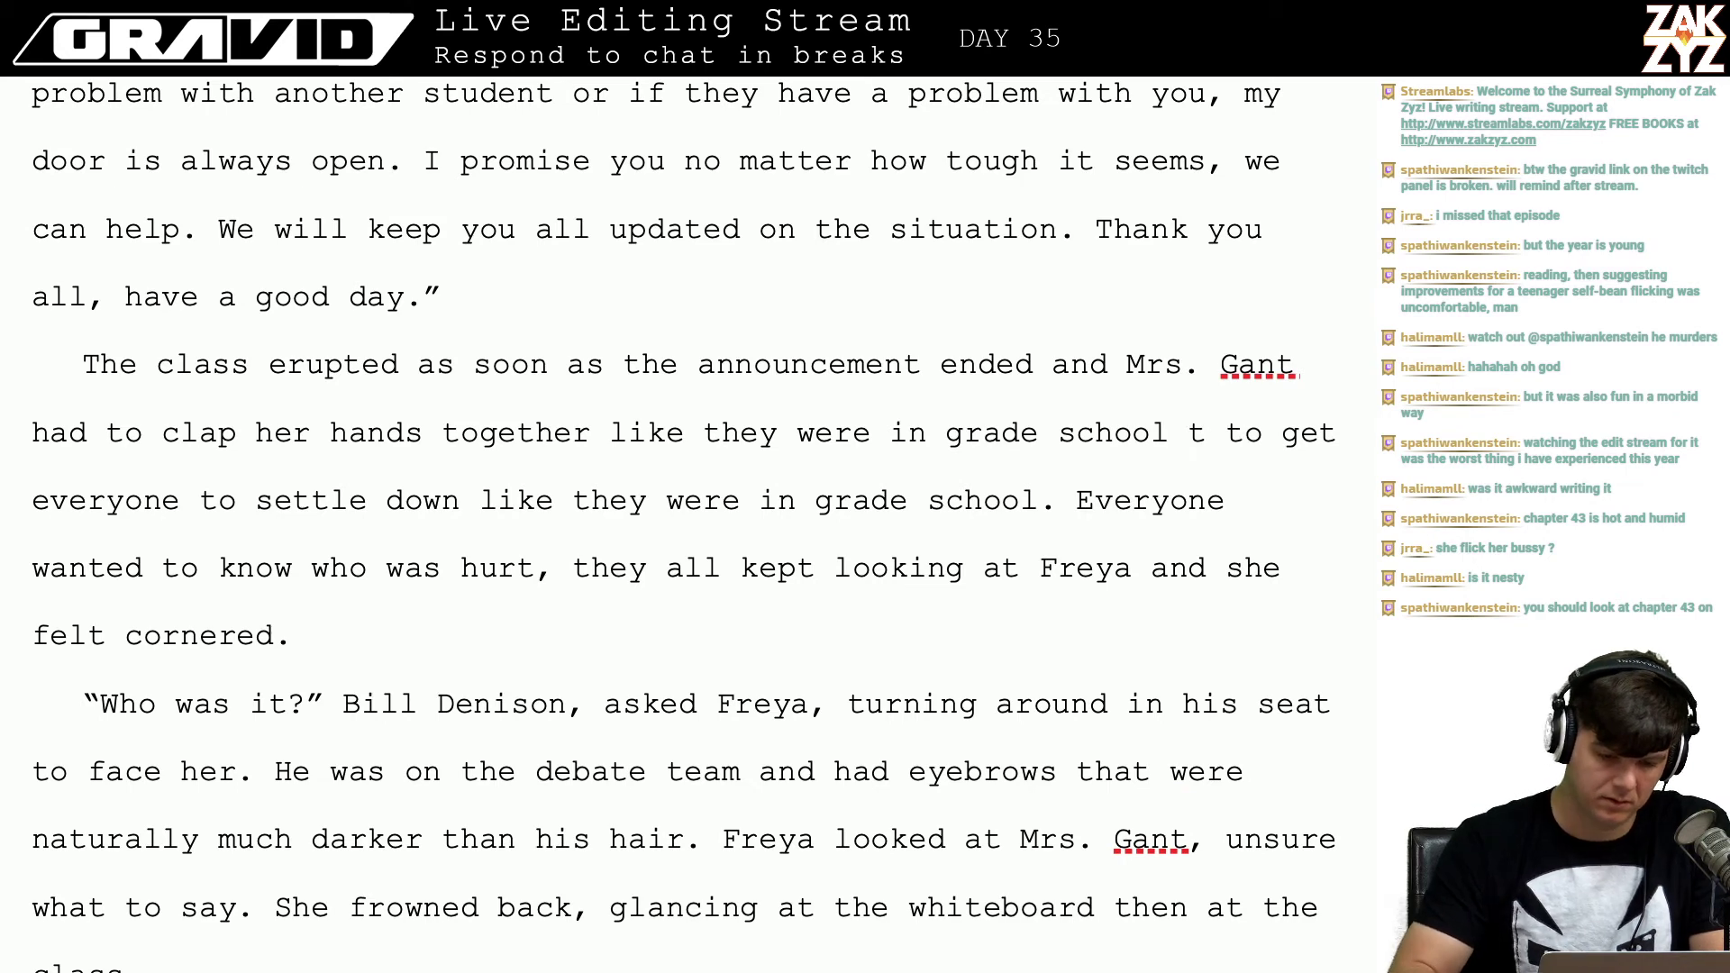
Step: Switch to the browser and look up "grade school" on Dictionary.com
key("super+Tab")
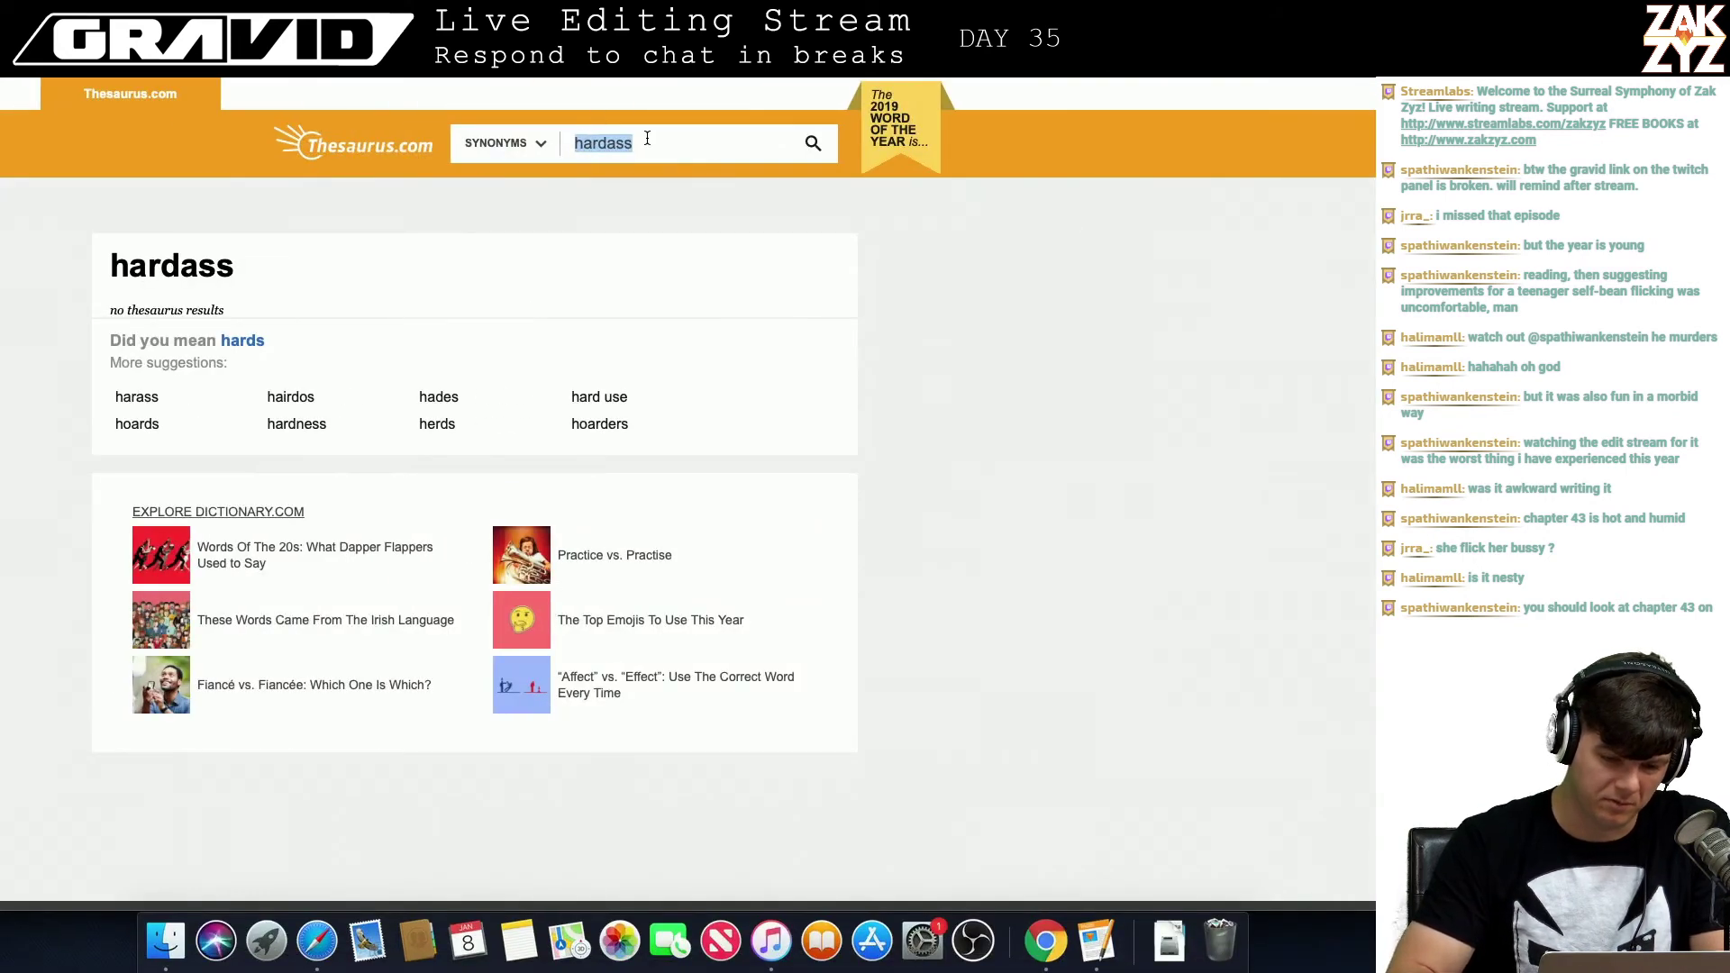
left_click(675, 144)
key("super+a")
type("gl")
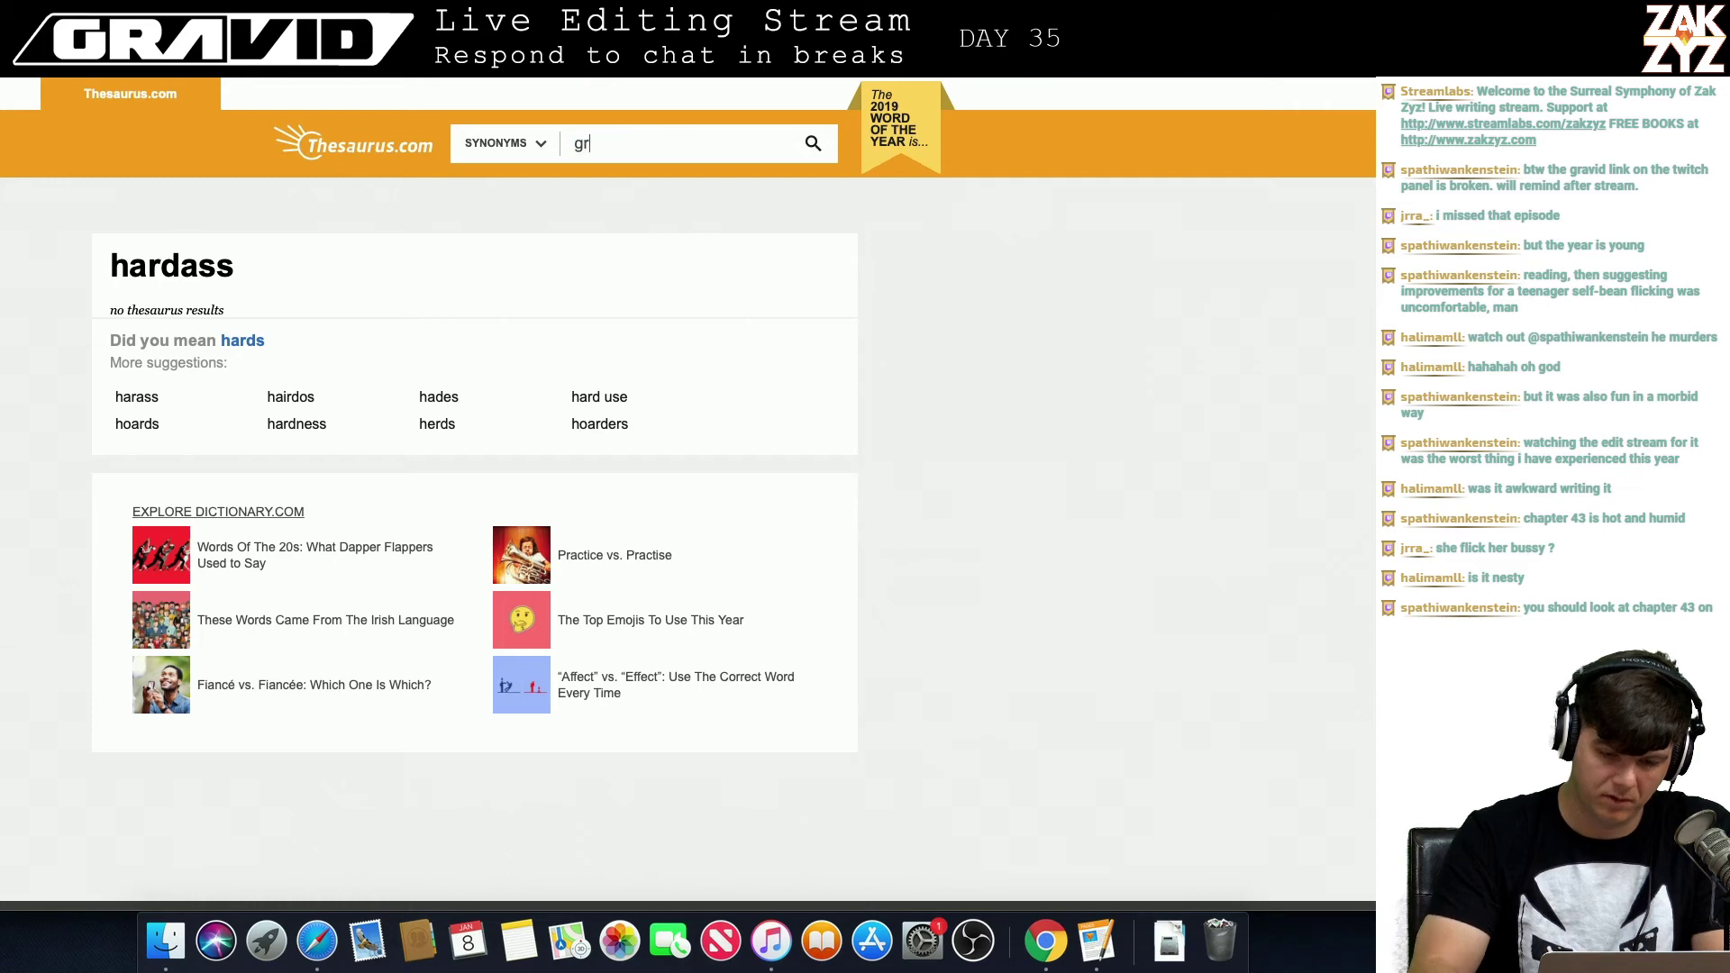
key("BackSpace")
key("BackSpace")
left_click(671, 77)
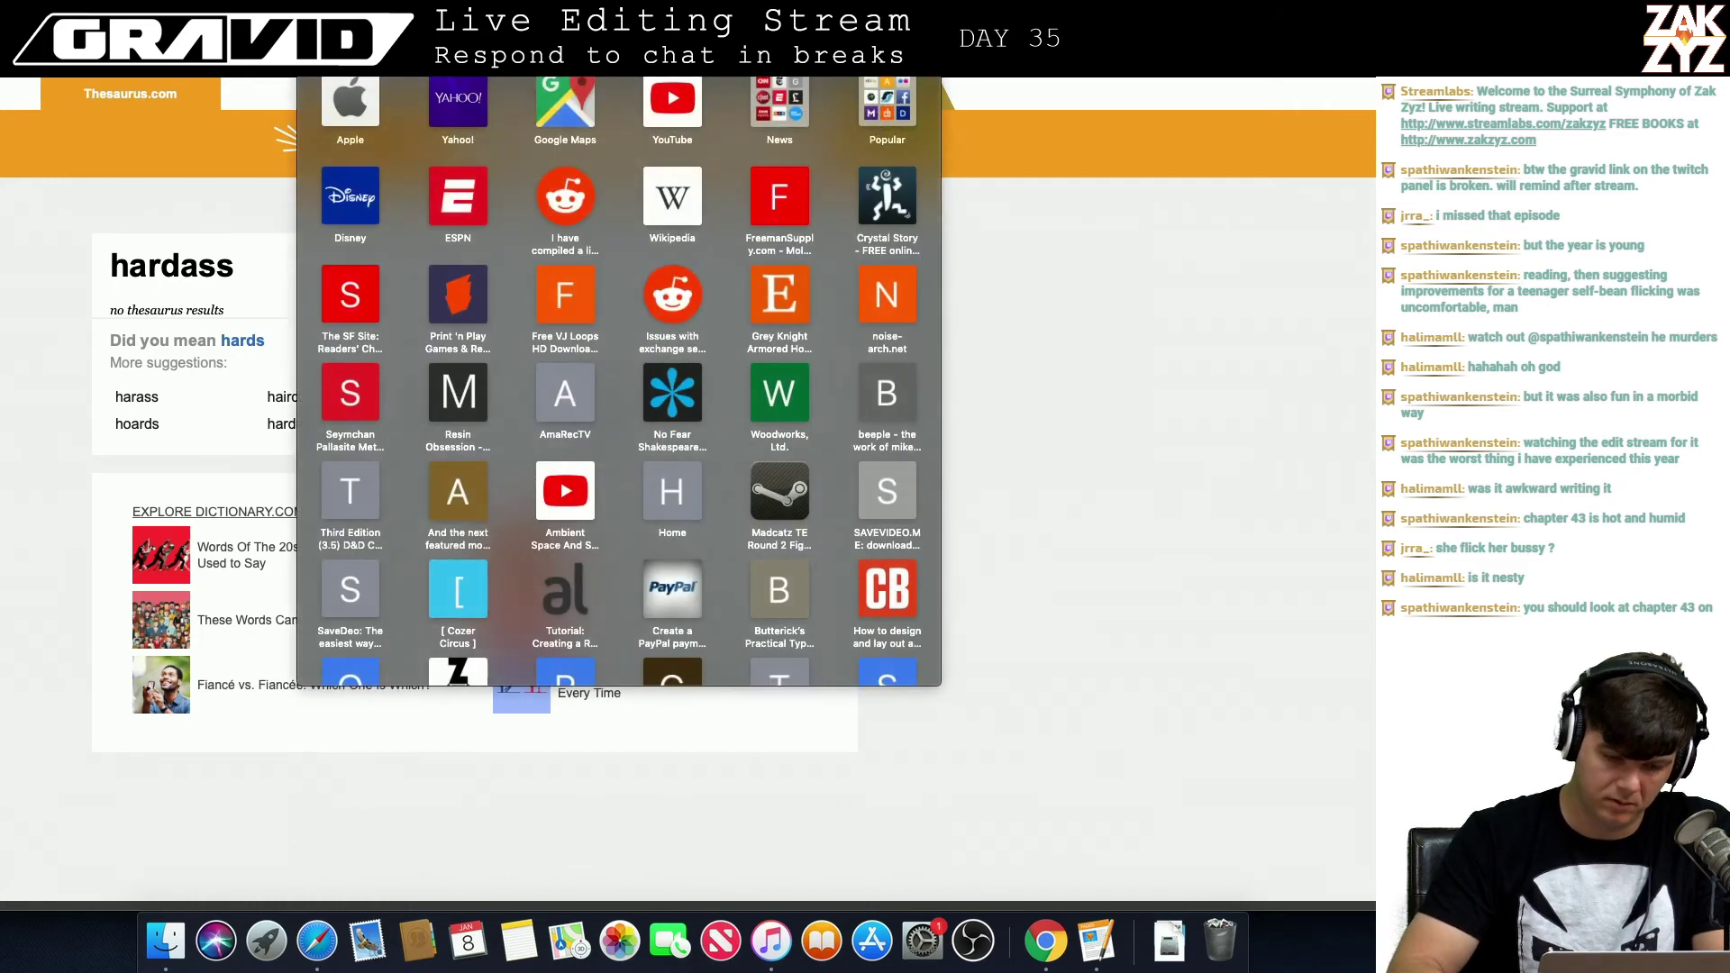
key("Escape")
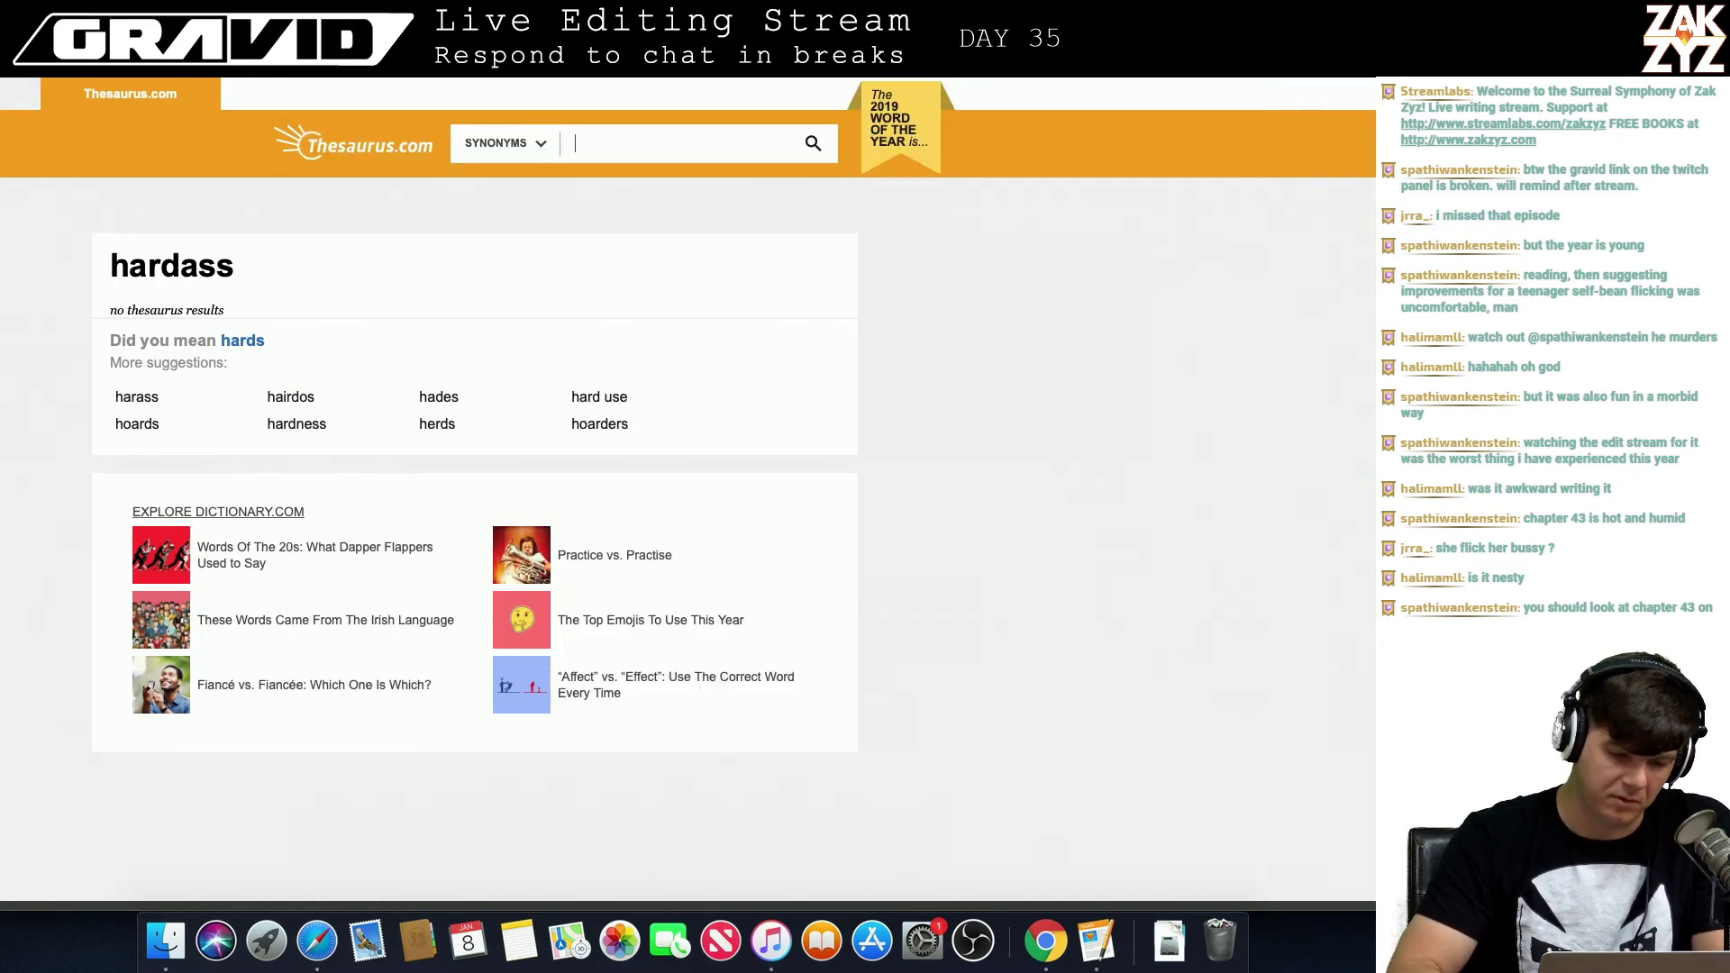
key("super+bracketleft")
type("gra")
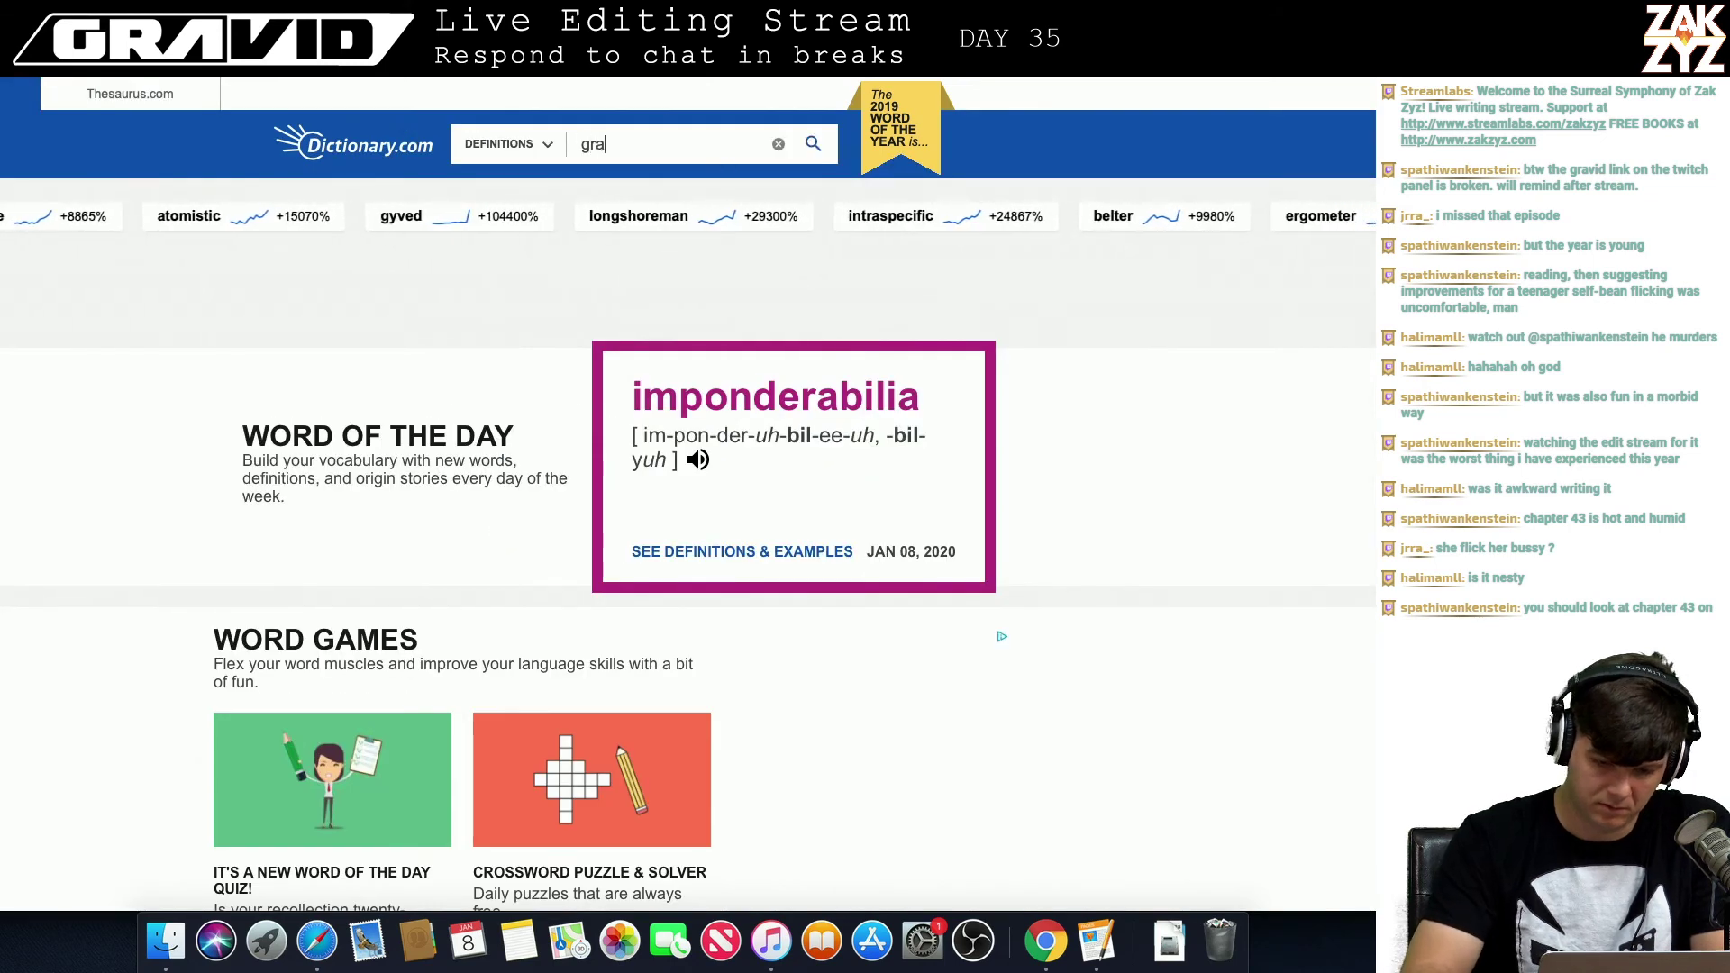
type("de school")
key("Return")
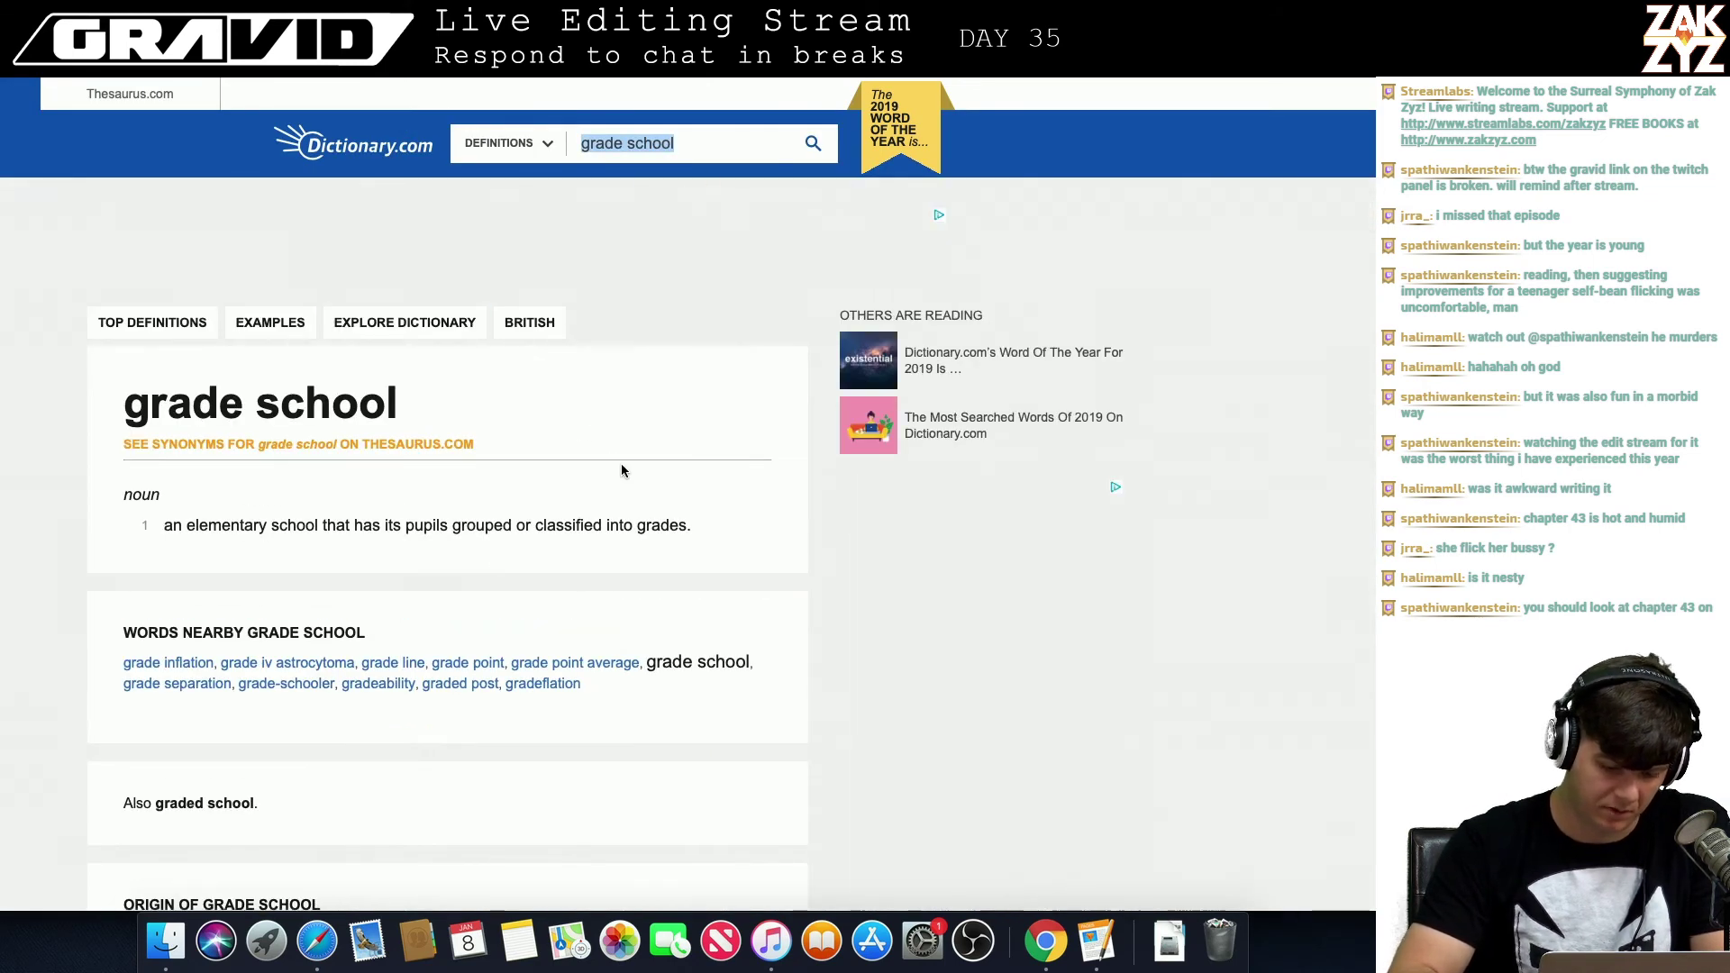
Step: Check the origin, web example and British definition in the "grade school" entry, and return to the manuscript
scroll(498, 541, "down", 3)
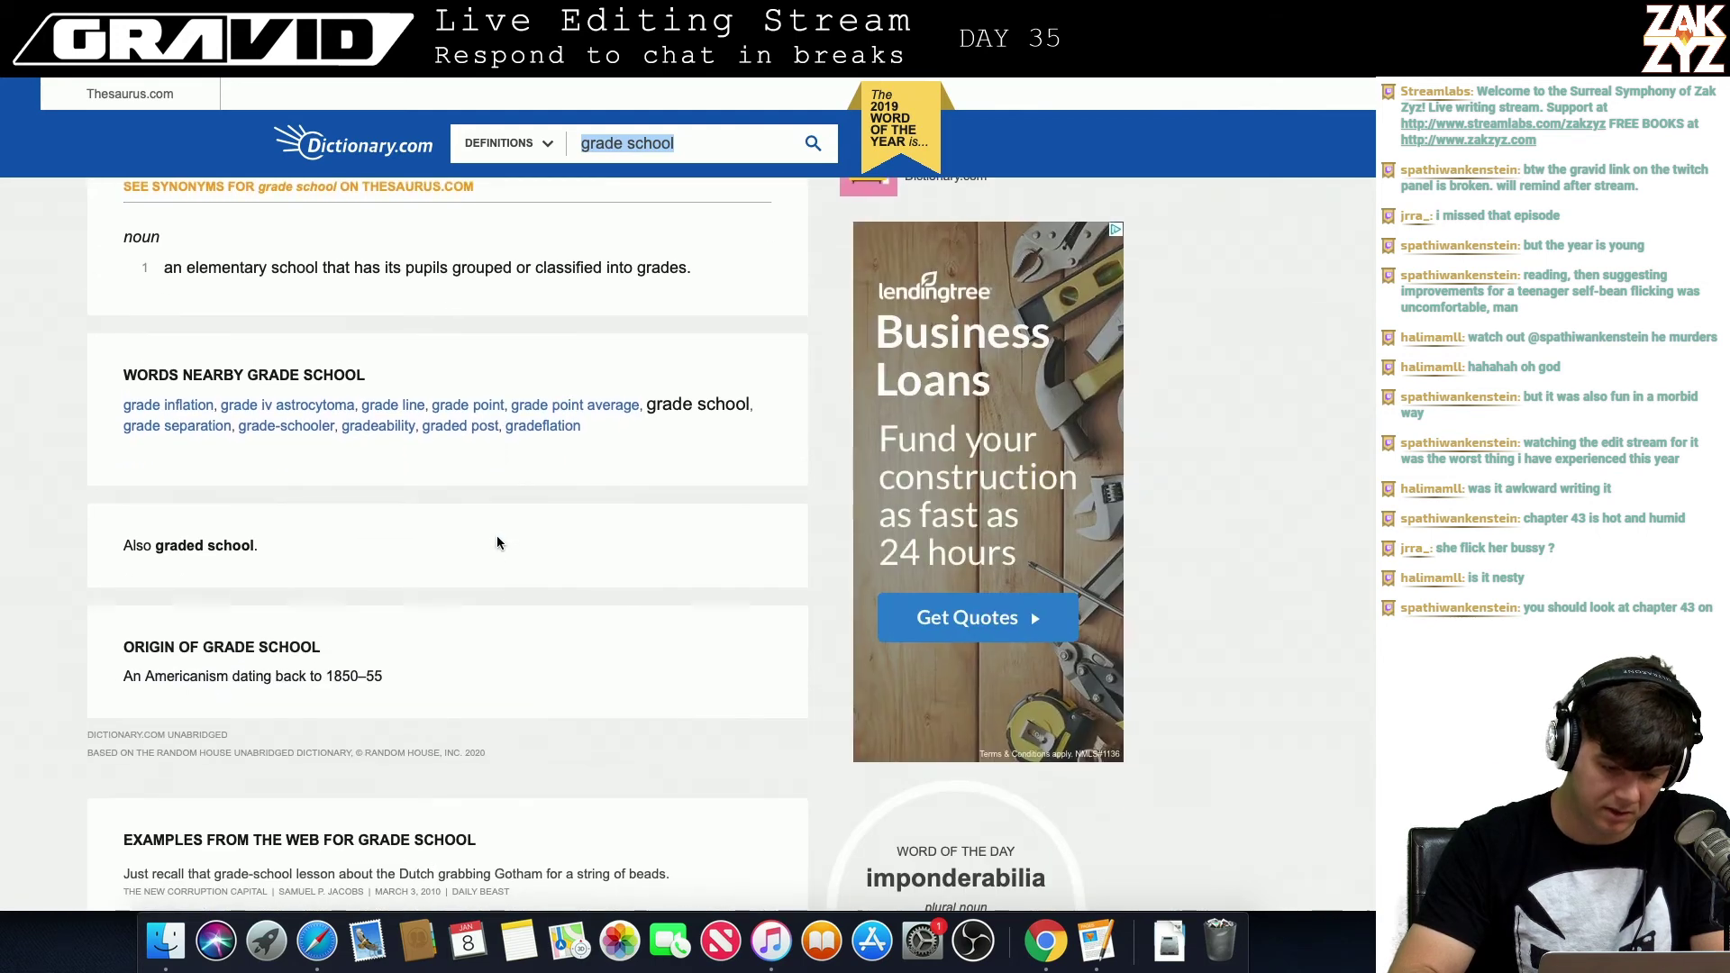
scroll(497, 542, "down", 3)
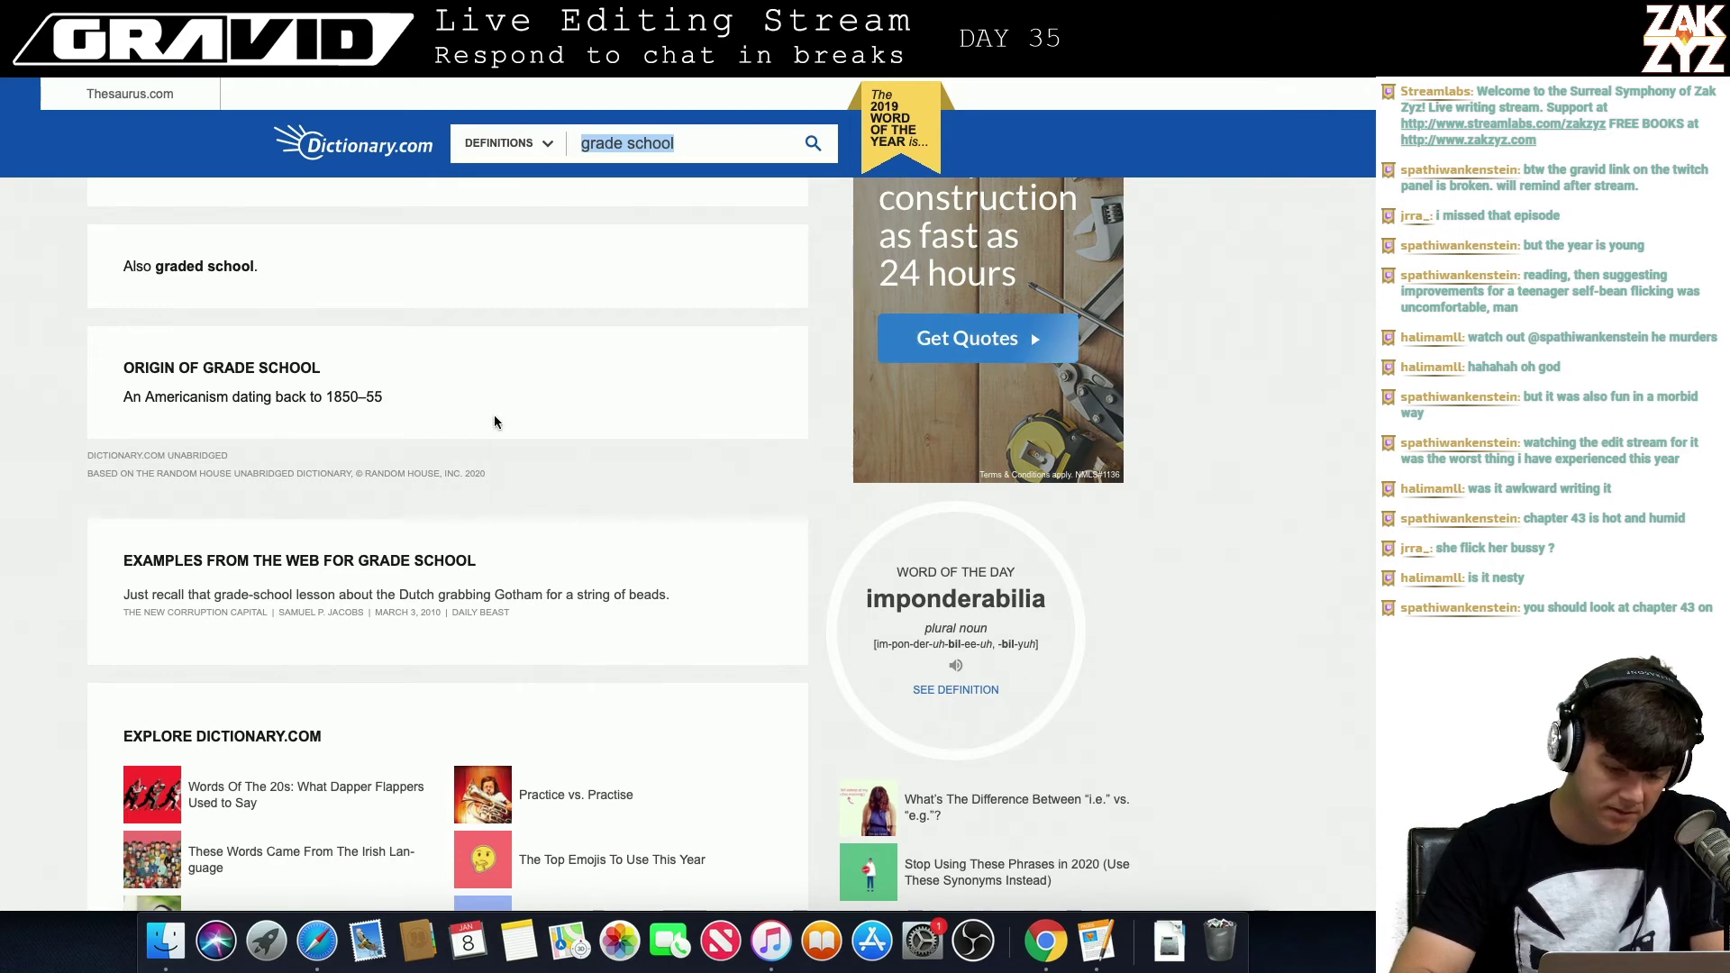
scroll(520, 433, "down", 2)
scroll(520, 429, "down", 3)
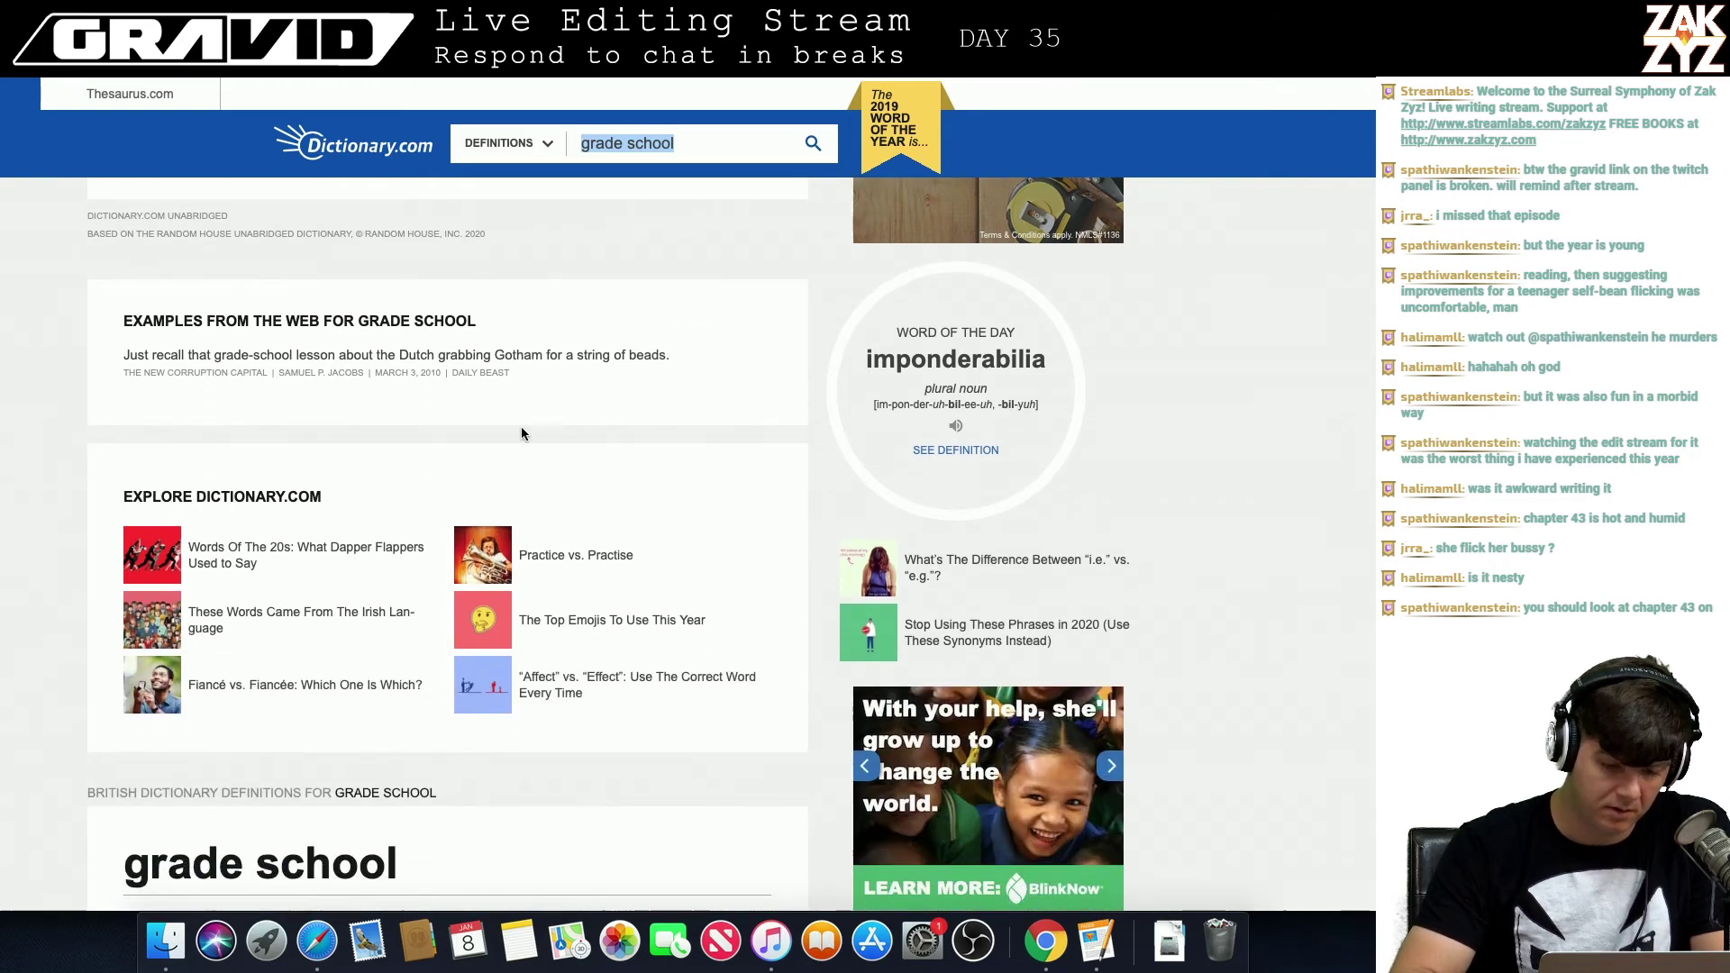
scroll(520, 433, "down", 2)
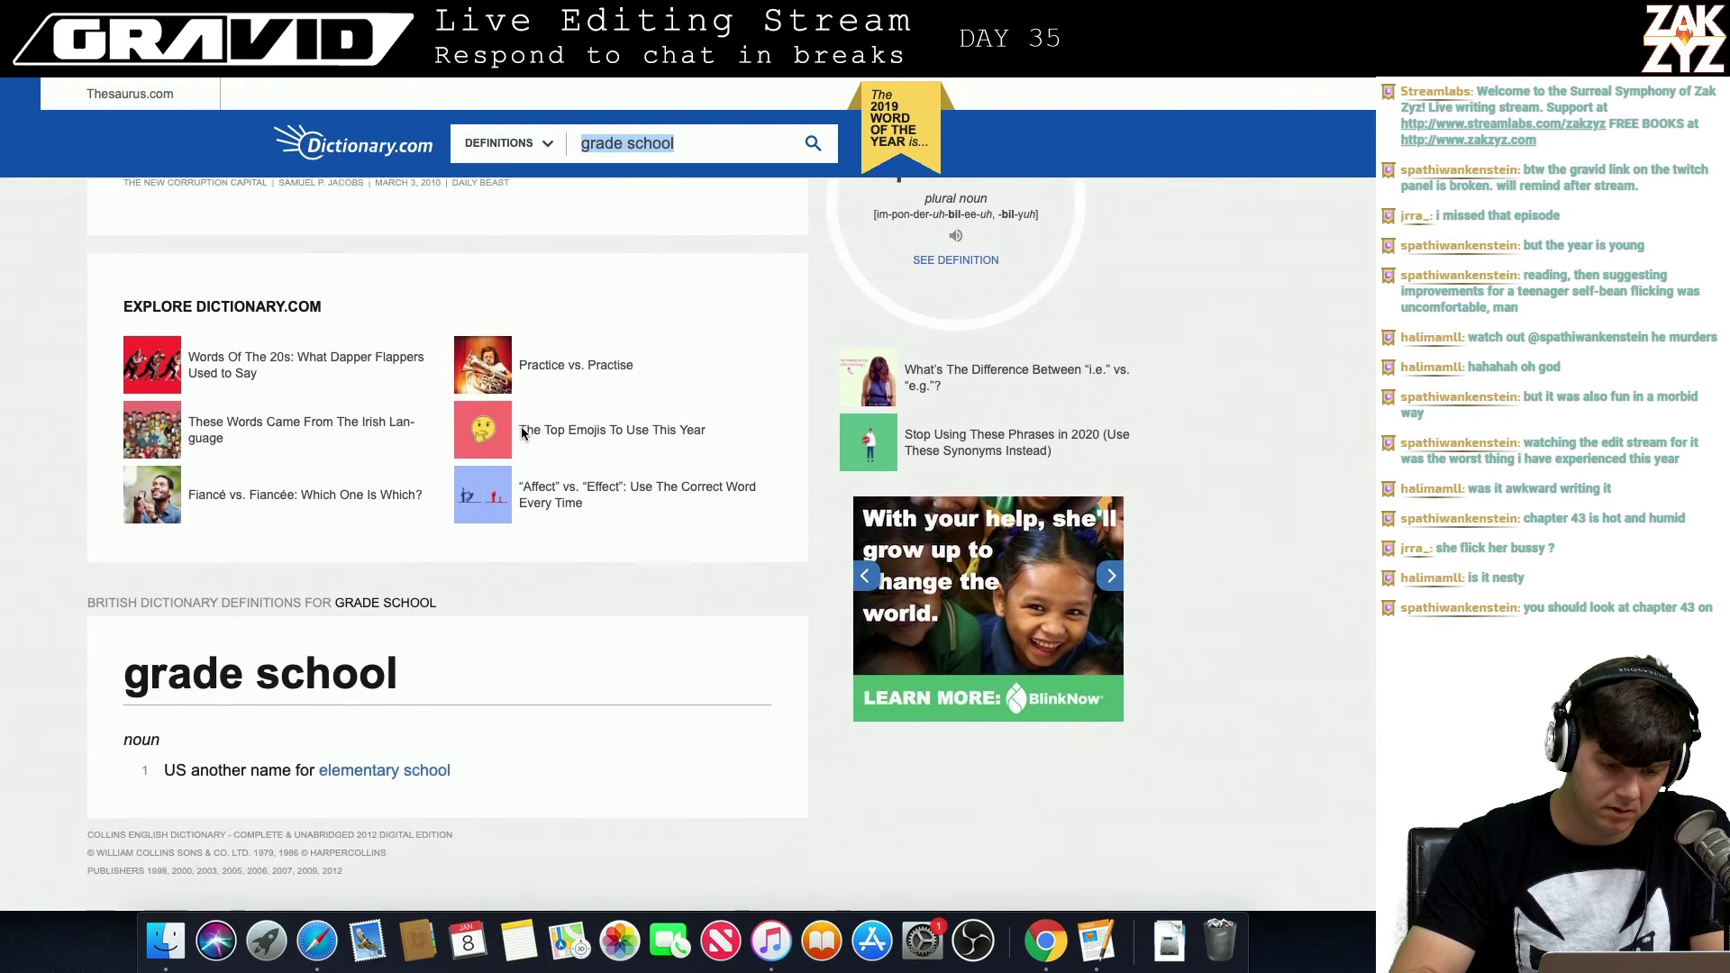
scroll(523, 435, "down", 3)
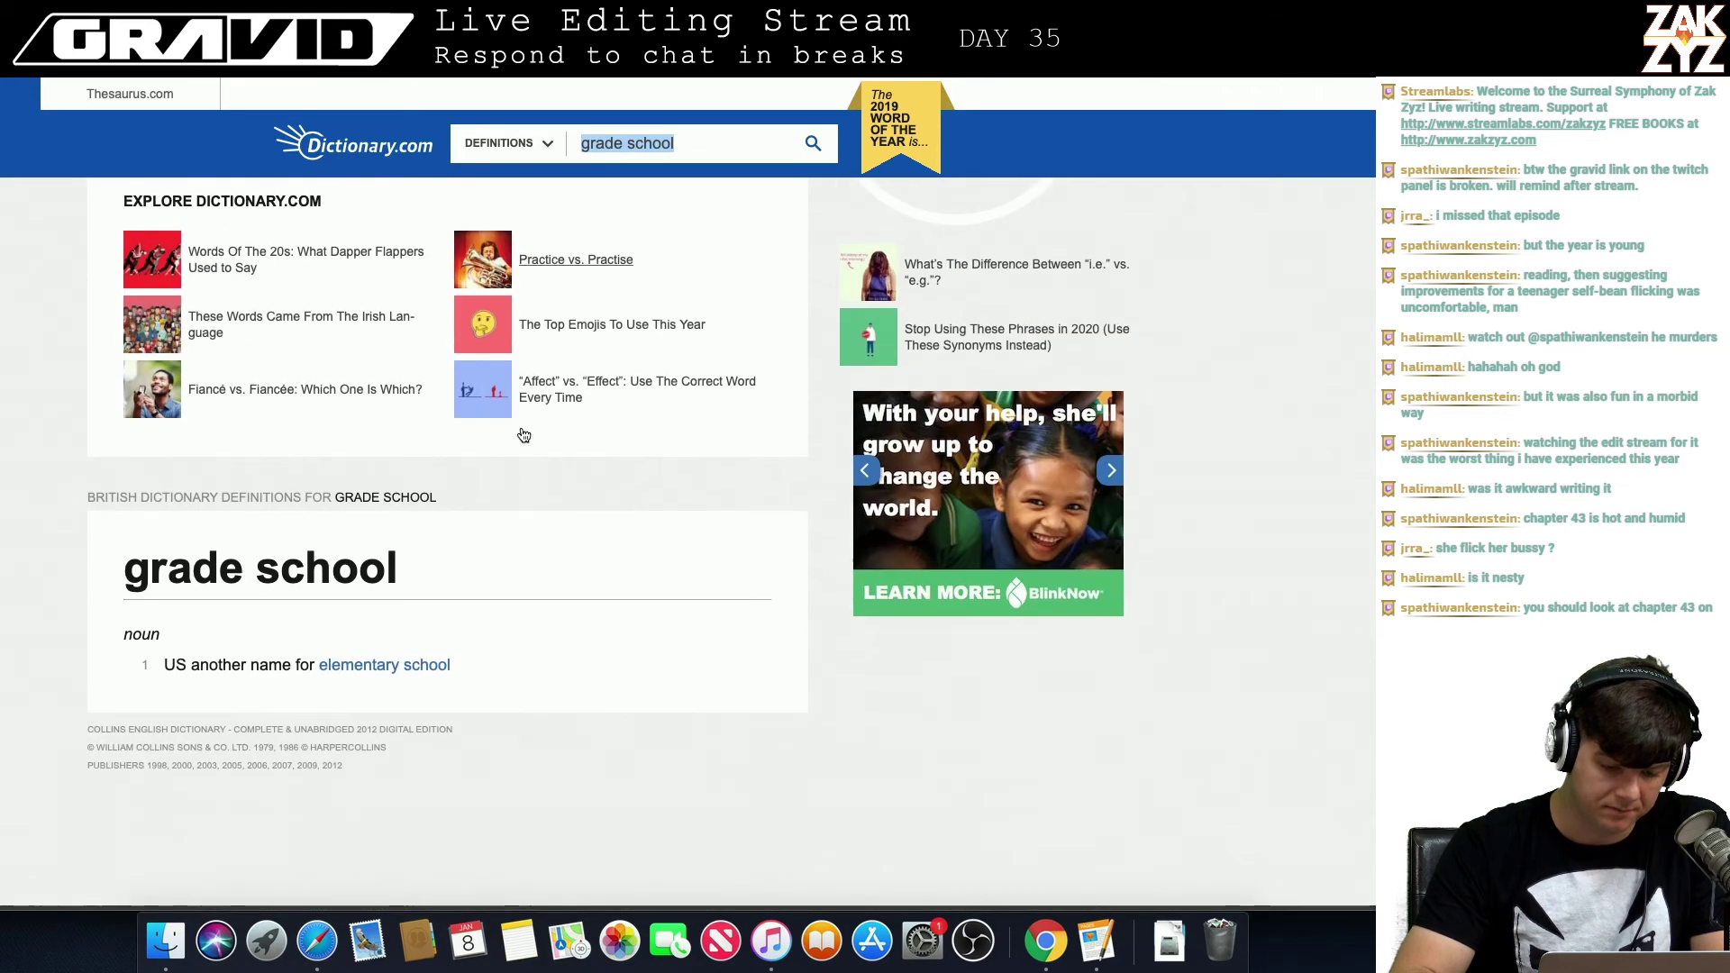
key("super+Tab")
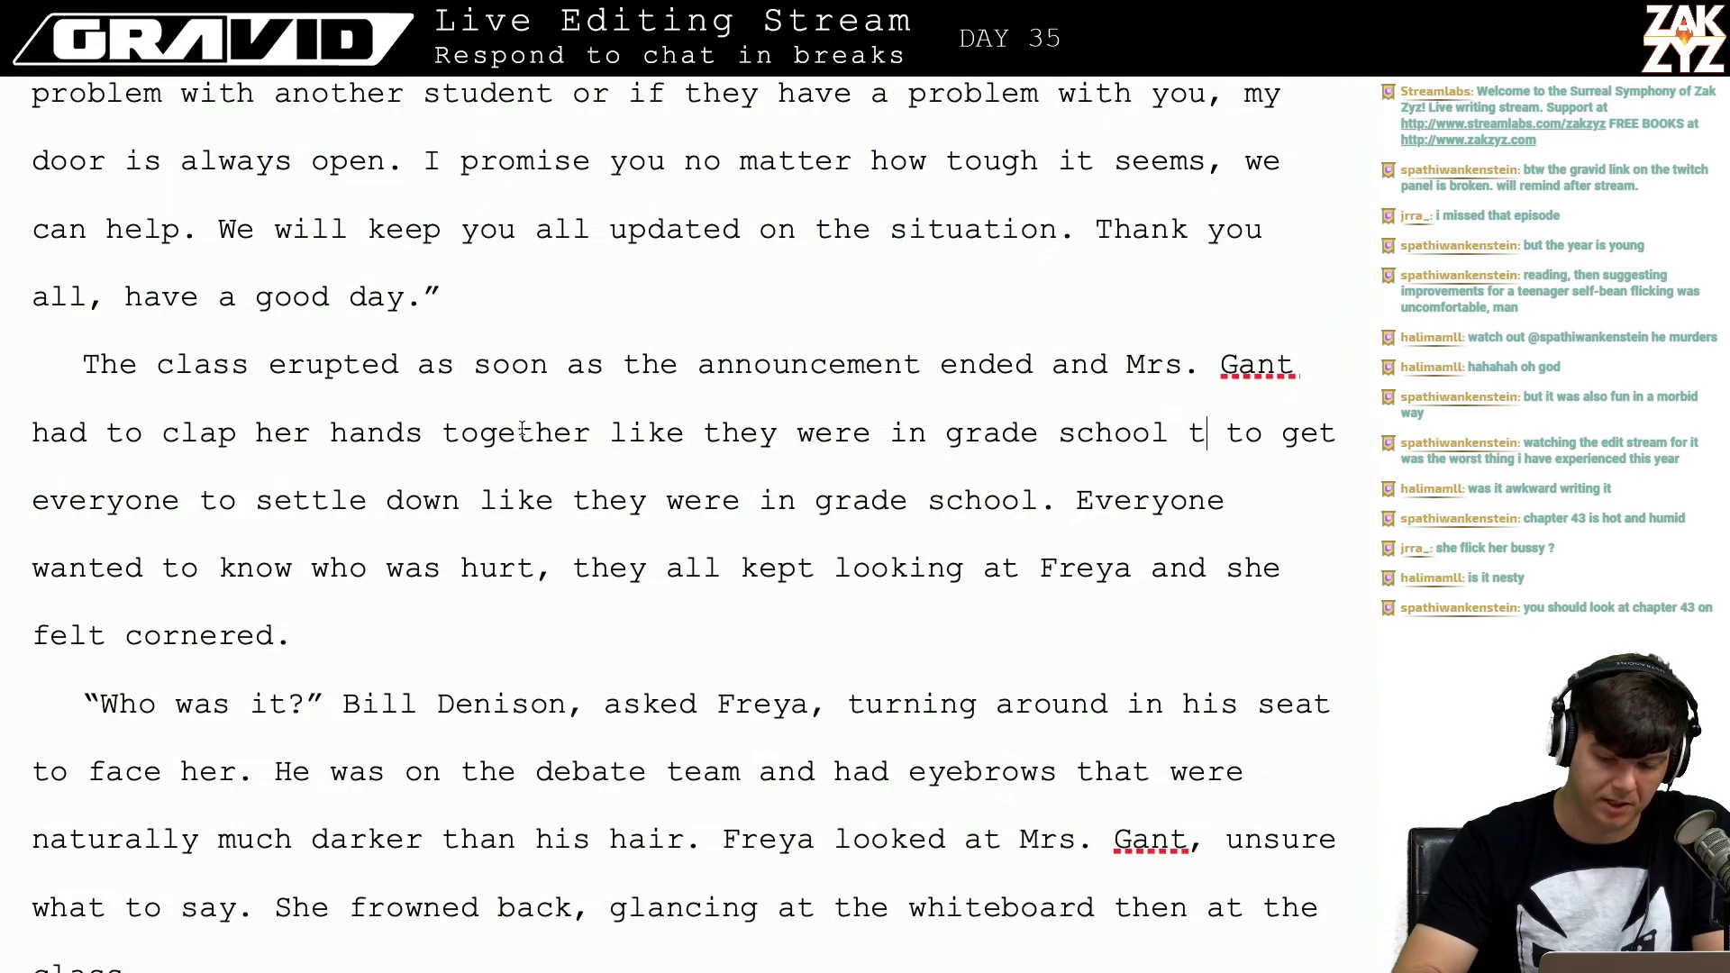
Step: Remove the stray "t" after "like they were in grade school" in the paragraph following the announcement
key("BackSpace")
key("BackSpace")
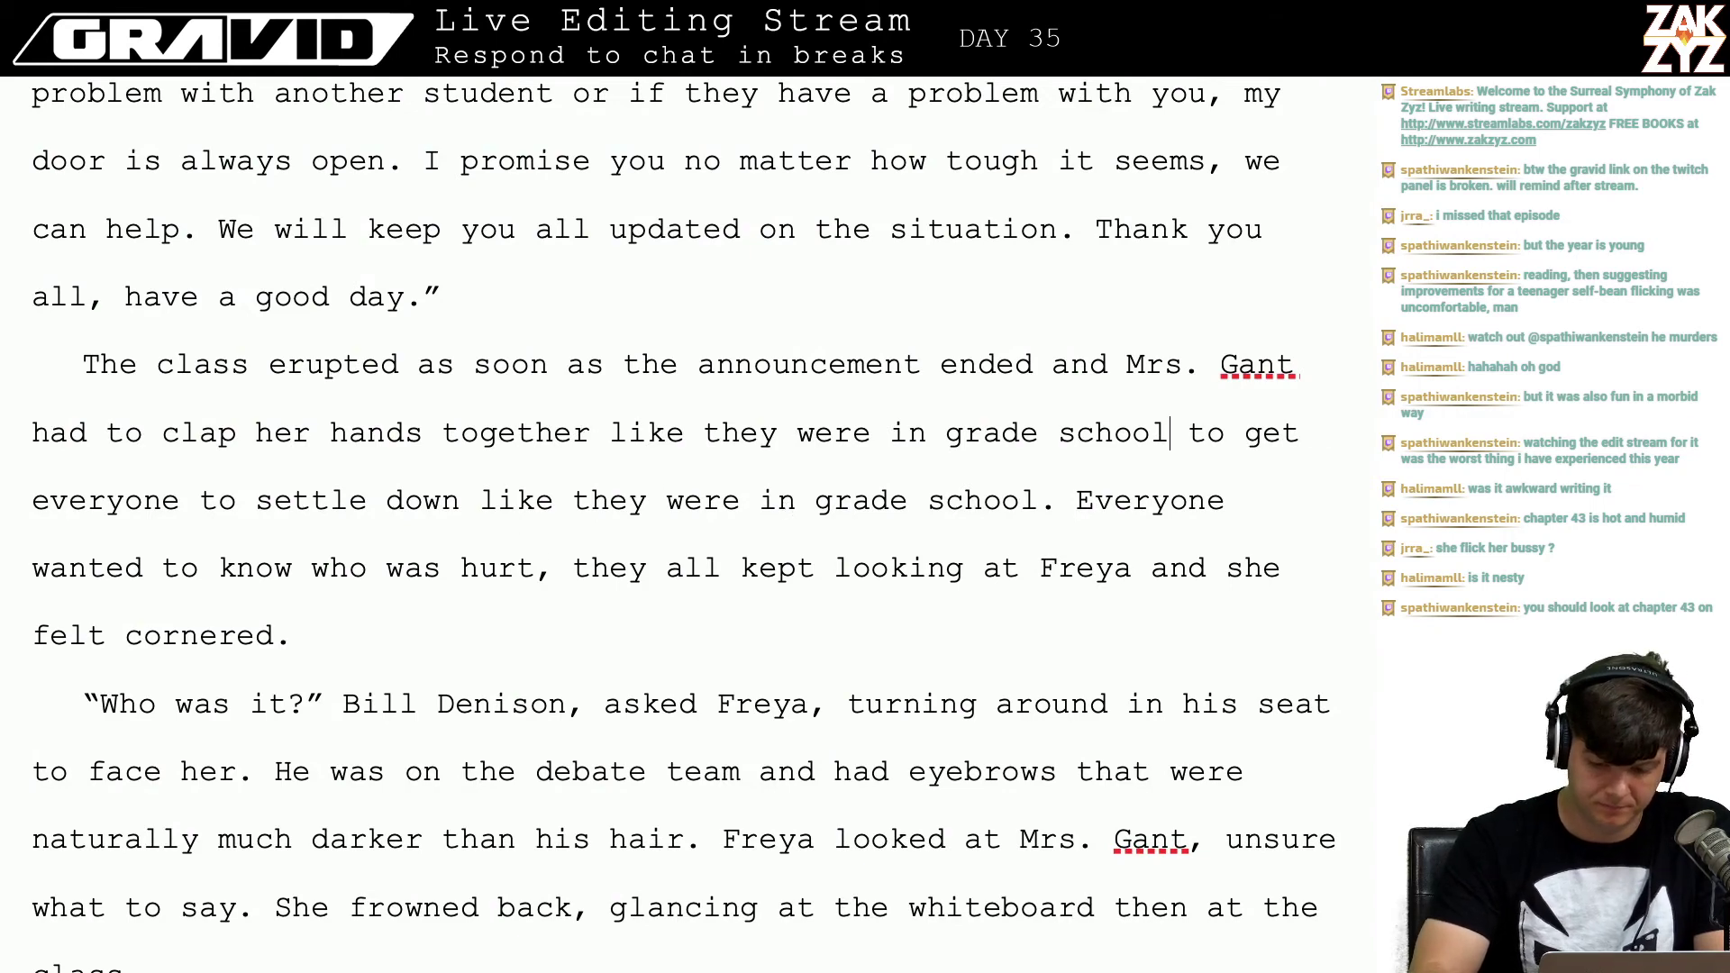
Step: Replace "grade school" with "elementary school" after "clap her hands together like they were in"
key("BackSpace")
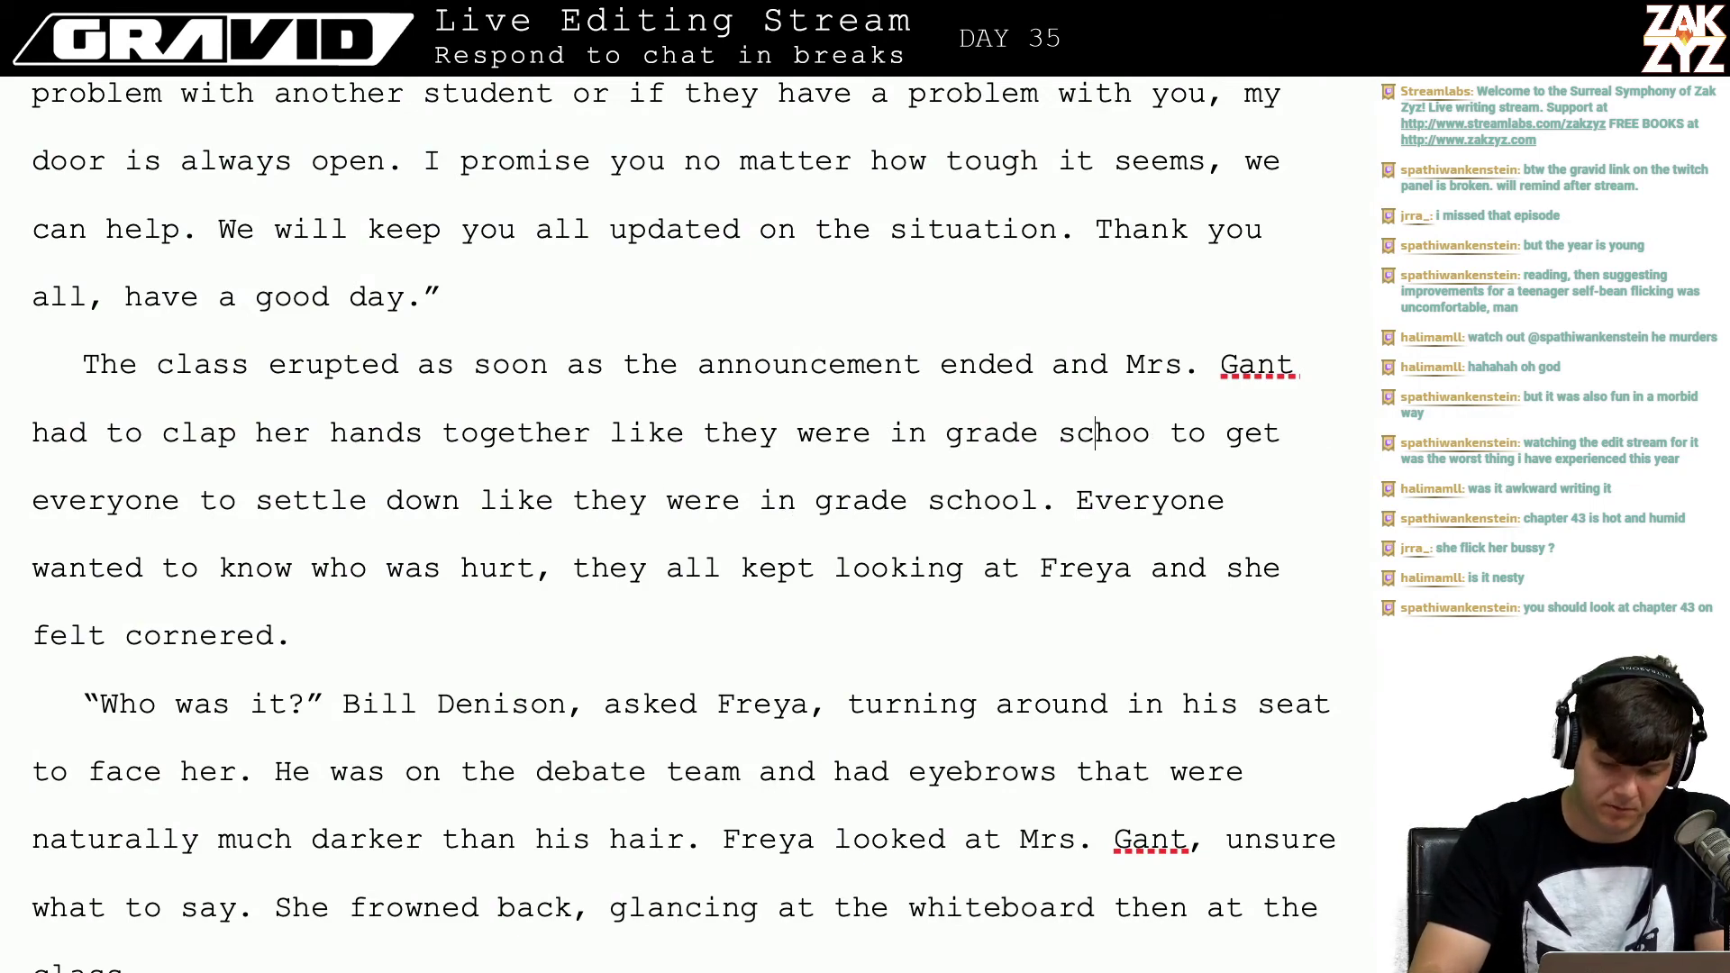
type("elementa")
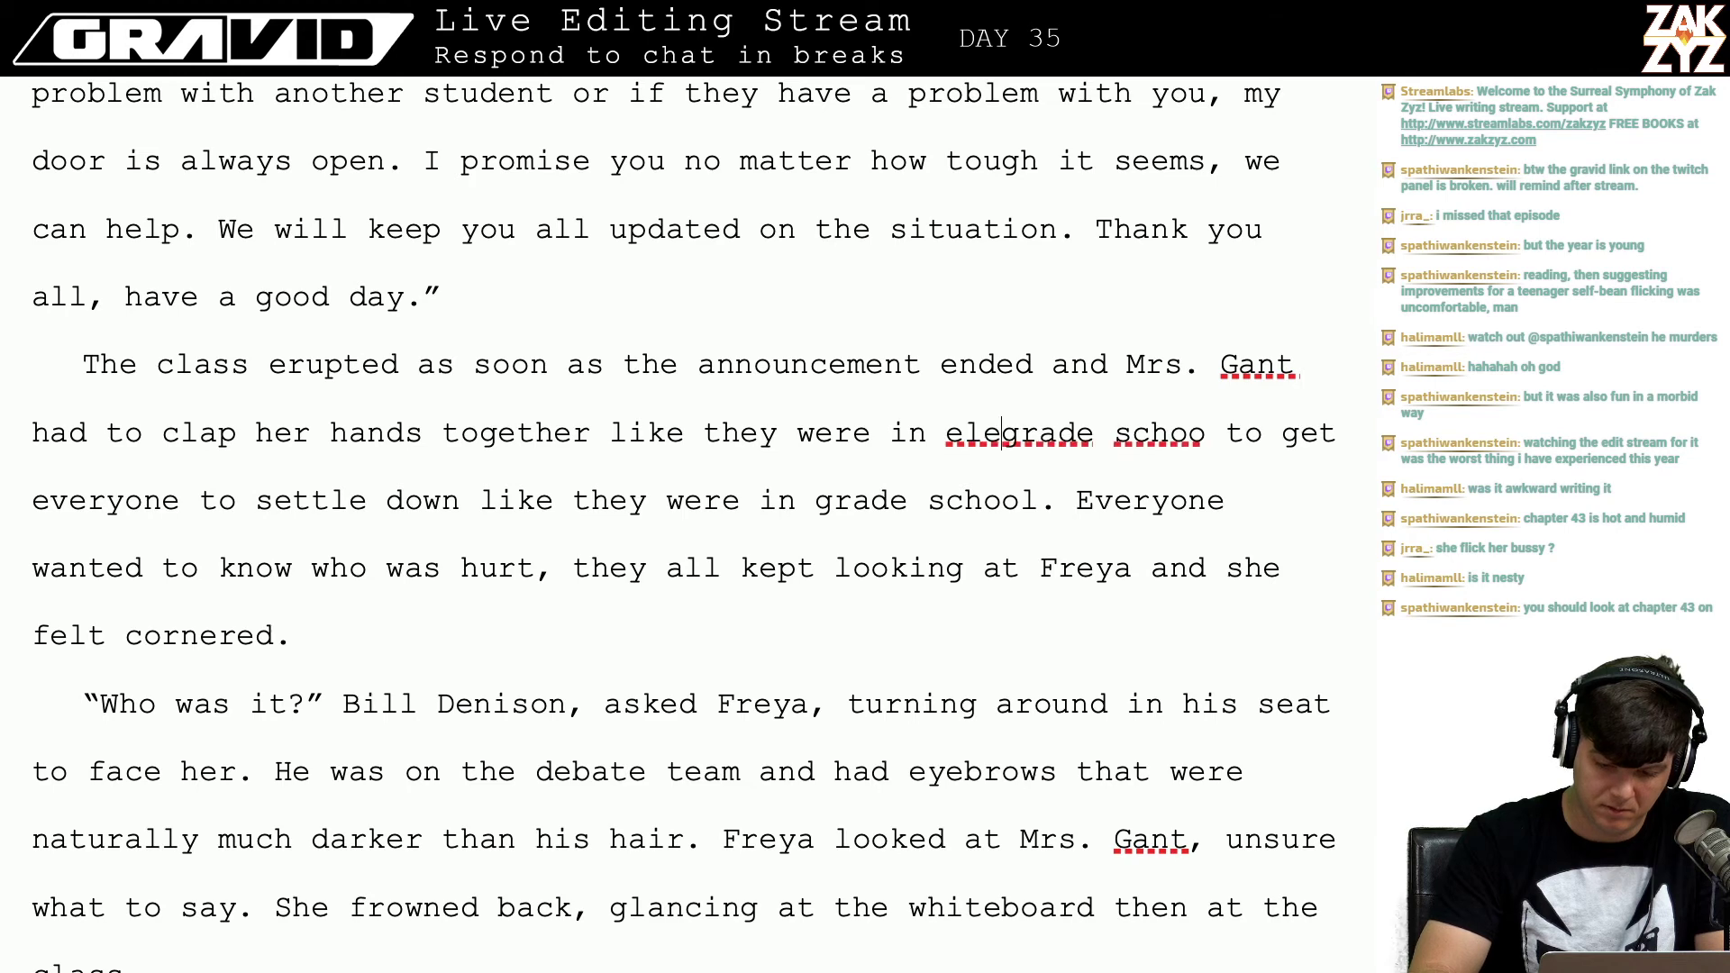
type("ry school")
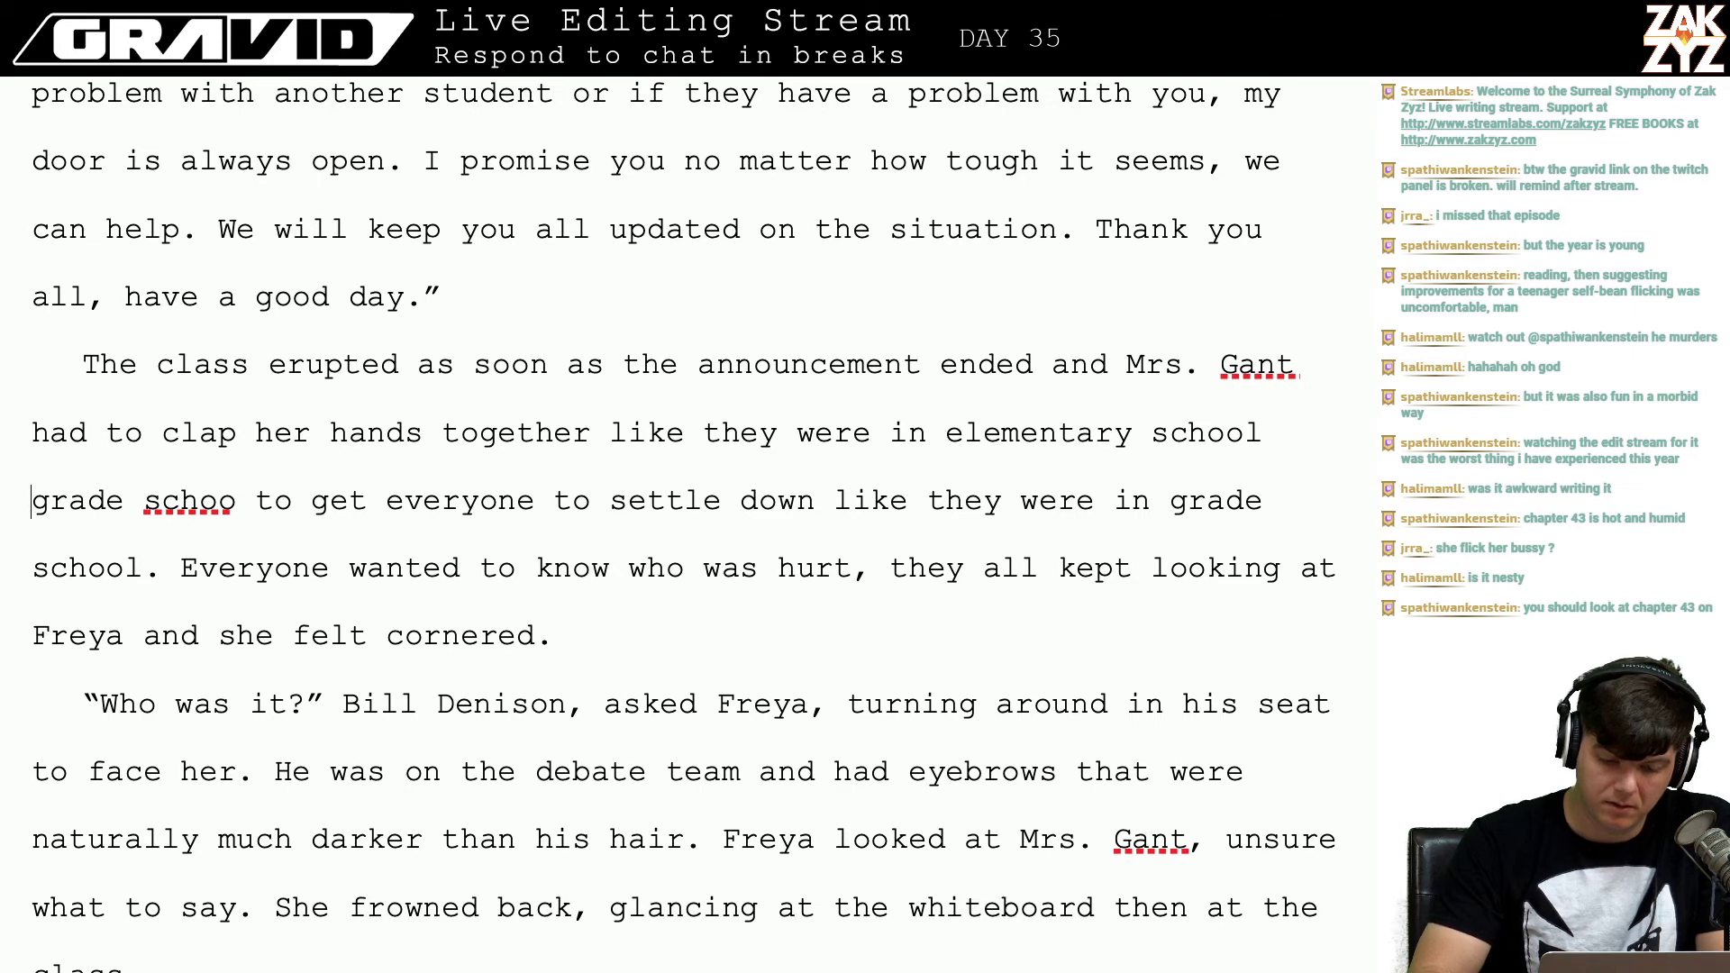
key("shift+Right")
key("shift+Right")
key("shift+Right")
key("shift+Right")
key("shift+Right")
key("shift+Right")
key("shift+Right")
key("shift+Right")
key("shift+Right")
key("shift+Right")
key("shift+Right")
key("shift+Right")
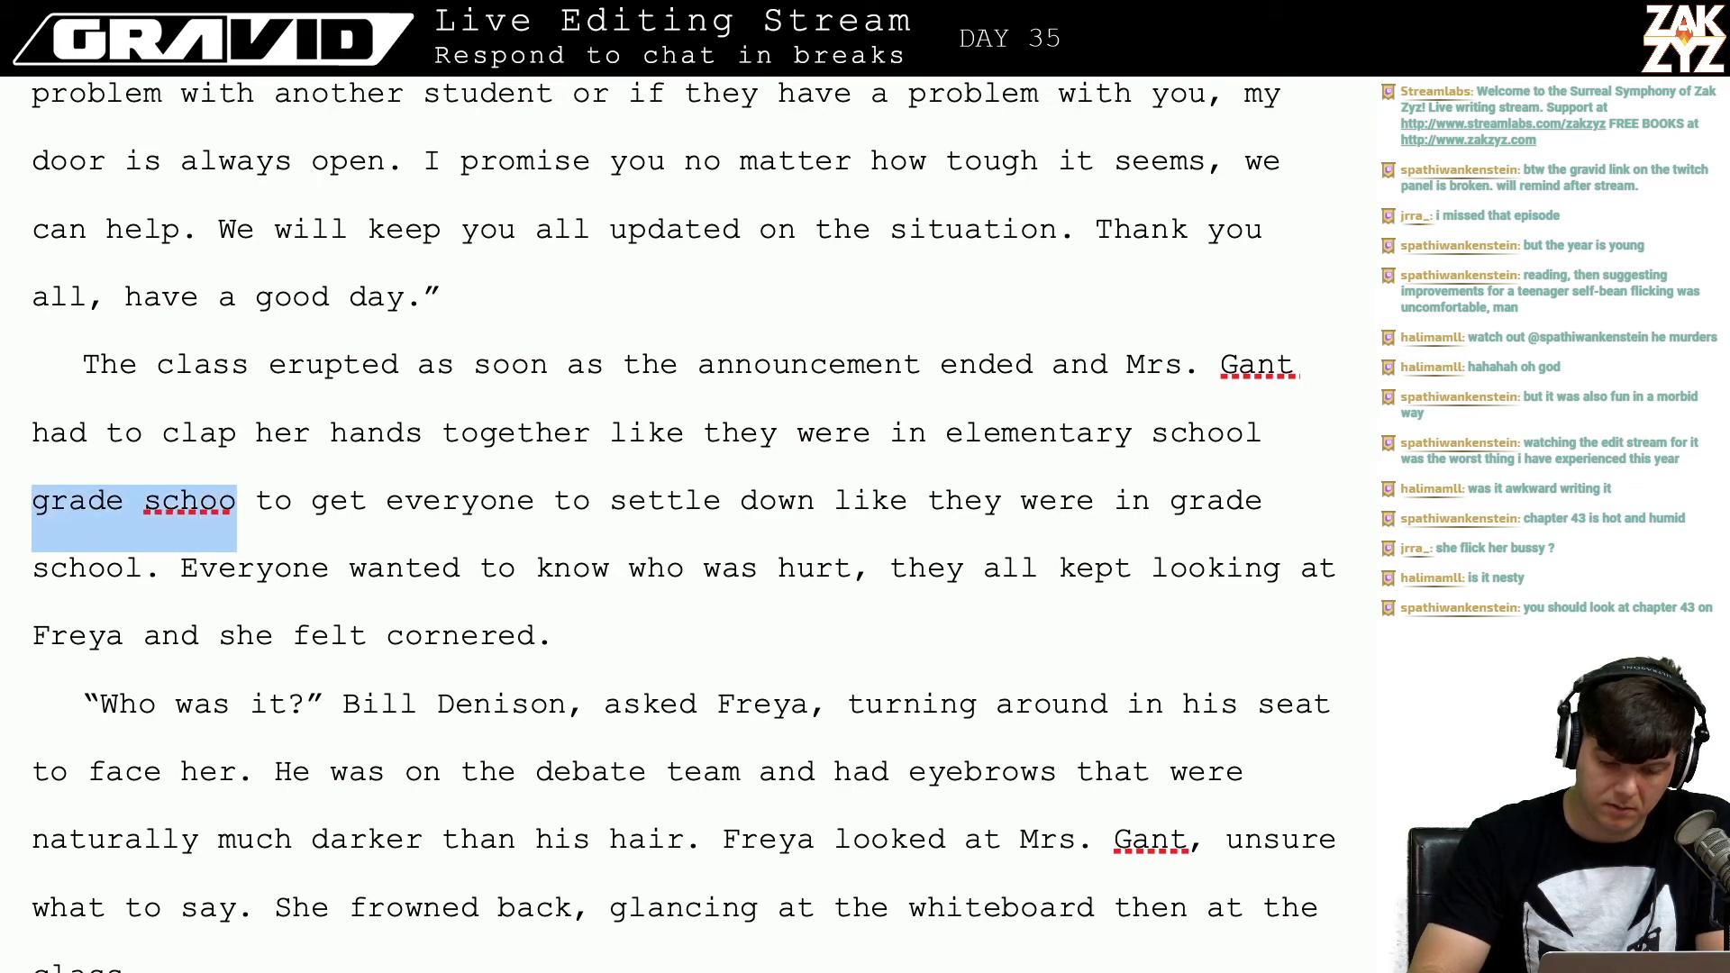
key("BackSpace")
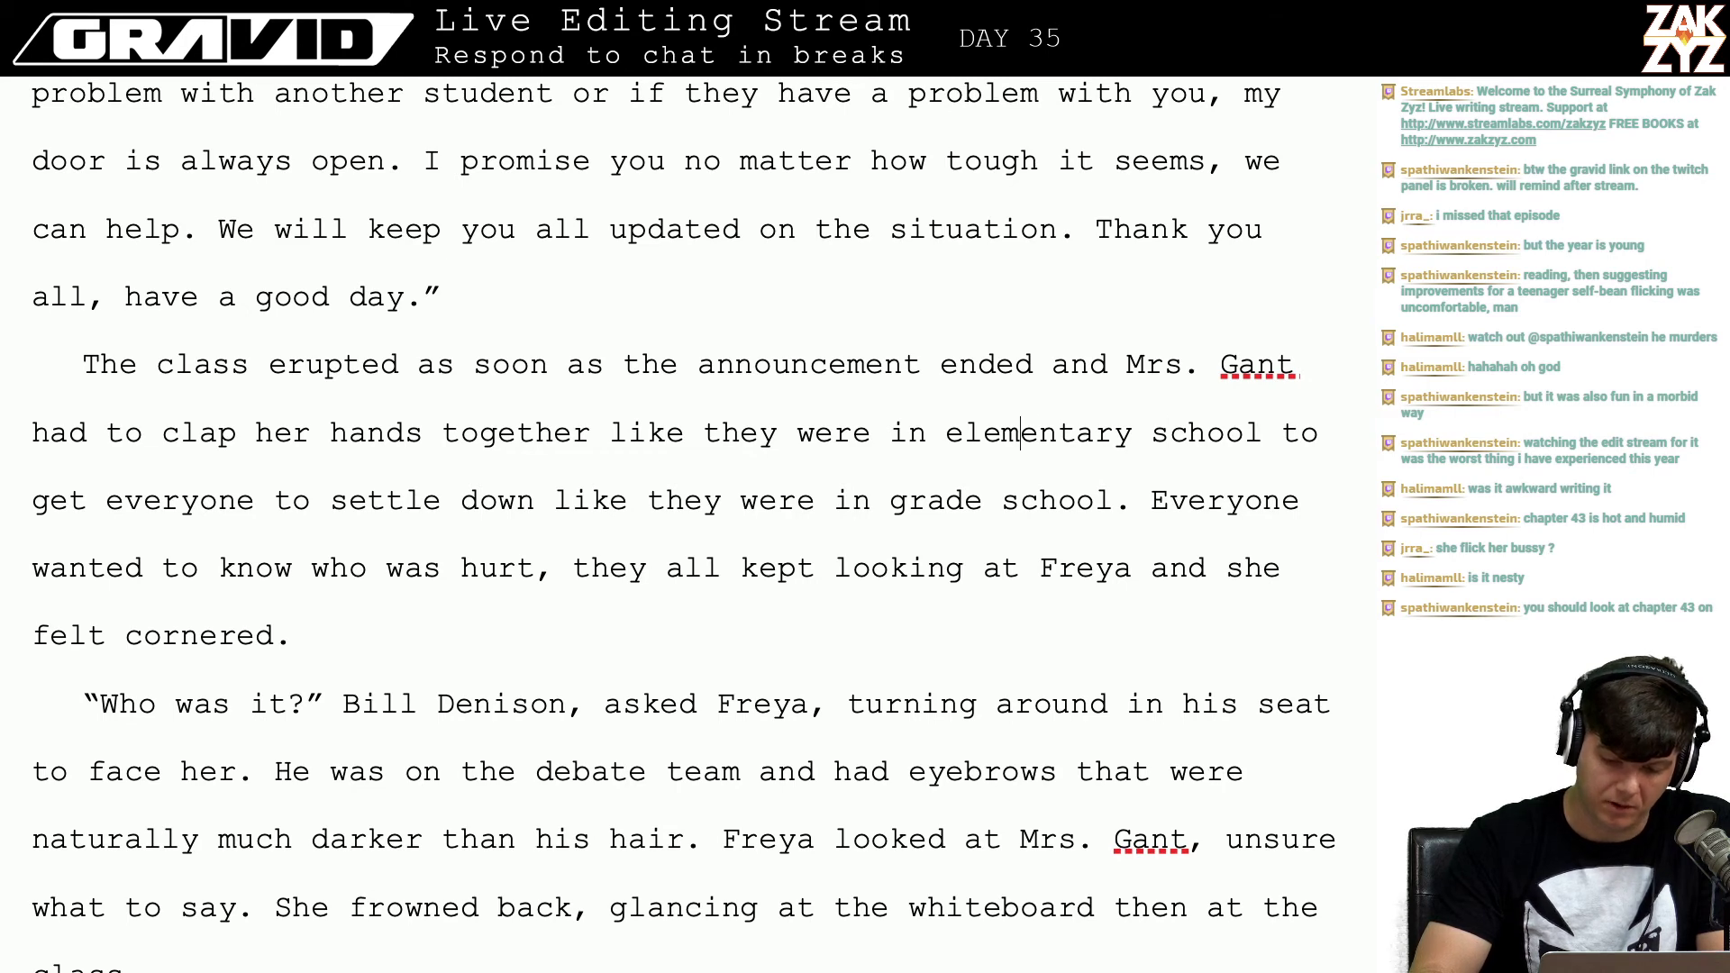
Step: Change "elementary" back to "grade" in the sentence about Mrs. Gant clapping her hands
key("shift+Right")
key("shift+Right")
key("shift+Right")
key("shift+Right")
key("shift+Right")
key("shift+Right")
key("shift+Right")
key("shift+Right")
key("shift+Right")
key("shift+Right")
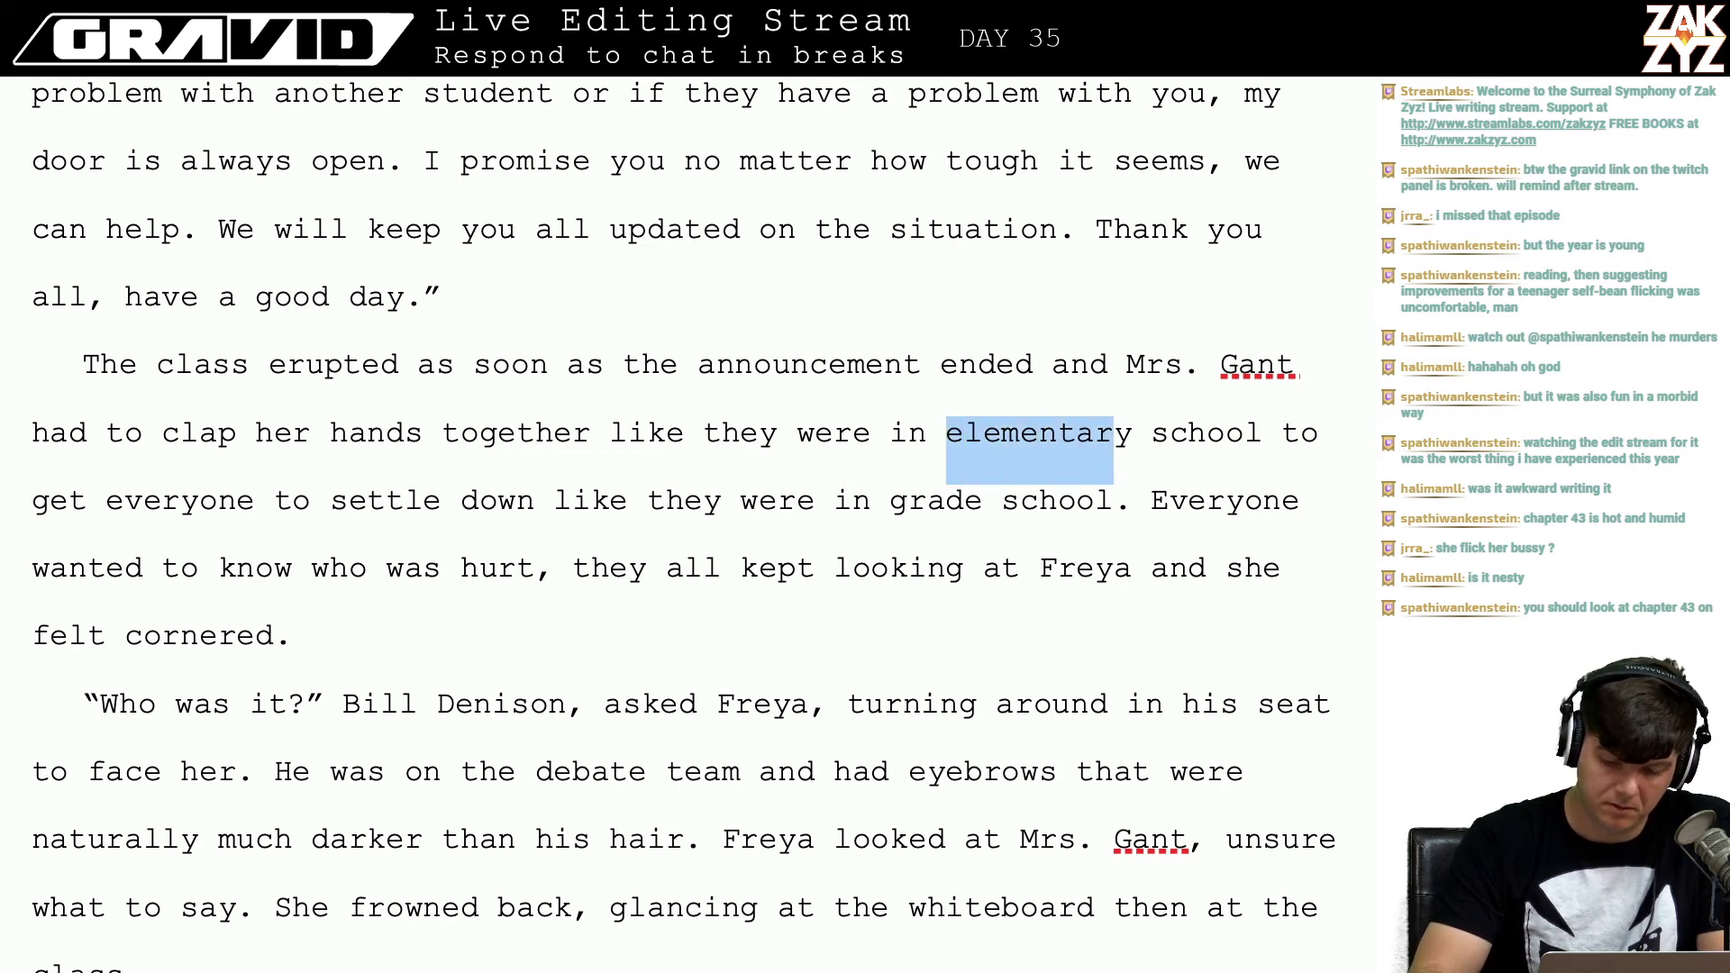
type("Grad")
key("BackSpace")
key("BackSpace")
key("BackSpace")
type("grade")
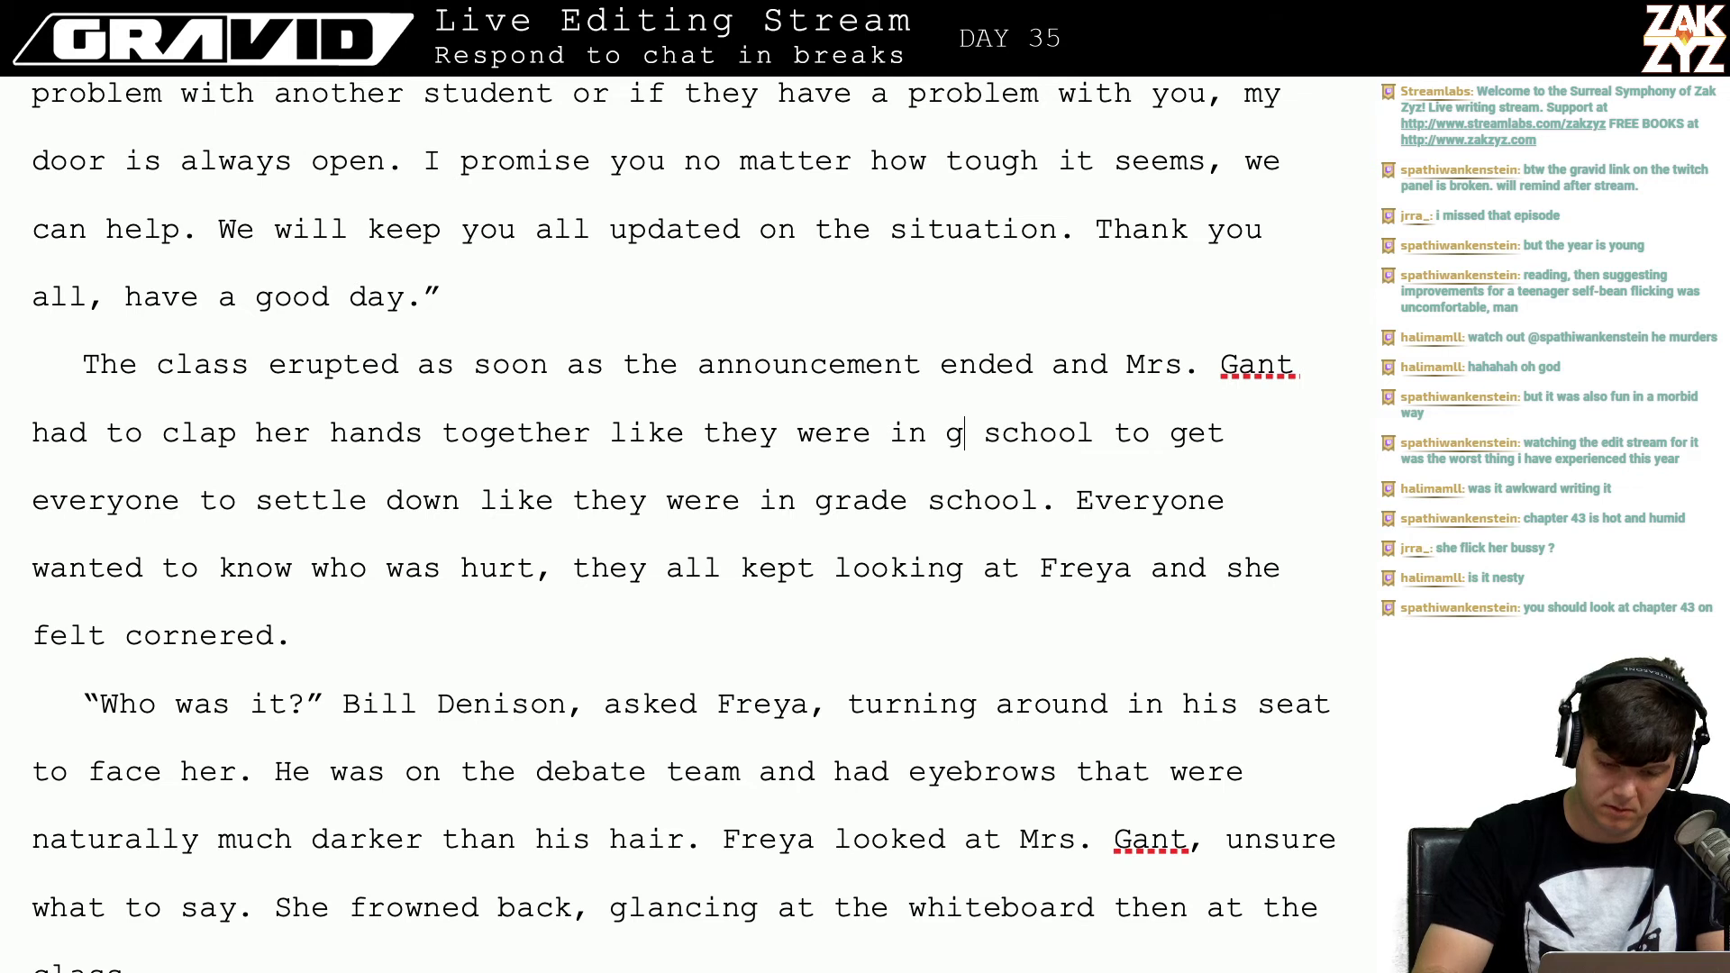
Step: Delete the duplicate phrase "like they were in grade school" after "to get everyone to settle down"
key("Right")
key("Right")
key("Right")
key("Right")
key("Right")
key("Right")
key("Right")
key("Right")
key("Right")
key("Right")
key("Right")
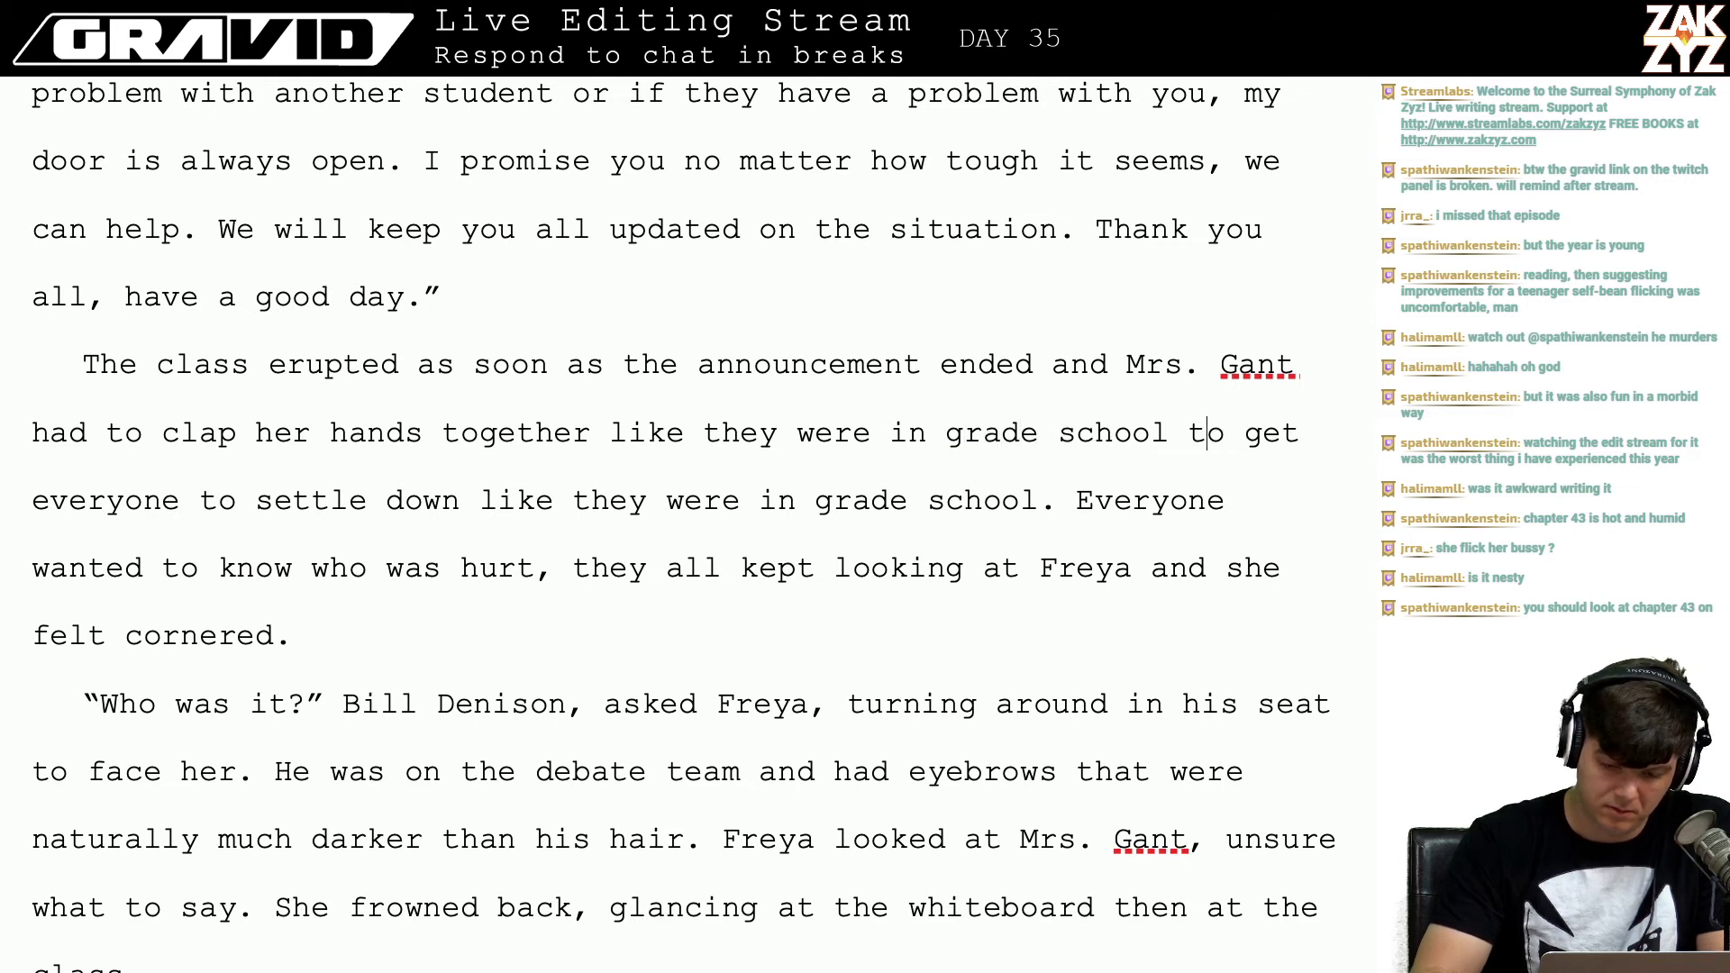
key("shift+Right")
key("shift+Right")
key("shift+Right")
key("shift+Right")
key("shift+Right")
key("shift+Right")
key("shift+Right")
key("shift+Right")
key("shift+Right")
key("shift+Right")
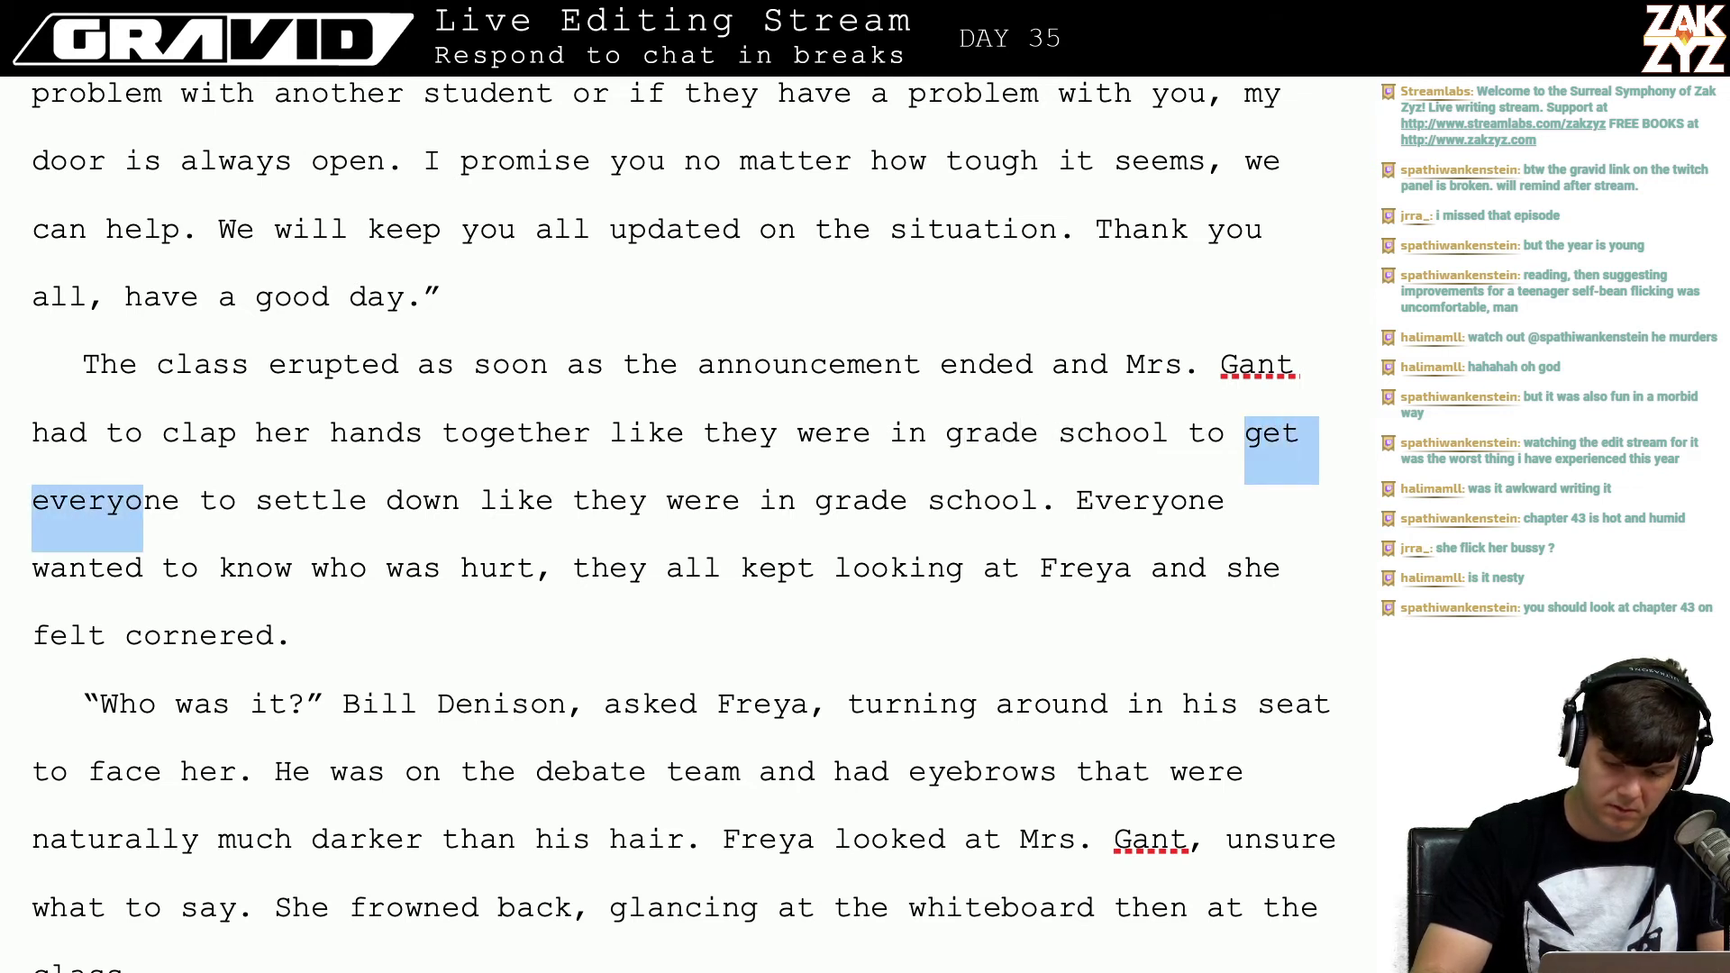
key("shift+Left")
key("shift+Left")
key("shift+Left")
key("Right")
key("Right")
key("Right")
key("Right")
key("Right")
key("Right")
key("Right")
key("Right")
key("Right")
key("Right")
key("Right")
key("Right")
key("Right")
key("Right")
key("Right")
key("Right")
key("Right")
key("Right")
key("Right")
key("Right")
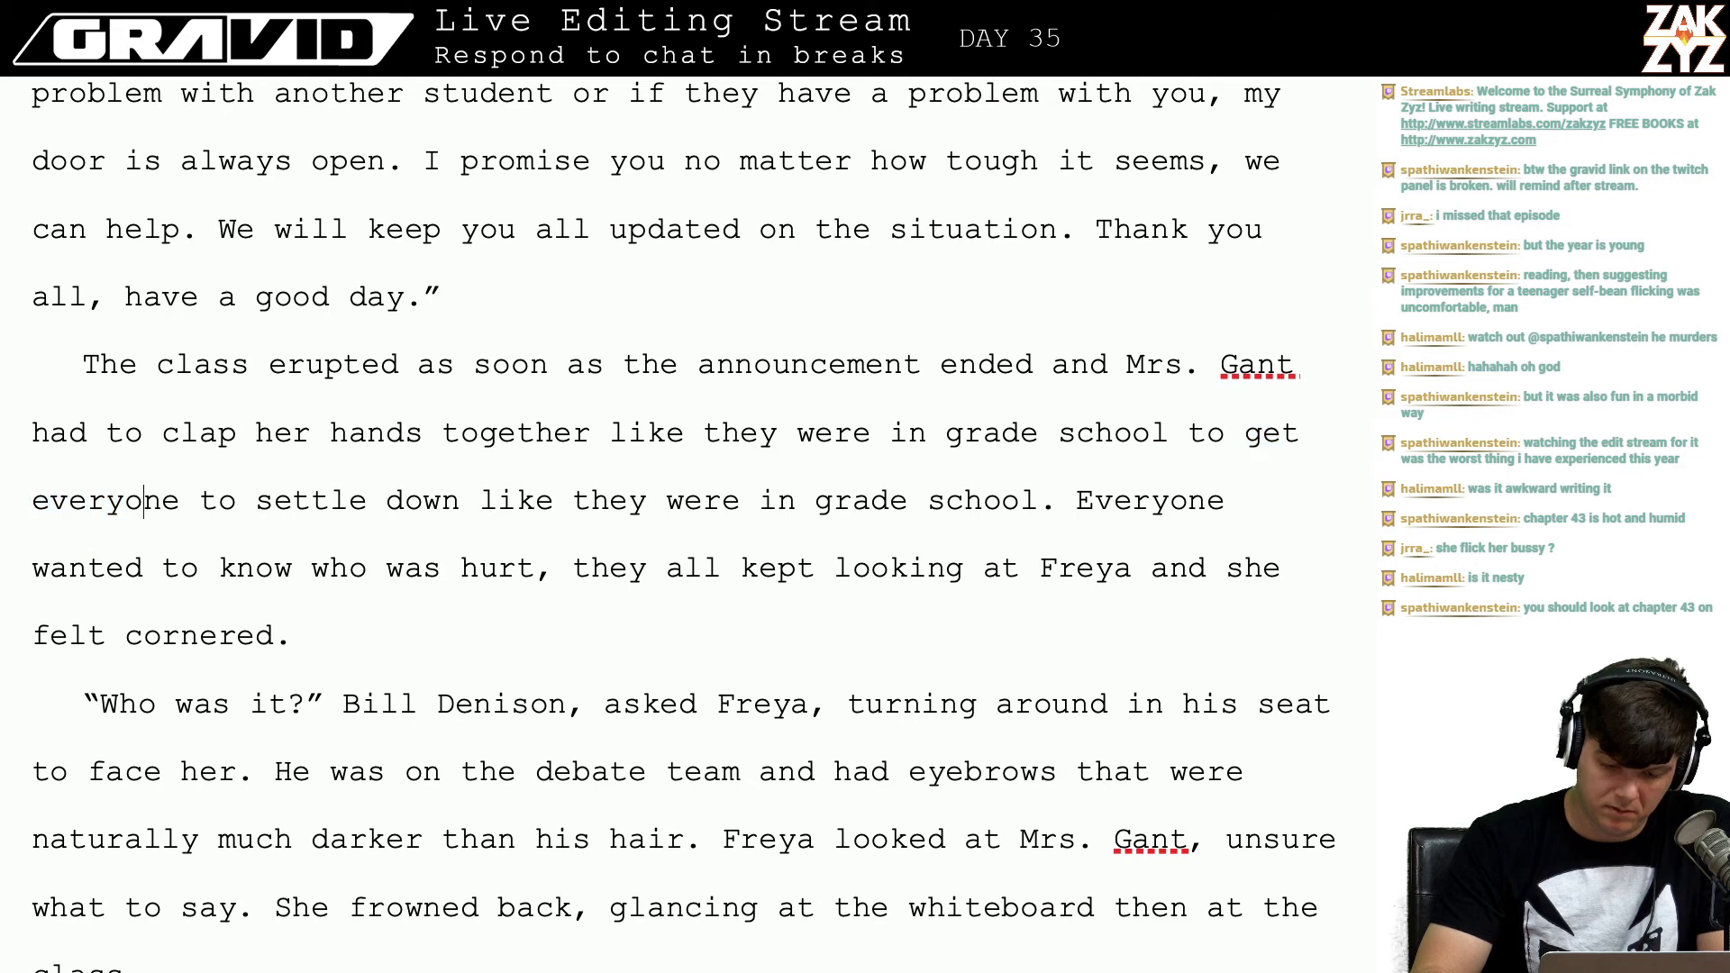
key("Right")
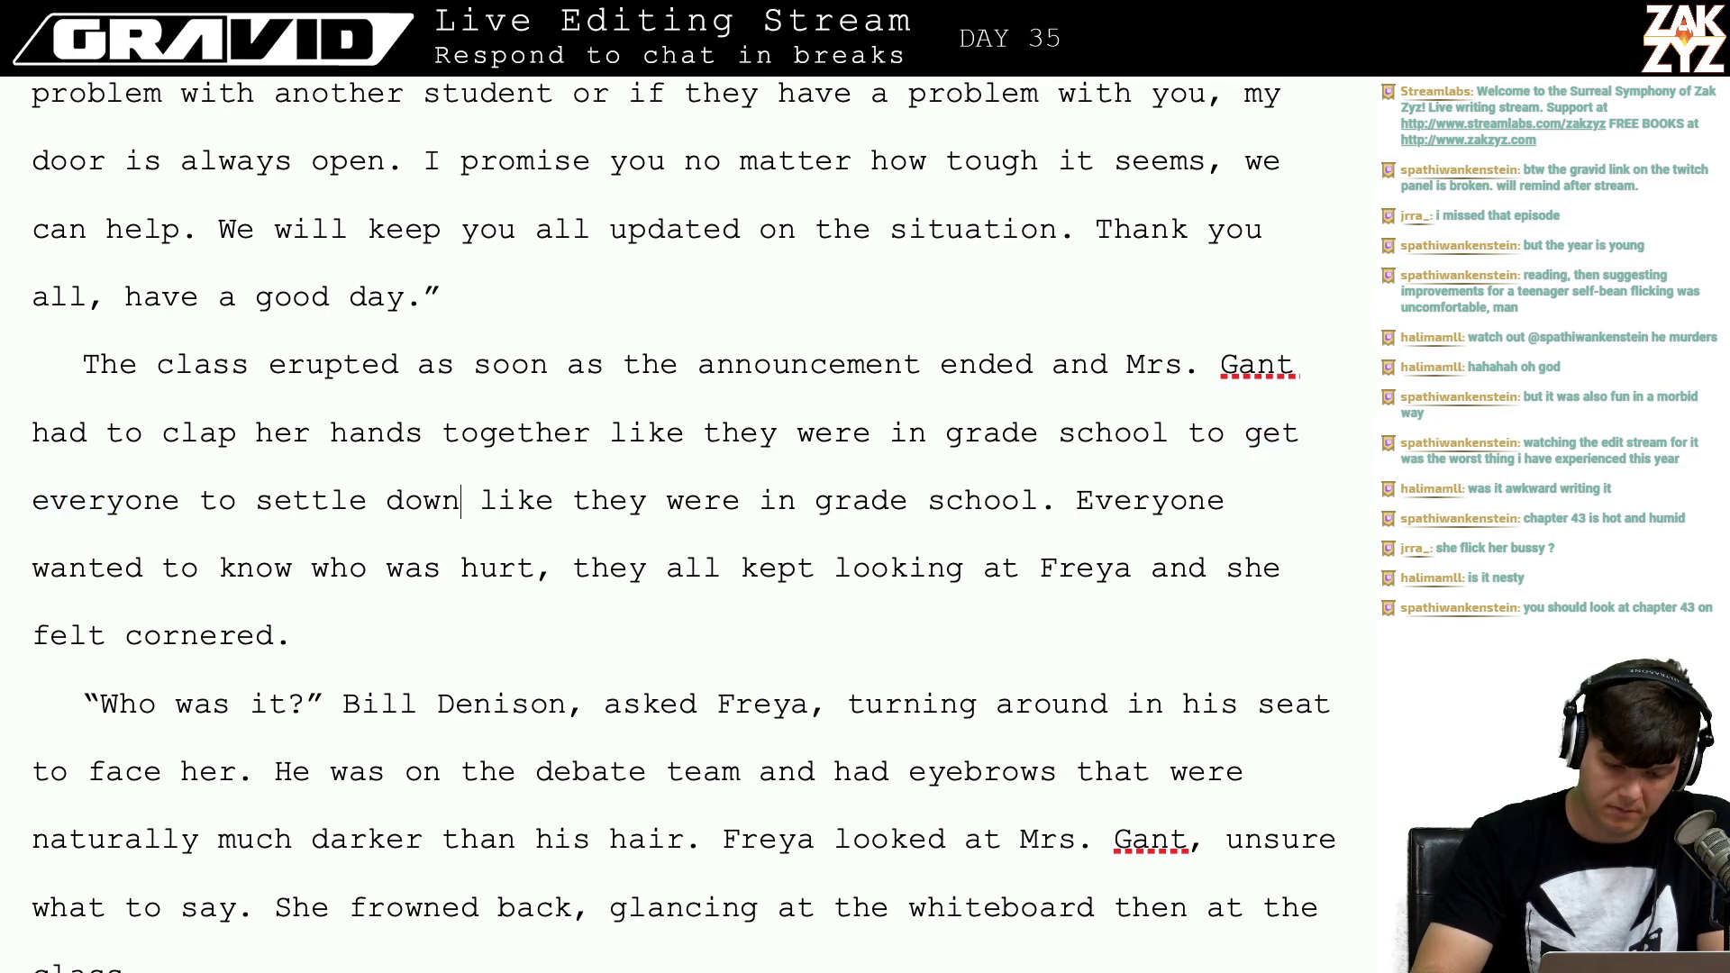
key("shift+Right")
key("shift+Right")
key("shift+Right")
key("shift+Right")
key("shift+Right")
key("shift+Right")
key("shift+Right")
key("shift+Right")
key("shift+Right")
key("shift+Right")
key("shift+Right")
key("shift+Right")
key("shift+Right")
key("shift+Right")
key("shift+Right")
key("shift+Right")
key("shift+Right")
key("shift+Right")
key("shift+Right")
key("shift+Right")
key("shift+Right")
key("shift+Right")
key("shift+Right")
key("shift+Right")
key("shift+Right")
key("shift+Right")
key("shift+Right")
key("shift+Right")
key("shift+Right")
key("shift+Right")
key("shift+Right")
key("shift+Right")
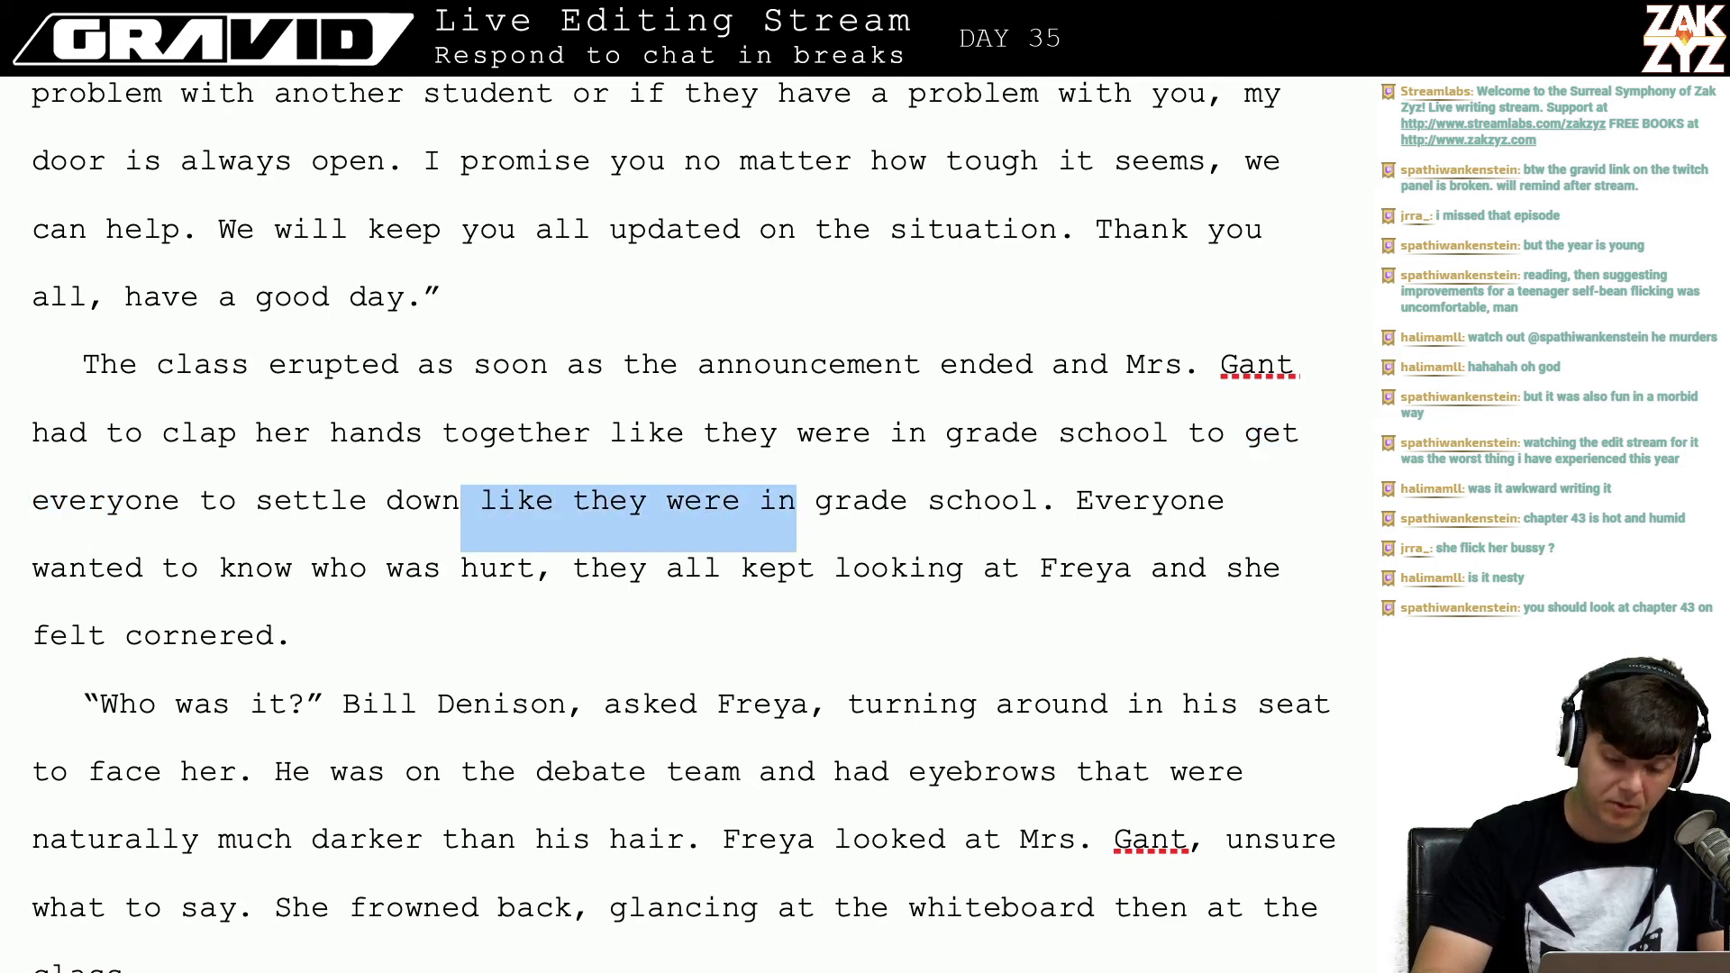
key("shift+Left")
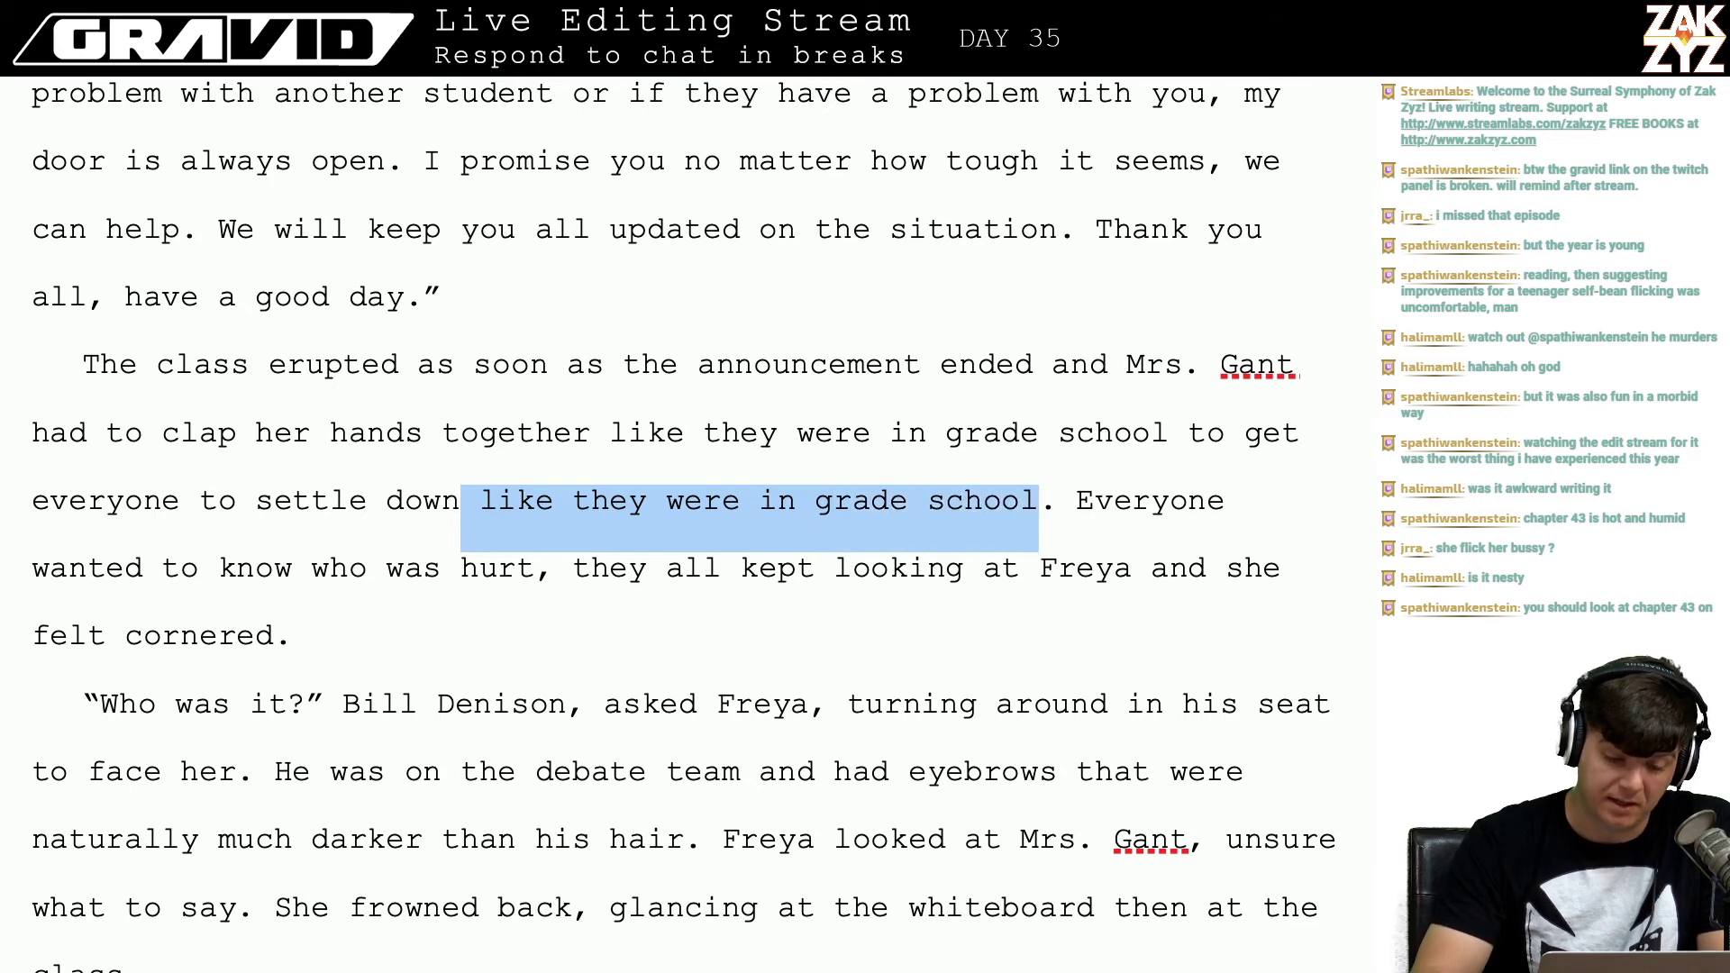
key("BackSpace")
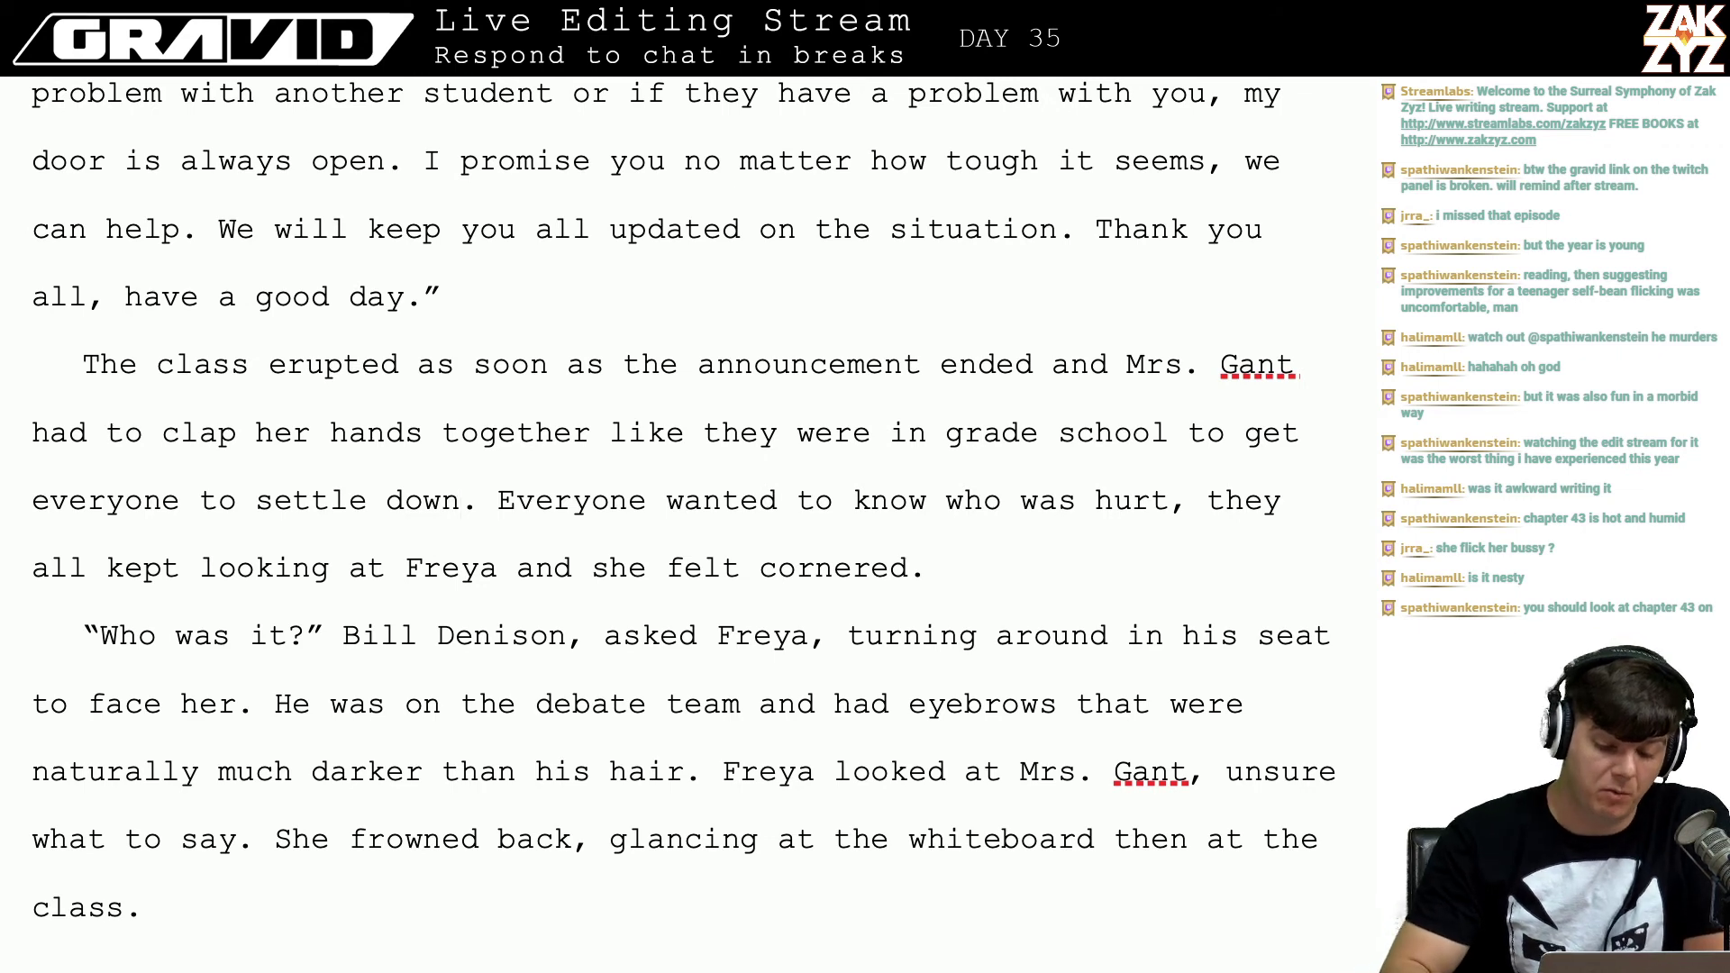
scroll(905, 452, "down", 1)
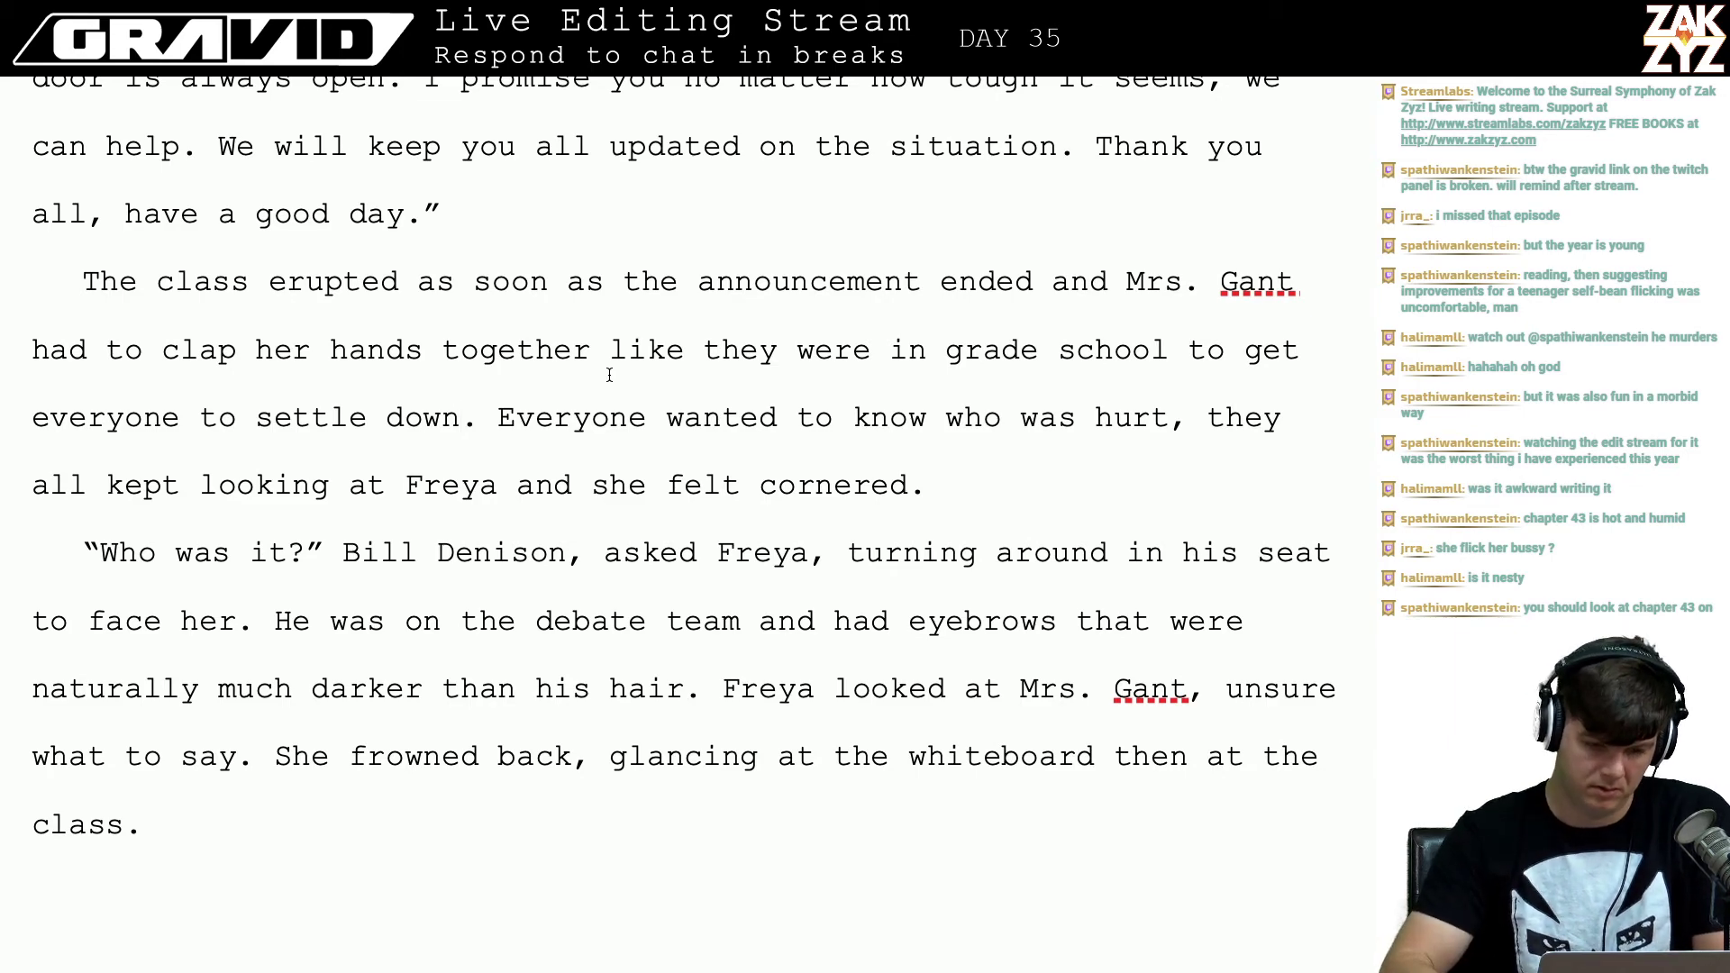
Step: Switch to the browser and search Google for "aneurysm coffee", using the corrected spelling
key("super+Tab")
key("super+l")
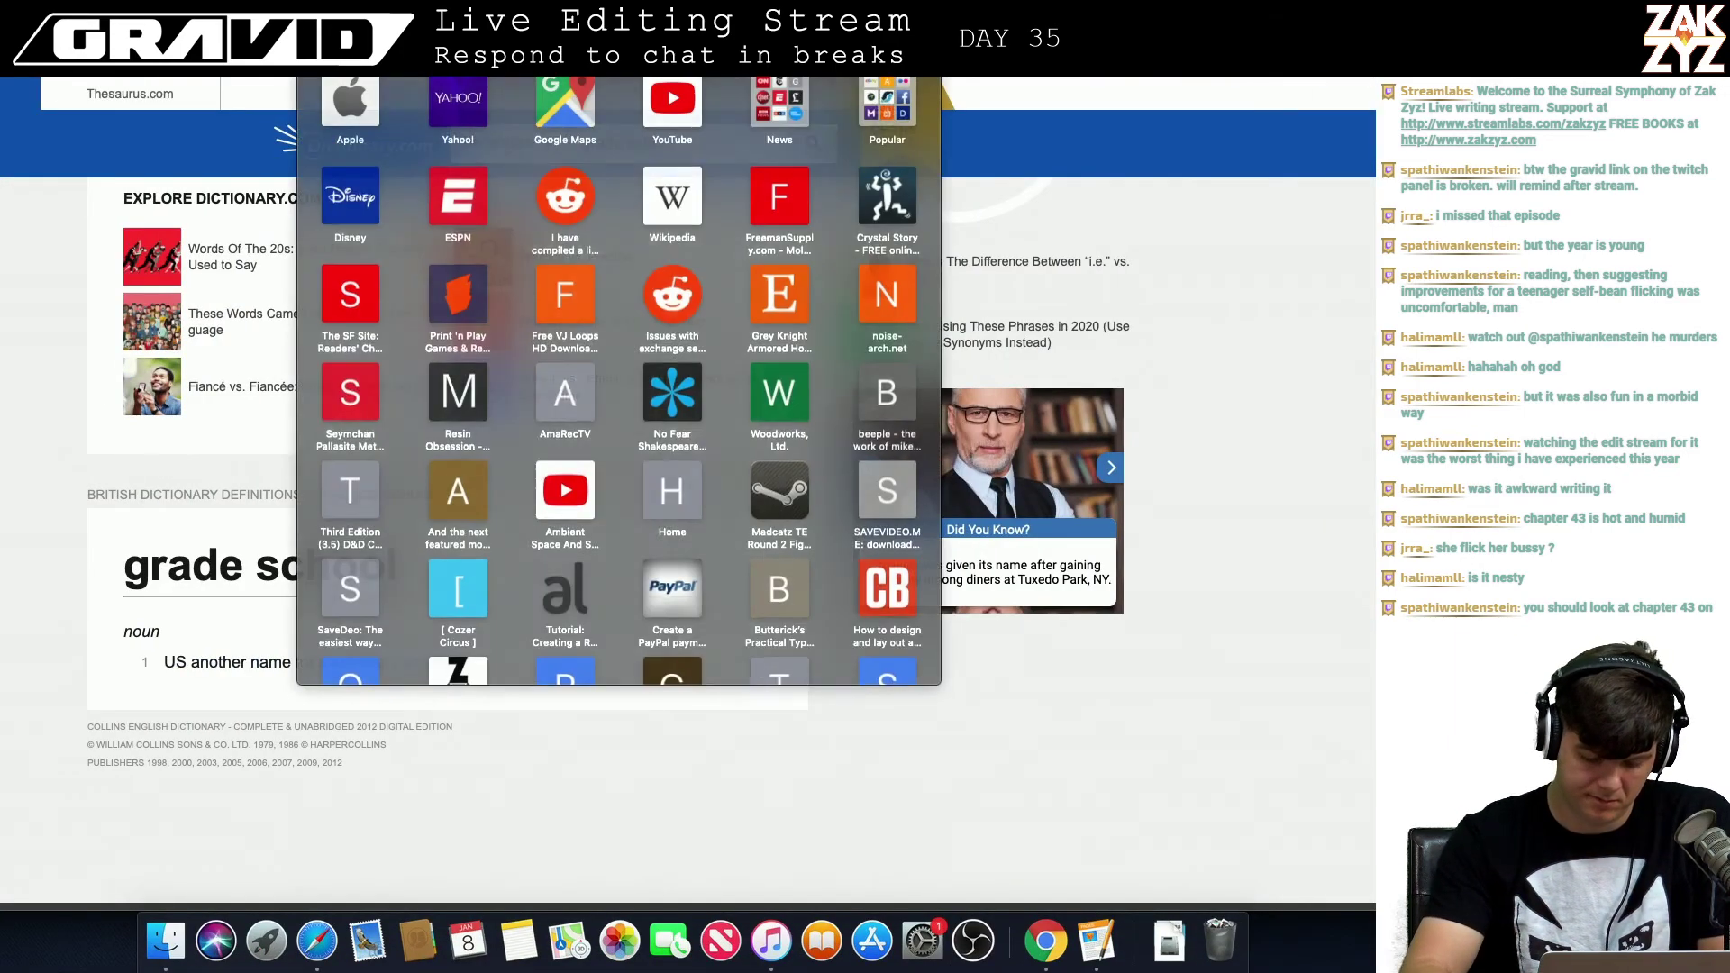
type("aneyurism")
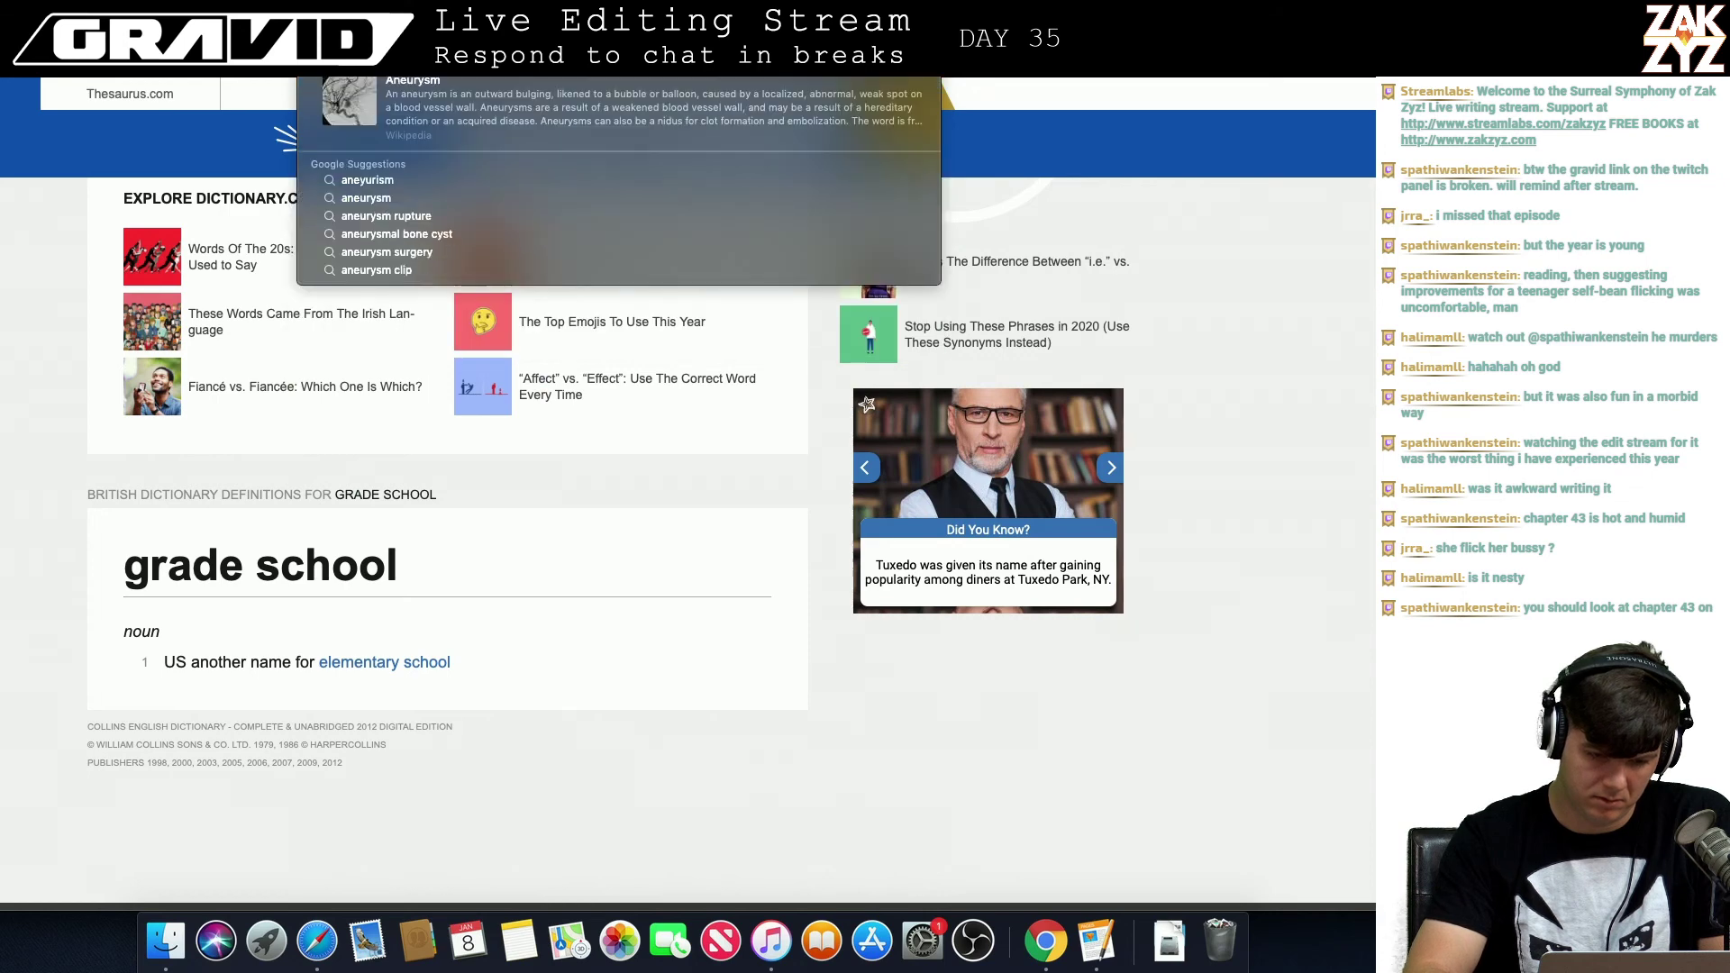
key("Escape")
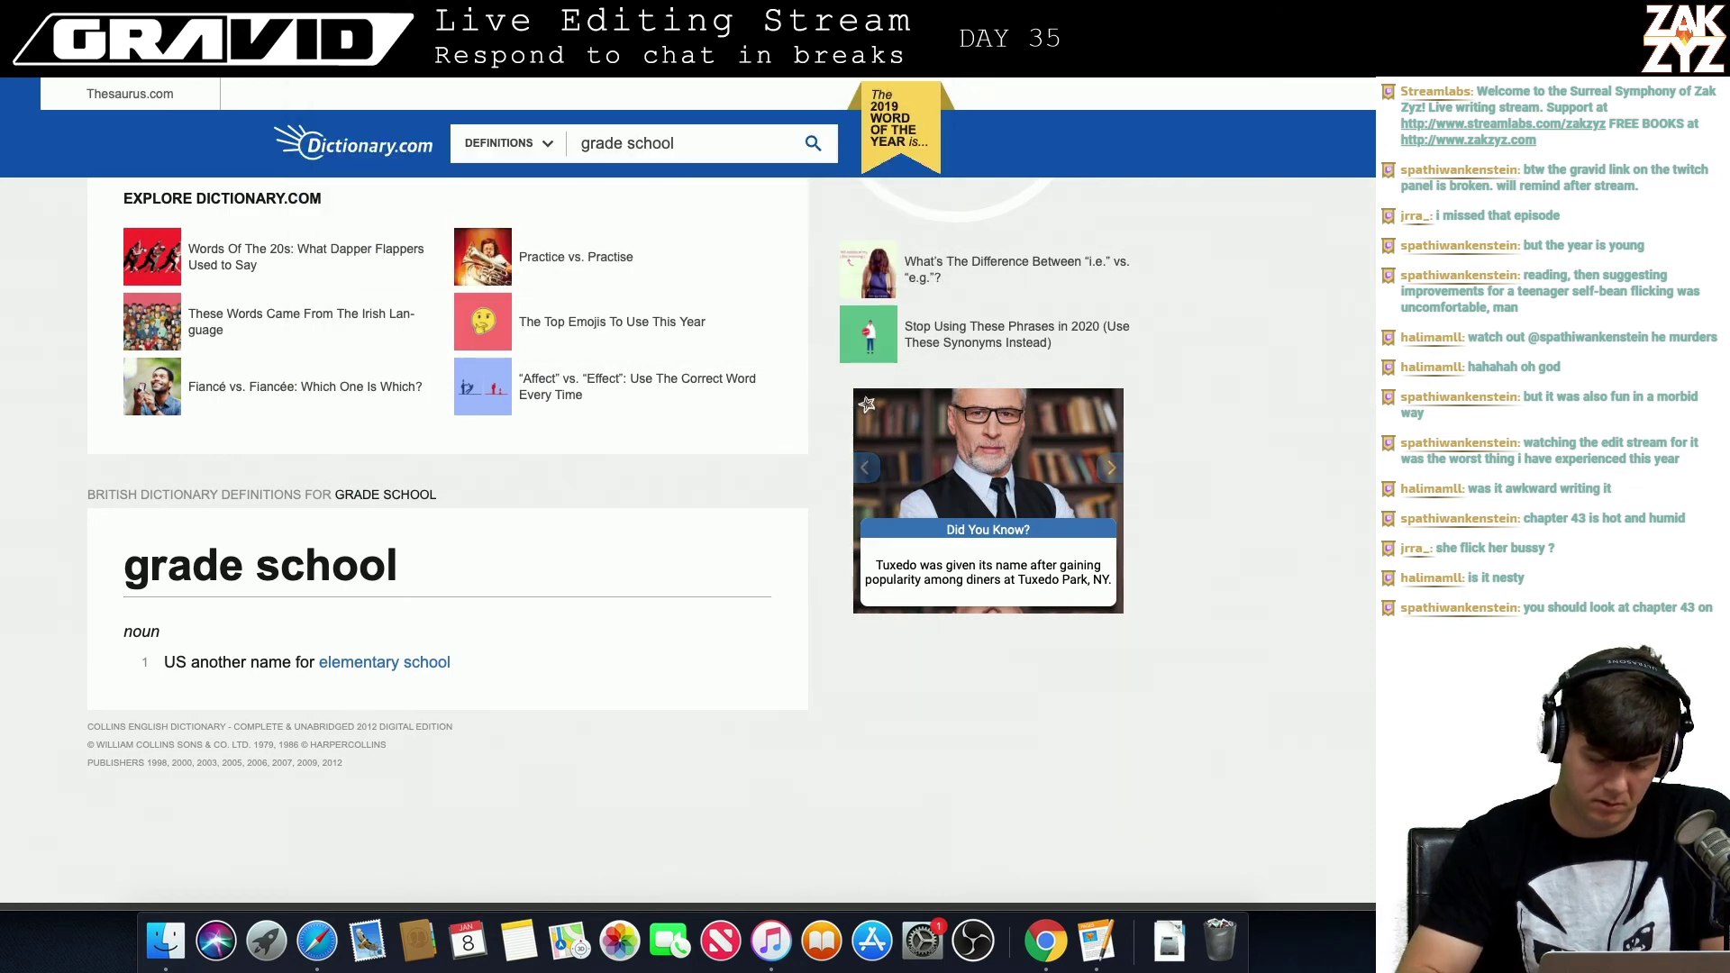
type("coffee")
key("Return")
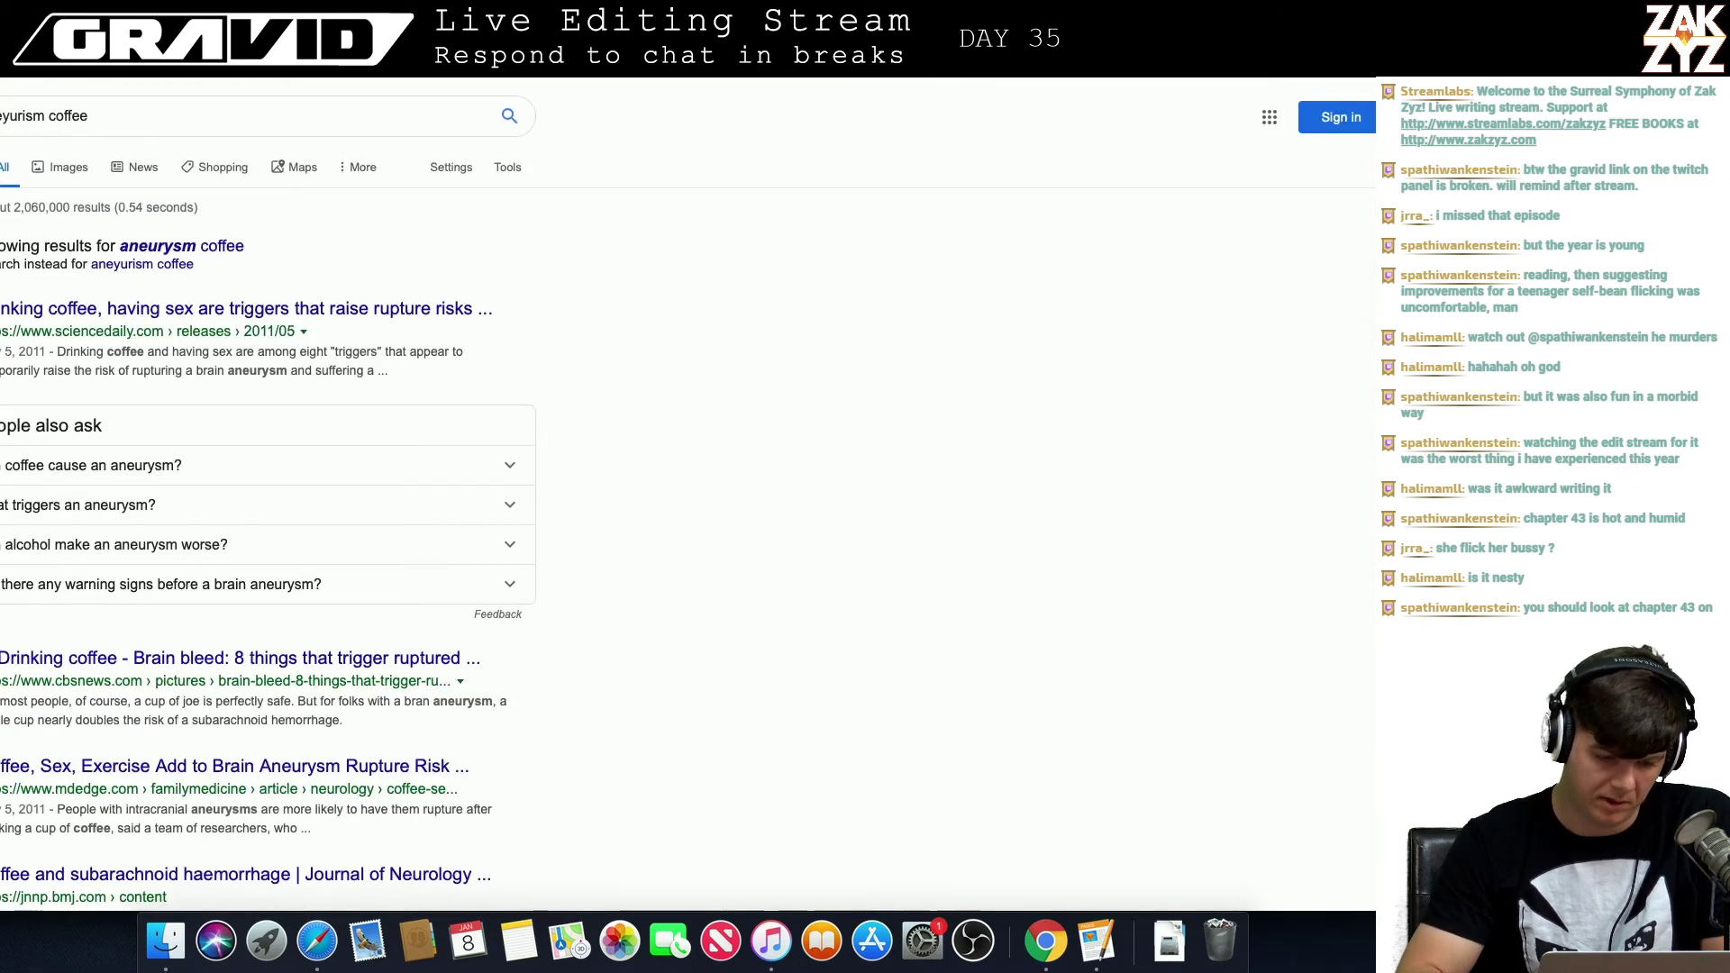
left_click(205, 250)
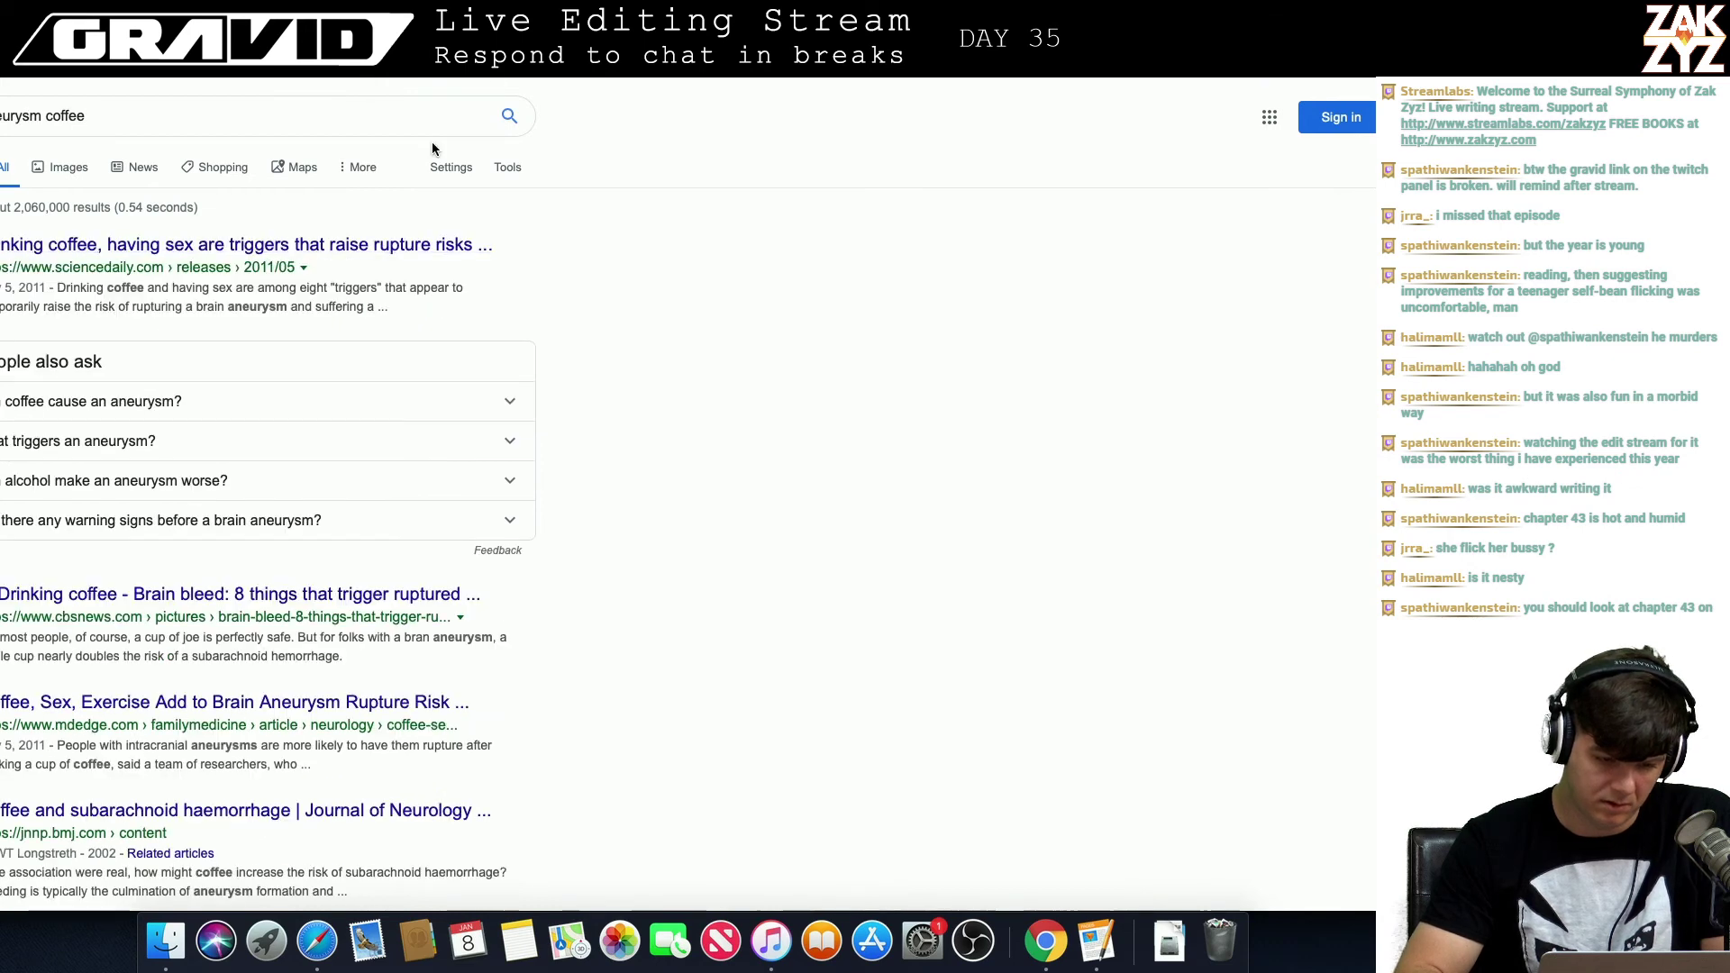
Step: Replace the Google query and search for "anodyne coffe"
triple_click(261, 113)
type("anod")
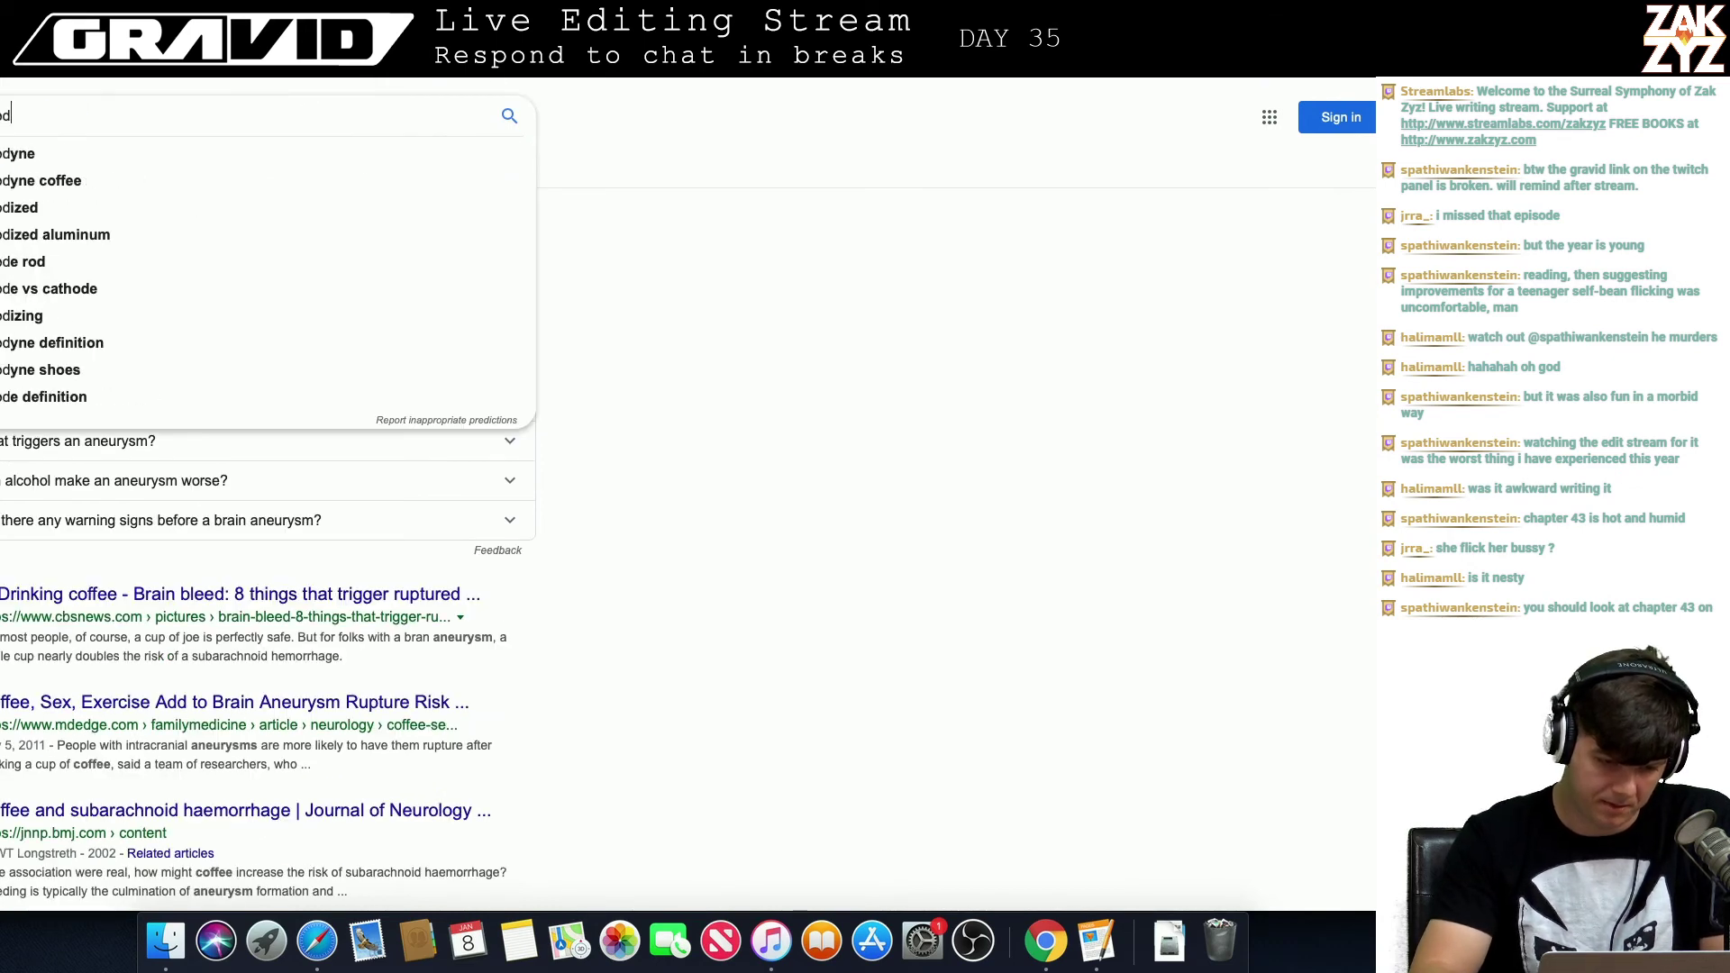
type("yne coff")
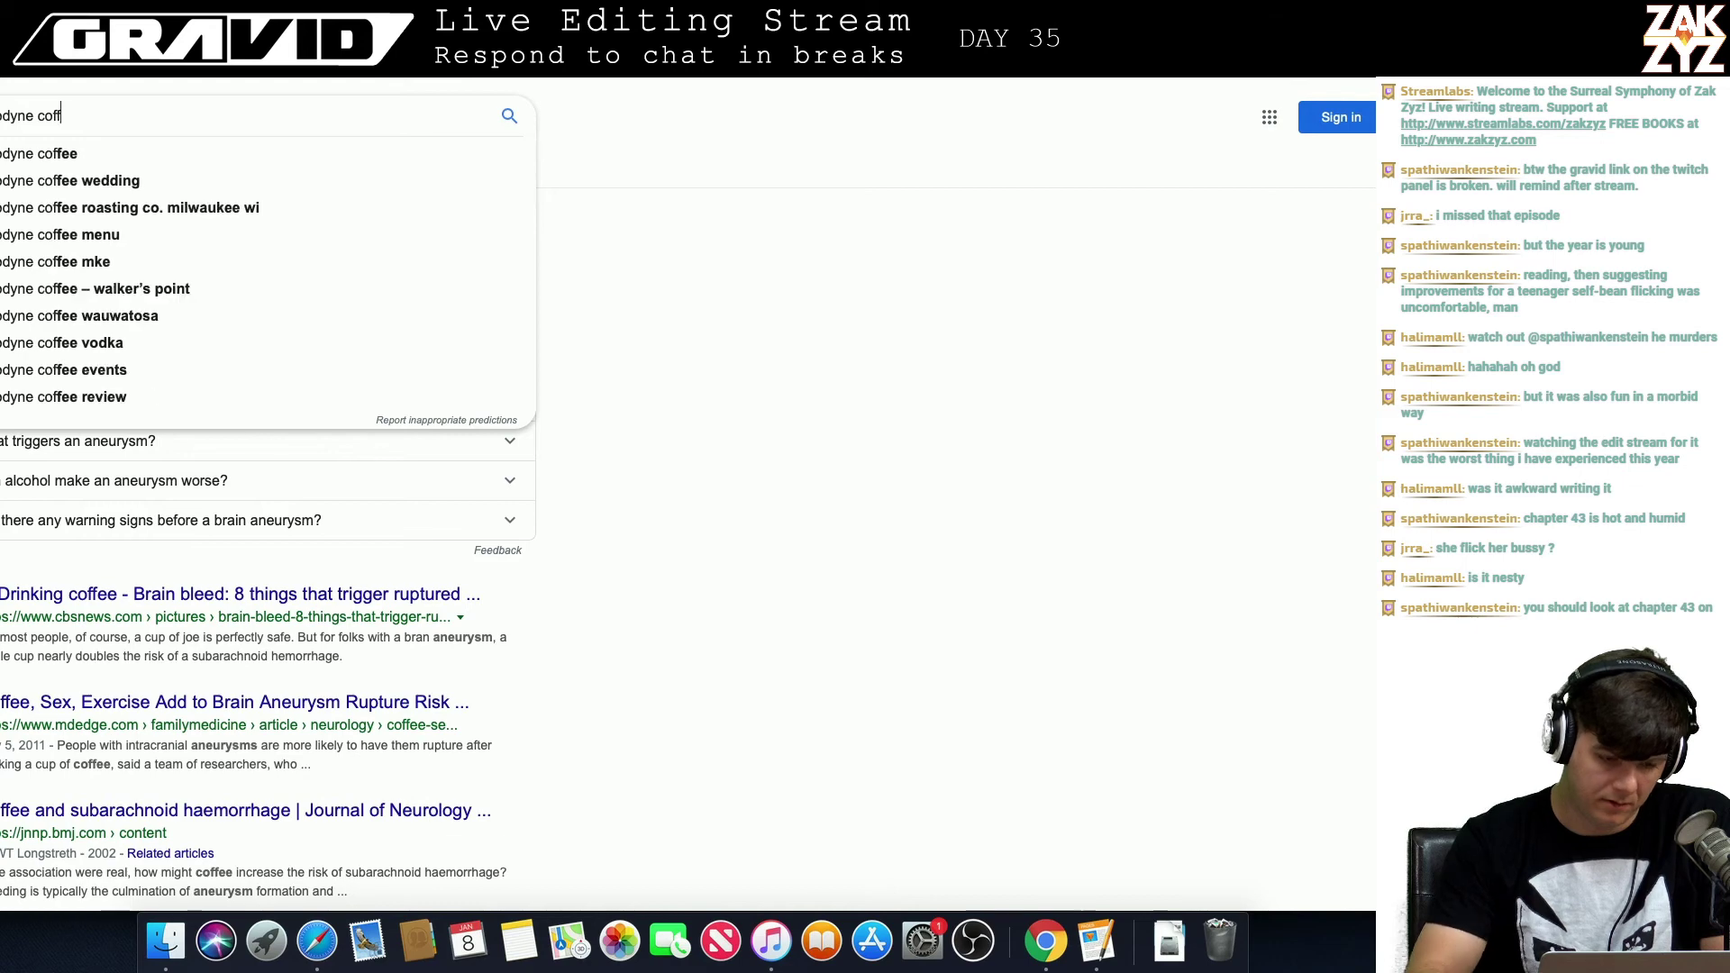
type("e")
key("Return")
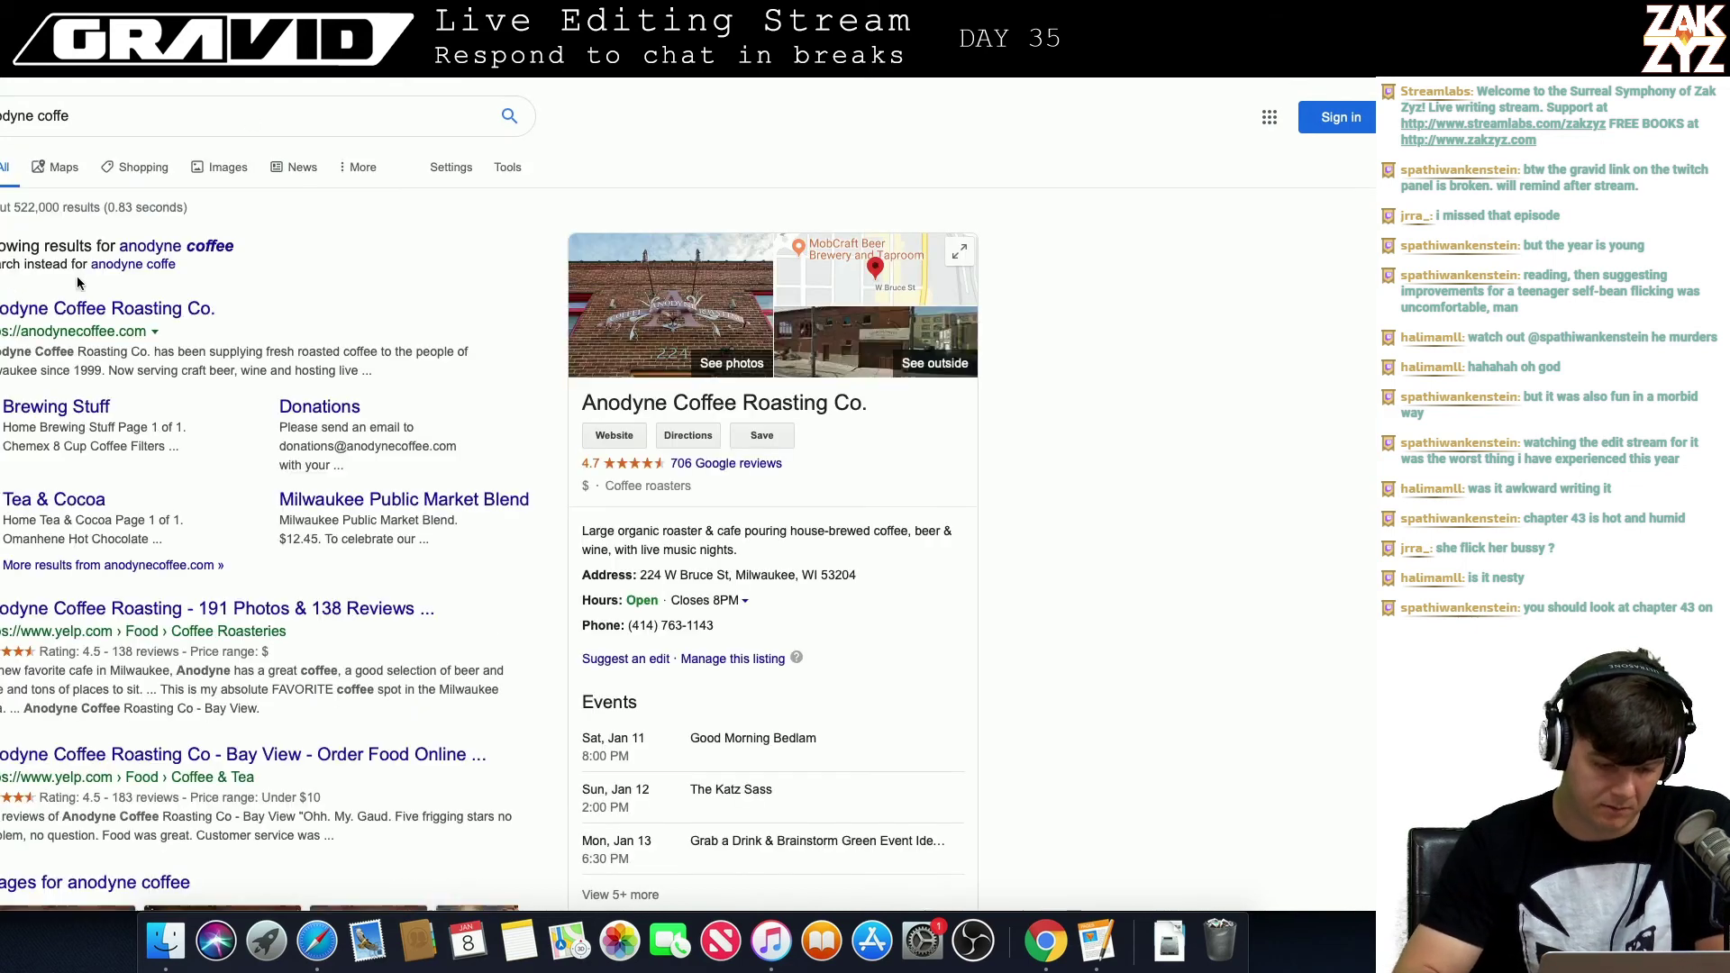
Step: Open the Anodyne Coffee Roasting Co. website, dismissing the newsletter sign-up, and go to the Blends collection in its shop
left_click(51, 308)
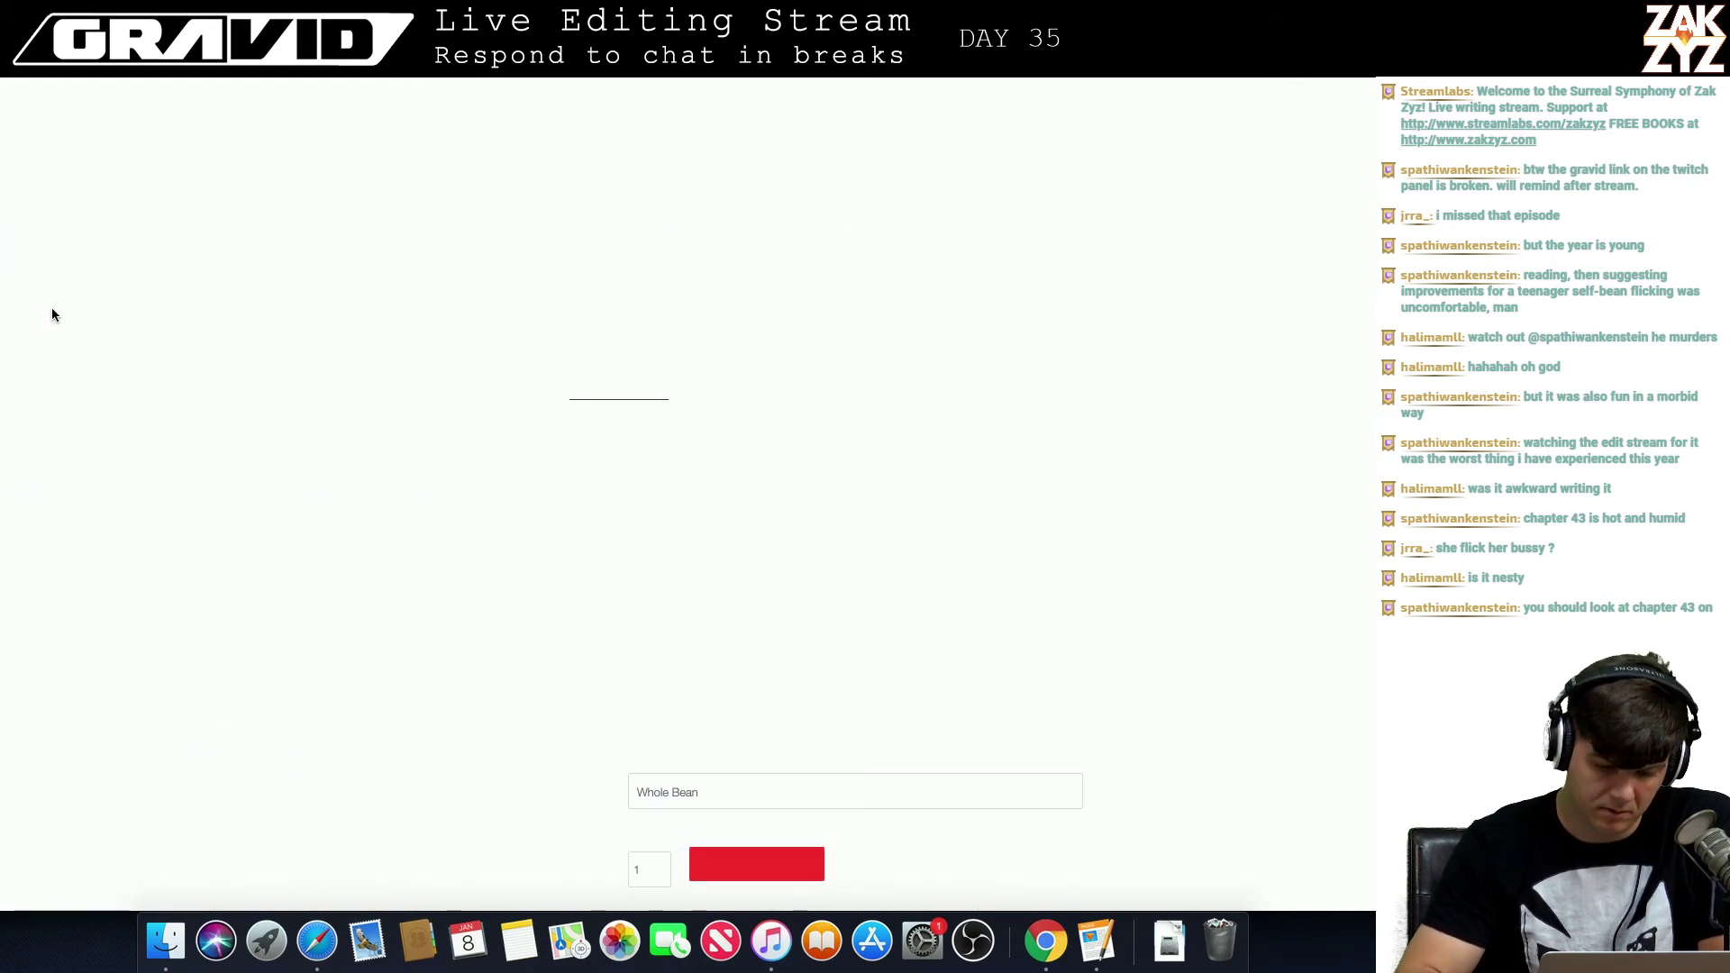
scroll(544, 452, "down", 5)
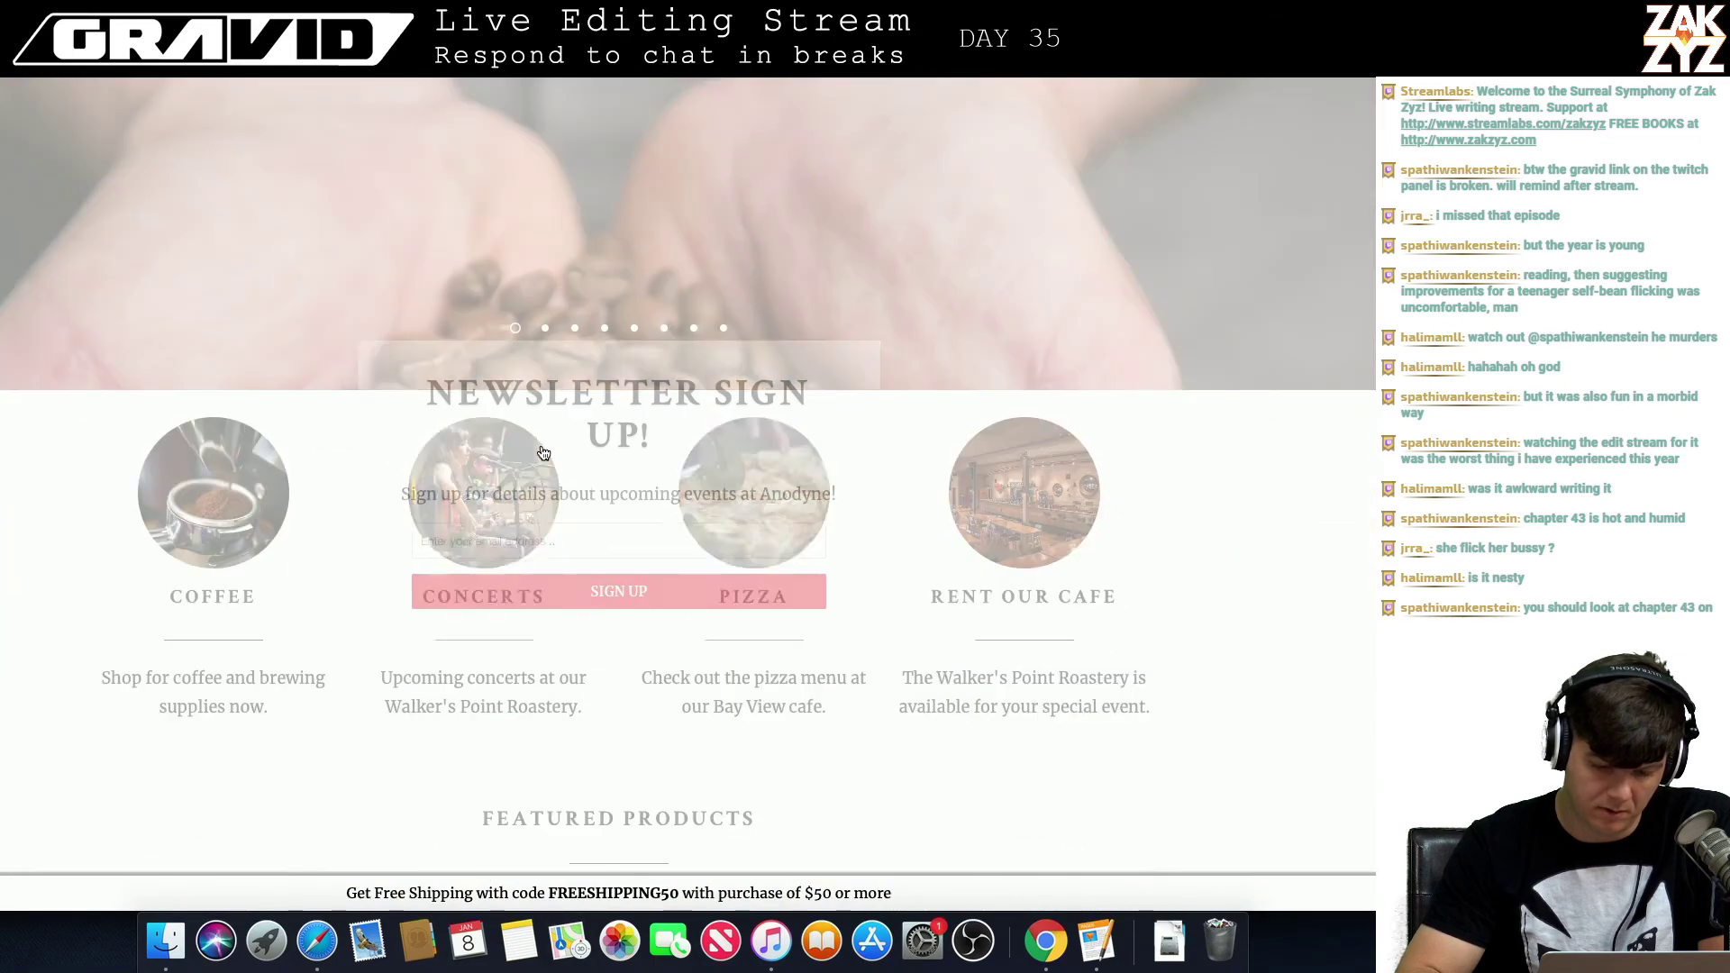
left_click(857, 364)
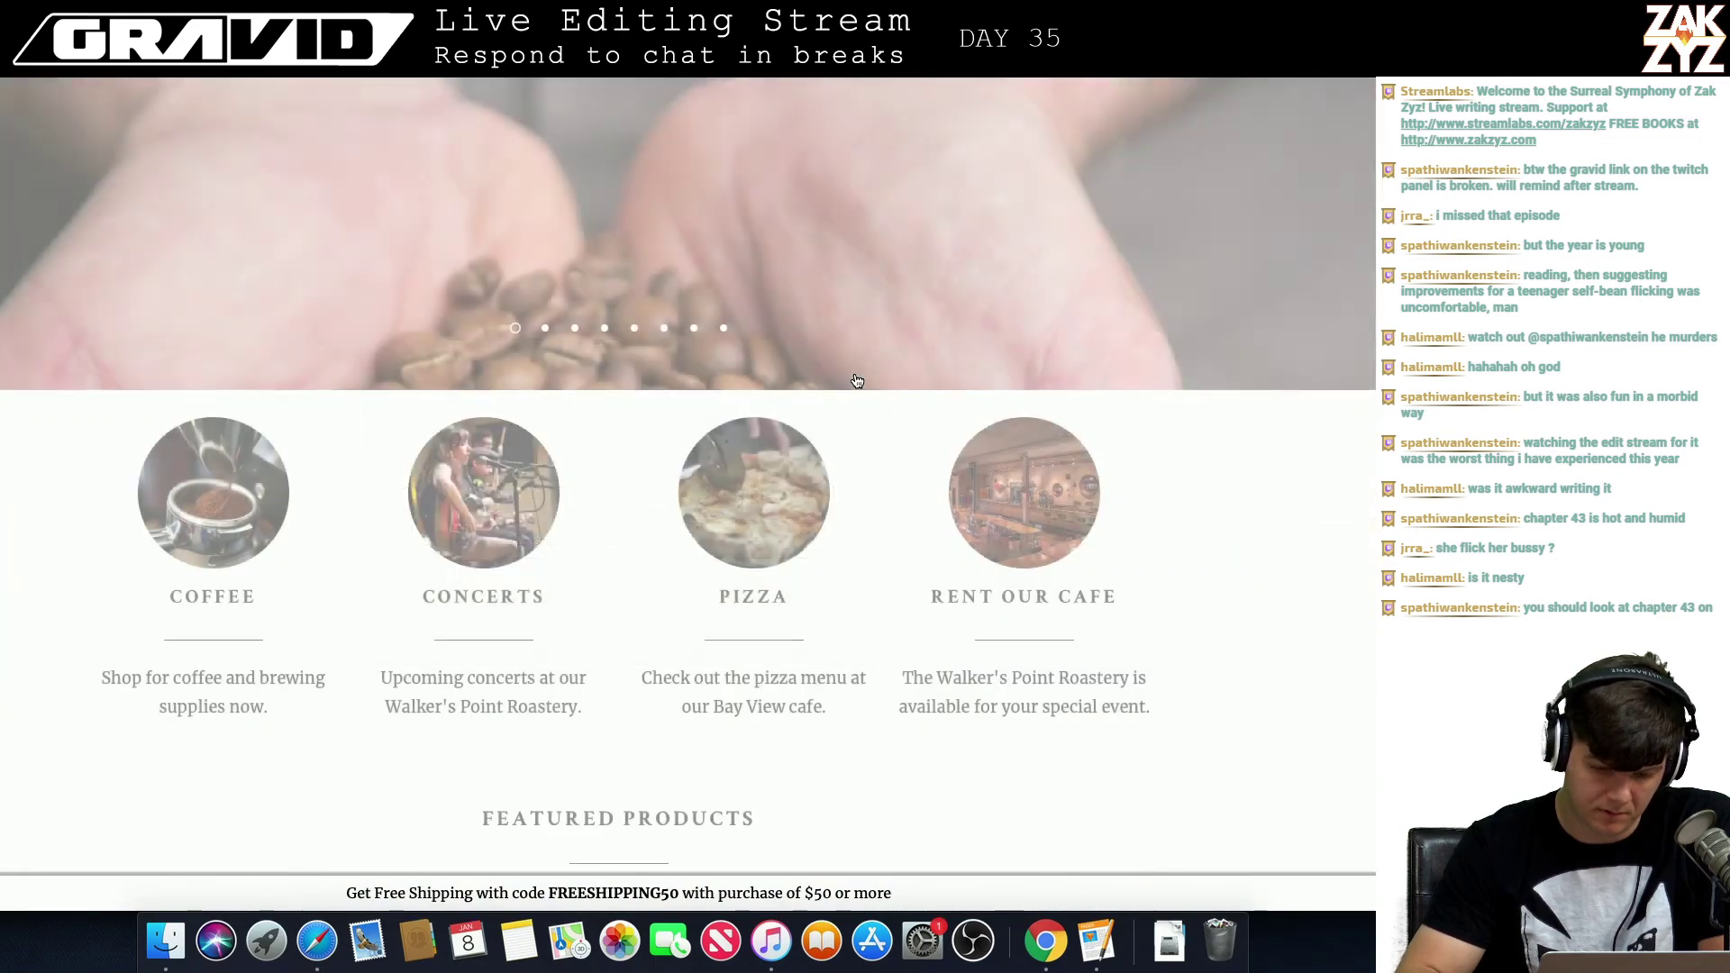
scroll(857, 380, "up", 5)
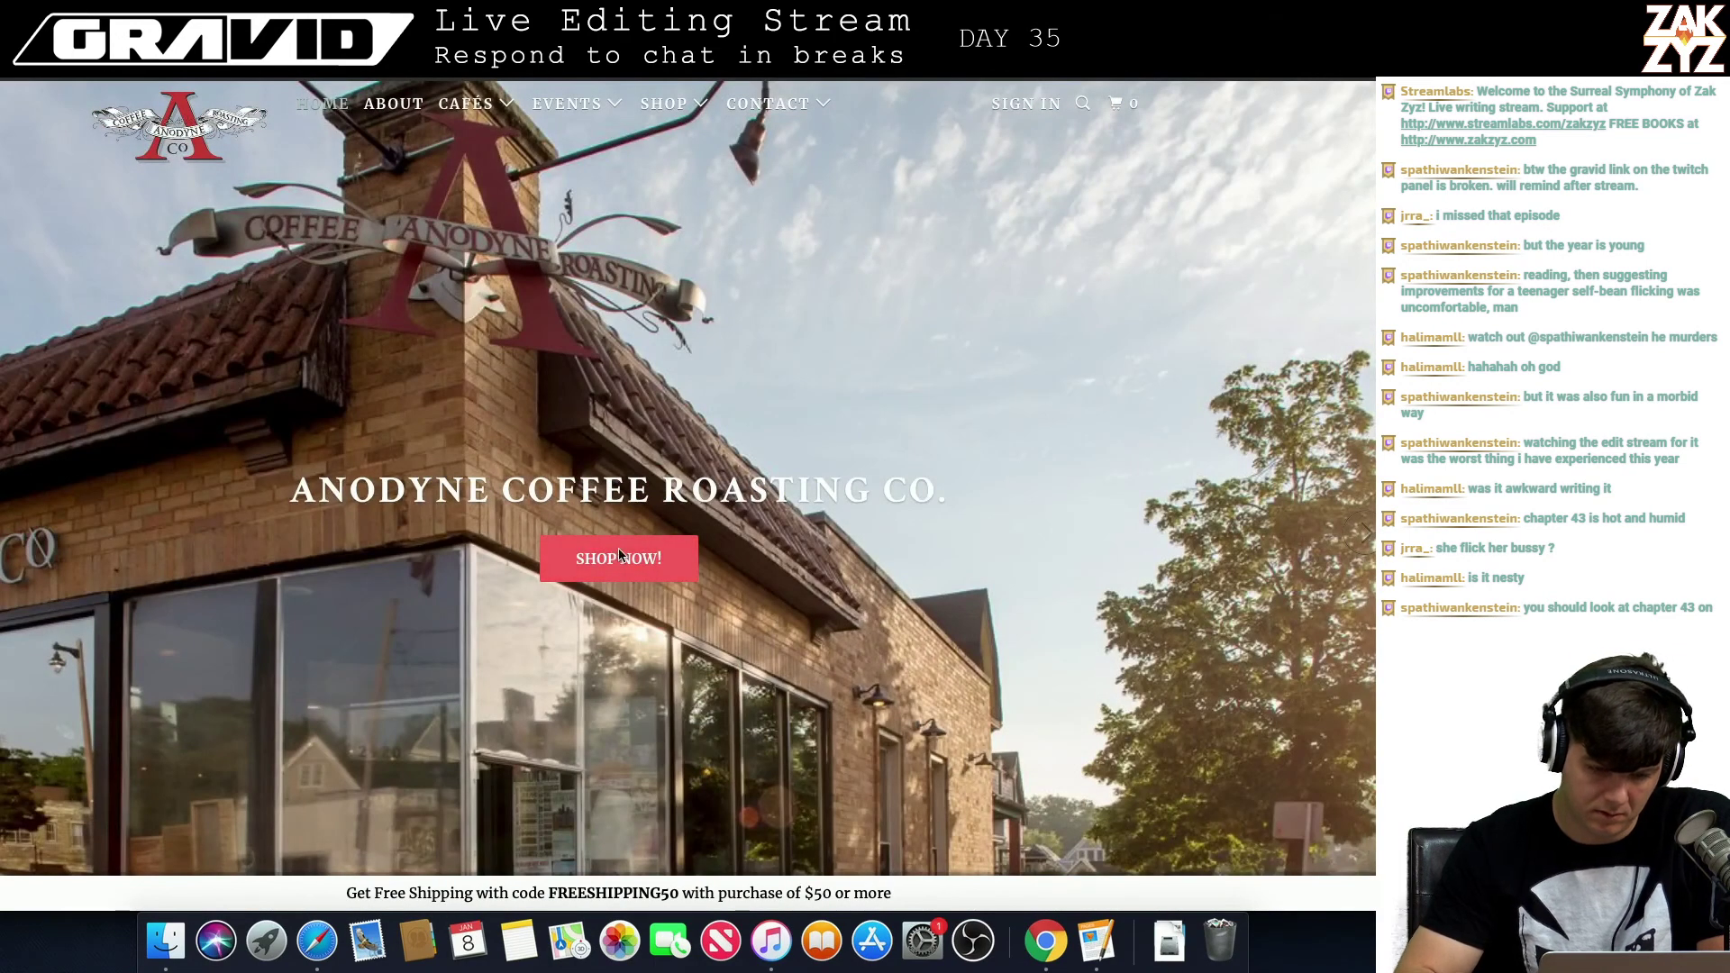
left_click(619, 556)
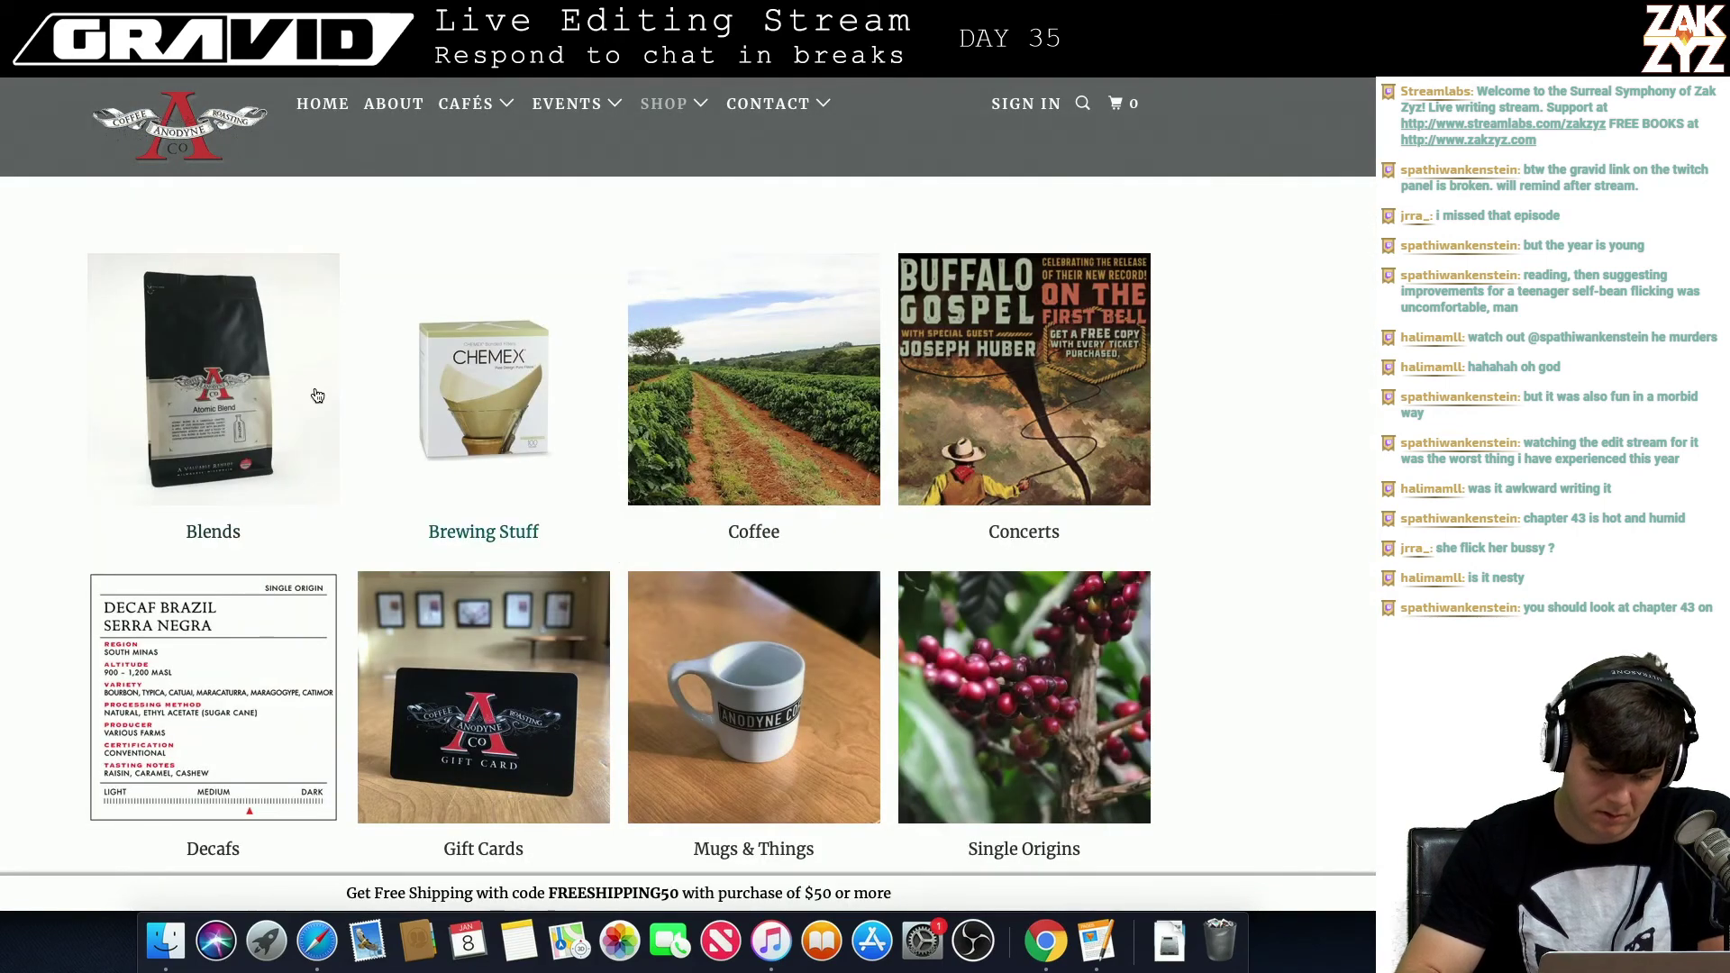
left_click(236, 405)
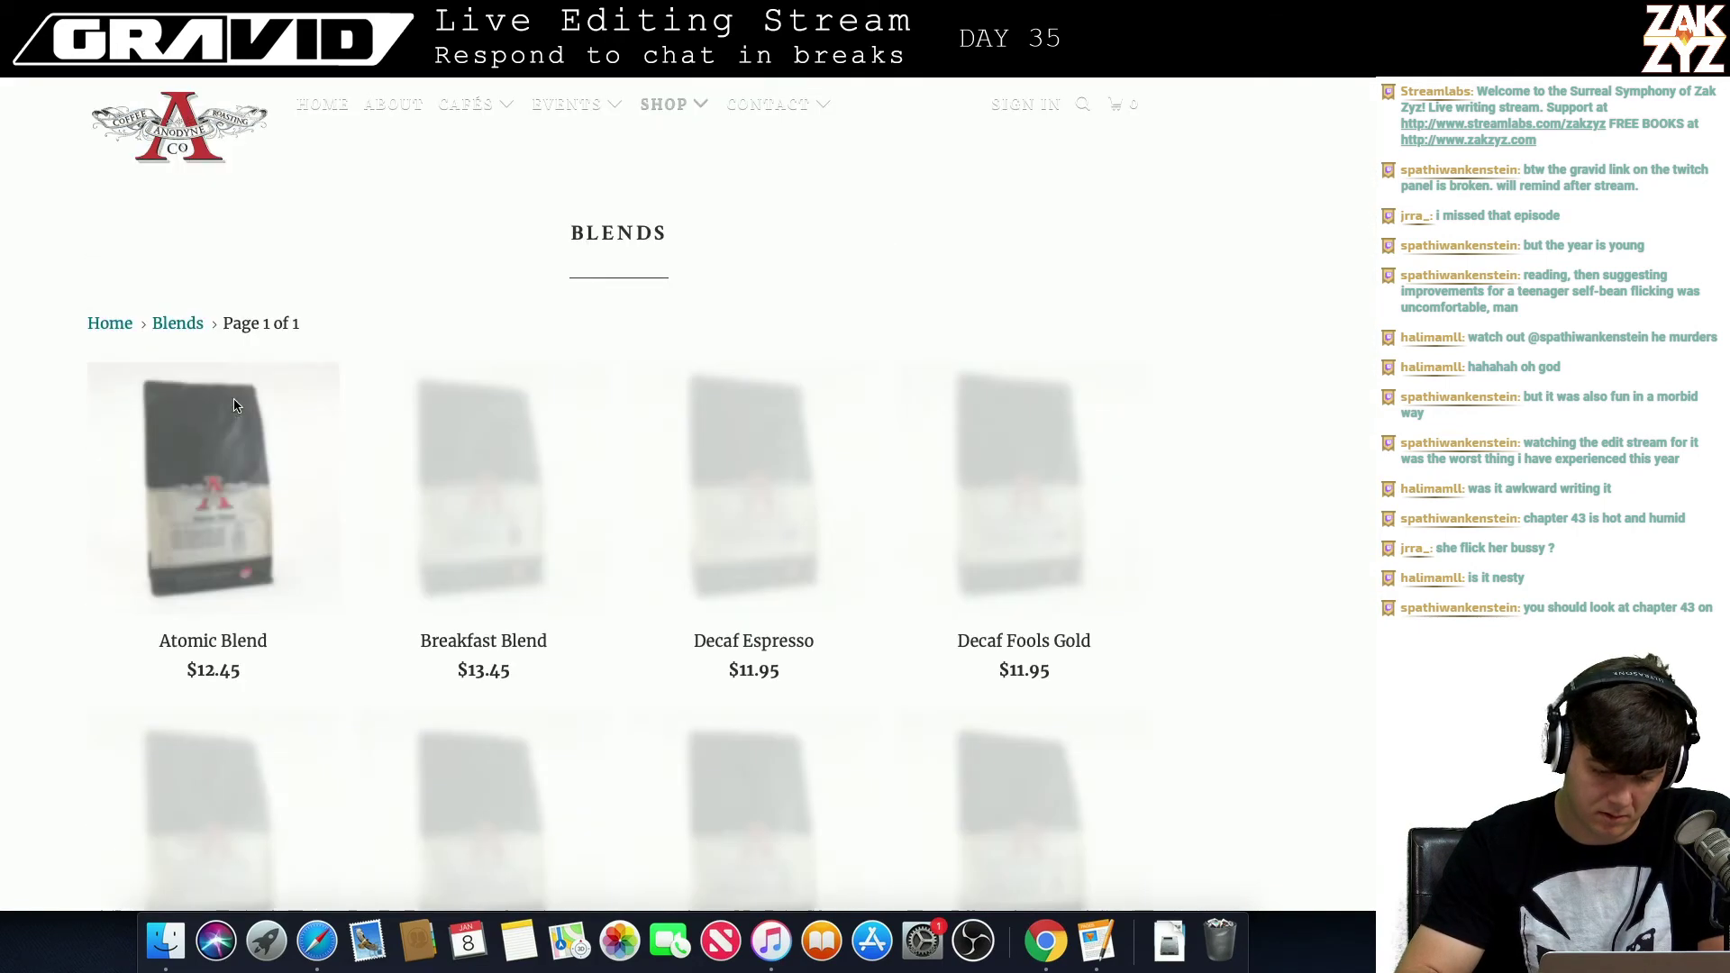
Step: Look through the coffee blends on offer, checking their names, prices and tasting details
scroll(596, 575, "down", 4)
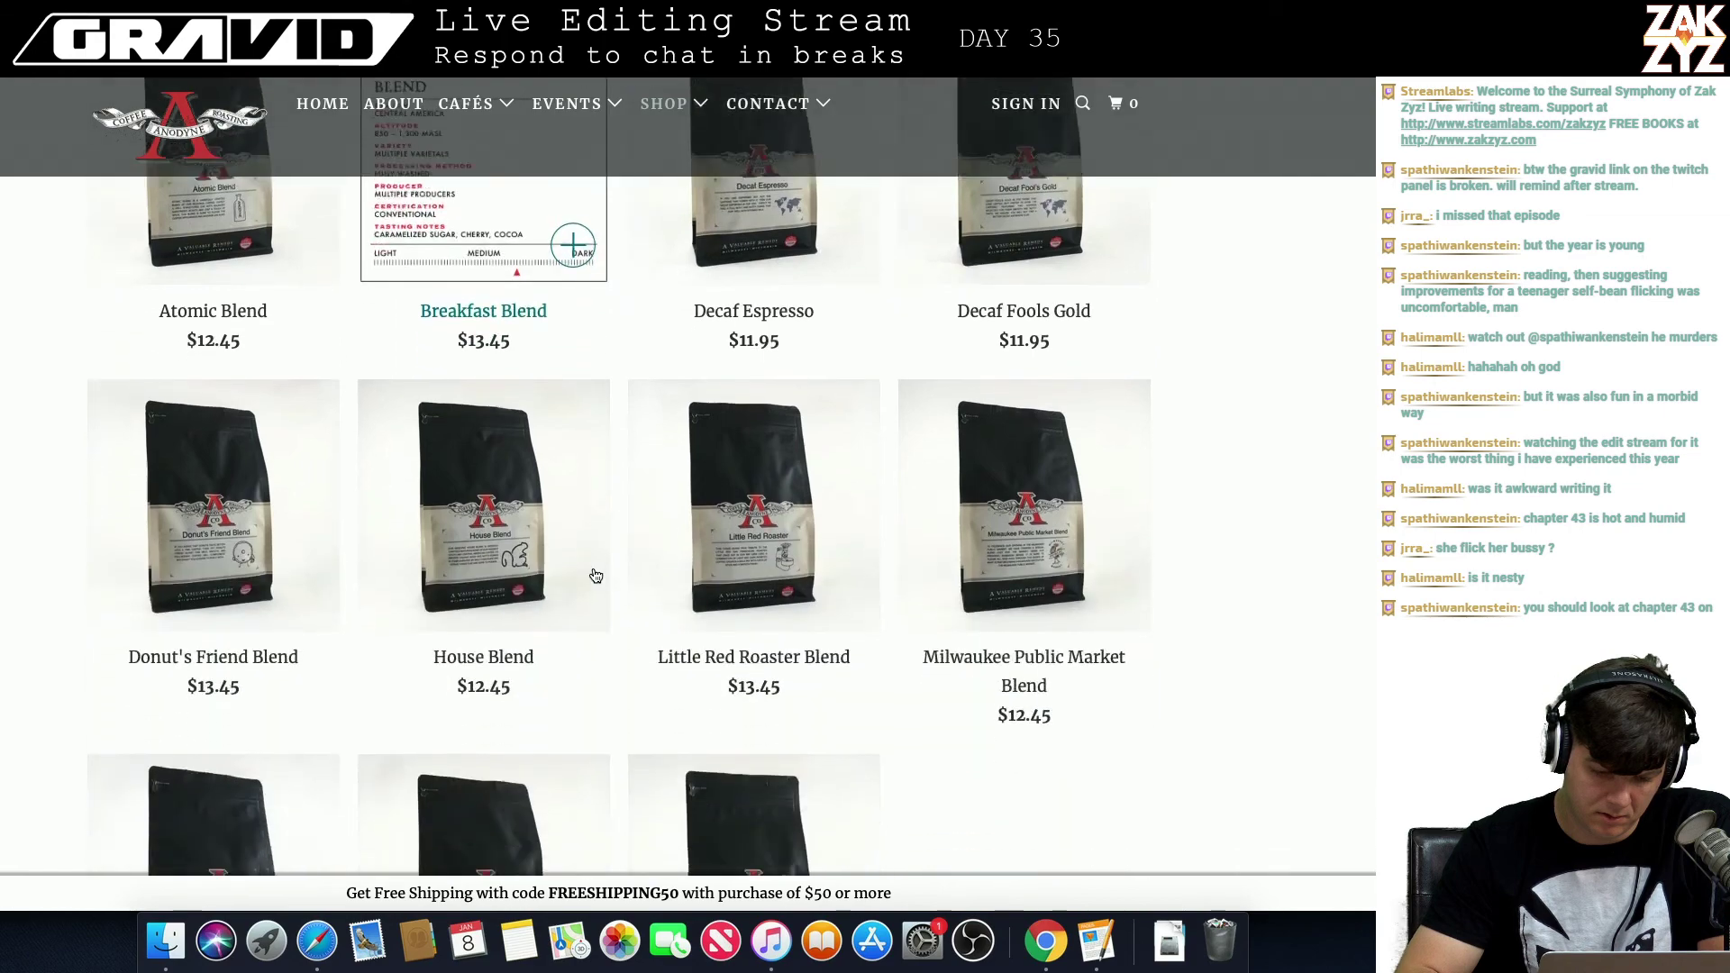
scroll(595, 575, "down", 1)
scroll(1028, 776, "down", 2)
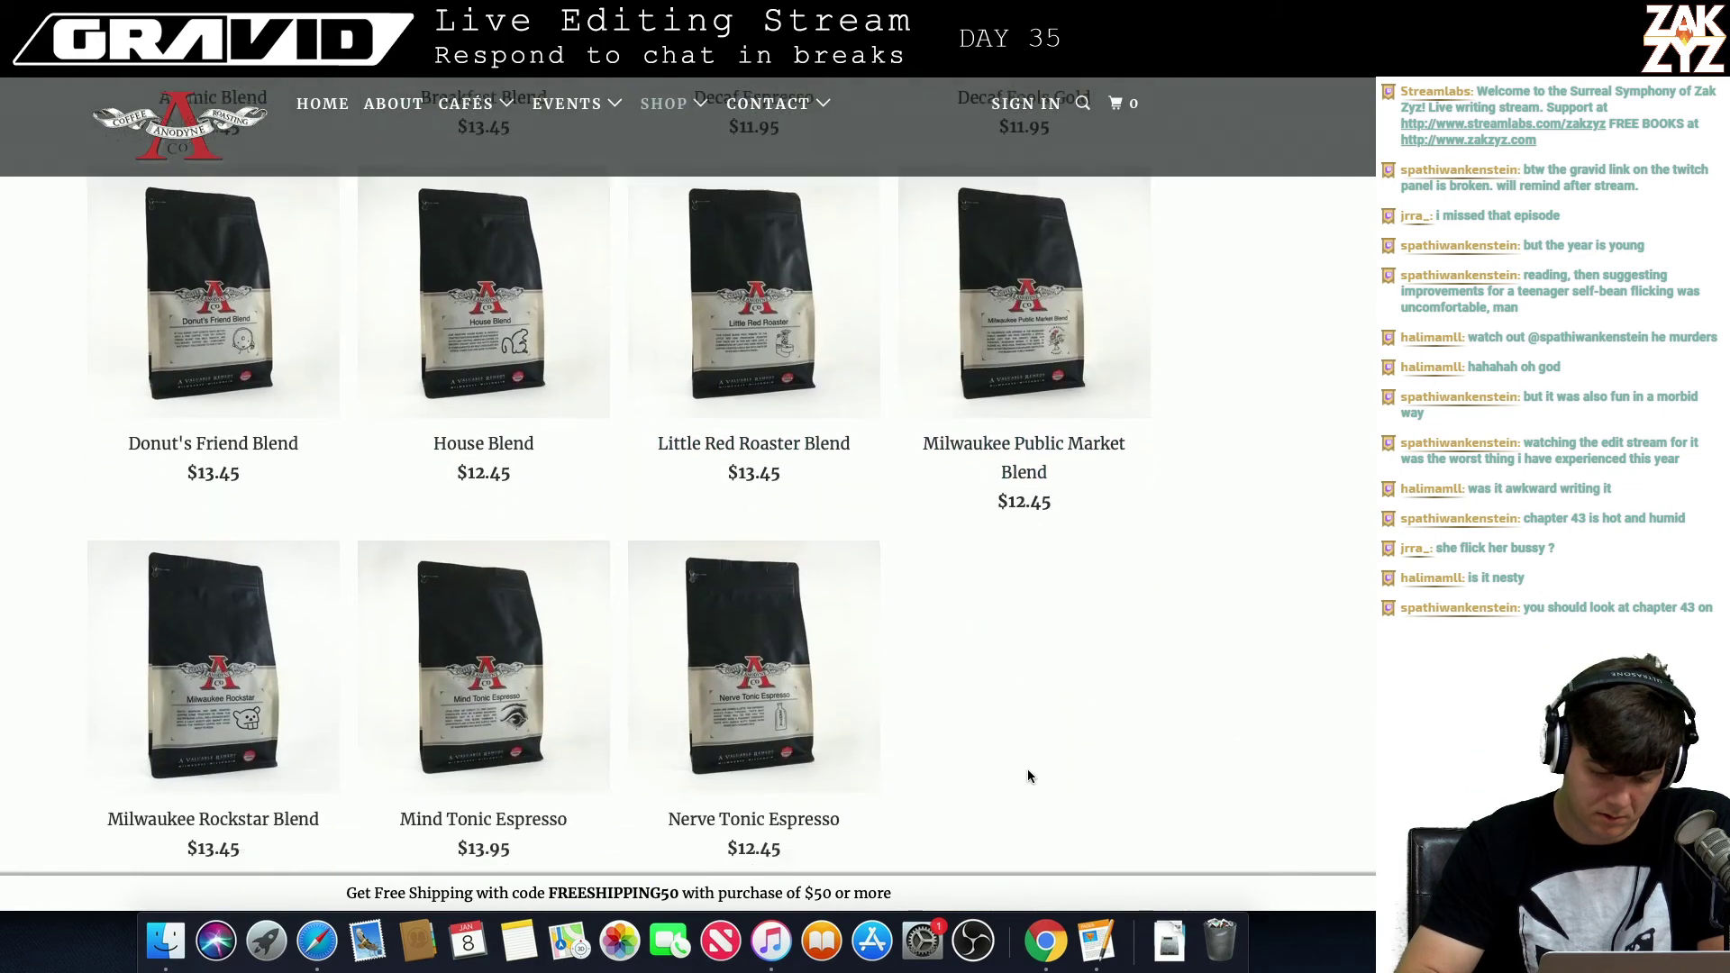
scroll(1028, 776, "down", 2)
scroll(1028, 776, "down", 1)
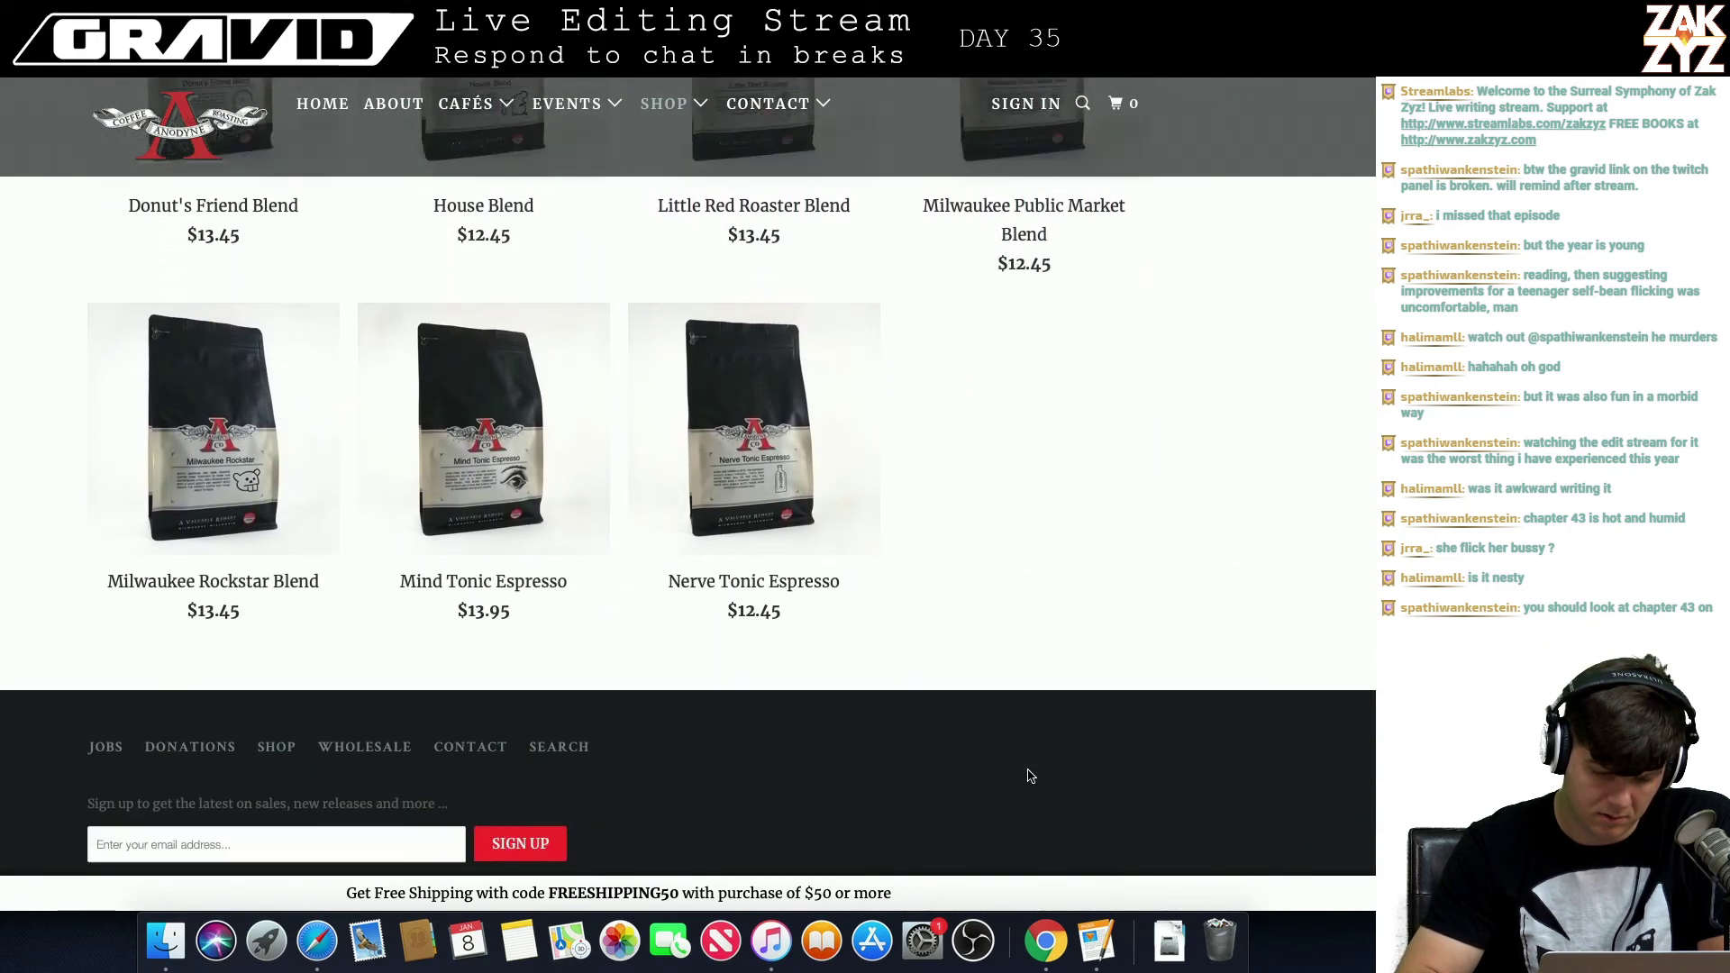
scroll(1030, 776, "down", 1)
scroll(1030, 776, "up", 10)
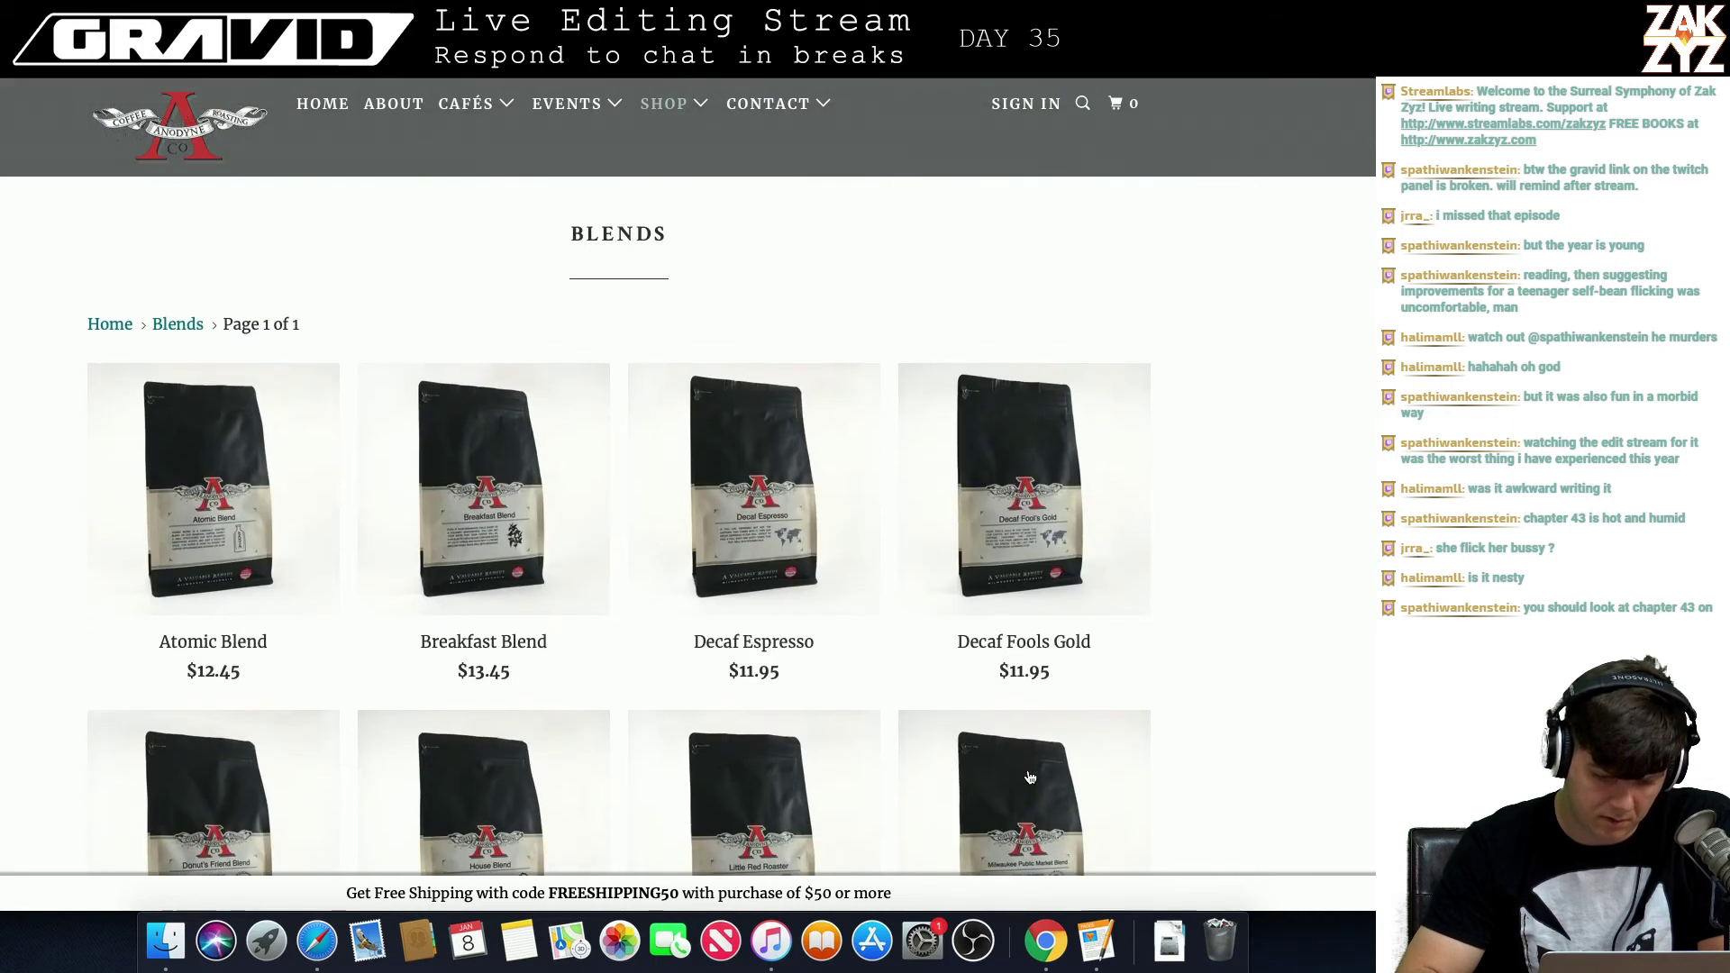
scroll(1030, 776, "down", 1)
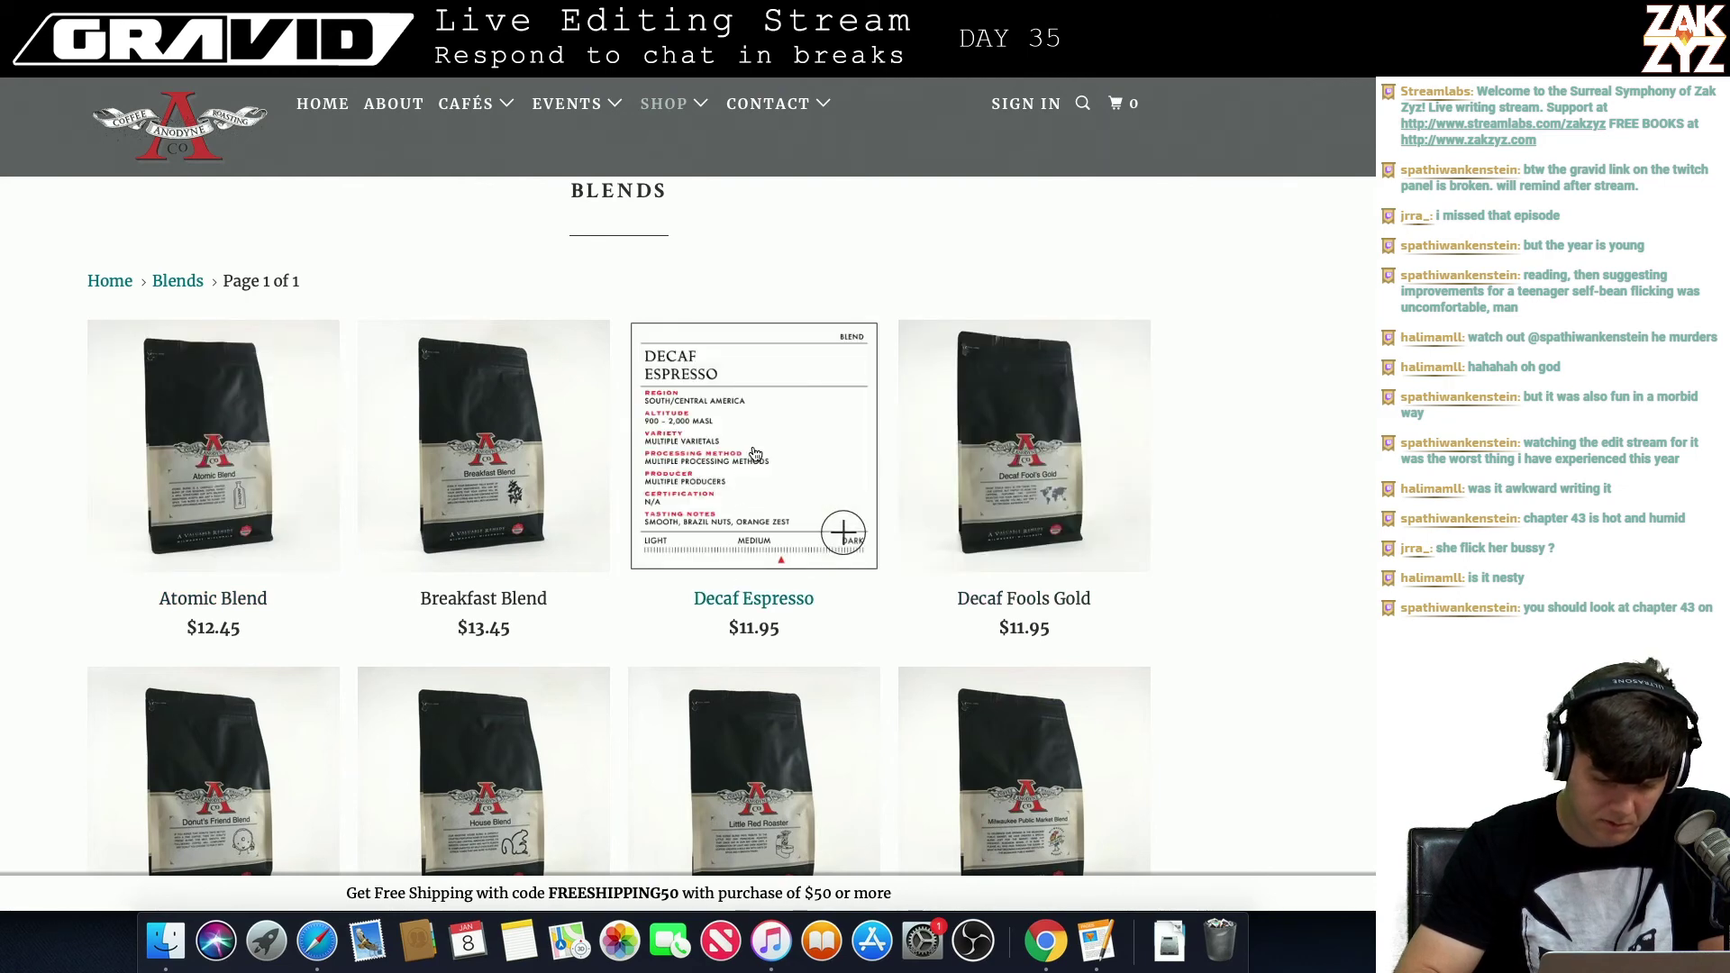
scroll(755, 453, "down", 5)
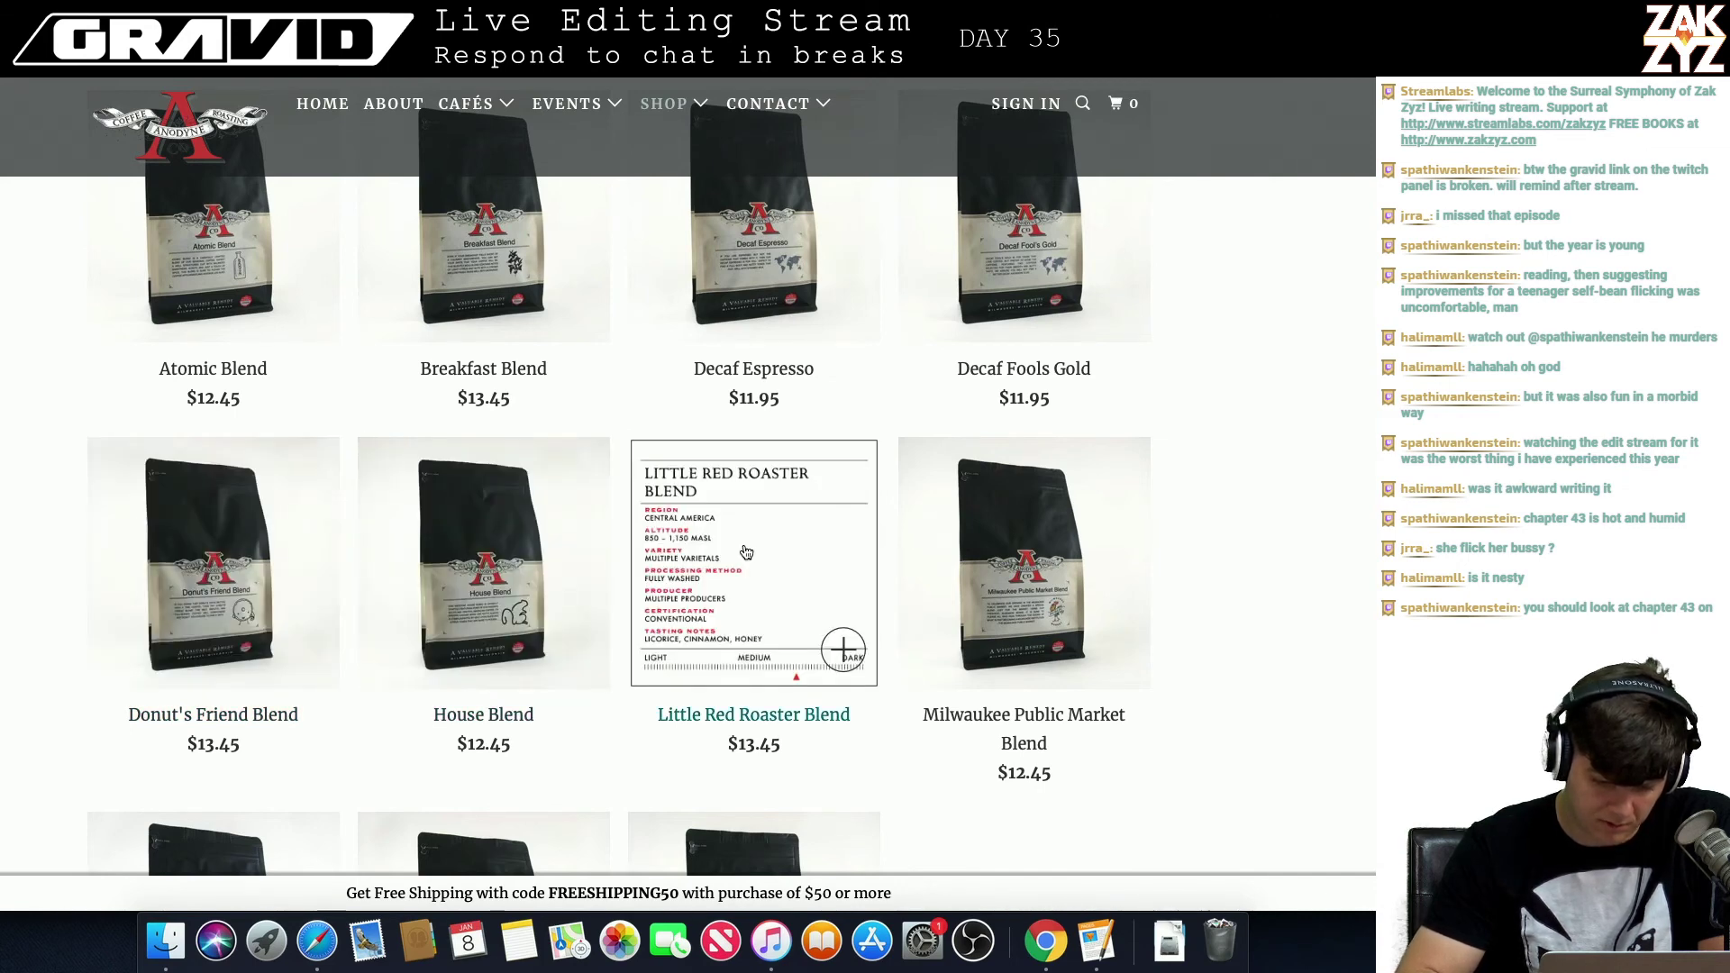
Step: Look through the coffee blends and their prices on the coffee roaster's shop page
scroll(1036, 578, "down", 3)
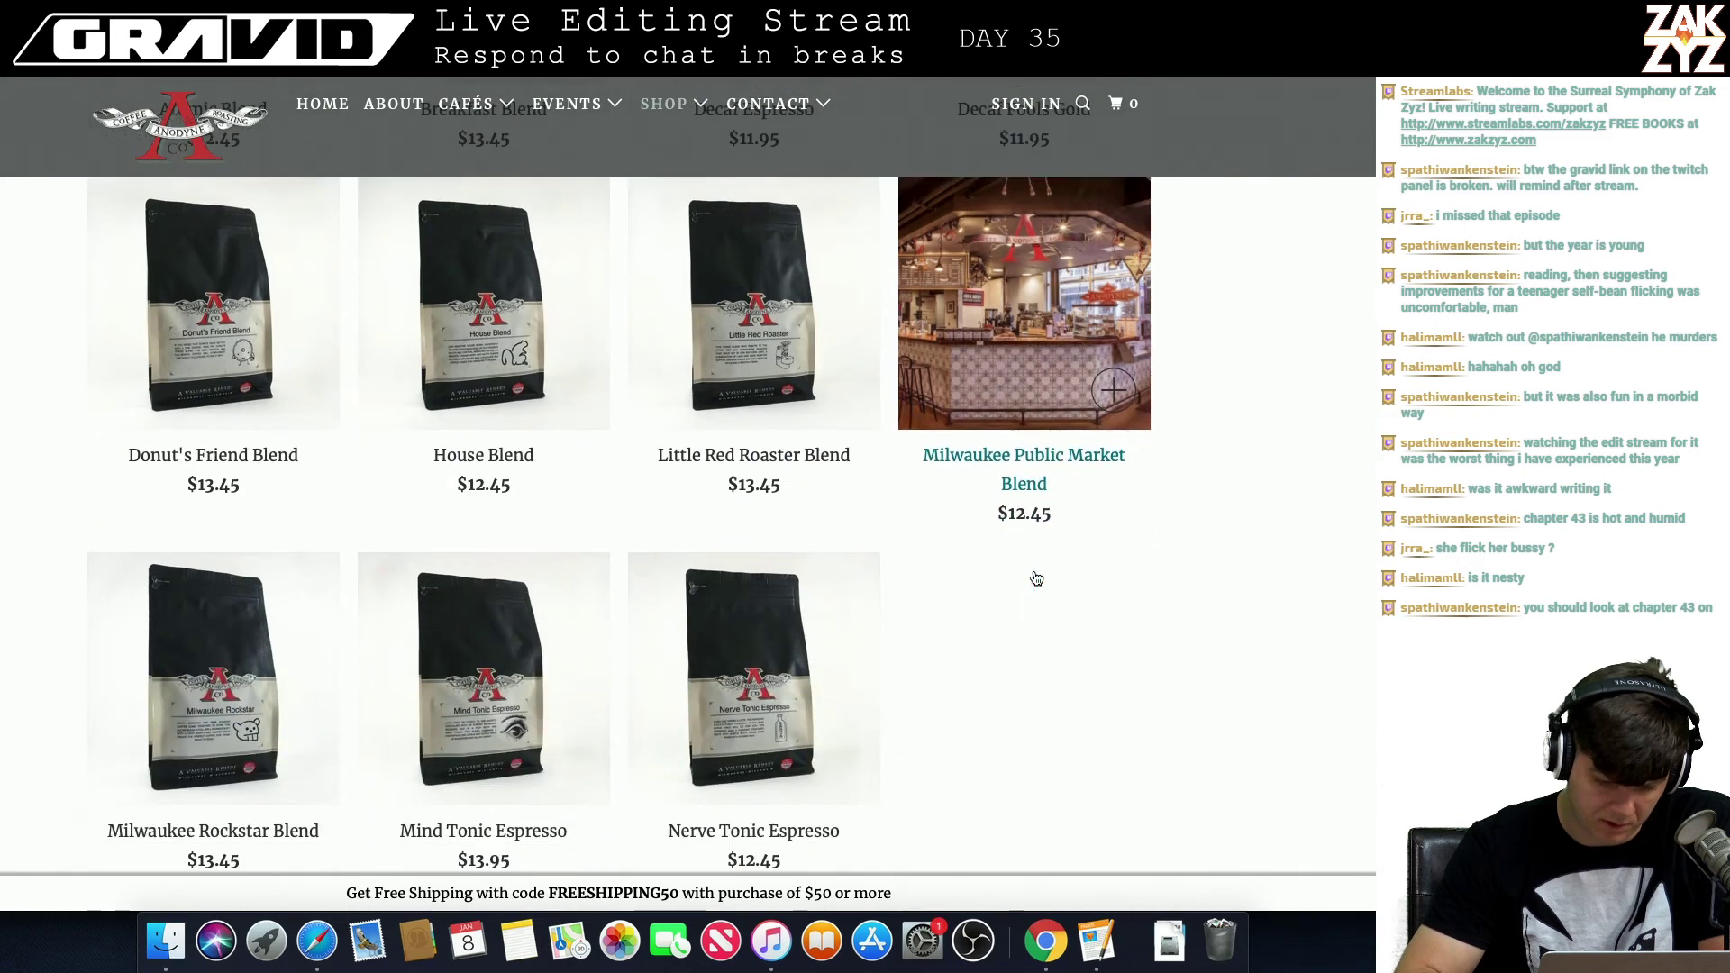
scroll(556, 662, "down", 1)
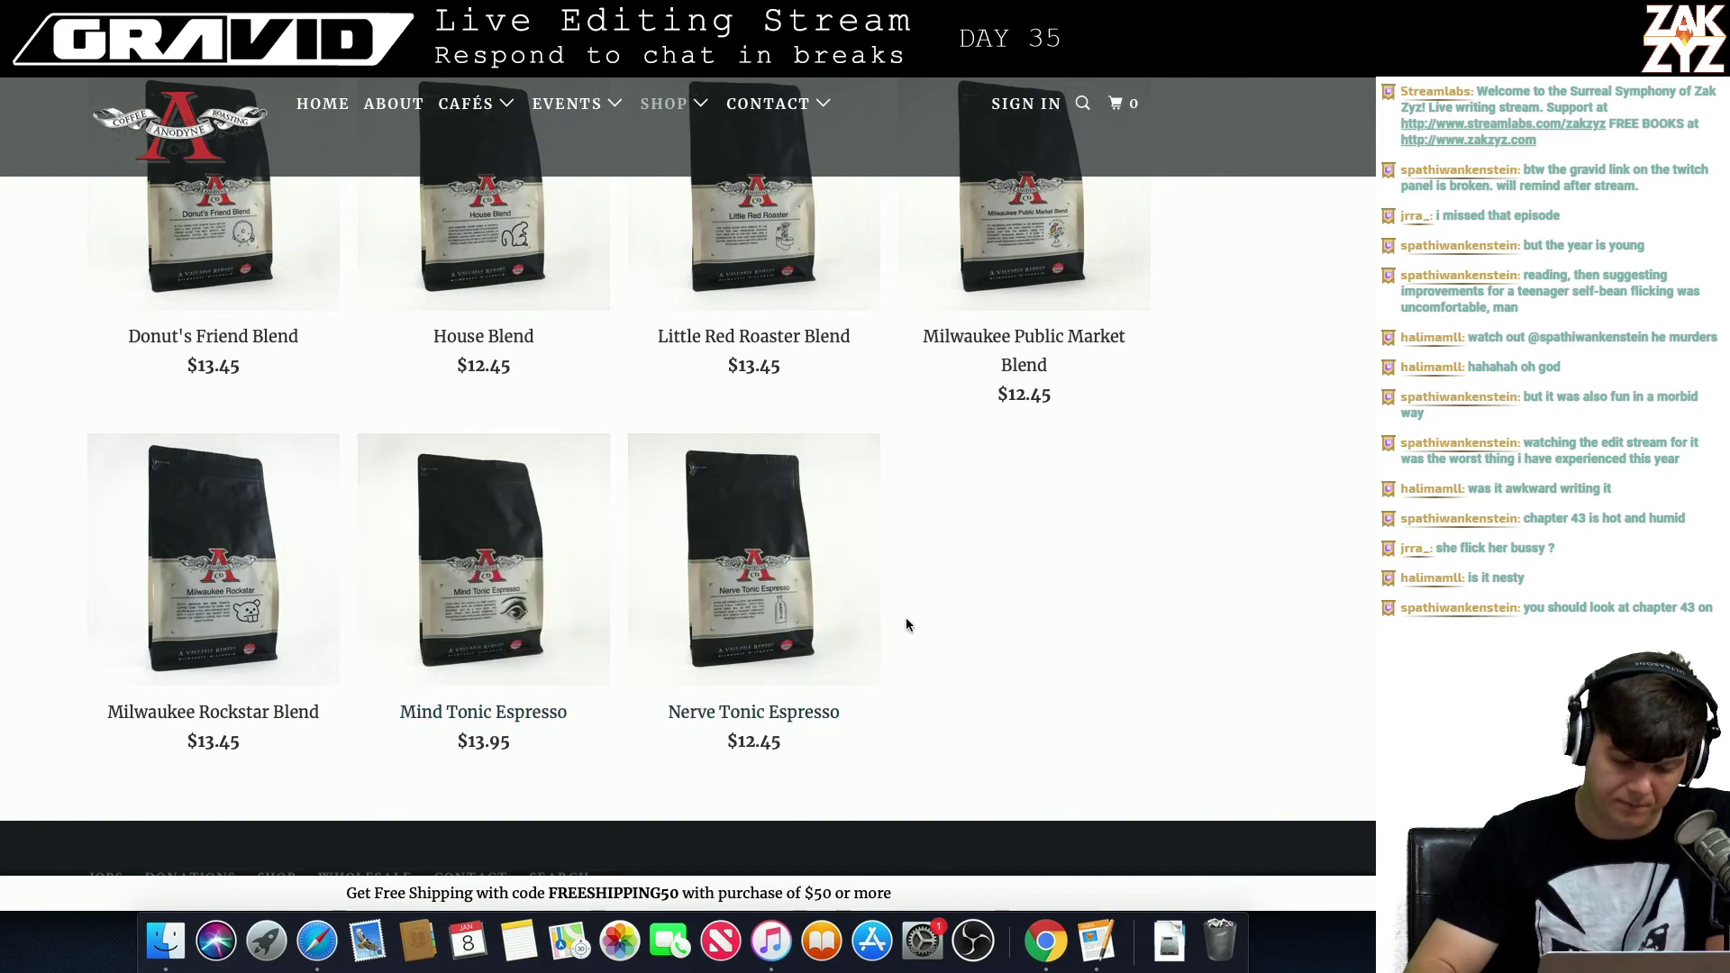
scroll(906, 618, "down", 3)
scroll(905, 622, "up", 15)
scroll(905, 622, "down", 4)
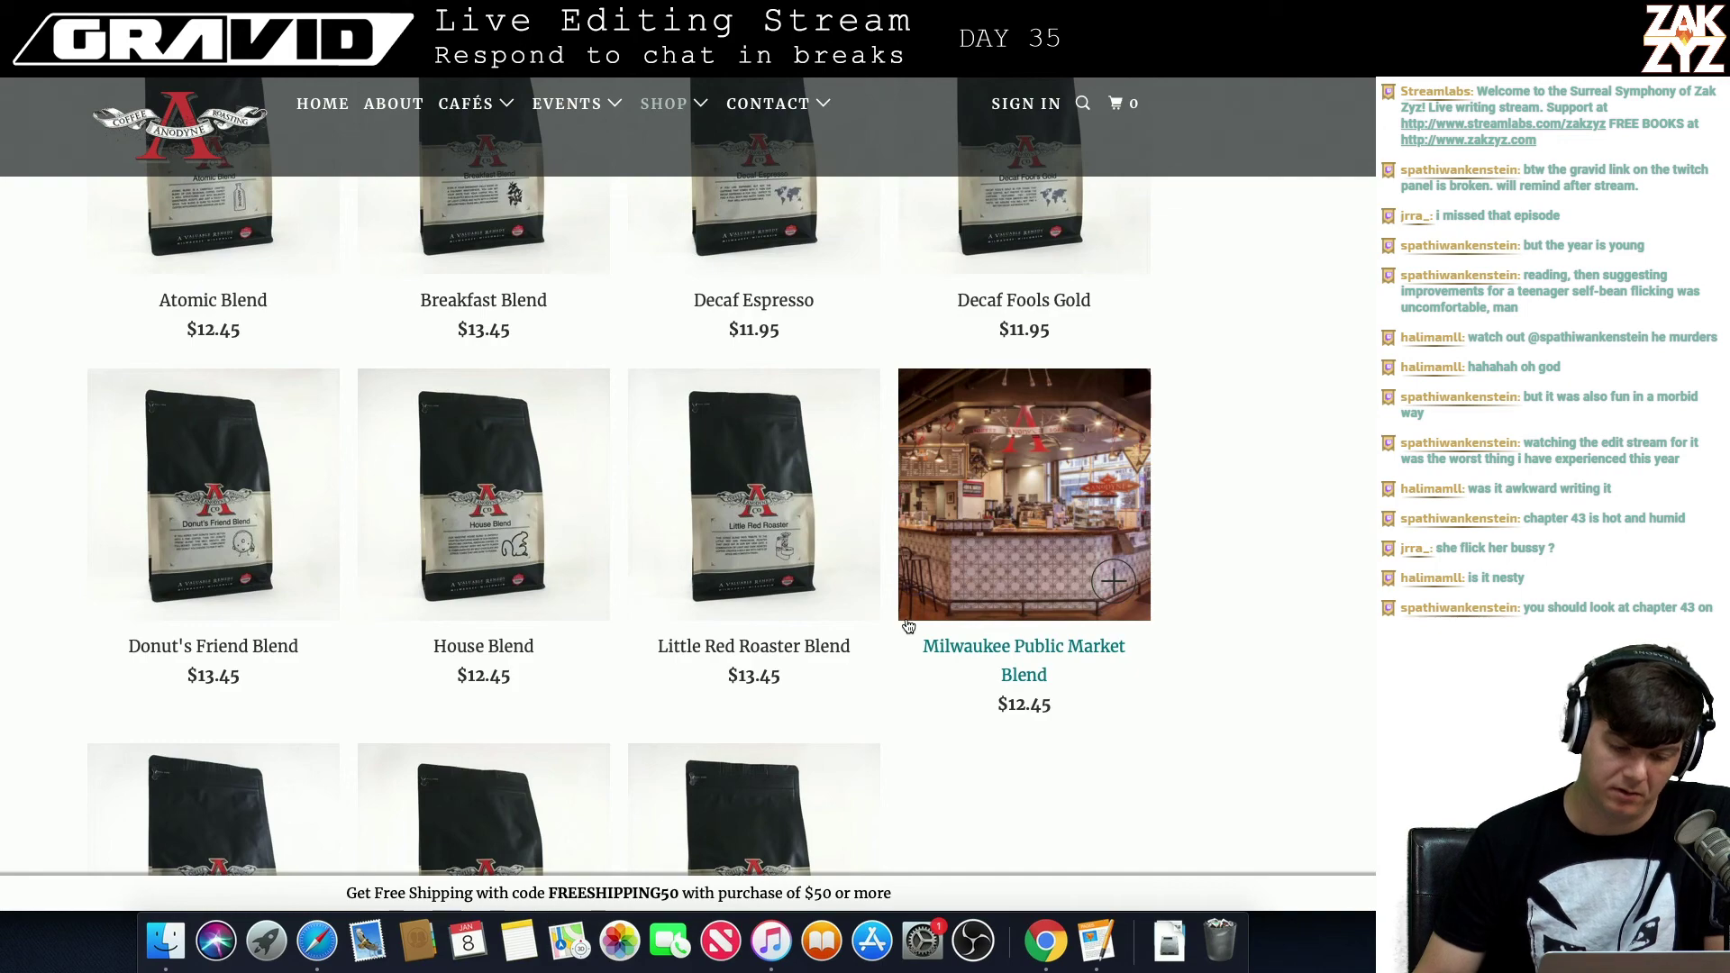
Step: Switch to the manuscript in Pages and remove the comma before "asked" in the dialogue tag following "Who was it?"
key("super+Tab")
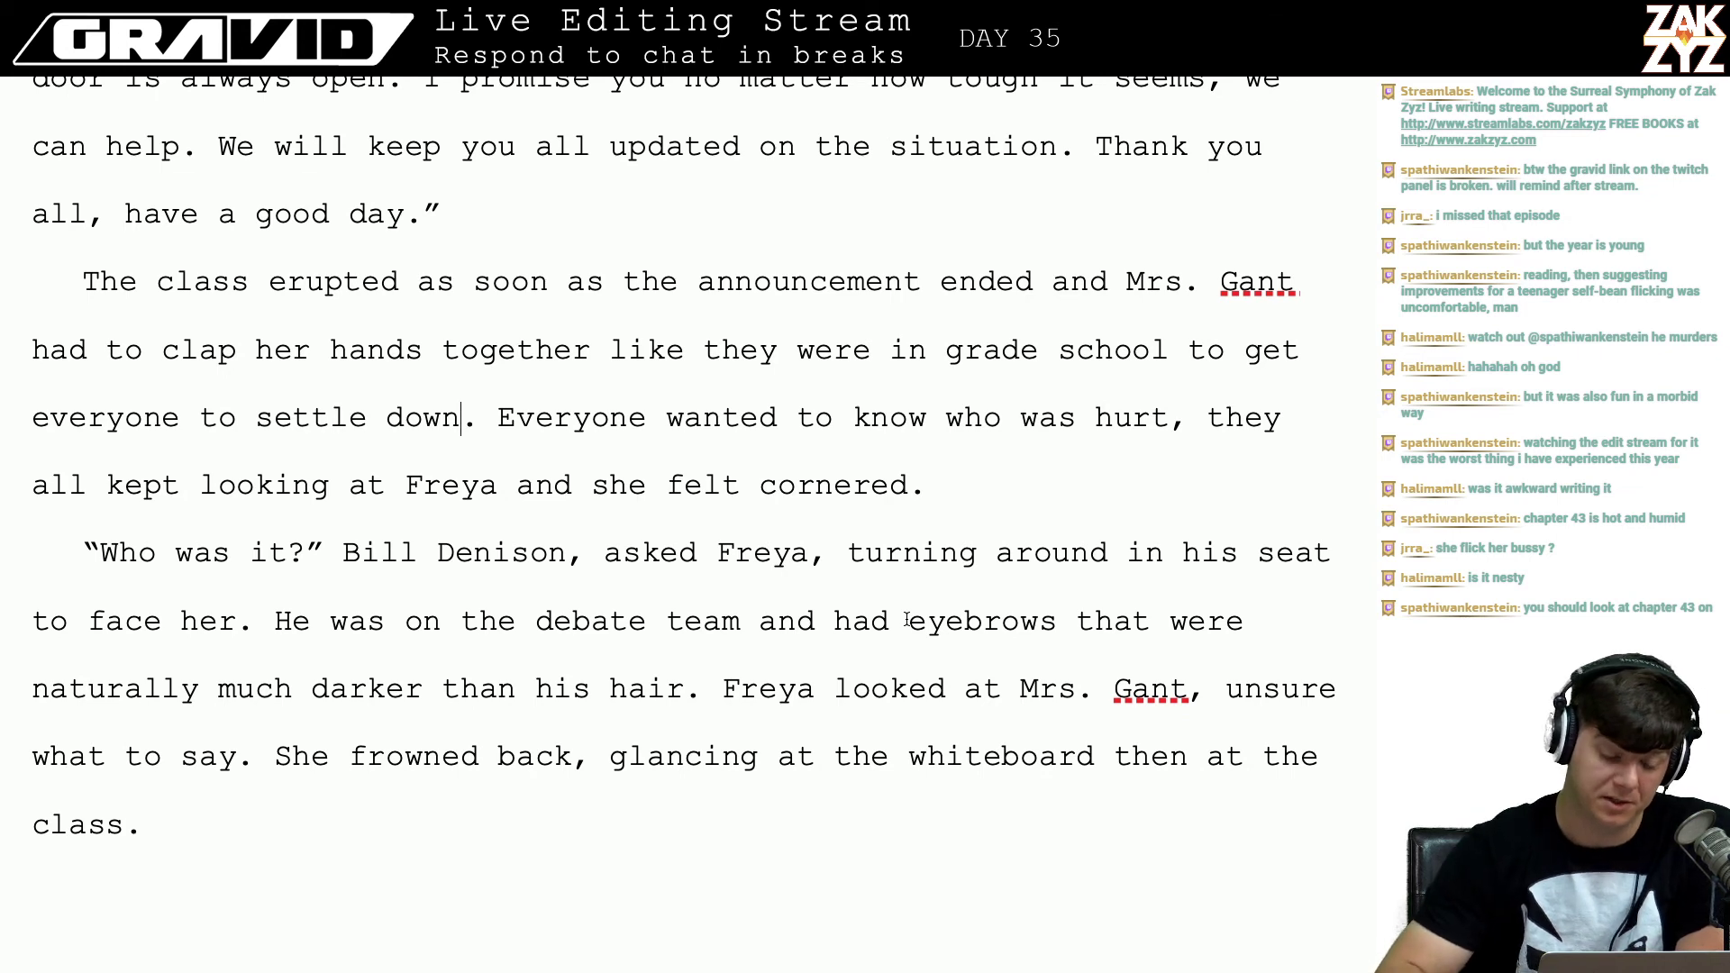
scroll(907, 619, "down", 1)
scroll(821, 493, "down", 2)
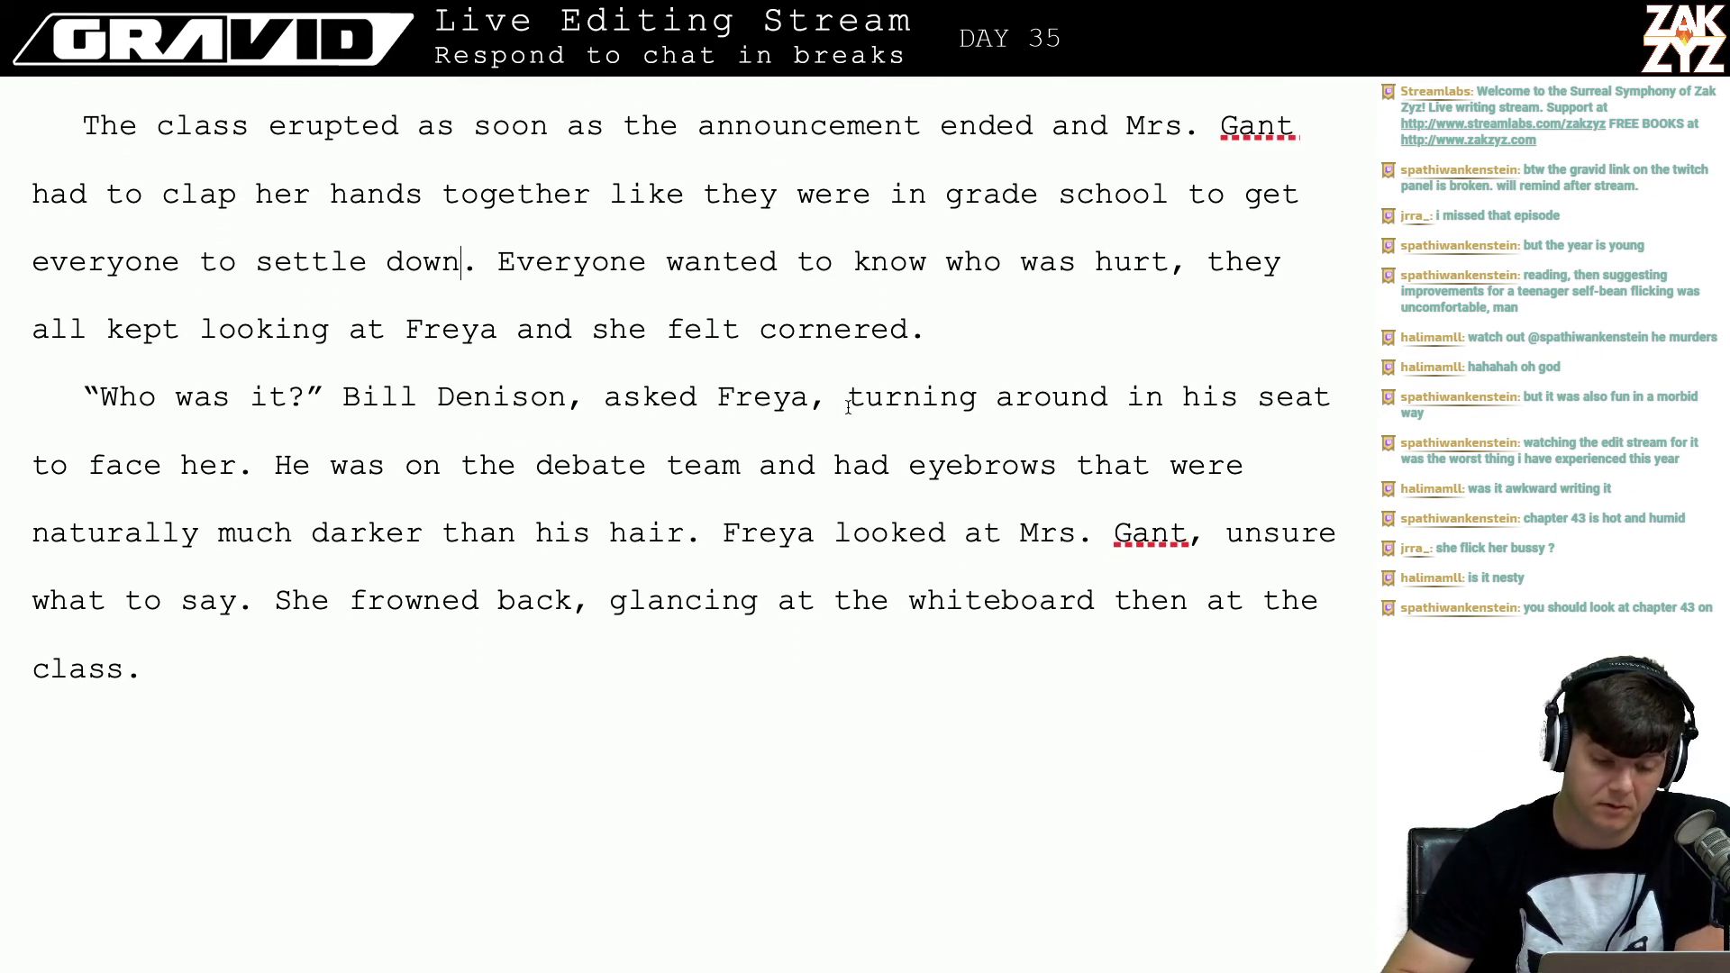
left_click(897, 233)
scroll(898, 235, "up", 1)
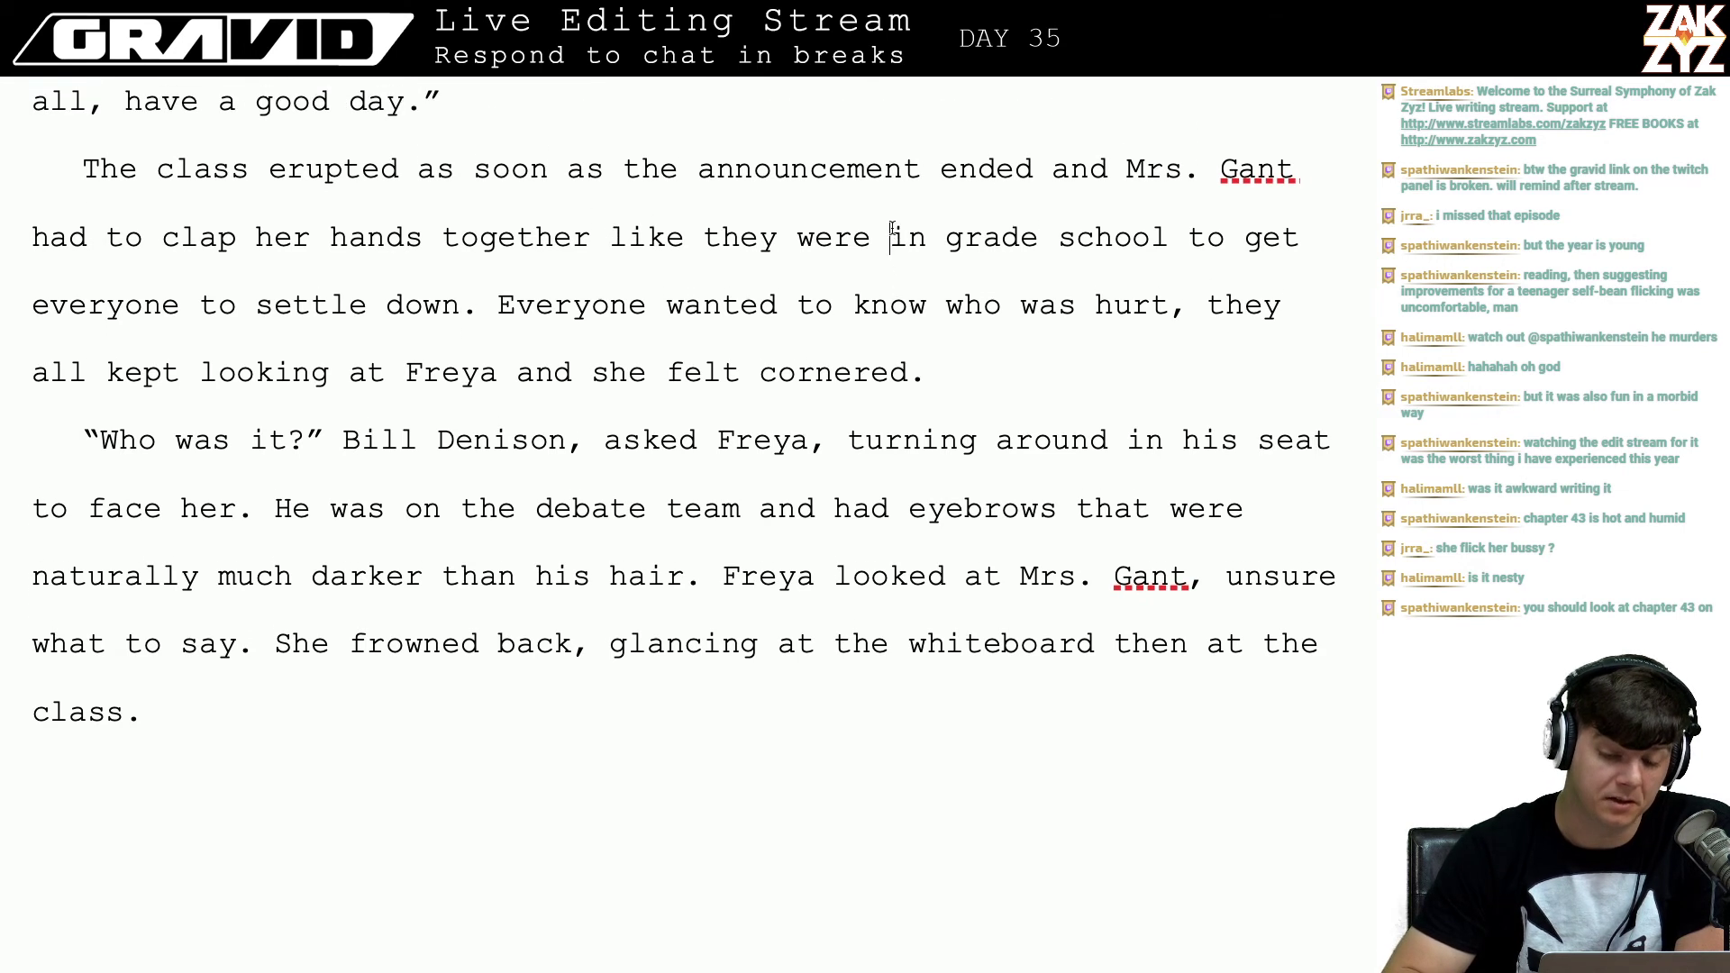
scroll(595, 370, "down", 1)
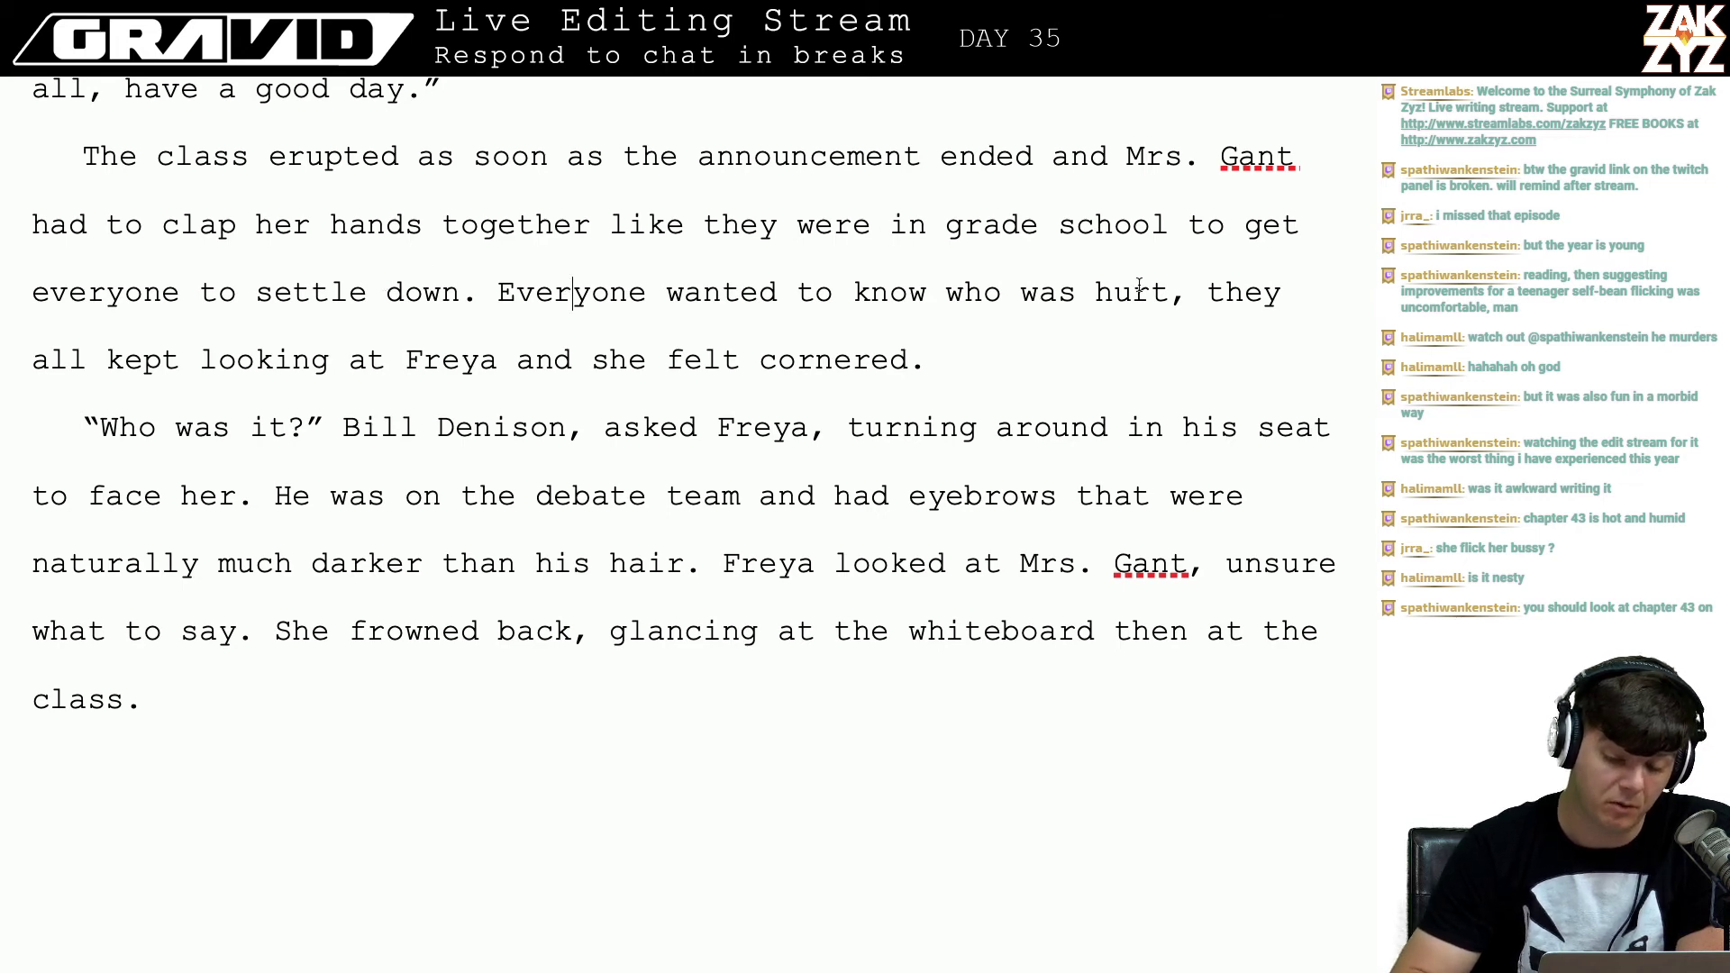
scroll(1139, 286, "down", 2)
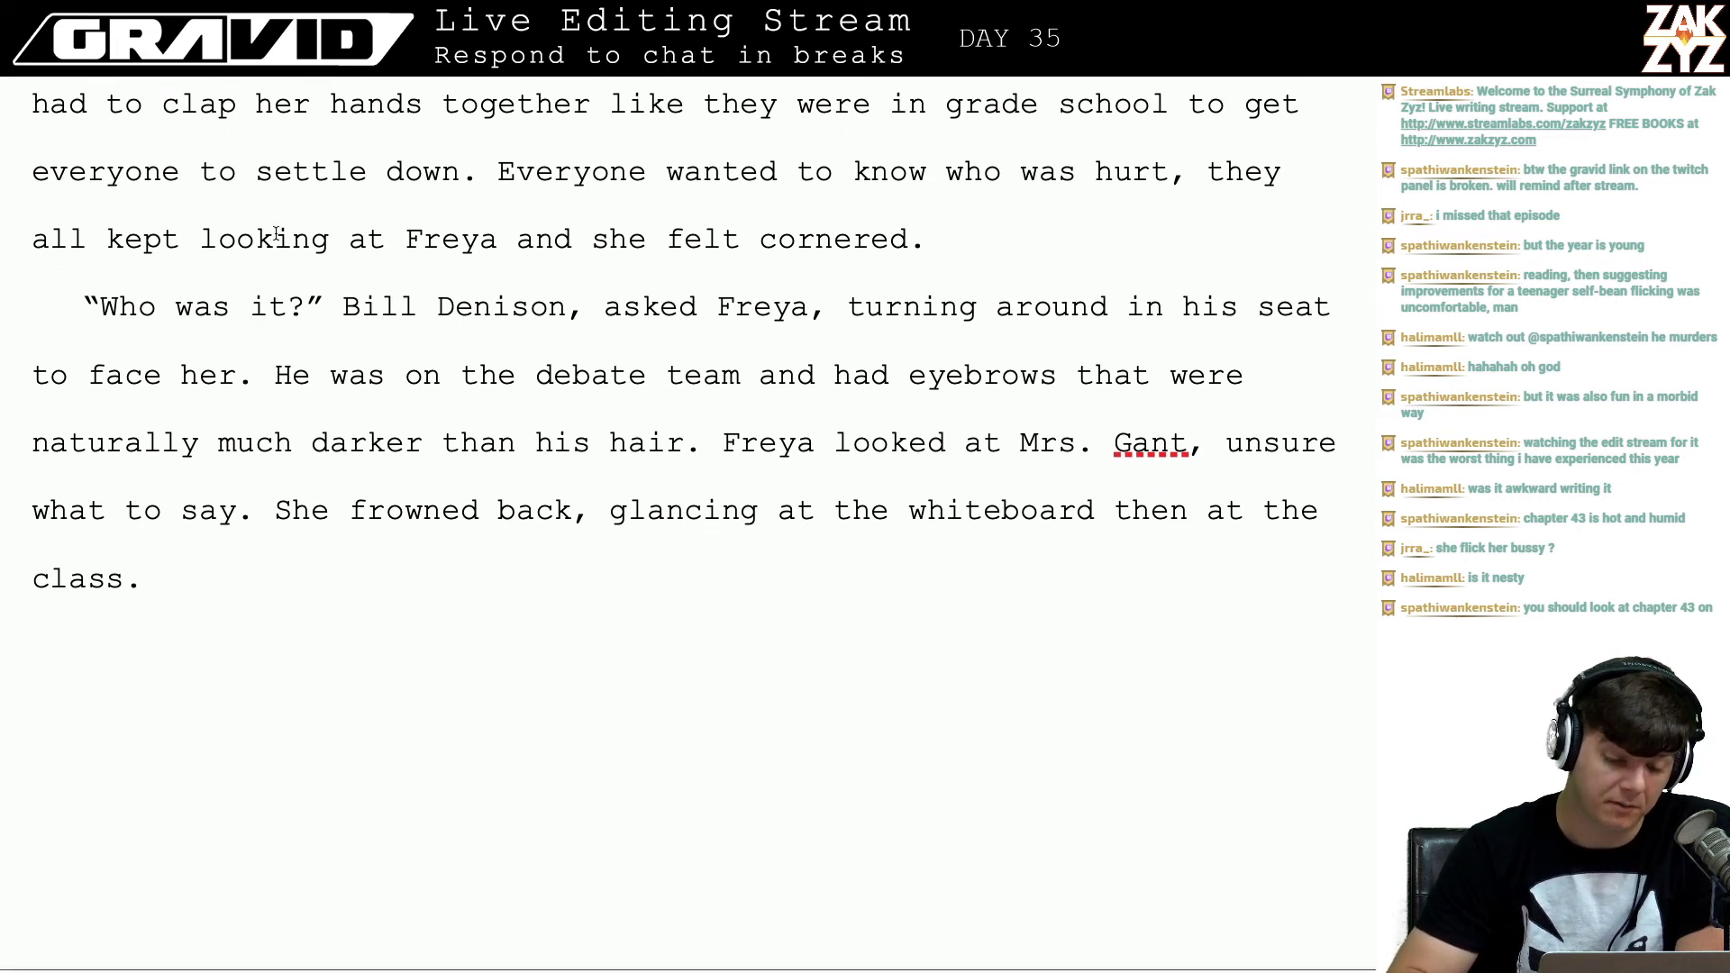
scroll(406, 194, "down", 1)
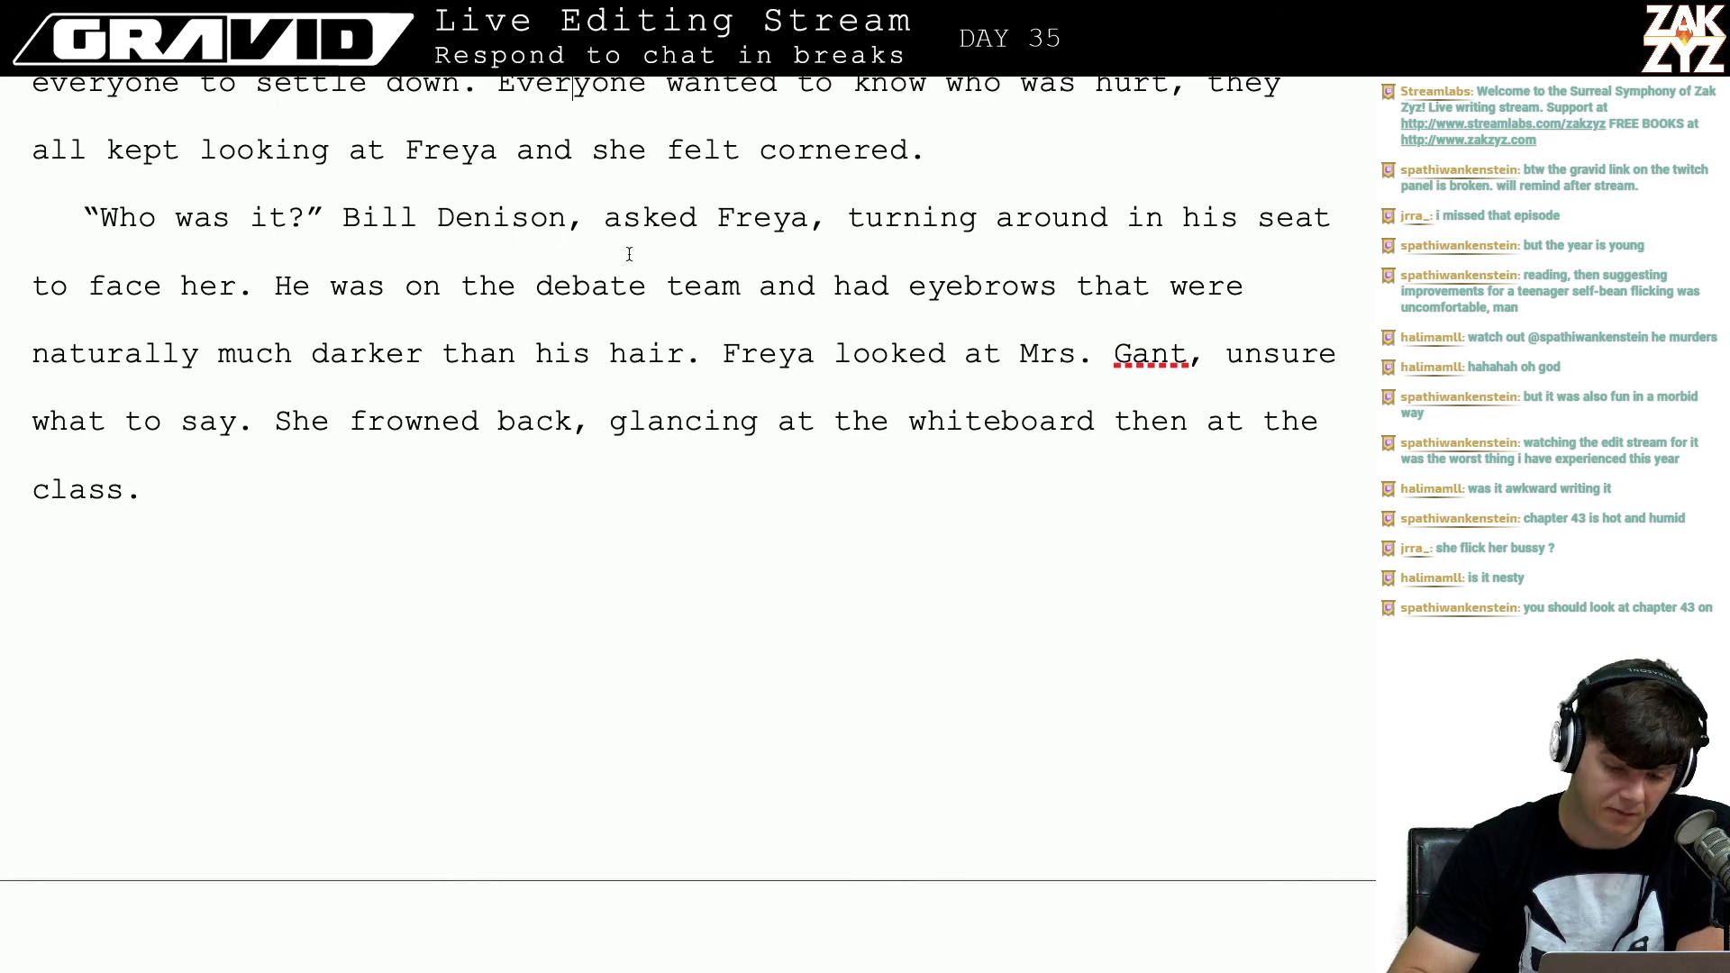
key("BackSpace")
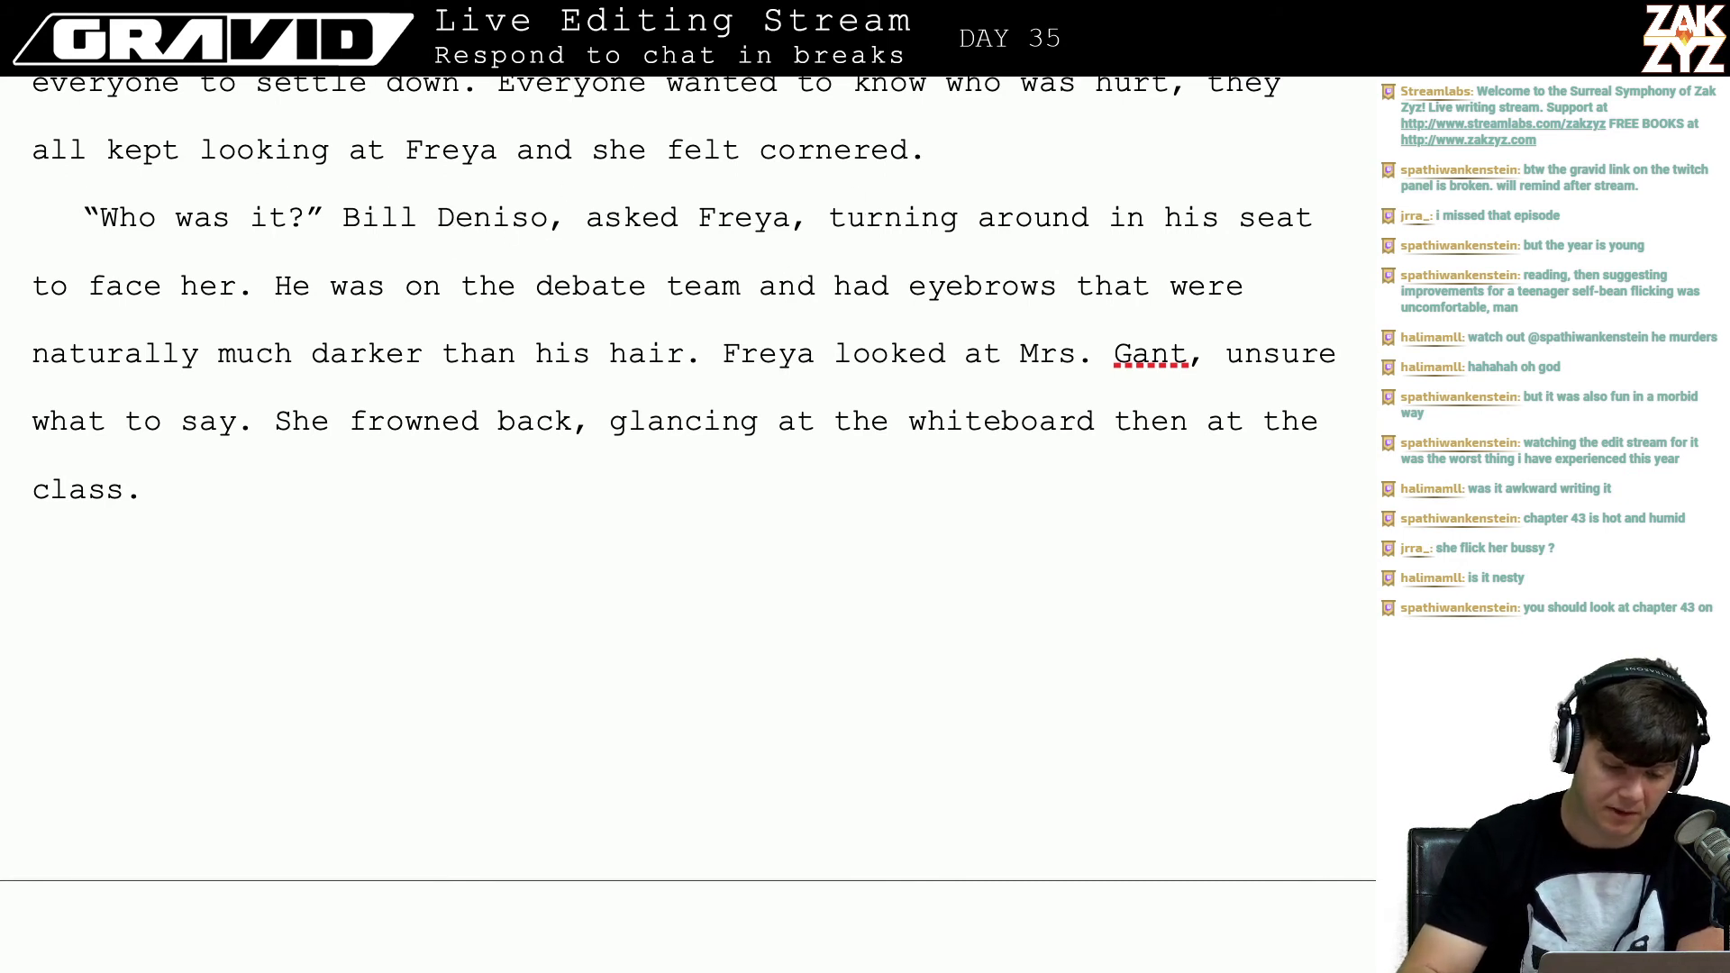
key("Right")
key("BackSpace")
type("n")
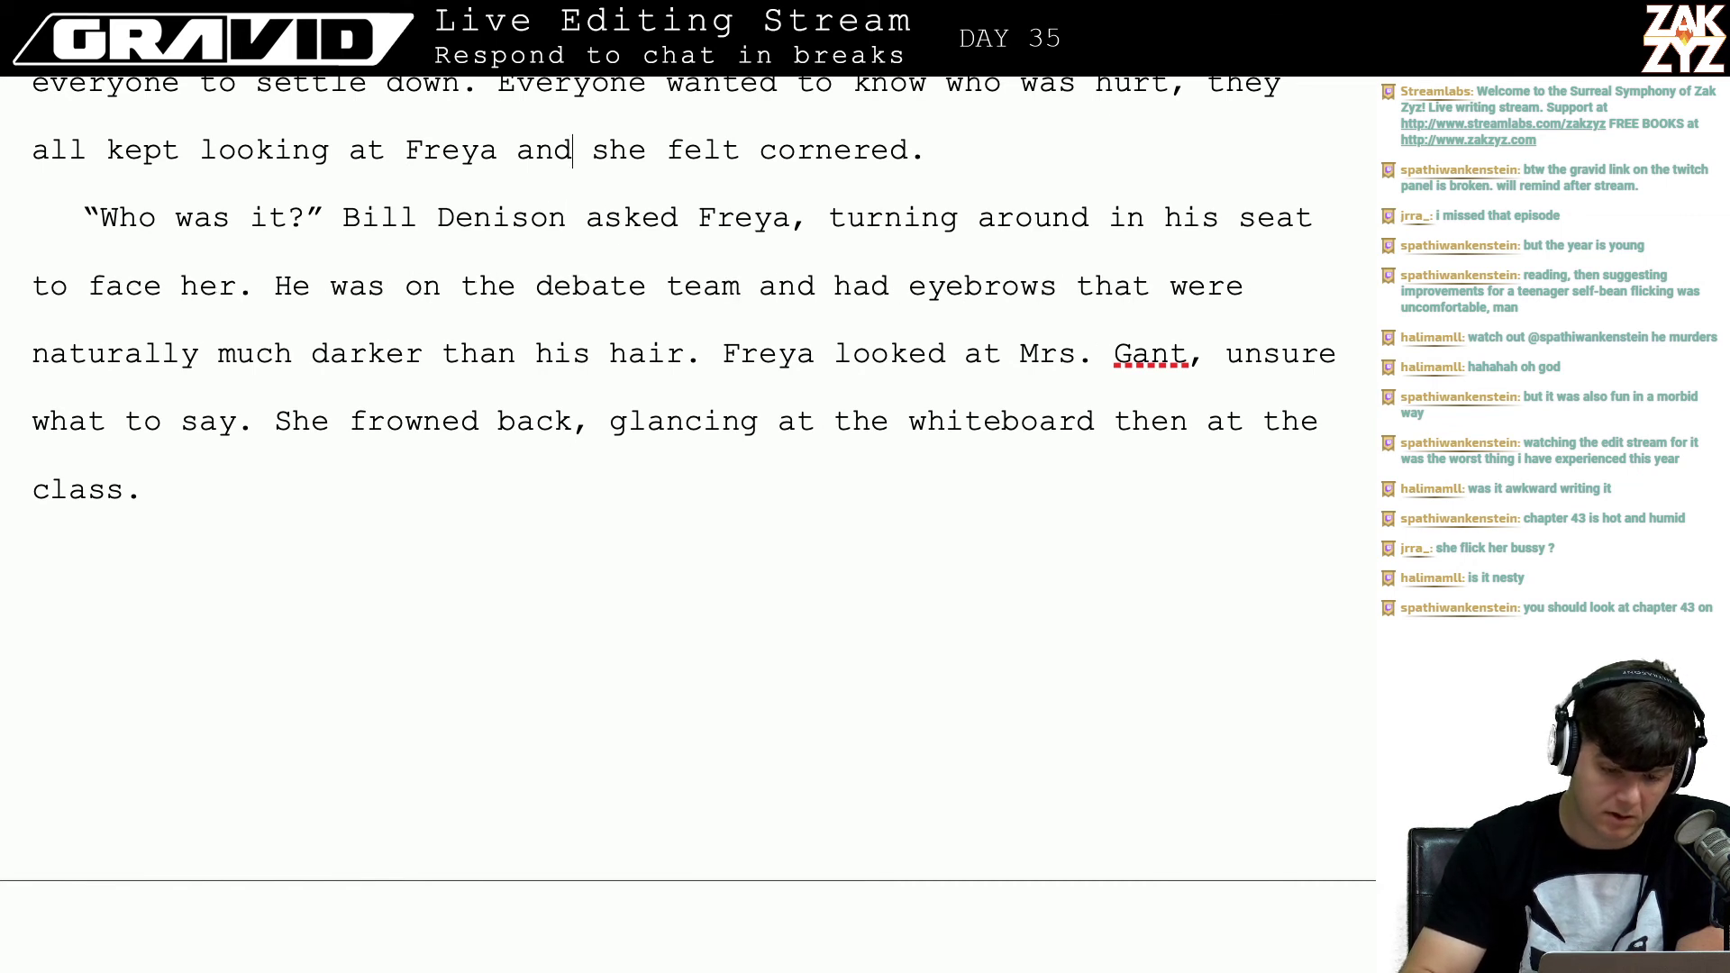
Step: Insert "dark, expressive" before "eyebrows" in the sentence about the debate team member
key("Down")
key("Down")
key("Right")
key("Right")
key("Right")
key("Right")
key("Right")
key("Right")
key("Right")
key("Right")
key("Right")
key("Right")
key("Right")
key("Right")
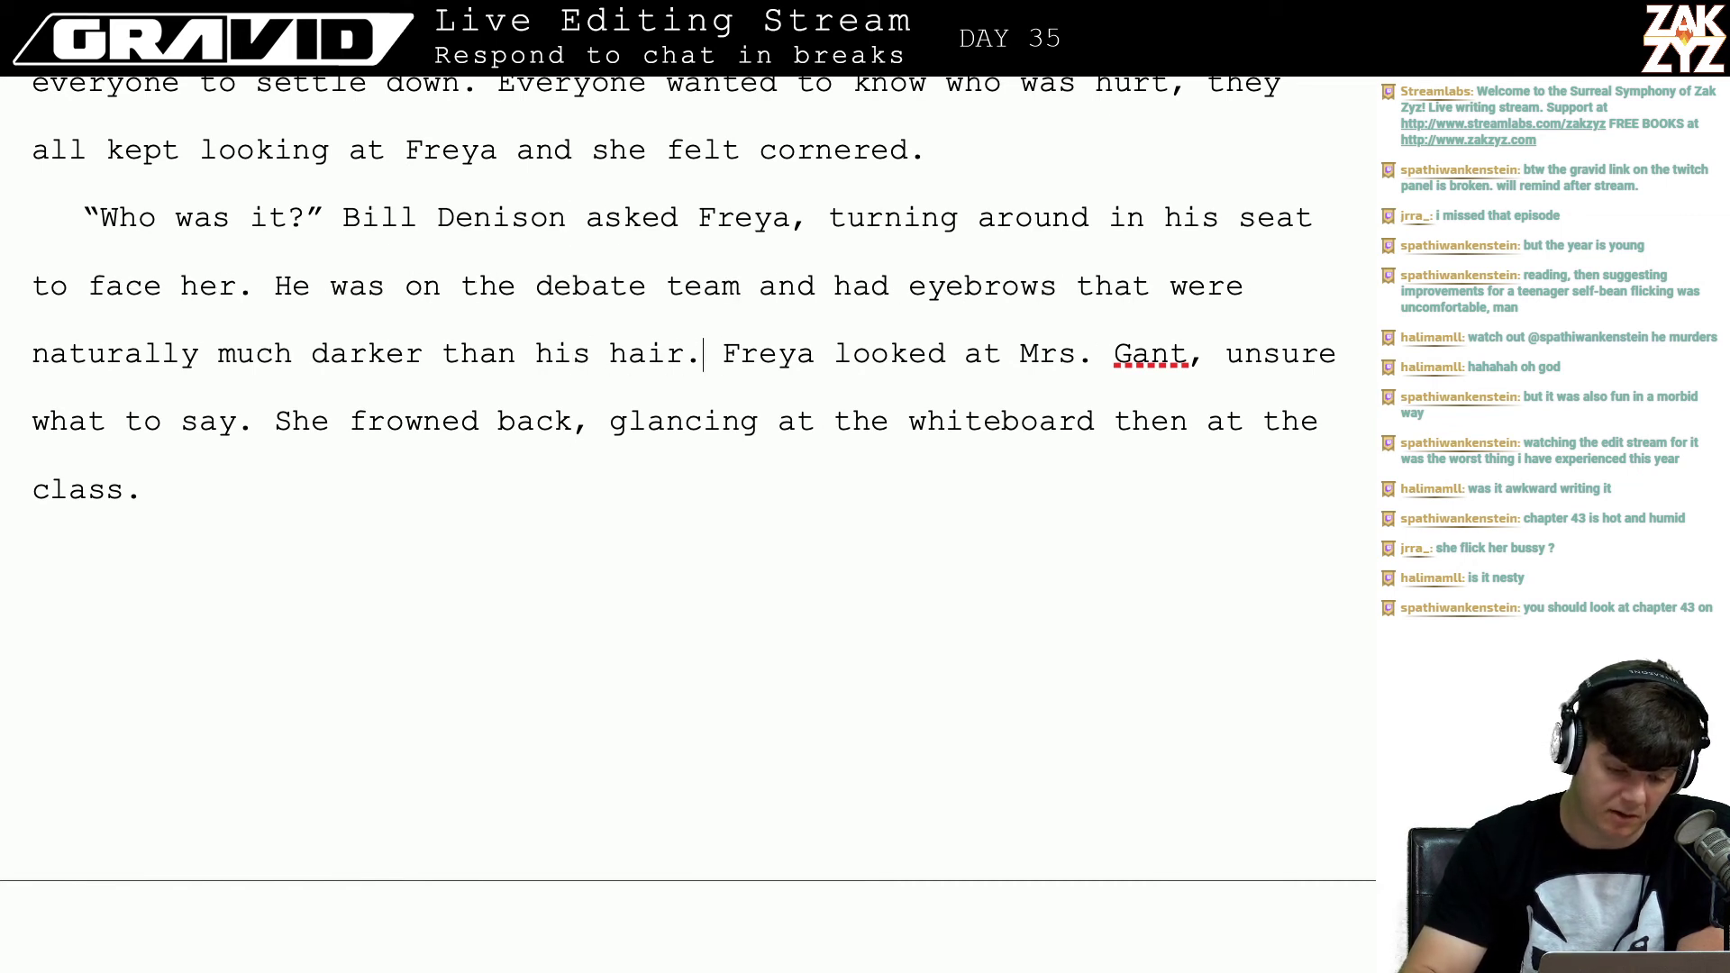
scroll(324, 270, "down", 2)
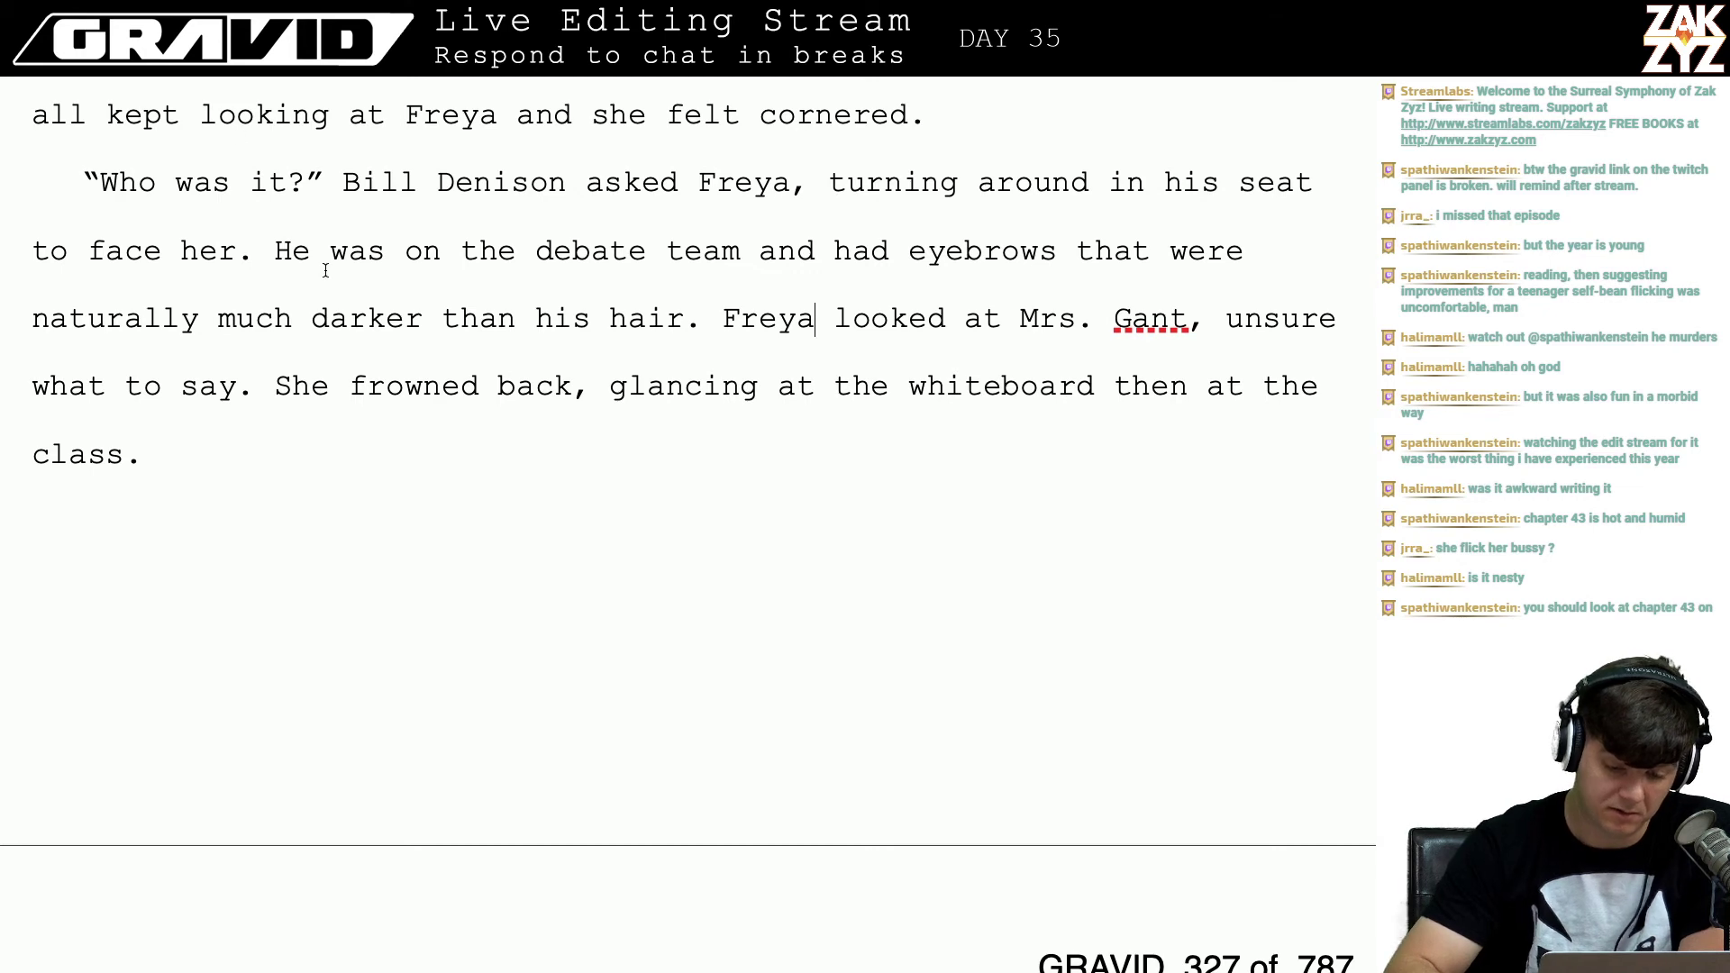
left_click(602, 308)
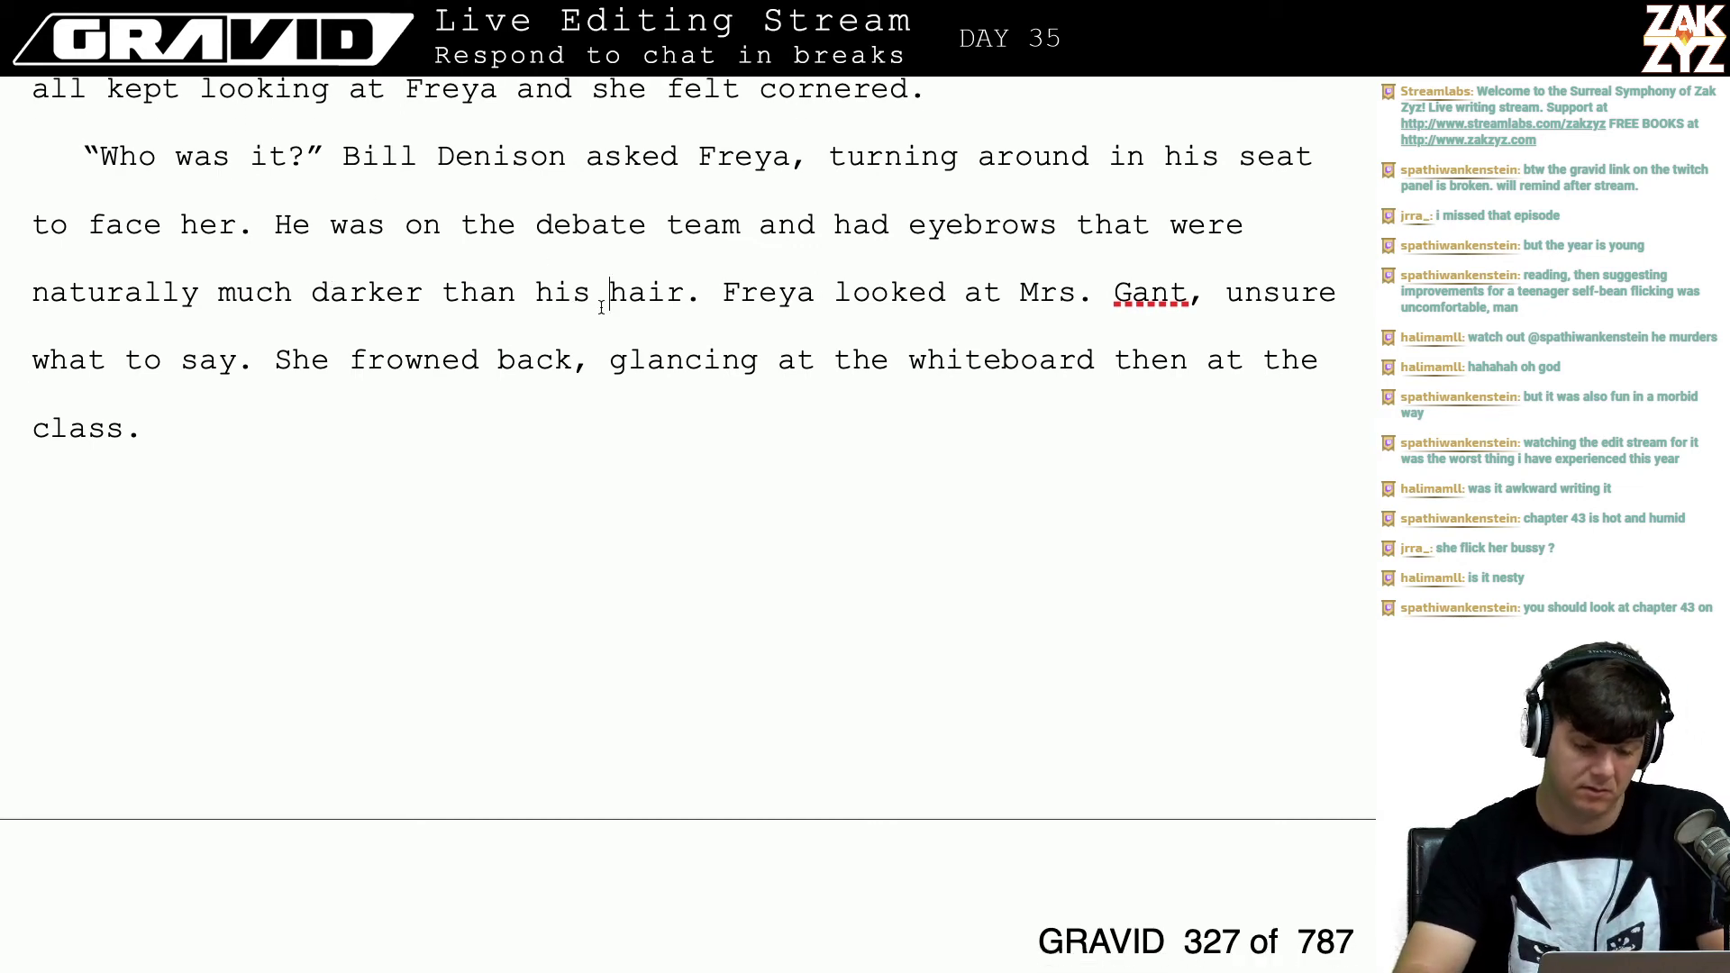
key("Left")
key("Left")
key("Left")
key("Left")
key("Left")
key("Left")
key("Left")
key("Left")
key("Left")
key("Left")
key("Left")
key("Left")
key("Left")
key("Left")
key("Left")
key("Left")
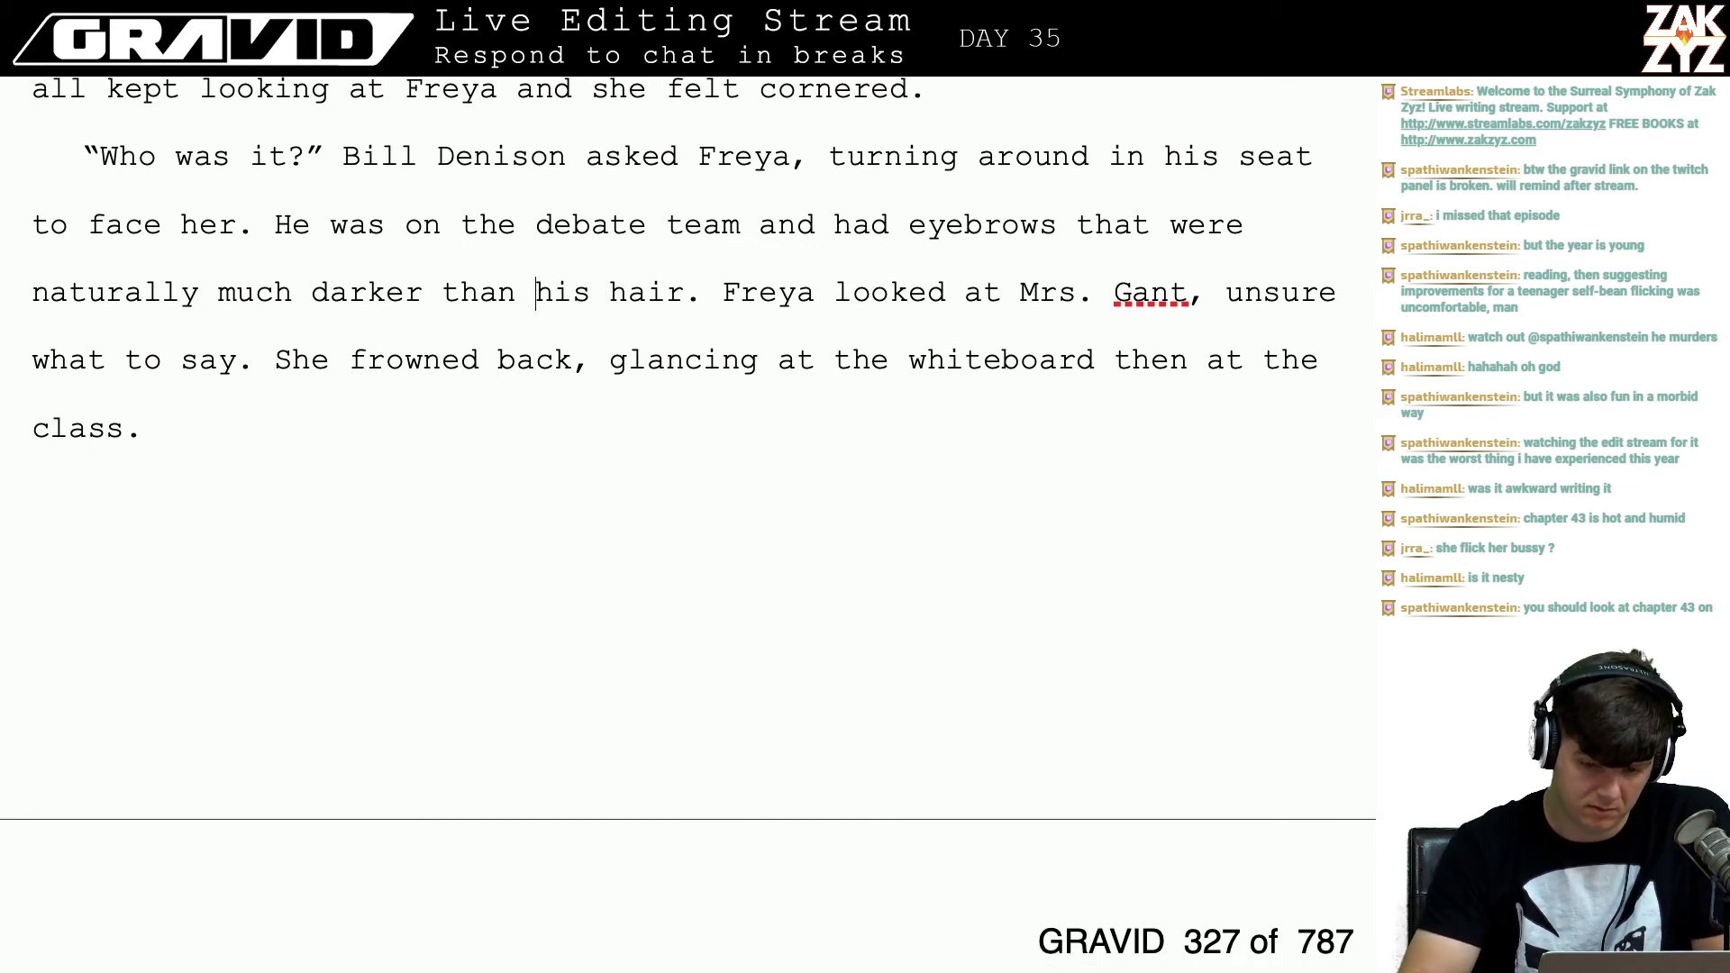
key("Left")
key("Left")
key("Left")
key("Left")
key("Left")
key("Left")
key("Left")
key("Left")
key("Left")
key("Left")
key("Left")
key("Left")
key("Left")
key("Left")
key("Left")
key("Left")
key("Left")
key("Left")
key("Left")
key("Left")
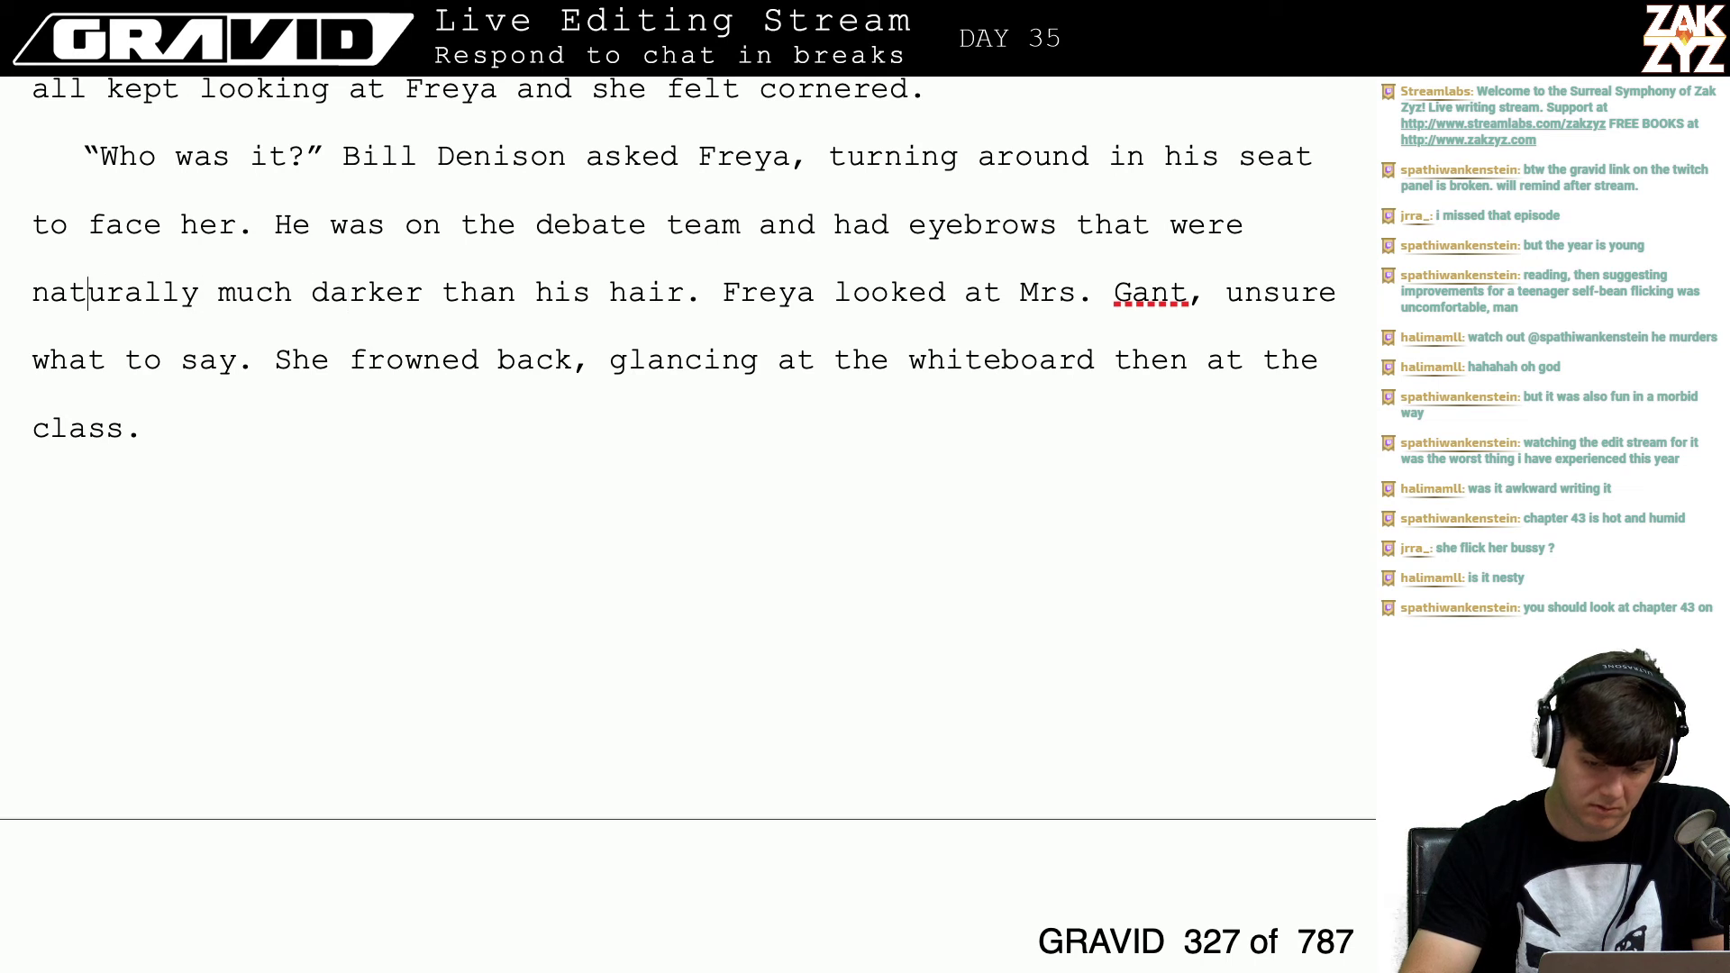
key("Left")
key("Left")
key("Left")
key("Left")
key("Left")
key("Left")
key("Left")
key("Left")
key("Left")
key("Left")
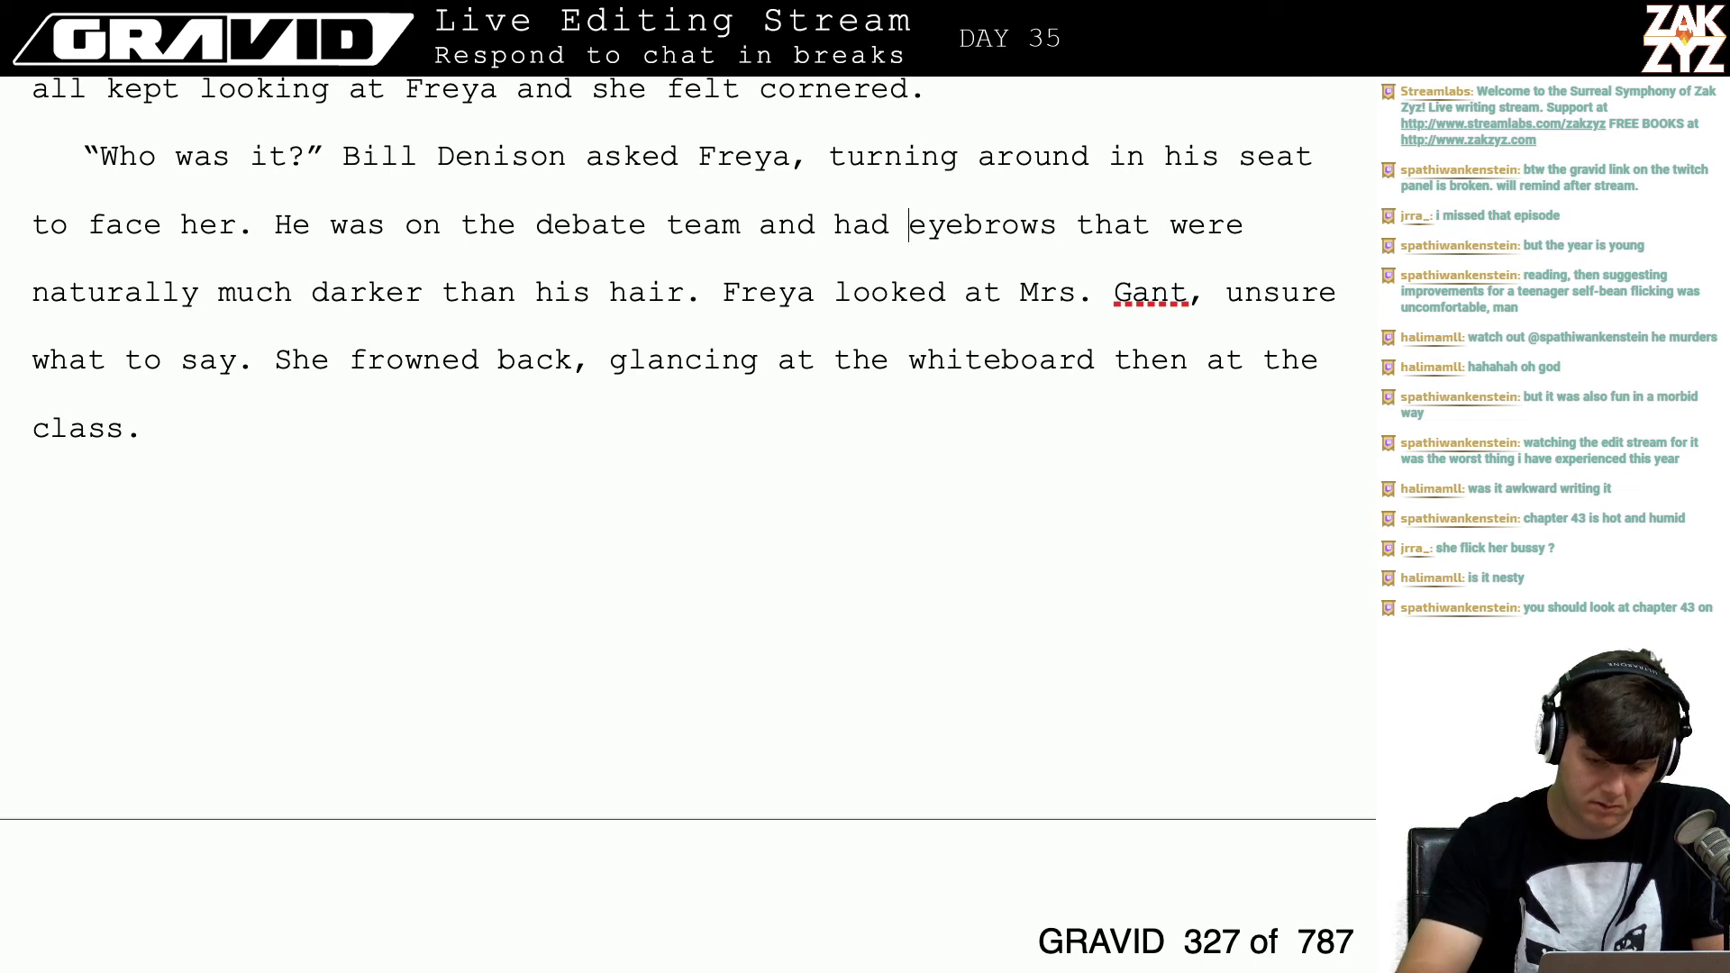
type("dark")
type(", expresive")
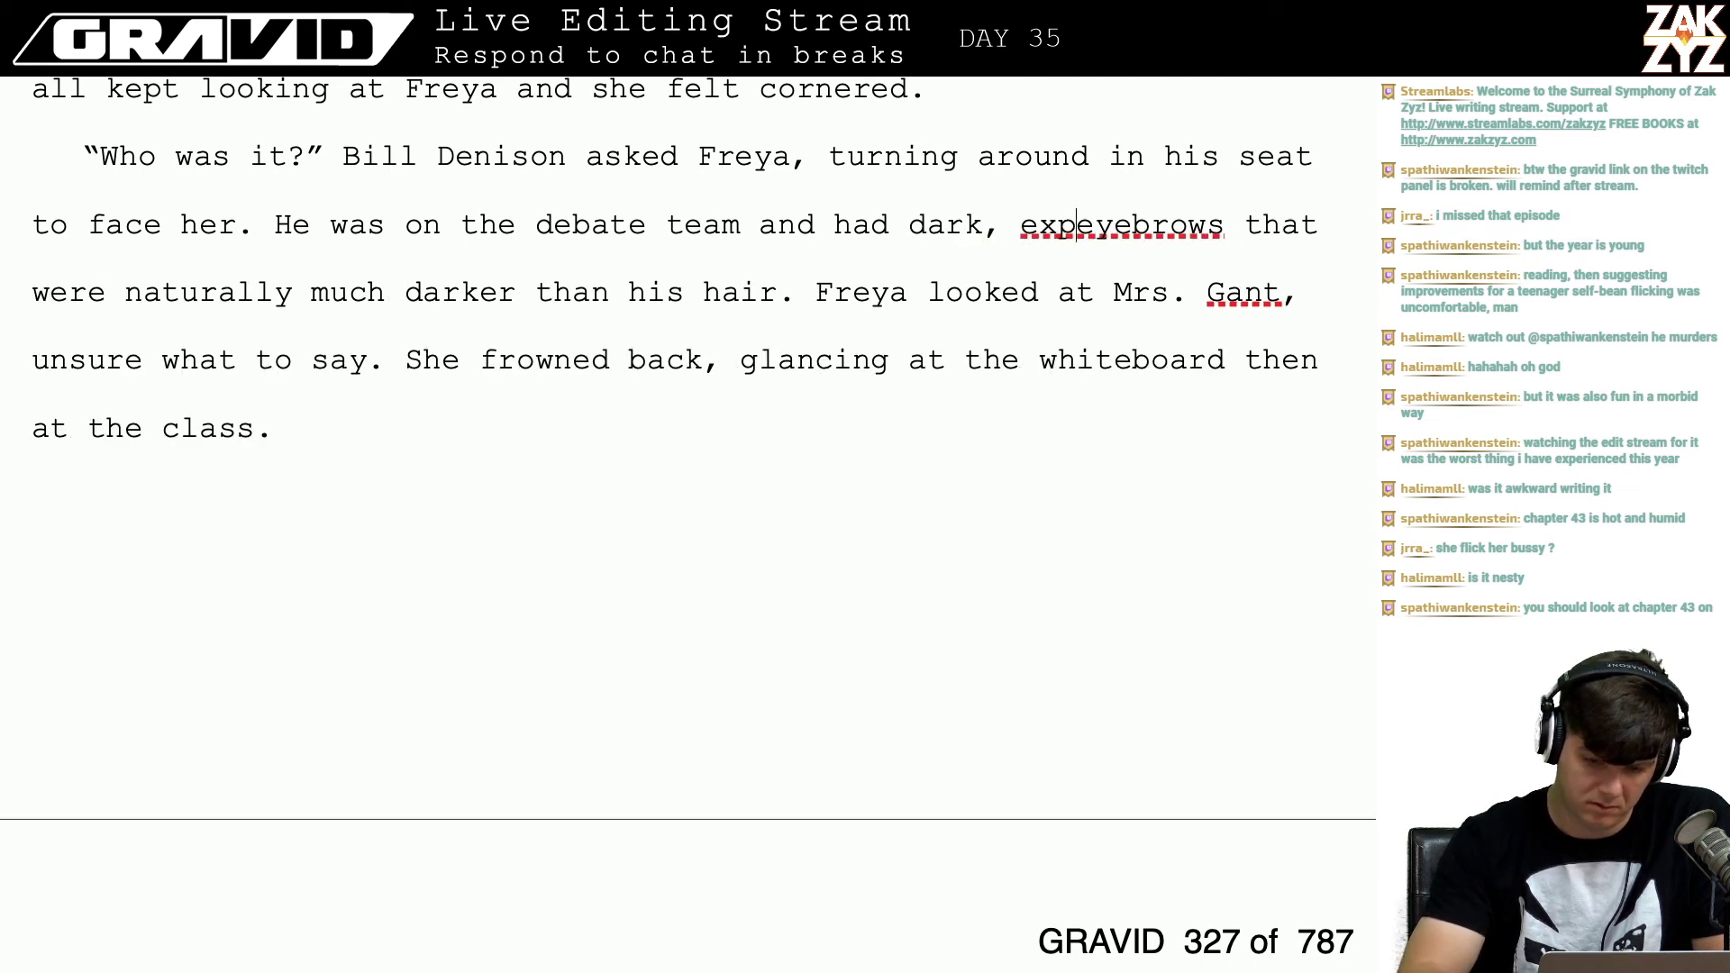
Step: Remove the comma and "expressive" after "dark" in the debate team sentence
key("BackSpace")
key("BackSpace")
key("BackSpace")
key("BackSpace")
key("BackSpace")
key("BackSpace")
key("BackSpace")
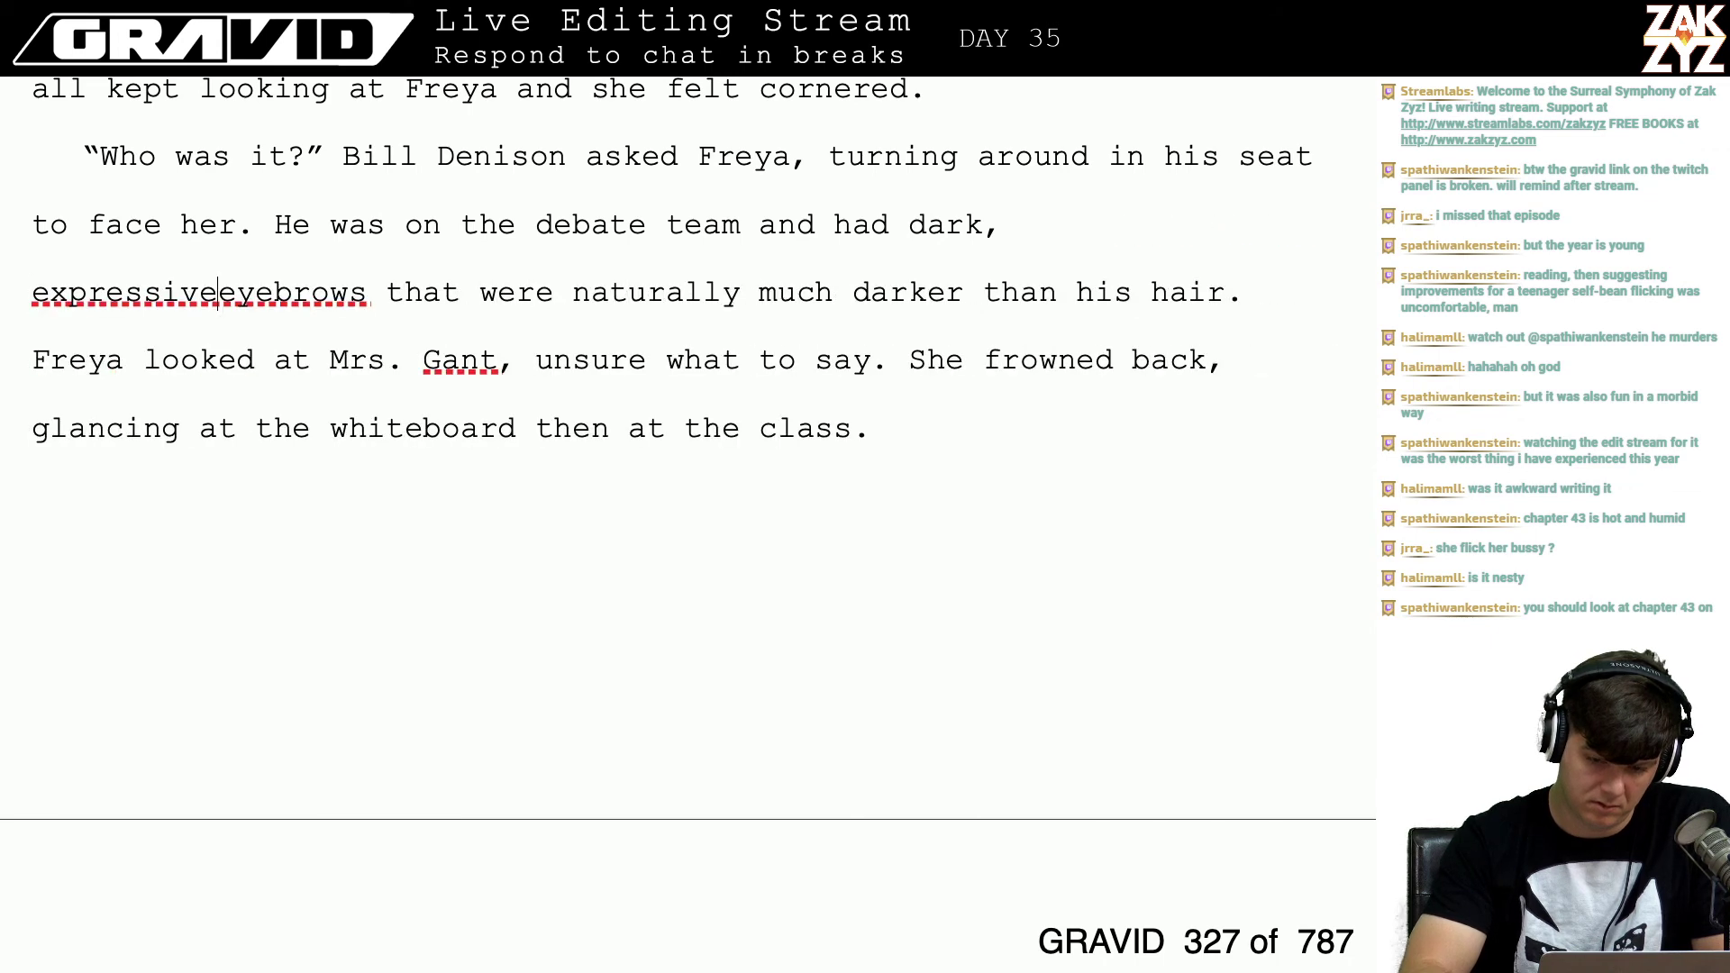
key("BackSpace")
key("BackSpace")
key("BackSpace")
key("BackSpace")
key("BackSpace")
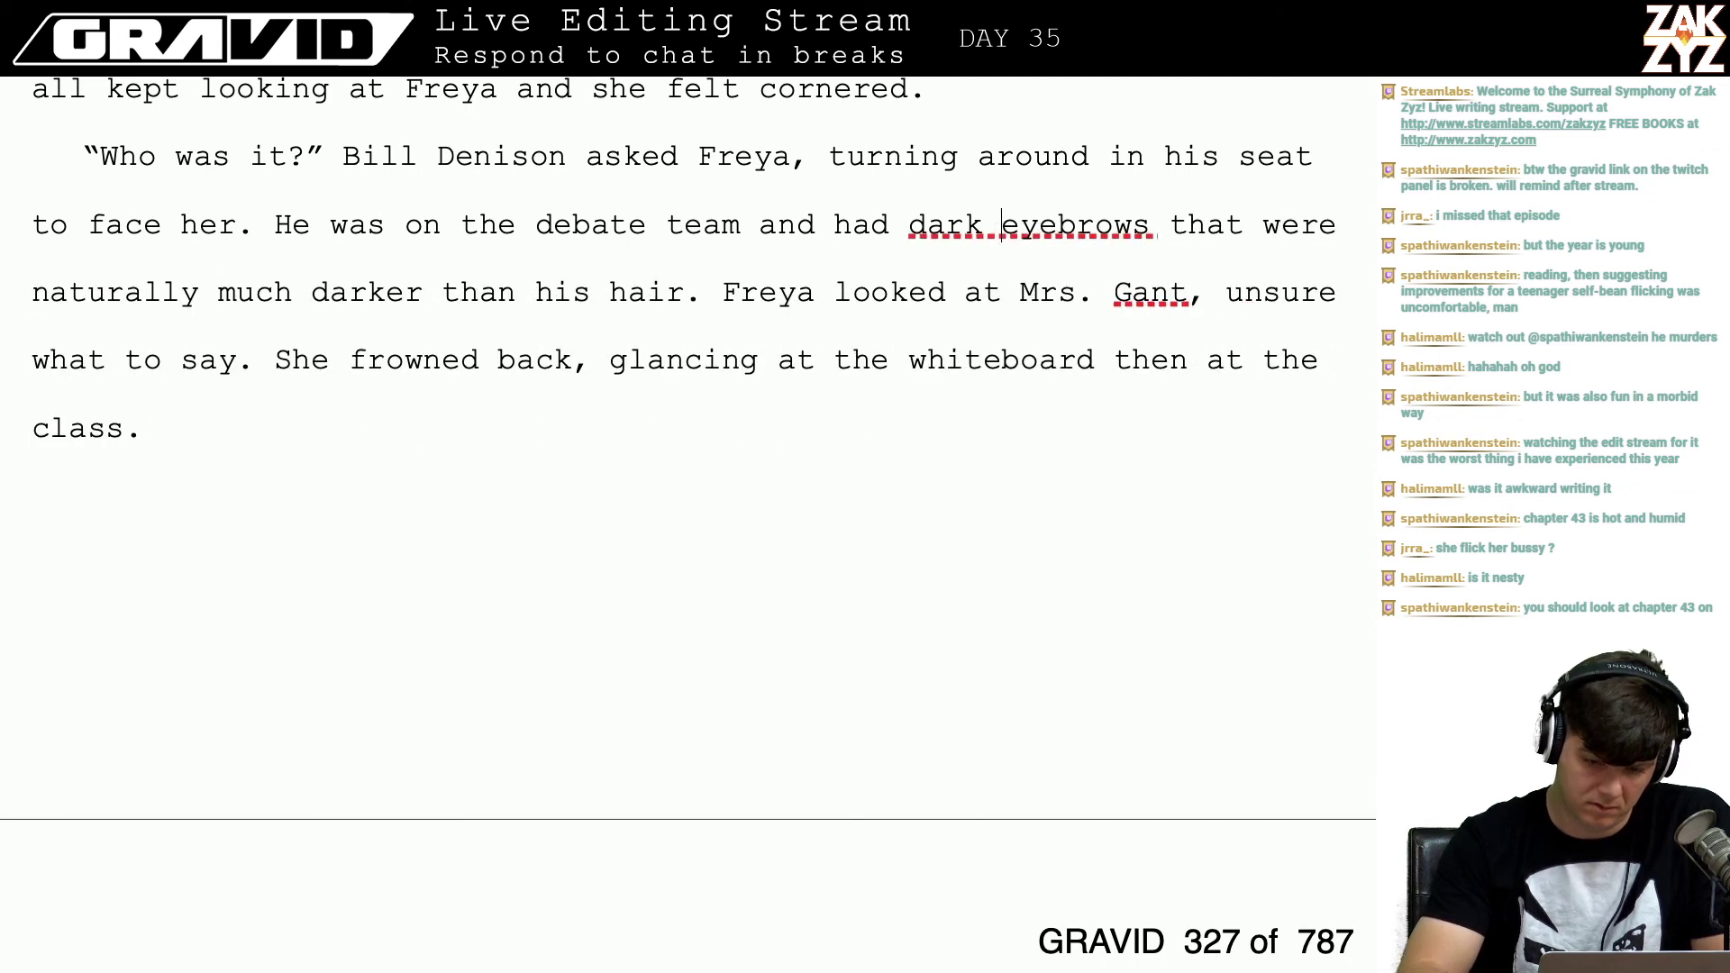
Step: Replace "eyebrows that were naturally much darker than his hair." with "eyebrows that looked almost cartoonish."
type("eyebrows")
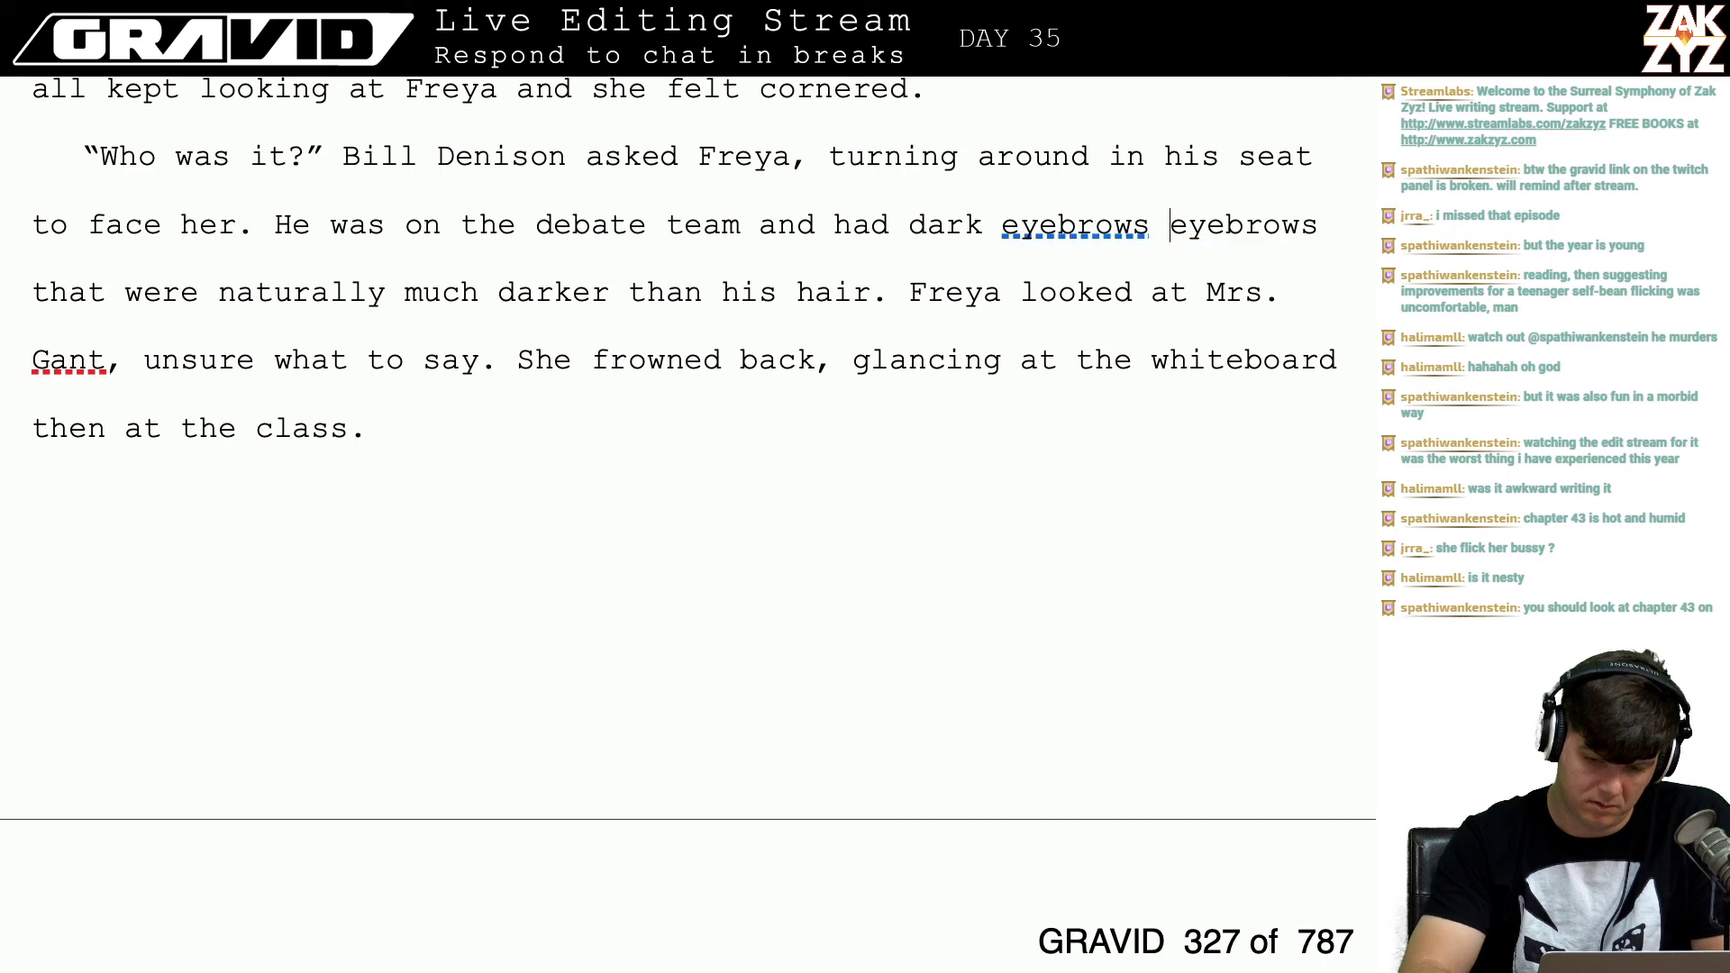
type(" that looke")
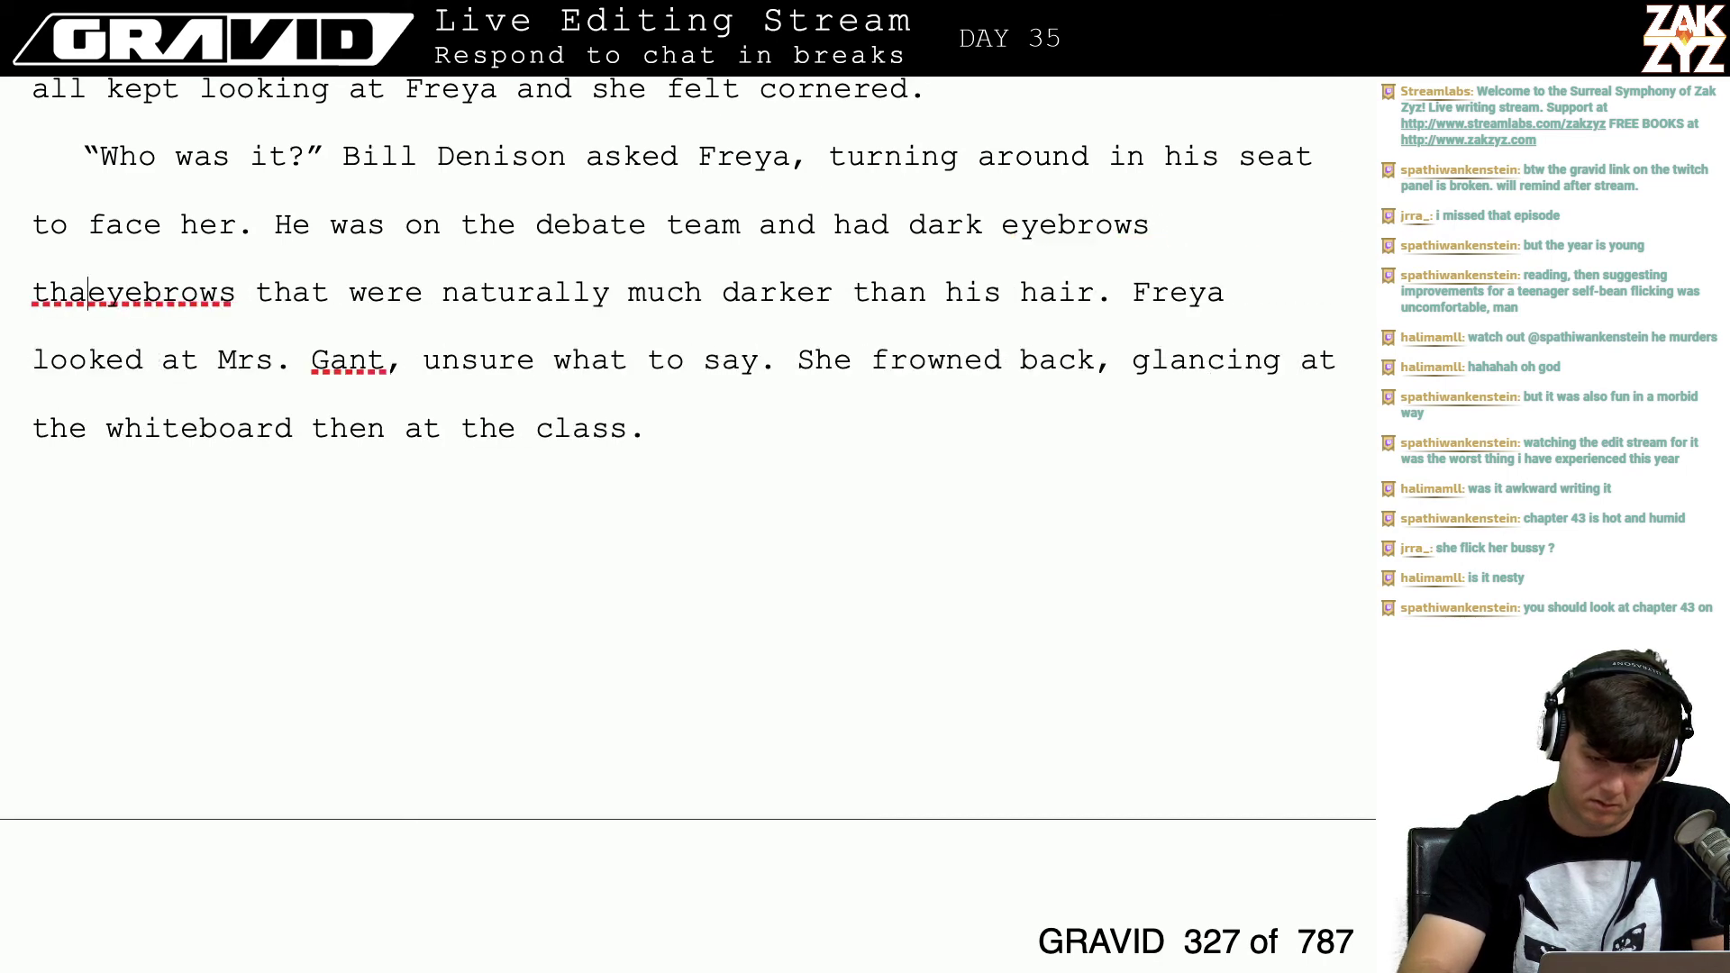
type("d almost cartoon")
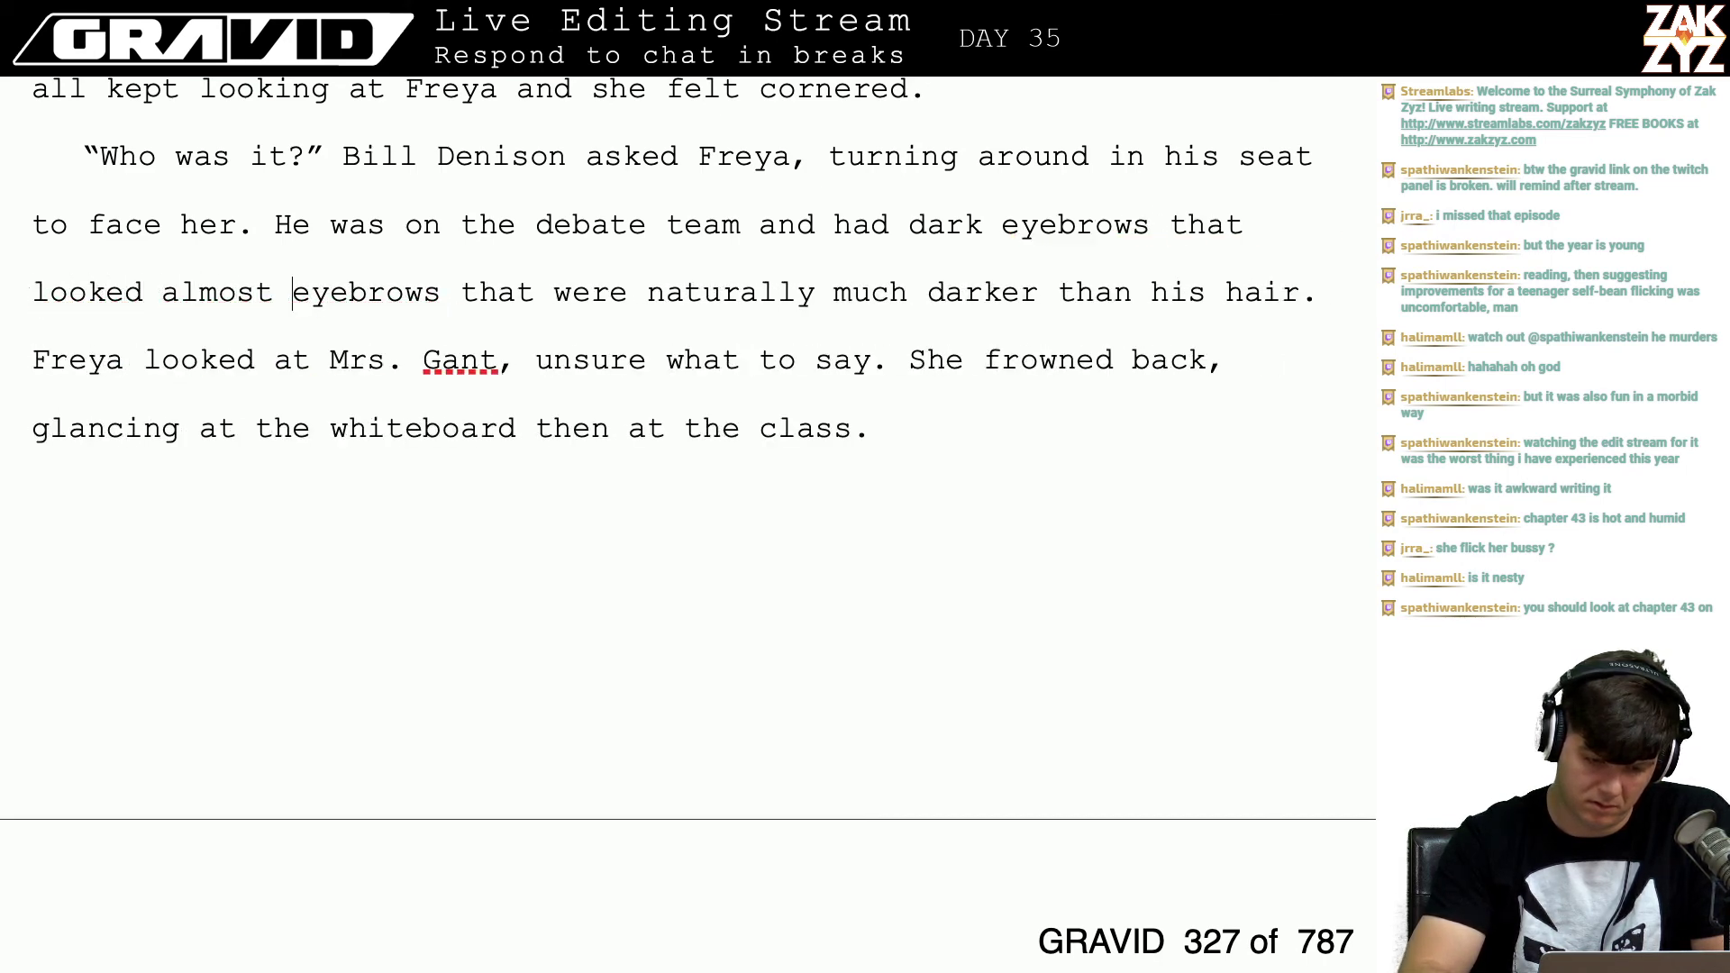
type("ish.")
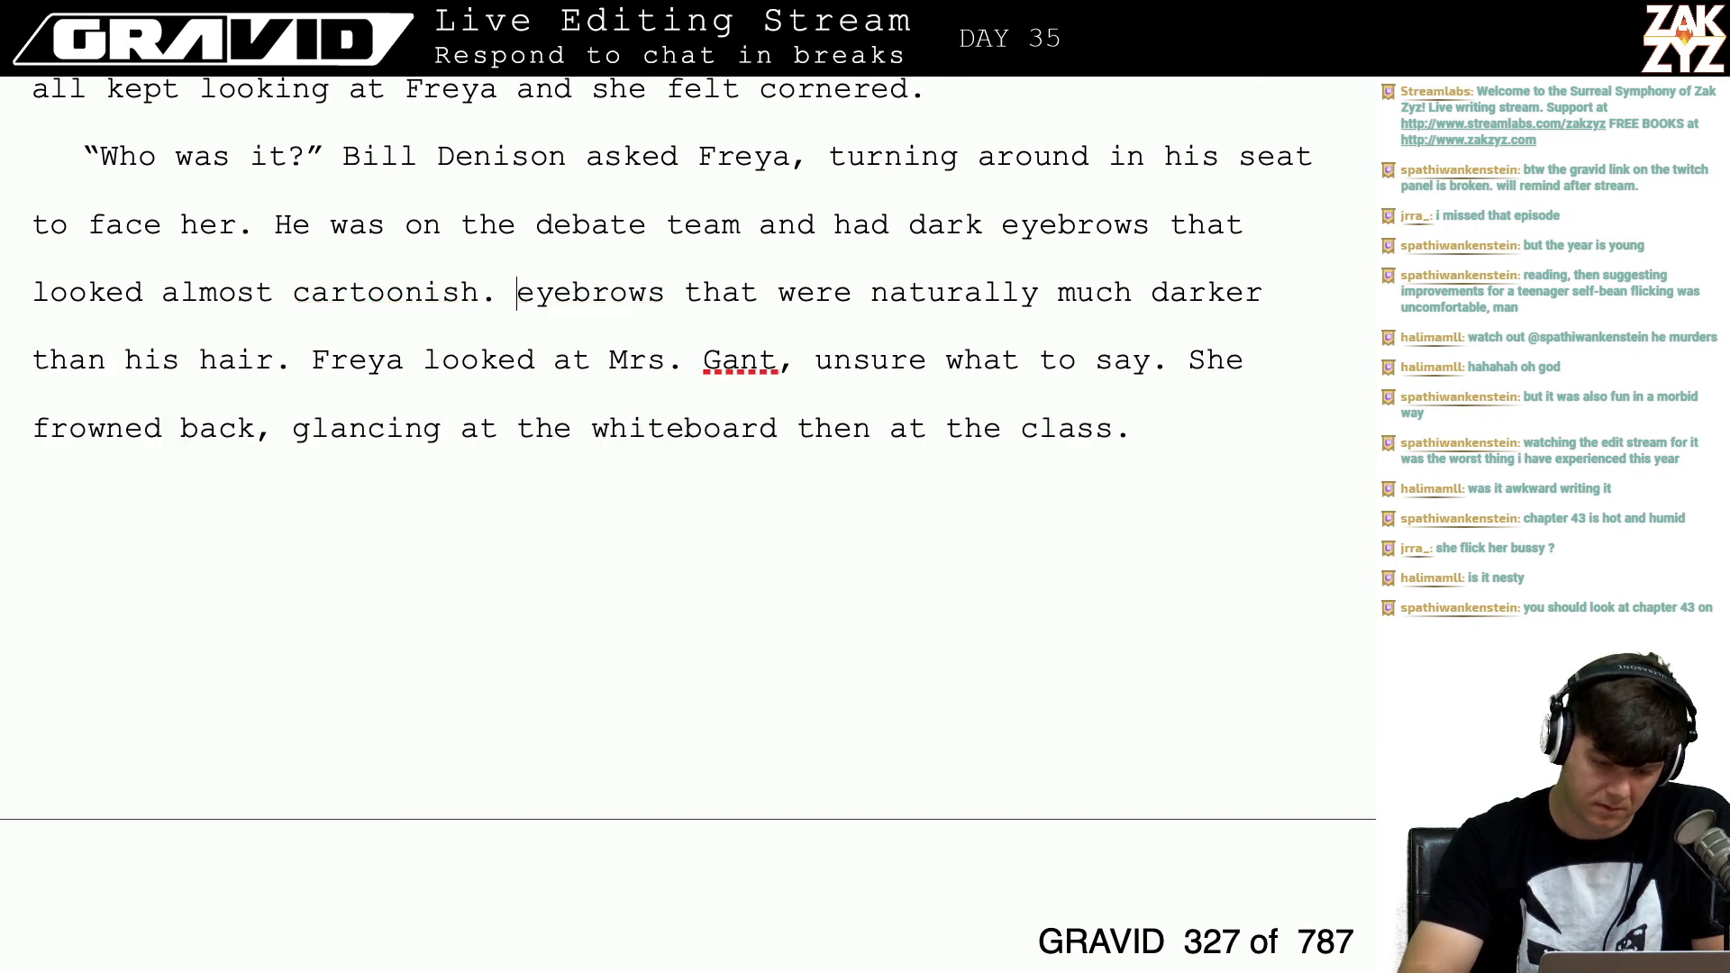
key("shift+Down")
key("shift+Left")
key("shift+Left")
key("shift+Left")
key("shift+Left")
key("shift+Left")
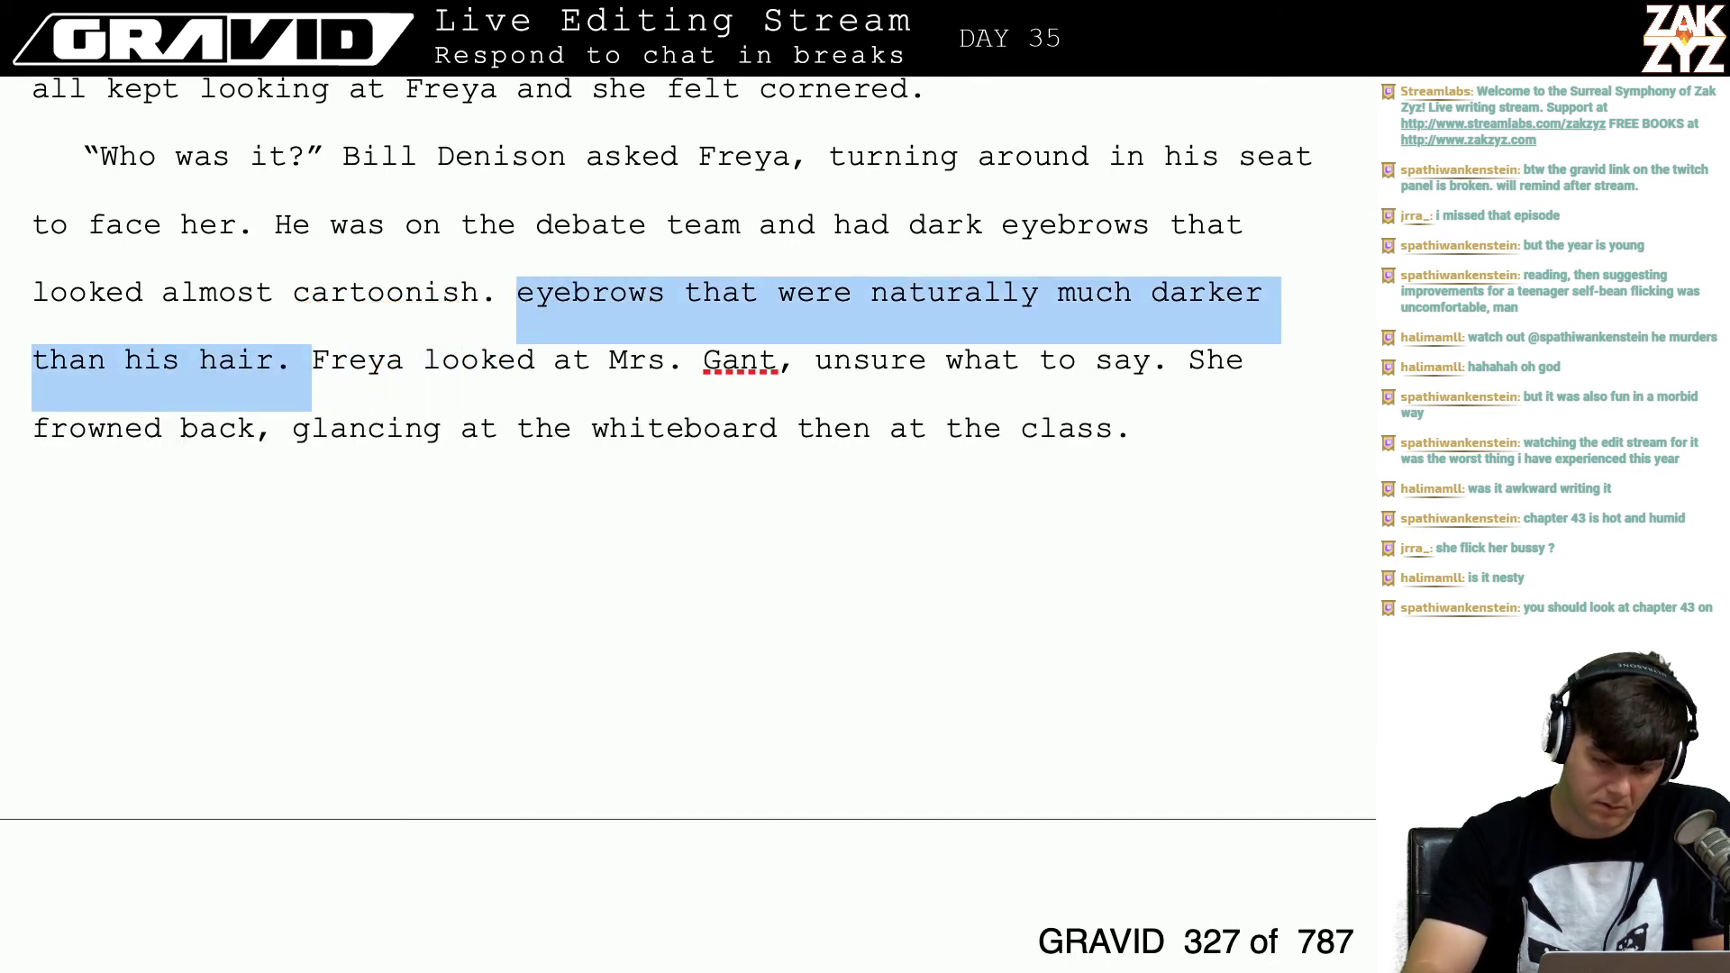
key("shift+Left")
key("BackSpace")
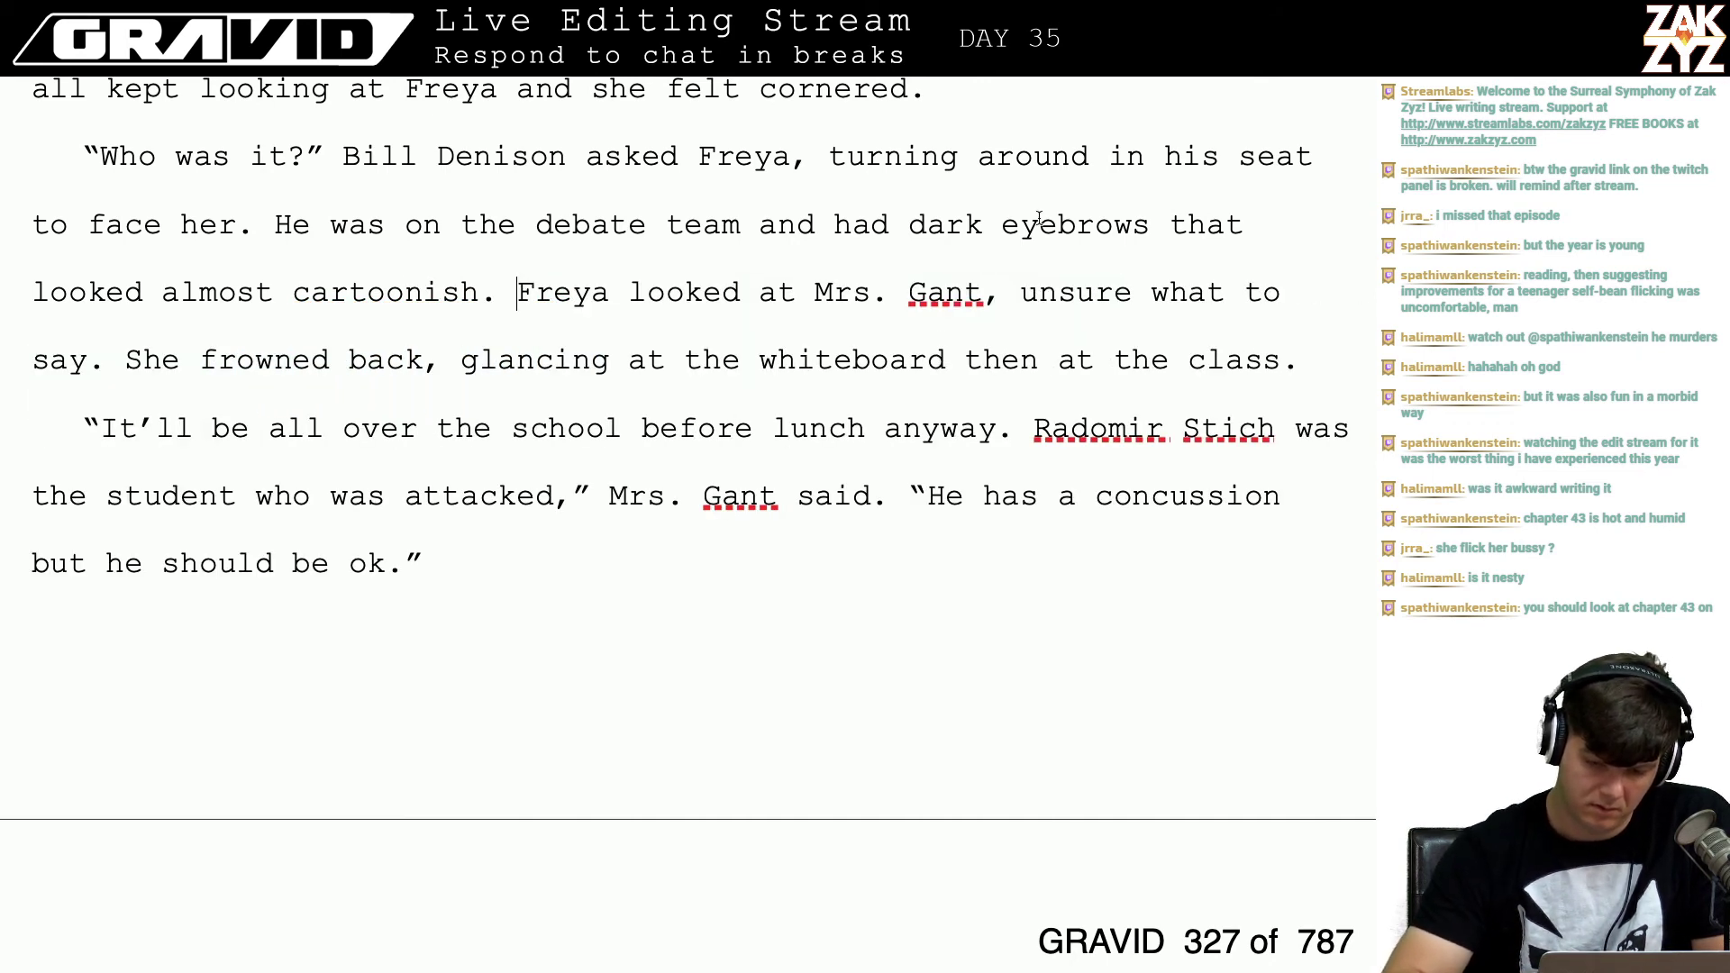
Step: Shorten the description to "dark cartoonish eyebrows" by adding "cartoonish" before "eyebrows" and deleting "that looked almost cartoonish"
type("cartoonish")
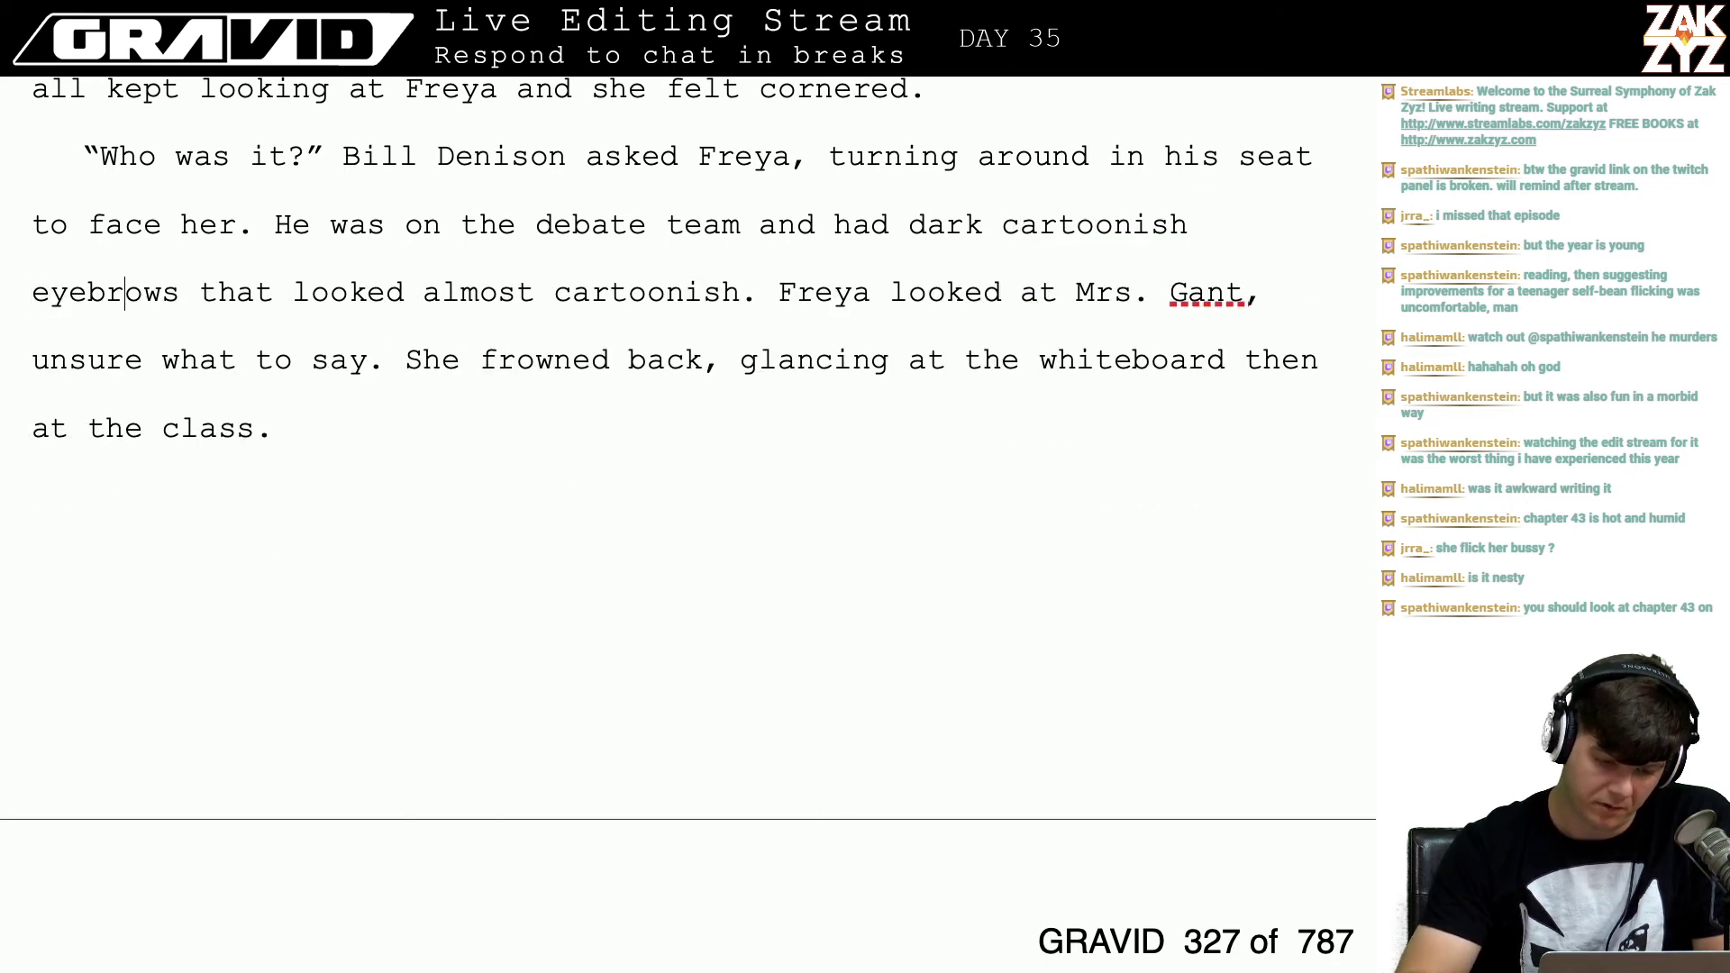
key("shift+Right")
key("shift+Right")
key("shift+Right")
key("shift+Right")
key("shift+Right")
key("shift+Right")
key("shift+Right")
key("shift+Right")
key("shift+Right")
key("shift+Right")
key("shift+Right")
key("shift+Right")
key("shift+Right")
key("shift+Right")
key("shift+Right")
key("shift+Right")
key("shift+Right")
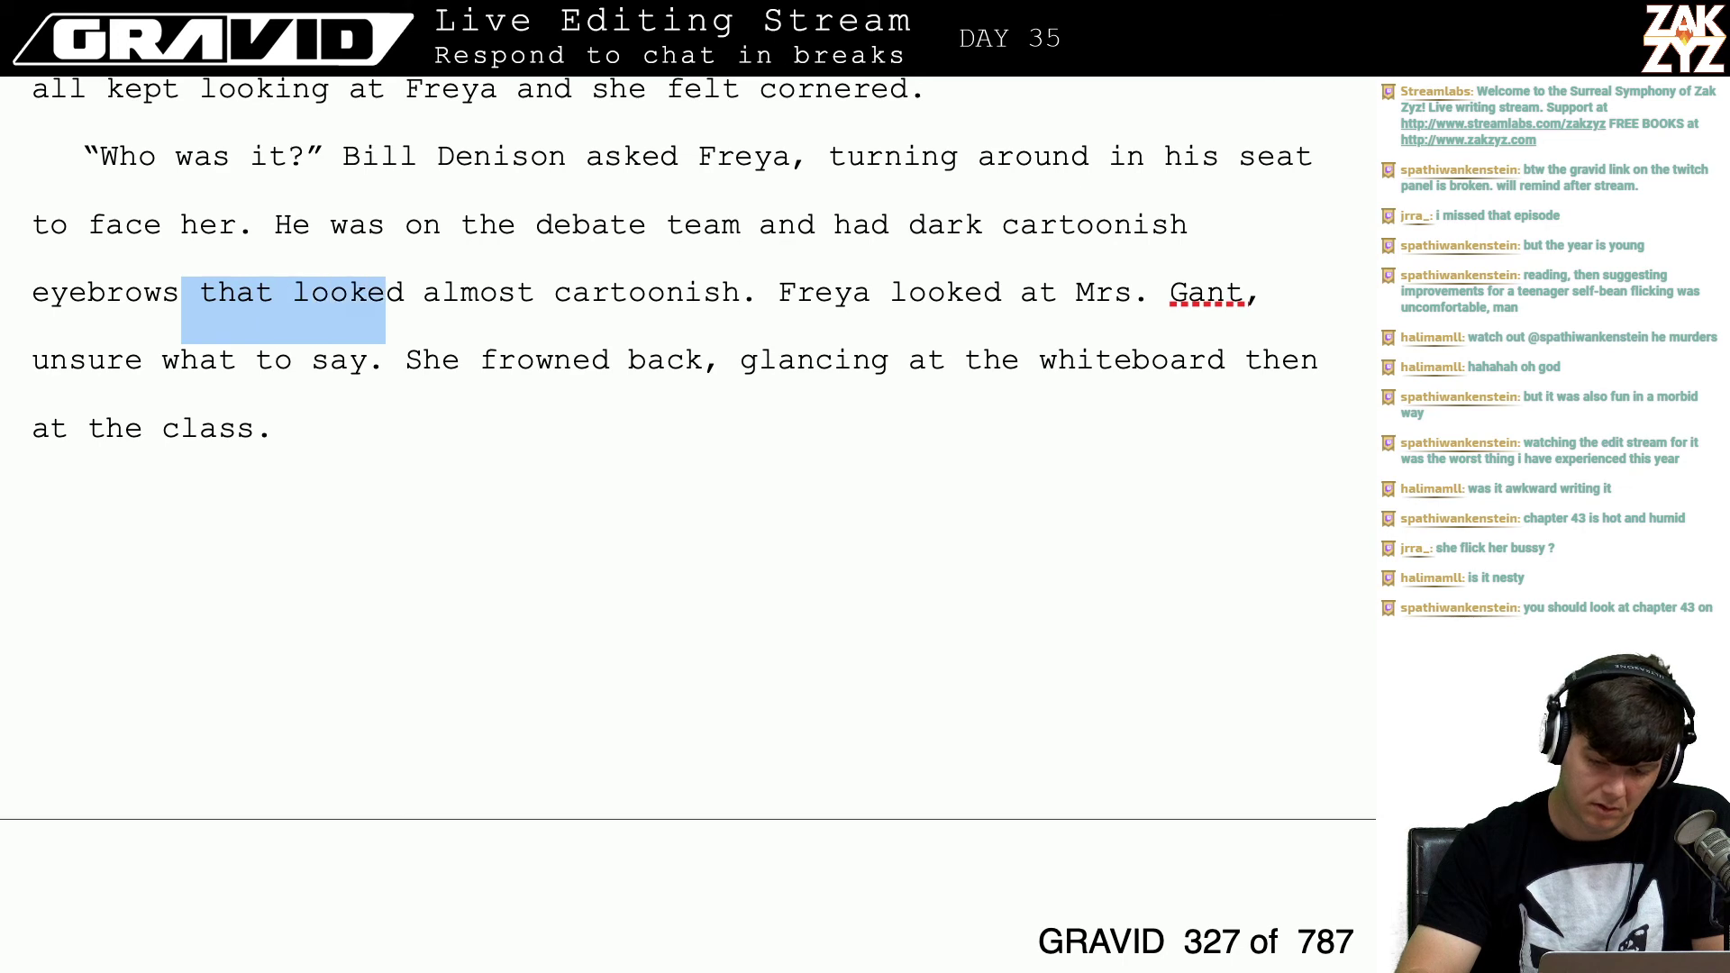
key("shift+Right")
key("shift+Right")
key("shift+Right")
key("shift+Right")
key("shift+Right")
key("shift+Right")
key("shift+Right")
key("shift+Right")
key("shift+Right")
key("shift+Right")
key("shift+Right")
key("shift+Right")
key("shift+Right")
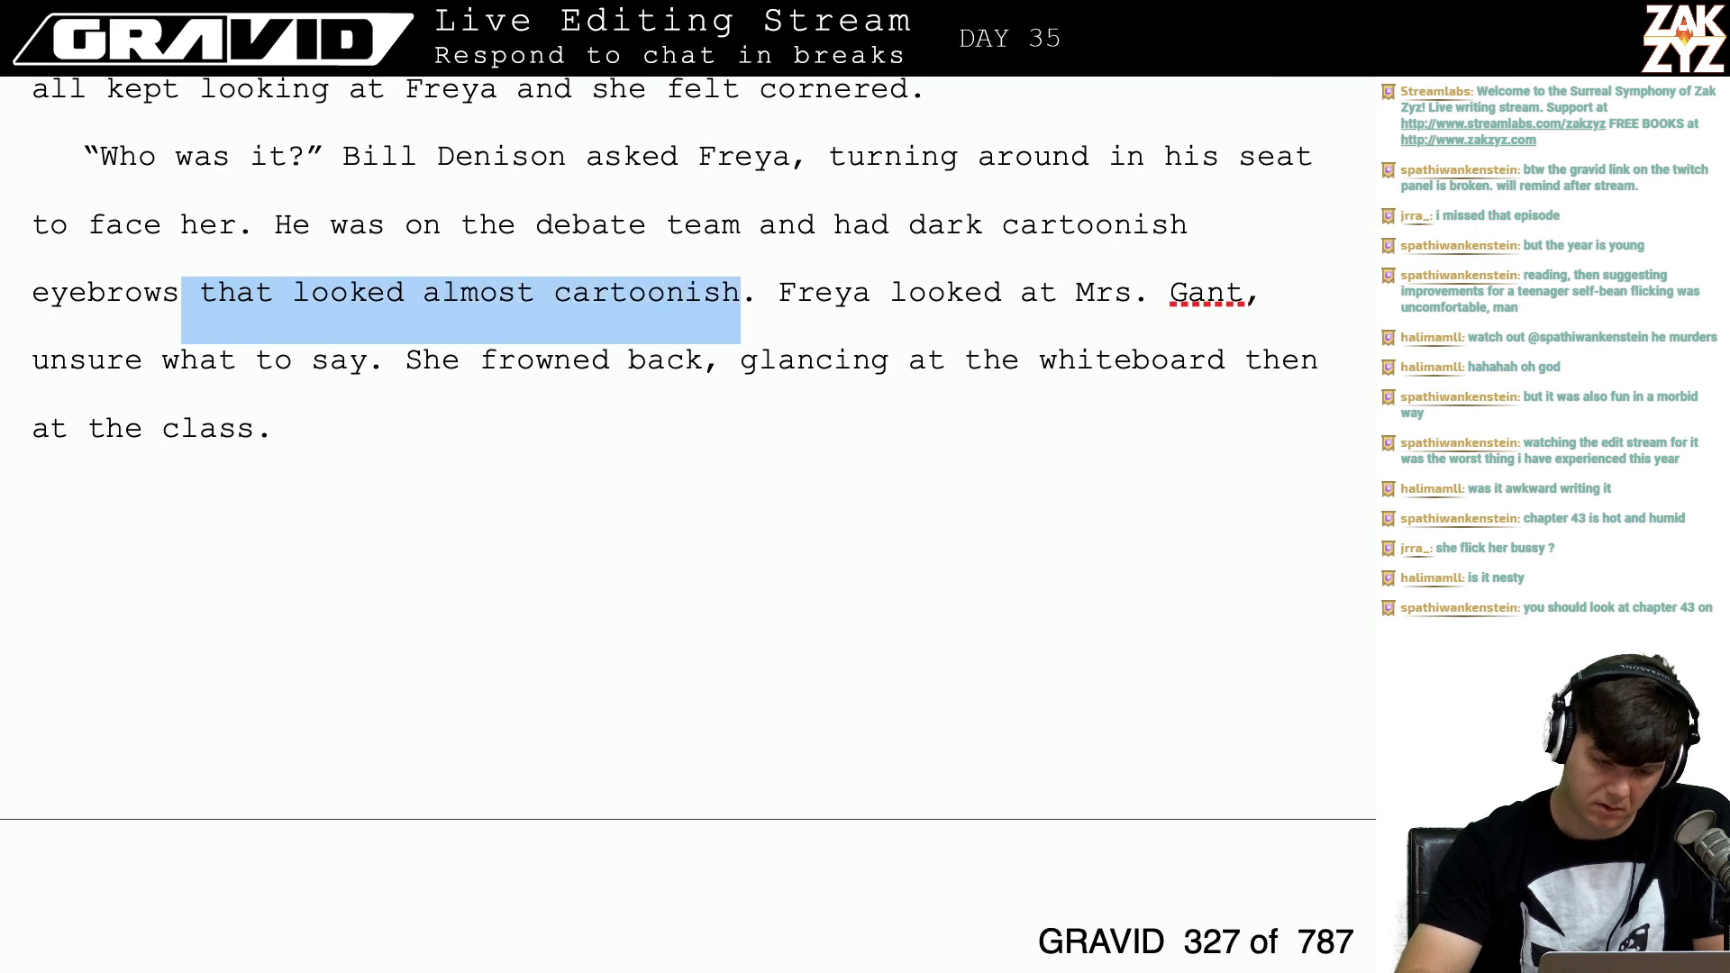
key("BackSpace")
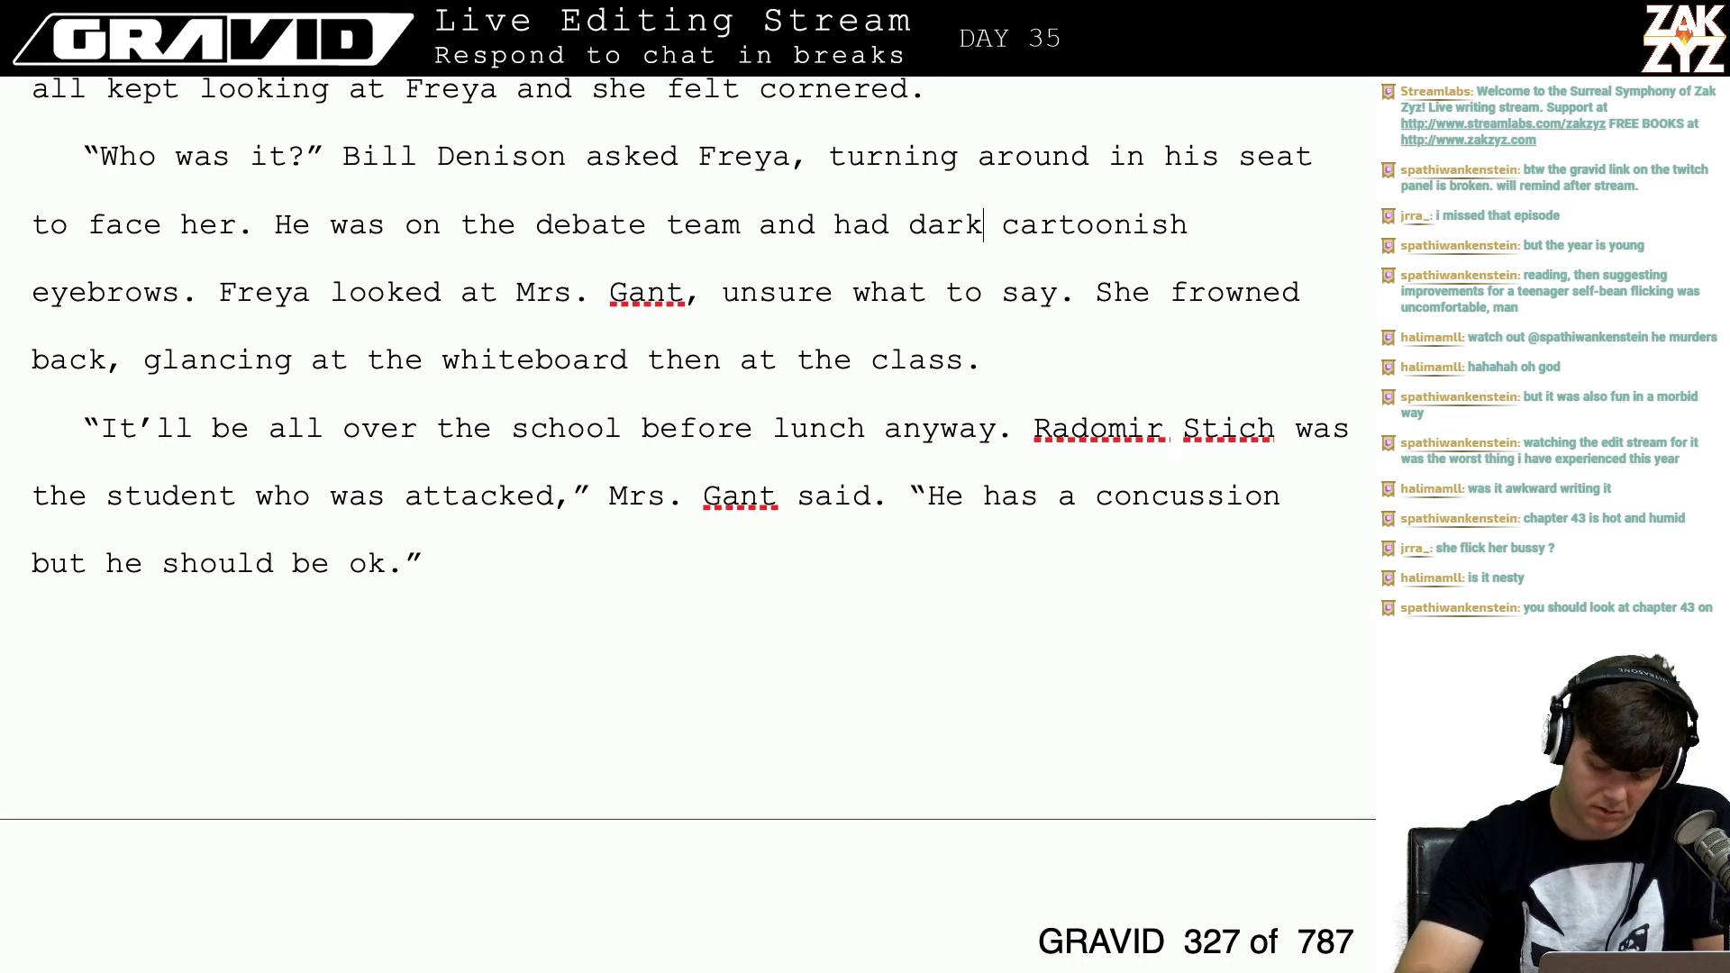
Step: Reword the end of the debate team sentence to "dark, animated eyebrows." and delete the leftover "cartoonish eyebrows."
type(", animat")
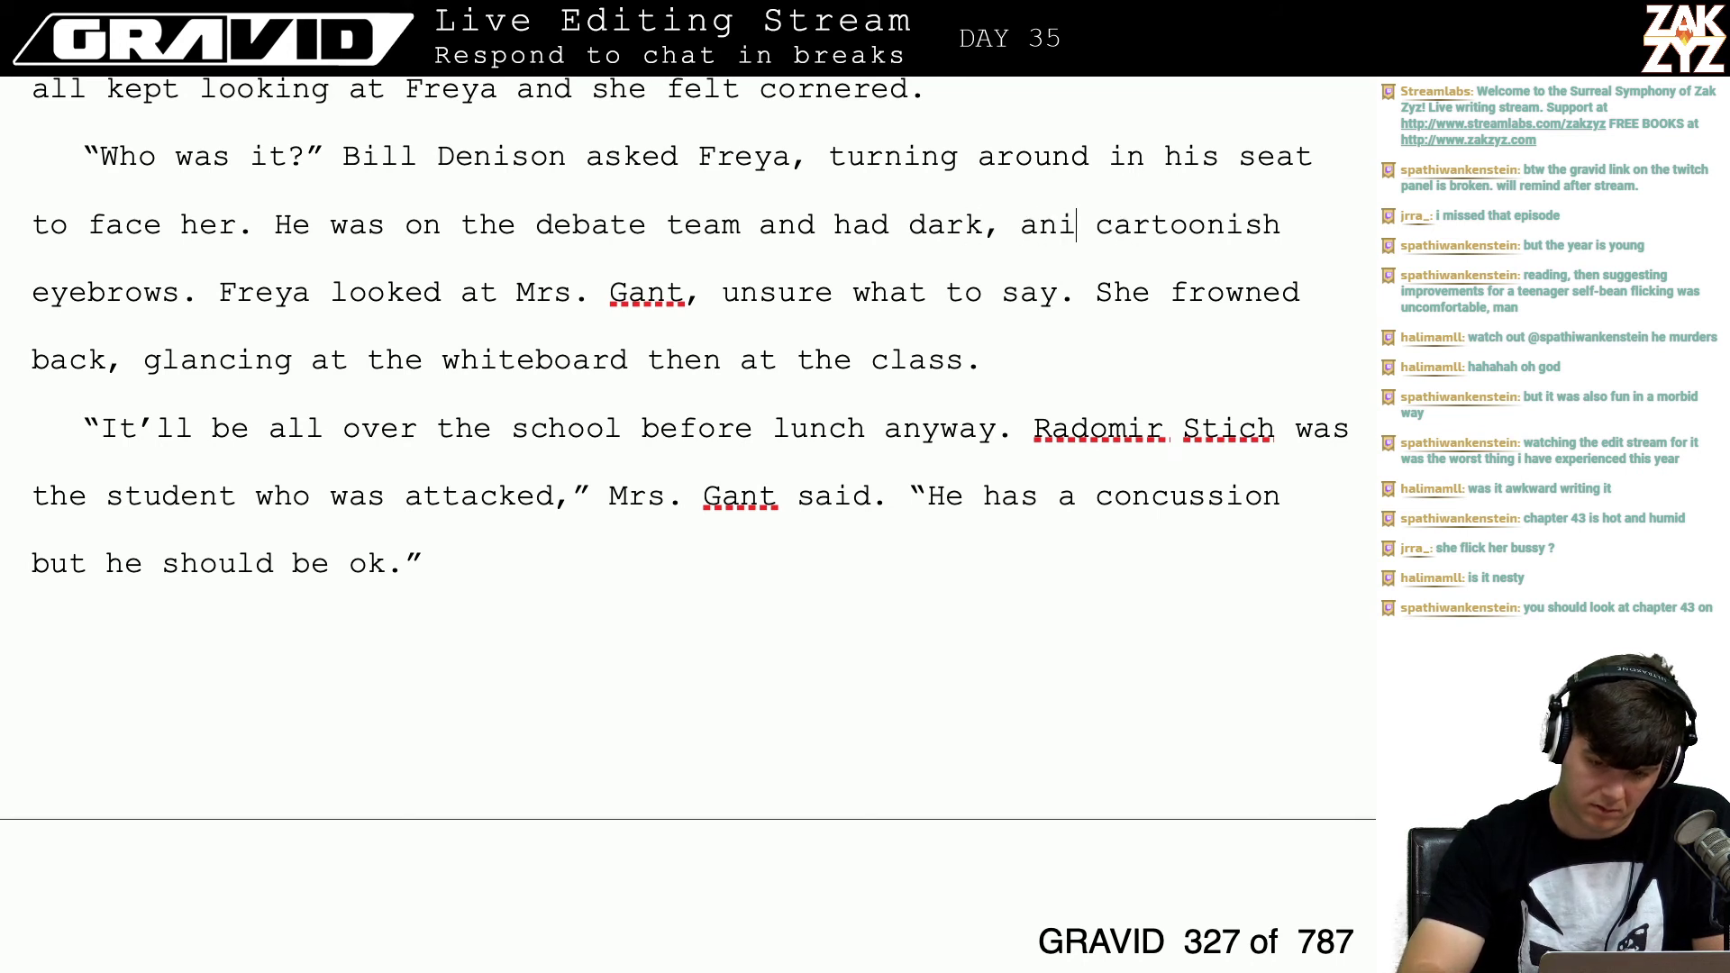
type("ed eyebro")
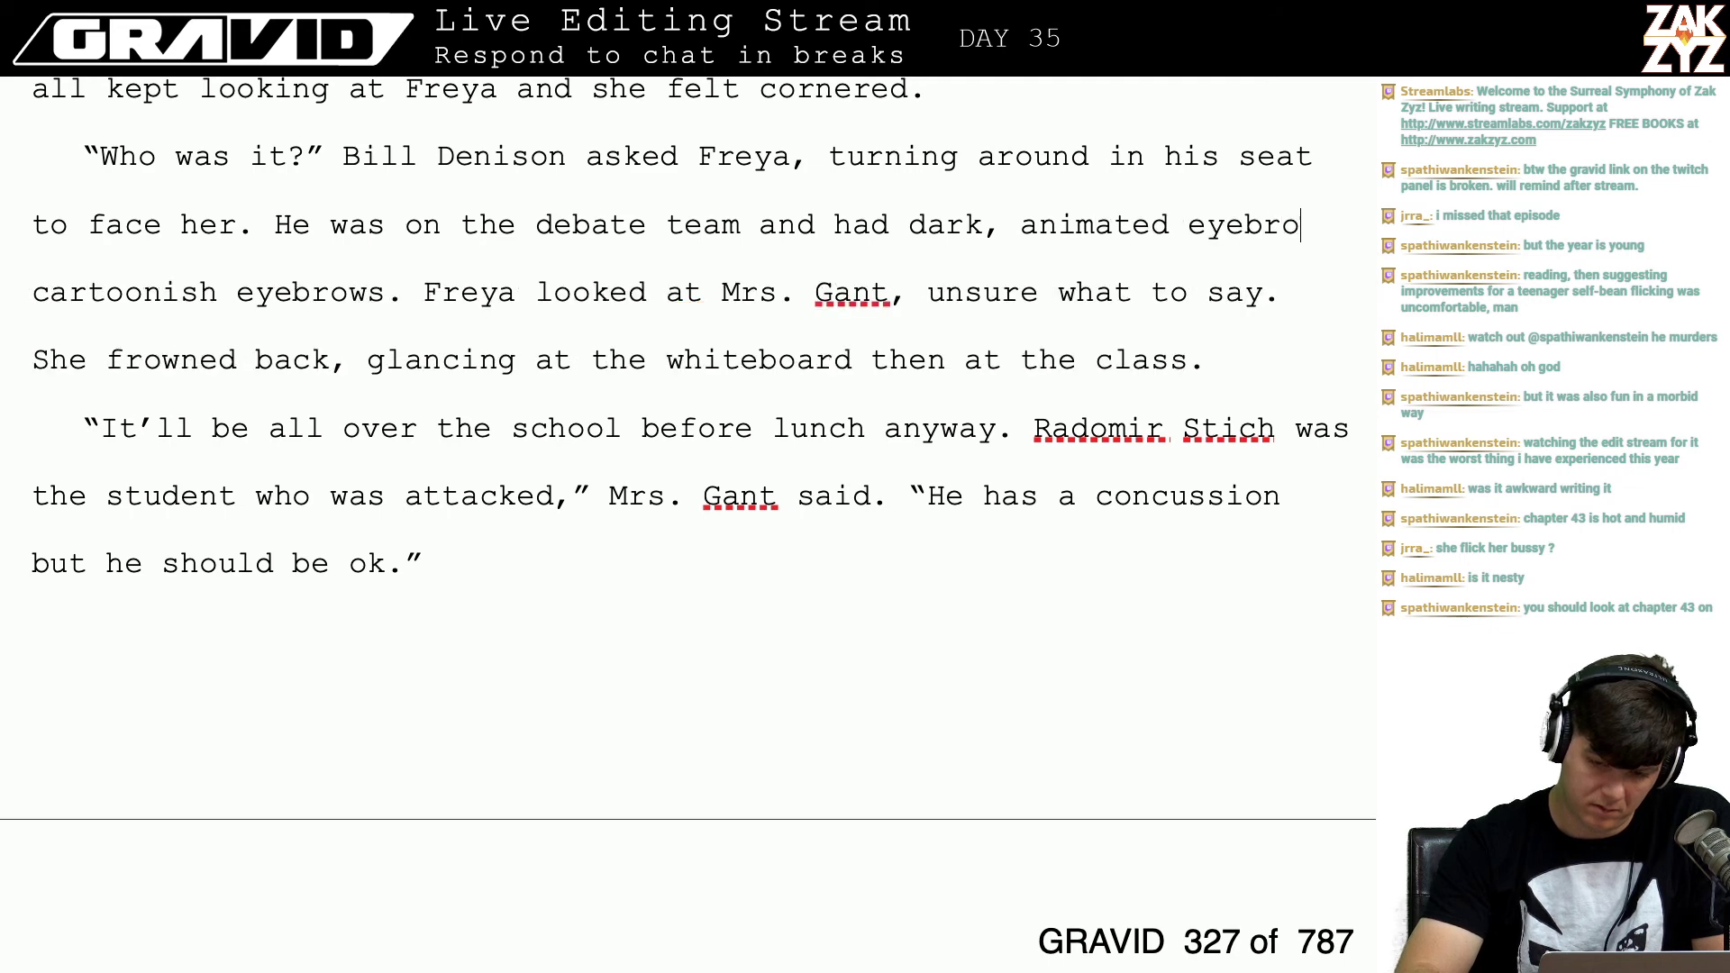
type("ws.")
left_click_drag(218, 297, 630, 297)
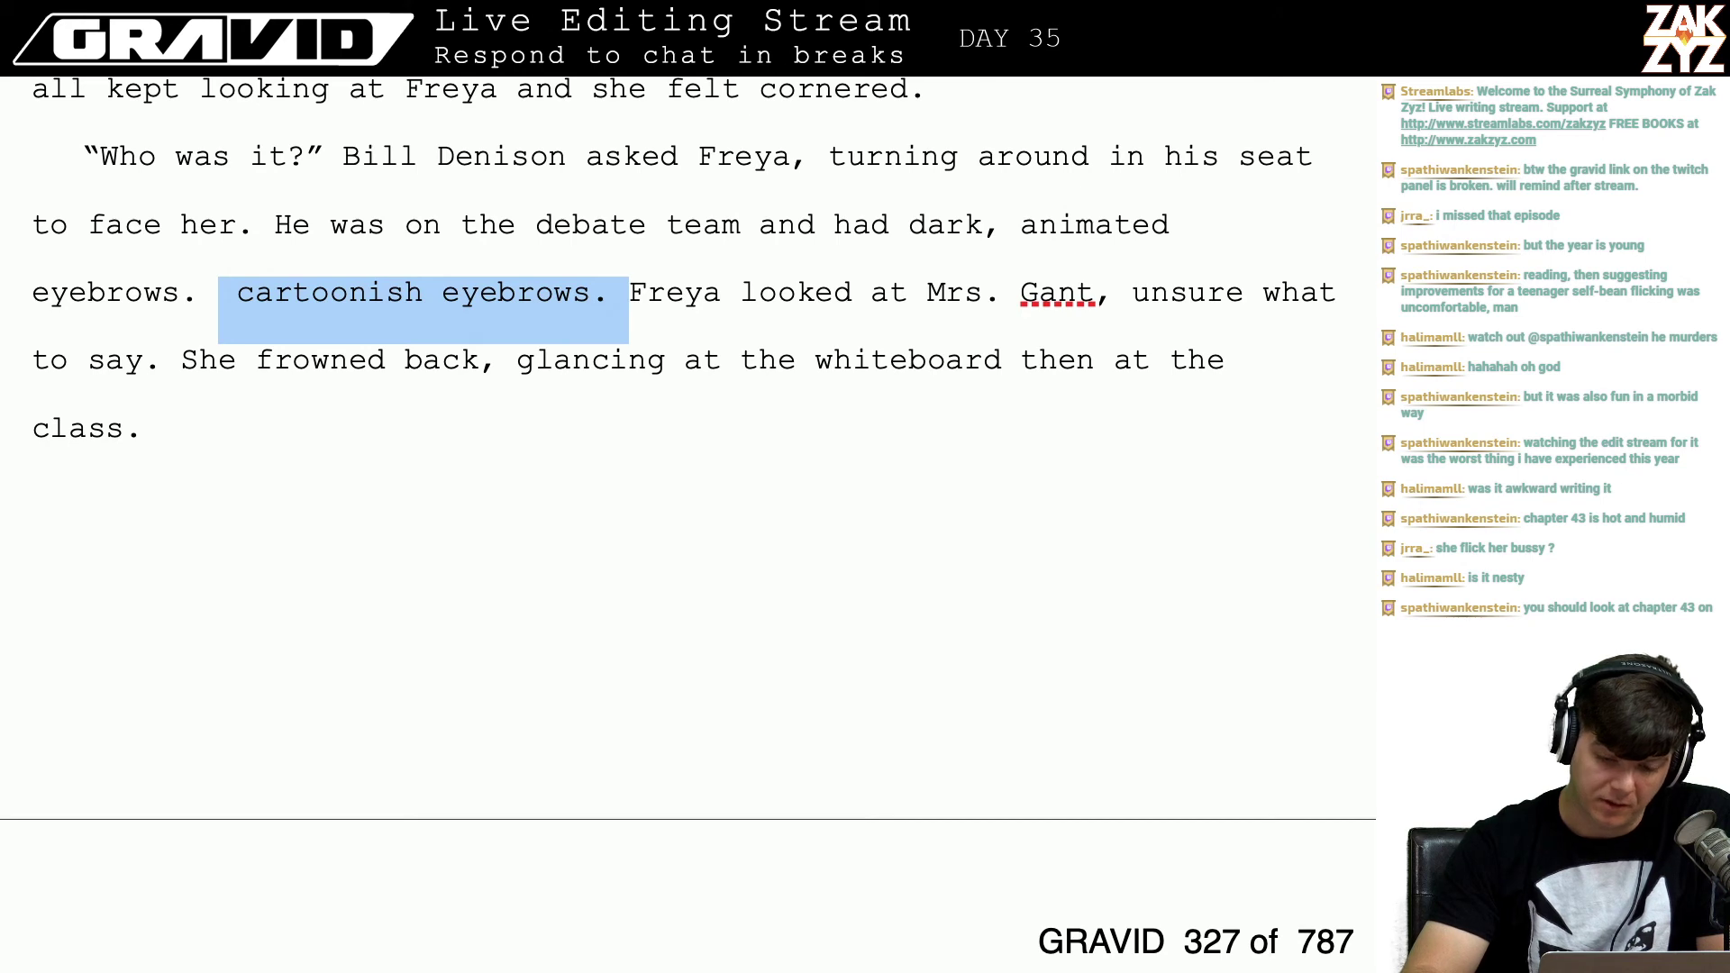
key("BackSpace")
scroll(688, 524, "down", 3)
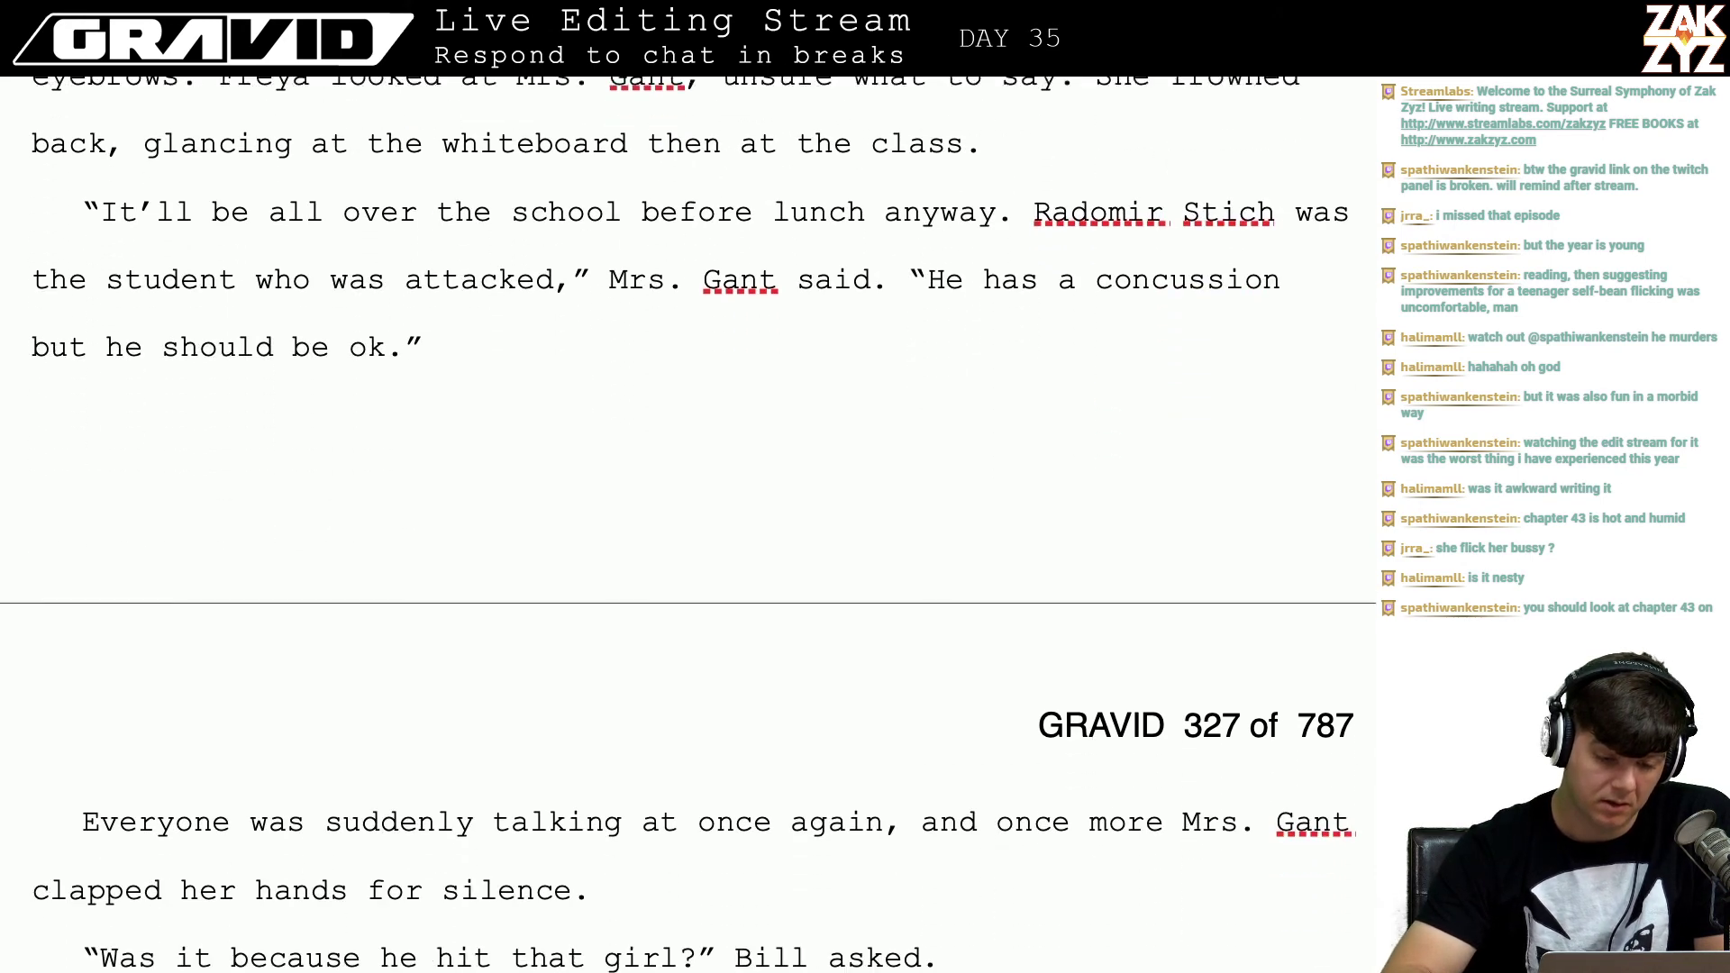
scroll(687, 525, "up", 3)
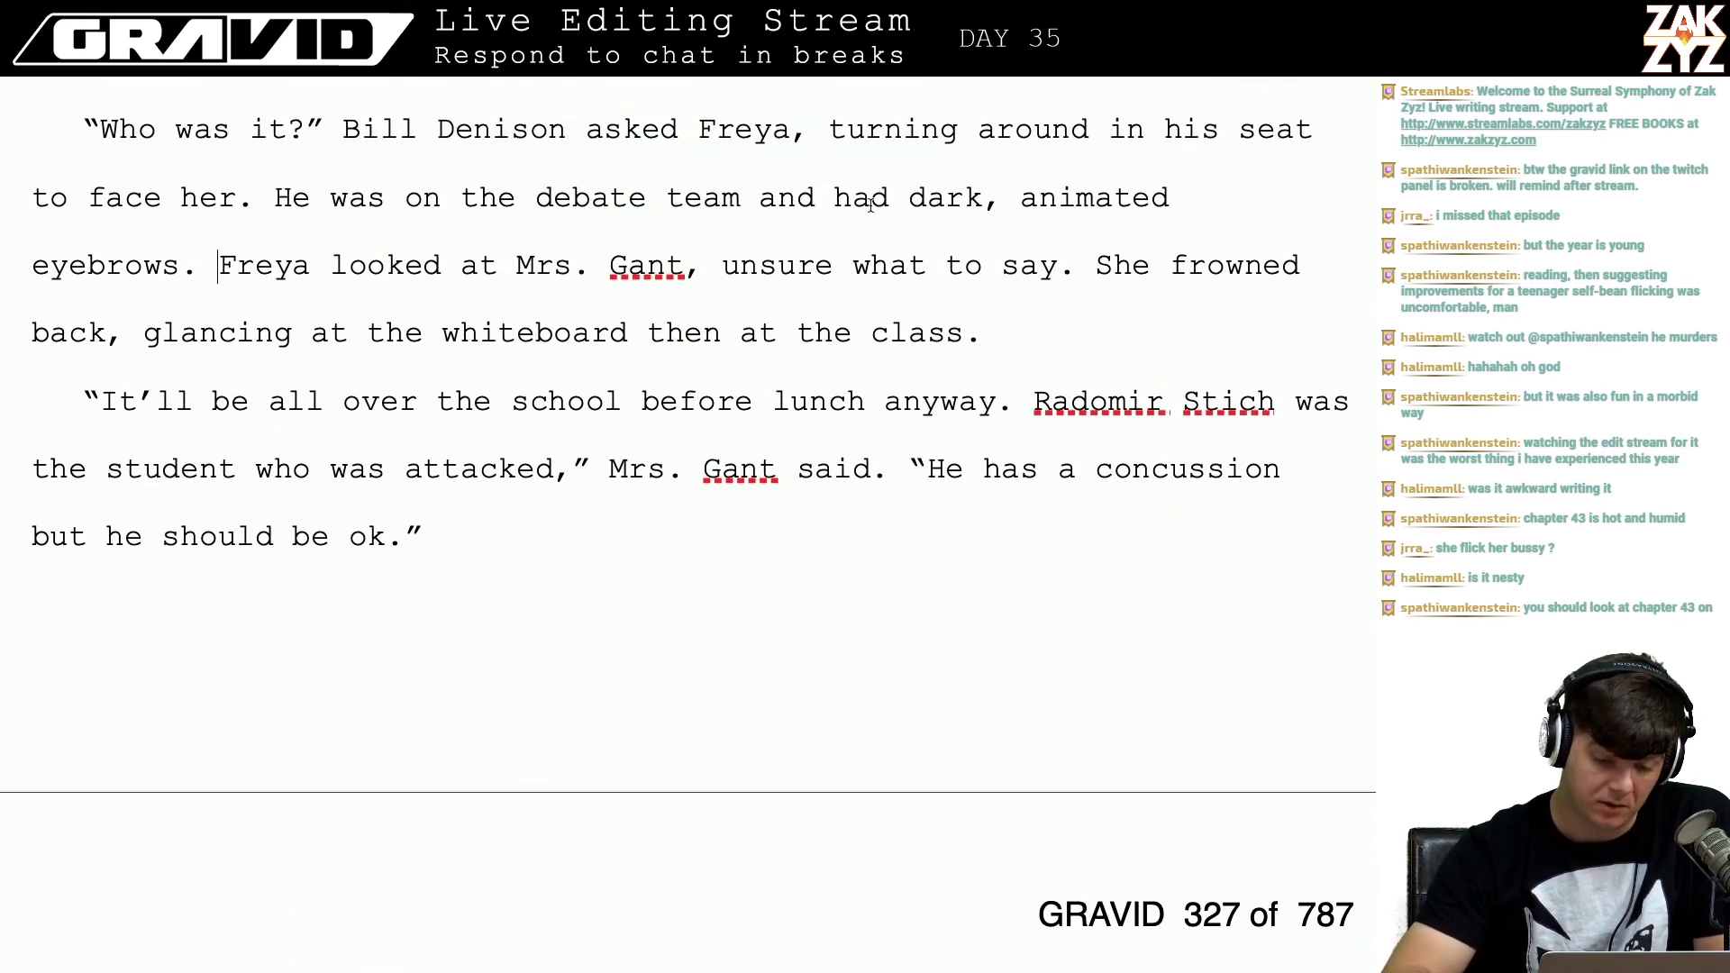
Step: Replace "She" before "frowned back" with the teacher's title and surname, spelled as in the preceding sentence
left_click(1142, 284)
key("BackSpace")
key("BackSpace")
key("BackSpace")
type("Mr")
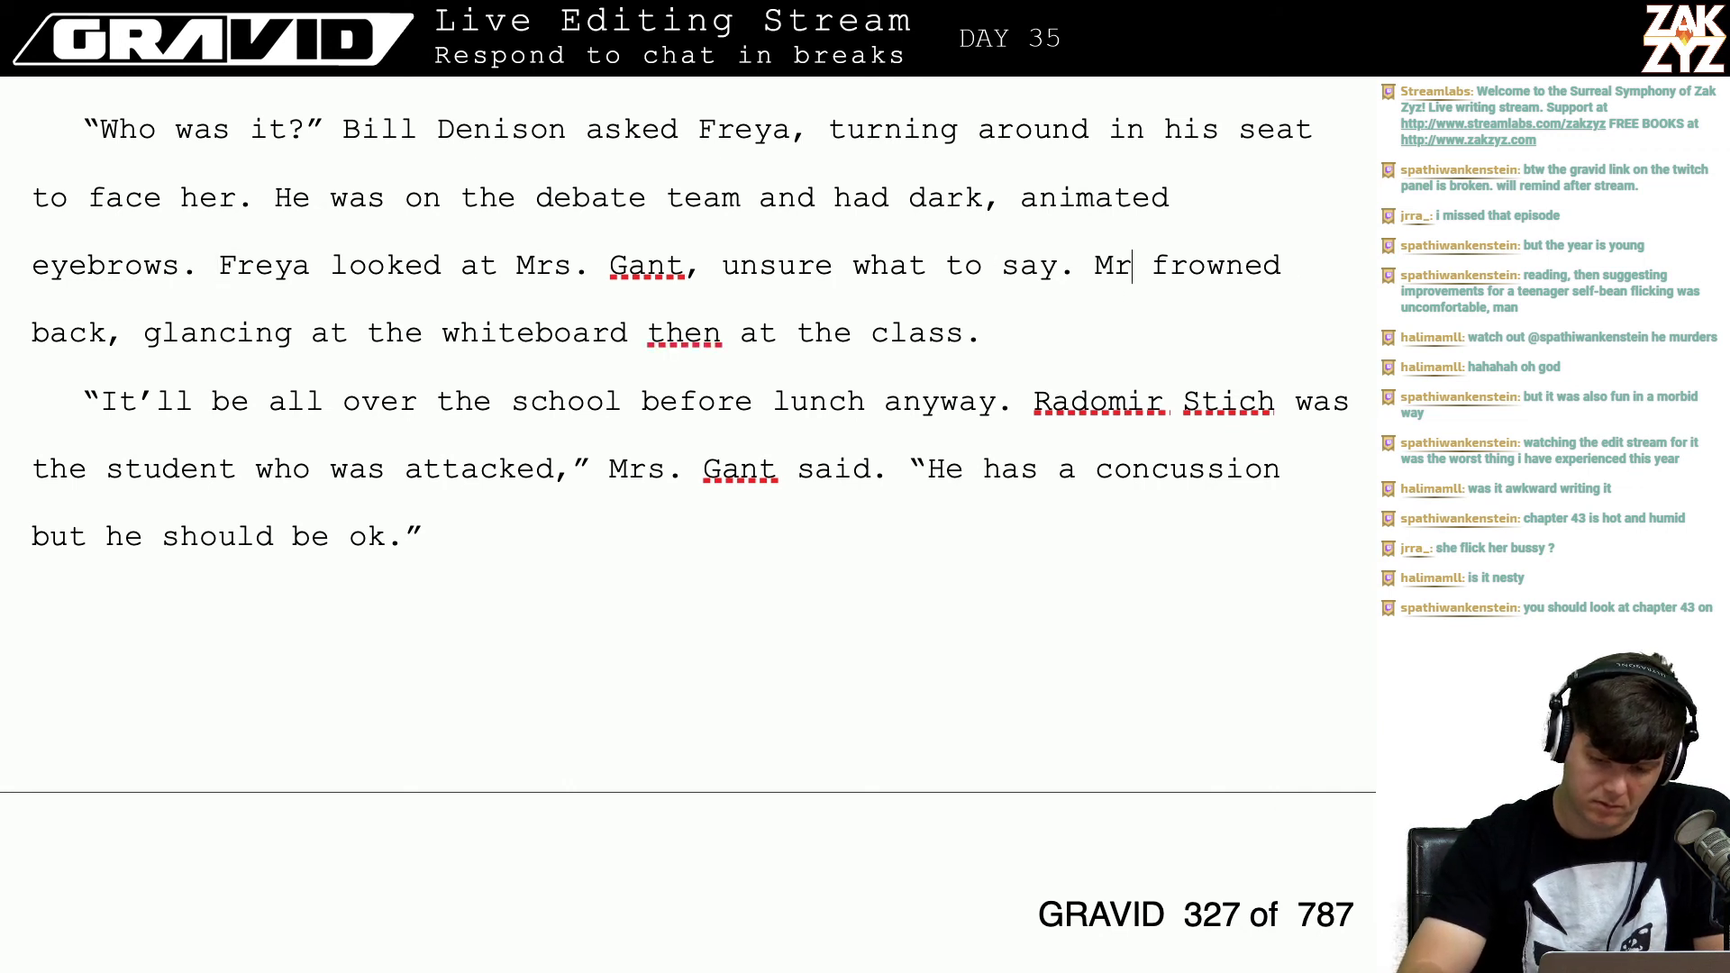
type("s. Cant")
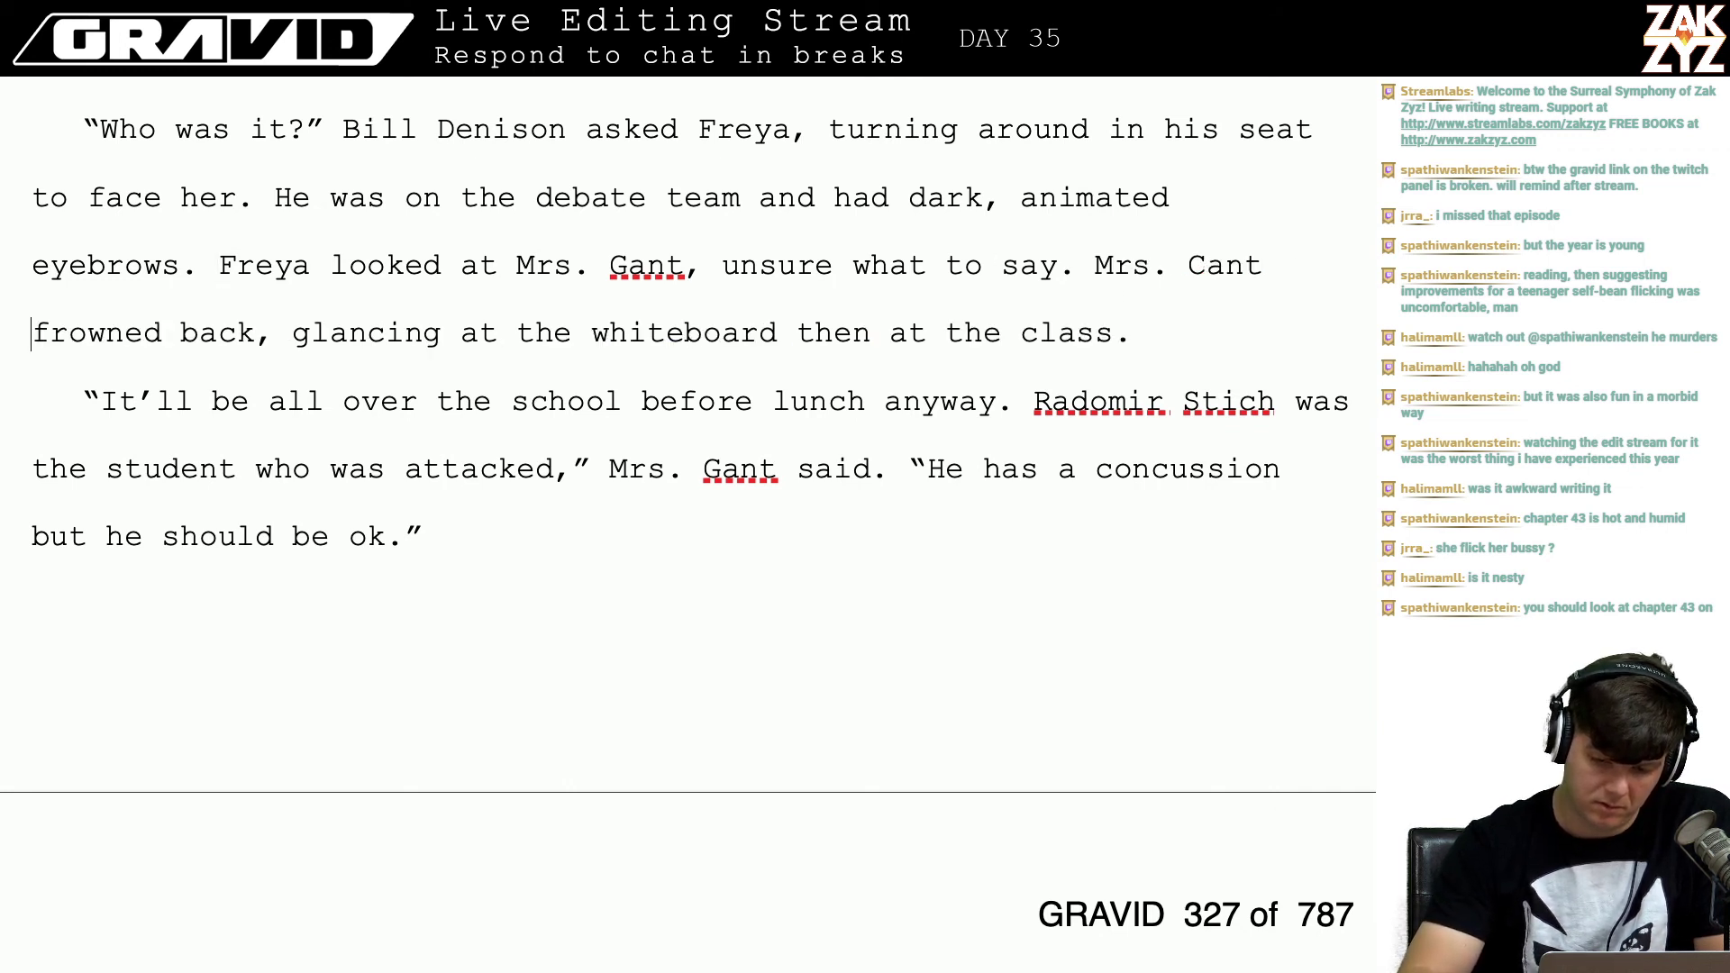
key("Left")
key("BackSpace")
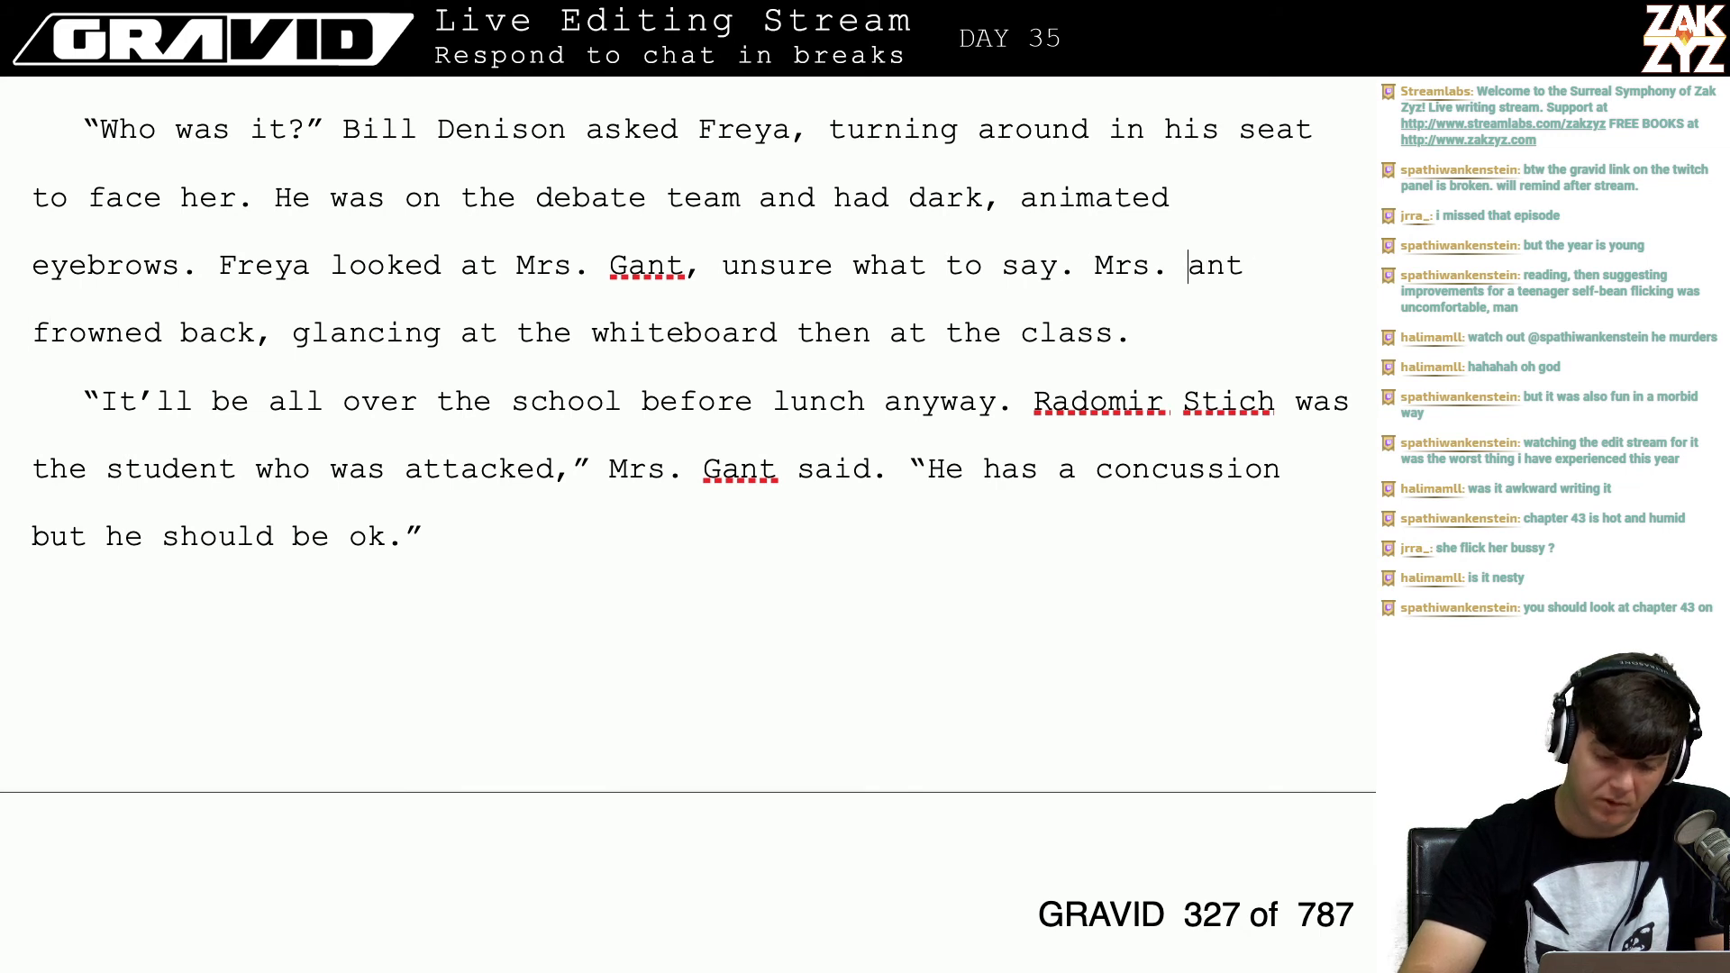
type("G")
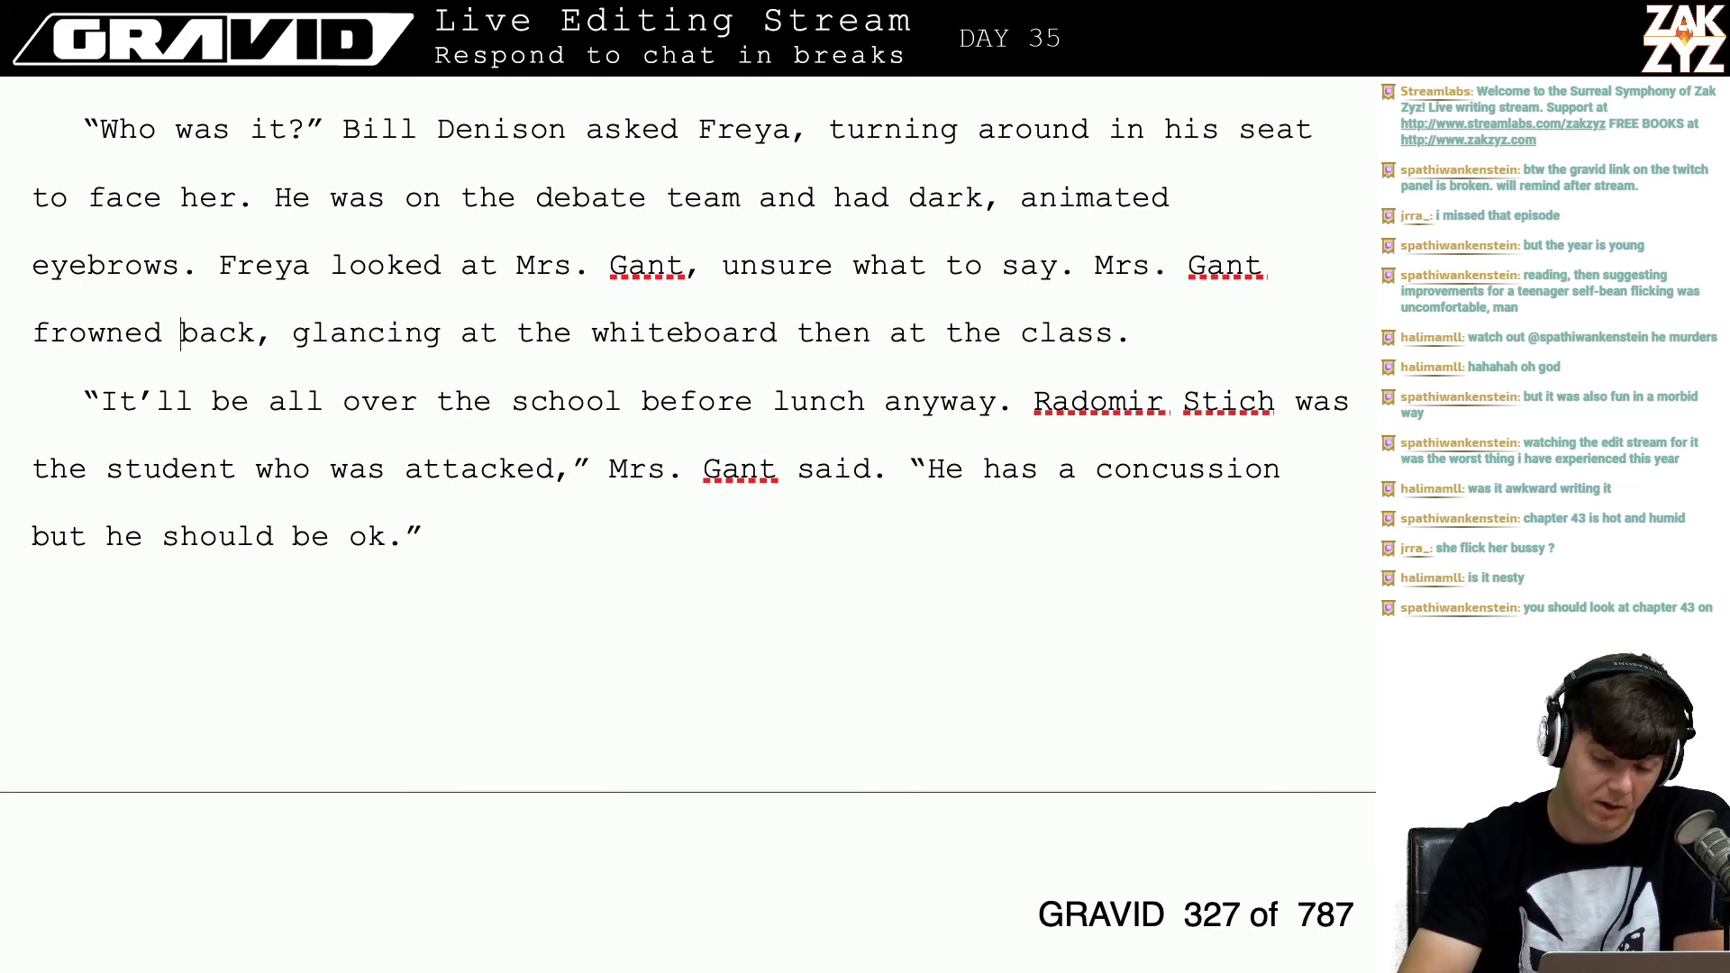
Step: Read on through the rest of the class discussion to the paragraph about the last five minutes of class
left_click(366, 469)
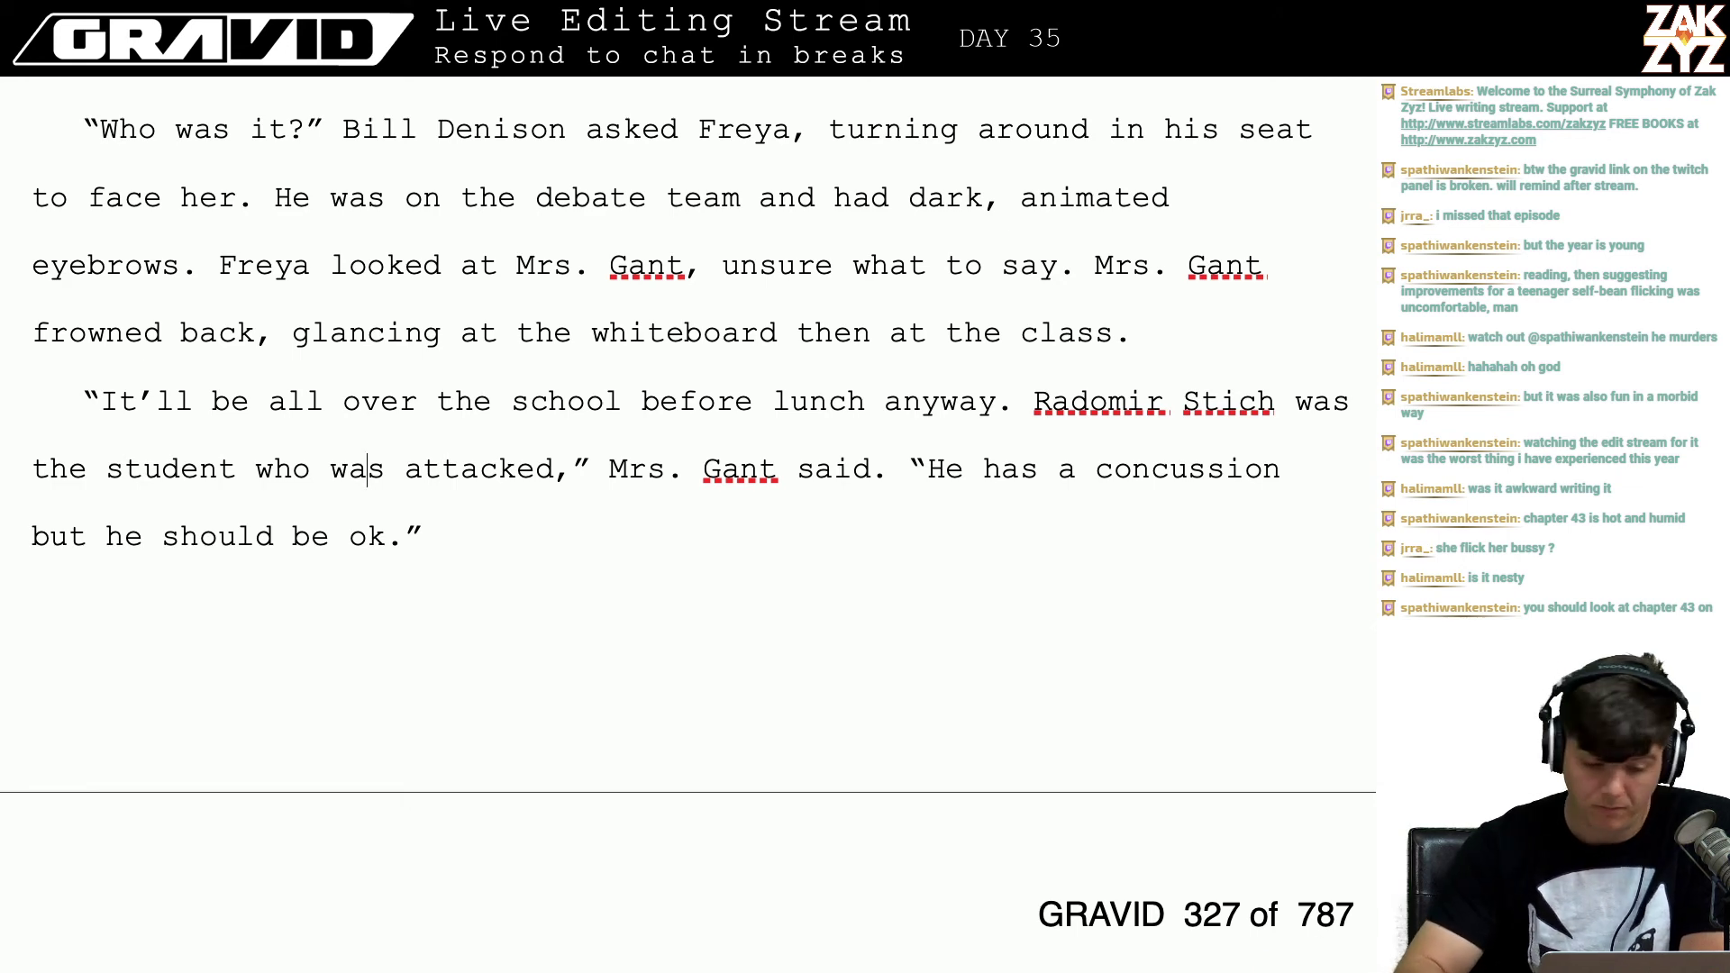
scroll(1024, 155, "down", 6)
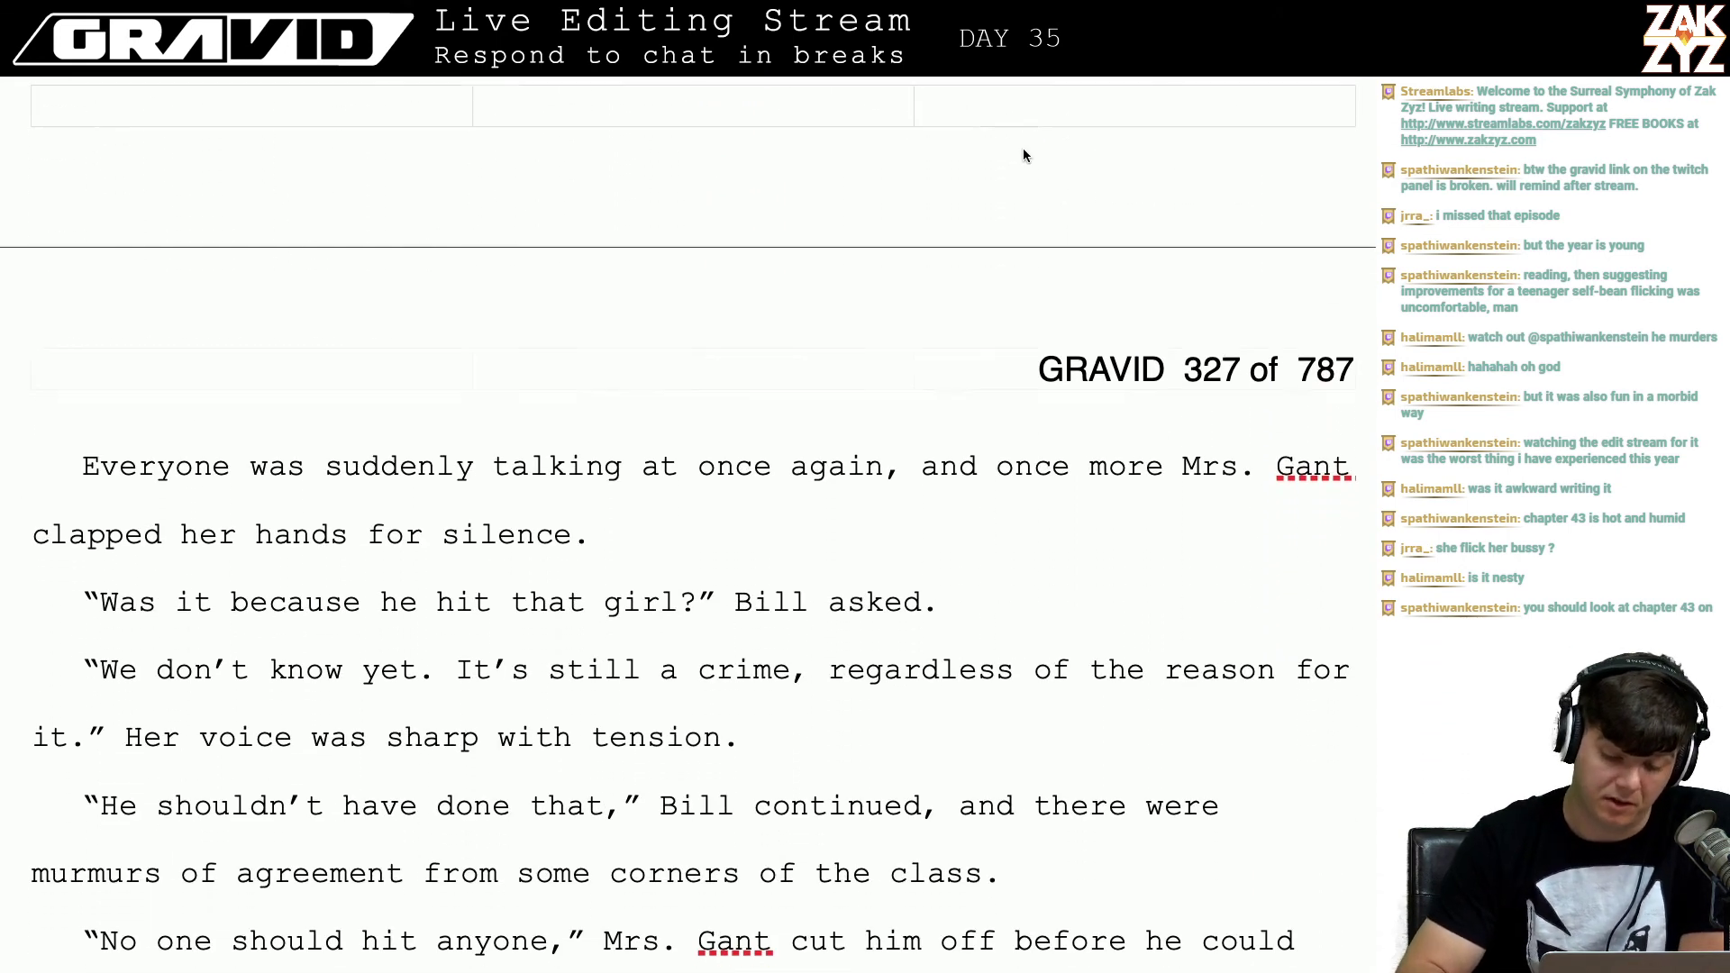
left_click(741, 497)
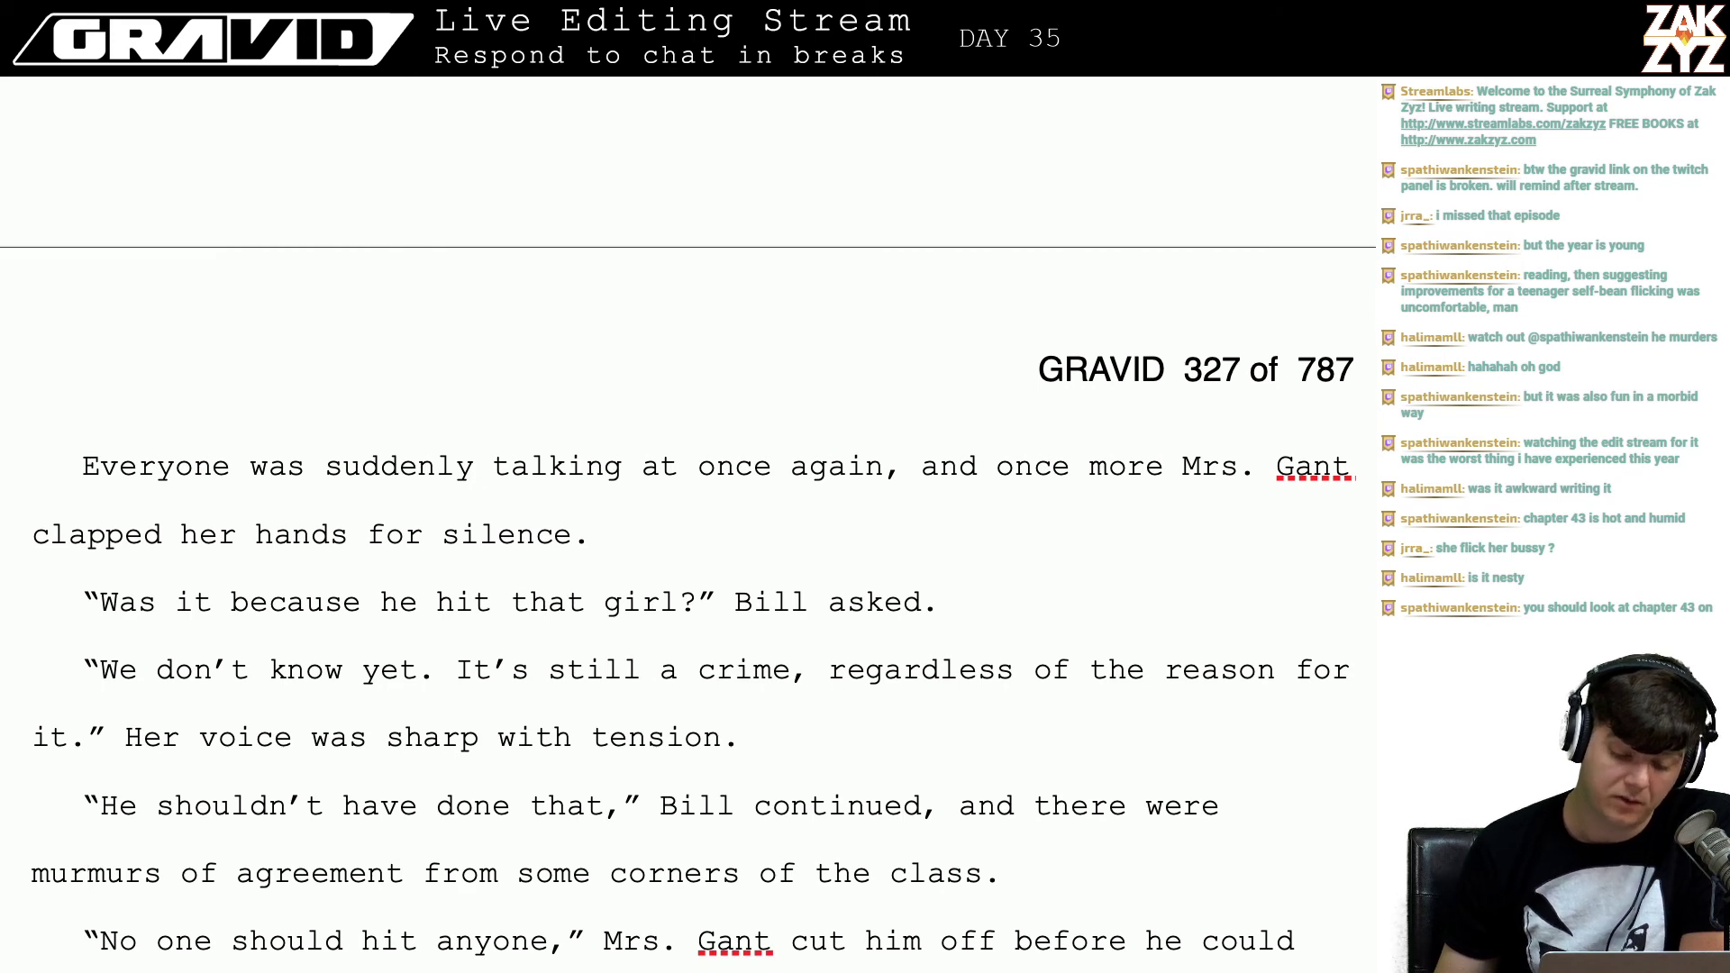
left_click(87, 874)
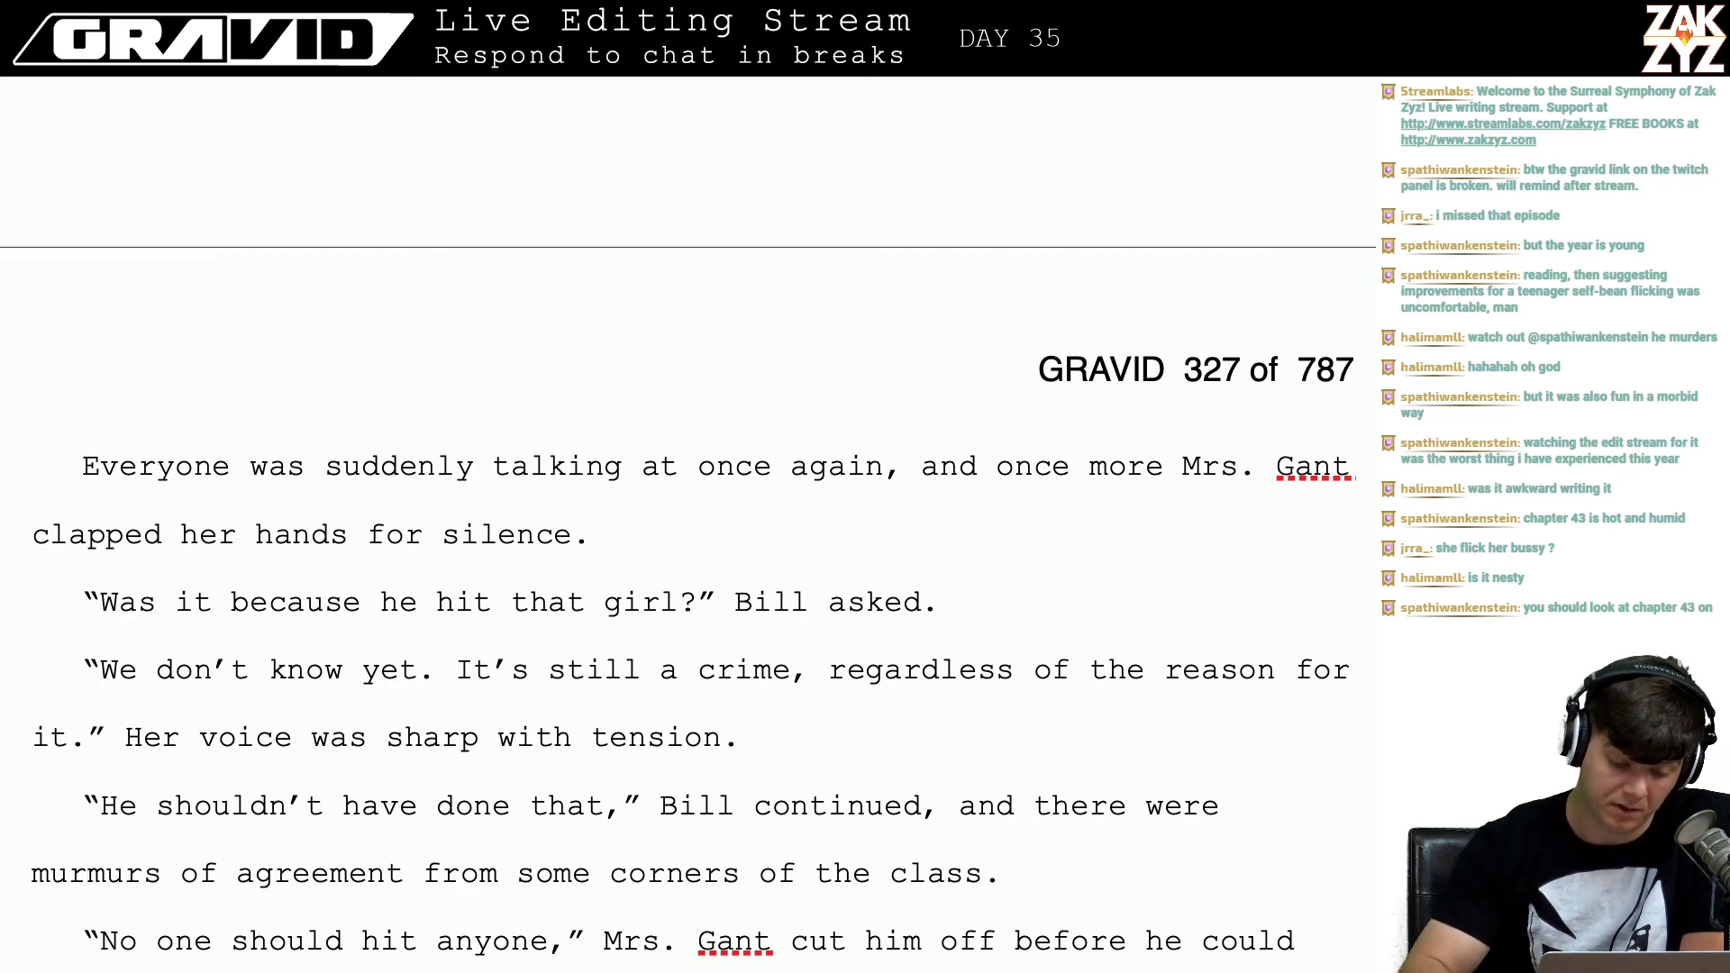
scroll(470, 415, "down", 3)
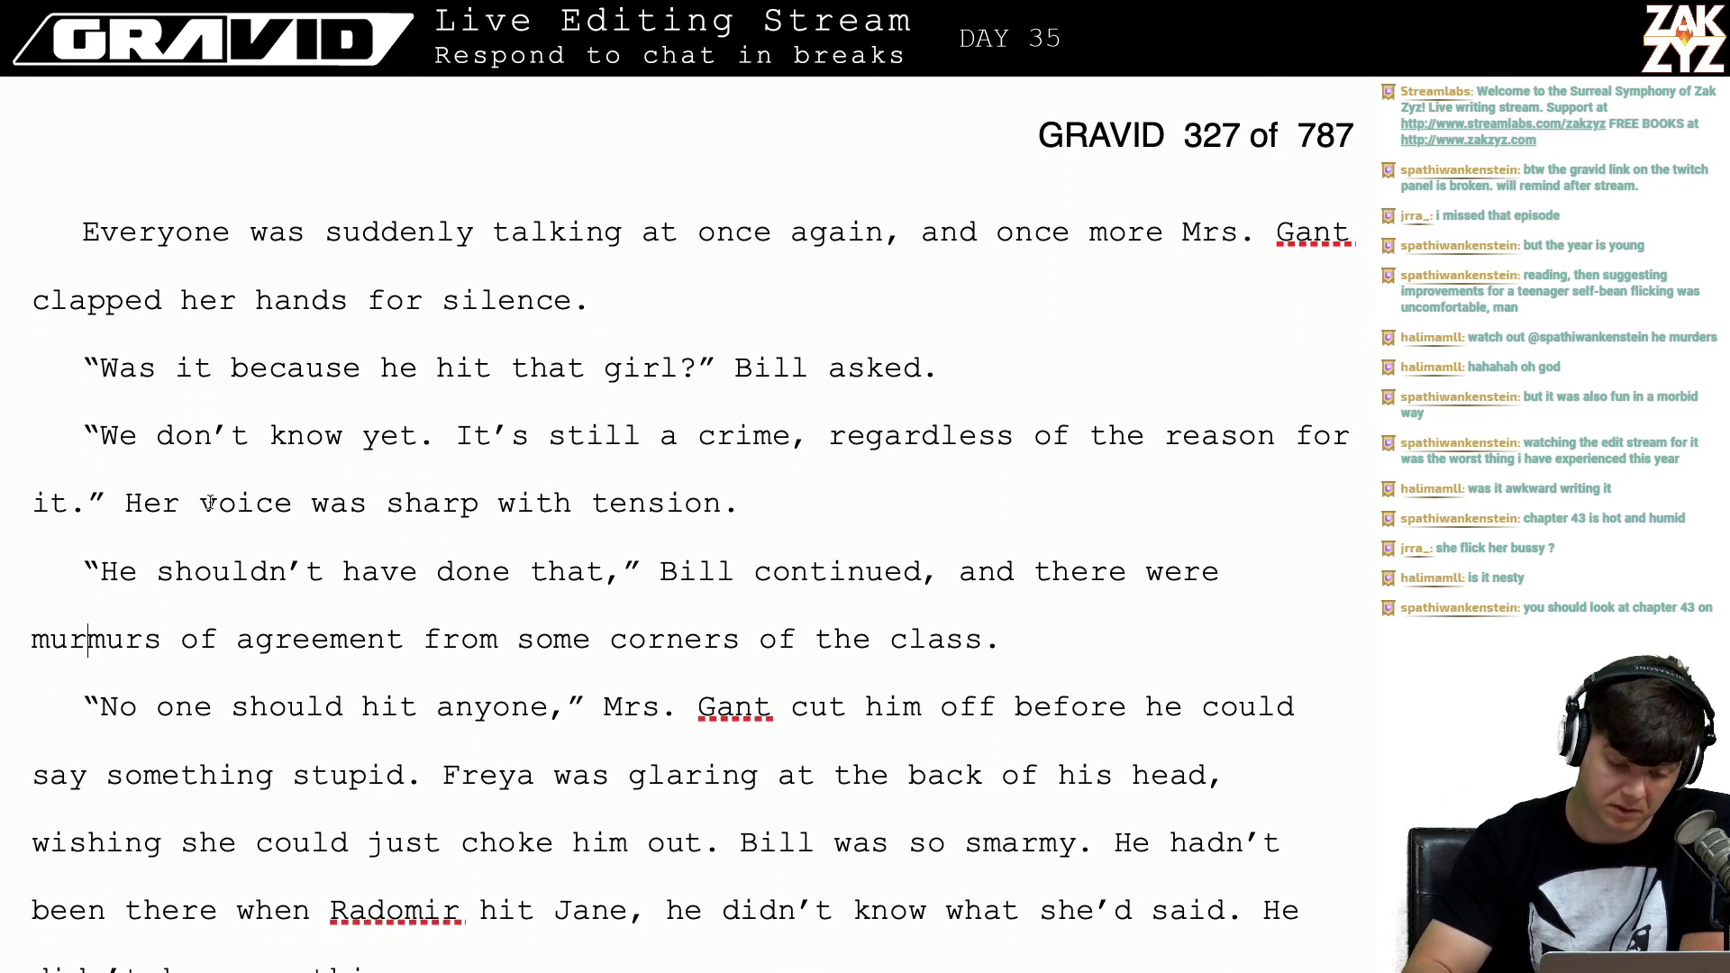
scroll(559, 509, "down", 3)
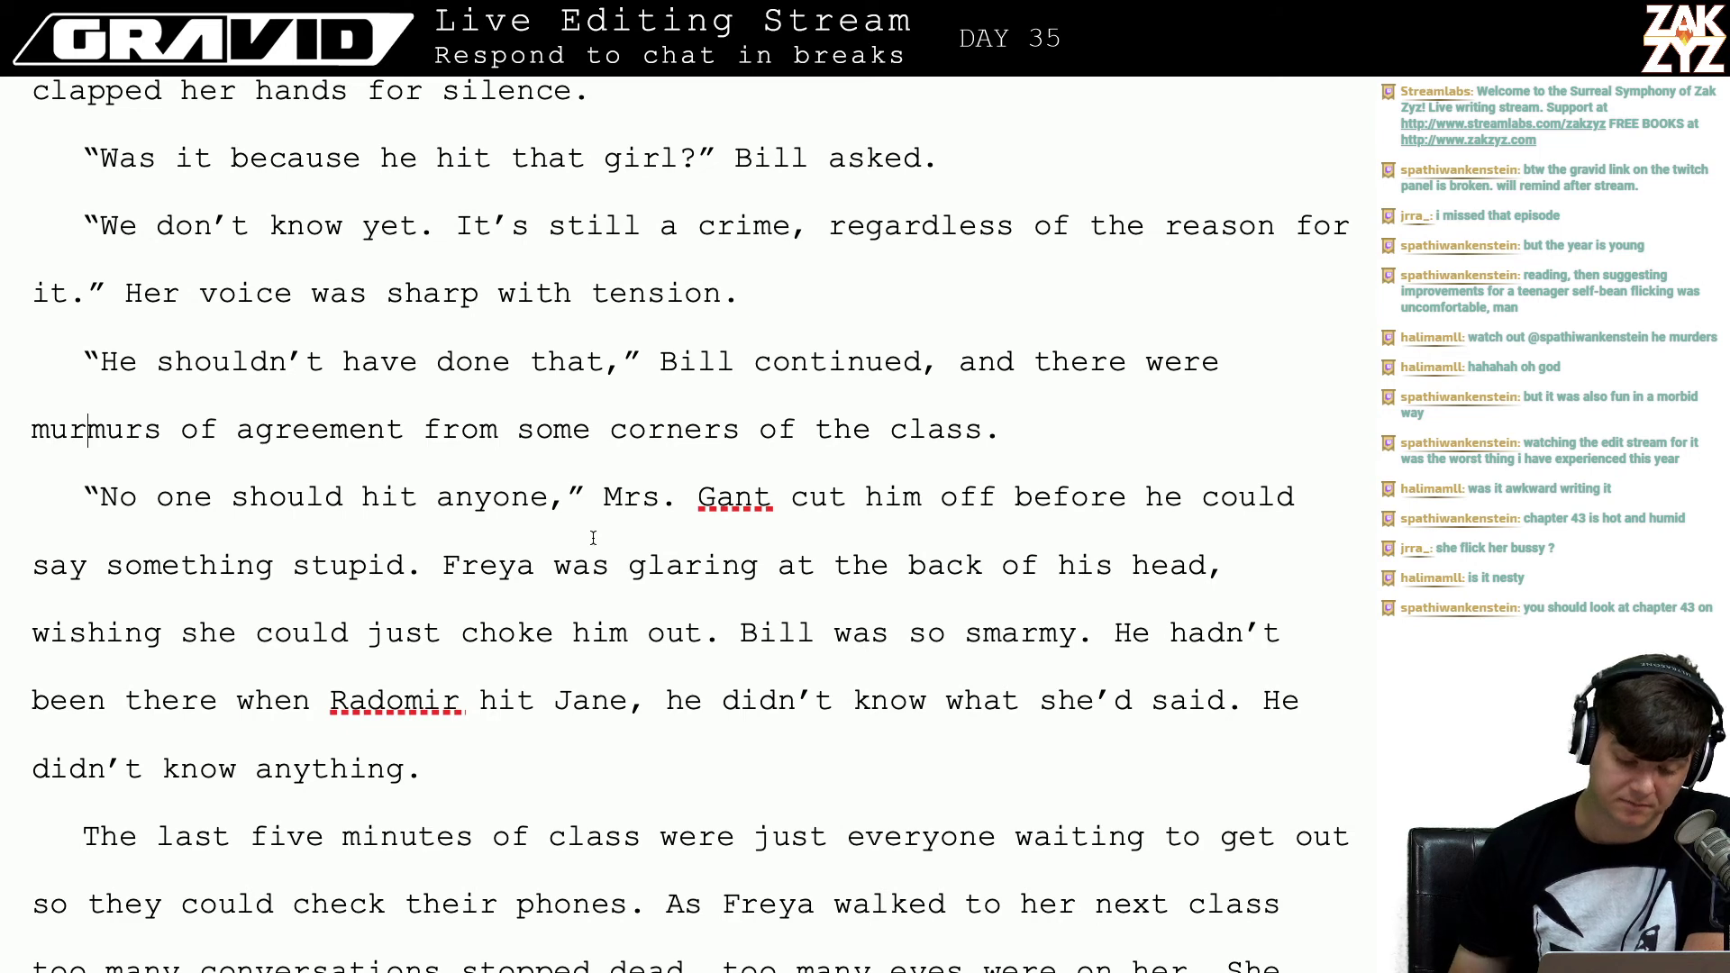
scroll(593, 538, "down", 5)
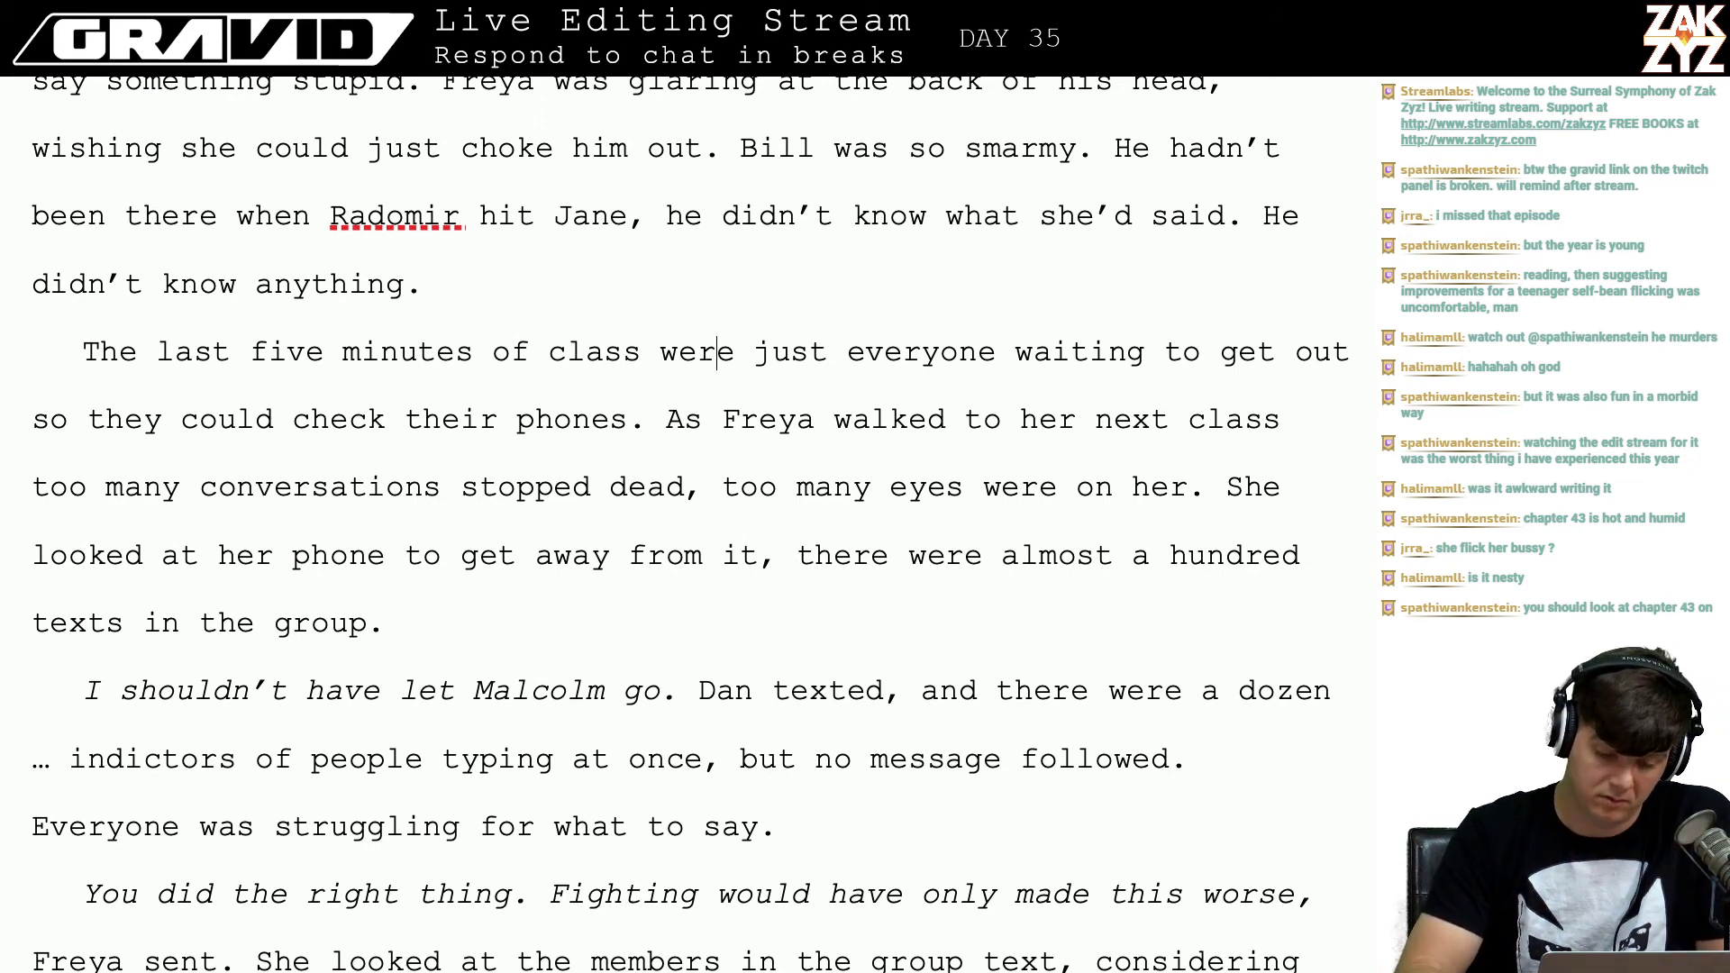
Step: Break the "last five minutes" paragraph after "class were" and continue its opening line with "everyone"
key("Return")
key("Left")
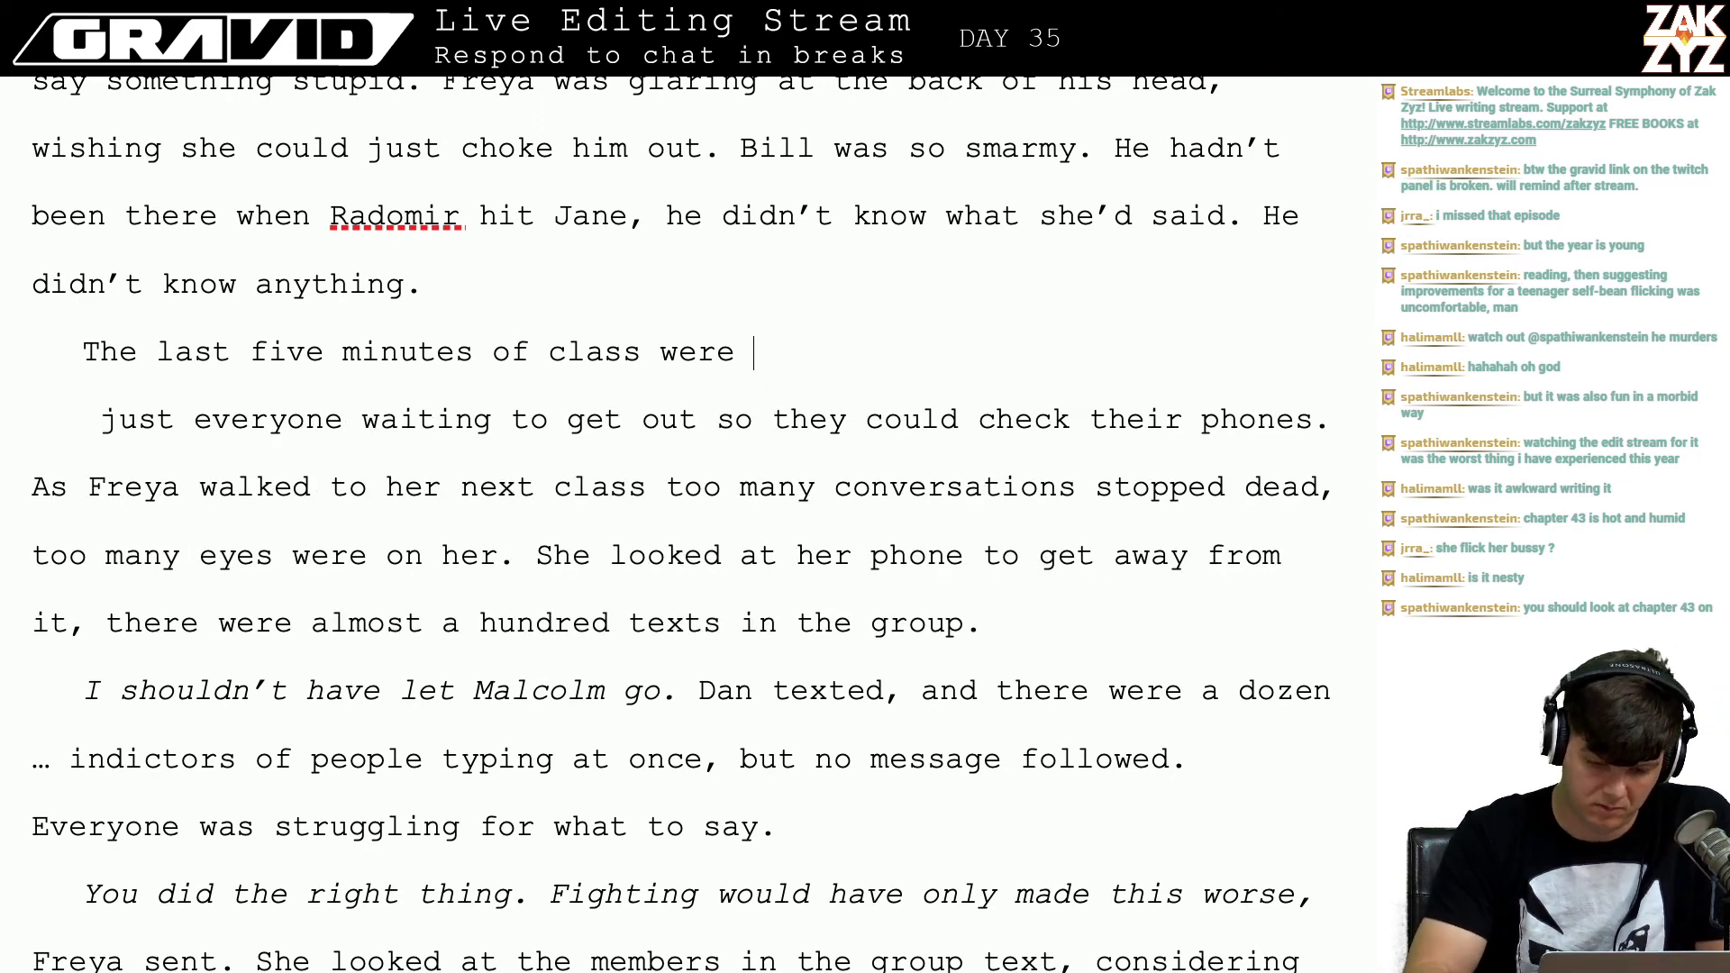
type("just")
key("BackSpace")
key("BackSpace")
key("BackSpace")
key("BackSpace")
key("BackSpace")
key("BackSpace")
key("BackSpace")
key("BackSpace")
key("BackSpace")
key("BackSpace")
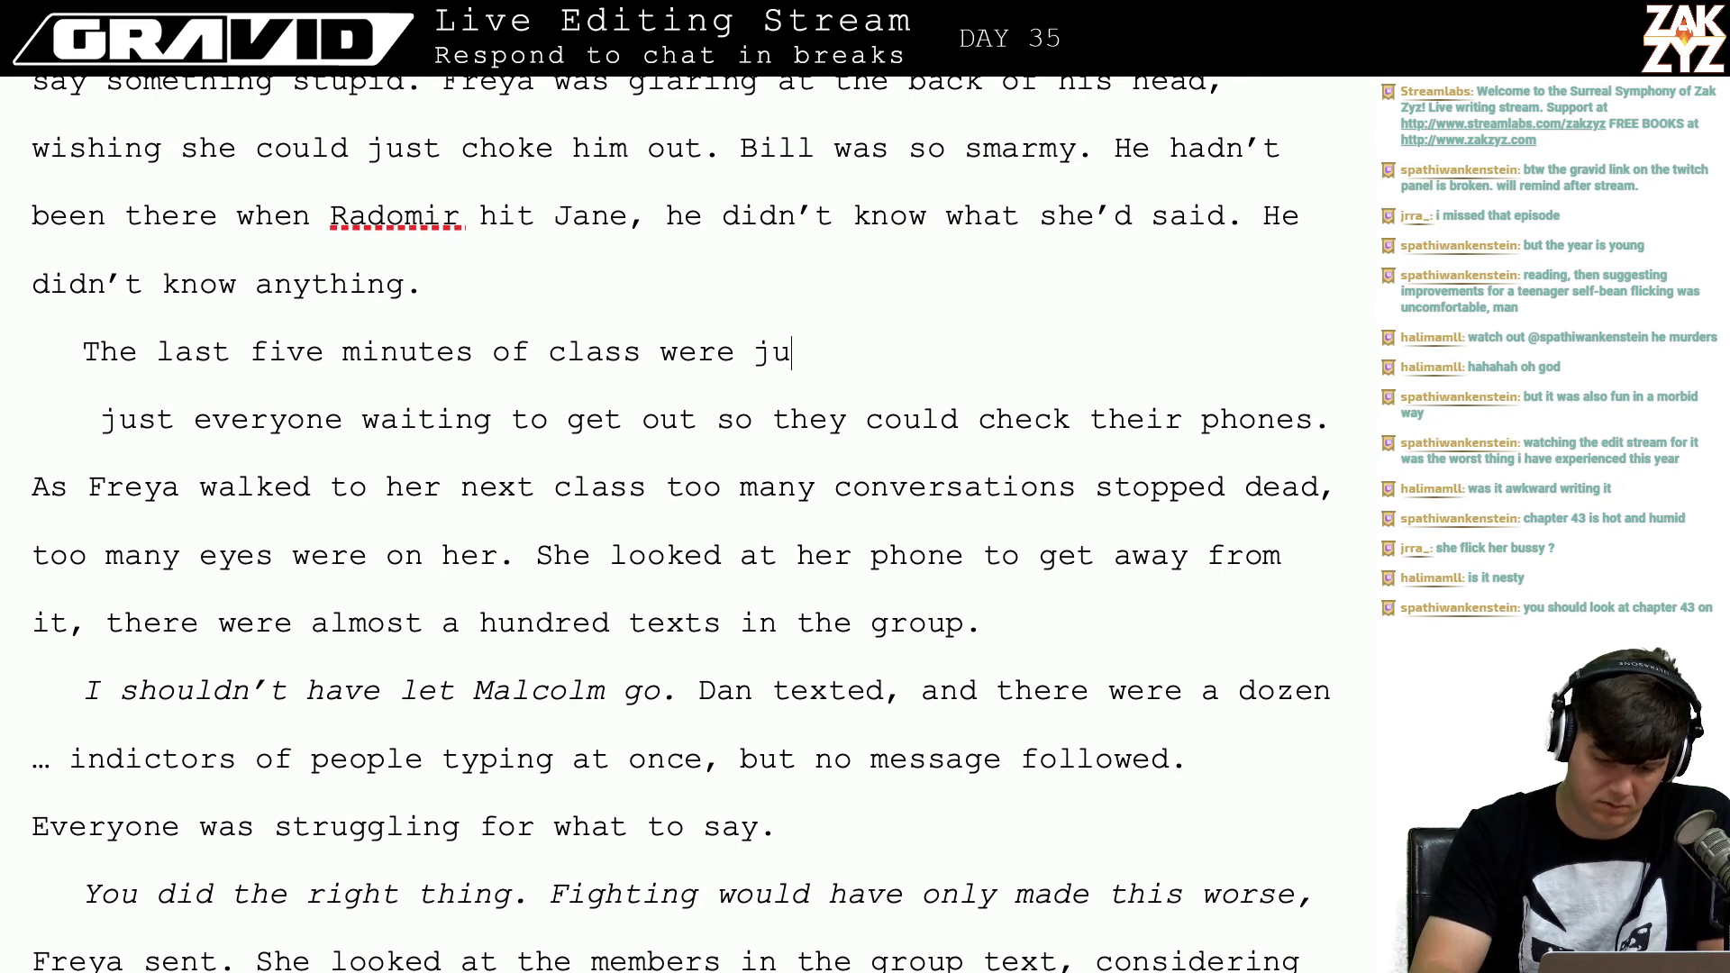
type("were everyone")
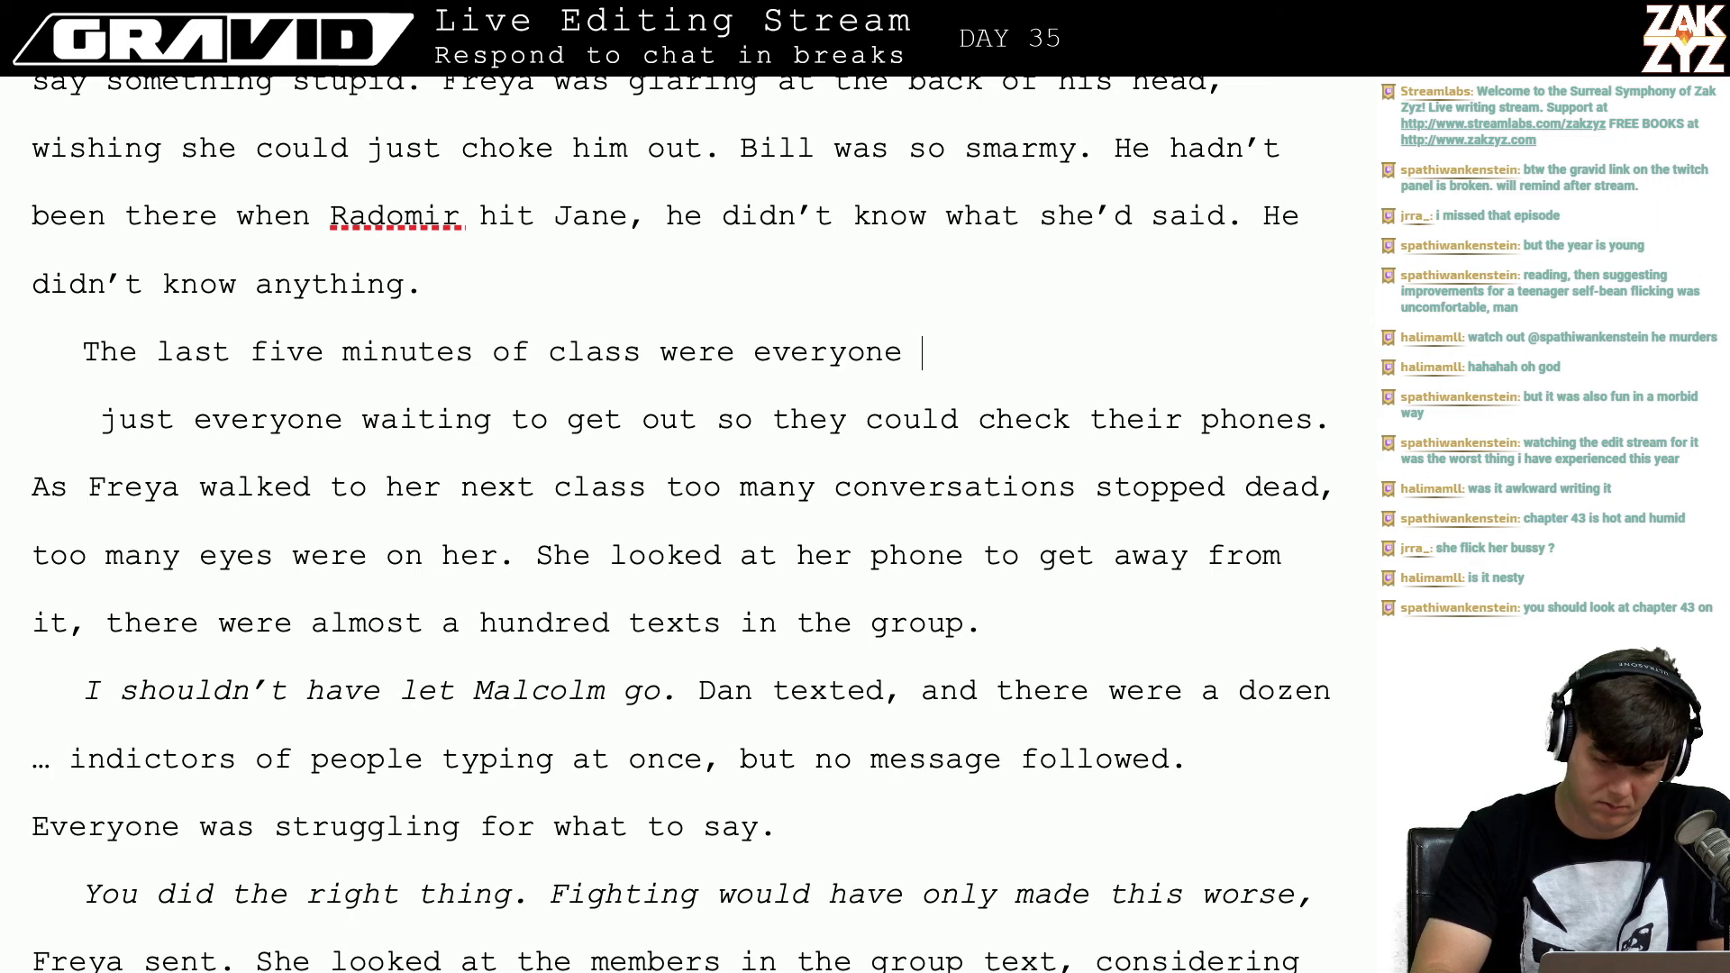
Step: Replace "everyone" with "just" after "The last five minutes of class were"
key("BackSpace")
key("BackSpace")
key("BackSpace")
key("BackSpace")
key("BackSpace")
key("BackSpace")
key("BackSpace")
key("BackSpace")
type("just ")
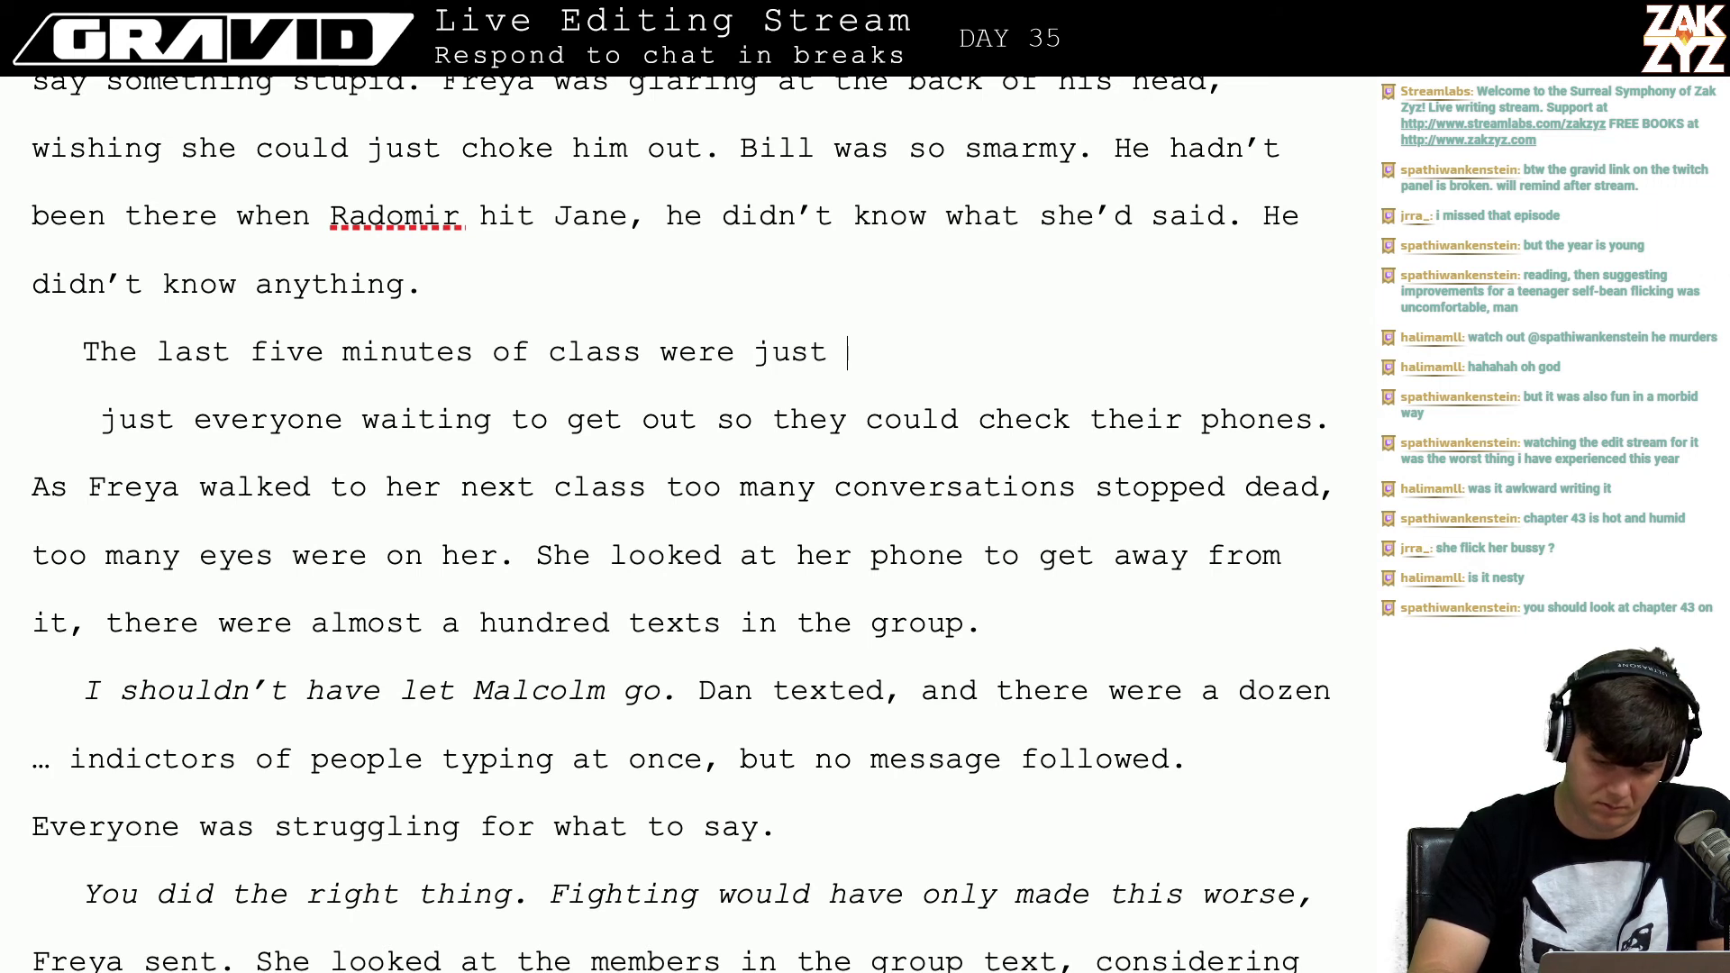
Step: Complete the rewritten sentence after "just" with "everyone fidgeting for a chance to get in the hall and check their phones."
type("fidget")
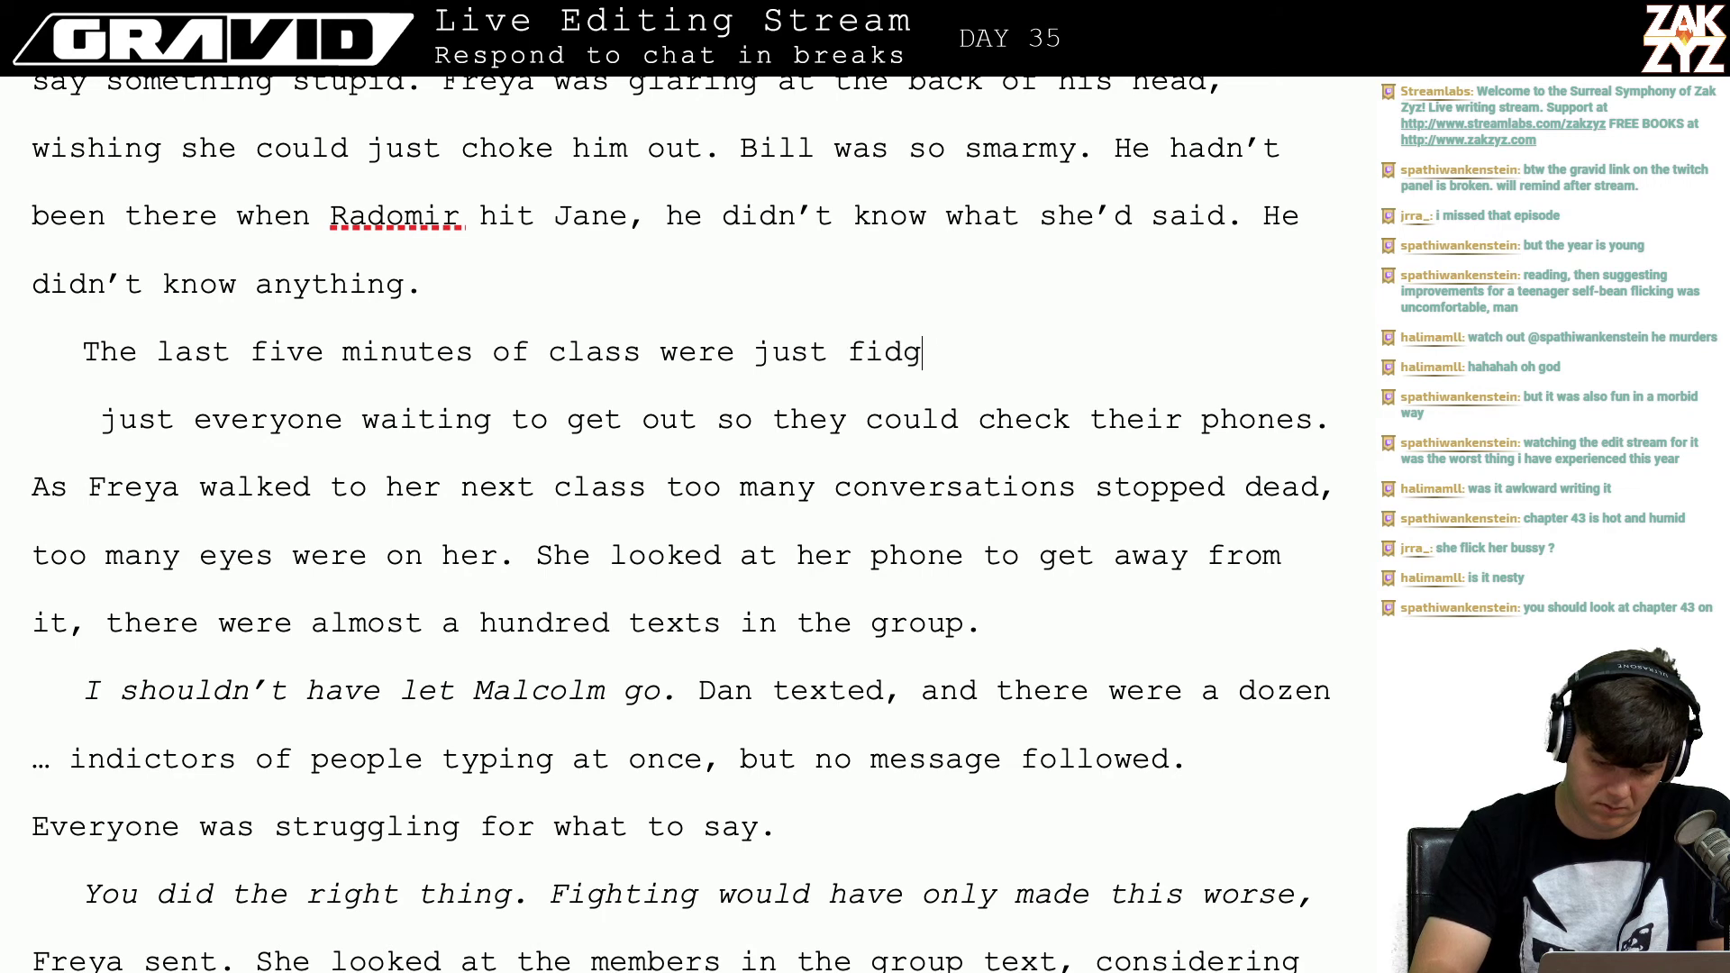
key("BackSpace")
key("BackSpace")
key("BackSpace")
key("BackSpace")
key("BackSpace")
key("BackSpace")
type("everyone f")
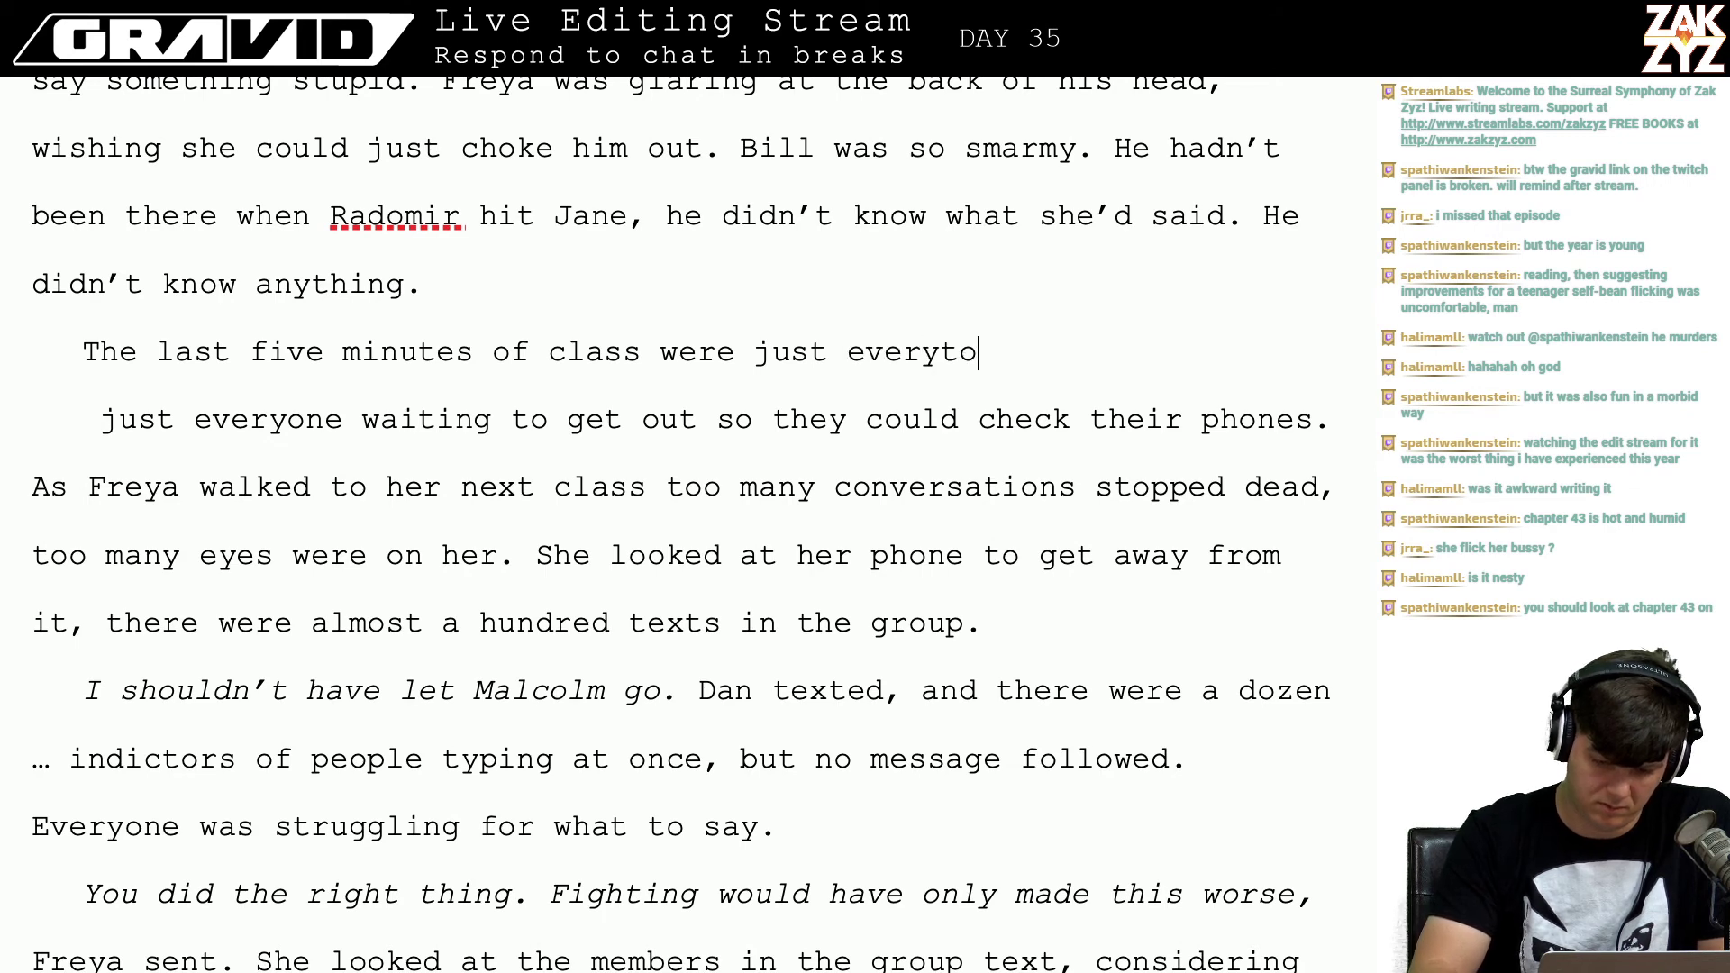
type("idget")
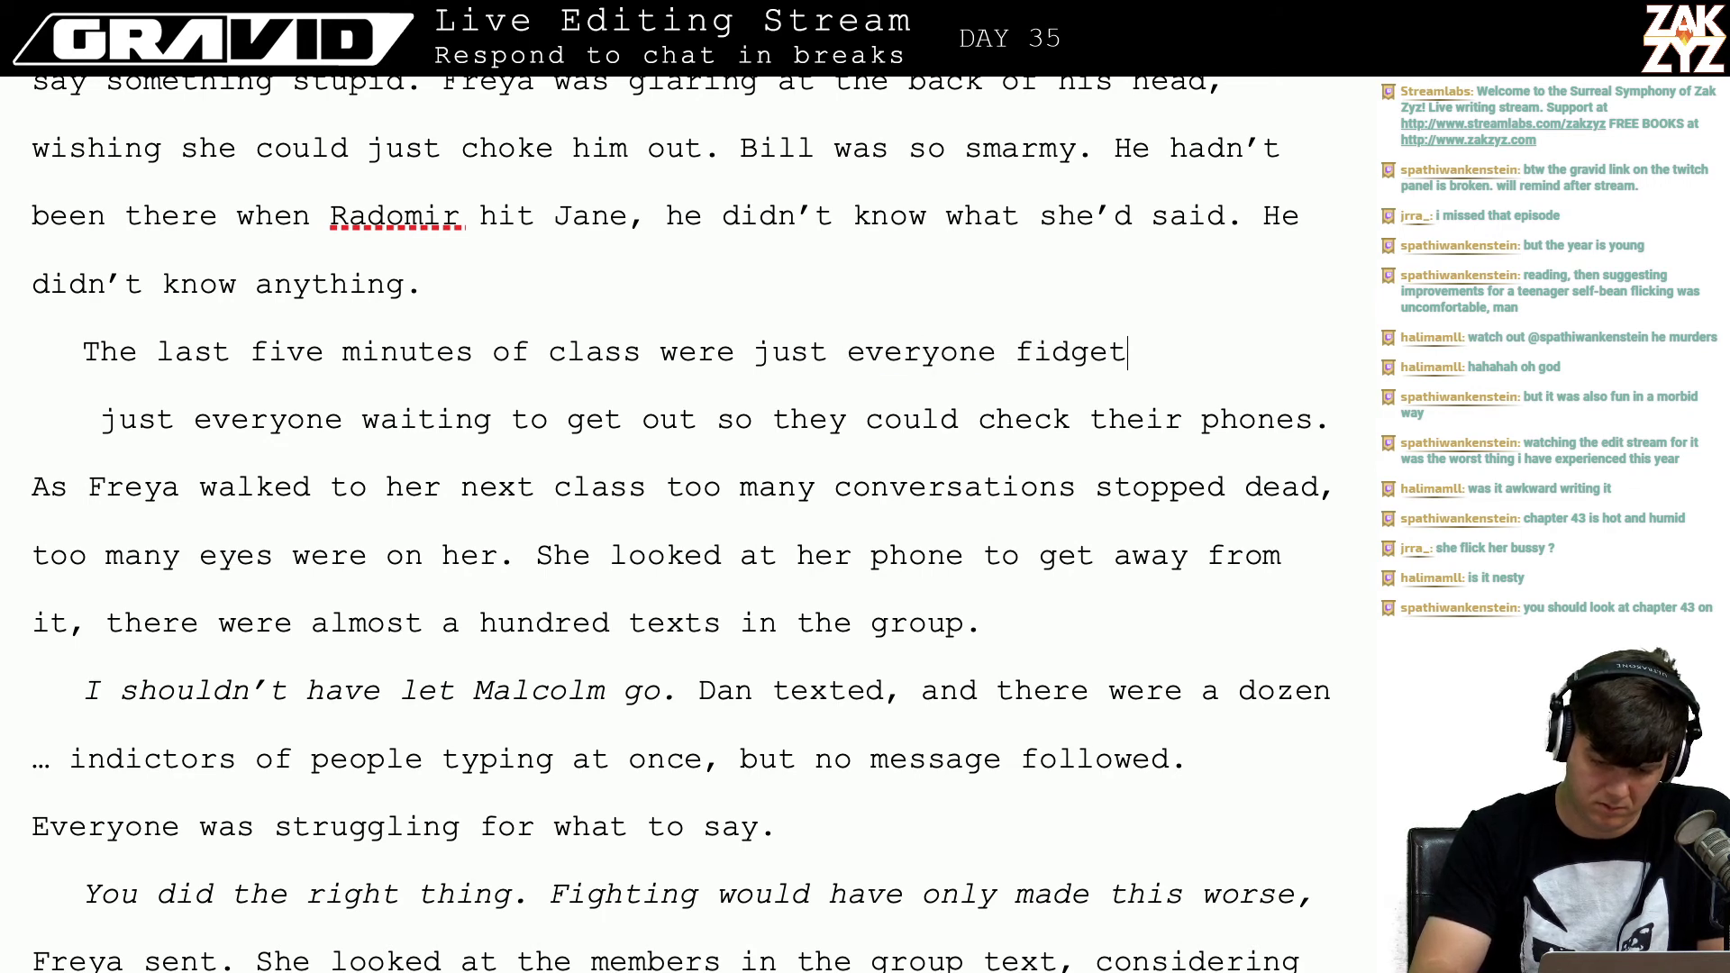
type("ing for a ch")
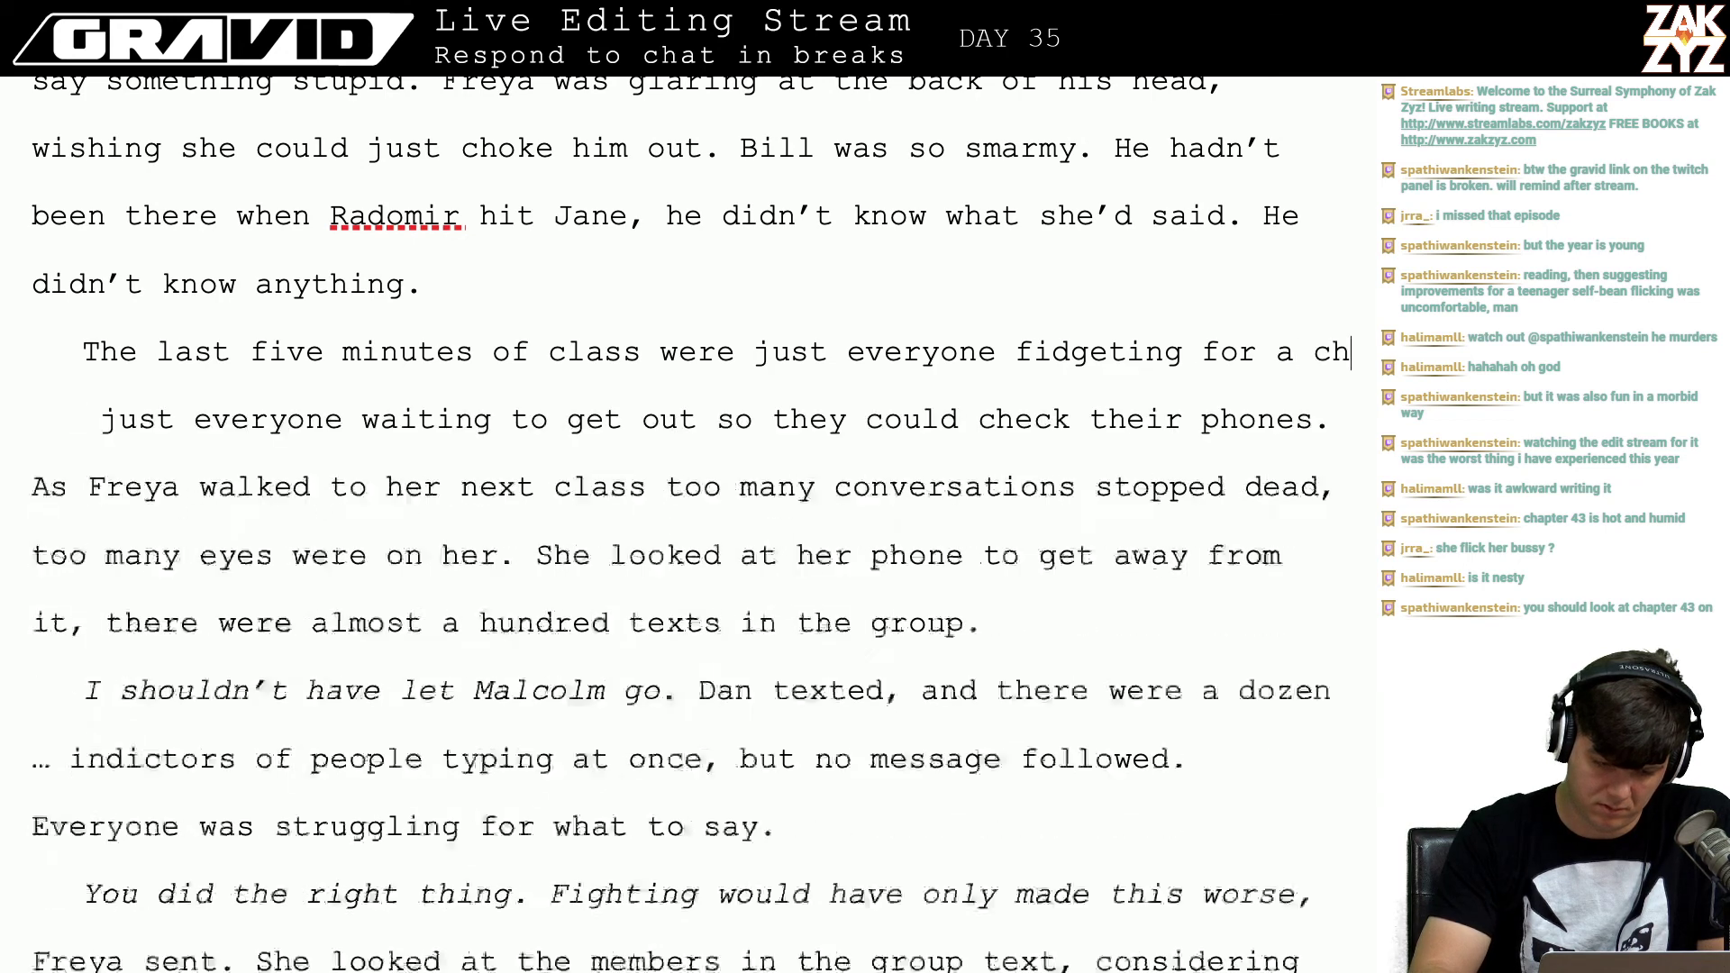
type("ance to get in the")
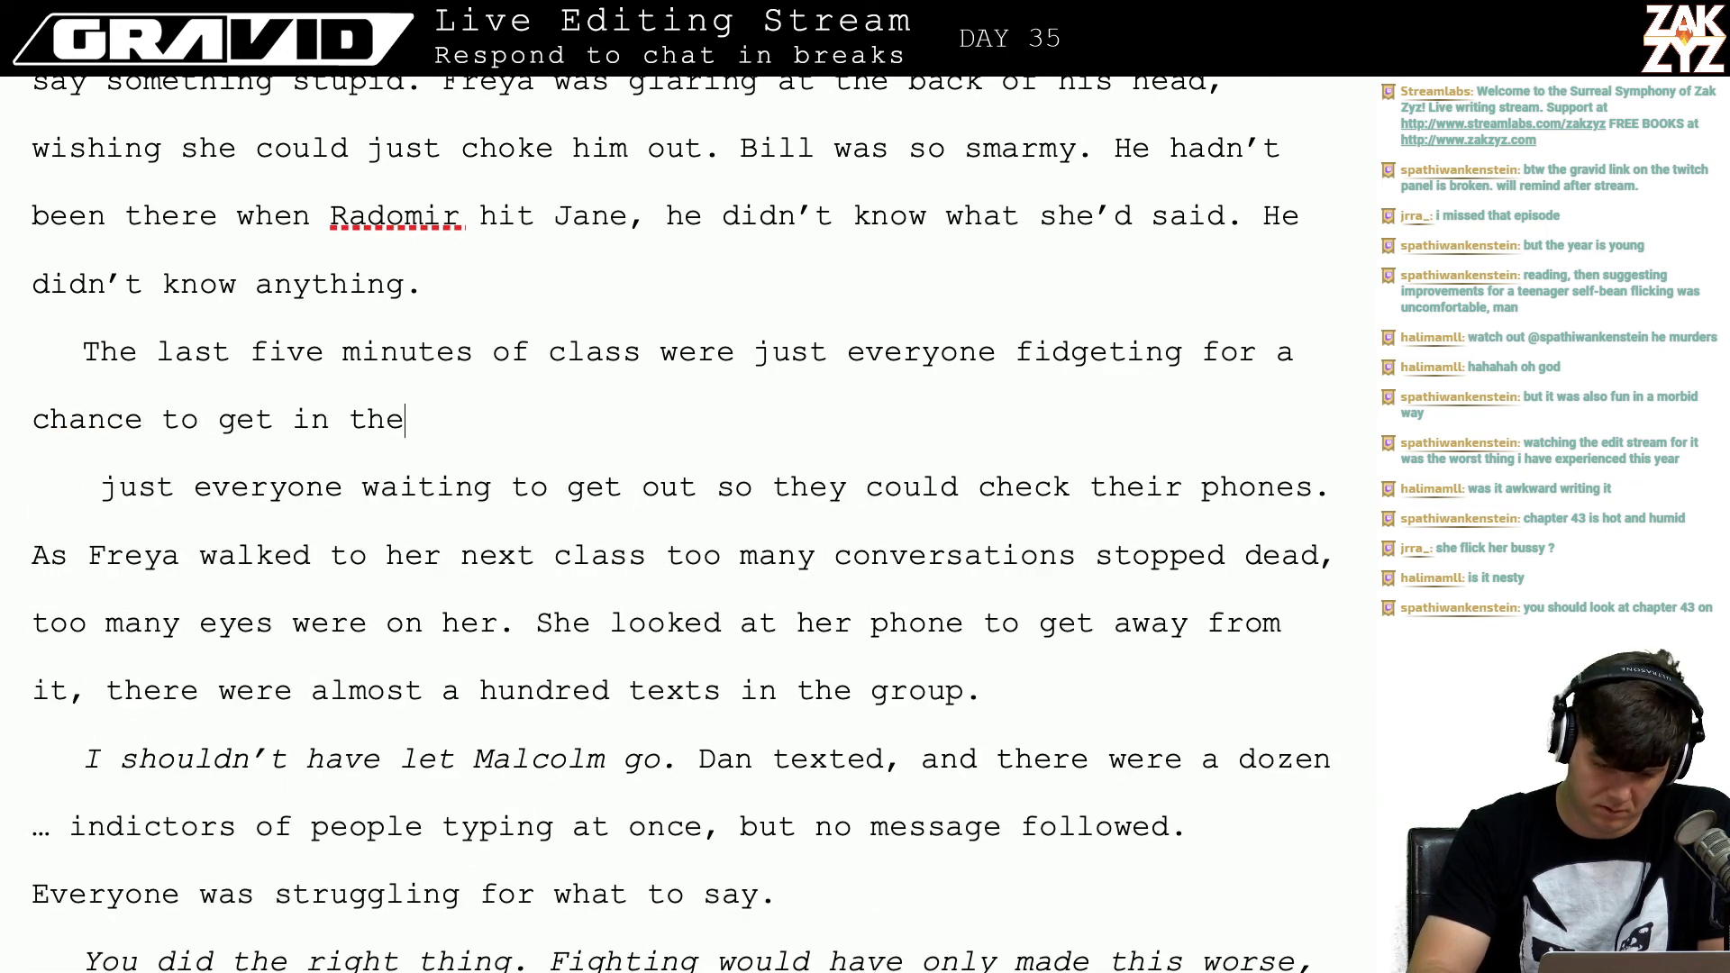
type(" hall and check t")
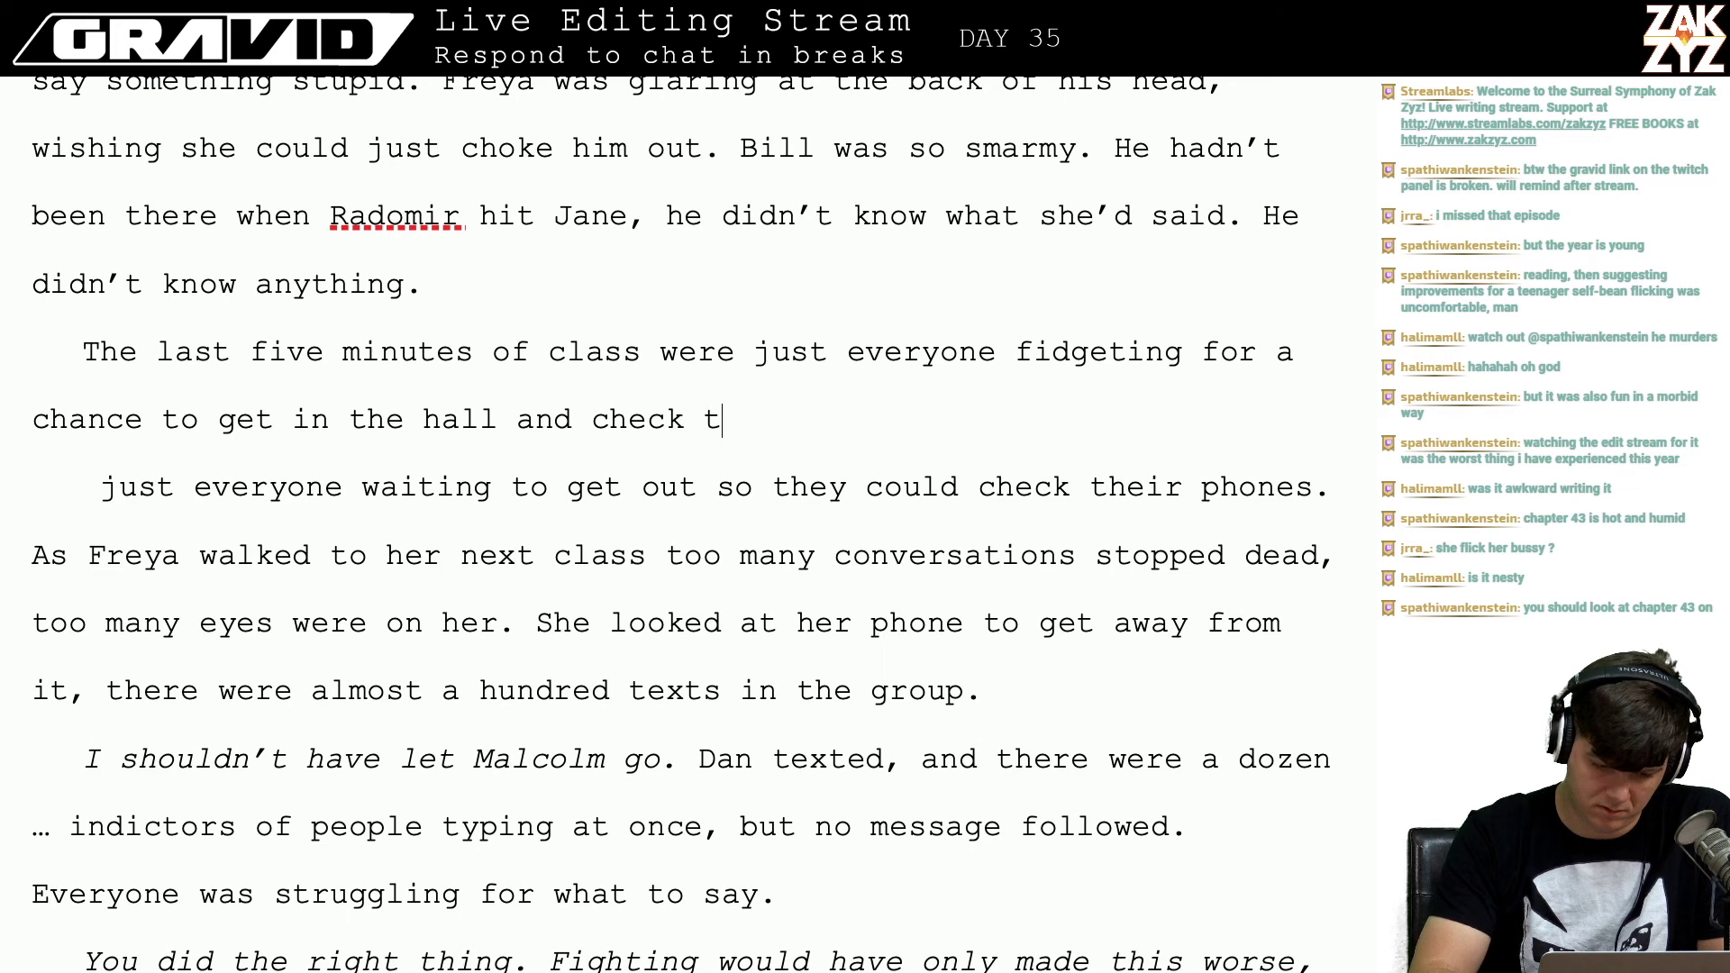
type("heir phones.")
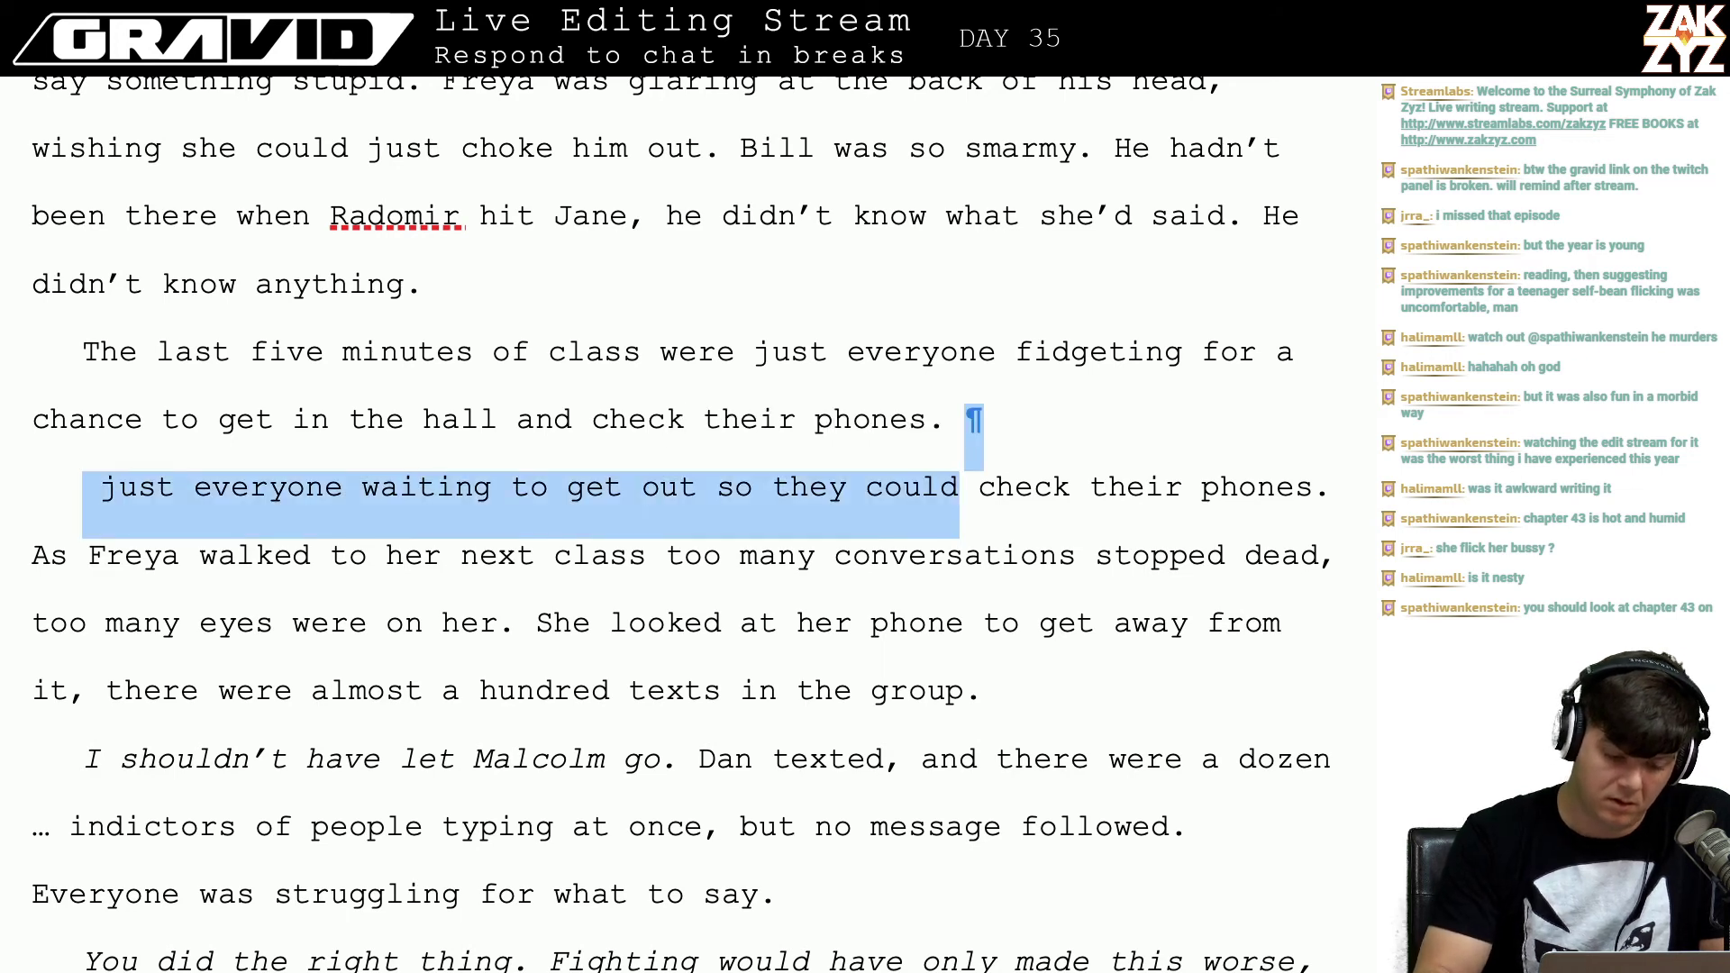
Step: Delete the paragraph break and the leftover "just everyone waiting to get out so they could check their phones."
key("shift+Down")
key("shift+Down")
key("shift+Left")
key("shift+Left")
key("shift+Left")
key("shift+Left")
key("shift+Left")
key("shift+Left")
key("shift+Left")
key("shift+Left")
key("shift+Left")
key("shift+Left")
key("shift+Left")
key("shift+Left")
key("shift+Left")
key("shift+Left")
key("shift+Left")
key("shift+Left")
key("shift+Left")
key("shift+Left")
key("shift+Left")
key("shift+Left")
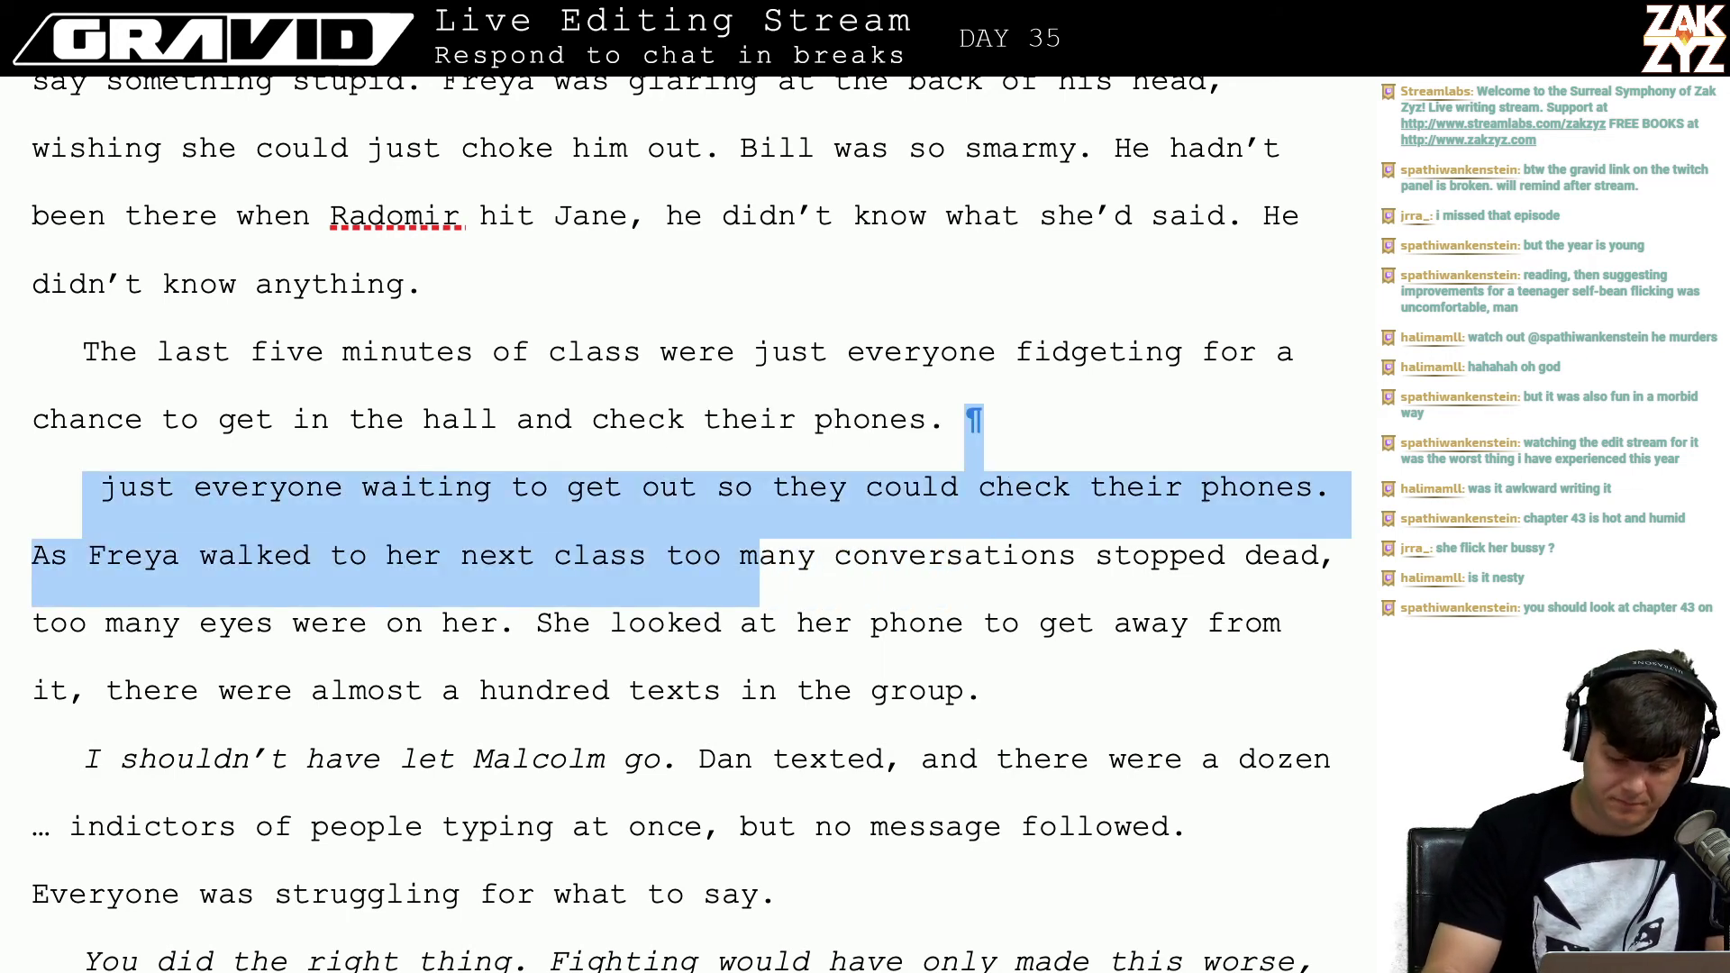
key("shift+Left")
key("shift+Left")
key("shift+Left")
key("shift+Left")
key("shift+Left")
key("shift+Left")
key("shift+Left")
key("shift+Left")
key("shift+Left")
key("shift+Left")
key("shift+Left")
key("shift+Left")
key("shift+Left")
key("shift+Left")
key("shift+Left")
key("shift+Left")
key("shift+Left")
key("shift+Left")
key("shift+Left")
key("shift+Left")
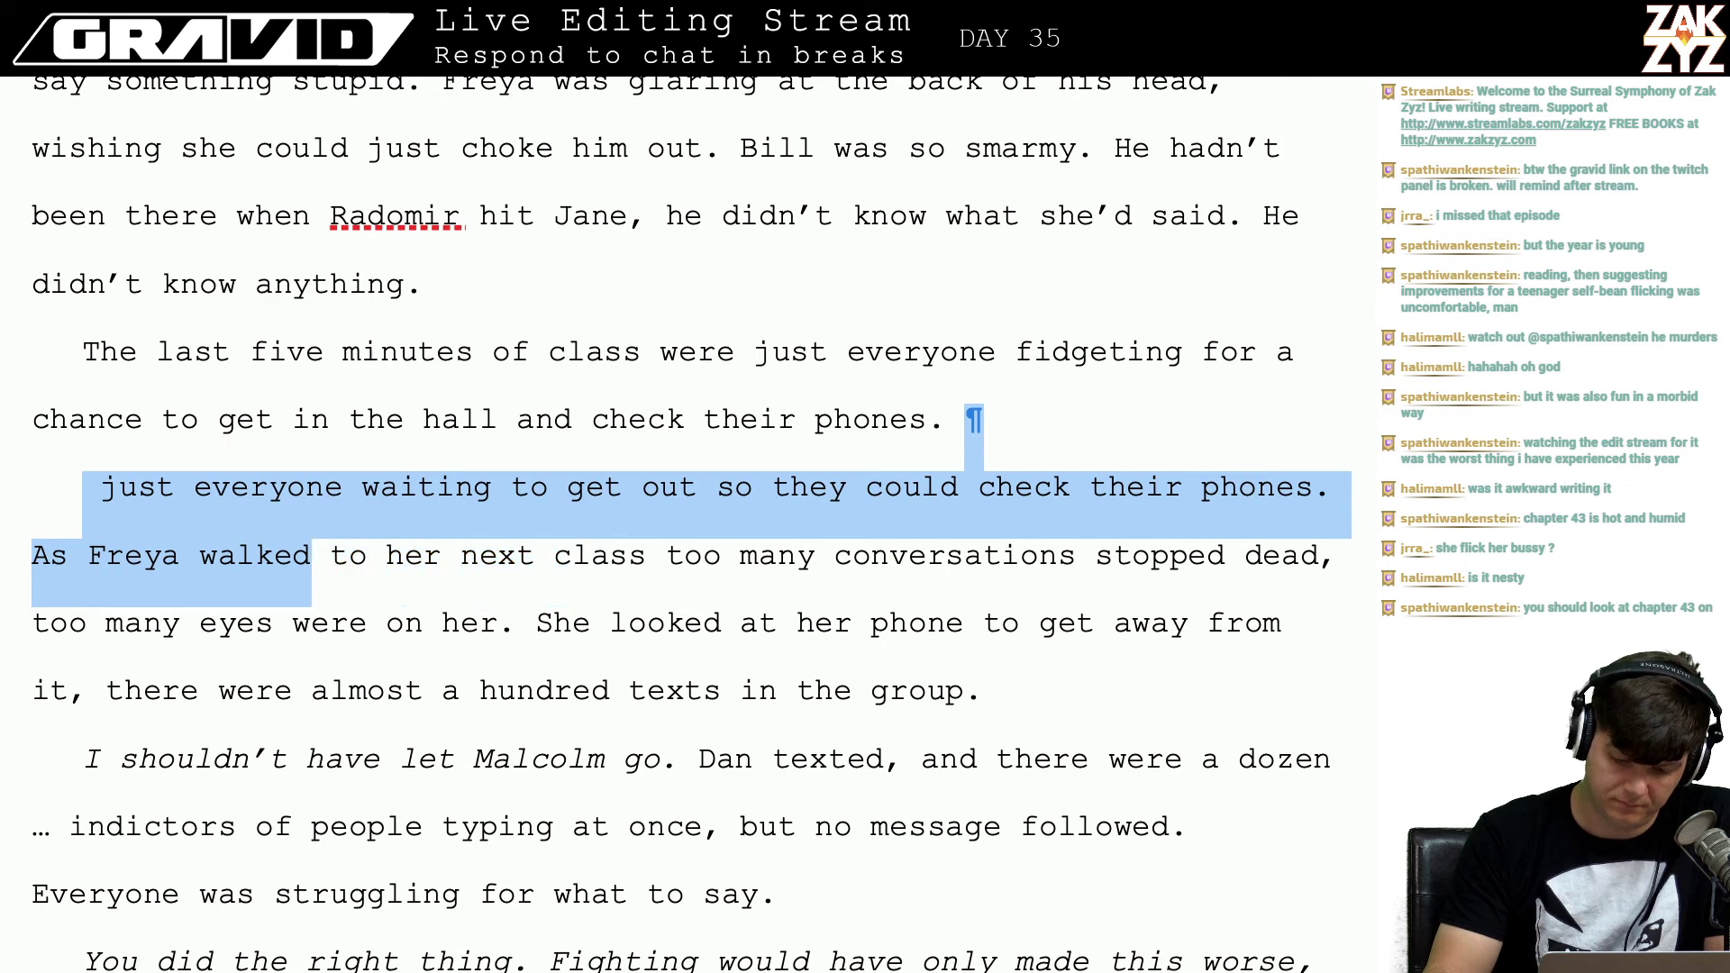
key("shift+Left")
key("shift+Left")
key("shift+Left")
key("shift+Left")
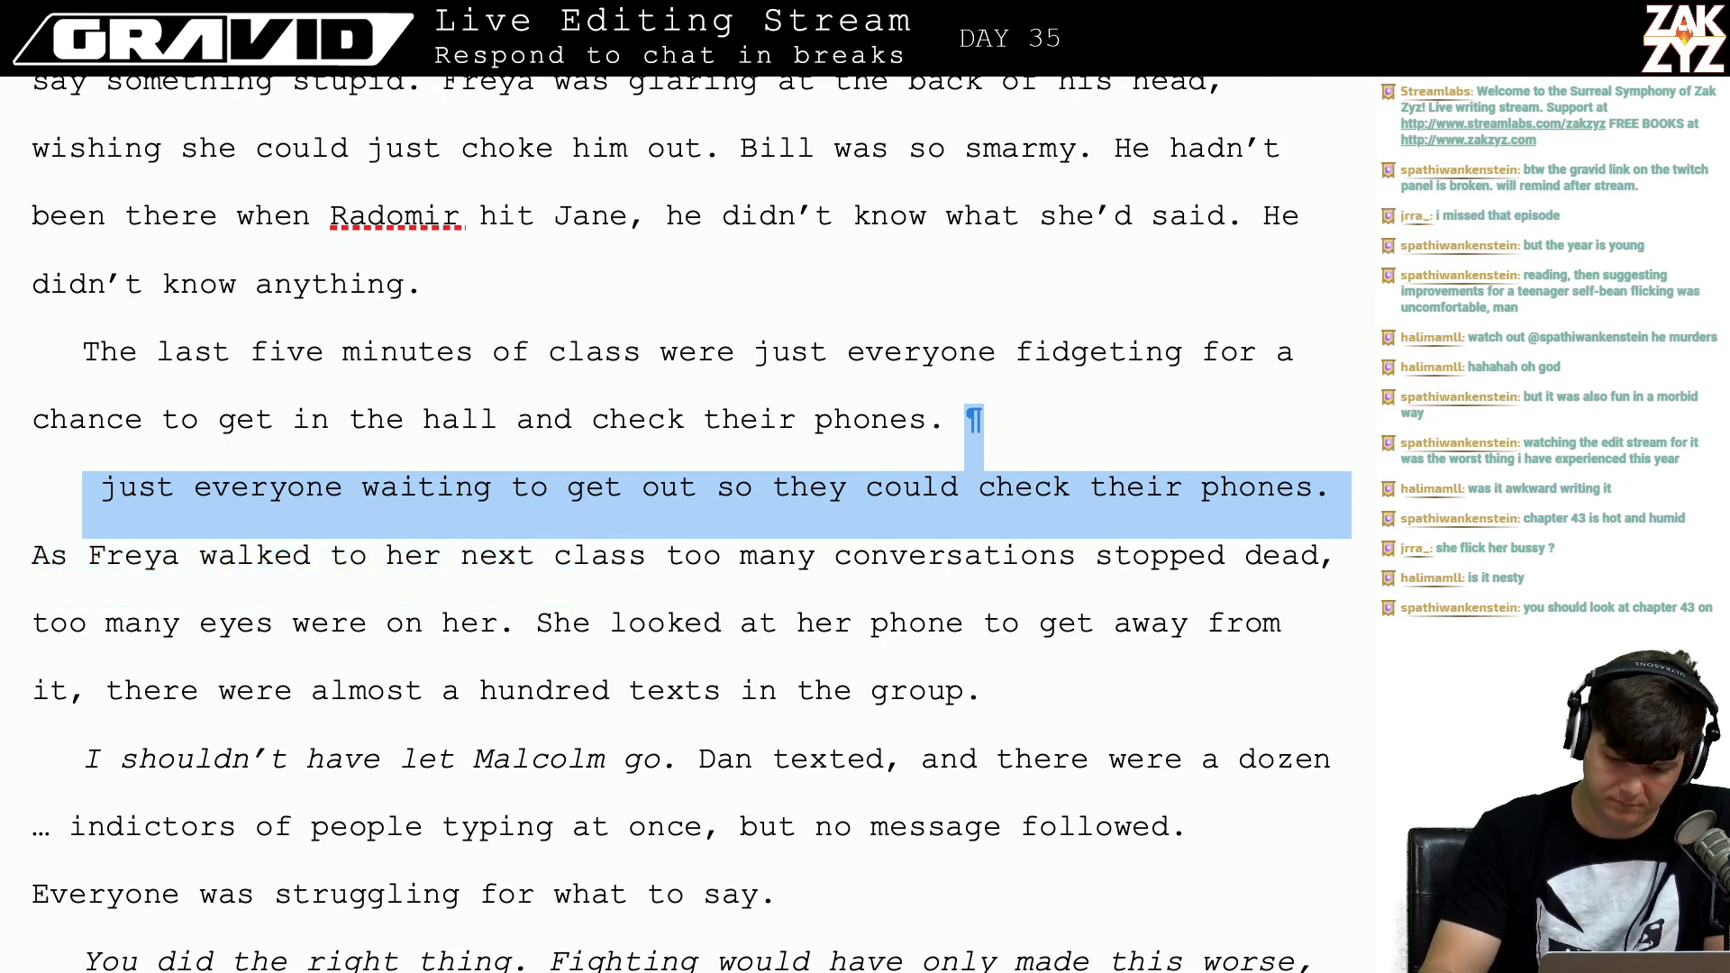
key("BackSpace")
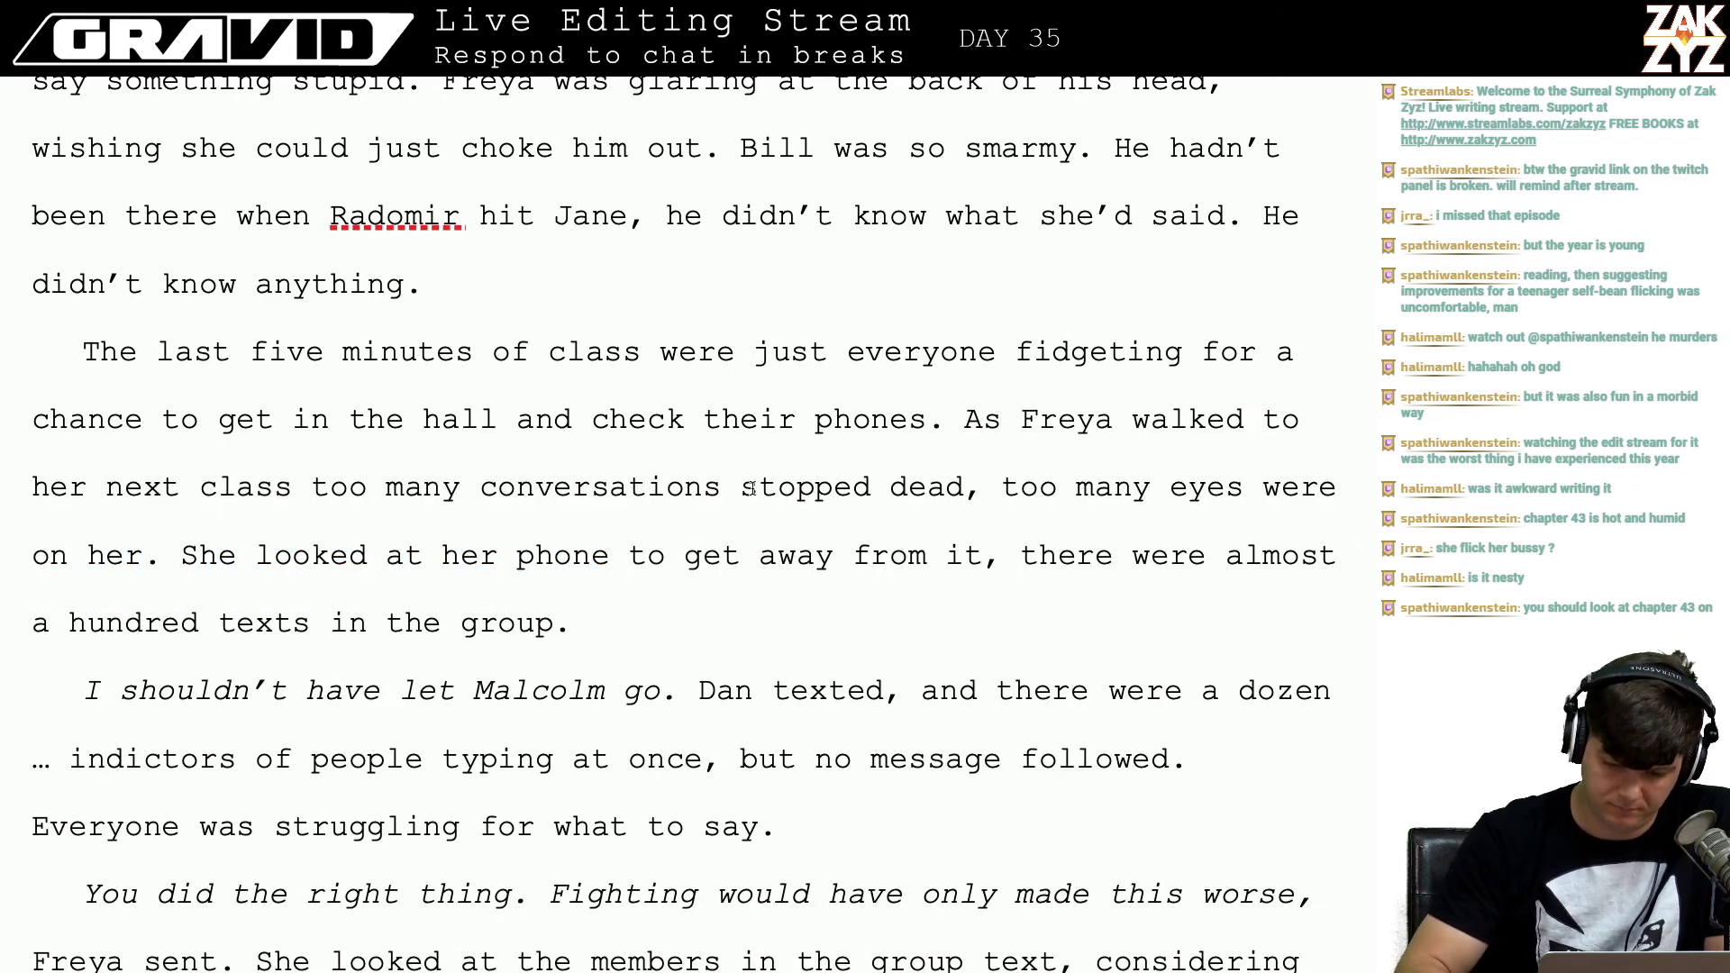
Step: Insert "as she passed" after "too many conversations stopped dead", ahead of the comma
left_click(962, 507)
type("as she pas")
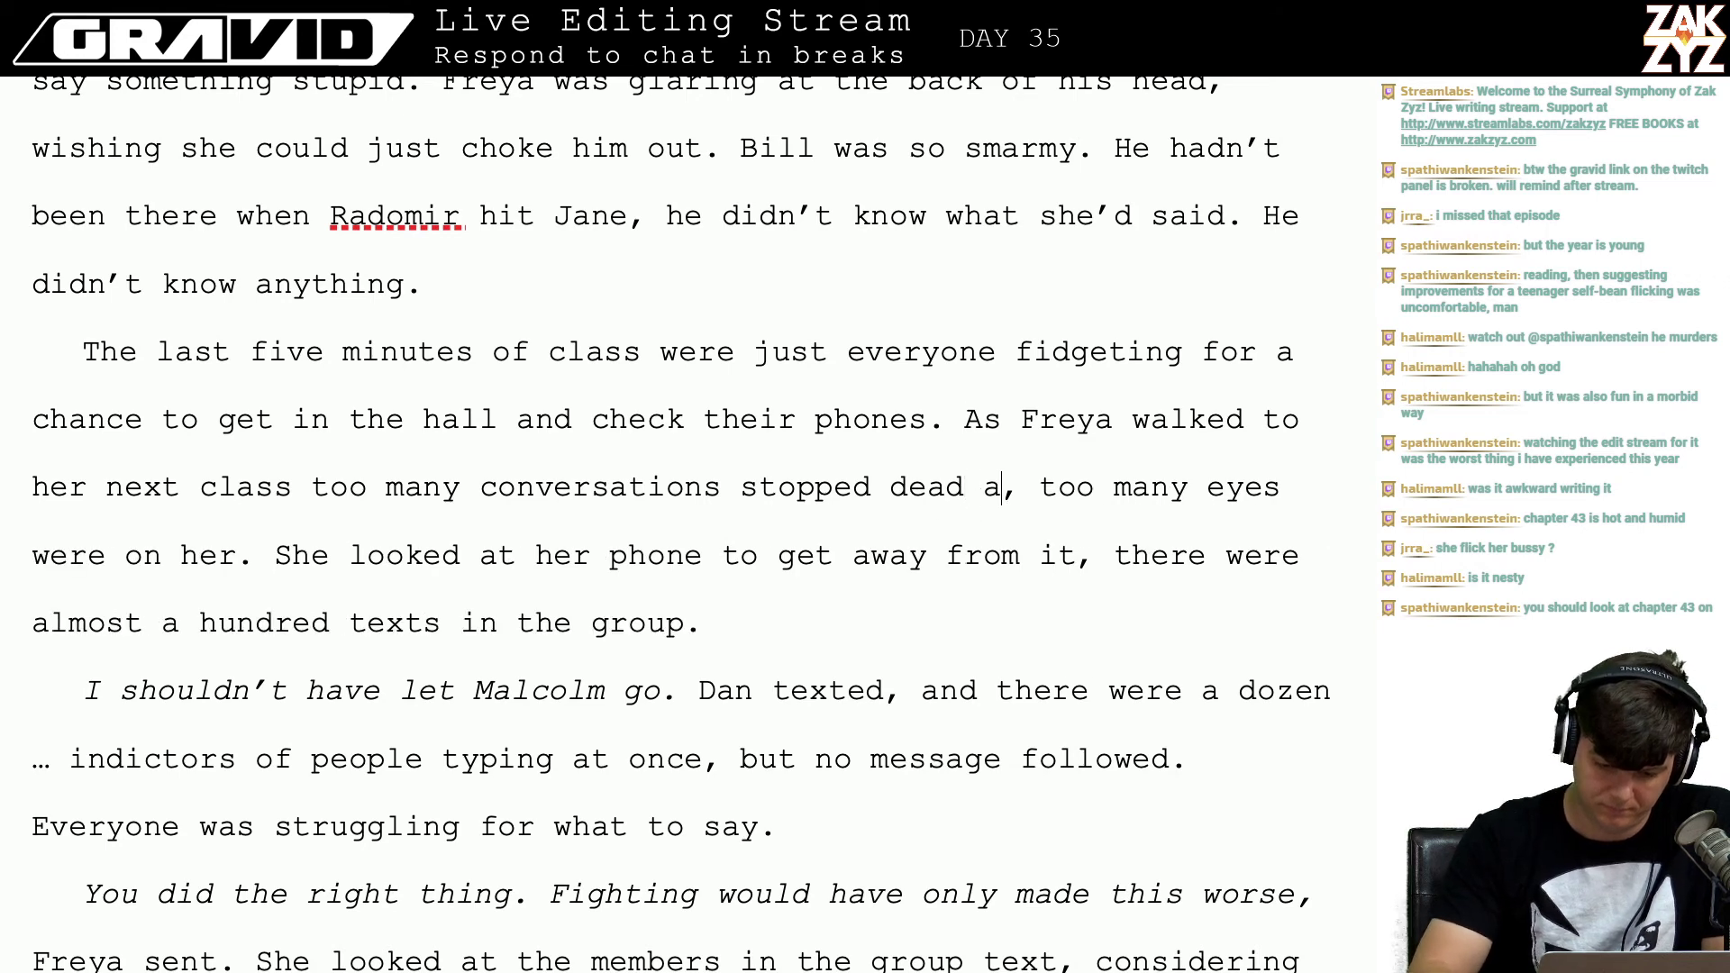
type("sed")
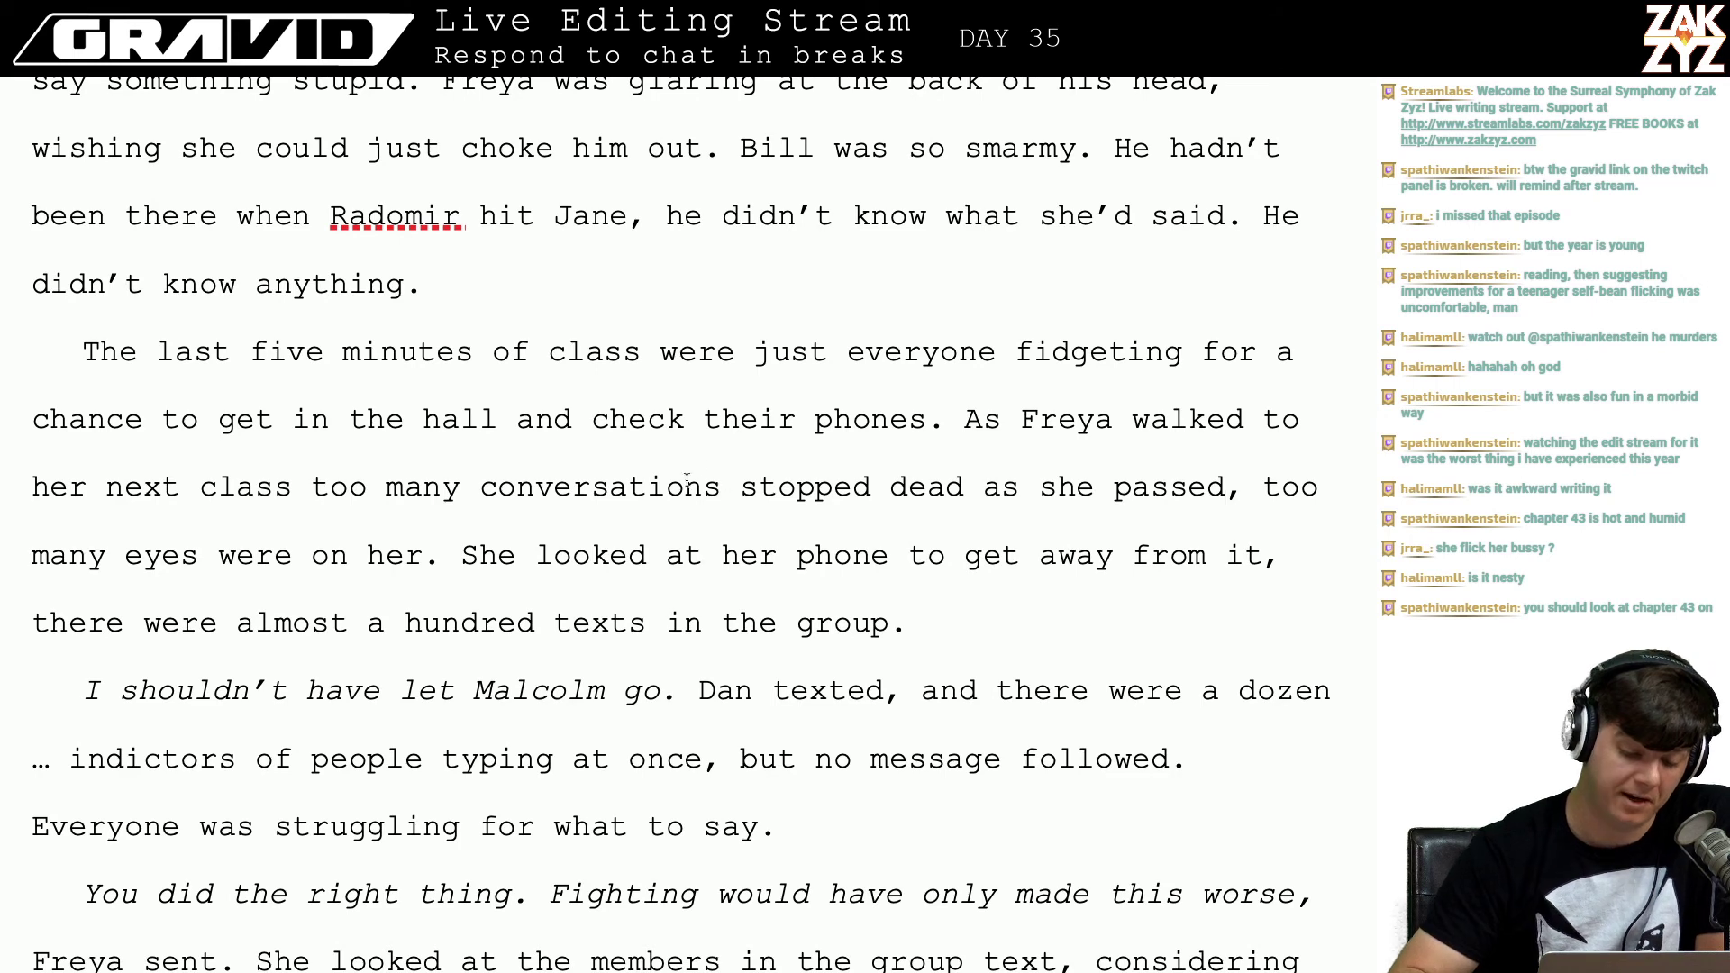
Step: Read through the hallway sentences and the group text exchange up to the slashed tires picture
scroll(780, 505, "down", 1)
scroll(780, 504, "down", 2)
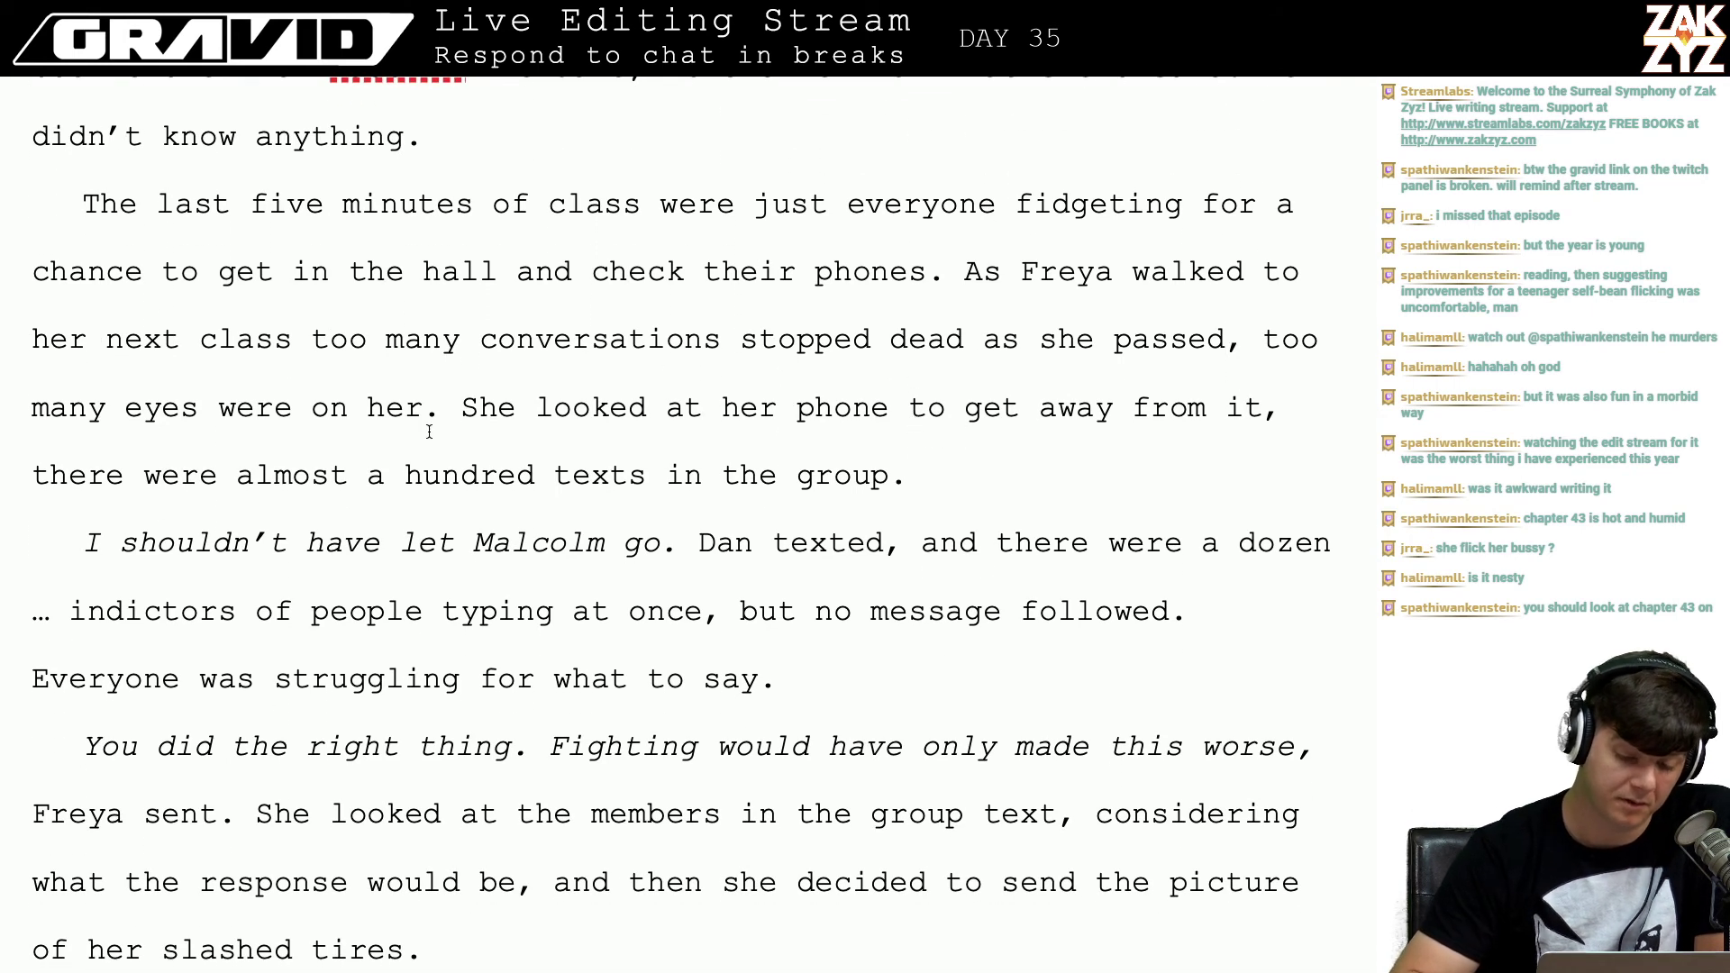
left_click(567, 432)
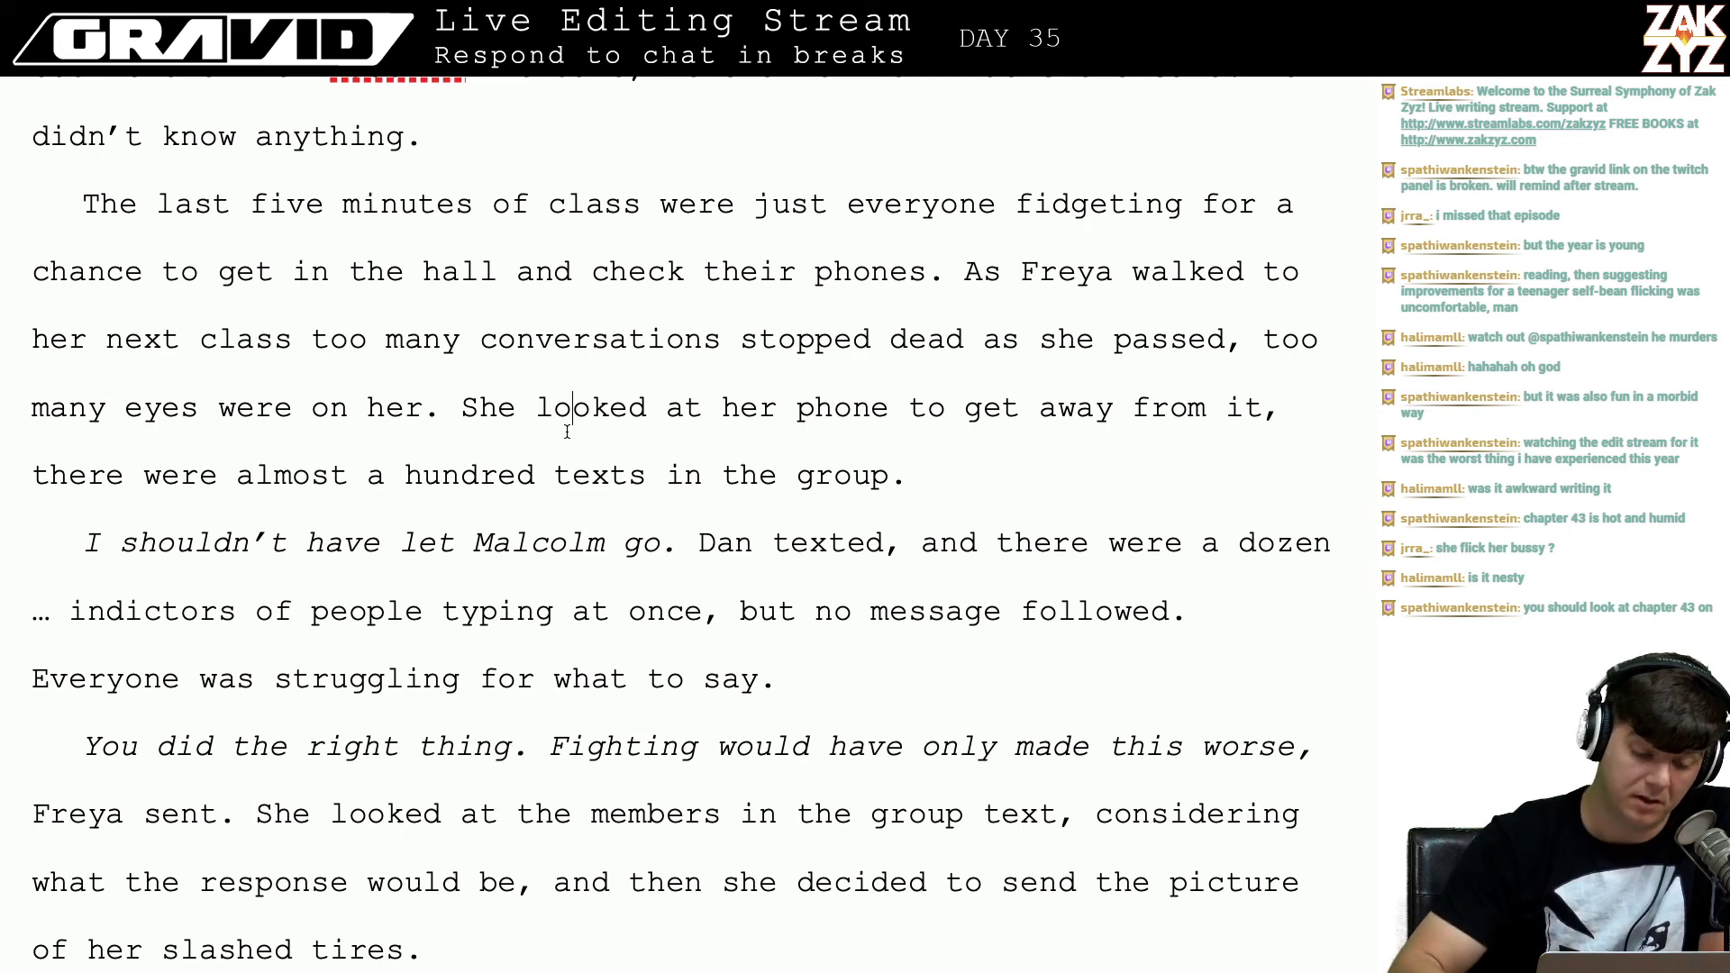
left_click(422, 409)
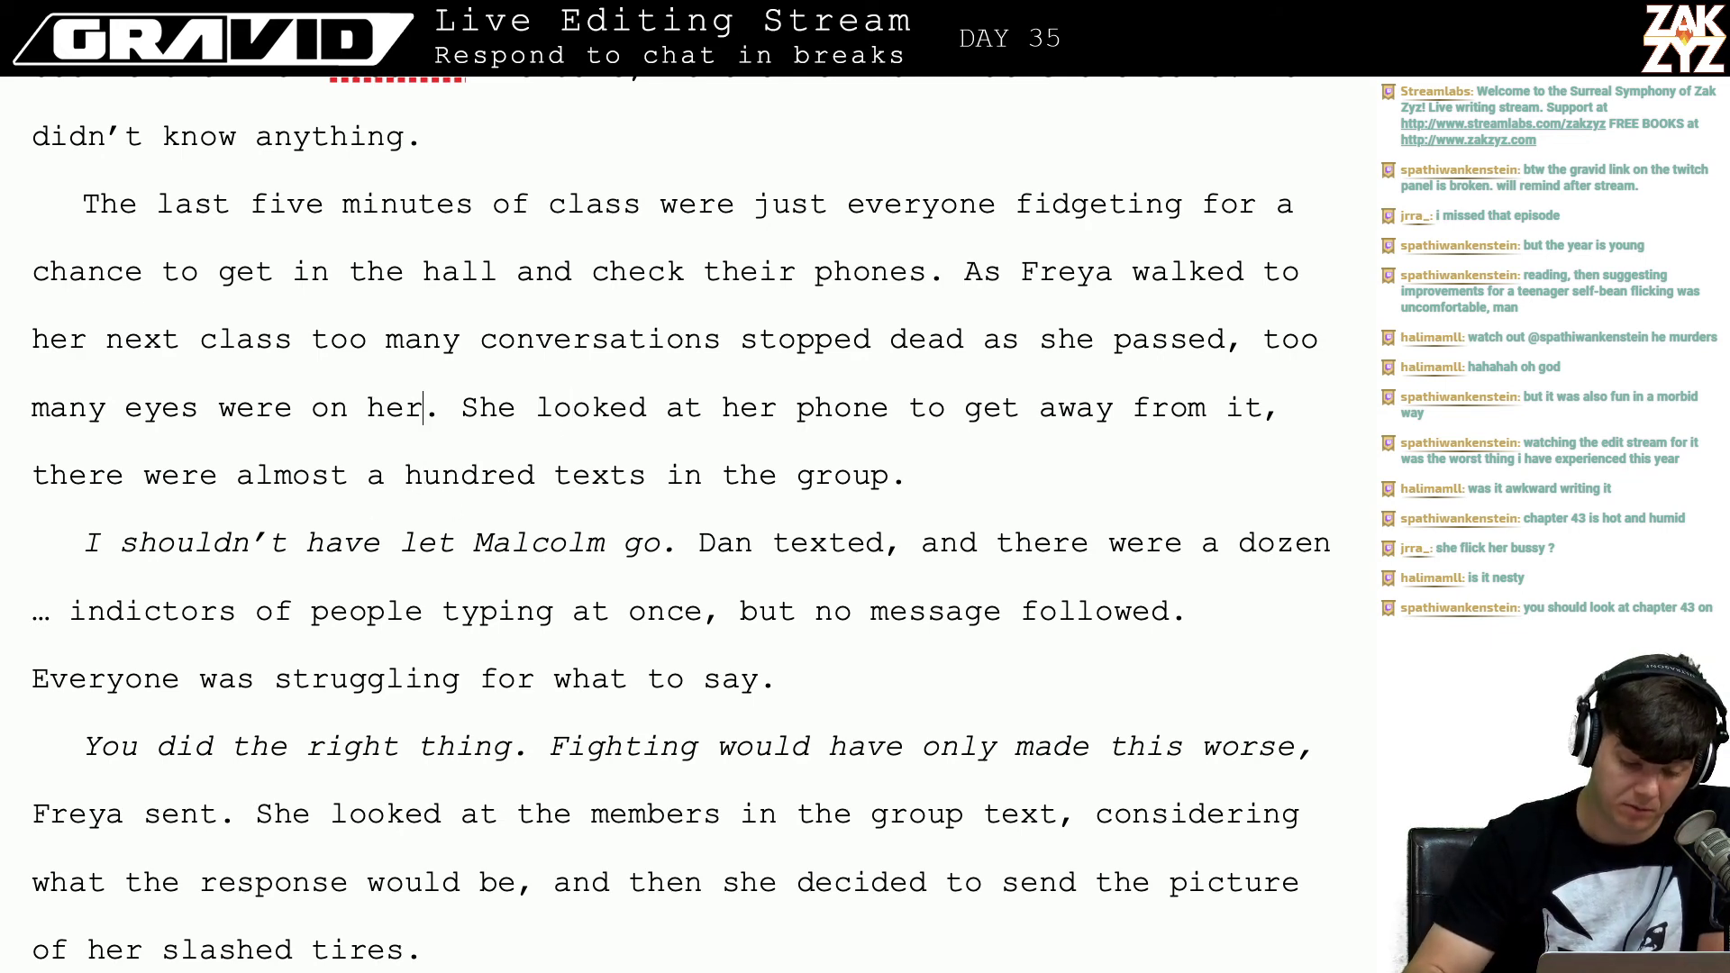
key("Down")
key("Down")
key("Down")
key("Down")
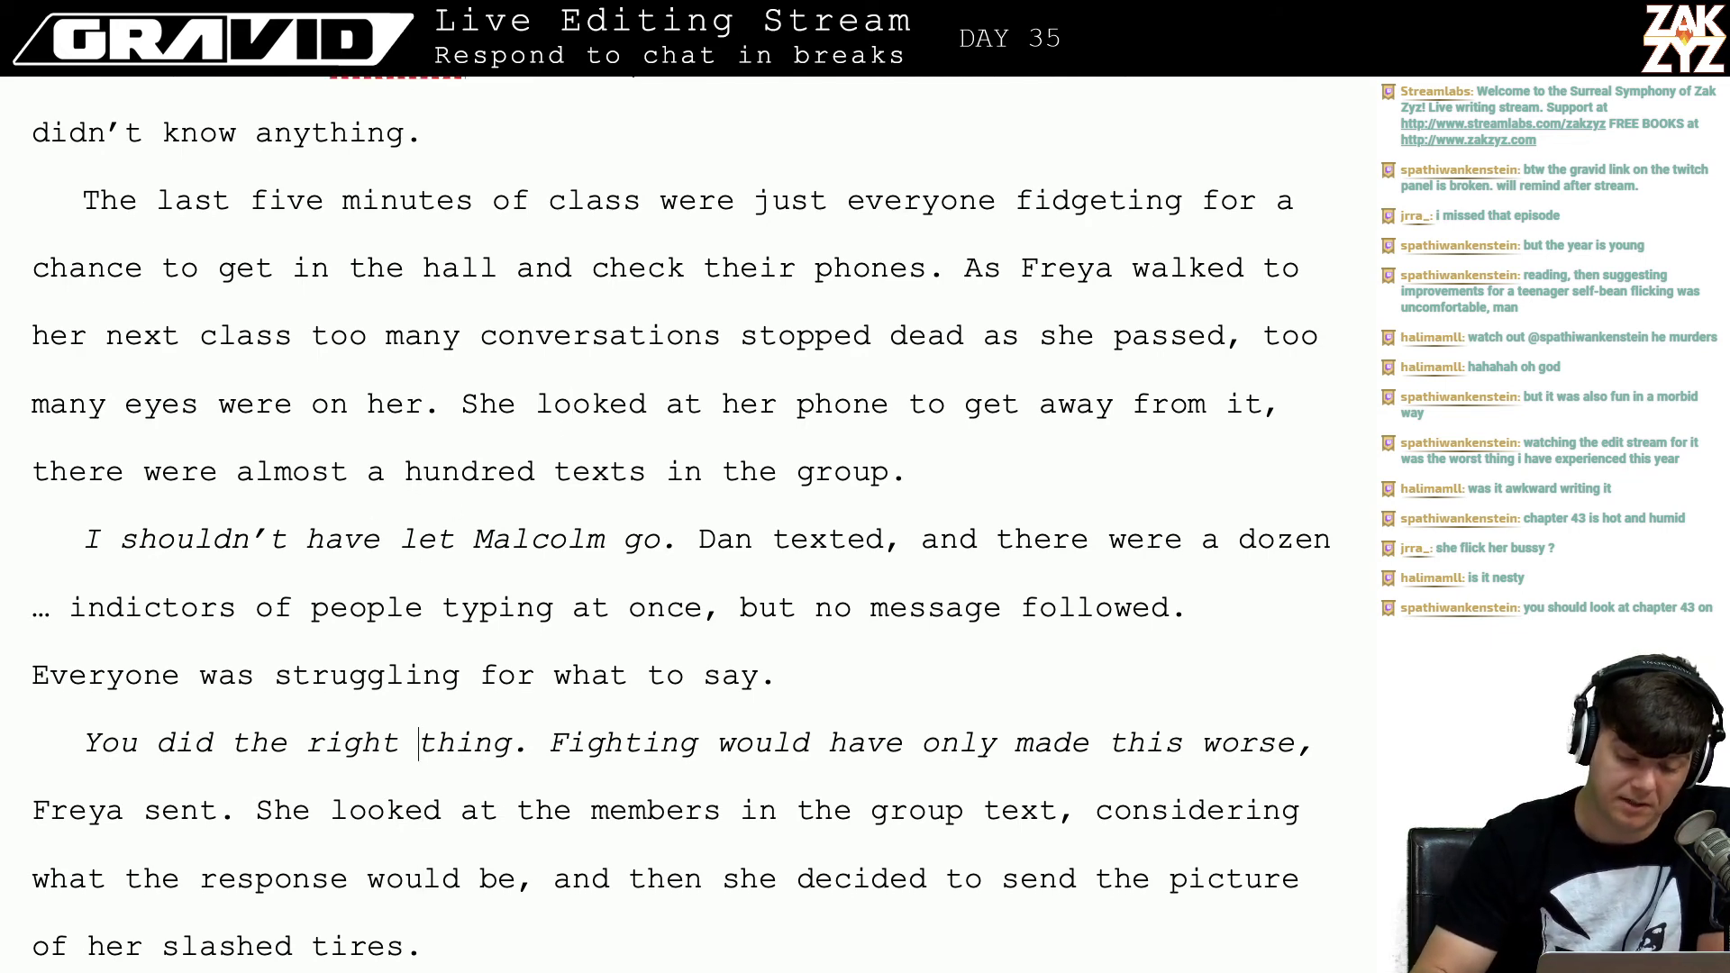
key("Up")
key("Right")
key("Right")
key("Up")
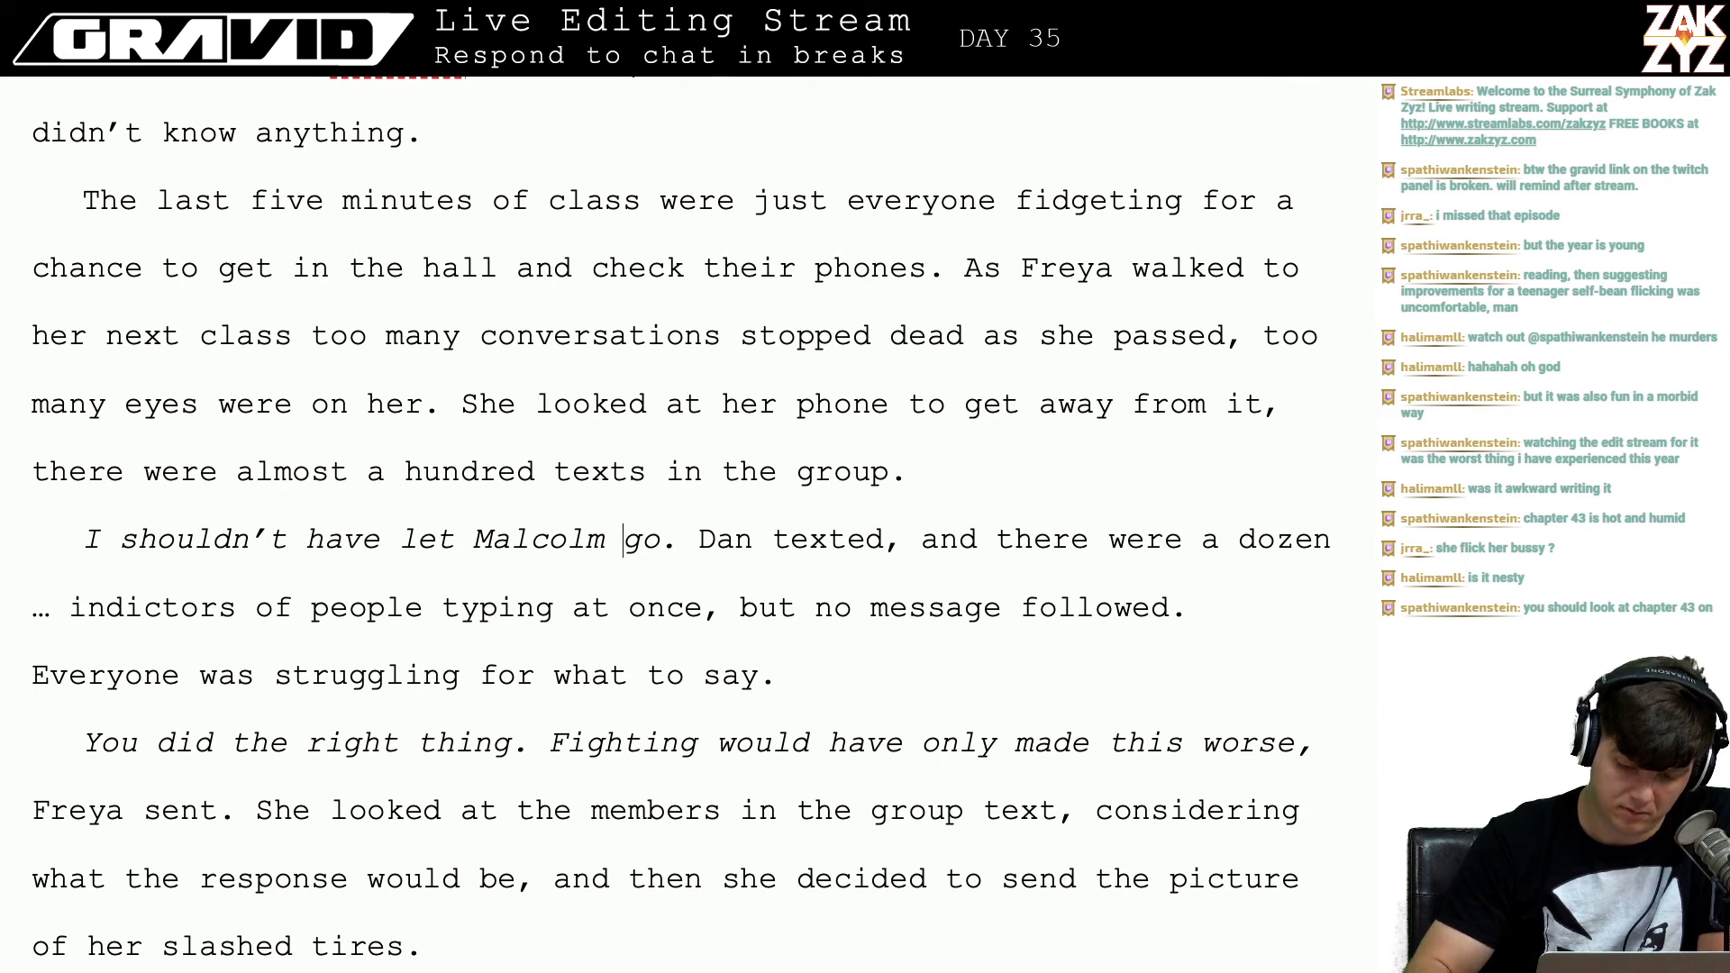
key("Right")
left_click(924, 496)
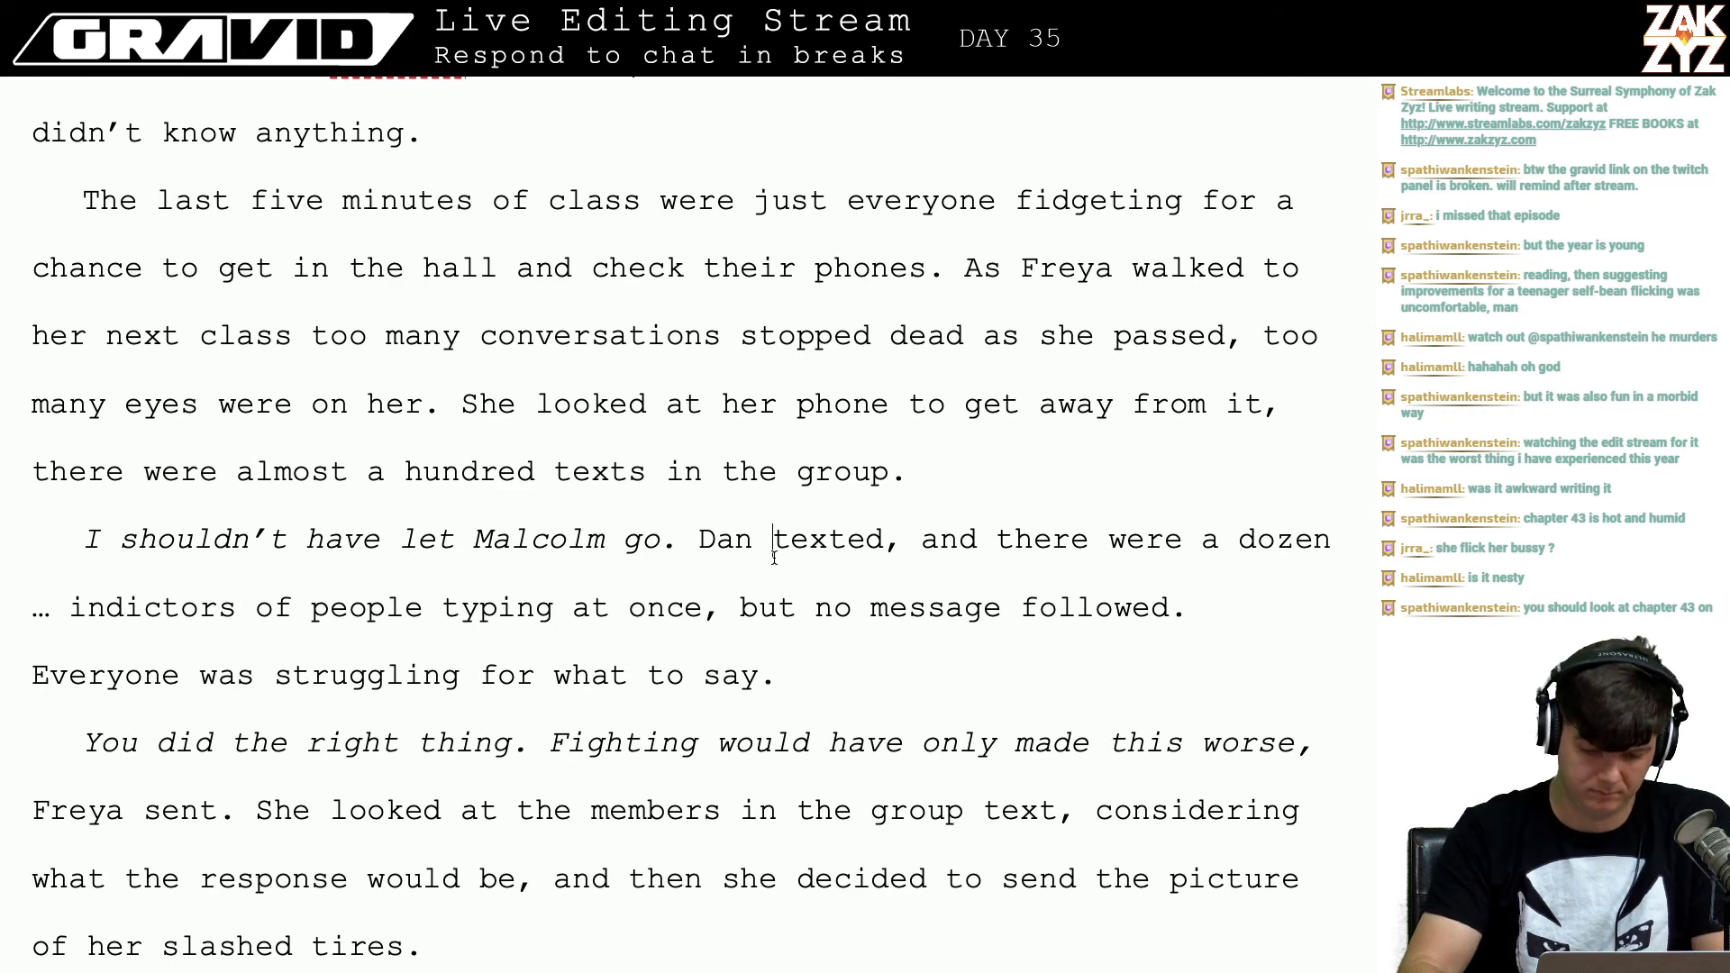
key("Left")
key("Left")
key("Left")
key("Left")
type("Was the la")
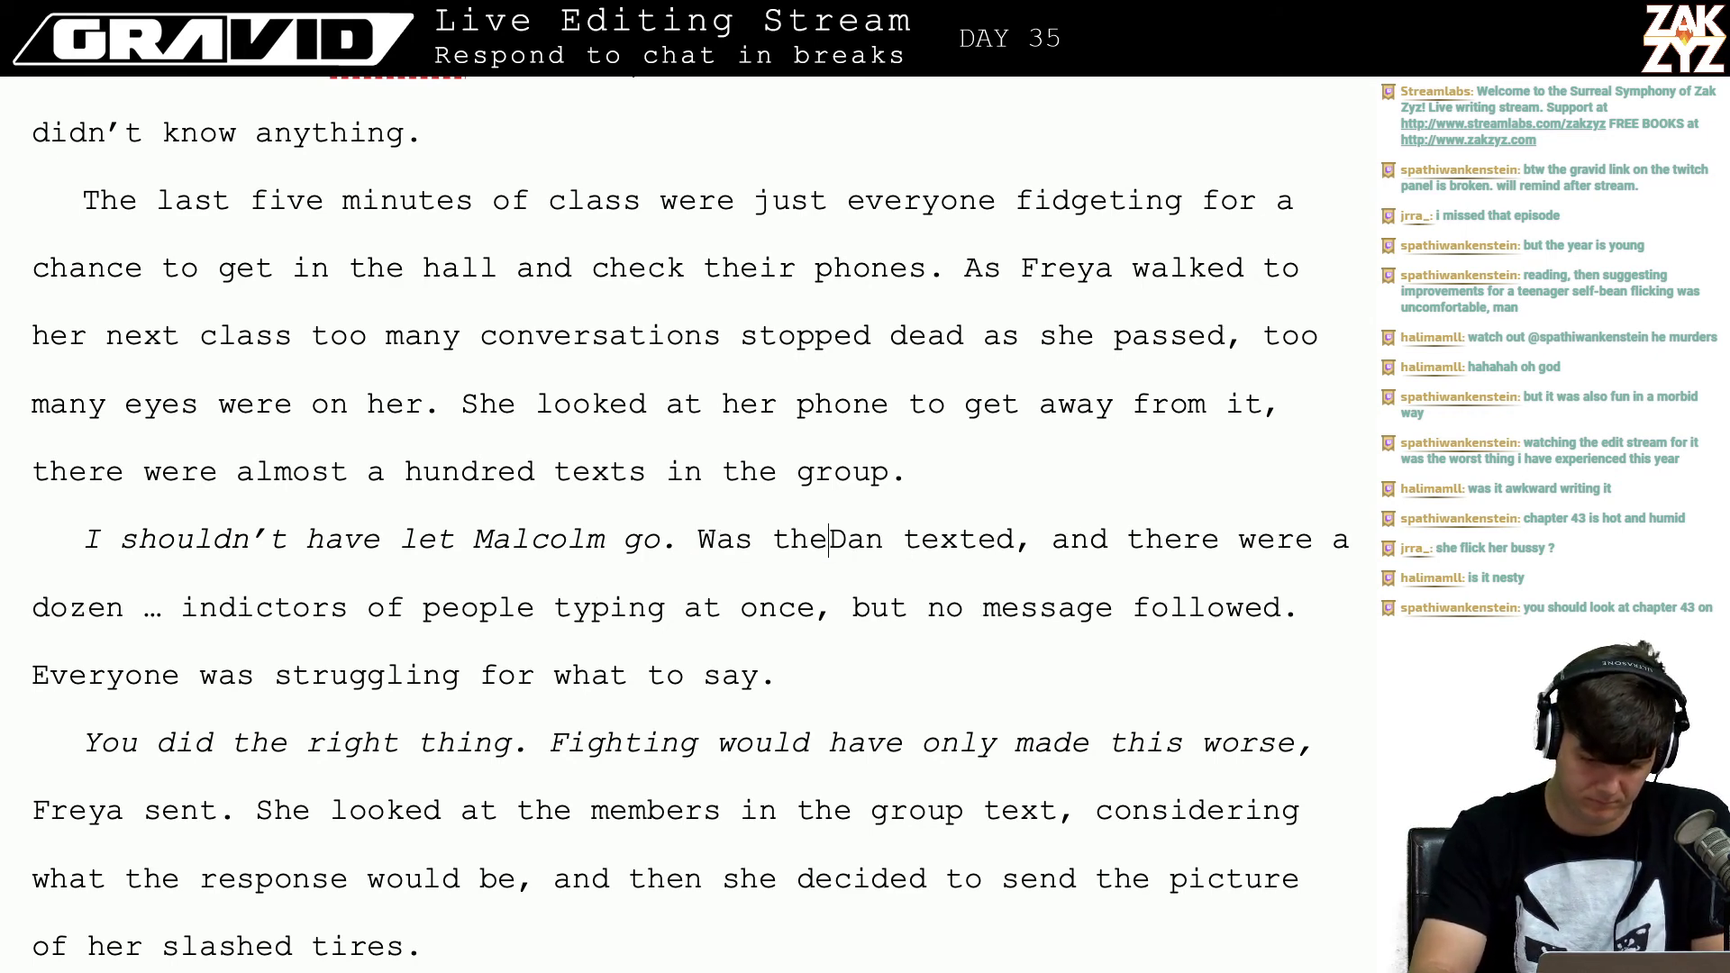
key("BackSpace")
key("BackSpace")
key("BackSpace")
key("BackSpace")
key("BackSpace")
key("BackSpace")
key("BackSpace")
key("BackSpace")
key("BackSpace")
key("BackSpace")
key("BackSpace")
key("BackSpace")
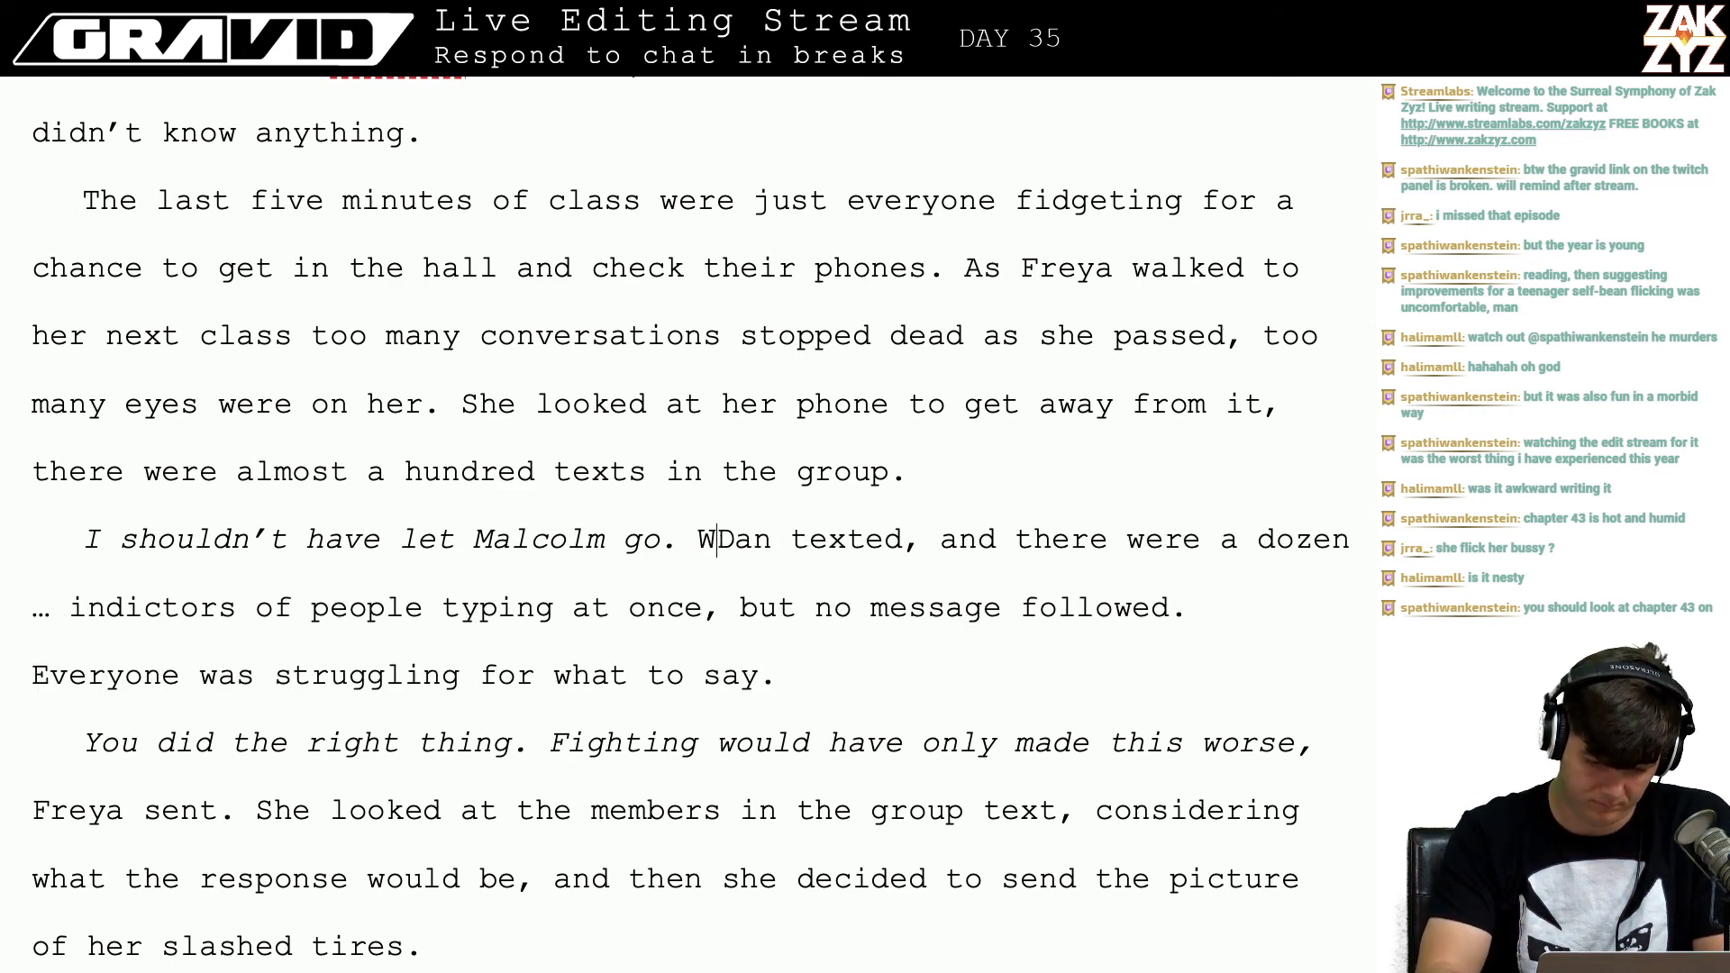
type(".")
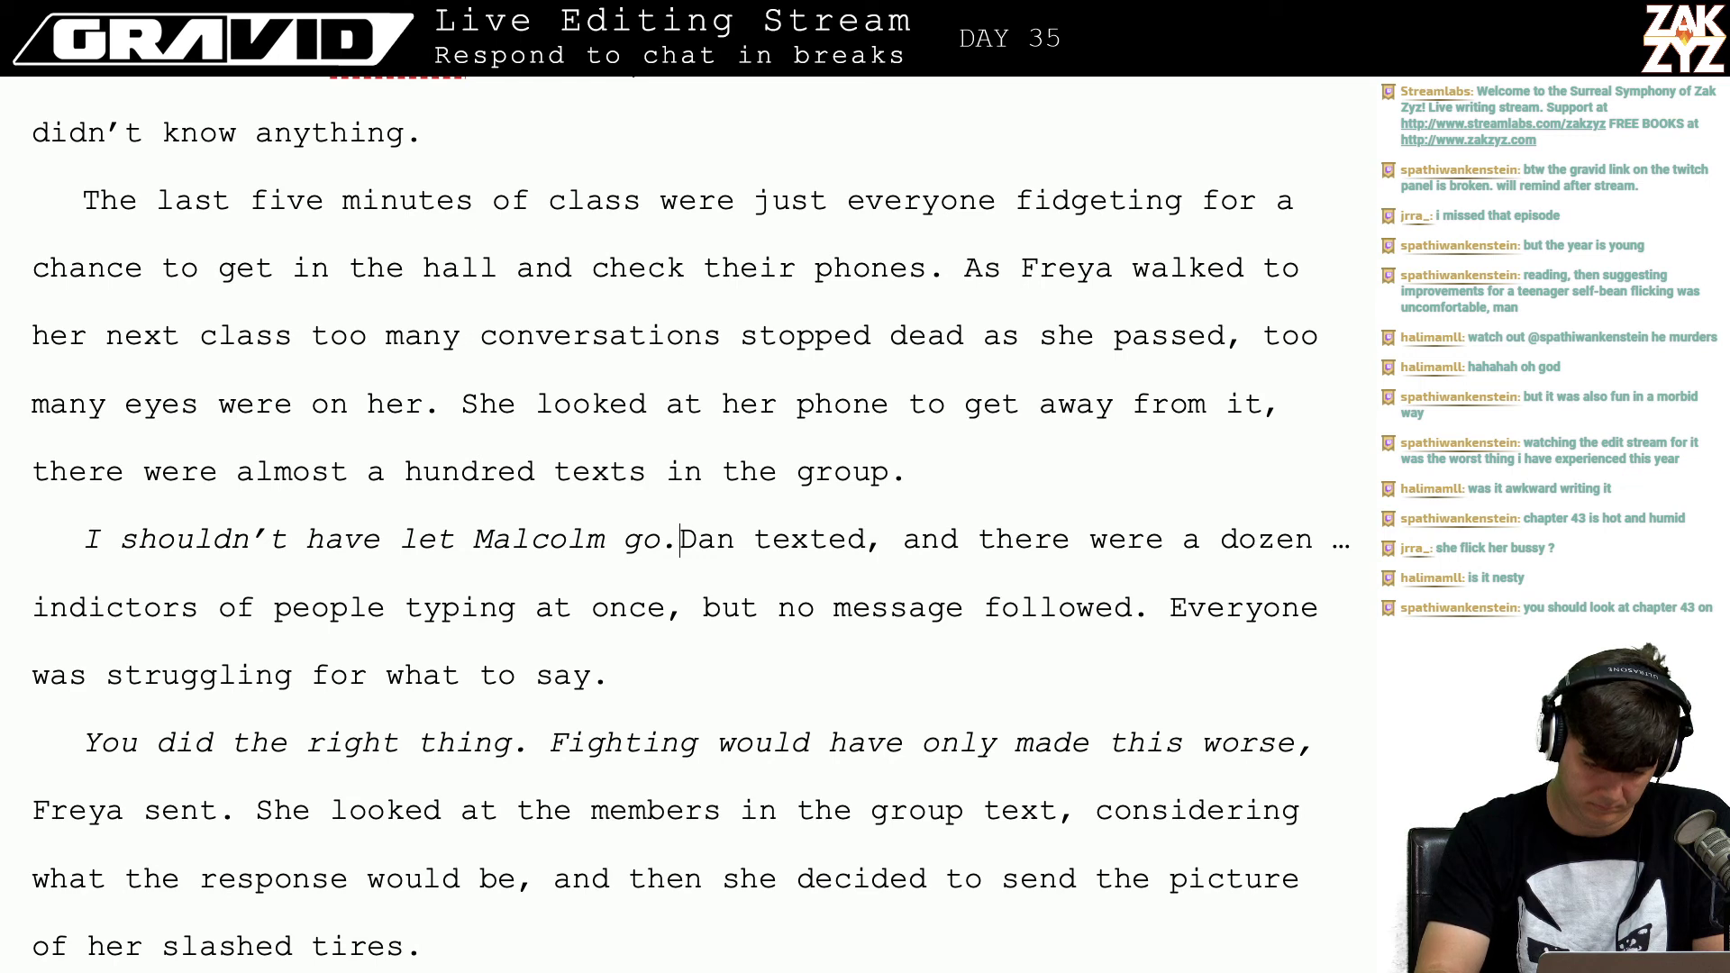
key("Right")
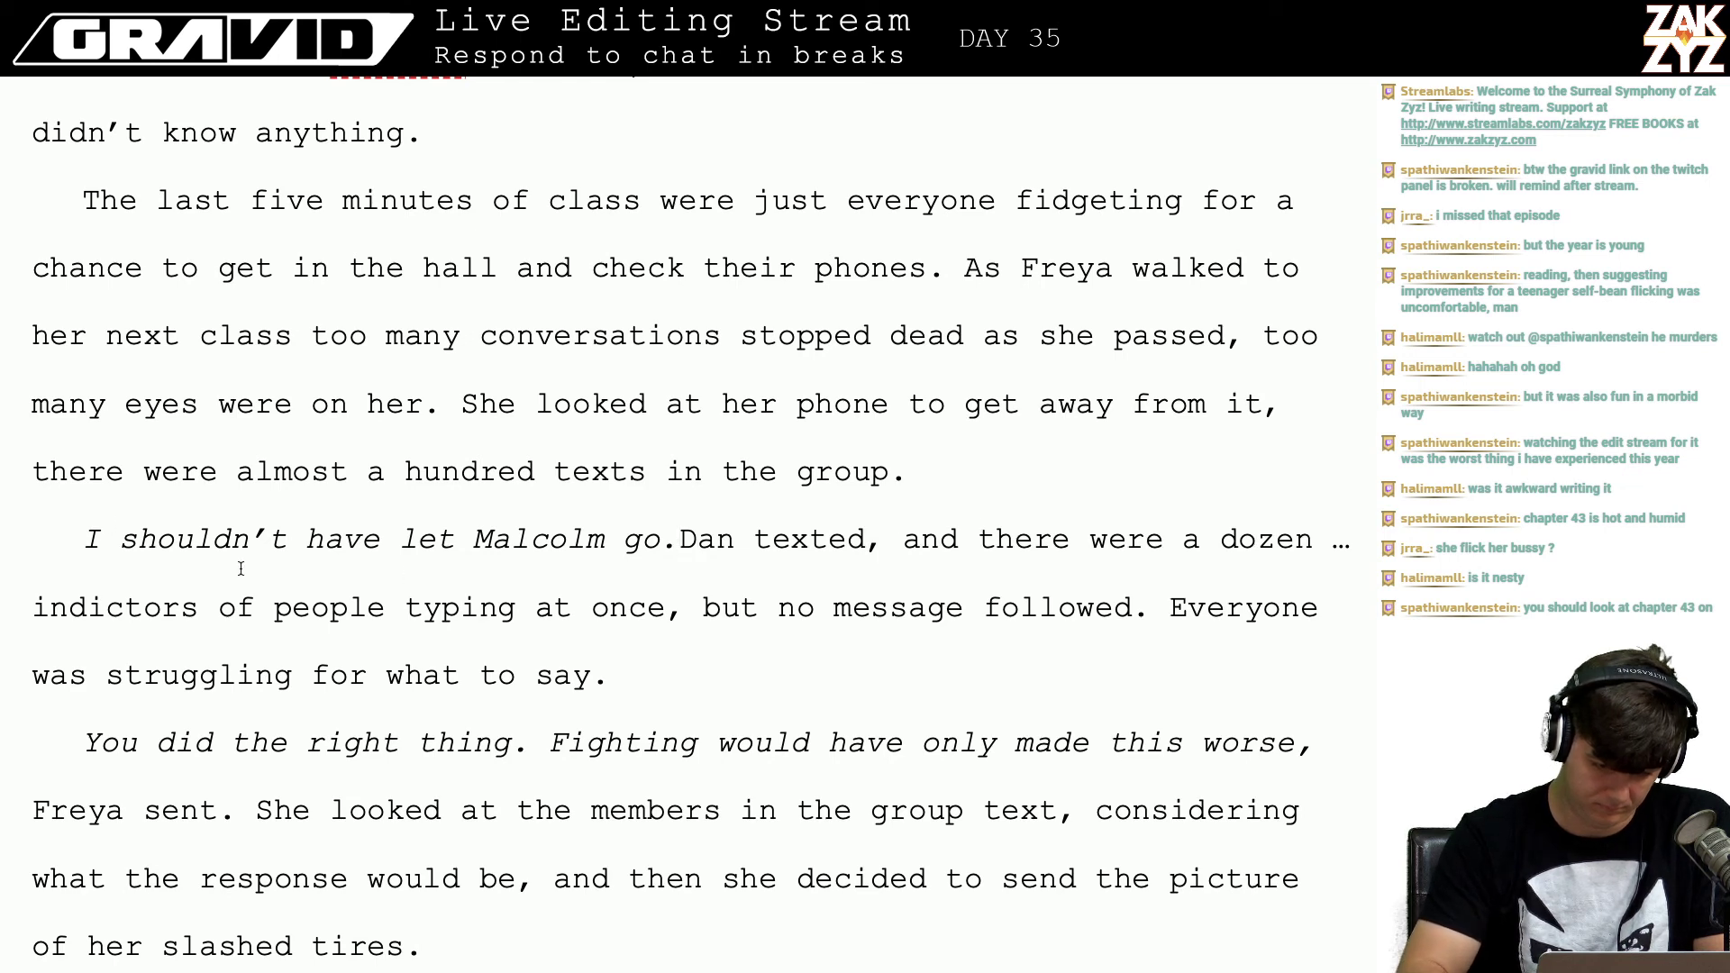
Step: Insert a new paragraph starting with the sender tag "<Dan>" above the italic line "I shouldn't have let Malcolm go."
key("Home")
type("<Dan")
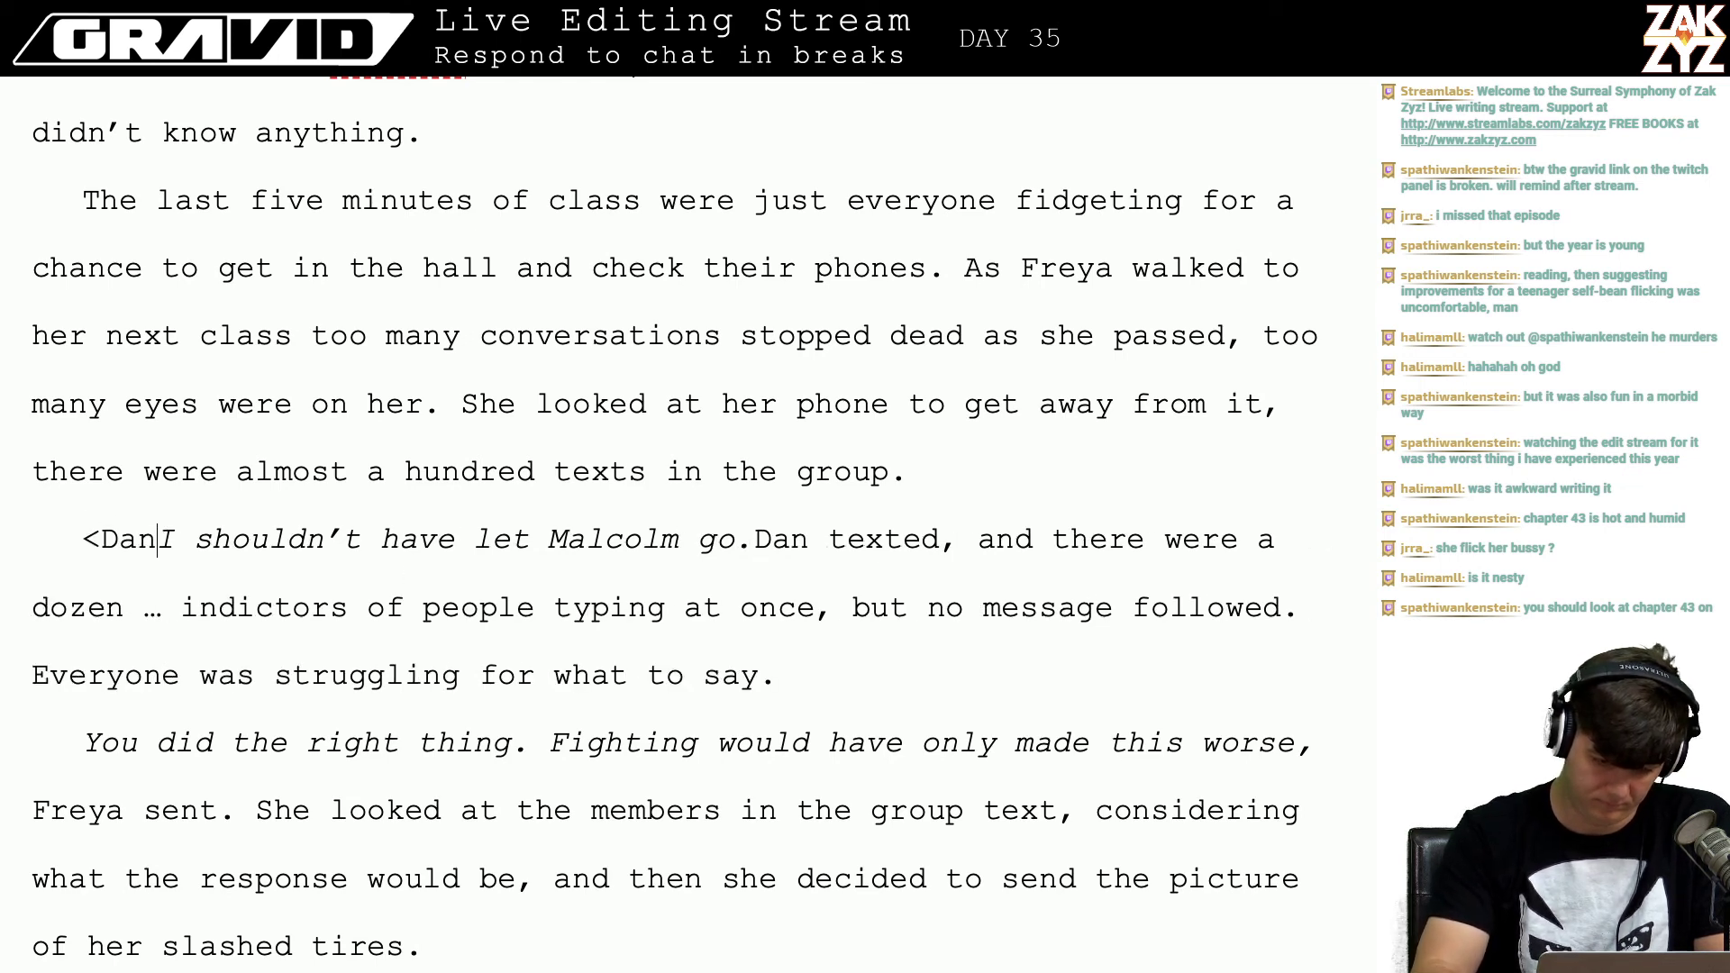
type(">")
key("Return")
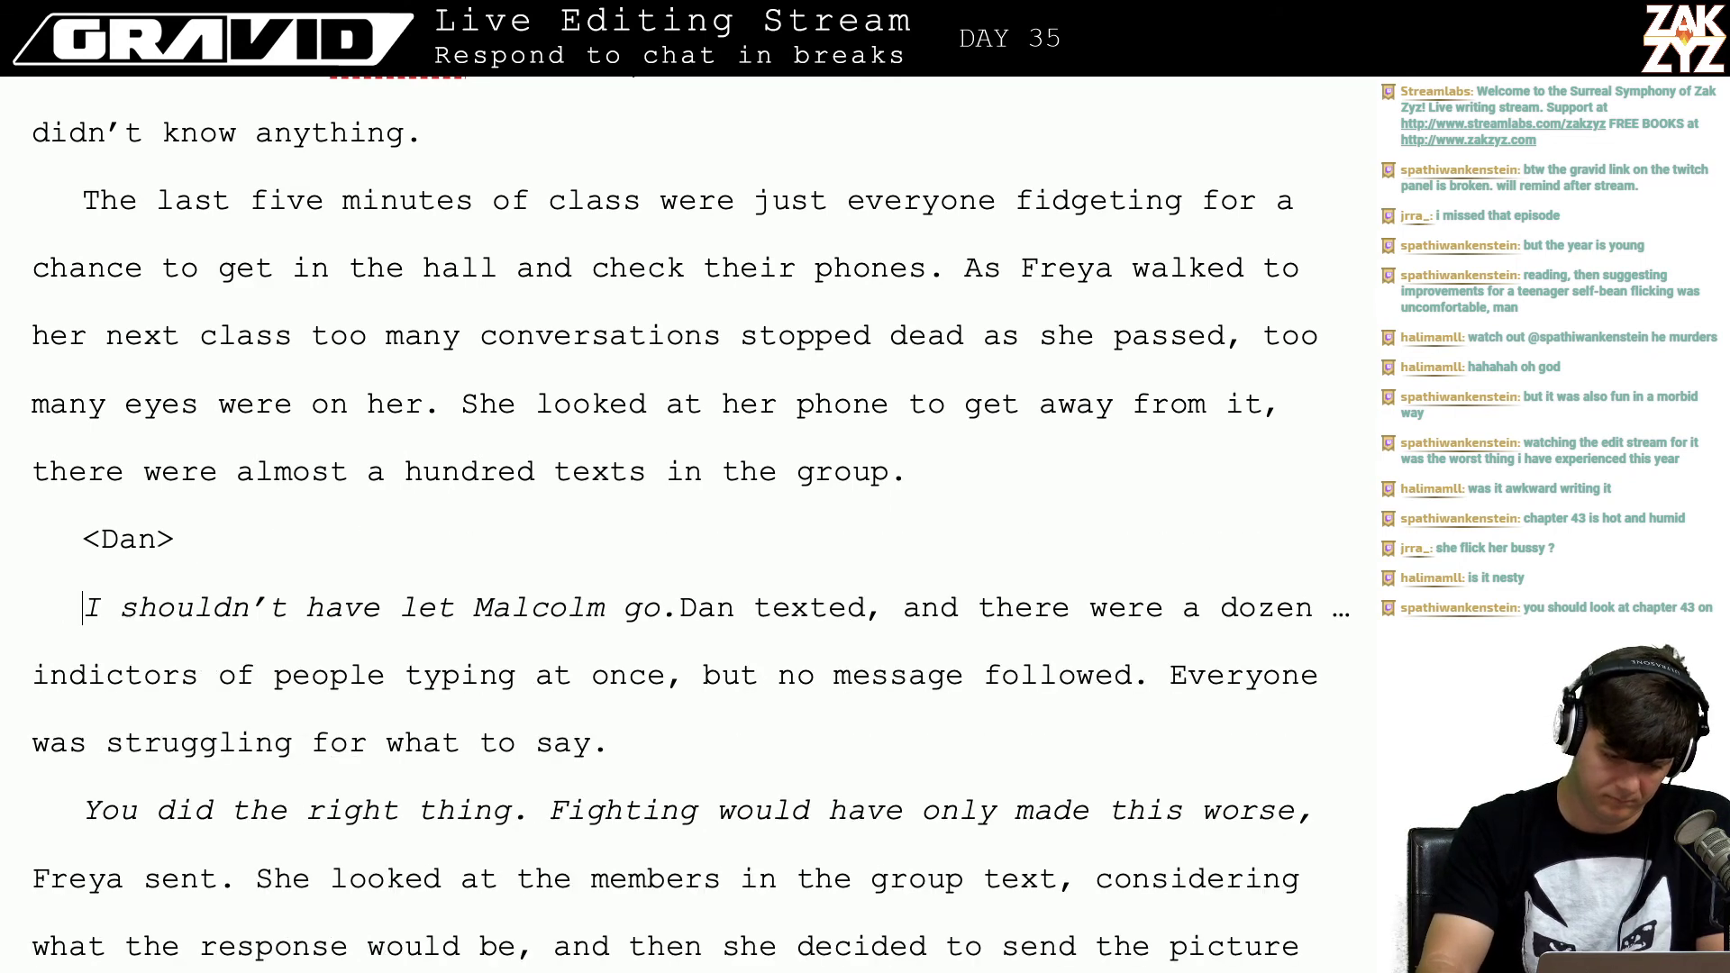
key("Return")
key("Left")
key("Left")
Step: Write the message "I shouldn't have let that guy go" after the "<Dan>" tag
type("Is h")
key("BackSpace")
key("BackSpace")
key("BackSpace")
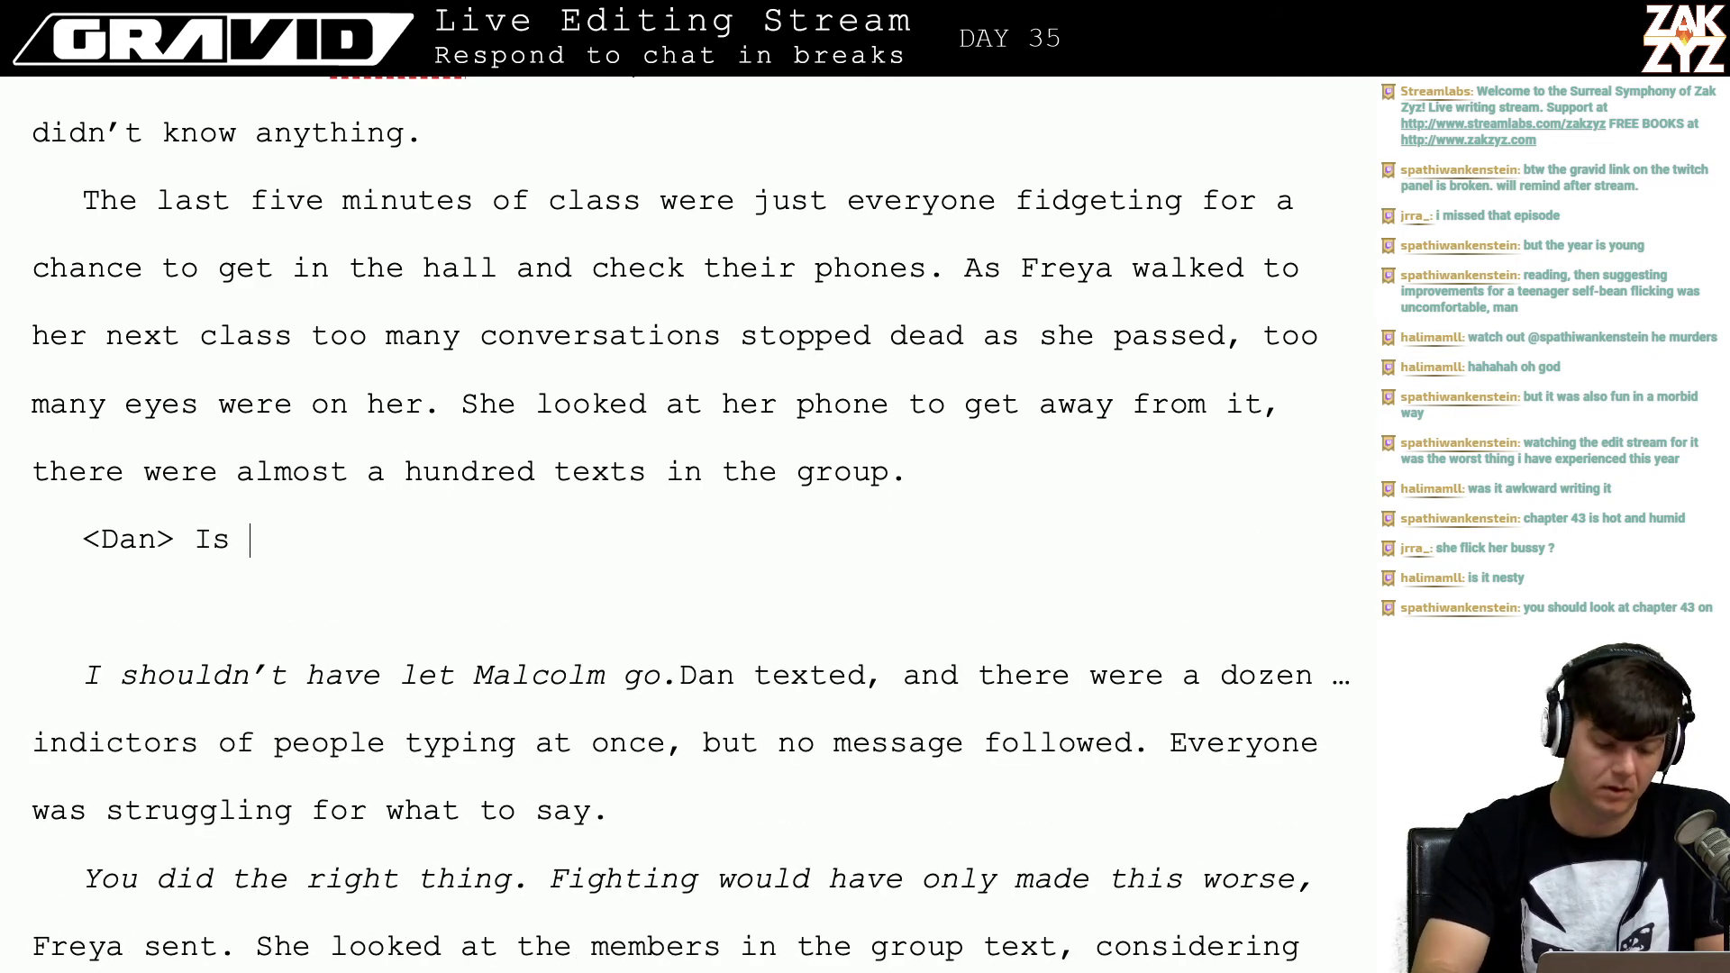
type("shouldn")
type("'t have ")
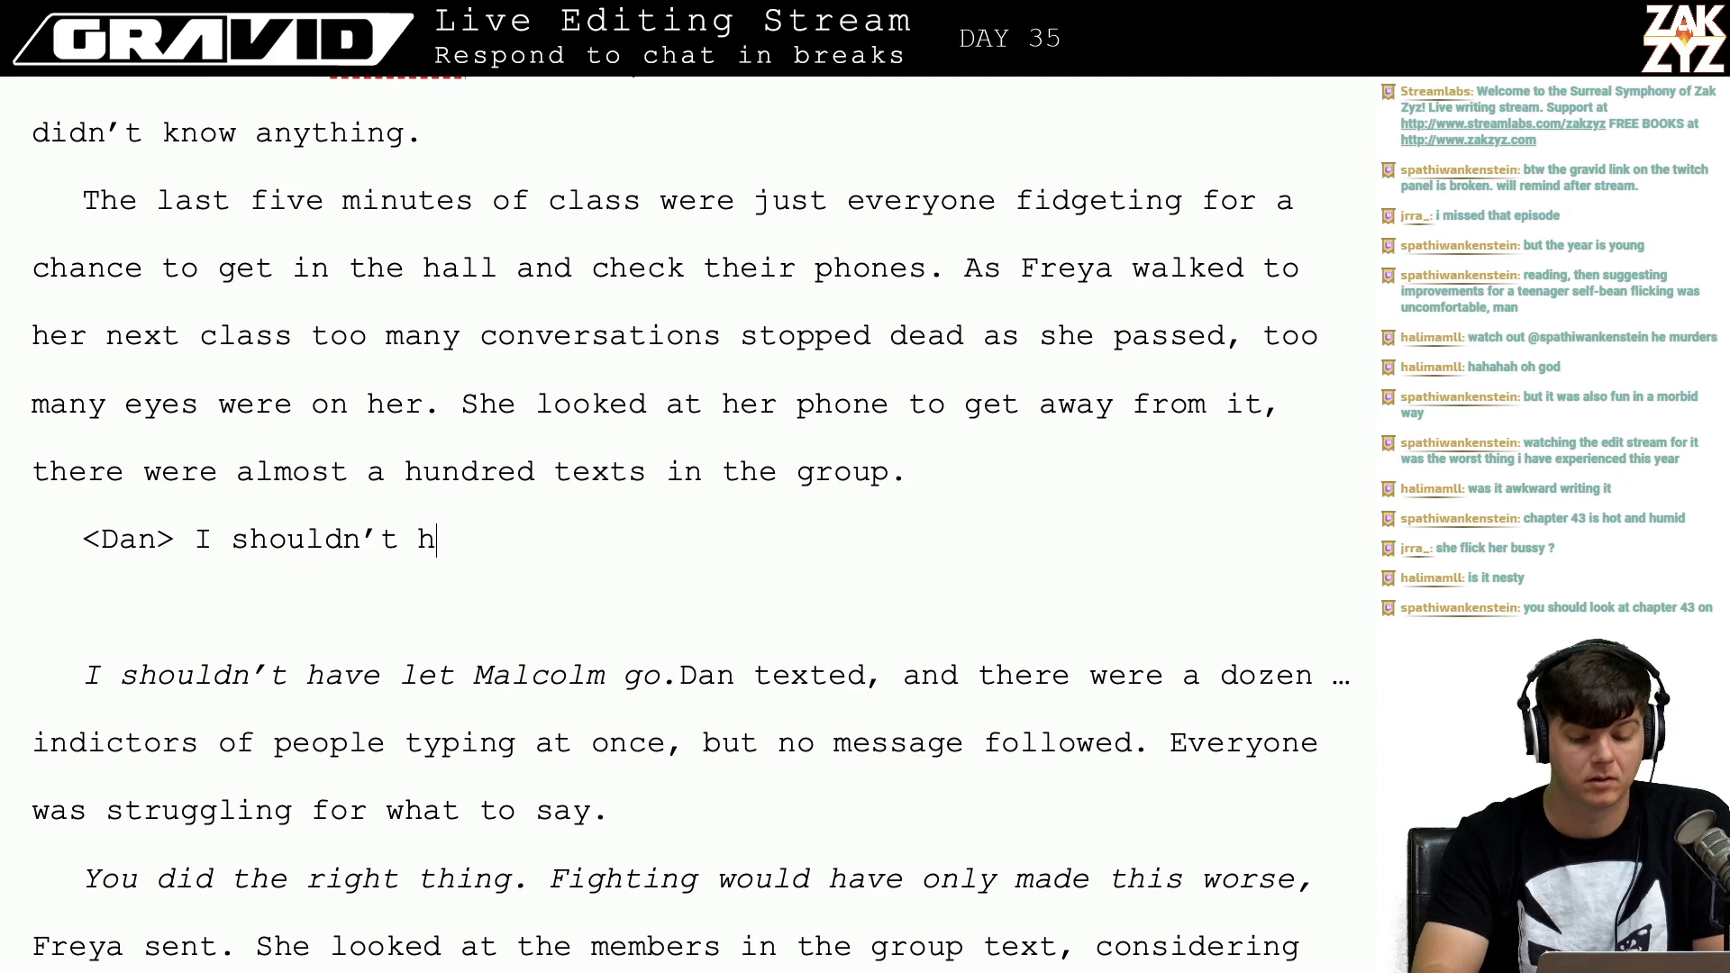
type("let th")
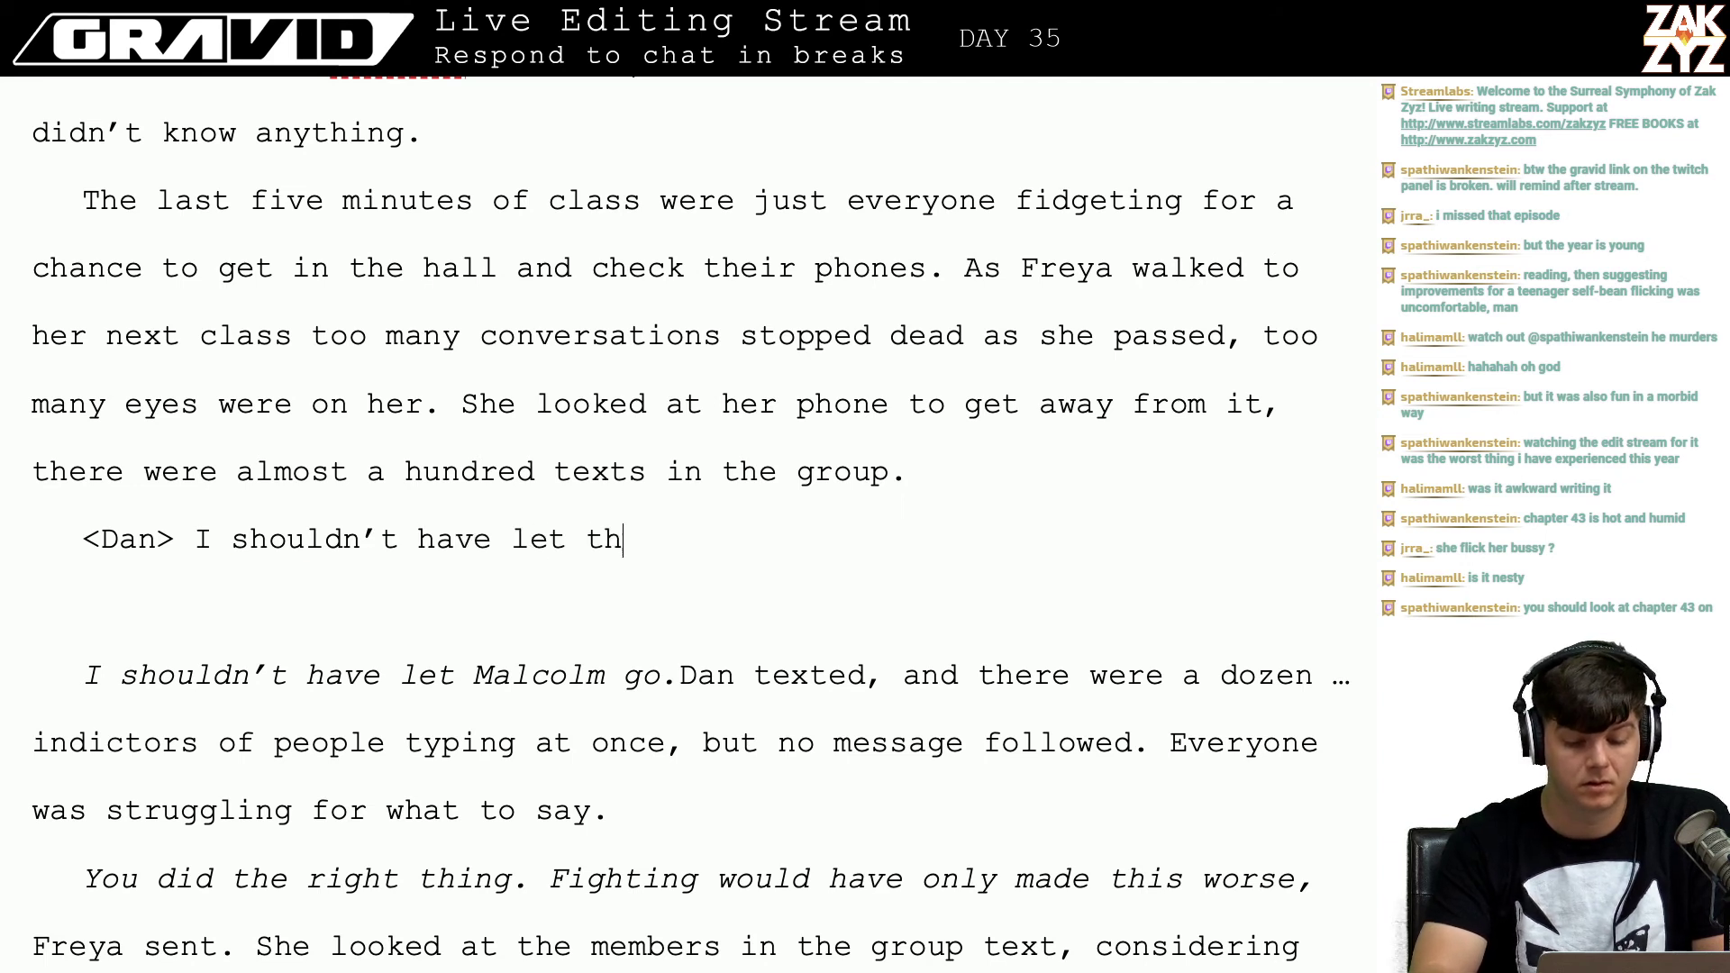
type("at guy guy")
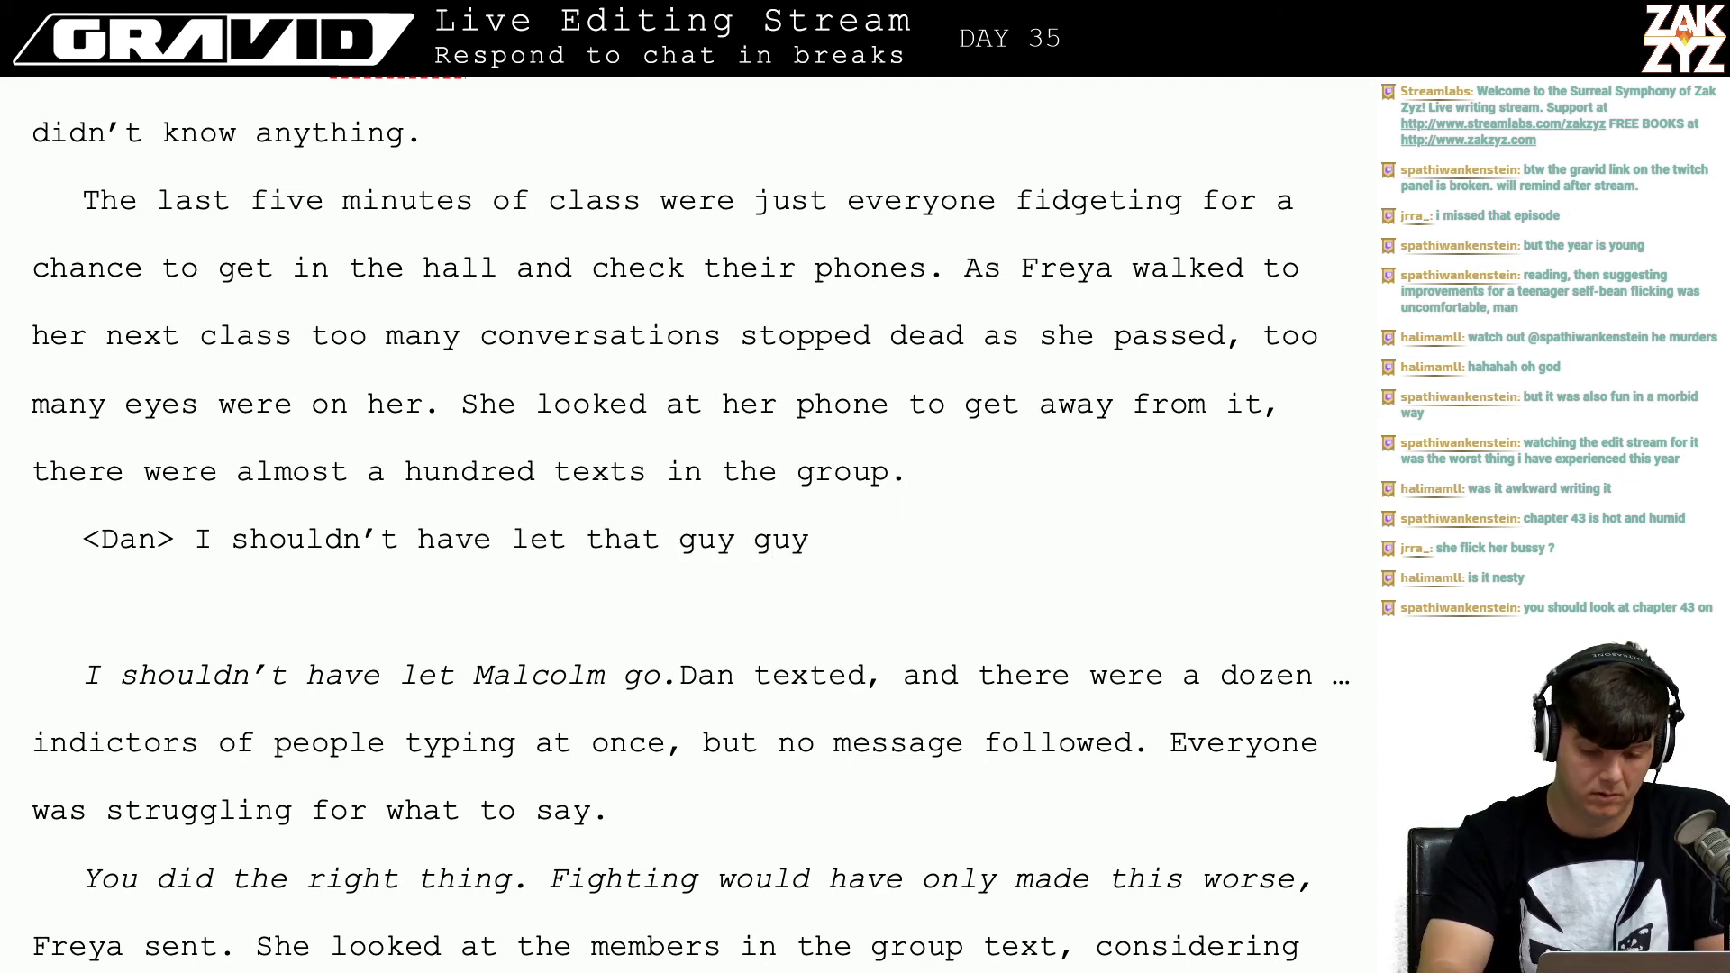
key("BackSpace")
key("BackSpace")
key("BackSpace")
type("o")
key("BackSpace")
type("go")
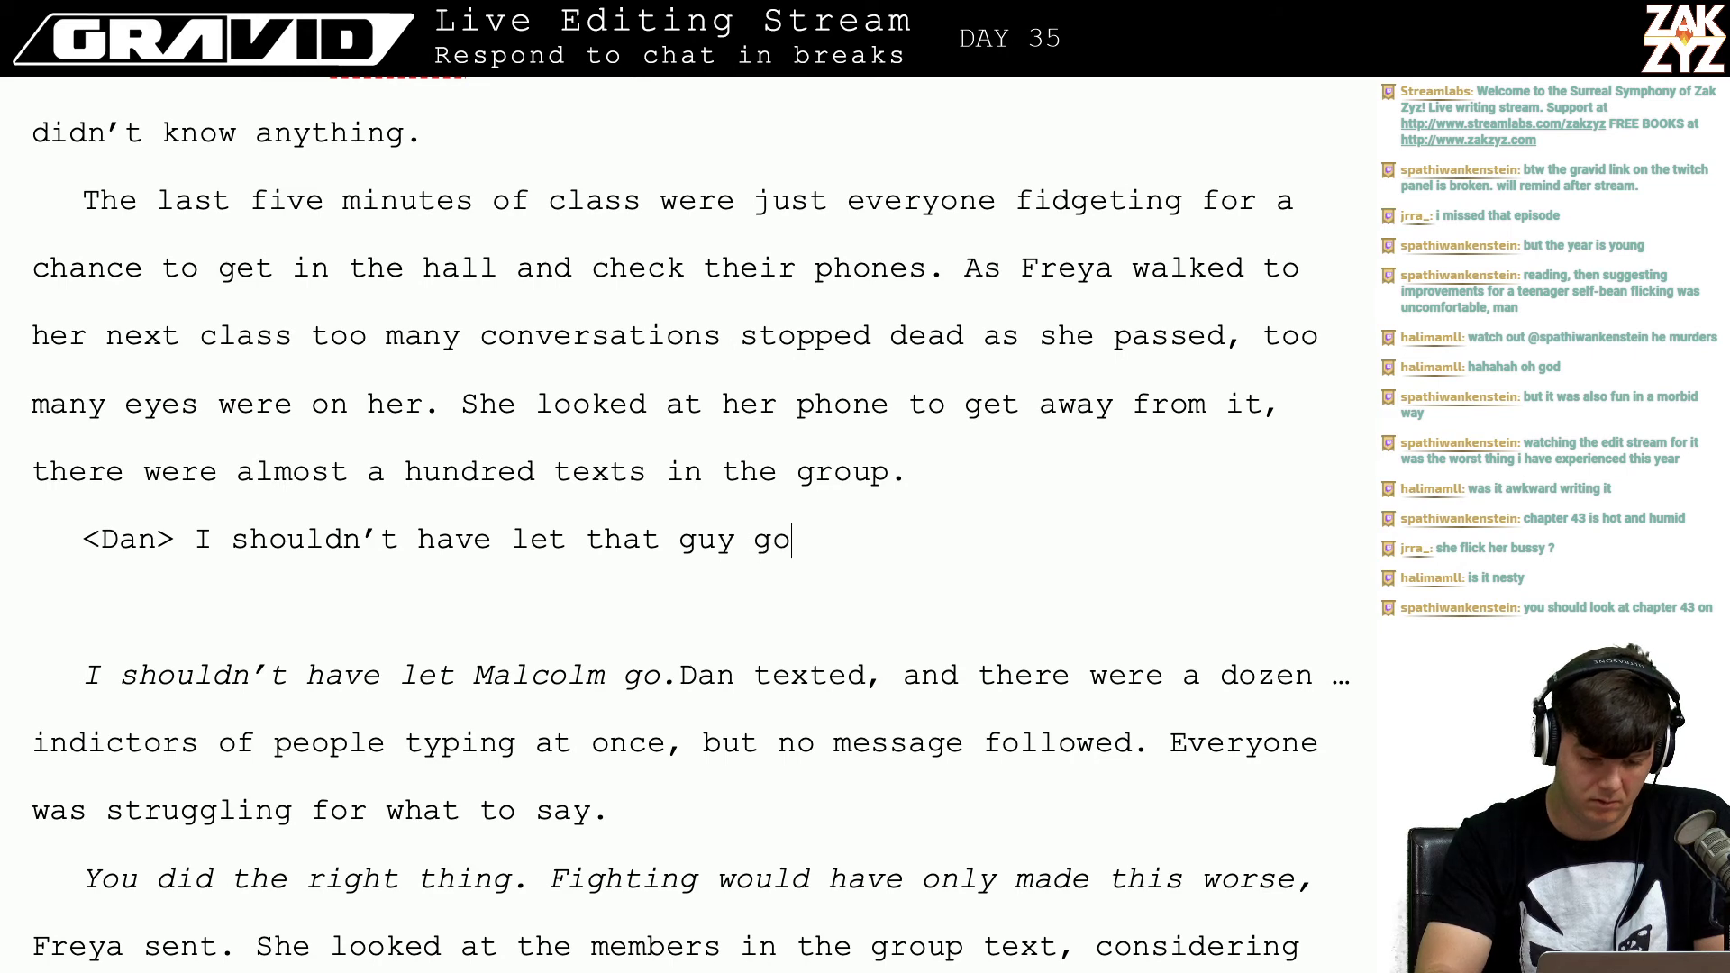
Step: Reword the message after the "<Dan>" tag as "I should have straightened him out at the party"
key("BackSpace")
key("BackSpace")
key("BackSpace")
key("BackSpace")
key("BackSpace")
key("BackSpace")
key("BackSpace")
key("BackSpace")
key("BackSpace")
key("BackSpace")
key("BackSpace")
key("BackSpace")
key("BackSpace")
key("BackSpace")
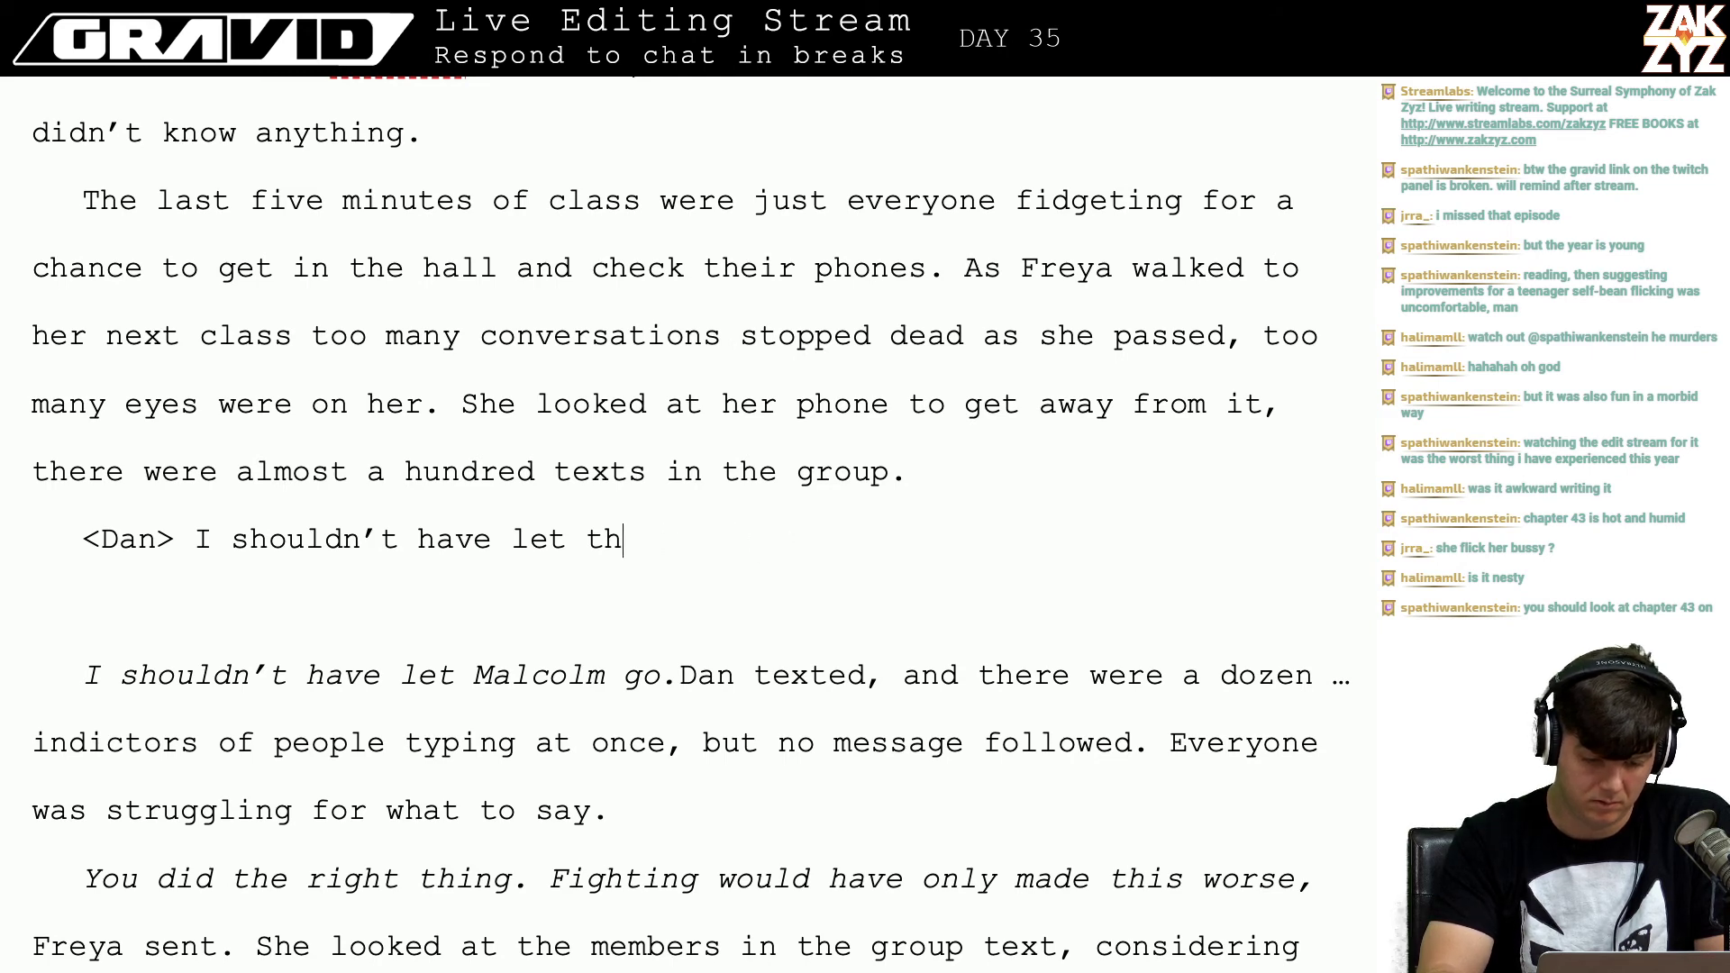
key("BackSpace")
key("BackSpace")
key("BackSpace")
key("BackSpace")
key("BackSpace")
key("BackSpace")
key("BackSpace")
key("BackSpace")
key("BackSpace")
key("BackSpace")
key("BackSpace")
key("BackSpace")
key("BackSpace")
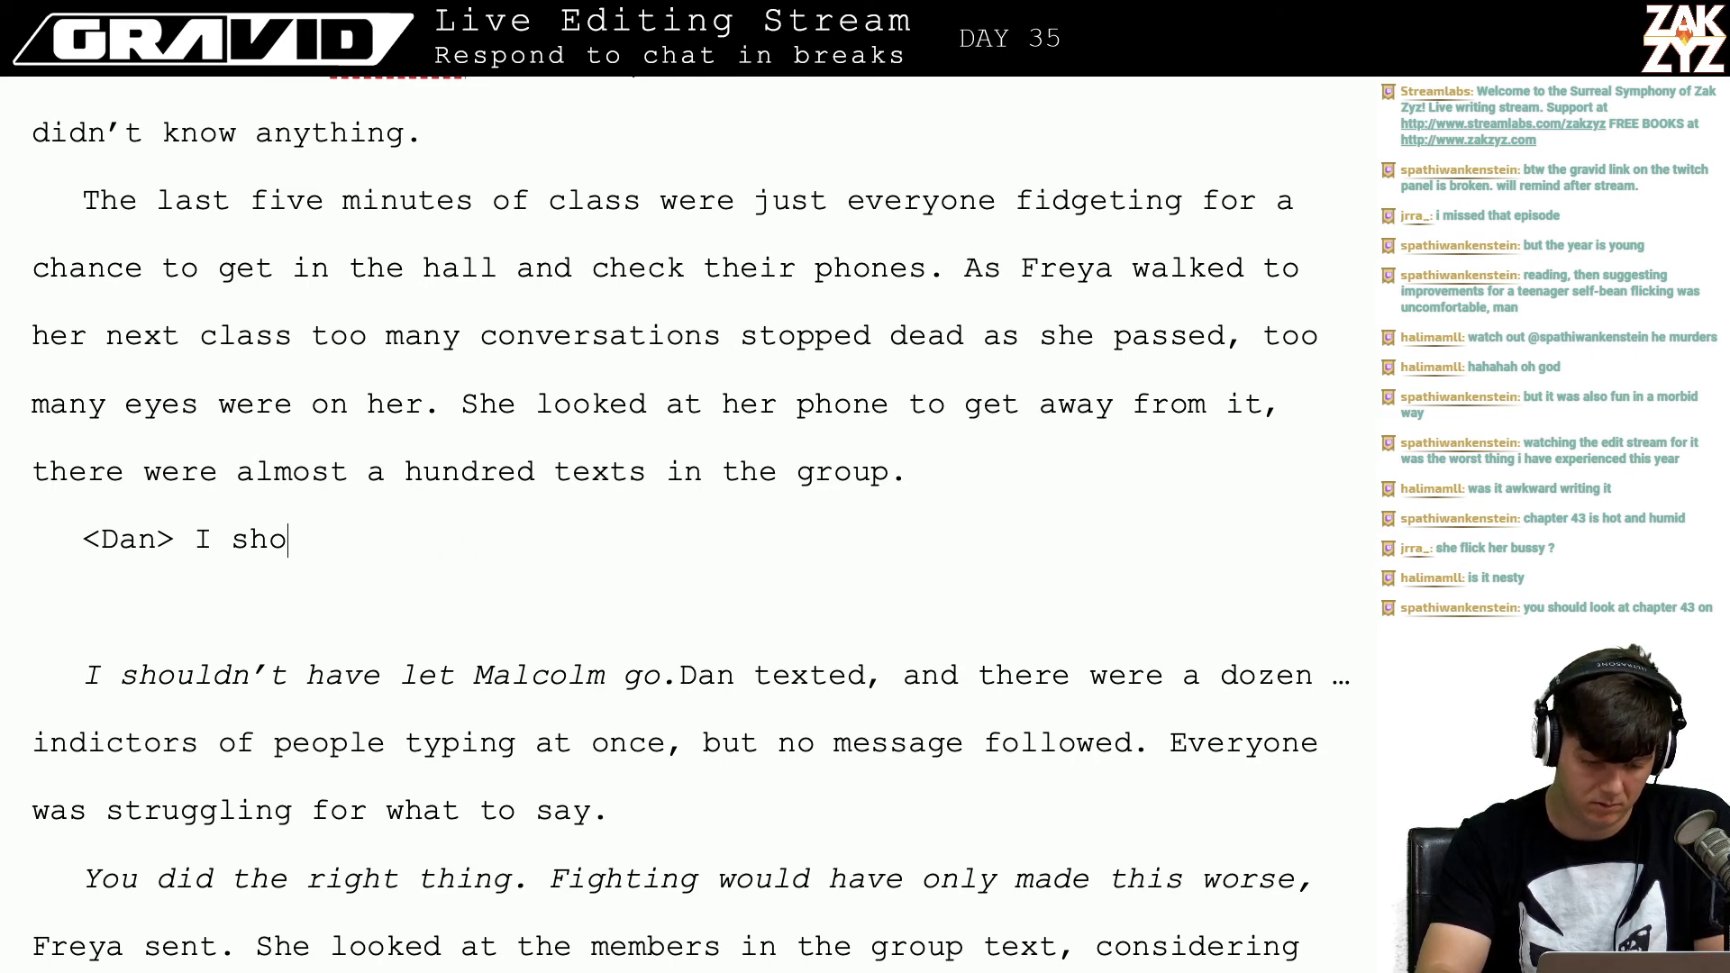
type("uld have st")
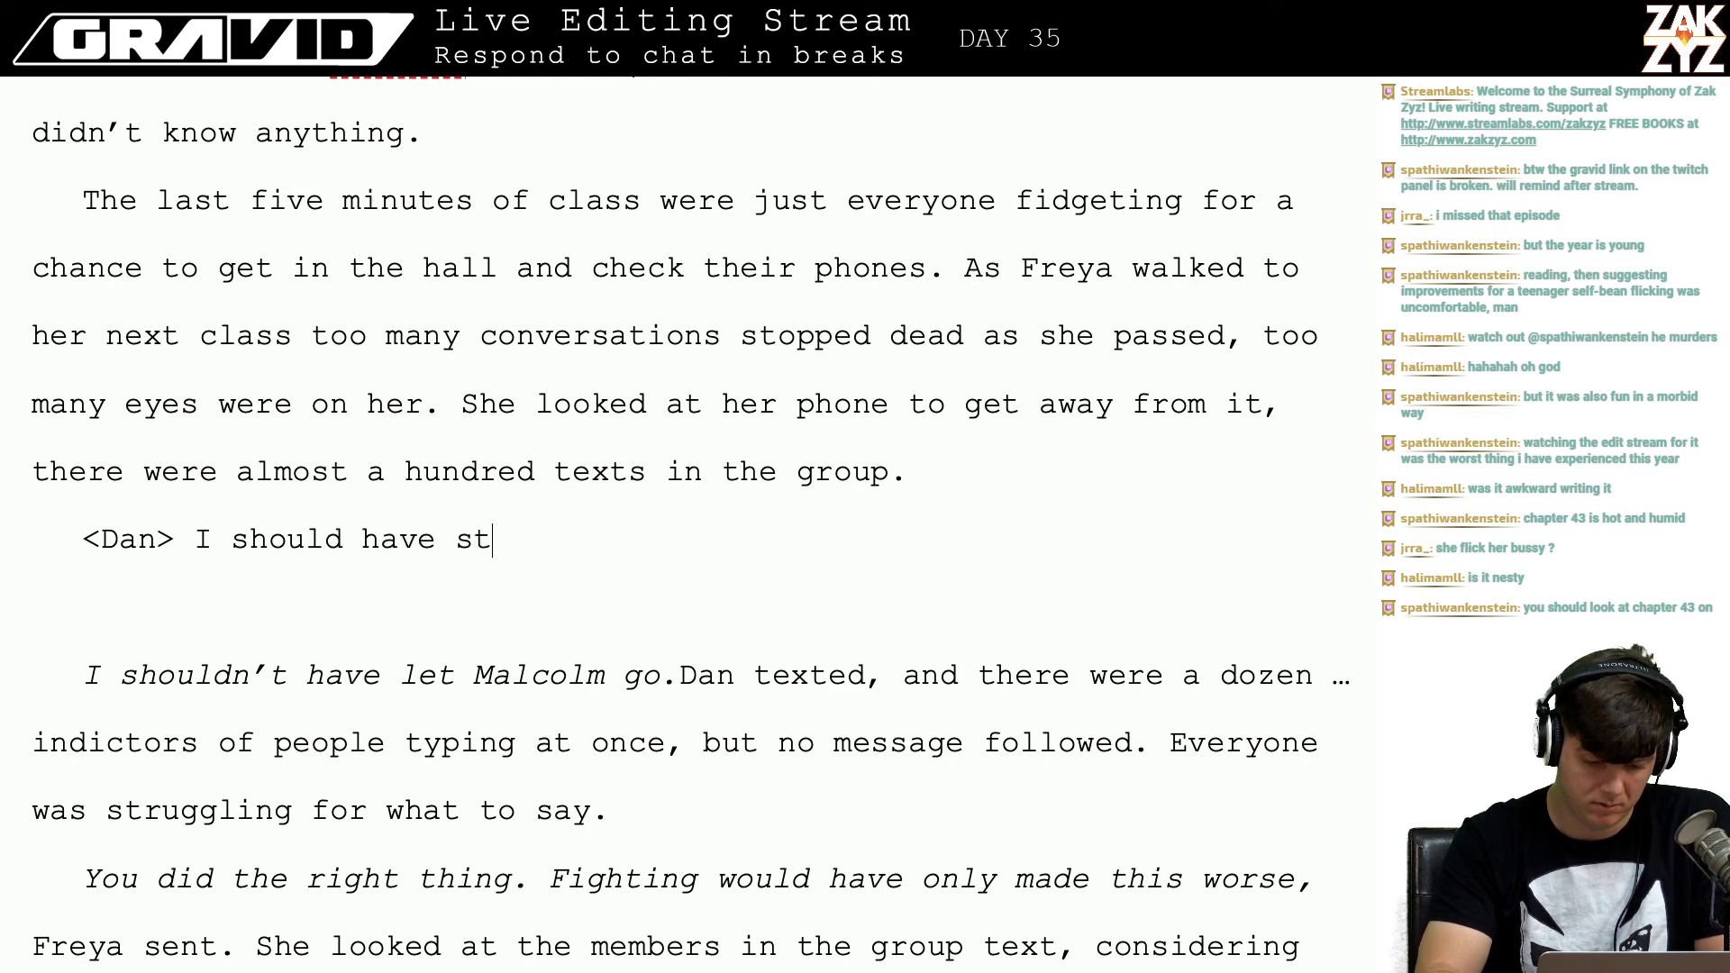
type("raightened him")
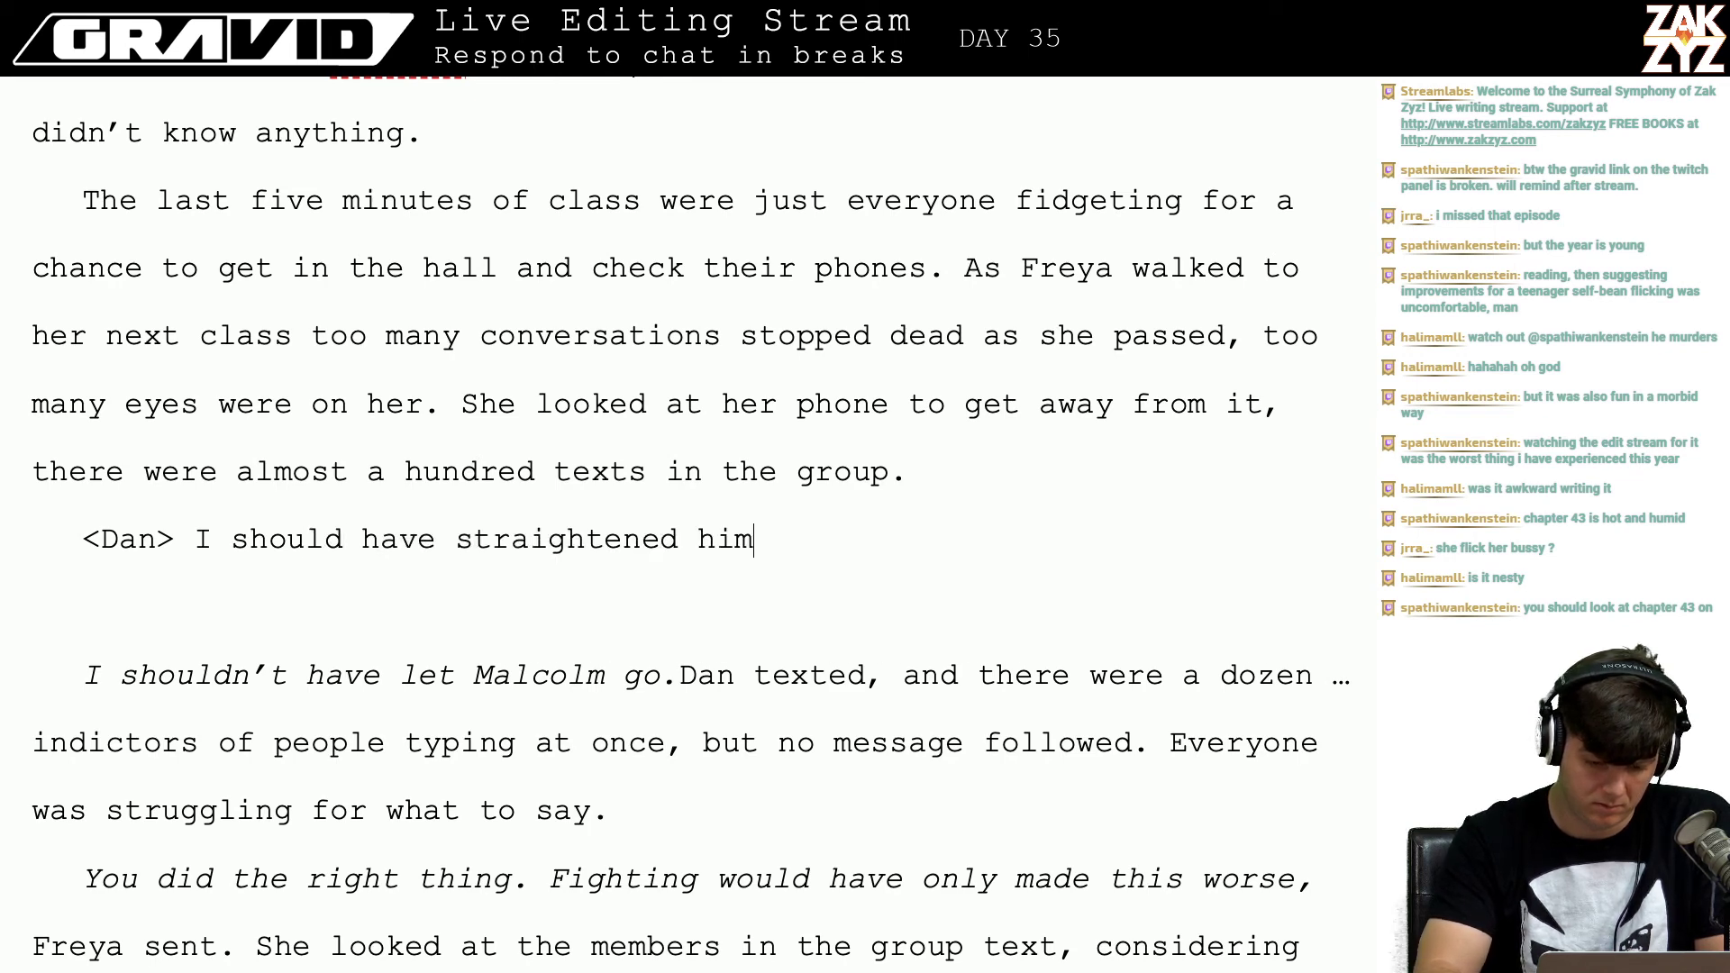
type(" out at the party")
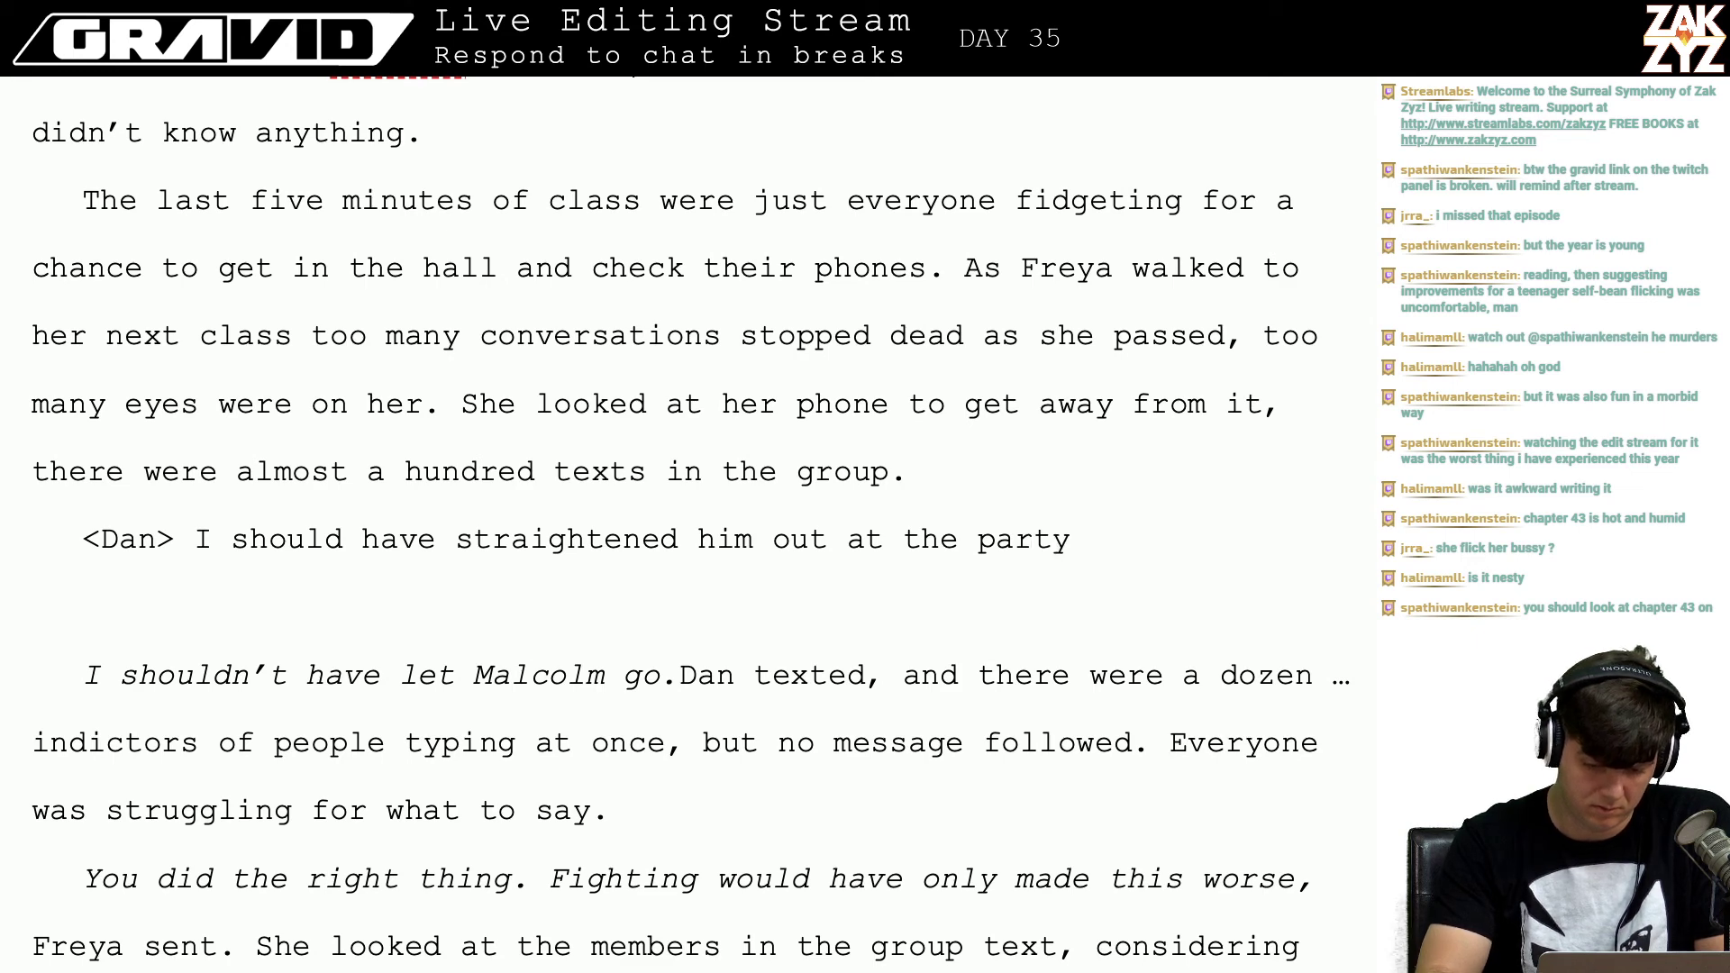
Step: Add "The latest was:" after "there were almost a hundred texts in the group."
left_click(926, 471)
type("The last")
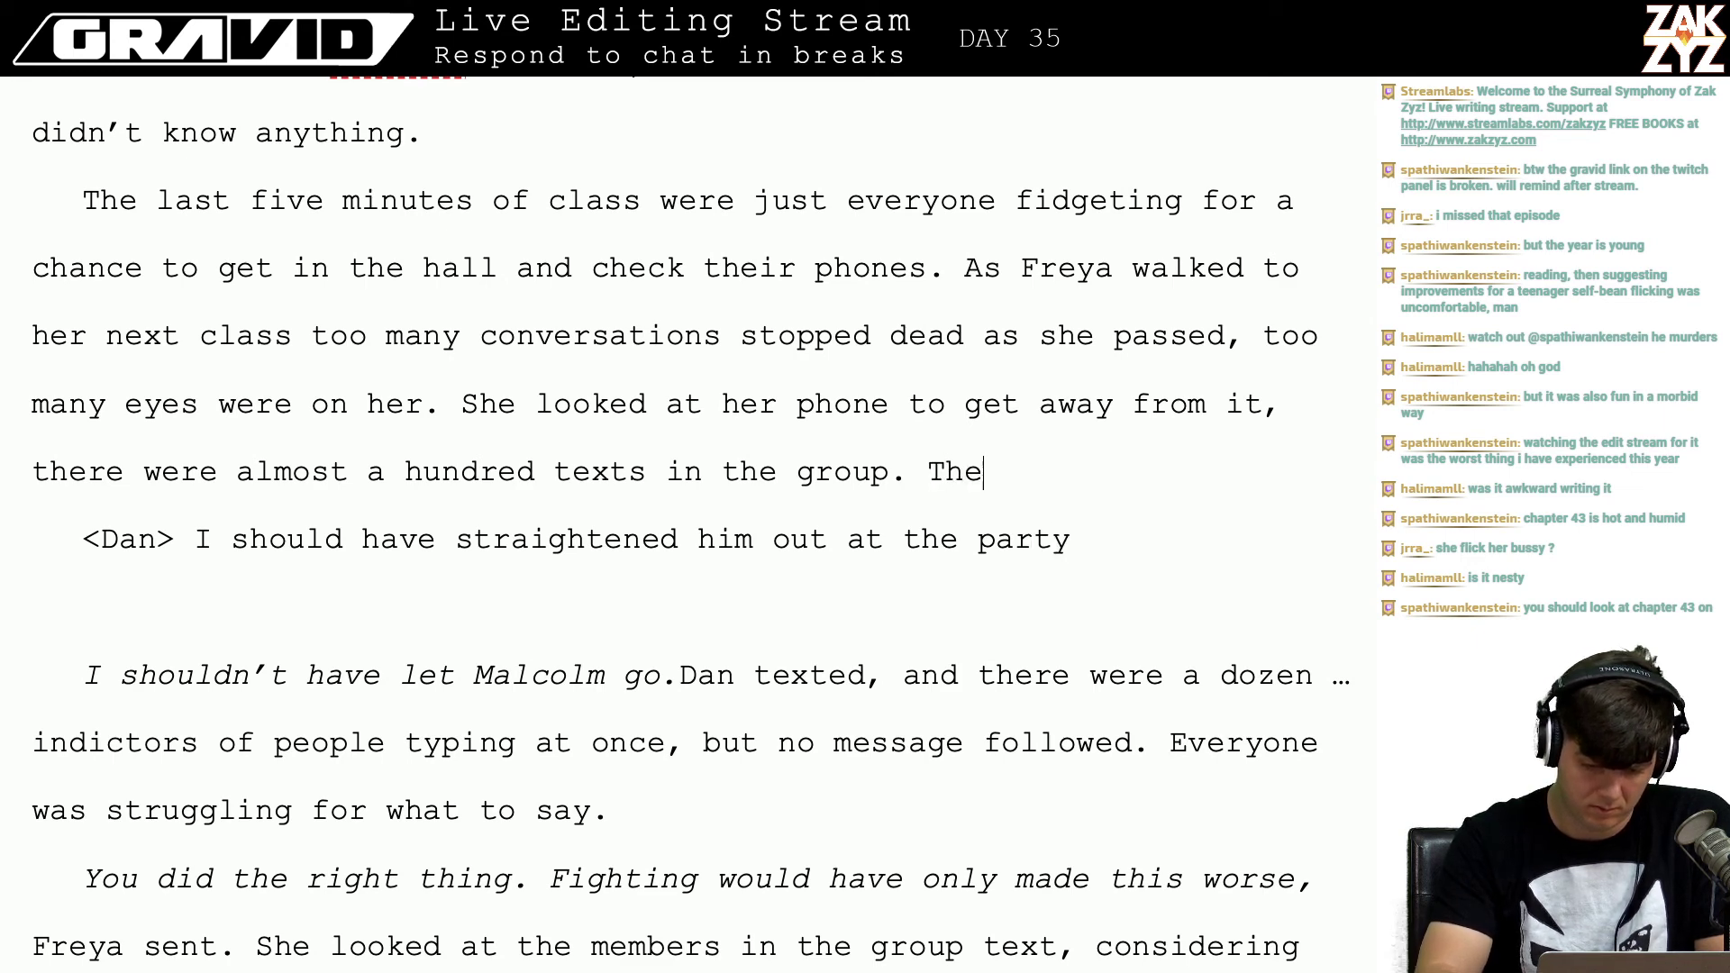
key("BackSpace")
key("BackSpace")
key("BackSpace")
type("test was:")
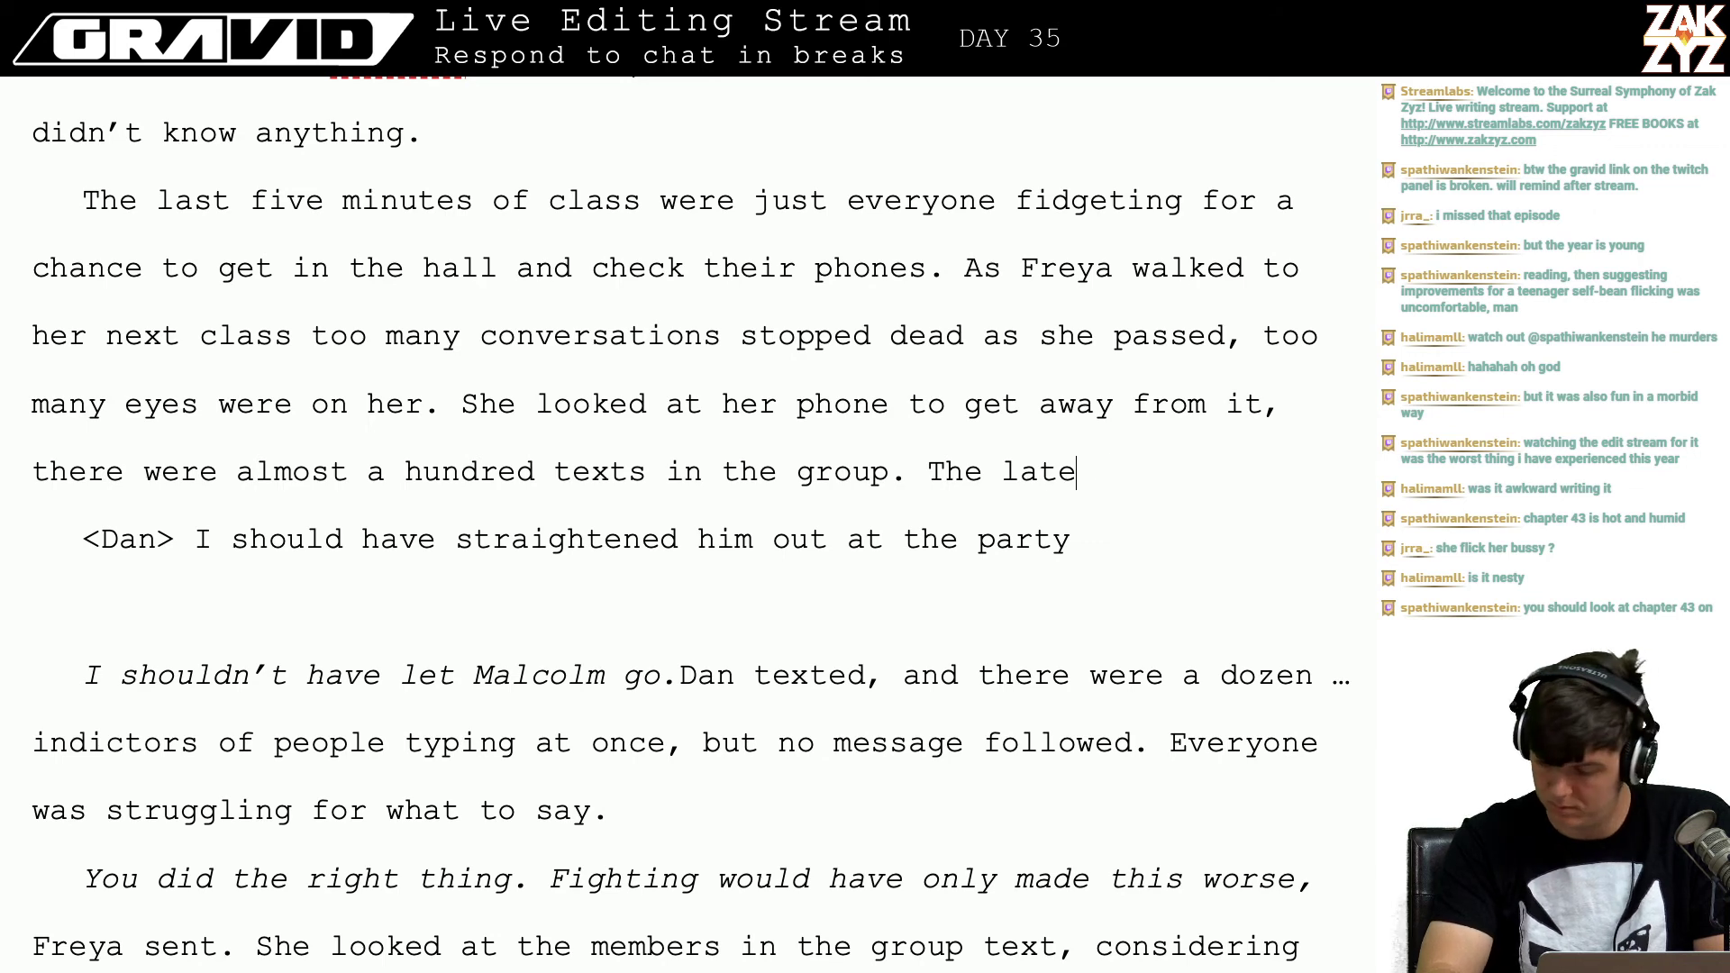
key("Right")
key("Right")
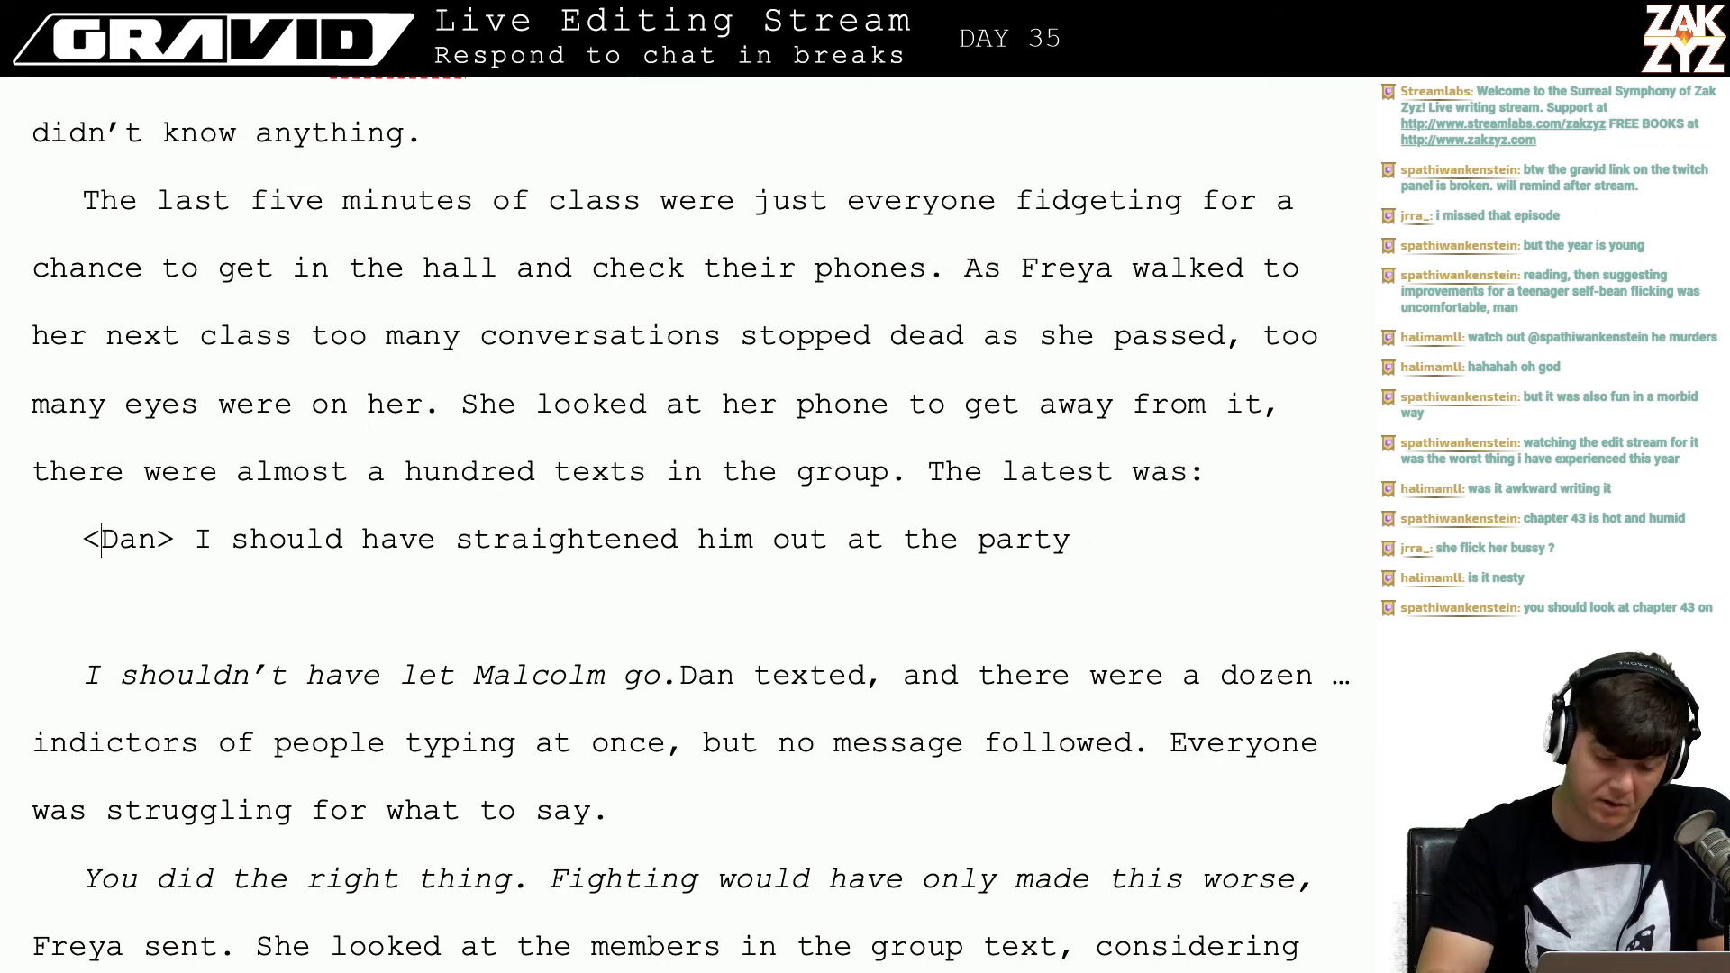
key("Down")
key("Left")
key("Up")
key("Left")
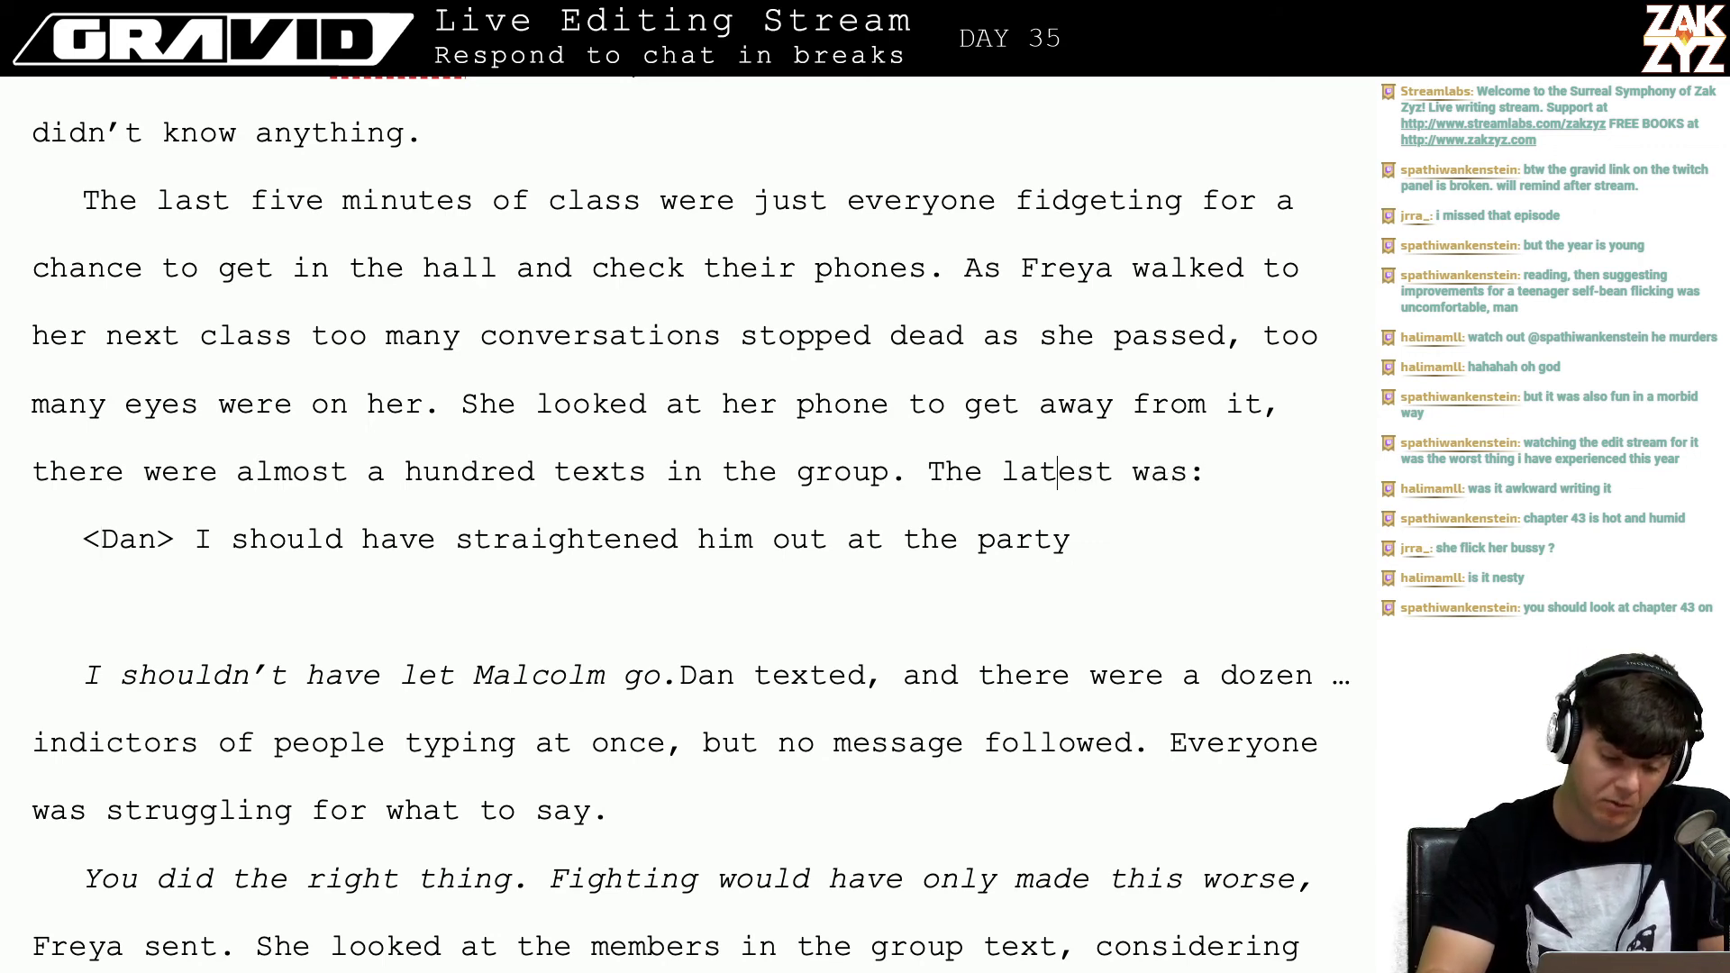
key("Right")
key("Right")
key("Up")
key("Down")
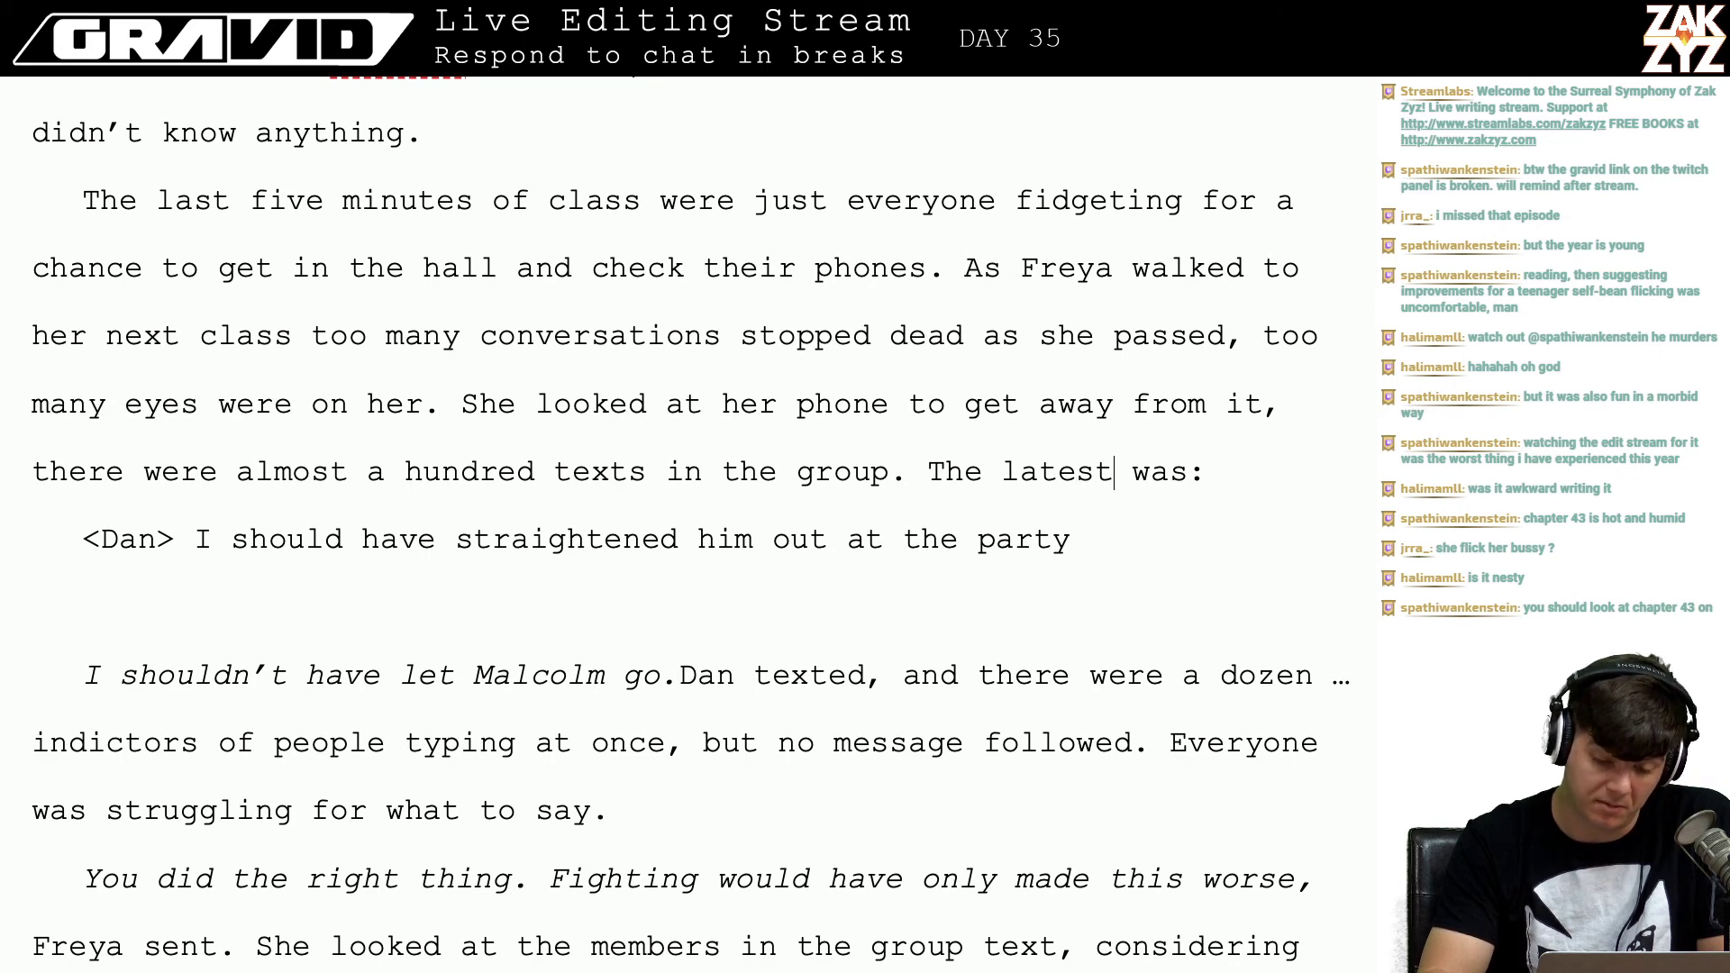
key("Right")
key("Down")
key("Left")
key("Right")
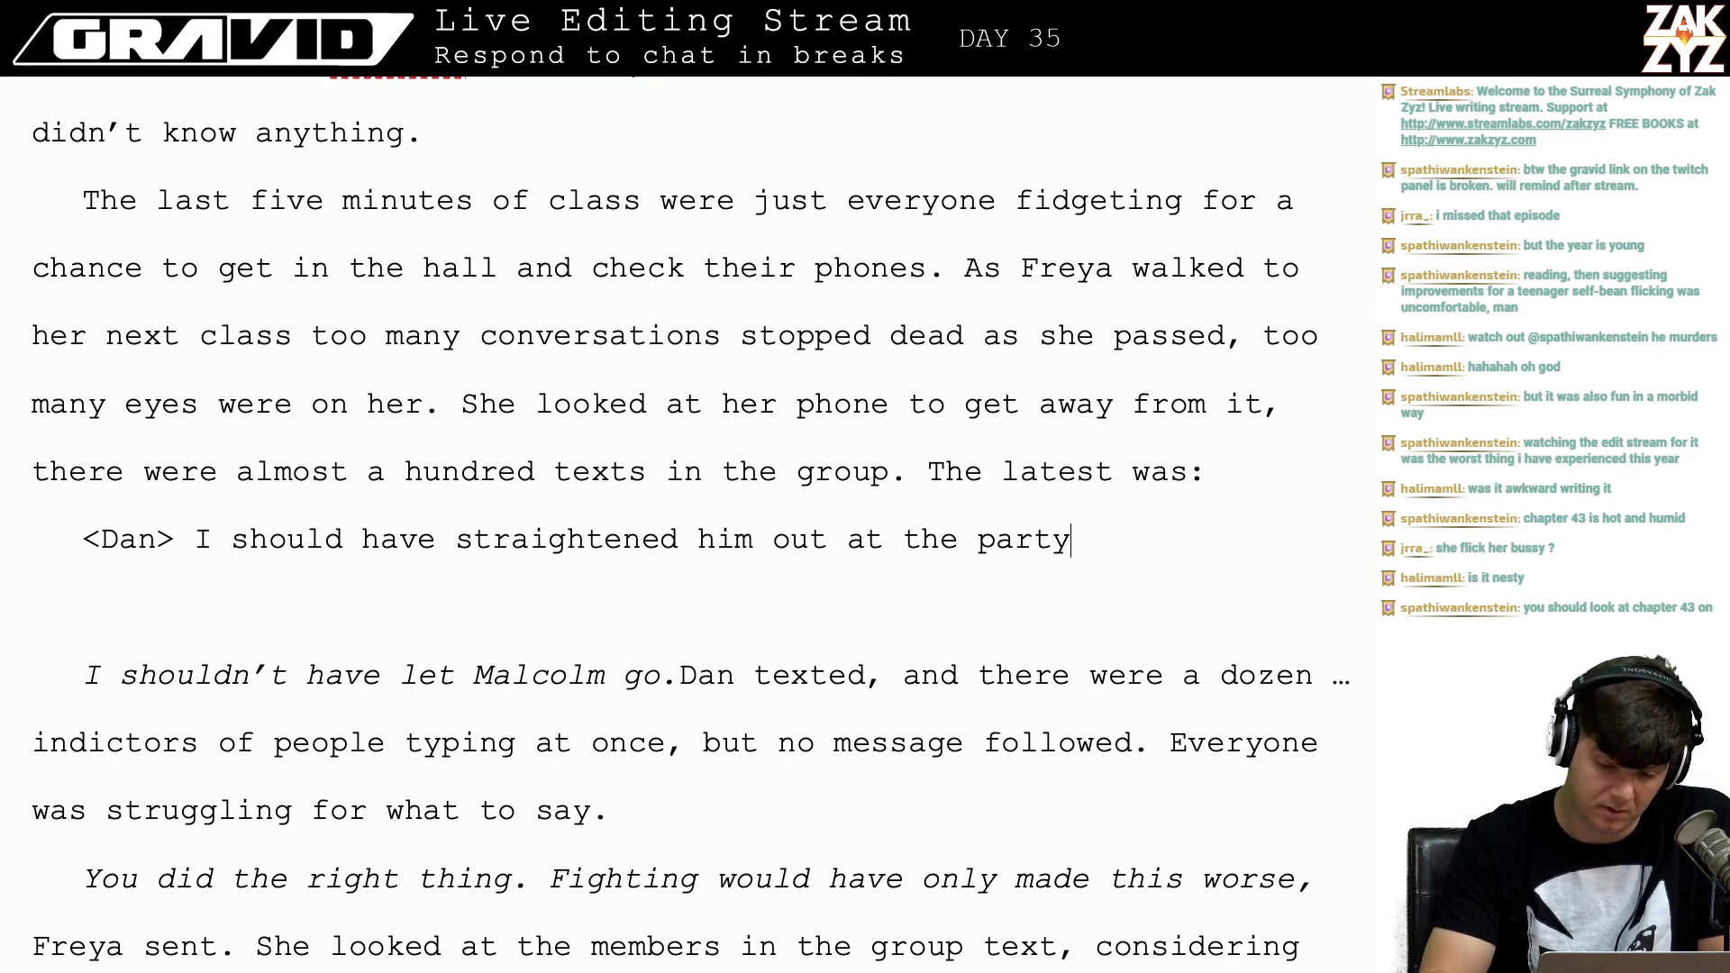
Step: Remove the empty paragraph, the old italic message and "Dan texted, and" so the paragraph begins "There were a dozen"
key("Down")
key("shift+Right")
key("shift+Right")
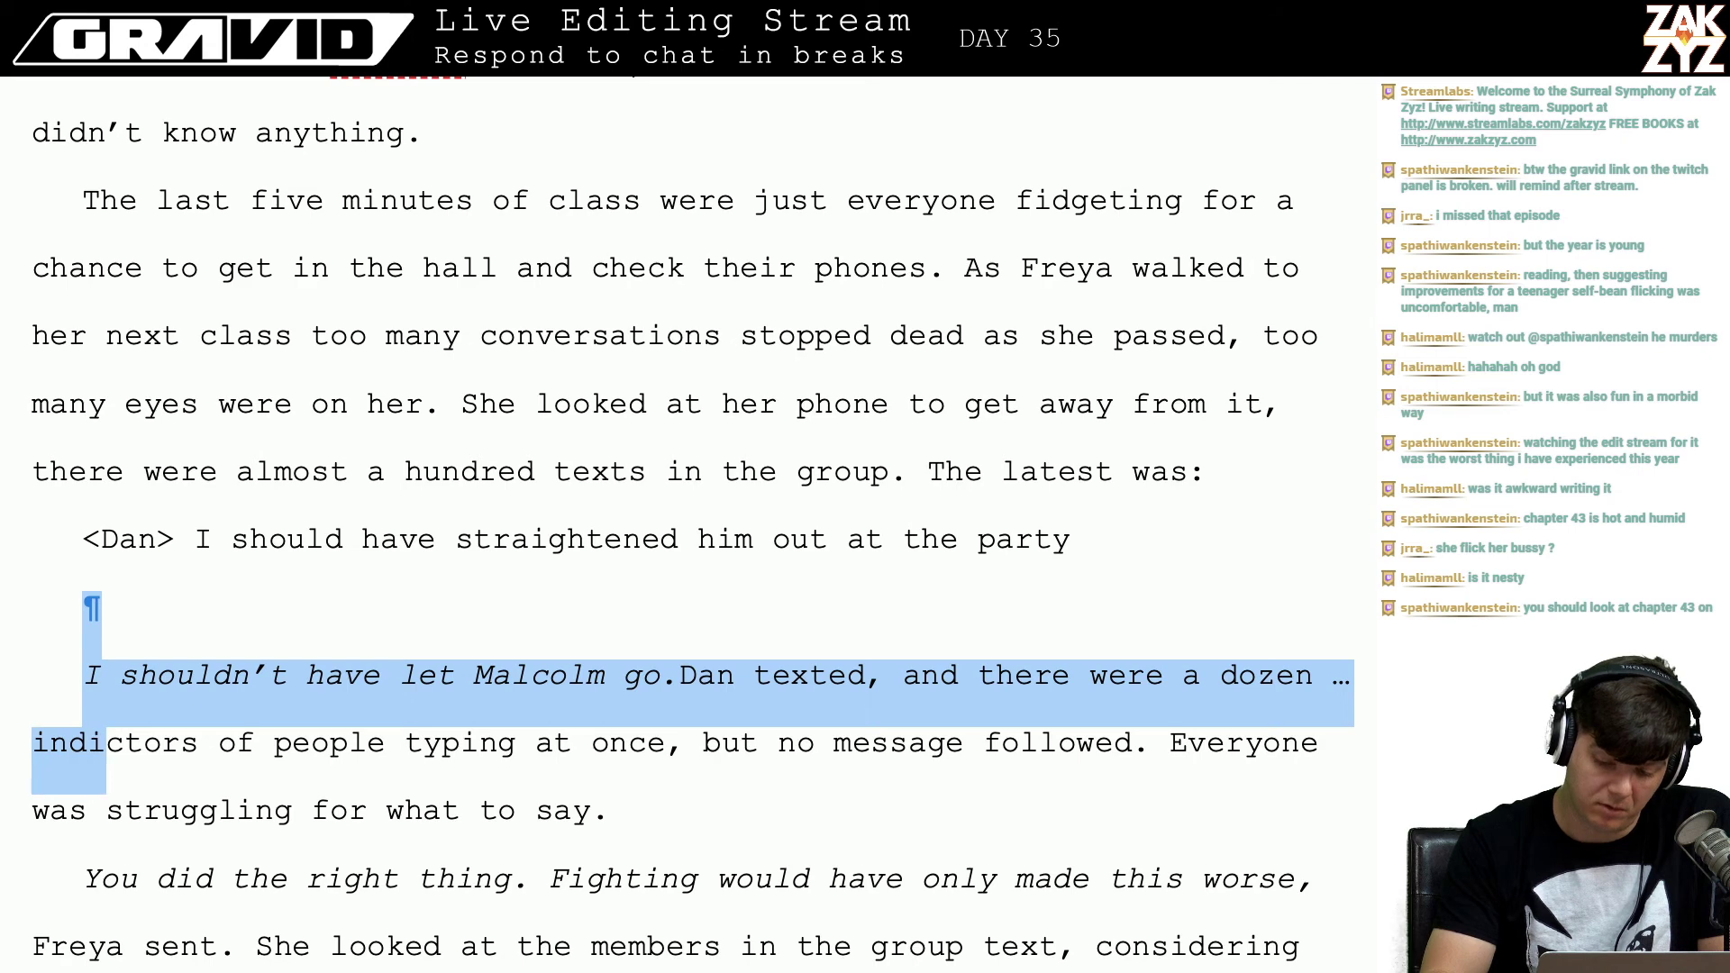
key("shift+Left")
key("shift+Left")
key("shift+Left")
key("shift+Left")
key("shift+Left")
key("shift+Left")
key("shift+Left")
key("shift+Left")
key("shift+Left")
key("shift+Left")
key("shift+Left")
key("shift+Left")
key("shift+Left")
key("shift+Left")
key("shift+Left")
key("shift+Left")
key("shift+Left")
key("shift+Left")
key("shift+Left")
key("shift+Left")
key("shift+Left")
key("shift+Left")
key("shift+Left")
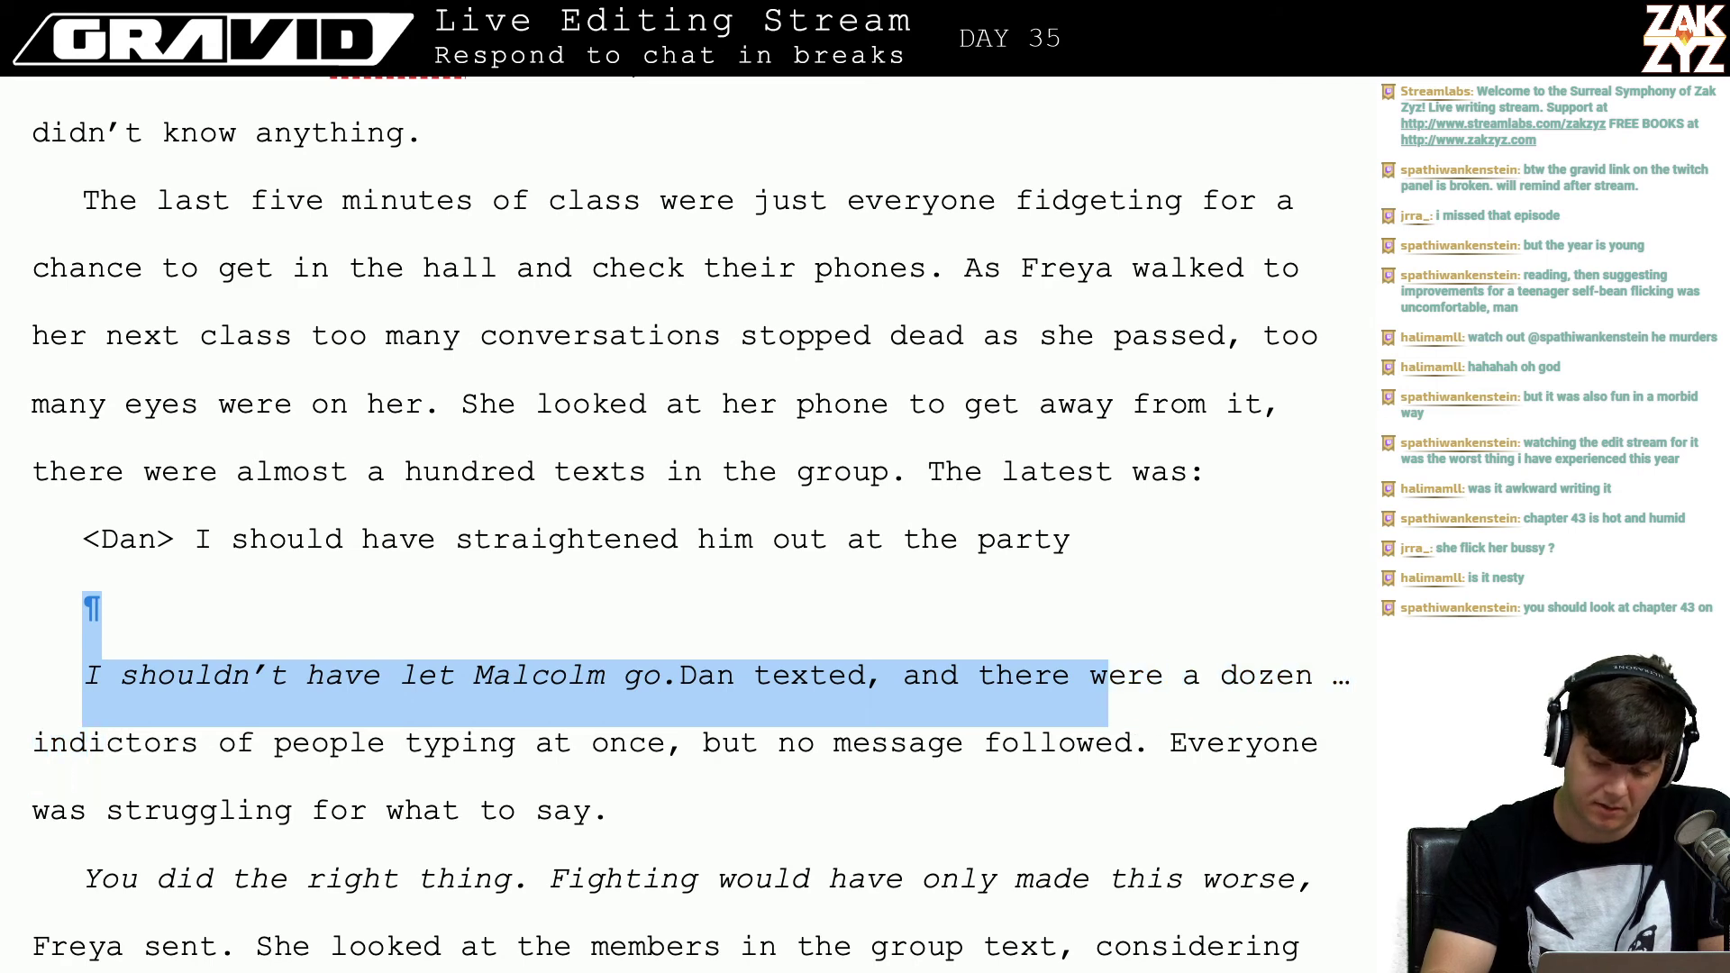
type("T")
Step: Read through the shortened paragraph from "There were a dozen" to "Everyone was struggling for what to say."
key("Right")
key("Right")
key("Right")
key("Right")
key("Right")
key("Right")
key("Right")
key("Right")
key("Right")
key("Right")
key("Right")
key("Right")
key("Right")
key("Right")
key("Right")
key("Right")
key("Right")
key("Right")
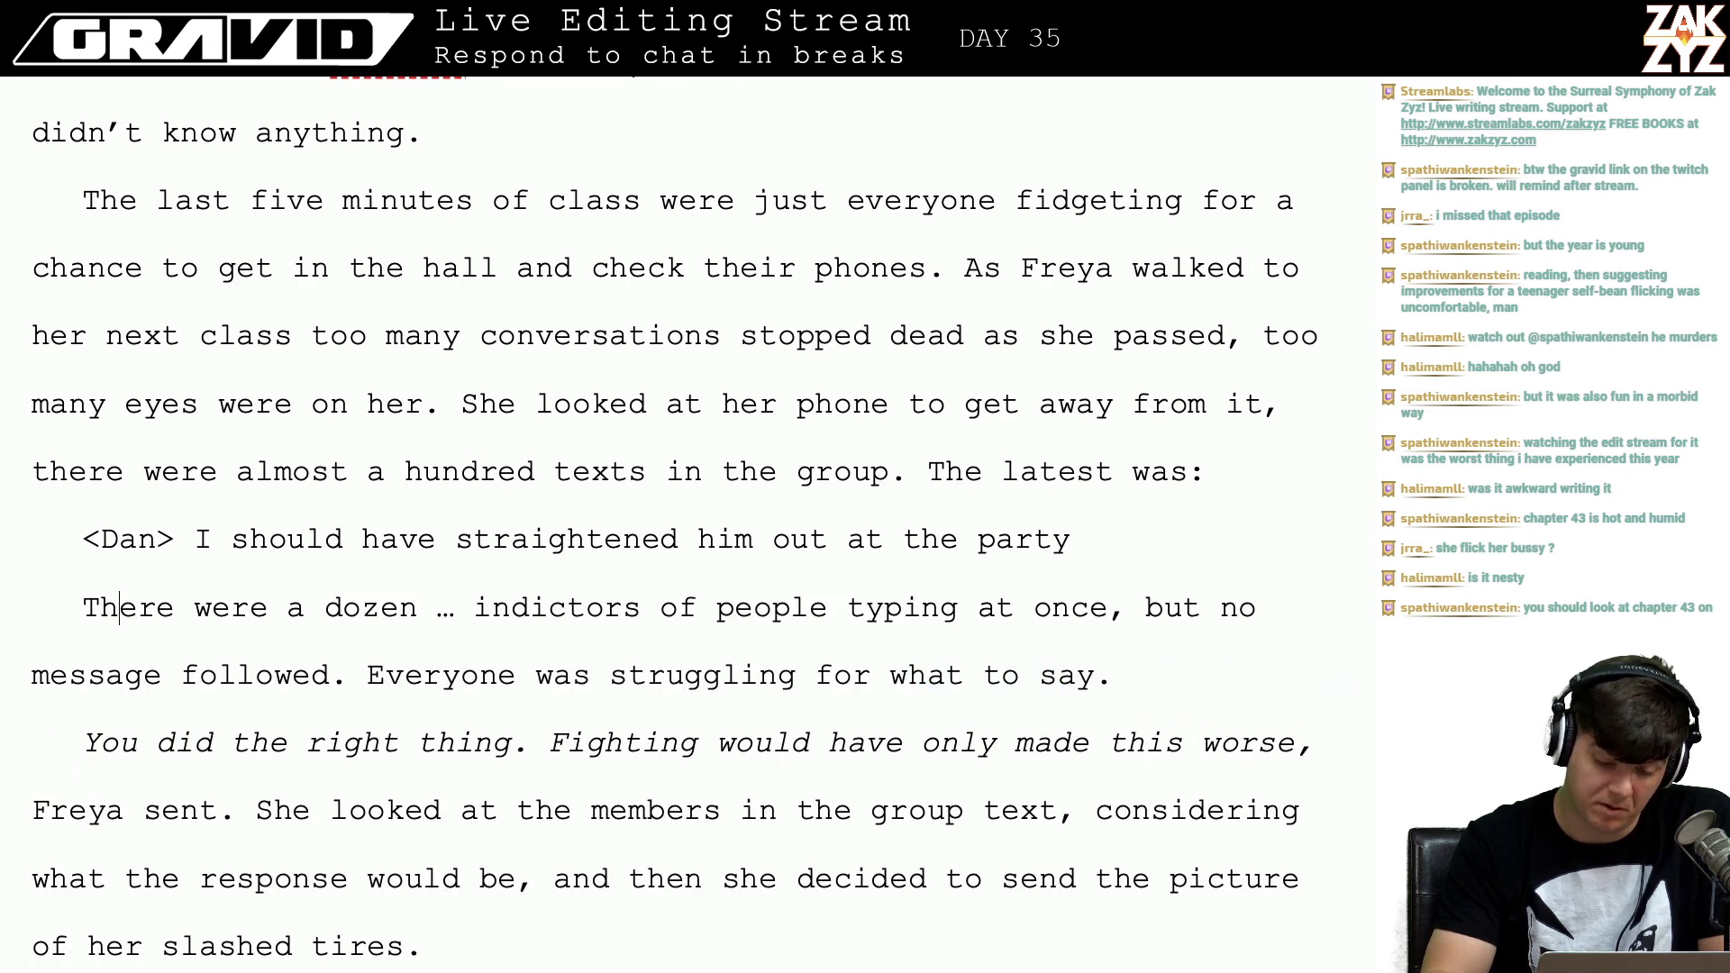
key("Right")
key("Right")
key("Right")
key("Down")
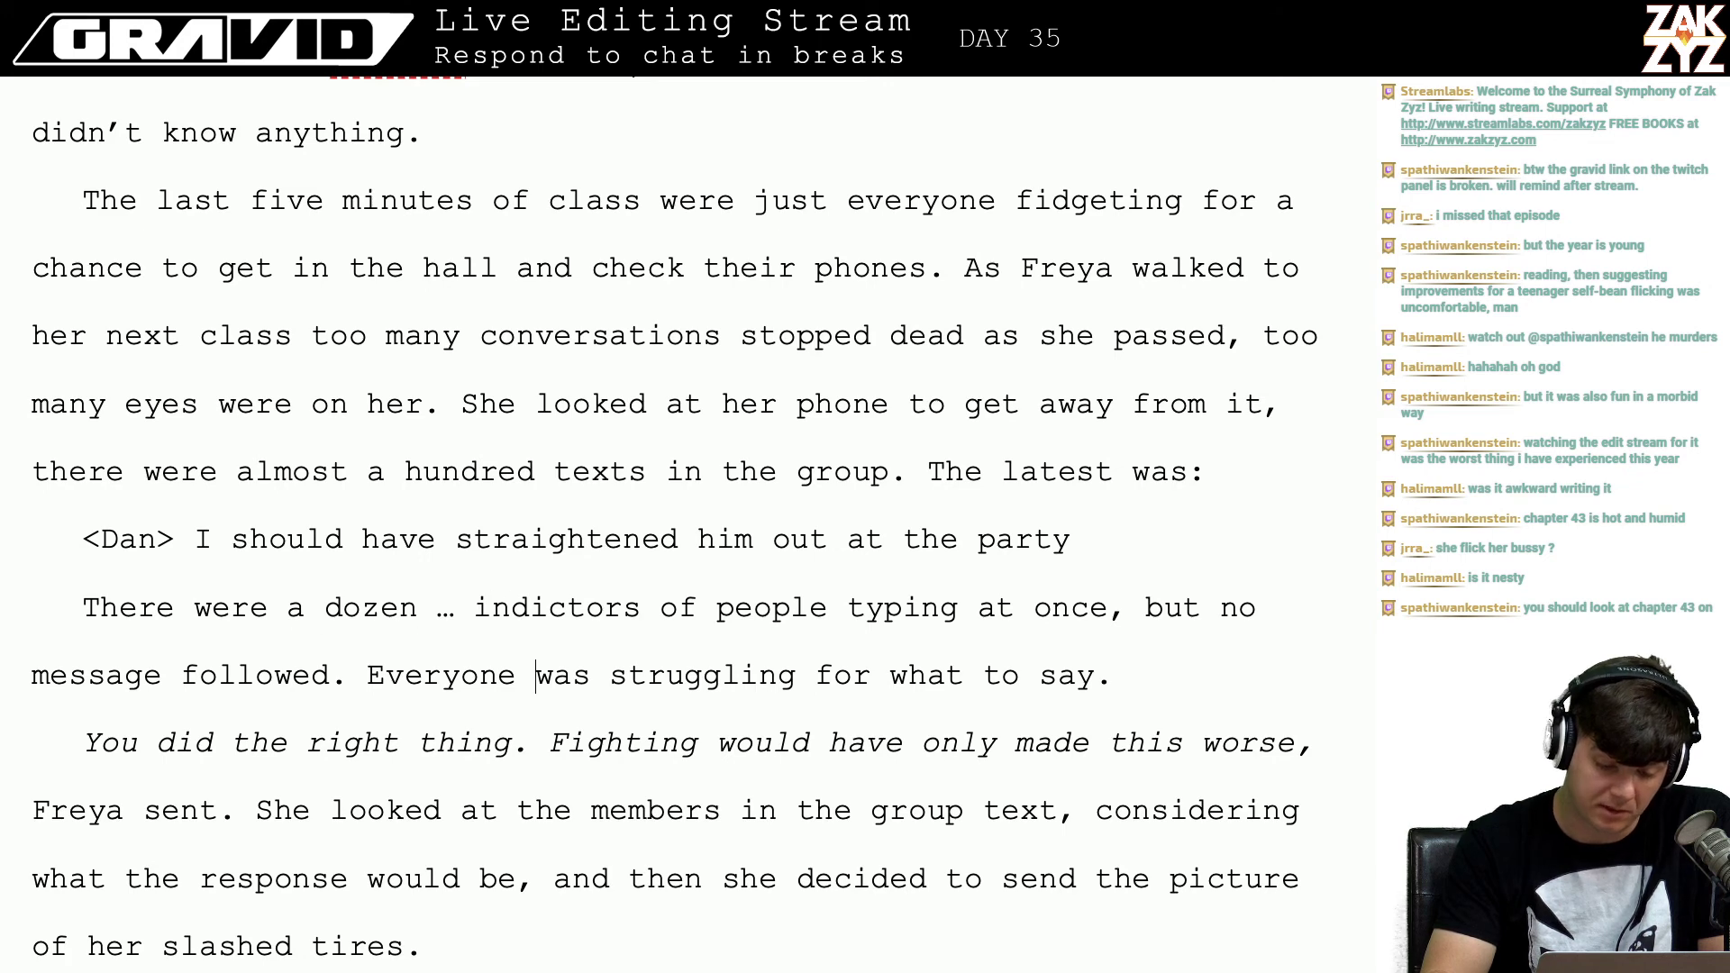
key("Down")
key("Up")
key("Up")
key("Right")
key("Right")
key("Right")
key("Right")
key("Right")
key("Right")
key("Down")
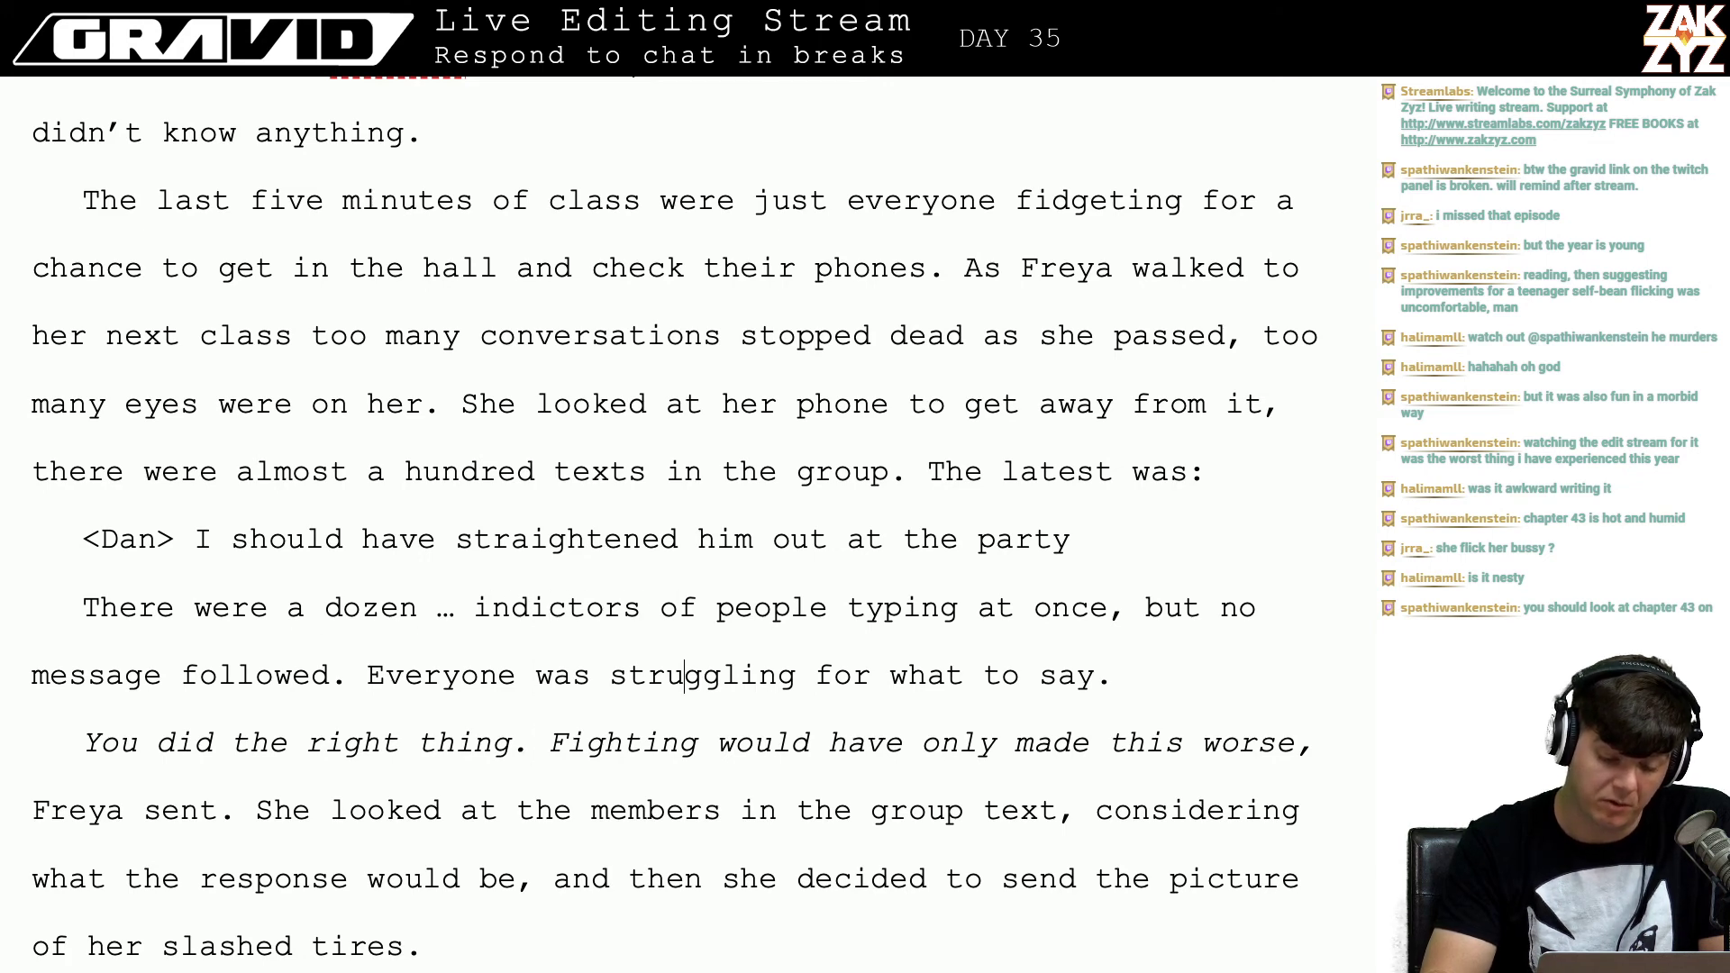
Step: Read on from "Everyone was struggling for what to say." to the italic message about slashing the tires
key("Left")
key("Right")
key("Right")
key("Right")
key("Right")
key("Right")
key("Right")
key("Right")
key("Down")
key("Down")
key("Down")
key("Down")
key("Down")
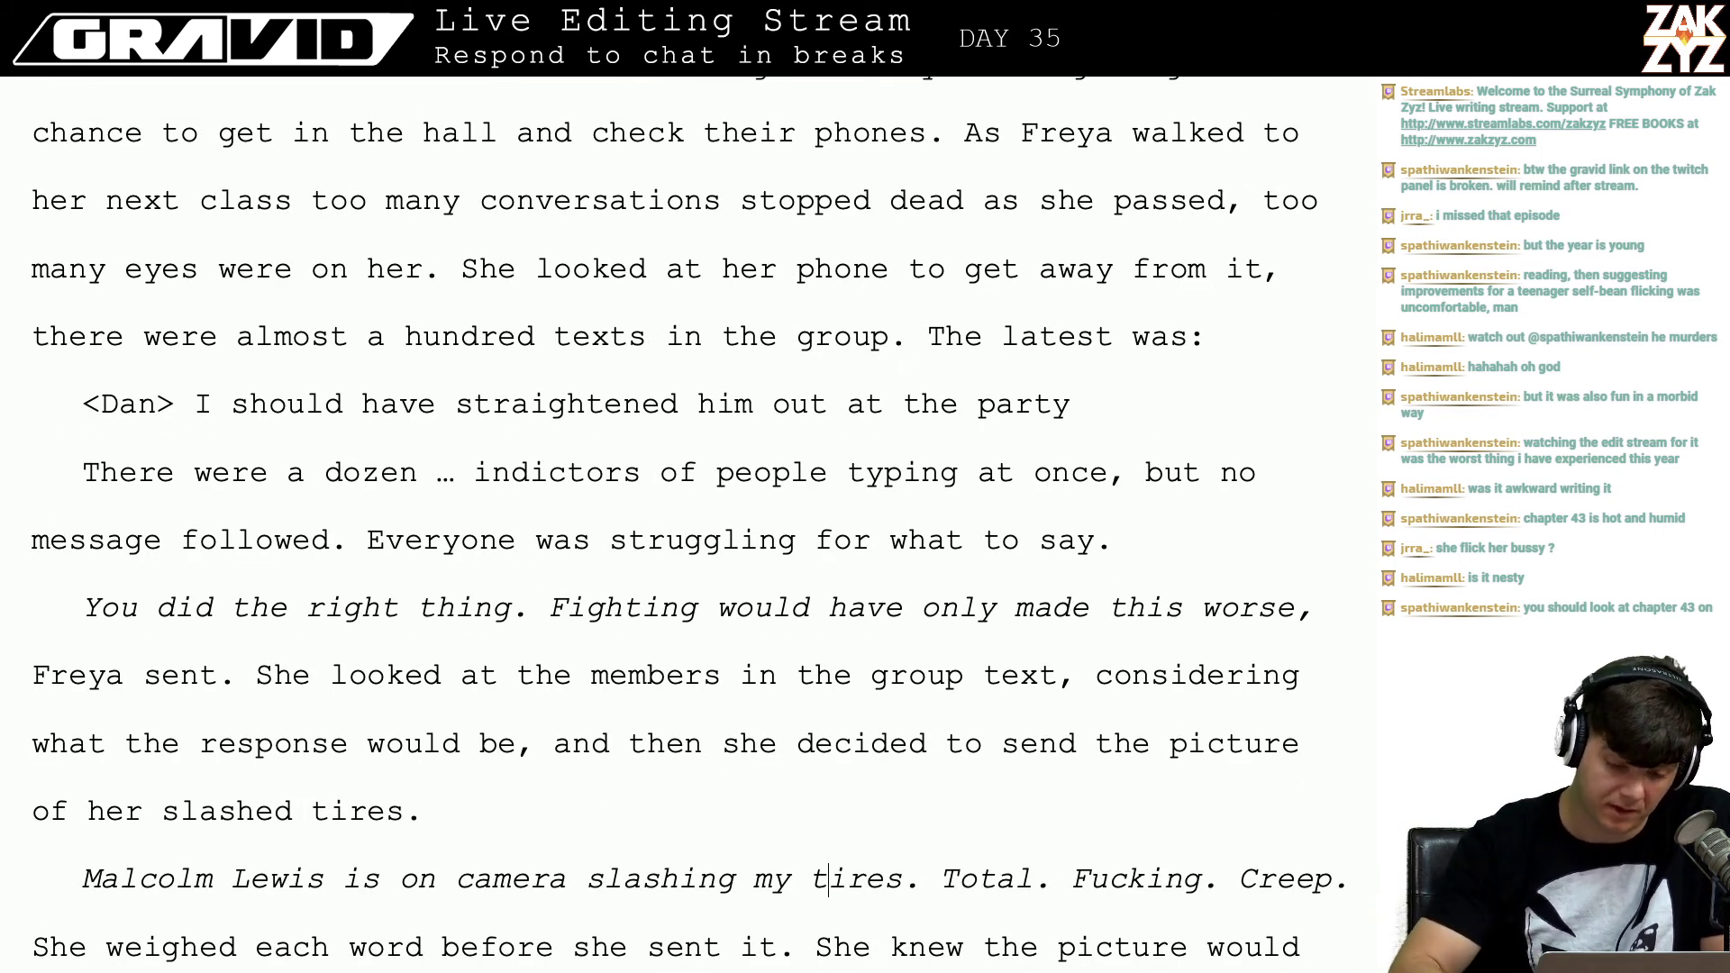
Step: Insert a "<Freya>" tag and an empty paragraph above the italic message "You did the right thing."
left_click(82, 622)
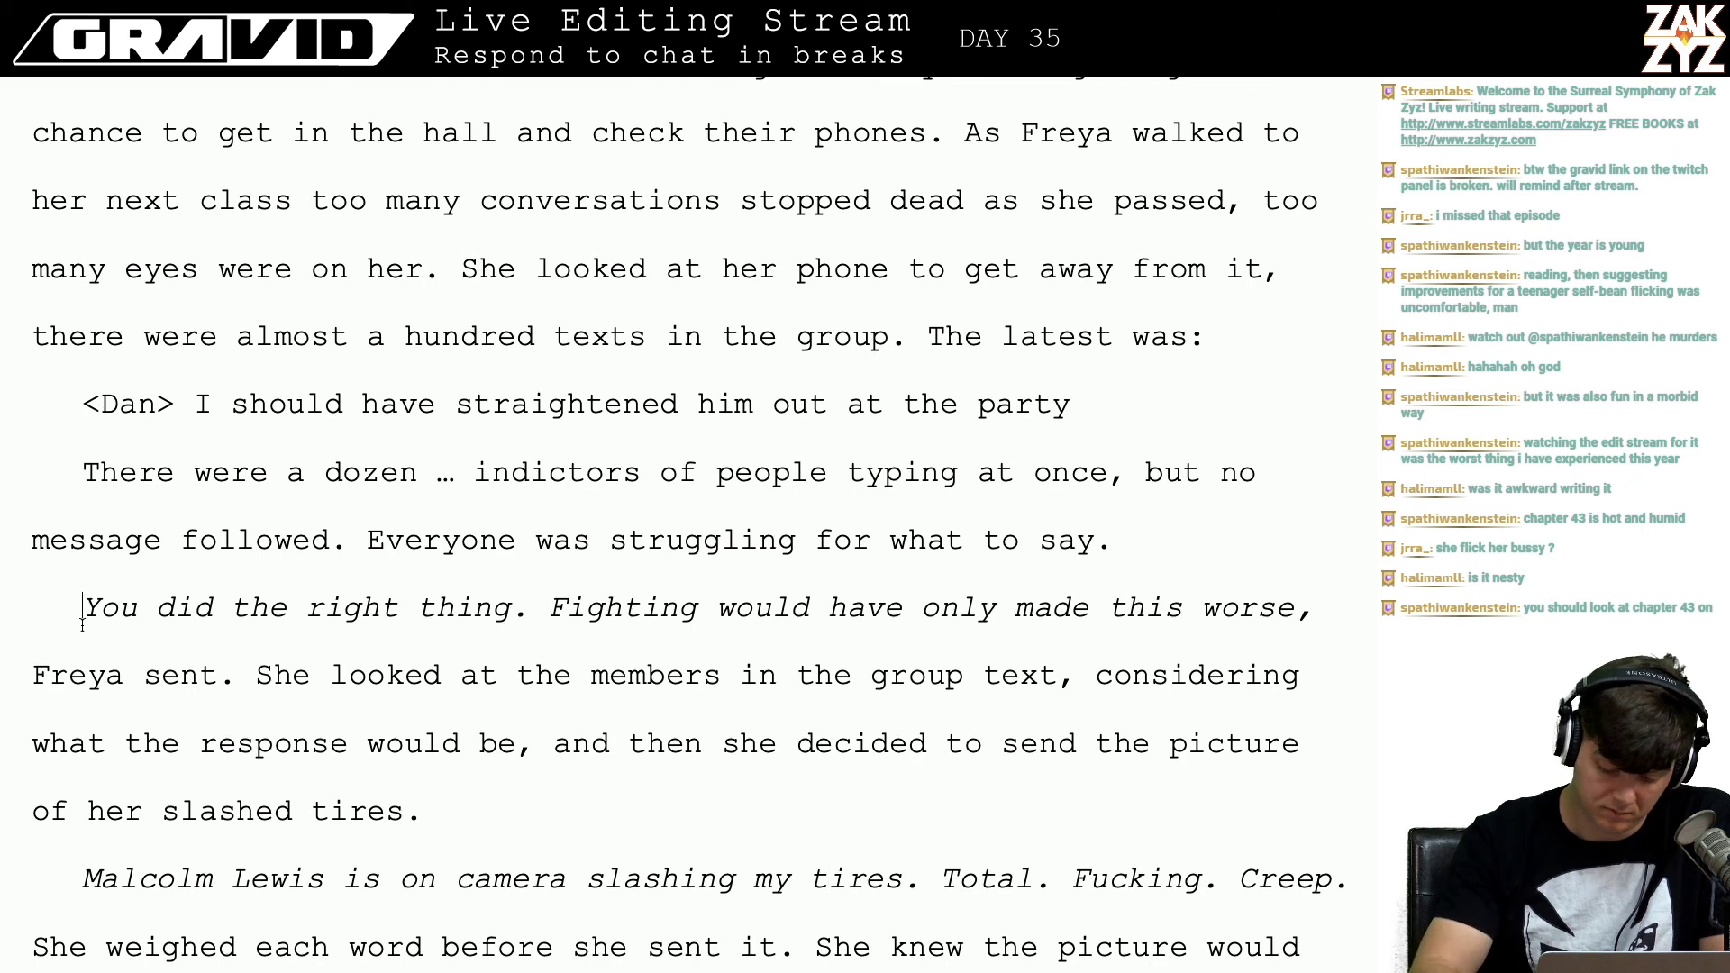
type("<Frey")
key("BackSpace")
key("BackSpace")
key("BackSpace")
key("BackSpace")
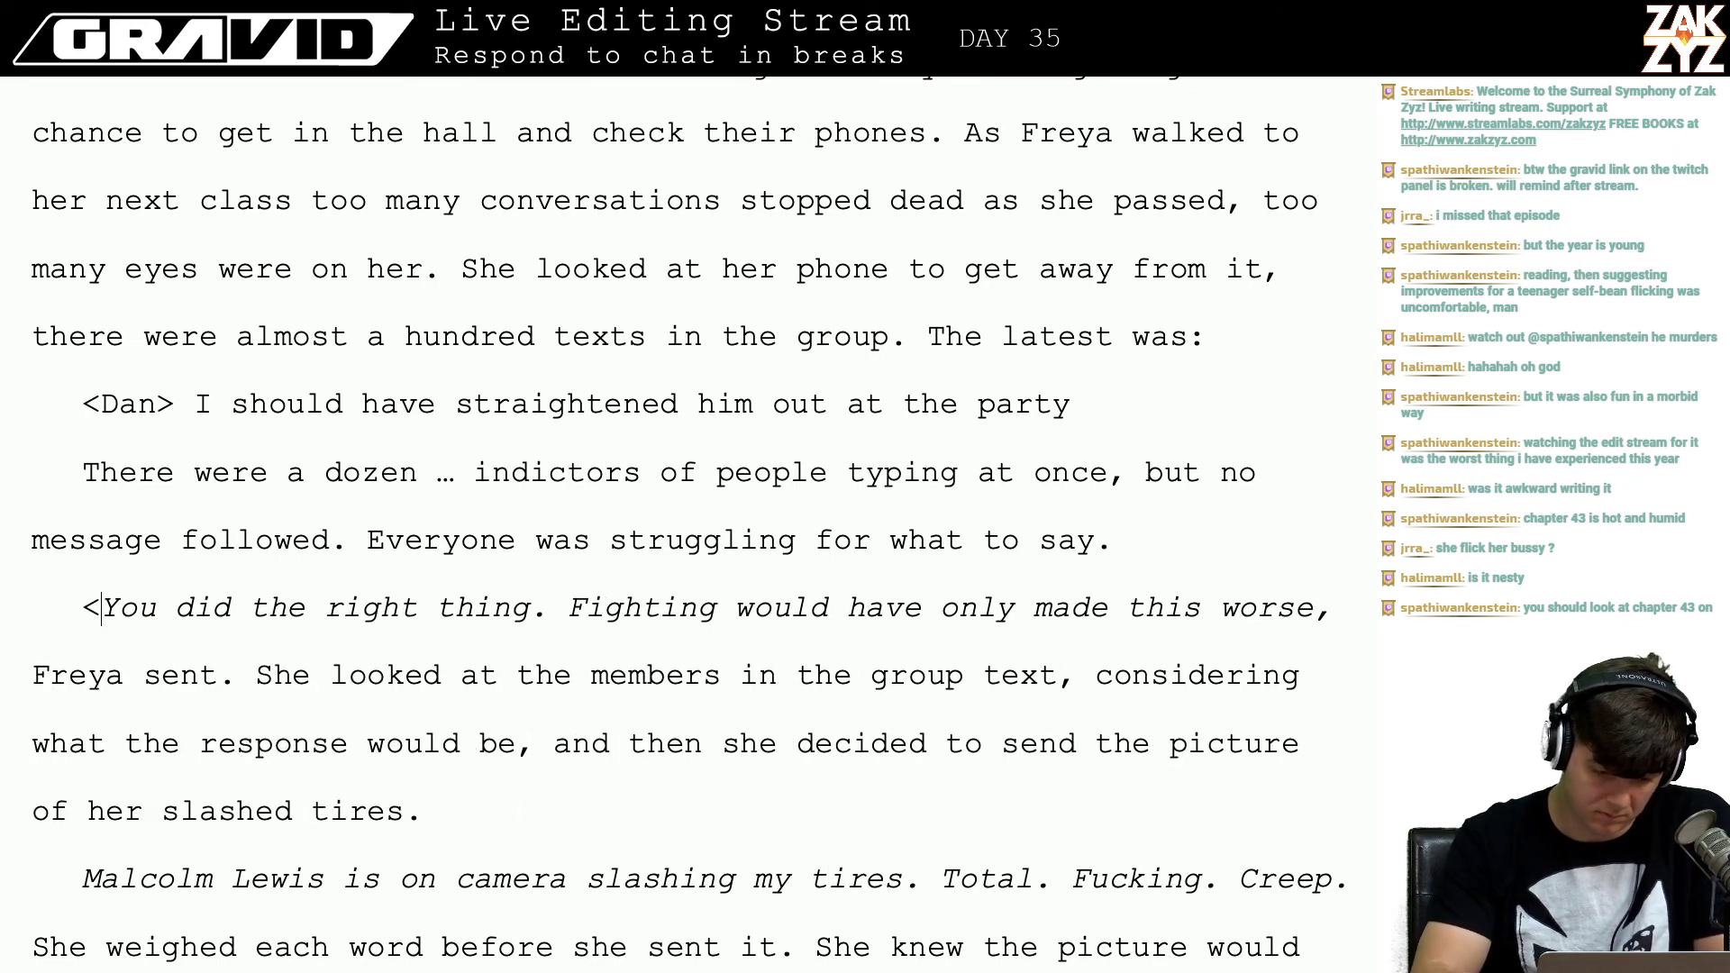
type("Freya>")
key("Return")
key("Return")
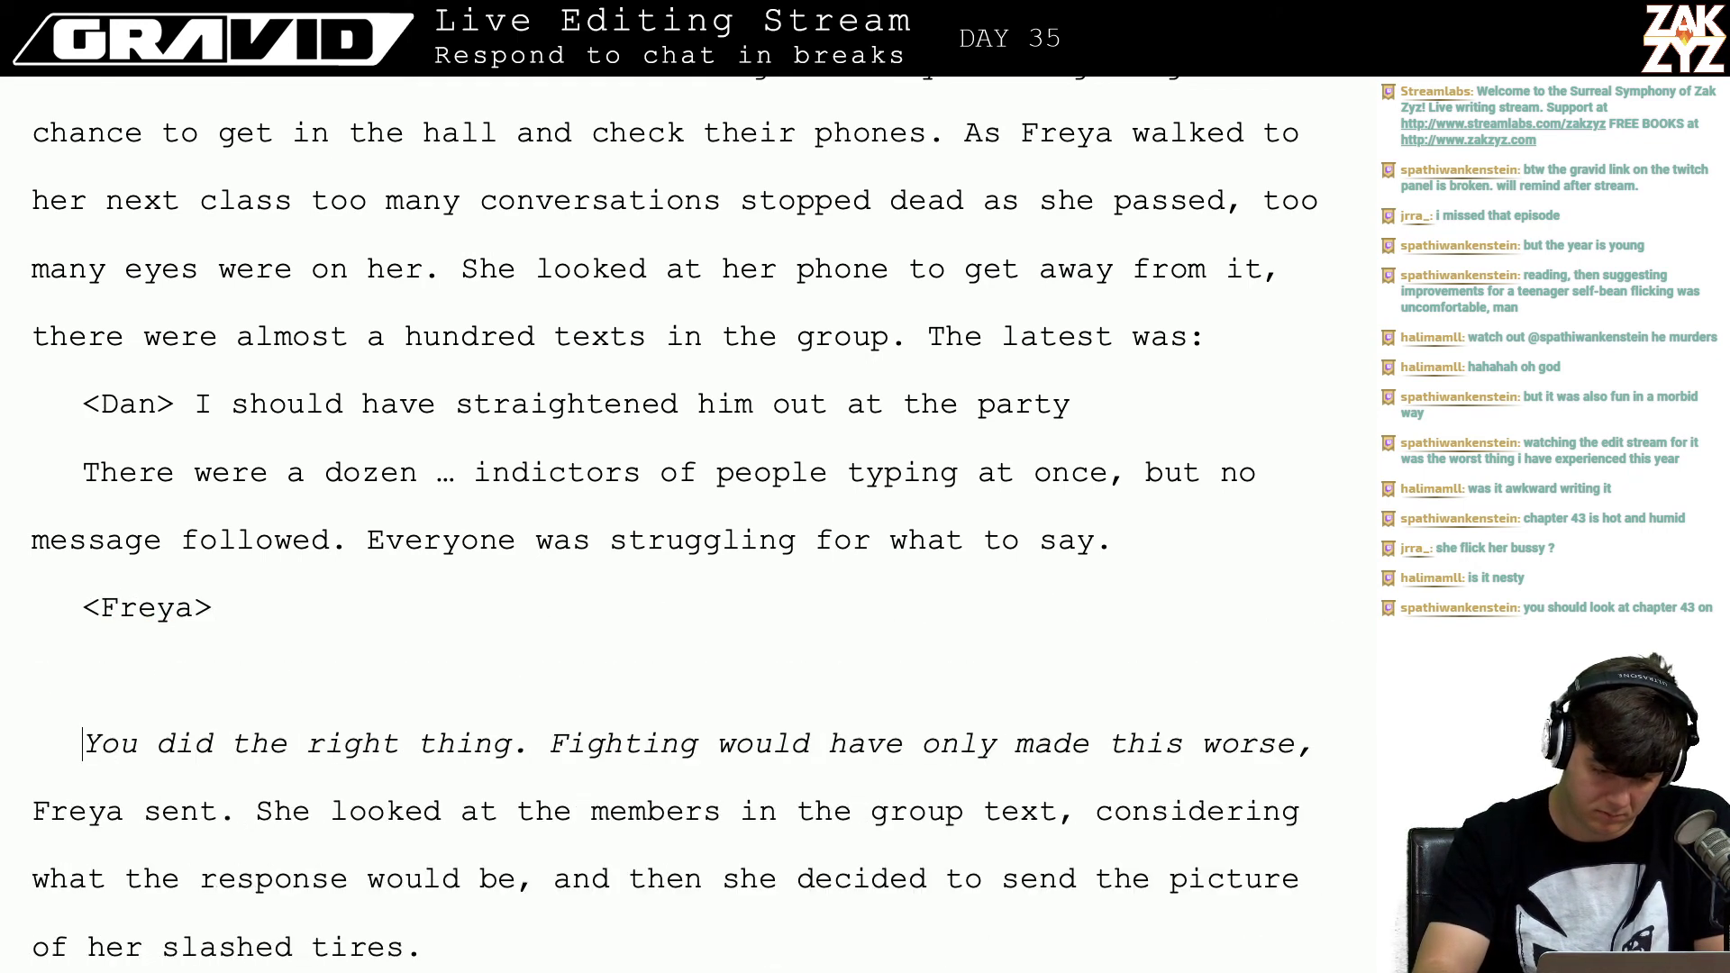
left_click(232, 609)
type("A fight")
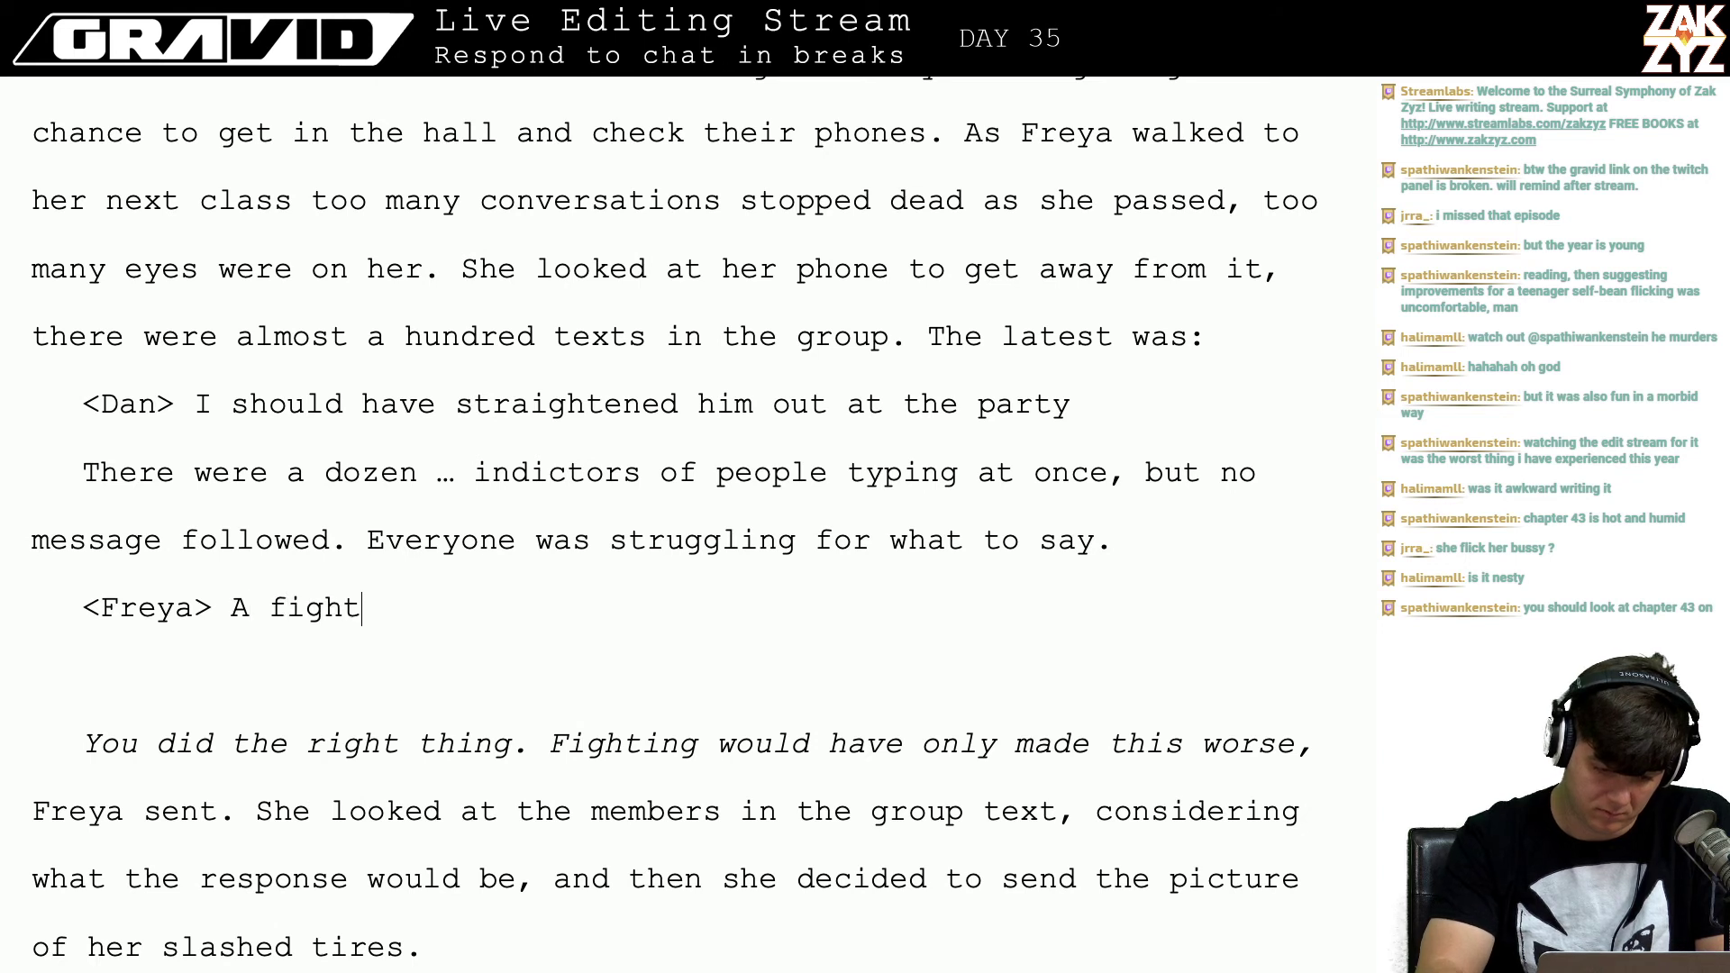
key("BackSpace")
key("BackSpace")
key("BackSpace")
key("BackSpace")
key("BackSpace")
key("BackSpace")
key("BackSpace")
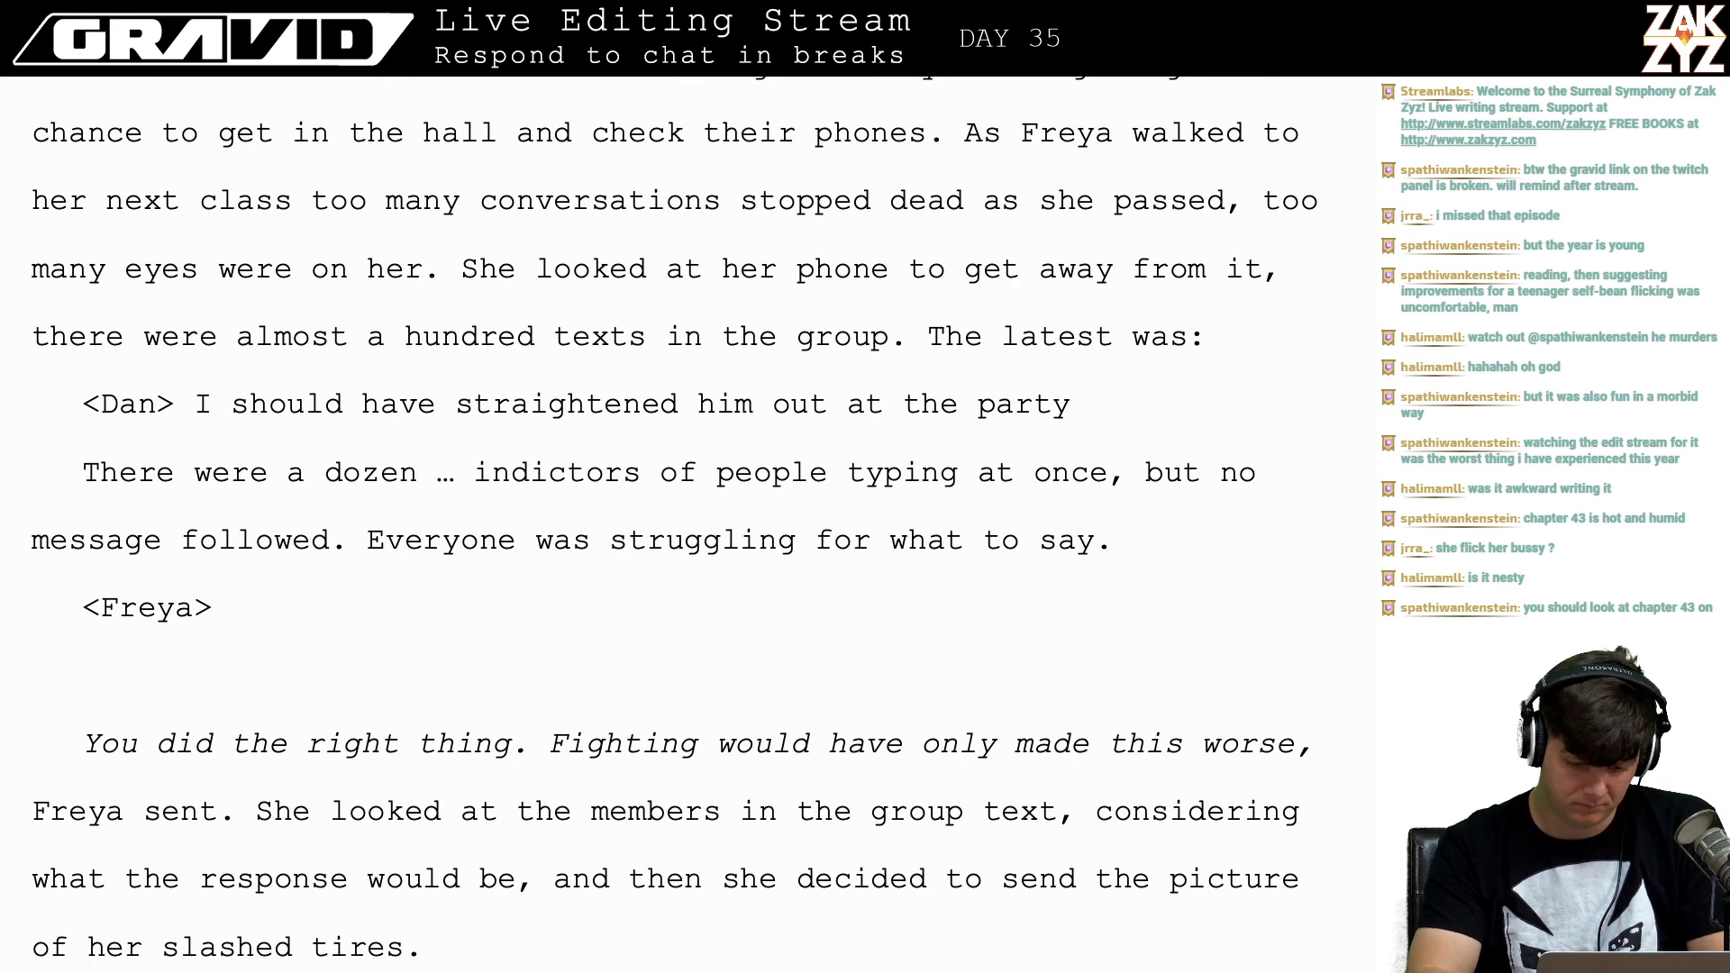
Step: Delete the "<Freya>" tag, the italic message and "Freya sent.", leaving an empty paragraph before "She looked at the members"
key("Left")
key("Left")
key("Left")
key("Left")
key("Left")
key("Left")
key("Left")
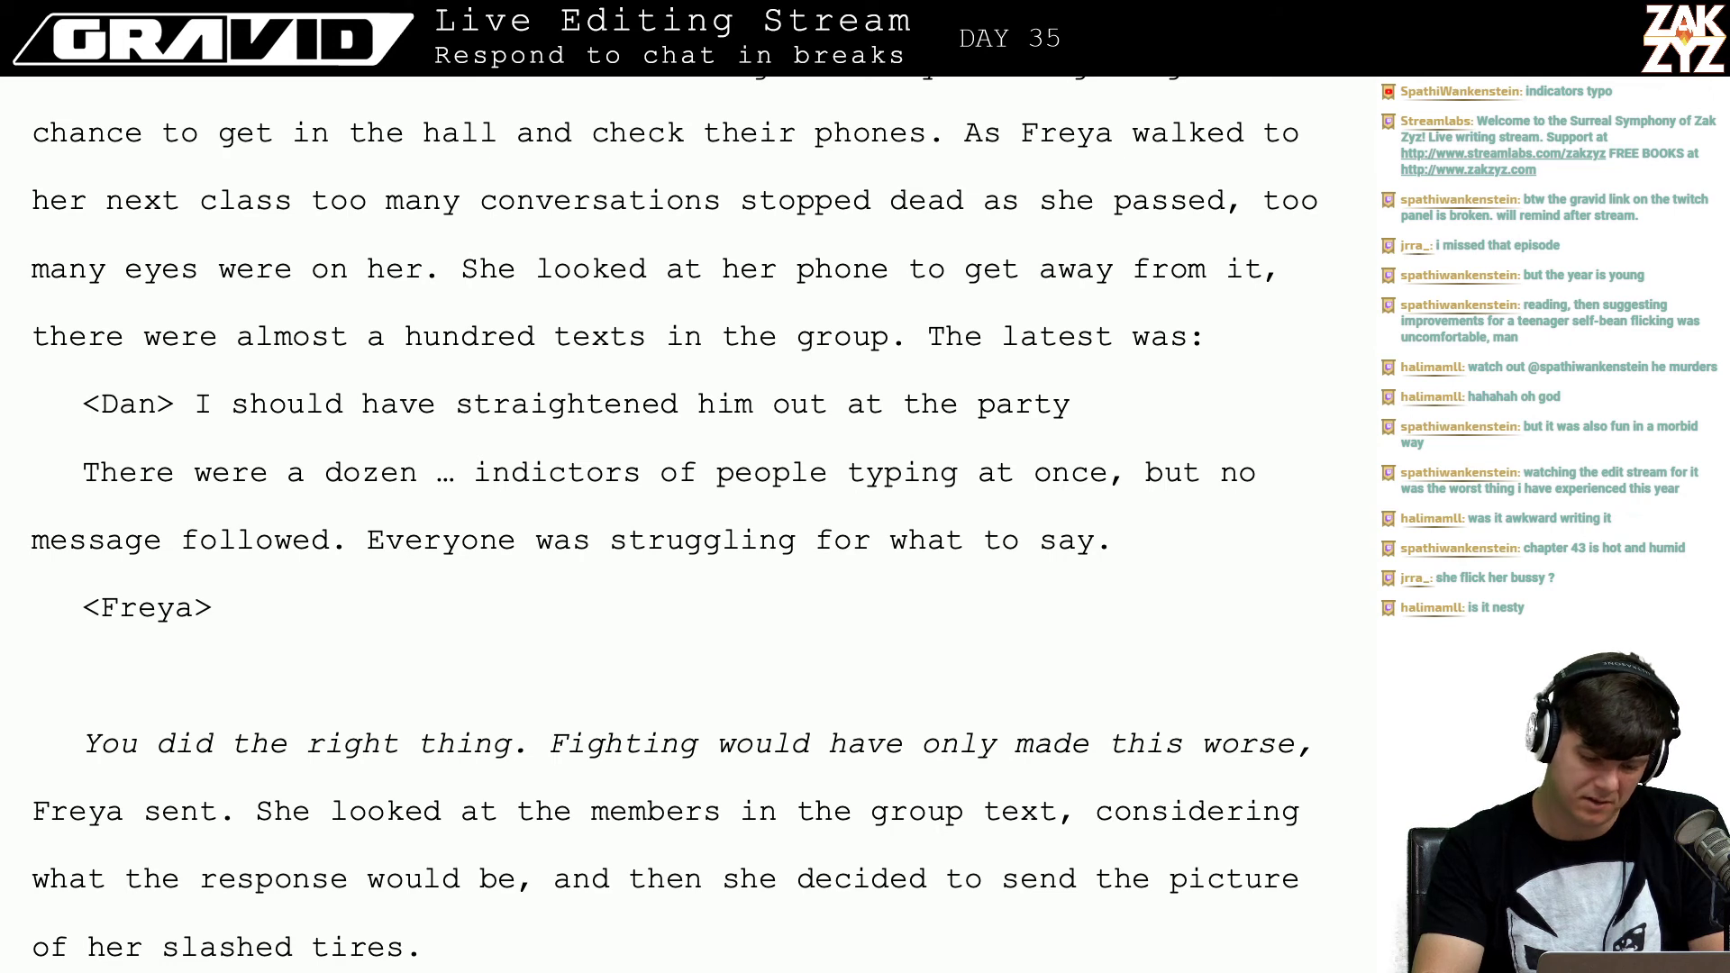
key("Left")
key("shift+Down")
key("shift+Down")
key("shift+Down")
key("shift+Down")
key("shift+Right")
key("shift+Right")
key("shift+Right")
key("shift+Right")
key("shift+Right")
key("shift+Right")
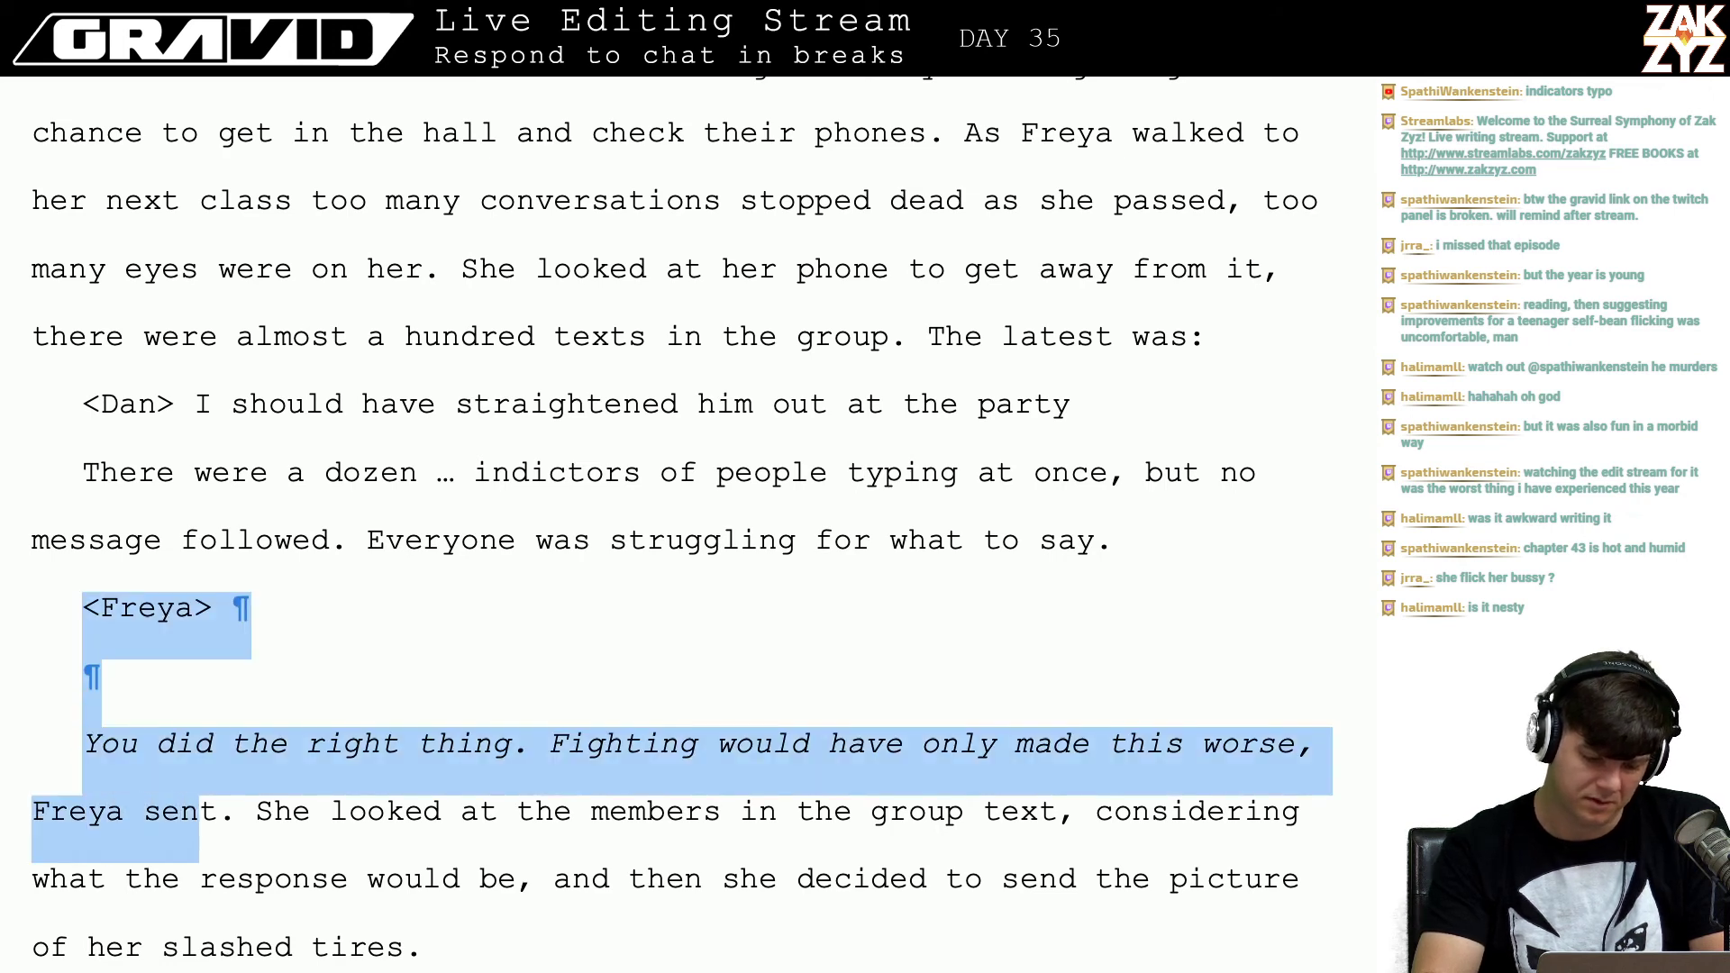
key("shift+Right")
key("shift+Right")
key("shift+Right")
key("shift+Left")
key("BackSpace")
key("Return")
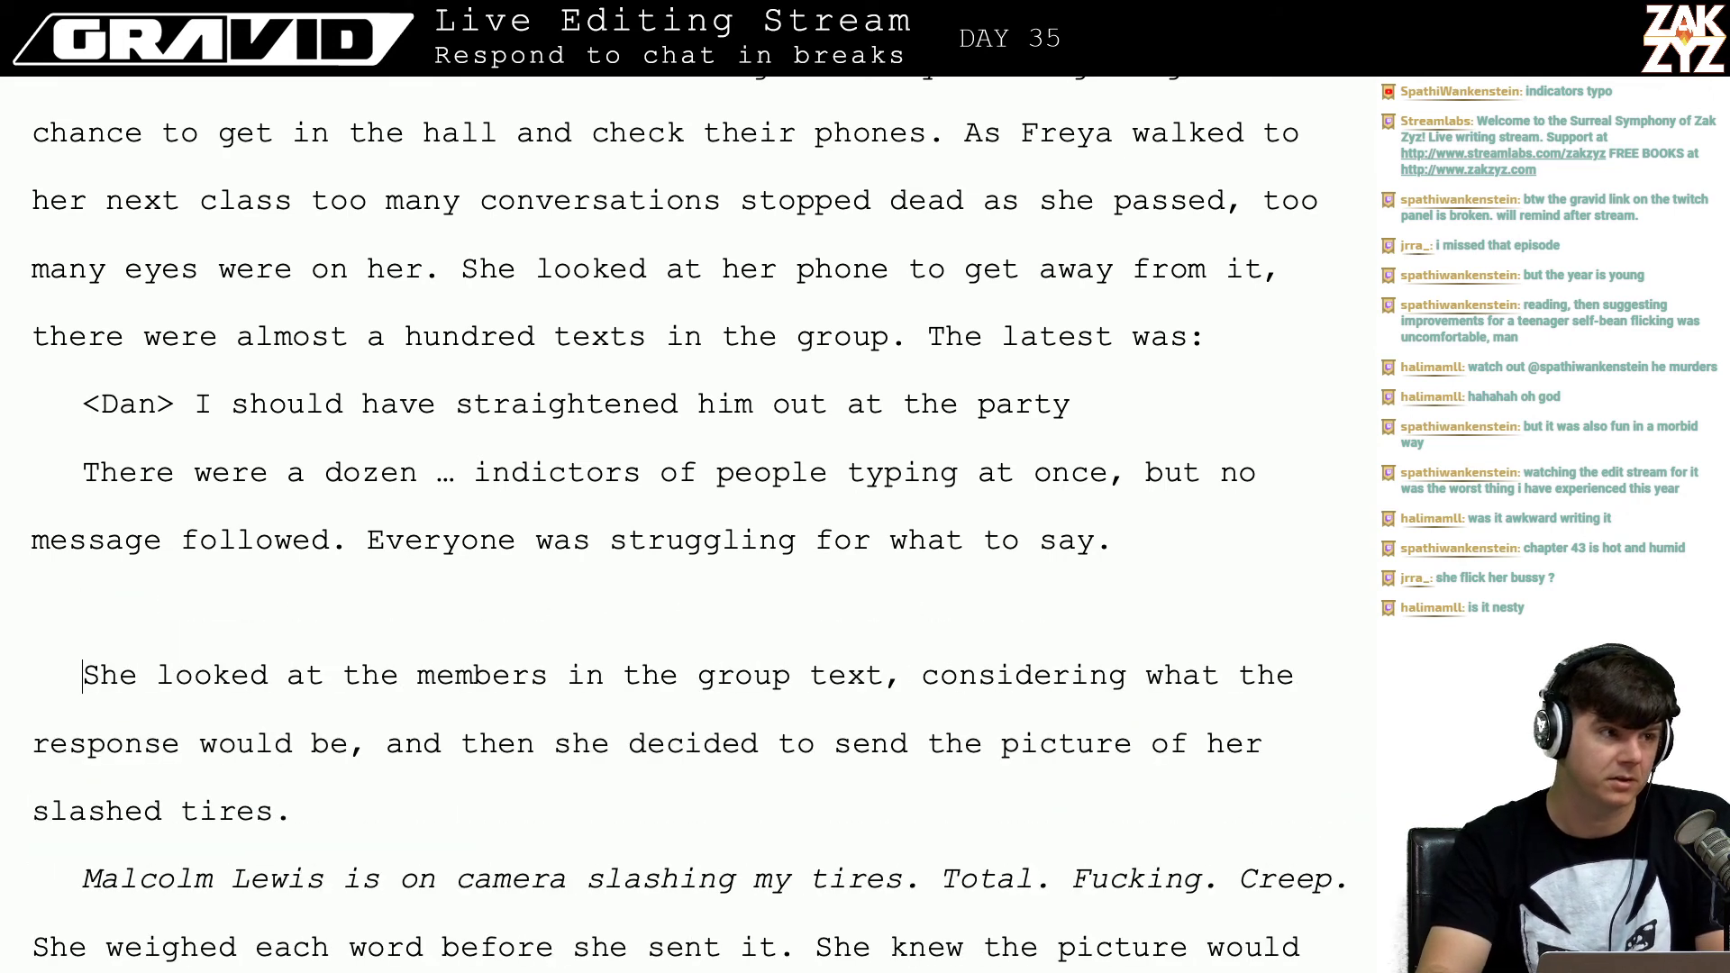
left_click(82, 609)
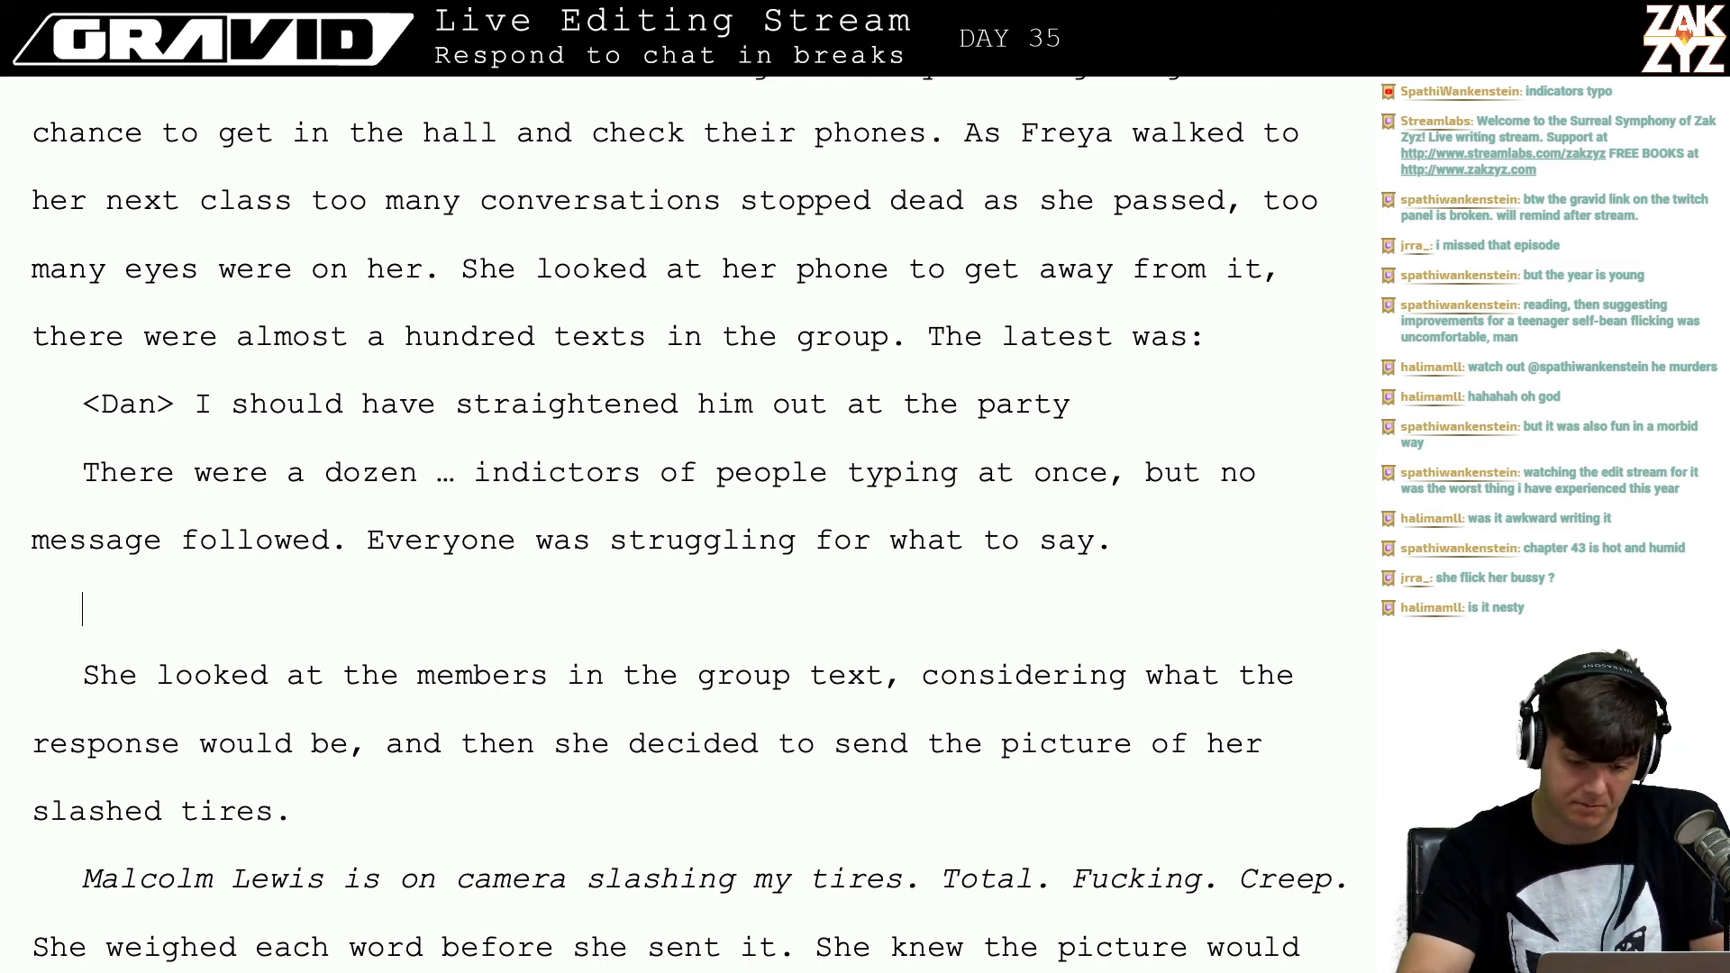
Step: Correct the misspelled word "indictors" to "indicators" in the "There were a dozen" paragraph
left_click(531, 478)
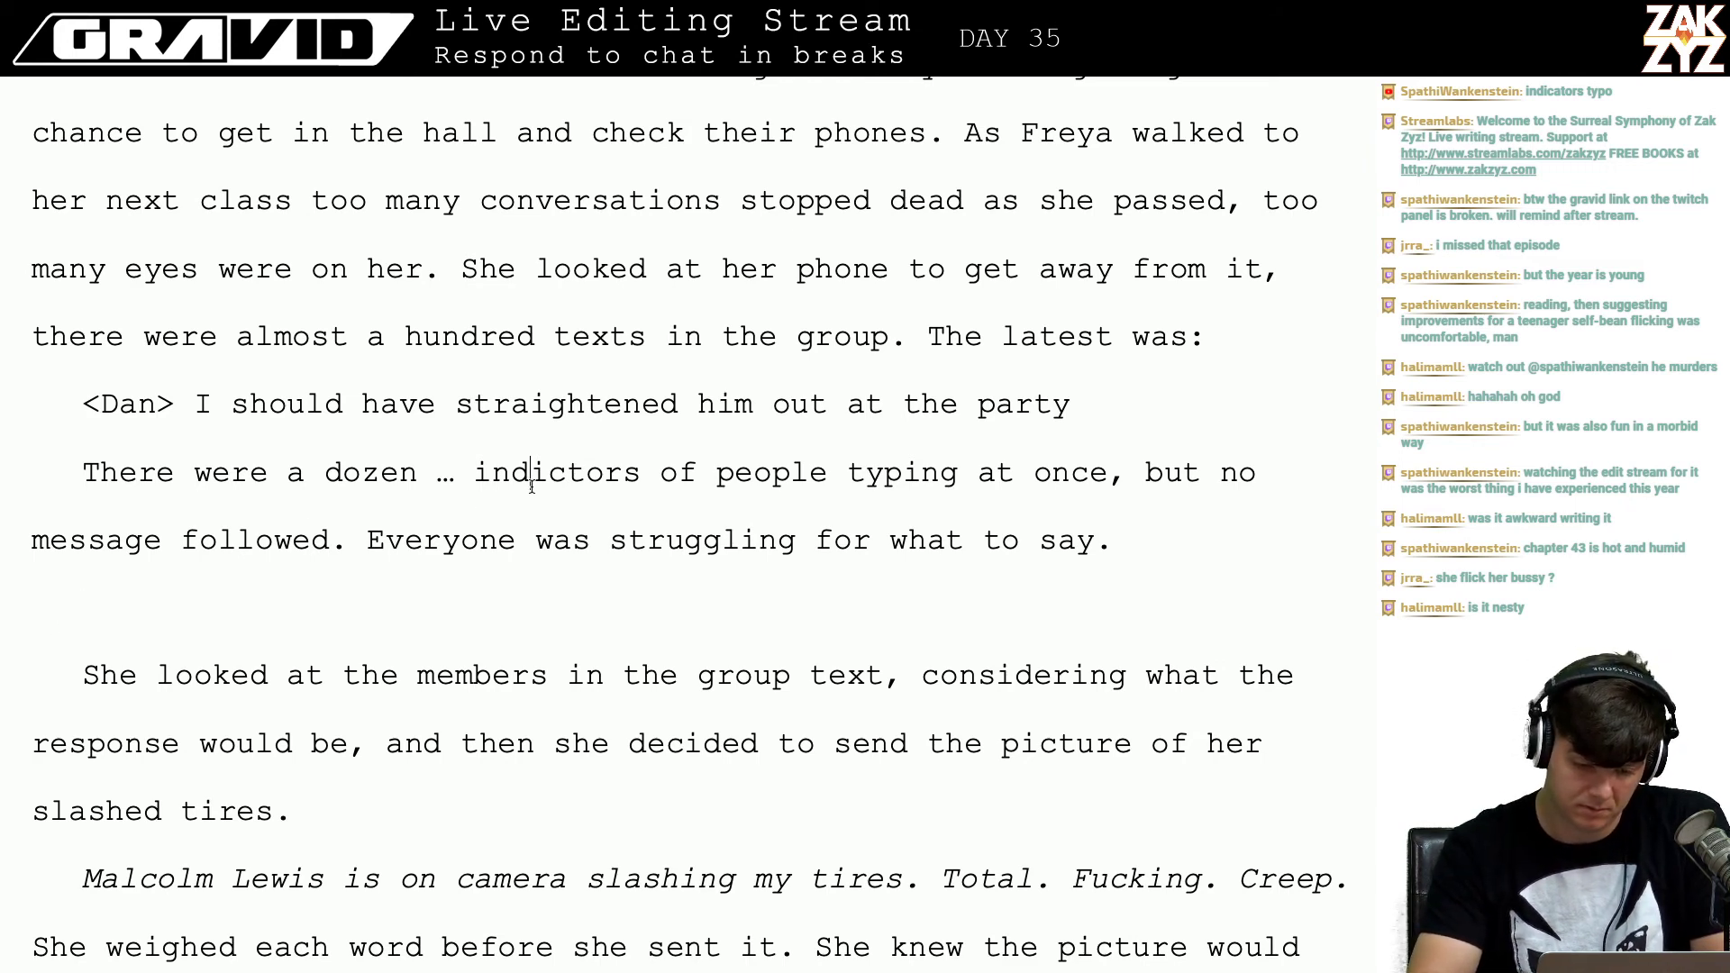
key("Right")
key("Right")
key("Left")
key("Right")
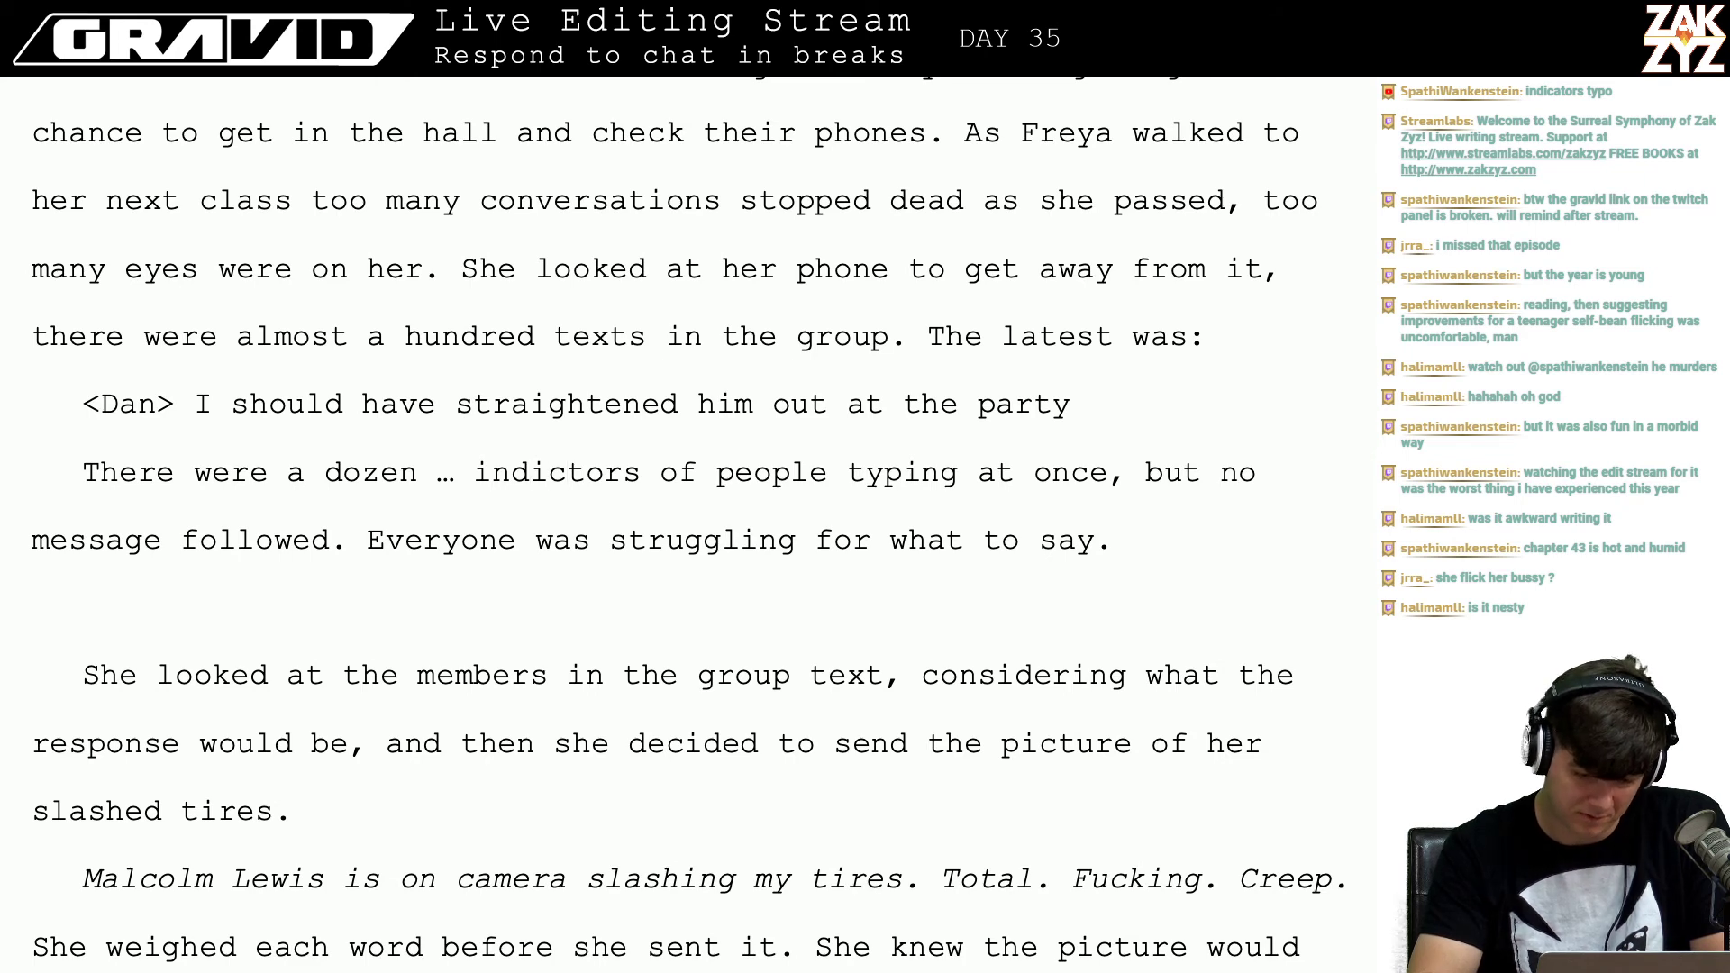
key("Right")
type("a")
left_click(590, 540)
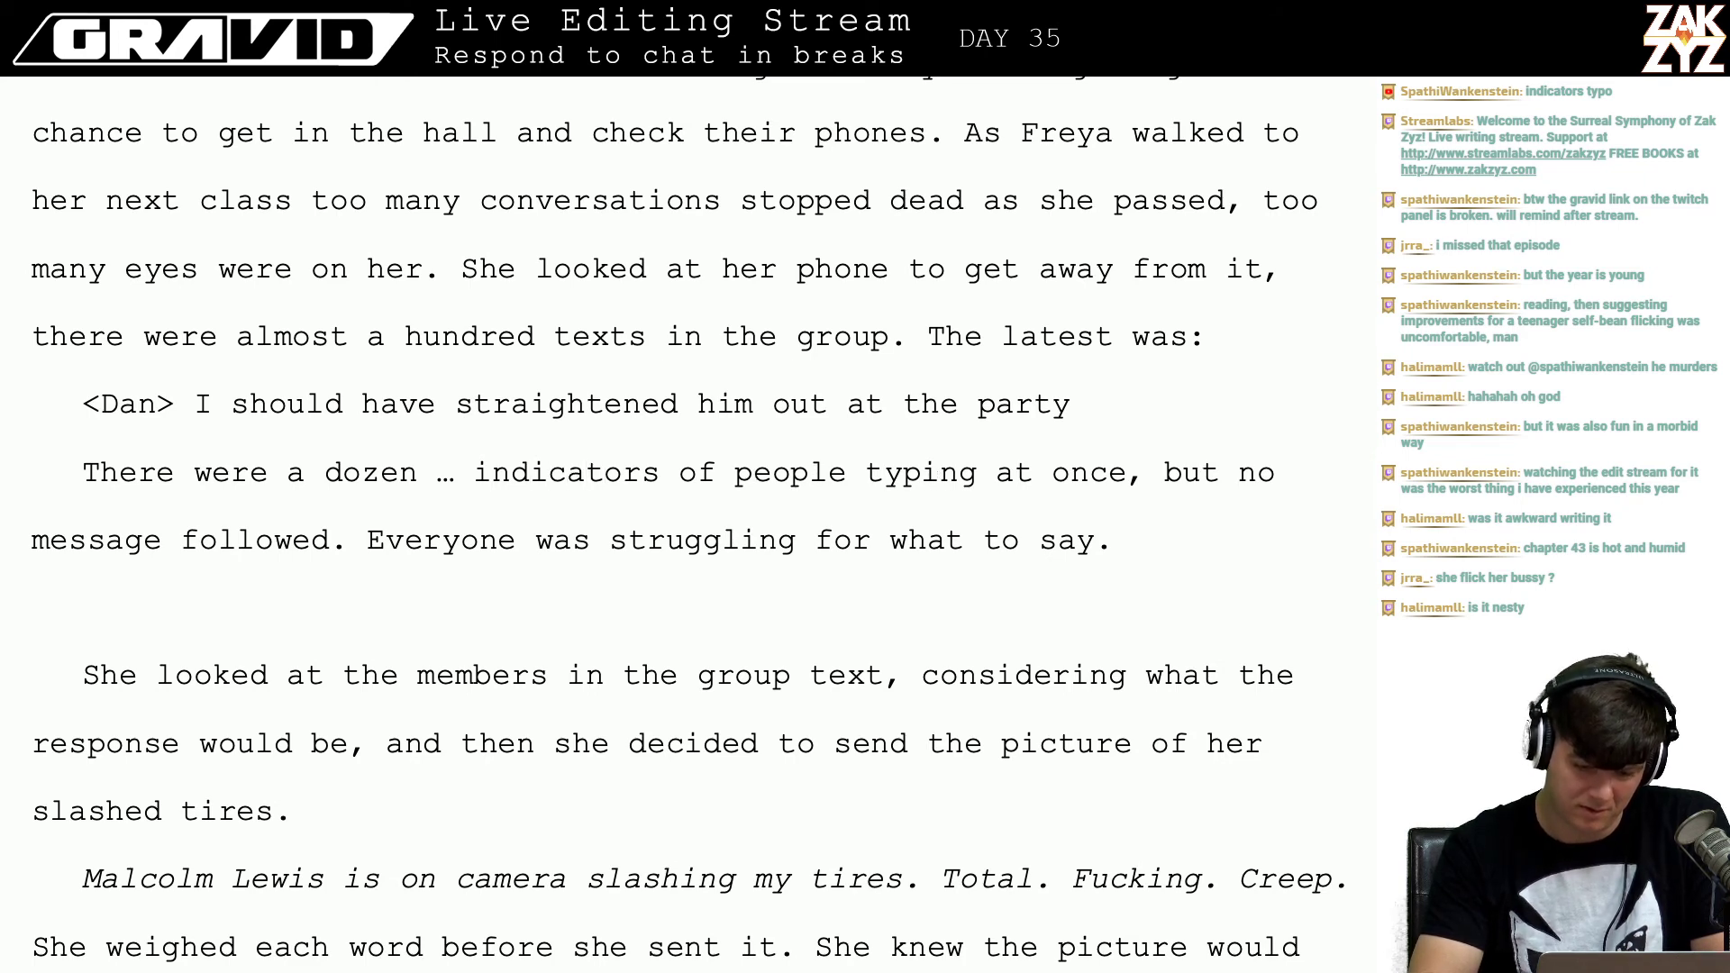
left_click(590, 540)
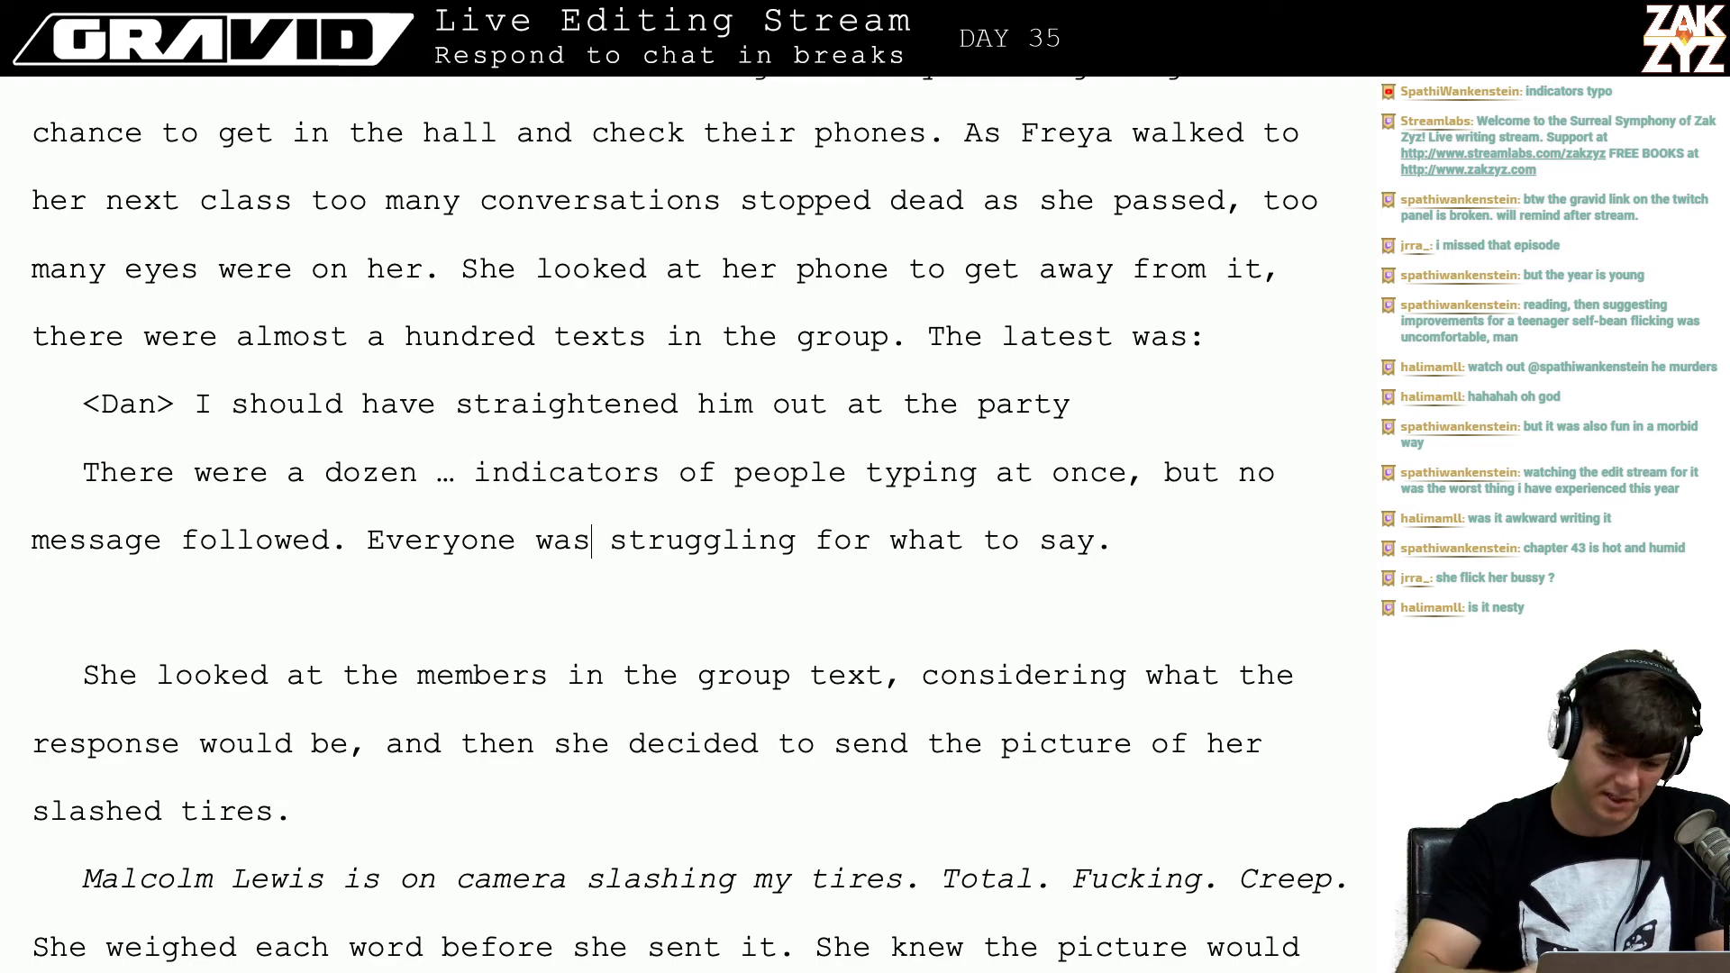
Step: Switch to the web browser, look up the word "indictor" in a web search, and return to the manuscript
key("super+Tab")
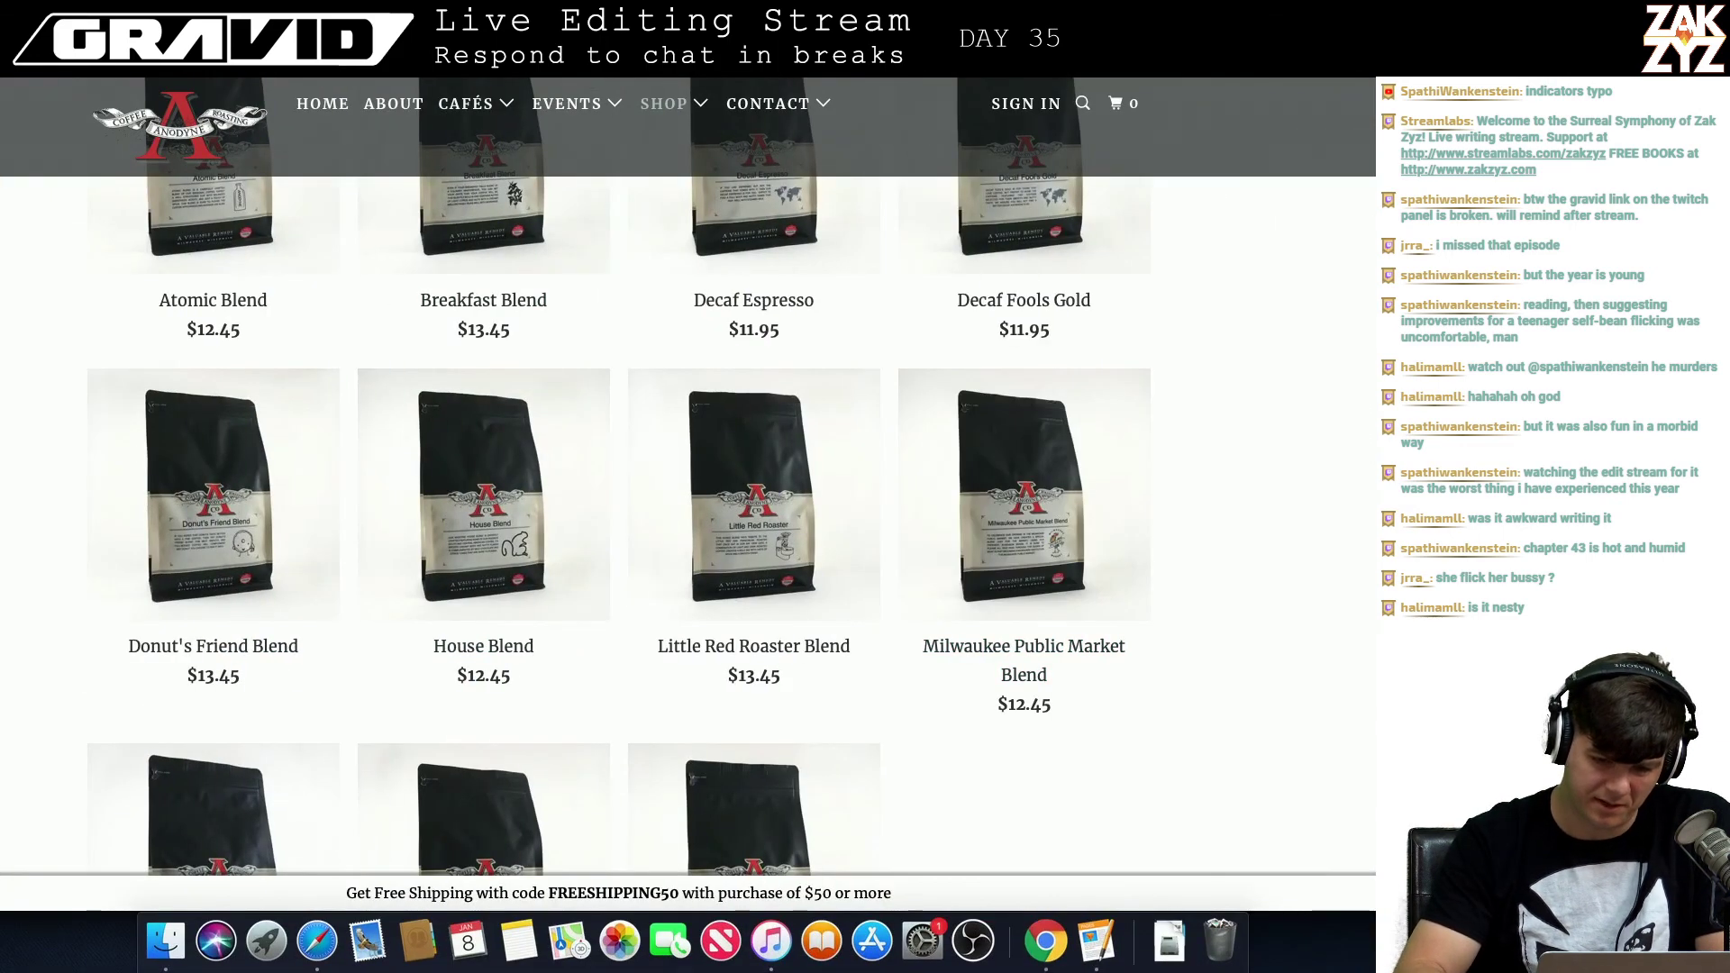
key("ctrl+Tab")
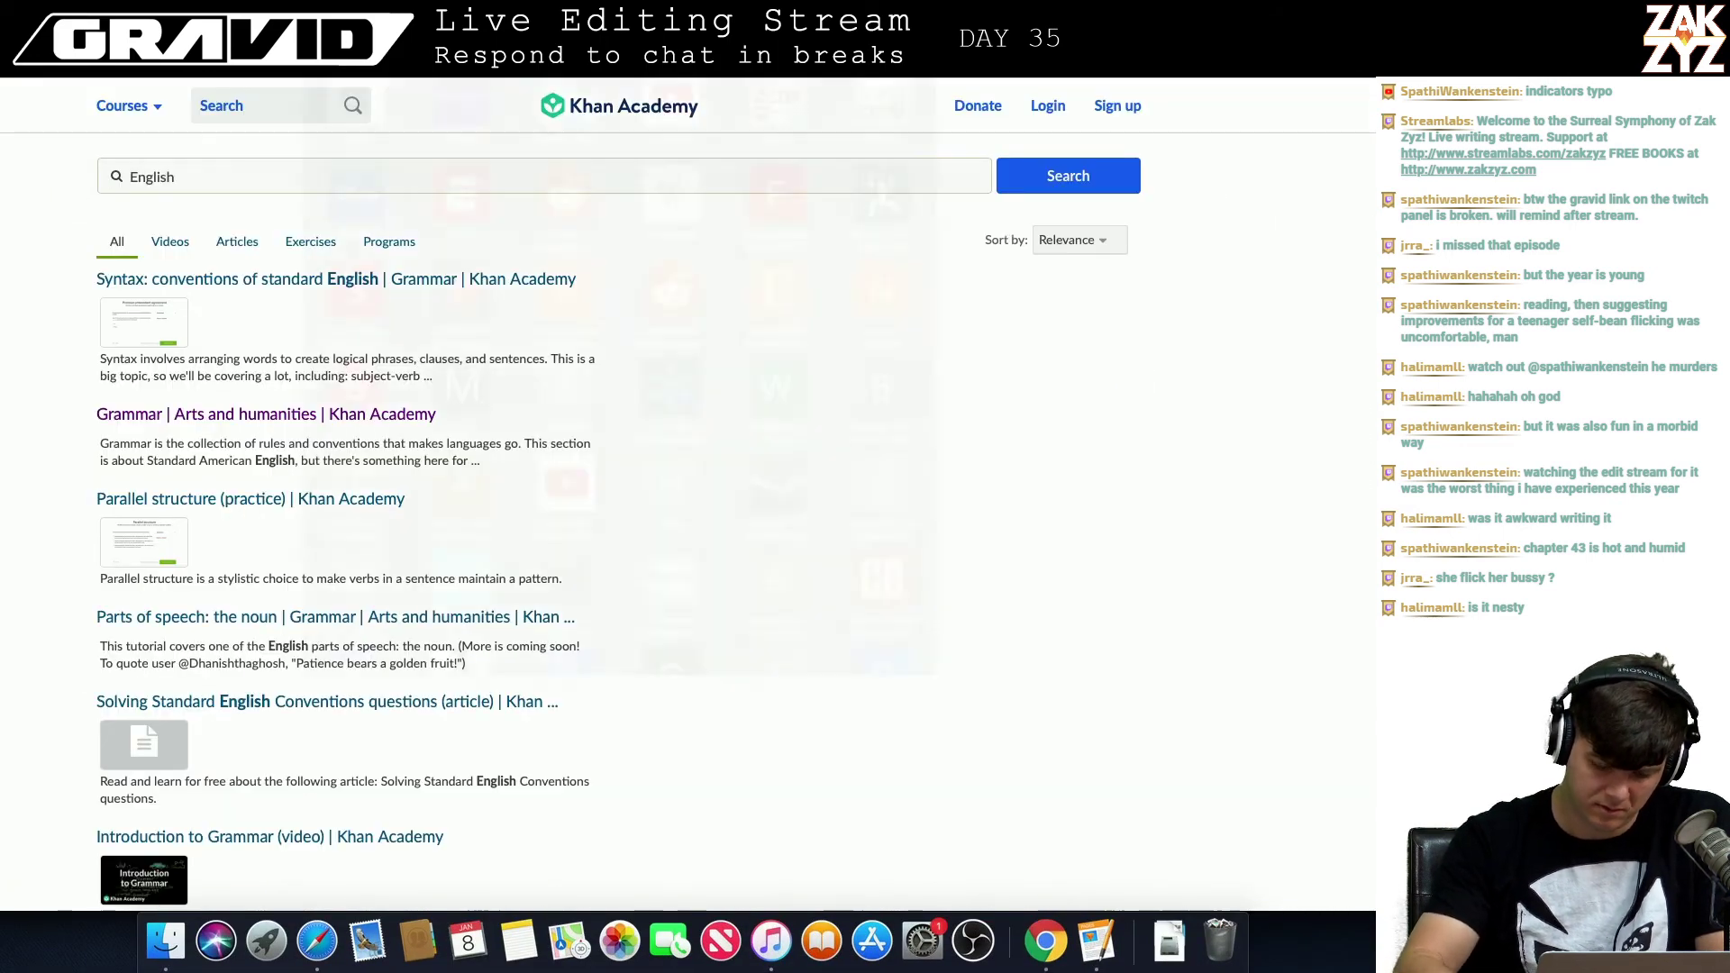
key("super+l")
type("tw")
key("Return")
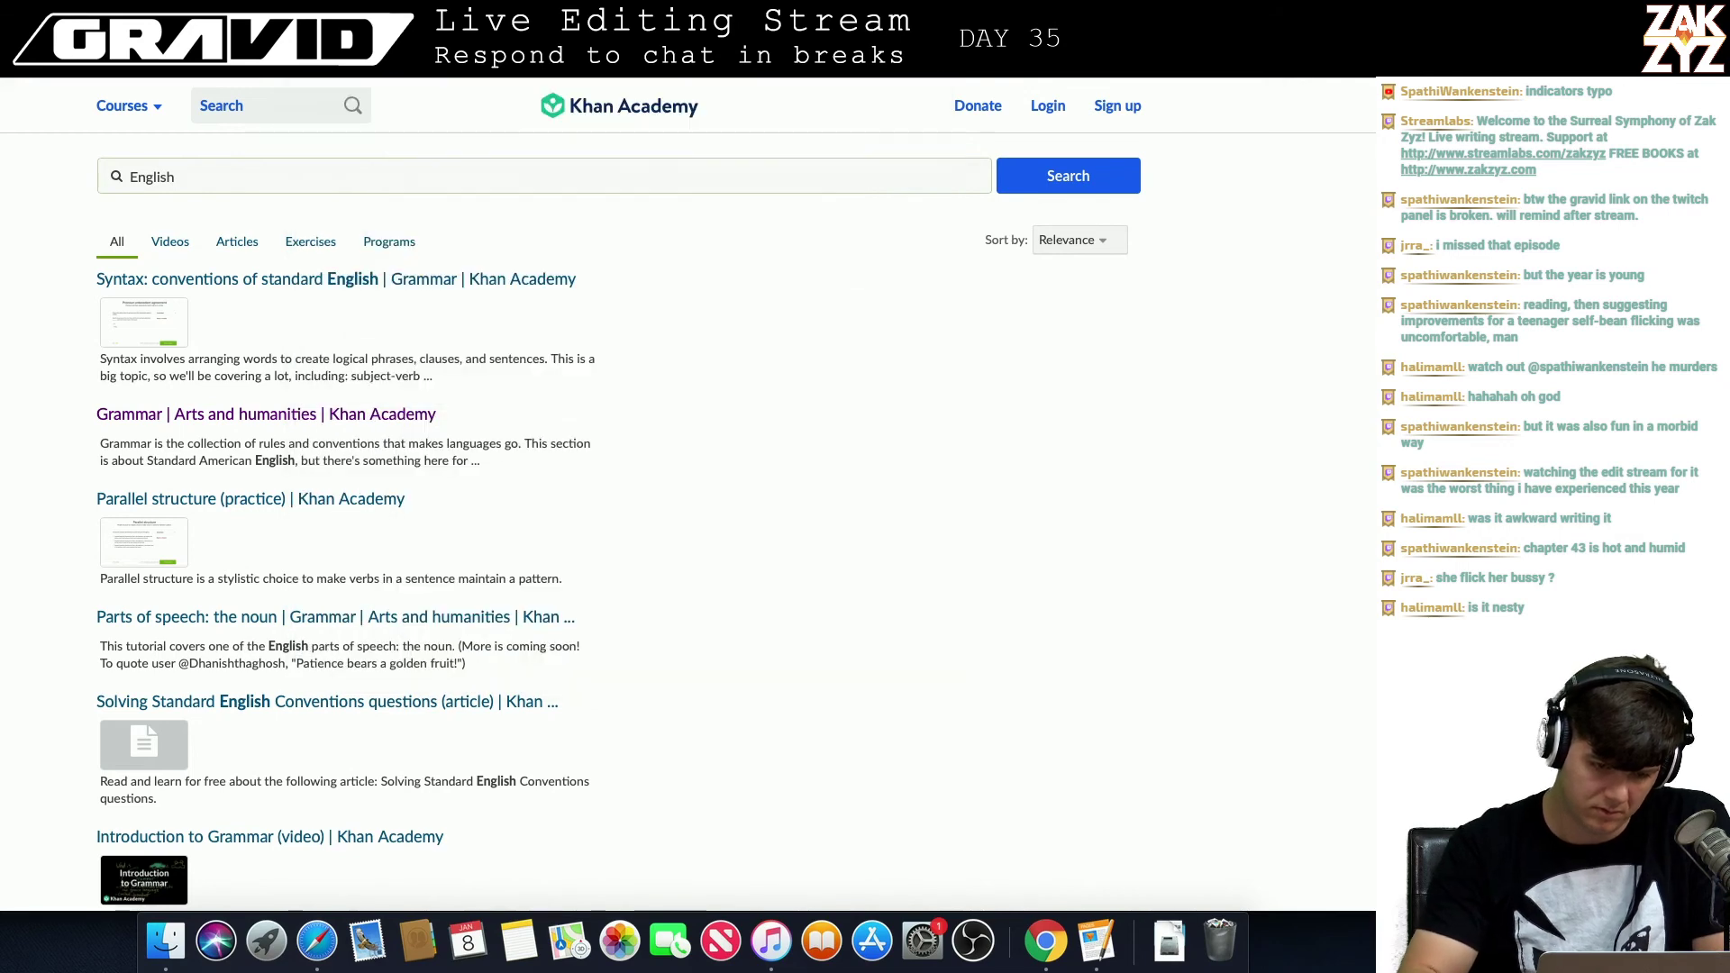
key("ctrl+Tab")
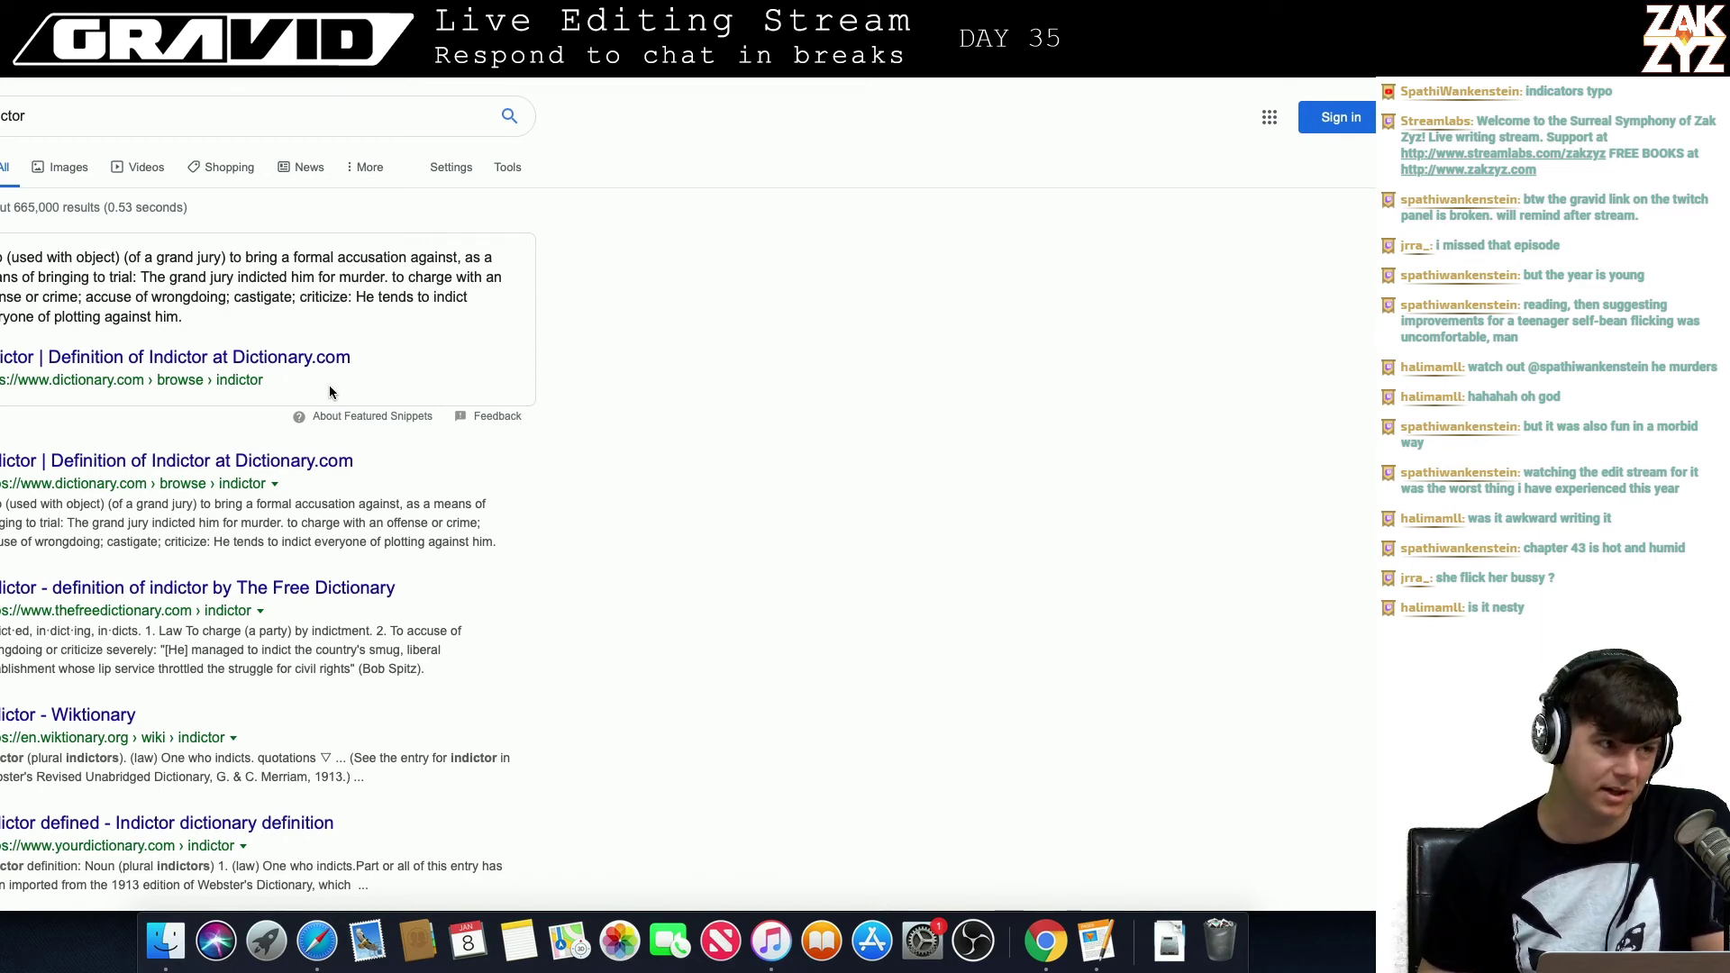
key("super+Tab")
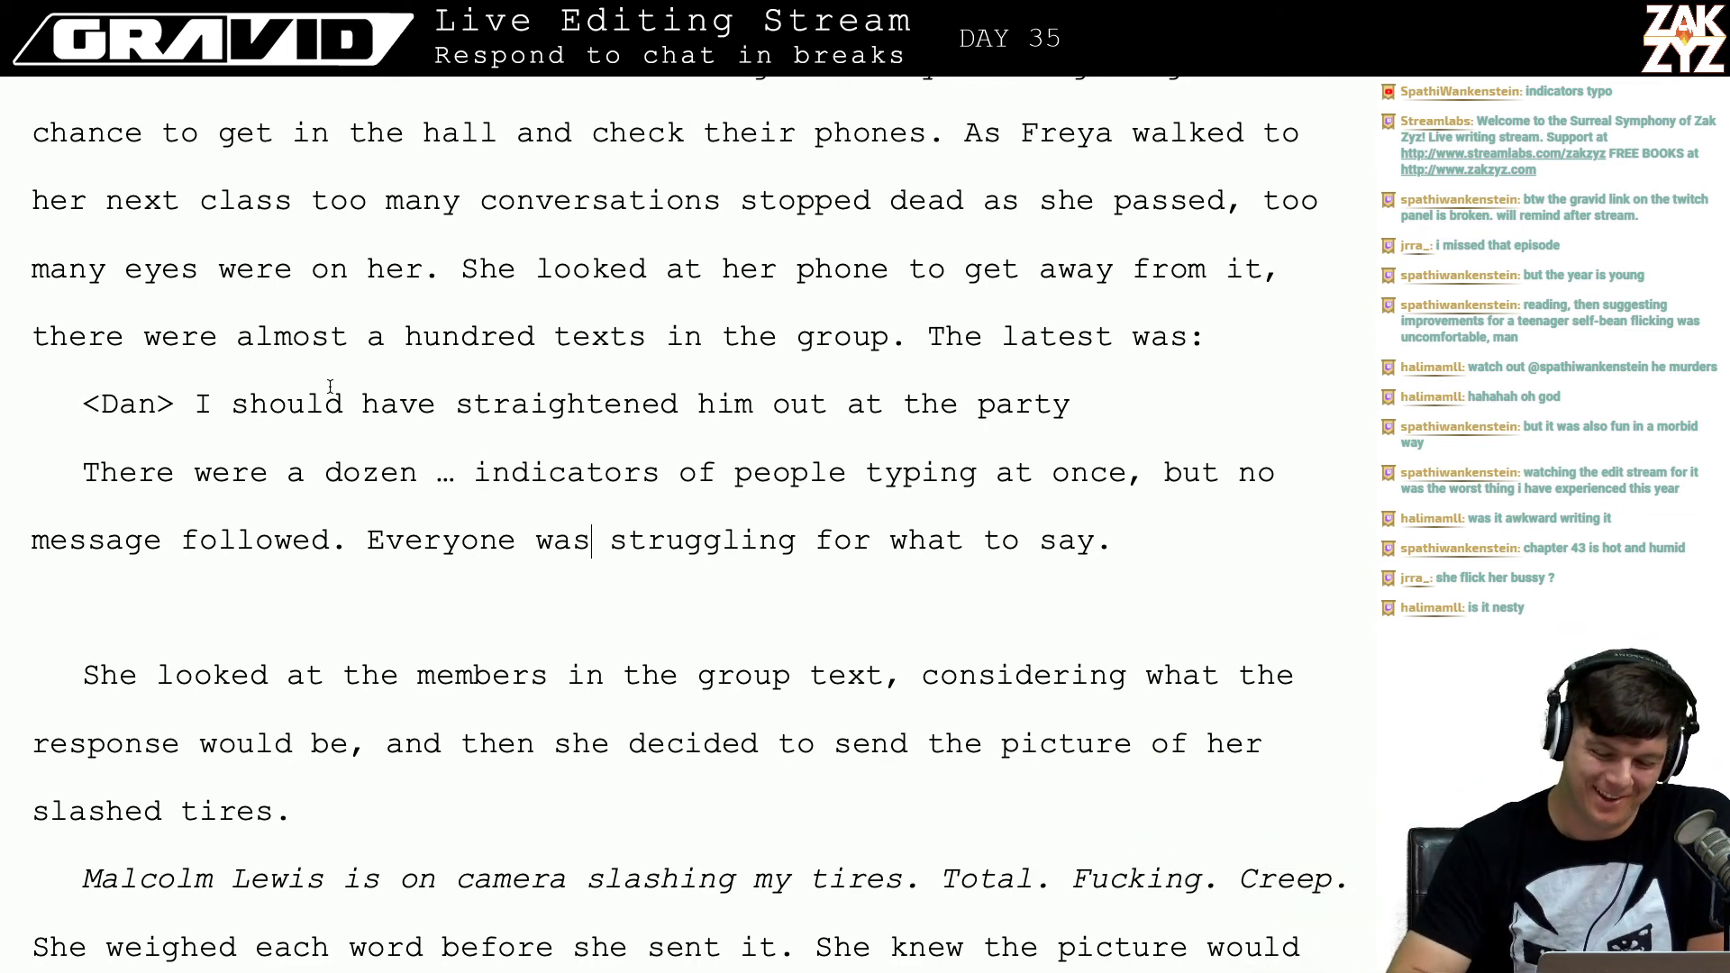
Step: Start a new paragraph after "Everyone was struggling for what to say." with "Freya looked at the members of the group text,"
scroll(330, 385, "down", 1)
scroll(650, 154, "down", 2)
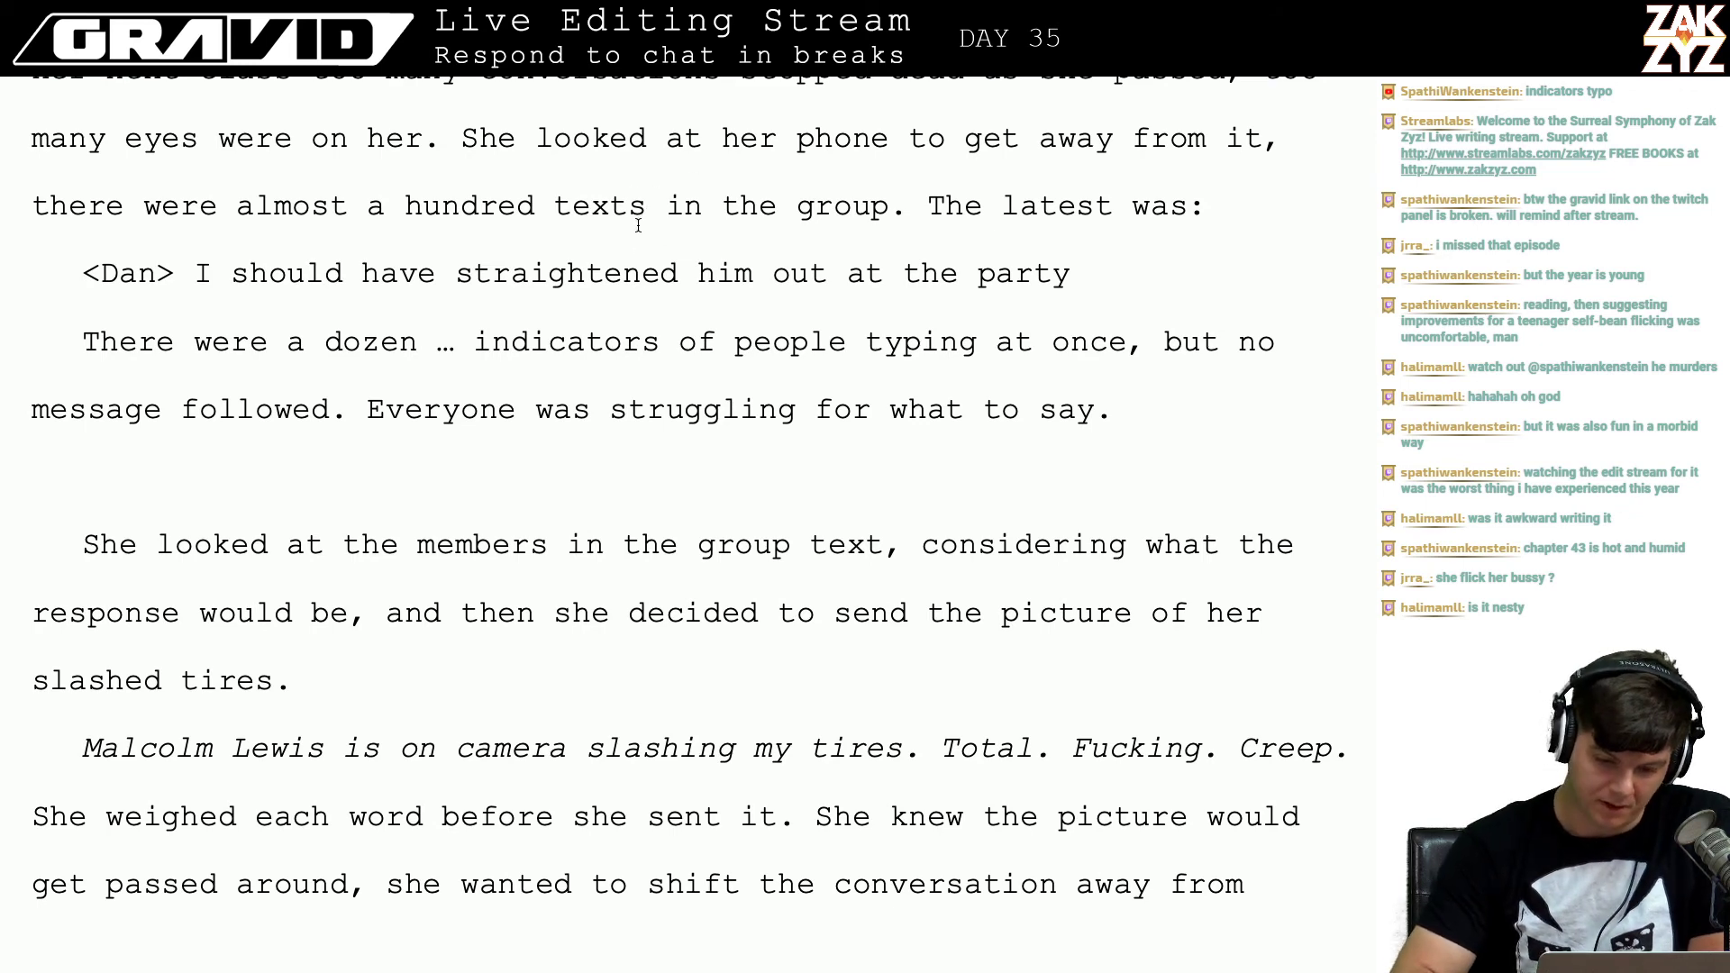
scroll(715, 232, "down", 1)
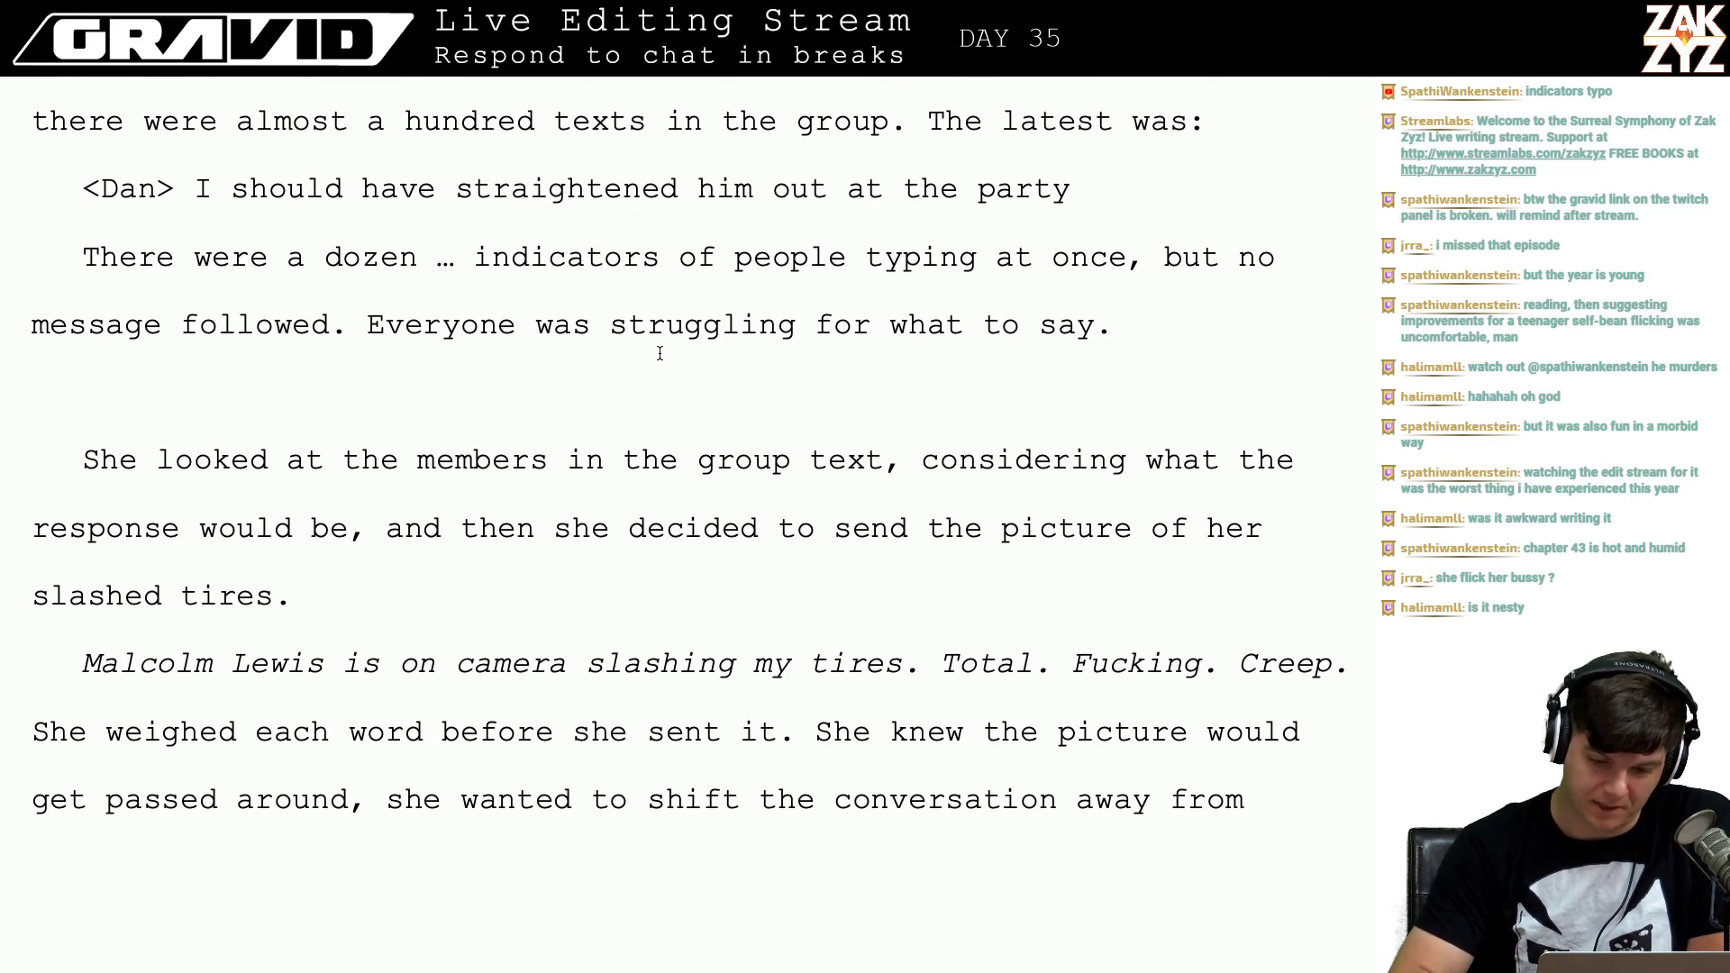
scroll(821, 371, "down", 1)
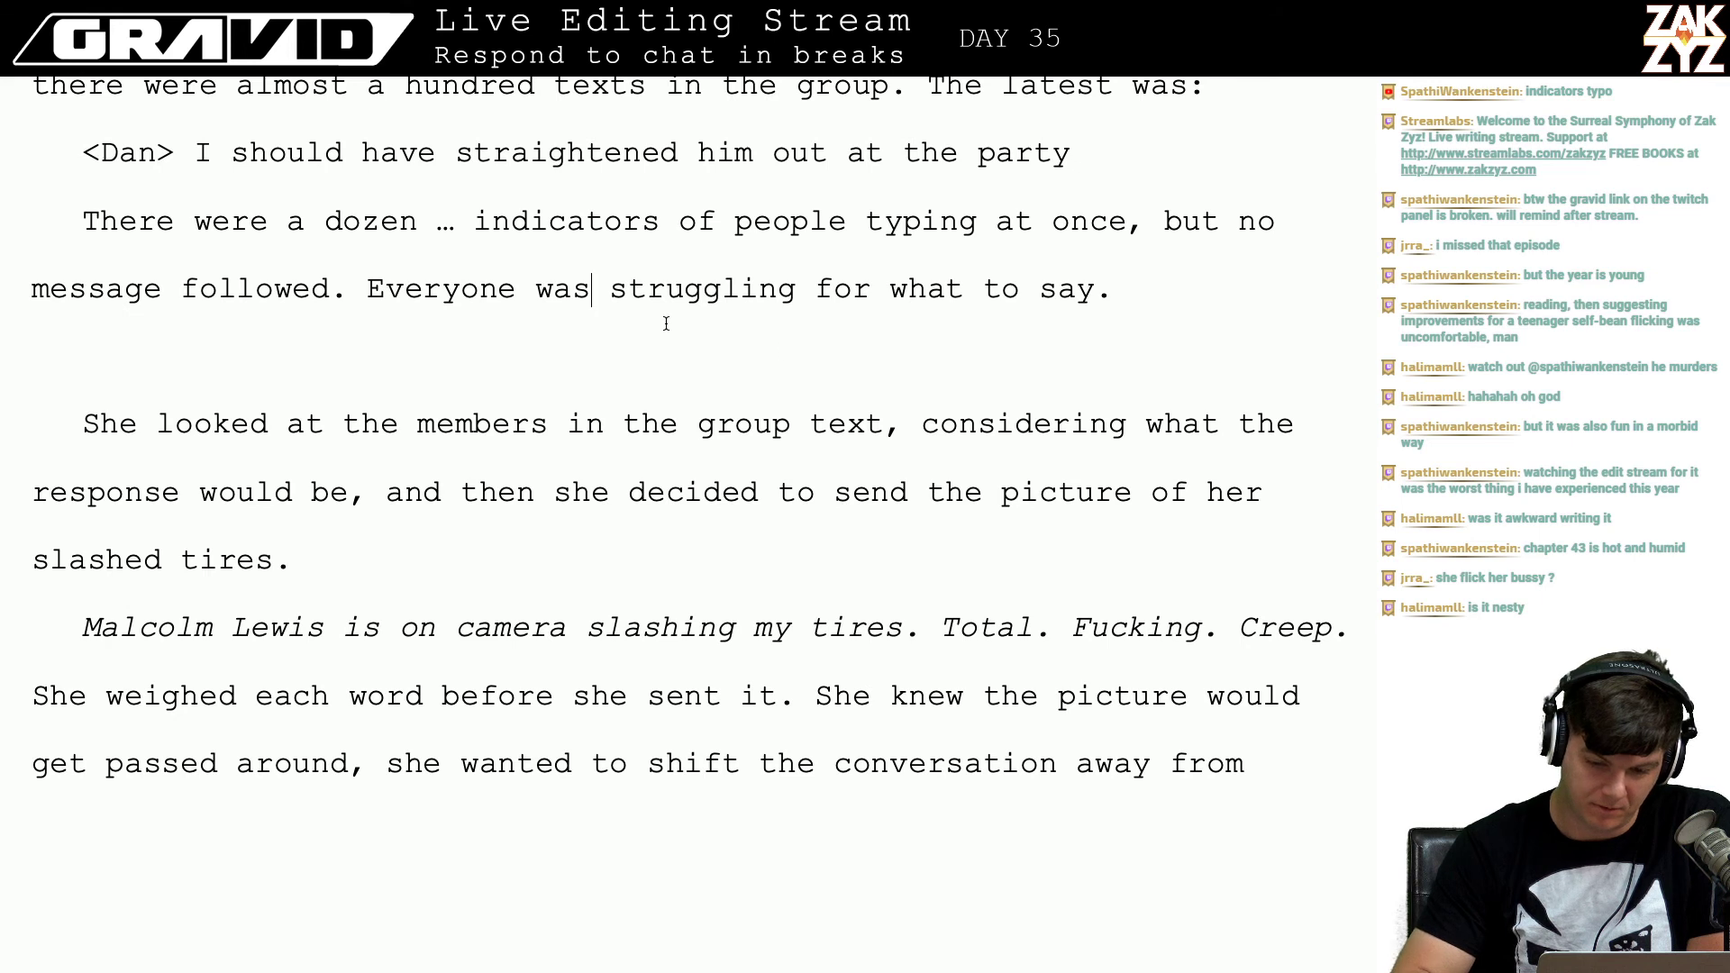
left_click(1116, 300)
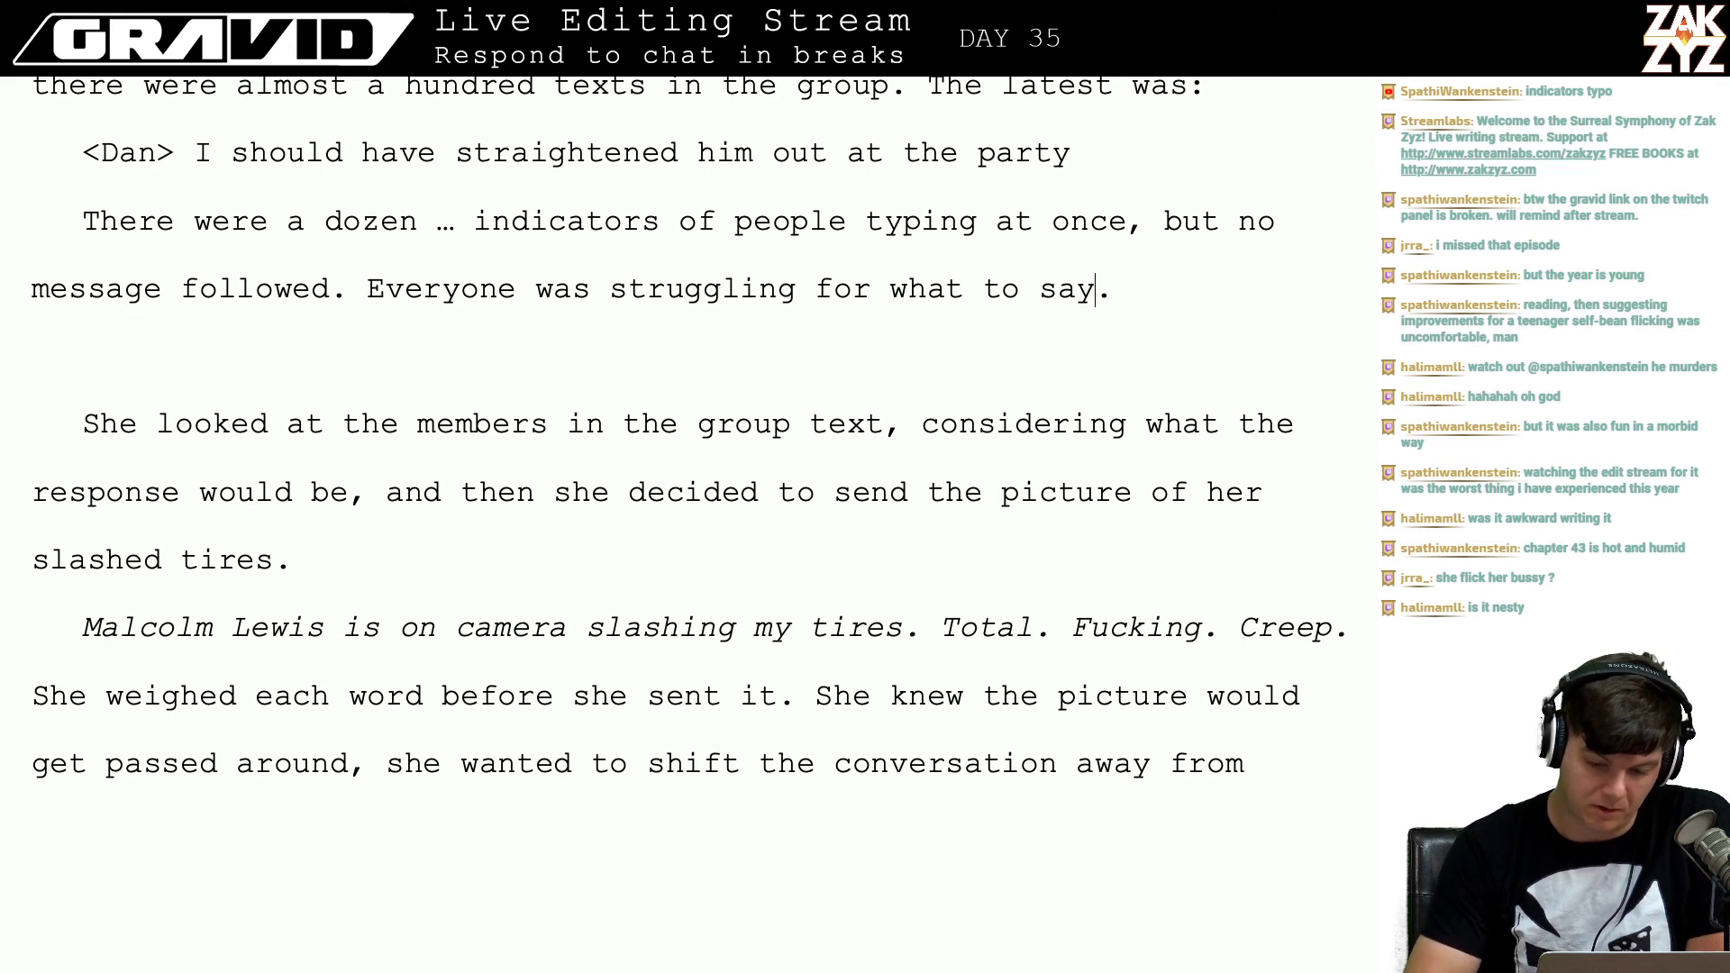
left_click(82, 357)
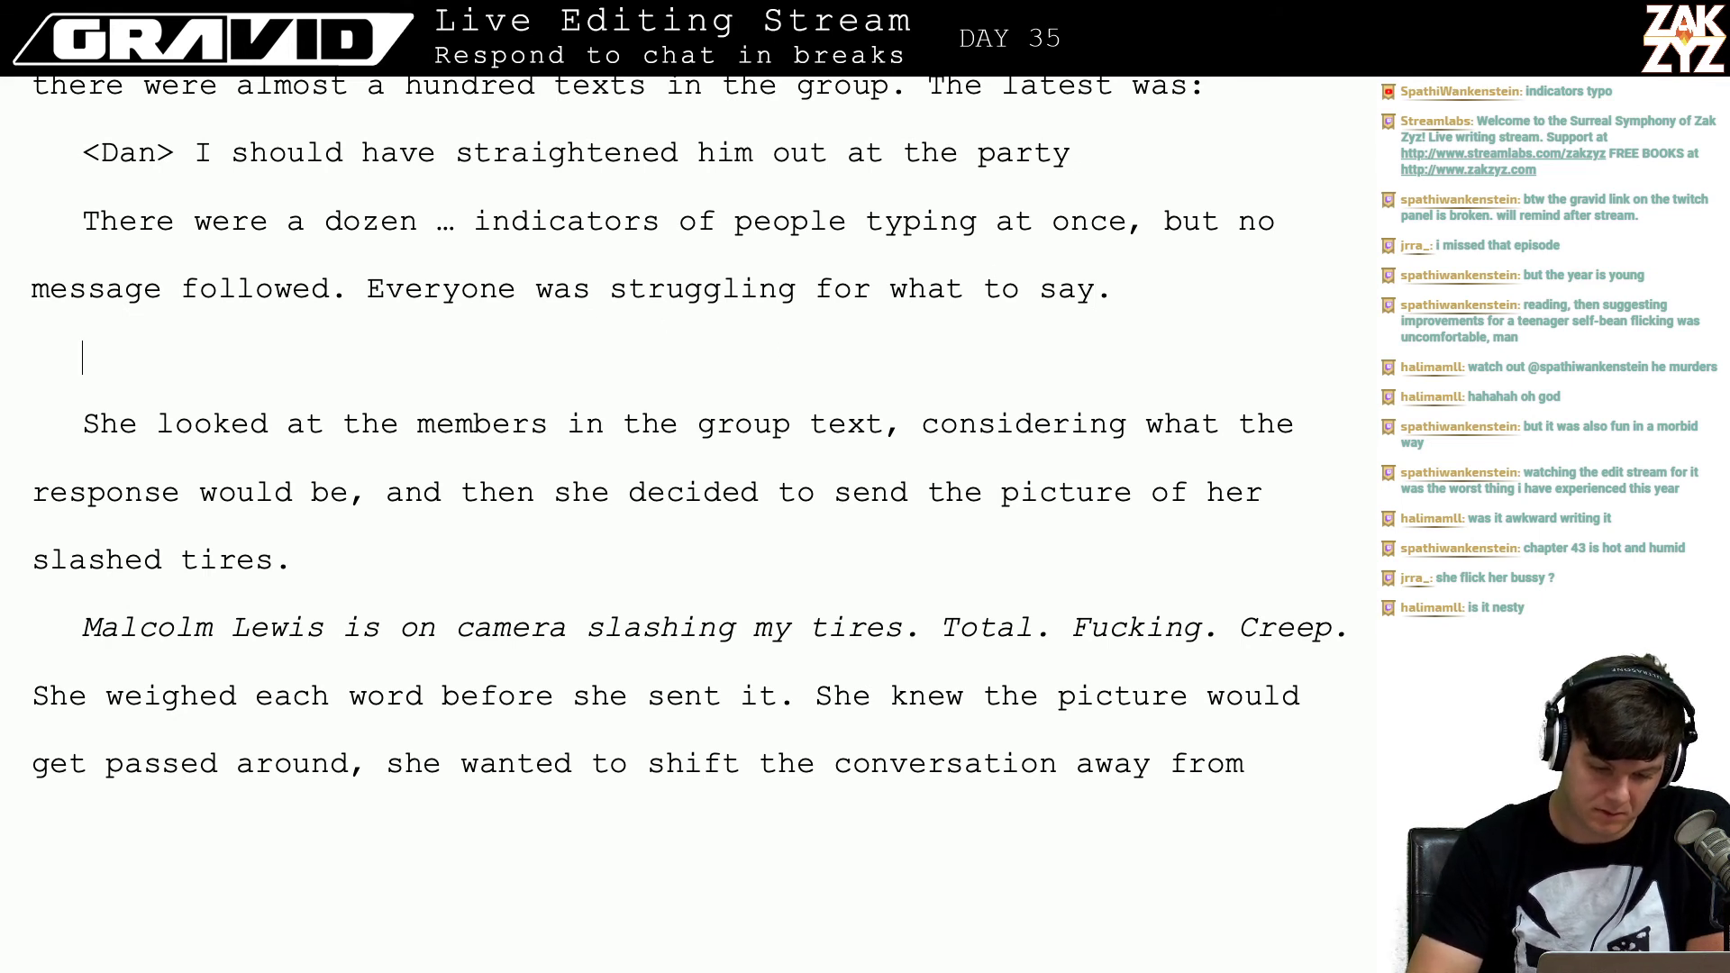
left_click(82, 357)
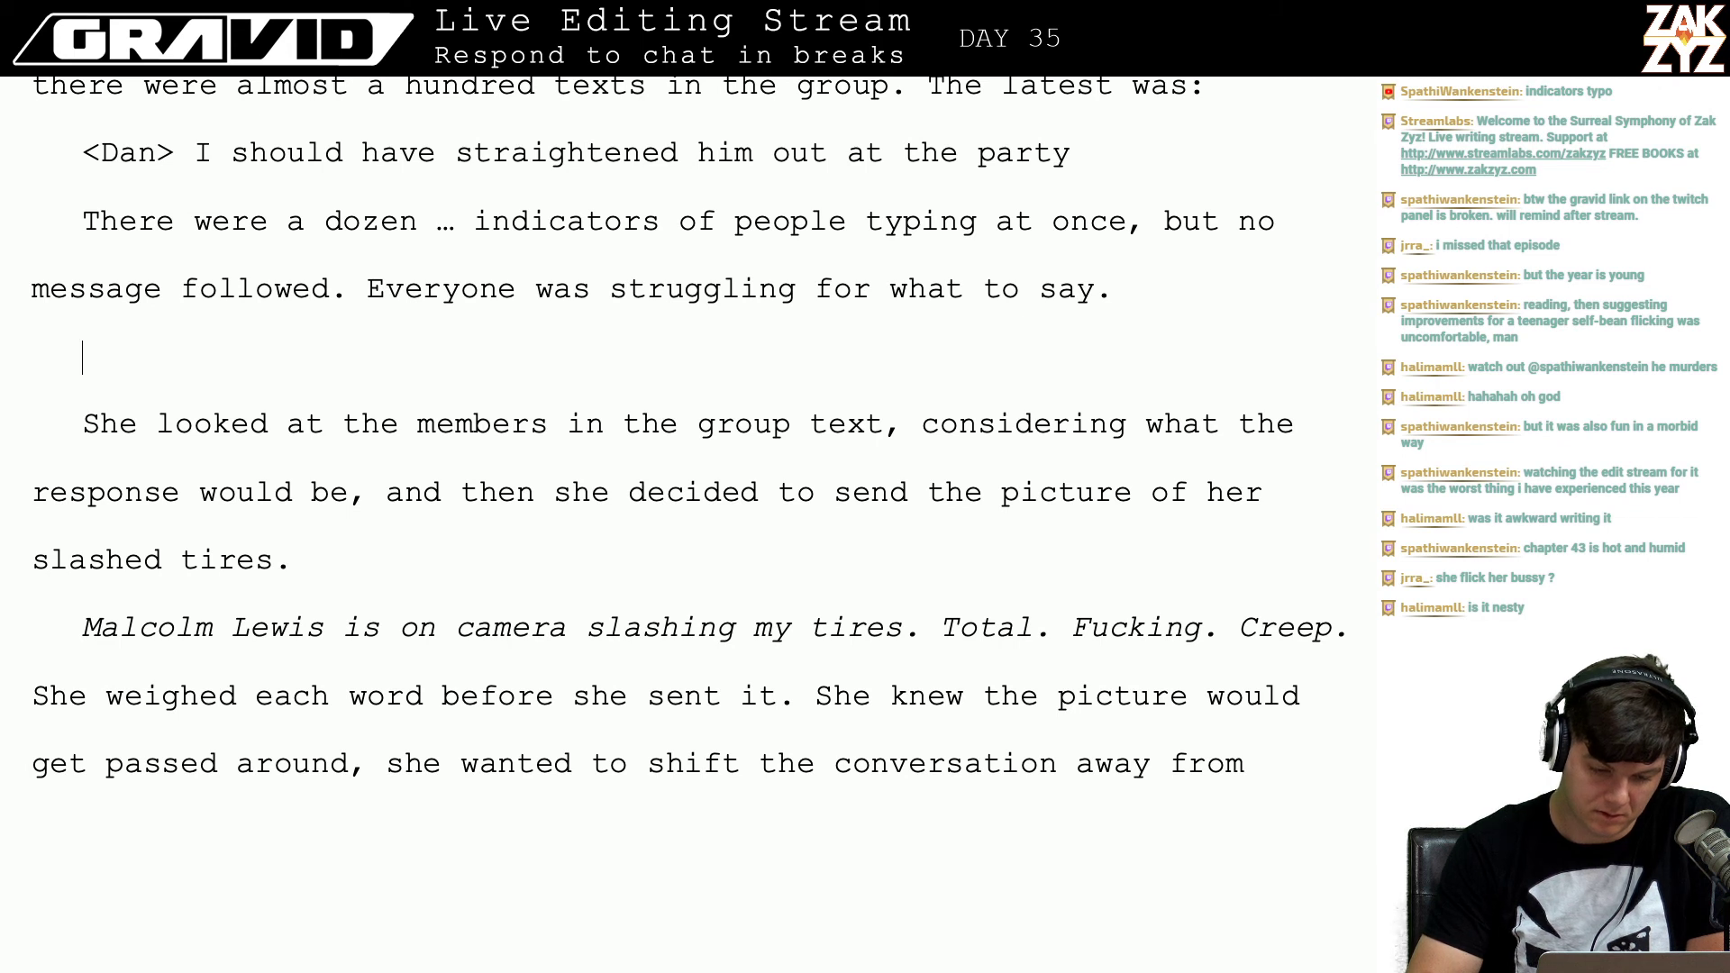
key("Right")
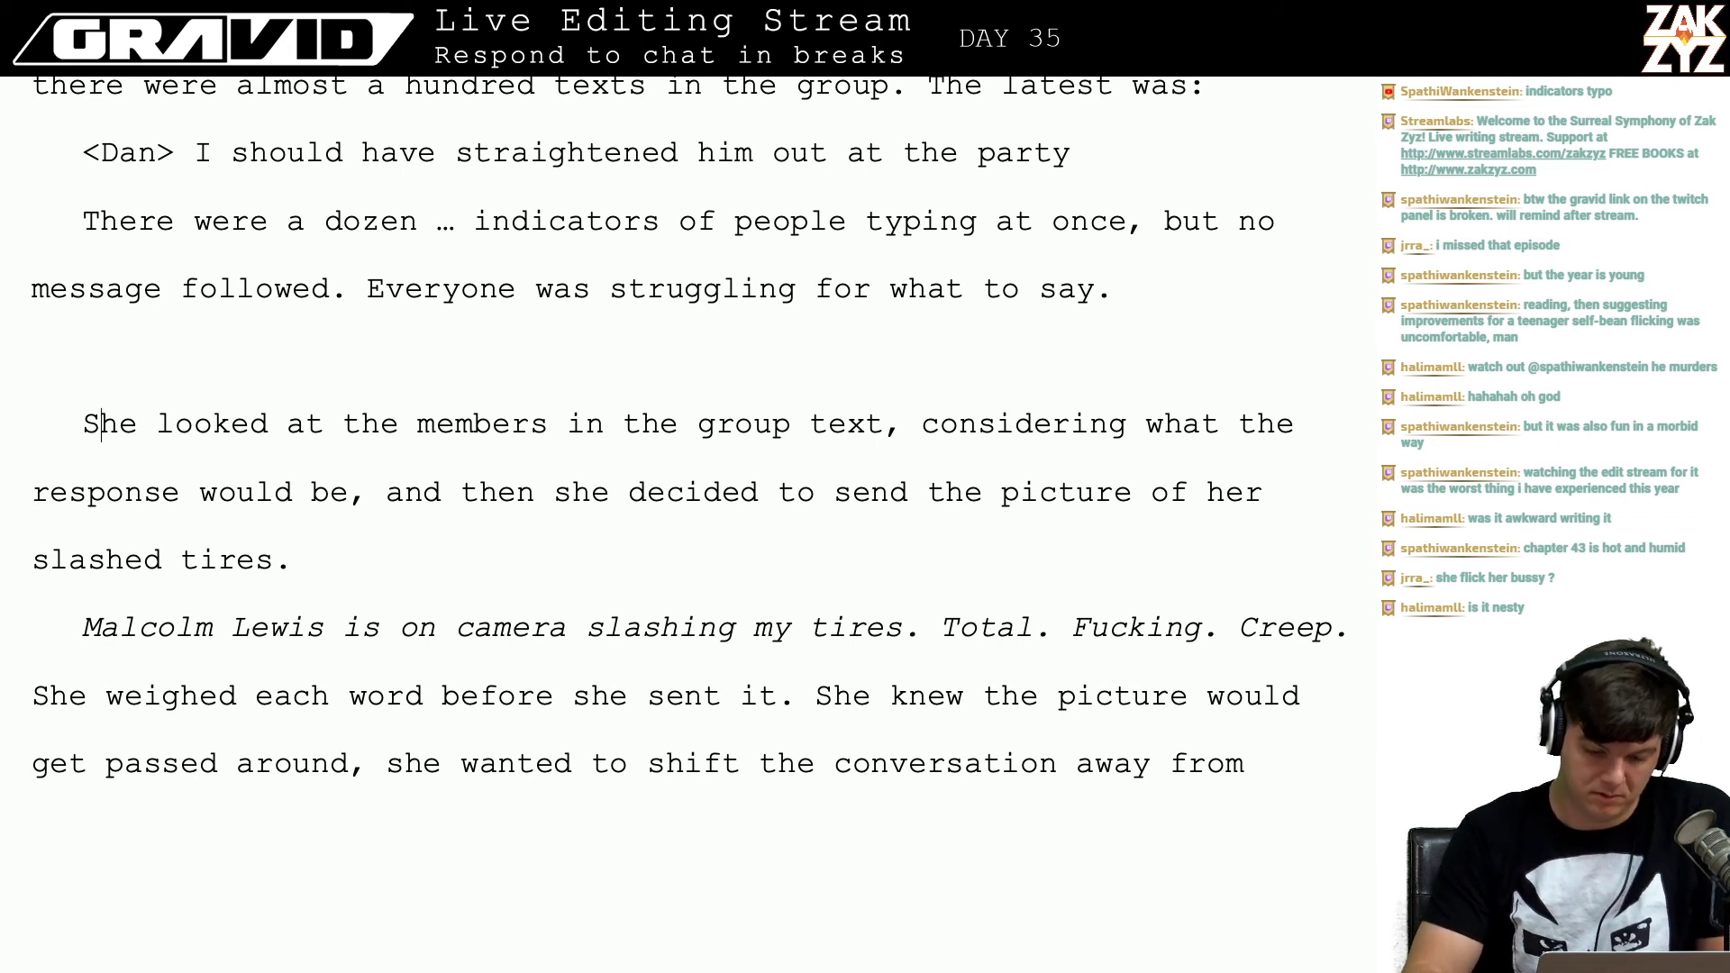
key("ctrl+Right")
key("Up")
key("Left")
key("Left")
key("Right")
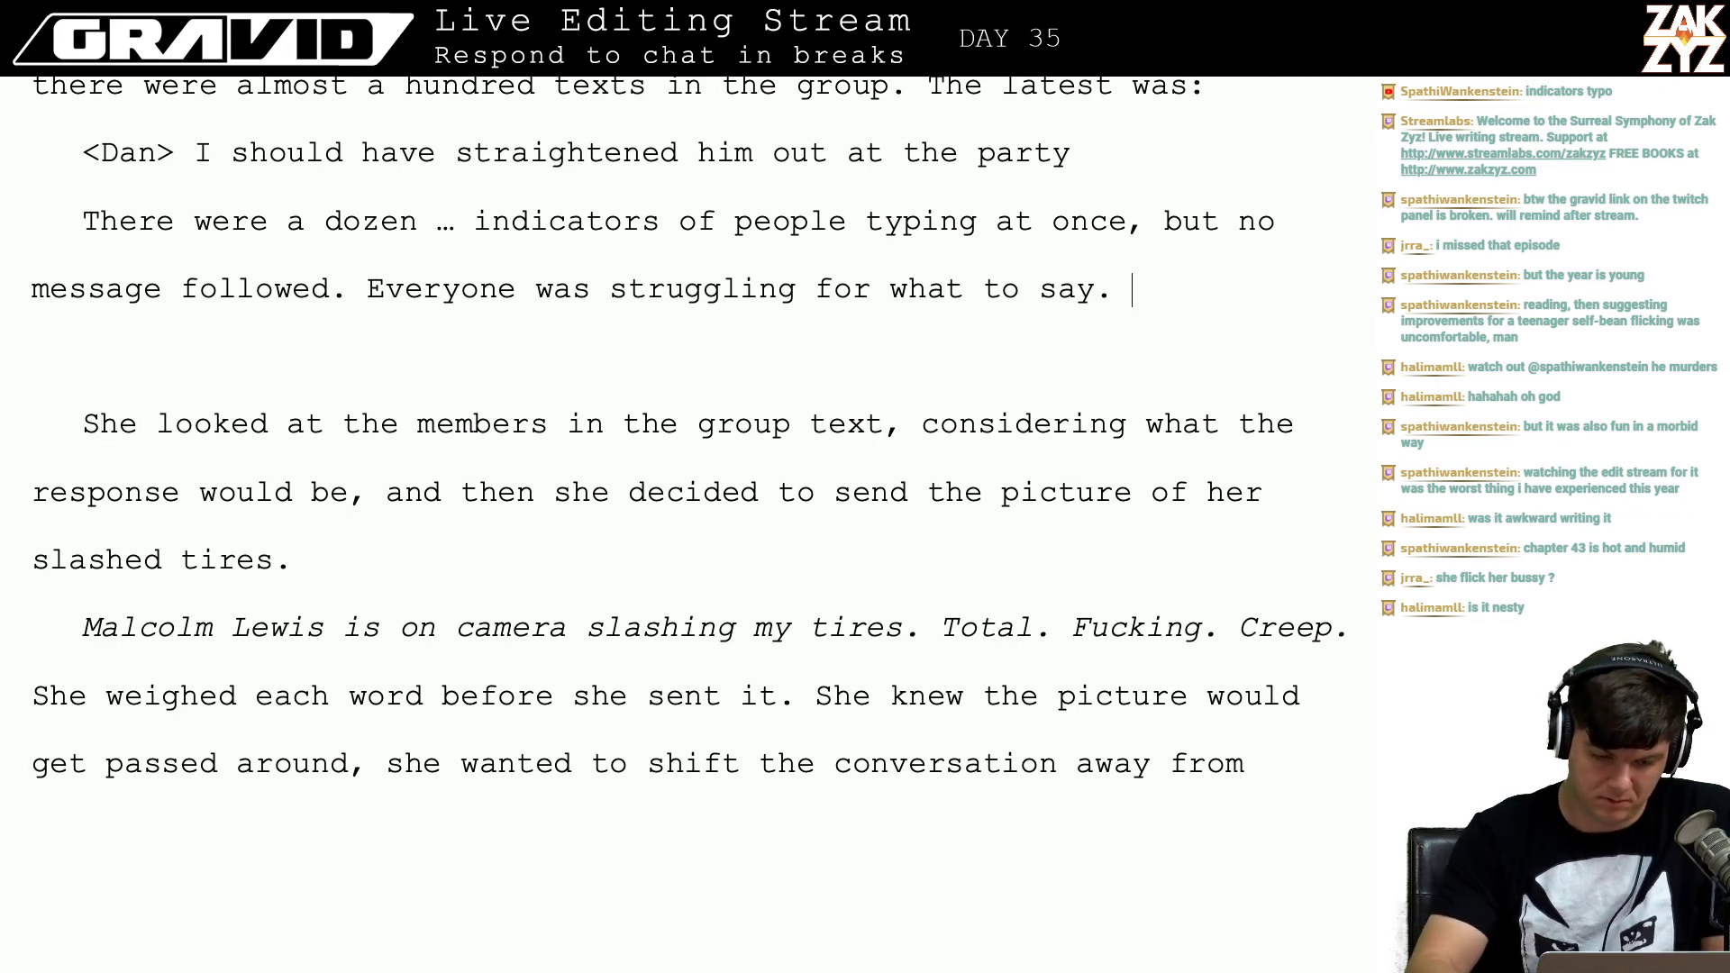
key("Return")
type("Freya ")
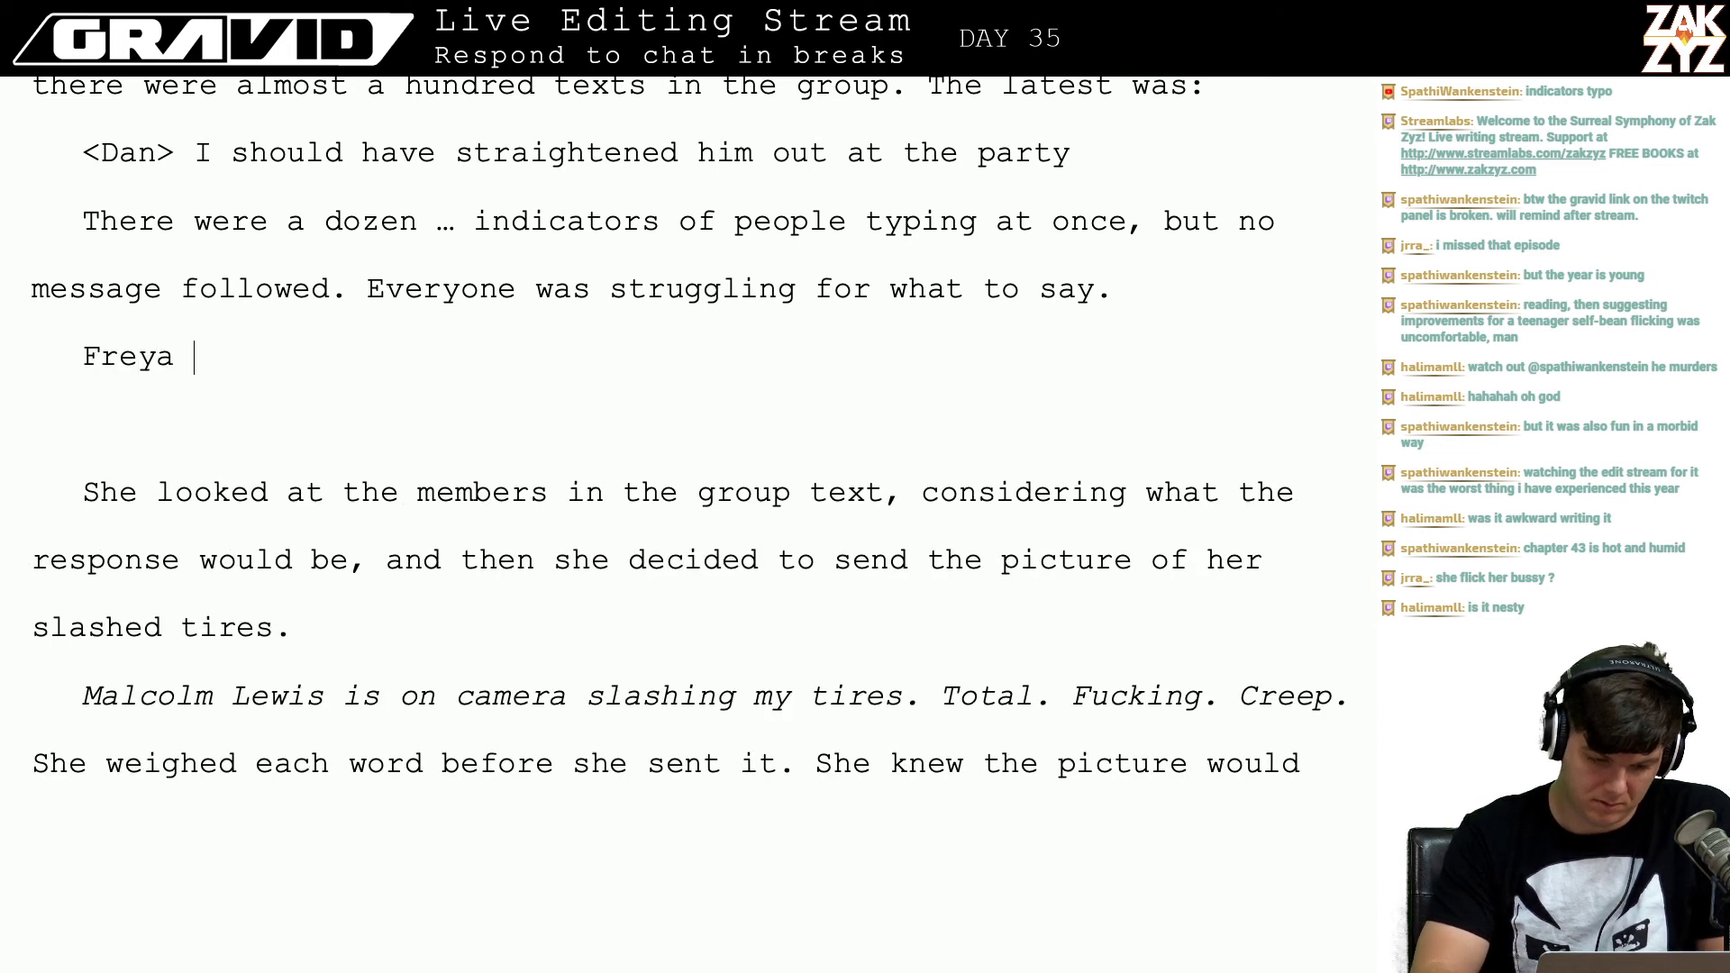
type("p")
key("BackSpace")
key("BackSpace")
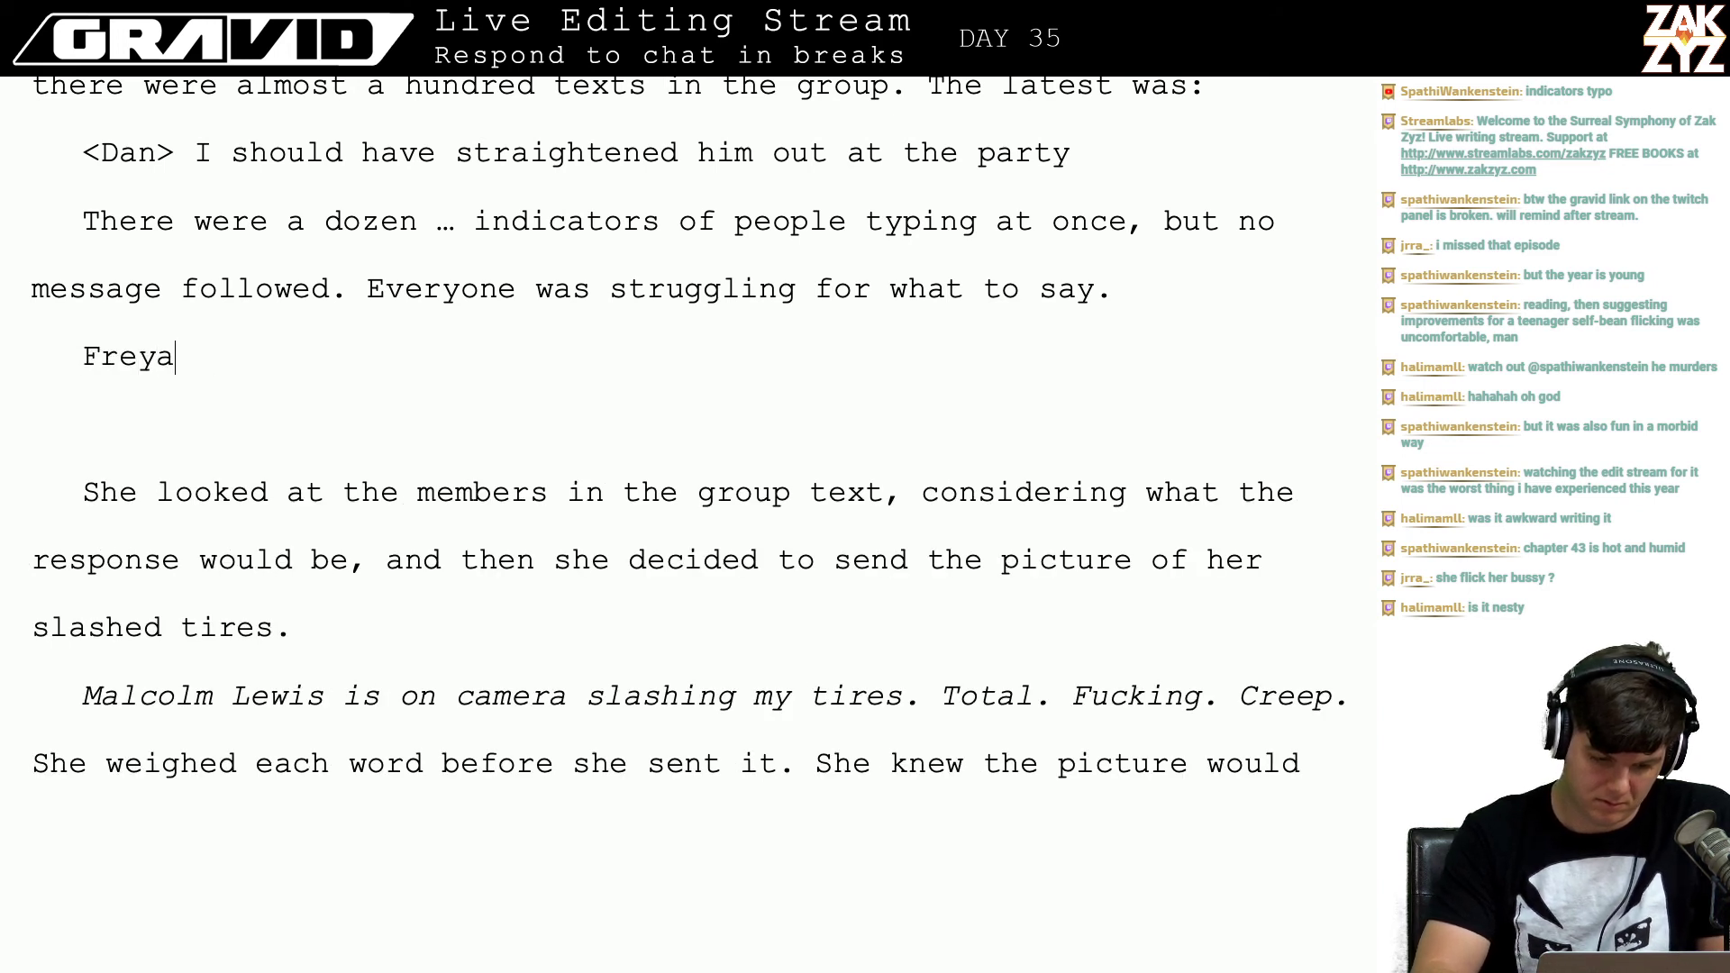
type("looked at t")
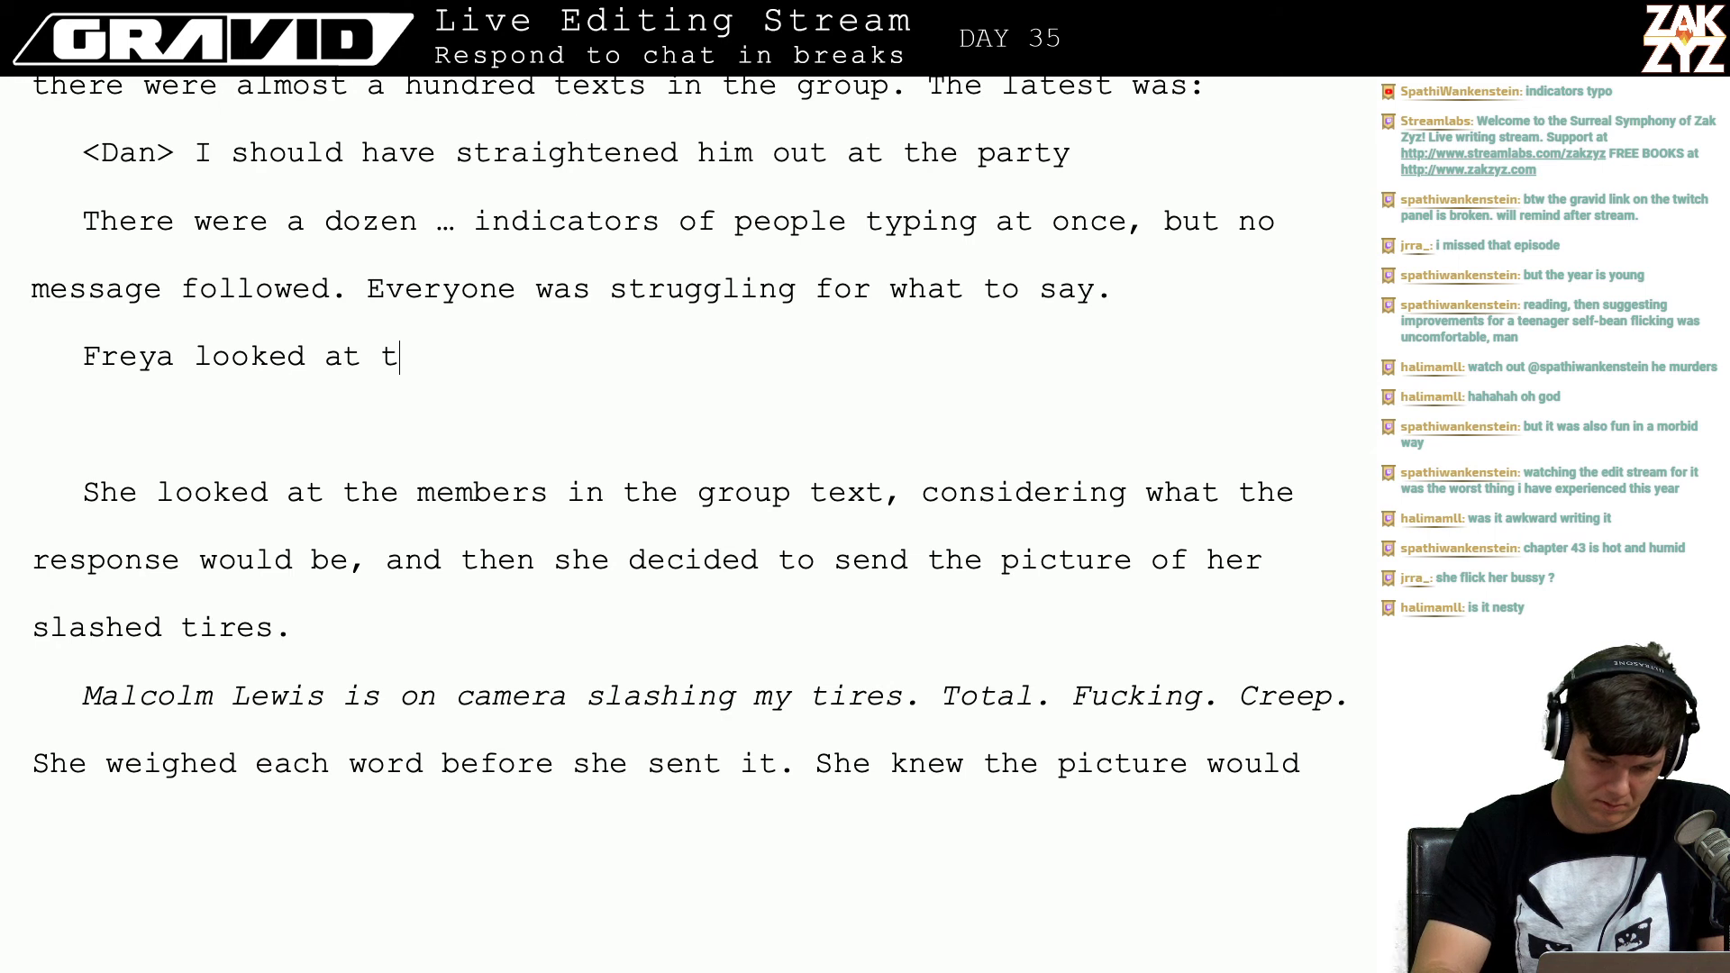
type("he members of the g")
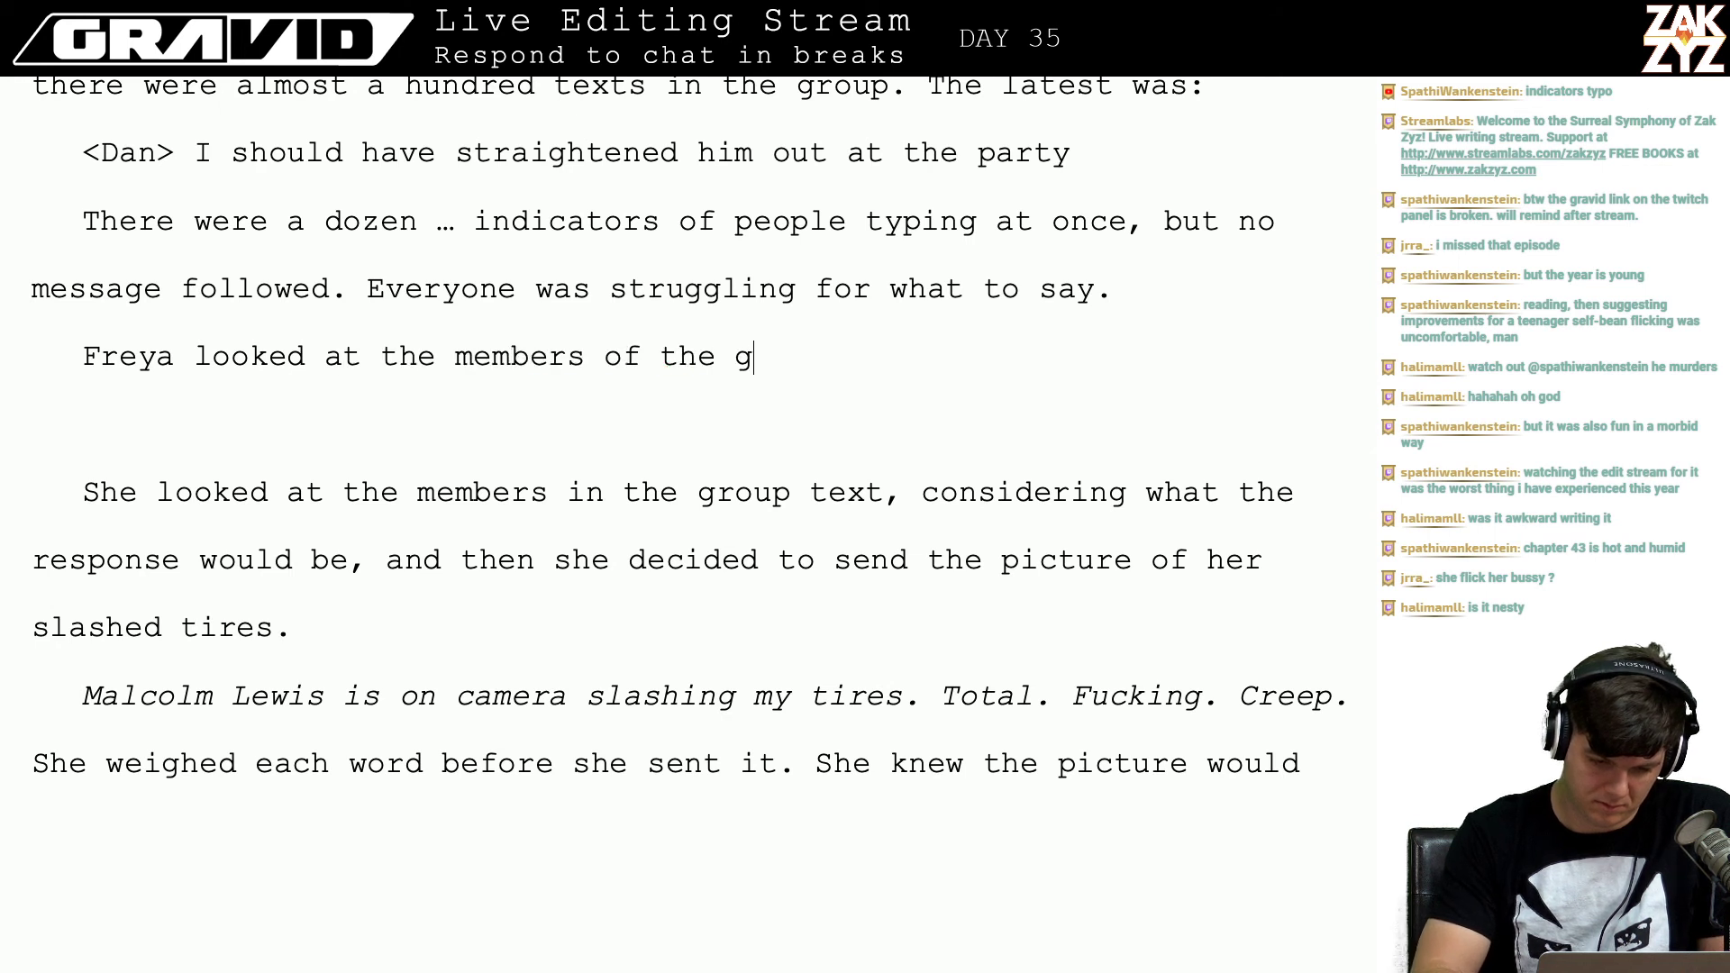
type("roup text, w")
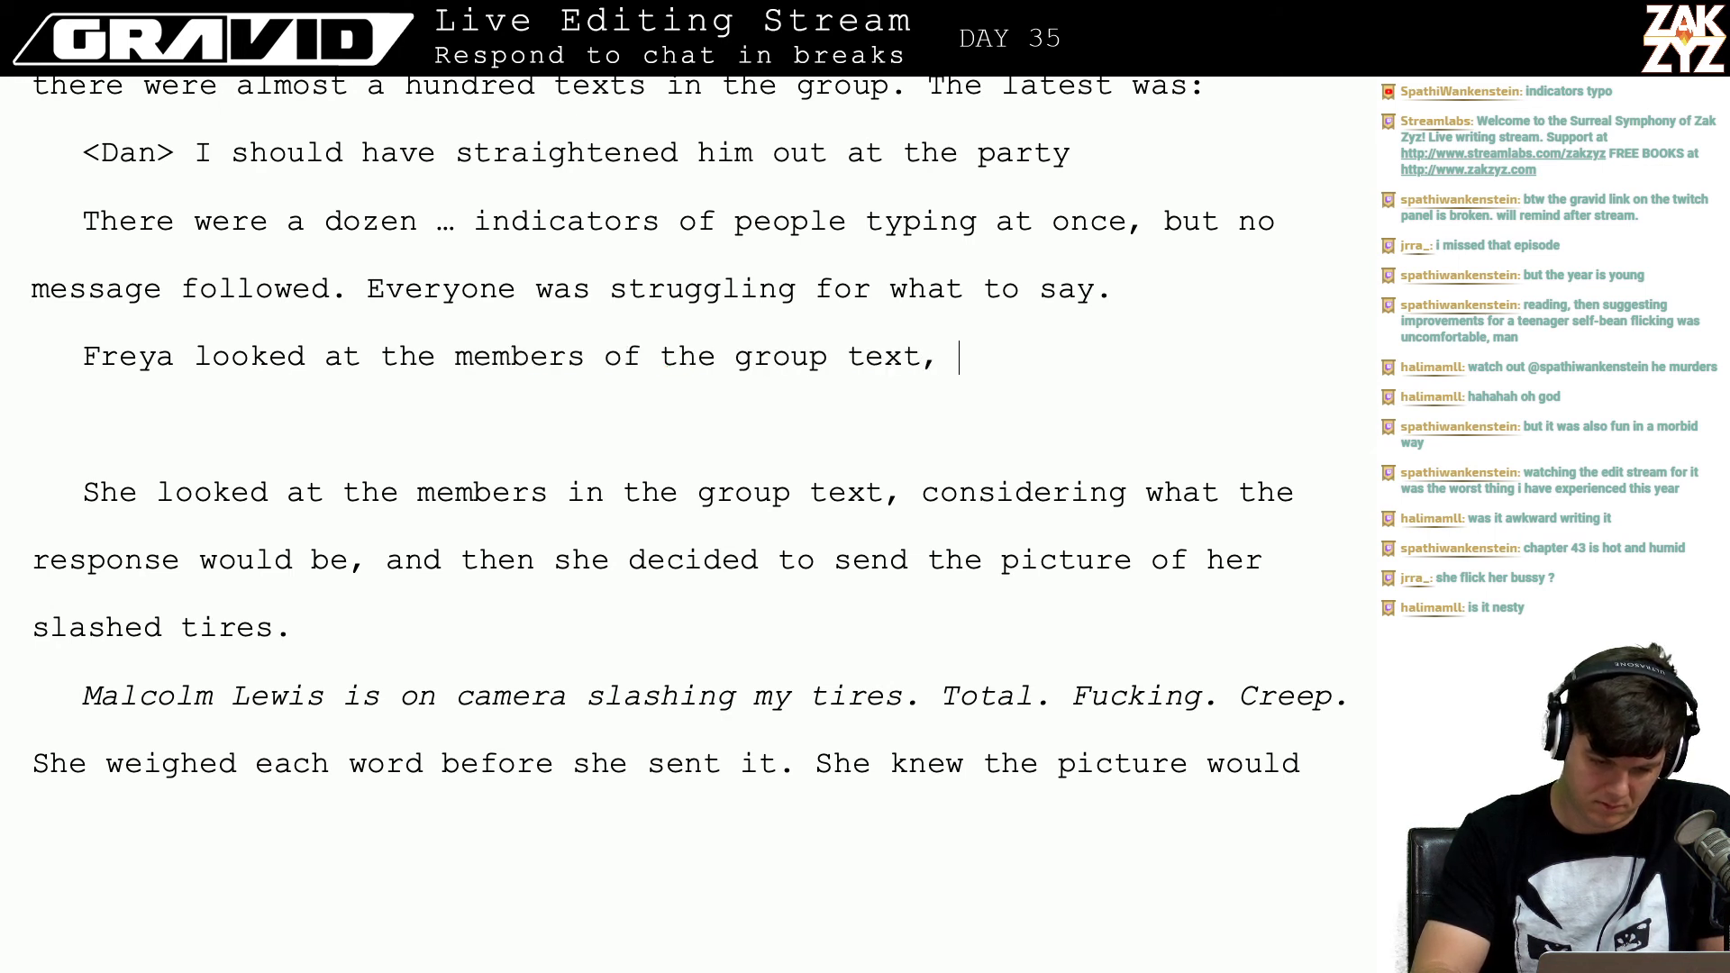
key("BackSpace")
key("BackSpace")
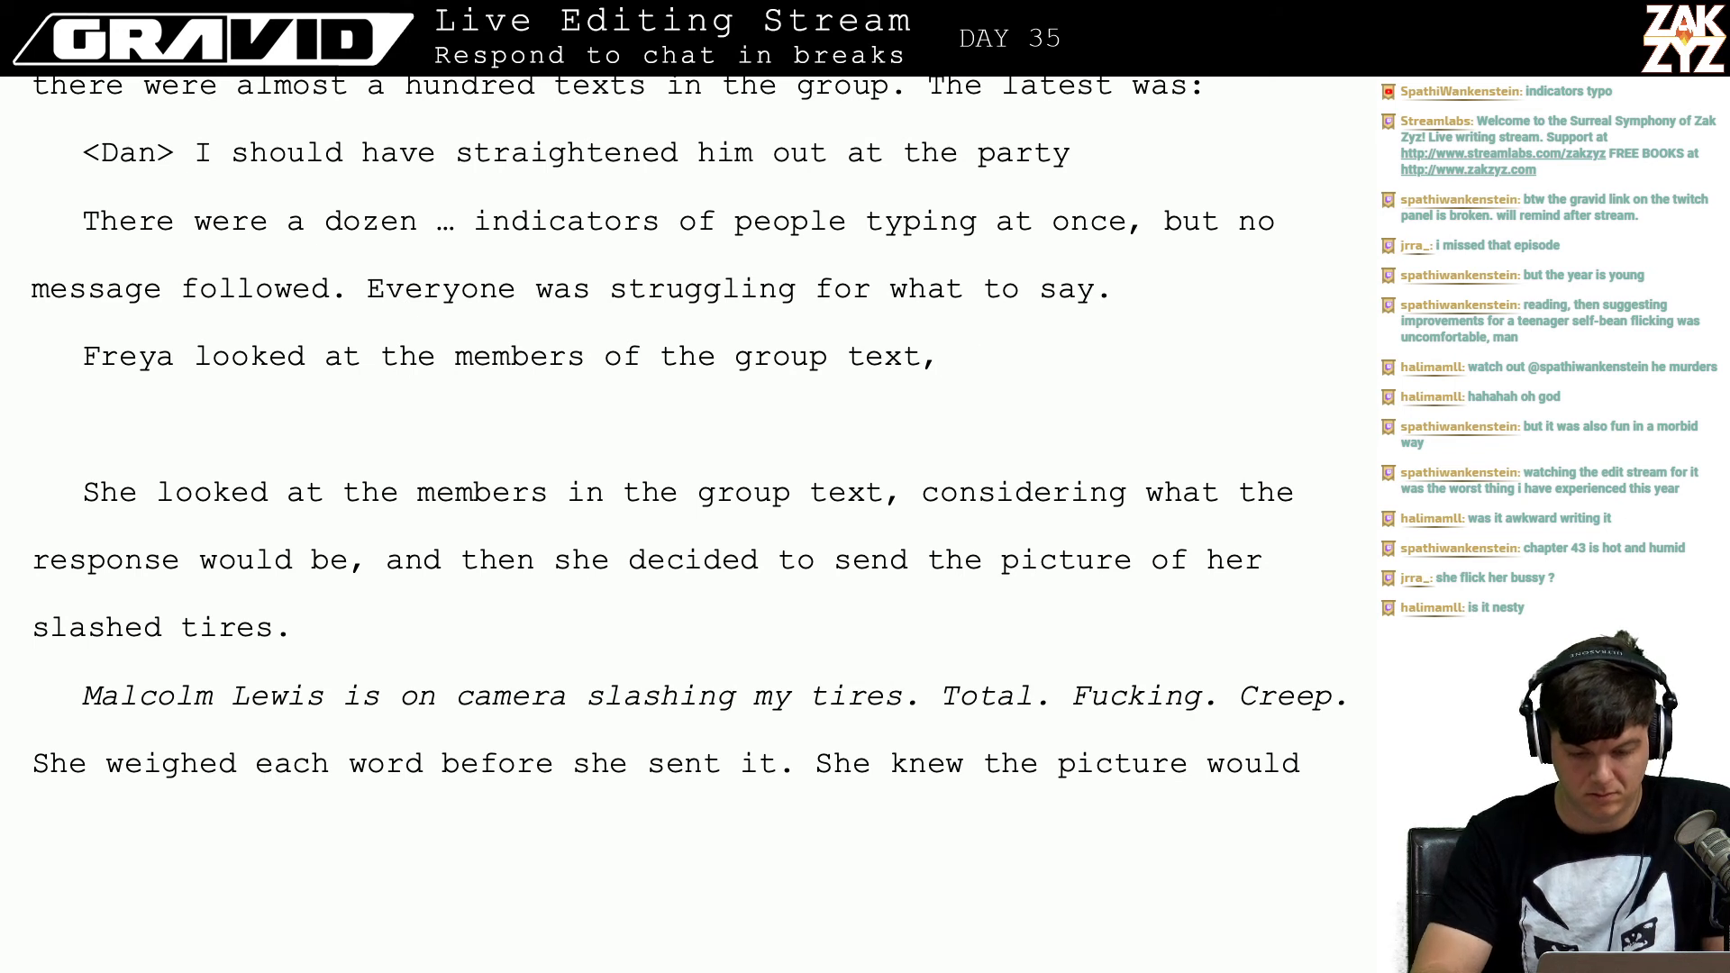
Step: Complete the sentence after "Freya looked at the members of the group text," with "gauging what everyone's reaction might be."
type("wonde")
key("BackSpace")
key("BackSpace")
key("BackSpace")
key("BackSpace")
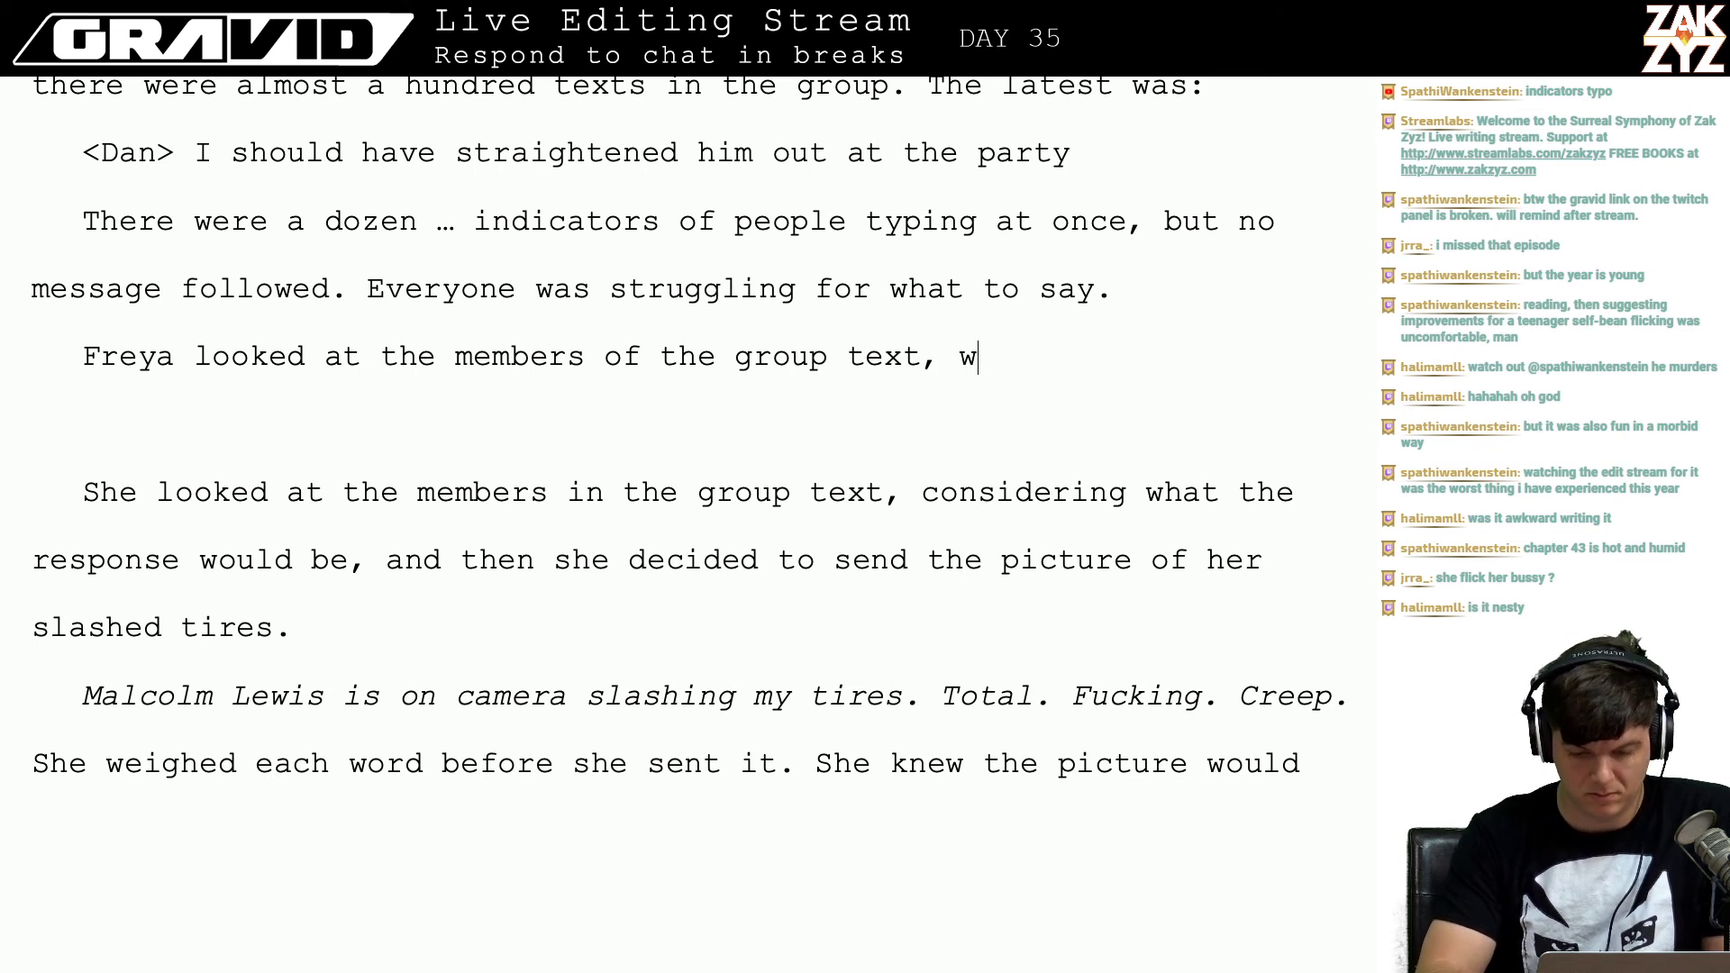
key("BackSpace")
type("g")
key("BackSpace")
type("gauging what ")
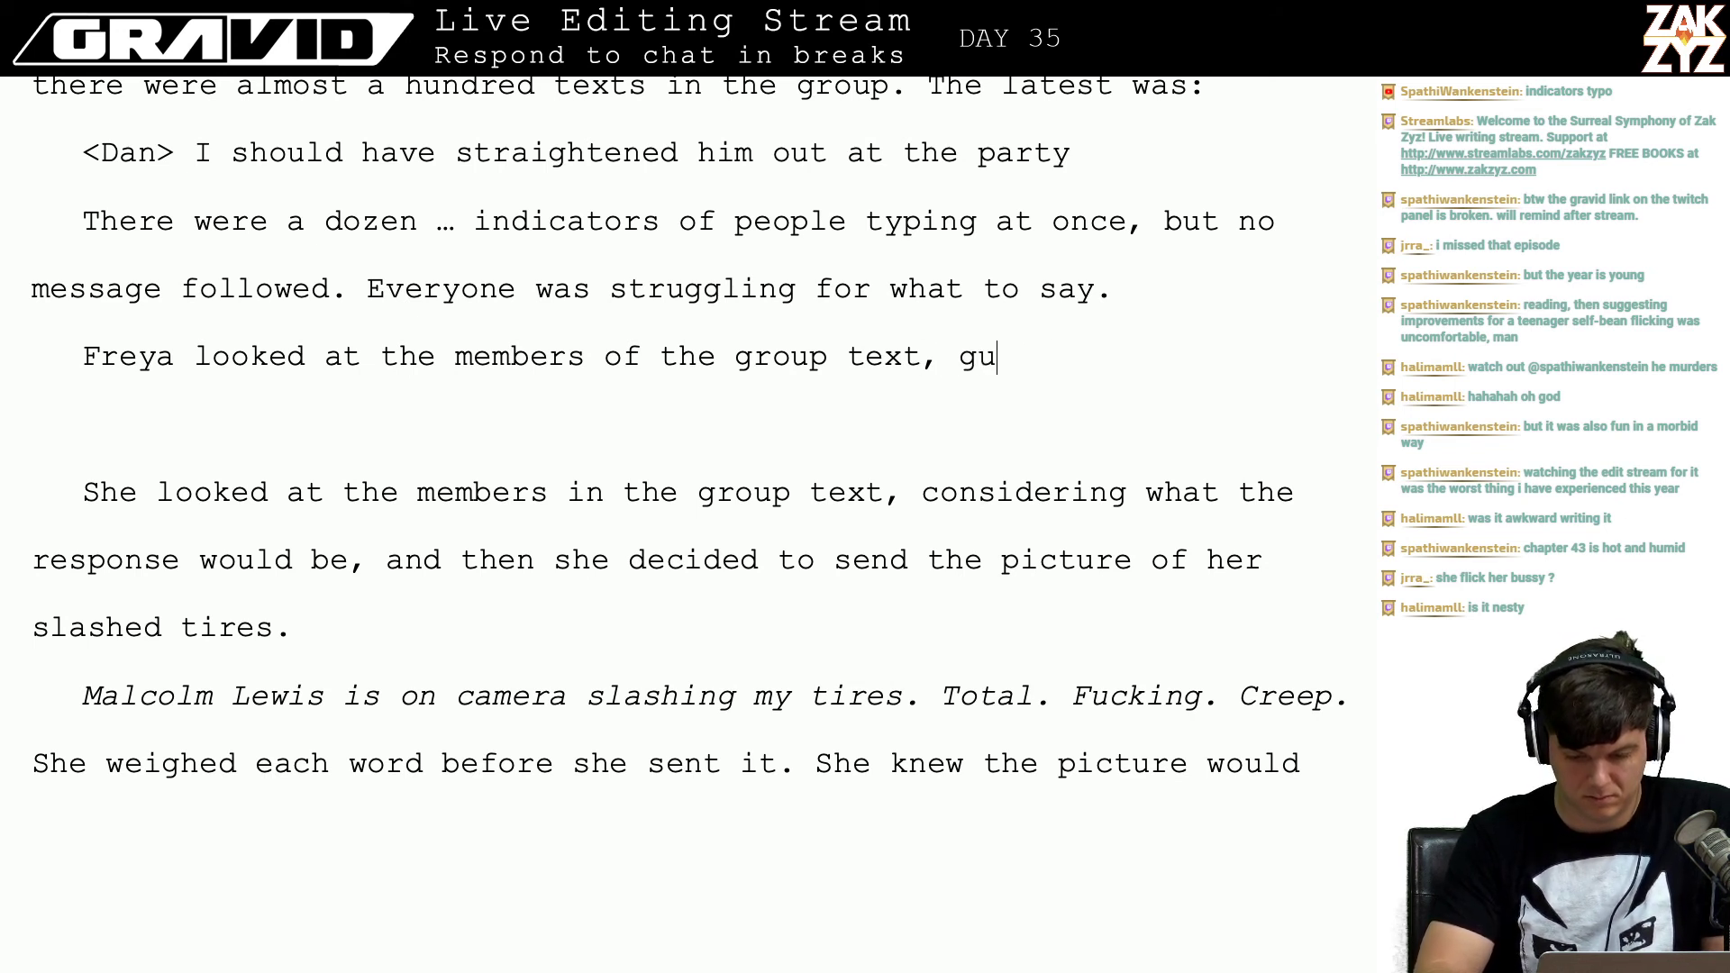
type("we")
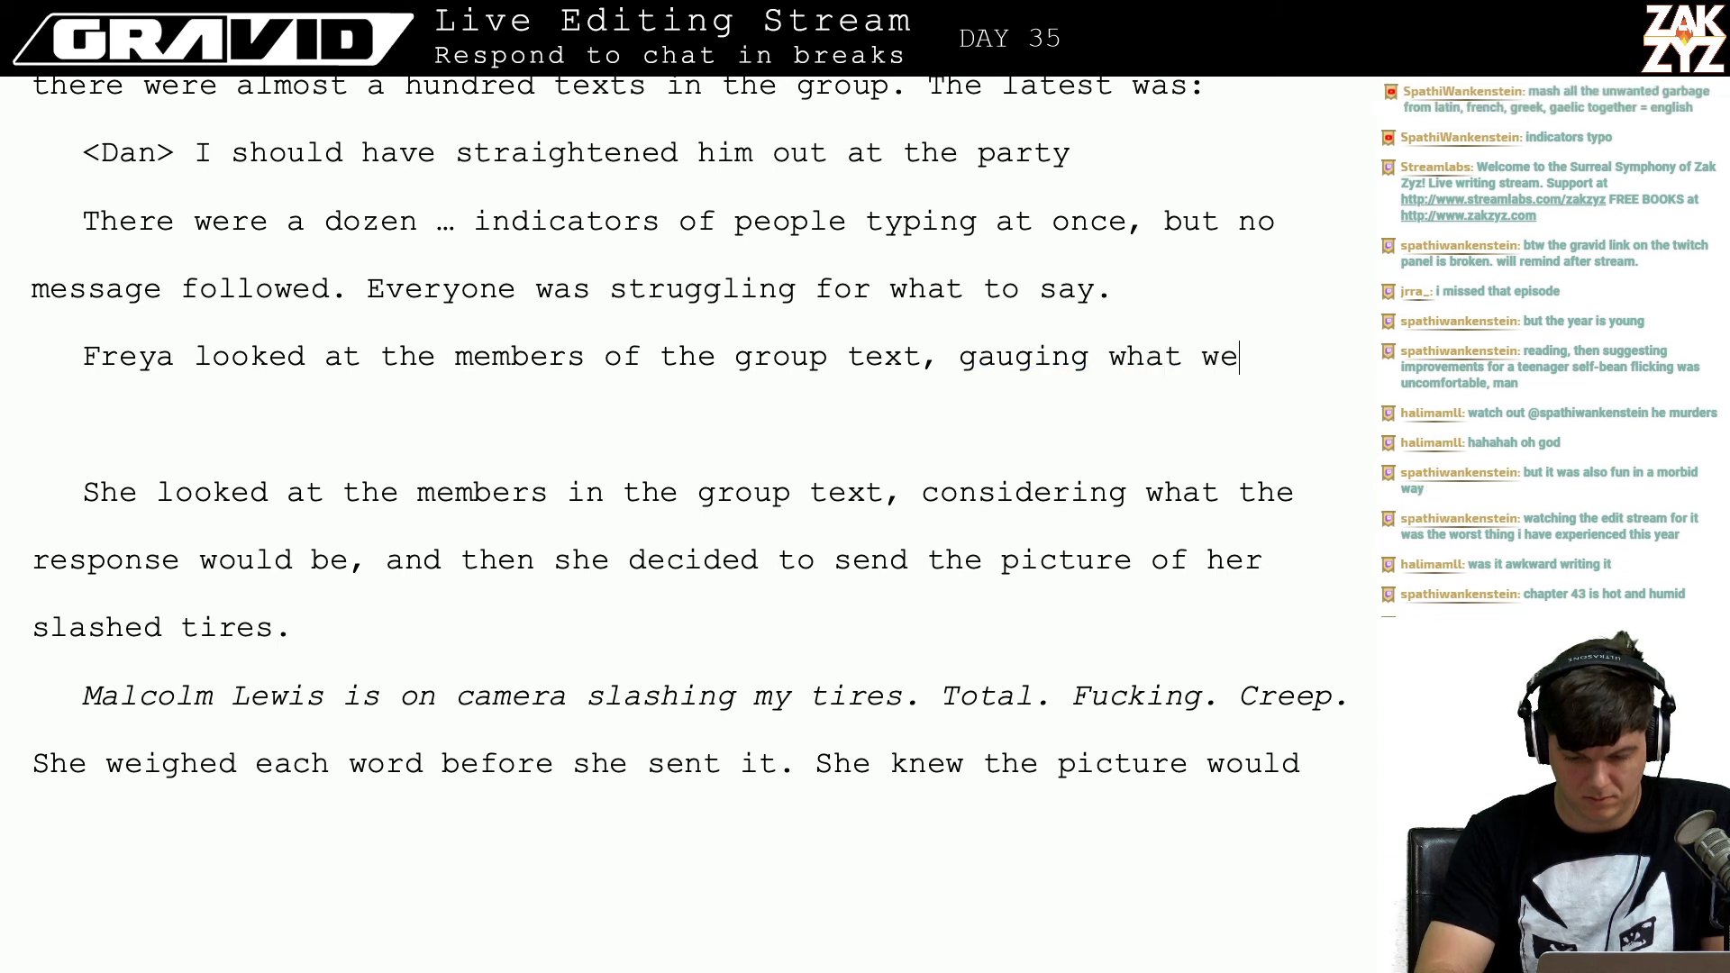
key("BackSpace")
key("BackSpace")
type("every")
type("one's reaction ")
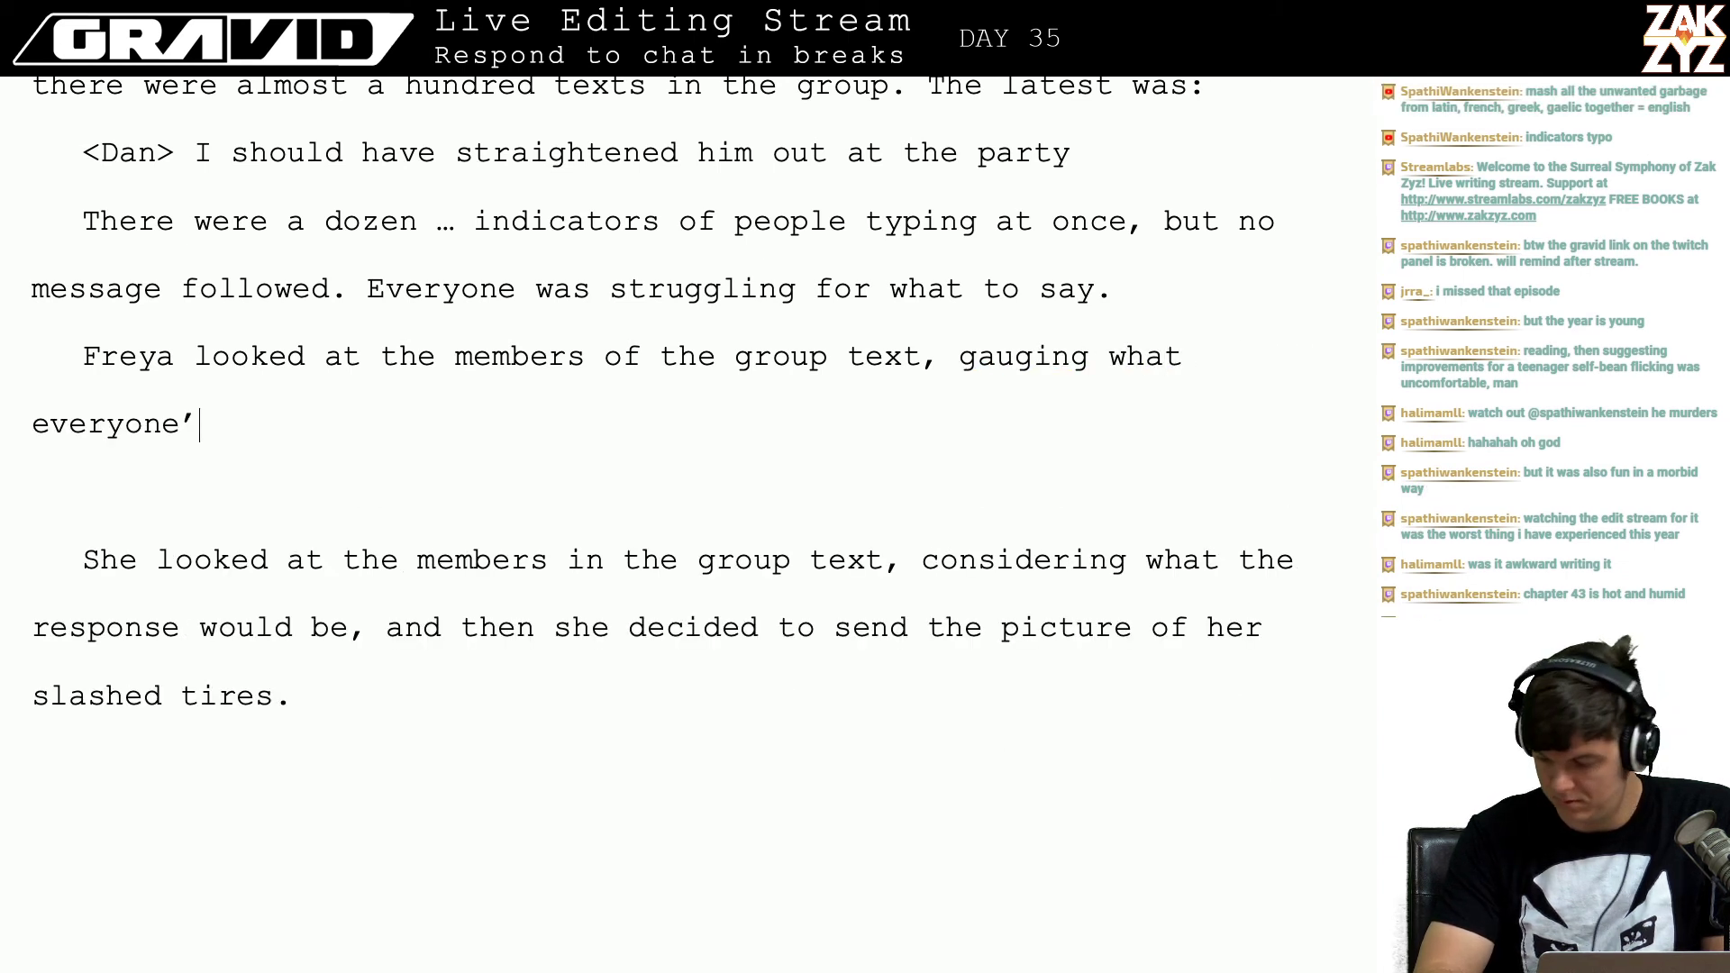
type("might be.")
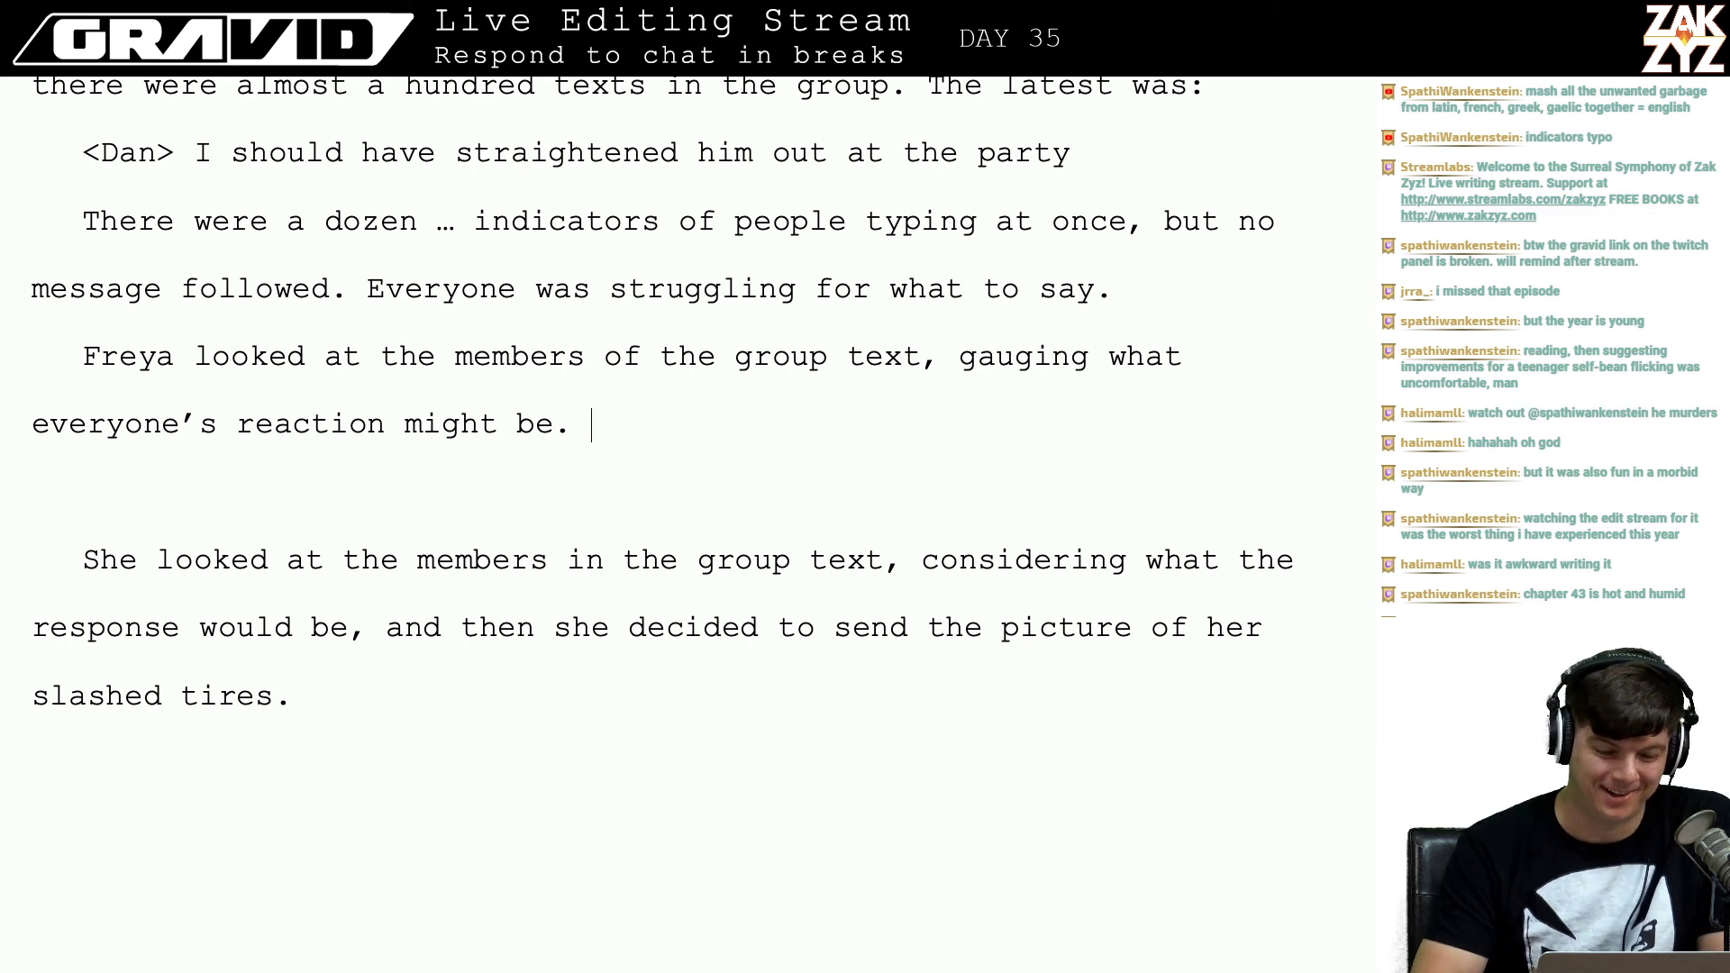
key("Right")
key("Left")
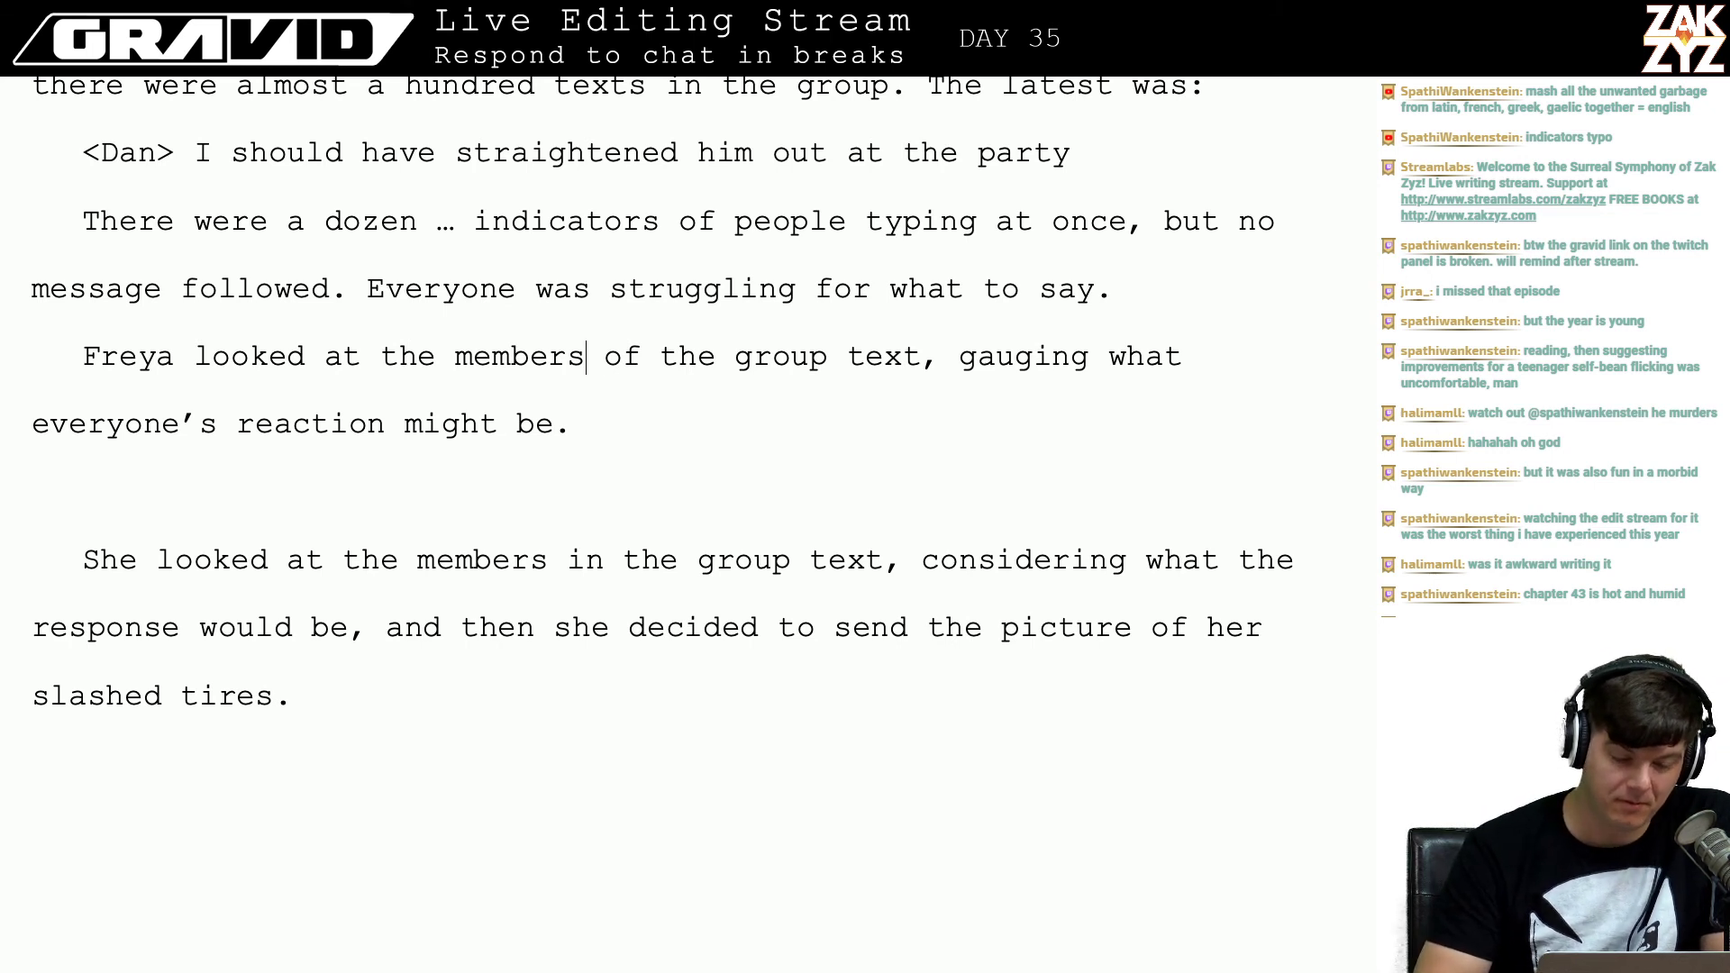
key("Left")
key("Left")
key("Left")
key("Left")
key("Left")
key("Left")
key("Left")
key("Left")
key("Left")
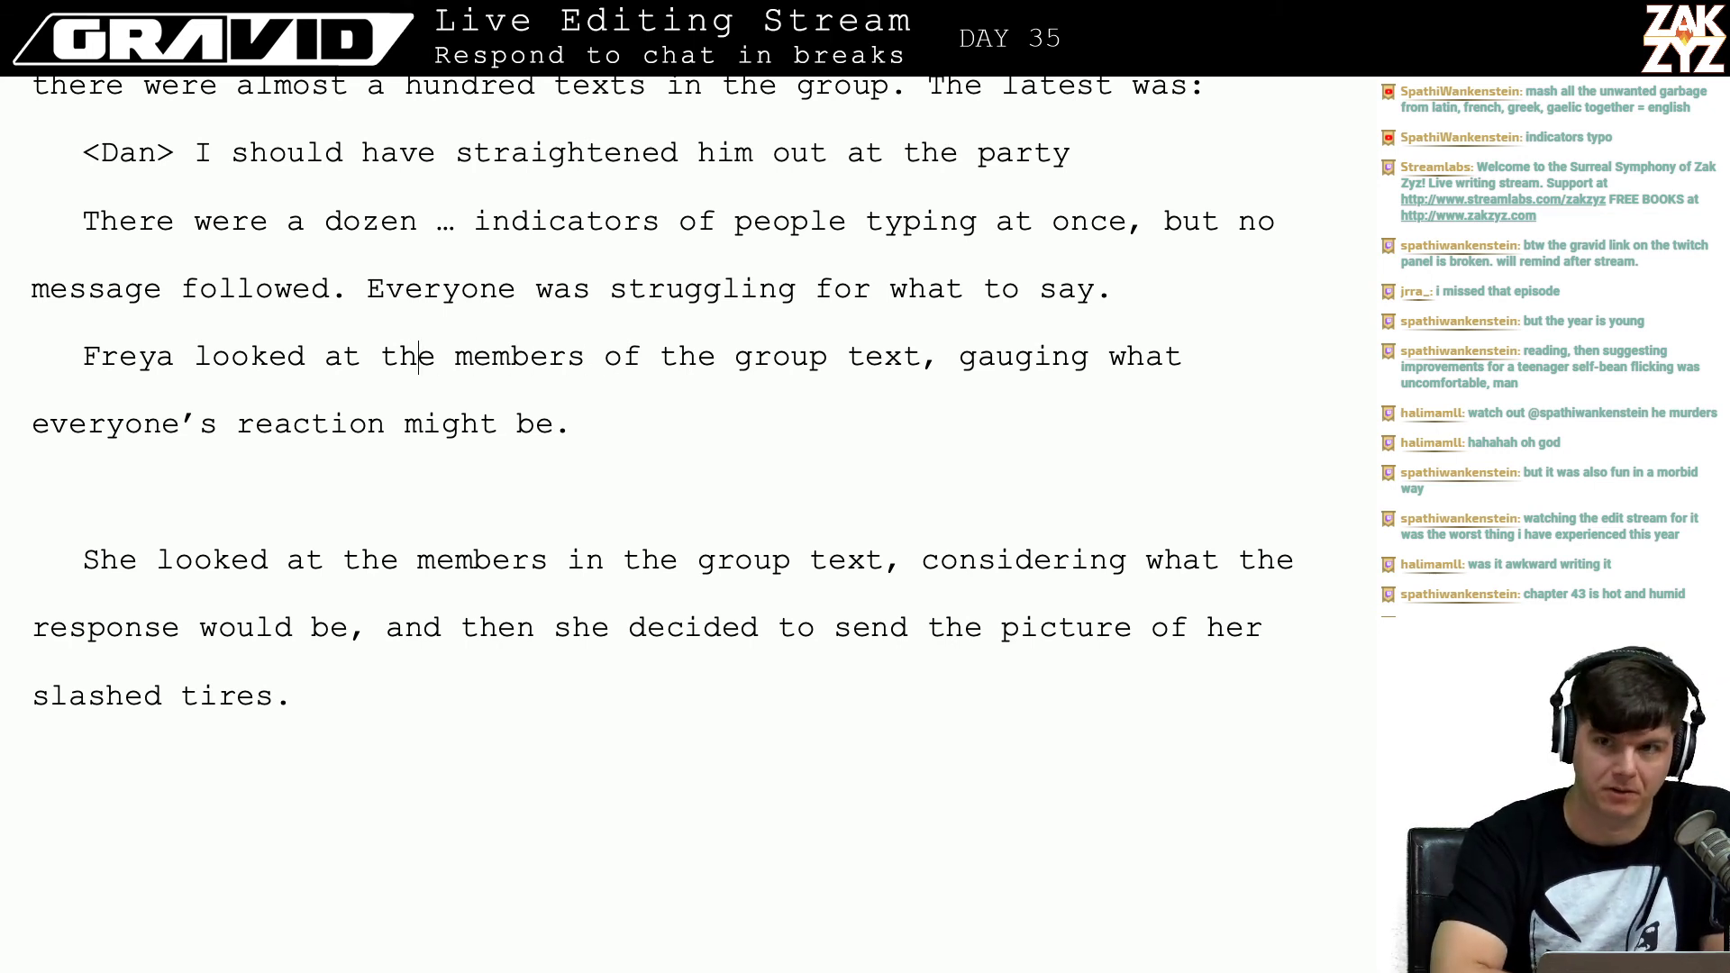
type("r")
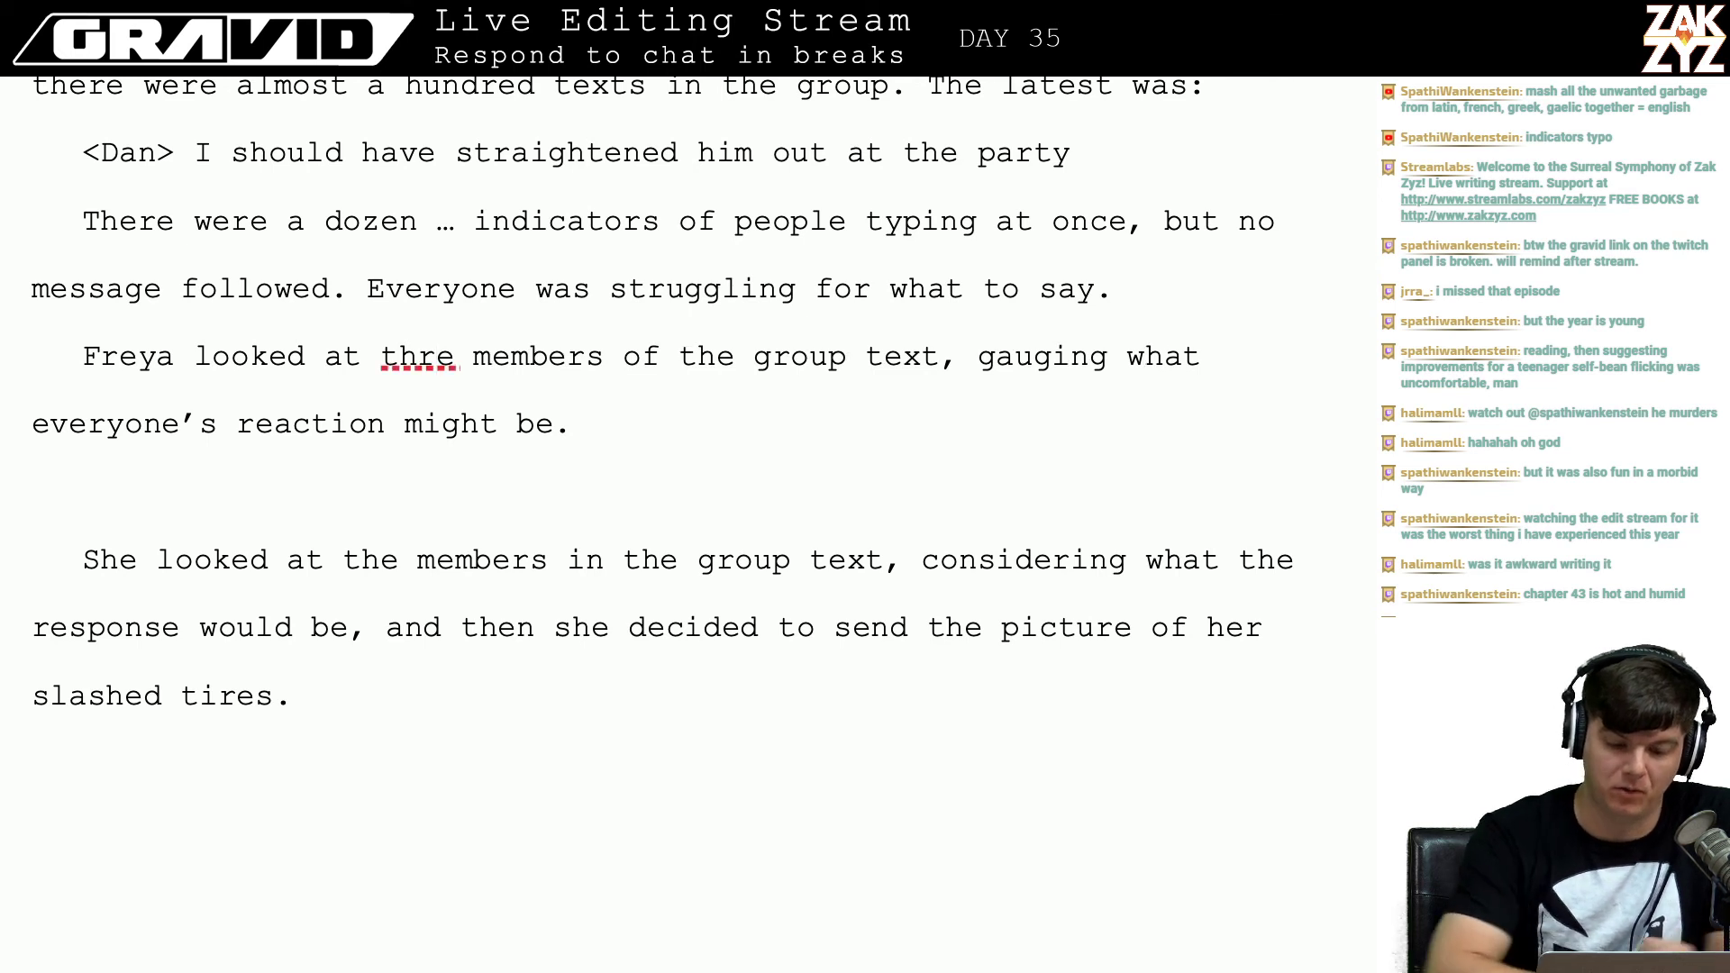
key("BackSpace")
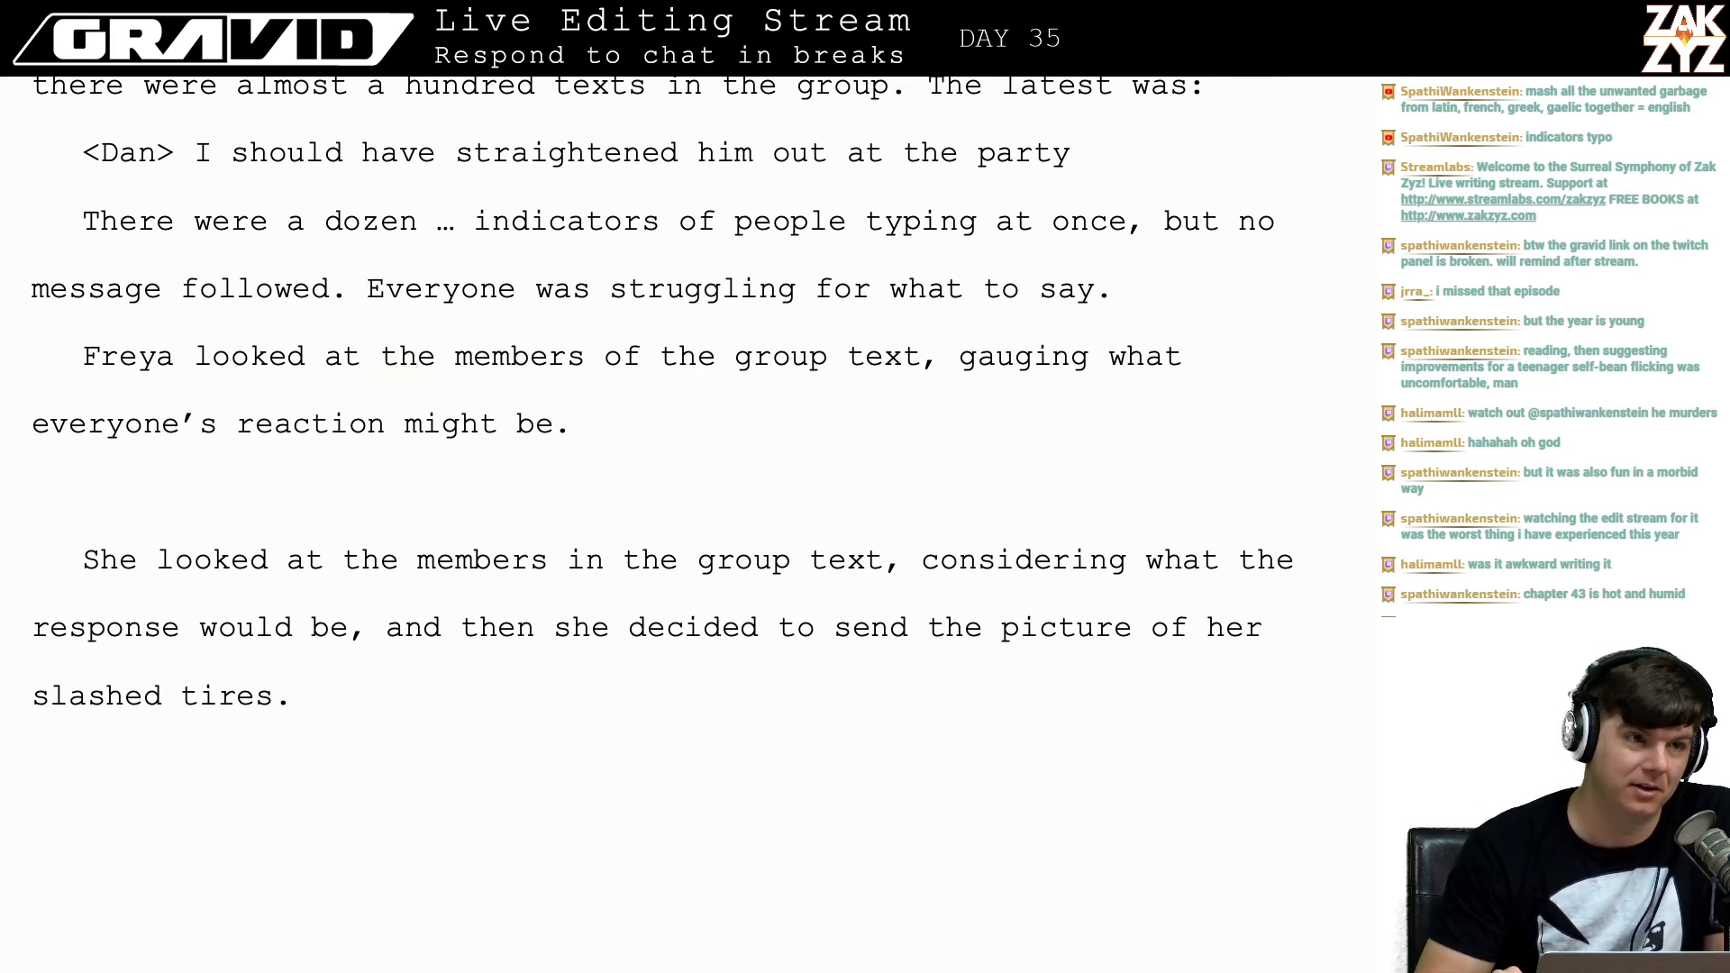
key("Left")
key("Left")
key("Left")
key("Left")
key("Left")
key("Left")
key("Left")
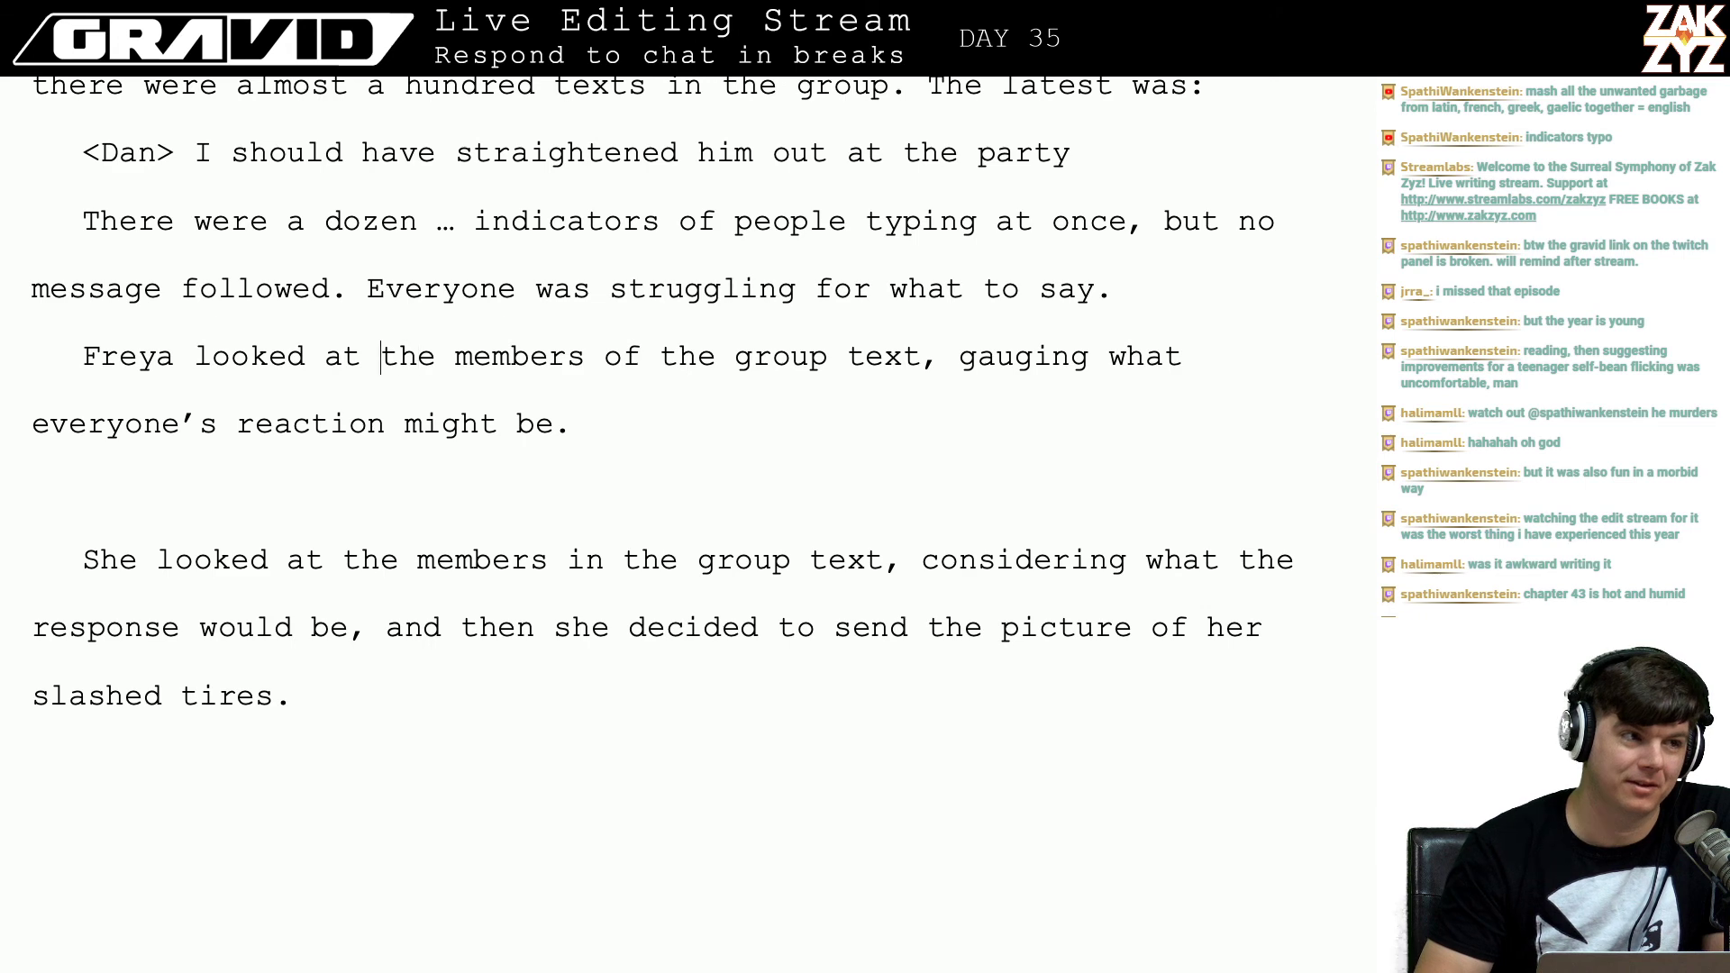
key("Right")
key("Right")
key("Right")
key("Right")
key("Right")
key("Right")
key("Right")
key("Right")
key("Right")
key("Right")
key("Right")
key("Right")
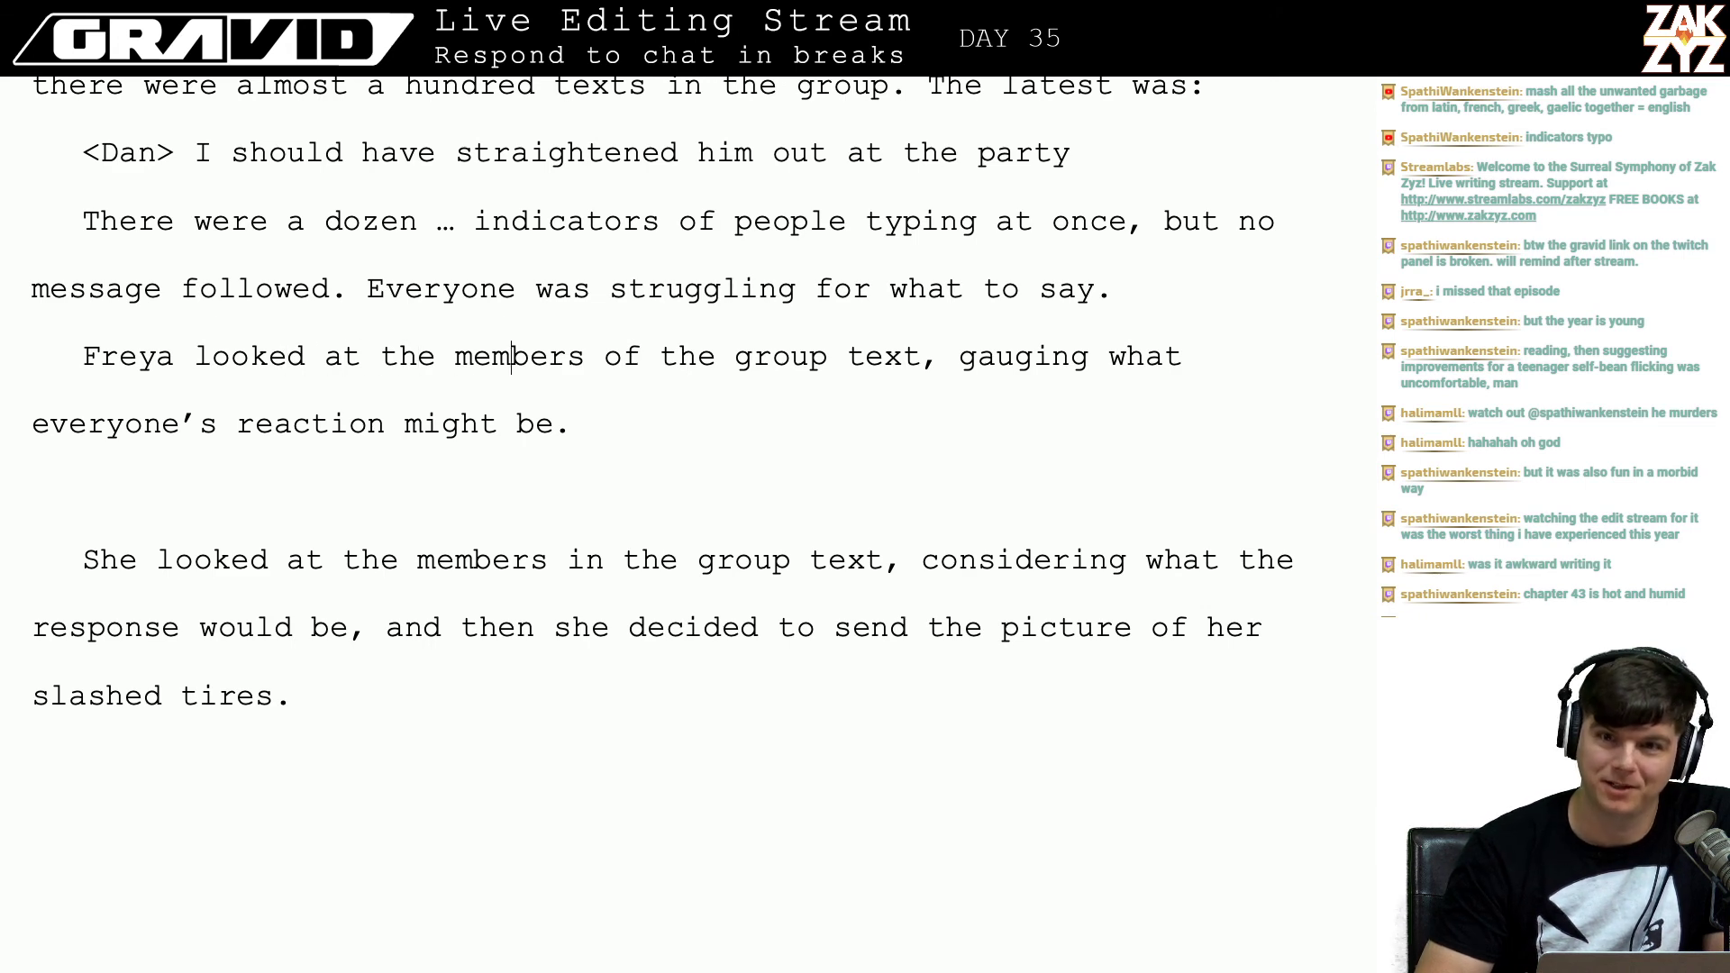
key("Down")
key("Left")
key("Left")
key("Left")
key("Left")
key("Left")
key("Left")
key("Left")
key("Left")
key("Left")
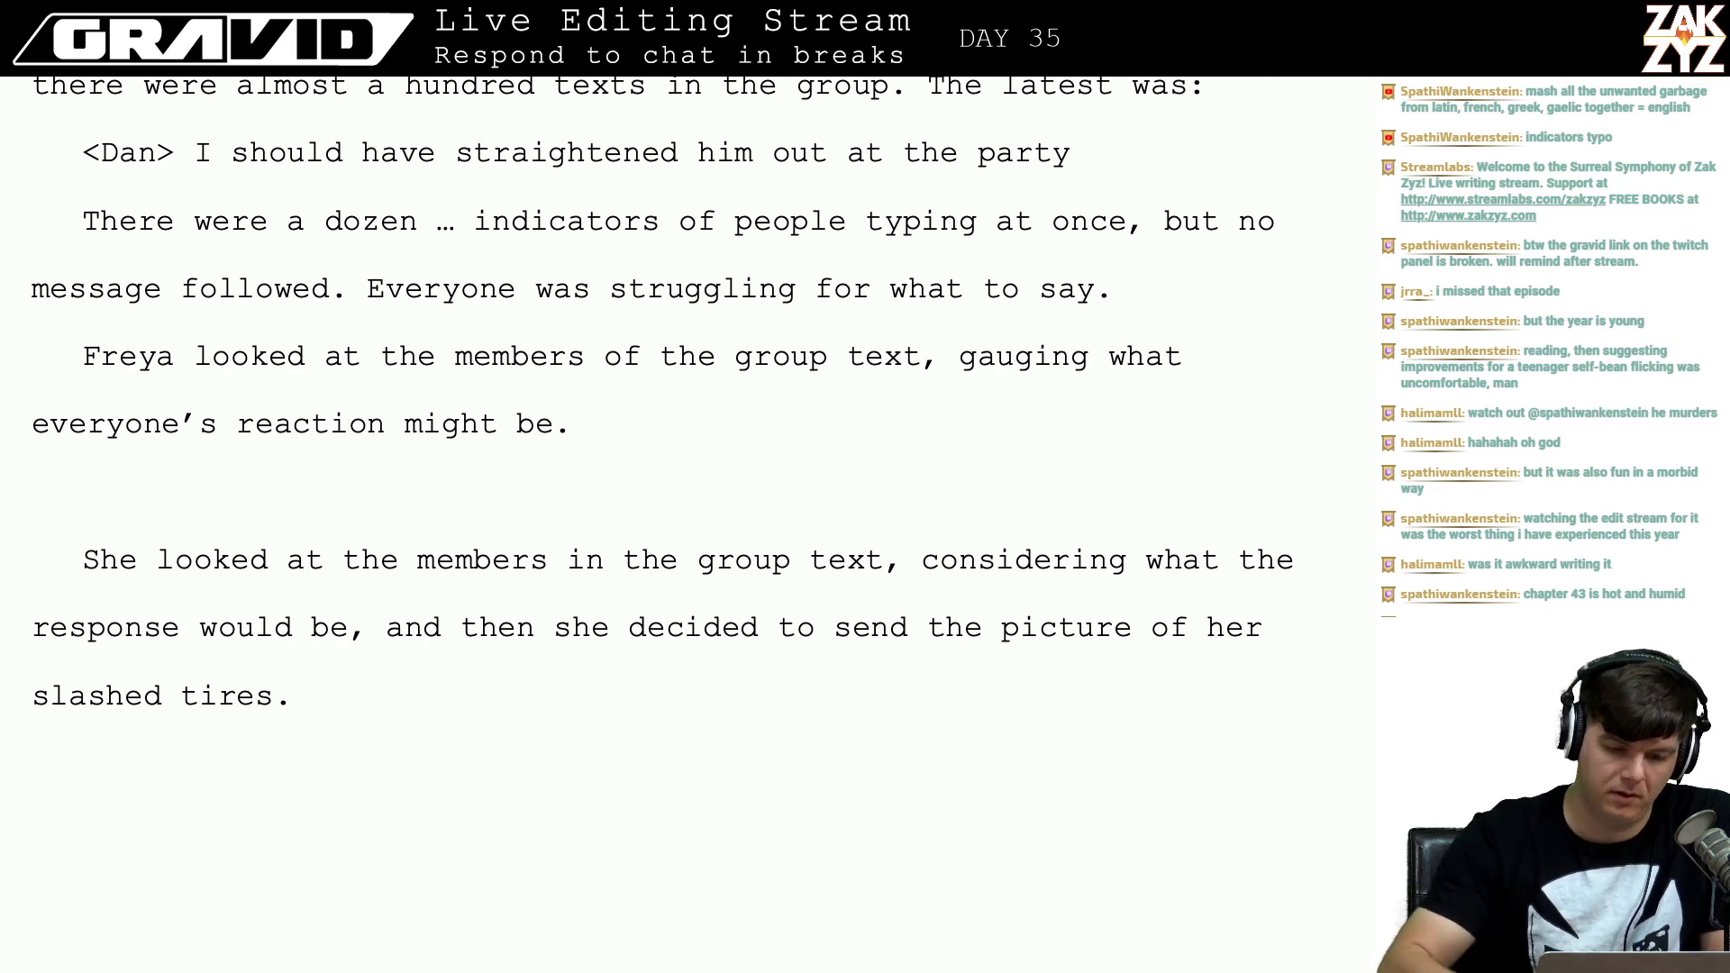
Step: Switch to the web browser, search for "total spanish vs english vocabulary" and look through the results
key("super+Tab")
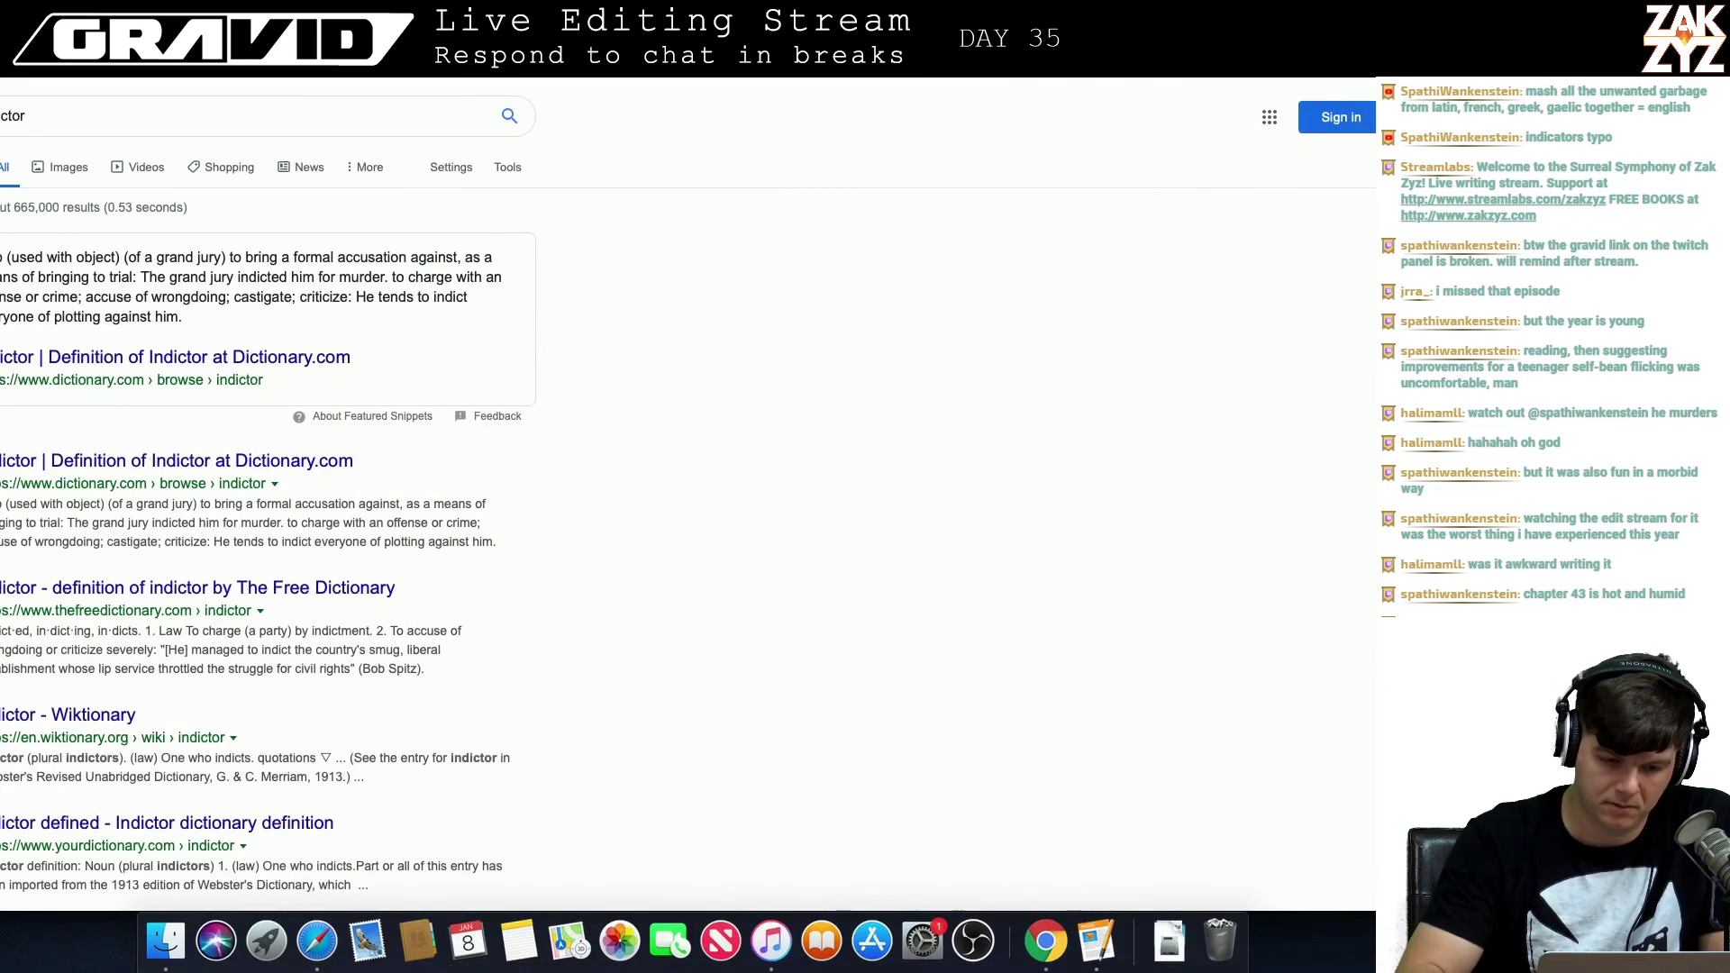
key("super+l")
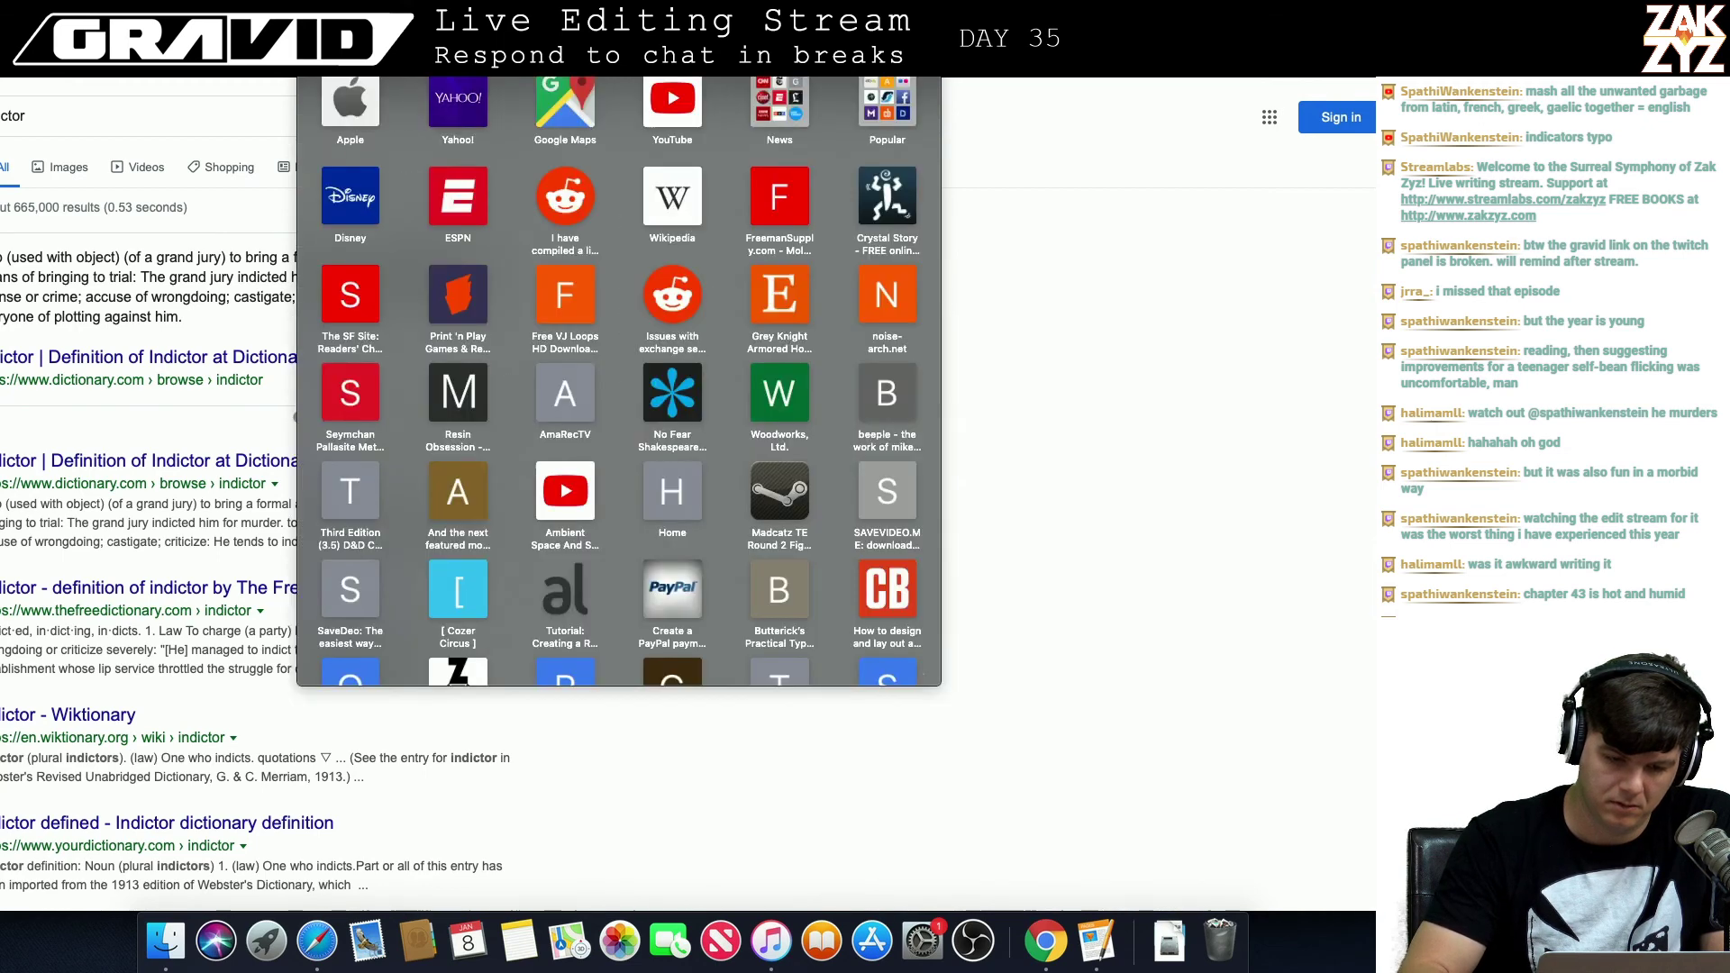
type("total spanish v")
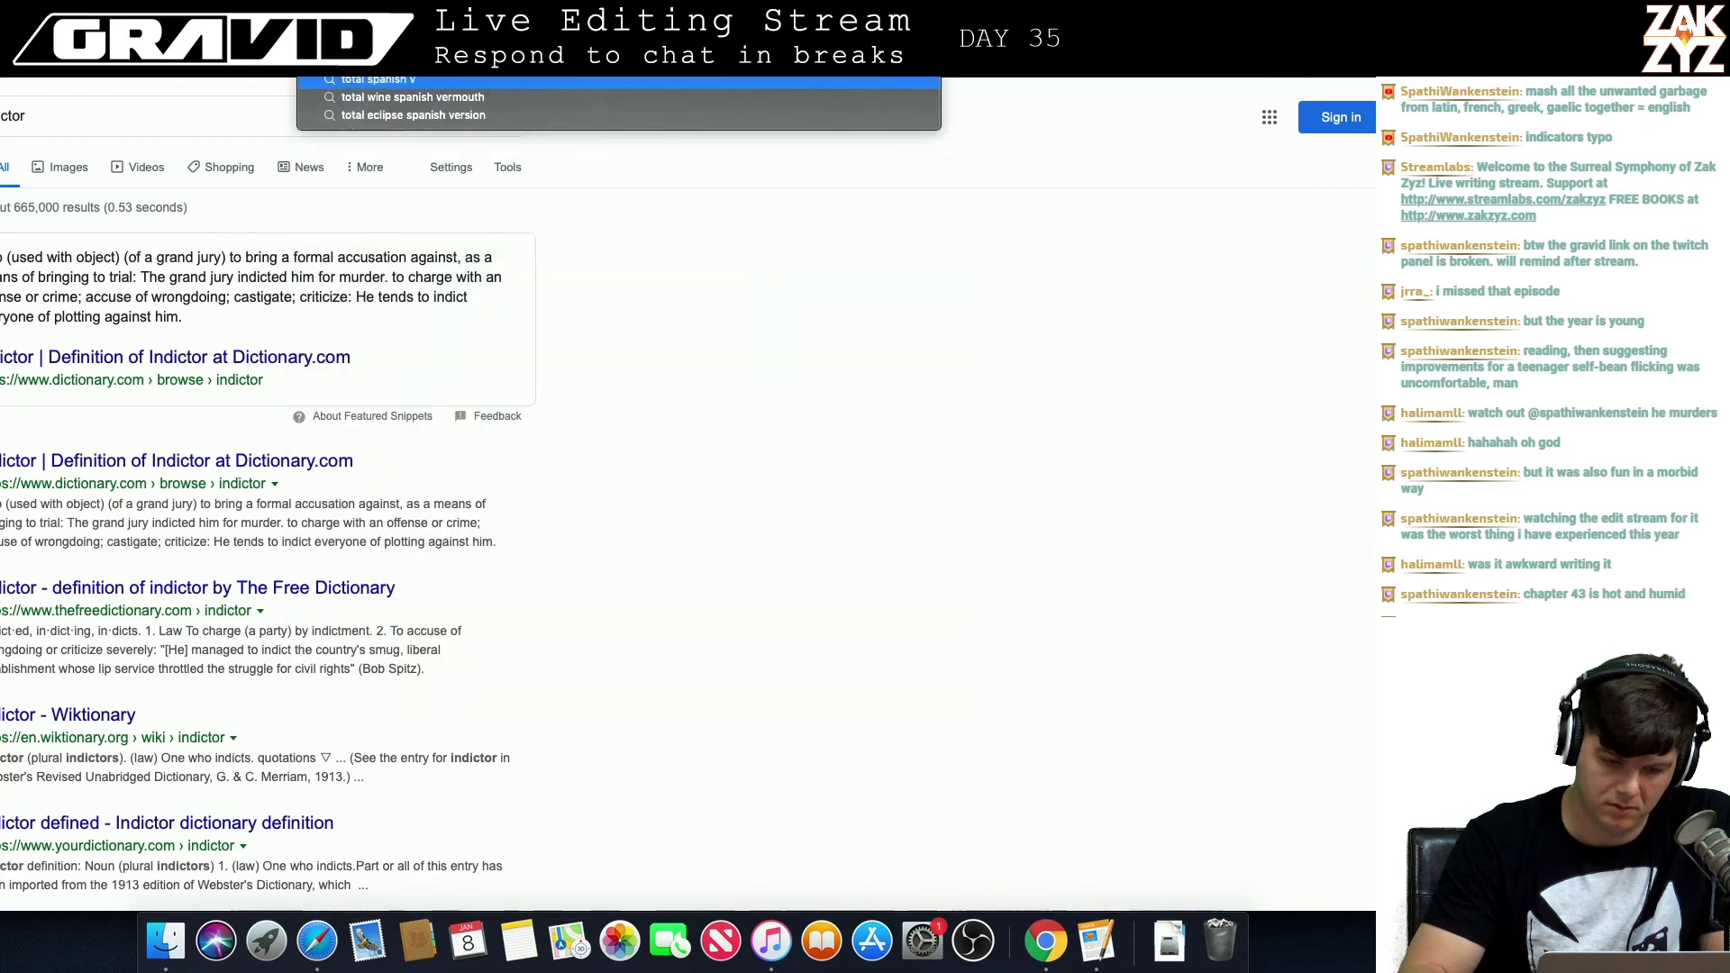
type("s english vocabulary")
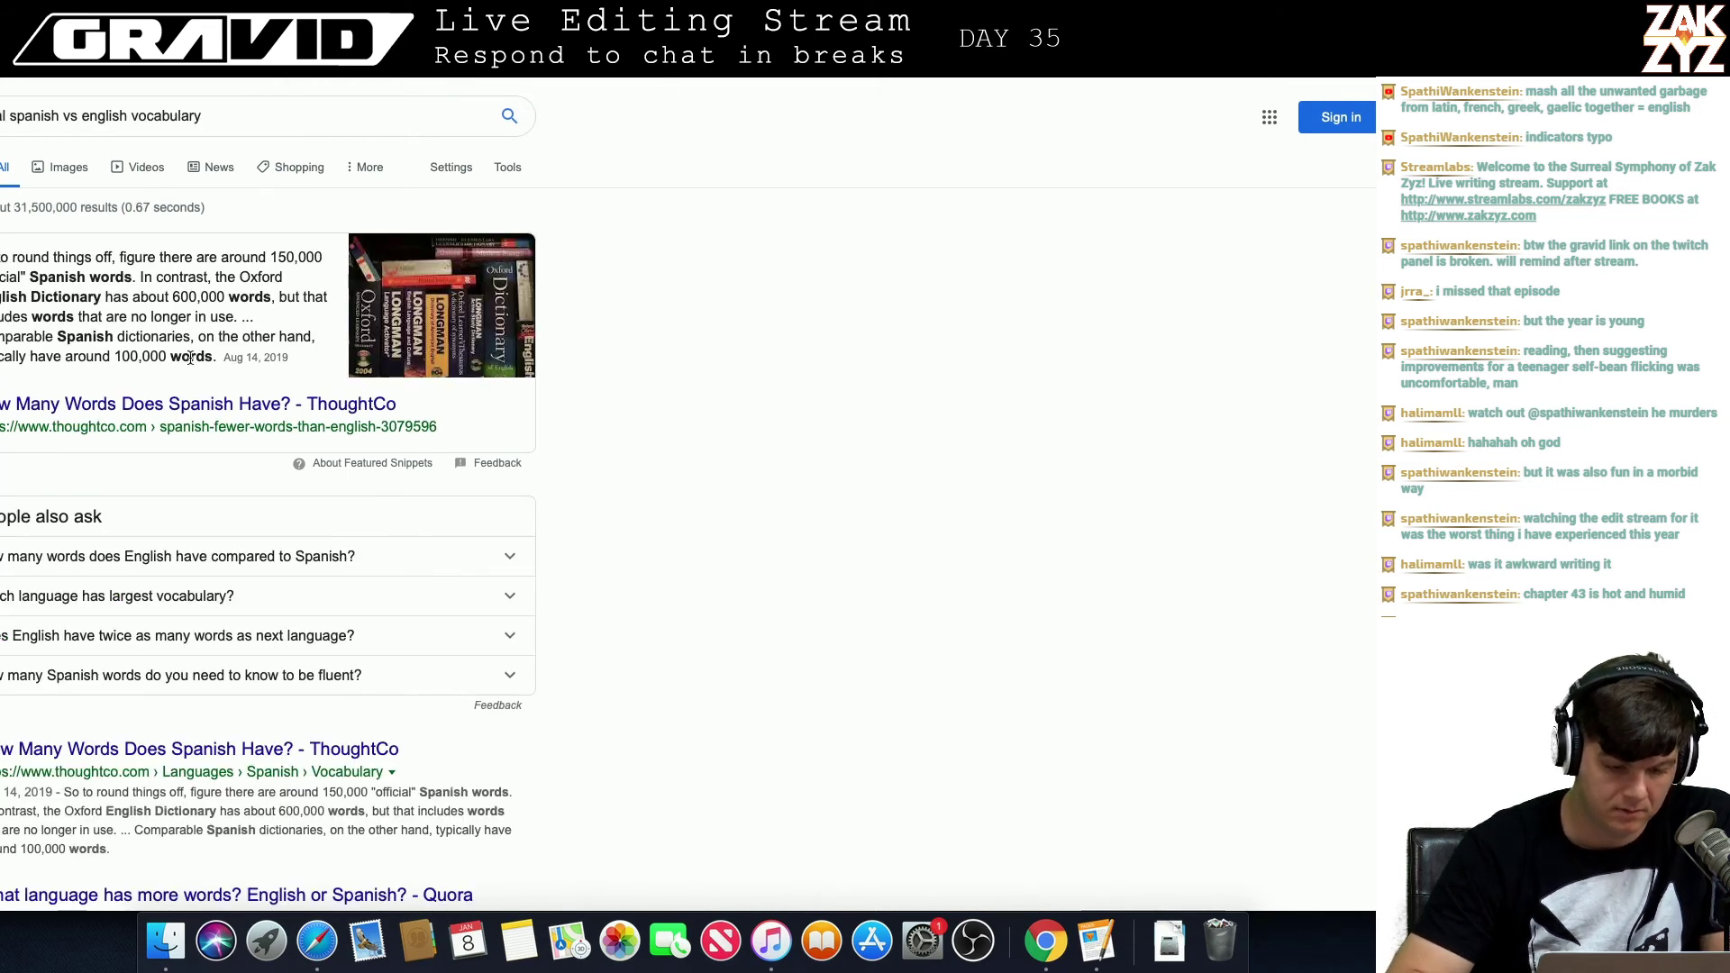
scroll(207, 373, "down", 1)
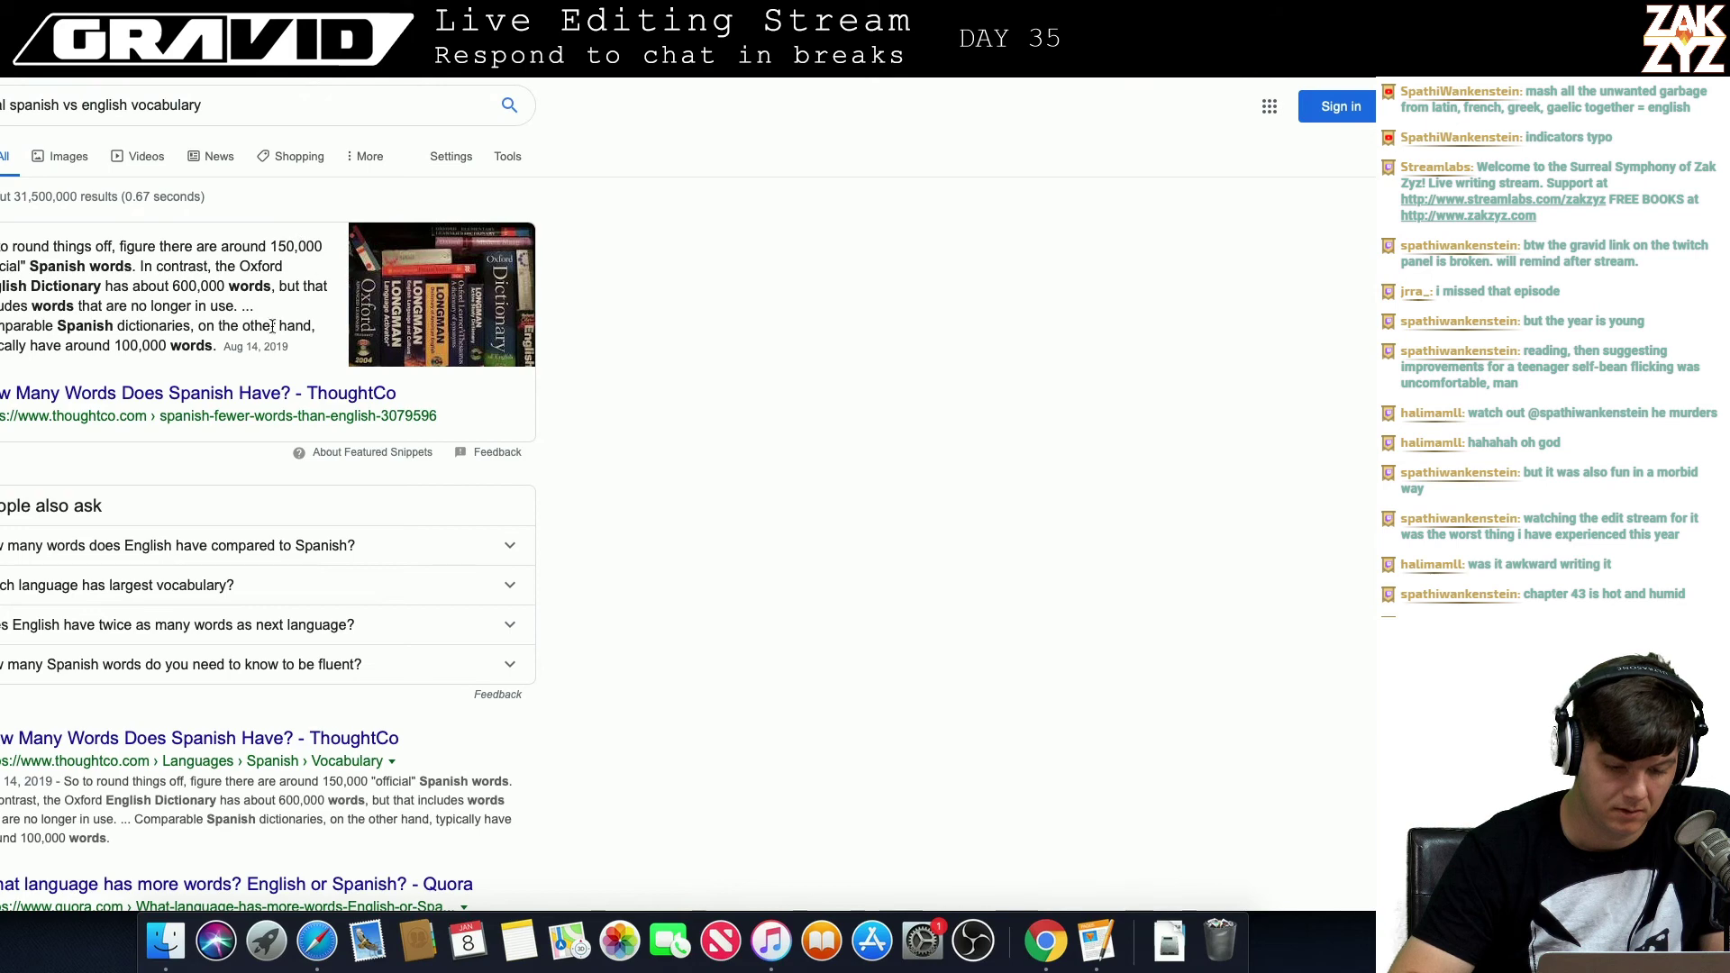
scroll(251, 341, "down", 3)
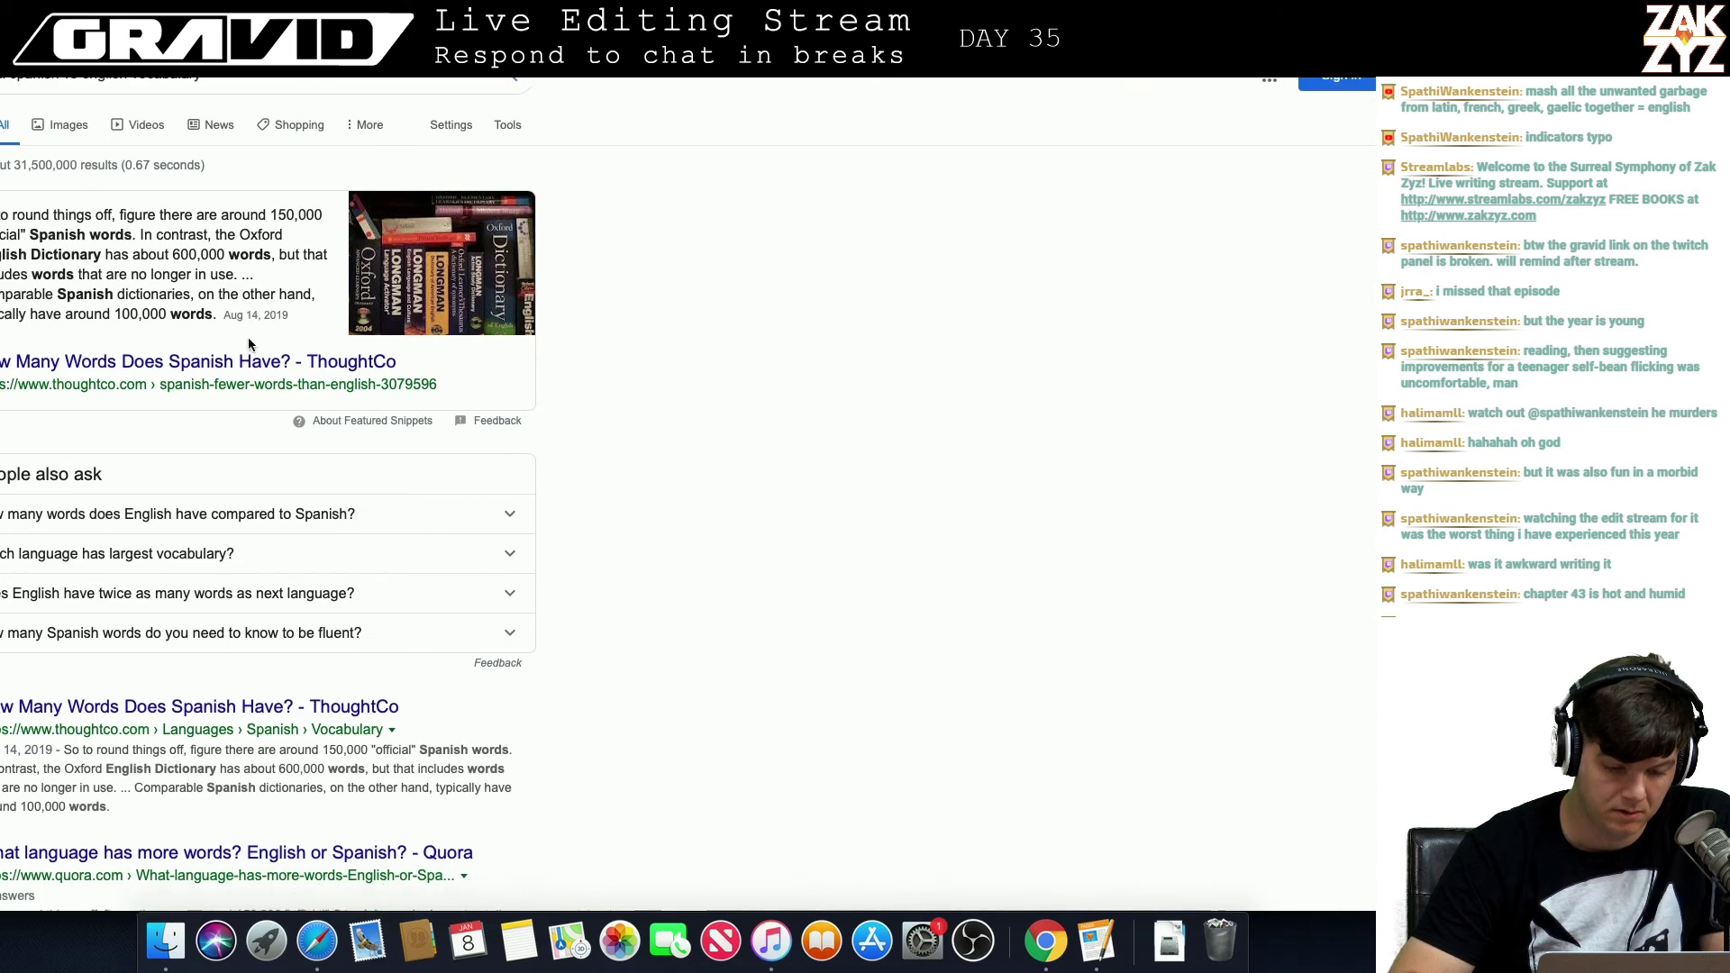
scroll(250, 341, "up", 2)
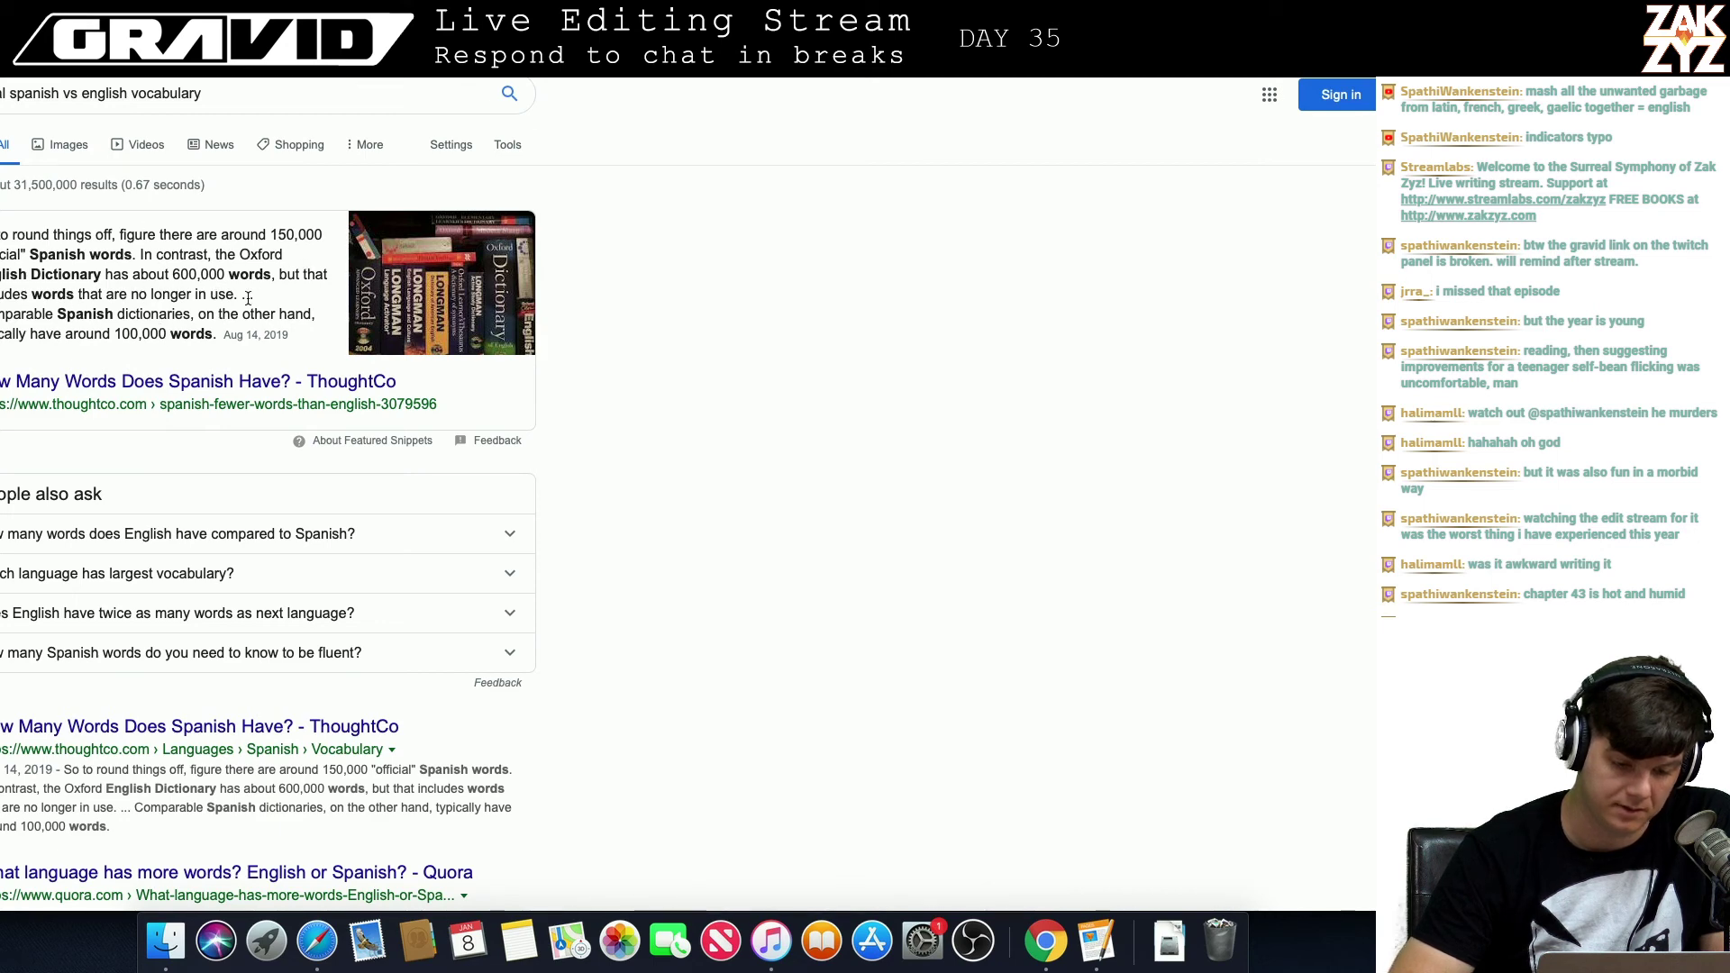
scroll(253, 309, "down", 3)
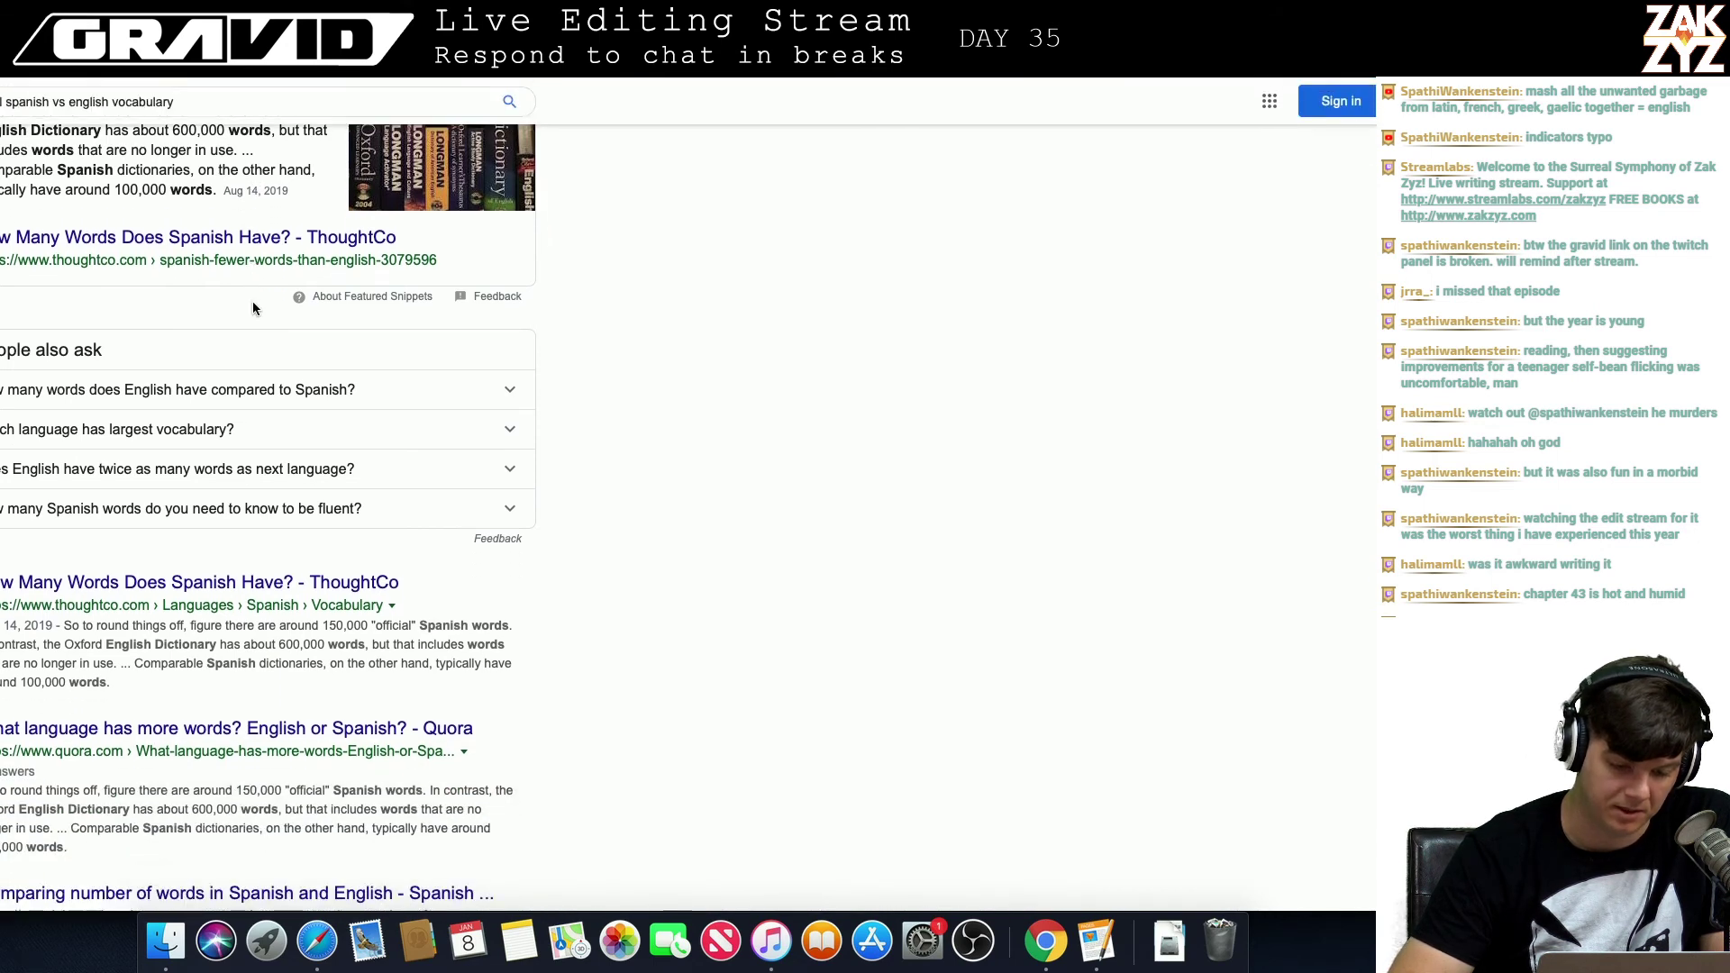
scroll(252, 309, "down", 3)
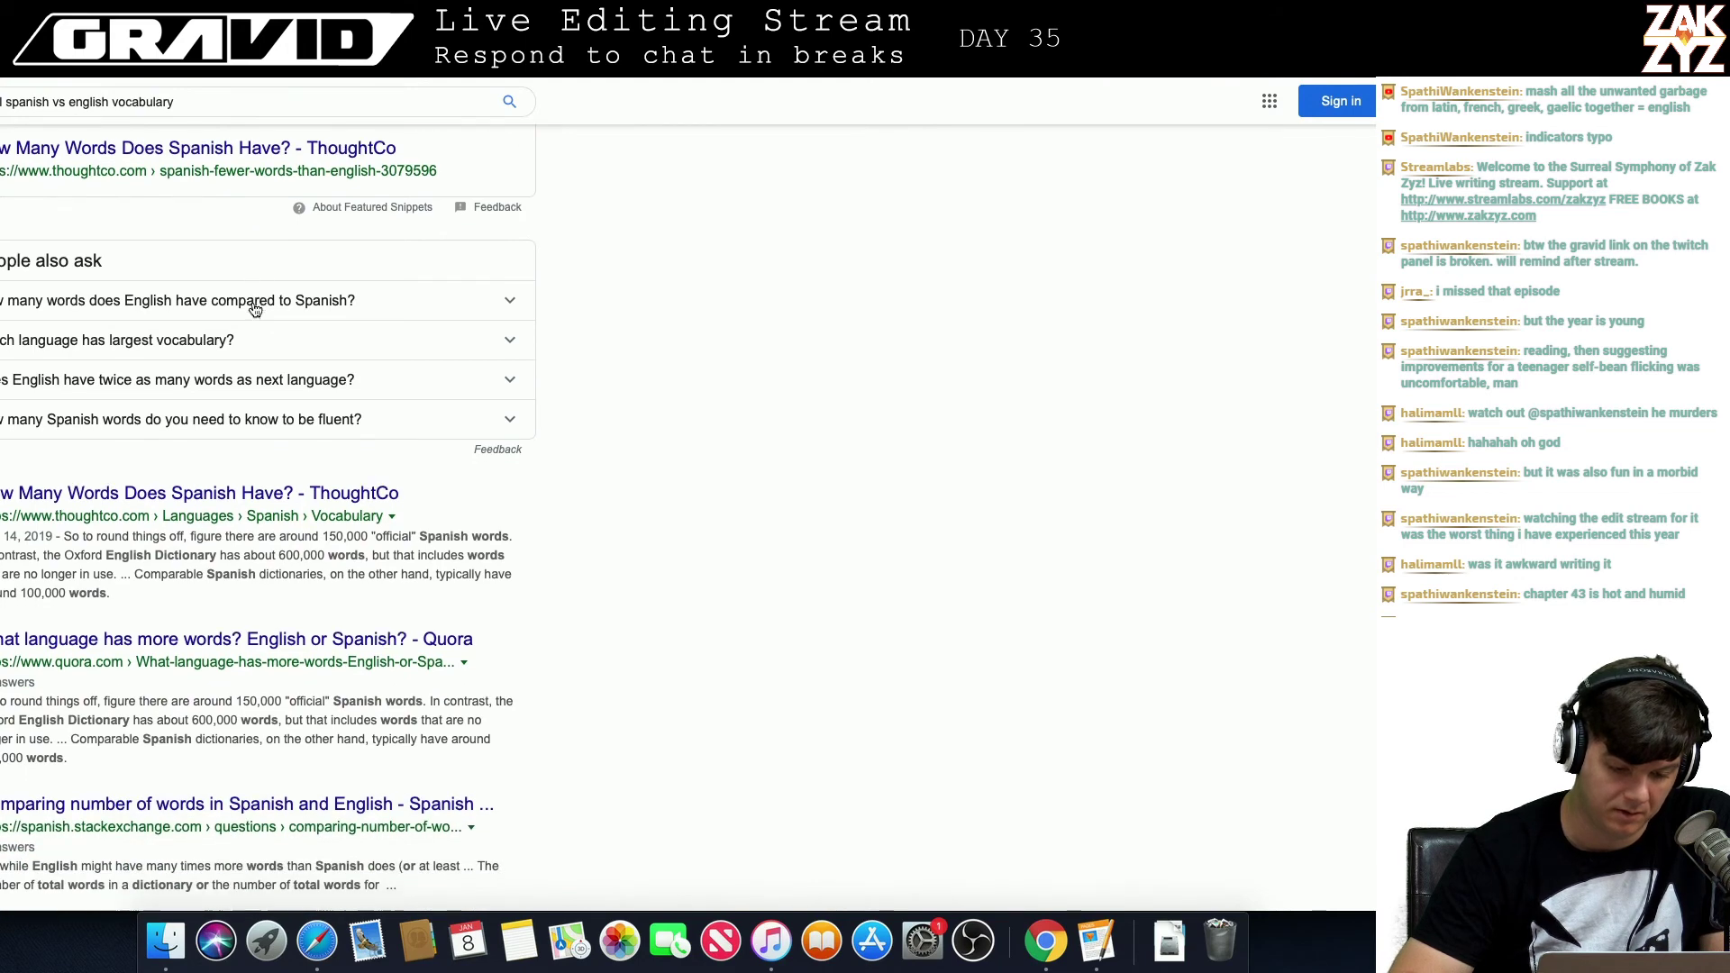
scroll(253, 309, "up", 8)
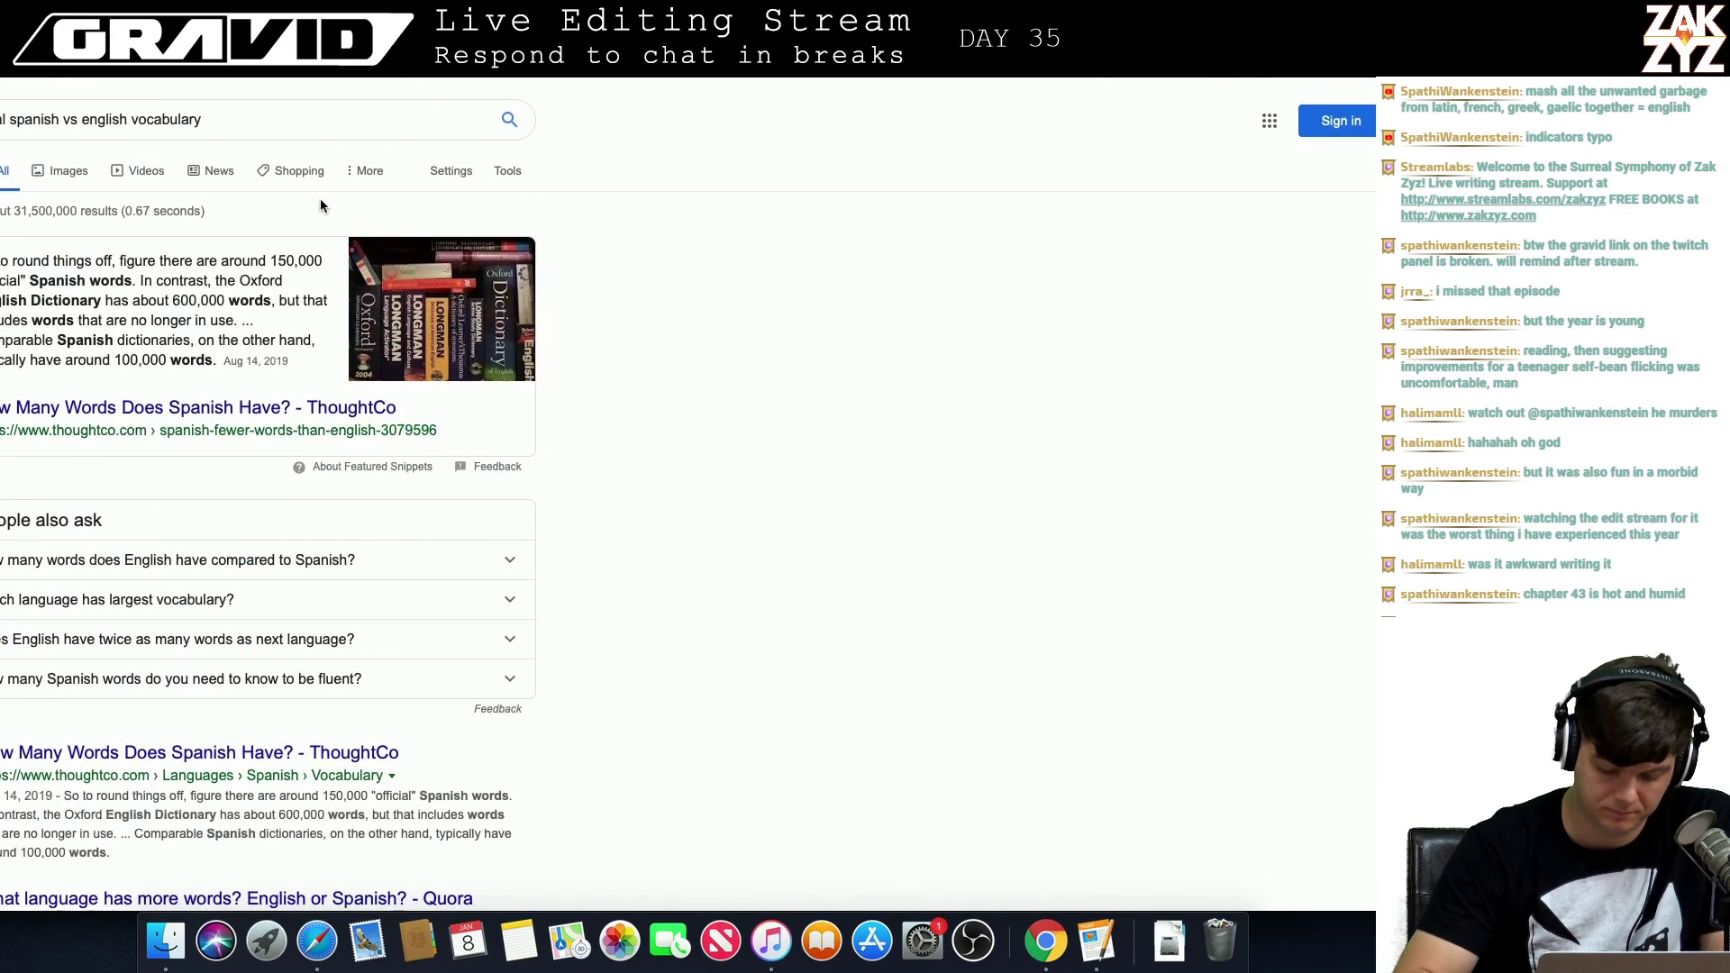
Step: Search the web for "complexity of english grammar vs spanish"
key("super+space")
type("complexit")
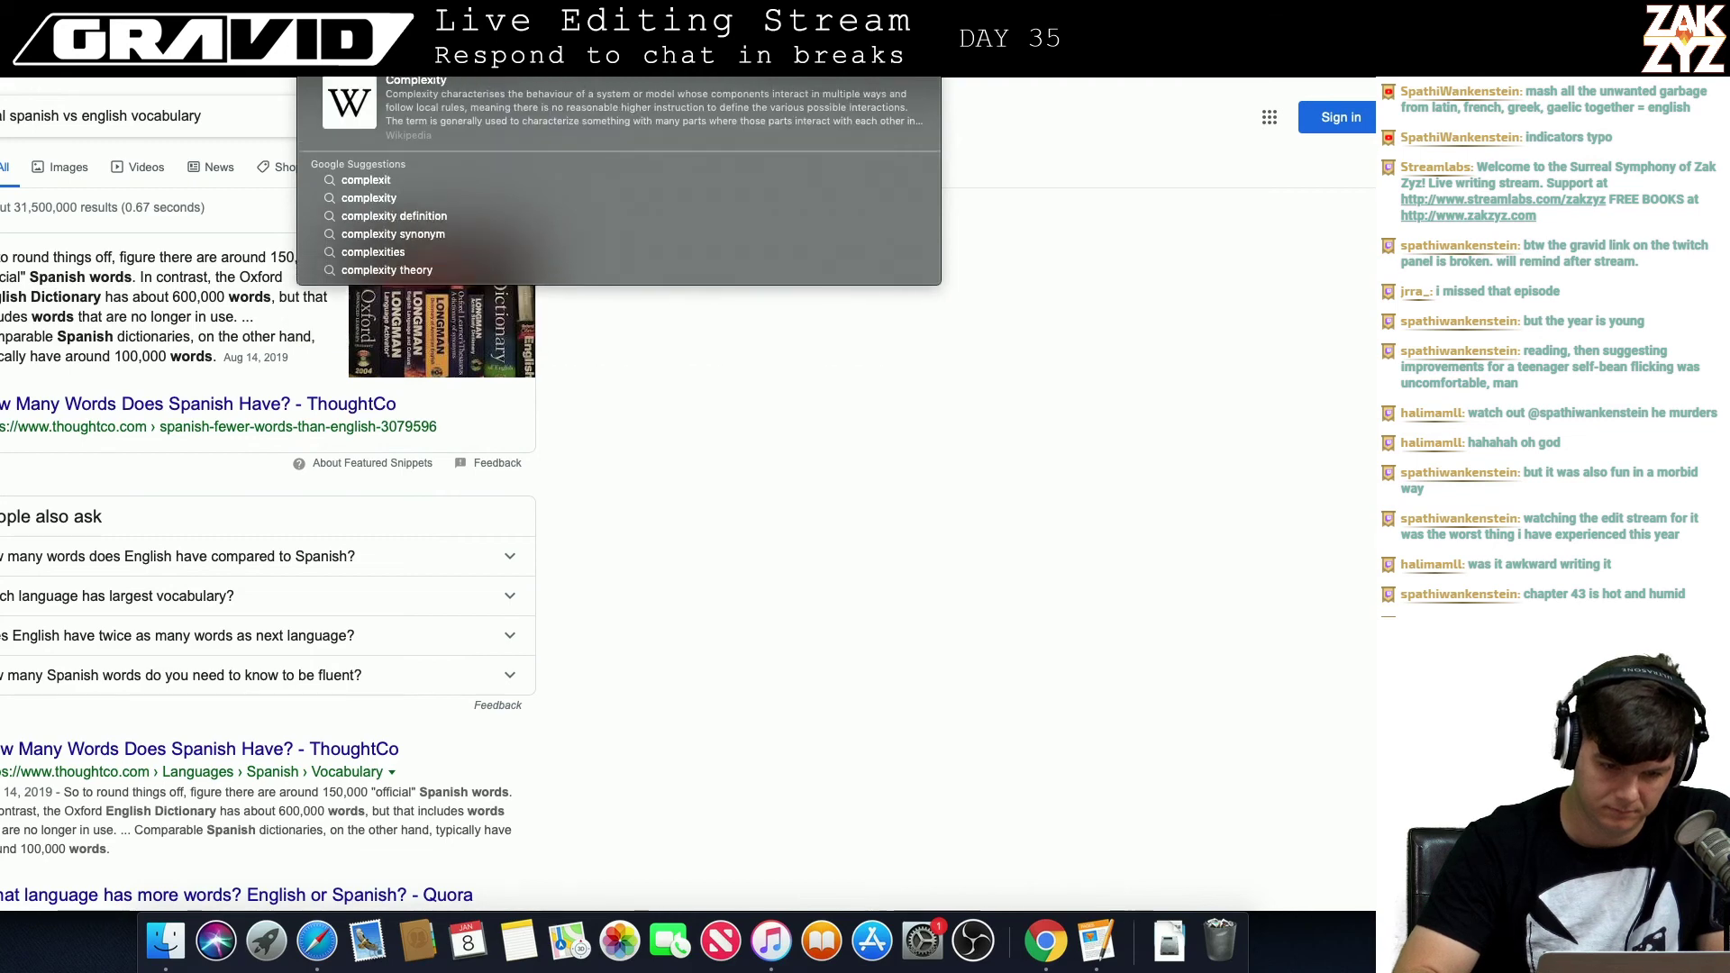
type("y of english gr")
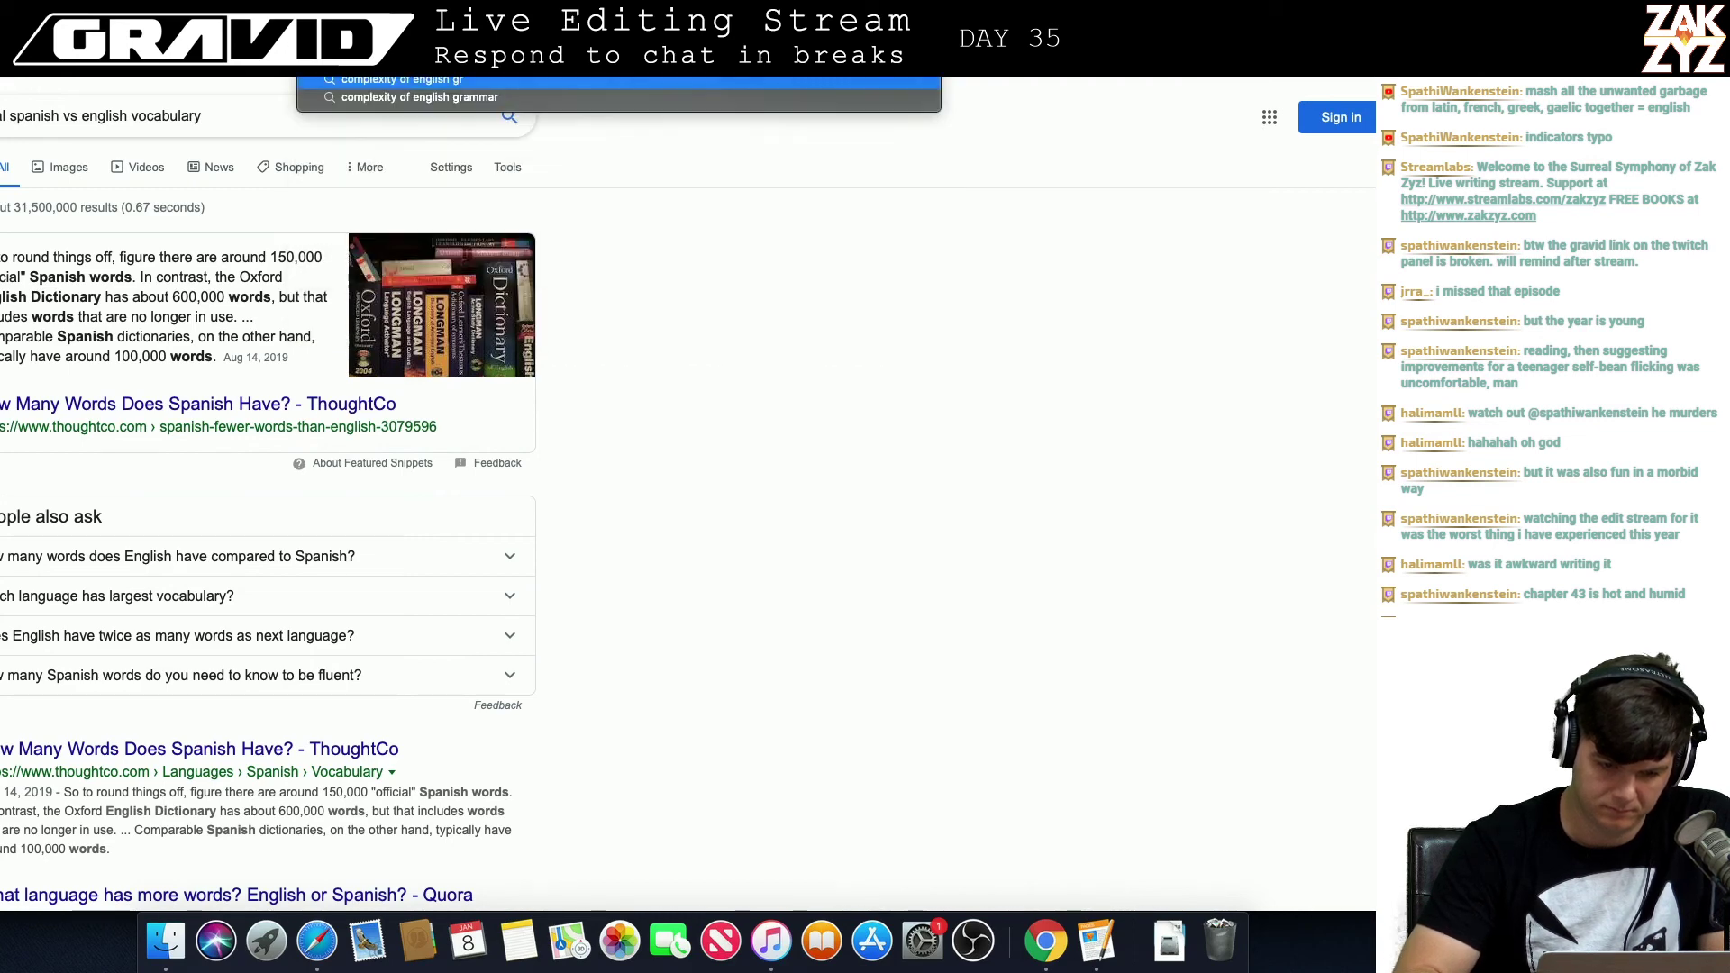
type("mmar vs spanish")
key("Return")
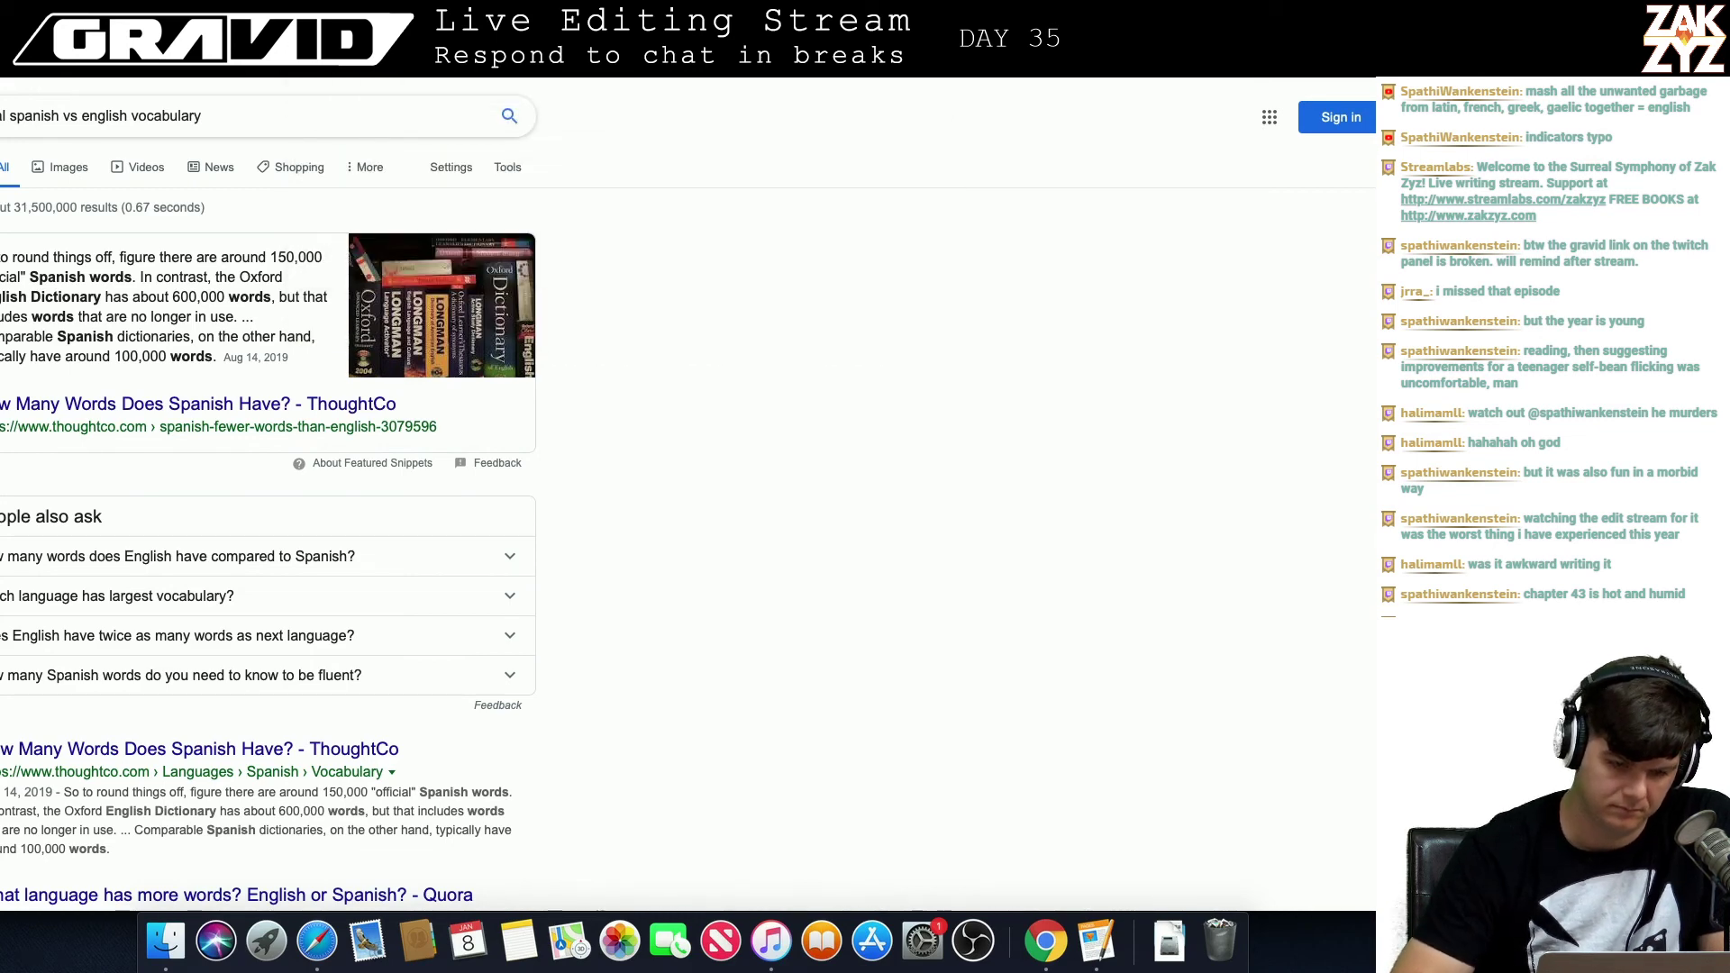
scroll(78, 301, "down", 1)
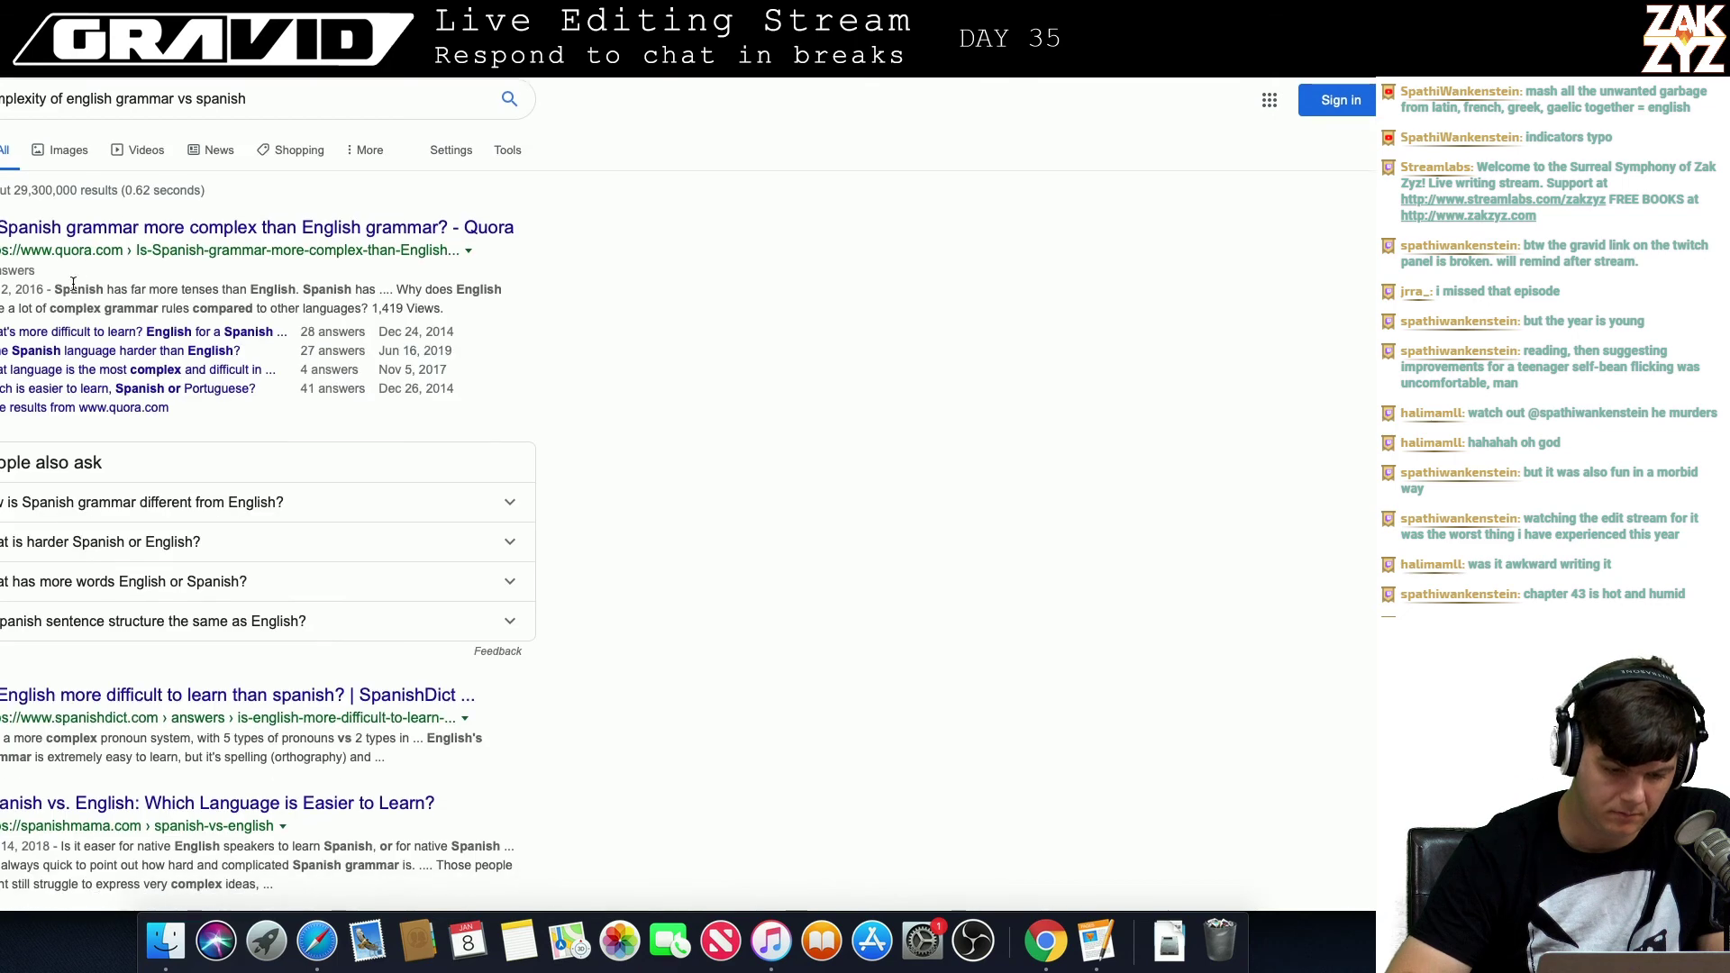
Step: Read the full answers in the Quora result "Is Spanish grammar more complex than English grammar?" and return to the manuscript
left_click(178, 231)
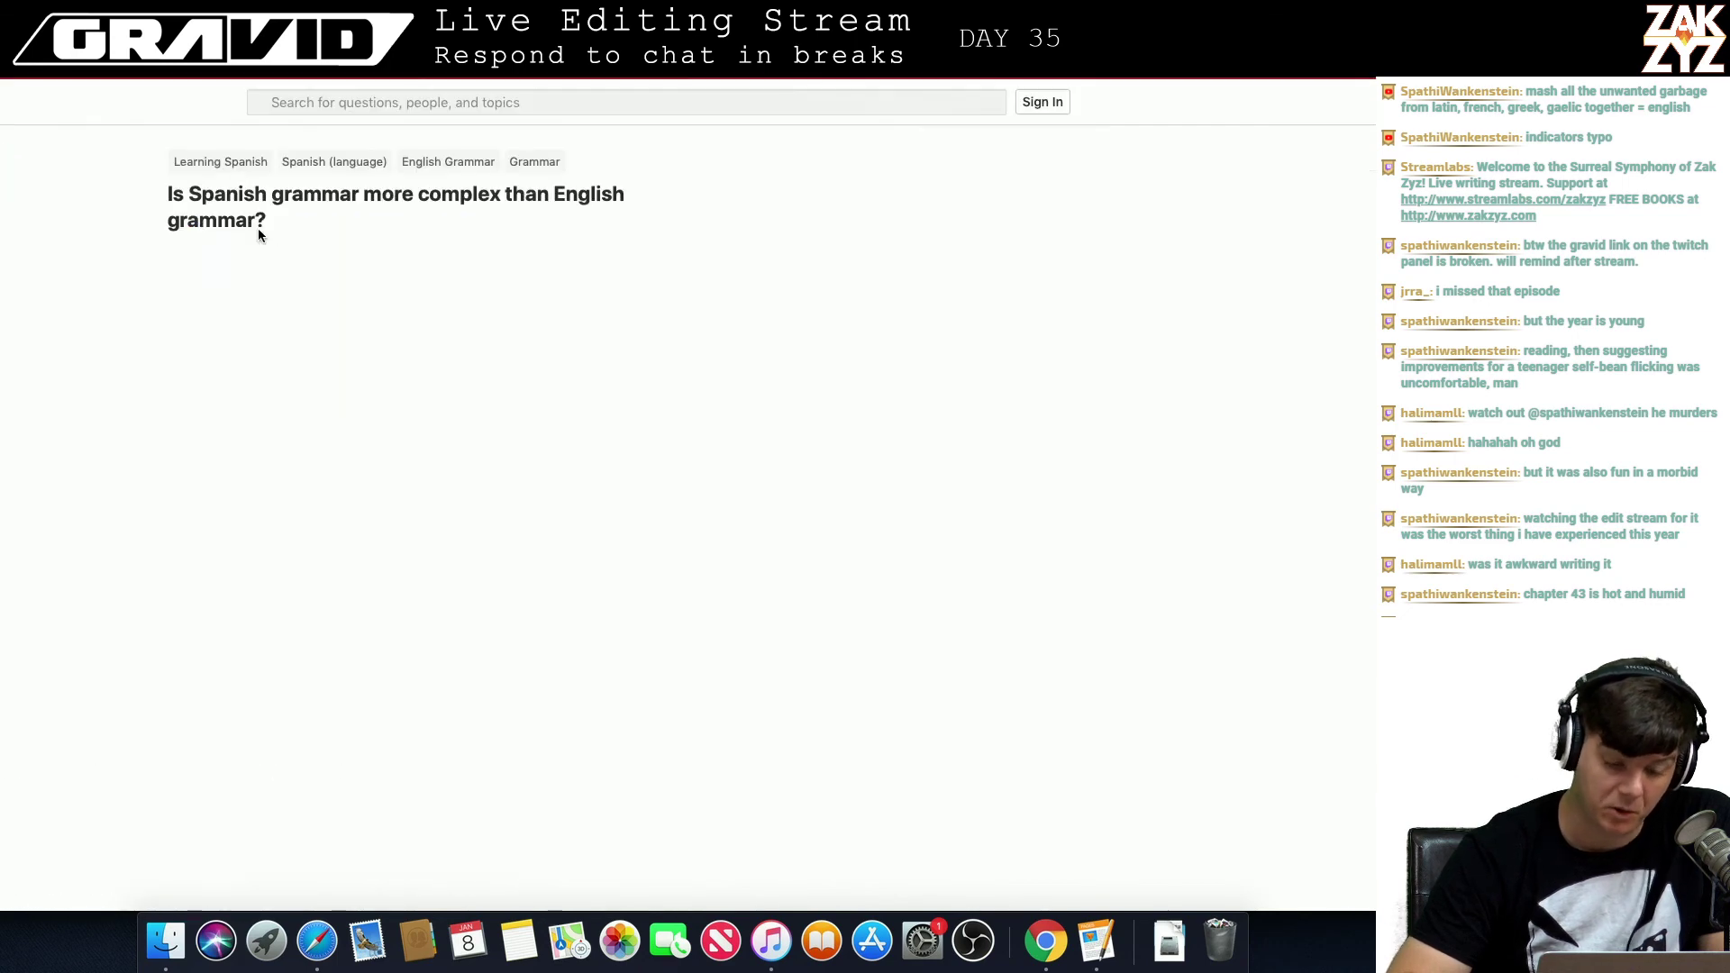
scroll(272, 242, "down", 1)
scroll(272, 241, "down", 2)
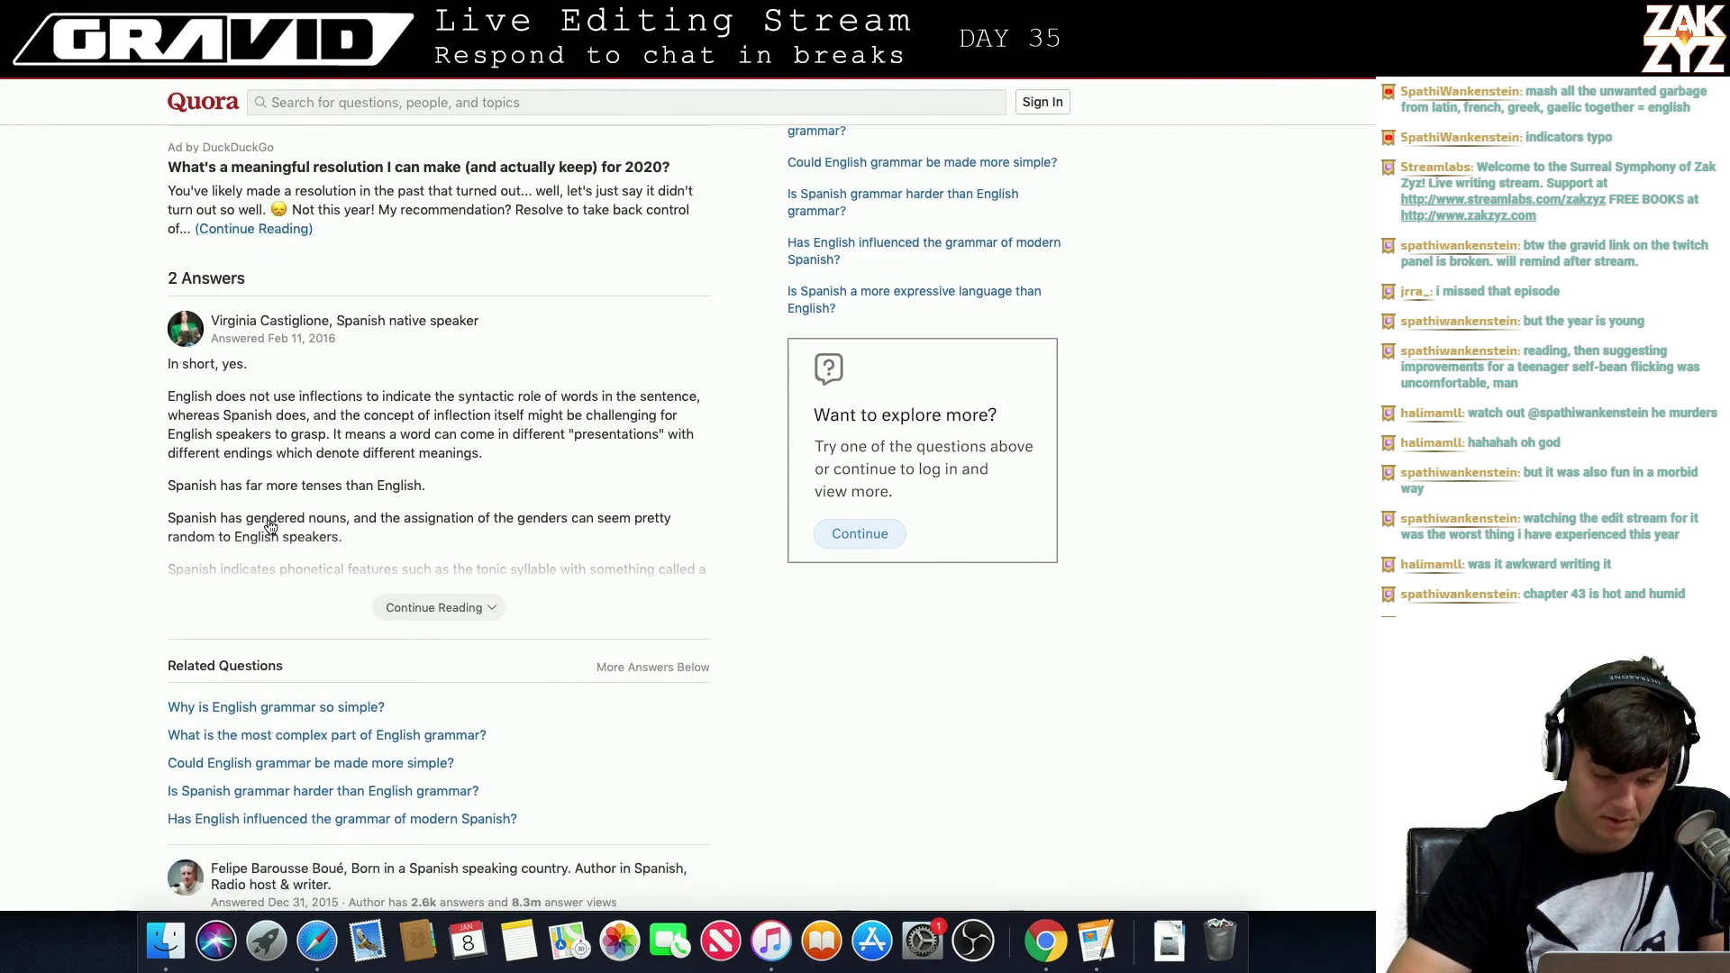
left_click(401, 601)
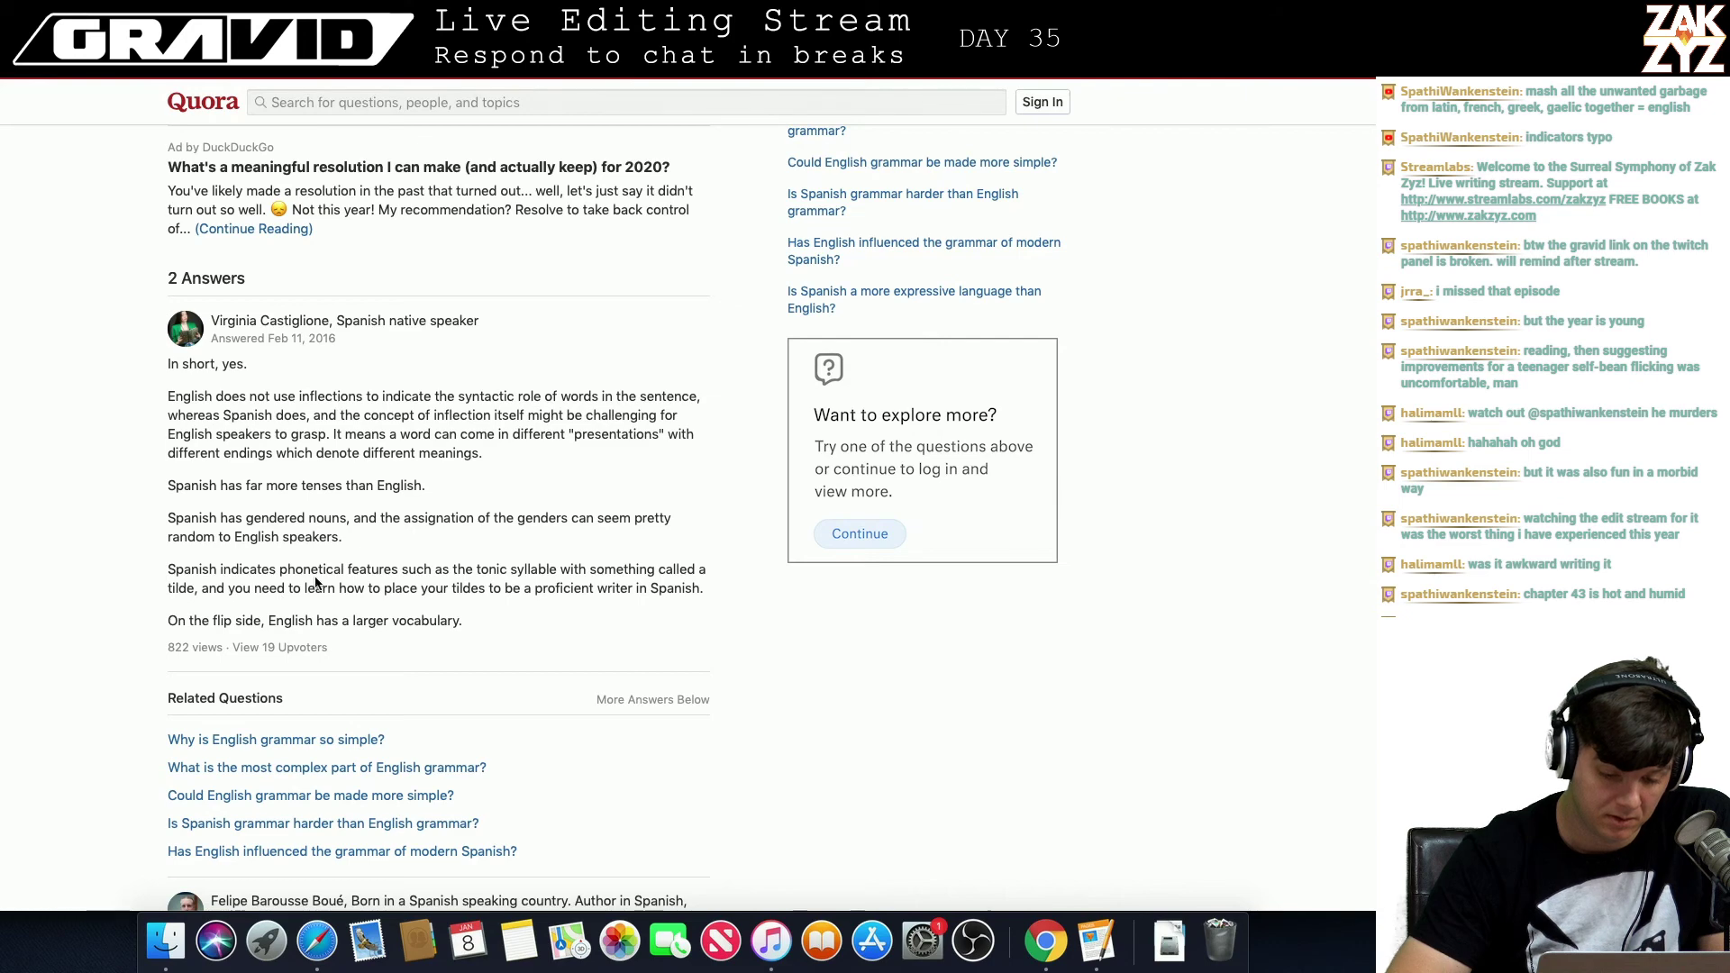
scroll(474, 620, "down", 1)
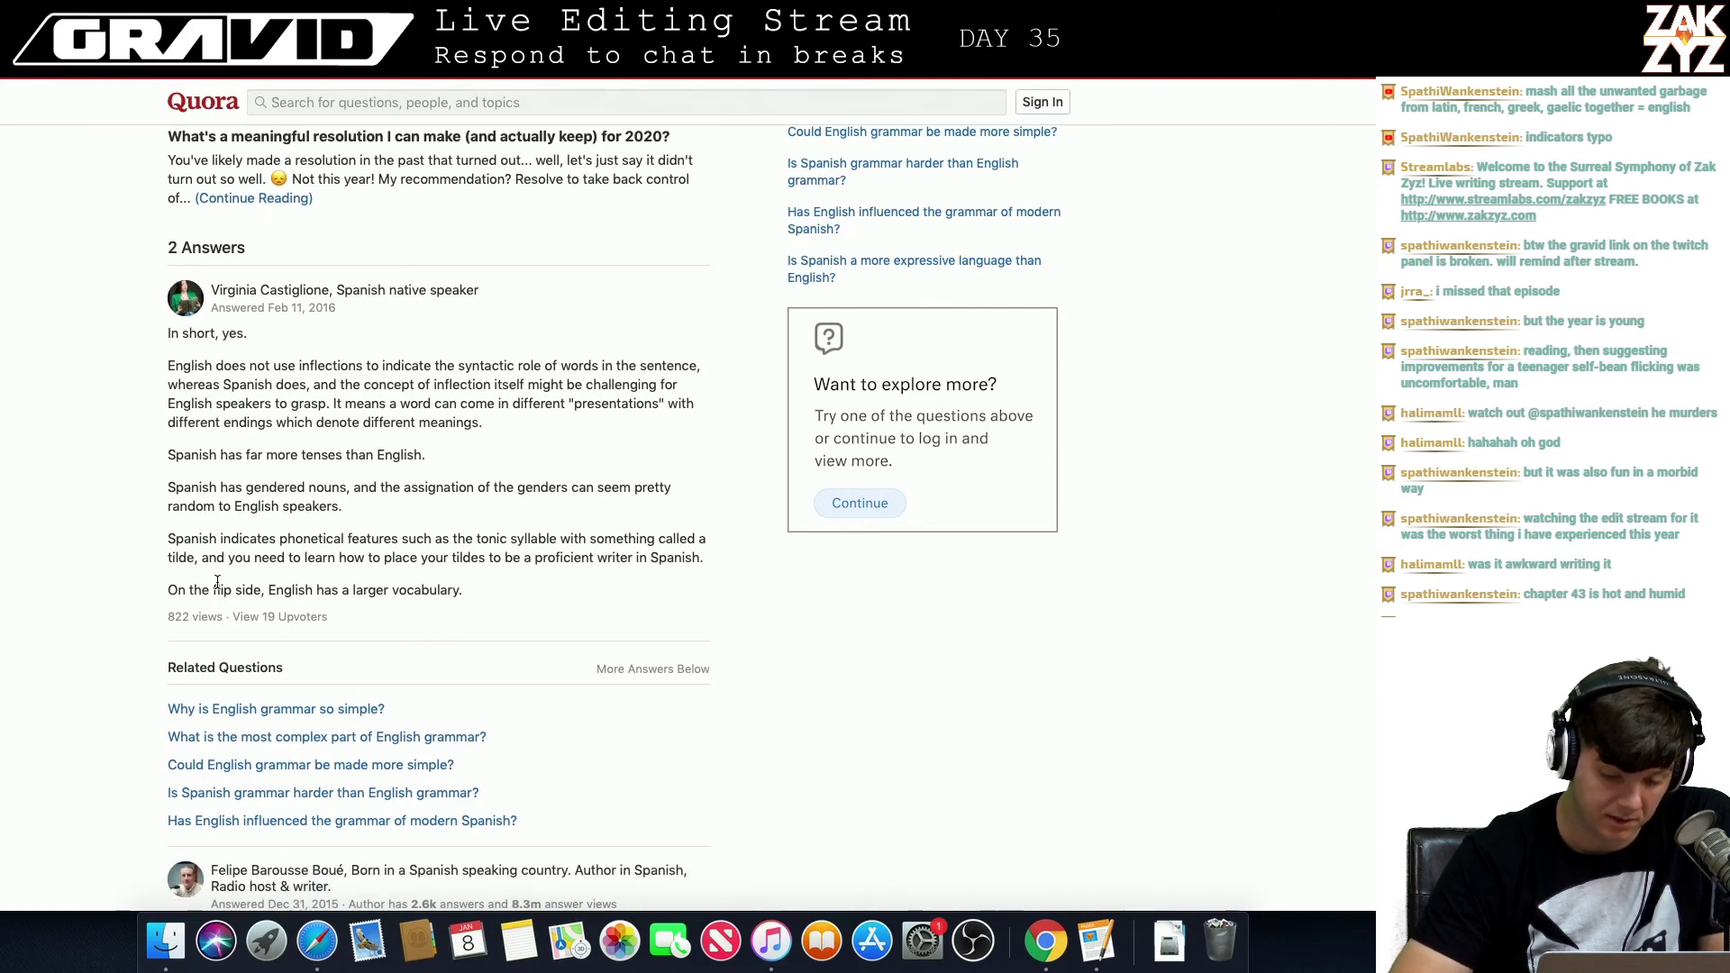
scroll(427, 558, "down", 10)
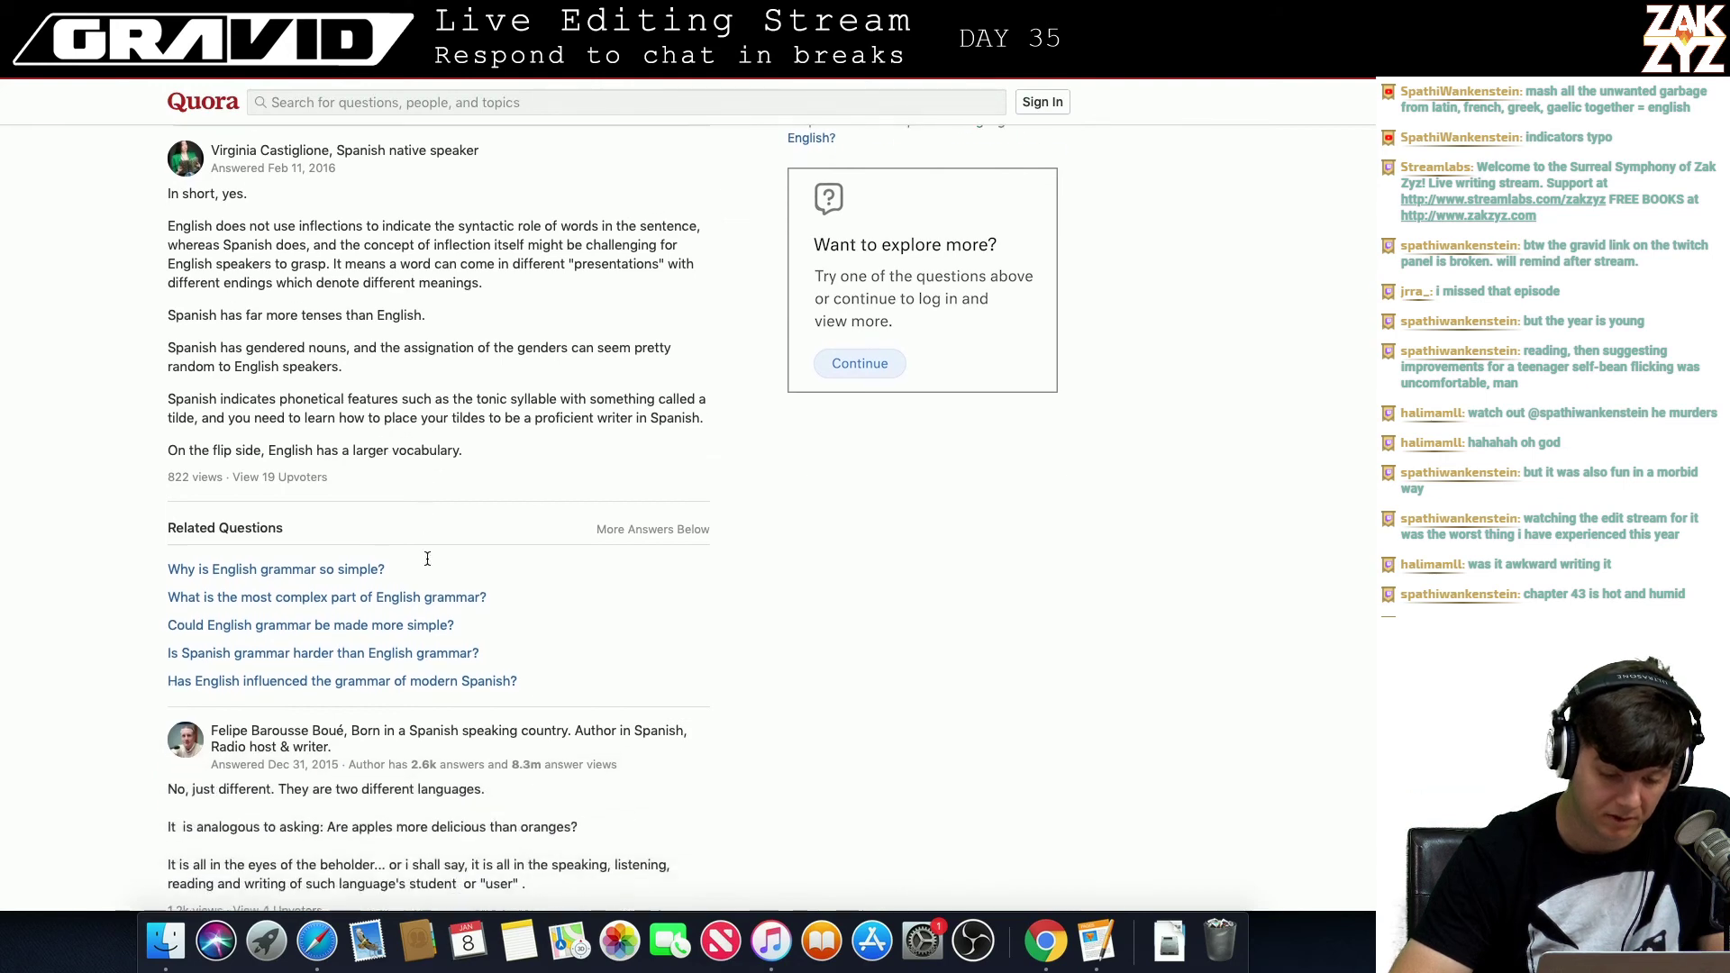
scroll(428, 561, "down", 4)
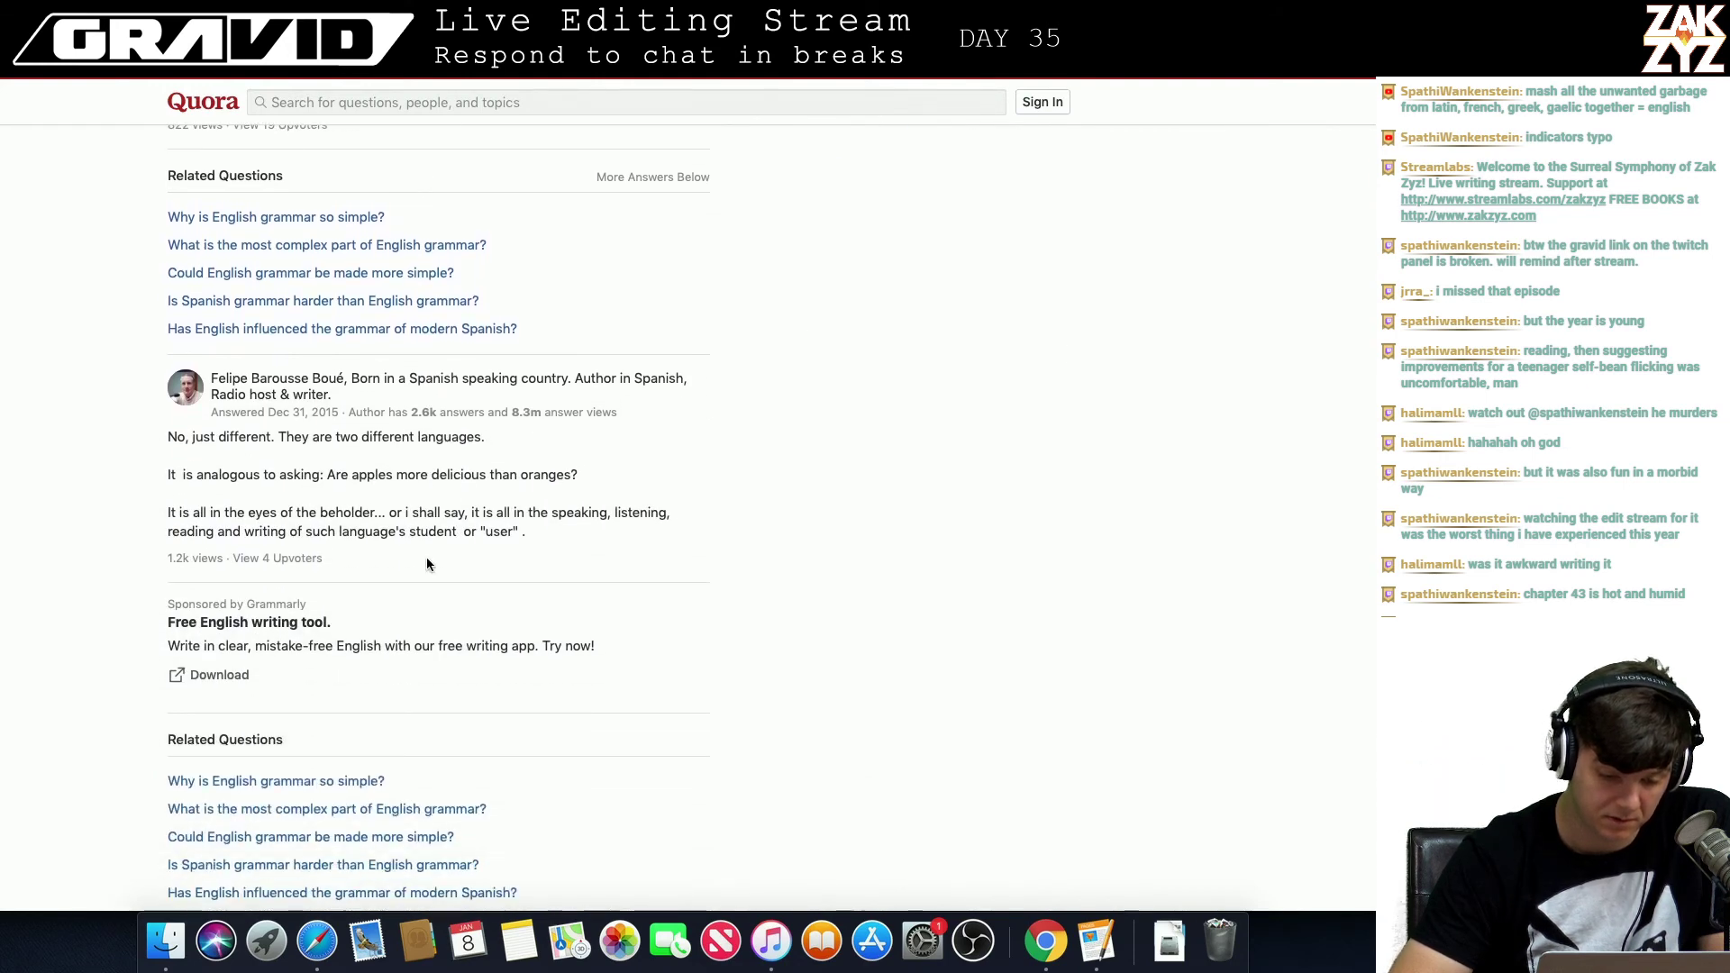
scroll(429, 565, "down", 3)
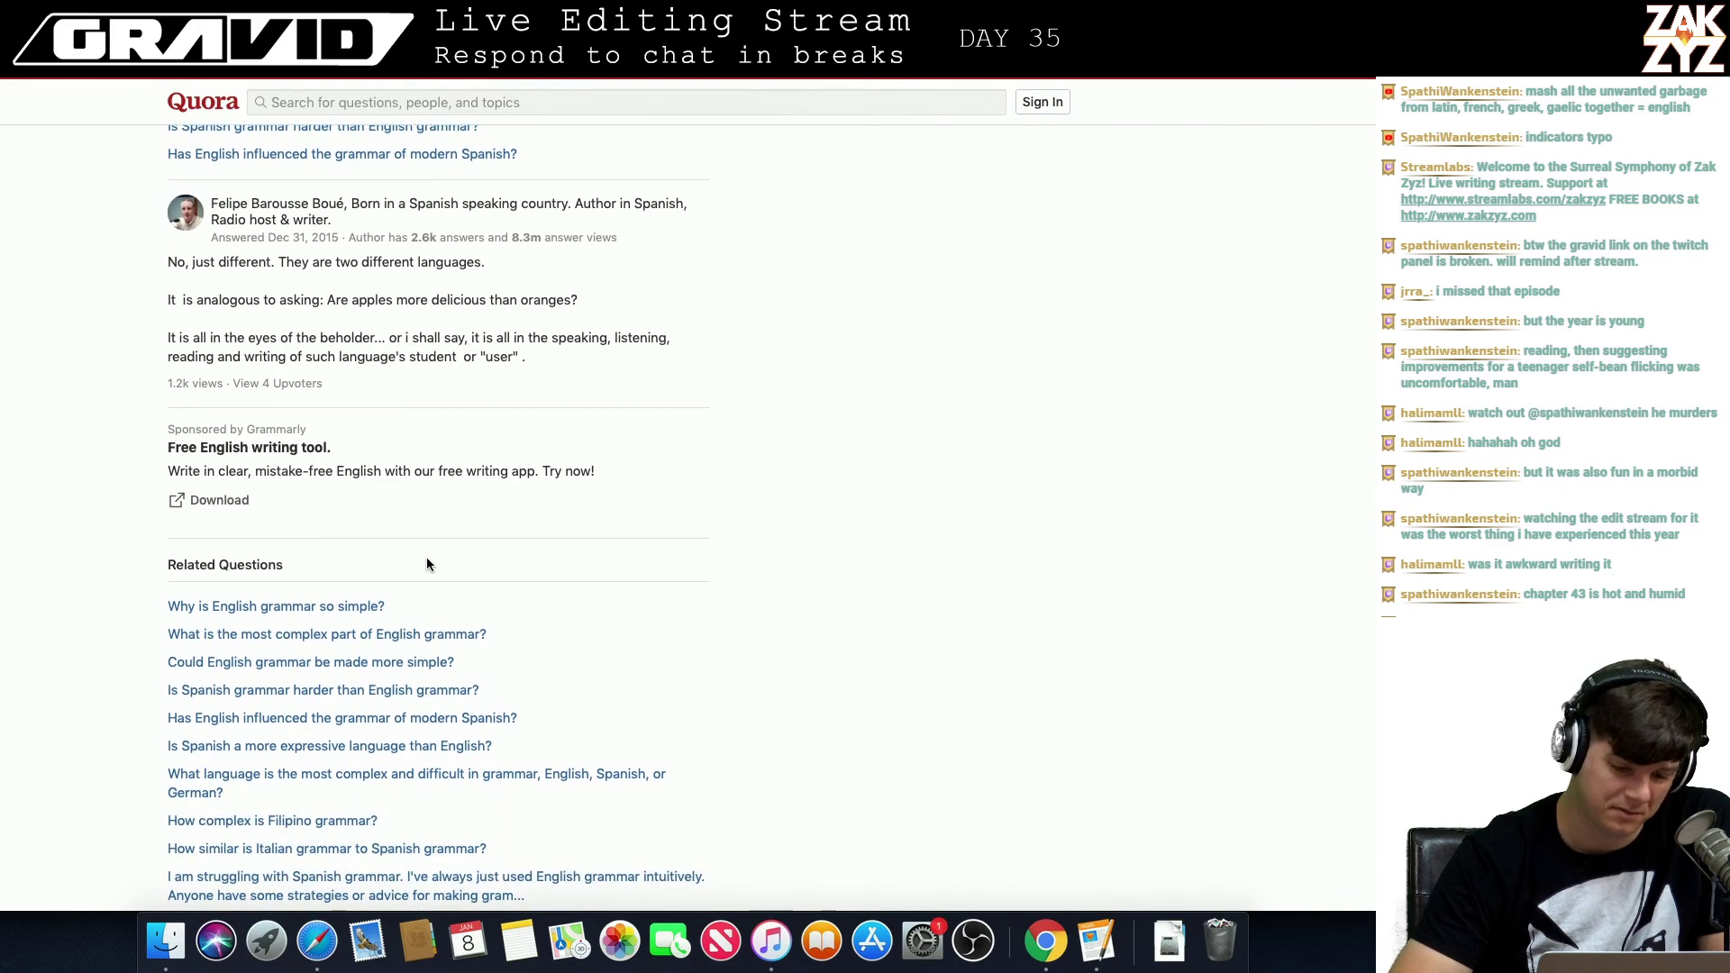
scroll(441, 465, "up", 1)
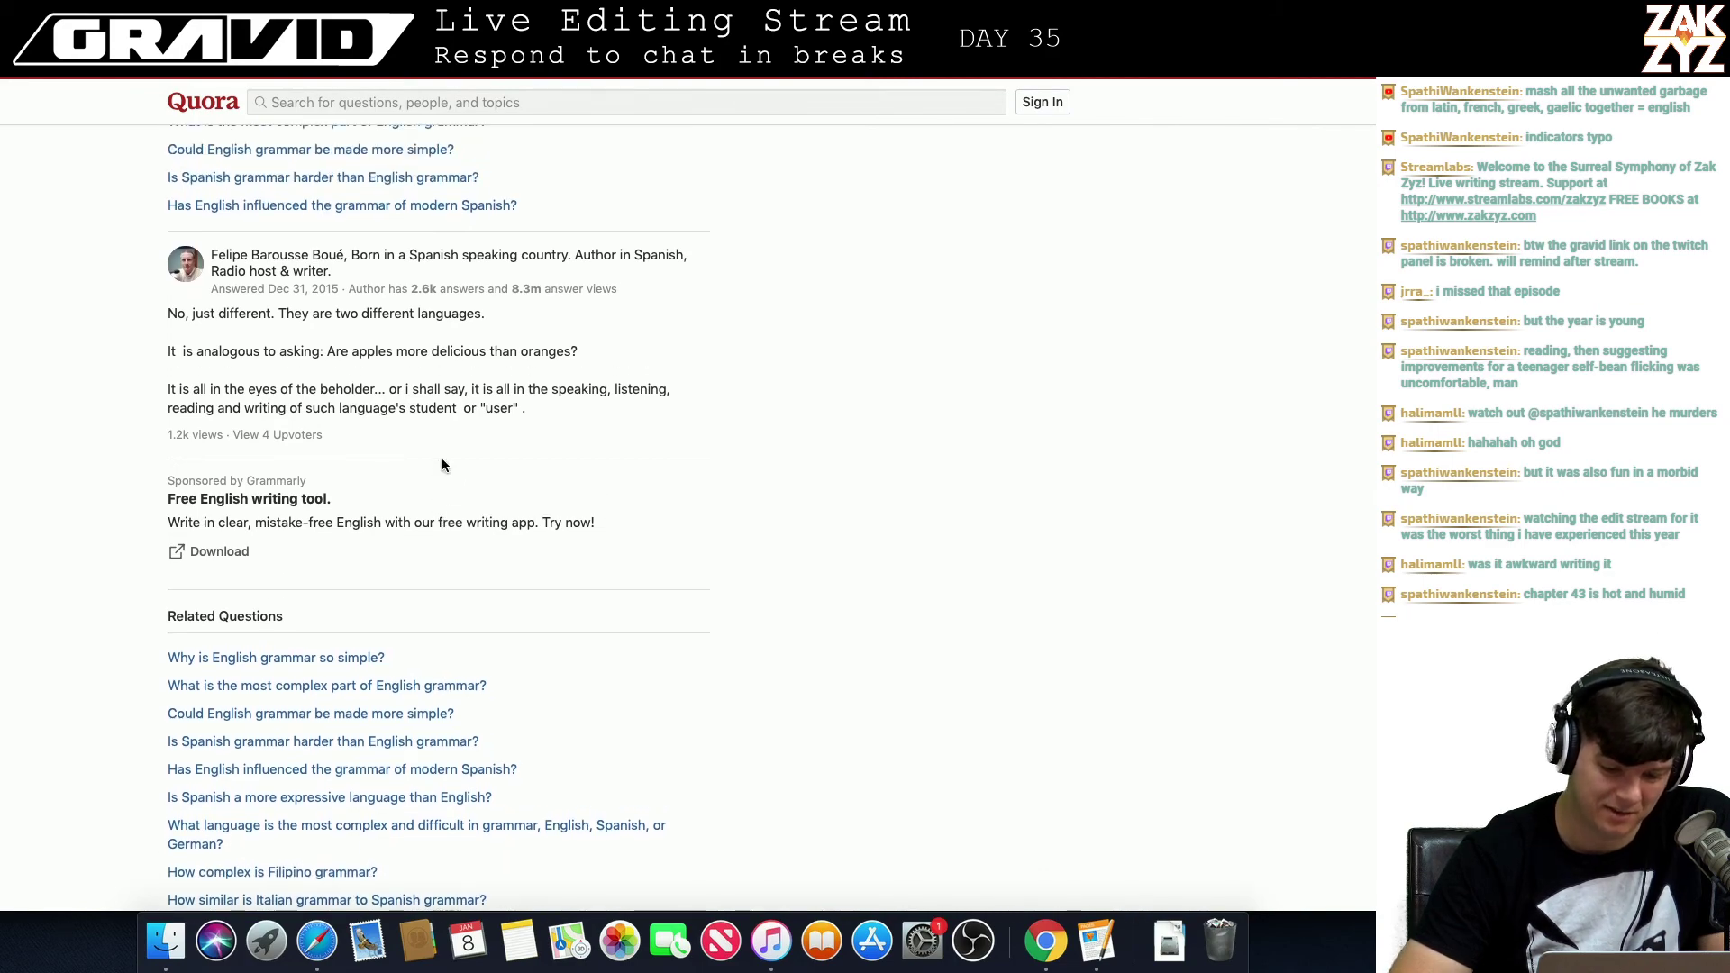
key("super+bracketleft")
key("super+Tab")
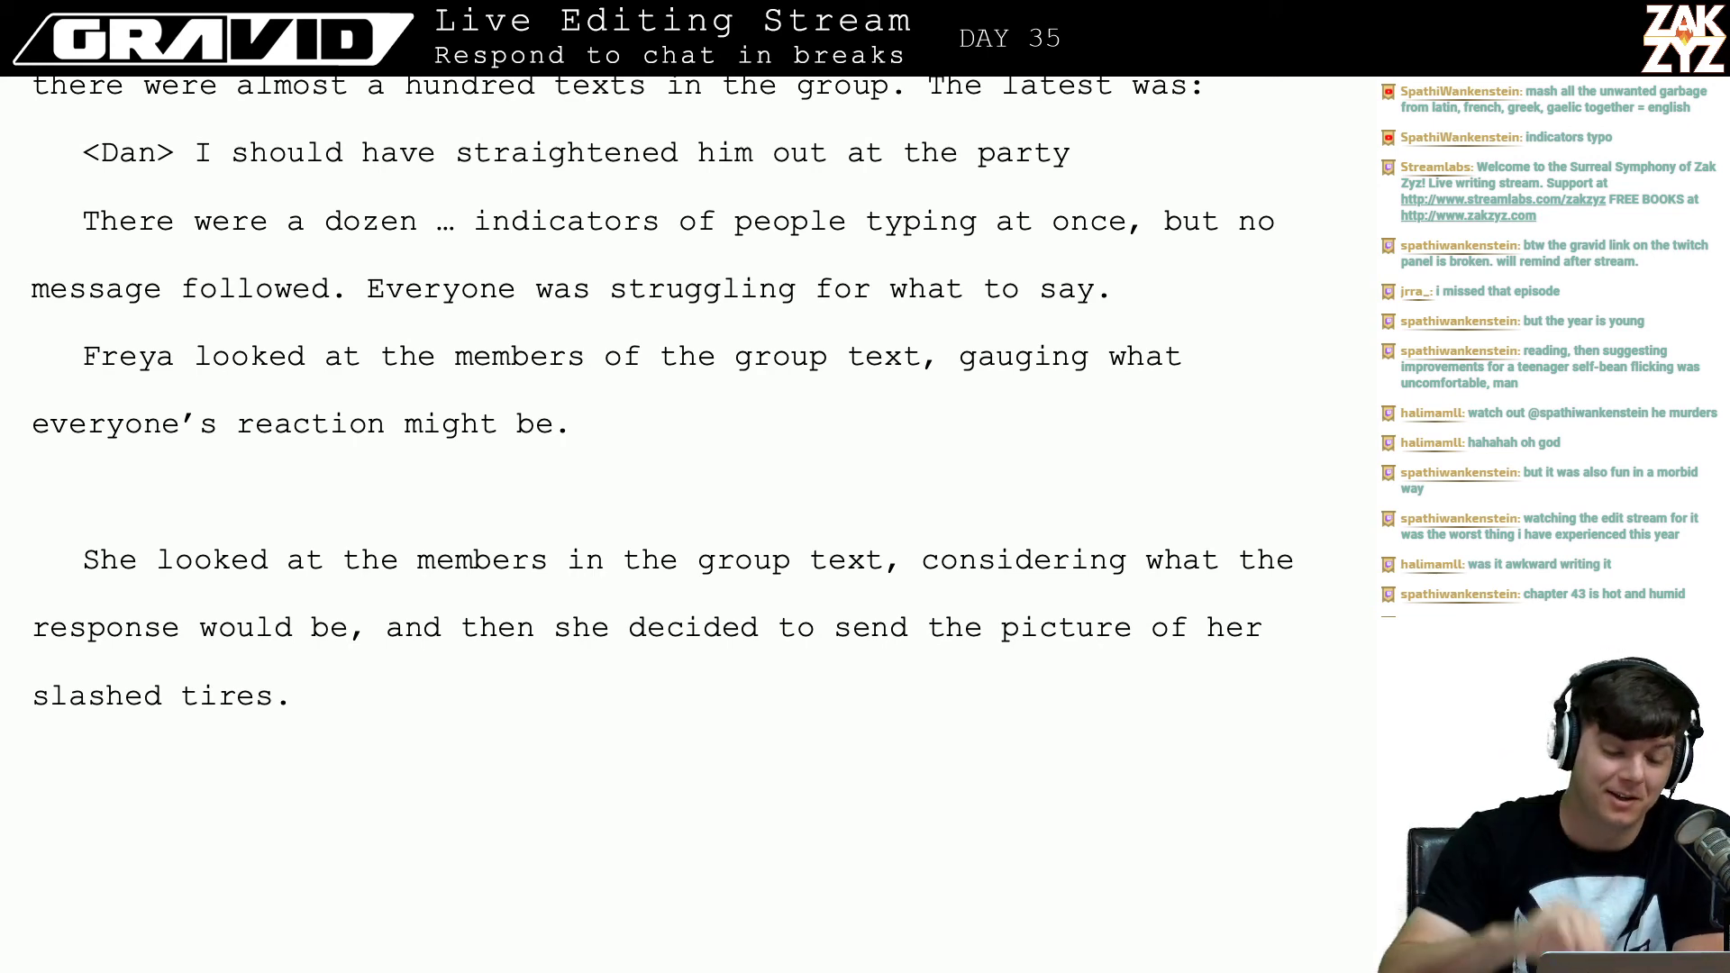
Step: Reread the passage around Freya's group text, from Dan's message to her message about the slashed tires
scroll(523, 421, "down", 1)
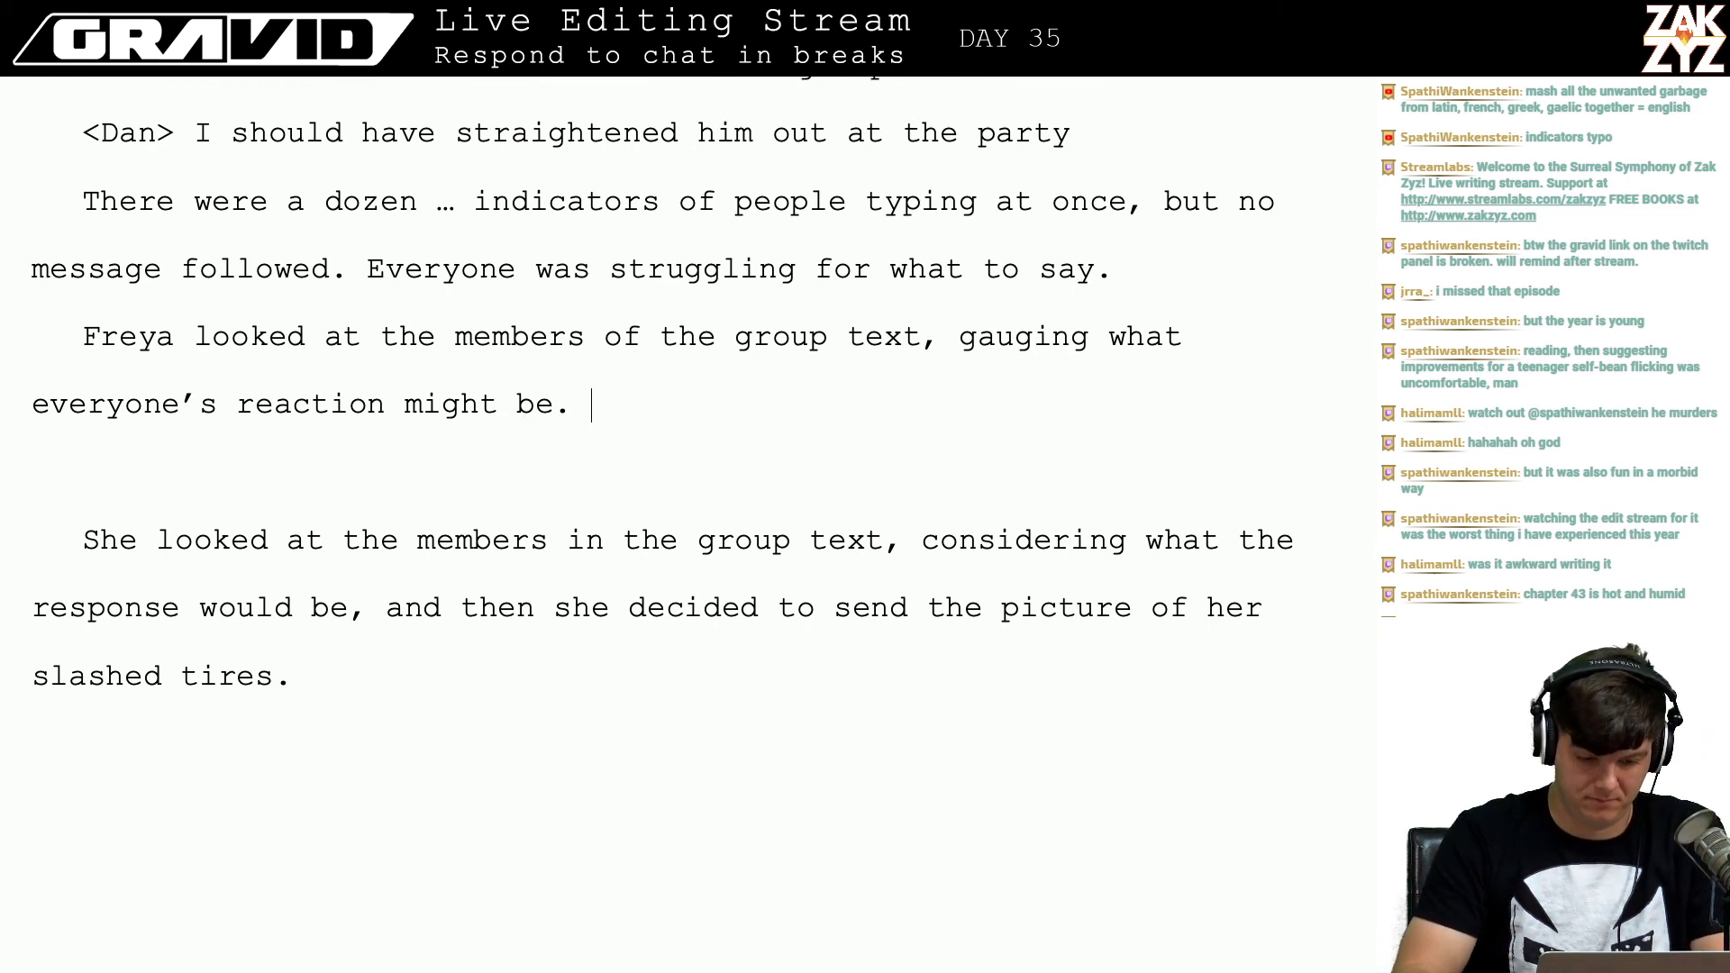
key("Down")
key("Down")
key("Down")
key("Down")
key("Down")
key("Down")
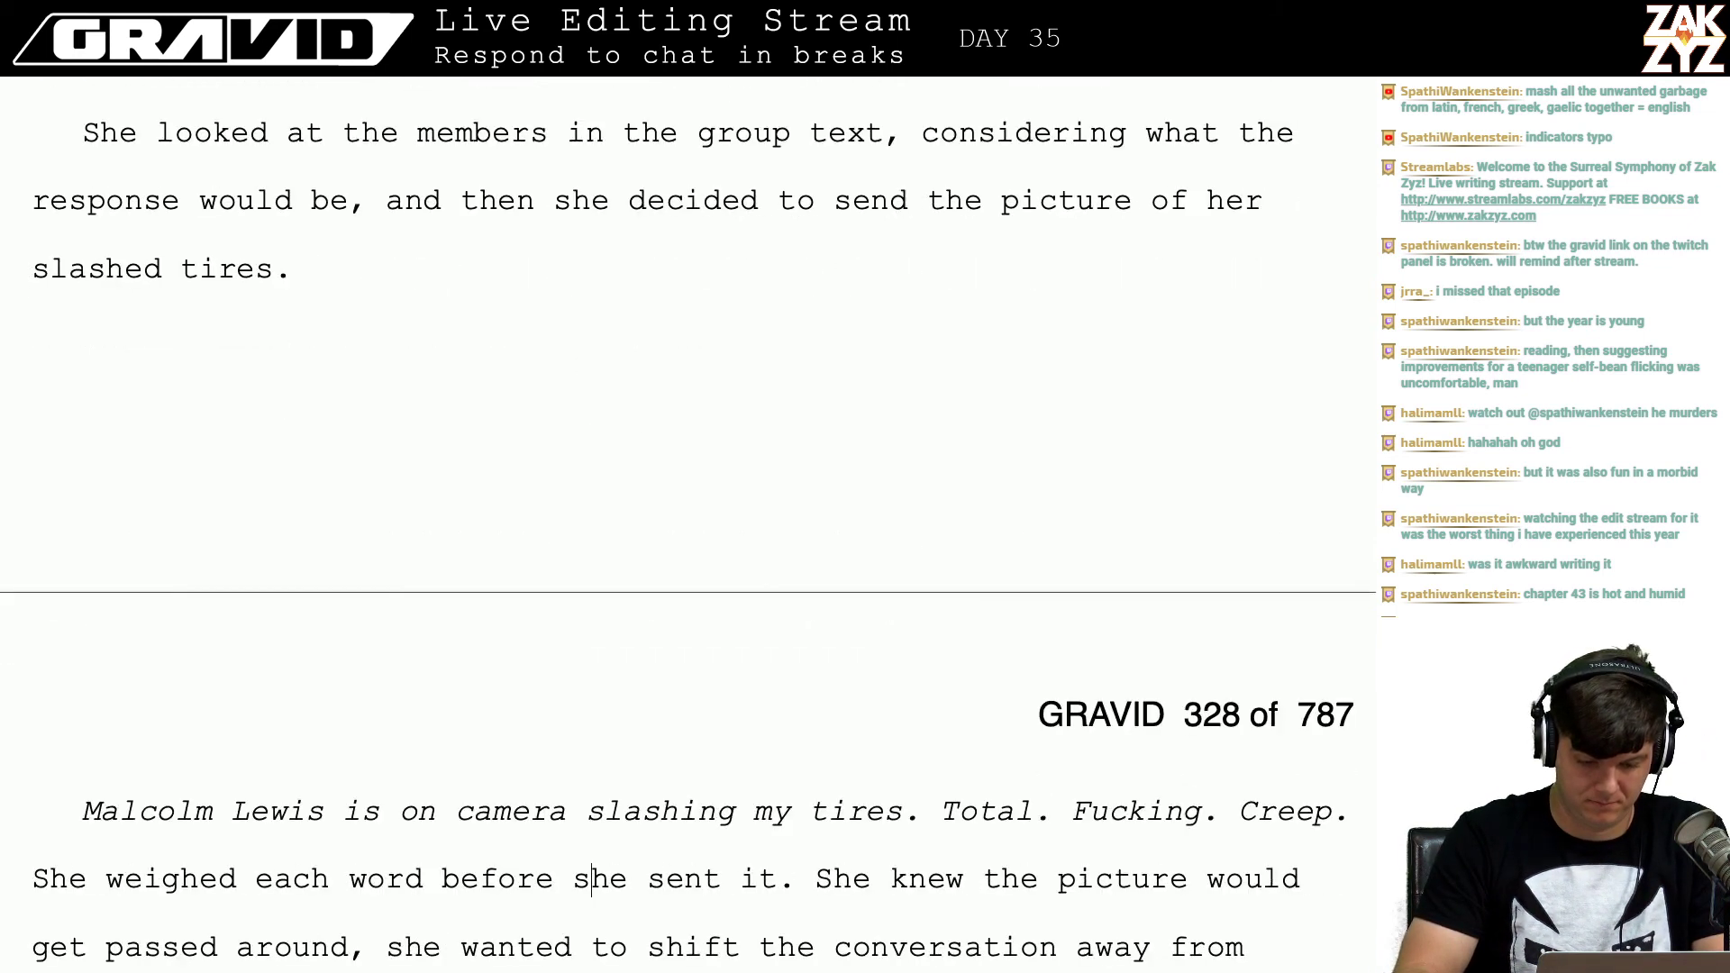
key("Up")
key("Up")
key("Up")
key("Up")
key("Up")
key("Up")
key("Up")
key("Up")
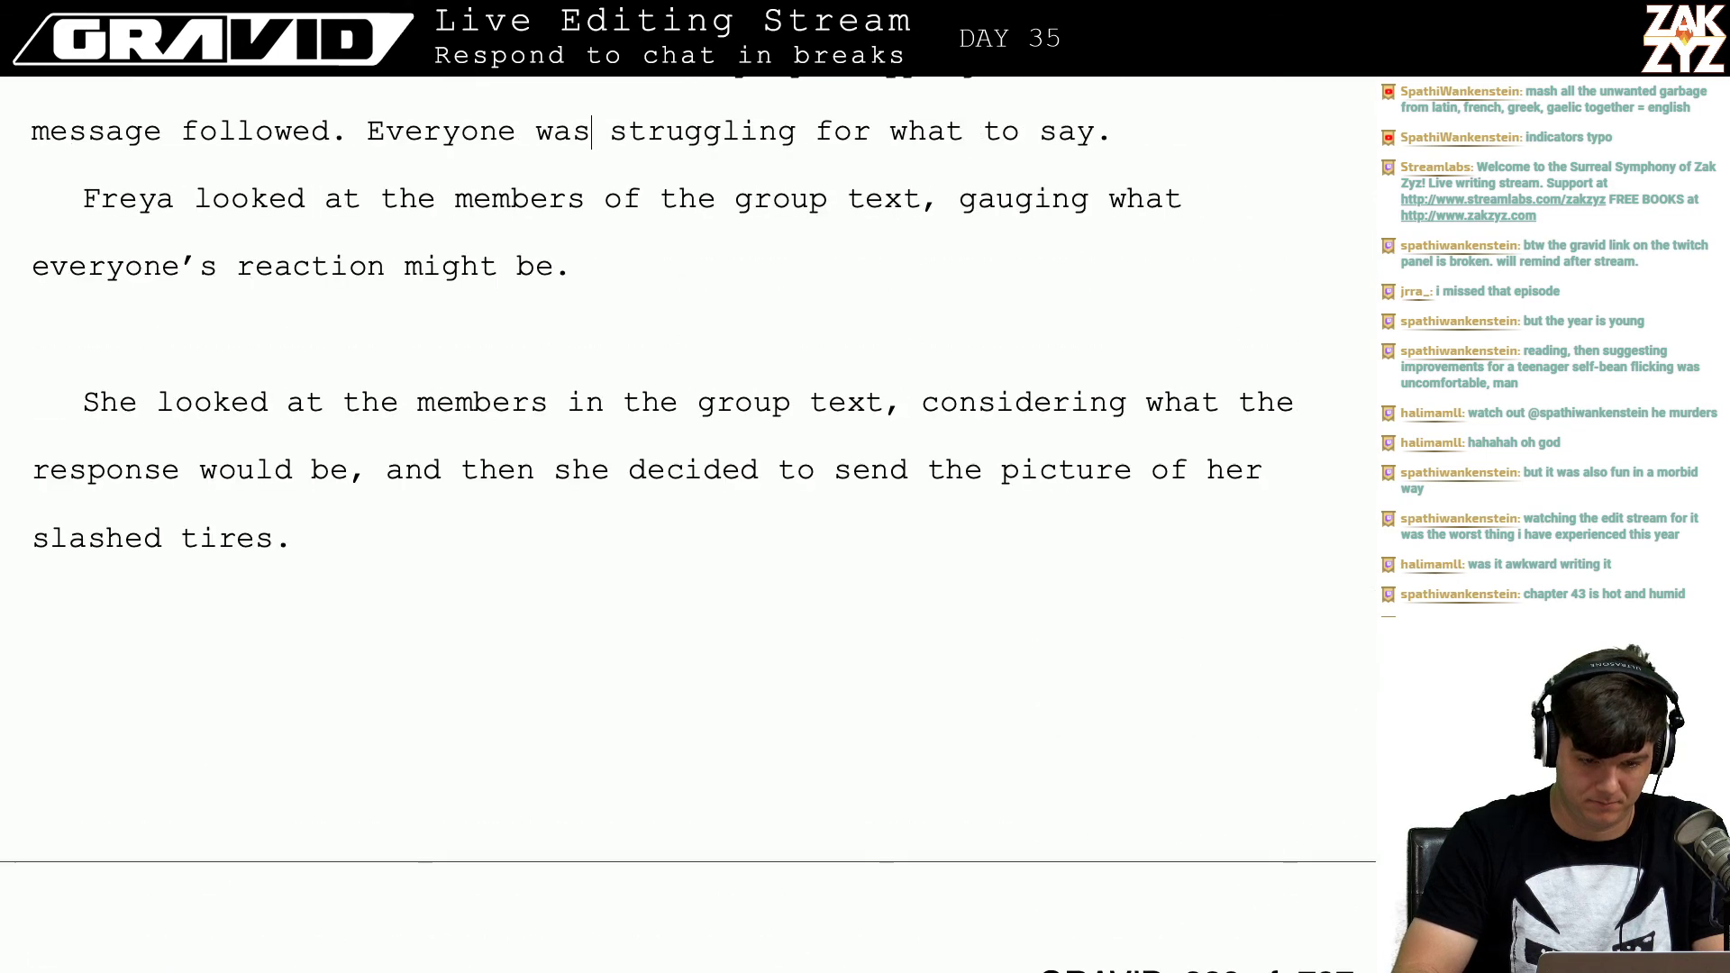
key("Down")
key("Down")
key("Up")
key("Up")
key("Up")
key("Up")
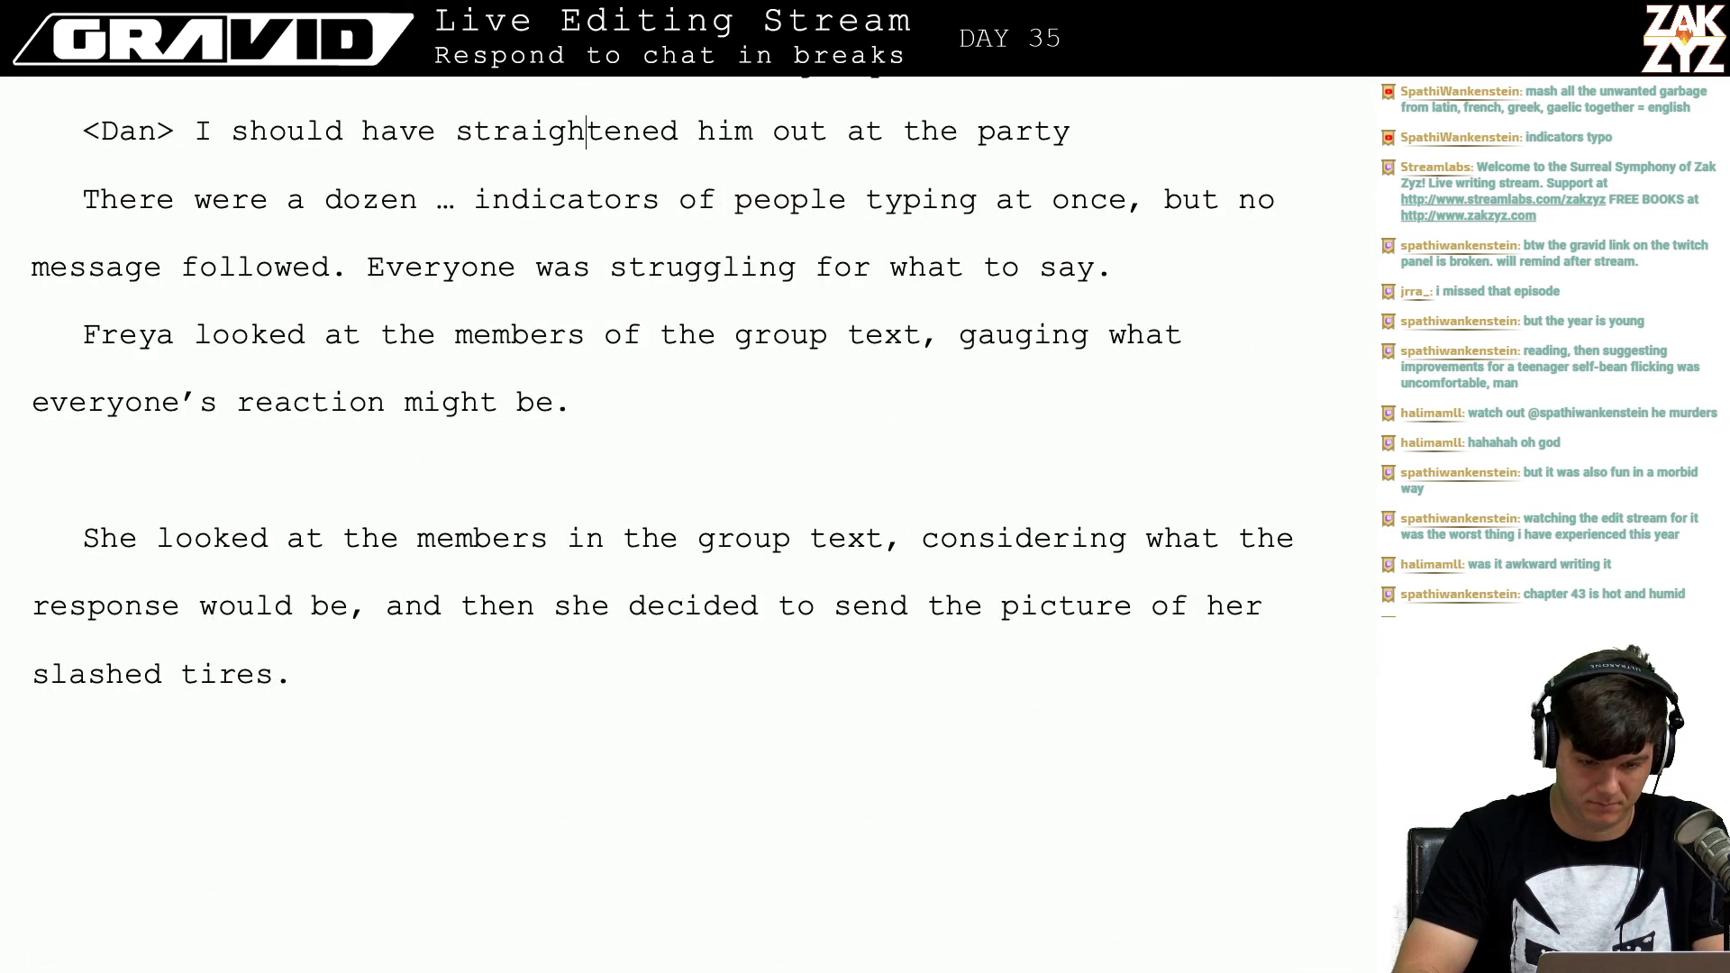
key("Down")
key("Down")
key("Down")
key("Down")
key("Down")
key("Up")
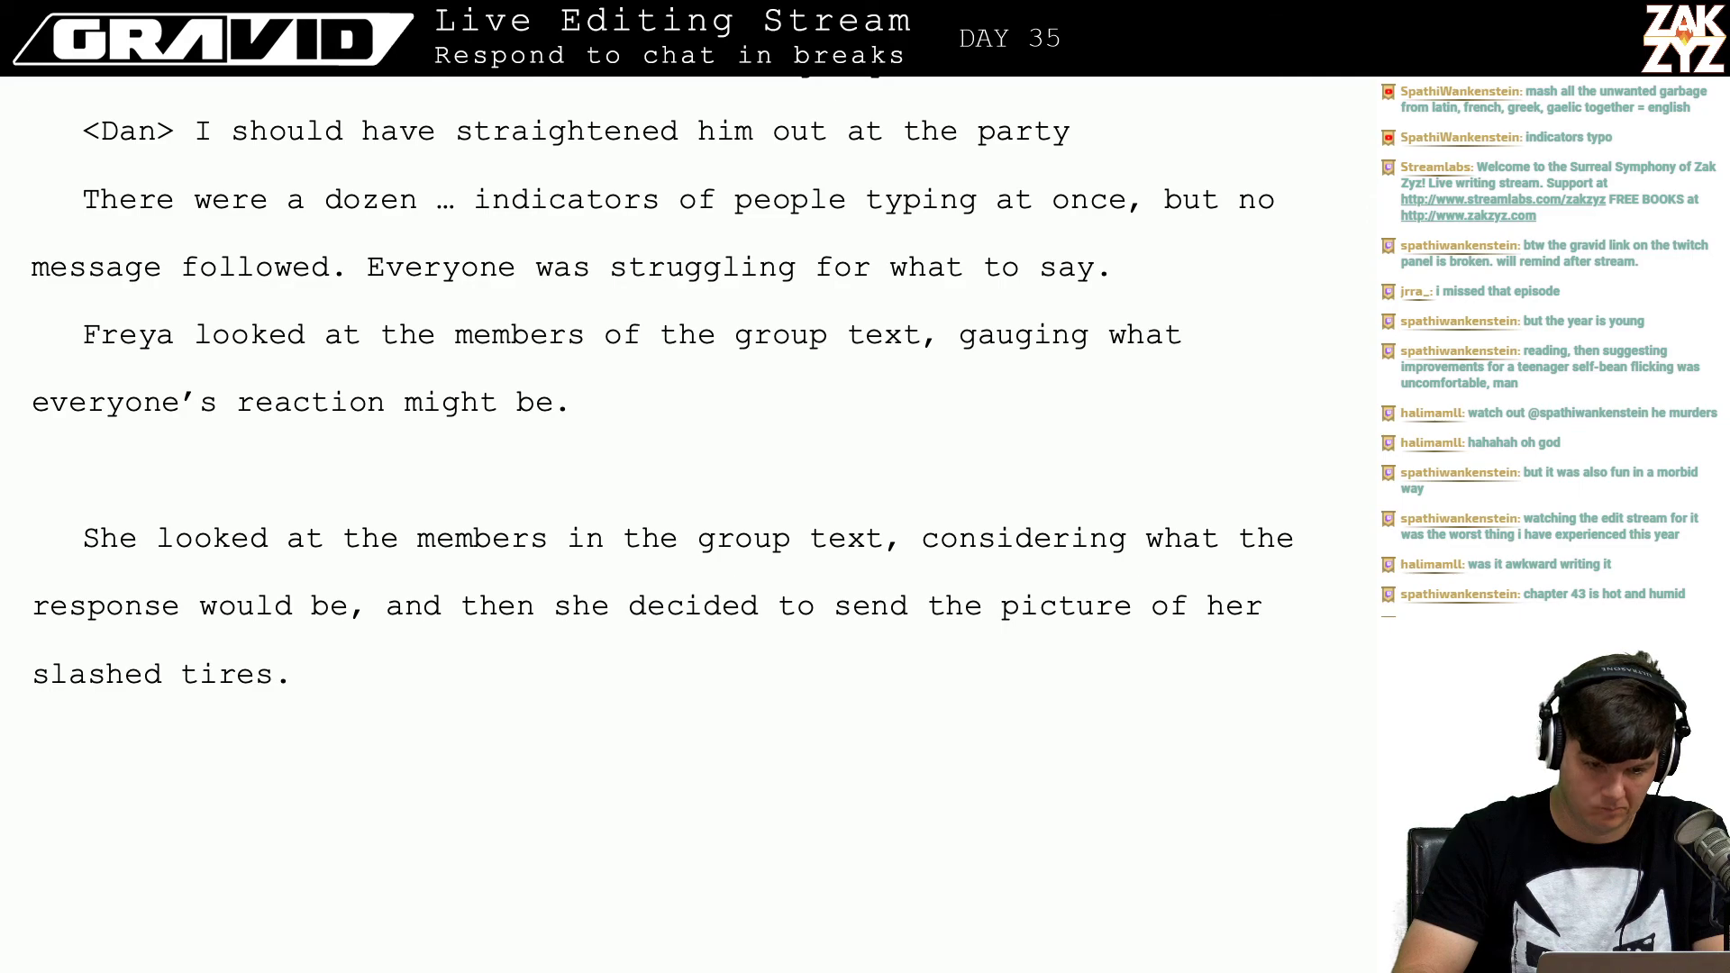
key("Up")
Step: Go back to the security office scene, close the quotation after "ID them from their car." and open an empty paragraph there for new dialogue
key("Page_Up")
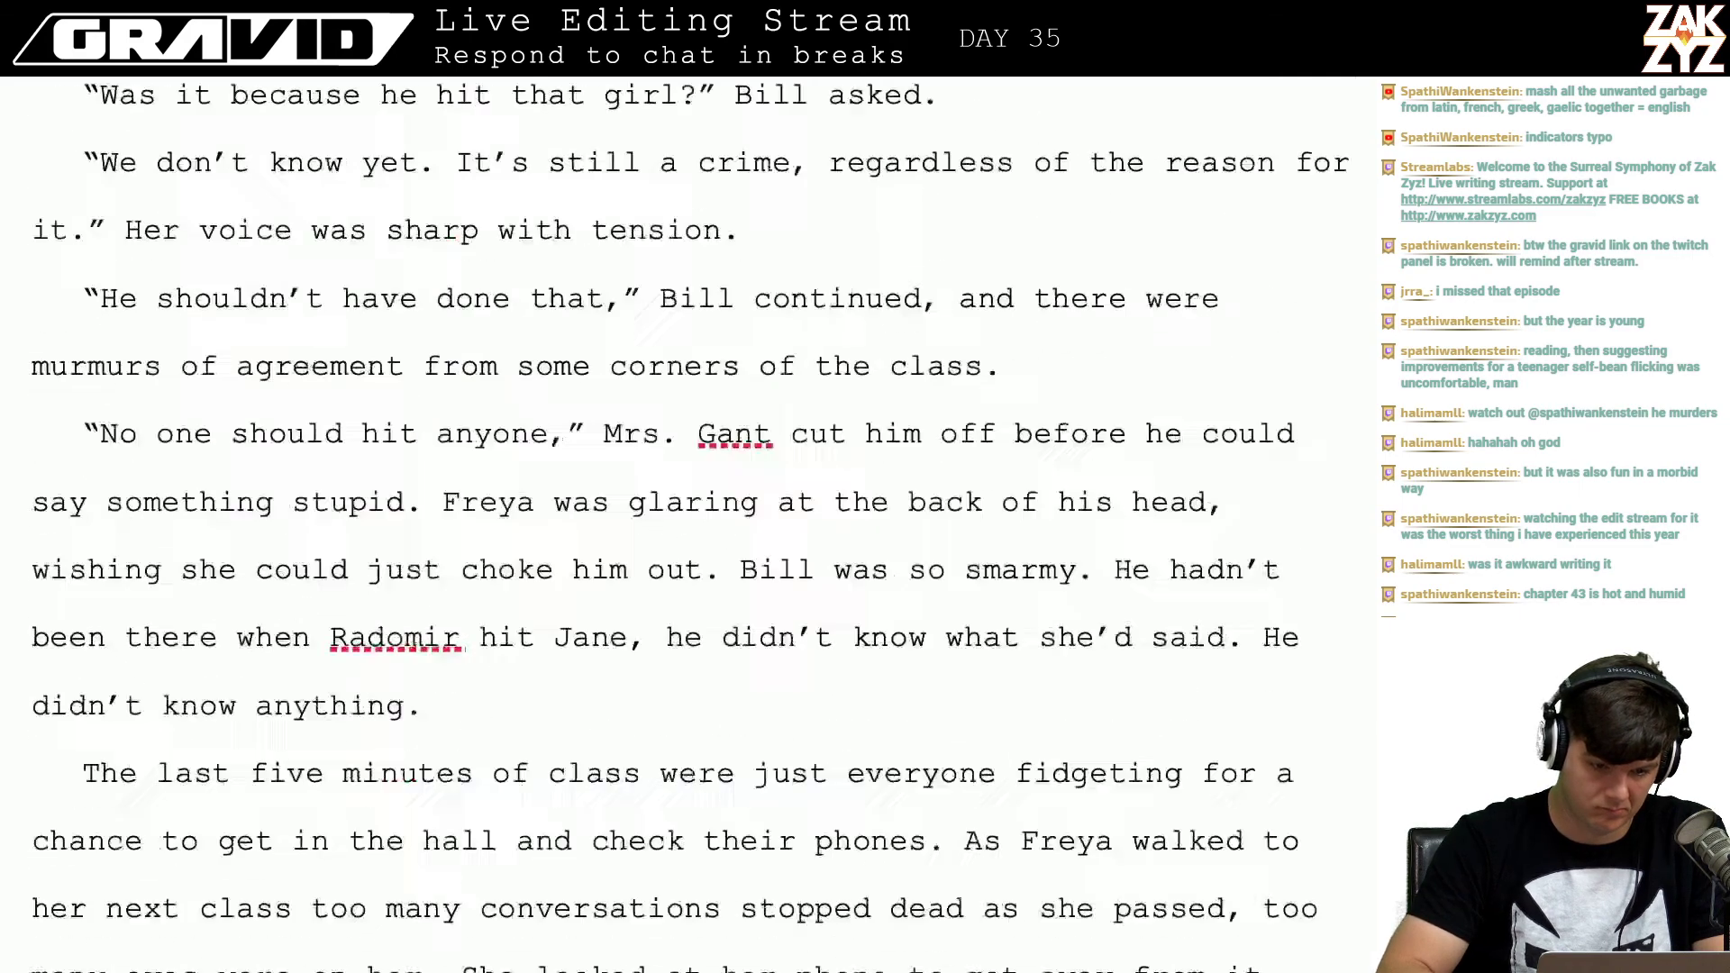
key("Page_Up")
key("Page_Up")
key("Page_Up")
key("Page_Up")
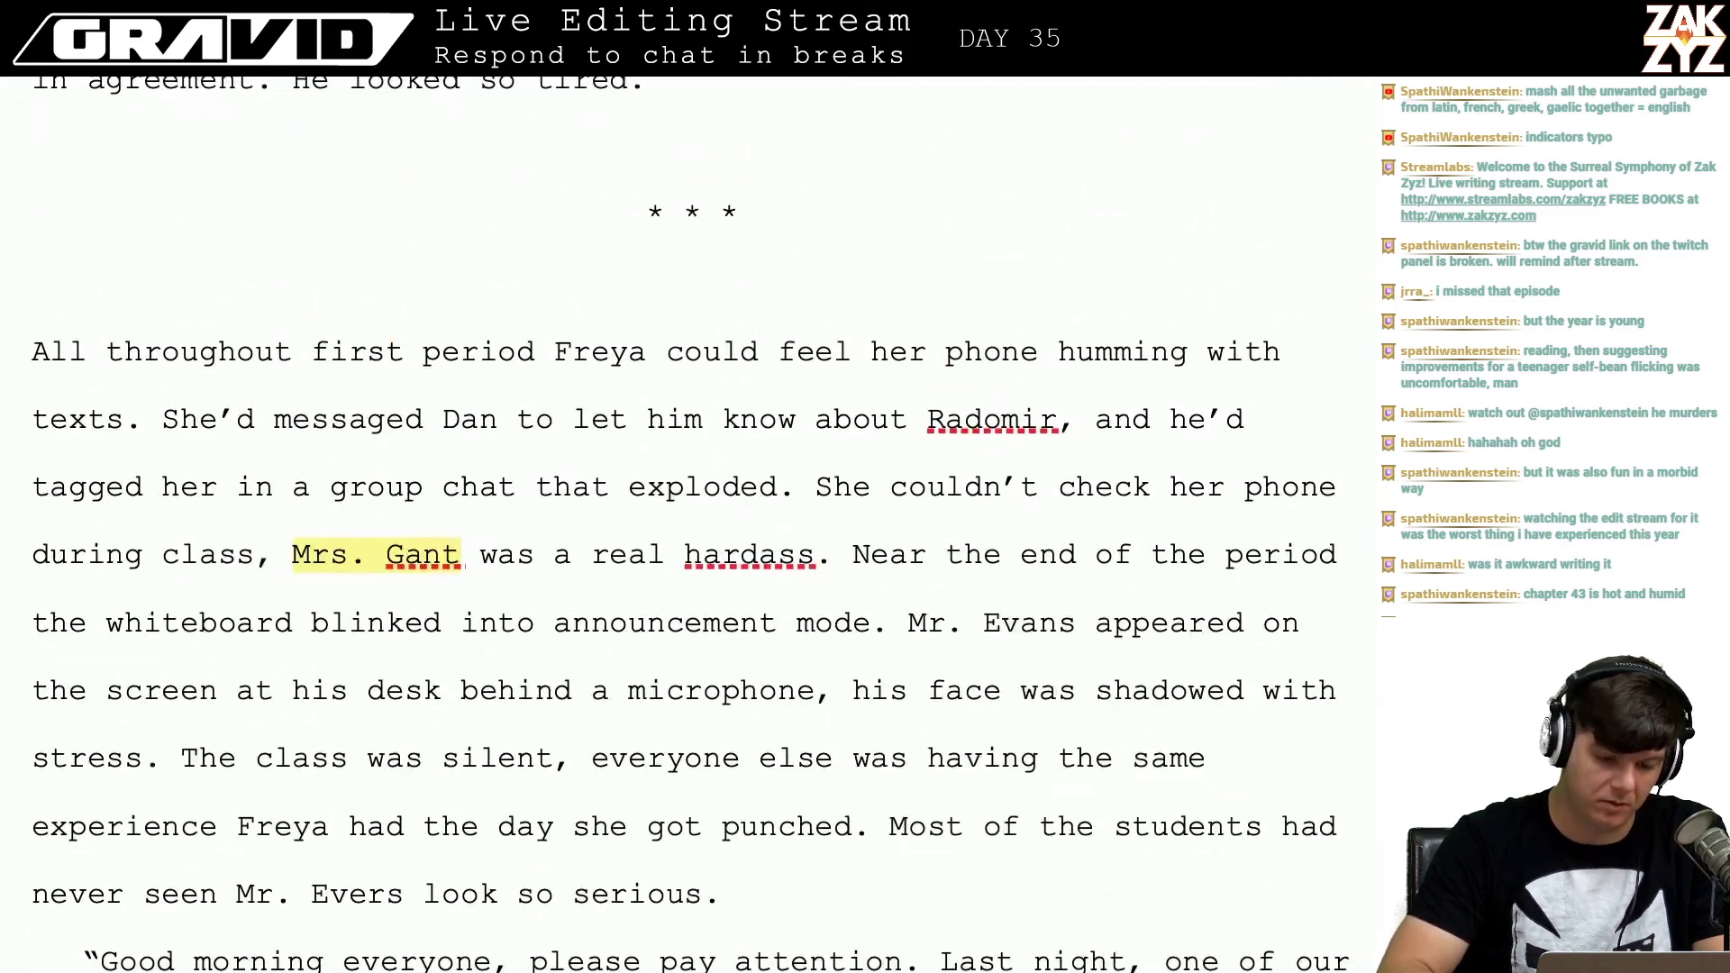
key("Page_Up")
key("Page_Up")
key("Page_Up")
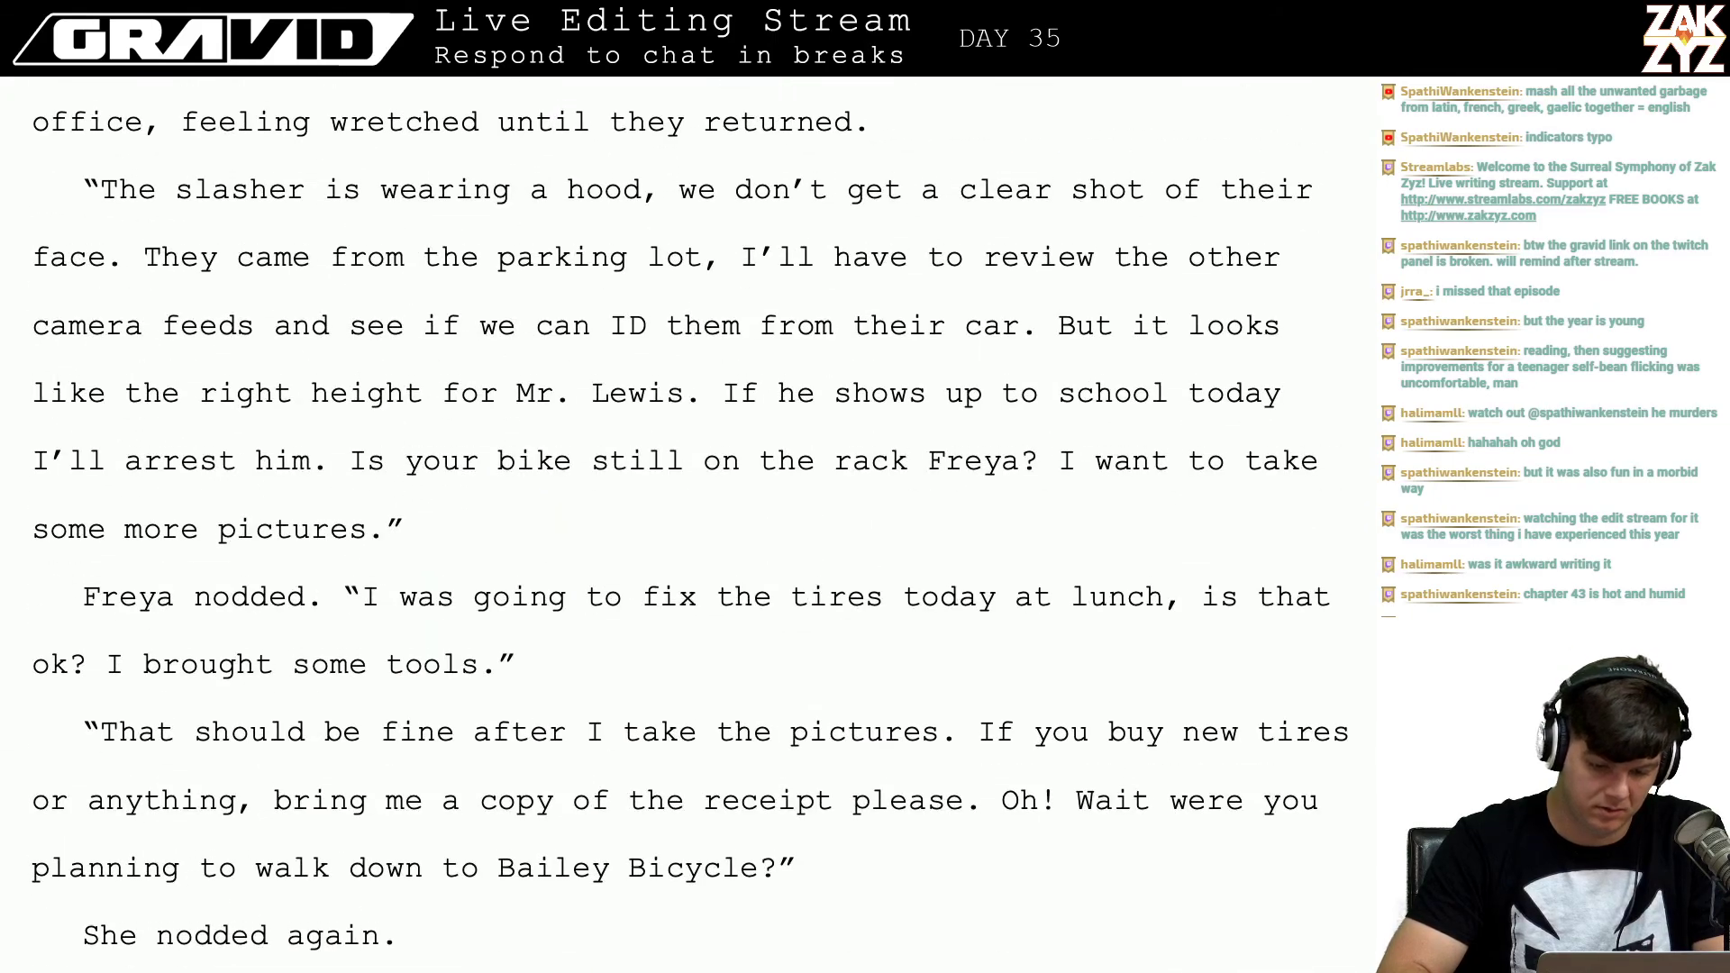
scroll(617, 685, "up", 2)
scroll(617, 685, "down", 1)
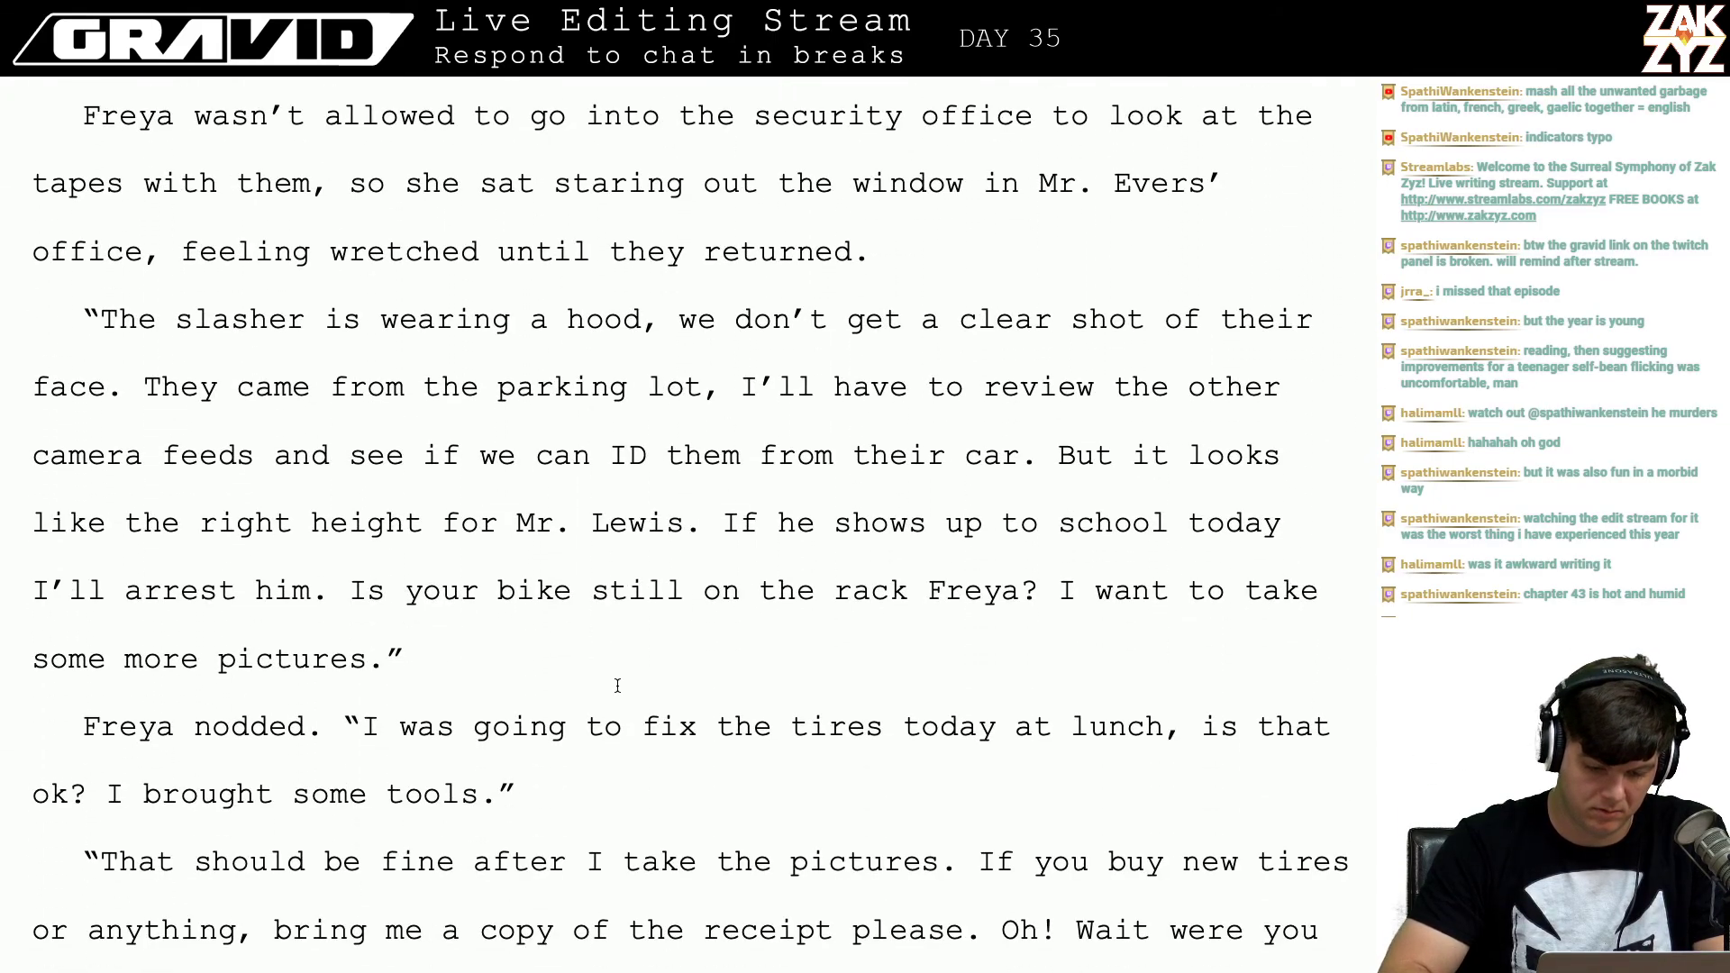
key("Up")
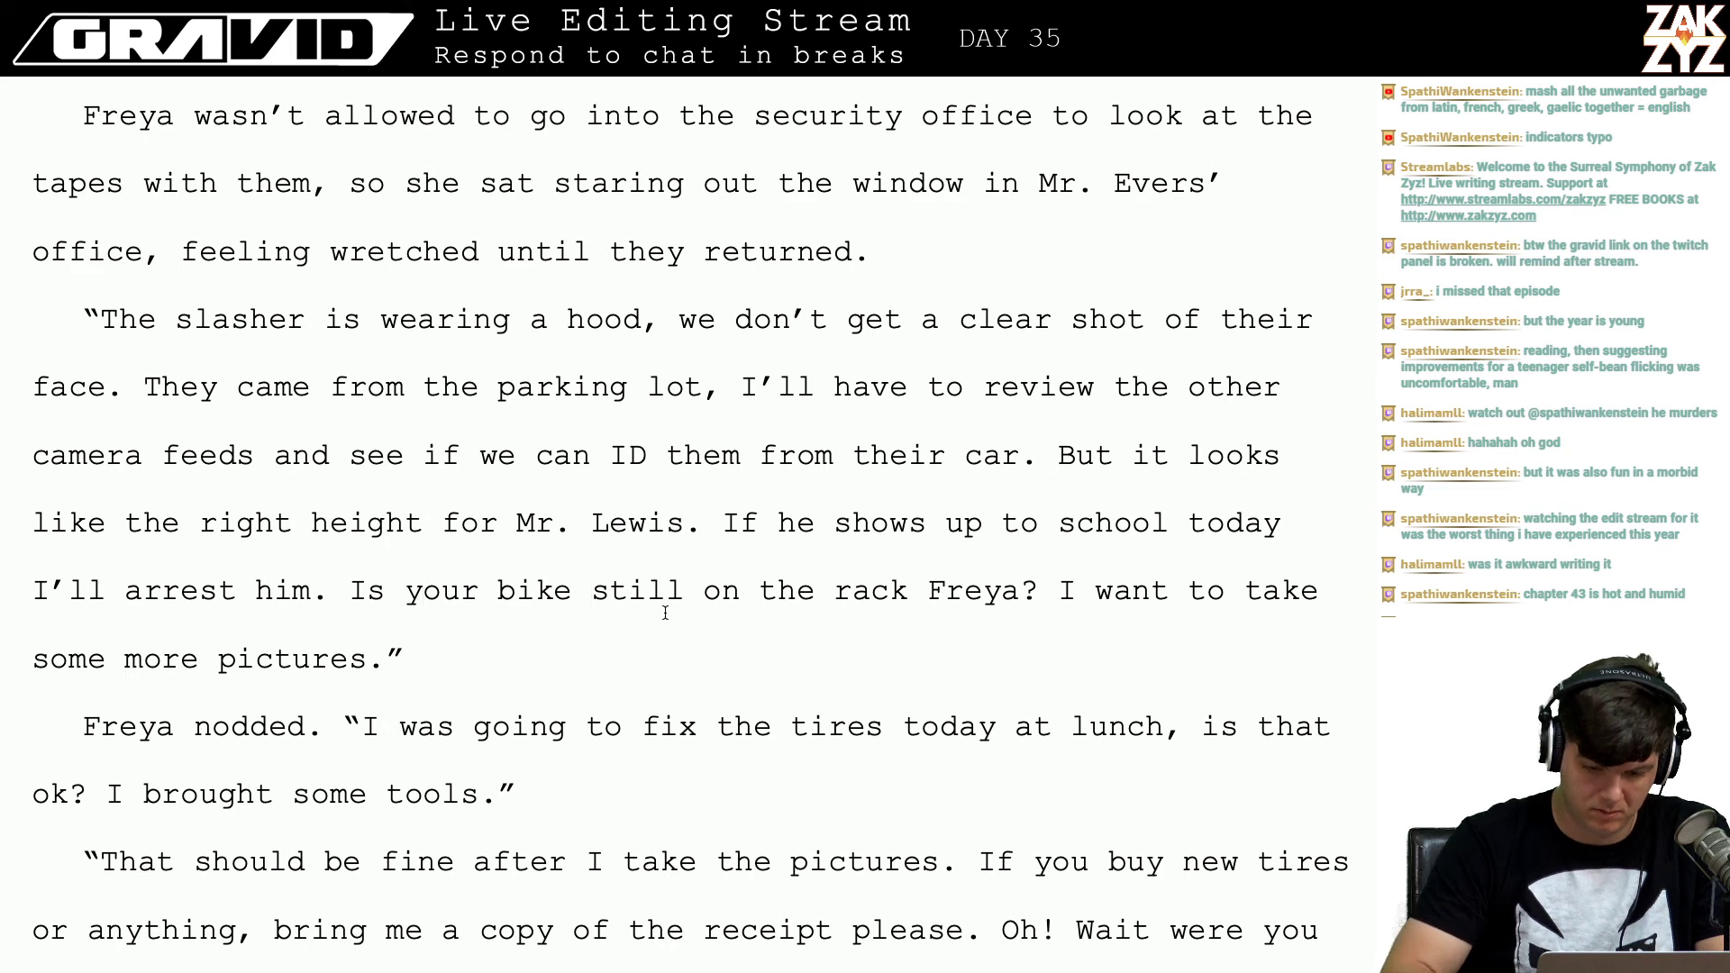
type("\"")
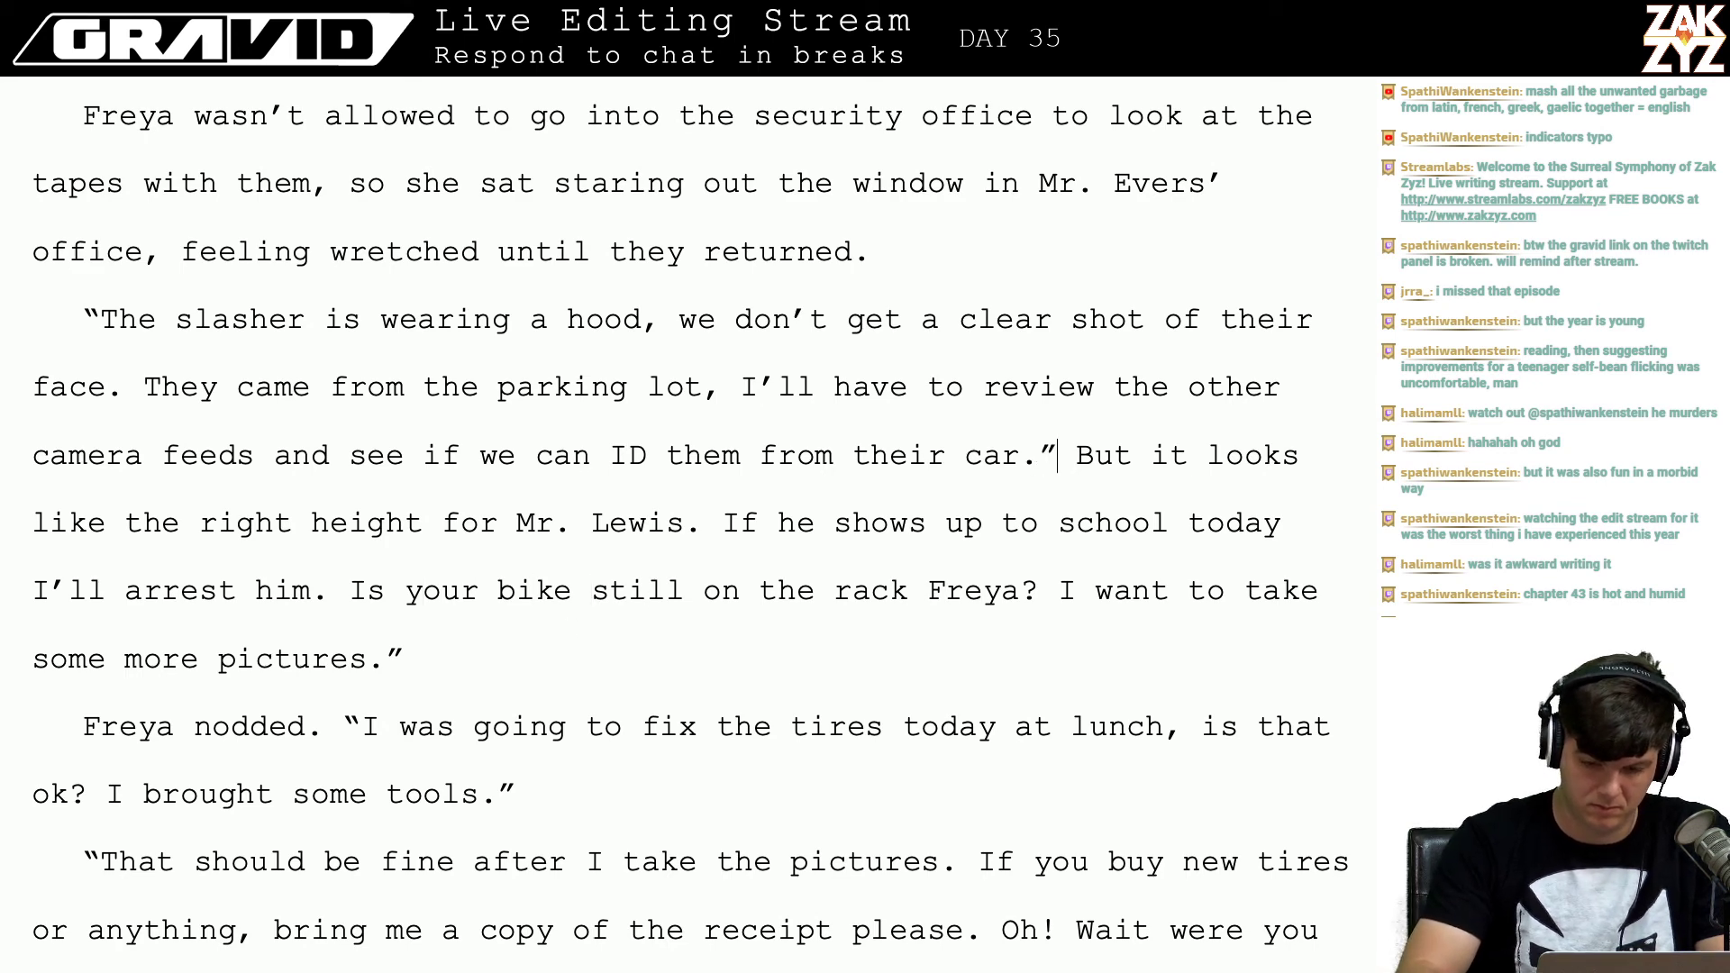
key("Return")
key("Return")
key("Up")
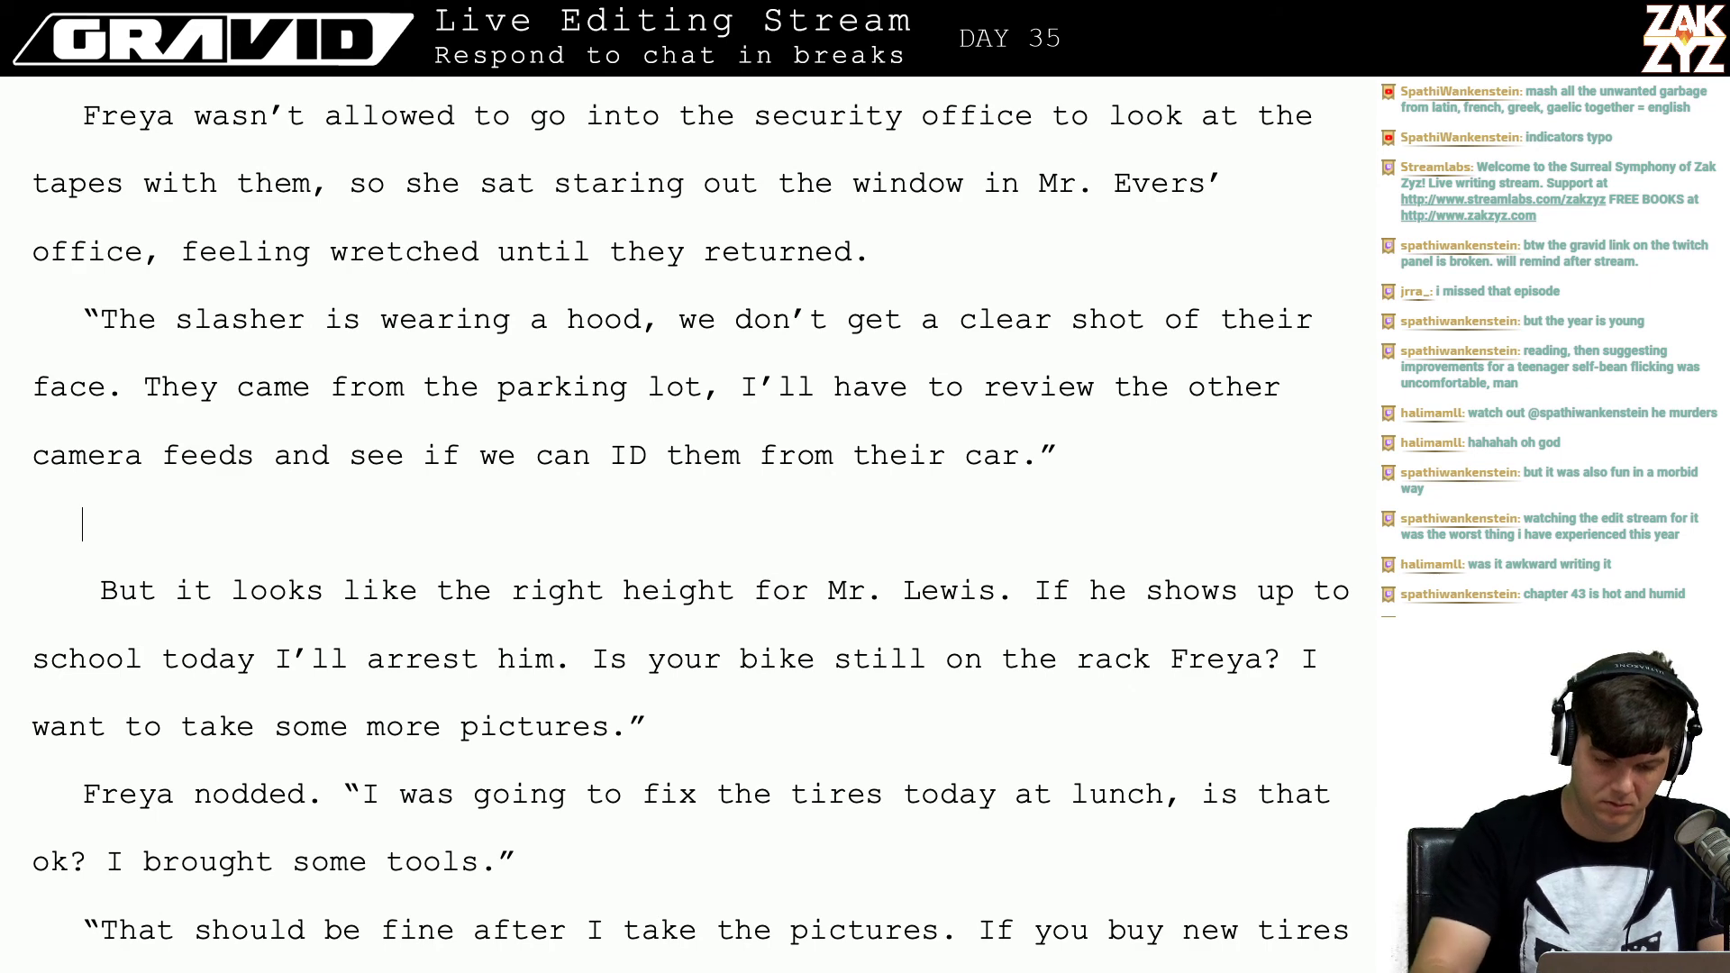
type("\"It ha to")
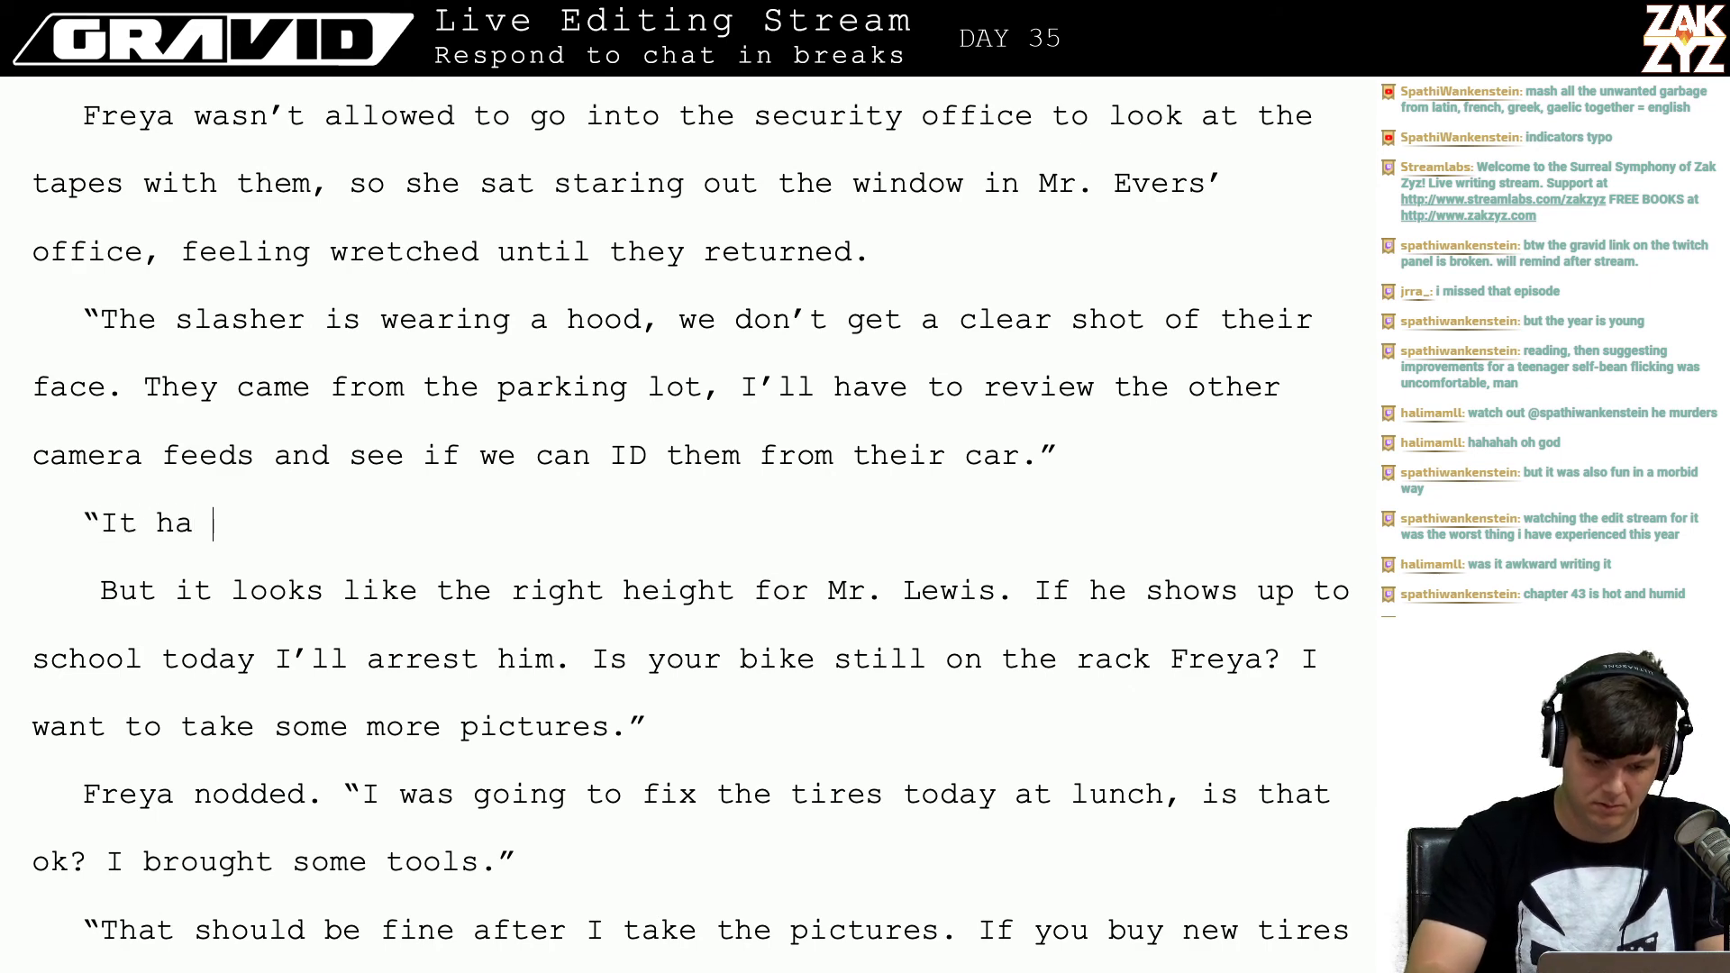
key("BackSpace")
key("BackSpace")
key("BackSpace")
key("BackSpace")
key("BackSpace")
key("BackSpace")
key("BackSpace")
key("BackSpace")
key("BackSpace")
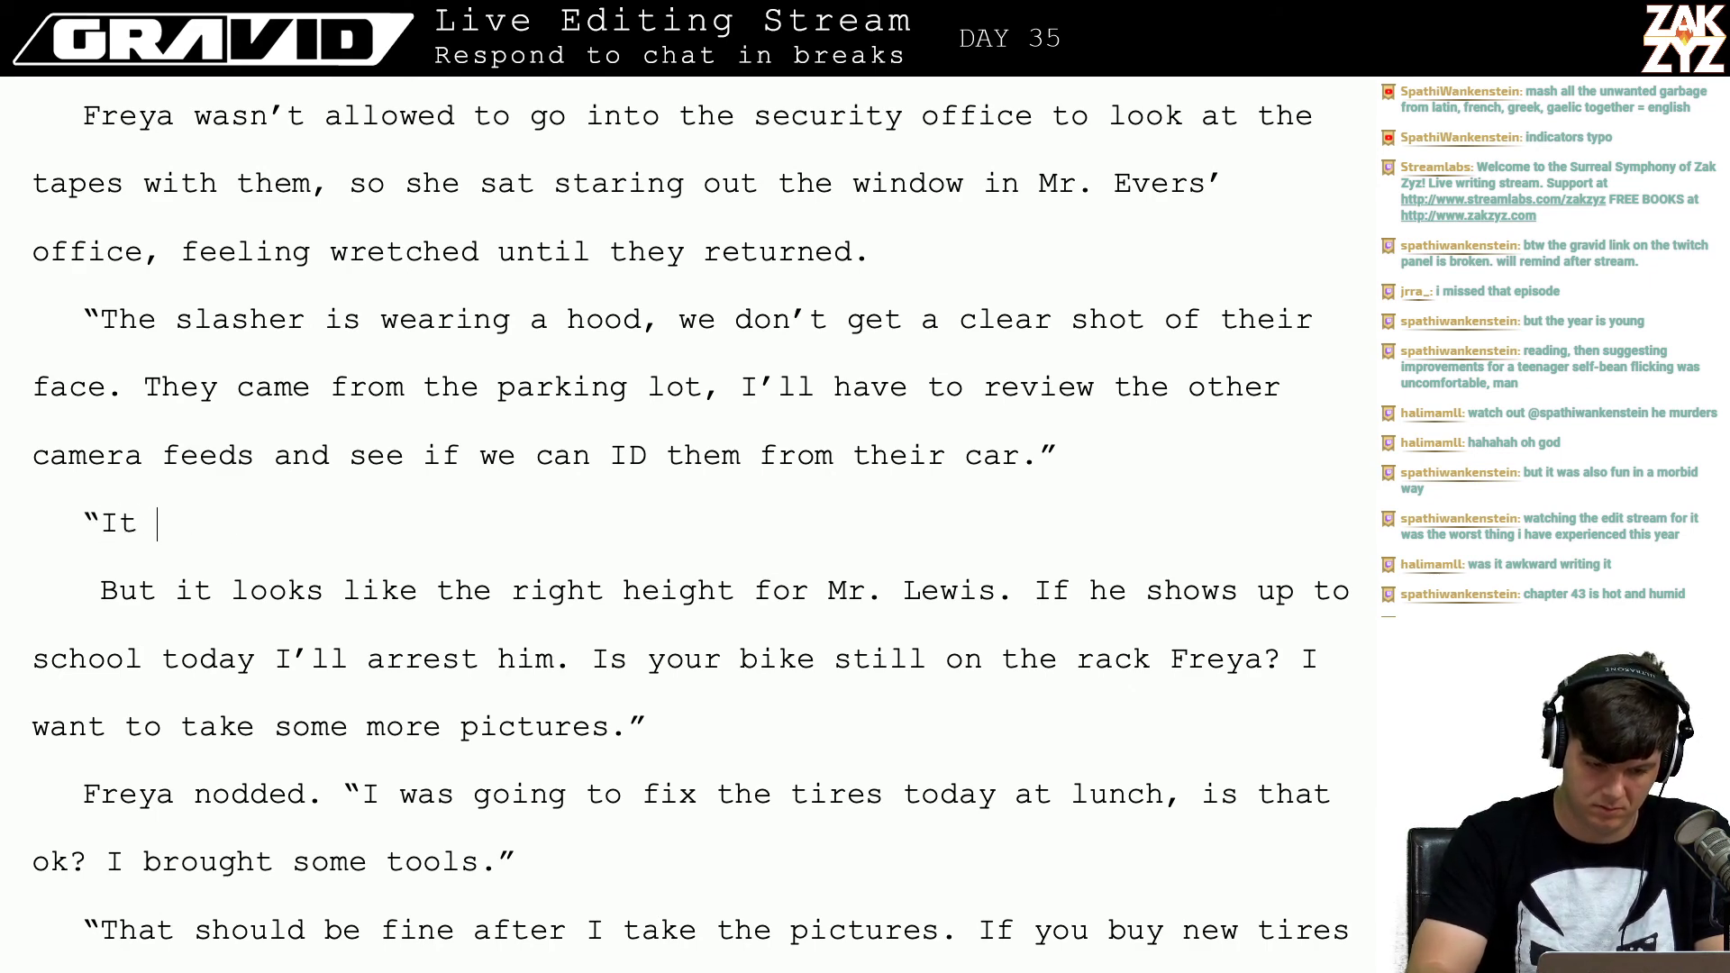
type("If they'r etla")
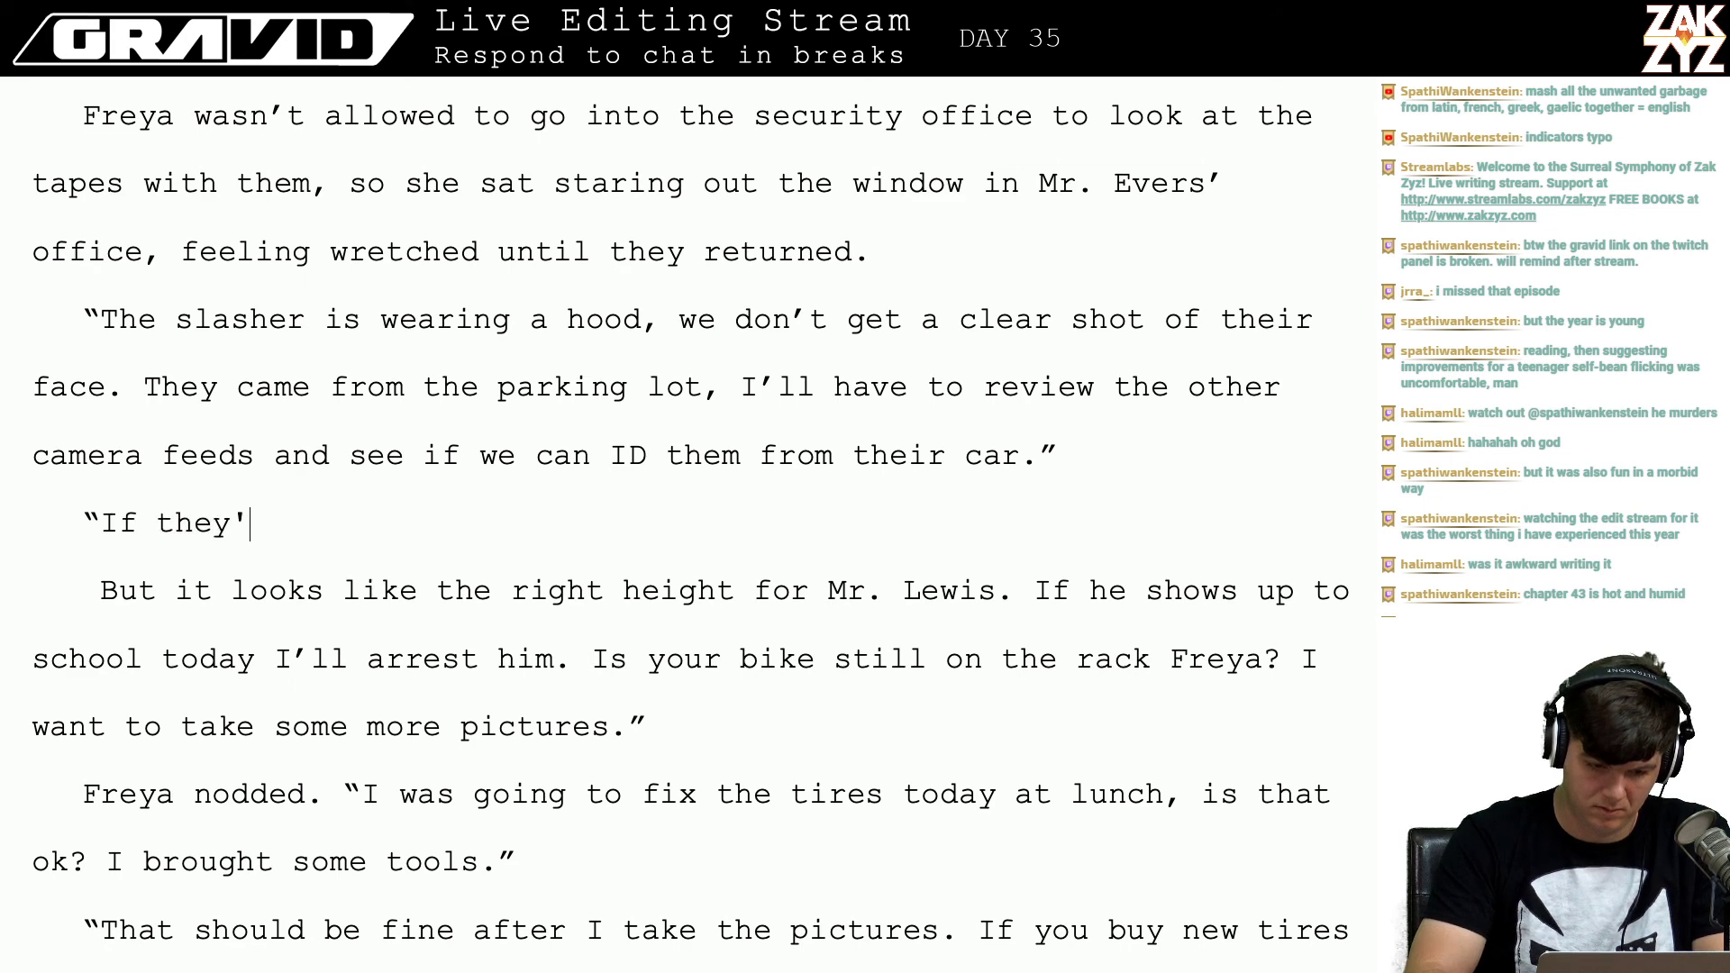
key("BackSpace")
key("BackSpace")
key("BackSpace")
key("BackSpace")
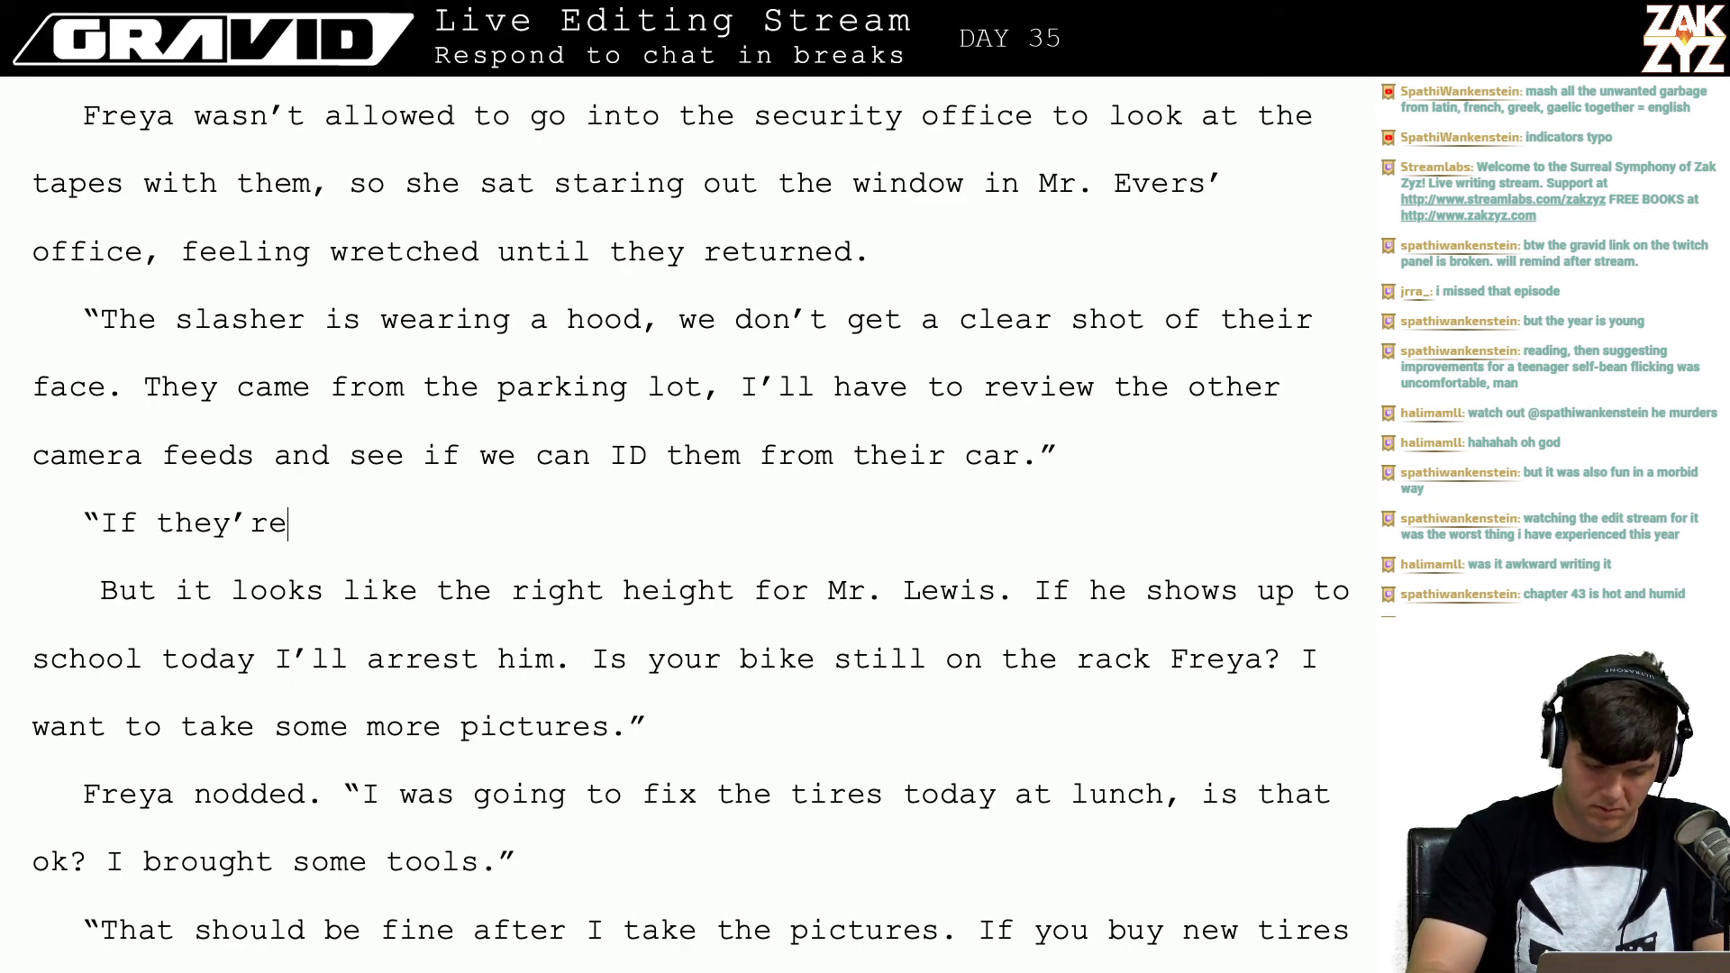
type("tall, it ")
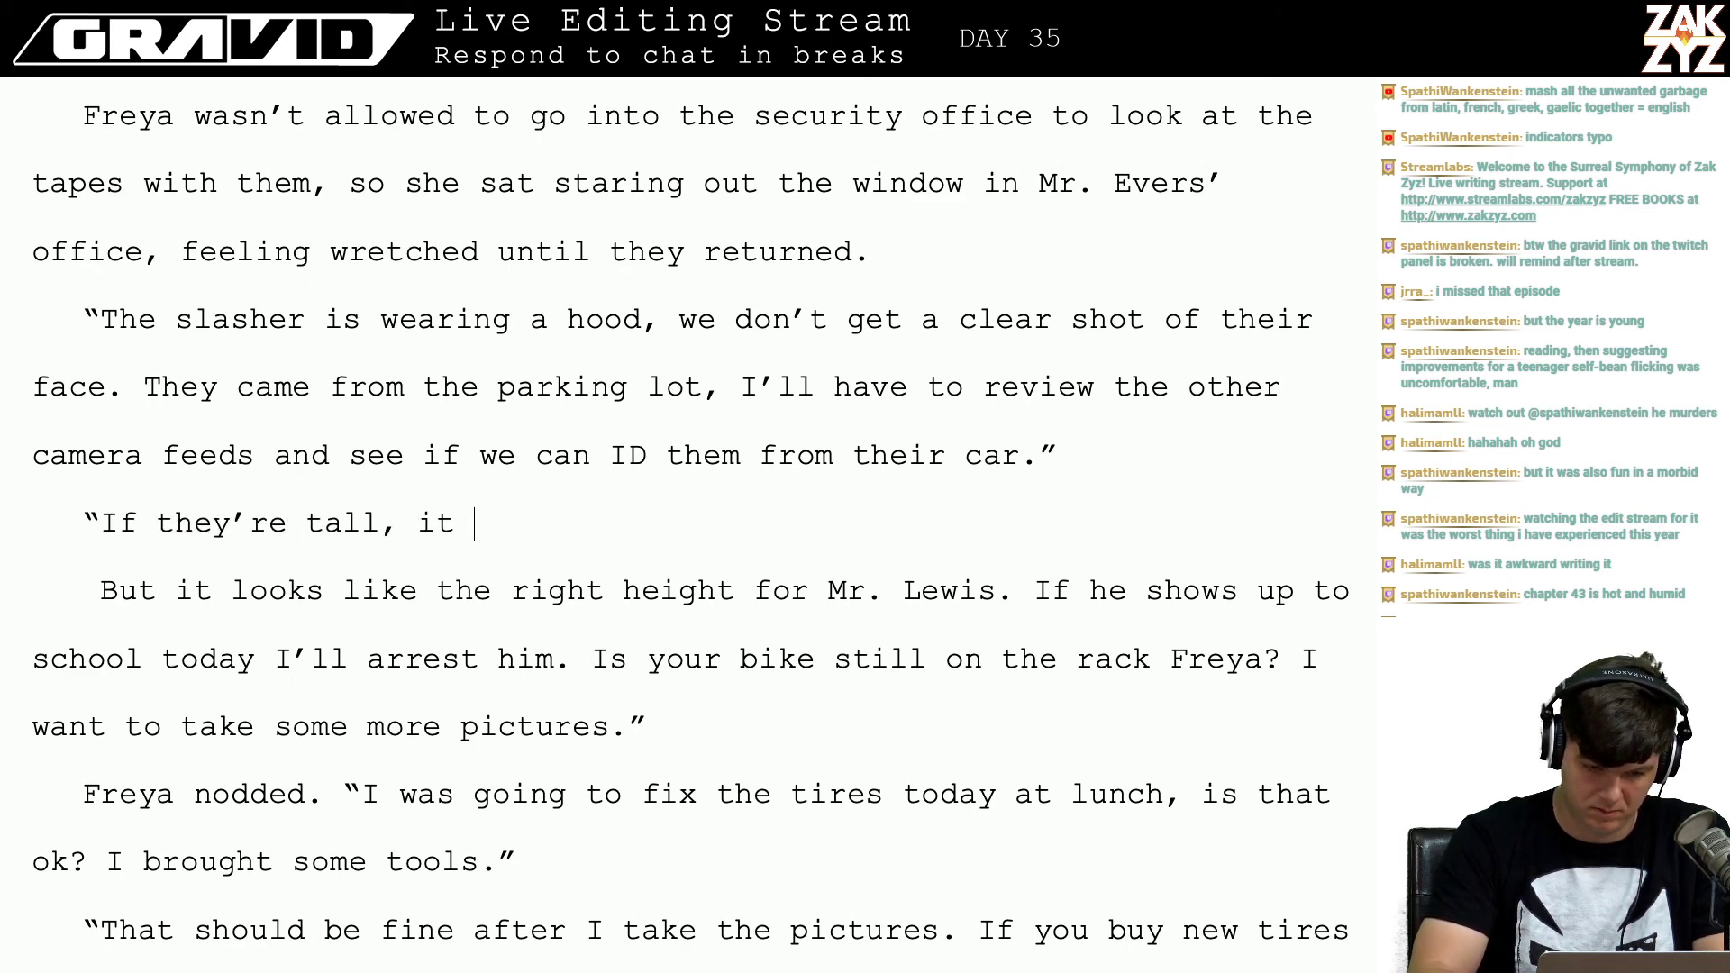
type("'s probably m")
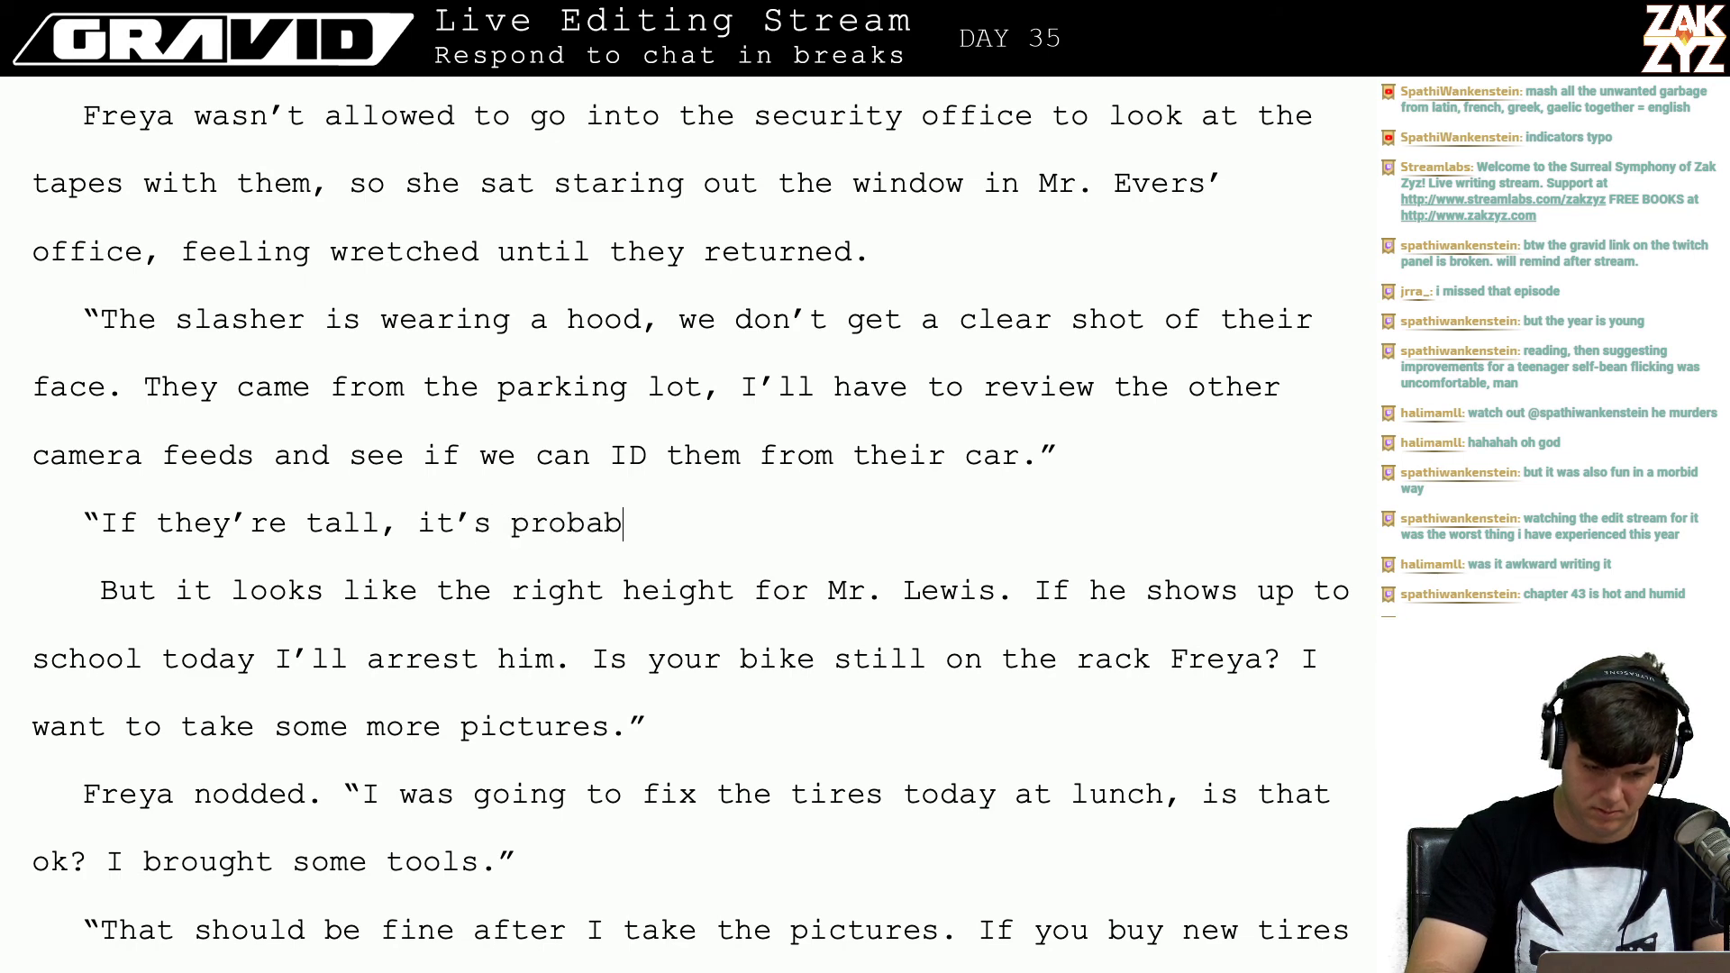
type("alcolm.")
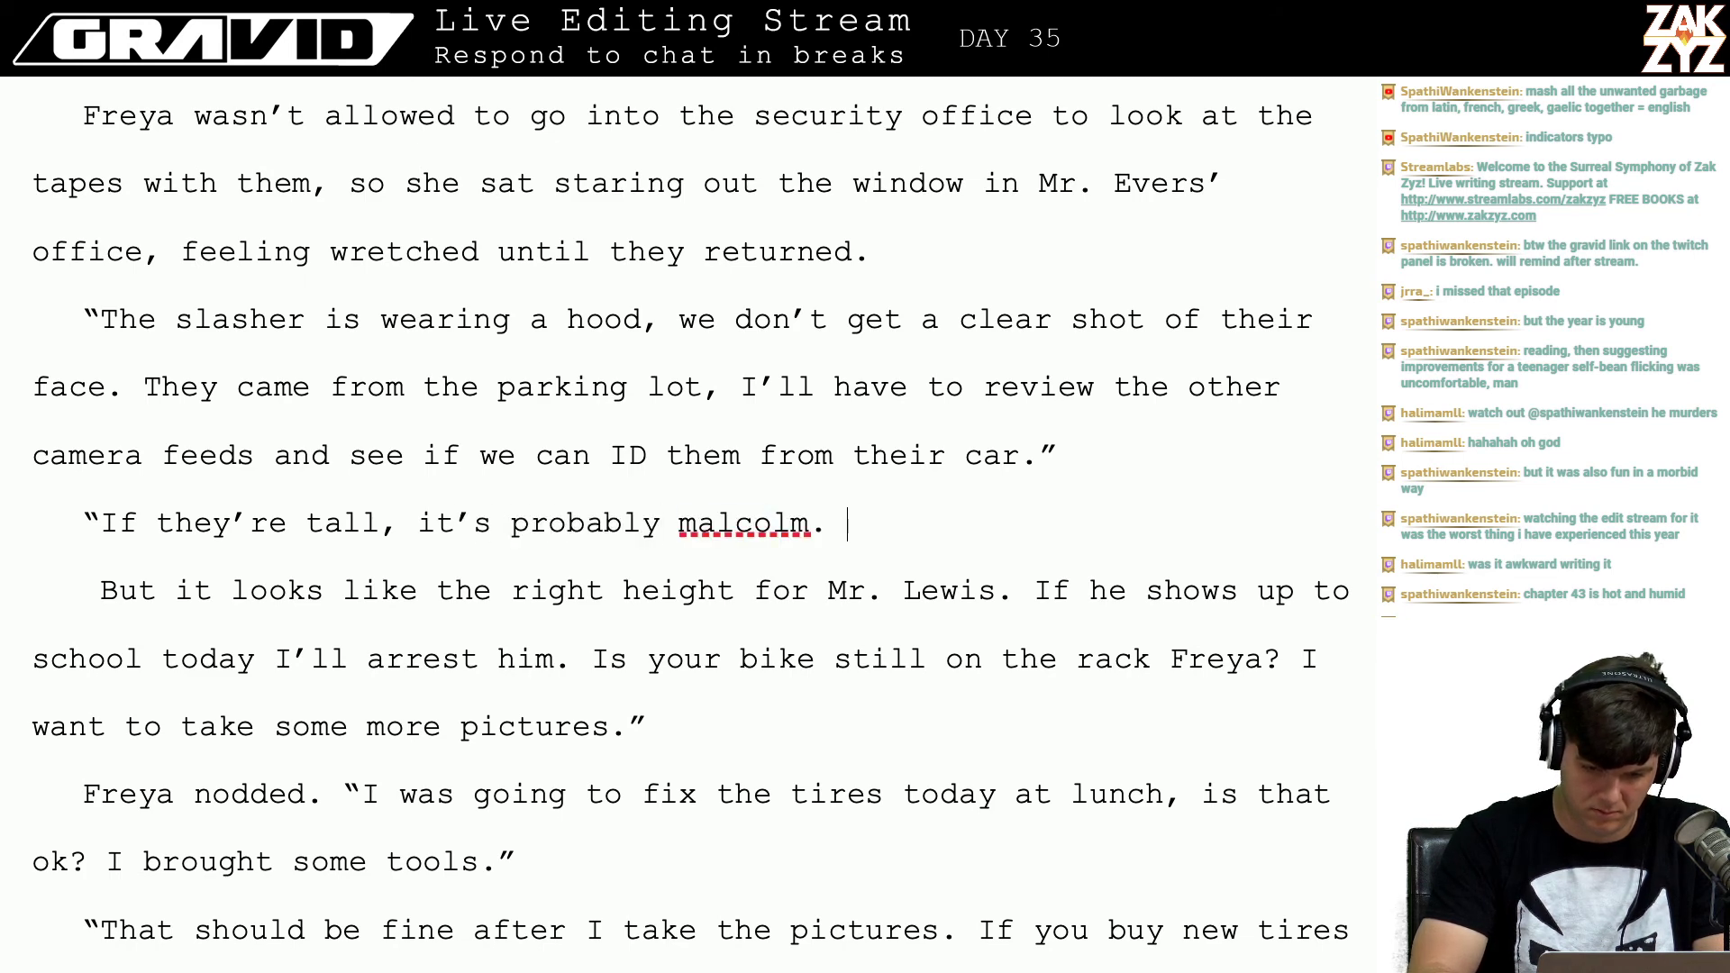
key("BackSpace")
key("BackSpace")
key("BackSpace")
key("BackSpace")
key("BackSpace")
key("BackSpace")
key("BackSpace")
key("BackSpace")
key("BackSpace")
key("BackSpace")
key("BackSpace")
key("BackSpace")
key("BackSpace")
key("BackSpace")
key("BackSpace")
key("BackSpace")
key("BackSpace")
key("BackSpace")
key("BackSpace")
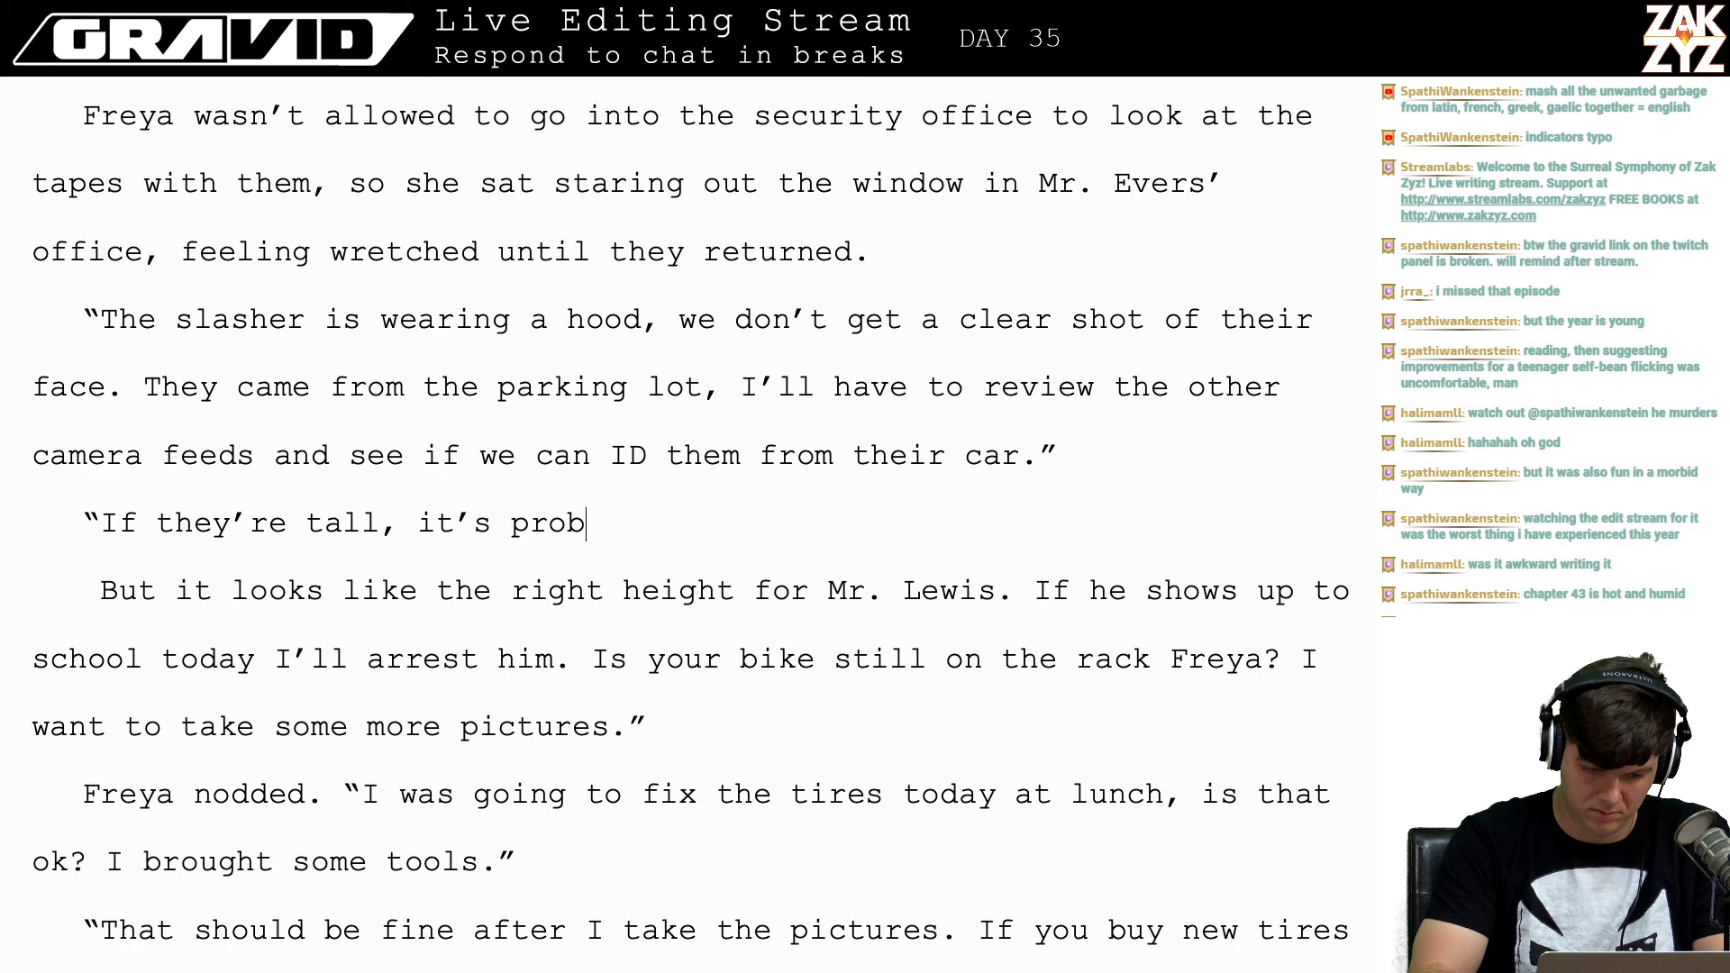
key("BackSpace")
key("BackSpace")
key("BackSpace")
key("BackSpace")
key("BackSpace")
key("BackSpace")
key("BackSpace")
key("BackSpace")
key("BackSpace")
key("BackSpace")
key("BackSpace")
key("BackSpace")
key("BackSpace")
key("BackSpace")
key("BackSpace")
key("BackSpace")
key("BackSpace")
key("BackSpace")
key("BackSpace")
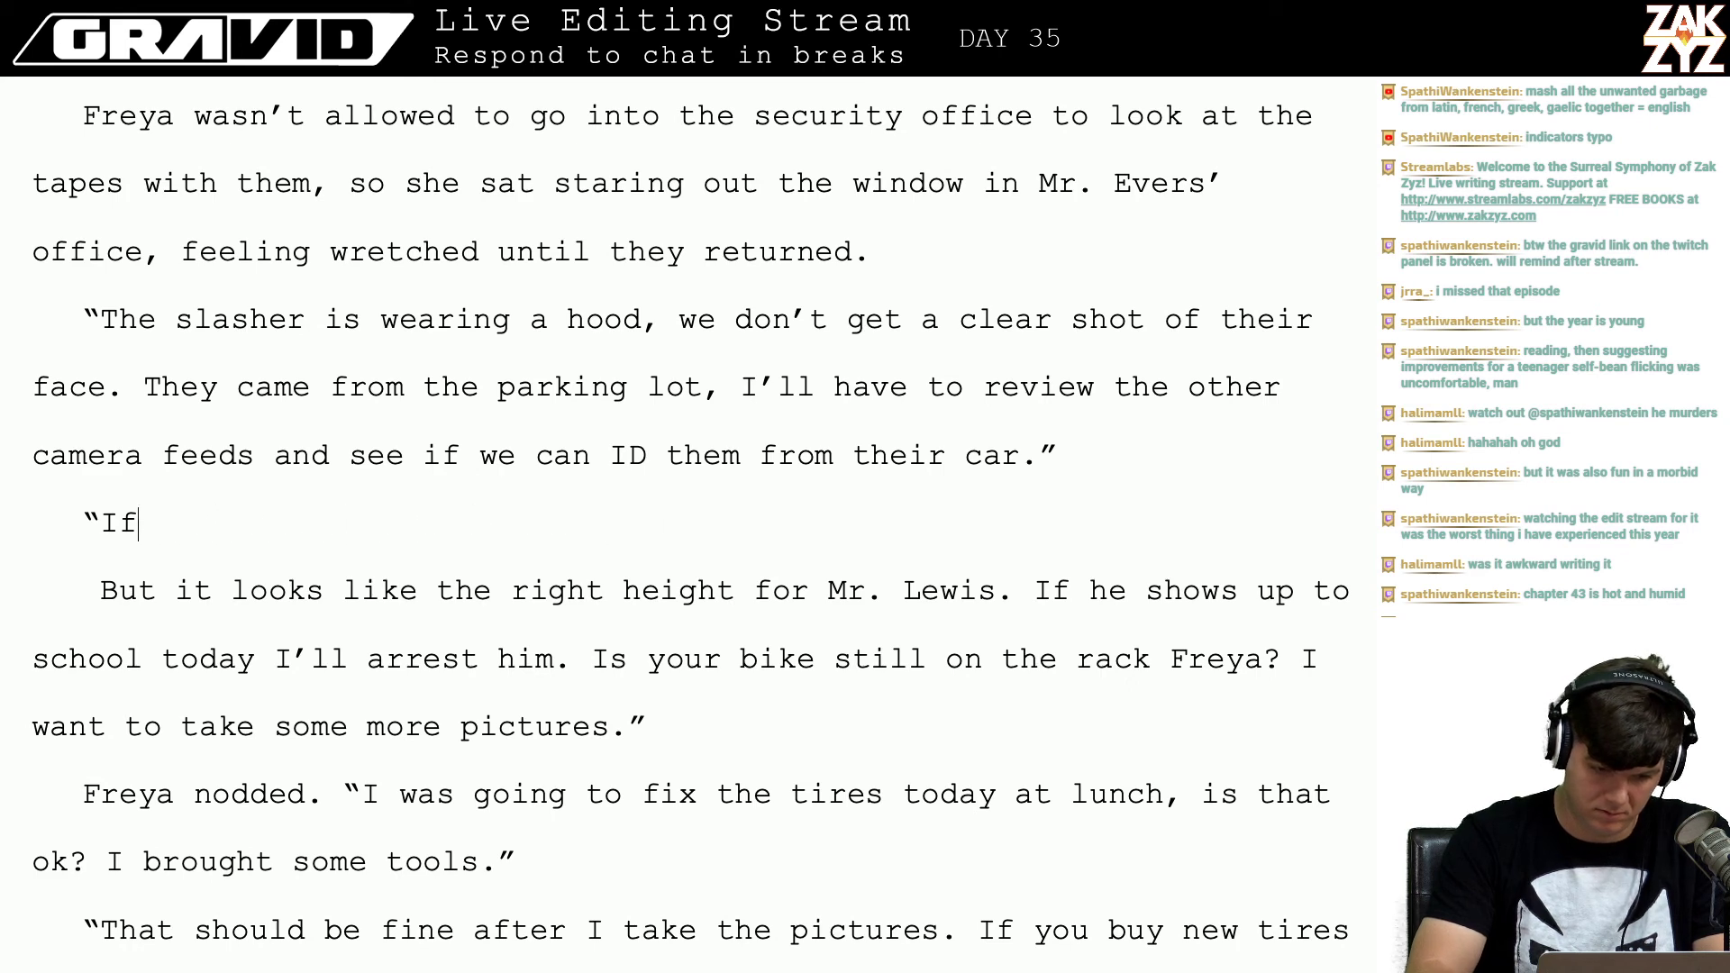
Step: Write the reply "It's Malcom though, right?" as a separate dialogue line below the slasher description
type("t's malc")
key("BackSpace")
key("BackSpace")
key("BackSpace")
key("BackSpace")
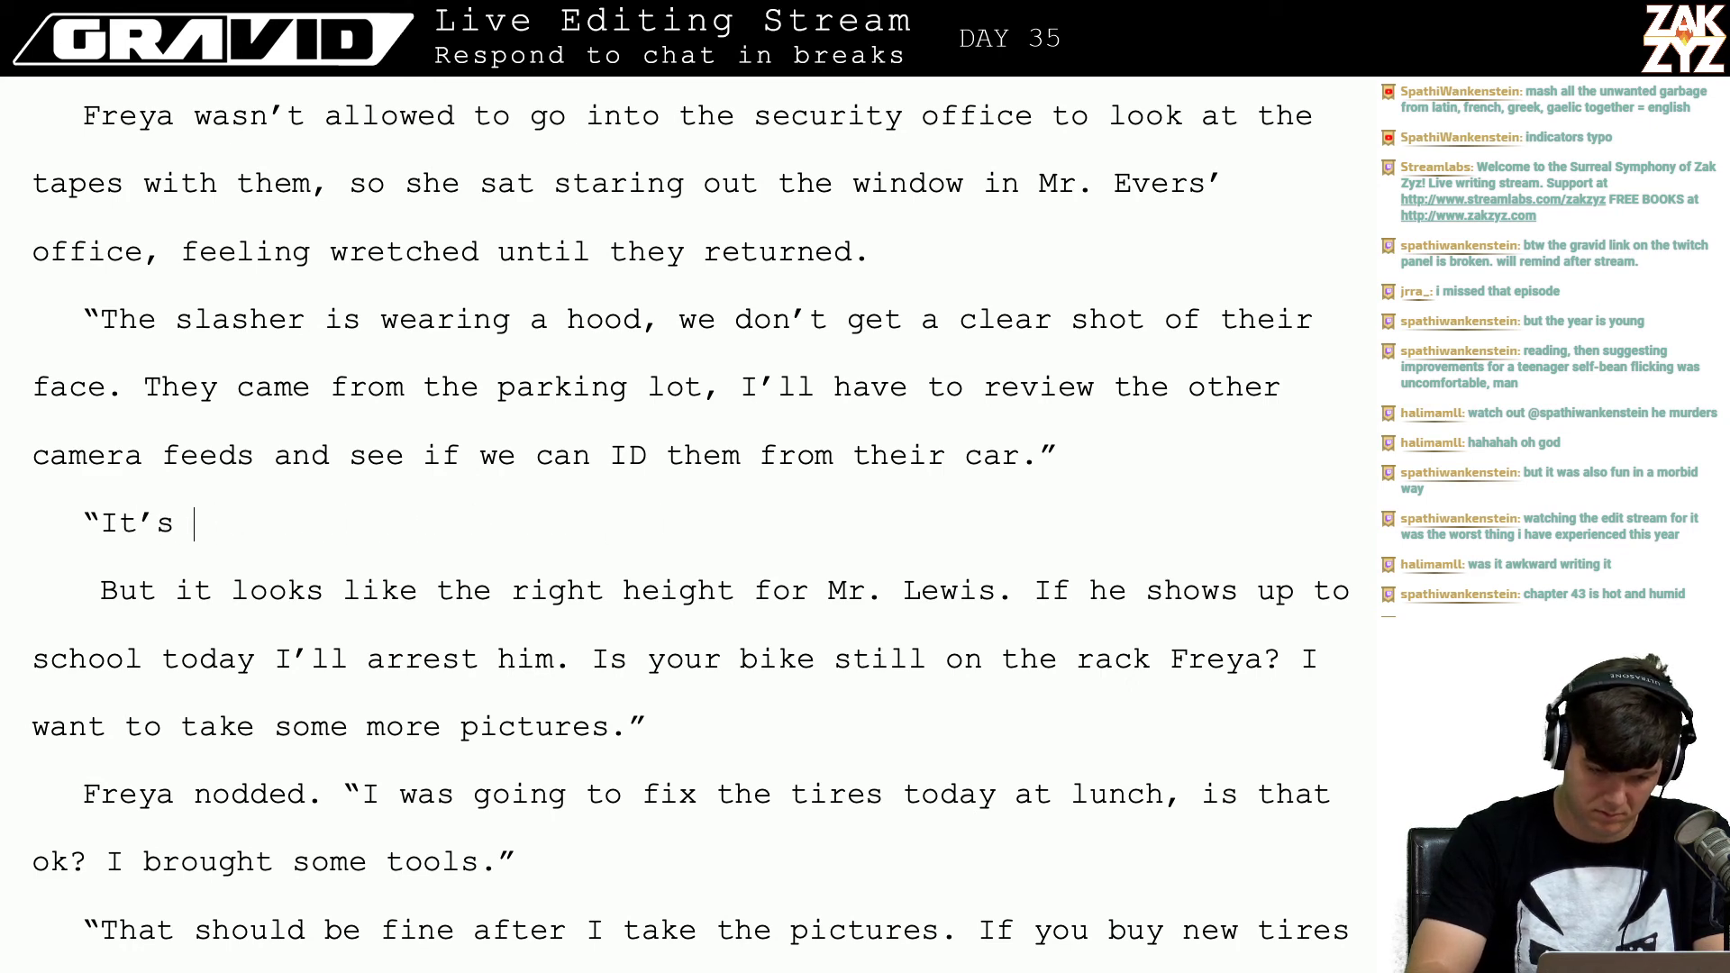
type("Malcom tho")
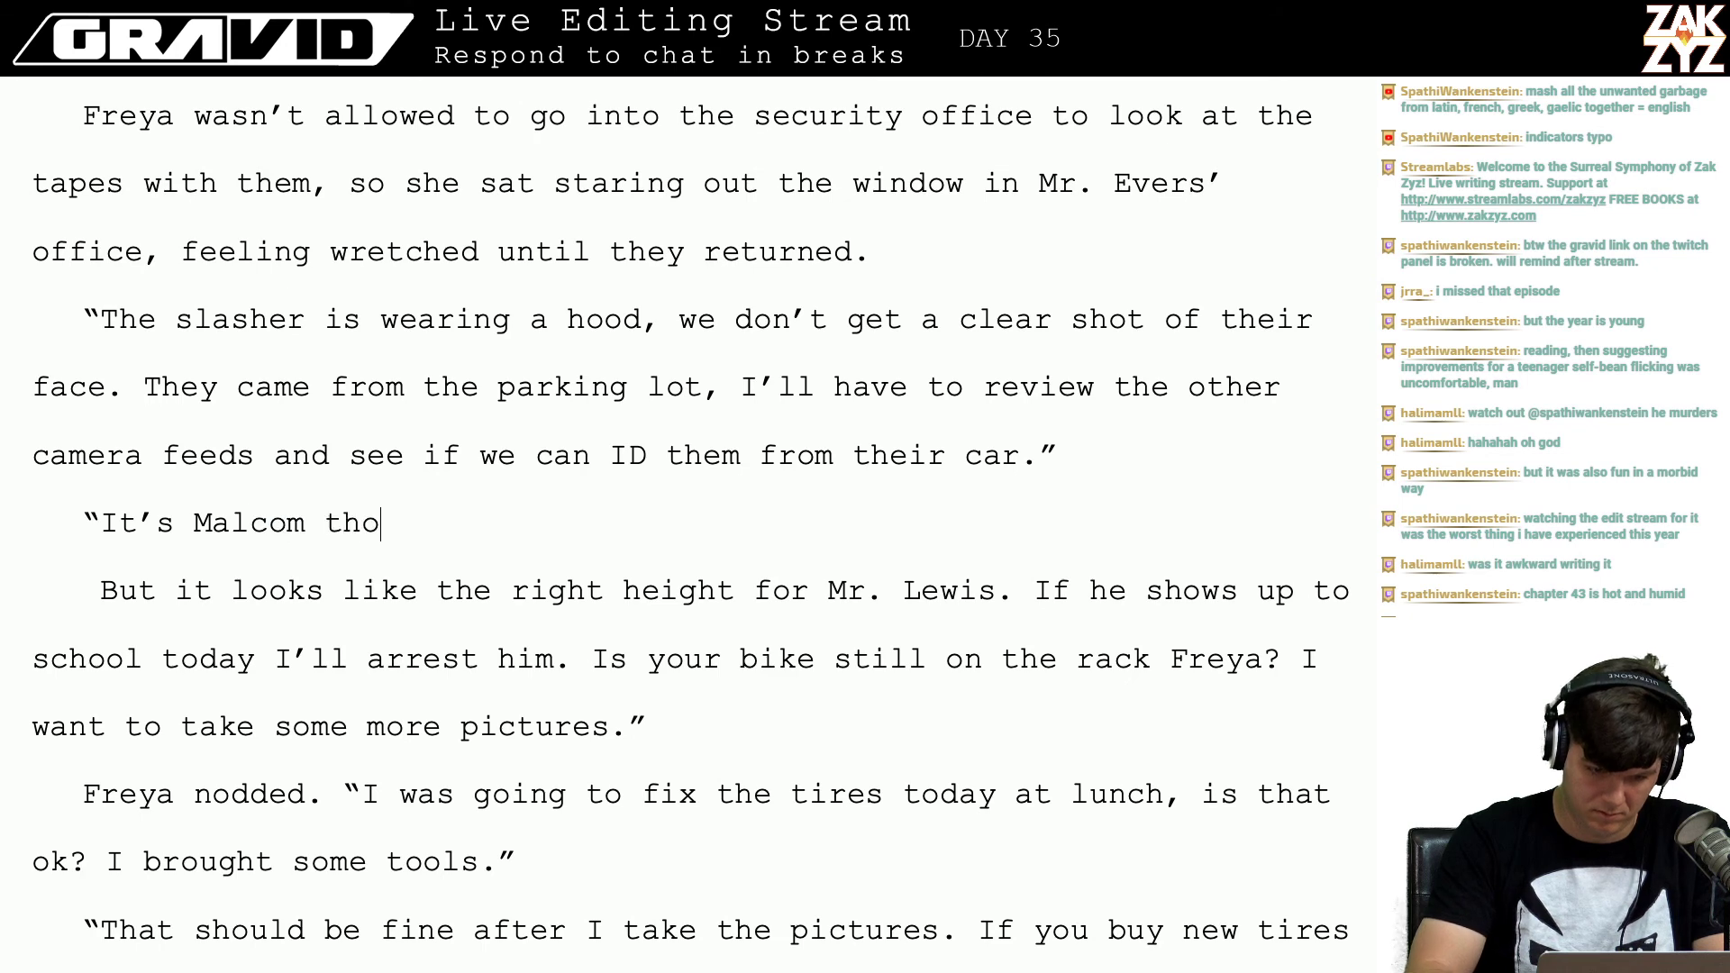
type("ugh, right?\"")
Step: Add a new dialogue paragraph reading "He's the most likely culprit. It looks like about the right height for him."
key("Return")
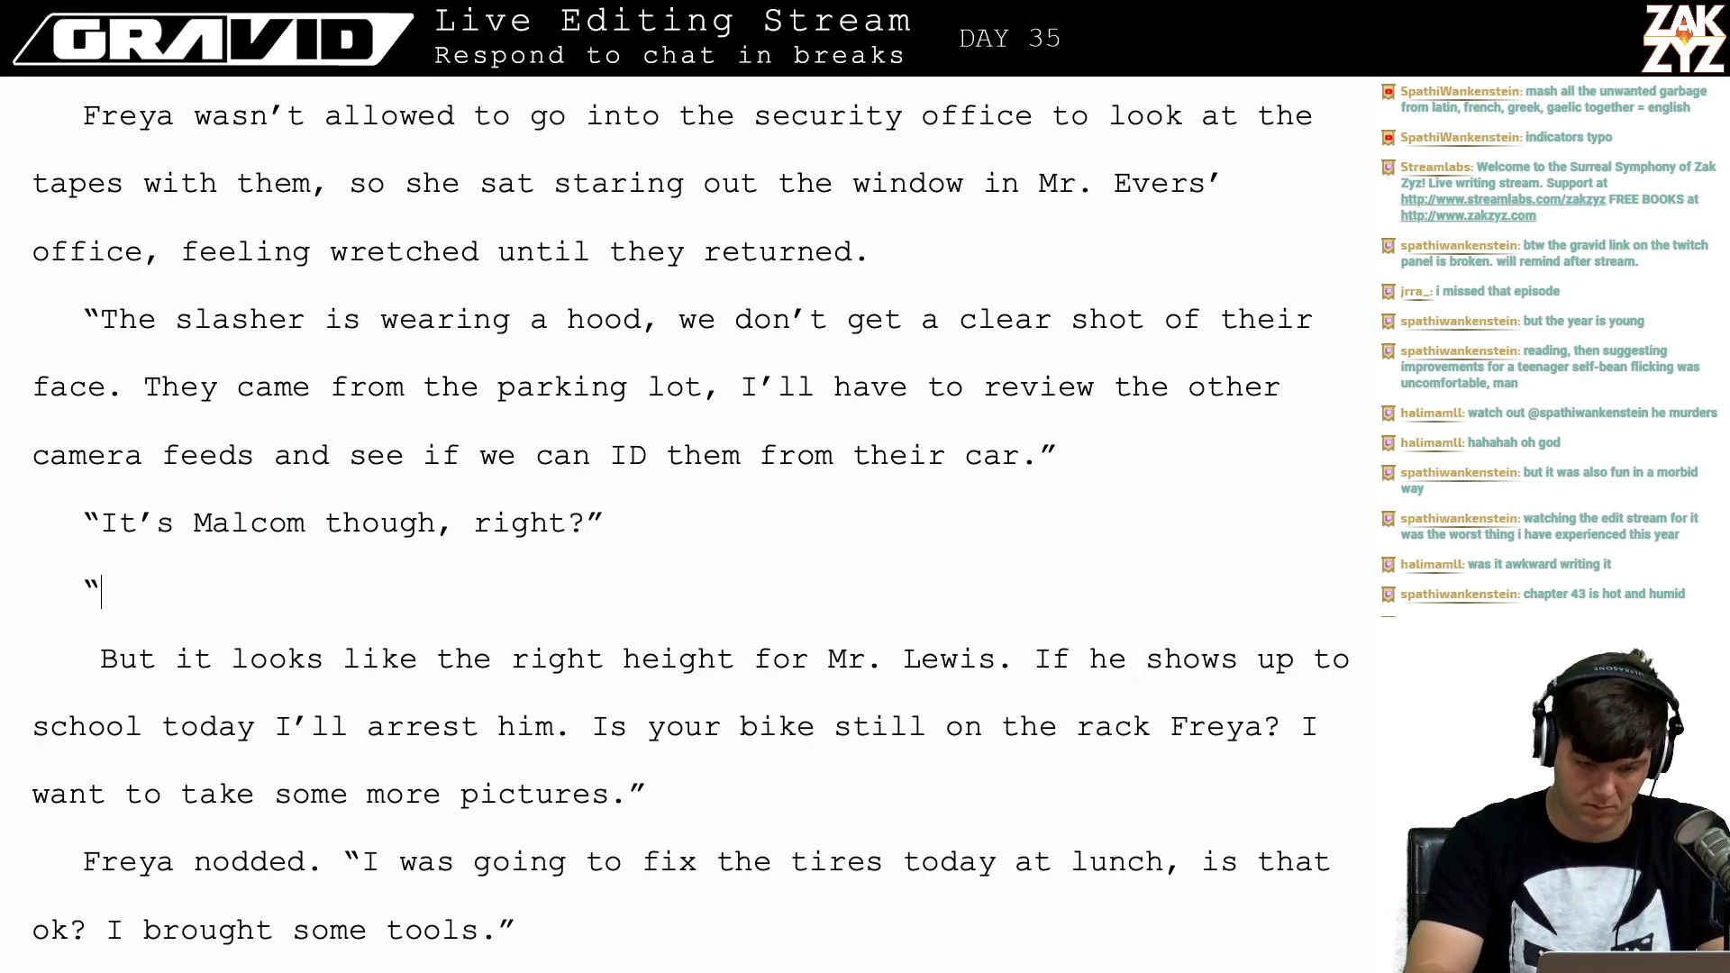
type("\"He's the most l")
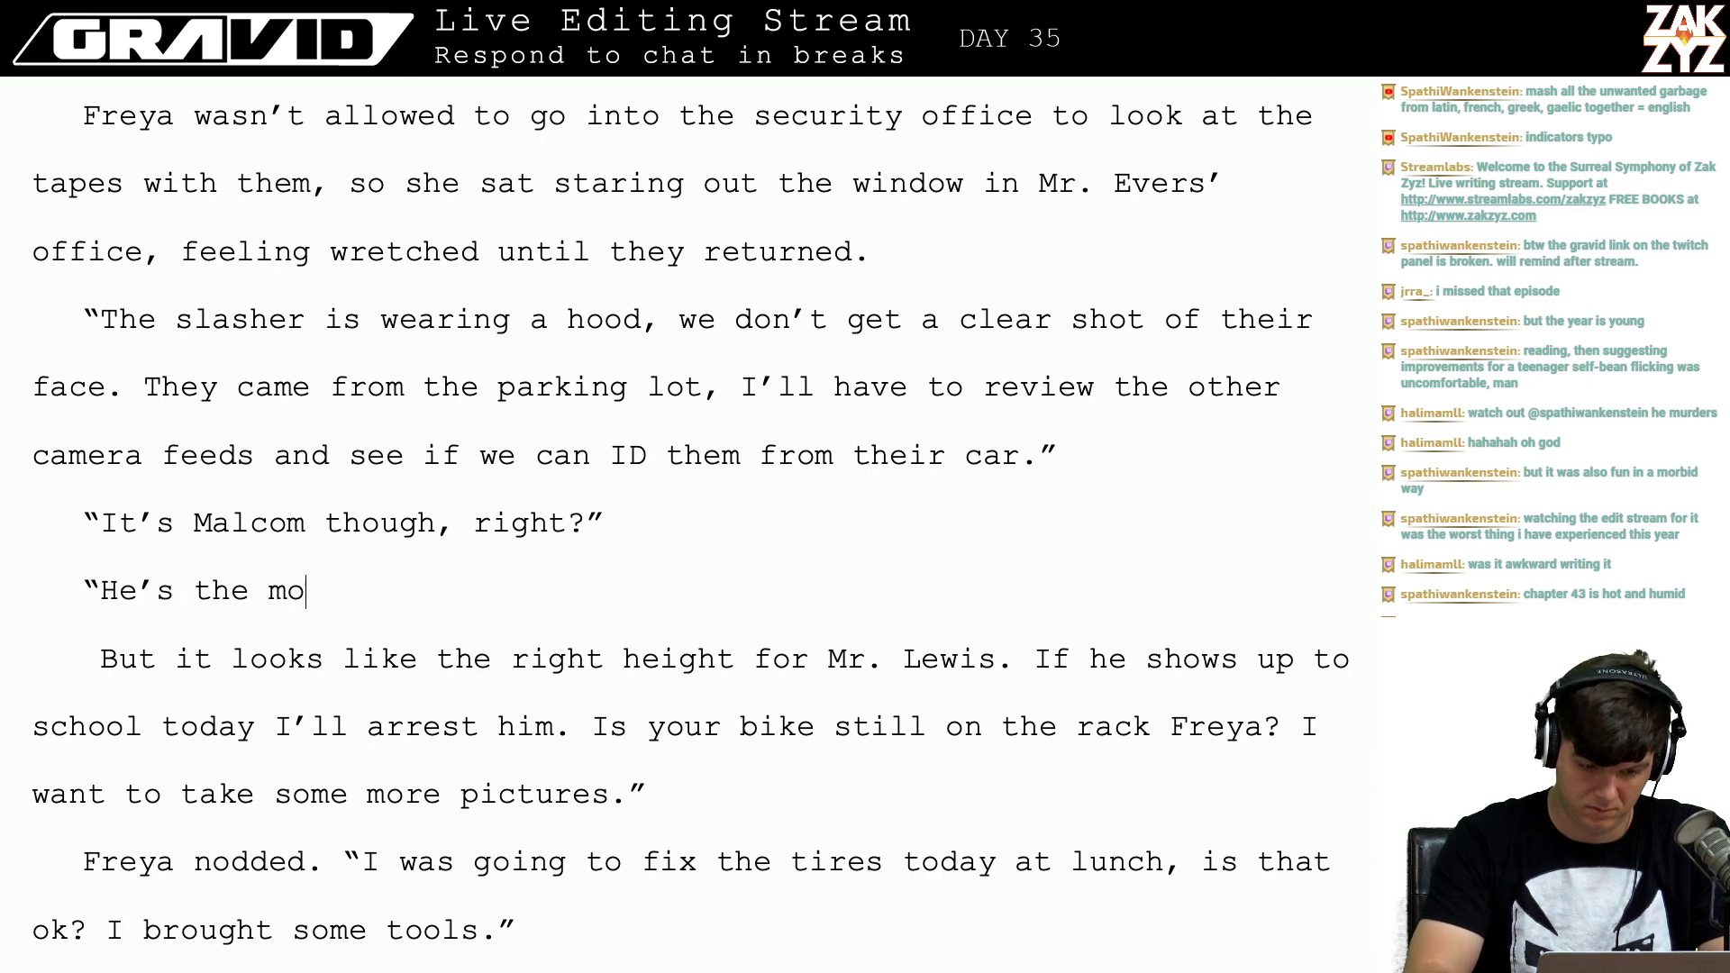
type("ikely ")
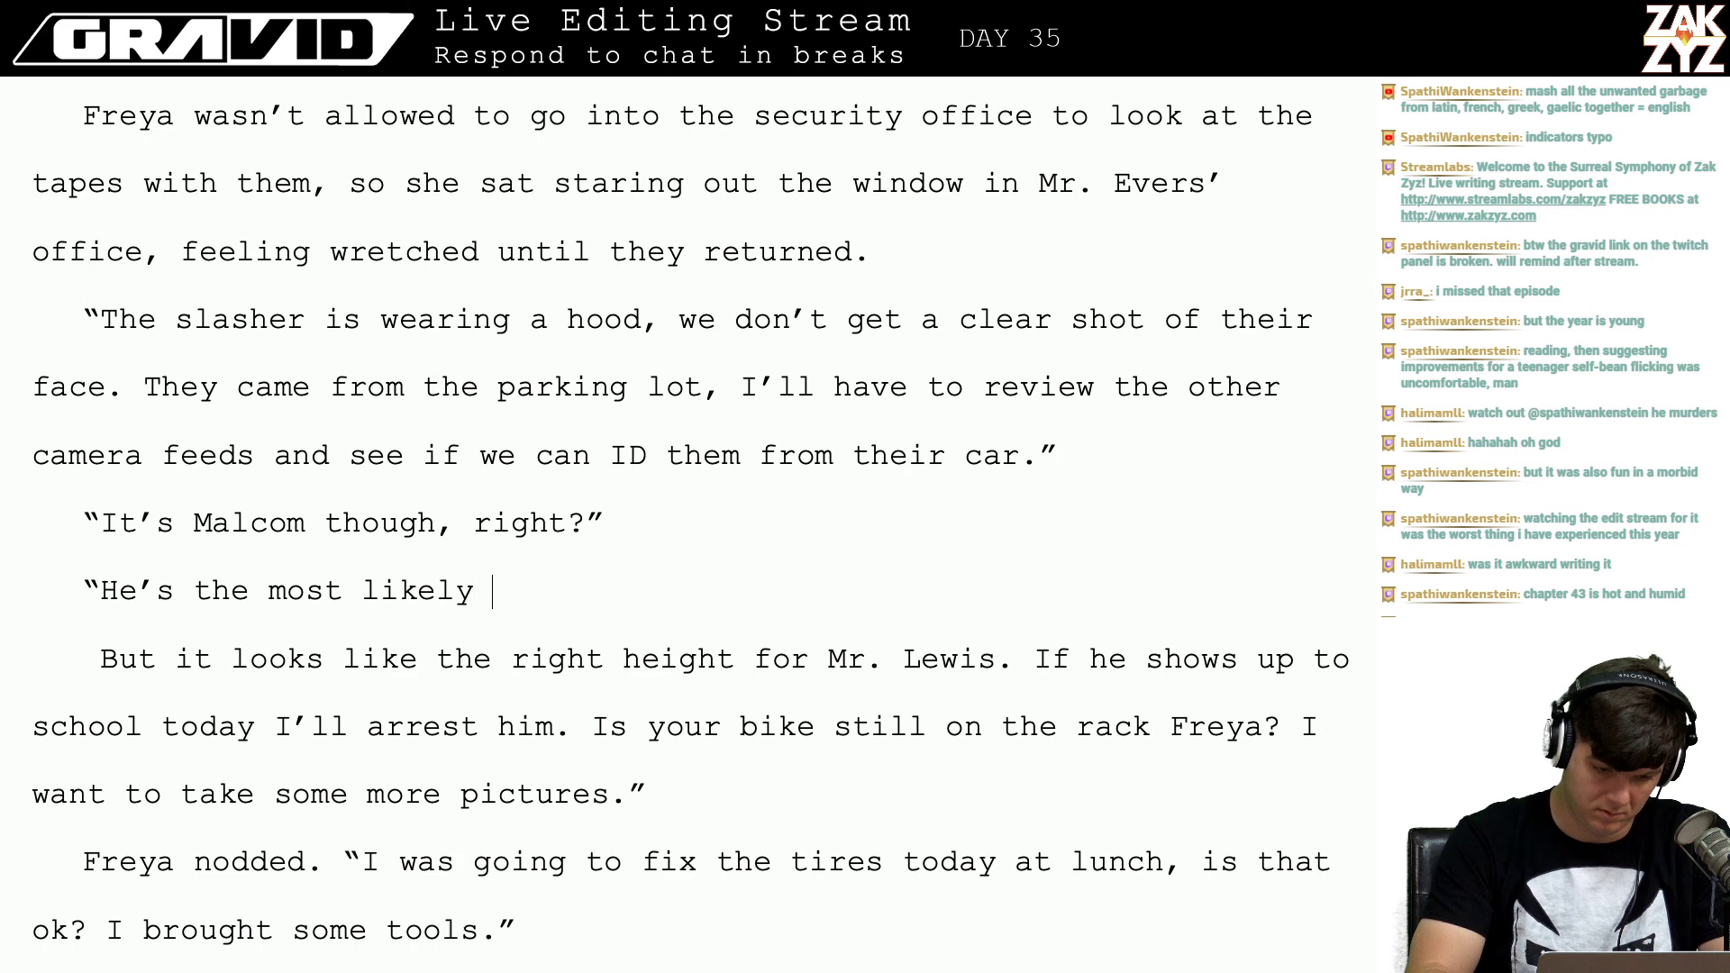
type("culpr")
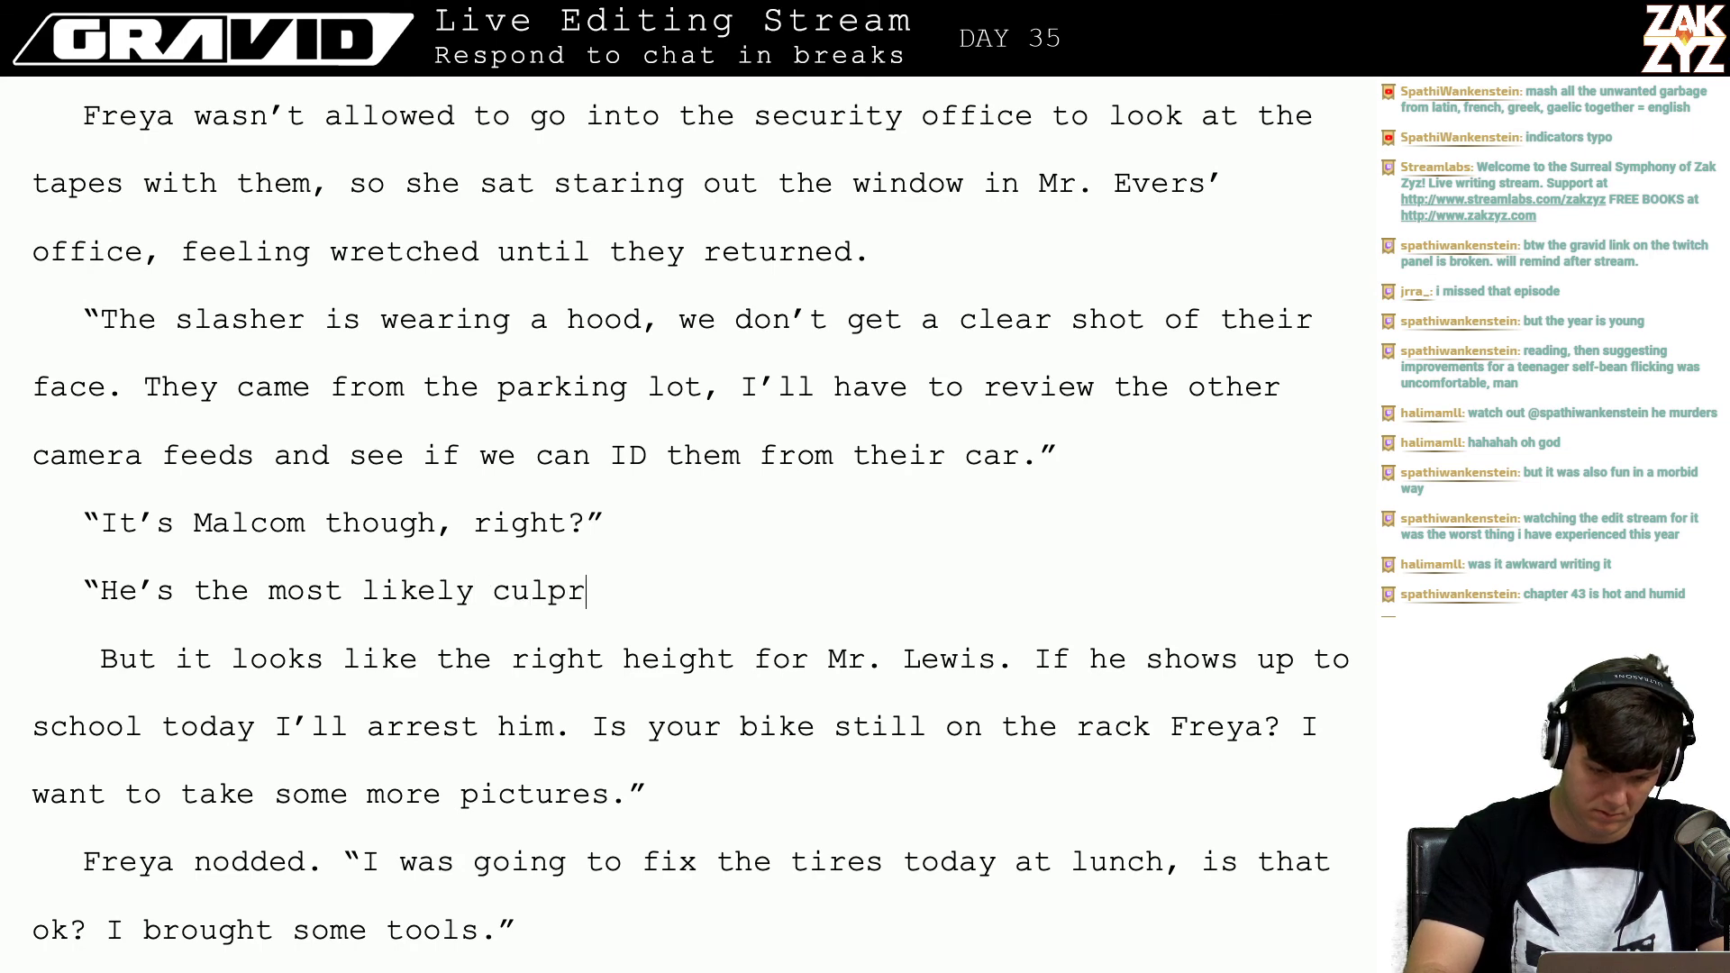
type("it. It look")
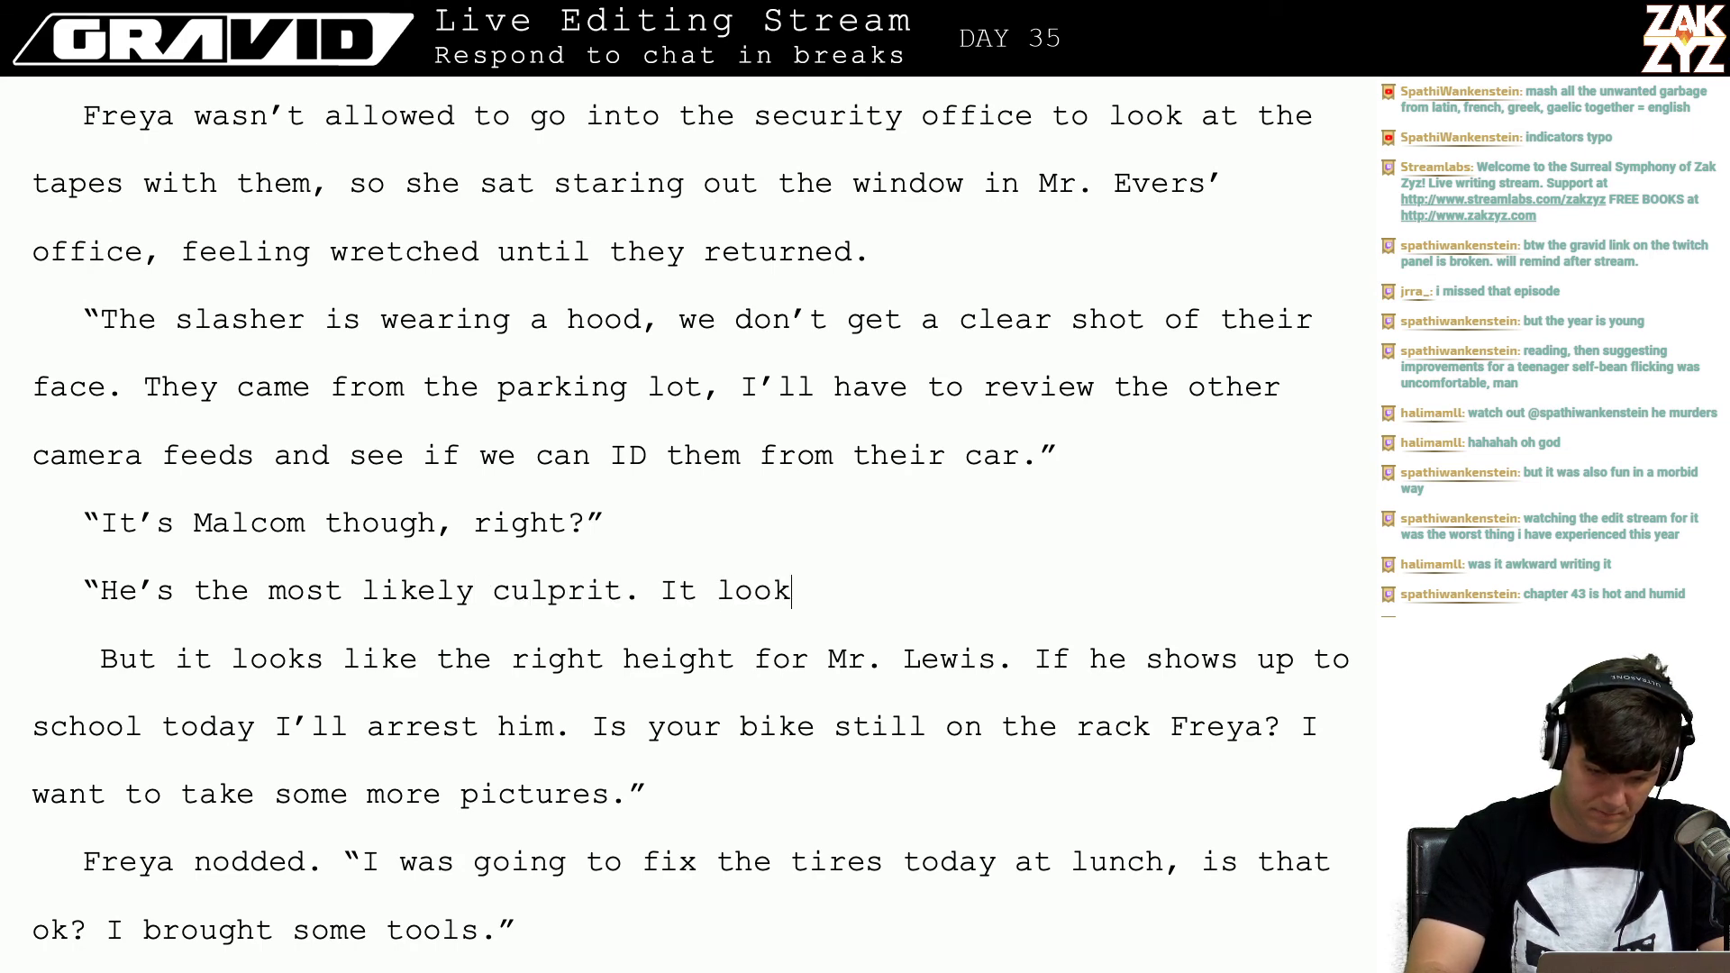
type("s like about the ")
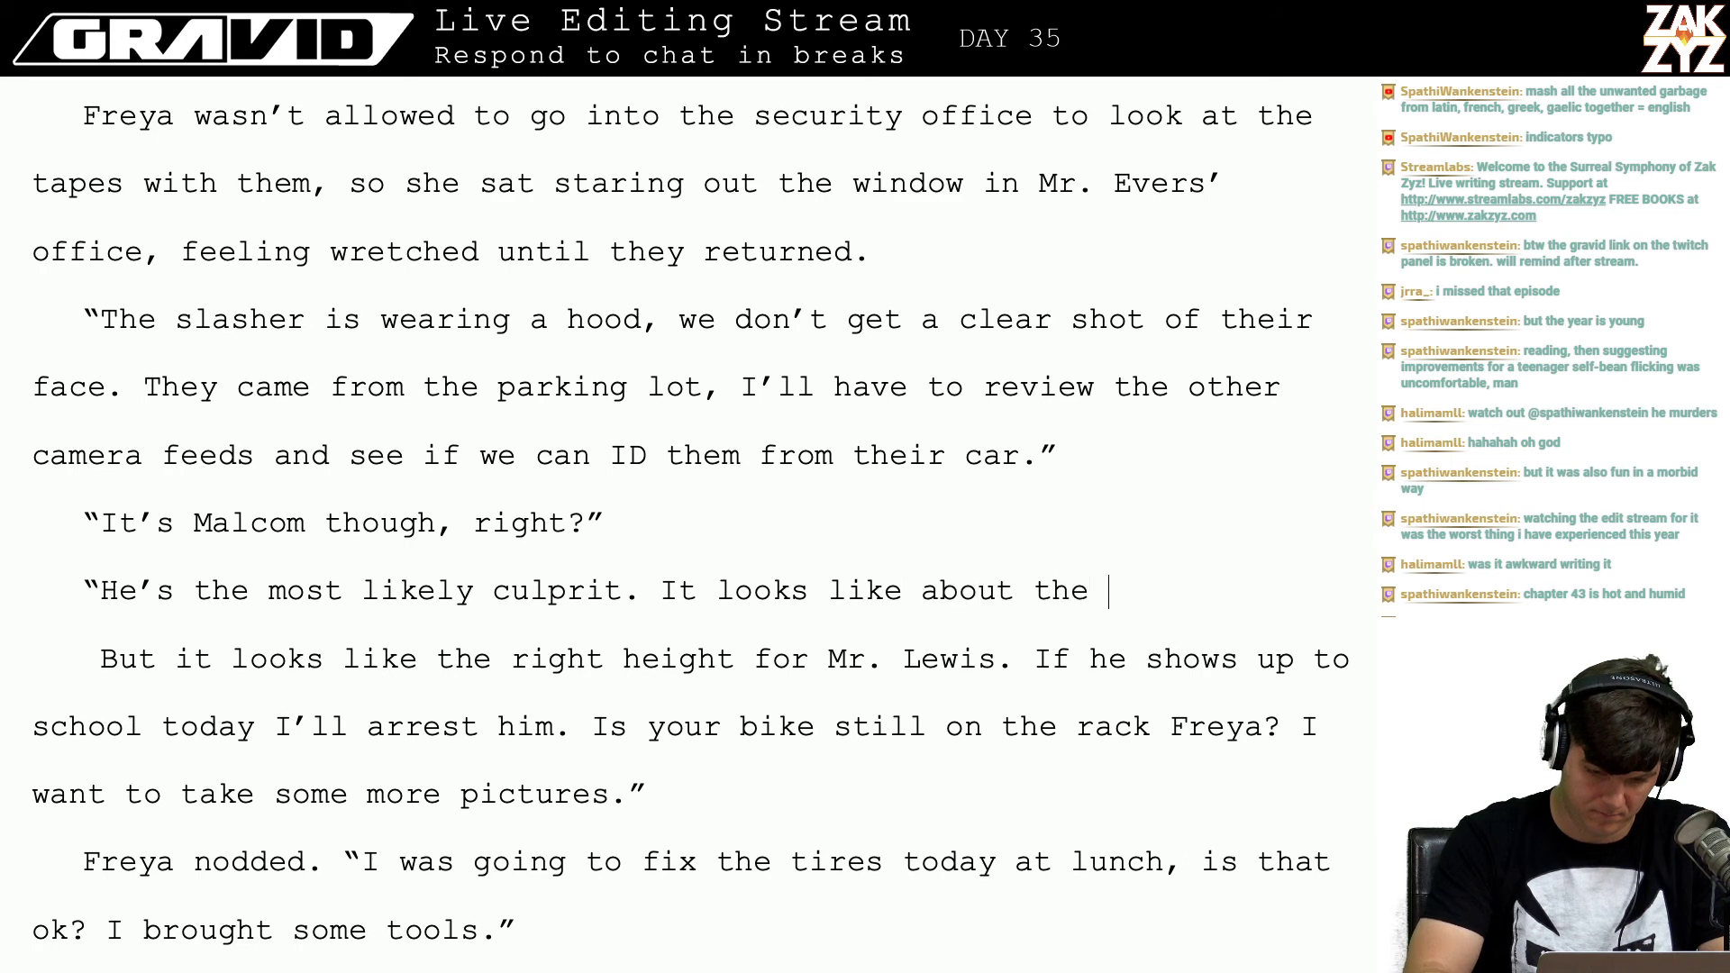
type("right height for")
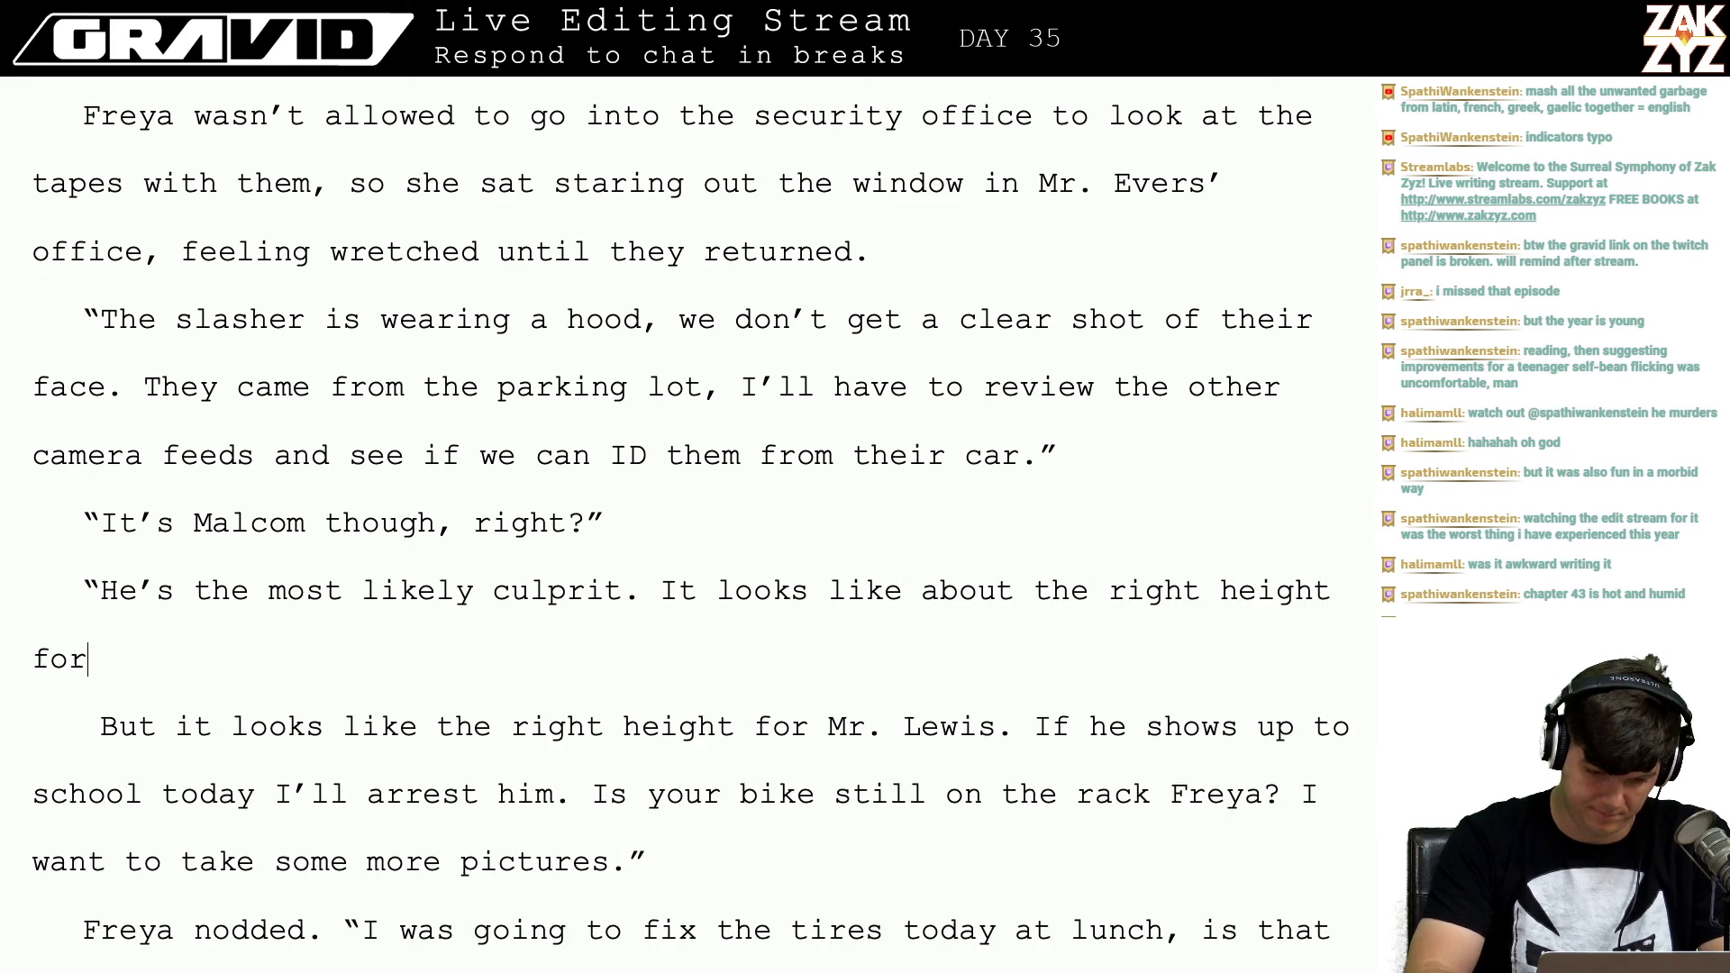
type(" him.")
Step: Delete the leftover sentence "But it looks like the right height for Mr. Lewis." and join the remaining text to the new reply above
key("shift+Right")
key("shift+Right")
key("shift+Right")
key("shift+Right")
key("shift+Right")
key("shift+Right")
key("shift+Right")
key("shift+Right")
key("shift+Right")
key("shift+Right")
key("shift+Right")
key("shift+Right")
key("shift+Right")
key("shift+Right")
key("shift+Right")
key("shift+Right")
key("shift+Right")
key("shift+Right")
key("shift+Right")
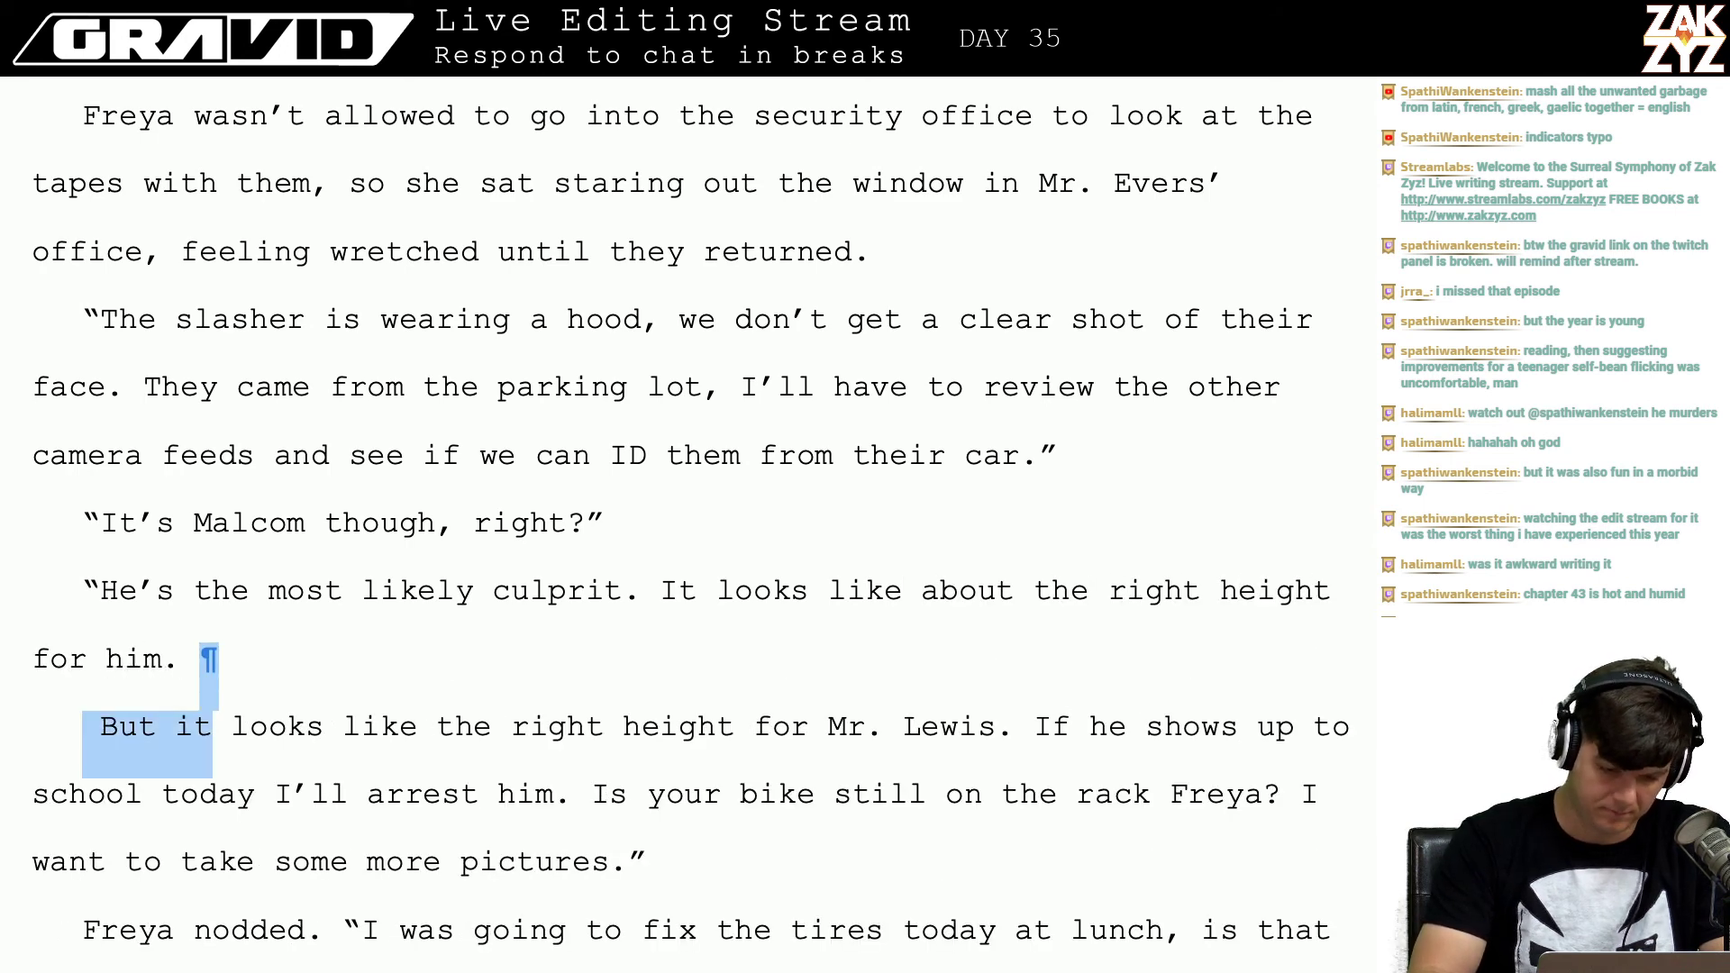
key("shift+Right")
key("shift+Right")
key("shift+Right")
key("shift+Right")
key("shift+Right")
key("shift+Right")
key("shift+Right")
key("shift+Right")
key("shift+Right")
key("shift+Right")
key("shift+Right")
key("shift+Right")
key("shift+Right")
key("shift+Right")
key("shift+Right")
key("shift+Right")
key("shift+Right")
key("shift+Right")
key("shift+Right")
key("shift+Right")
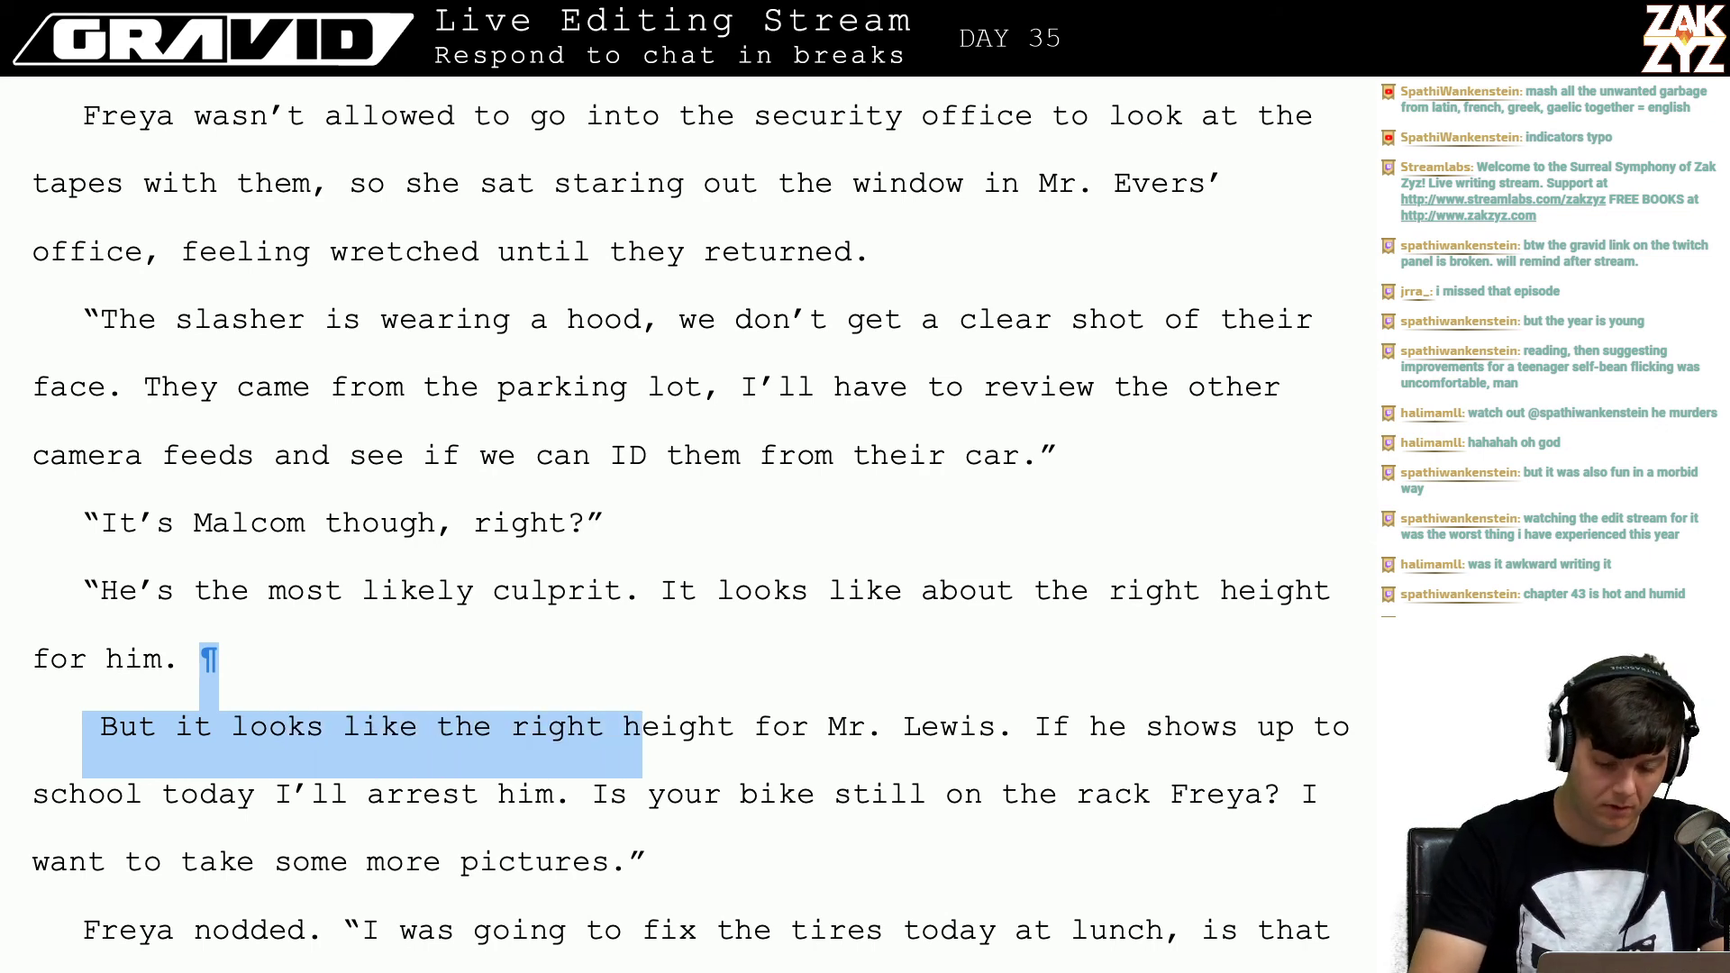
key("shift+Right")
key("shift+Right")
key("shift+Right")
key("shift+Right")
key("shift+Right")
key("shift+Right")
key("shift+Right")
key("shift+Right")
key("shift+Right")
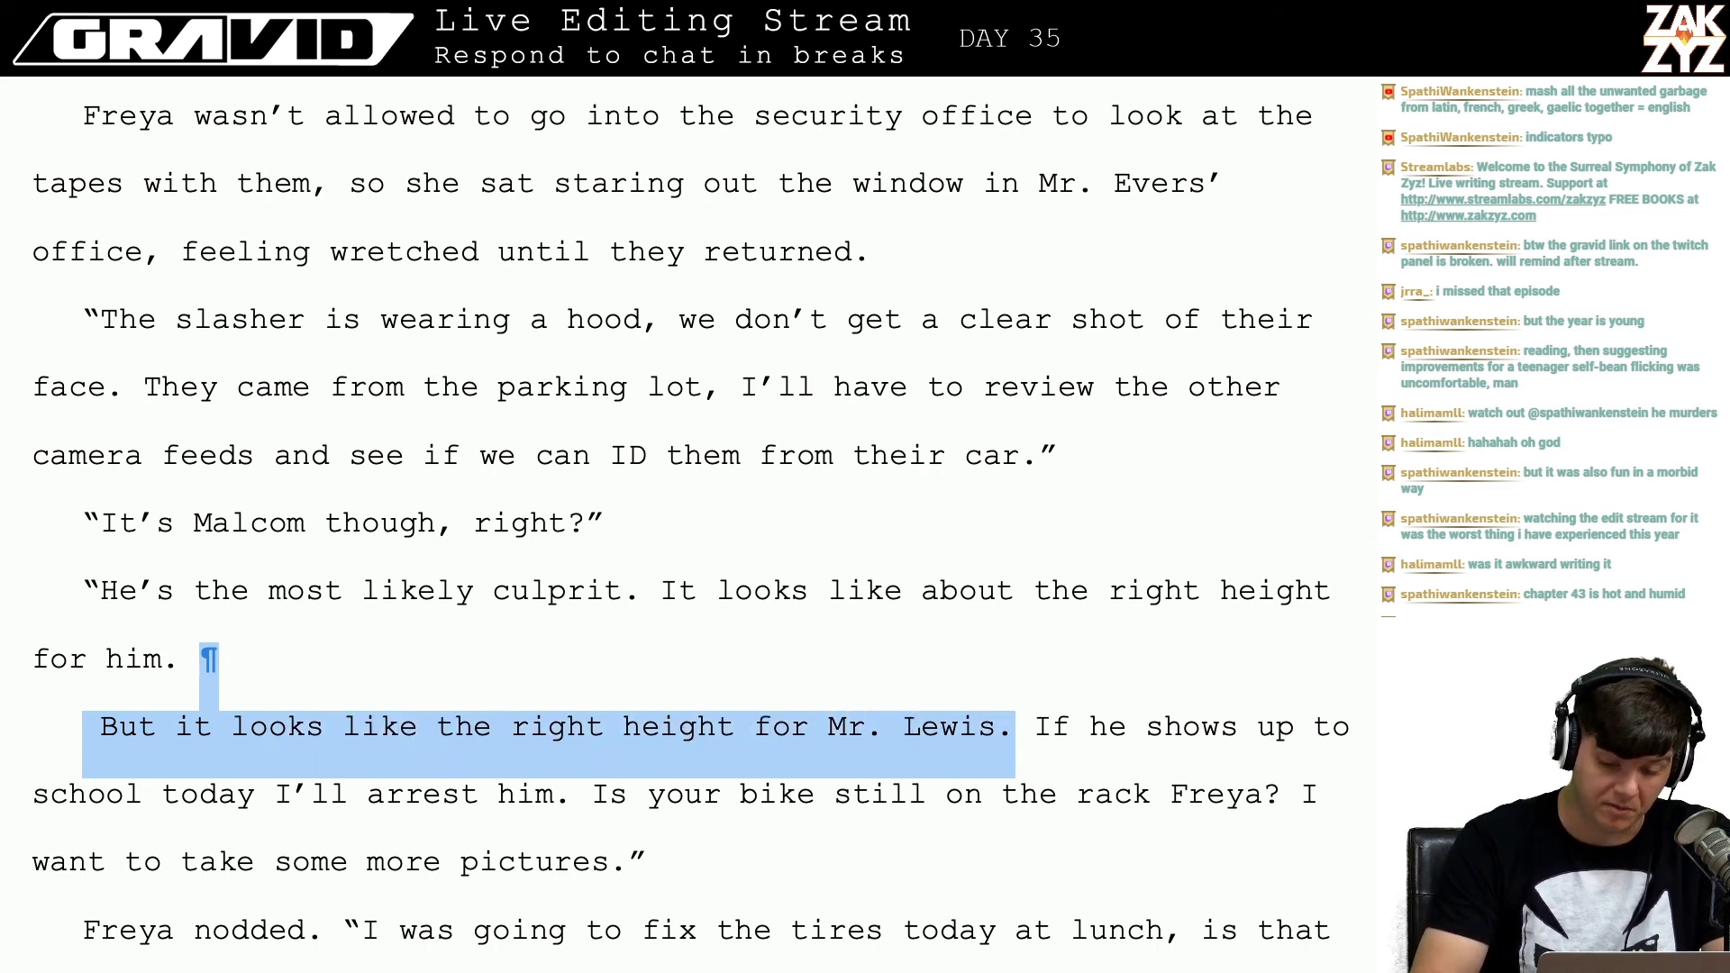
key("shift+Left")
key("BackSpace")
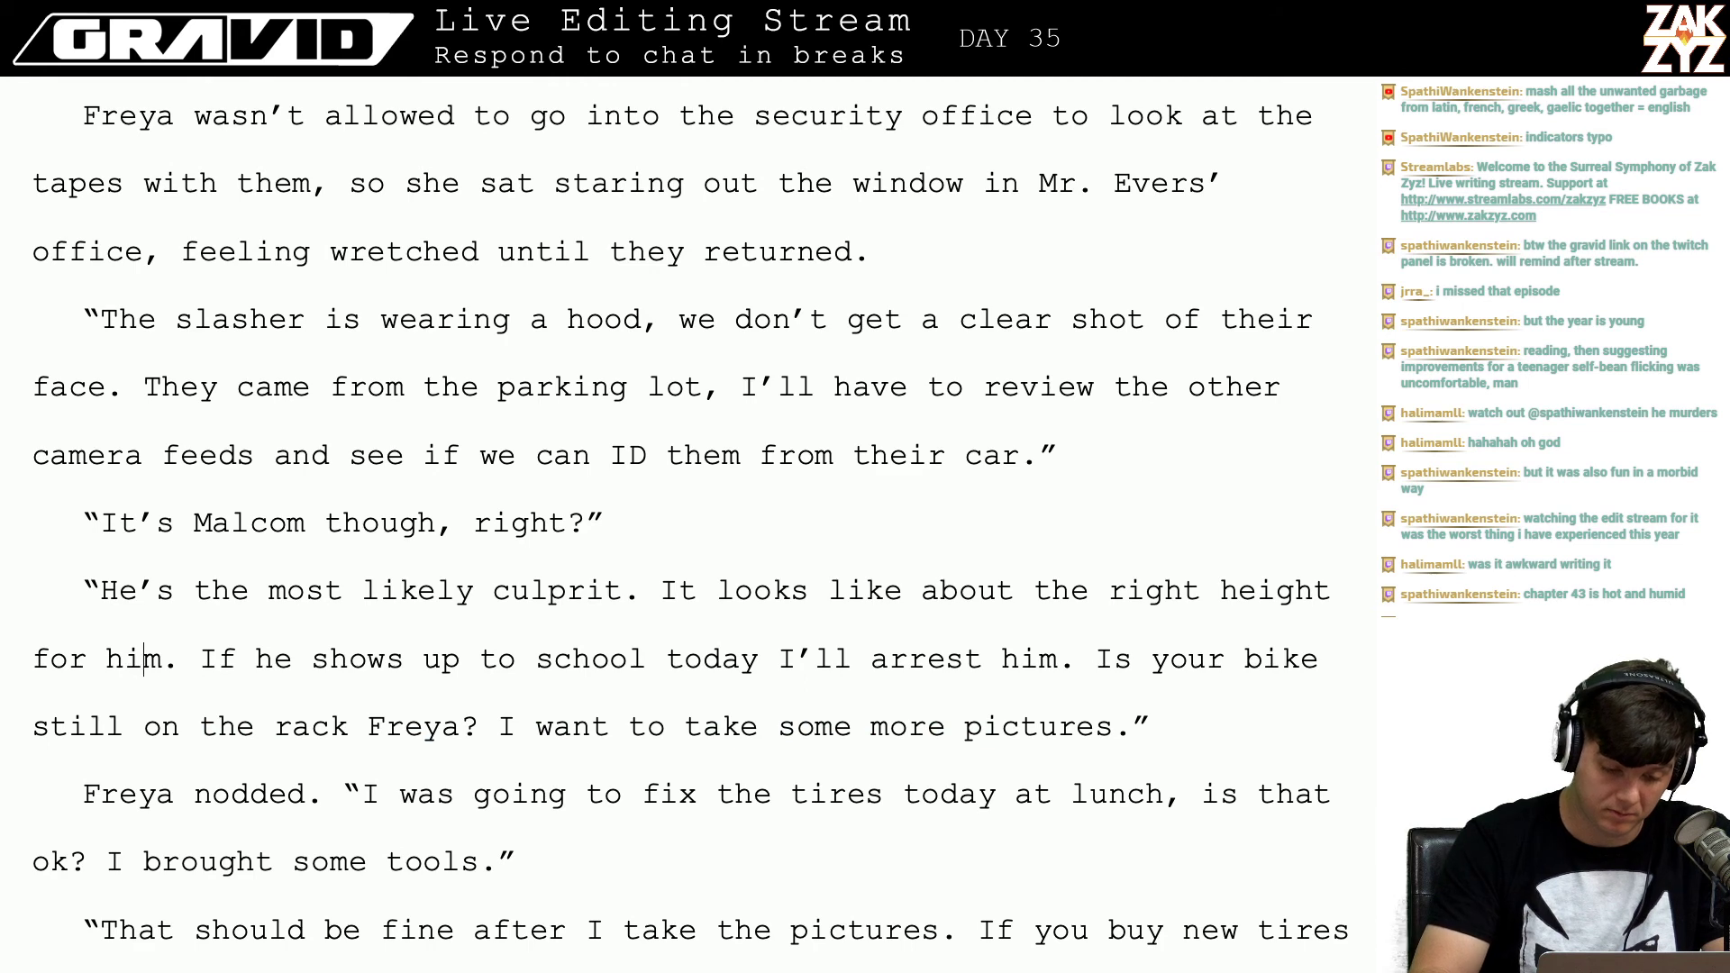
Step: Replace "for him" with "but I'll need to take a closer look" and begin that reply with "We can't tell for sure yet."
key("ctrl+BackSpace")
key("ctrl+BackSpace")
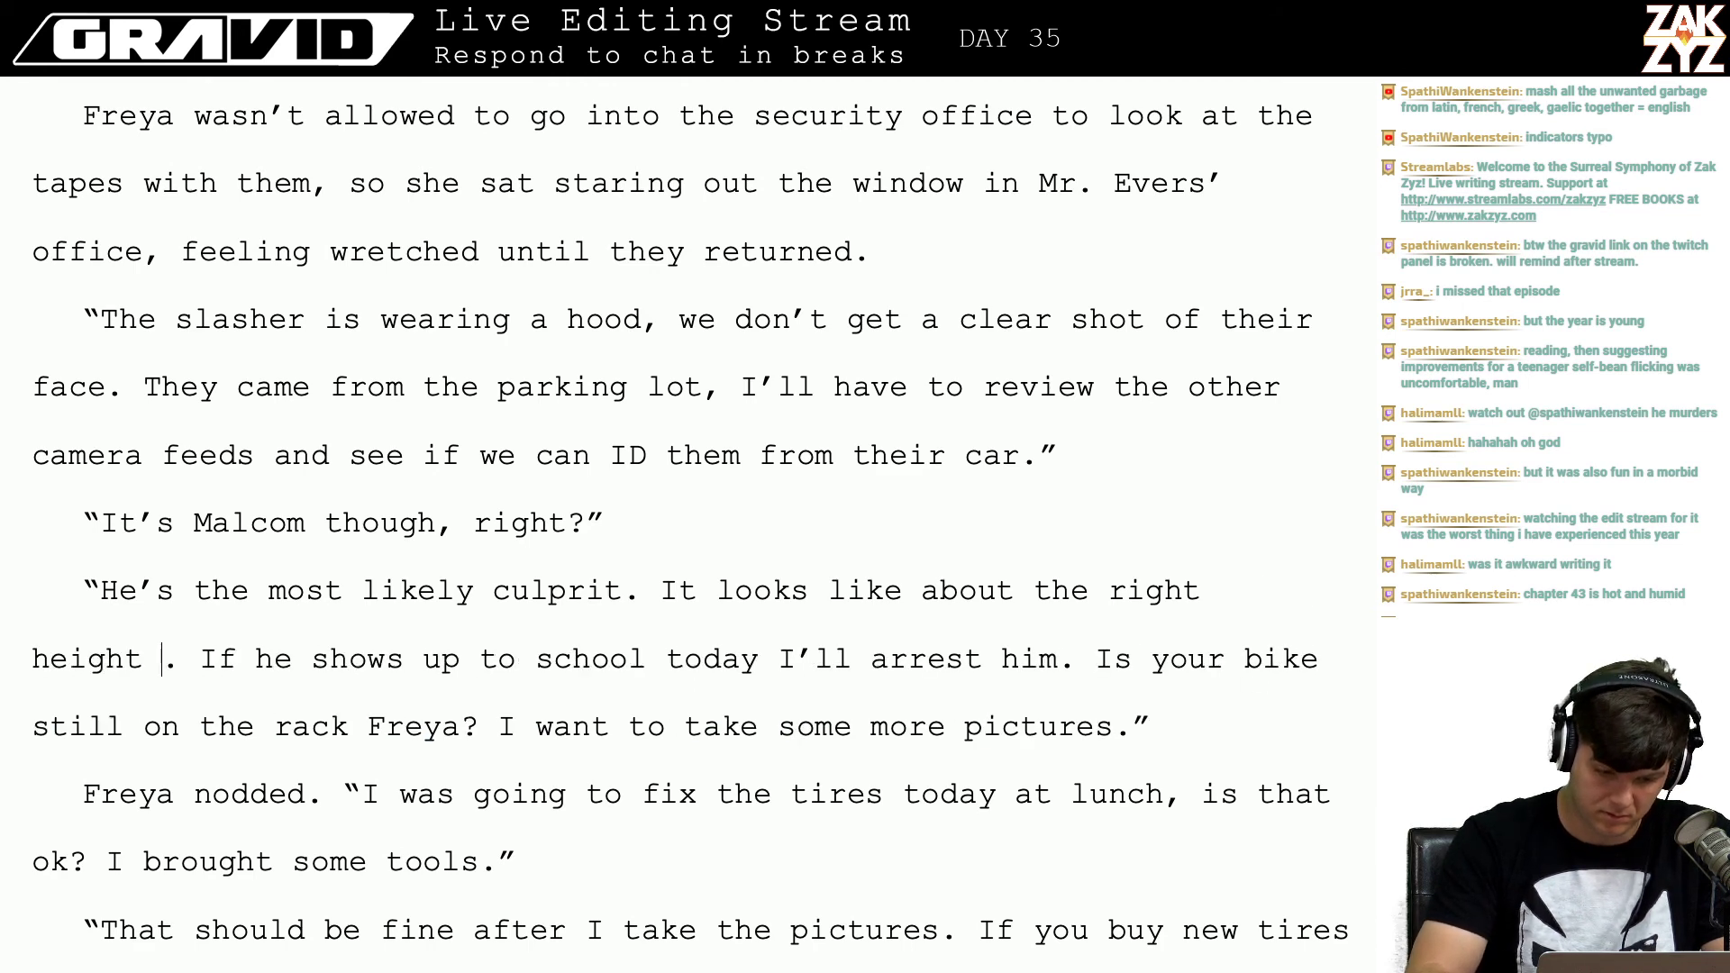
type("but I'll")
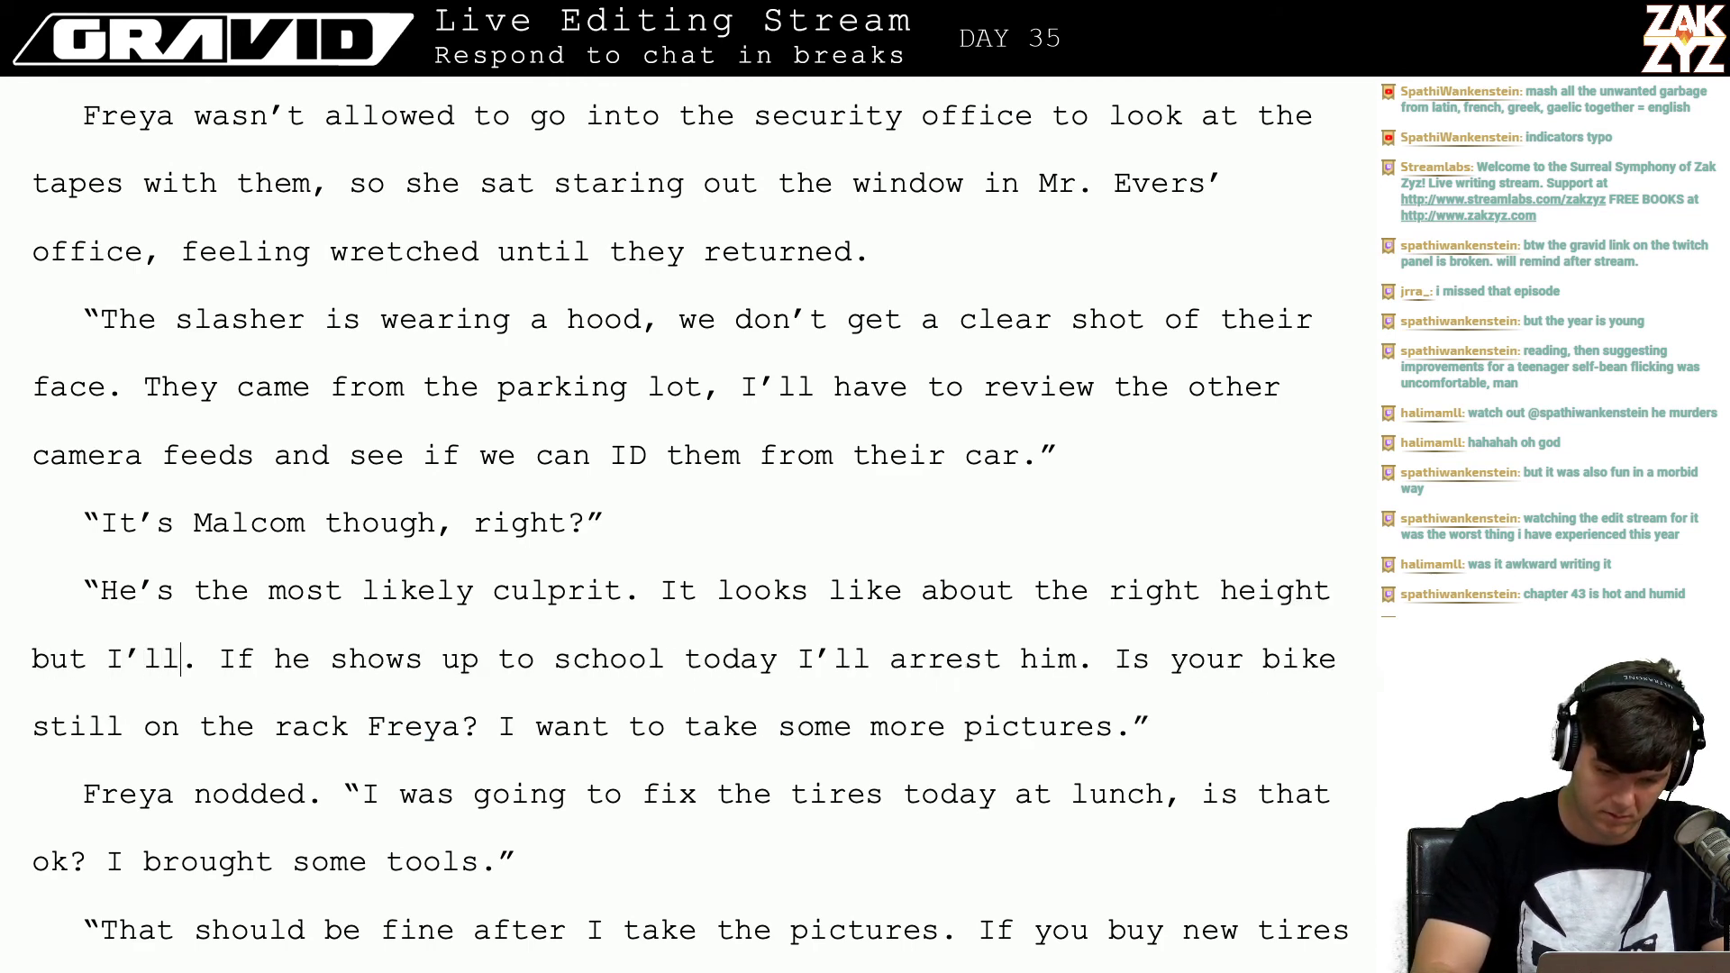
key("BackSpace")
key("BackSpace")
key("BackSpace")
key("BackSpace")
key("BackSpace")
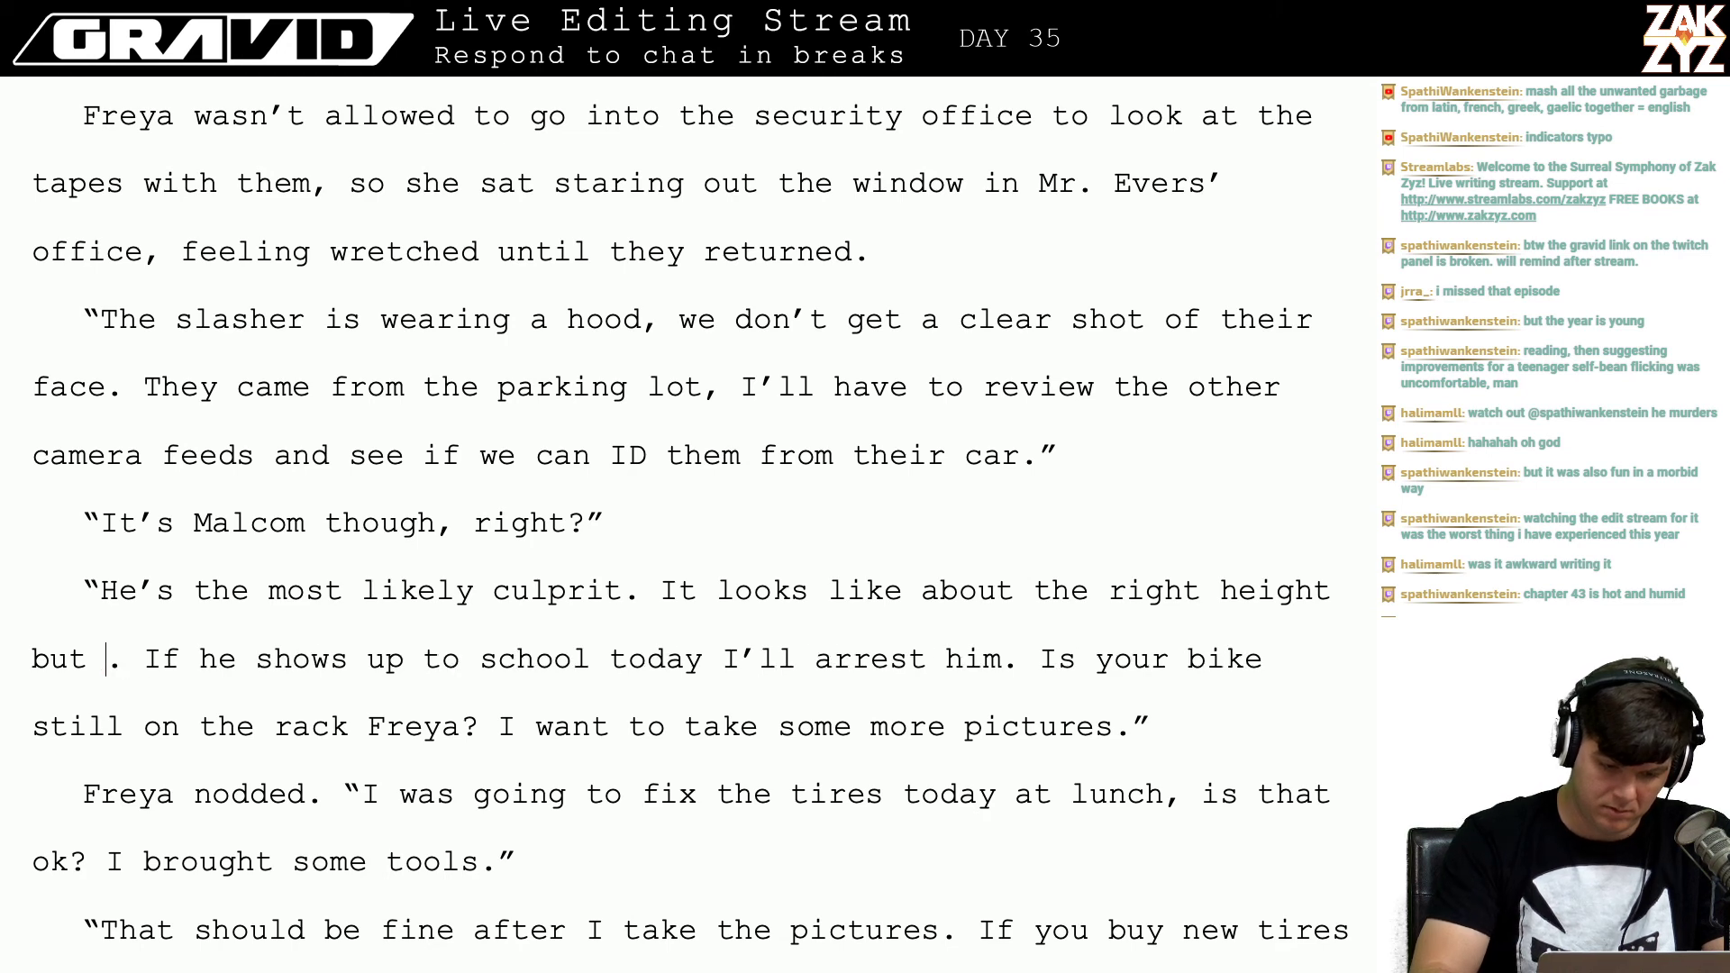
type("I'll ")
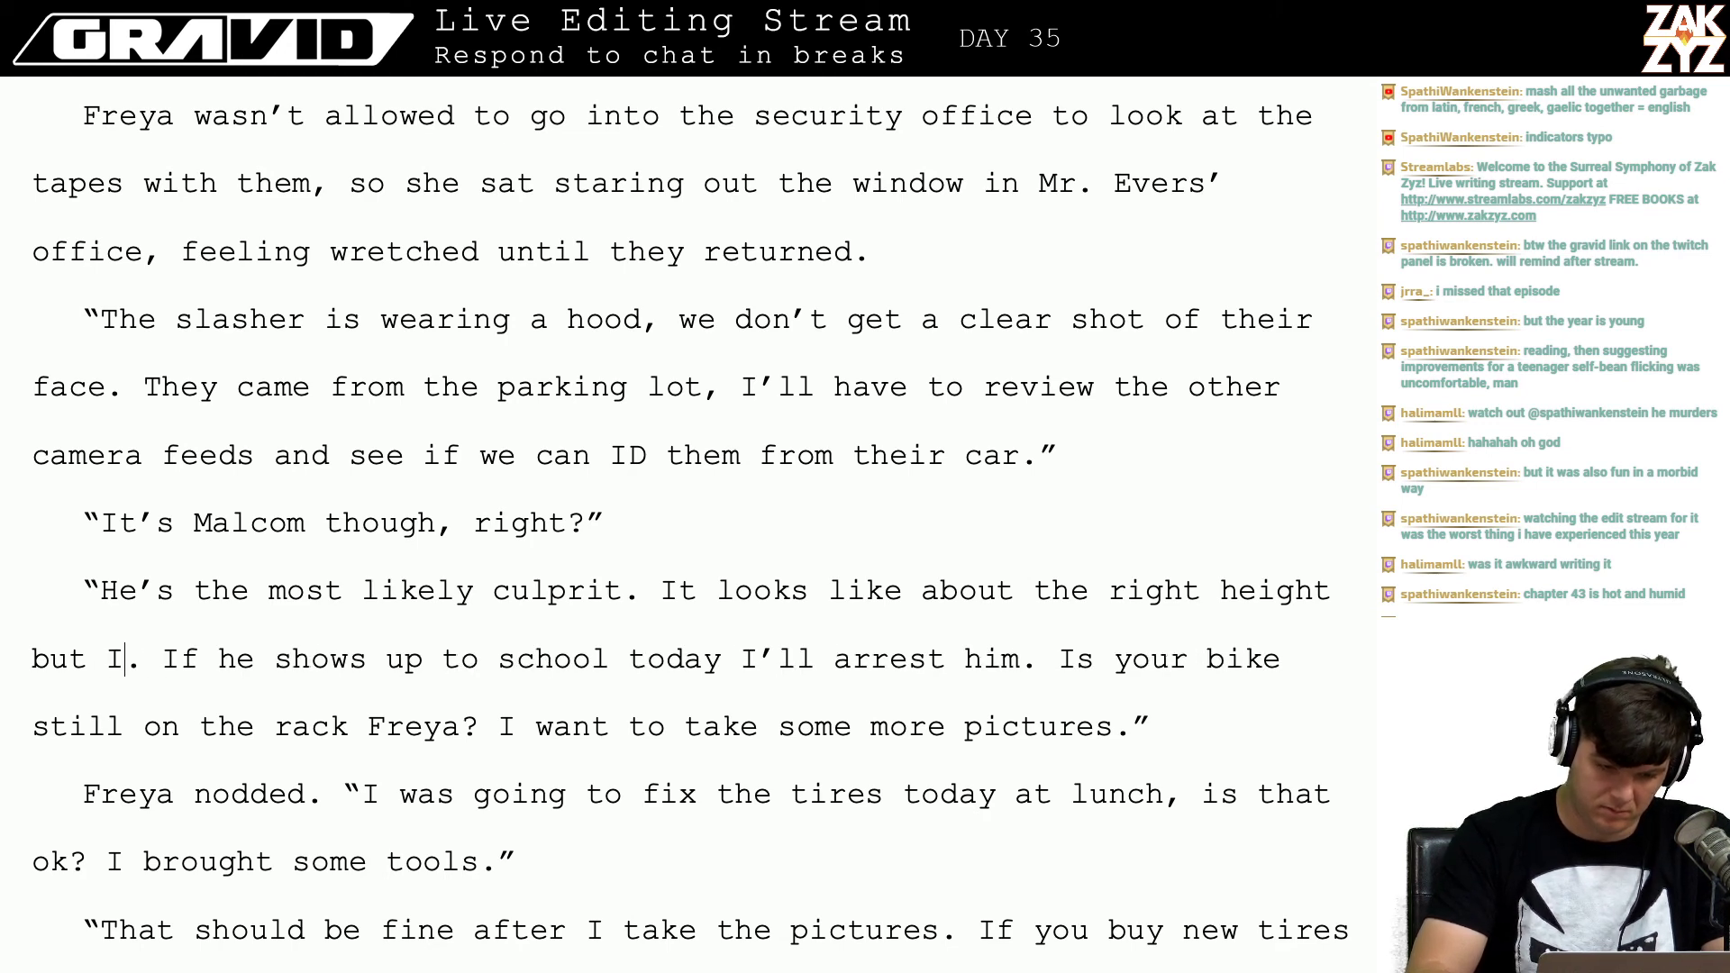
type("need to take a c")
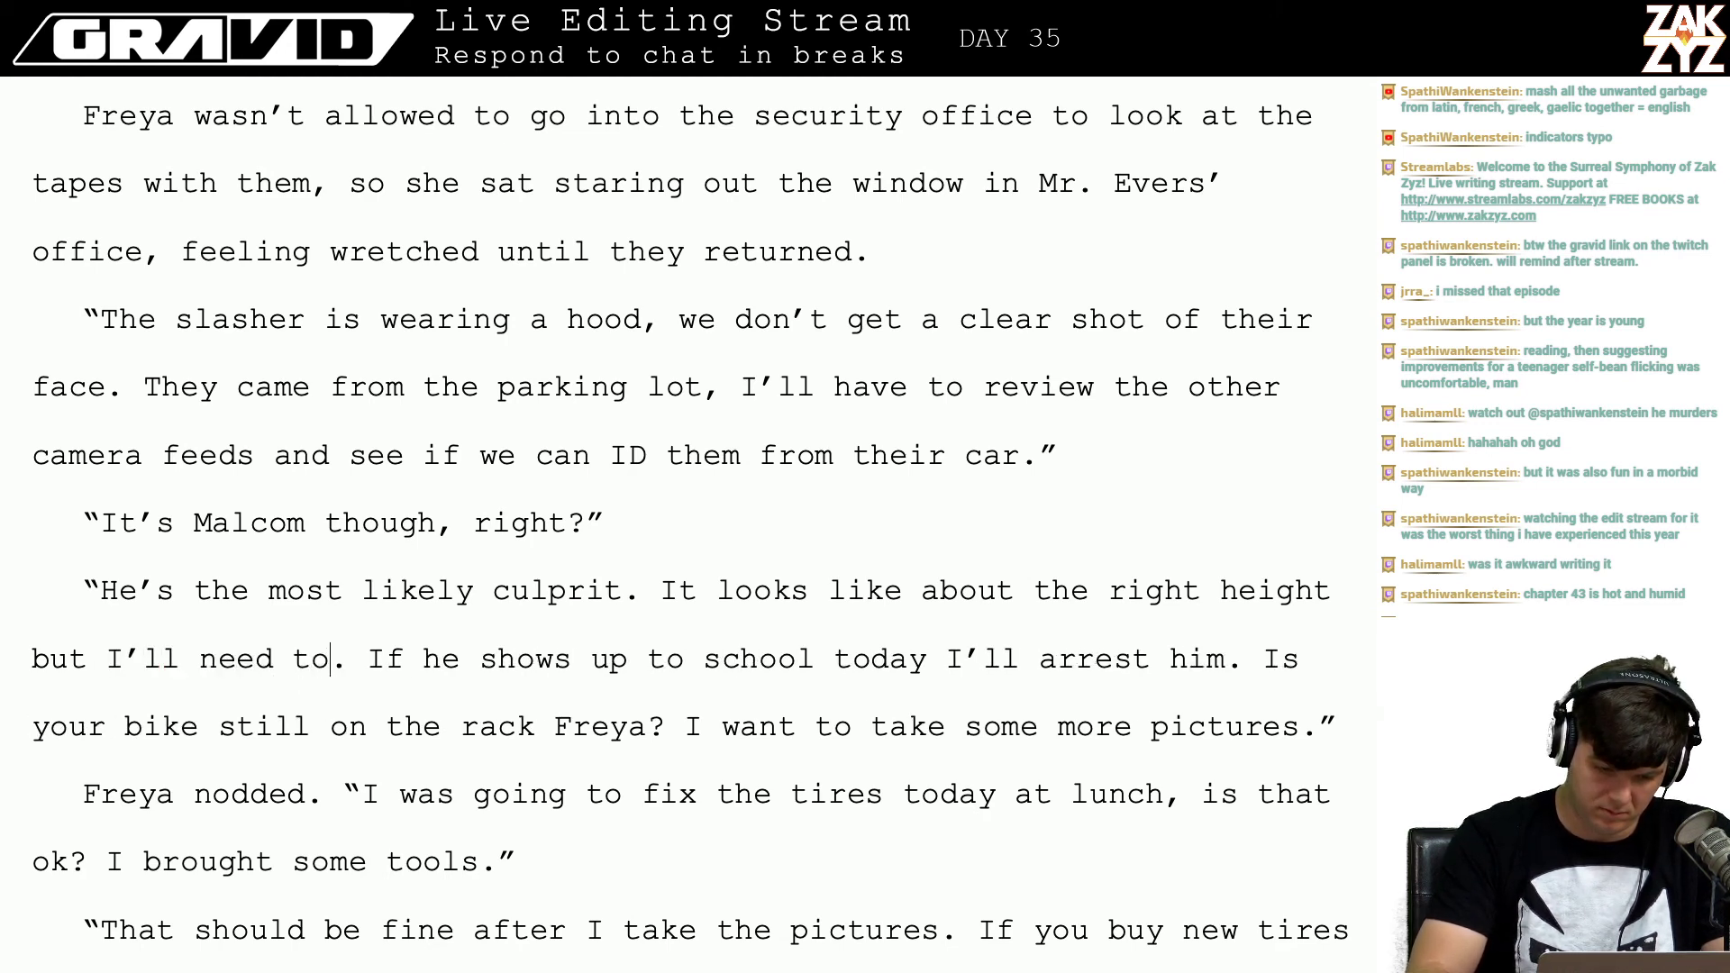
type("loser look. If he")
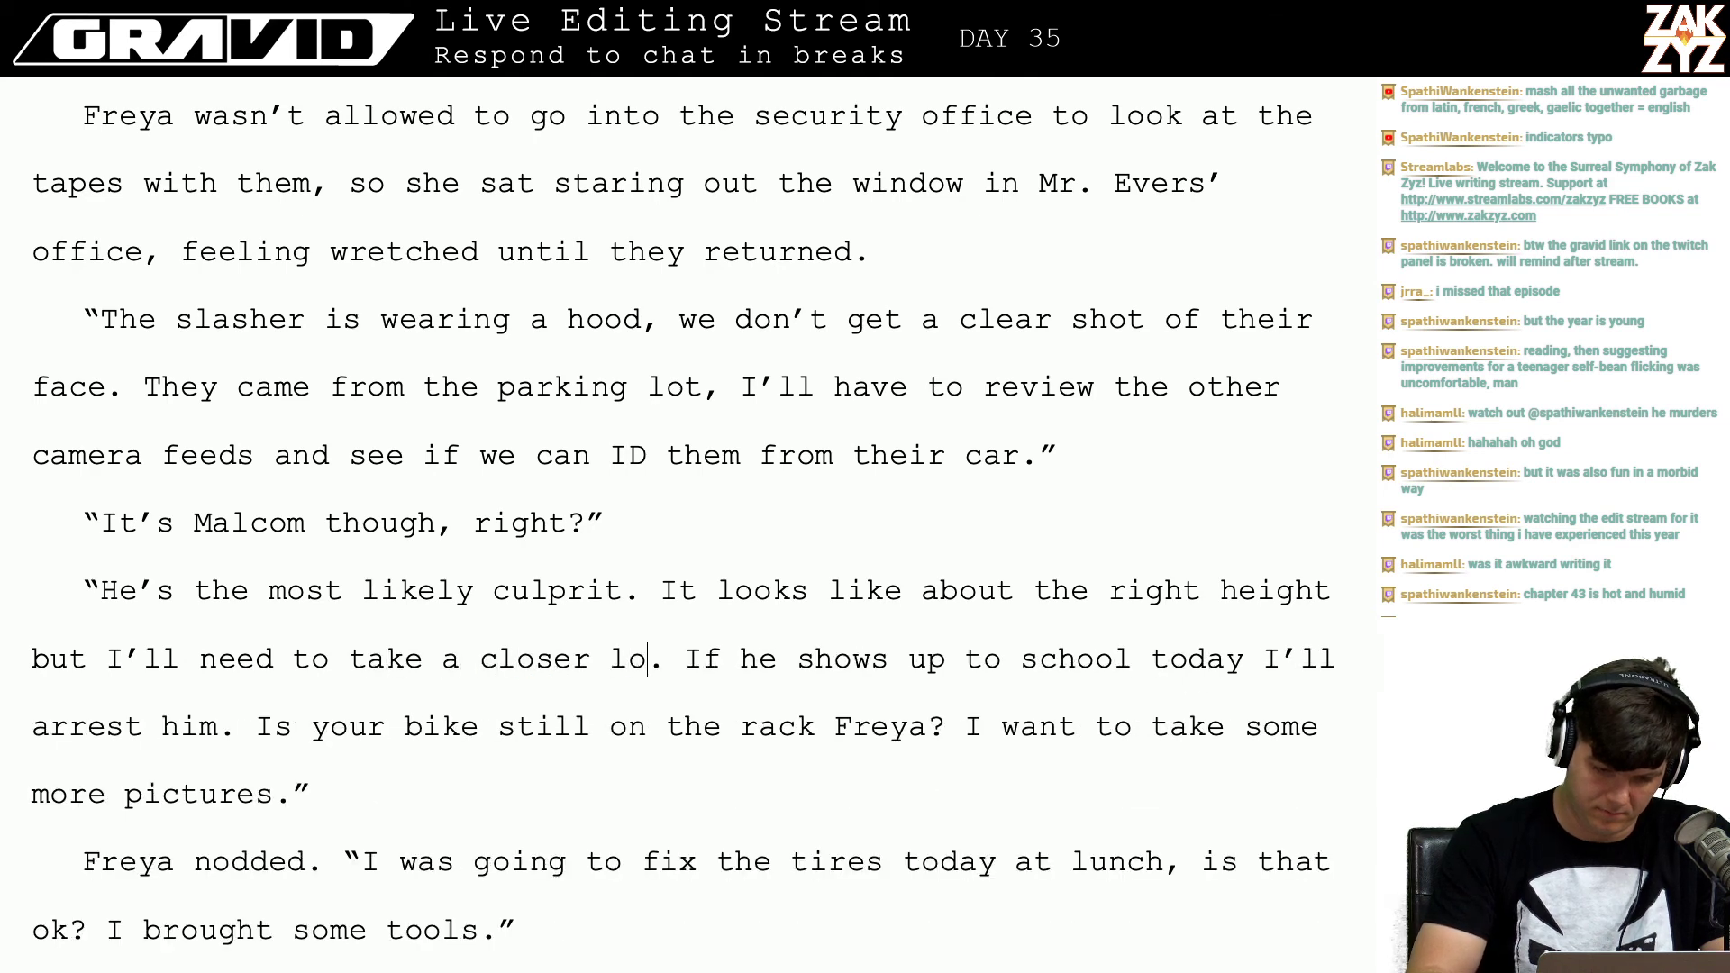
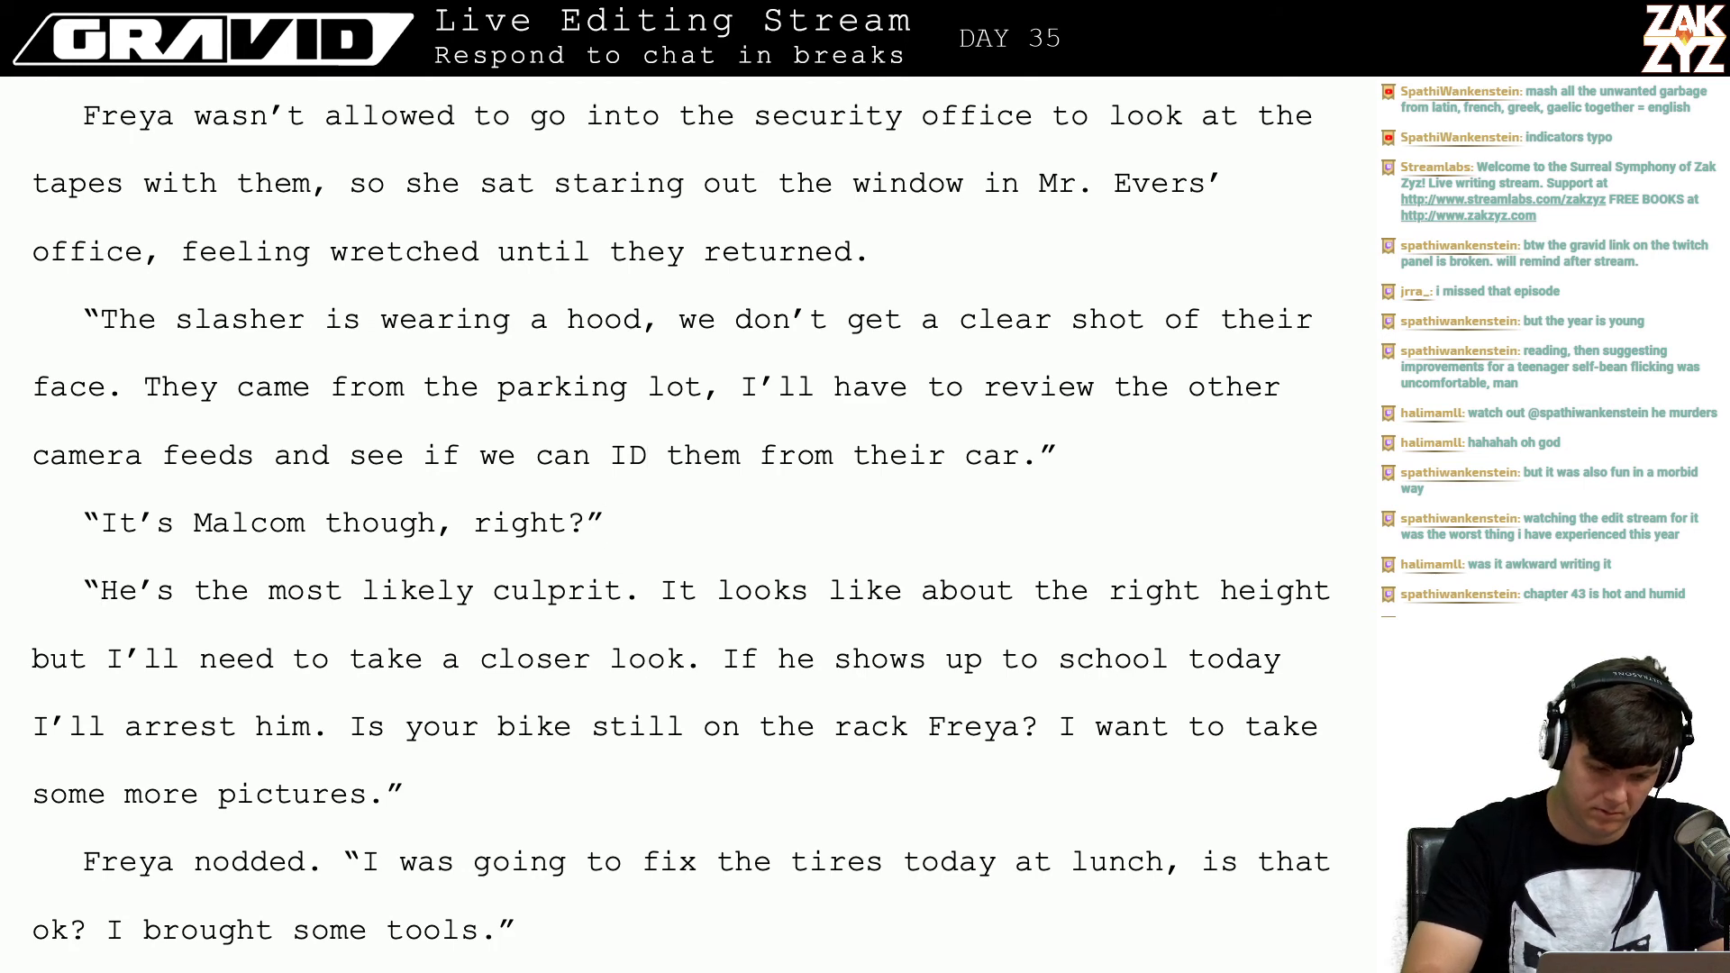
type("e can't tell")
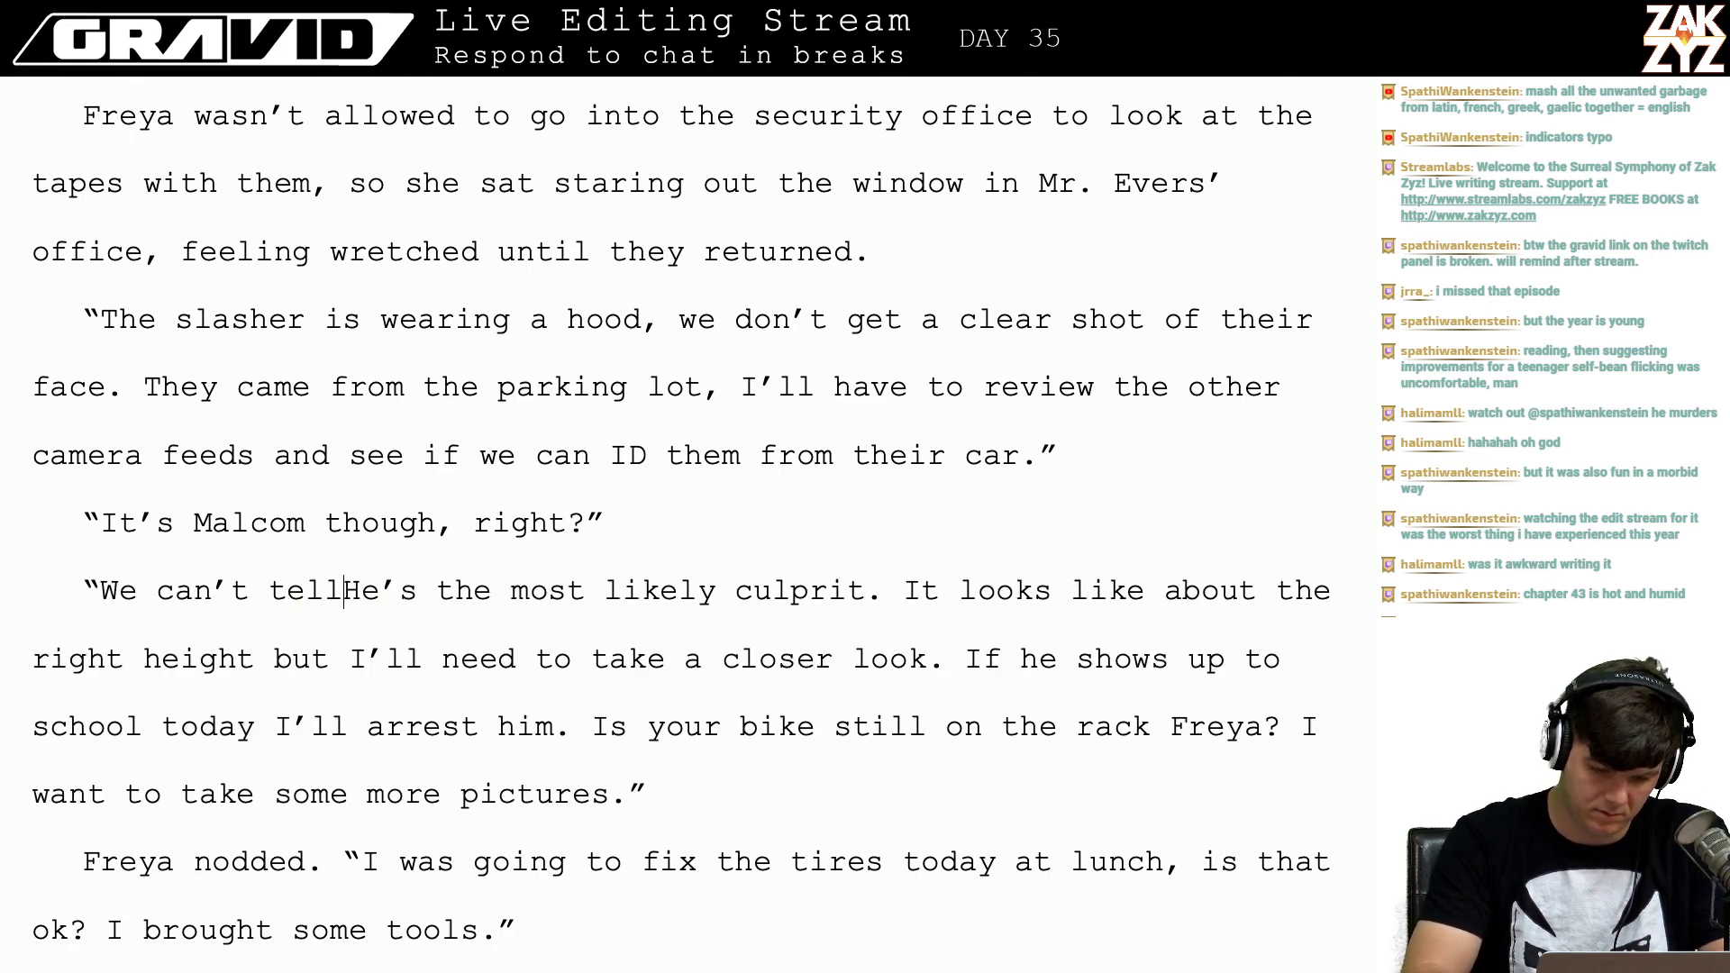
type(" for sure yet.")
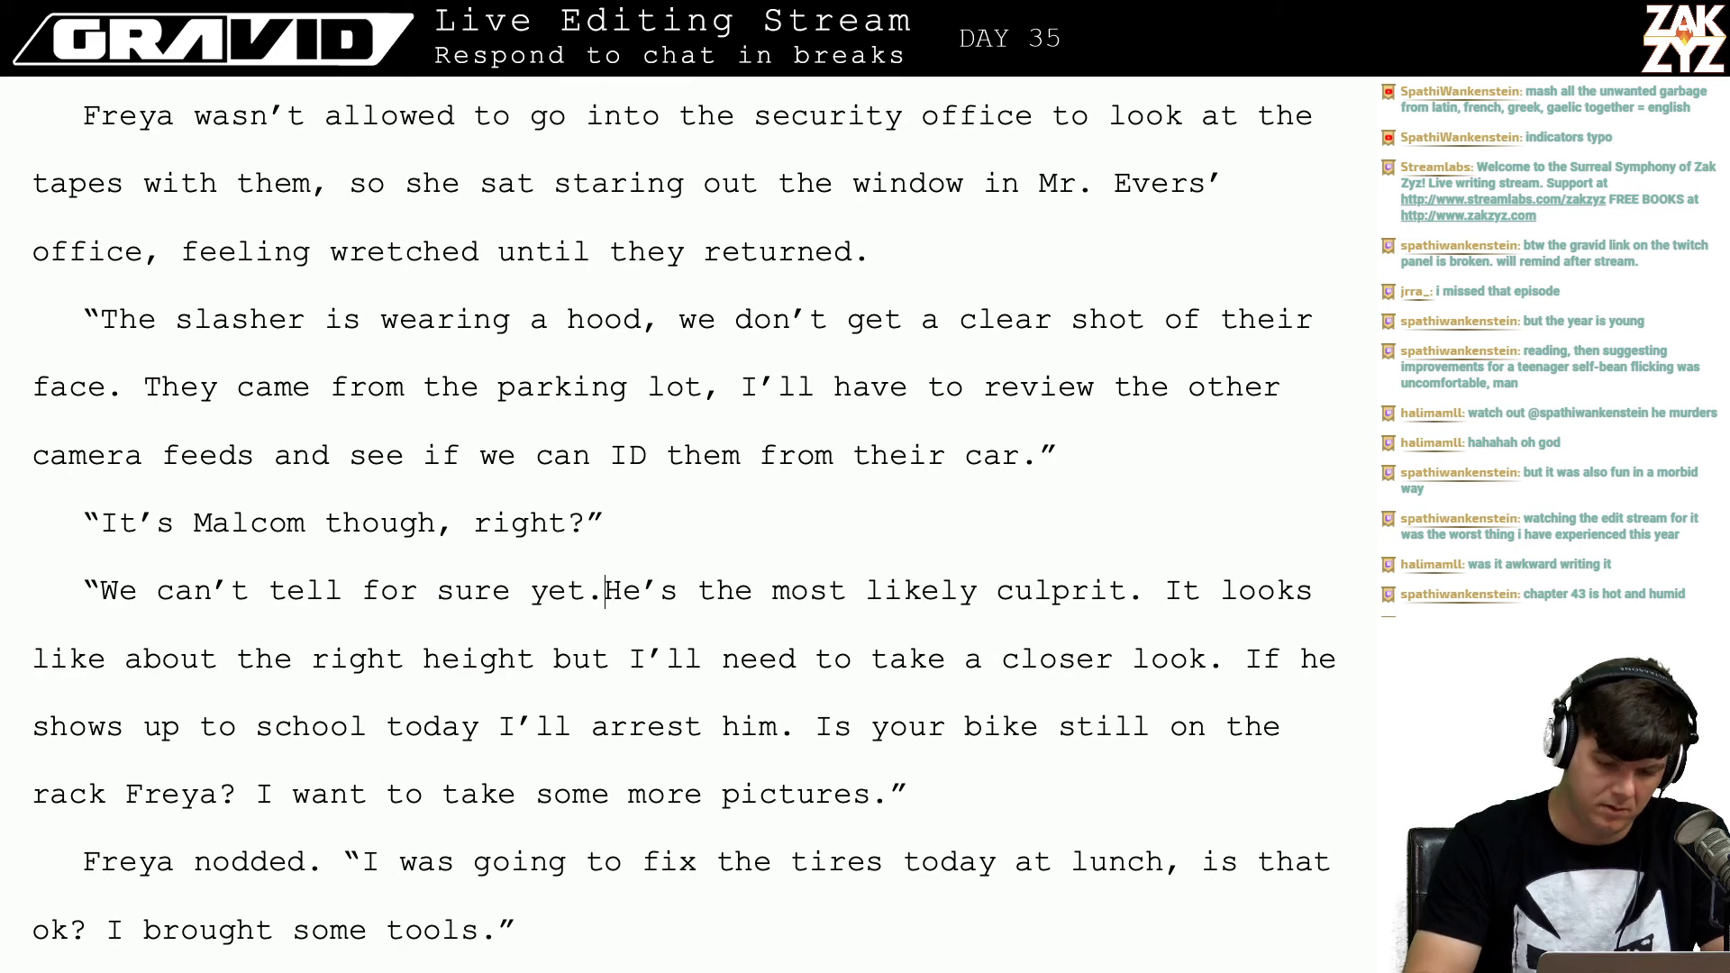
Step: In the group text passage, add "Scrolling up, Freya saw that everyone was pretty sure it was Malcolm." after "Everyone was struggling for what to say."
scroll(684, 523, "down", 10)
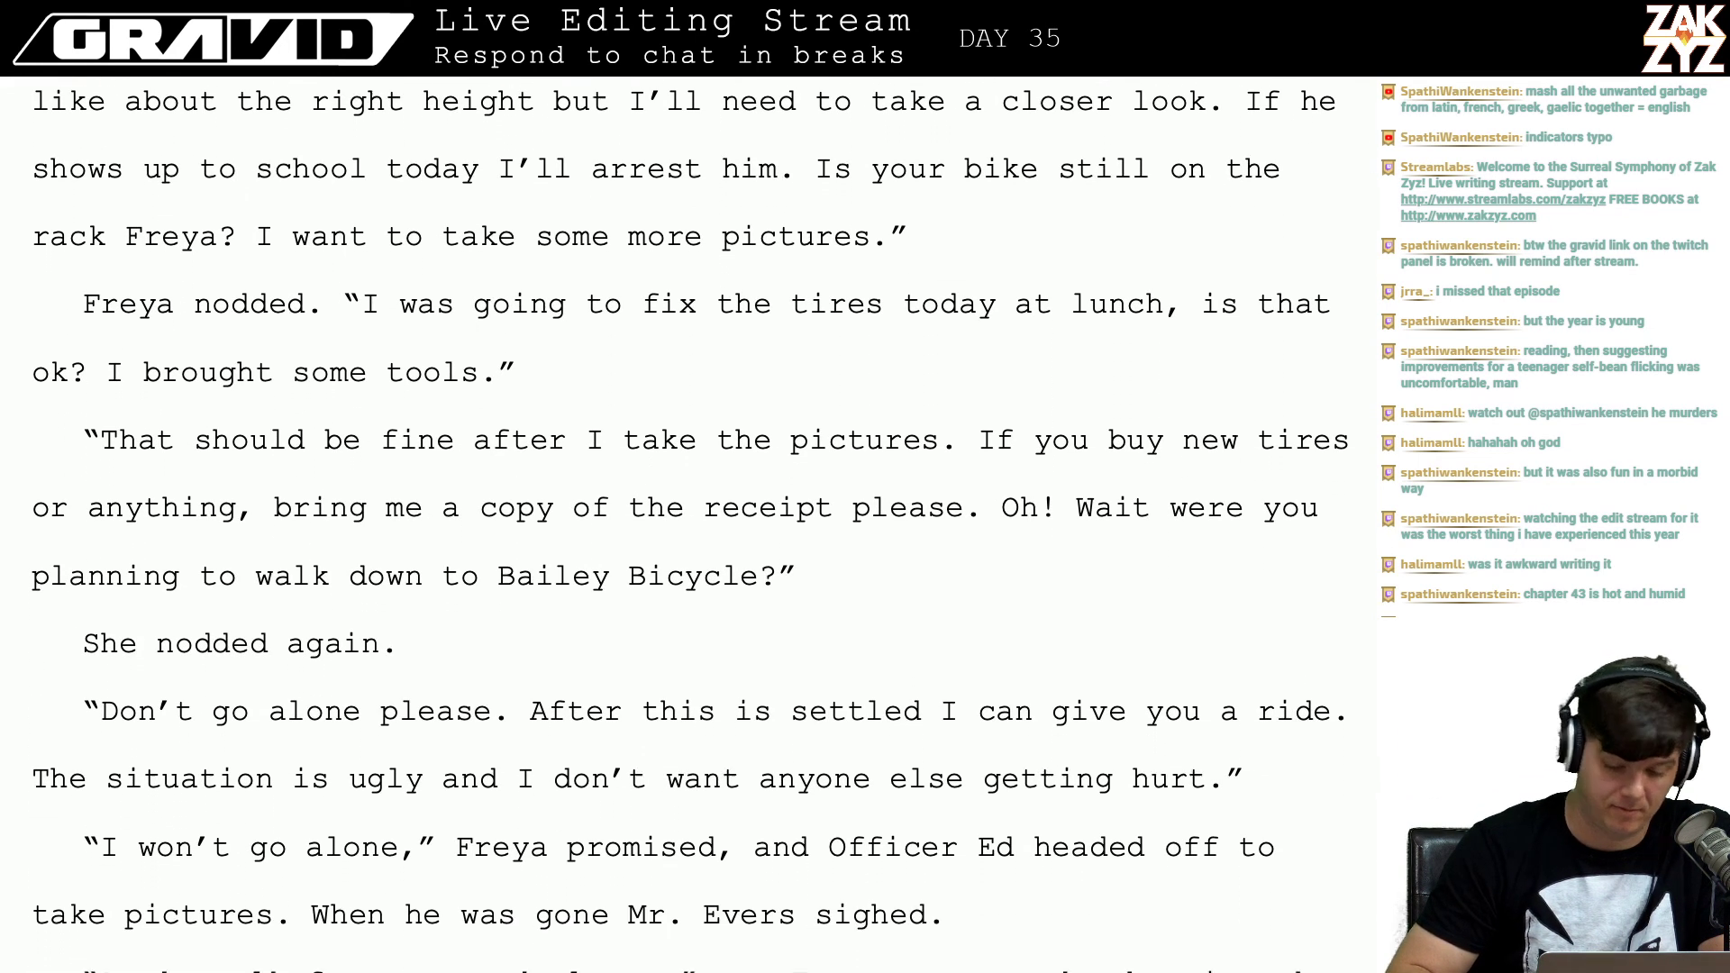
scroll(685, 523, "down", 20)
scroll(685, 523, "down", 20)
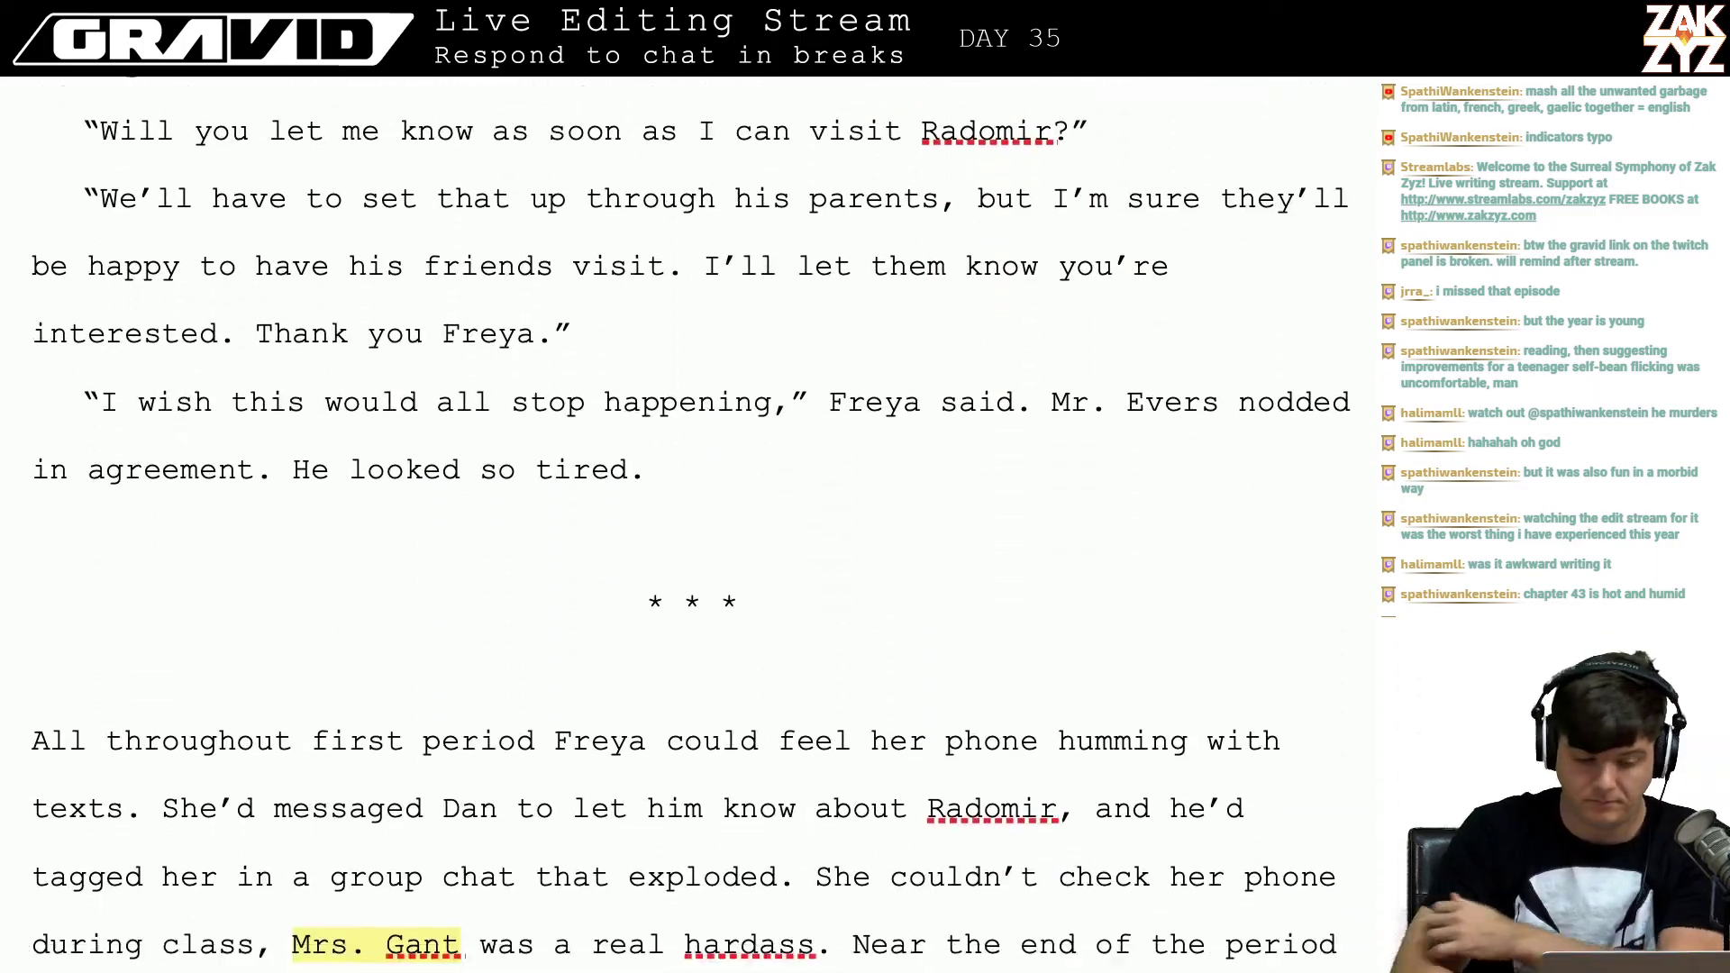
scroll(685, 523, "down", 20)
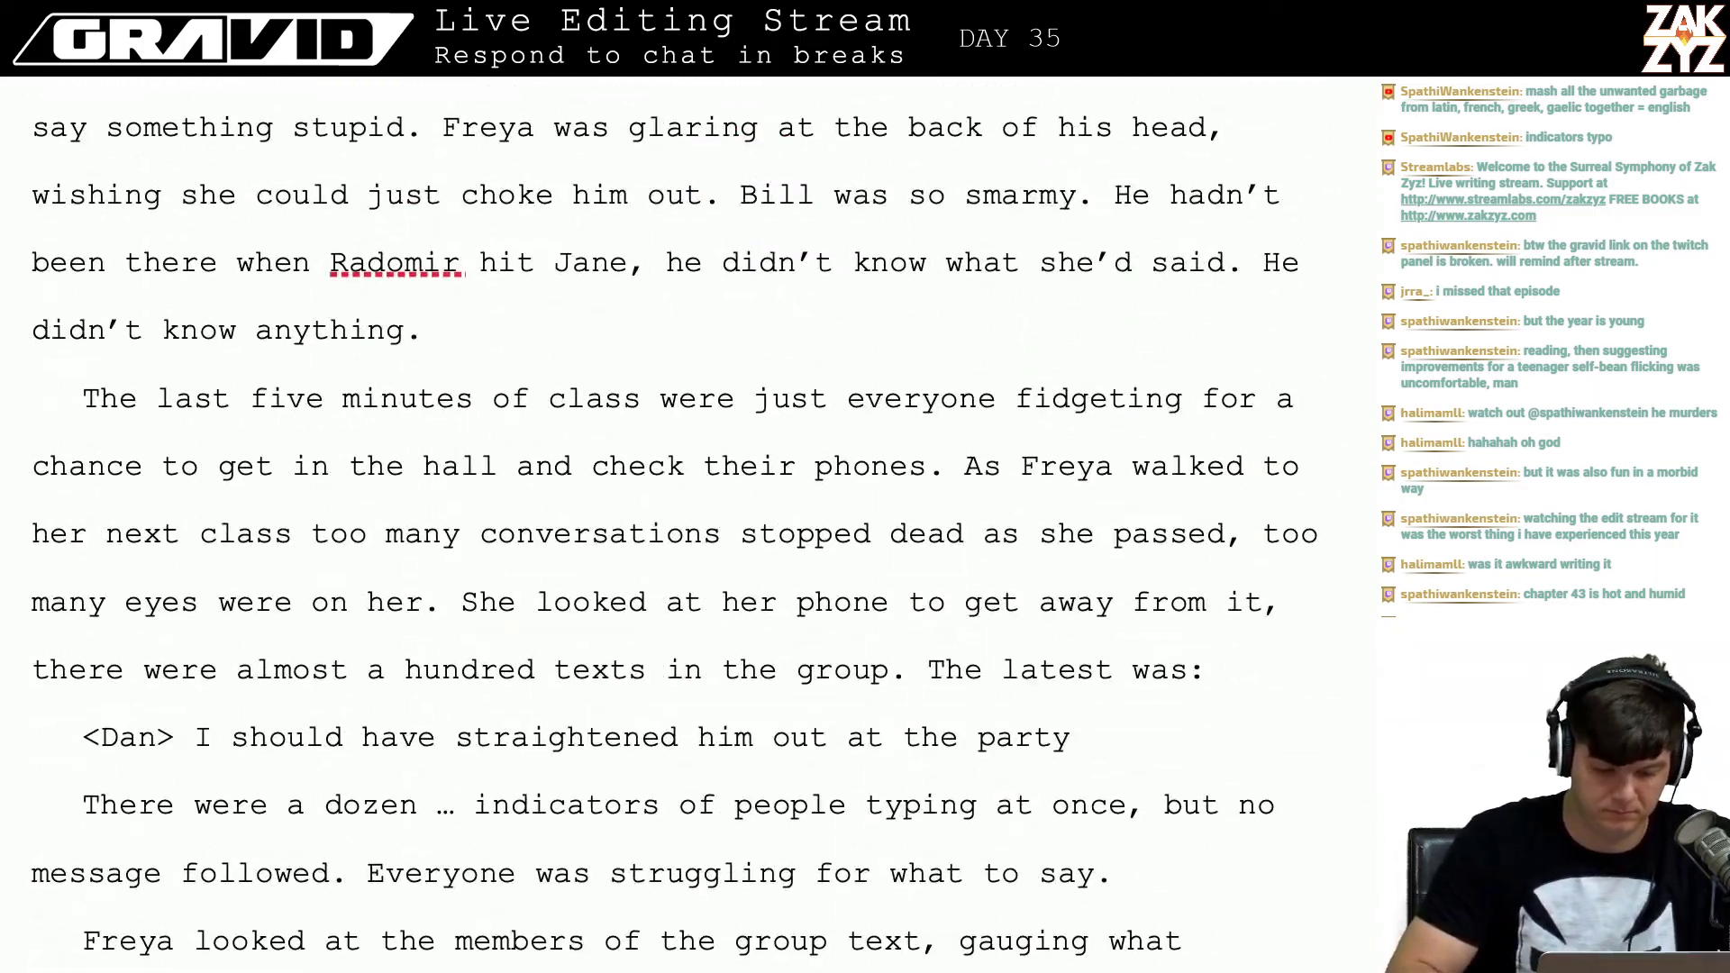
scroll(685, 523, "up", 15)
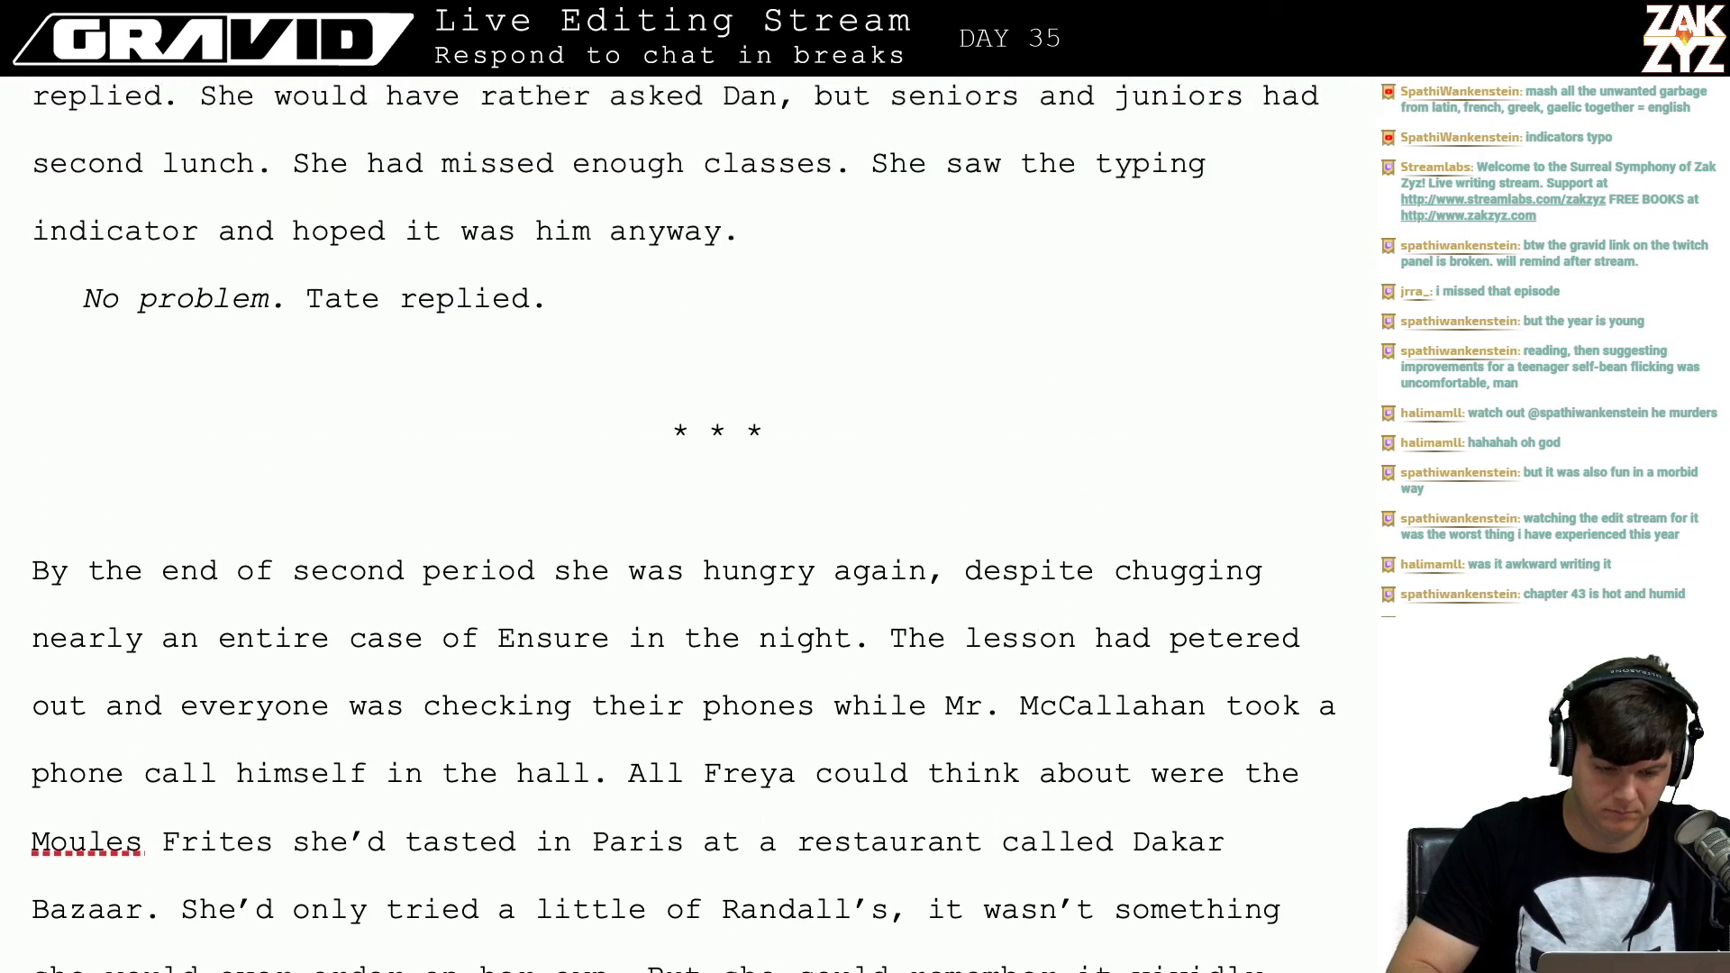
scroll(685, 522, "up", 4)
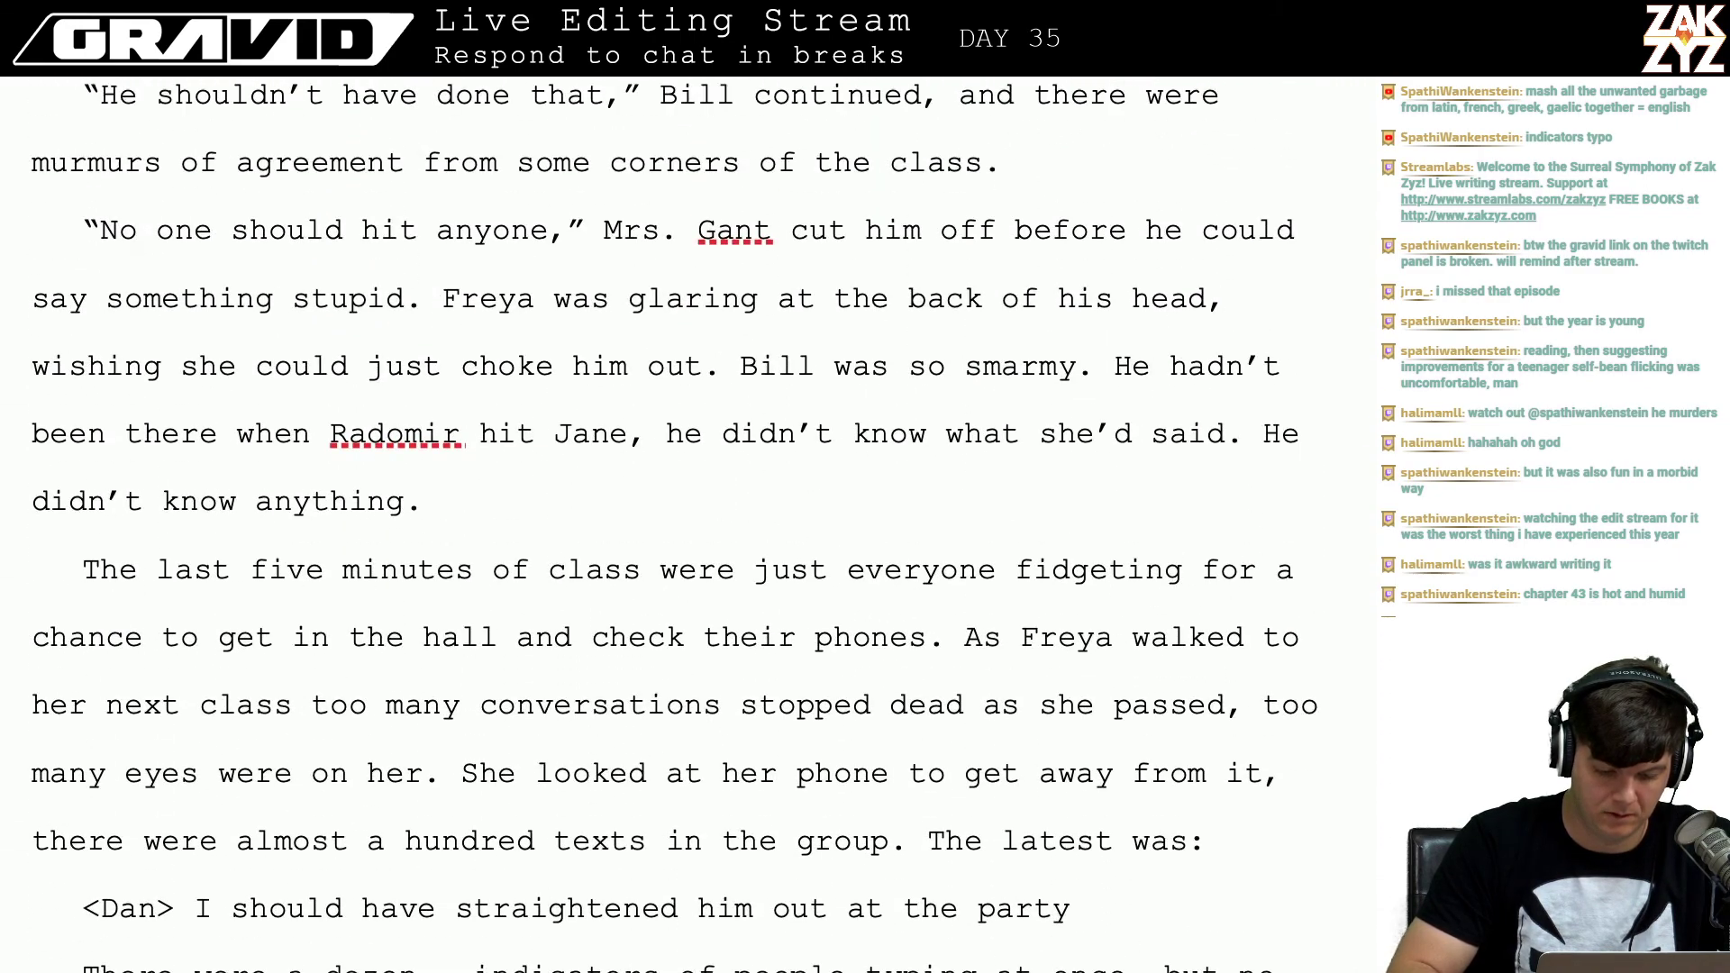
scroll(685, 522, "down", 9)
scroll(774, 631, "down", 1)
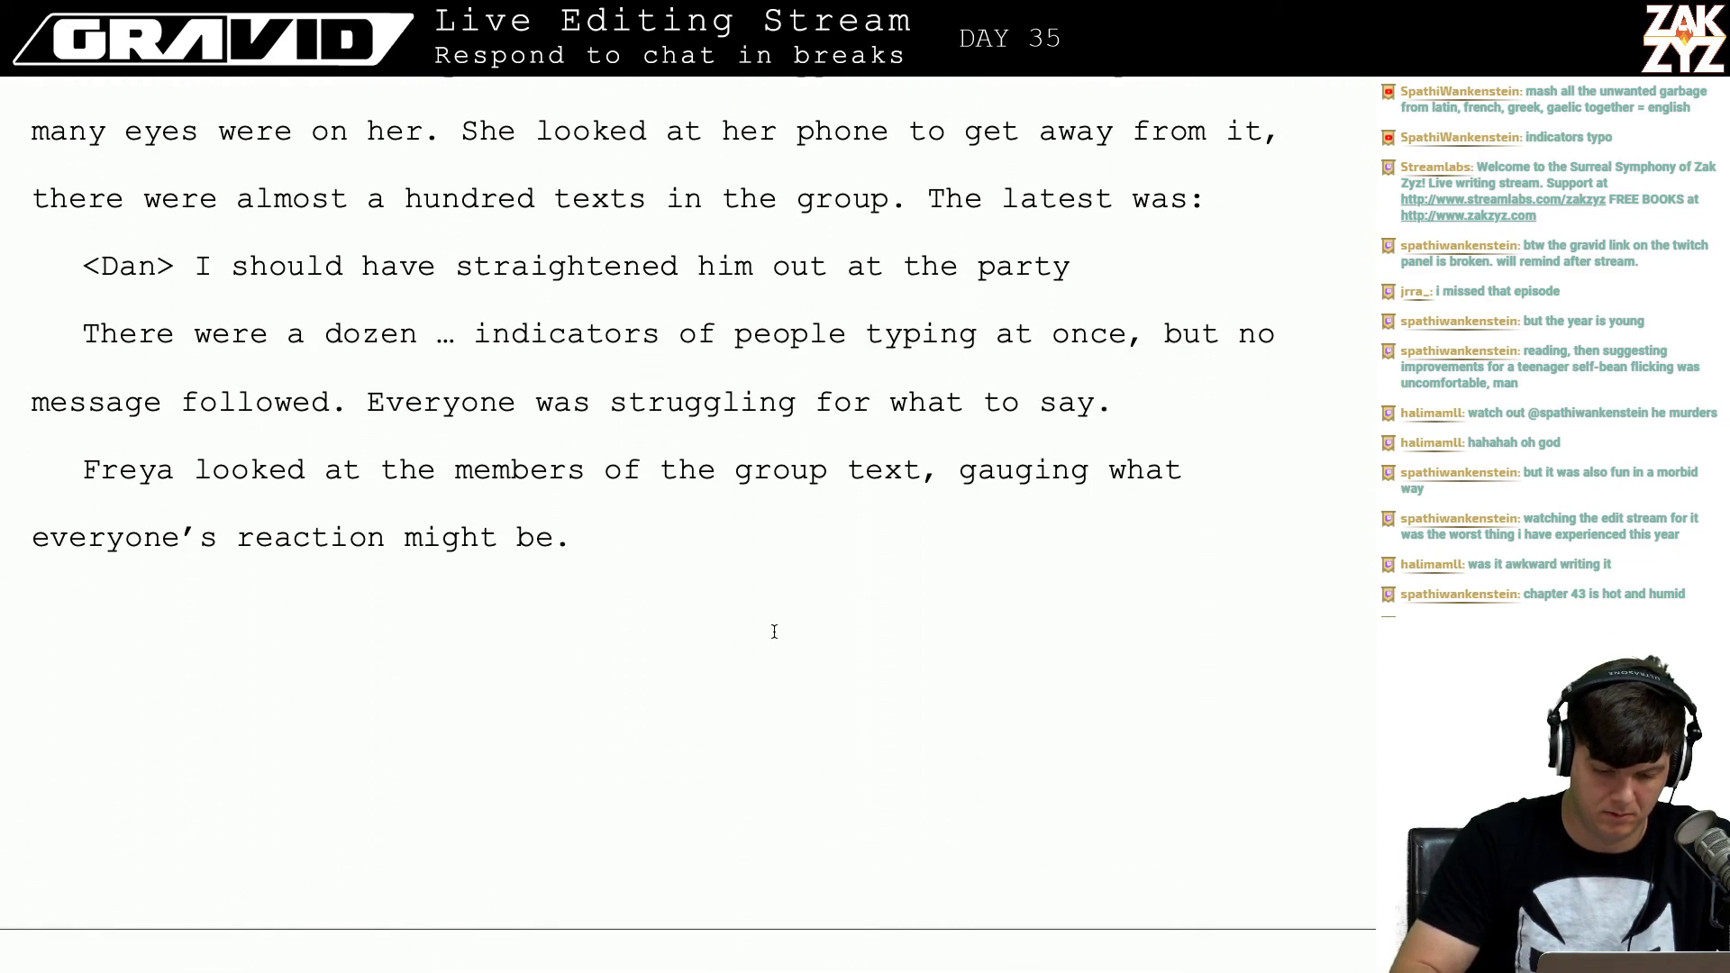
key("Return")
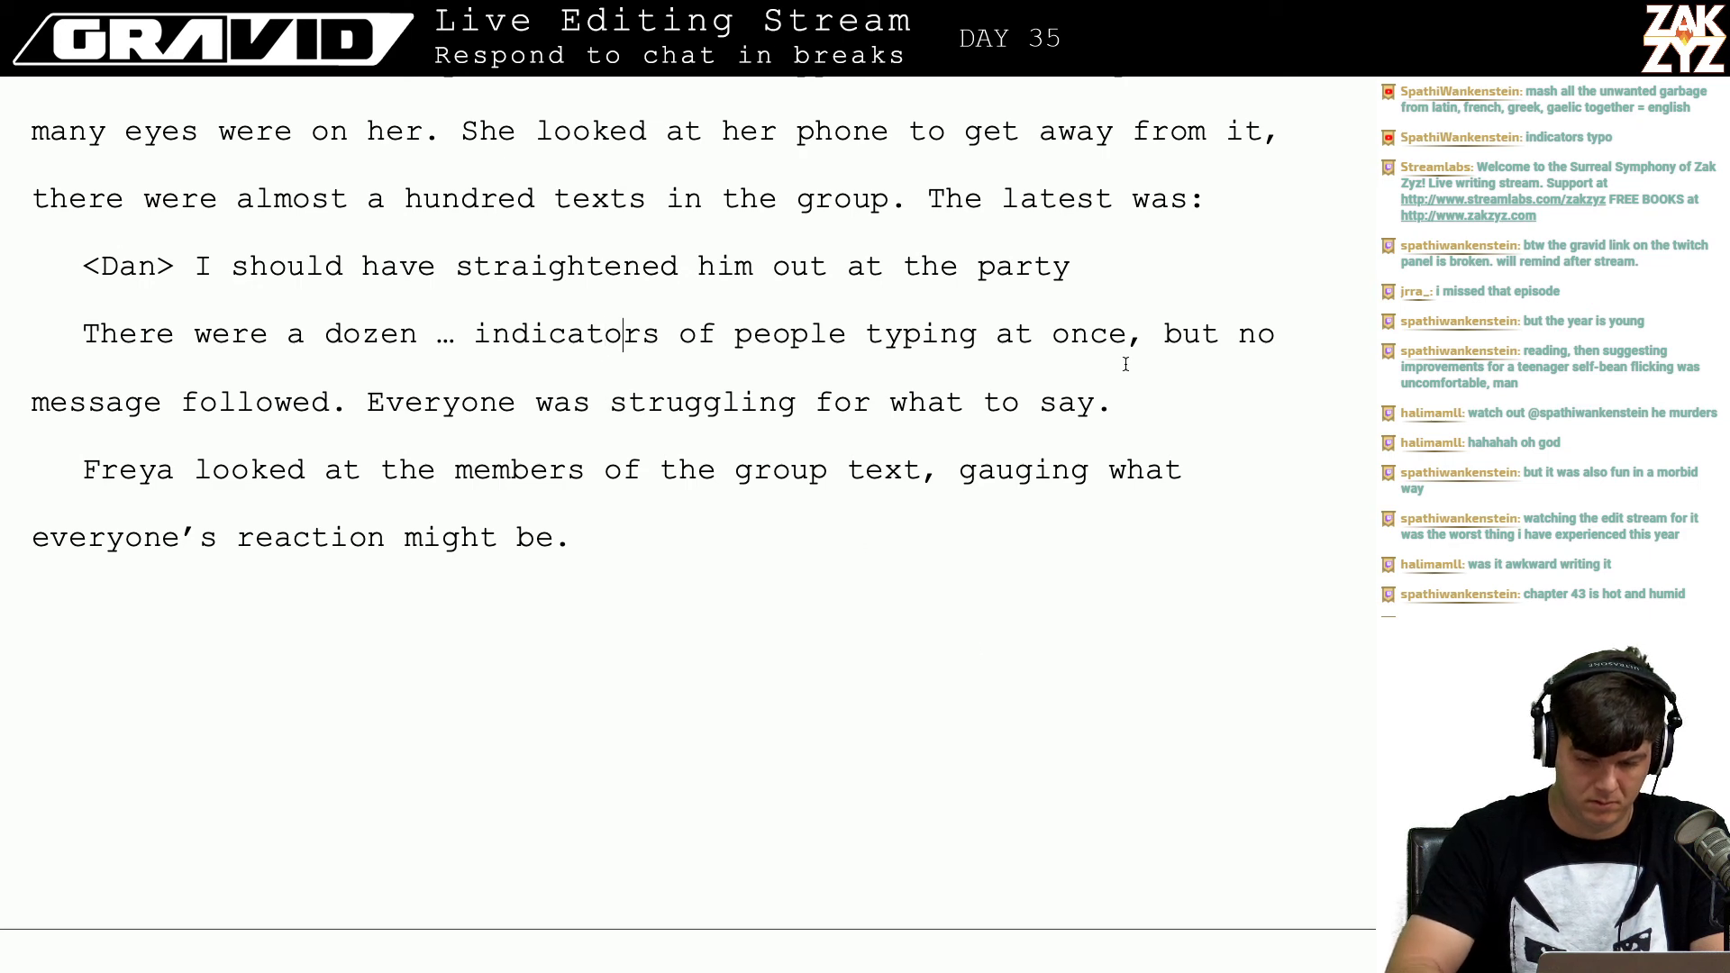
left_click(1114, 407)
type("Scro")
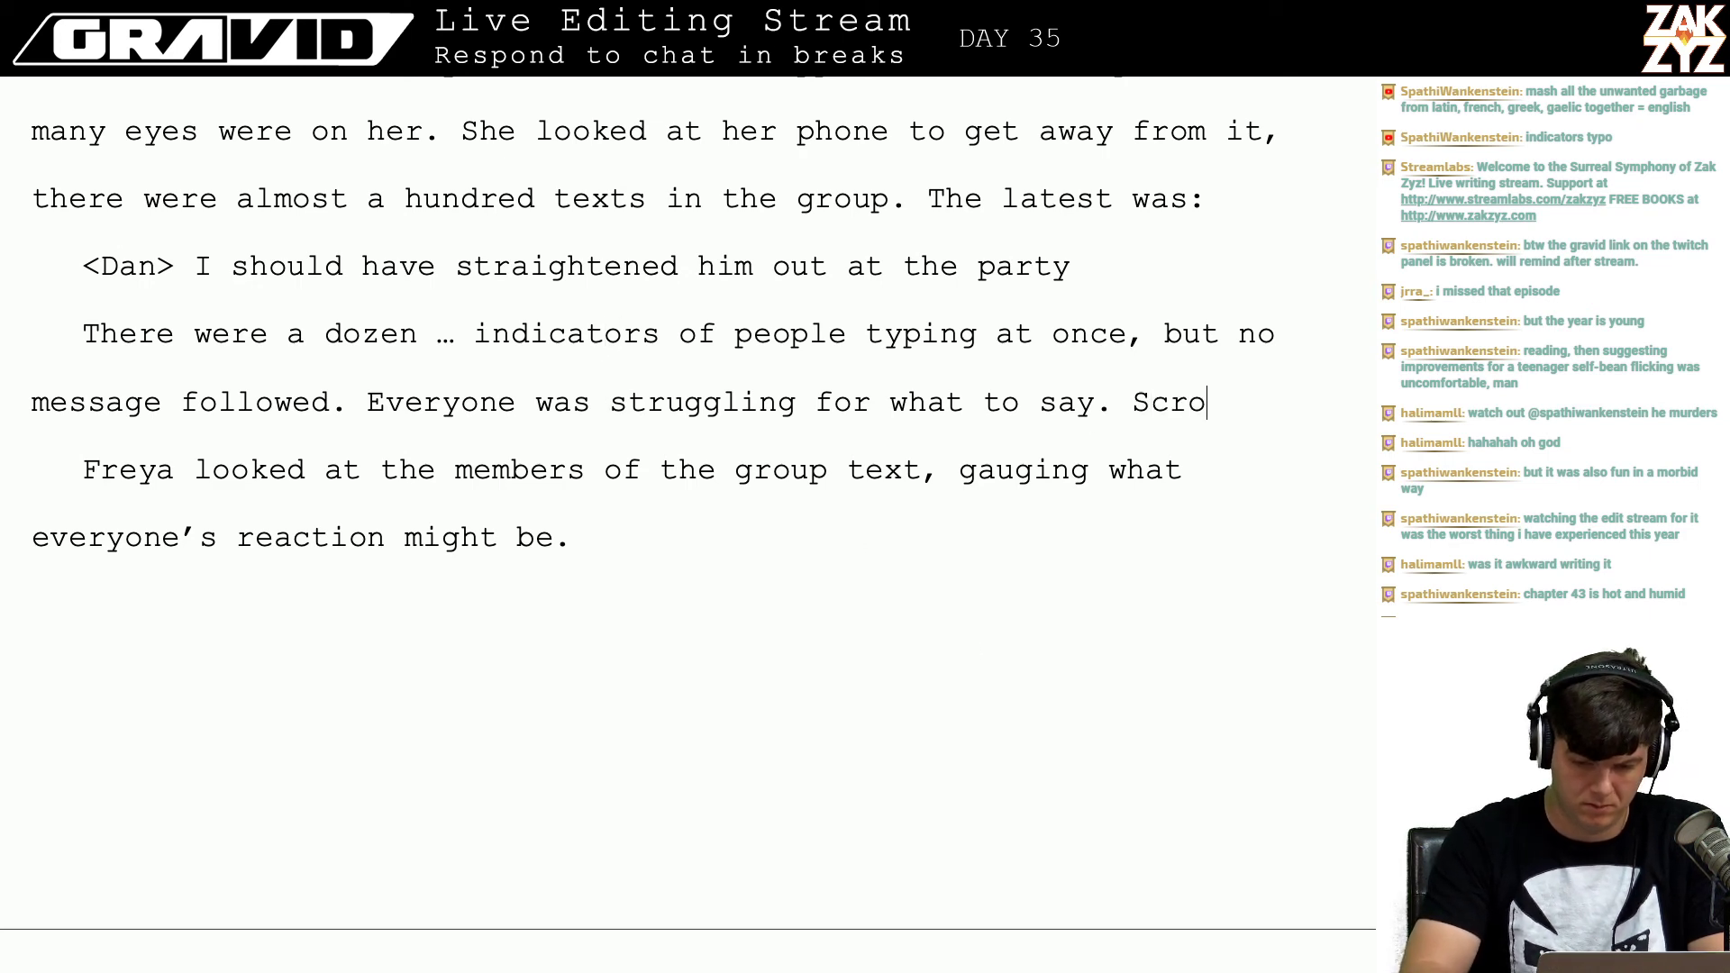
type("lling up, Fre")
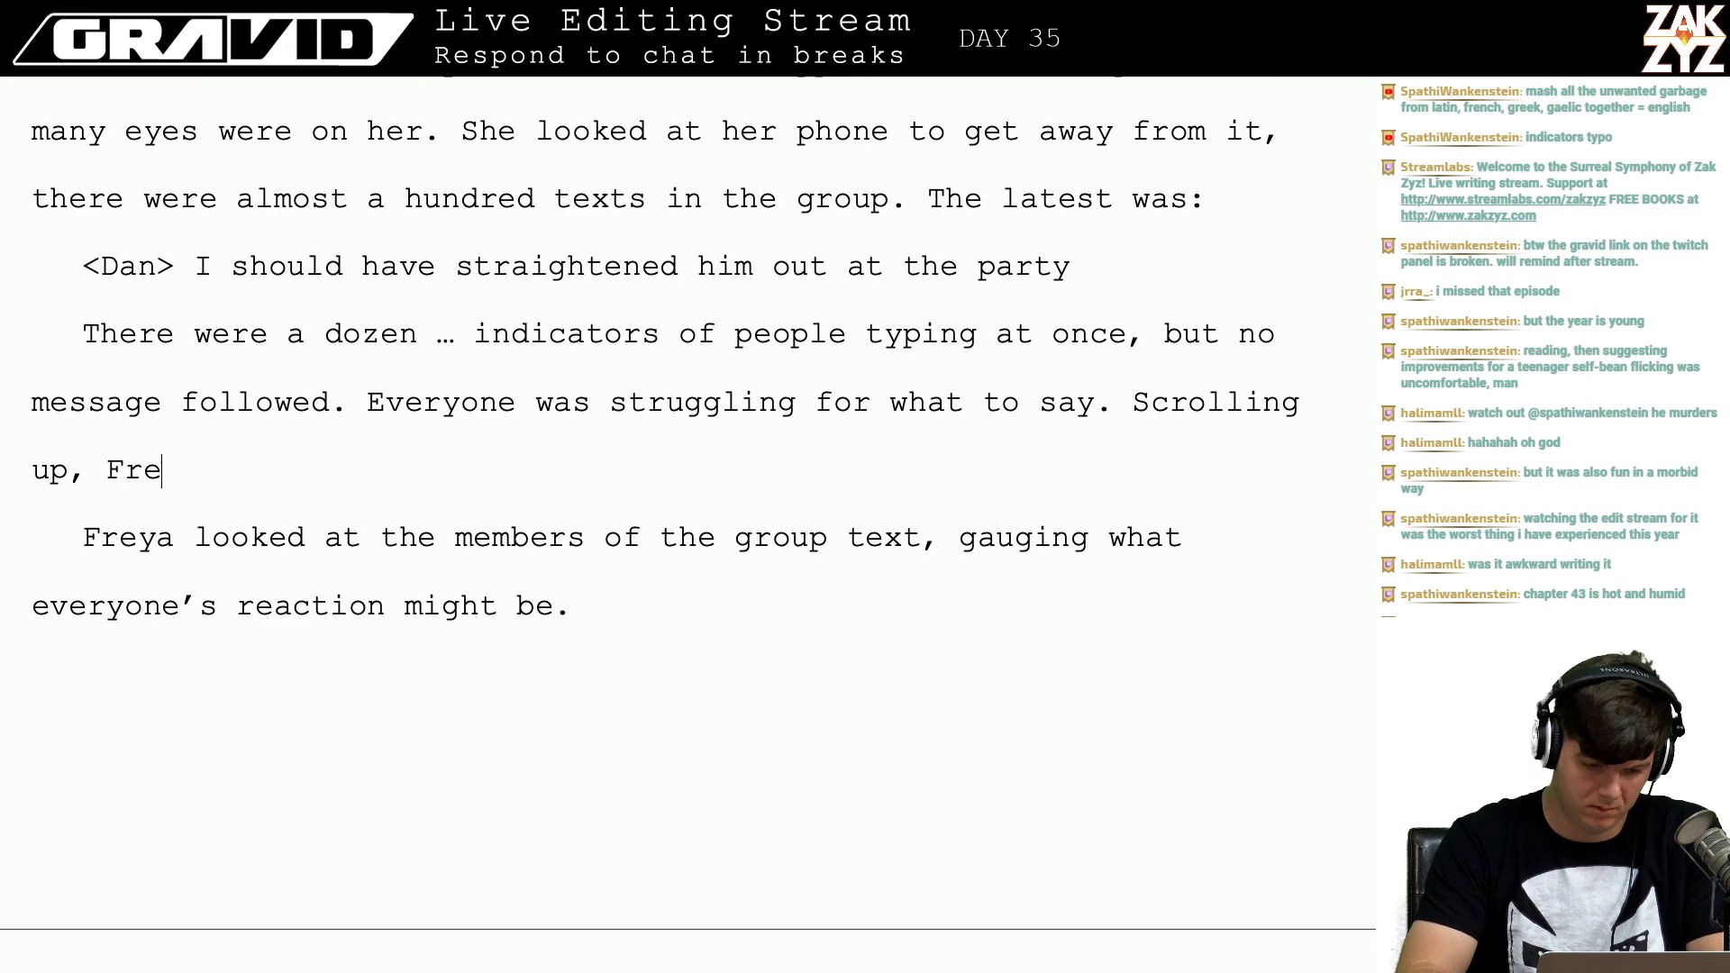
type("ya saw that ")
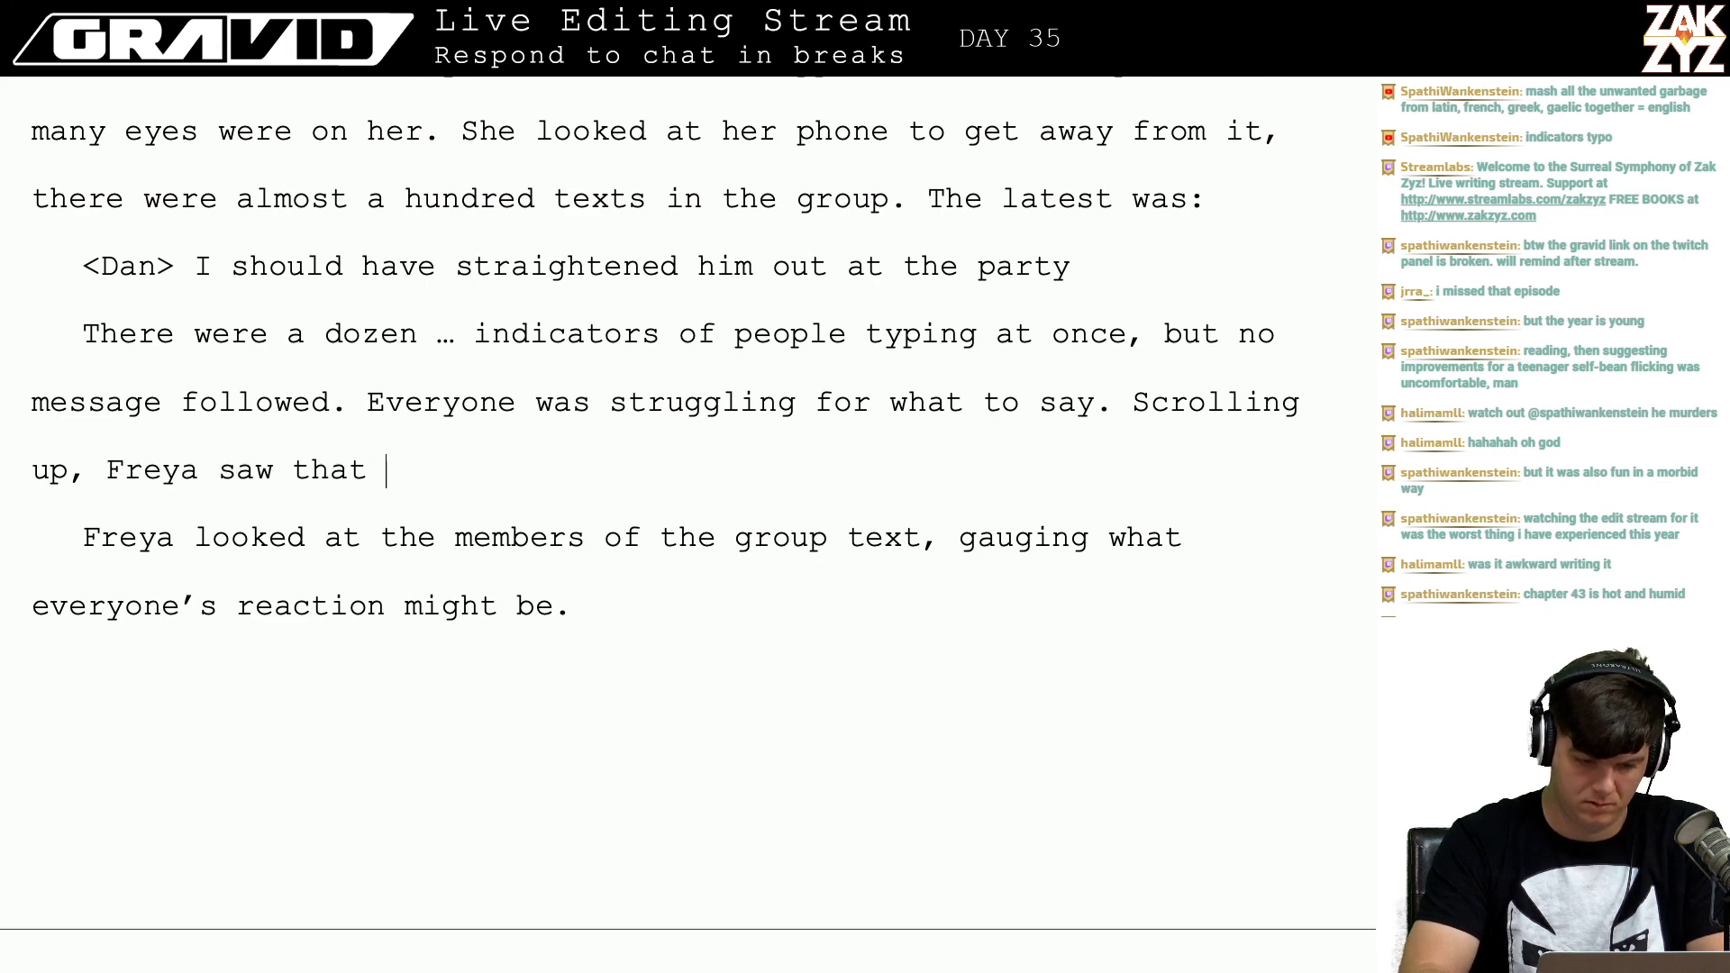
type("just")
key("BackSpace")
key("BackSpace")
key("BackSpace")
key("BackSpace")
type("everyone ")
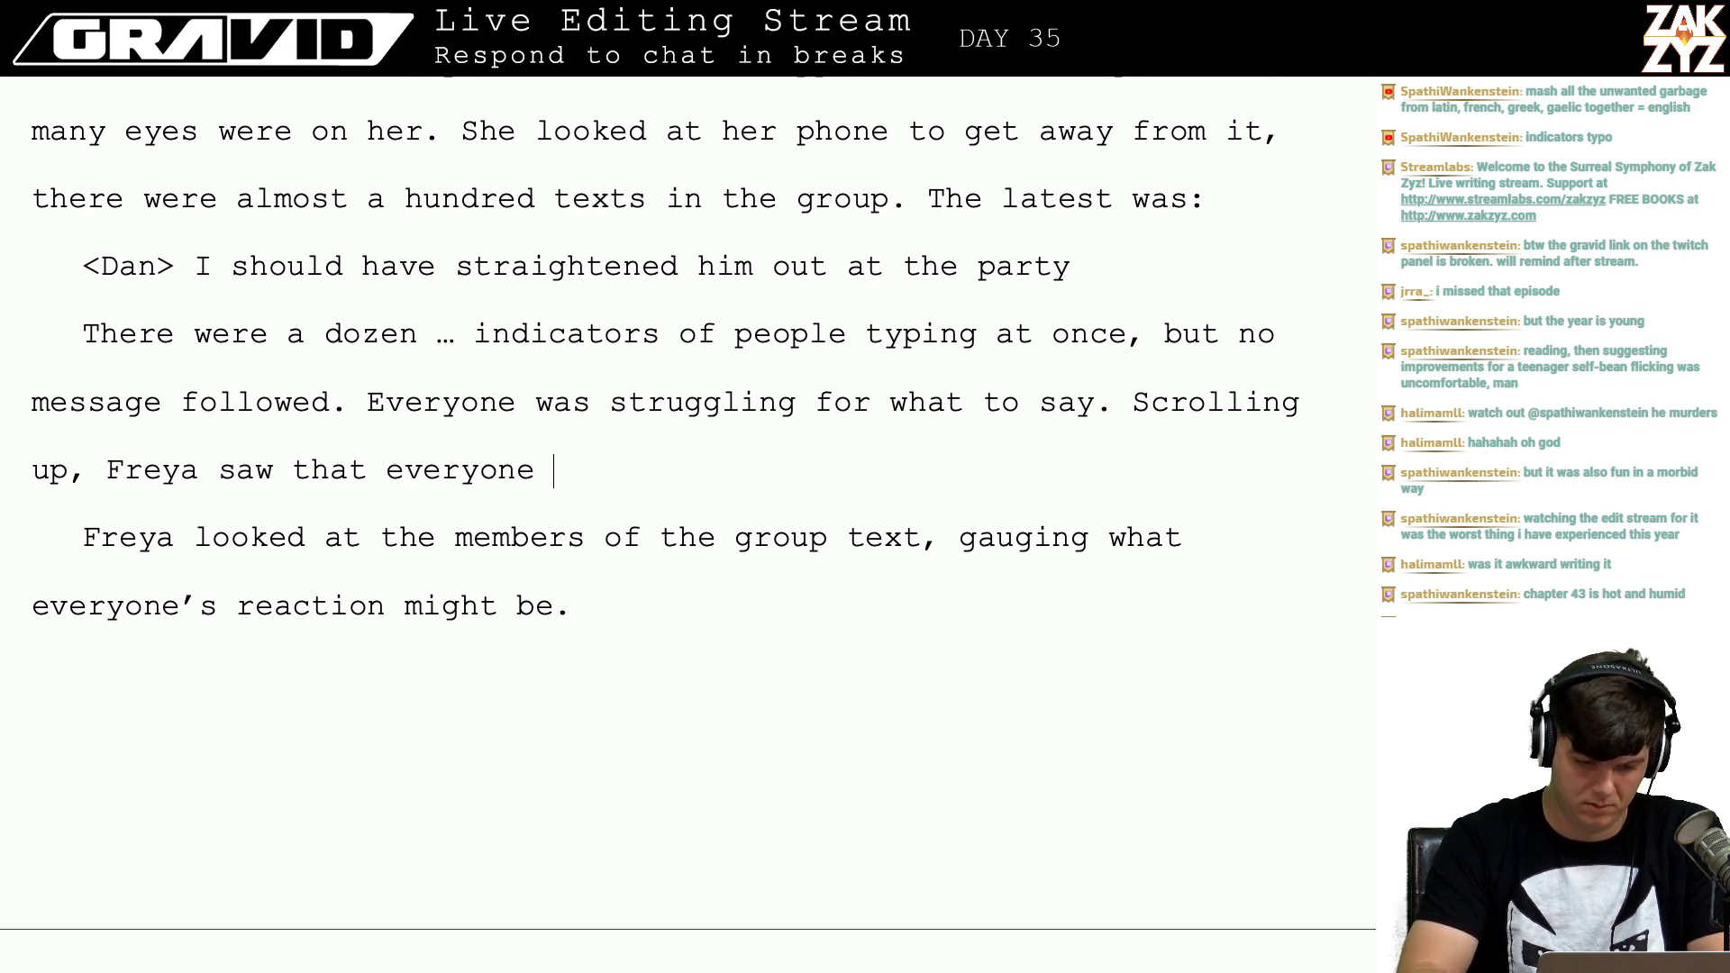
type("was pretty sure ")
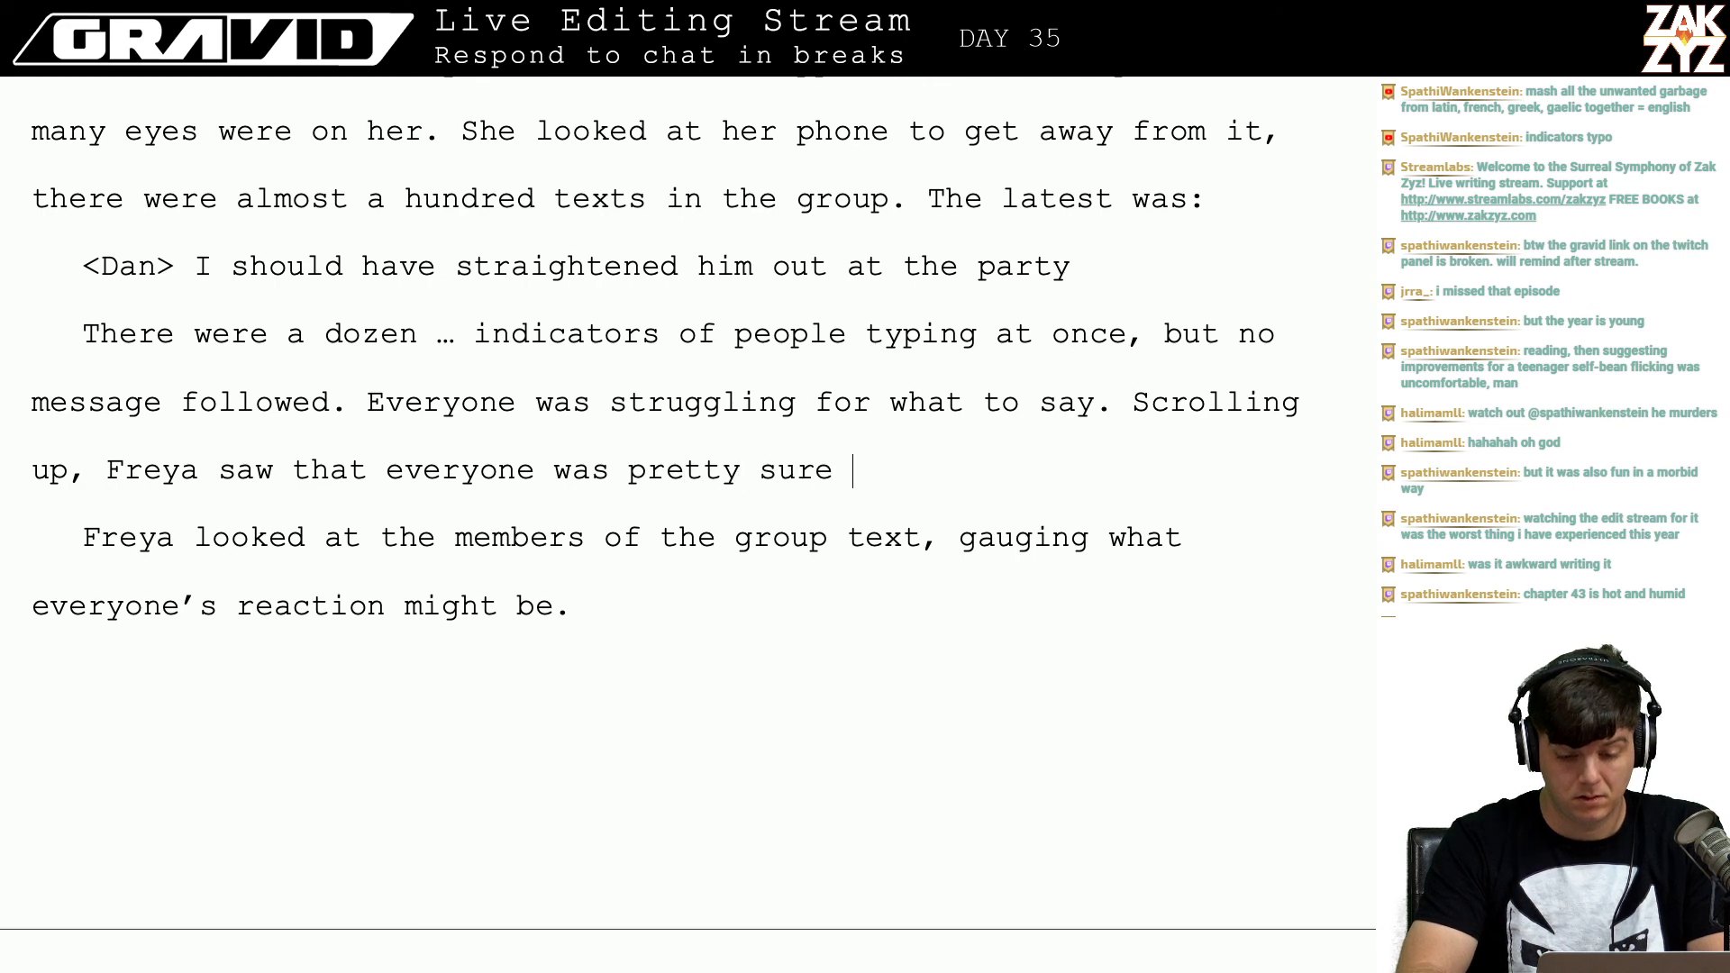
type("it was Malcolm.")
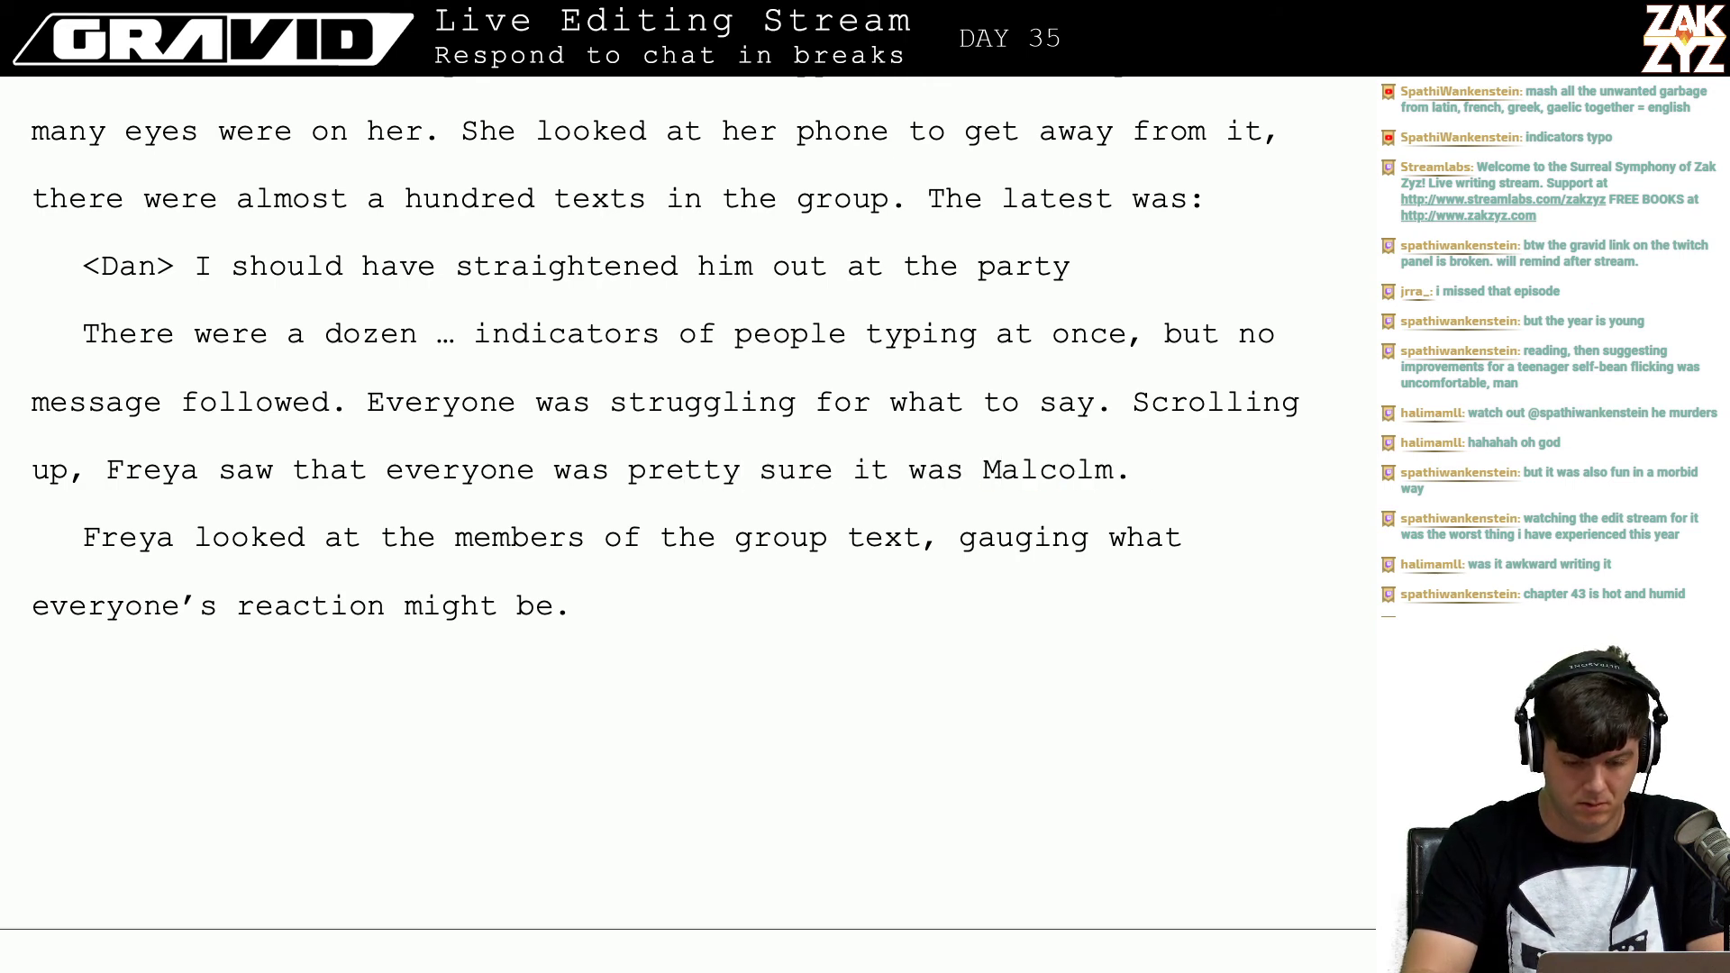
Step: Delete the paragraph about Freya looking at the group text members and gauging everyone's reaction
key("shift+Down")
key("shift+Down")
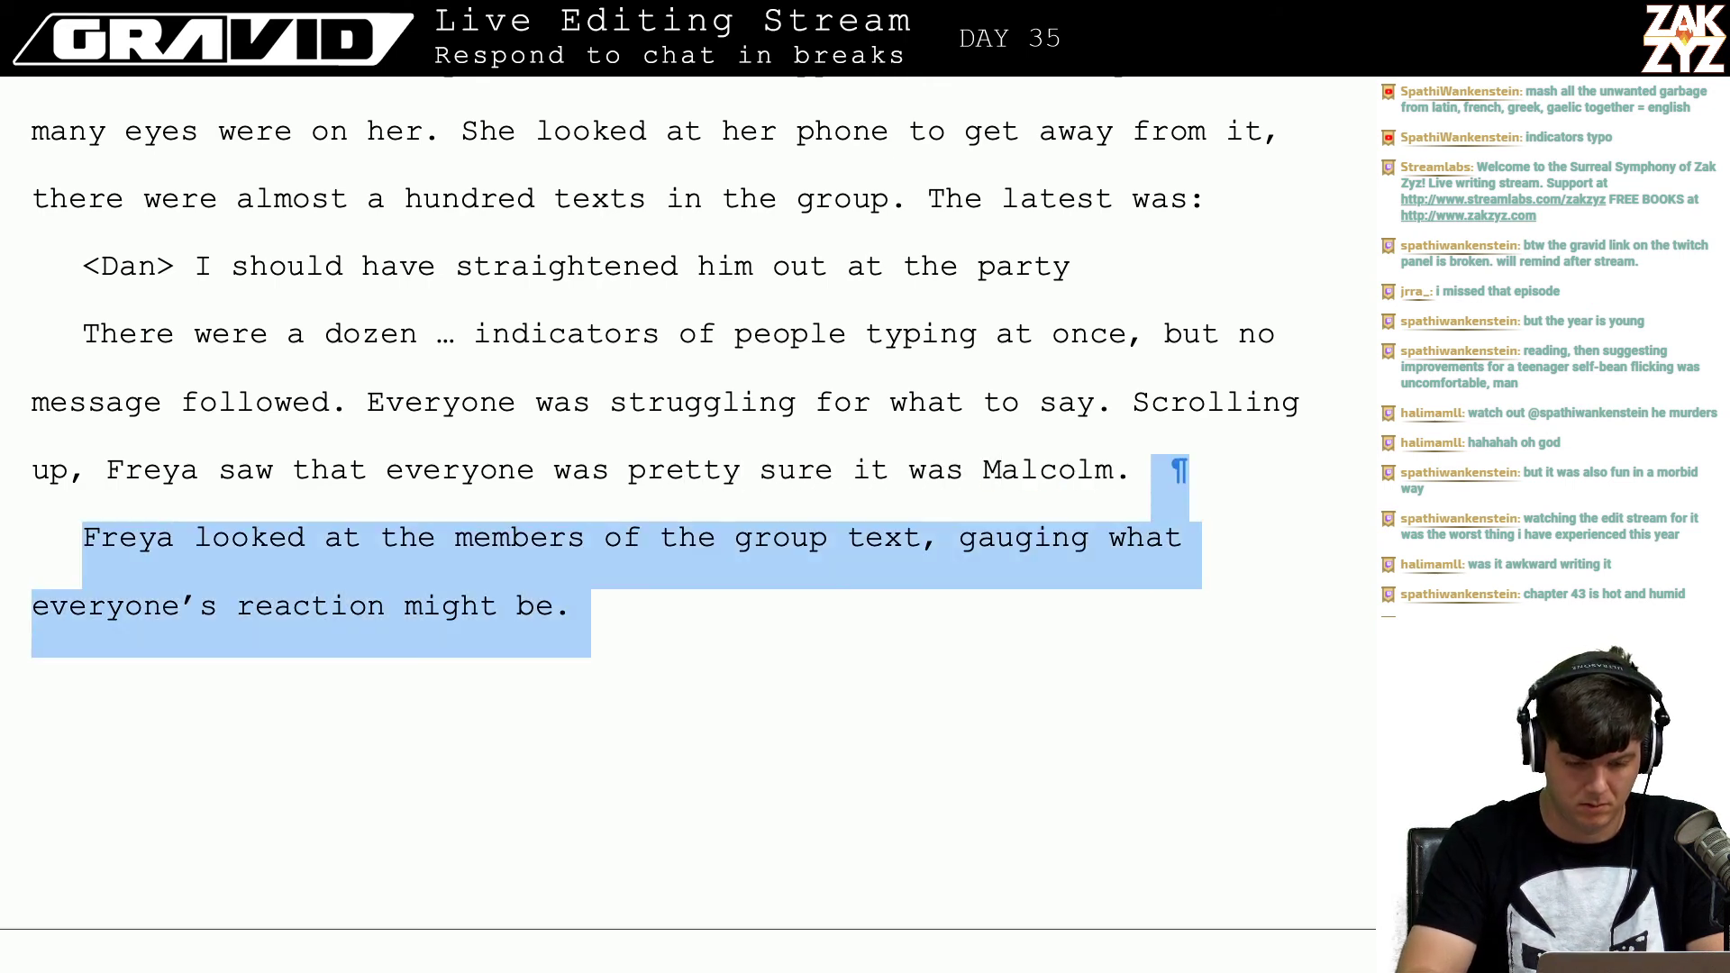
key("BackSpace")
type("\"")
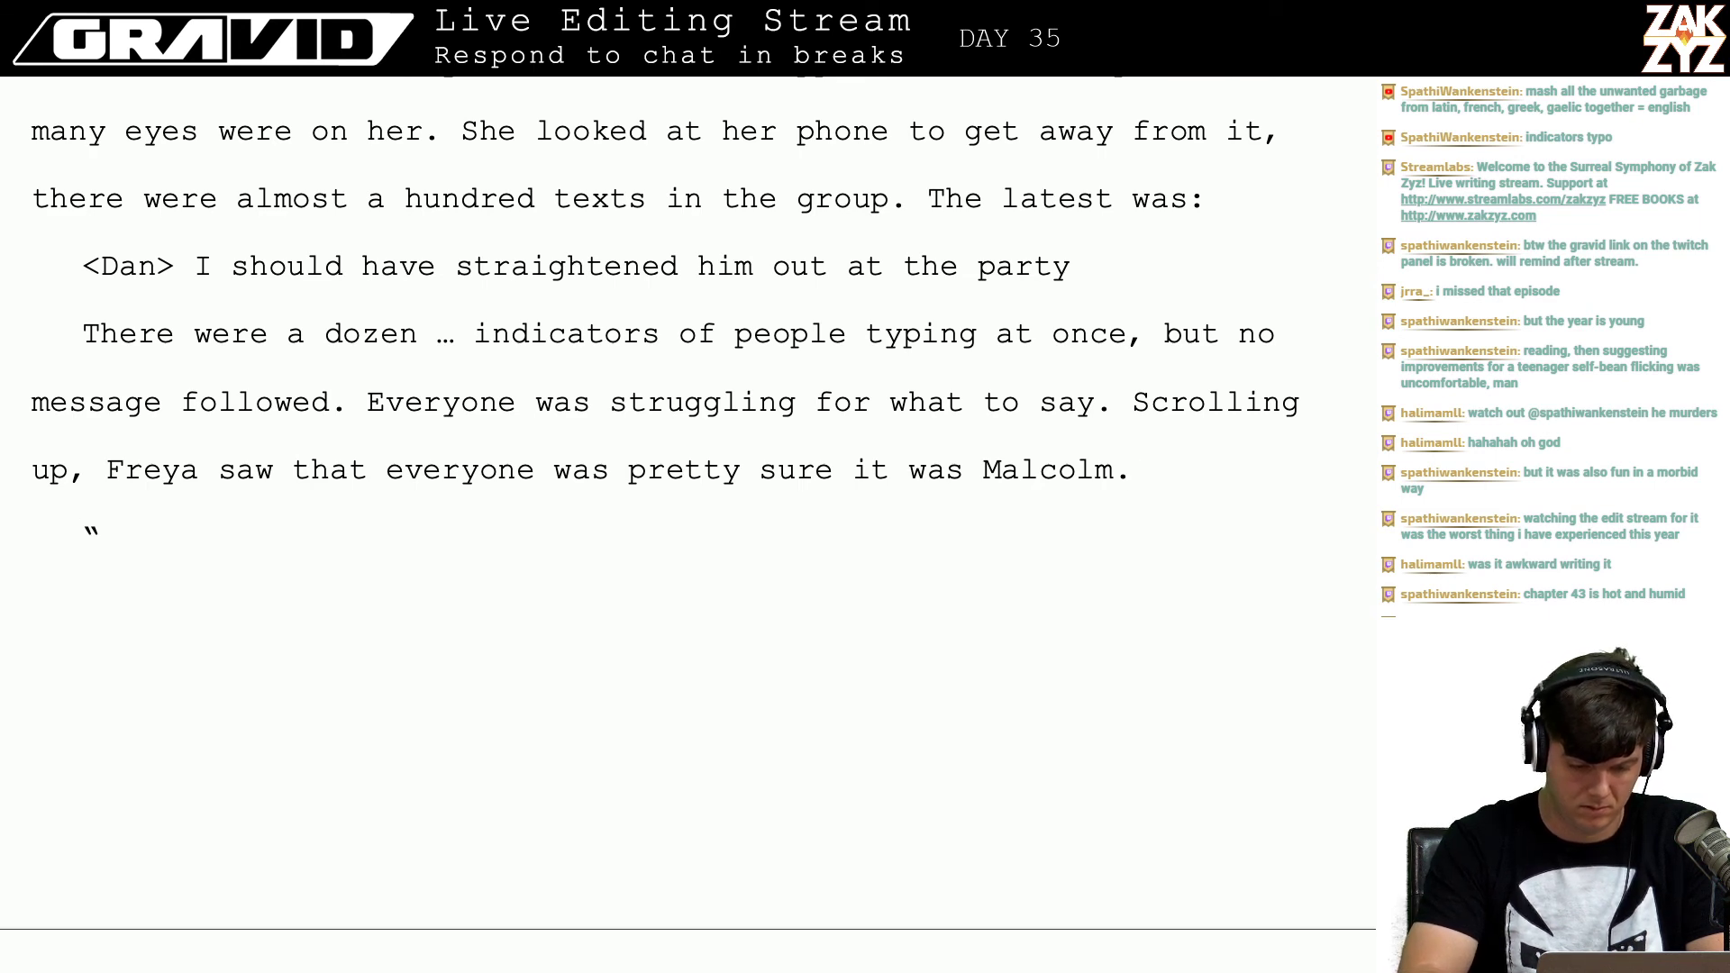
key("BackSpace")
type("She p")
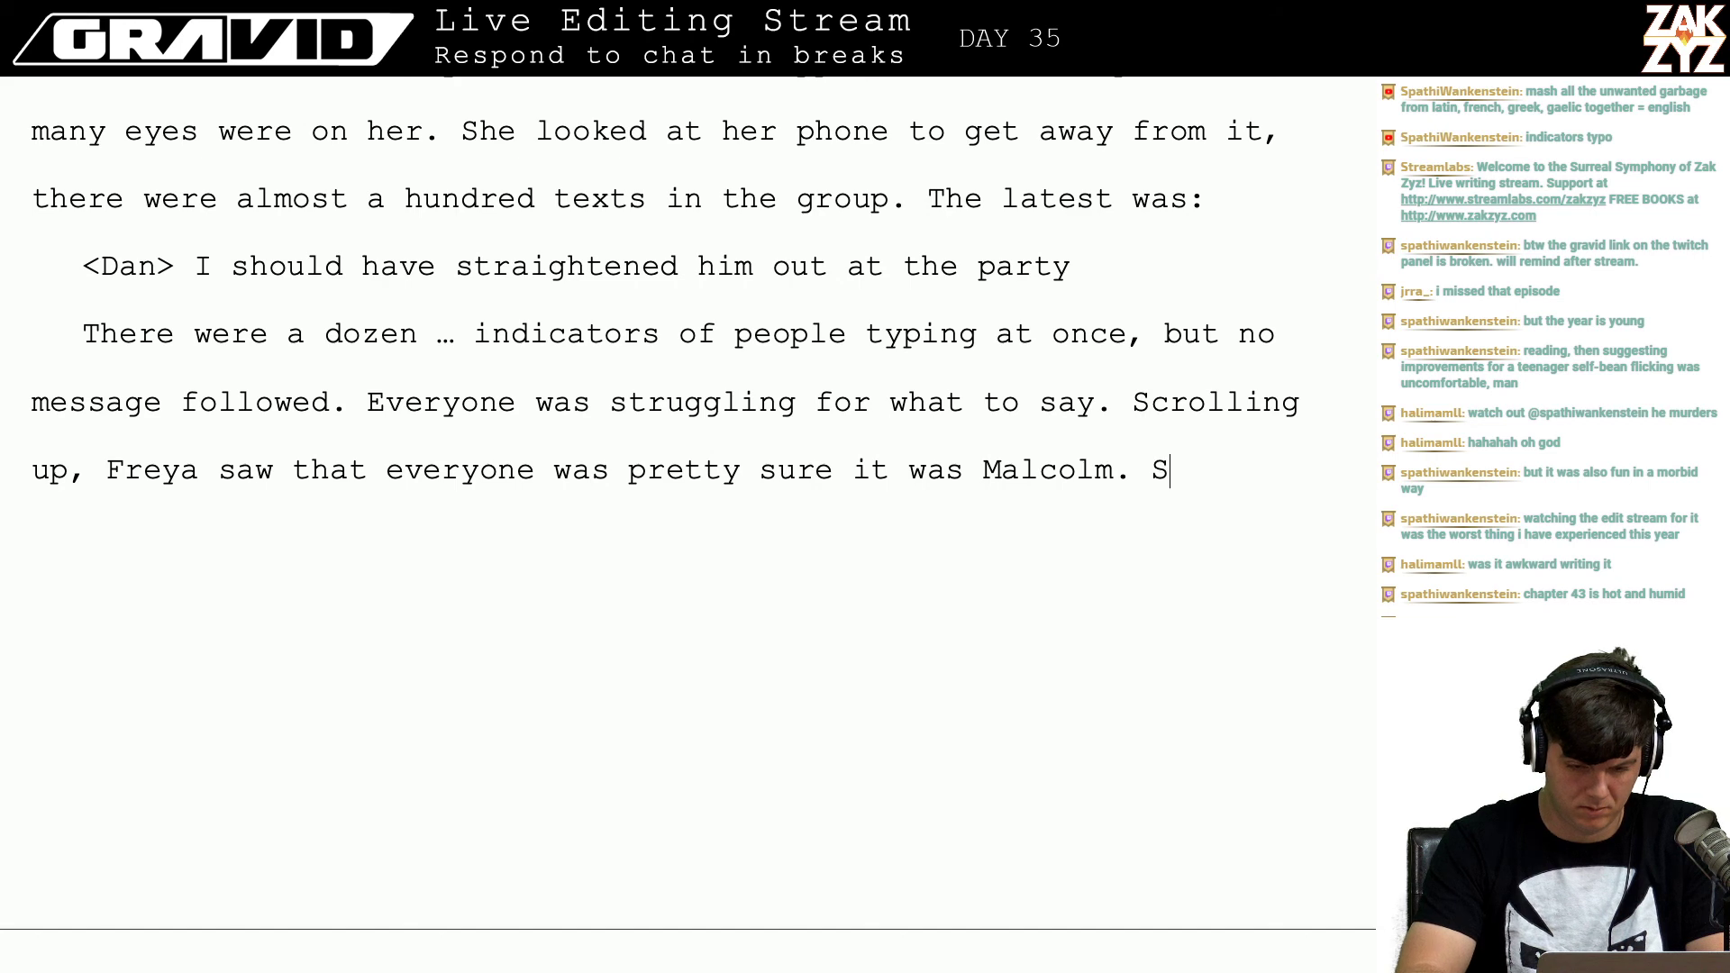
key("BackSpace")
key("BackSpace")
key("BackSpace")
key("BackSpace")
type("he poste")
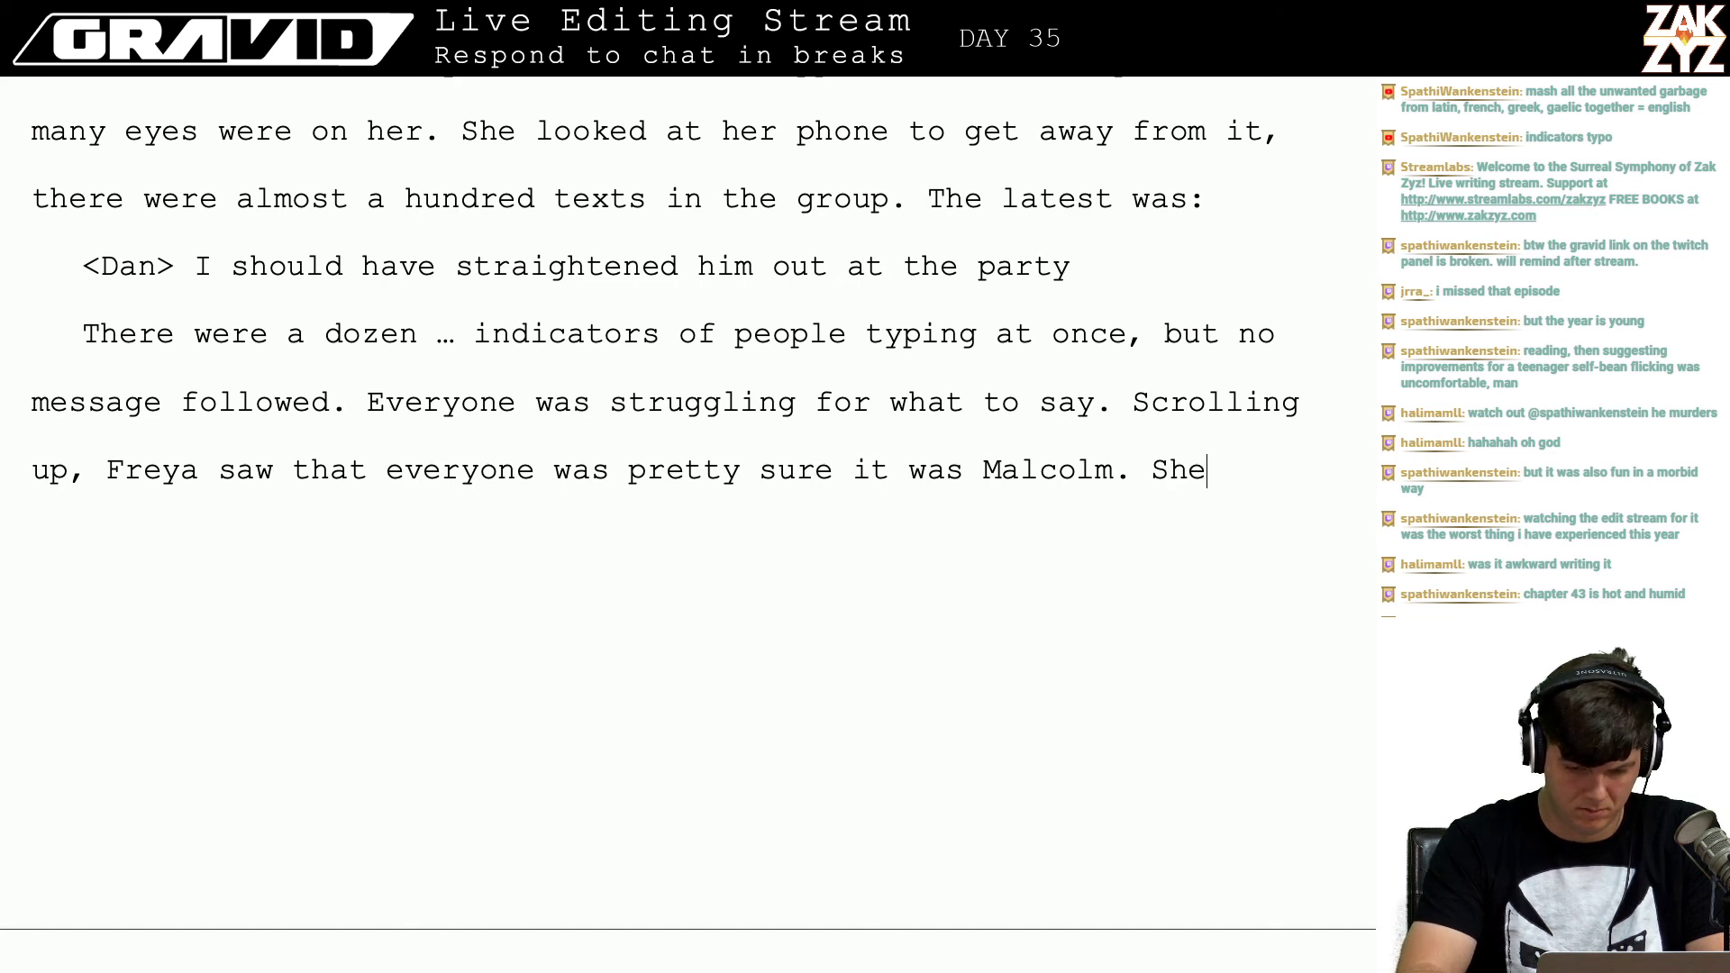
key("BackSpace")
key("BackSpace")
key("BackSpace")
key("BackSpace")
key("BackSpace")
key("BackSpace")
key("BackSpace")
key("BackSpace")
key("BackSpace")
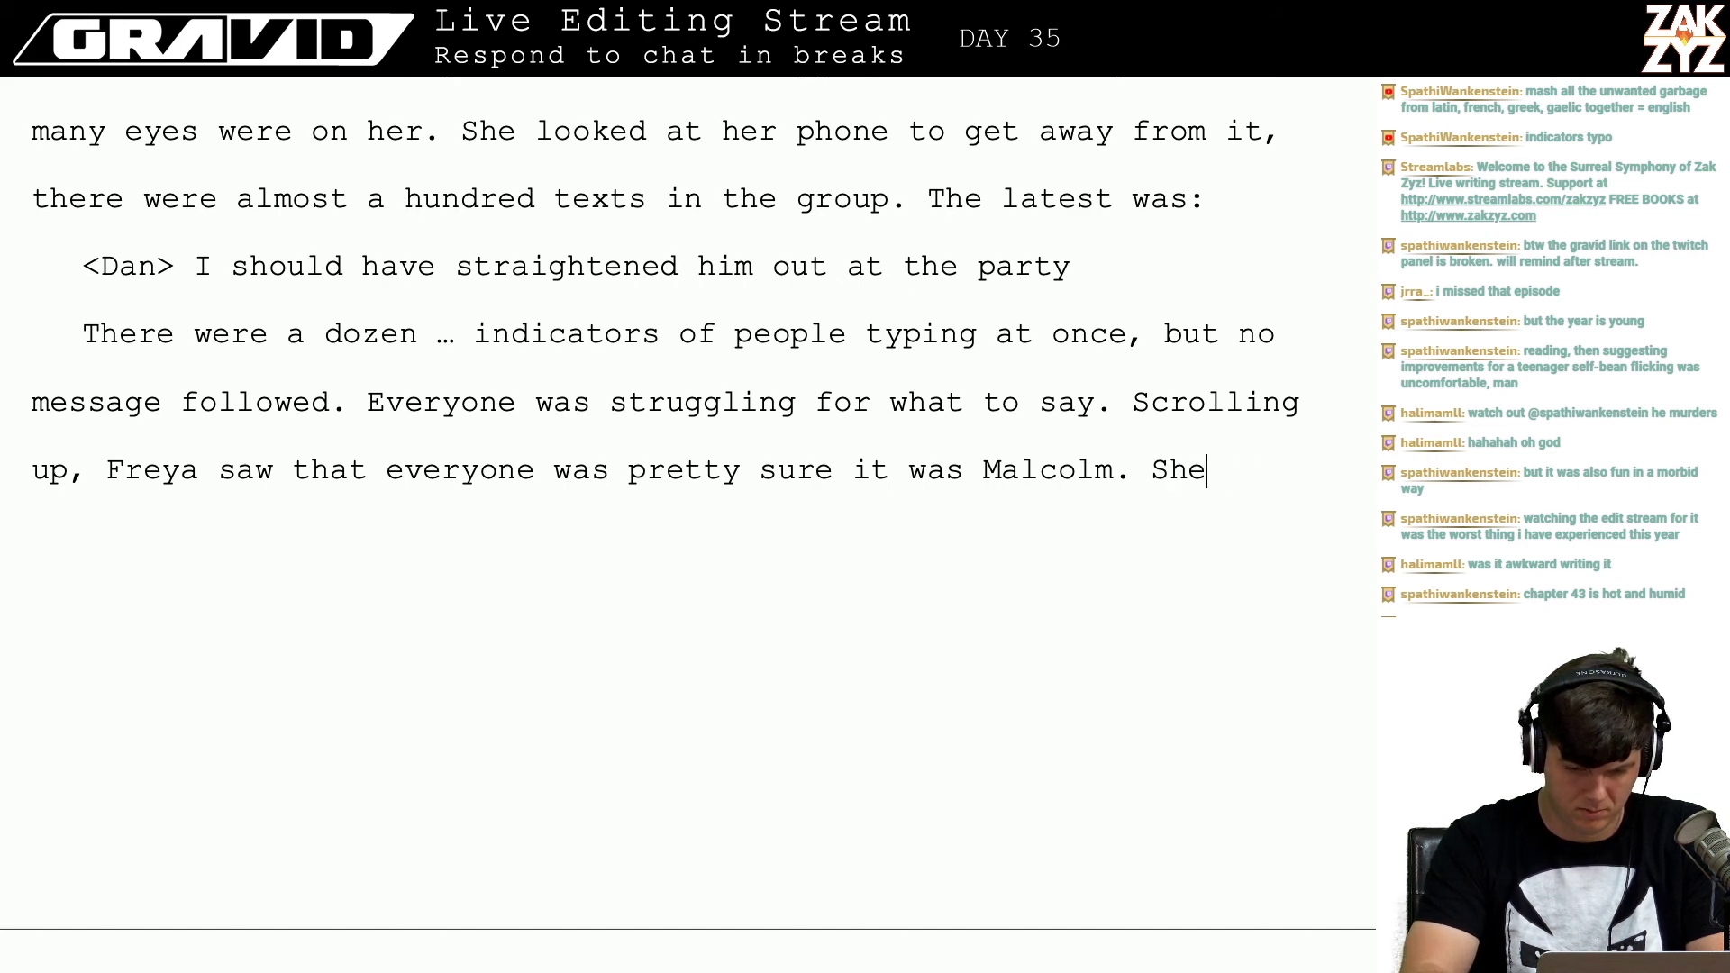
type("“I thin")
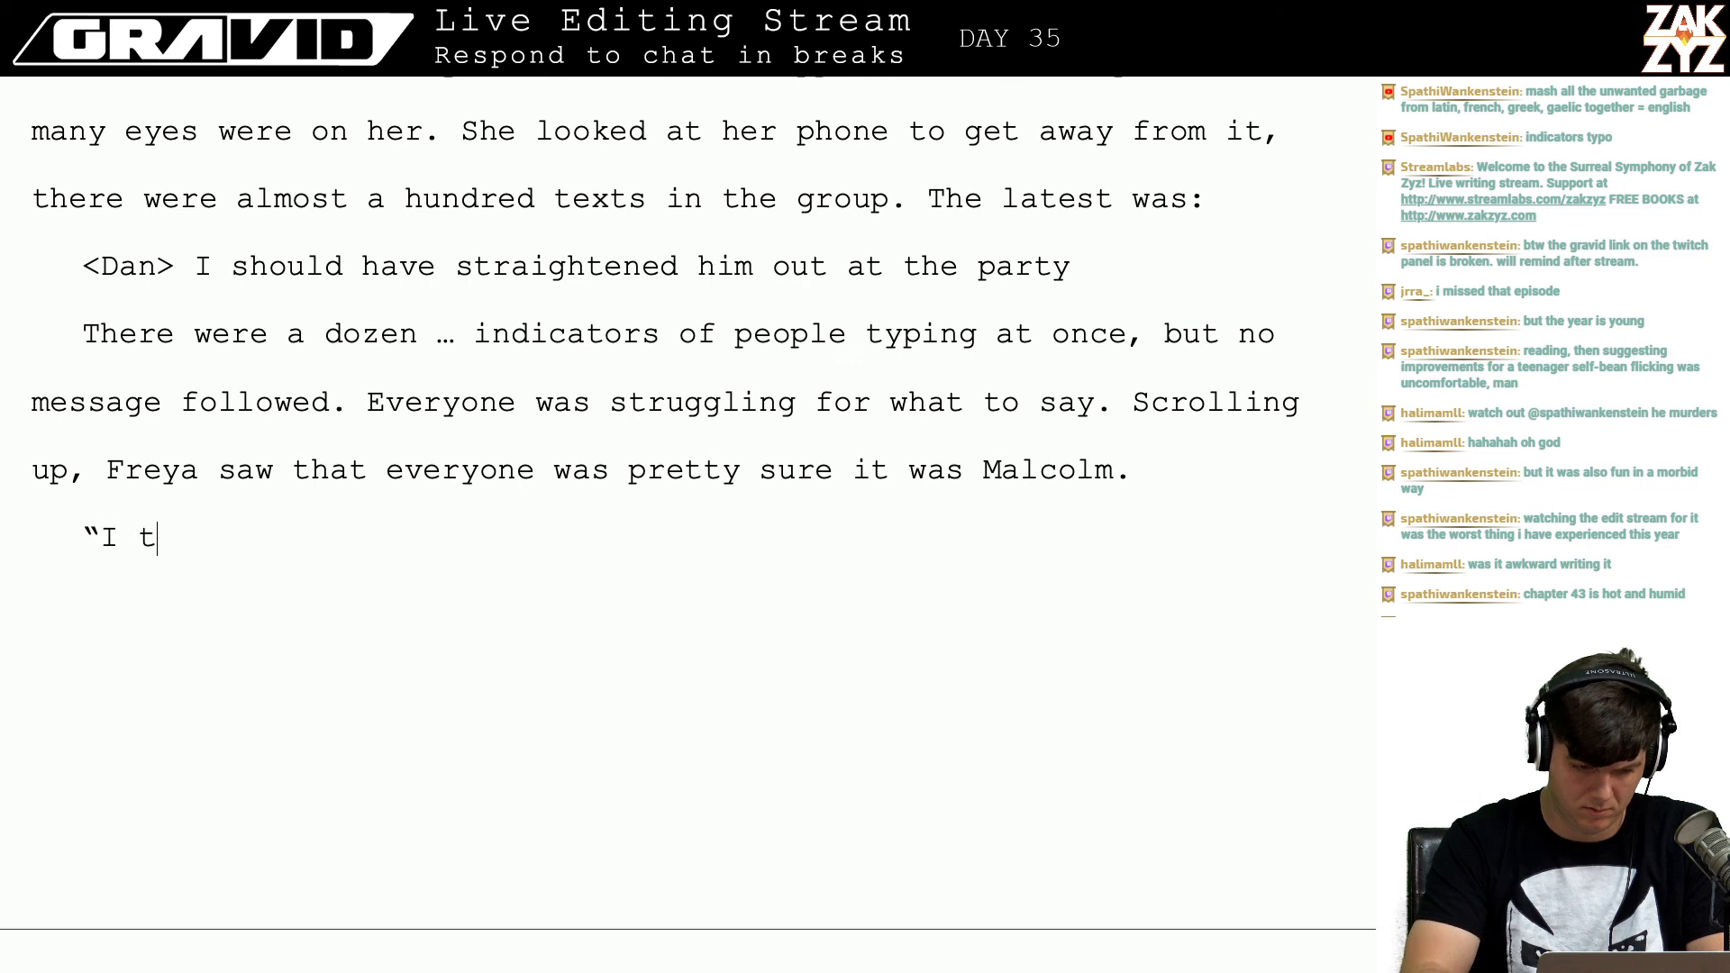
key("BackSpace")
key("BackSpace")
key("BackSpace")
key("BackSpace")
key("BackSpace")
key("BackSpace")
key("BackSpace")
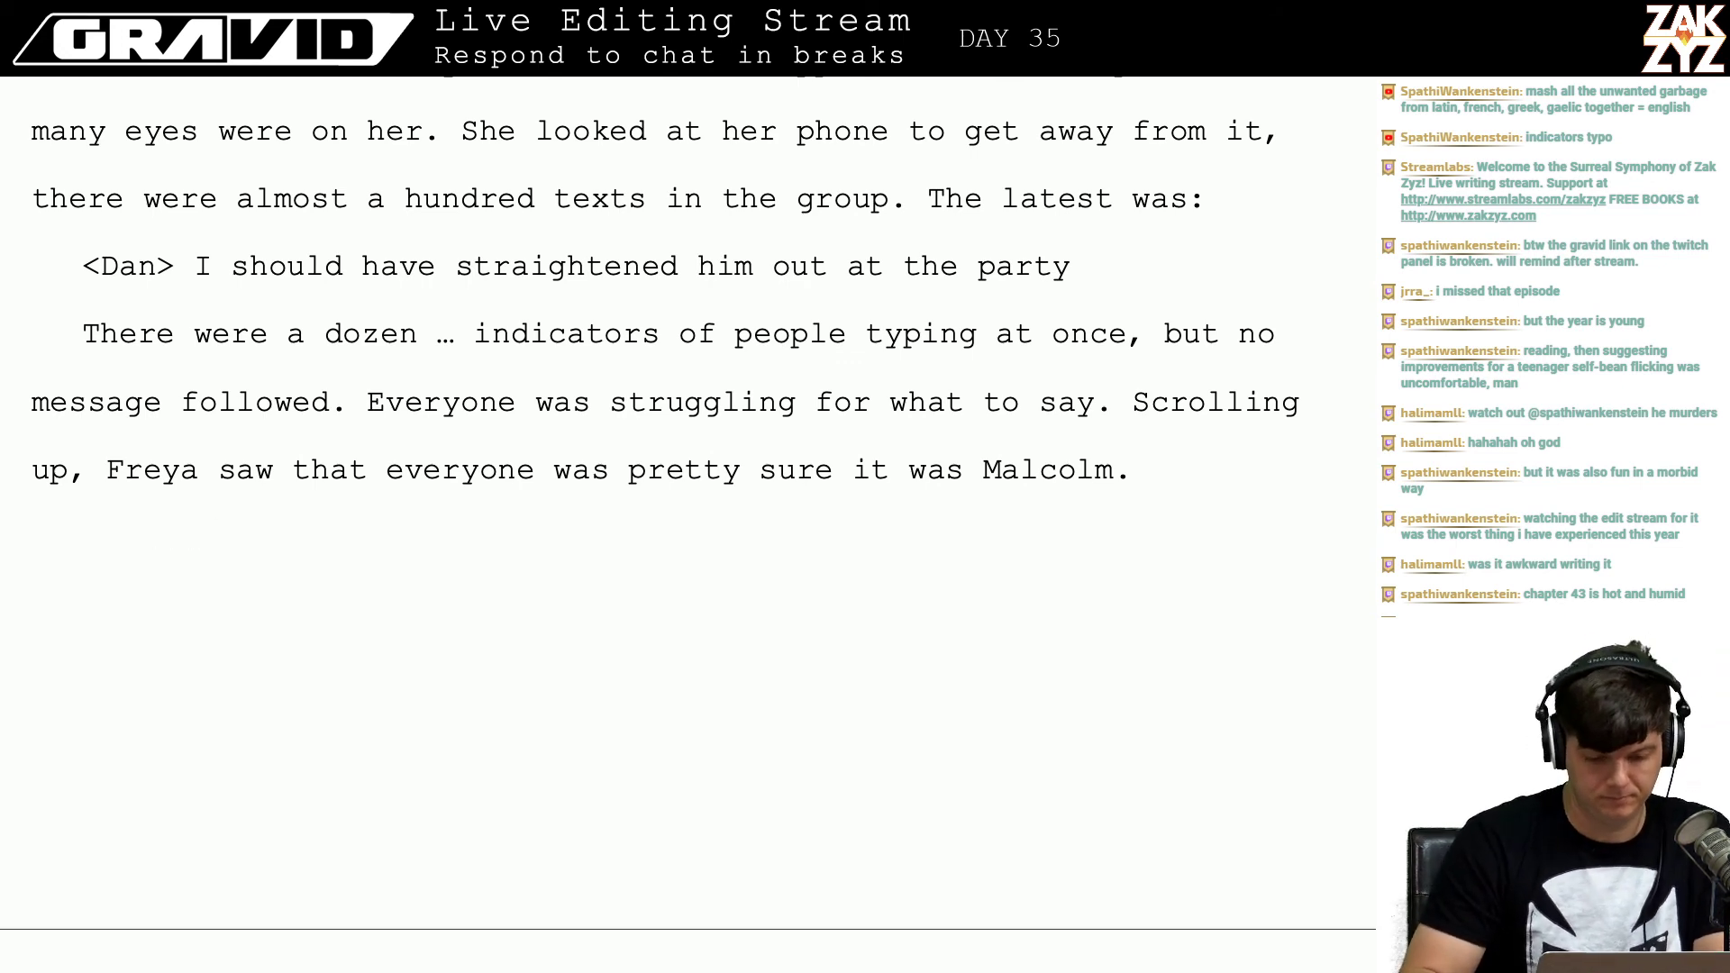
type("<")
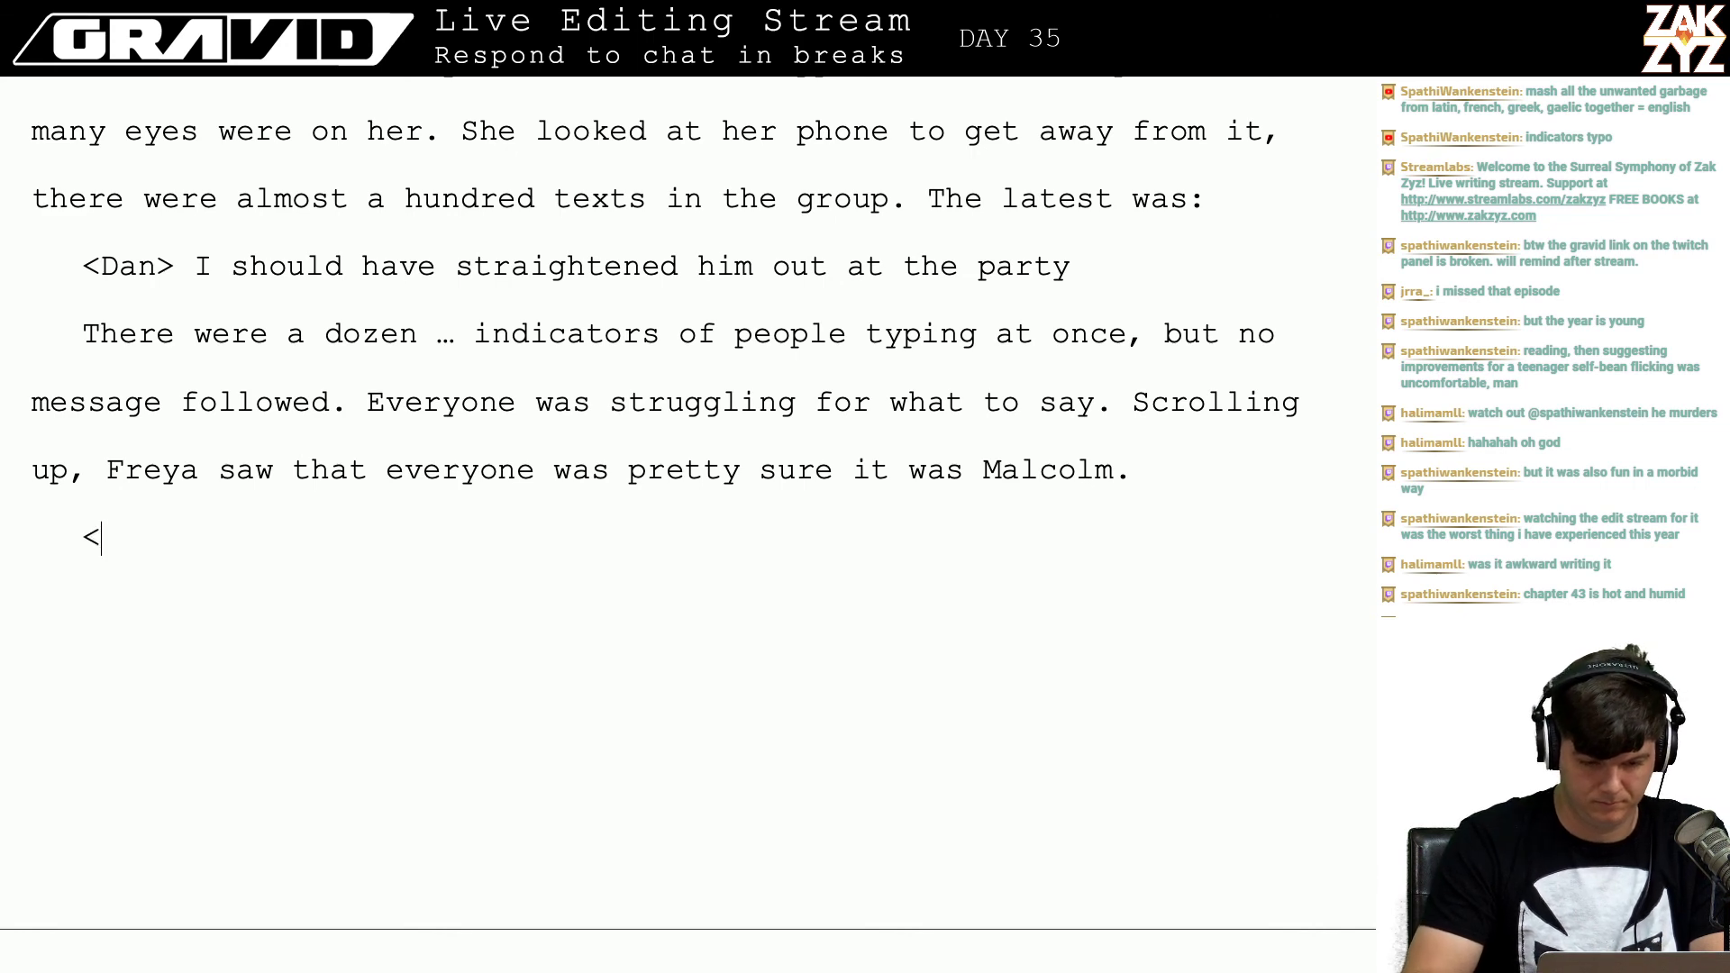
type("Fre")
key("BackSpace")
key("BackSpace")
key("BackSpace")
key("BackSpace")
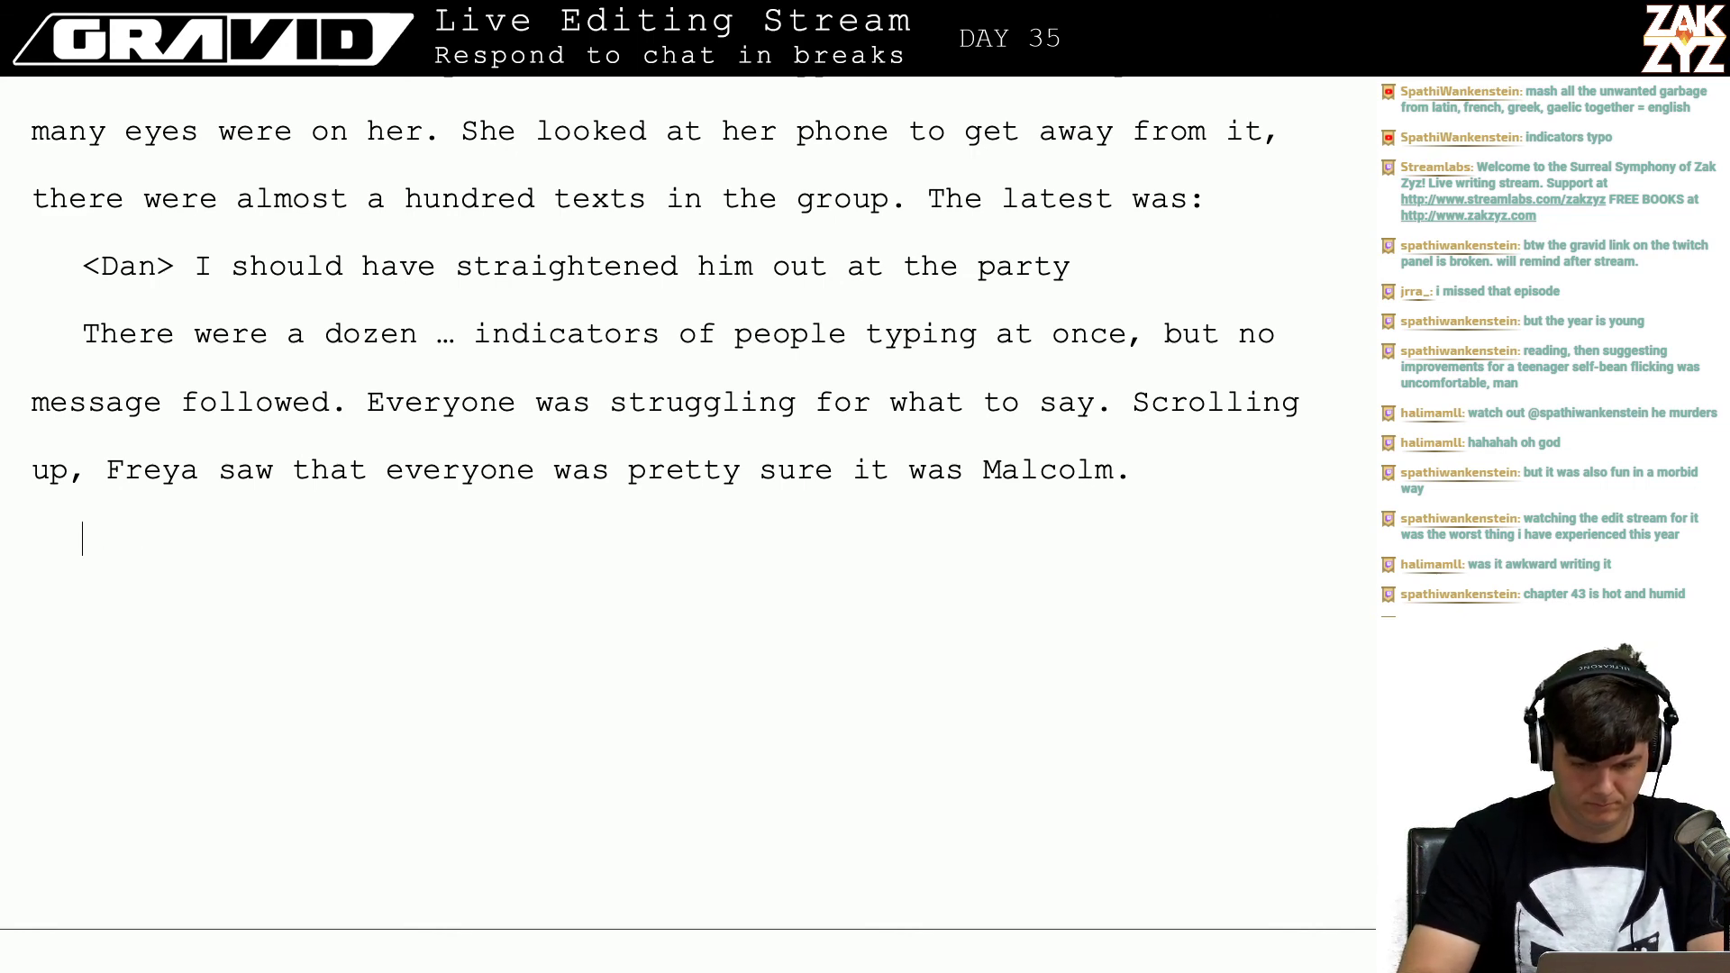
Step: After the sentence about Malcolm, add "She started typing." and begin a new message line reading "<Freya> look at what someone"
type("She sta")
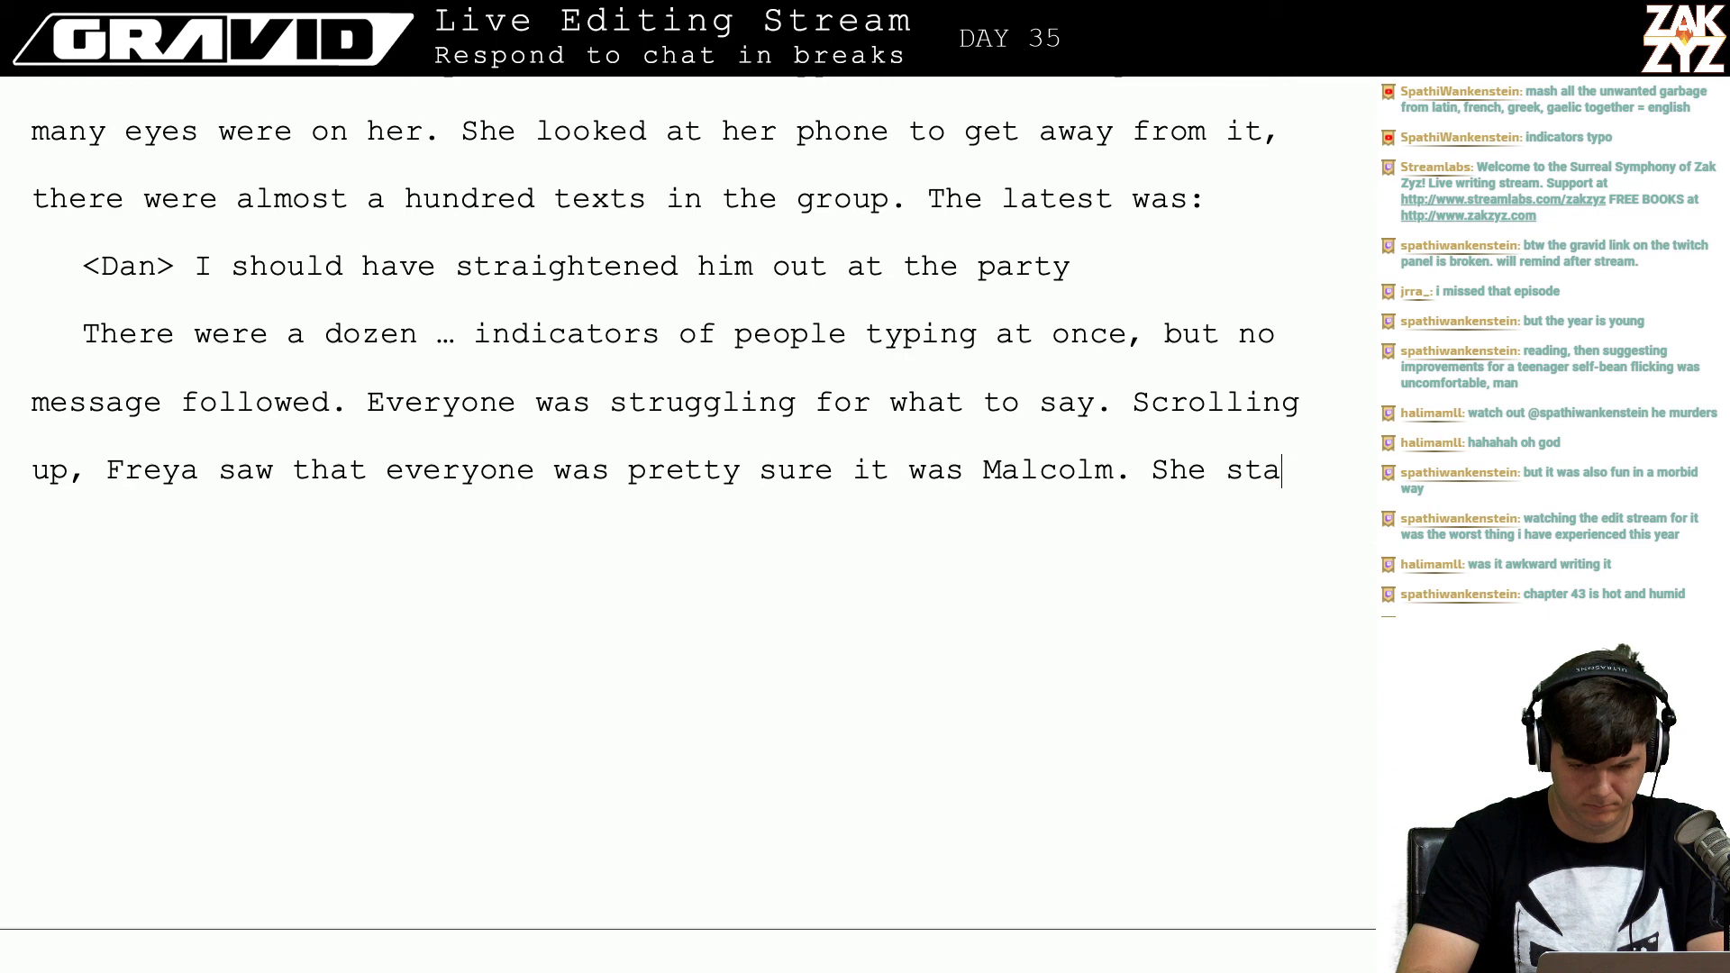
type("rted typing.")
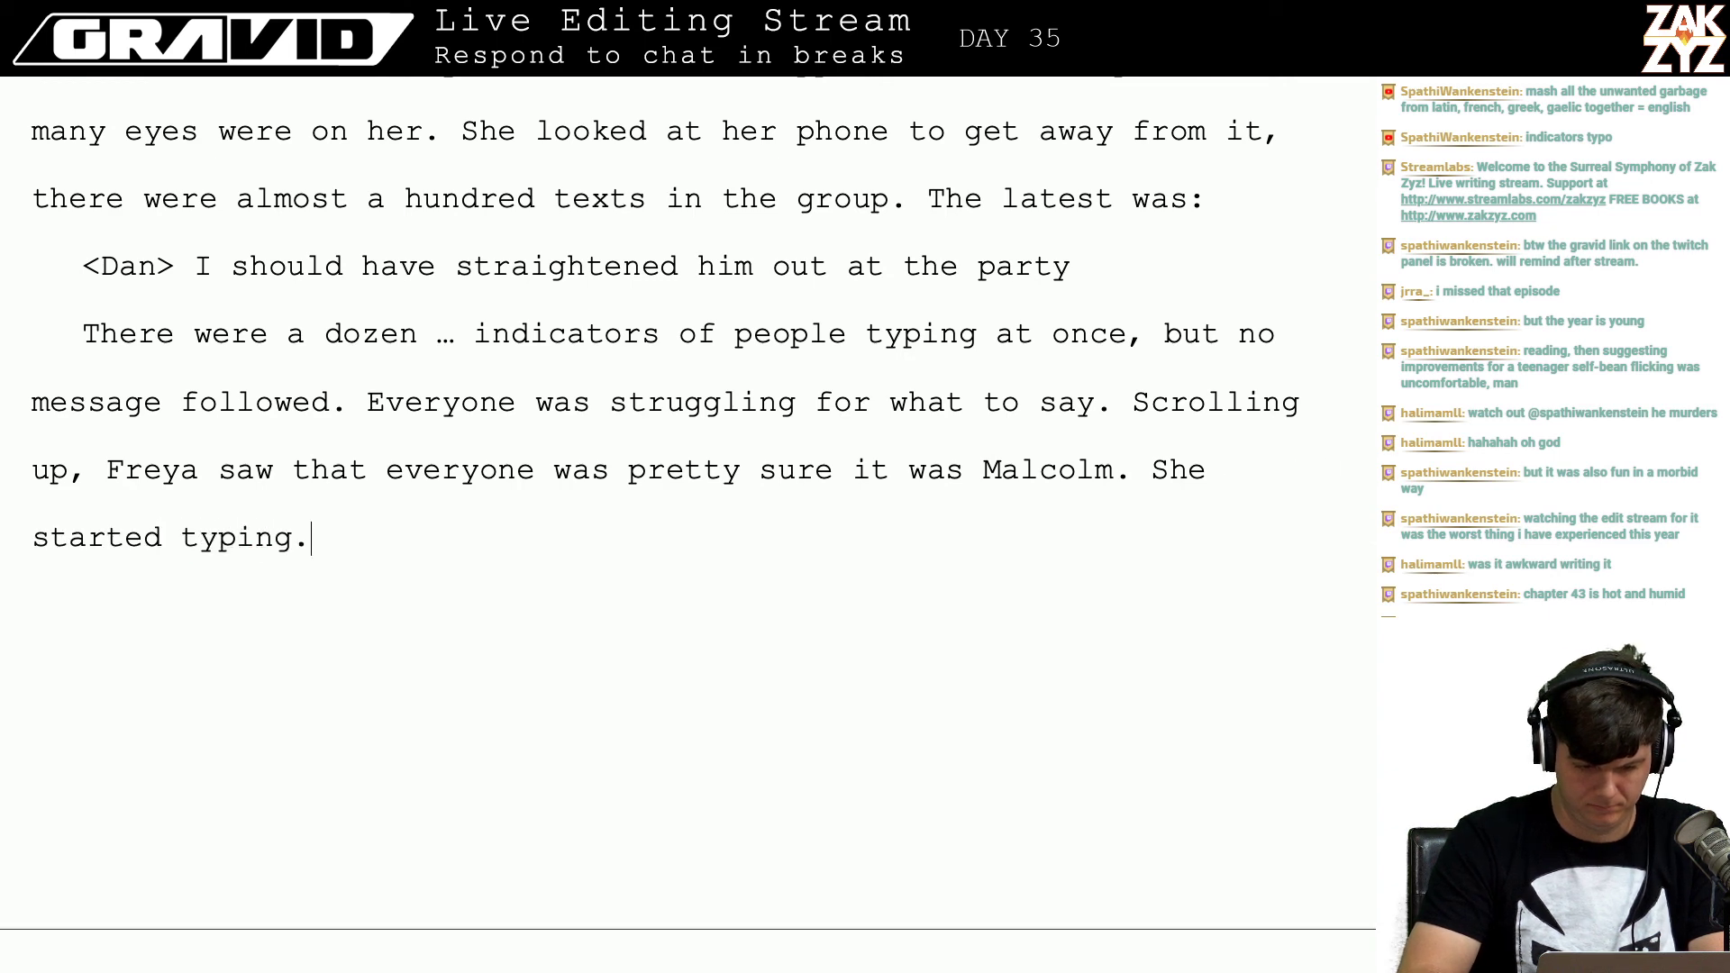
type("<I")
key("BackSpace")
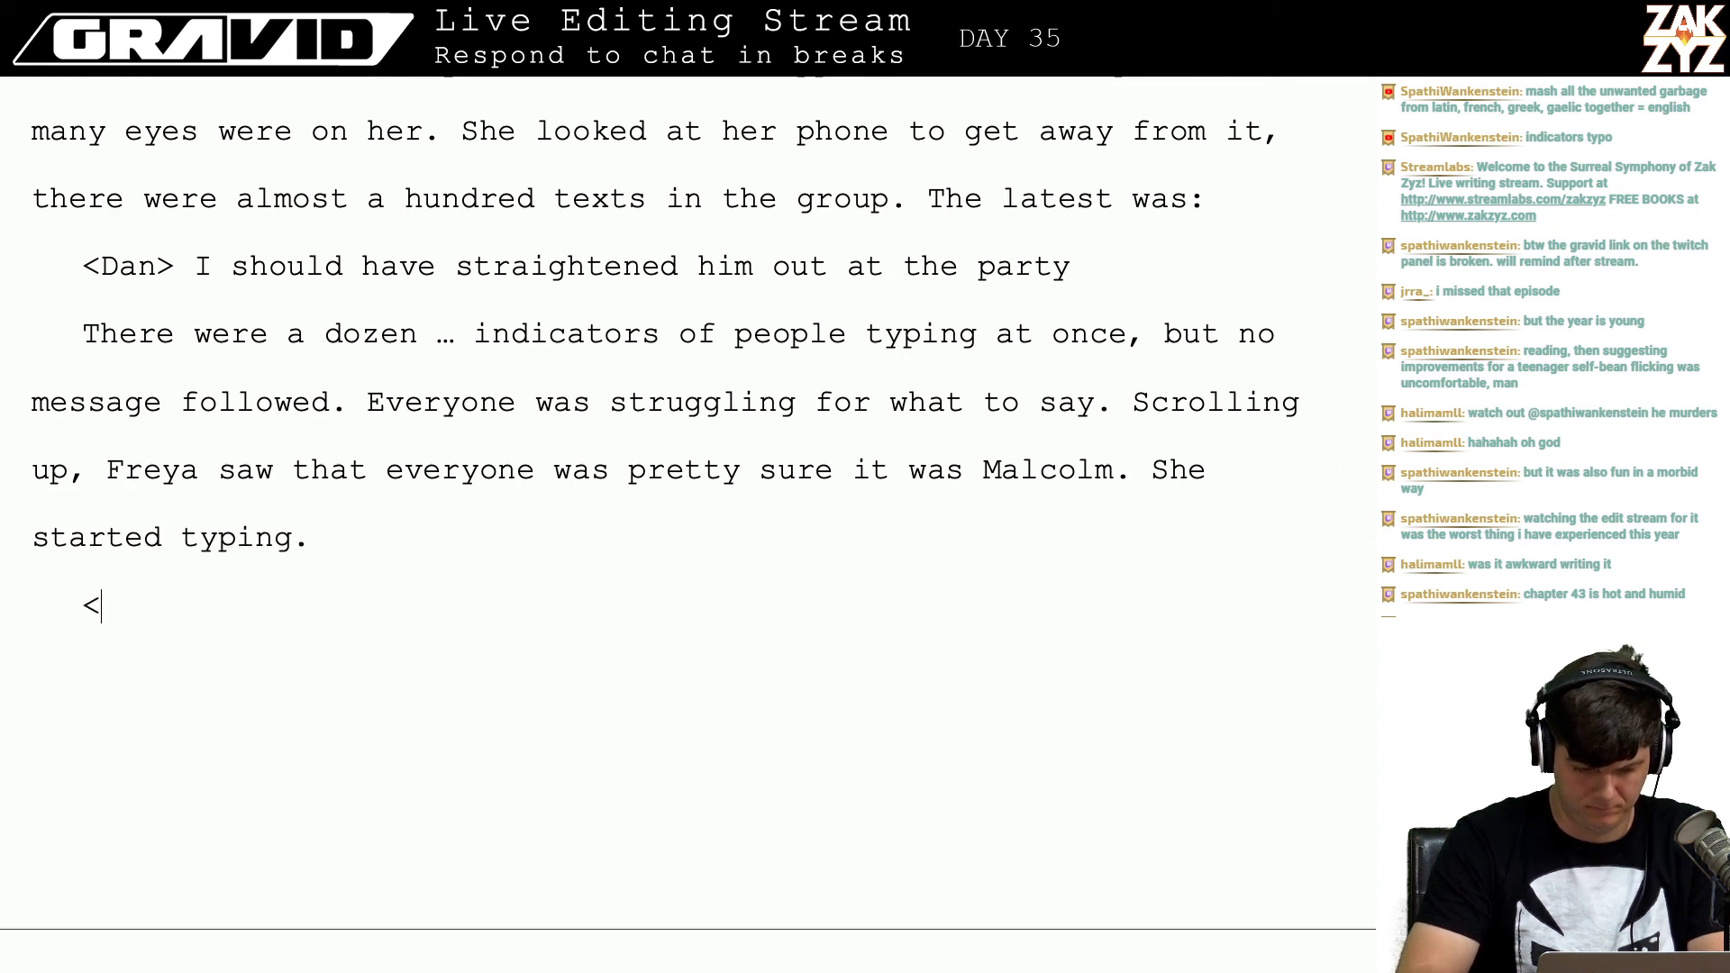
type("Freya>")
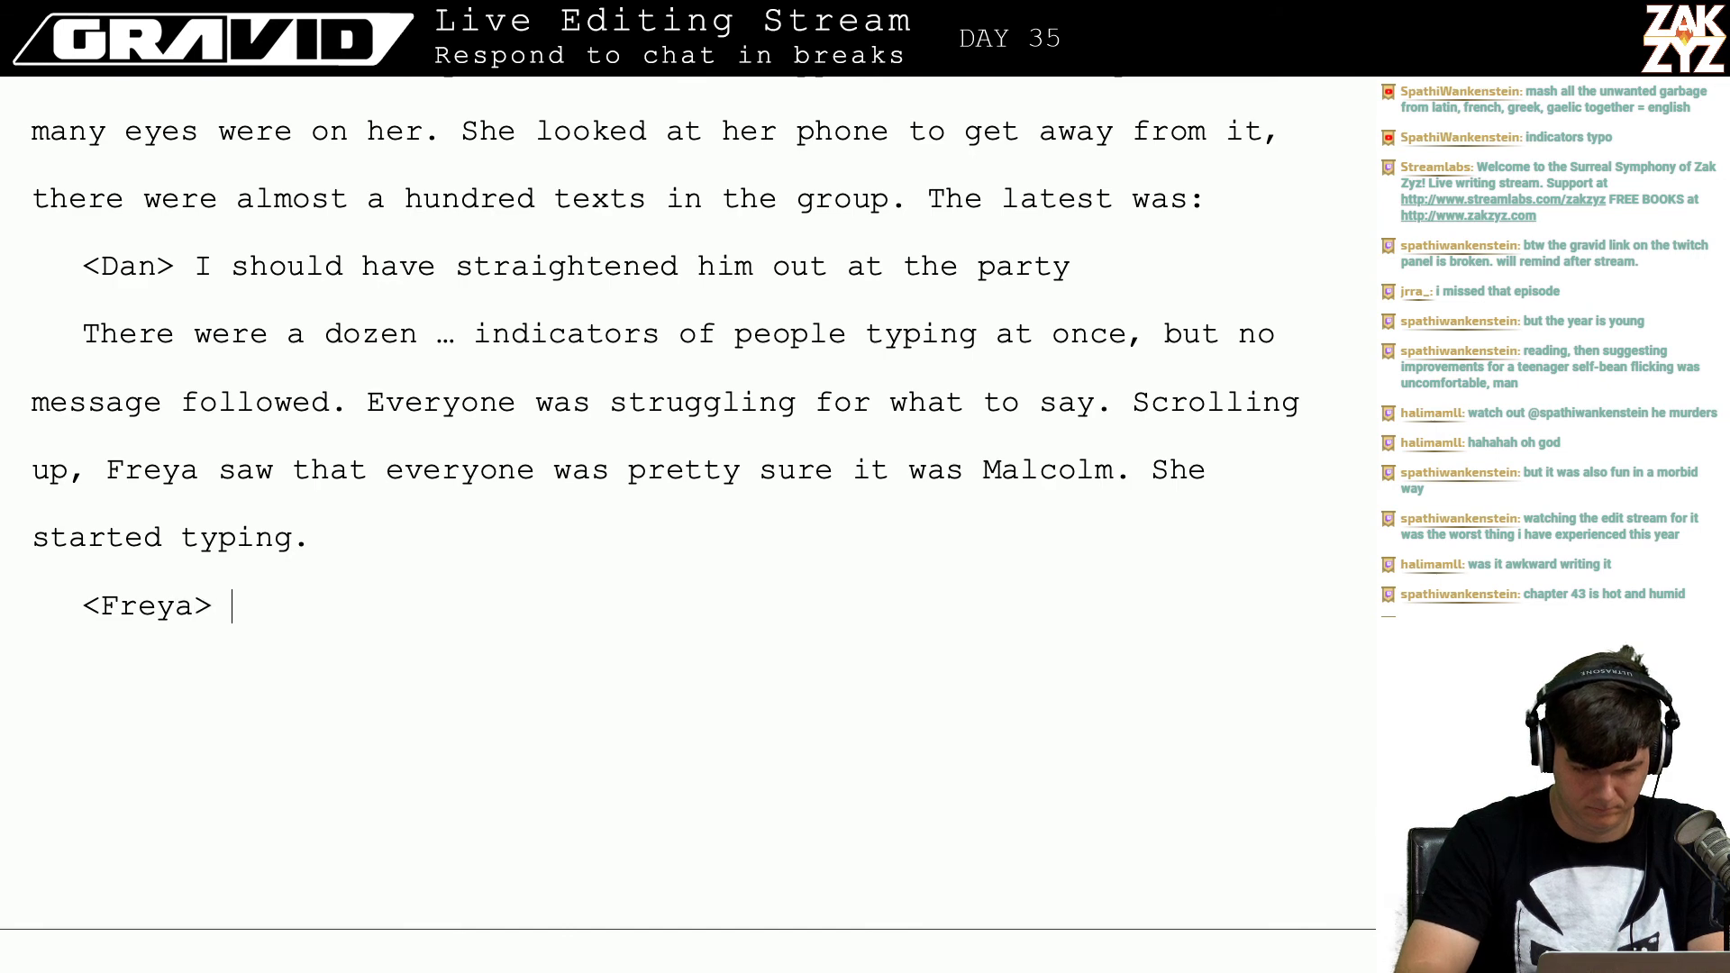
type(" look a")
key("BackSpace")
type("at ")
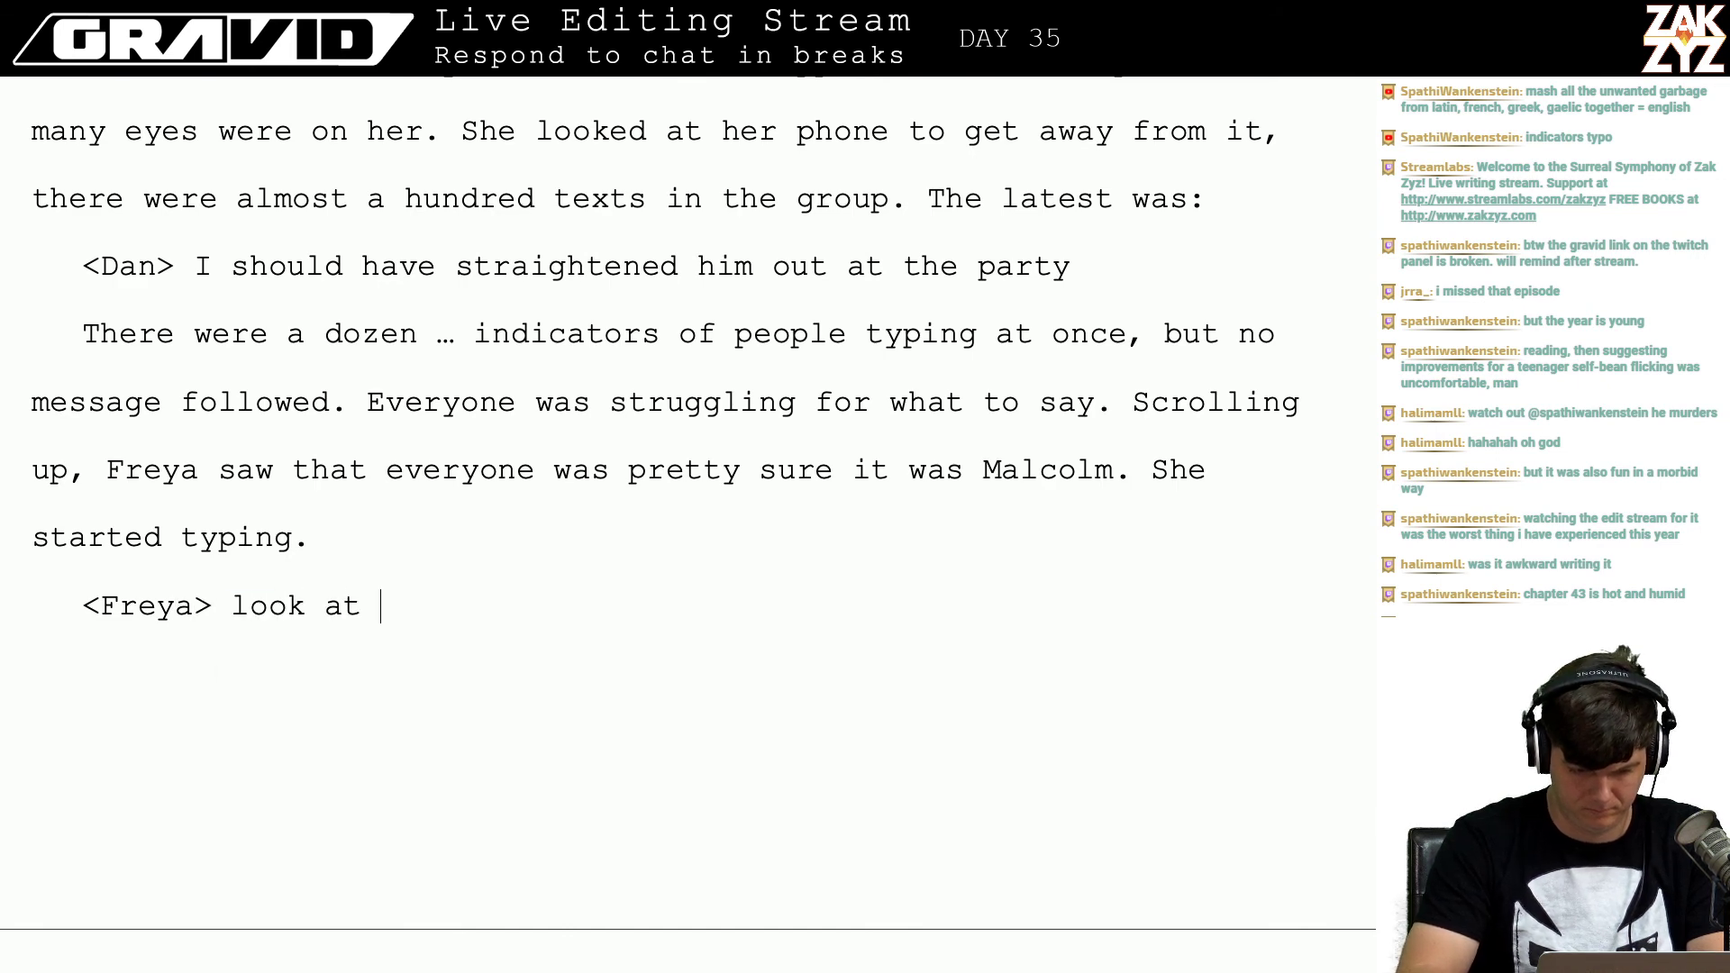
type("what someone")
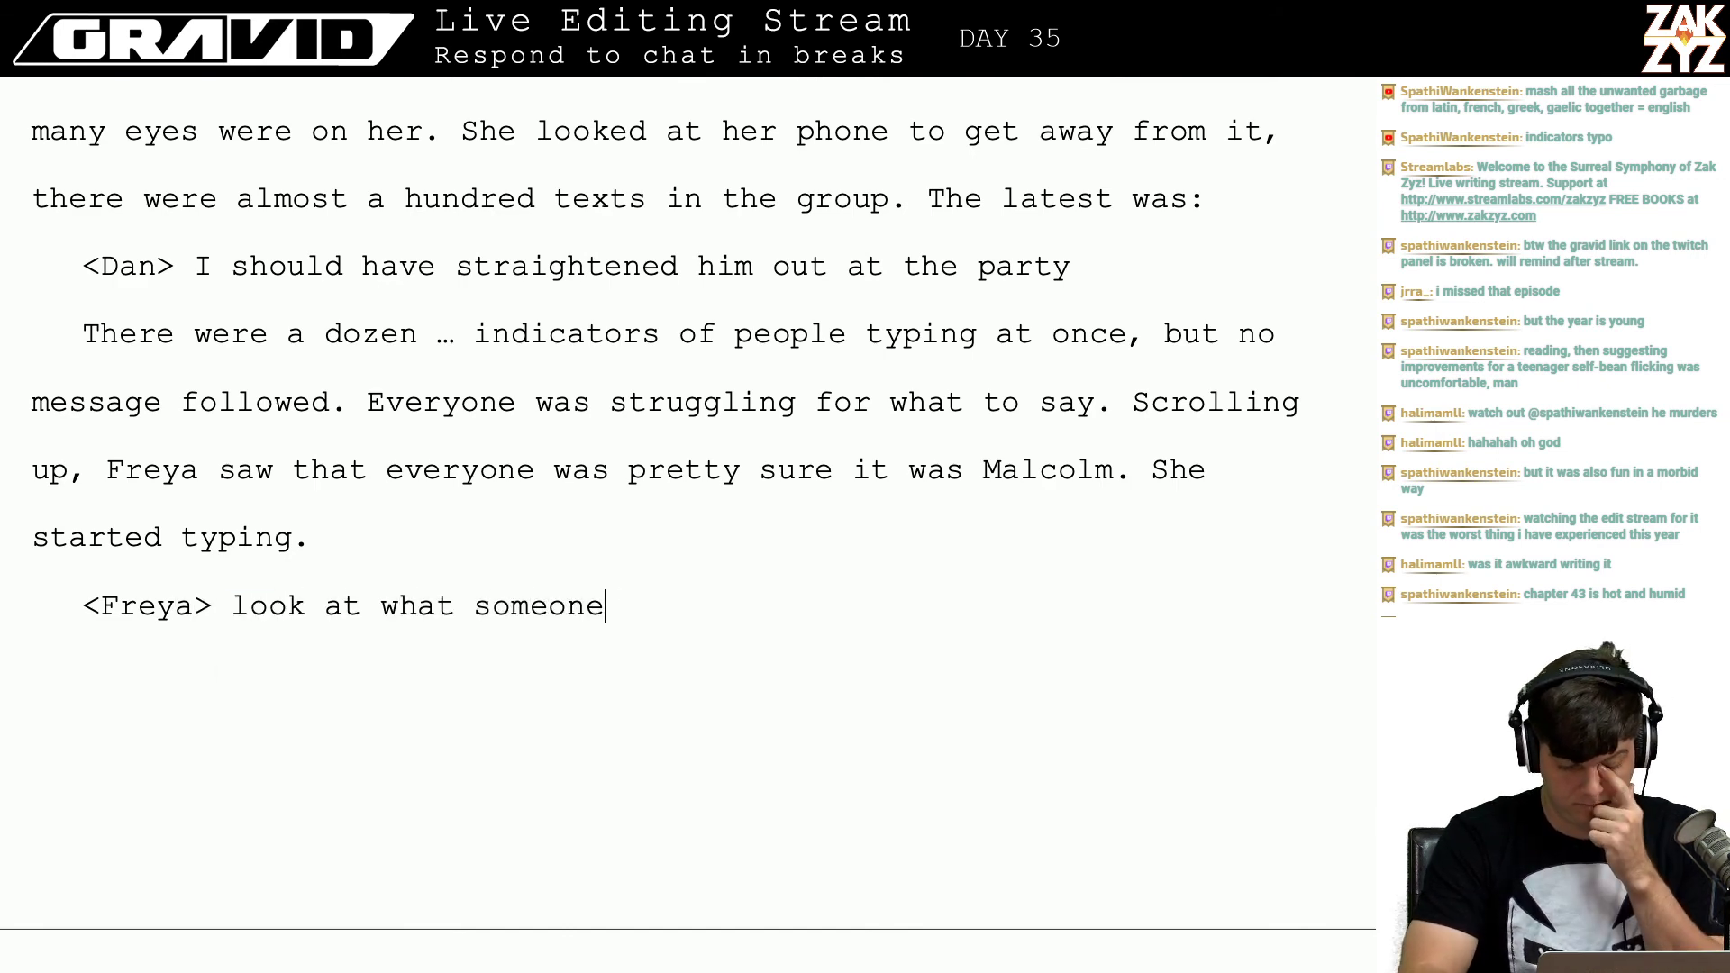
Step: Delete the drafted message words after the "<Freya>" tag
key("BackSpace")
key("BackSpace")
key("BackSpace")
key("BackSpace")
key("BackSpace")
key("BackSpace")
key("BackSpace")
key("BackSpace")
key("BackSpace")
key("BackSpace")
key("BackSpace")
key("BackSpace")
key("BackSpace")
key("BackSpace")
key("BackSpace")
key("BackSpace")
key("BackSpace")
key("BackSpace")
key("BackSpace")
key("BackSpace")
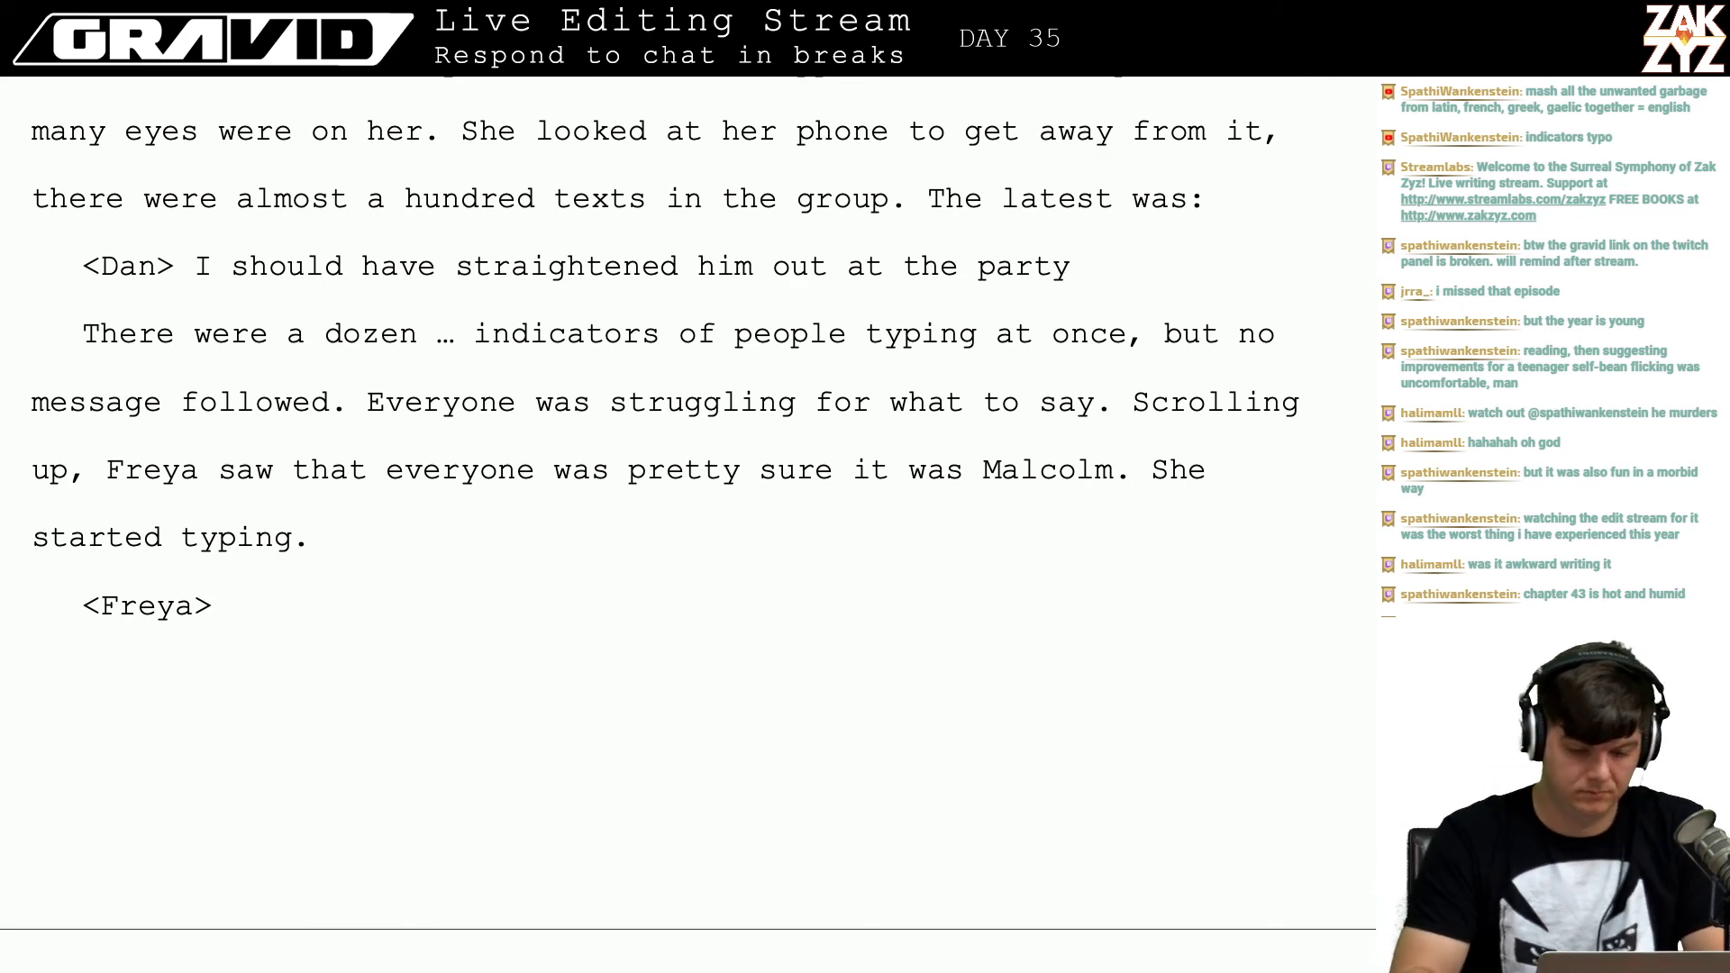
Step: Remove "She started typing." and the empty "<Freya>" line, replacing the period after "Malcolm" with a comma
scroll(671, 505, "down", 10)
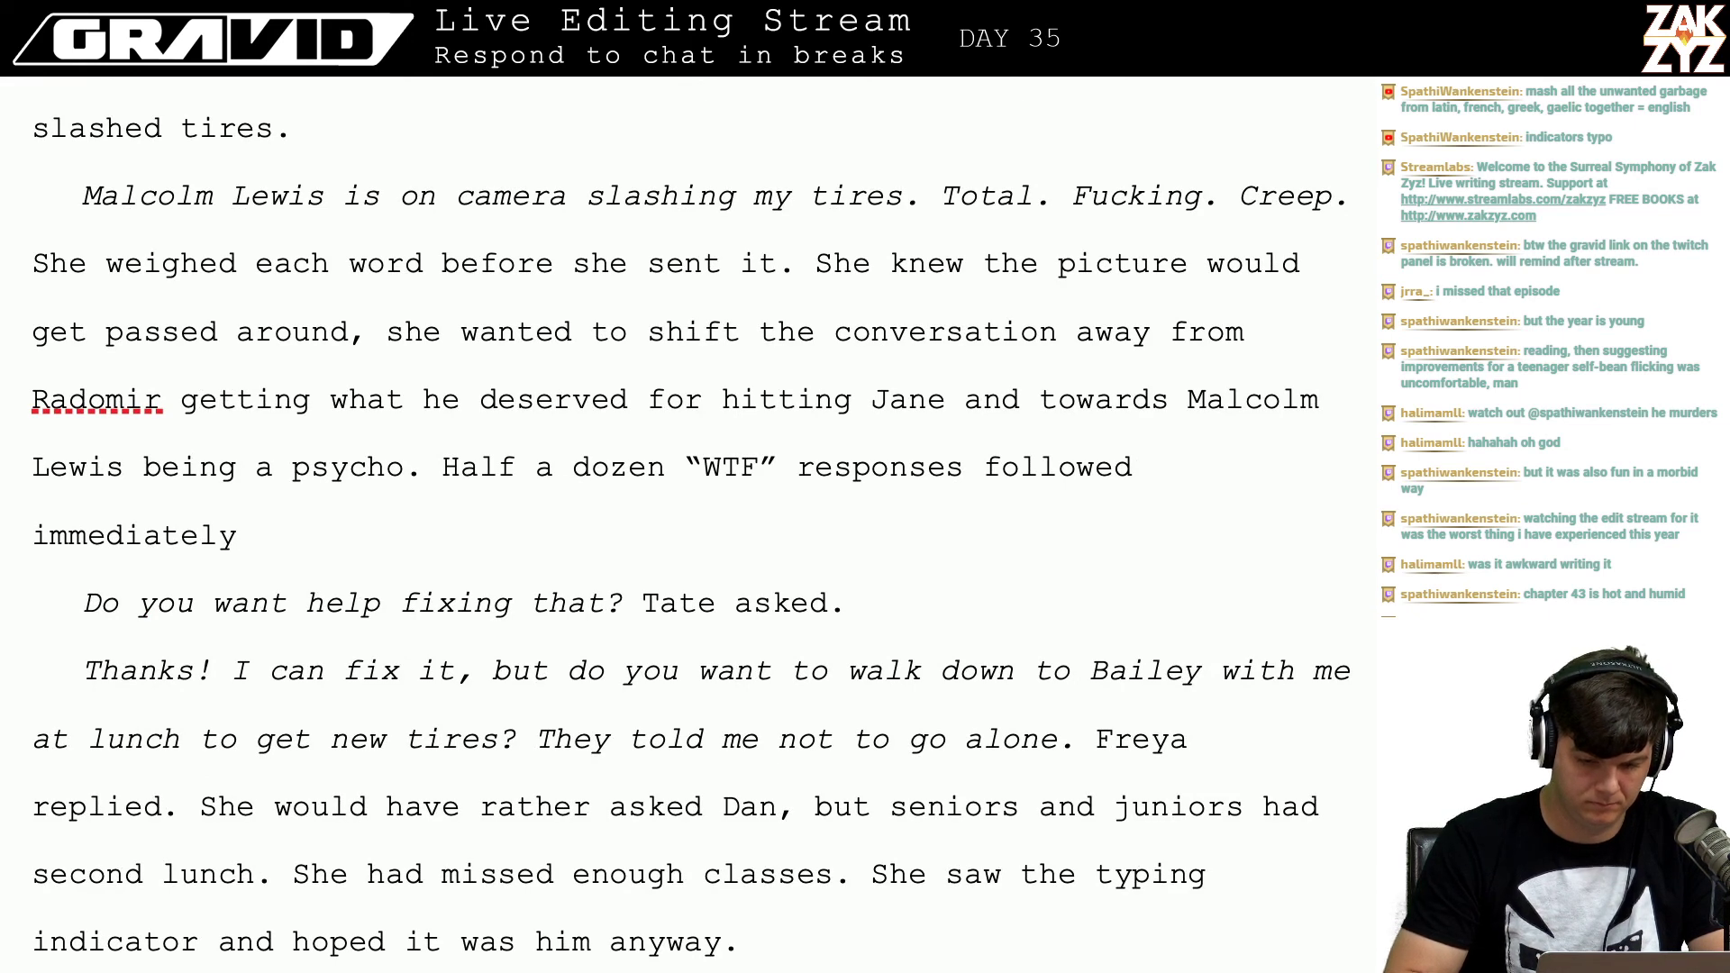
scroll(688, 522, "up", 8)
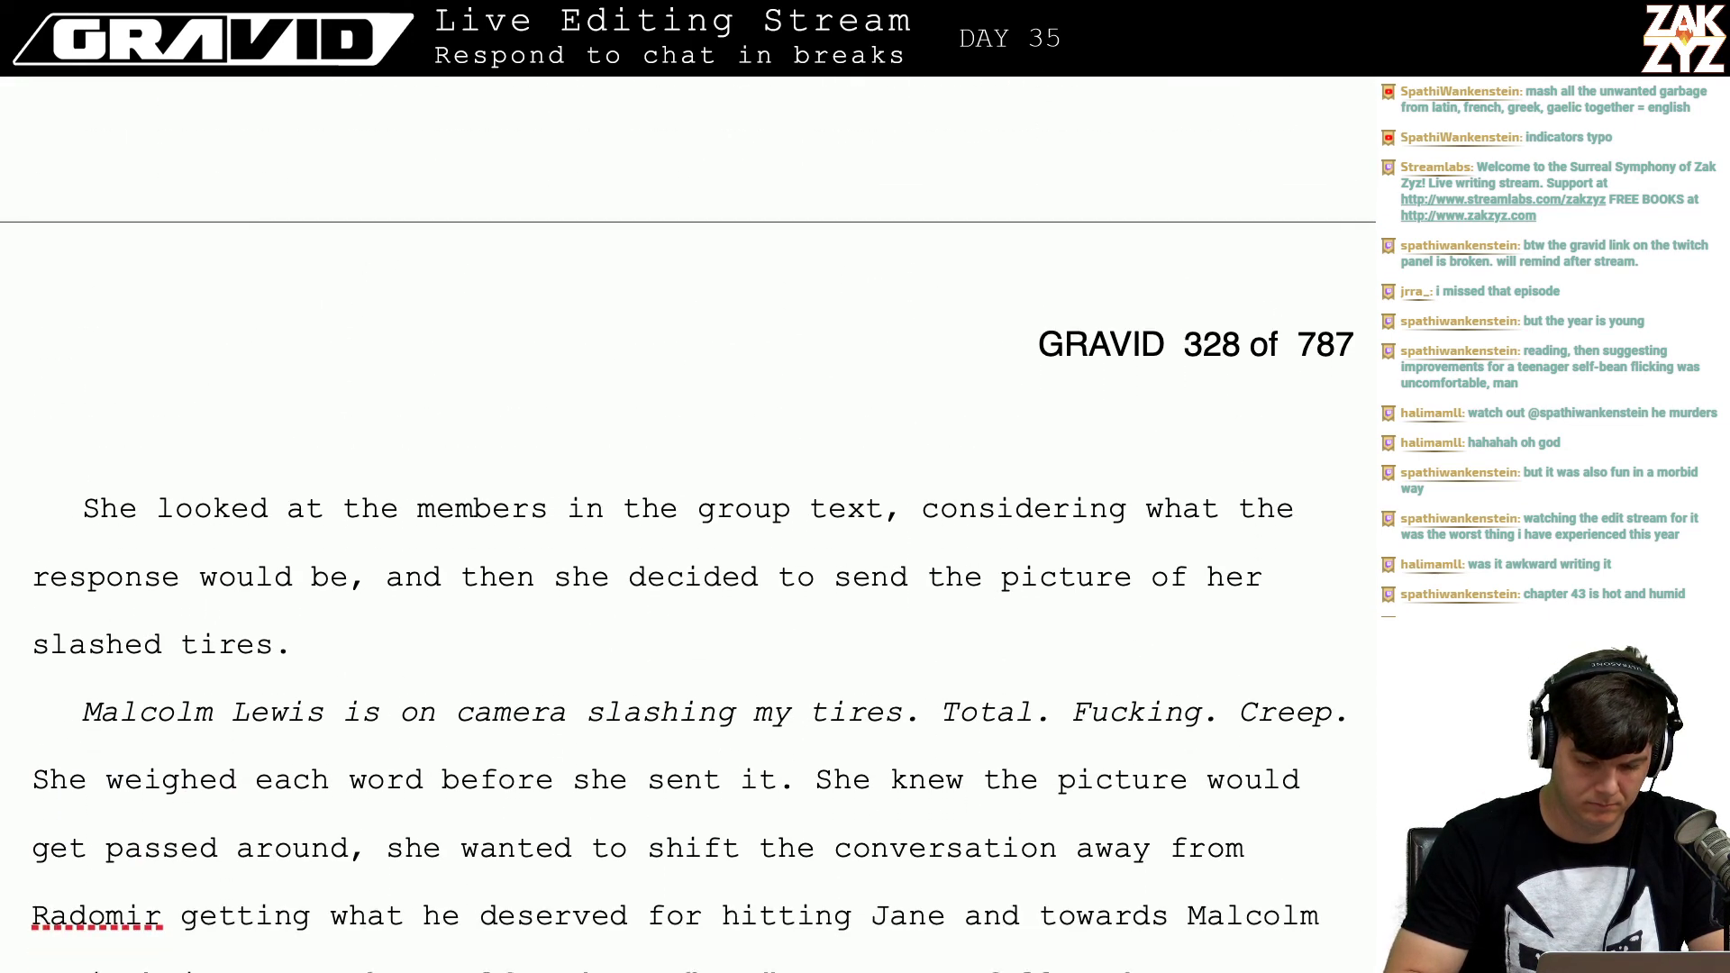
scroll(687, 522, "down", 3)
scroll(687, 523, "up", 12)
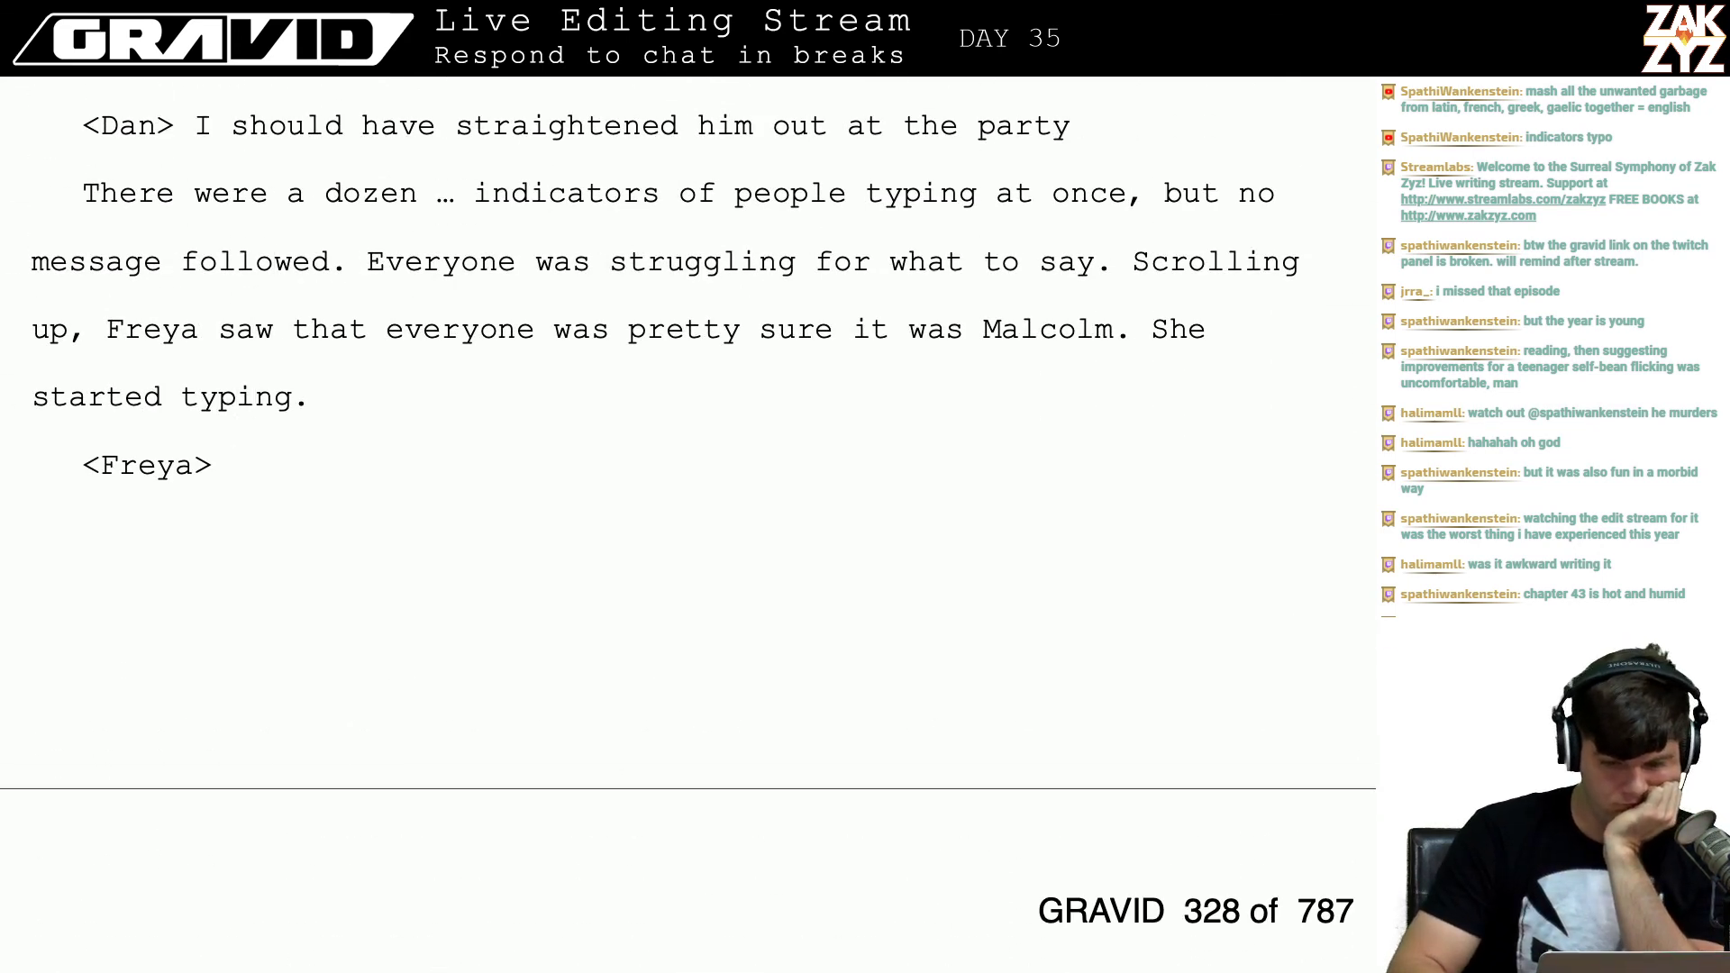
scroll(275, 272, "up", 1)
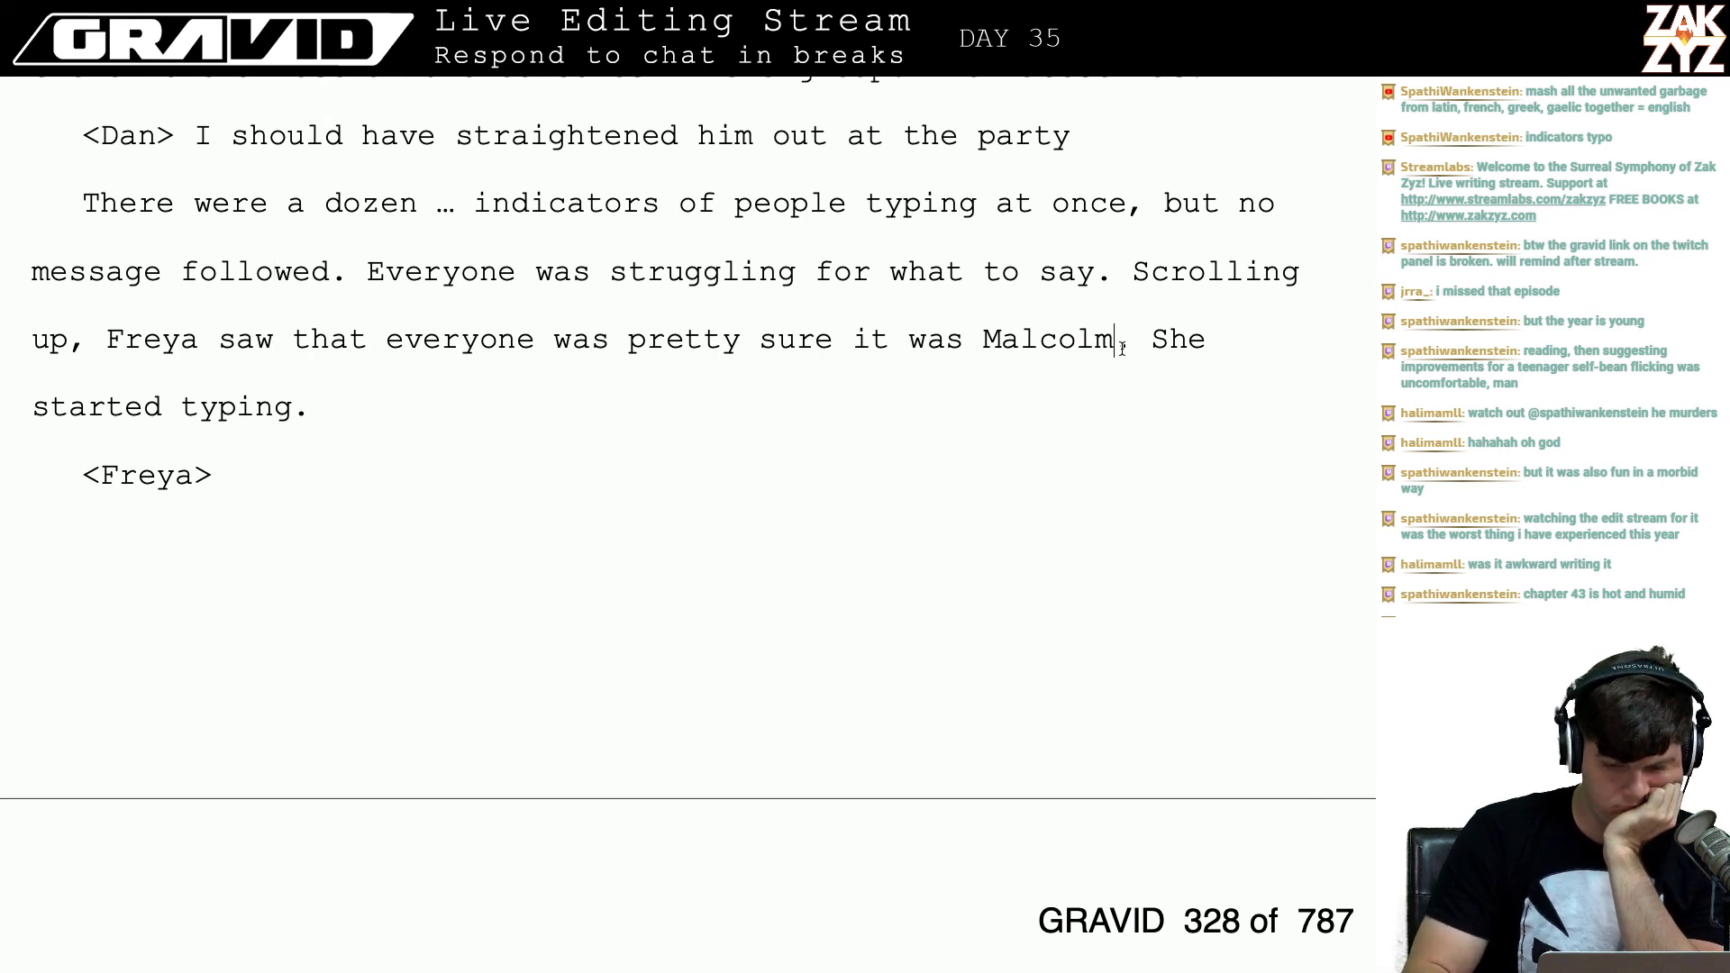
key("shift+Down")
key("shift+Down")
key("BackSpace")
type(", ")
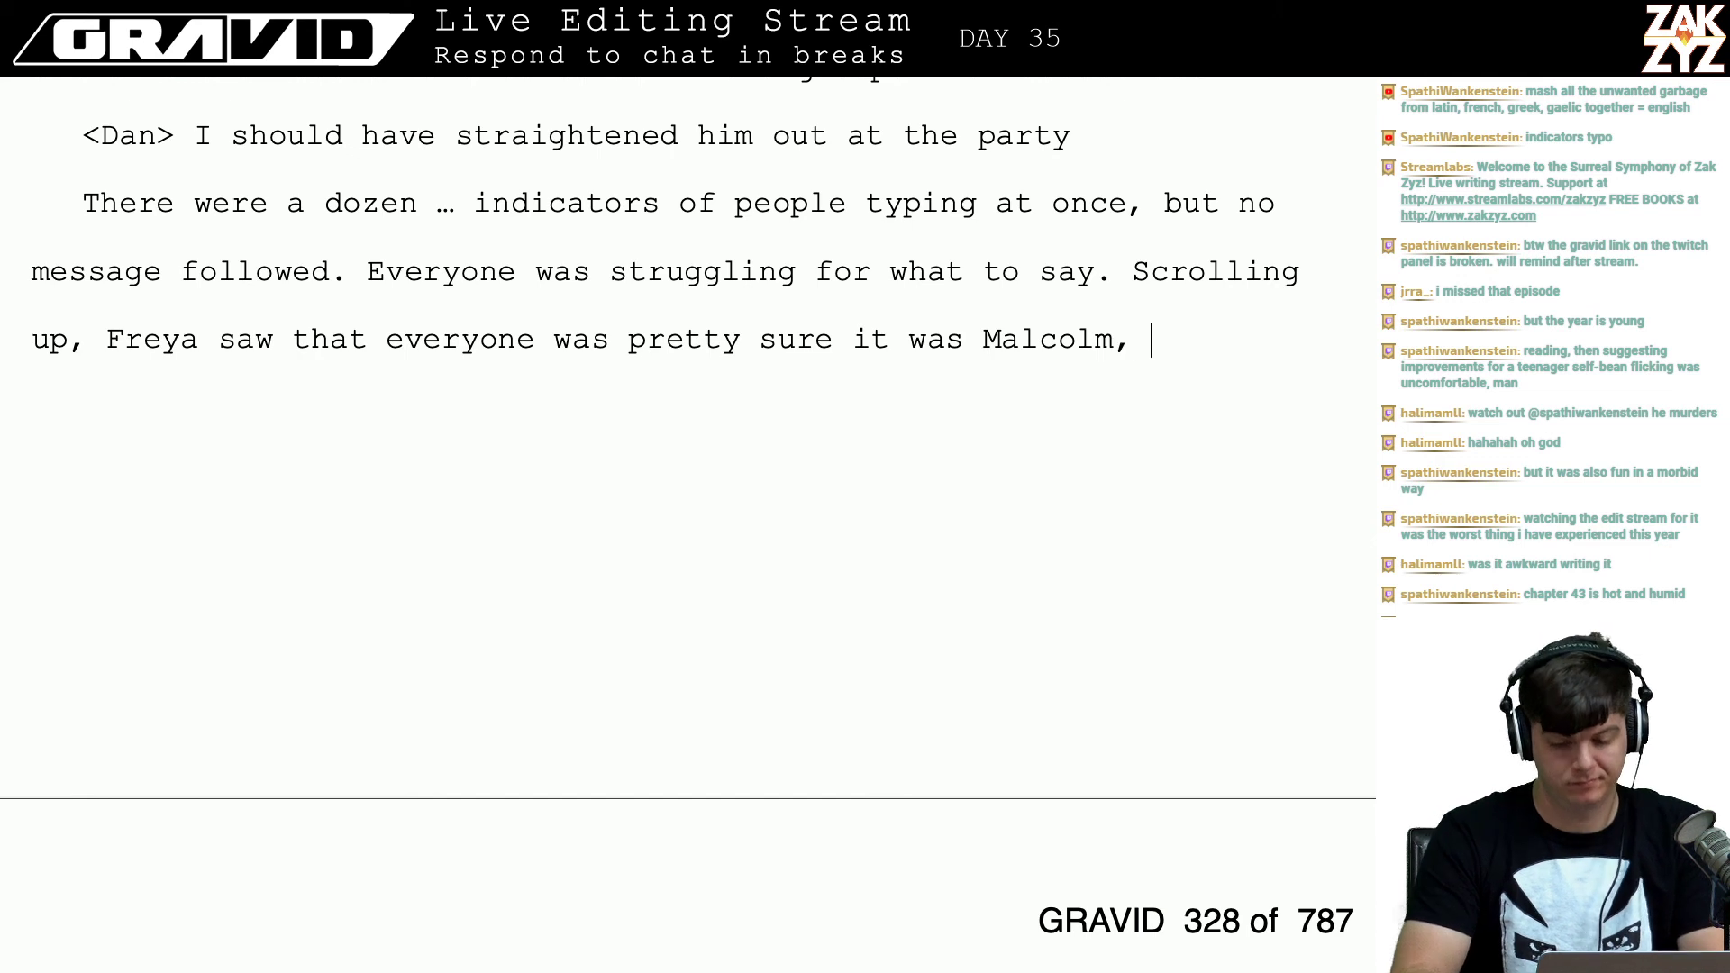
Step: Finish the sentence about Malcolm with "and people were split on it."
type("and peop")
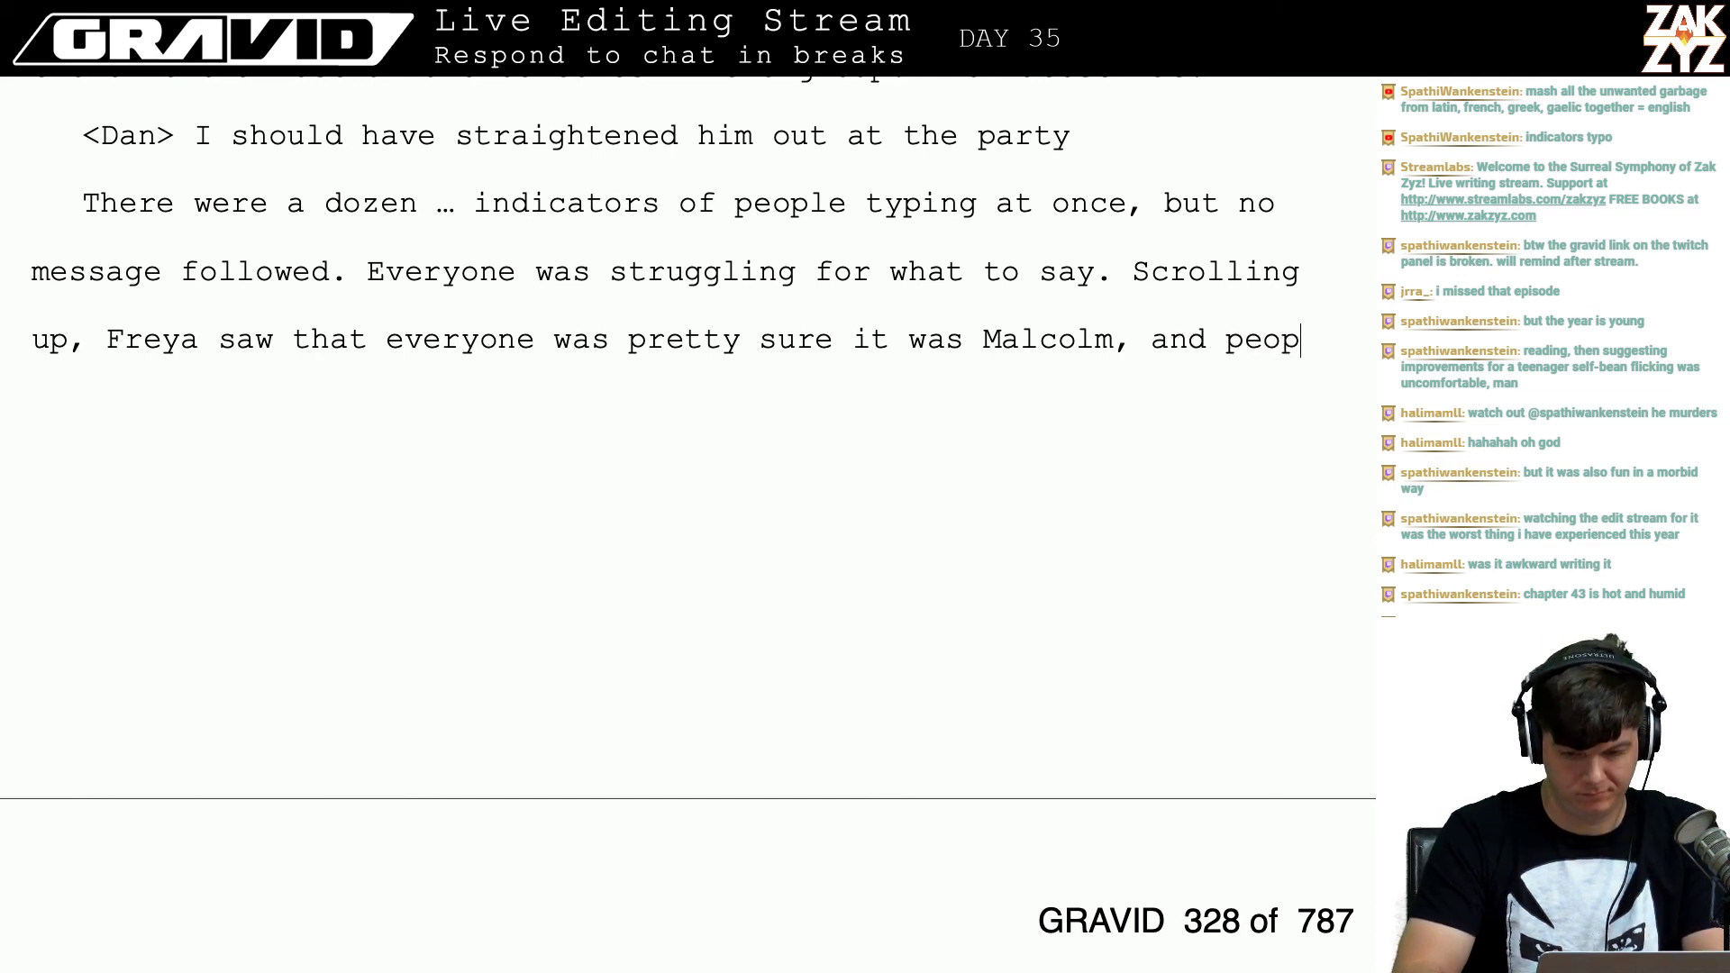
type("le were split ")
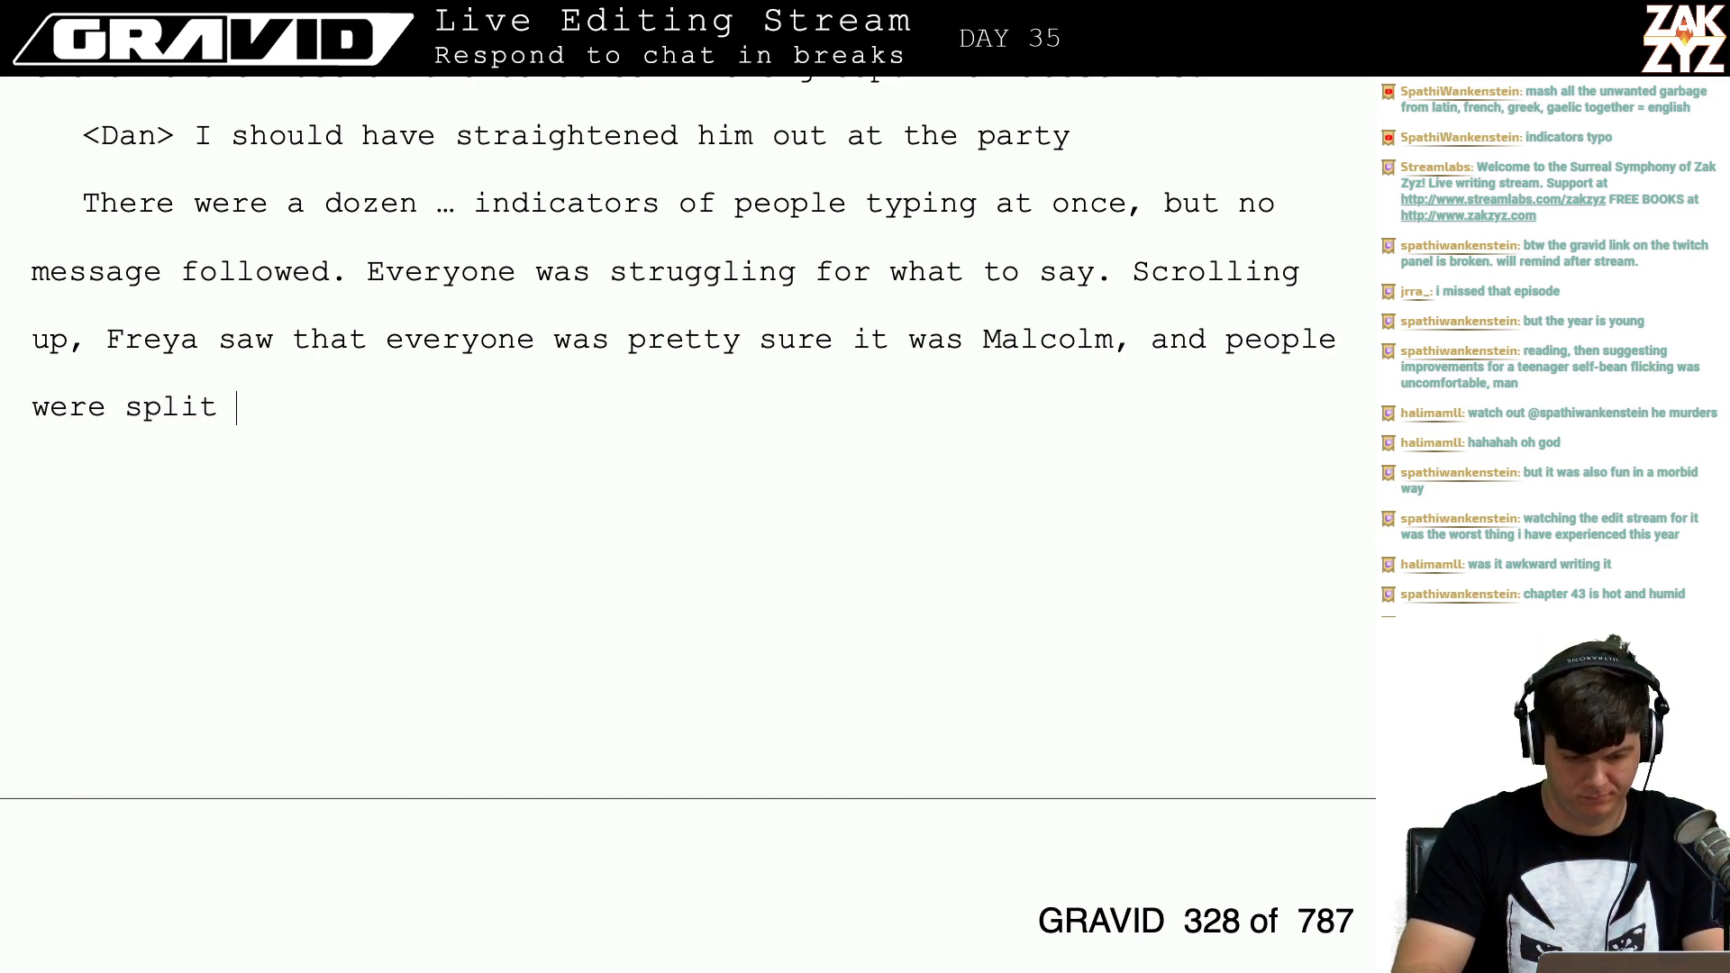
type("on it, ")
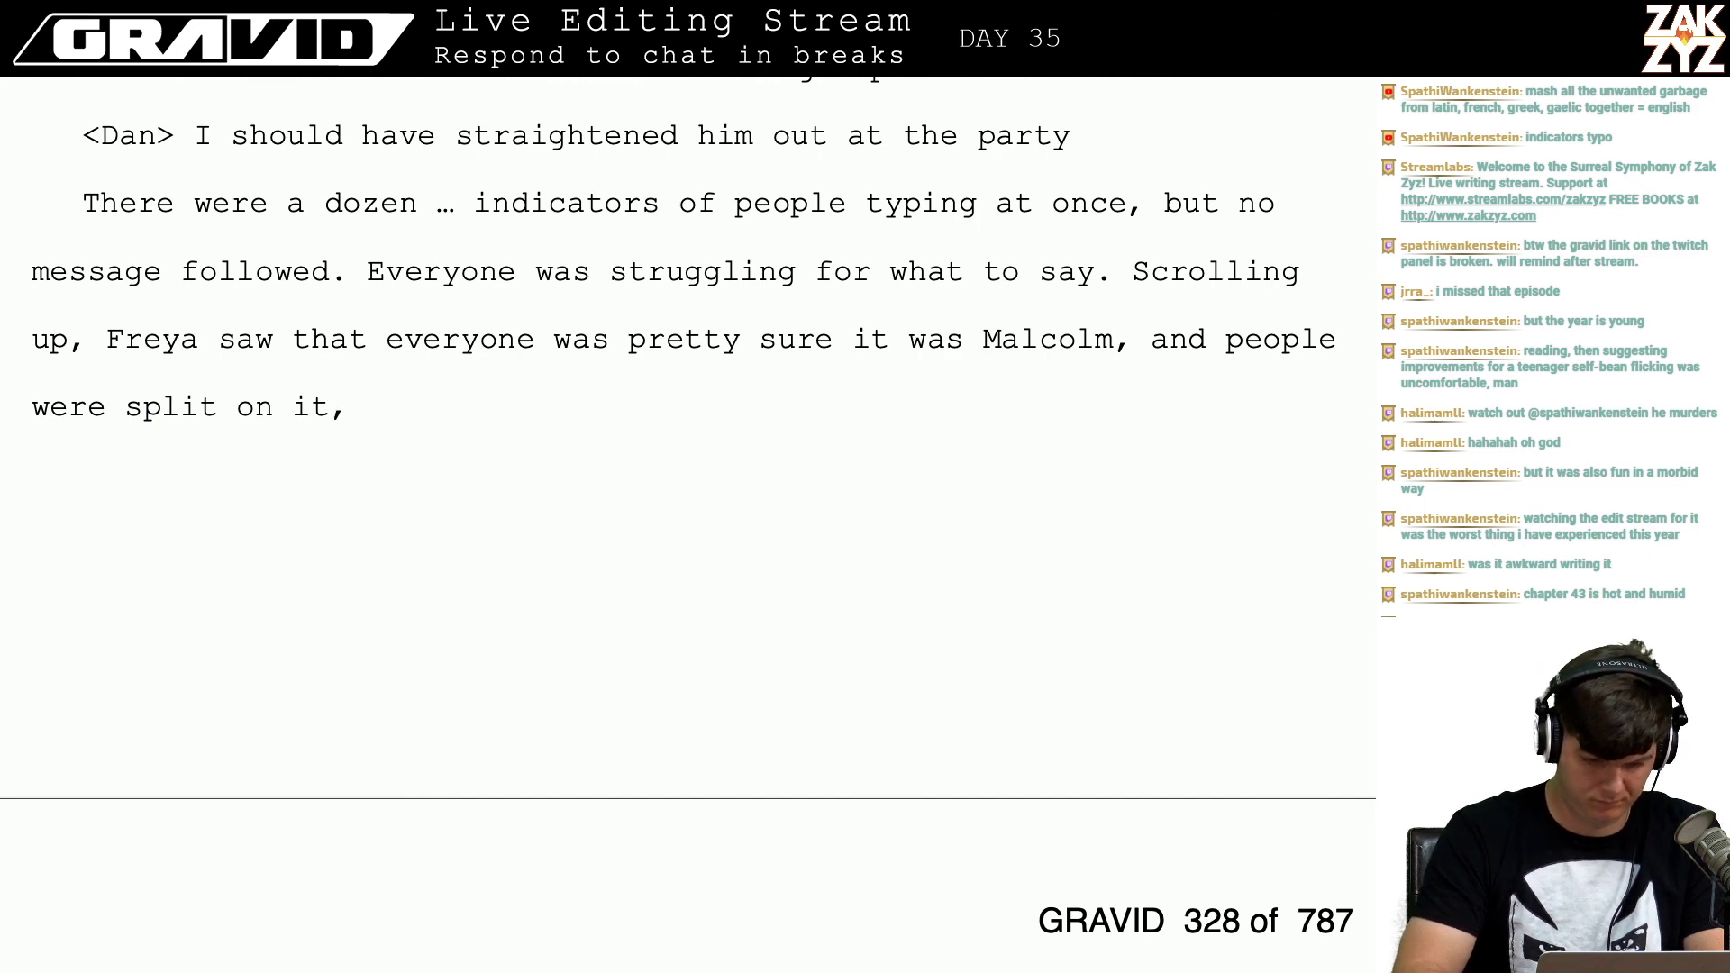
type("most thought")
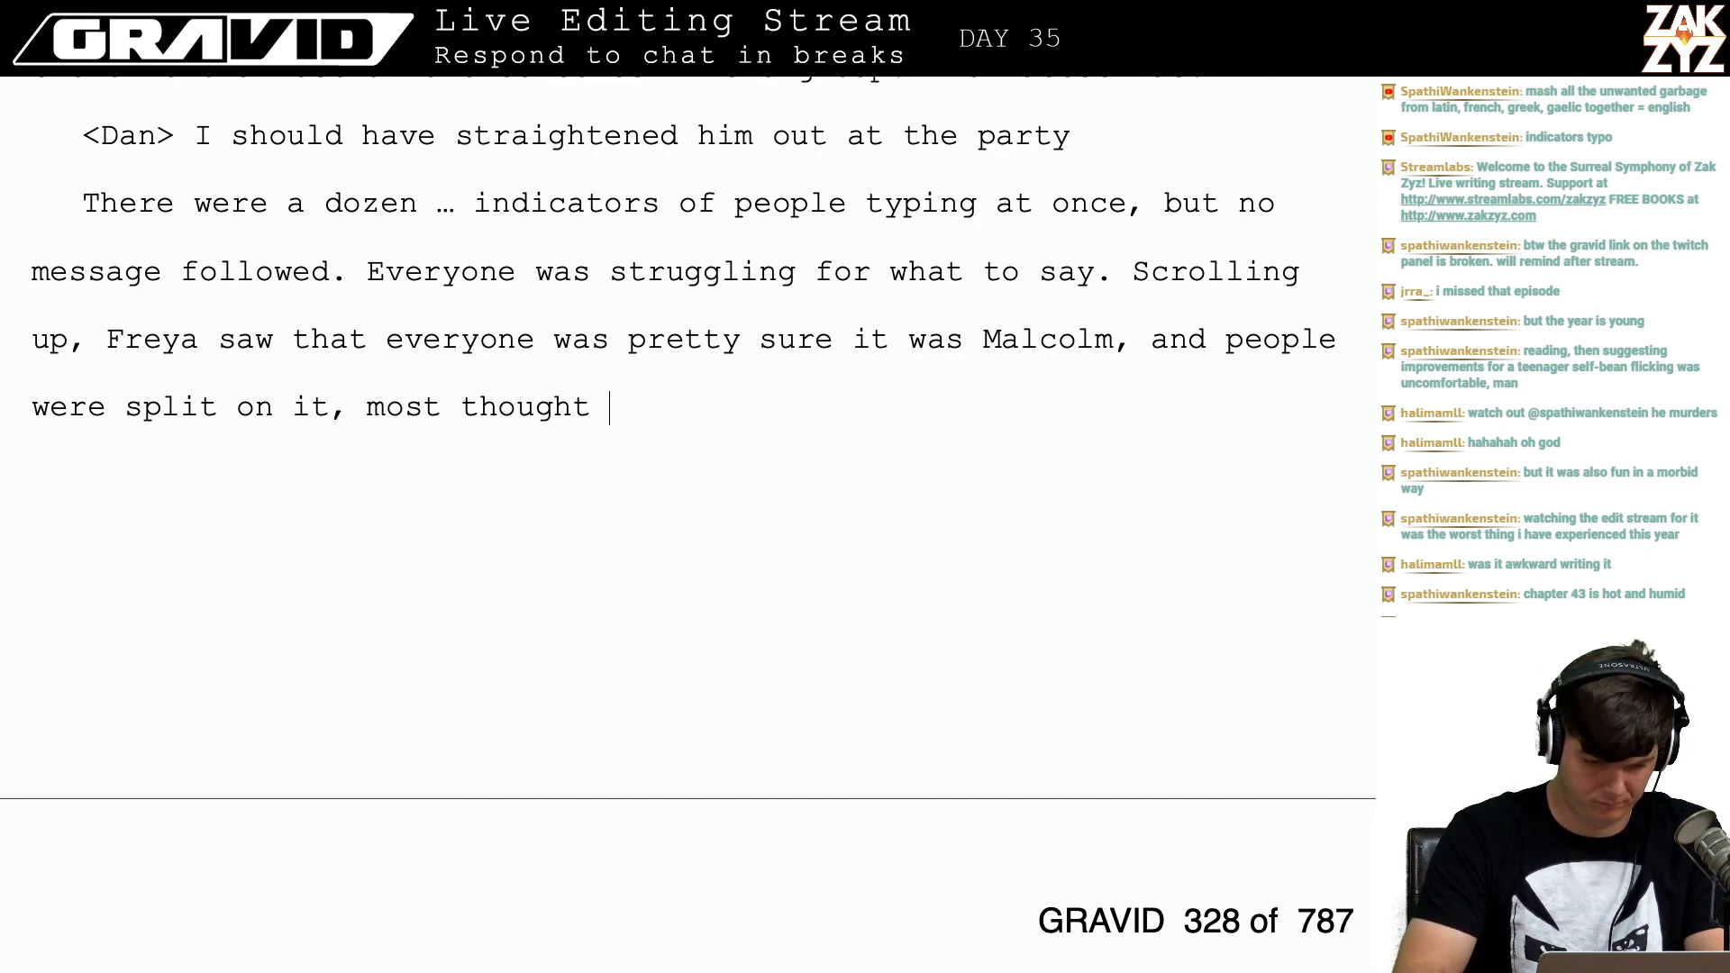
type(" Rad")
key("BackSpace")
key("BackSpace")
key("BackSpace")
key("BackSpace")
key("BackSpace")
key("BackSpace")
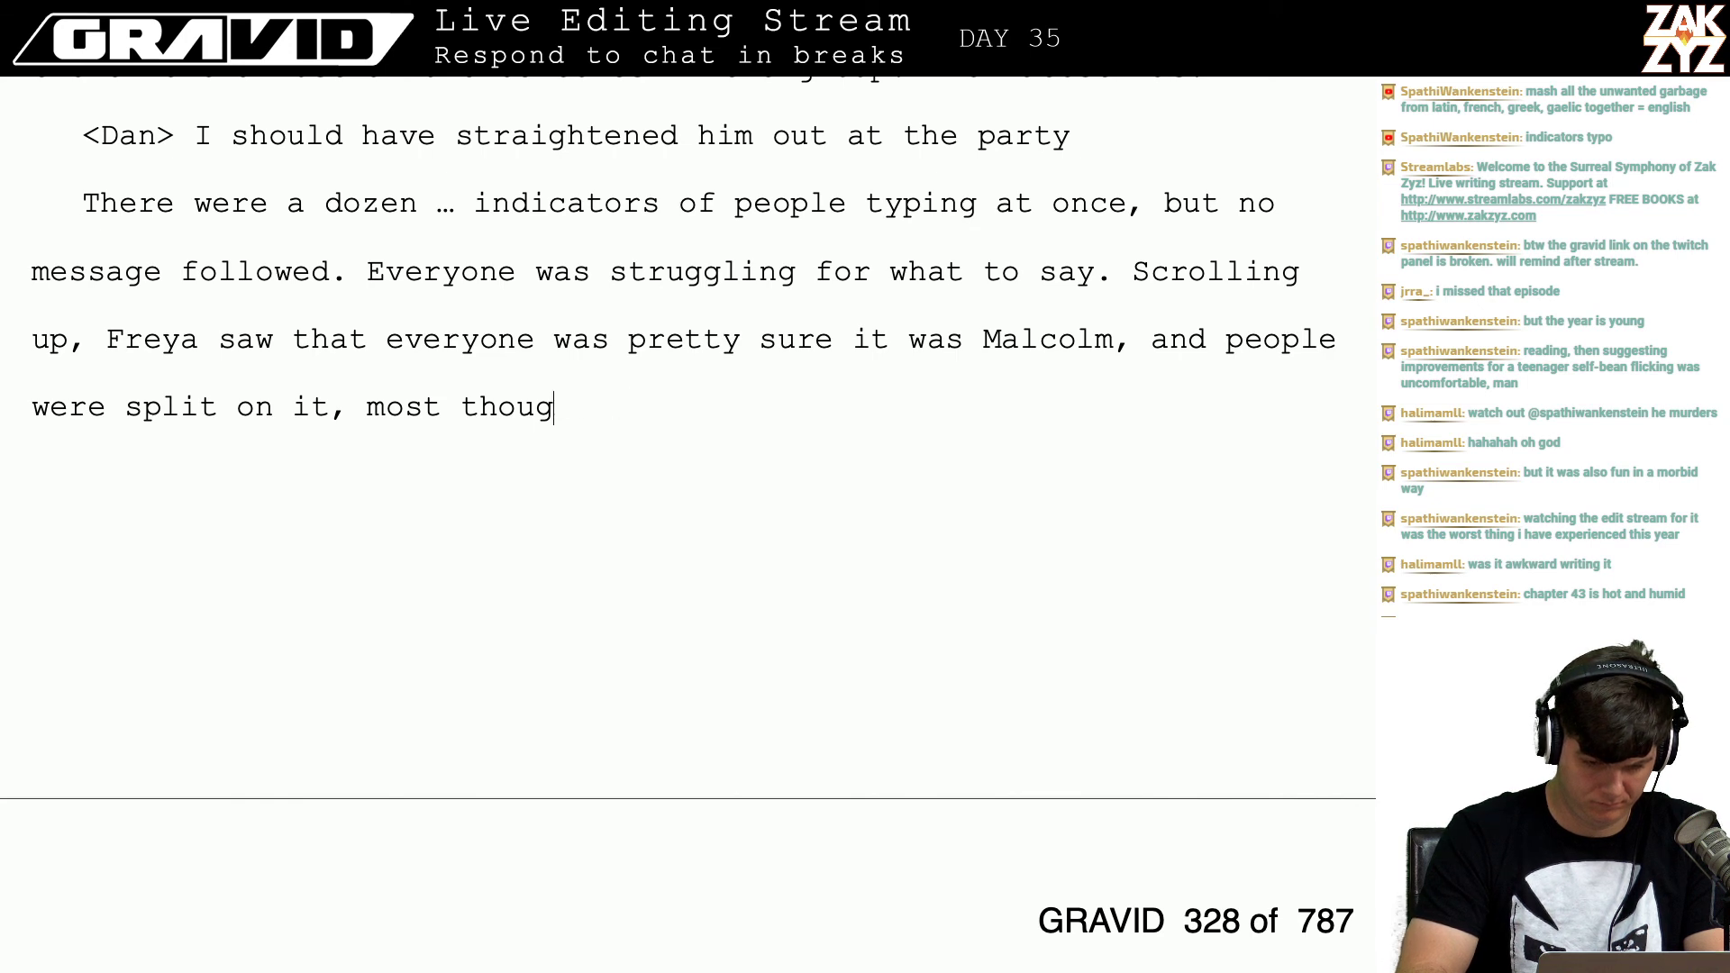
key("BackSpace")
key("BackSpace")
key("BackSpace")
key("BackSpace")
key("BackSpace")
key("BackSpace")
key("BackSpace")
key("BackSpace")
key("BackSpace")
key("BackSpace")
key("BackSpace")
key("BackSpace")
type(". ")
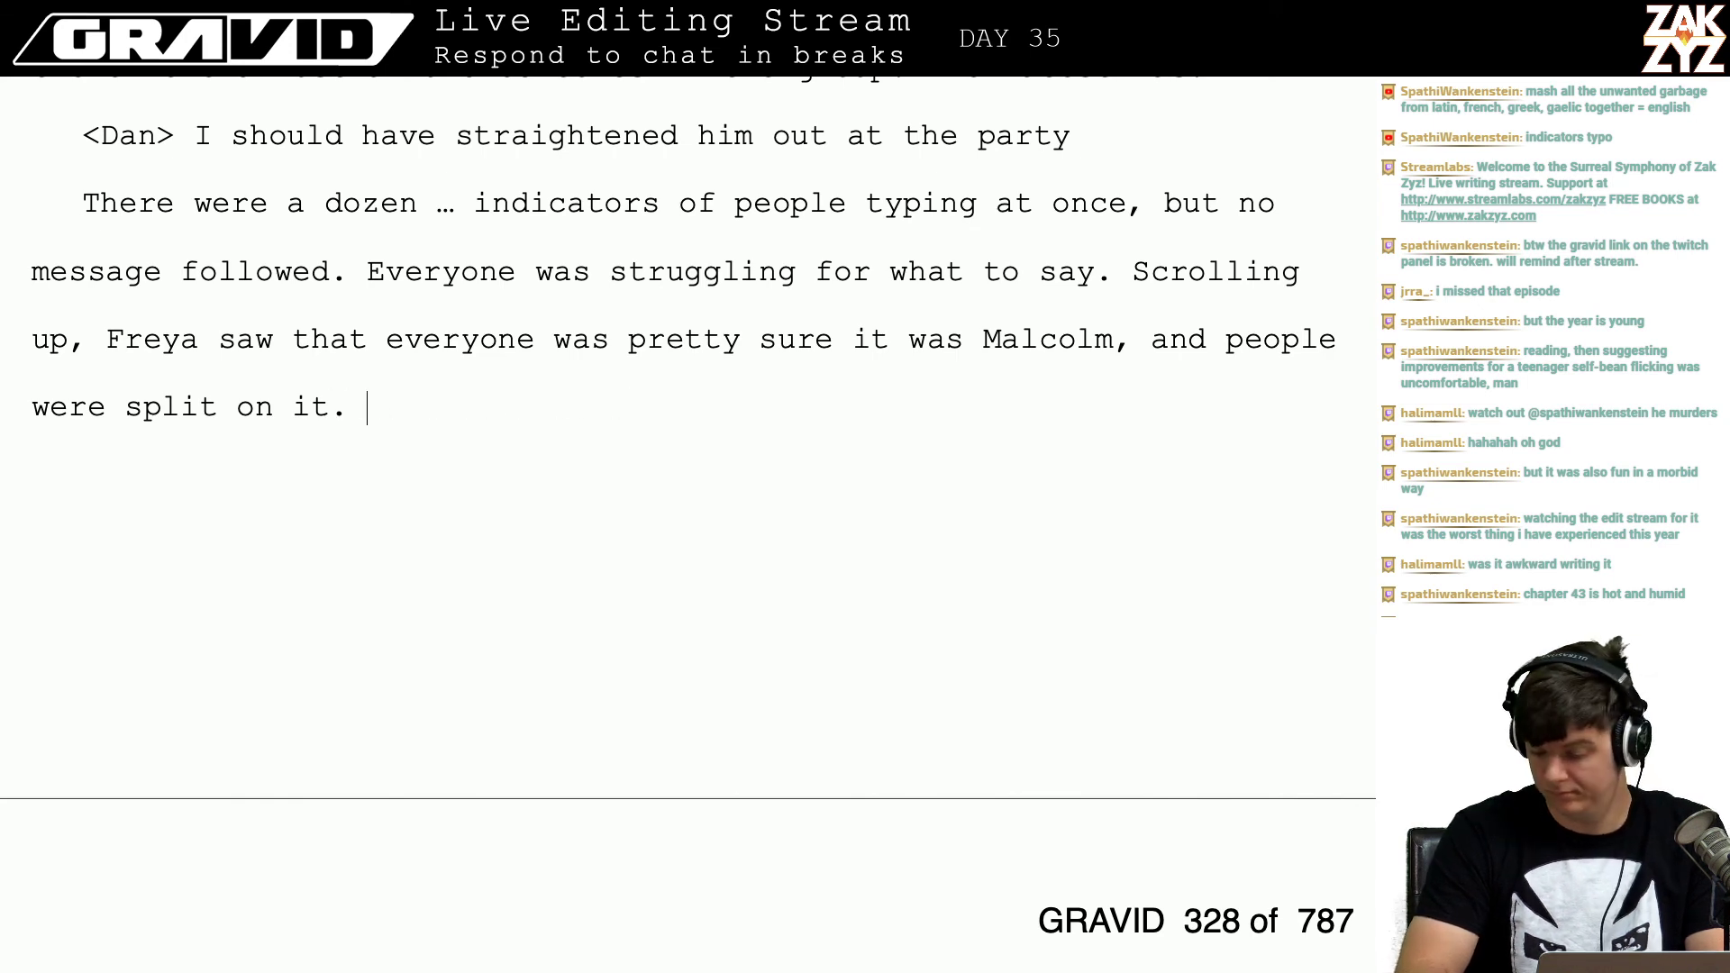
Step: Draft "People were upset Radomir was hurt, but also" as the following sentence and erase it back to "People w"
type("People were u")
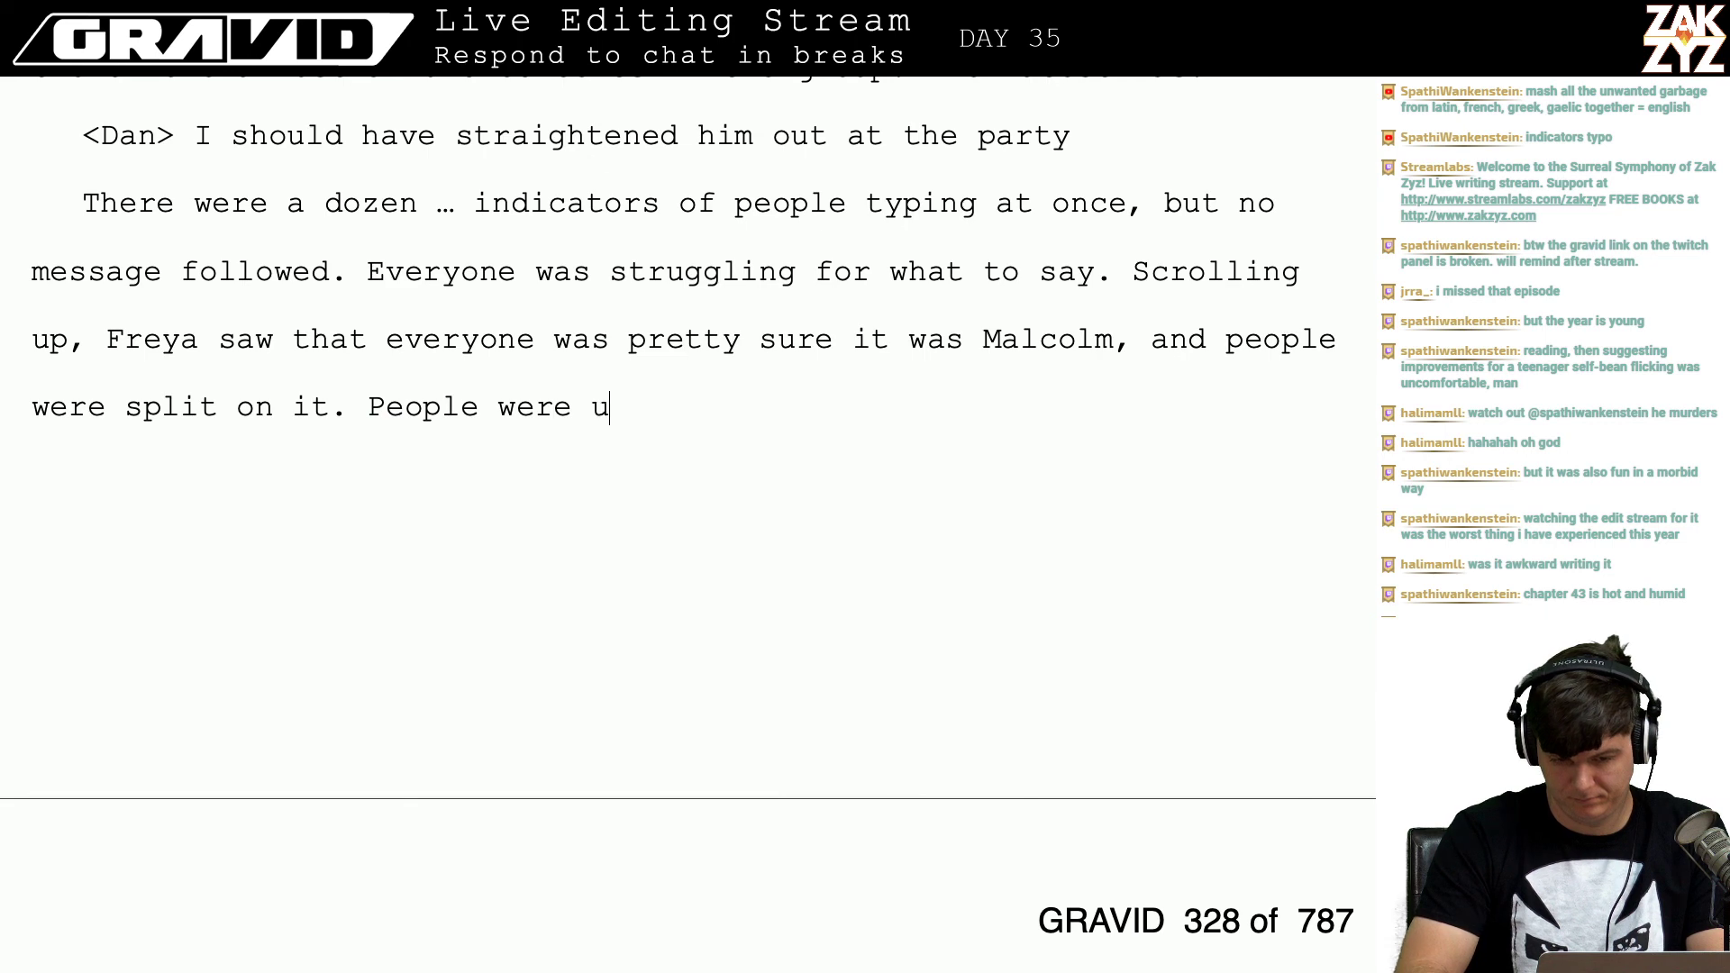
type("pset Radomir w")
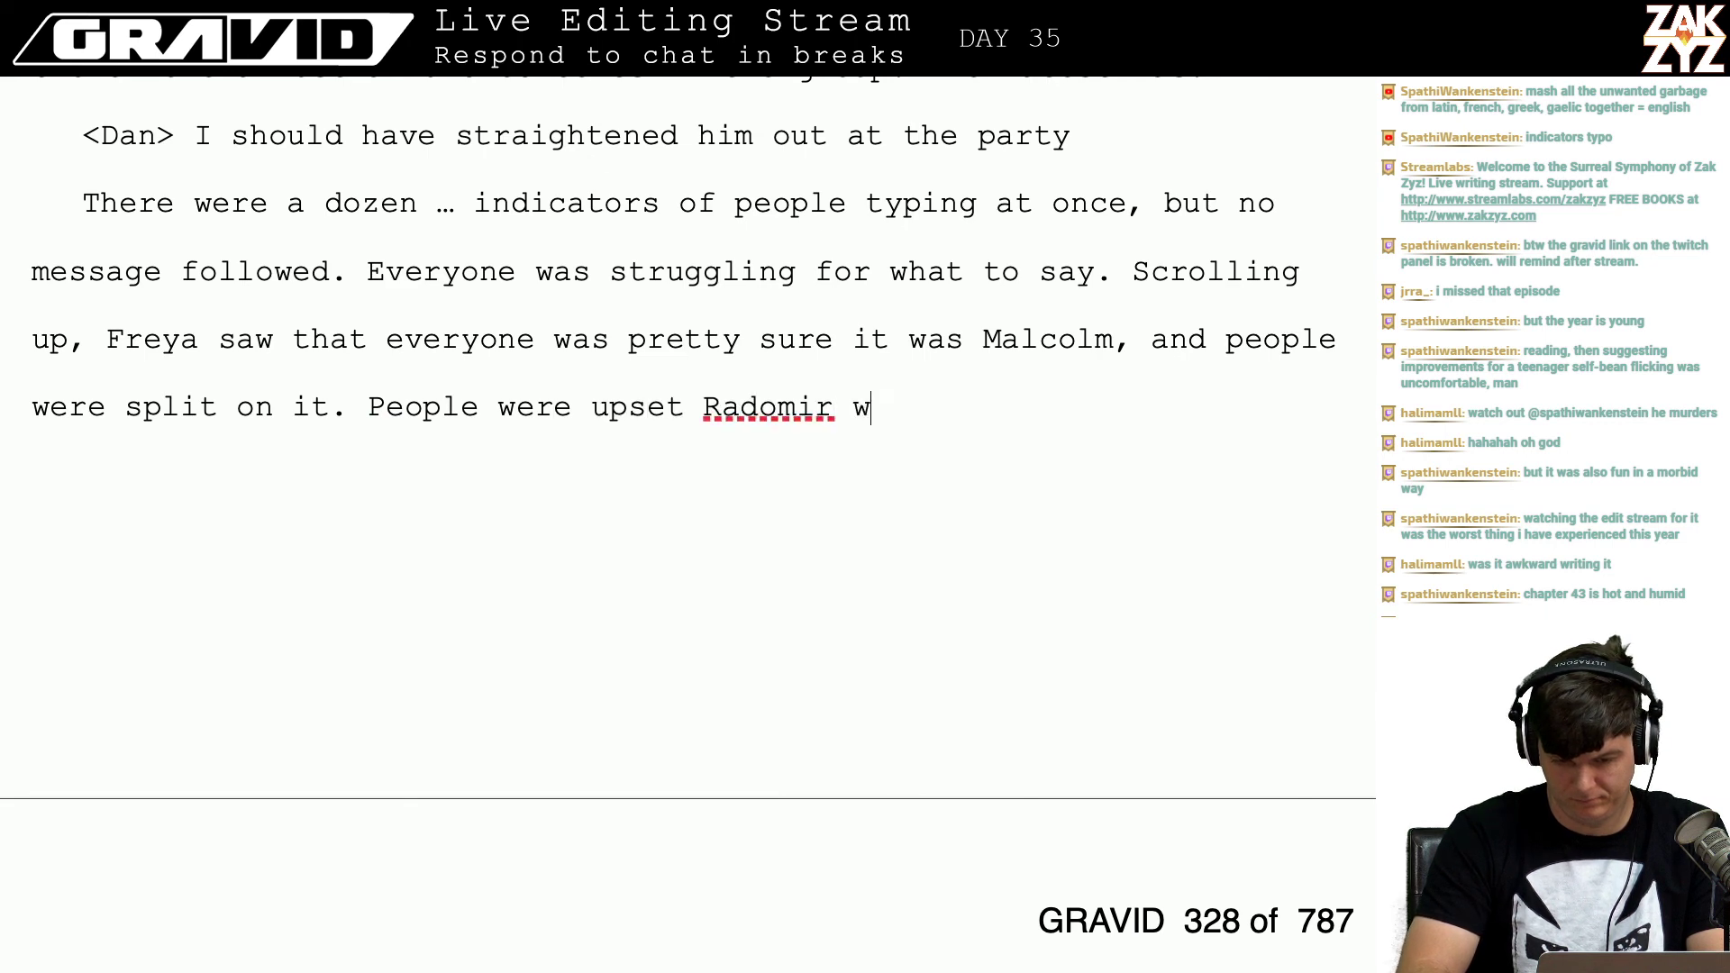
type("as hurt, but also")
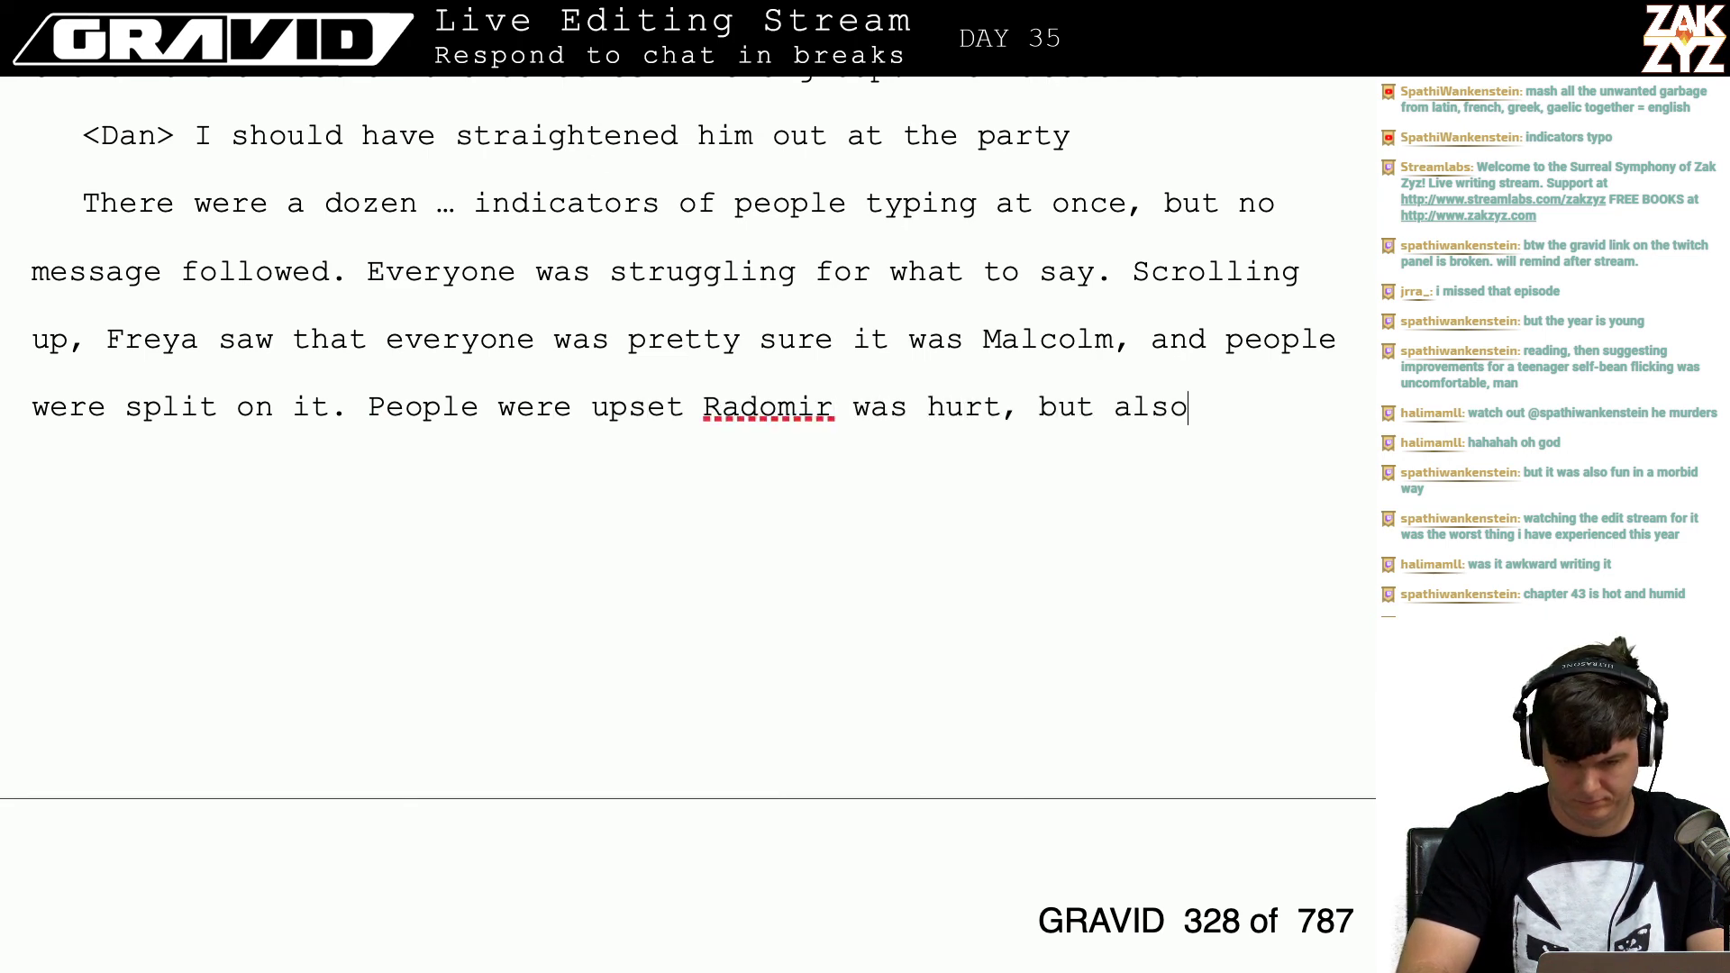
key("BackSpace")
key("BackSpace")
key("BackSpace")
key("BackSpace")
key("BackSpace")
key("BackSpace")
key("BackSpace")
key("BackSpace")
key("BackSpace")
key("BackSpace")
key("BackSpace")
key("BackSpace")
key("BackSpace")
key("BackSpace")
key("BackSpace")
key("BackSpace")
key("BackSpace")
key("BackSpace")
key("BackSpace")
key("BackSpace")
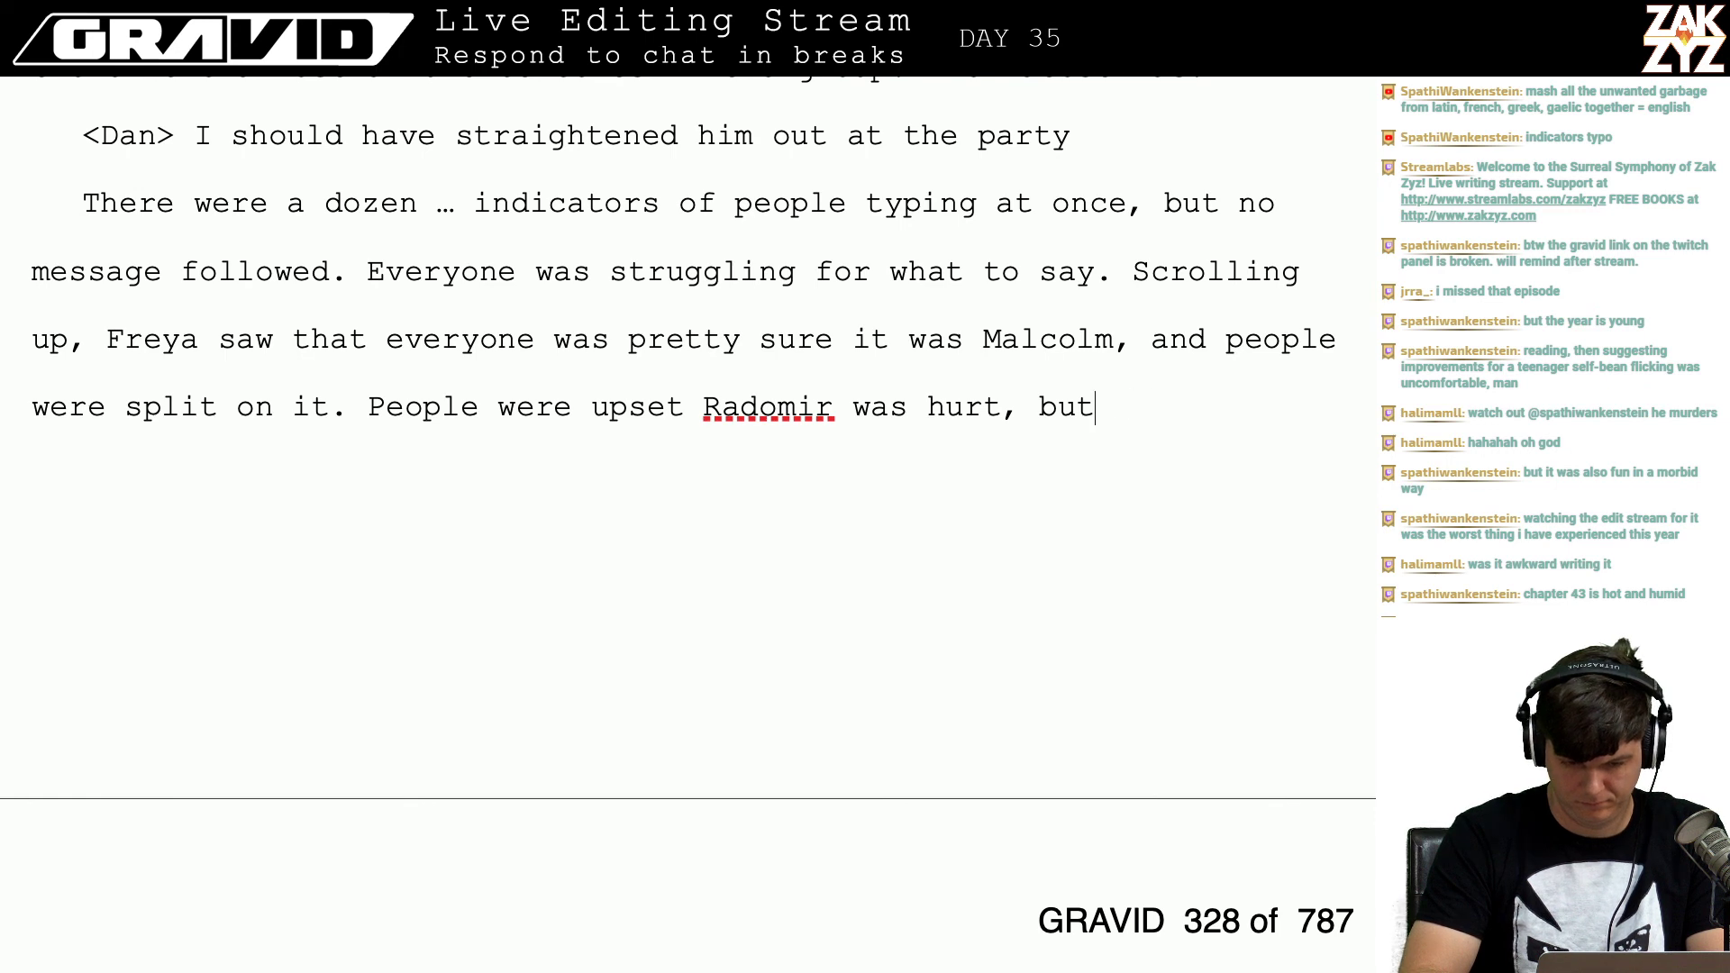
key("BackSpace")
key("BackSpace")
key("BackSpace")
key("BackSpace")
key("BackSpace")
key("BackSpace")
key("BackSpace")
key("BackSpace")
key("BackSpace")
key("BackSpace")
key("BackSpace")
key("BackSpace")
key("BackSpace")
key("BackSpace")
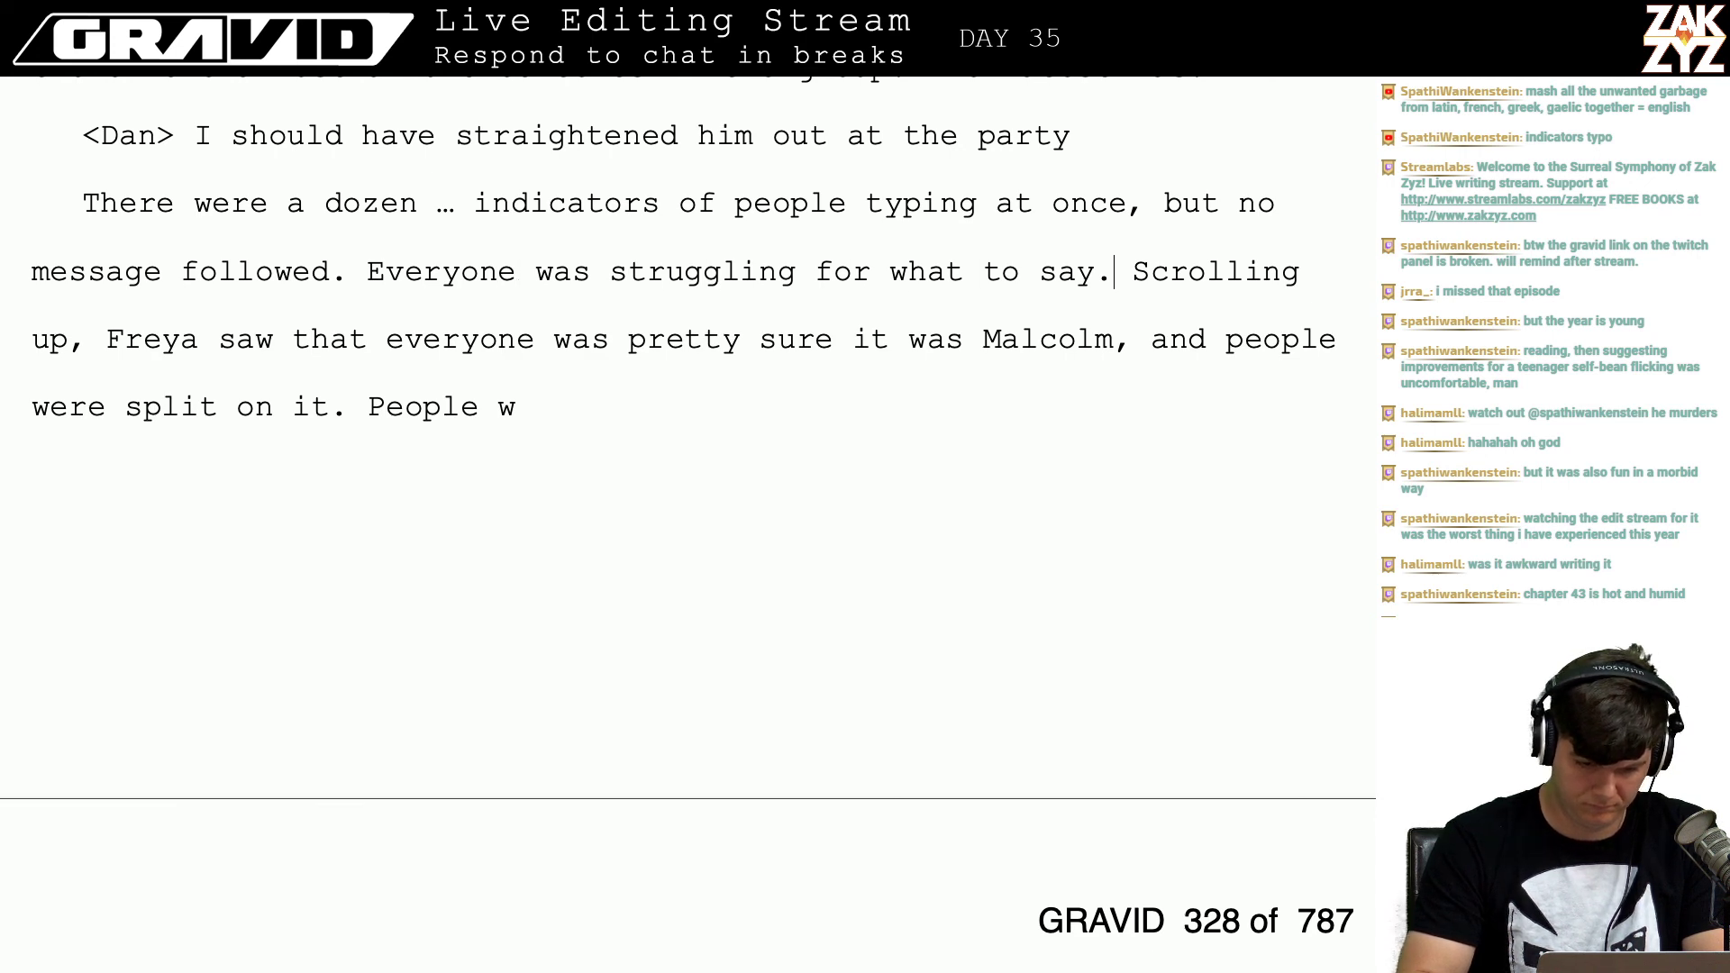
Step: Delete everything from "Scrolling up" through the unfinished "People w", ending the paragraph at "Everyone was struggling for what to say."
key("ctrl+shift+End")
key("BackSpace")
key("BackSpace")
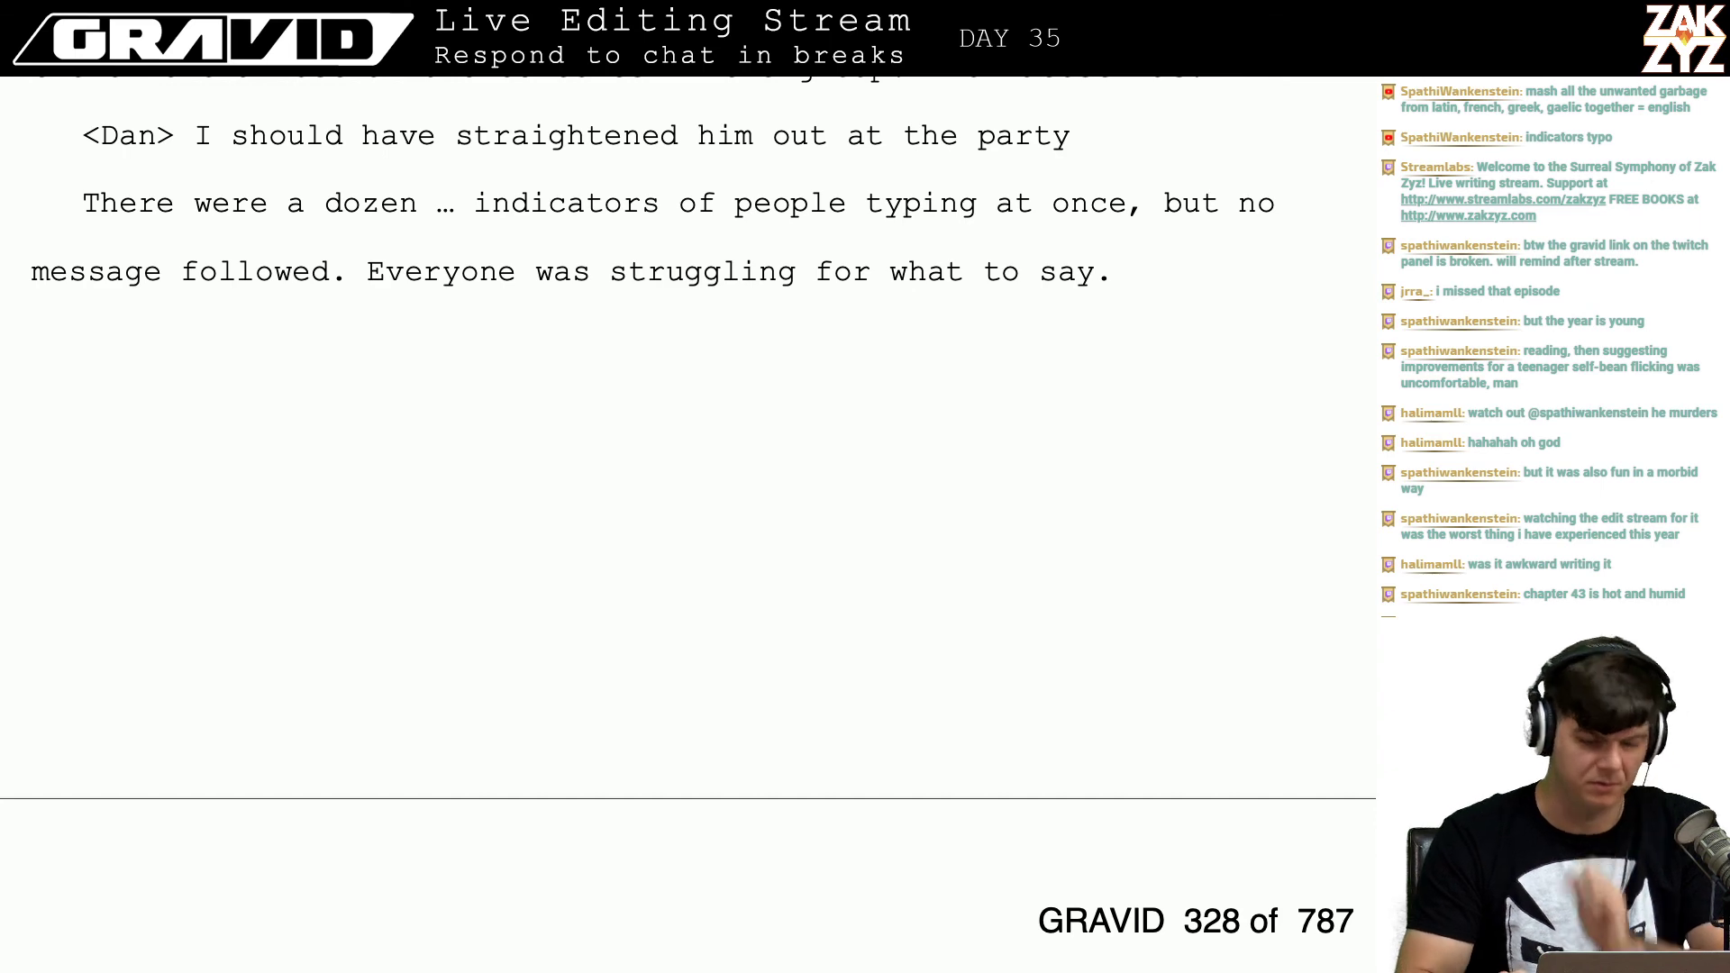
Step: Replace "She" with "Freya" at the start of the paragraph about looking at the members in the group text
scroll(685, 432, "down", 3)
left_click(1115, 878)
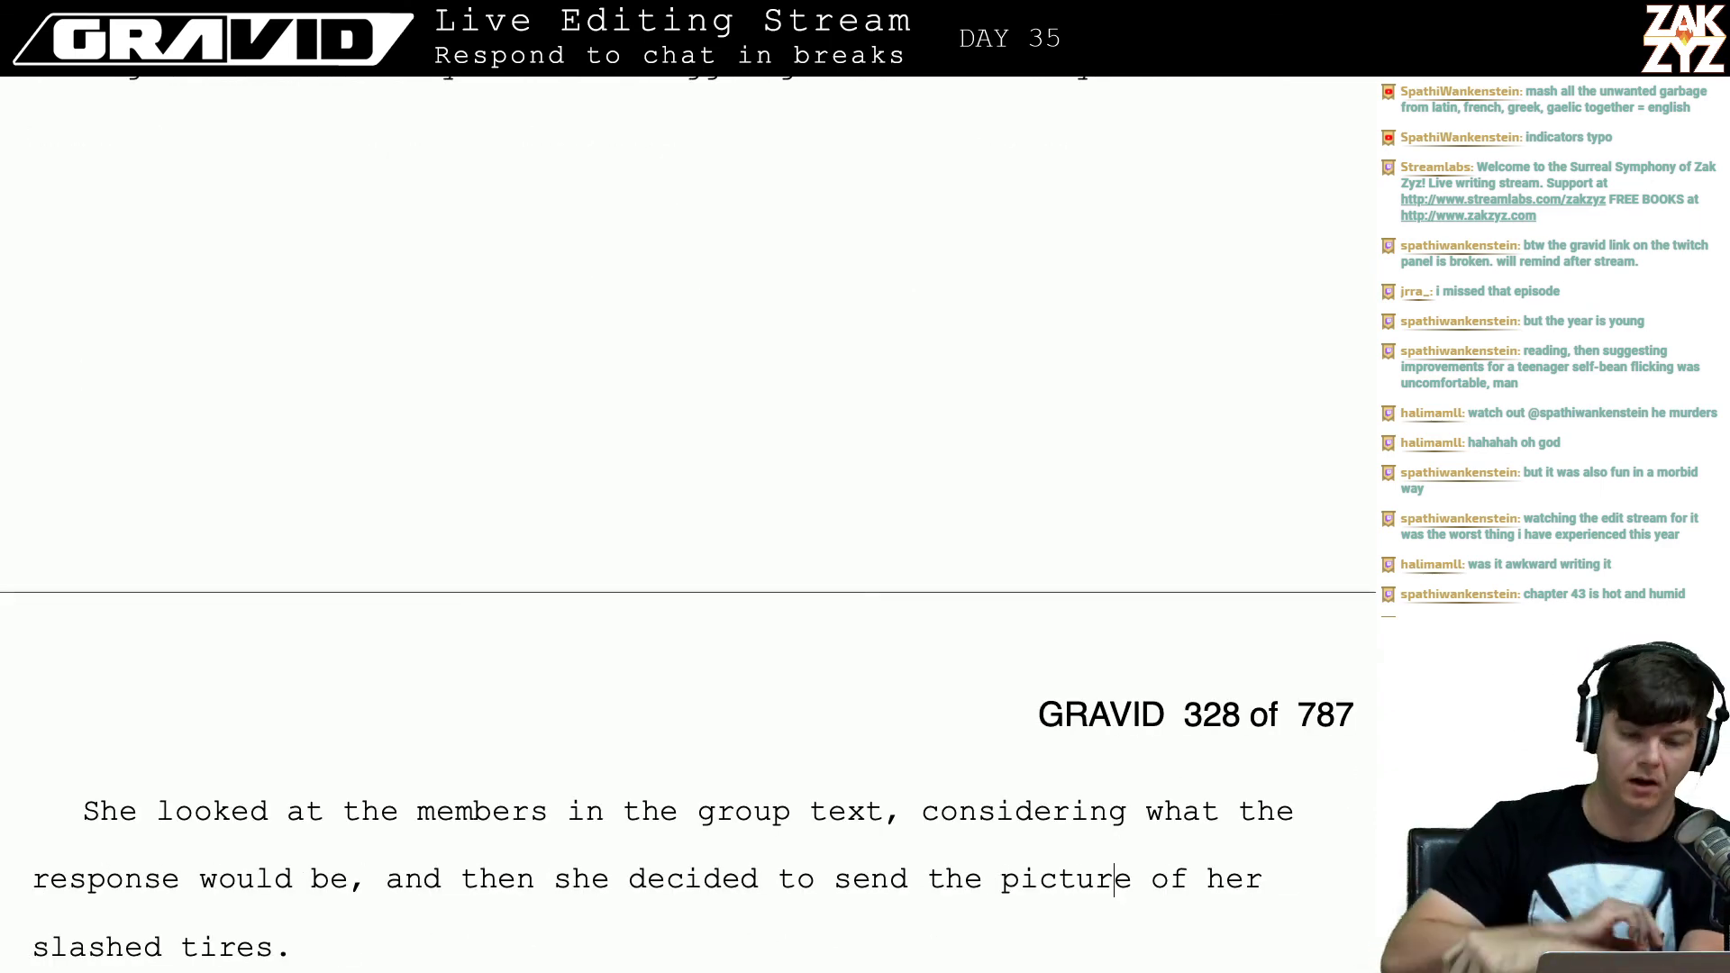
scroll(712, 571, "down", 3)
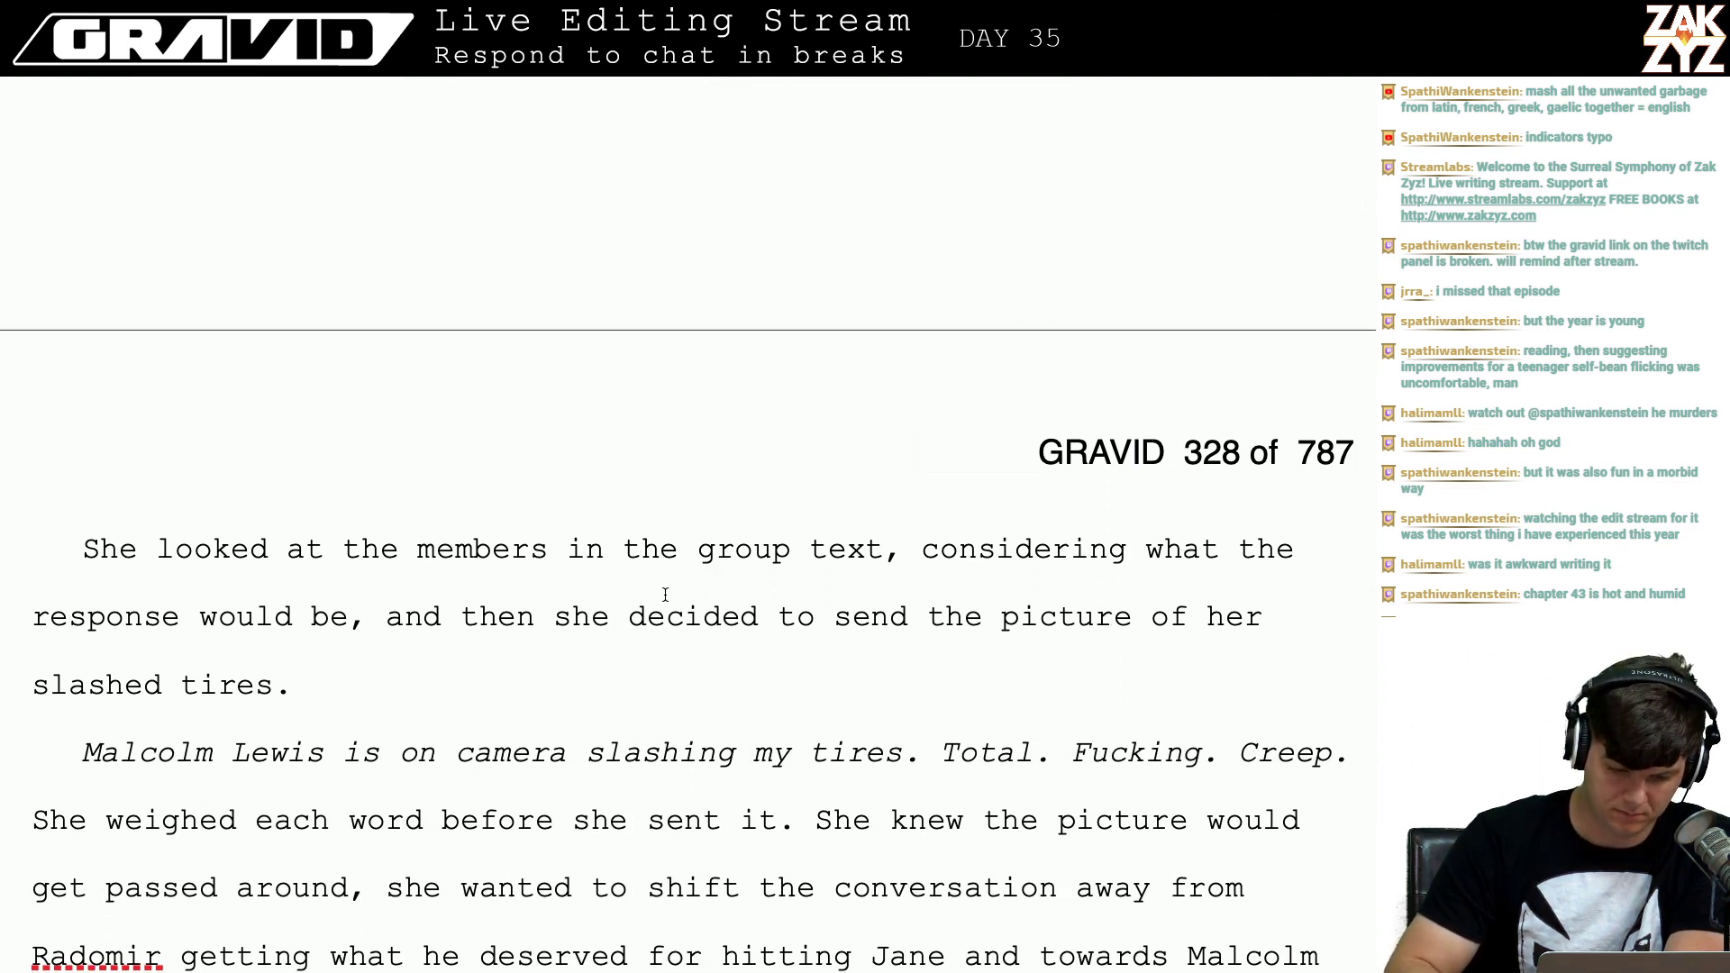
key("ctrl+Up")
key("ctrl+Up")
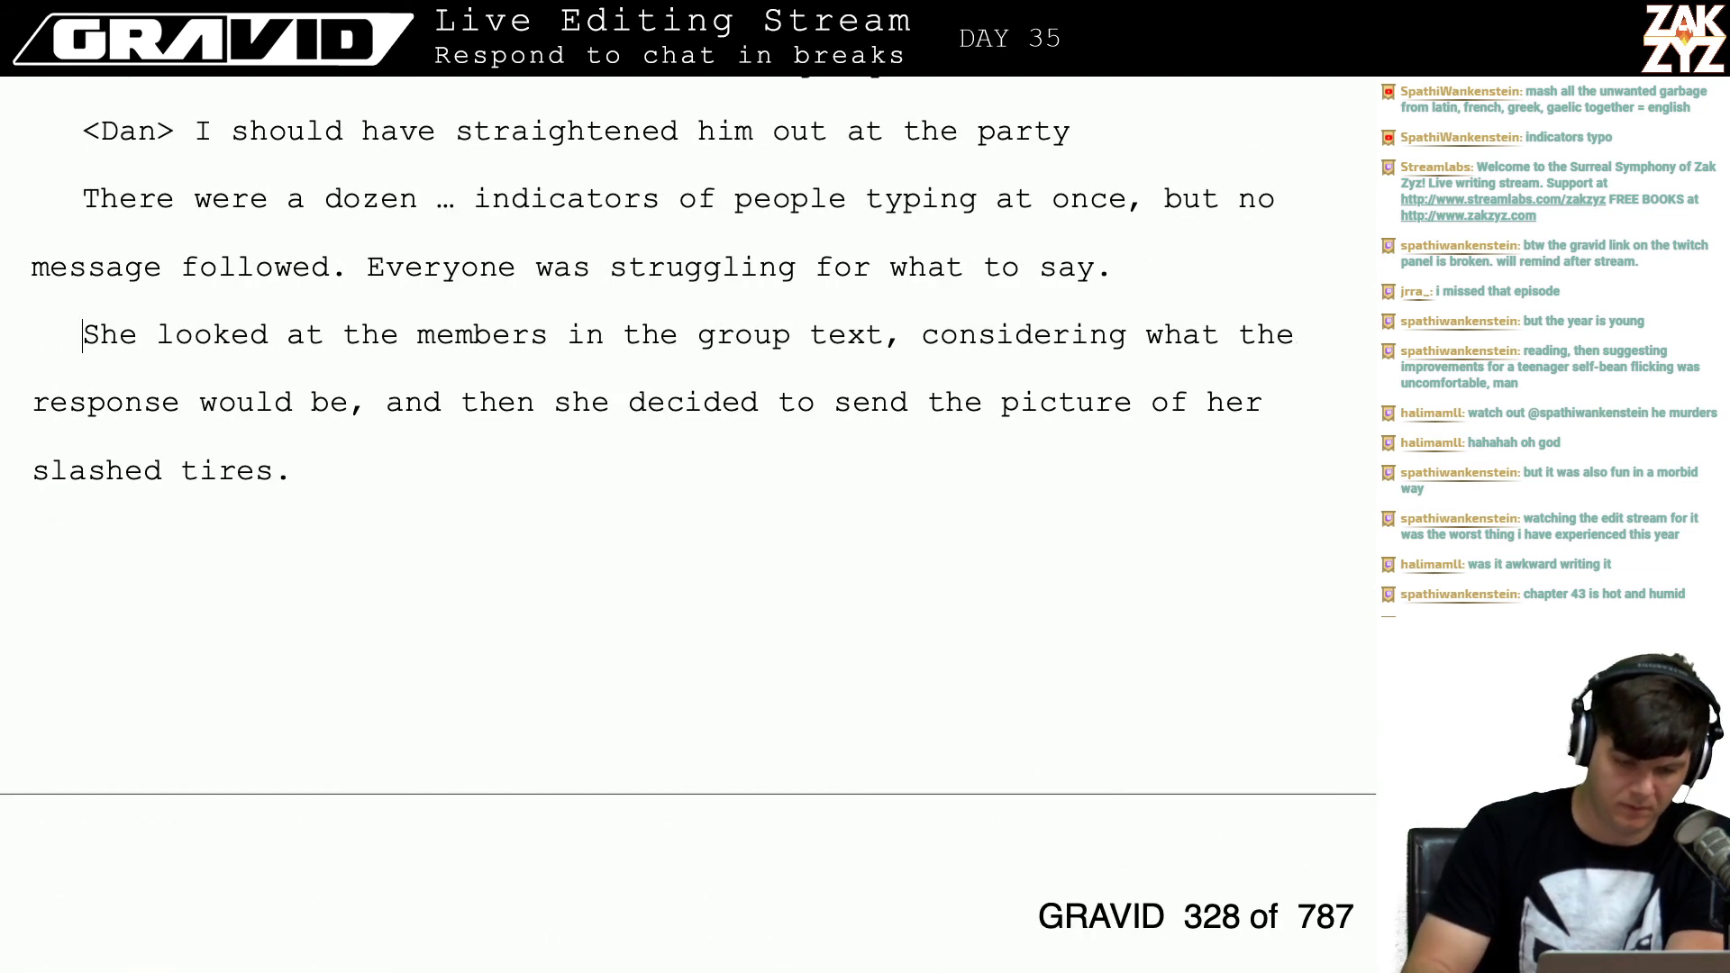
key("BackSpace")
key("BackSpace")
key("BackSpace")
type("Freya")
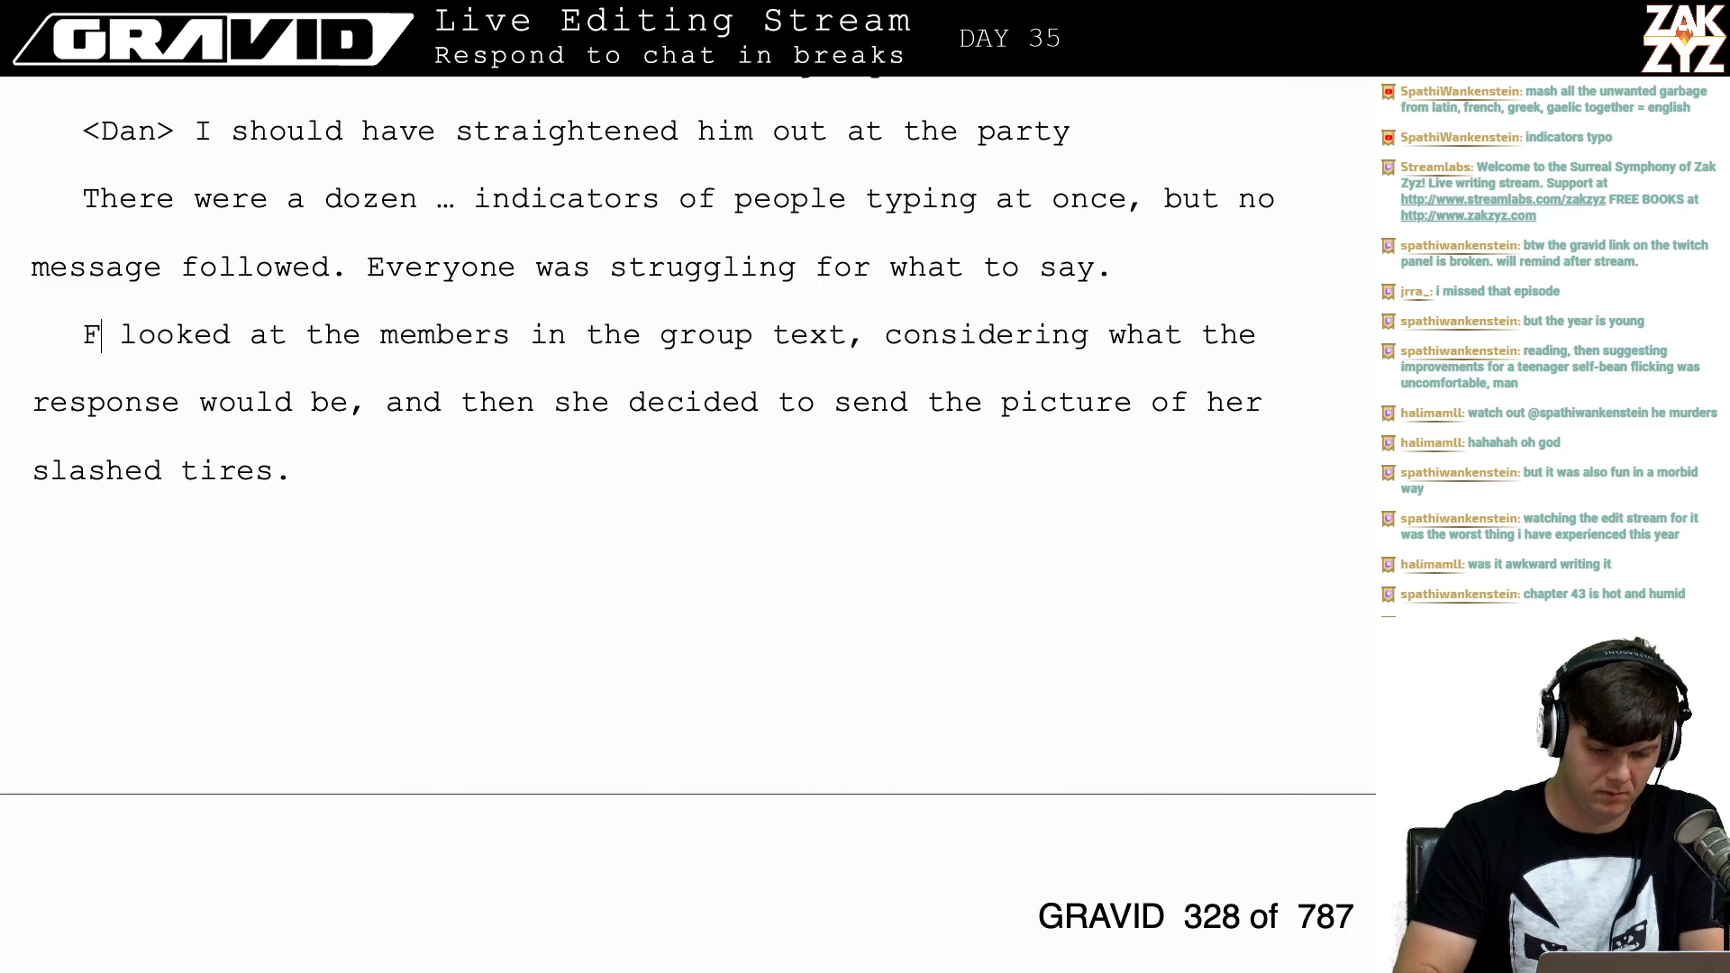
Step: Read on from the Freya paragraph to the italic message about Malcolm Lewis slashing the tires
key("Right")
key("Right")
key("Right")
key("Right")
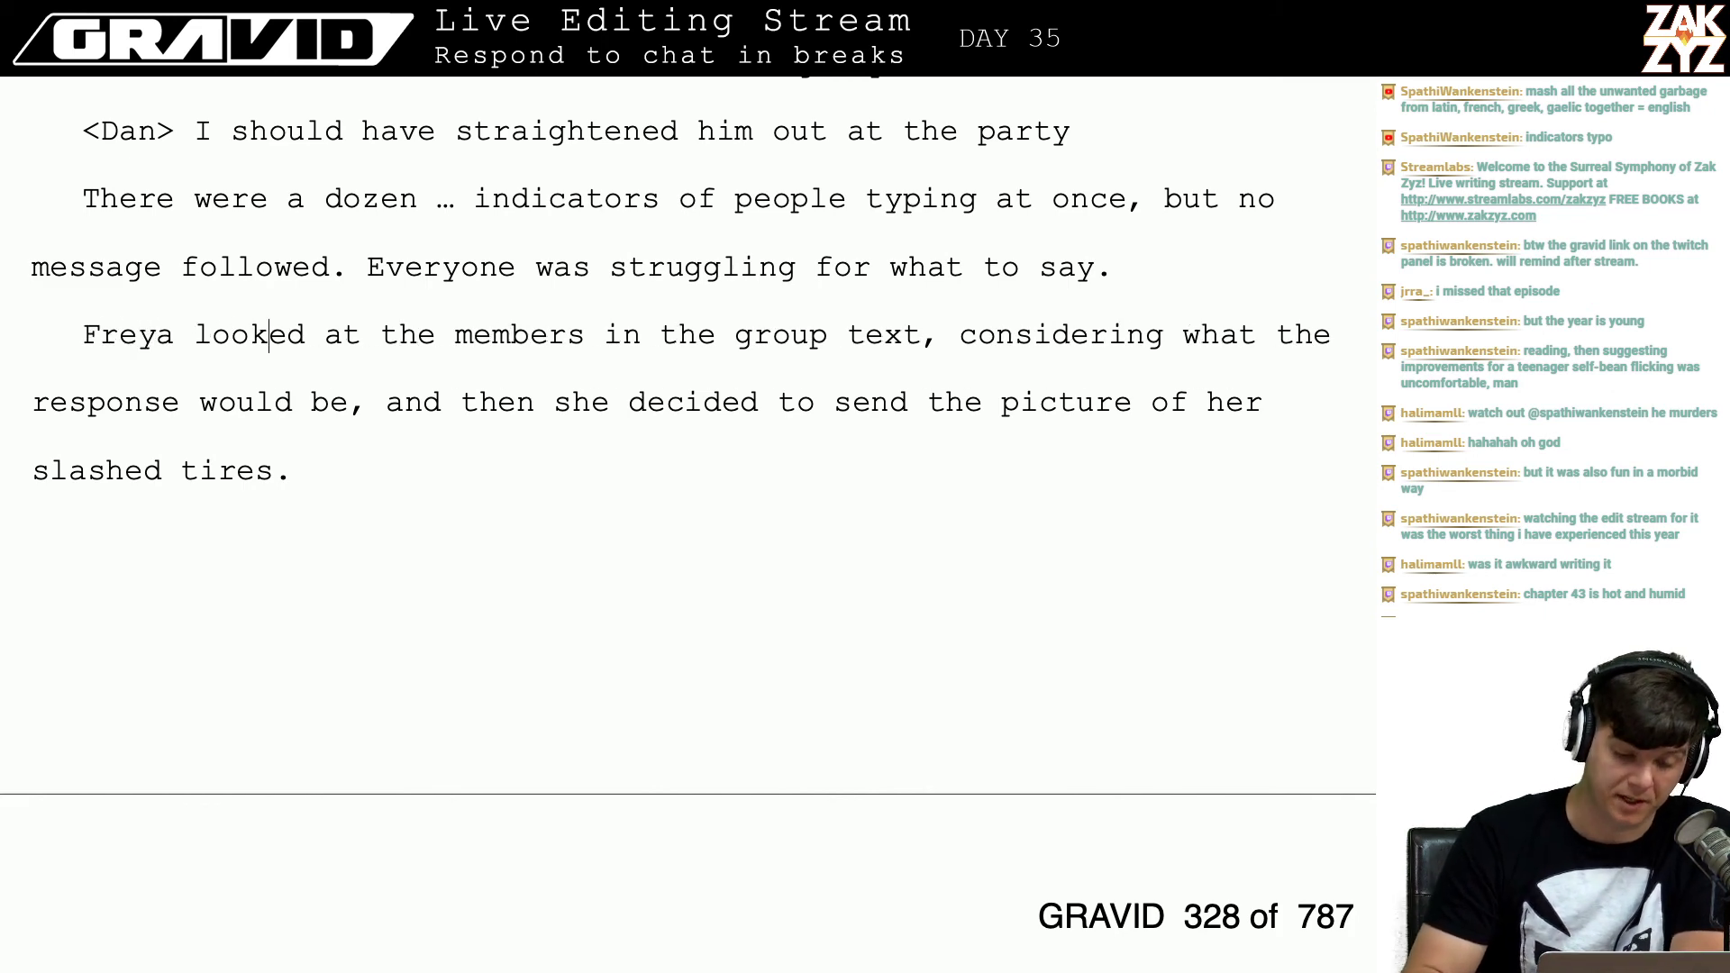
key("Down")
key("Right")
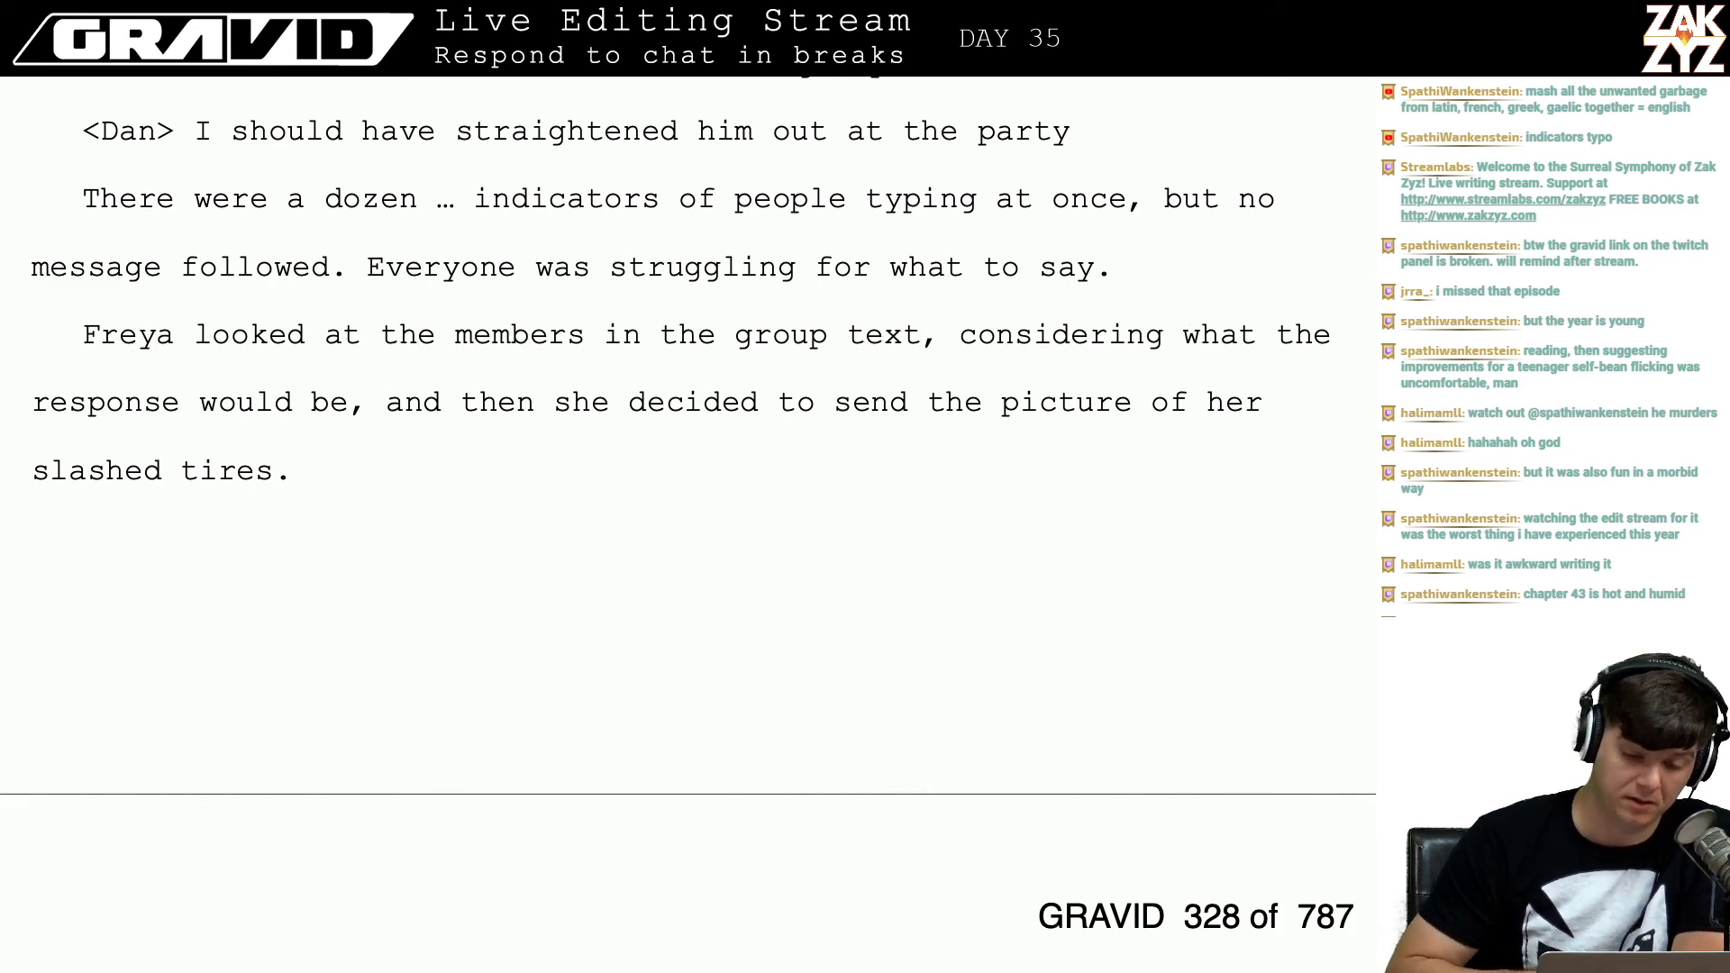
scroll(551, 494, "down", 2)
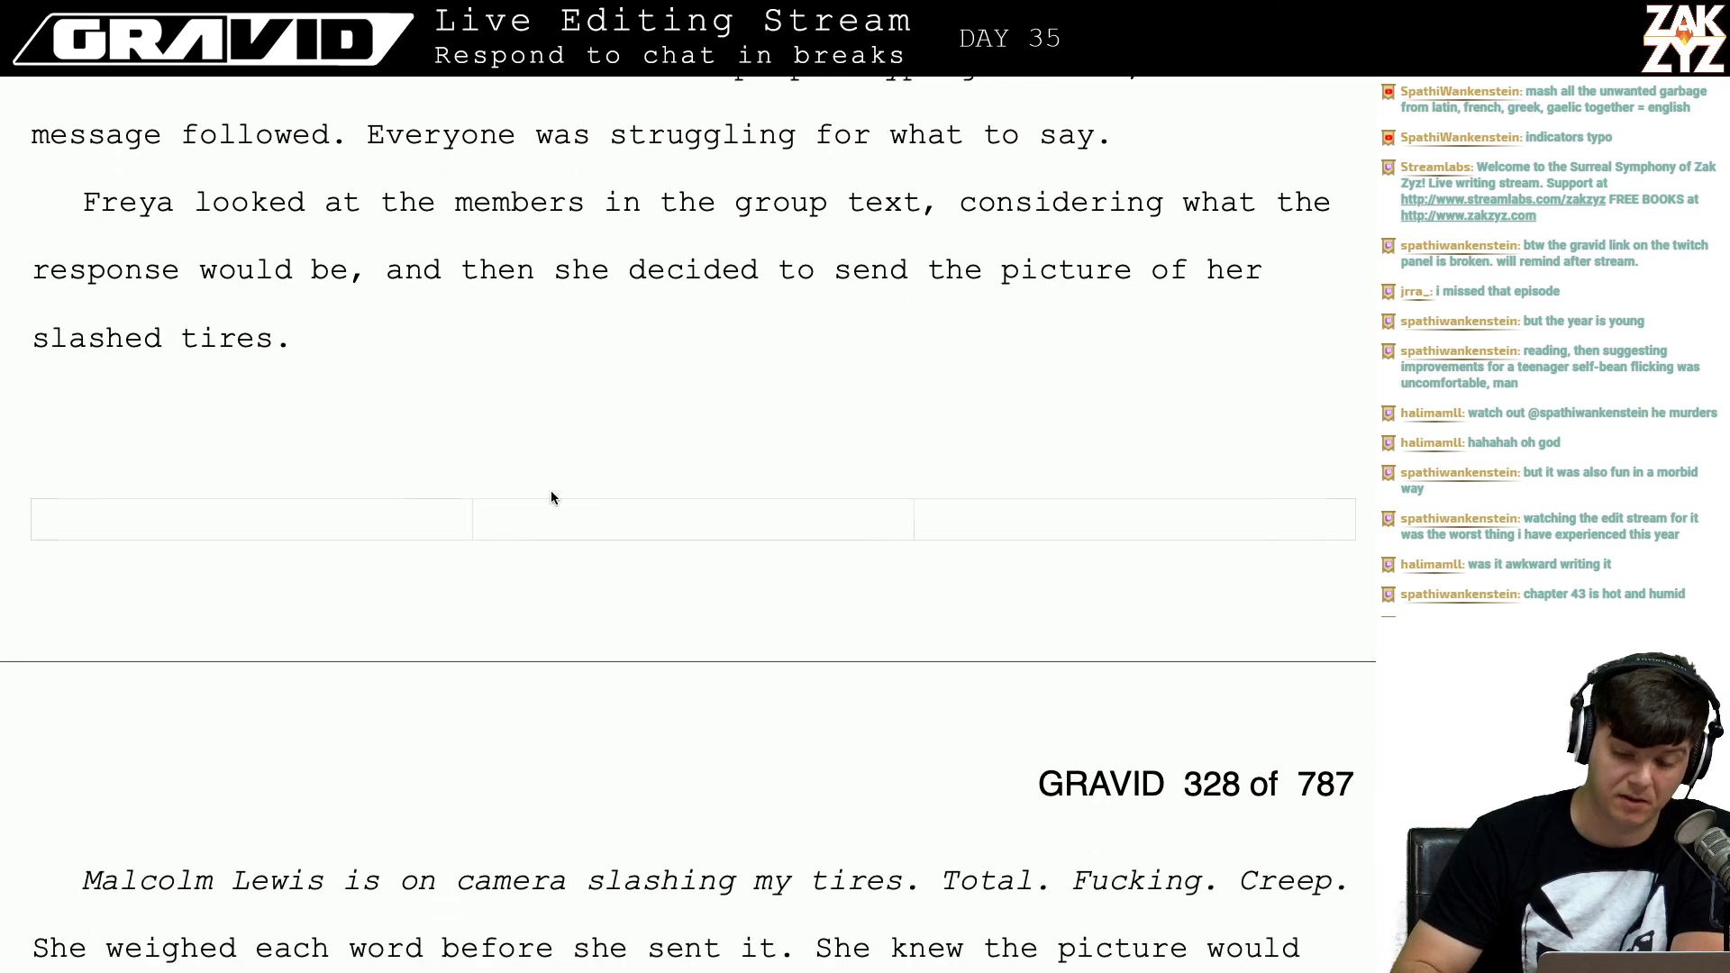
scroll(398, 366, "down", 5)
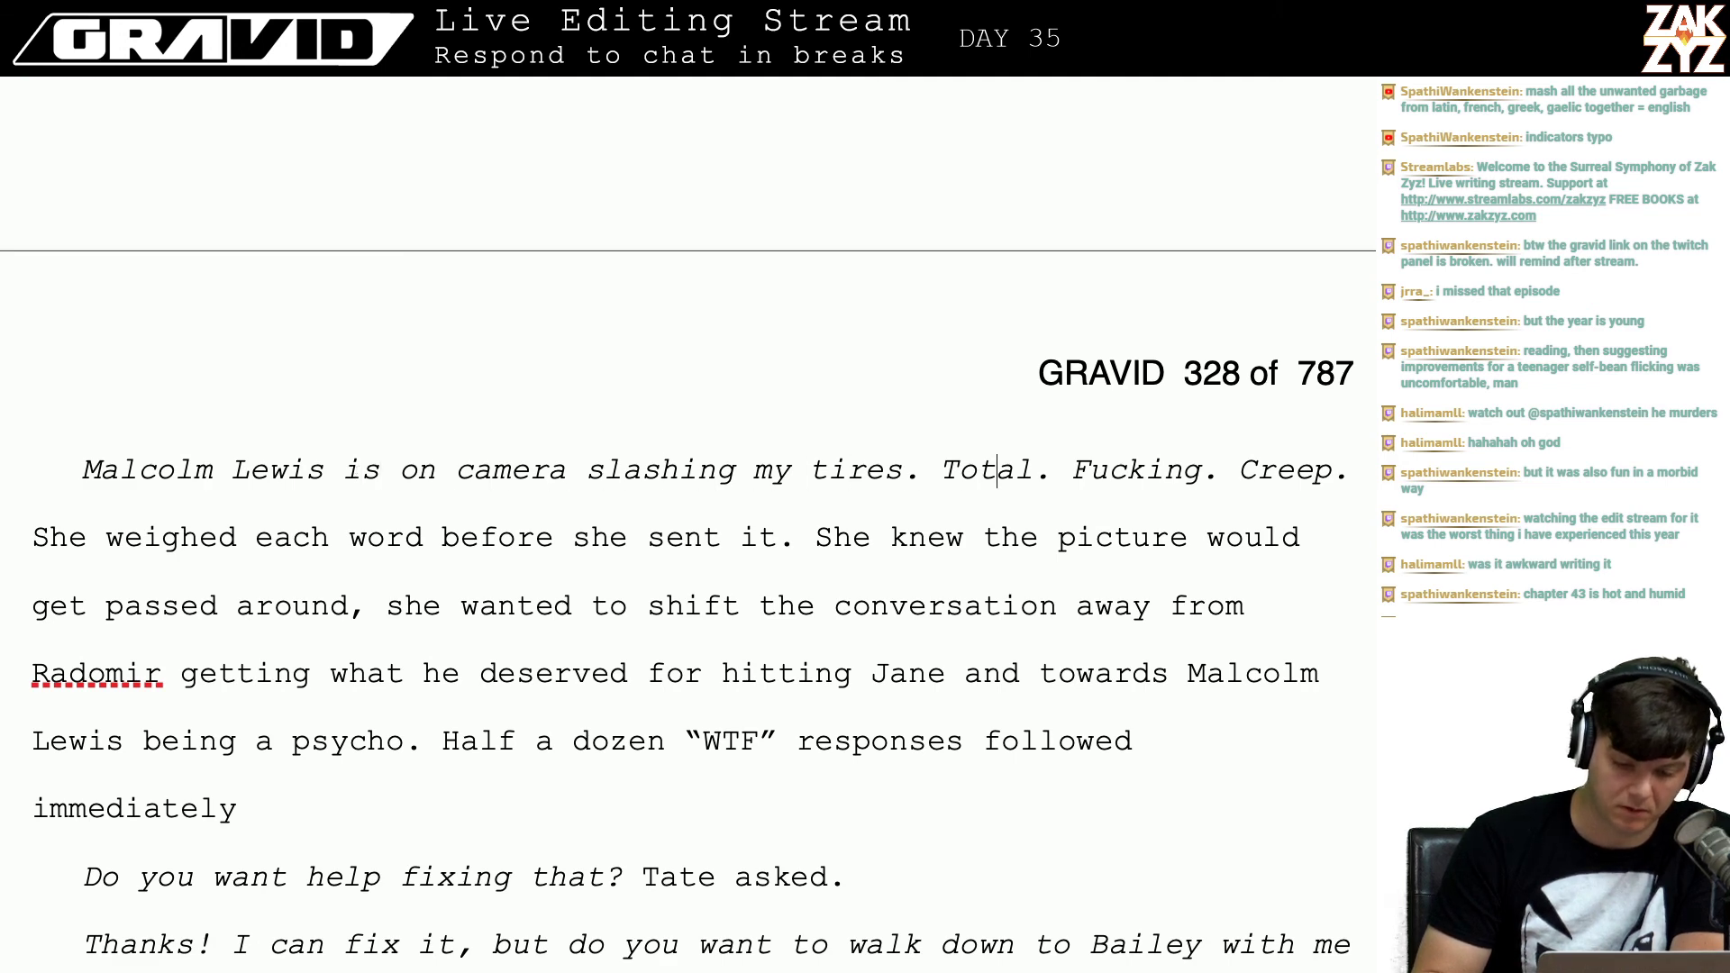
scroll(991, 470, "up", 3)
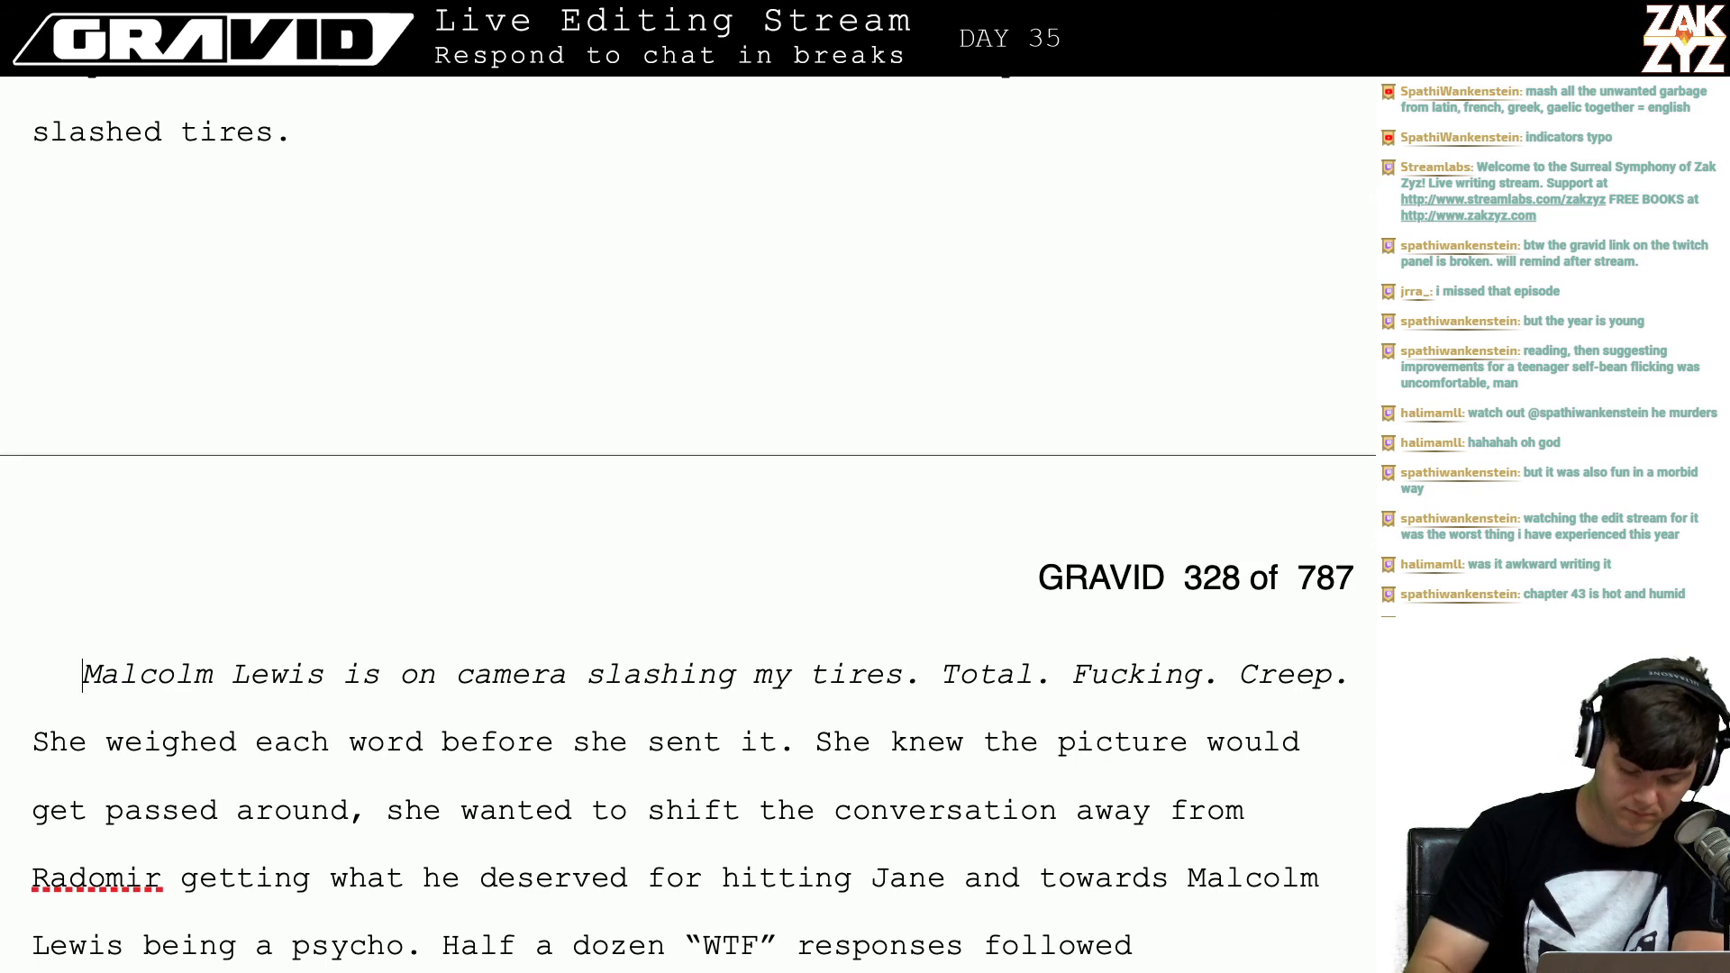
Step: Try opening the italic tire-slashing message with "I think it was" and with "He'", erasing both drafts
type("I")
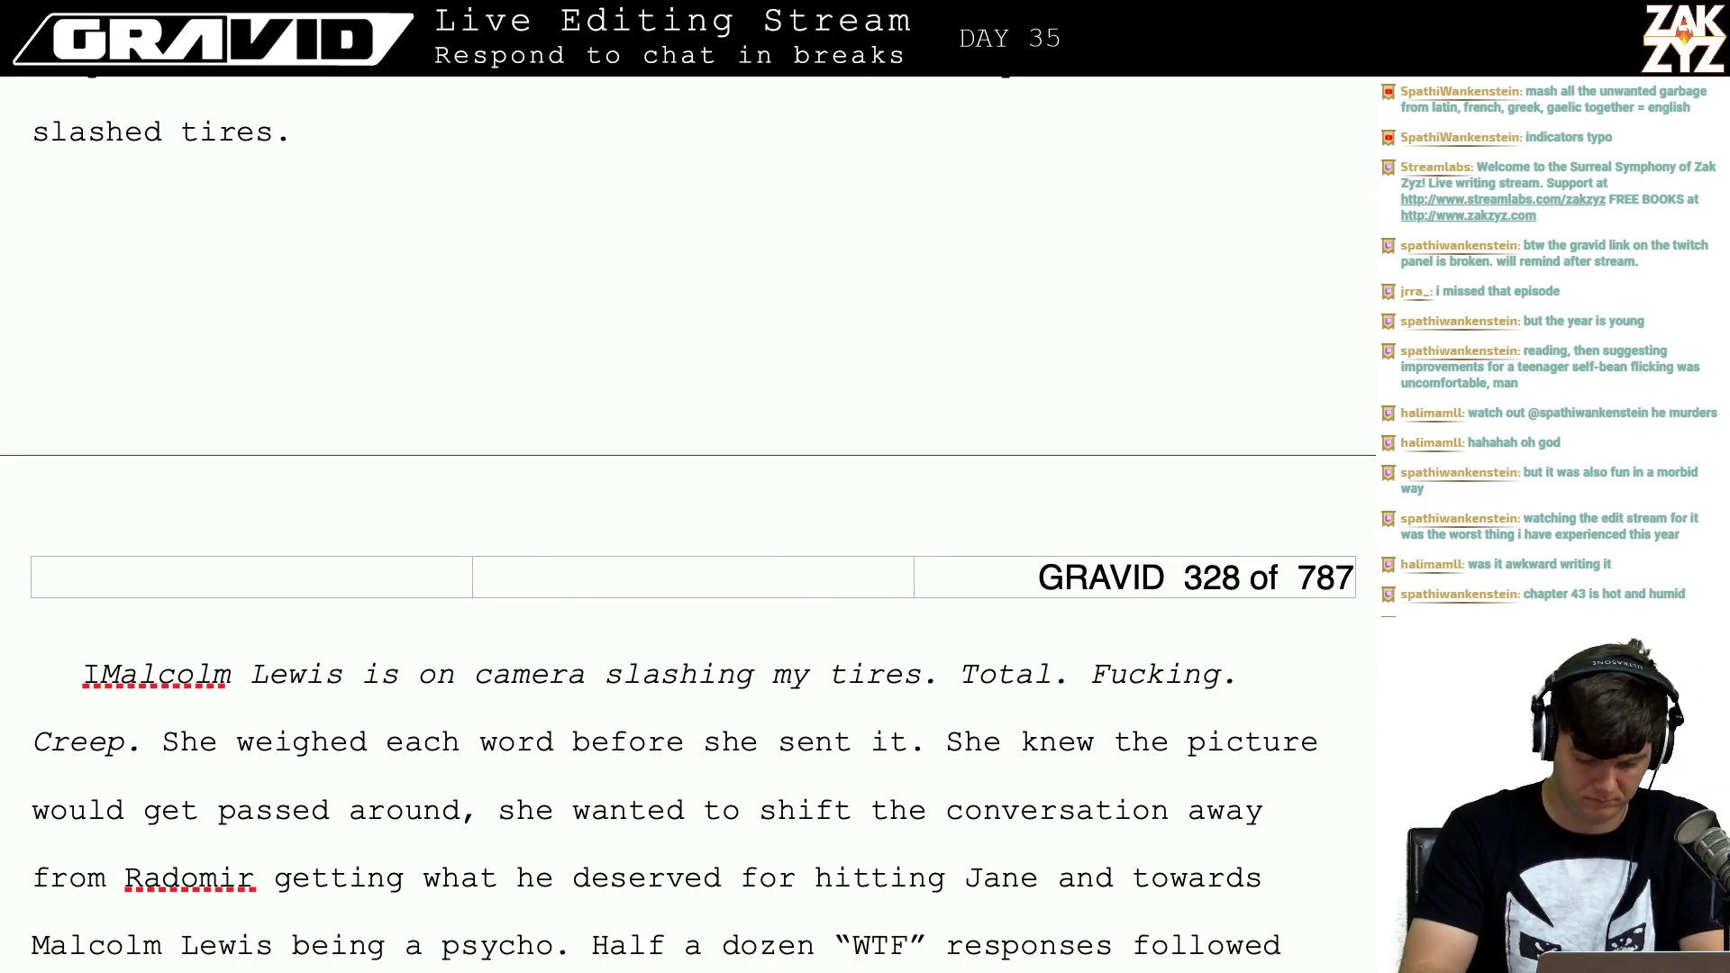
key("BackSpace")
type("I think it was ")
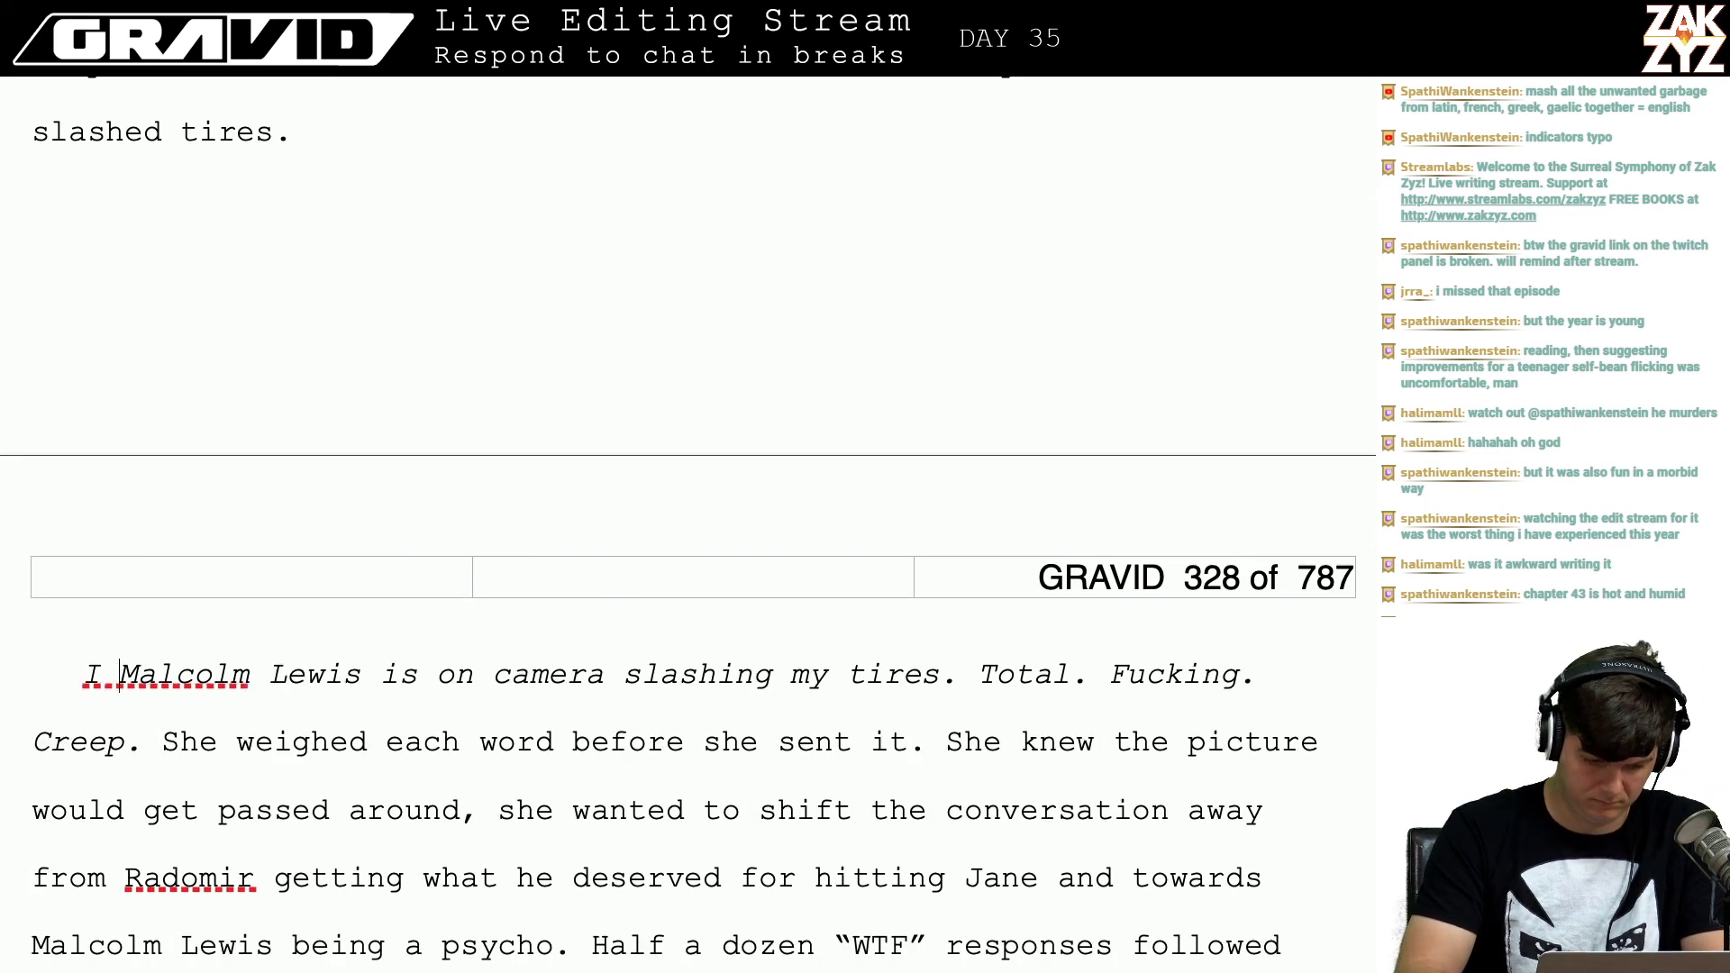
type("mMalc")
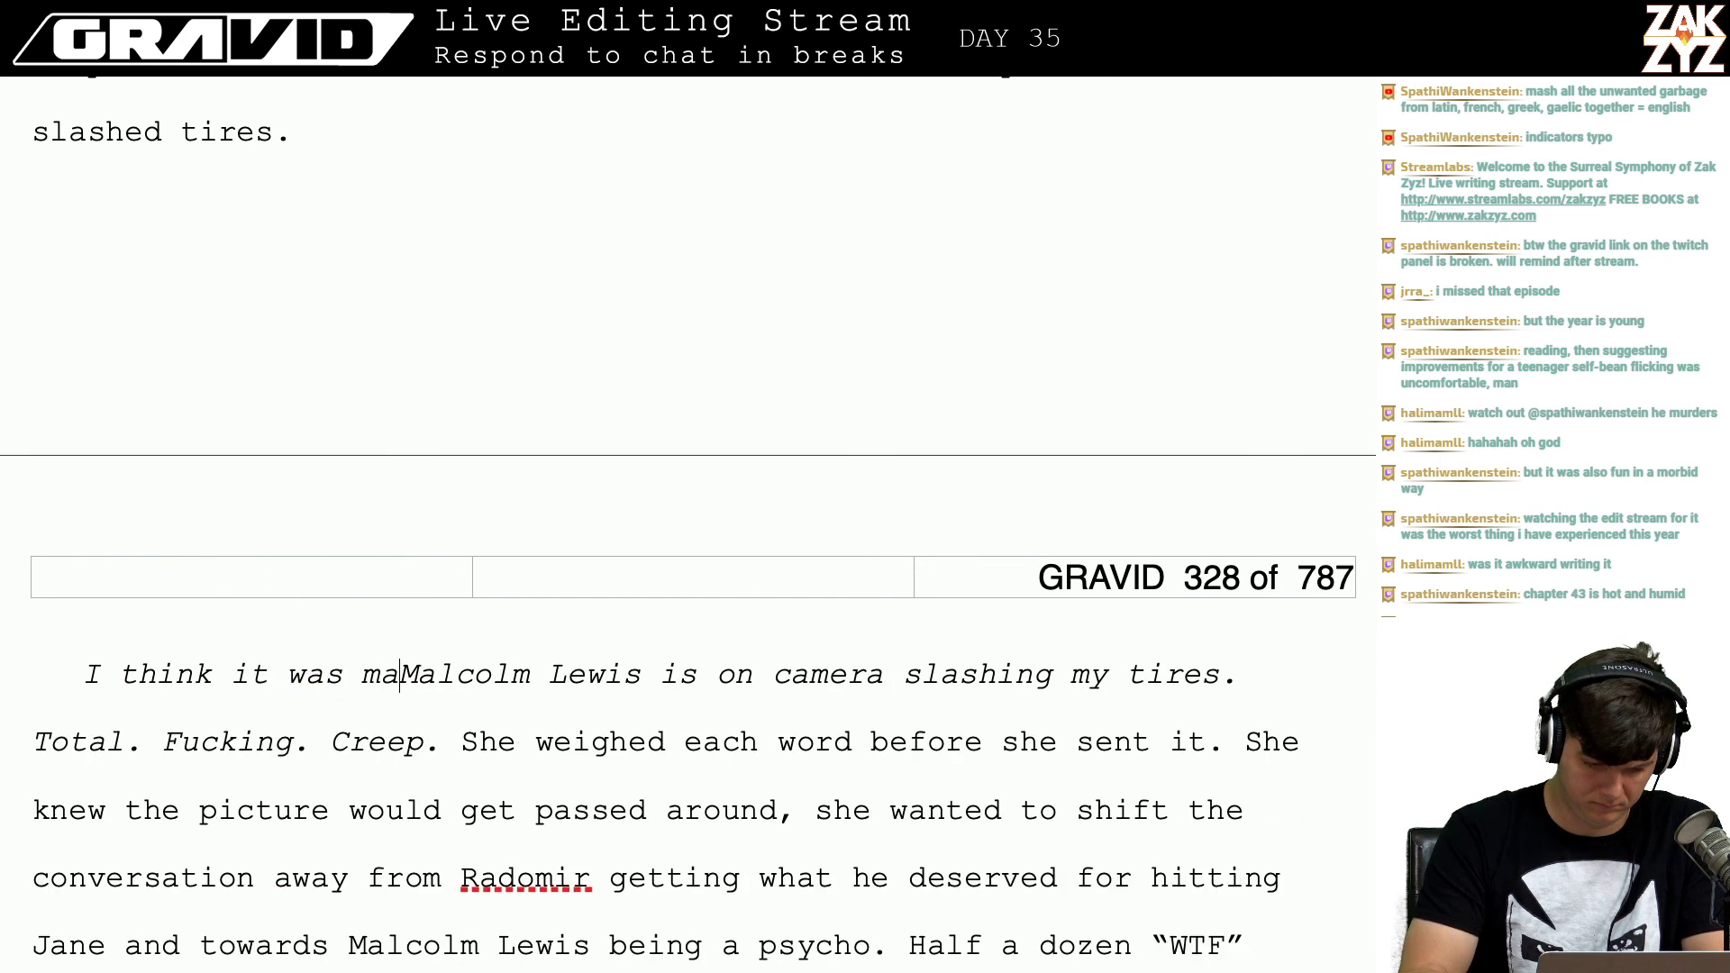
key("BackSpace")
key("BackSpace")
key("BackSpace")
key("BackSpace")
key("BackSpace")
key("BackSpace")
key("BackSpace")
key("BackSpace")
key("BackSpace")
key("BackSpace")
key("BackSpace")
key("BackSpace")
key("BackSpace")
key("BackSpace")
key("BackSpace")
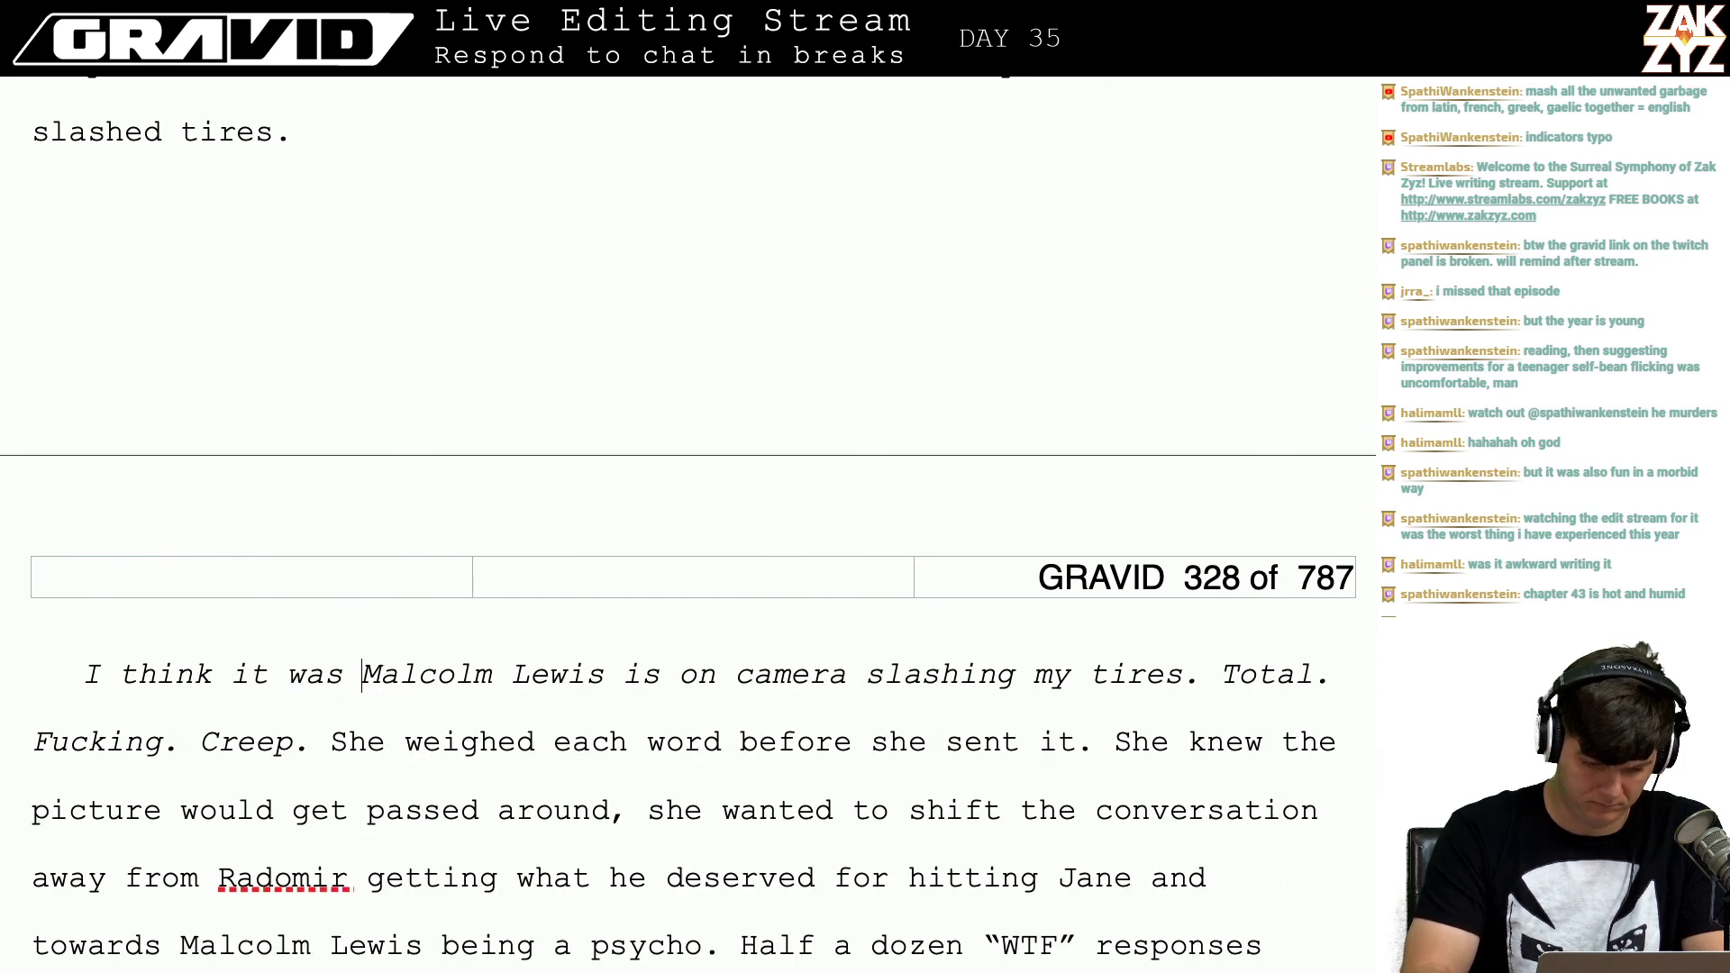
key("BackSpace")
key("BackSpace")
key("BackSpace")
key("BackSpace")
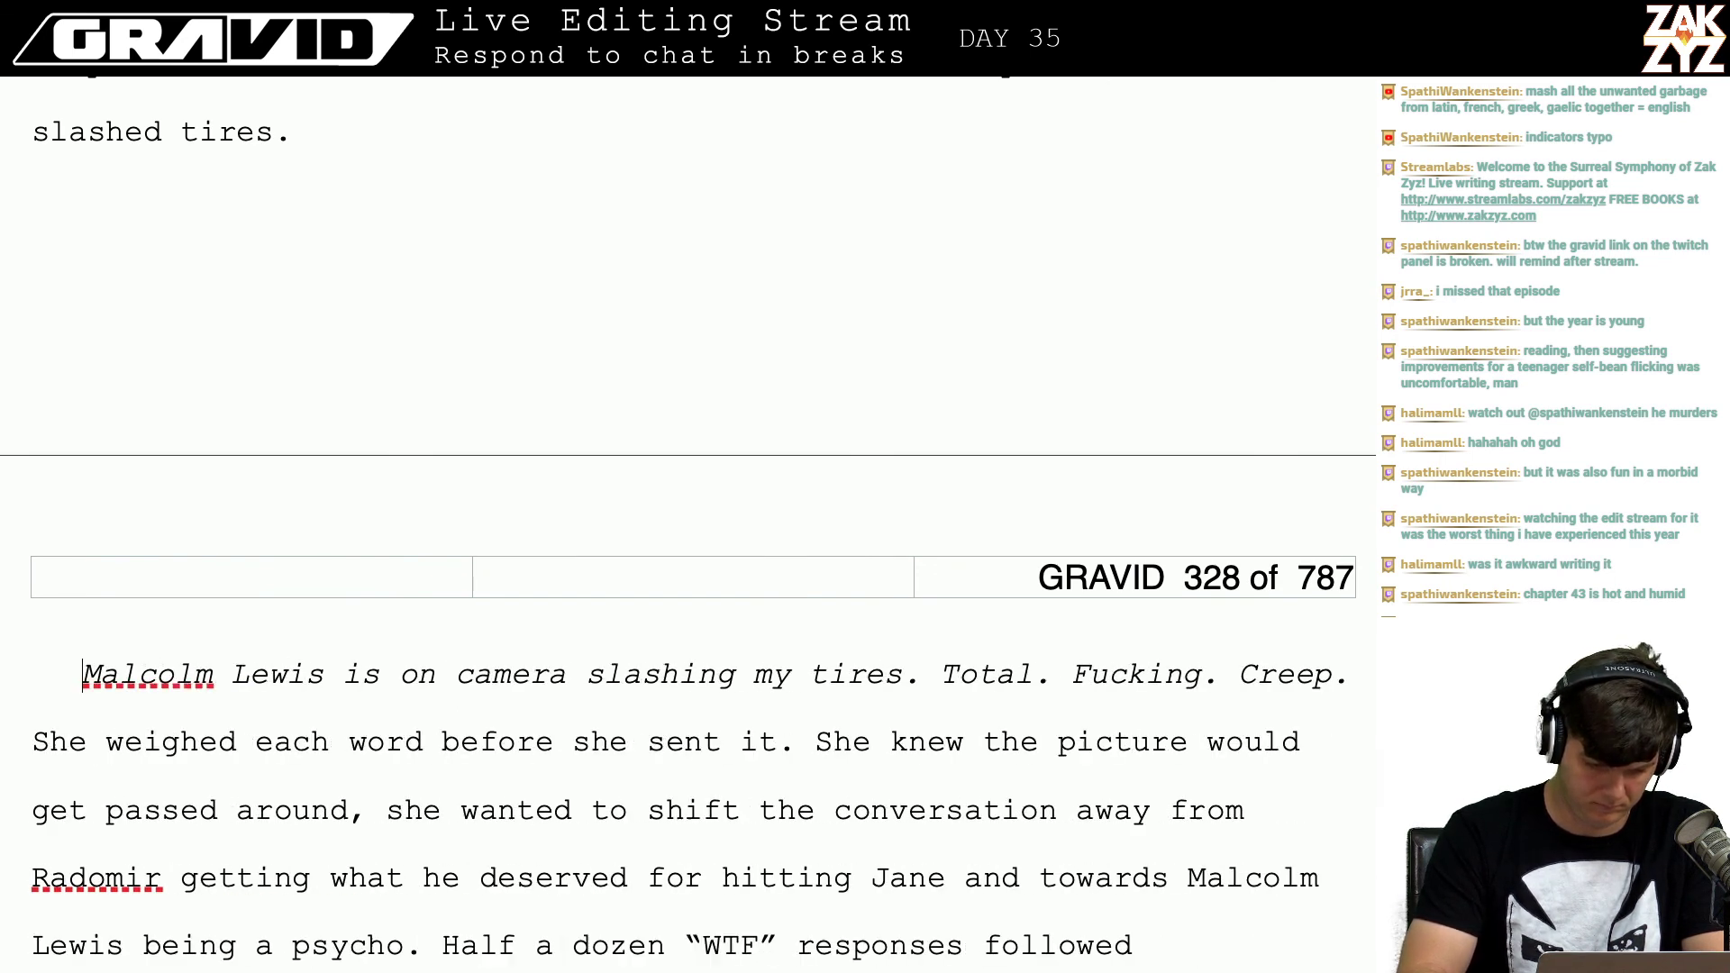
type("He'")
key("BackSpace")
key("BackSpace")
key("BackSpace")
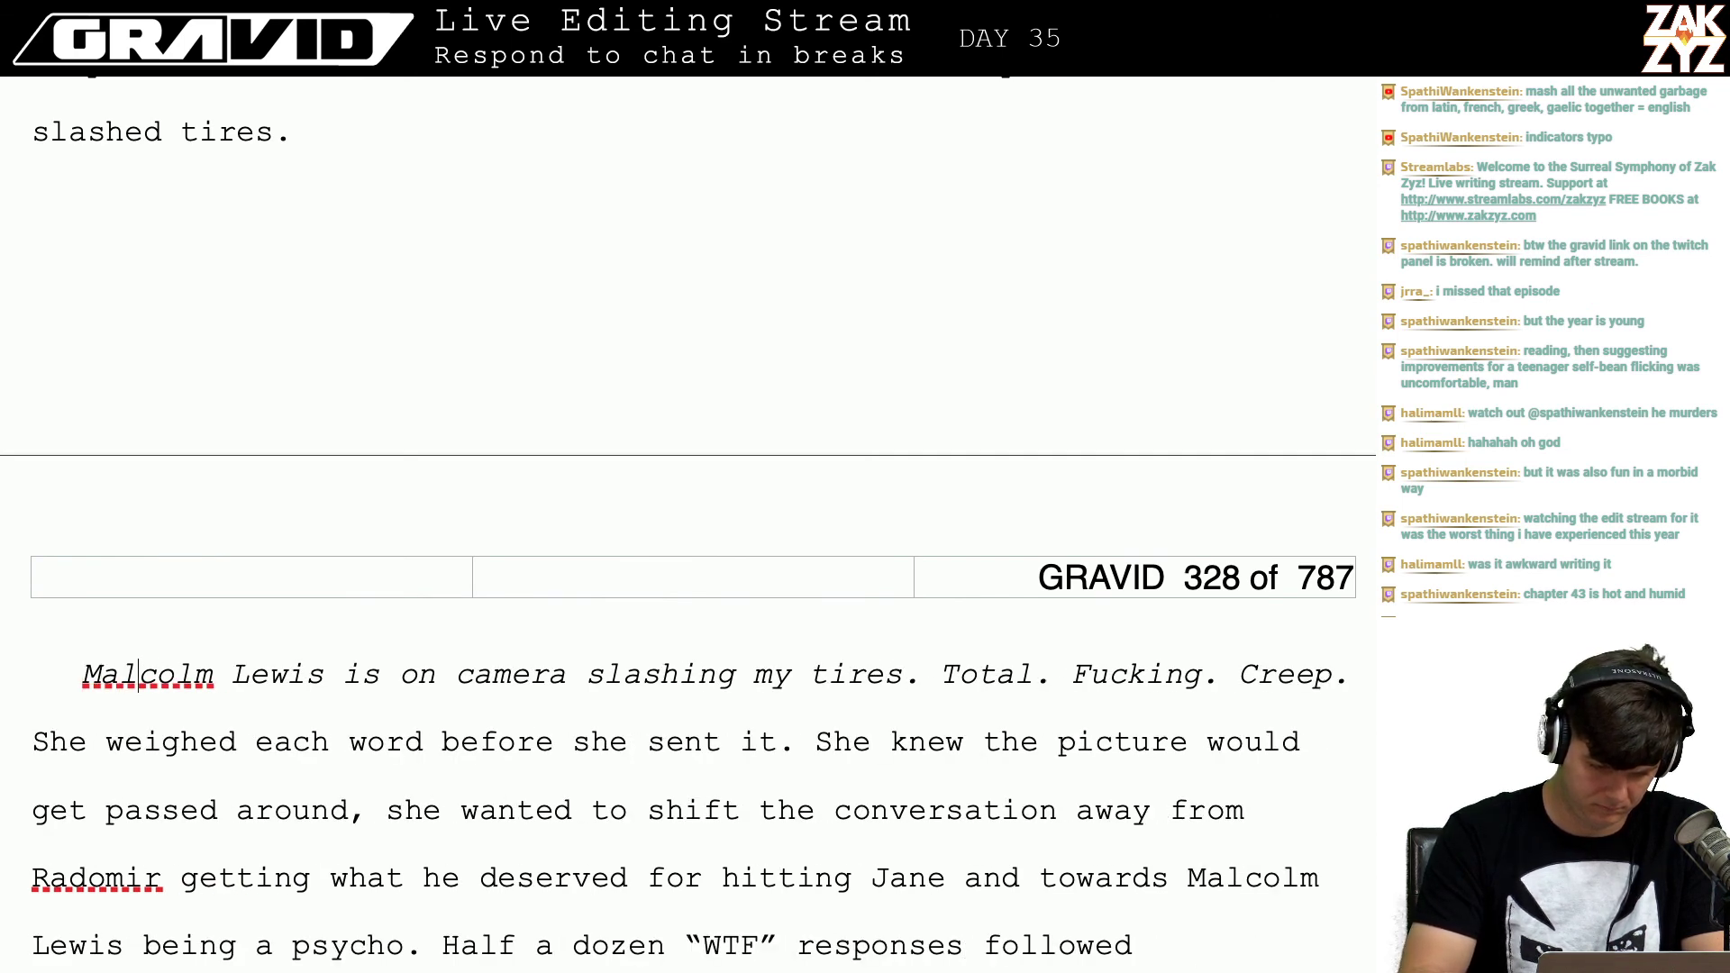
Step: Begin the italic message with "My tires got slashed last night. It was probably Malcolm."
key("Left")
key("Left")
key("Left")
key("Left")
key("Left")
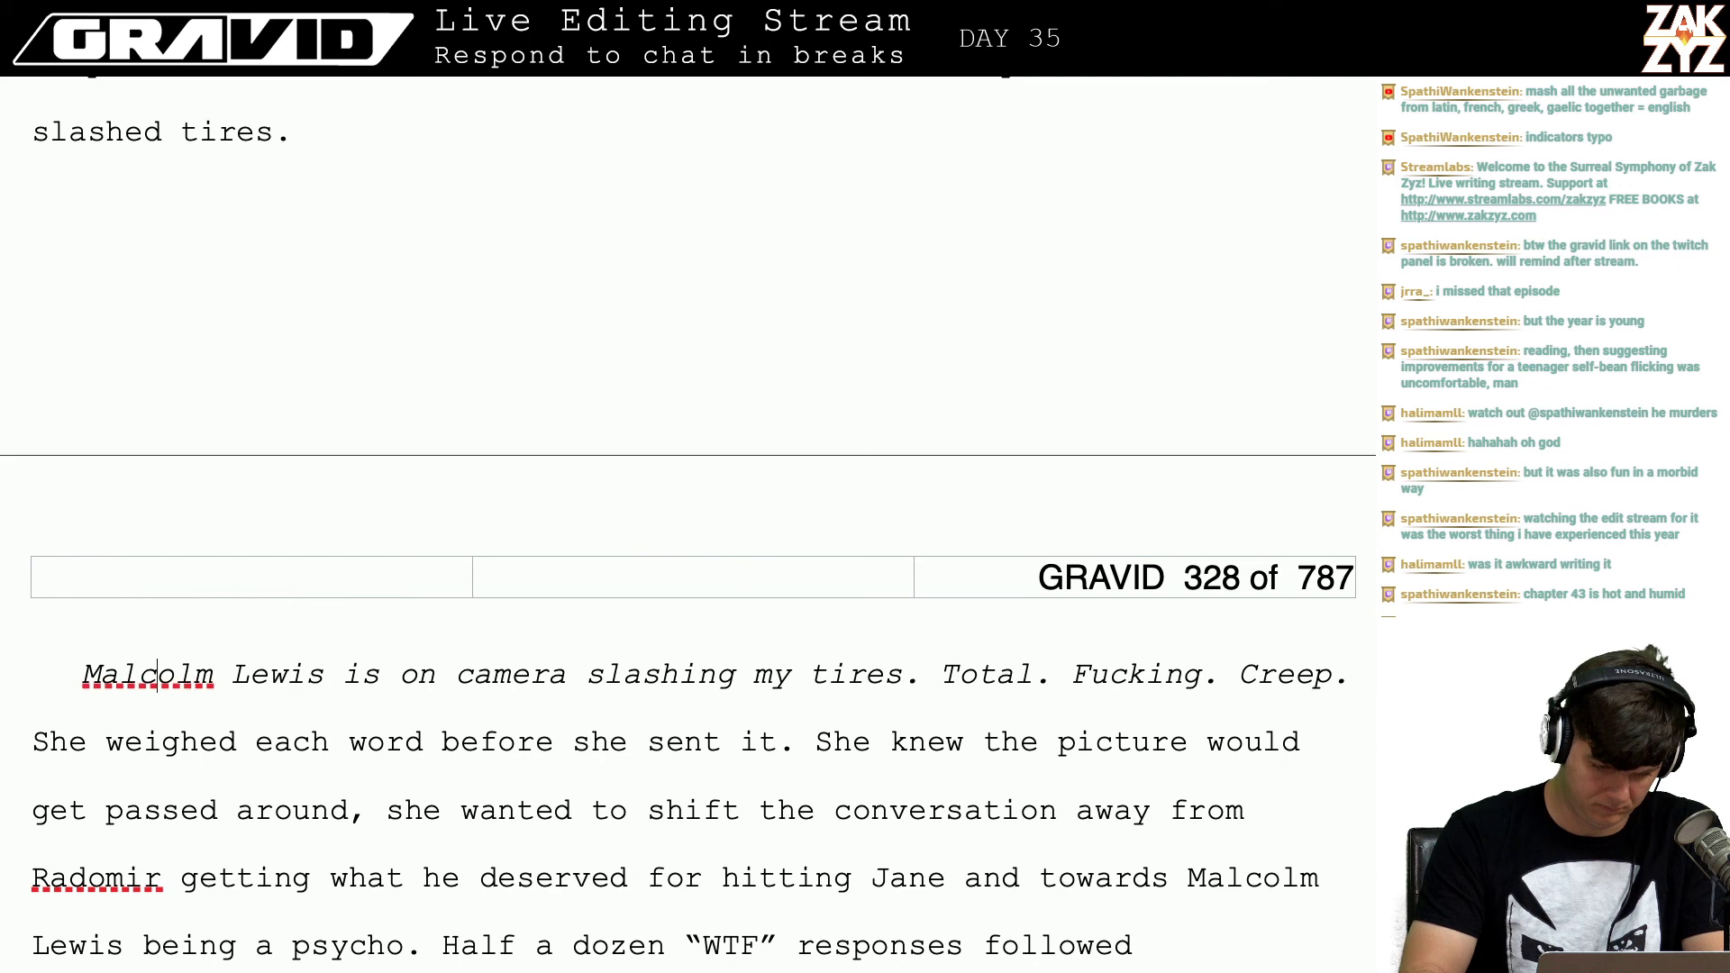
type("y tires ")
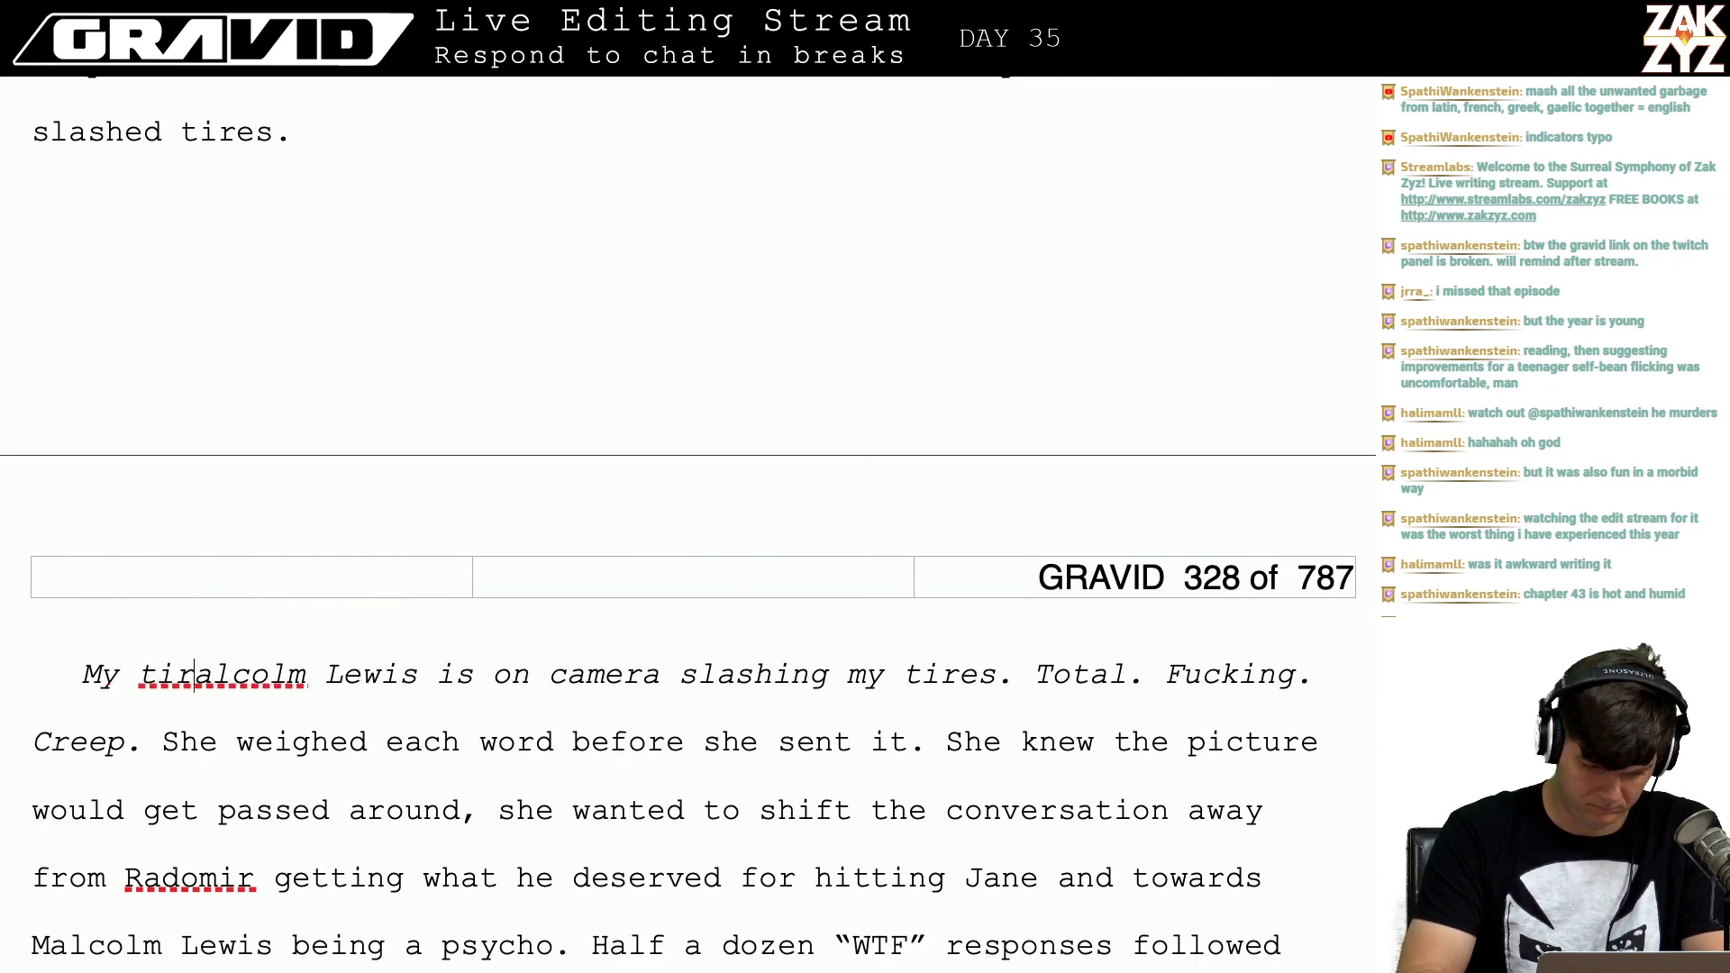
type("got slashed l")
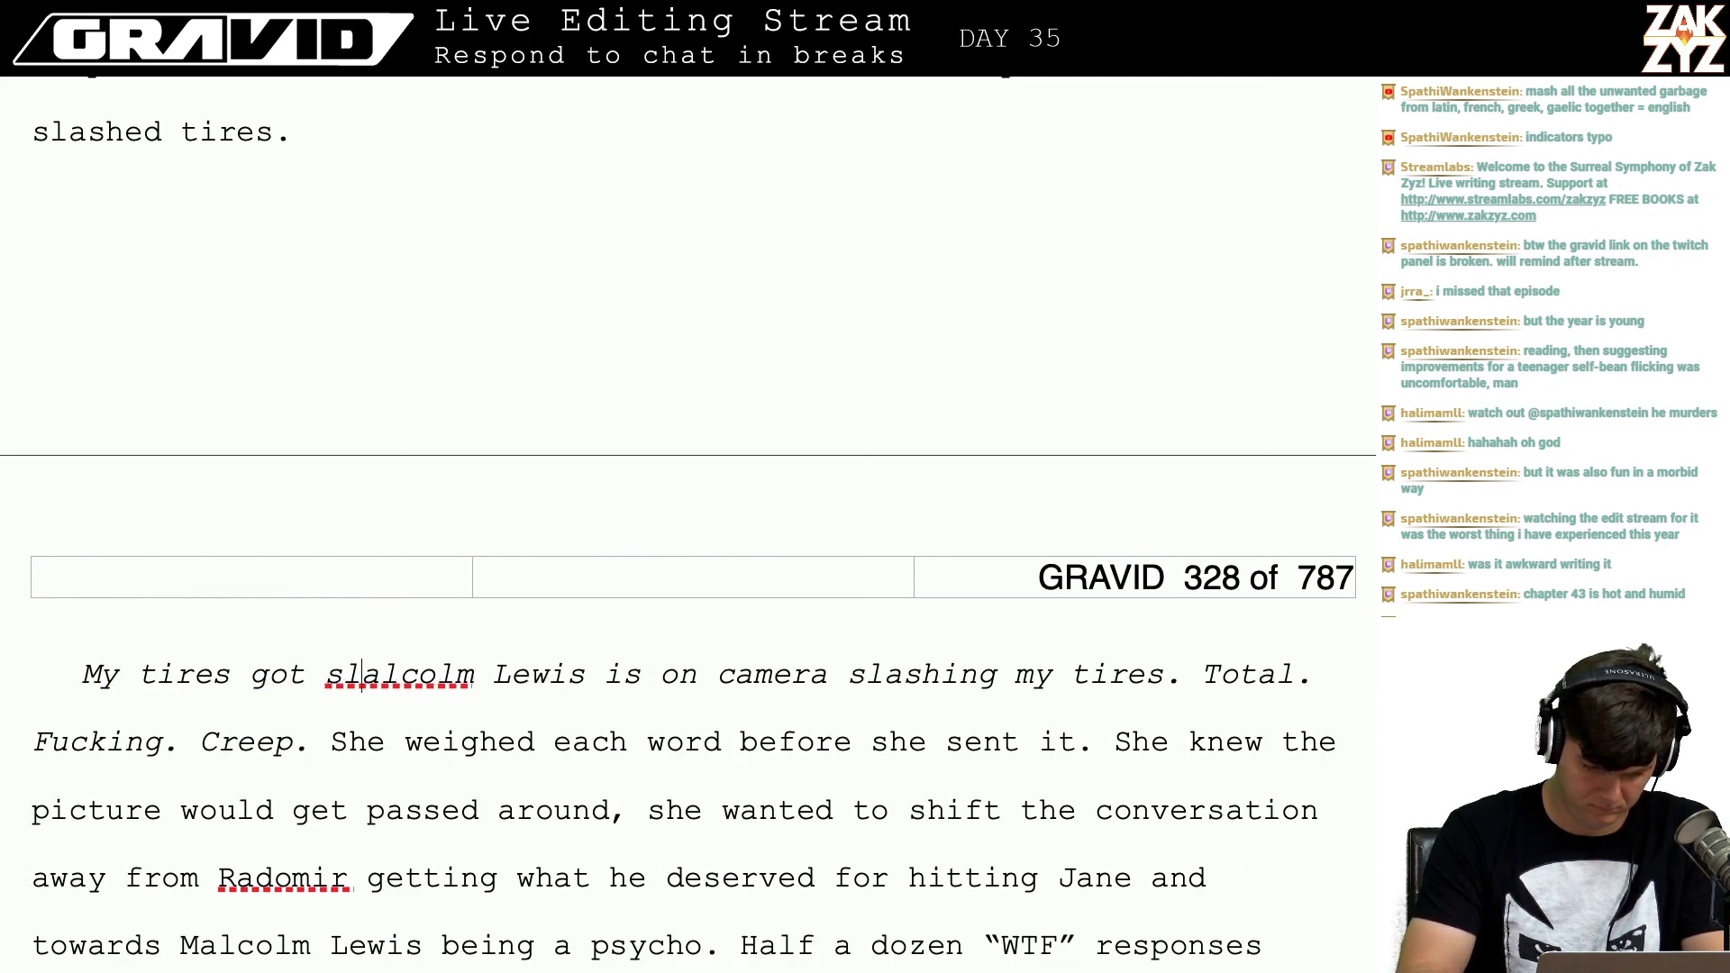
type("ast night. It wa")
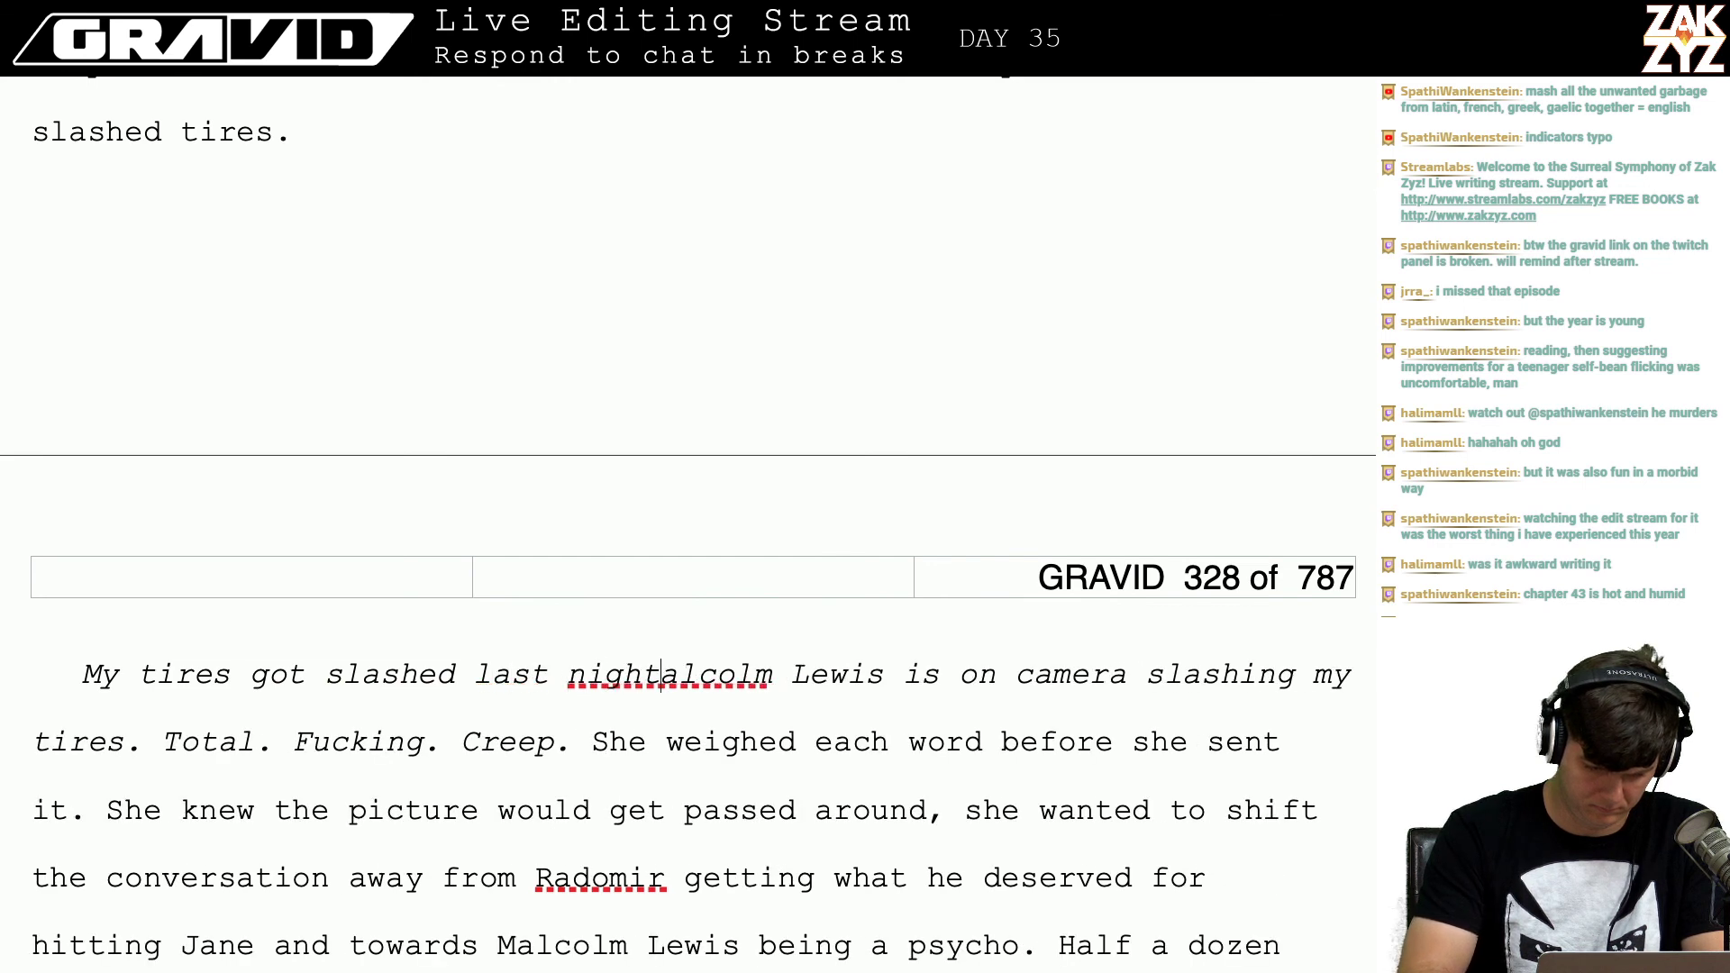
type("s probably ")
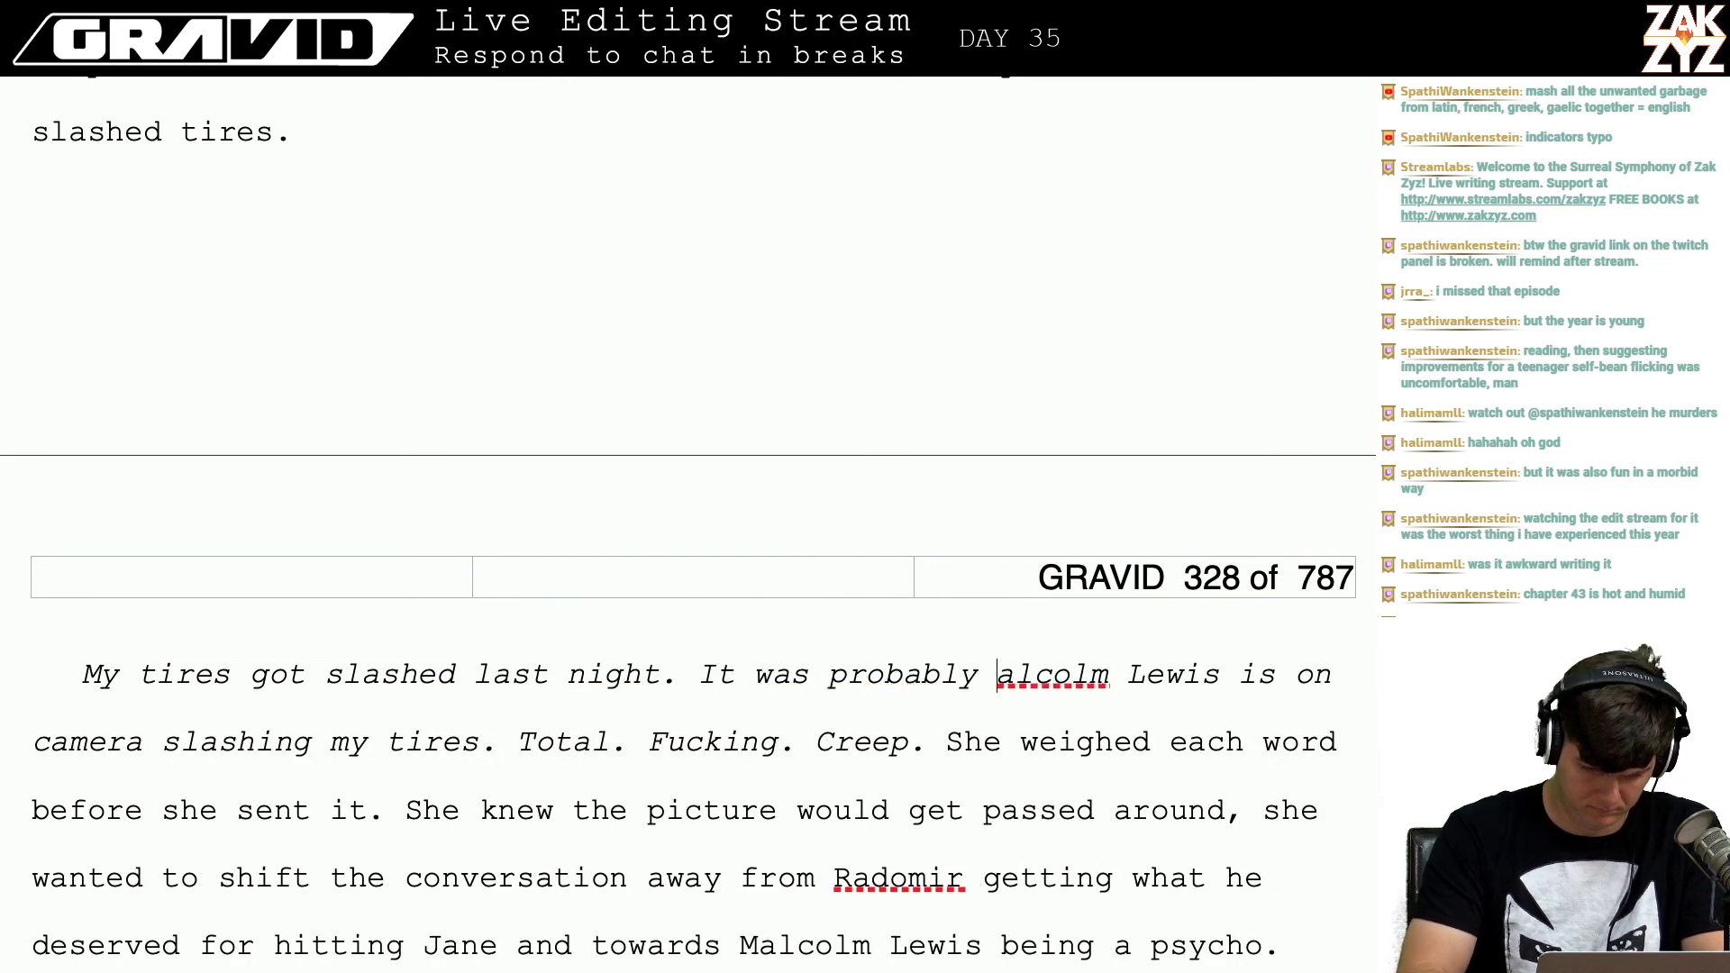
type("Malcolm. To")
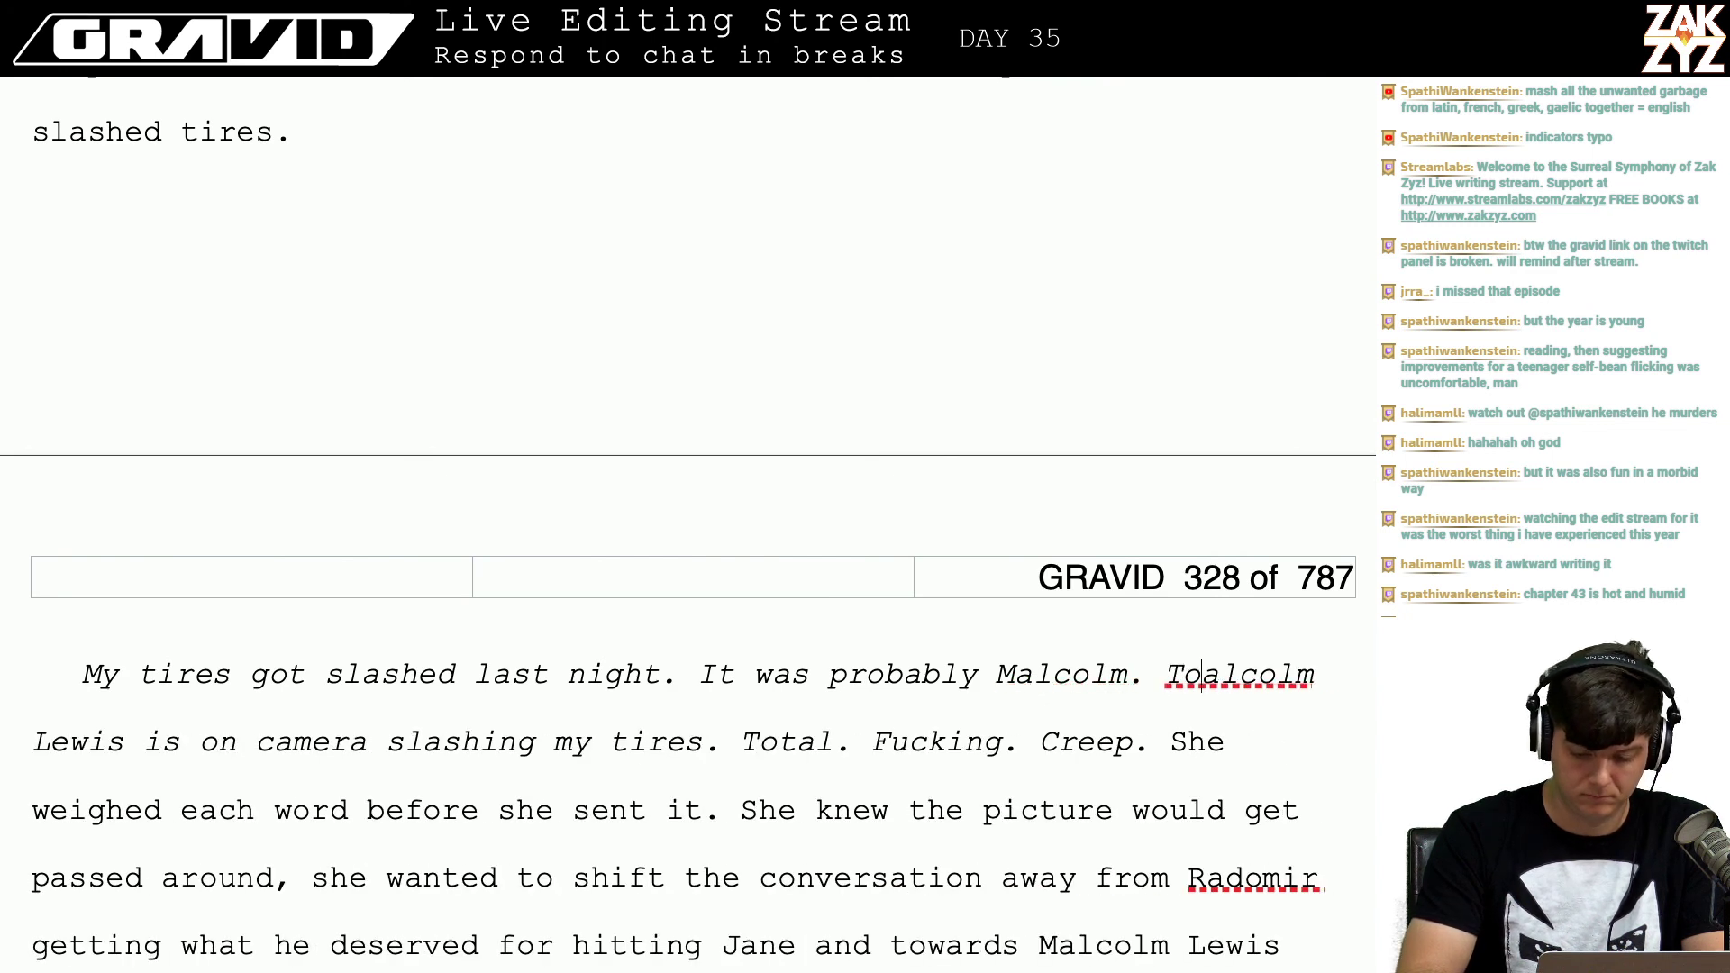
Step: Try continuing the message after "It was probably Malcolm." with "Total fu" and erase it
type("tal fu")
key("BackSpace")
key("BackSpace")
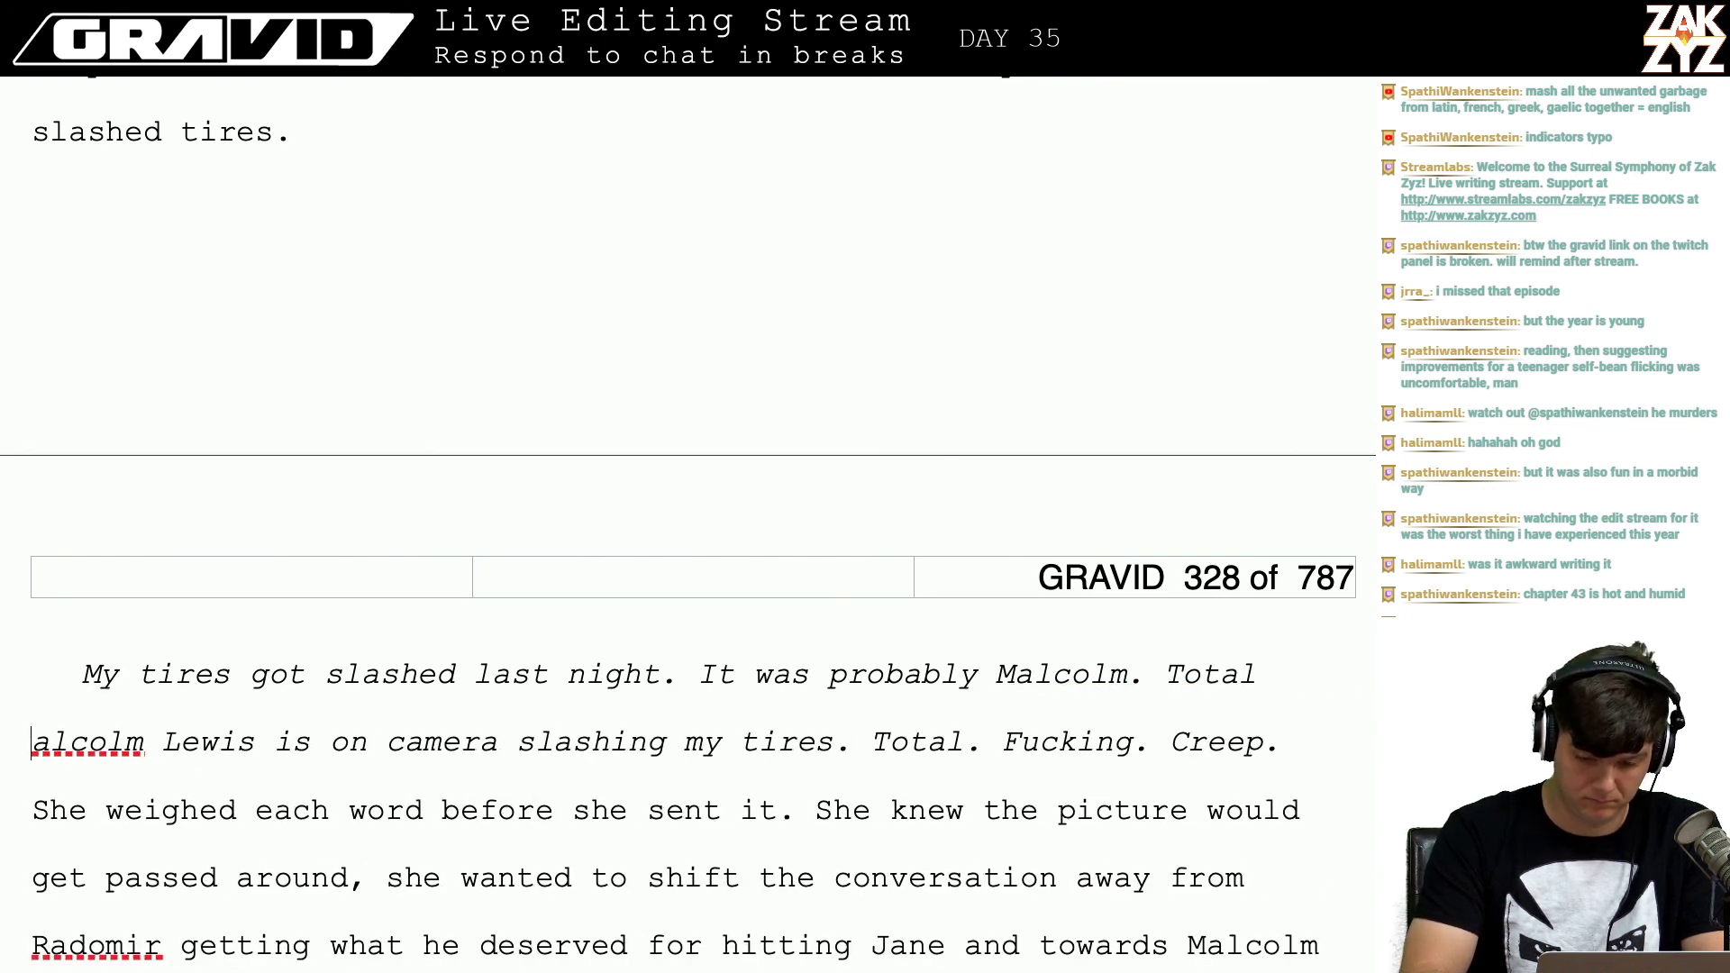
key("BackSpace")
key("BackSpace")
key("BackSpace")
key("BackSpace")
key("BackSpace")
key("BackSpace")
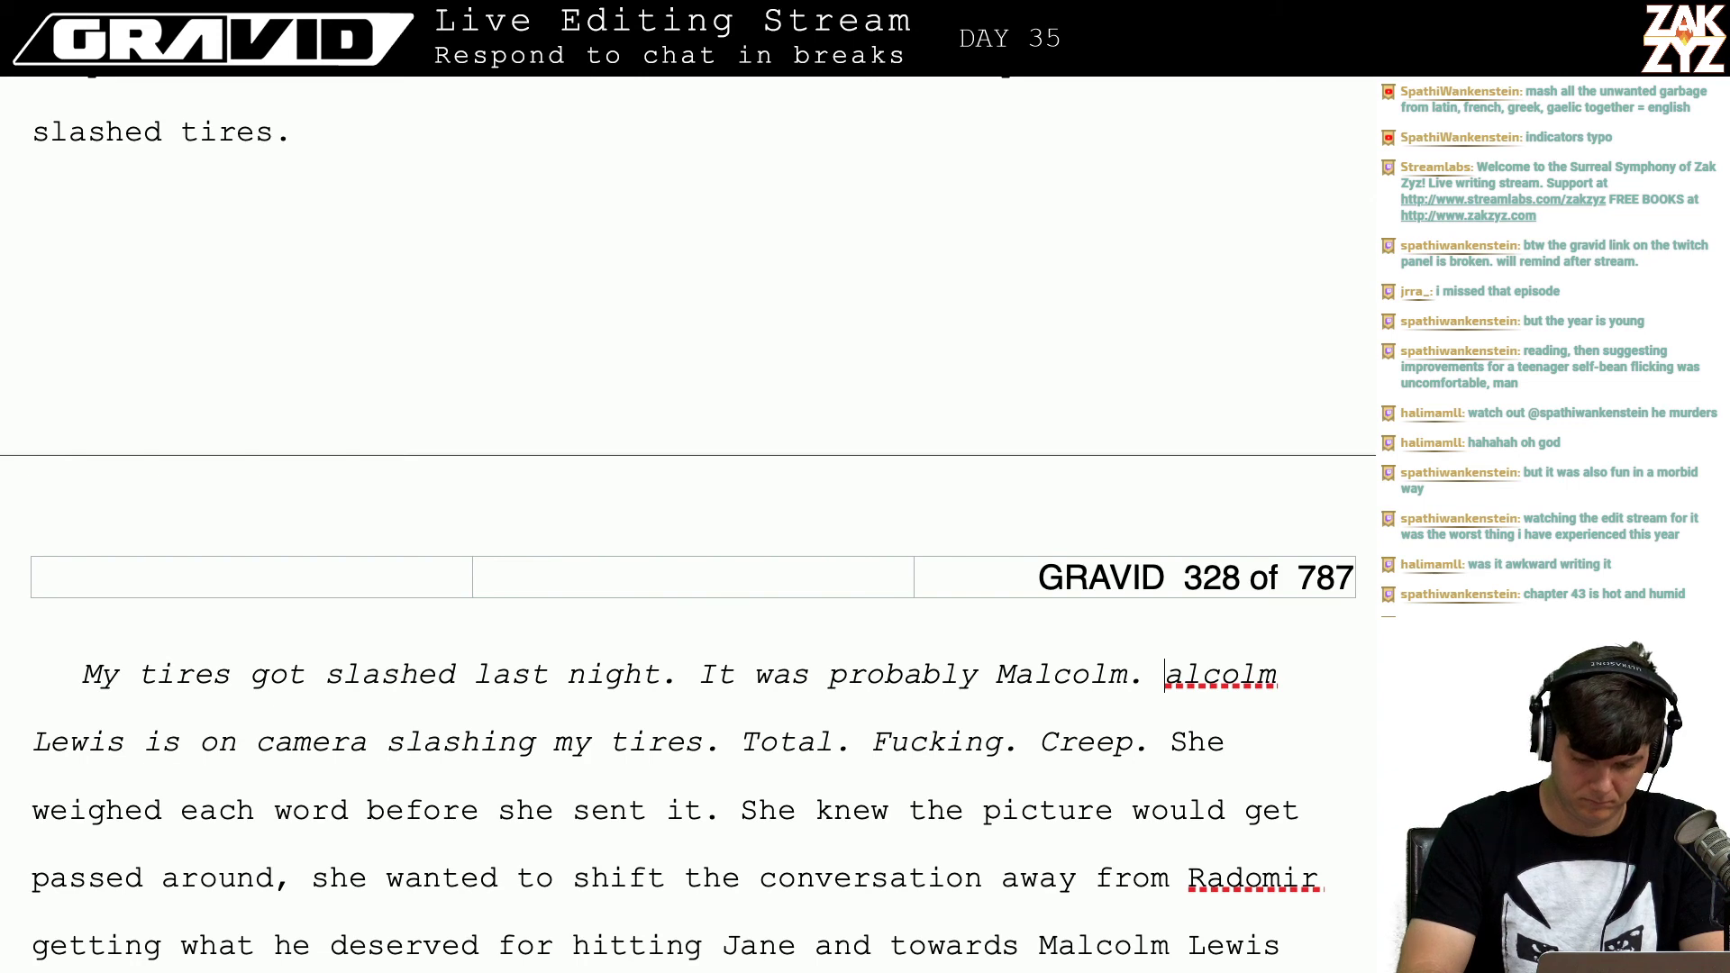
Step: Draft "The guy is a total cre" as the message's next sentence and erase it
type("The guy is a com")
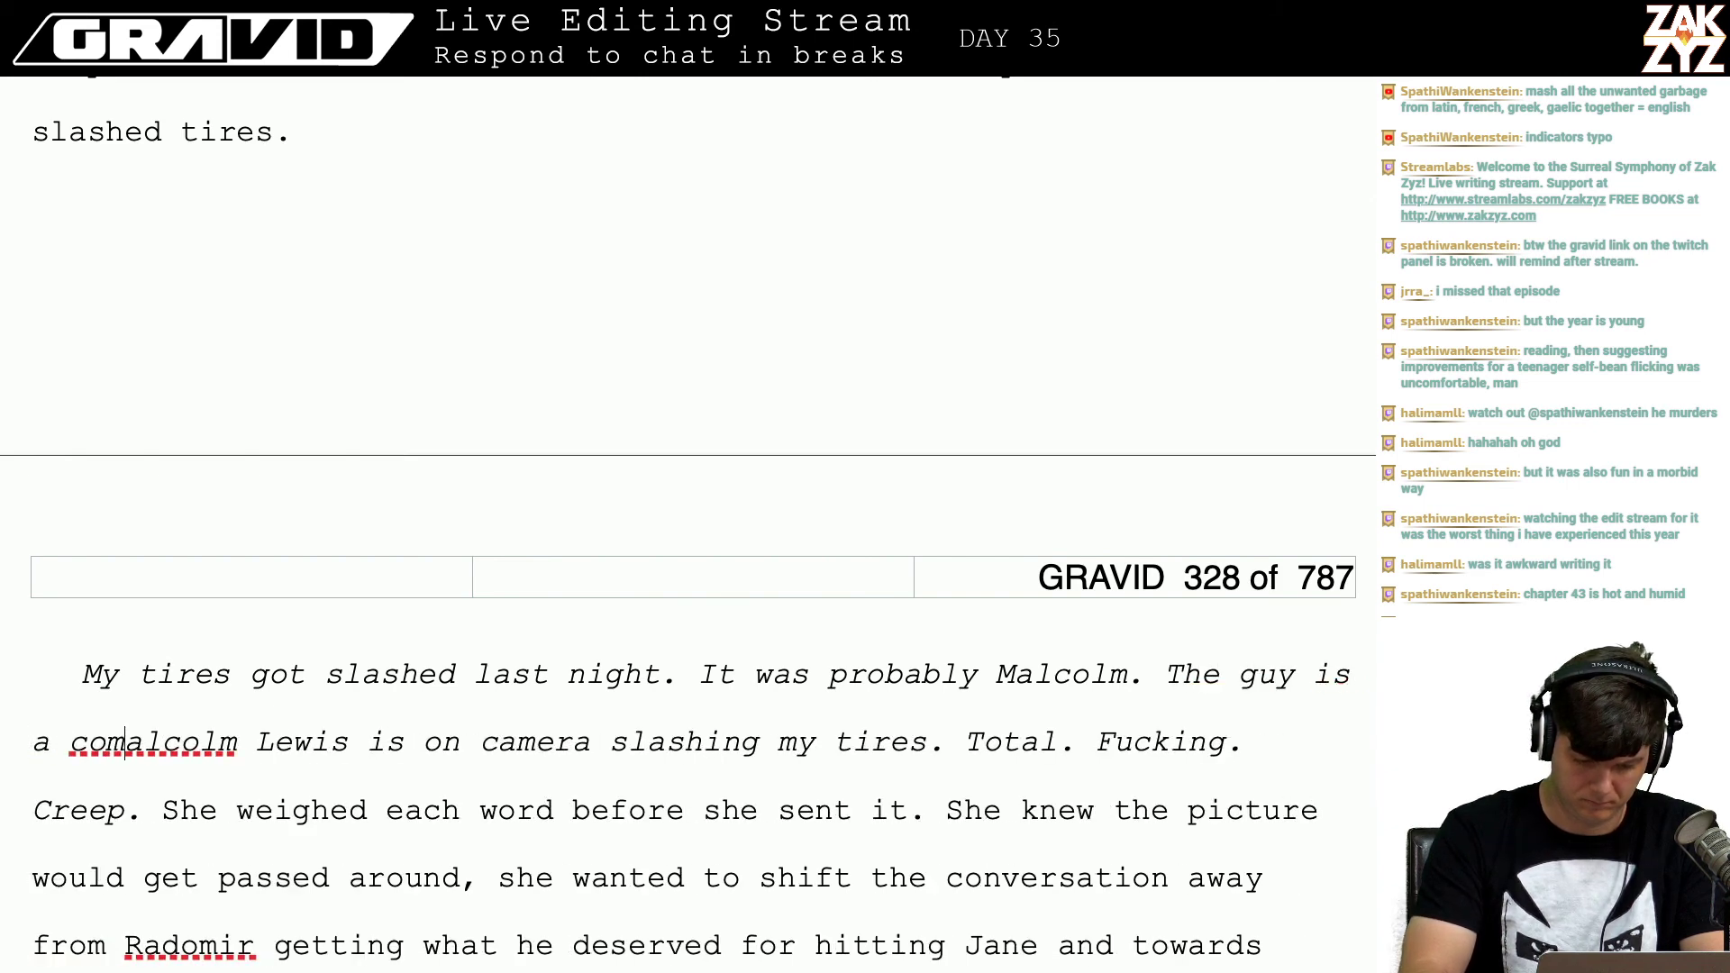
key("BackSpace")
key("BackSpace")
key("BackSpace")
type("total ")
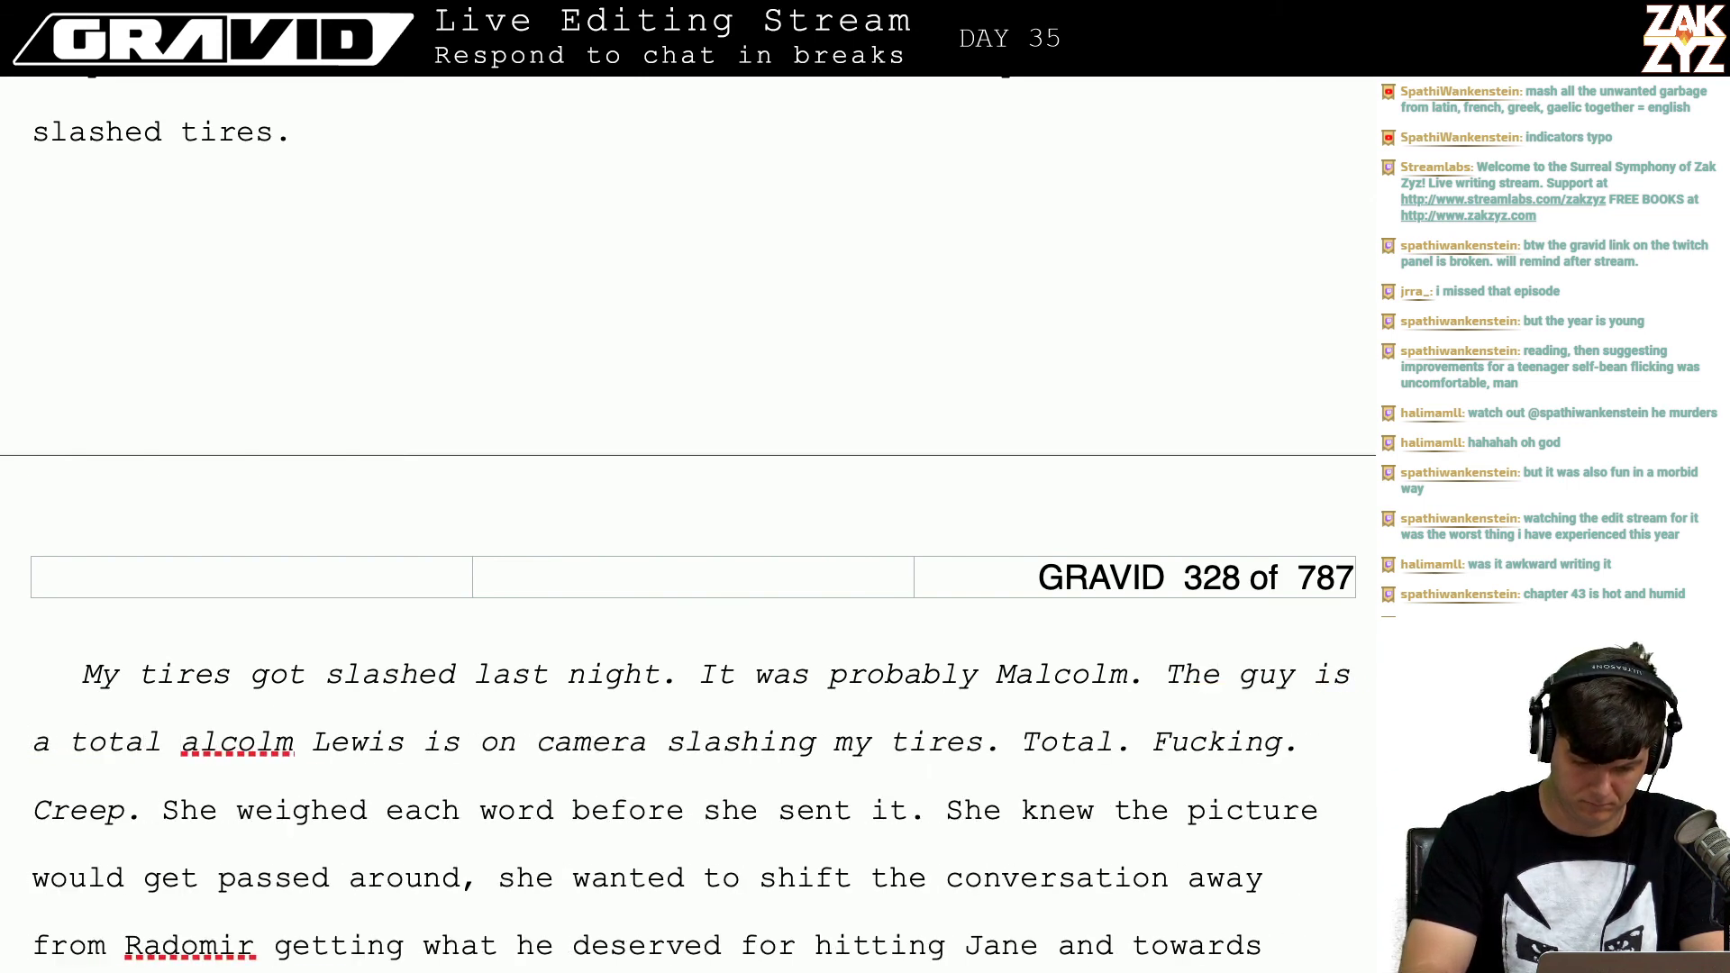
type("cre")
key("BackSpace")
key("BackSpace")
key("BackSpace")
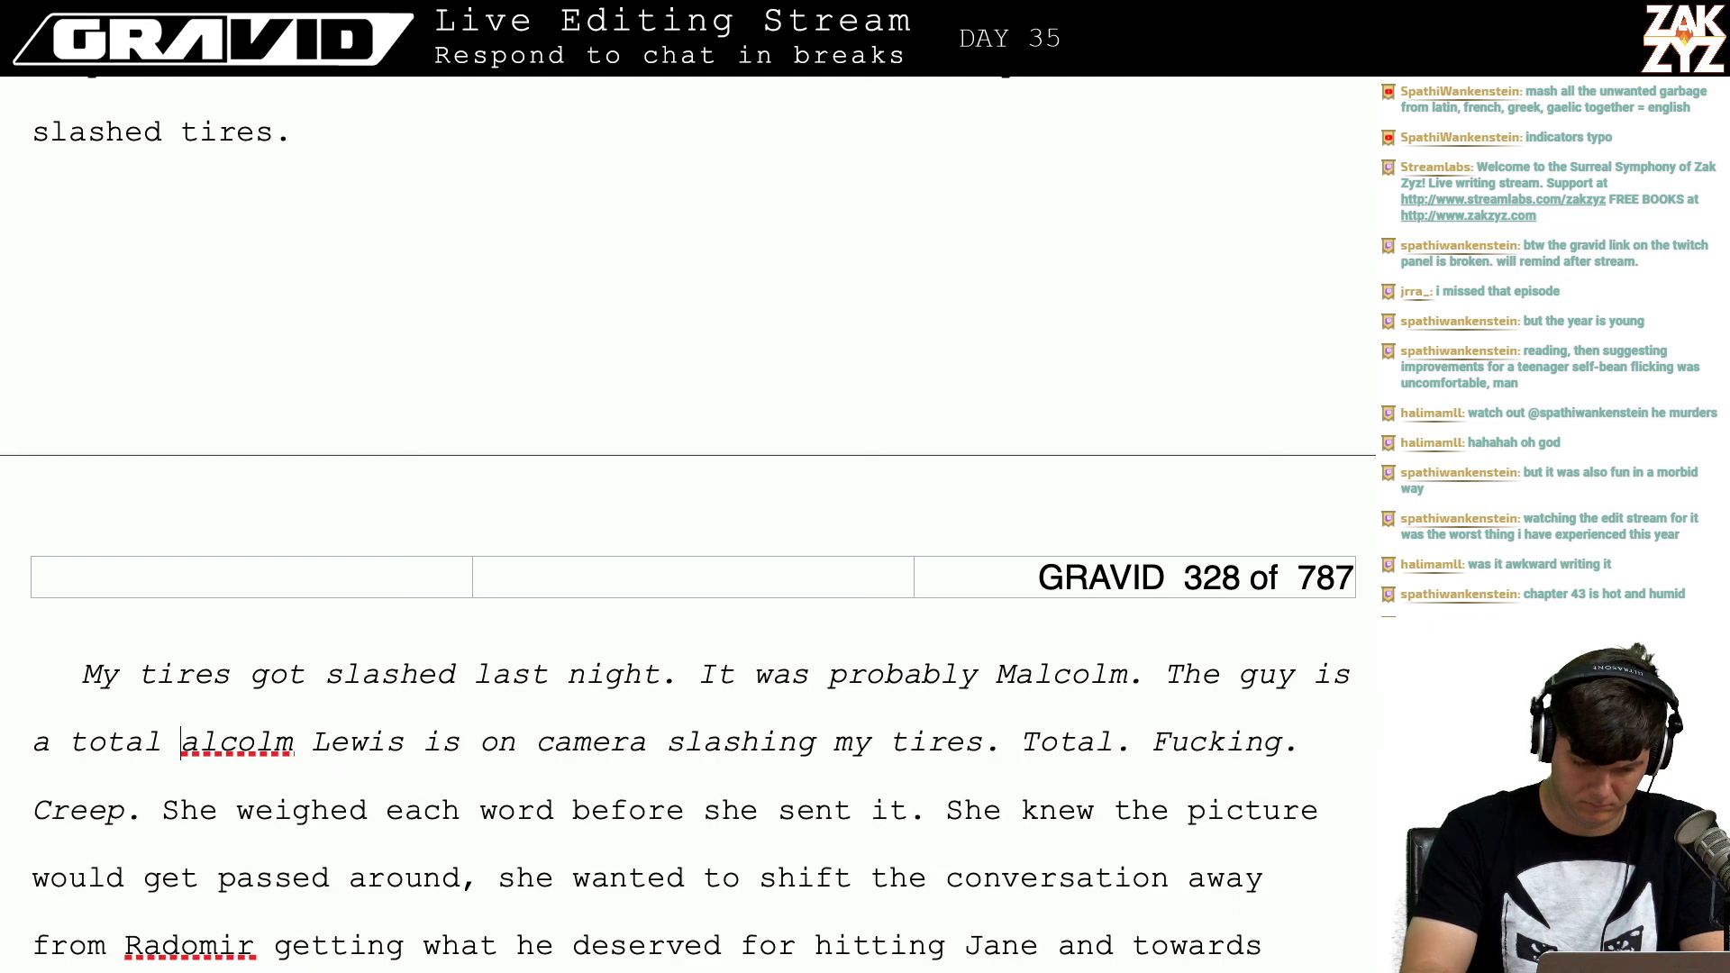
key("BackSpace")
key("BackSpace")
key("BackSpace")
key("BackSpace")
key("BackSpace")
key("BackSpace")
key("BackSpace")
key("BackSpace")
key("BackSpace")
key("BackSpace")
key("BackSpace")
key("BackSpace")
key("BackSpace")
key("BackSpace")
key("BackSpace")
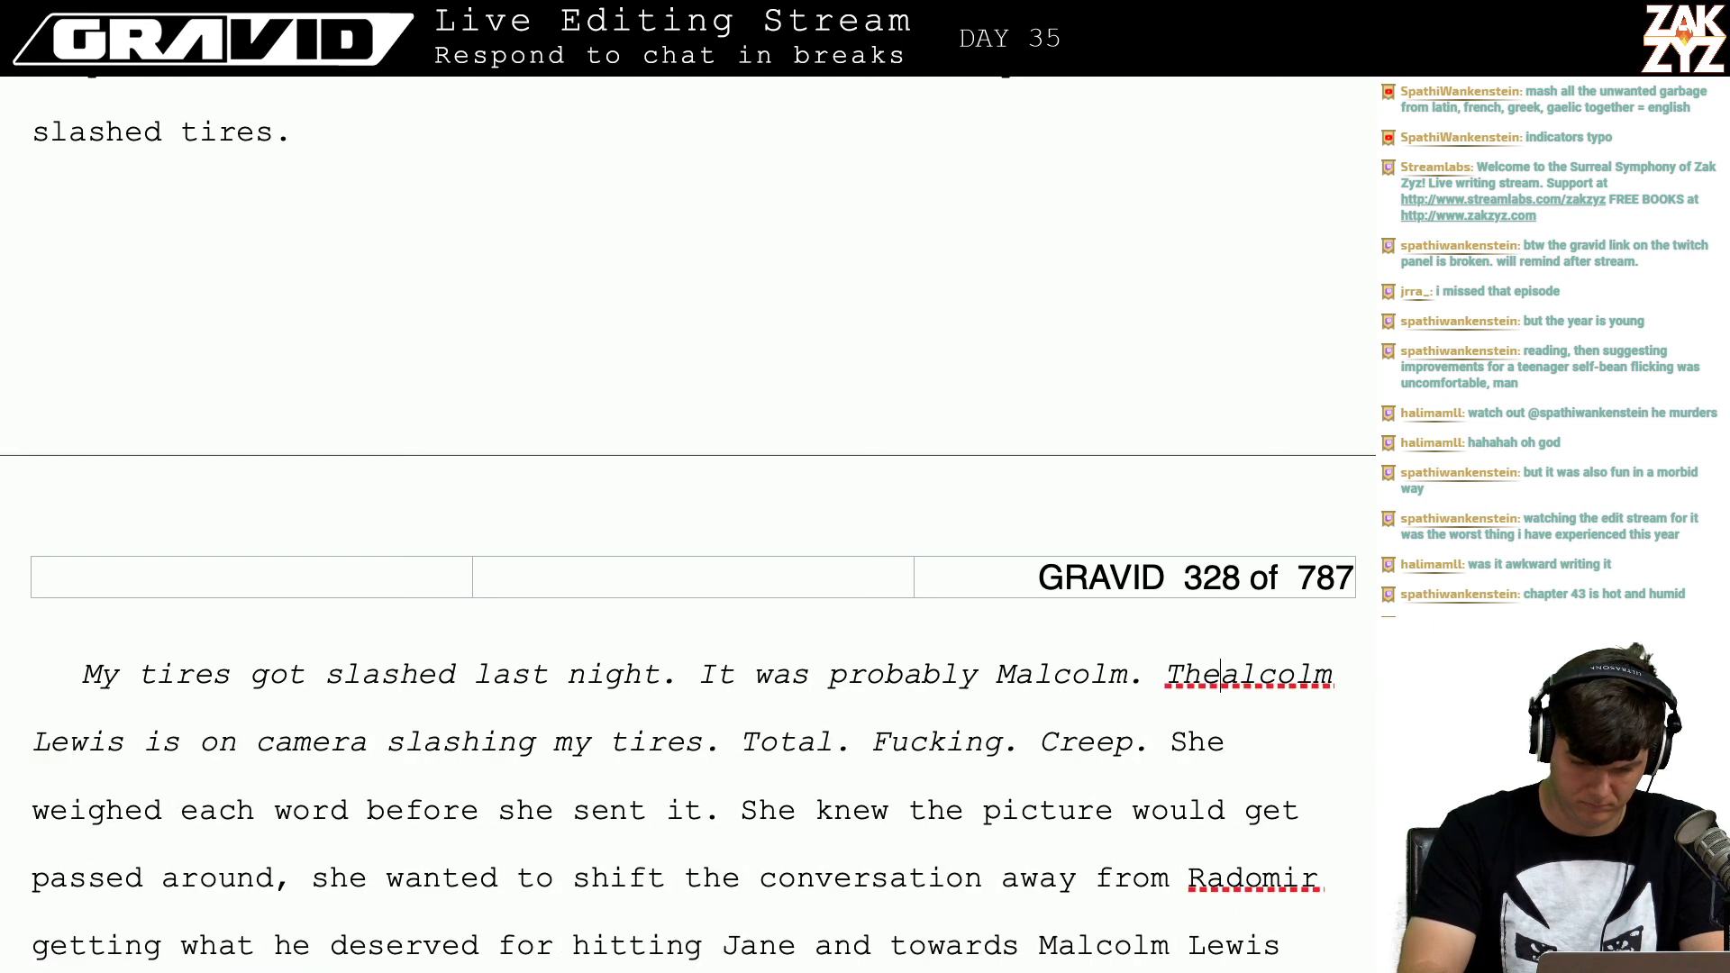
Step: Finish the italic message with "He's a total fucking creep."
type("He's a ")
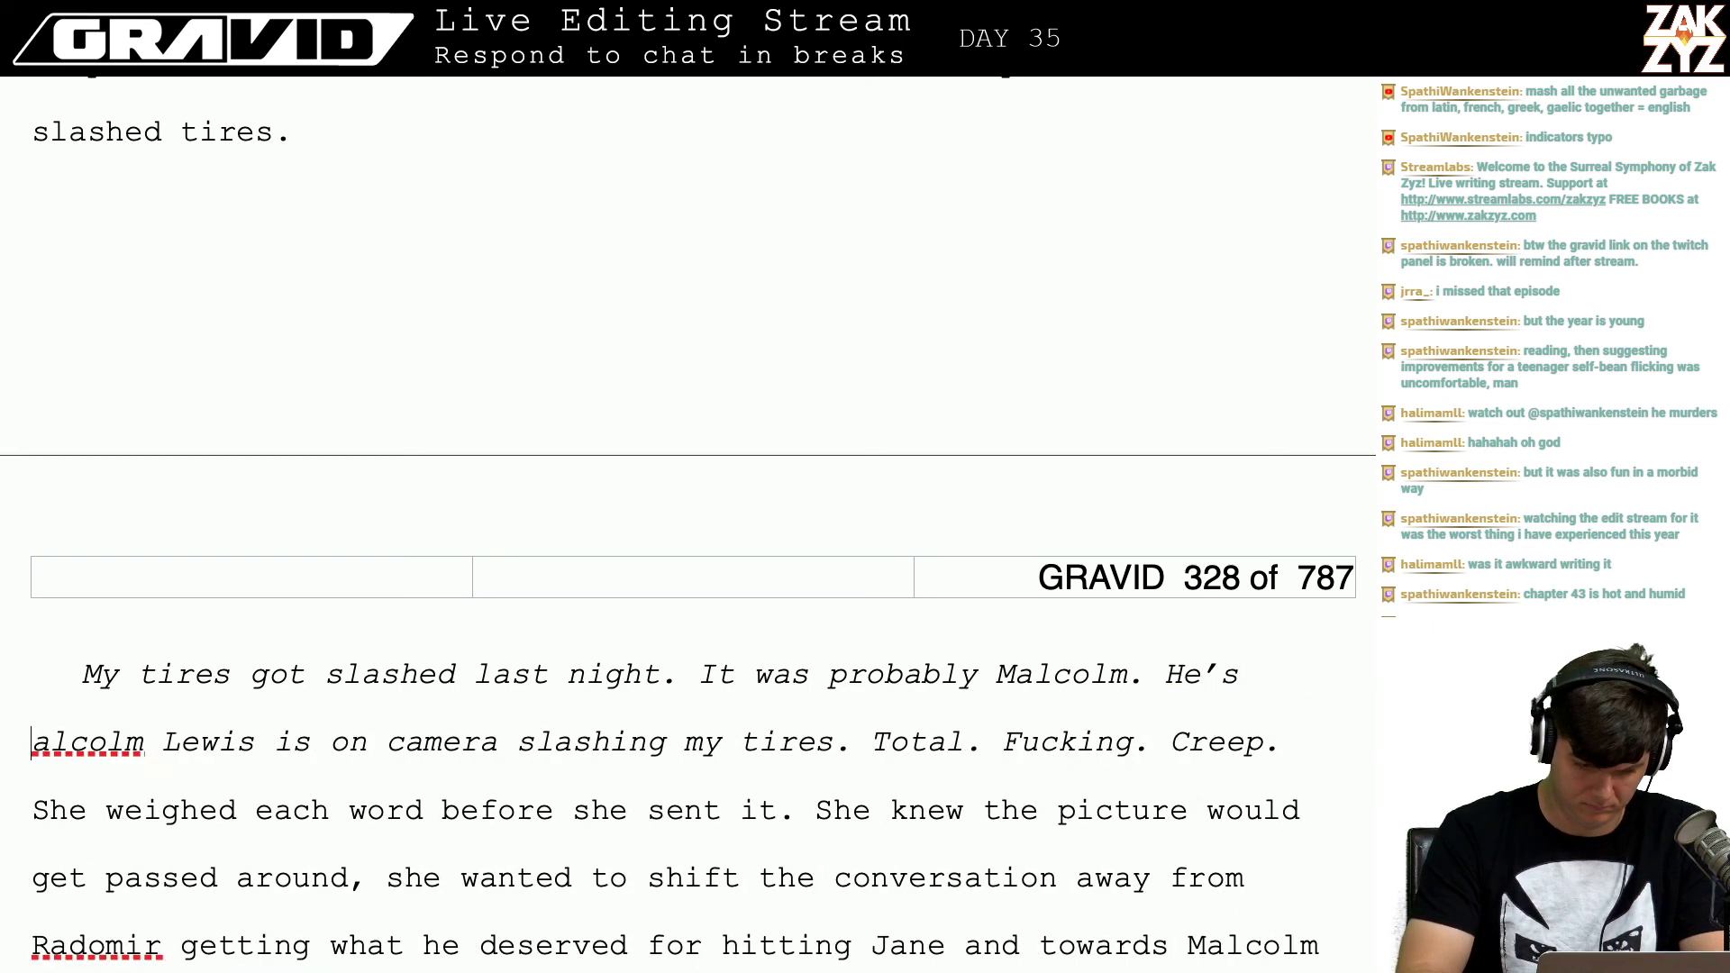
type("total fucking")
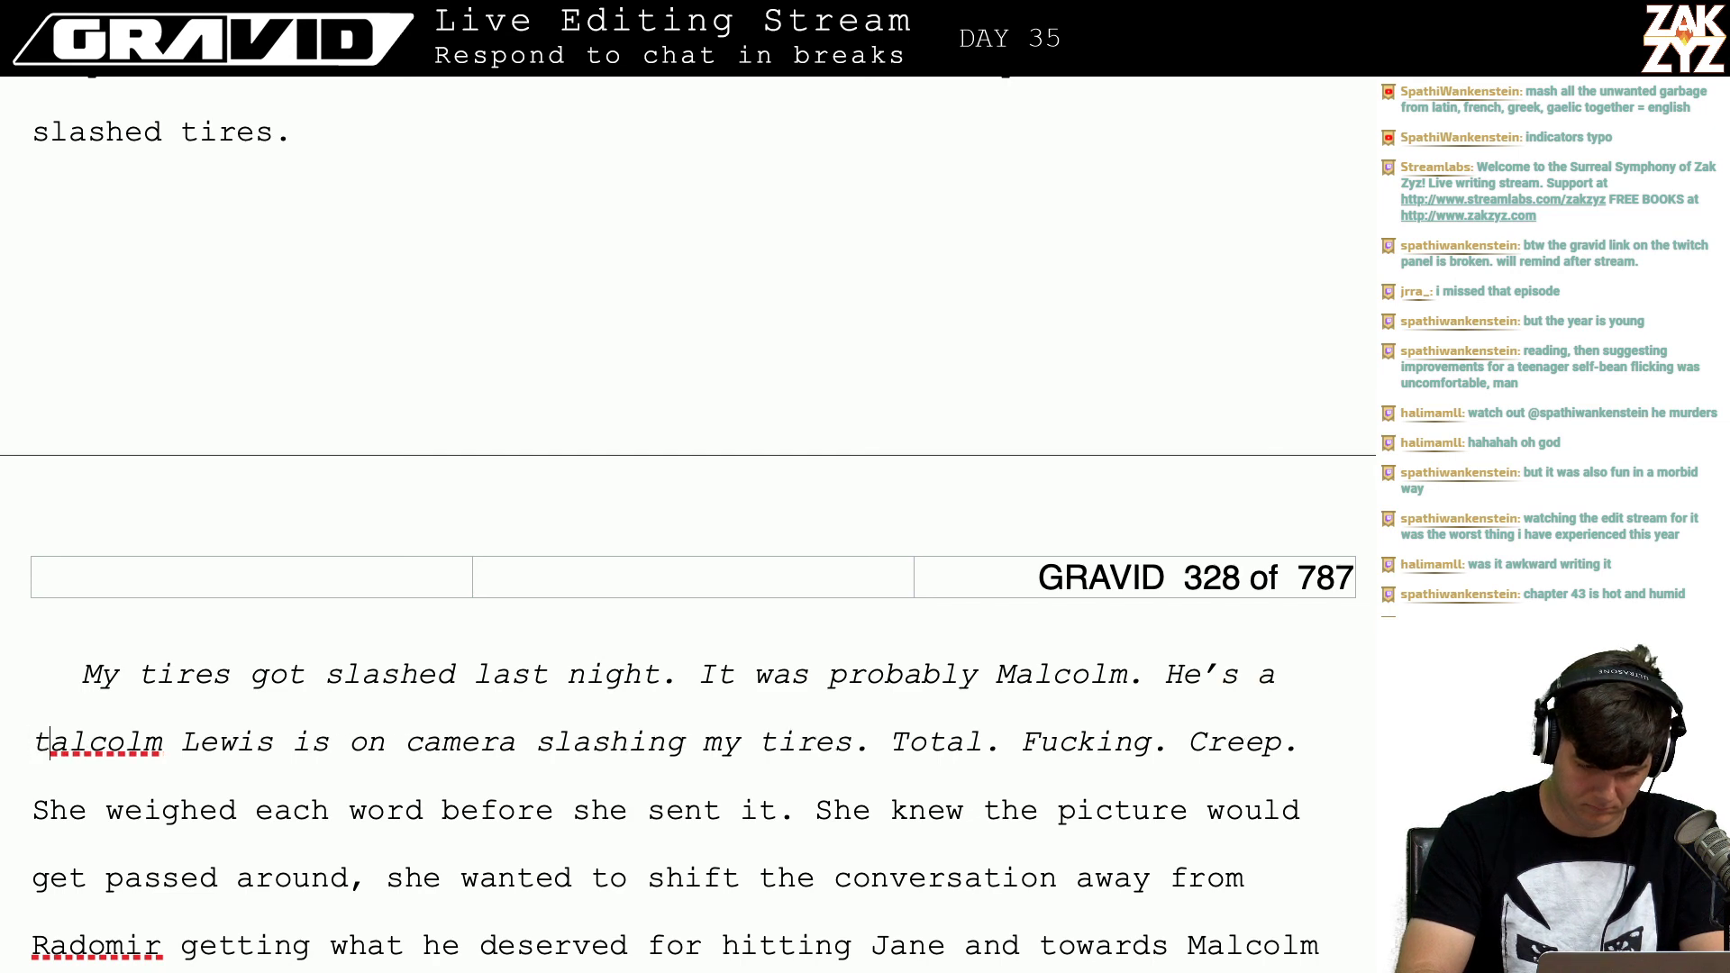
type(" creep.")
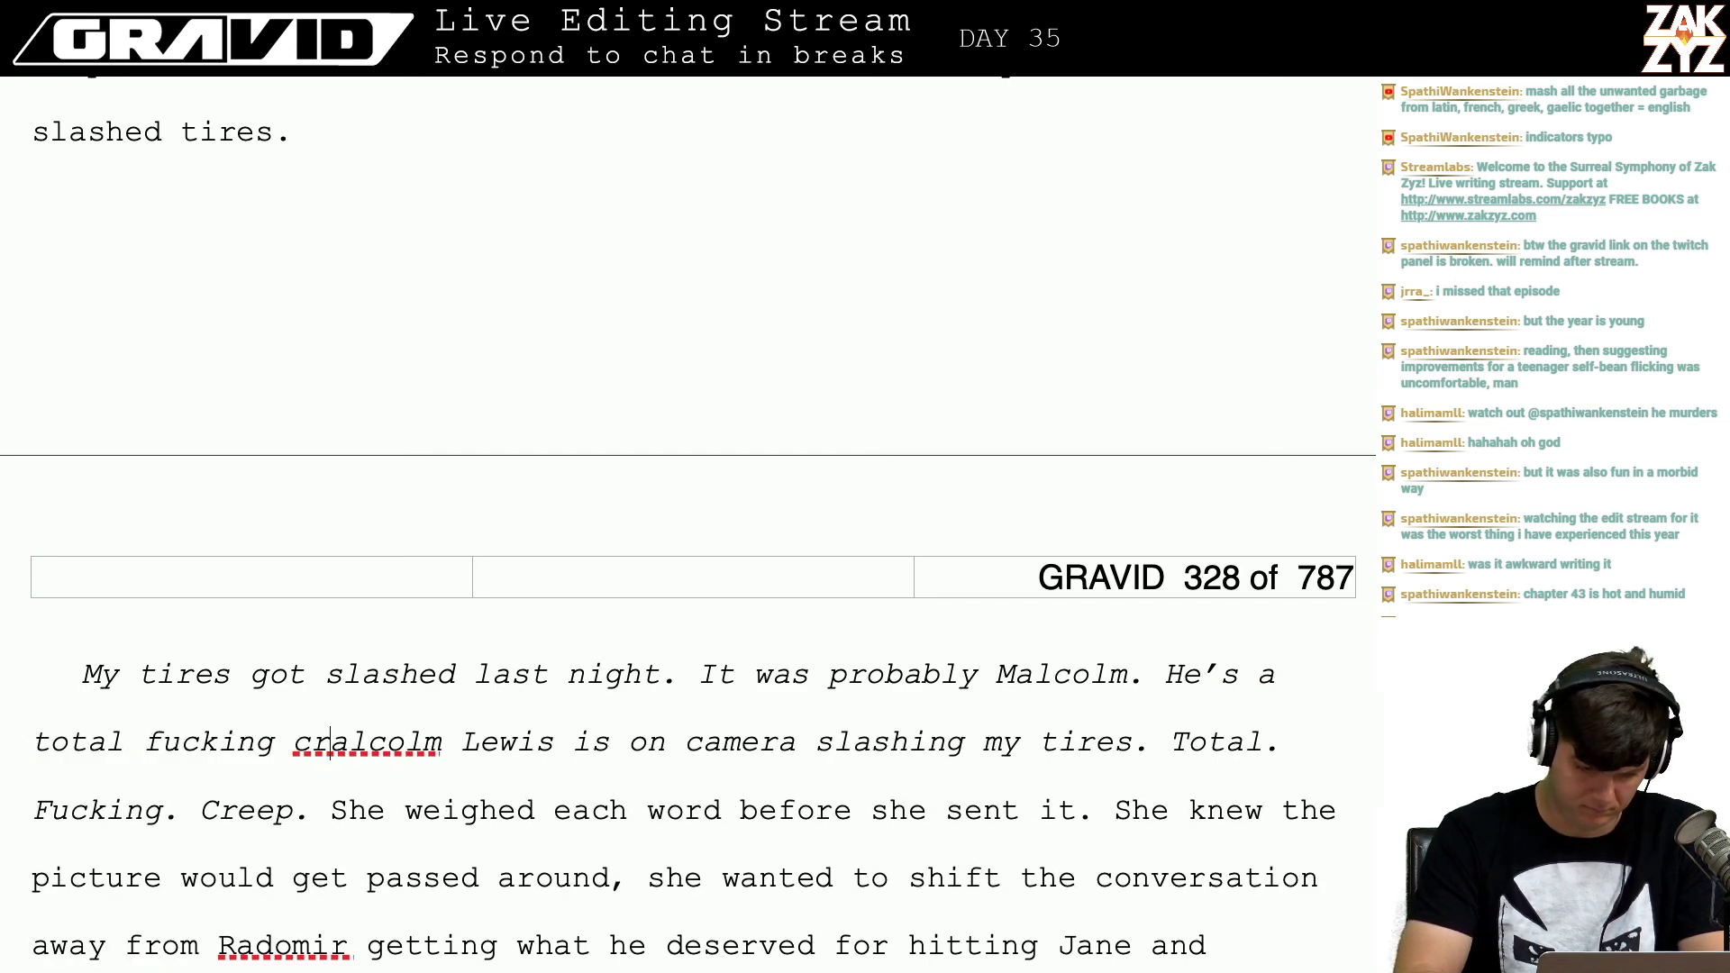
Step: Delete the old message text from "alcolm Lewis" through "Creep." and start a new paragraph at "She weighed each word"
key("shift+Down")
key("shift+Down")
key("shift+Up")
key("shift+Right")
key("shift+Right")
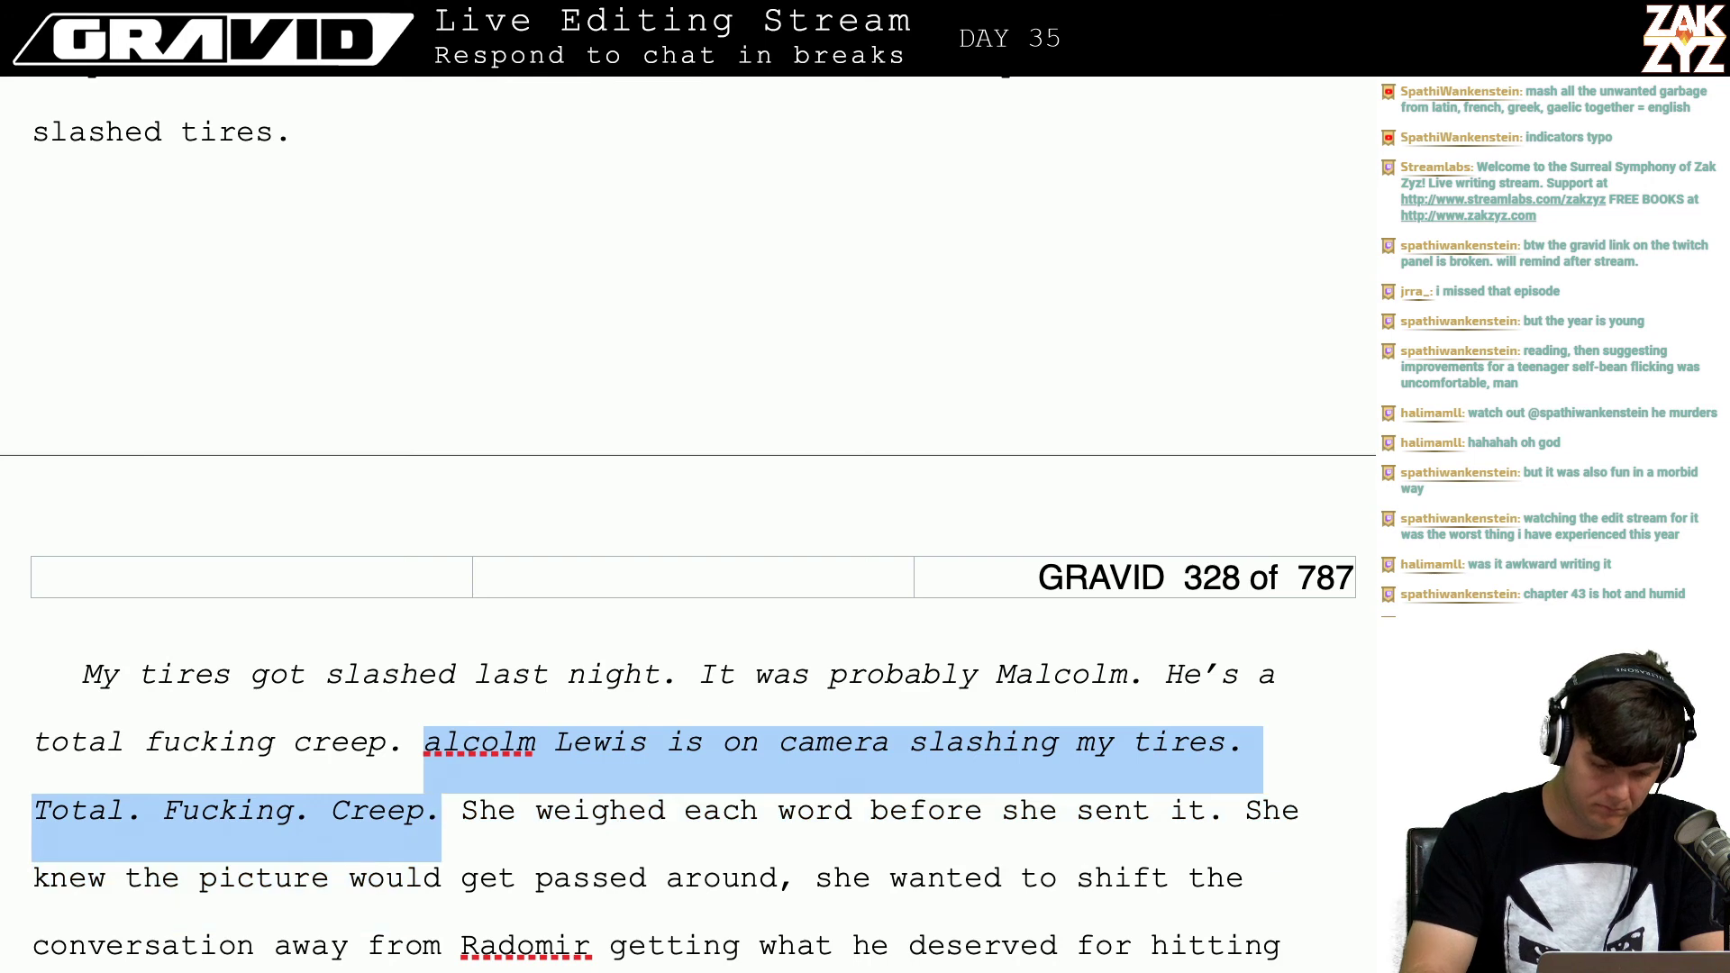
key("BackSpace")
key("Return")
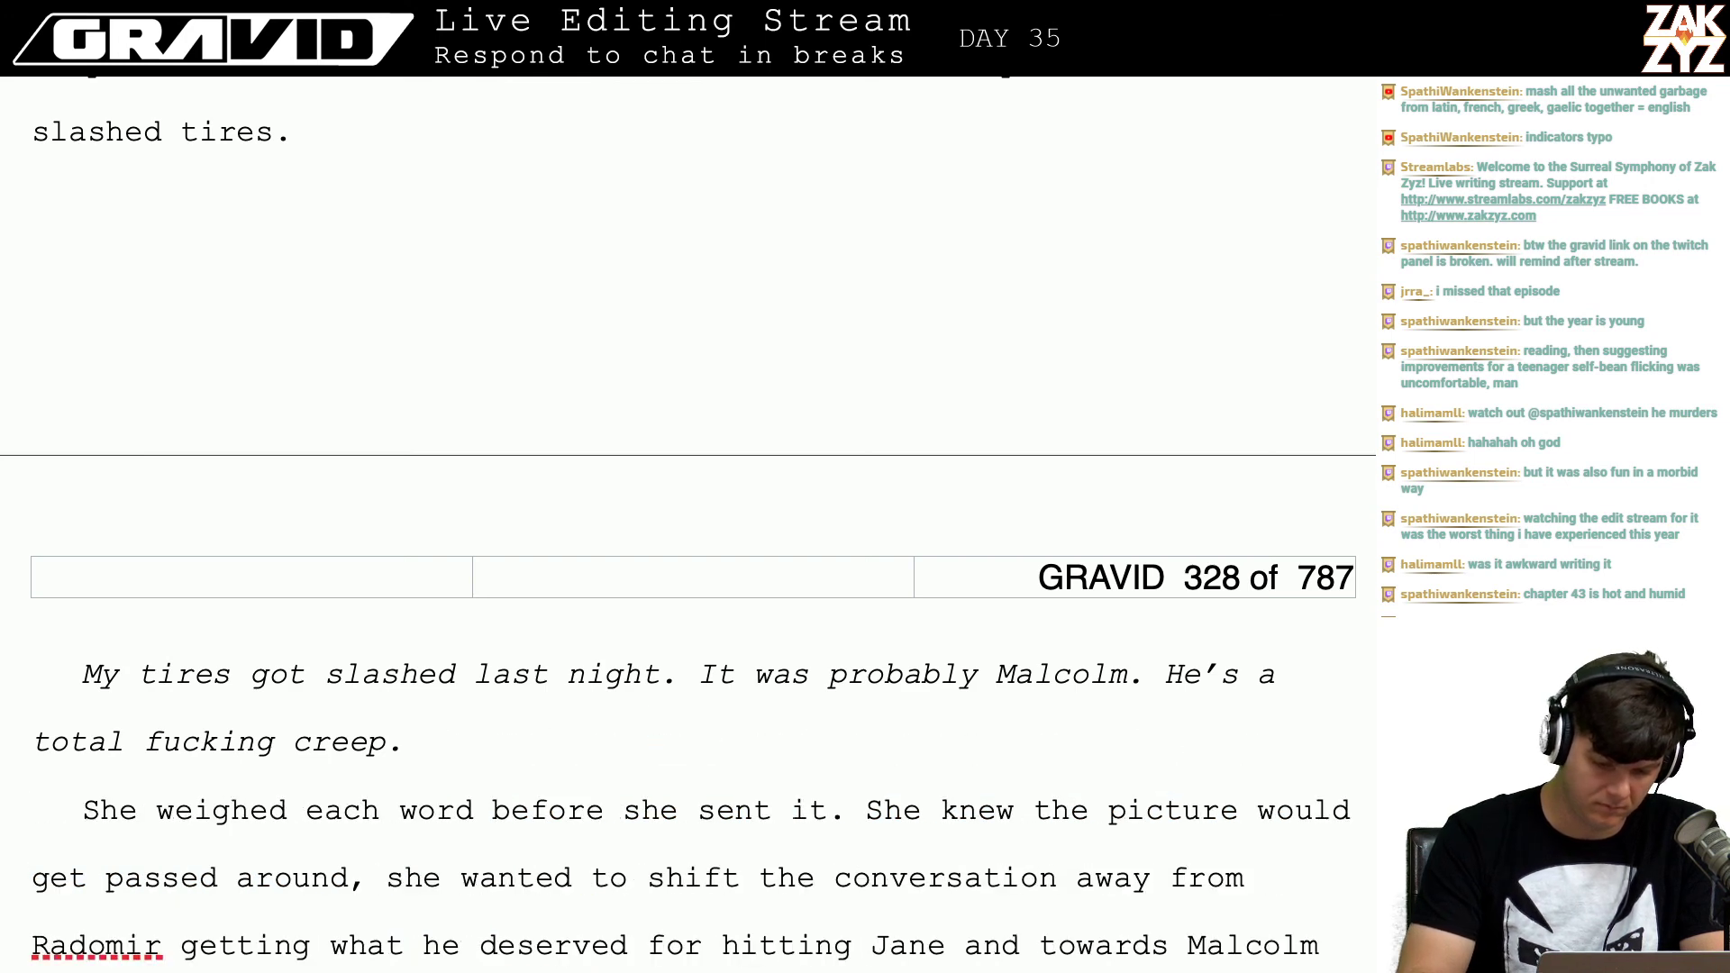
Step: Reread the rewritten tire message and the paragraph that follows it
key("Right")
key("Right")
key("Right")
key("Right")
key("Right")
key("Right")
key("Right")
key("Right")
key("Right")
key("Right")
key("Right")
key("Right")
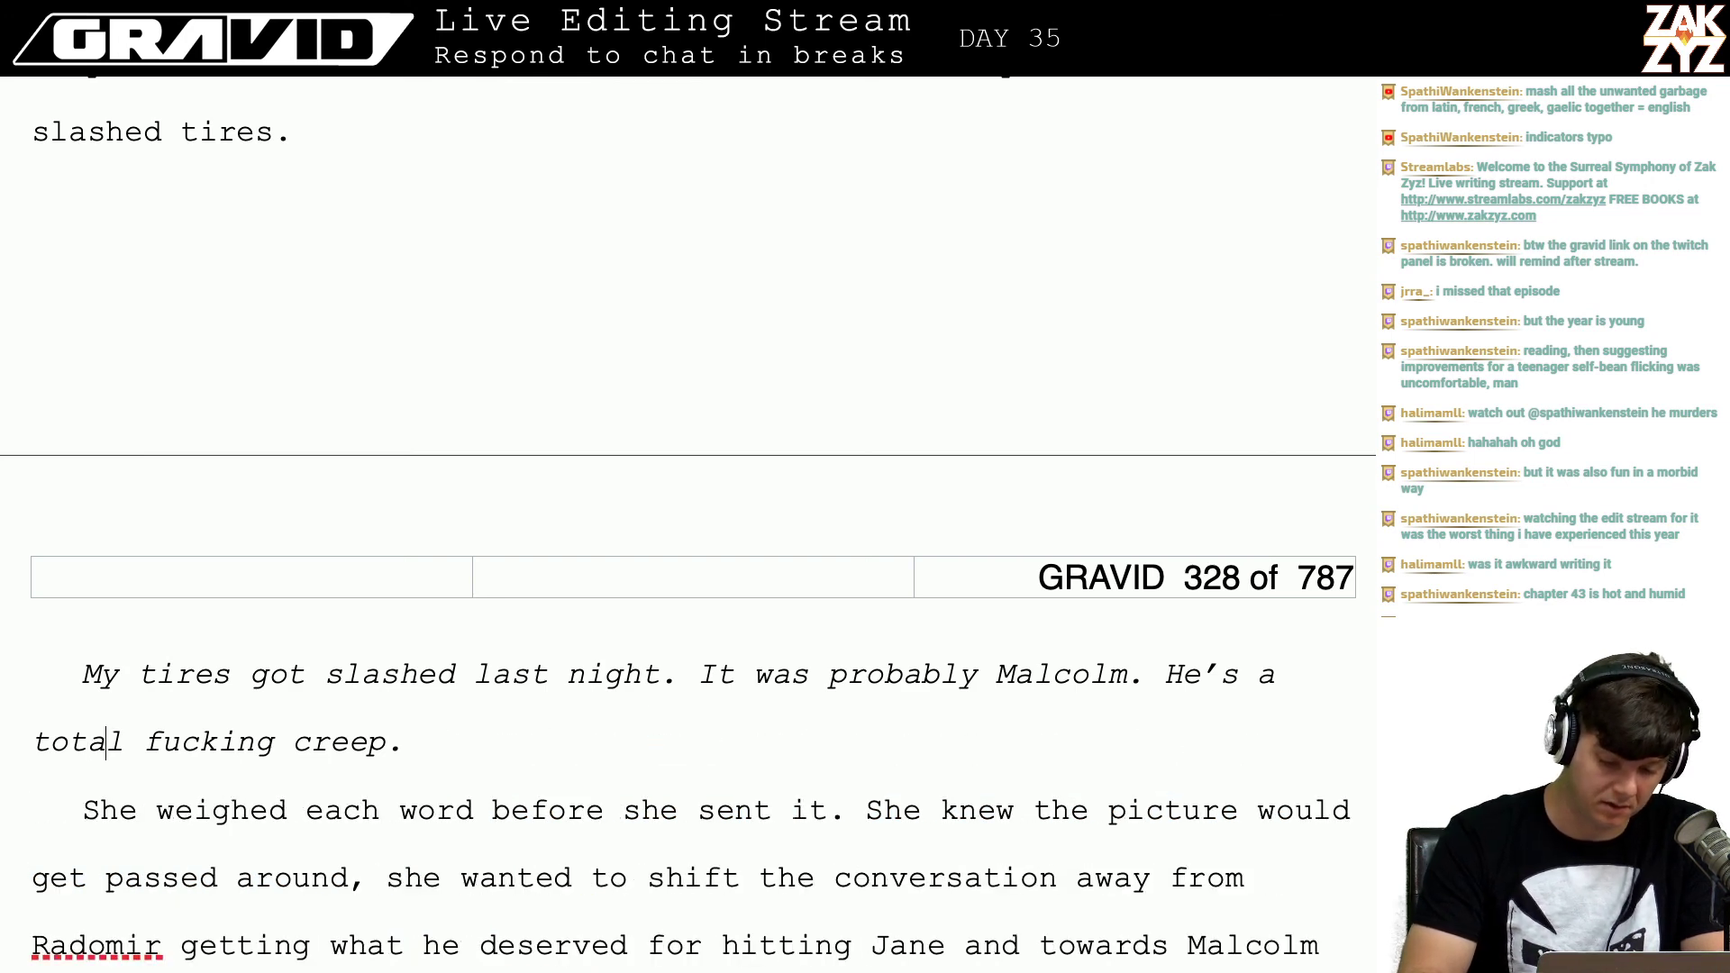
key("Right")
key("Right")
key("Right")
key("Right")
key("Right")
key("Right")
key("Right")
key("Right")
key("Right")
key("Right")
key("Right")
key("Right")
key("Right")
key("Right")
key("Right")
key("Right")
key("Right")
key("Right")
key("Right")
key("Right")
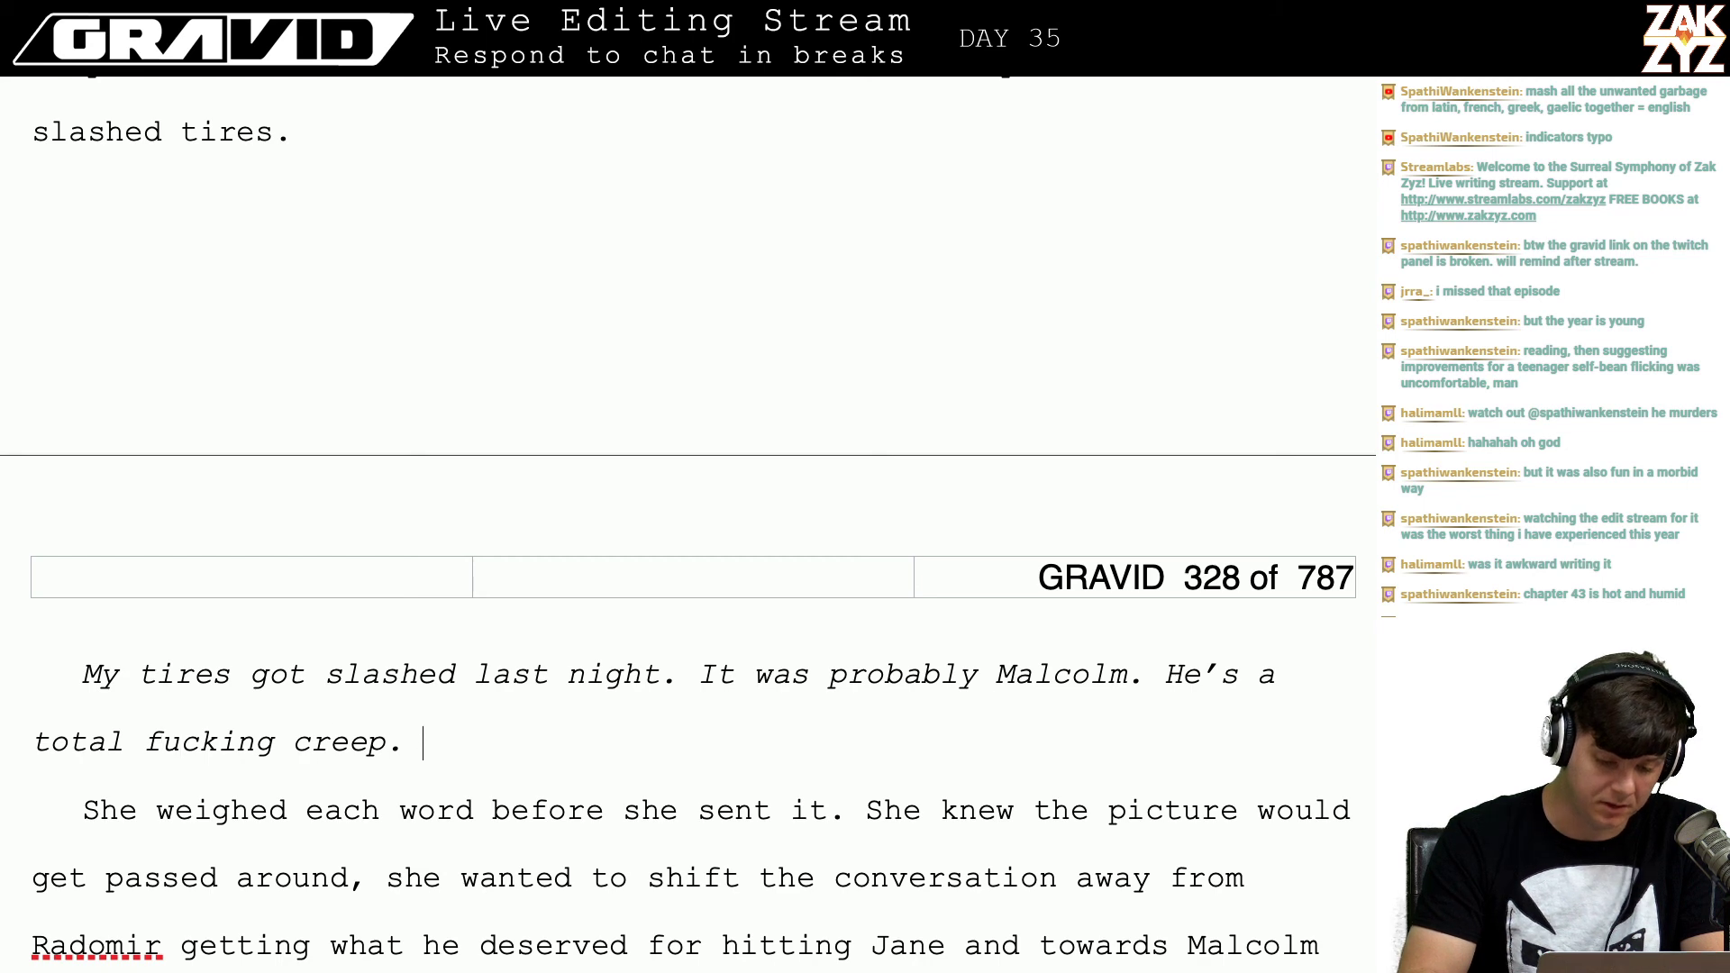
key("Down")
key("Down")
key("Down")
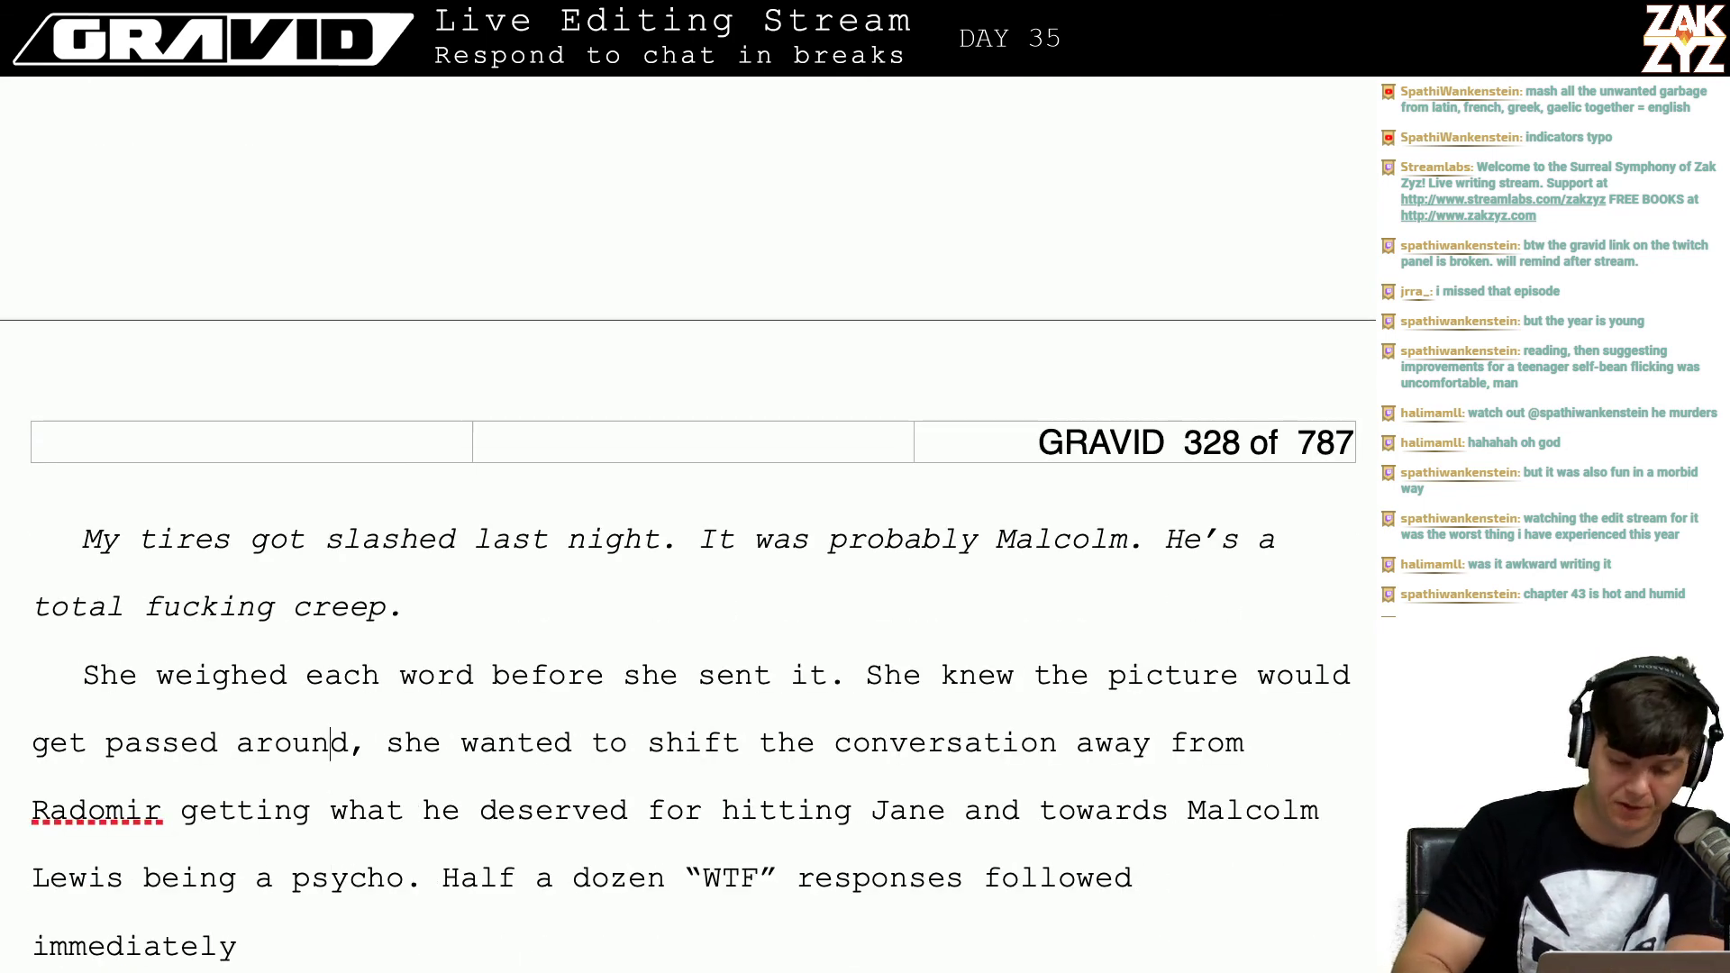
Step: Split the paragraph after "before she sent it." so that "She knew the picture would" starts a new one
scroll(893, 612, "down", 2)
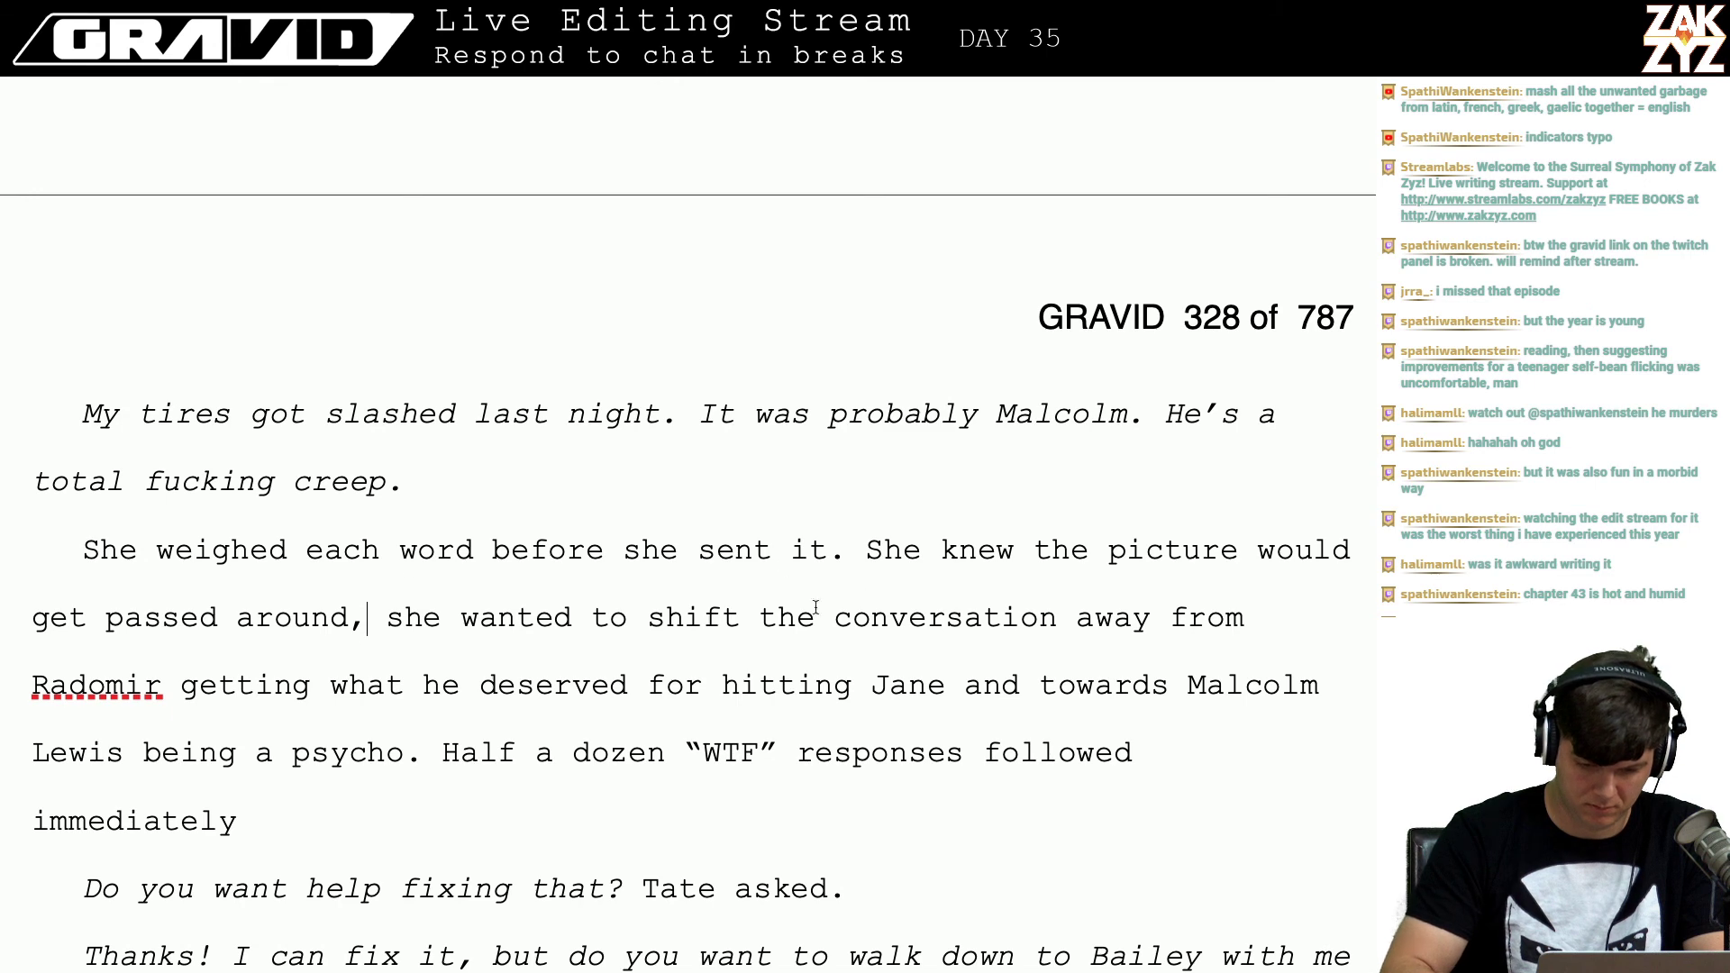
left_click(870, 551)
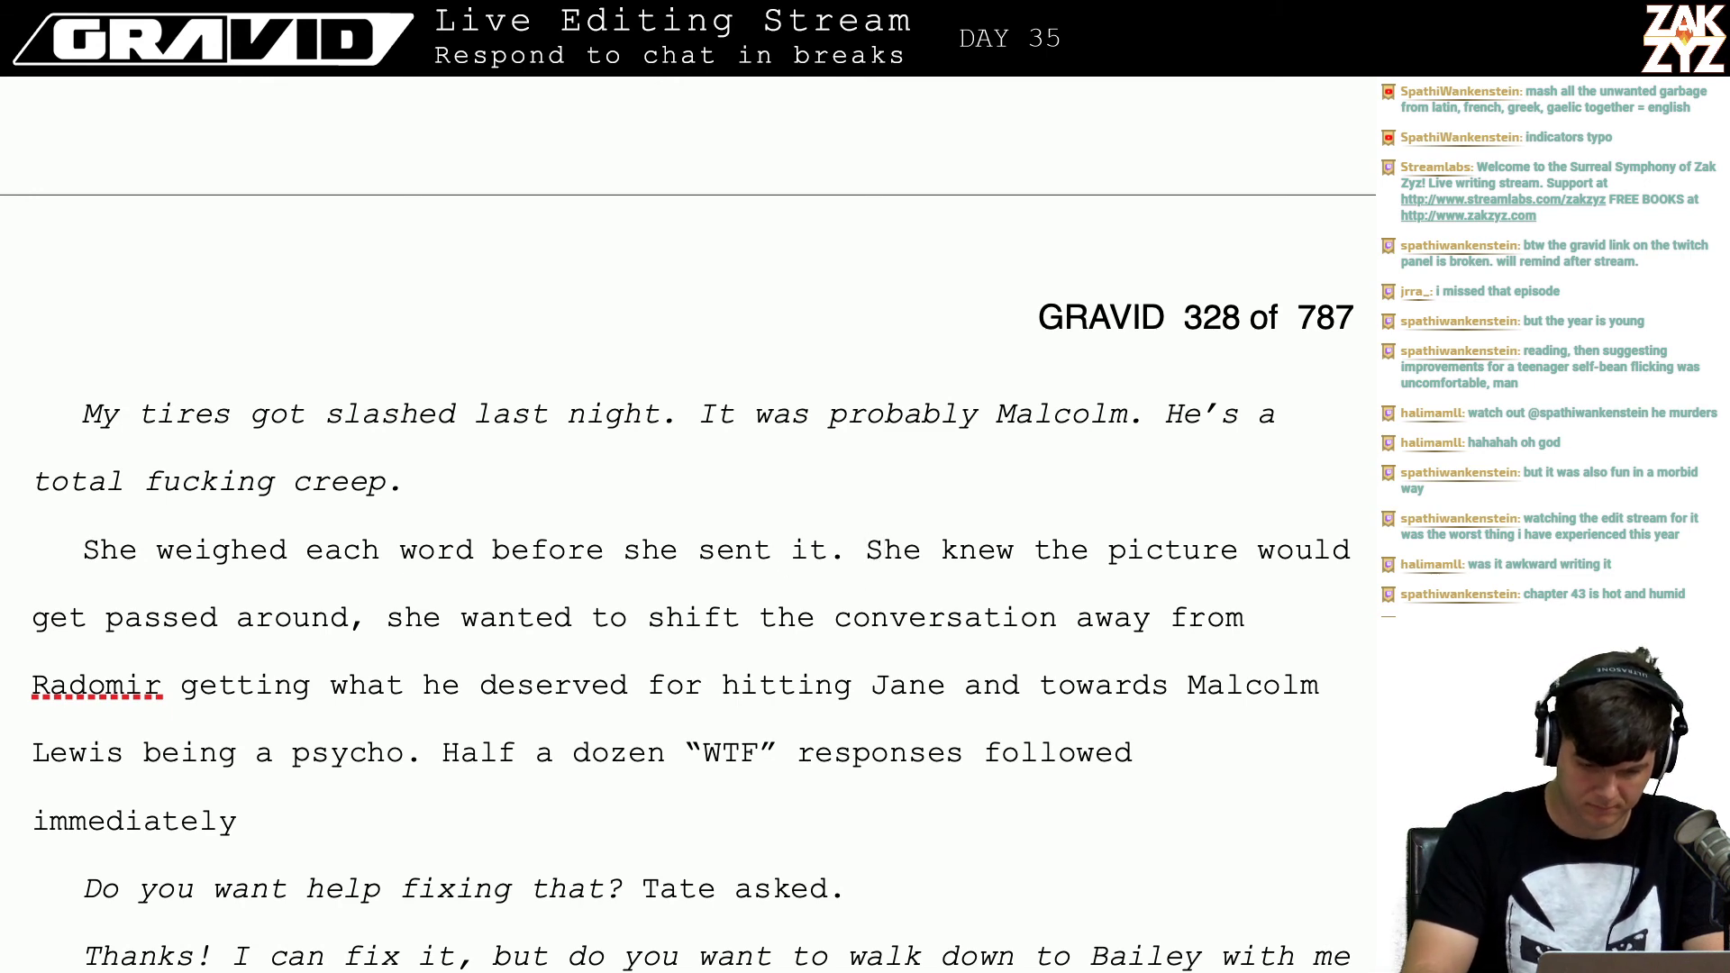
key("Return")
Step: Try adding a sentence beginning with "The" after "She weighed each word before she sent it." and erase it
key("Left")
type("The pci")
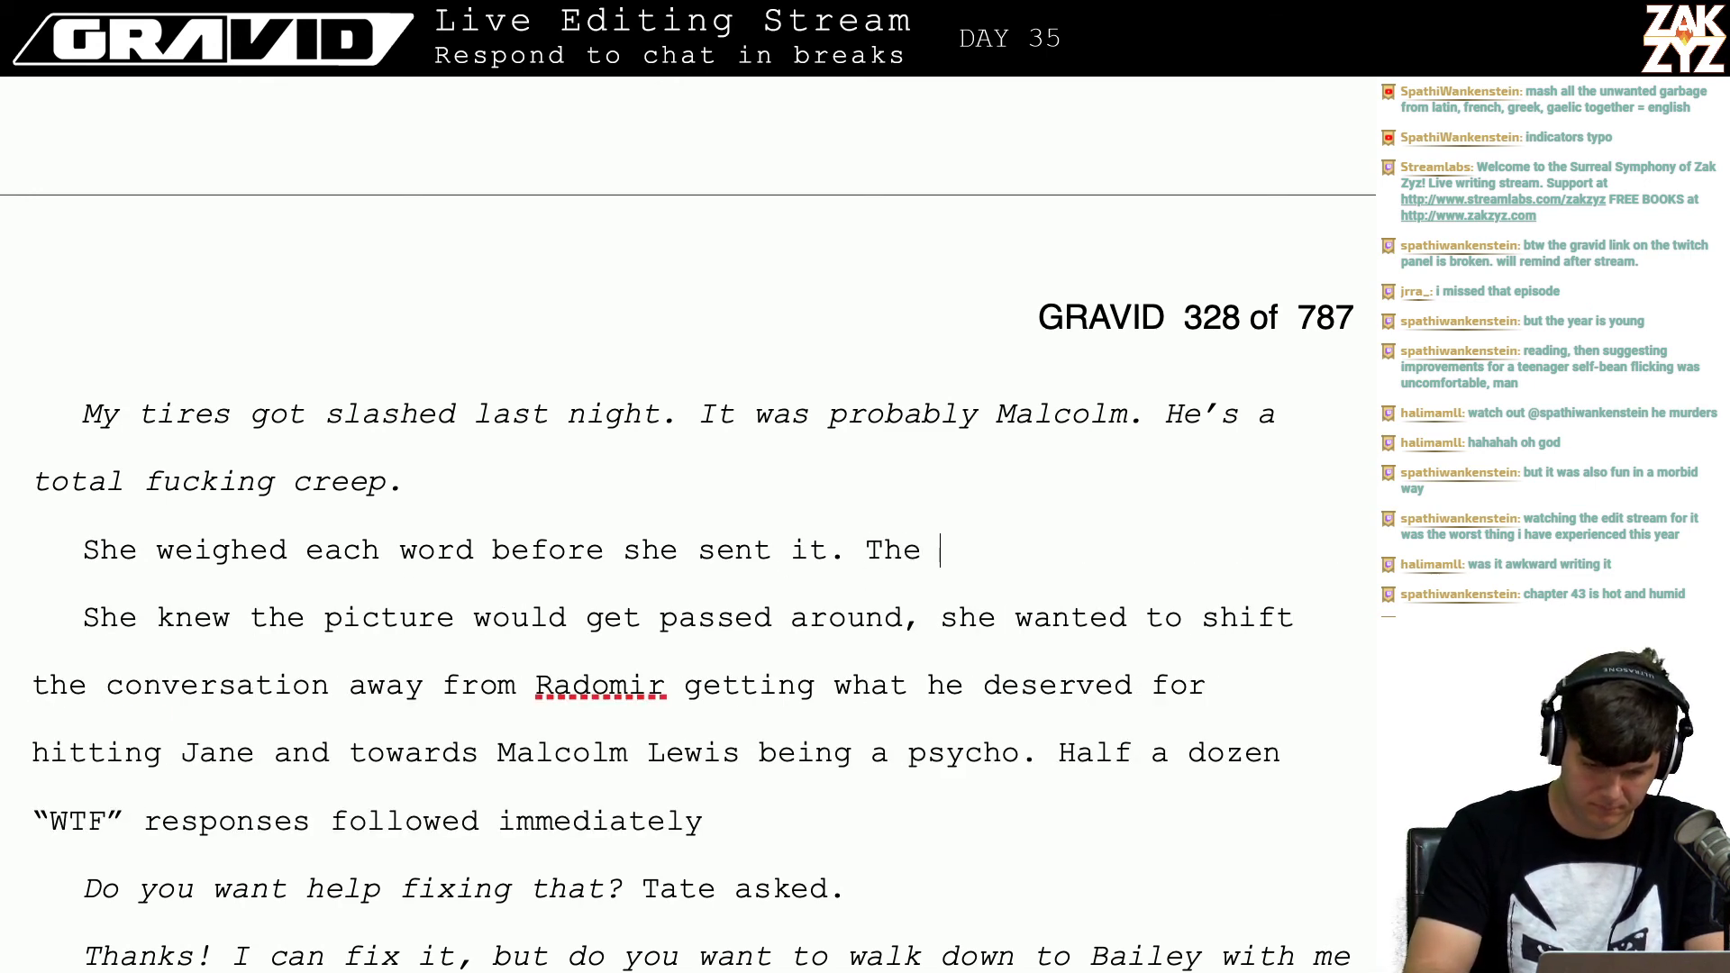
key("BackSpace")
key("BackSpace")
key("BackSpace")
key("BackSpace")
key("BackSpace")
key("BackSpace")
key("BackSpace")
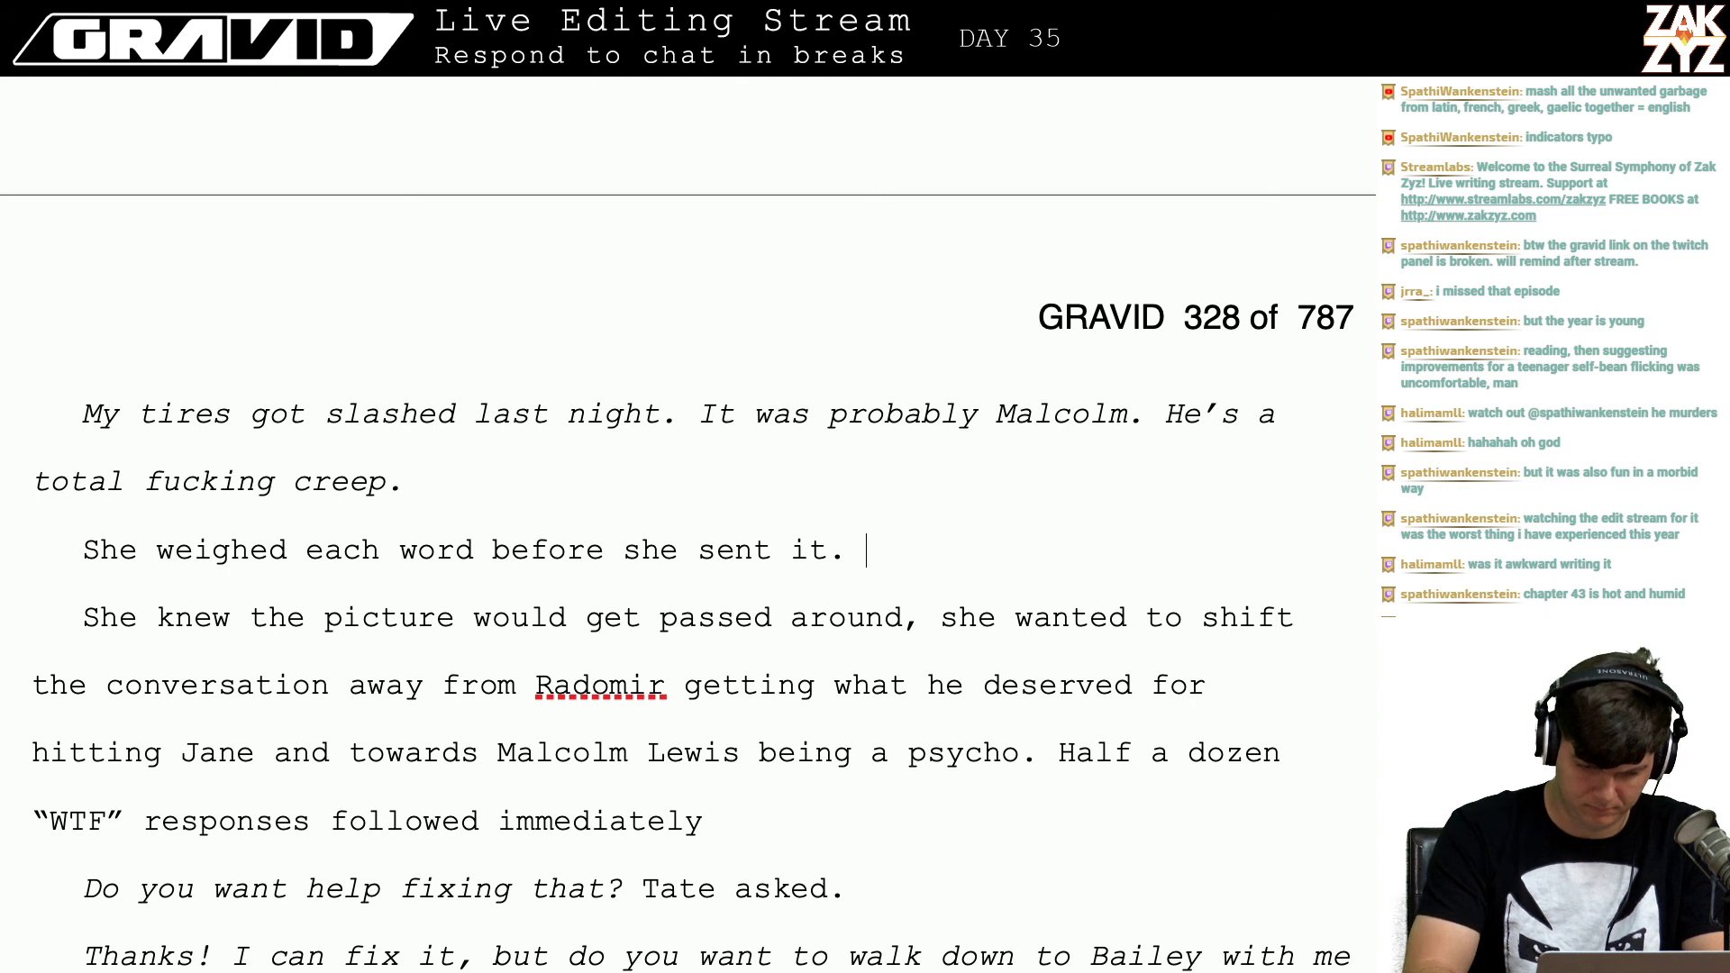
Step: Add the sentence "If she did, it would get passed around the whole school." after "She weighed each word before she sent it."
type("f")
key("BackSpace")
key("BackSpace")
key("BackSpace")
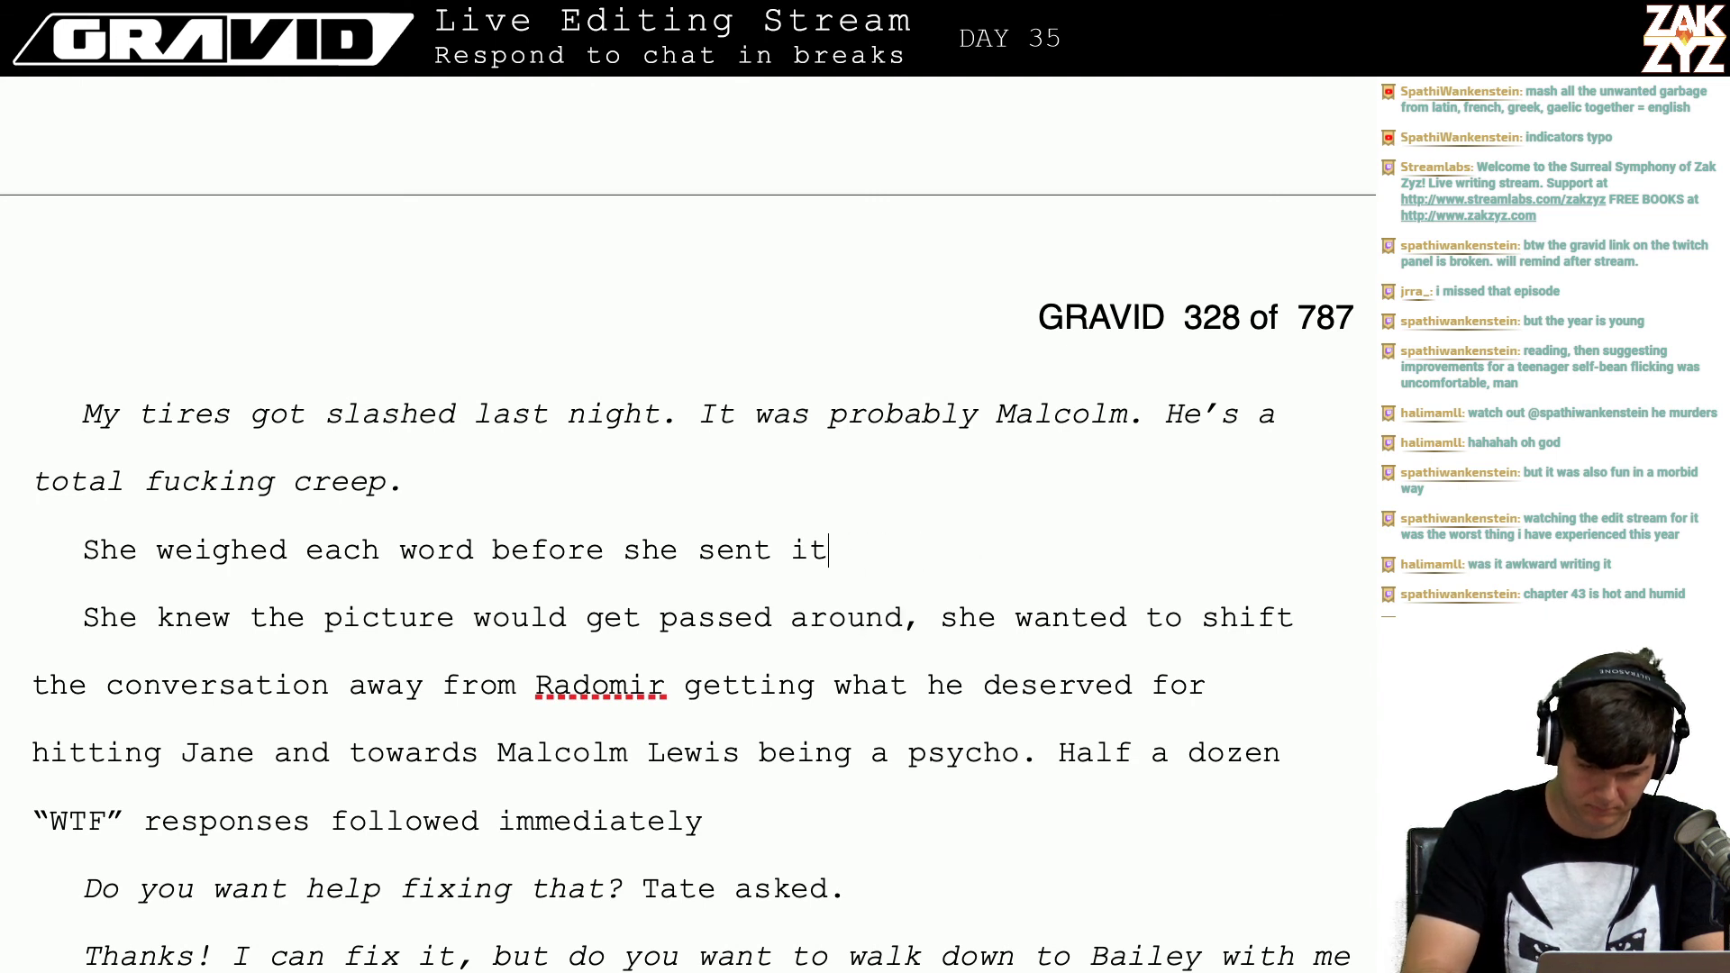
type(". IF")
key("BackSpace")
type("f she ")
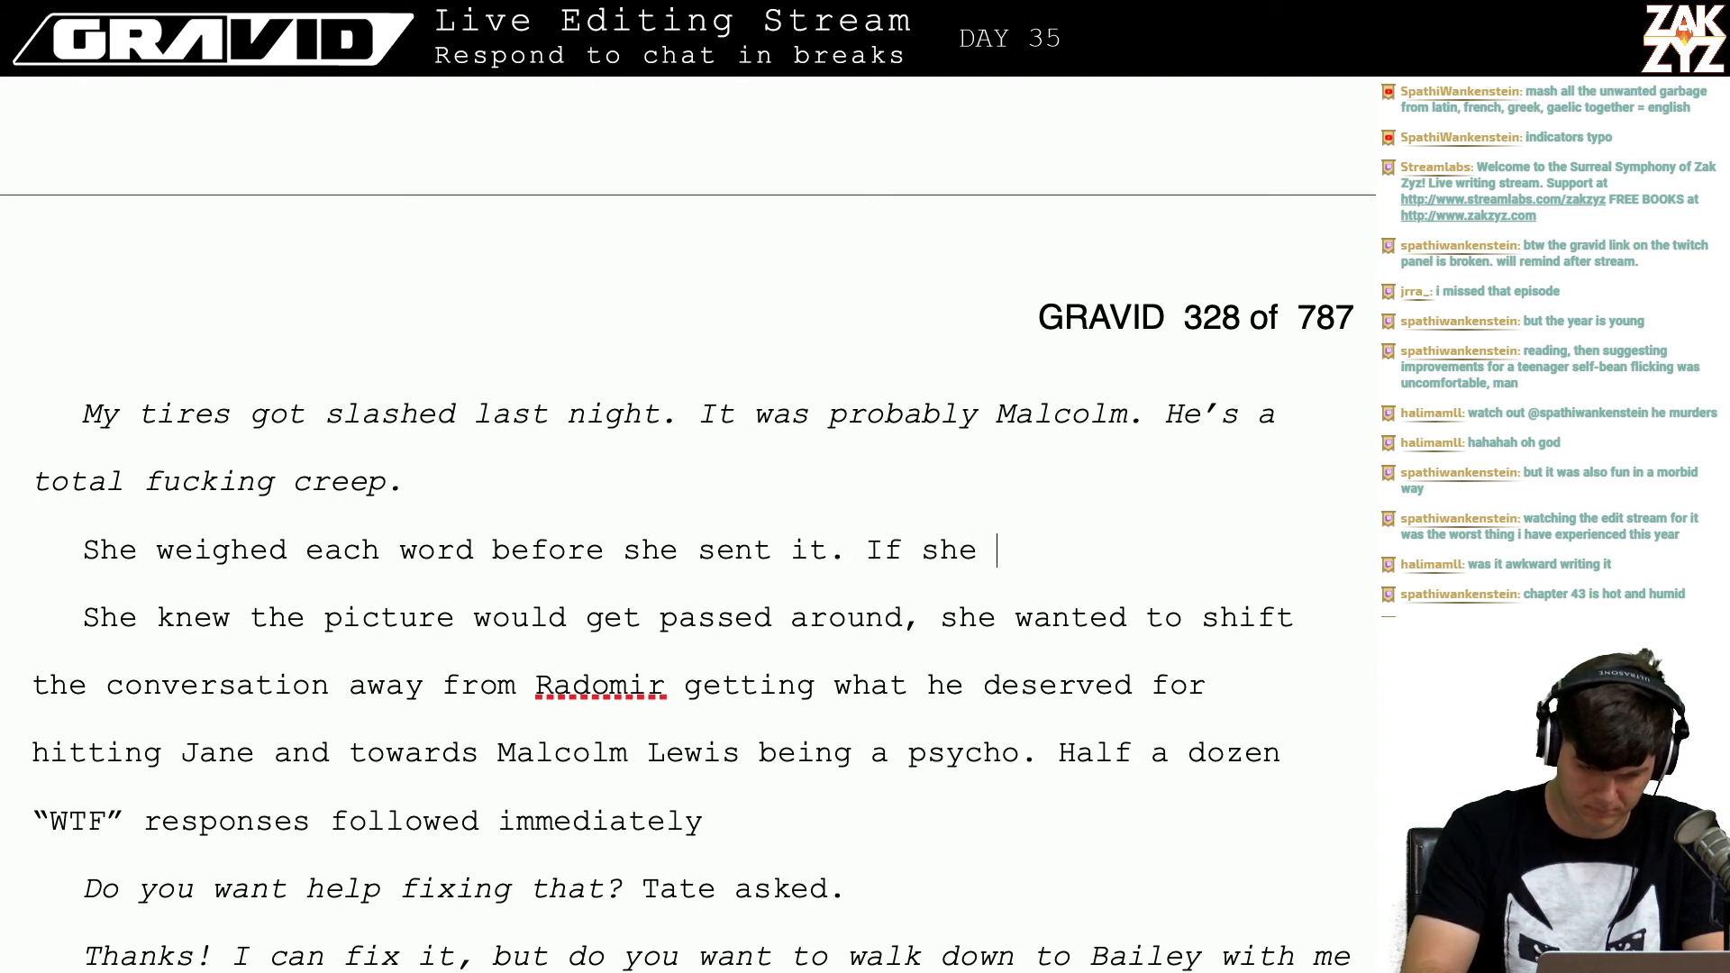
type("did, it wou")
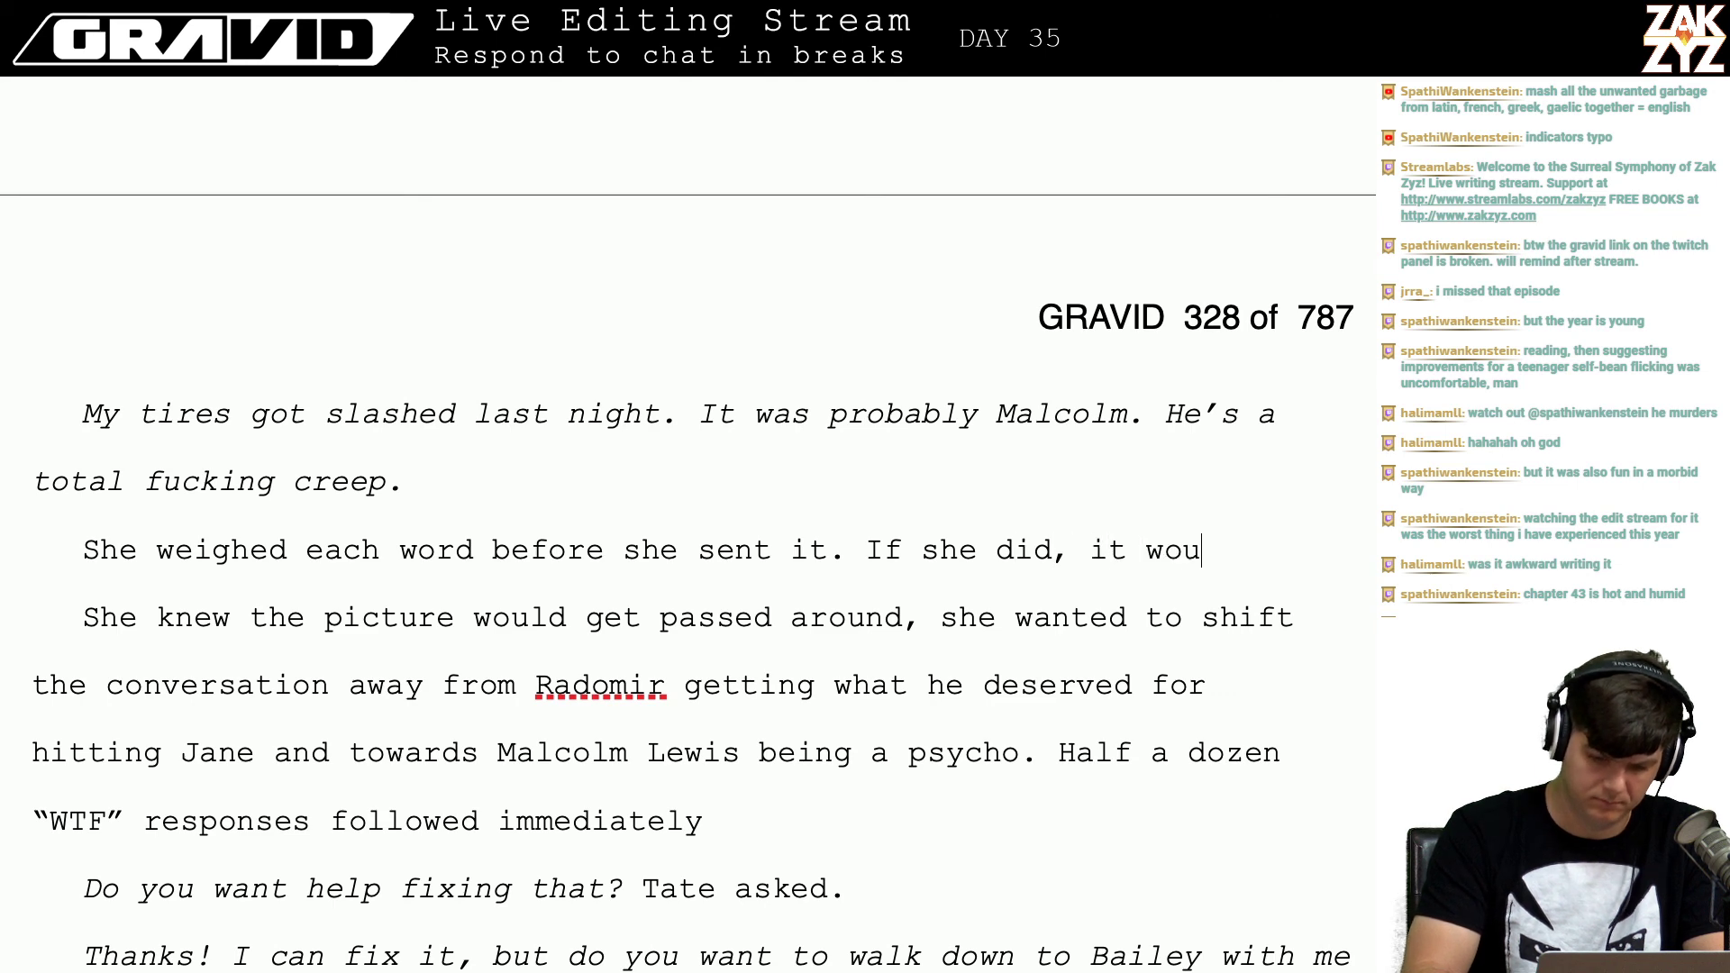
type("ld get pas")
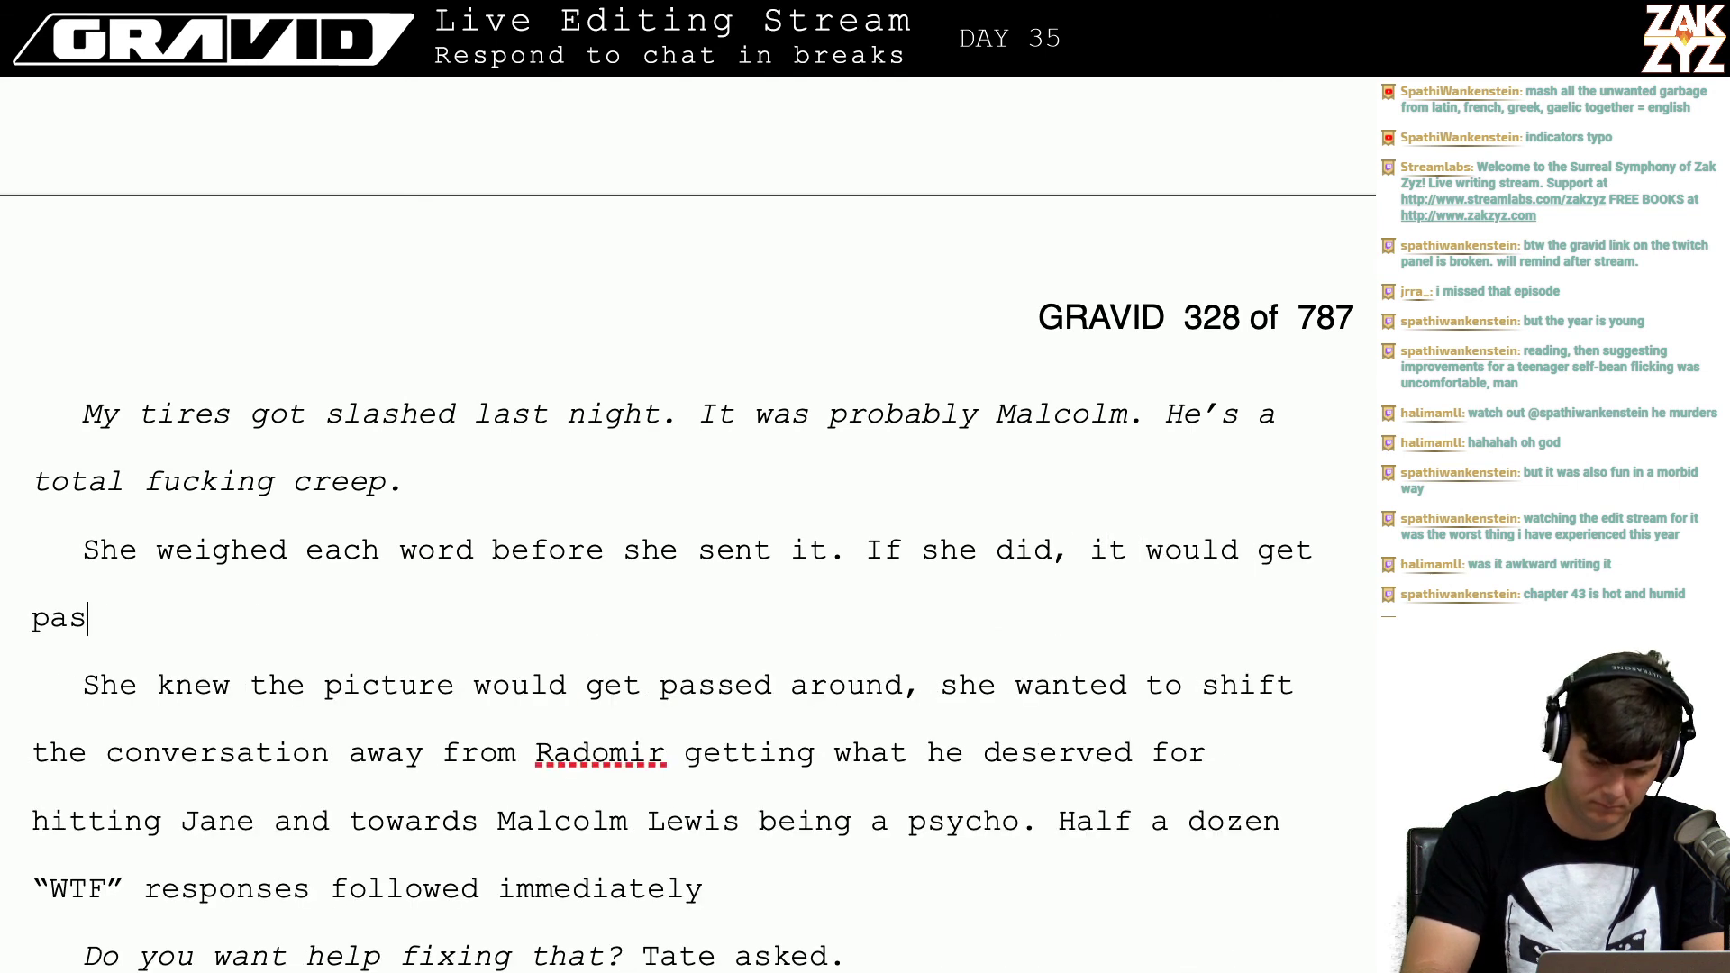
type("sed around the wh")
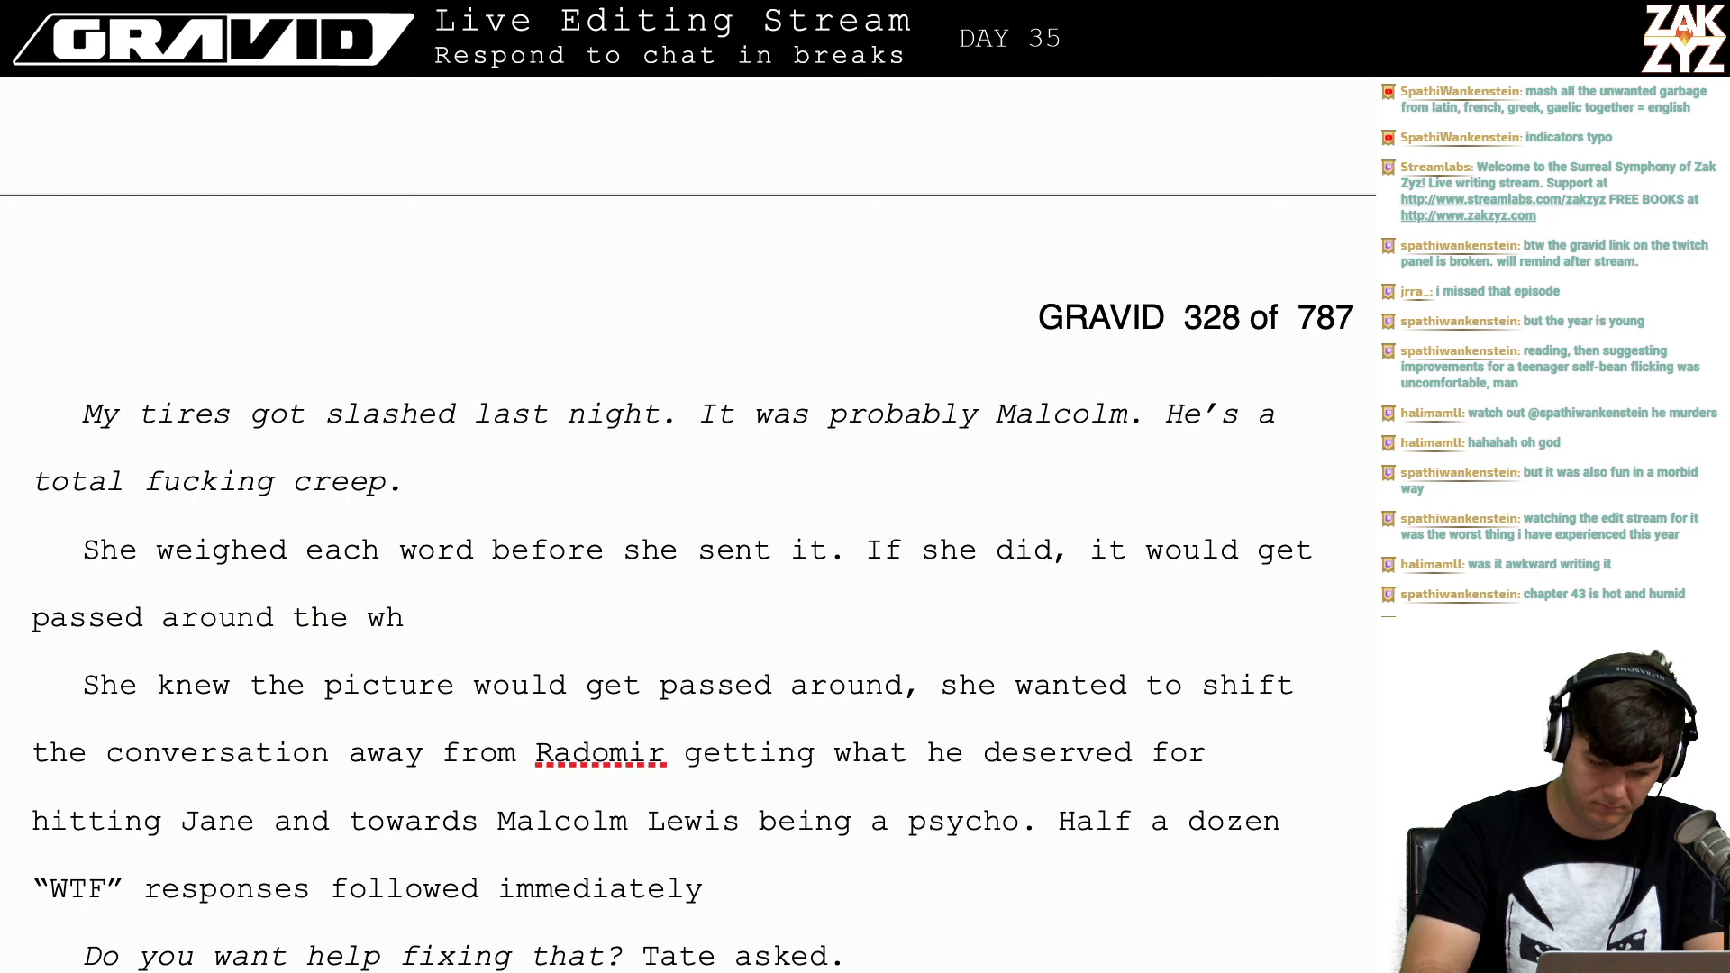
type("ole school. ")
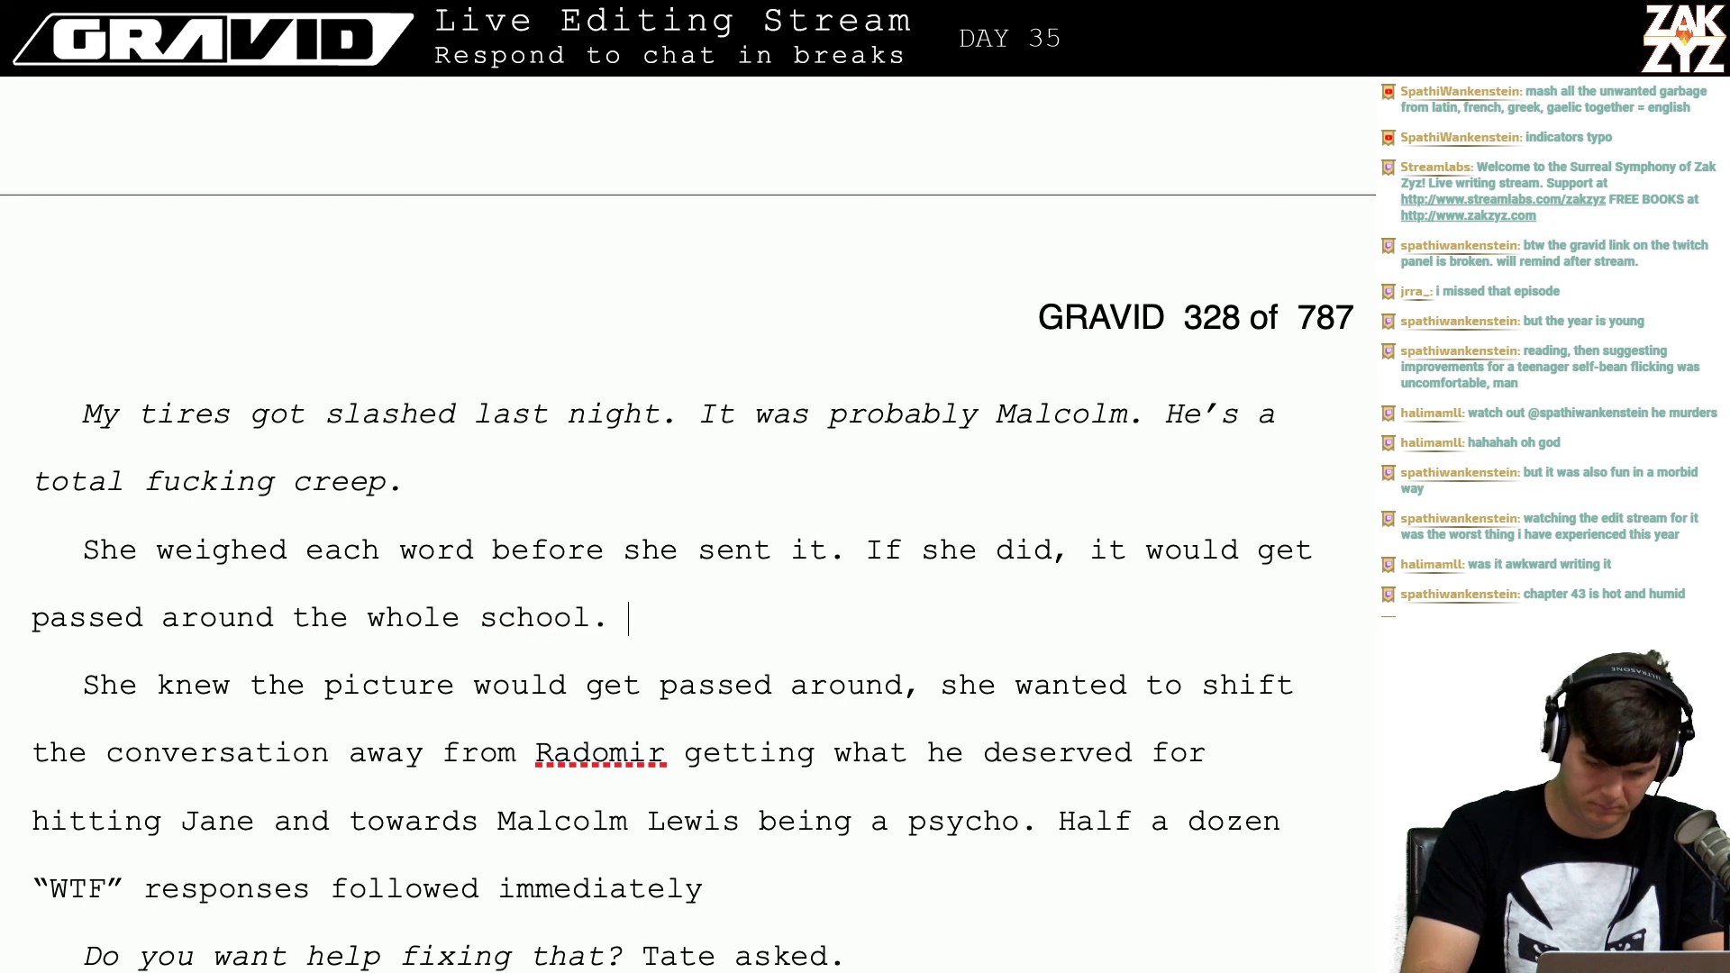
Step: Continue with "She wanted" and delete the paragraph break and "She knew the picture would get passed around, she wanted" to join the text at "to shift"
type("She wanted")
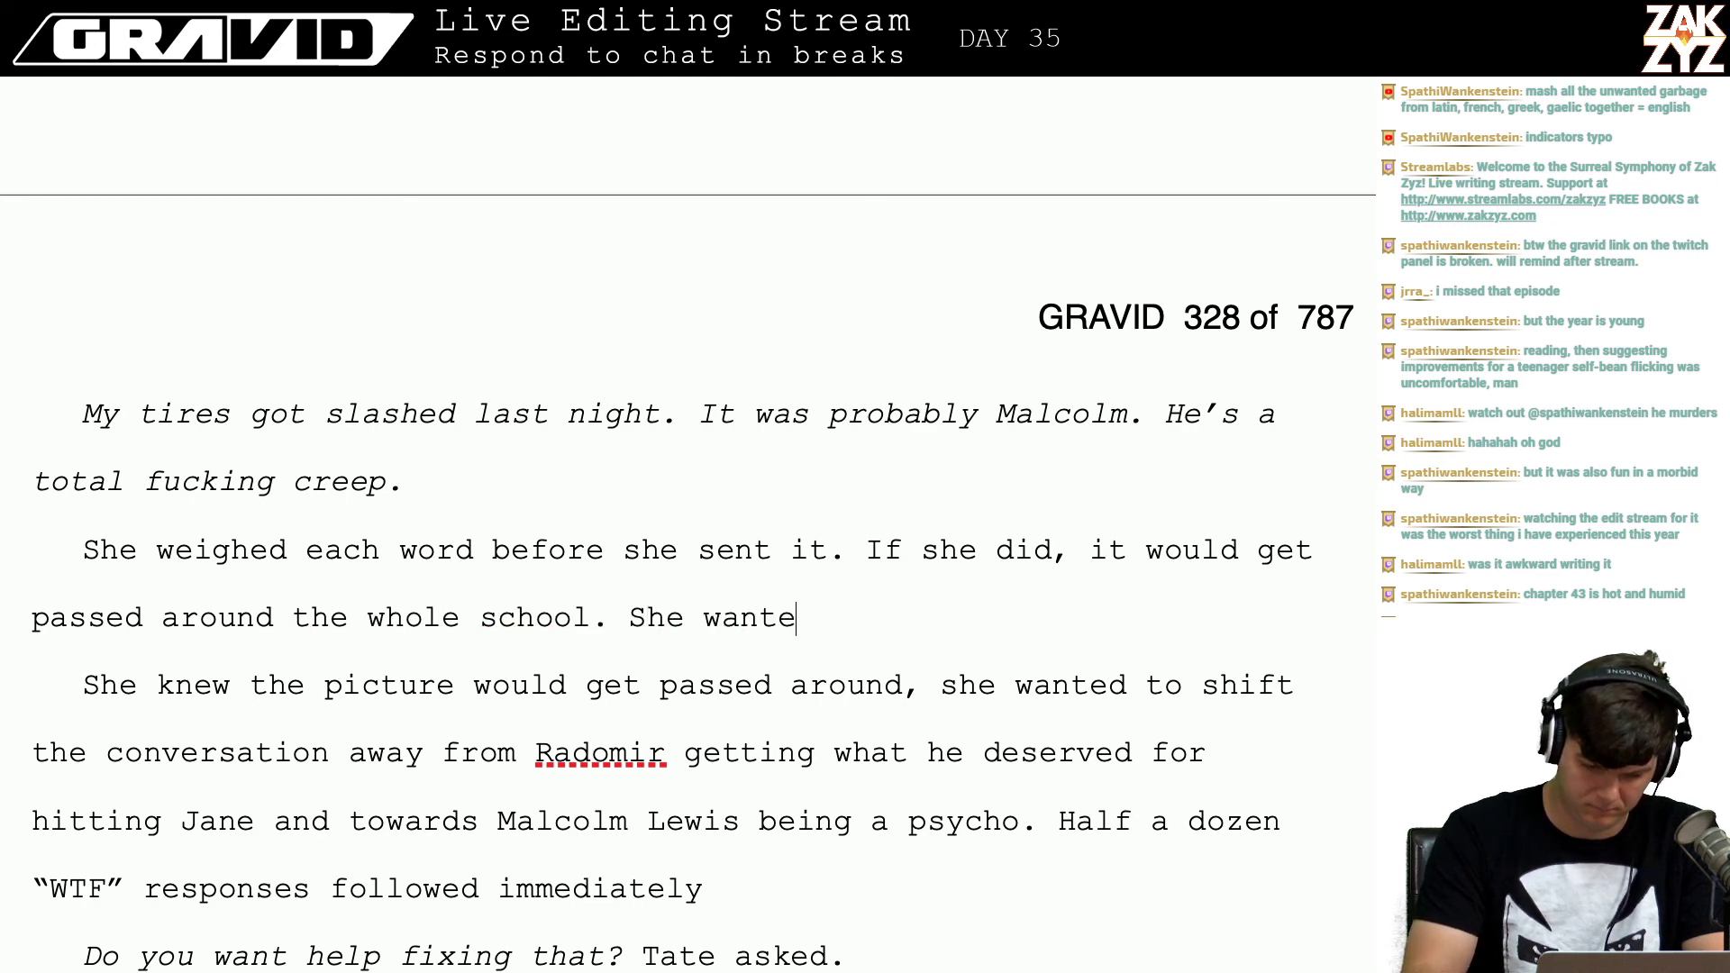
key("shift+Down")
key("shift+Right")
key("shift+Right")
key("shift+Right")
key("shift+Right")
key("shift+Right")
key("shift+Right")
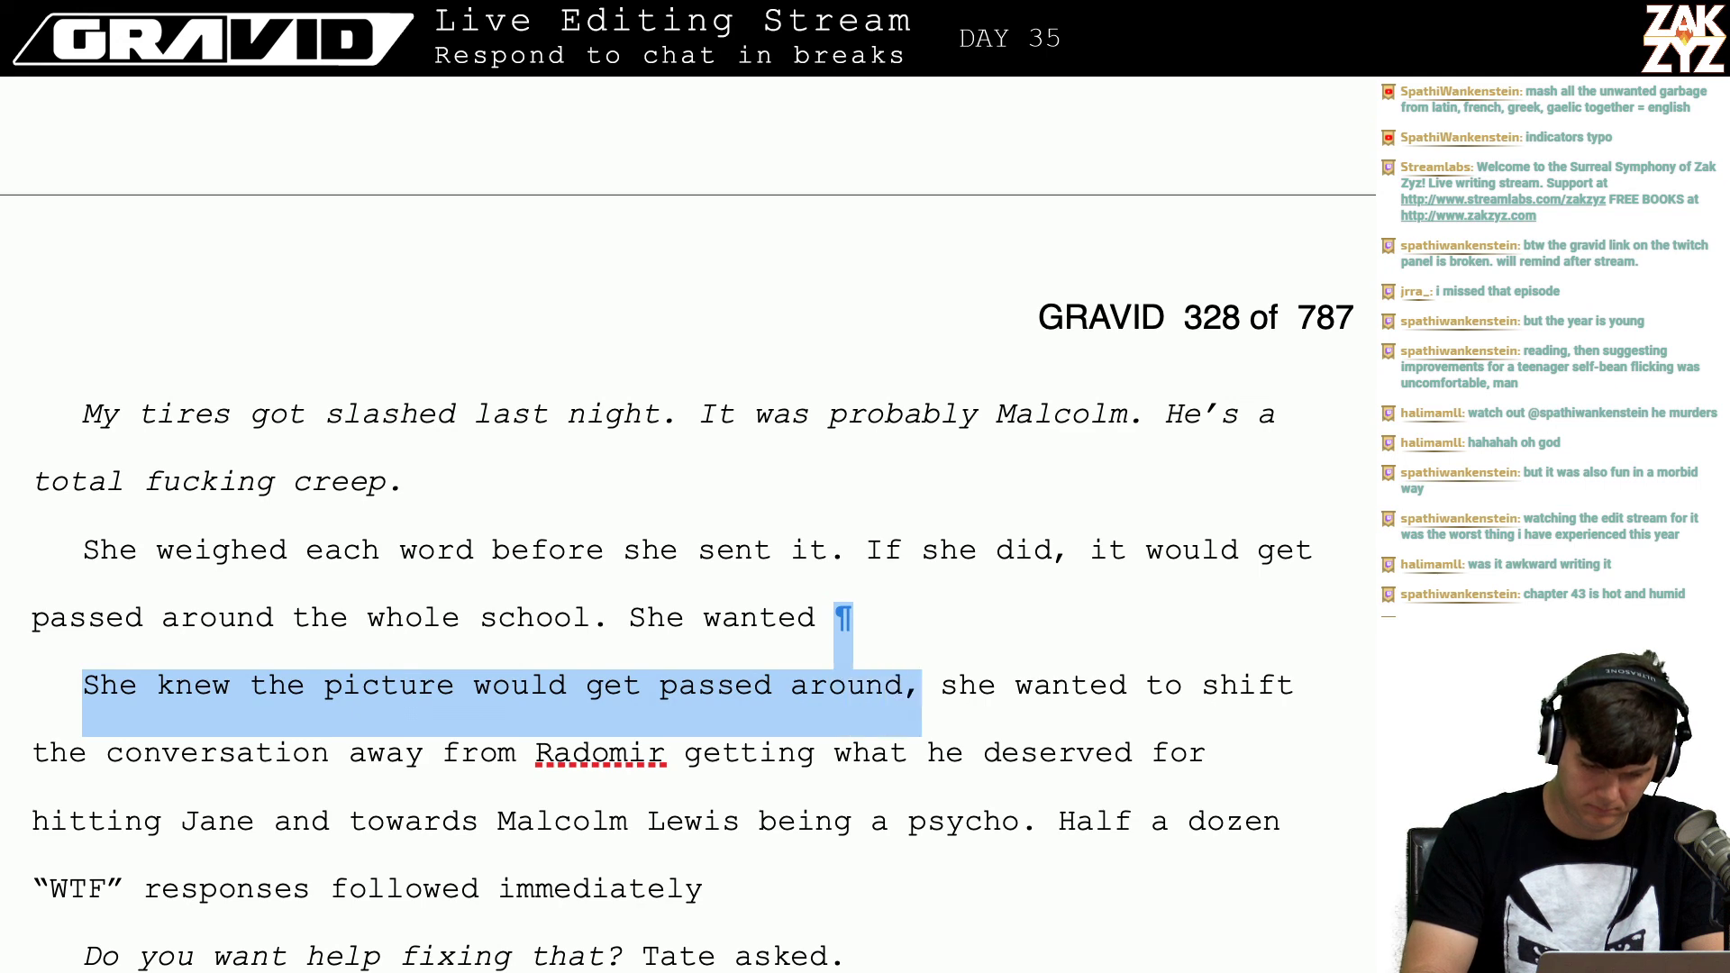
key("shift+Right")
key("shift+Right")
key("shift+Right")
key("shift+Right")
key("shift+Right")
key("shift+Right")
key("shift+Right")
key("shift+Right")
key("shift+Right")
key("shift+Right")
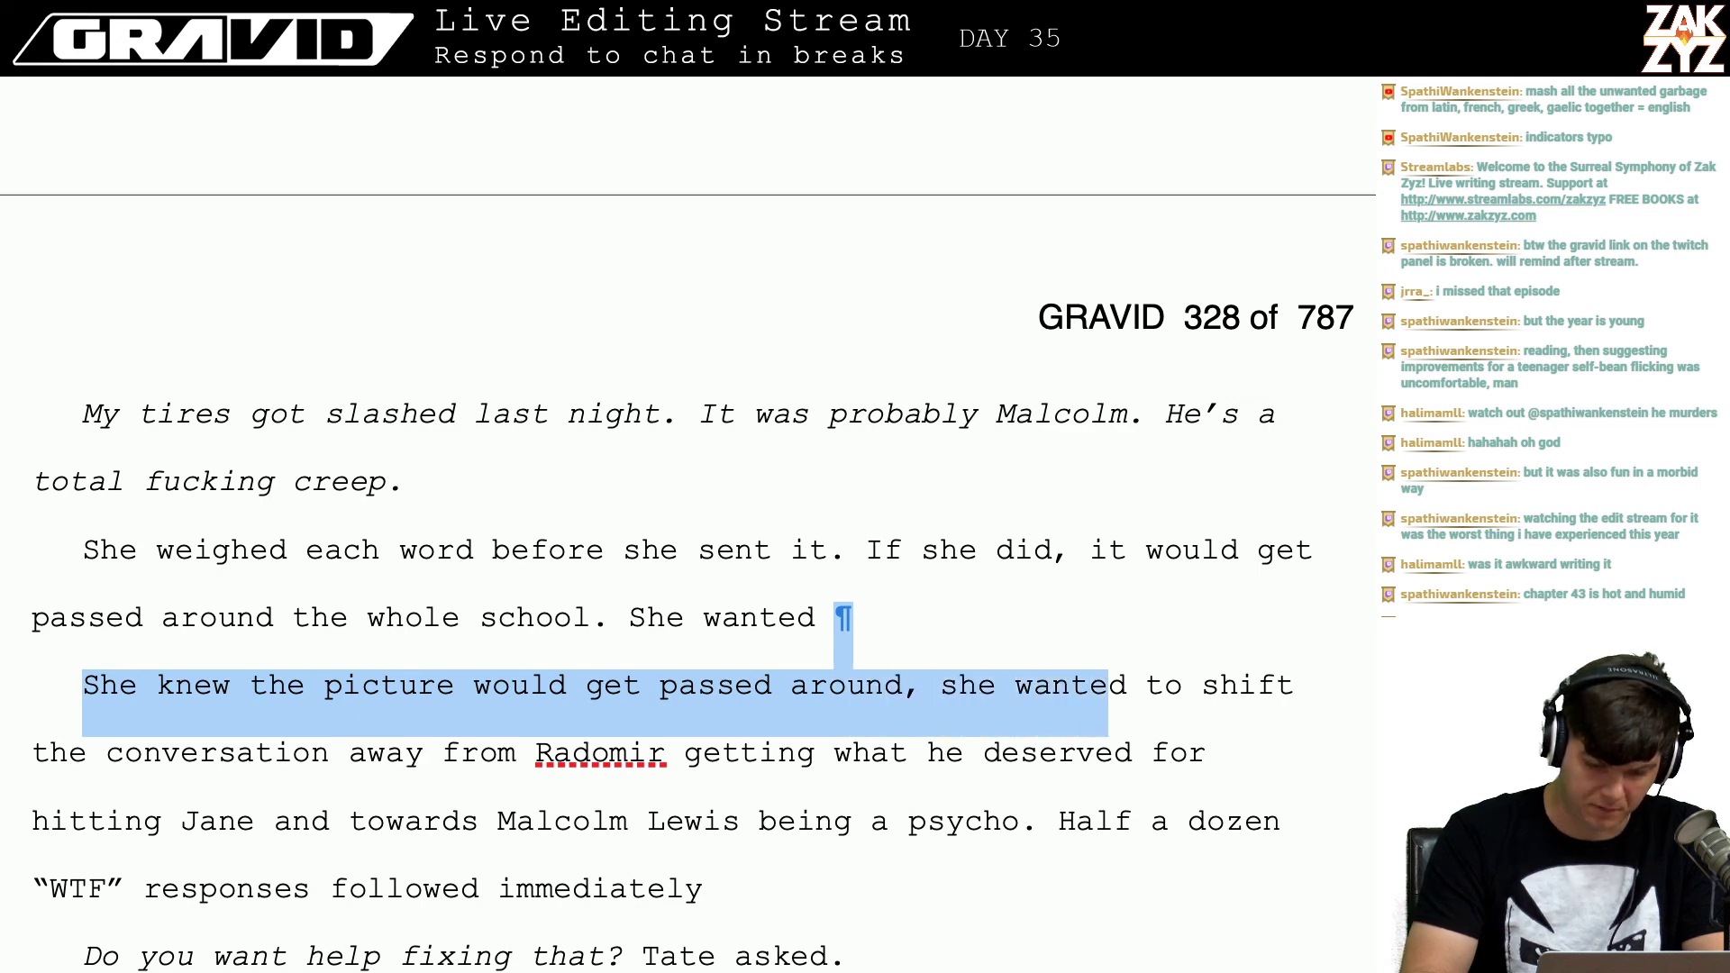
key("BackSpace")
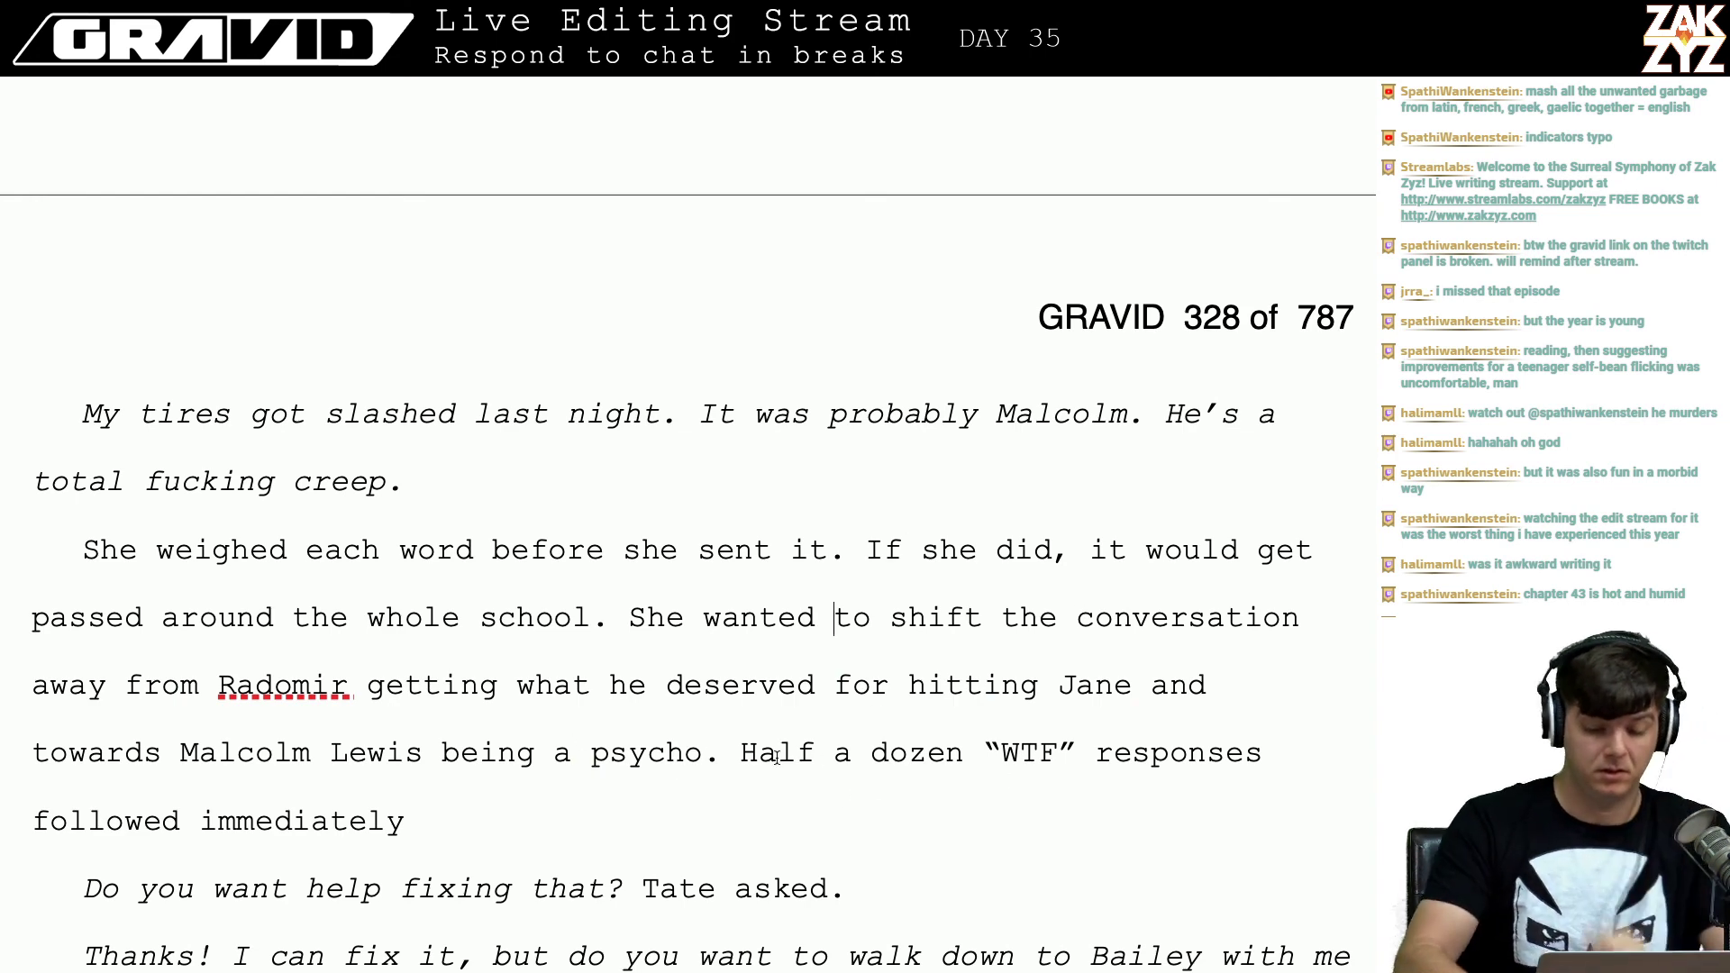
Step: Insert the sentence "She sent the image." between "being a psycho." and "Half a dozen"
left_click(738, 755)
type("She sent the p")
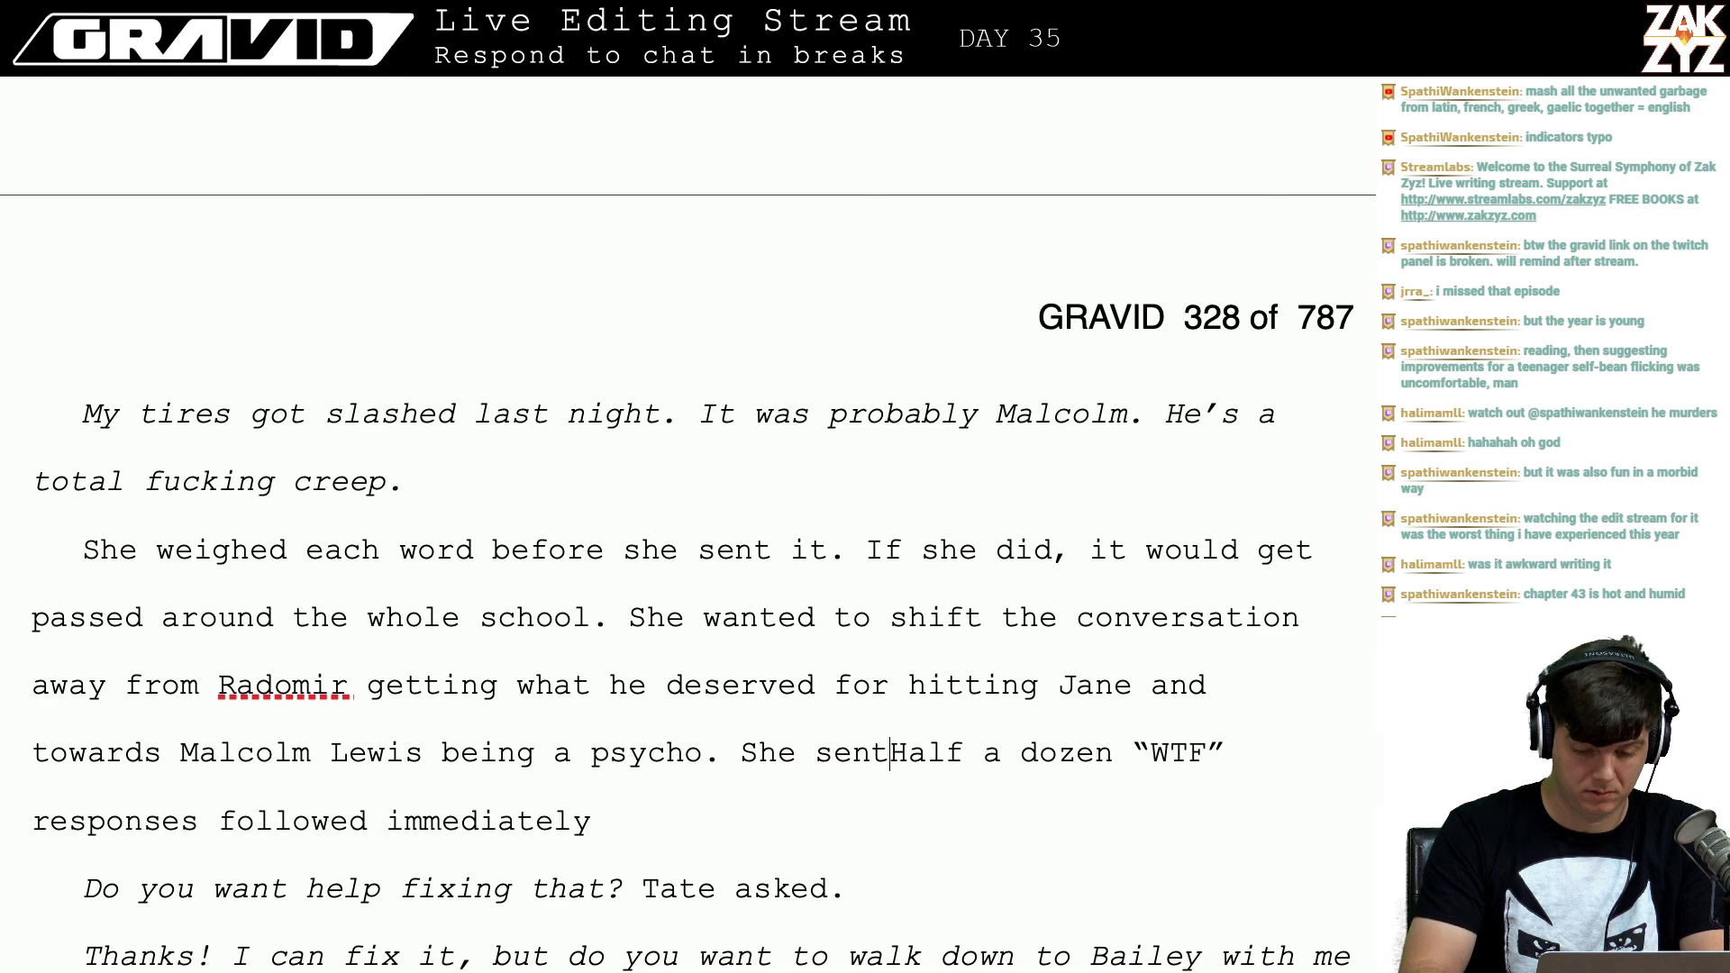
key("BackSpace")
type("image.")
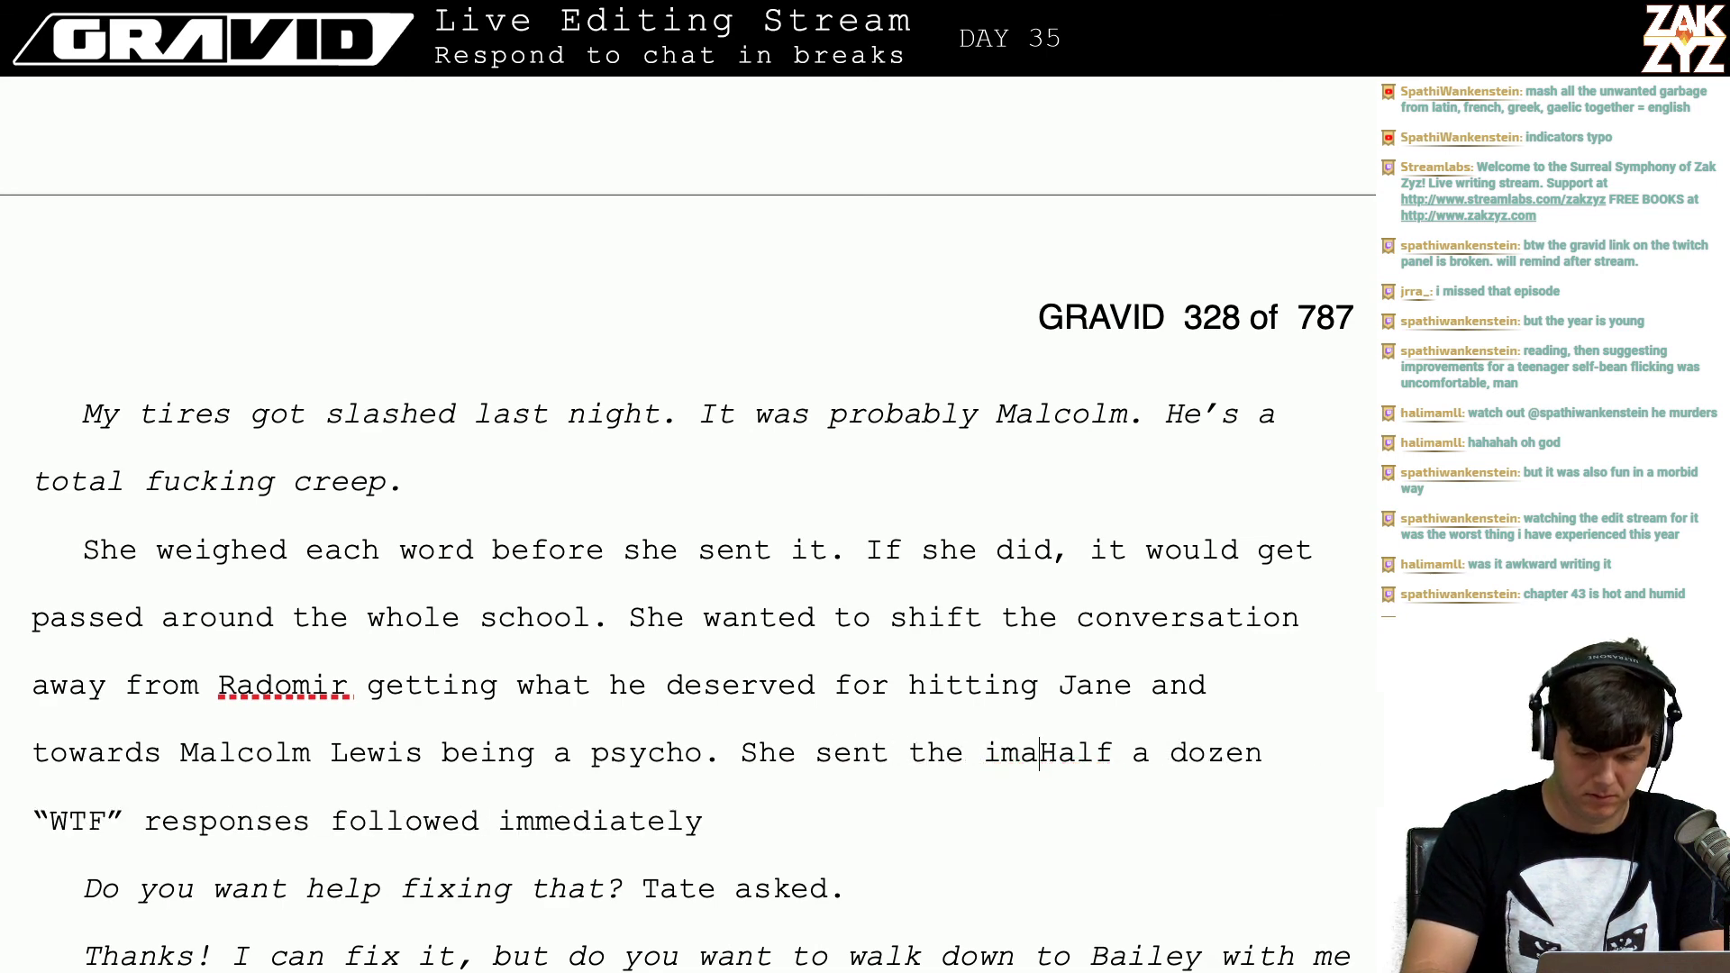
key("Right")
key("Down")
key("Down")
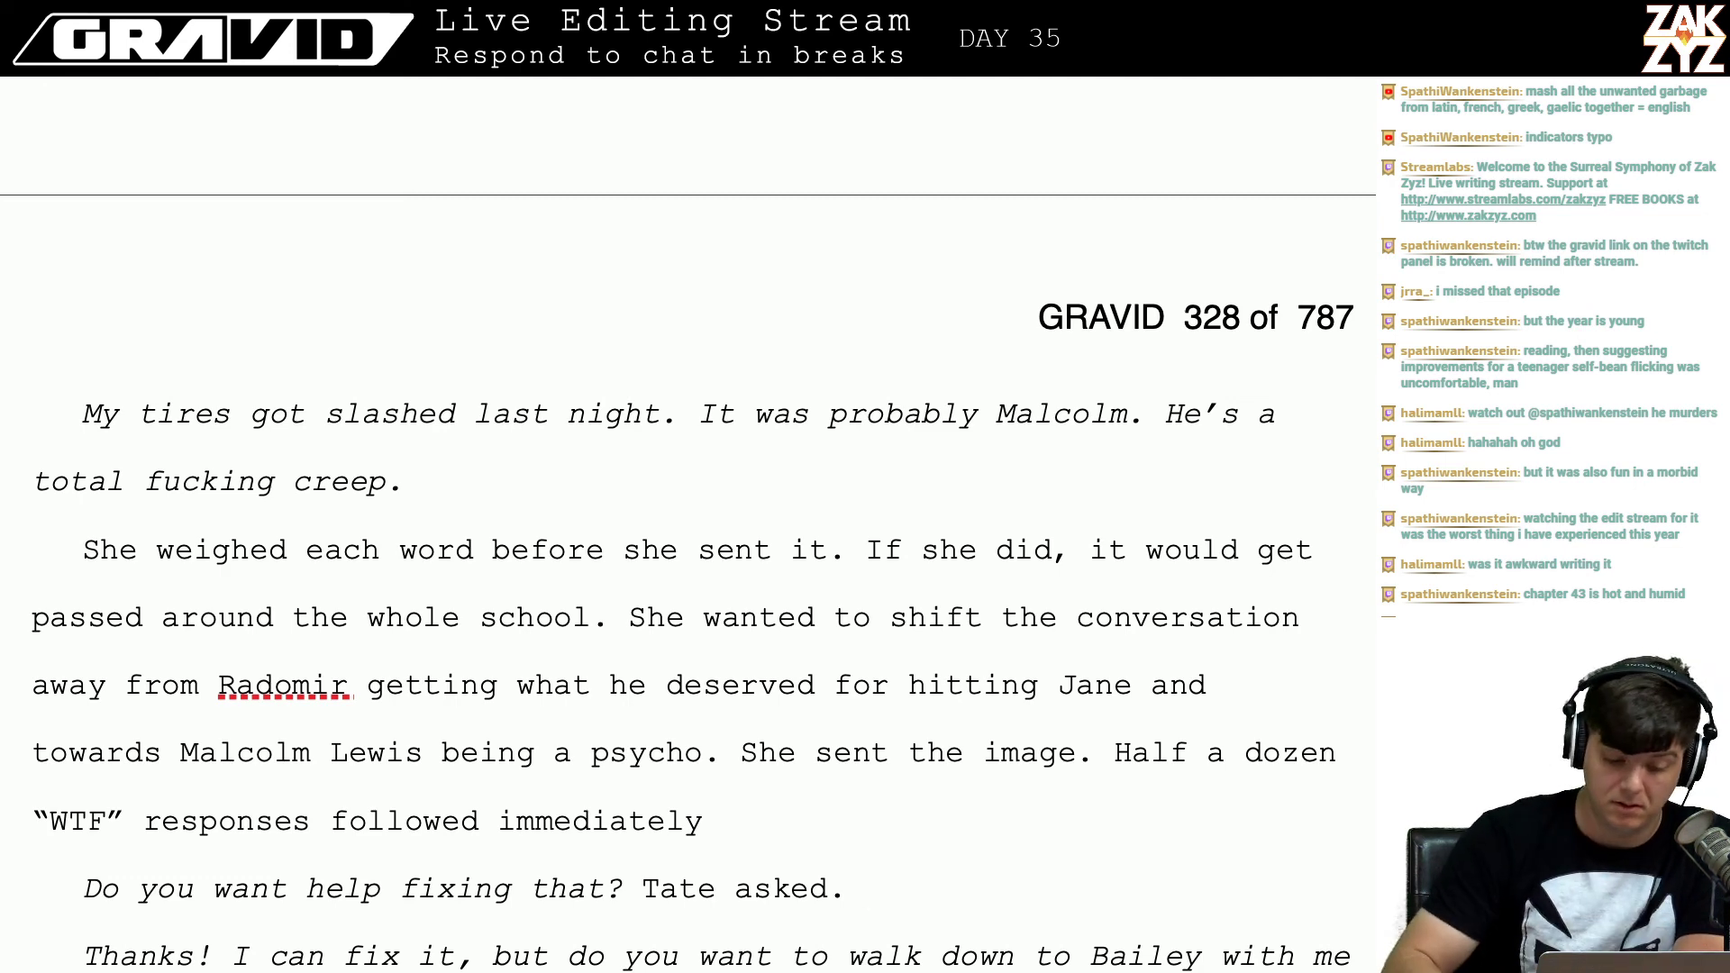
Step: Delete "Thanks!" from the start of Freya's reply so it begins with "I can fix it"
scroll(786, 555, "down", 3)
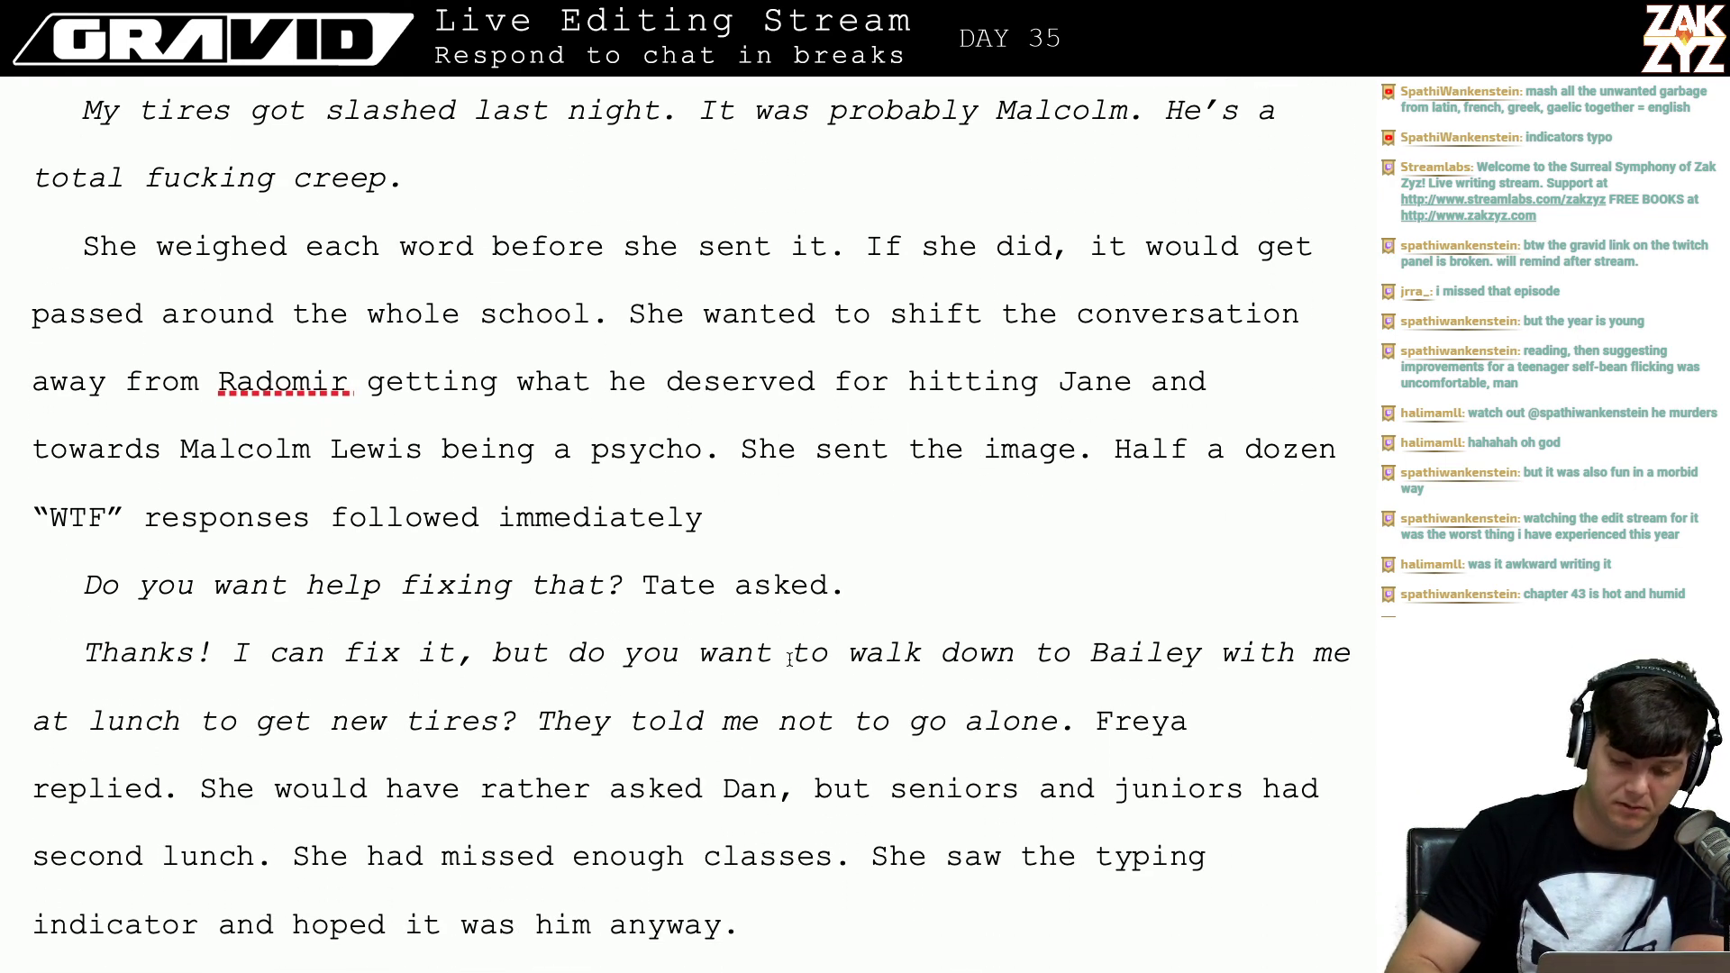
left_click(787, 555)
key("Right")
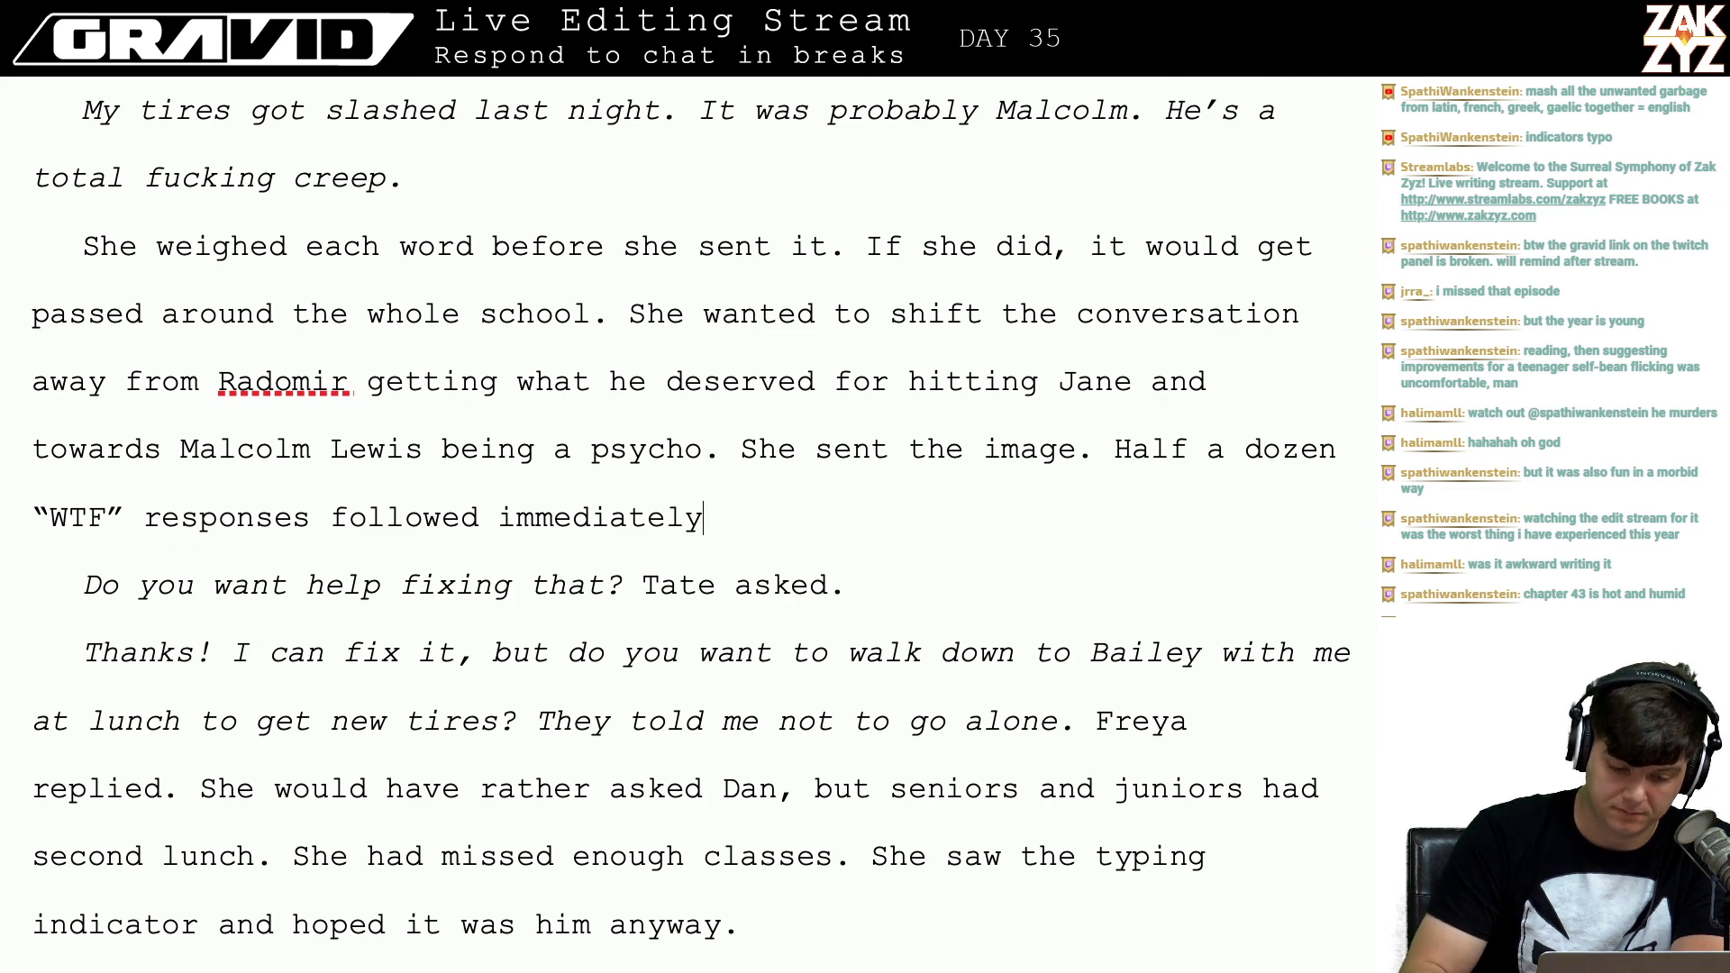
key("Down")
key("Right")
key("Right")
key("Up")
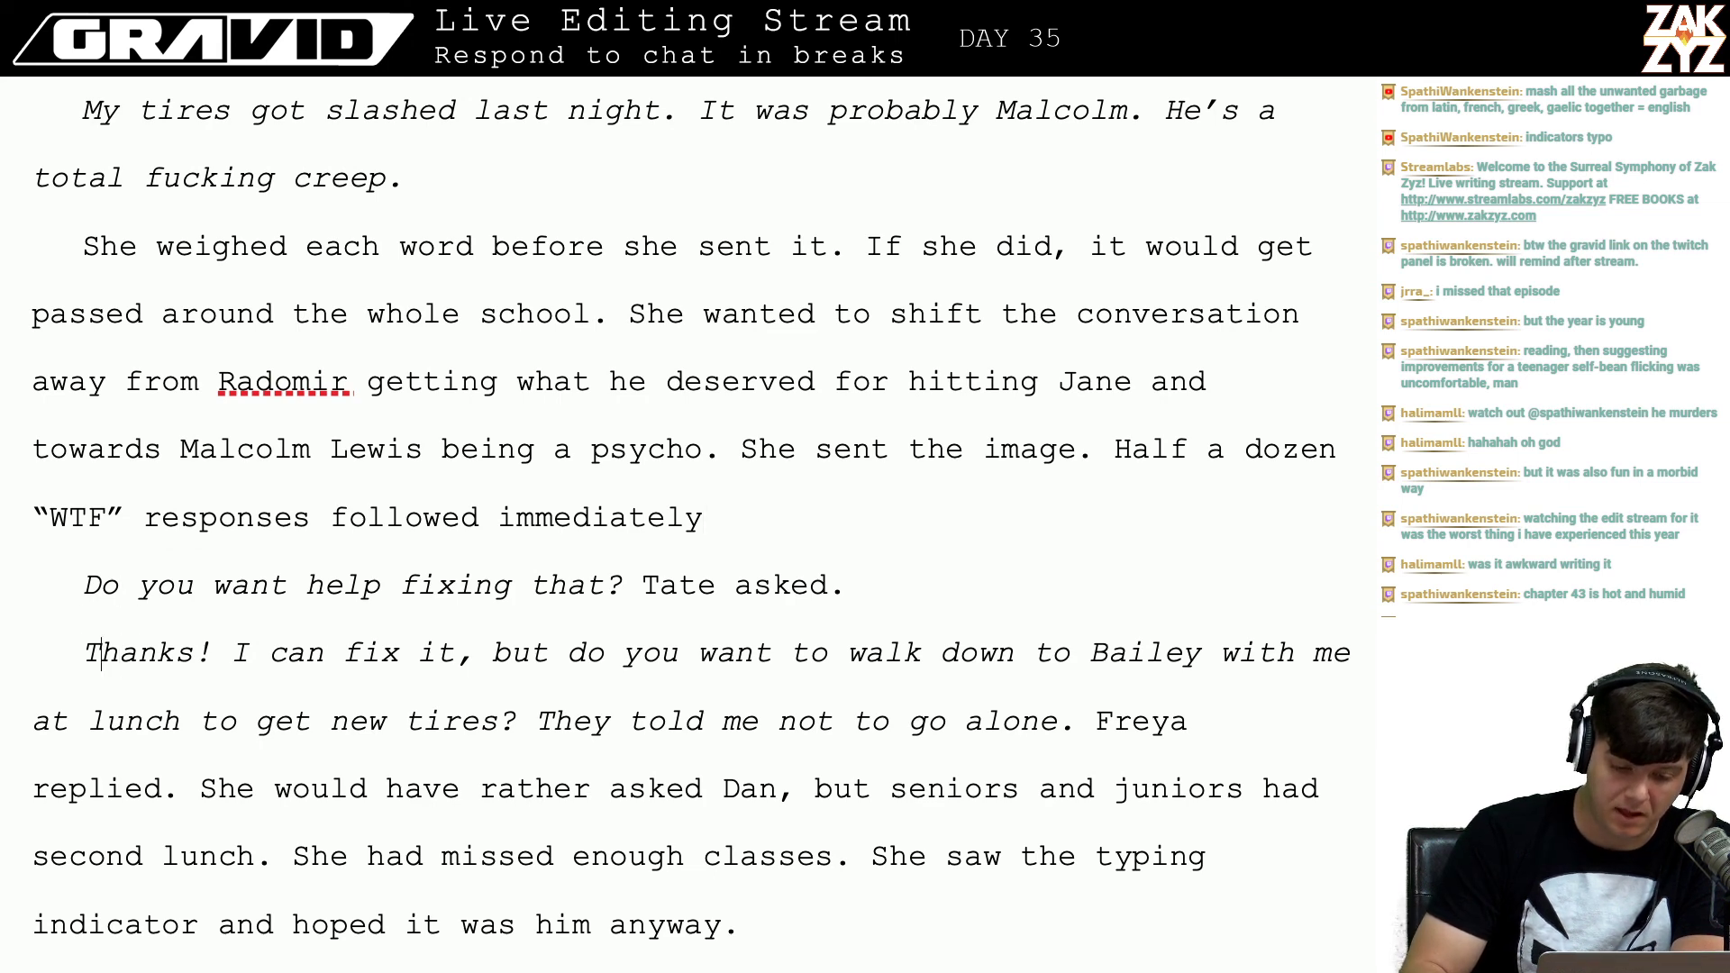
key("Down")
key("Right")
key("Up")
key("Right")
scroll(691, 524, "down", 1)
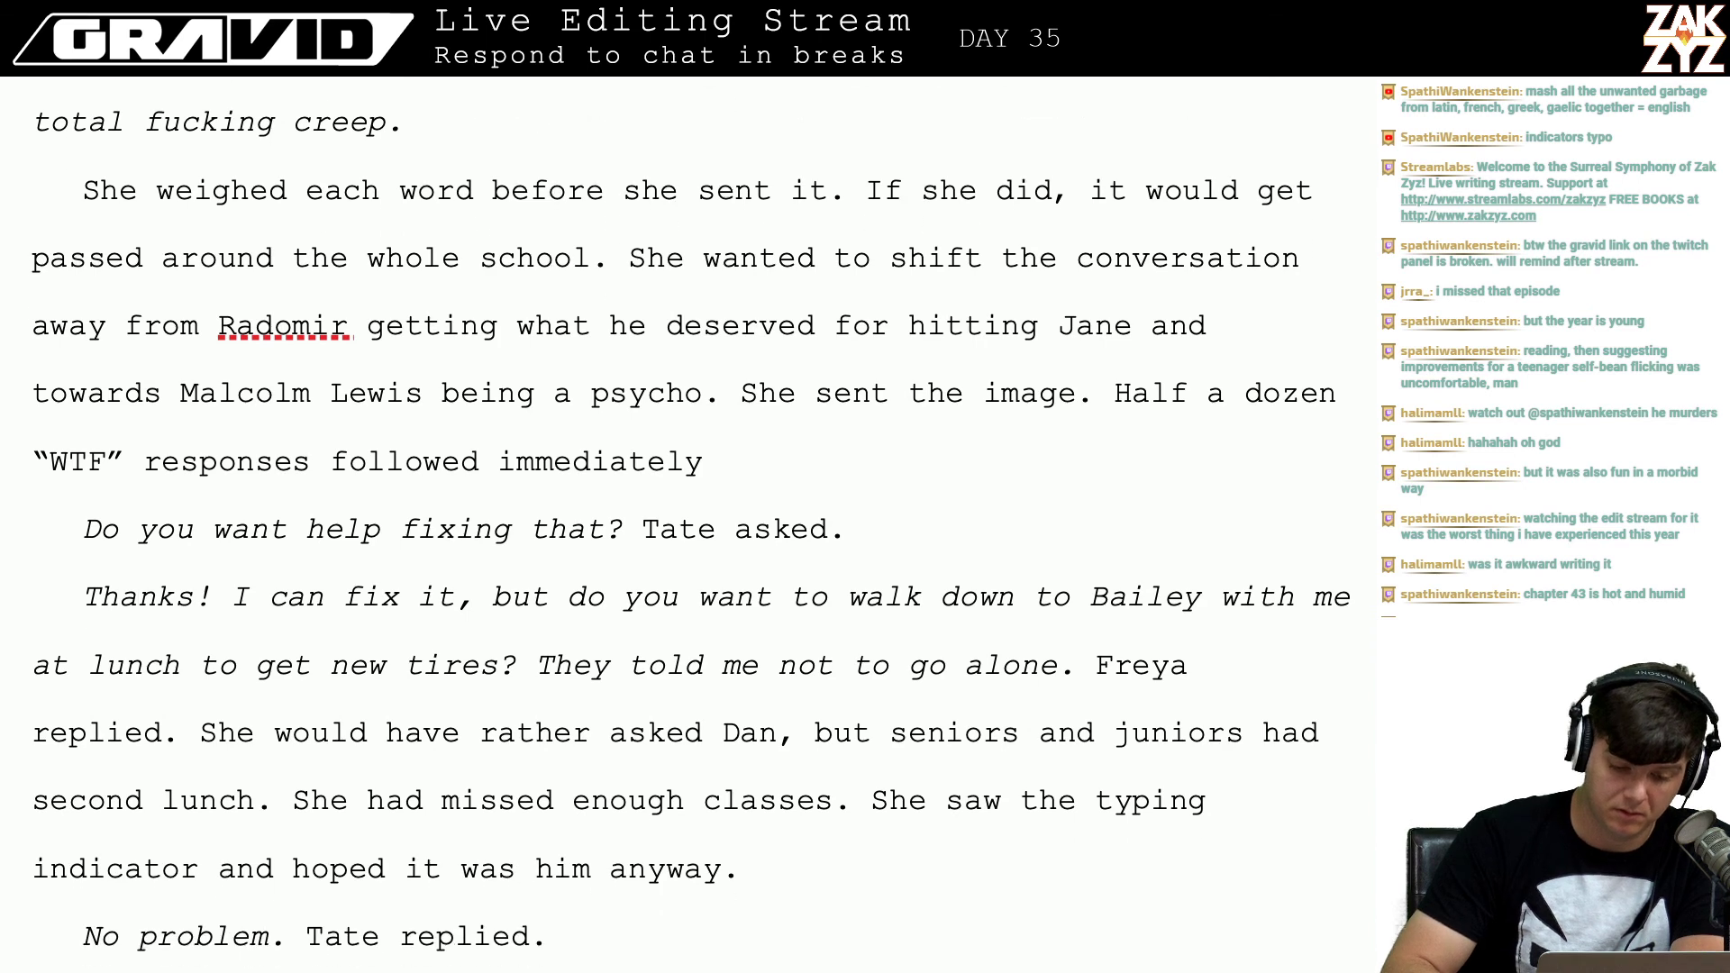
left_click(93, 593)
type("\"")
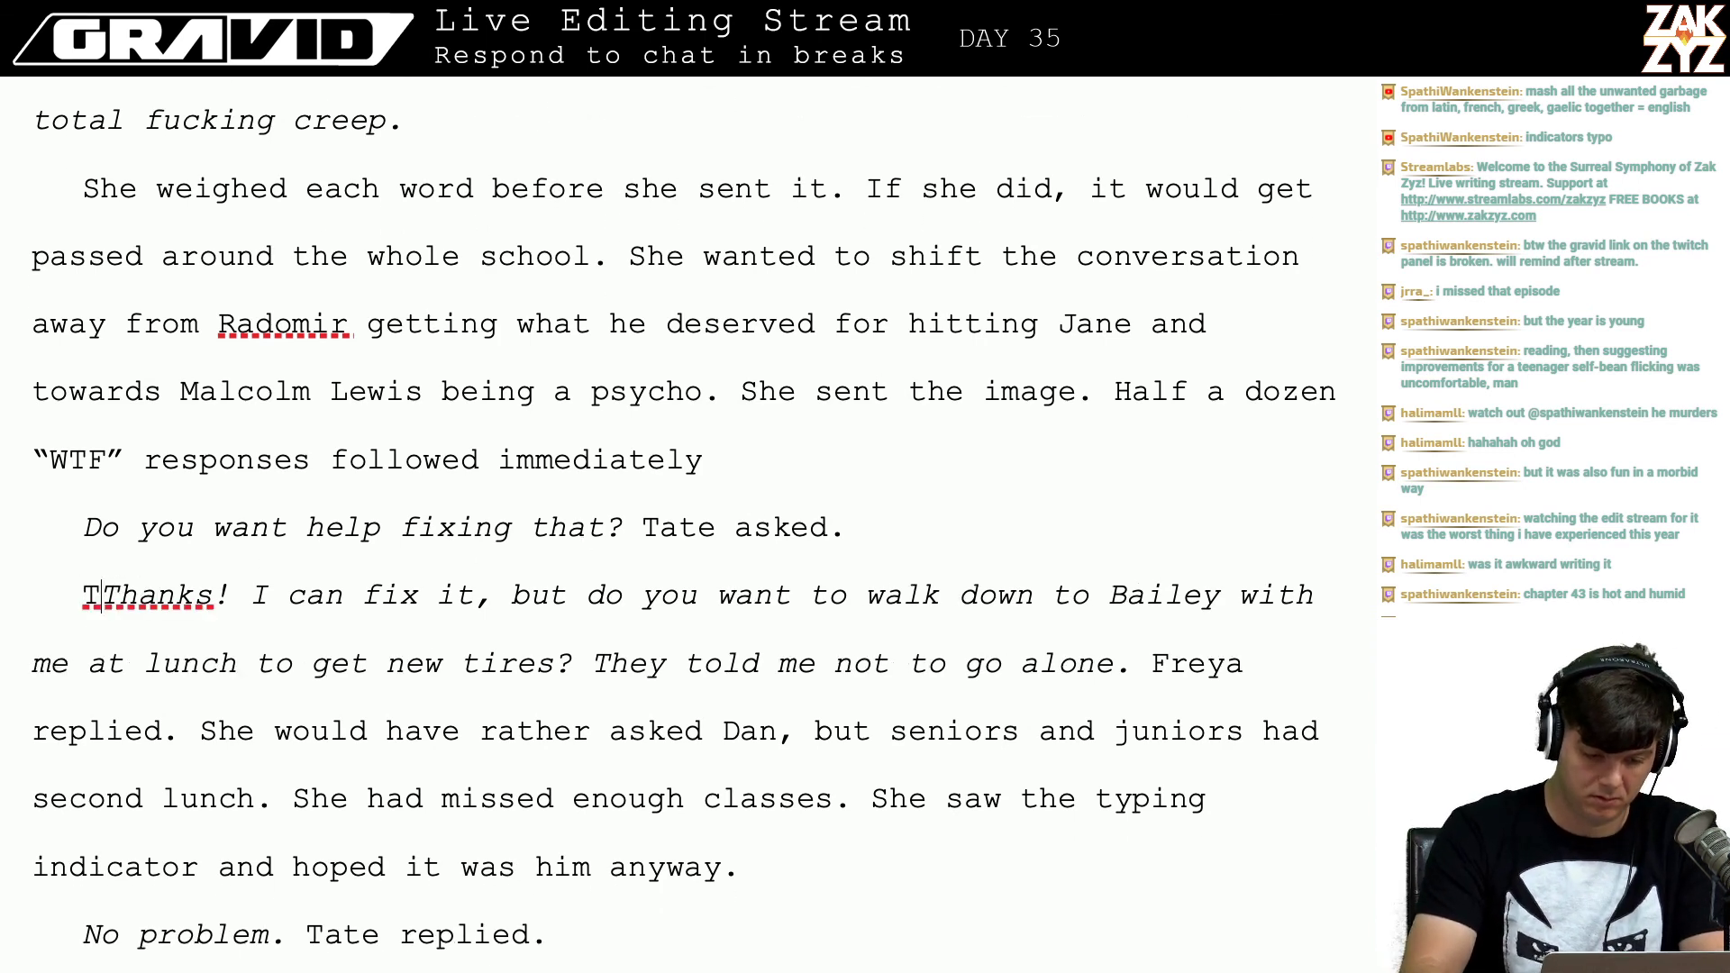
key("BackSpace")
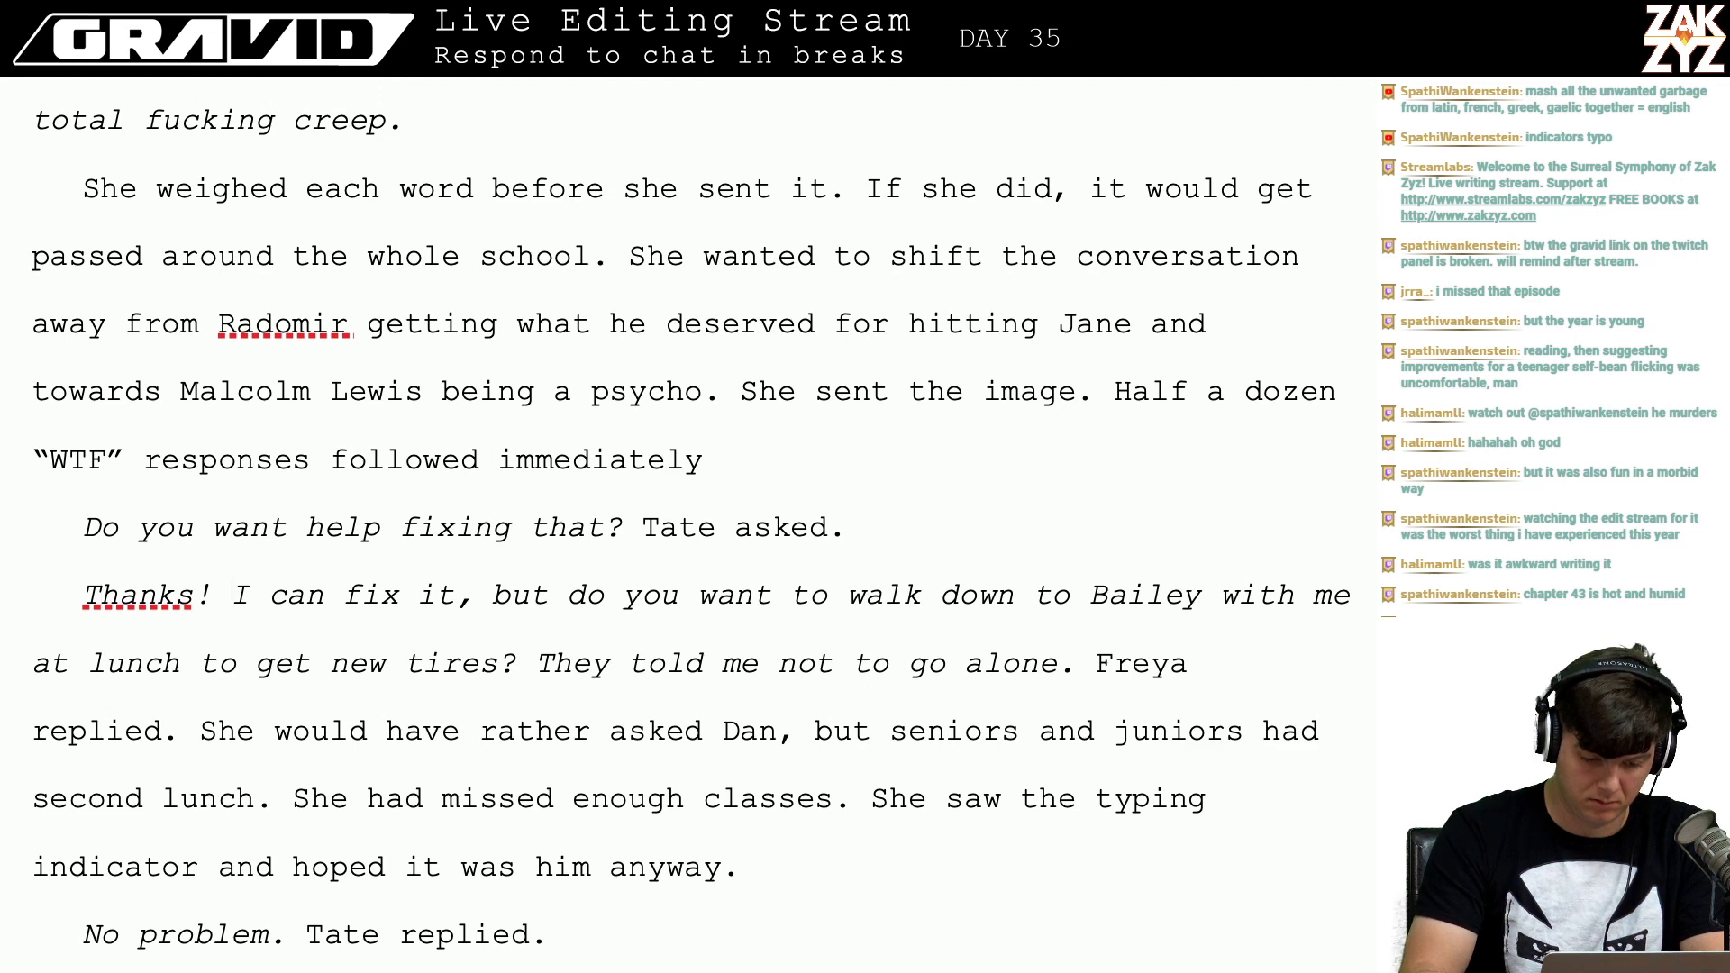
key("BackSpace")
key("BackSpace")
key("BackSpace")
key("BackSpace")
key("BackSpace")
key("BackSpace")
key("BackSpace")
key("BackSpace")
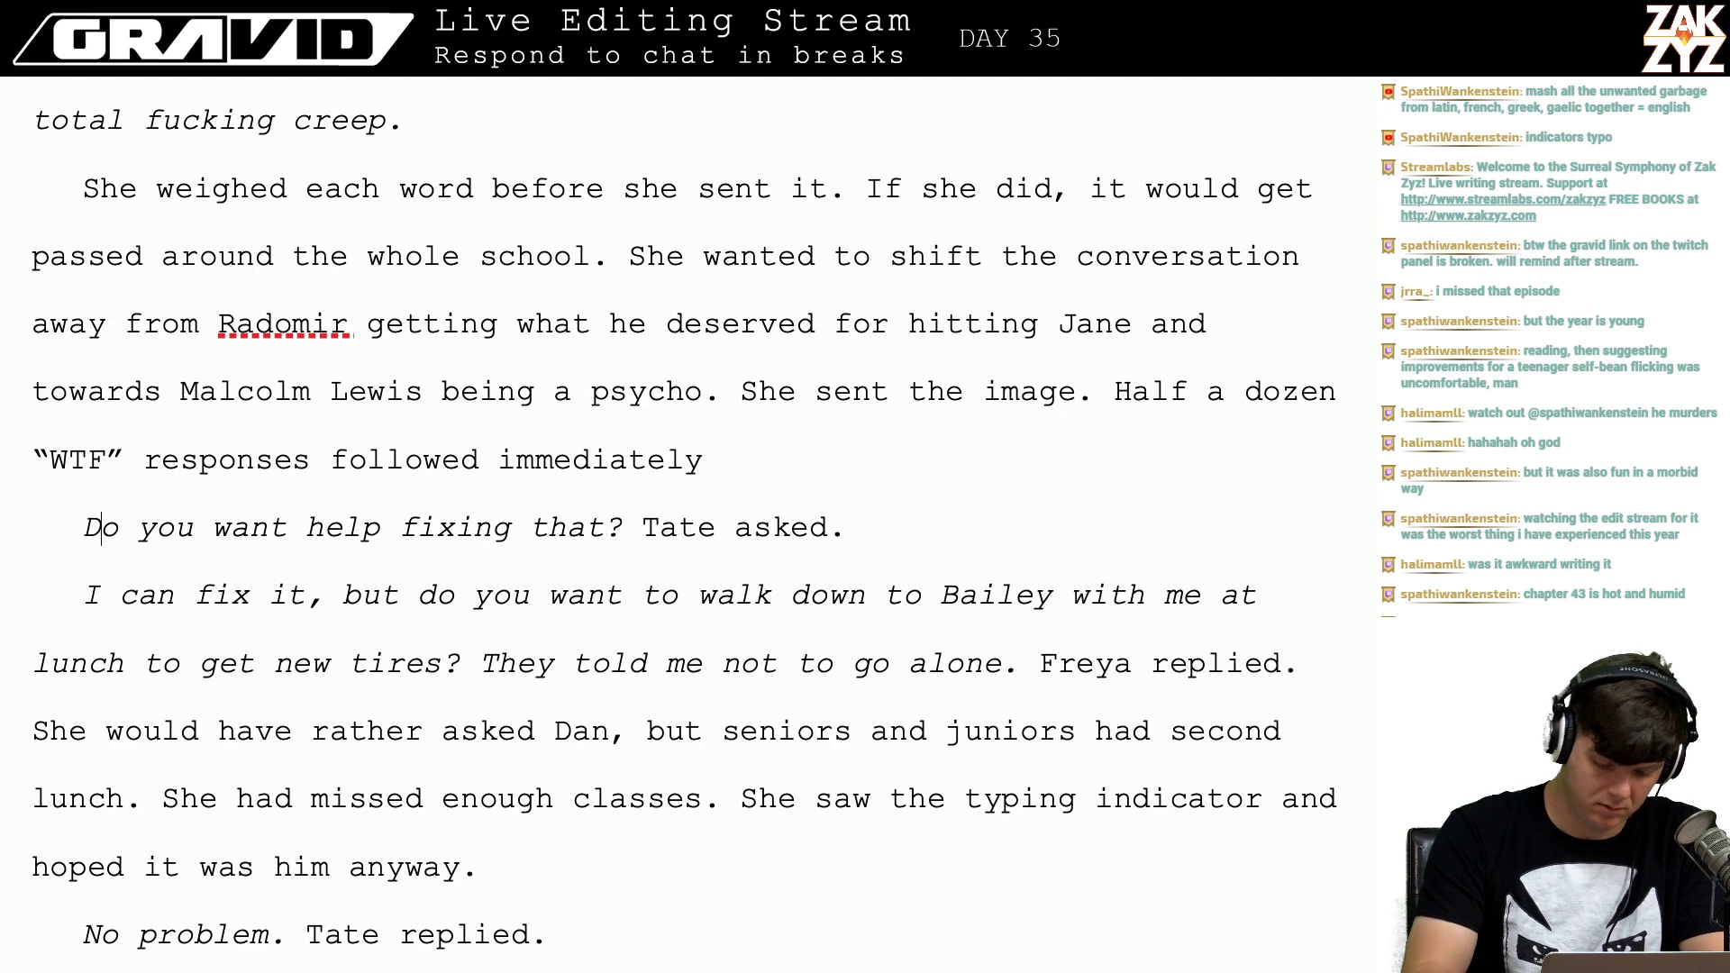
Step: Add a new paragraph "<Tate> Do you want help fixing that?" above Tate's italic question
key("Return")
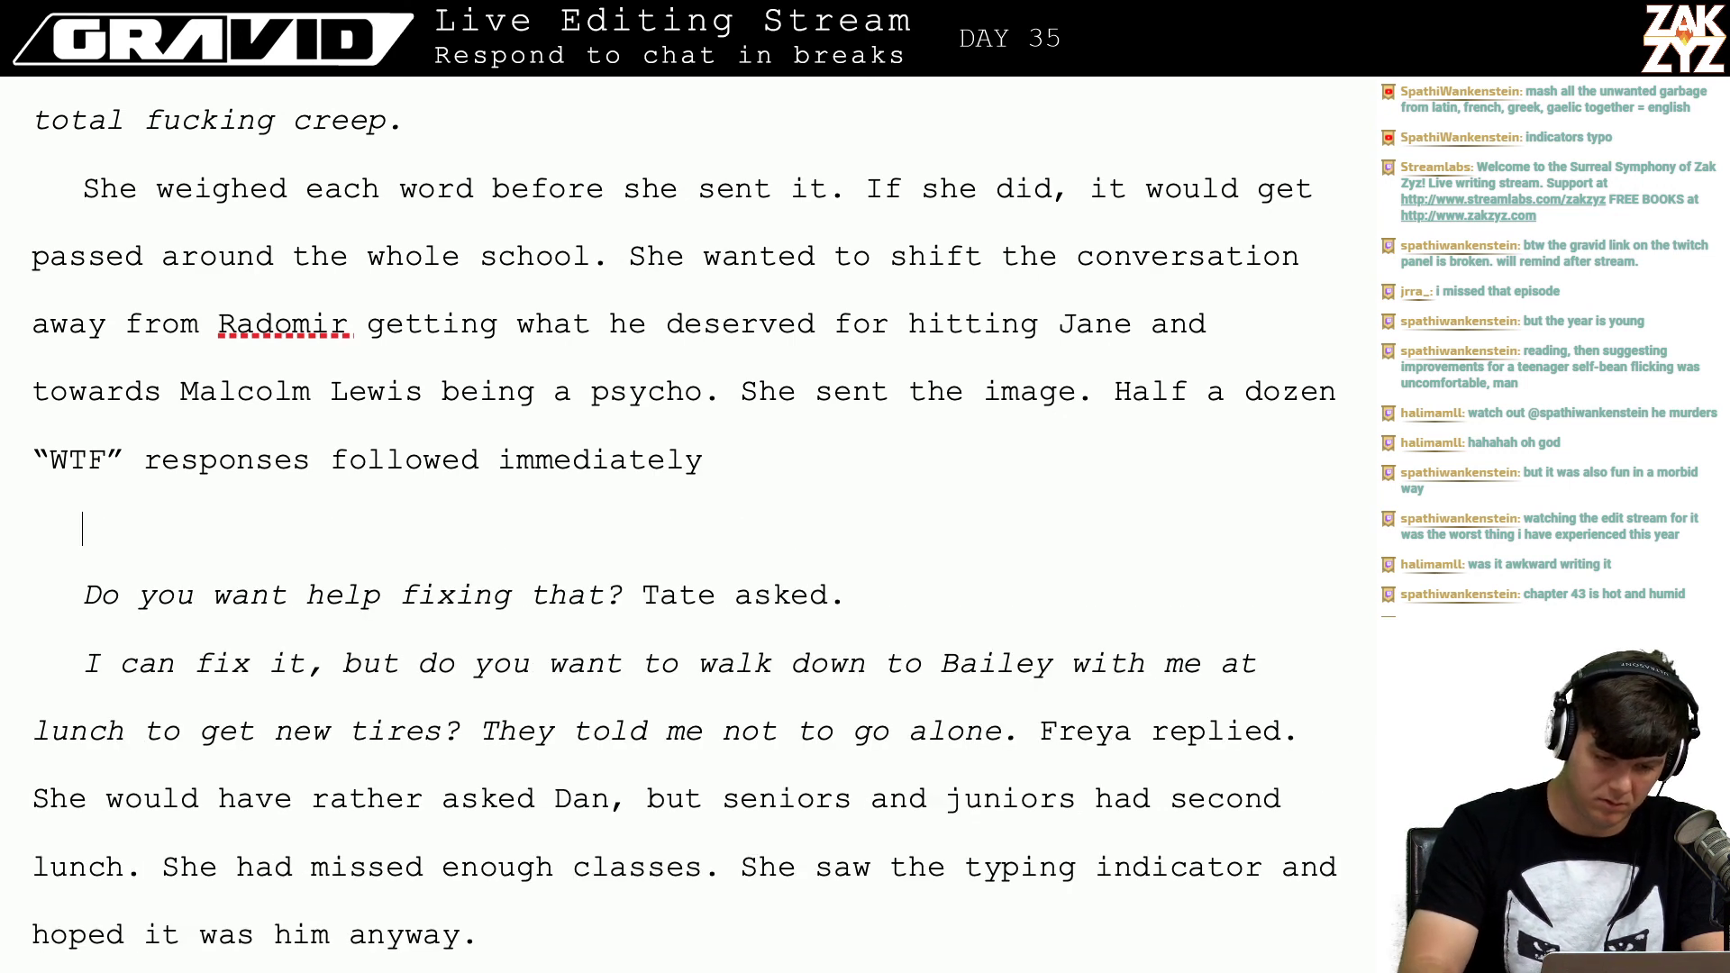
type("<Tate")
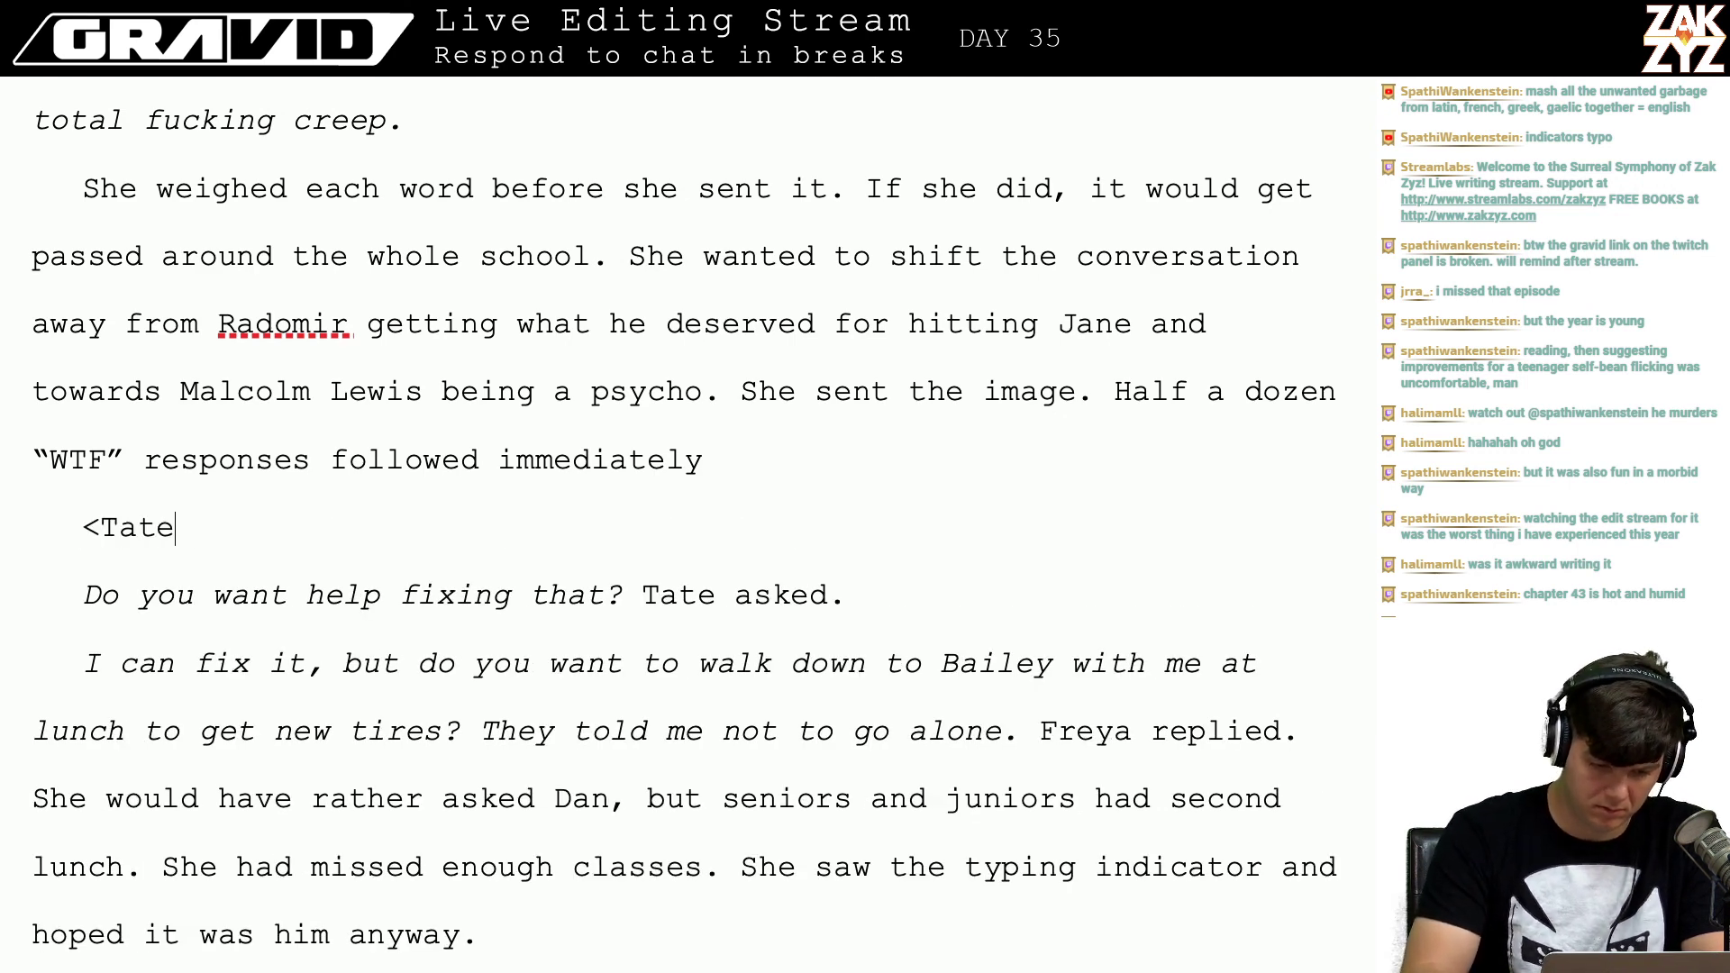
type("> Do you want")
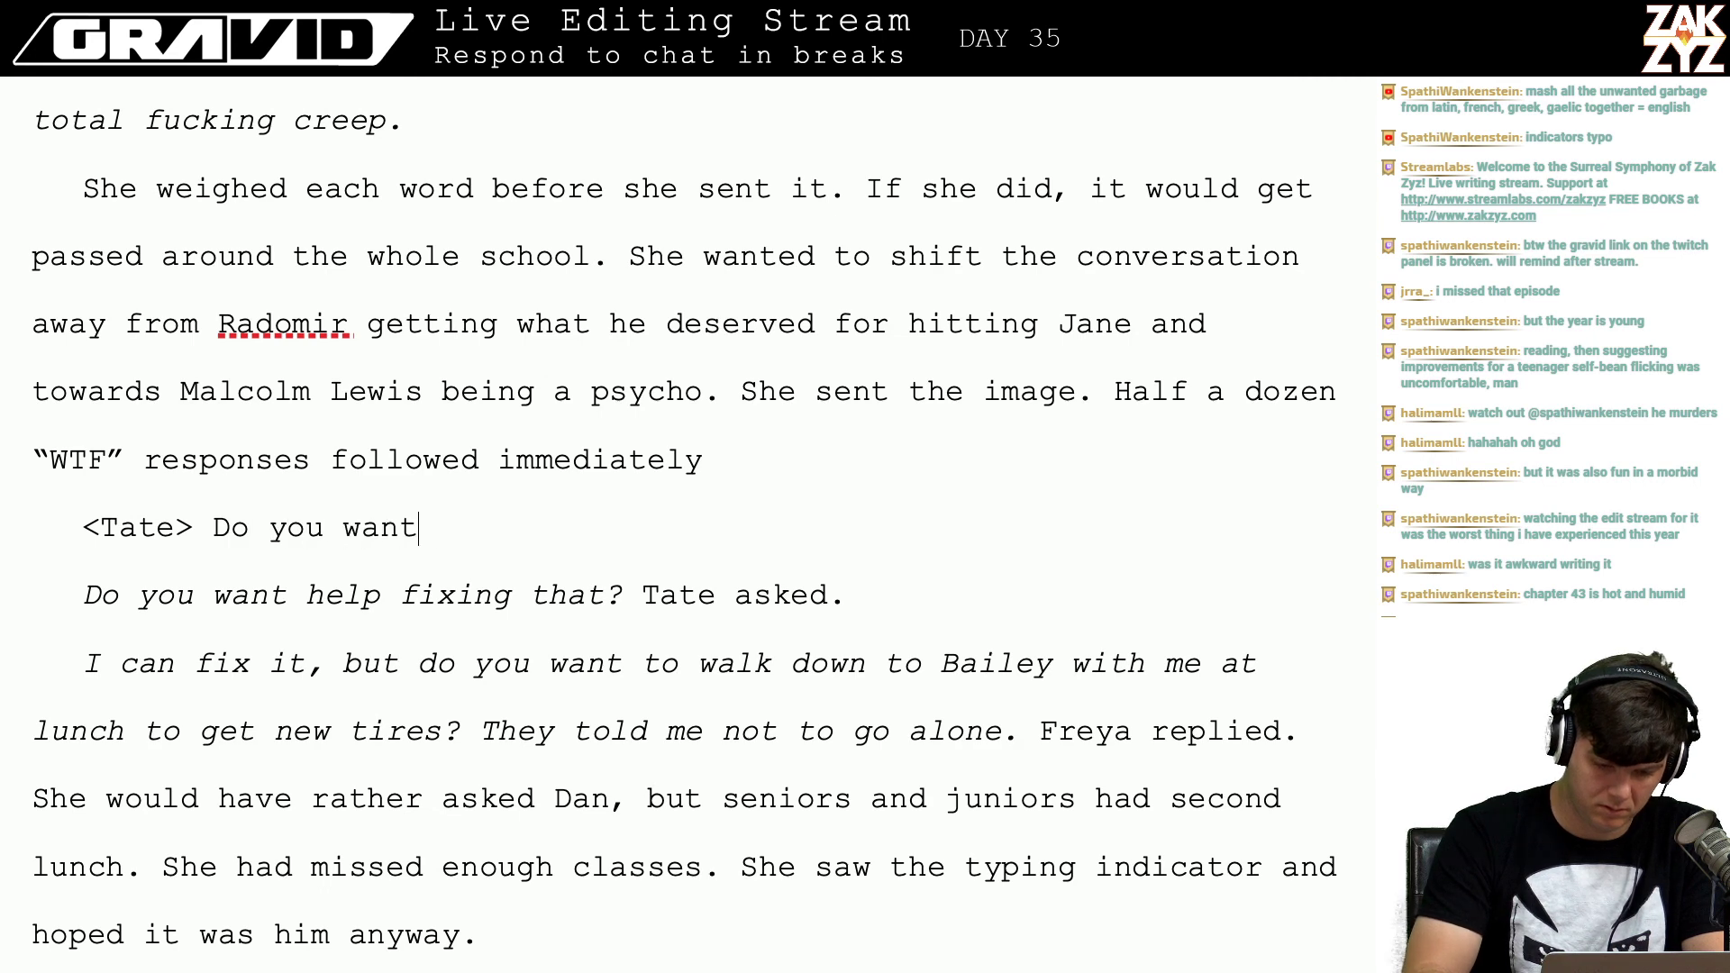
type(" help fixing that? ")
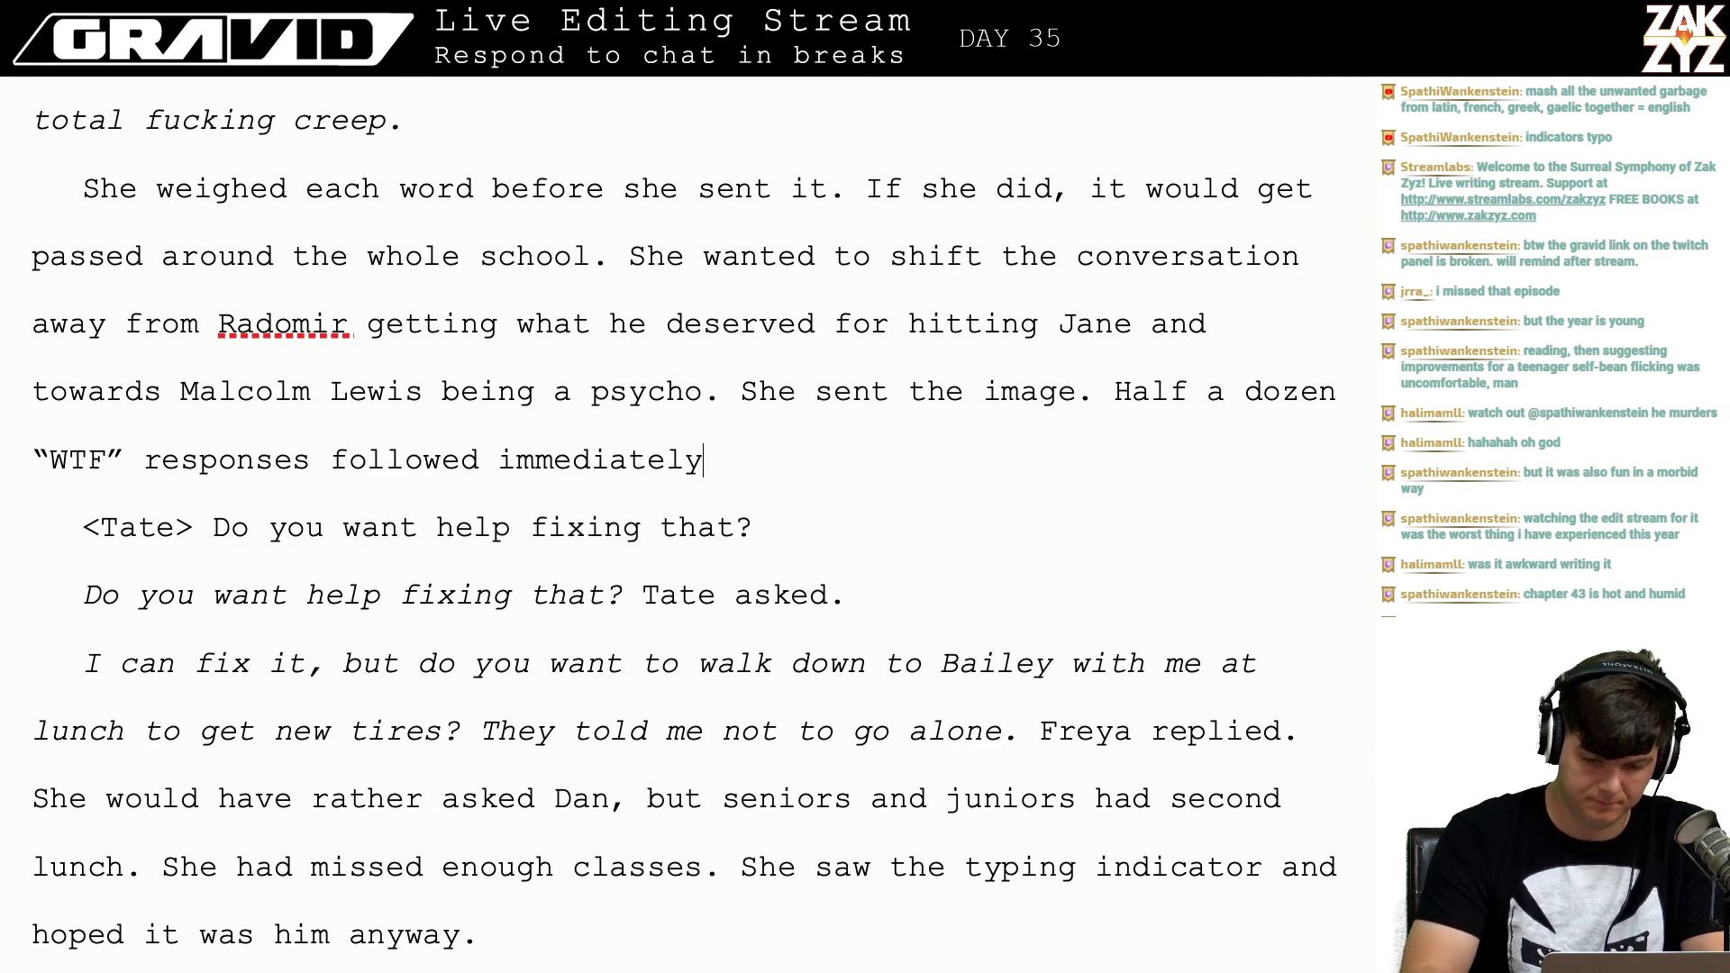
Step: End "responses followed immediately" with a period, then try starting another sentence with "A few" and erase it
type("A few")
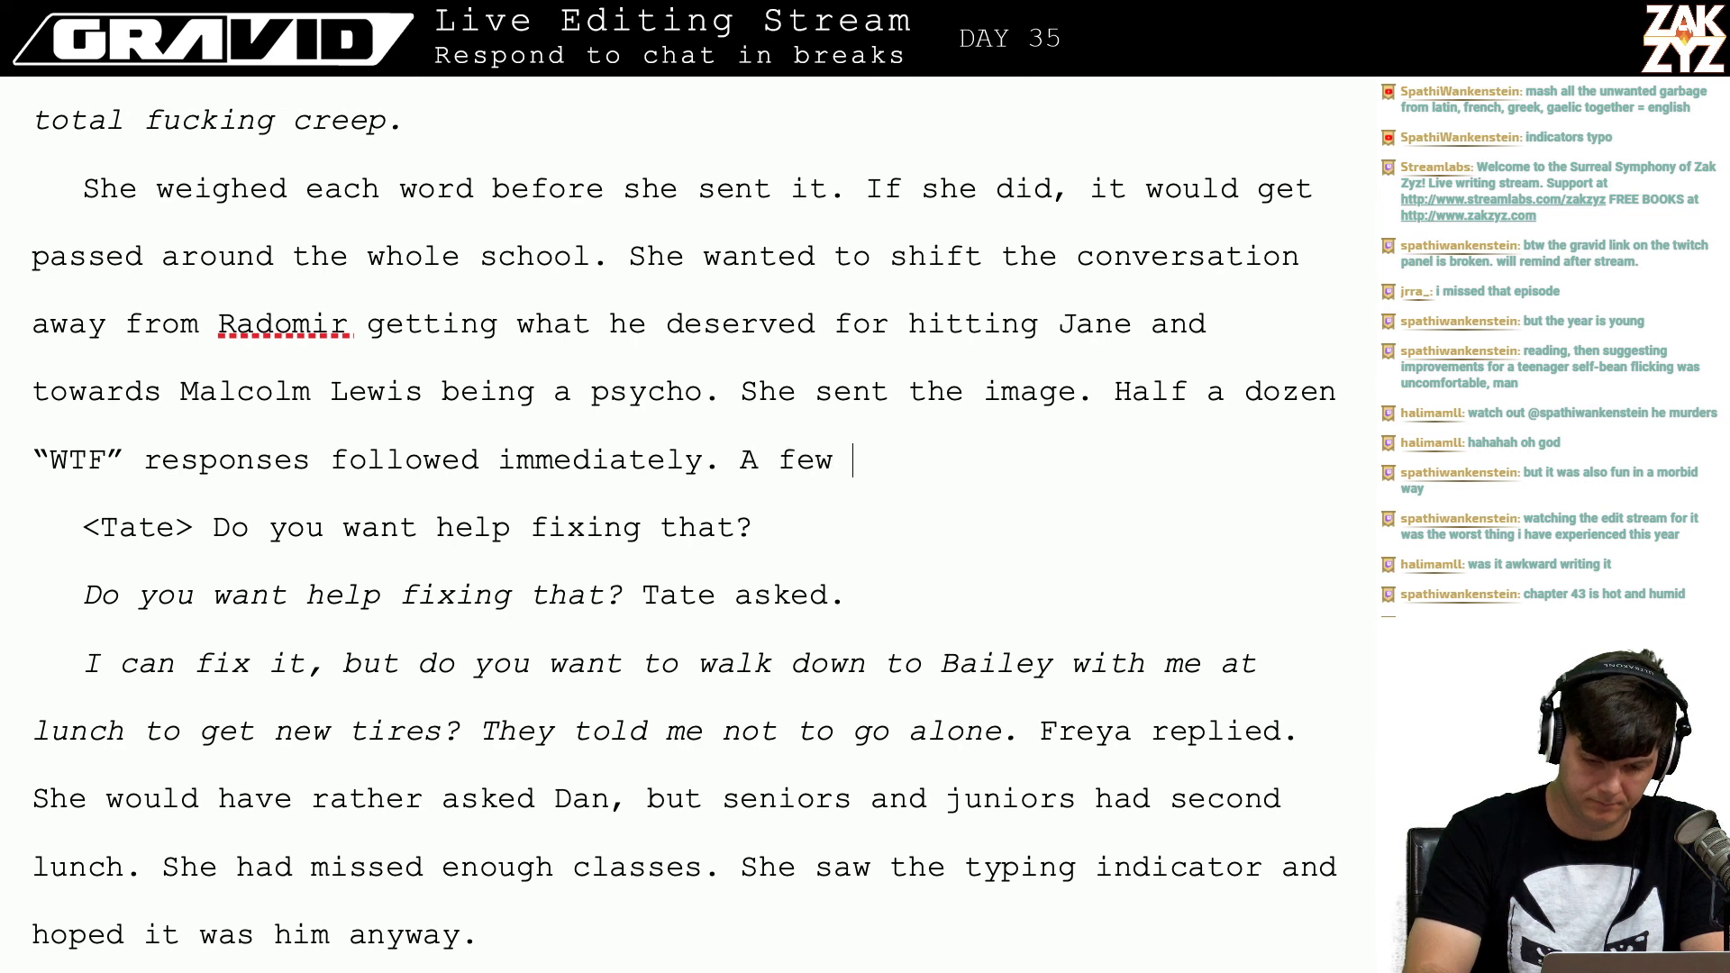
key("BackSpace")
key("BackSpace")
key("BackSpace")
key("BackSpace")
key("BackSpace")
key("BackSpace")
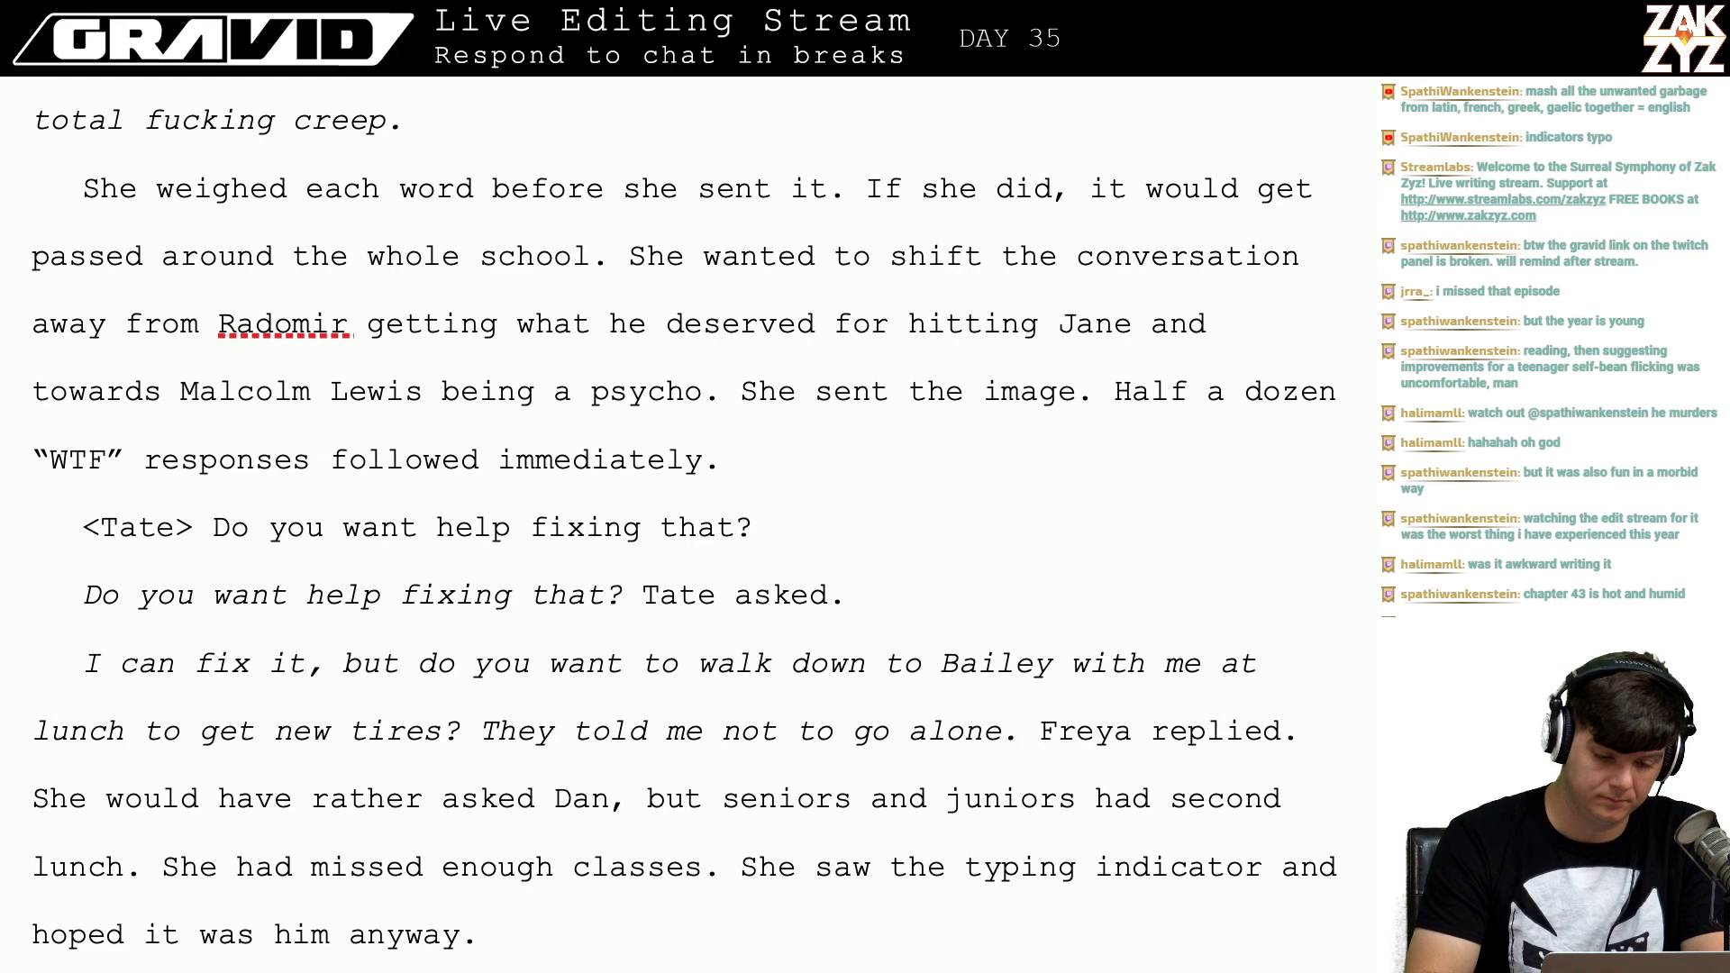
Step: Add "Tate was the first to respond:" after "followed immediately." to introduce the chat-style line
triple_click(450, 595)
key("Left")
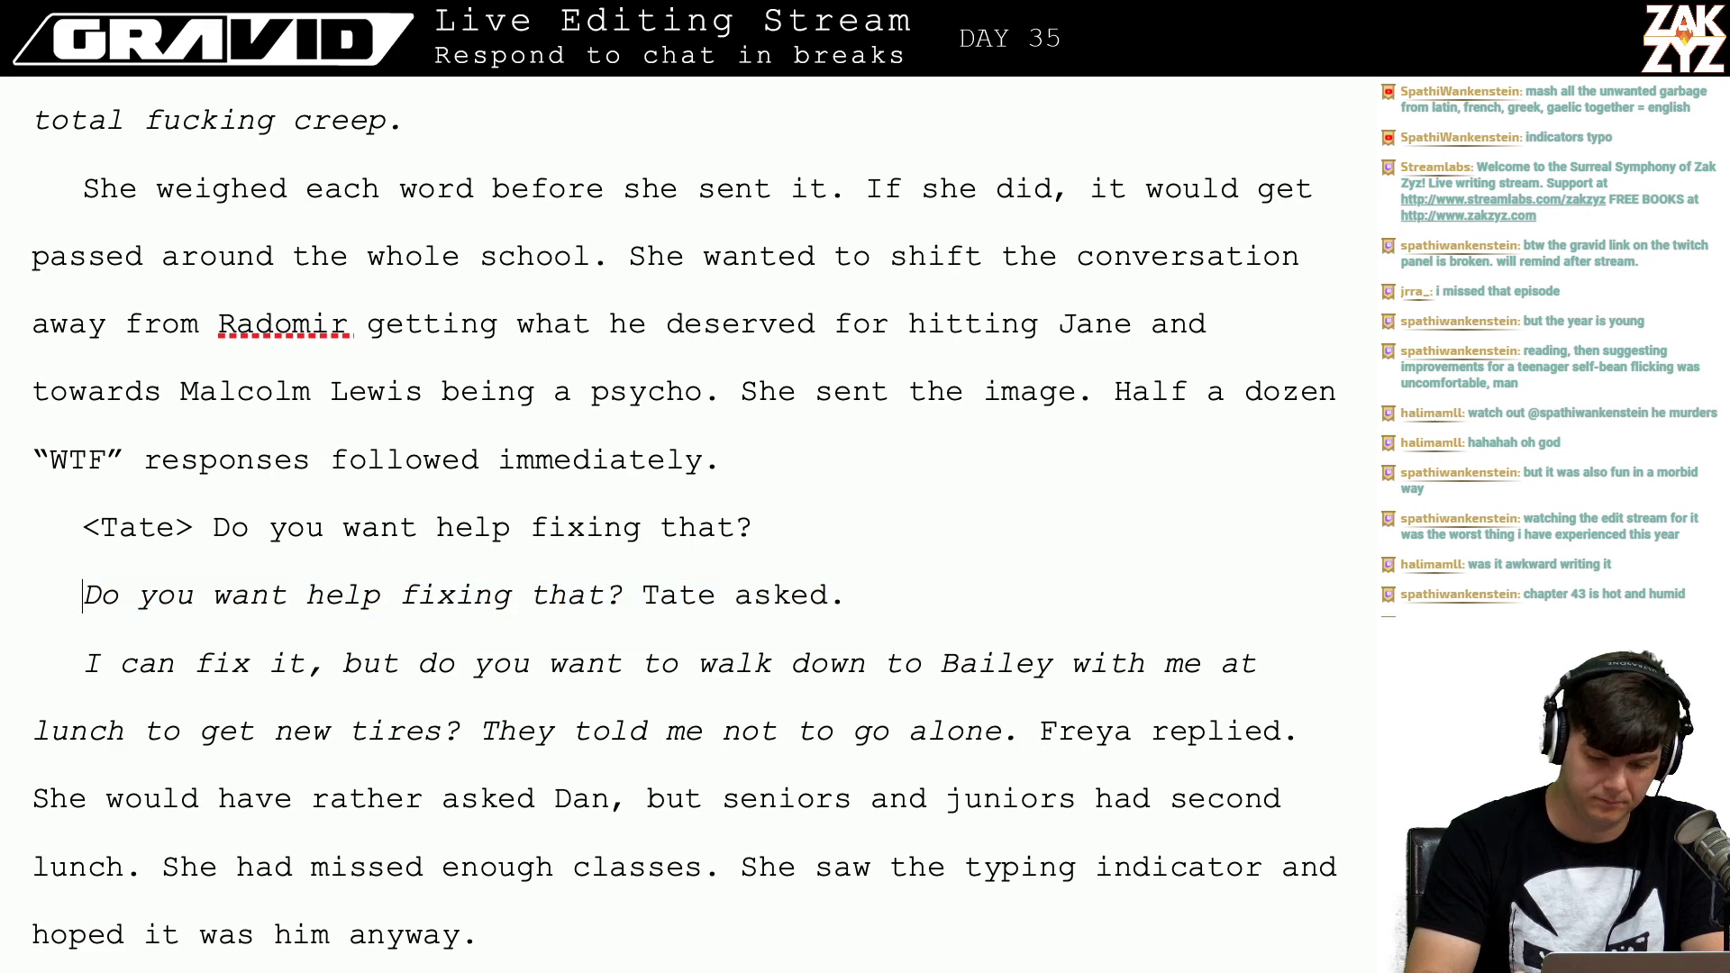
type("Ta")
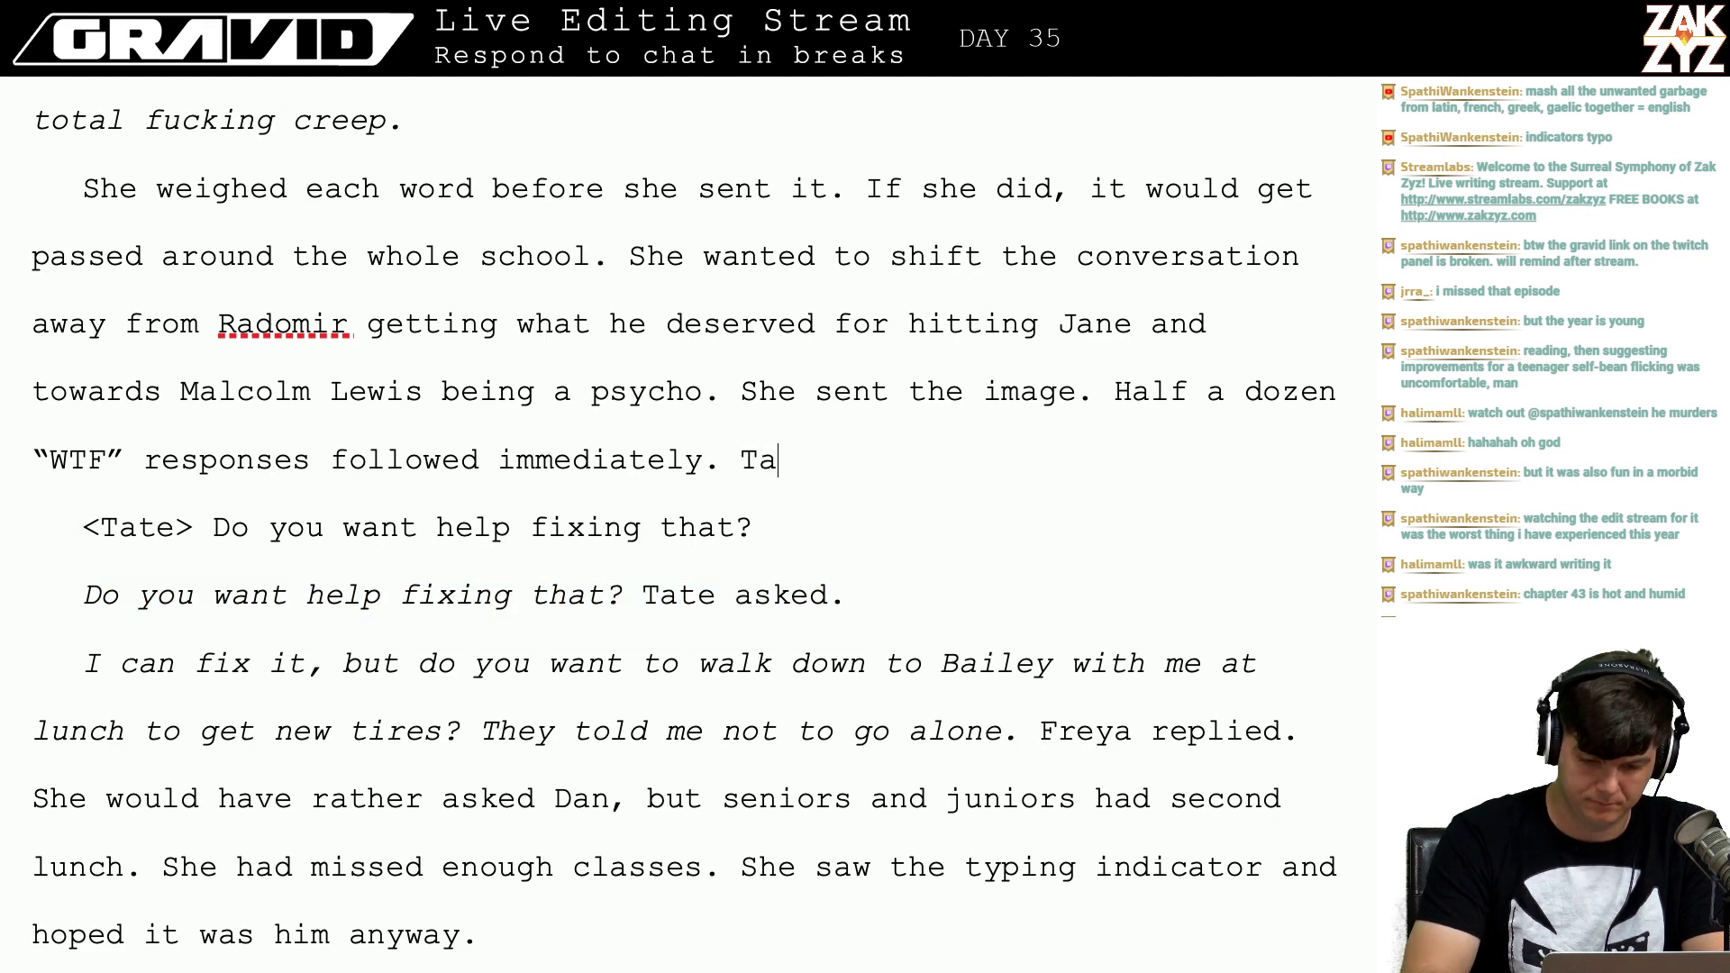
type("te was the first to")
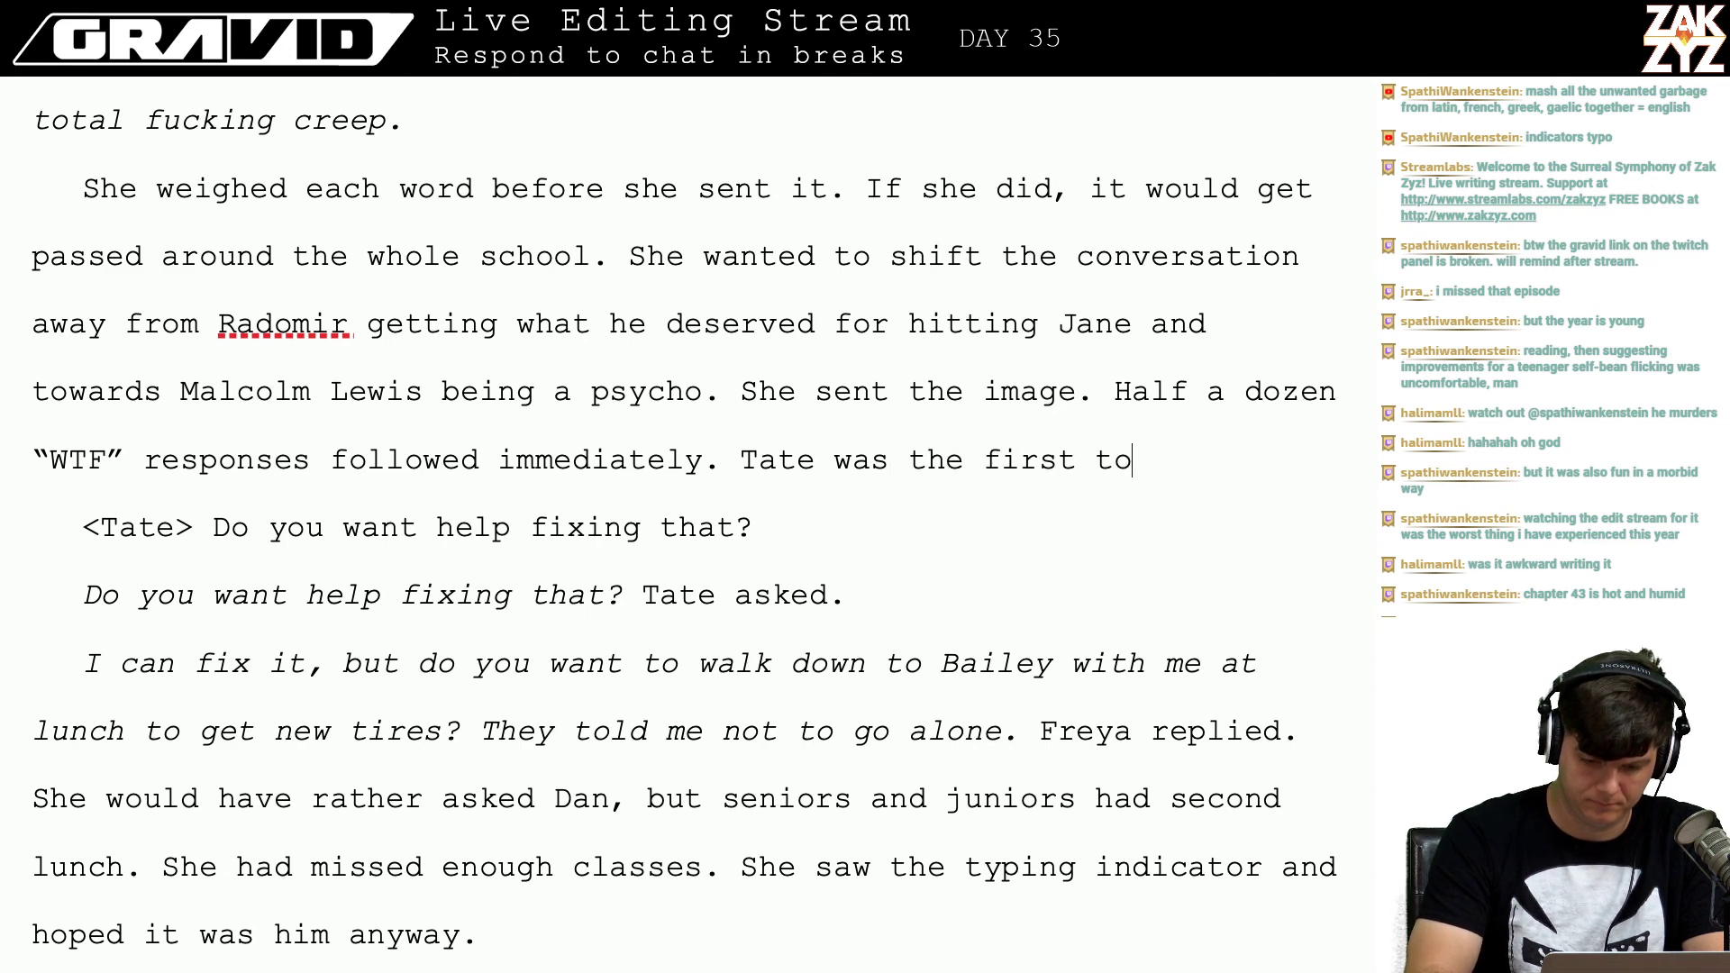
key("BackSpace")
key("BackSpace")
key("BackSpace")
key("BackSpace")
key("BackSpace")
key("BackSpace")
key("BackSpace")
key("BackSpace")
key("BackSpace")
key("BackSpace")
key("BackSpace")
key("BackSpace")
key("BackSpace")
key("BackSpace")
key("BackSpace")
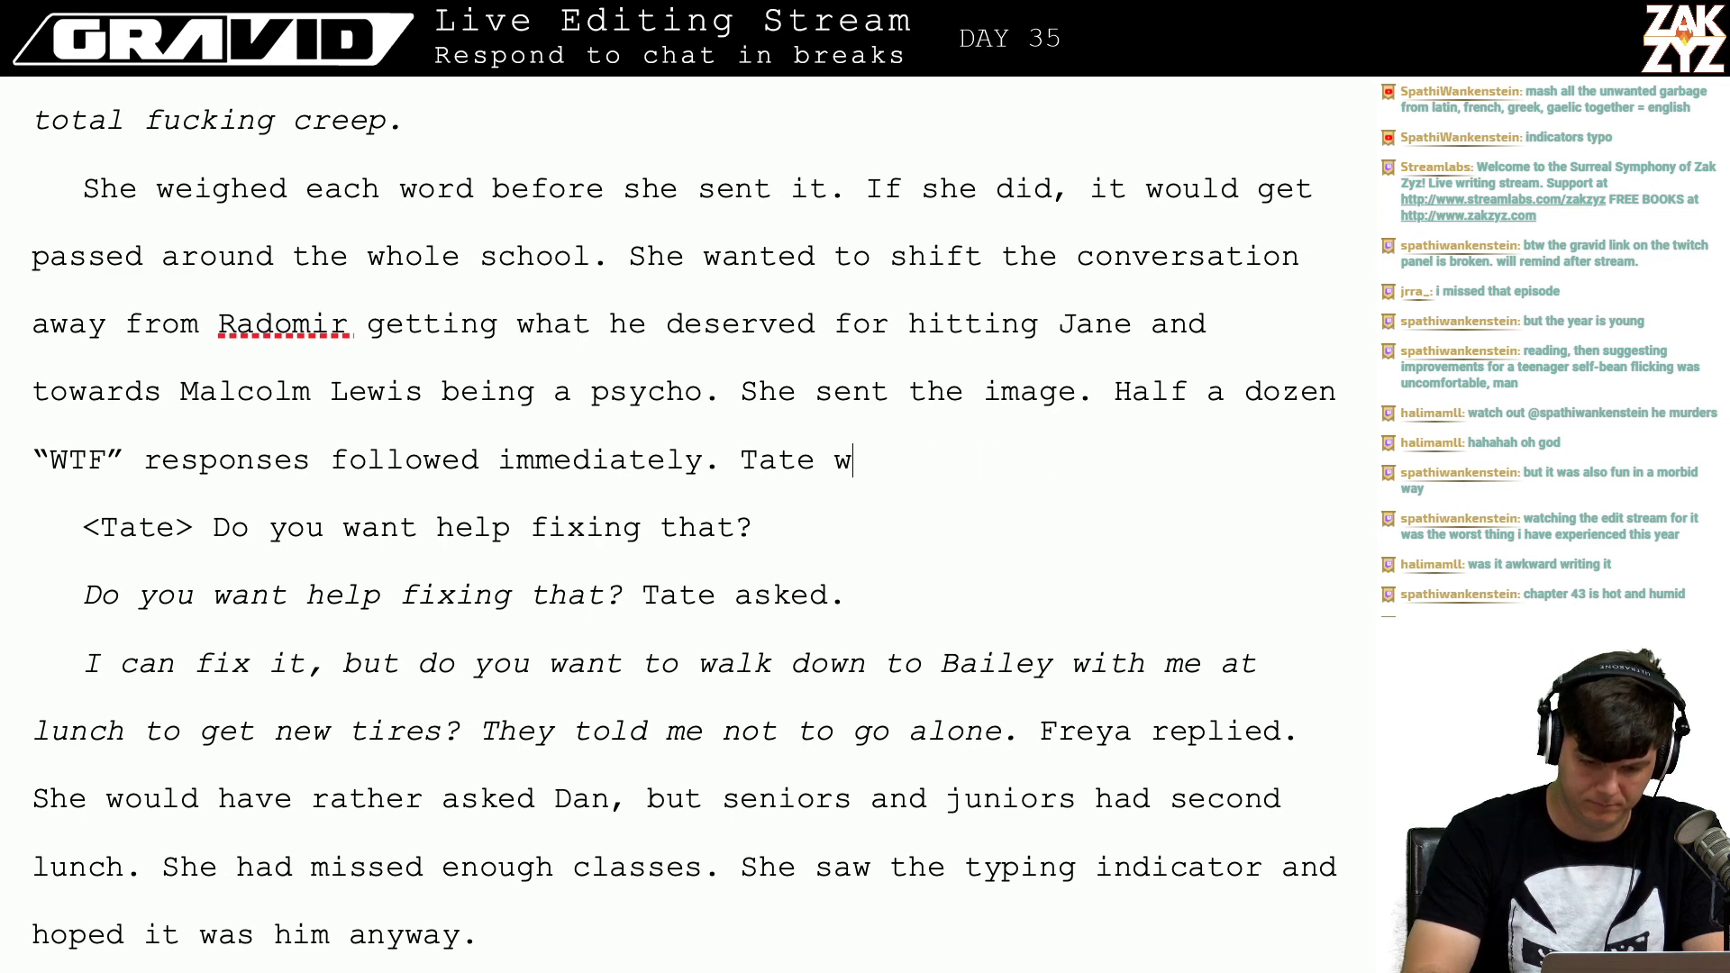
type("as the firs")
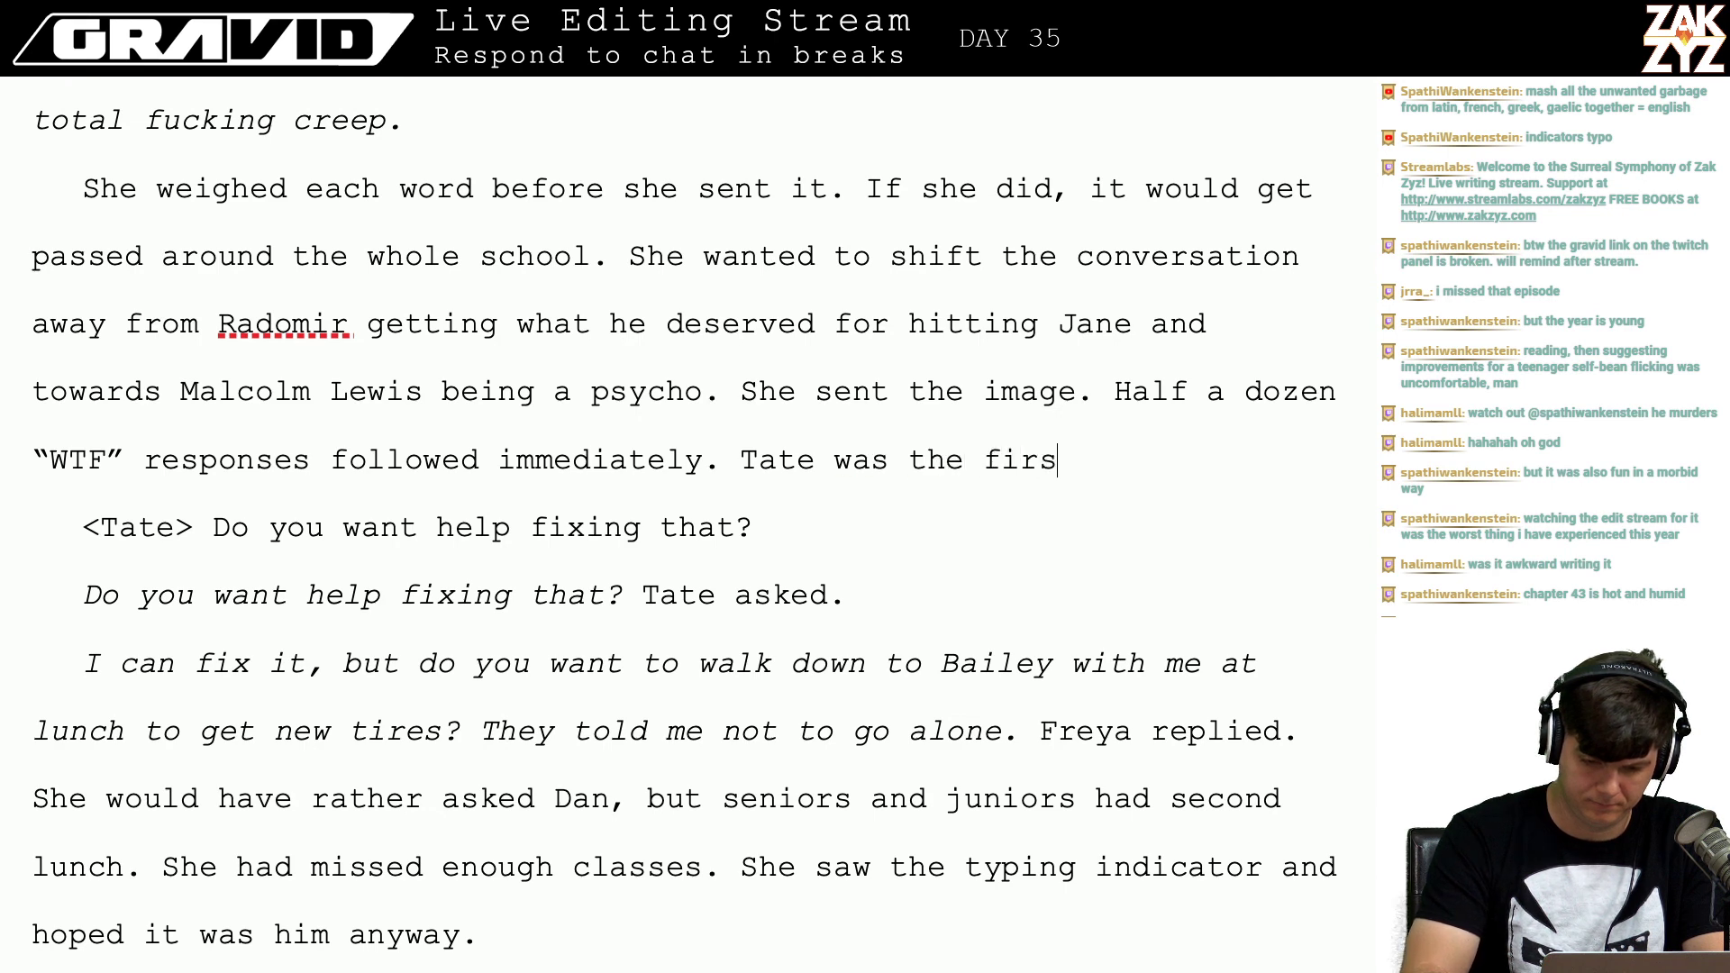
type("t to respond:")
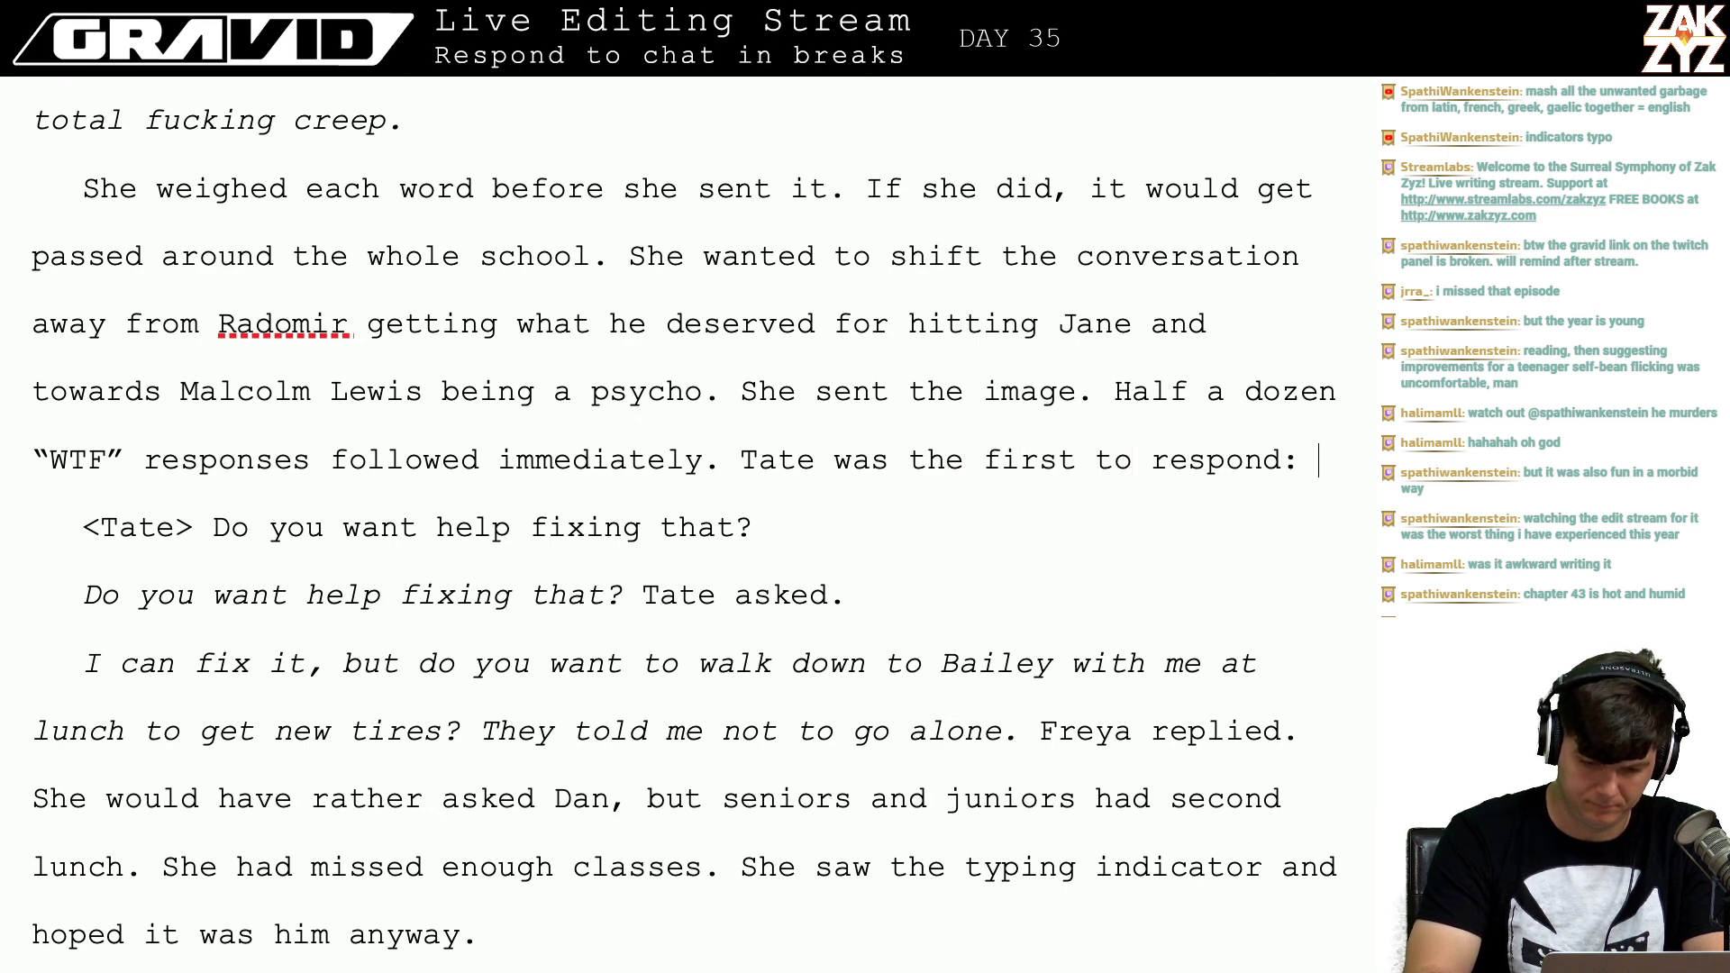
Step: Reword "WTF" responses as "WTF" reactions appeared beneath the picture
key("Right")
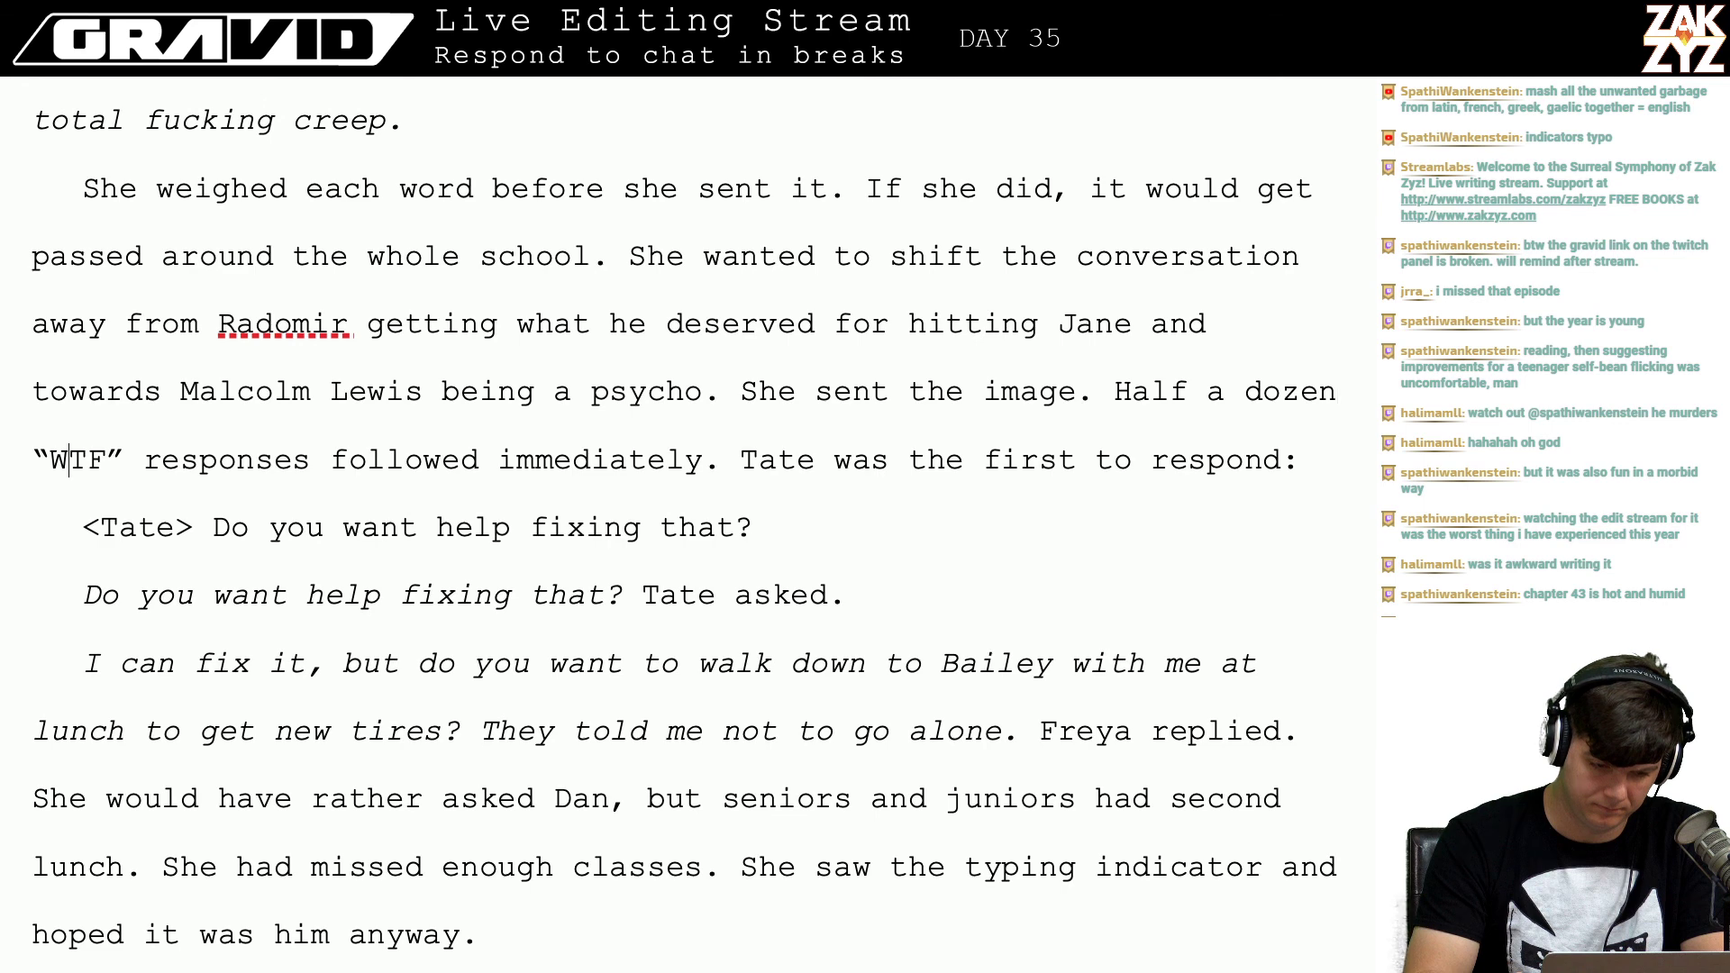
key("BackSpace")
key("BackSpace")
key("BackSpace")
key("BackSpace")
key("BackSpace")
key("BackSpace")
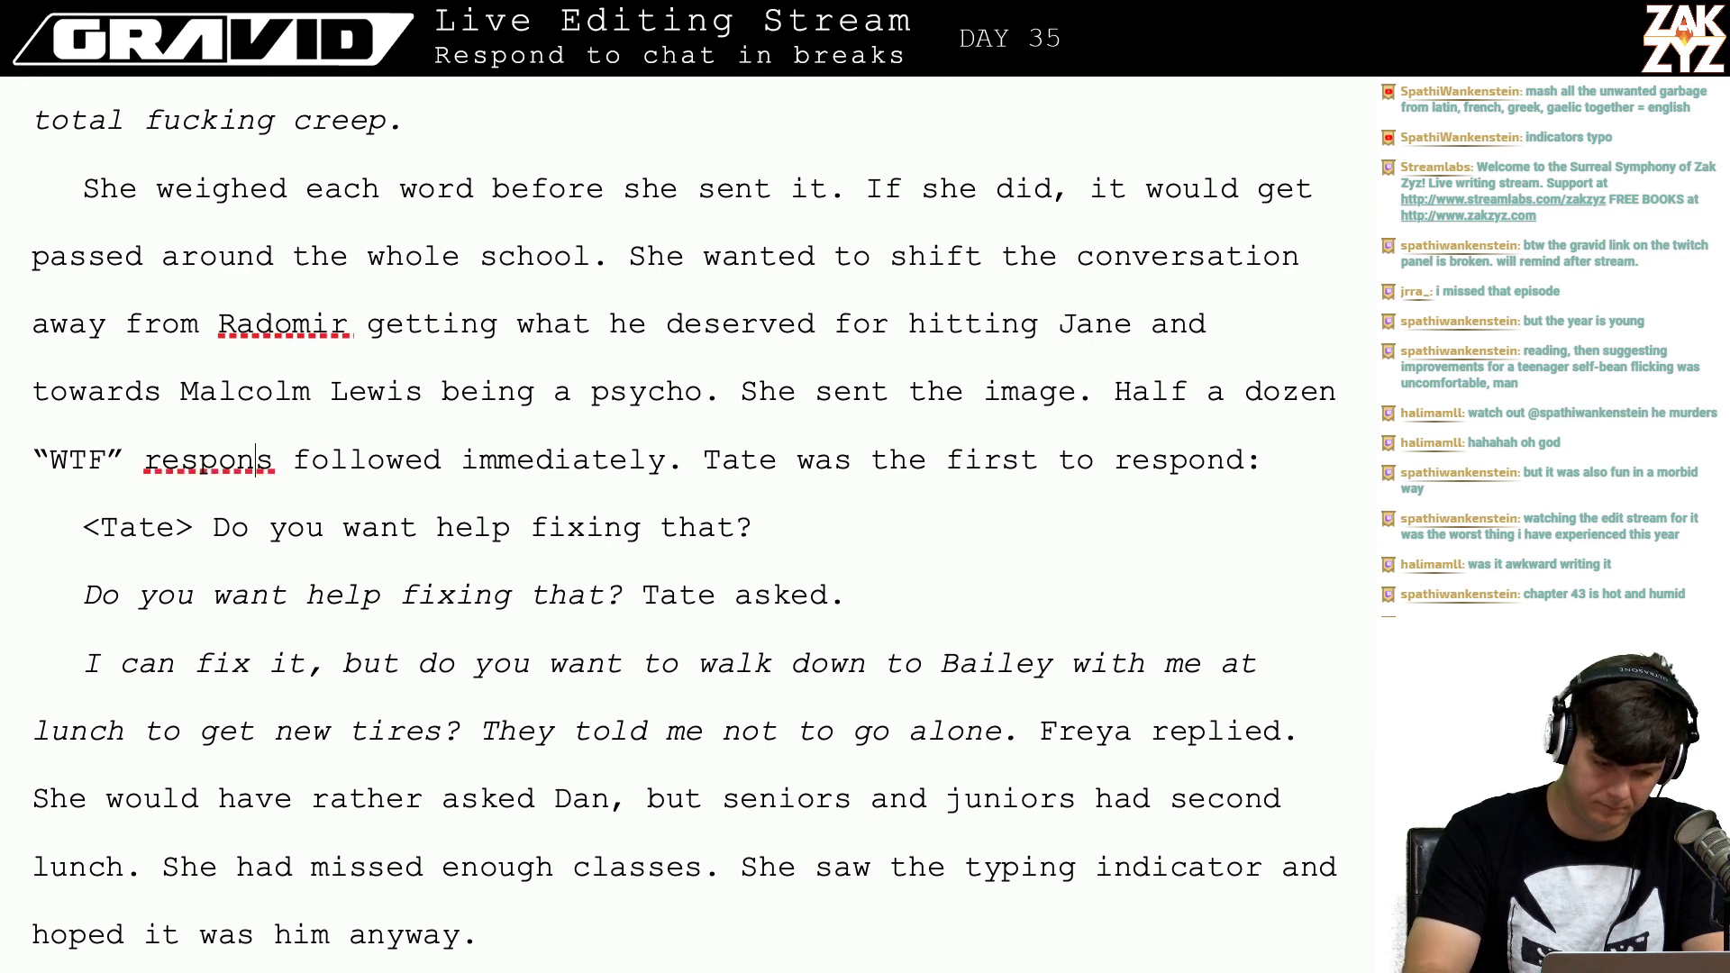
type("actions")
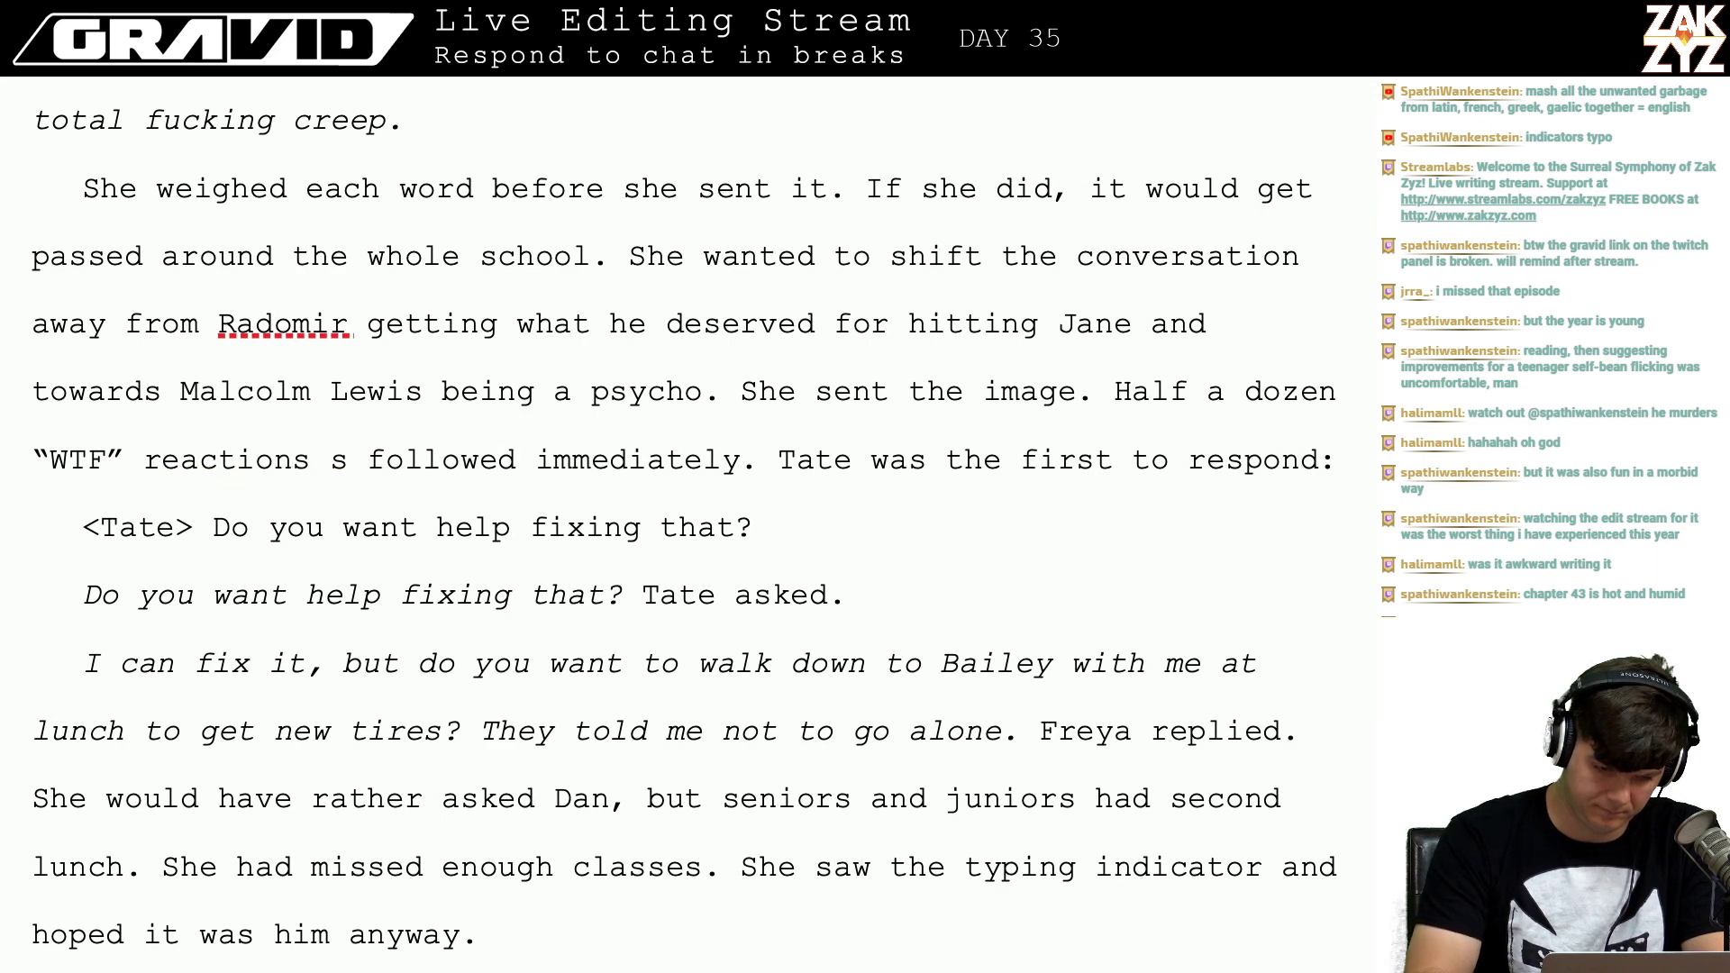
key("shift+Right")
type("appeared")
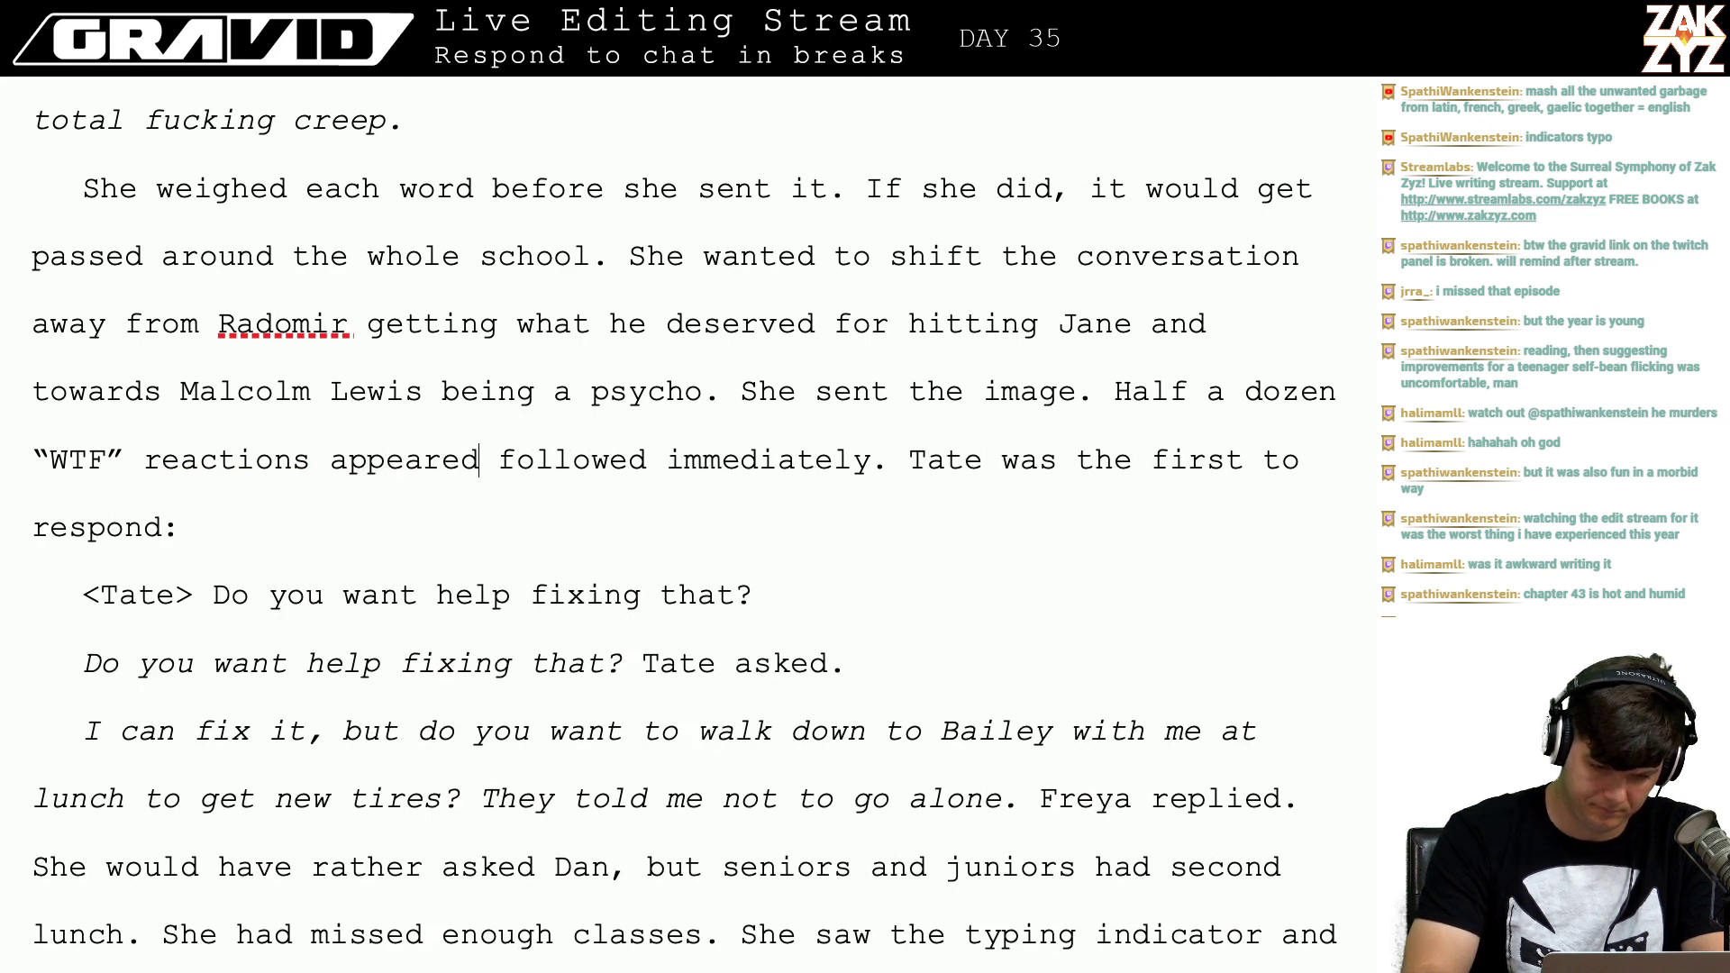
type(" beneath the ")
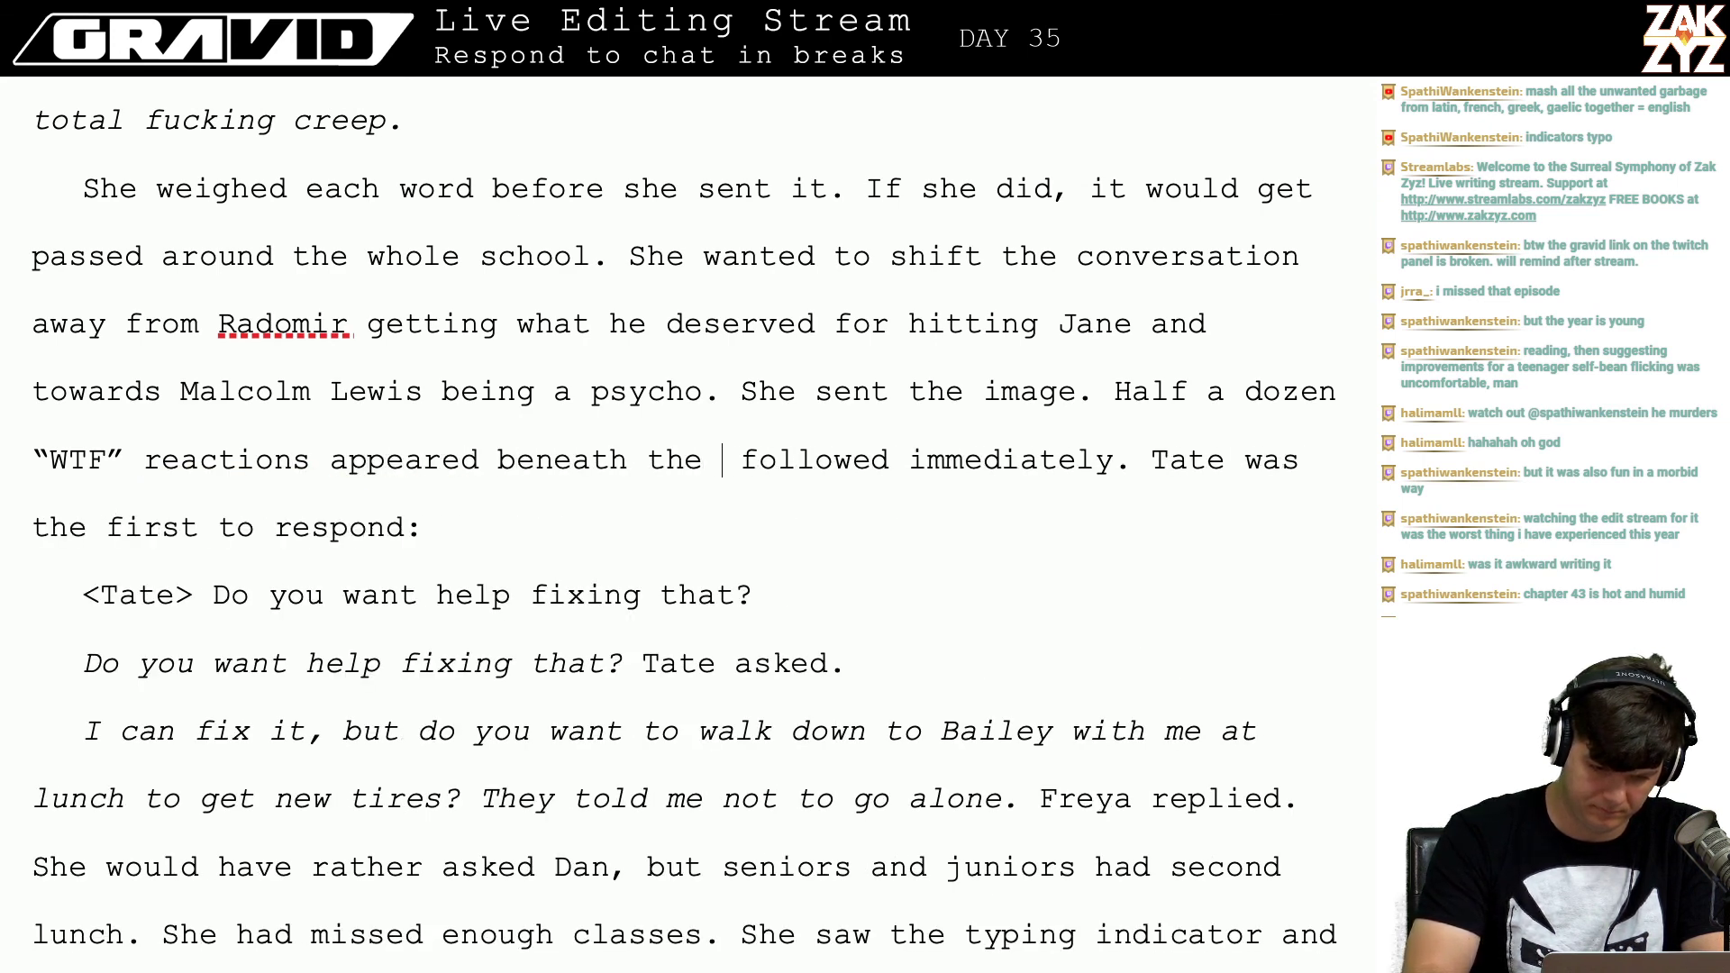
type("picture.")
Step: Delete the leftover words "followed immediately." before "Tate was the first to respond:"
key("shift+Right")
key("shift+Right")
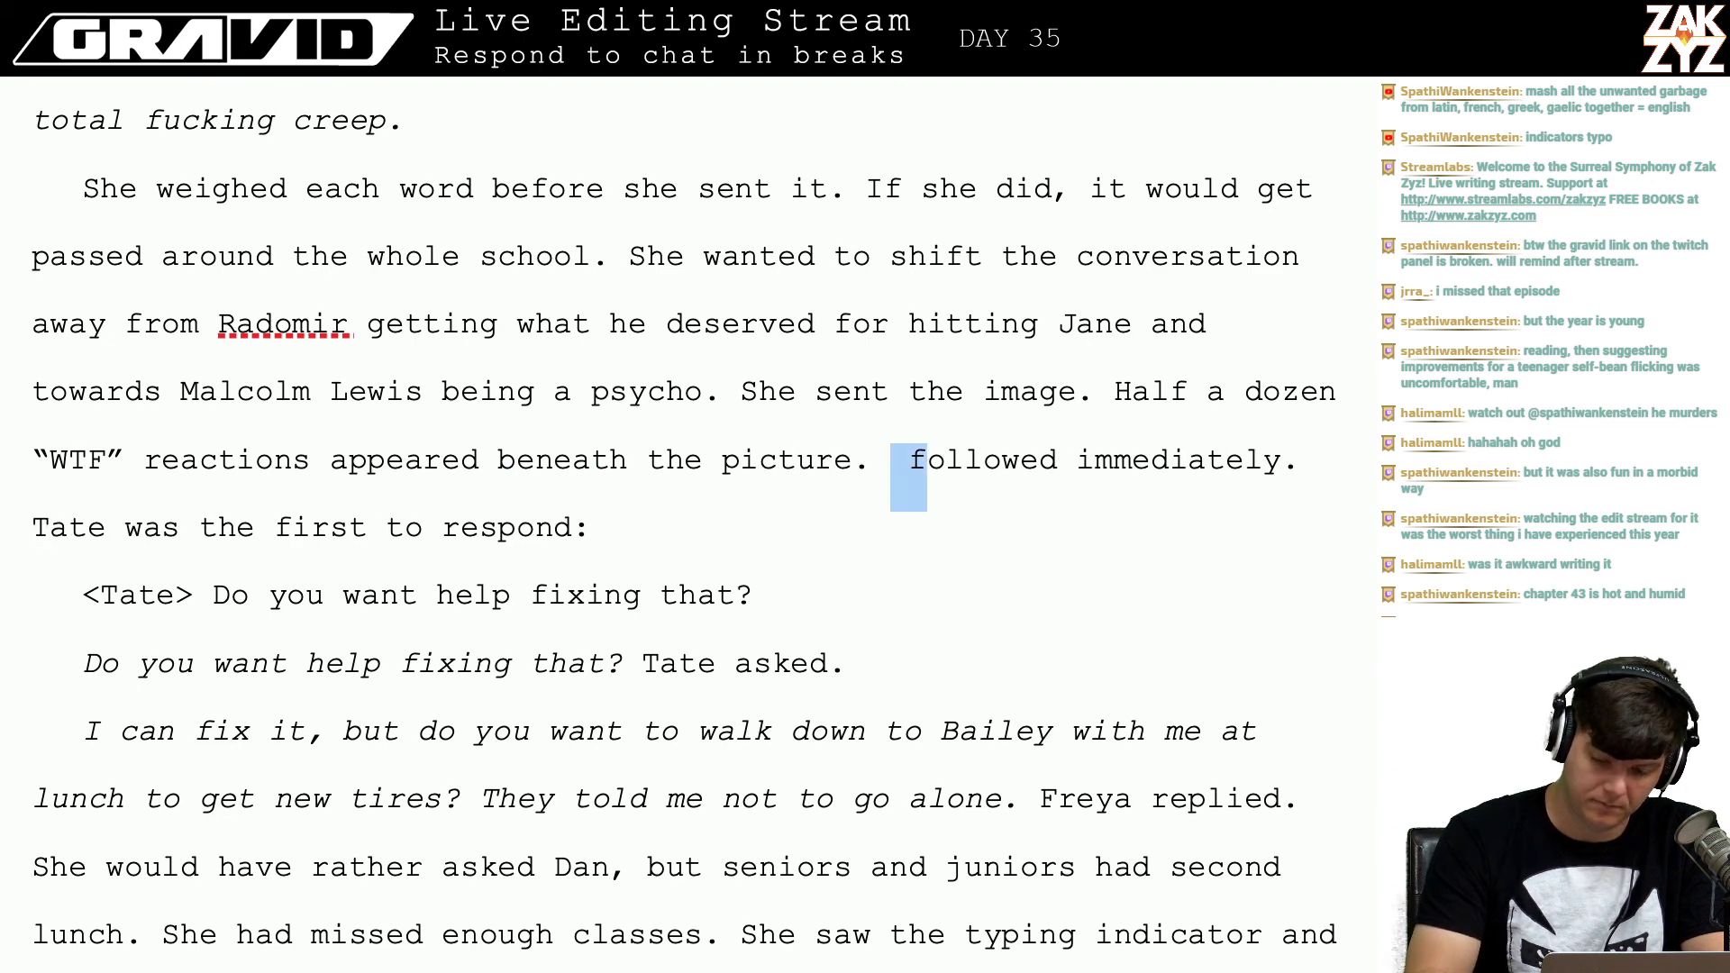
key("shift+Right")
key("shift+Right")
key("shift+Right")
key("shift+Right")
key("shift+Right")
key("shift+Right")
key("shift+Right")
key("shift+Right")
key("shift+Right")
key("shift+Right")
key("shift+Right")
key("shift+Right")
key("shift+Right")
key("shift+Right")
key("shift+Right")
key("shift+Right")
key("shift+Right")
key("shift+Right")
key("shift+Right")
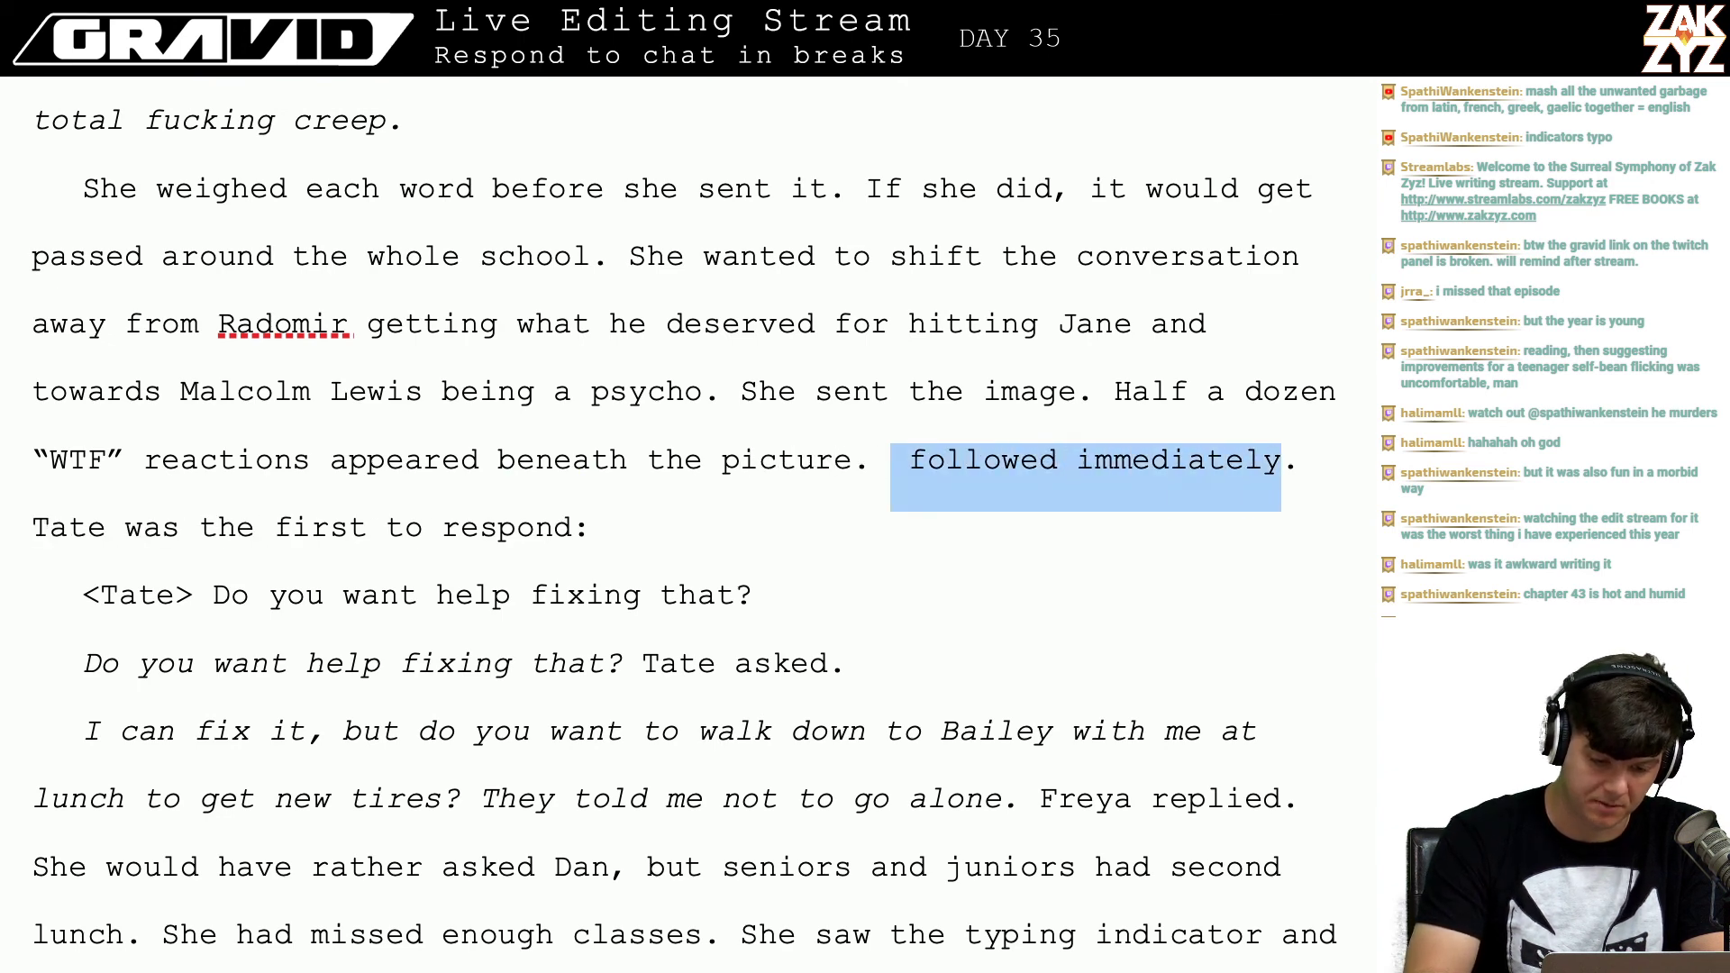
key("shift+Right")
key("Delete")
key("Delete")
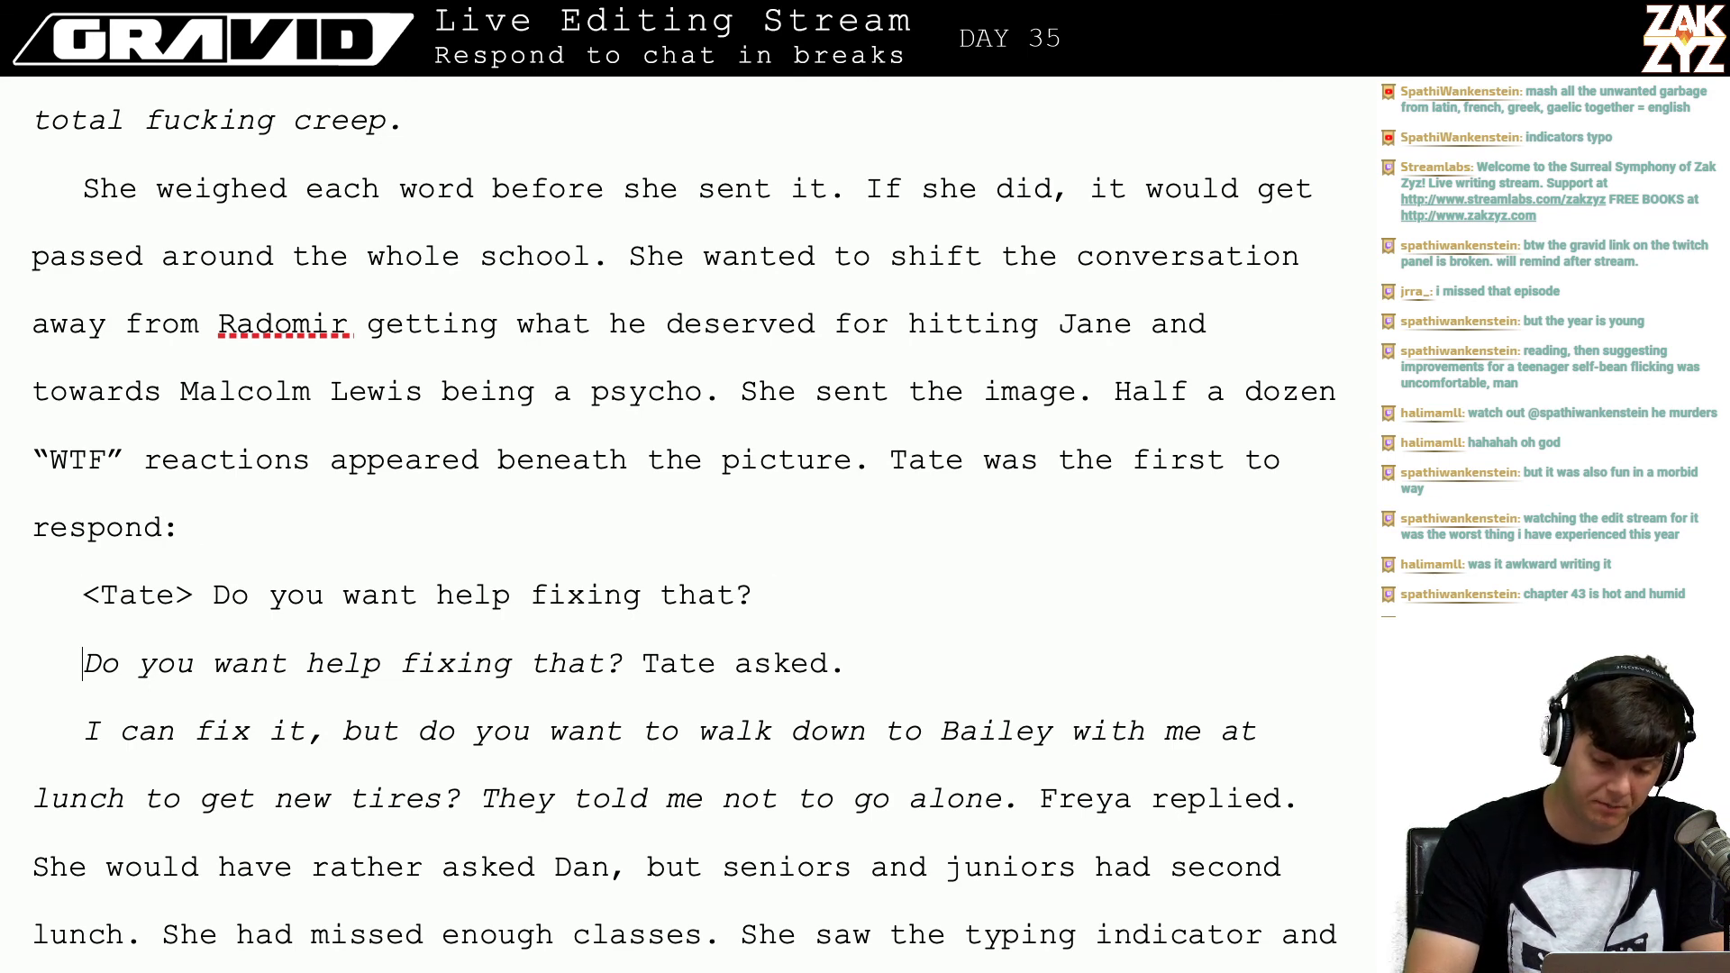
Step: Replace the duplicate italic line "Do you want help fixing that? Tate asked." with the chat tag "<Freya>"
key("shift+End")
key("shift+Left")
key("shift+Left")
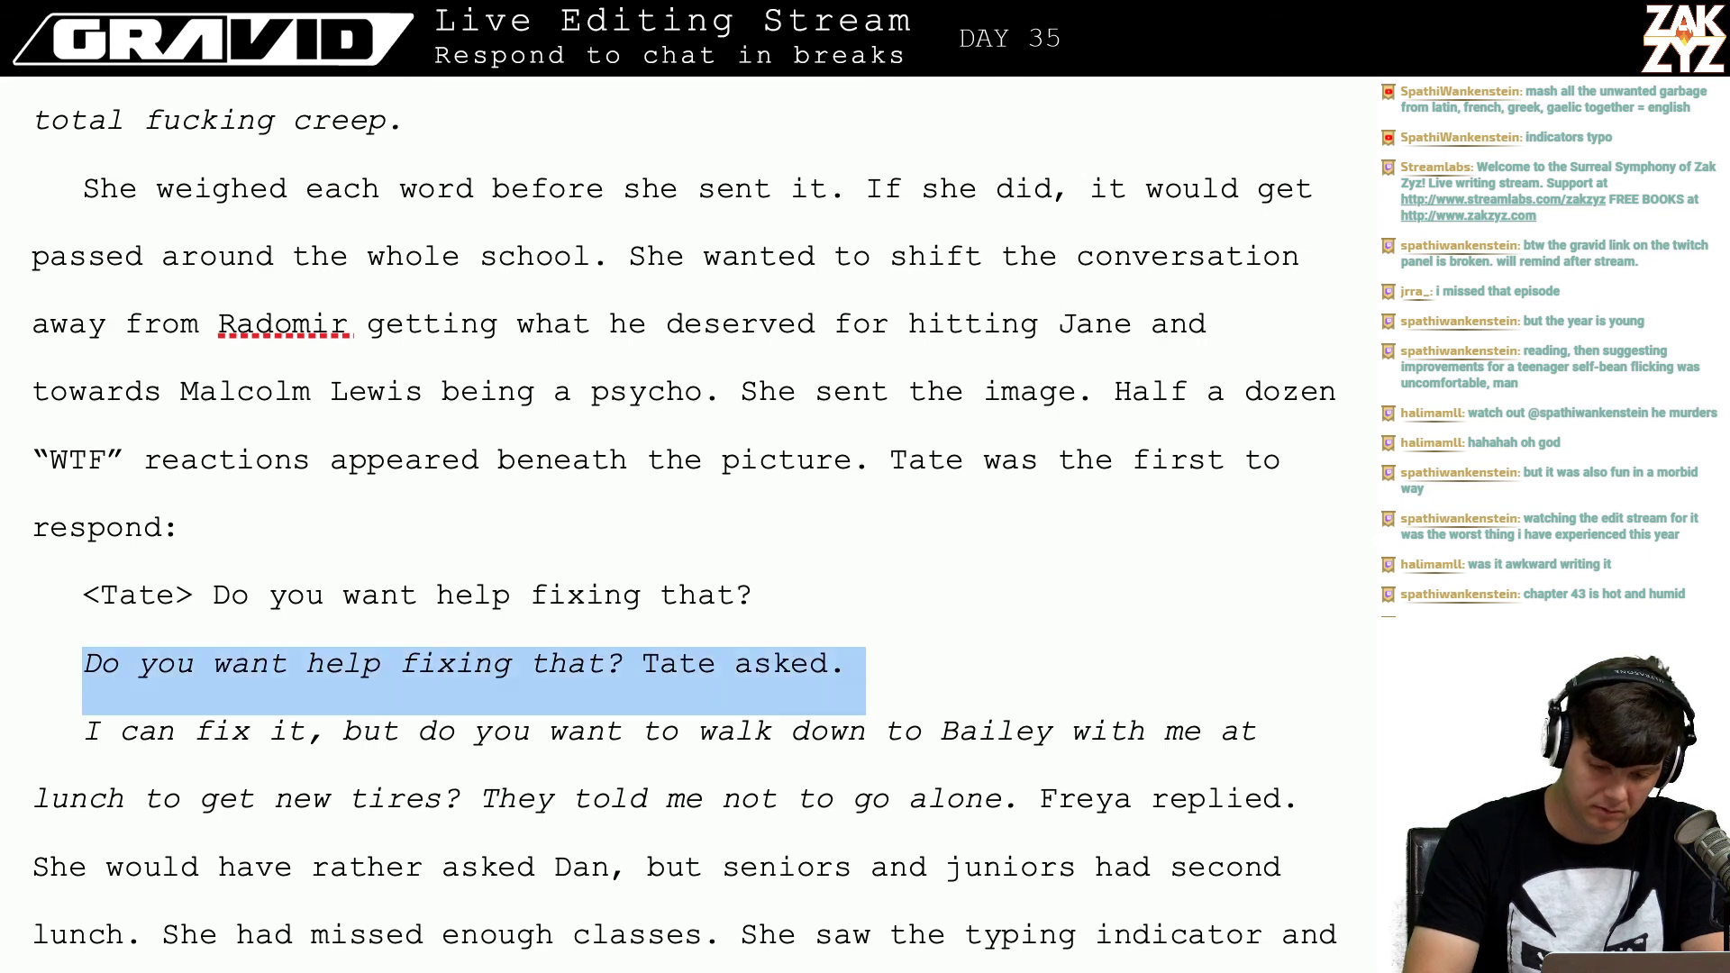
key("Delete")
type("<")
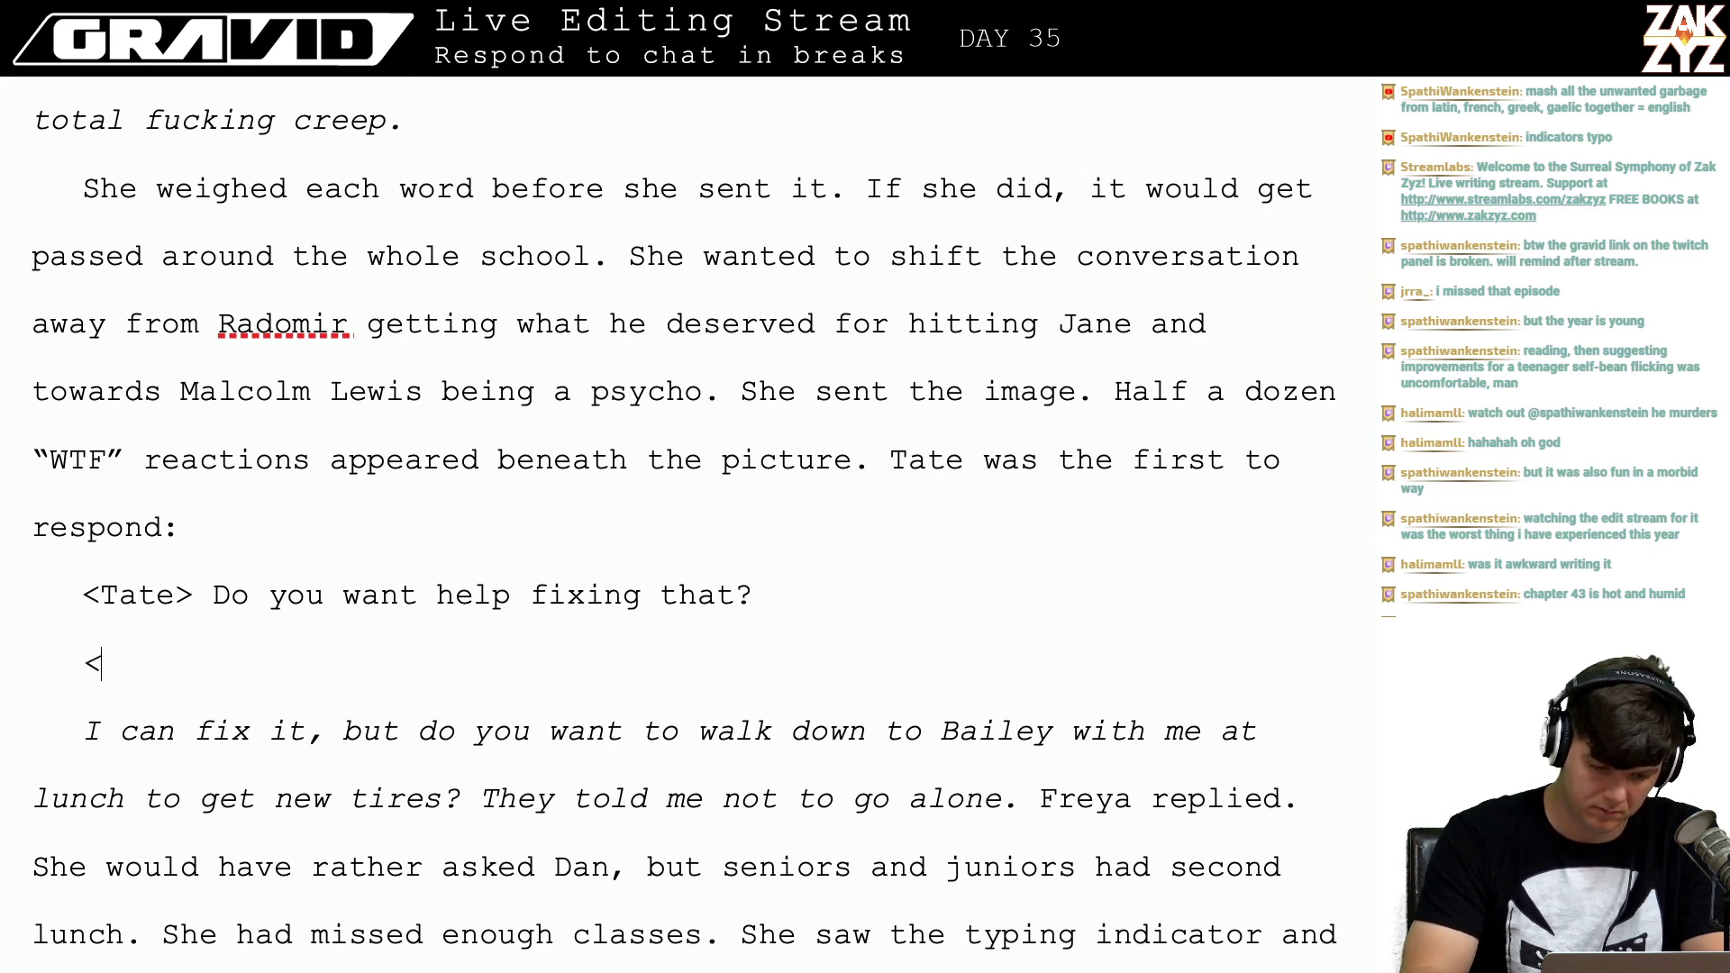
type("Fr")
key("BackSpace")
key("BackSpace")
type("Freya>")
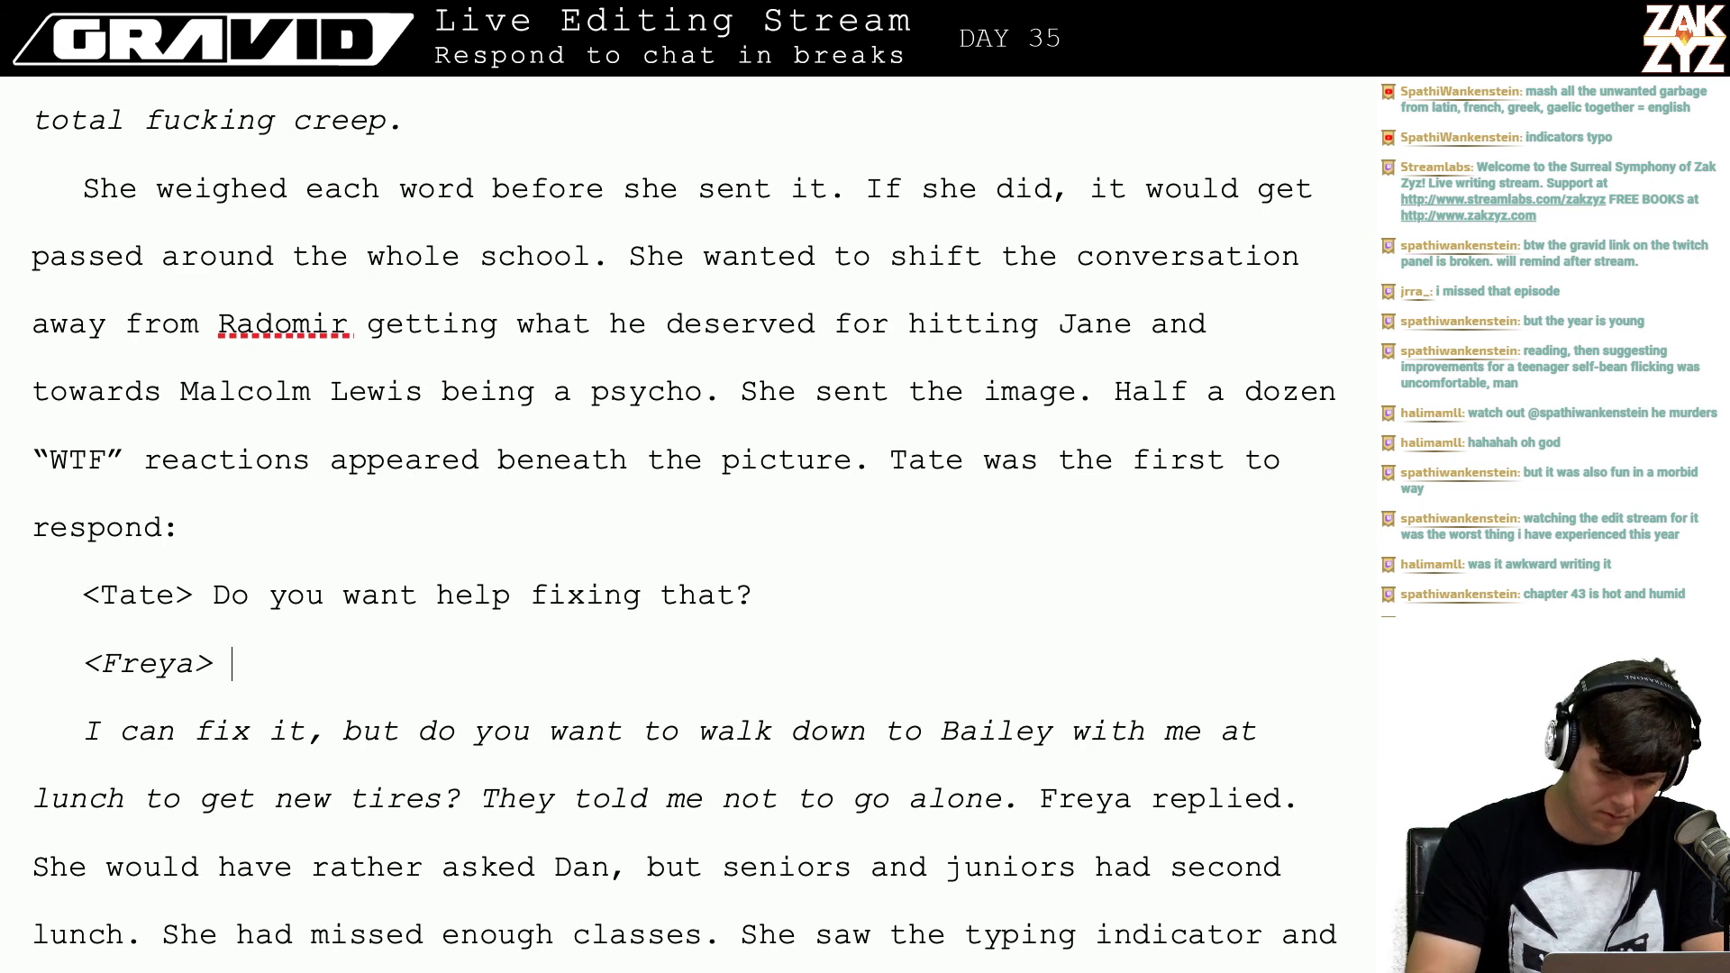
Step: Remove the italics from the "<Freya>" tag and her reply through "They told me not to go alone."
left_click(194, 664)
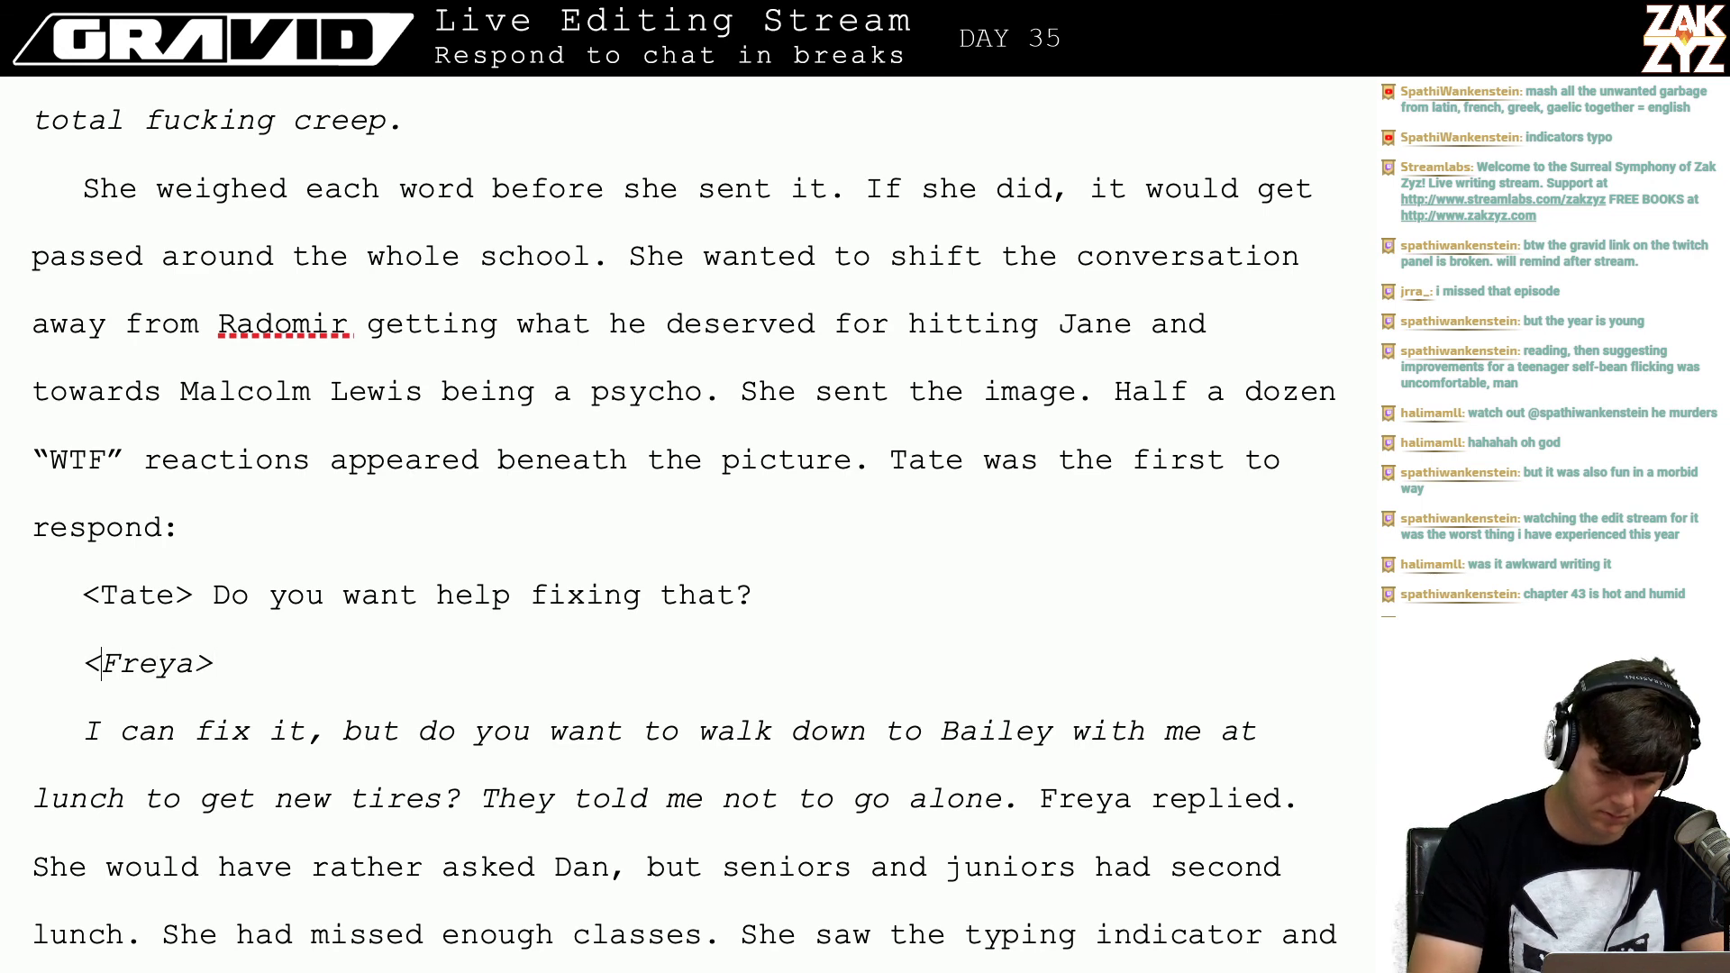
key("shift+Down")
key("shift+Down")
key("shift+Right")
key("shift+Right")
key("shift+Right")
key("shift+Right")
key("shift+Right")
key("shift+Right")
key("shift+Right")
key("shift+Right")
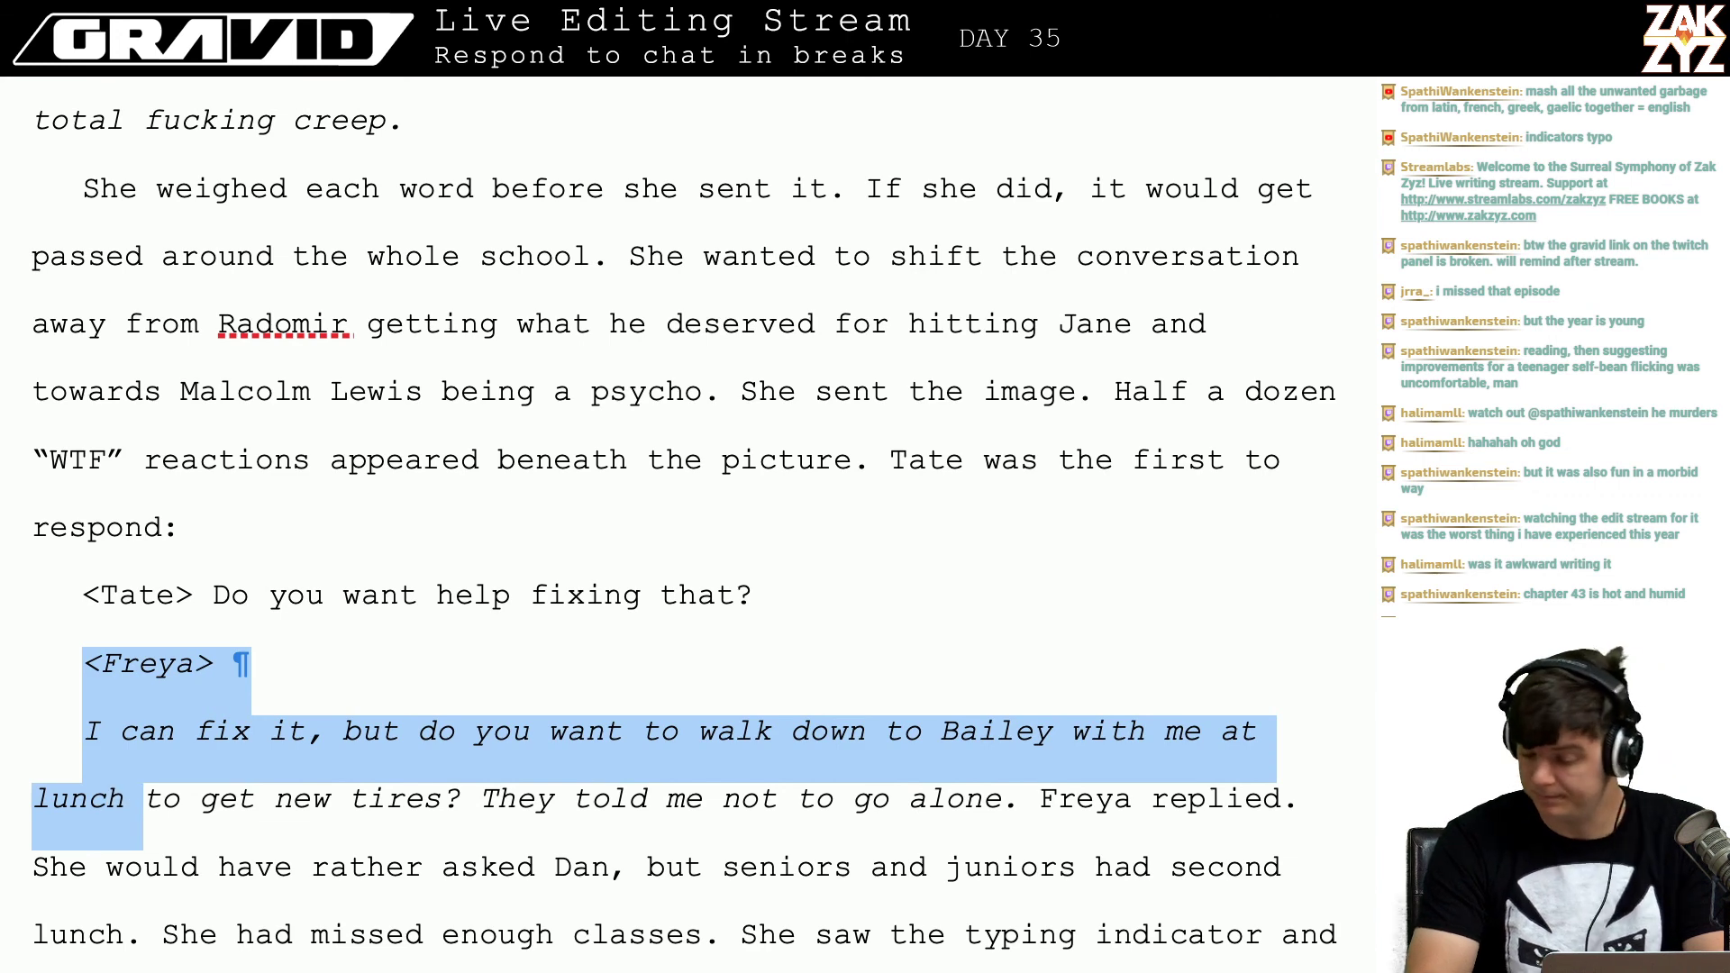
key("shift+Right")
key("shift+Right")
key("shift+Right")
key("shift+Right")
key("shift+Right")
key("shift+Right")
key("shift+Right")
key("shift+Right")
key("shift+Right")
key("shift+Right")
key("shift+Right")
key("shift+Right")
key("shift+Right")
key("shift+Right")
key("shift+Right")
key("shift+Right")
key("shift+Right")
key("shift+Right")
key("shift+Right")
key("shift+Right")
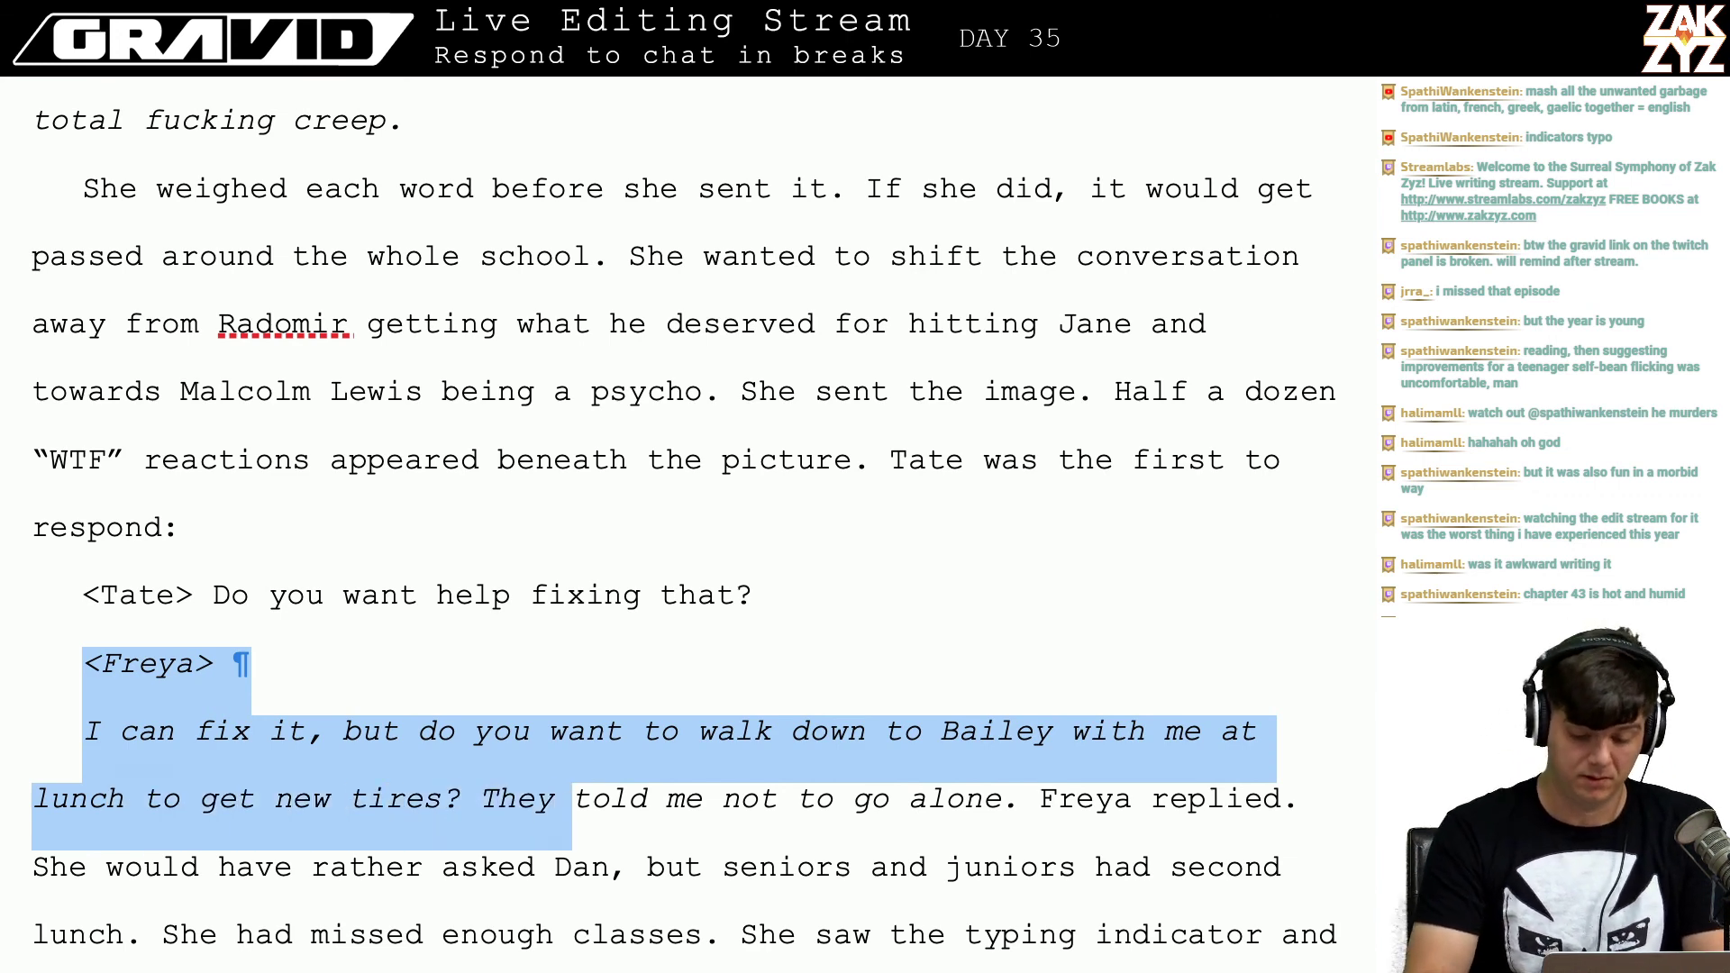
key("shift+Right")
key("shift+Right")
key("shift+Right")
key("shift+Right")
key("shift+Right")
key("shift+Right")
key("shift+Right")
key("shift+Right")
key("shift+Right")
key("shift+Right")
key("shift+Right")
key("shift+Right")
key("shift+Right")
key("shift+Right")
key("shift+Right")
key("shift+Right")
key("shift+Right")
key("shift+Right")
key("shift+Right")
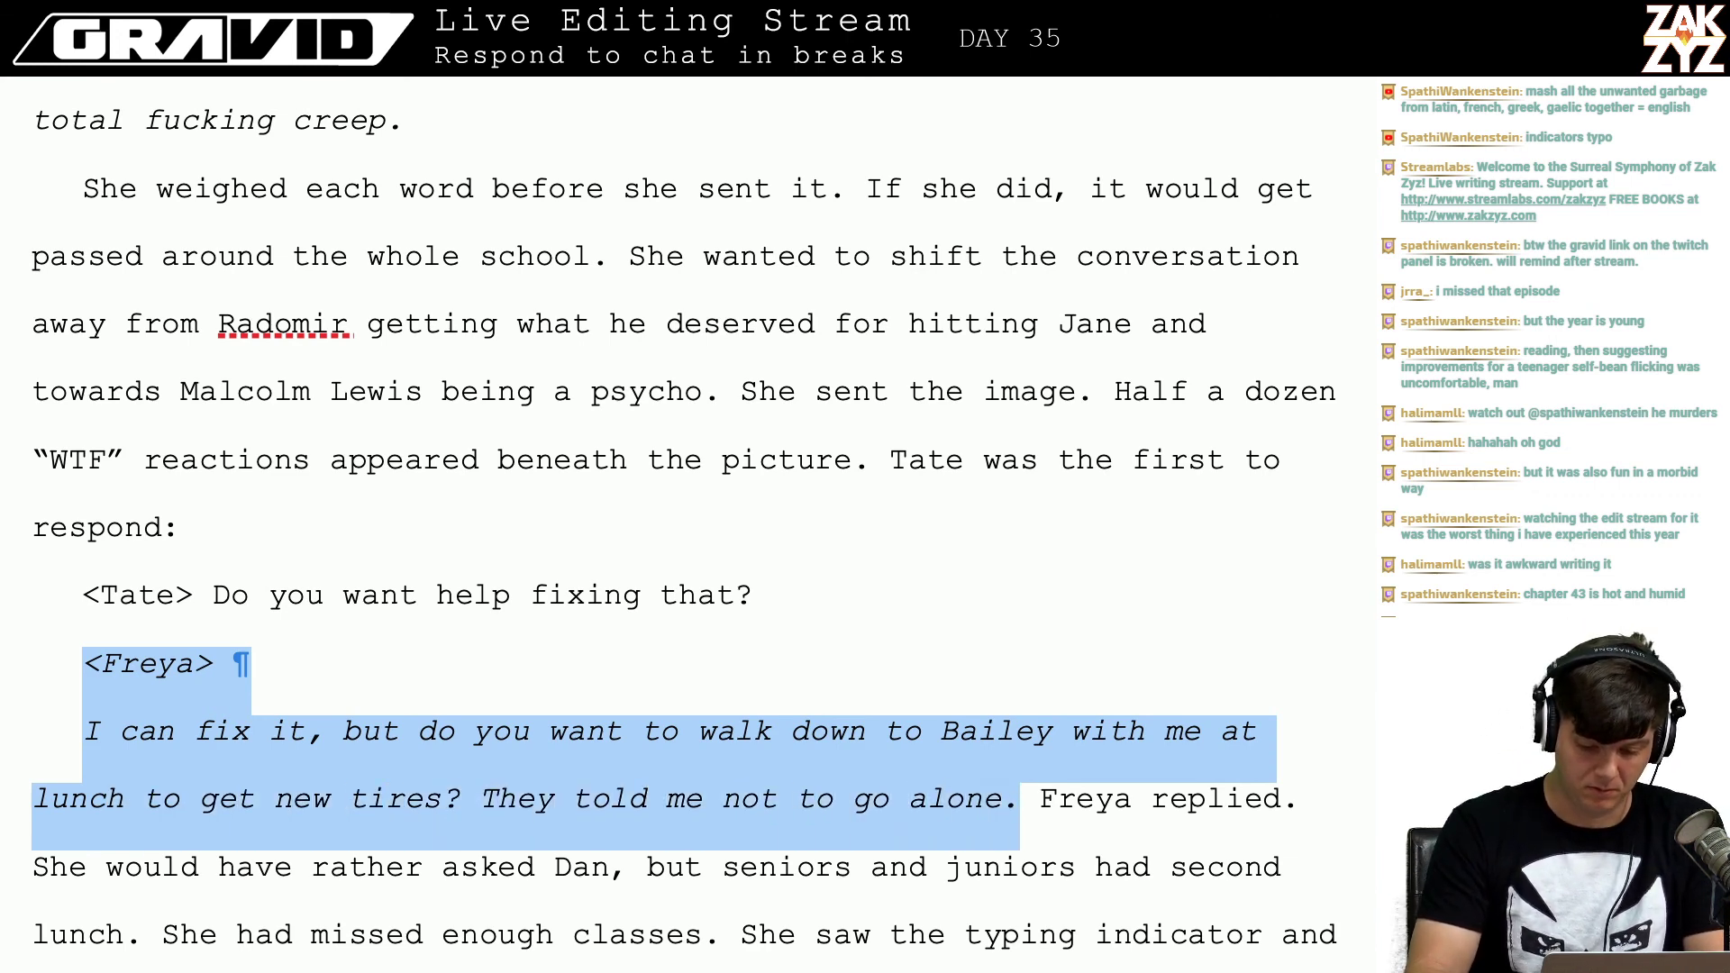
key("ctrl+i")
Step: Join Freya's reply "I can fix it" onto the same line as the "<Freya>" tag
key("Up")
key("Right")
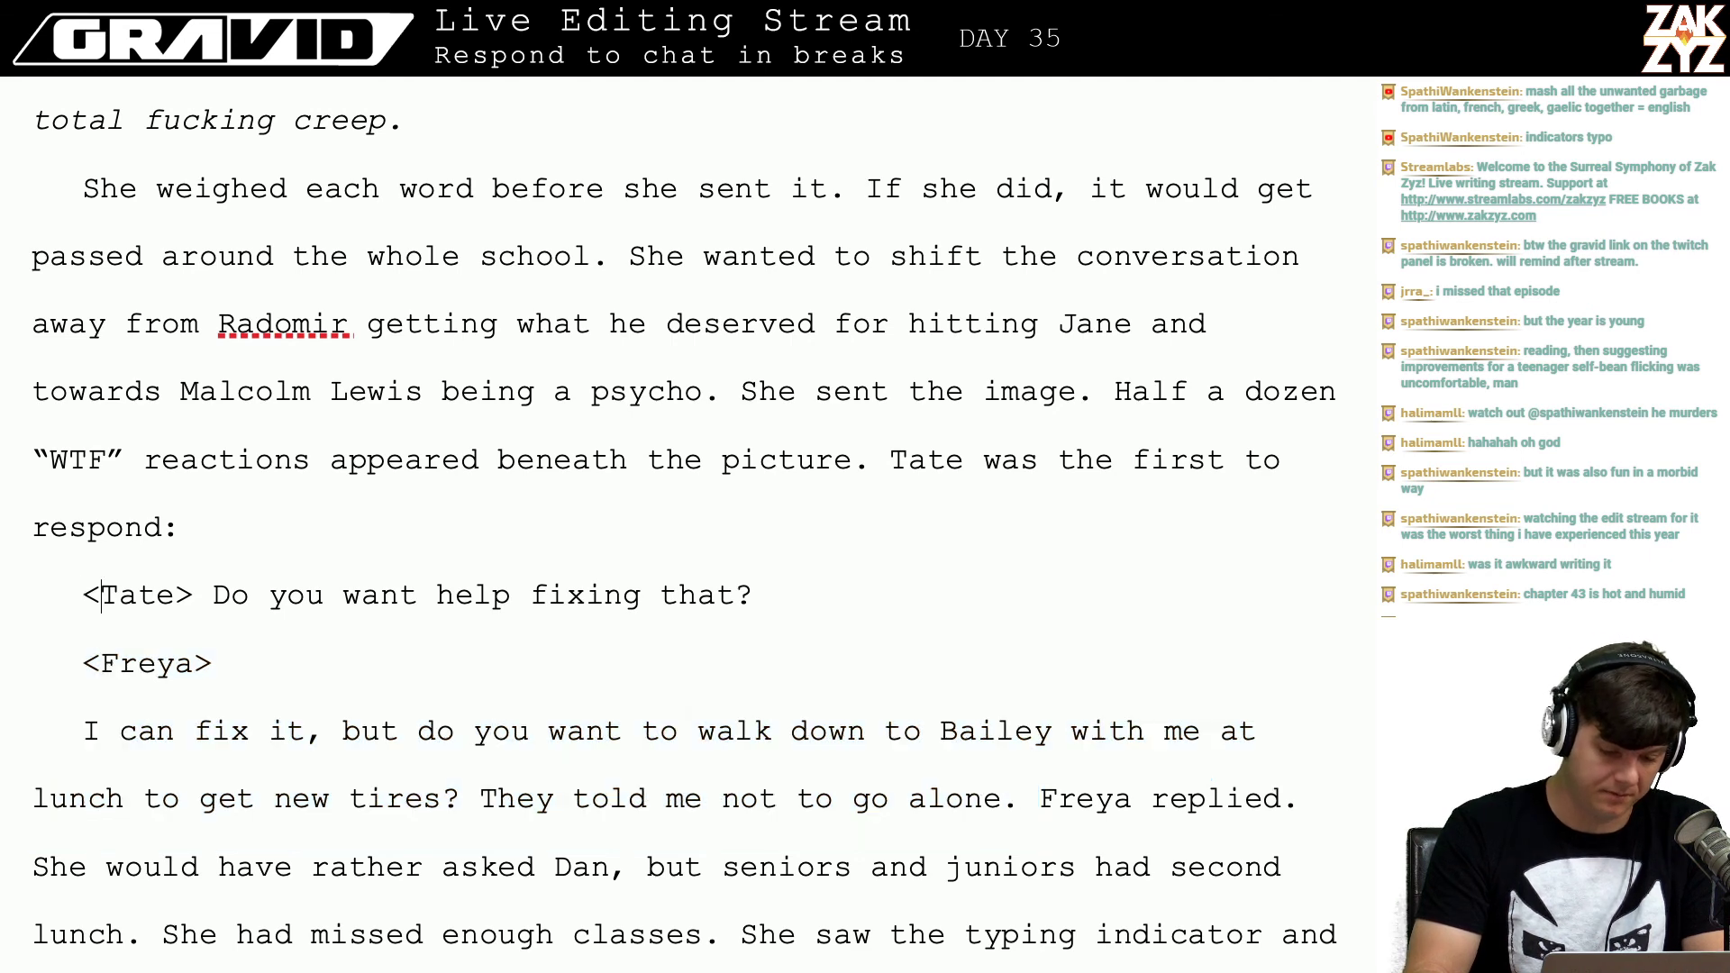
key("Down")
key("Left")
key("BackSpace")
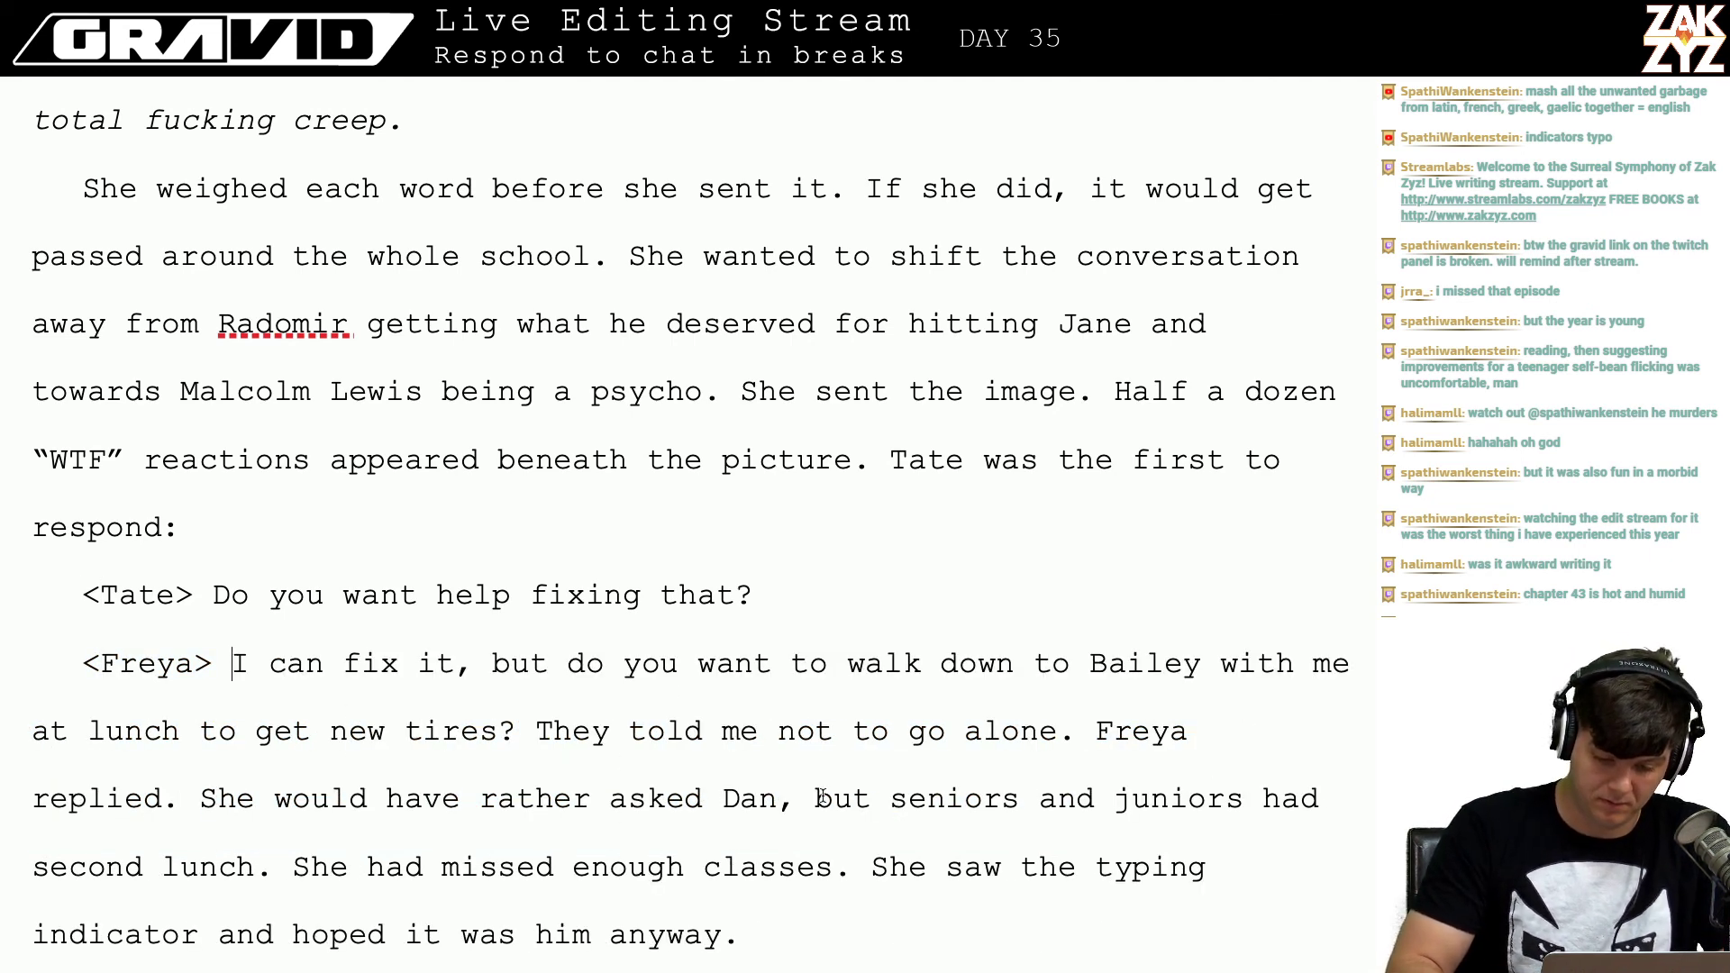
Step: Delete "Freya replied." and start a new paragraph at "She would have rather asked Dan"
left_click_drag(1093, 732, 181, 813)
key("BackSpace")
key("Return")
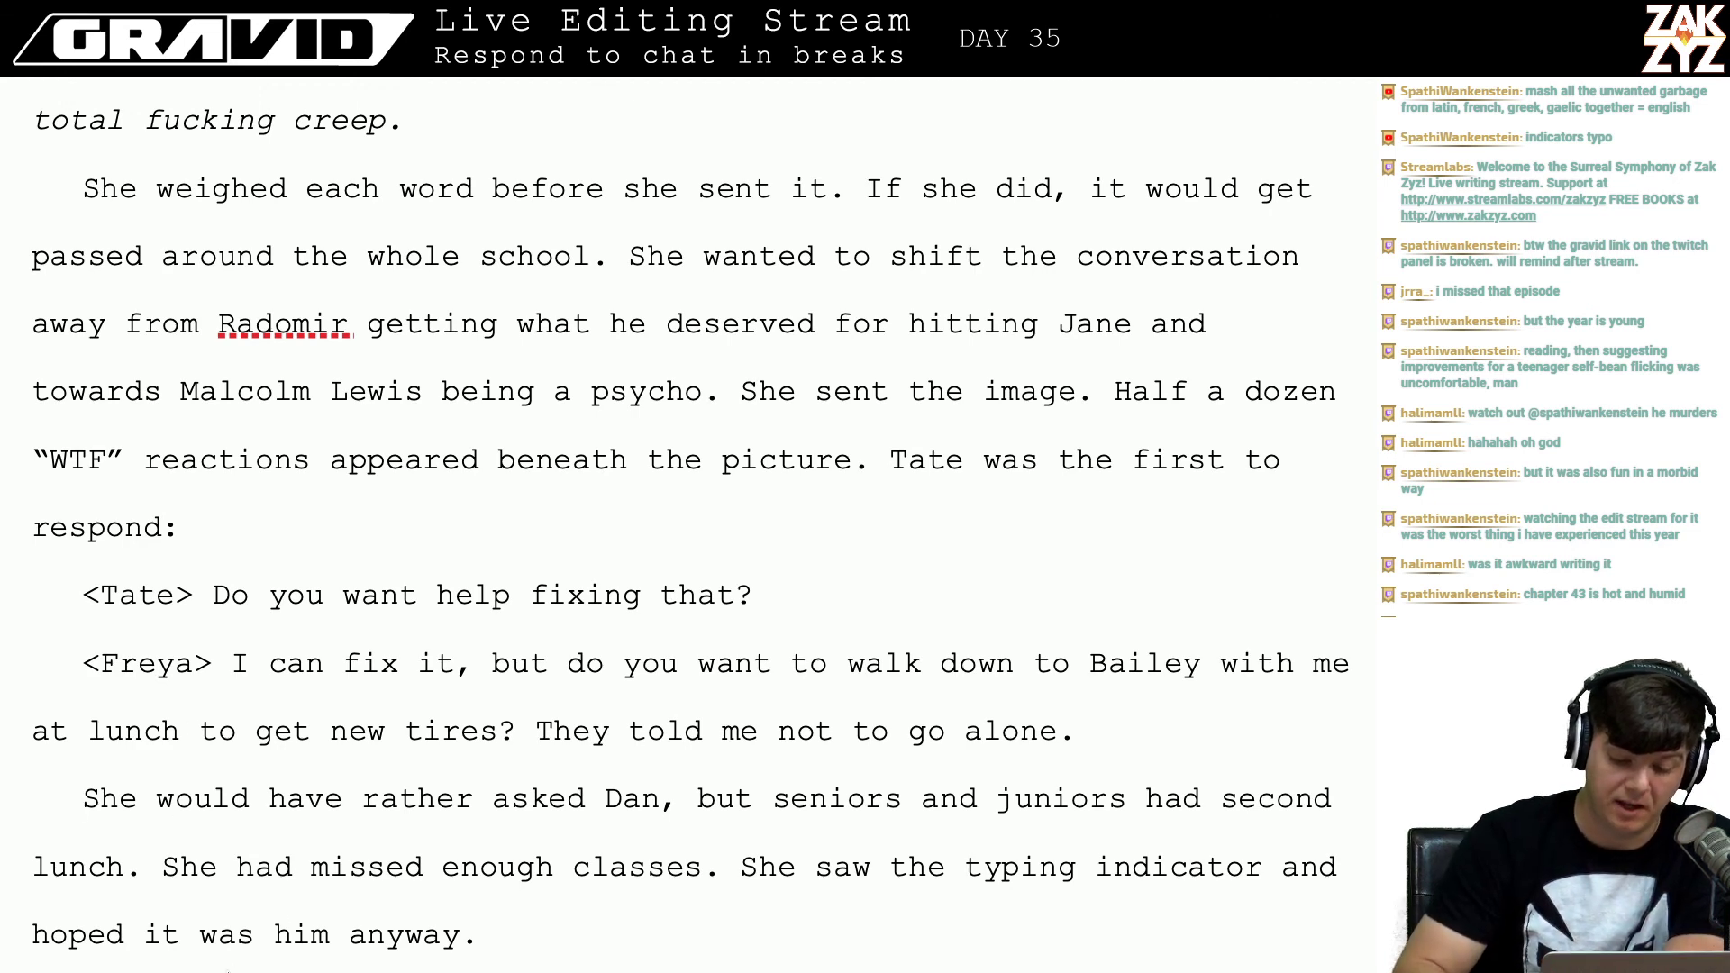
Step: Replace "him" with "Dan" in "hoped it was him anyway"
scroll(424, 814, "down", 3)
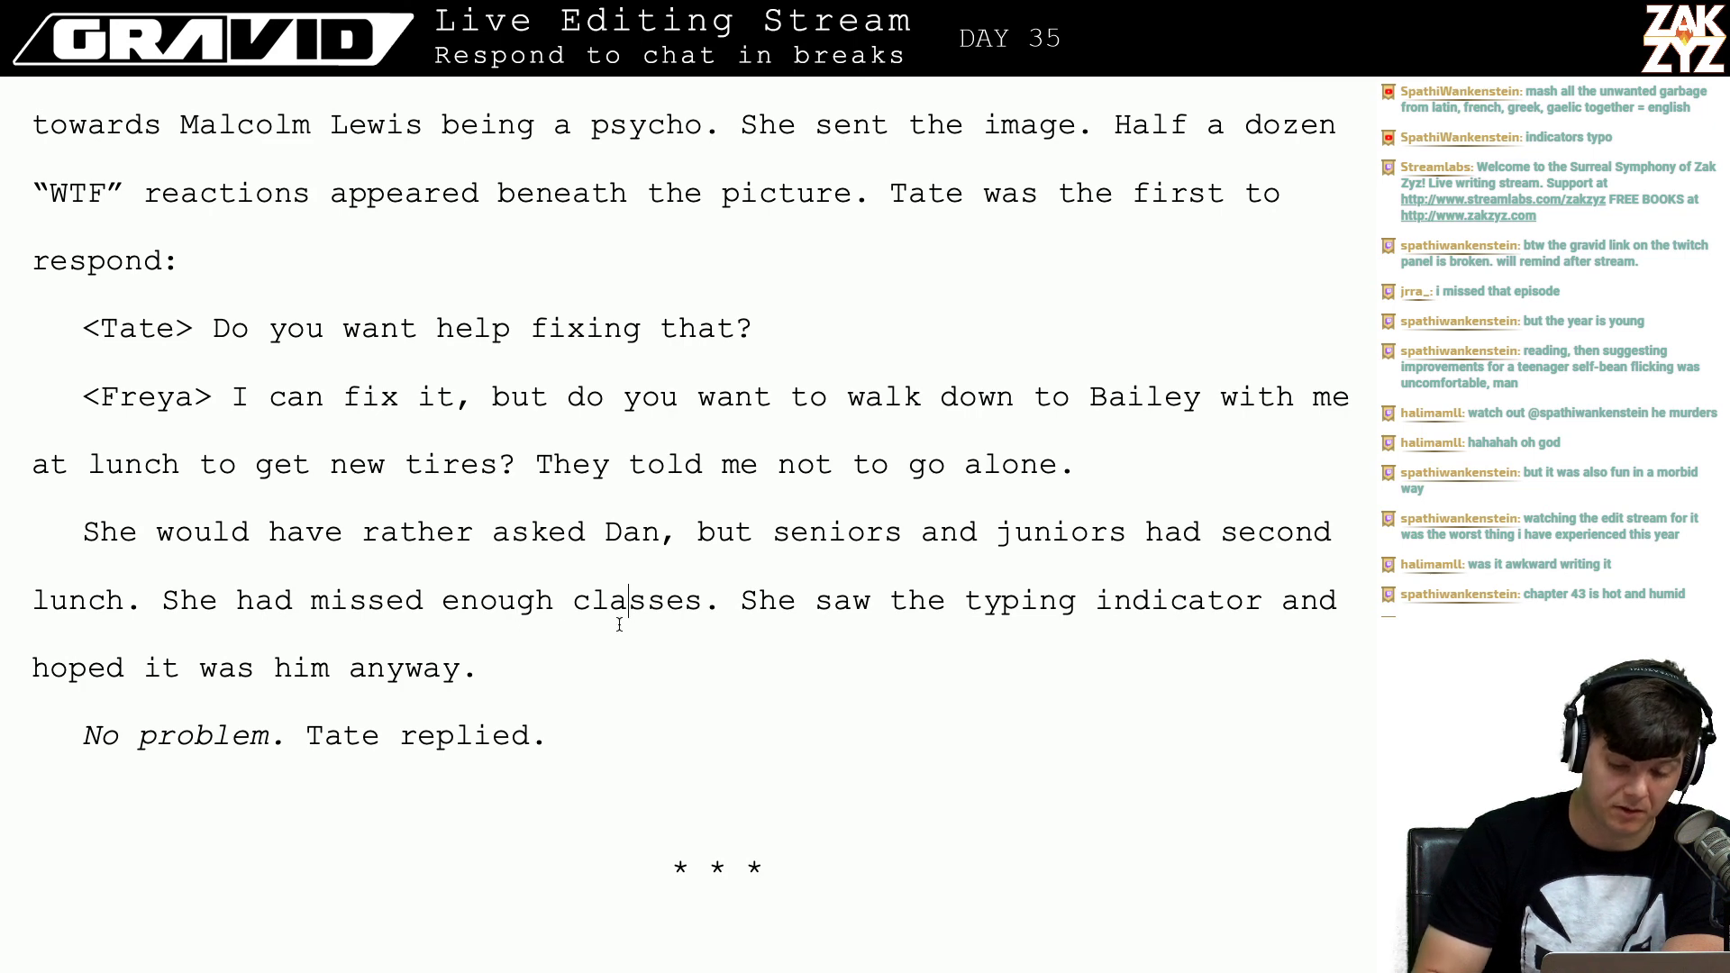
key("Right")
key("Down")
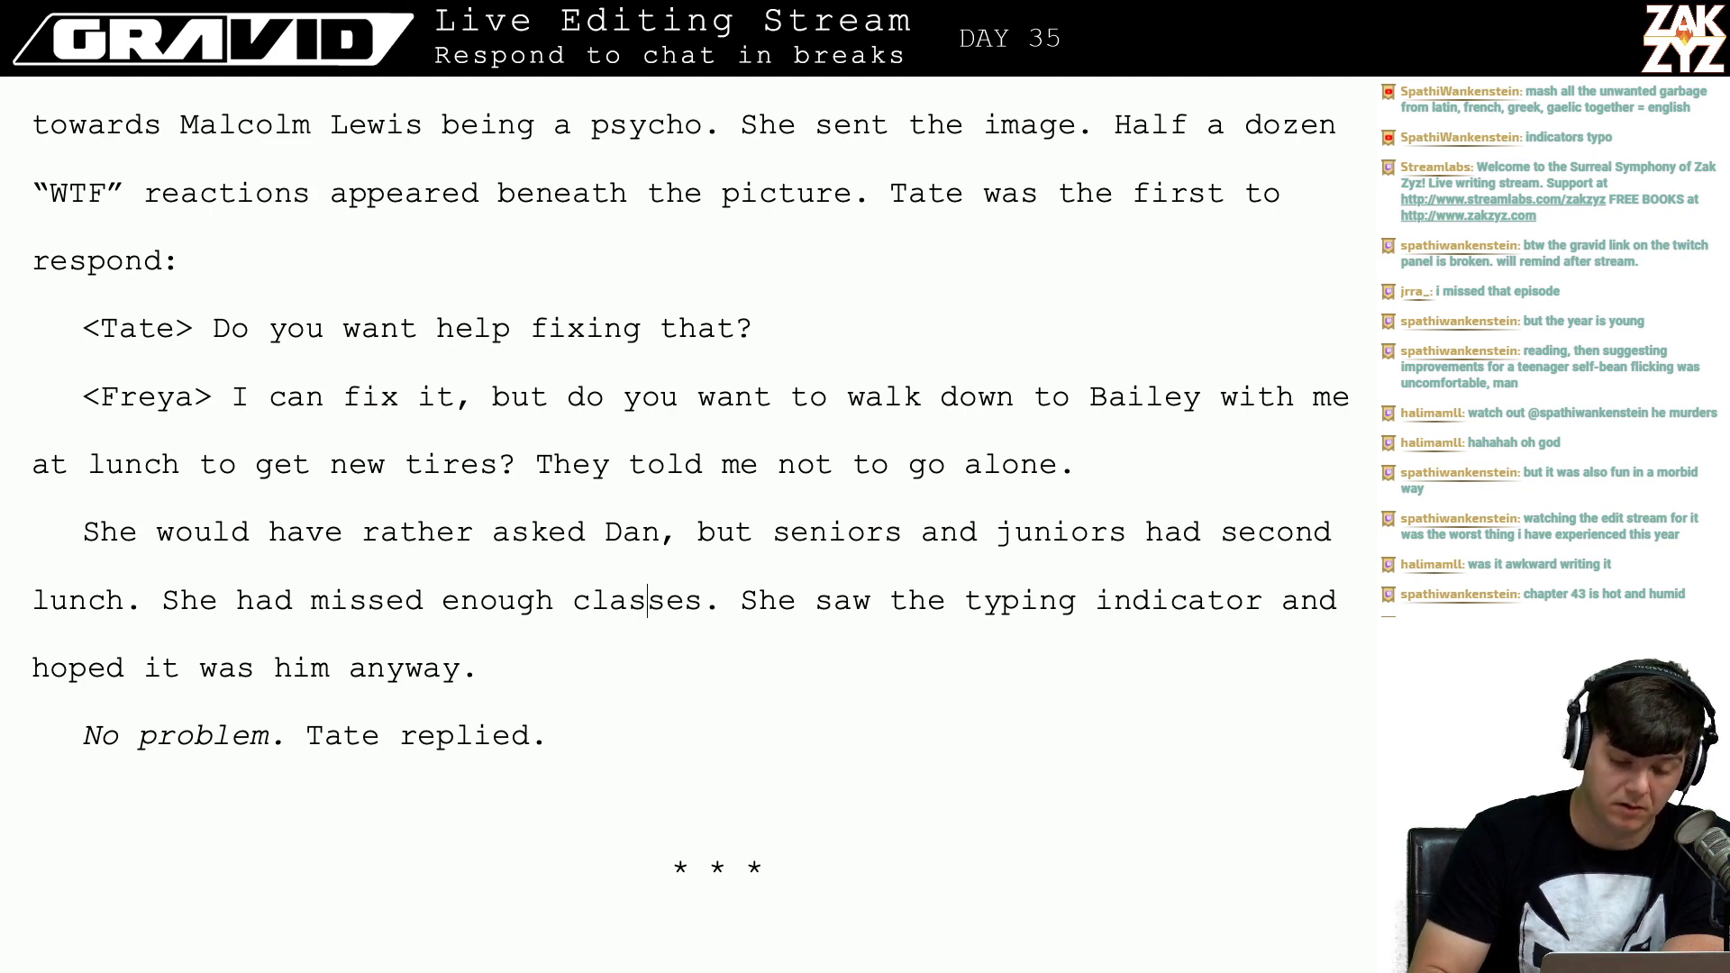
key("Down")
key("Left")
key("Left")
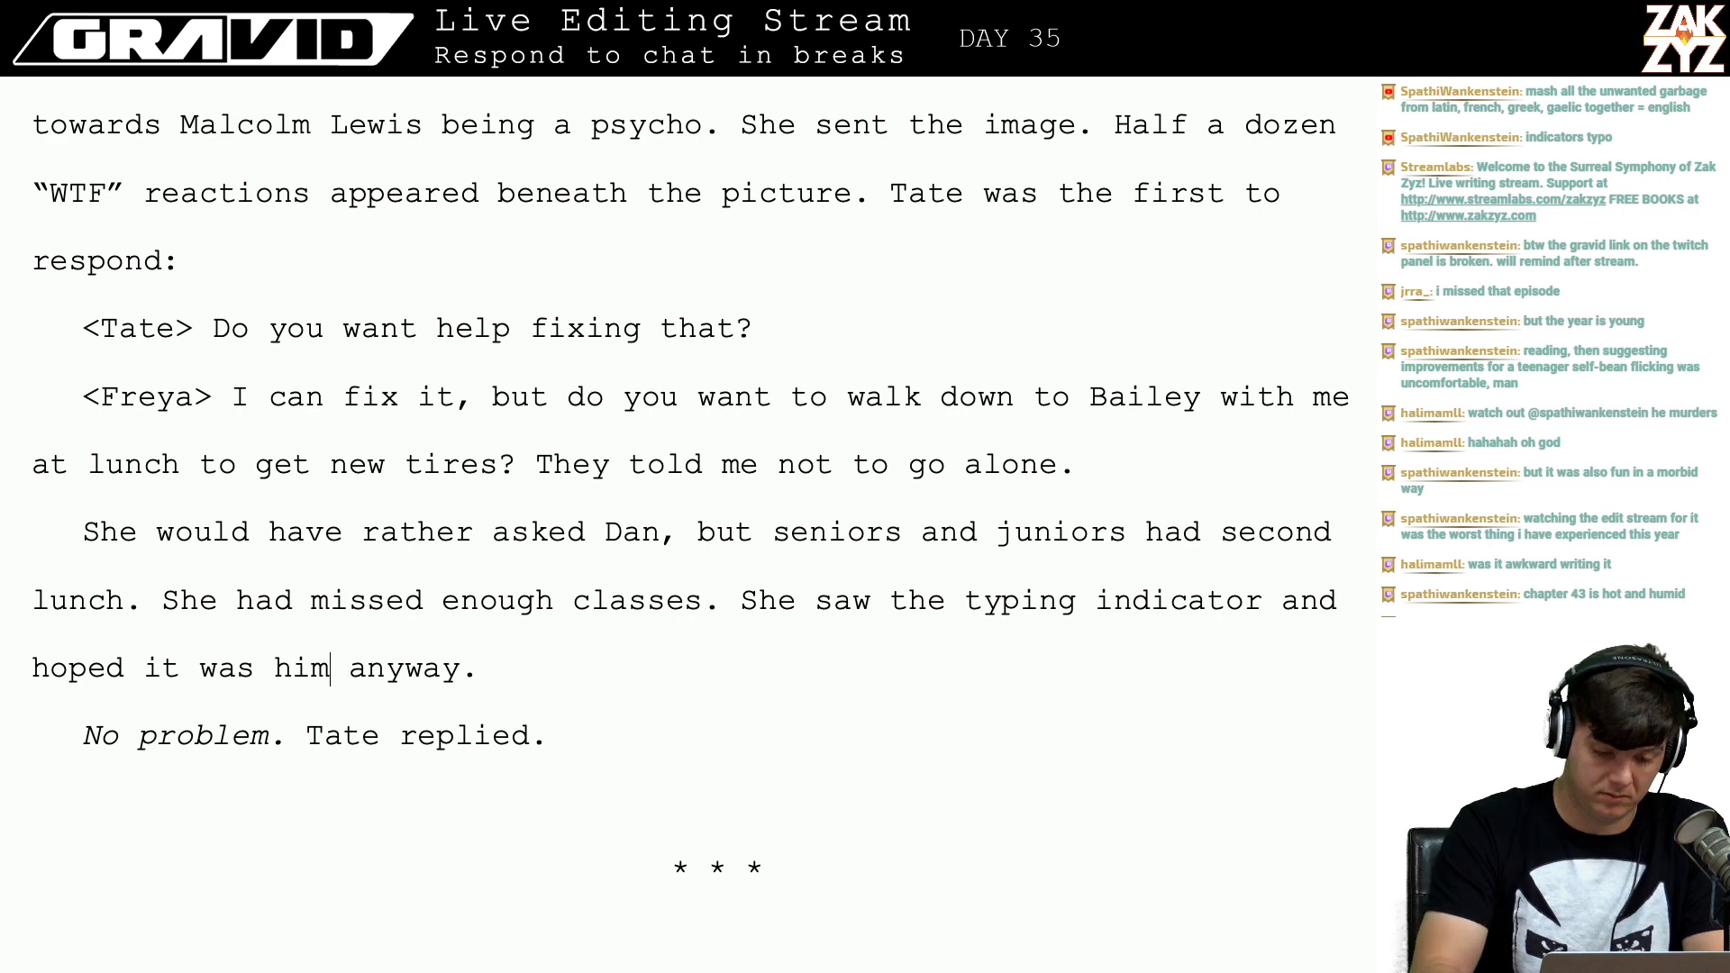
key("BackSpace")
key("BackSpace")
key("BackSpace")
key("BackSpace")
type("D")
key("BackSpace")
type("Da")
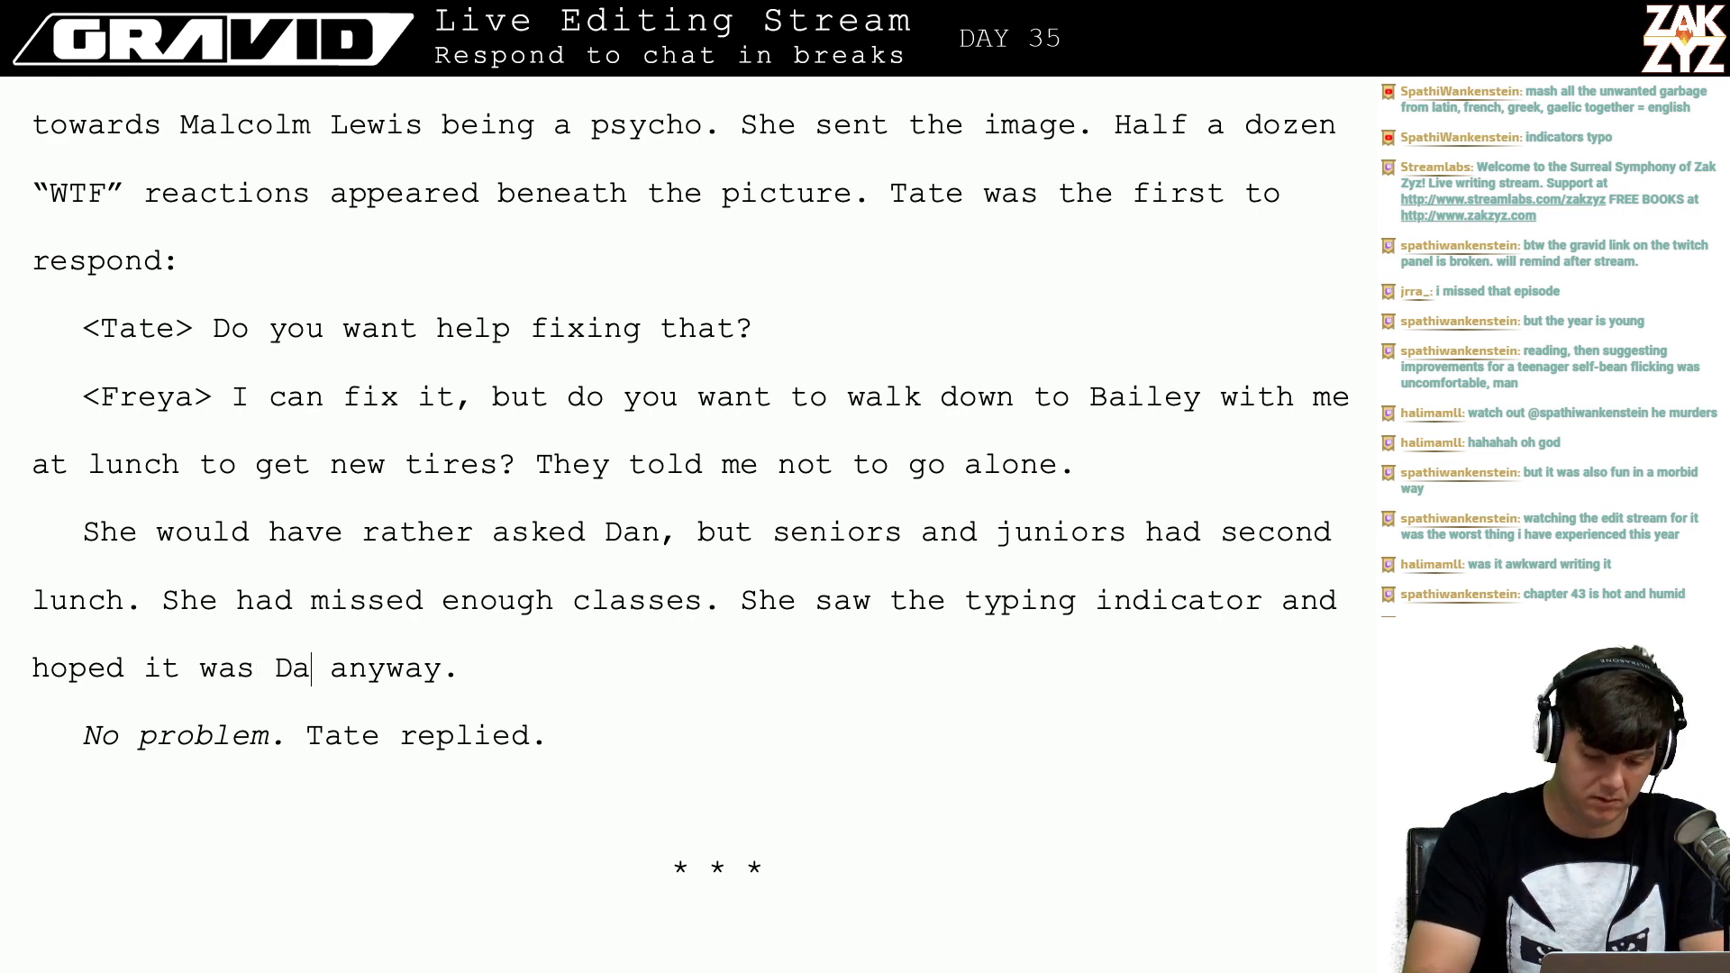
type("n")
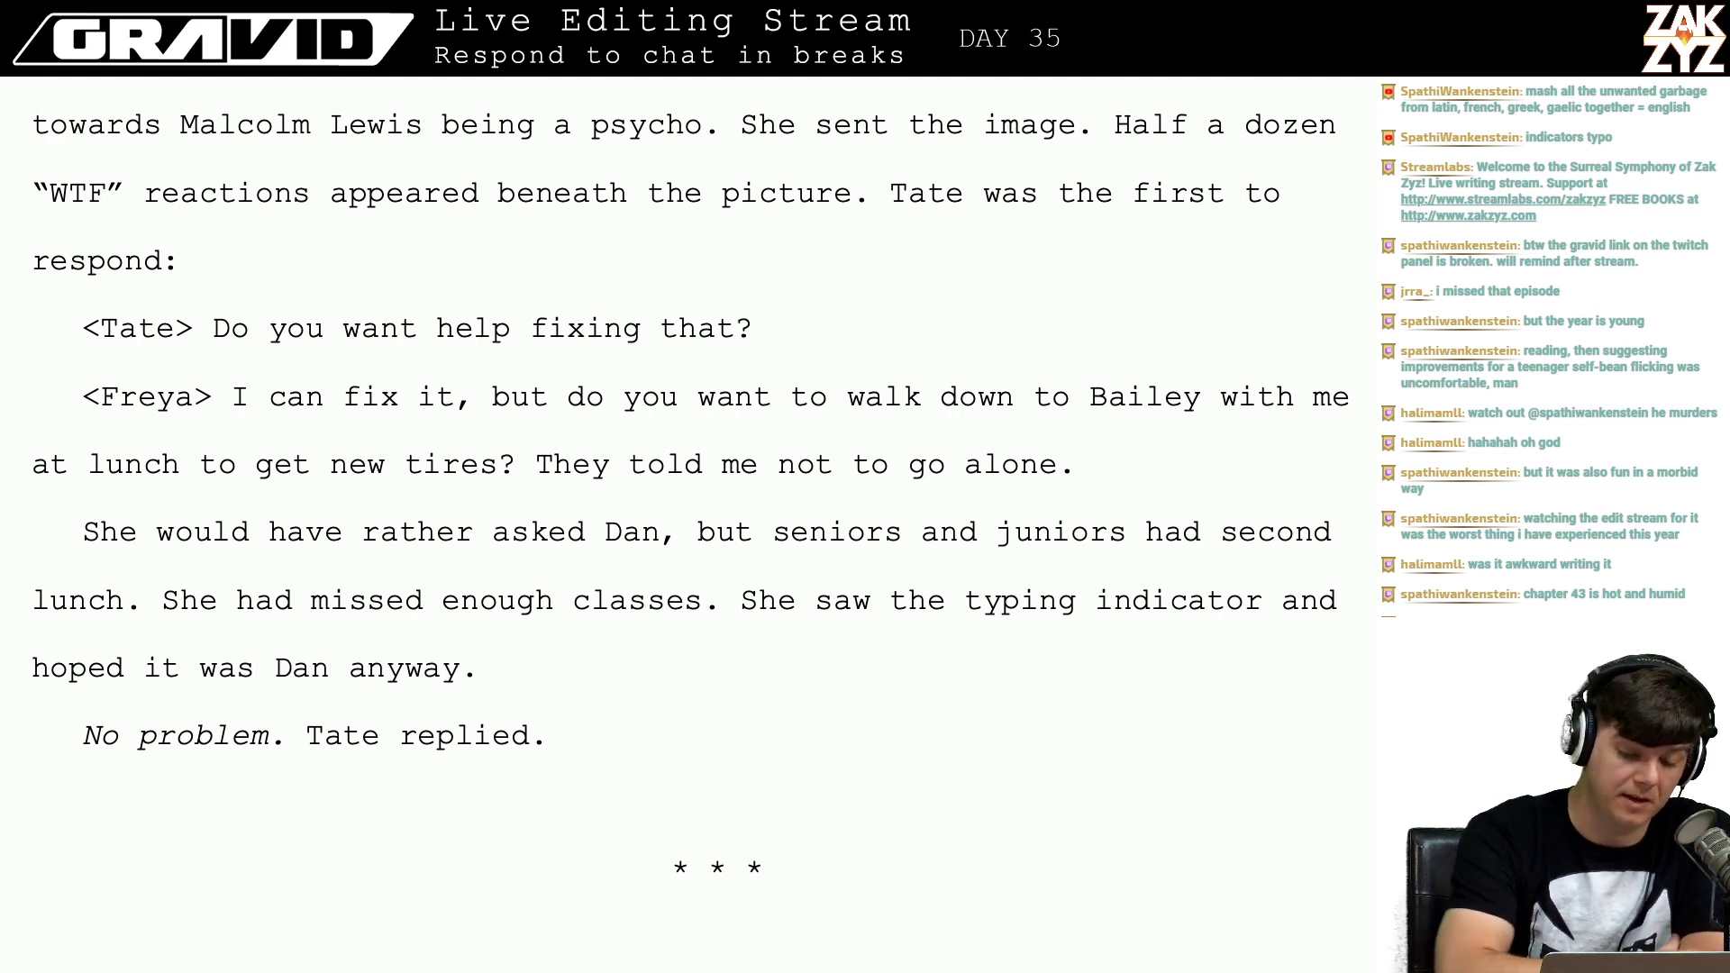
Step: Insert "drinking 1500 calories of ensure in the night." after "despite" in the second-period paragraph
scroll(385, 482, "down", 2)
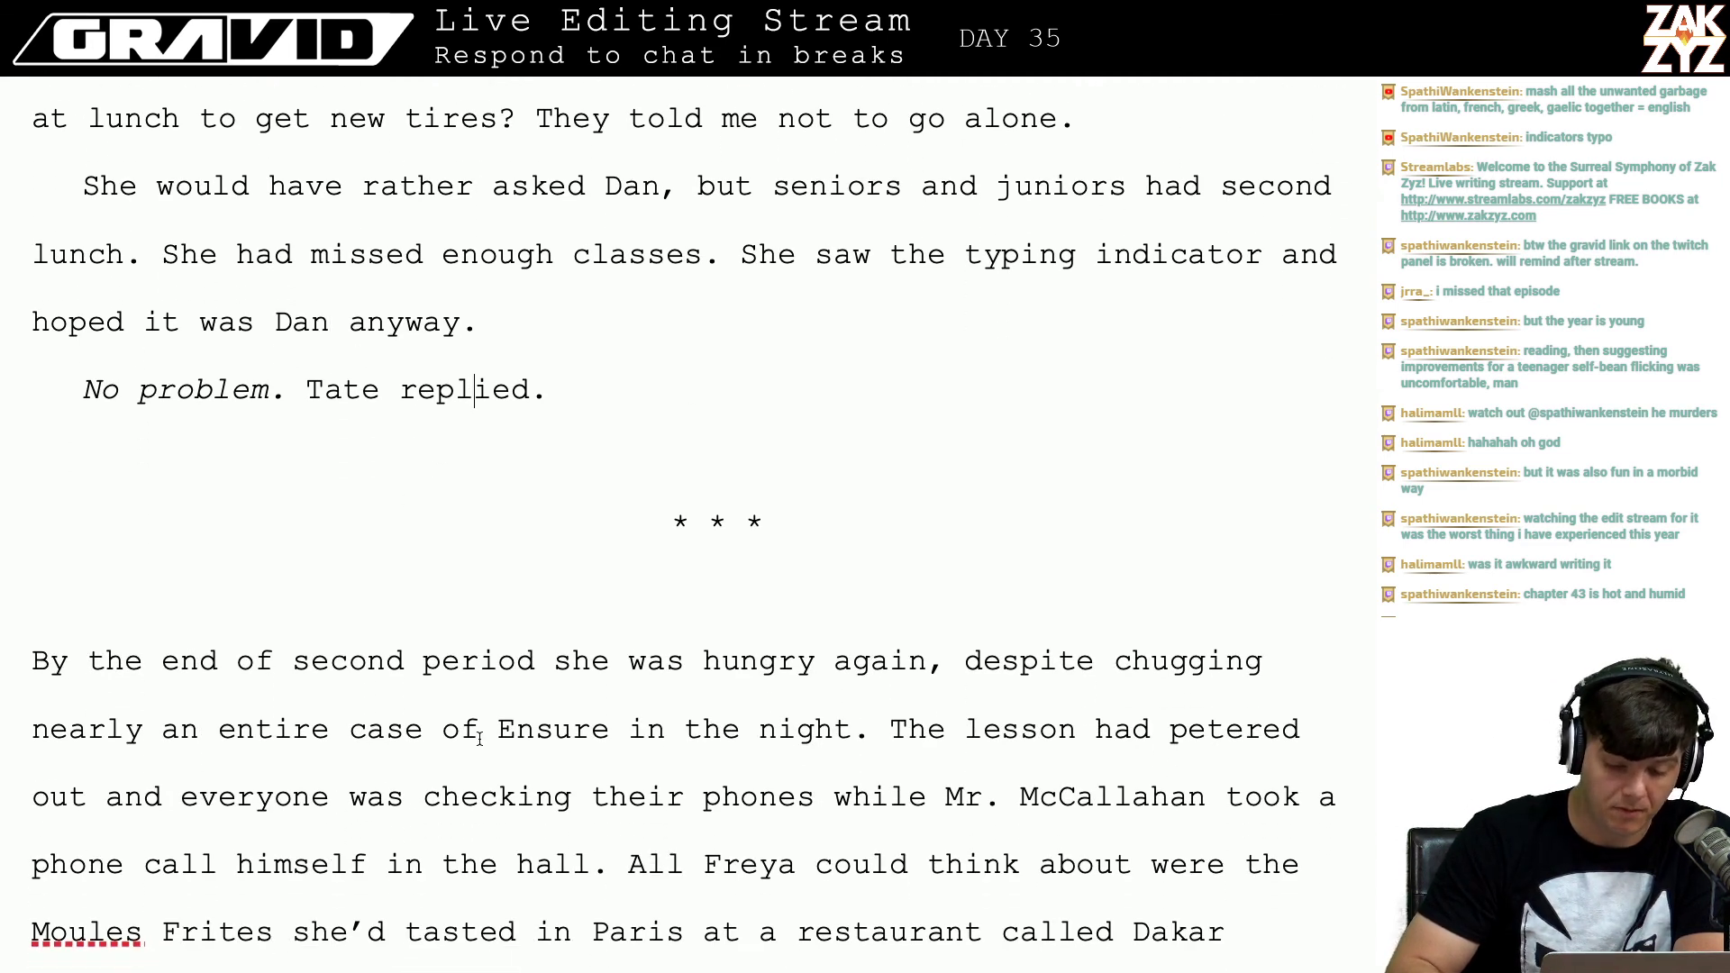
scroll(479, 738, "down", 1)
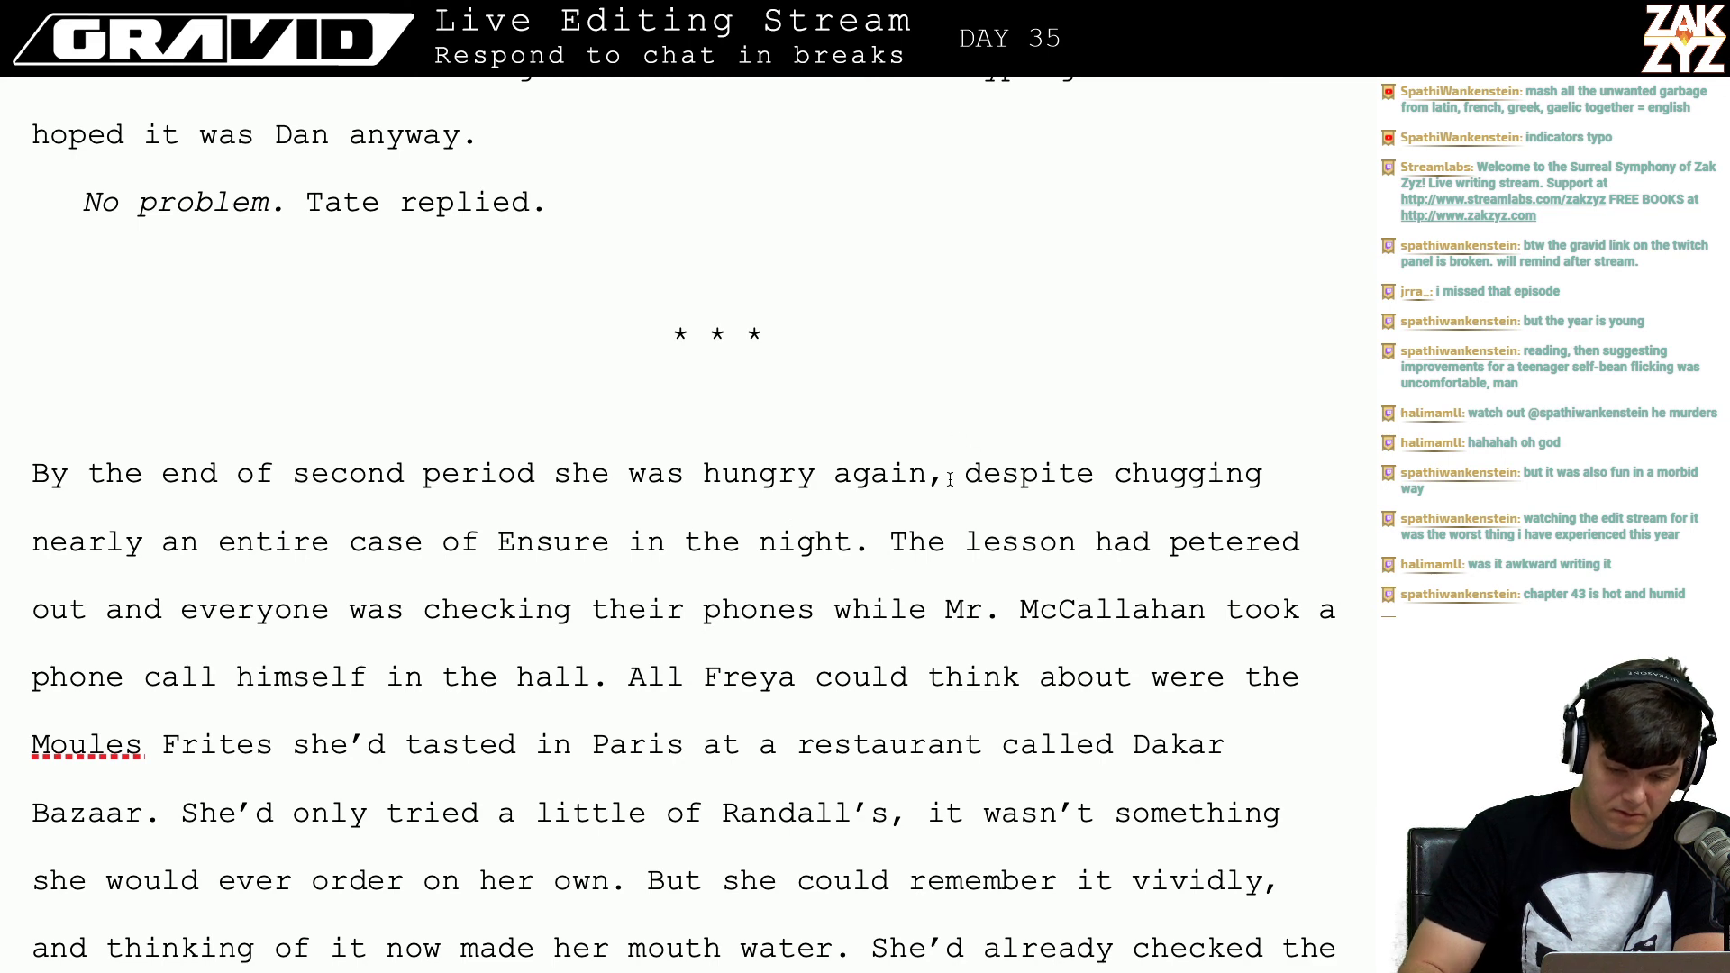
key("Left")
key("Right")
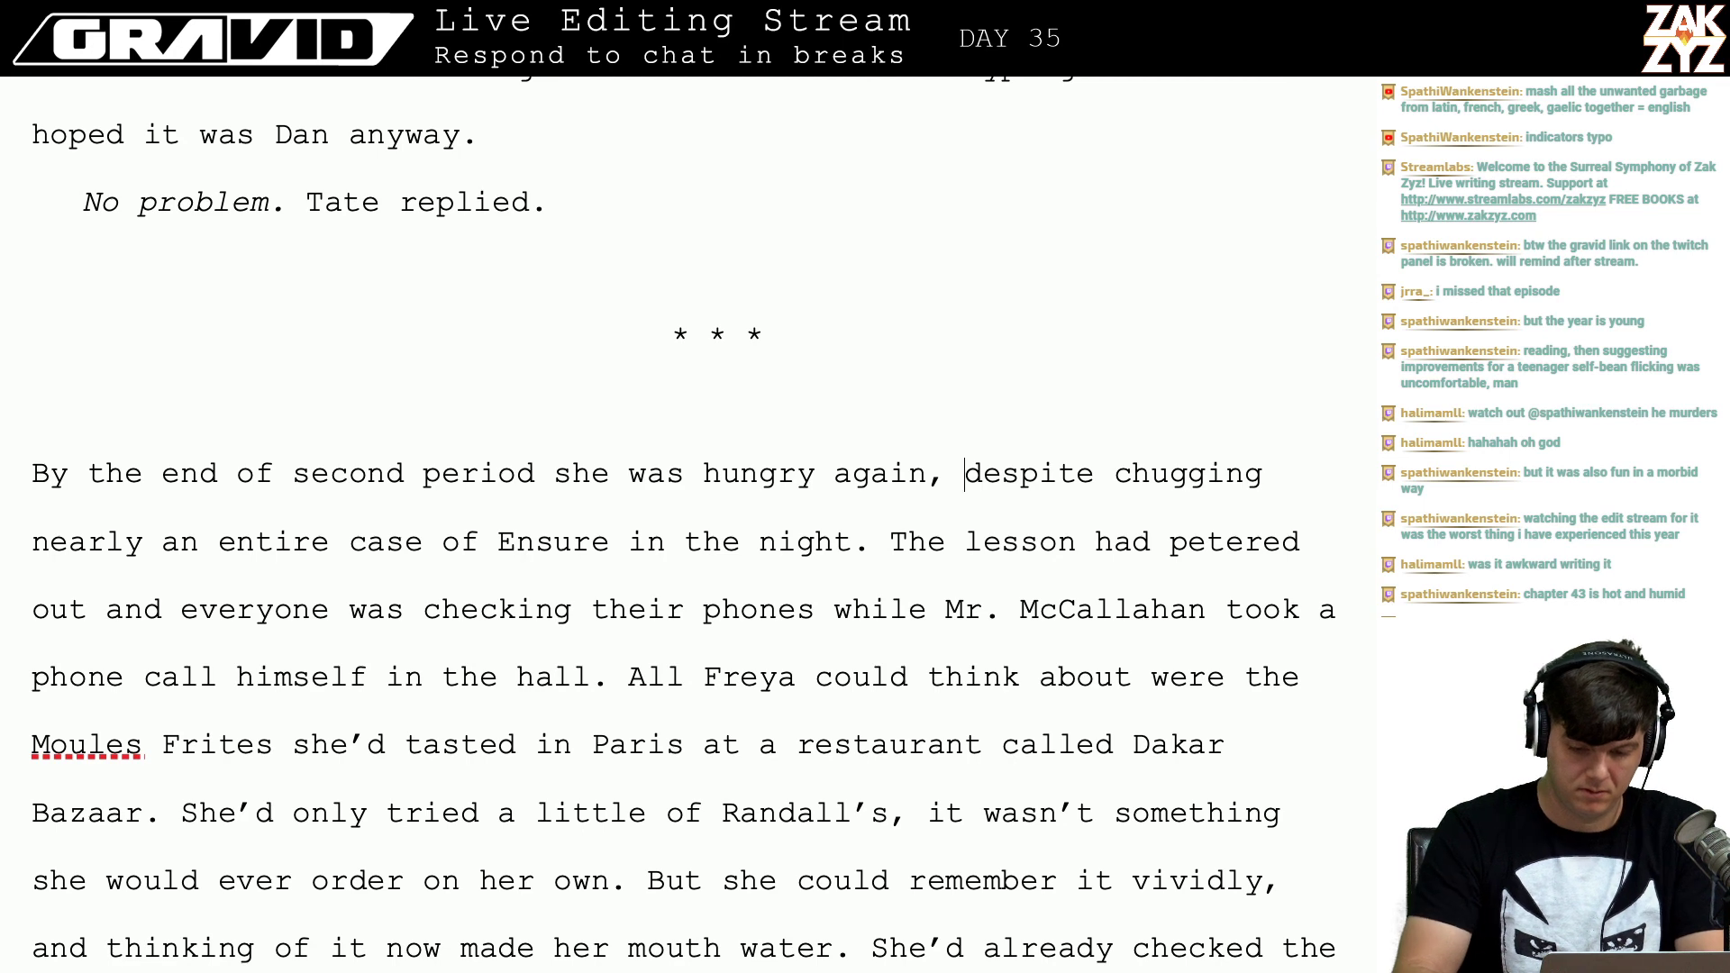
type("drinking 1500")
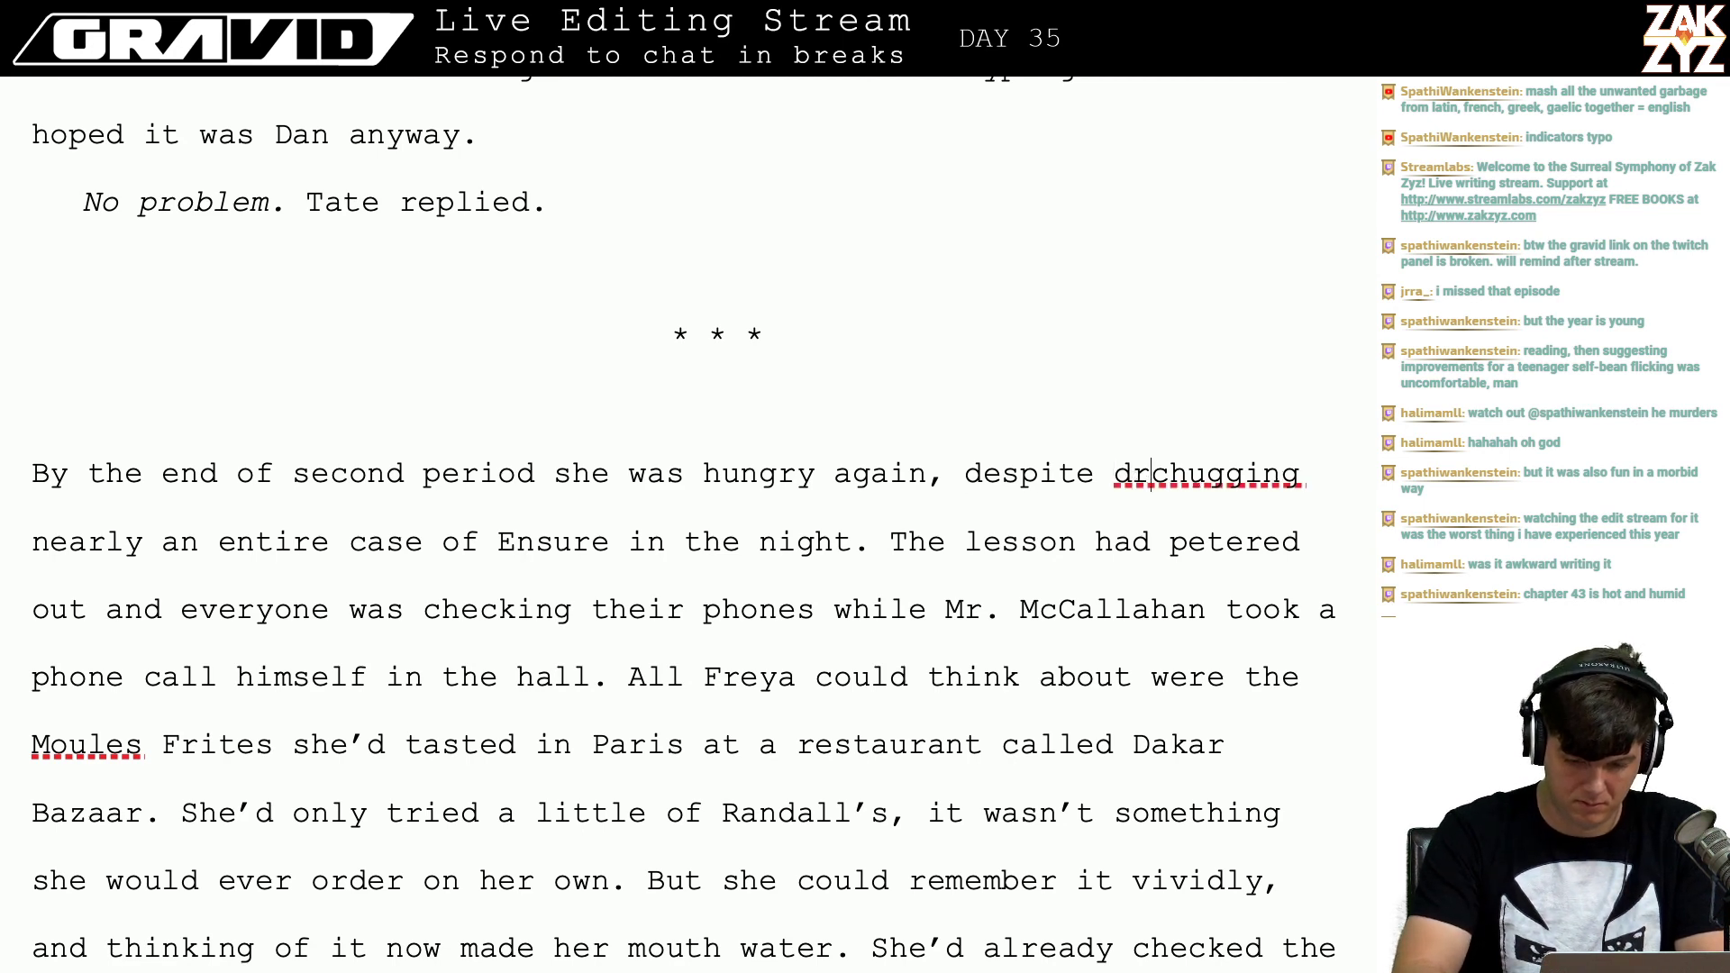
type(" calories o")
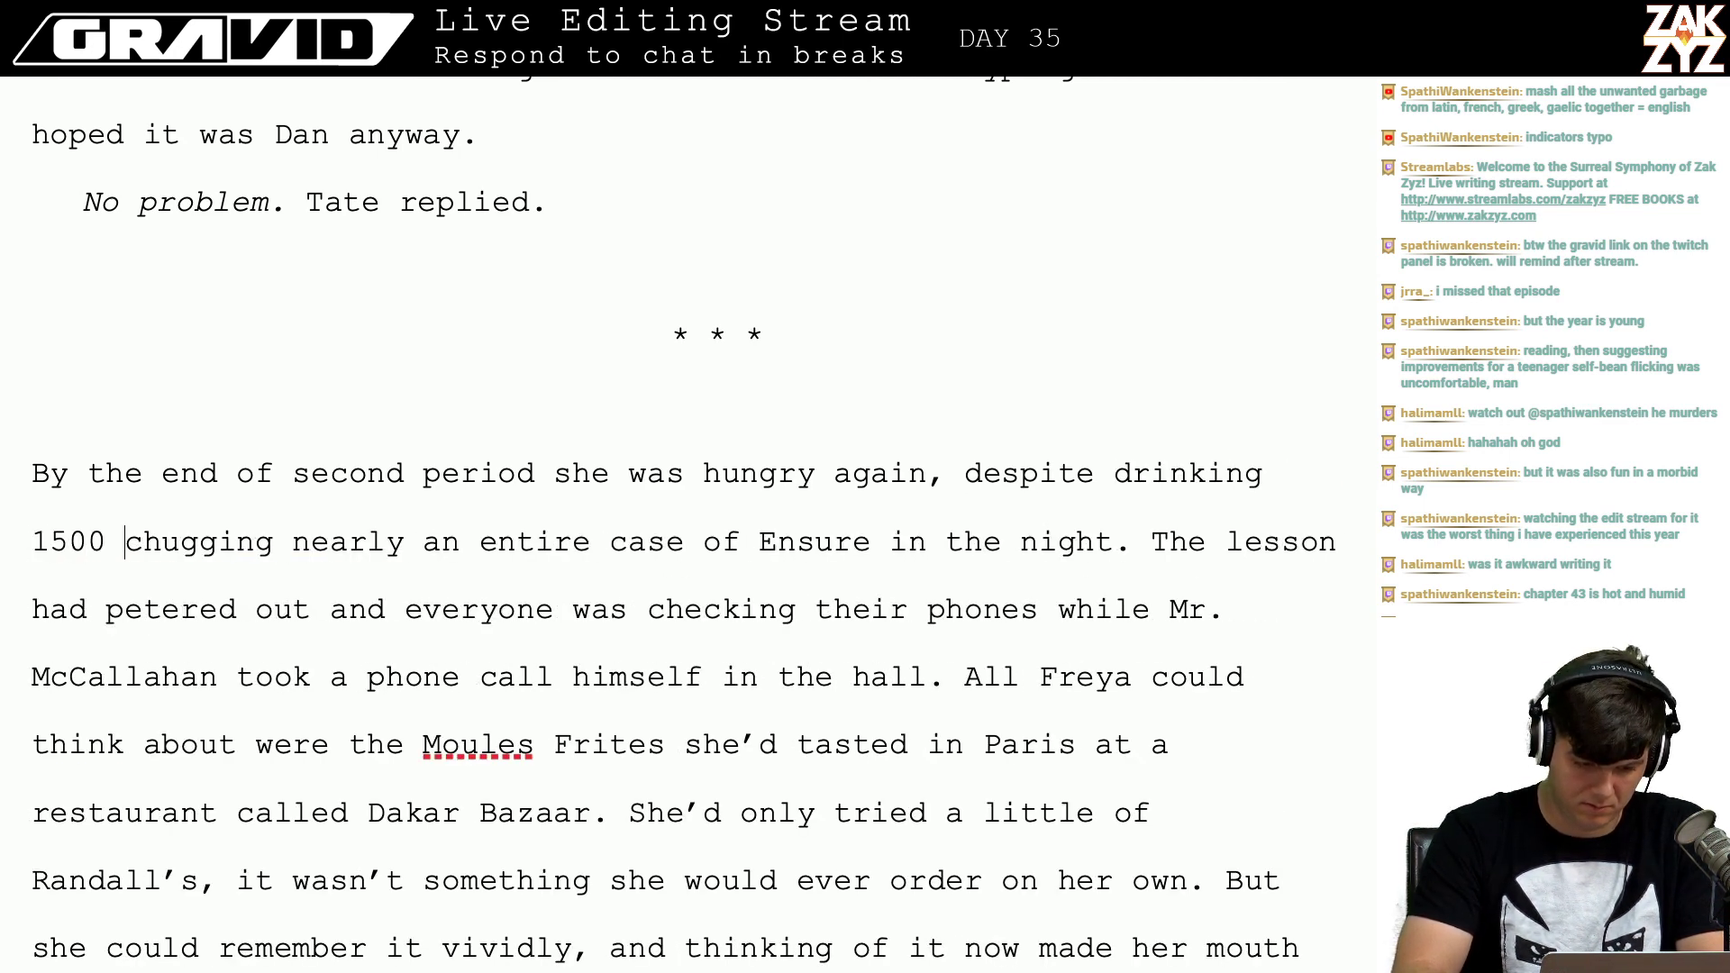
type("f ensure in the")
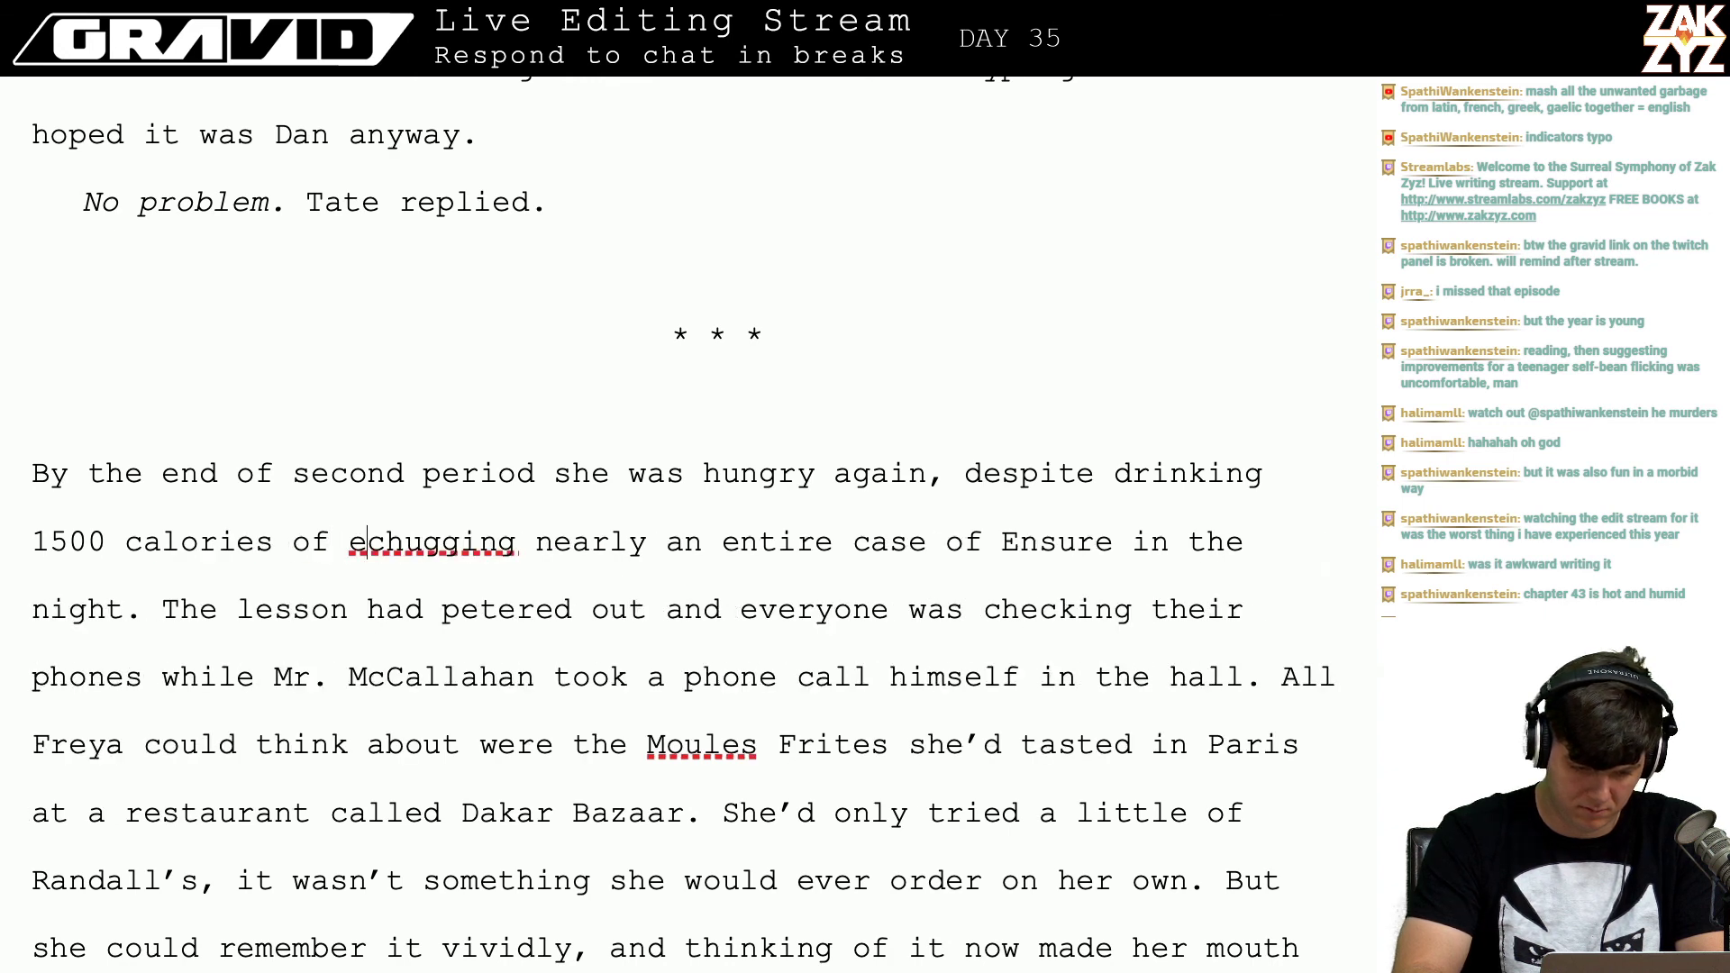
type(" night.")
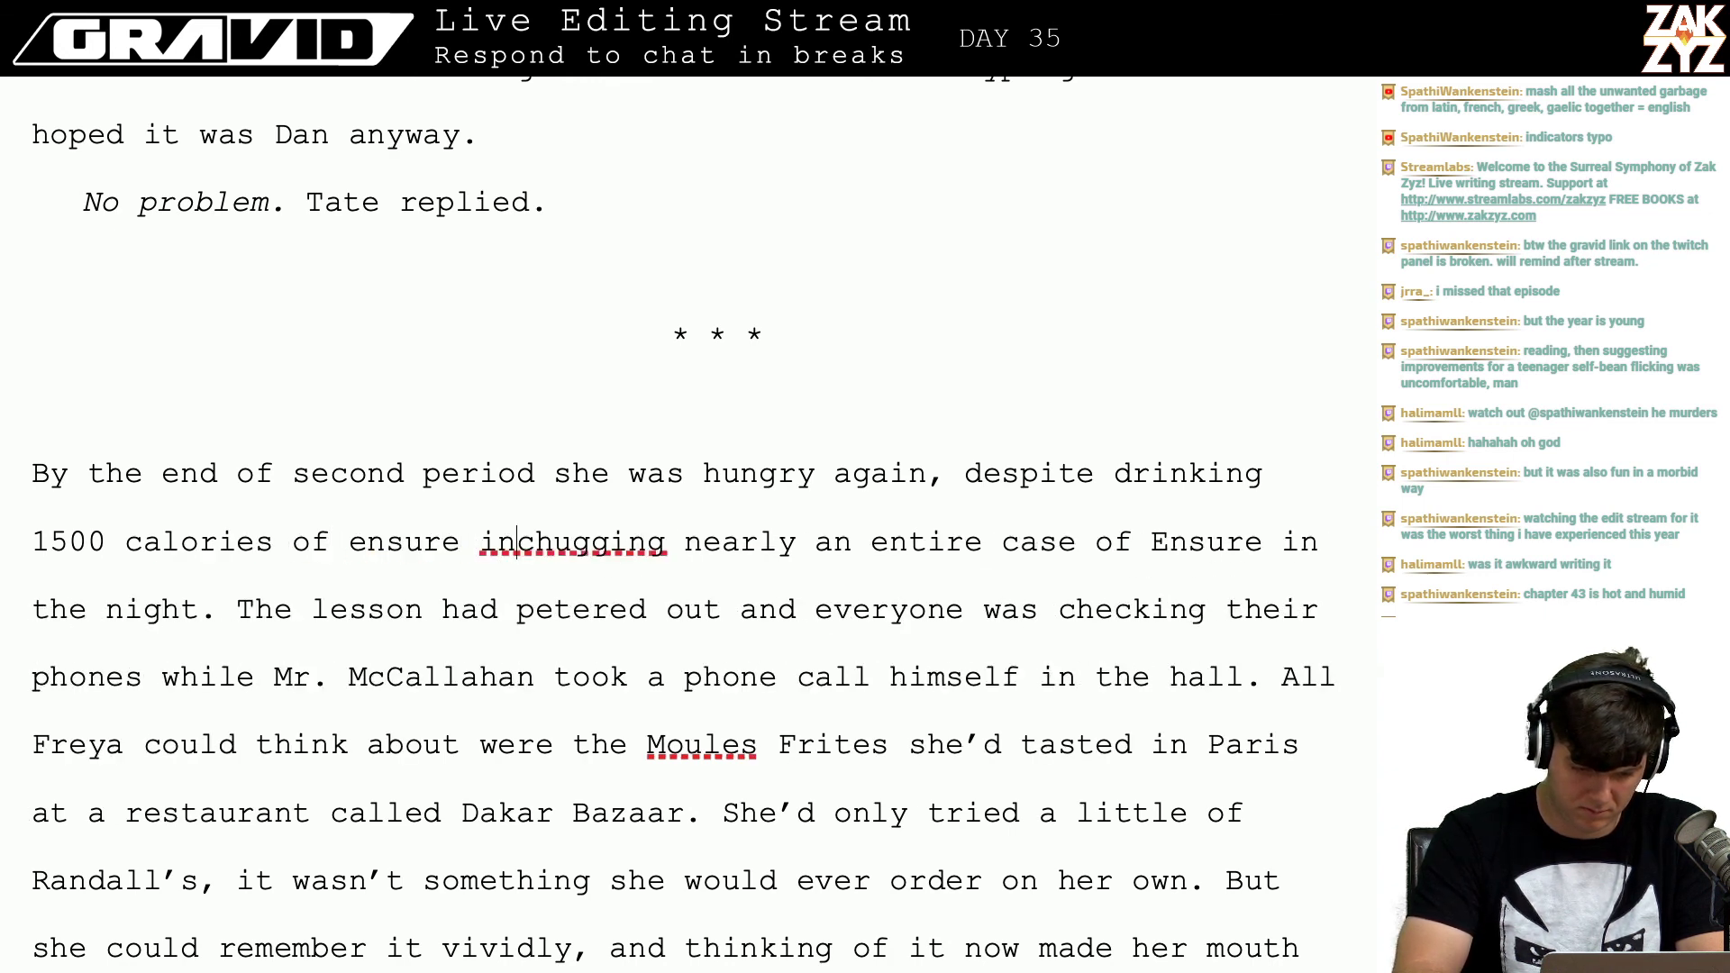
Step: Delete the old phrase "chugging nearly an entire case of Ensure in the night." before "The lesson had petered out"
key("shift+Down")
key("shift+Left")
key("shift+Left")
key("shift+Left")
key("shift+Left")
key("shift+Left")
key("shift+Left")
key("shift+Left")
key("shift+Left")
key("shift+Left")
key("shift+Left")
key("shift+Left")
key("shift+Left")
key("shift+Left")
key("shift+Left")
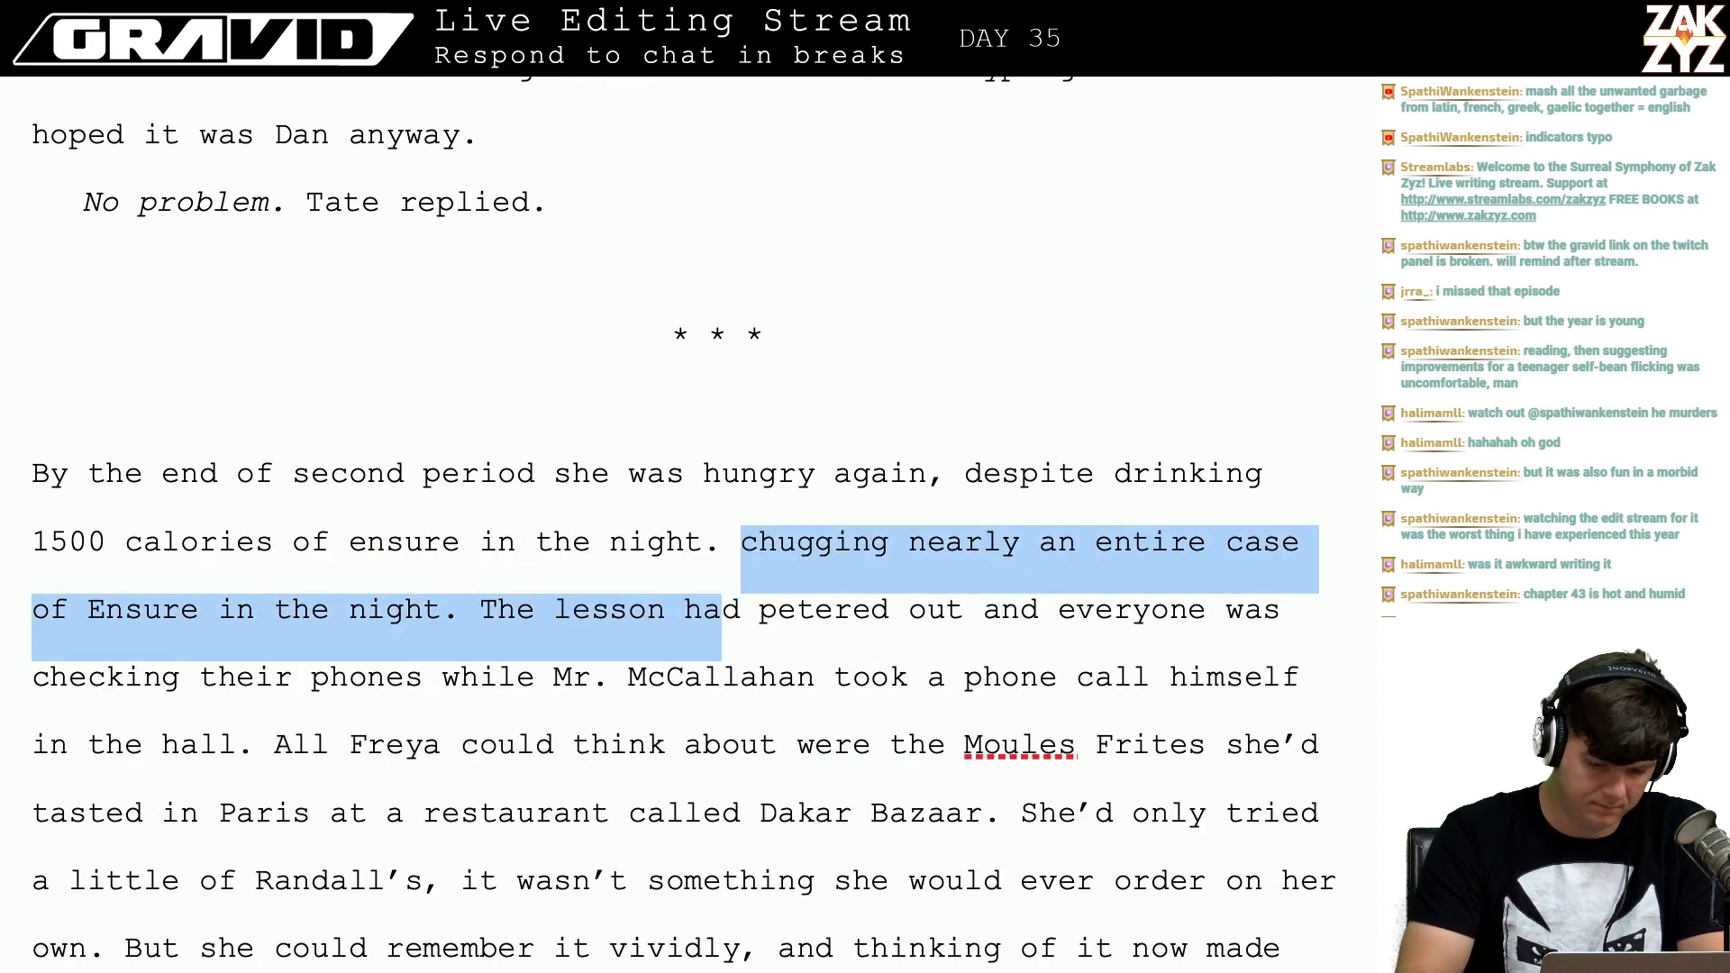
key("BackSpace")
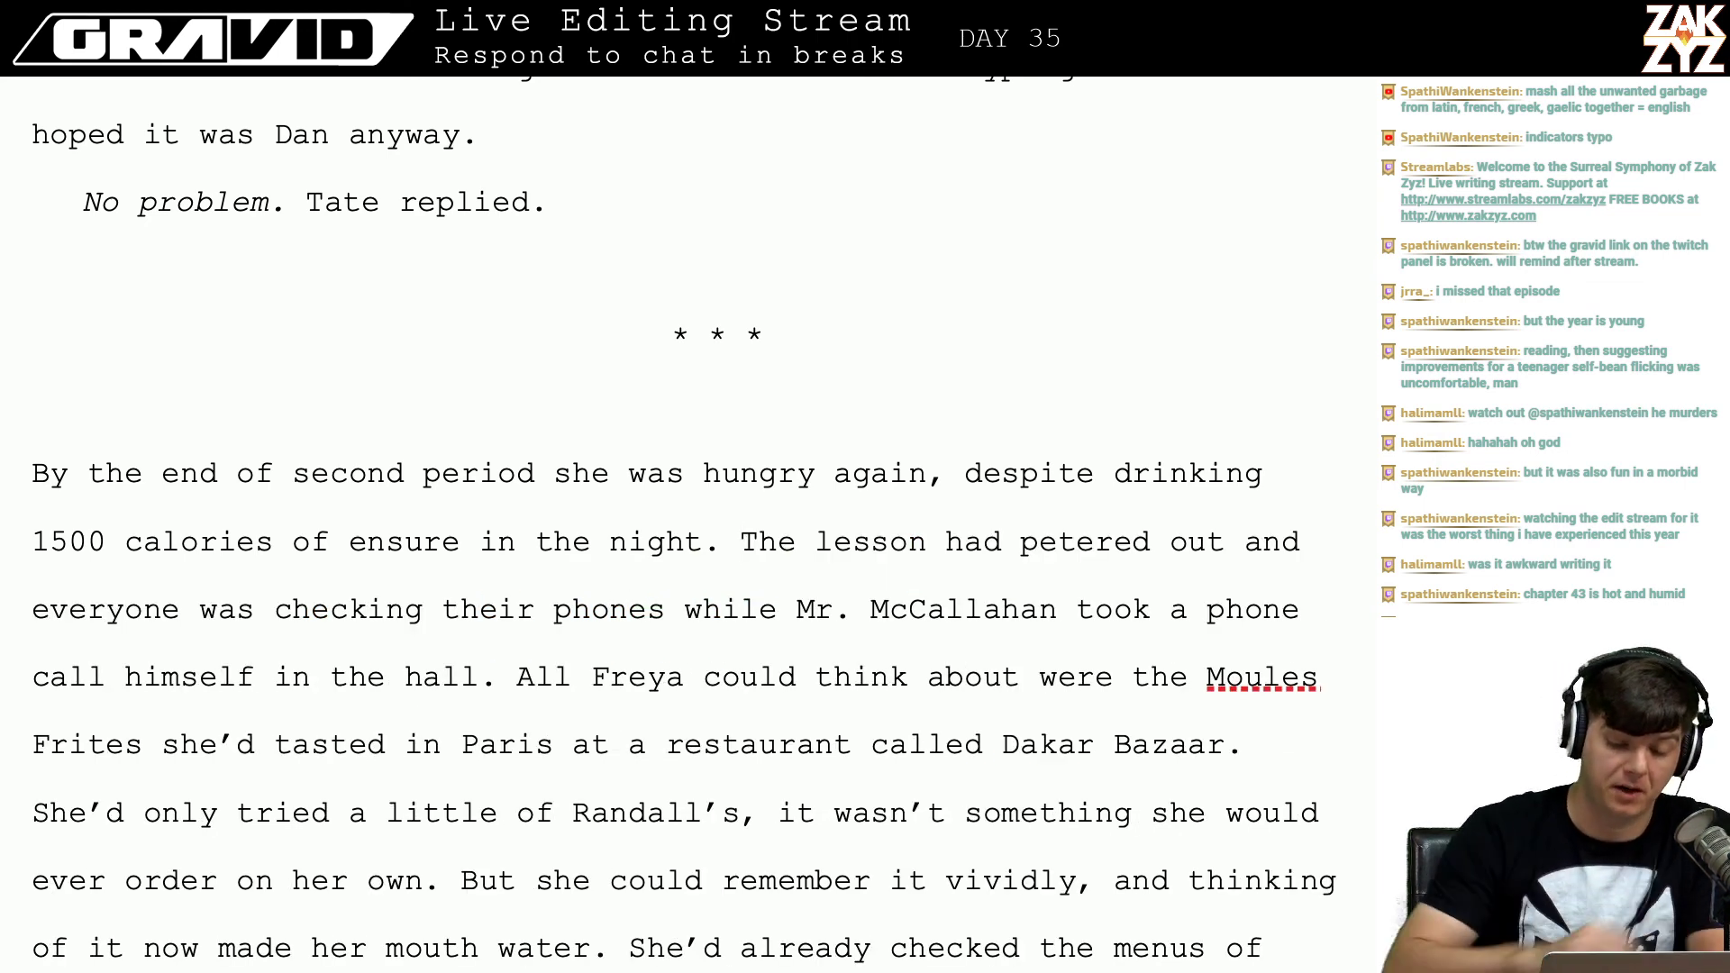
Step: Replace "she" with "Freya" in "By the end of second period she was hungry again"
left_click(587, 478)
key("Right")
key("BackSpace")
key("BackSpace")
key("BackSpace")
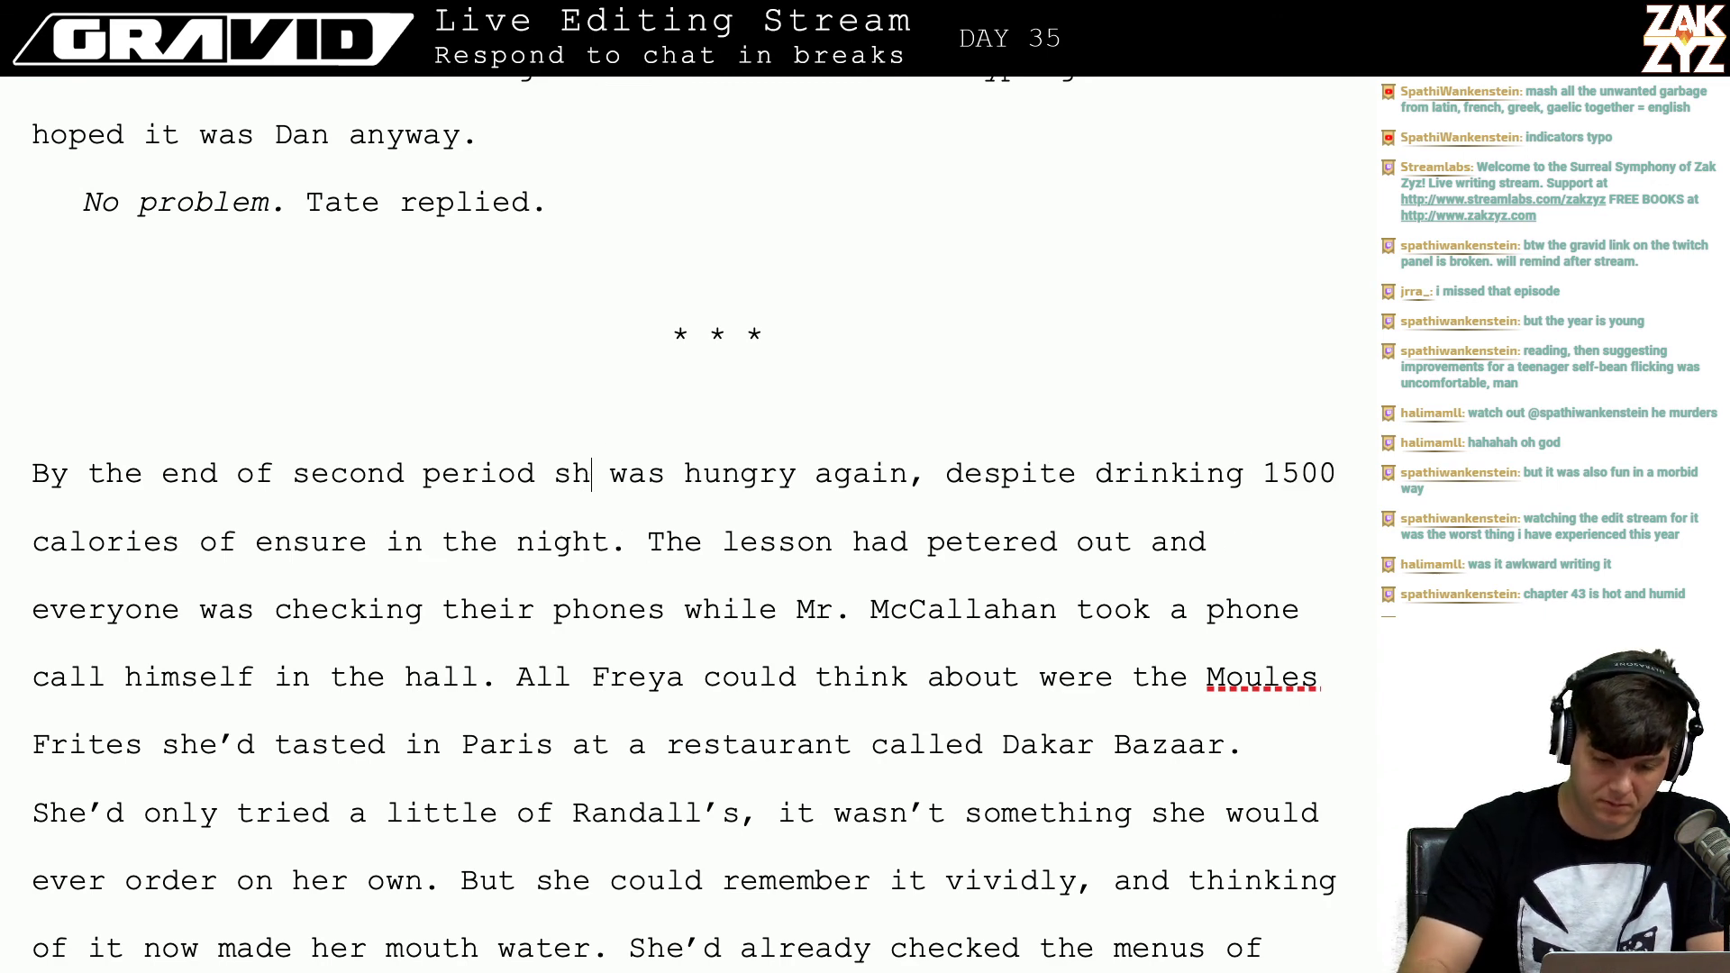
type("Frea")
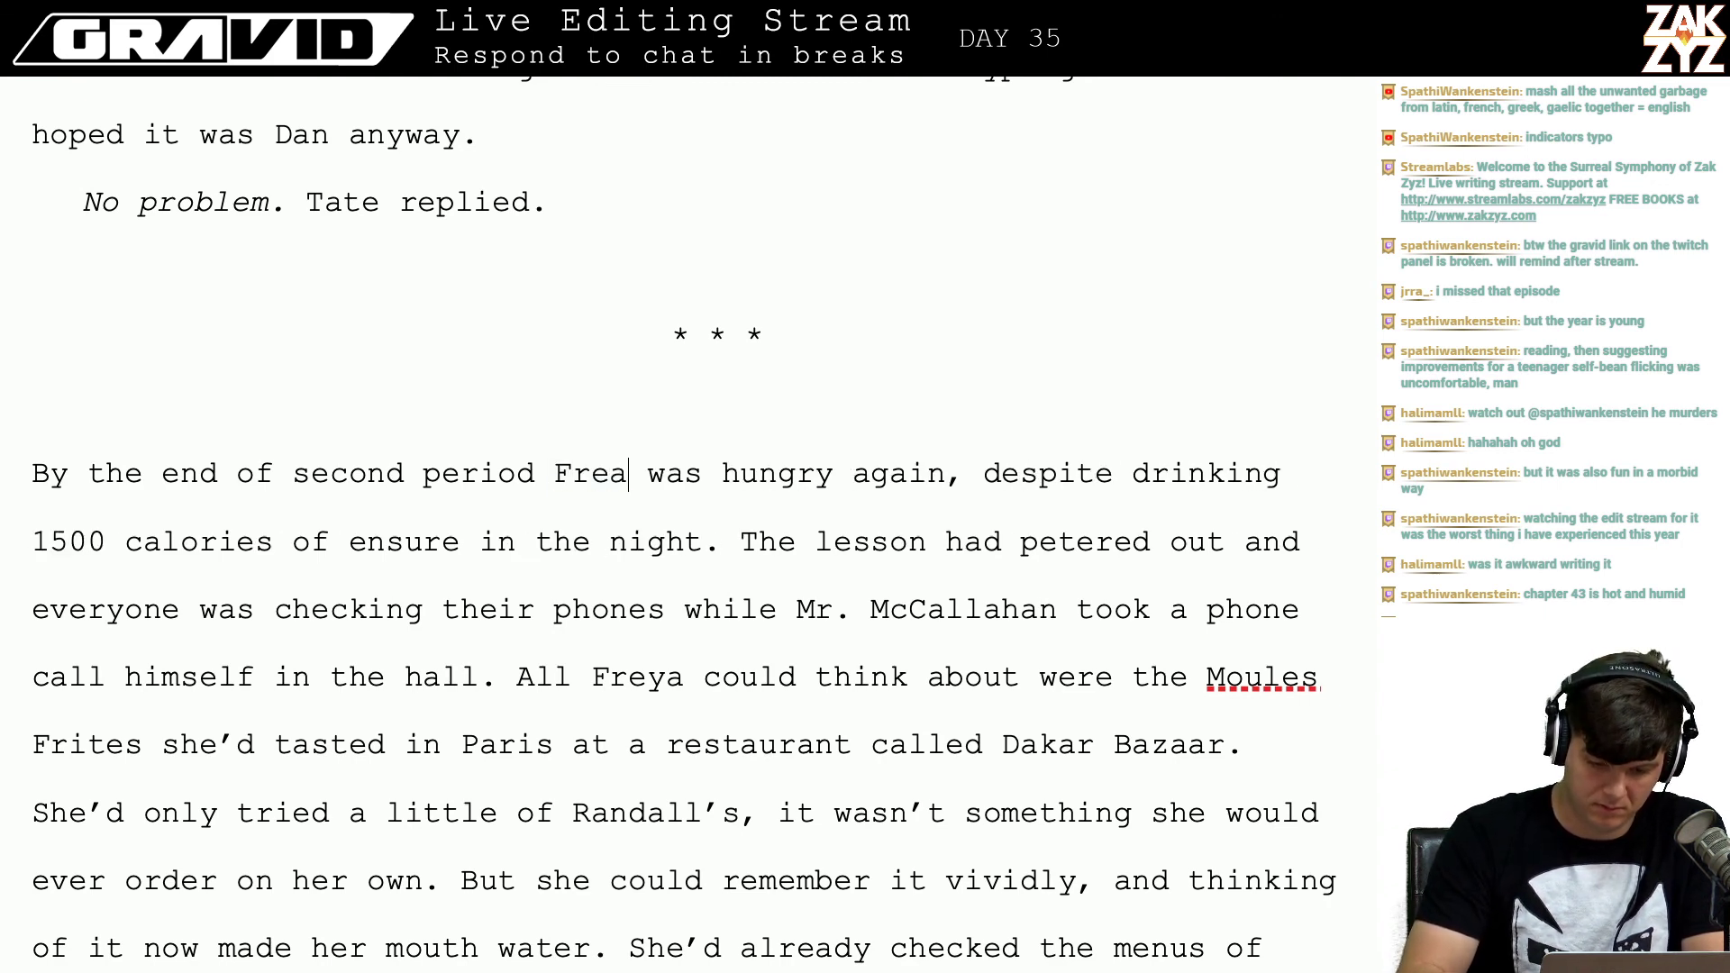
key("BackSpace")
type("ya")
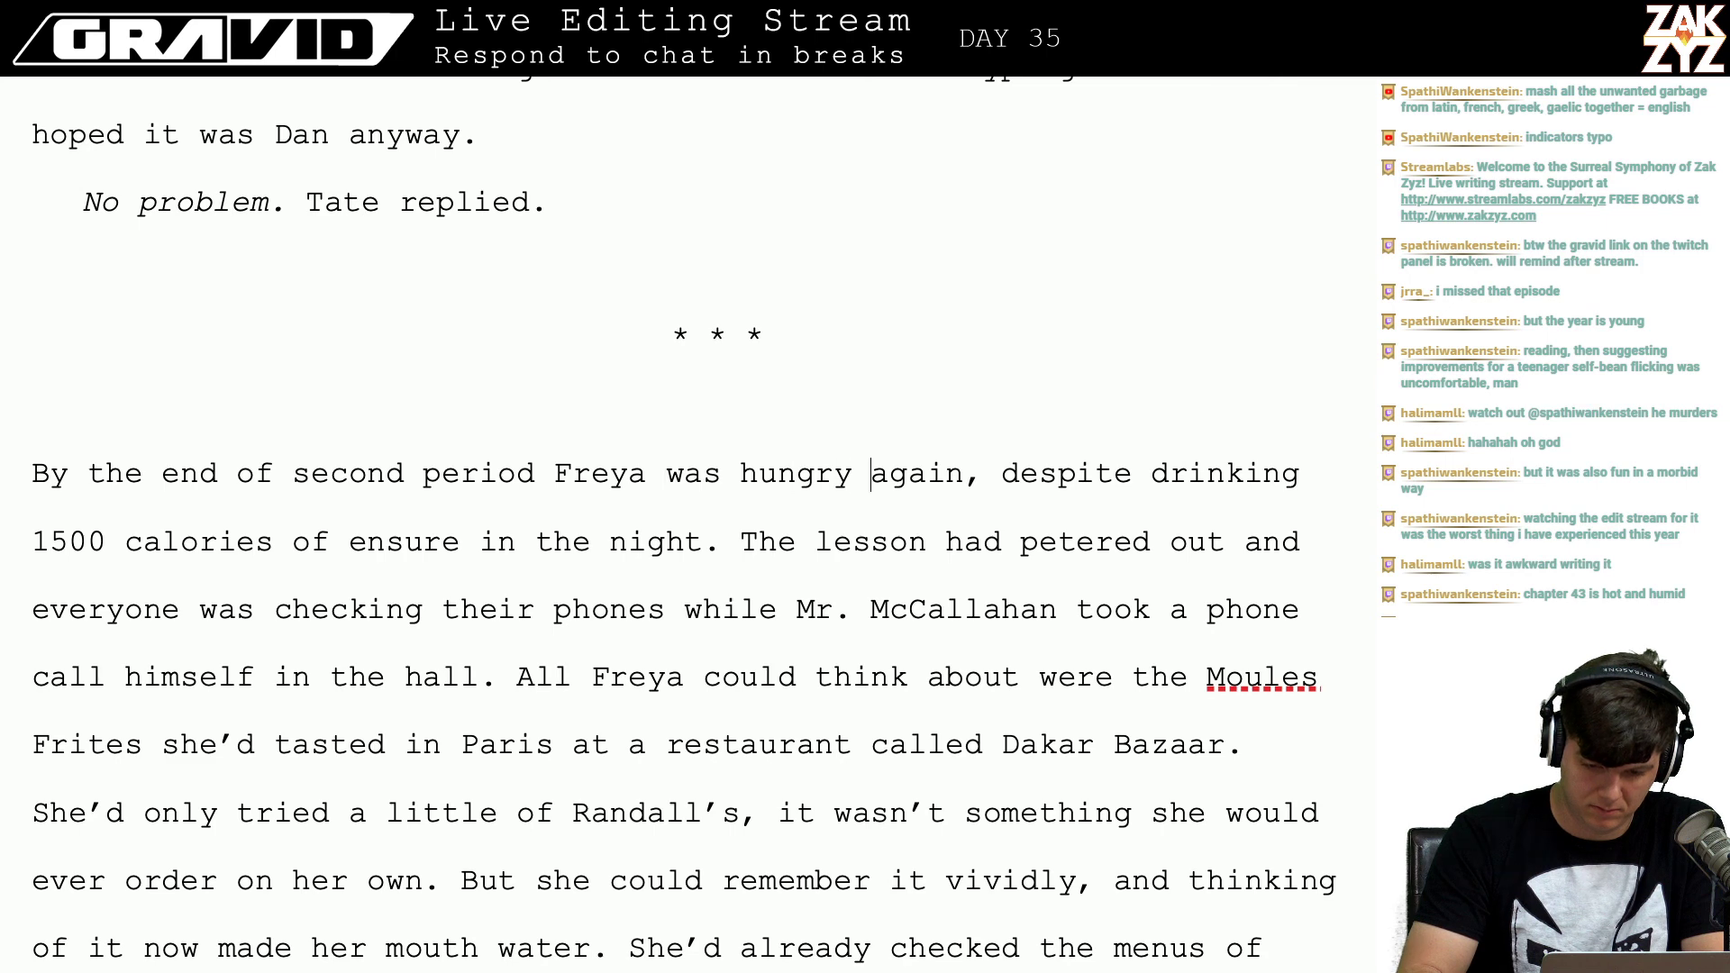
Step: Rewrite the ending of the second-period paragraph's first sentence, after "hungry again,", as "despite the 1500 calories of Ensure she’d drunk."
key("Return")
key("Return")
key("Left")
key("Left")
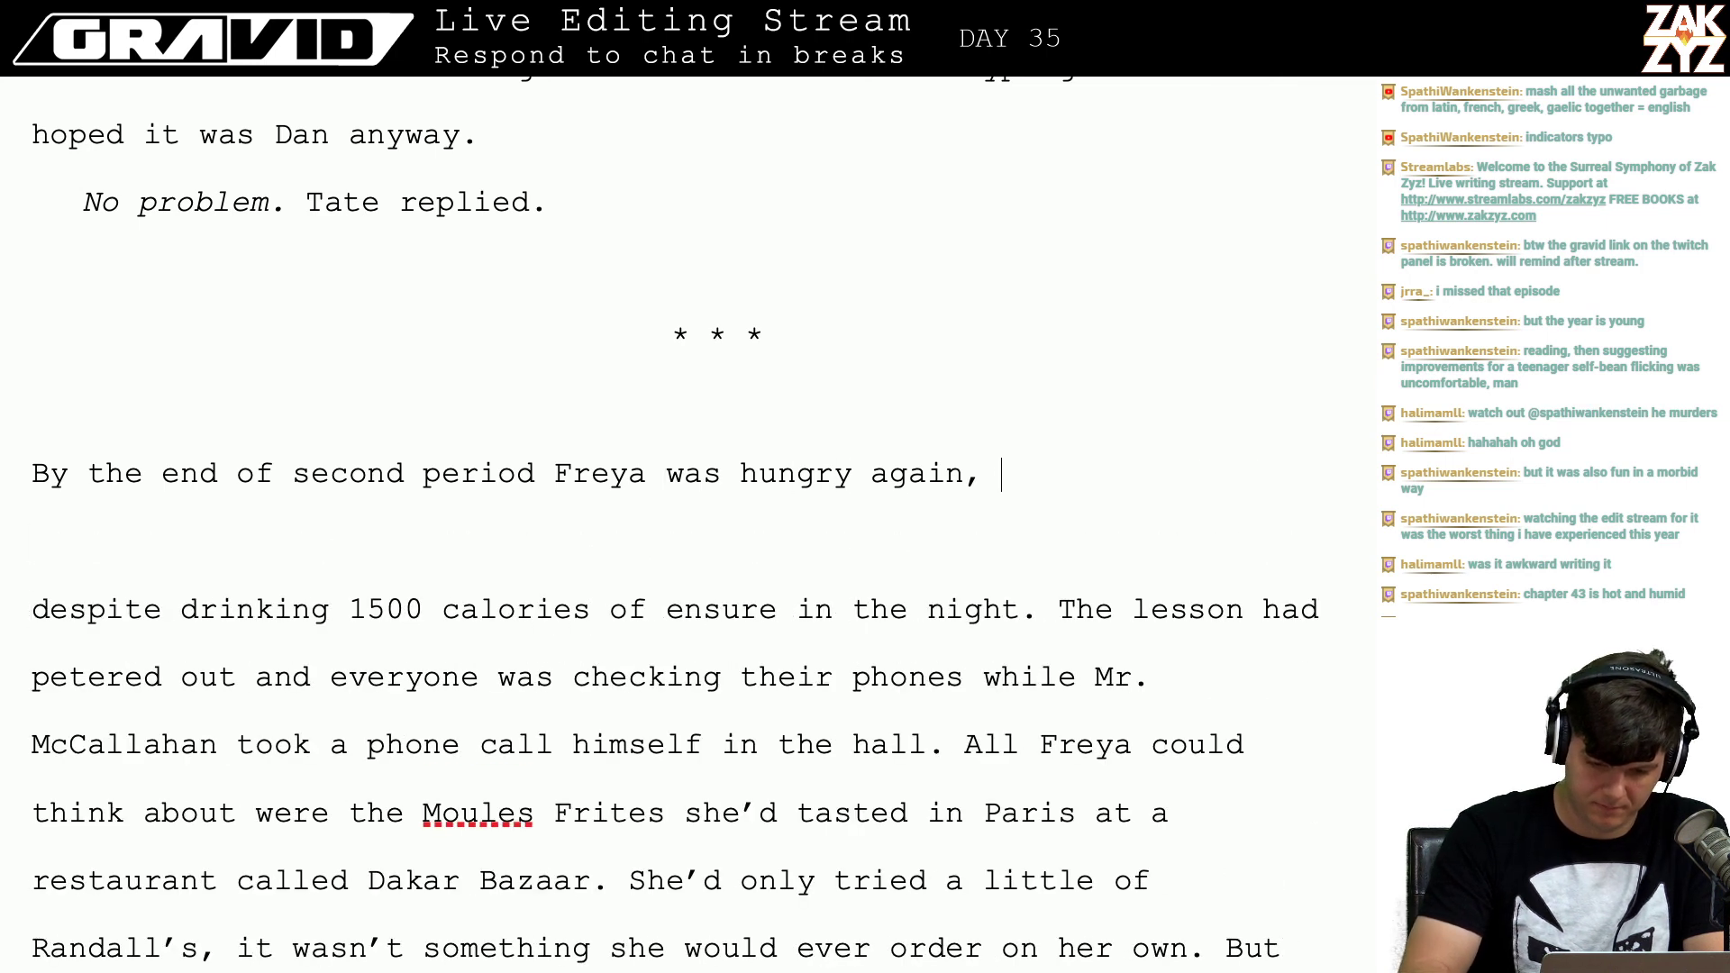
type("despite th")
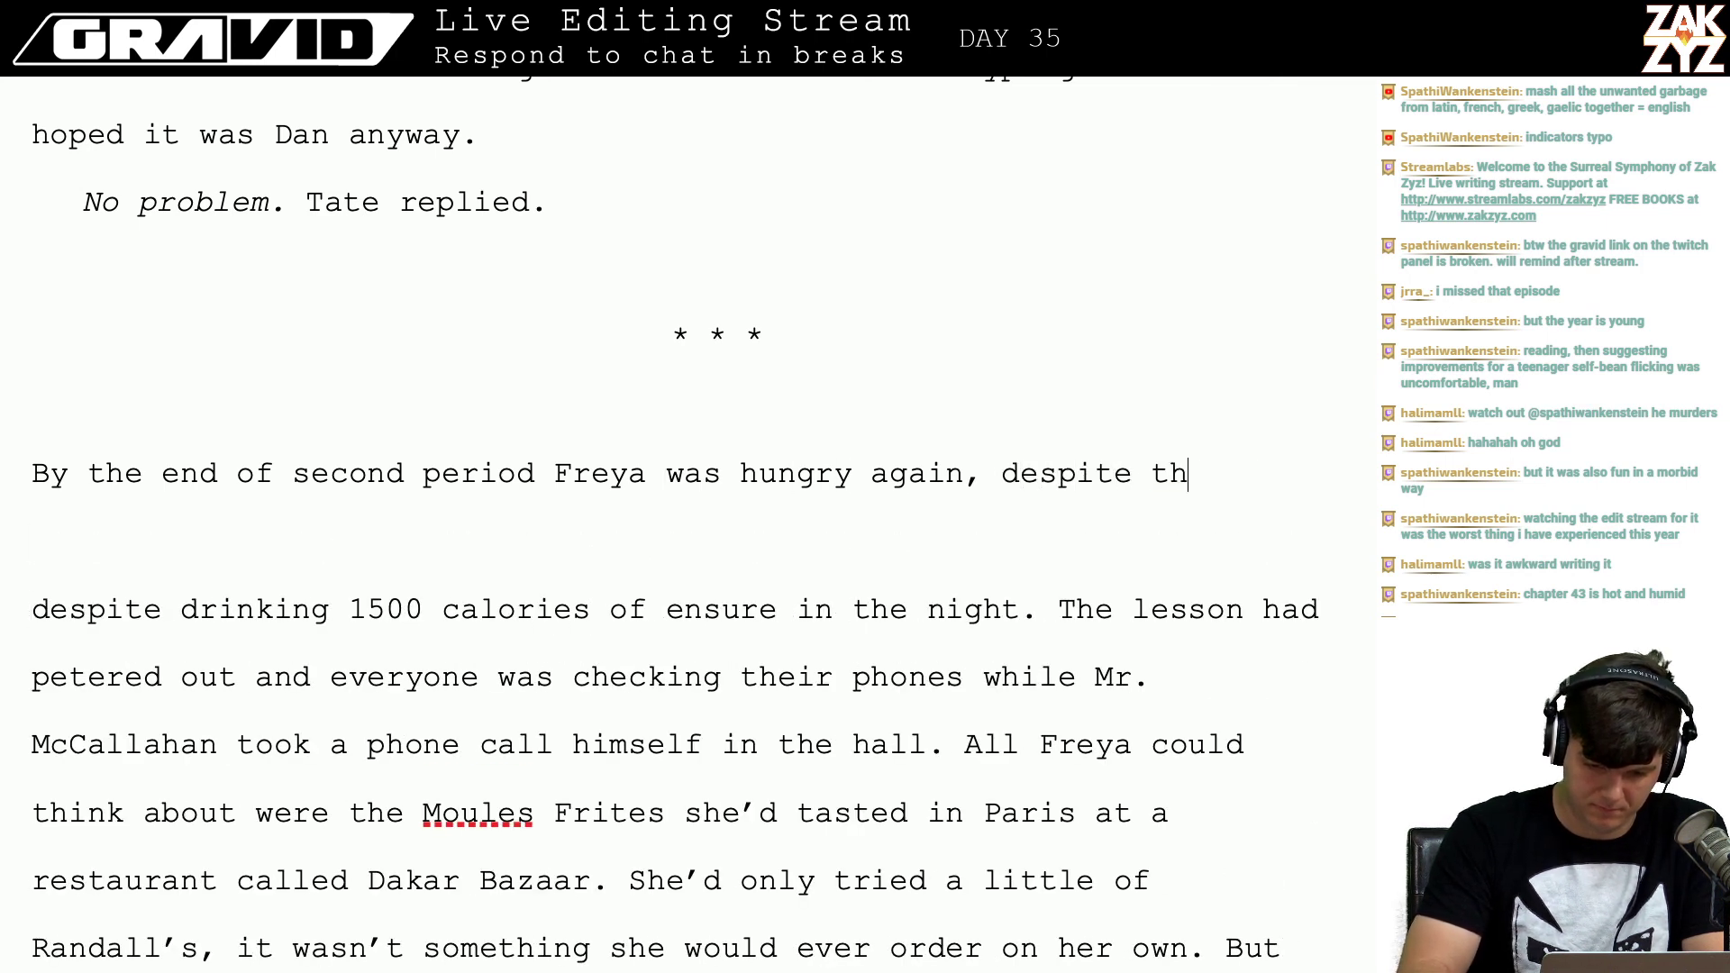
type("e 1500 calori")
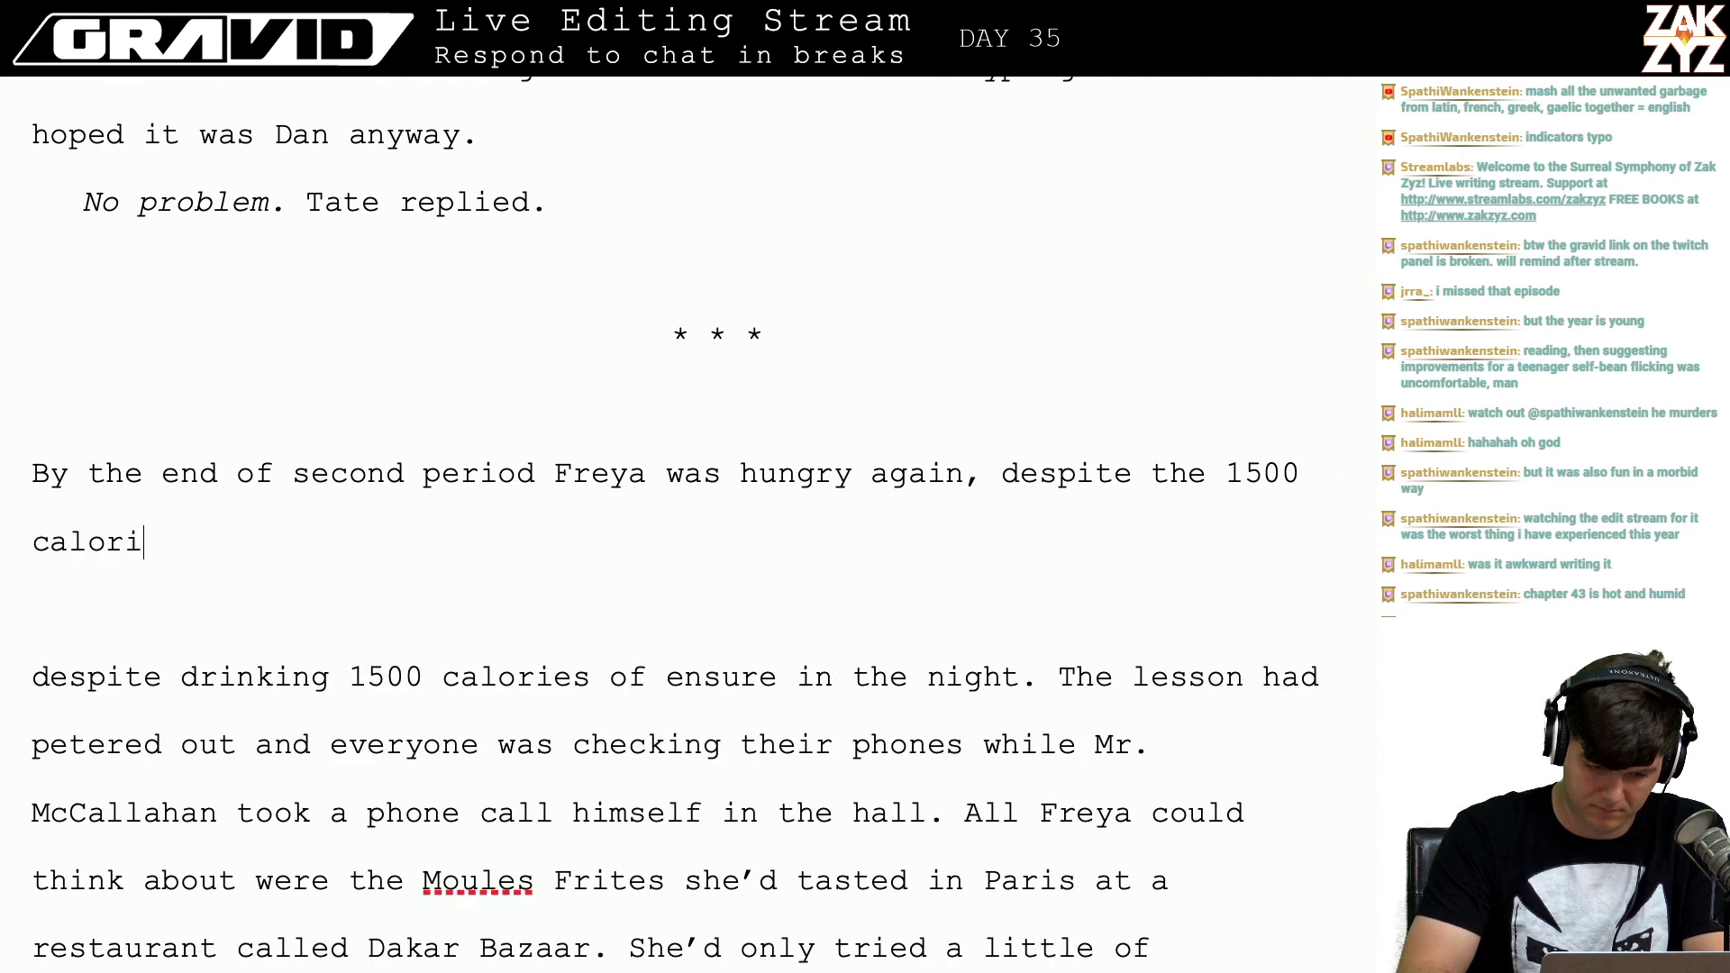
type("es of ensur")
key("BackSpace")
key("BackSpace")
key("BackSpace")
key("BackSpace")
key("BackSpace")
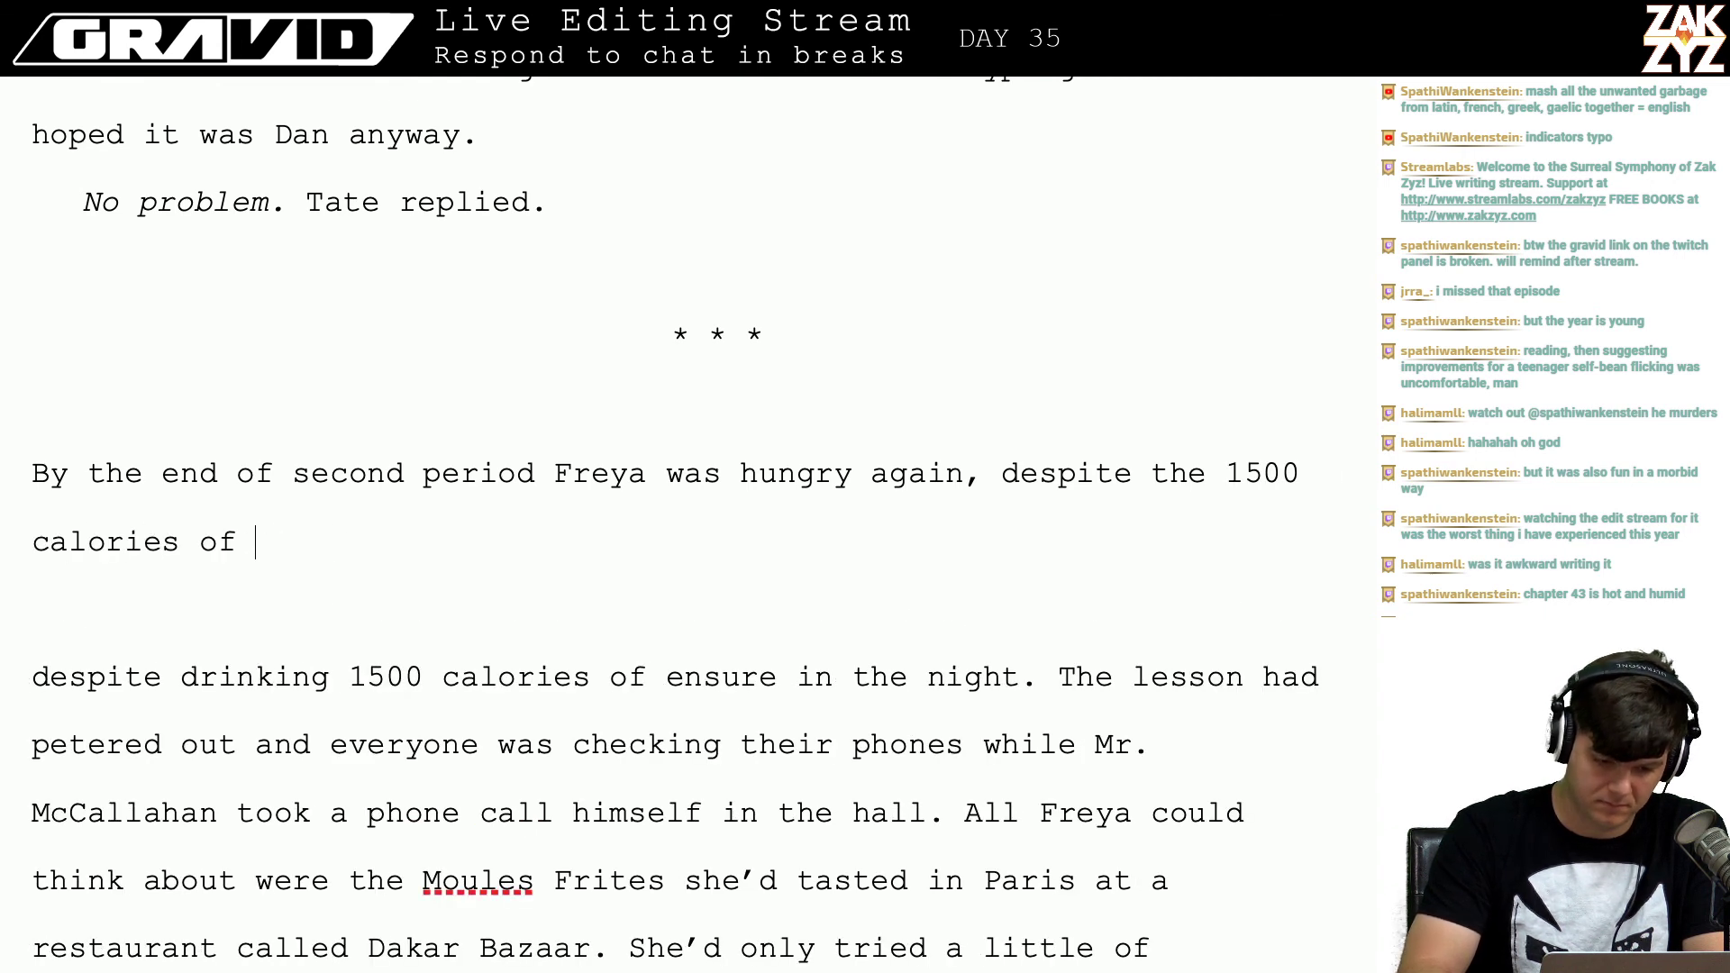
type("Eu")
key("BackSpace")
type("nsure ")
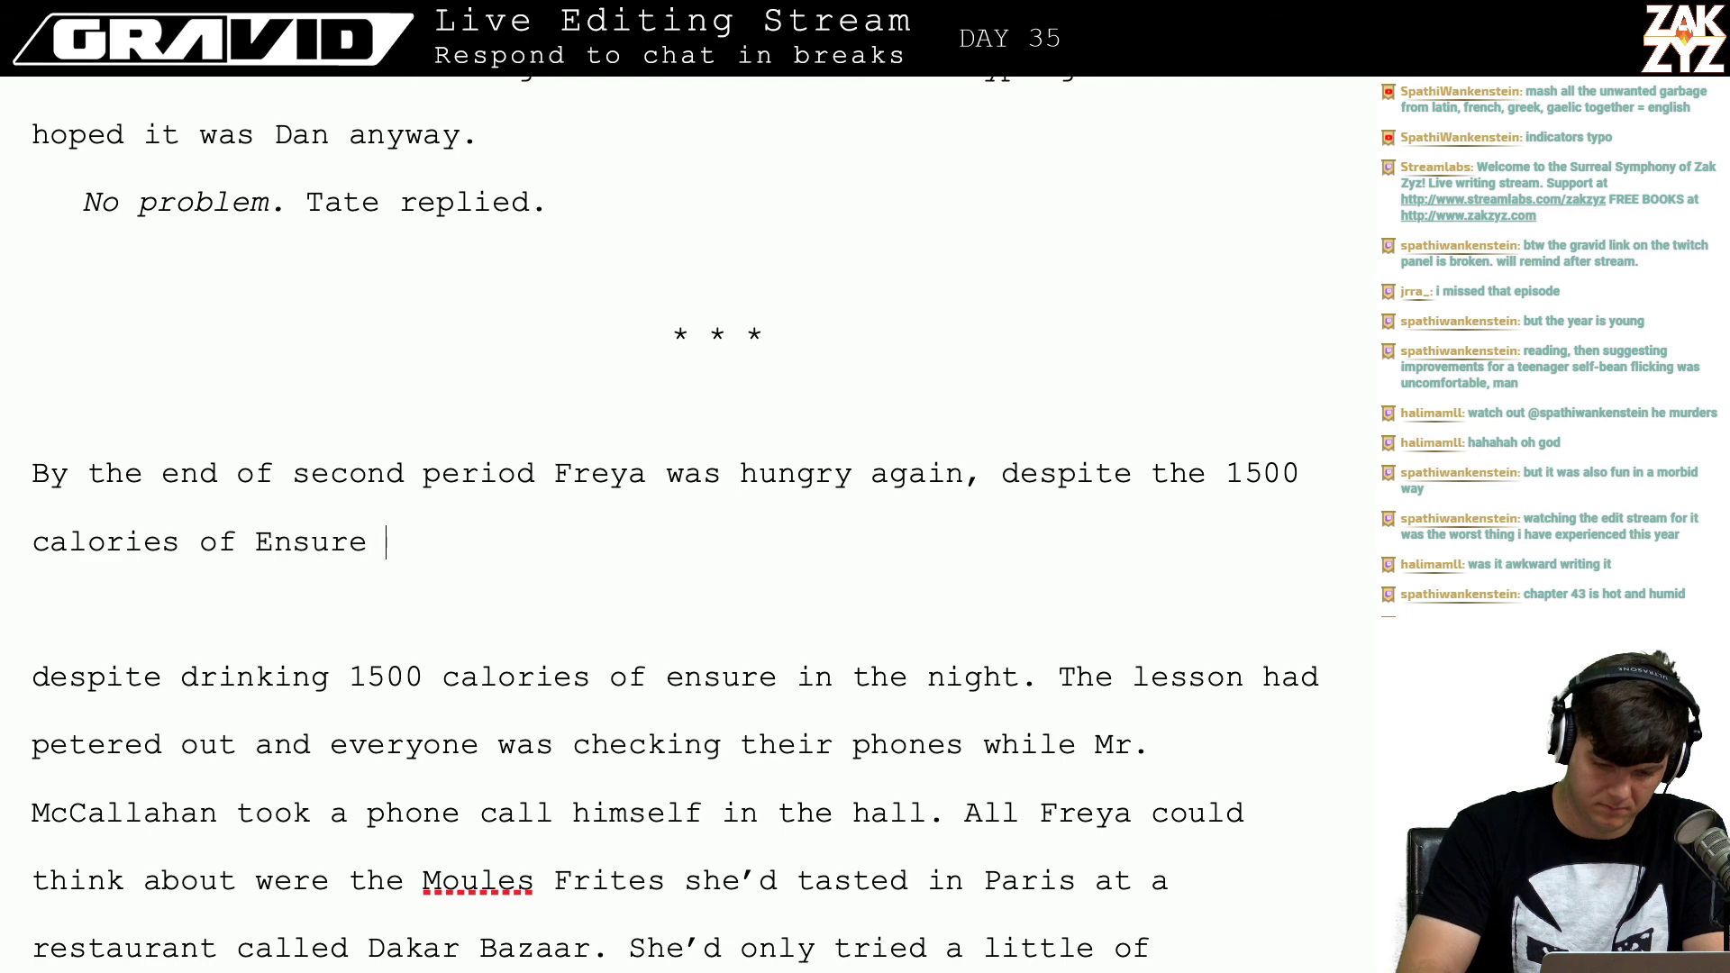
type("she’d drunk.")
Step: Delete the leftover line breaks and the old phrase "despite drinking 1500 calories of ensure in the night." before "The lesson had petered out"
key("shift+Down")
key("shift+Down")
key("shift+Down")
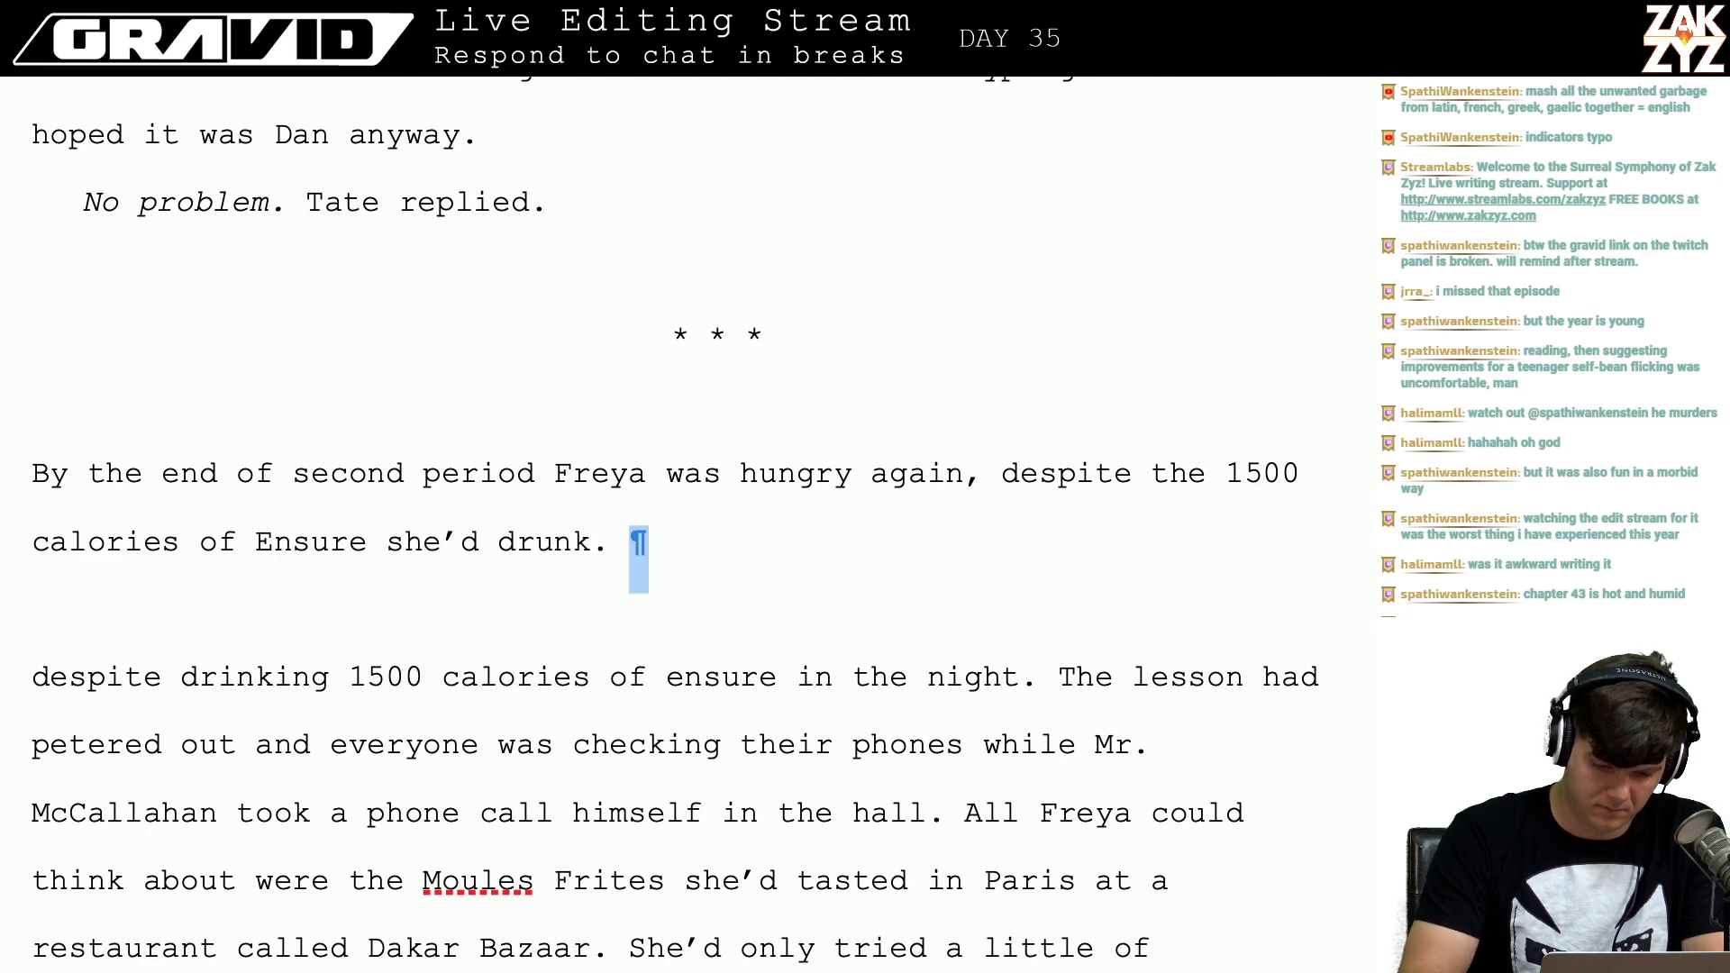
key("shift+Up")
key("shift+End")
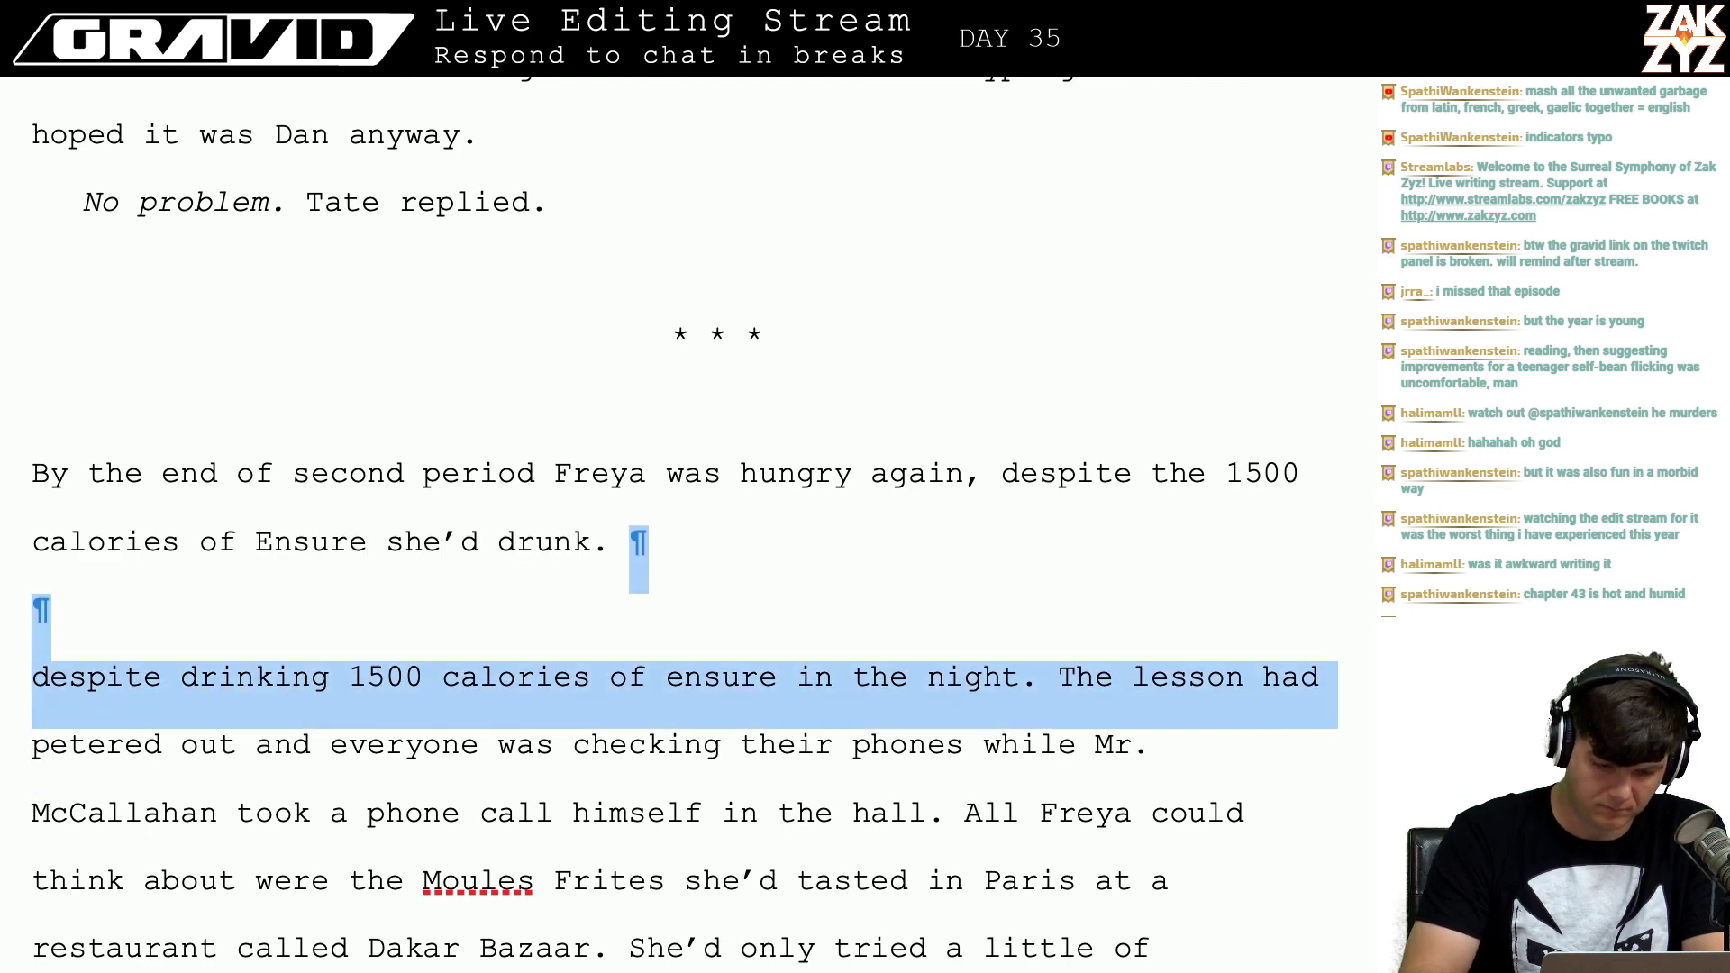
key("shift+Left")
key("shift+Left")
key("shift+Left")
key("shift+Left")
key("shift+Left")
key("shift+Left")
key("shift+Left")
key("shift+Left")
key("shift+Left")
key("shift+Left")
key("shift+Left")
key("shift+Left")
key("shift+Left")
key("shift+Left")
key("shift+Left")
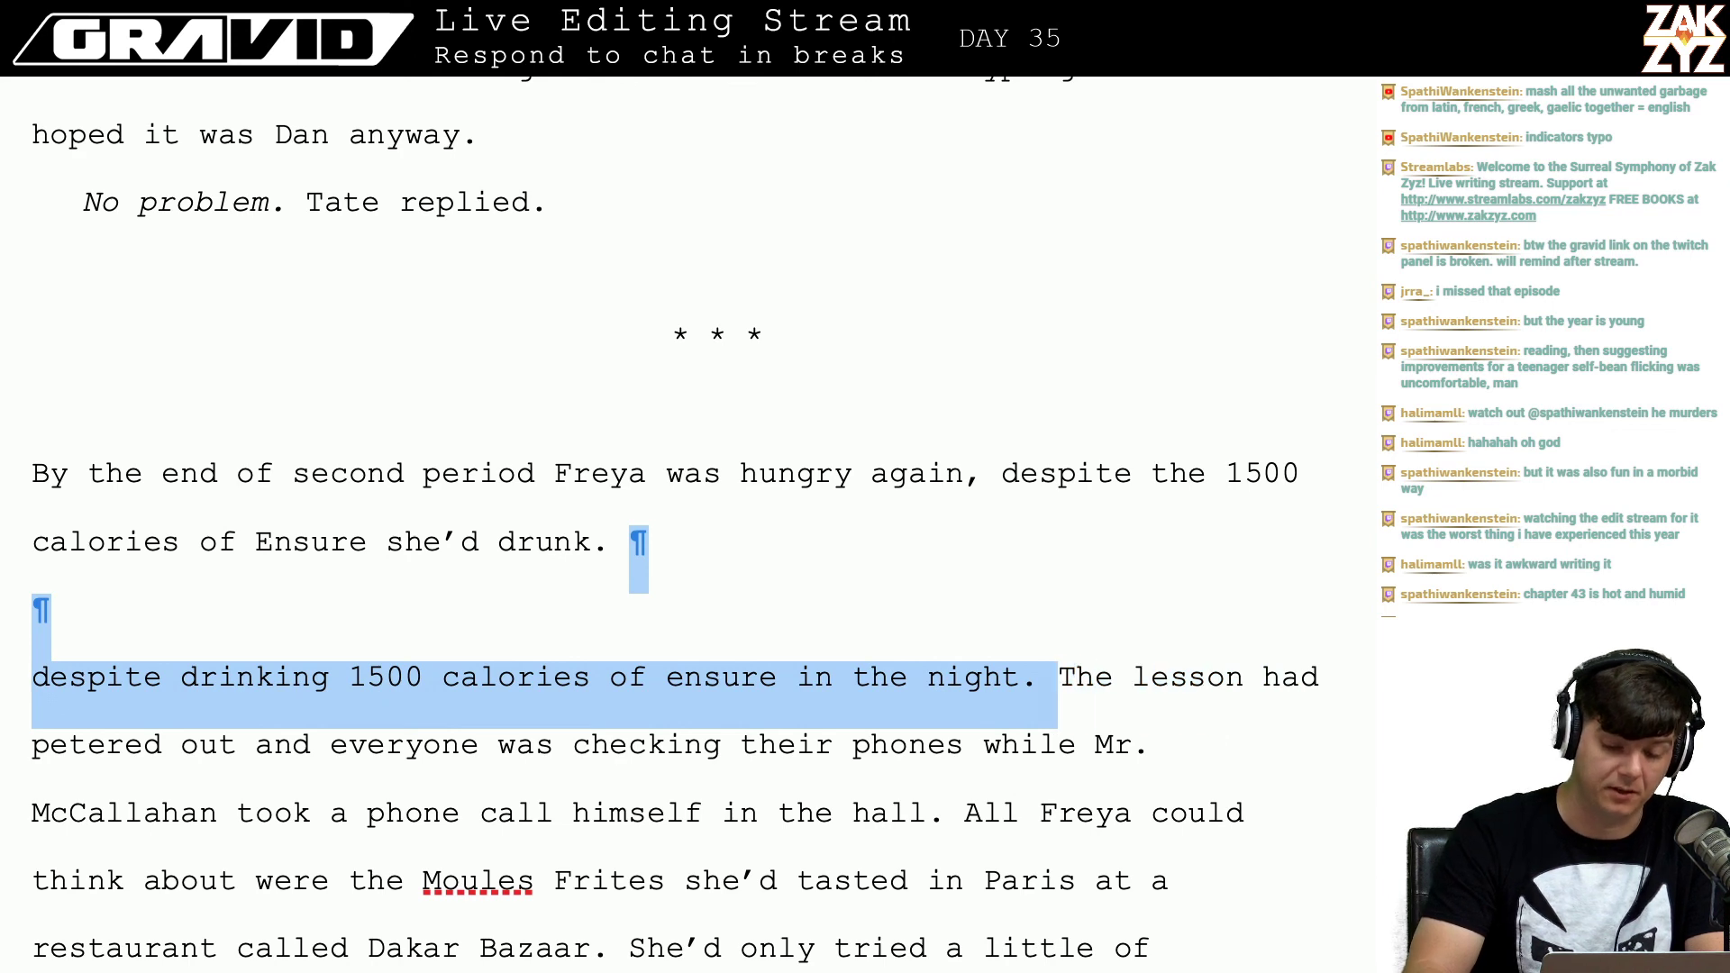
key("BackSpace")
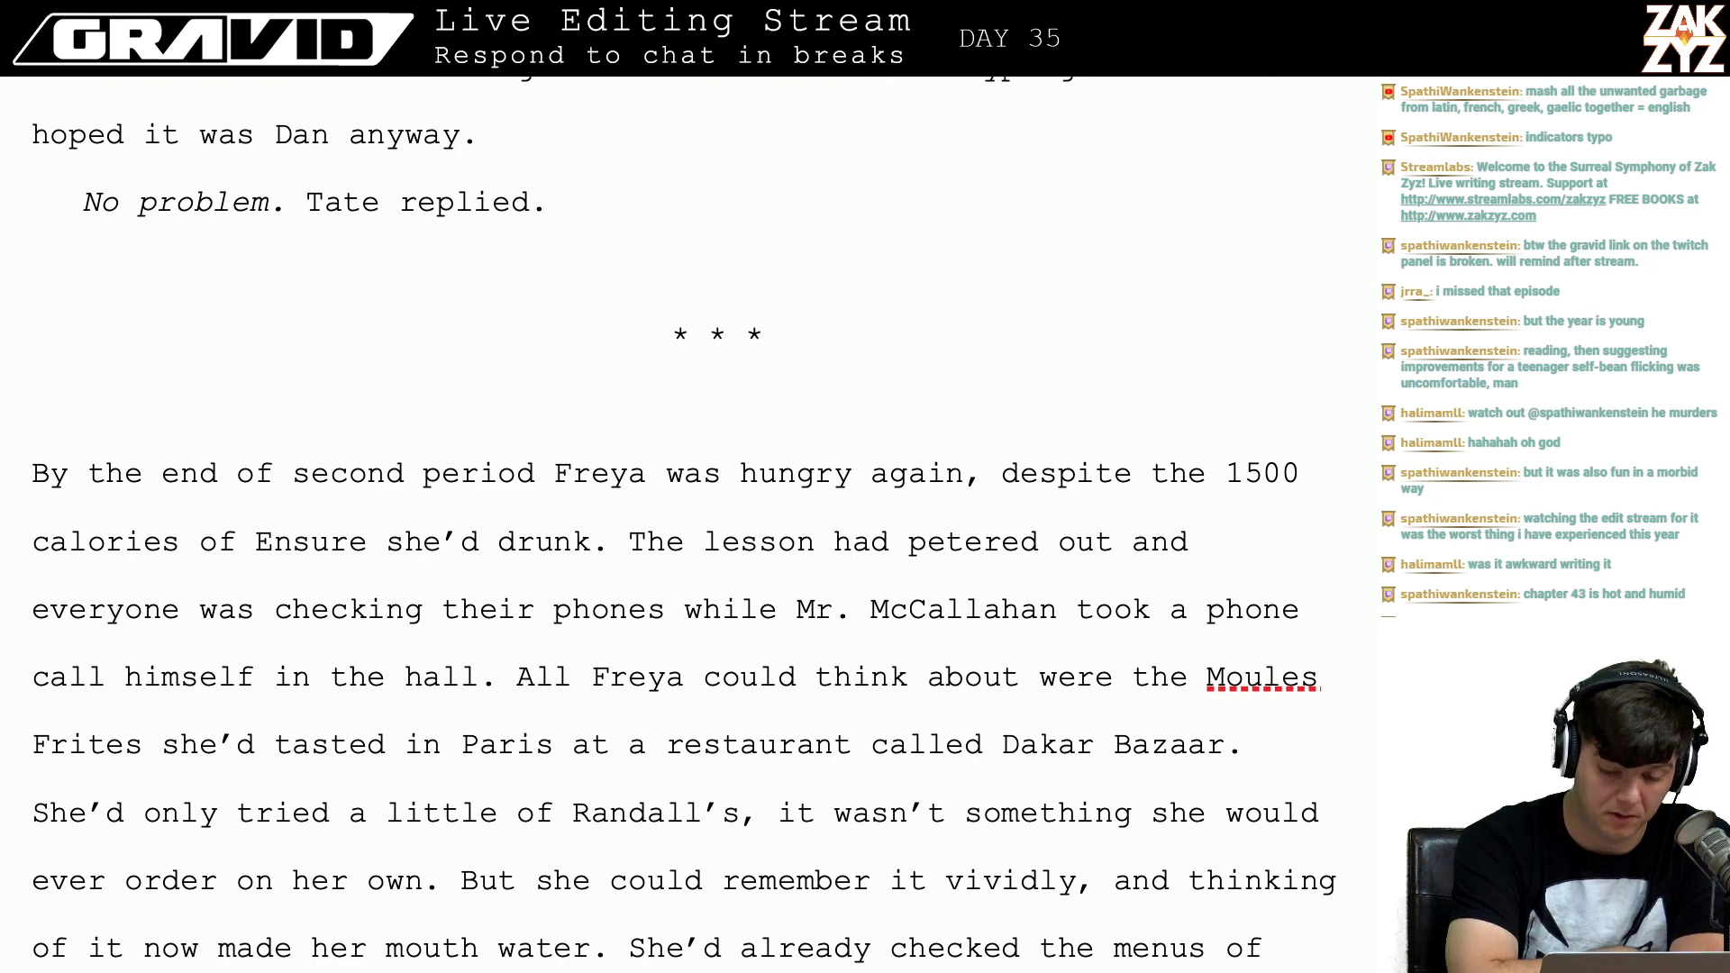
Step: Skim the manuscript ahead through chapter 48, back to the Mr. Evers conversation, and through first period up to the second-period scene
scroll(437, 561, "down", 2)
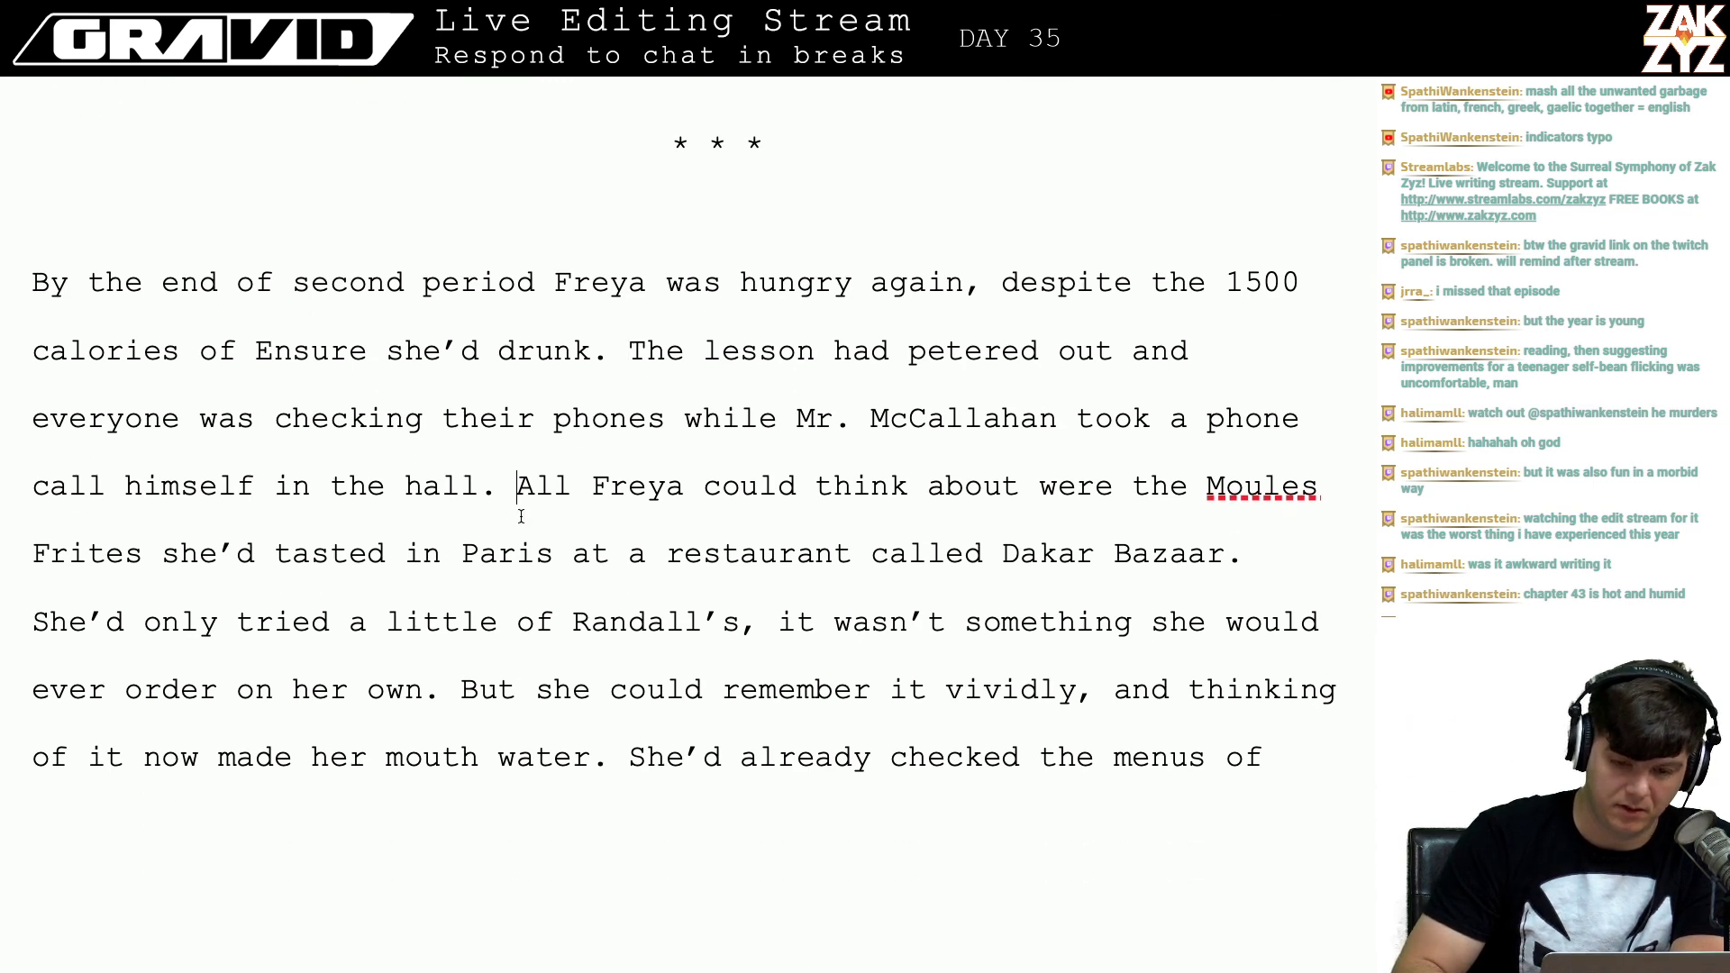
scroll(554, 210, "up", 1)
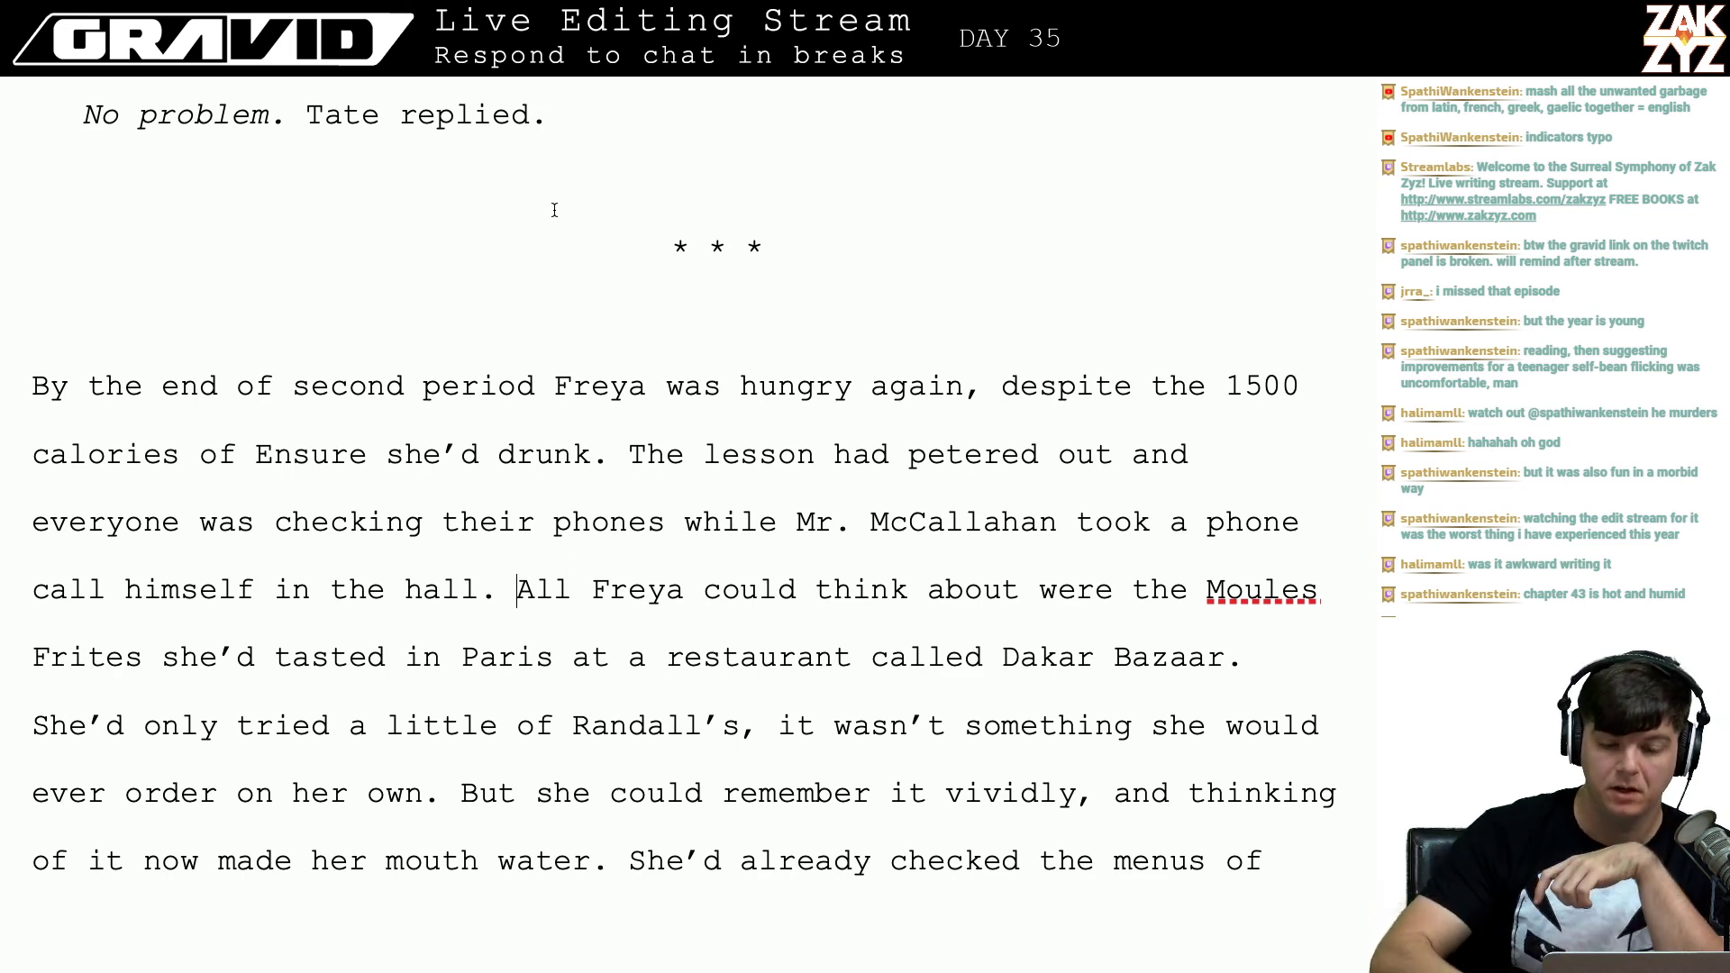
scroll(554, 209, "down", 20)
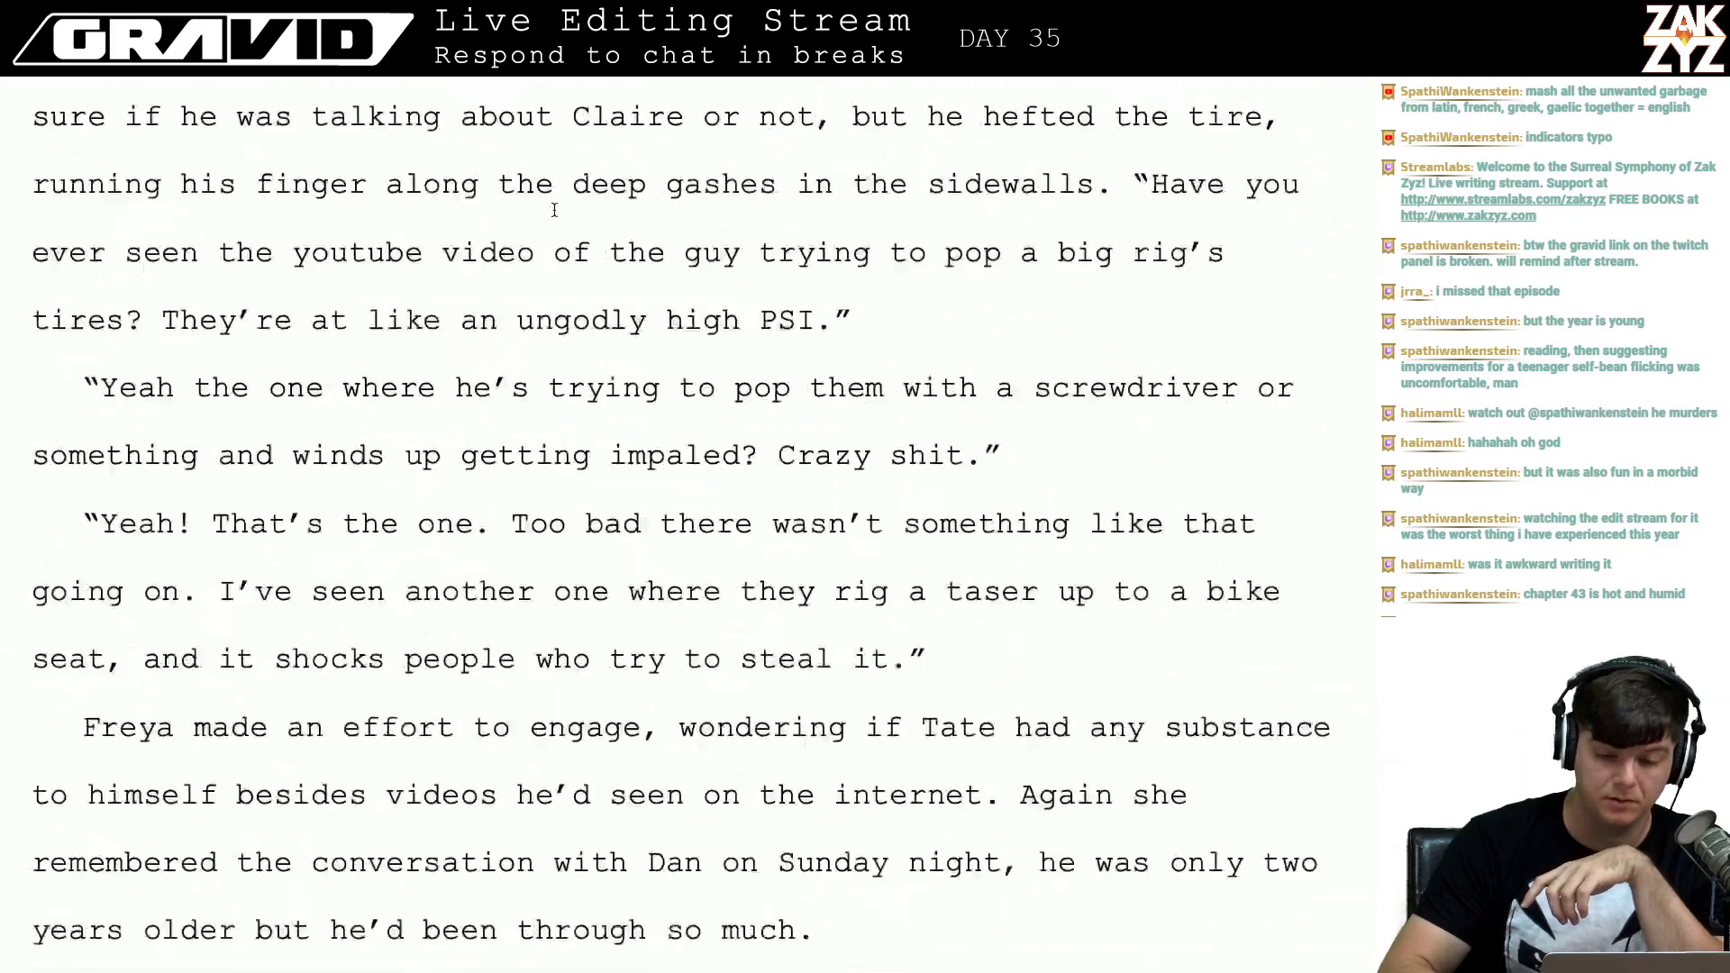
scroll(554, 210, "down", 20)
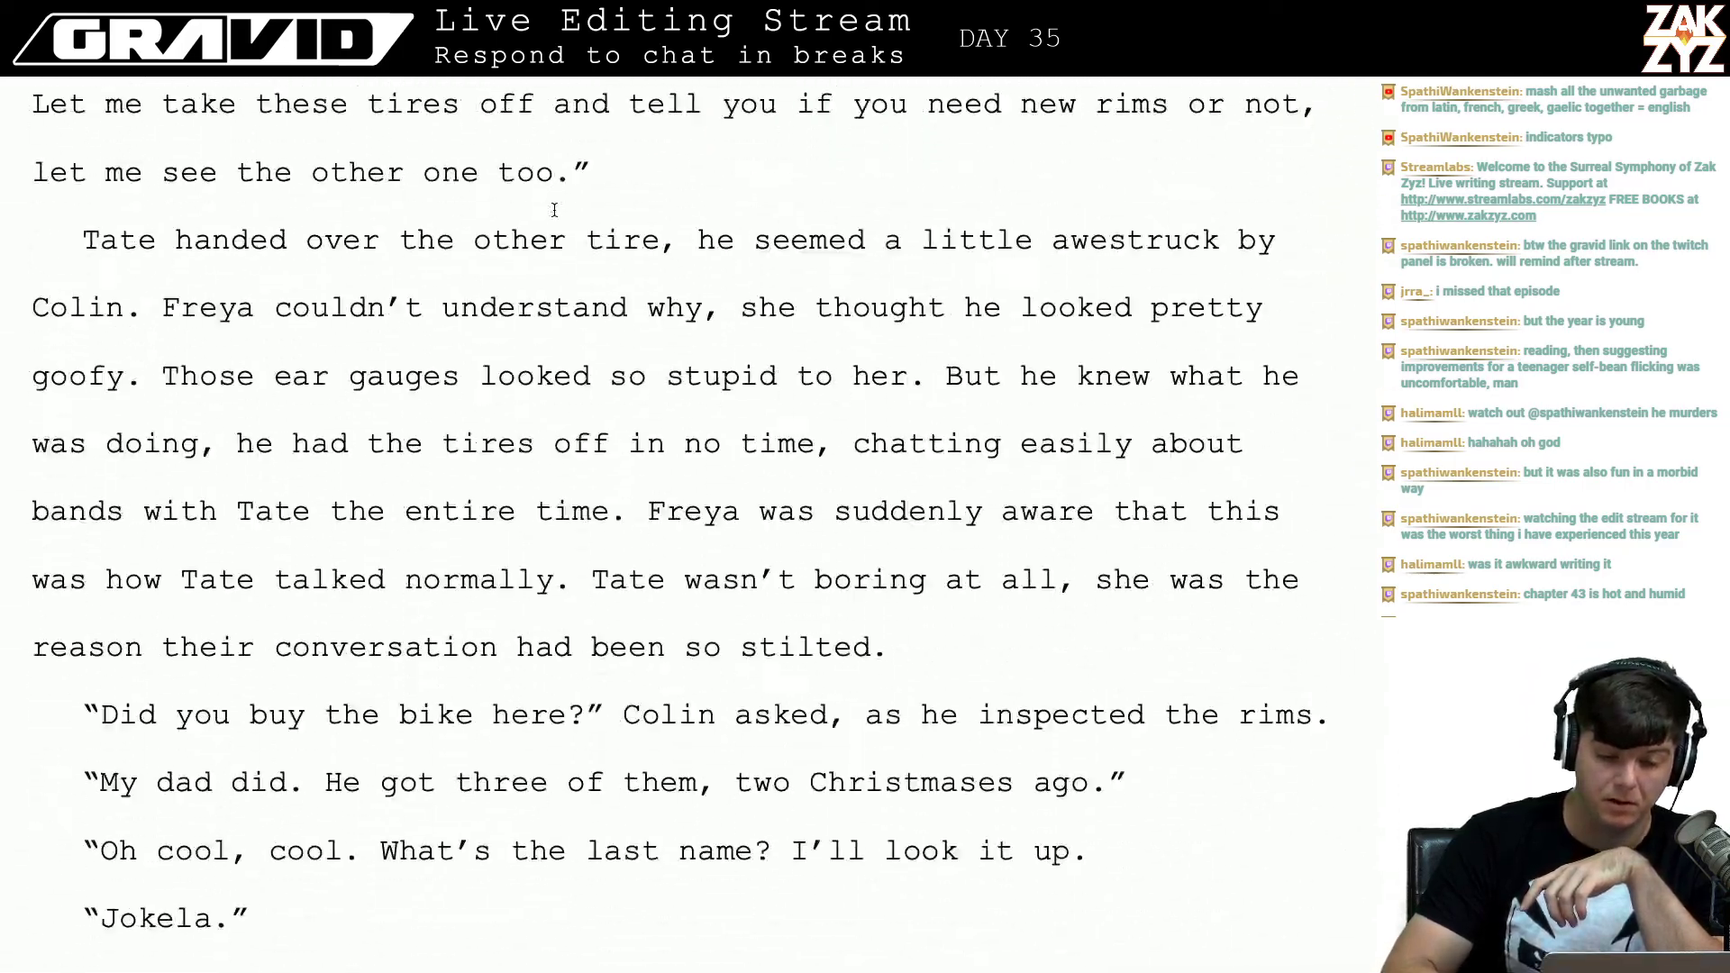
scroll(554, 210, "down", 20)
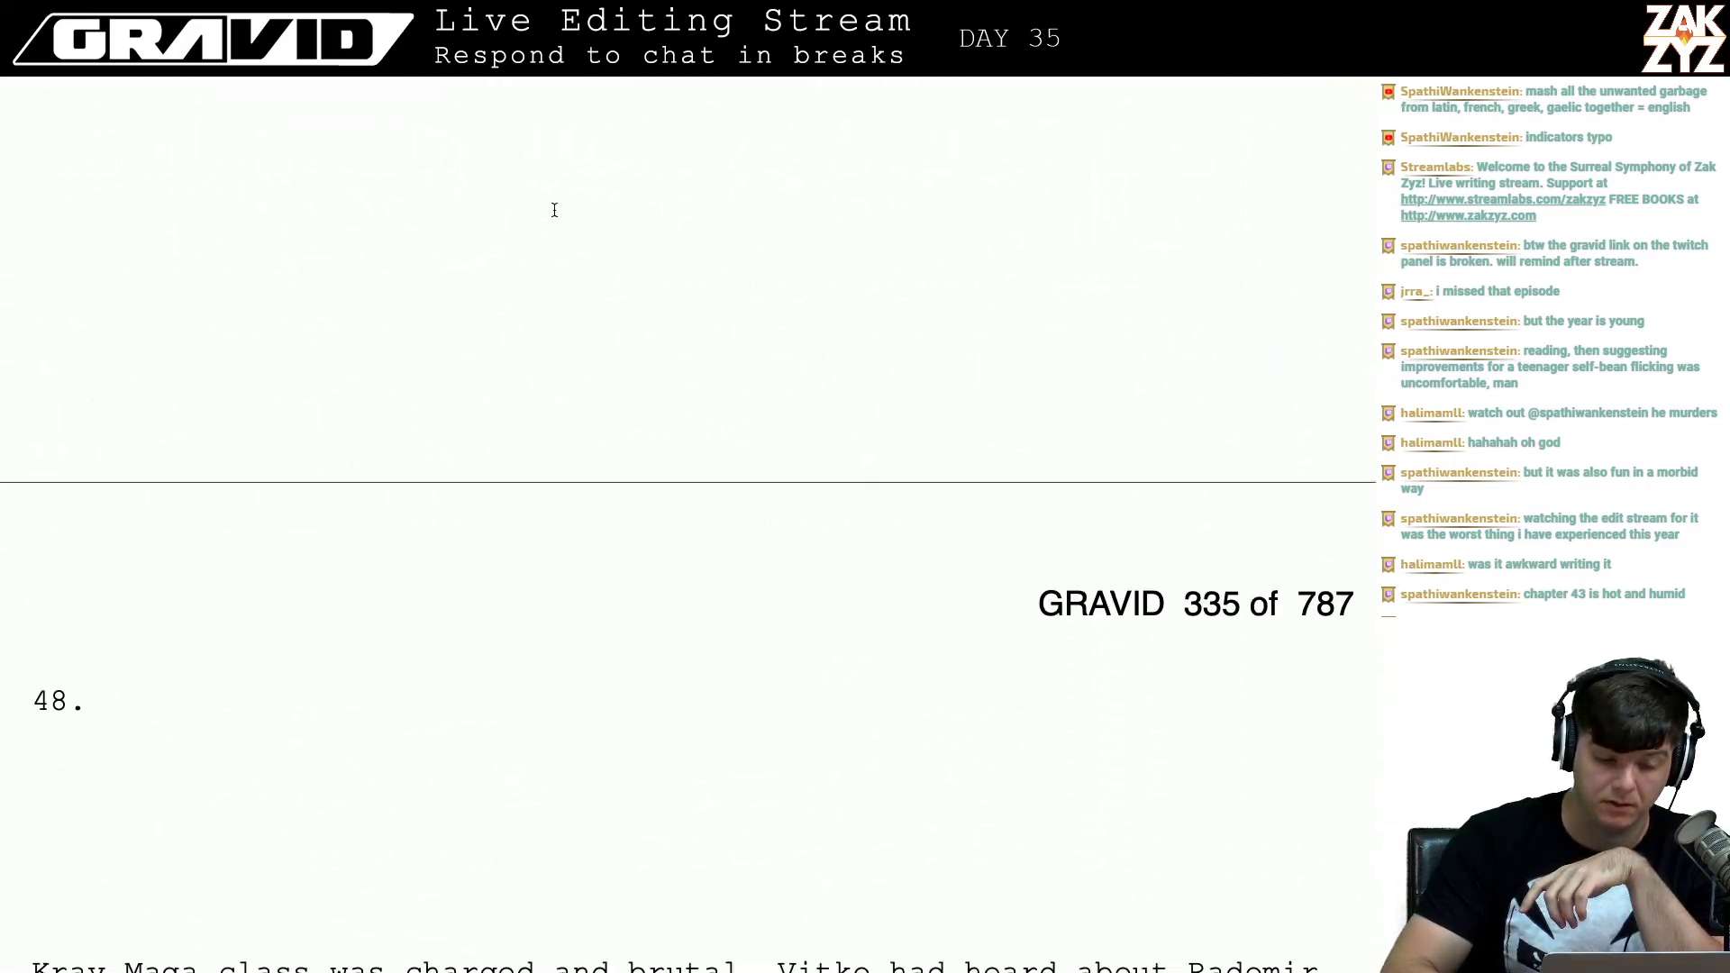
scroll(554, 208, "down", 20)
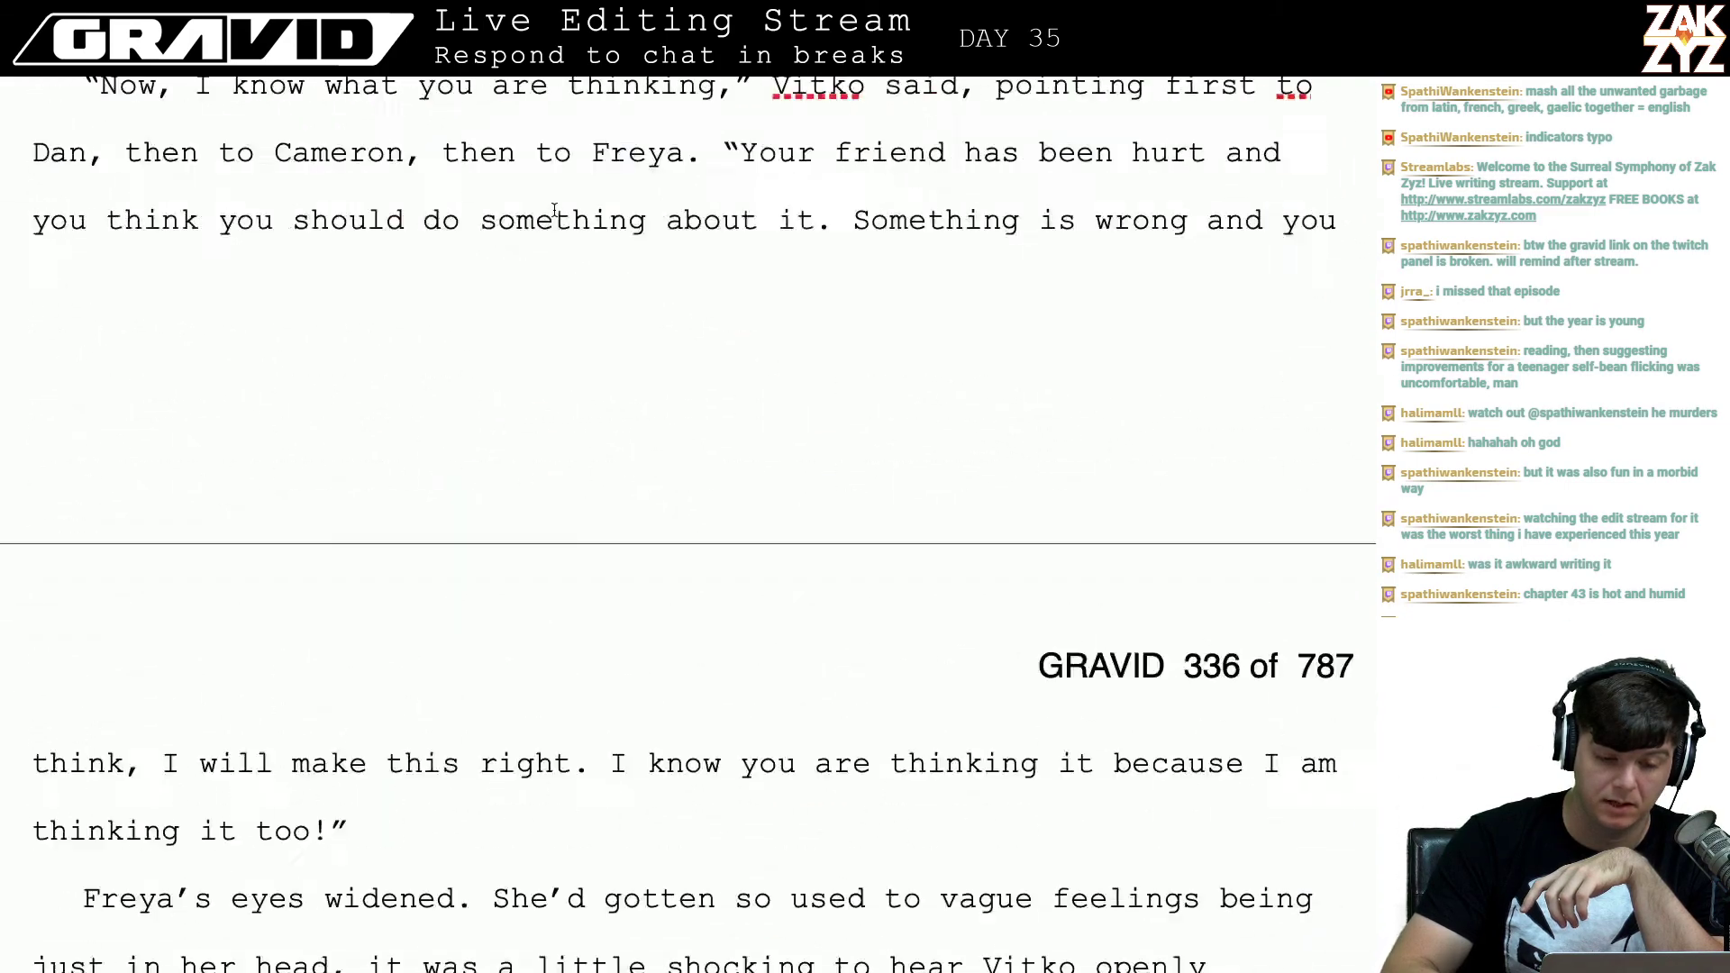
scroll(554, 211, "down", 20)
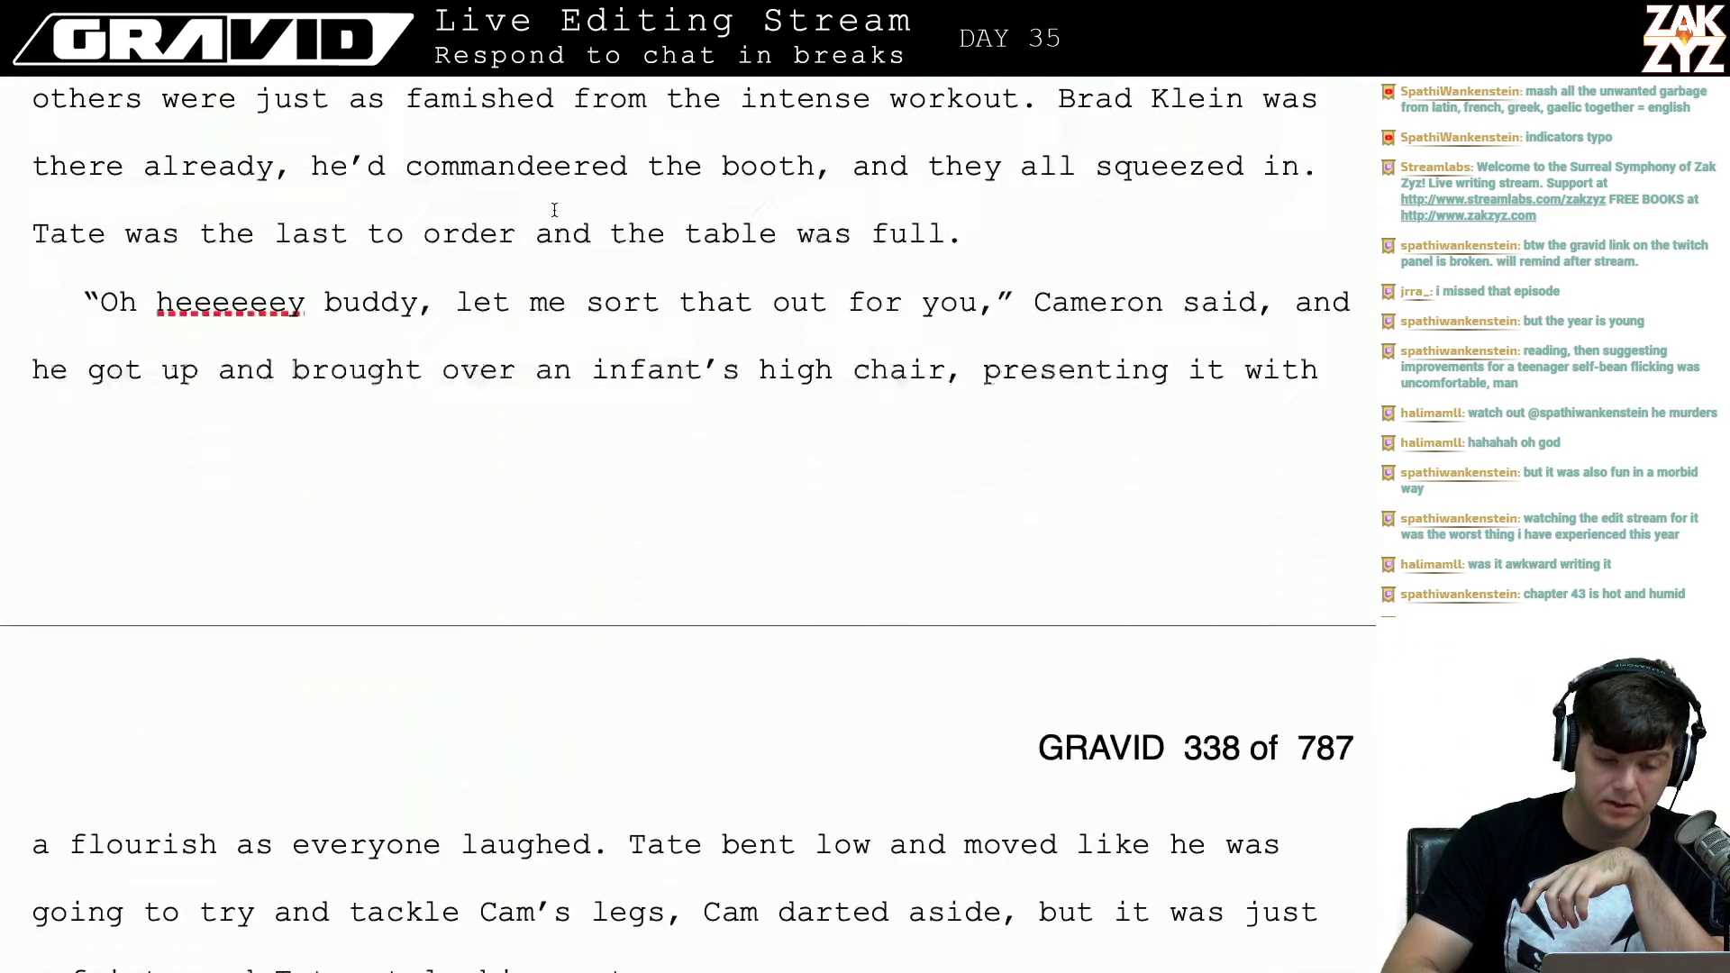
scroll(555, 210, "down", 20)
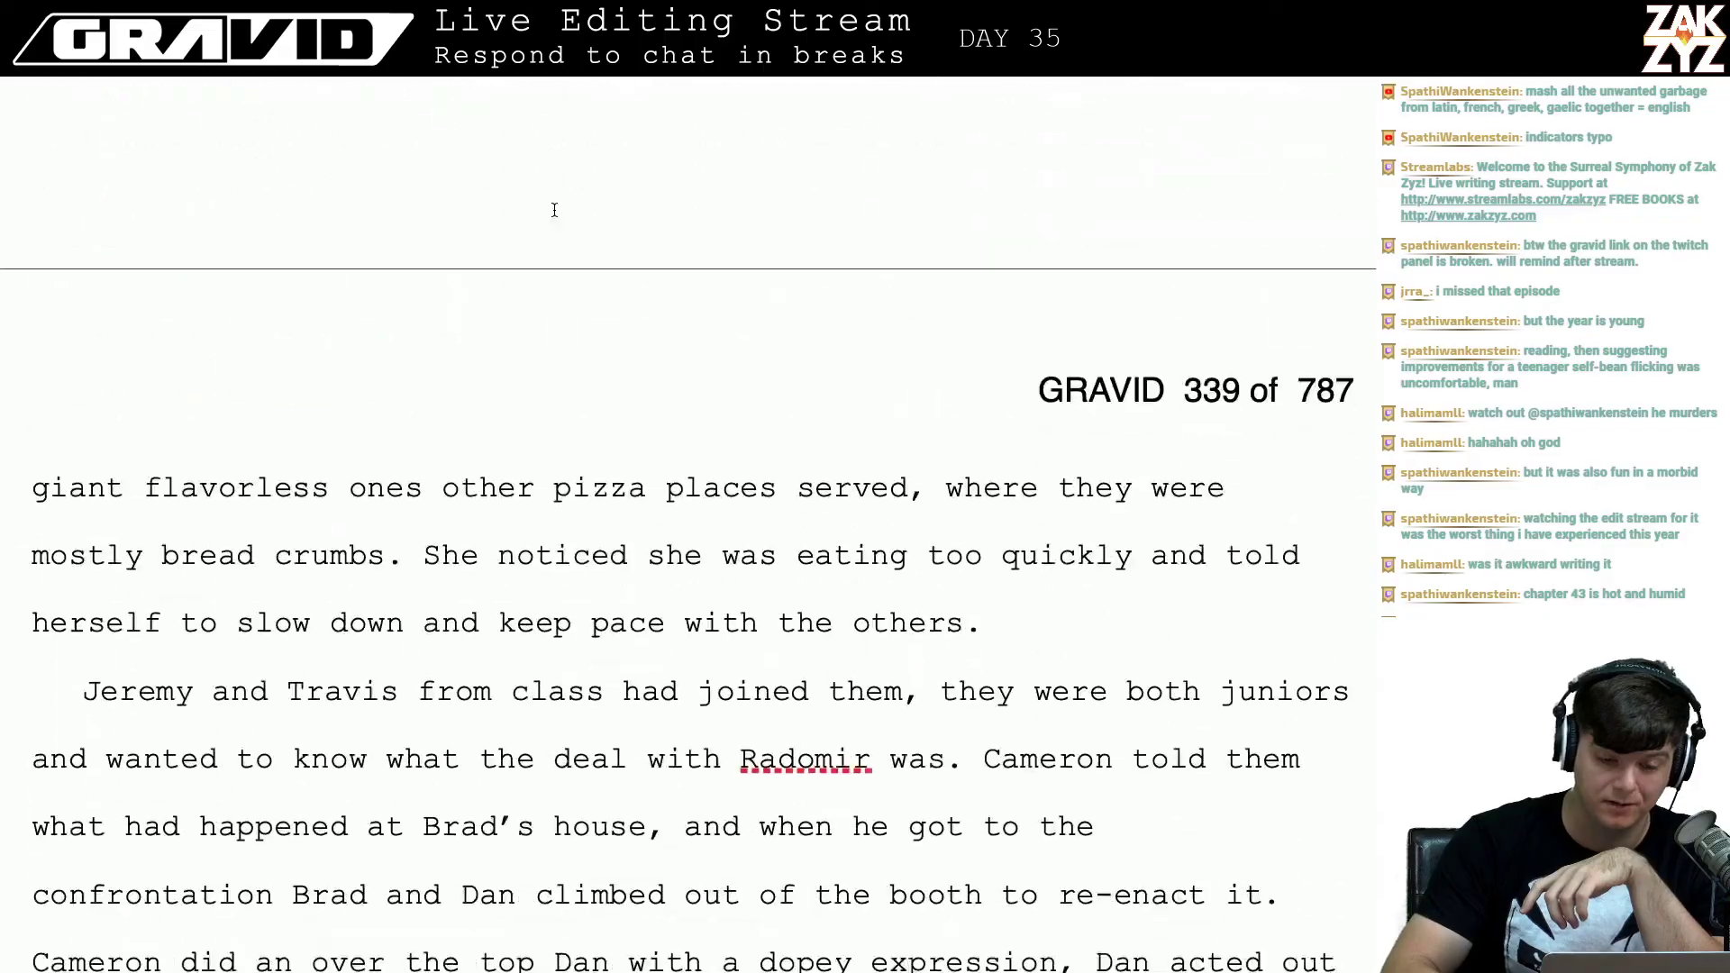
scroll(554, 210, "down", 20)
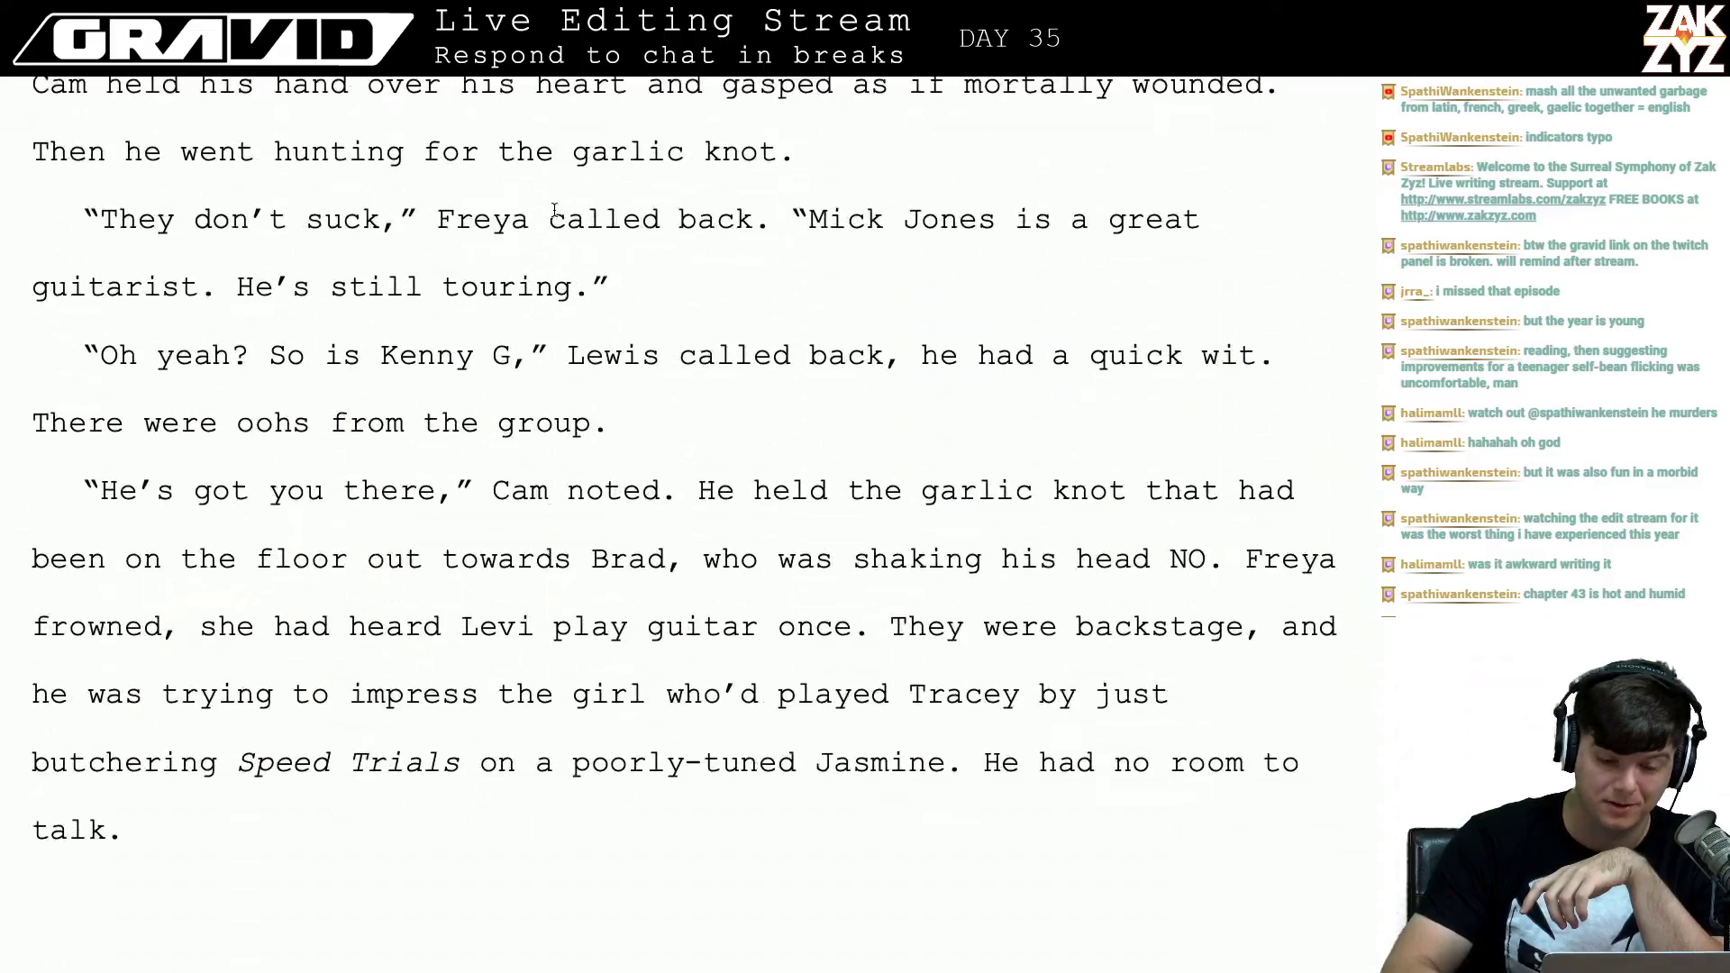
scroll(554, 210, "down", 20)
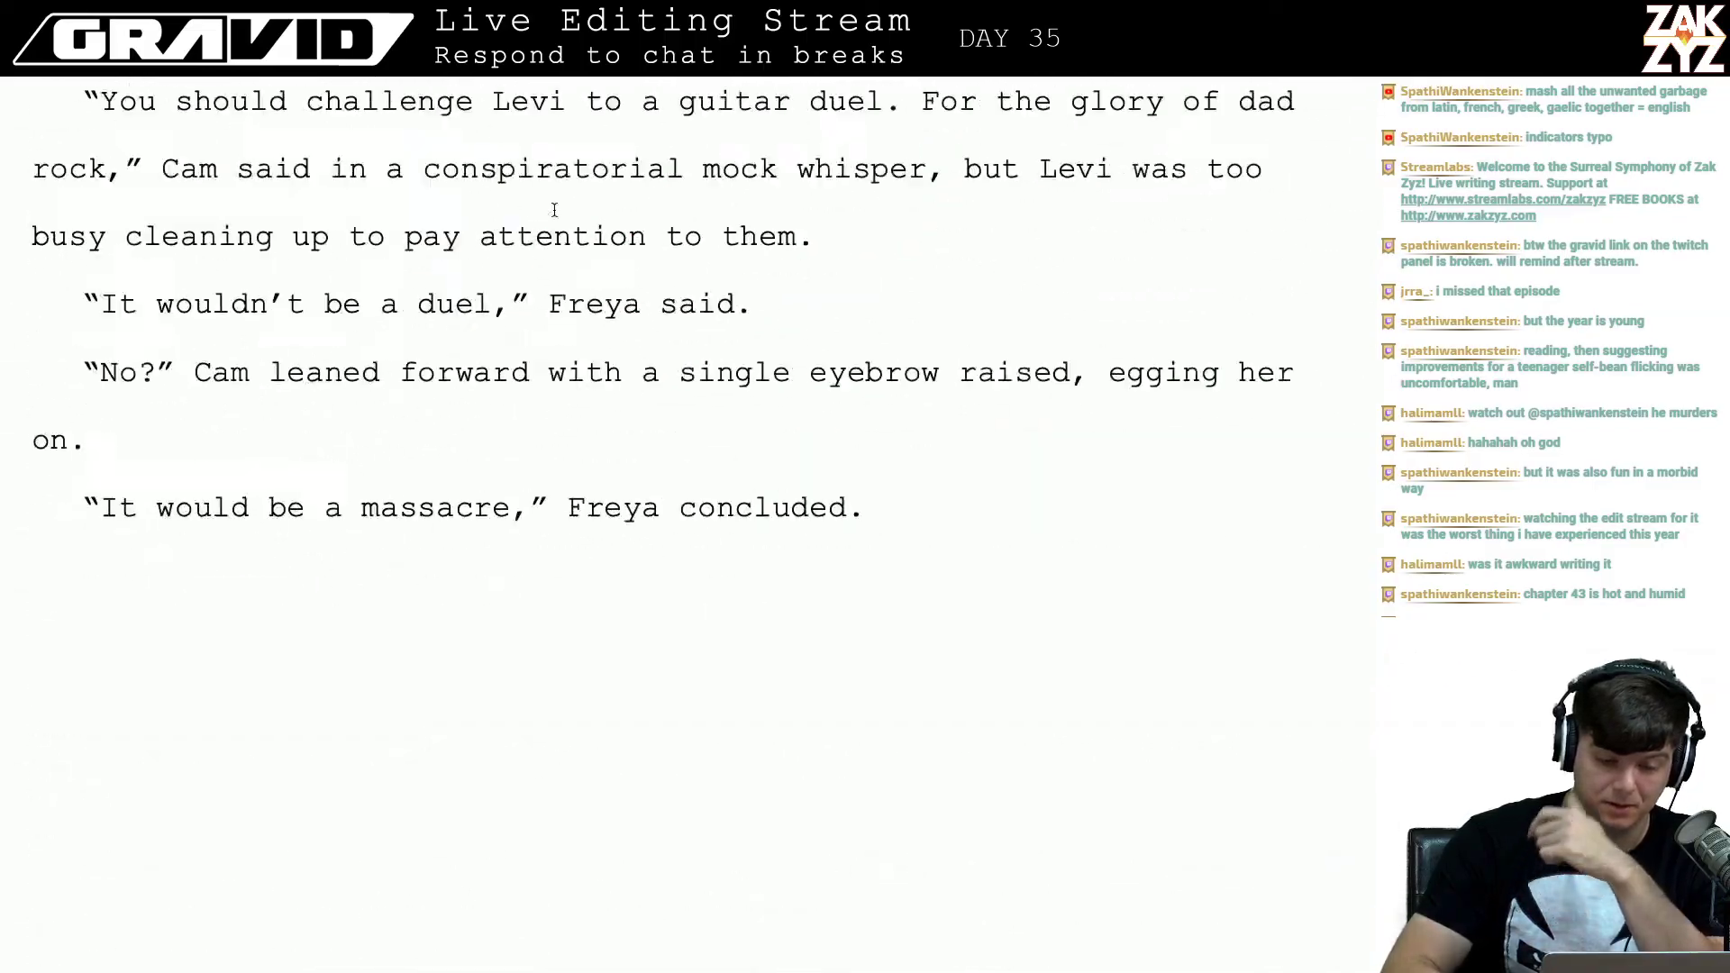
scroll(554, 210, "up", 20)
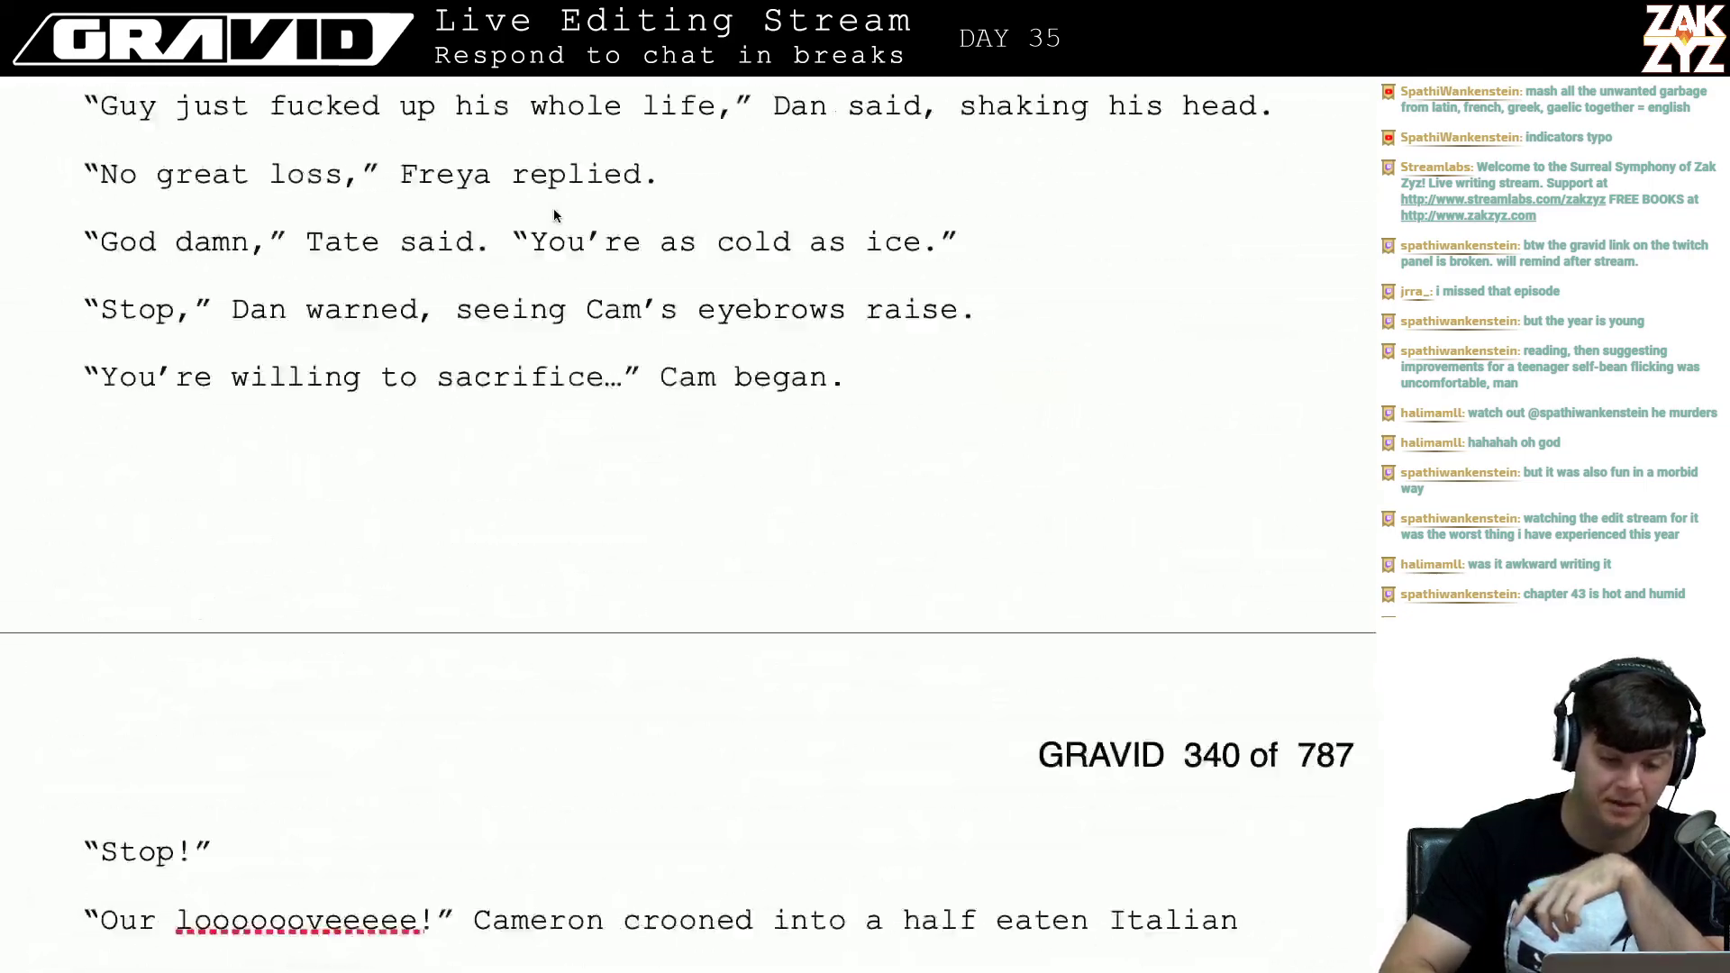
scroll(554, 210, "up", 20)
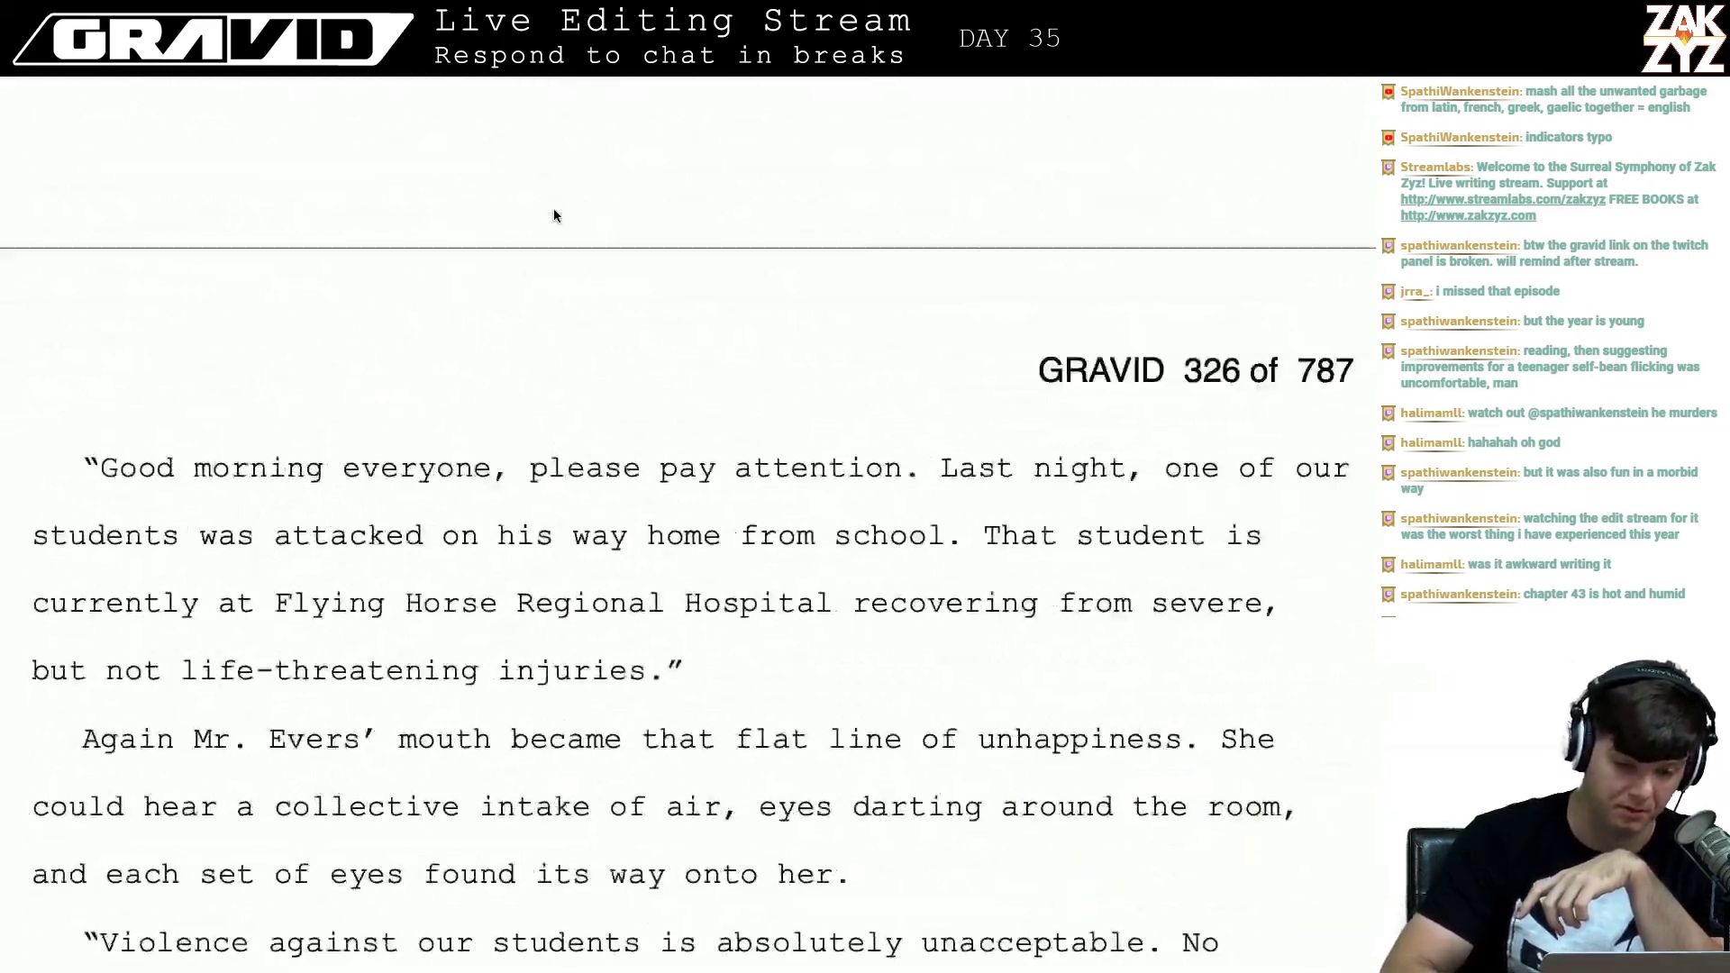
scroll(553, 208, "up", 15)
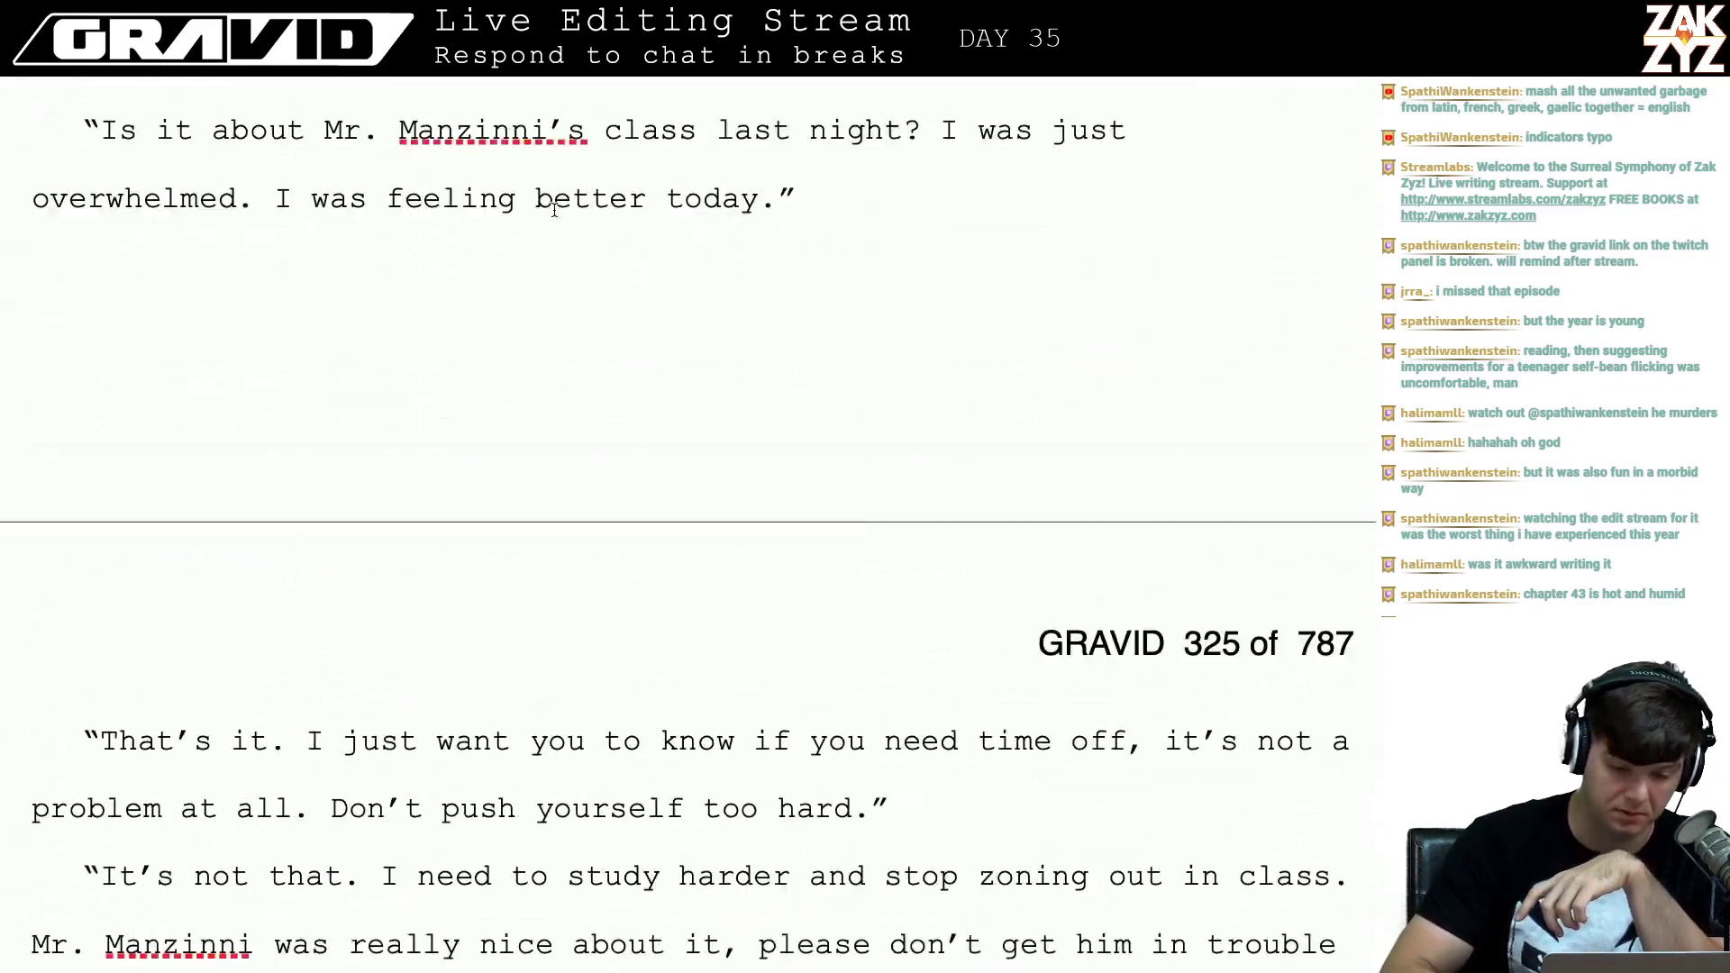
scroll(555, 210, "down", 20)
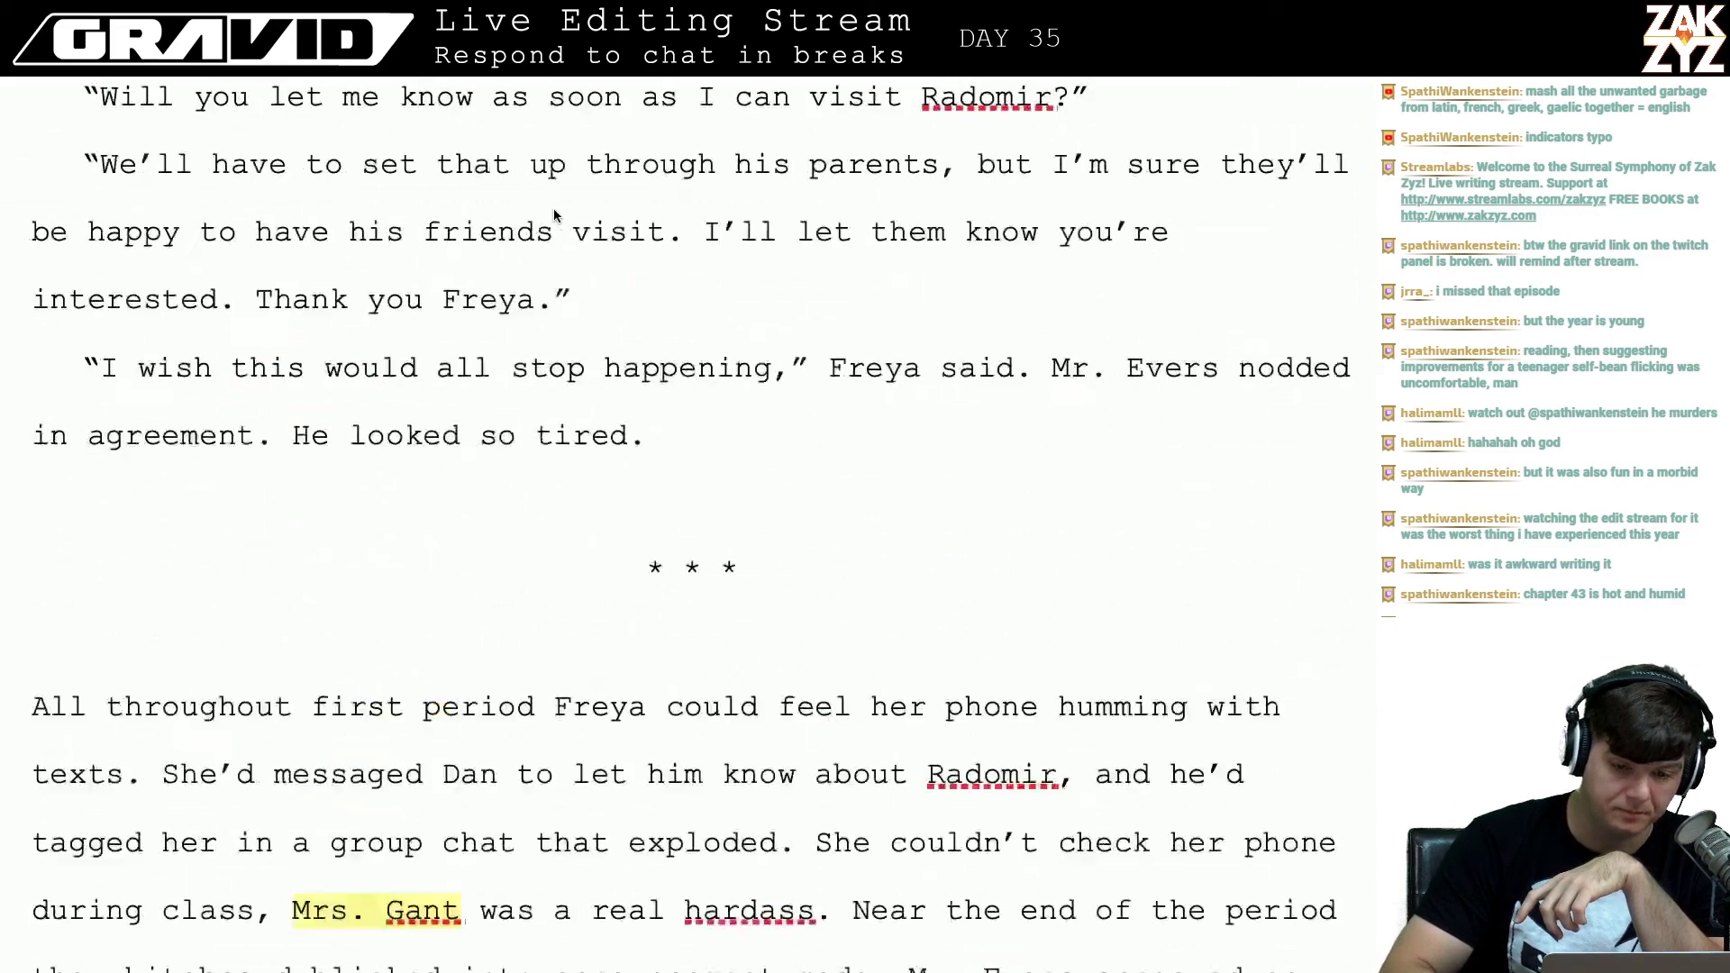
scroll(553, 208, "down", 15)
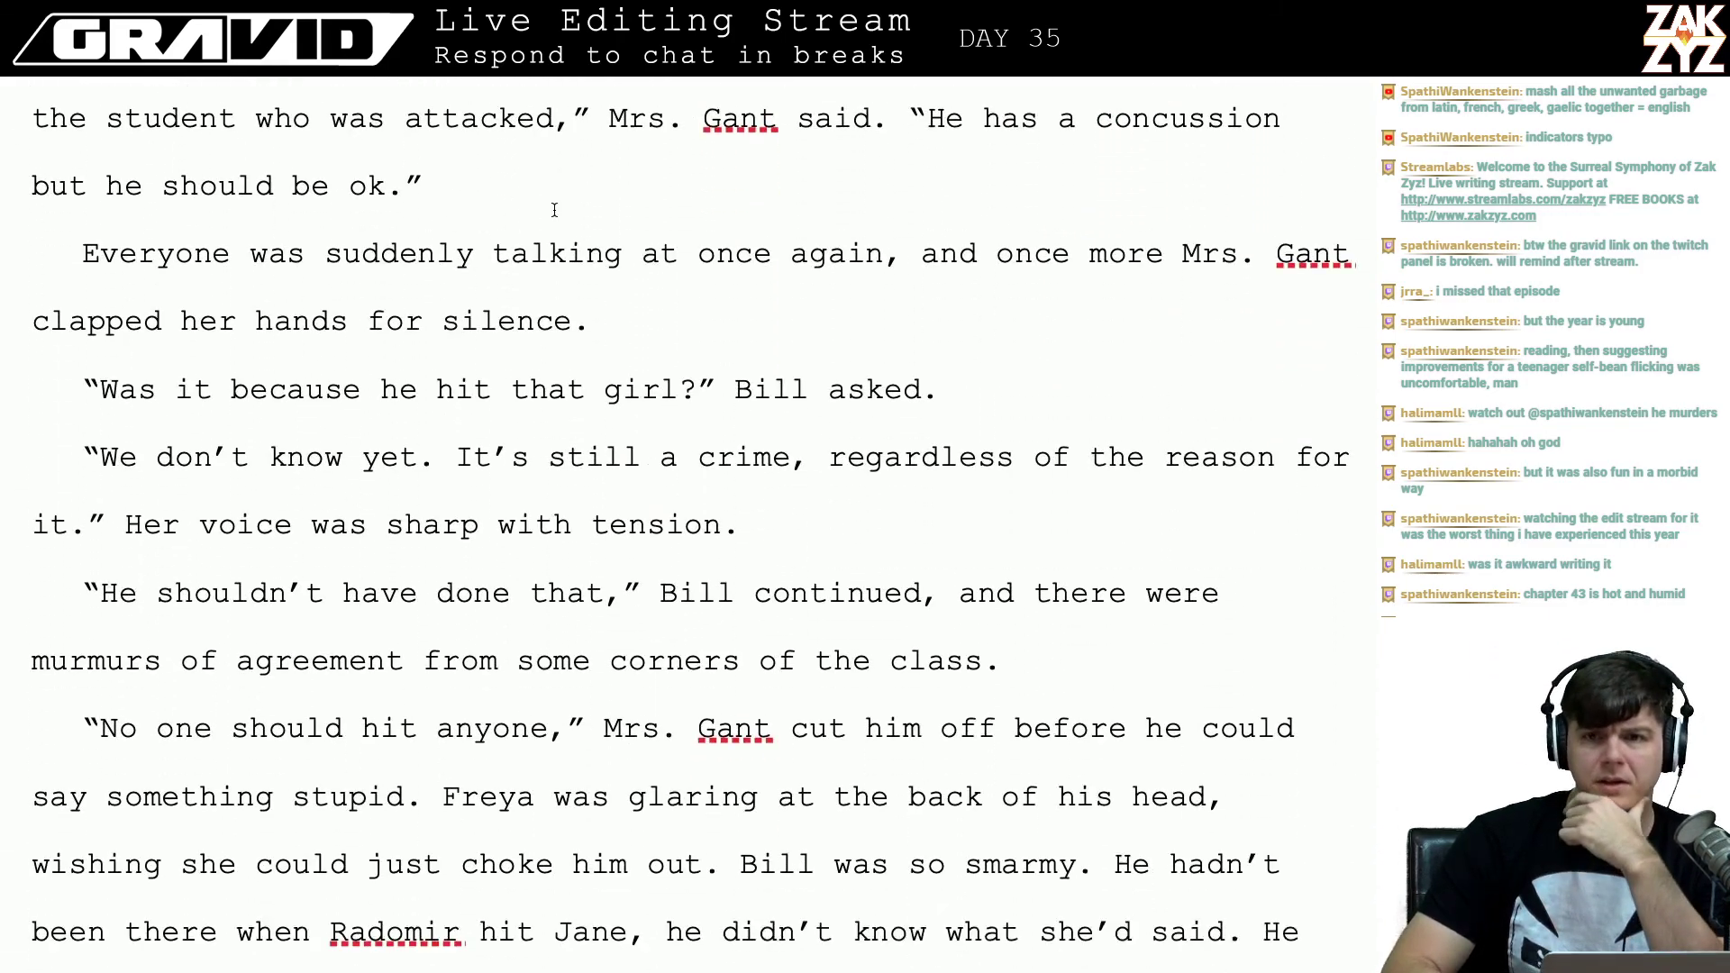
scroll(554, 210, "down", 12)
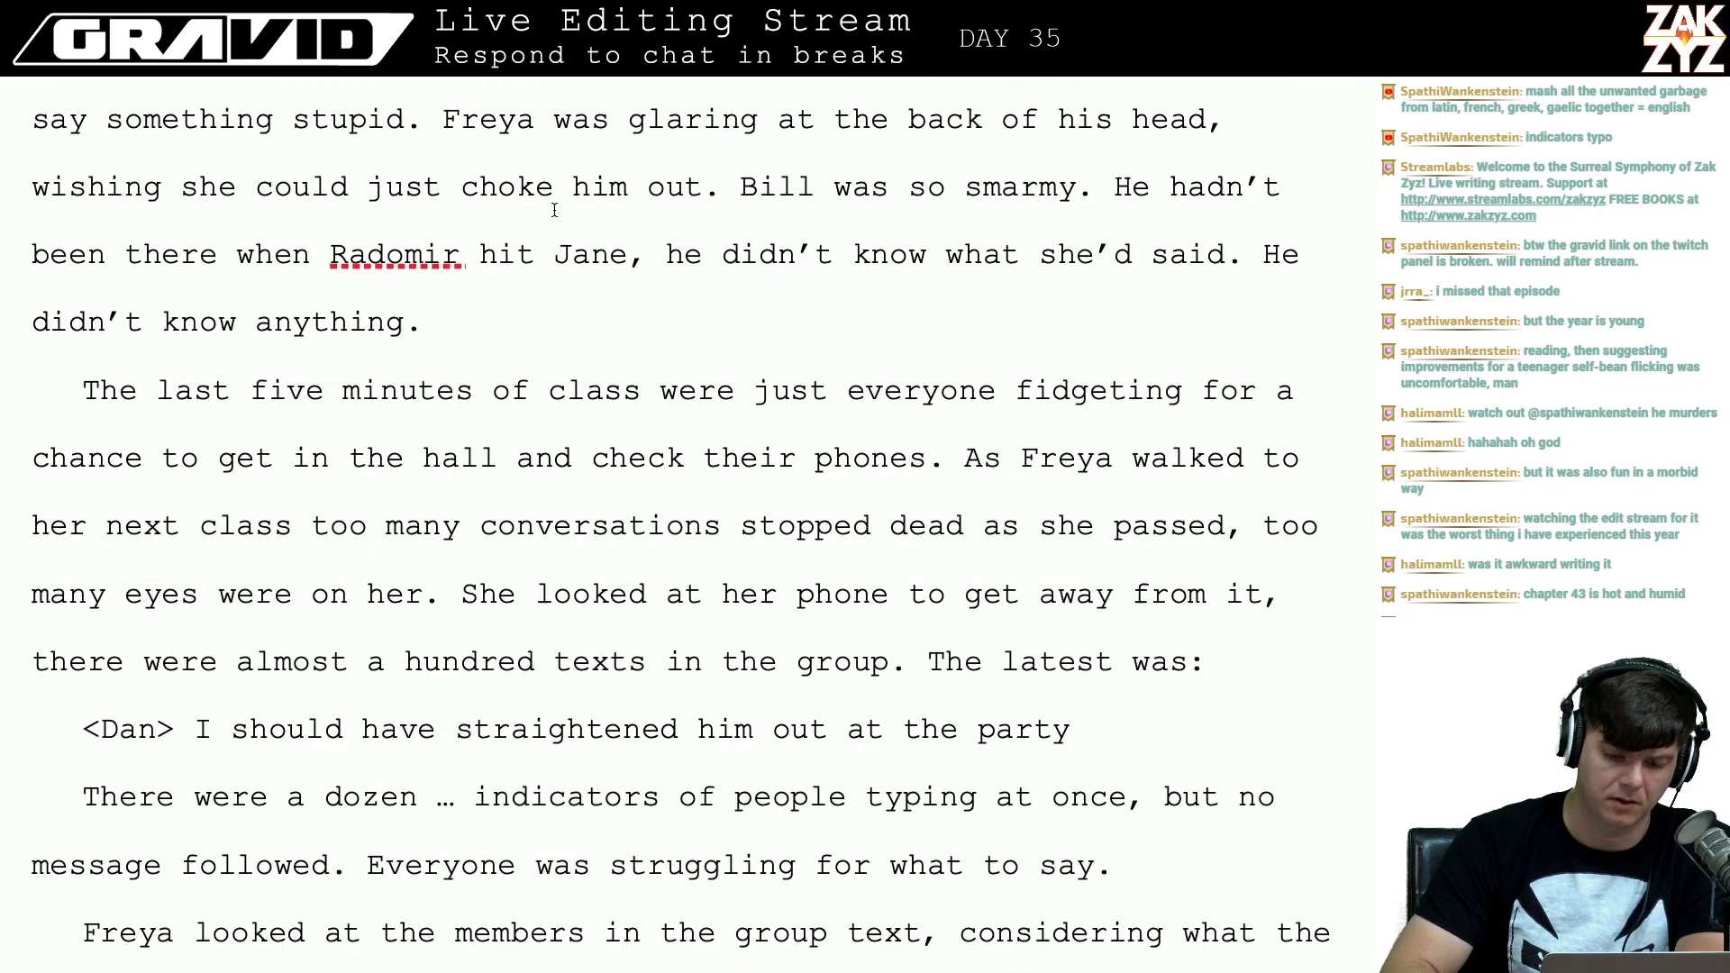
scroll(552, 213, "down", 15)
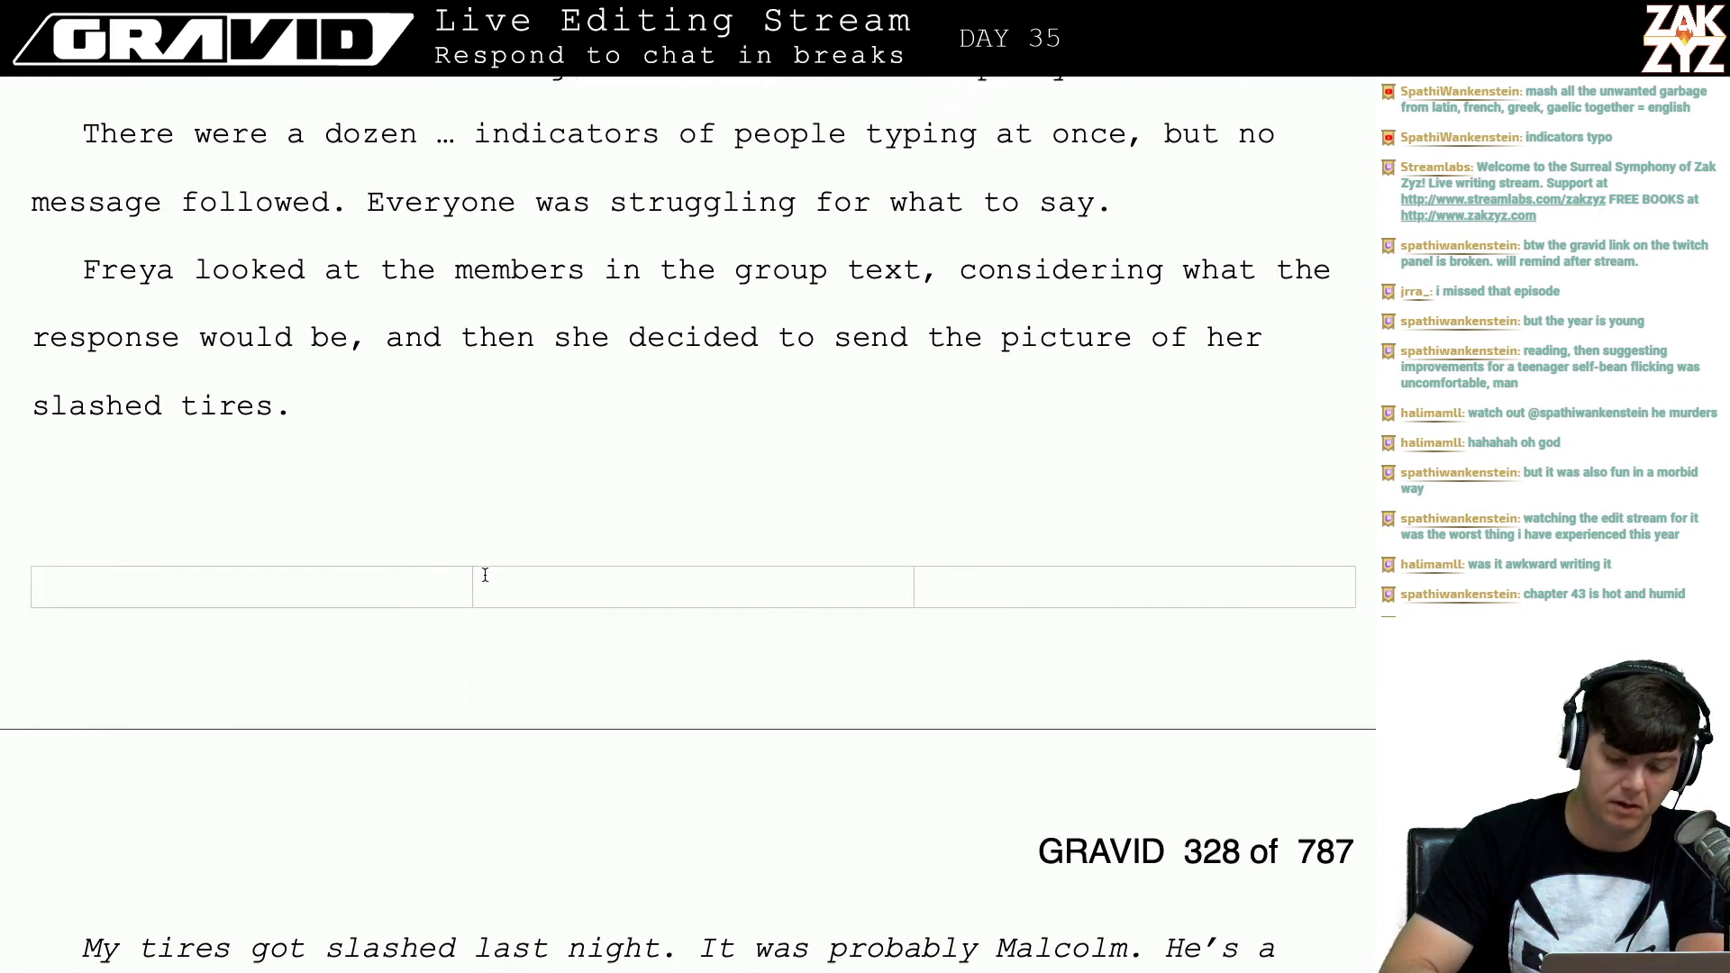
scroll(485, 574, "down", 15)
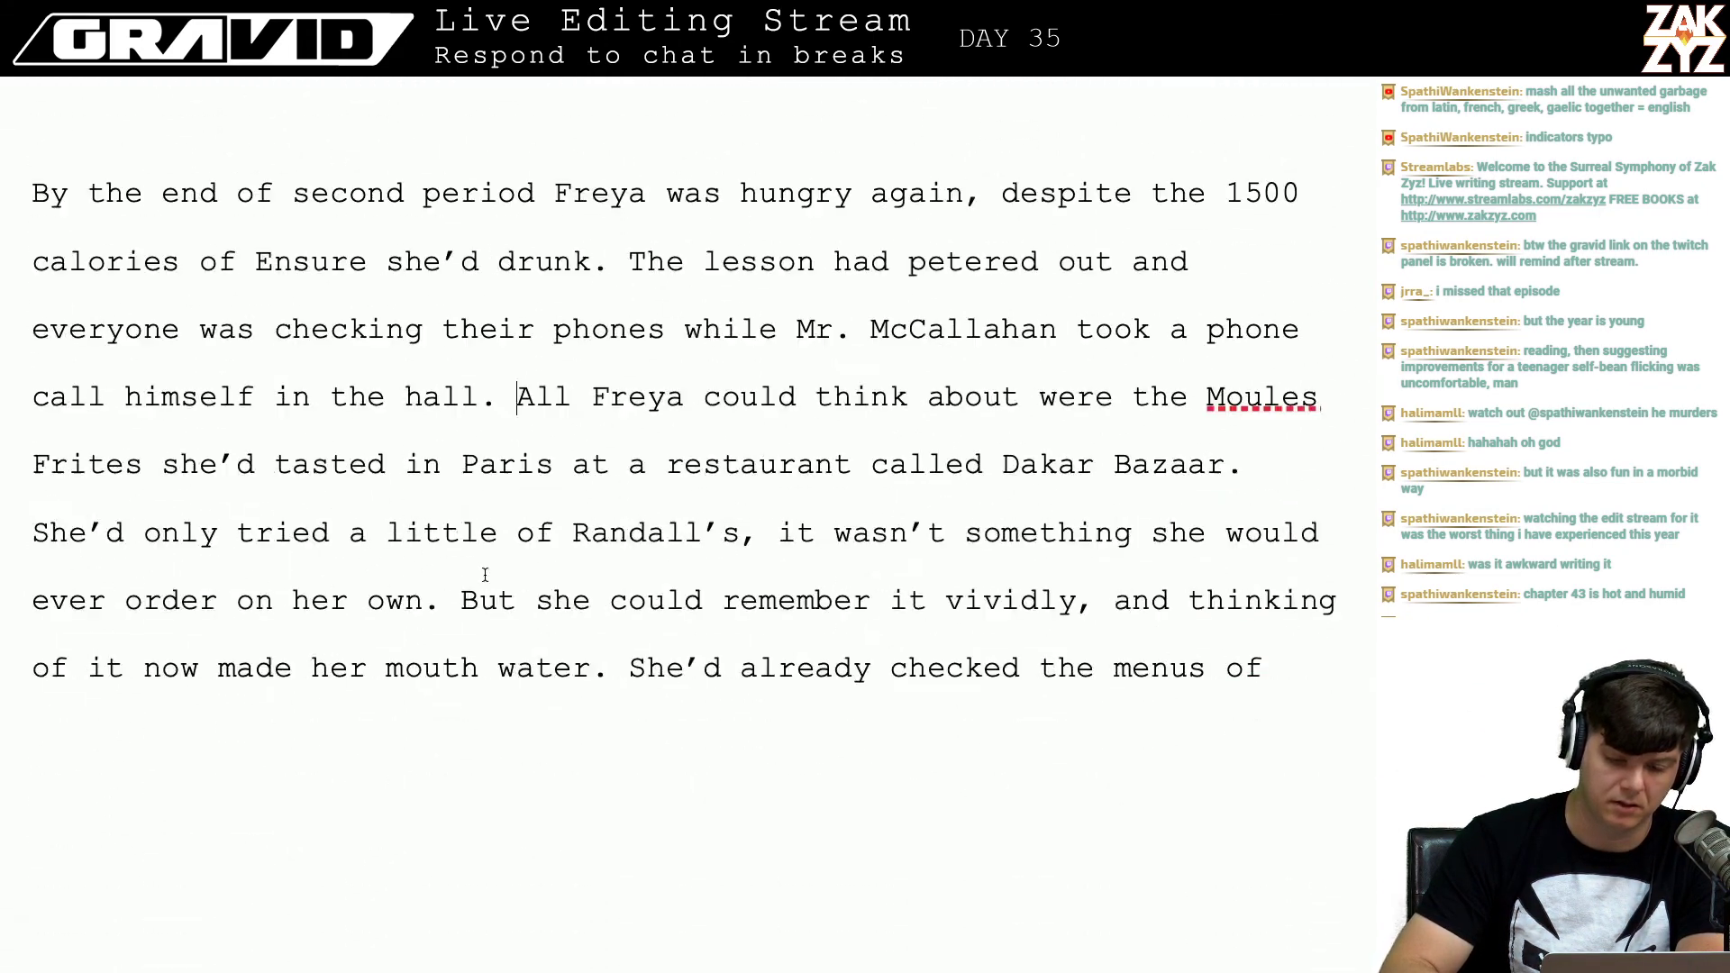
scroll(485, 574, "up", 8)
scroll(484, 574, "up", 3)
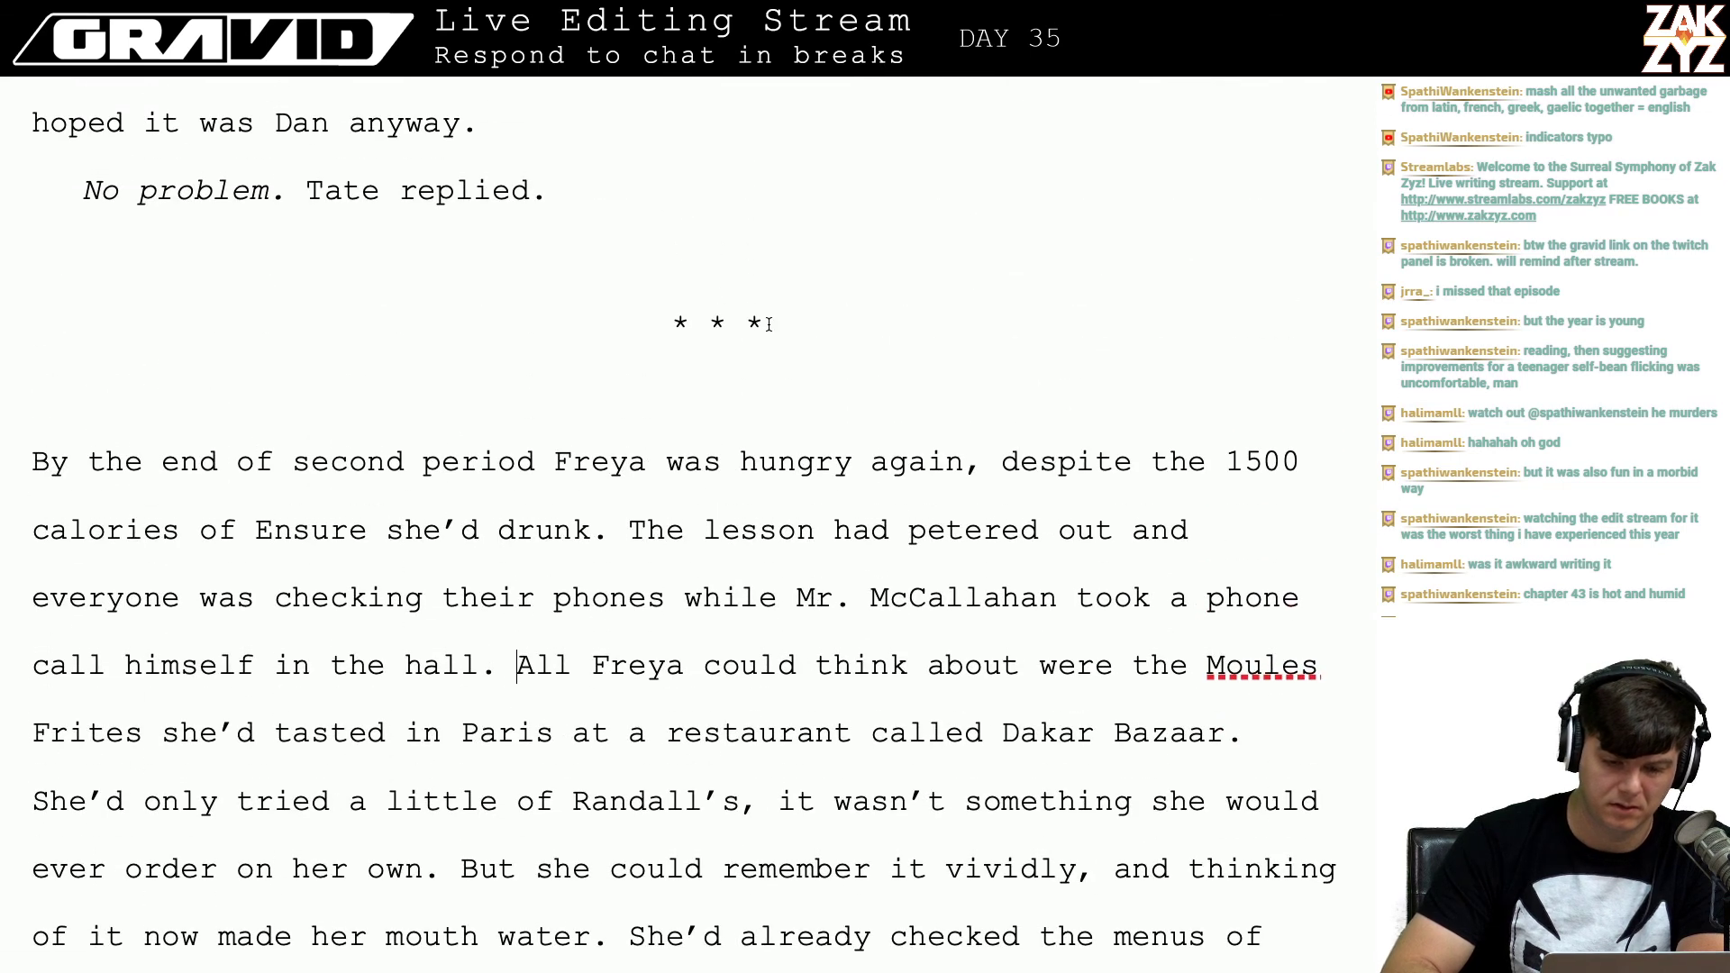
Step: Set the first-line indent of the "* * *" scene break above the second-period paragraph to 0 in
left_click(687, 197)
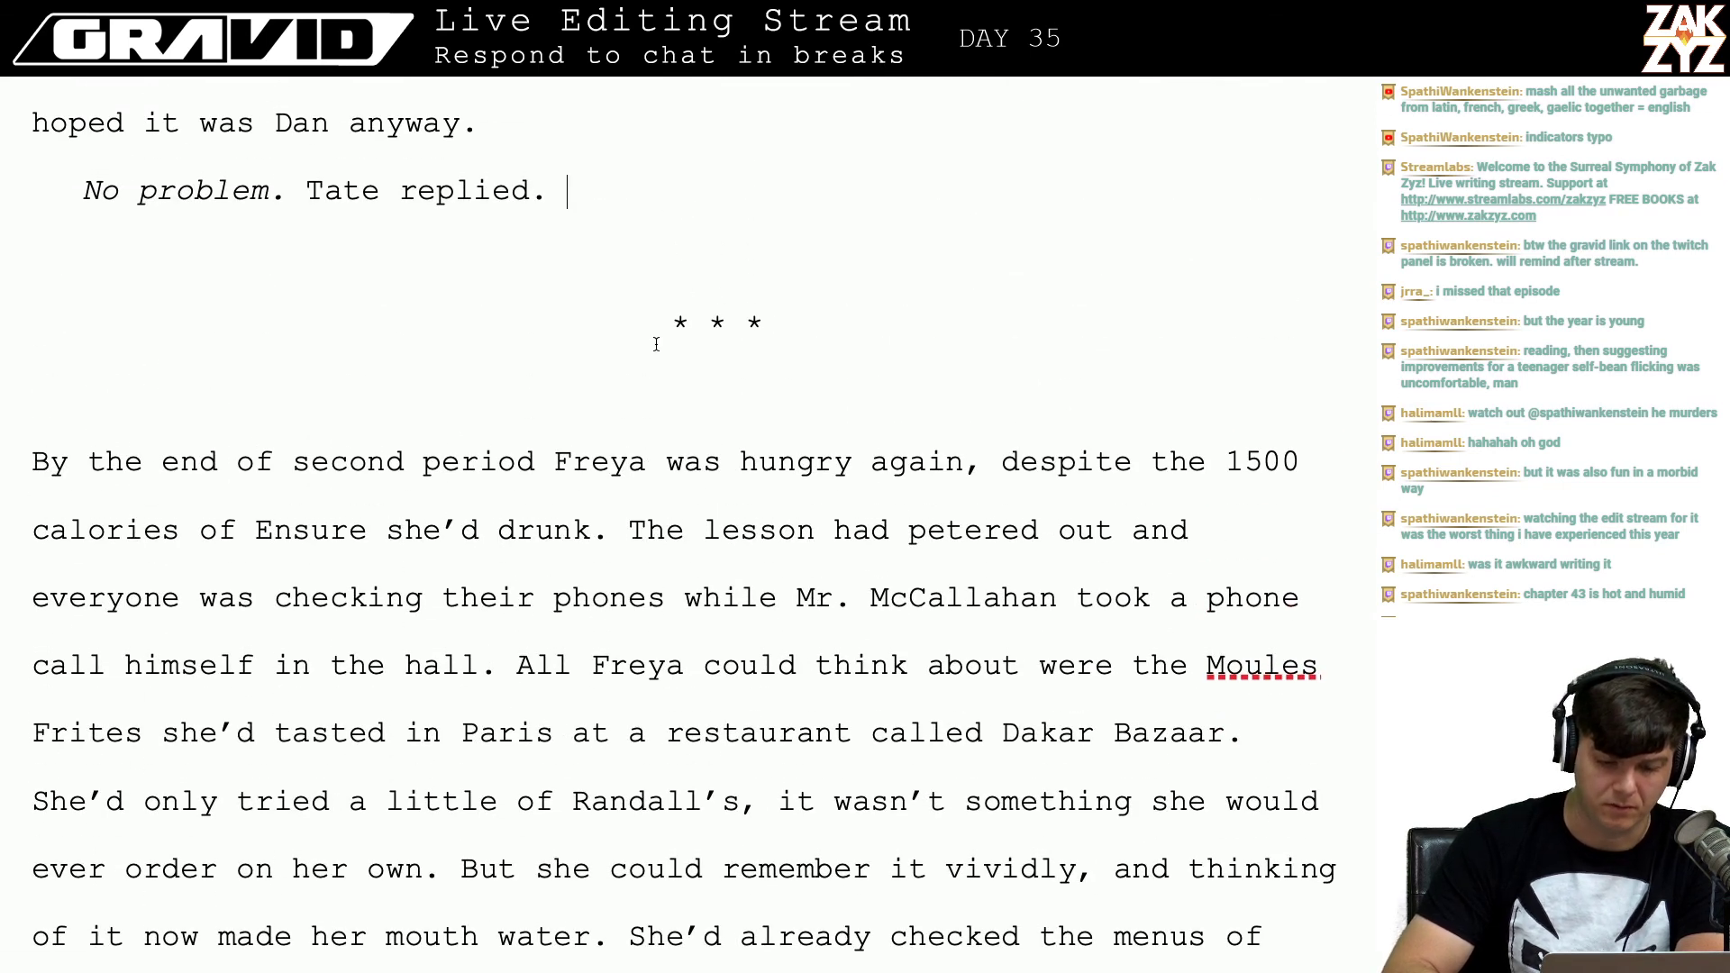
left_click(615, 347)
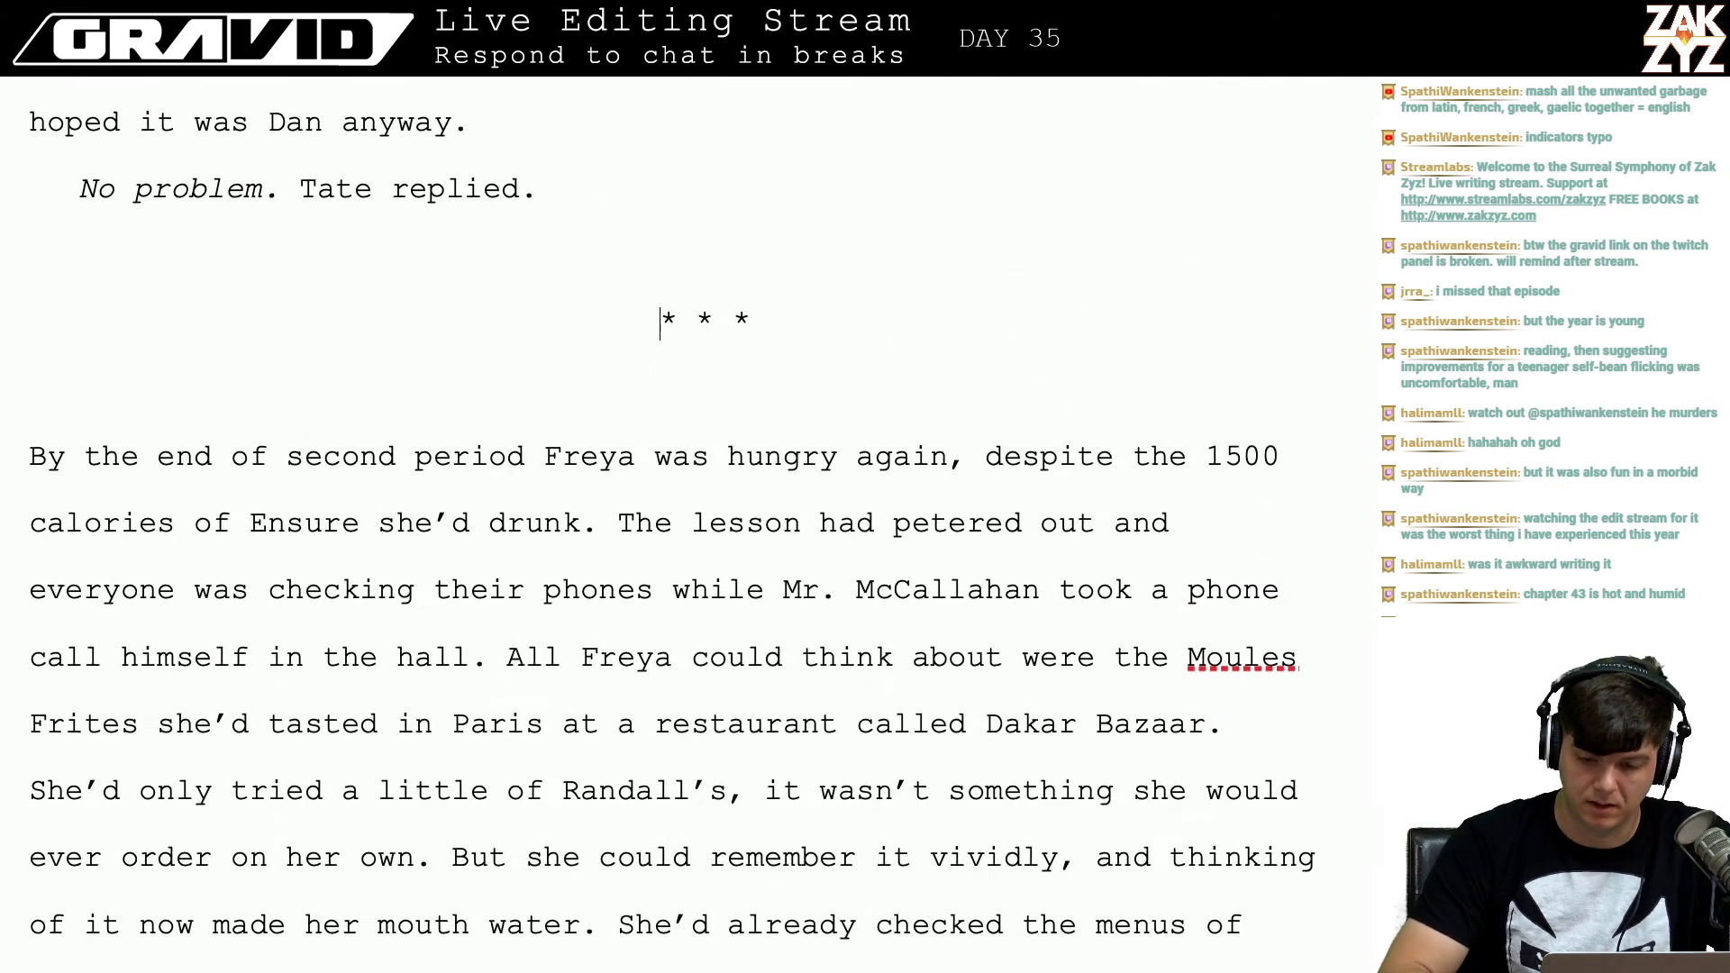
key("super+alt+i")
type("0")
key("Return")
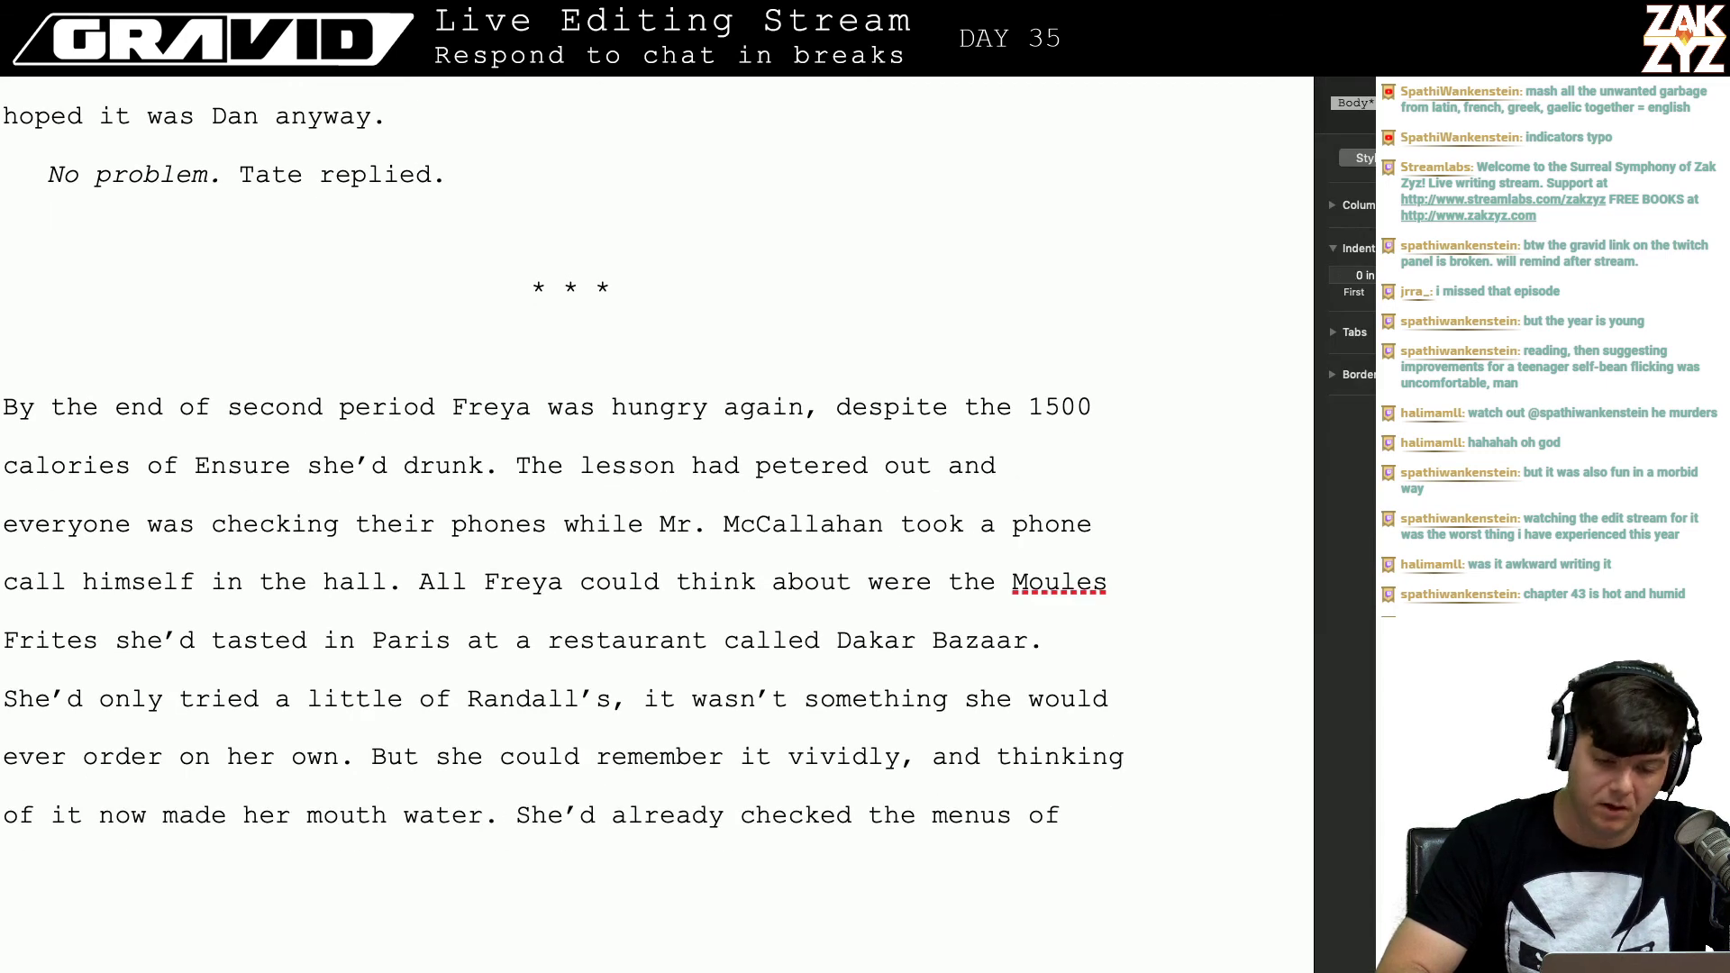
key("super+alt+i")
Step: Check the "* * *" scene break above the second-period paragraph for trailing spaces after its last asterisk
left_click(795, 348)
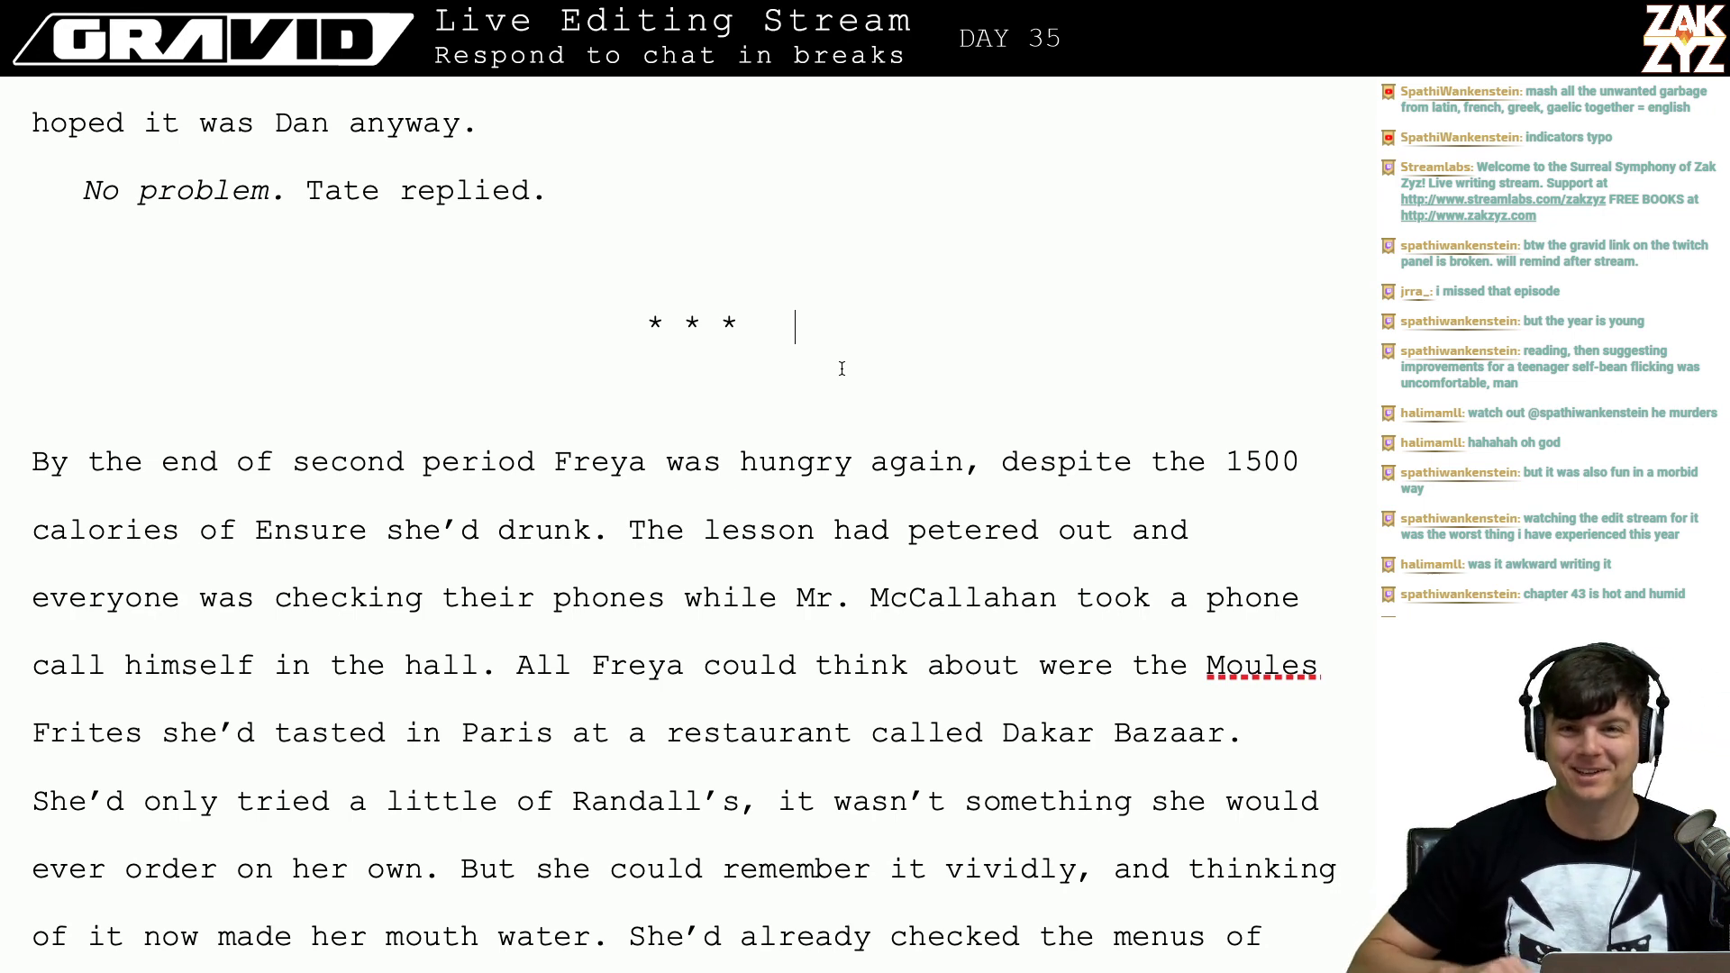
key("Left")
key("Right")
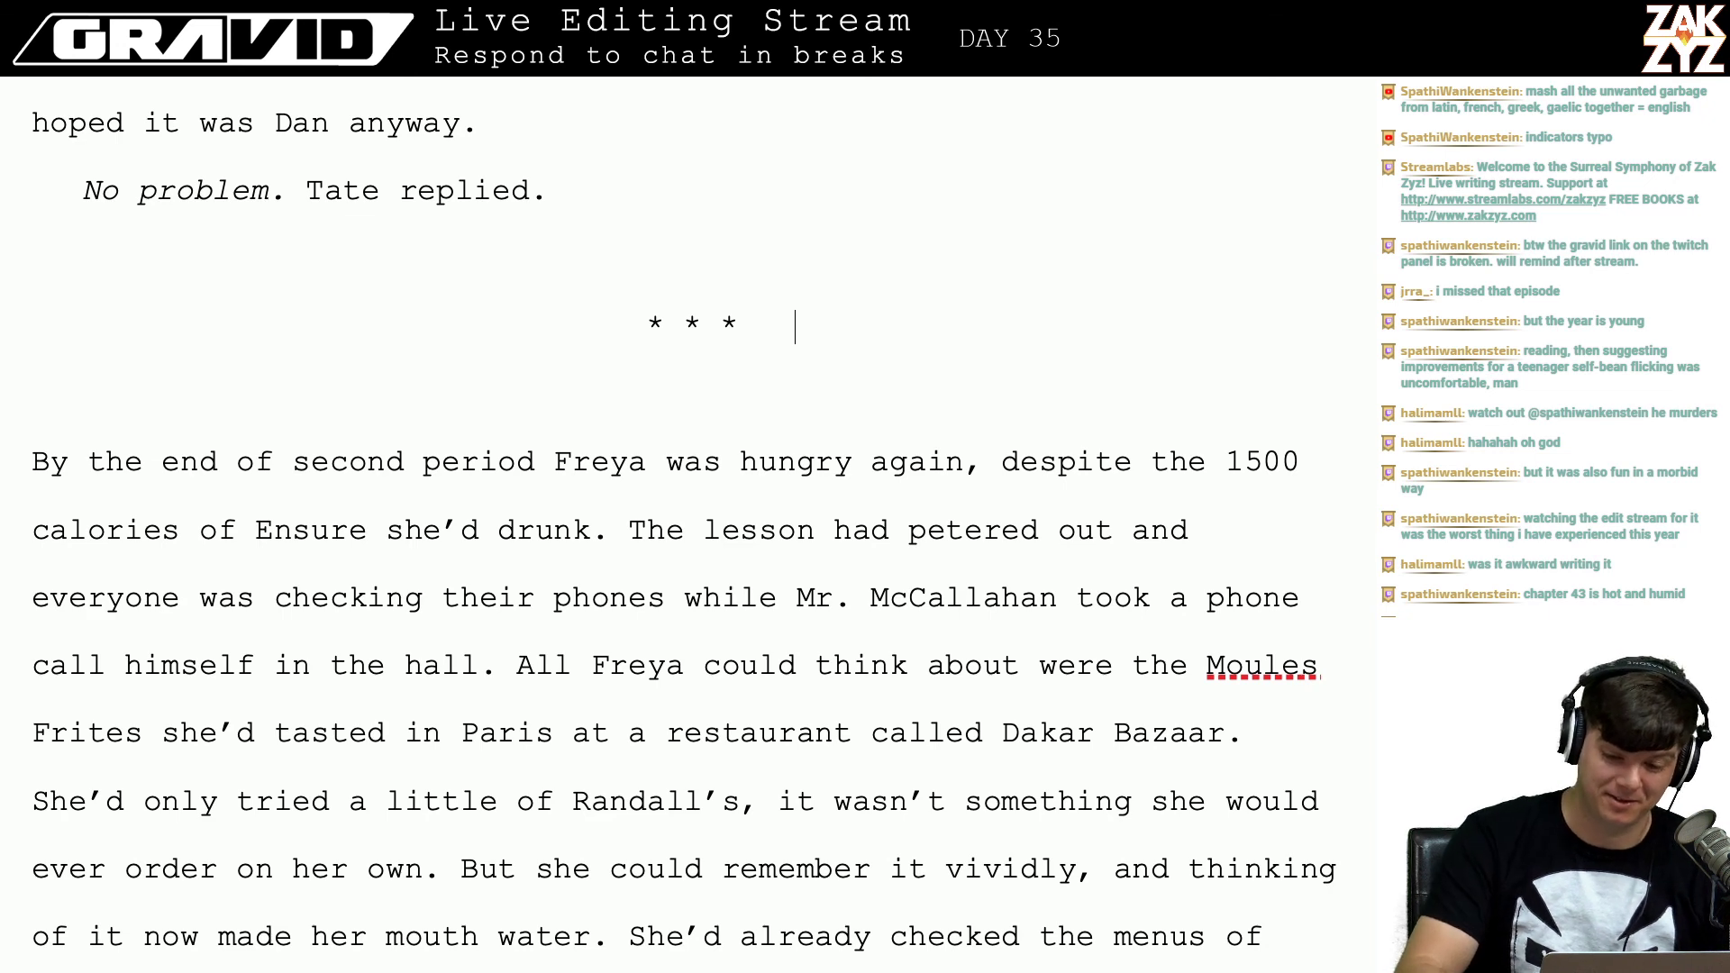
key("Left")
key("Left")
key("Left")
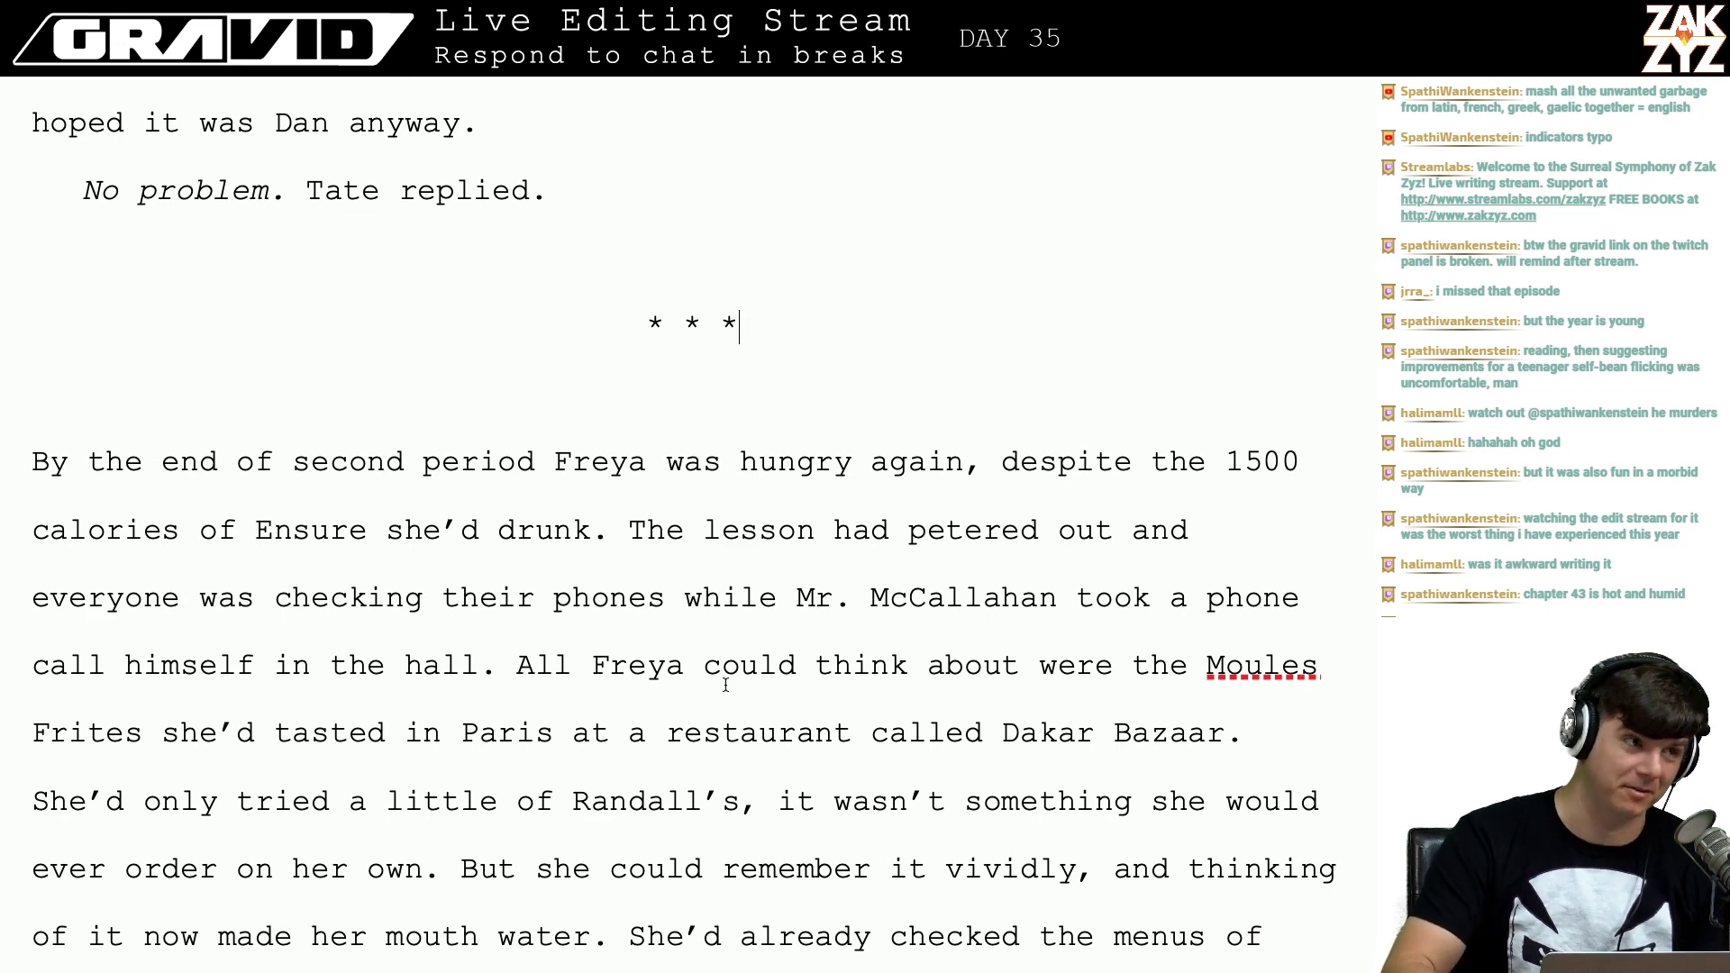